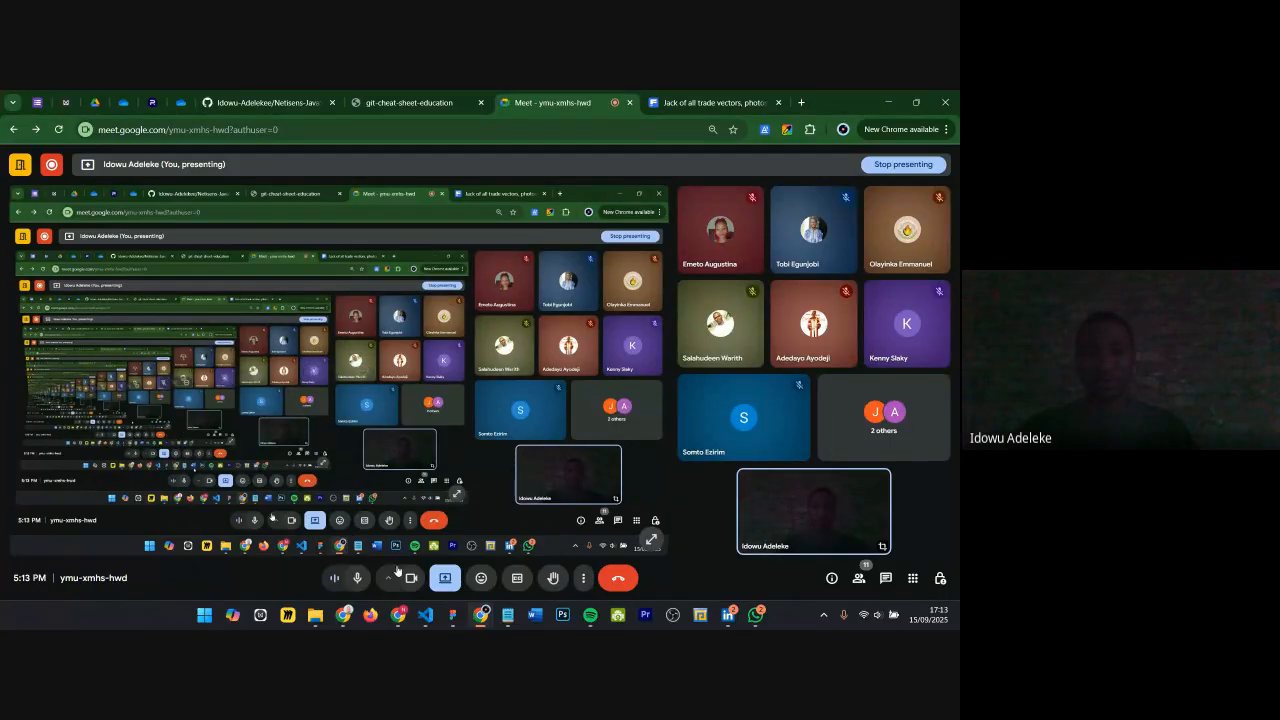
Step: Turn off the camera in the Meet call and switch to the UIUX Design Bootcamp file in Figma
left_click(407, 583)
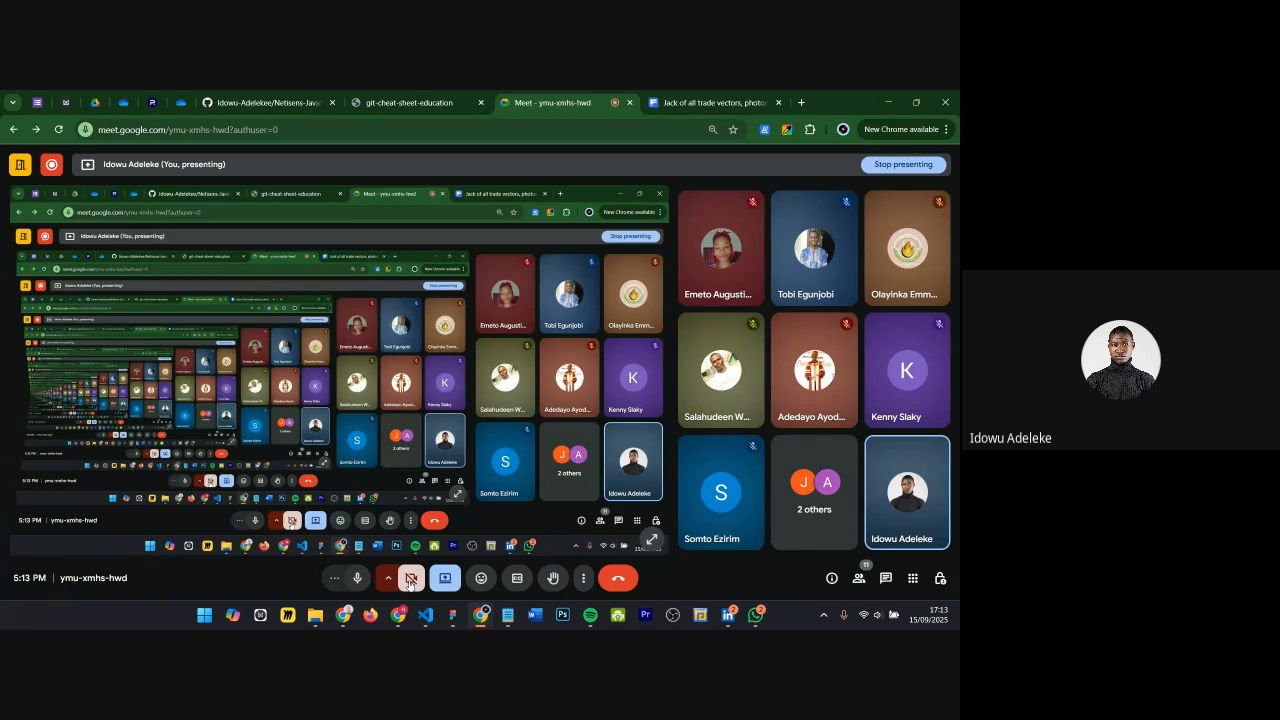
left_click(454, 616)
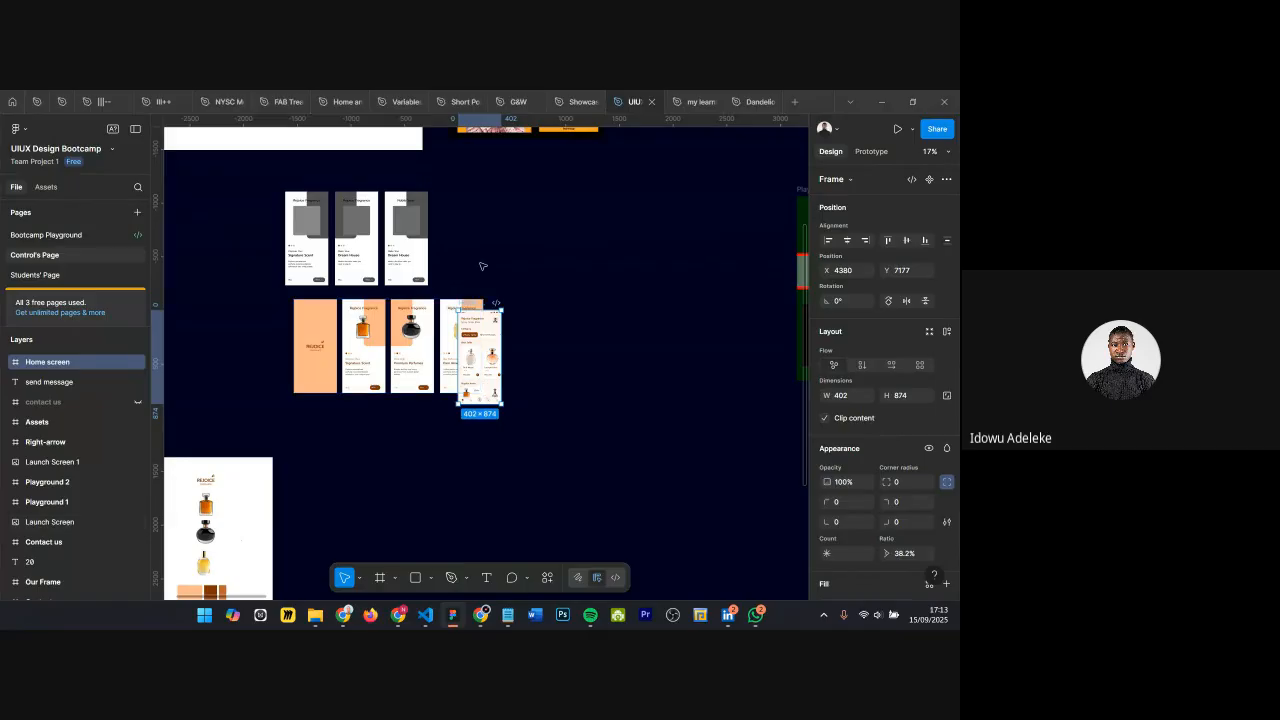
Step: Move the Home screen frame clear of the Earn Rewards screen to X 4732, Y 7075, level with the onboarding row
scroll(482, 266, "up", 5)
left_click_drag(433, 307, 517, 281)
scroll(510, 270, "up", 8)
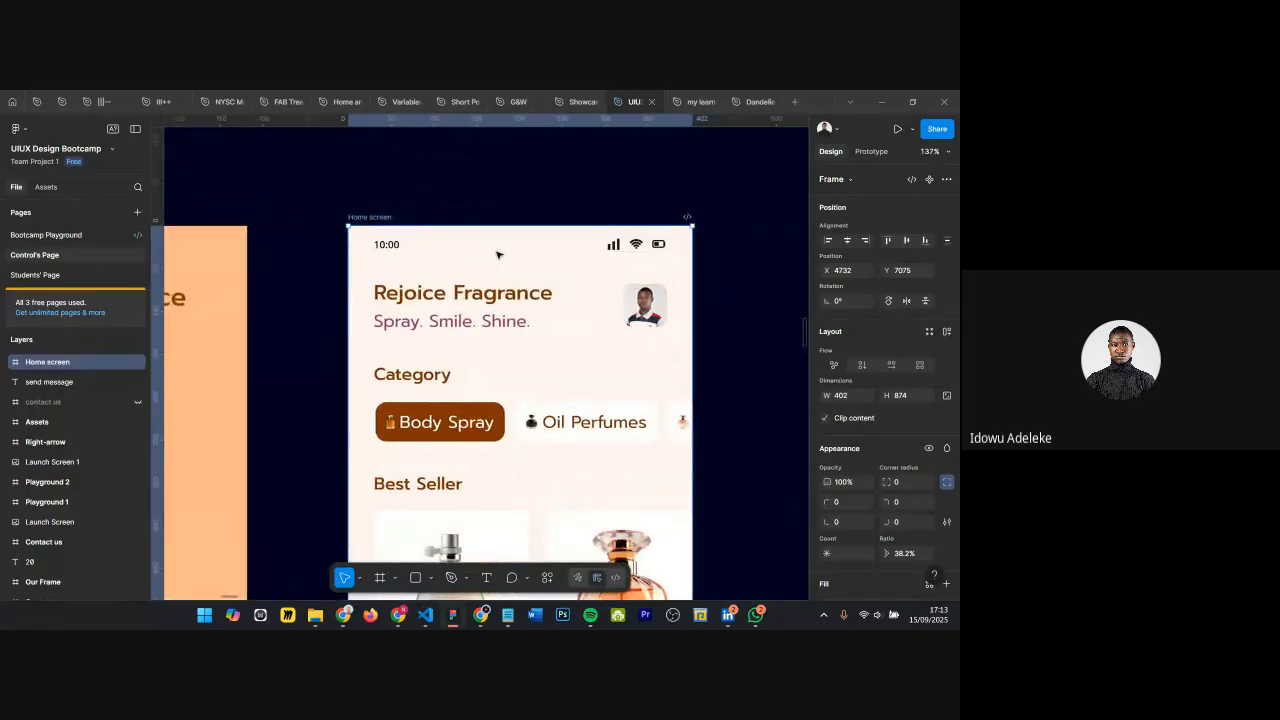
Step: Inspect the Home screen's Header frame and its auto layout settings, and clear the selection
scroll(316, 184, "down", 1)
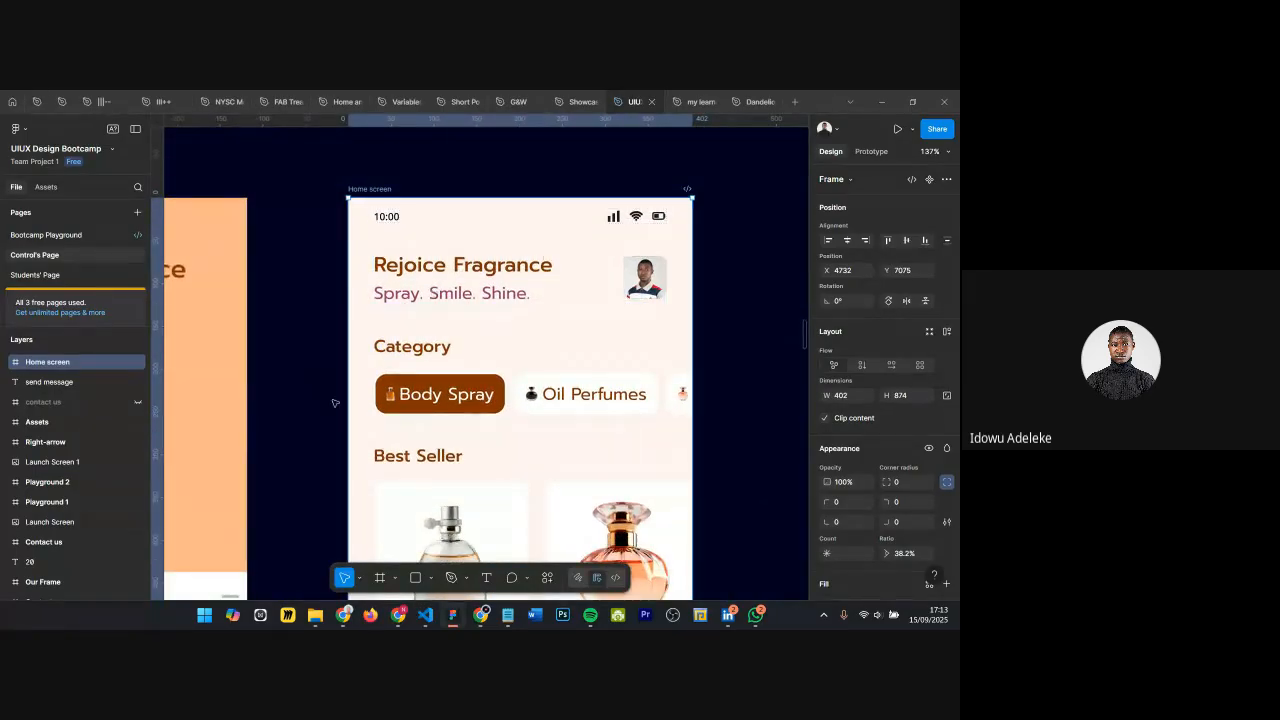
left_click(414, 277)
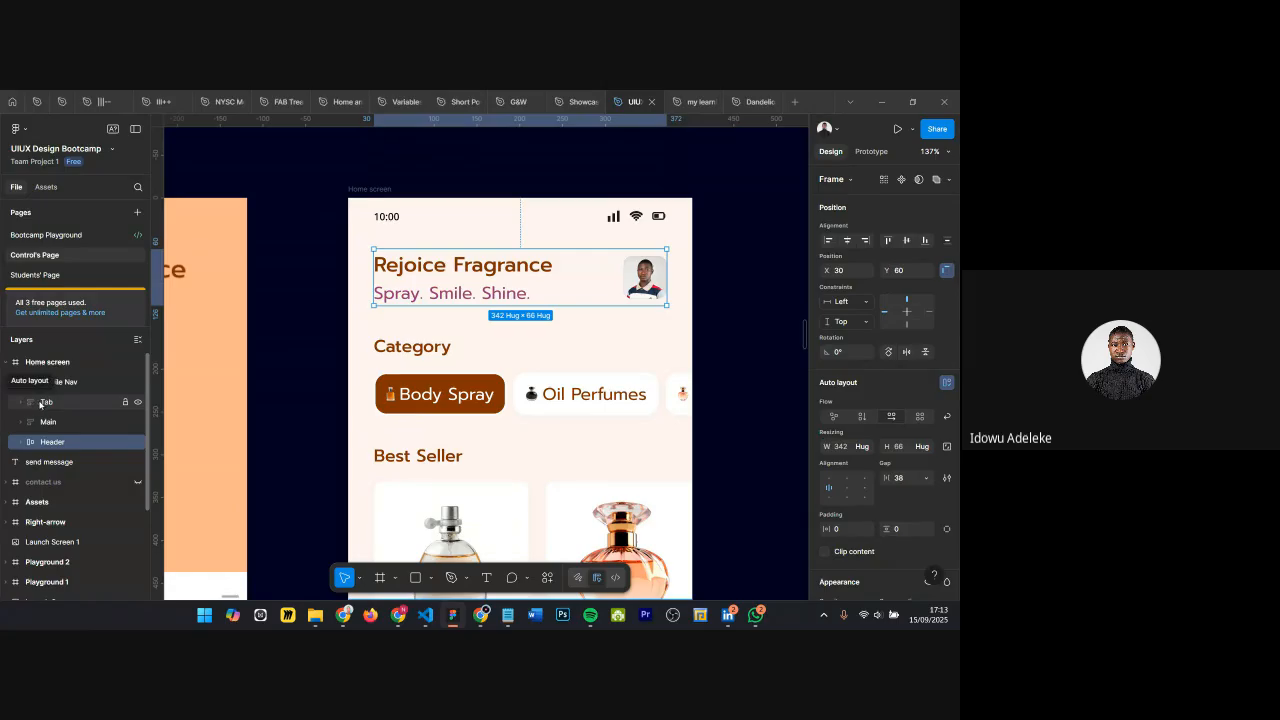
scroll(510, 382, "down", 2)
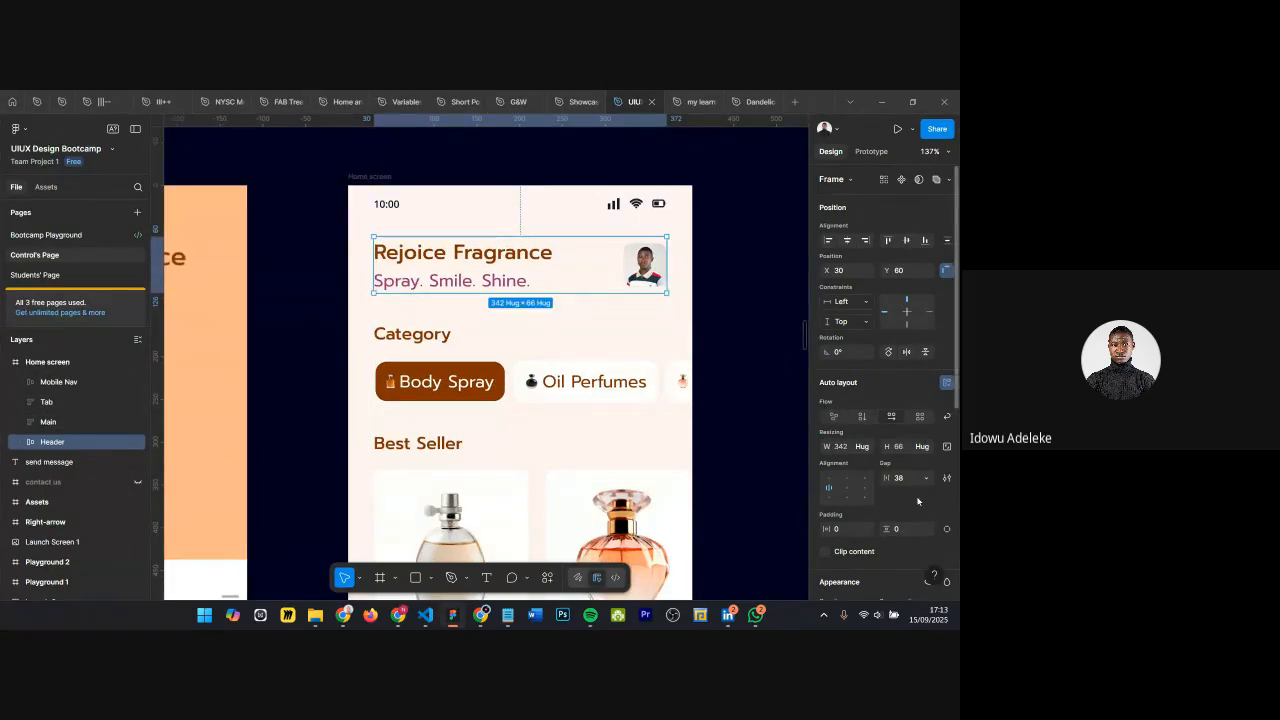
scroll(310, 352, "down", 2)
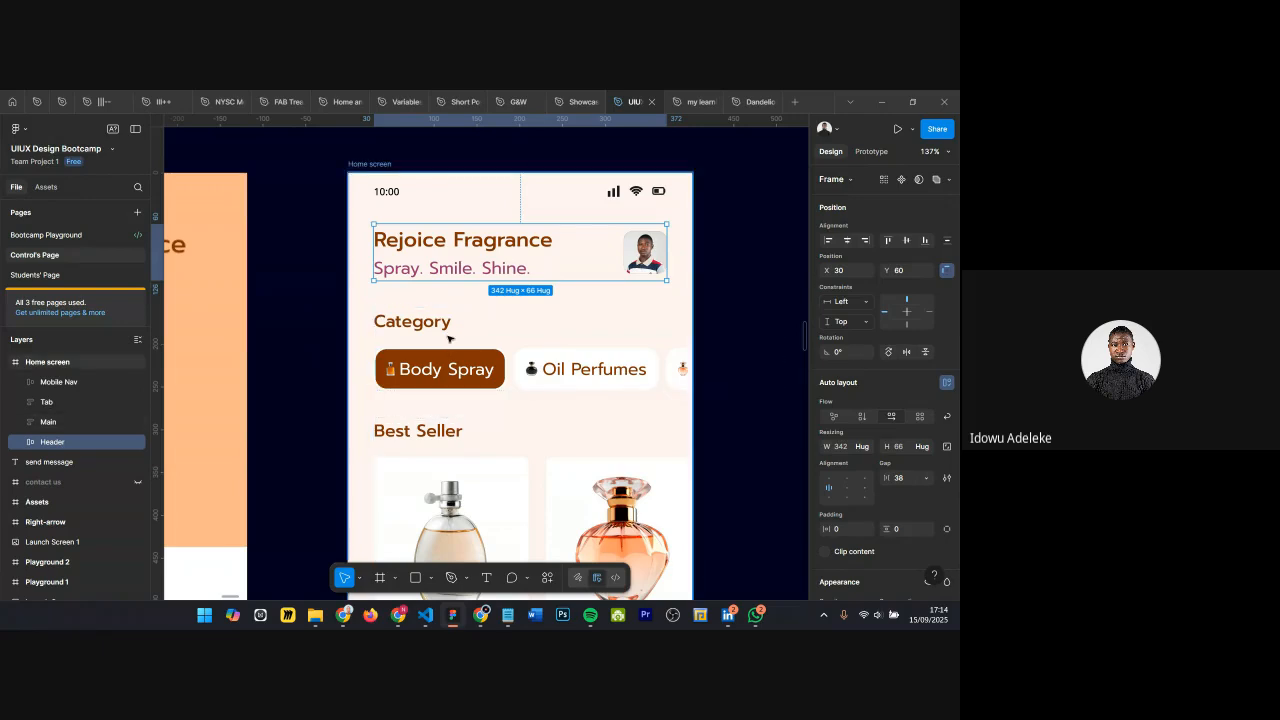
scroll(450, 342, "down", 6)
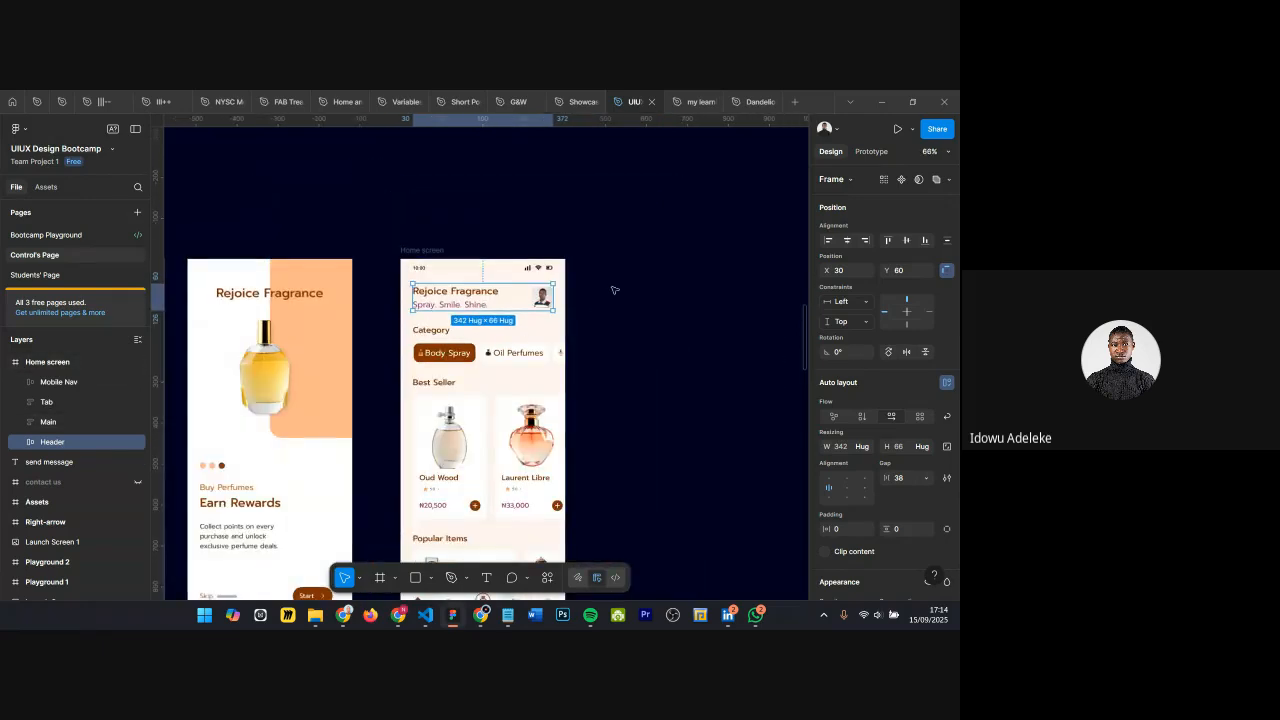
left_click(614, 290)
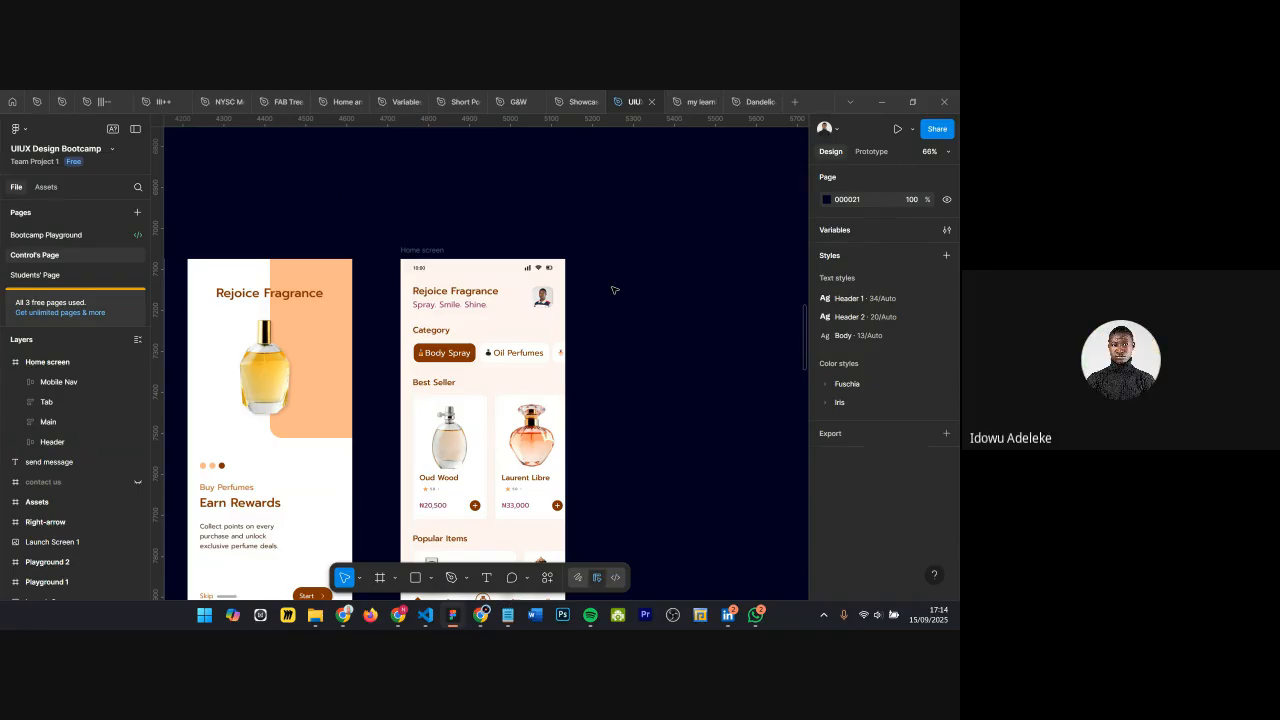
Step: Move the Playground 1 and Playground 2 frames together up beside the Contact us frames, at Y 3511
scroll(614, 291, "down", 5)
scroll(620, 294, "right", 2)
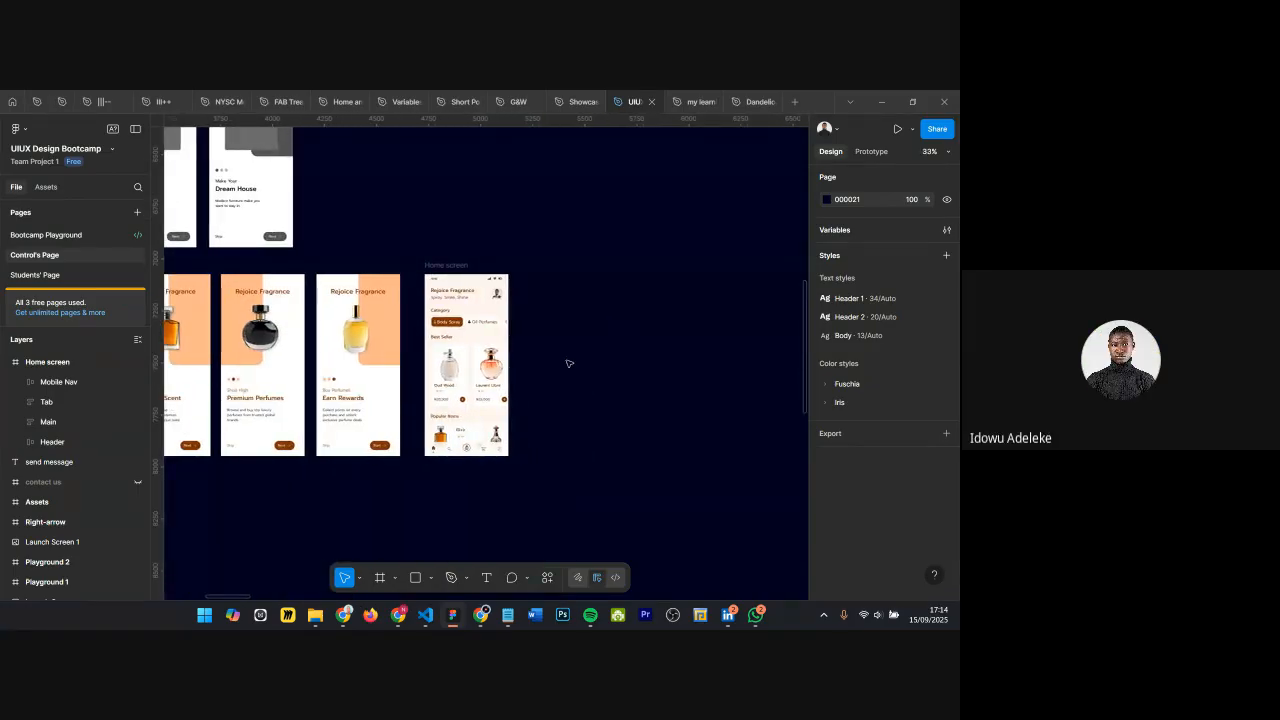
scroll(683, 350, "down", 5)
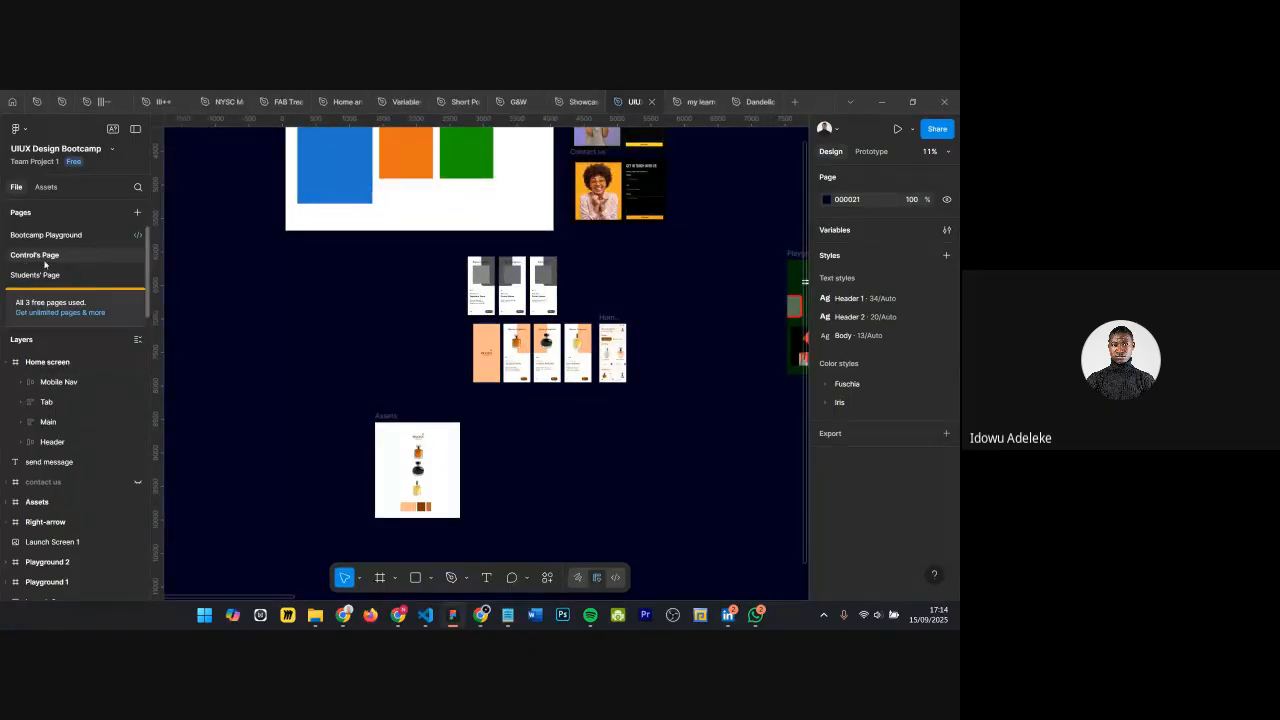
scroll(587, 305, "right", 5)
scroll(587, 305, "down", 4)
left_click_drag(531, 260, 681, 365)
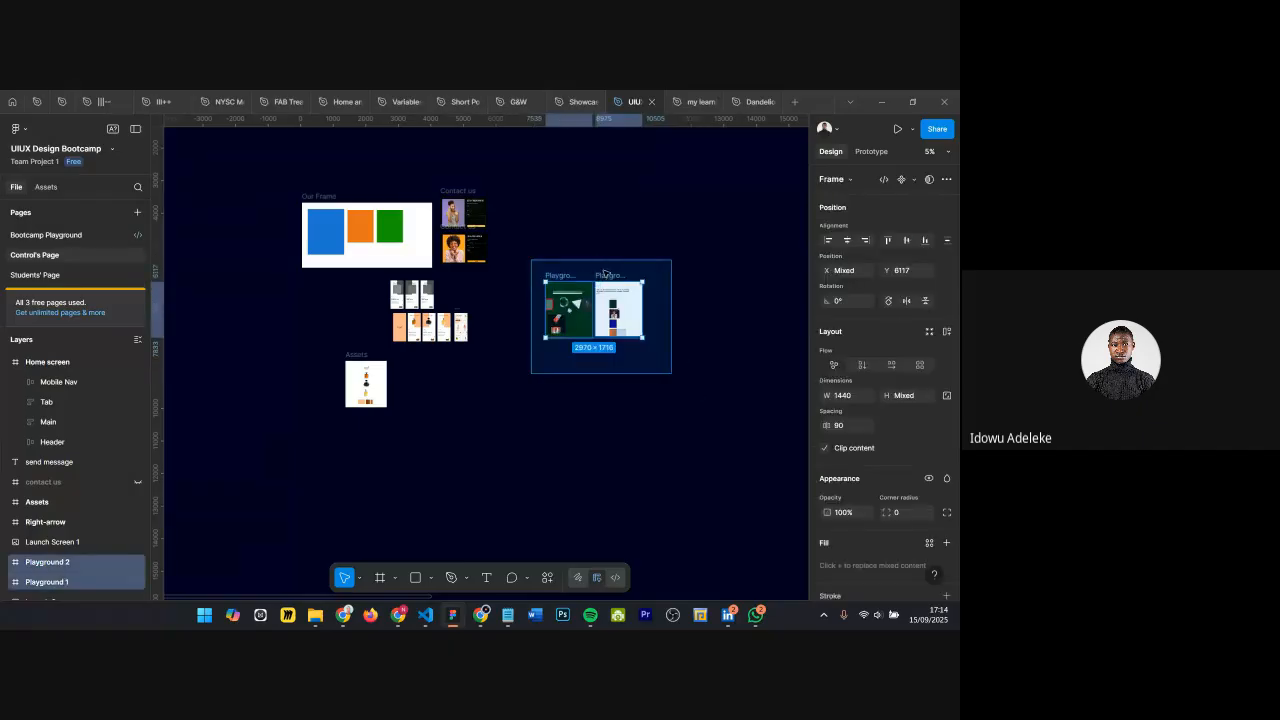
left_click_drag(559, 271, 516, 185)
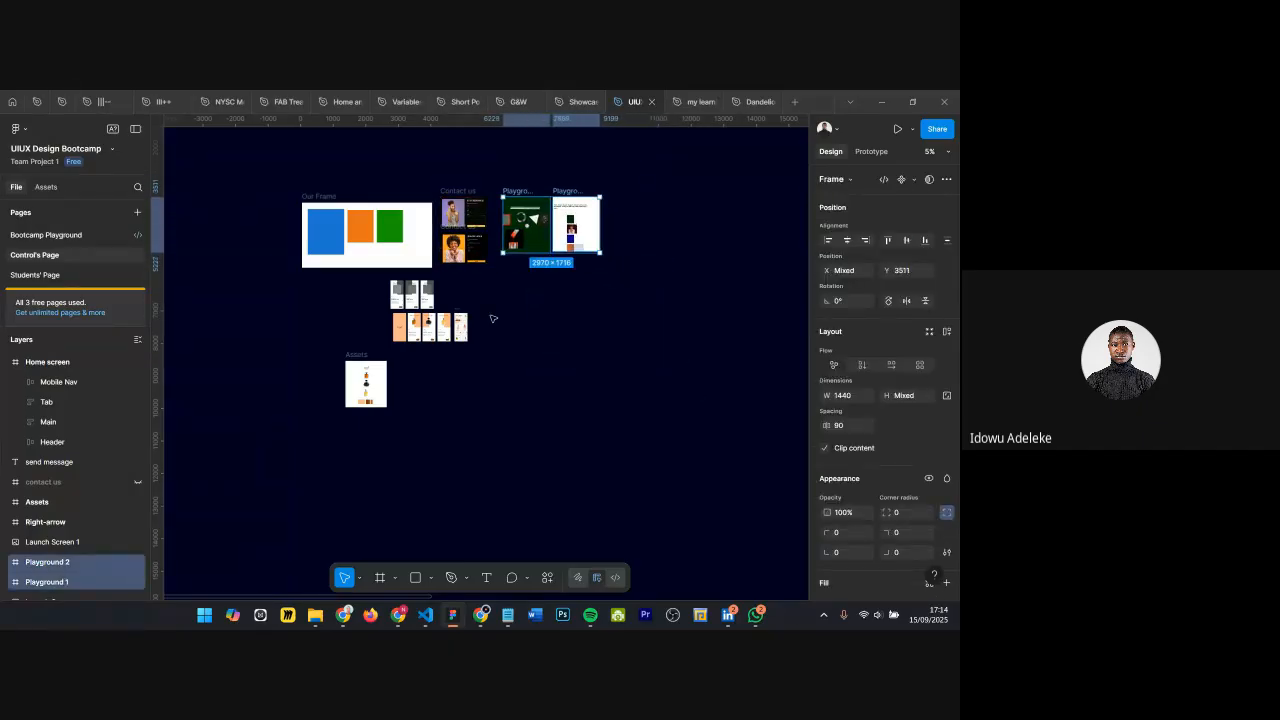
Step: Move the Assets frame directly below the perfume onboarding and Home screens, to X 3866, Y 8191
scroll(492, 318, "up", 4)
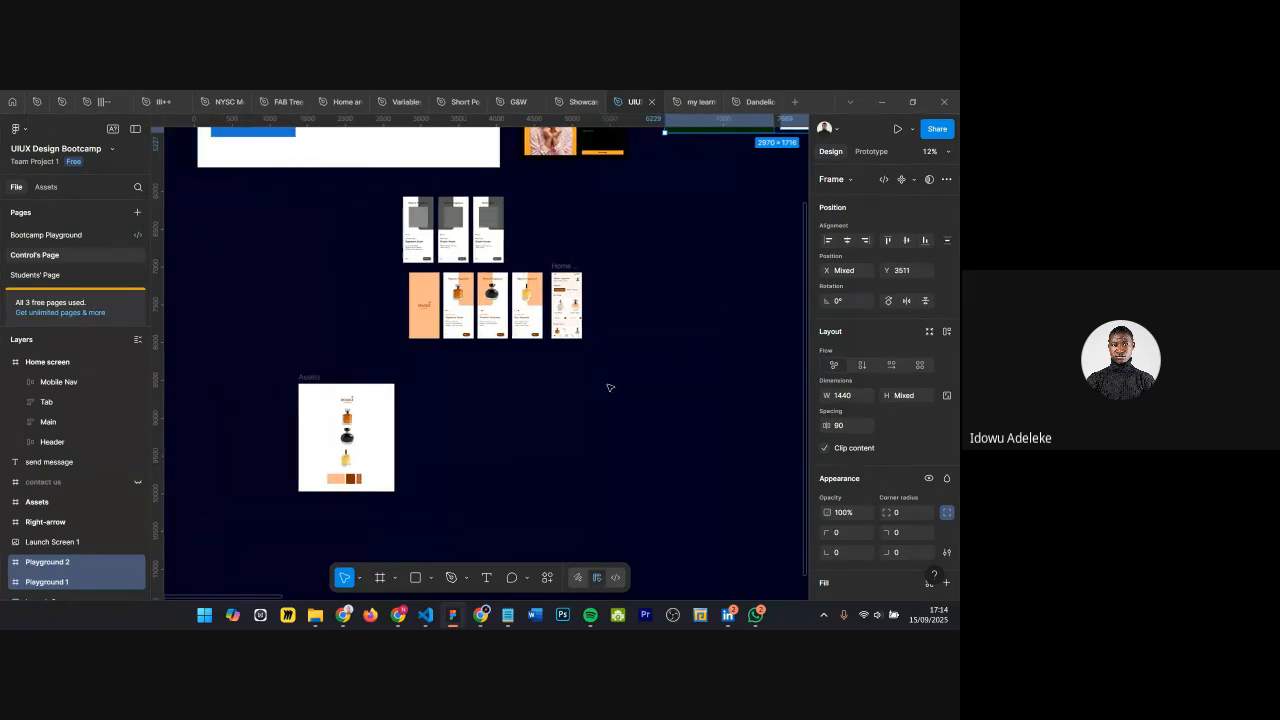
left_click_drag(308, 377, 516, 357)
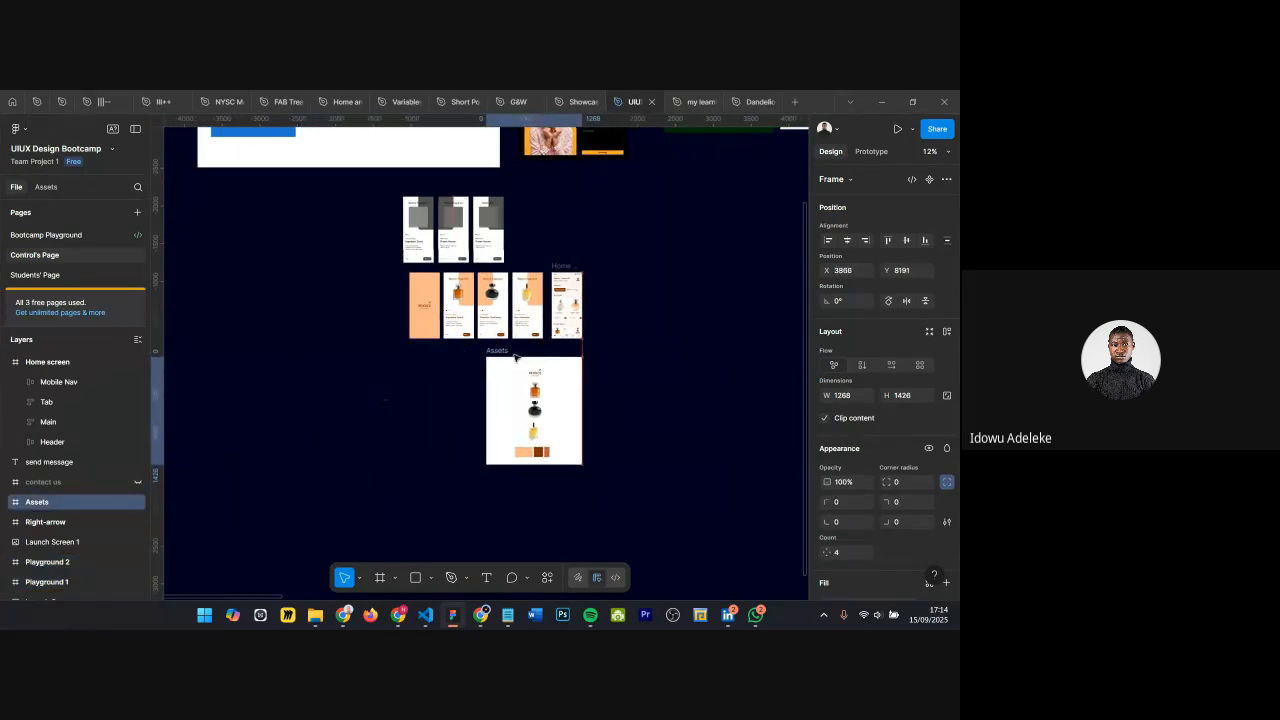
Step: Review the Home screen's categories, product cards and bottom navigation, and the free canvas space beside it
scroll(620, 360, "up", 6)
scroll(489, 254, "up", 3)
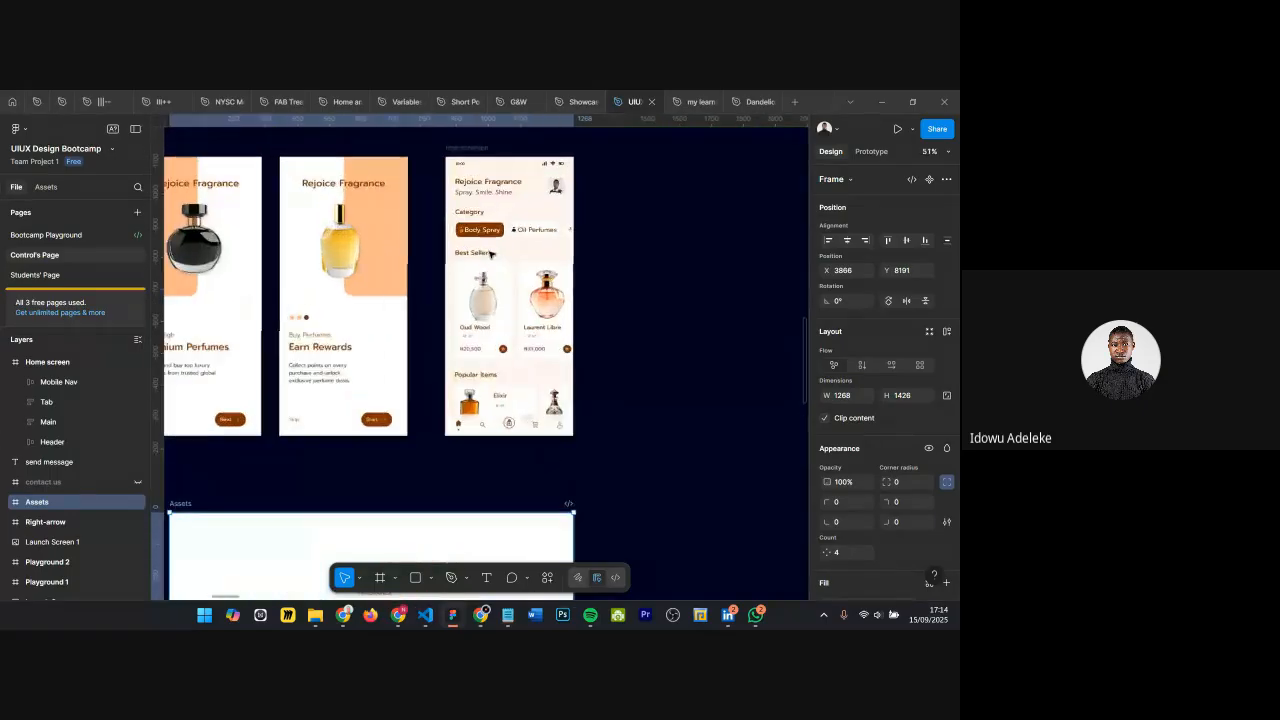
scroll(510, 360, "down", 1)
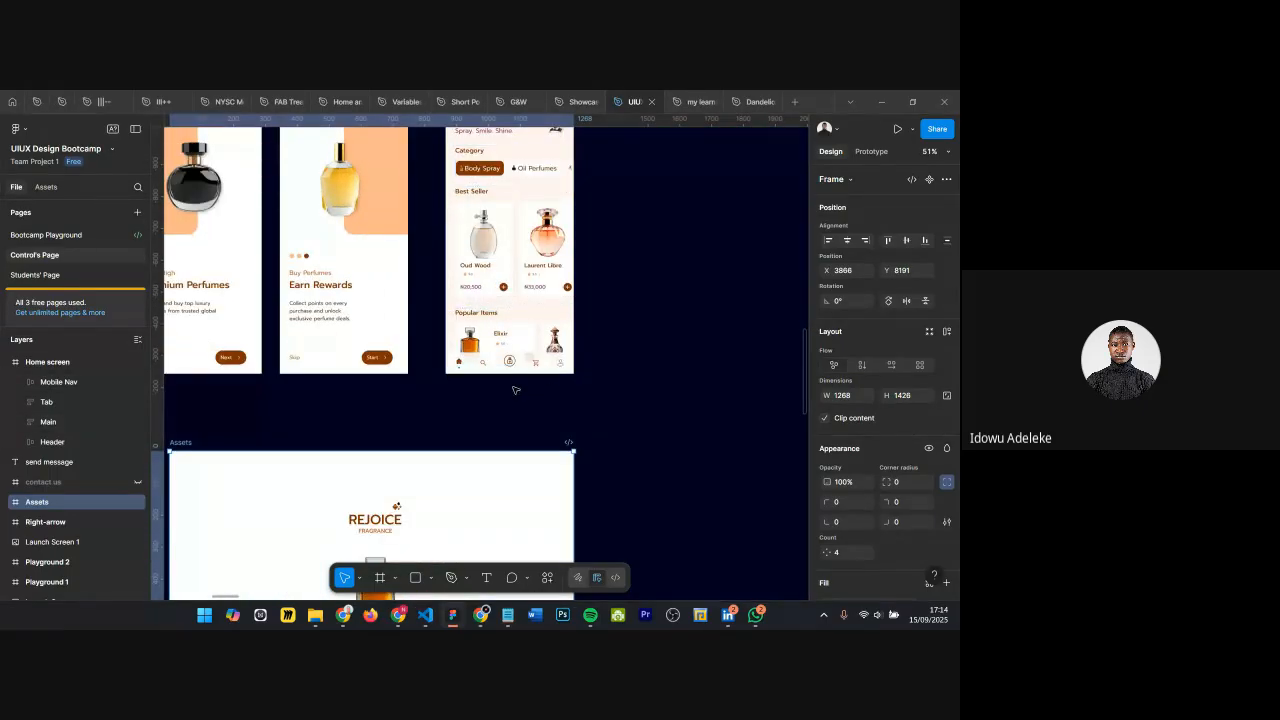
scroll(509, 368, "up", 4)
scroll(508, 368, "down", 3)
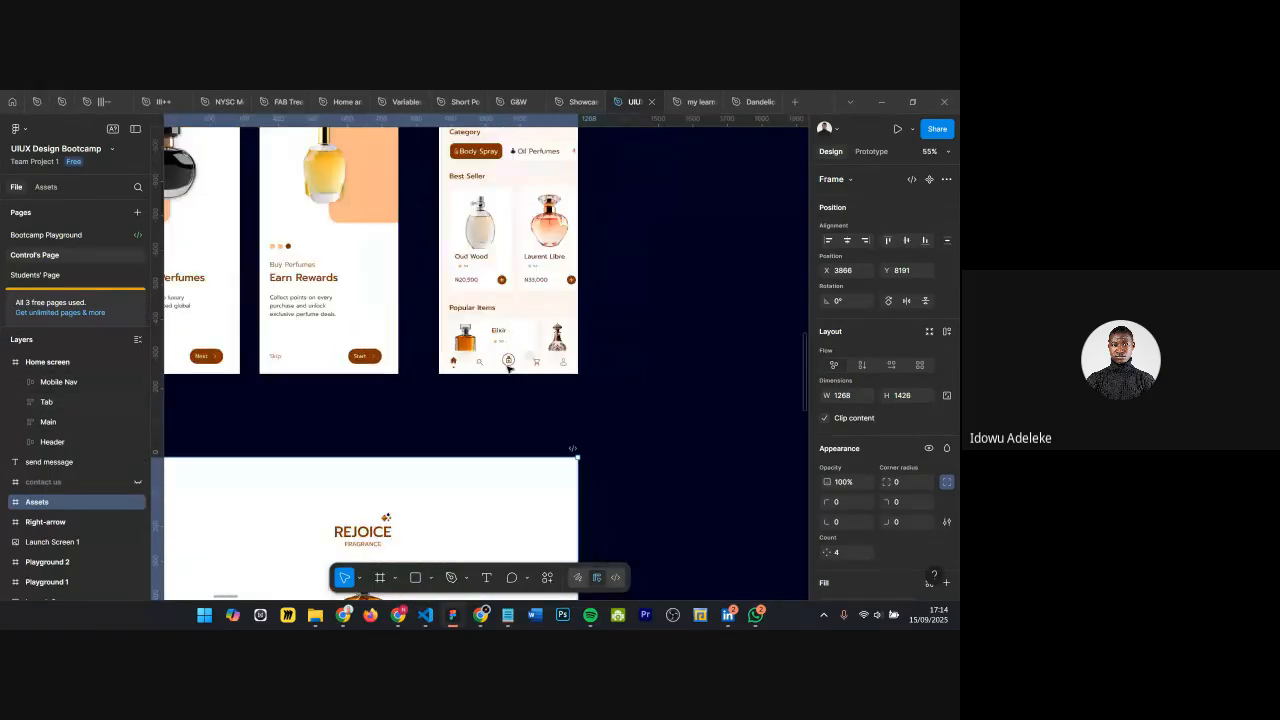
scroll(508, 368, "down", 6)
scroll(528, 375, "right", 3)
scroll(528, 375, "up", 1)
scroll(528, 375, "down", 2)
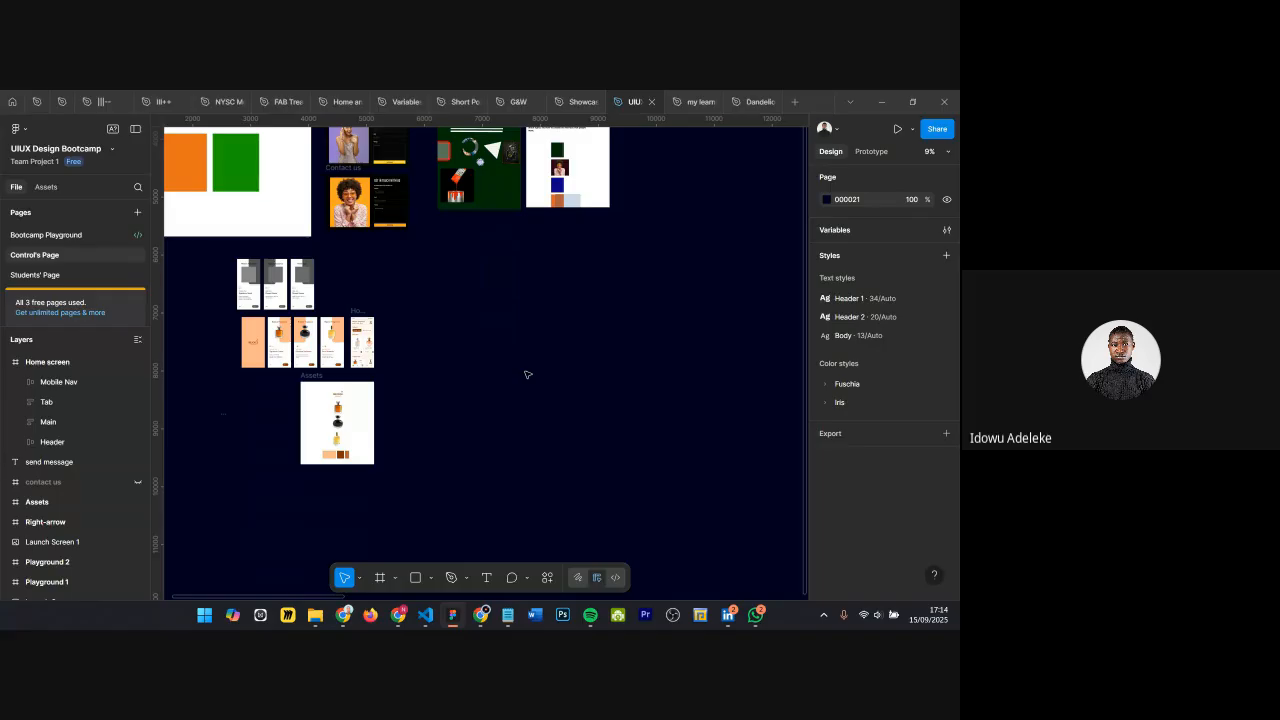
Step: Add a 1440 × 1024 Desktop preset frame and place it beside the Home screen, top-aligned at X 5882, Y 7075
key("f")
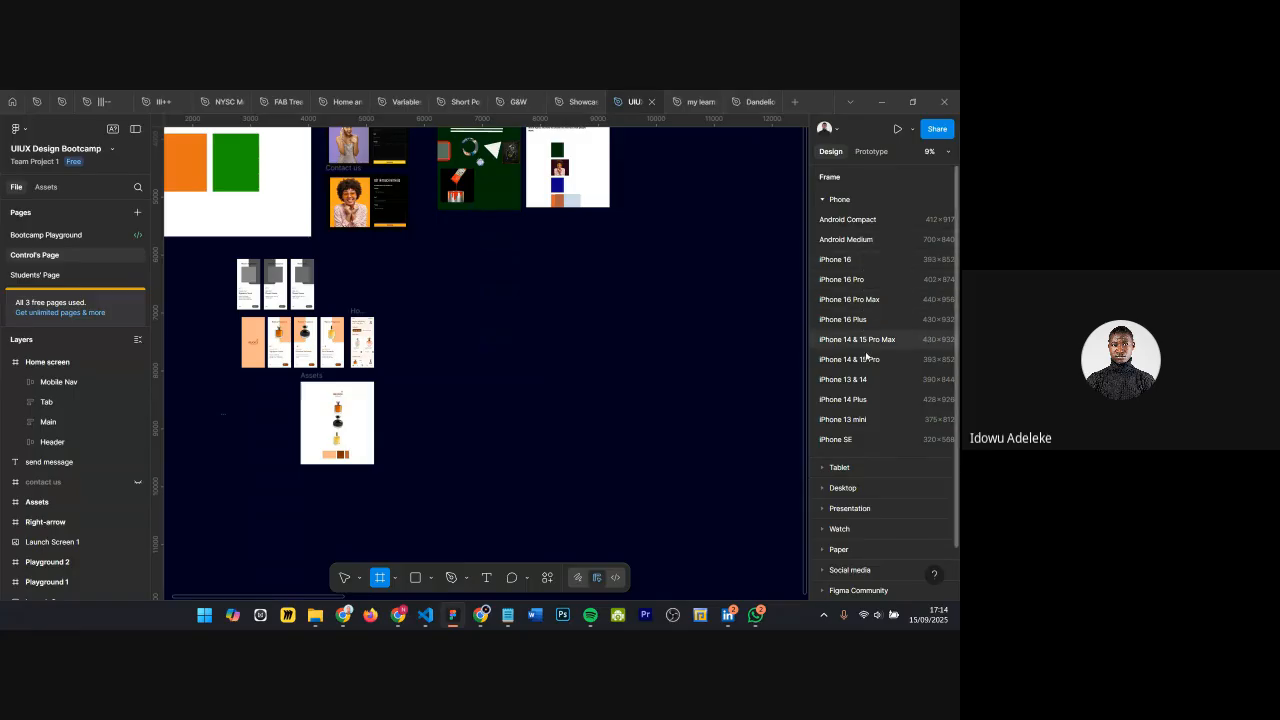
left_click(823, 201)
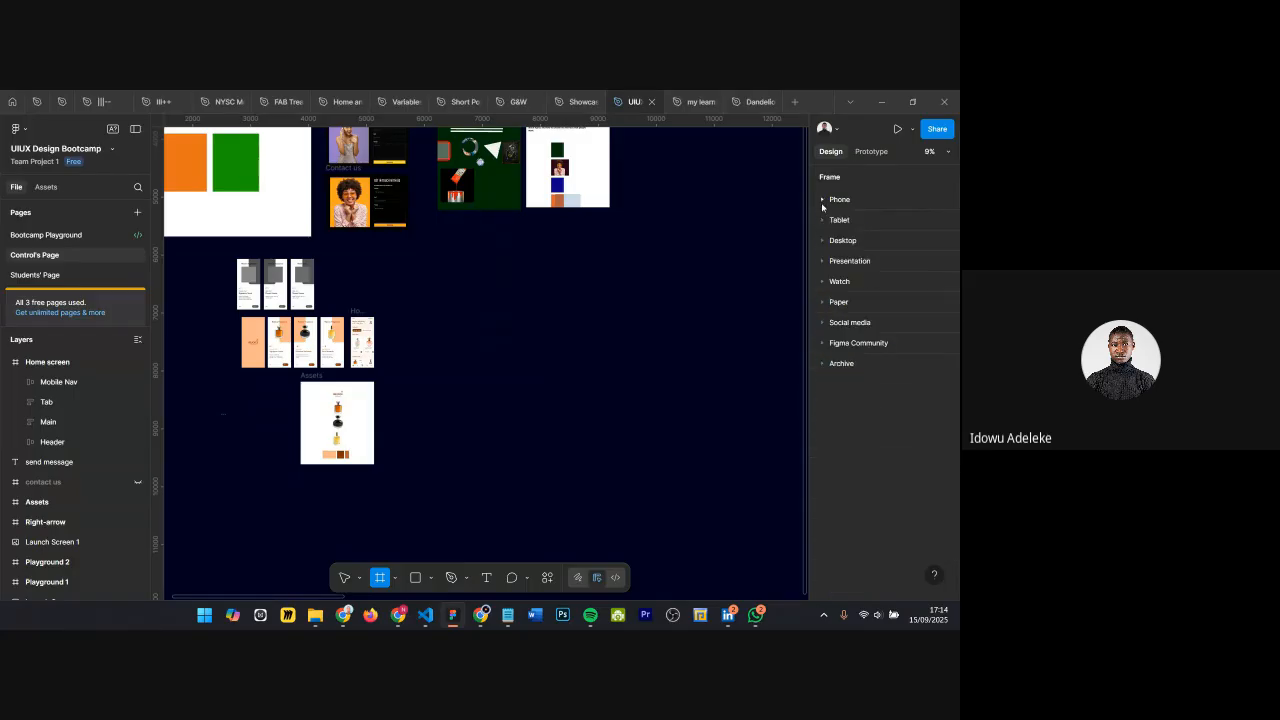
left_click(824, 241)
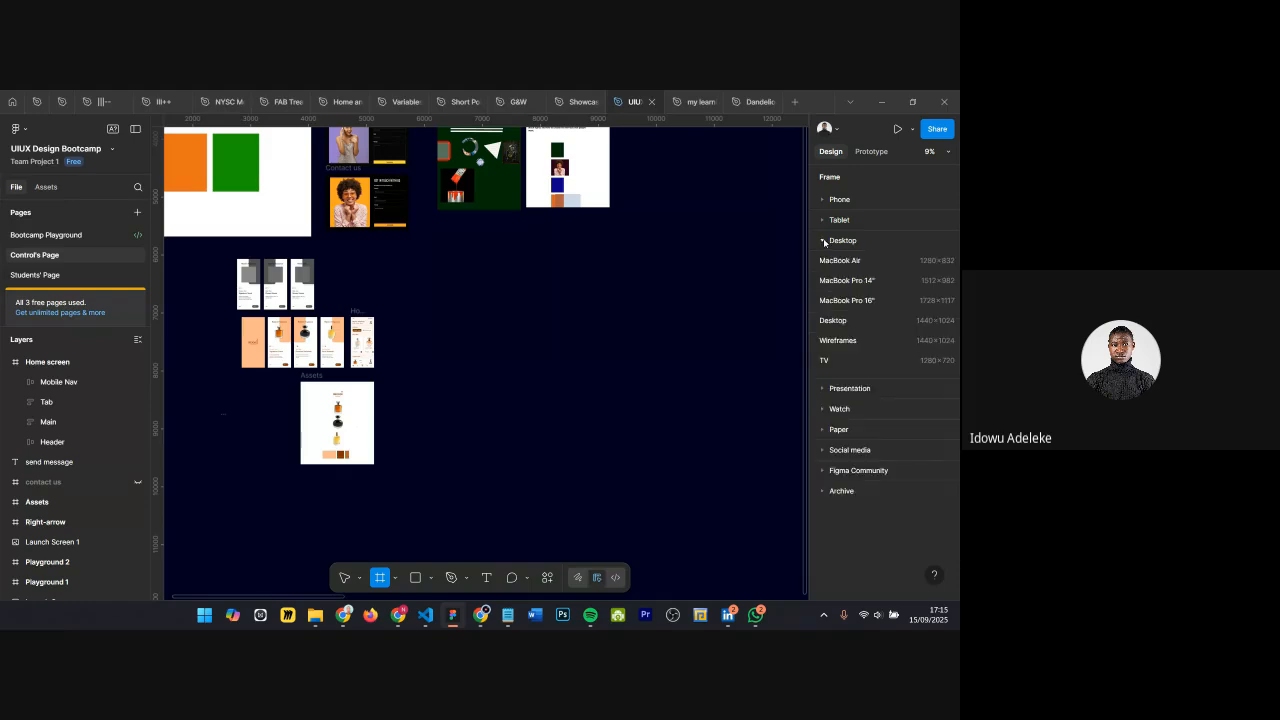
left_click(858, 322)
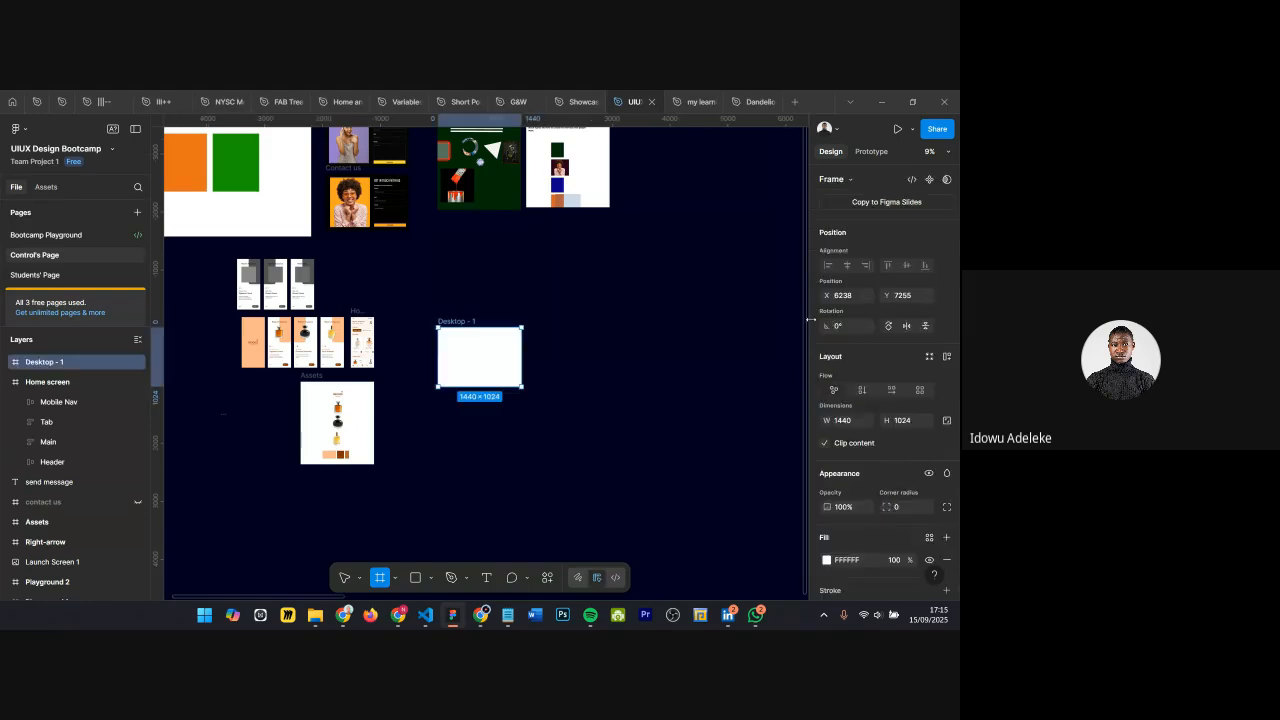
left_click_drag(446, 320, 432, 309)
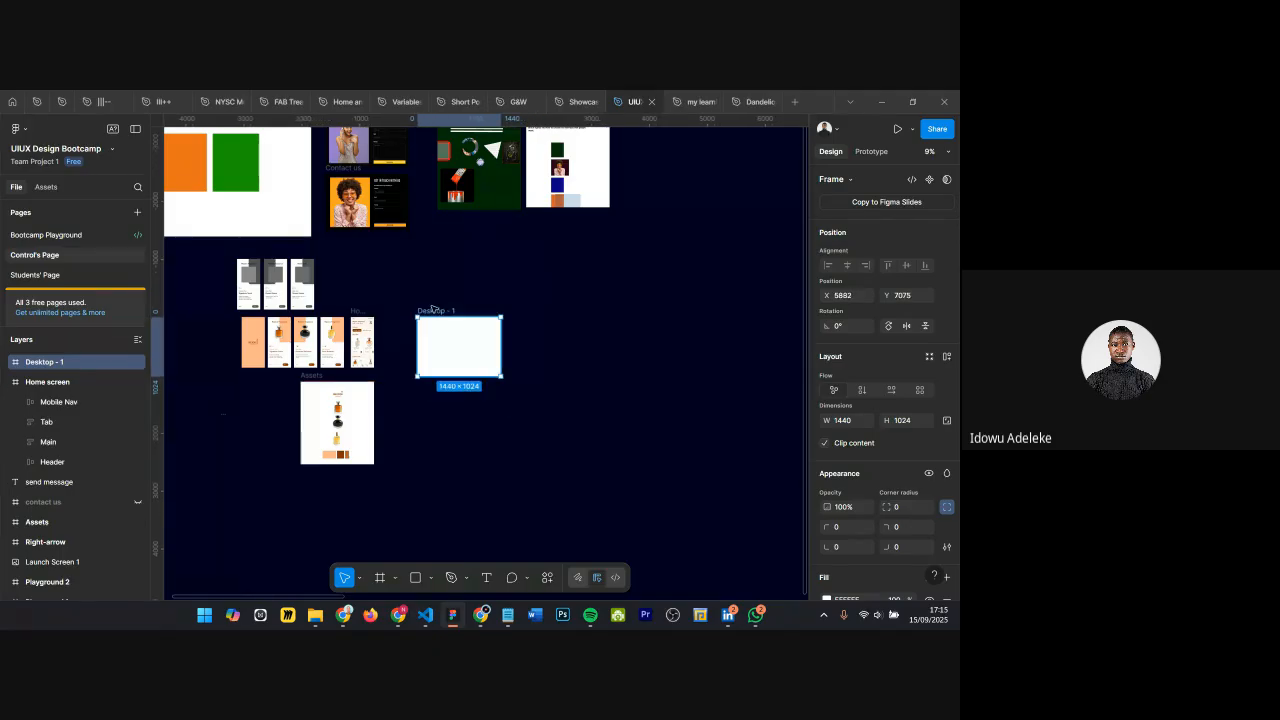
Step: Examine the Start button on the Earn Rewards screen, the neighbouring onboarding and Home screens, and the blank desktop frame
scroll(432, 309, "up", 10)
scroll(503, 318, "down", 6)
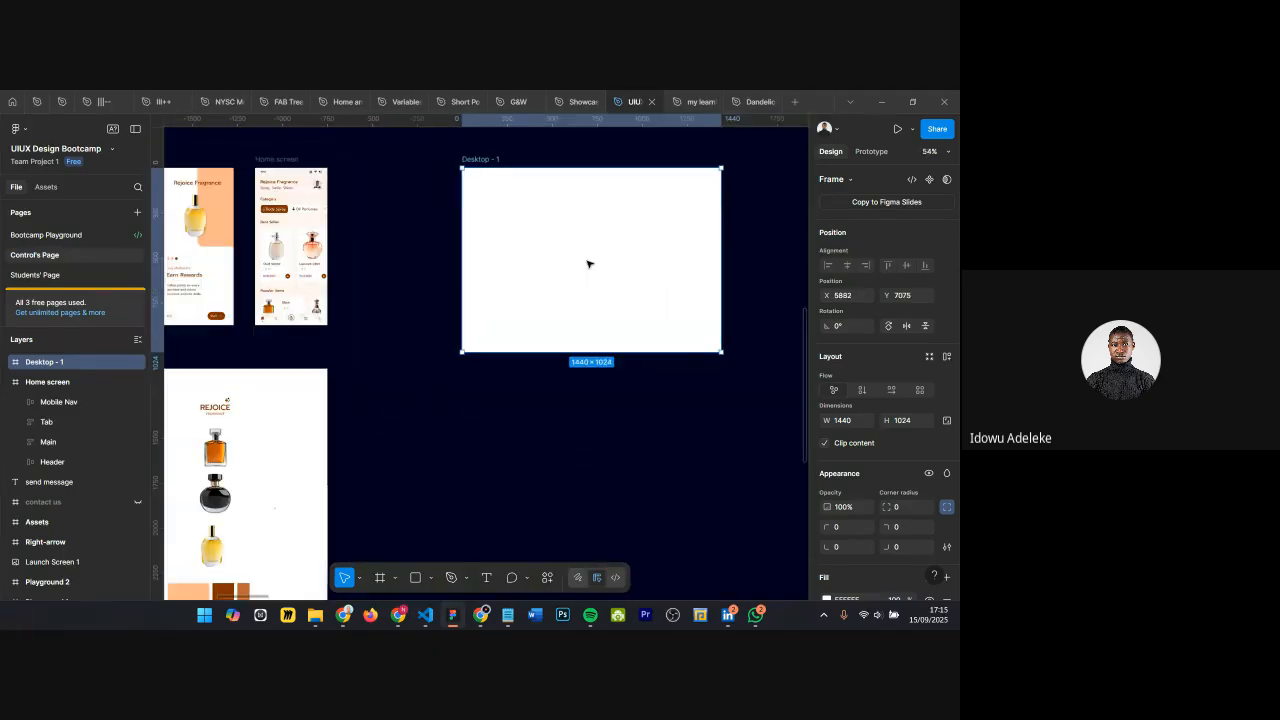
scroll(440, 303, "left", 4)
scroll(480, 303, "up", 8)
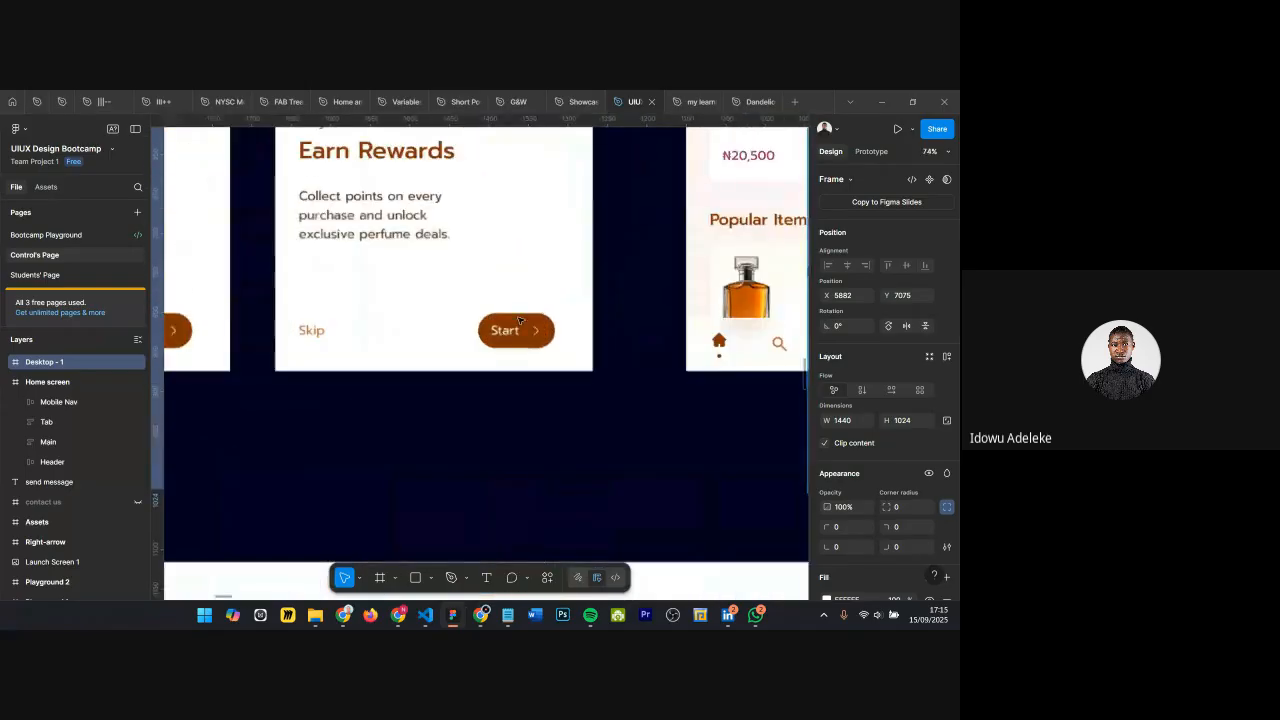
scroll(519, 320, "up", 7)
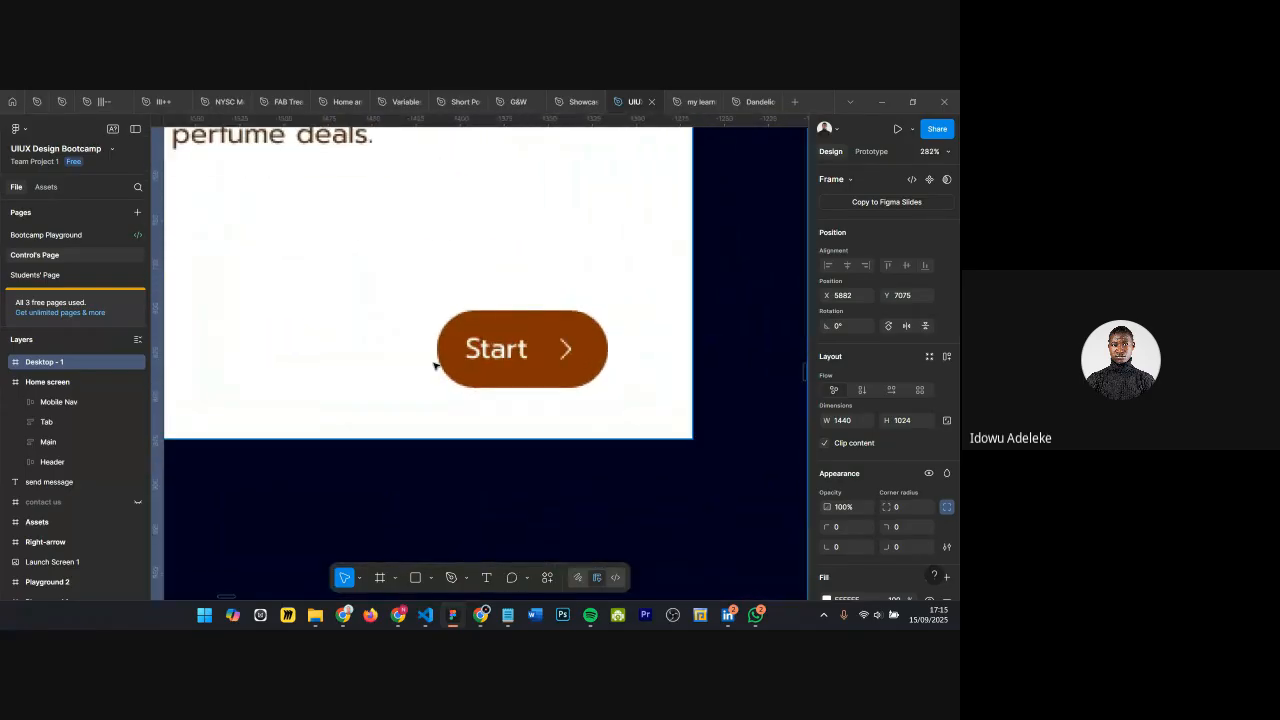
scroll(560, 370, "down", 6)
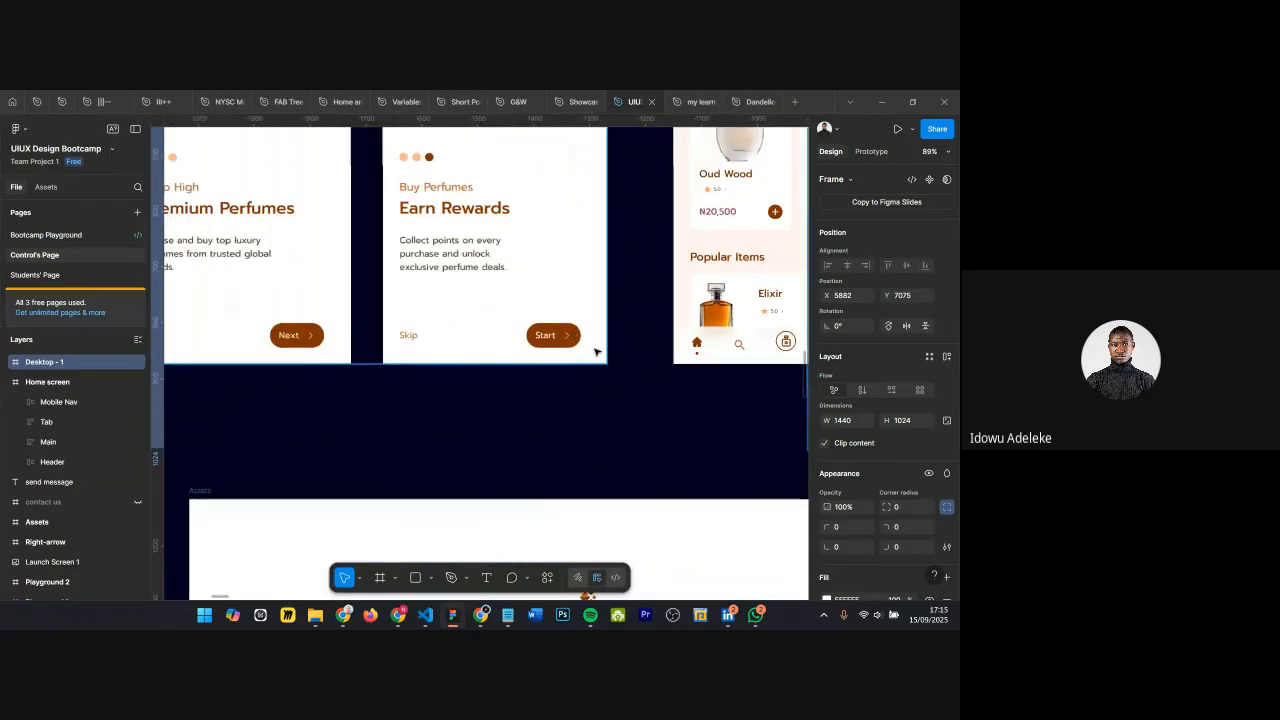
scroll(522, 350, "down", 5)
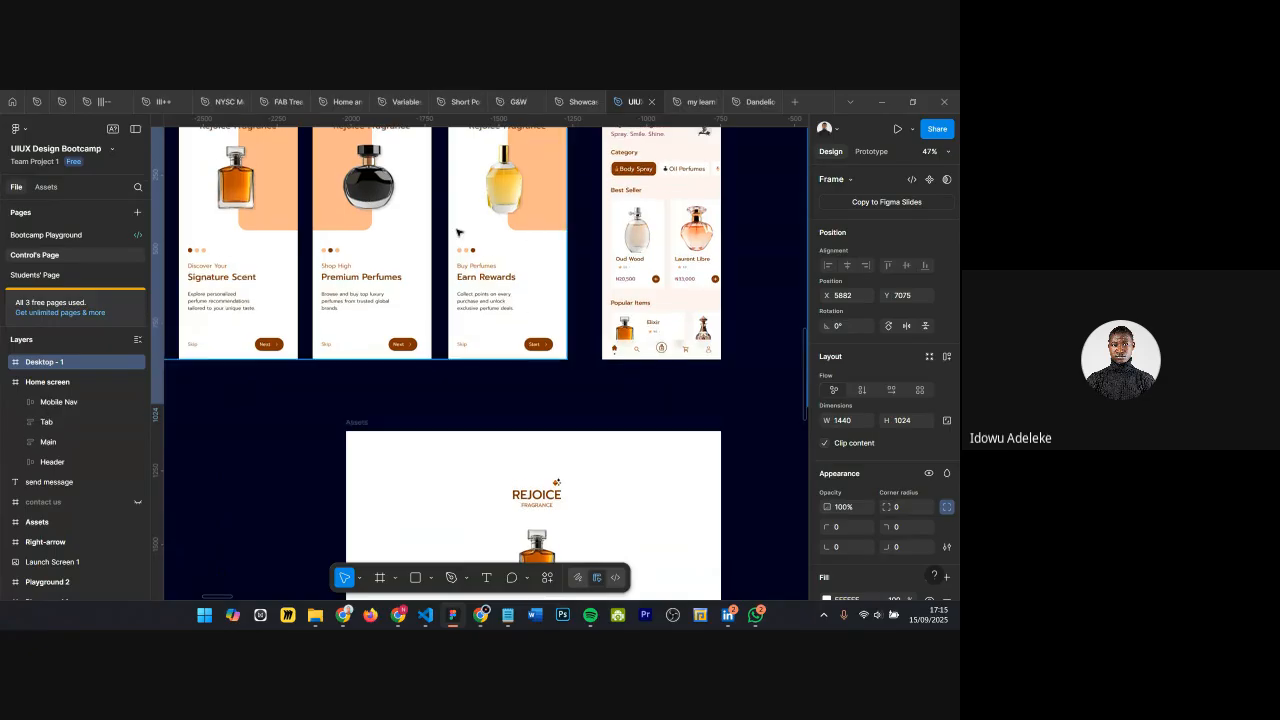
scroll(527, 342, "up", 6)
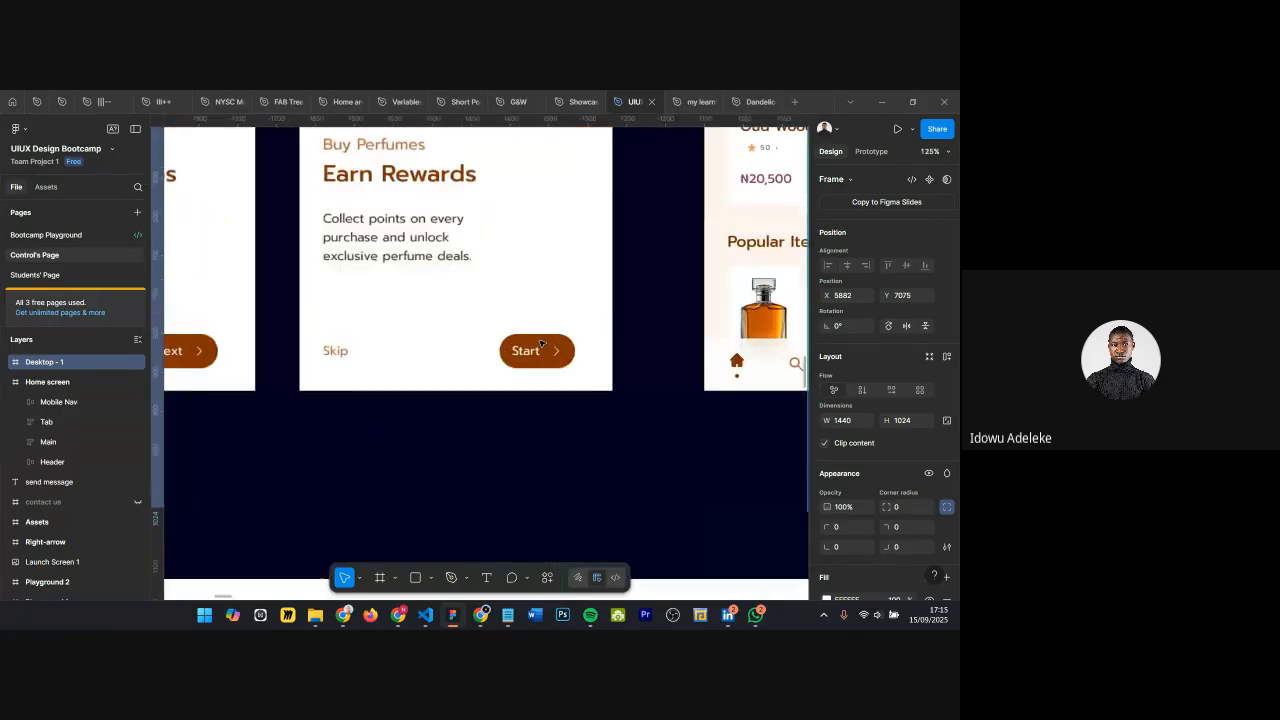
scroll(541, 343, "down", 7)
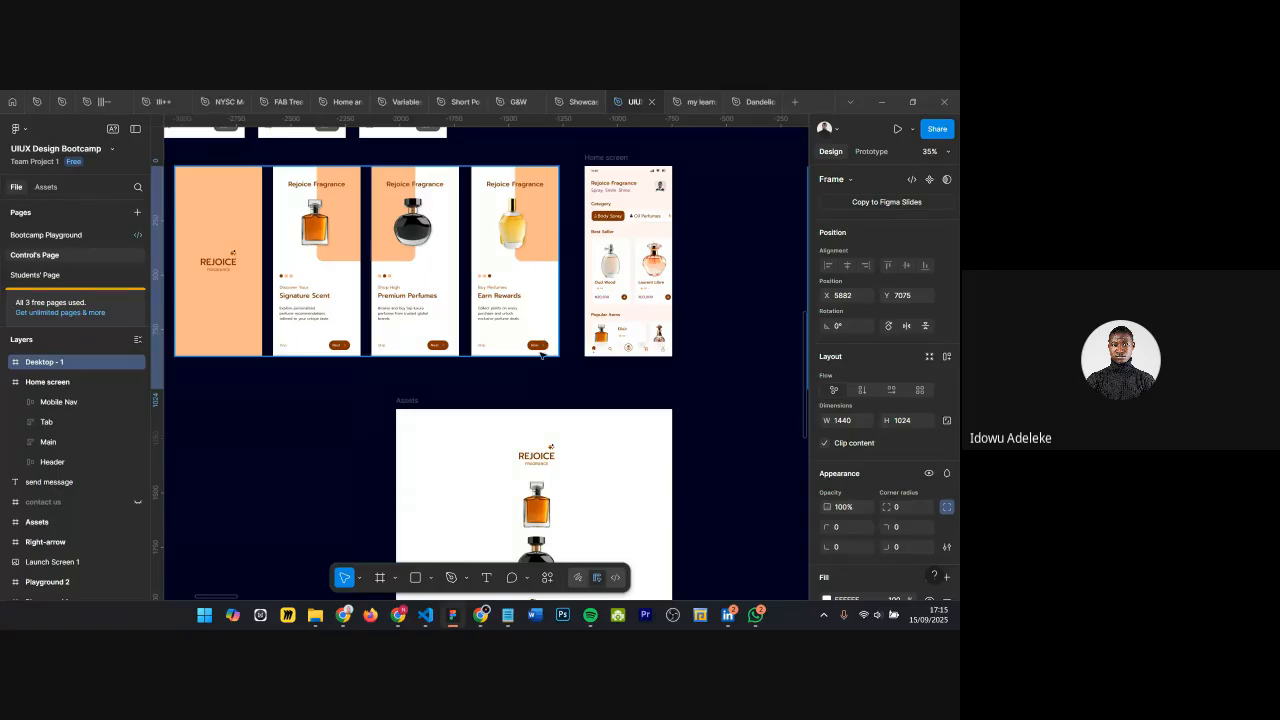
scroll(540, 343, "up", 3)
scroll(535, 343, "down", 3)
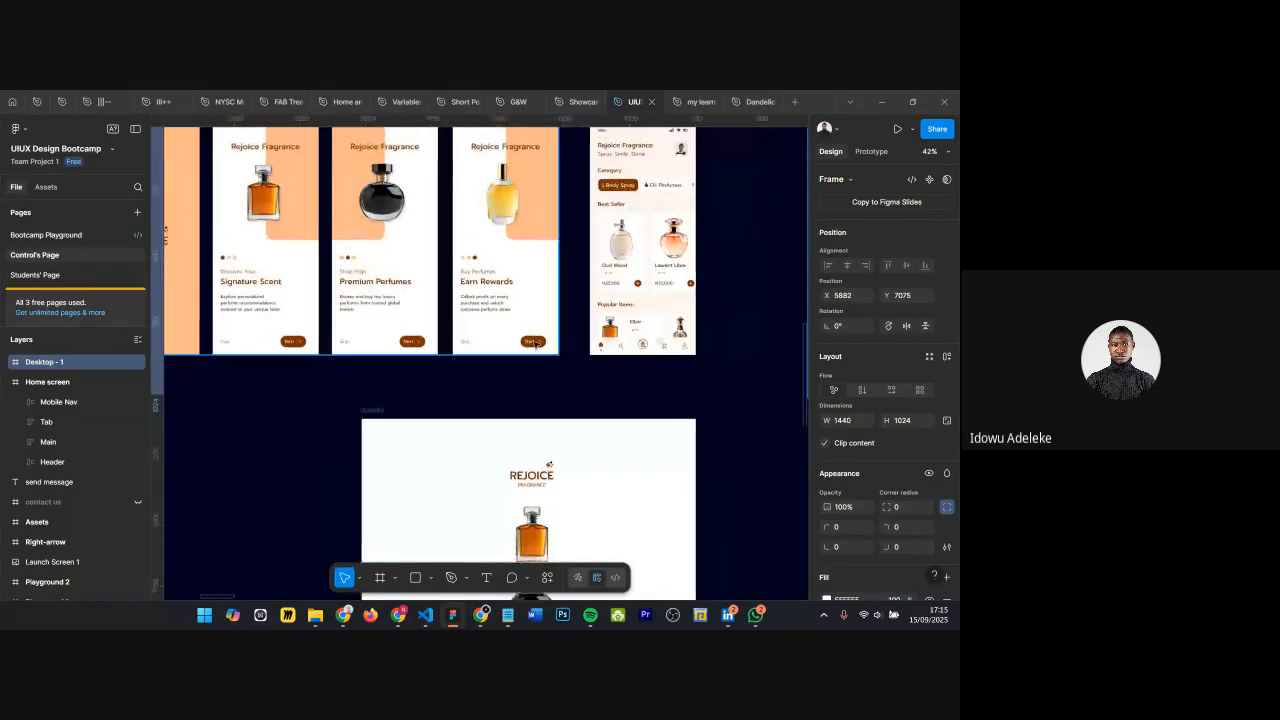
scroll(535, 342, "up", 3)
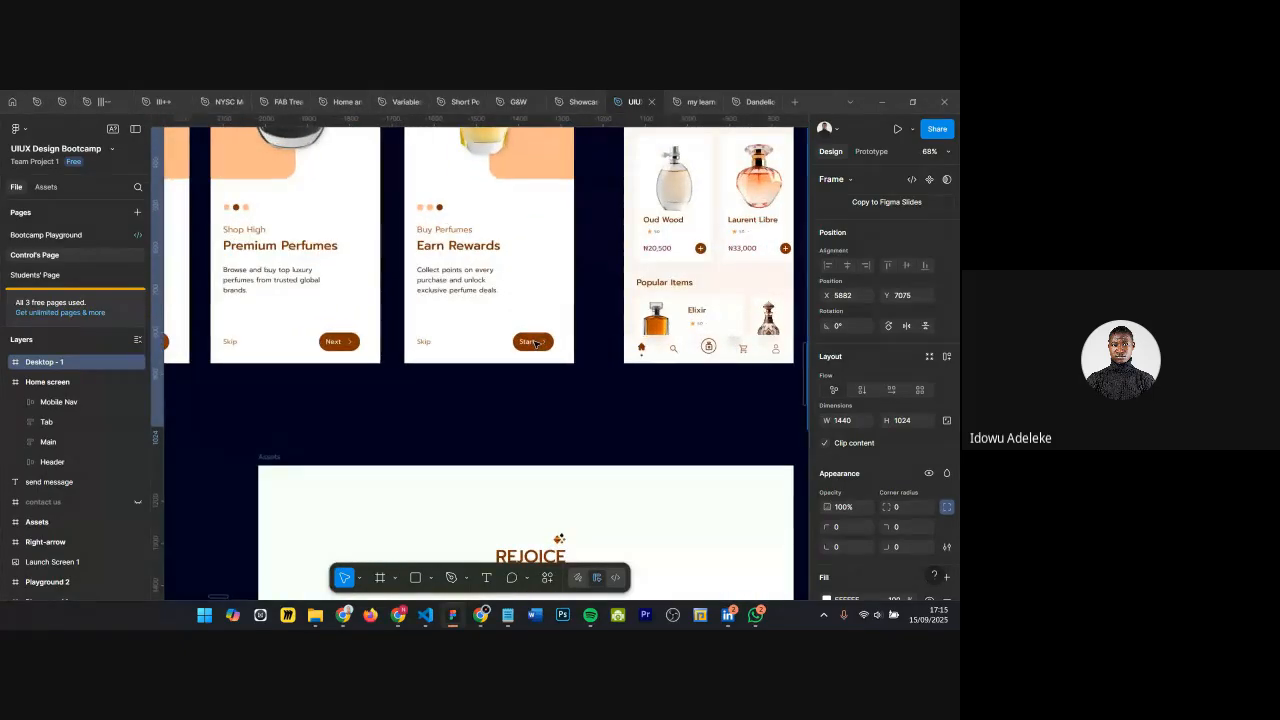
scroll(535, 343, "down", 3)
scroll(534, 343, "right", 5)
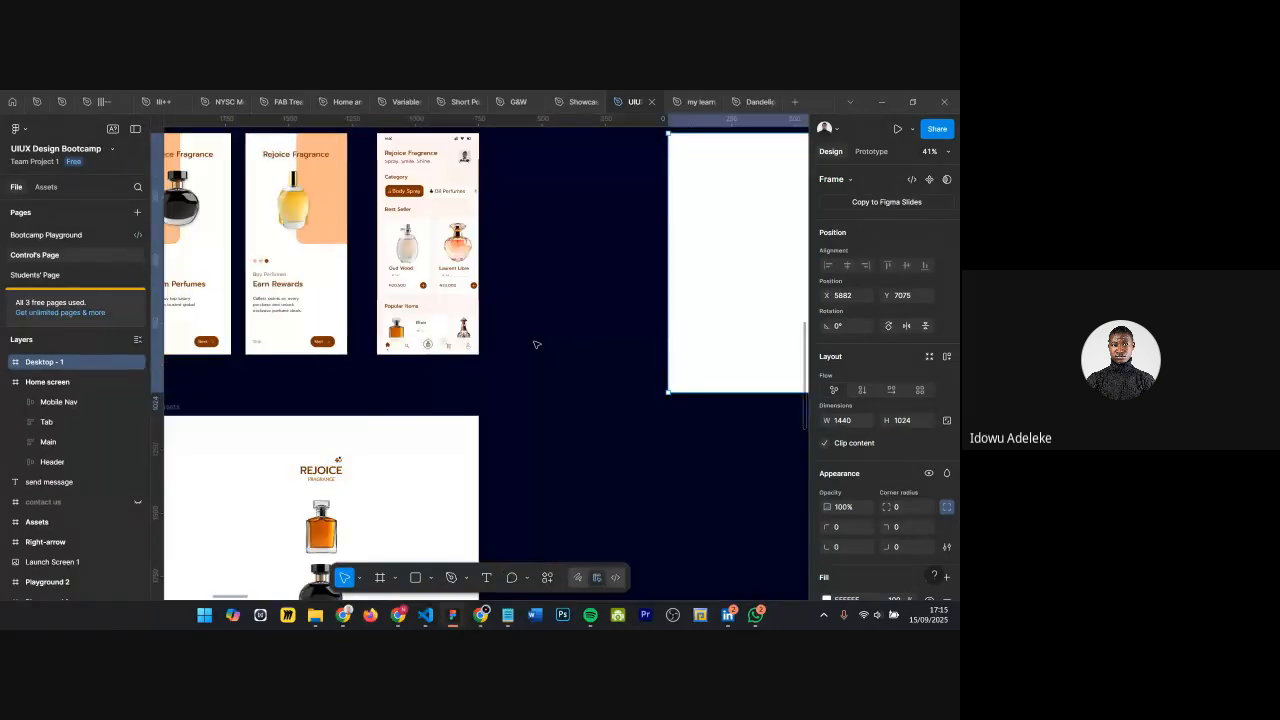
scroll(590, 312, "down", 2)
scroll(590, 312, "down", 2)
scroll(443, 269, "right", 4)
scroll(443, 266, "left", 3)
scroll(537, 246, "up", 2)
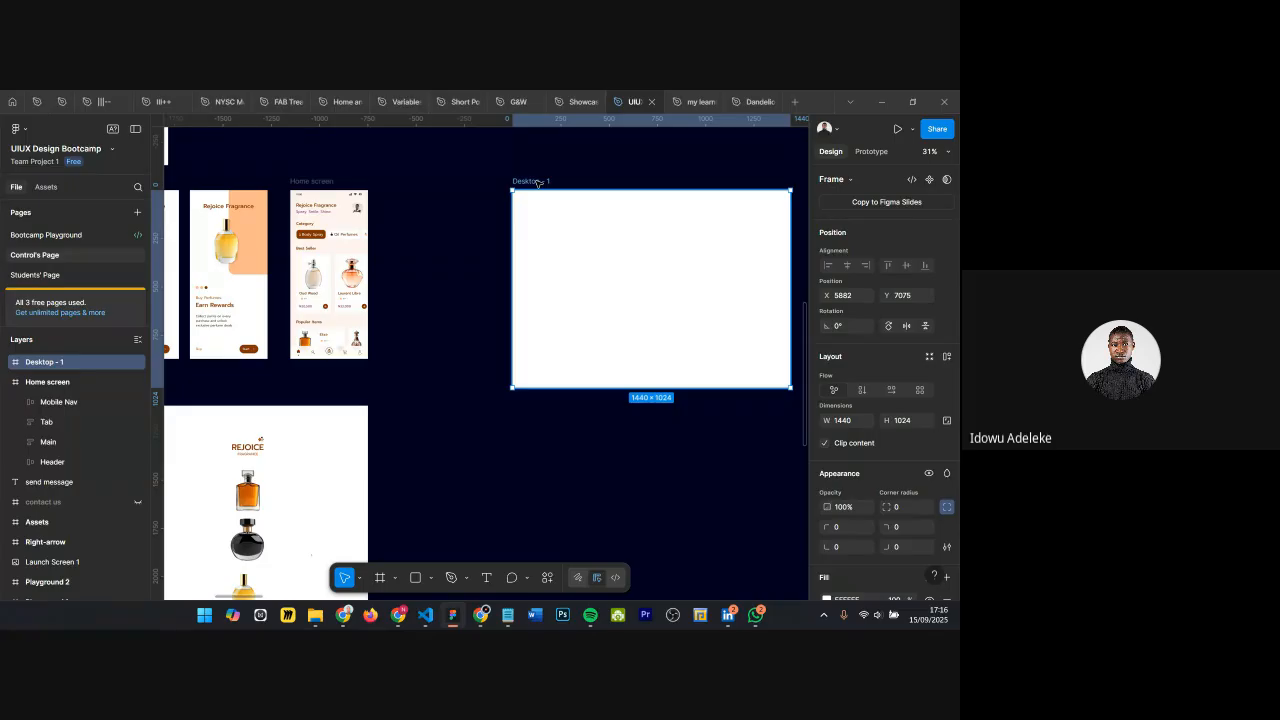
Step: Rename the blank 1440 × 1024 desktop frame as Auto layout and deselect it
double_click(57, 362)
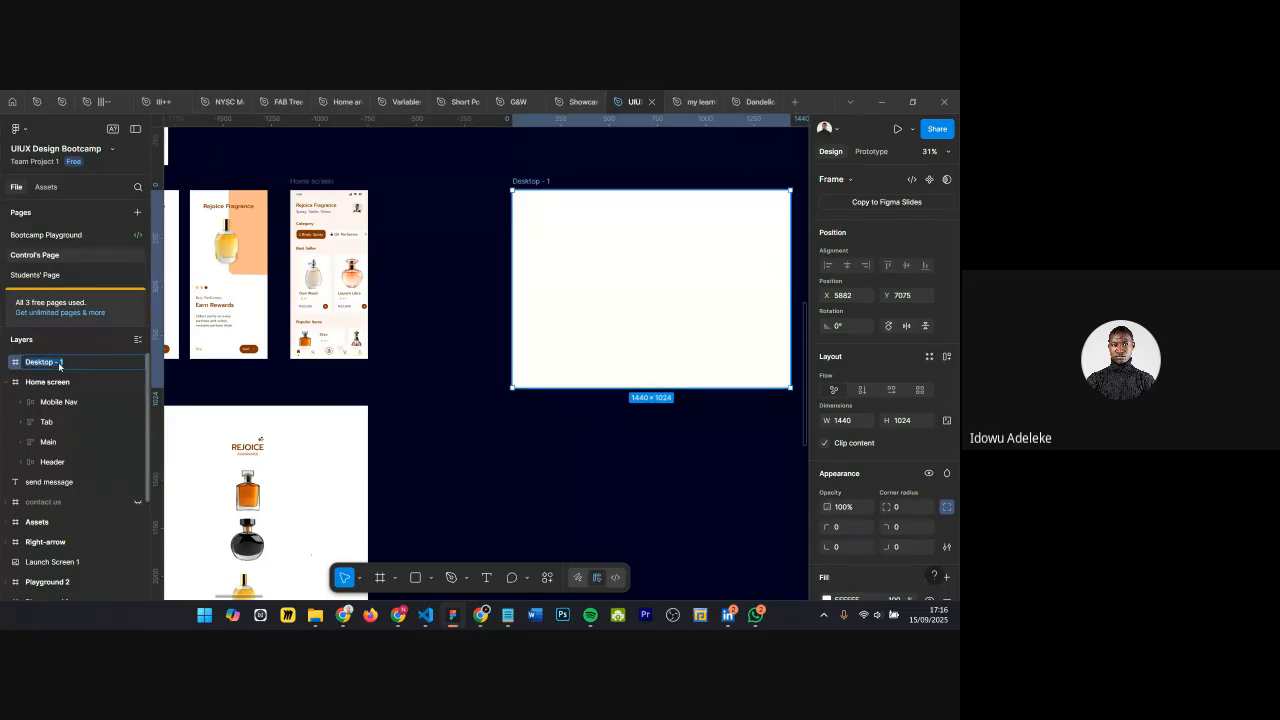
type("Auto layout")
key("Return")
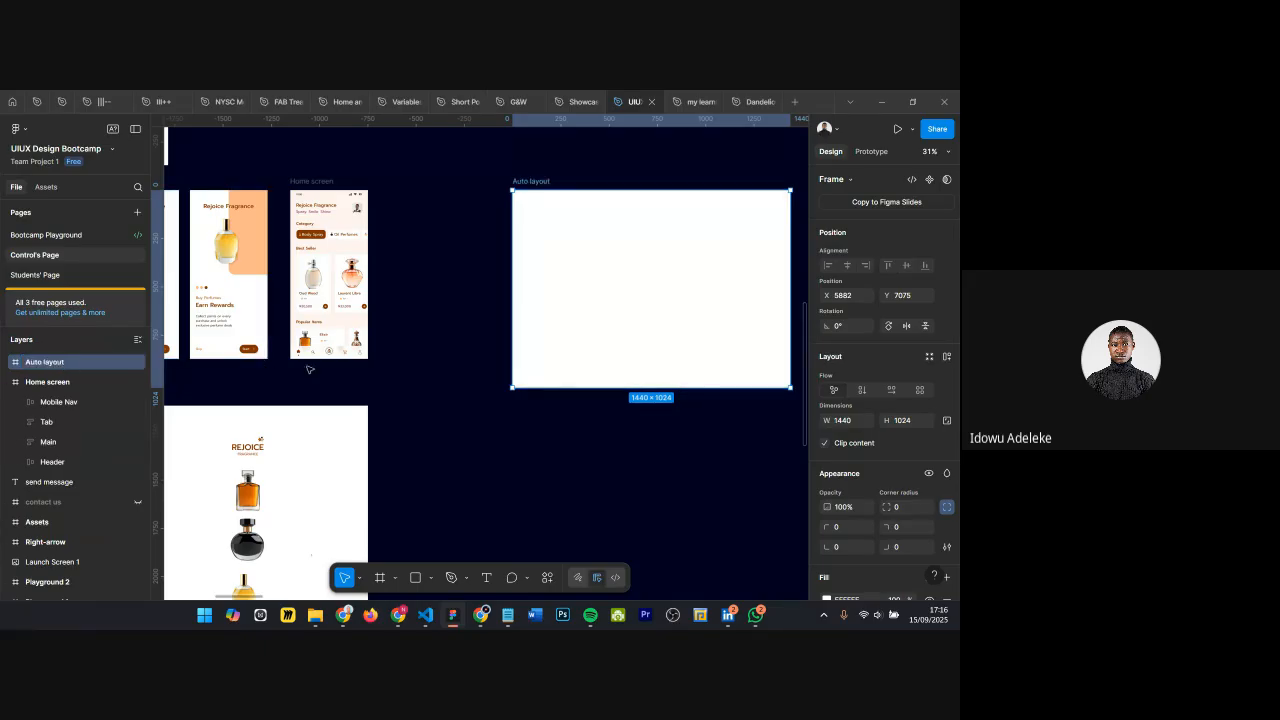
scroll(549, 249, "right", 2)
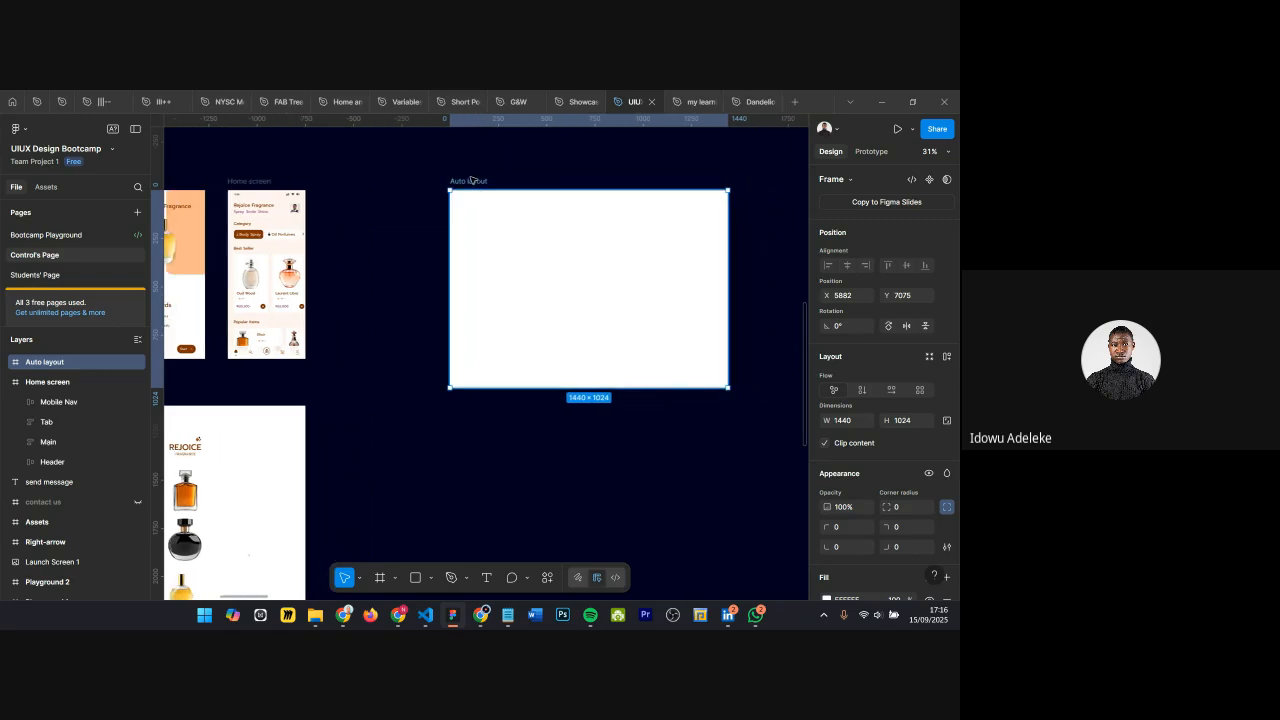
scroll(831, 287, "down", 2)
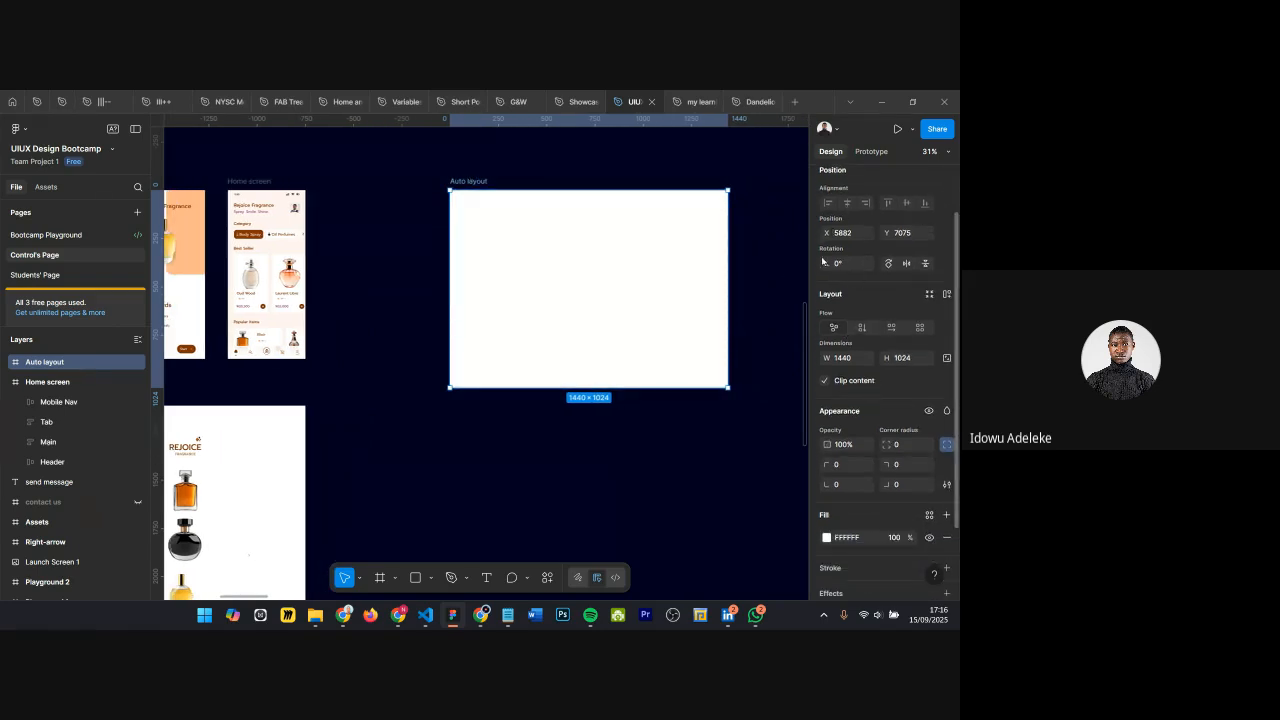
scroll(826, 256, "down", 3)
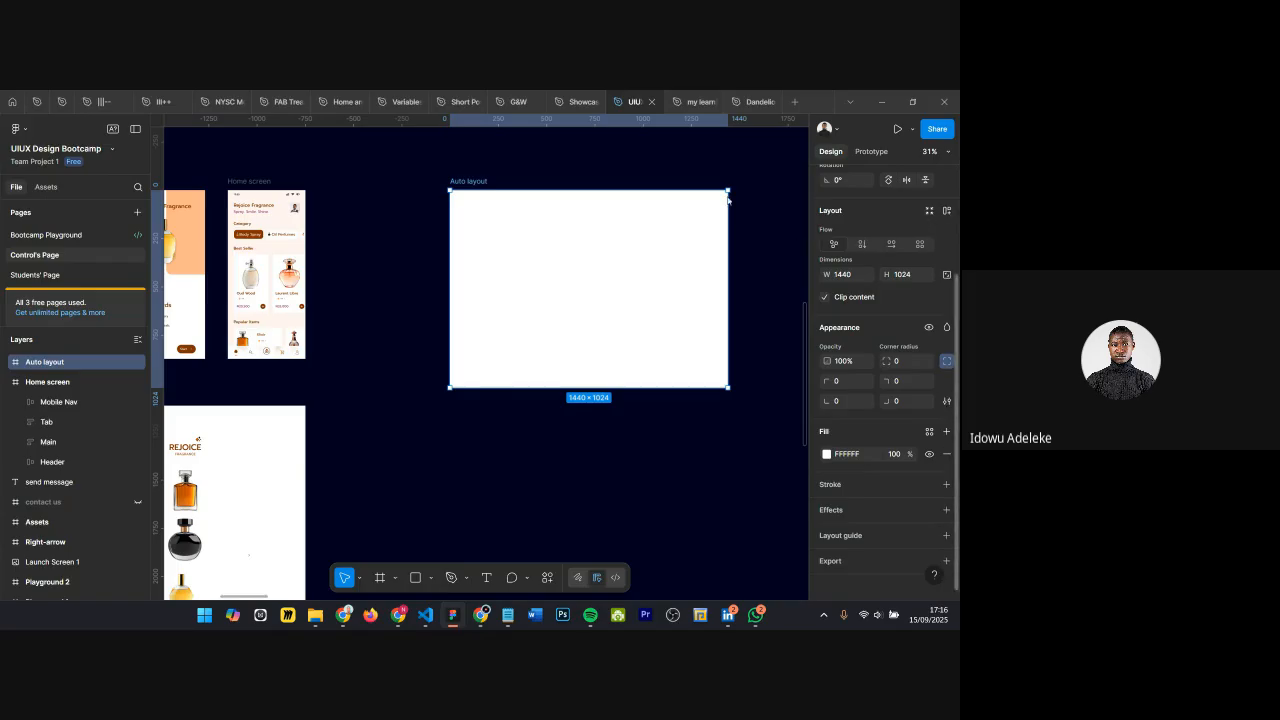
left_click(477, 166)
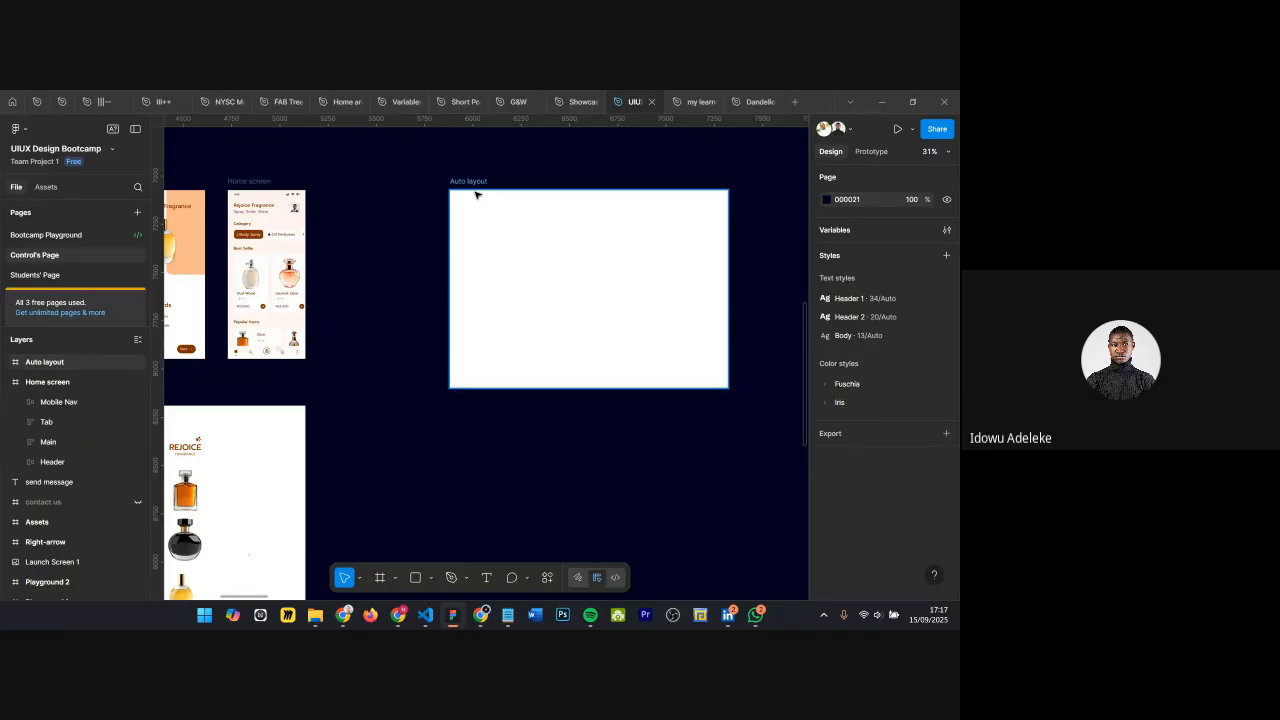
Step: Examine the Mobile Nav status bar on the Home screen, including its auto layout settings and the 10:00 time text
left_click(363, 249)
scroll(241, 210, "up", 4)
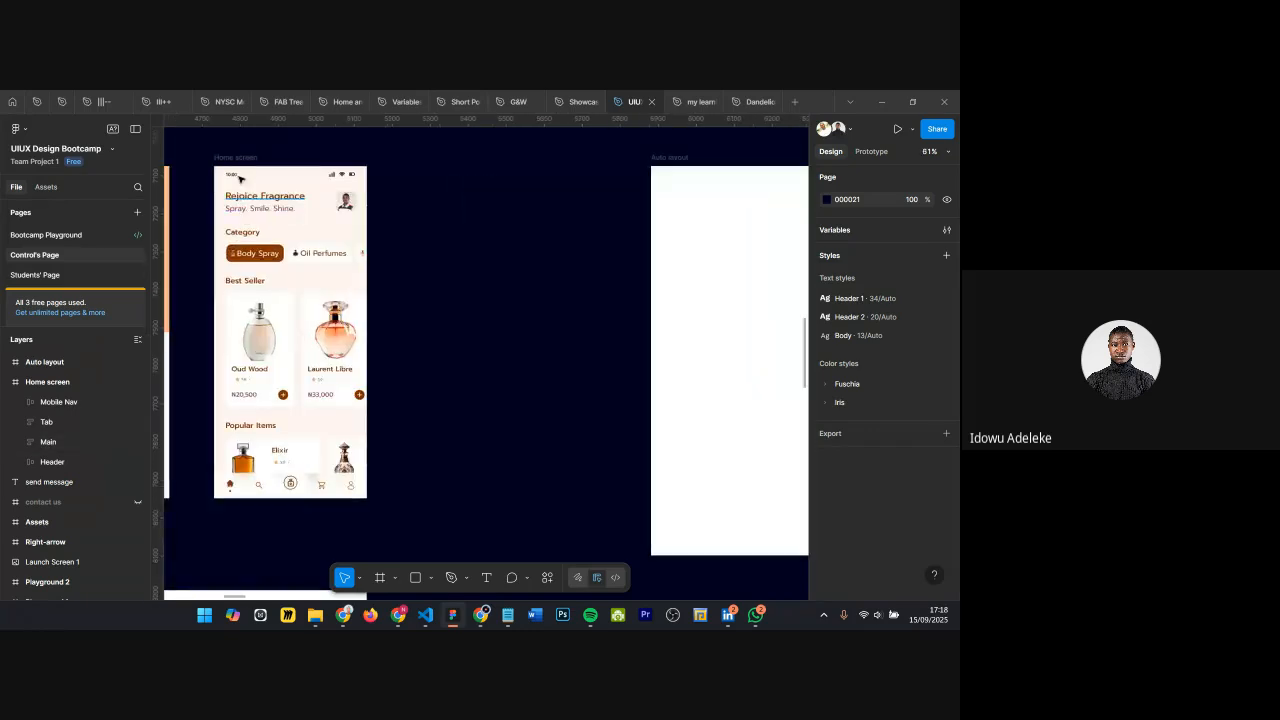
scroll(239, 195, "up", 10)
scroll(579, 159, "down", 3)
left_click(471, 203)
scroll(473, 210, "right", 2)
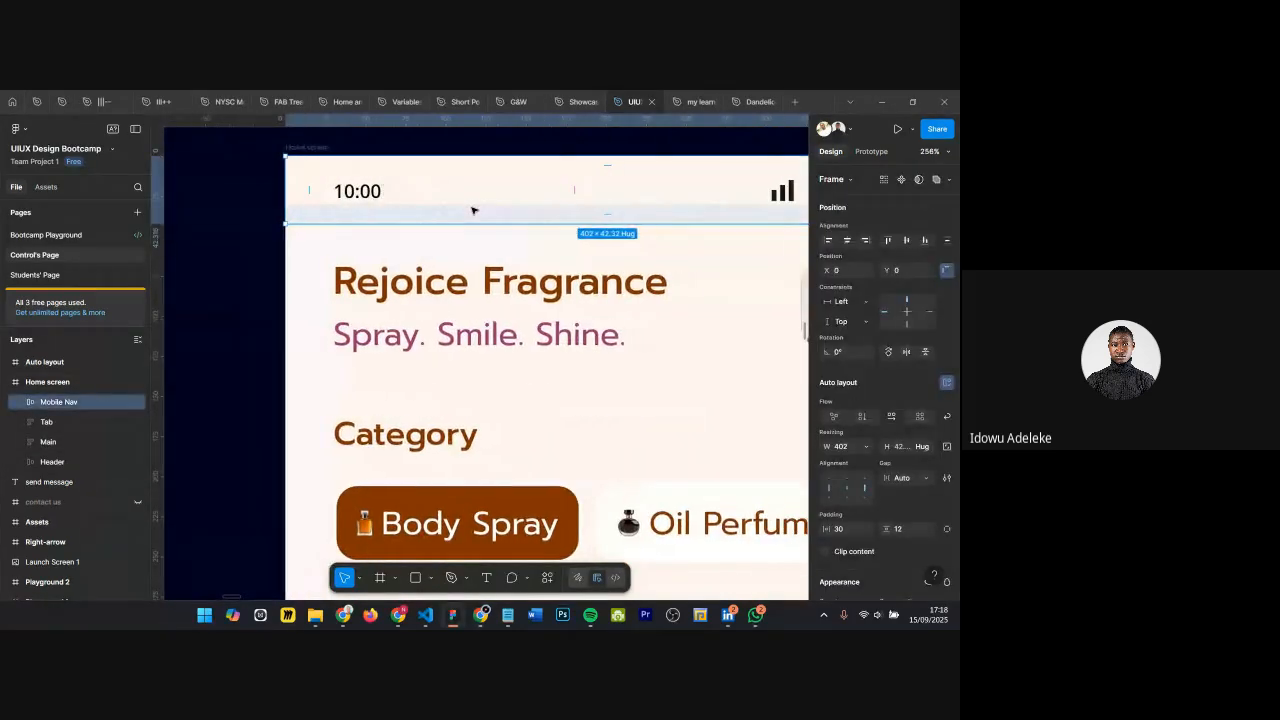
scroll(473, 210, "right", 2)
scroll(244, 202, "up", 5)
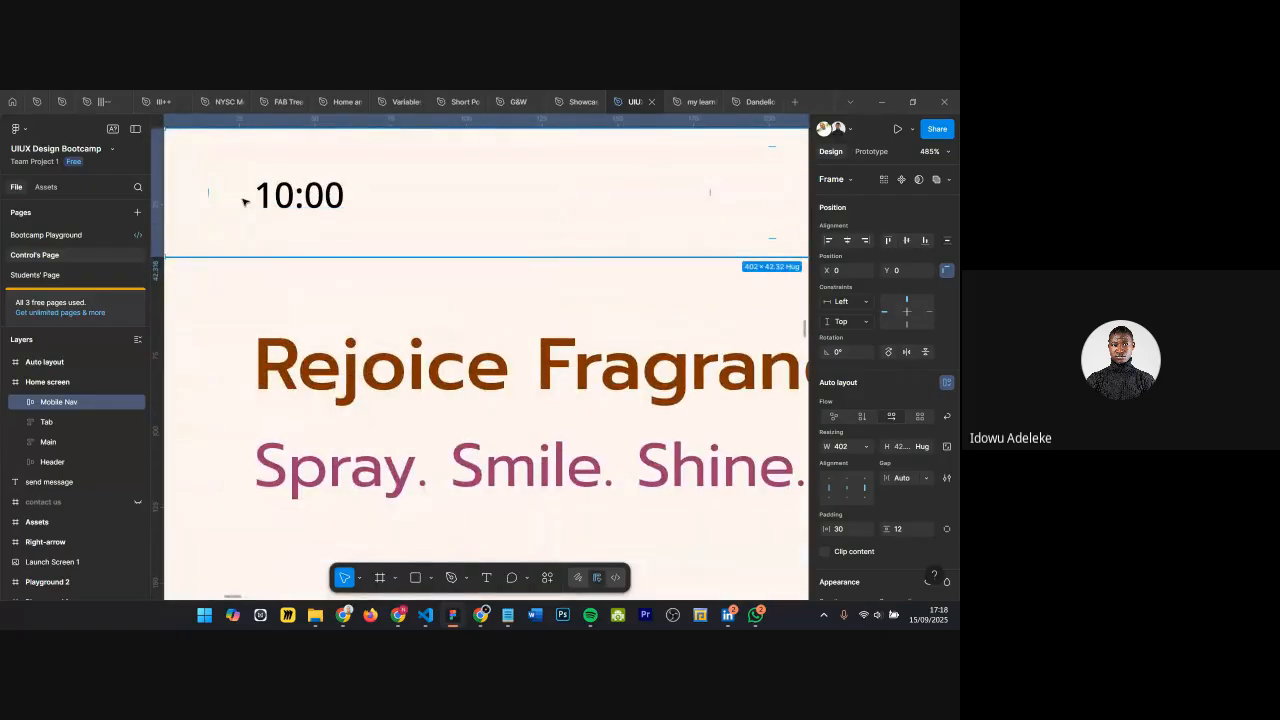
scroll(244, 202, "down", 3)
left_click(301, 199)
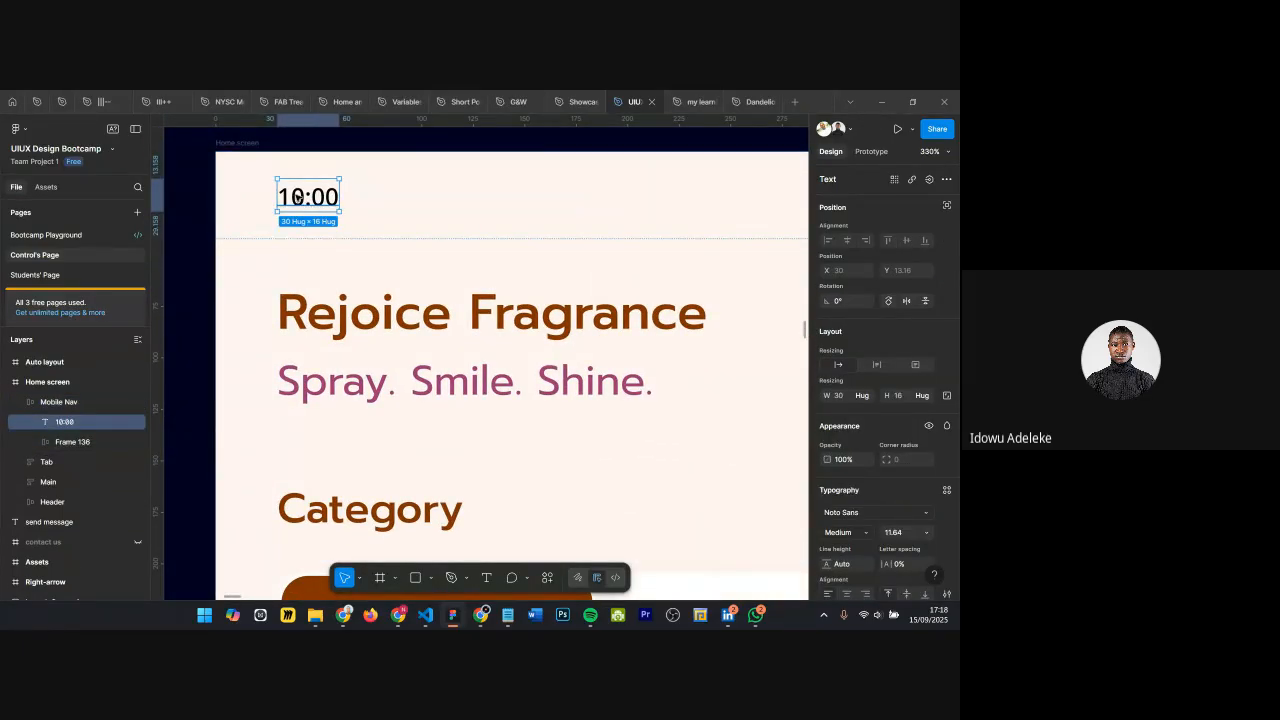
scroll(308, 200, "up", 3)
Step: Inspect the signal, Wi-Fi and battery icons in the Home screen's status bar and the Mobile Nav frame that holds them
scroll(308, 200, "down", 5)
scroll(494, 214, "right", 3)
scroll(573, 204, "up", 5)
scroll(573, 204, "up", 2)
left_click(522, 192, "ctrl")
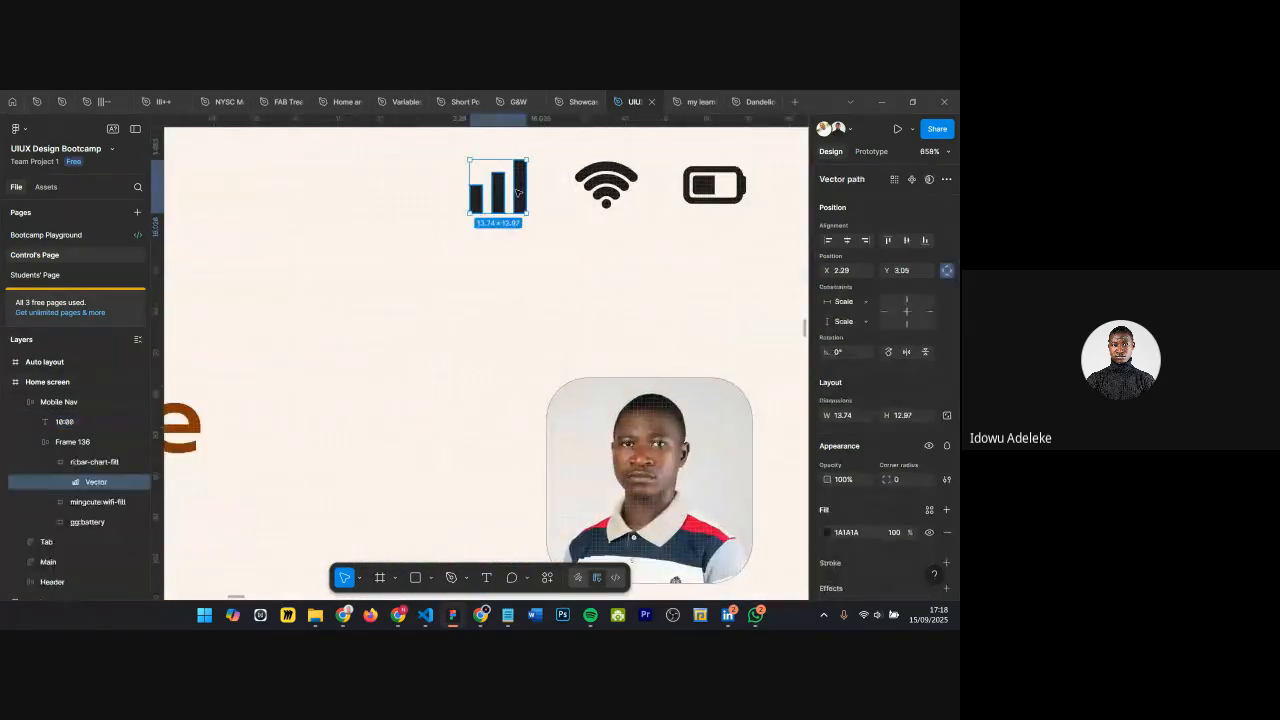
scroll(522, 192, "up", 3)
scroll(492, 178, "down", 2)
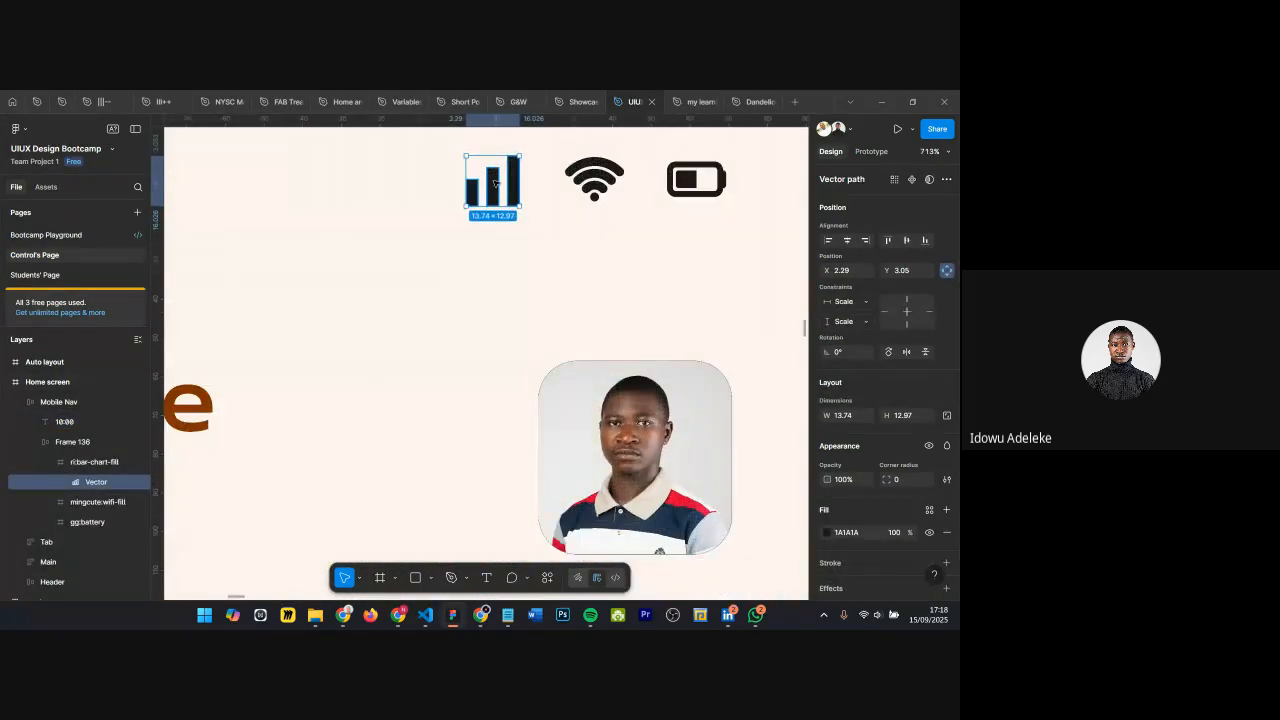
scroll(500, 186, "up", 1)
scroll(500, 186, "down", 3)
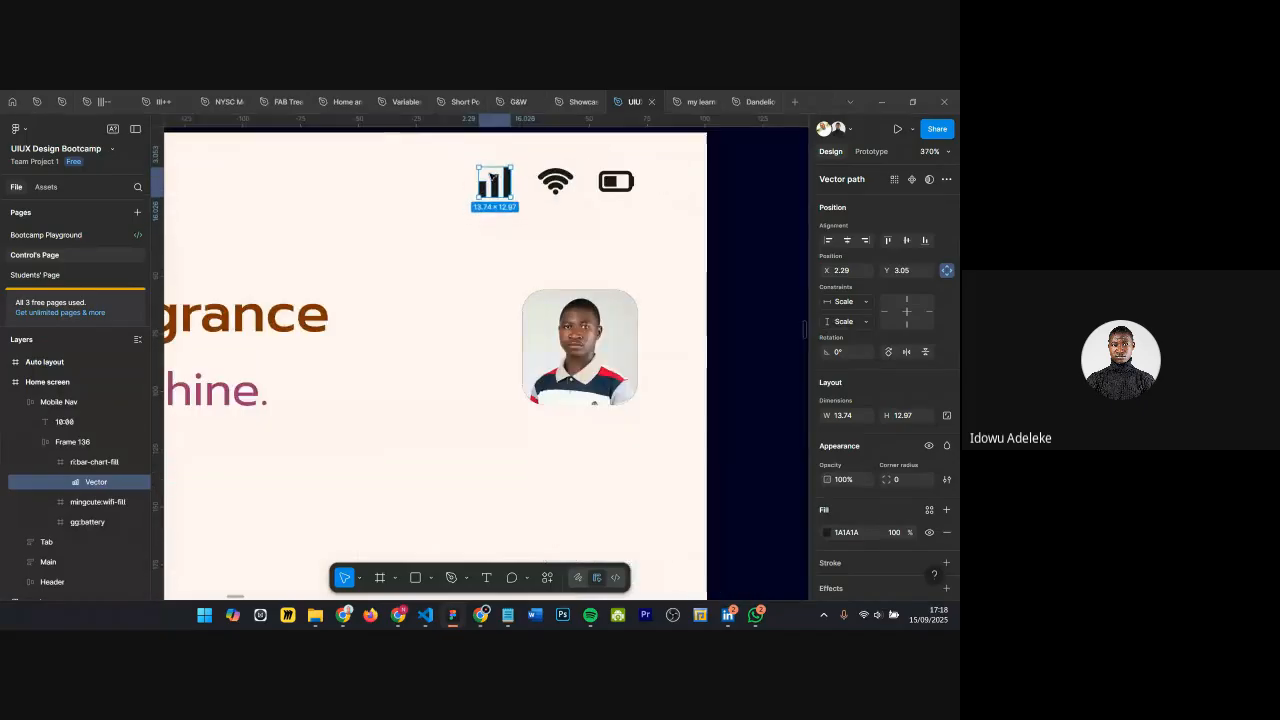
scroll(497, 187, "up", 2)
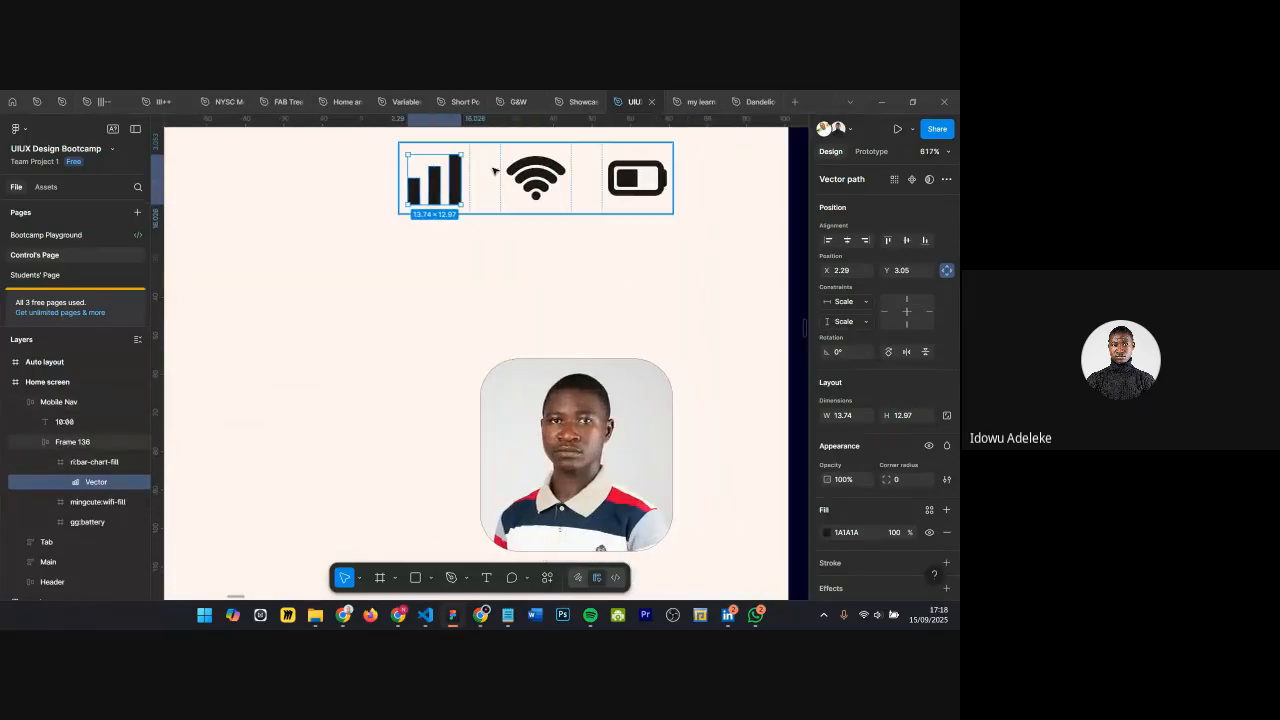
left_click(516, 194, "ctrl")
left_click(650, 176, "ctrl")
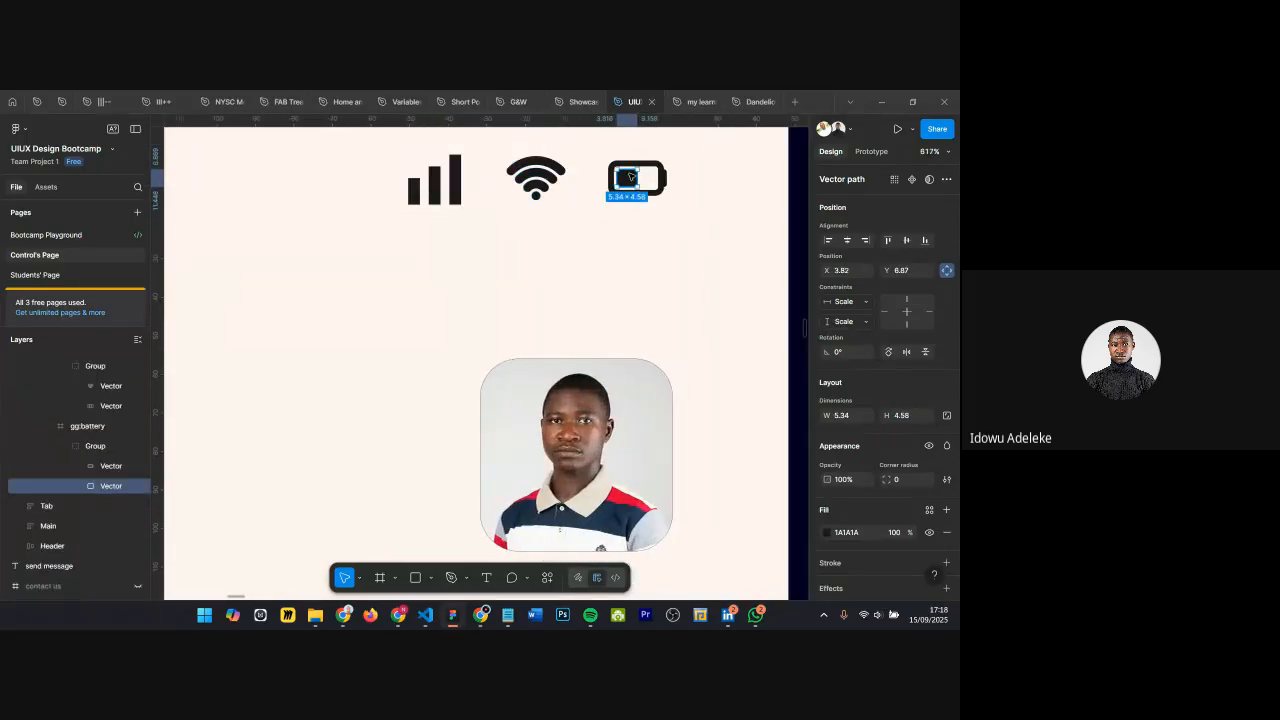
scroll(650, 178, "down", 5)
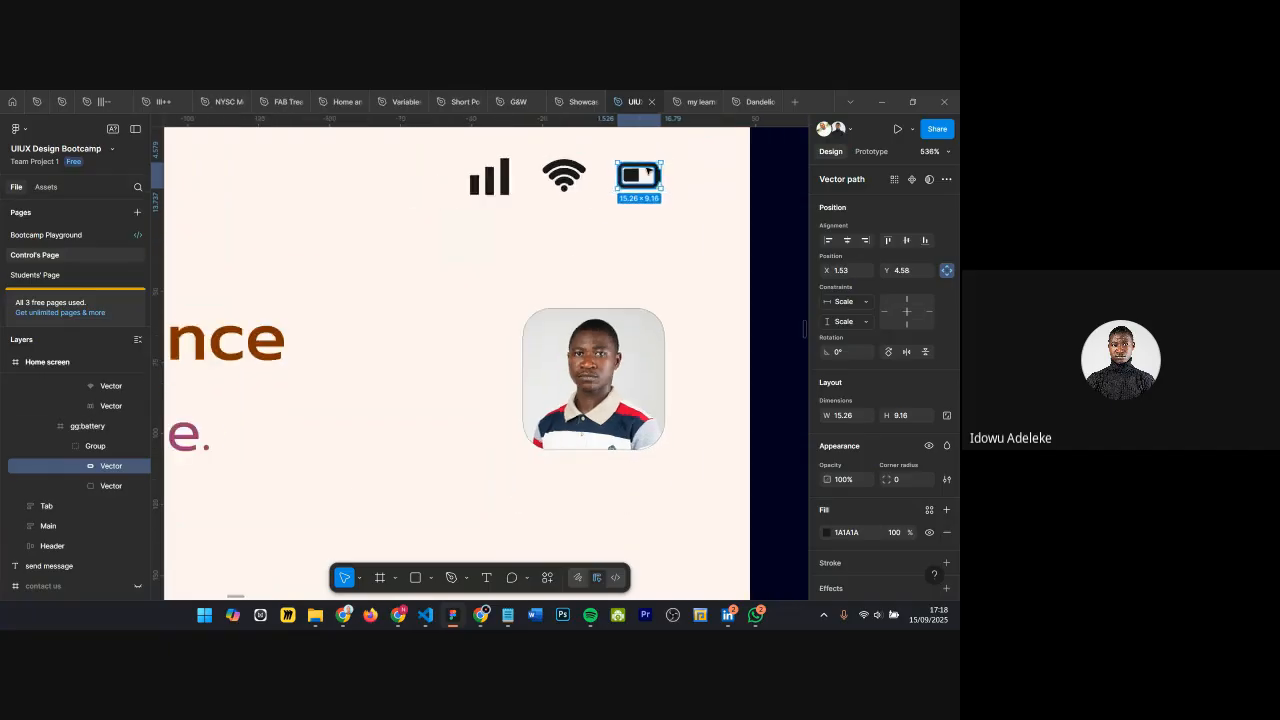
left_click(606, 219)
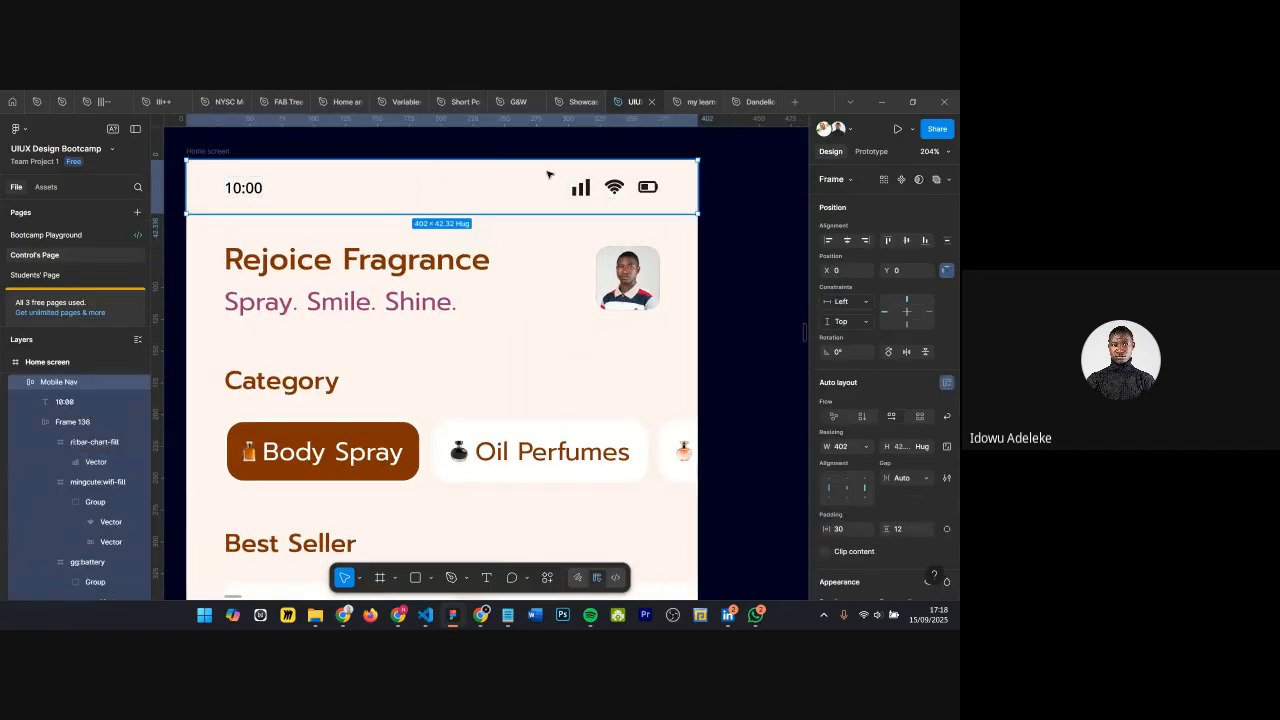
Step: Inspect the Oud Wood card under Best Seller and the Popular Items section's frames on the Home screen
scroll(507, 197, "down", 3)
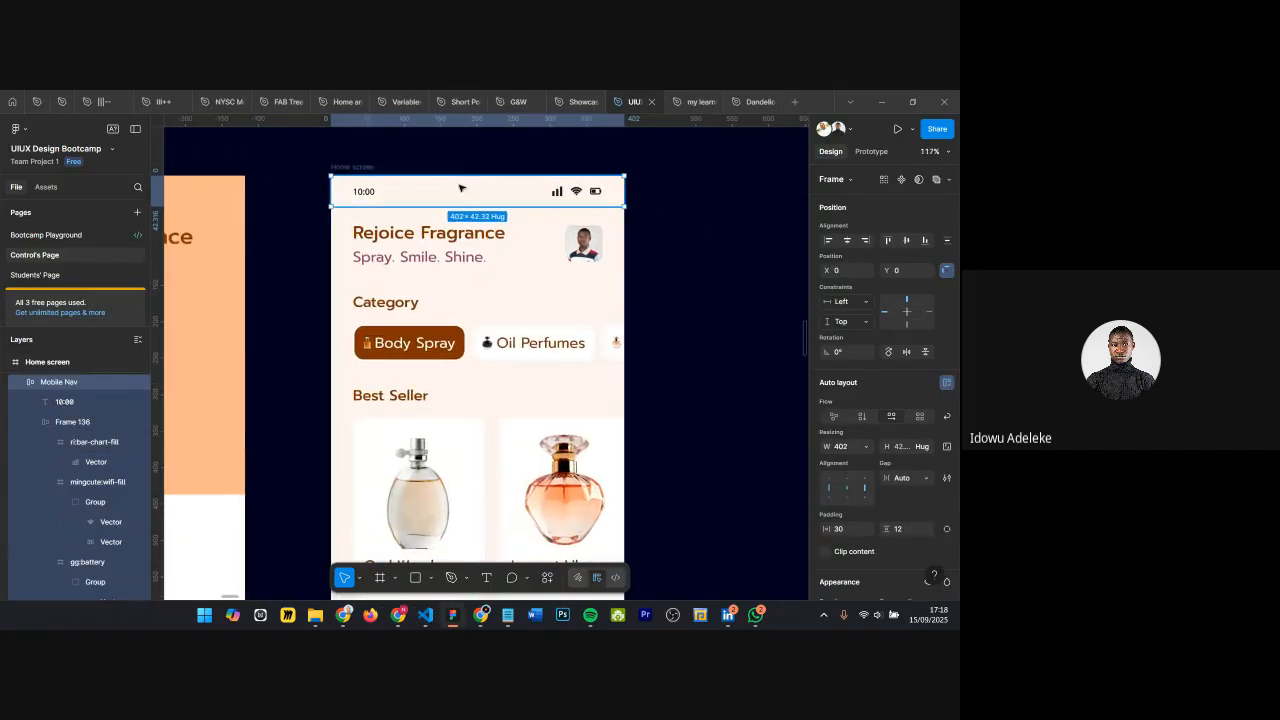
scroll(463, 189, "down", 5)
scroll(460, 188, "down", 2)
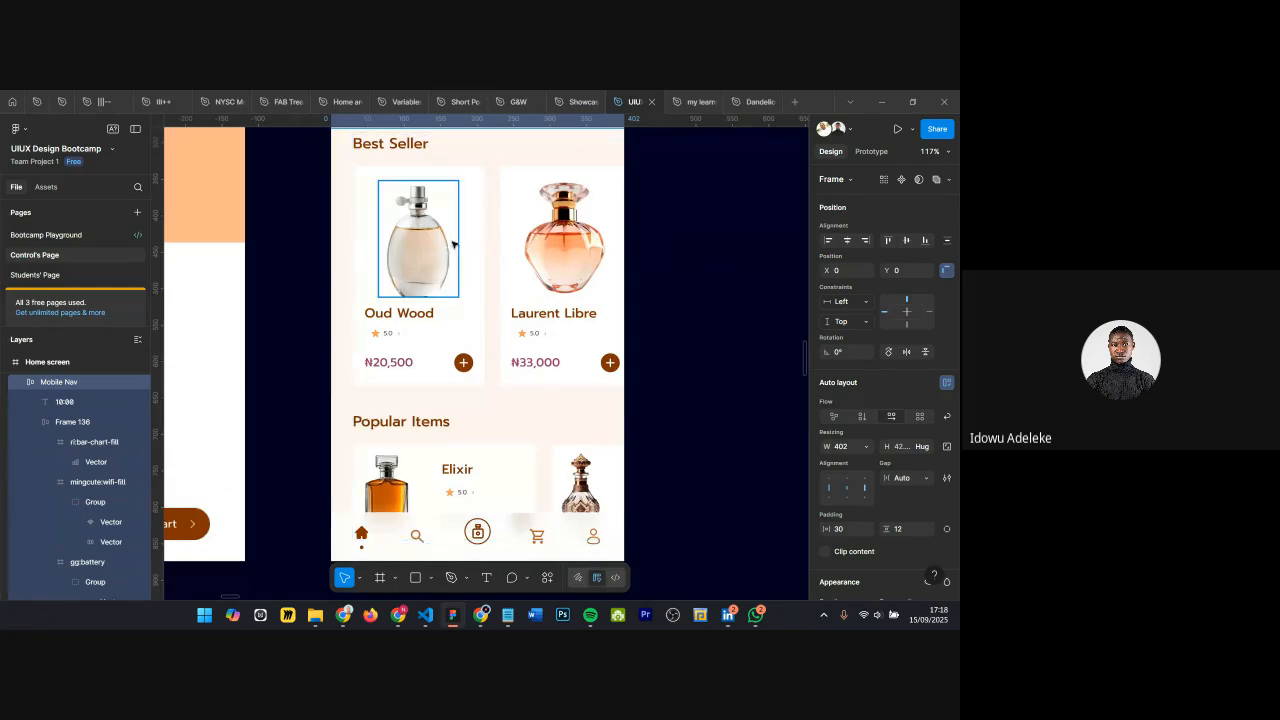
left_click(465, 190)
scroll(470, 190, "up", 3)
left_click(296, 222)
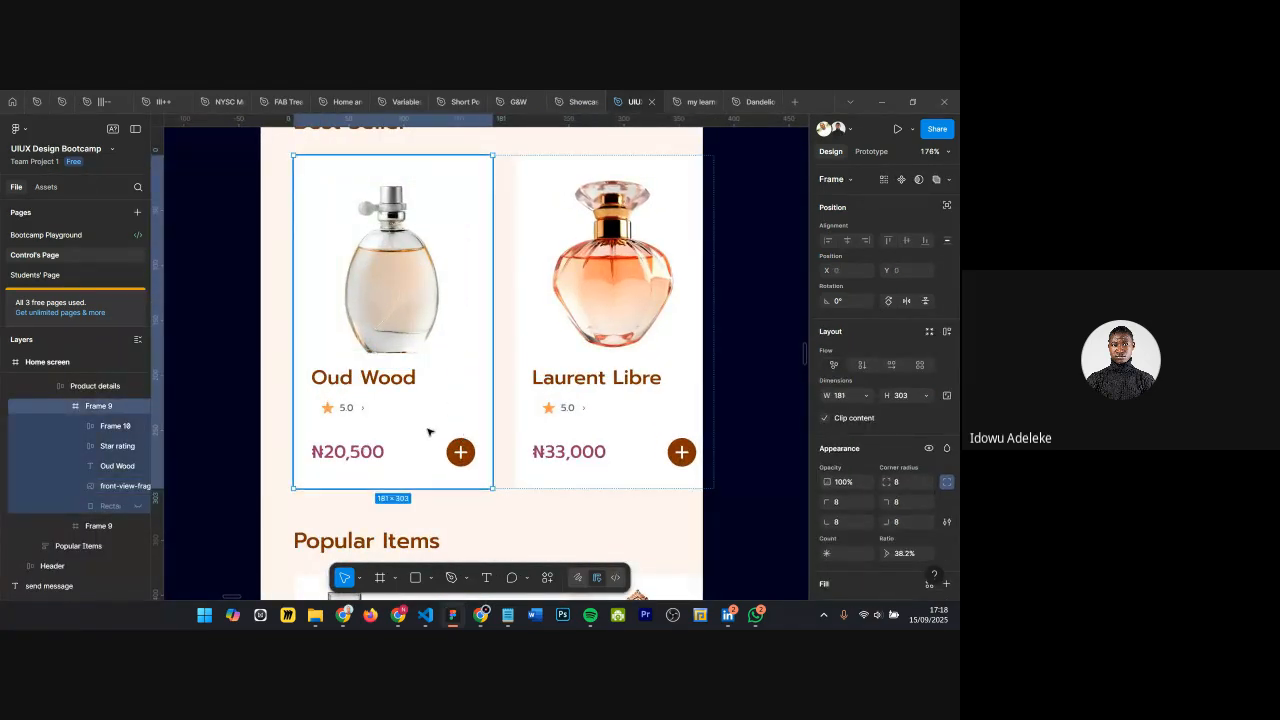
scroll(470, 380, "up", 1)
scroll(443, 277, "down", 3, "ctrl")
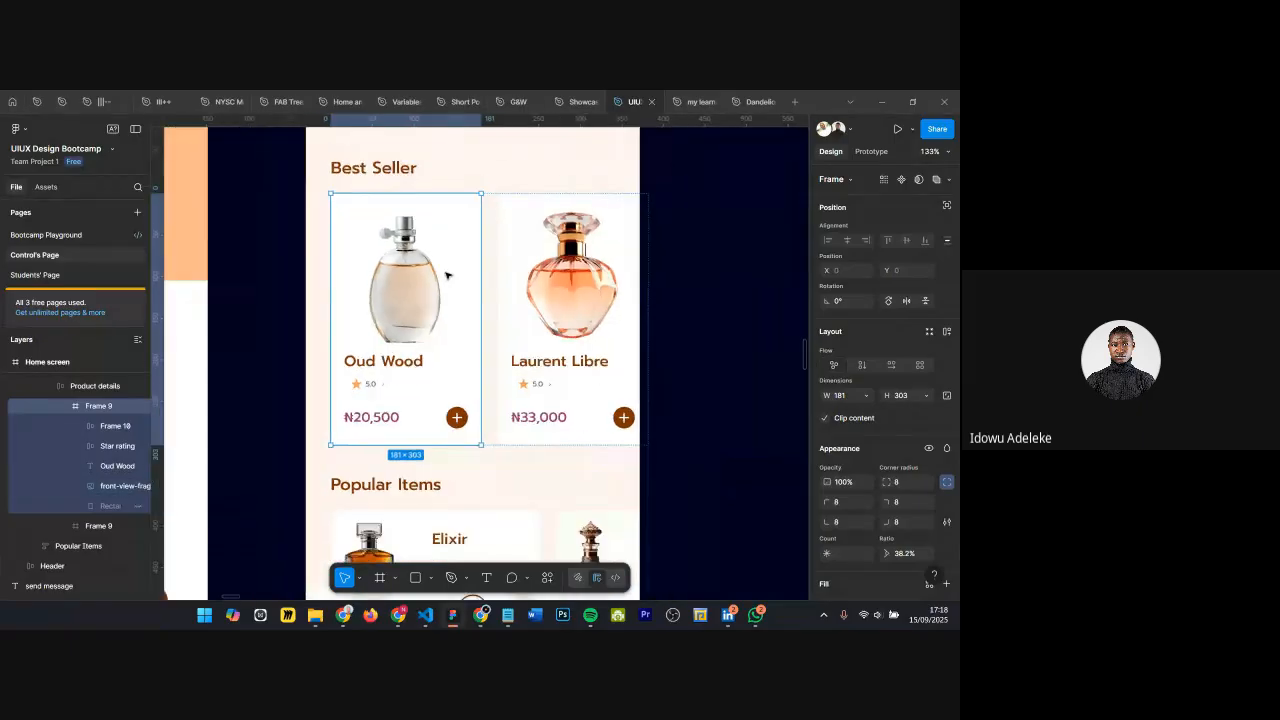
scroll(450, 262, "down", 4)
left_click(451, 257)
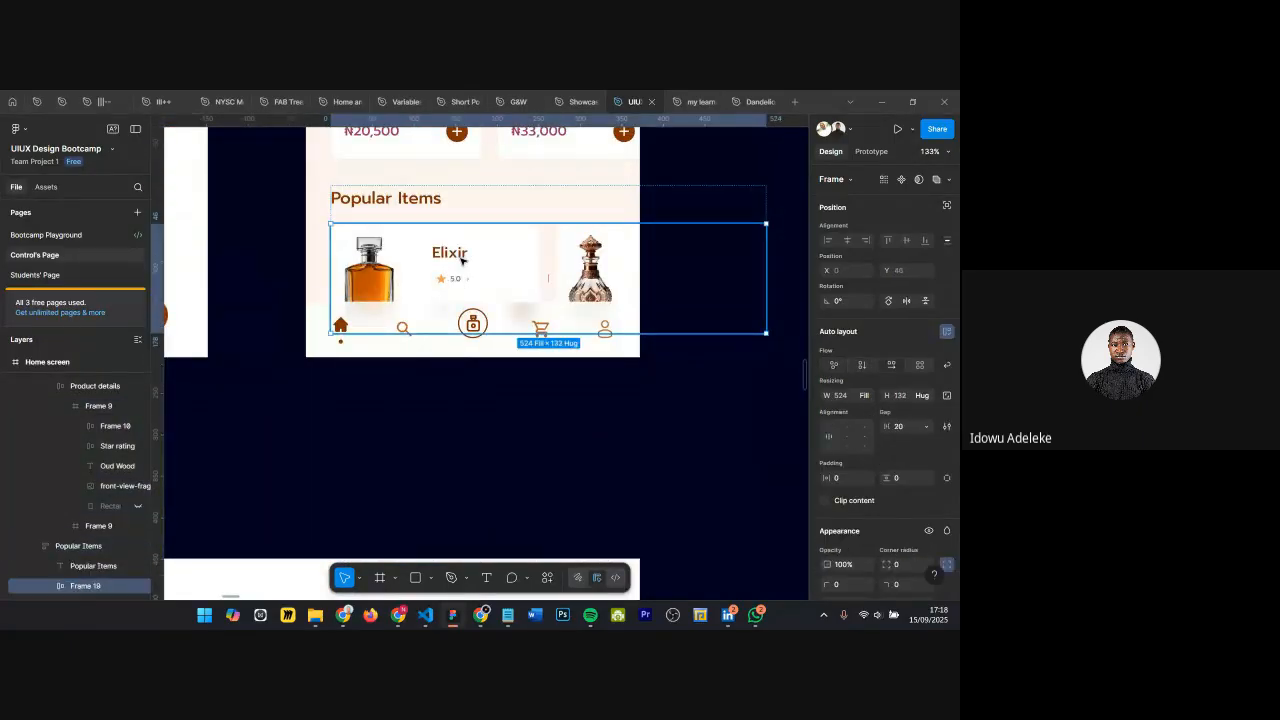
mouse_move(521, 211)
left_mouse_down()
mouse_move(527, 181)
mouse_move(520, 257)
mouse_move(523, 230)
left_mouse_up()
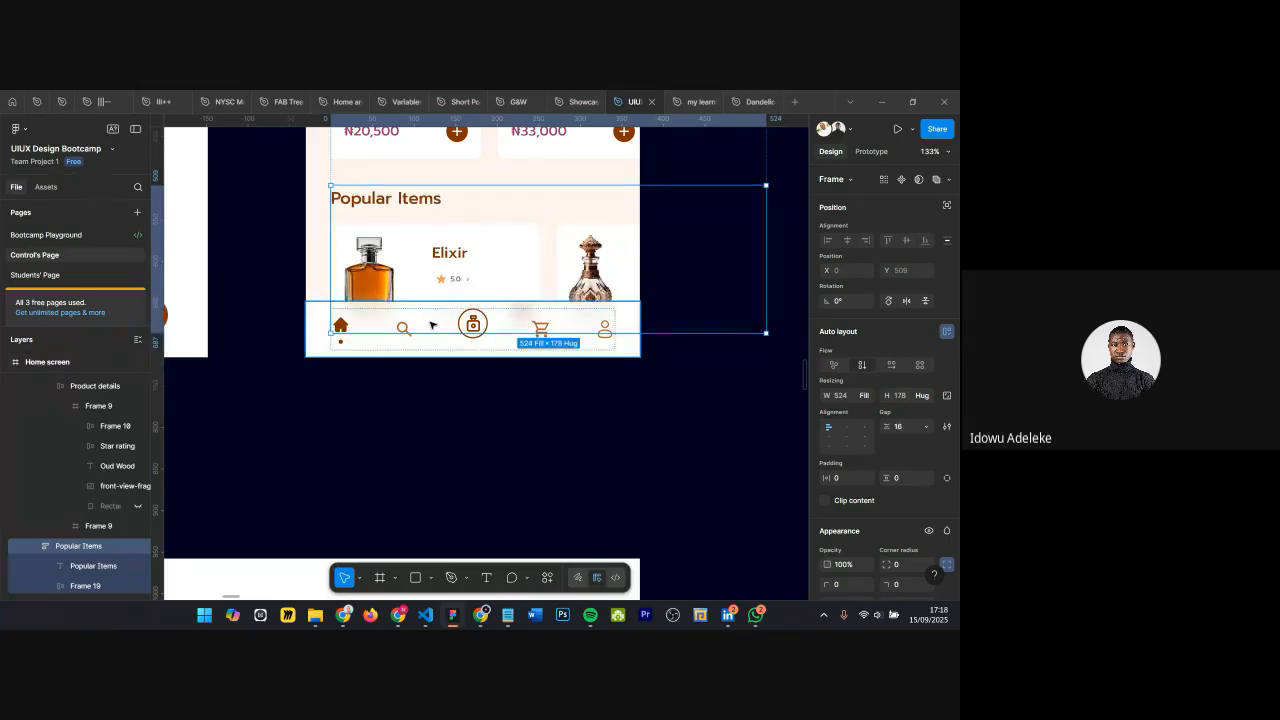
Step: Examine the Home screen's bottom Tab bar, from the home icon across to the profile icon
left_click(340, 334)
scroll(339, 333, "up", 2, "ctrl")
scroll(340, 334, "up", 5, "ctrl")
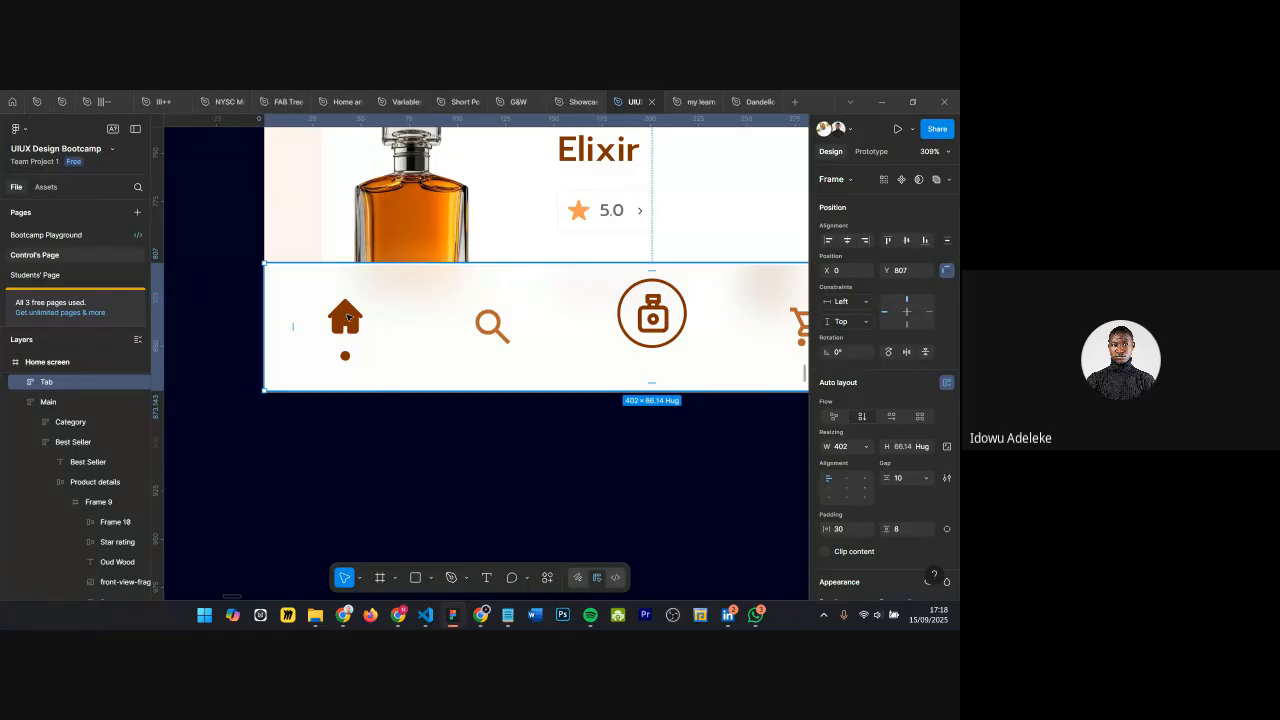
scroll(348, 330, "down", 2, "ctrl")
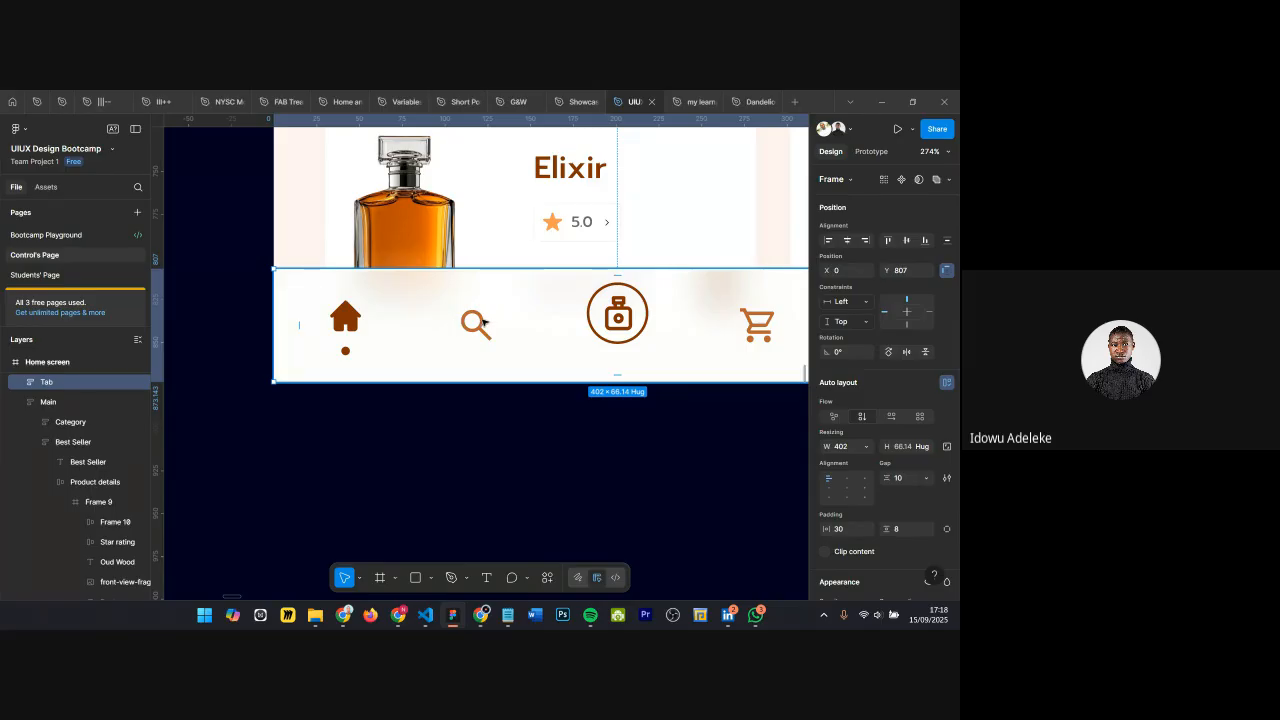
scroll(474, 325, "down", 1, "ctrl")
scroll(474, 325, "down", 2, "ctrl")
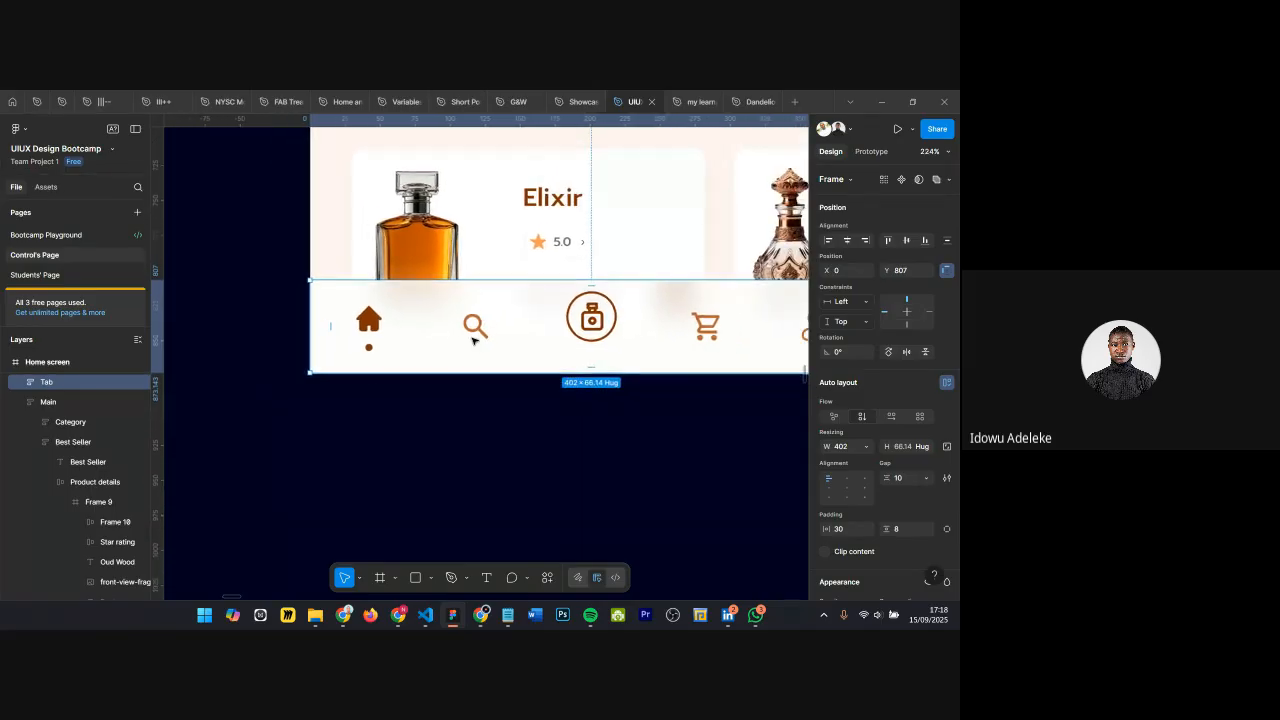
scroll(365, 332, "right", 5)
scroll(330, 327, "left", 3)
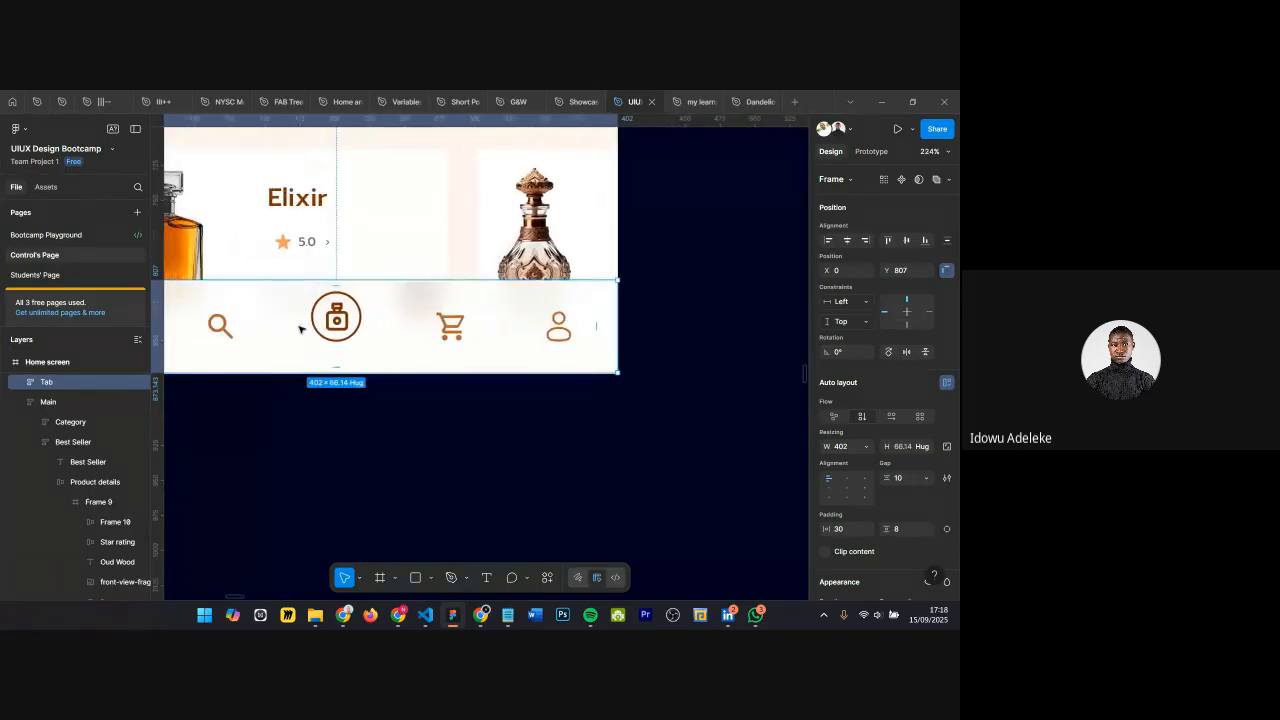
Step: Inspect the Cart and Profile icons of the bottom bar, the Profile icon's prototype settings, and the whole Tab frame
left_click(455, 326)
left_click(455, 326)
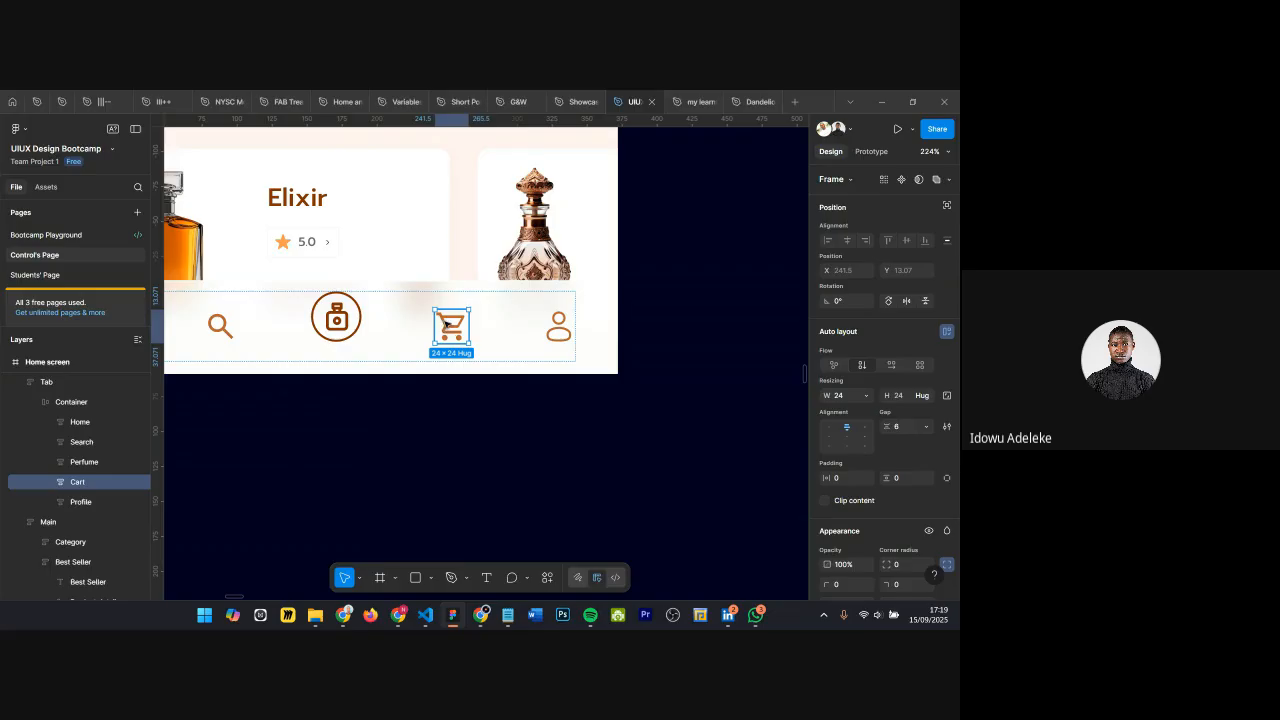
scroll(450, 325, "up", 2)
scroll(460, 325, "down", 4)
left_click(541, 324)
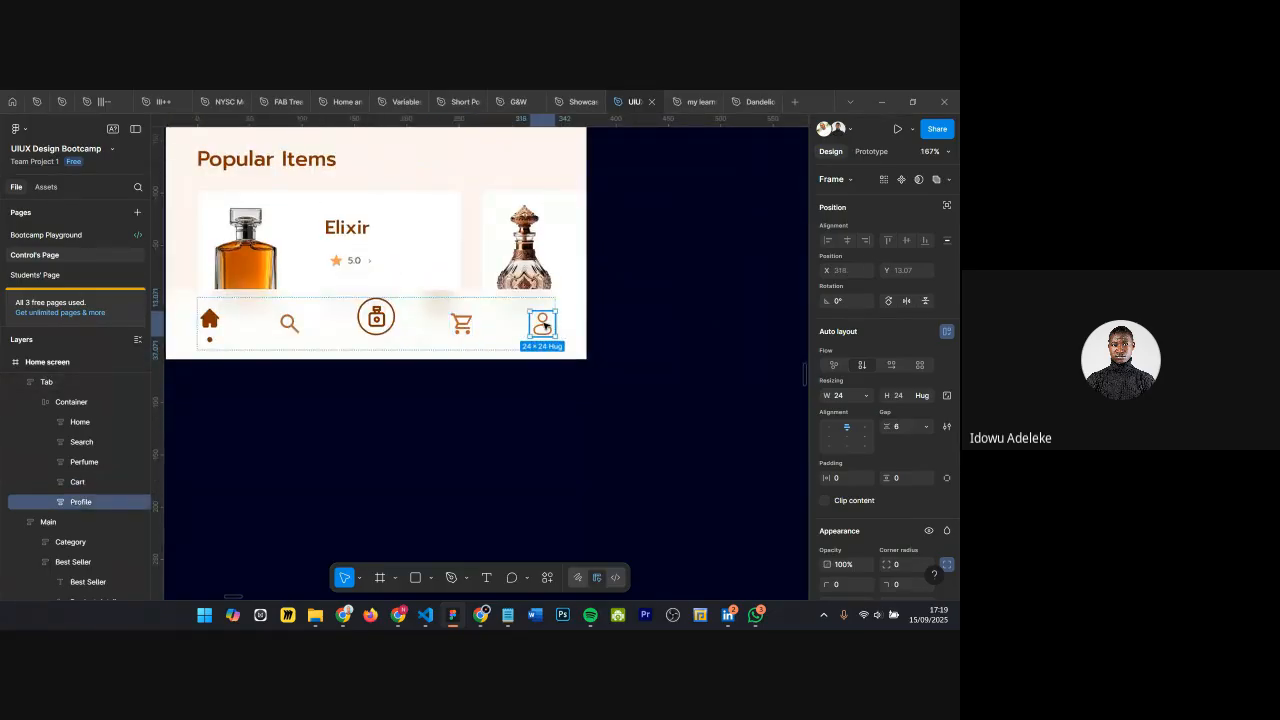
scroll(544, 326, "up", 2)
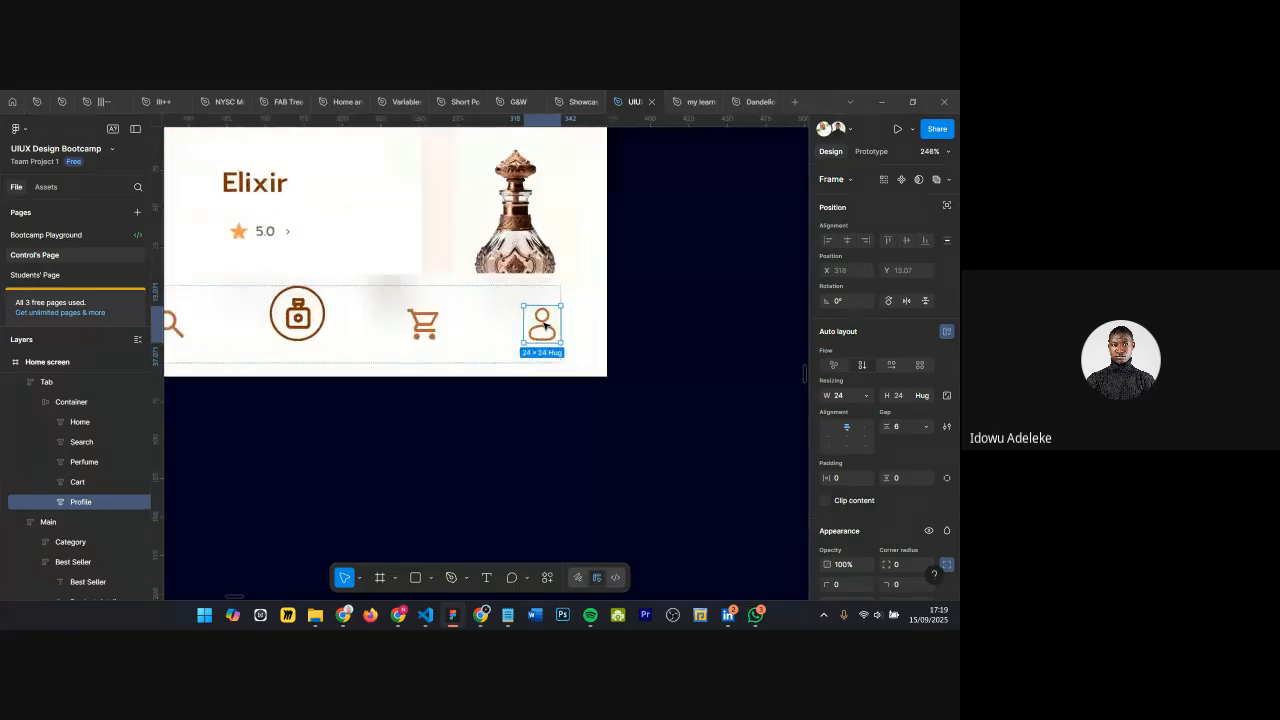
scroll(543, 324, "down", 5)
scroll(463, 300, "up", 4)
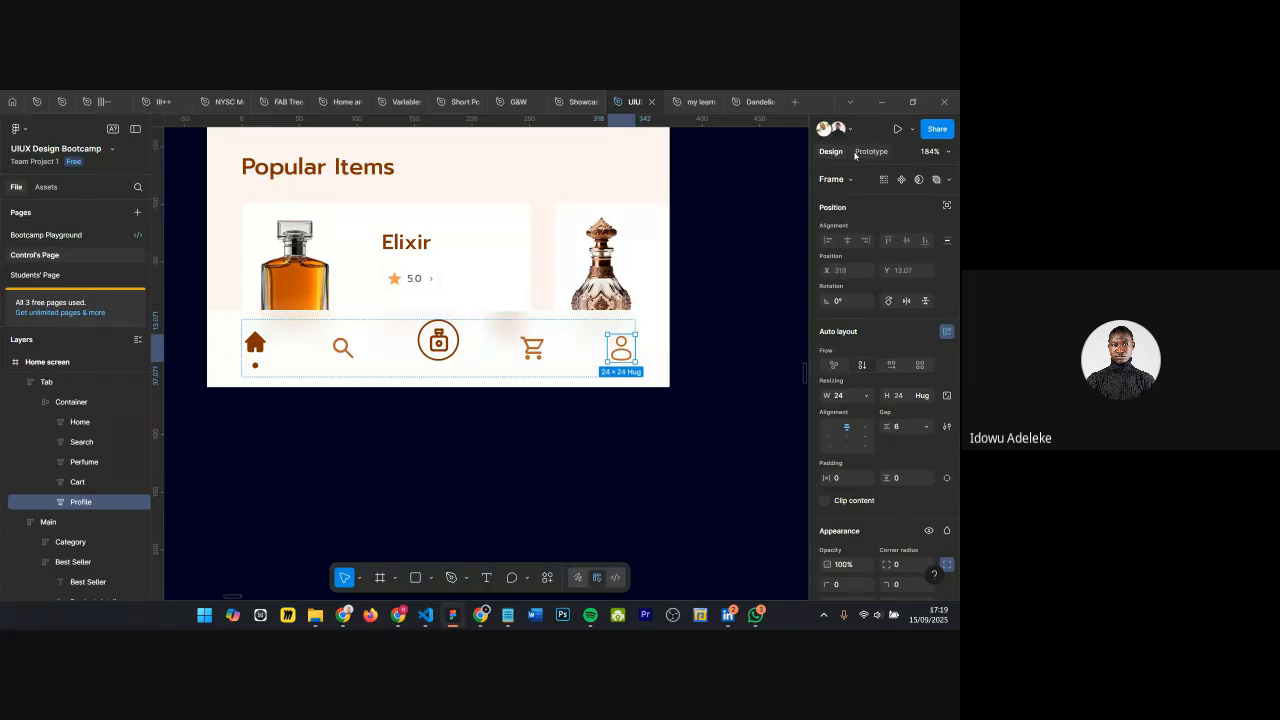
left_click(868, 152)
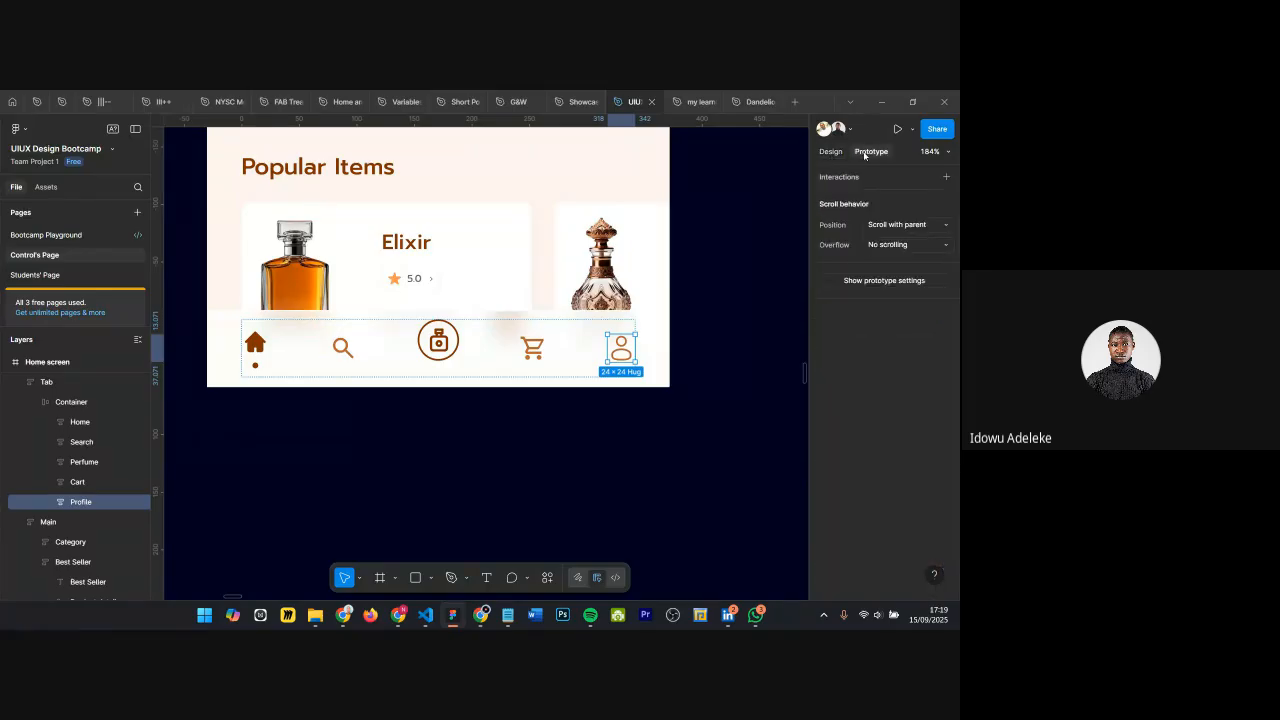
left_click(831, 152)
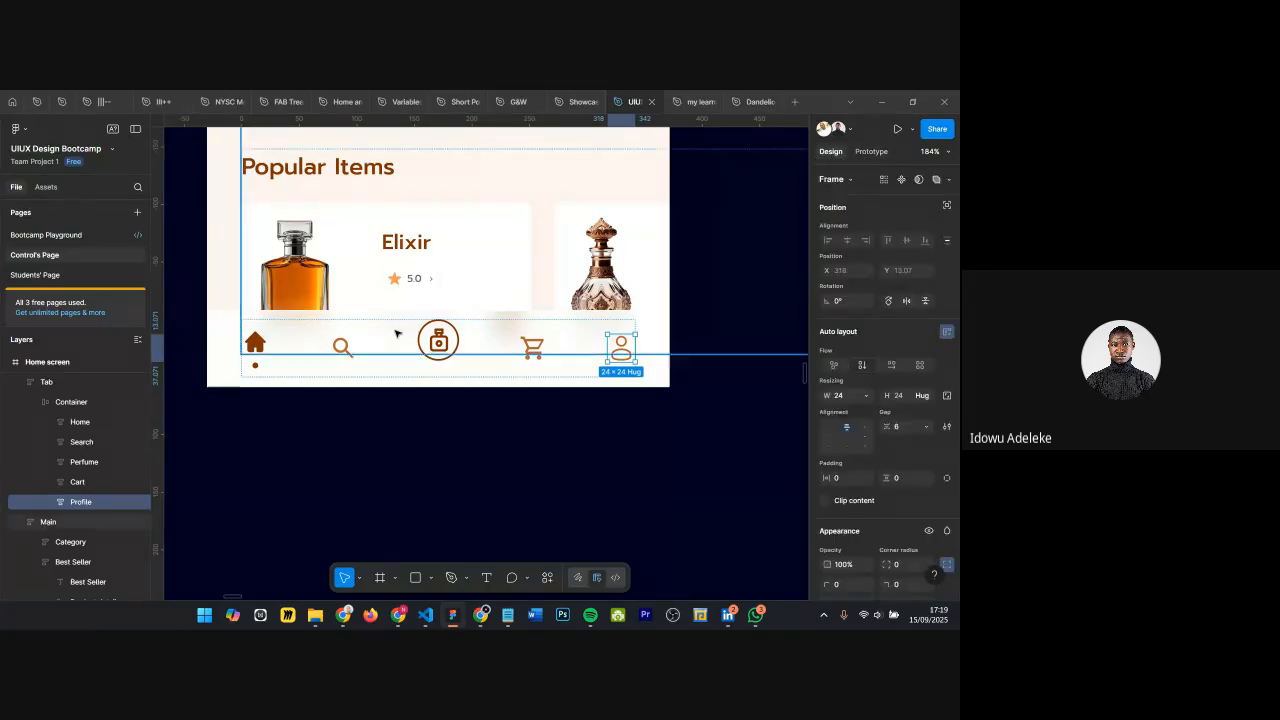
left_click(234, 355)
scroll(350, 323, "down", 5)
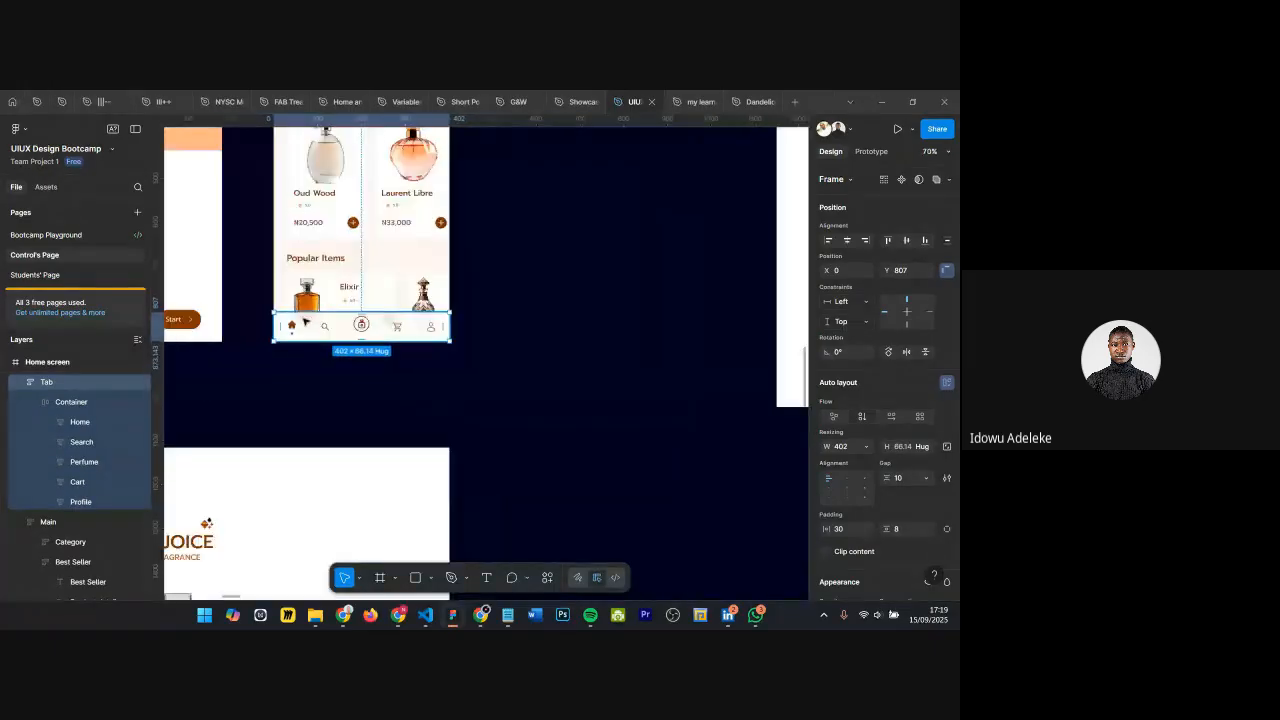
scroll(309, 320, "down", 5)
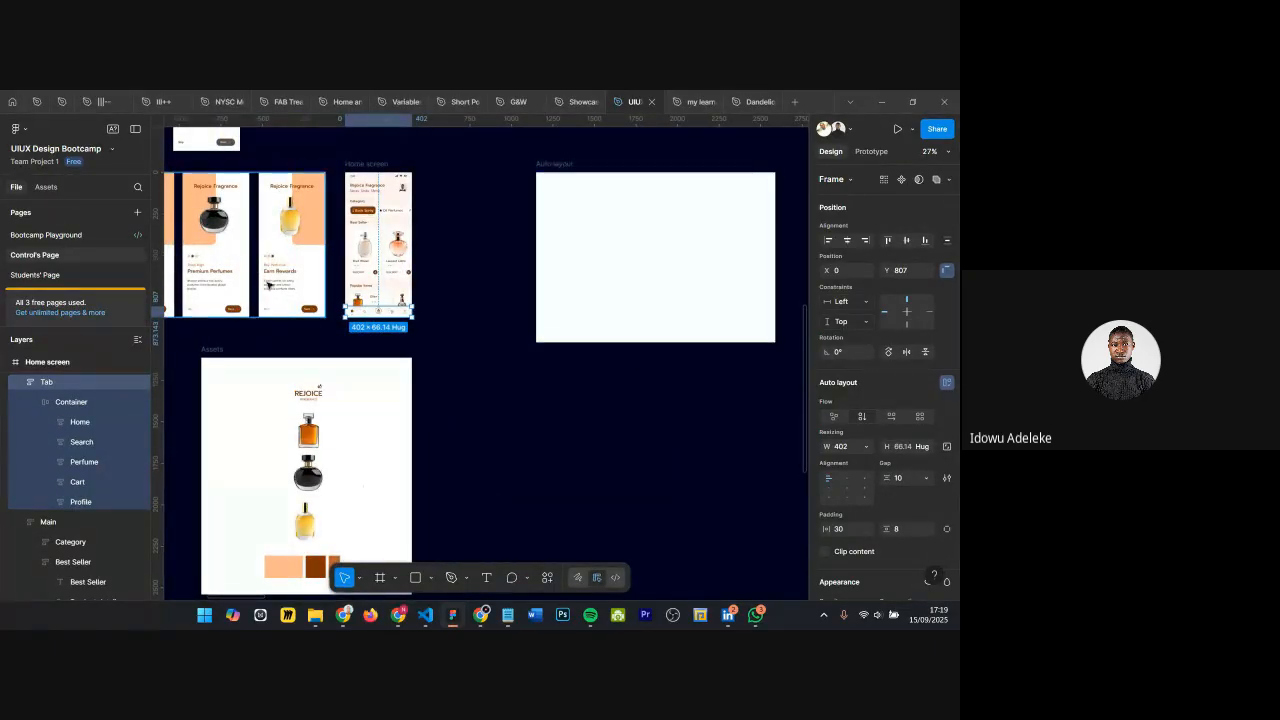
Step: Examine the pagination dots above the Buy Perfumes heading on the Earn Rewards onboarding screen
scroll(253, 256, "up", 4)
scroll(300, 257, "left", 1)
left_click(307, 257)
double_click(307, 257)
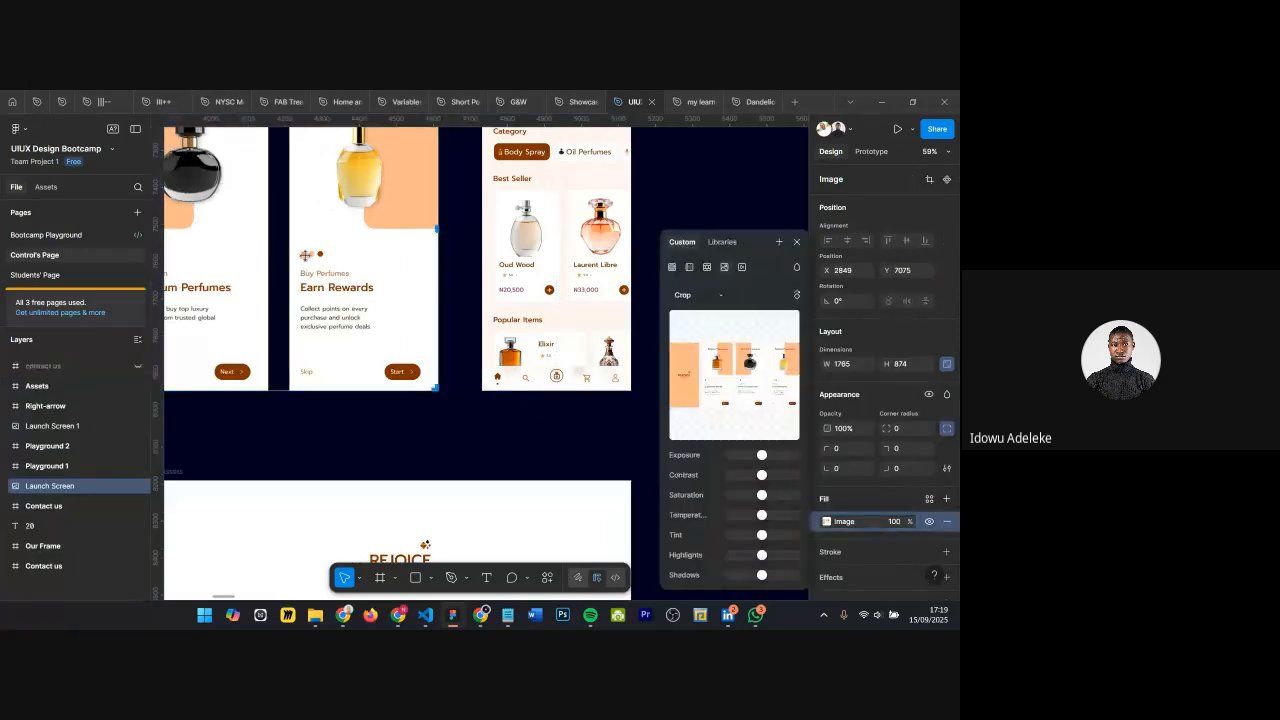
scroll(308, 255, "up", 5)
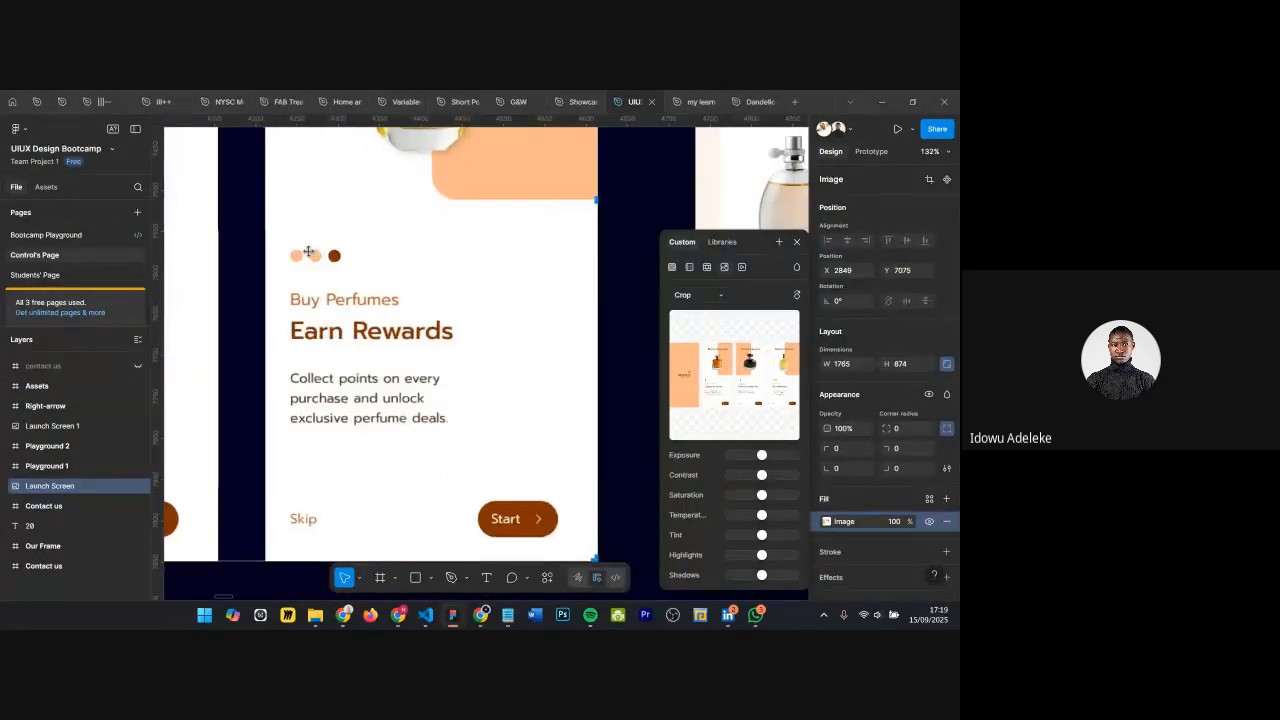
left_click(797, 242)
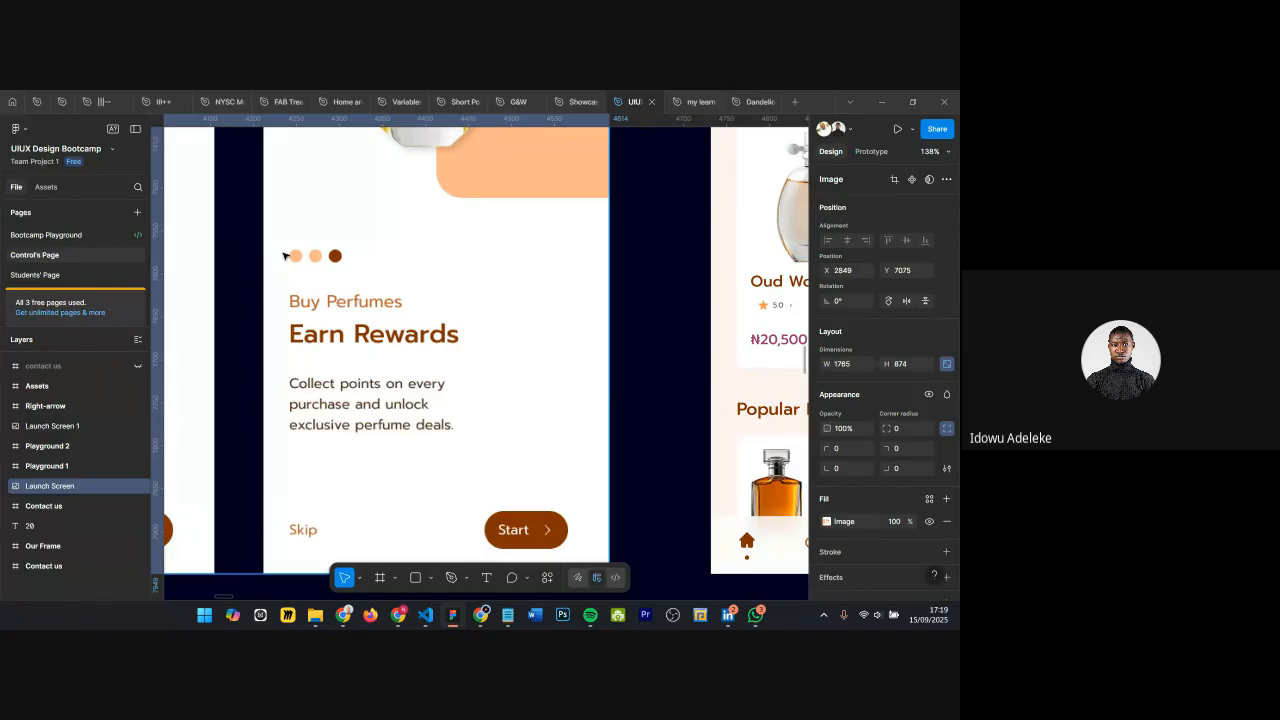
scroll(284, 256, "down", 5)
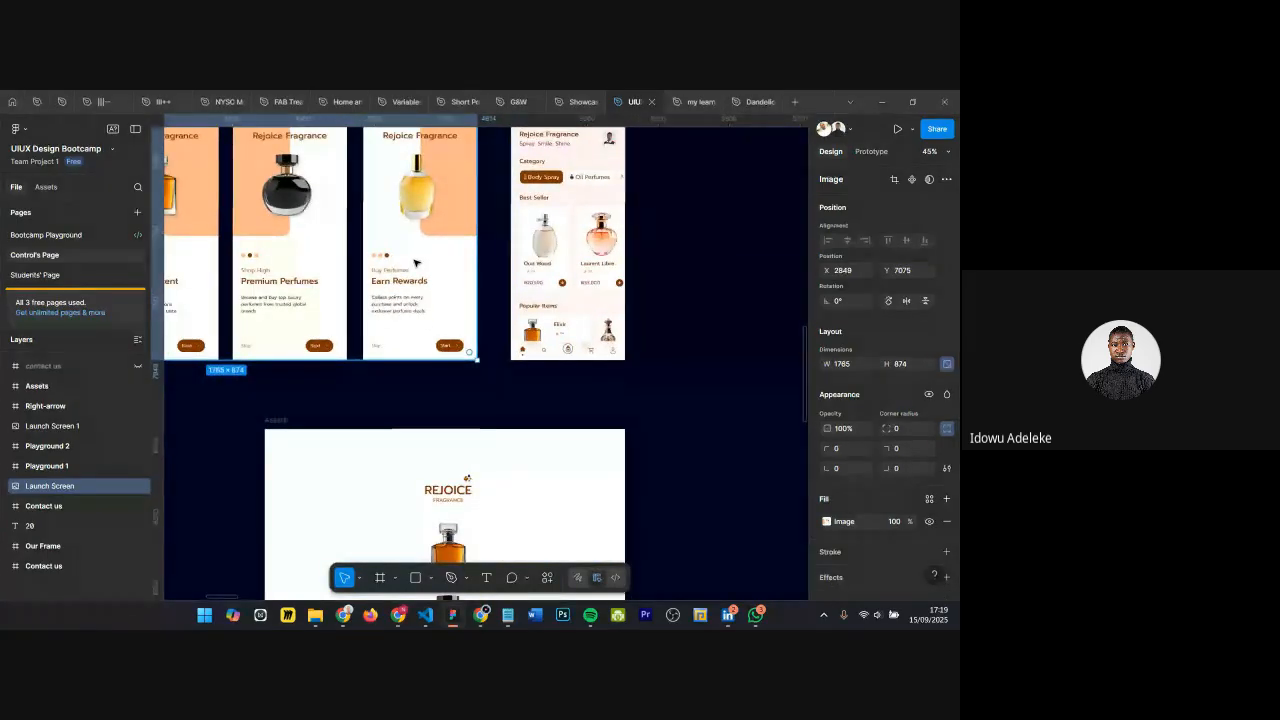
scroll(375, 258, "up", 5)
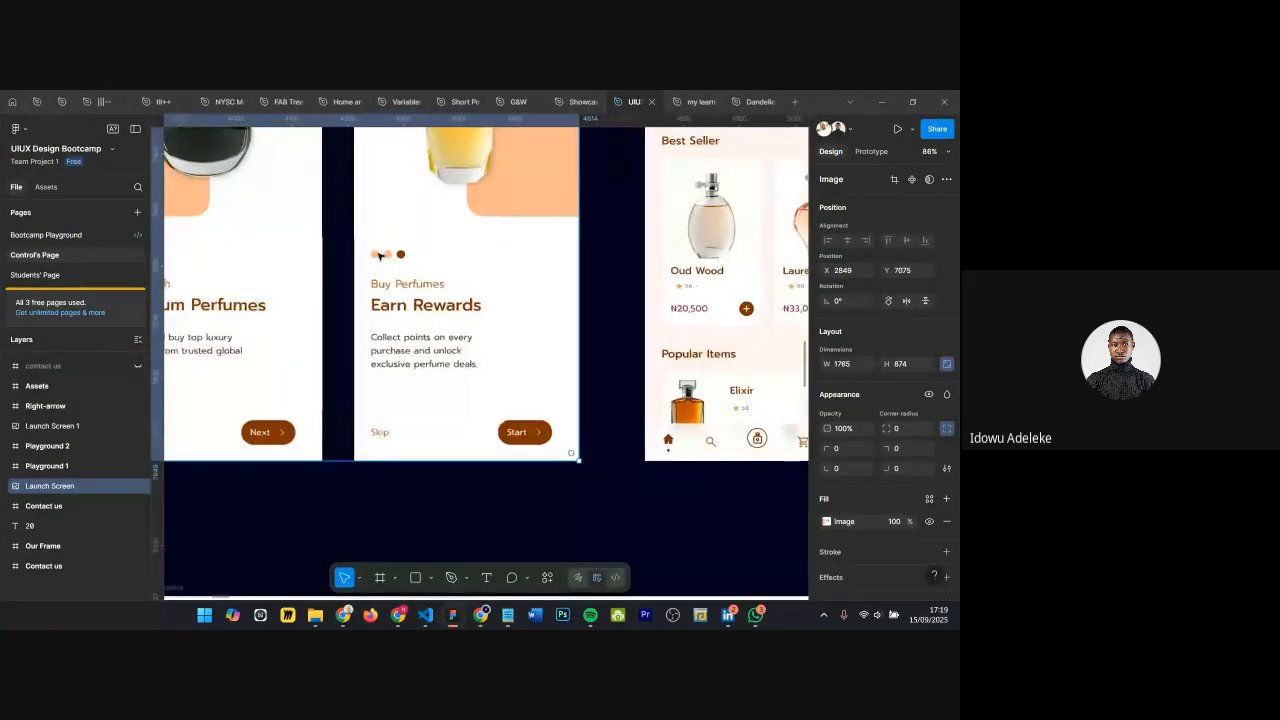
scroll(392, 262, "down", 3)
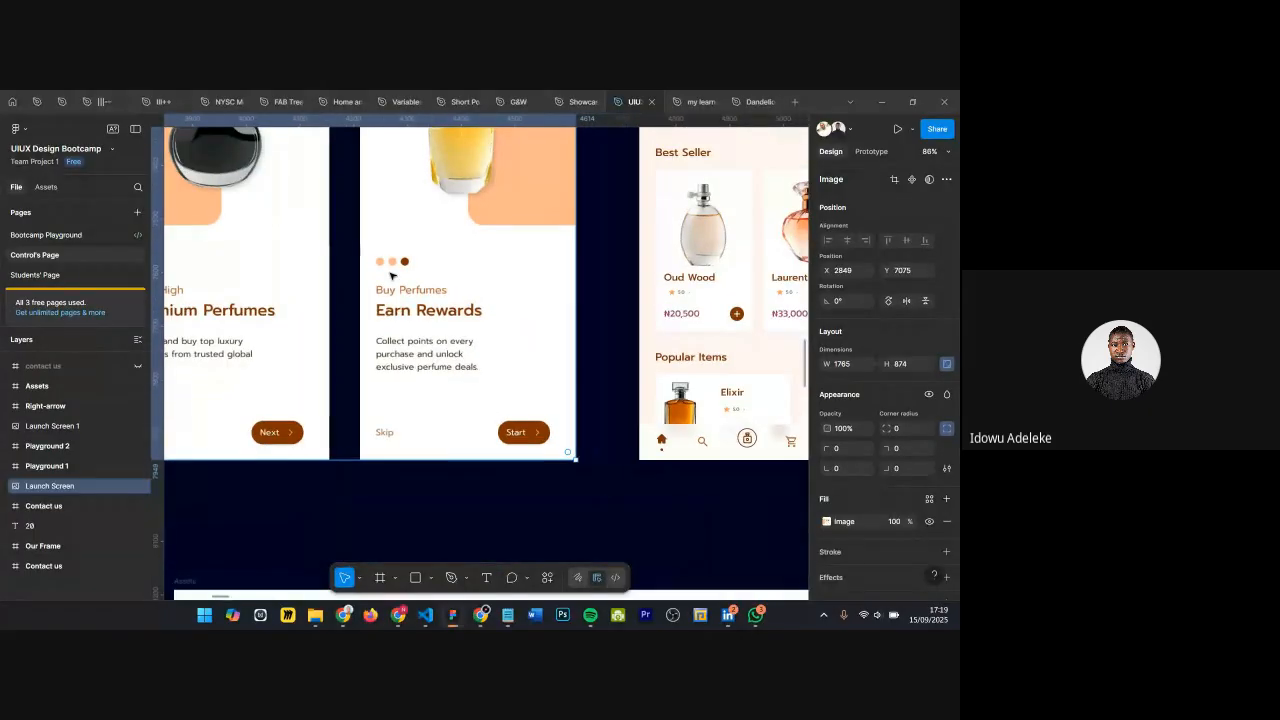
scroll(391, 265, "up", 3)
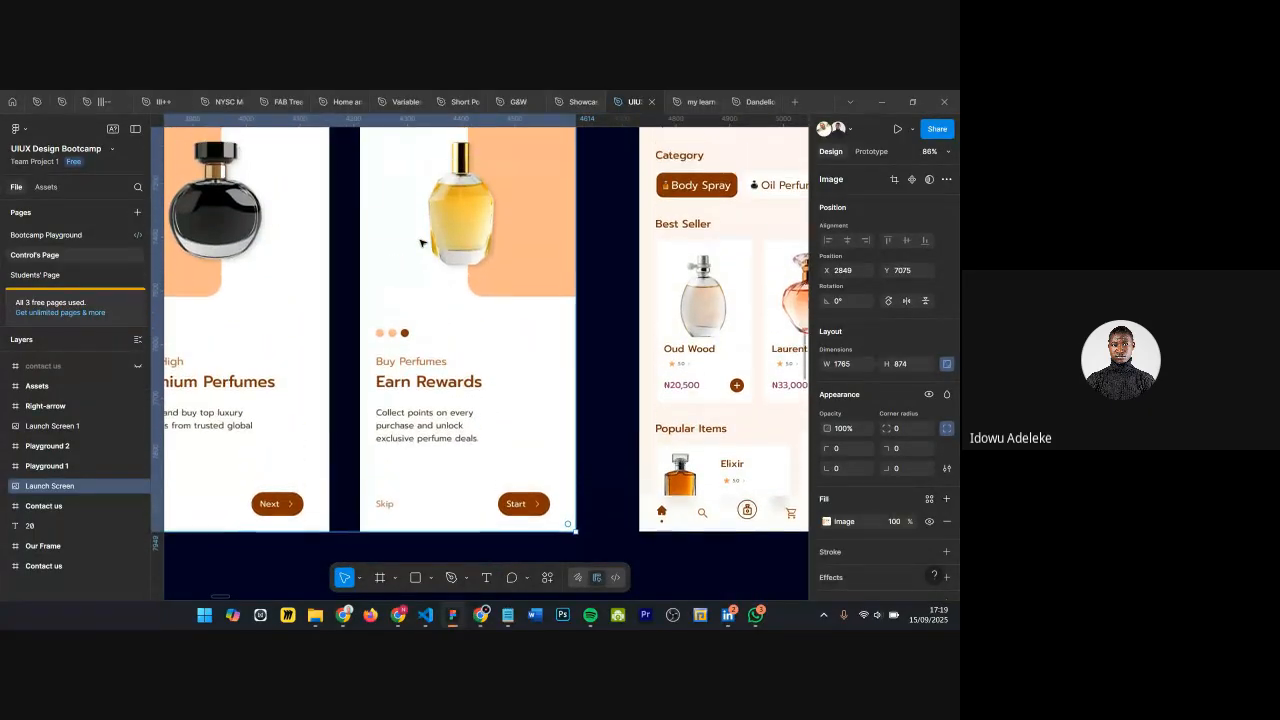
Step: Compare the pagination dots on the Signature Scent and Premium Perfumes onboarding screens
scroll(441, 232, "left", 6)
scroll(519, 339, "up", 1)
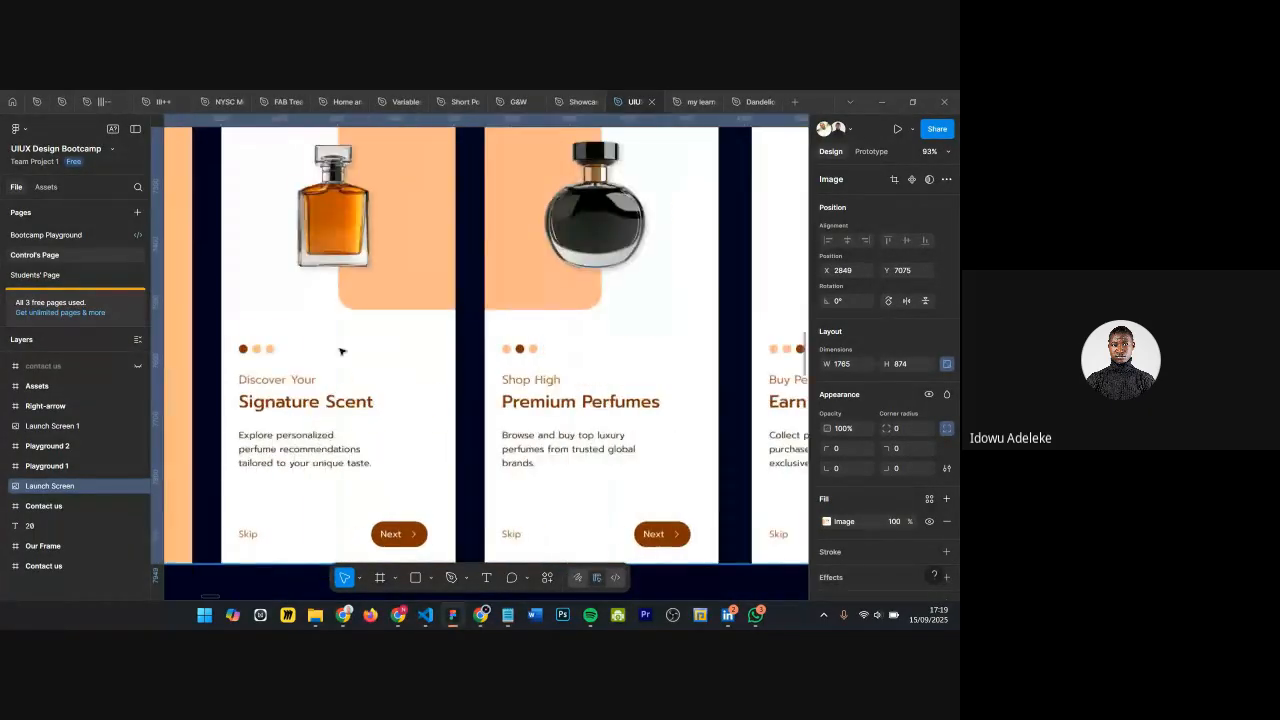
scroll(519, 339, "up", 2)
scroll(527, 340, "down", 4)
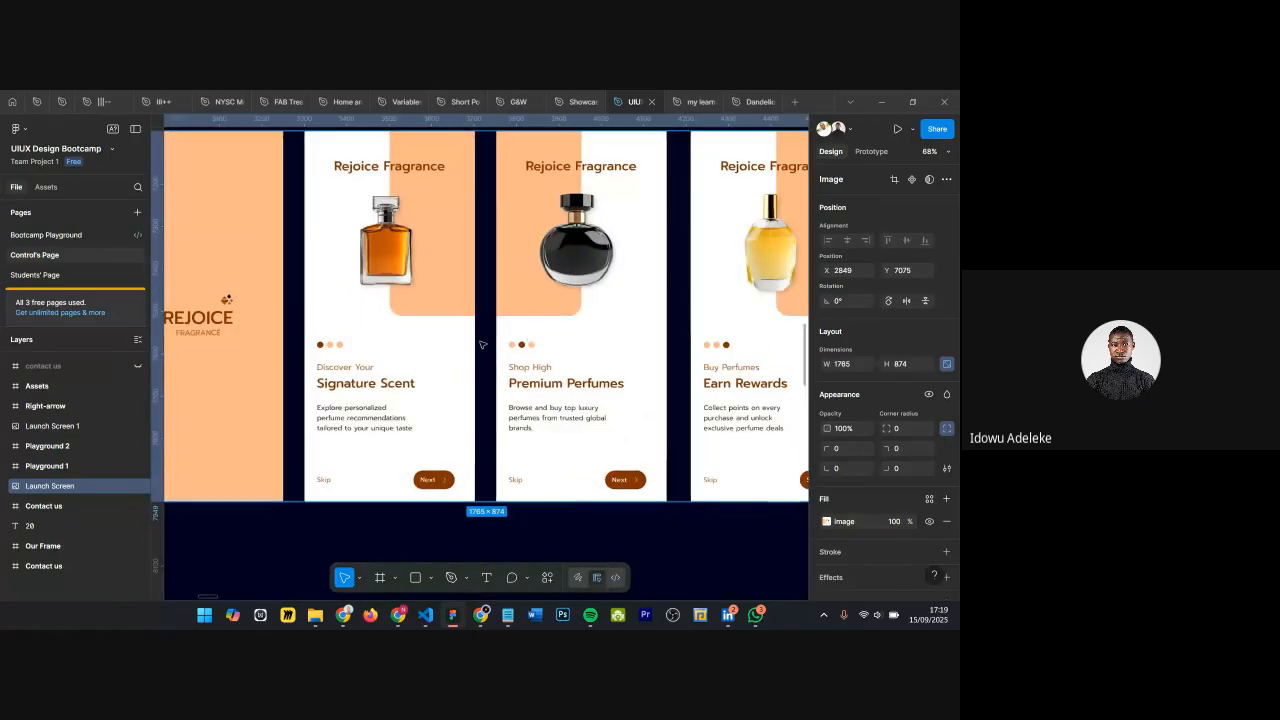
scroll(361, 345, "up", 5)
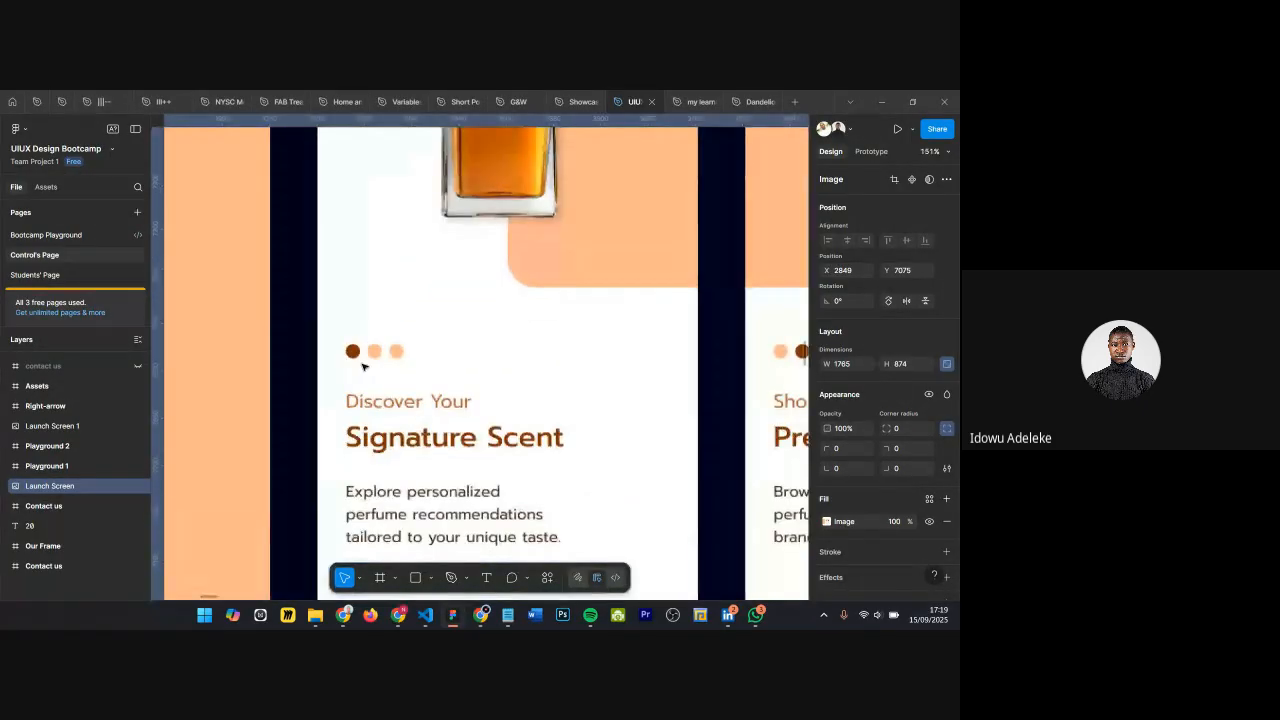
scroll(374, 320, "down", 2)
scroll(374, 320, "down", 3)
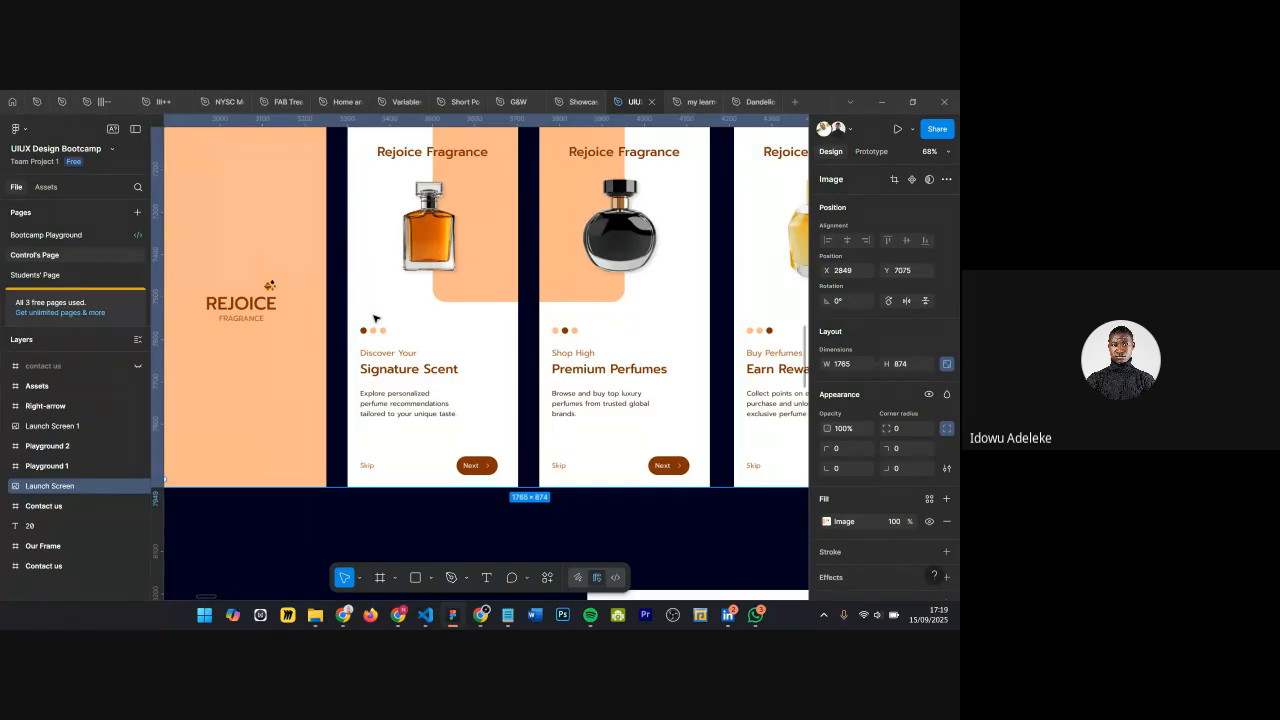
scroll(374, 318, "down", 3)
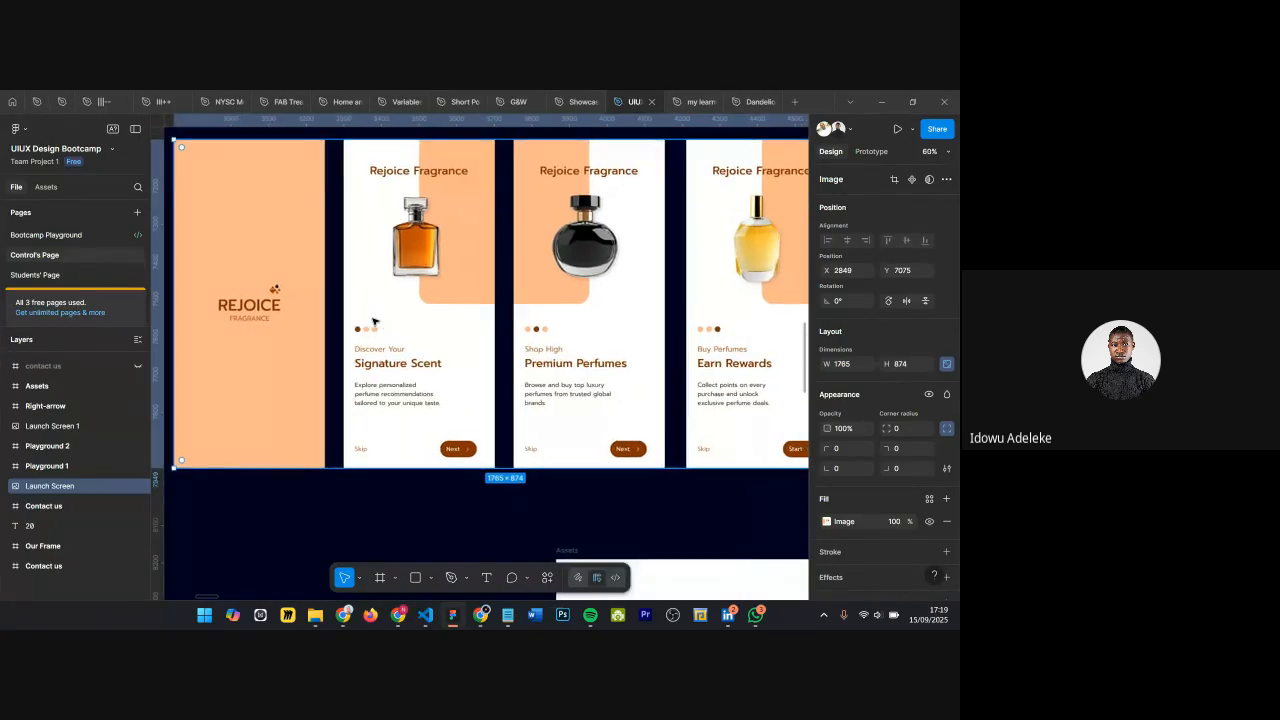
scroll(372, 320, "down", 3)
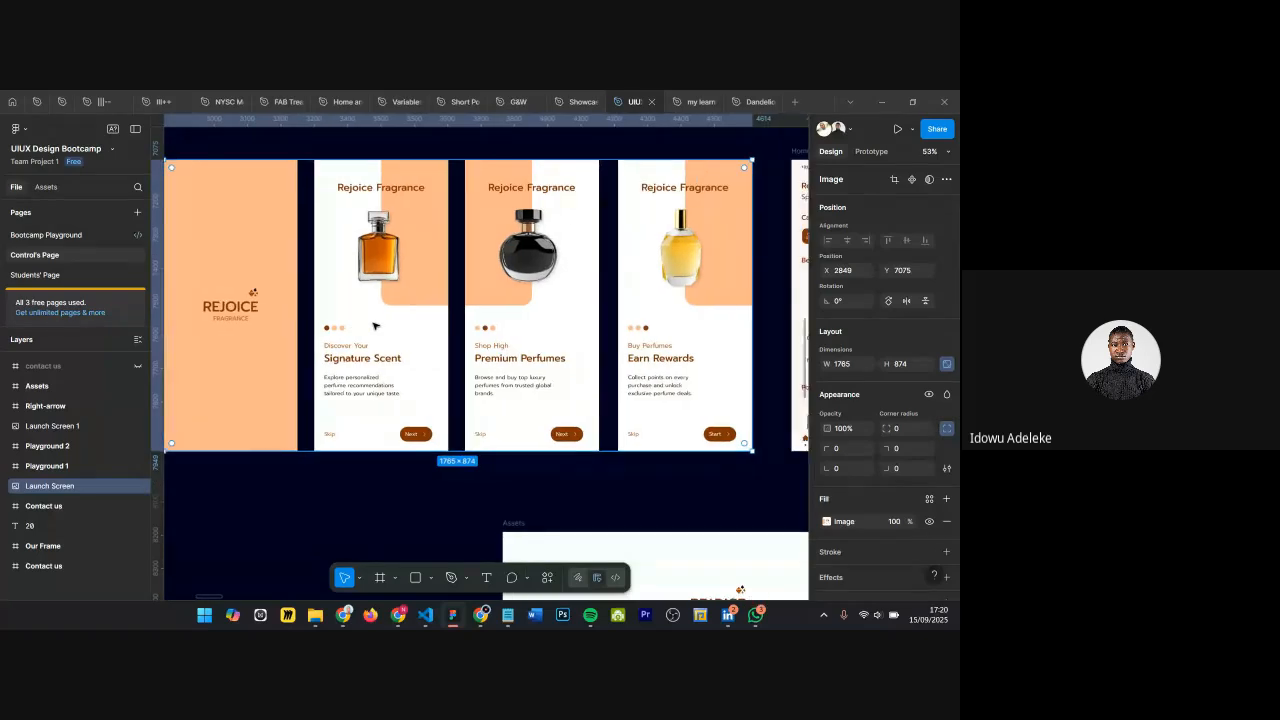
scroll(374, 328, "down", 10)
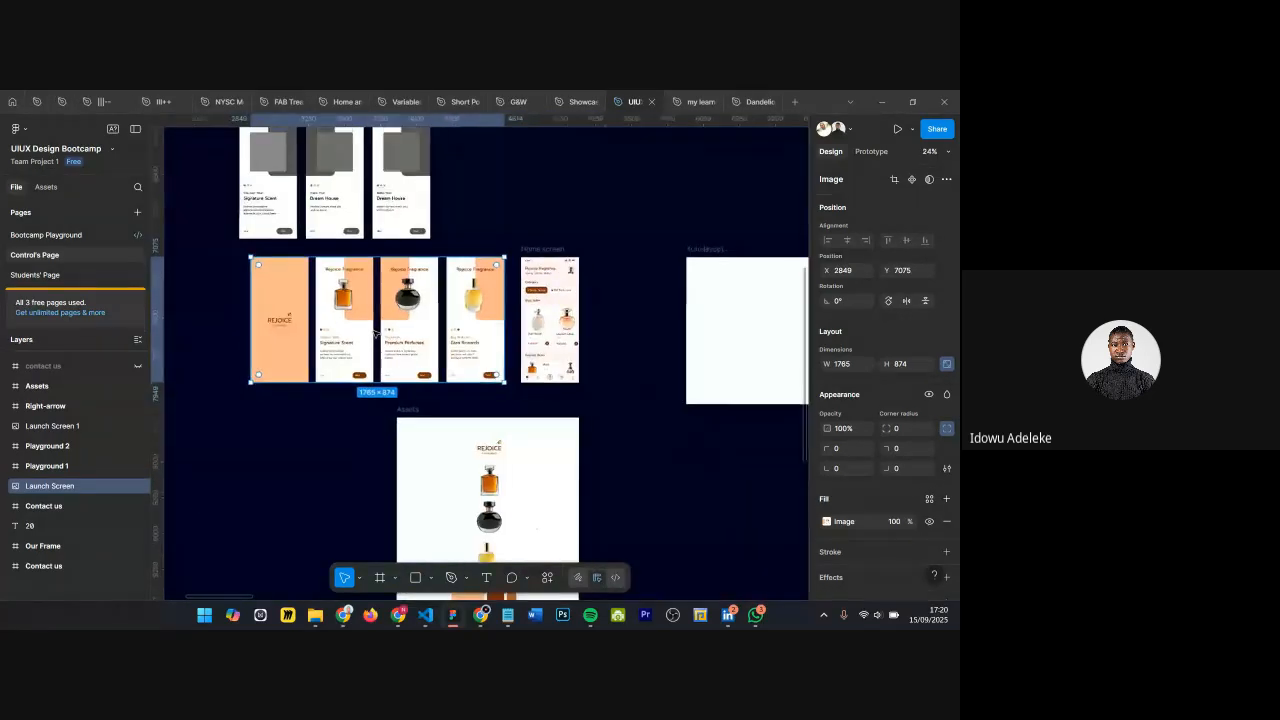
scroll(540, 287, "right", 2)
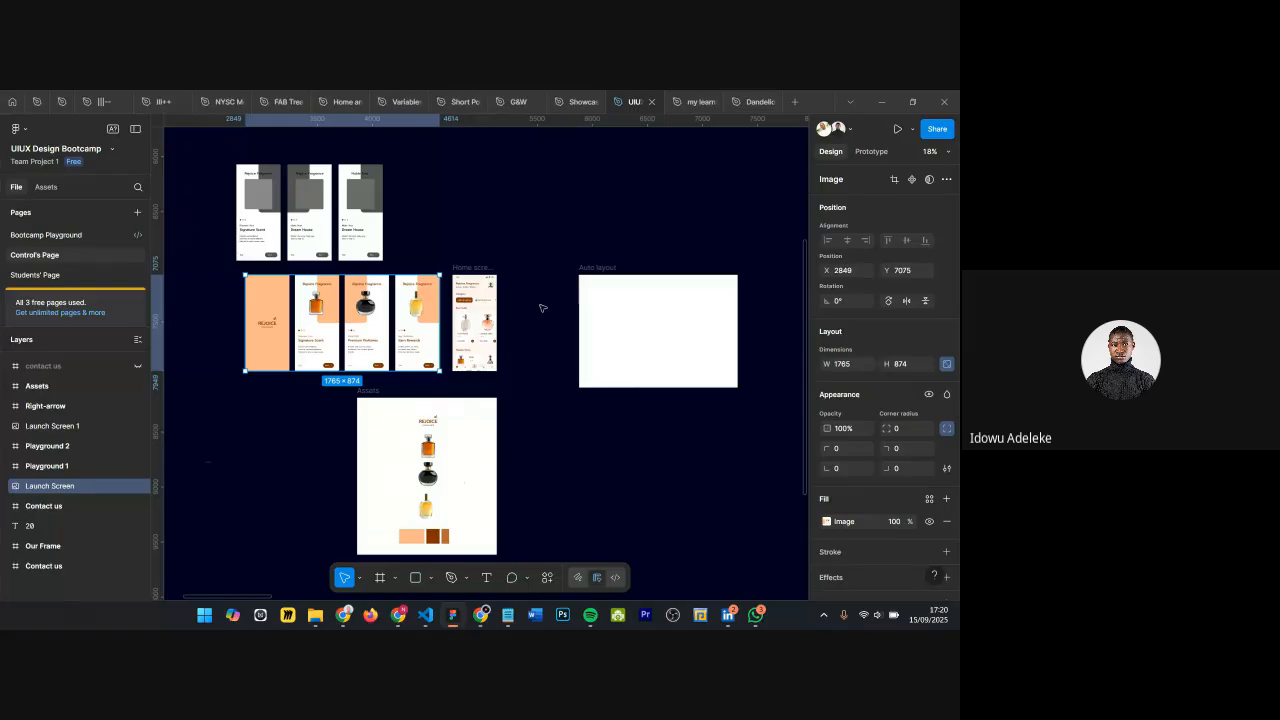
scroll(551, 277, "right", 5)
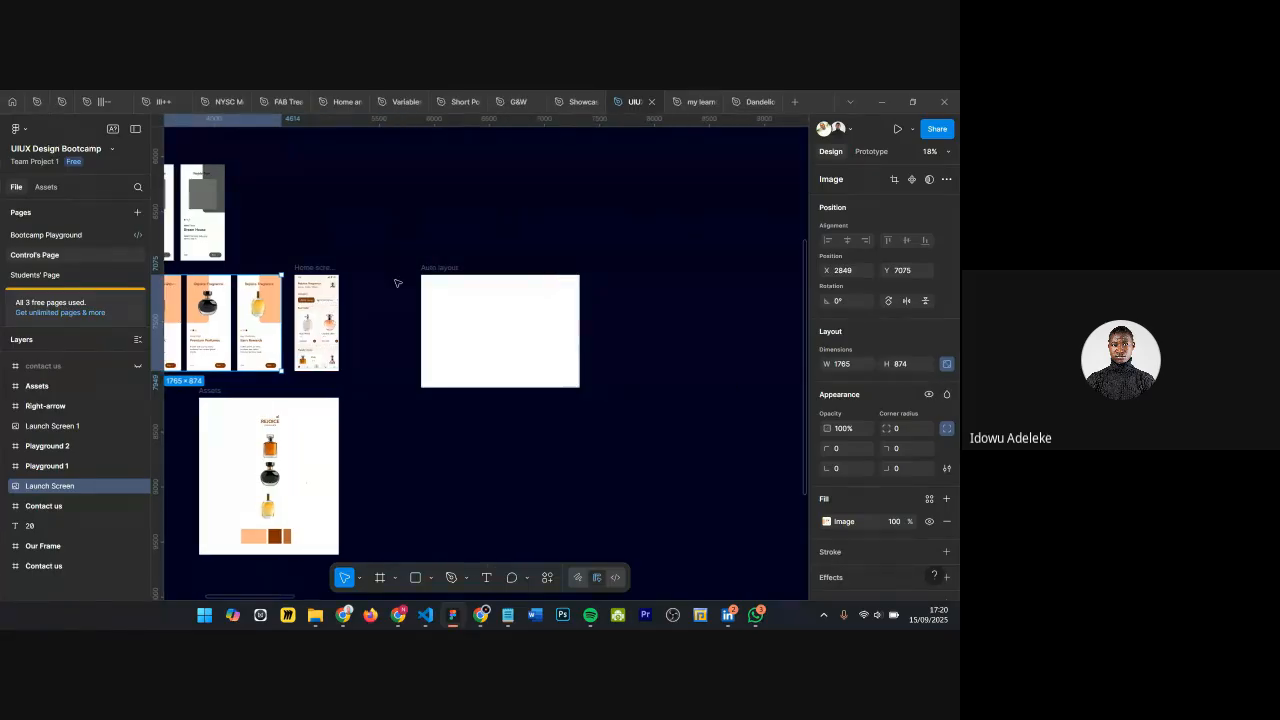
scroll(434, 263, "up", 3)
scroll(541, 261, "down", 2)
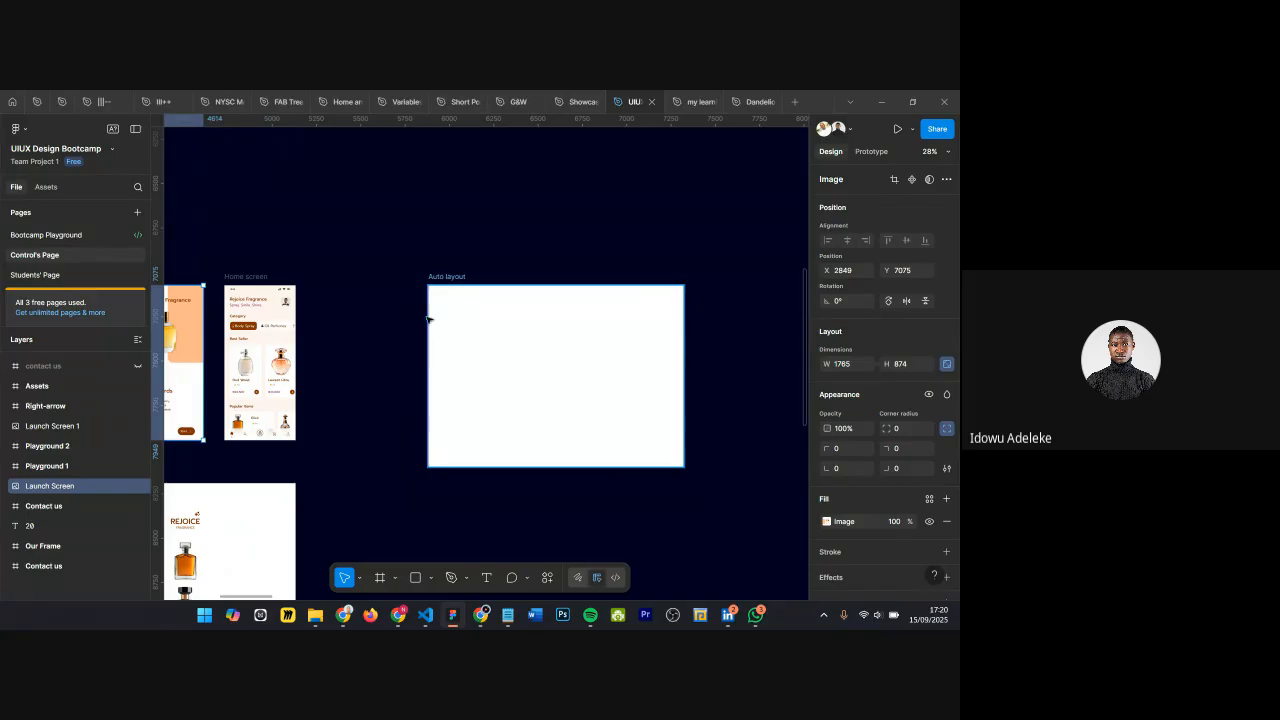
scroll(216, 388, "left", 3)
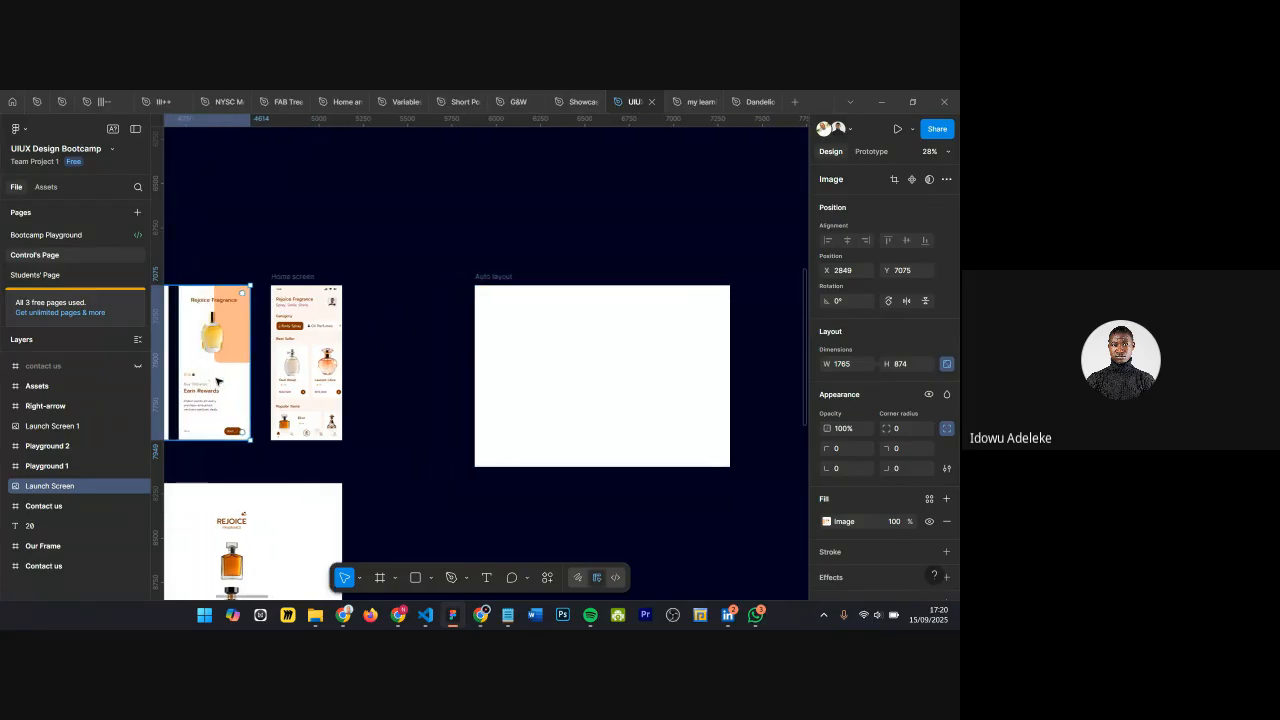
scroll(300, 354, "right", 3)
scroll(612, 308, "up", 3)
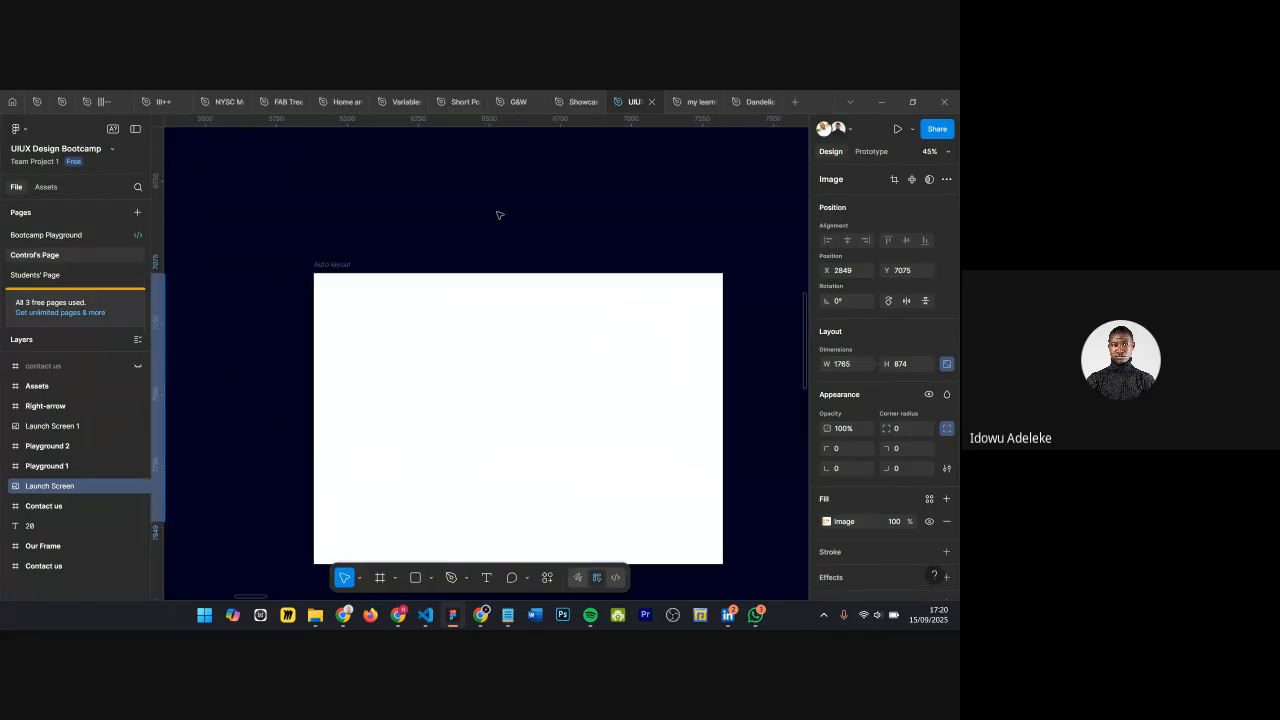
Step: Deselect the launch screen image and add the text "Create account" in the upper part of the blank Auto layout frame
key("Escape")
scroll(632, 352, "down", 5)
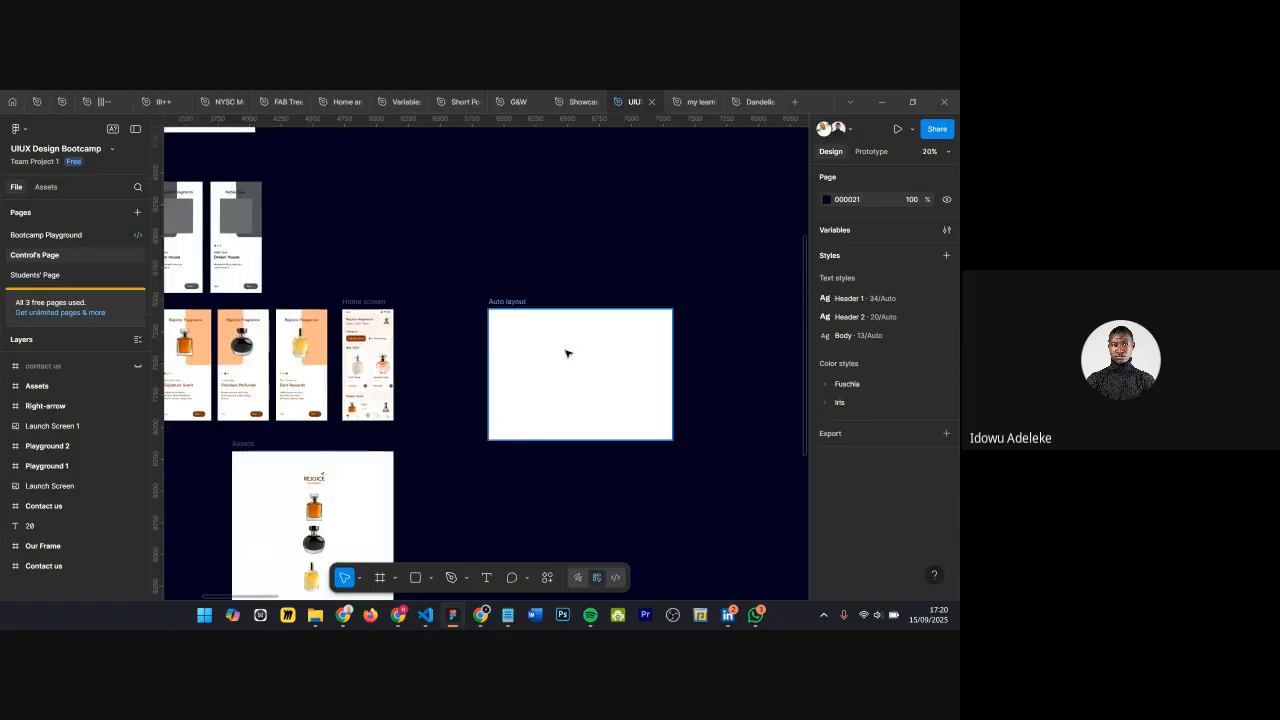
scroll(545, 291, "up", 1)
scroll(545, 291, "up", 5)
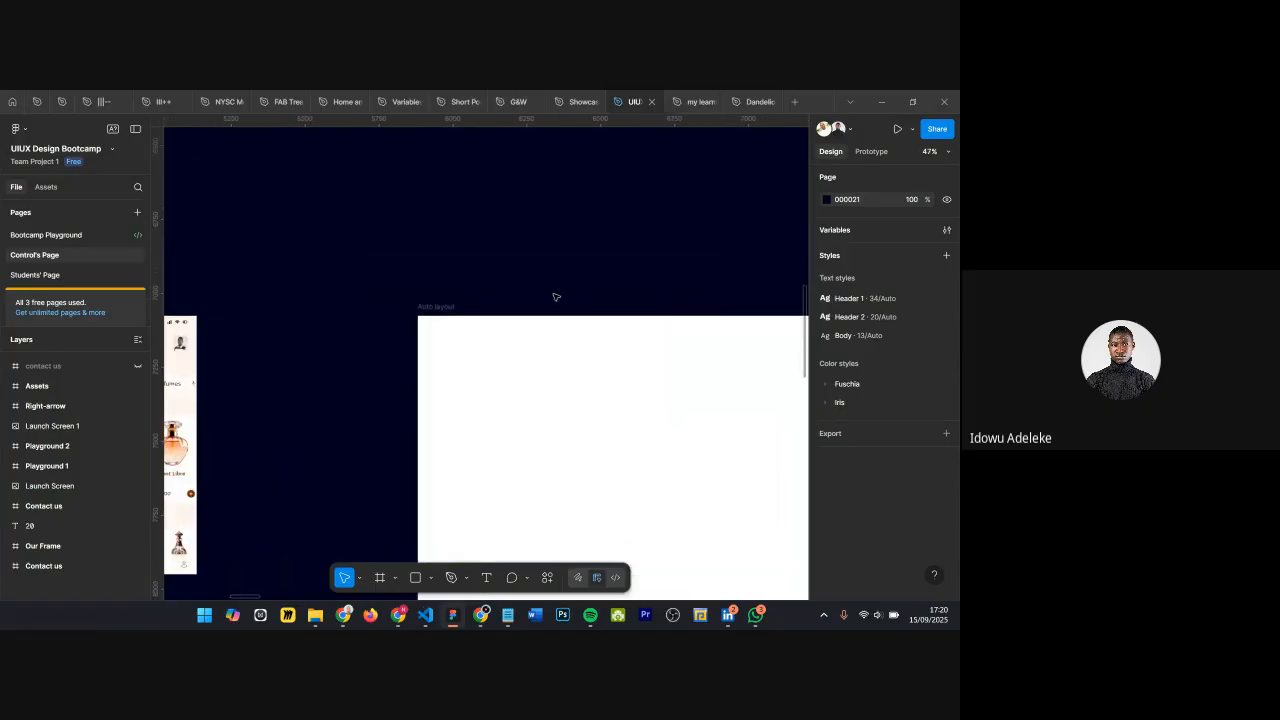
scroll(554, 294, "right", 3)
scroll(494, 306, "down", 2)
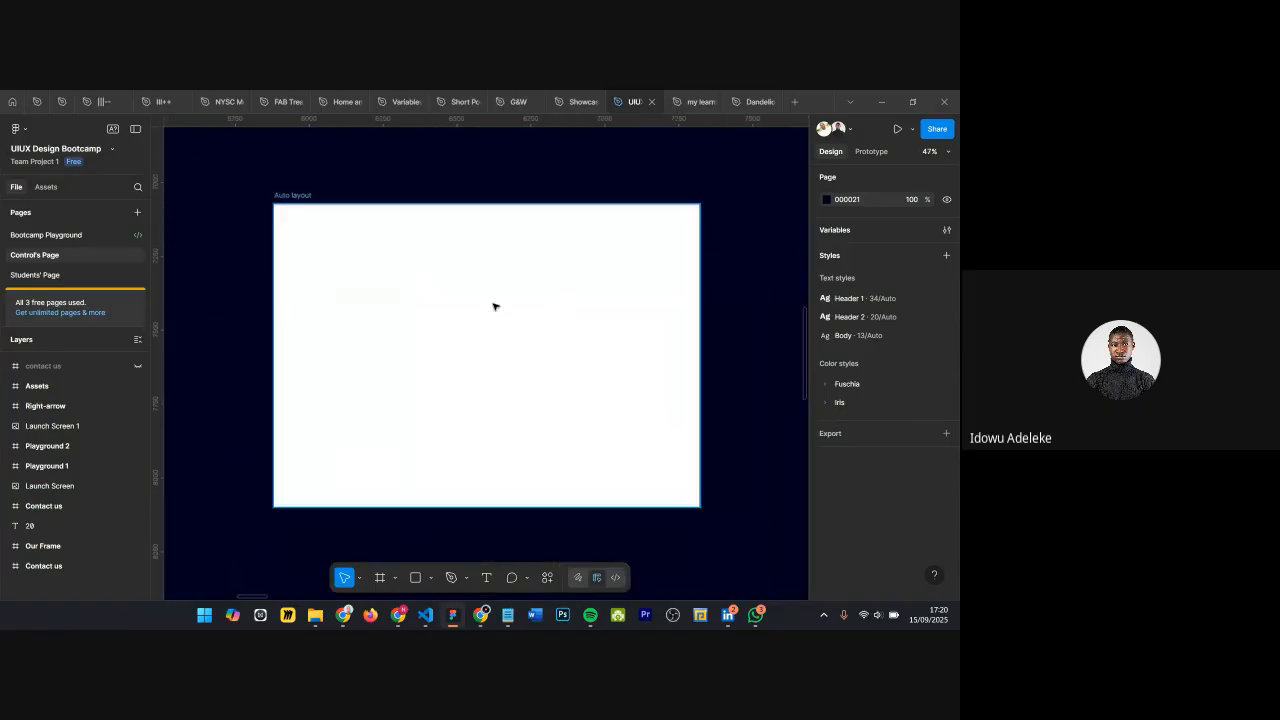
scroll(409, 271, "up", 4)
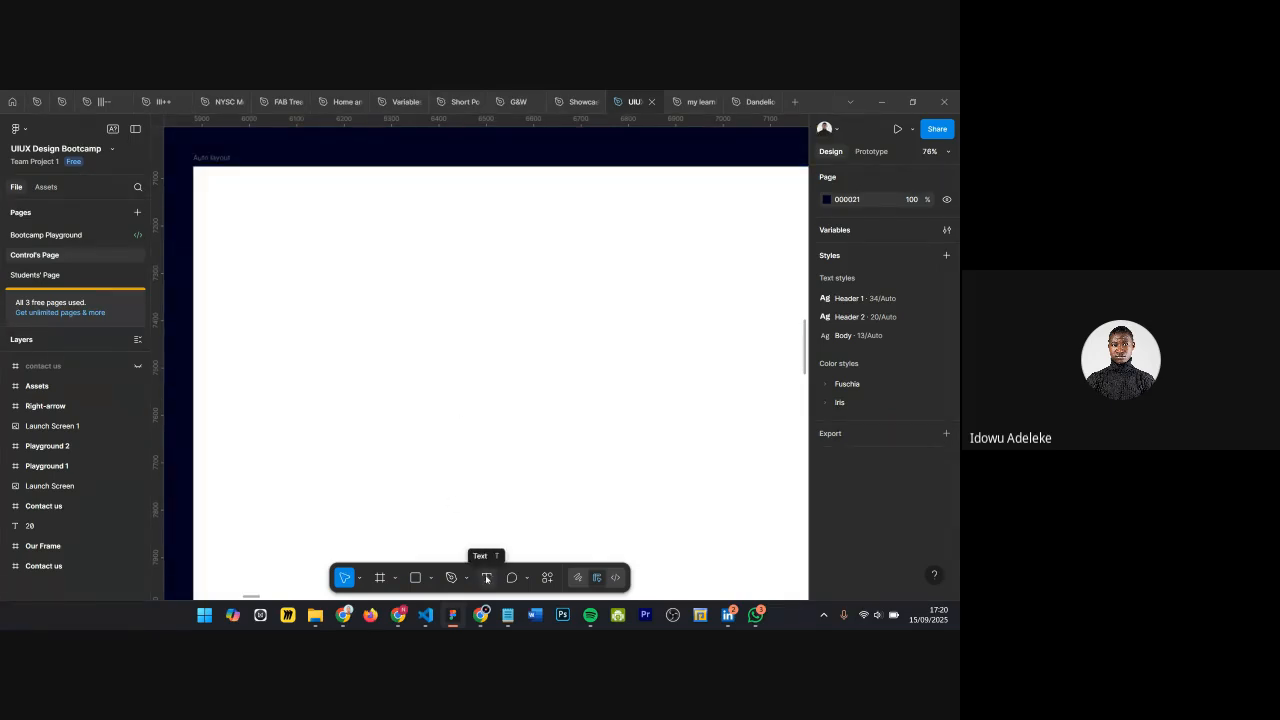
left_click(487, 579)
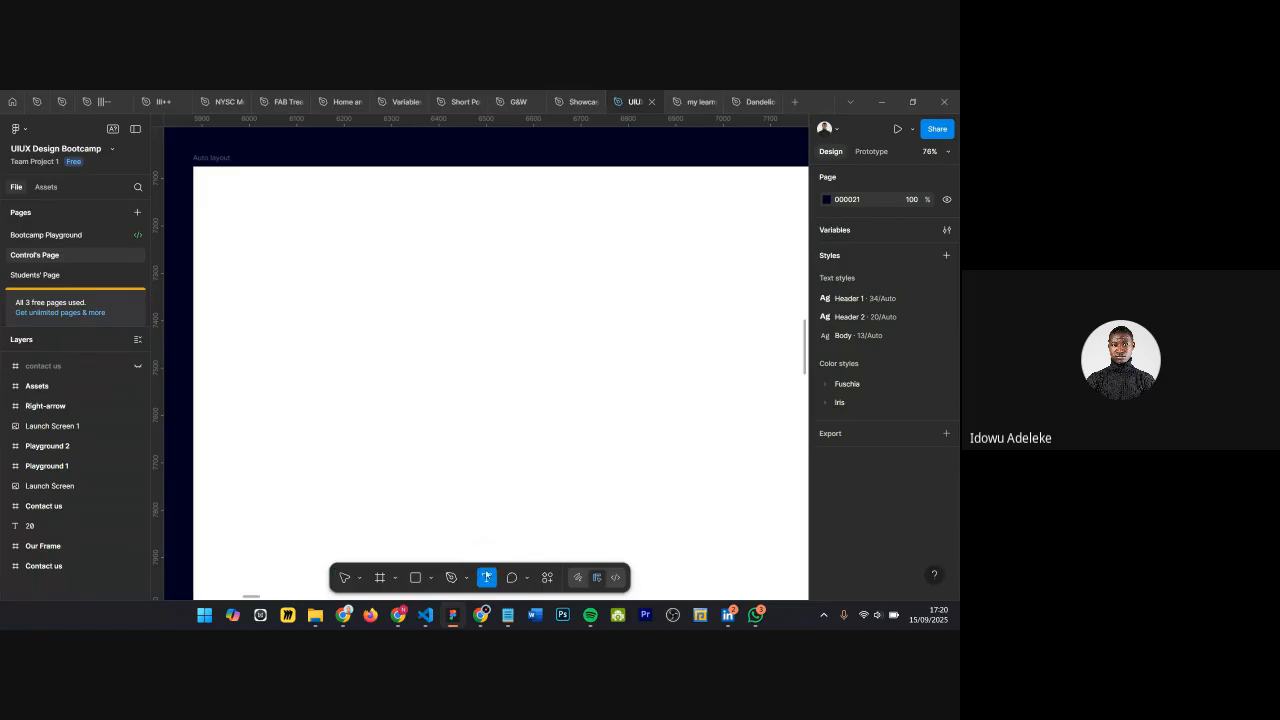
left_click(456, 284)
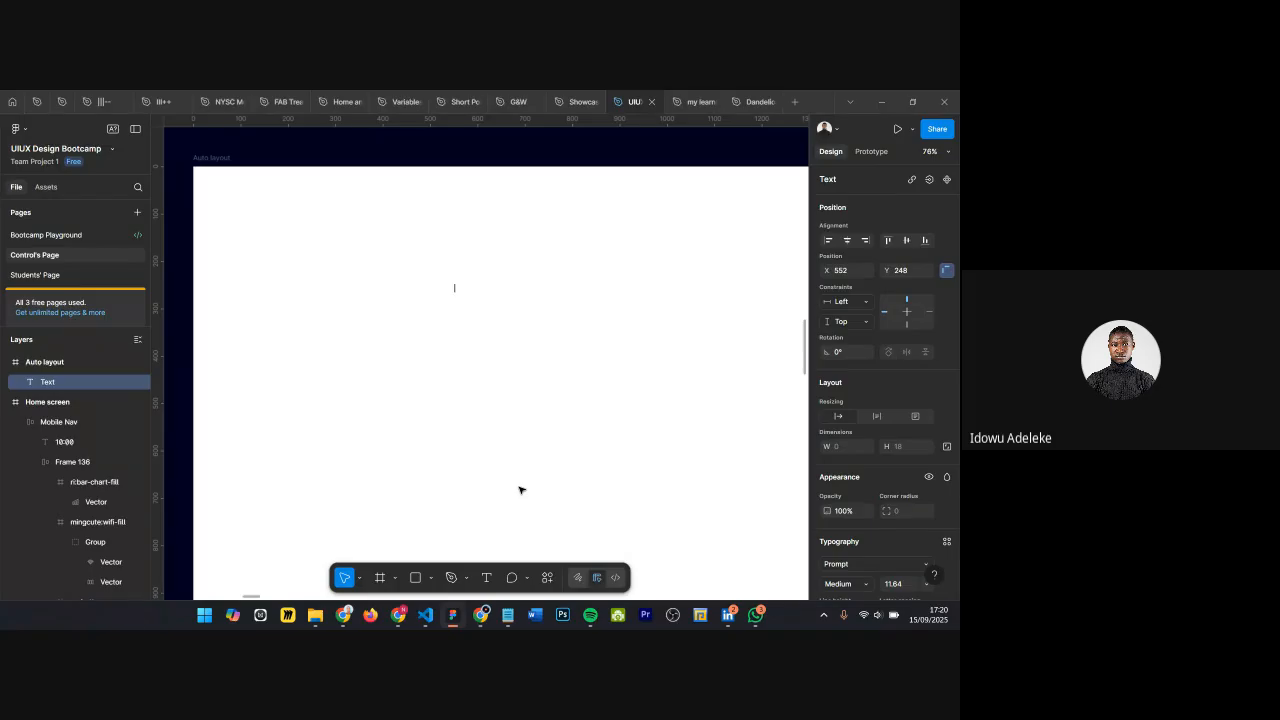
type("Createa account")
key("Escape")
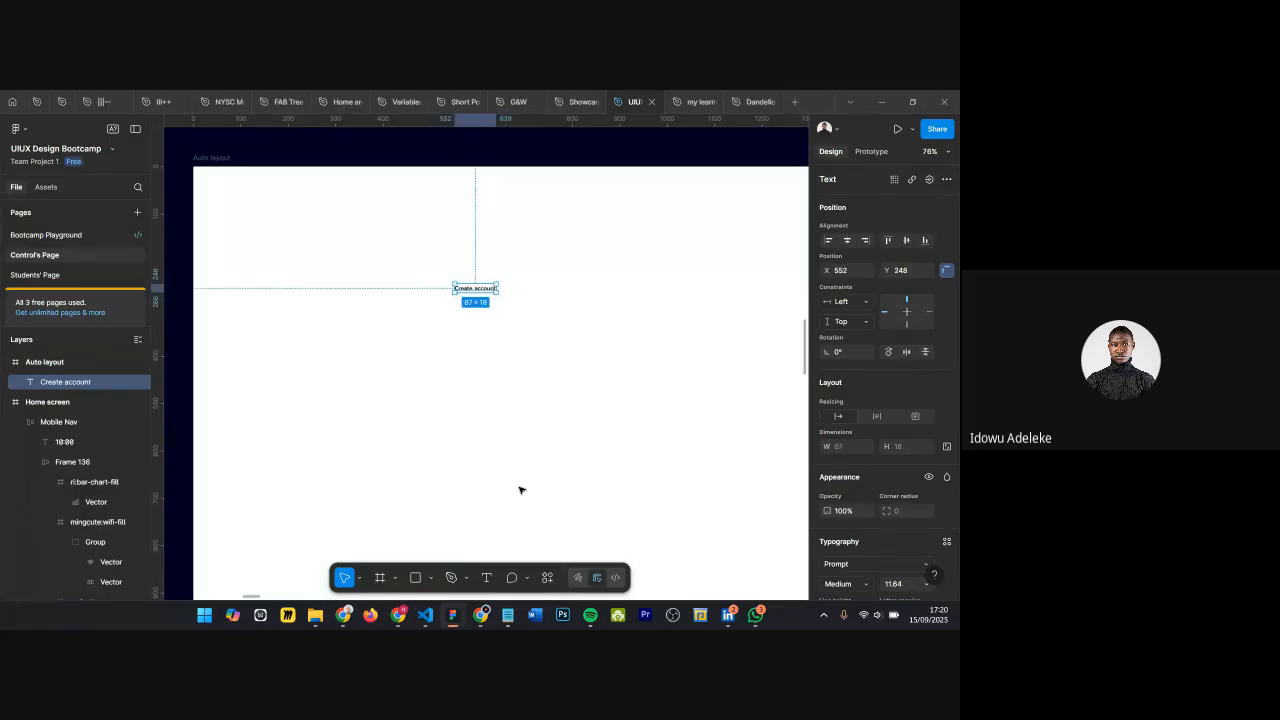
Step: Set the font size of the Create account text to 36 and leave the text deselected
scroll(880, 560, "down", 2)
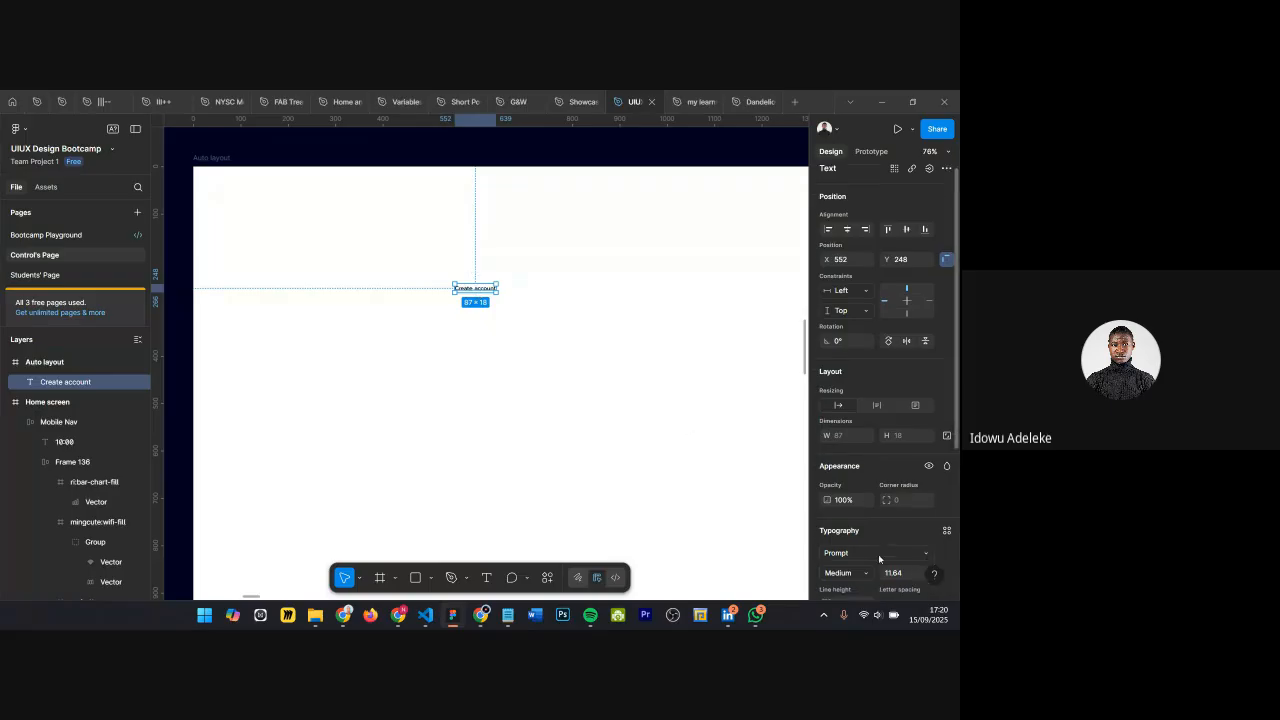
left_click(911, 500)
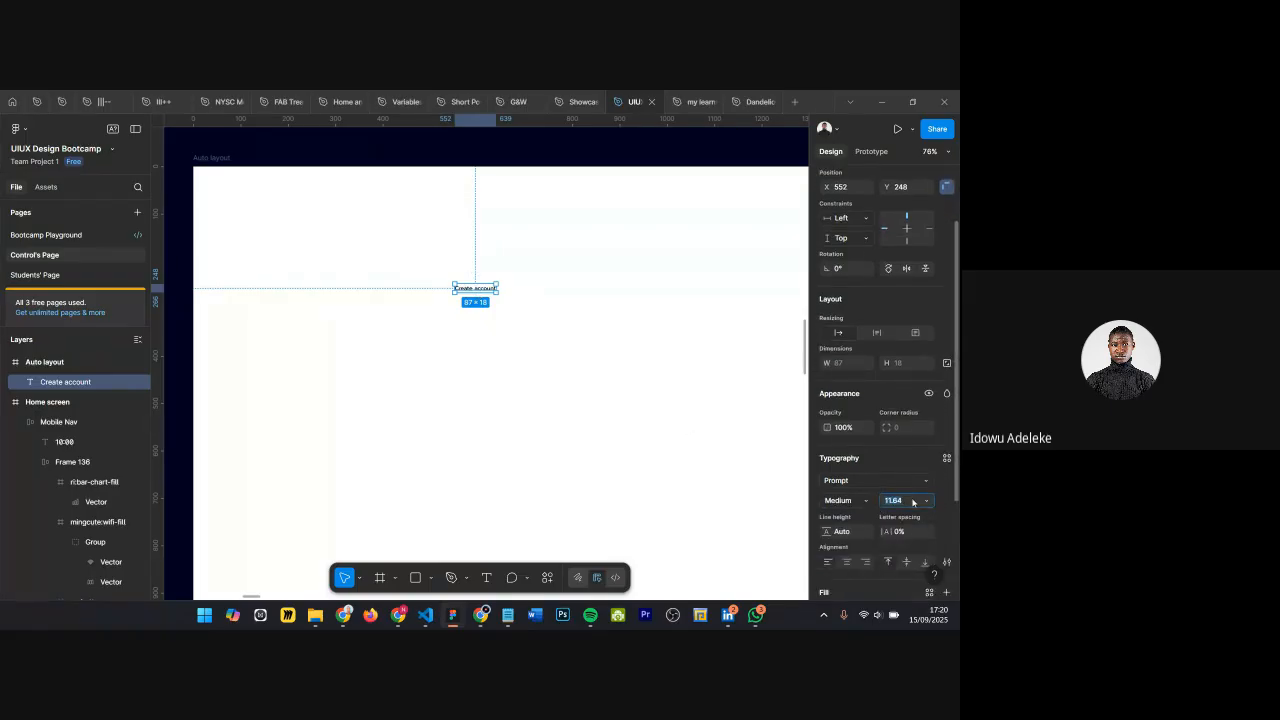
type("36")
key("Return")
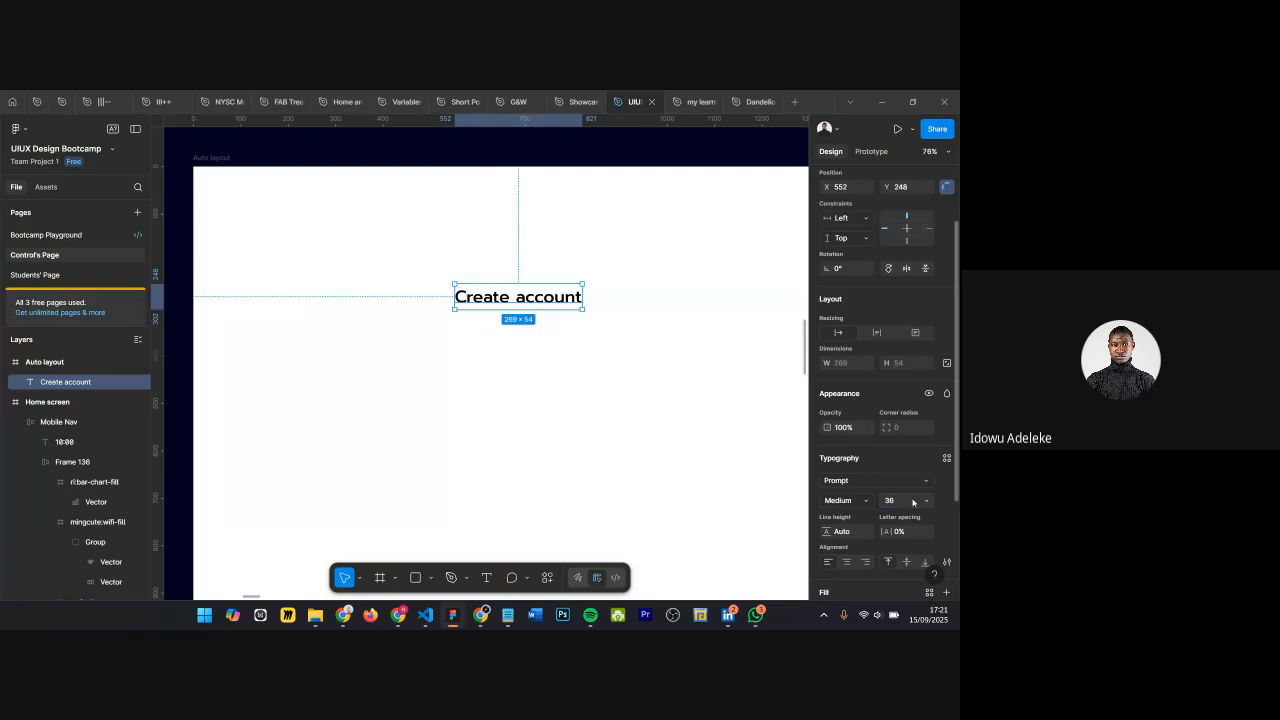
scroll(461, 268, "up", 4)
left_click(482, 267)
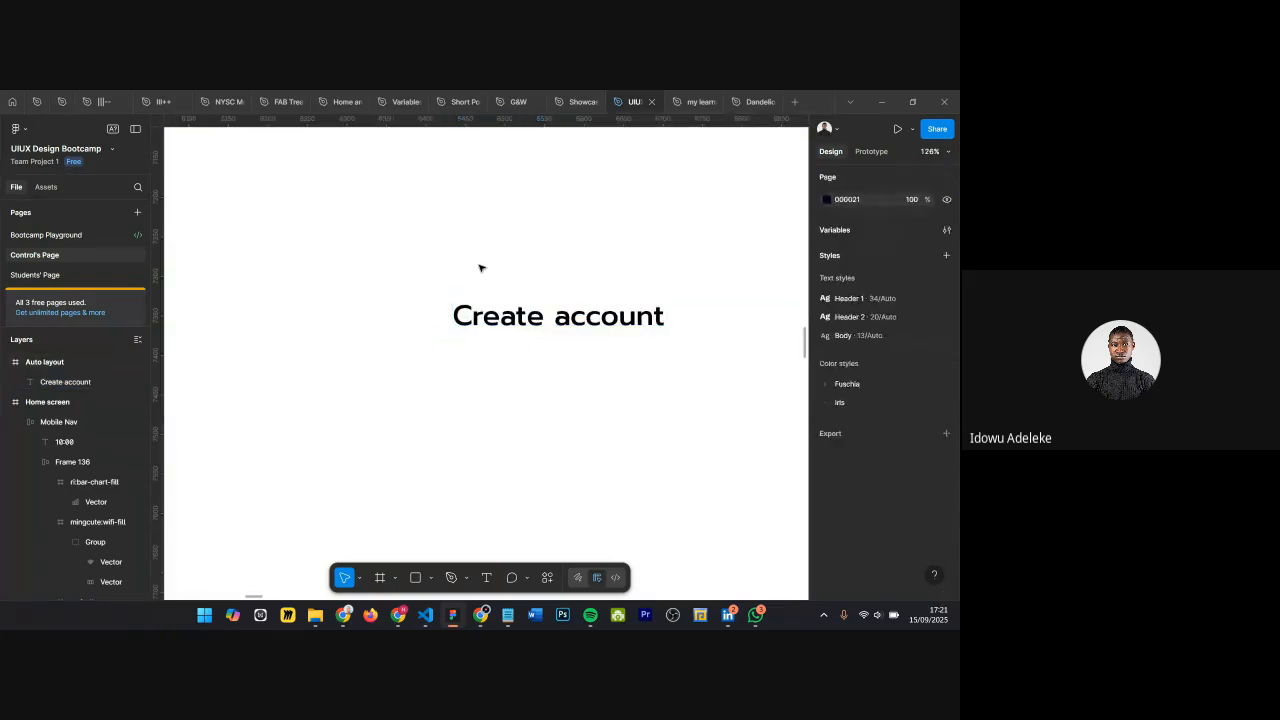
scroll(483, 268, "right", 1)
left_click(497, 300)
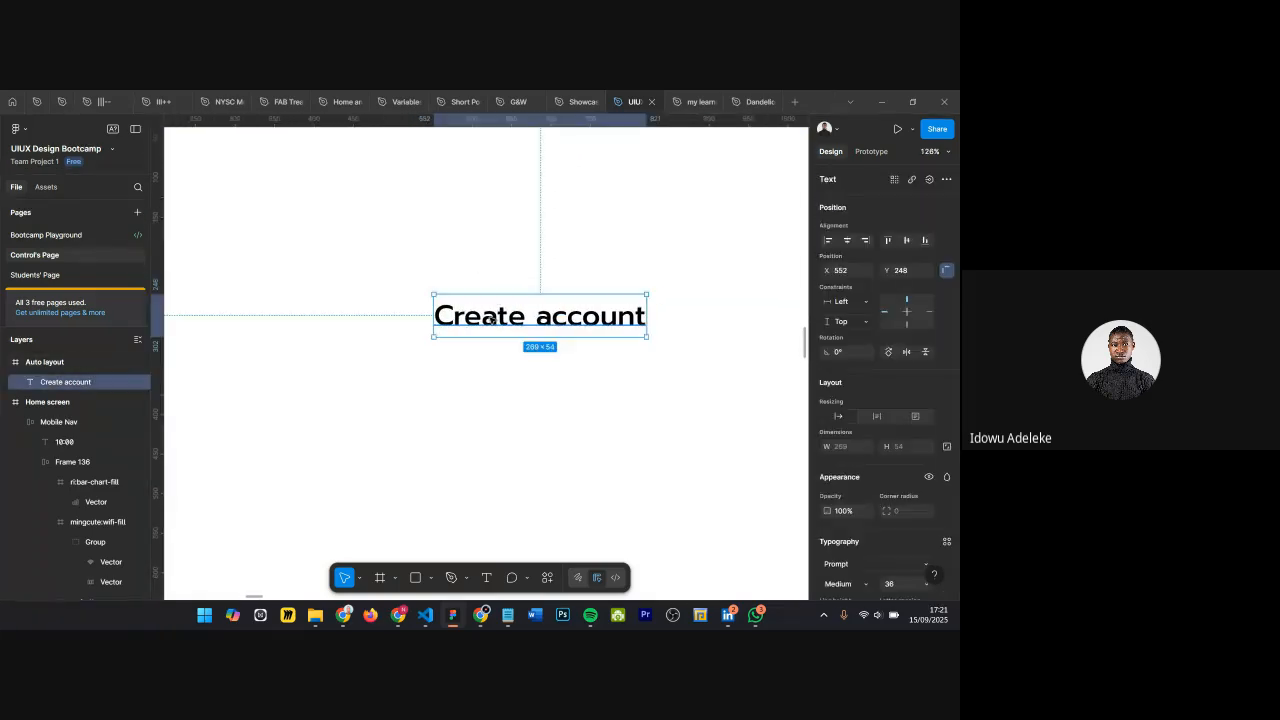
left_click(548, 378)
Step: Draw a frame about 309 × 81 just above the Create account text and shift it to about X 528, Y 157
left_click(429, 578)
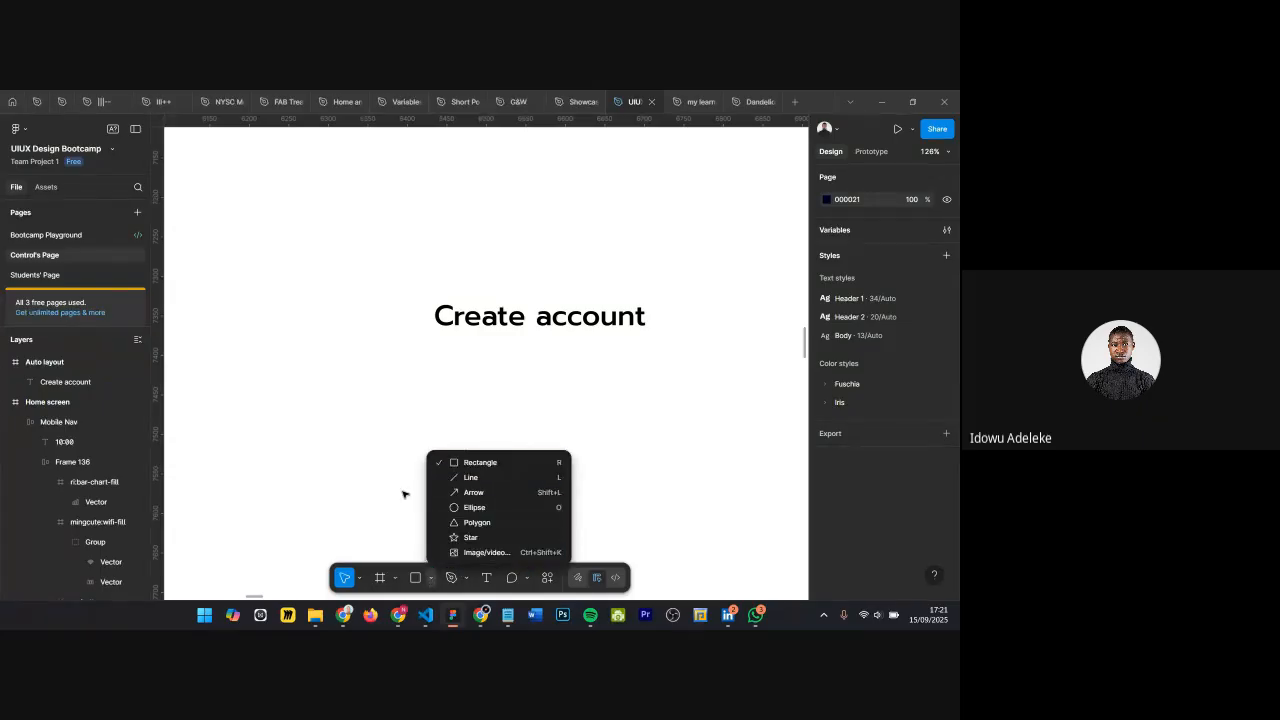
left_click(430, 578)
left_click(395, 578)
left_click(425, 524)
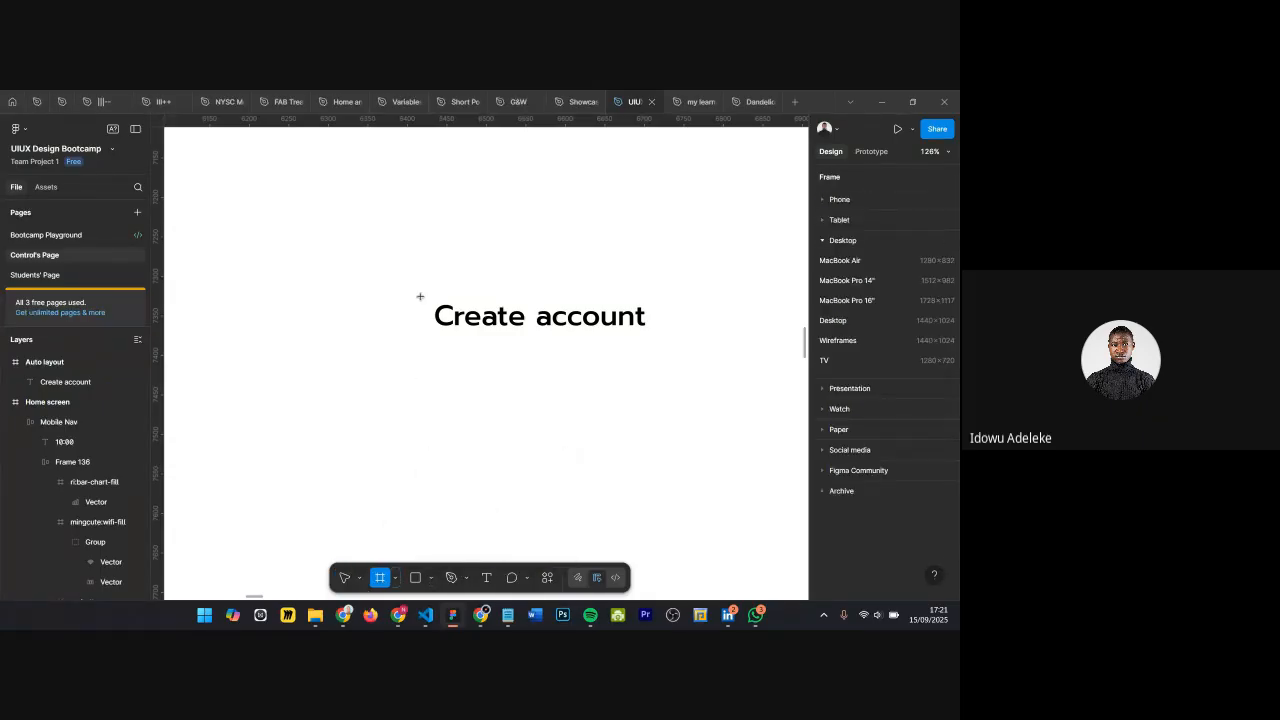
left_click_drag(428, 223, 674, 289)
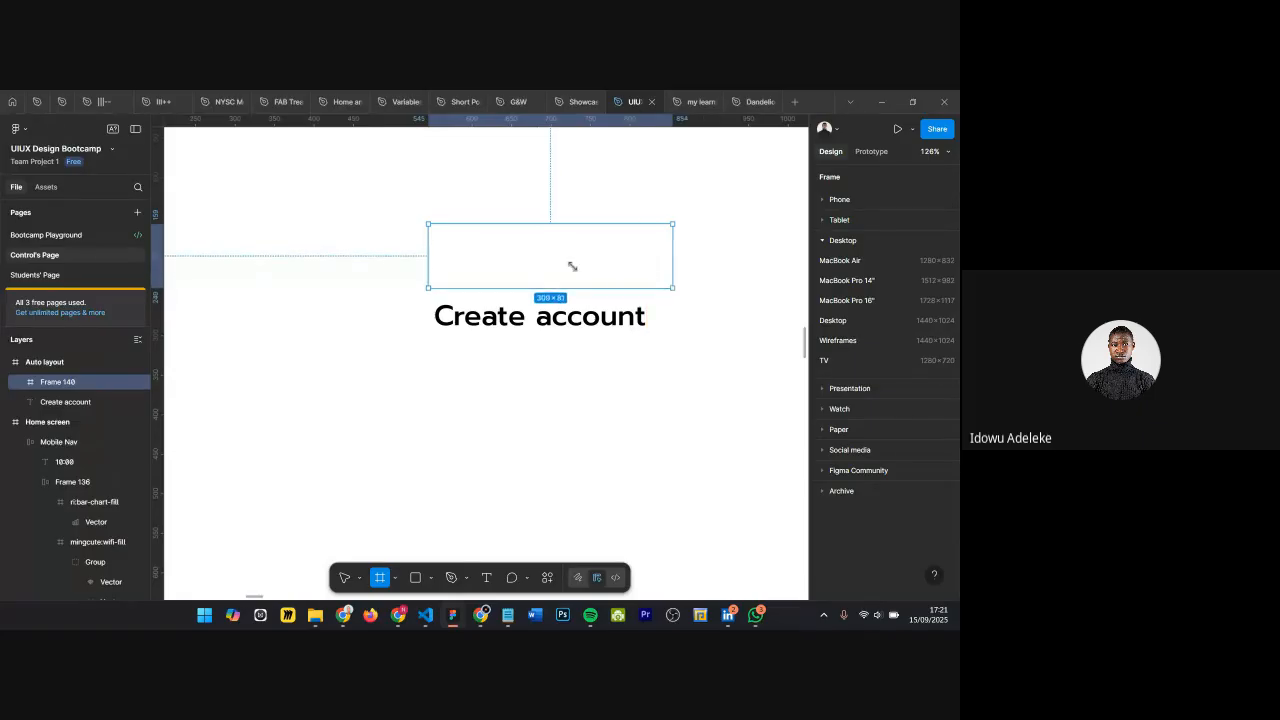
left_click_drag(552, 263, 537, 261)
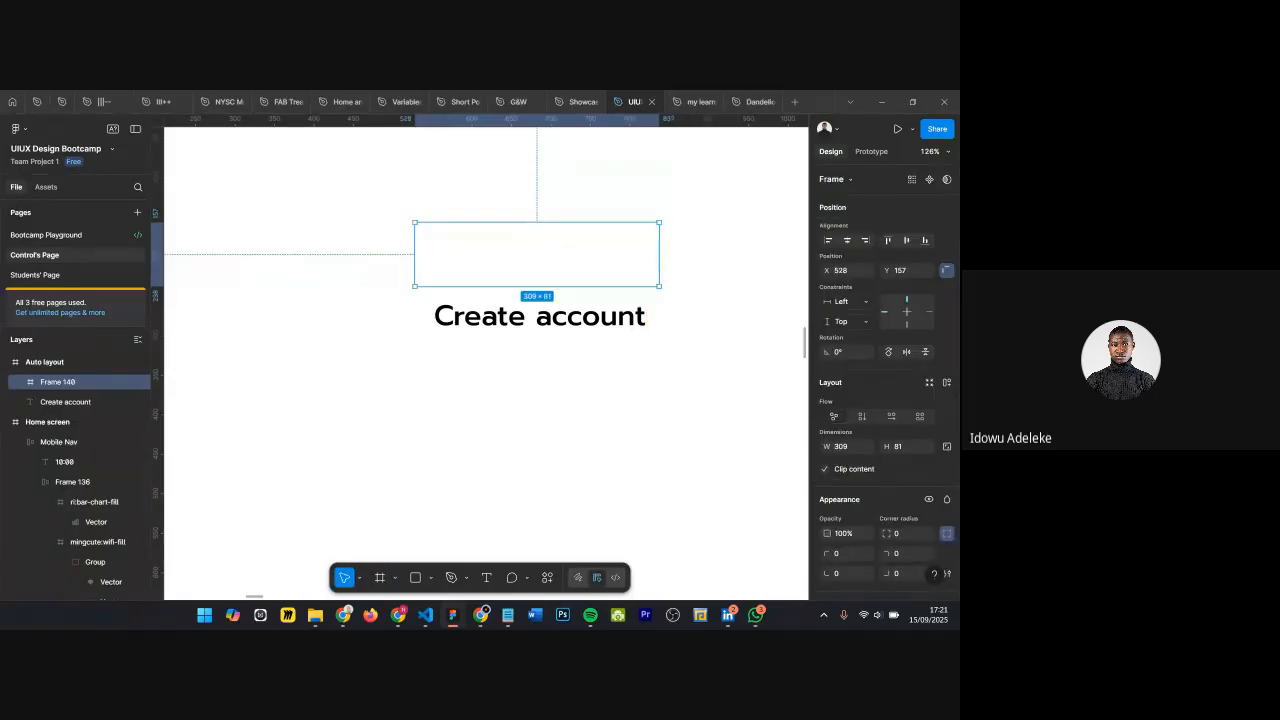
Step: Add a solid blue fill, about 0173D1, to the empty frame above the Create account text
scroll(925, 505, "down", 3)
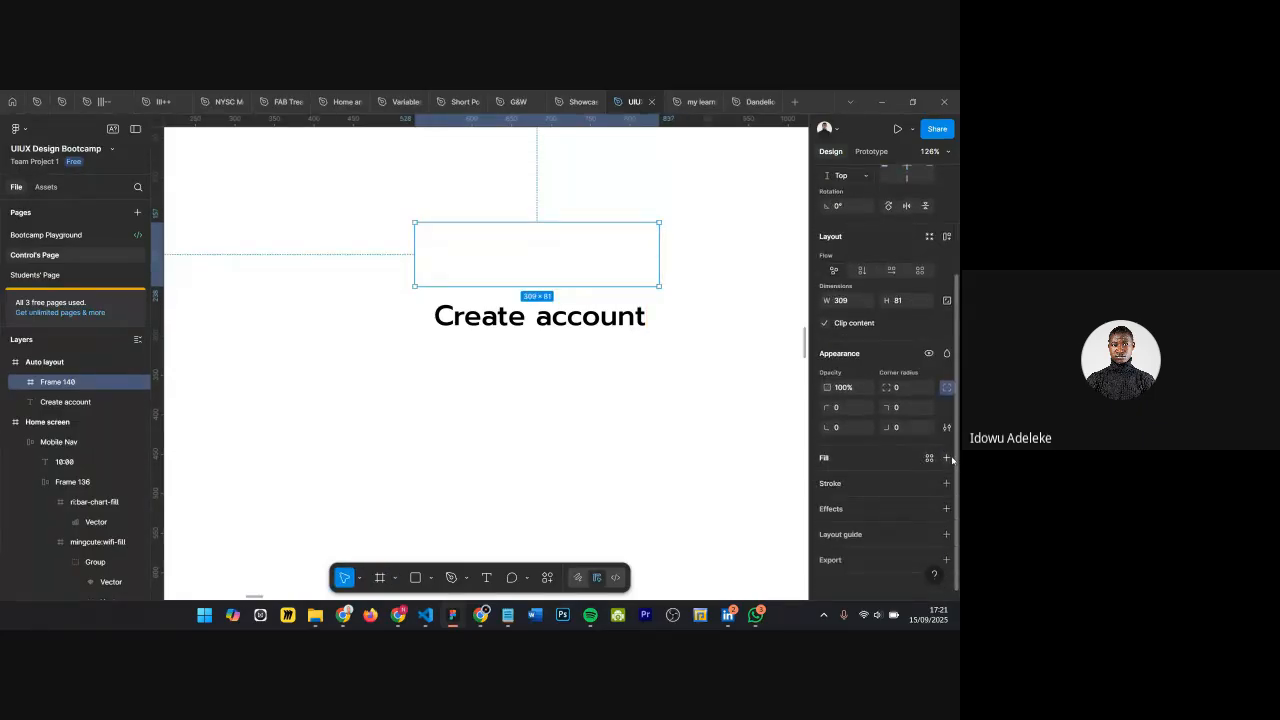
left_click(946, 457)
left_click(826, 480)
left_click(752, 458)
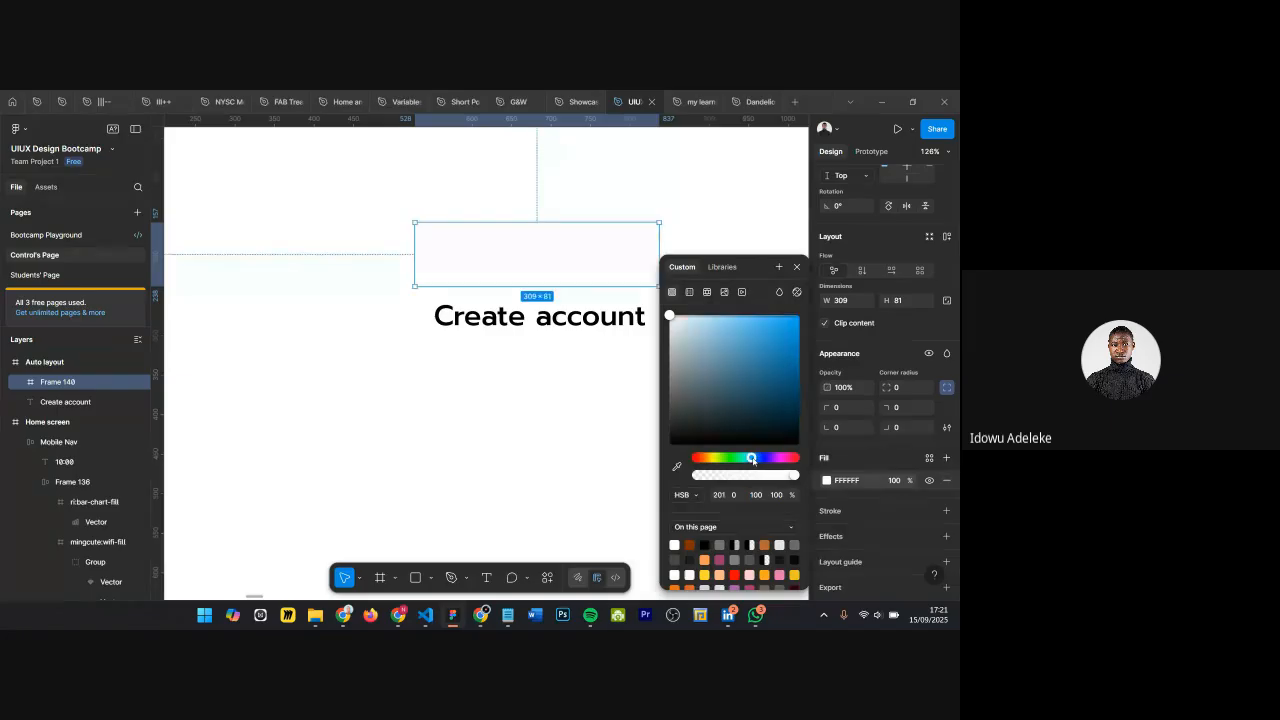
left_click(797, 343)
left_click_drag(798, 345, 799, 340)
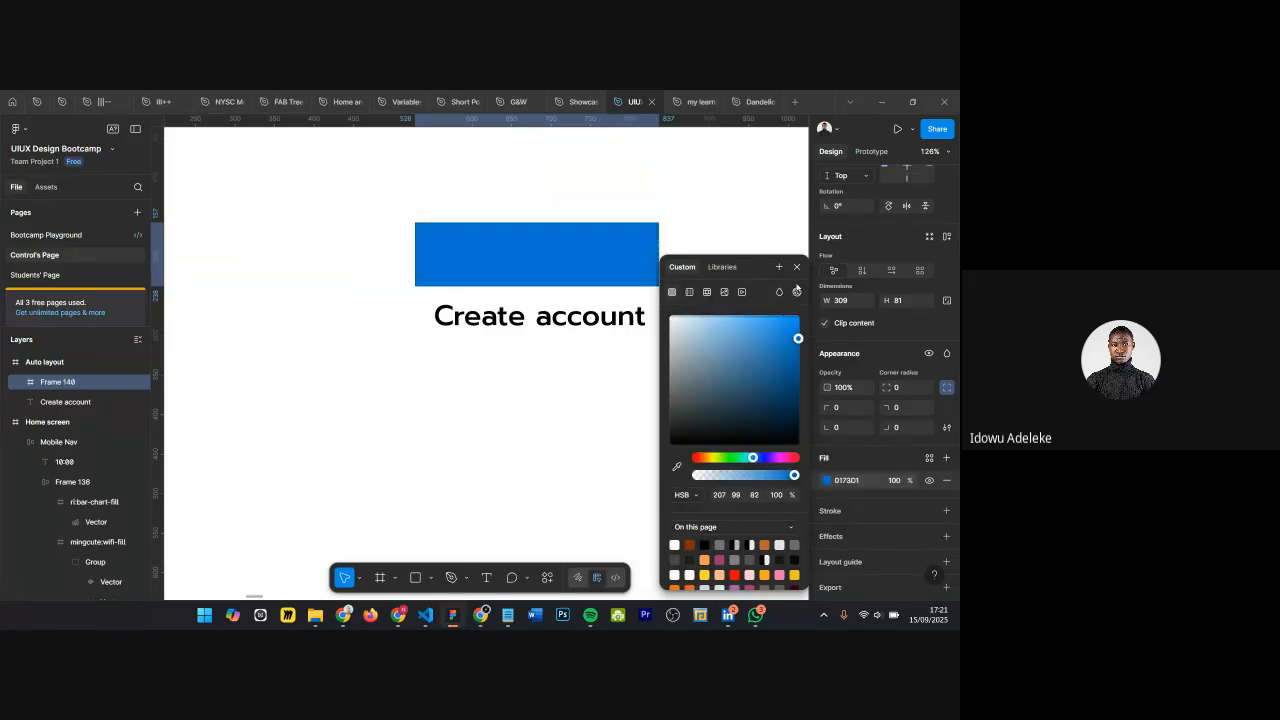
left_click(797, 267)
Step: Move the Create account text up into the blue frame so it becomes the frame's child
scroll(454, 307, "up", 3)
left_click_drag(473, 321, 488, 267)
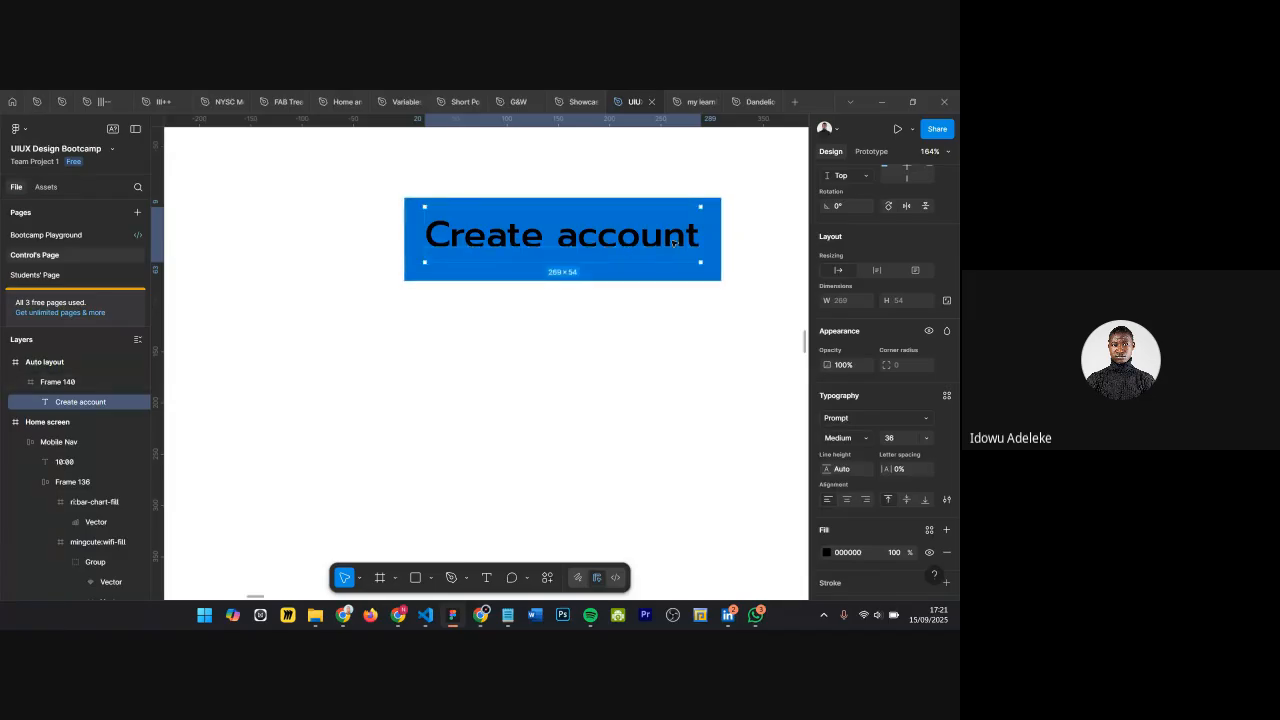
scroll(672, 238, "up", 6)
scroll(750, 209, "down", 4)
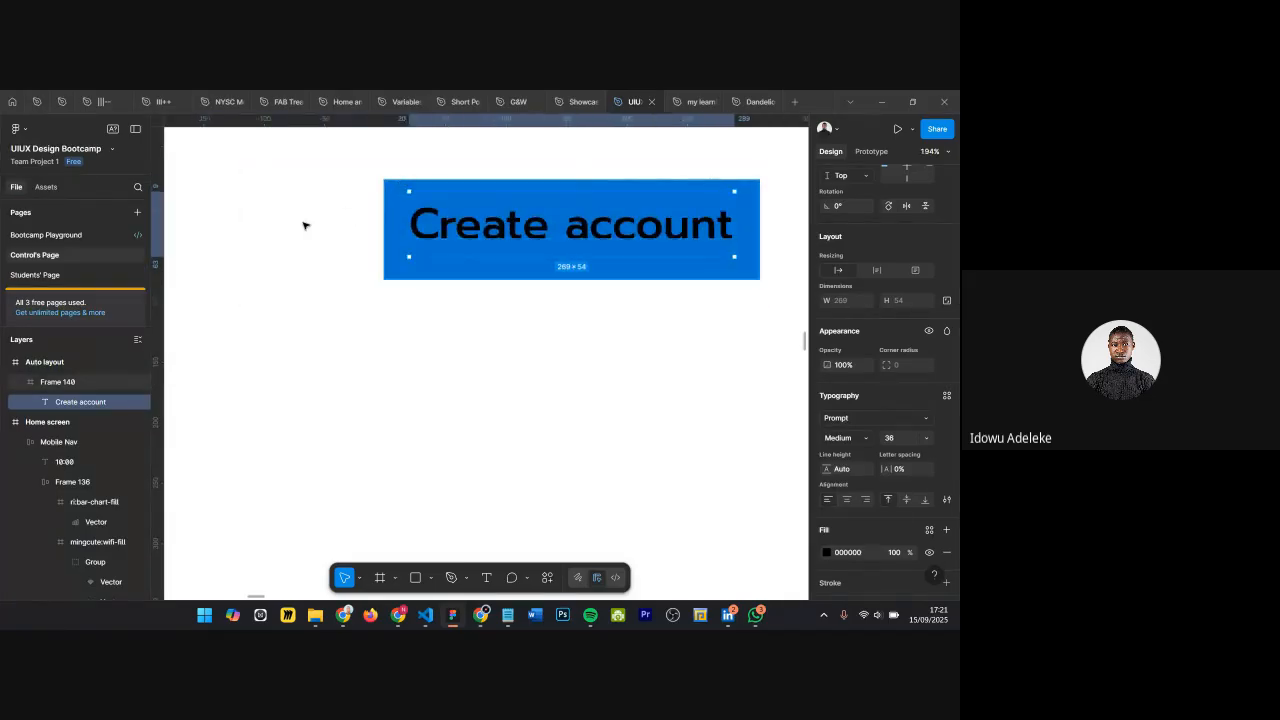
Step: Round the blue frame's corners with a radius of 9
key("Escape")
scroll(908, 350, "down", 1)
left_click(908, 350)
type("9")
key("Return")
Step: Centre the Create account text horizontally and vertically inside the blue frame
scroll(592, 174, "up", 3)
left_click(475, 242)
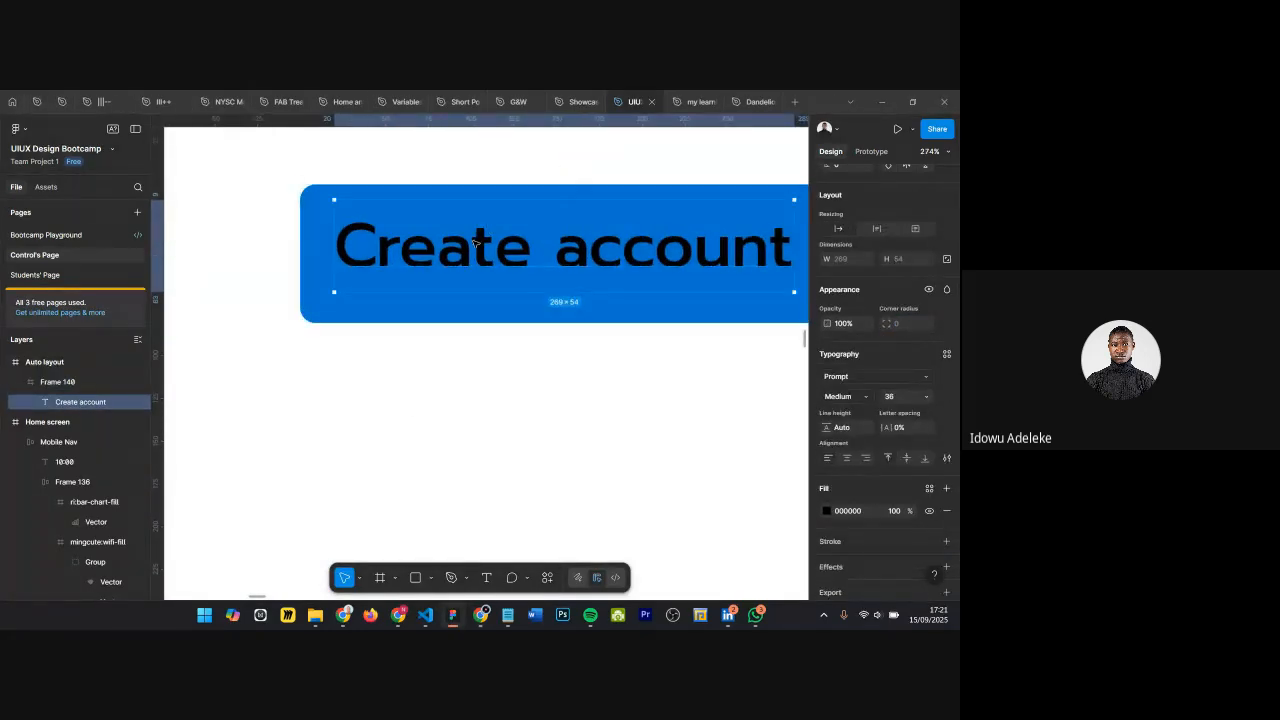
scroll(374, 428, "down", 3)
scroll(450, 300, "up", 2)
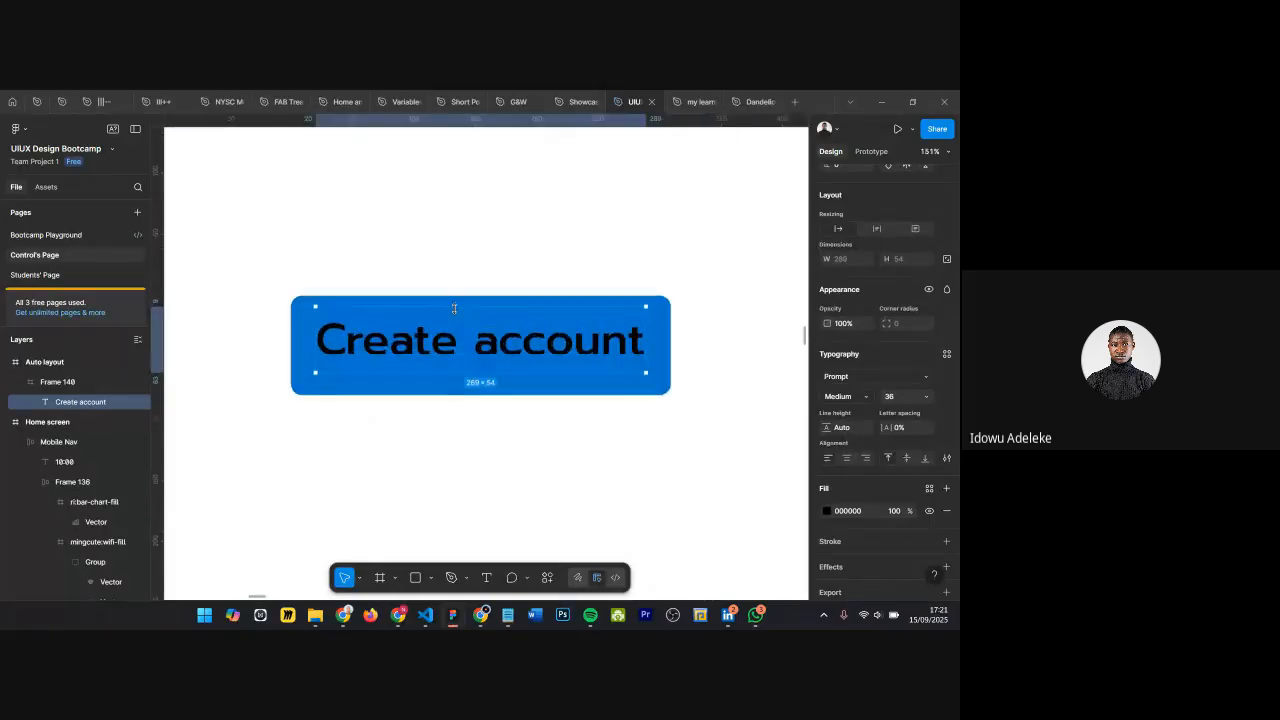
scroll(454, 309, "up", 2)
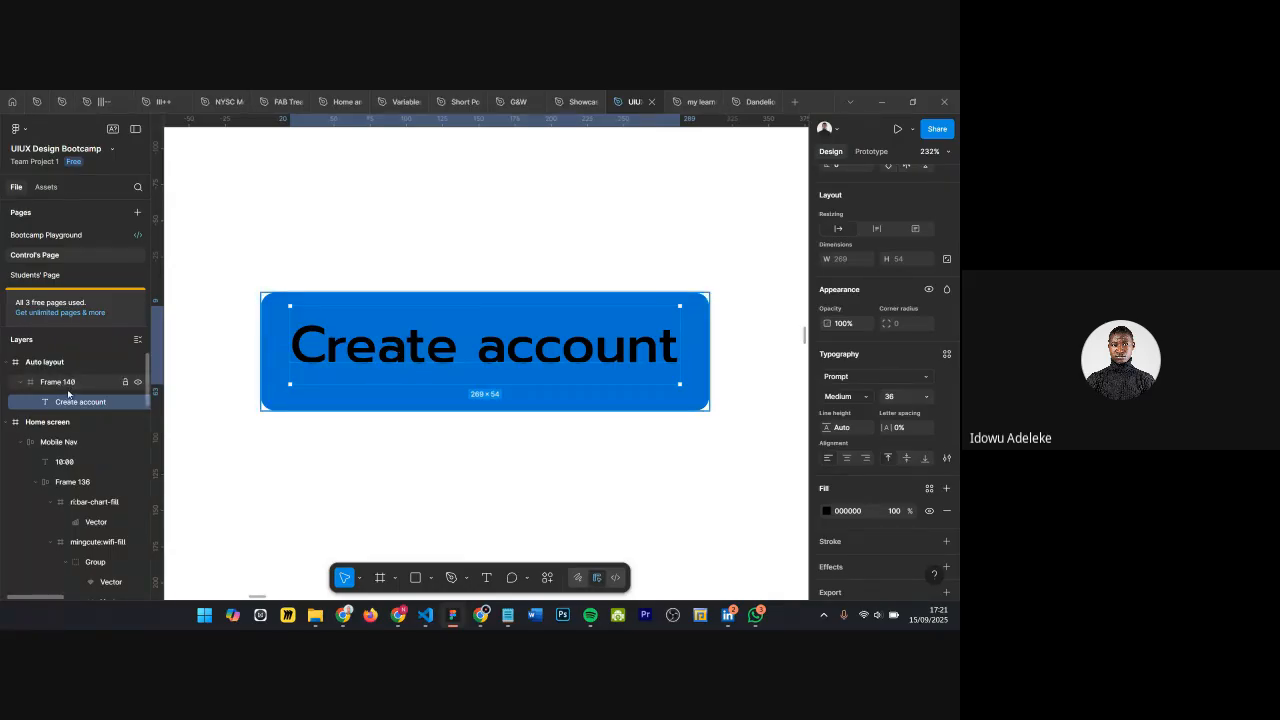
scroll(860, 240, "up", 3)
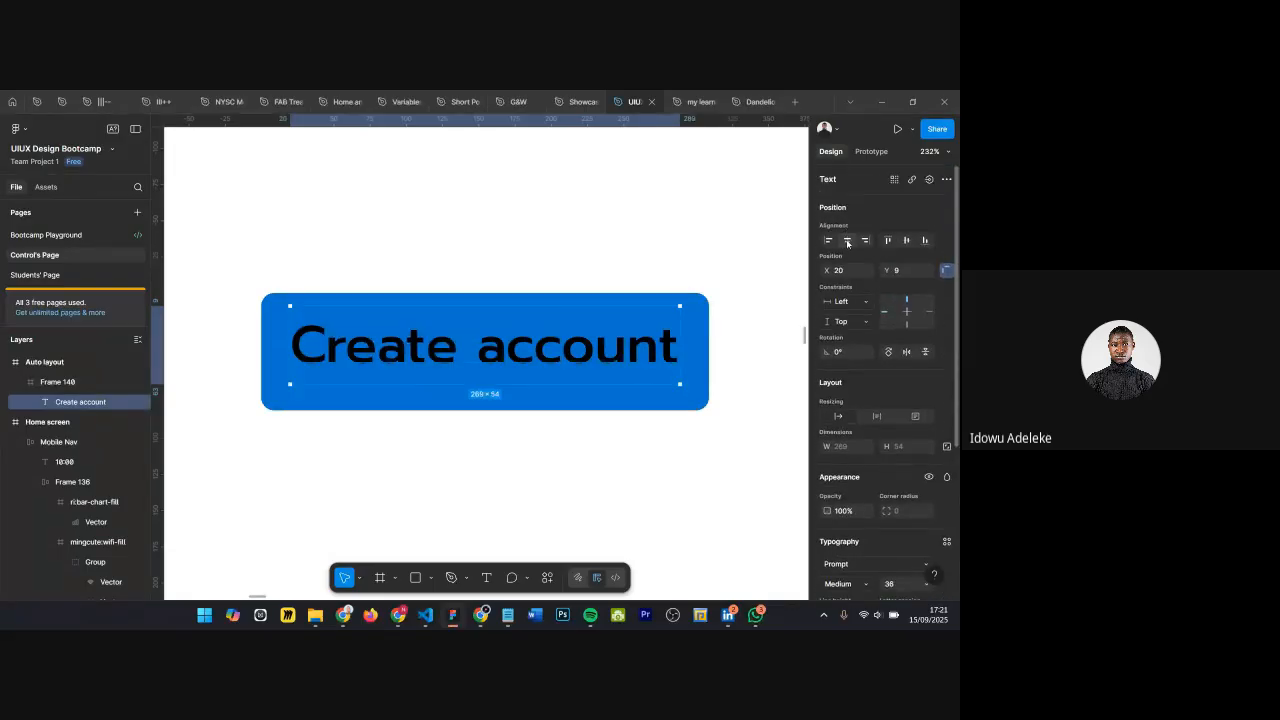
left_click(848, 242)
left_click(906, 240)
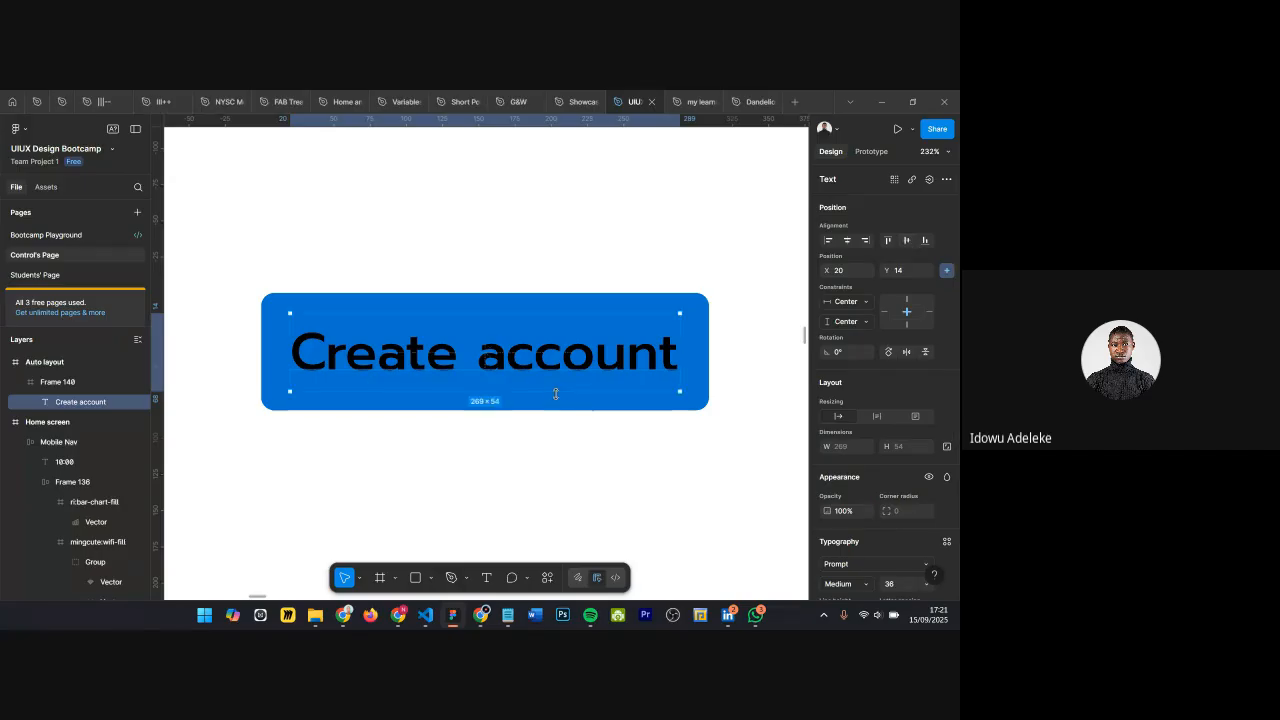
Step: Rename the blue frame containing the Create account text as Button 1
scroll(446, 364, "down", 2)
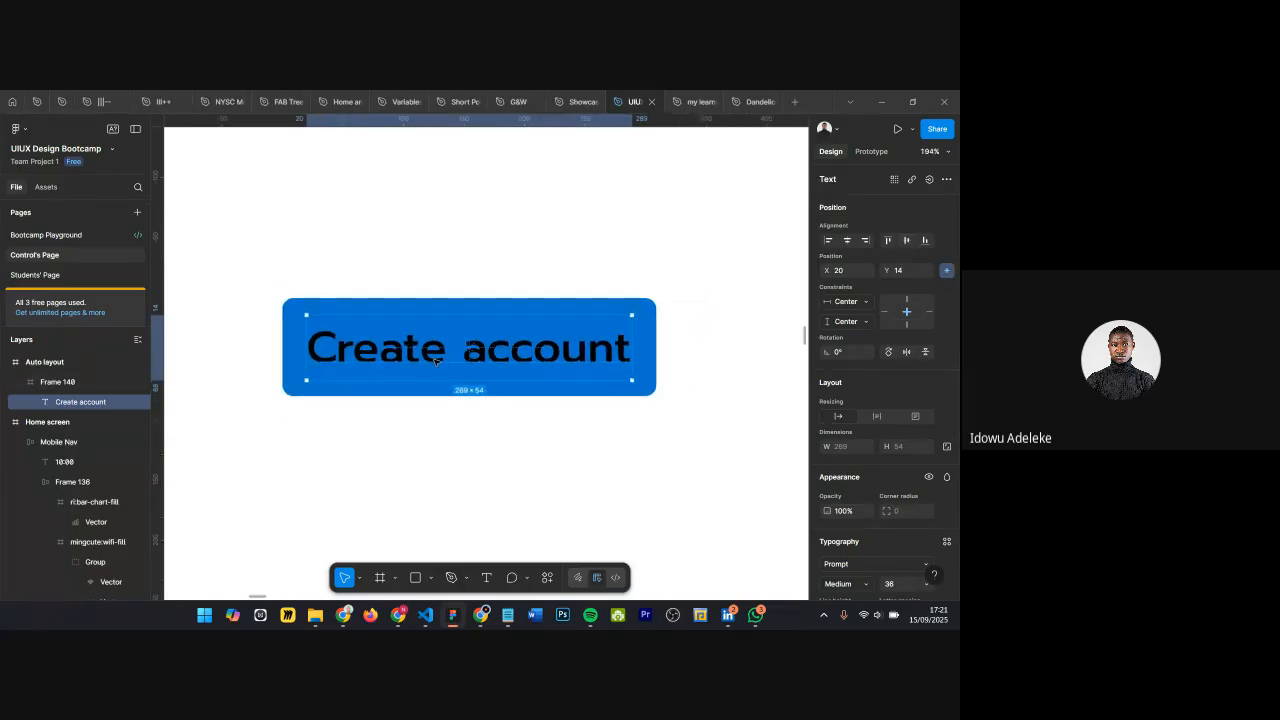
scroll(532, 278, "down", 10)
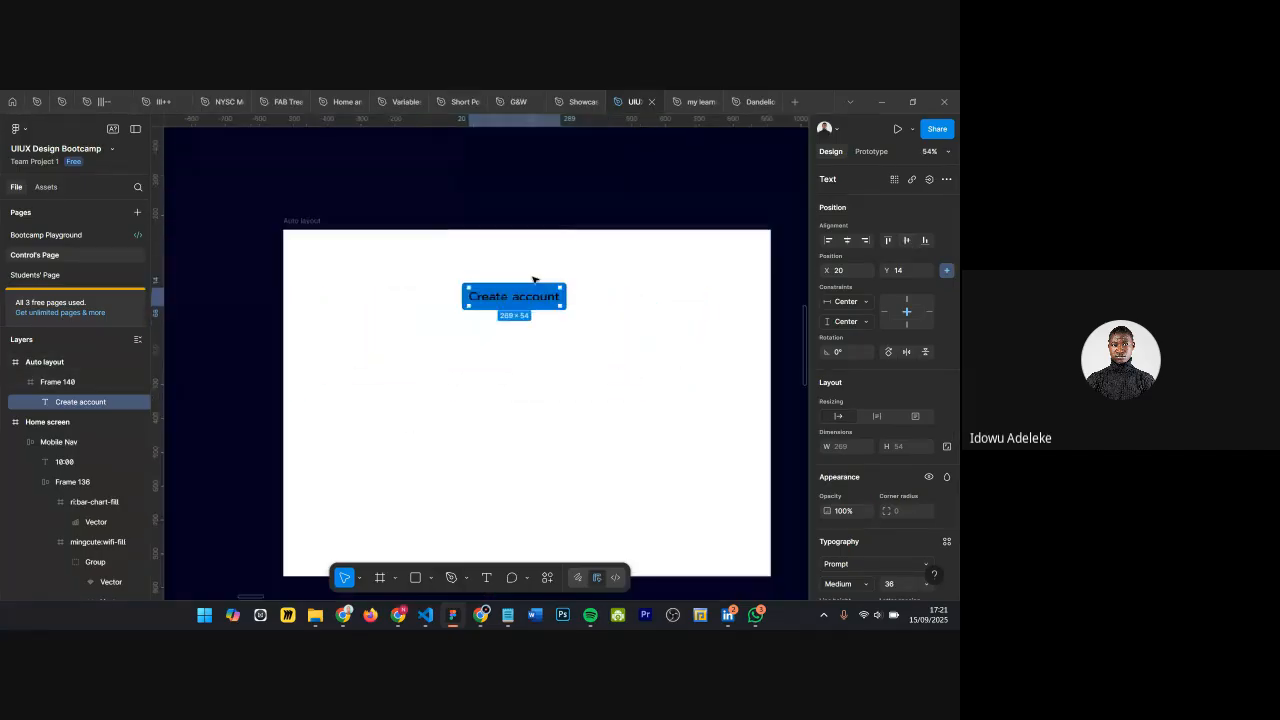
left_click(526, 366)
scroll(506, 282, "up", 3)
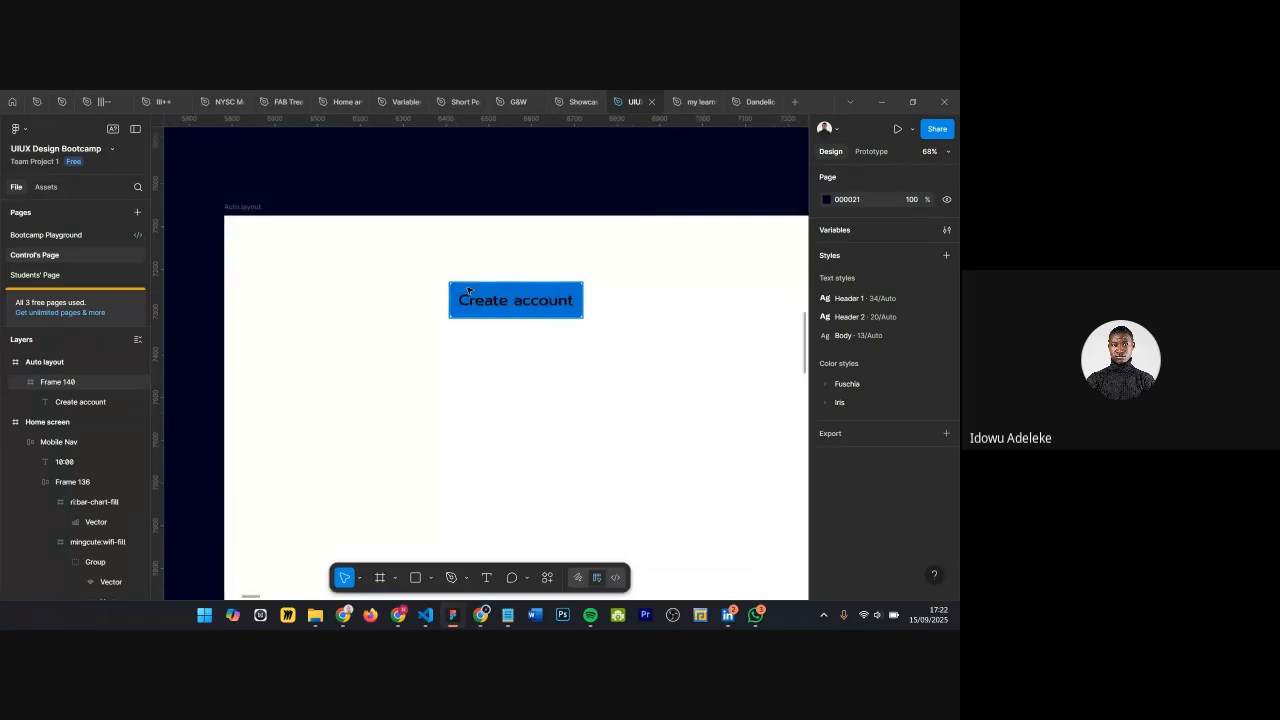
left_click(468, 290)
key("ctrl+r")
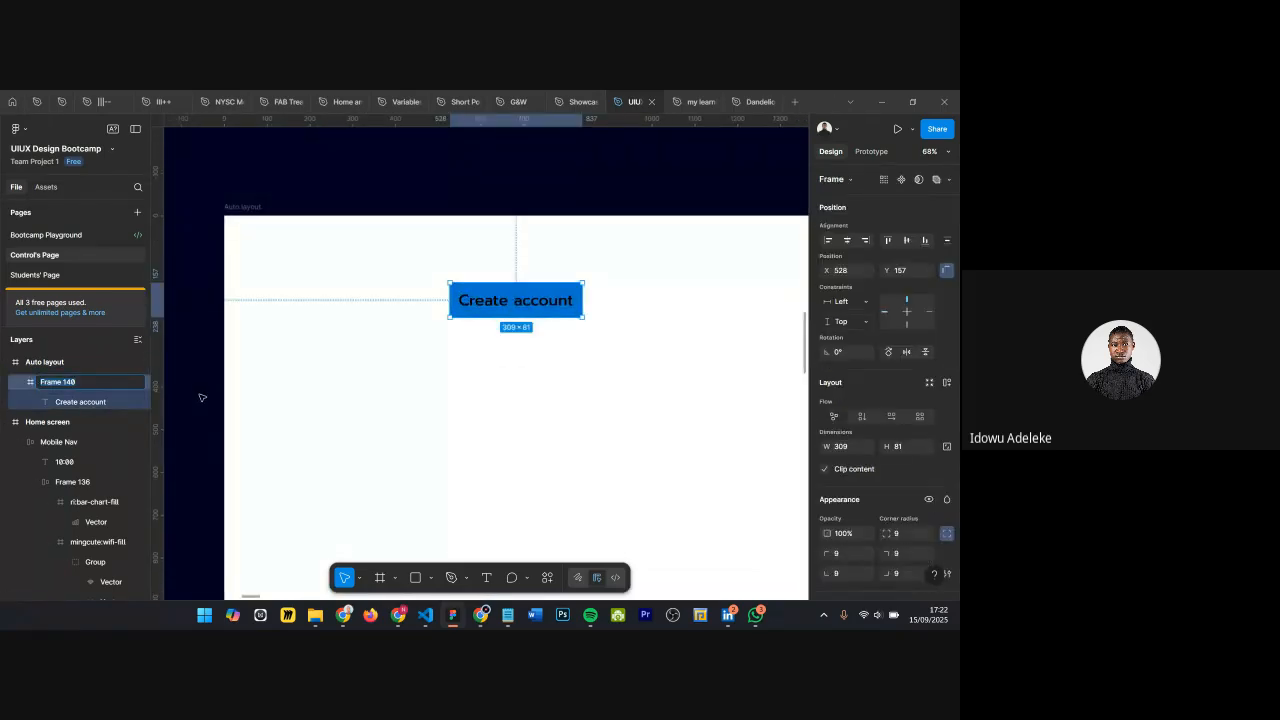
type("Button 1")
key("Return")
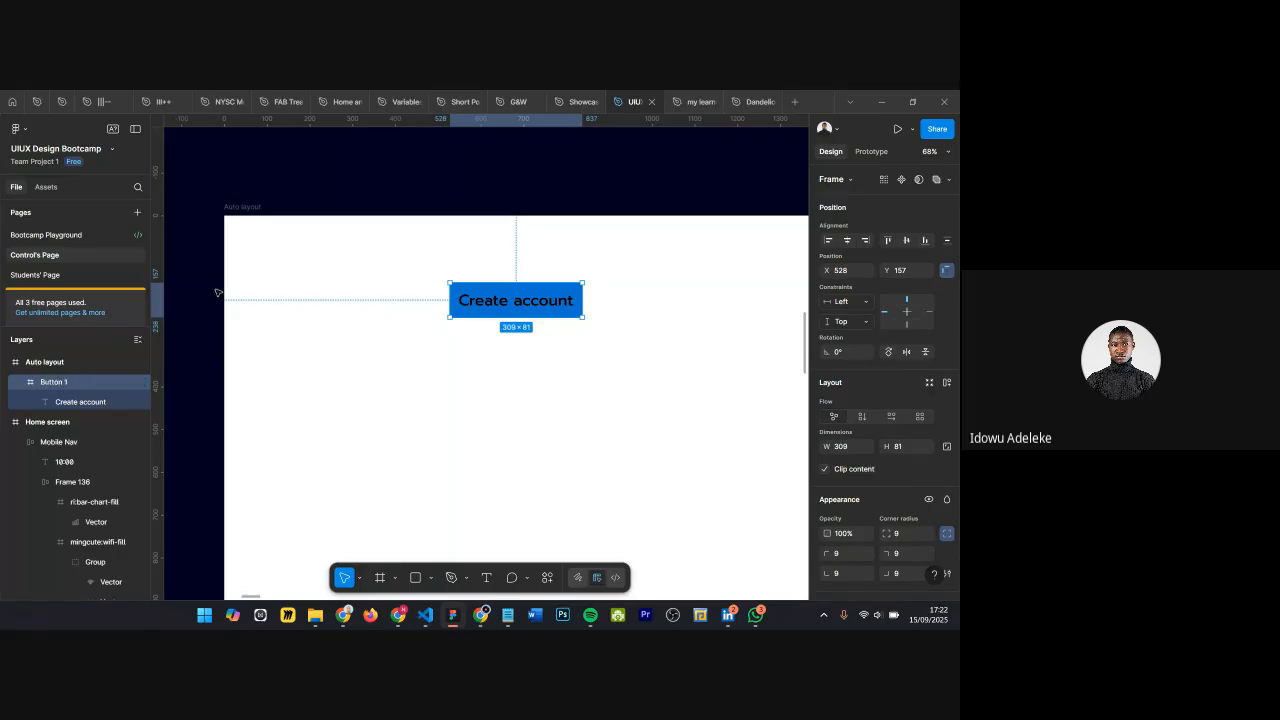
Step: Change the Create account text's fill to white (FFFFFF) and leave the text deselected
scroll(500, 305, "up", 5)
left_click(497, 312)
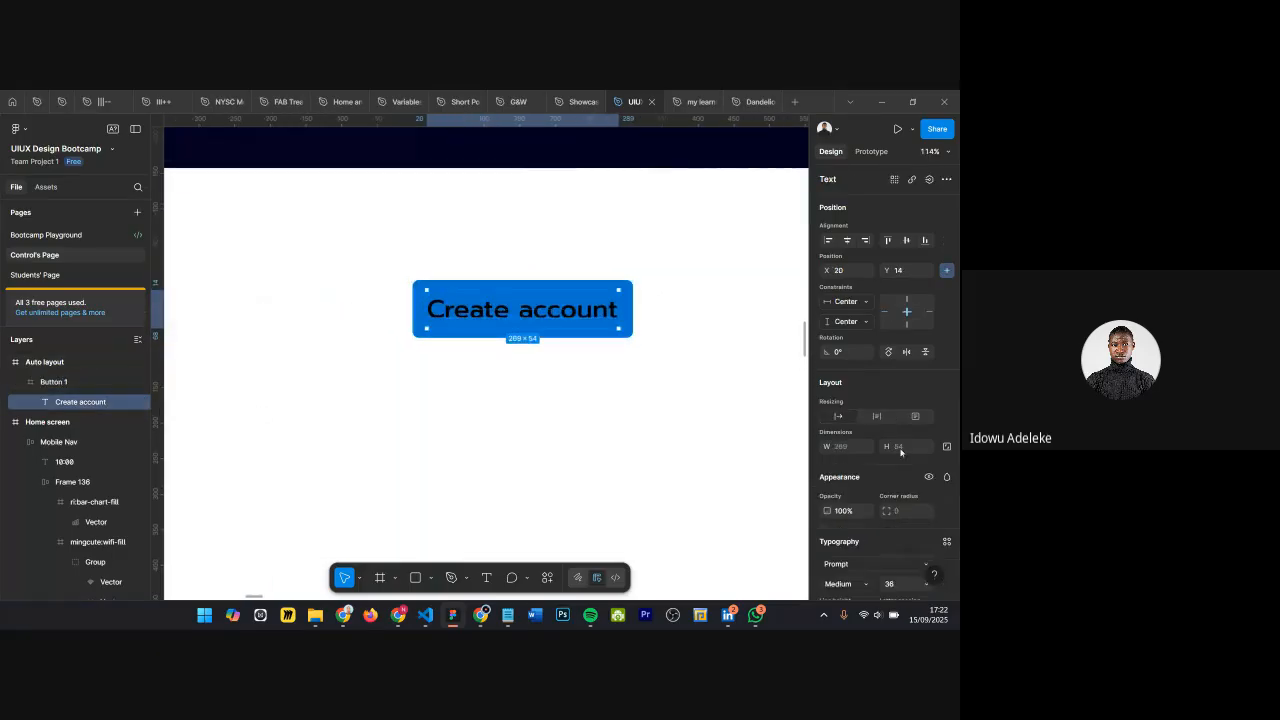
scroll(893, 483, "down", 3)
left_click(827, 475)
left_click_drag(752, 367, 516, 188)
left_click(797, 267)
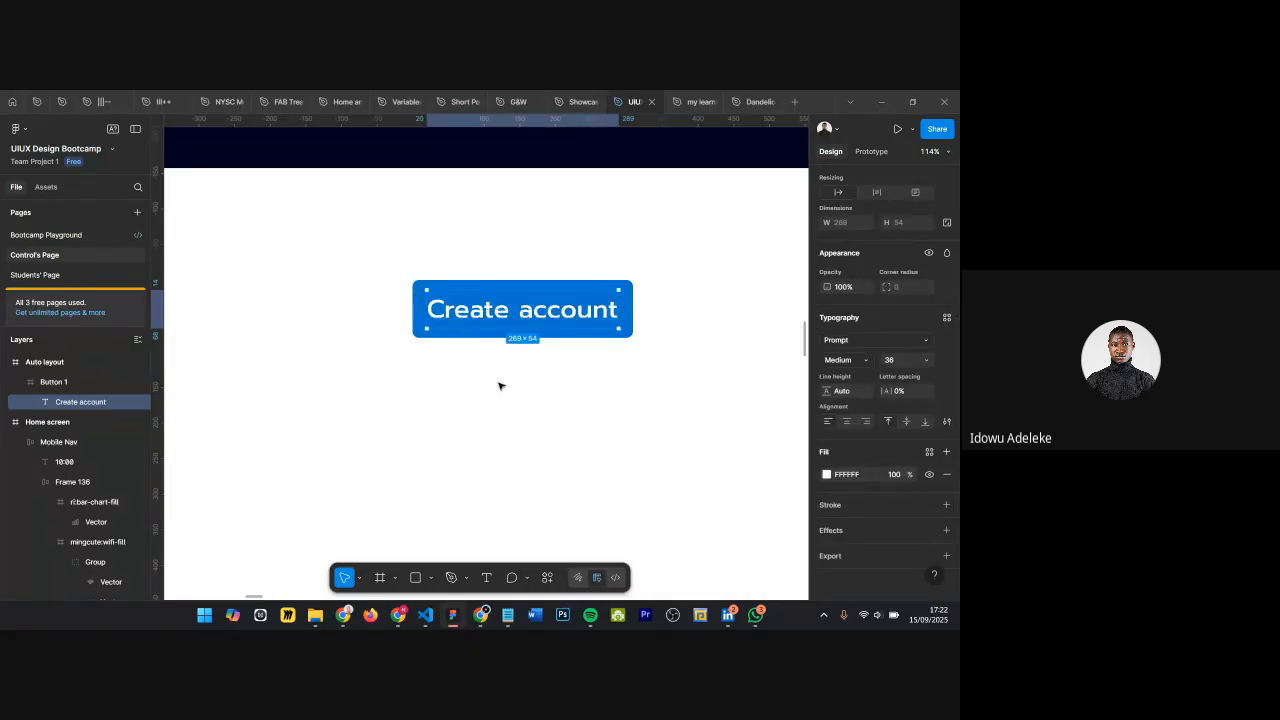
left_click(437, 366)
Step: Try replacing the button's Create account text with "Sign" and undo the edit
scroll(437, 366, "up", 5)
scroll(434, 378, "down", 3)
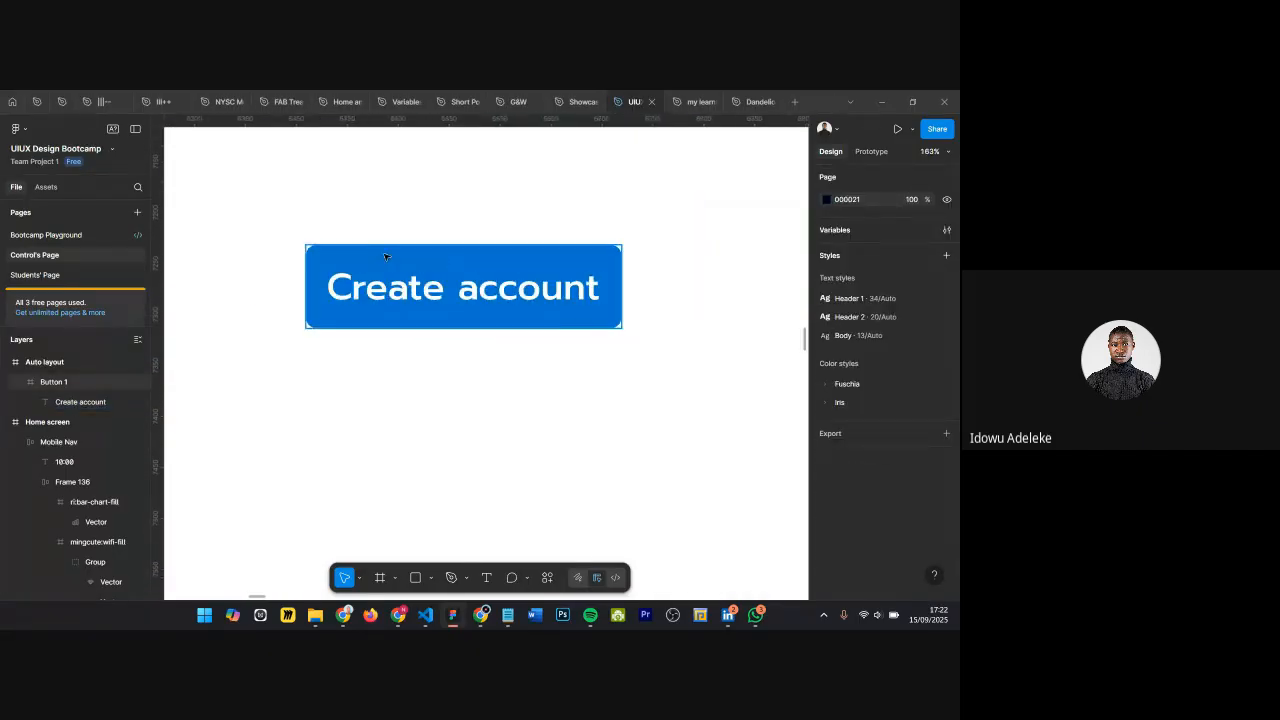
left_click(440, 280)
scroll(440, 280, "down", 2)
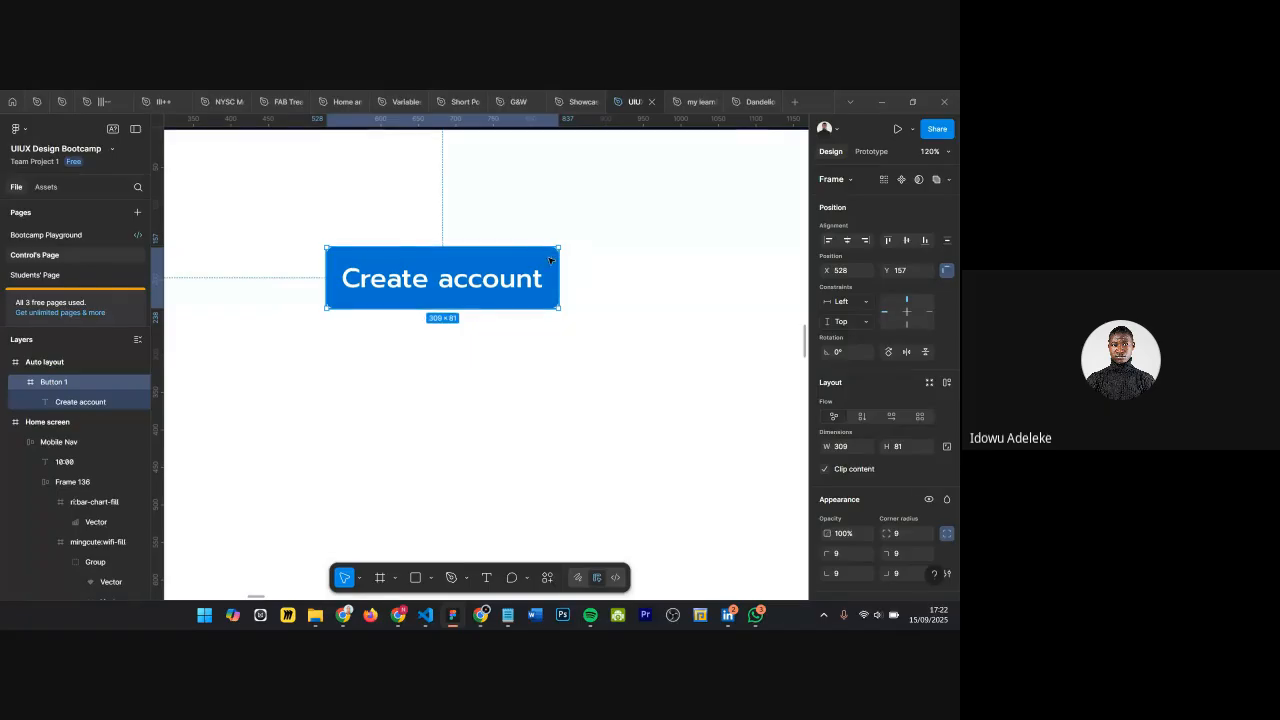
left_click(413, 286)
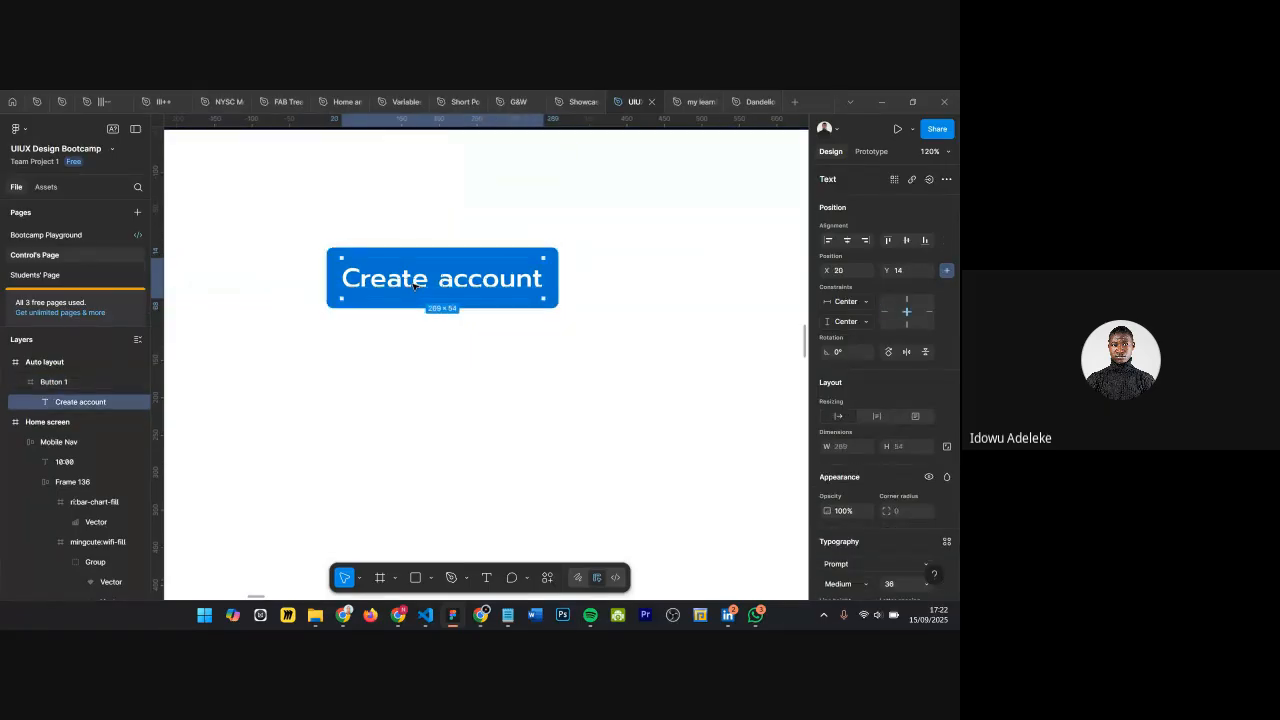
double_click(413, 286)
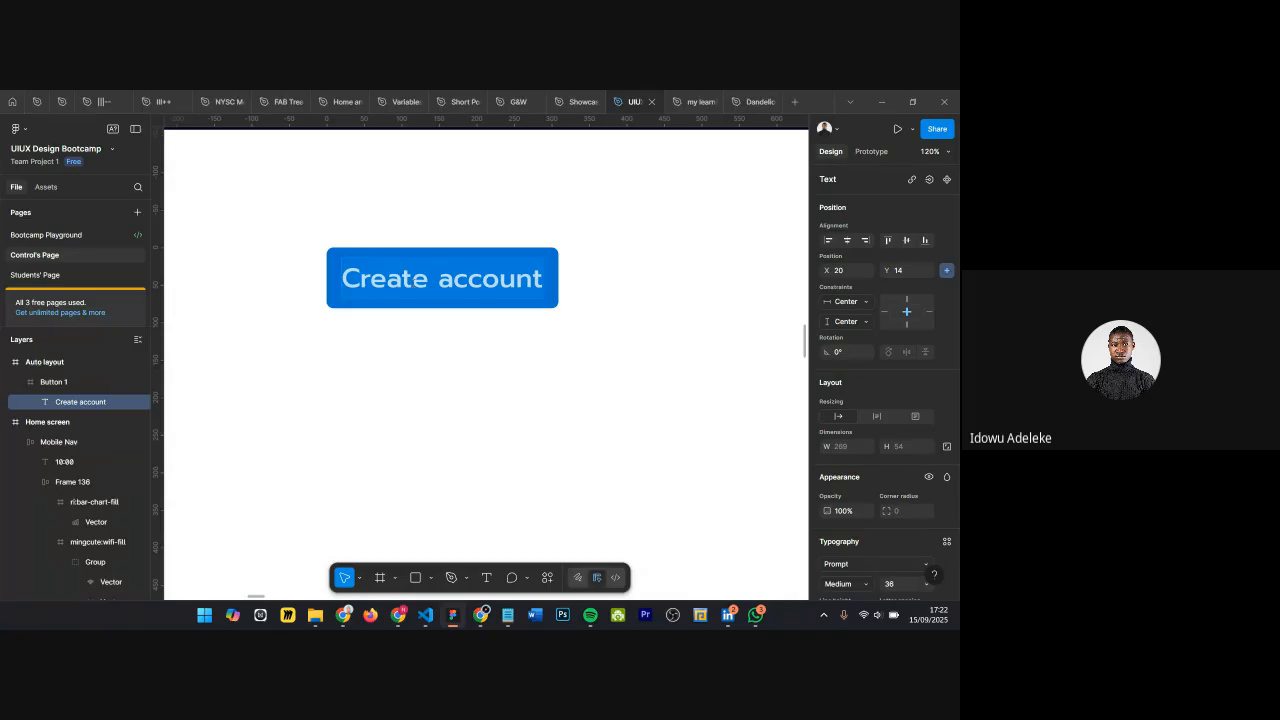
type("Sign")
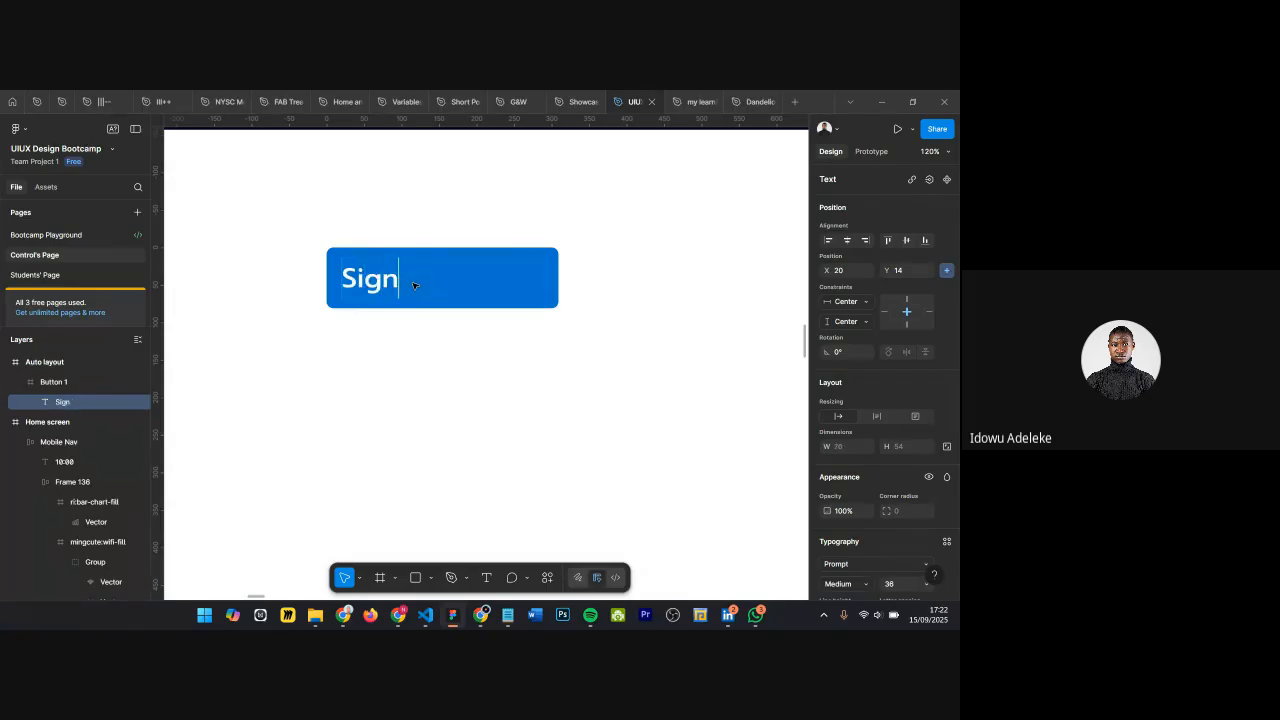
key("ctrl+z")
key("Escape")
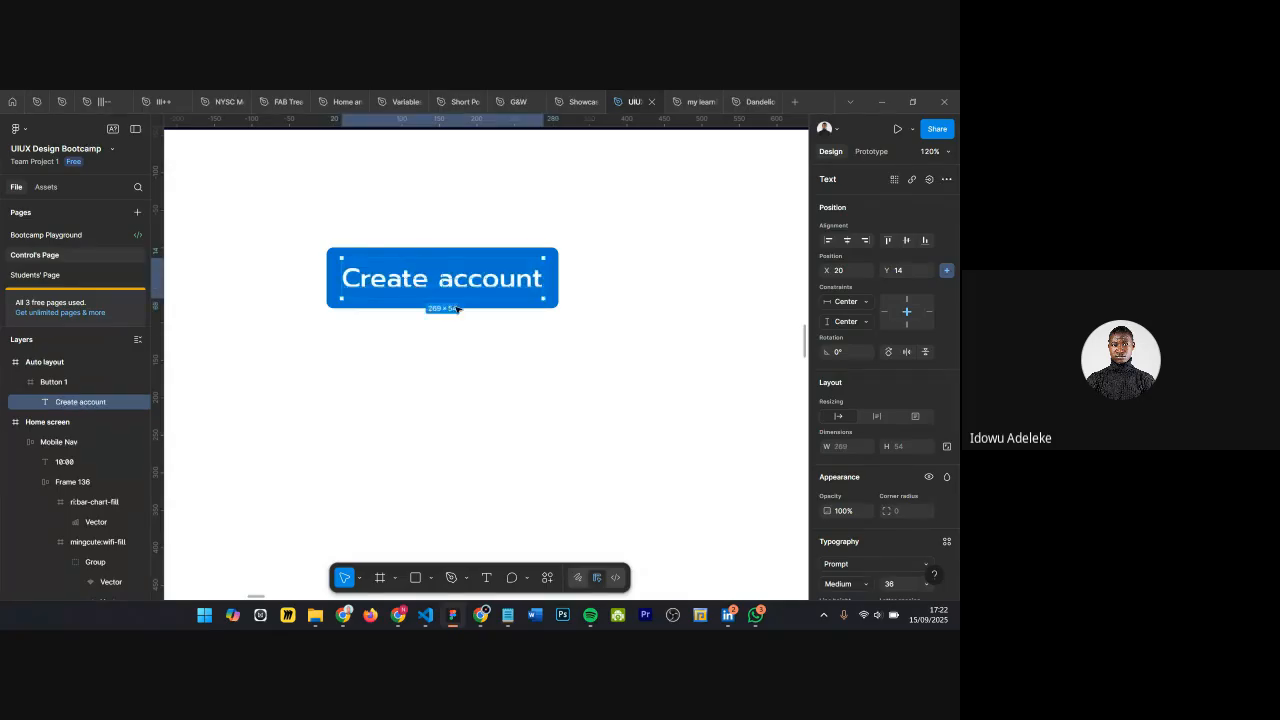
Step: Replace the Create account text on Button 1 with "Sign in" and centre it horizontally within the button
left_click(585, 370)
left_click(422, 297)
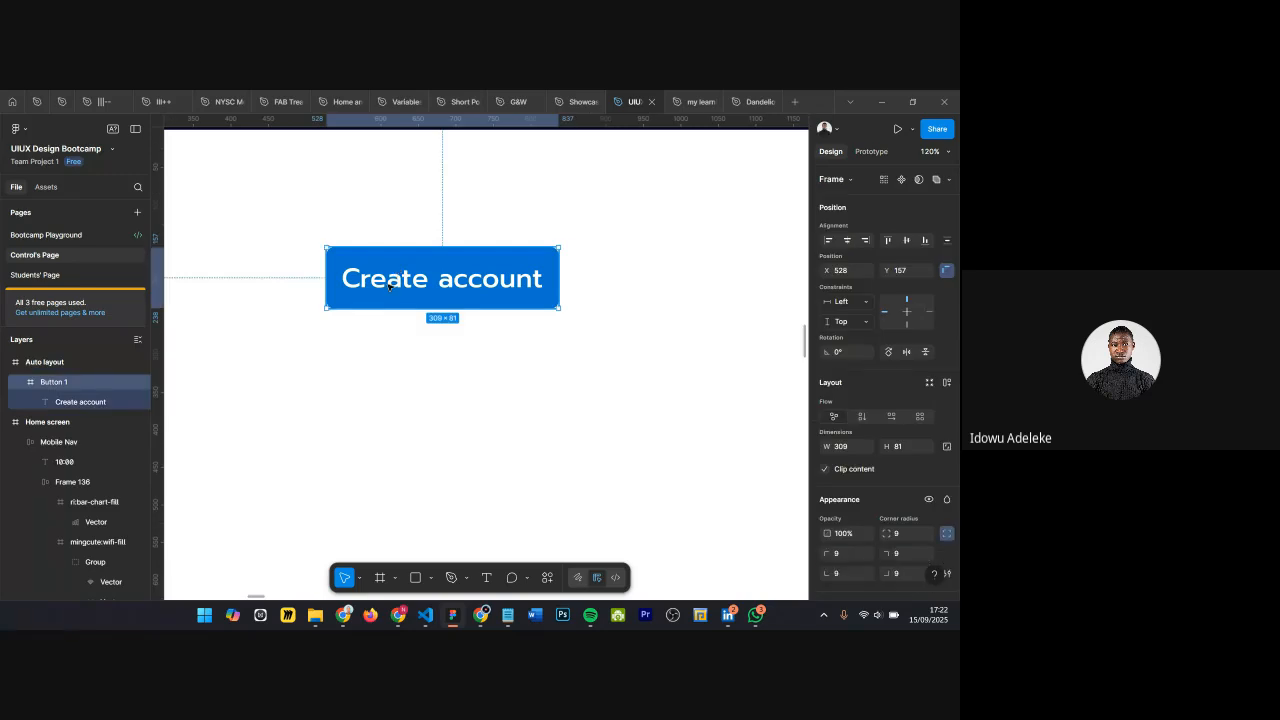
left_click(390, 287)
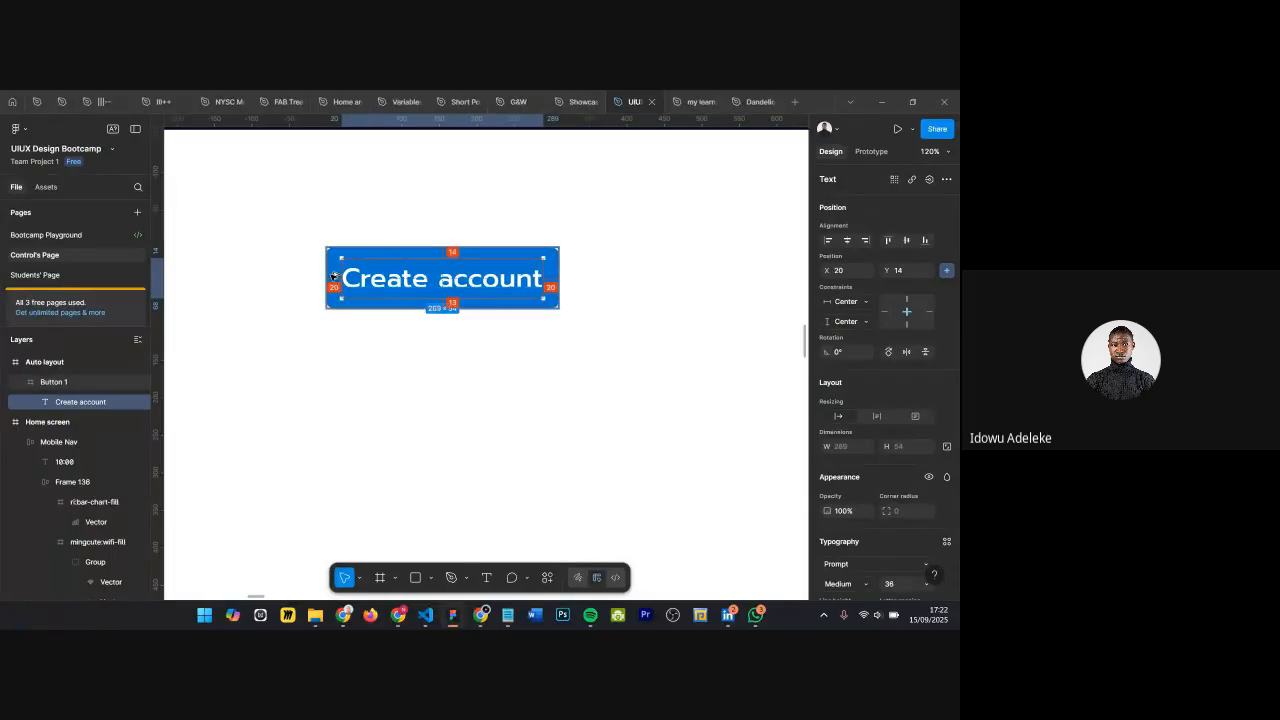
double_click(441, 283)
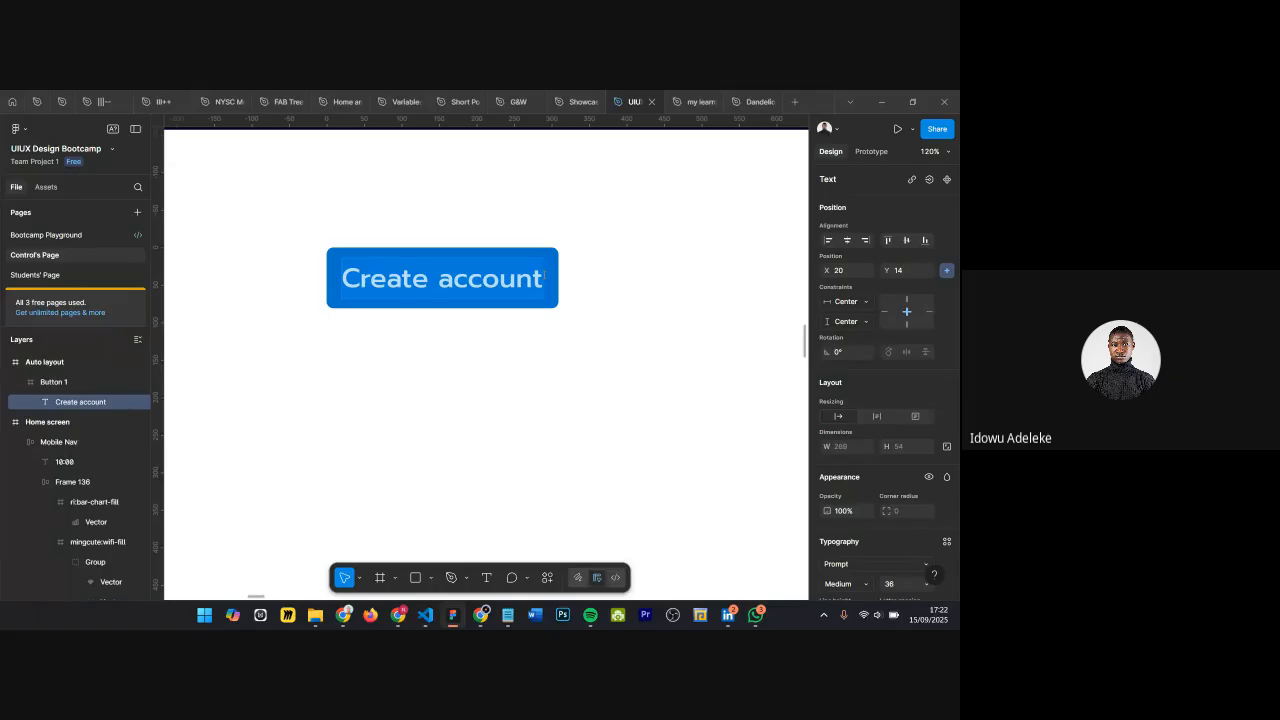
type("Sign")
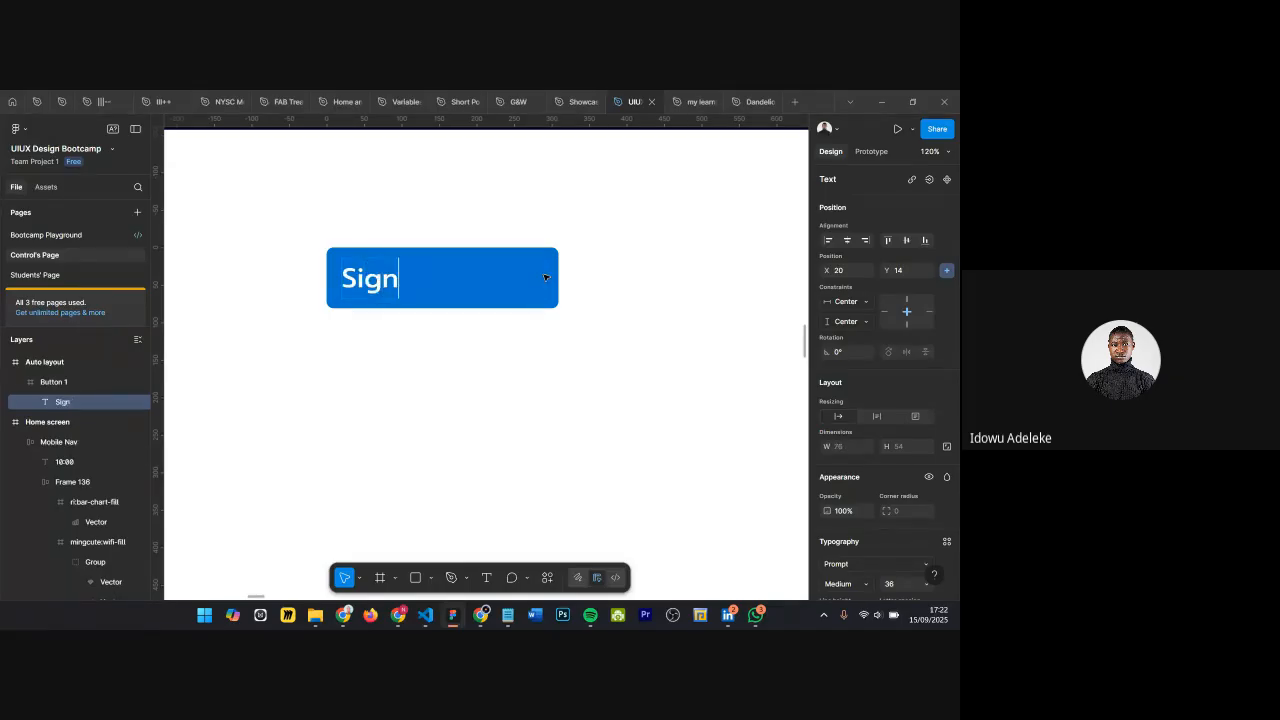
type(" in")
key("Escape")
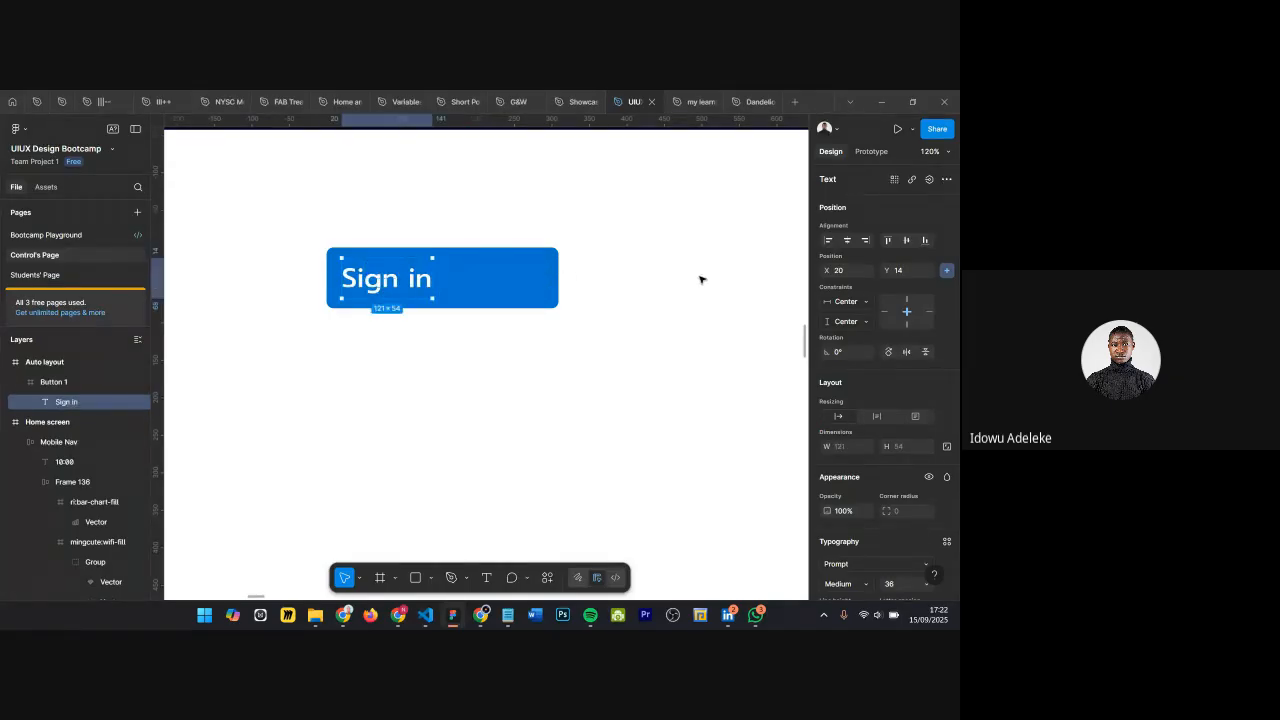
left_click(848, 242)
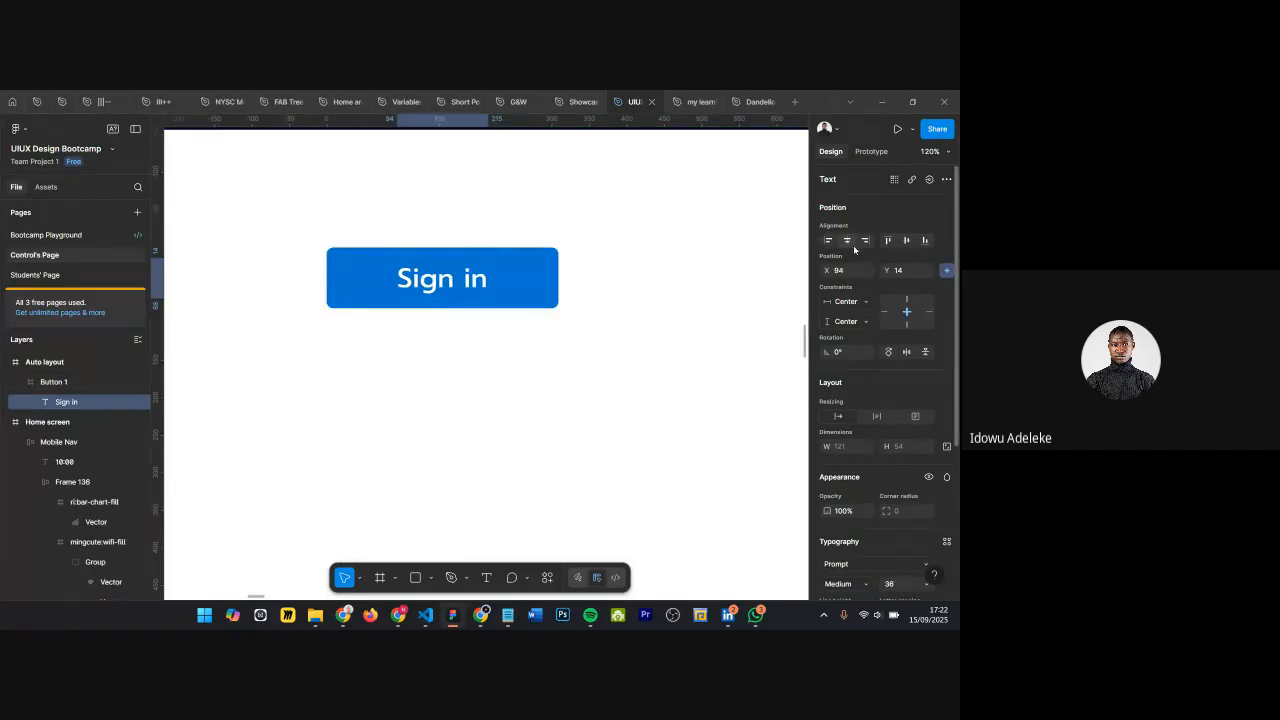
left_click(498, 372)
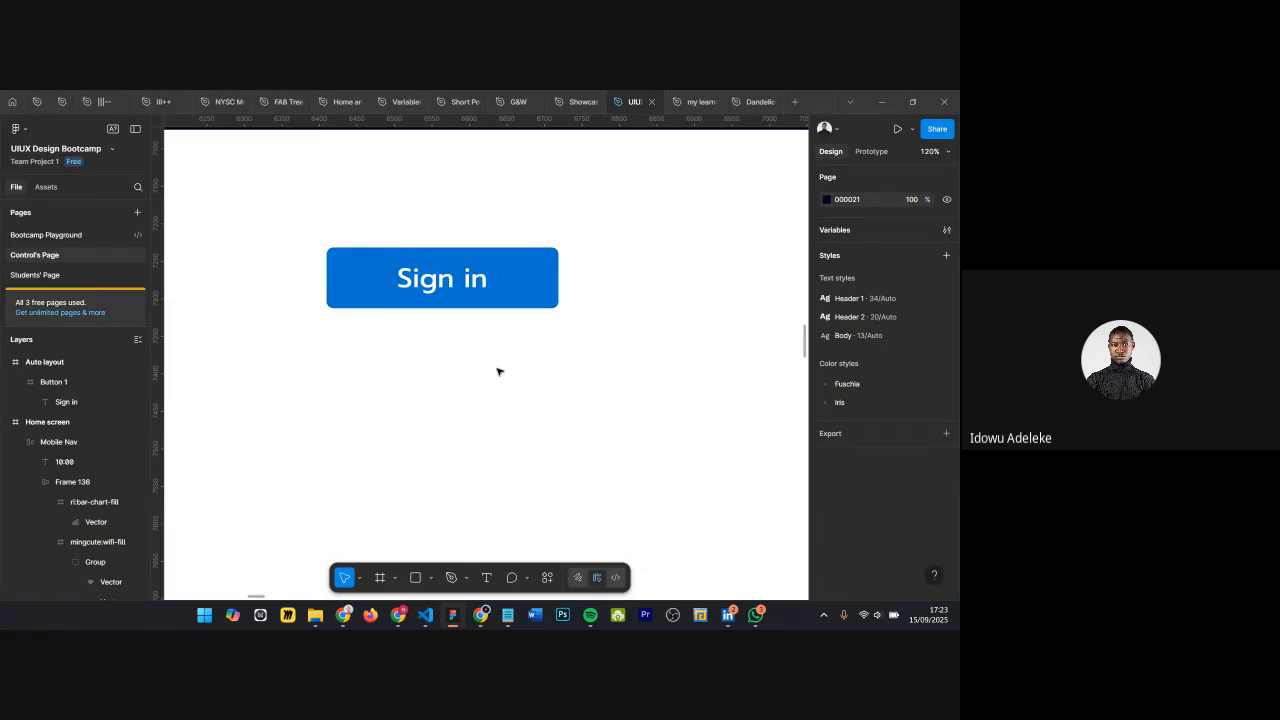
Step: Undo the Sign in text edit and its centring to restore the Create account label on Button 1
scroll(489, 352, "up", 1)
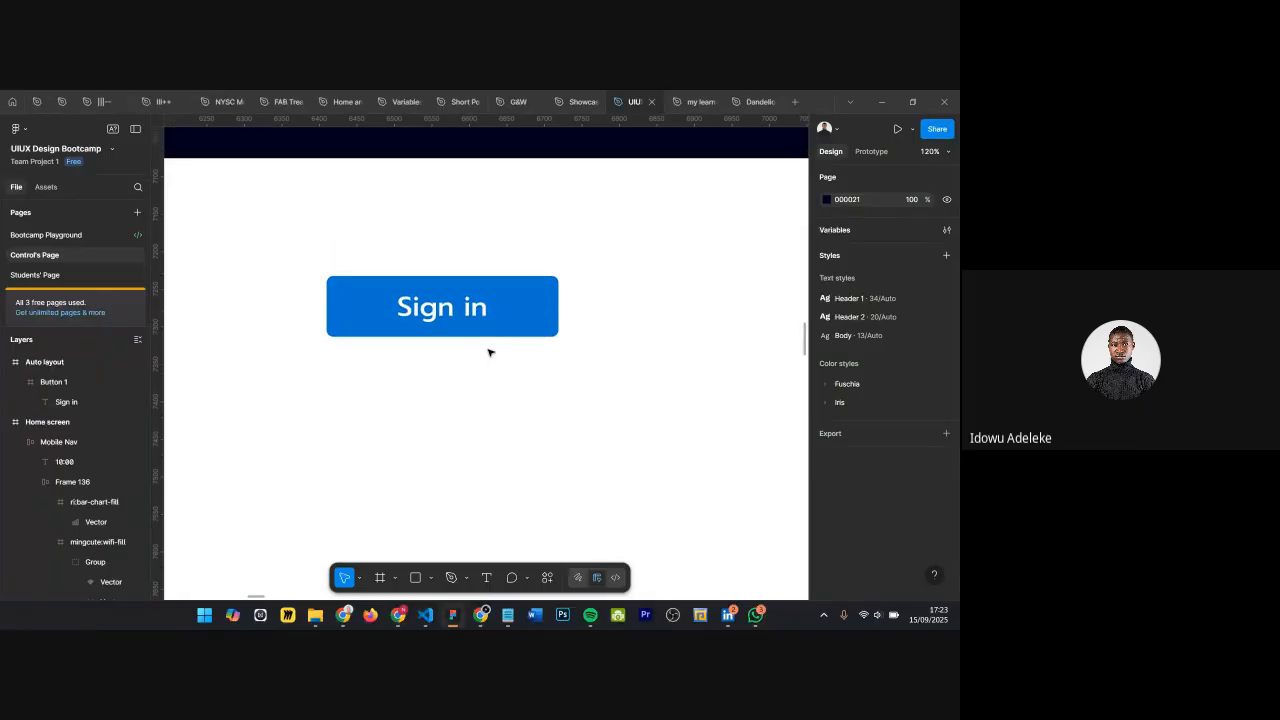
left_click(352, 308)
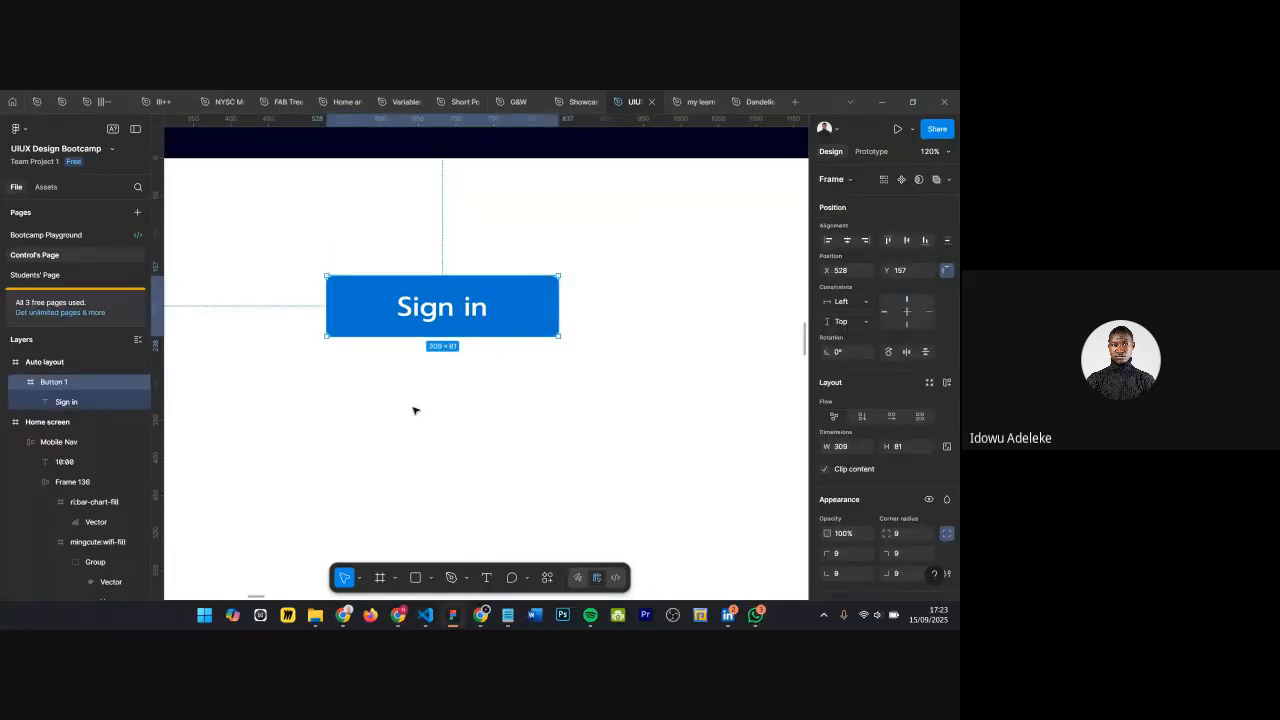
double_click(396, 310)
key("ctrl+z")
key("ctrl+z")
key("ctrl+z")
key("ctrl+z")
left_click(391, 423)
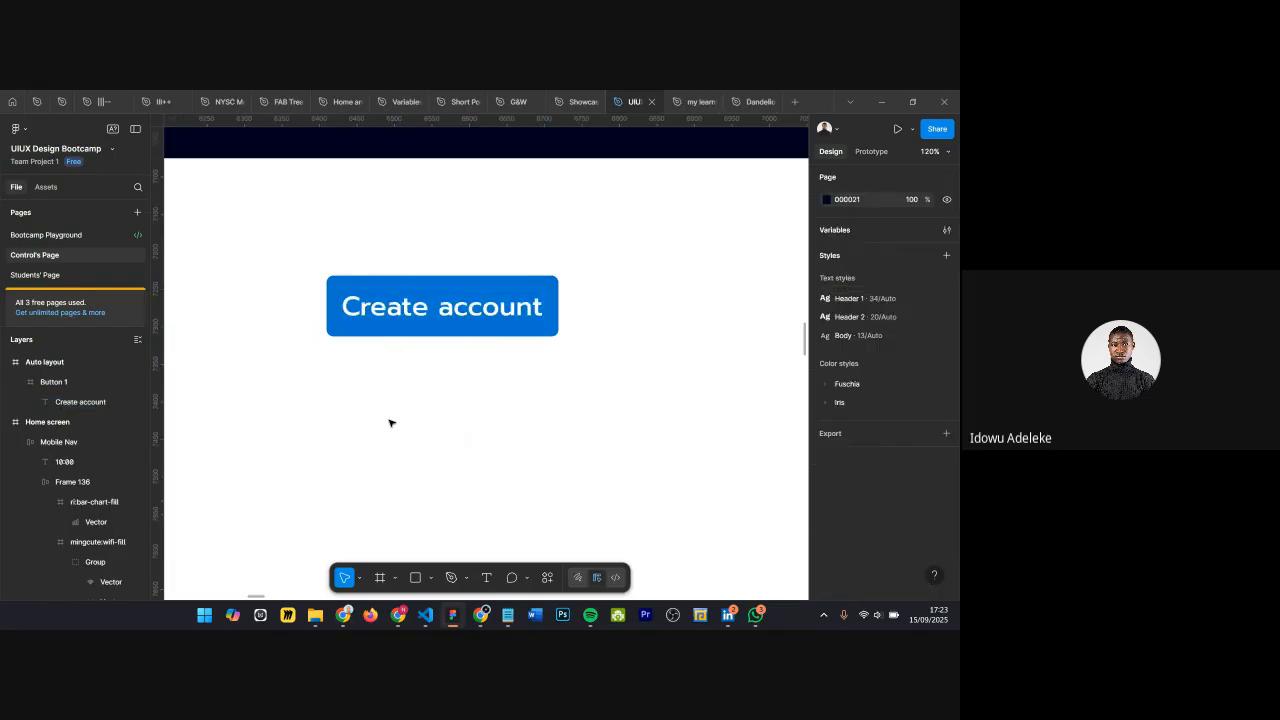
Step: Add the text "Create account" below Button 1 and move it to about X 535, Y 277
scroll(435, 402, "down", 1)
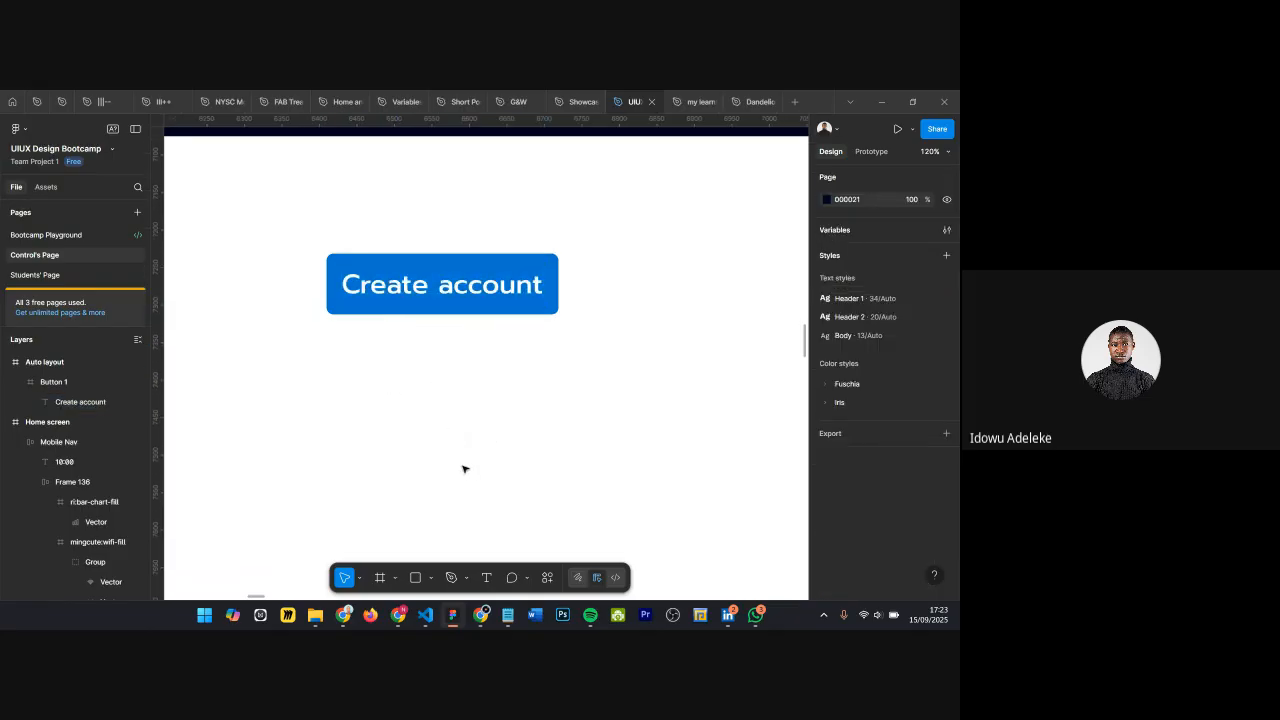
left_click(485, 584)
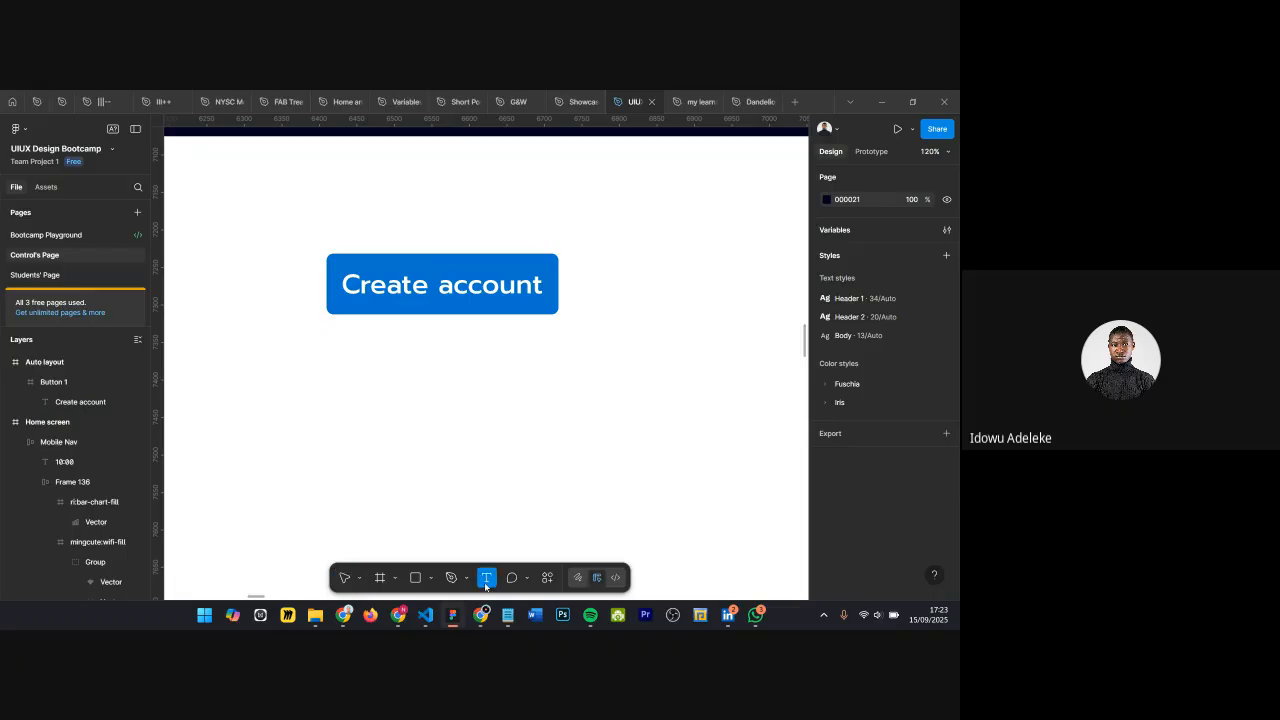
left_click(351, 349)
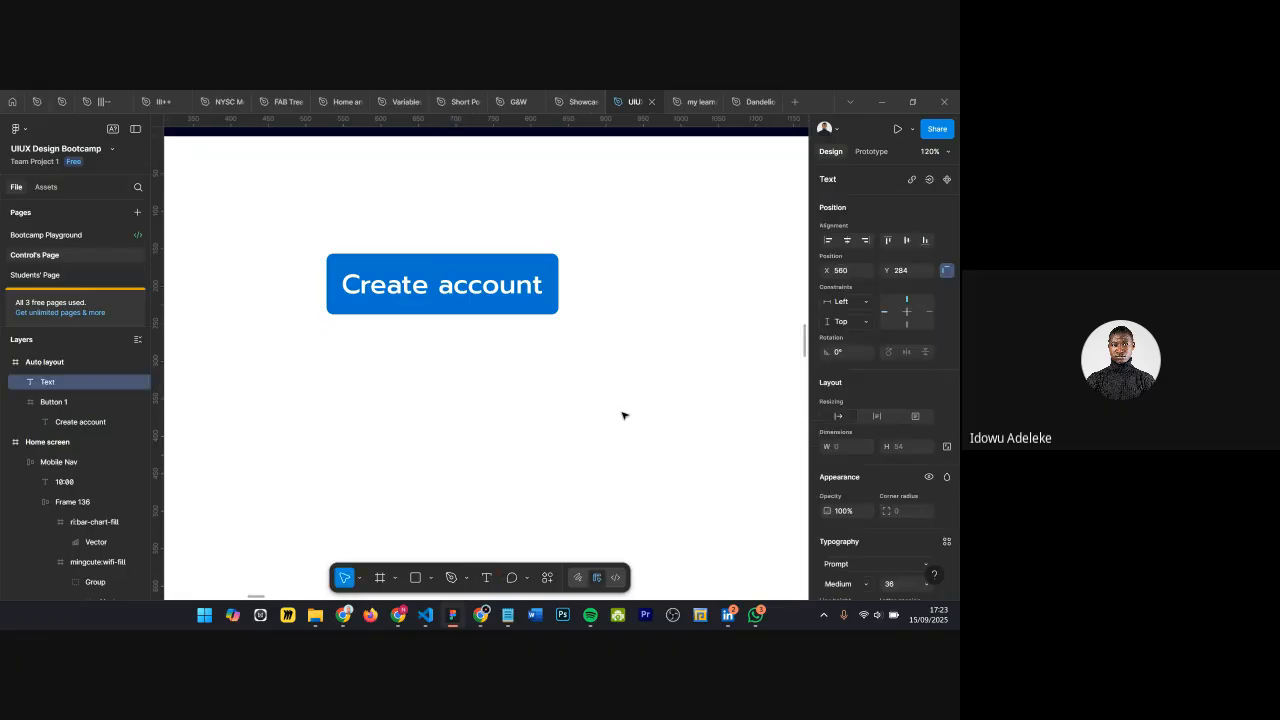
type("Creat")
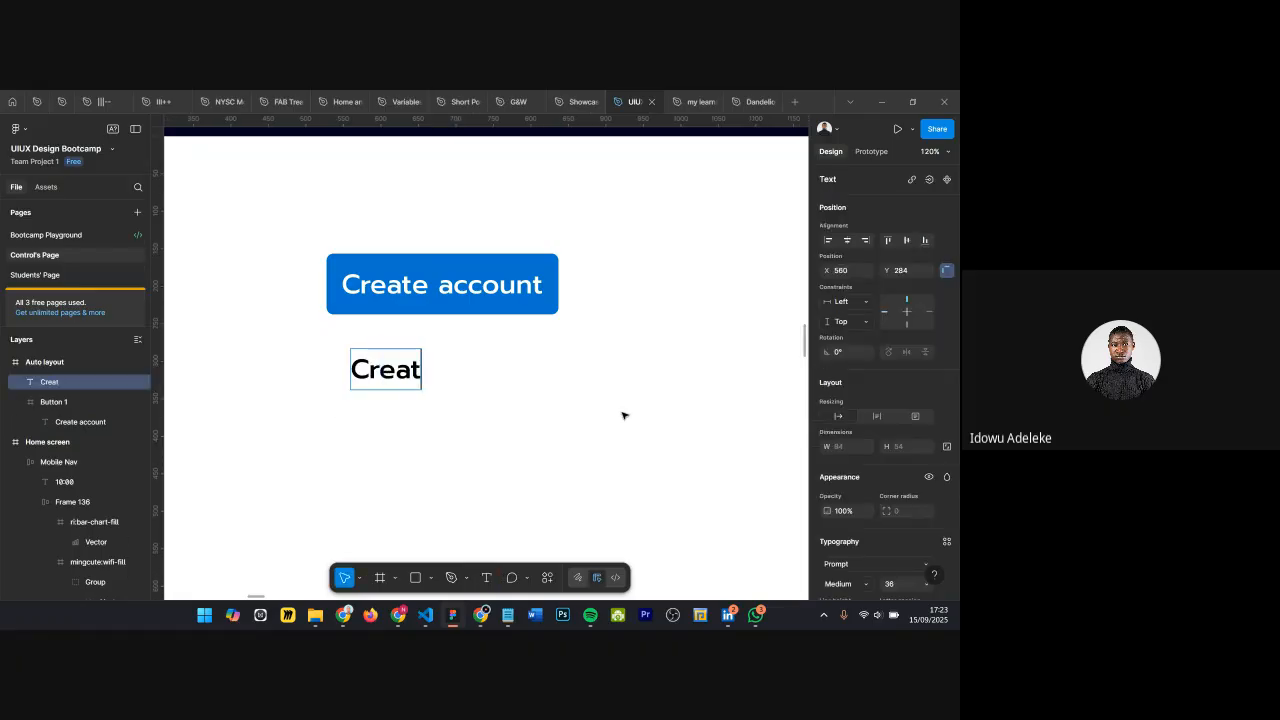
type("e accou")
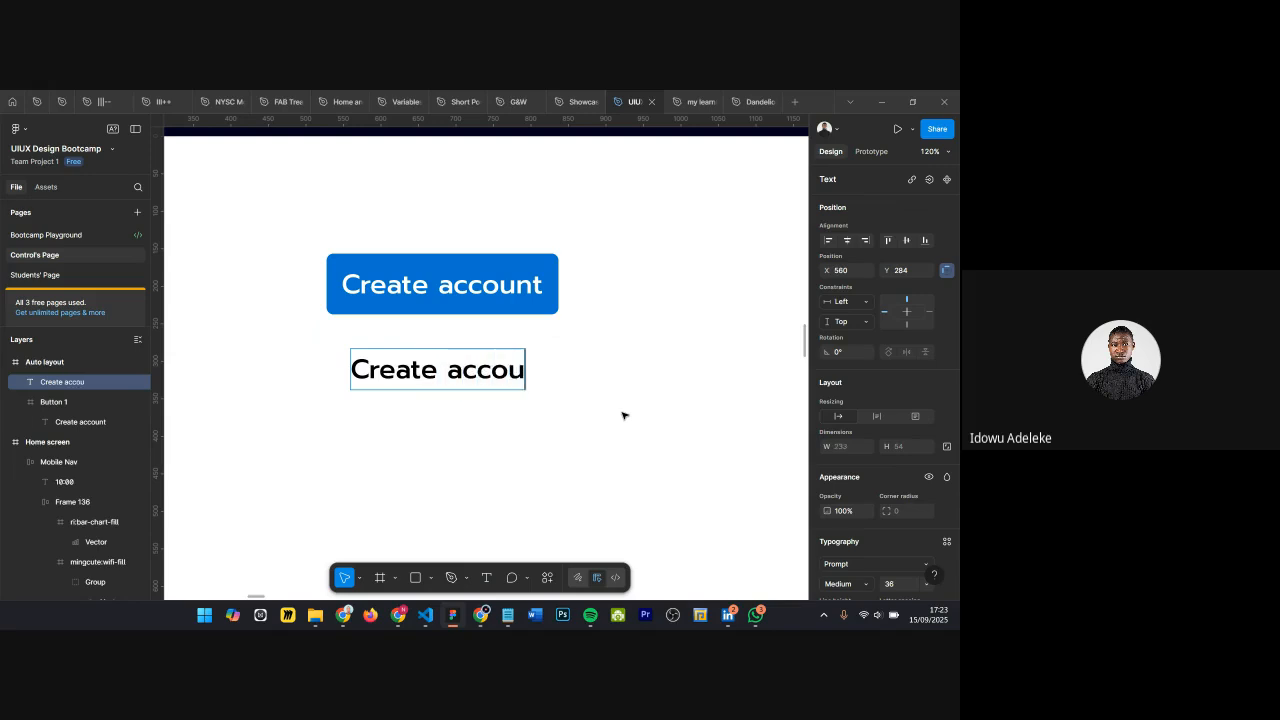
type("nt")
key("Escape")
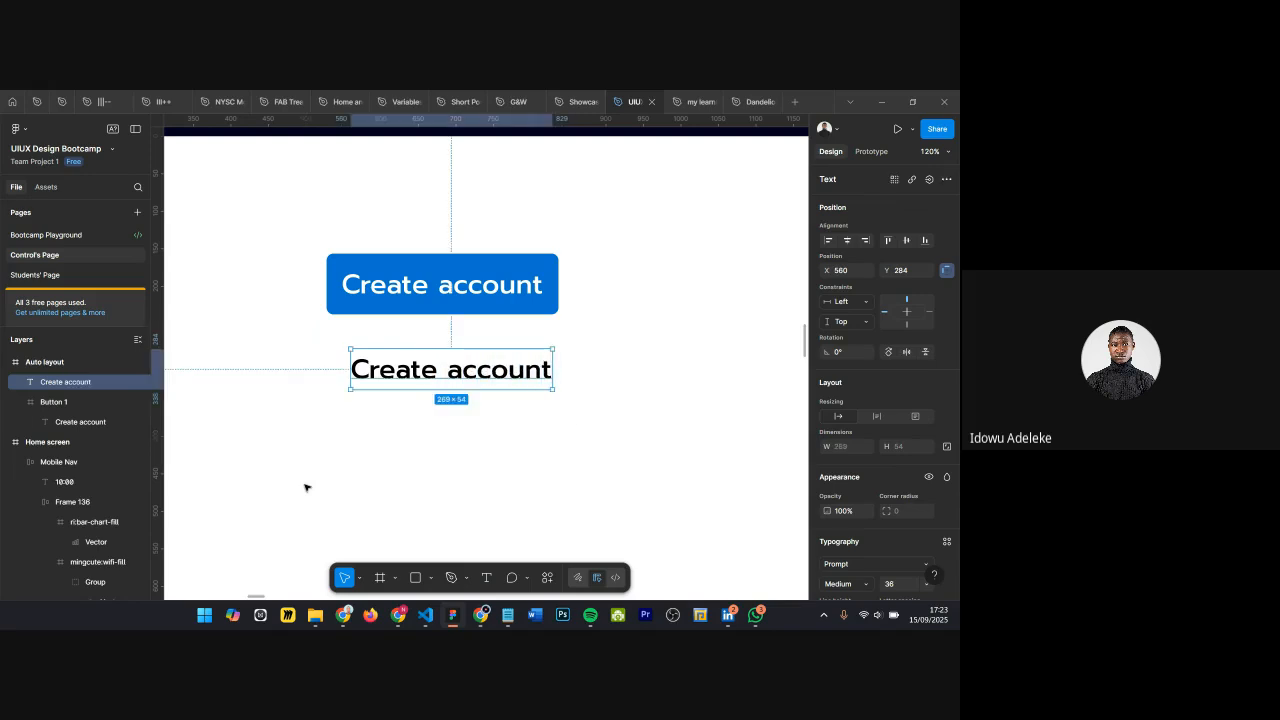
left_click_drag(412, 374, 391, 368)
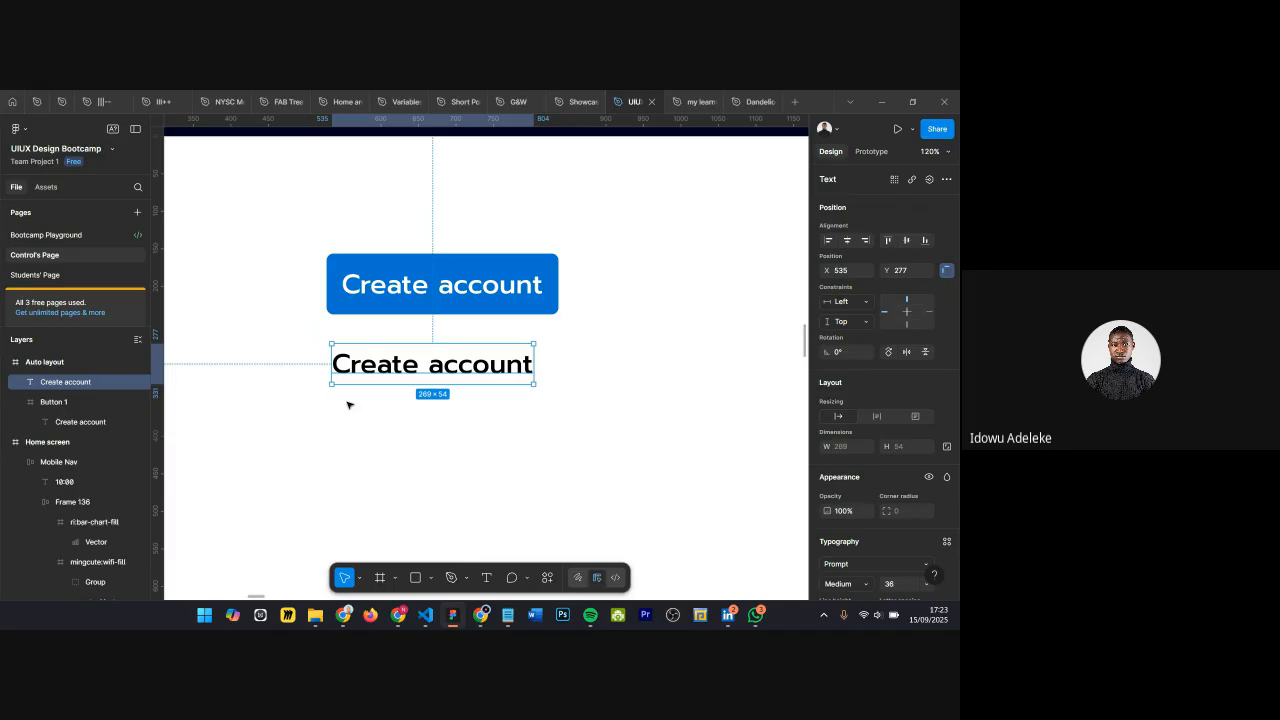
Step: Compare the layout properties of Button 1 and the standalone Create account text, and check where auto layout can be added
left_click(52, 401)
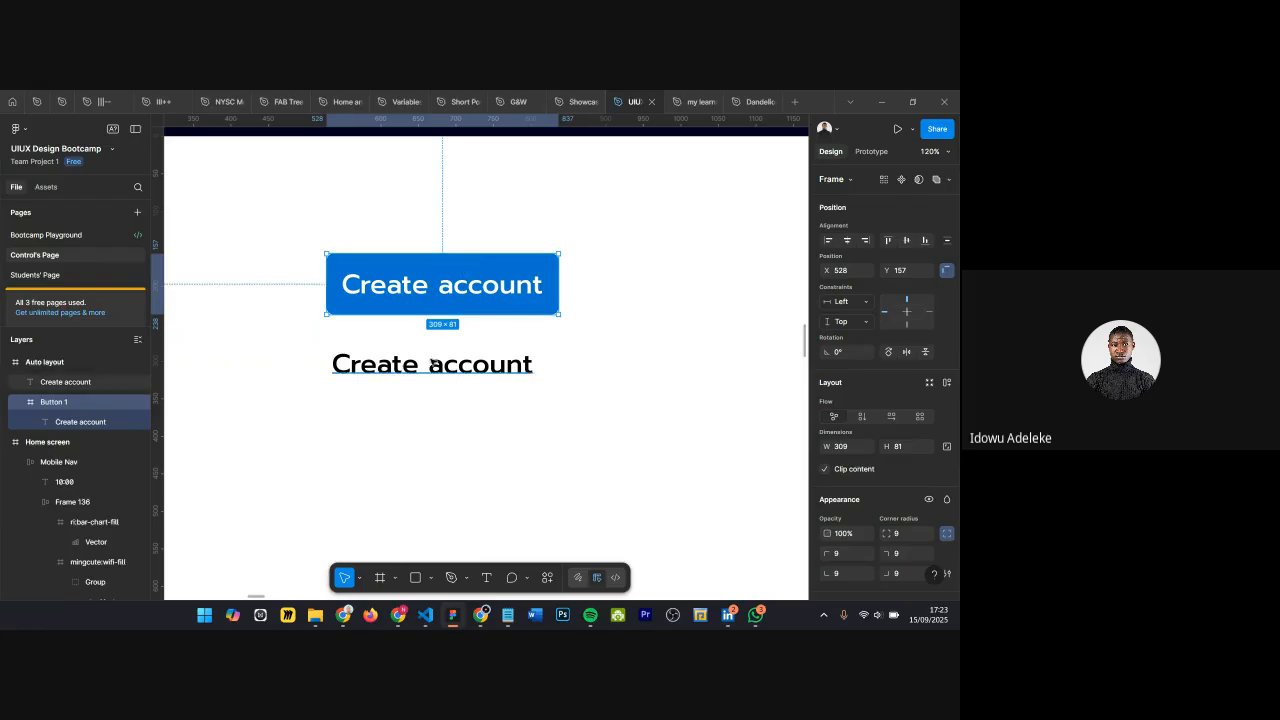
left_click(74, 381)
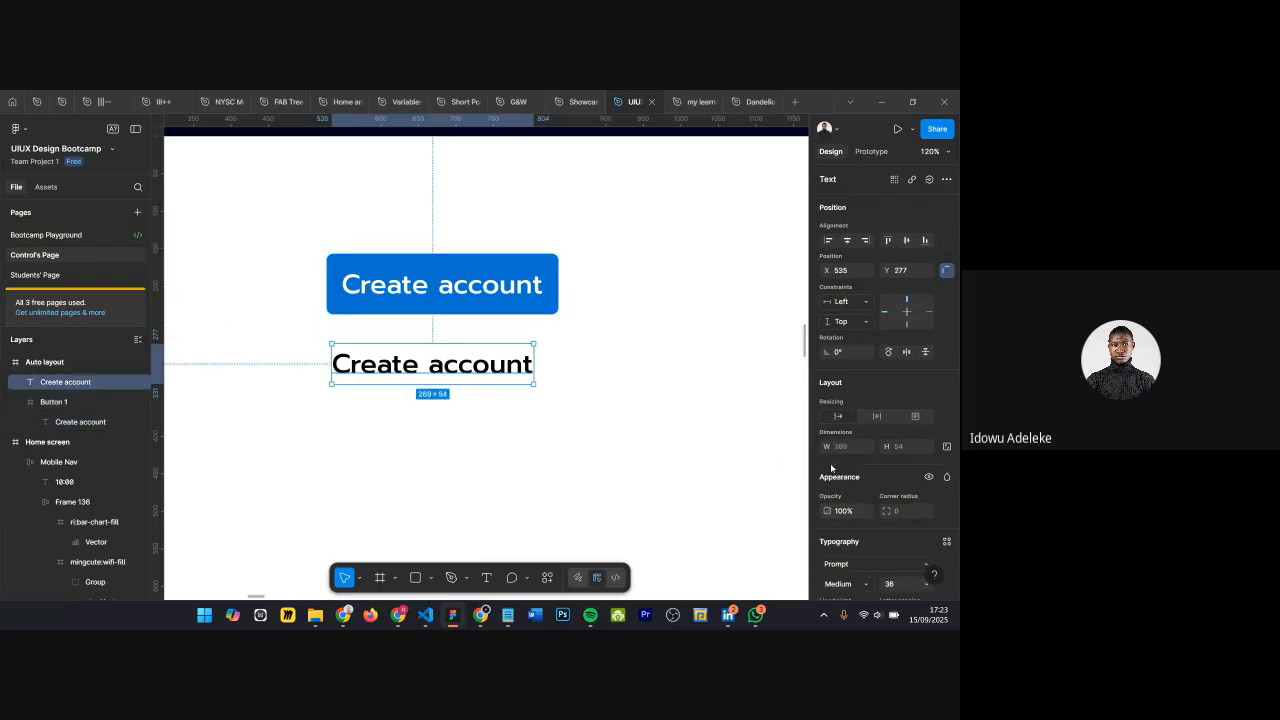
scroll(834, 388, "down", 1)
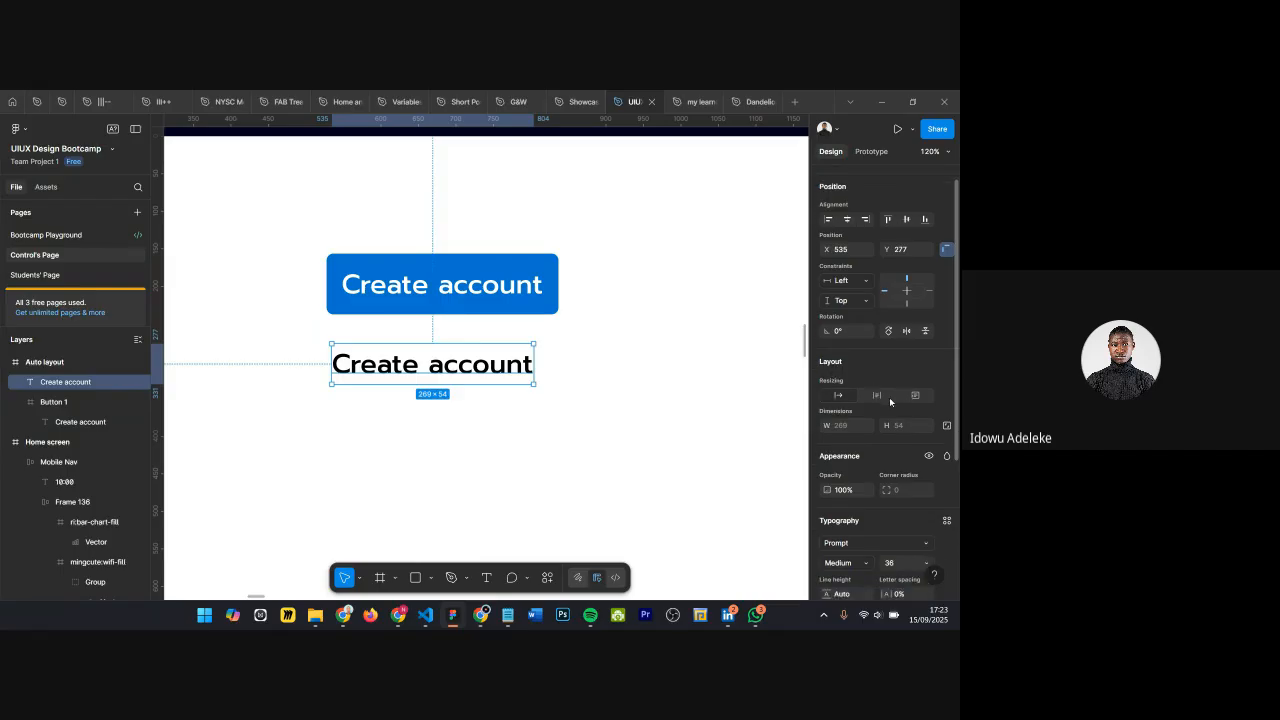
scroll(844, 402, "down", 2)
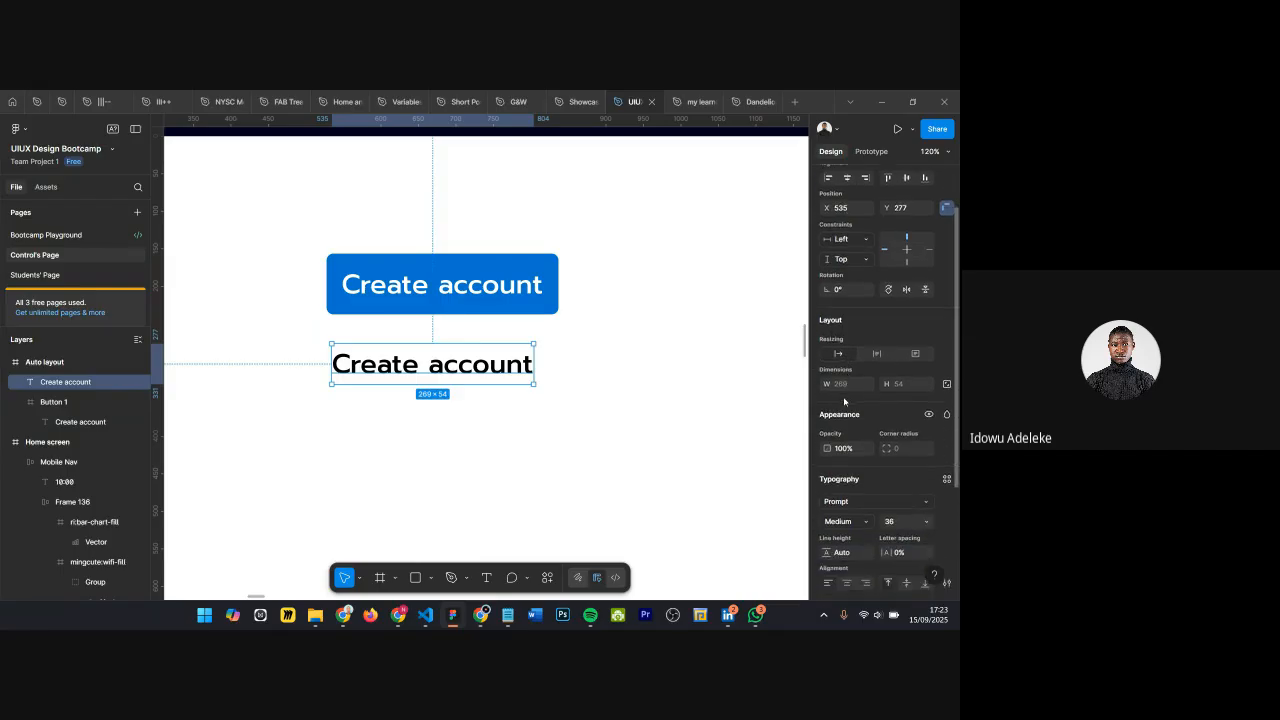
scroll(845, 395, "up", 3)
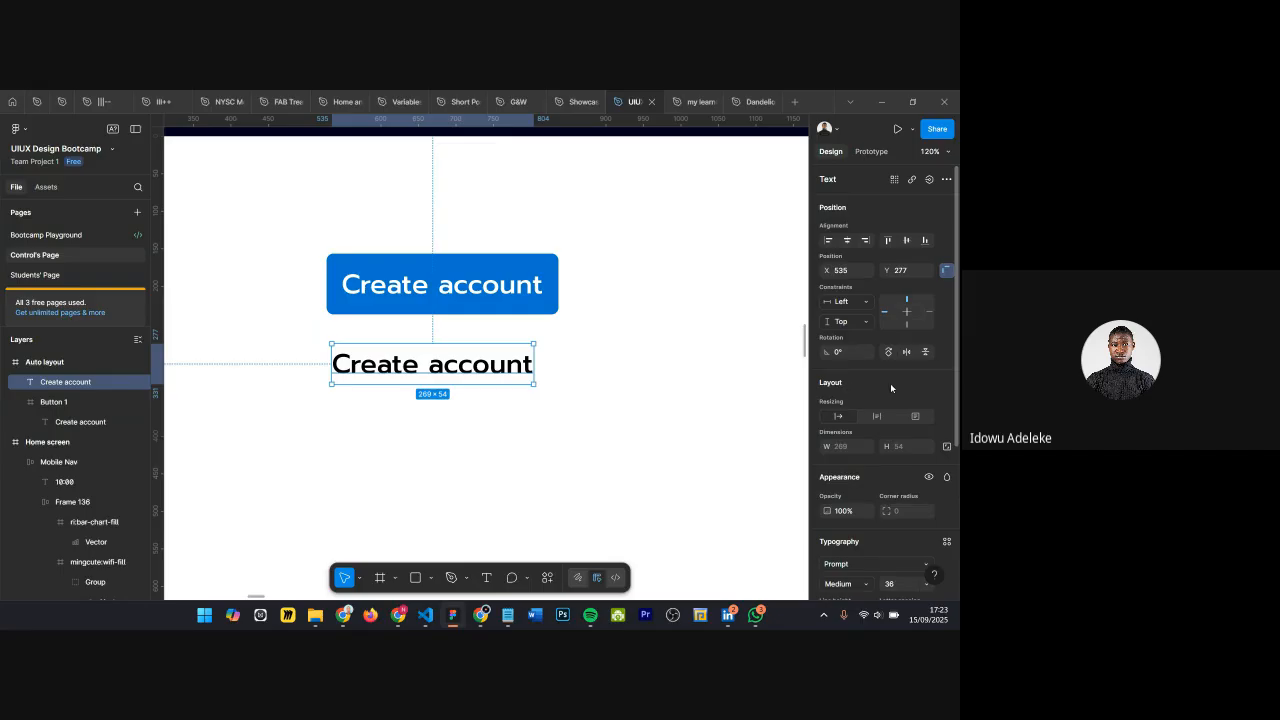
scroll(891, 388, "down", 8)
scroll(905, 466, "up", 7)
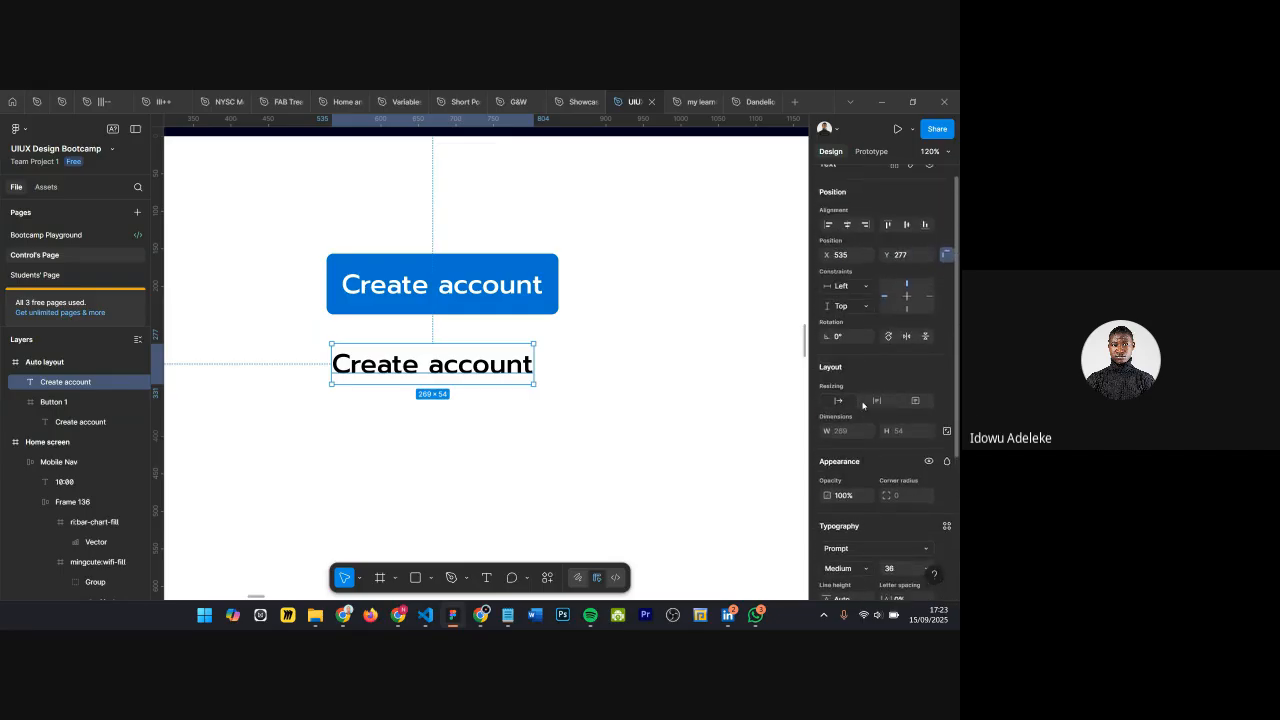
right_click(404, 365)
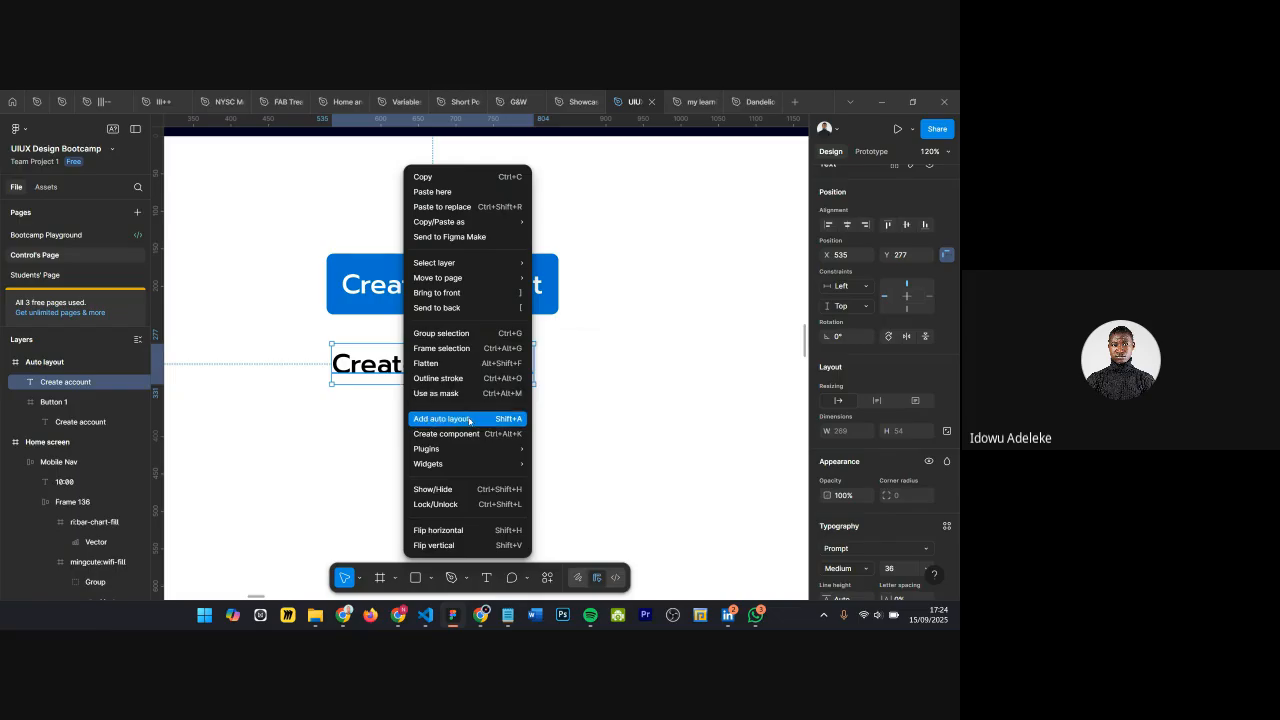
left_click(555, 396)
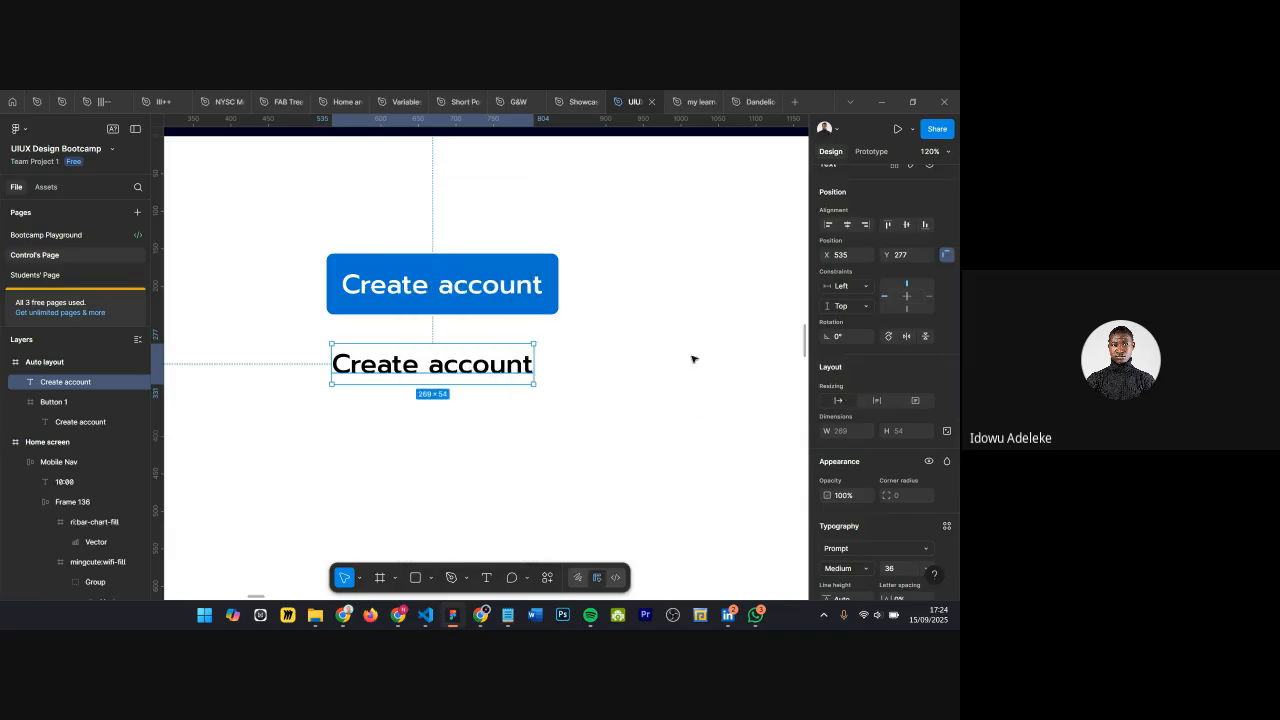
left_click(344, 285)
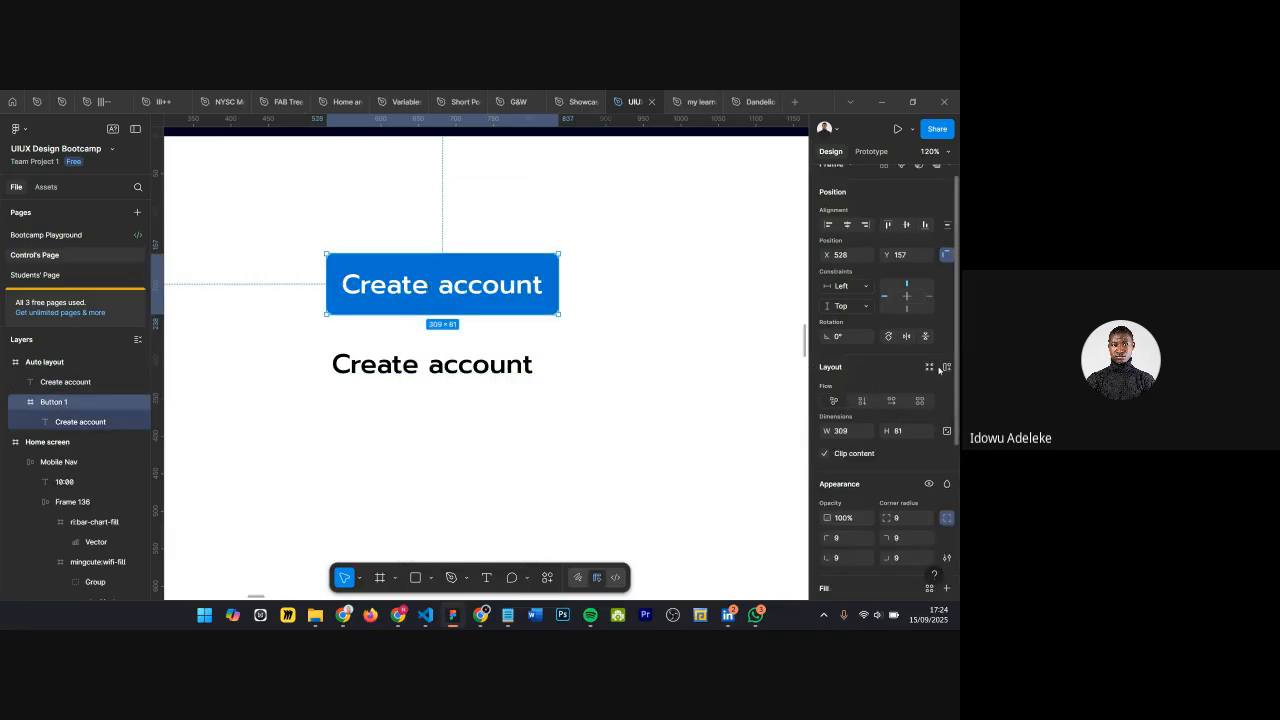
left_click(411, 364)
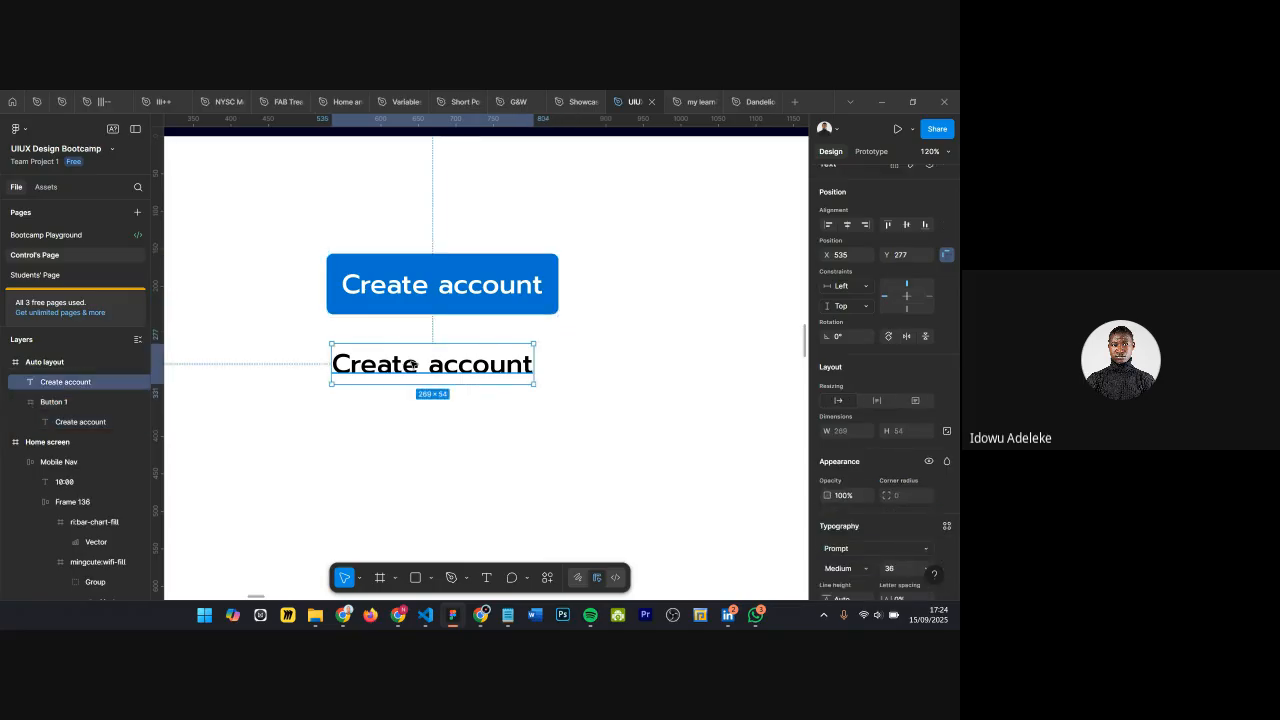
left_click(422, 340)
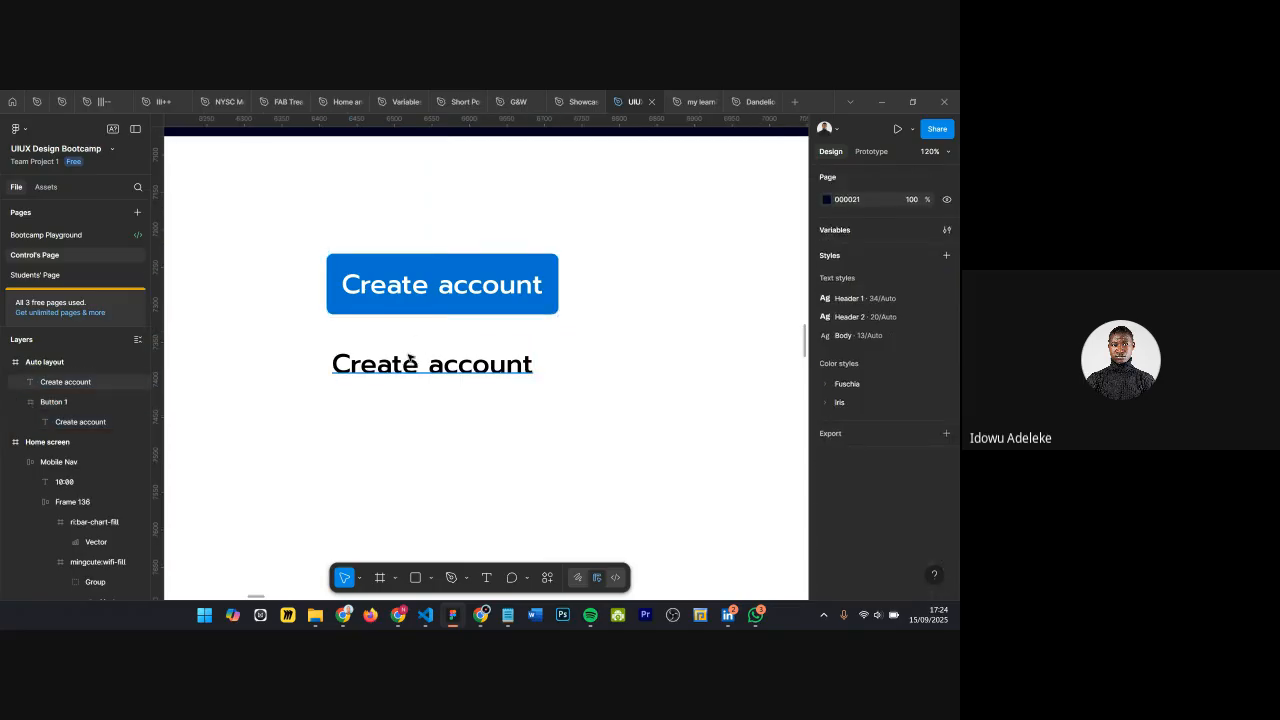
Step: Add auto layout to the Create account text below Button 1 and compare the new frame's layout settings with Button 1's
left_click(409, 358)
right_click(410, 365)
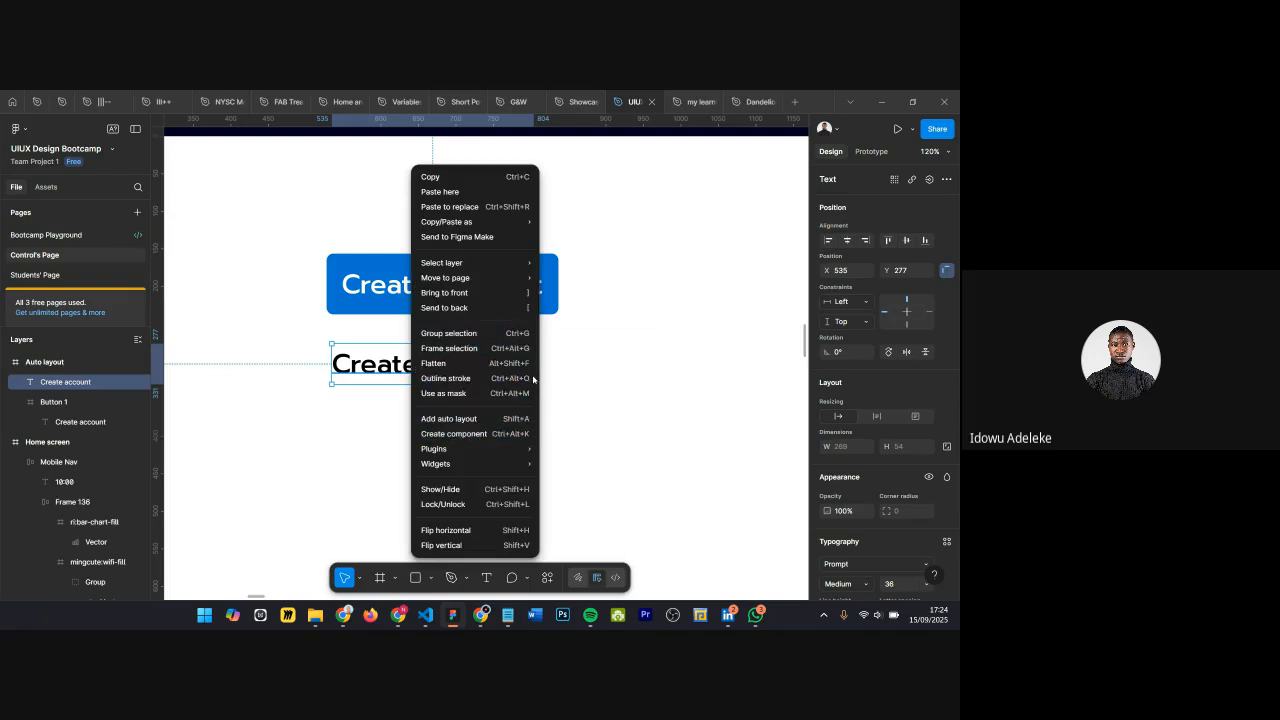
left_click(458, 420)
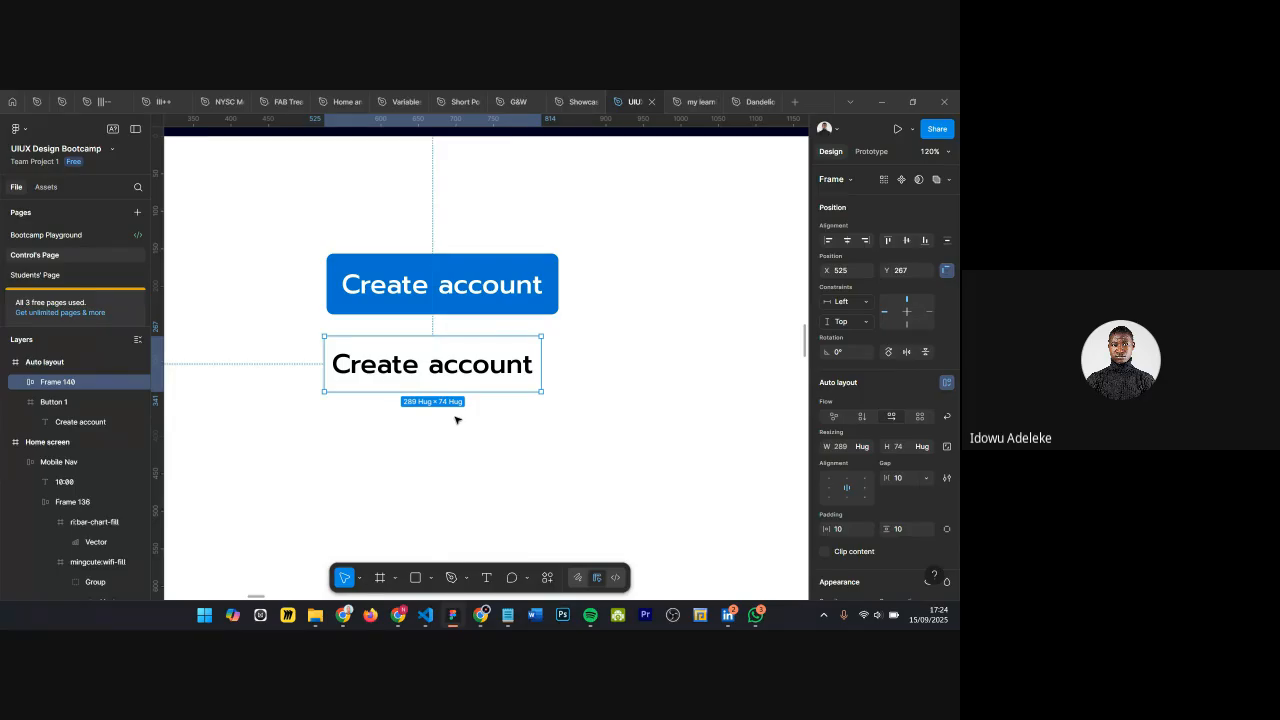
left_click(20, 382)
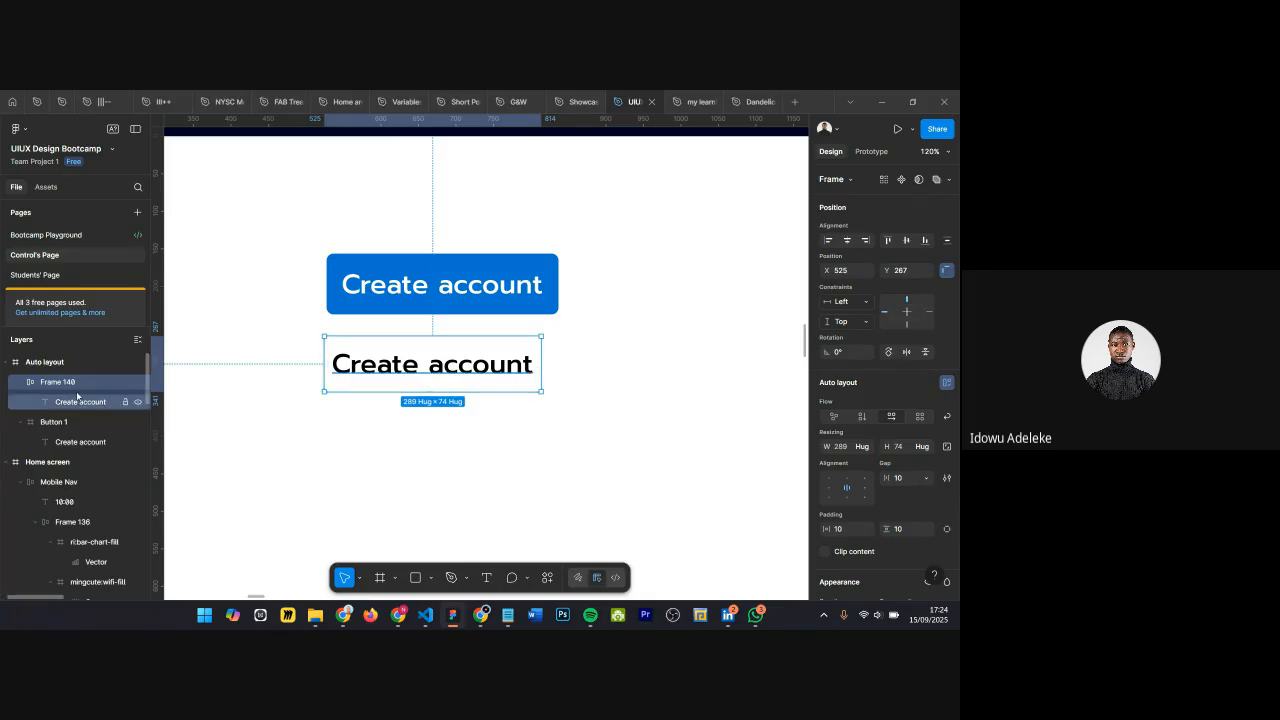
left_click(363, 270)
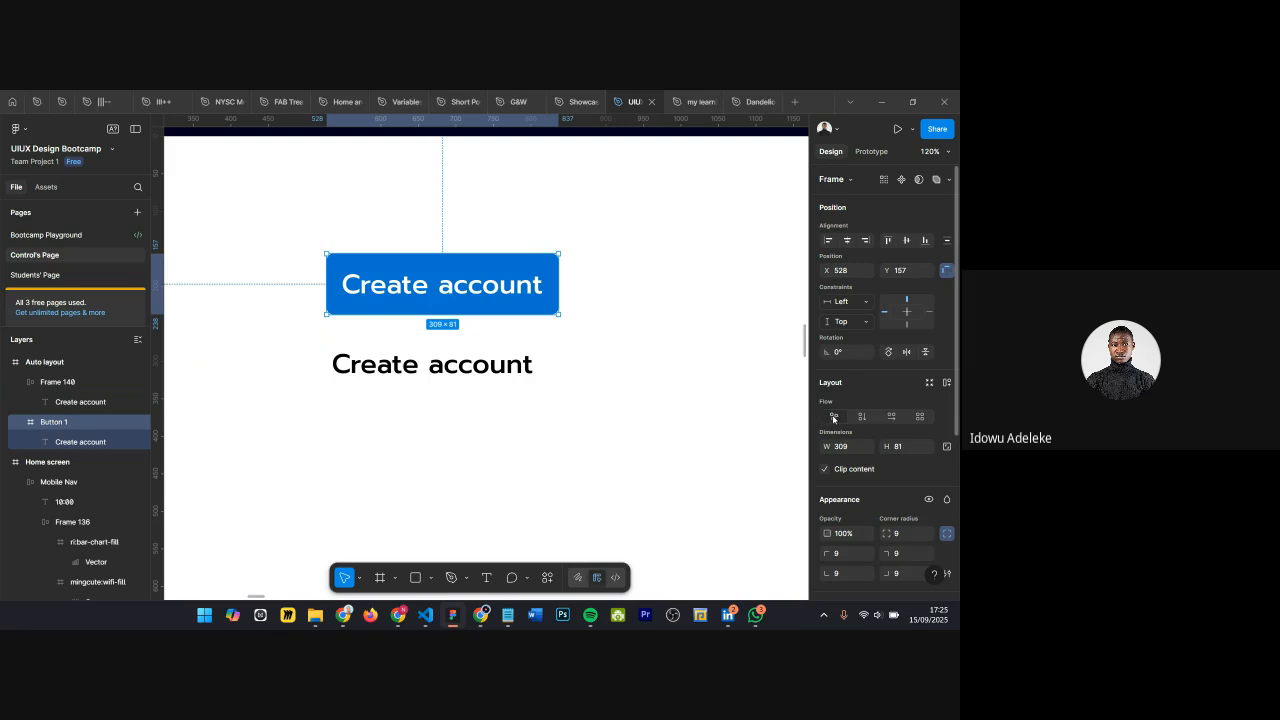
left_click(388, 370)
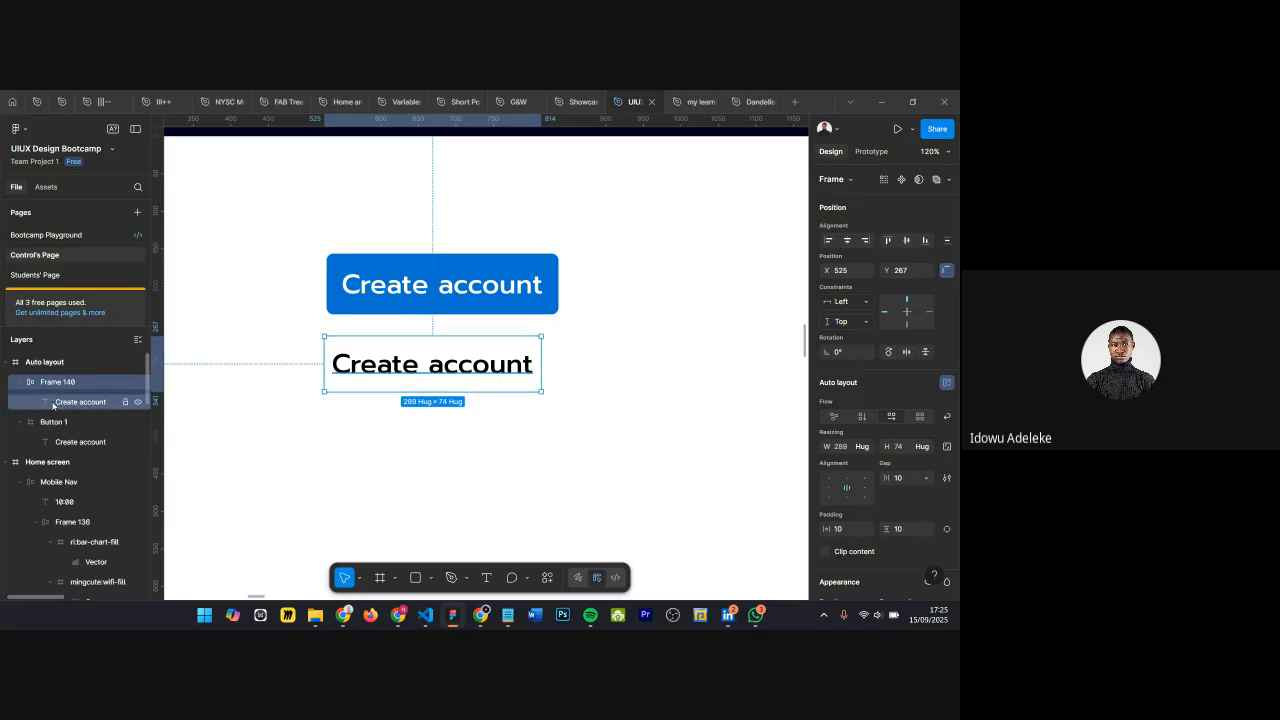
Step: Rename the new auto layout frame as "Button auto"
double_click(50, 383)
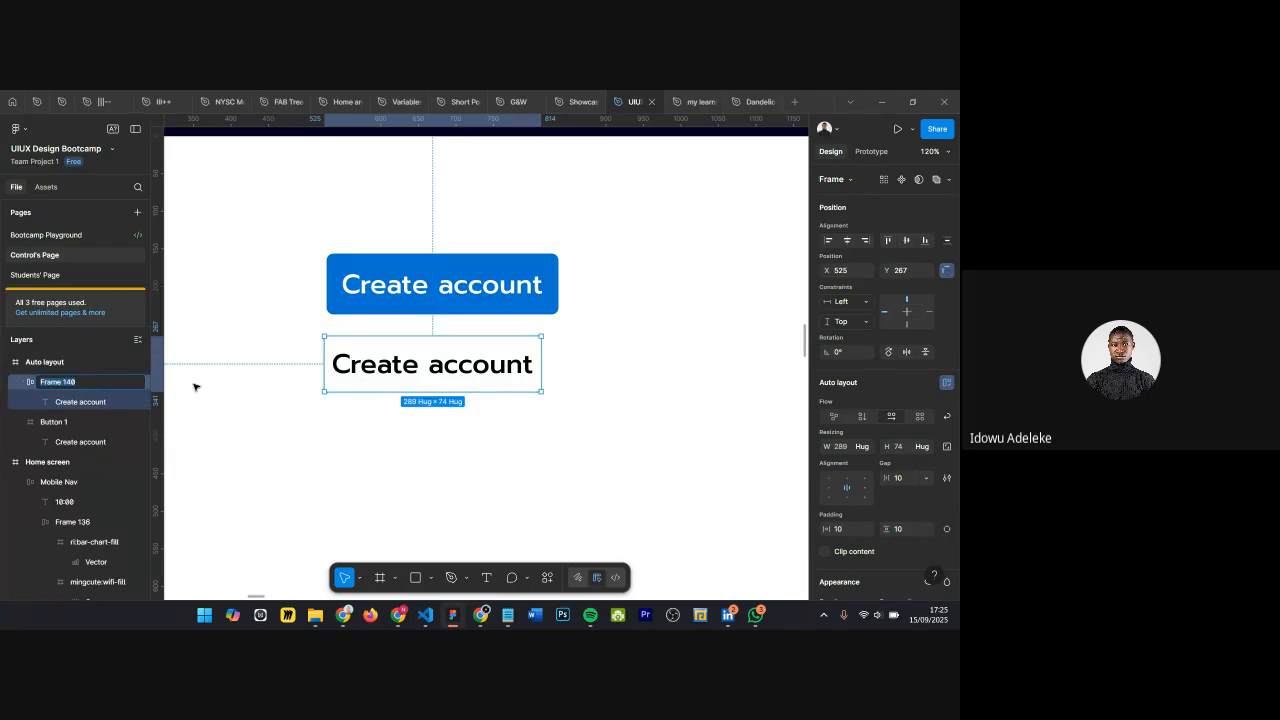
type("Button auto")
key("Return")
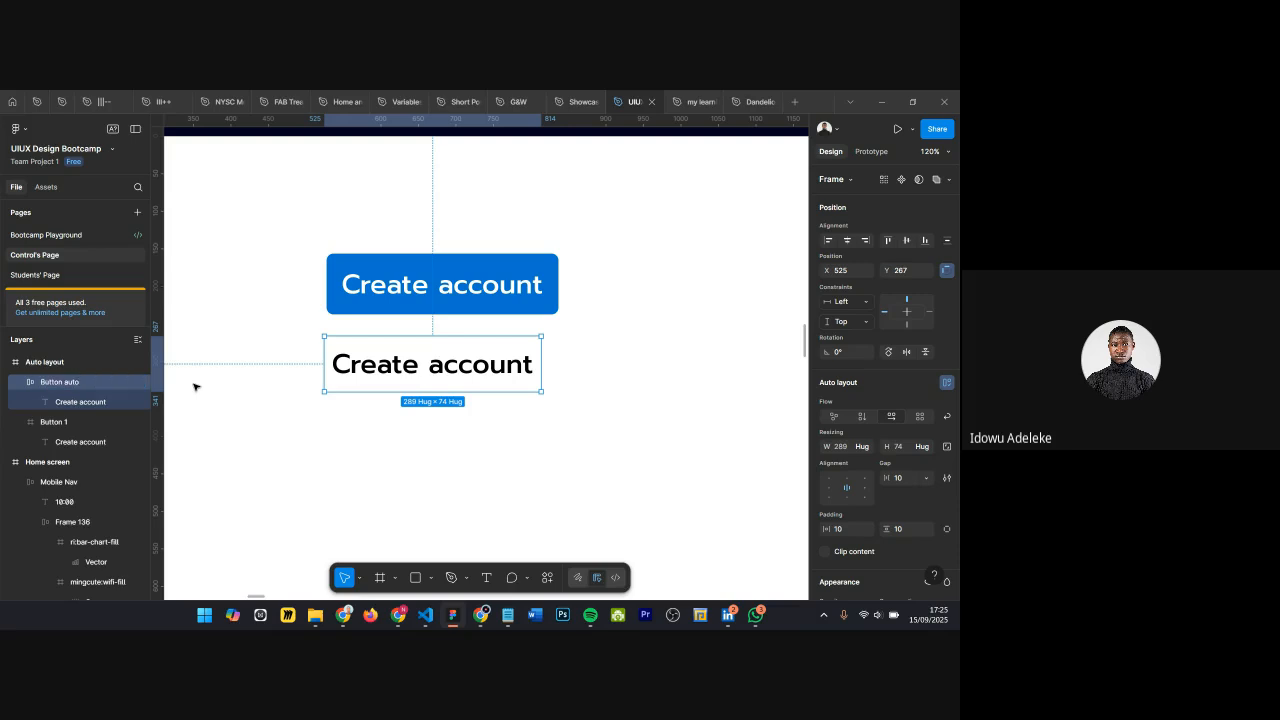
Step: Add a solid green fill (009159) to the Button auto frame and close the colour picker
left_click(406, 291)
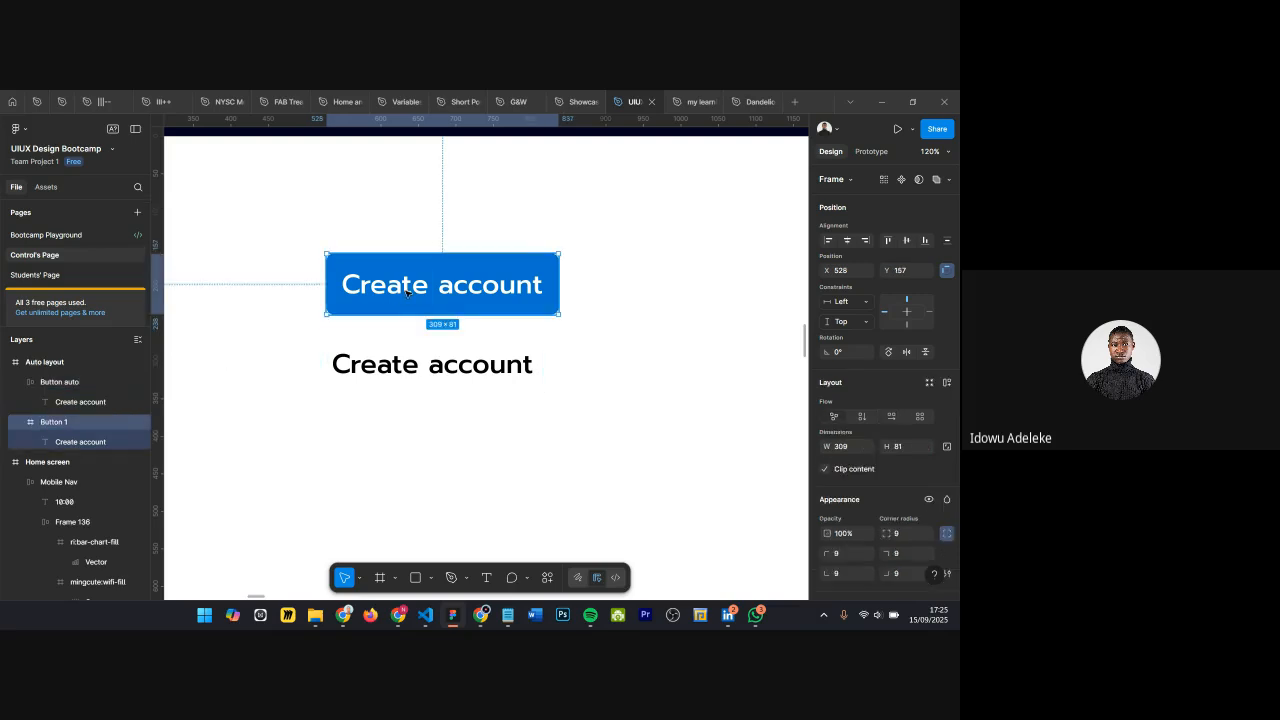
left_click(397, 370)
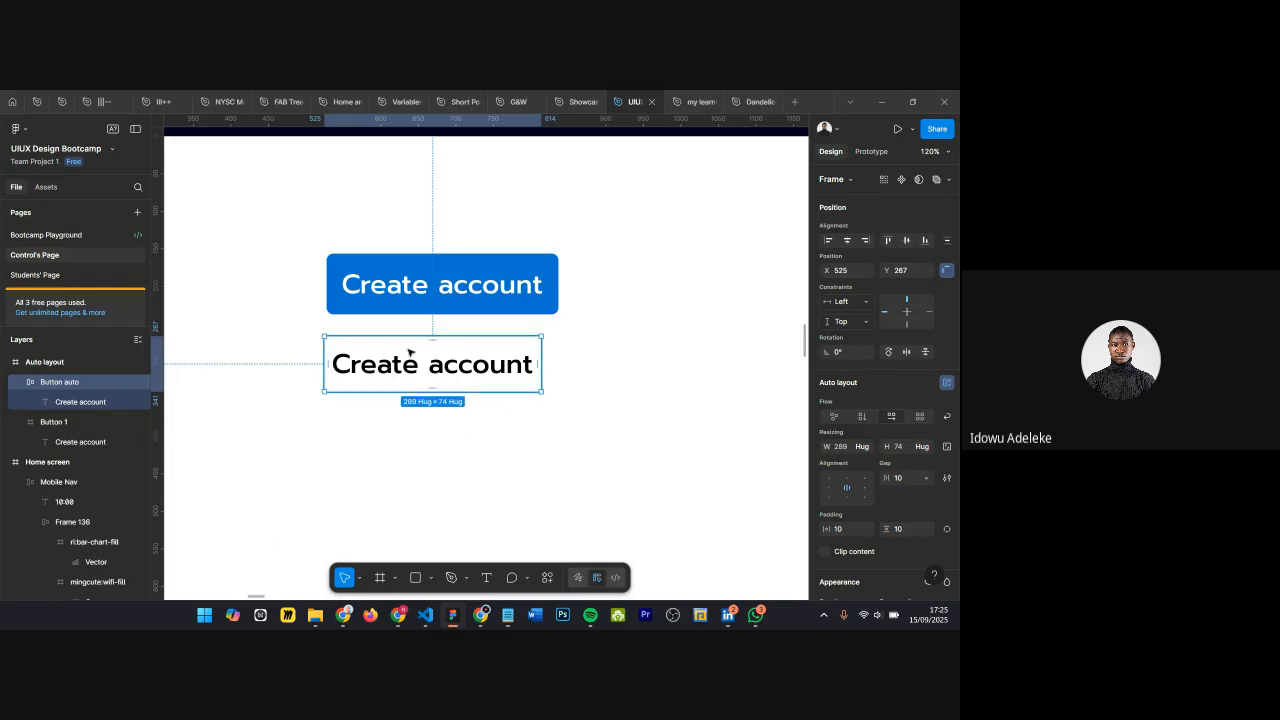
scroll(915, 470, "down", 3)
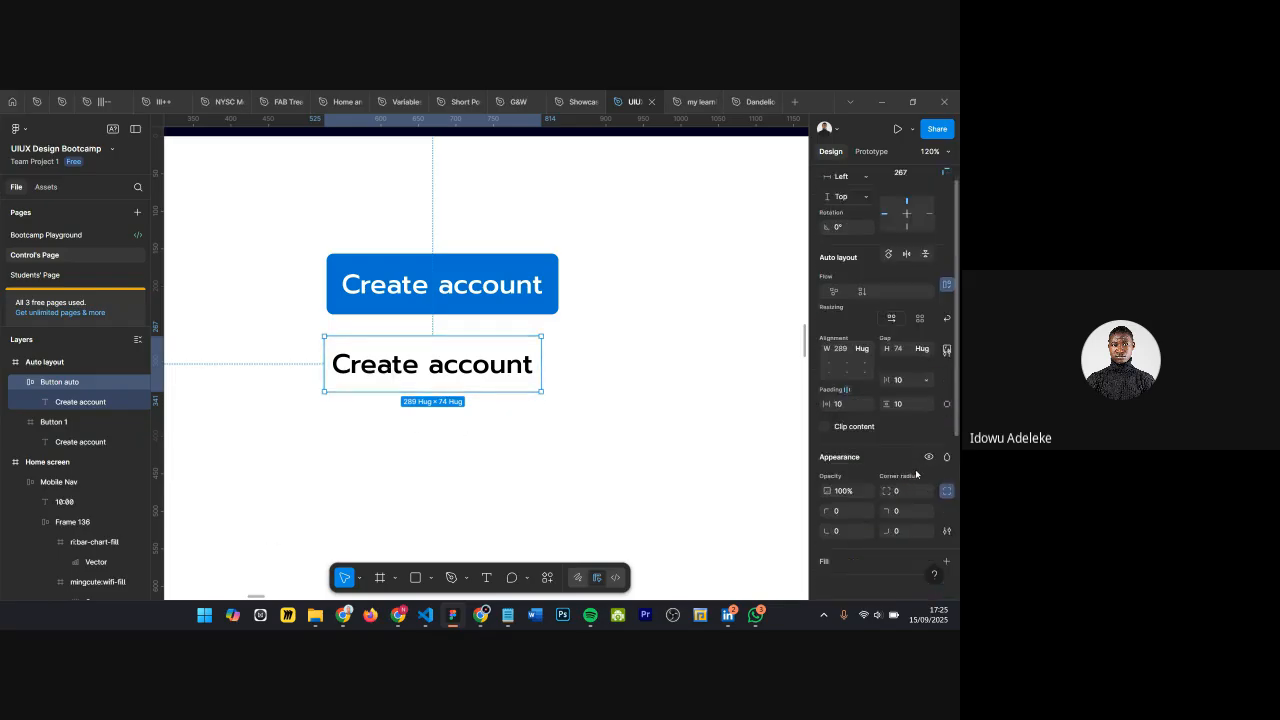
scroll(910, 485, "down", 2)
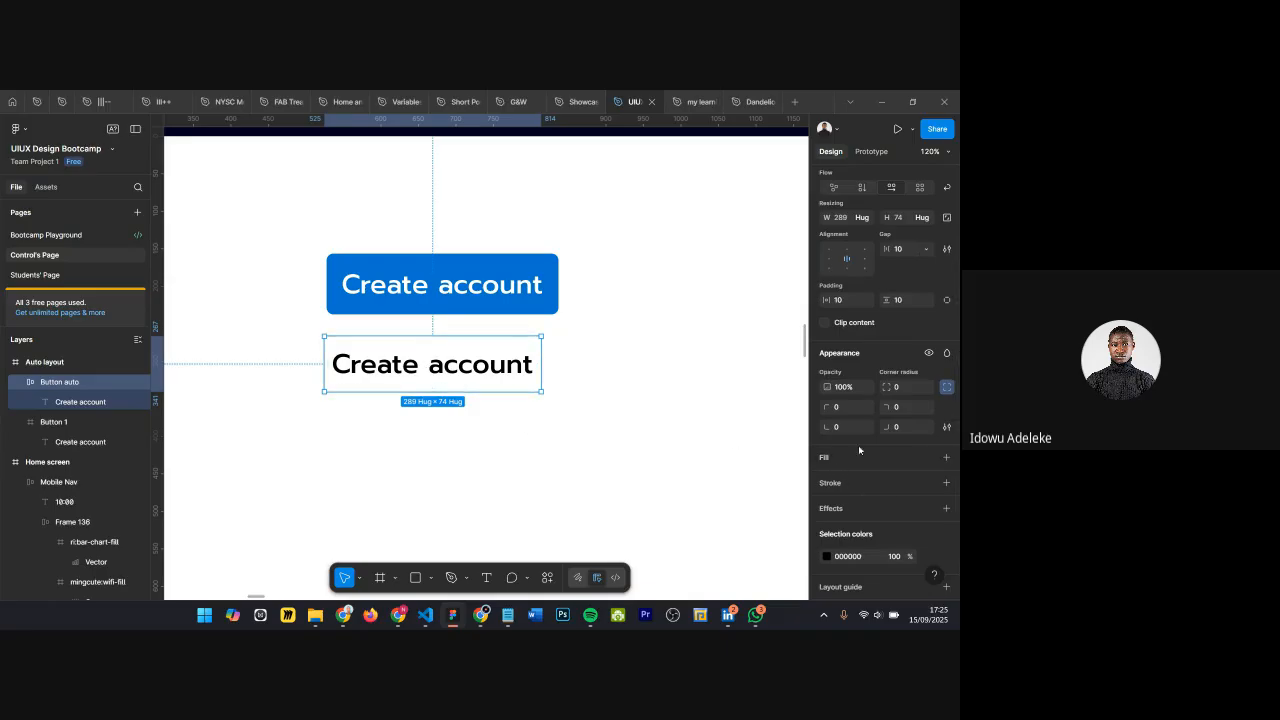
left_click(944, 459)
left_click(826, 481)
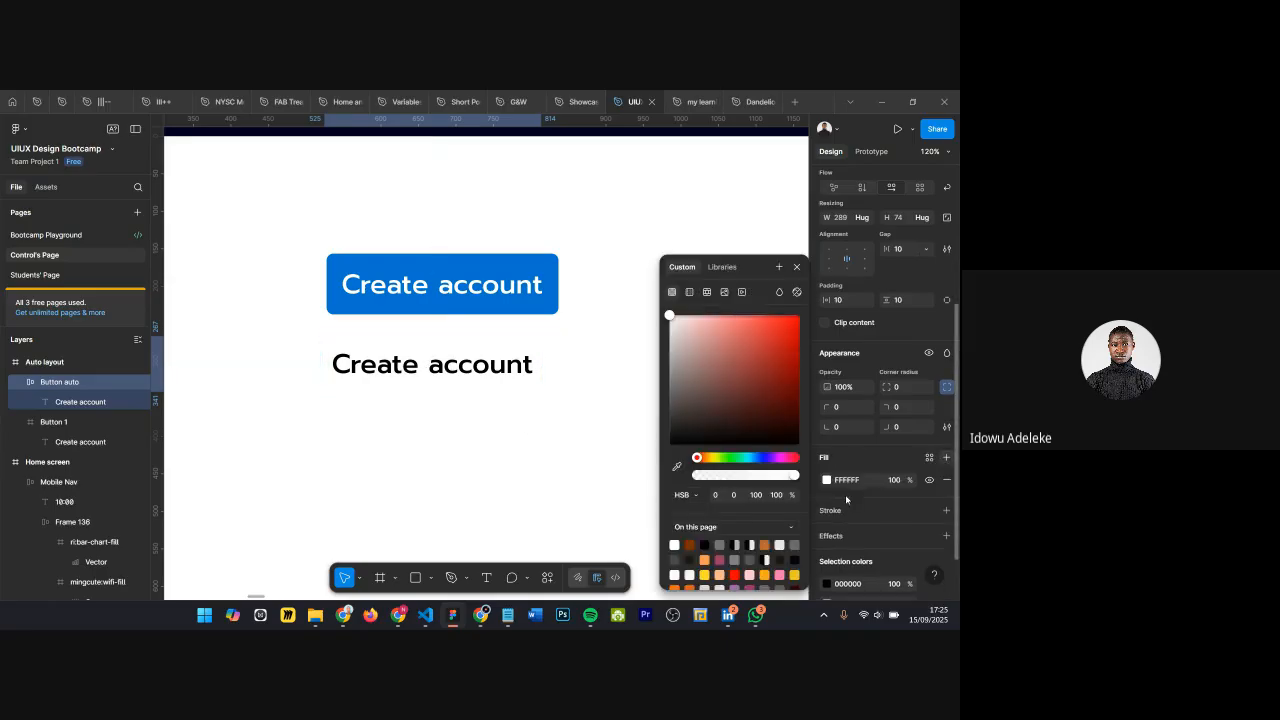
left_click(740, 459)
left_click_drag(792, 377, 809, 375)
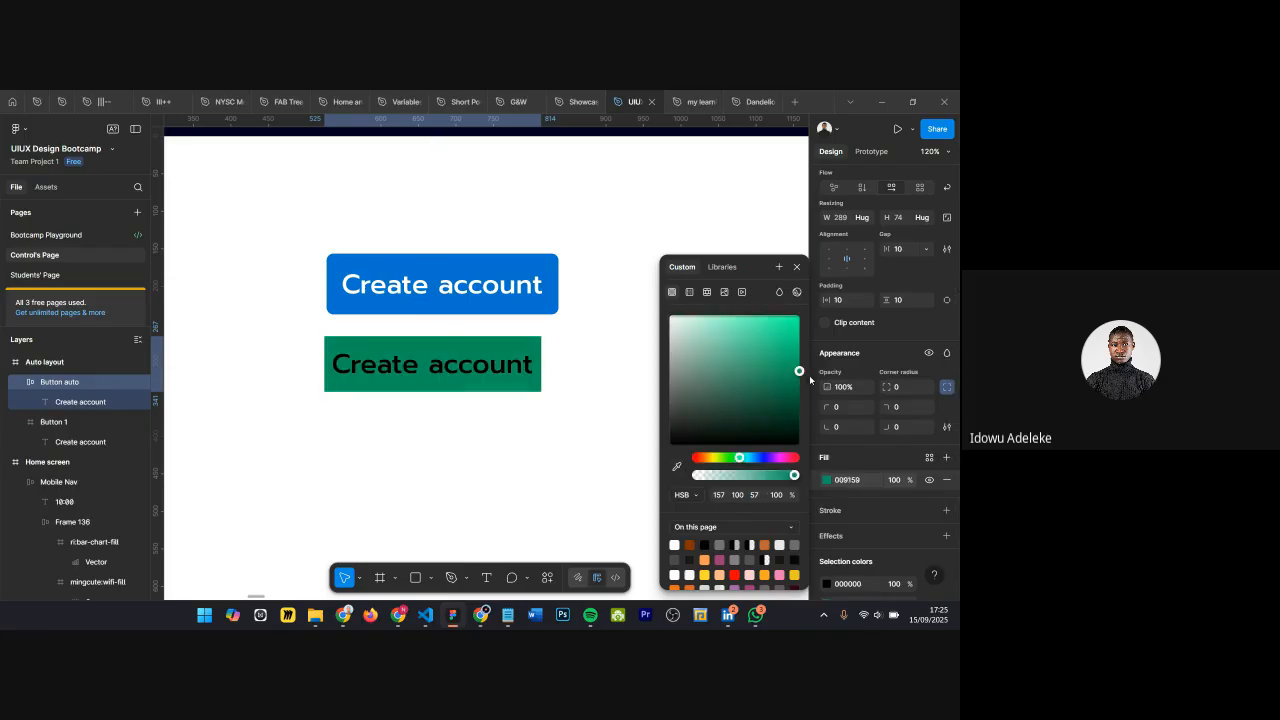
left_click(796, 267)
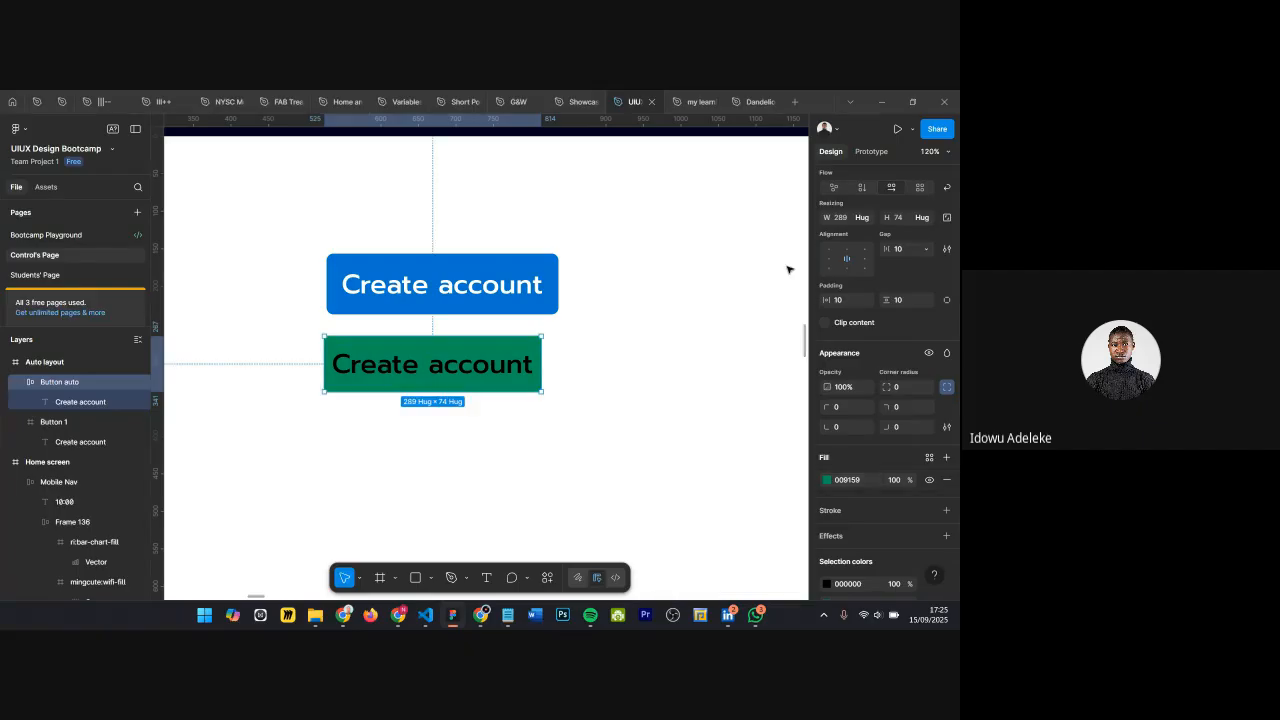
Step: Change the fill of the Create account text inside Button auto to white (FFFFFF)
left_click(456, 375)
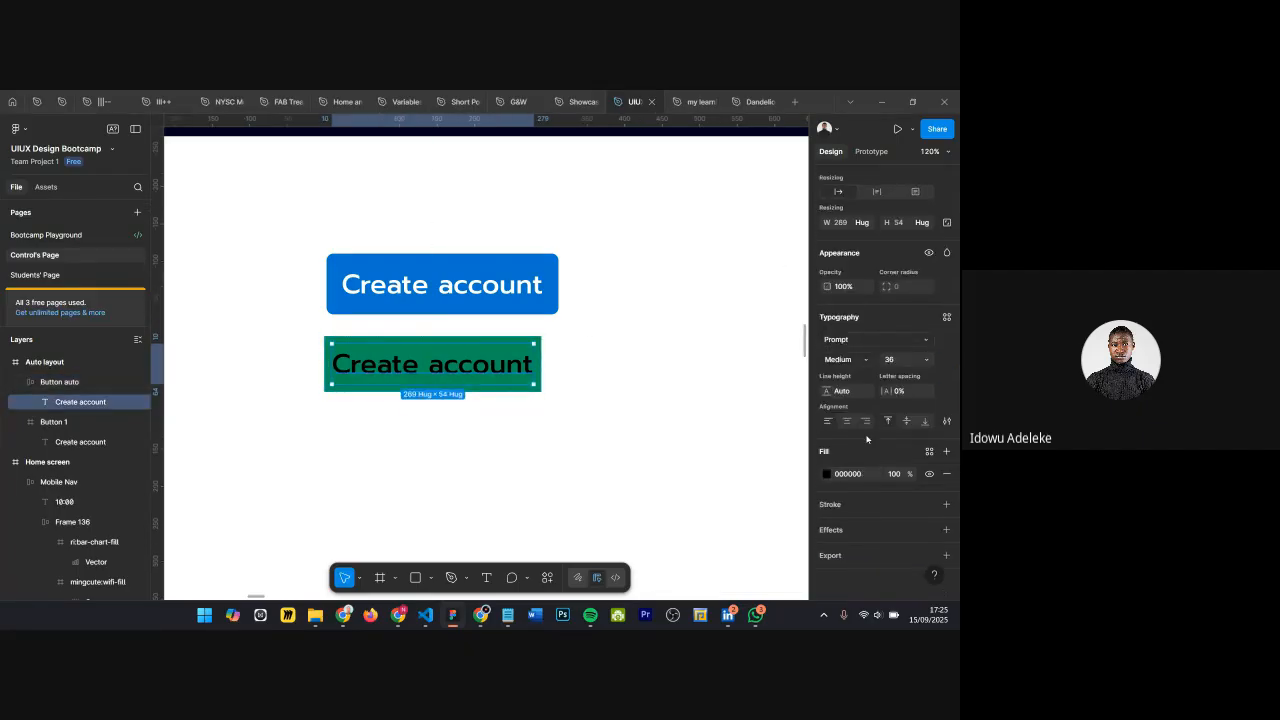
left_click(853, 468)
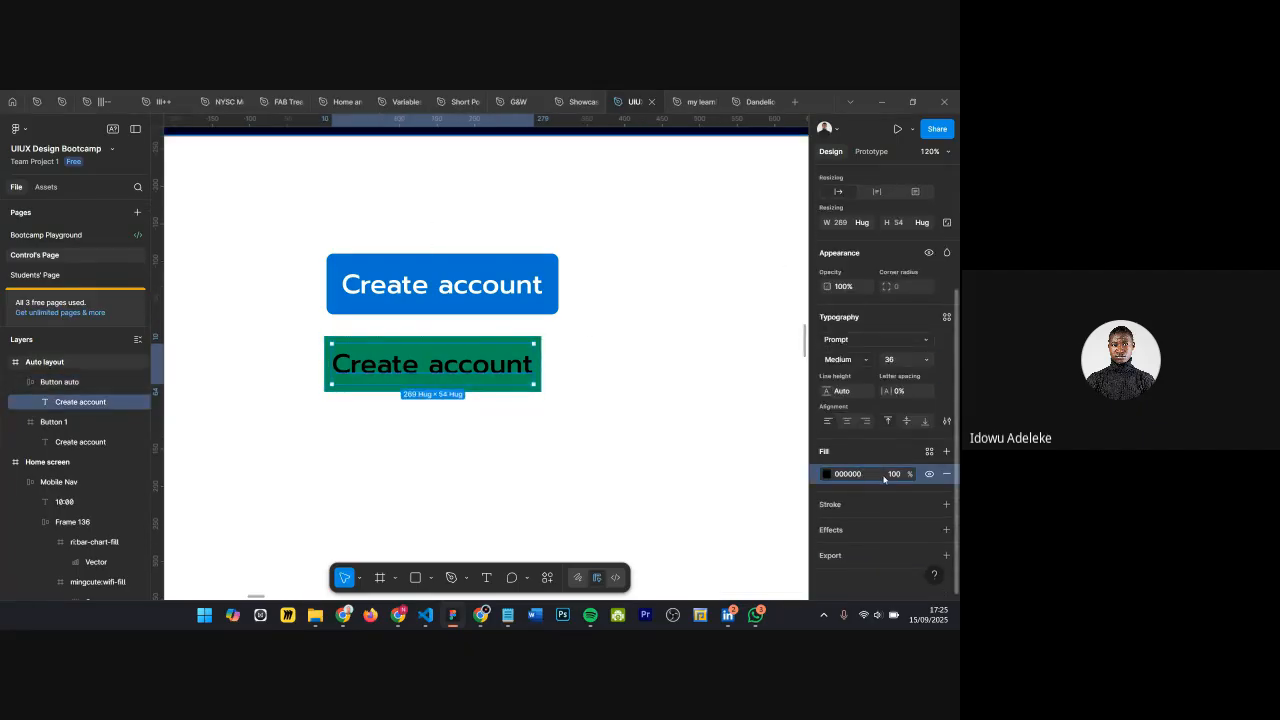
key("f")
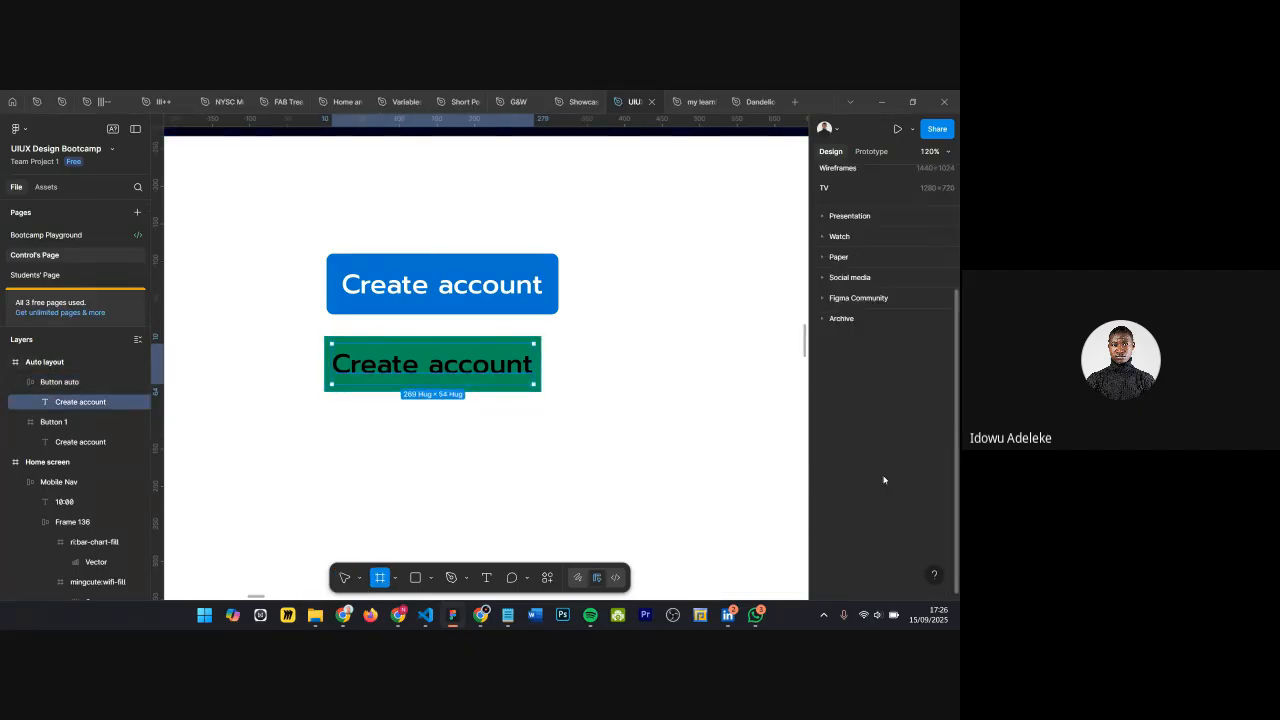
left_click(461, 373)
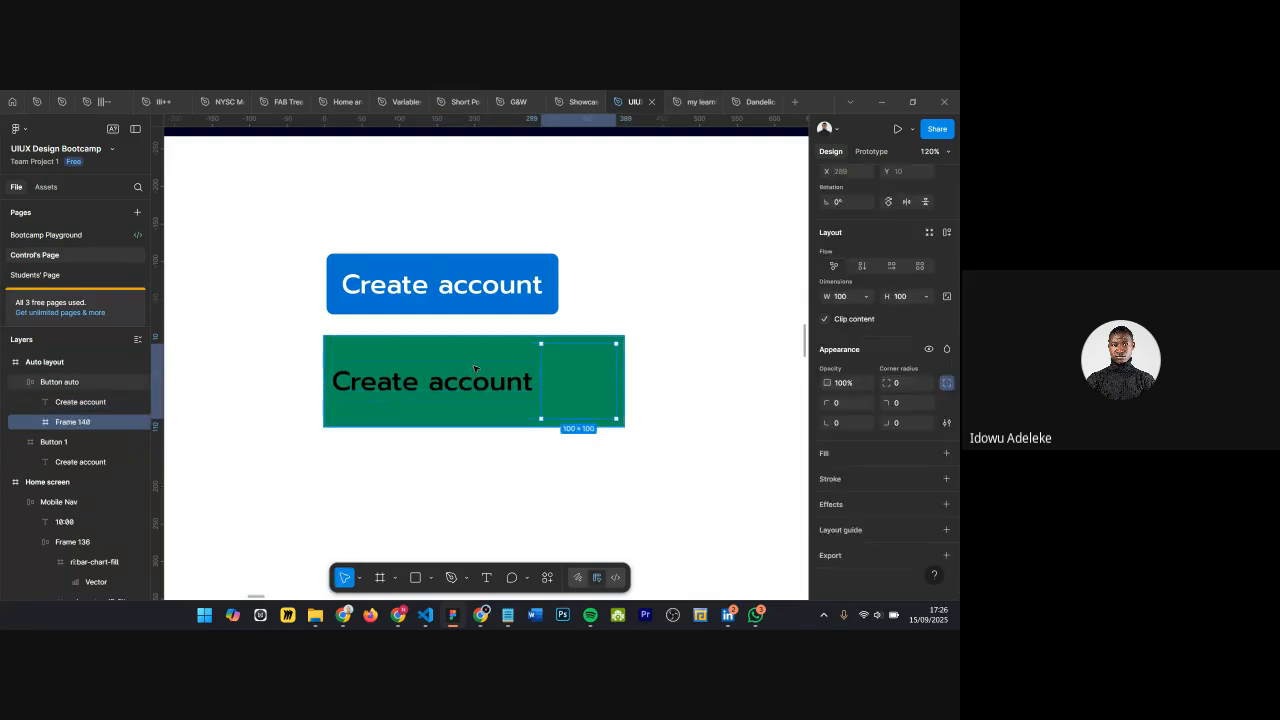
key("ctrl+z")
left_click(847, 548)
type("FFFFFF")
key("Return")
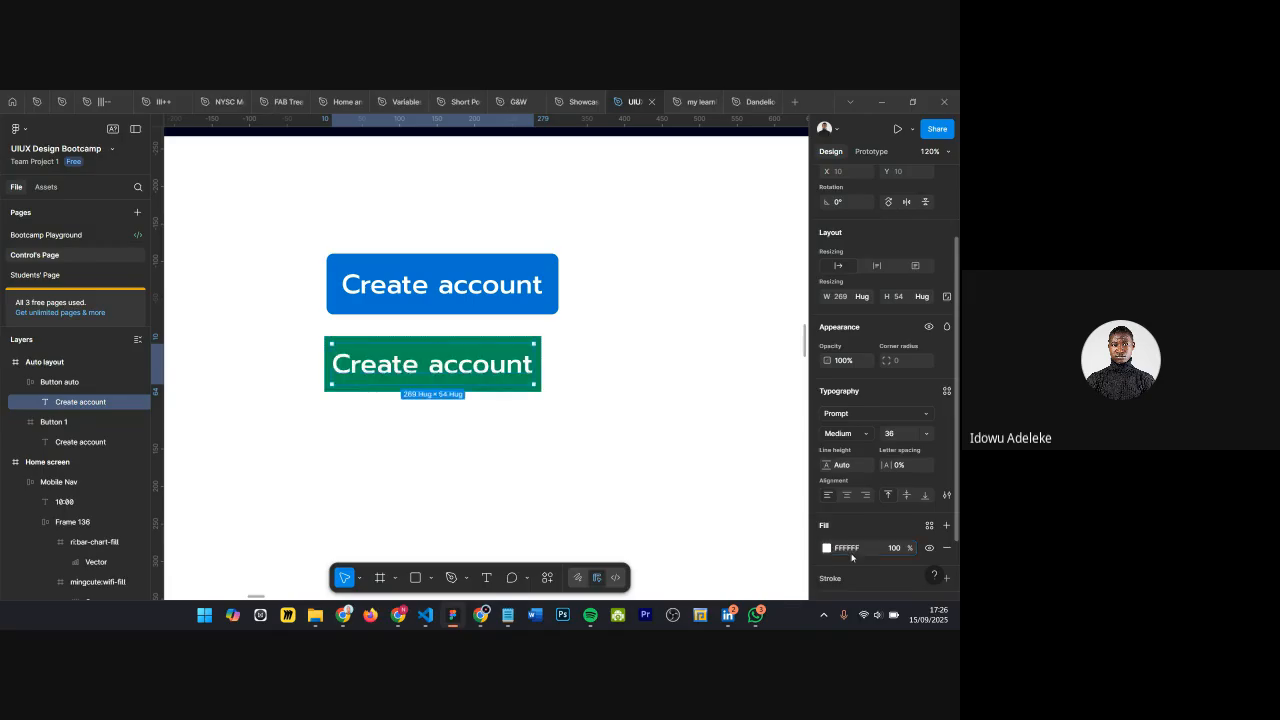
left_click(614, 408)
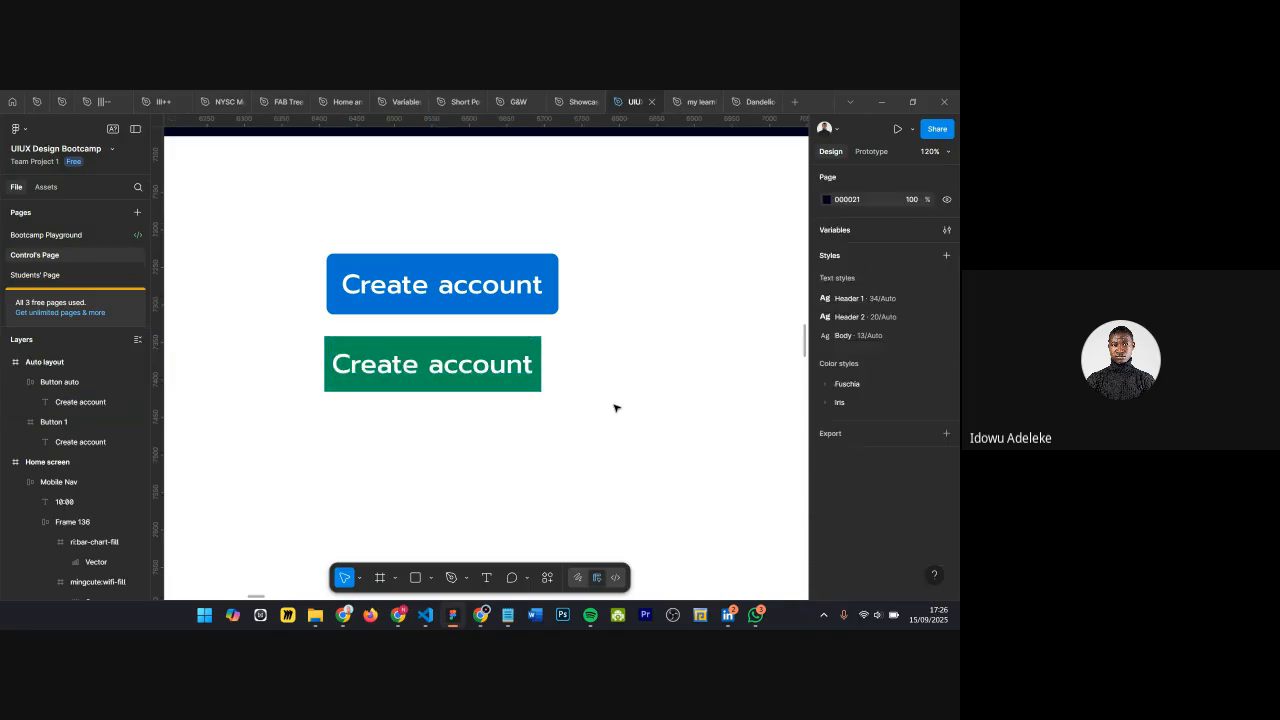
Step: Examine the auto layout settings of the Button auto frame
left_click(390, 366)
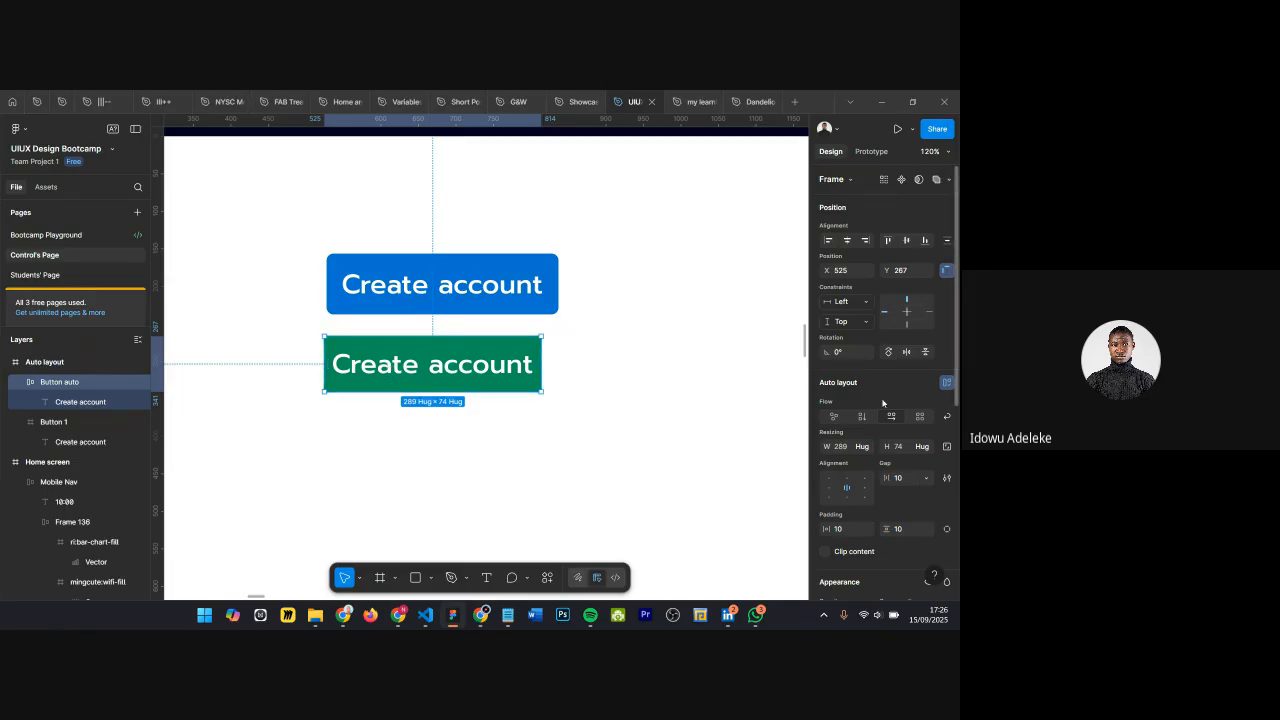
scroll(840, 350, "down", 2)
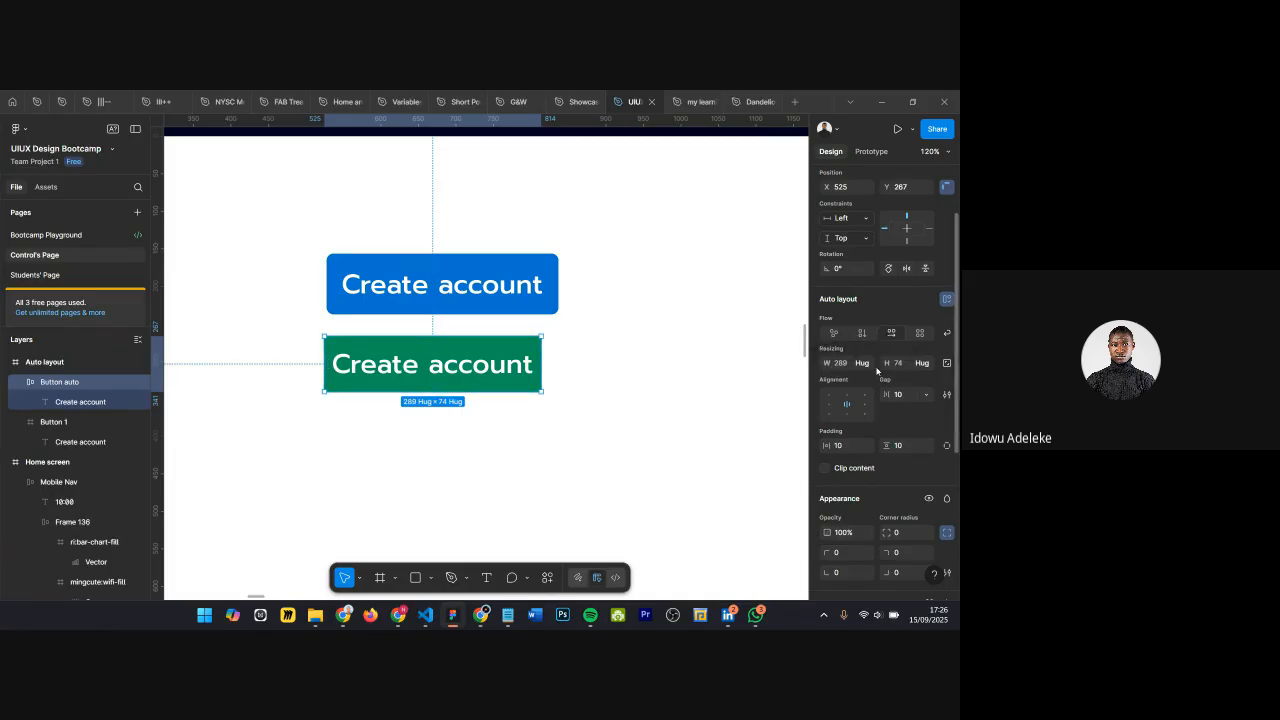
scroll(877, 369, "up", 2)
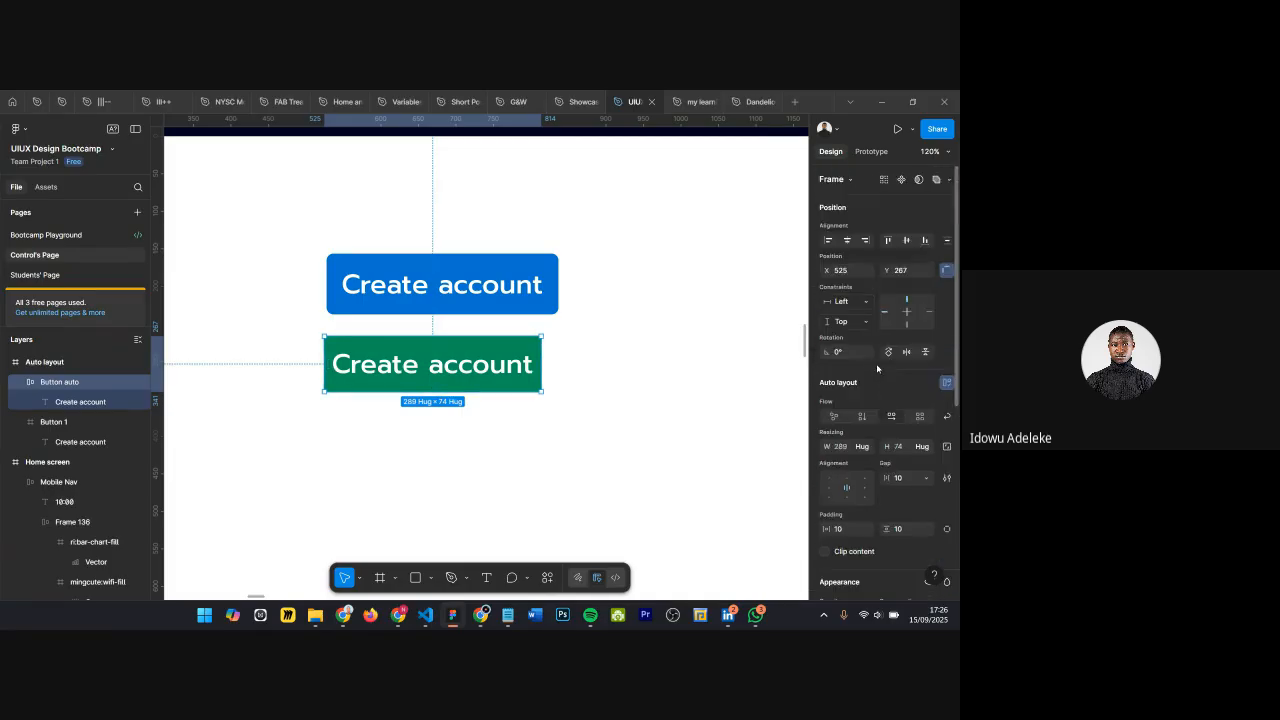
Step: Add a temporary text reading "Create account now" below Button auto, review the button's flow direction, and delete the text
left_click(424, 425)
key("t")
left_click(368, 404)
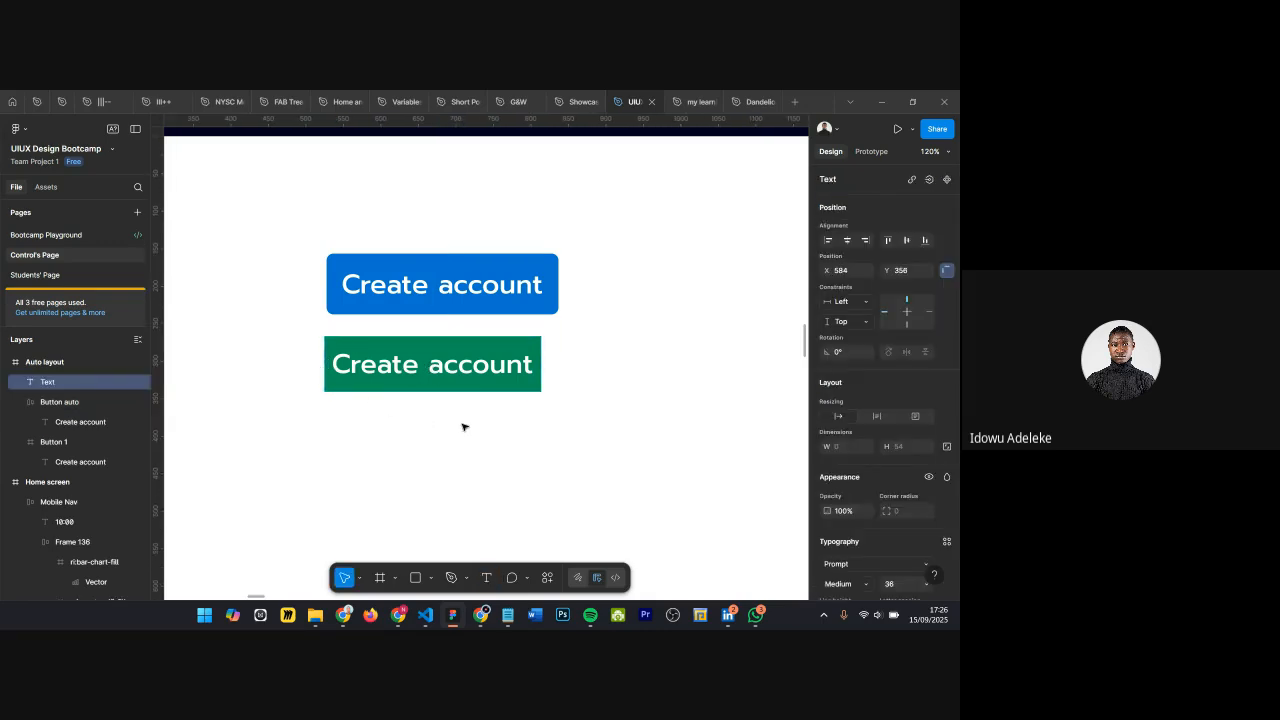
type("Create account now")
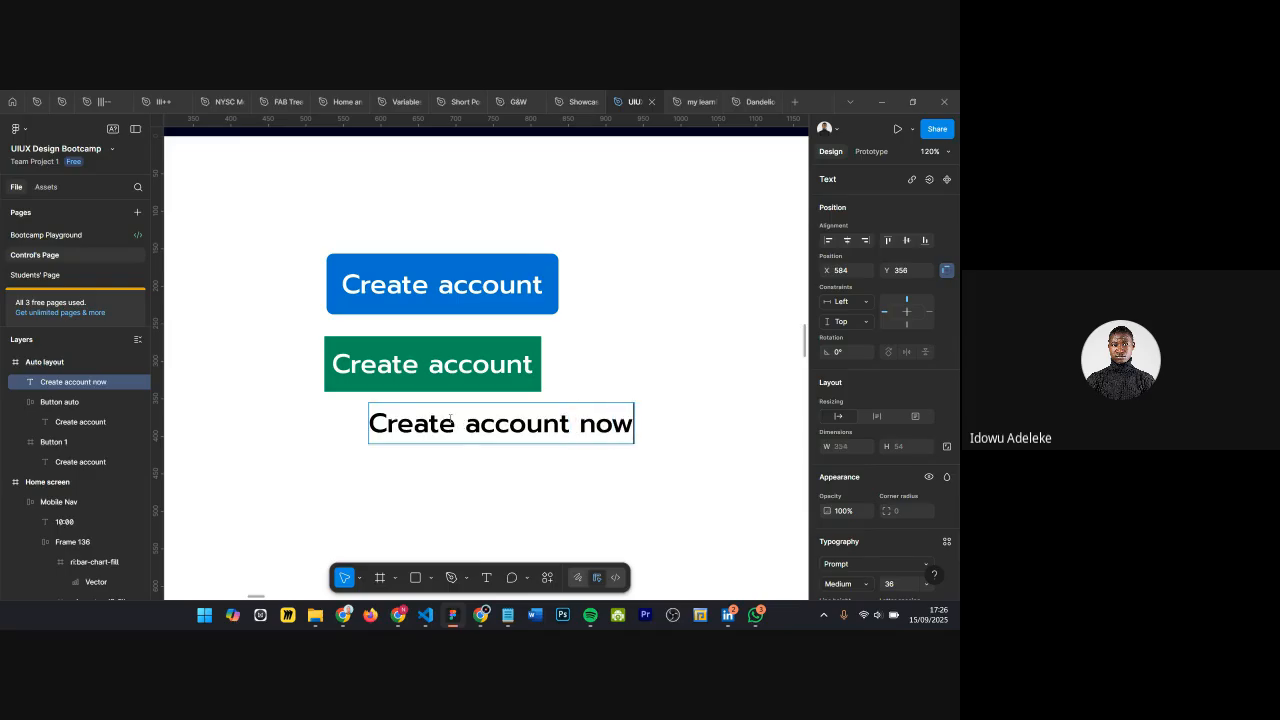
key("Escape")
left_click(386, 356)
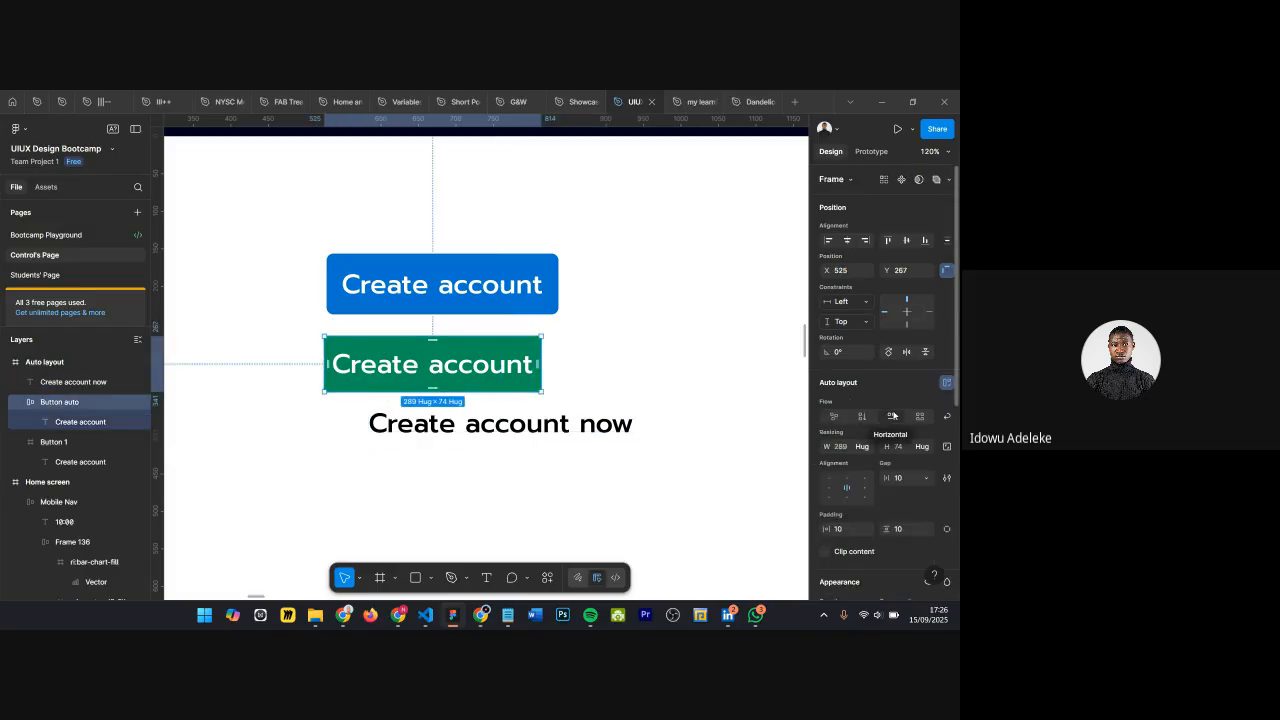
left_click(469, 424)
key("Delete")
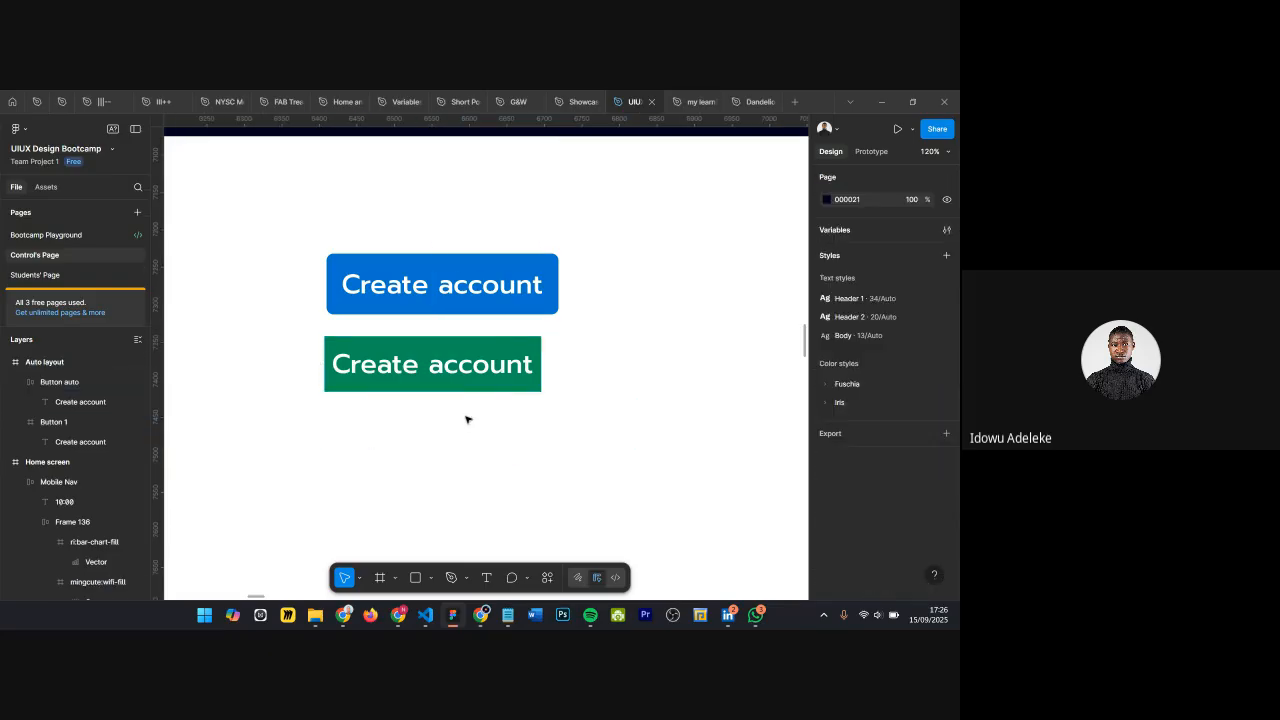
Step: Check the text's position inside Button 1 and set Button auto's horizontal padding to 20
left_click(468, 360)
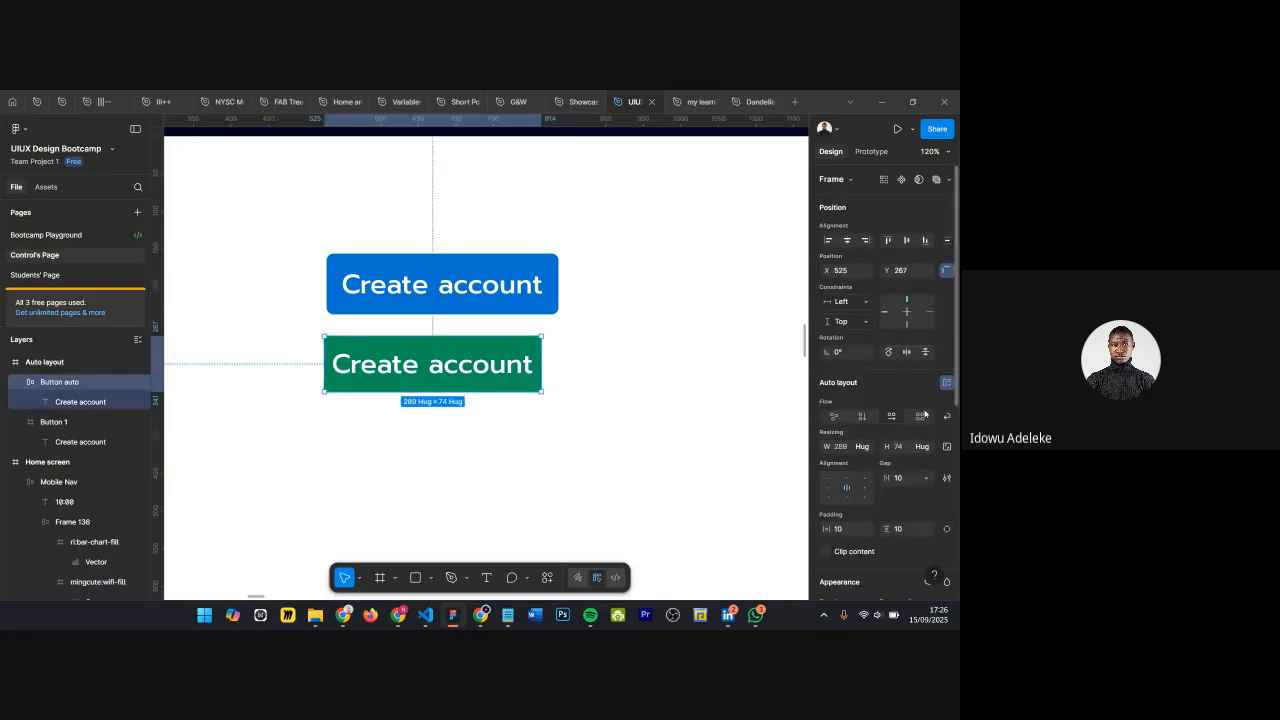
scroll(892, 418, "down", 2)
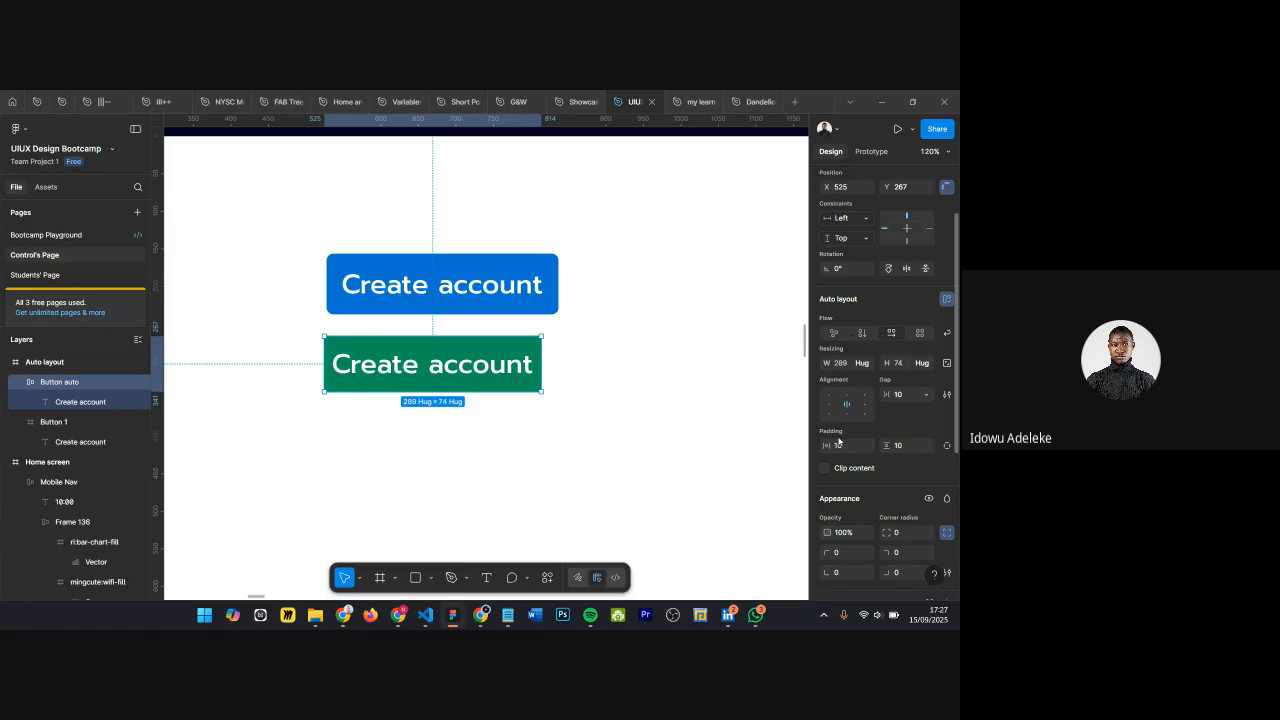
left_click(368, 293)
left_click(386, 284)
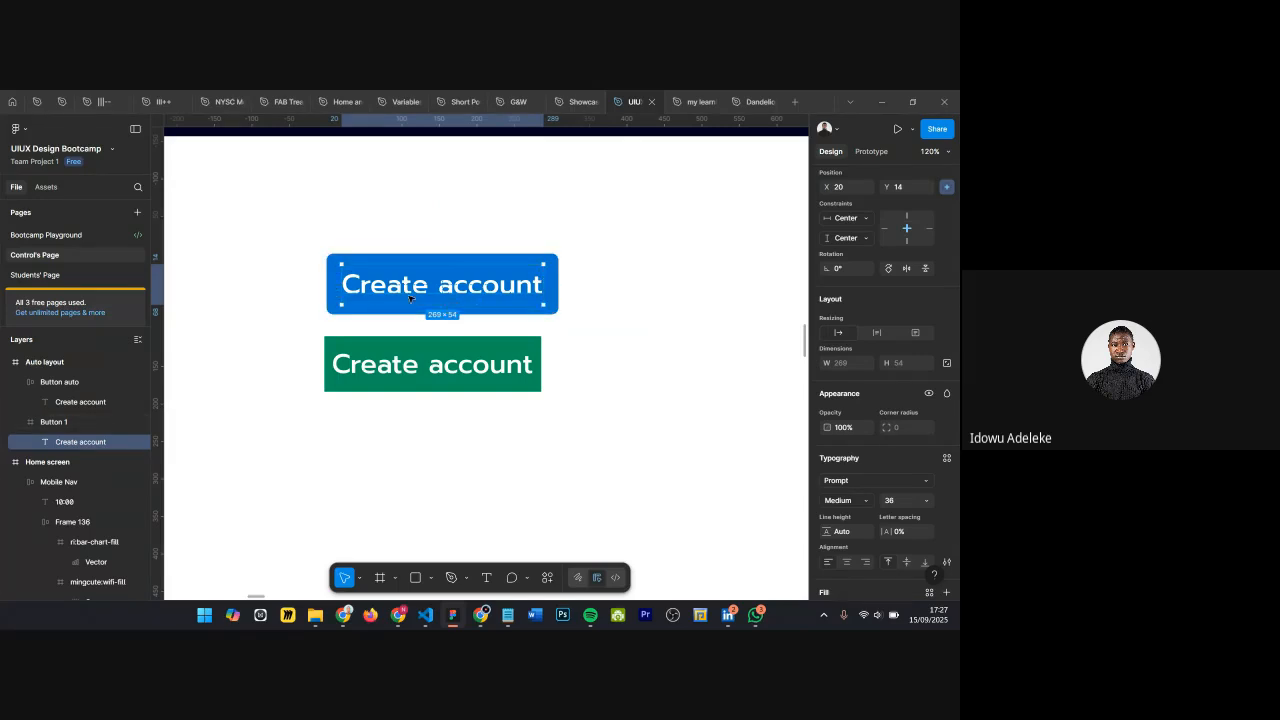
left_click(361, 351)
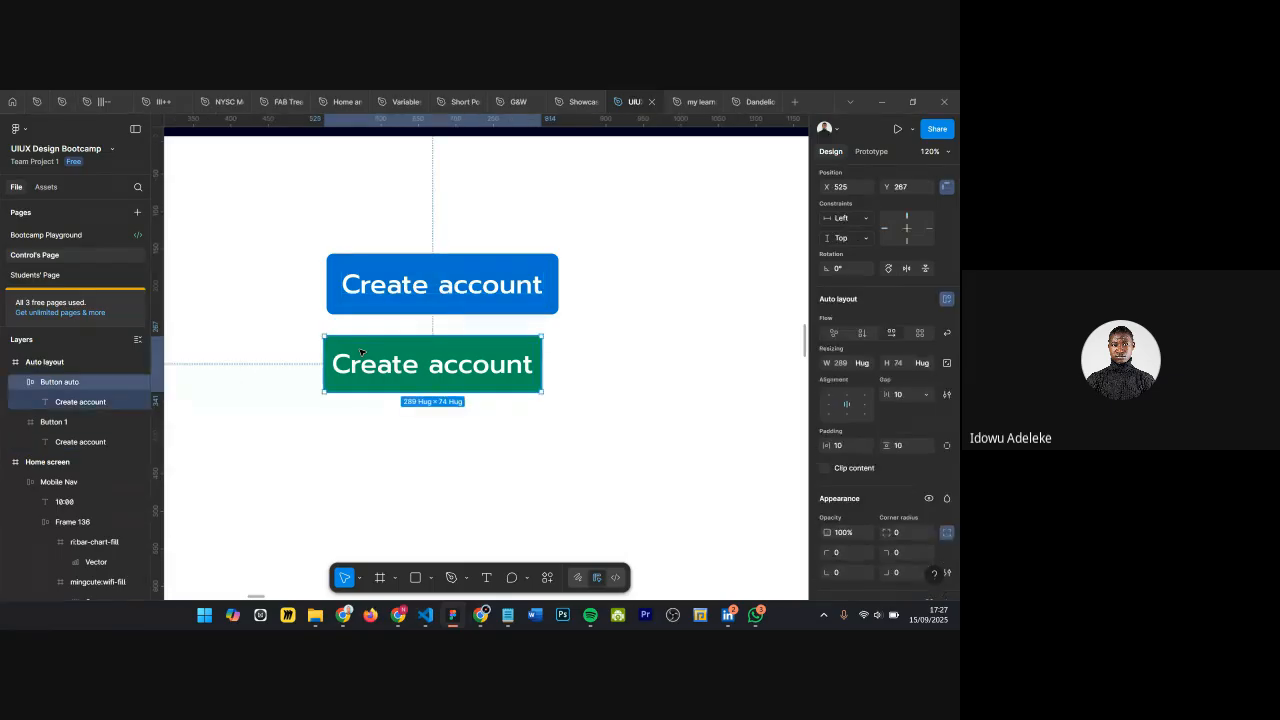
left_click(845, 449)
type("20")
key("Return")
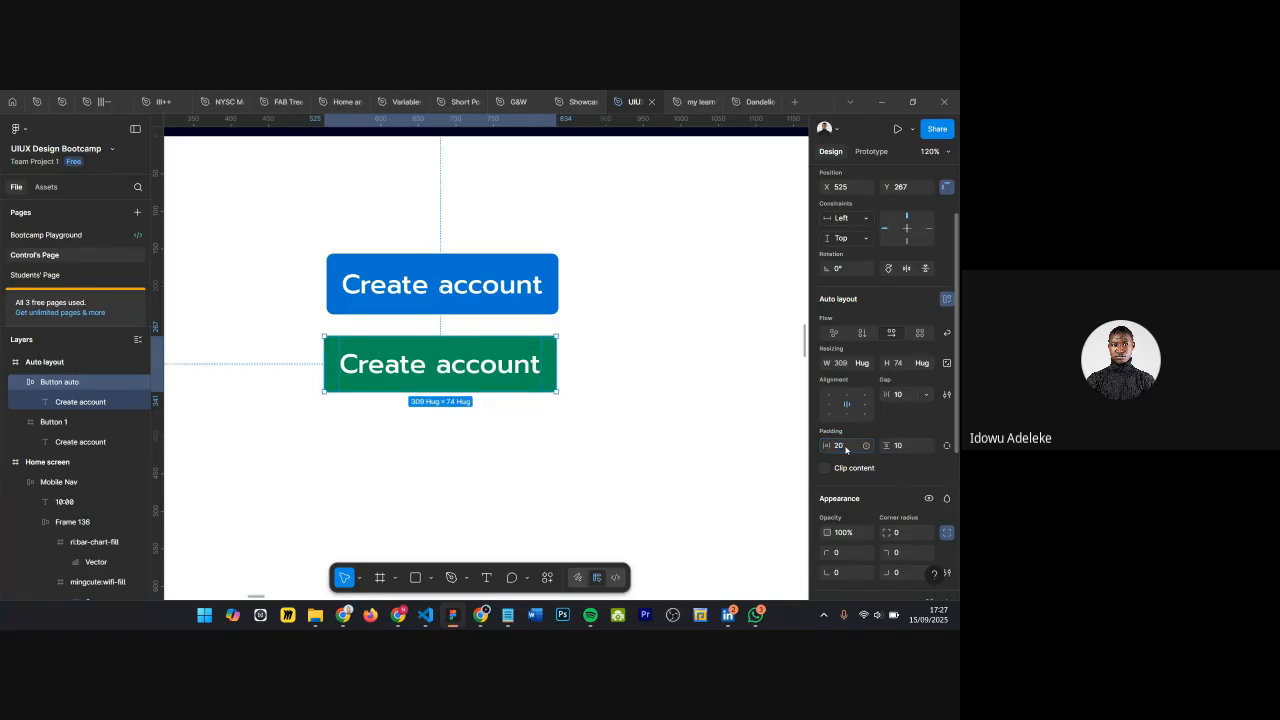
Step: Set Button auto's vertical padding to 15 and inspect the position of its inner text
double_click(424, 275)
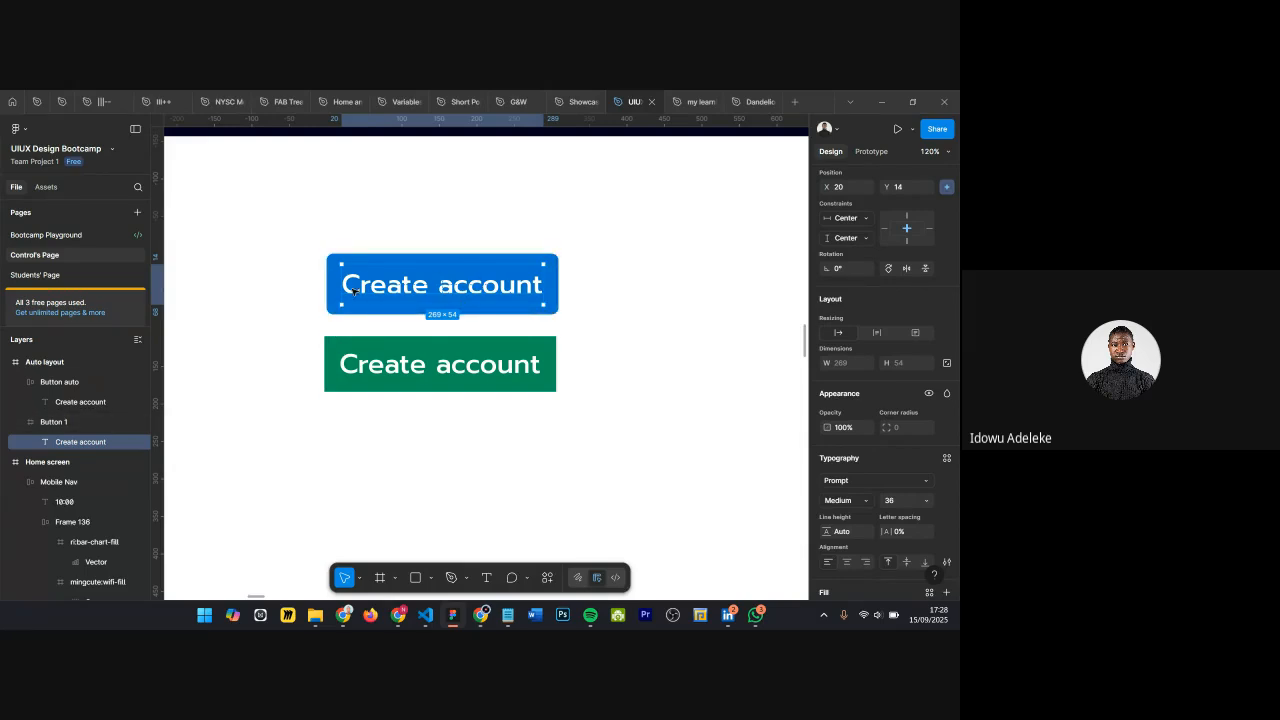
left_click(335, 350)
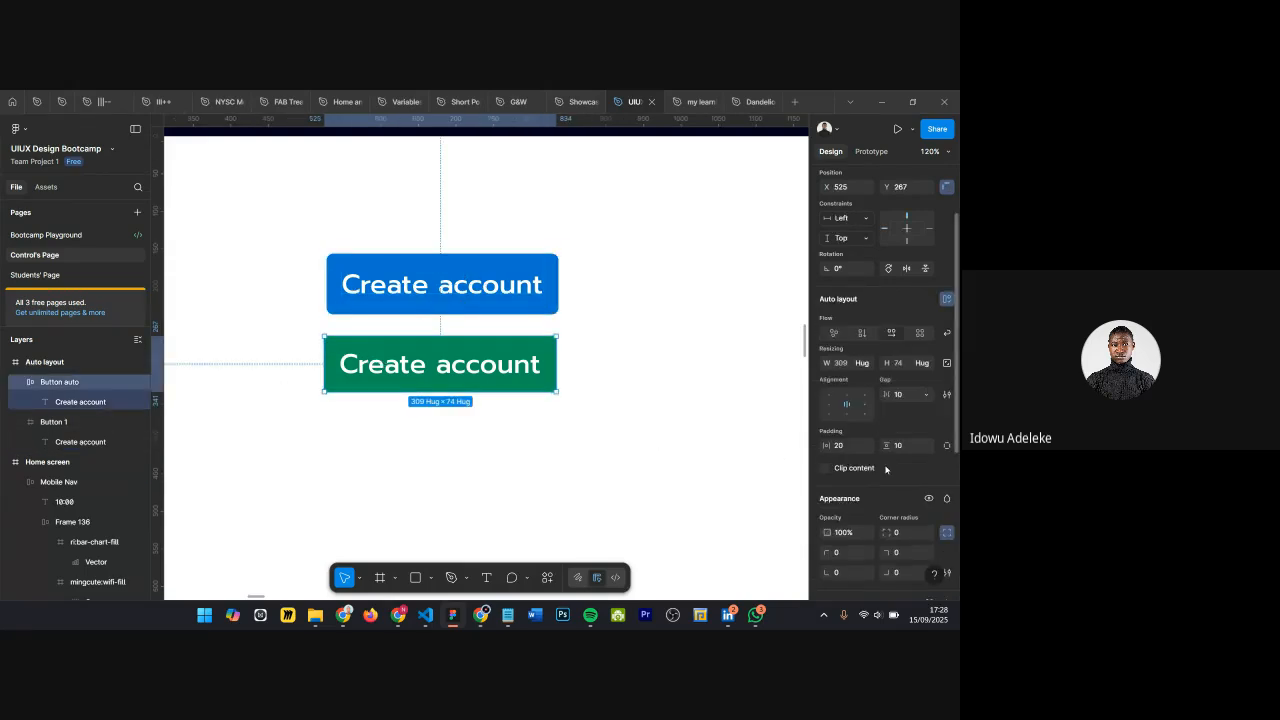
left_click(905, 449)
key("Return")
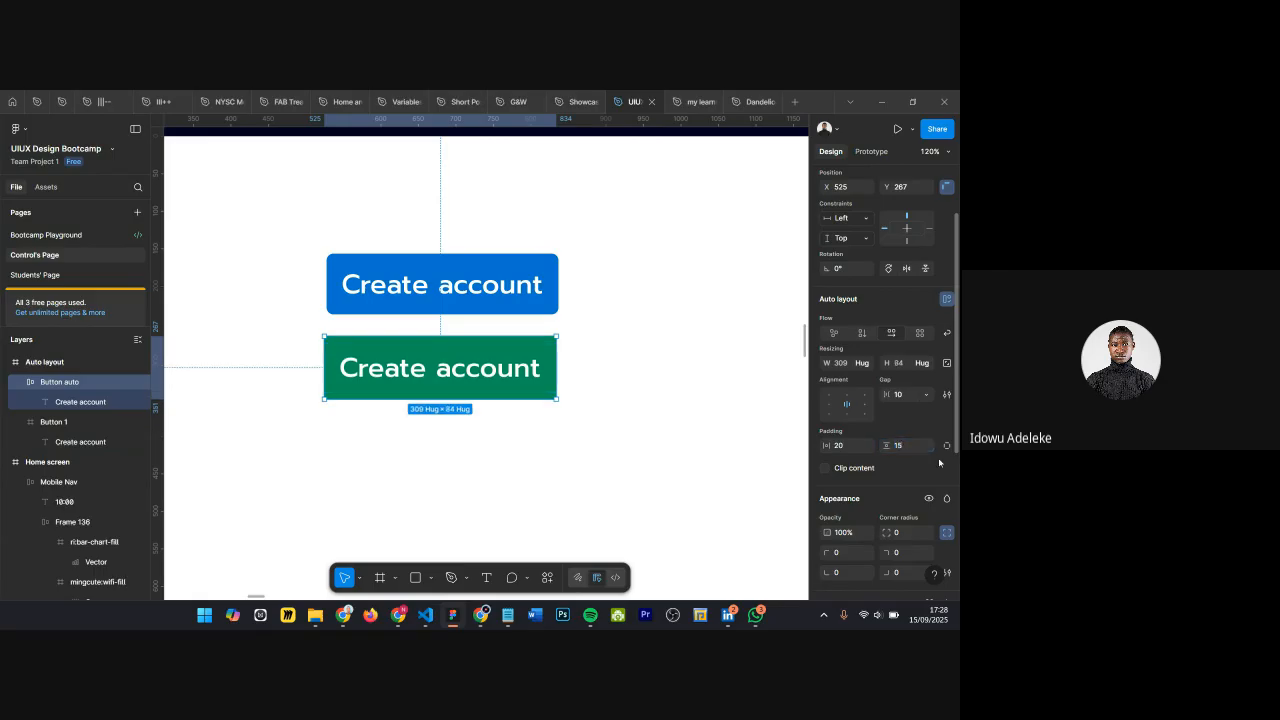
double_click(417, 370)
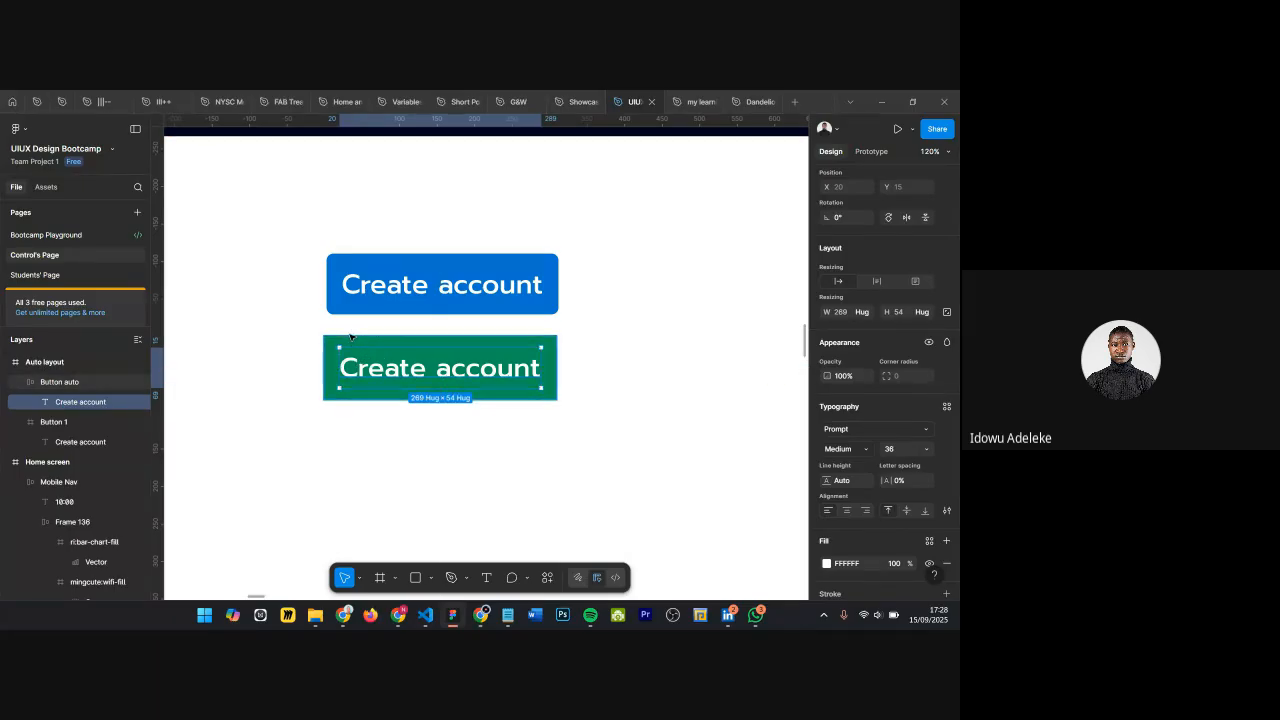
key("Escape")
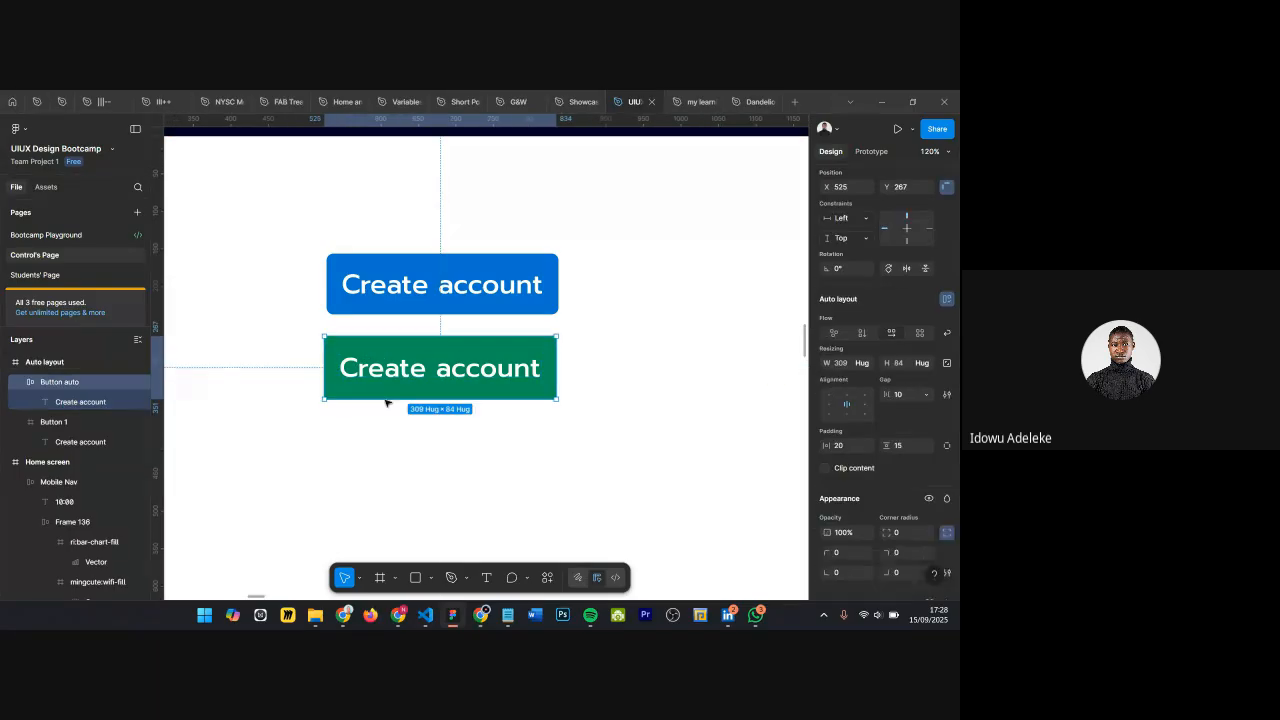
Step: Try out individual left, right and top padding on Button auto, undo each change, and return to combined padding
left_click(947, 446)
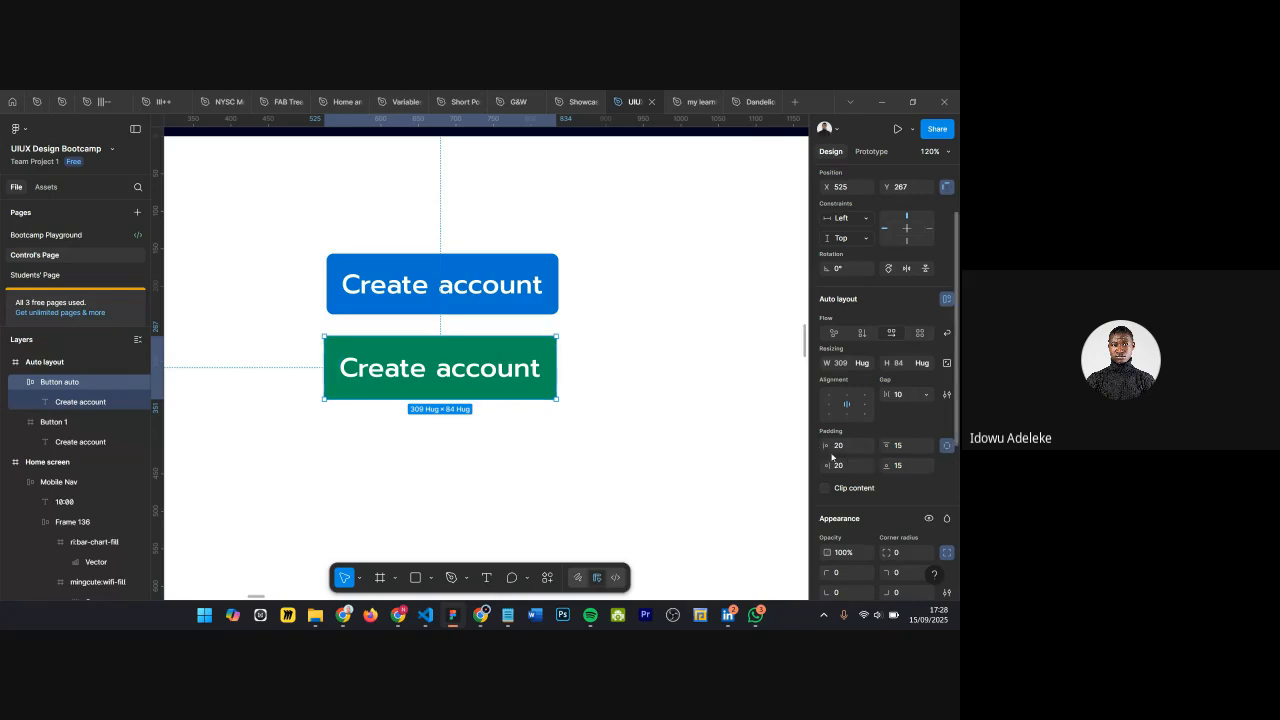
left_click_drag(826, 445, 938, 439)
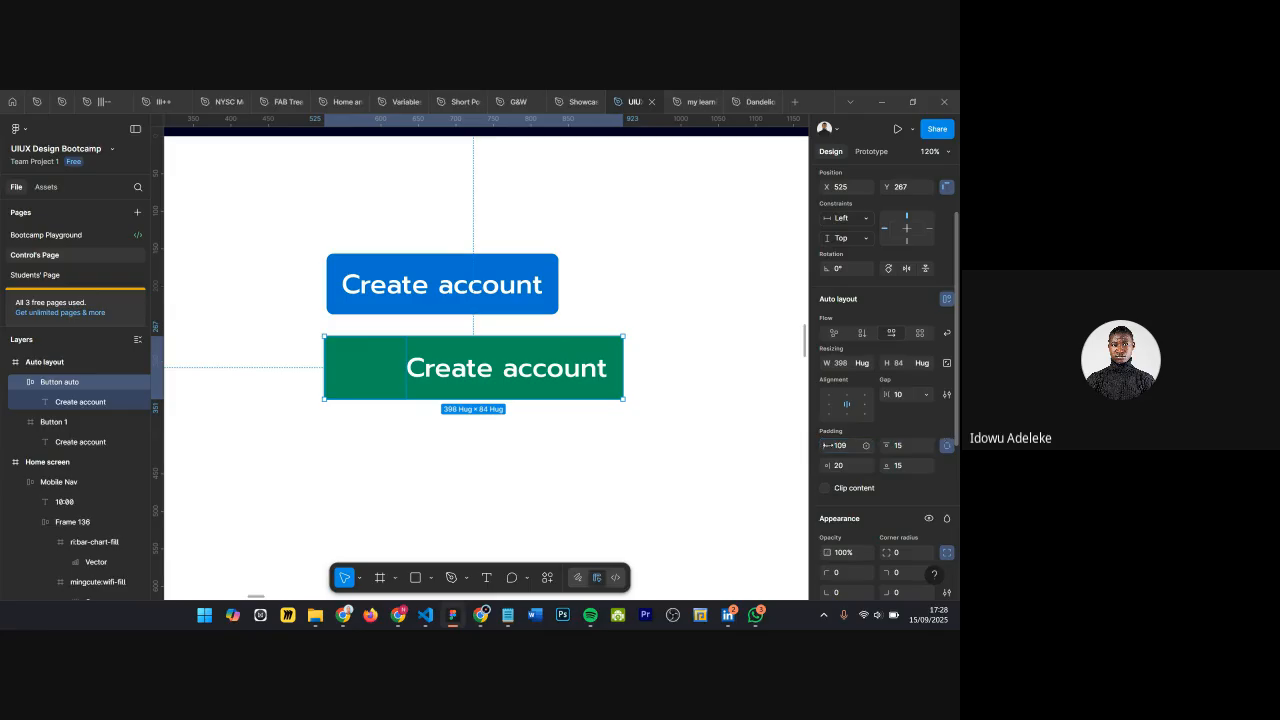
key("ctrl+z")
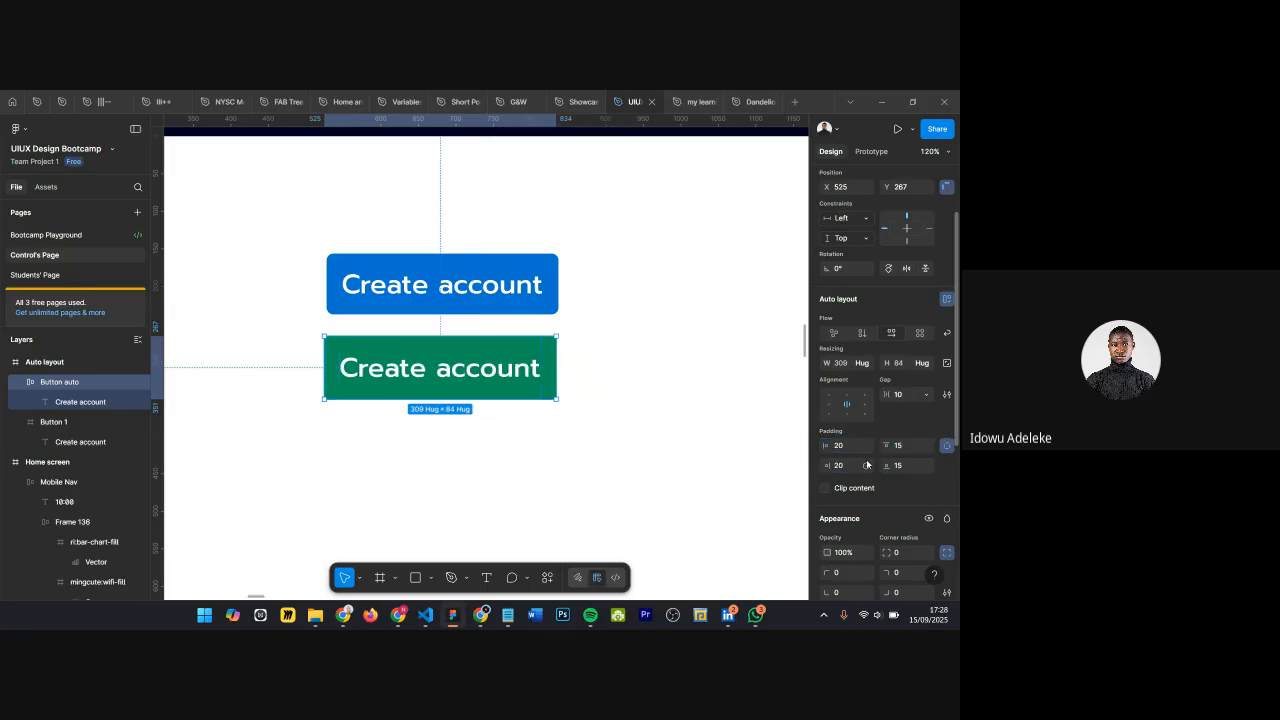
left_click_drag(826, 465, 916, 460)
key("ctrl+z")
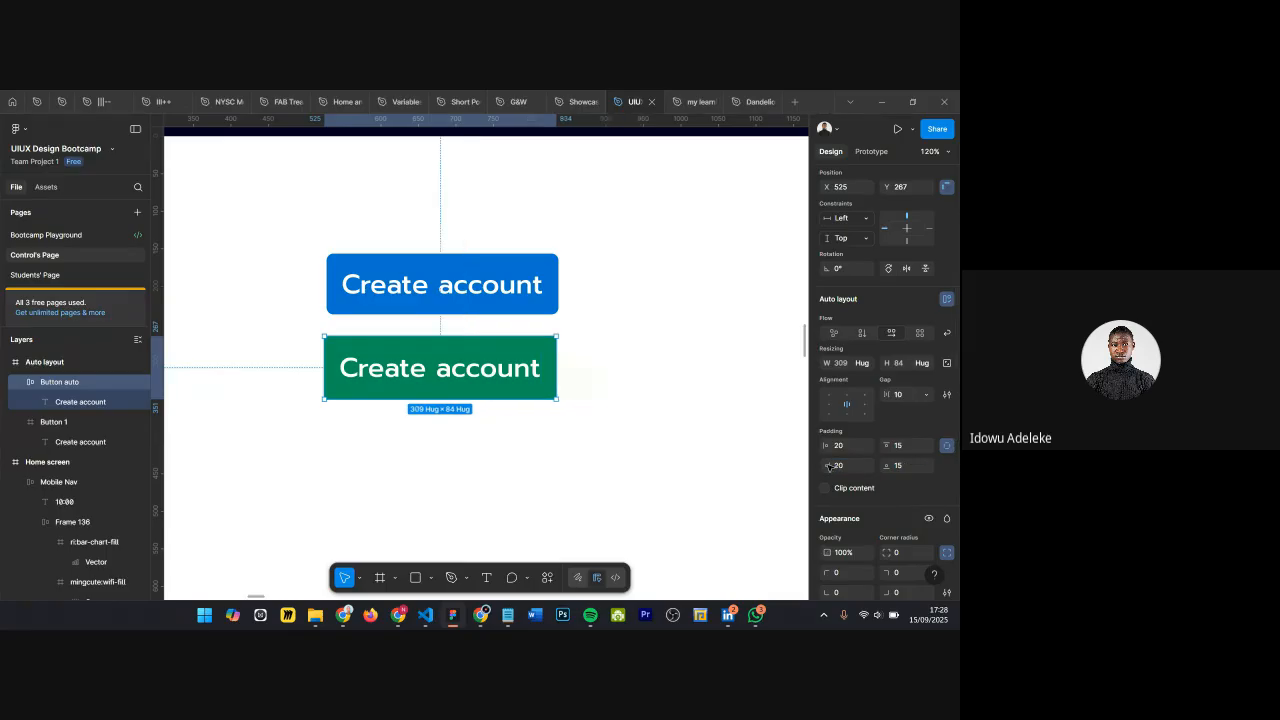
left_click_drag(887, 448, 939, 448)
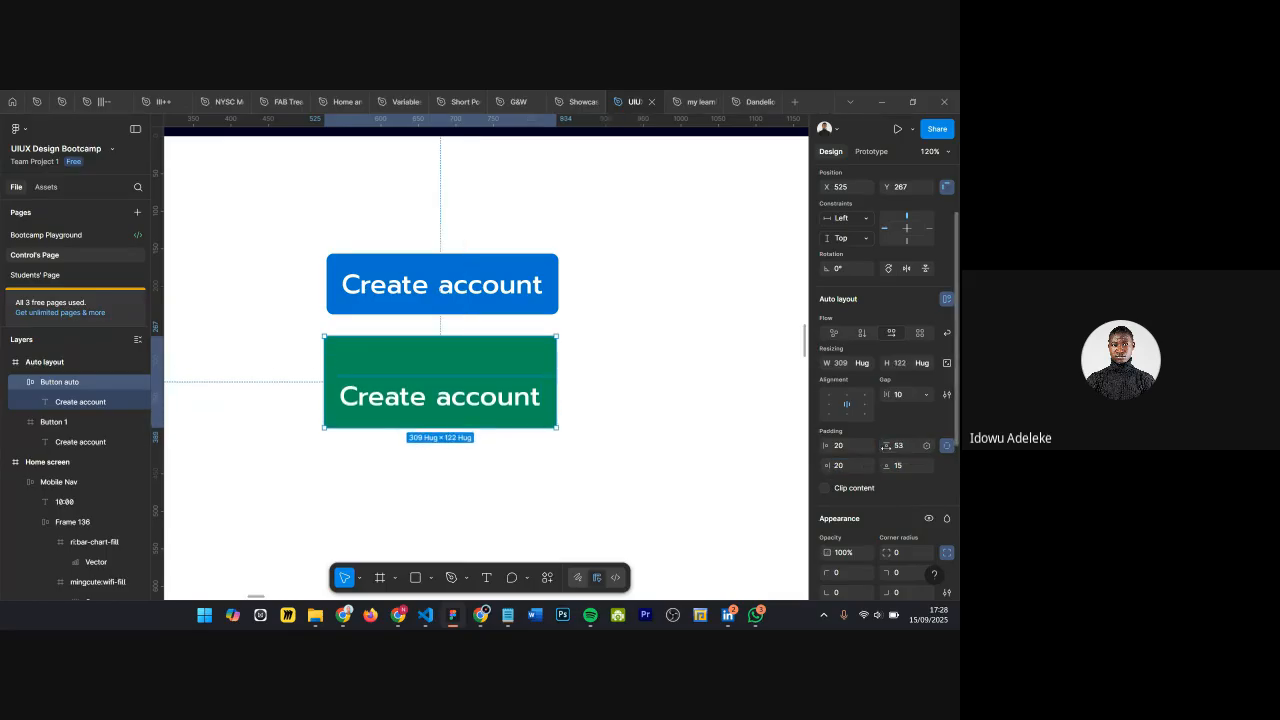
key("ctrl+z")
left_click(897, 466)
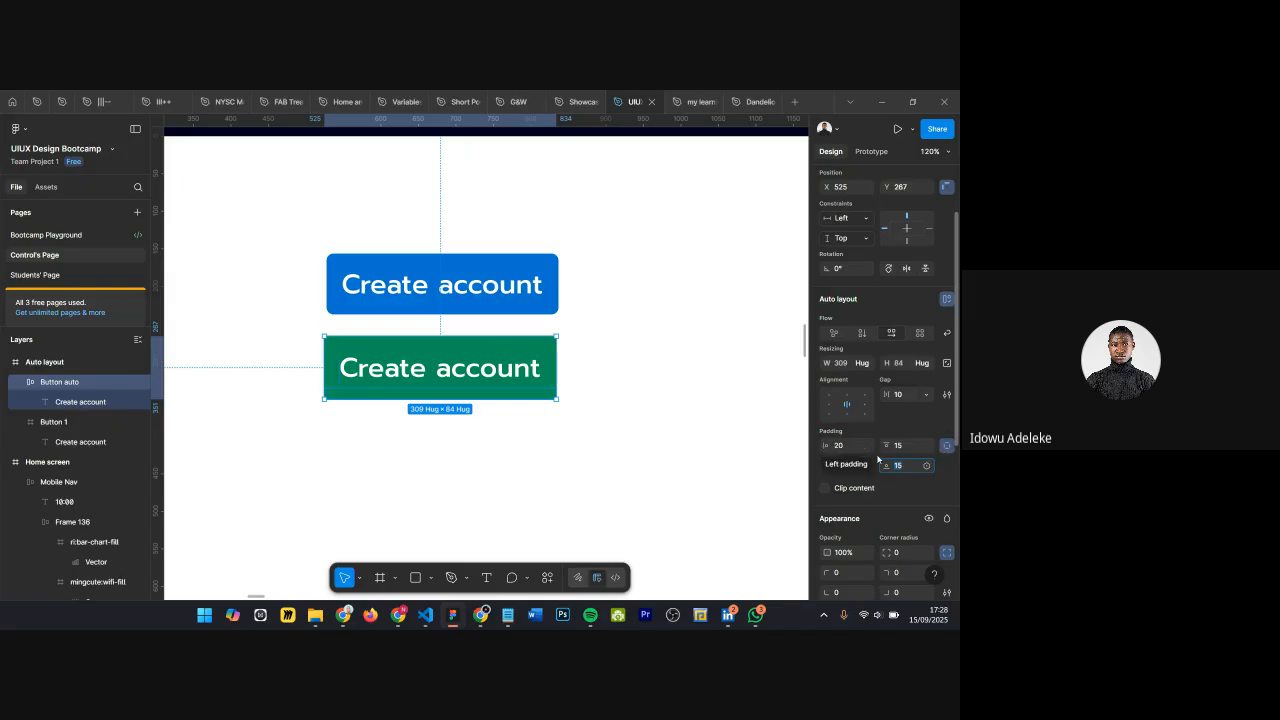
left_click(947, 450)
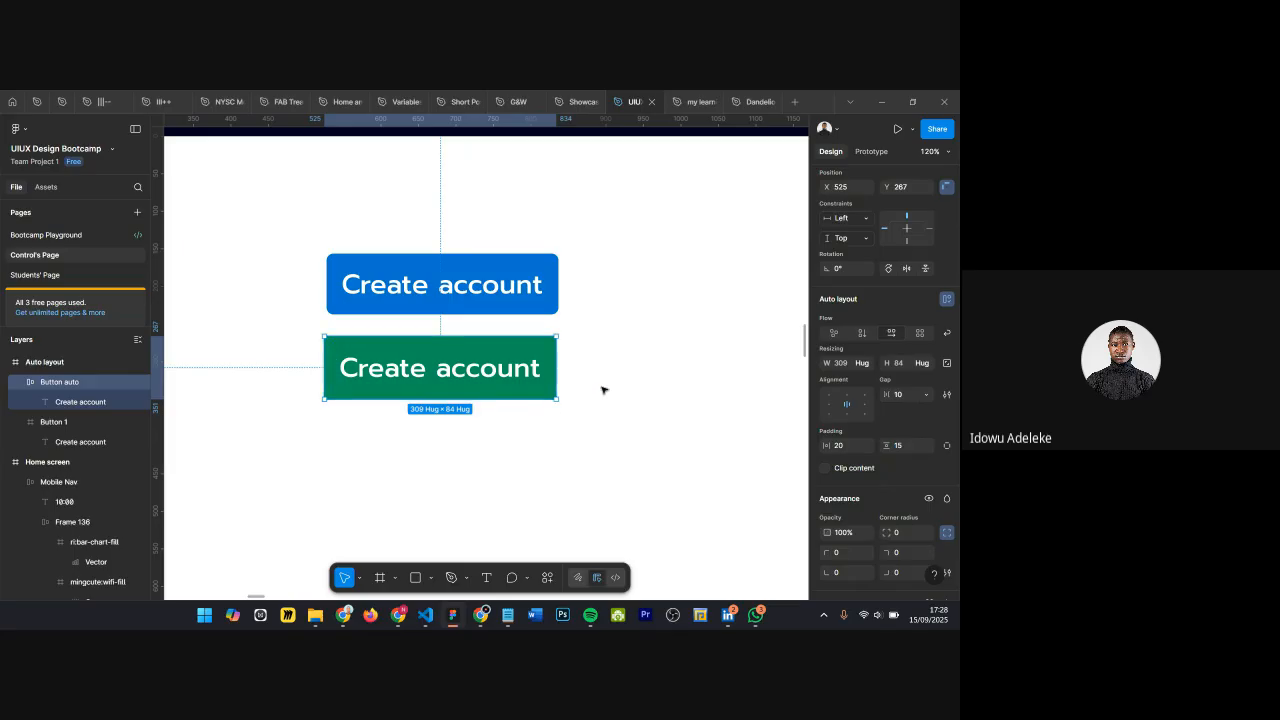
Step: Round the corners of Button auto like those of Button 1 and deselect the frame
left_click(566, 377)
left_click(379, 369)
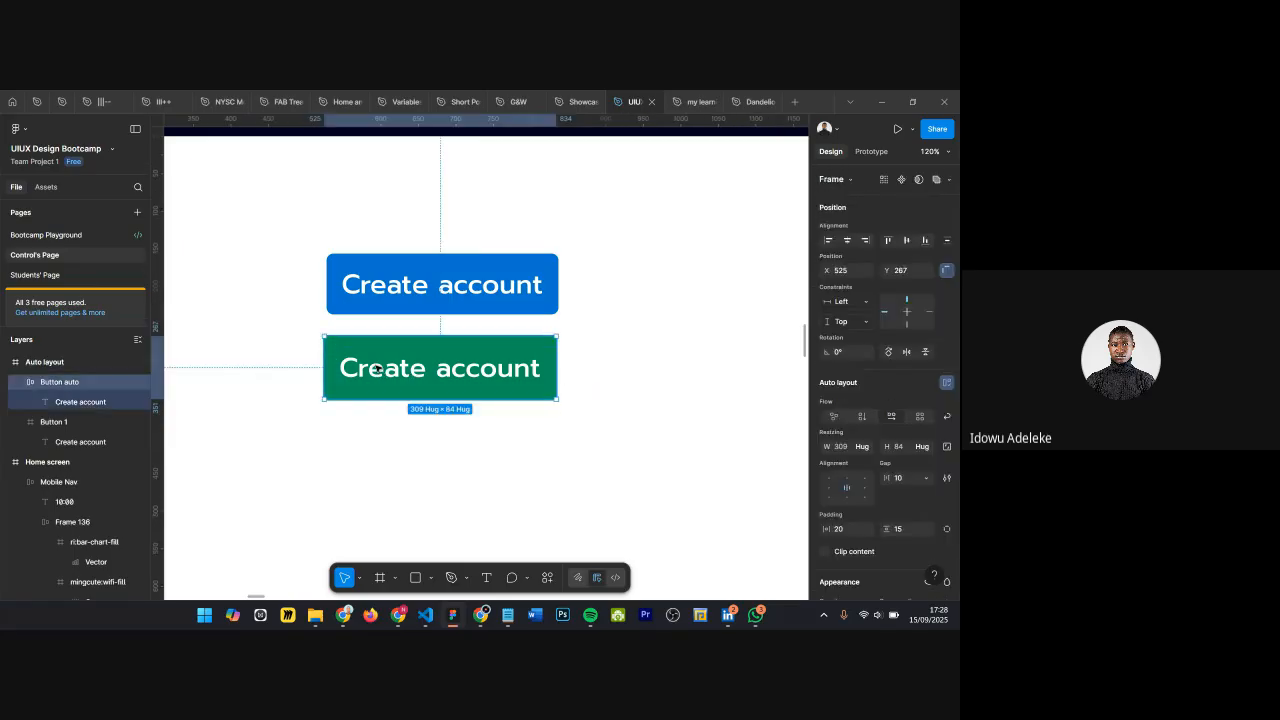
left_click(379, 369)
left_click(602, 359)
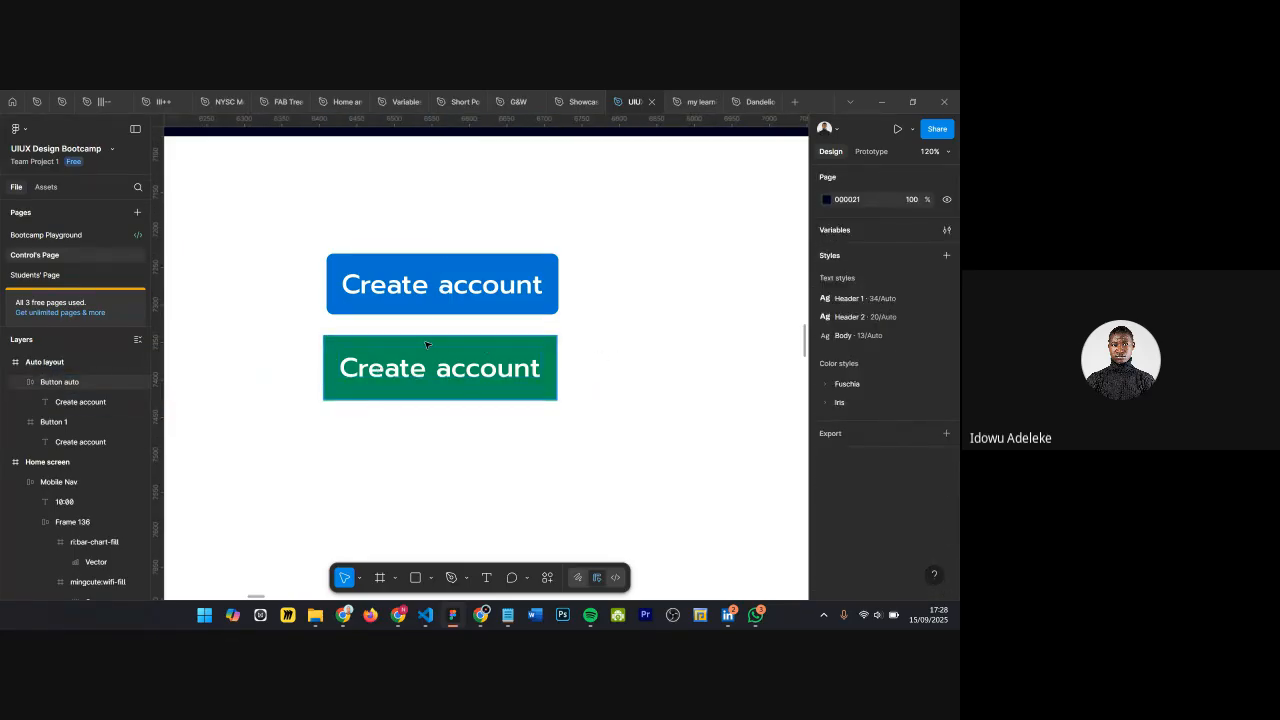
left_click(426, 344)
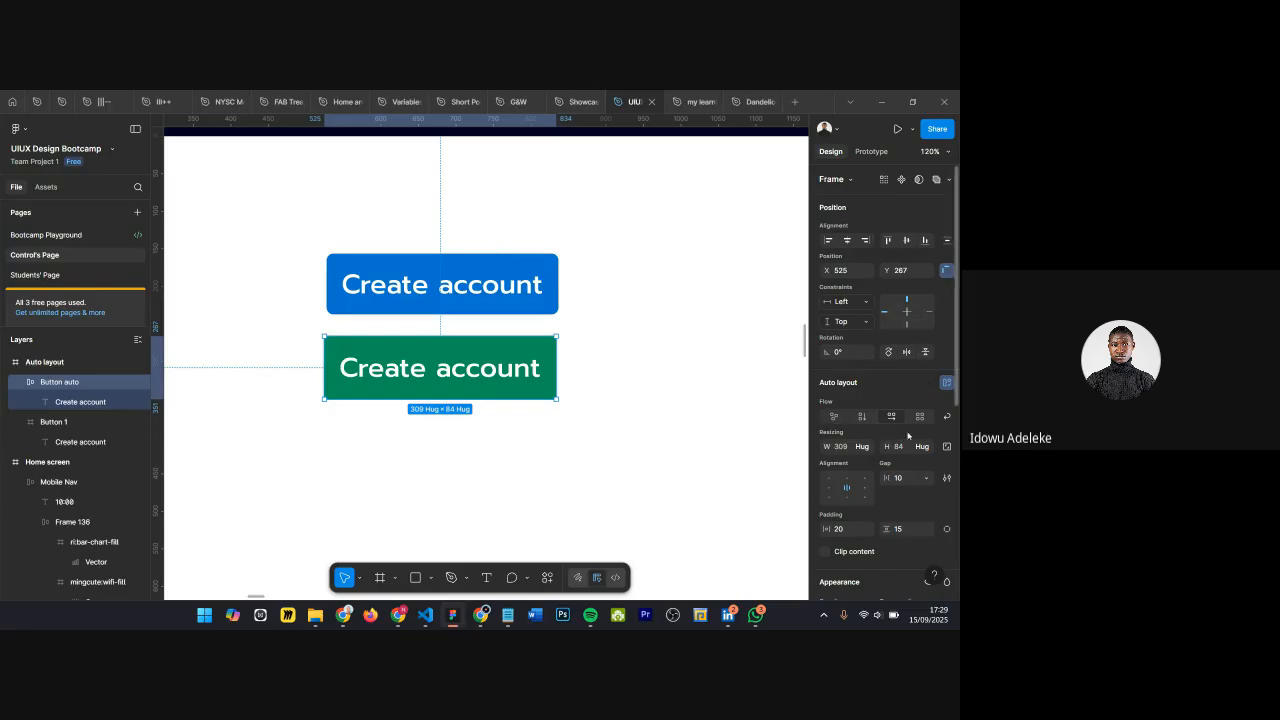
scroll(928, 381, "down", 3)
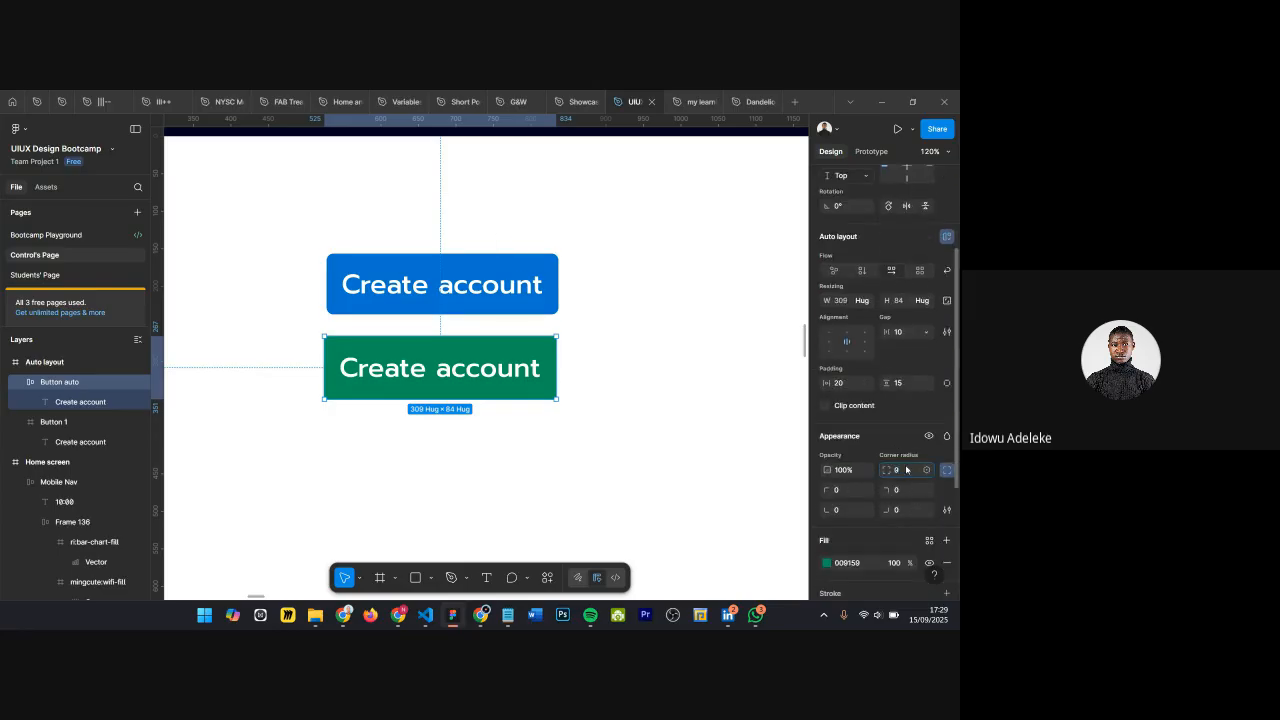
left_click(657, 318)
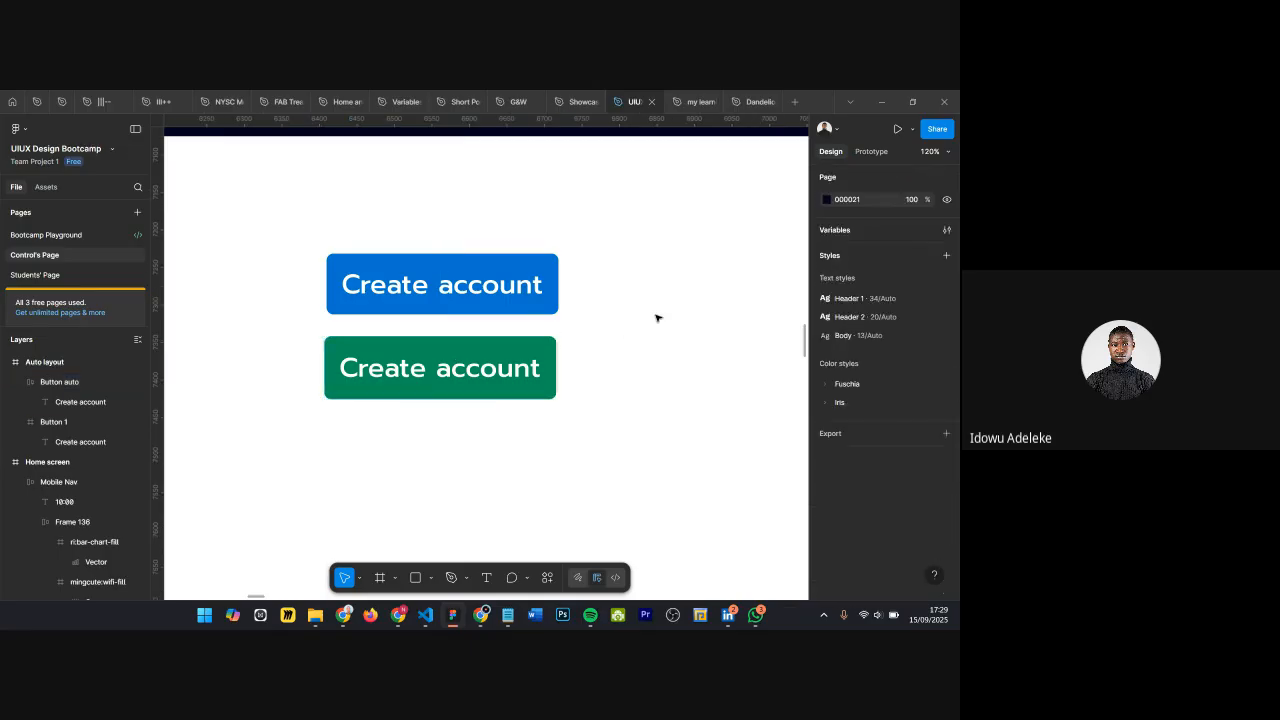
Step: Replace the label text inside Button 1 with "Sign"
double_click(367, 367)
key("Return")
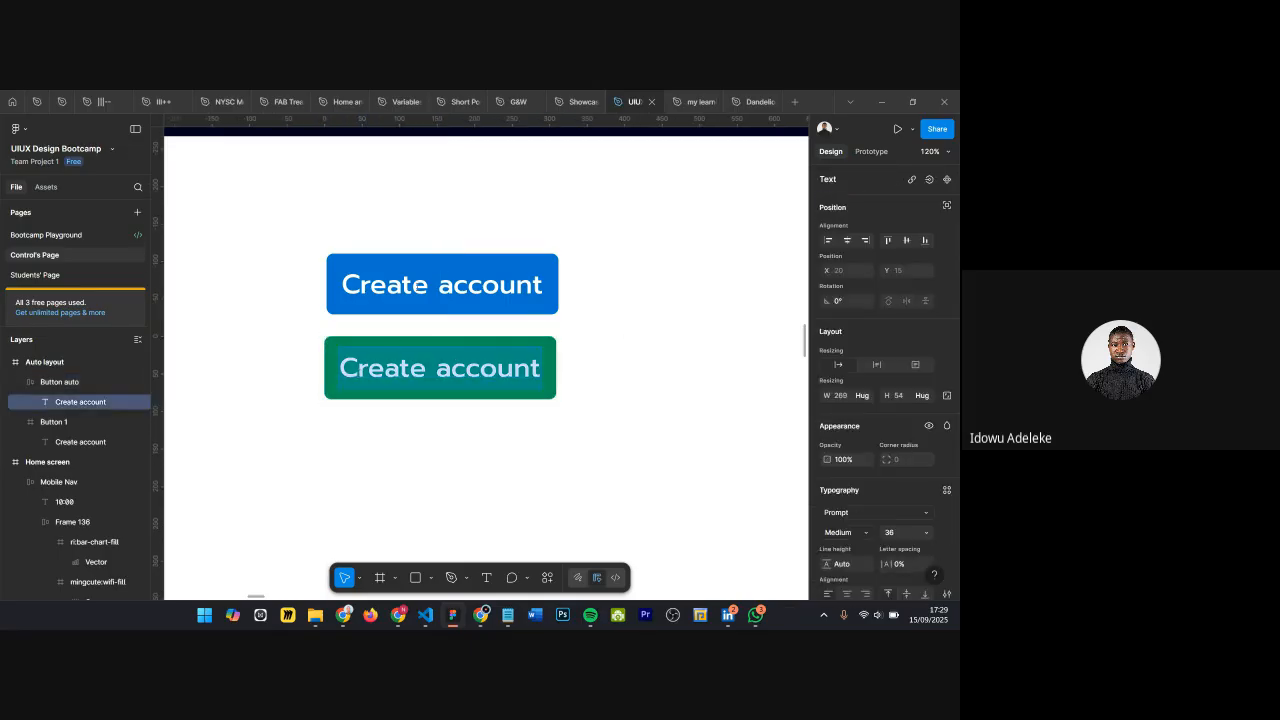
triple_click(425, 290)
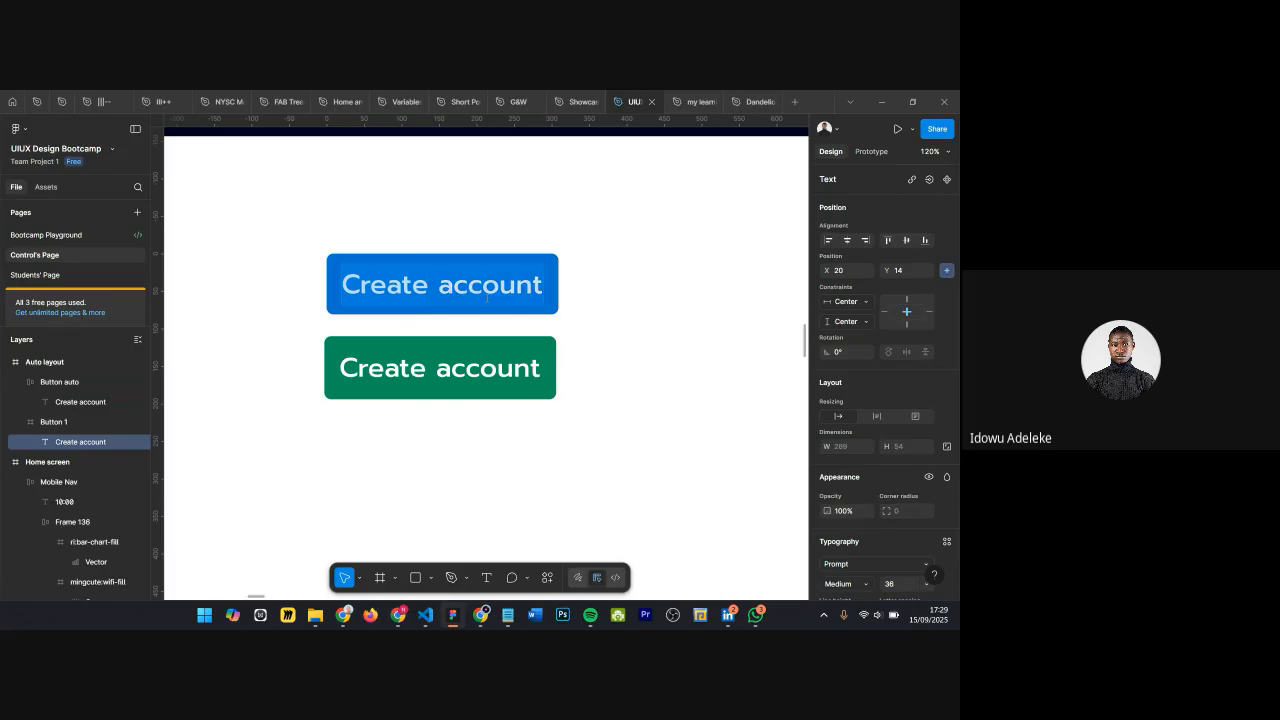
type("Sign")
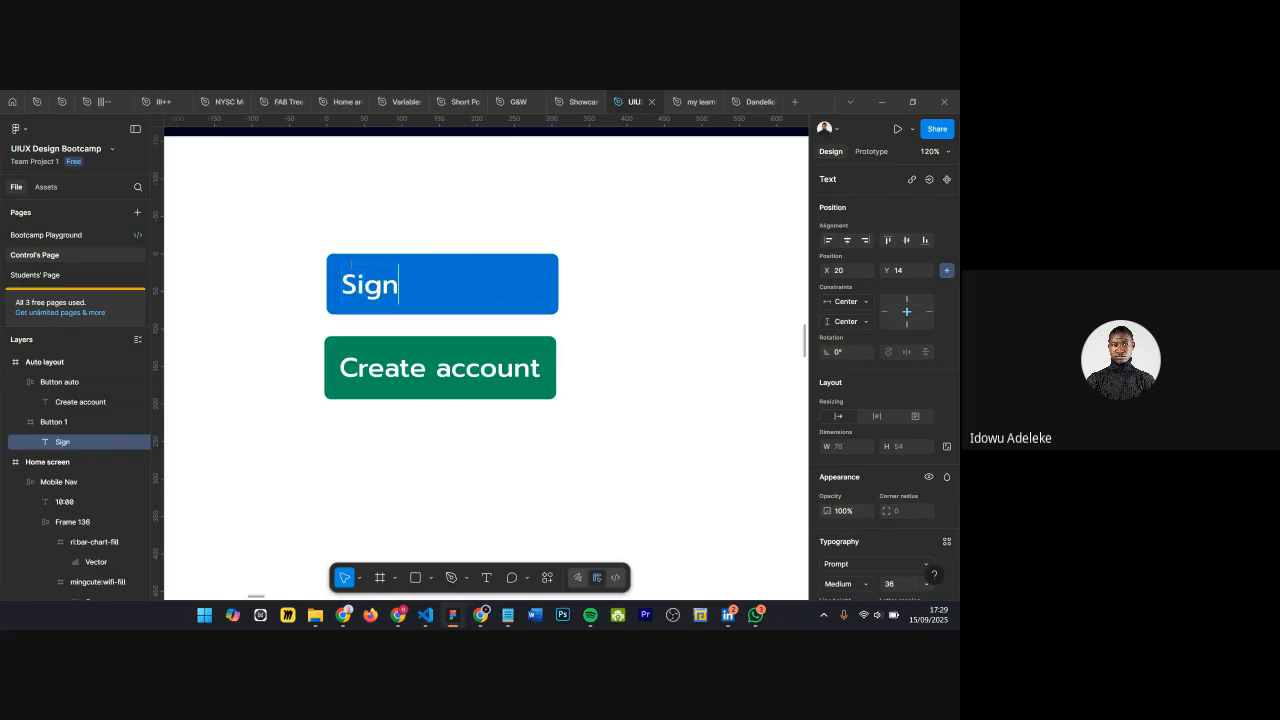
key("Escape")
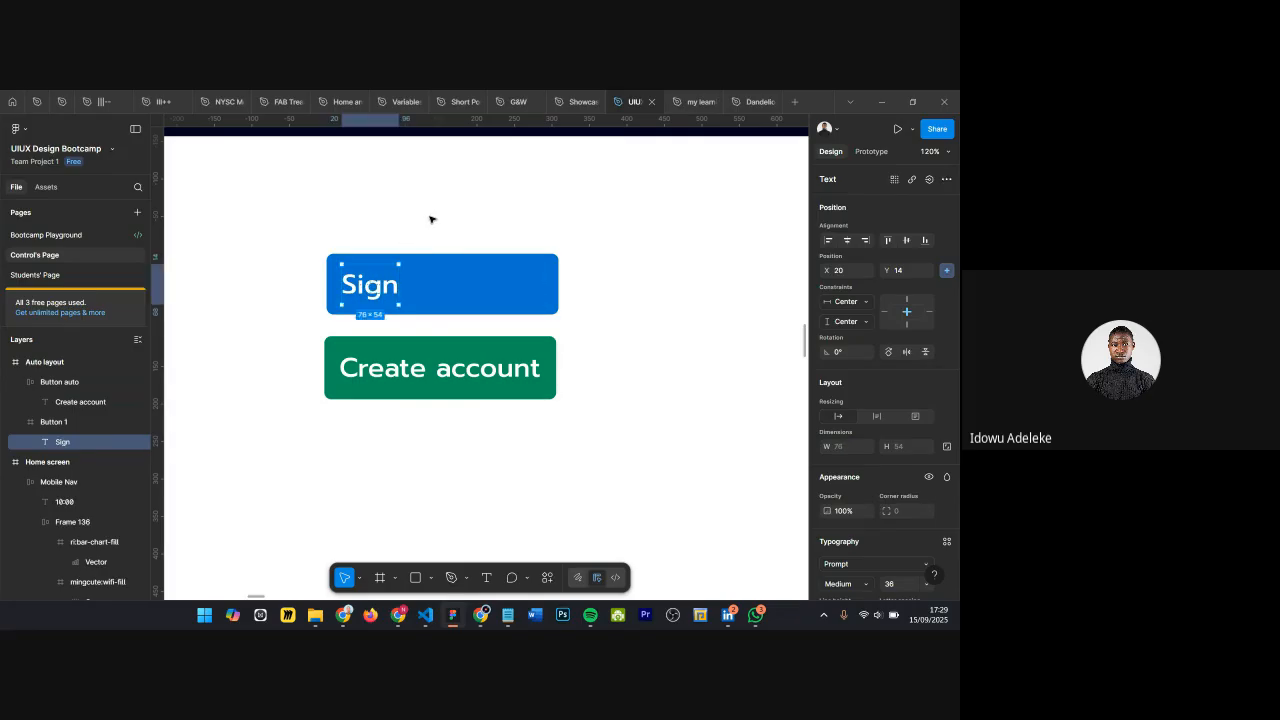
Step: Replace the label text inside Button auto with "Sign in"
double_click(383, 375)
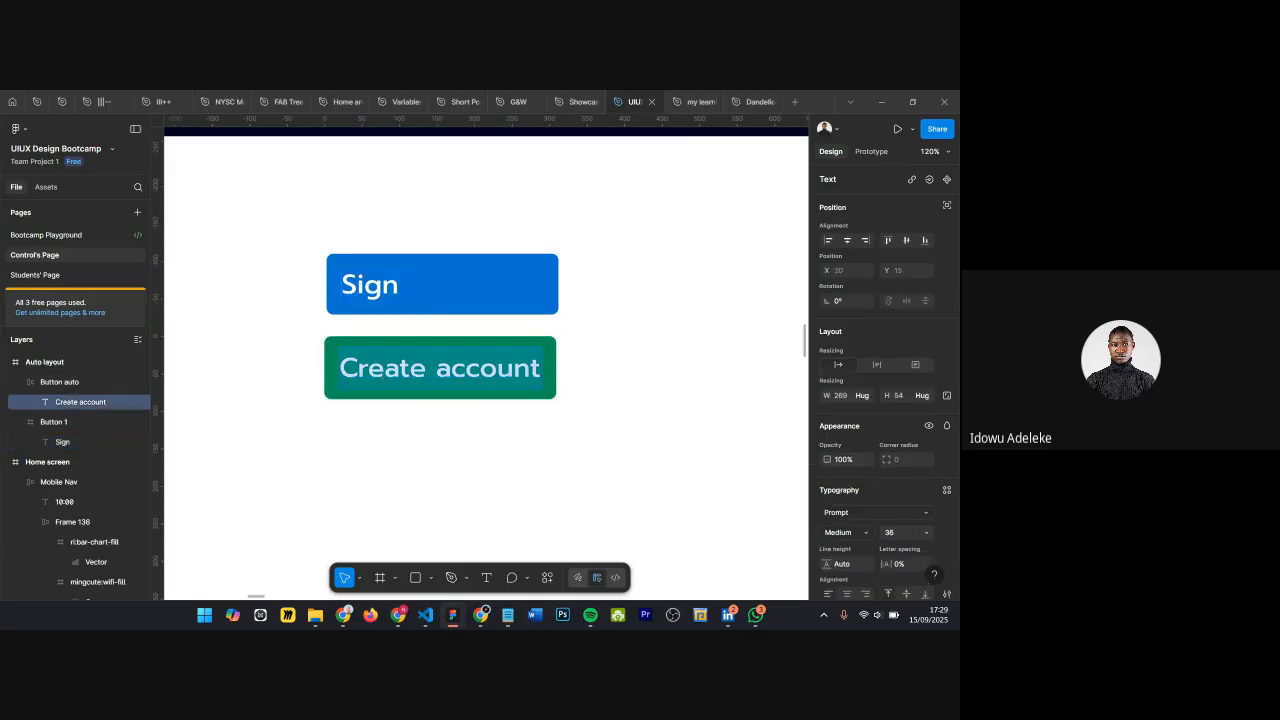
type("Sign")
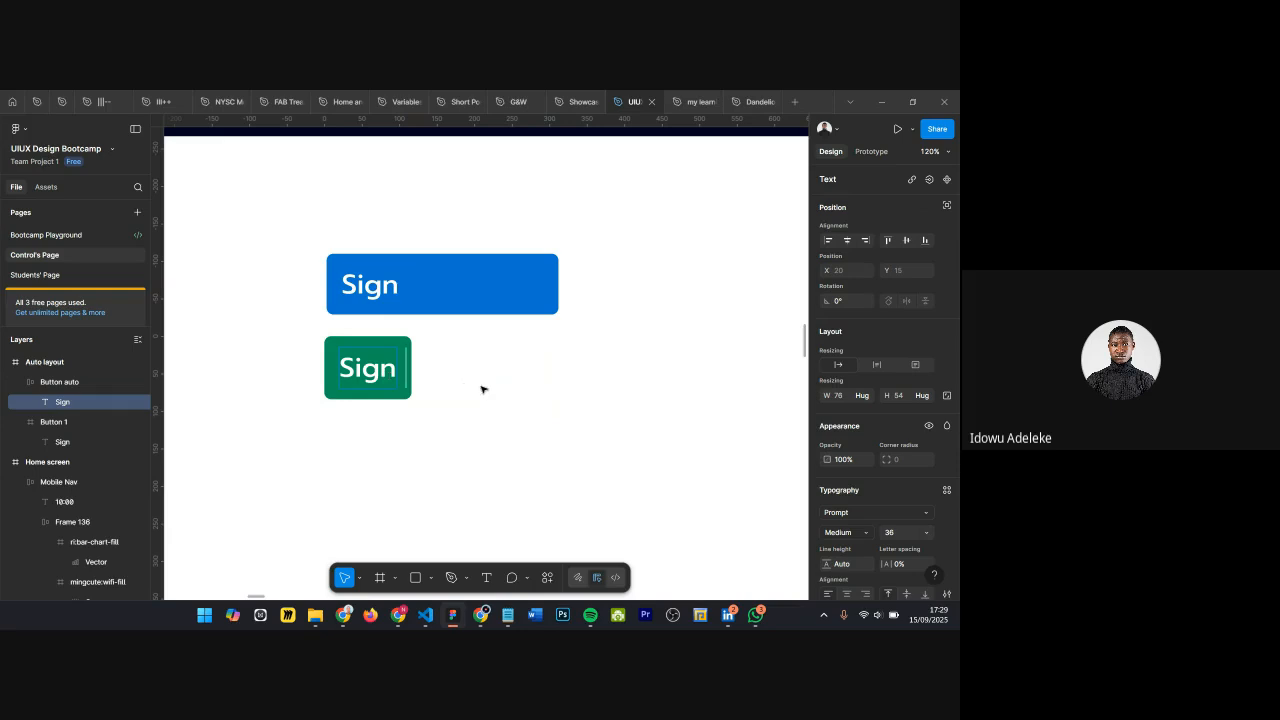
key("BackSpace")
key("BackSpace")
type("in")
key("Escape")
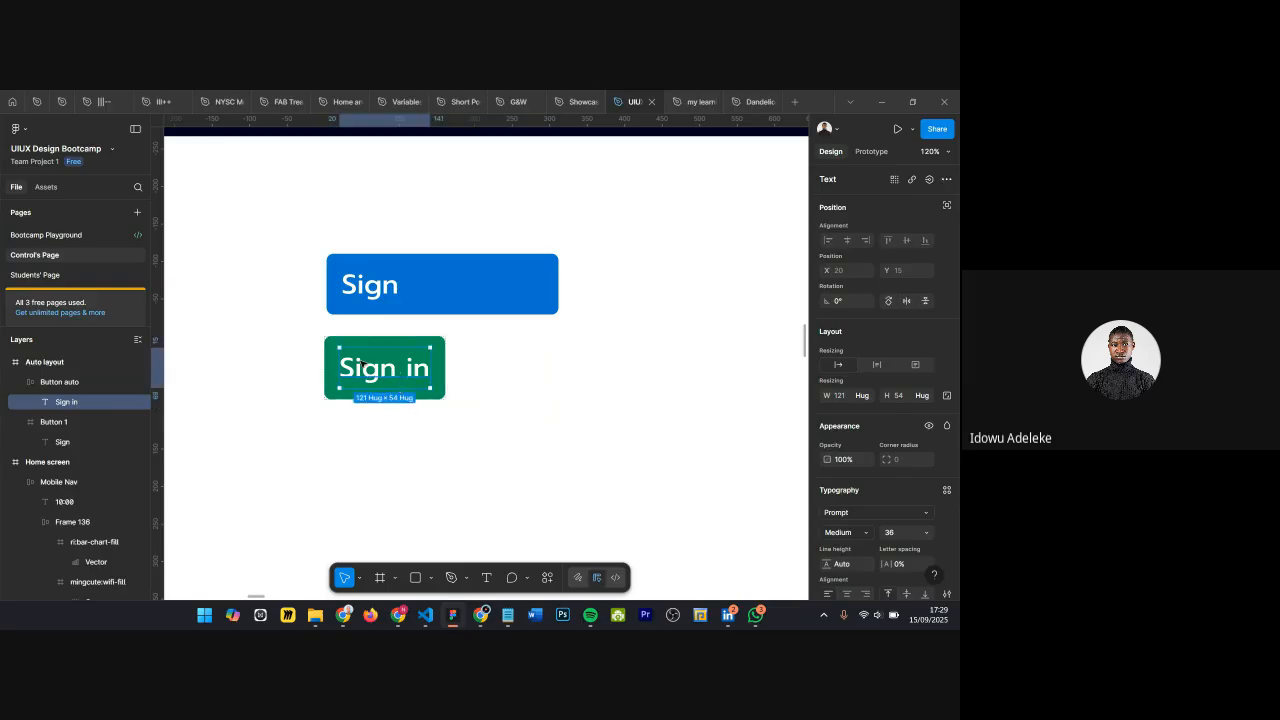
key("Escape")
Step: Examine Button auto's padding and its width and height resizing settings, leaving them unchanged, and deselect it
scroll(866, 467, "down", 3)
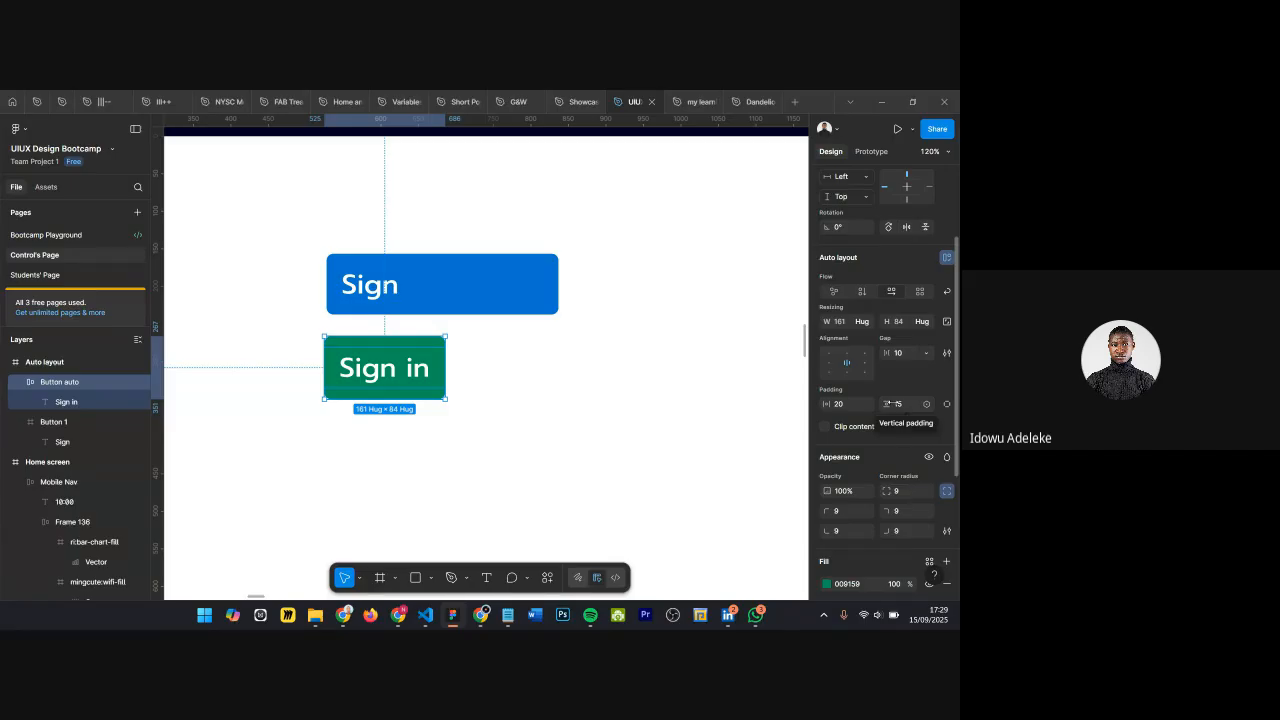
double_click(420, 370)
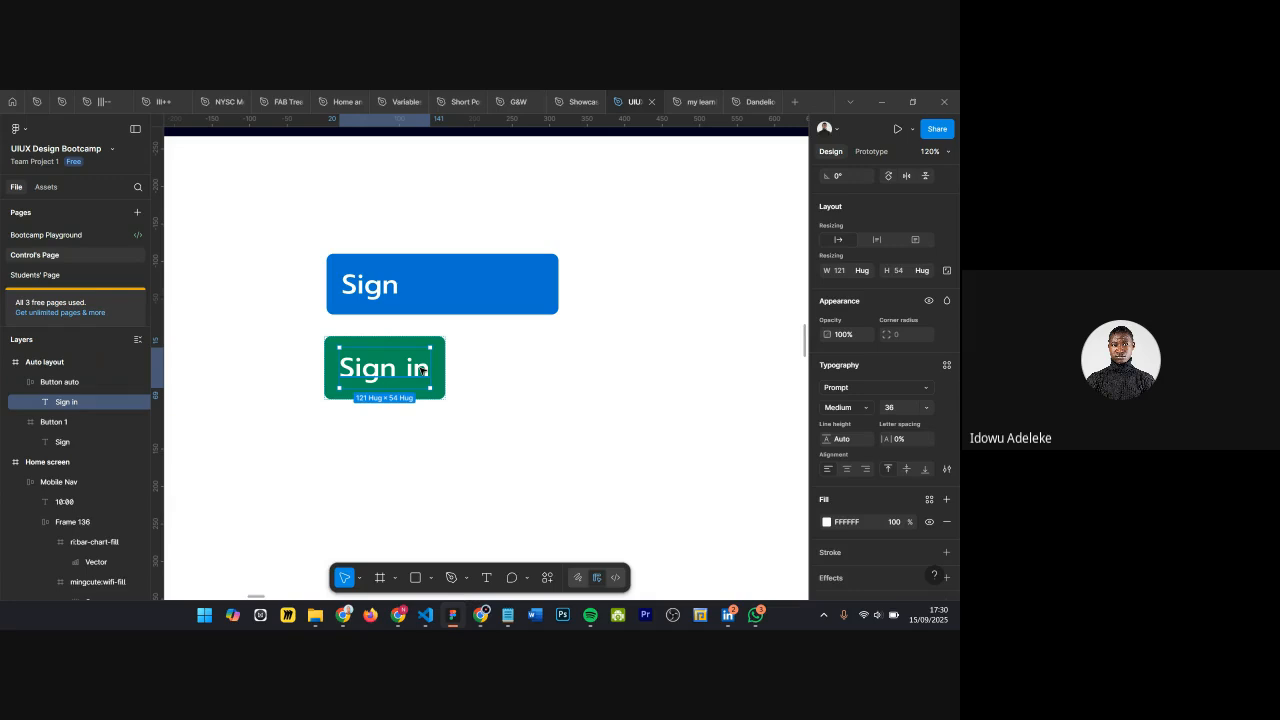
left_click(506, 418)
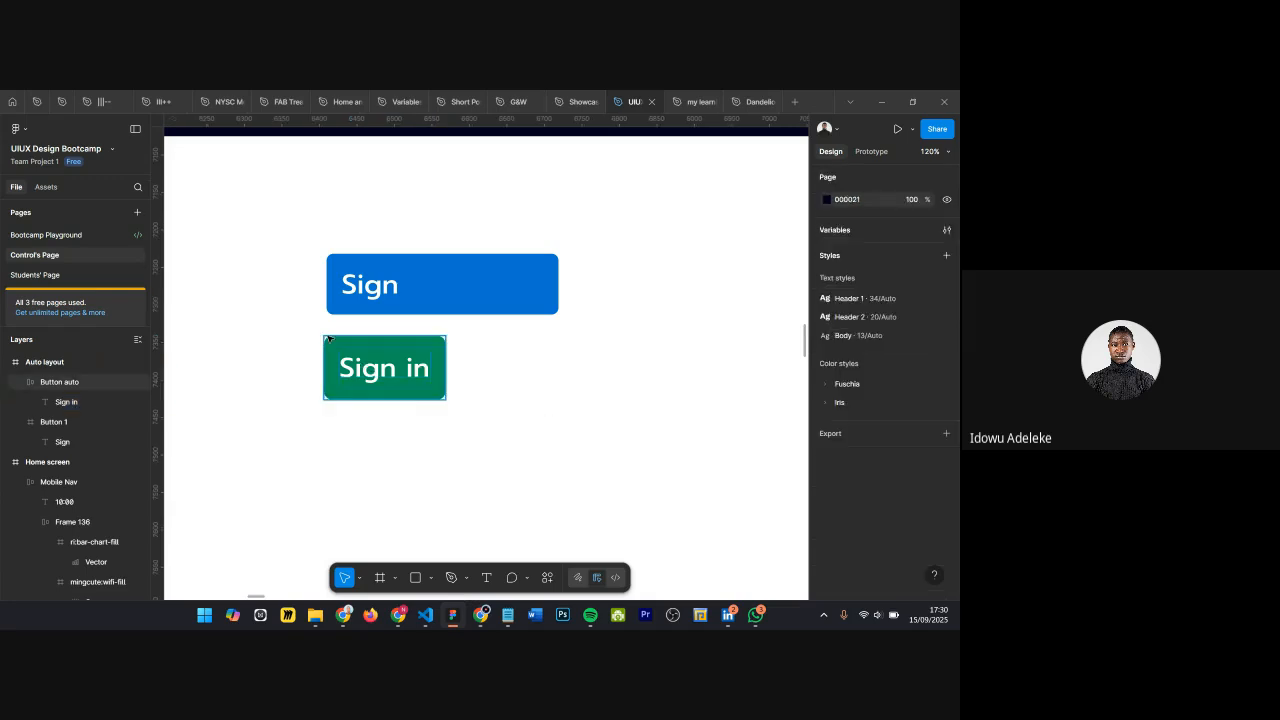
left_click(376, 380)
scroll(876, 379, "down", 2)
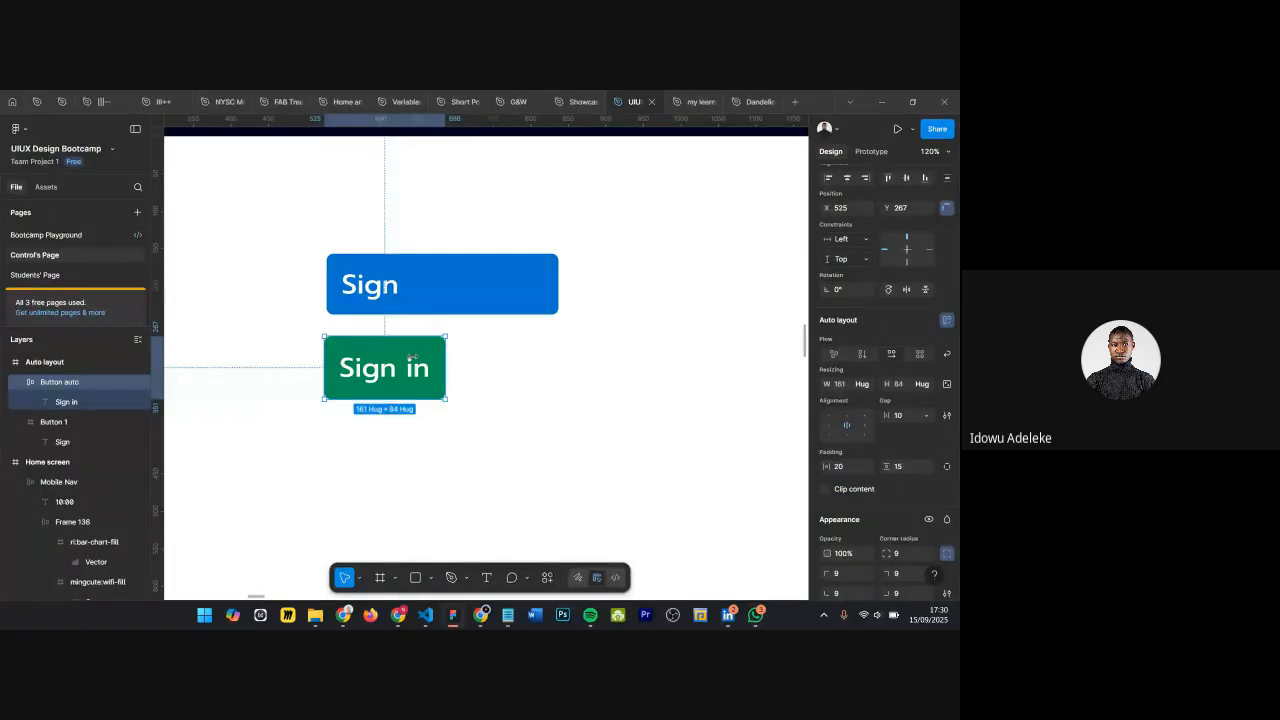
left_click(865, 385)
left_click(866, 385)
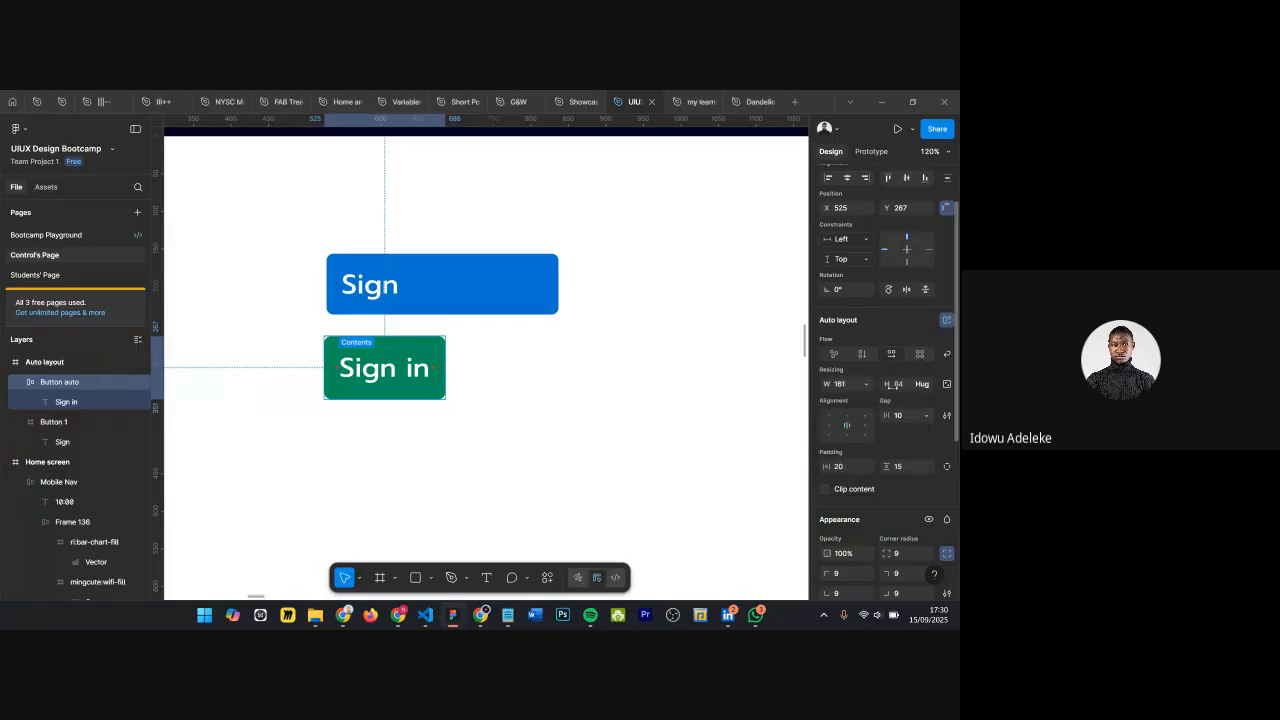
left_click(924, 388)
left_click(923, 390)
left_click(560, 397)
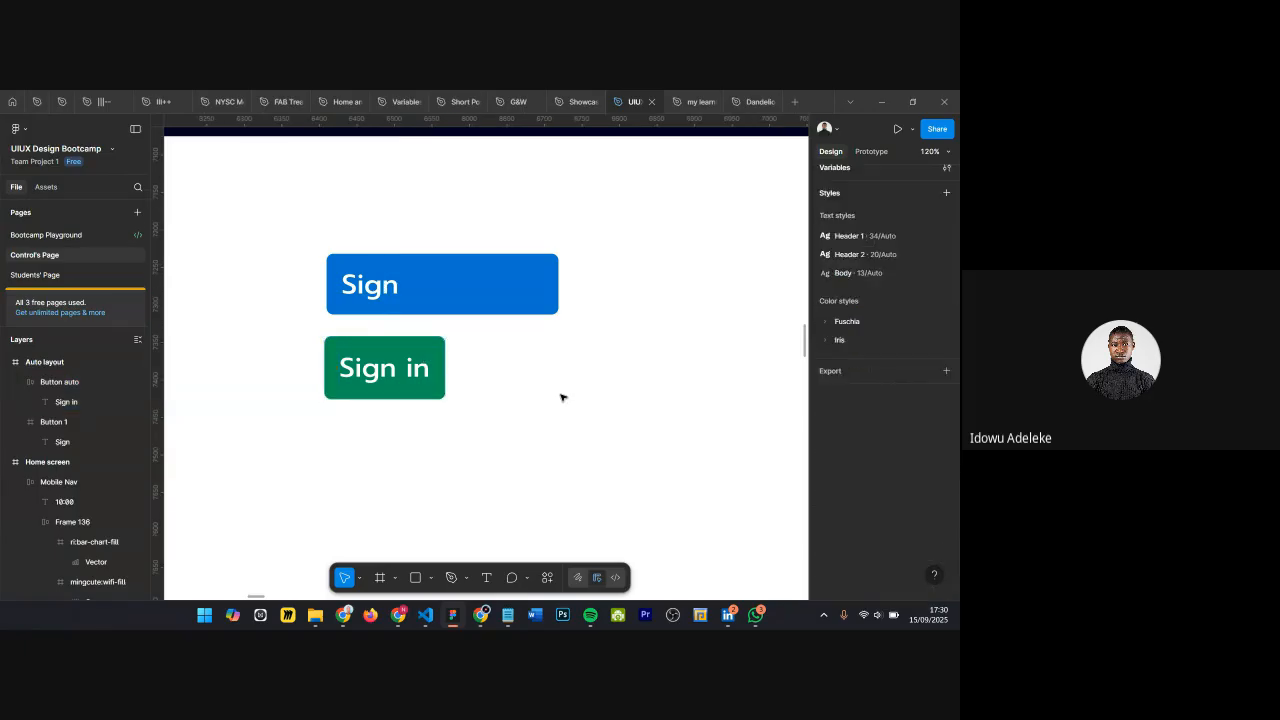
Step: Duplicate Button auto directly below the original and change the copy's label to "Sign up now"
scroll(527, 400, "down", 1)
left_click(373, 348)
left_click_drag(373, 348, 380, 446)
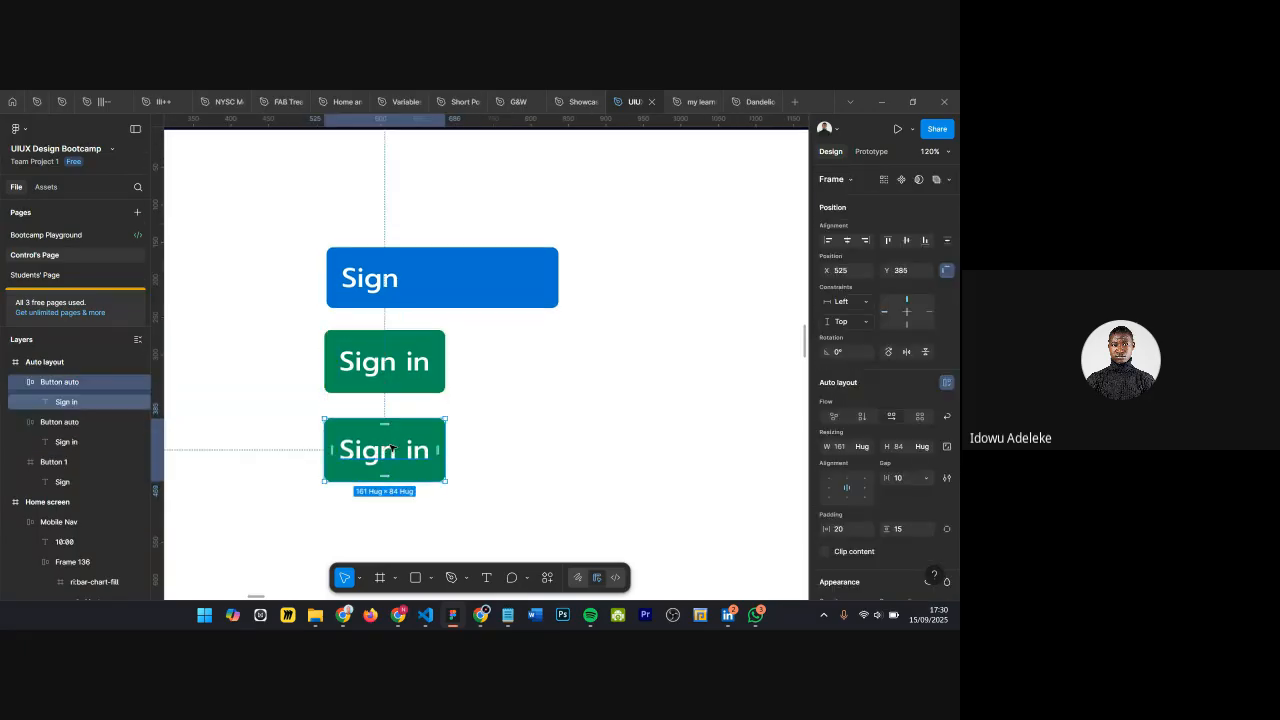
double_click(380, 446)
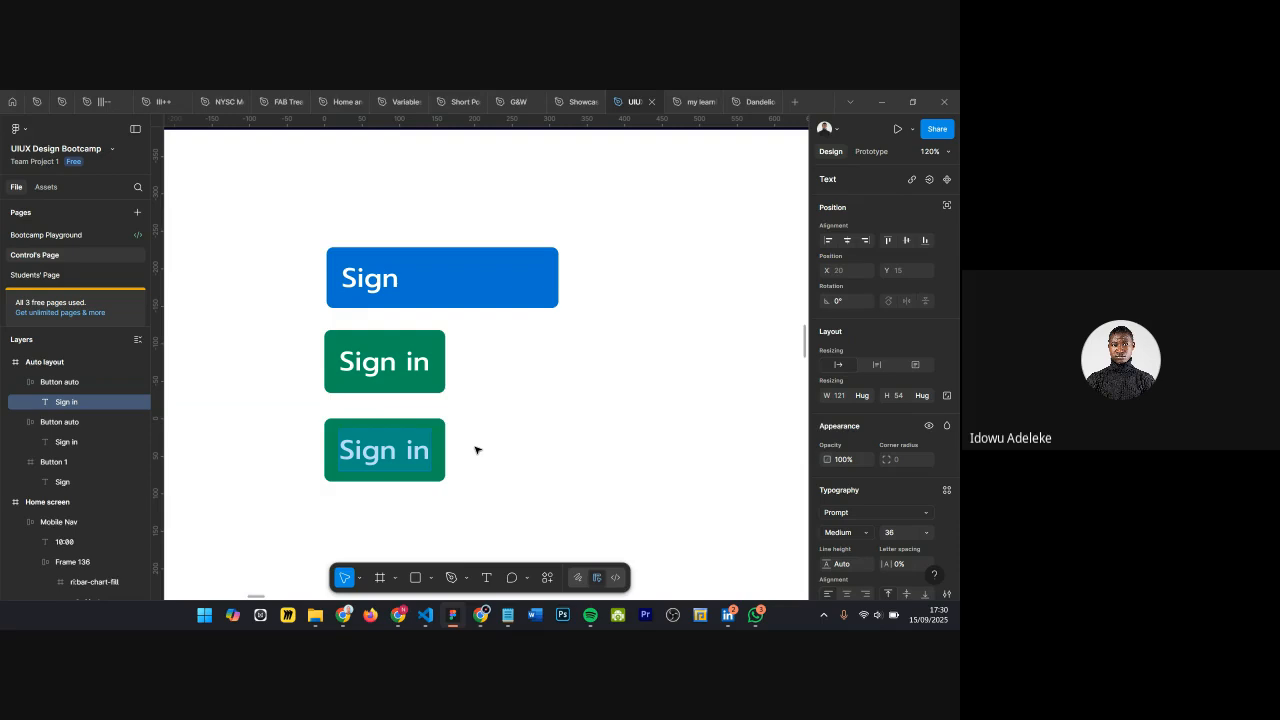
type("Sign")
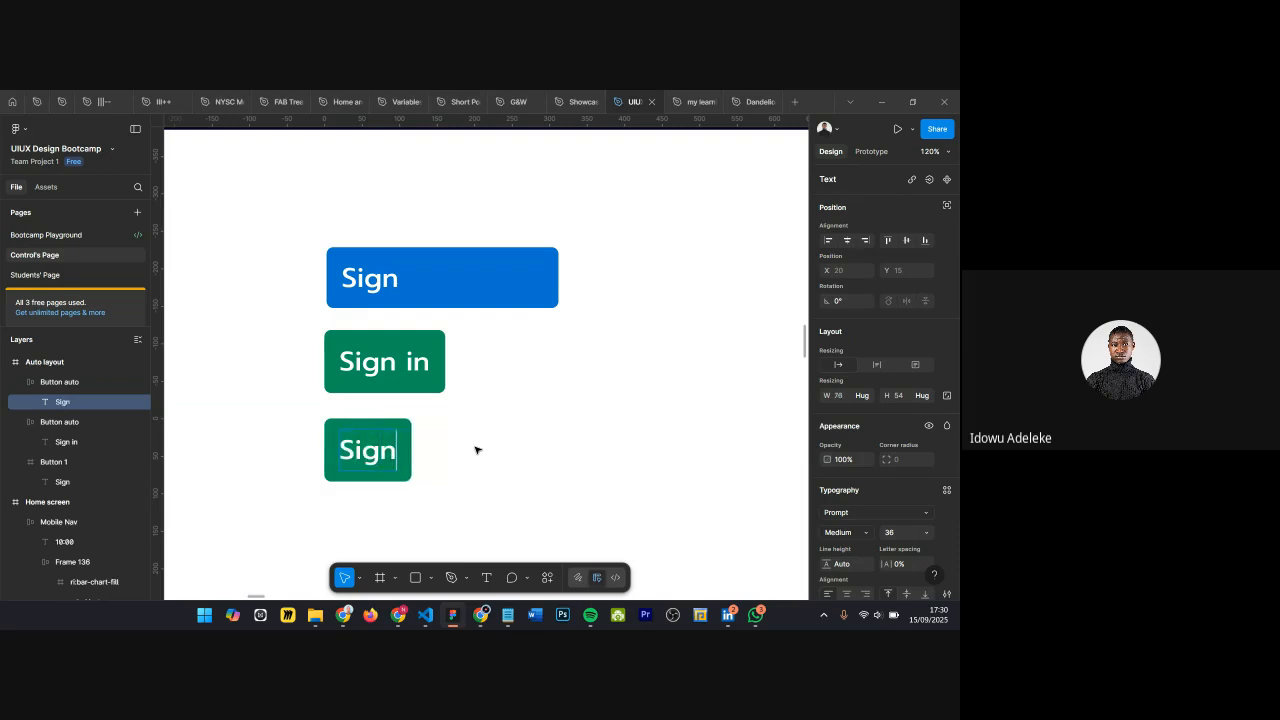
type(" up now")
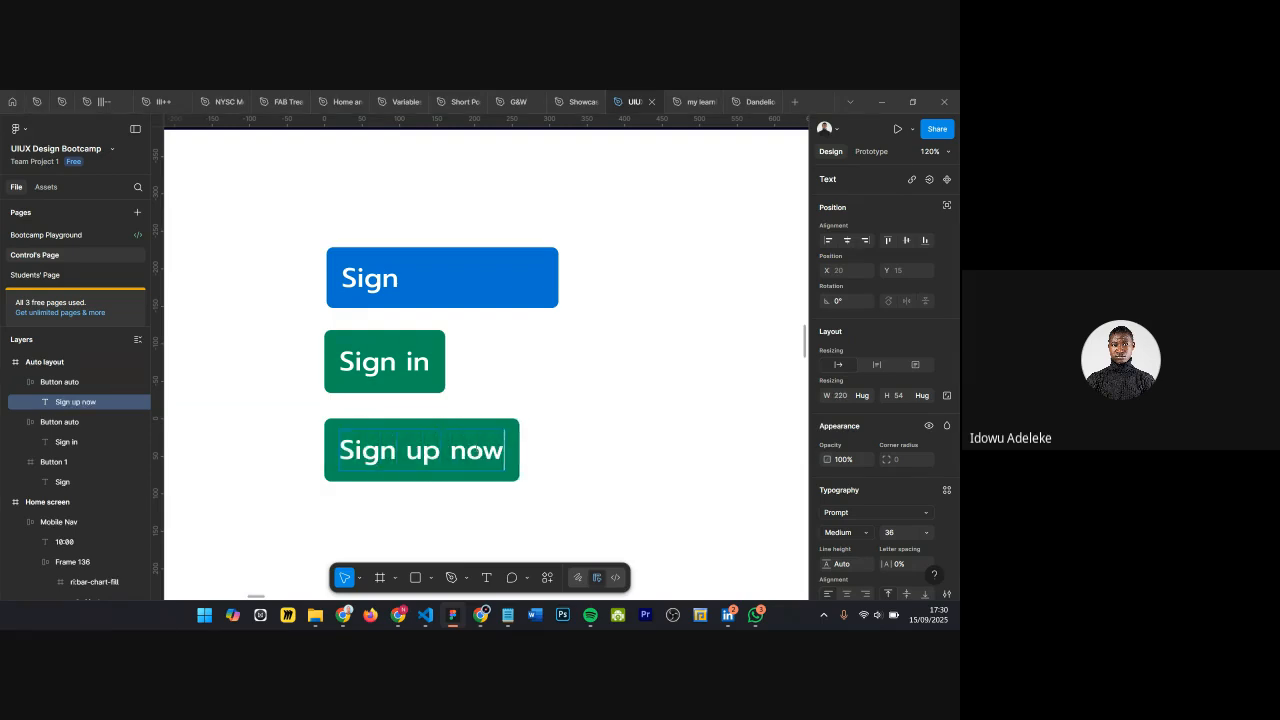
key("Escape")
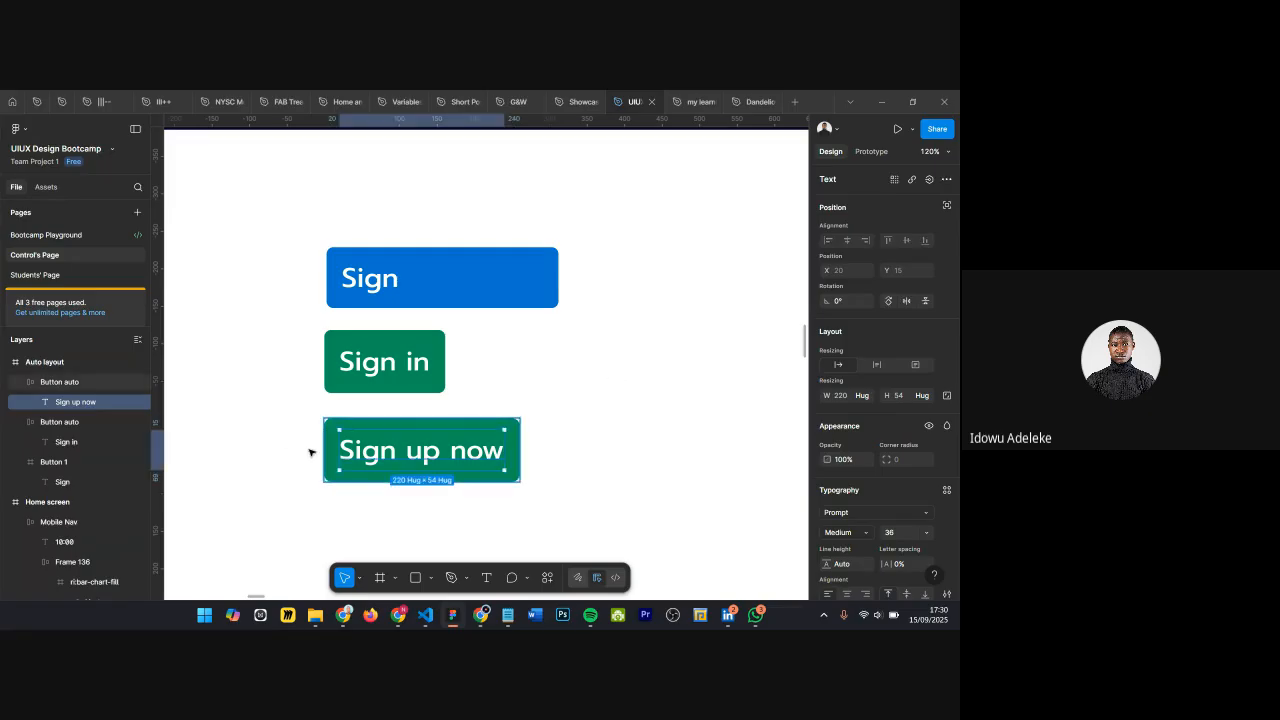
Step: Move the Sign up now button beside the Sign in button on the same row and inspect both buttons' layout settings
key("Escape")
left_click_drag(345, 450, 477, 367)
left_click(424, 440)
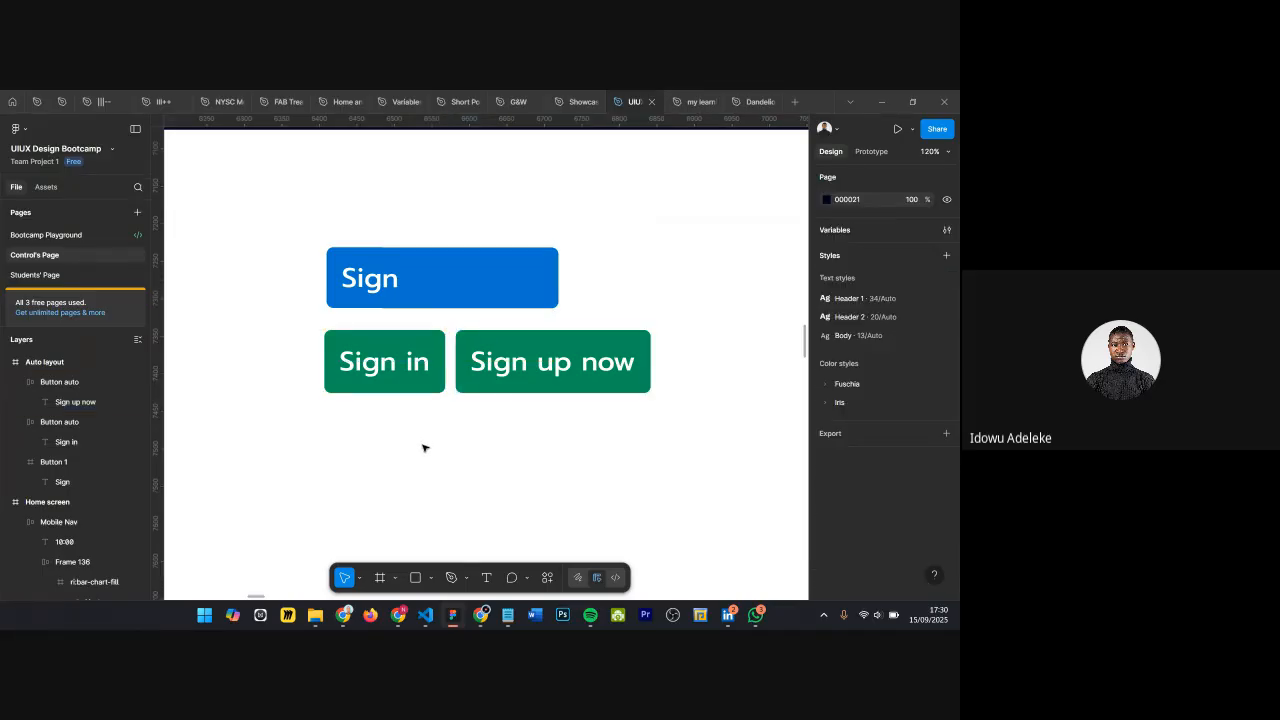
left_click(406, 360)
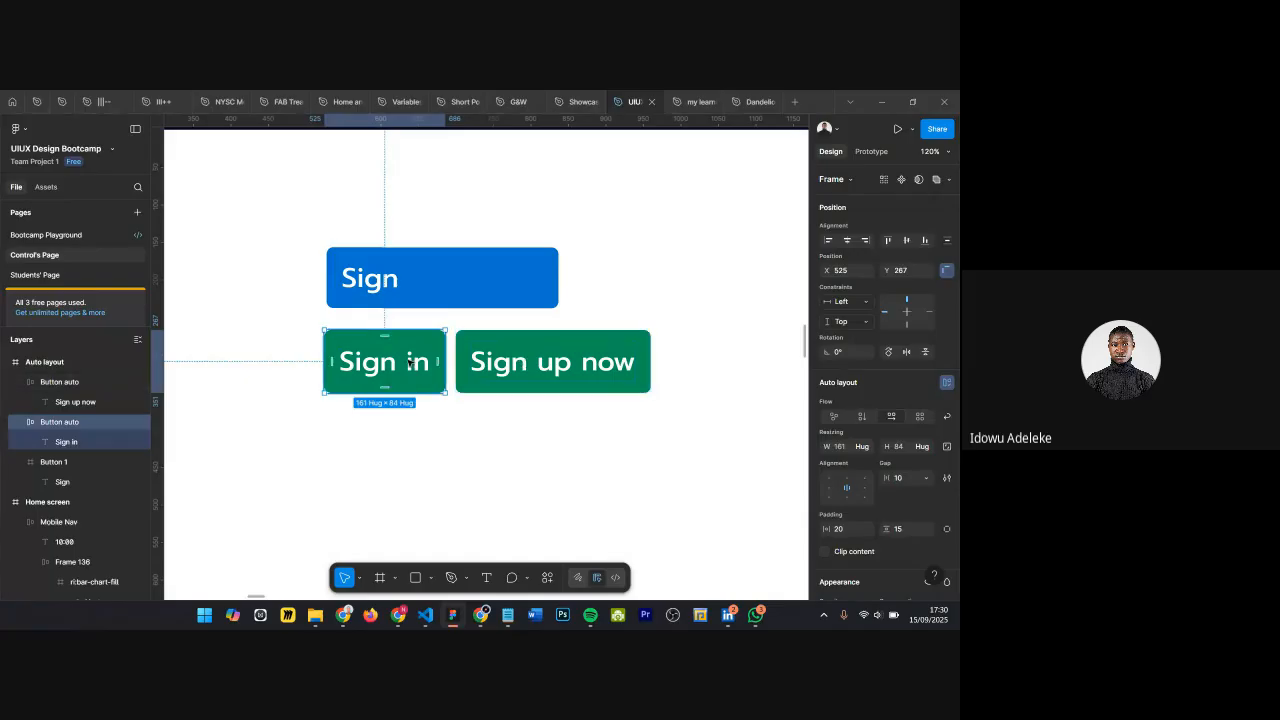
left_click(504, 367)
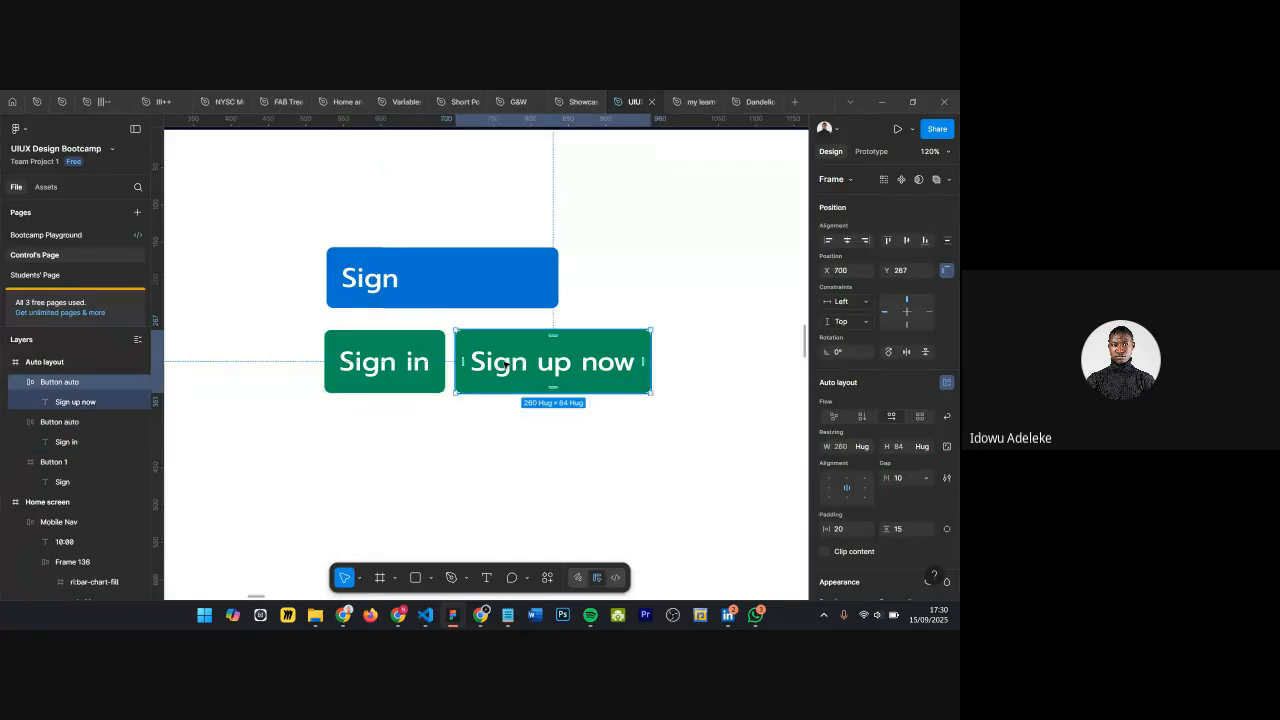
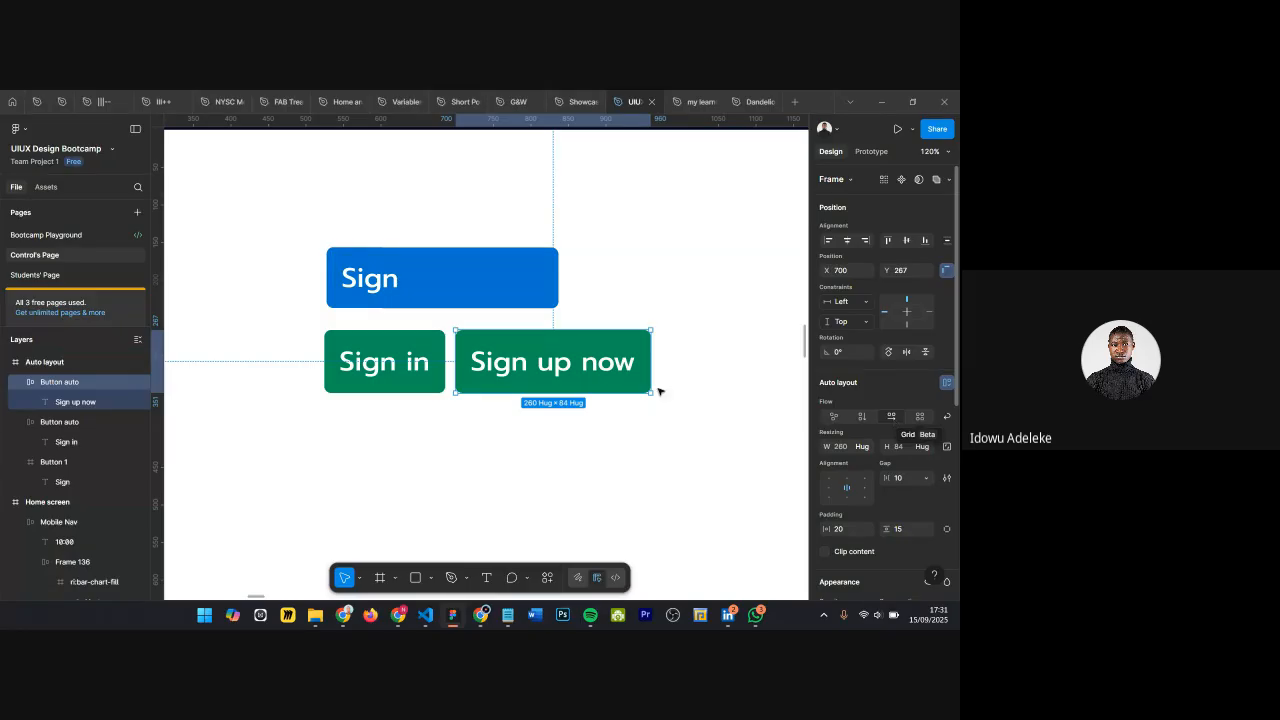
left_click(587, 326)
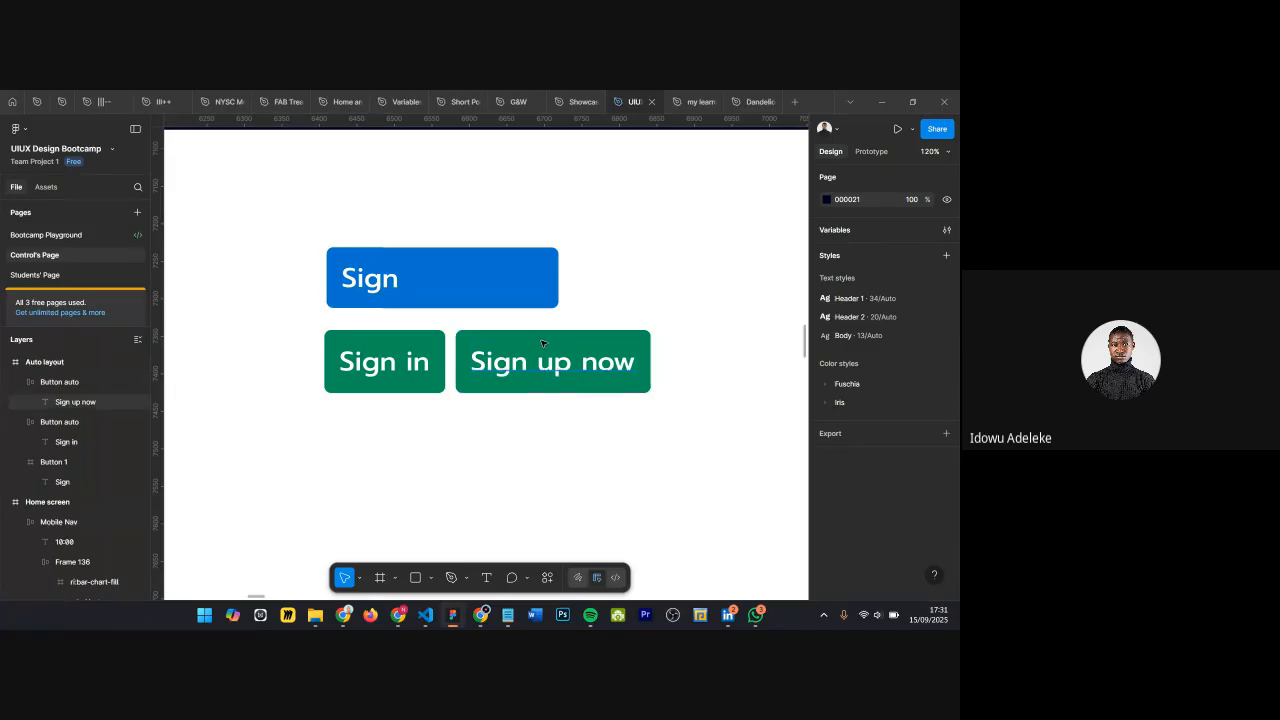
Step: Move both green buttons together and Button 1 toward the left edge of the Auto layout frame, aligned at X 76
scroll(545, 345, "down", 4)
left_click(460, 353)
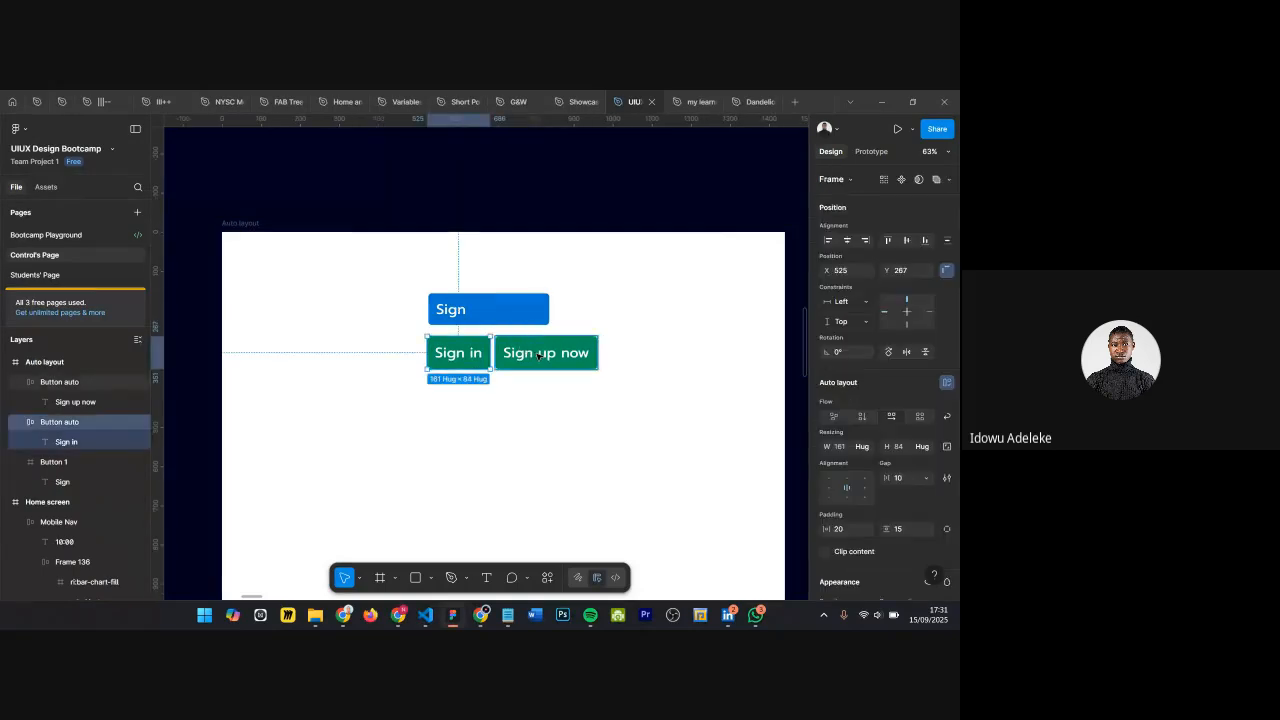
left_click(544, 354, "shift")
left_click_drag(458, 353, 277, 352)
left_click_drag(475, 309, 313, 313)
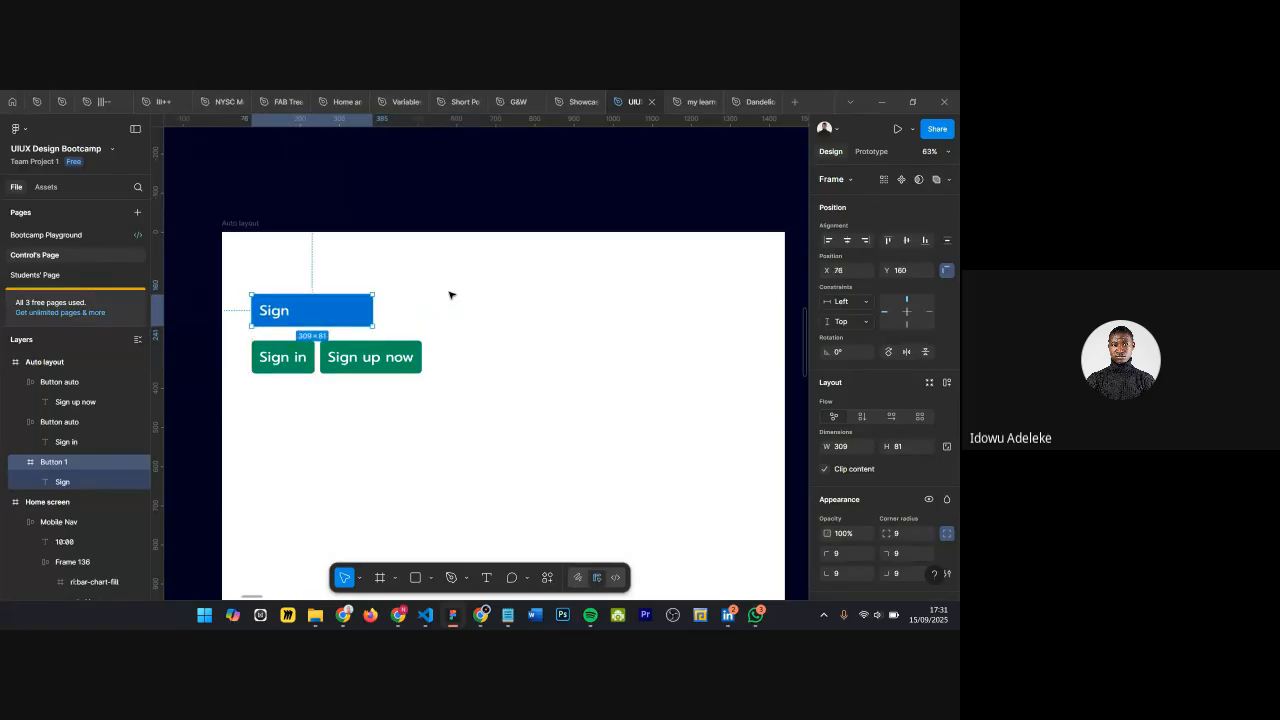
scroll(449, 346, "down", 1)
left_click(678, 348)
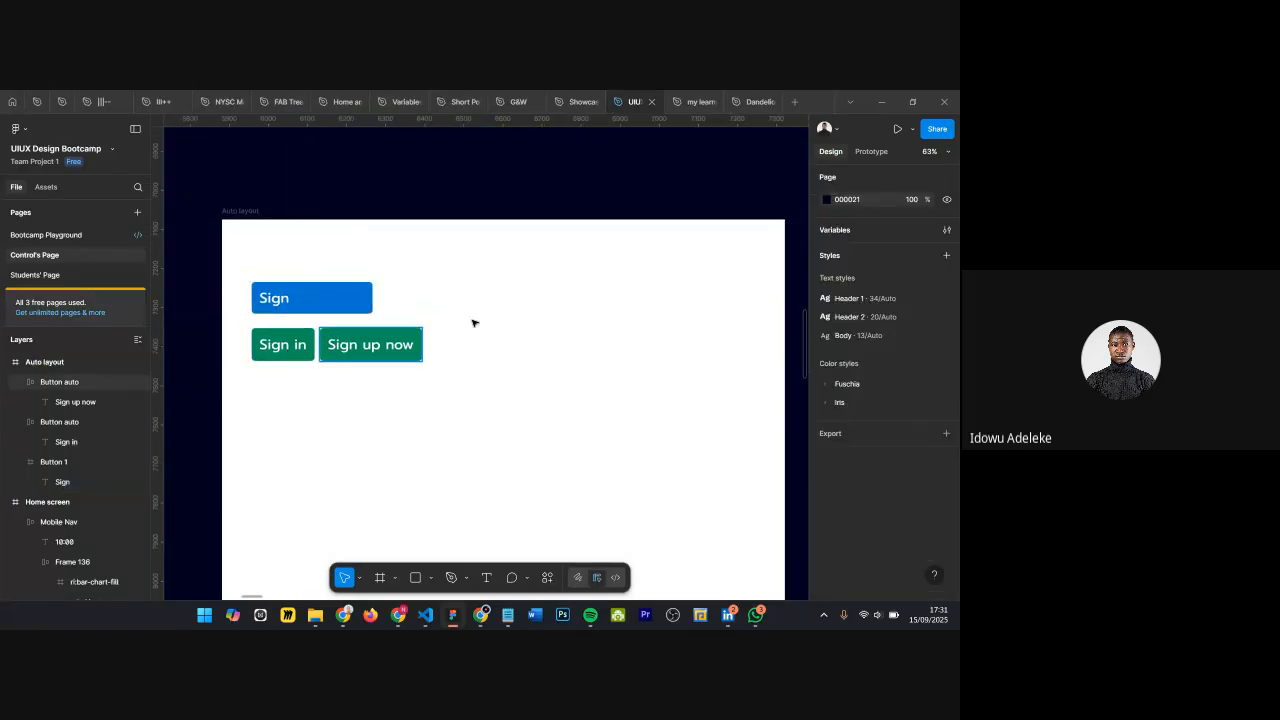
Step: Compare the layout settings of Button 1 with those of the Sign in button
left_click(302, 313)
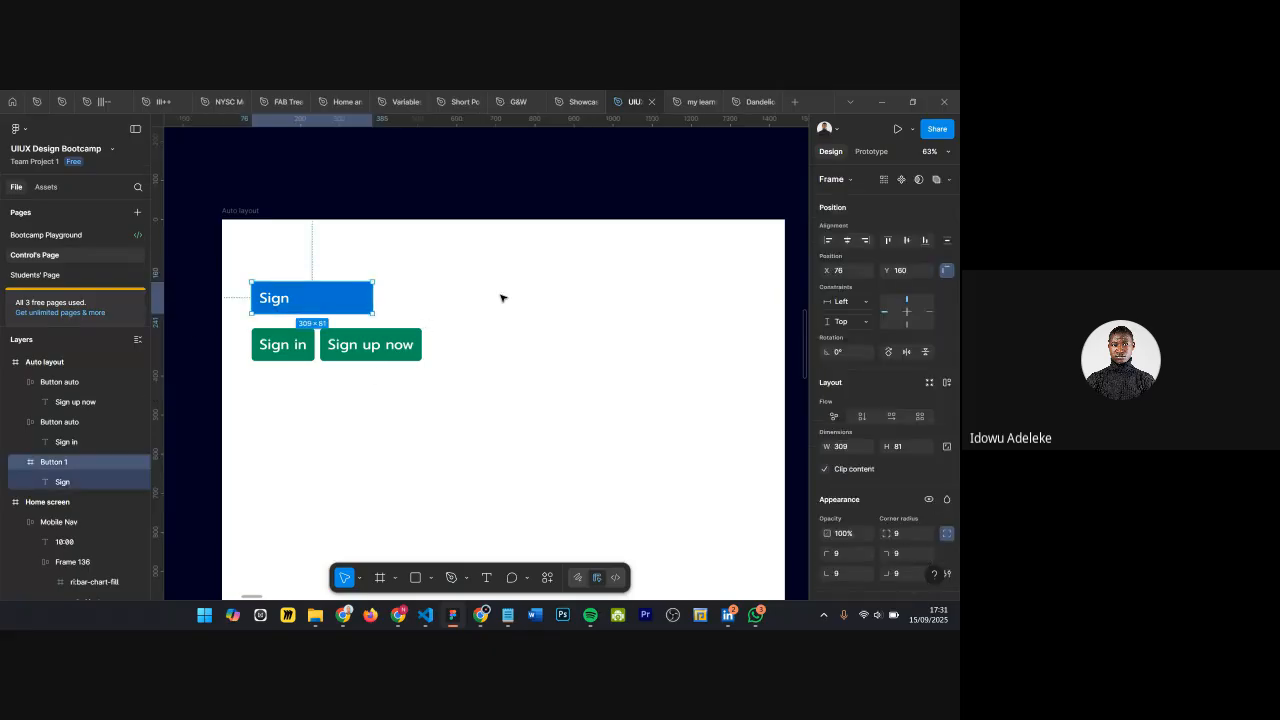
left_click(297, 348)
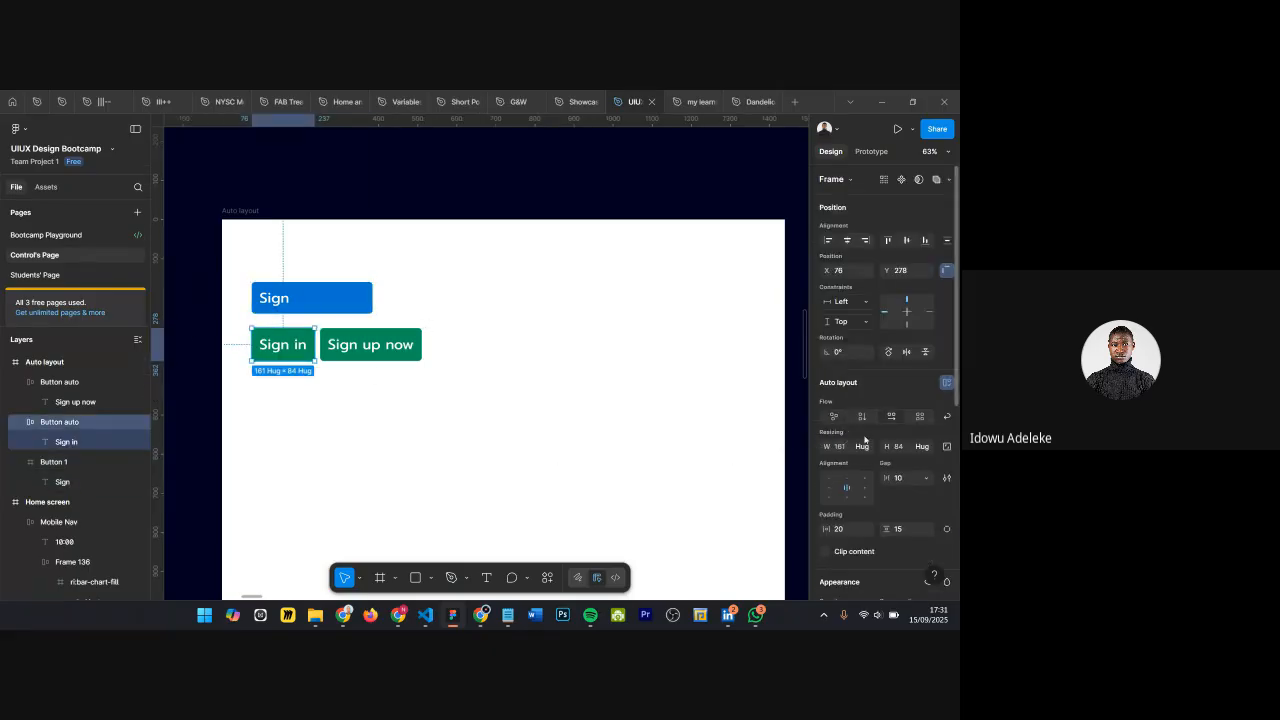
scroll(870, 441, "down", 1)
left_click(437, 443)
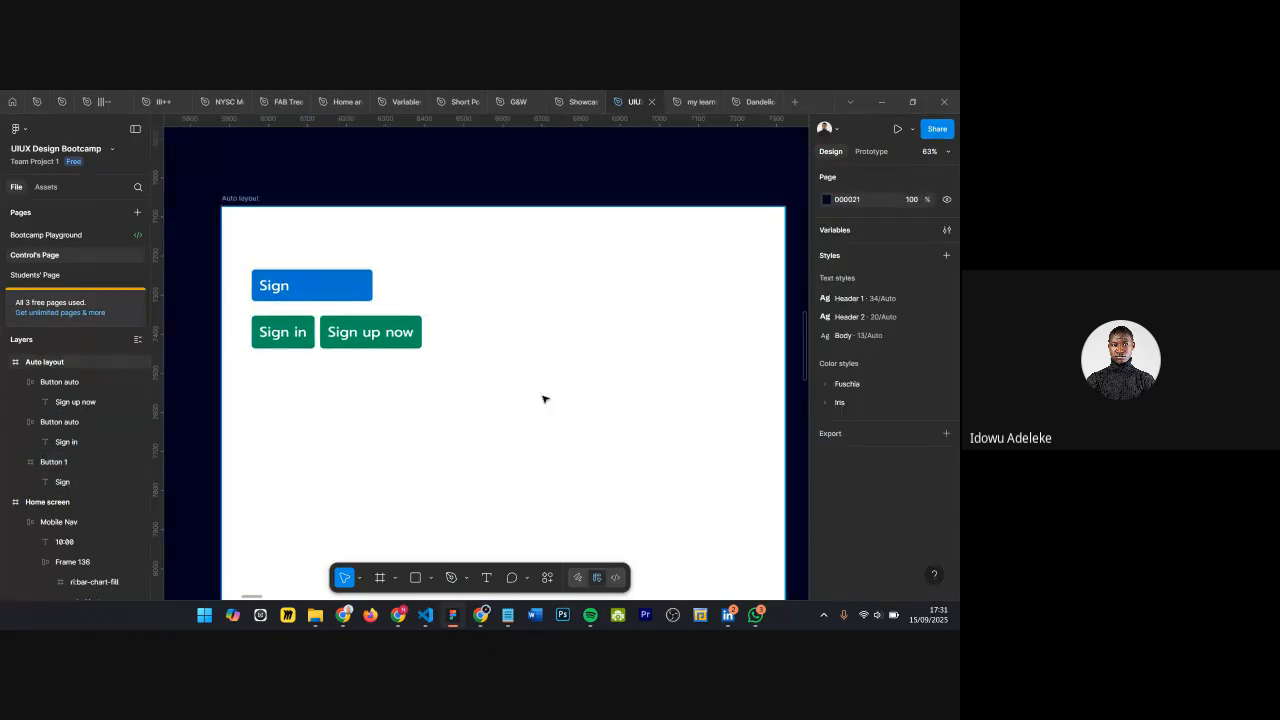
Step: Draw a wide frame about 969 × 192 below the green buttons inside the Auto layout frame
scroll(543, 397, "down", 2)
scroll(389, 414, "up", 2)
scroll(388, 414, "up", 1)
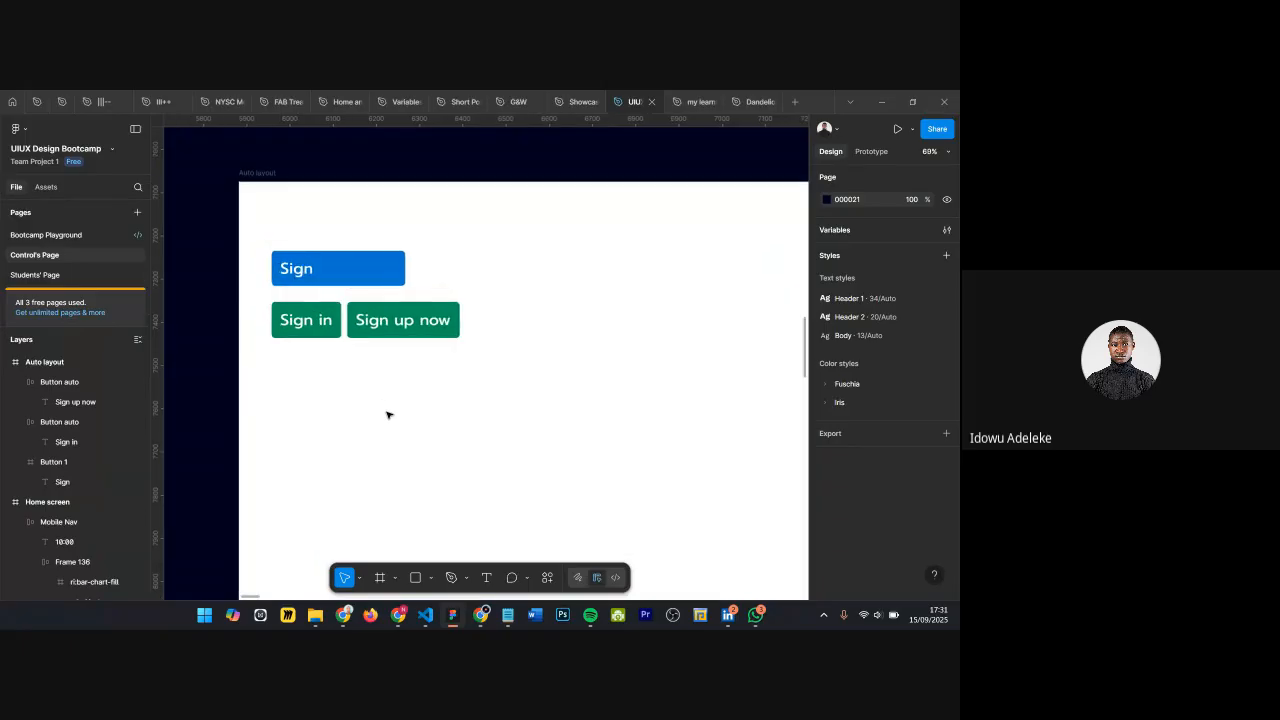
key("f")
left_click_drag(290, 369, 709, 452)
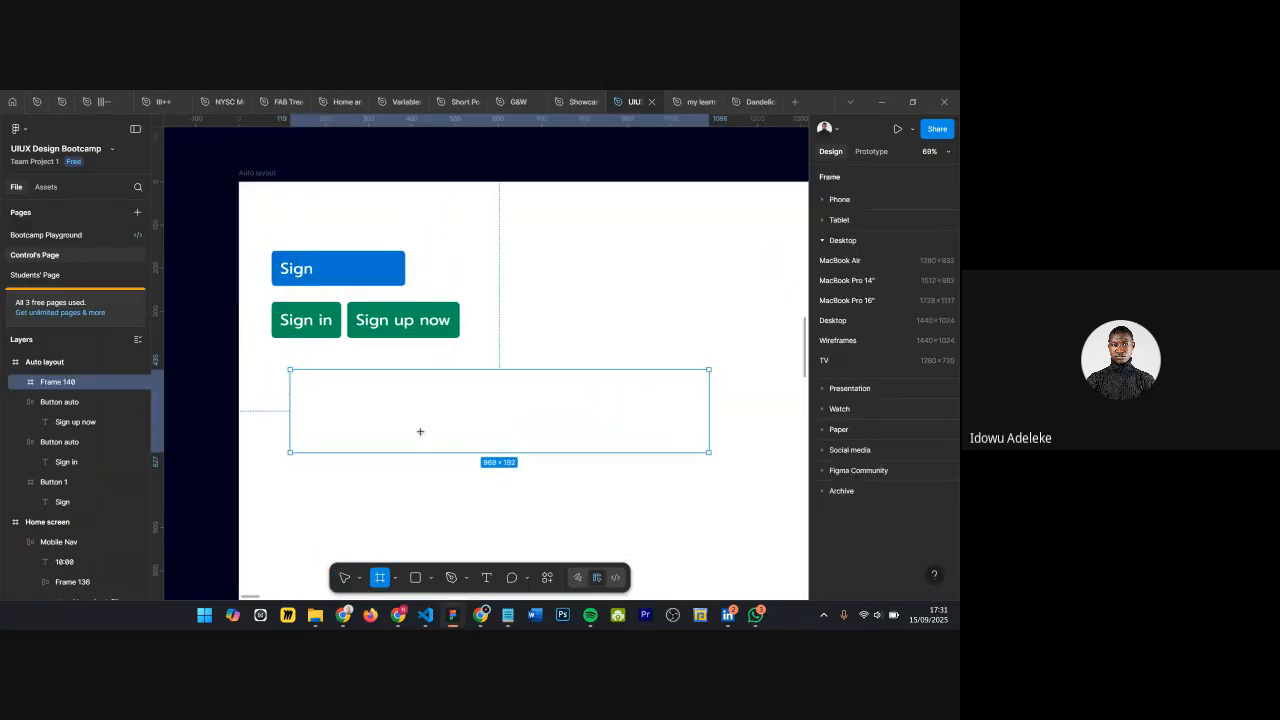
Step: Add a fill to the new wide frame and sample Button 1's blue, 0173D1, for it
scroll(855, 467, "down", 2)
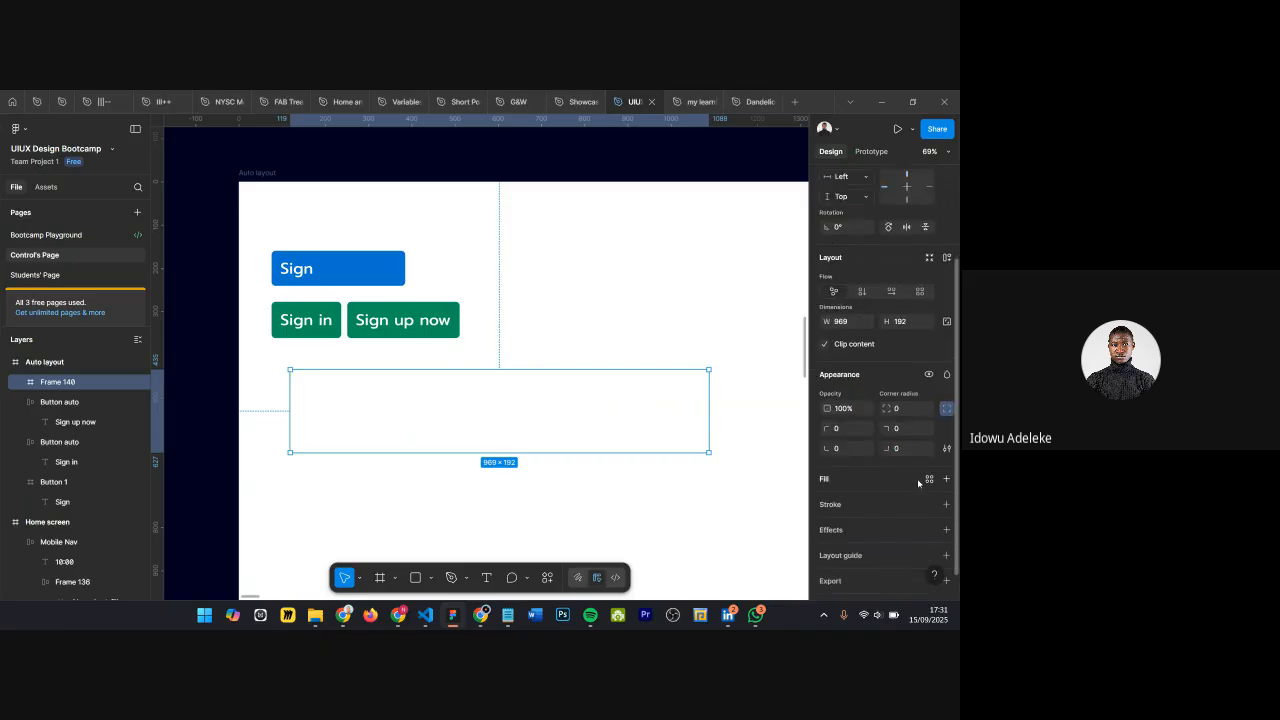
left_click(946, 478)
left_click(826, 501)
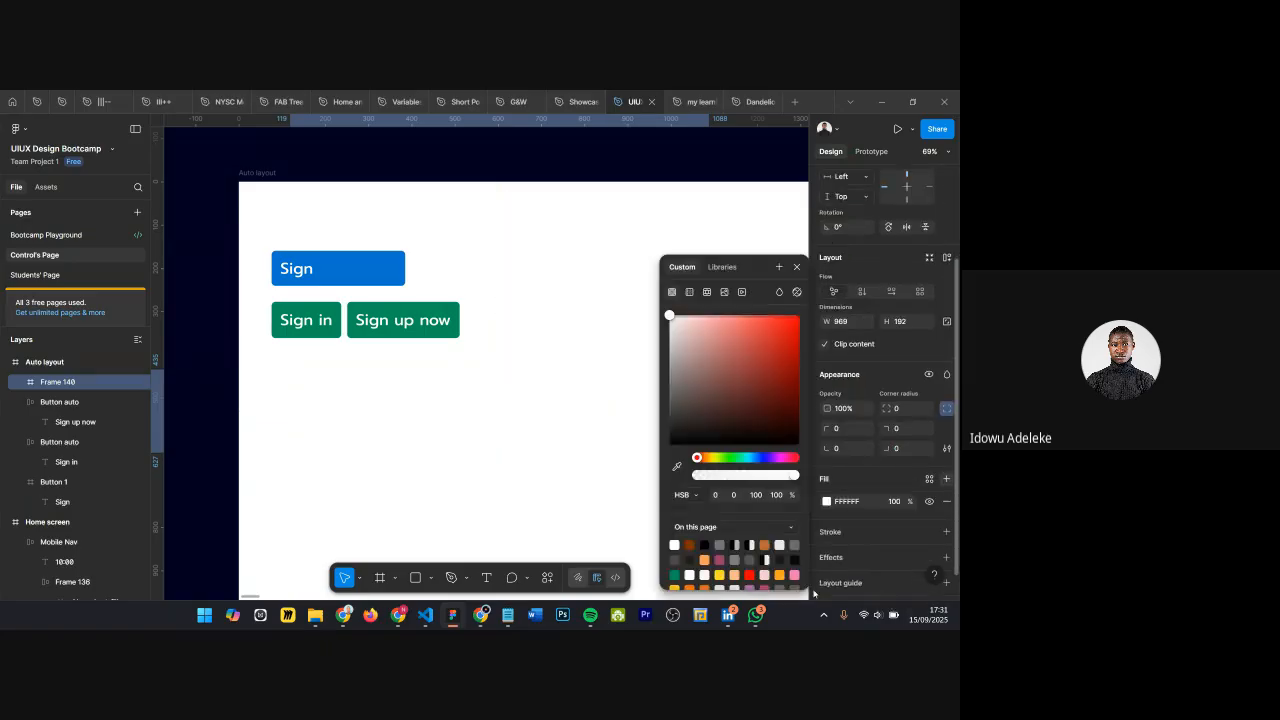
left_click(676, 467)
left_click(358, 284)
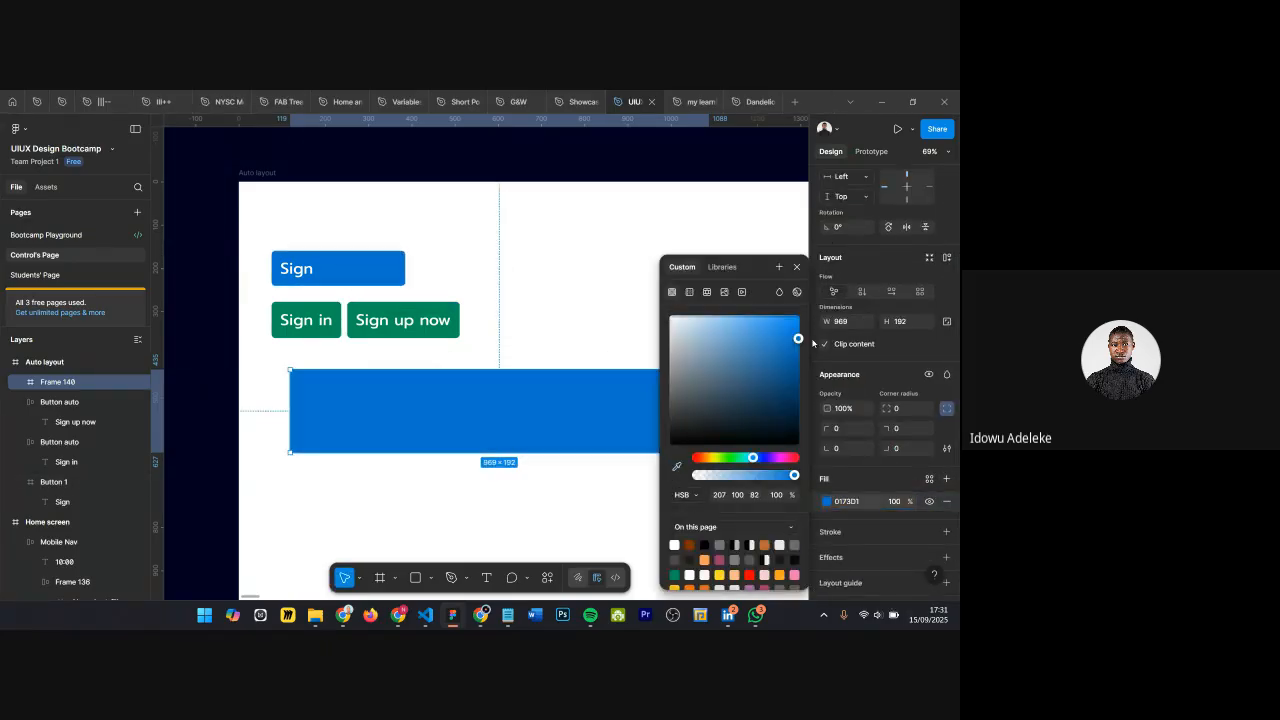
left_click(797, 268)
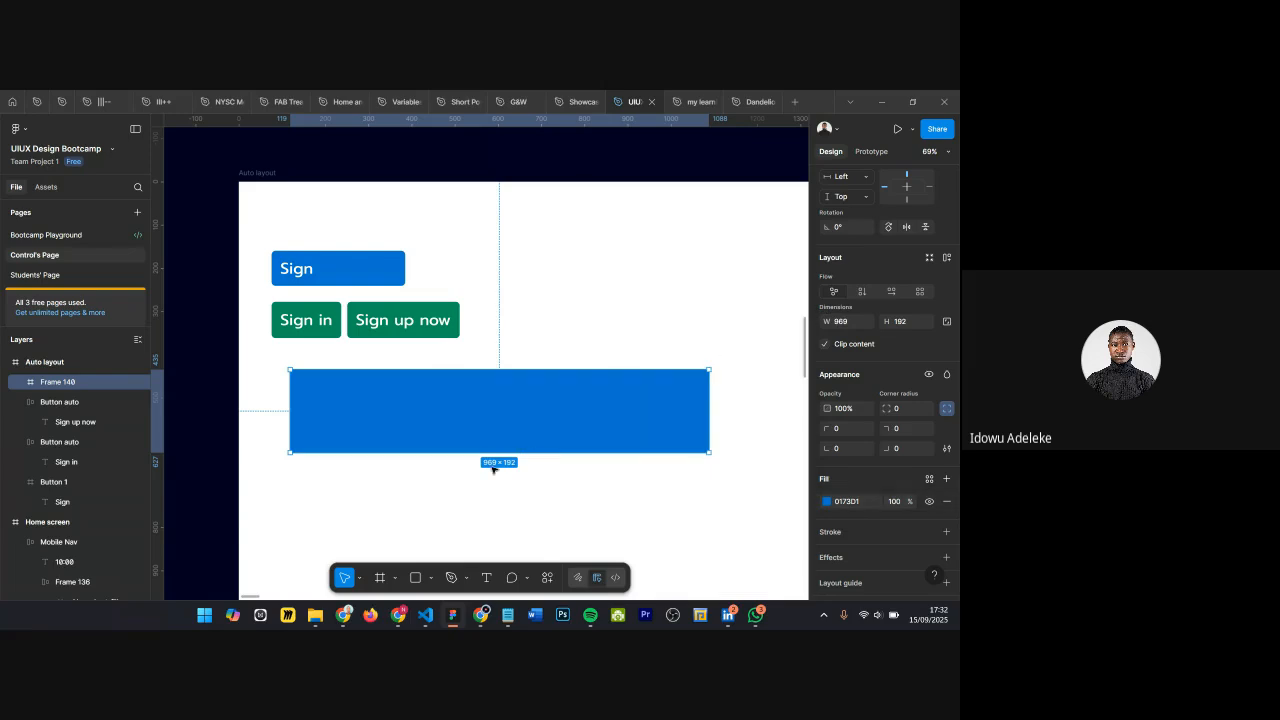
Step: Enlarge the blue frame to about 1006 × 291
left_click_drag(477, 453, 477, 502)
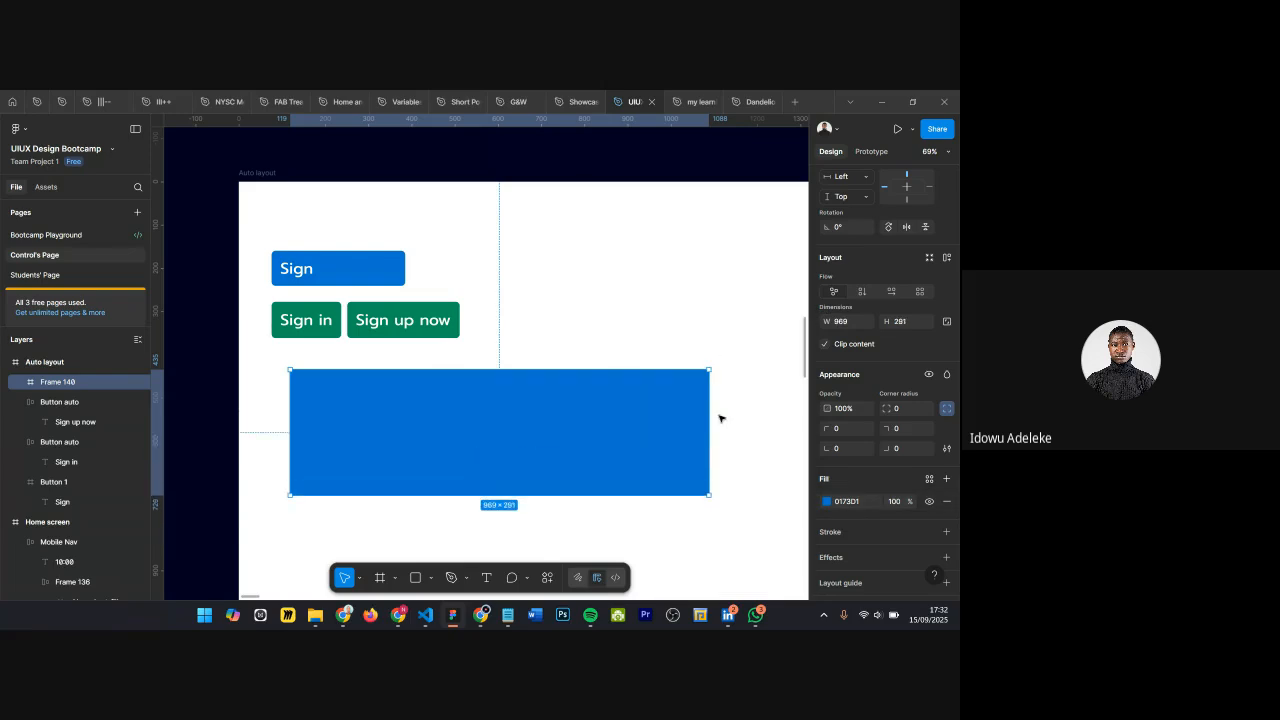
left_click_drag(711, 414, 725, 414)
left_click(648, 336)
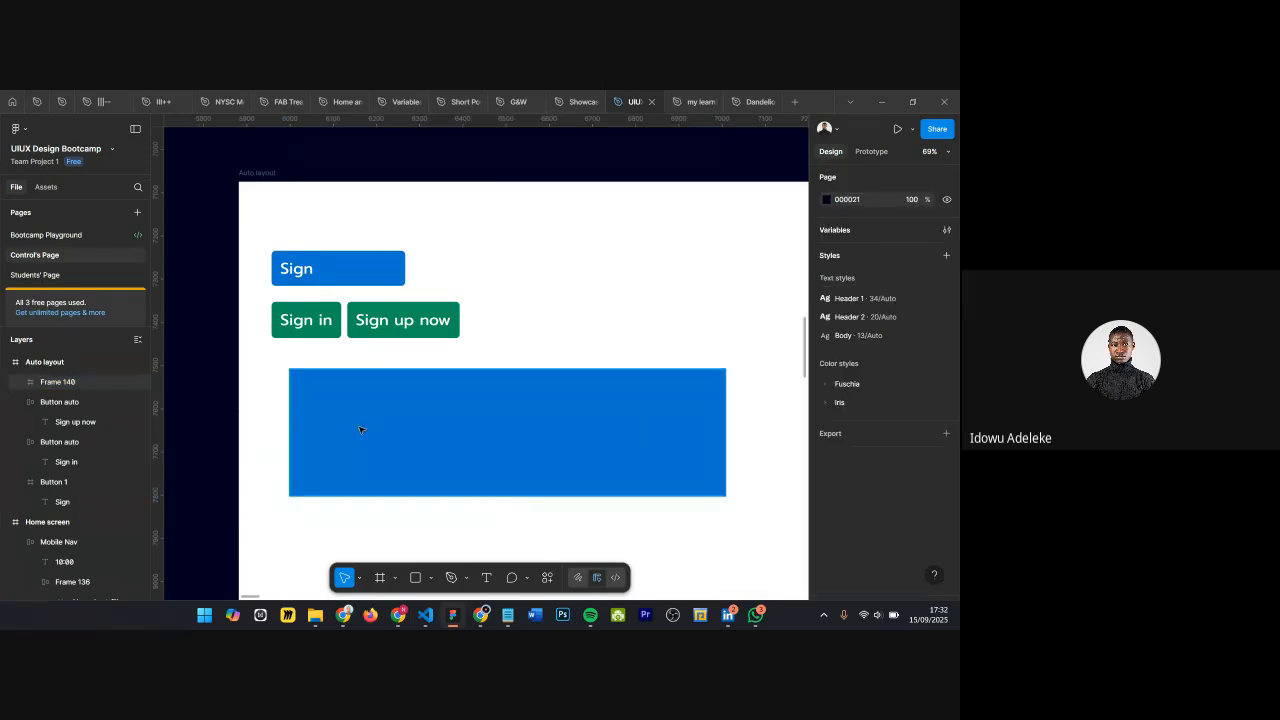
Step: Draw a rectangle near the blue frame's left end and narrow it to about 216 × 207
scroll(355, 429, "up", 3)
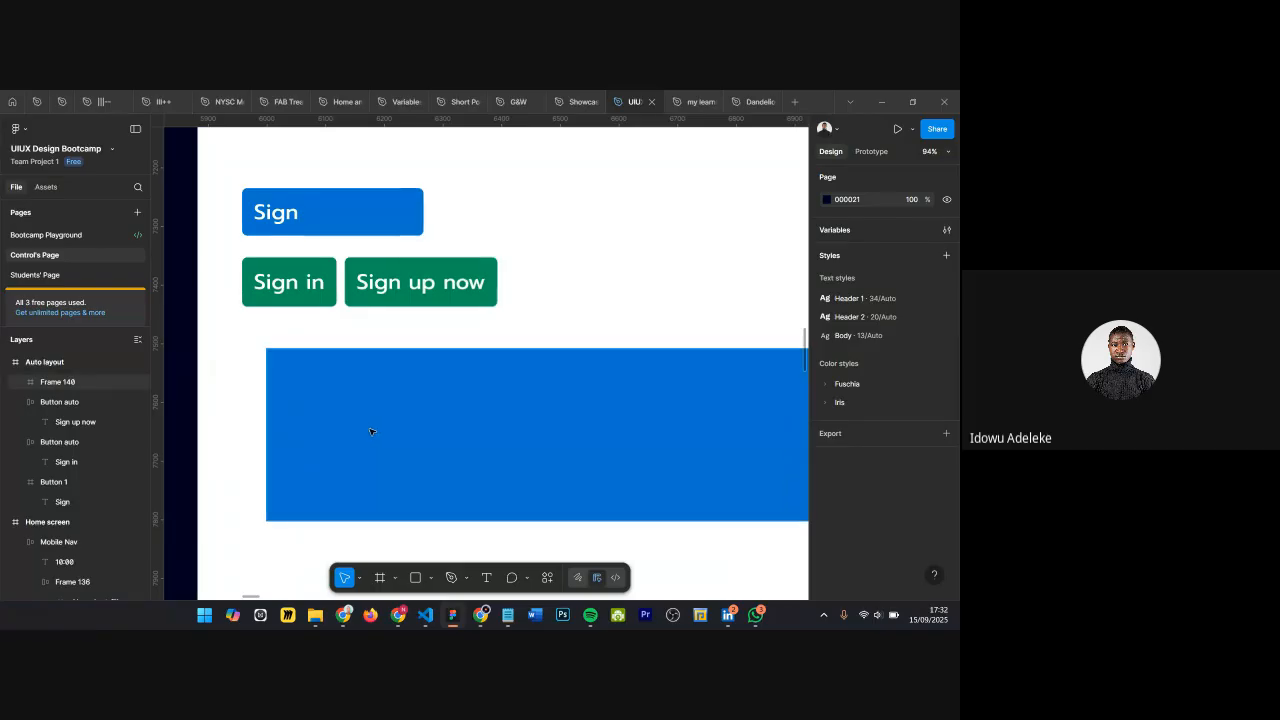
key("r")
mouse_move(281, 377)
left_mouse_down()
mouse_move(448, 486)
mouse_move(445, 498)
left_mouse_up()
left_click(573, 305)
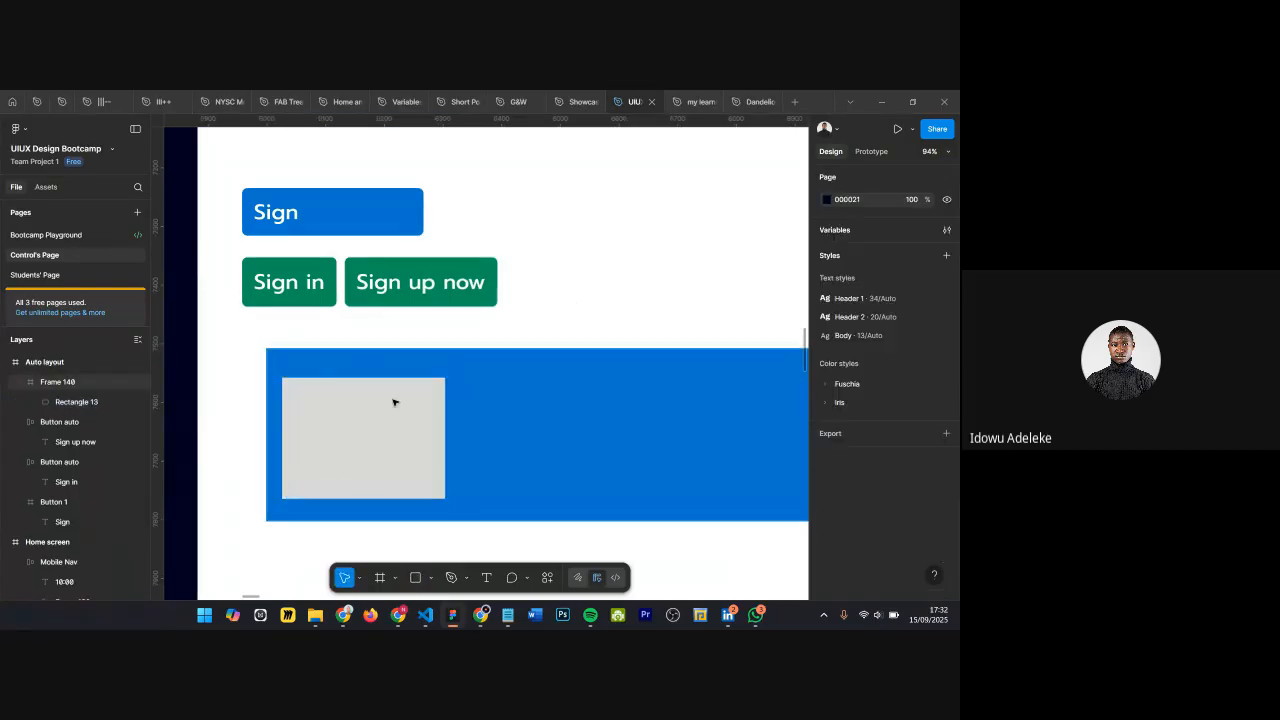
left_click(443, 431)
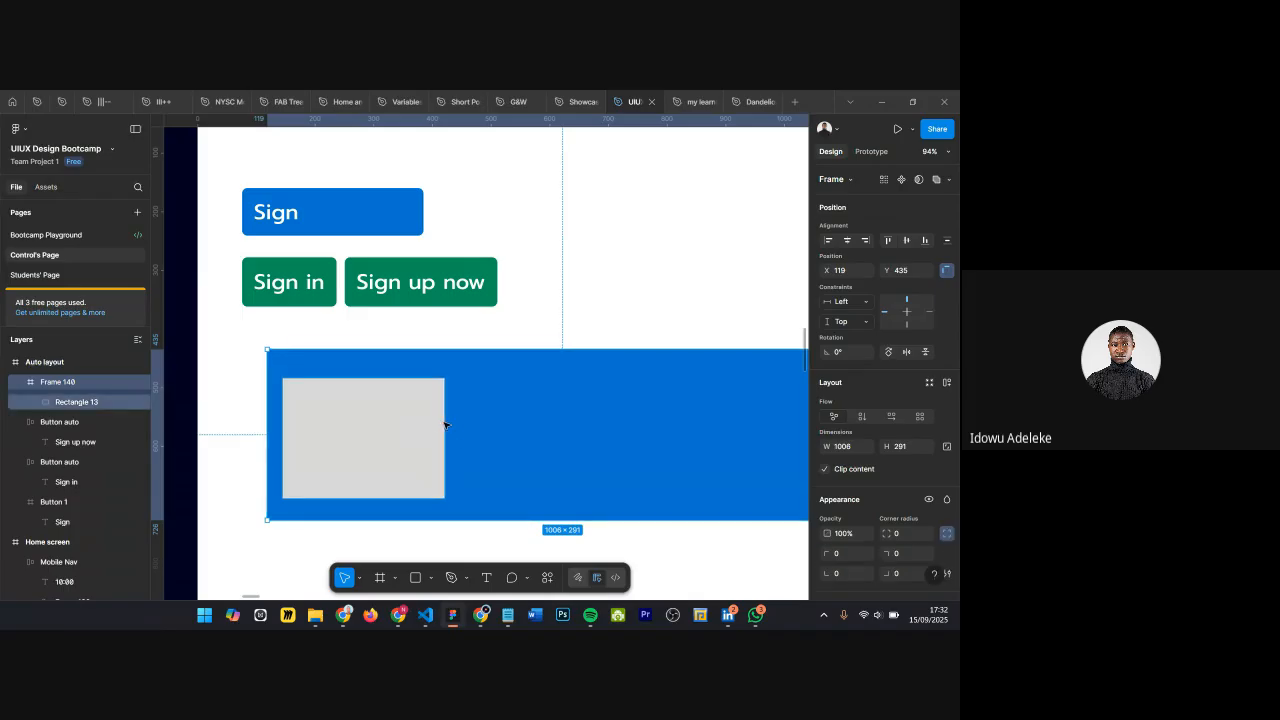
left_click(425, 426)
left_click_drag(444, 440, 408, 442)
left_click(260, 440)
left_click(320, 437)
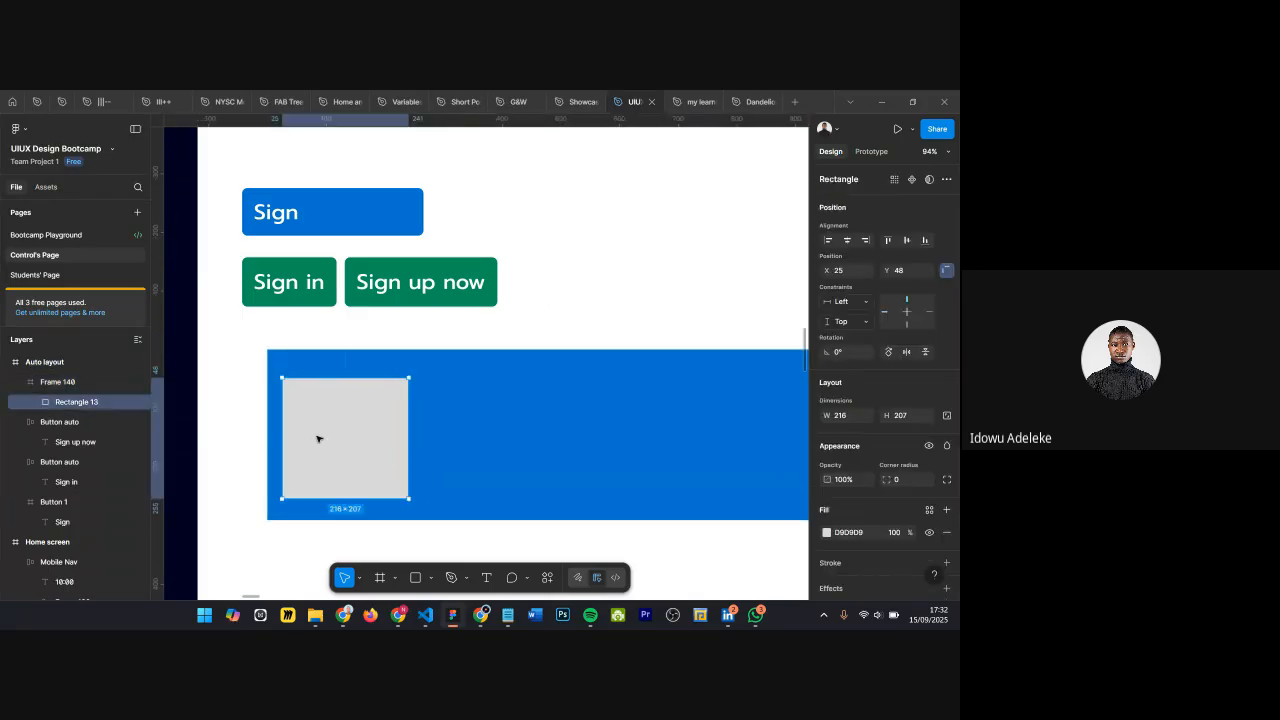
Step: Set the rectangle's fill to white, FFFFFF
scroll(880, 515, "down", 1)
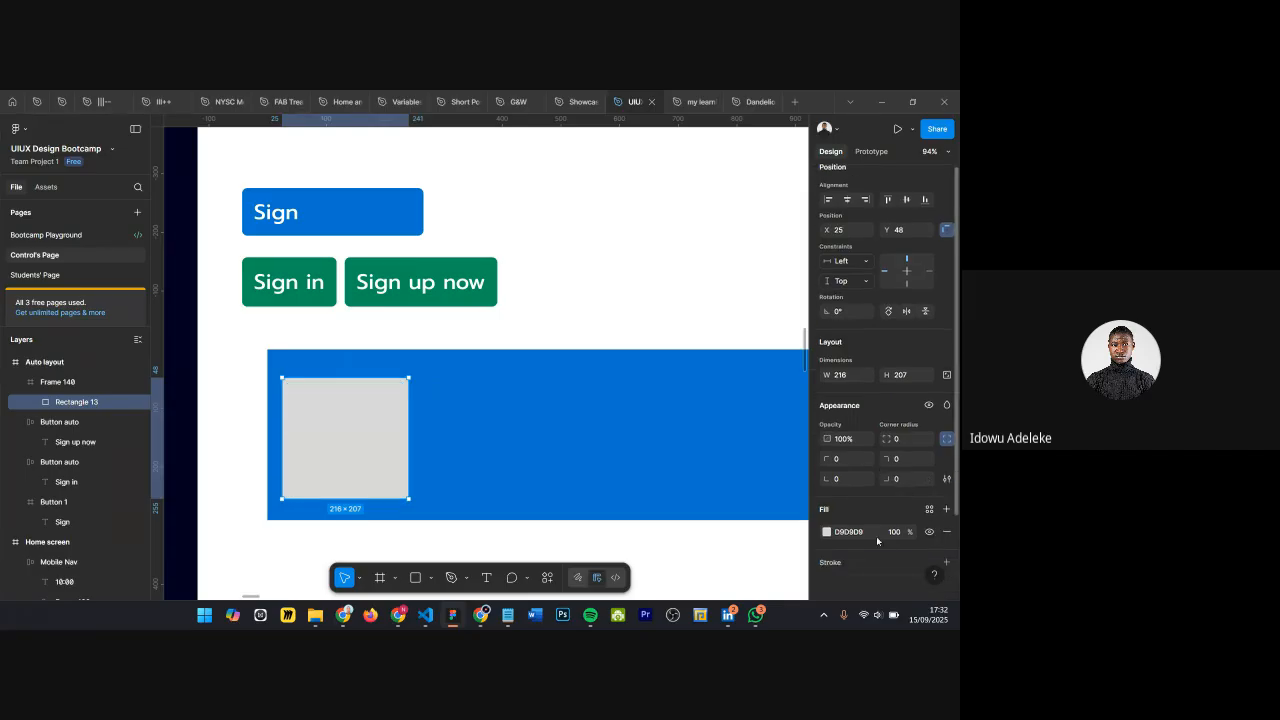
left_click(865, 538)
type("f")
key("Return")
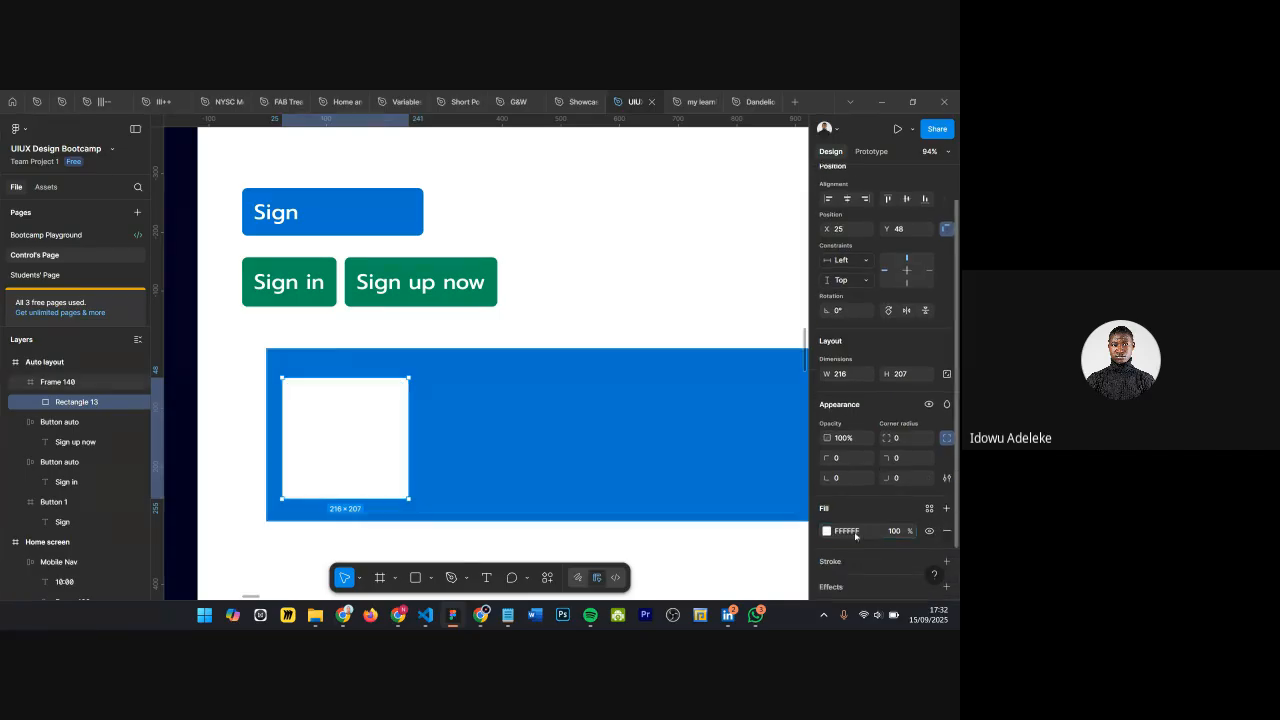
Step: Duplicate the white rectangle twice along the blue frame, nudging the first copy to X 267 and leaving a wider gap before the second
left_click_drag(352, 410, 491, 411)
scroll(457, 415, "down", 1)
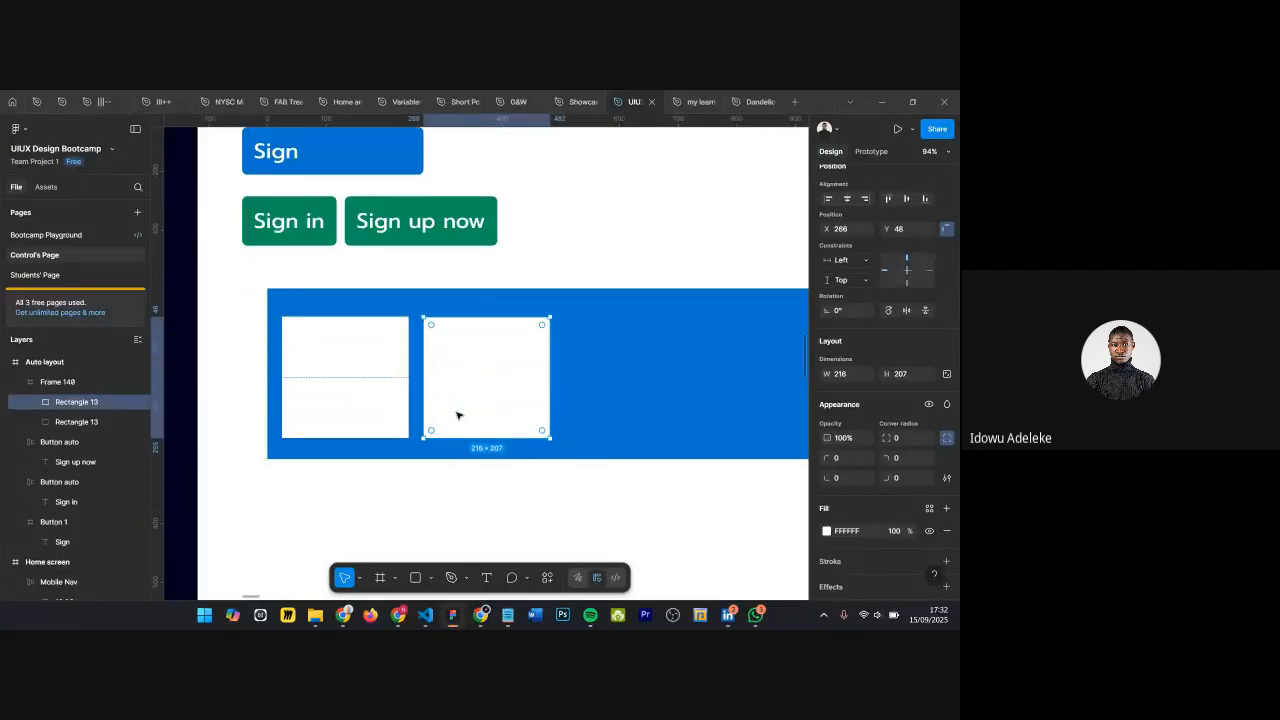
key("Right")
key("alt")
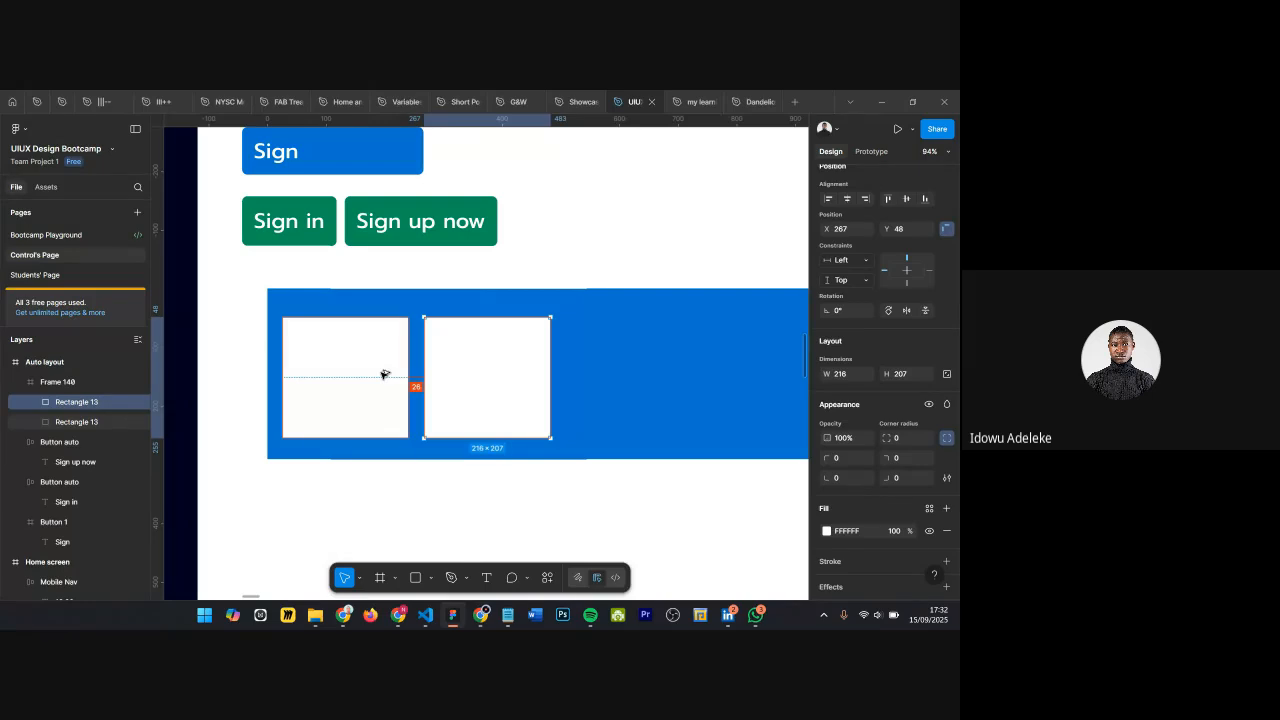
left_click_drag(474, 360, 636, 354)
scroll(636, 354, "right", 3)
scroll(630, 350, "down", 2)
left_click(628, 348)
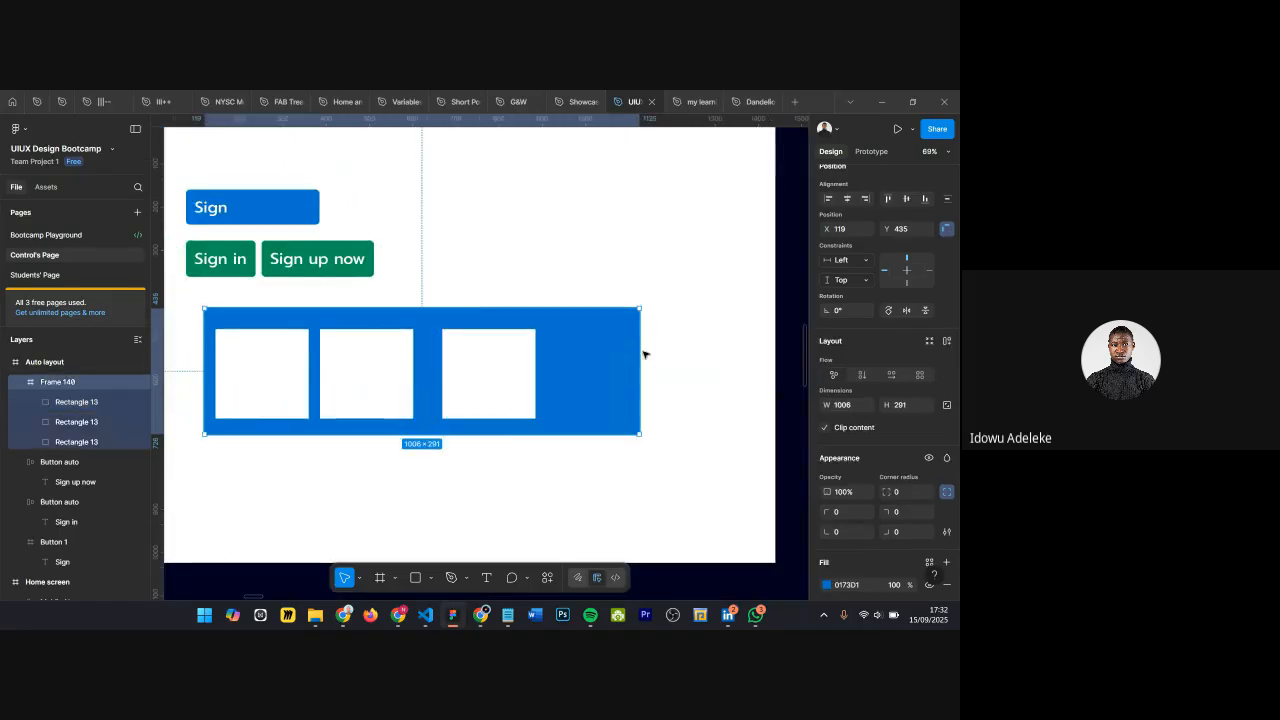
Step: Narrow the three rectangles to about 130, 176 and 158 wide and place the second at X 211 and the third at X 443
left_click(294, 366)
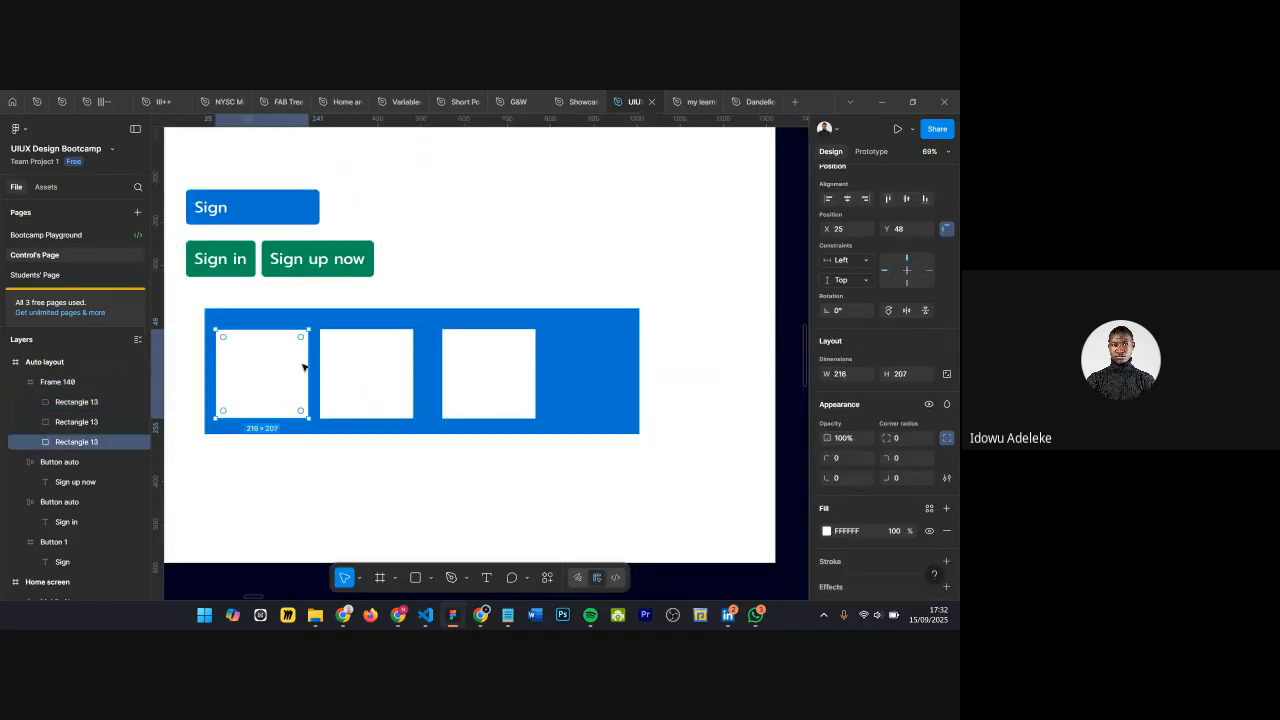
left_click_drag(308, 366, 263, 385)
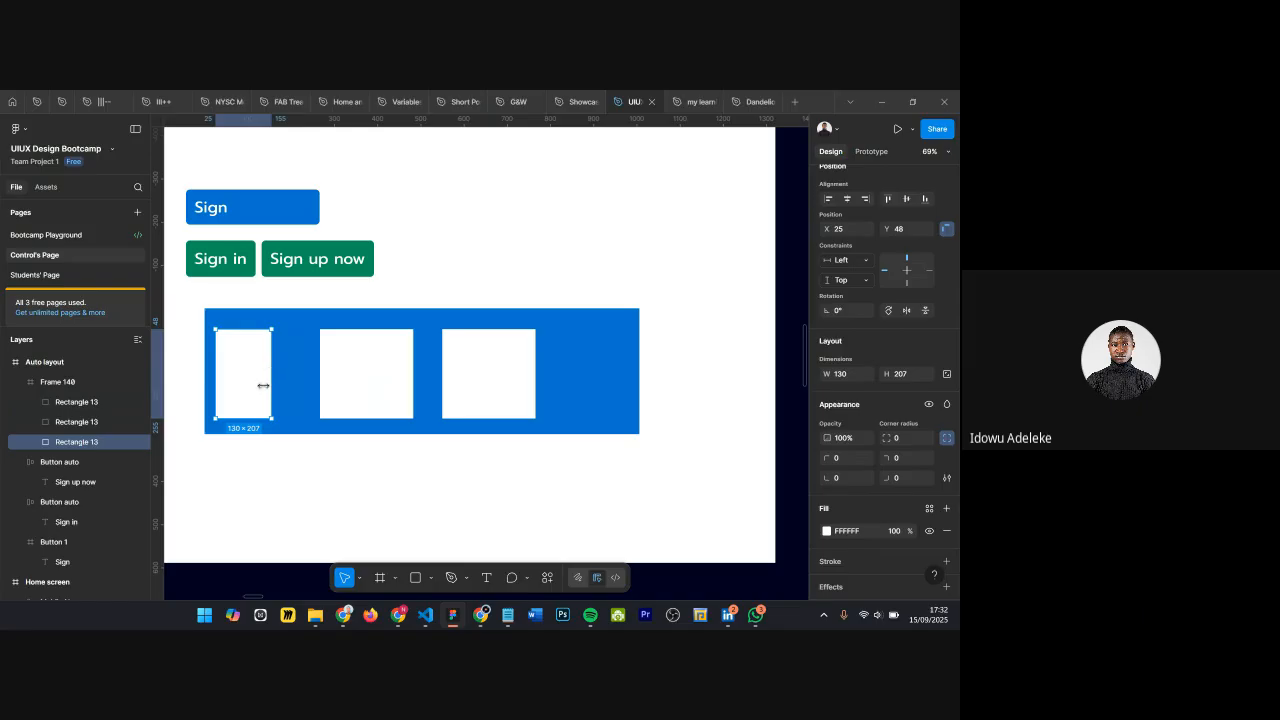
left_click(362, 378)
left_click_drag(412, 382, 331, 376)
left_click(491, 366)
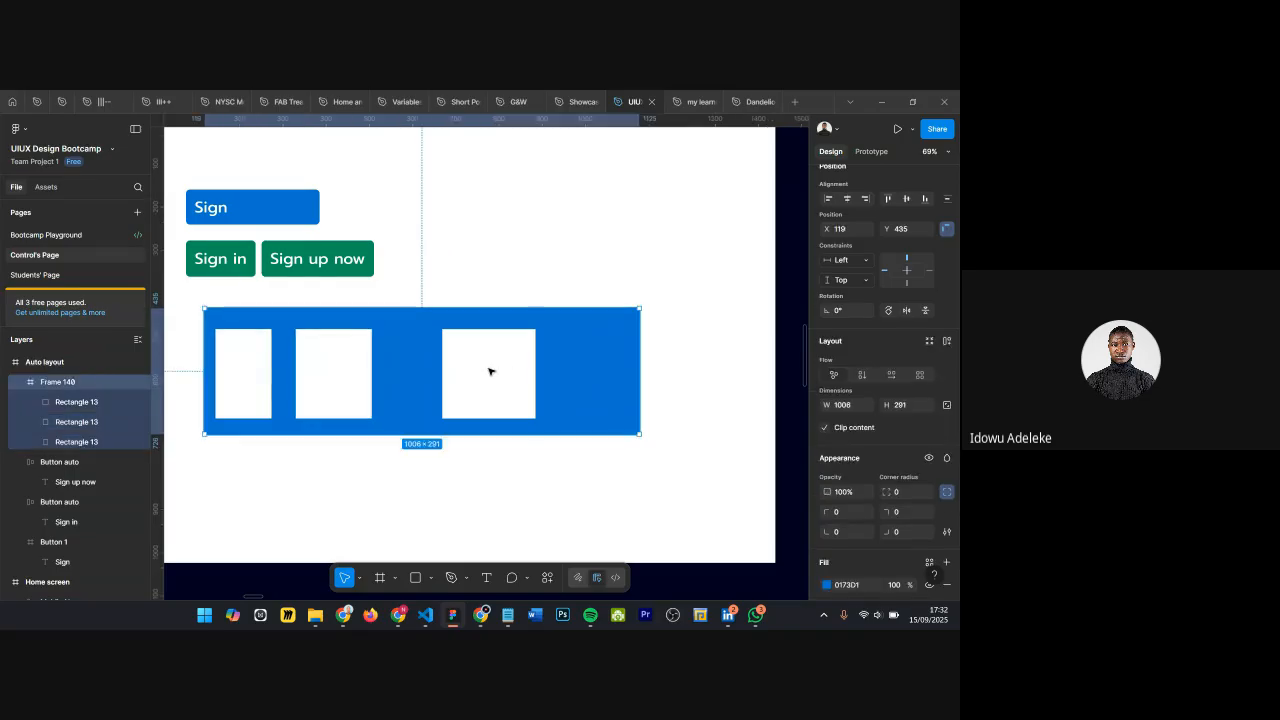
left_click(520, 372)
left_click_drag(536, 370, 414, 372)
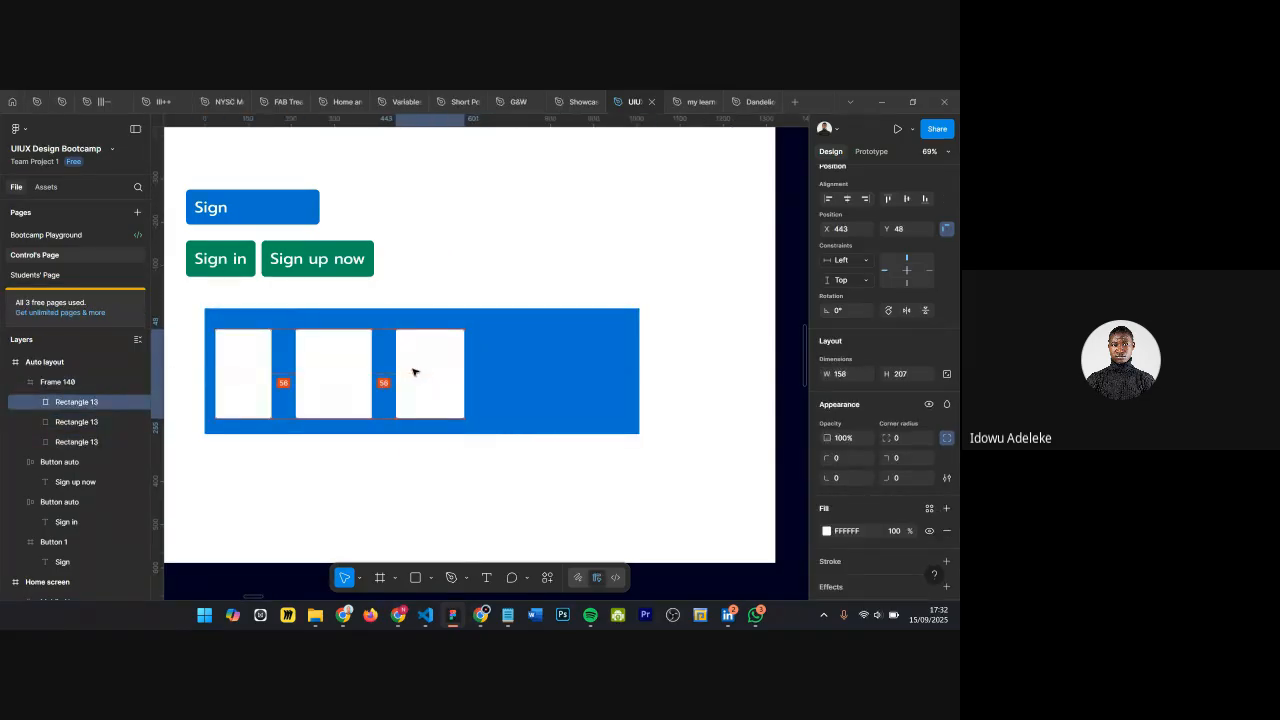
left_click(506, 366)
left_click_drag(423, 363, 443, 365)
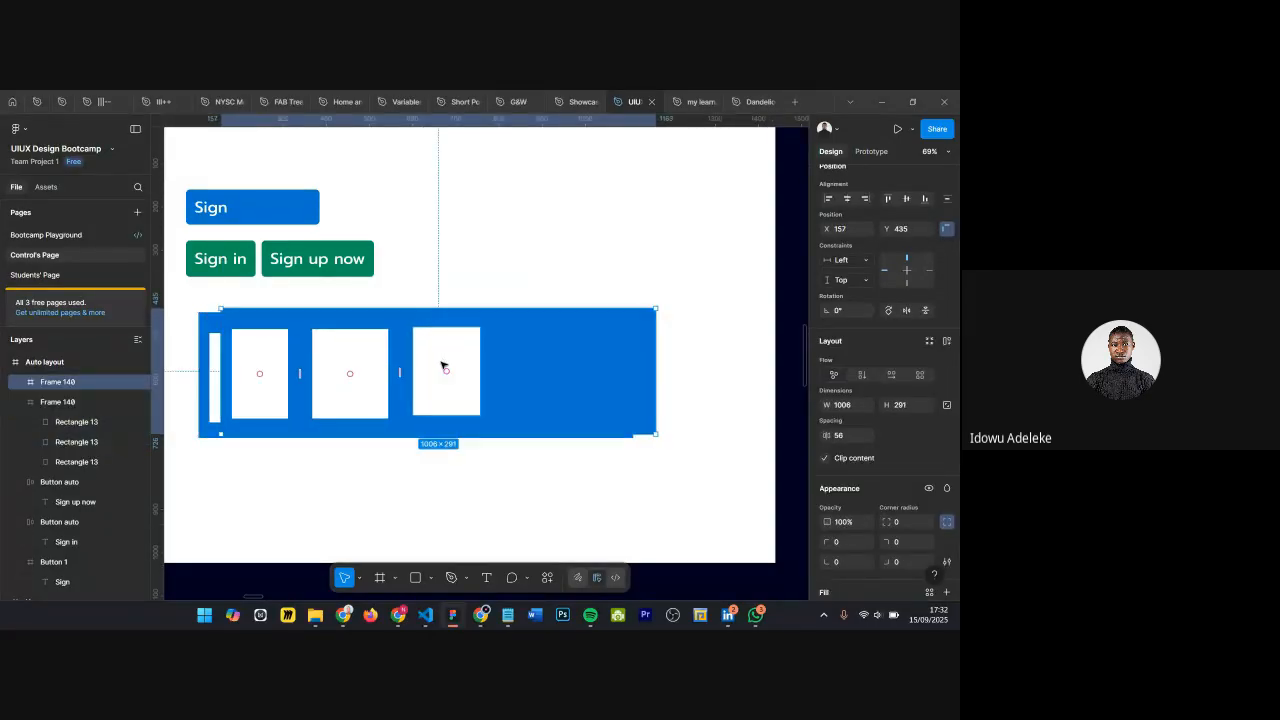
key("ctrl+z")
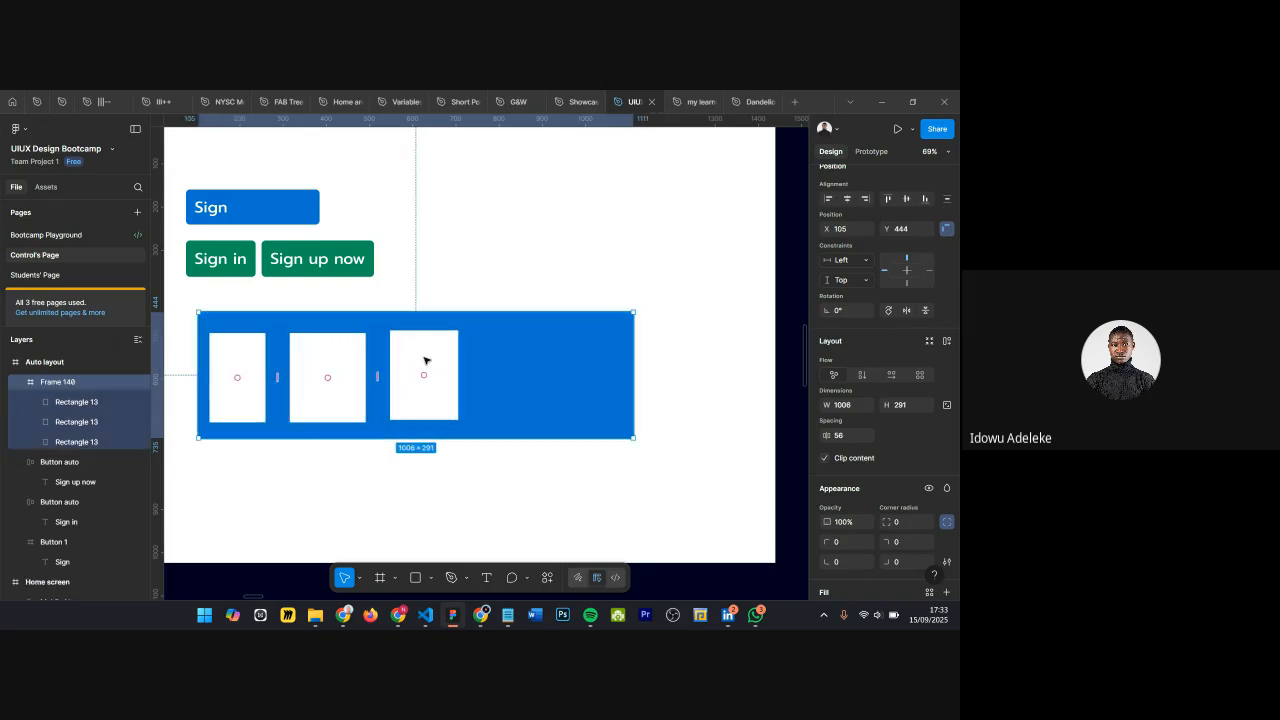
Step: Duplicate the third rectangle twice toward the blue frame's right end, unevenly, at about X 657, Y 59 and X 825, Y 21
left_click(424, 361)
left_click_drag(420, 376, 588, 363)
left_click_drag(451, 419, 366, 451)
scroll(359, 462, "left", 2)
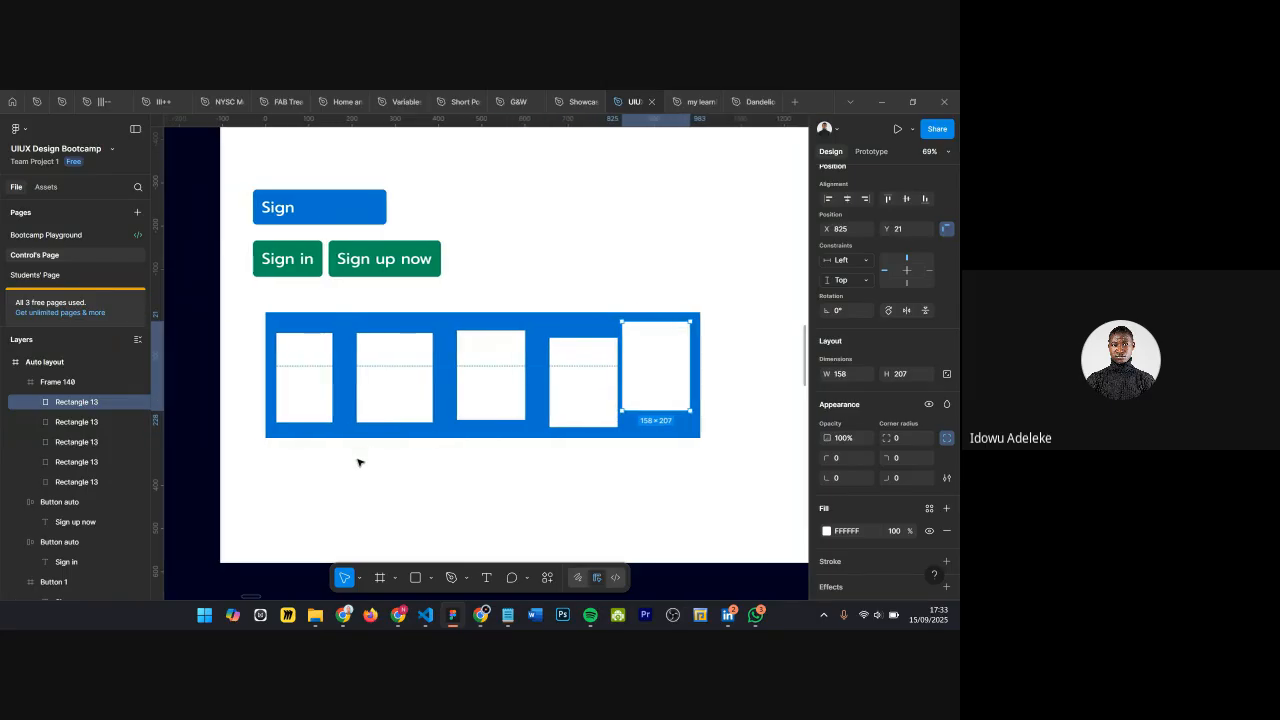
Step: Change the second rectangle's fill to magenta, E100DA
scroll(408, 391, "up", 3)
scroll(423, 363, "down", 2)
left_click(391, 375)
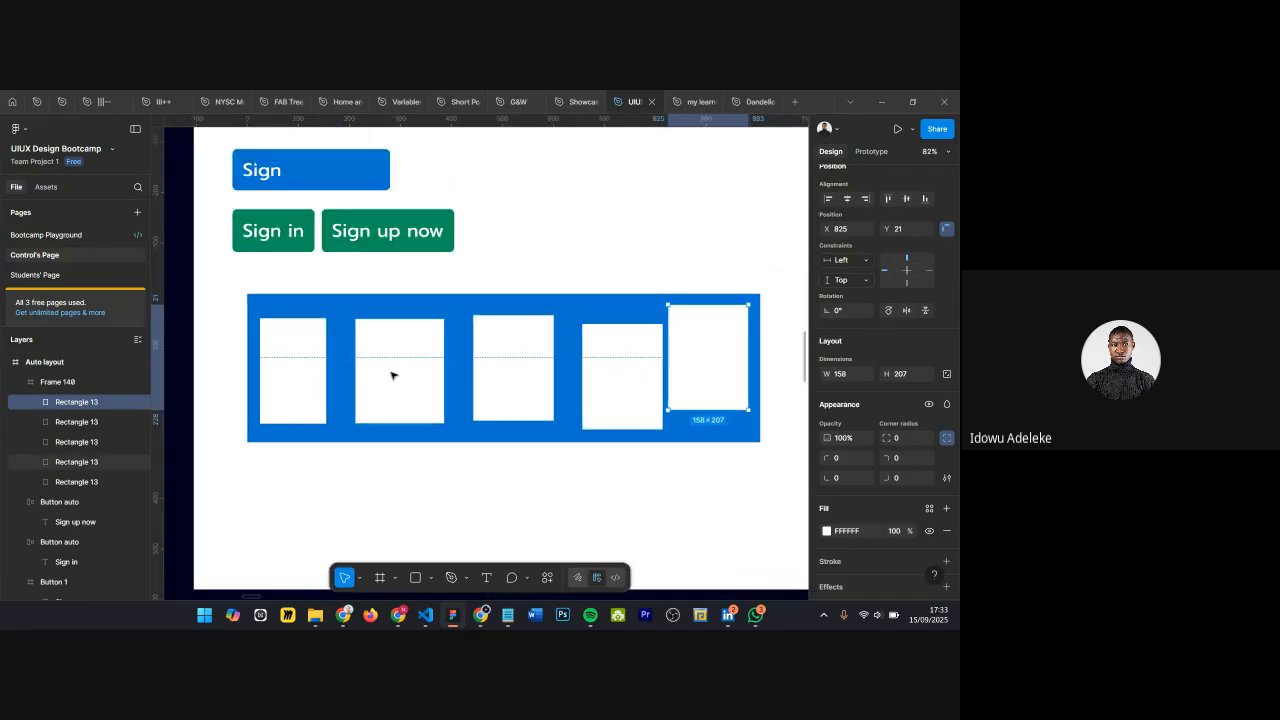
left_click(825, 530)
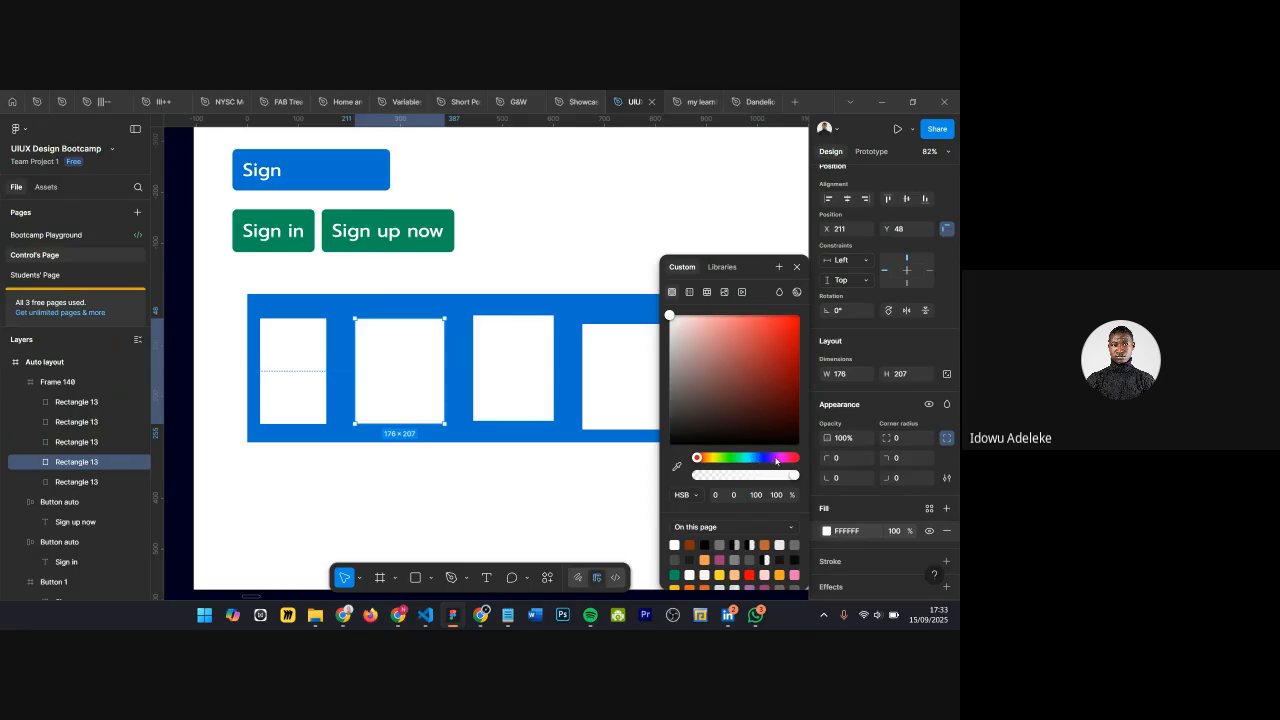
left_click(775, 458)
left_click_drag(781, 413, 816, 334)
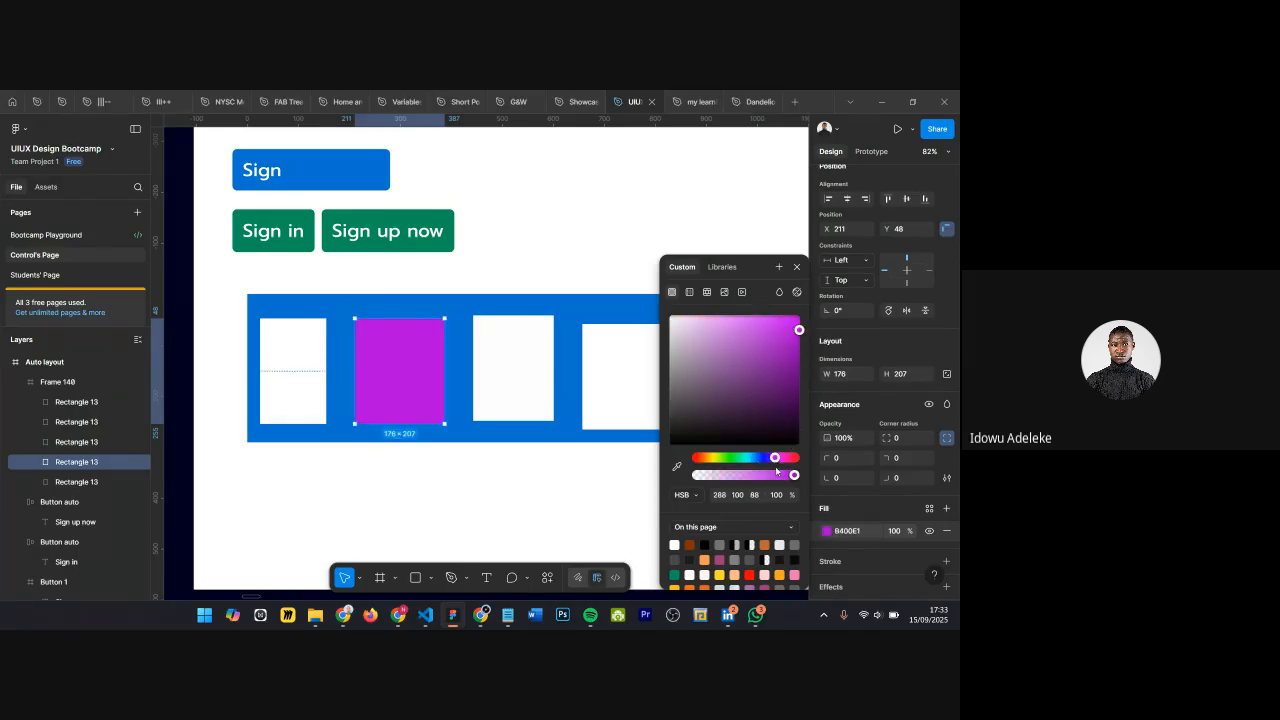
left_click_drag(775, 460, 778, 458)
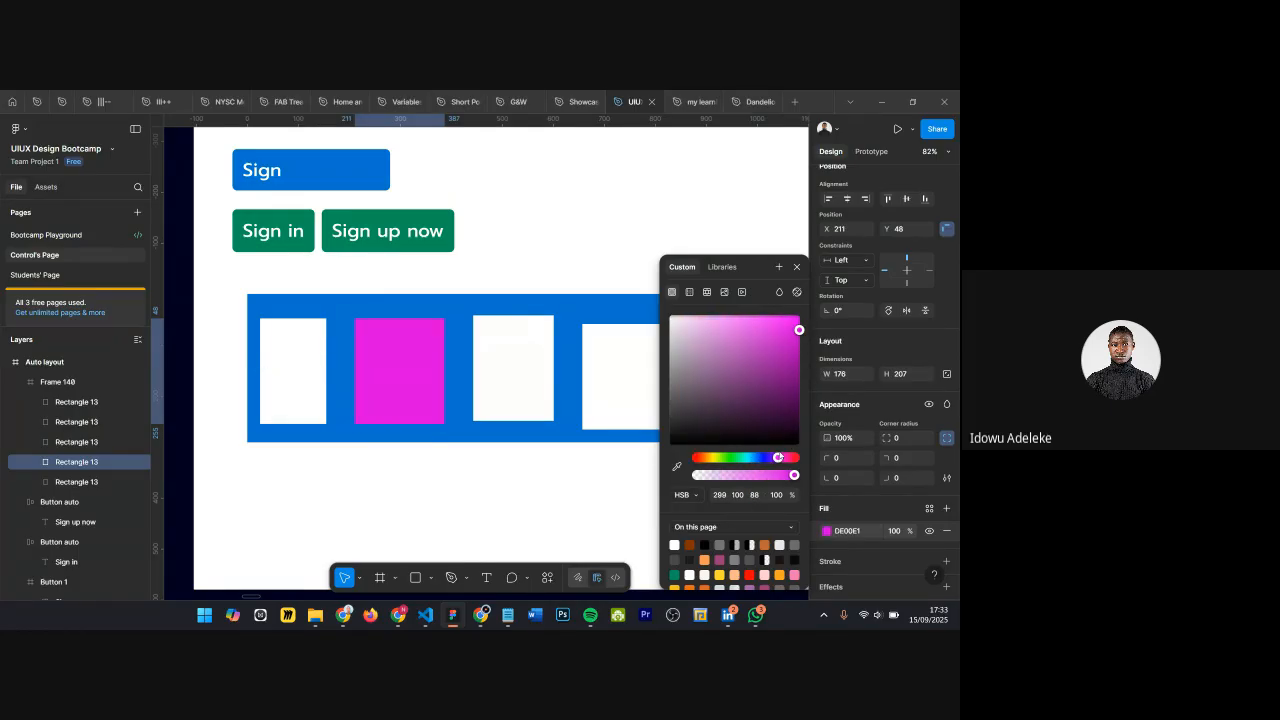
left_click(796, 266)
Step: Change the third rectangle's fill to orange, F6B53C
left_click(513, 370)
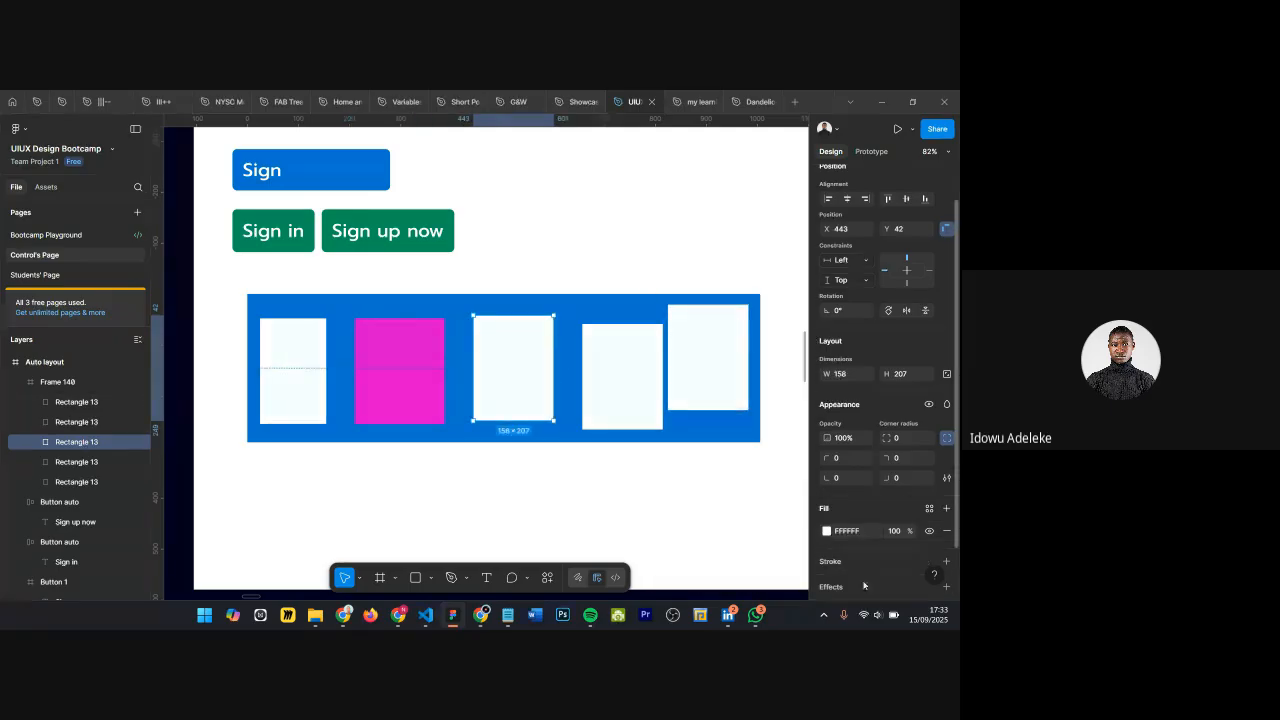
left_click(826, 531)
left_click(708, 457)
left_click_drag(747, 393, 767, 320)
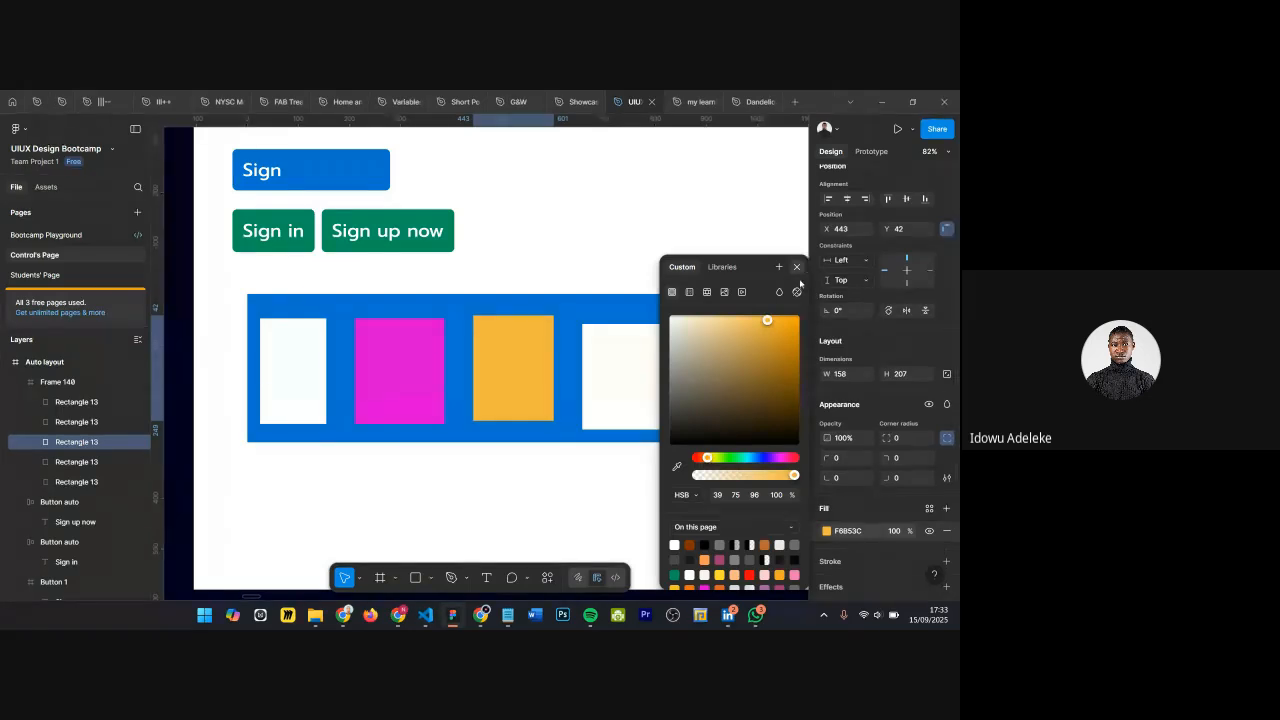
left_click(796, 266)
Step: Change the fourth rectangle's fill to green, 00E517
left_click(648, 352)
left_click(826, 531)
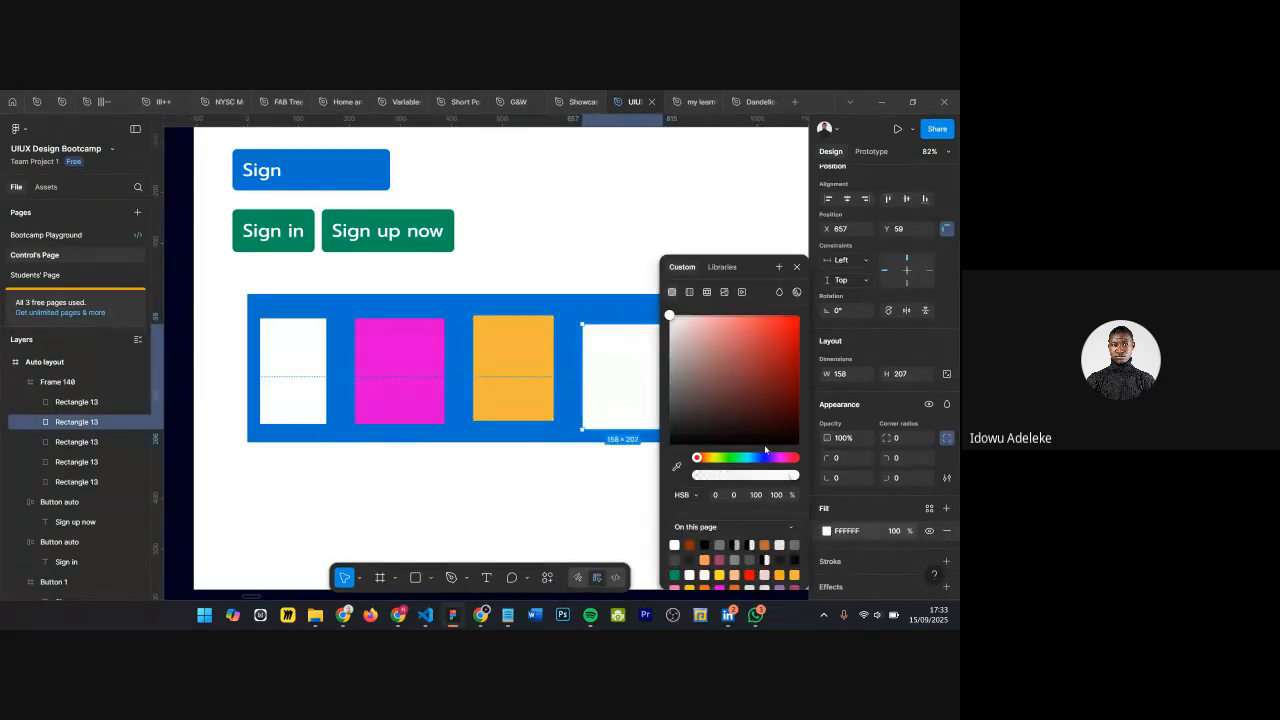
left_click(731, 459)
left_click_drag(754, 391, 805, 336)
scroll(626, 371, "right", 1)
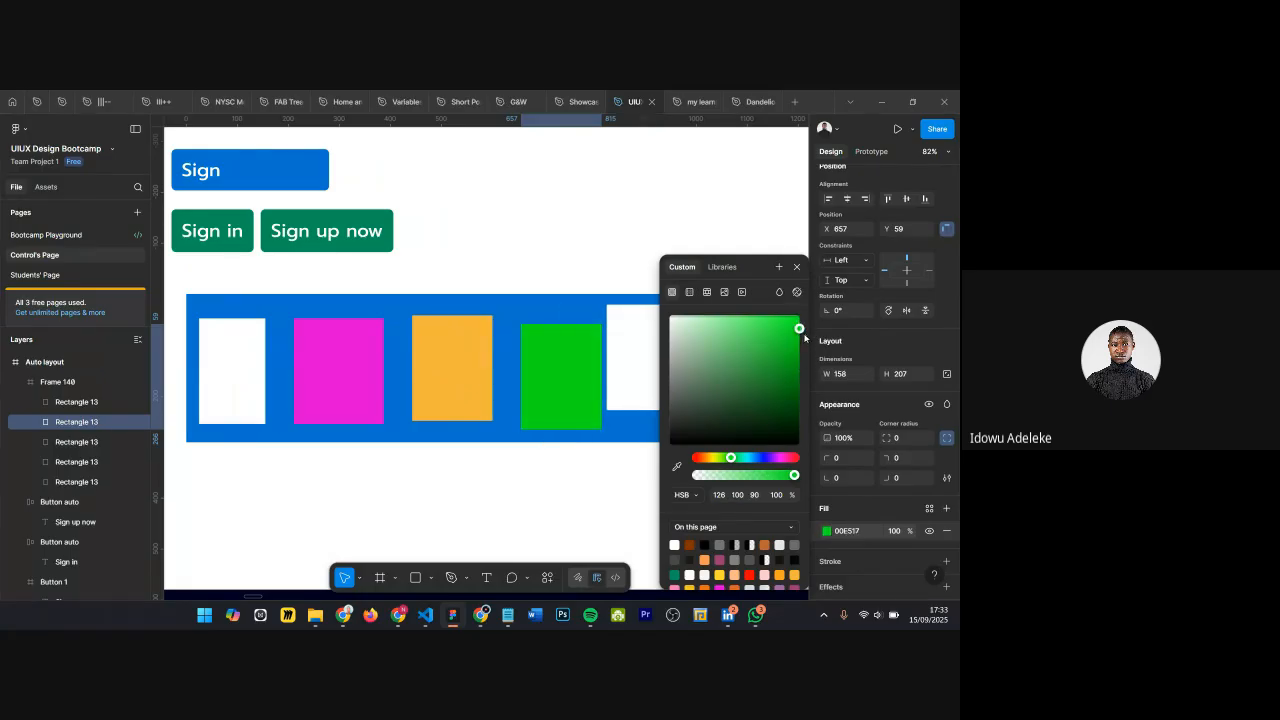
left_click(797, 266)
Step: Change the fifth rectangle's fill to red, D30000
left_click(650, 365)
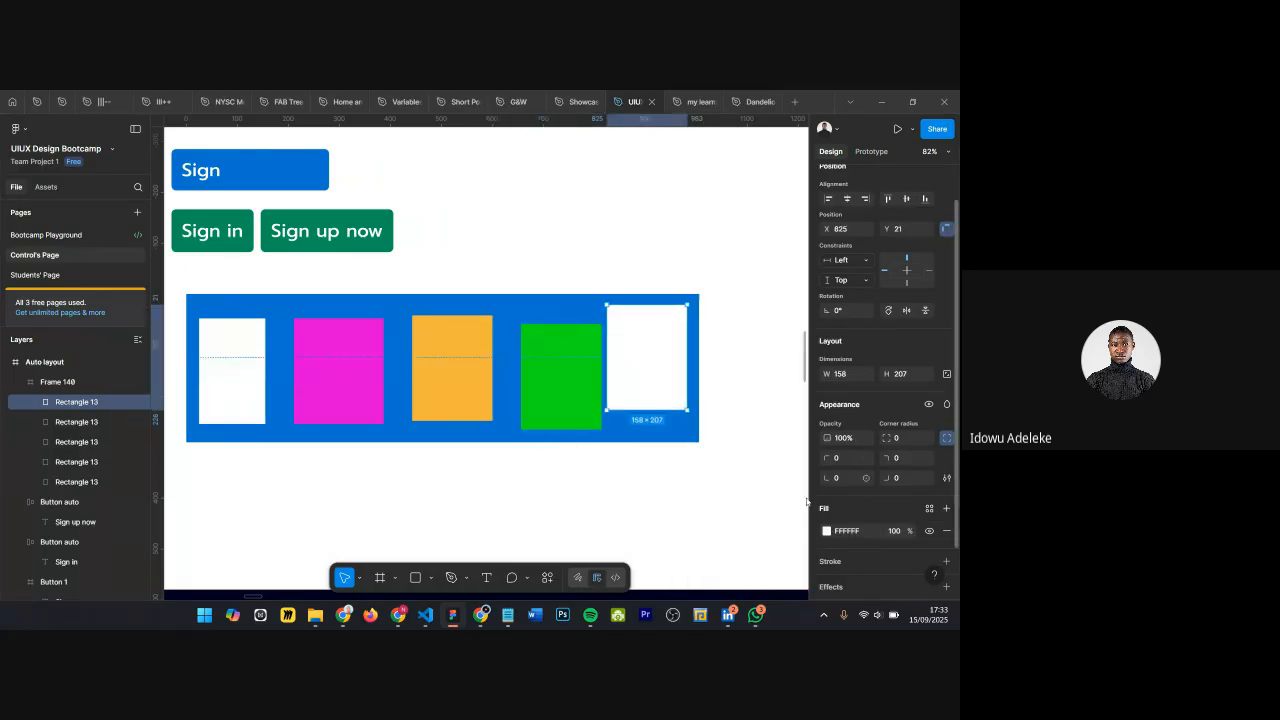
left_click(826, 531)
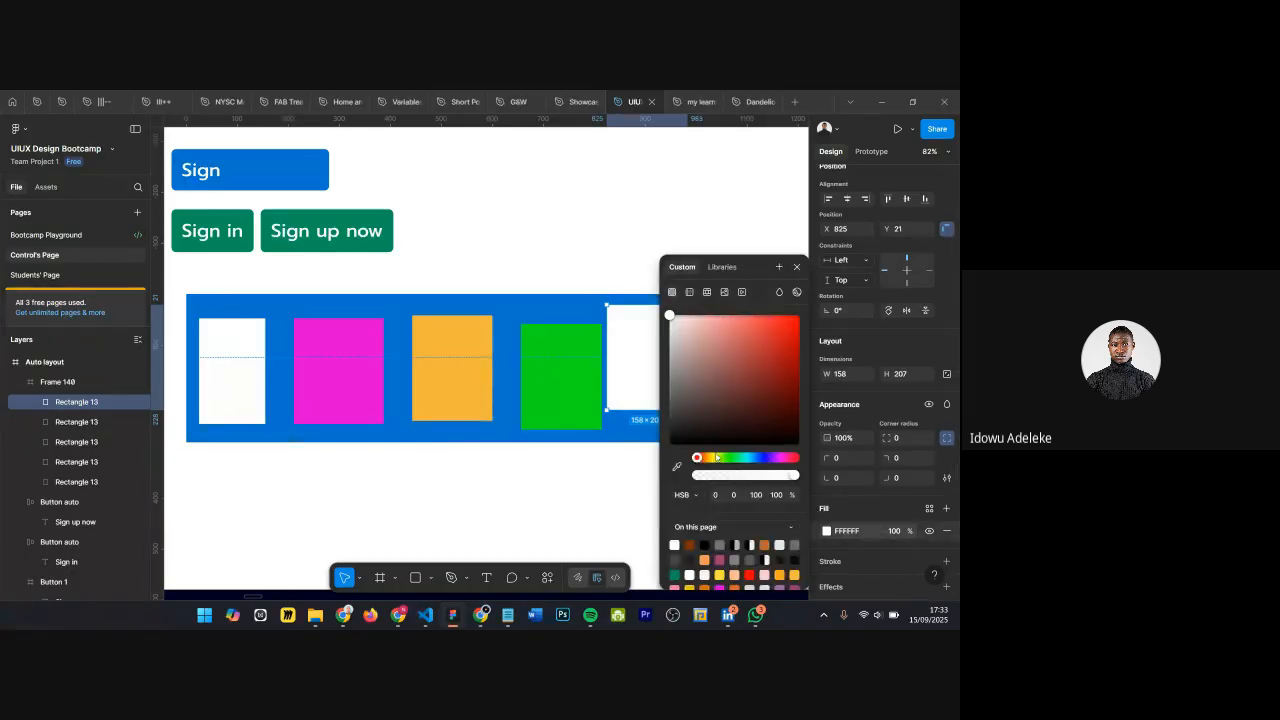
left_click_drag(742, 404, 807, 348)
left_click(796, 266)
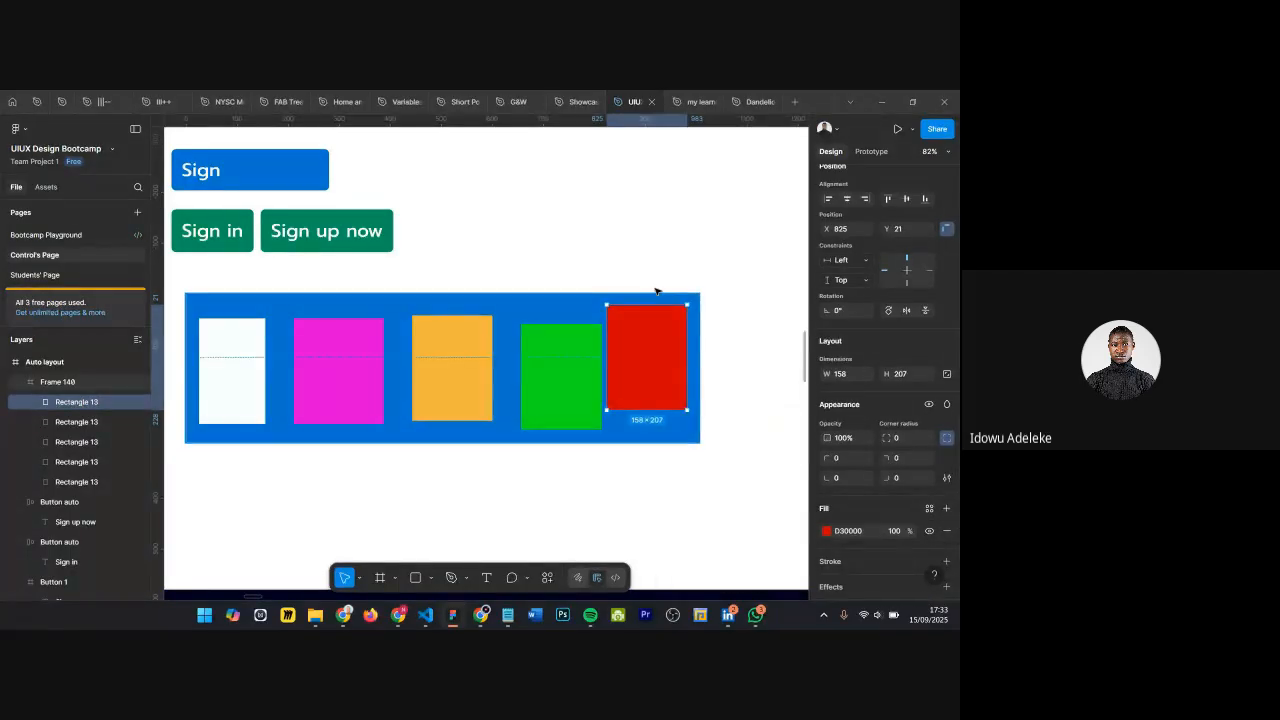
Step: Compare the sizes, positions and spacing of the white, magenta, orange and green rectangles in the blue frame
scroll(690, 265, "down", 3)
scroll(371, 449, "up", 3)
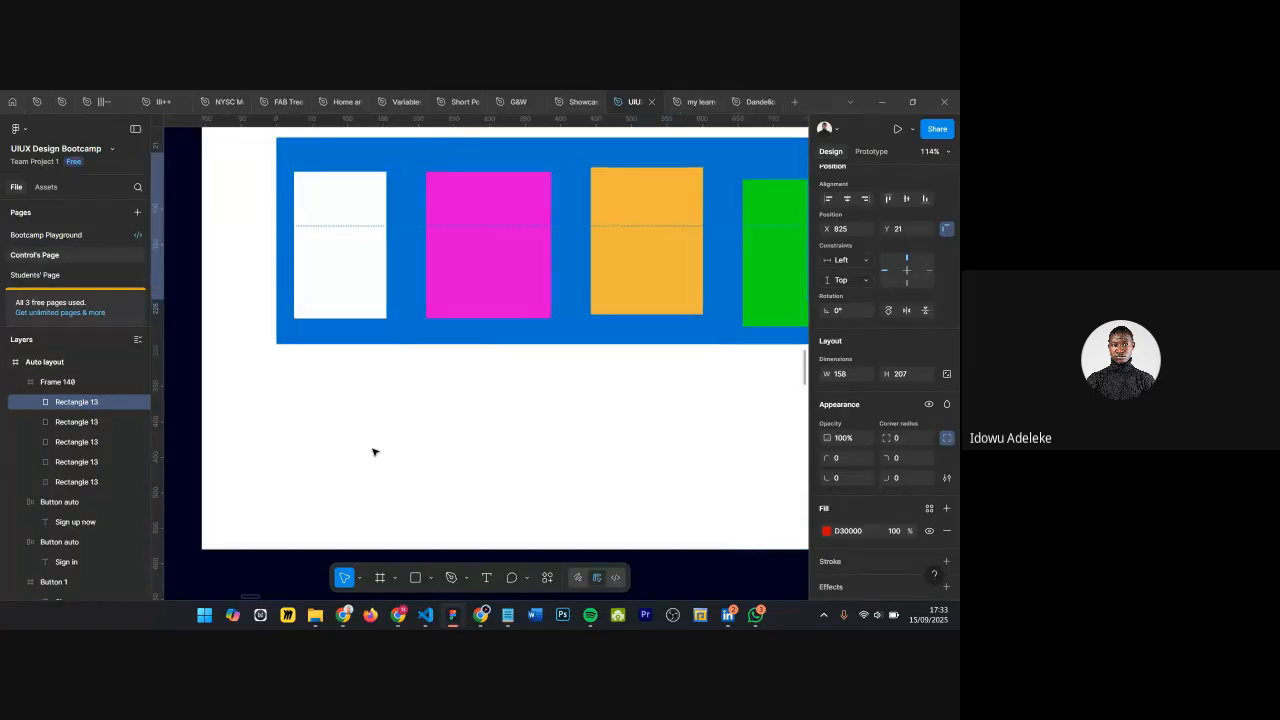
scroll(386, 412, "down", 1)
left_click(345, 295)
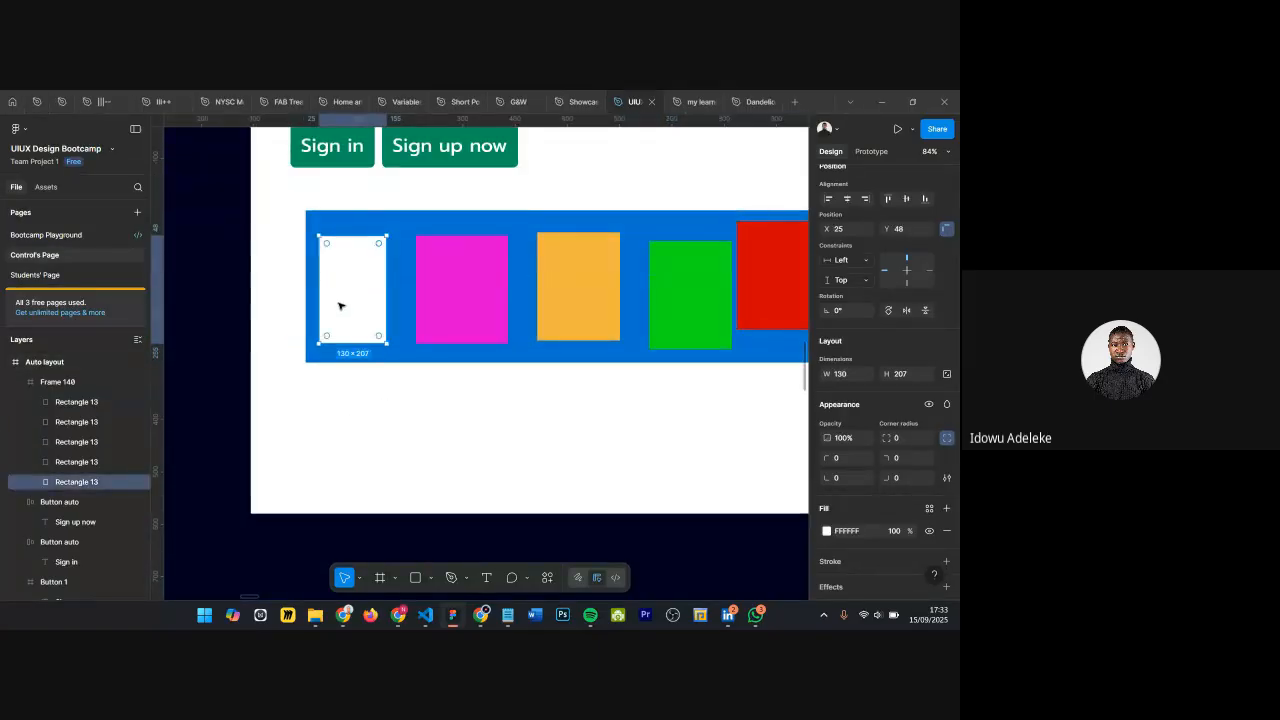
scroll(580, 314, "right", 2)
scroll(405, 336, "left", 2)
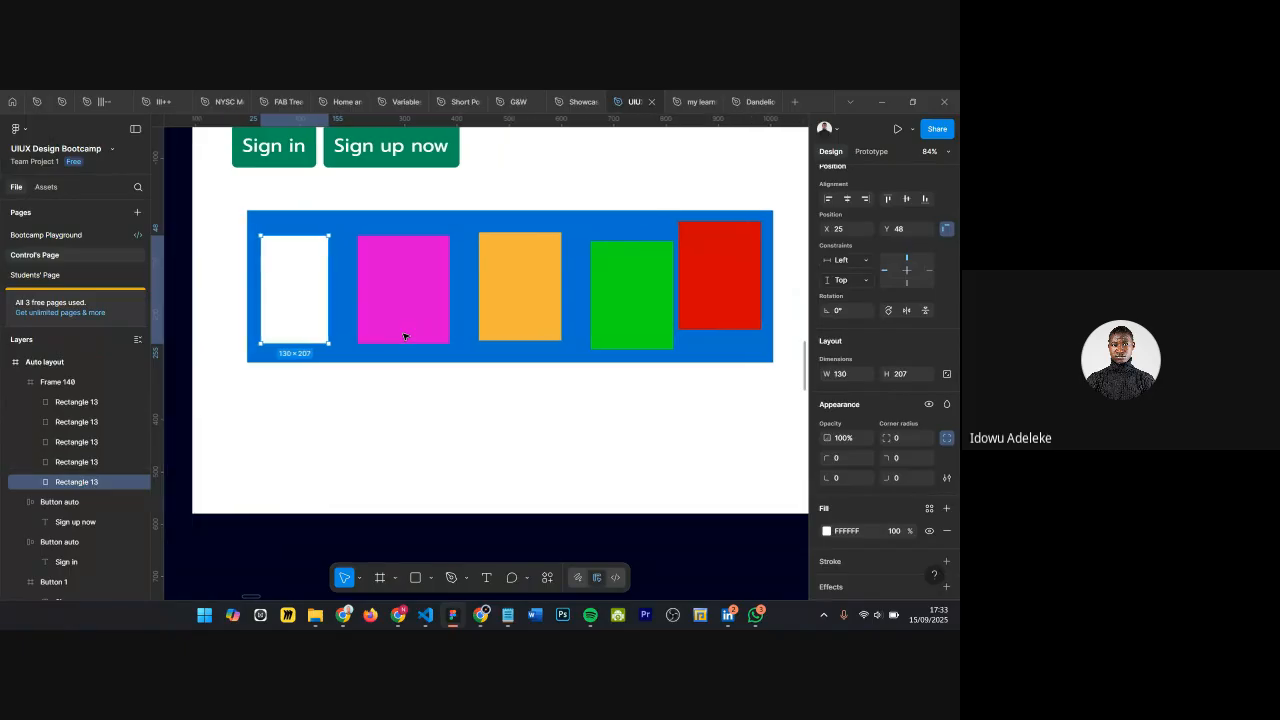
scroll(355, 281, "up", 1)
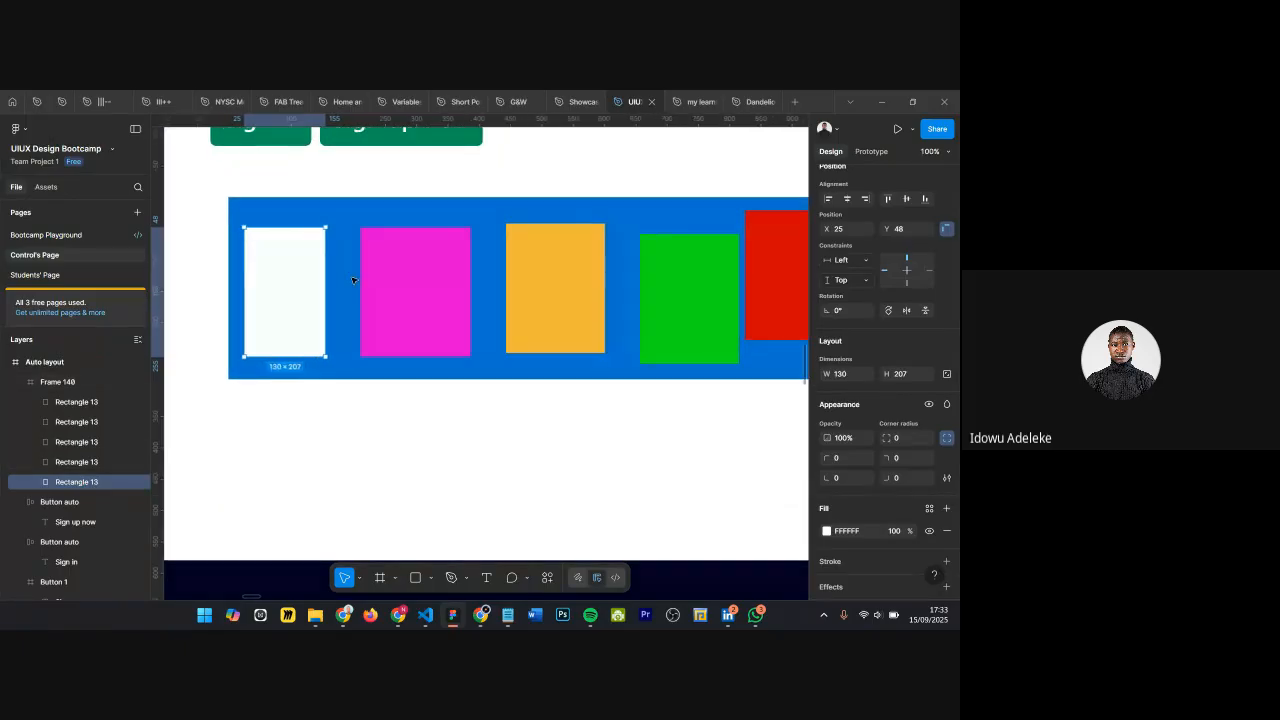
left_click(405, 281)
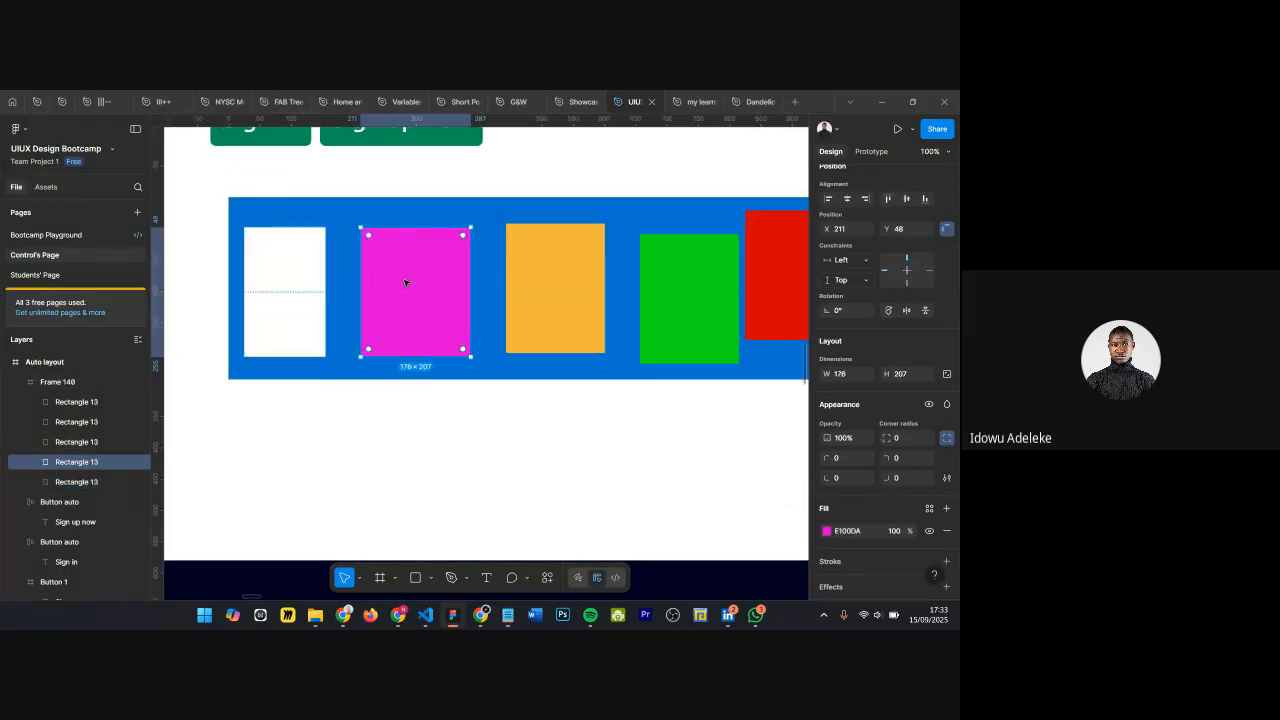
left_click(543, 259)
scroll(678, 263, "right", 1)
left_click(702, 276)
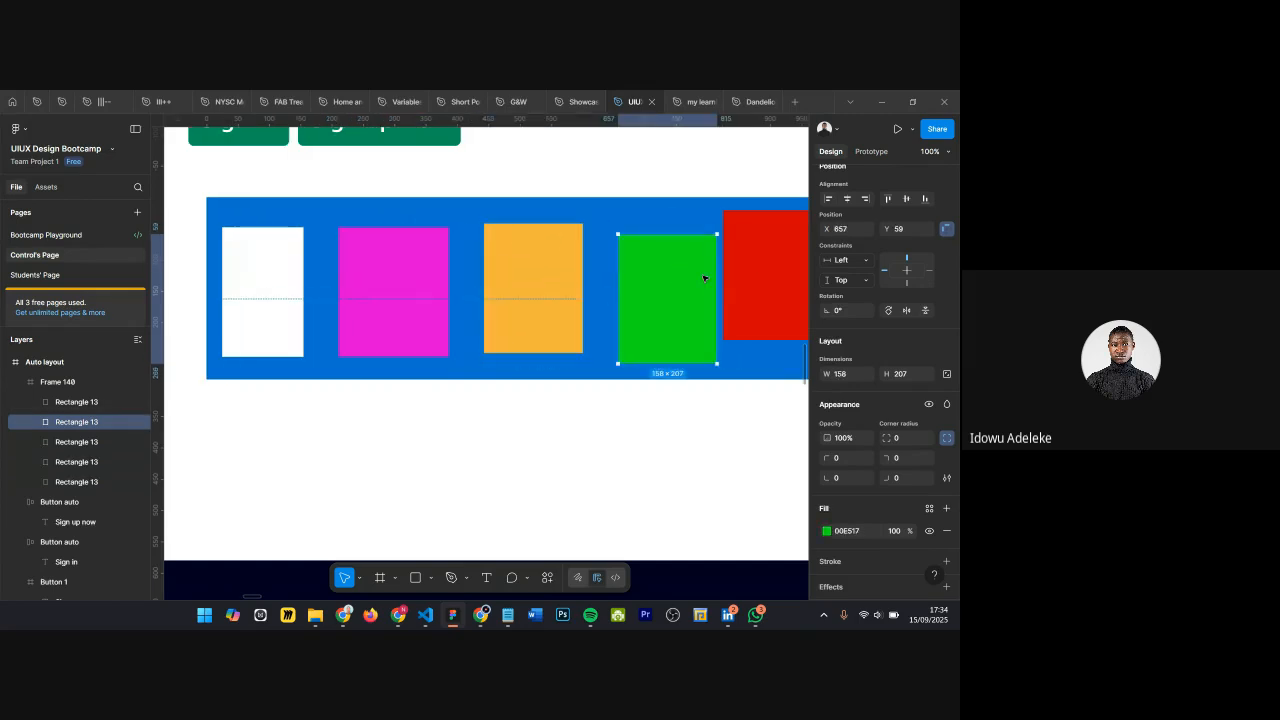
Step: Scatter the magenta, orange, green and red rectangles unevenly in the blue frame, with the first three at about X 176, 394 and 585
left_click(526, 277)
left_click(389, 274)
mouse_move(390, 274)
left_mouse_down()
mouse_move(377, 268)
mouse_move(391, 266)
left_mouse_up()
left_click(491, 280)
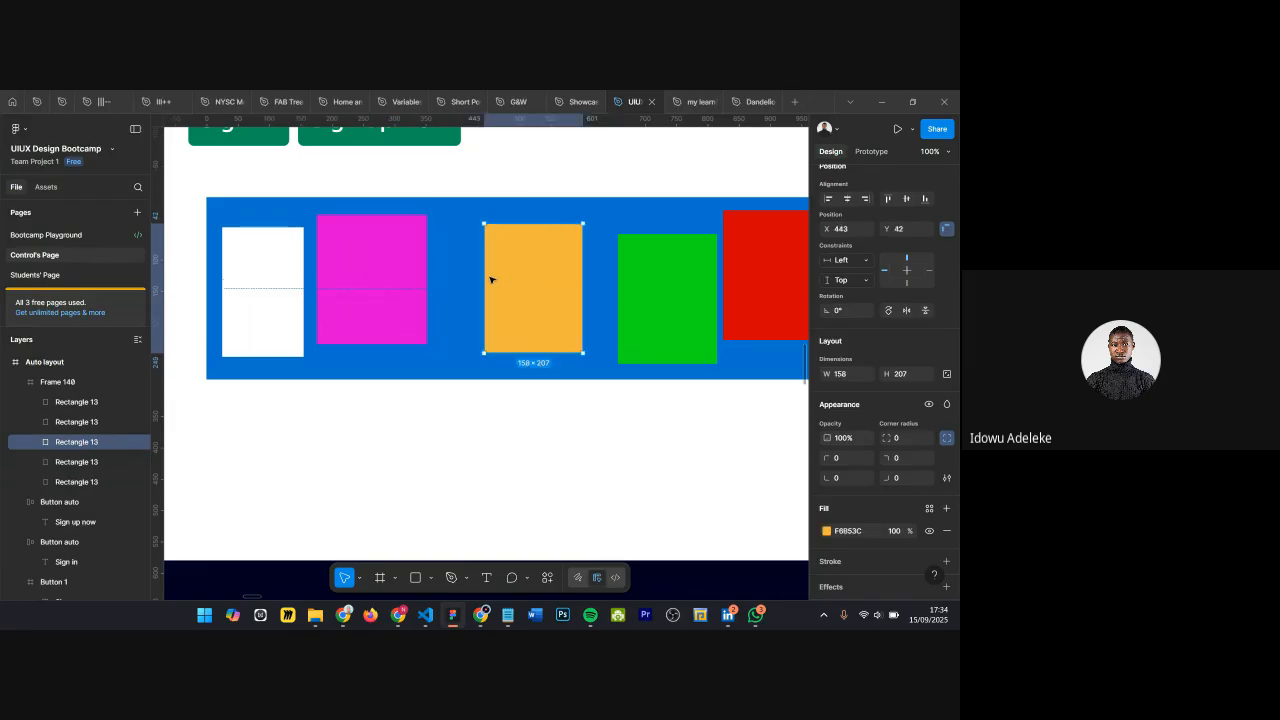
left_click_drag(491, 280, 483, 284)
left_click_drag(638, 289, 596, 263)
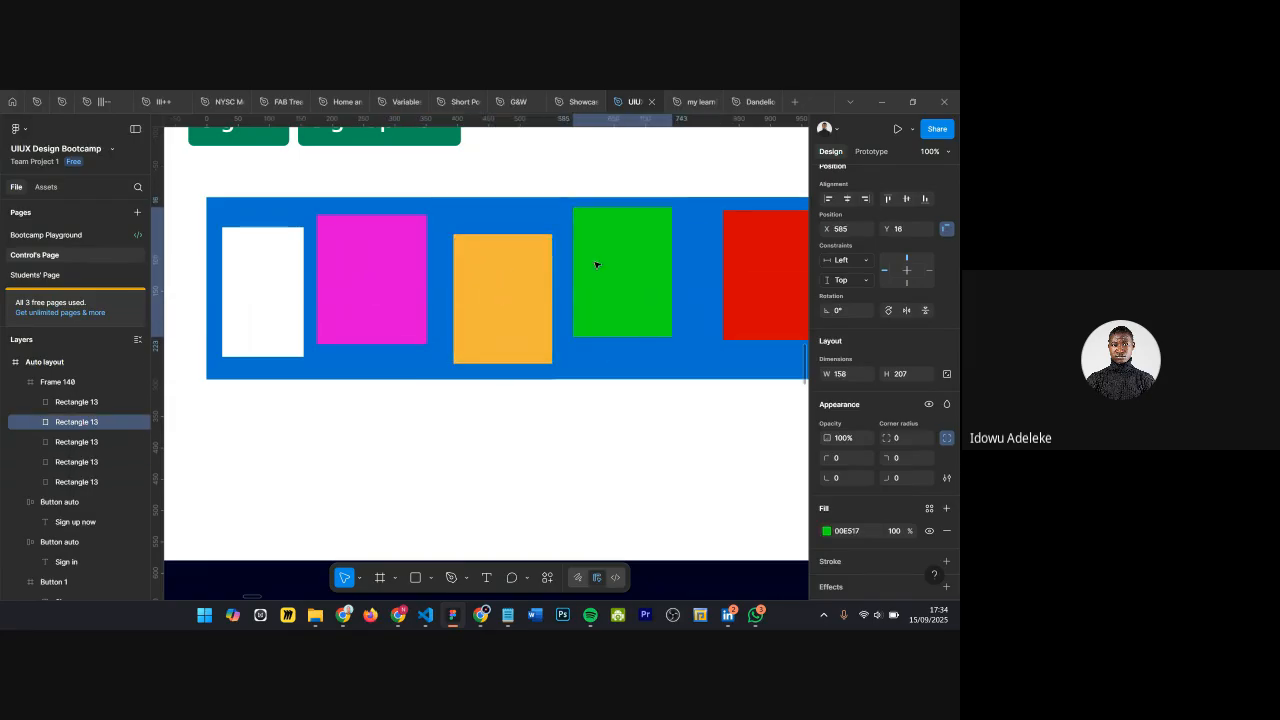
left_click(736, 244)
left_click_drag(736, 244, 711, 262)
Step: Check the positions, sizes and spacing of the white, magenta, orange and green rectangles in the blue frame
left_click(298, 310)
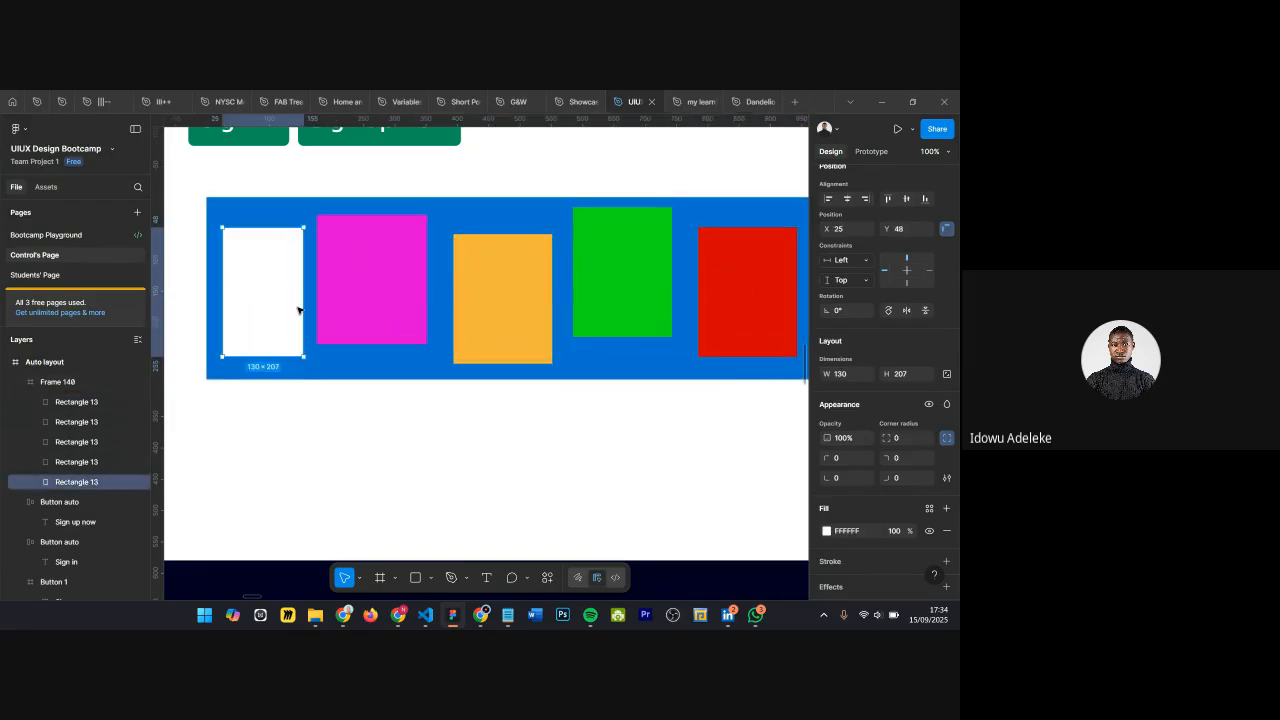
left_click(385, 283)
left_click(530, 284)
key("alt")
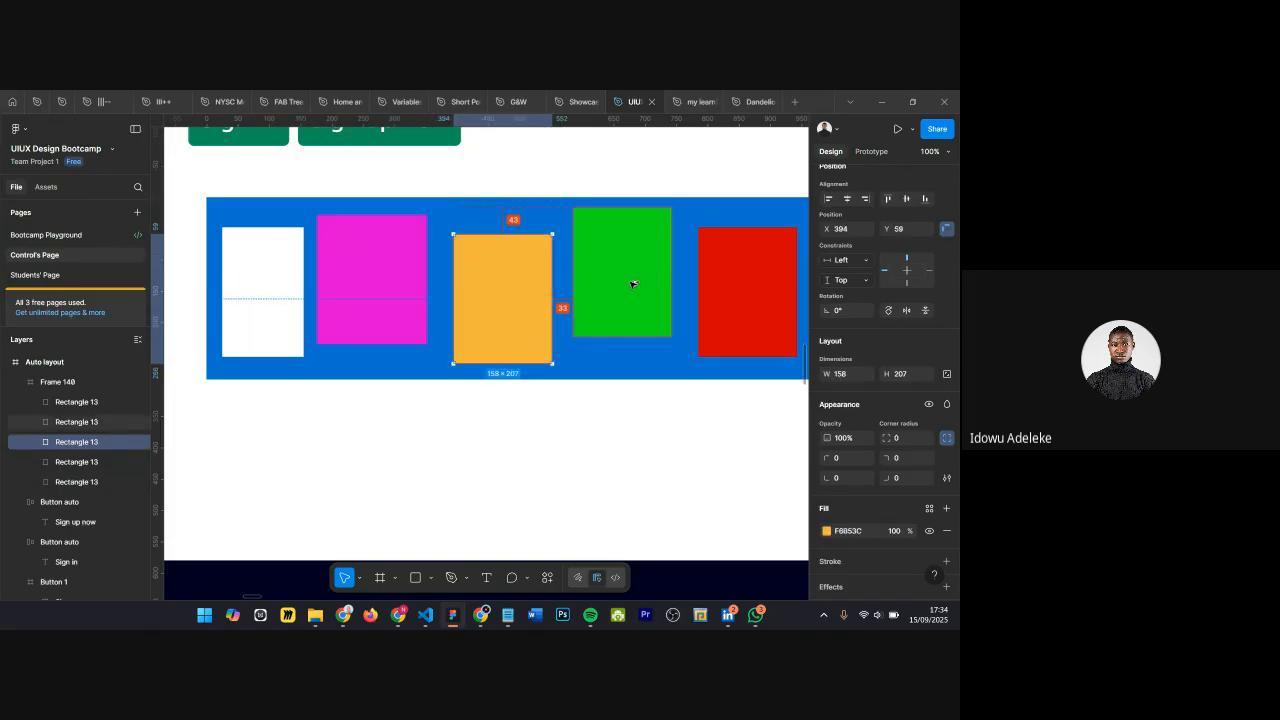
left_click(633, 284)
scroll(712, 289, "down", 3)
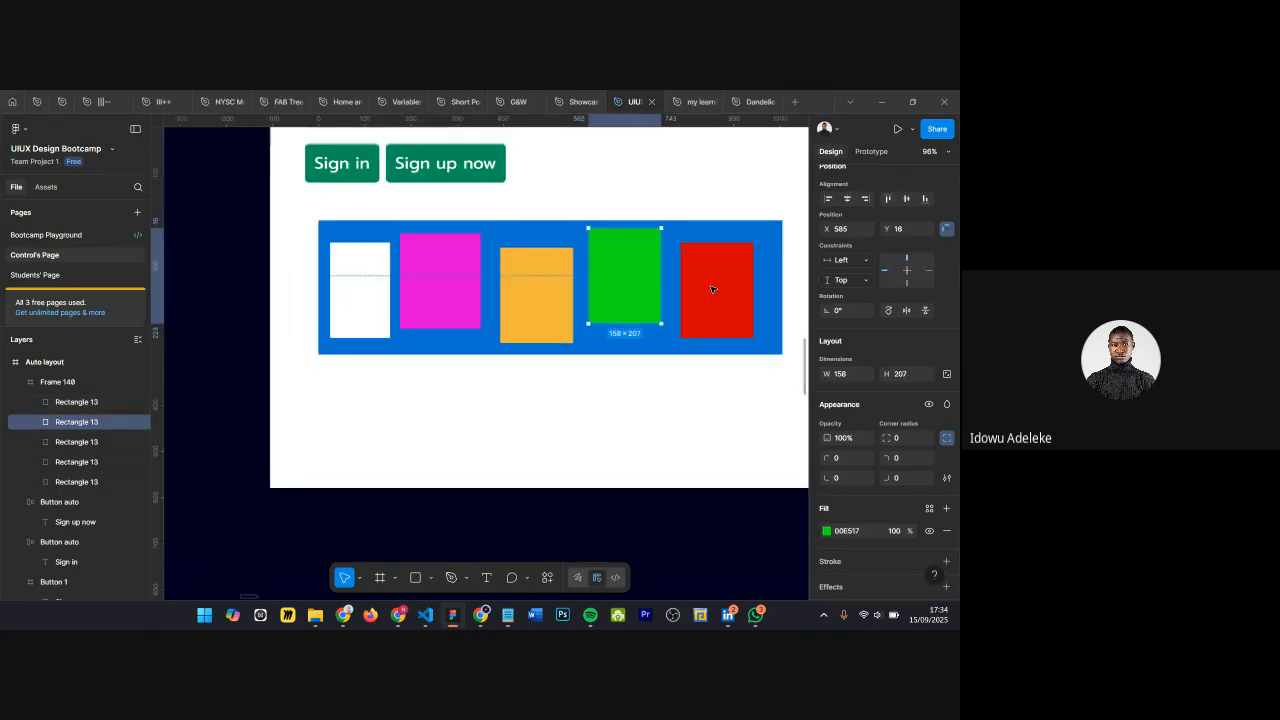
scroll(392, 367, "up", 2)
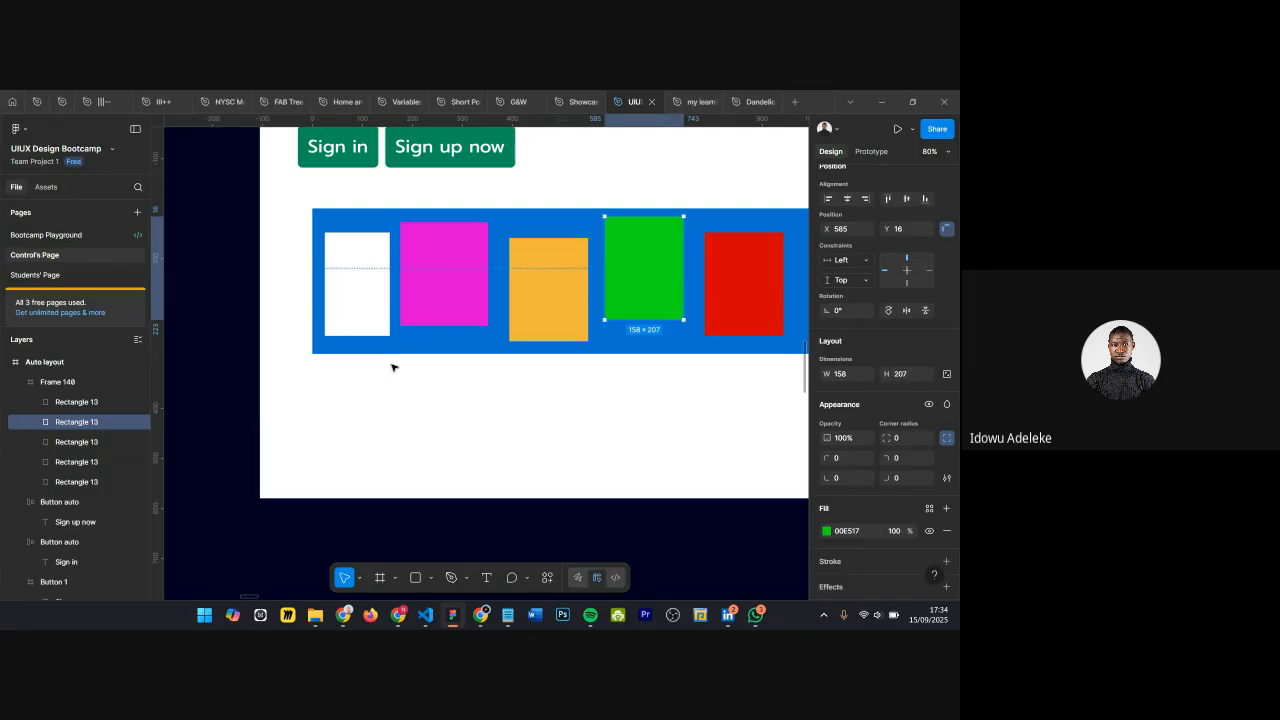
left_click(369, 300)
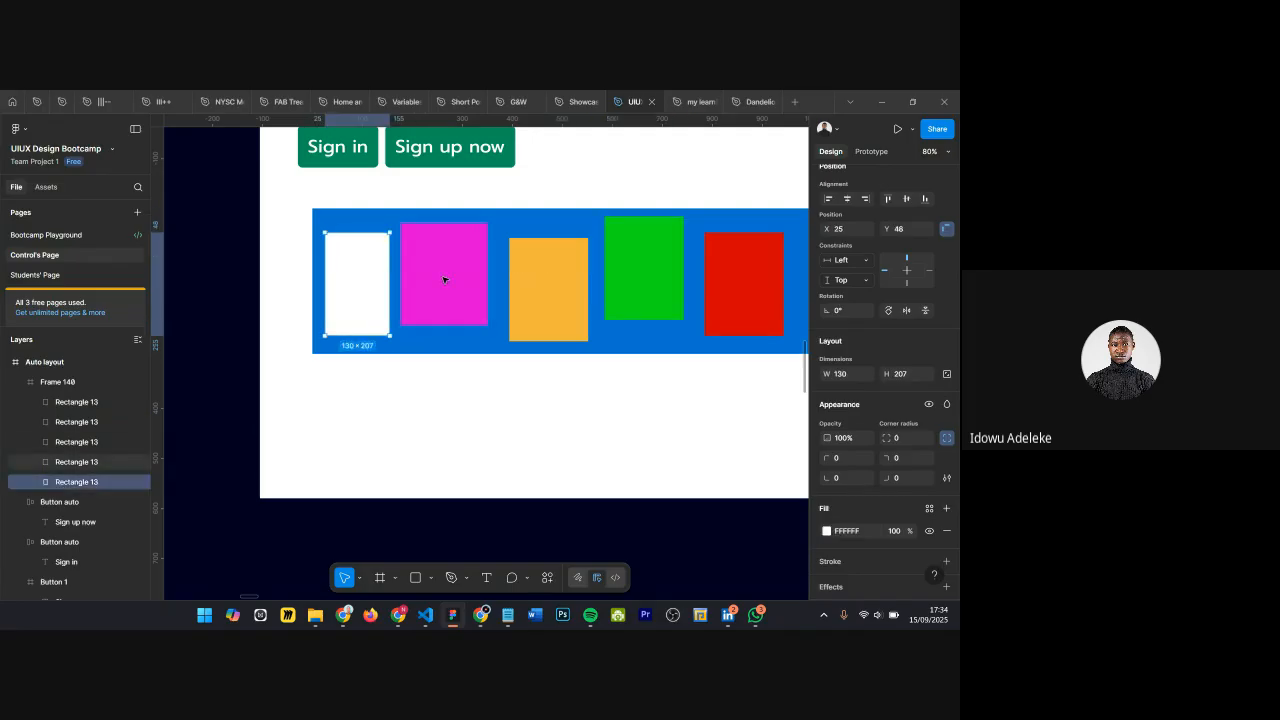
left_click(443, 277)
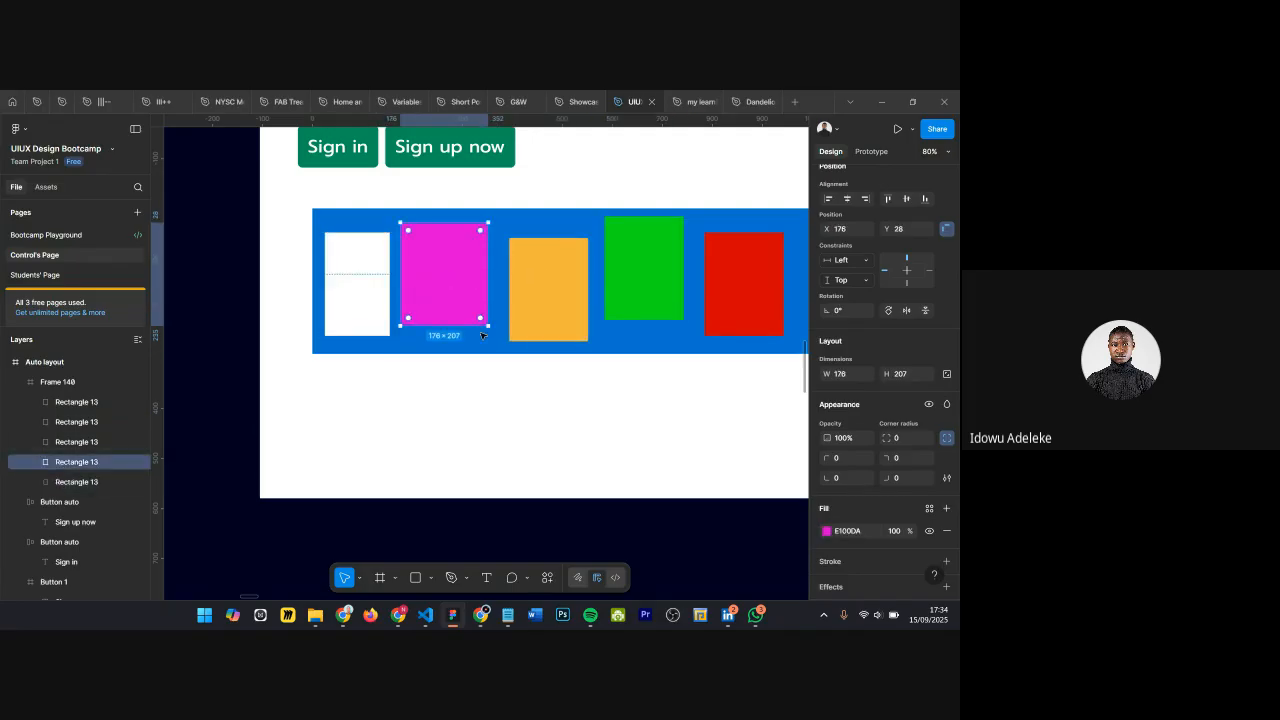
Step: Extend the white Auto layout frame downward to a height of about 1448
left_click(340, 383)
scroll(426, 383, "down", 4)
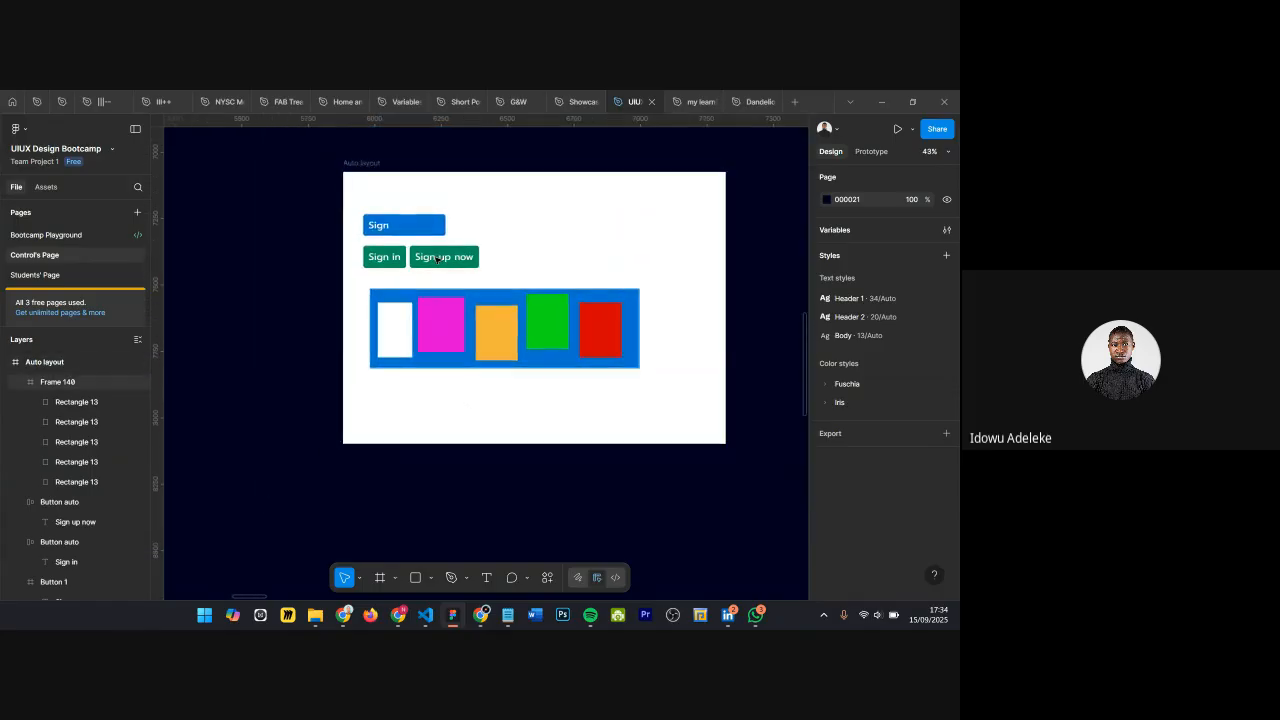
left_click(437, 440)
left_click_drag(437, 446, 424, 556)
scroll(463, 391, "down", 2)
scroll(455, 395, "up", 3)
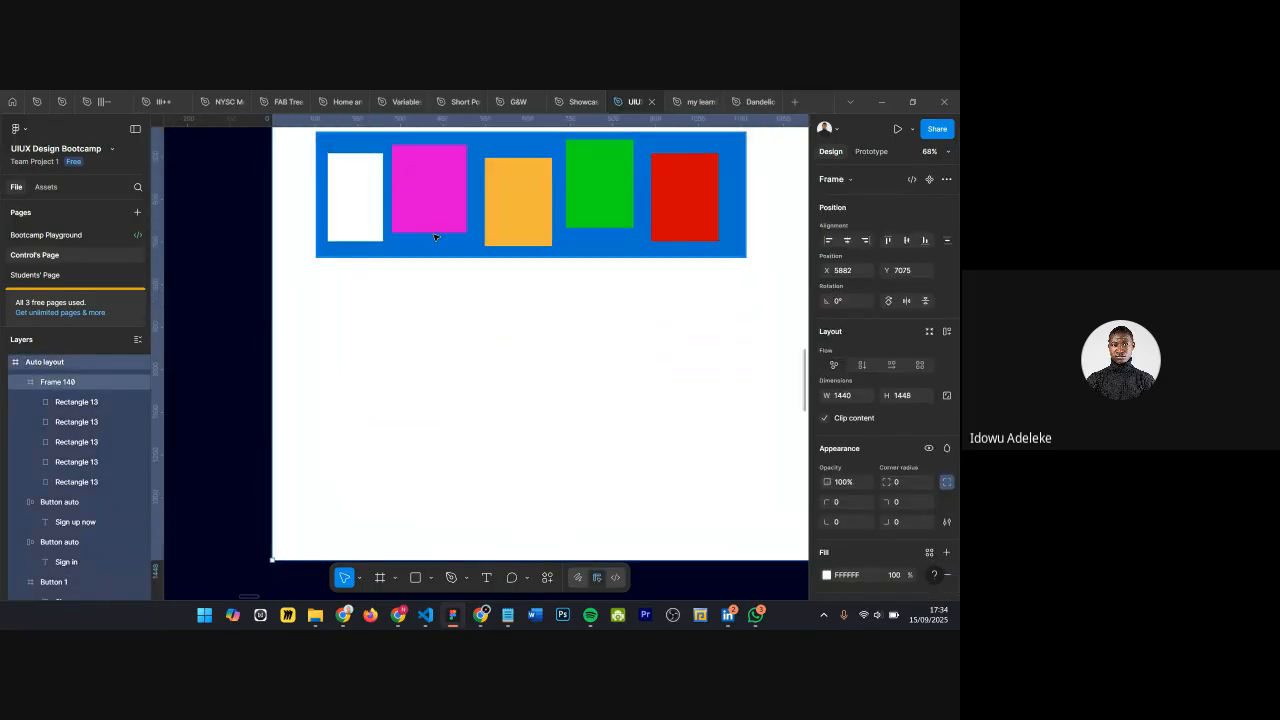
Step: Duplicate the blue frame directly below the original, at about Y 843, and rename the copy Auto card
left_click(424, 256)
left_click_drag(489, 148, 490, 313)
double_click(86, 379)
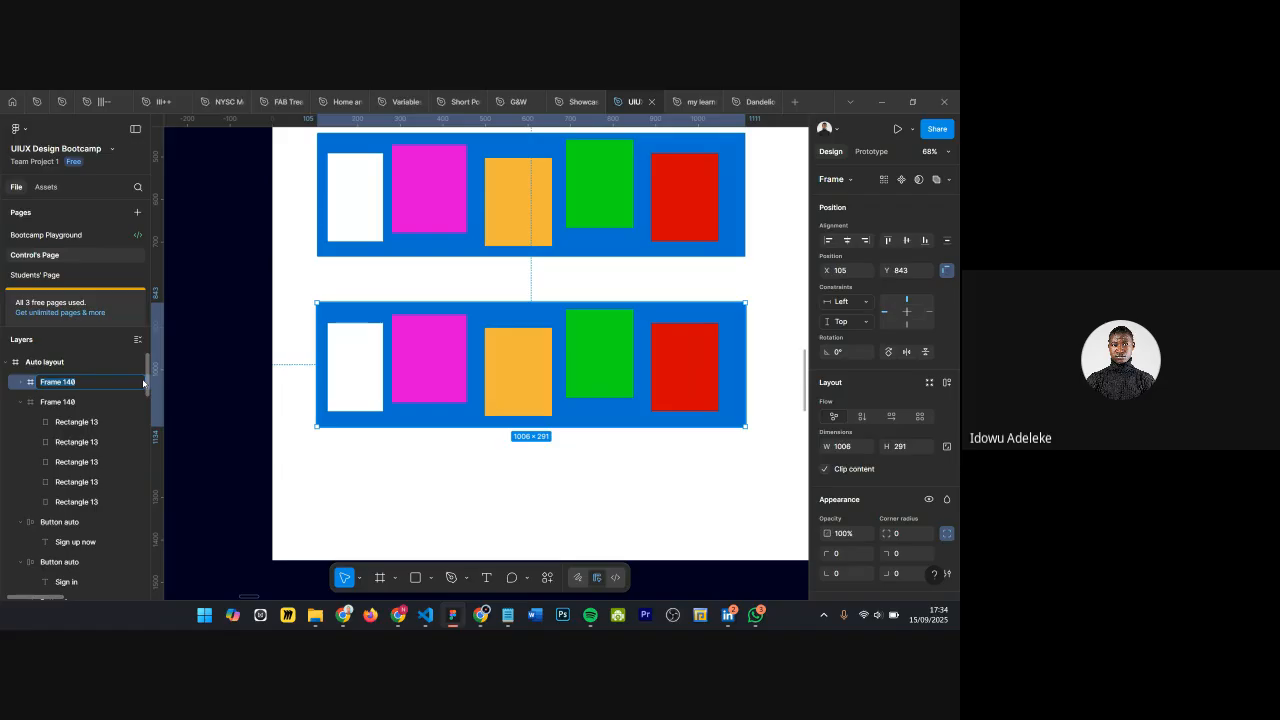
type("Auto card")
key("Return")
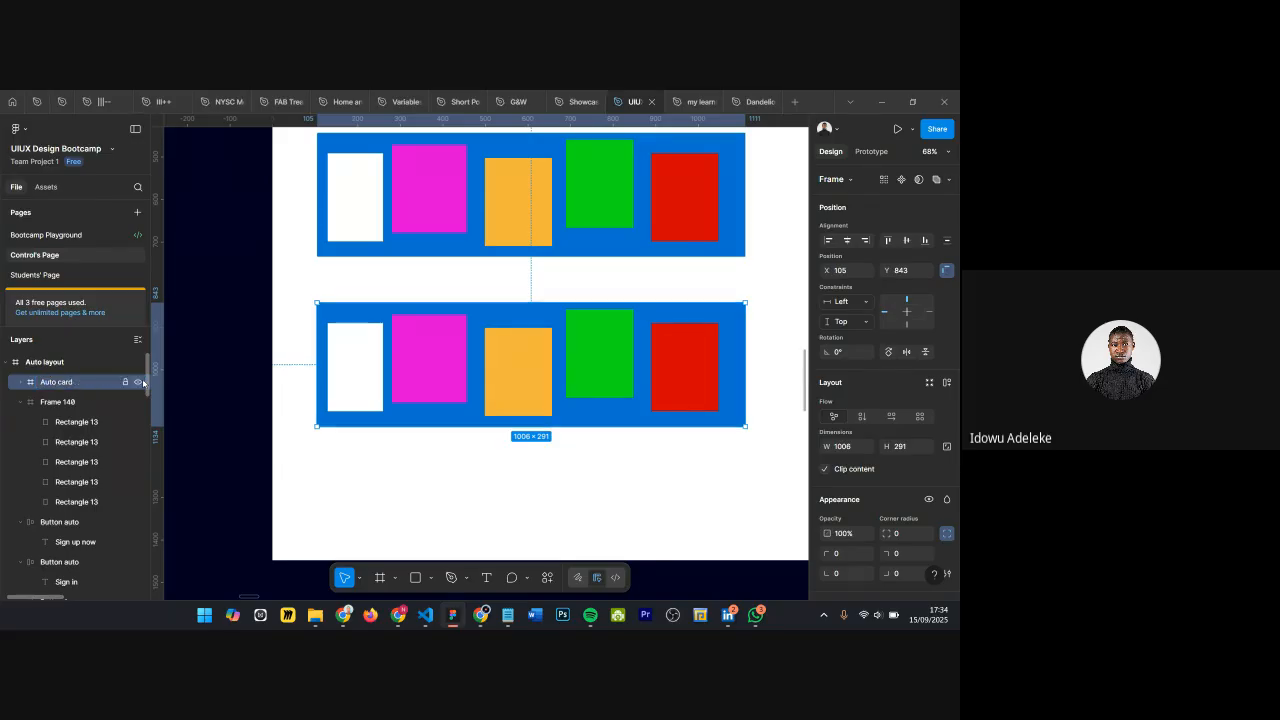
Step: Rename the original blue frame Free form card
scroll(563, 277, "up", 1)
left_click(405, 151)
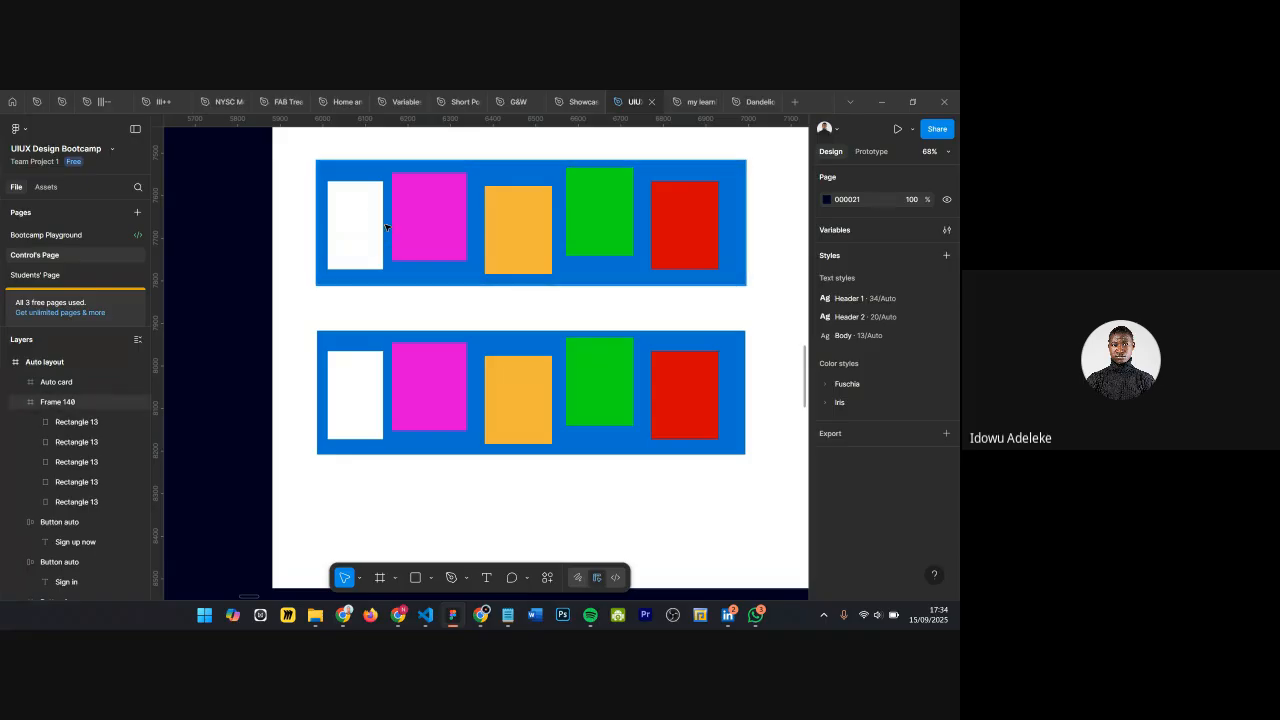
left_click(77, 402)
double_click(77, 403)
type("Free form c")
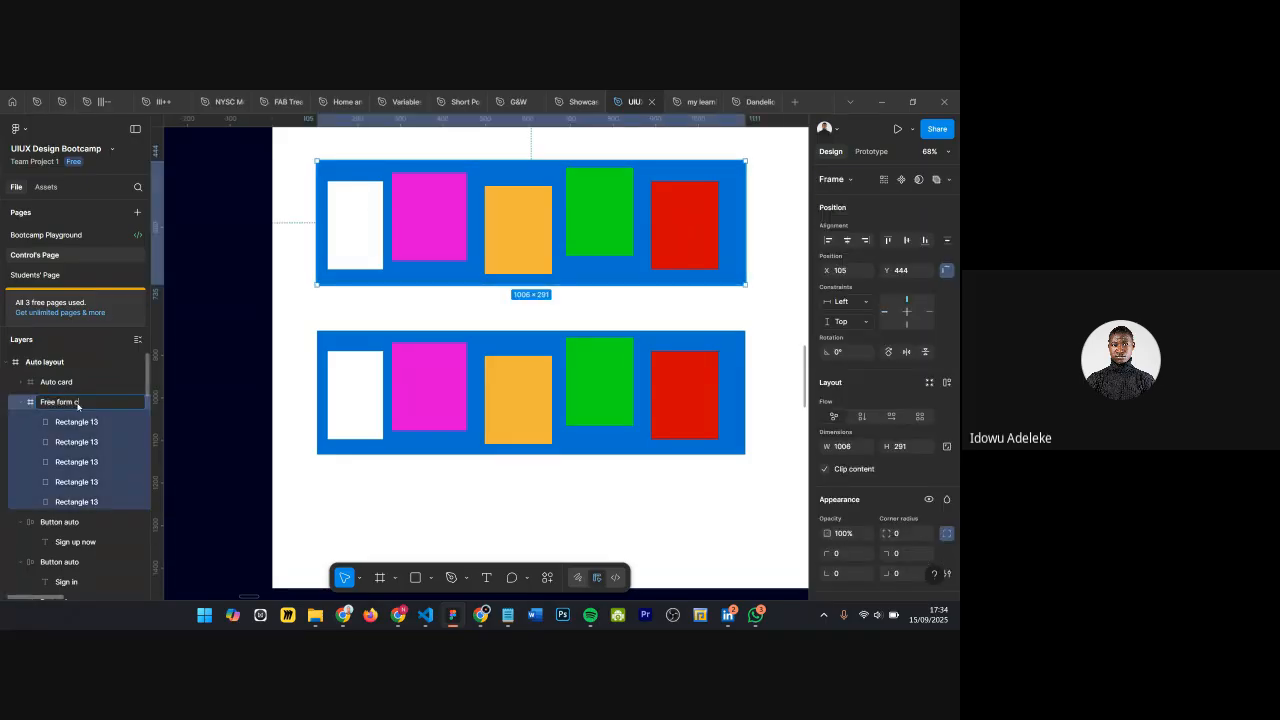
type("ard")
key("Return")
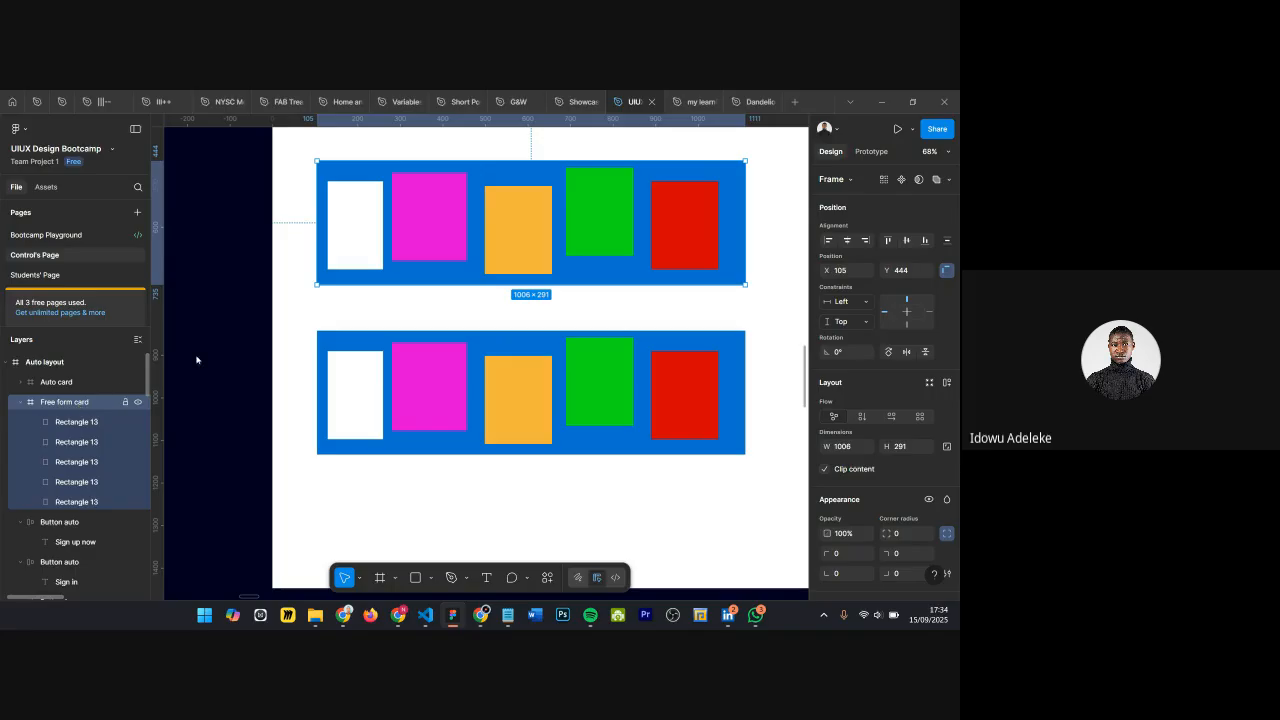
Step: Nudge the magenta rectangle in the Free form card to X 195, leaving a 40 gap to the white rectangle
scroll(394, 157, "up", 5)
left_click(349, 257)
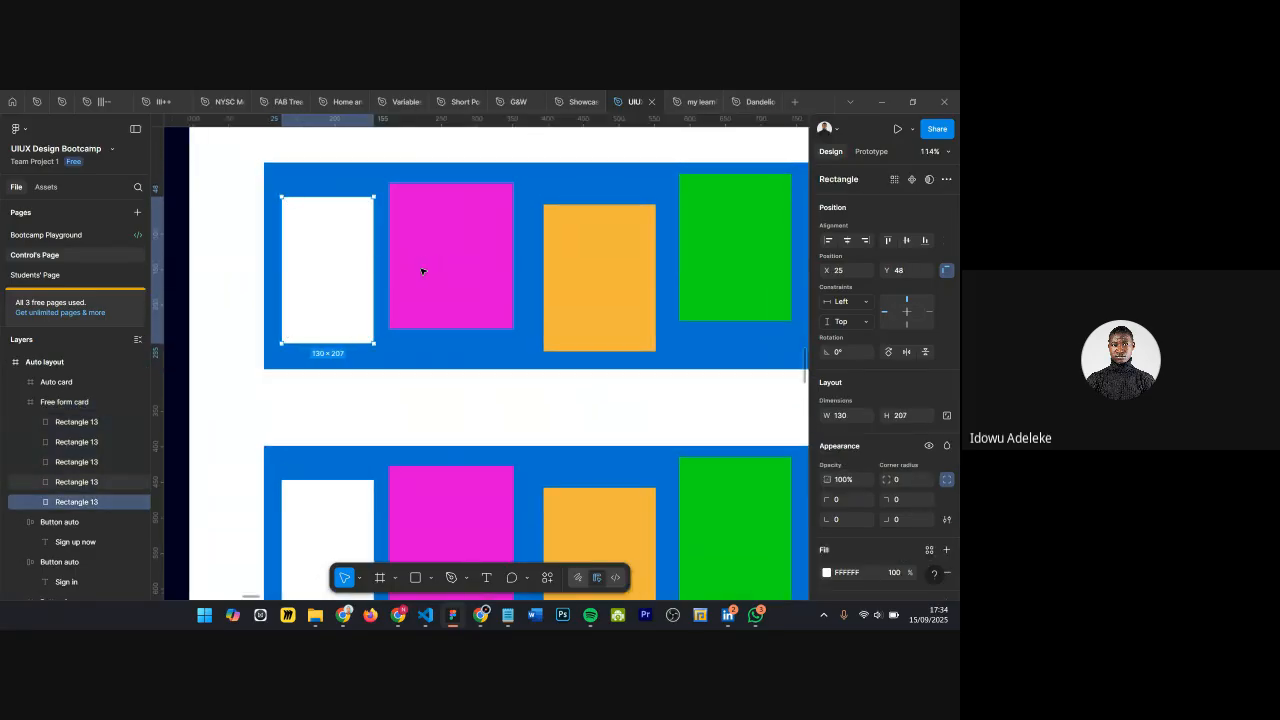
scroll(430, 277, "down", 1)
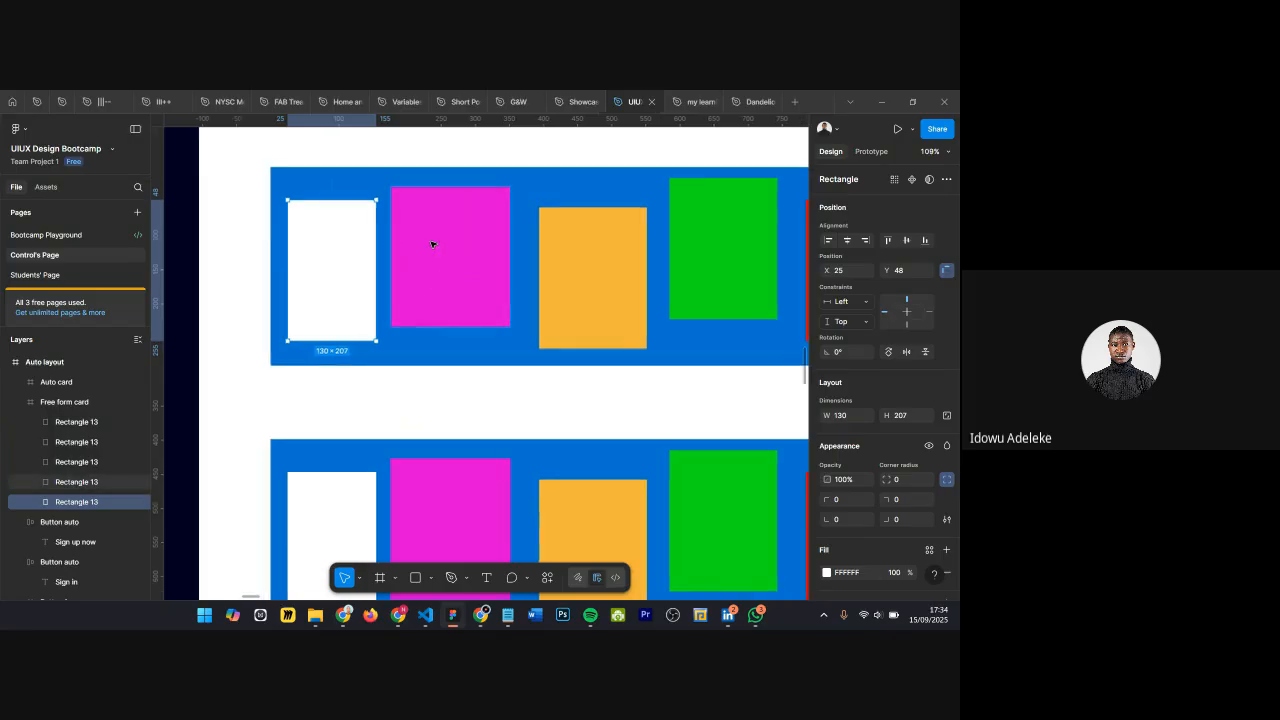
left_click(432, 243)
key("alt")
key("Right")
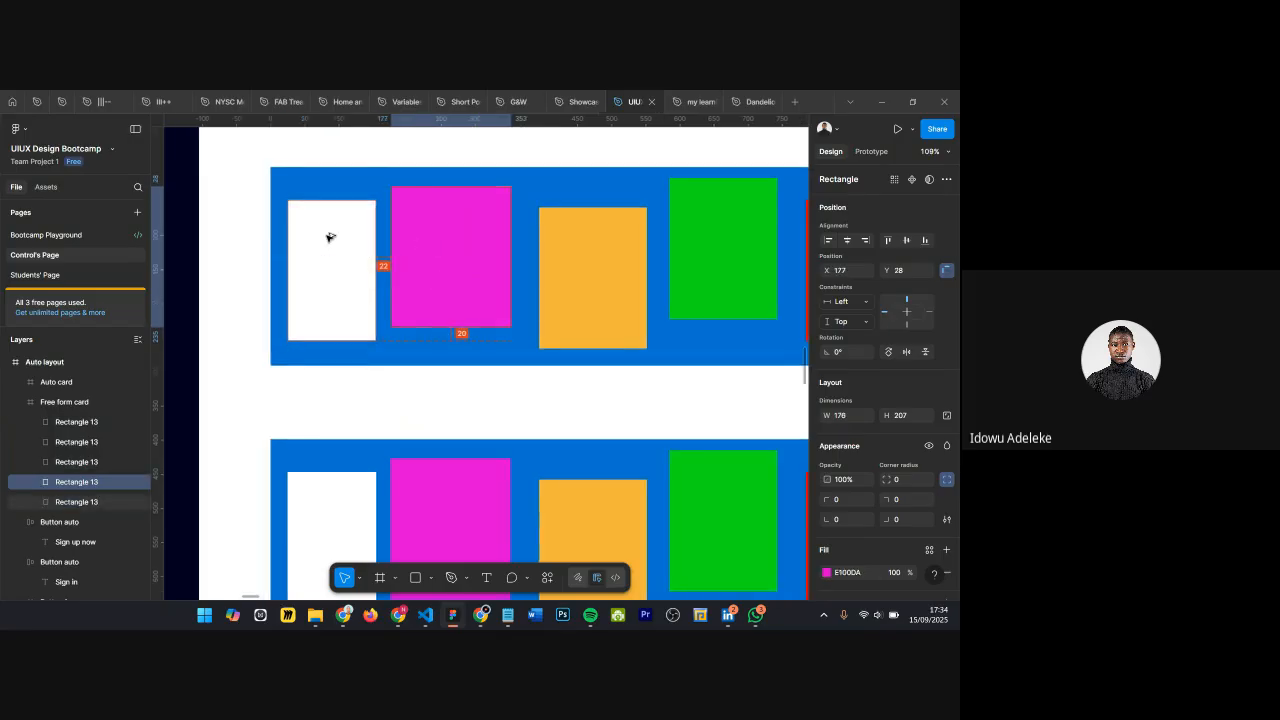
key("shift+Right")
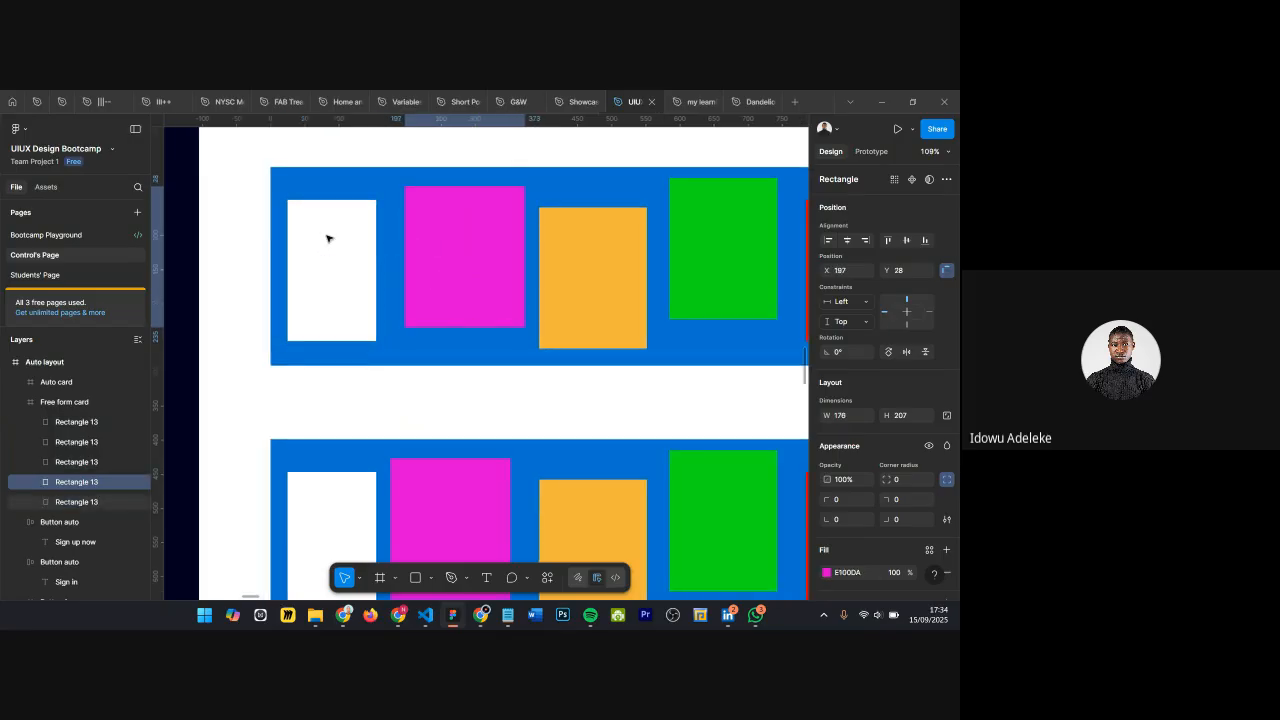
key("Left")
key("Left")
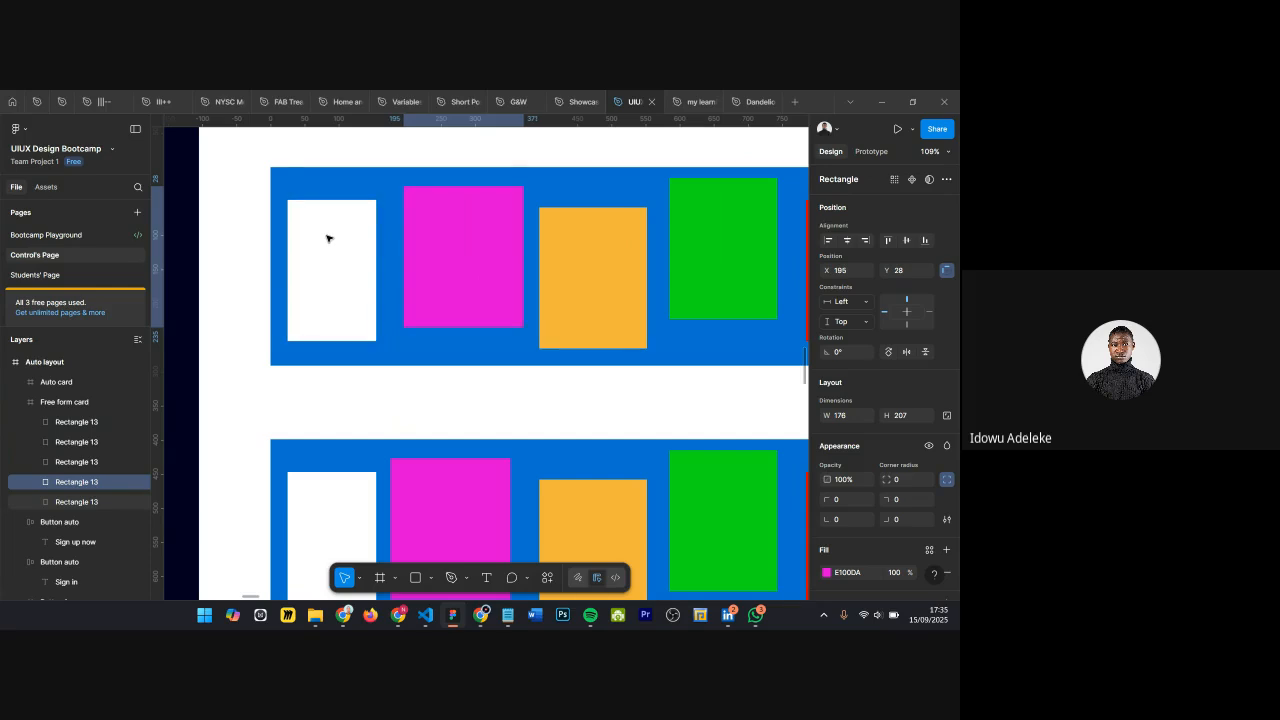
Step: Nudge the orange rectangle in the Free form card away from the magenta one, to X 414
scroll(503, 300, "down", 2)
left_click(586, 280)
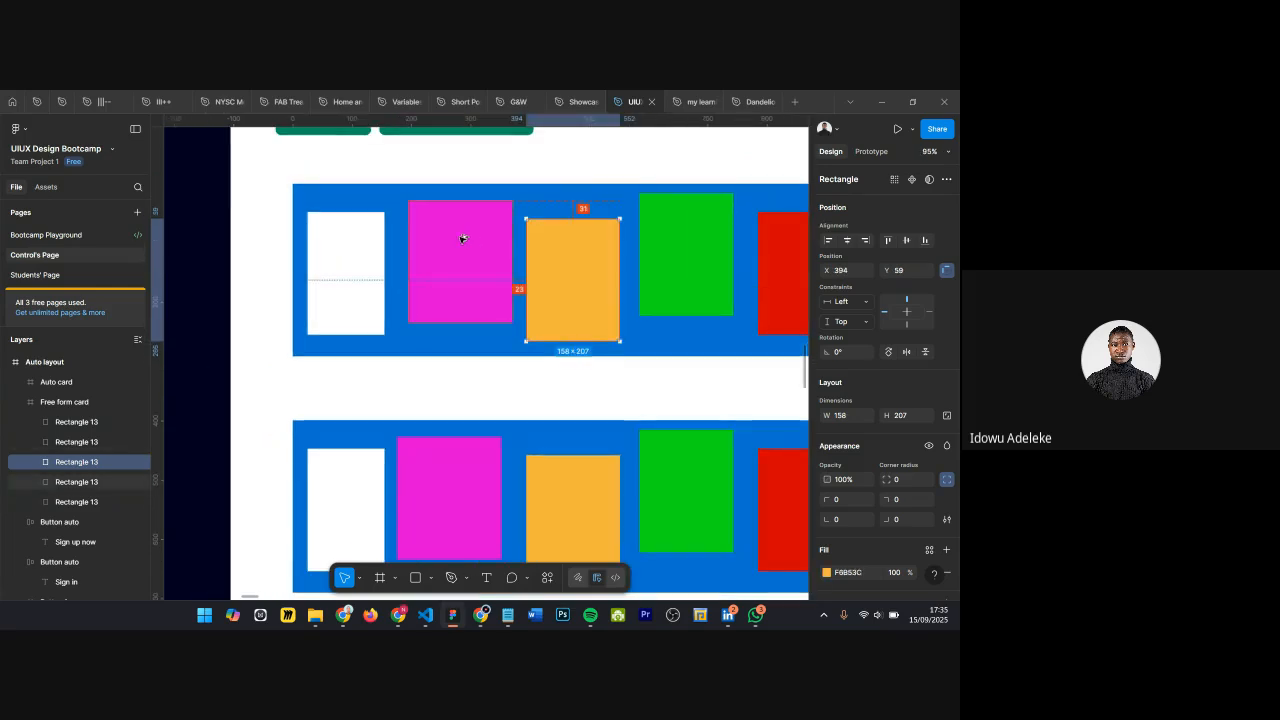
key("shift+Right")
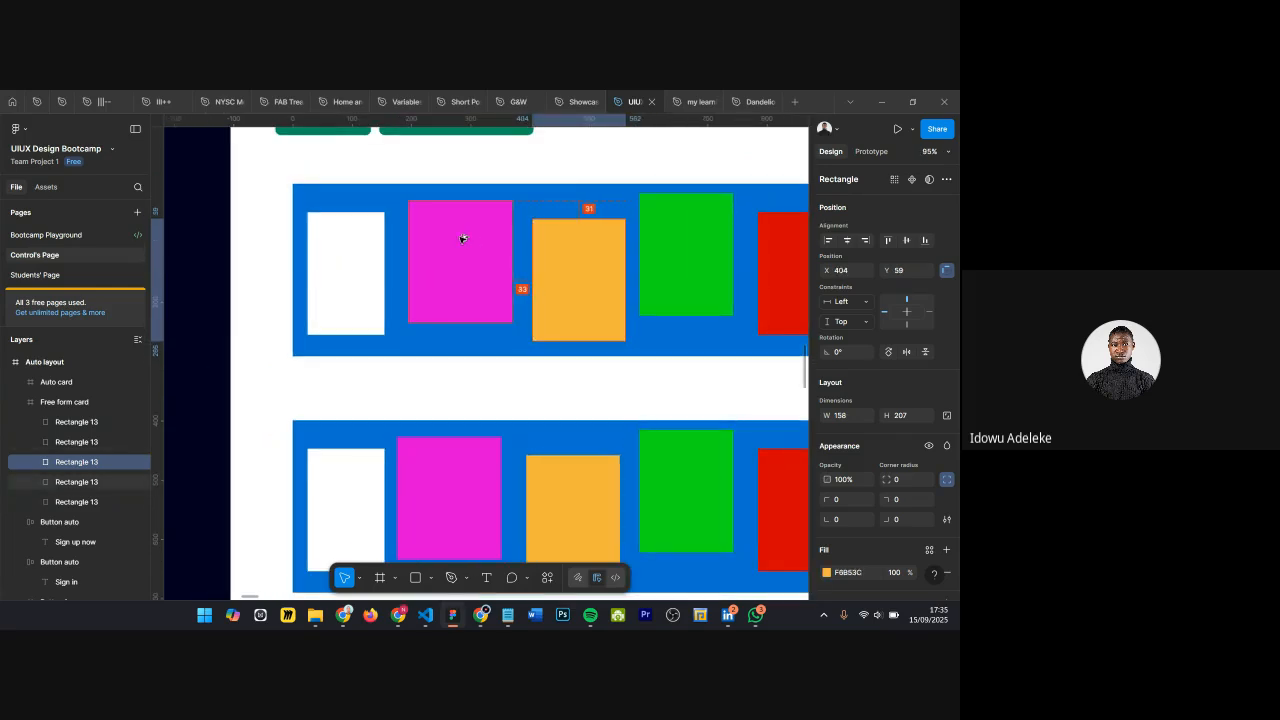
key("Right")
key("Right")
key("Right")
key("Right")
key("Right")
key("Right")
key("Right")
key("Right")
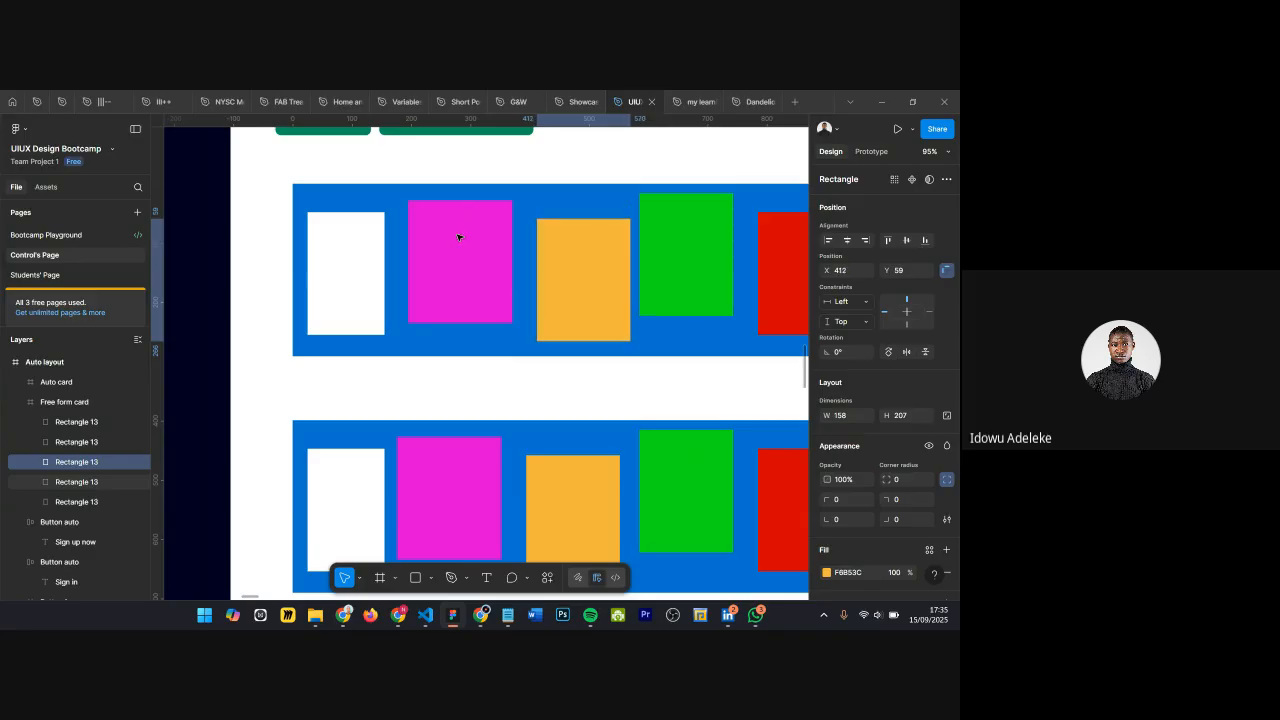
key("Left")
key("Left")
key("Left")
key("Left")
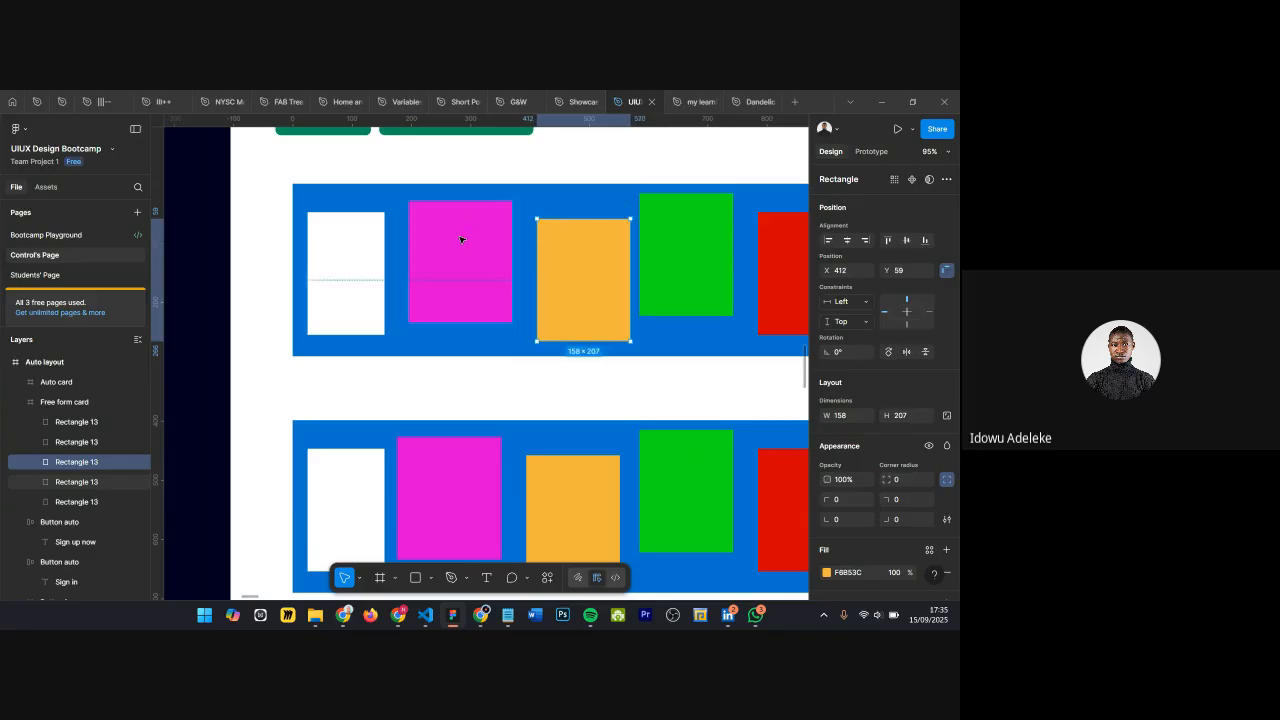
key("Right")
key("Right")
key("Right")
key("Right")
key("Right")
key("Right")
scroll(455, 240, "right", 3)
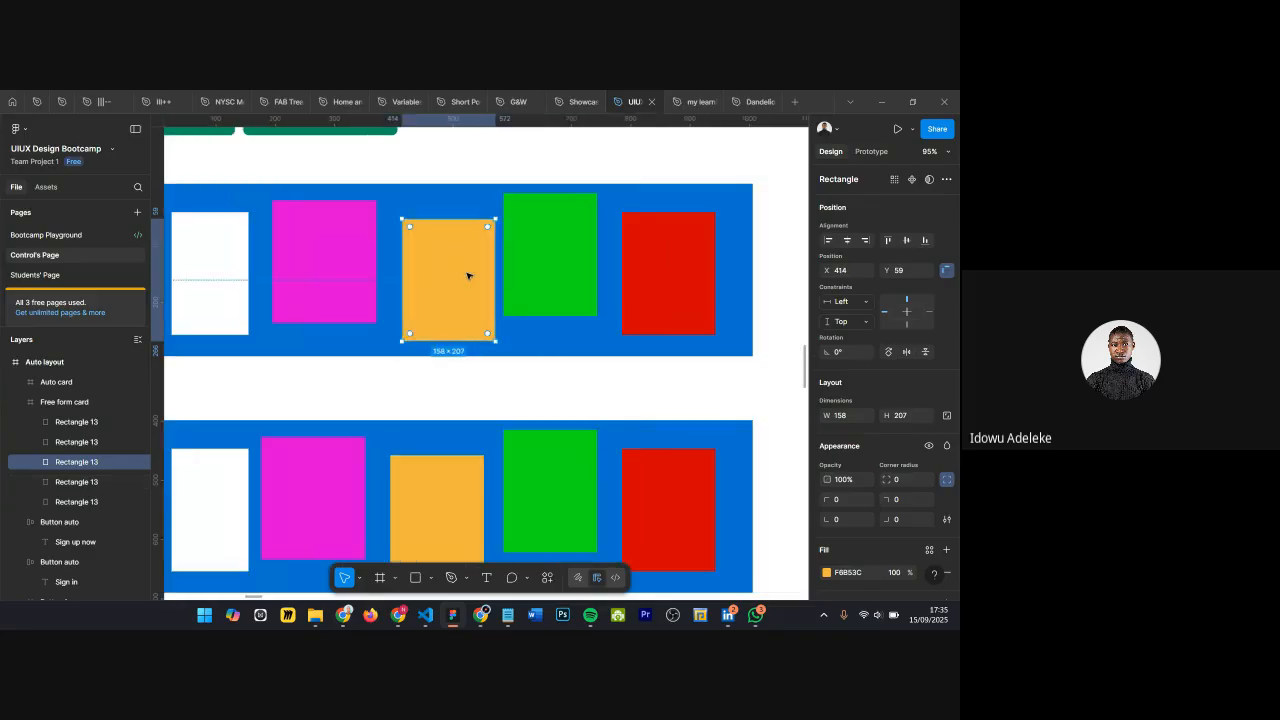
Step: Move the orange rectangle back toward the magenta one, to about X 399
scroll(509, 277, "down", 3)
scroll(509, 277, "up", 5)
left_click_drag(499, 263, 487, 263)
scroll(407, 274, "left", 3)
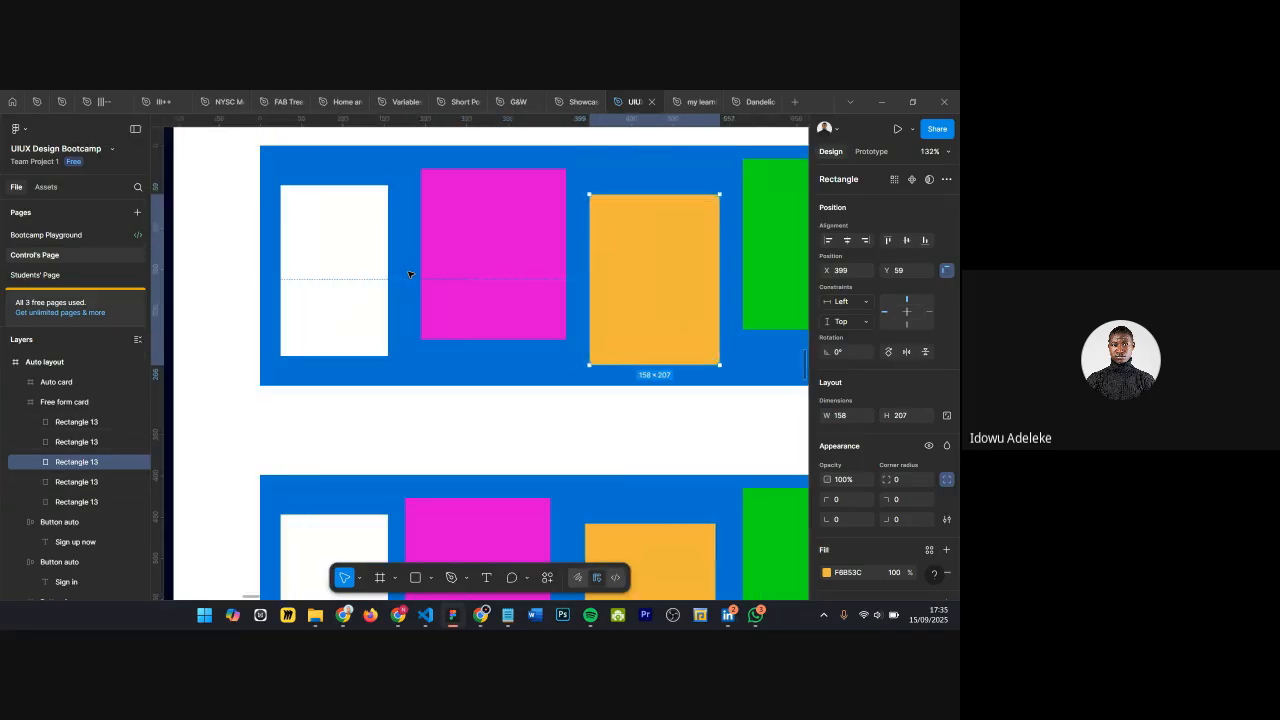
Step: Select all five rectangles in the Free form card and distribute their horizontal spacing evenly
scroll(407, 276, "down", 3)
left_click(388, 303)
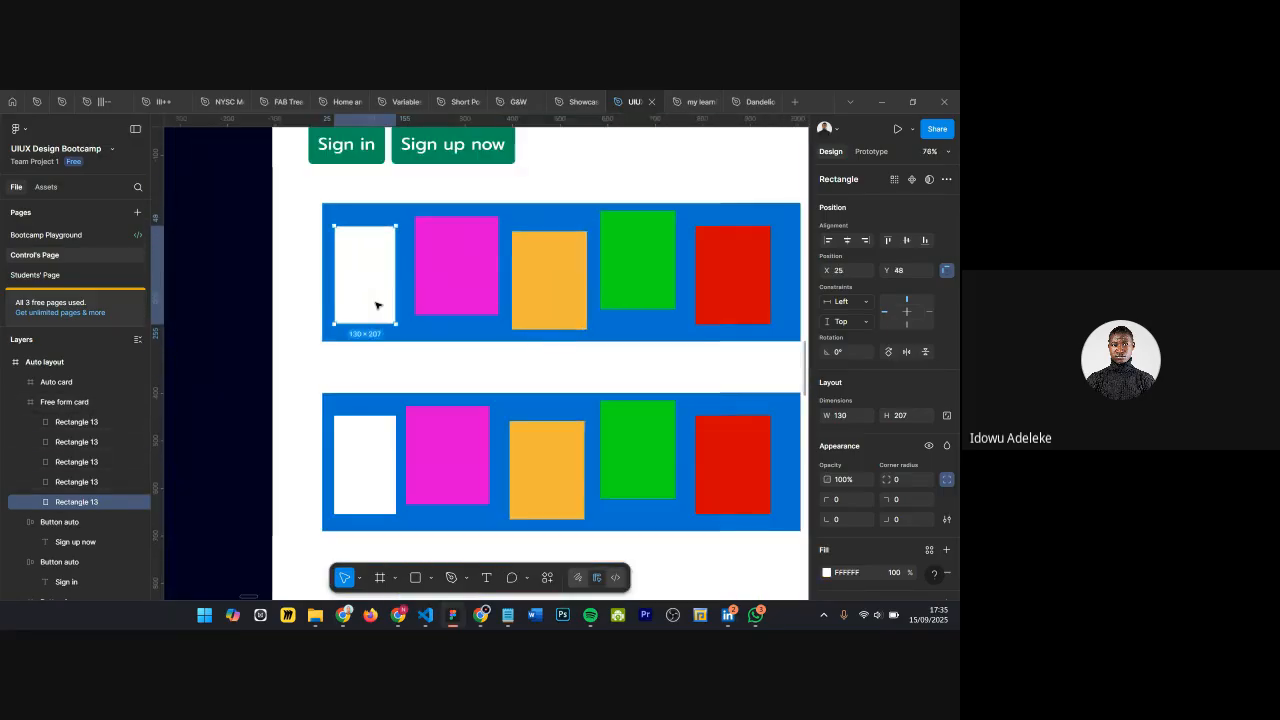
left_click(463, 273, "shift")
left_click(549, 278, "shift")
left_click(634, 271, "shift")
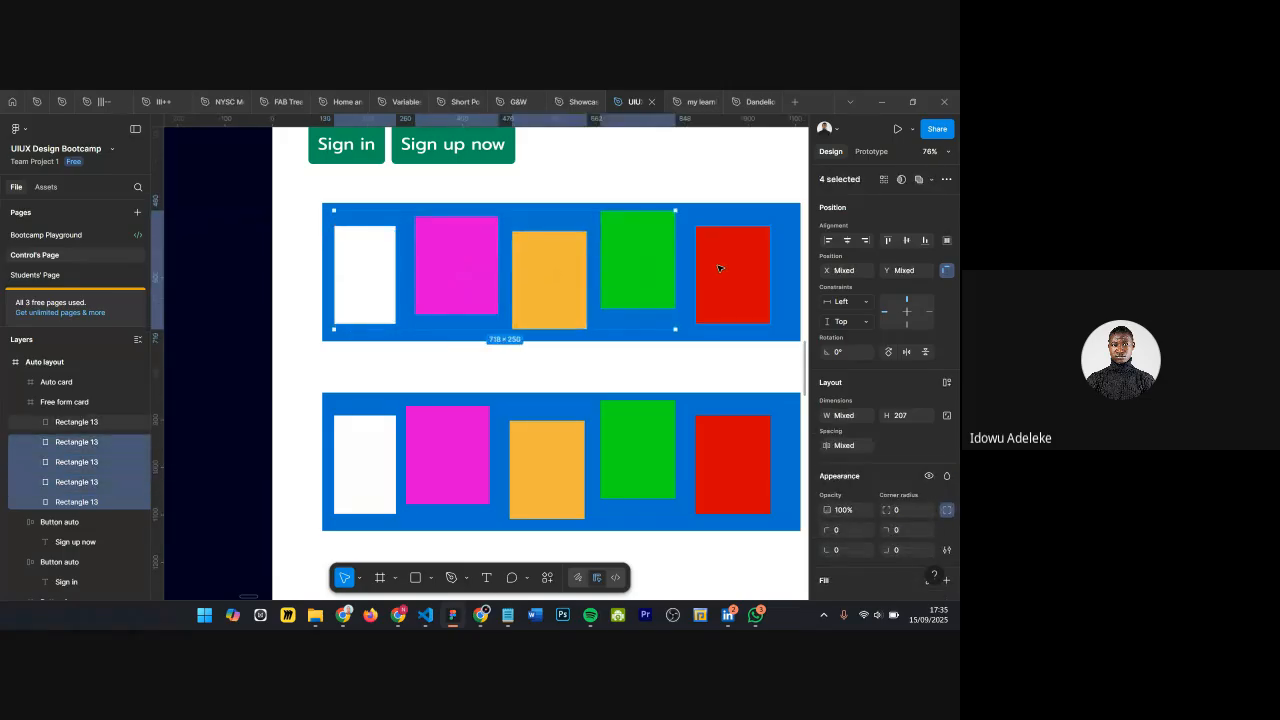
left_click(712, 269, "shift")
left_click(929, 179)
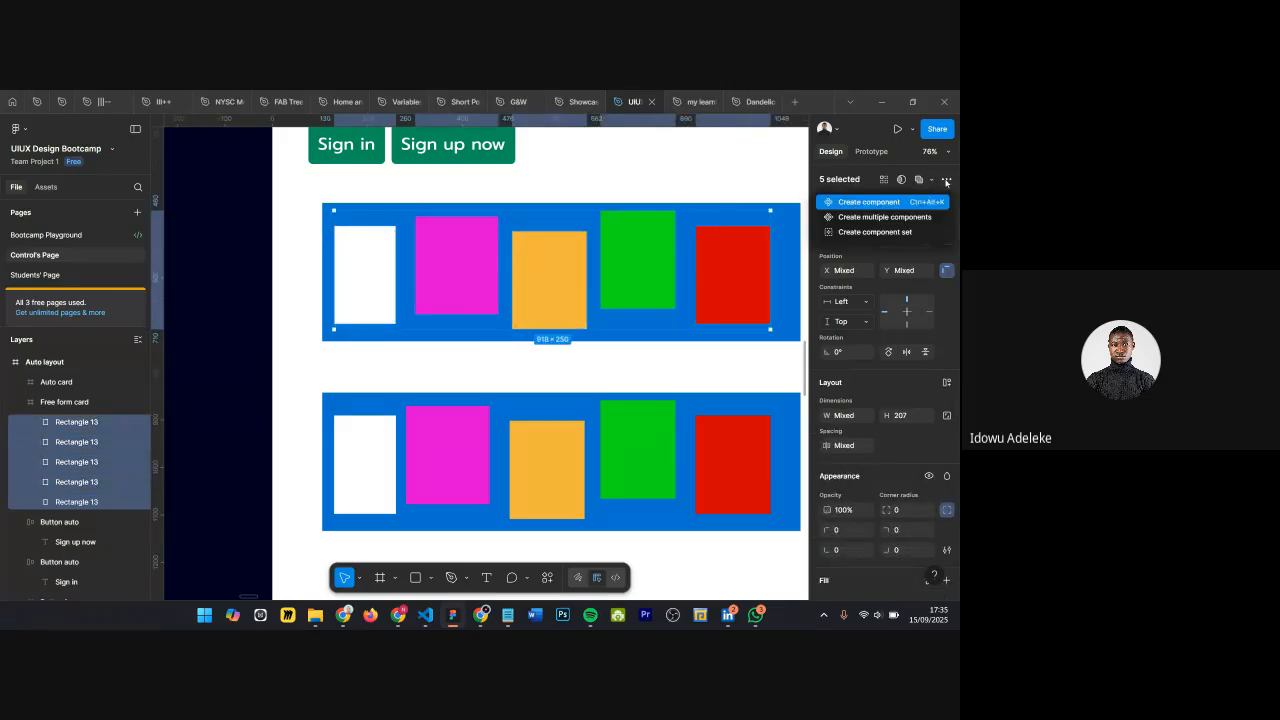
left_click(725, 269)
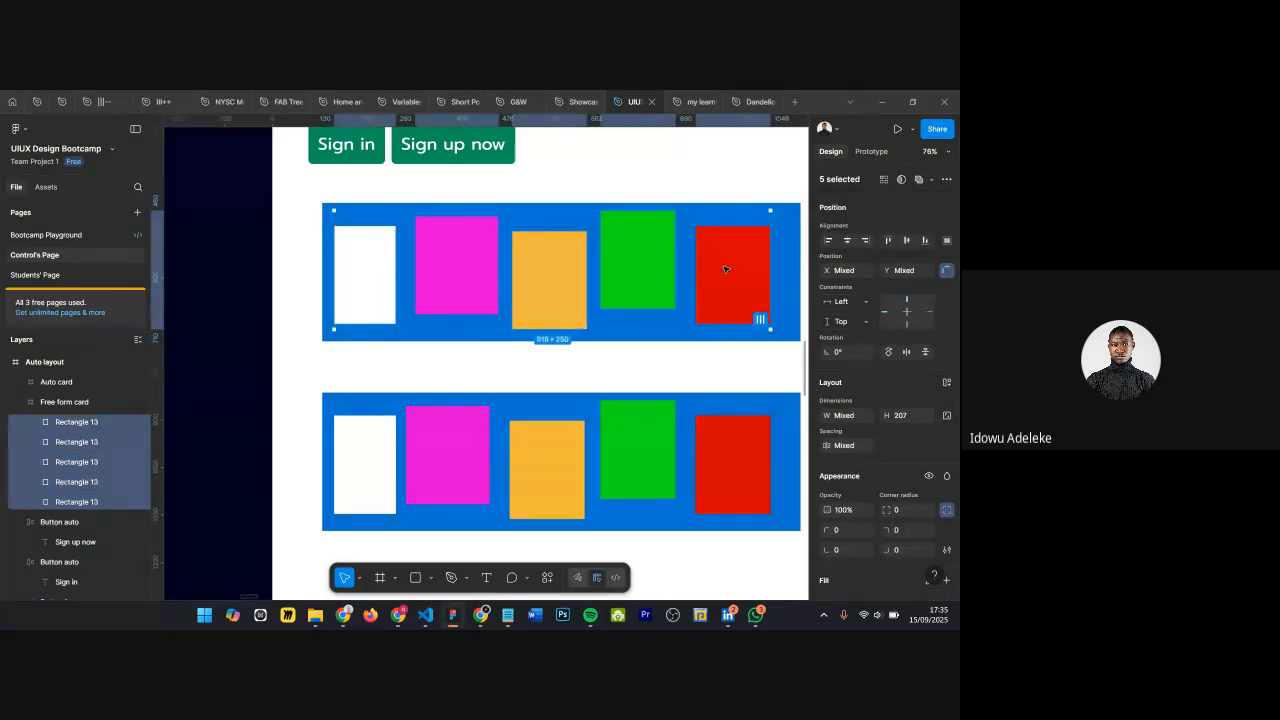
left_click(947, 241)
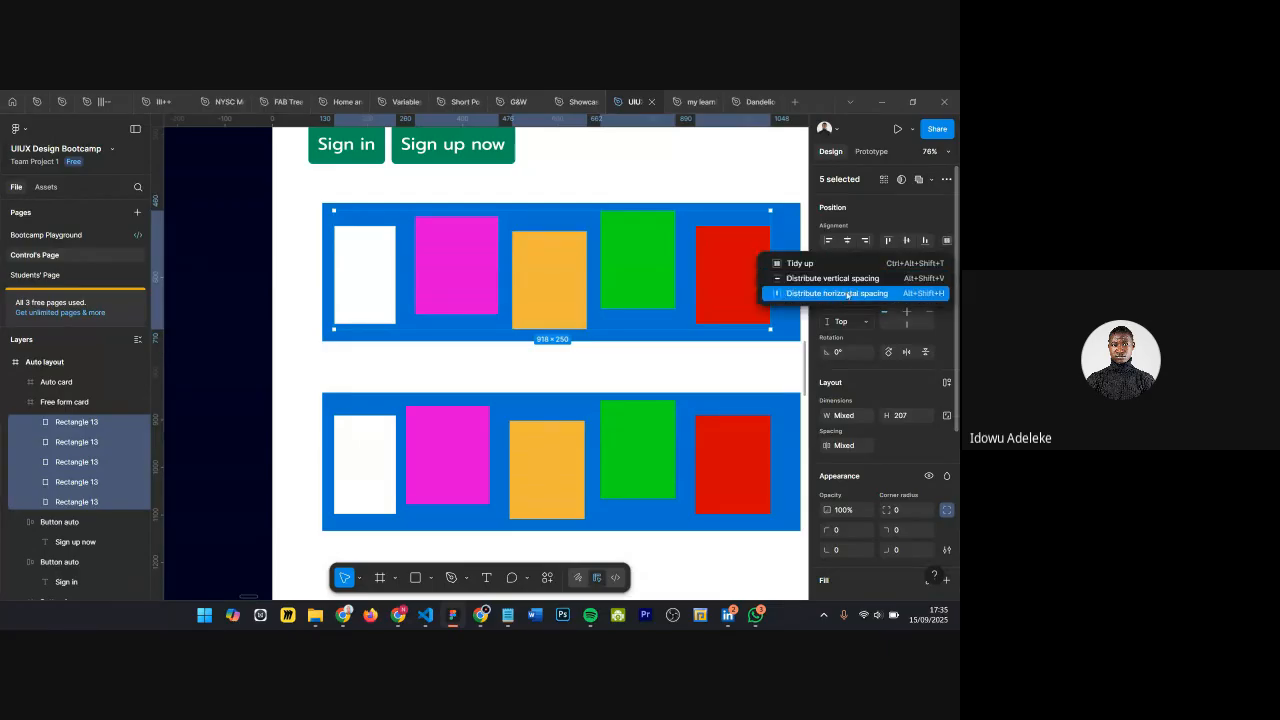
left_click(866, 294)
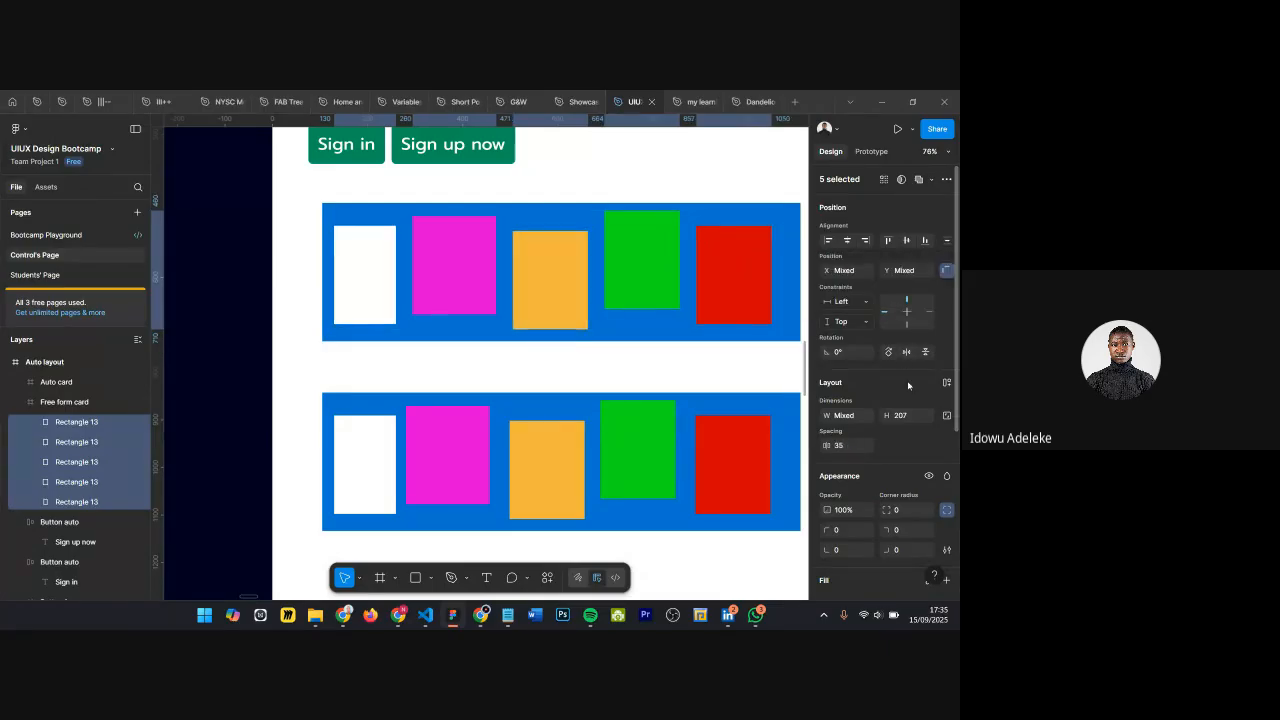
Step: Try a spacing of 40 between the five rectangles, and undo both the spacing value and the horizontal distribution
left_click(848, 449)
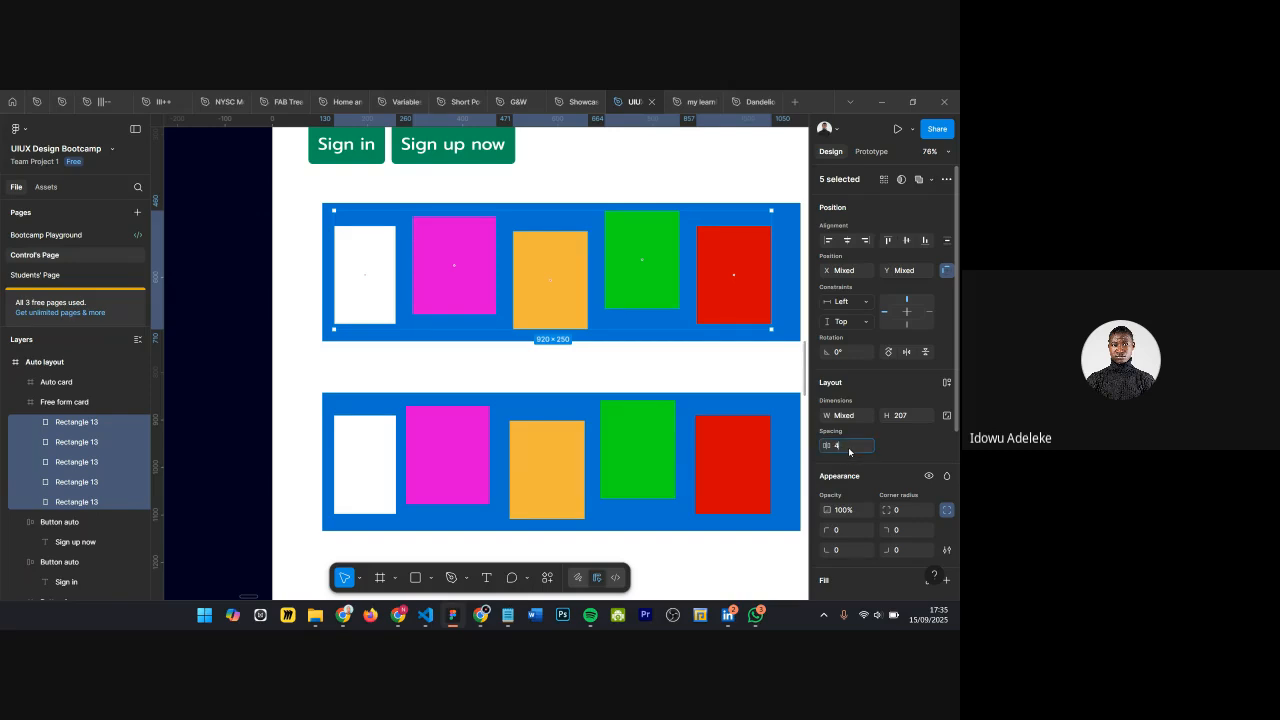
key("Return")
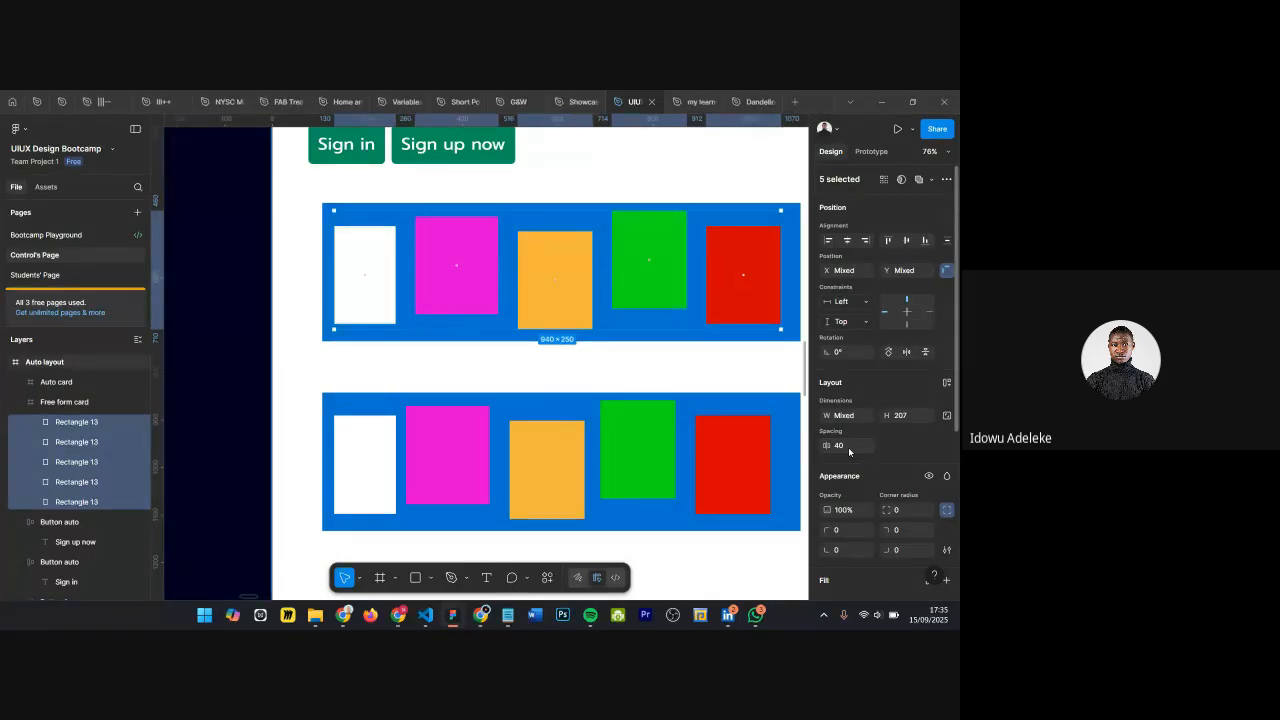
key("ctrl+z")
key("ctrl+z")
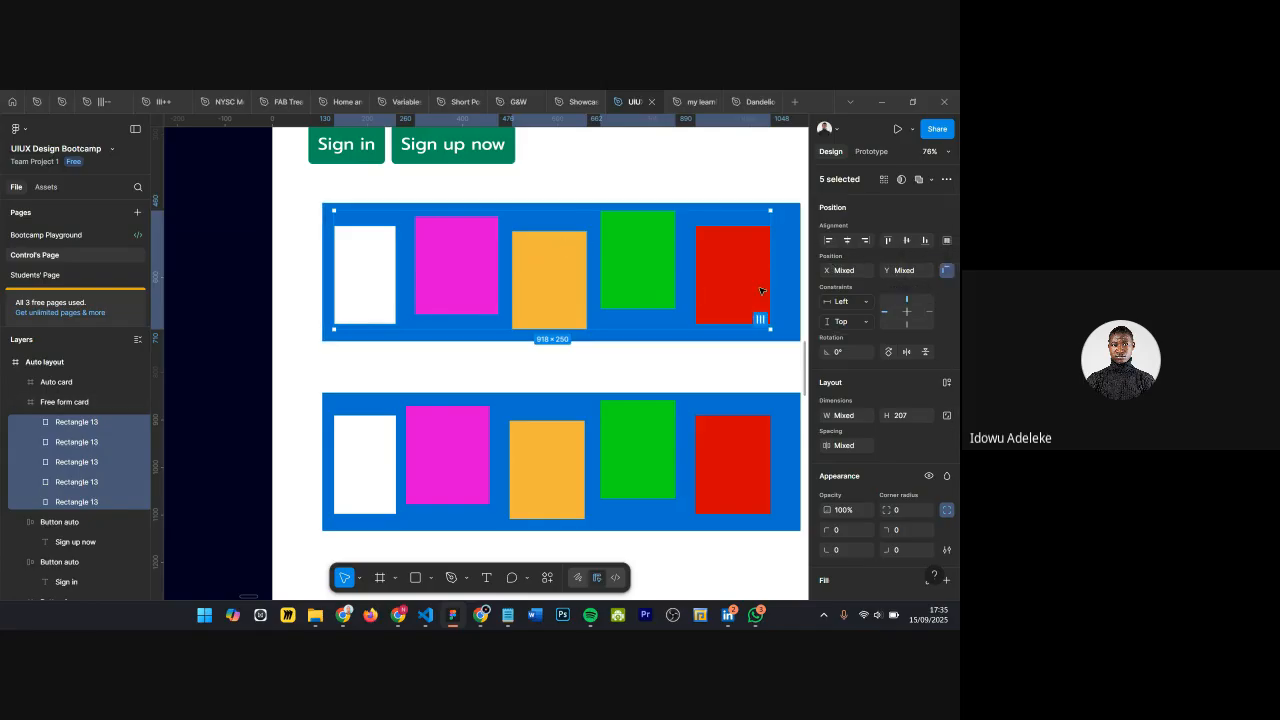
Step: Shift the magenta, orange and green rectangles in the Auto card slightly left so that the gaps between the rectangles are uneven
scroll(526, 322, "down", 2)
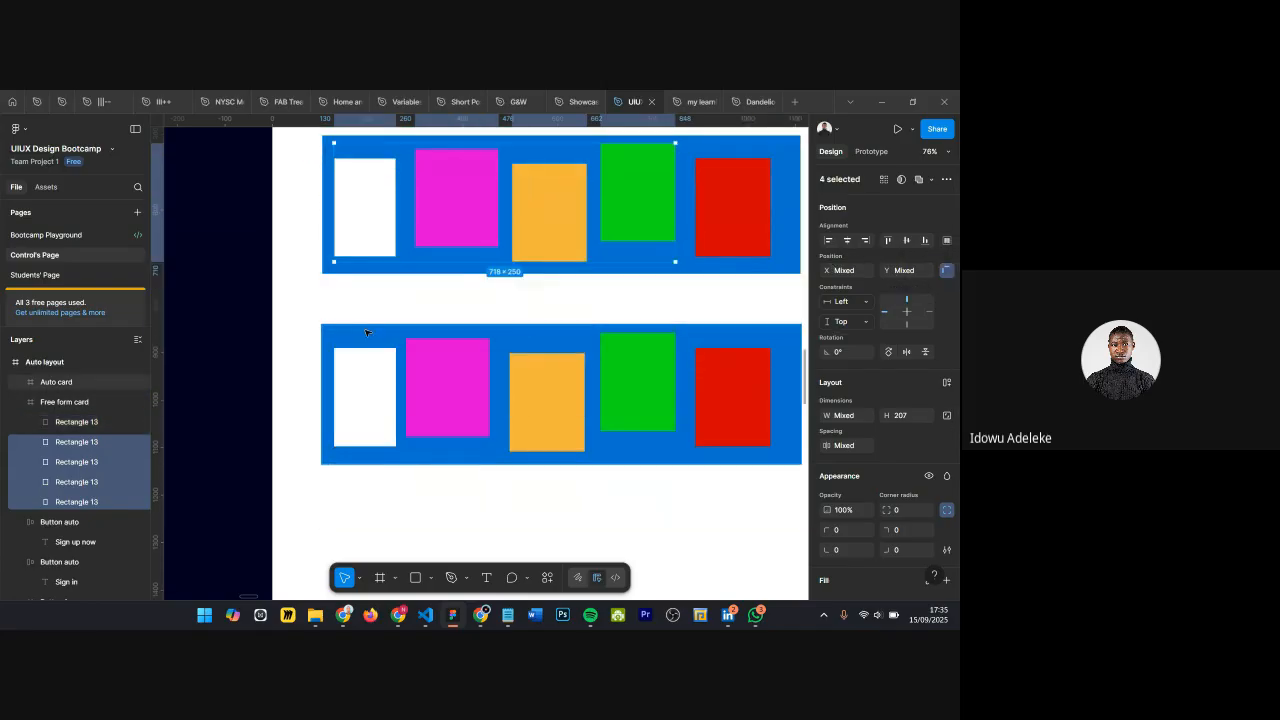
left_click(370, 337)
left_click(374, 383)
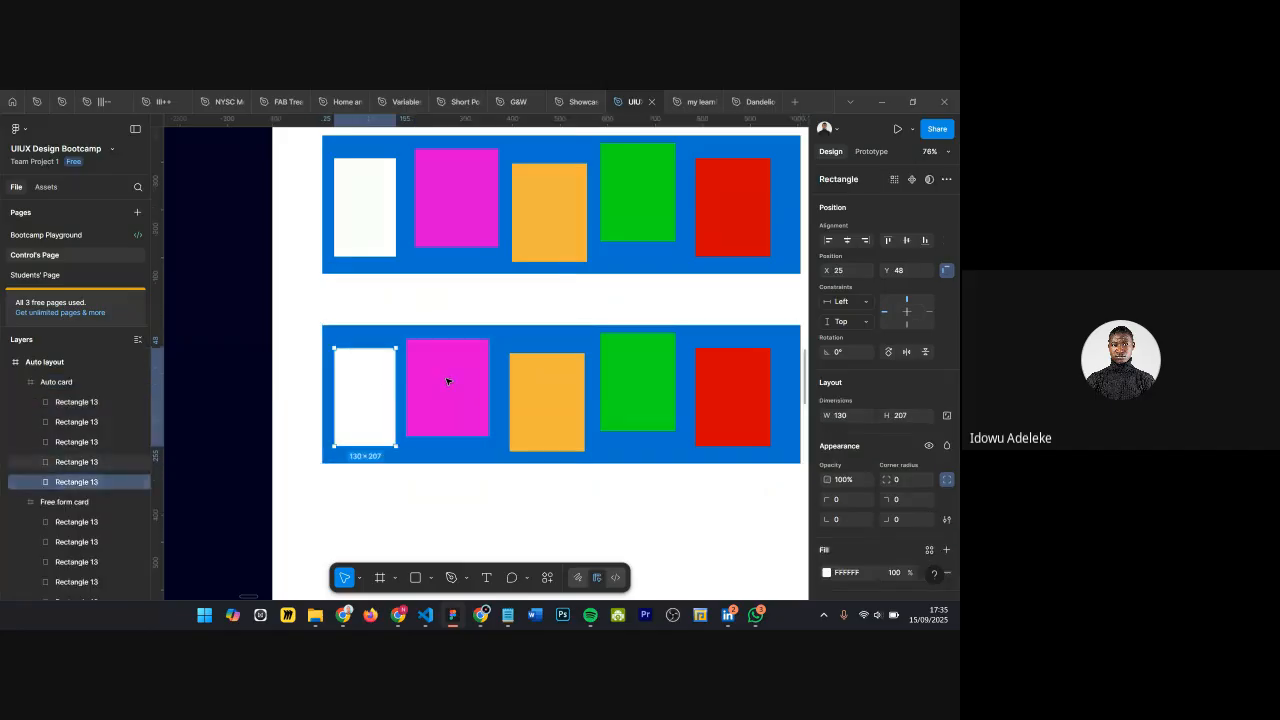
left_click(465, 378, "shift")
left_click(555, 378)
left_click_drag(554, 397, 474, 379)
left_click(540, 398)
left_click_drag(668, 380, 648, 380)
left_click(384, 392)
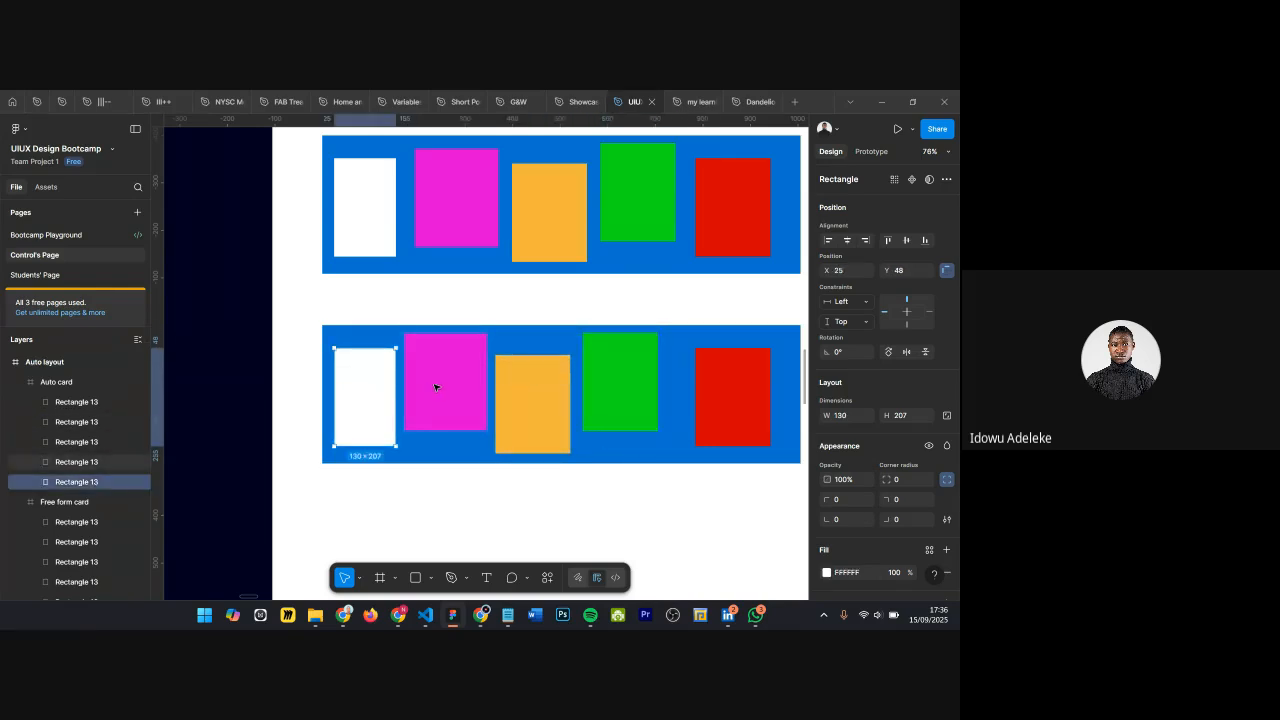
left_click(486, 300)
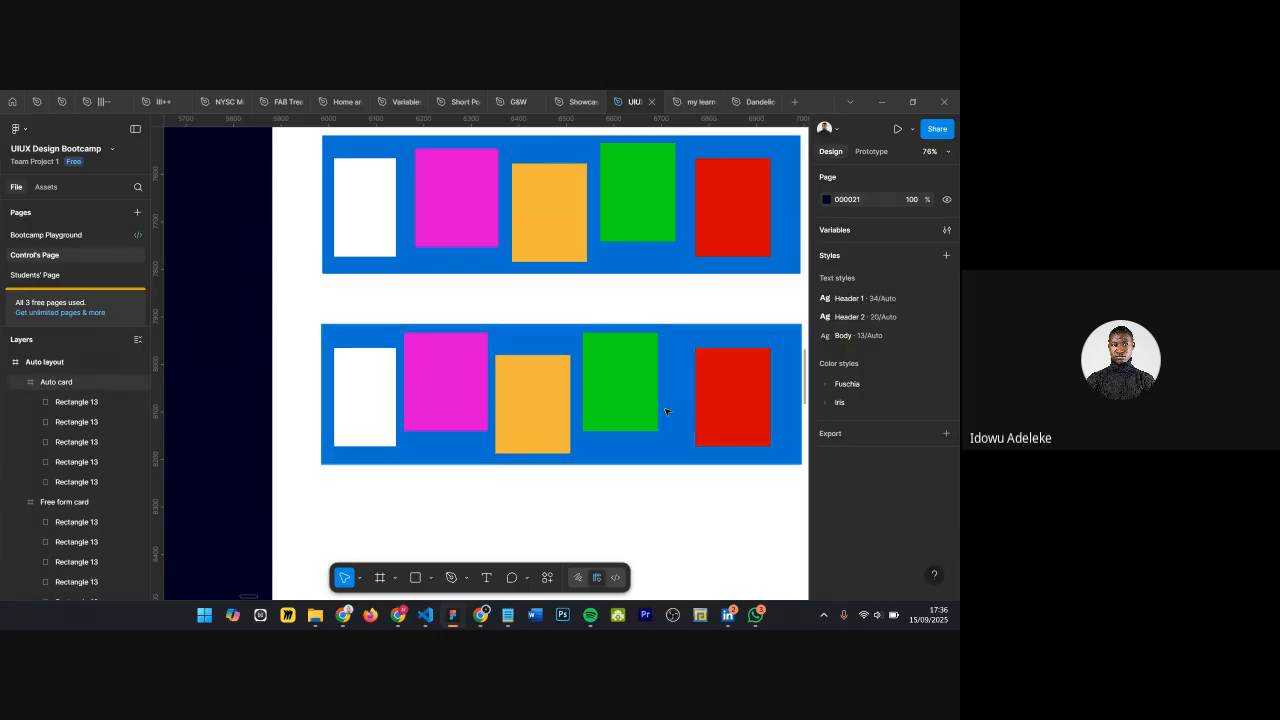
Step: Examine the Auto card frame and its rectangle layers, comparing the layer order with the first and last rectangles on the canvas
left_click(64, 385)
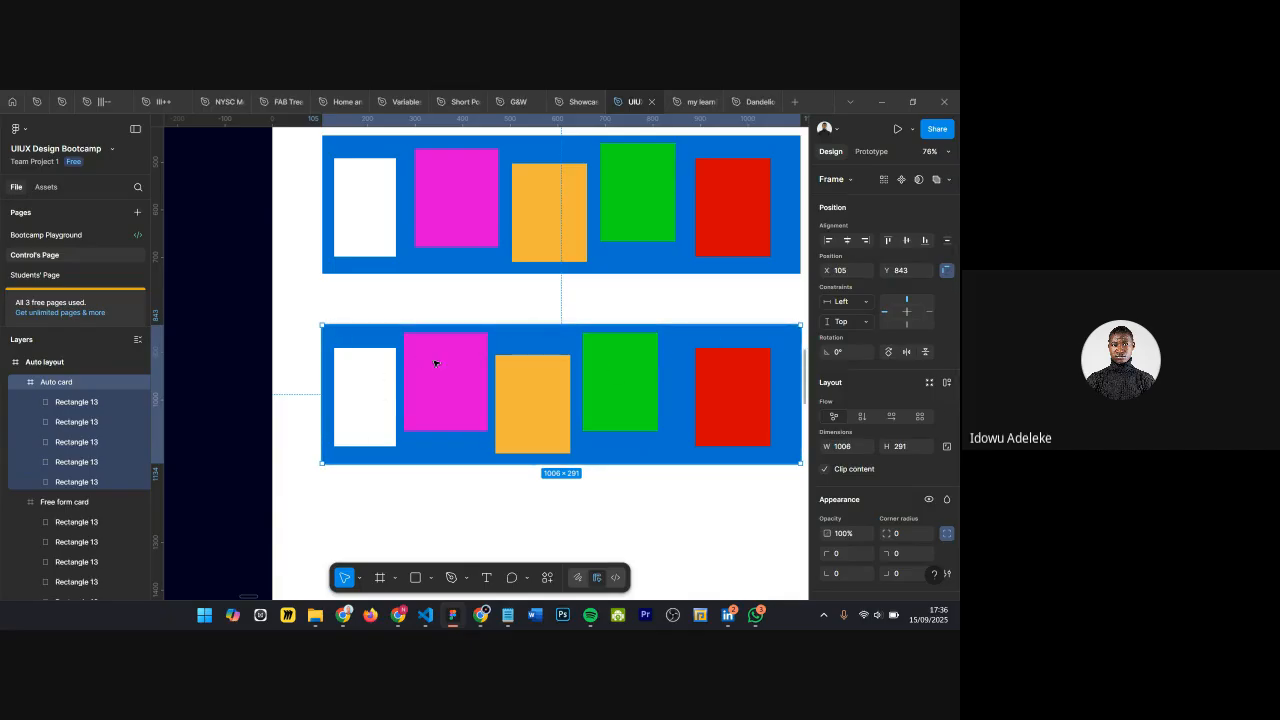
left_click(66, 404)
left_click(66, 422)
left_click(67, 484)
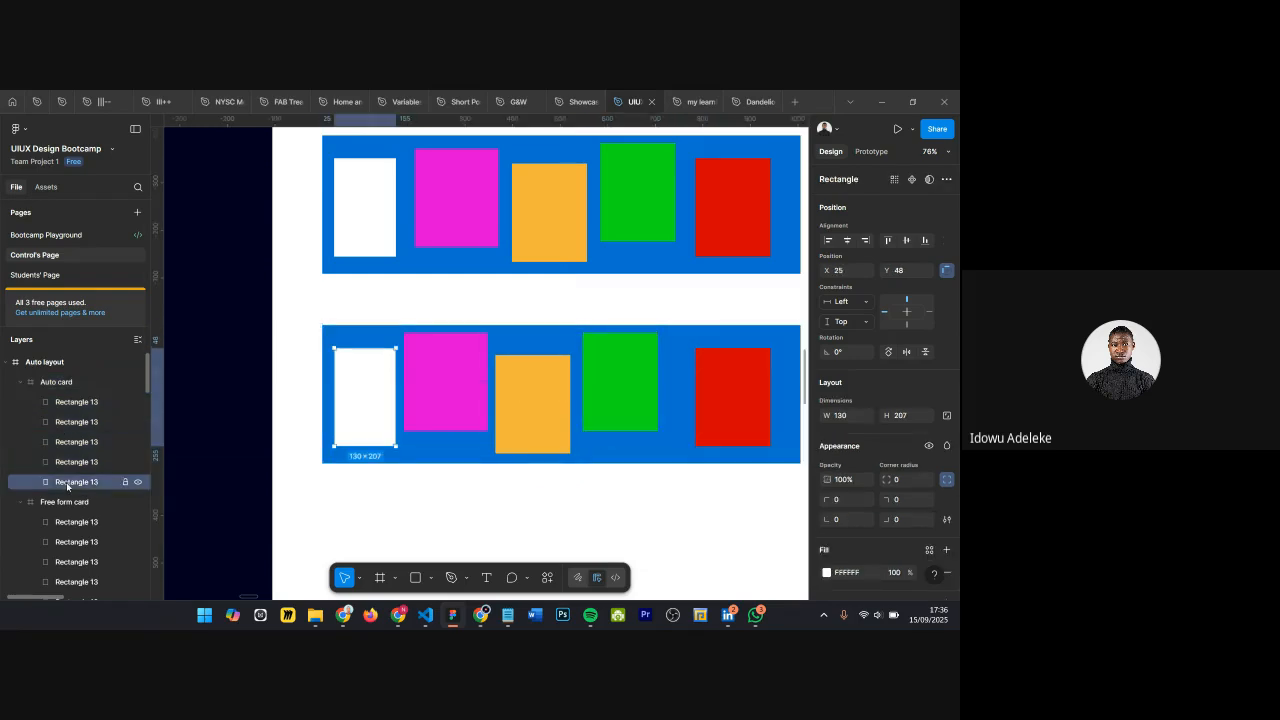
left_click(70, 402)
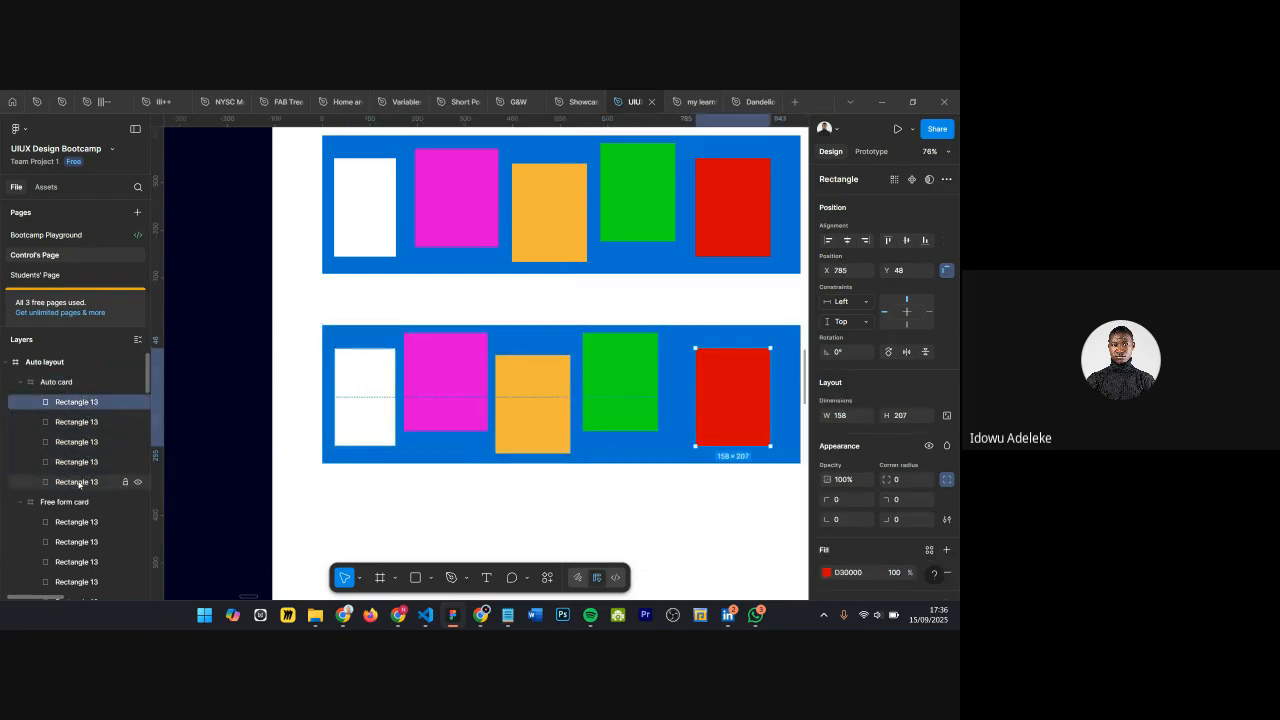
left_click(79, 478)
left_click(70, 402)
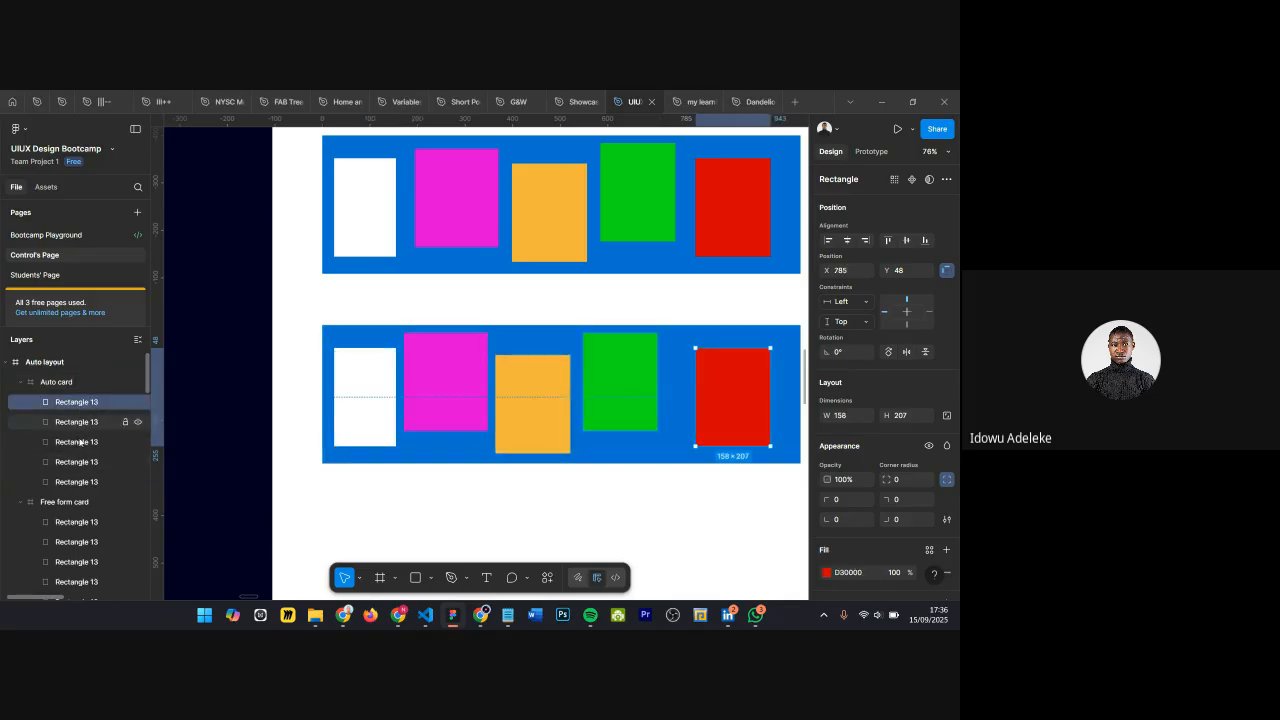
Step: Apply auto layout to the whole Auto card frame
left_click(61, 384)
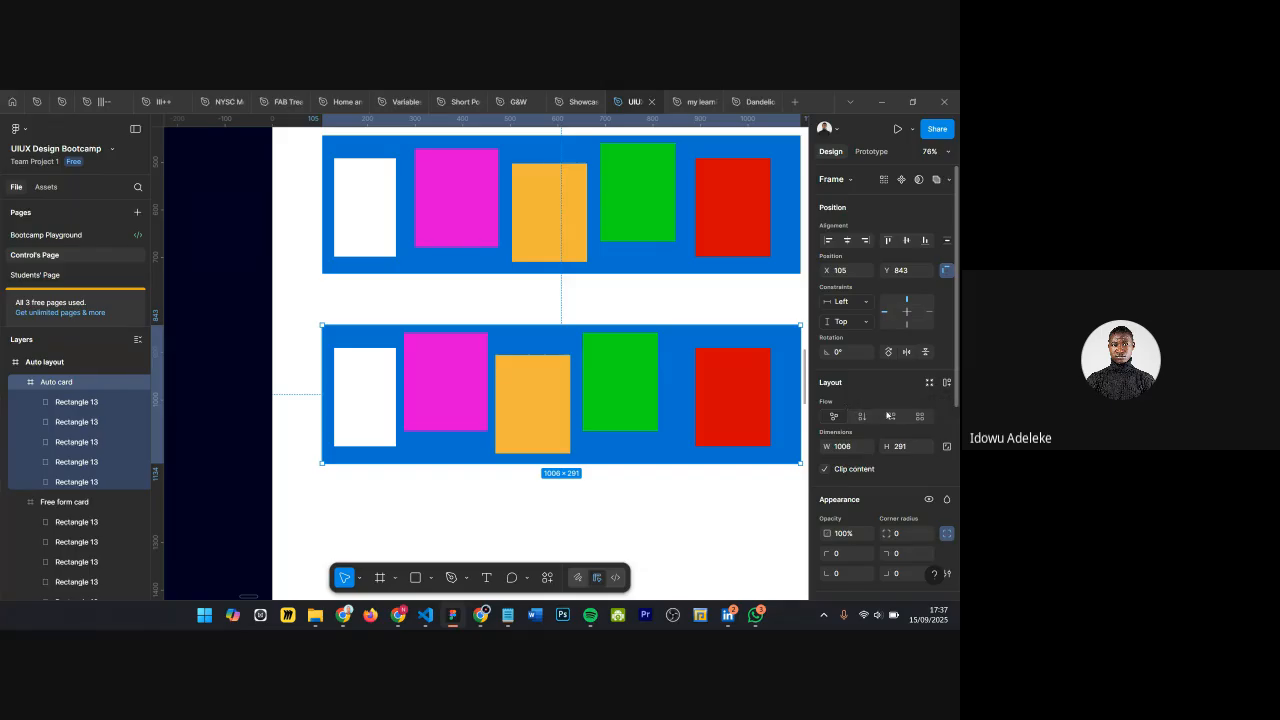
scroll(611, 428, "down", 1)
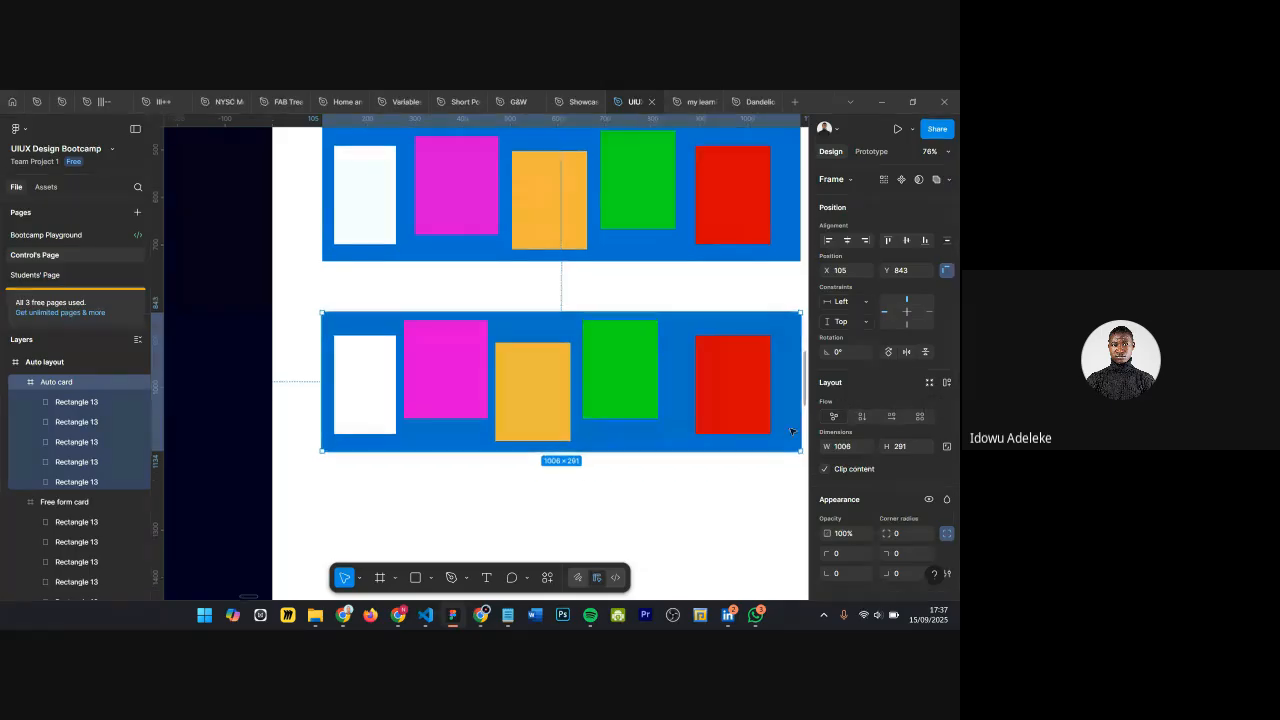
left_click(946, 383)
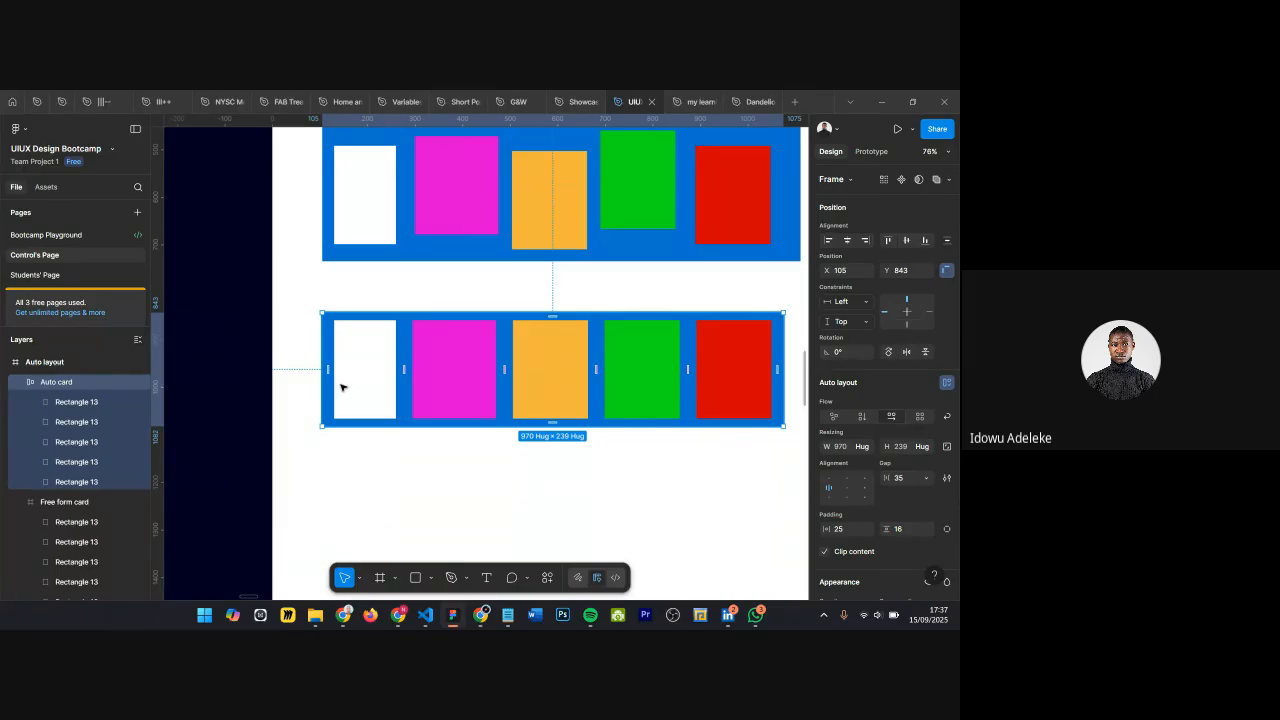
Step: Inspect the white, magenta, orange, green and red rectangles in the Auto card one by one to check their new arrangement
left_click(372, 366)
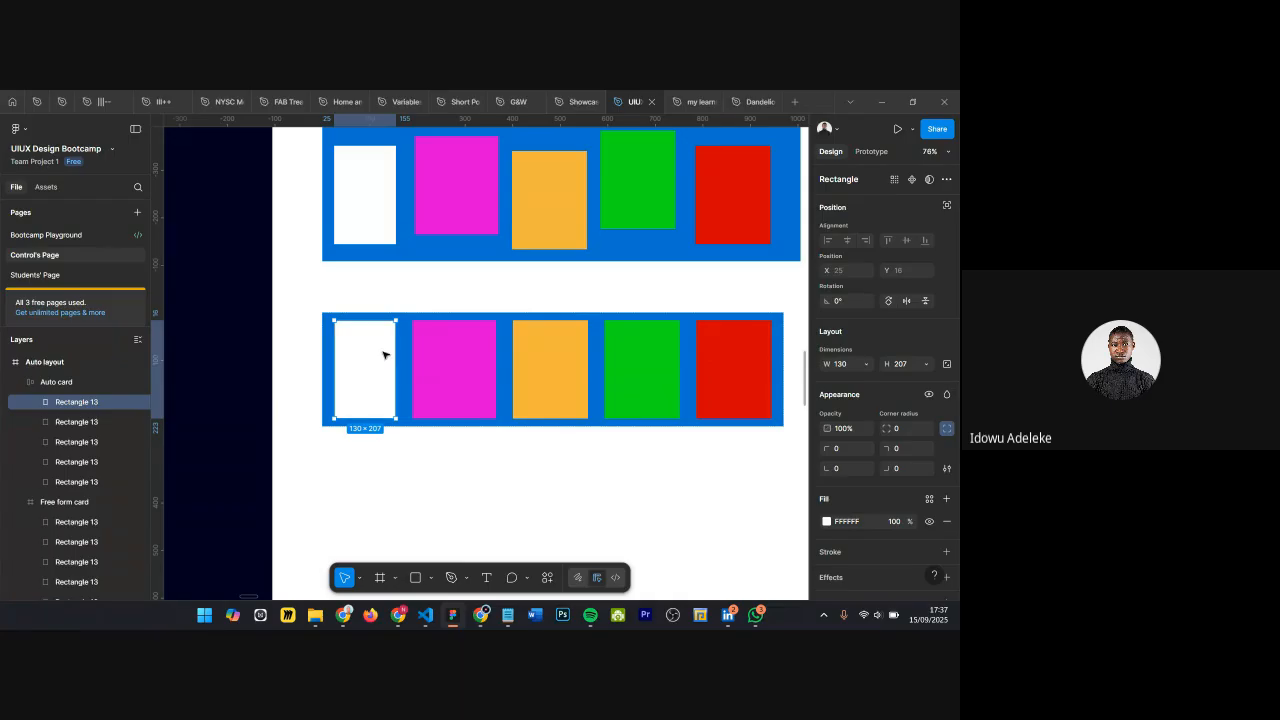
left_click(459, 346)
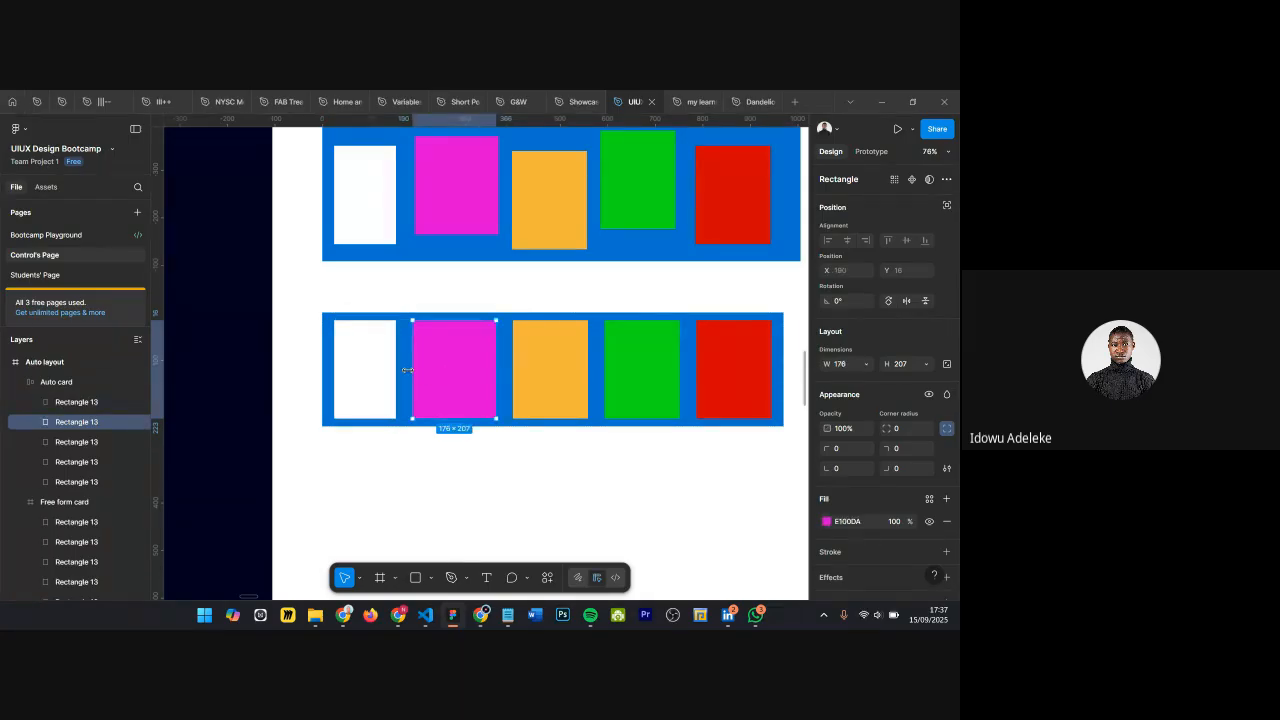
left_click(530, 366)
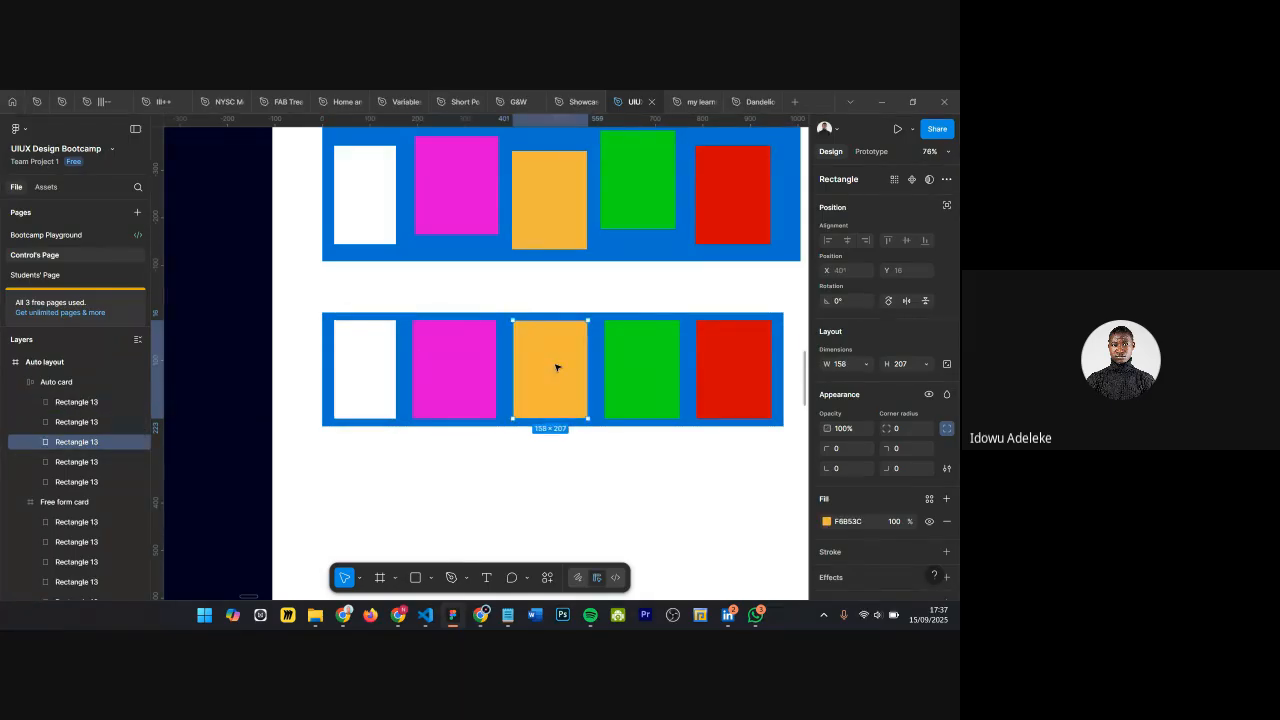
left_click(636, 364)
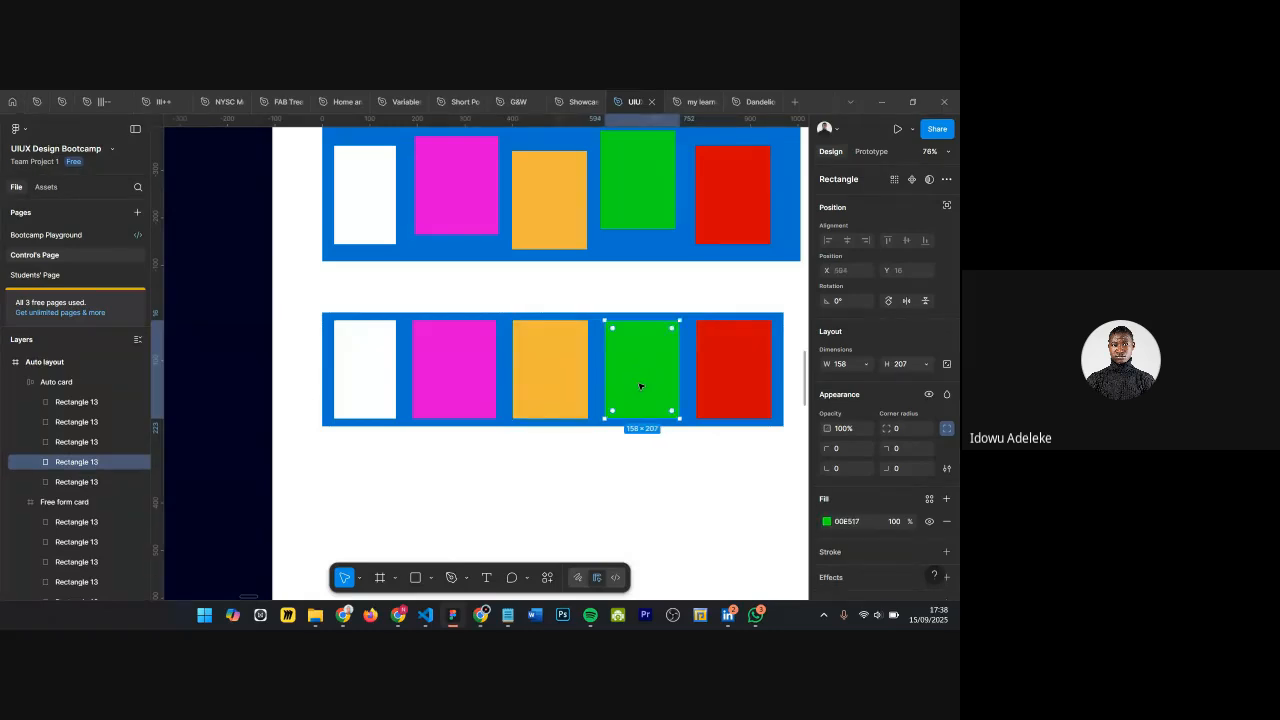
left_click(730, 363)
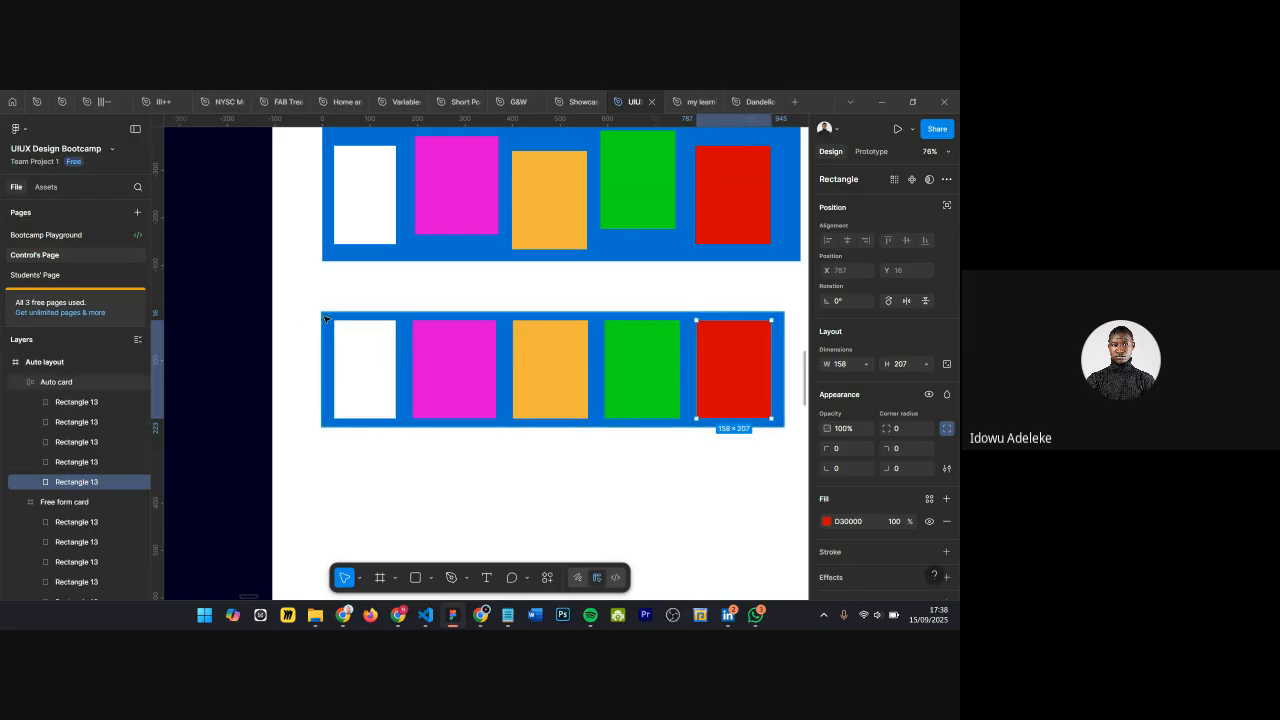
Step: Set the gap between the Auto card's rectangles to 40
left_click(742, 420)
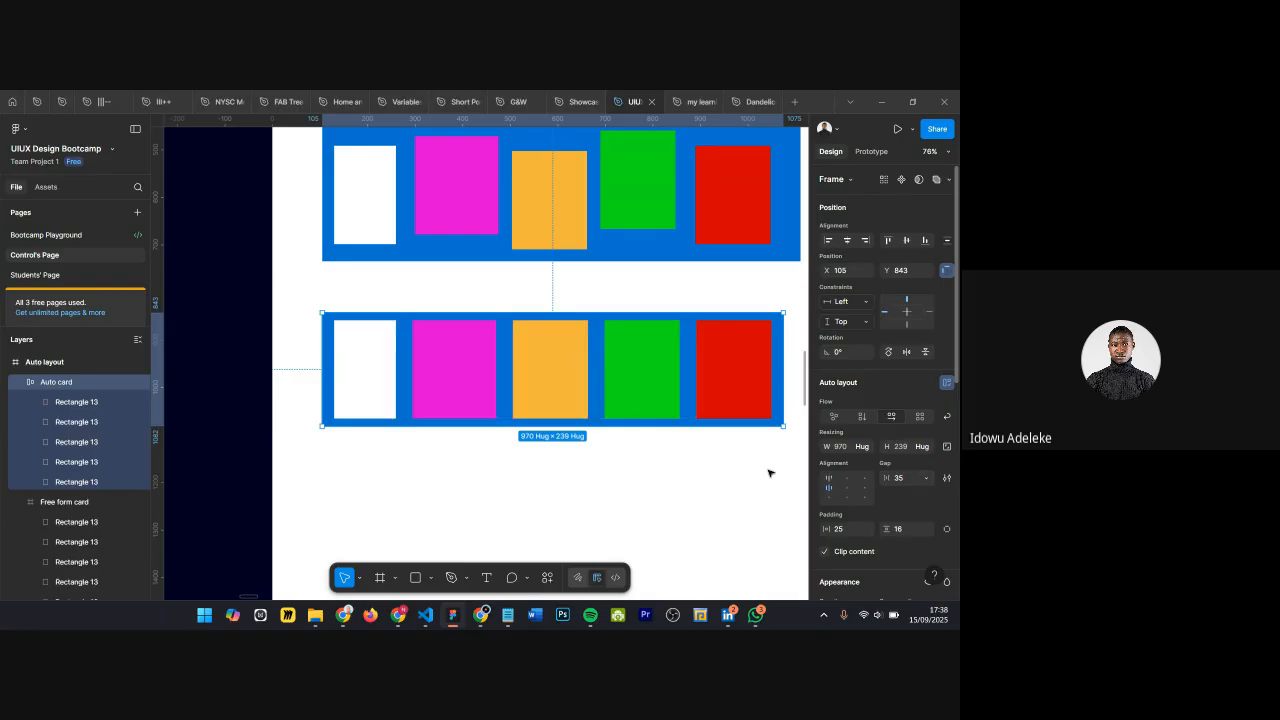
left_click(898, 482)
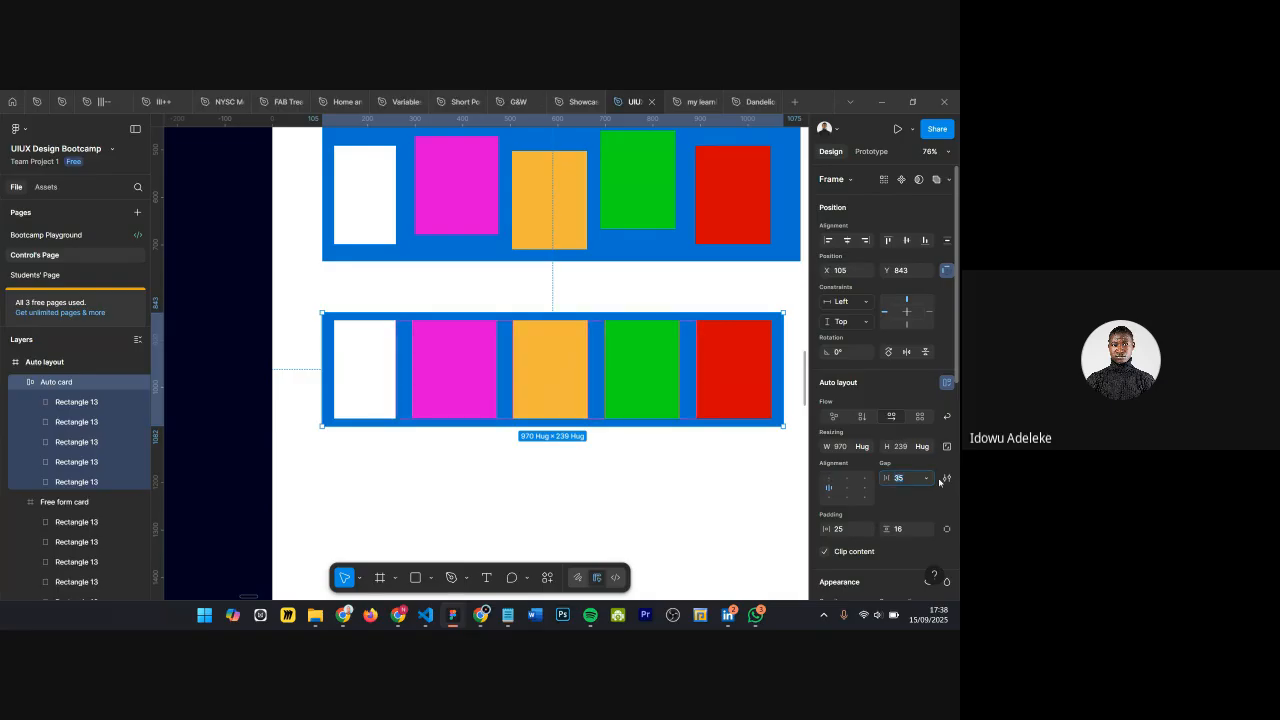
type("40")
key("Return")
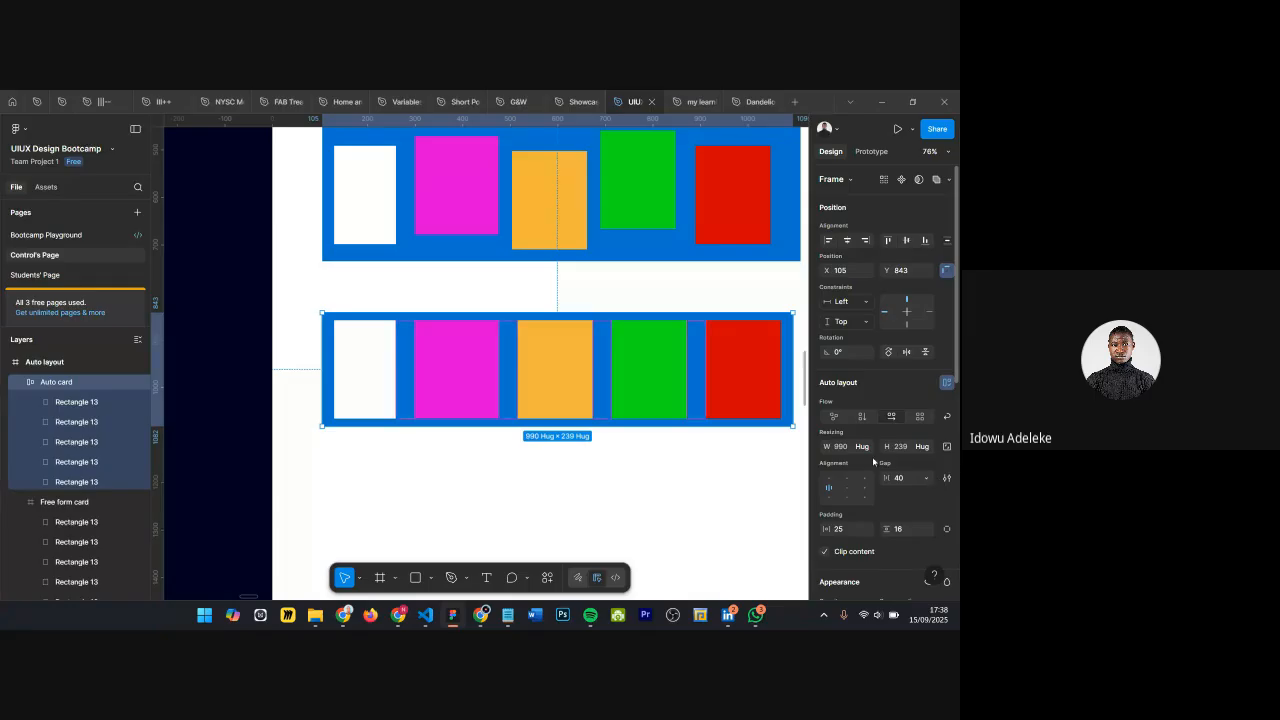
Step: Try a wider gap of 89 between the Auto card's rectangles, and undo it
scroll(441, 339, "right", 4)
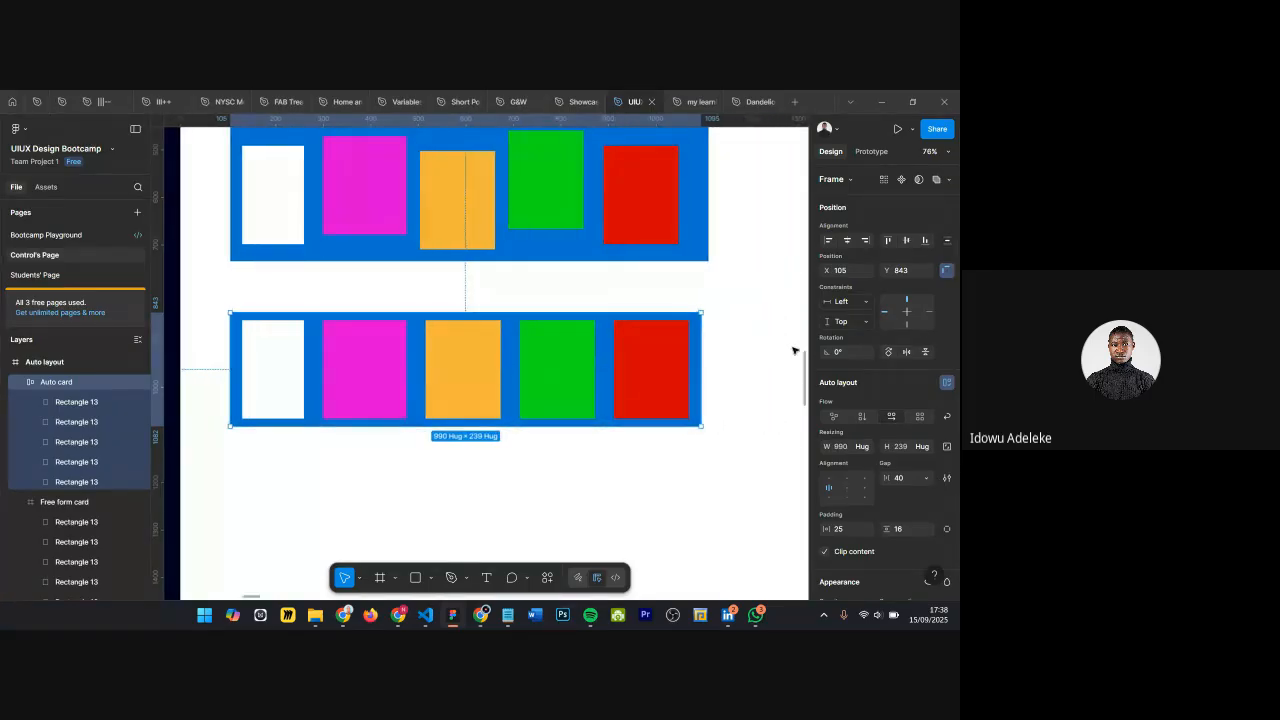
scroll(740, 362, "down", 3)
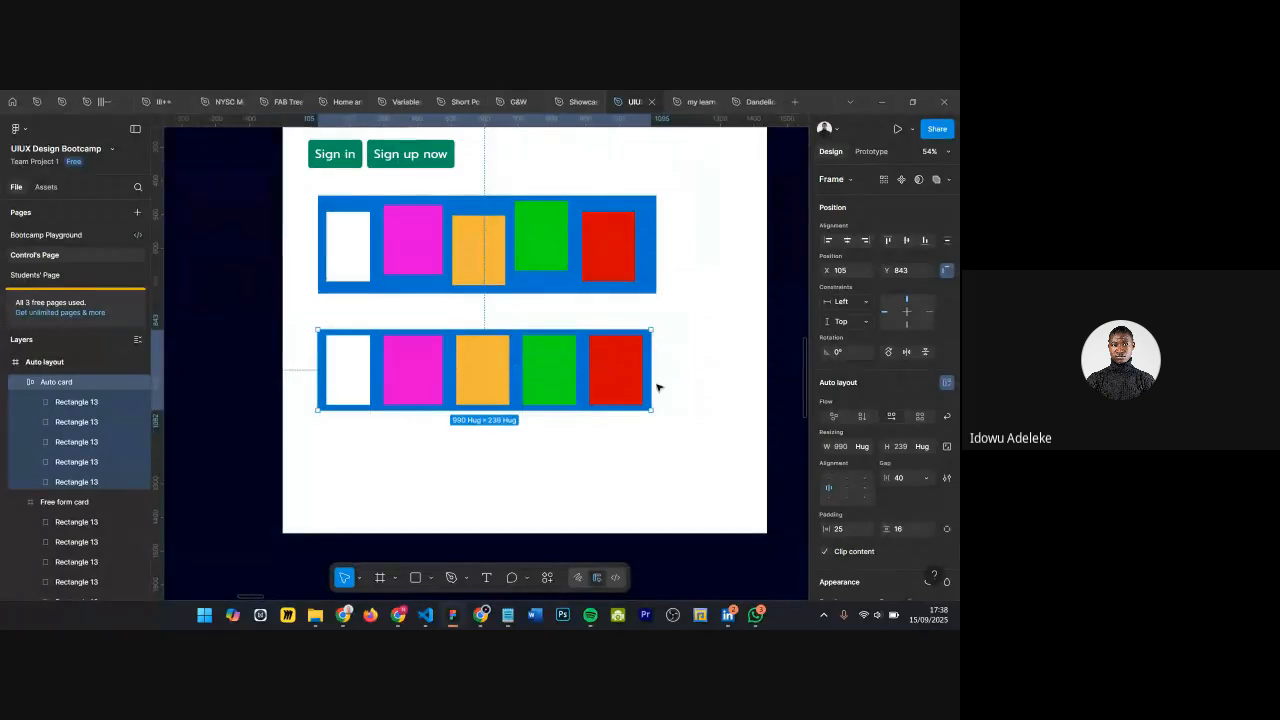
left_click_drag(887, 477, 834, 455)
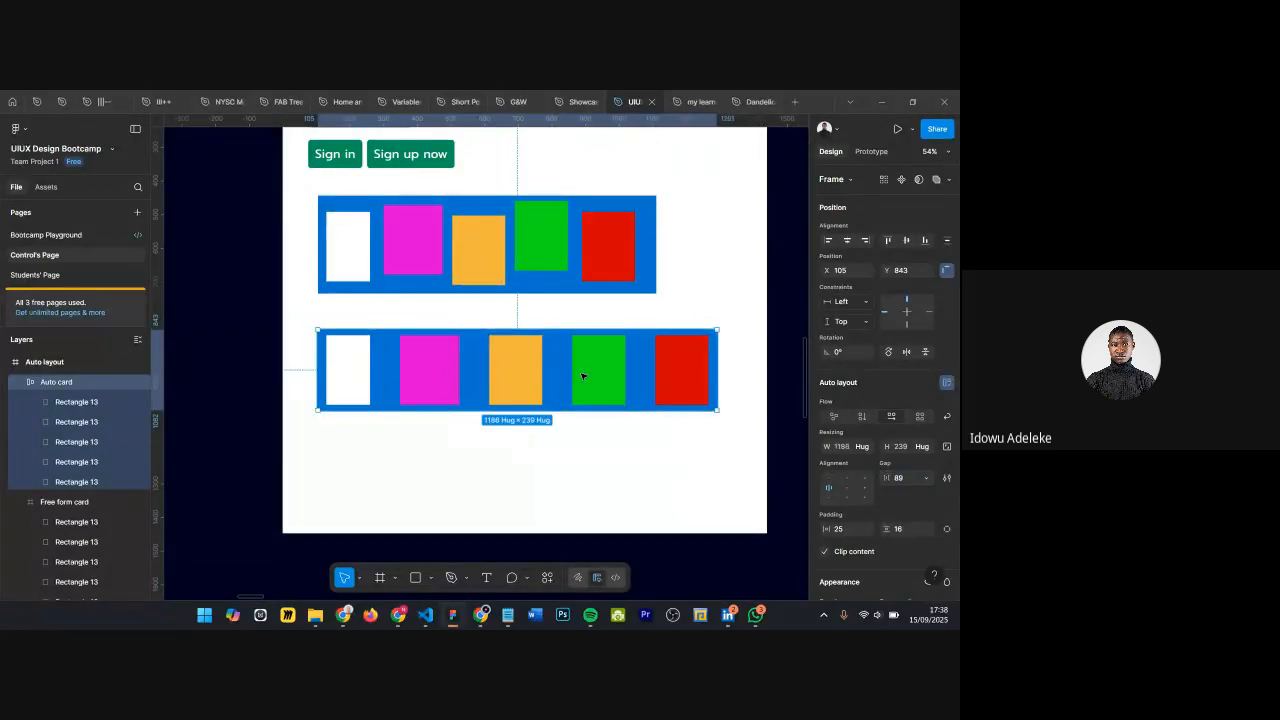
key("ctrl+z")
scroll(334, 357, "up", 1)
scroll(334, 357, "up", 3)
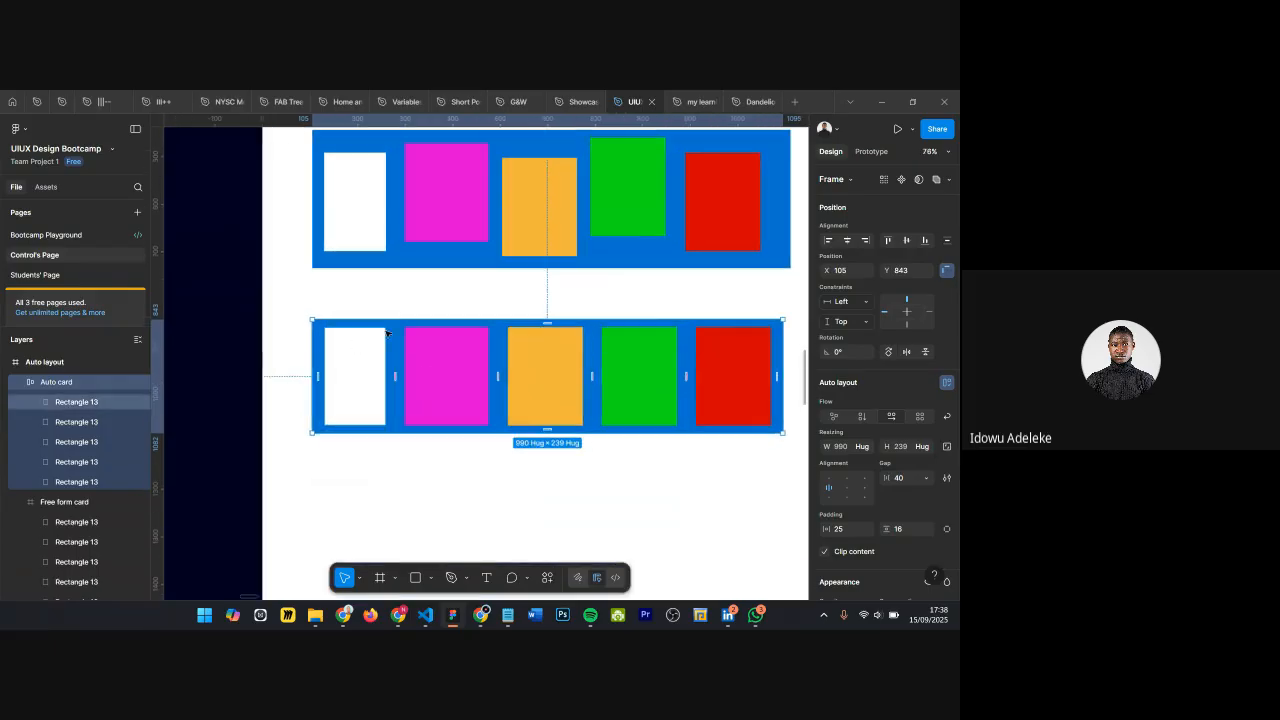
Step: Switch the Auto card's horizontal resizing from hug contents to a fixed width of 990
scroll(408, 345, "down", 3)
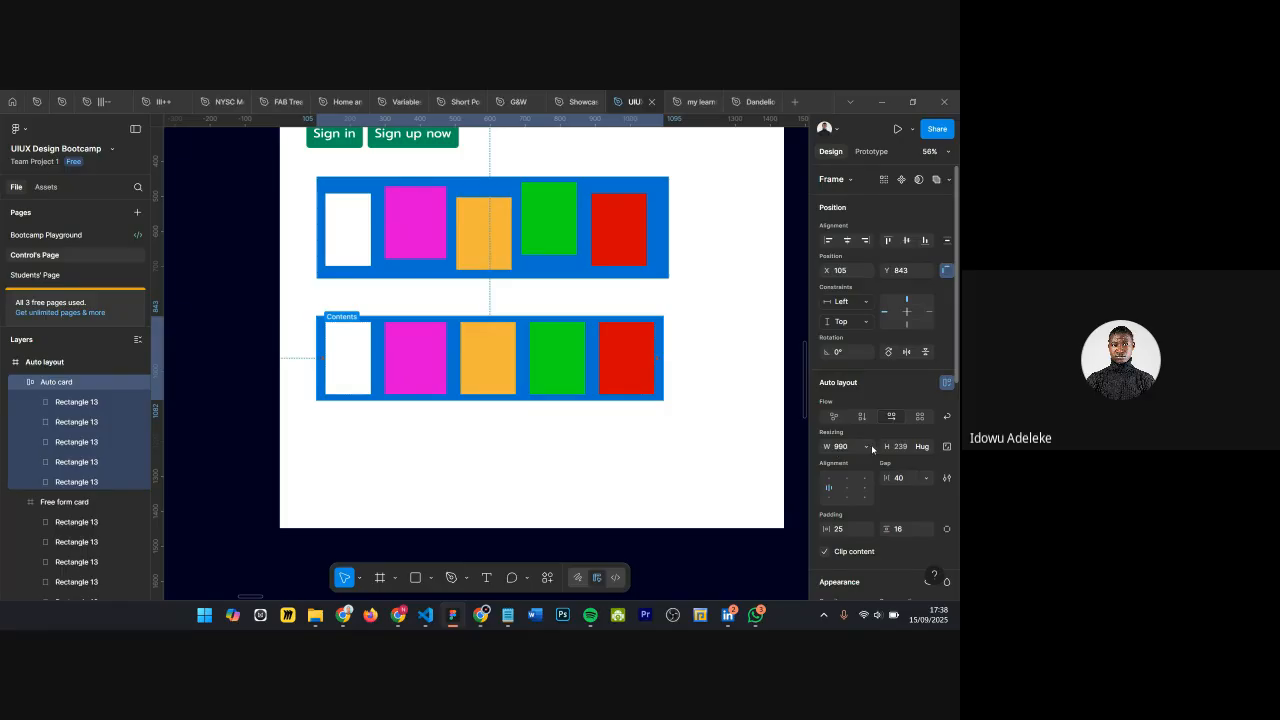
left_click(866, 448)
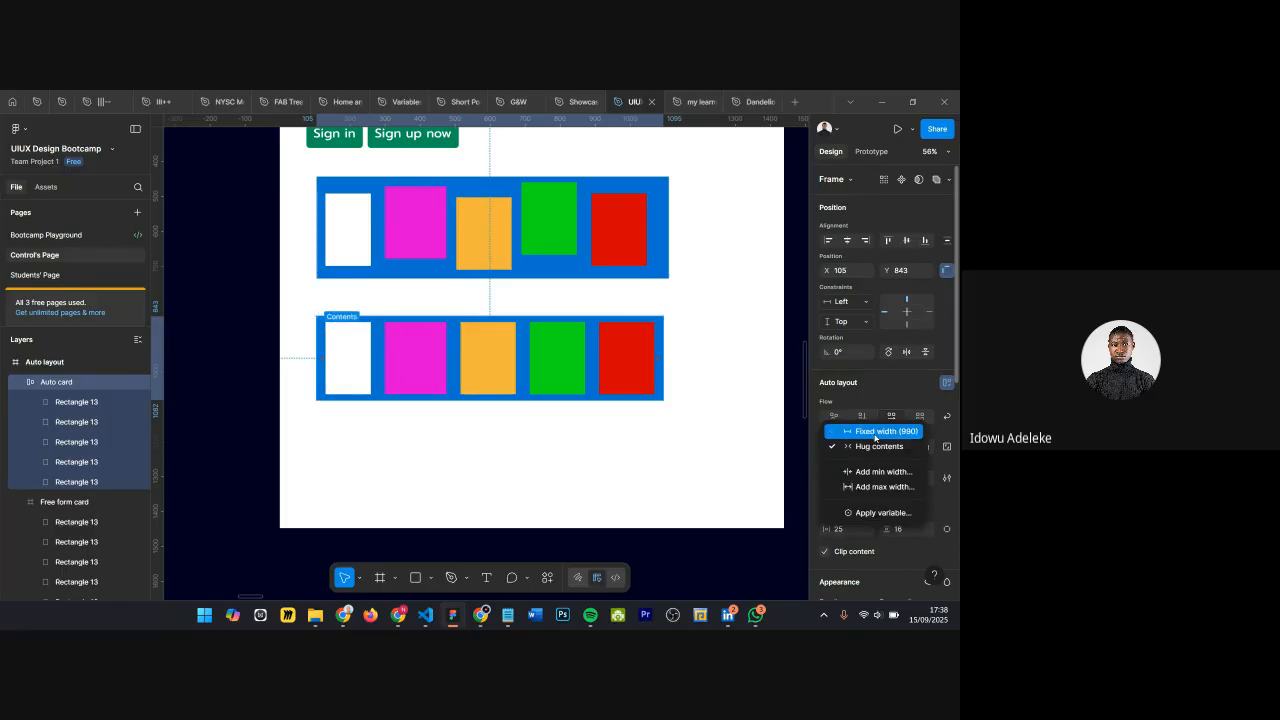
left_click(877, 433)
Step: Try a larger gap in the fixed-width Auto card, undo it, and look over the card's edges
left_click_drag(885, 478, 957, 476)
key("ctrl+z")
scroll(319, 302, "up", 5)
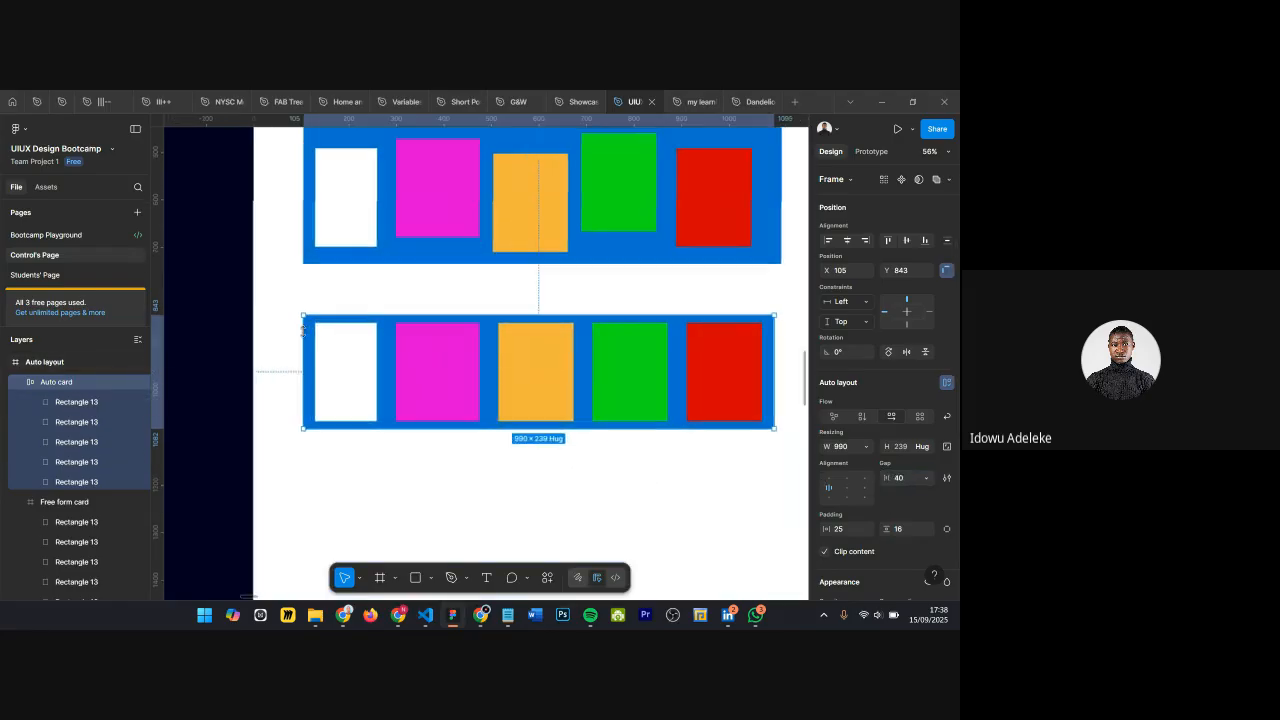
scroll(319, 302, "down", 1)
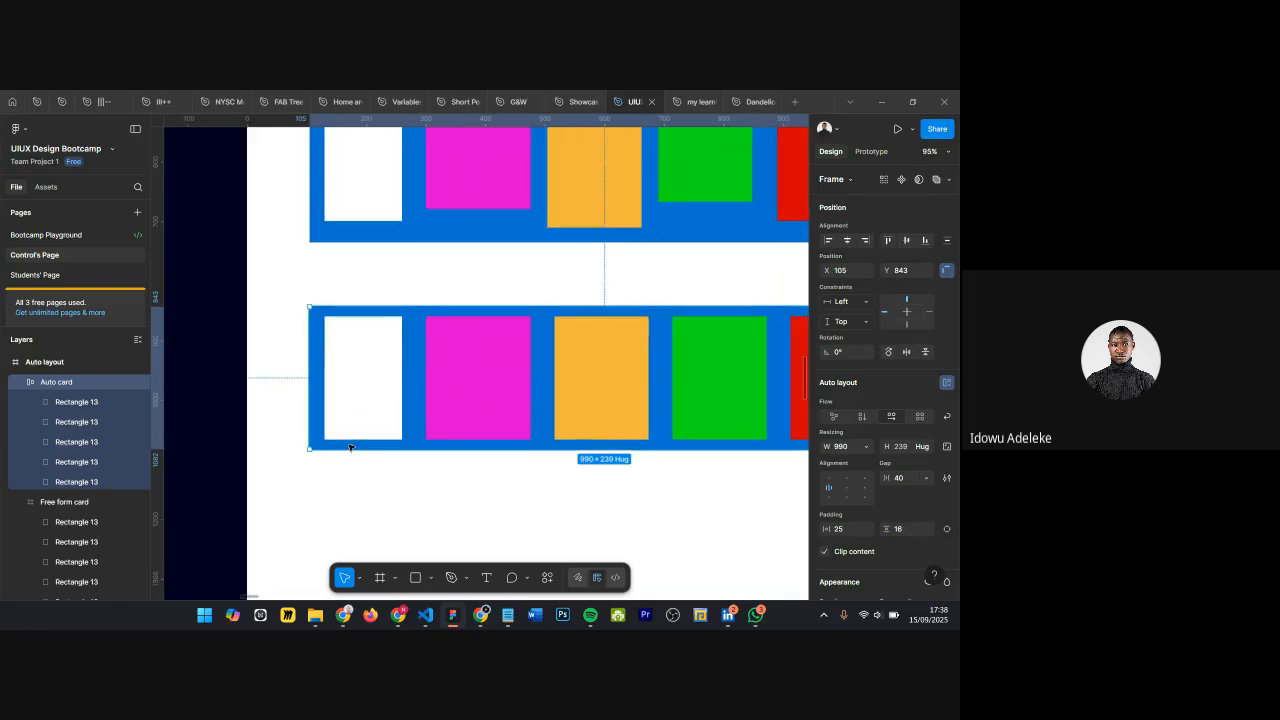
scroll(323, 330, "down", 1)
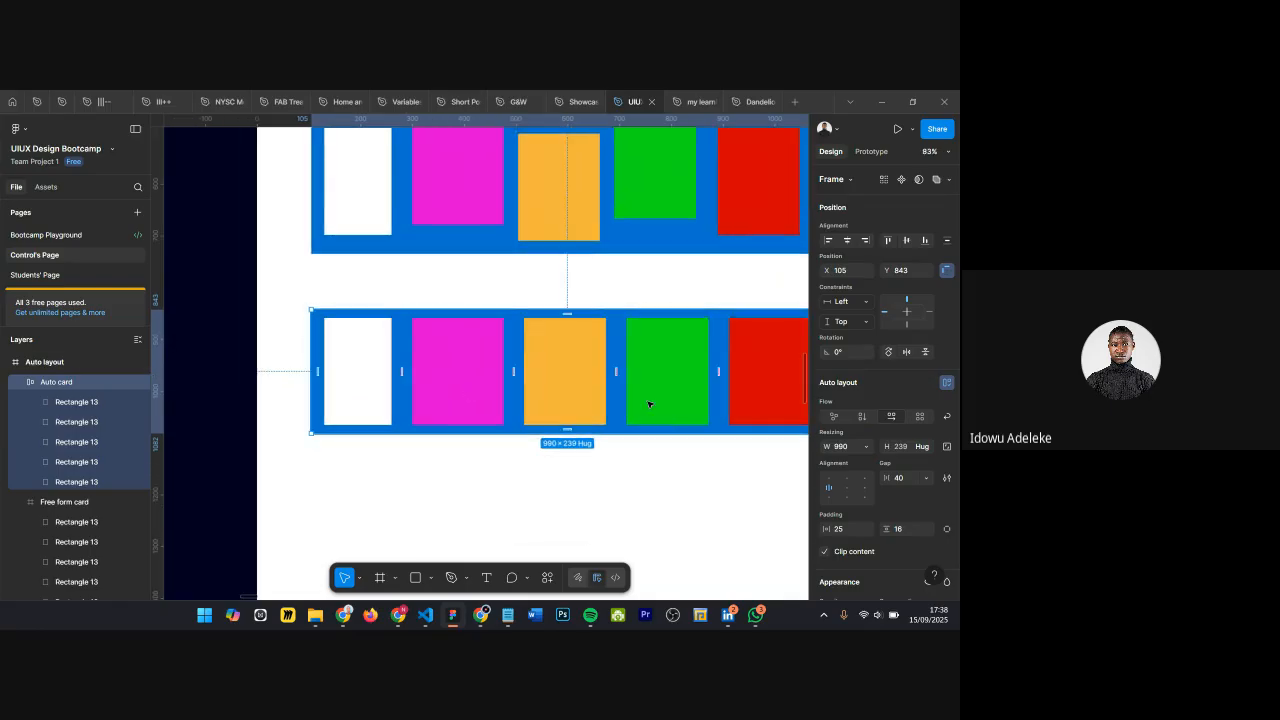
Step: Switch the Auto card's width to hug contents and back to fixed width
left_click(866, 447)
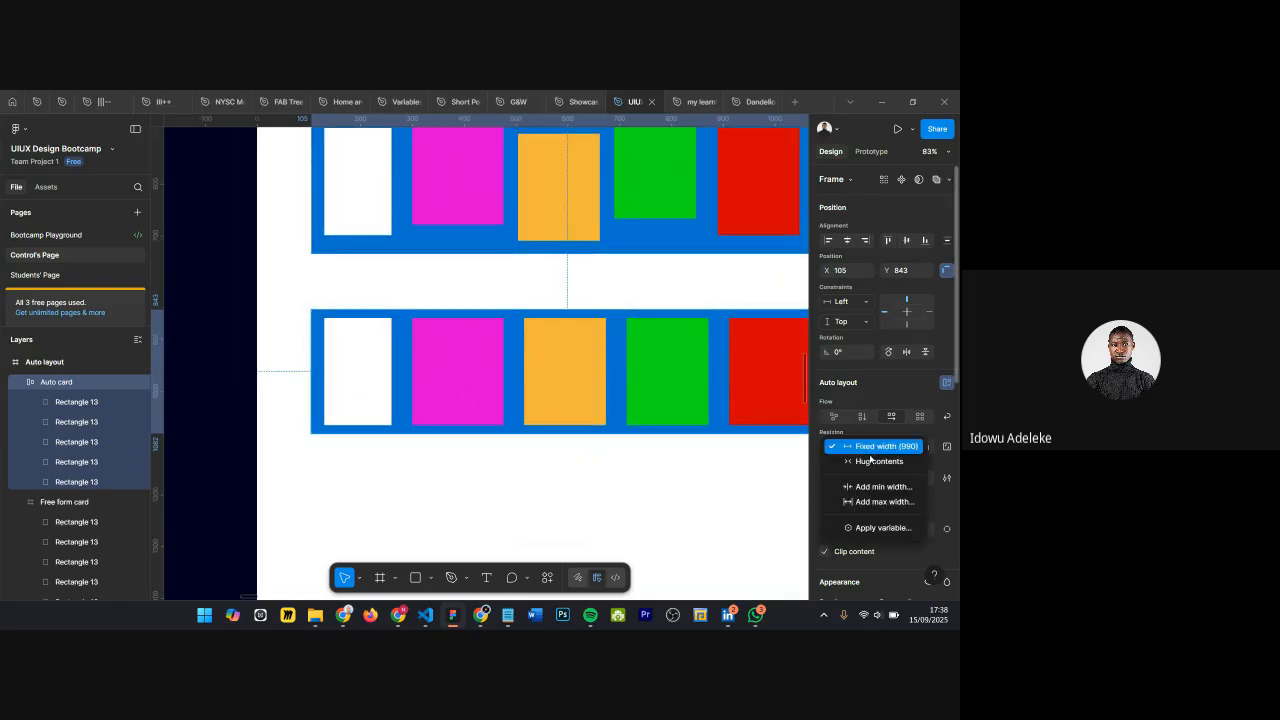
left_click(868, 462)
left_click(866, 448)
left_click(868, 432)
Step: Measure the red rectangle's distances to the Auto card's edges, and inspect the white rectangle at the opposite end
scroll(535, 463, "down", 1)
scroll(535, 463, "down", 3)
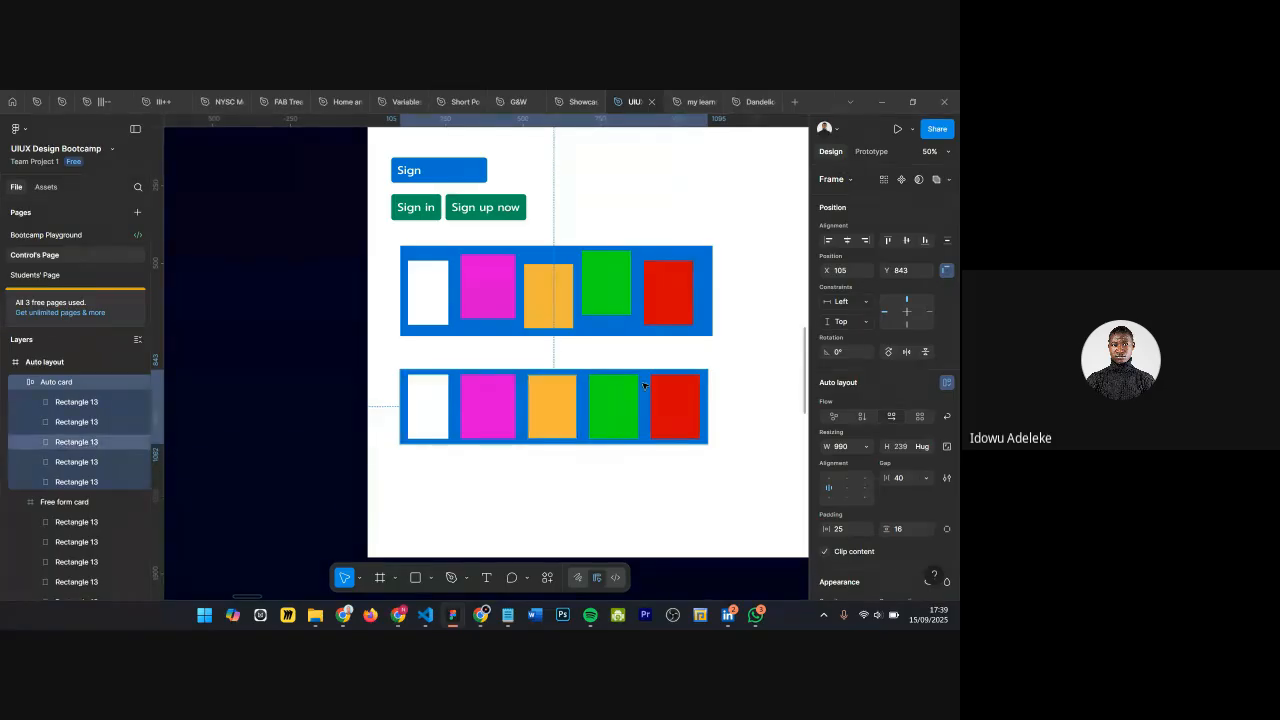
scroll(646, 381, "up", 5)
scroll(797, 392, "down", 1)
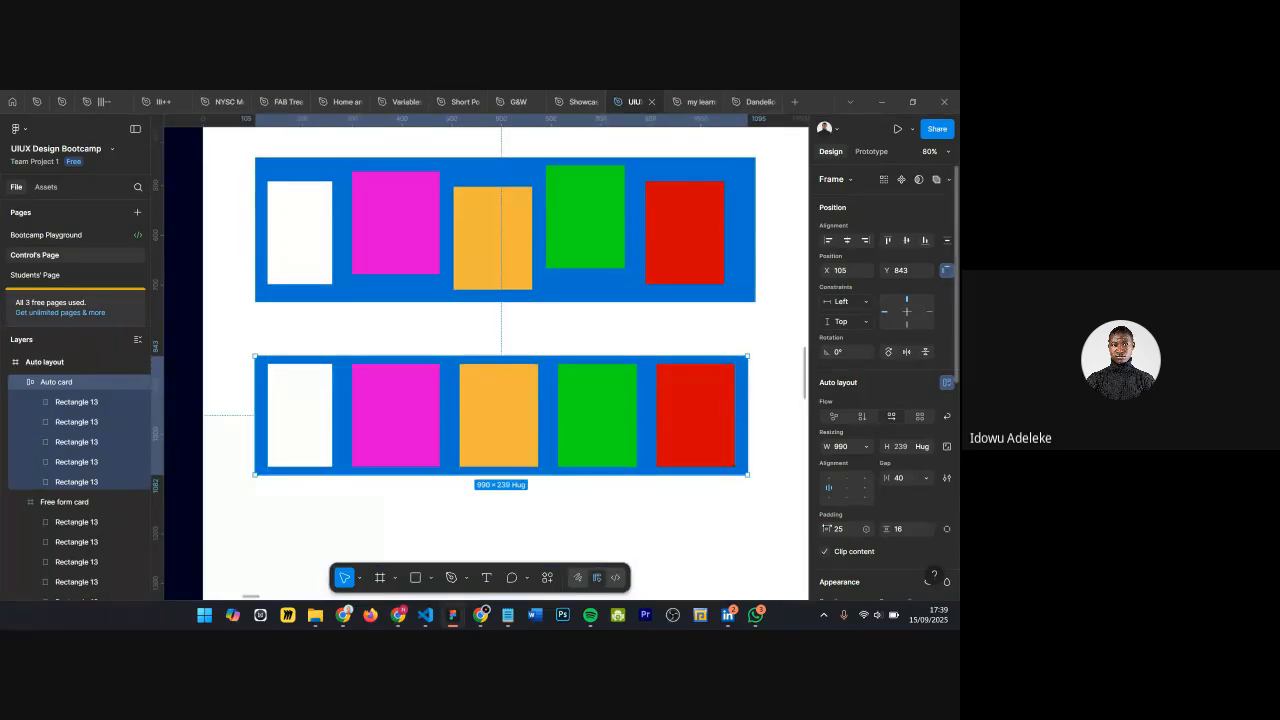
left_click(728, 424)
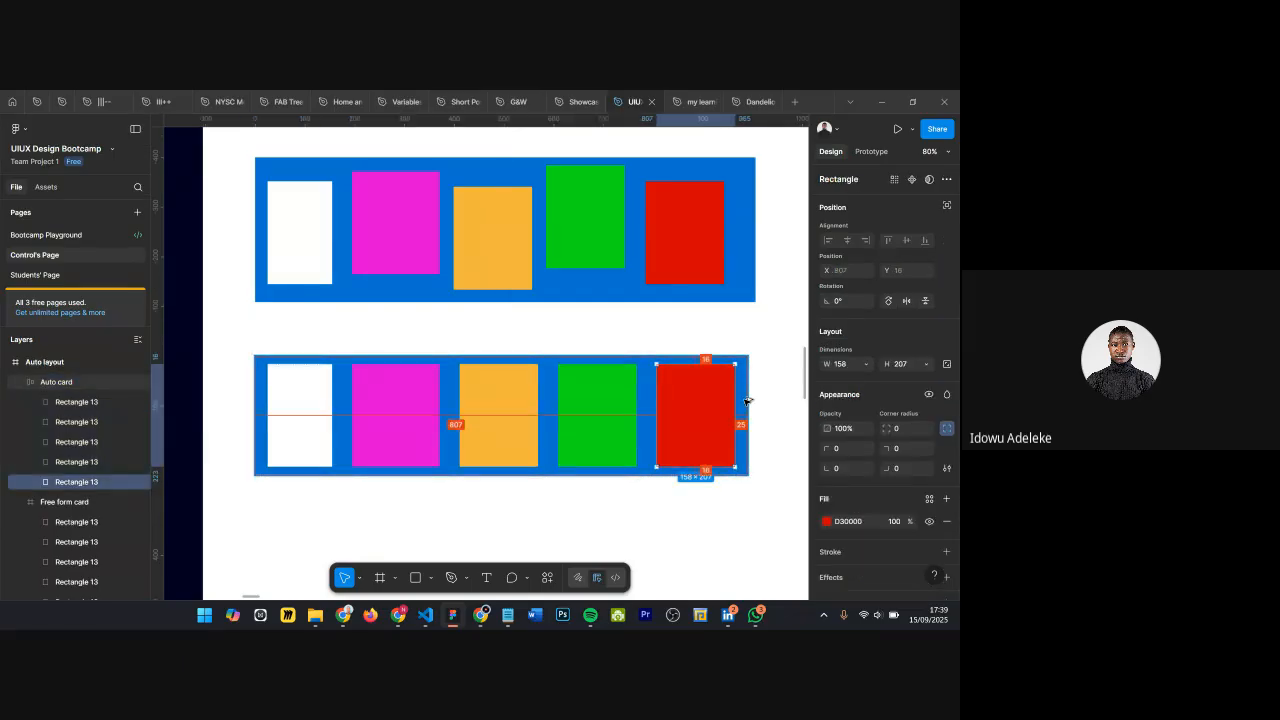
left_click(318, 421)
left_click(294, 415)
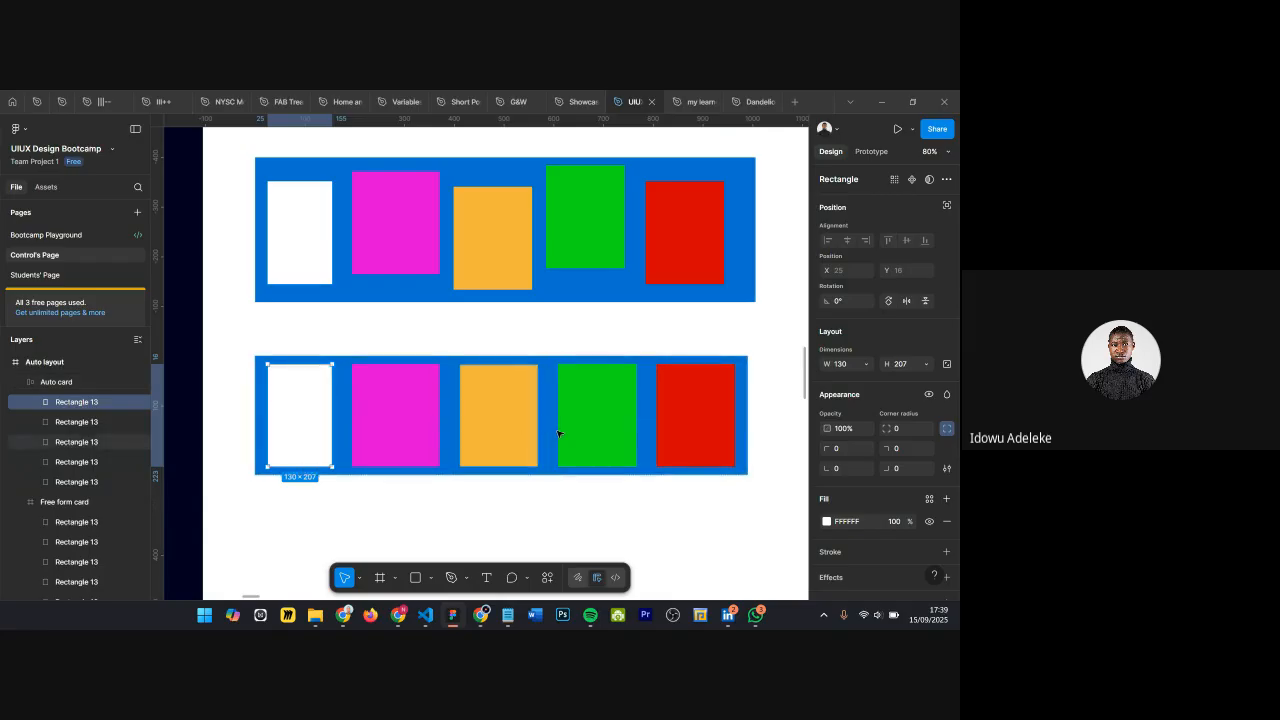
Step: Set the Auto card's horizontal padding to 30
left_click(265, 361)
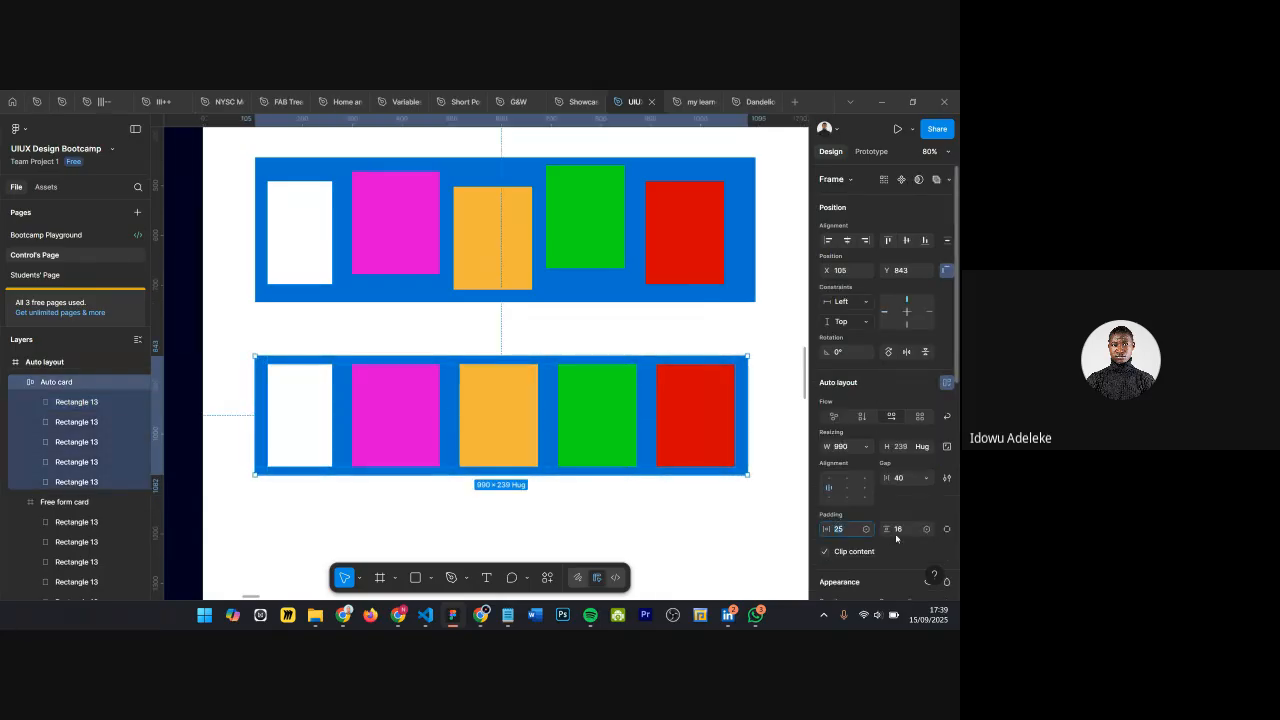
type("30")
key("Return")
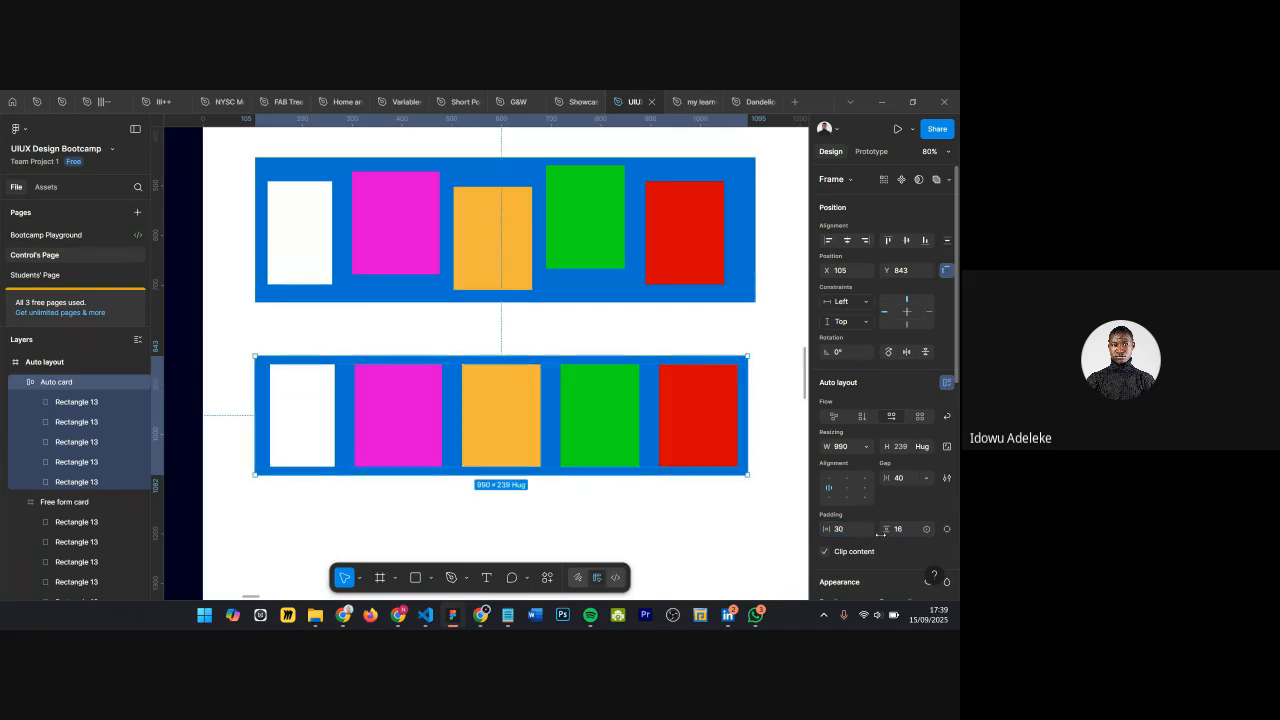
Step: Set the Auto card's width to hug its contents
left_click(866, 446)
left_click(873, 461)
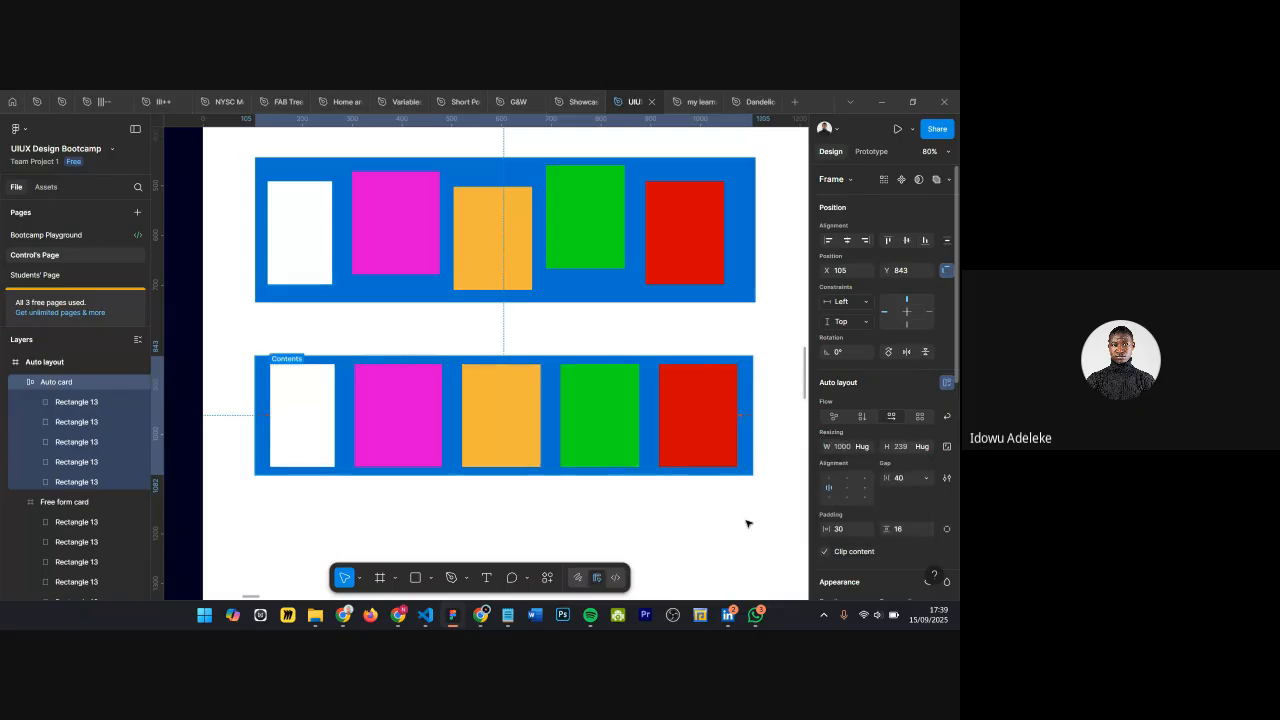
scroll(590, 410, "down", 3)
scroll(596, 417, "down", 2)
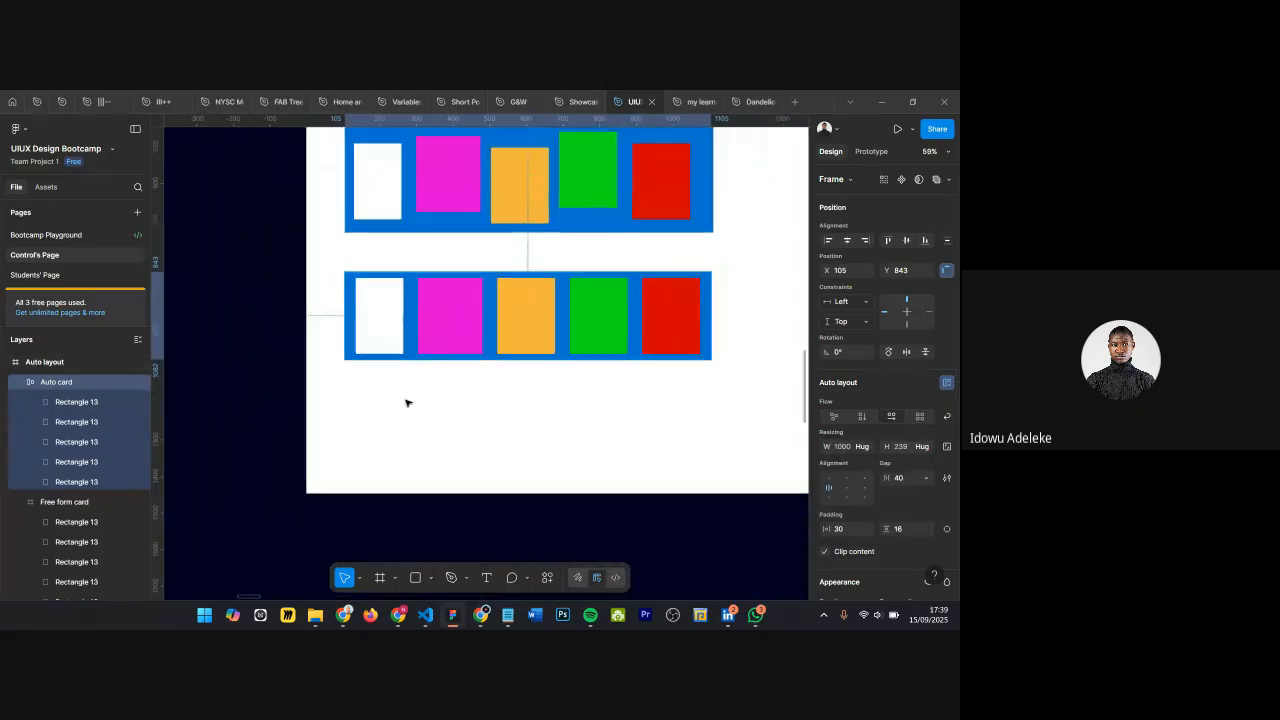
Step: Inspect the white rectangle inside the Auto card and return to its parent frame
left_click(402, 401)
left_click(365, 279, "ctrl")
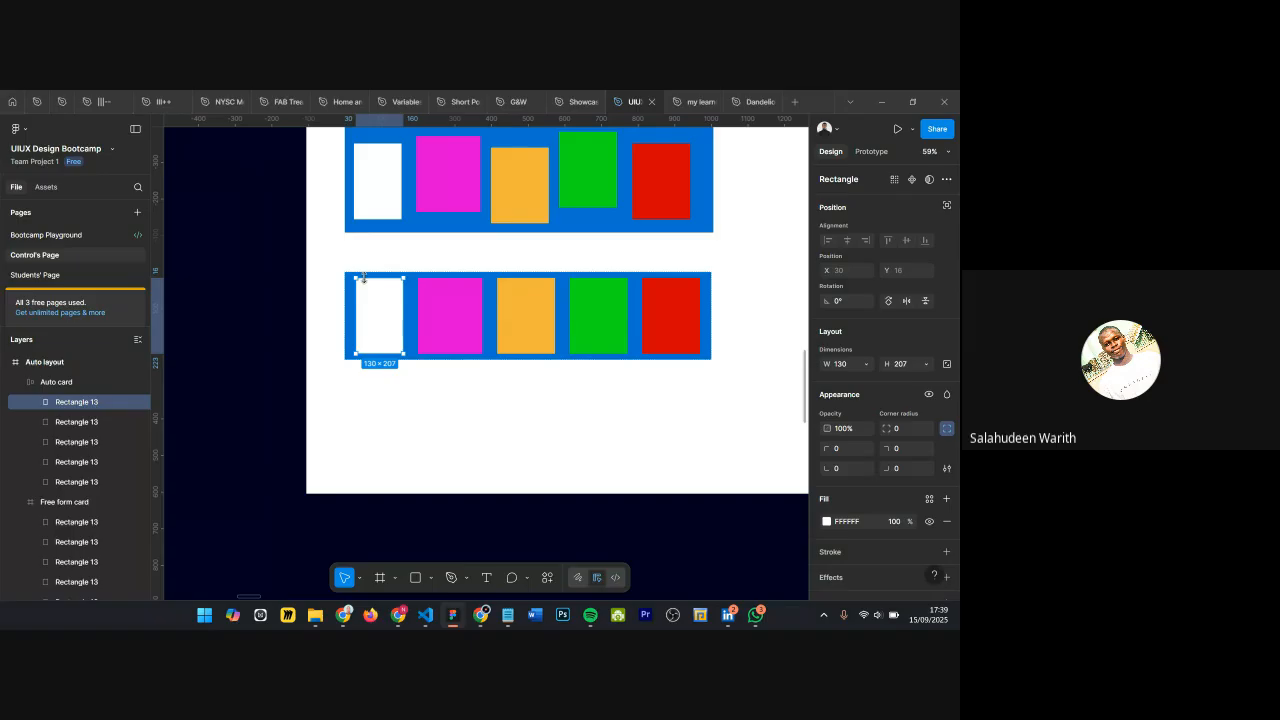
scroll(366, 300, "up", 3)
scroll(371, 300, "down", 2)
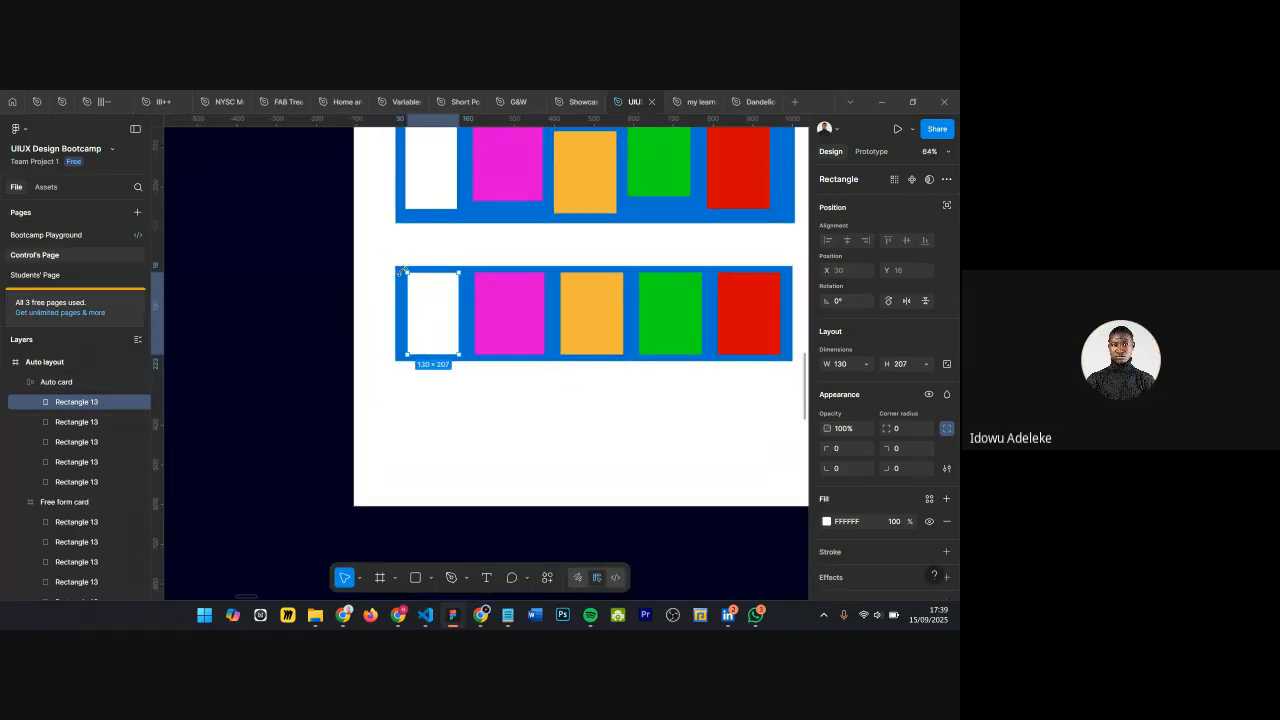
key("Escape")
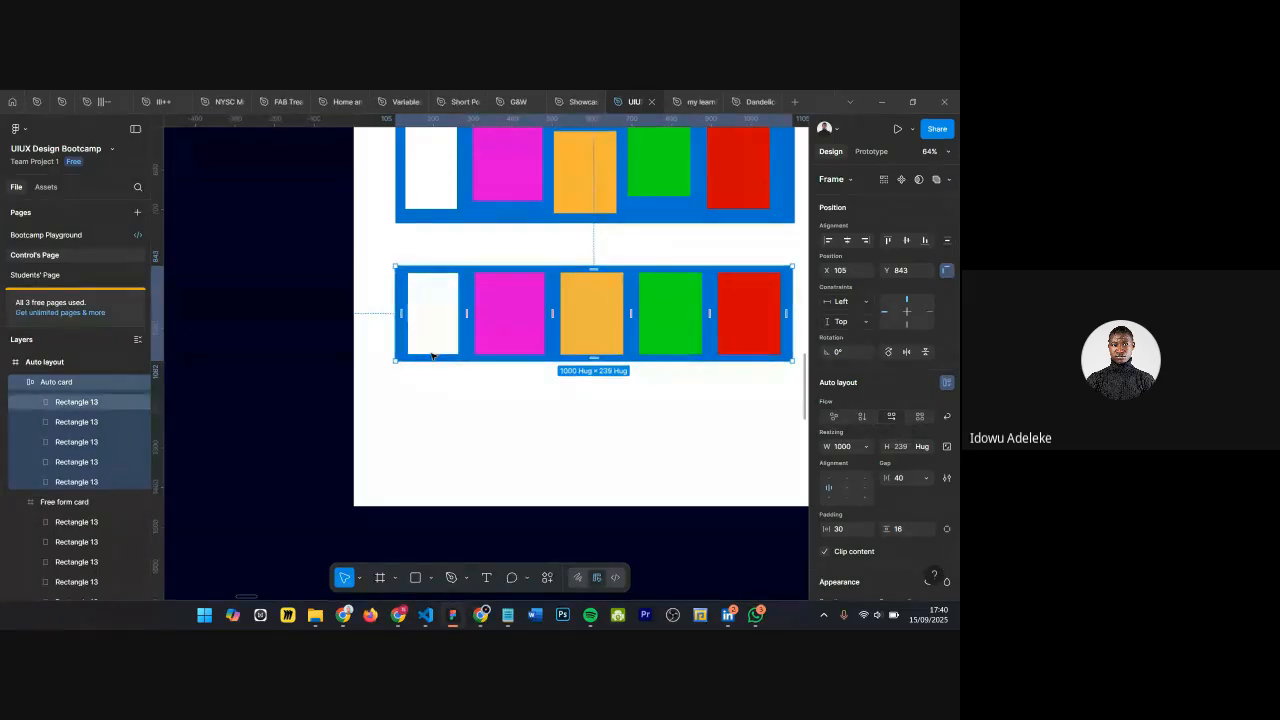
Step: Extend the Auto layout frame downward to a height of 2578 to make room below the cards
scroll(436, 345, "down", 5)
scroll(436, 330, "up", 5)
scroll(438, 324, "down", 2)
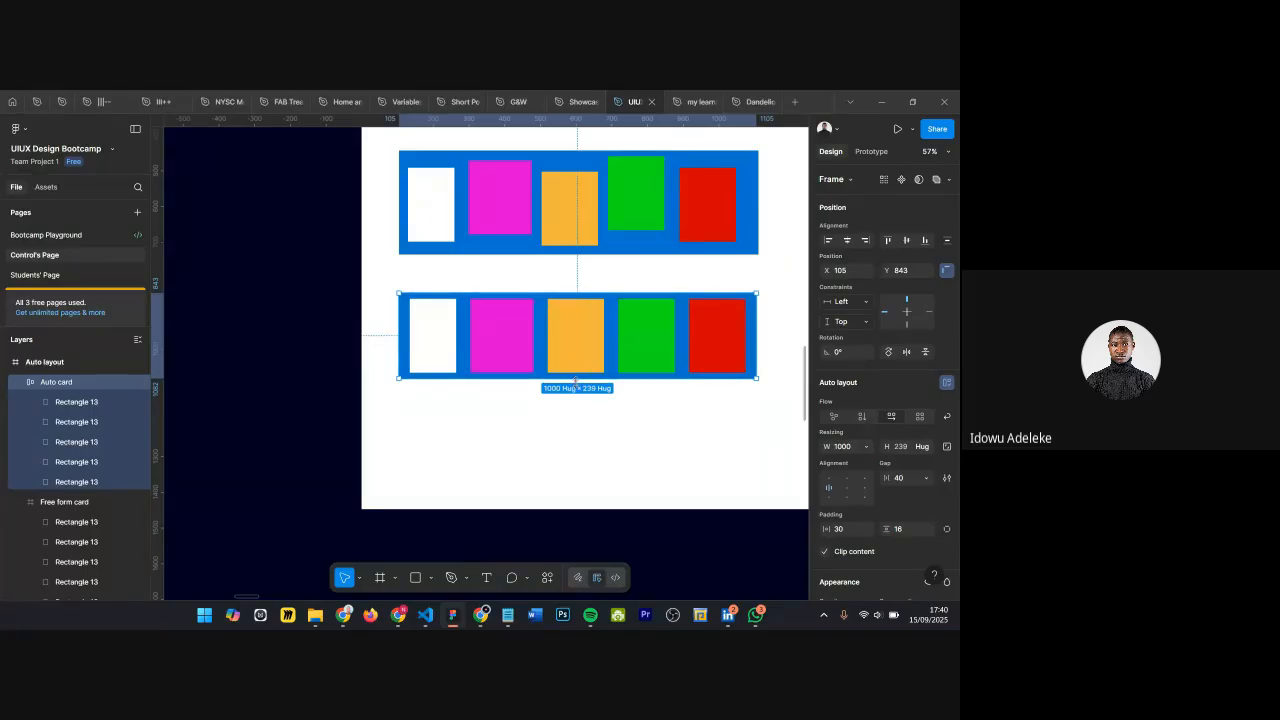
scroll(575, 381, "down", 6)
left_click(541, 261)
left_click_drag(541, 421, 548, 534)
scroll(572, 440, "up", 6)
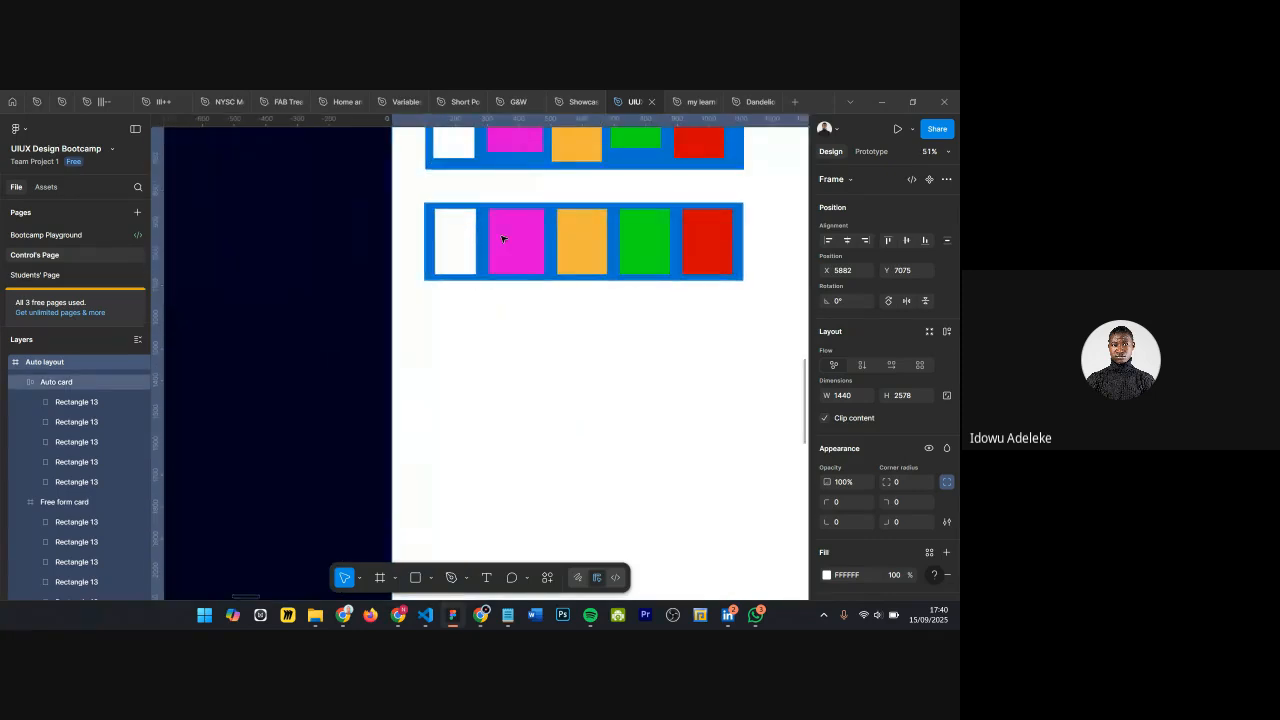
Step: Duplicate the Free form card and place the copy below the Auto card at about Y 1221
left_click(465, 278)
scroll(531, 268, "up", 1)
left_click(548, 187)
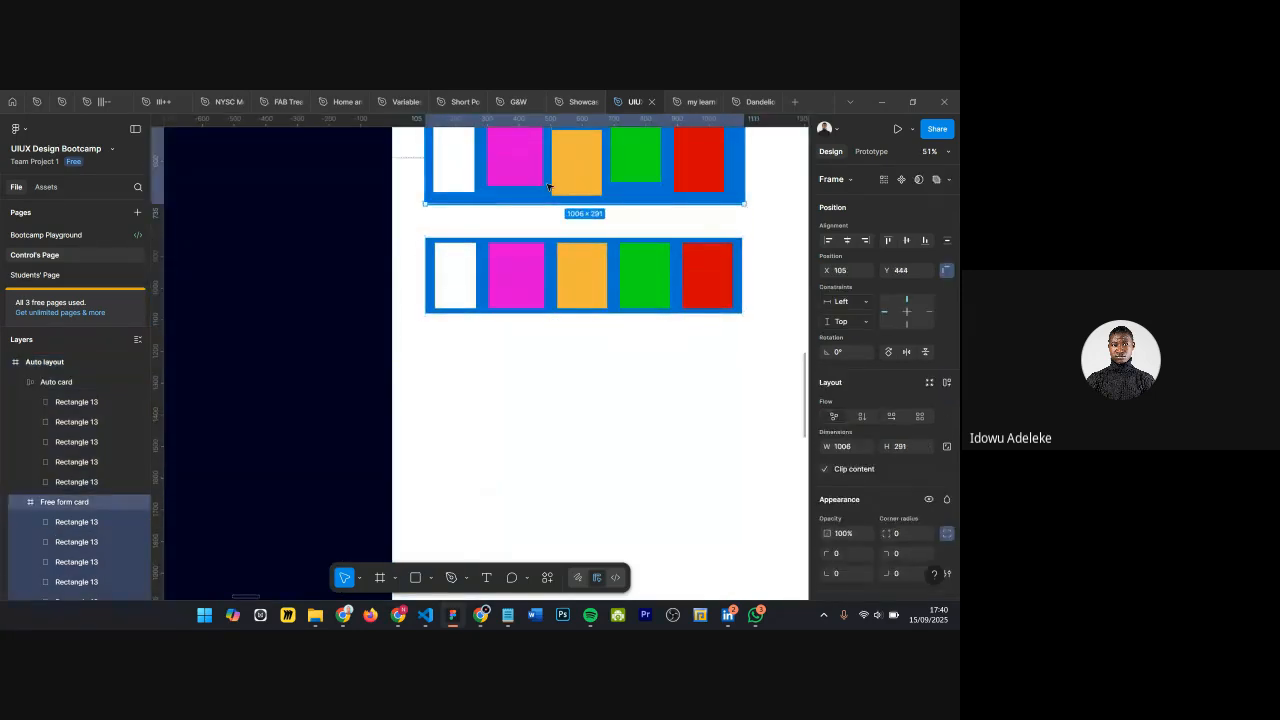
scroll(548, 187, "up", 1)
left_click_drag(531, 177, 531, 420)
key("Escape")
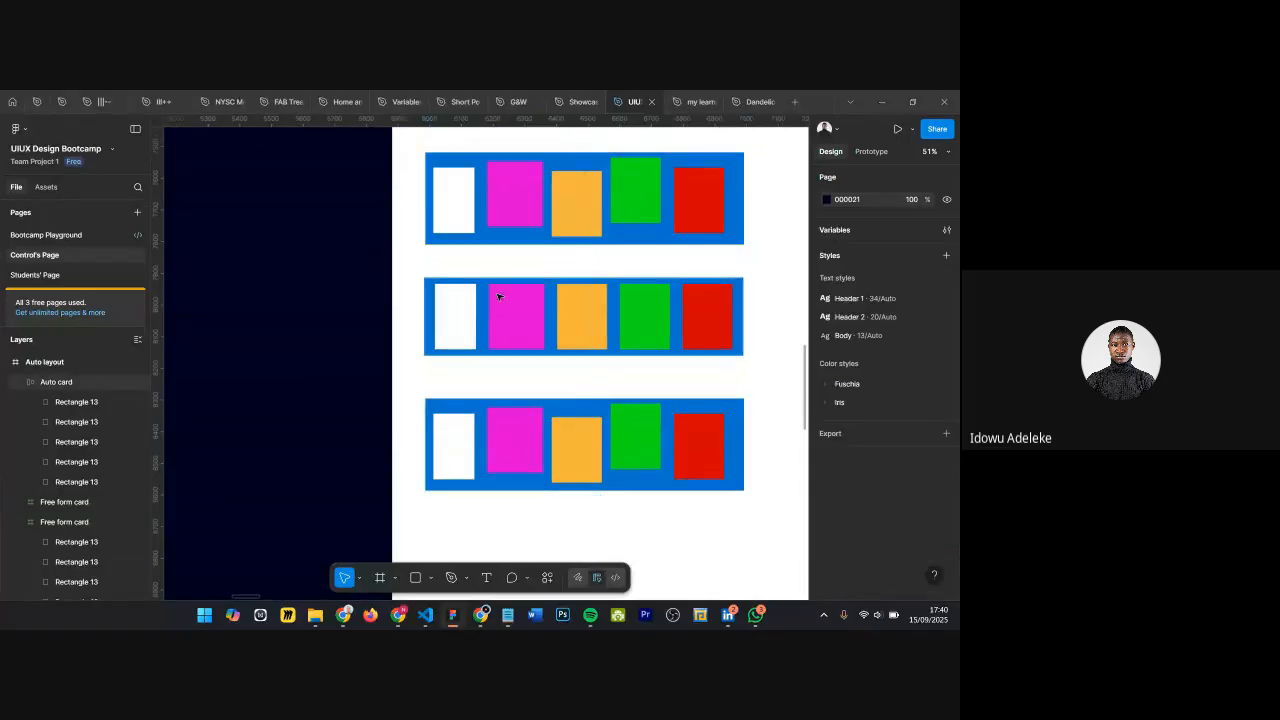
Step: Rename the Auto card frame as Auto card horizontal
left_click(92, 379)
double_click(100, 384)
left_click(100, 385)
type("horizontal")
key("Return")
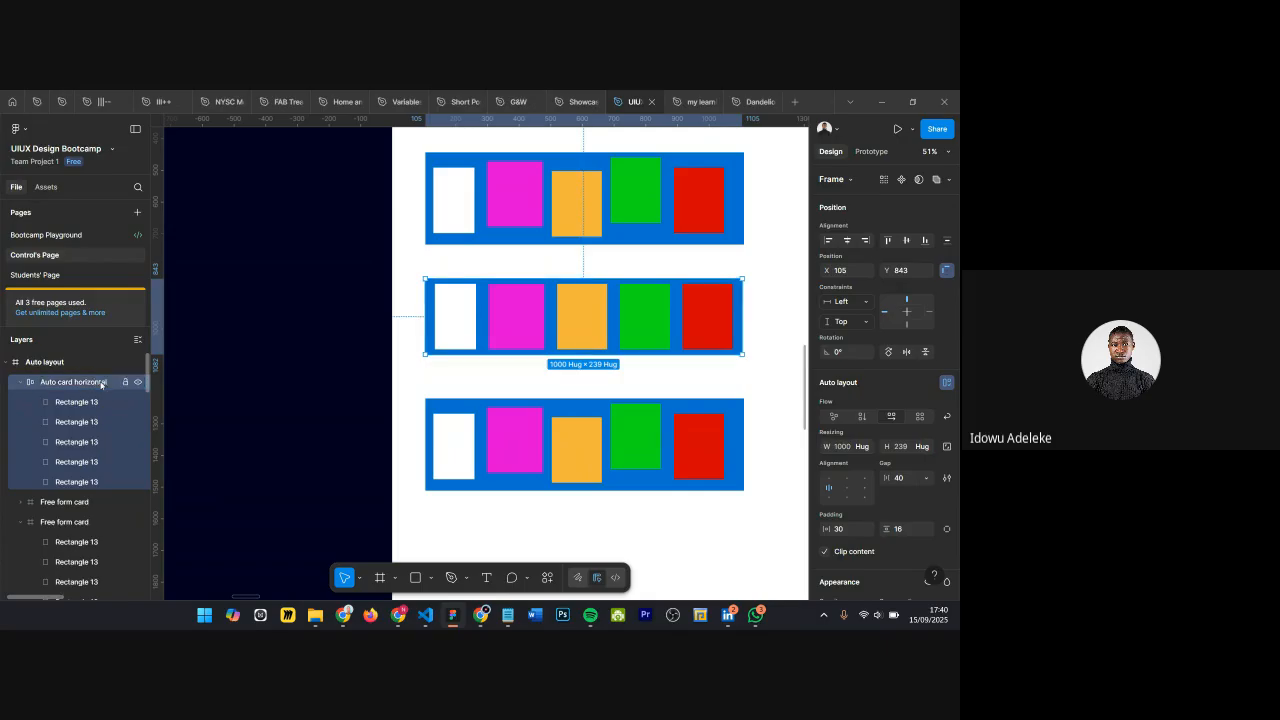
Step: Select the duplicated Free form card below the Auto card horizontal frame
left_click(62, 502)
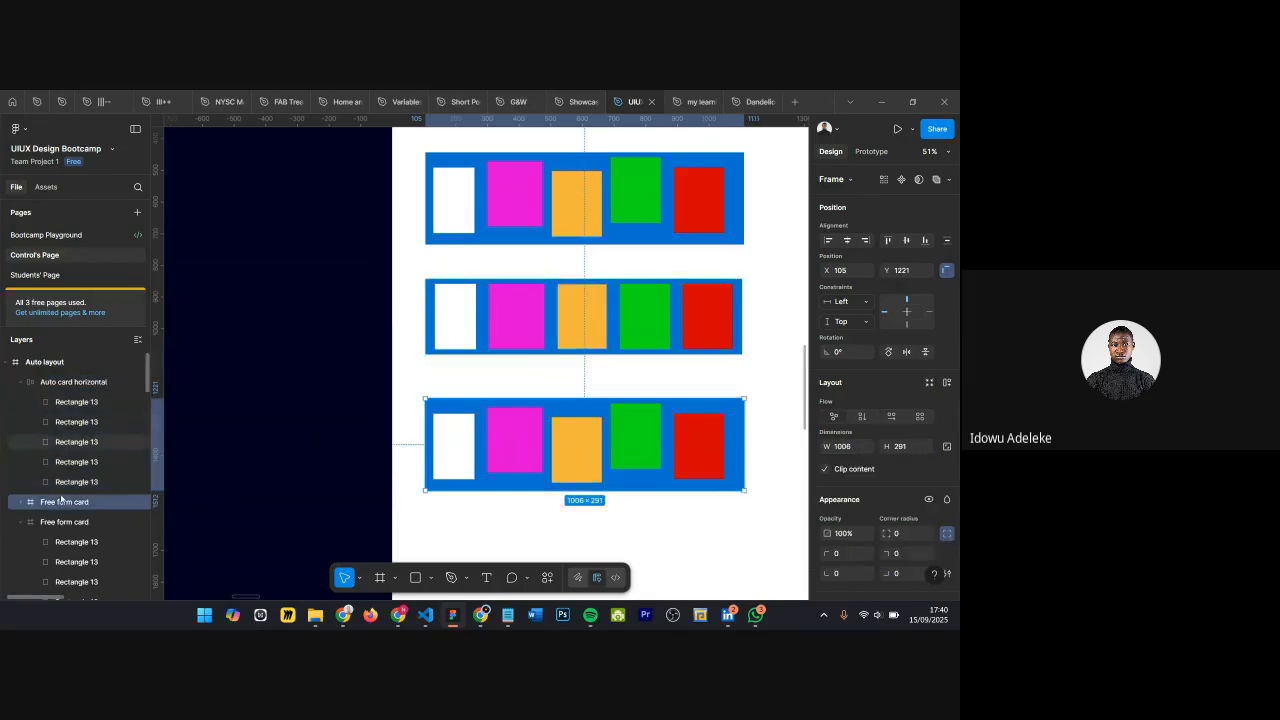
Step: Rename the lowest five-rectangle card's frame from its free-form name to "Auto card vertical"
double_click(61, 505)
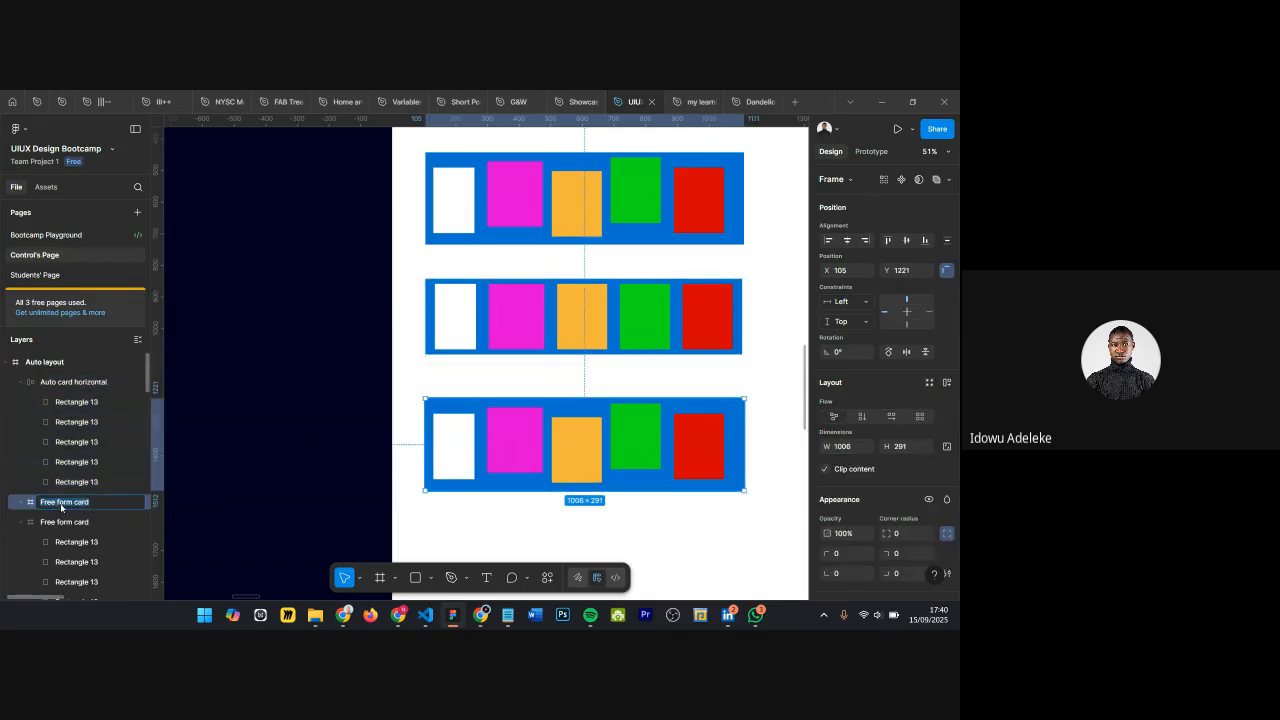
double_click(91, 384)
key("ctrl+c")
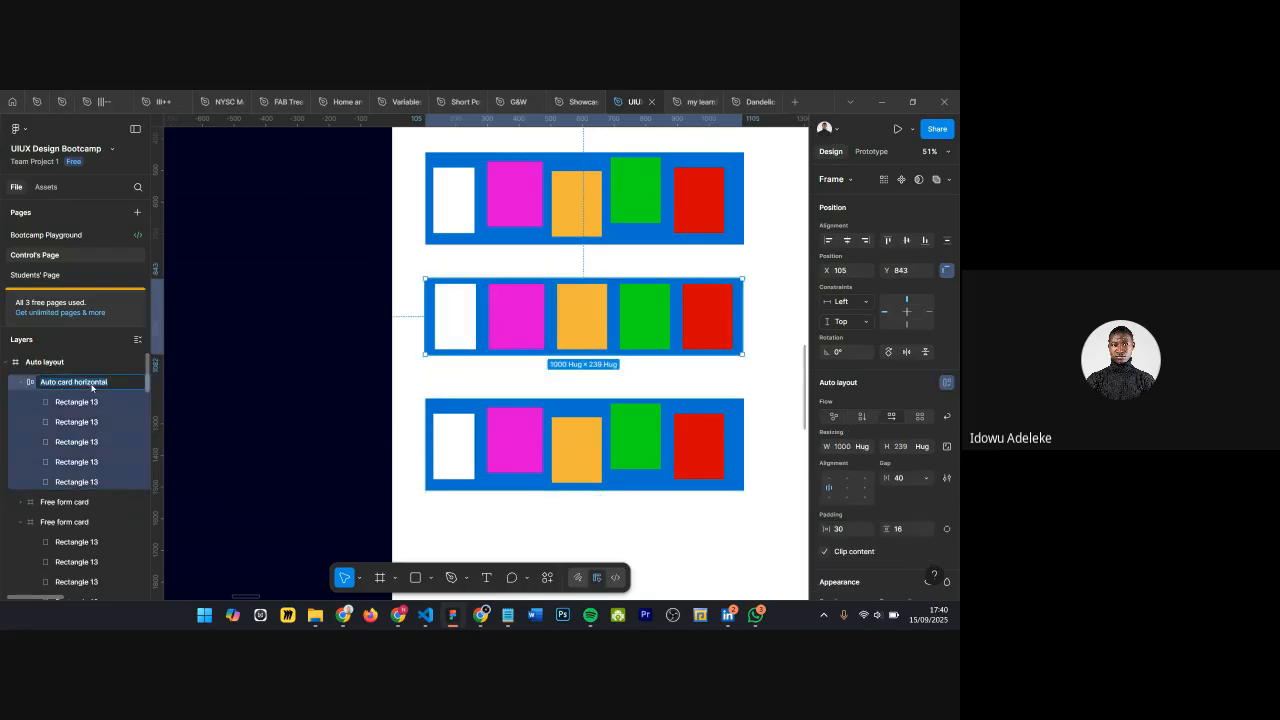
double_click(47, 505)
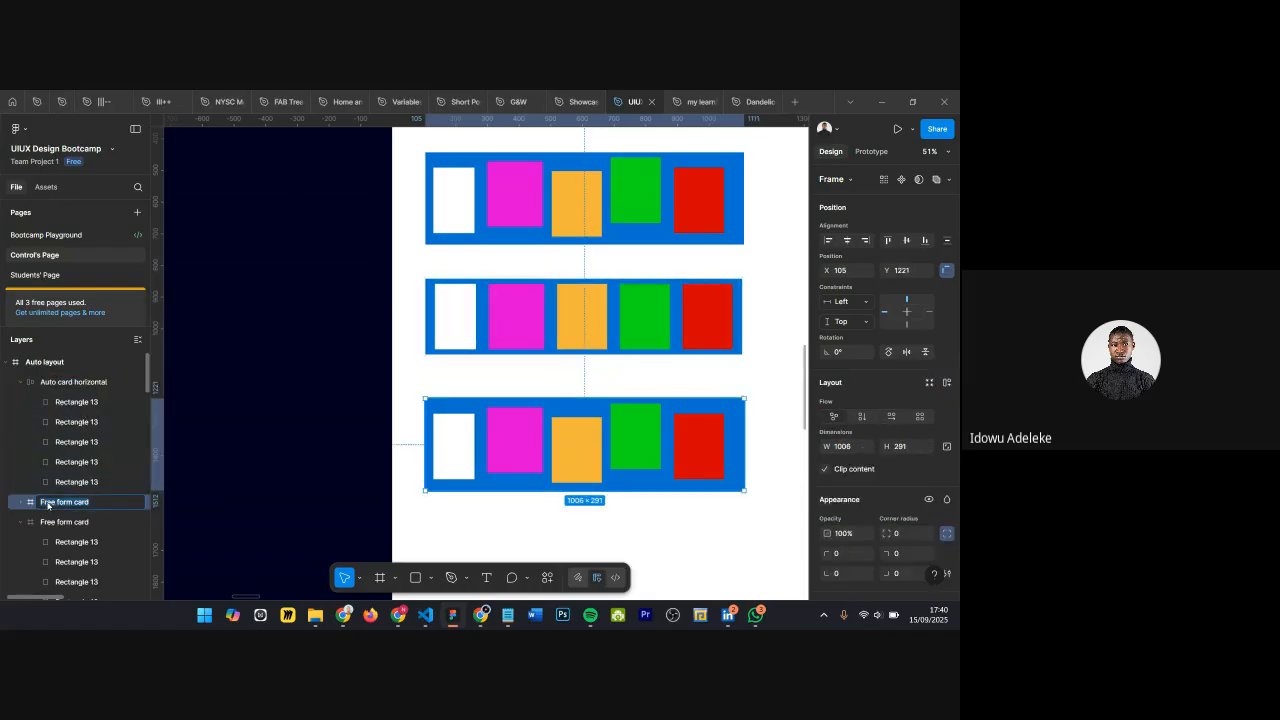
key("ctrl+v")
key("ctrl+BackSpace")
key("Return")
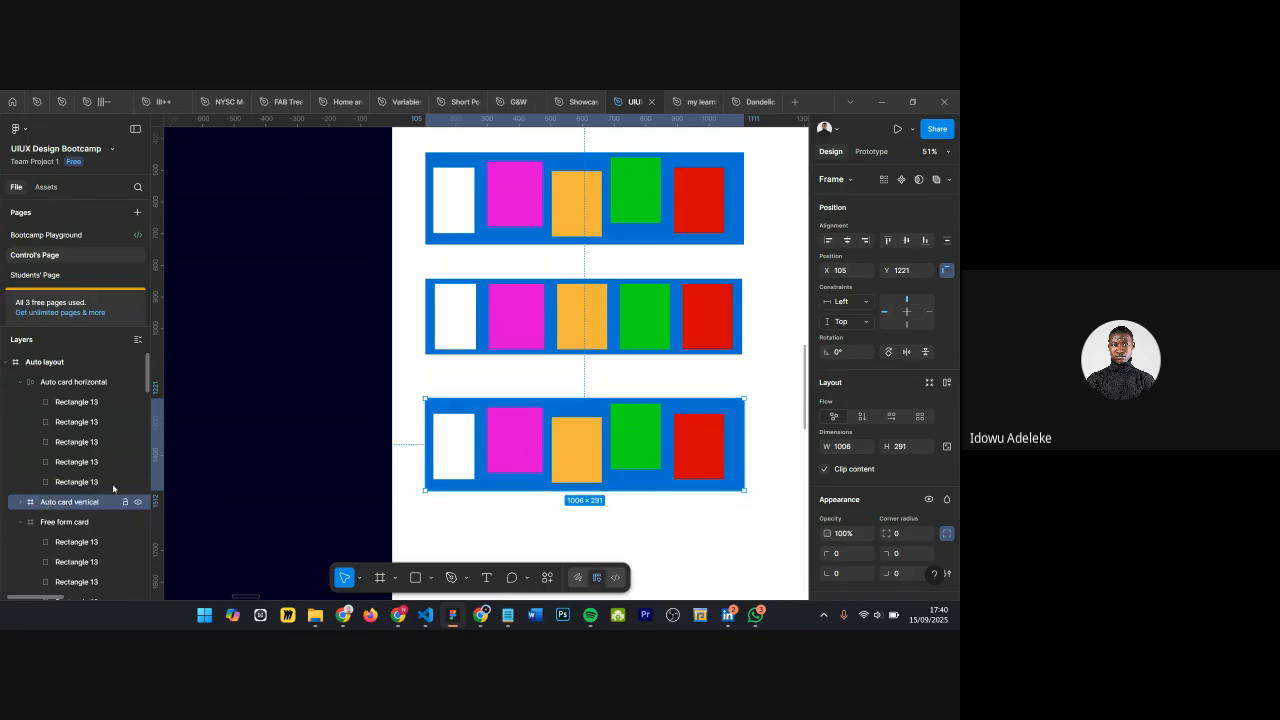
Step: Stretch the "Auto card vertical" frame to about 1195 high and move the magenta and orange rectangles into a column below the white one
scroll(491, 357, "down", 3)
scroll(500, 360, "down", 2)
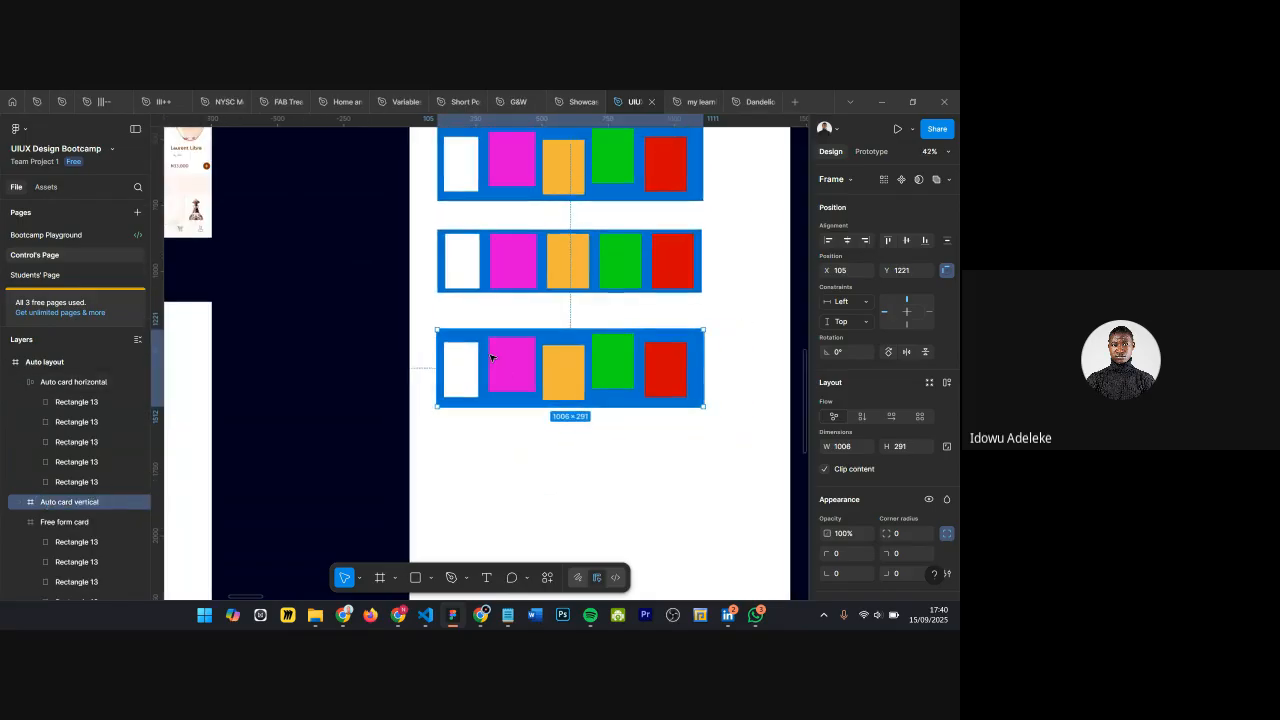
left_click_drag(487, 405, 508, 557)
scroll(512, 316, "down", 2)
left_click_drag(507, 295, 461, 377)
left_click_drag(560, 331, 508, 532)
scroll(478, 330, "down", 1)
left_click(535, 389)
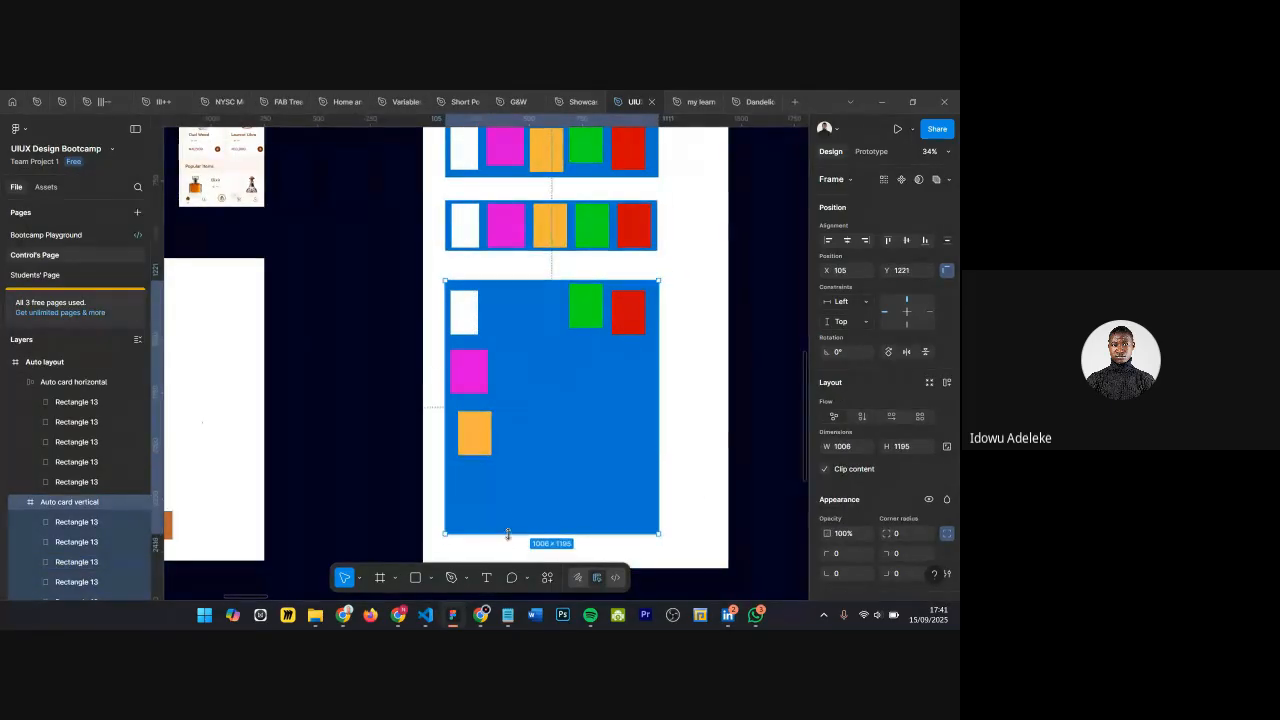
Step: Move the green rectangle below the orange one in the vertical card, at about X 90, Y 908
mouse_move(580, 316)
left_mouse_down()
mouse_move(563, 386)
mouse_move(574, 334)
left_mouse_up()
left_click(575, 341)
left_click(466, 464, "shift")
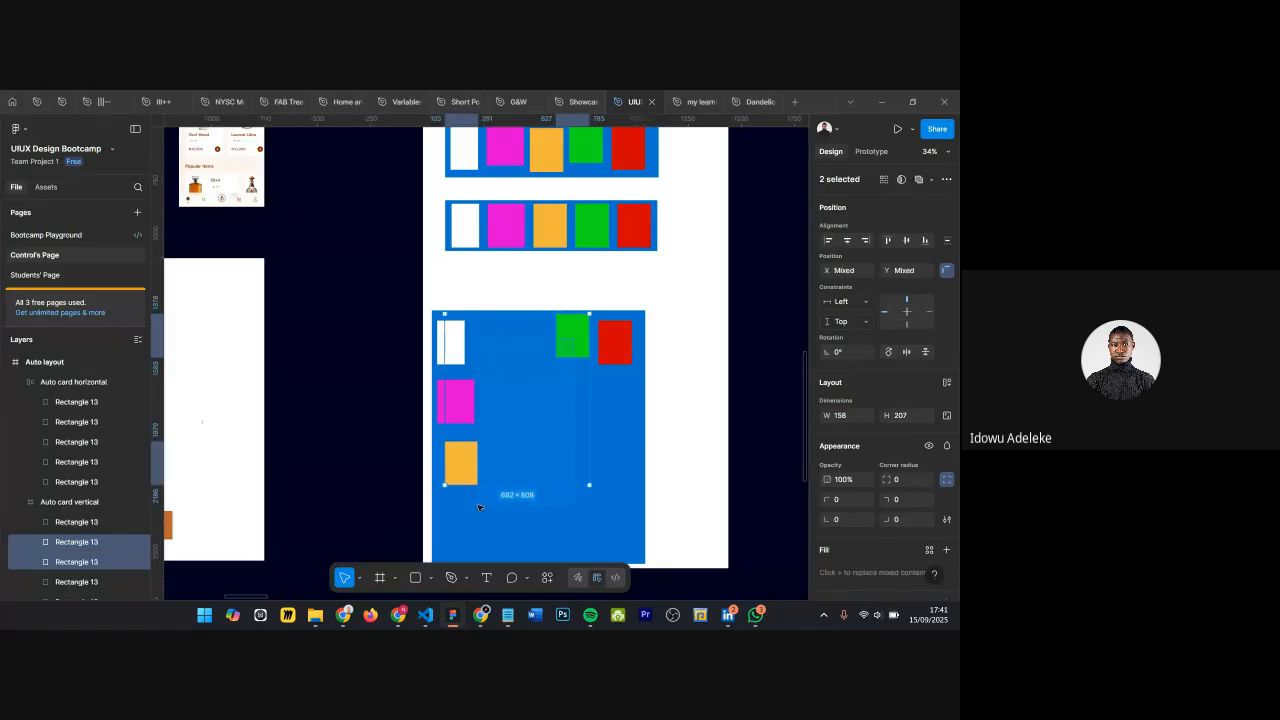
left_click(569, 329)
left_click_drag(568, 326, 463, 515)
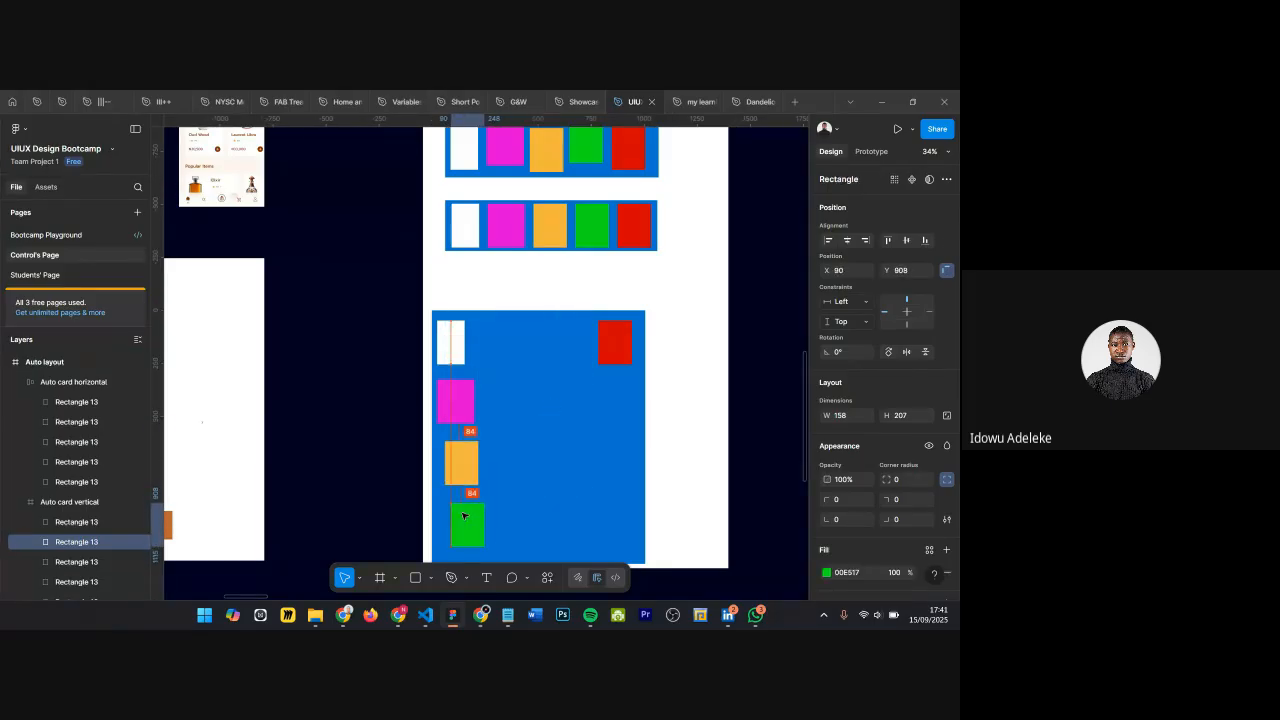
Step: Extend the vertical card's height to about 1263 and delete its red rectangle
scroll(565, 407, "down", 3)
left_click(563, 300)
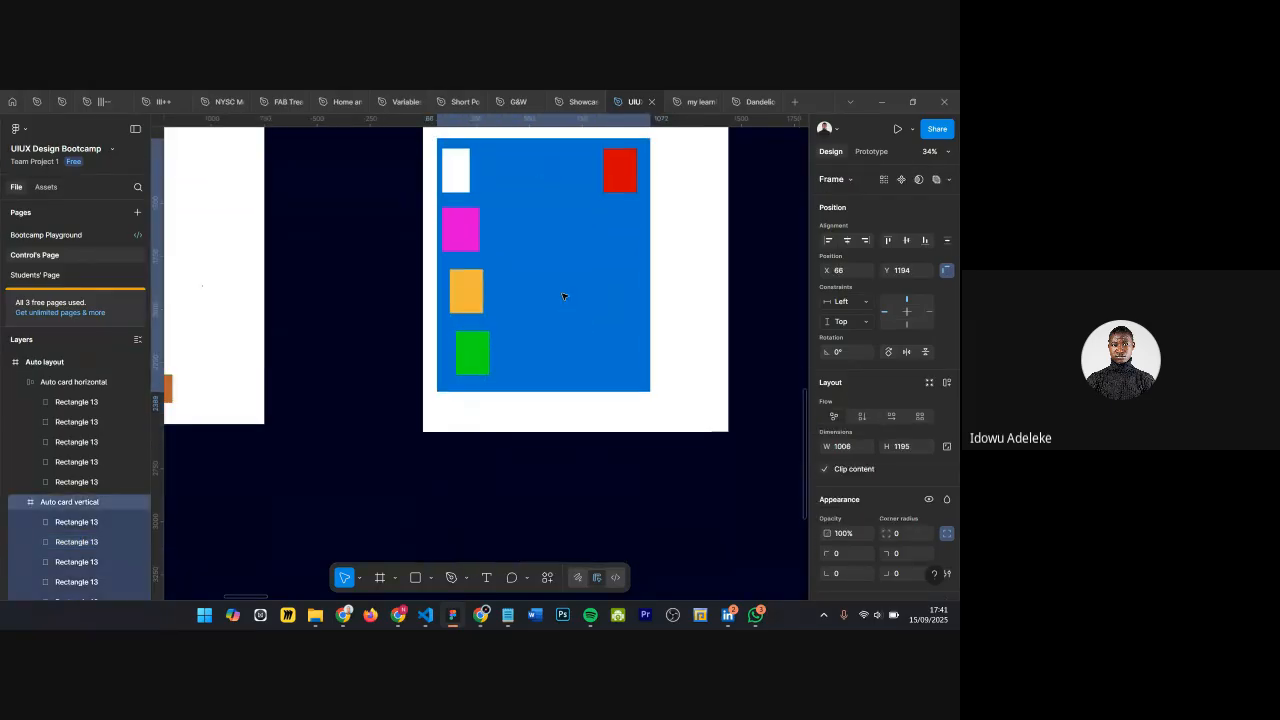
scroll(543, 322, "down", 3)
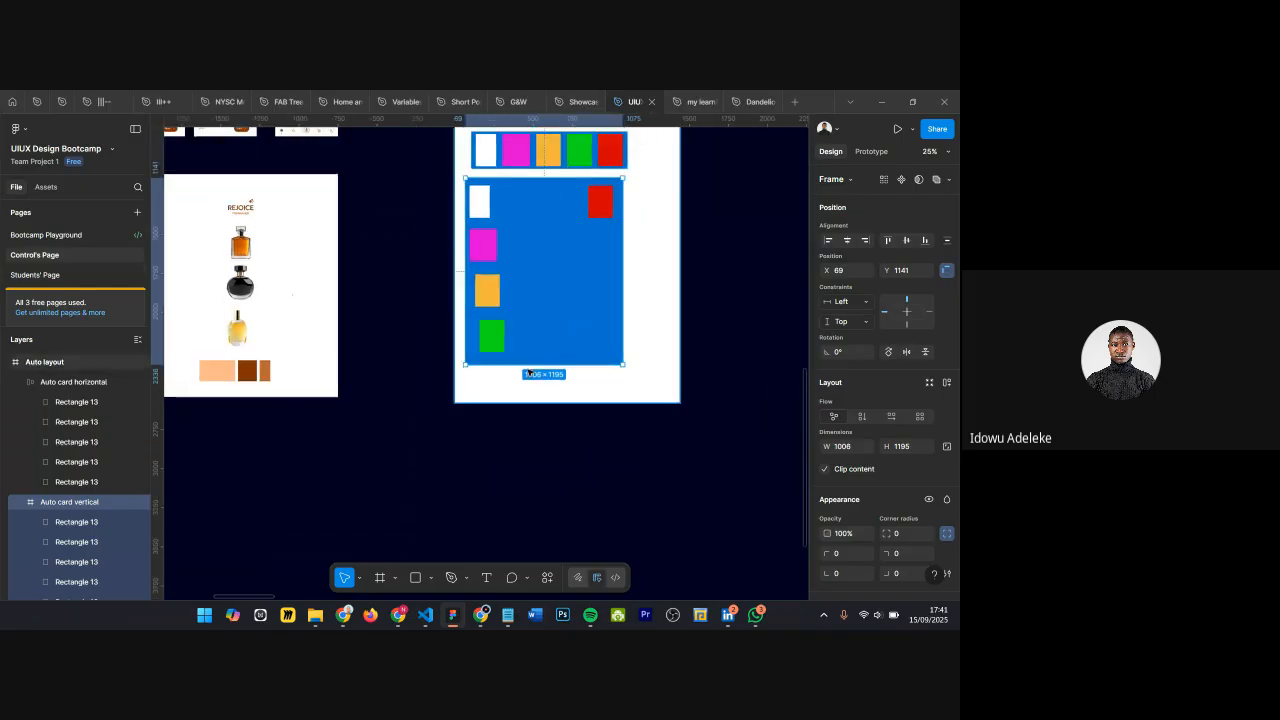
mouse_move(526, 365)
left_mouse_down()
mouse_move(520, 404)
mouse_move(526, 377)
left_mouse_up()
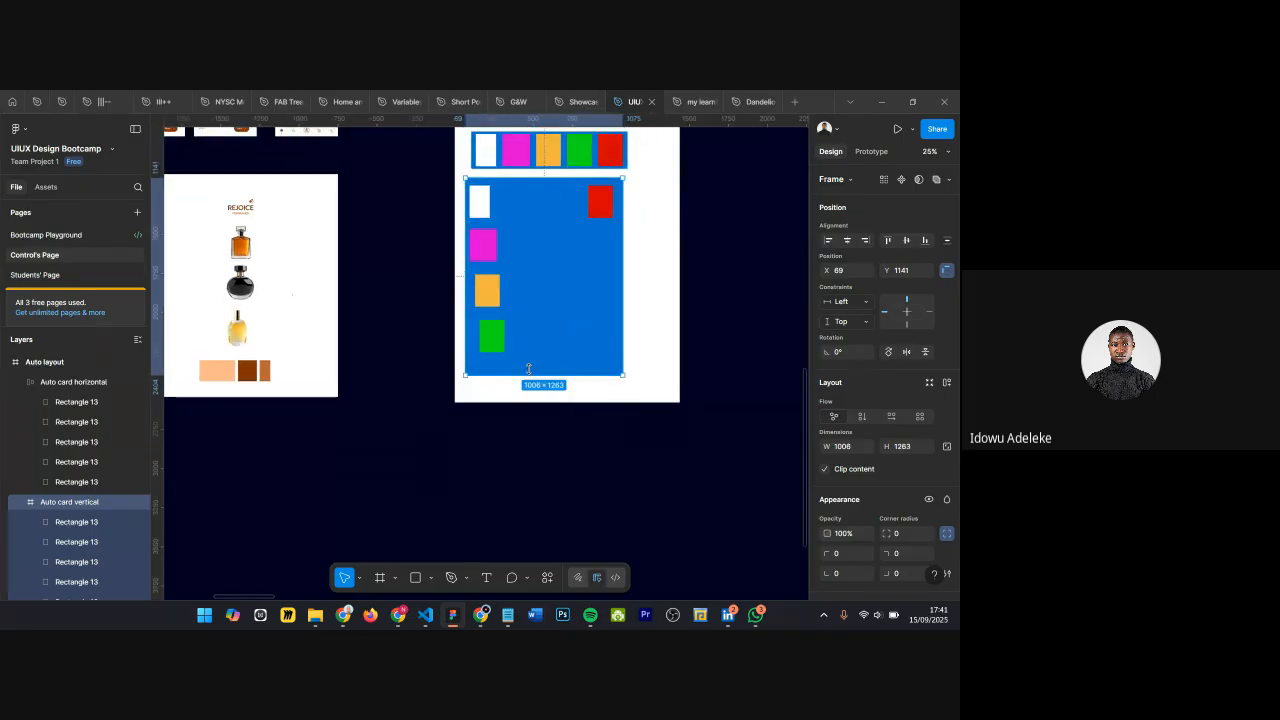
left_click(604, 208)
key("Delete")
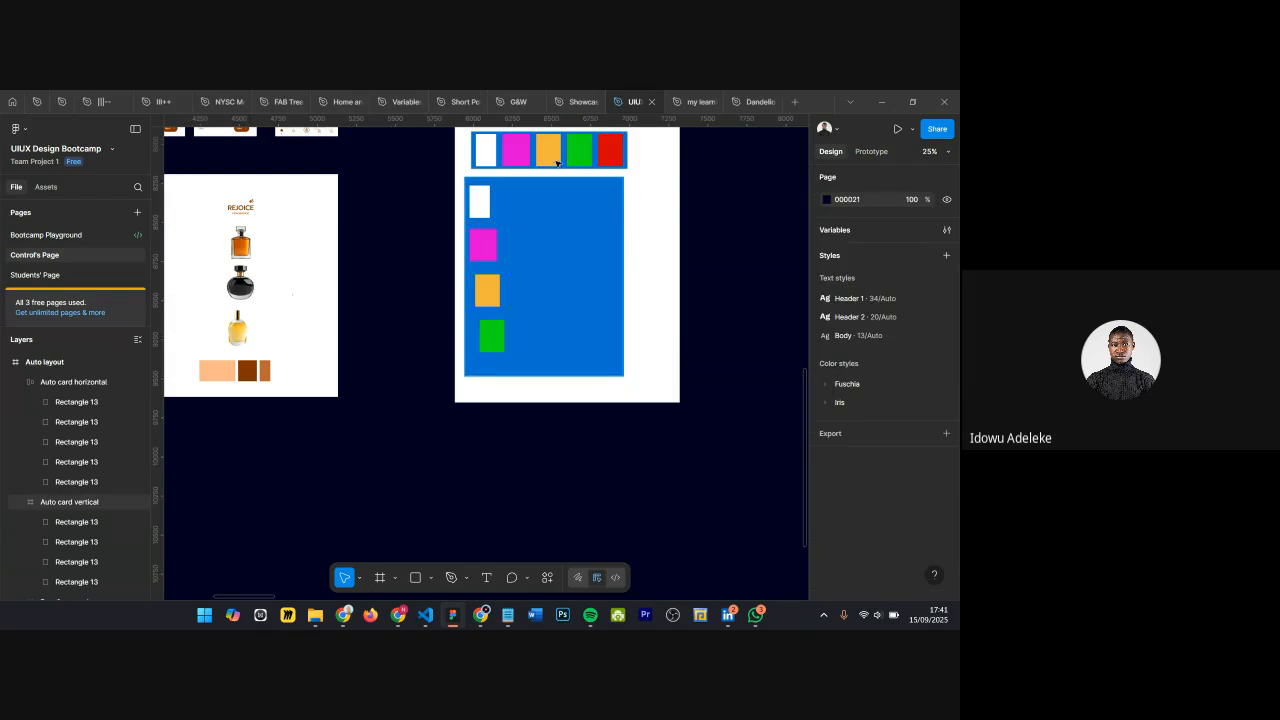
Step: Narrow the vertical card to about 412 wide around its column of rectangles and position it at about X 225, Y 1133
scroll(604, 207, "up", 5)
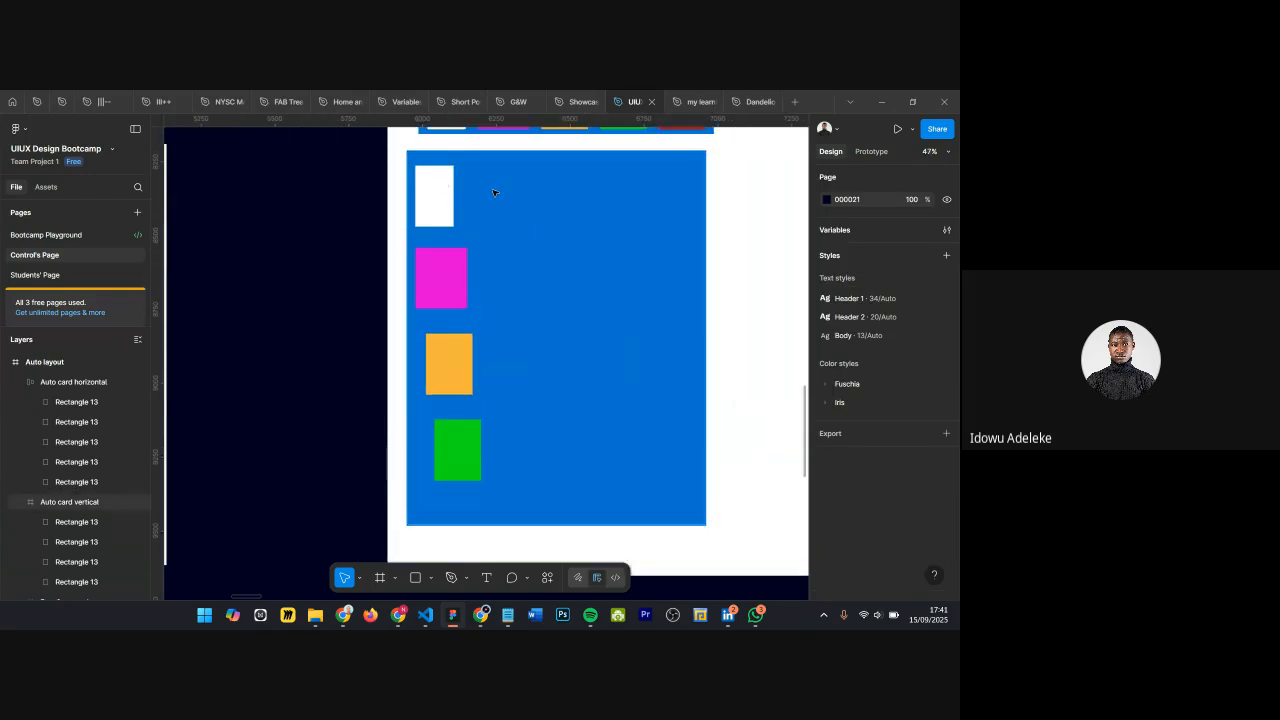
scroll(493, 192, "down", 5)
left_click(600, 278)
left_click_drag(605, 282, 516, 284)
left_click_drag(497, 219, 524, 218)
scroll(505, 369, "up", 5)
scroll(505, 369, "up", 2)
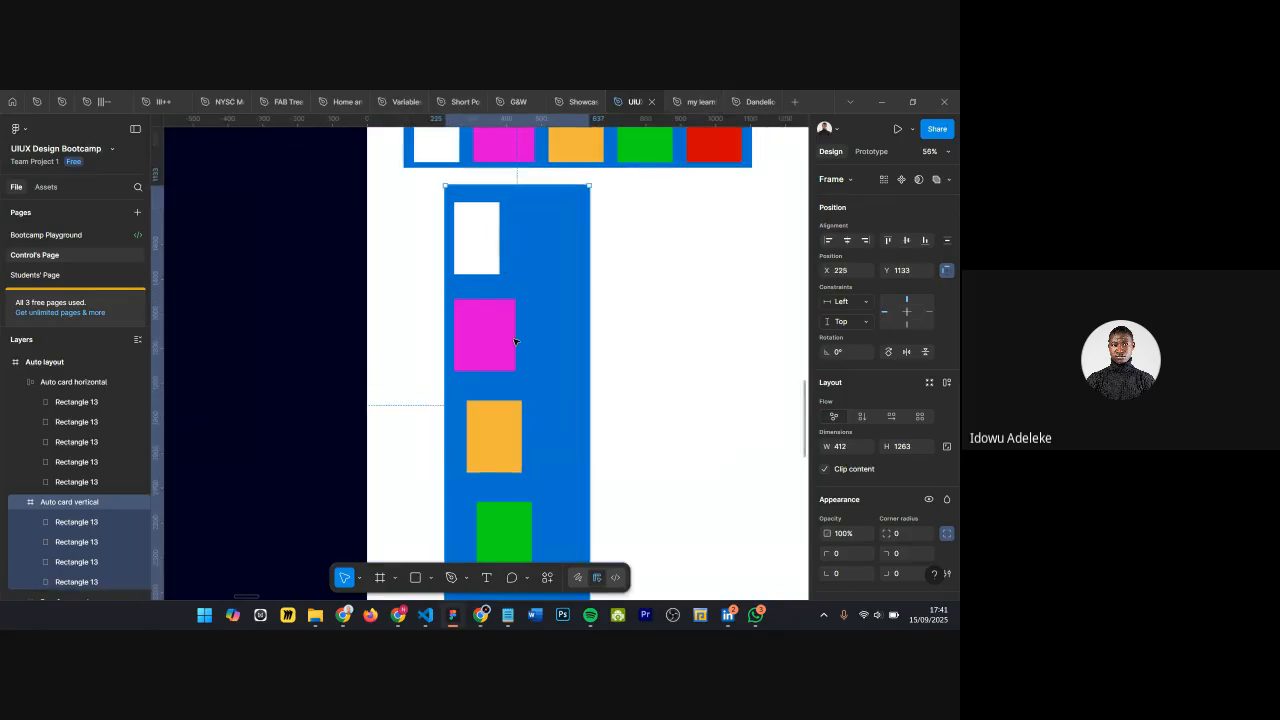
Step: Examine the alignment and spacing of the white, magenta and orange rectangles in the vertical card
scroll(484, 268, "down", 1)
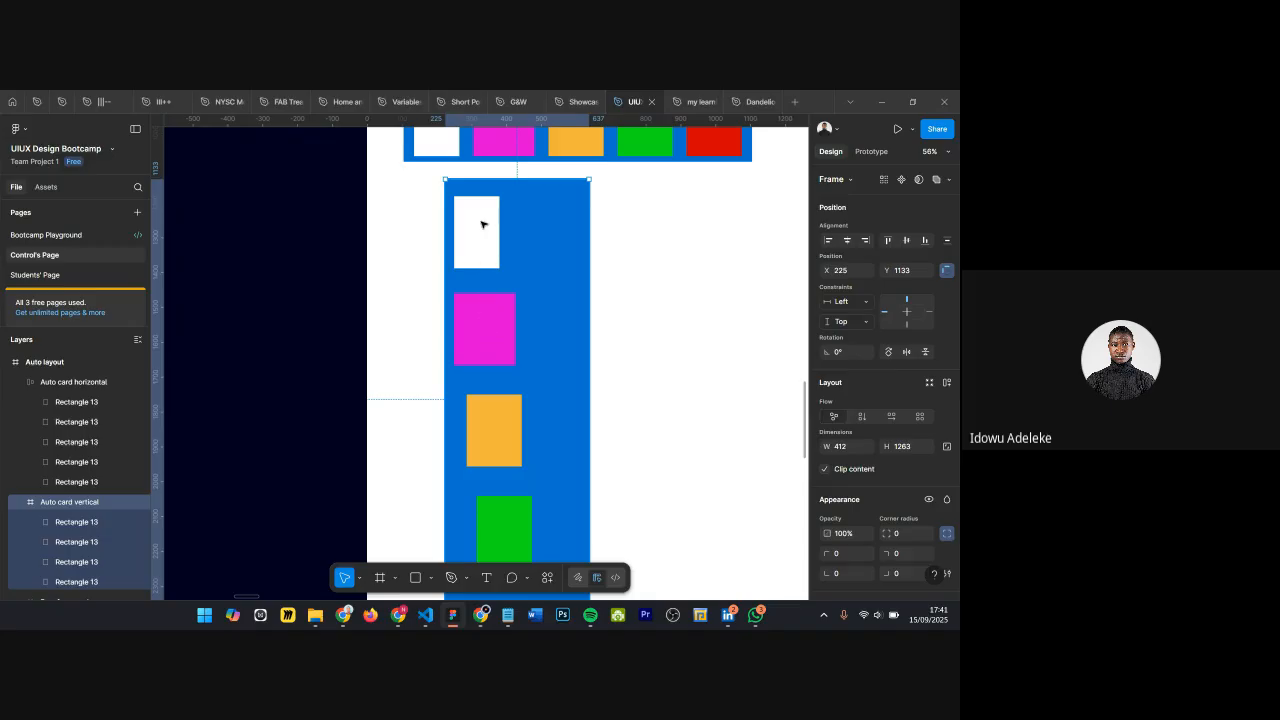
left_click(490, 327)
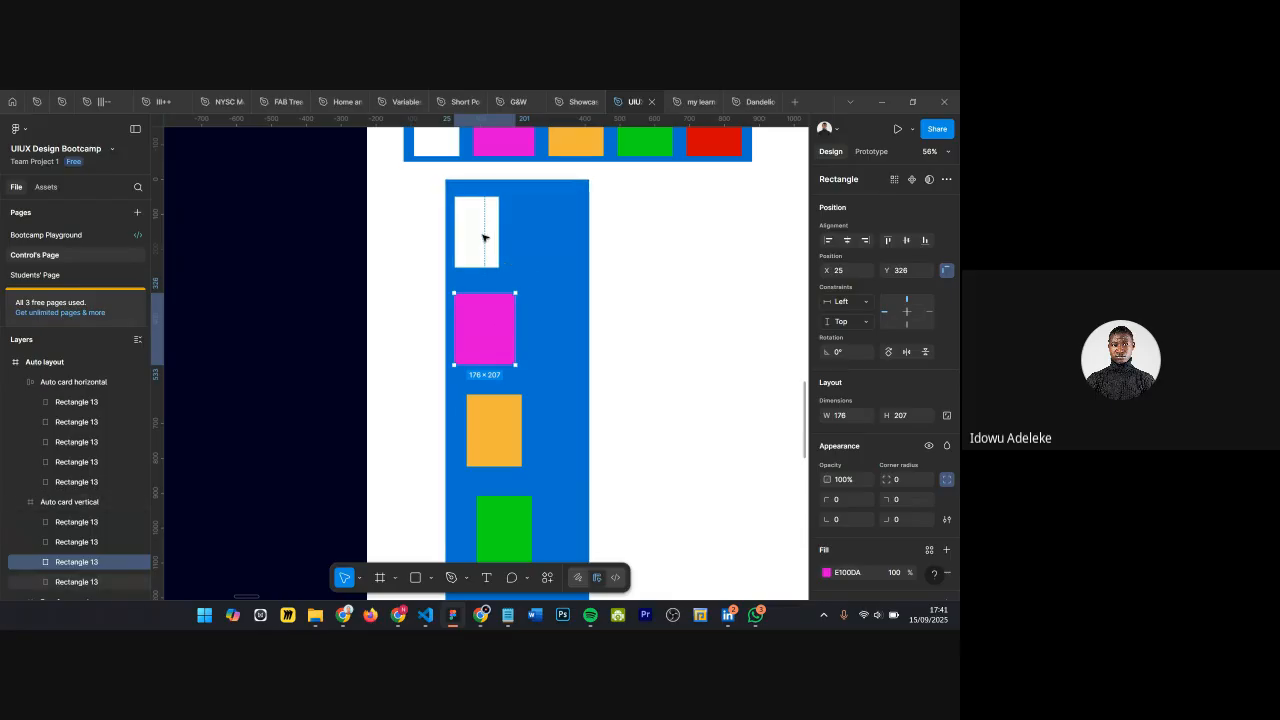
scroll(498, 310, "down", 1)
left_click(507, 410)
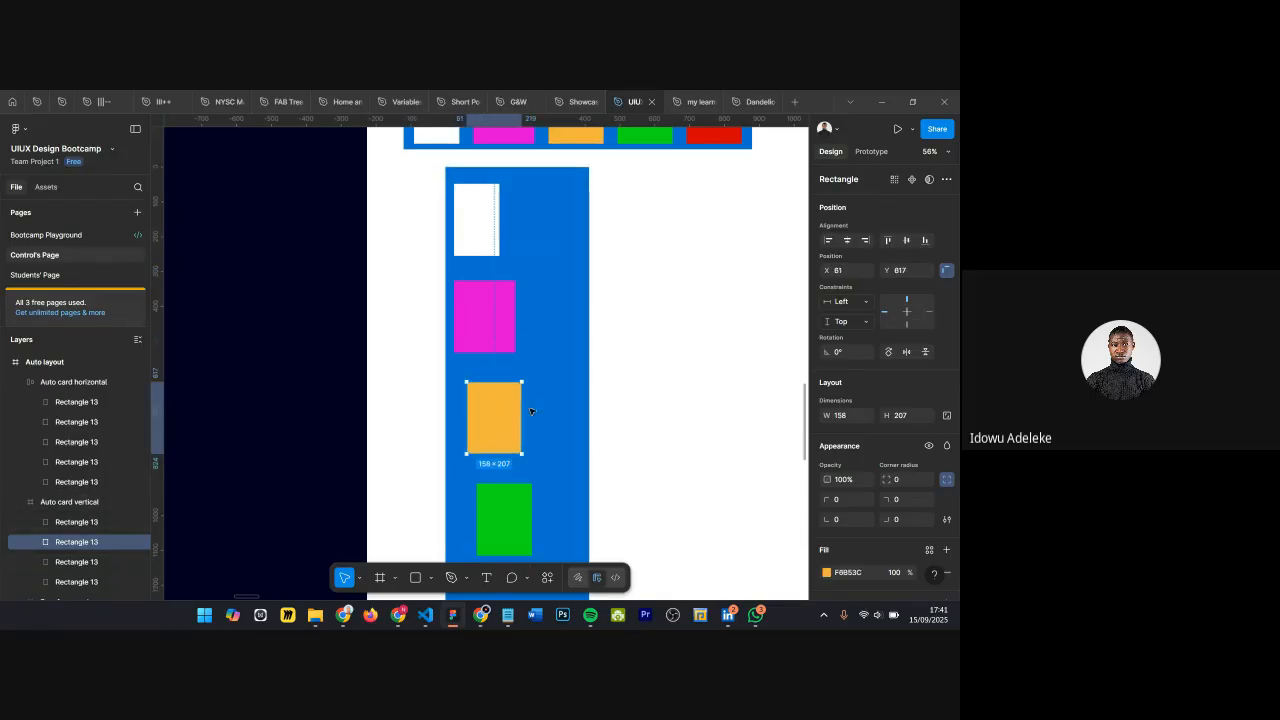
scroll(496, 334, "down", 2)
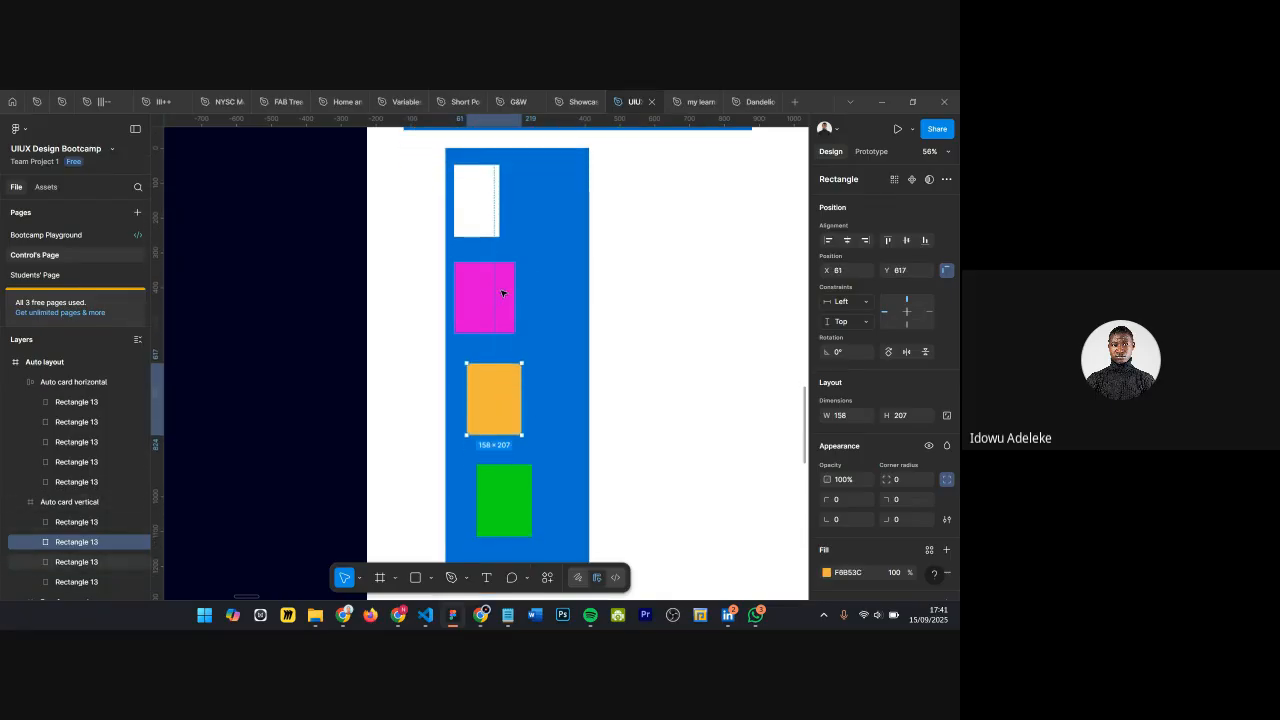
scroll(491, 420, "down", 1)
scroll(502, 354, "down", 2)
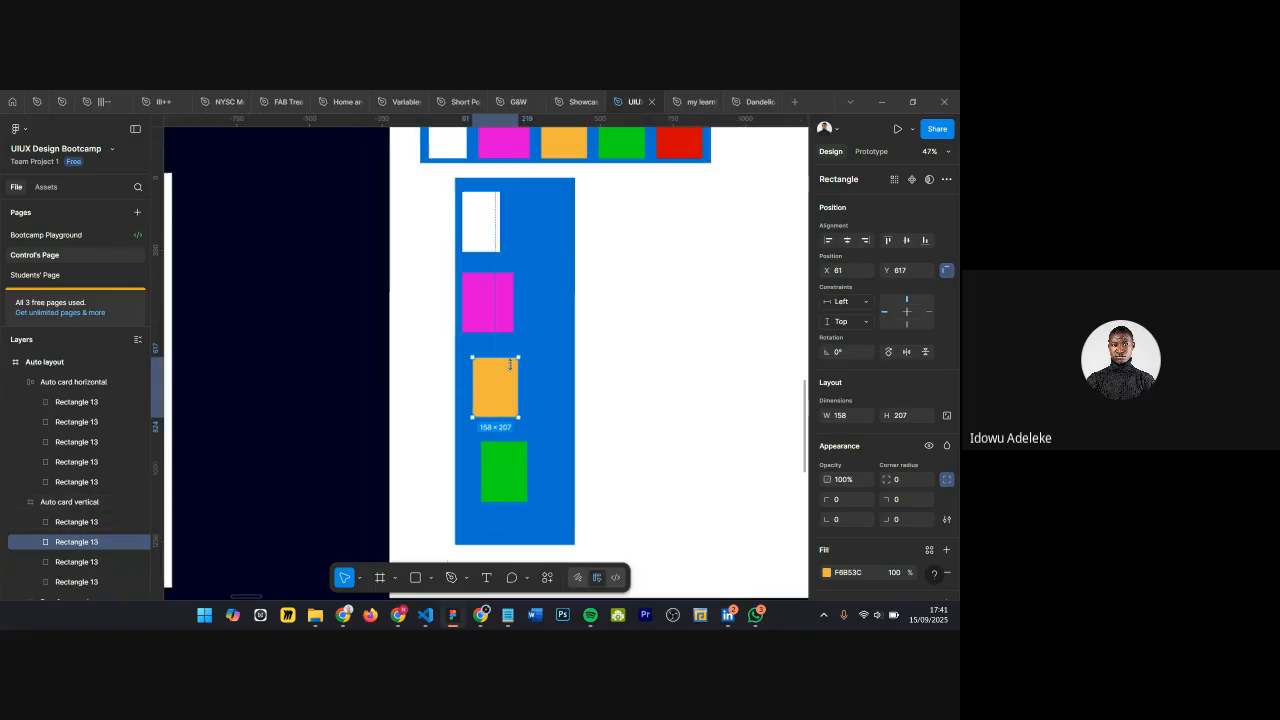
left_click(477, 229)
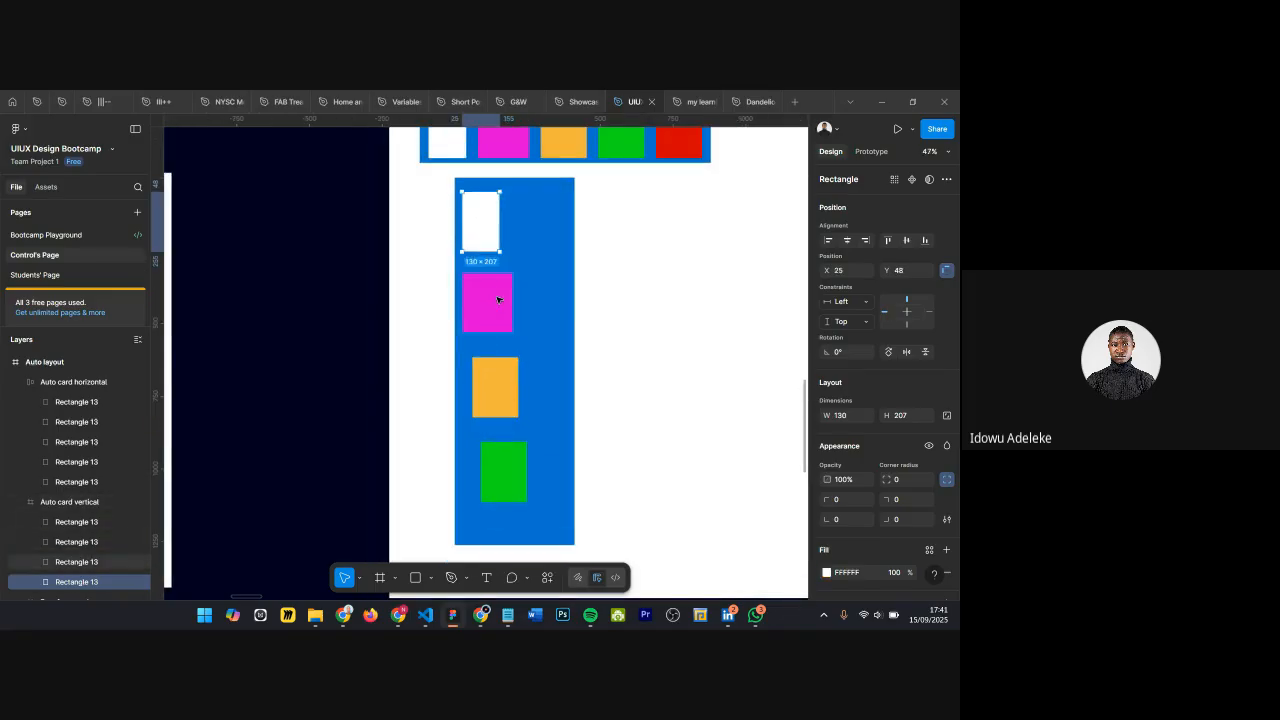
left_click(423, 286)
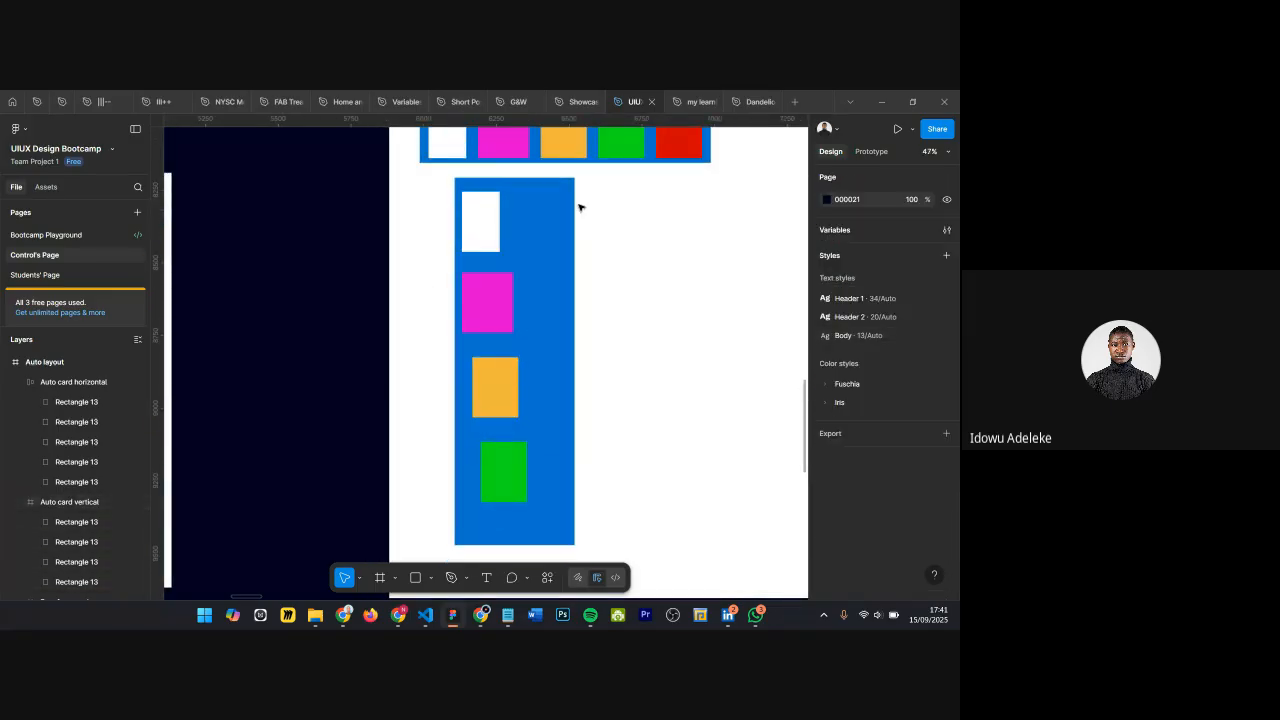
Step: Apply auto layout to the "Auto card vertical" frame
left_click(500, 306)
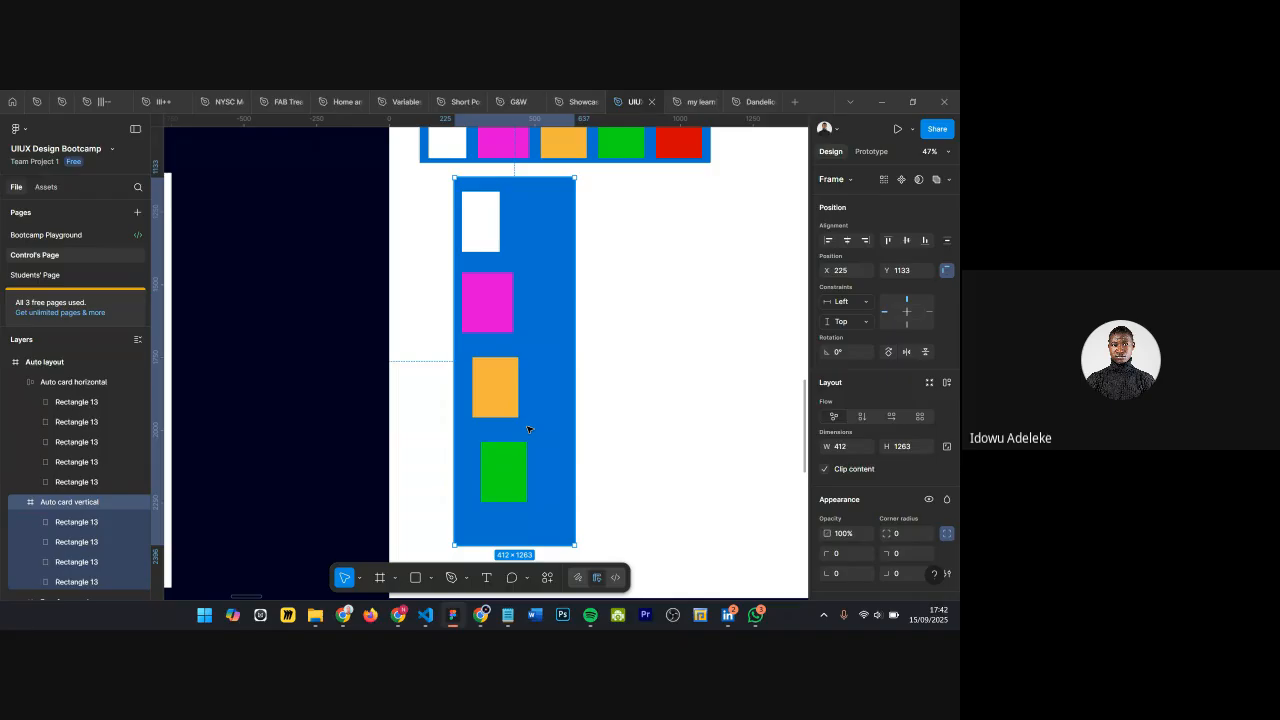
key("shift+a")
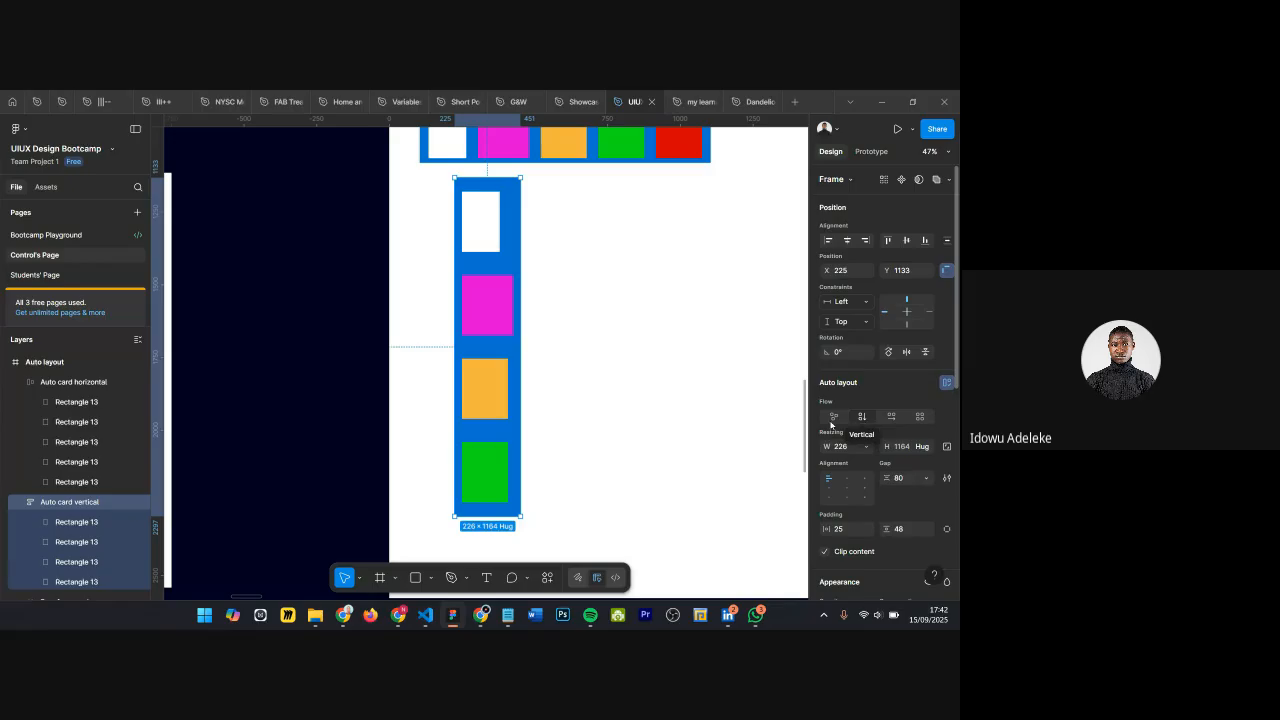
scroll(630, 434, "up", 1)
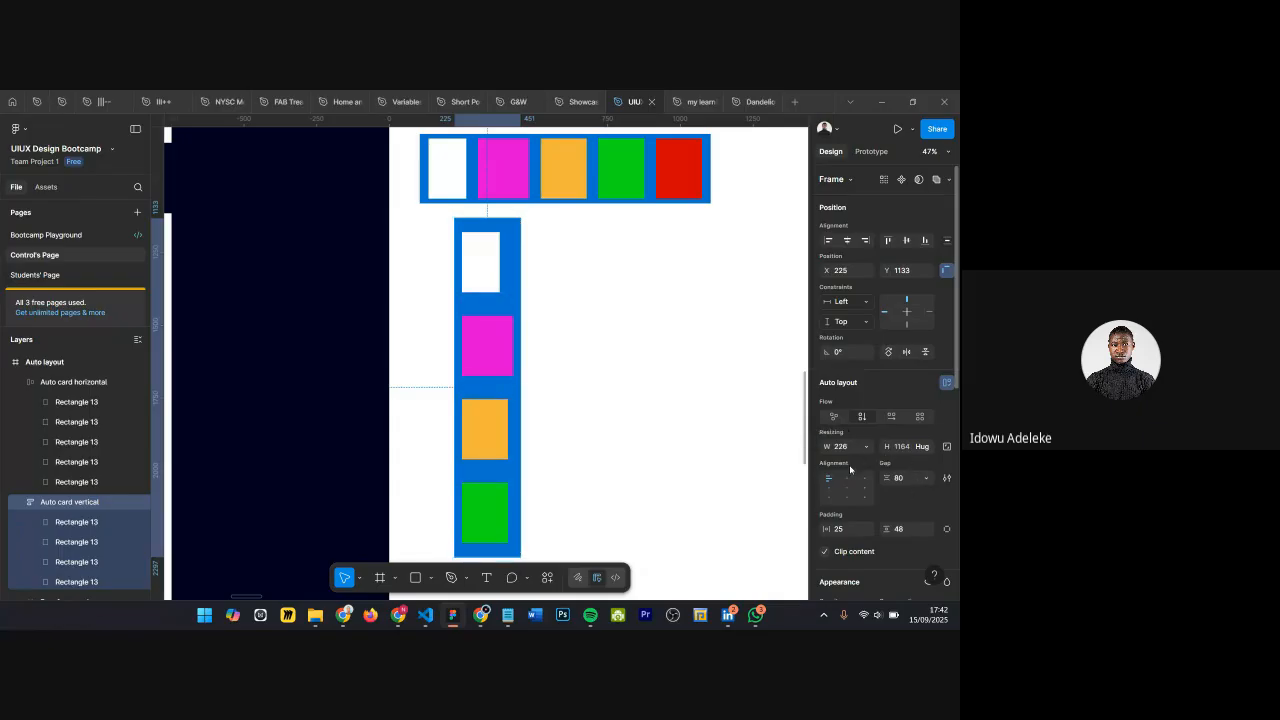
Step: Try free-form flow on the vertical card, then undo it to keep the vertical auto layout
left_click(834, 420)
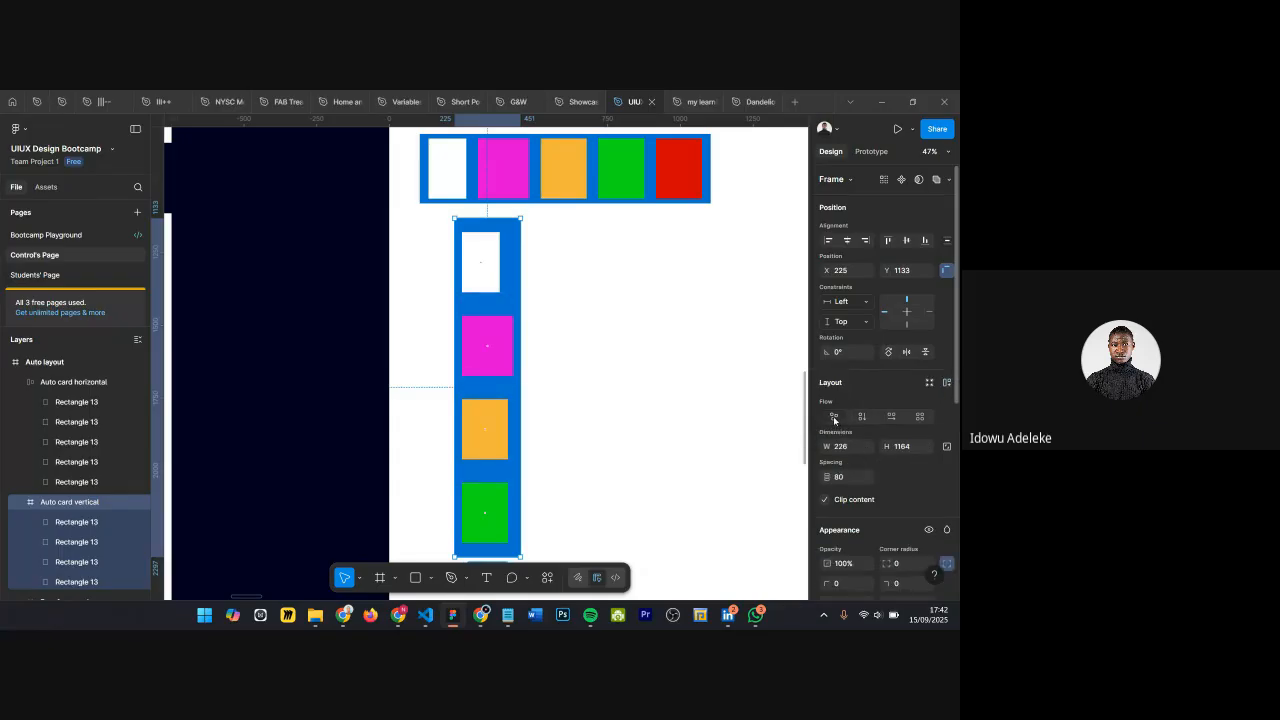
key("ctrl+z")
key("shift+a")
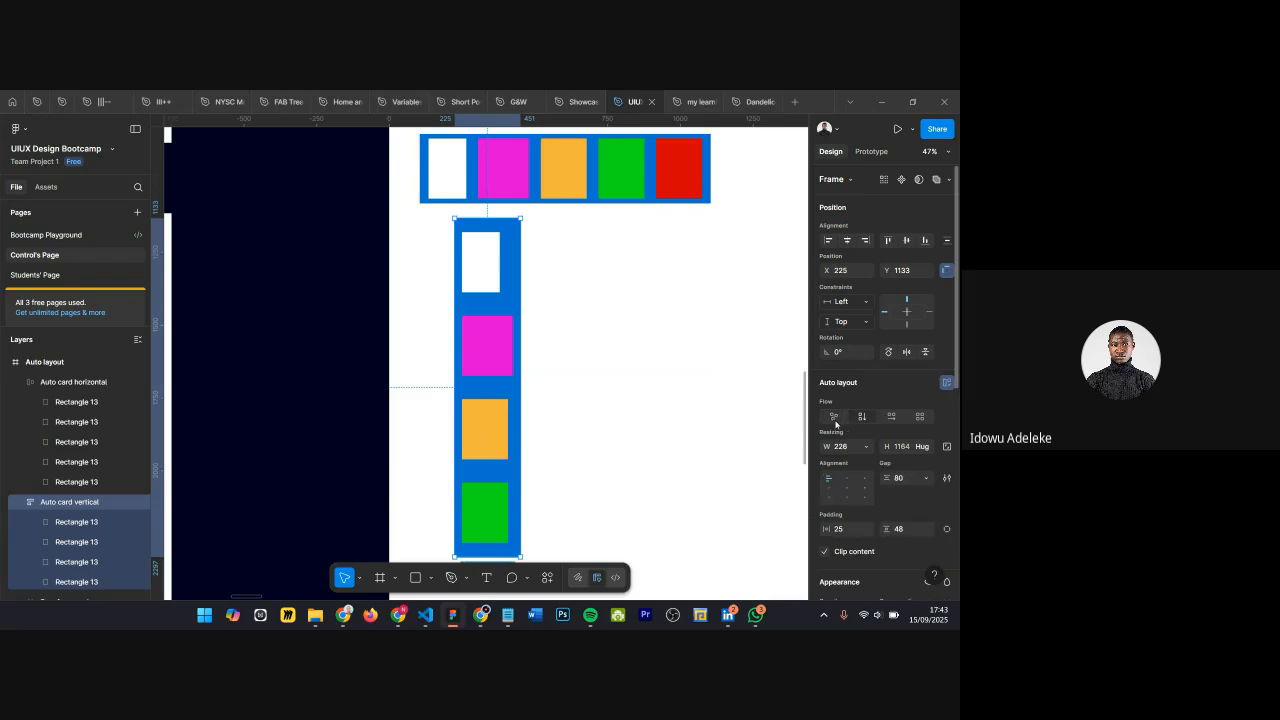
Step: Move the vertical card clear of the space below the horizontal card, placing it to the right
scroll(594, 340, "up", 1)
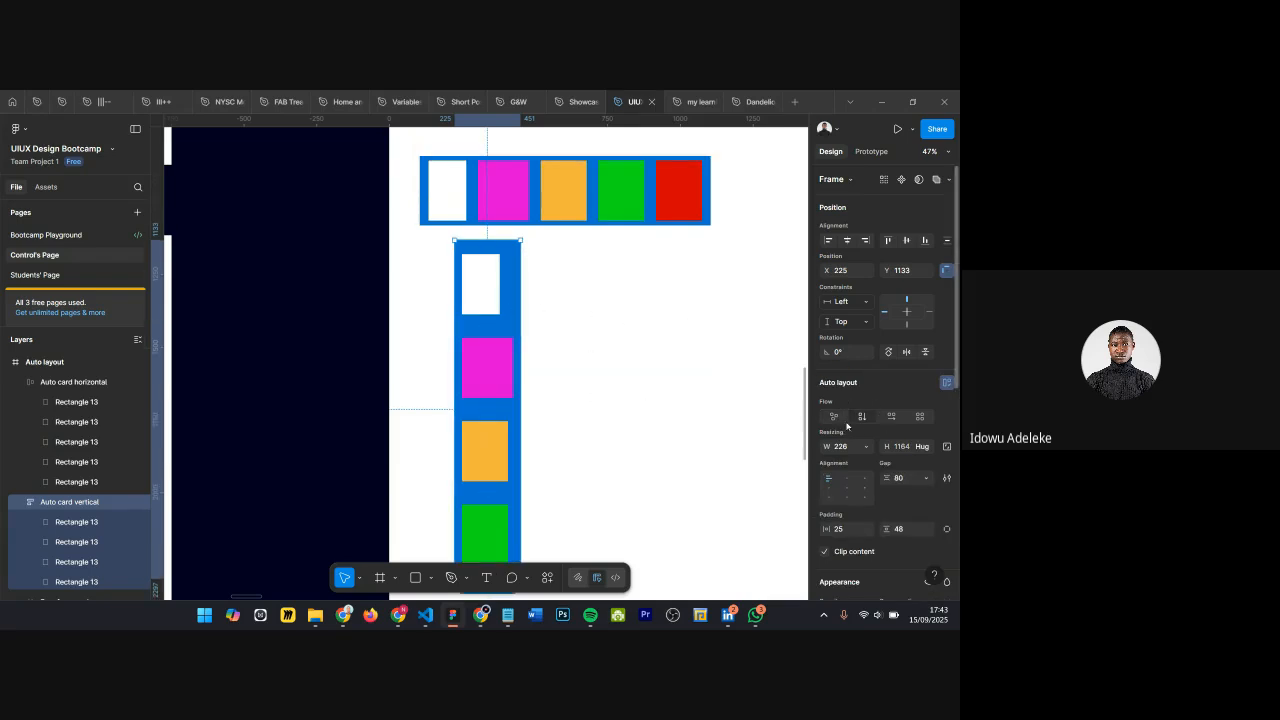
left_click(557, 209)
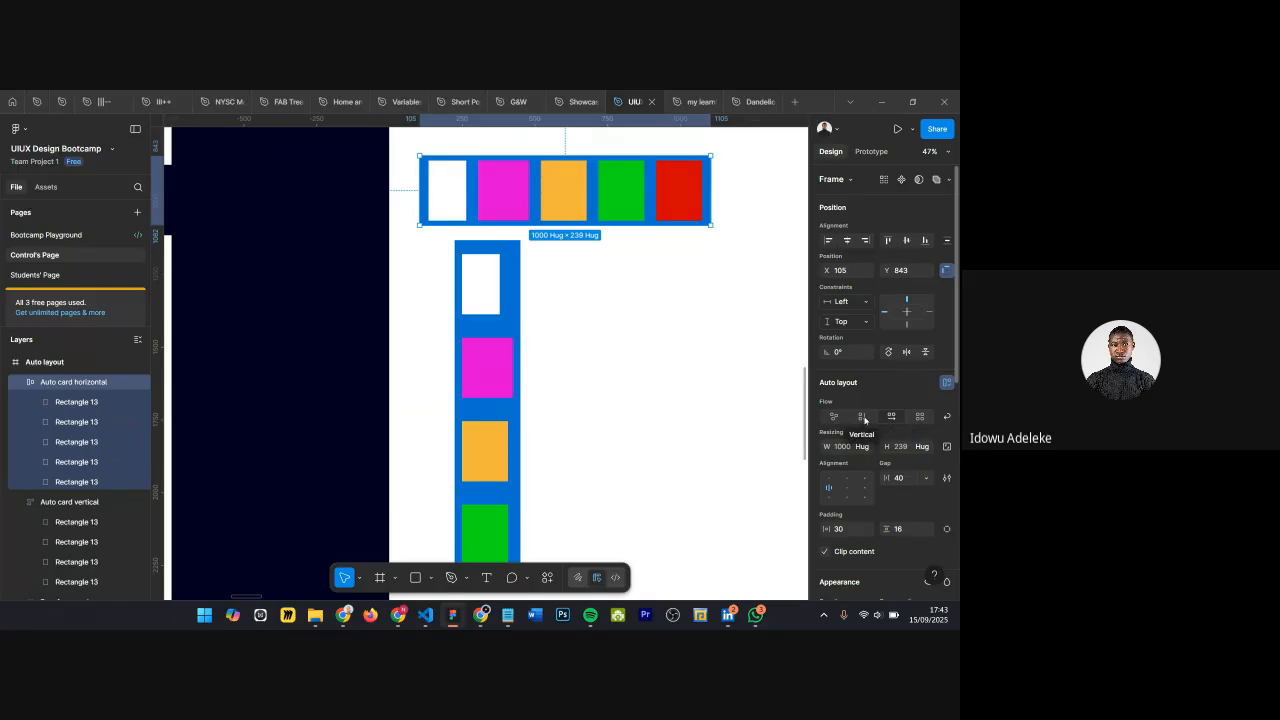
left_click_drag(502, 301, 763, 251)
Step: Switch the "Auto card horizontal" frame's flow to vertical and view its width sizing options
left_click(600, 207)
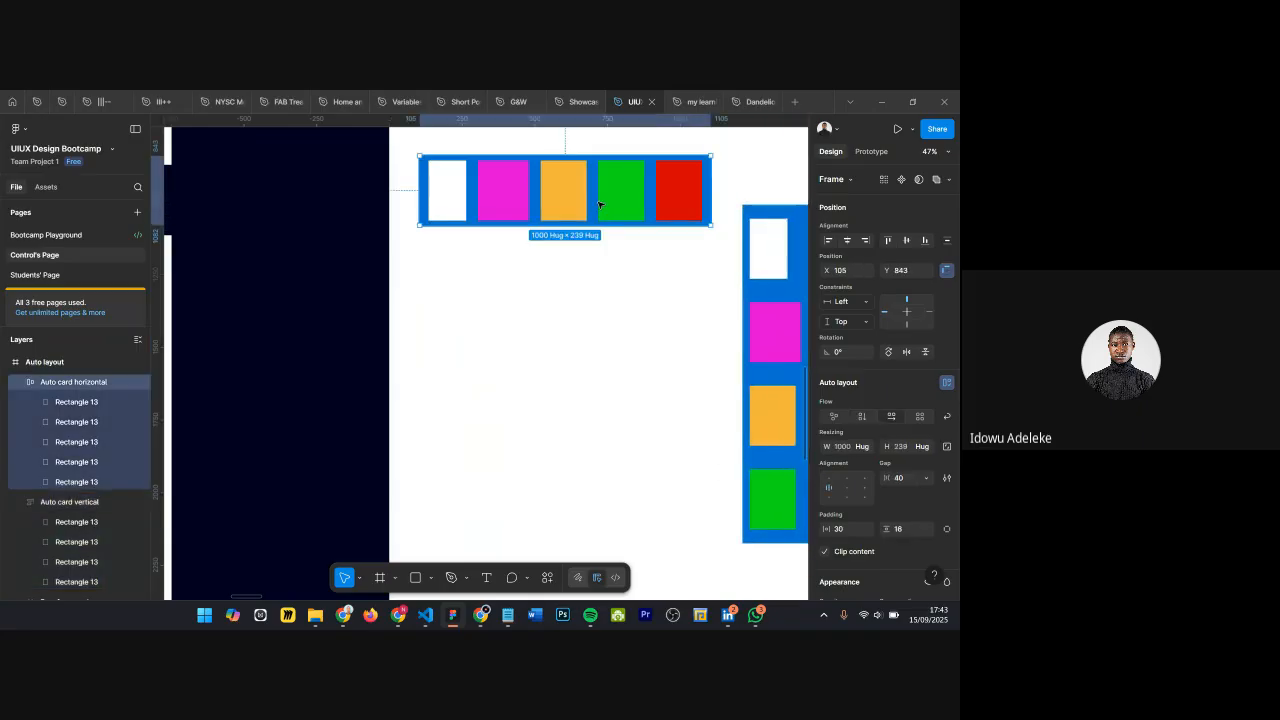
left_click(862, 416)
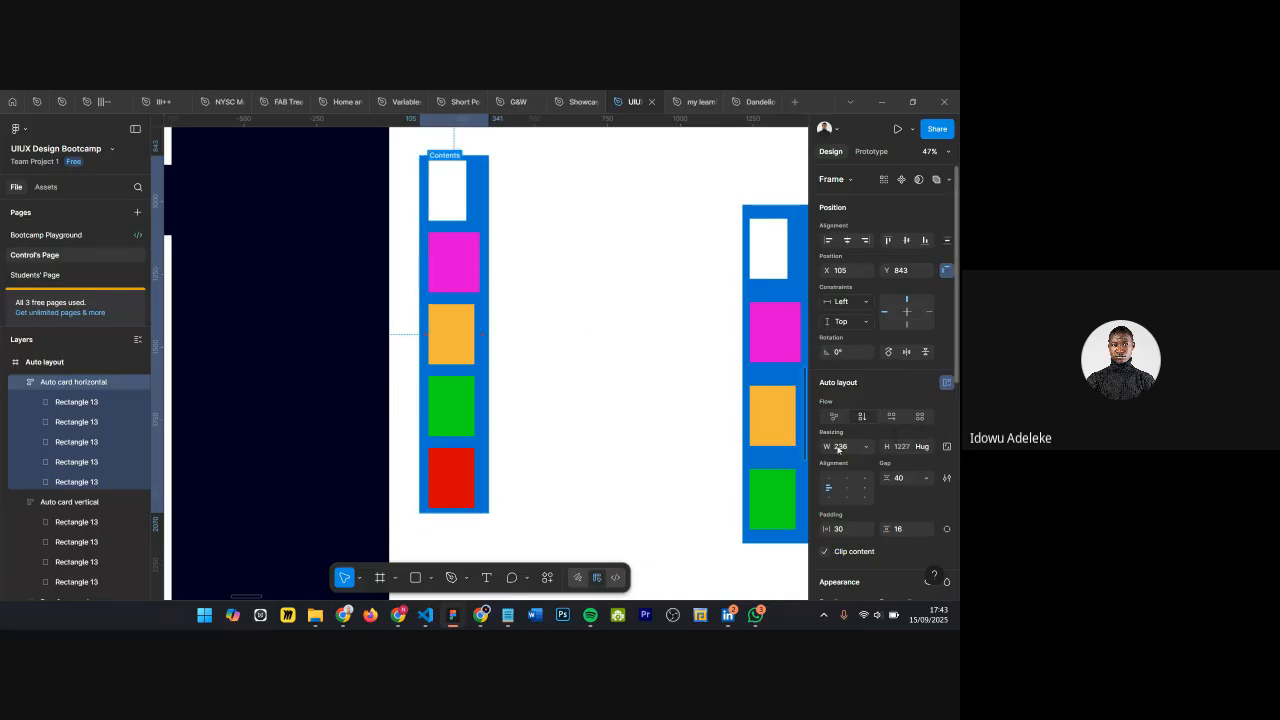
left_click(865, 447)
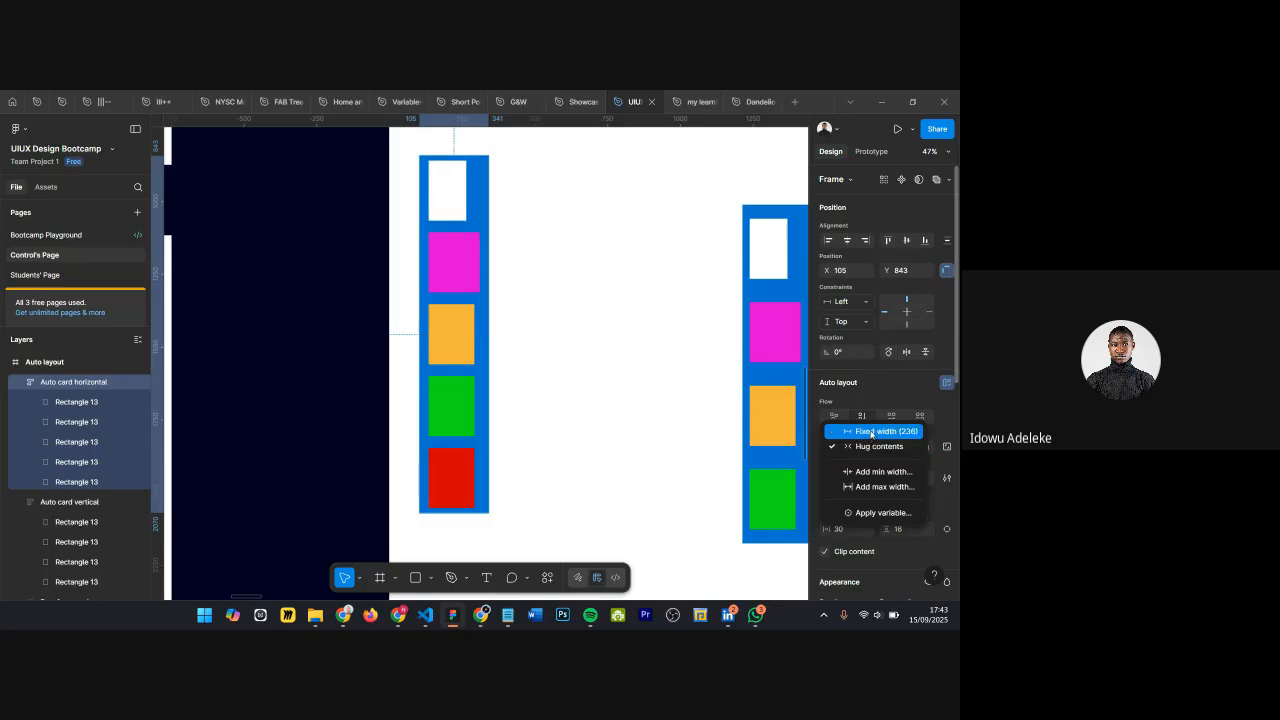
left_click(912, 394)
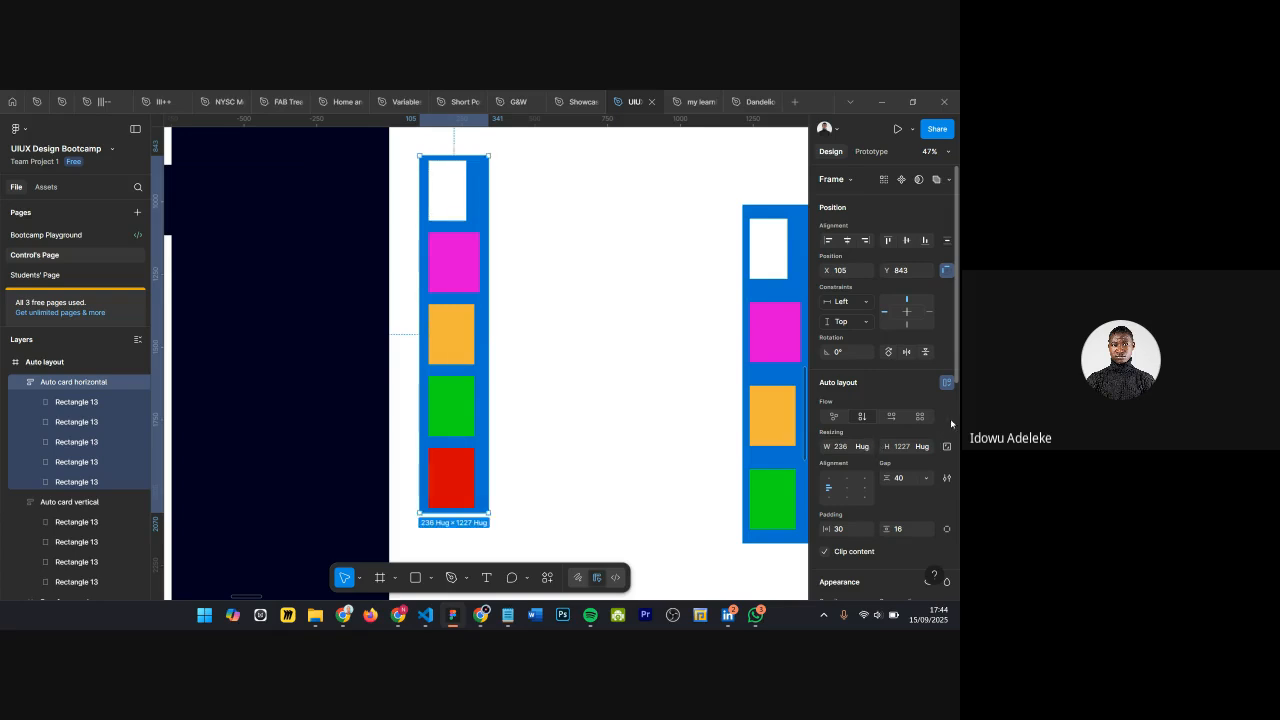
Step: Set the "Auto card horizontal" frame's auto layout flow back to horizontal
scroll(554, 295, "down", 3)
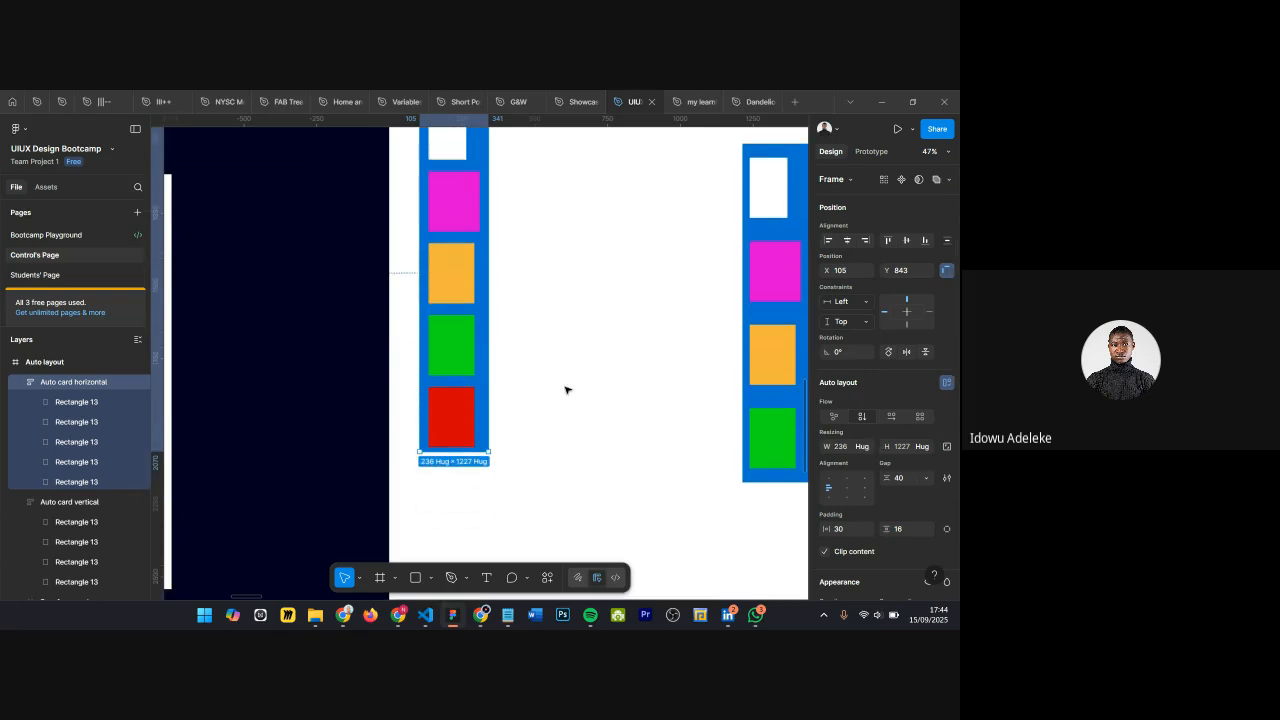
scroll(566, 389, "up", 3)
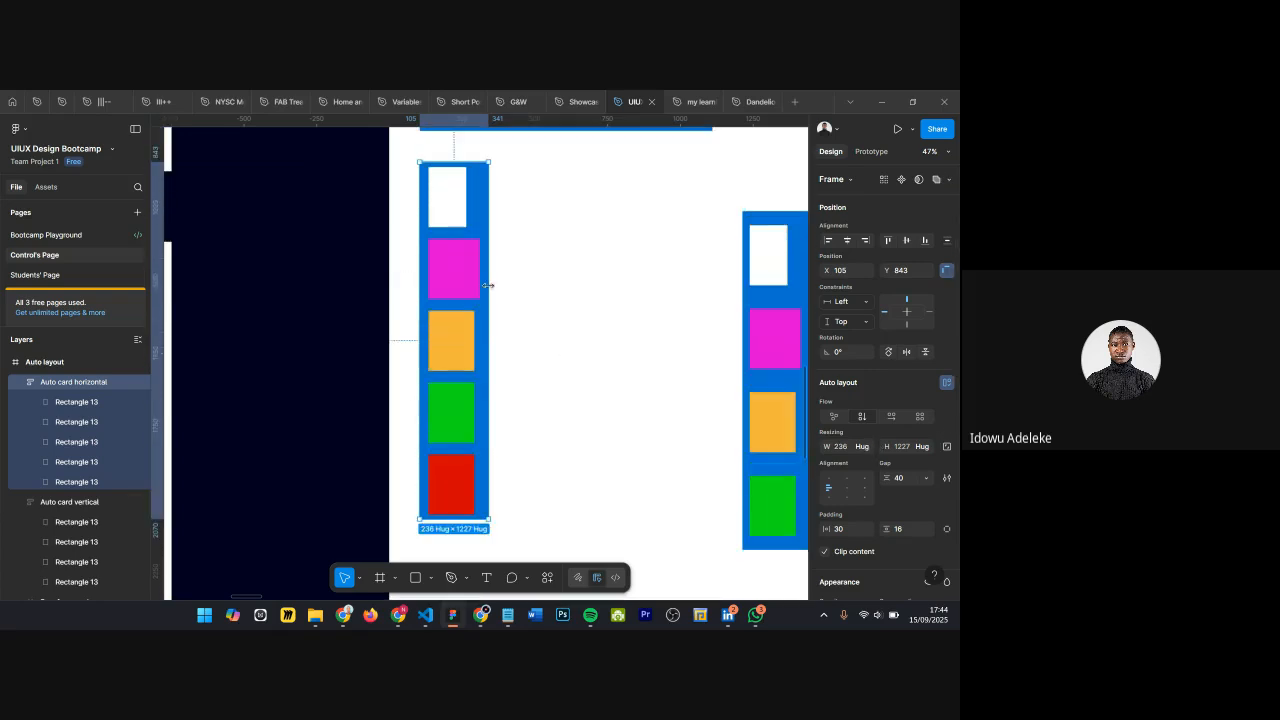
left_click(893, 417)
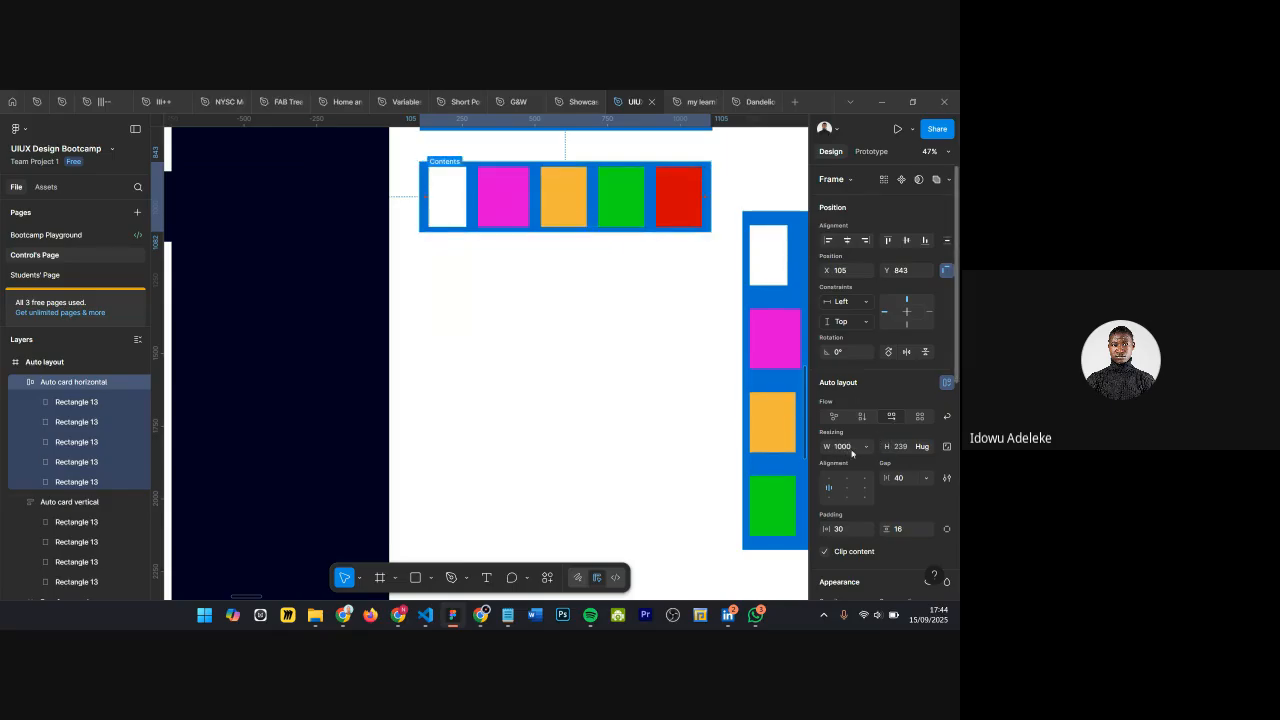
Step: Set the "Auto card horizontal" frame's width resizing to a fixed width of 1000
left_click(870, 446)
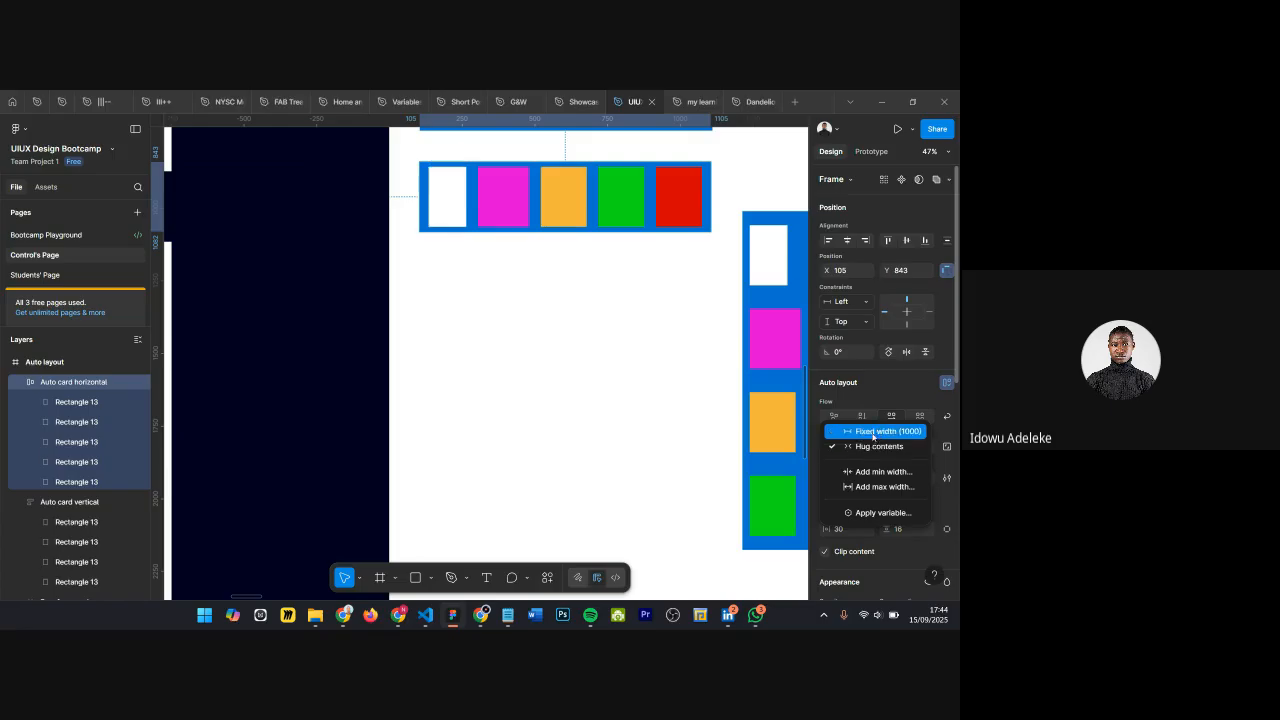
left_click(878, 436)
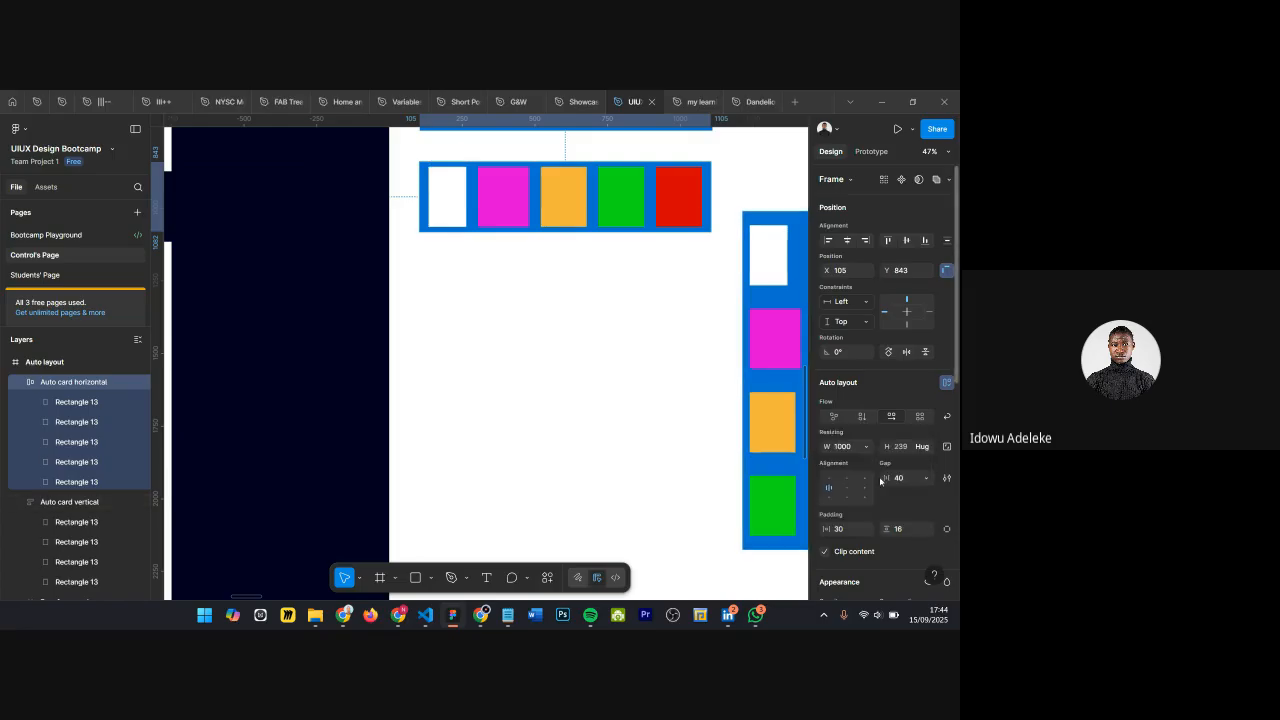
scroll(551, 262, "up", 2)
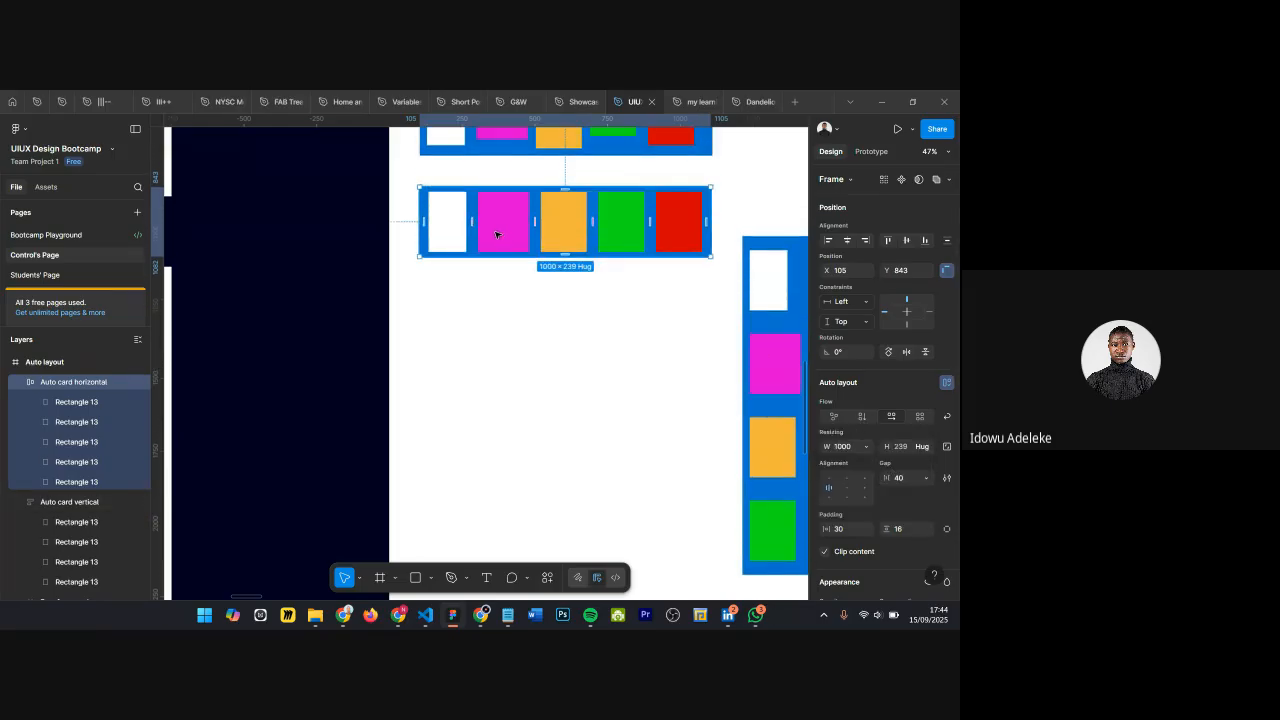
Step: Duplicate the red rectangle at the end of the horizontal card
scroll(717, 190, "up", 3)
scroll(641, 258, "up", 1)
left_click(641, 258)
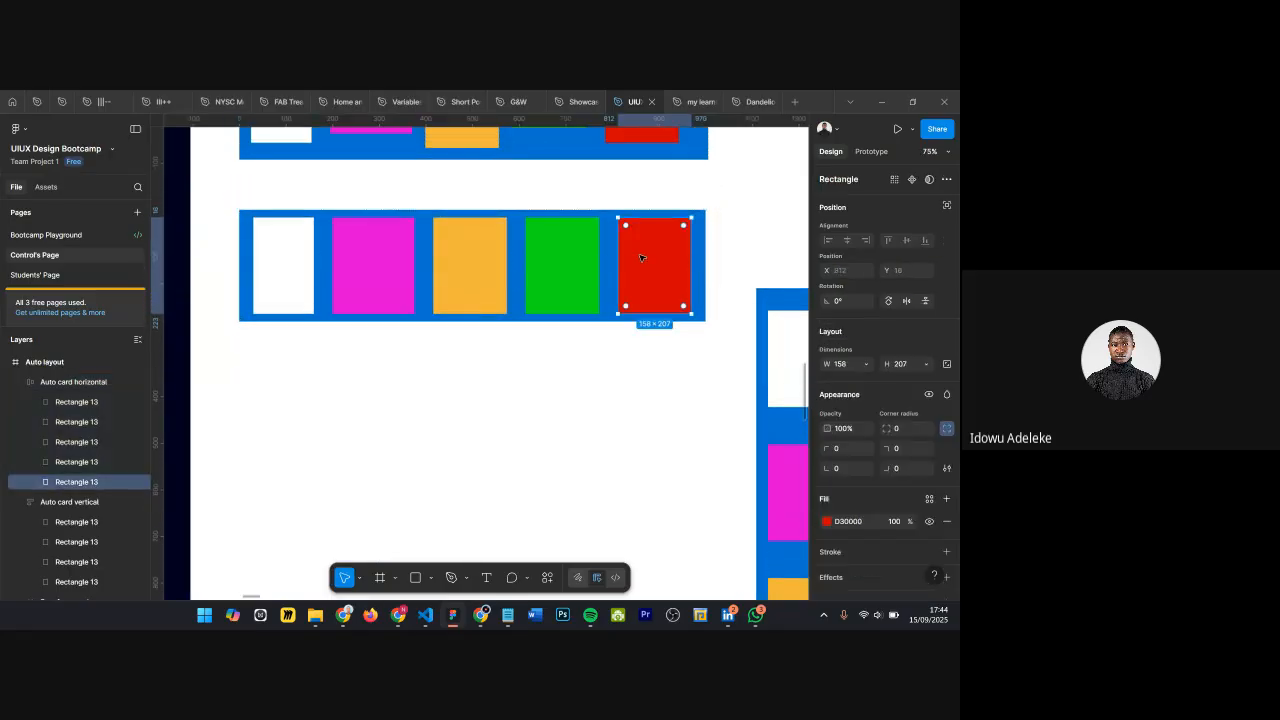
key("ctrl+d")
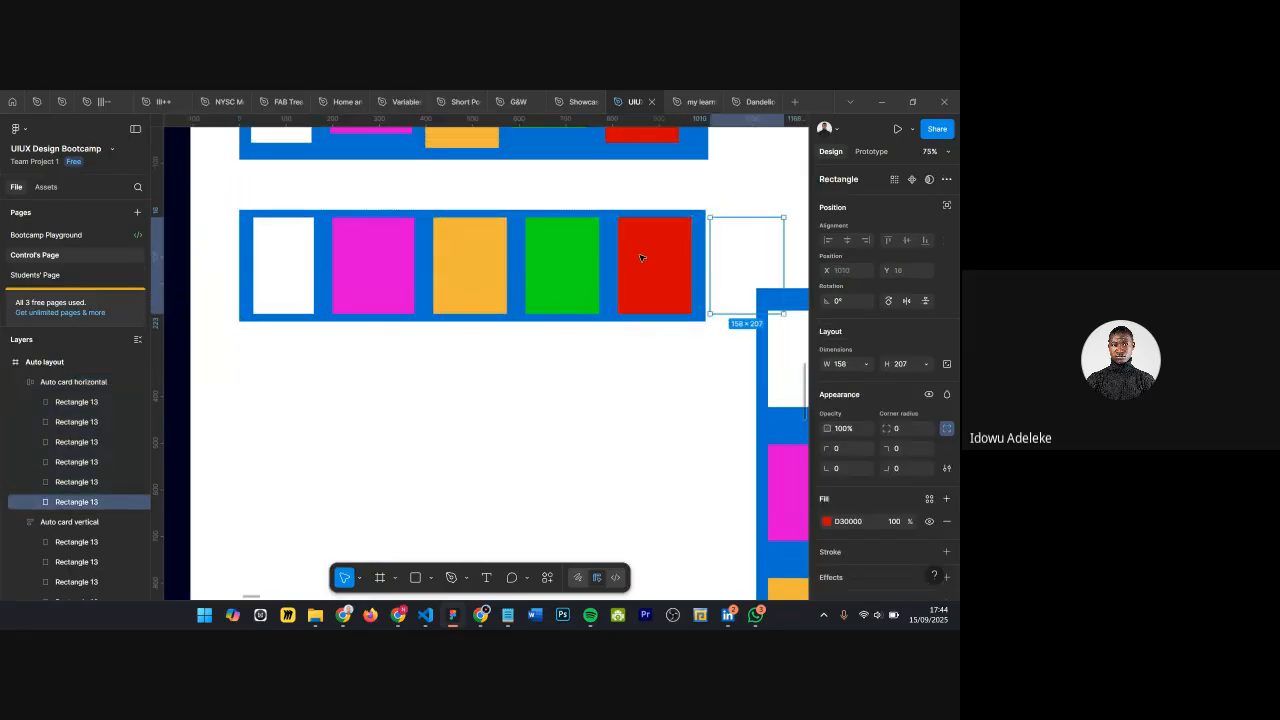
scroll(708, 220, "down", 3)
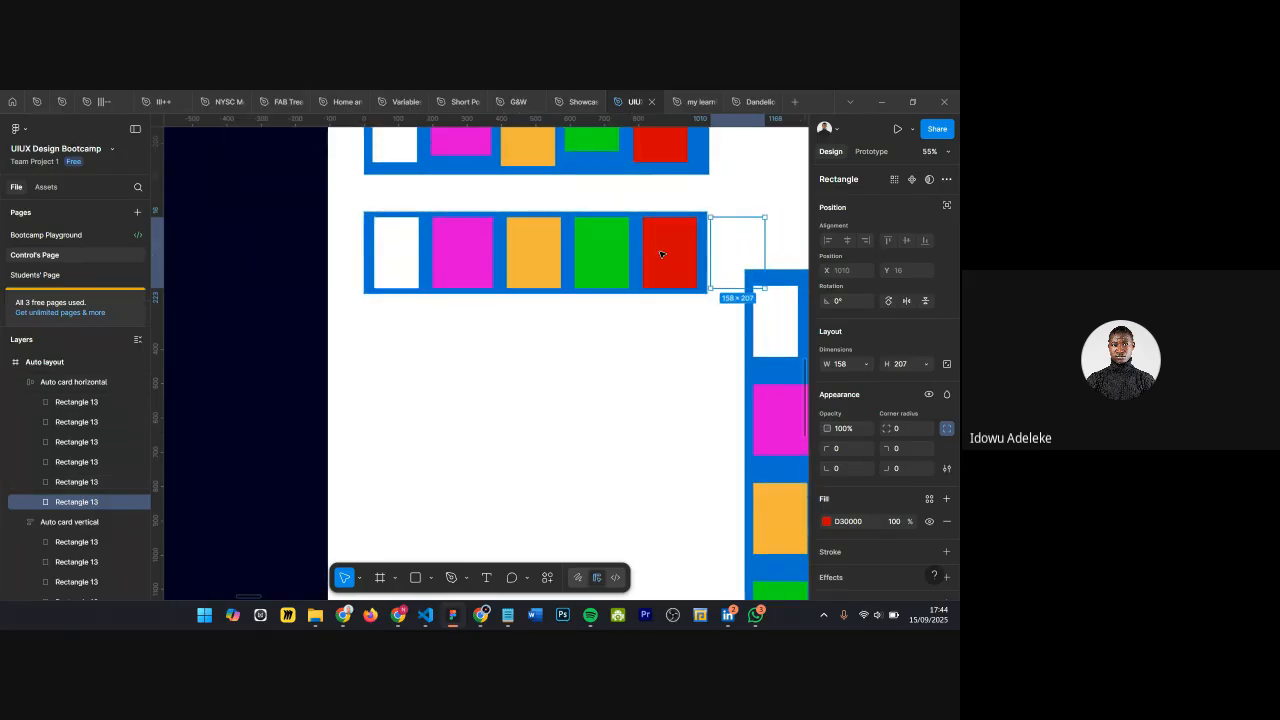
Step: Turn off content clipping on the horizontal card and move the vertical card down, clear of the overflowing rectangle
left_click(394, 220)
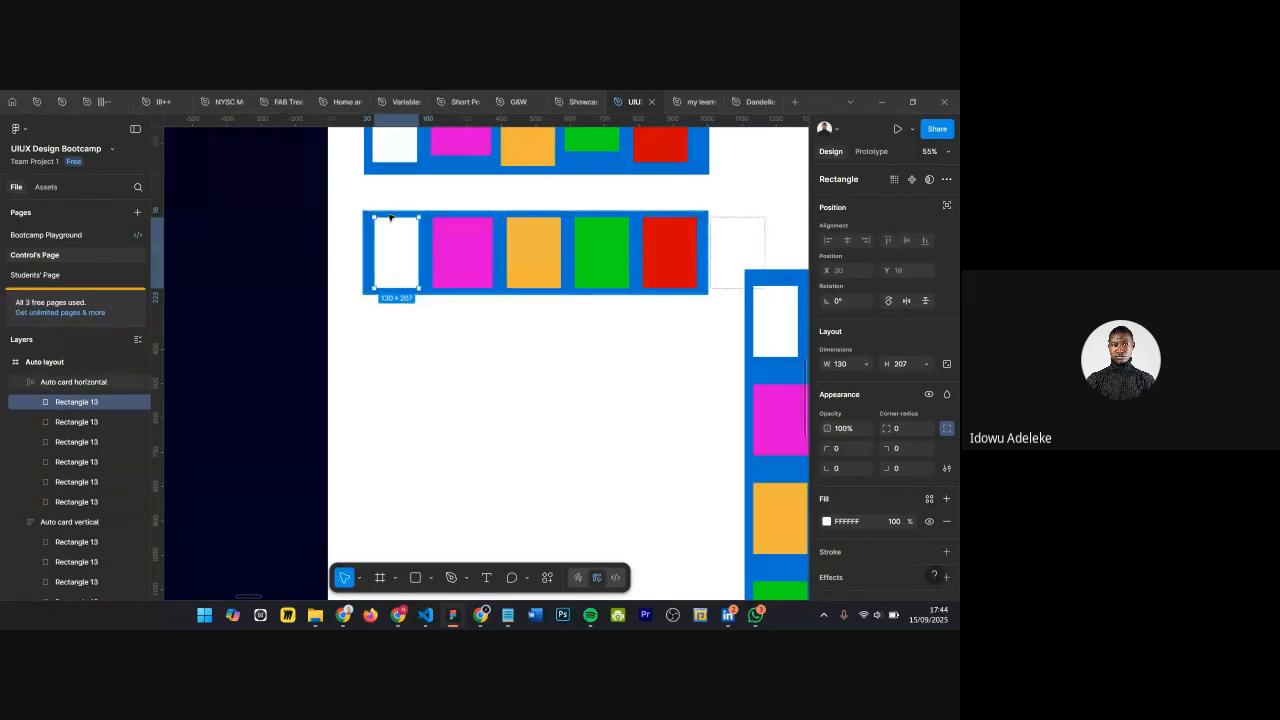
key("Escape")
scroll(857, 508, "down", 2)
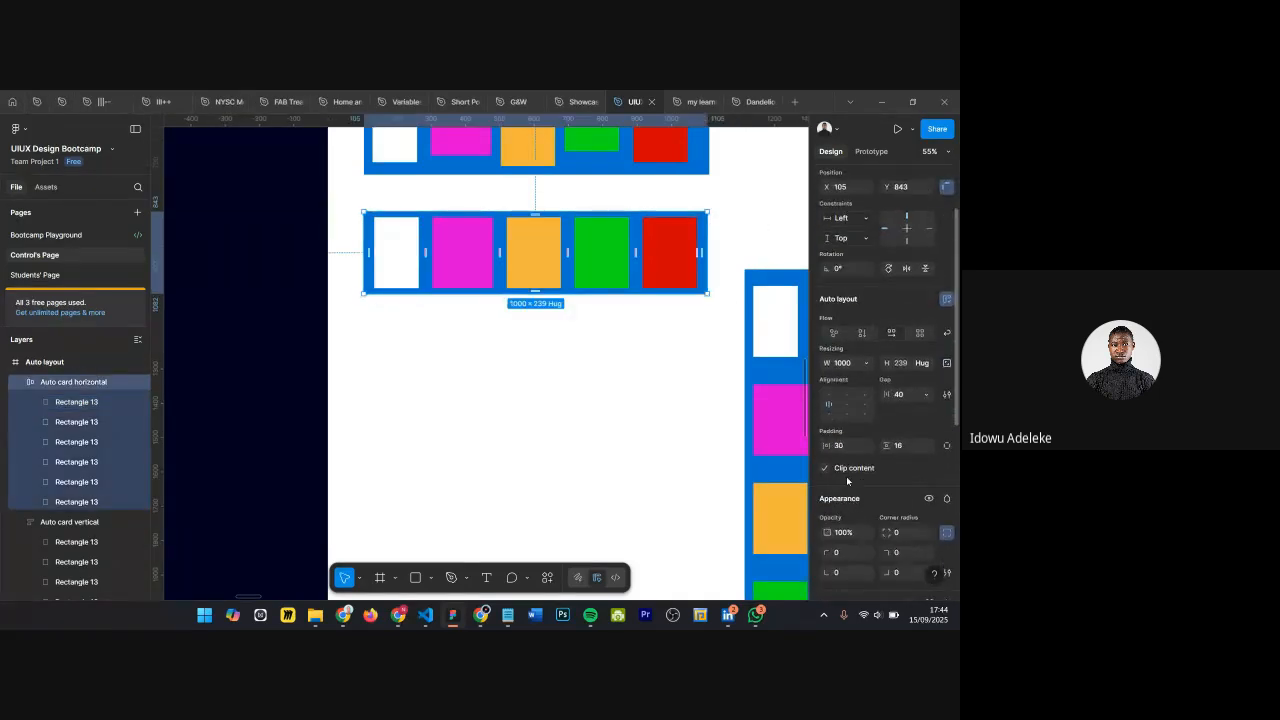
left_click(825, 469)
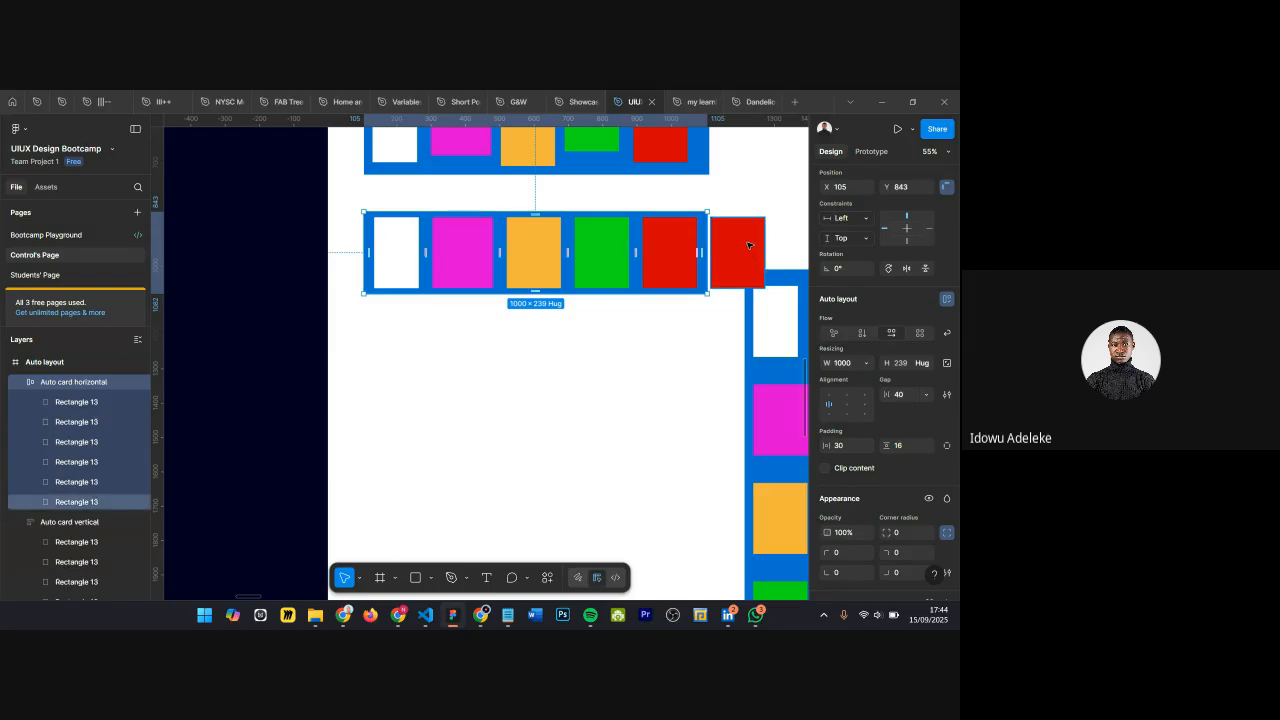
left_click(773, 330)
left_click_drag(773, 330, 766, 382)
Step: Select the horizontal card and view its width sizing options
left_click(522, 254)
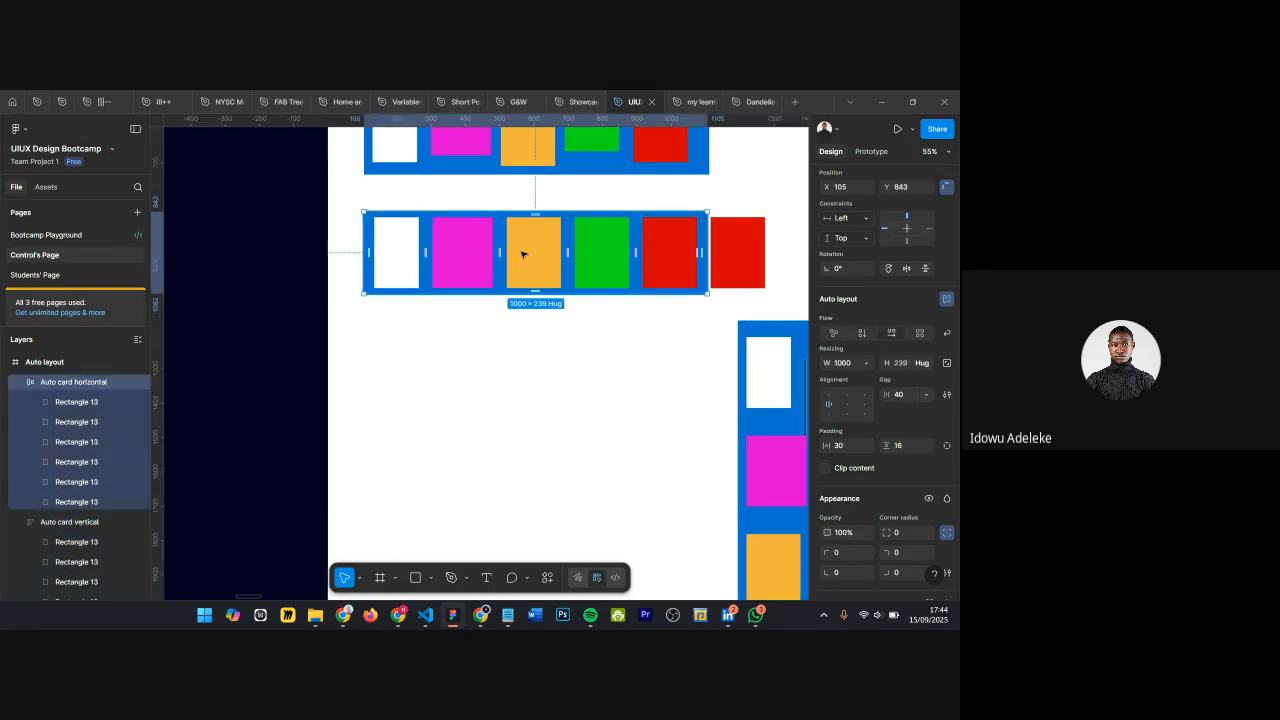
left_click(522, 254)
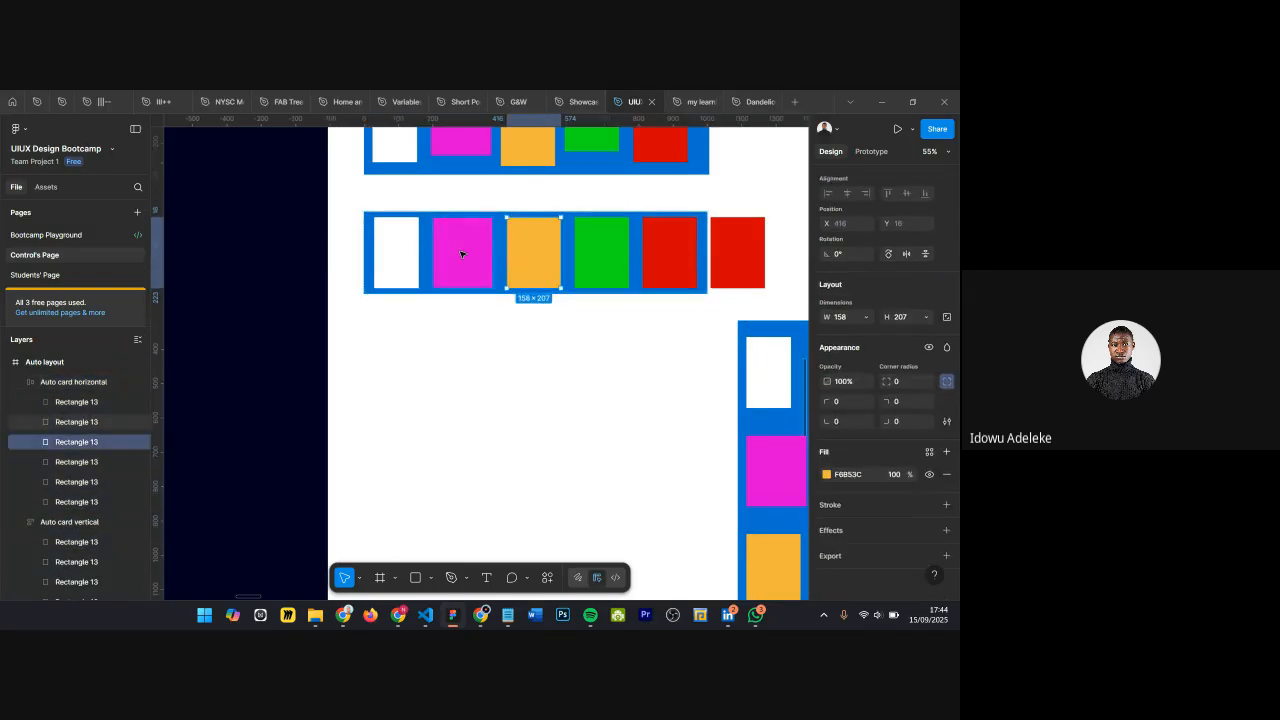
left_click(405, 216)
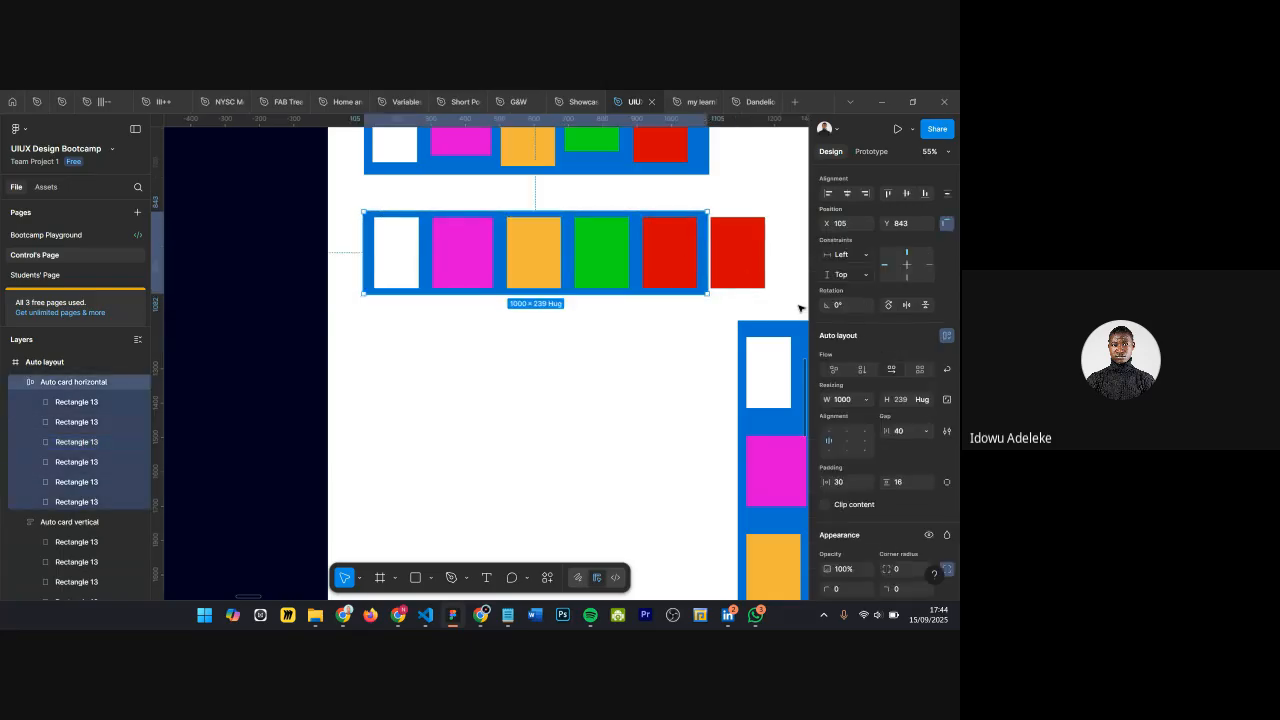
left_click(865, 401)
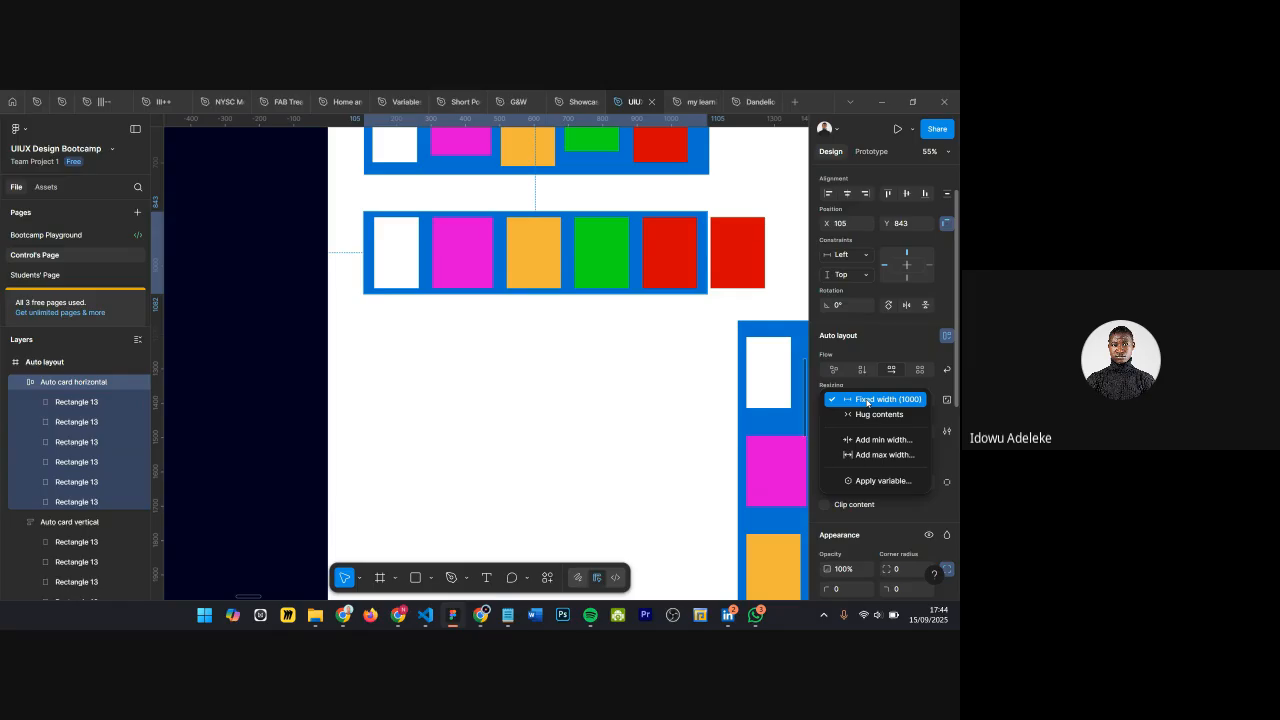
left_click(724, 252)
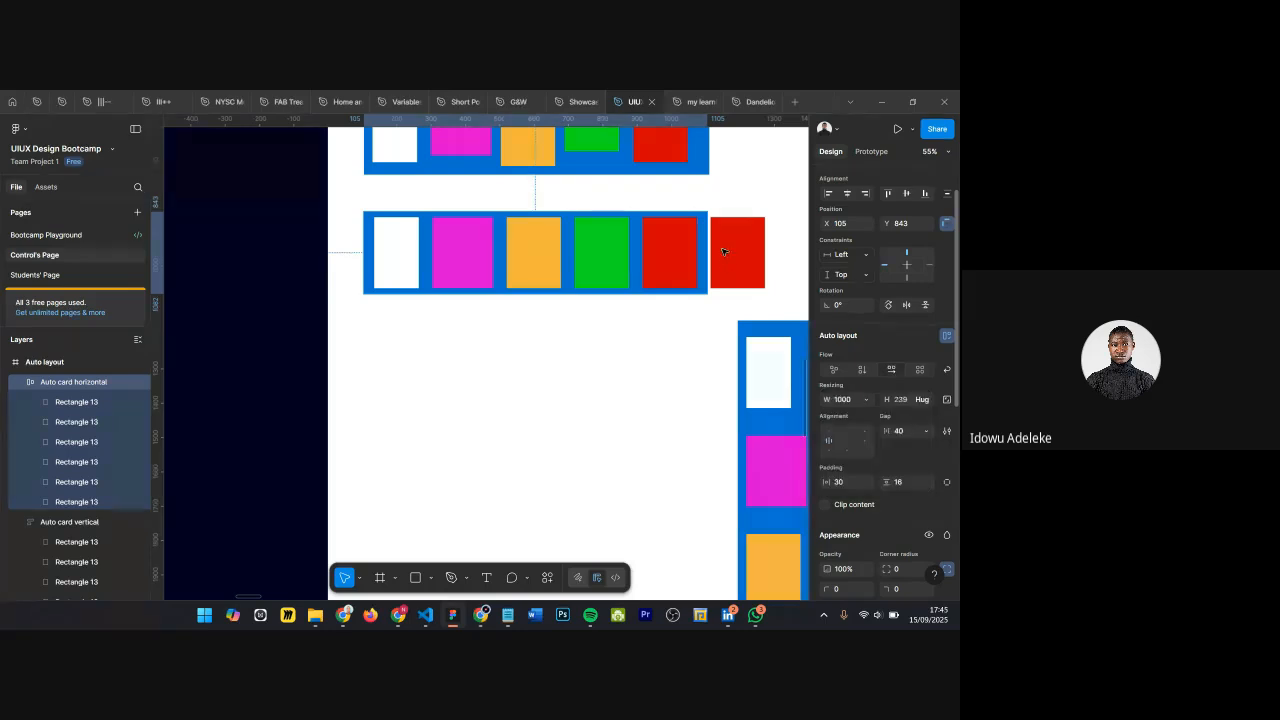
Step: Move the vertical card further down to leave more free space beneath the horizontal card
scroll(648, 316, "down", 3)
left_click_drag(700, 346, 712, 482)
left_click(575, 262)
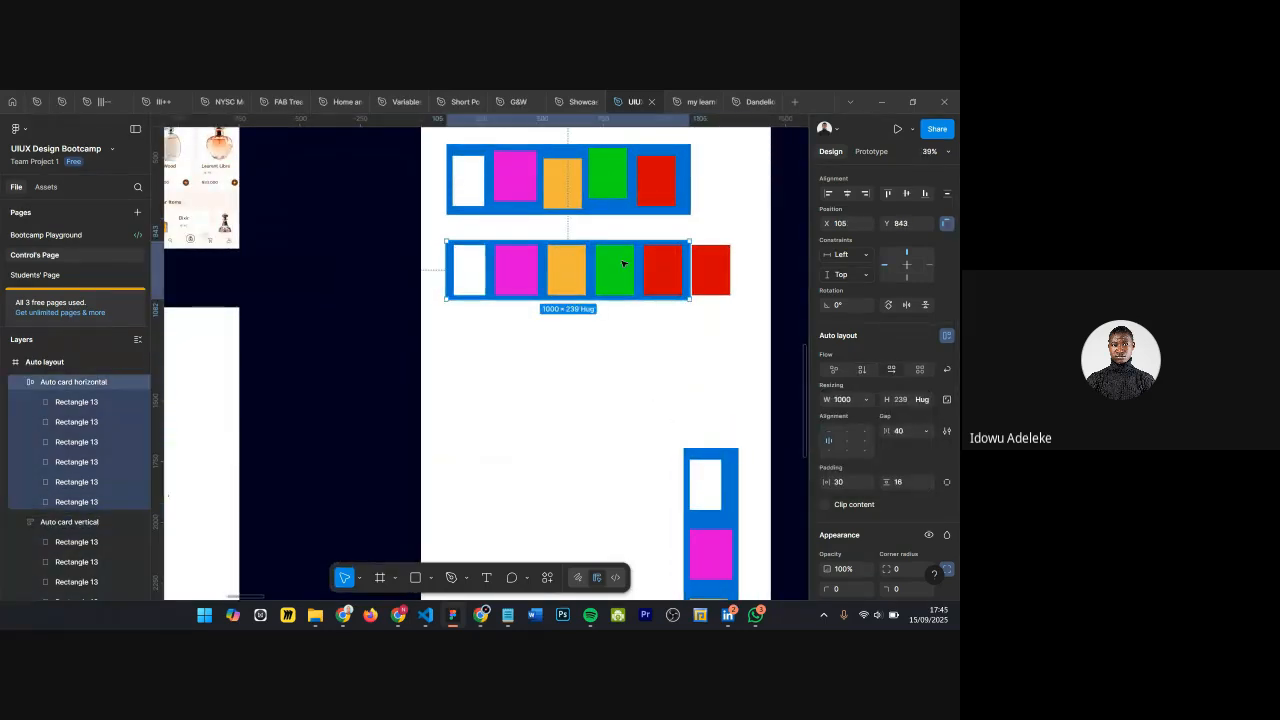
Step: Change the fill of the red rectangle overflowing the horizontal card to purple AE2EE4
scroll(745, 237, "up", 2)
scroll(745, 237, "up", 2)
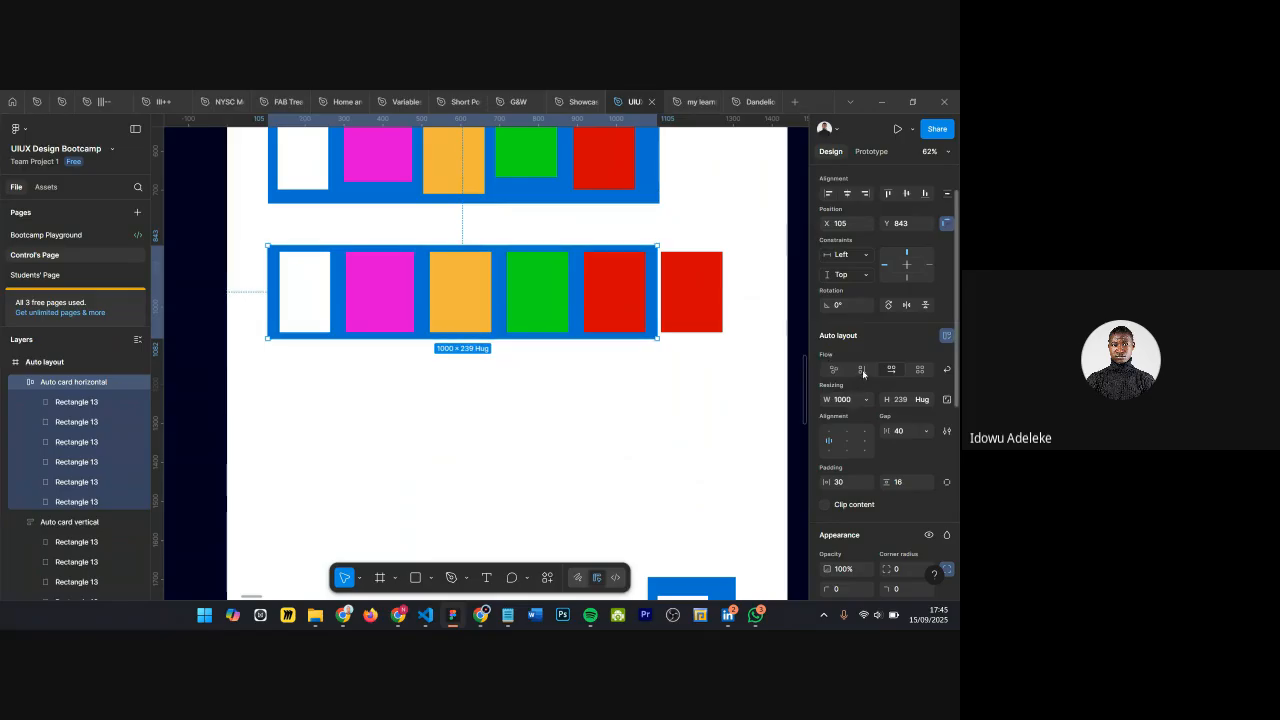
left_click(690, 290)
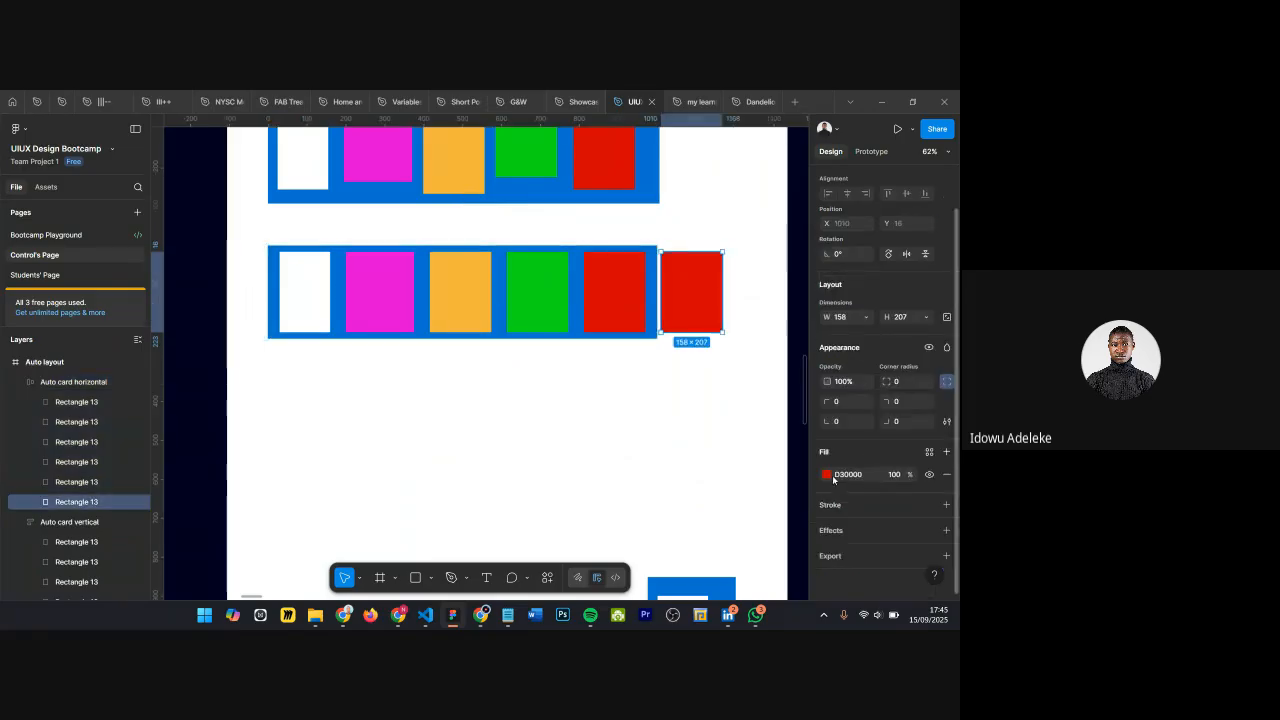
left_click(826, 474)
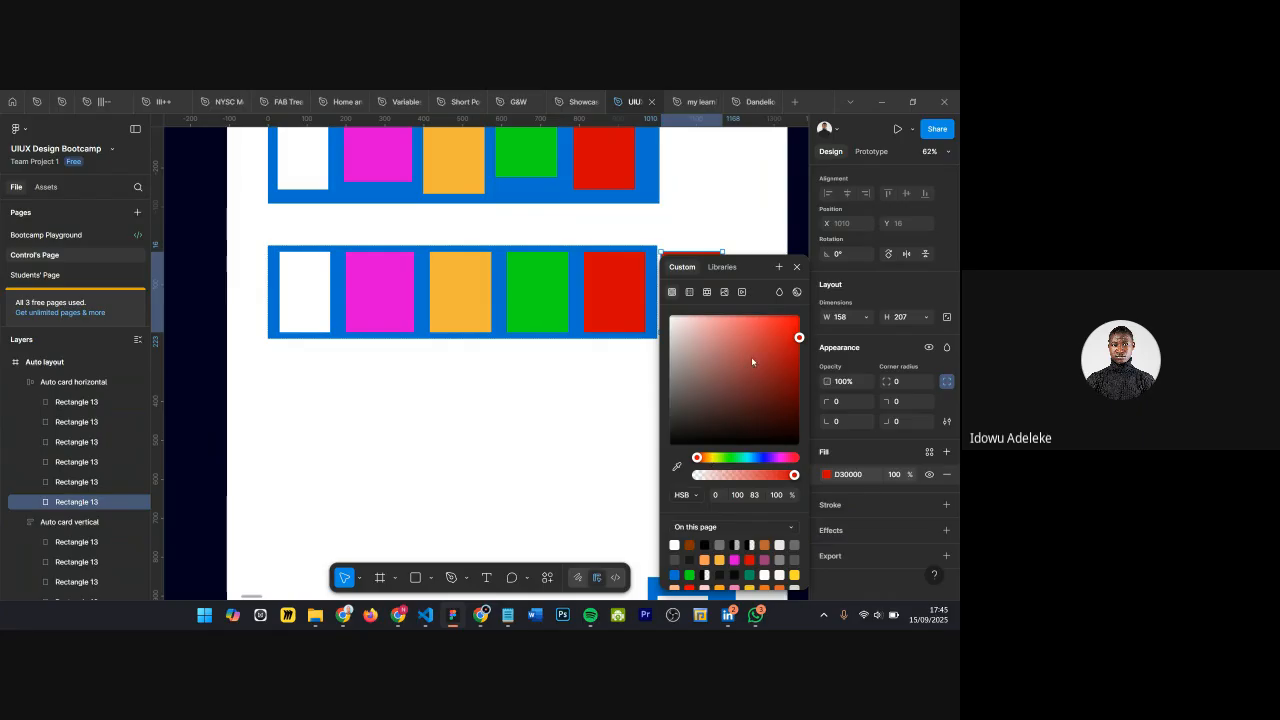
left_click(712, 459)
left_click(764, 338)
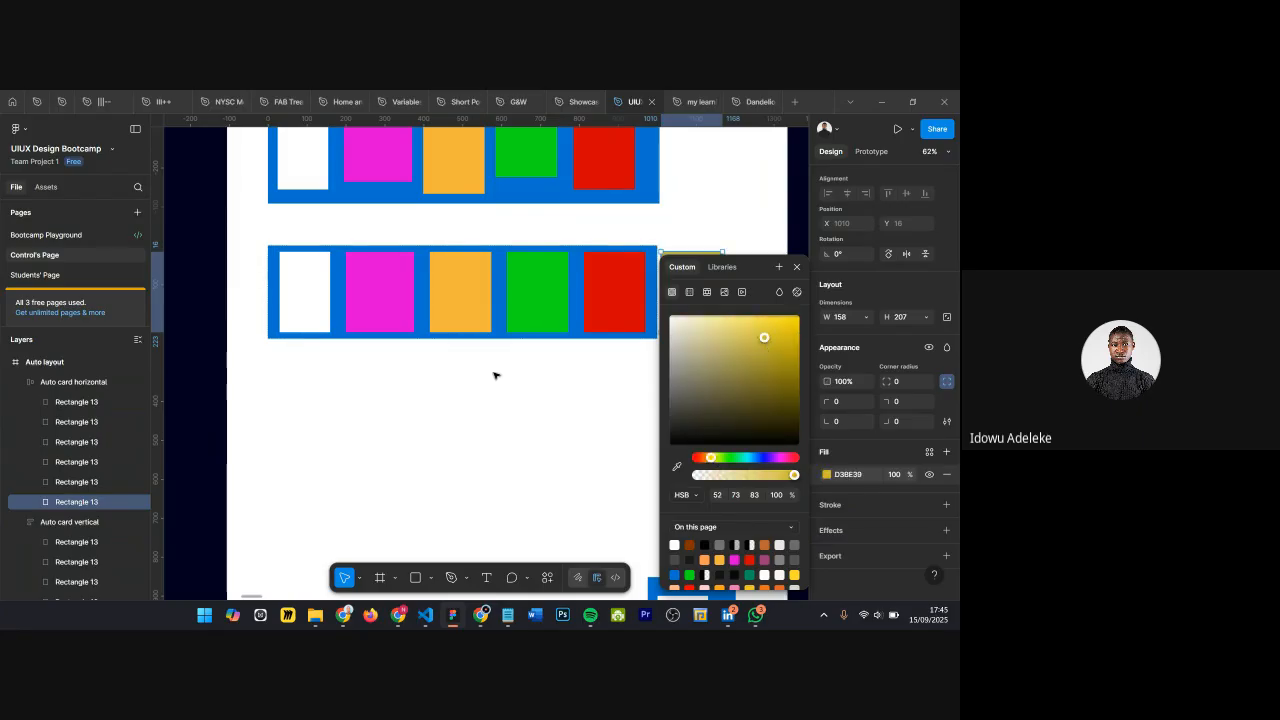
scroll(494, 371, "right", 1)
left_click_drag(713, 459, 708, 459)
left_click_drag(774, 339, 772, 328)
left_click_drag(709, 459, 773, 459)
scroll(386, 357, "right", 1)
scroll(386, 357, "right", 1)
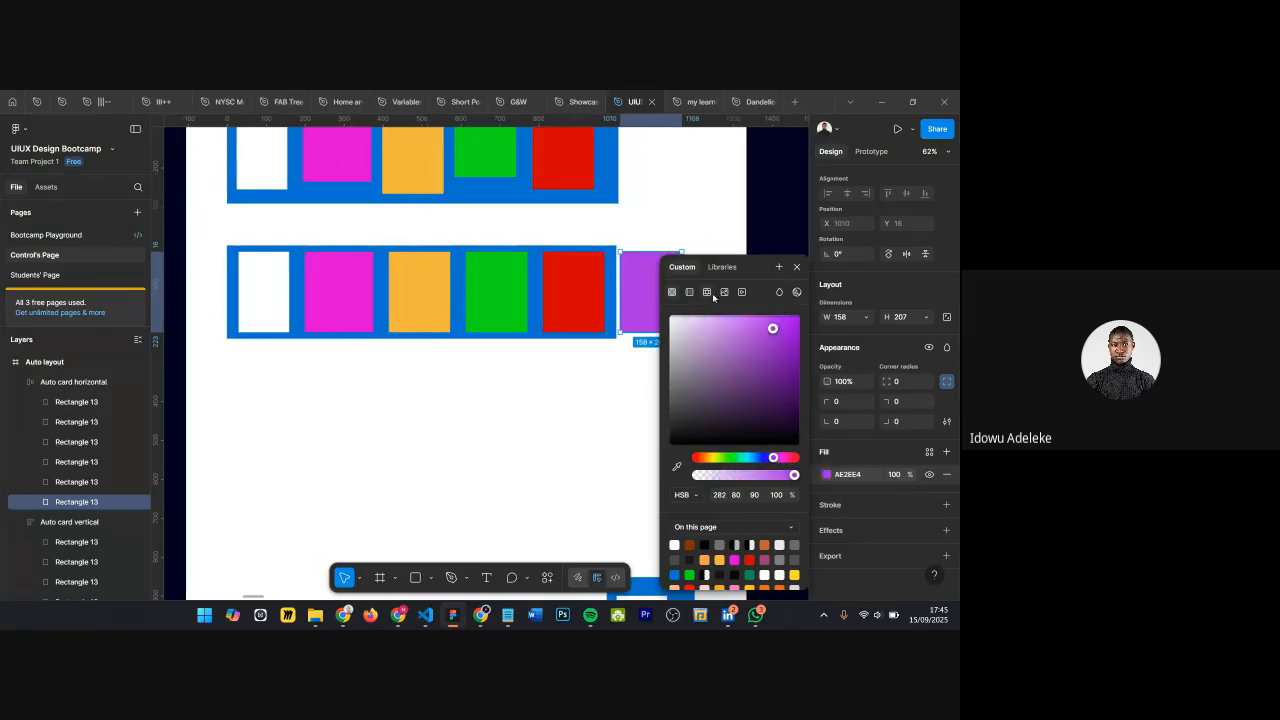
left_click(796, 267)
Step: Duplicate the purple rectangle and change the copy's fill to dark blue 002BAC
key("ctrl+d")
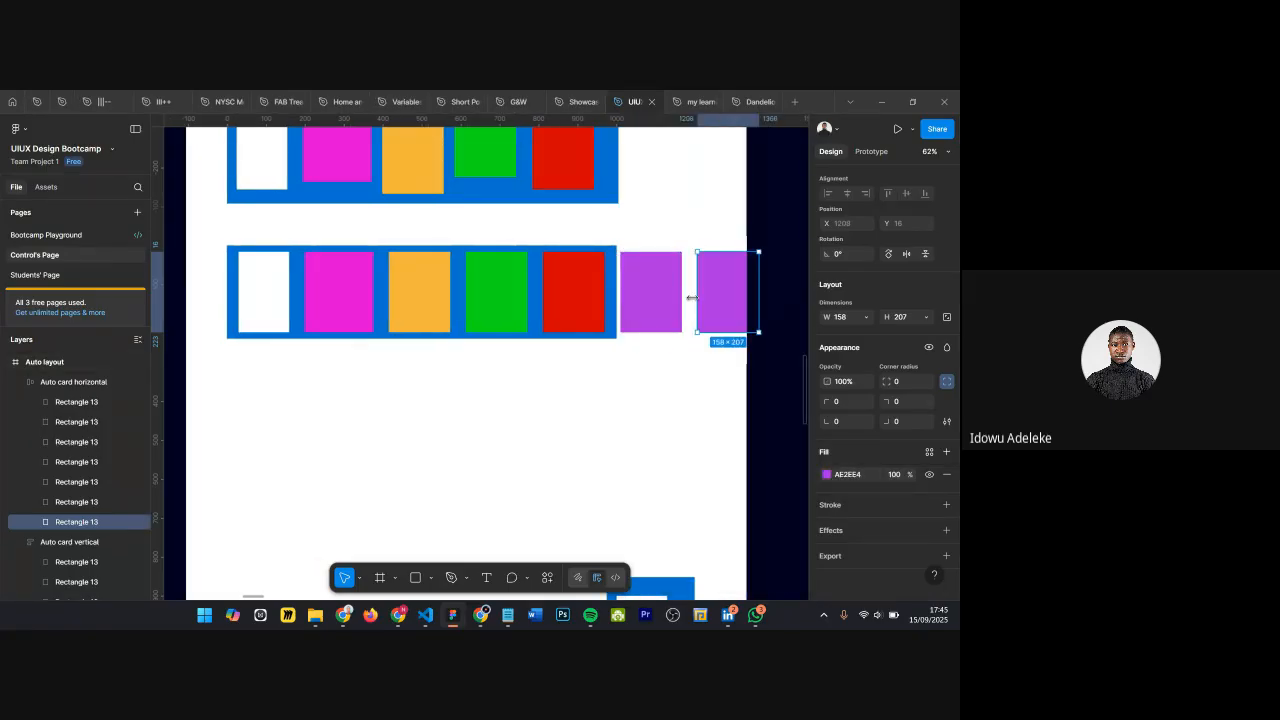
left_click(826, 474)
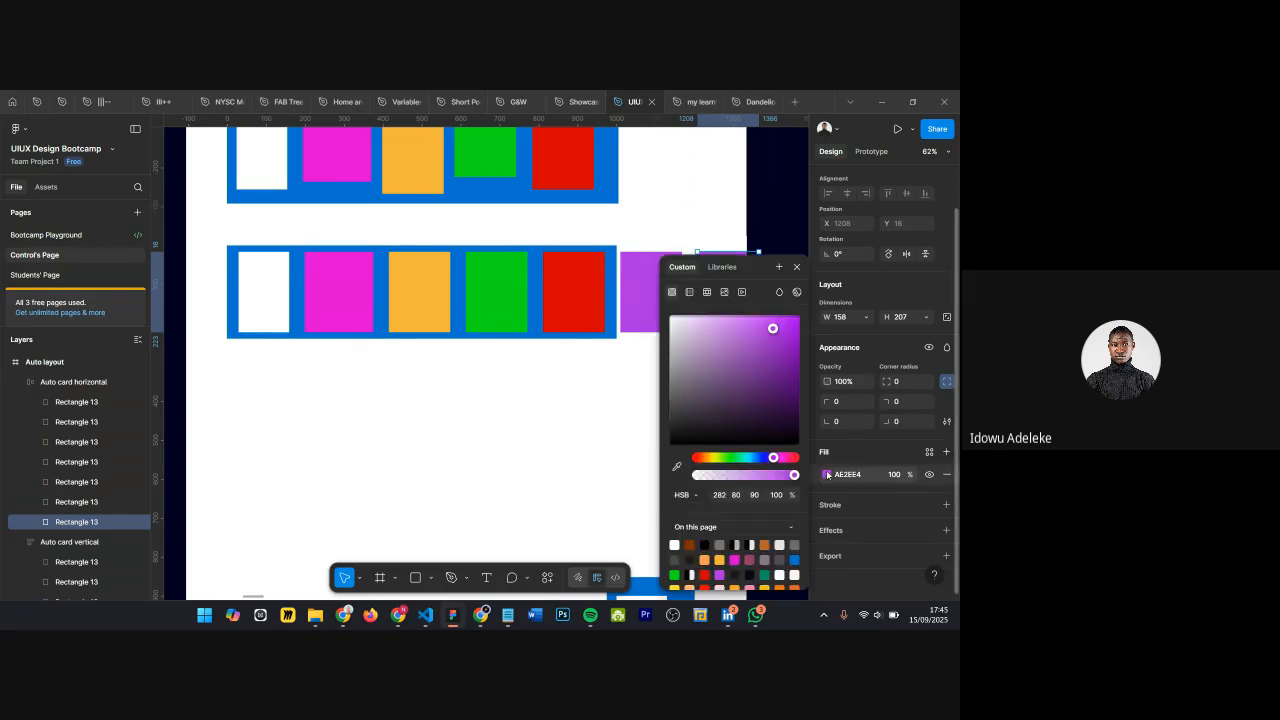
left_click(727, 458)
scroll(531, 380, "right", 3)
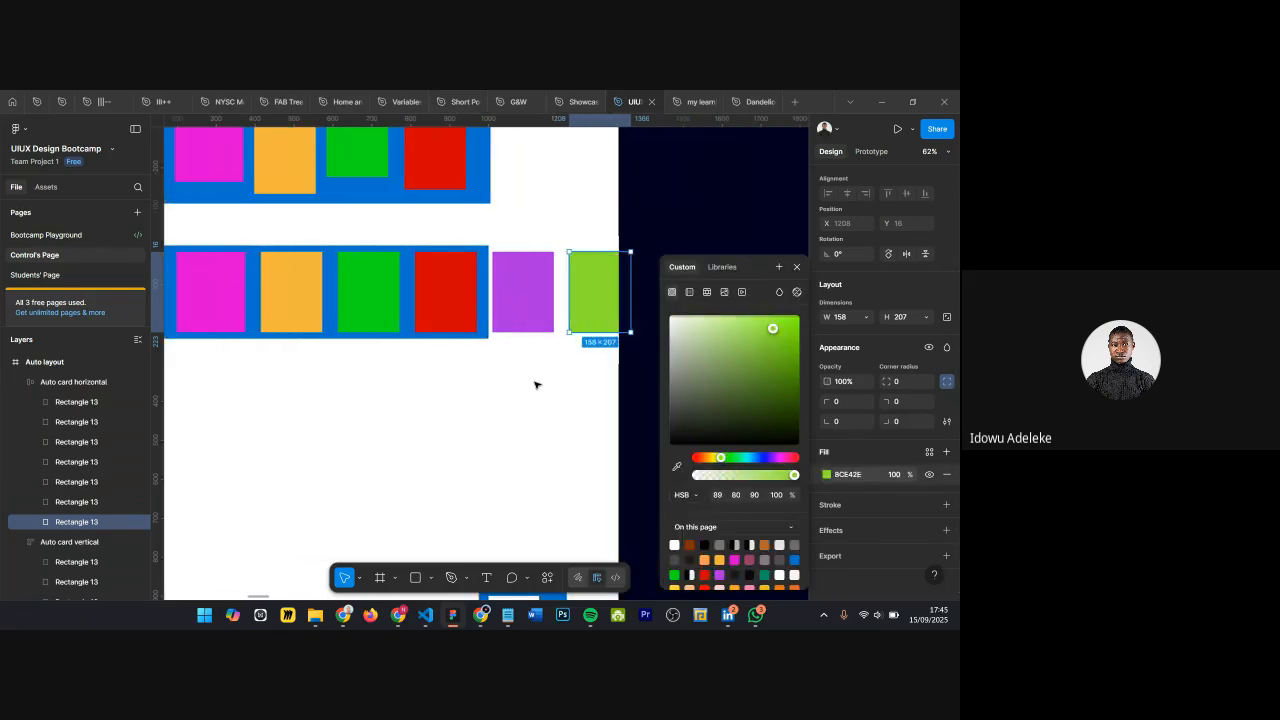
left_click_drag(776, 329, 819, 331)
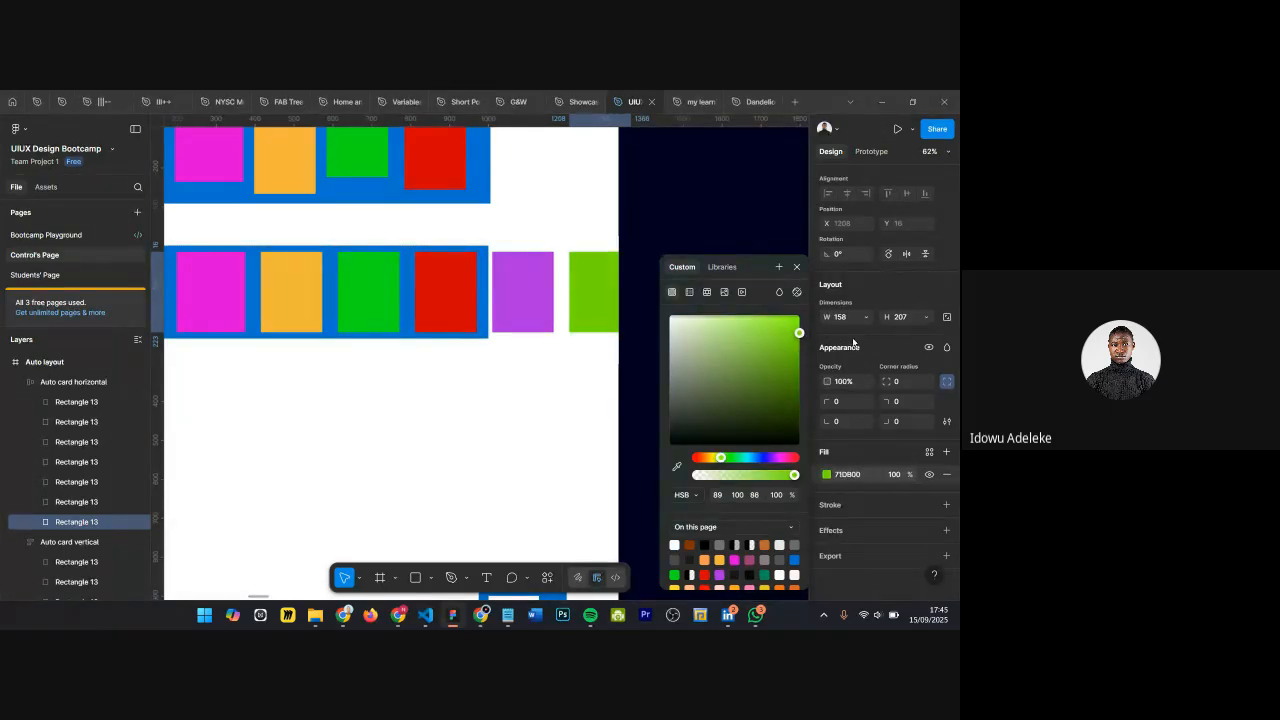
left_click(718, 458)
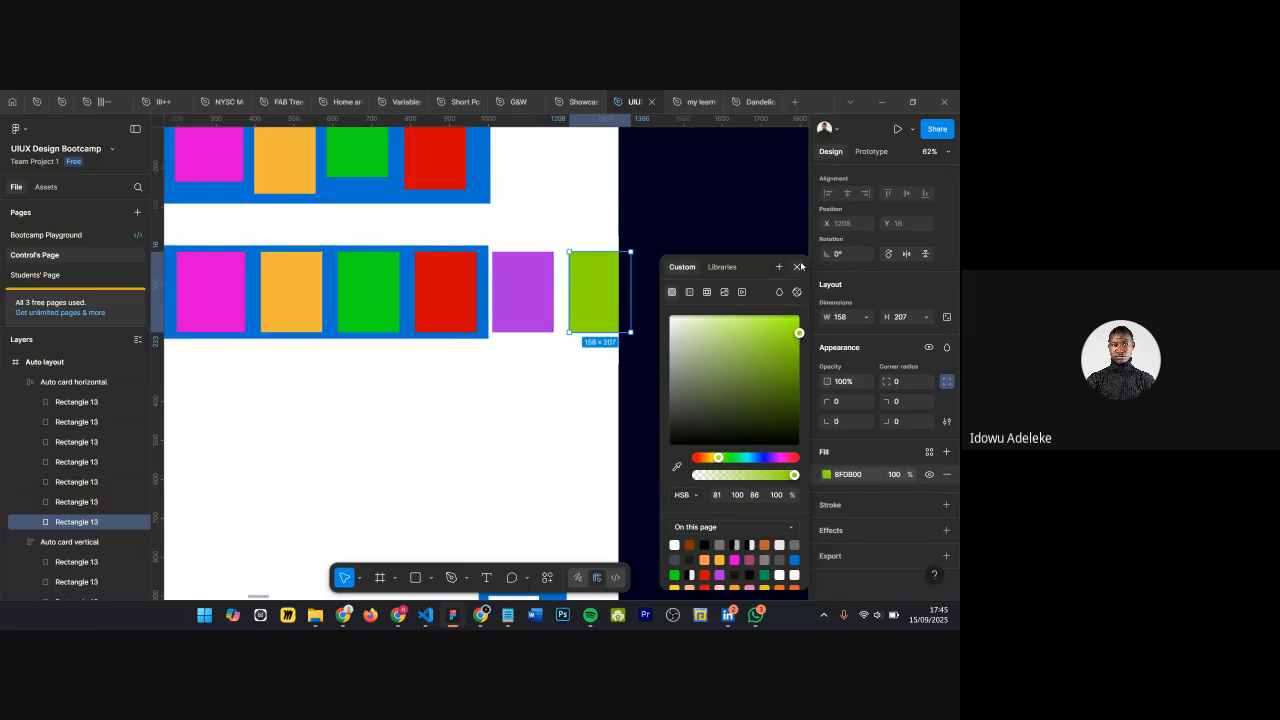
left_click(758, 458)
left_click(799, 357)
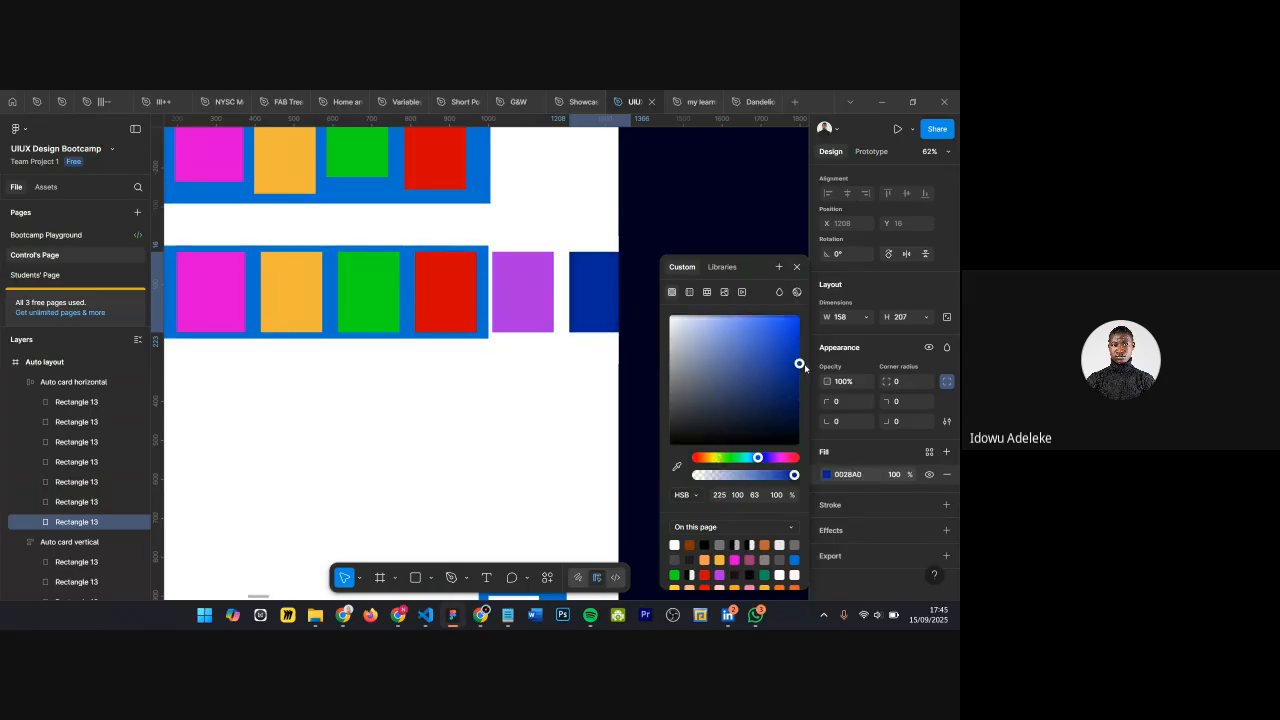
key("Escape")
scroll(500, 437, "down", 3)
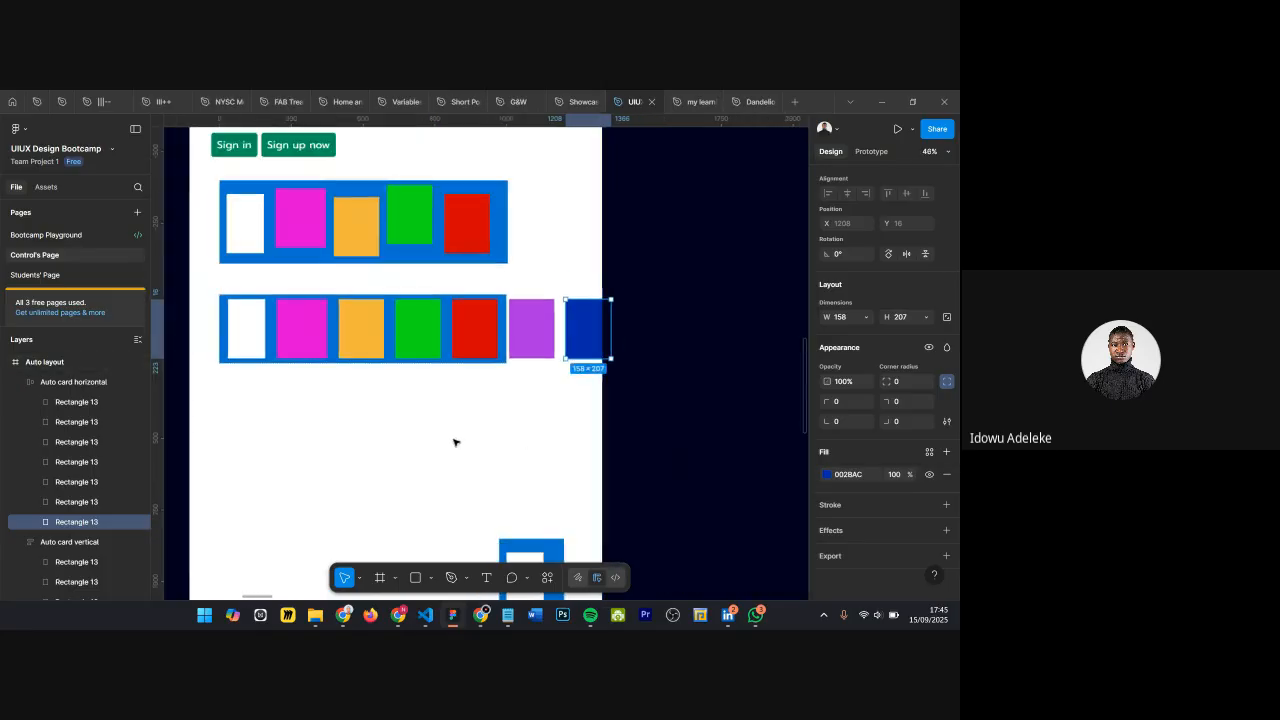
Step: Try hug contents for the horizontal card's width, then undo it to restore the fixed width
key("Escape")
scroll(453, 442, "left", 1)
left_click(280, 331)
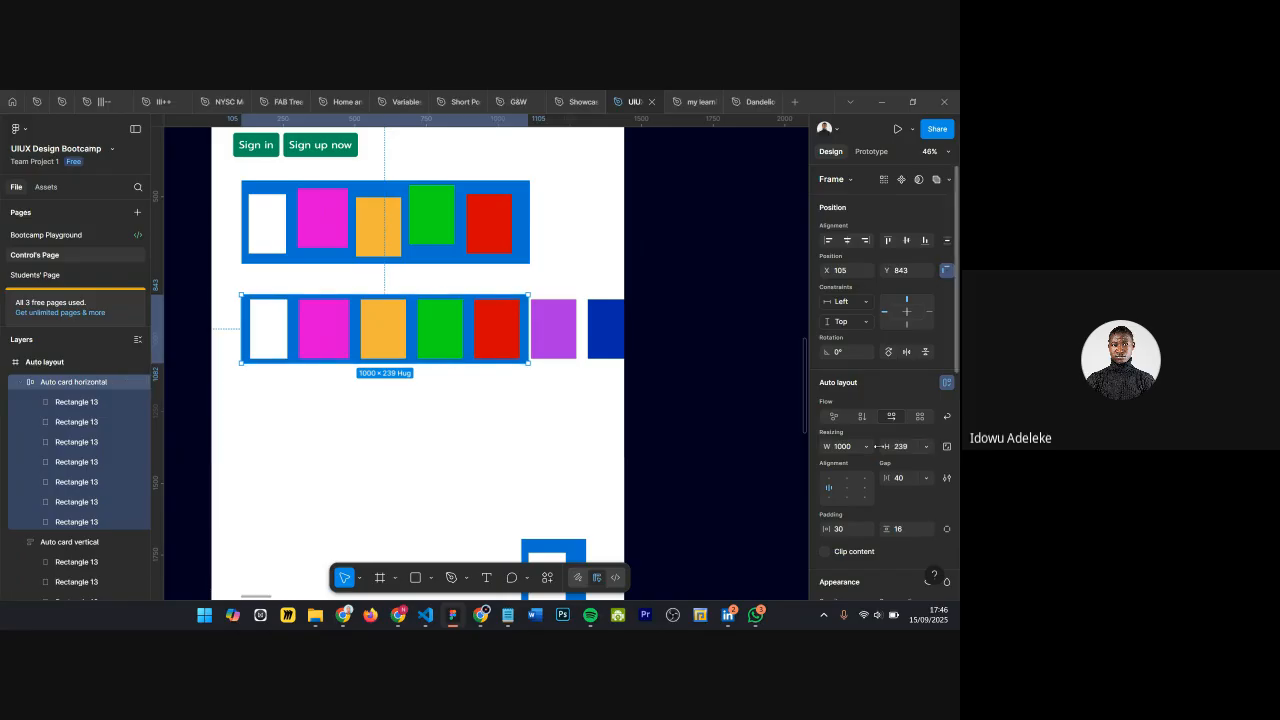
left_click(865, 447)
left_click(862, 458)
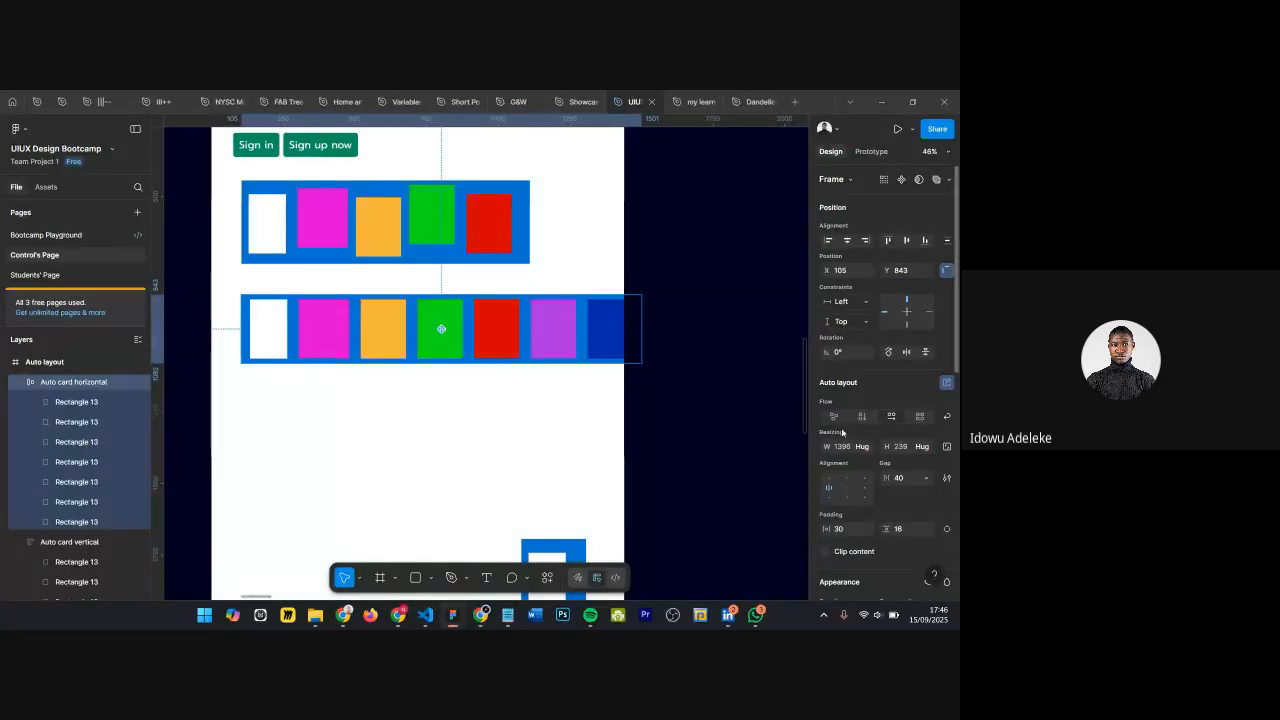
key("ctrl+z")
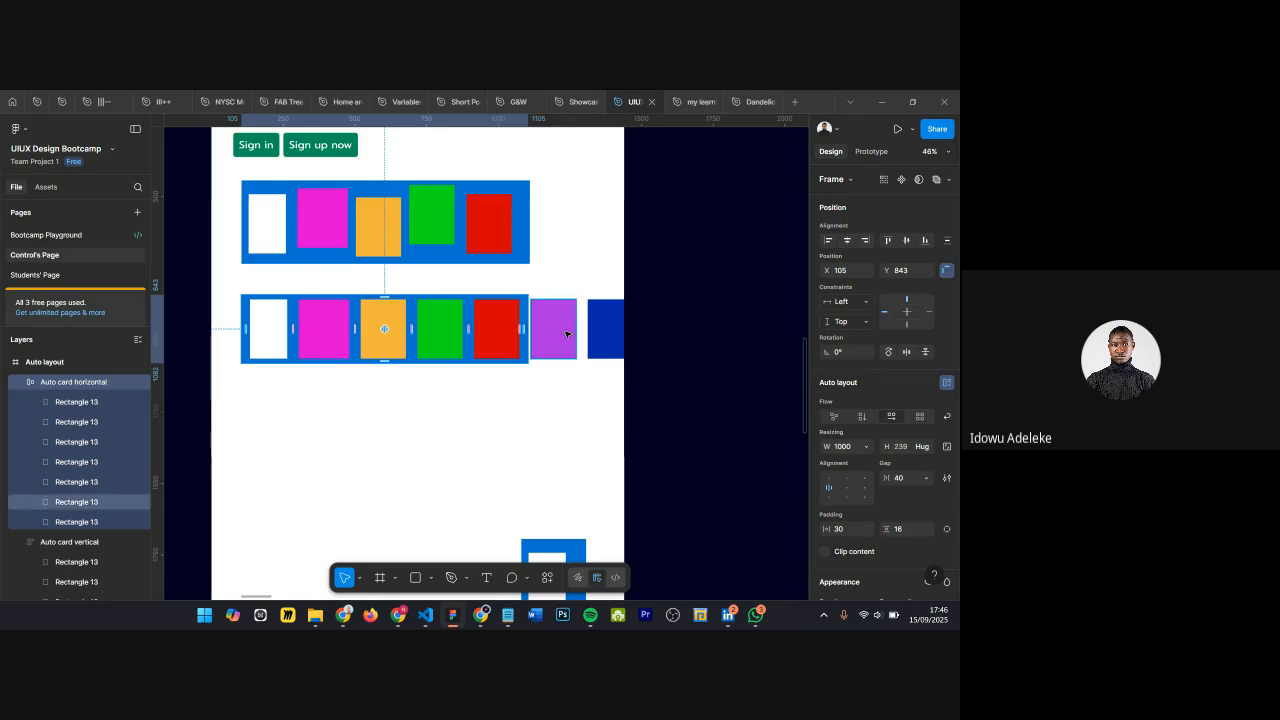
Step: Turn on wrapping for the horizontal card's auto layout and duplicate its dark blue rectangle six times
left_click(946, 416)
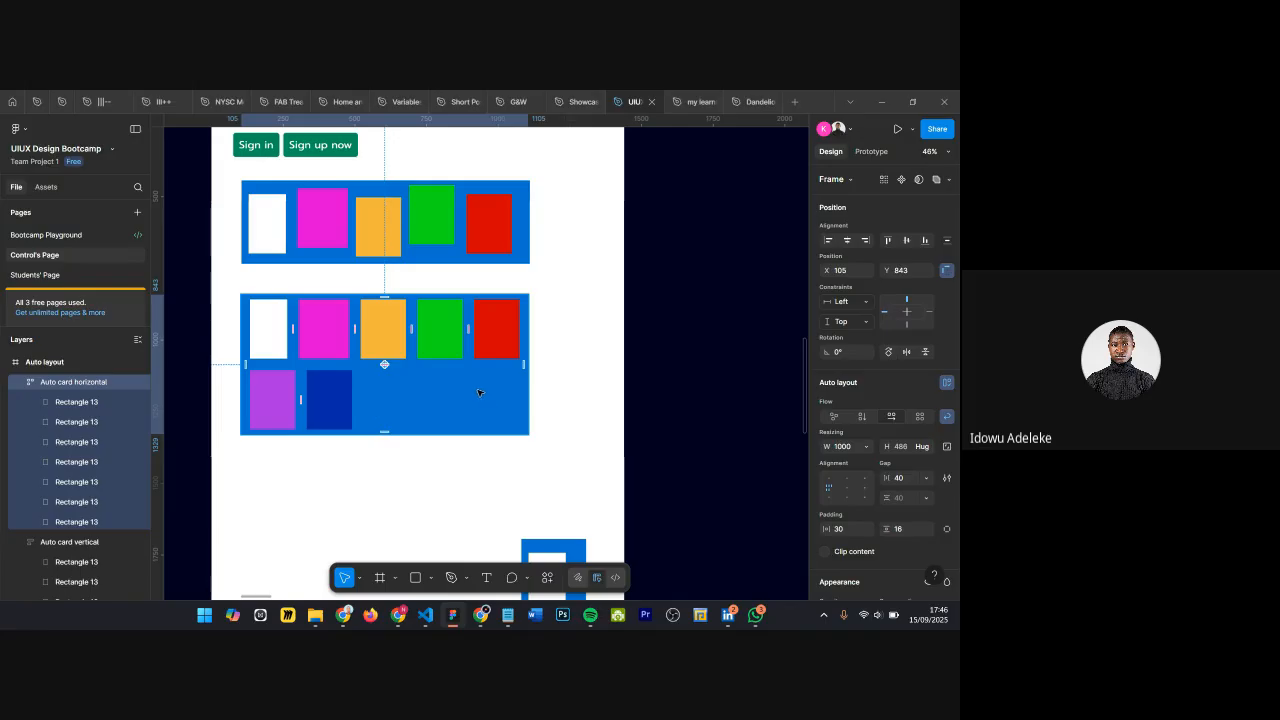
scroll(478, 393, "up", 5)
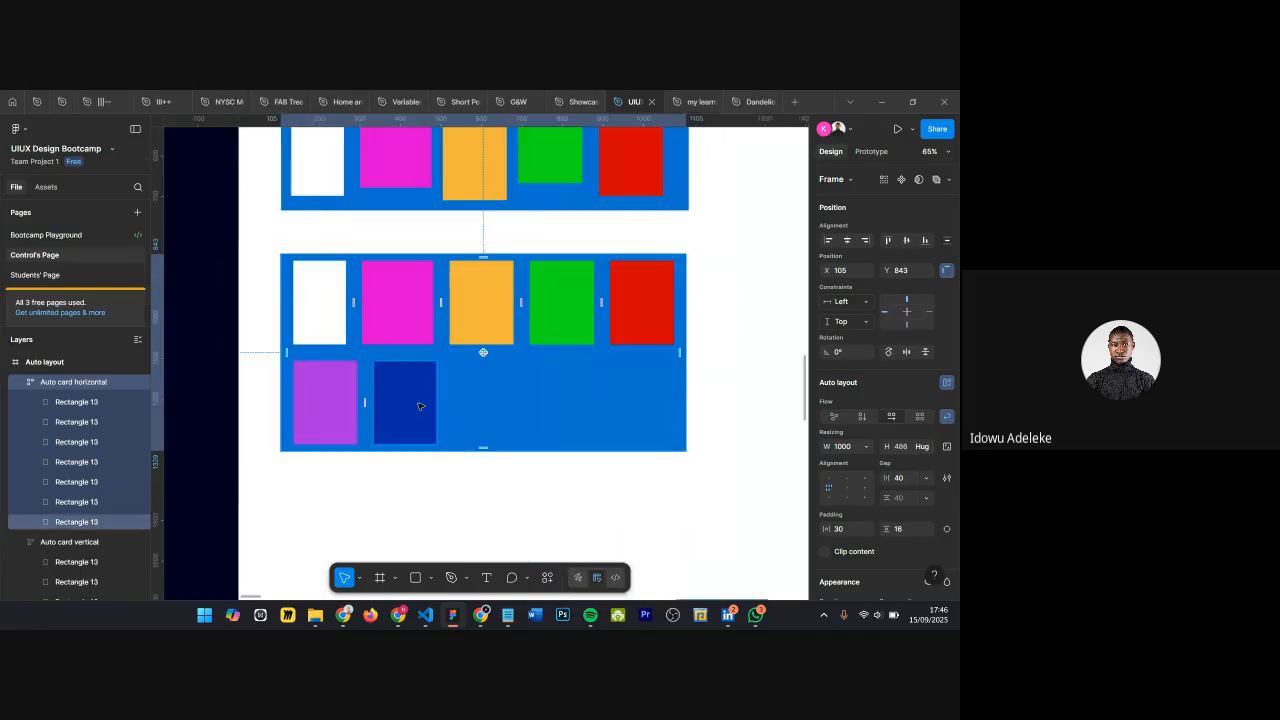
left_click(425, 405)
key("ctrl+d")
key("ctrl+d")
key("ctrl+d")
key("ctrl+d")
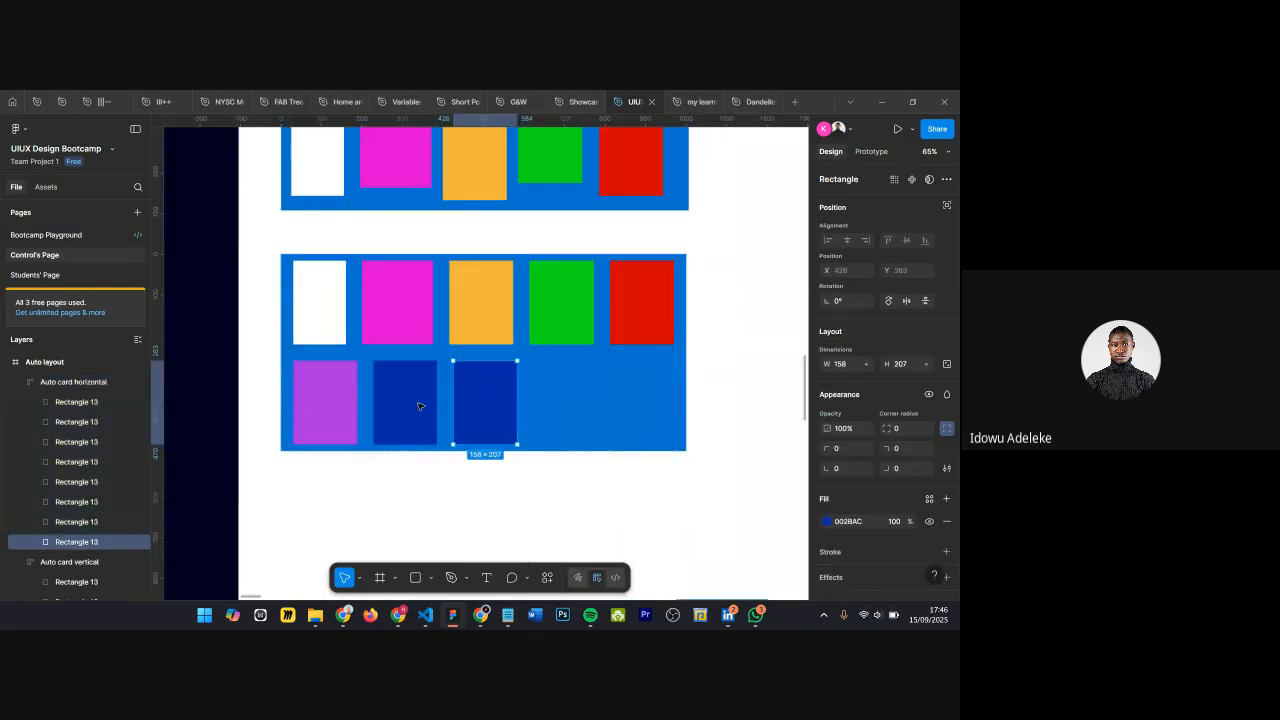
key("ctrl+d")
key("ctrl+d")
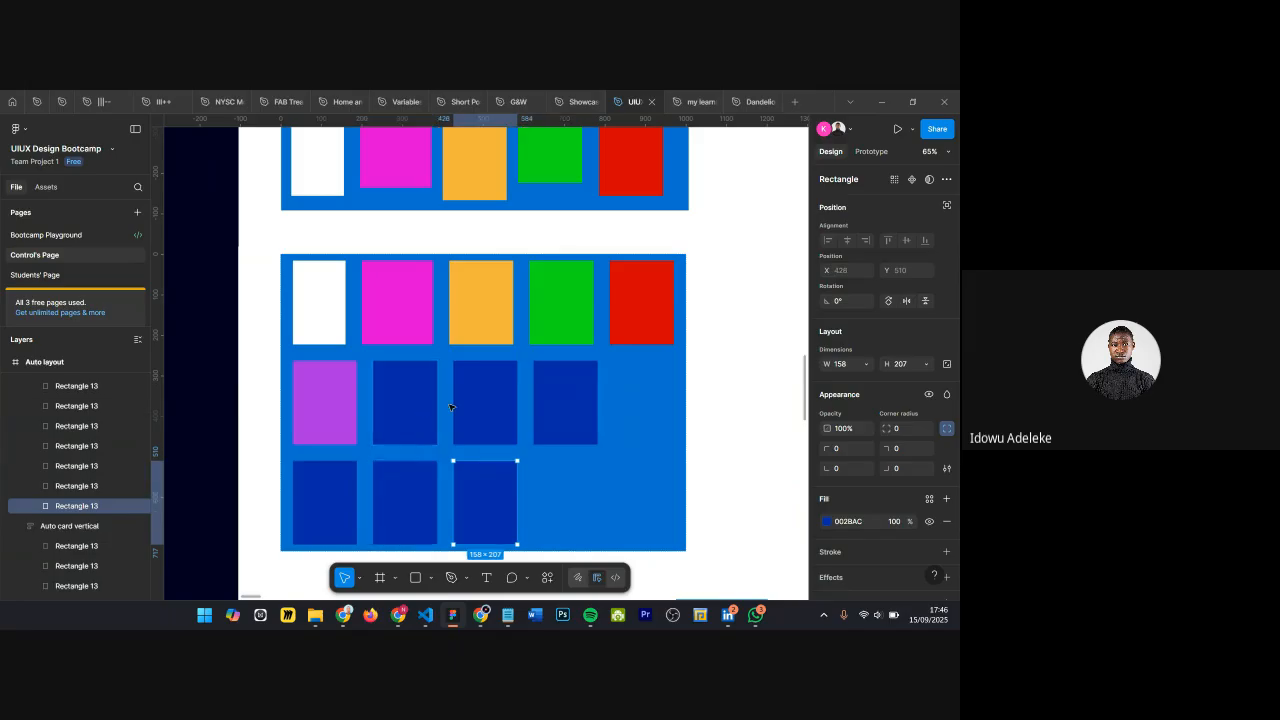
scroll(667, 303, "down", 2)
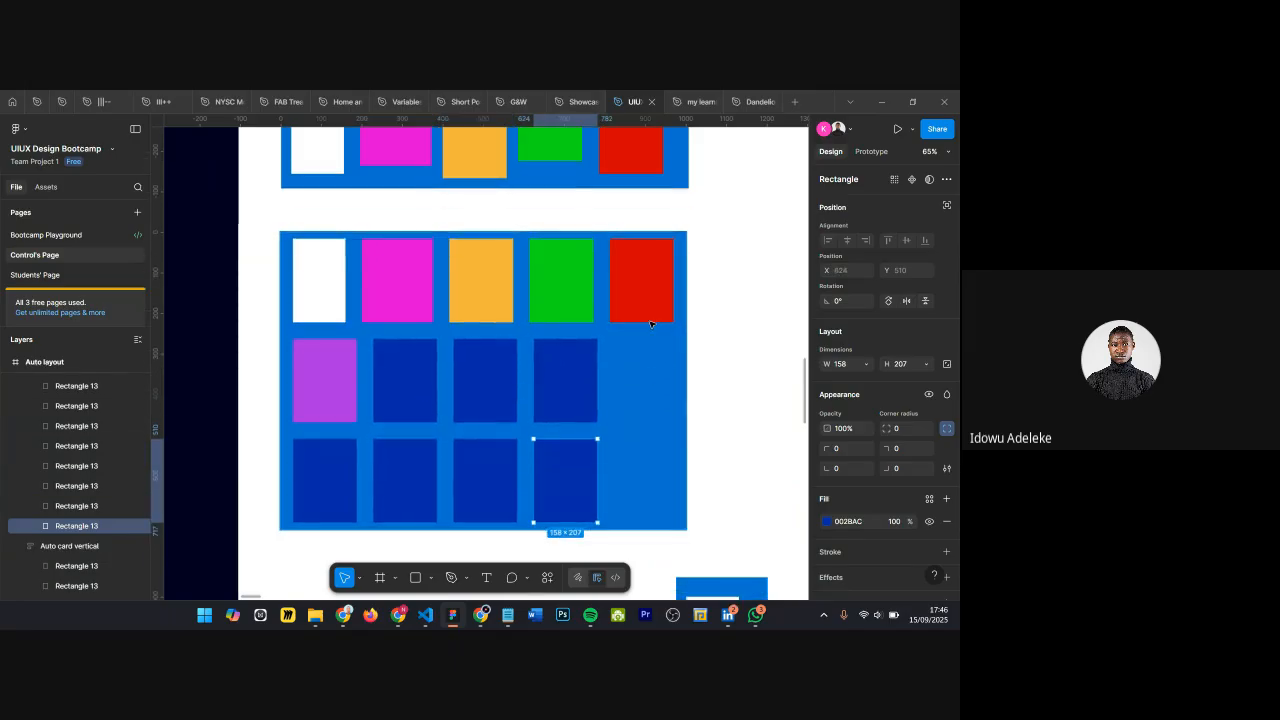
Step: Undo the repeated duplications of the dark blue rectangle, leaving a single one in the horizontal card
scroll(648, 329, "down", 3)
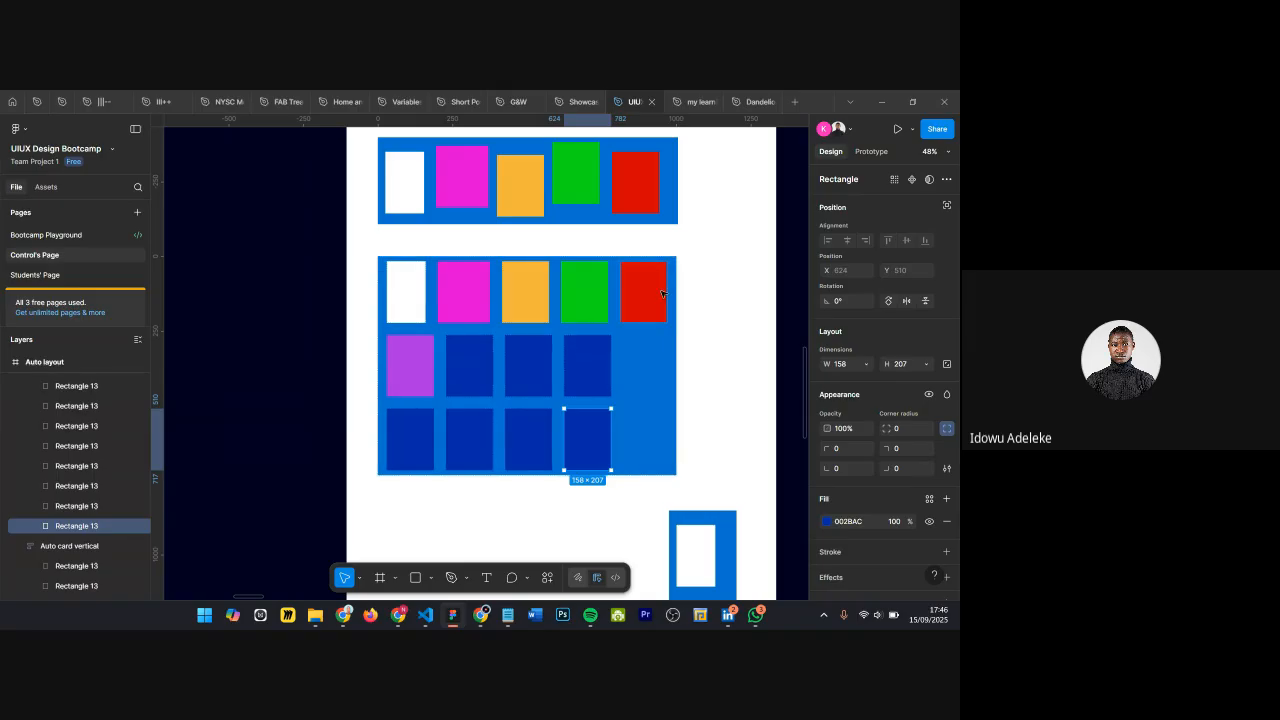
key("ctrl+z")
key("ctrl+z")
key("ctrl+z")
key("ctrl+z")
key("ctrl+z")
key("ctrl+z")
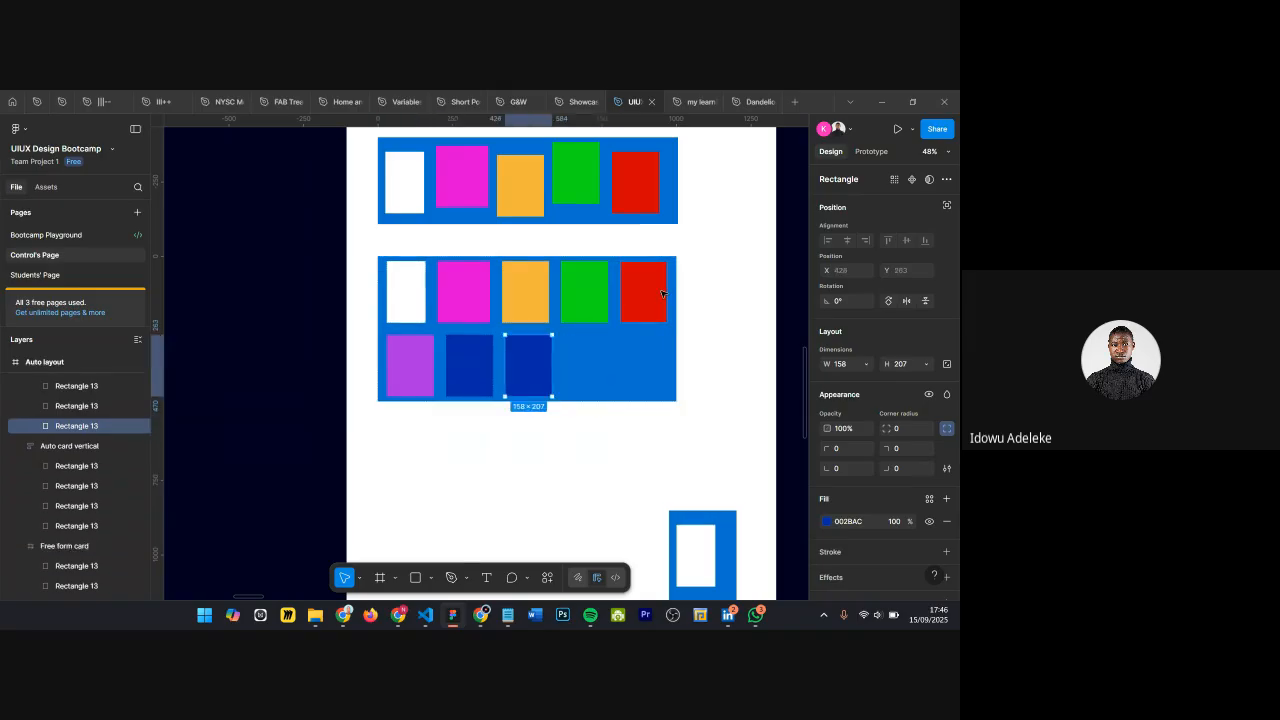
key("ctrl+z")
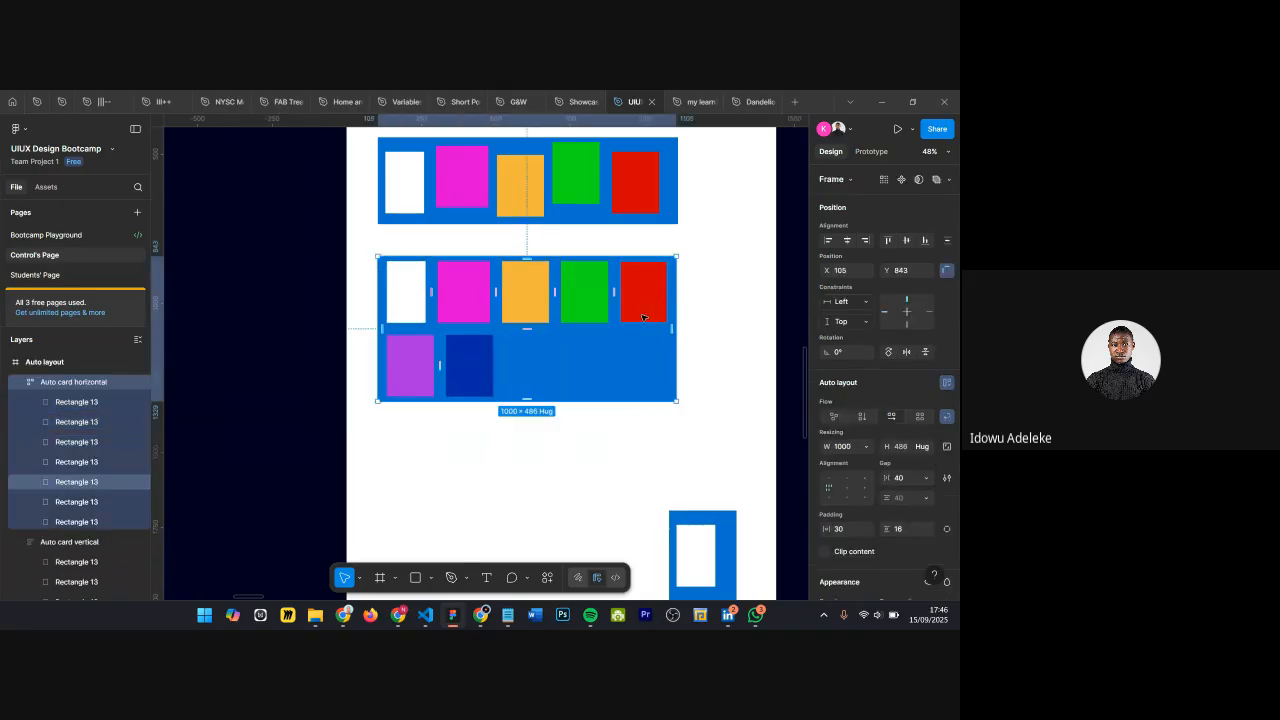
Step: Try the grid flow on the horizontal card, then undo both the grid flow and the wrapping
left_click(920, 417)
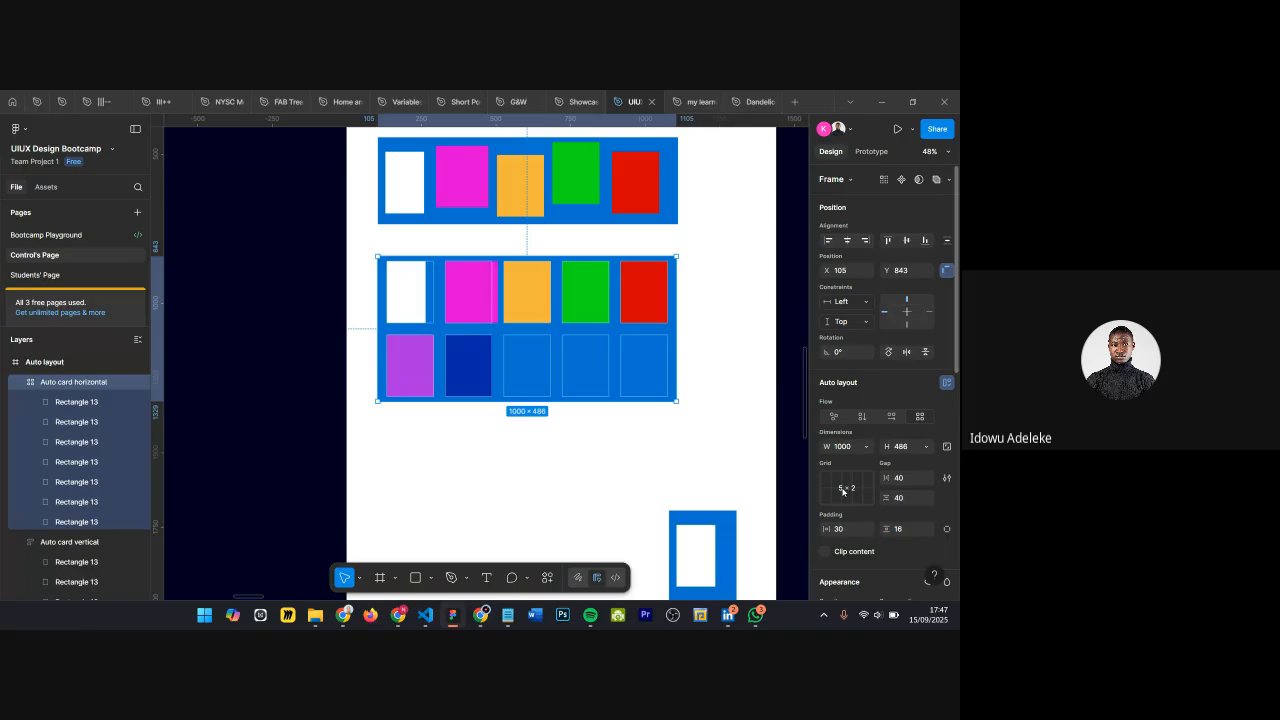
key("ctrl+z")
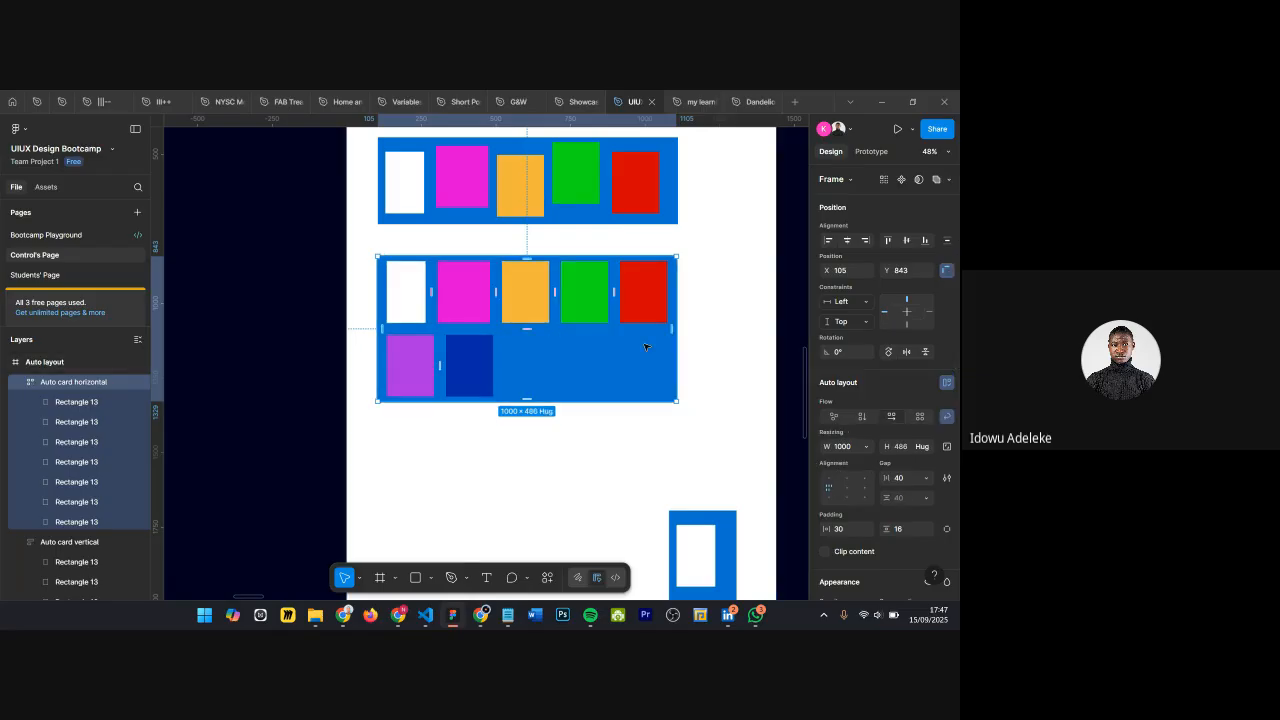
key("ctrl+z")
scroll(592, 366, "right", 1)
scroll(603, 334, "down", 1)
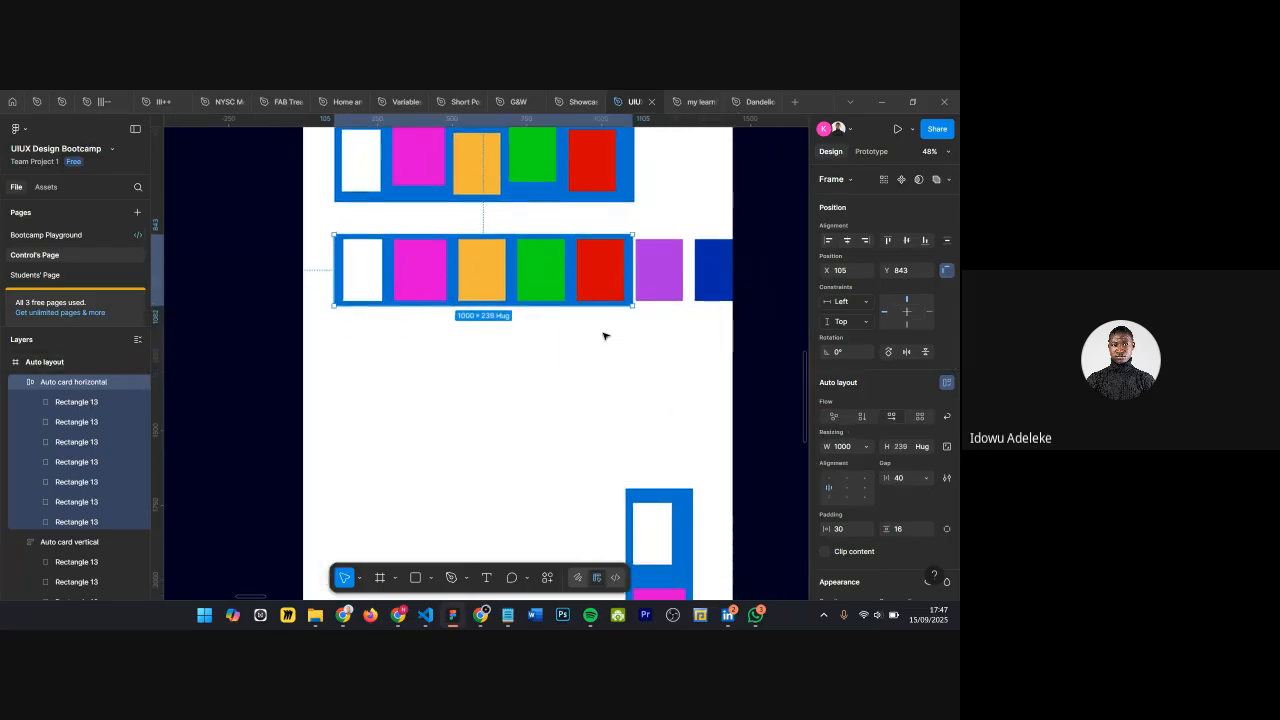
left_click(604, 338)
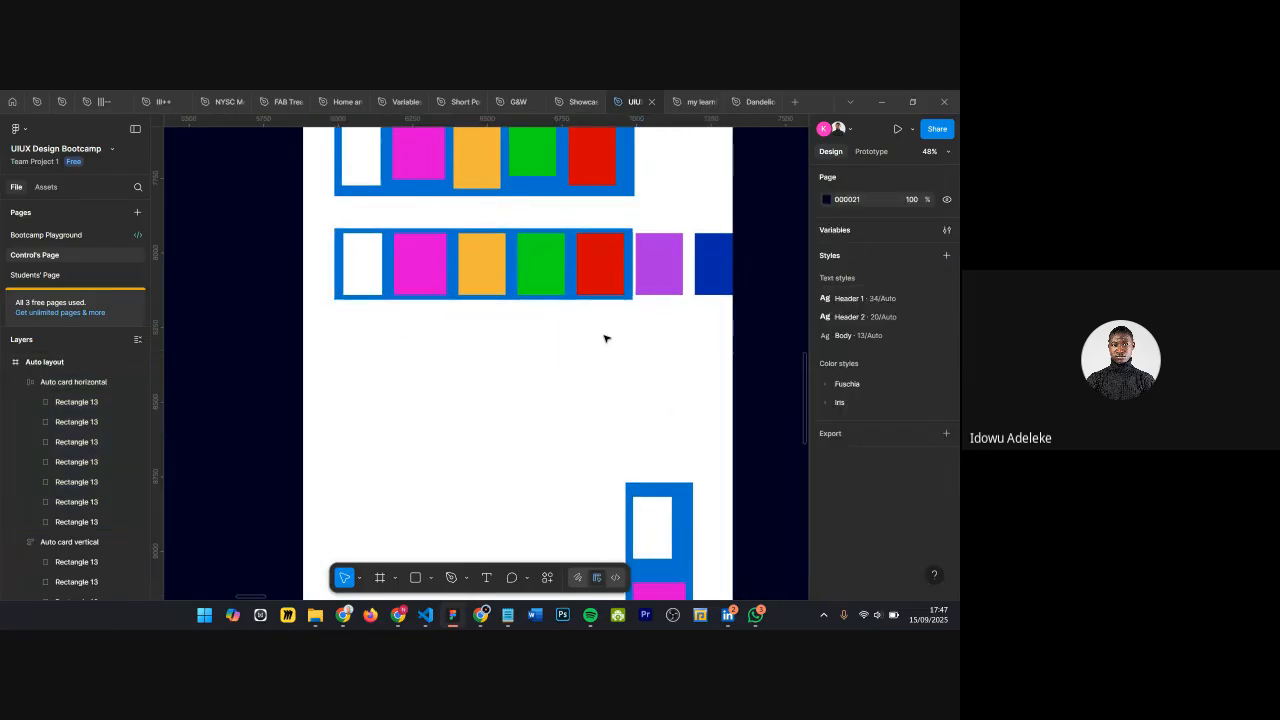
Step: Examine the horizontal card's gap and padding settings and the spacing between its individual rectangles
left_click(554, 283)
scroll(900, 452, "down", 1)
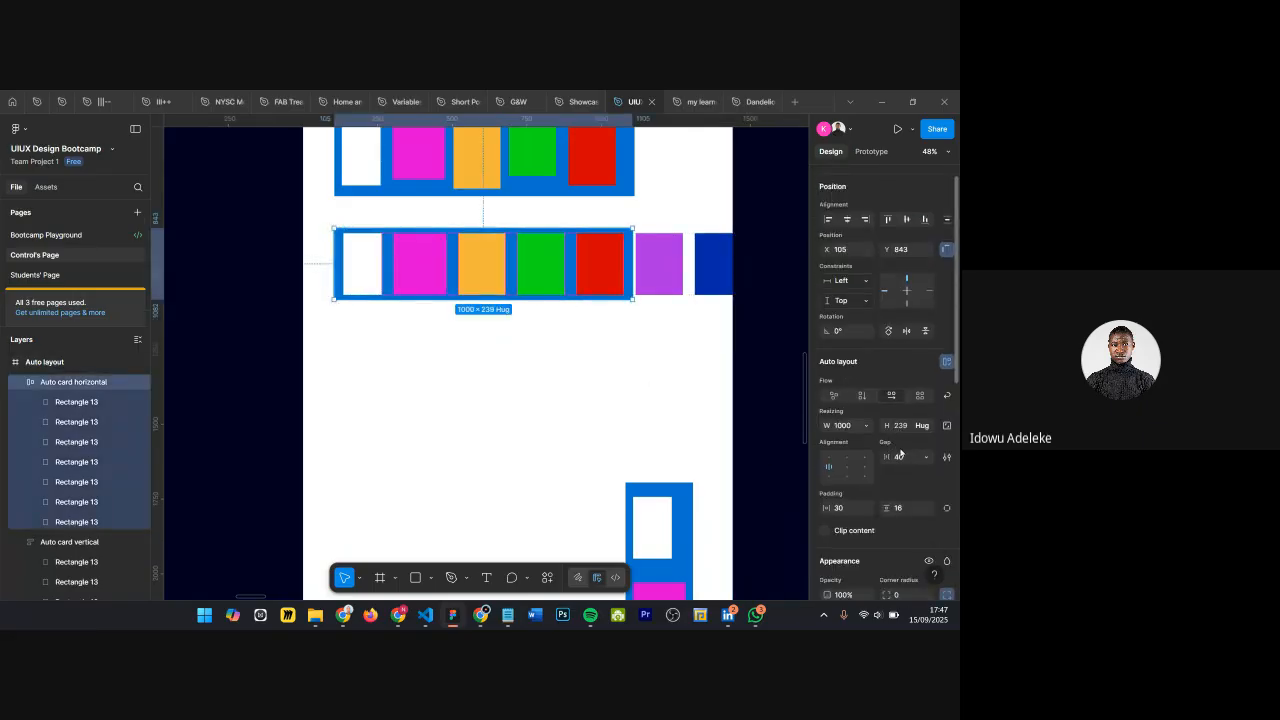
scroll(876, 484, "down", 1)
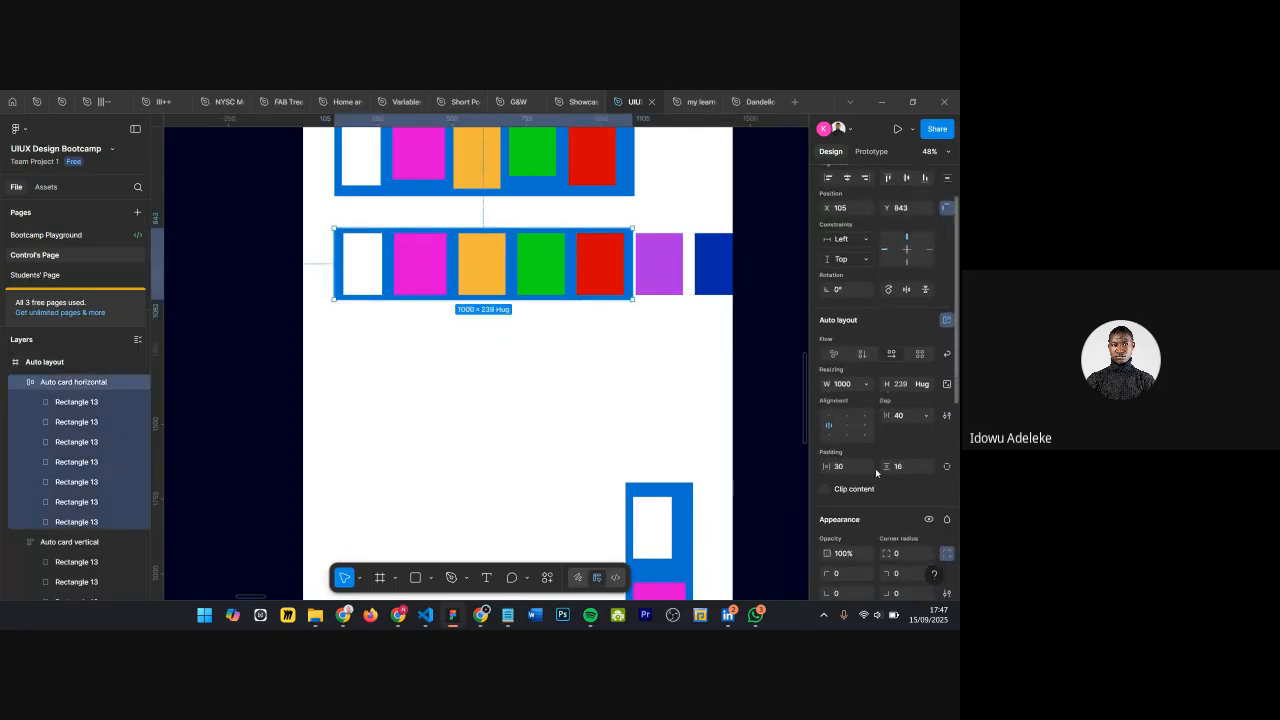
scroll(870, 470, "down", 1)
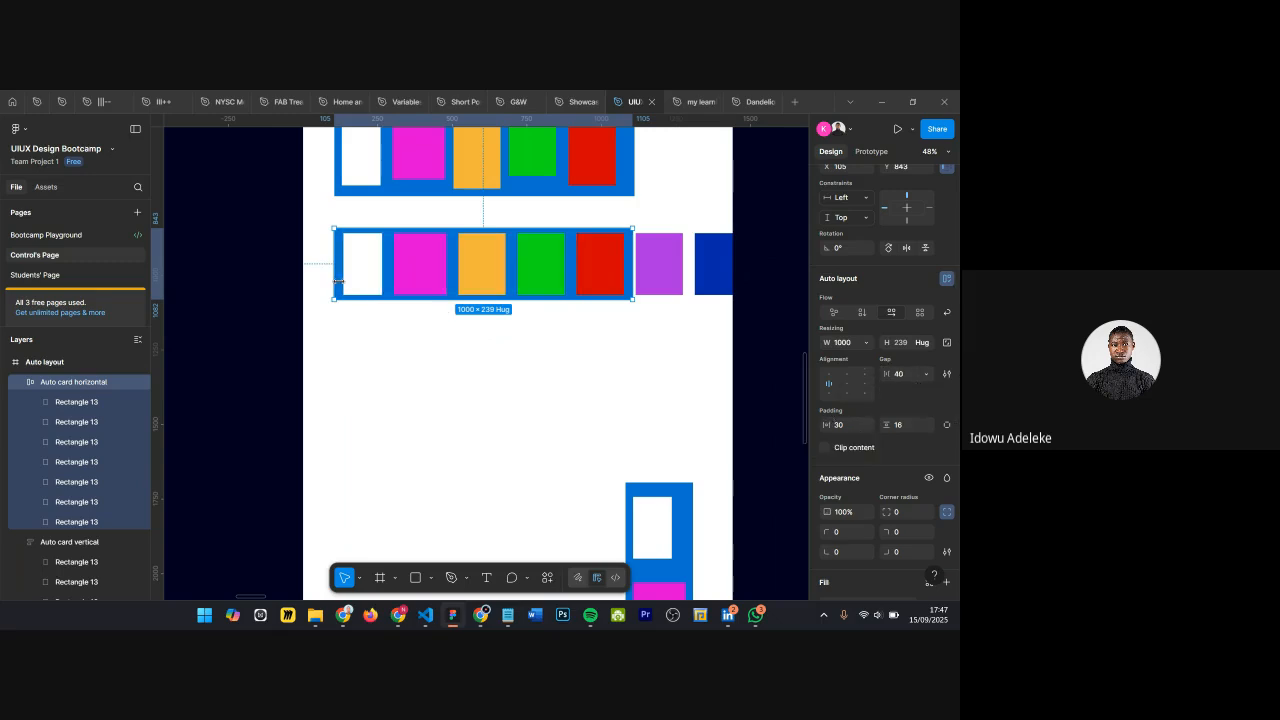
left_click(361, 260)
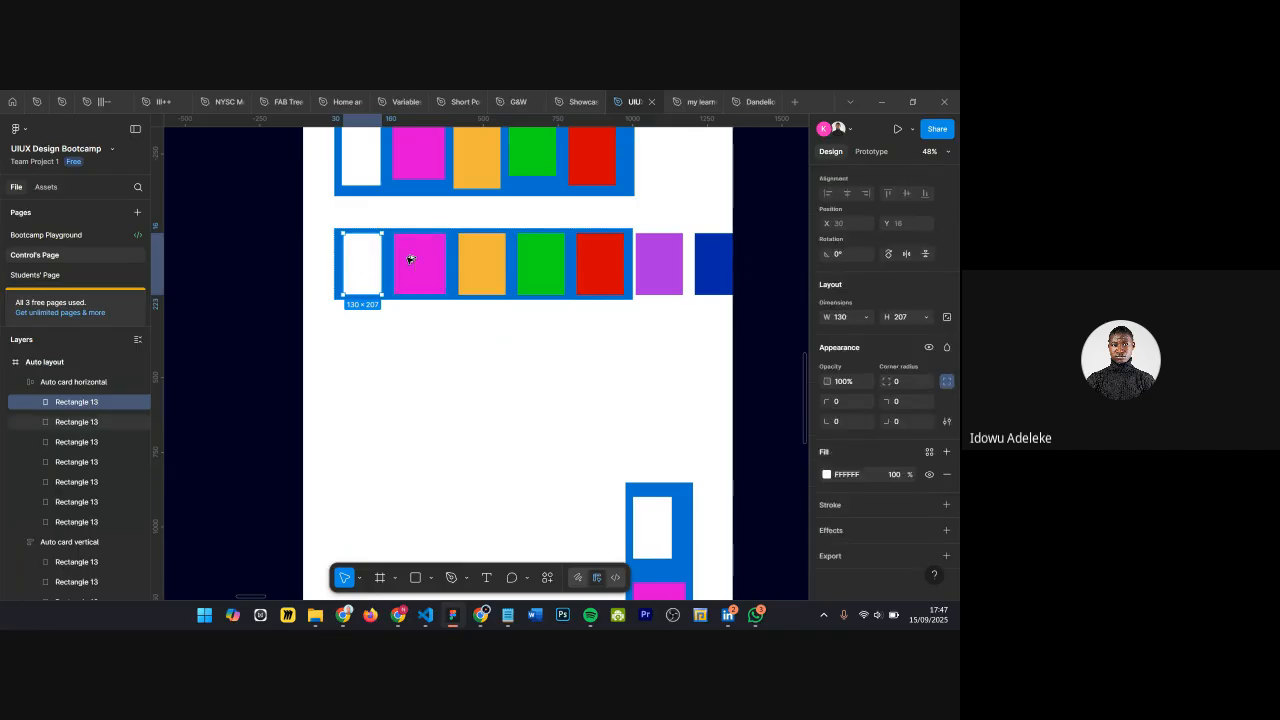
left_click(441, 257)
left_click(486, 260)
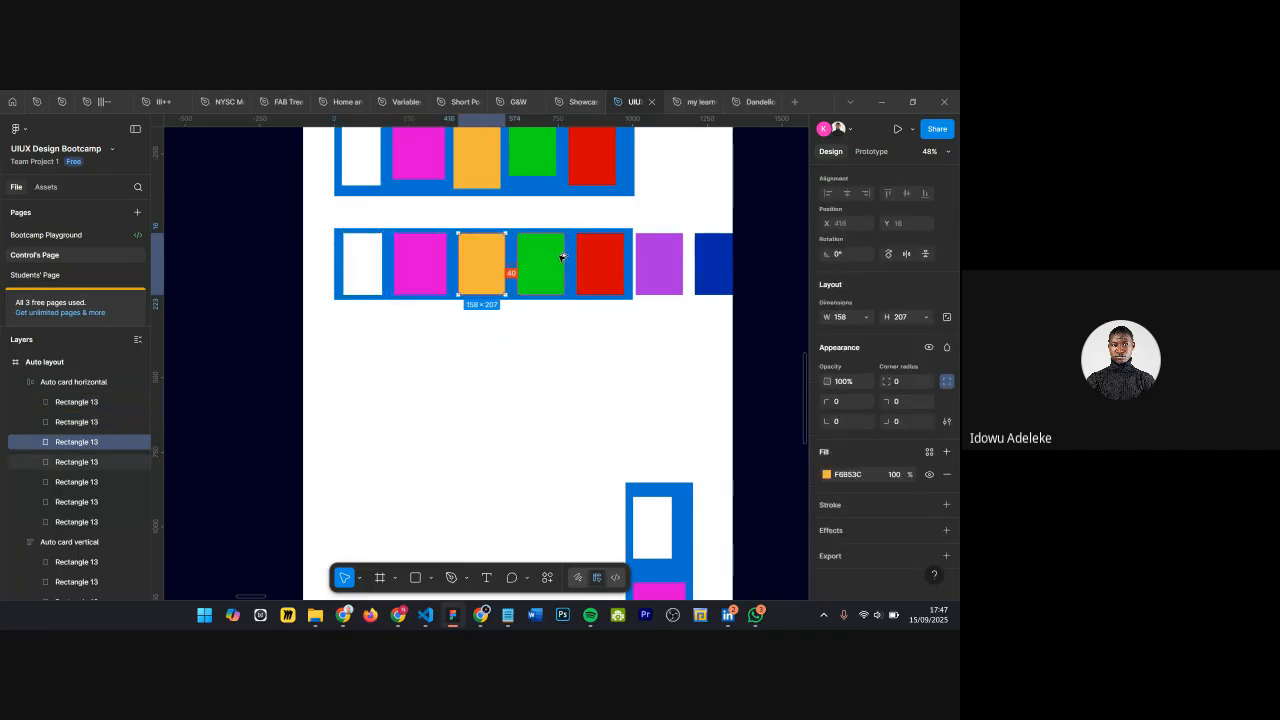
left_click(605, 261)
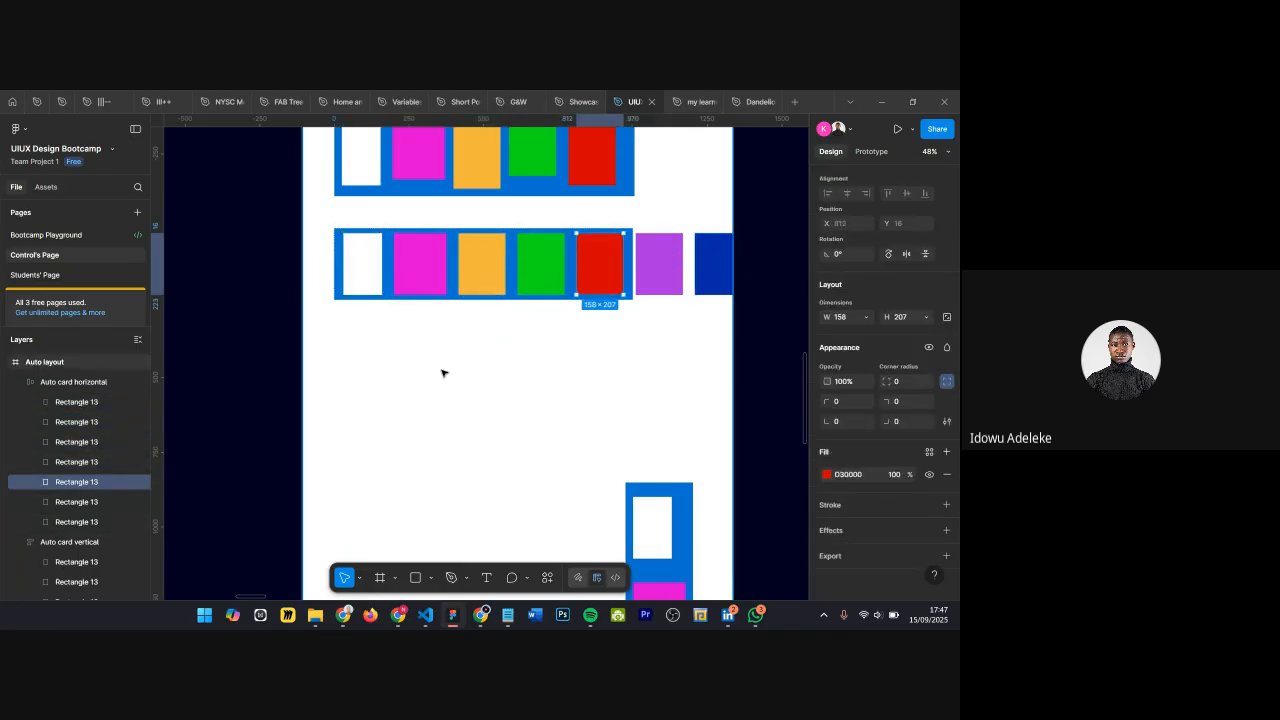
scroll(457, 382, "down", 2)
left_click(392, 305)
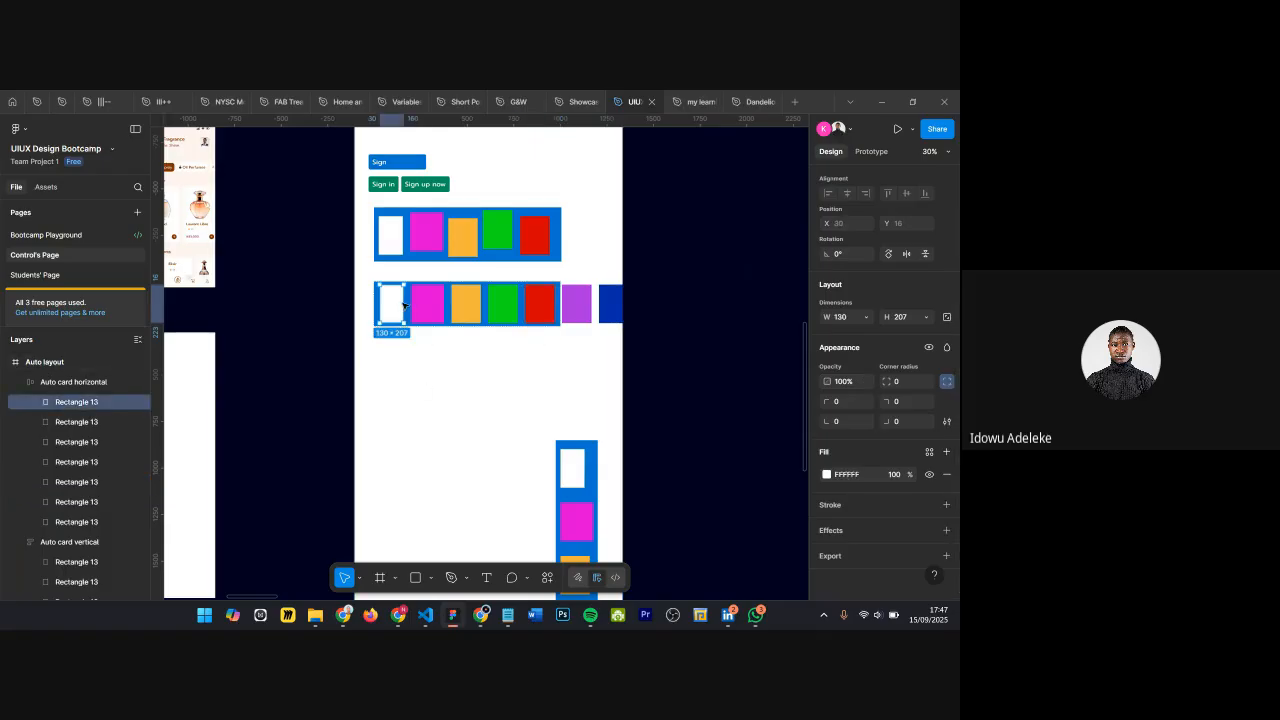
scroll(408, 308, "up", 2)
left_click(418, 265)
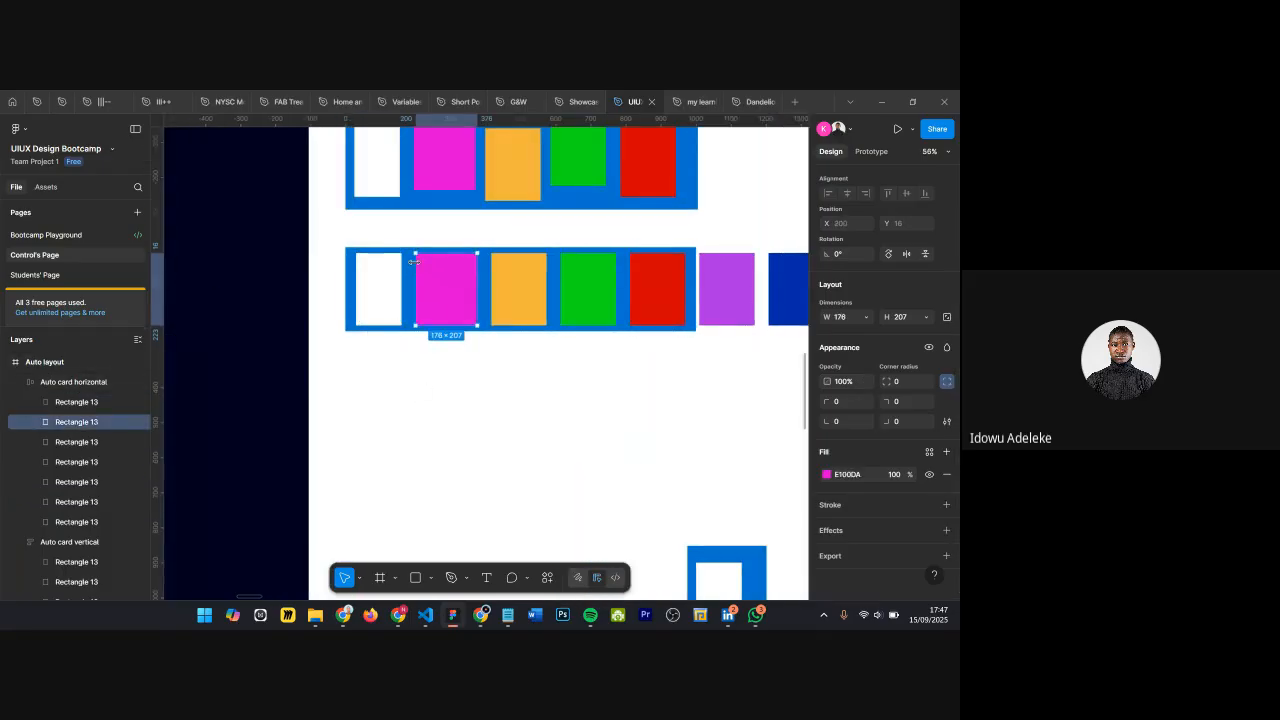
scroll(412, 269, "down", 1)
scroll(412, 269, "up", 2)
scroll(456, 329, "down", 1)
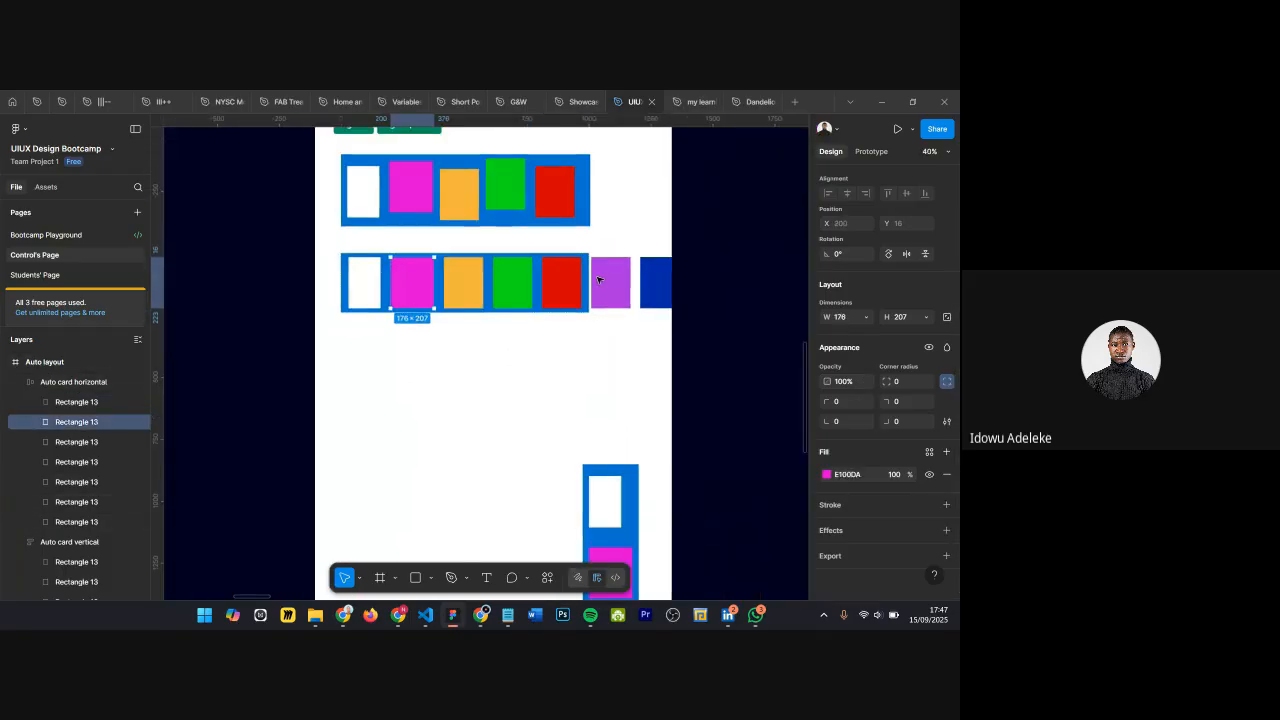
Step: Duplicate the overflowing horizontal card into the empty space below it, at about X 62, Y 1274
left_click(456, 329)
left_click(384, 255)
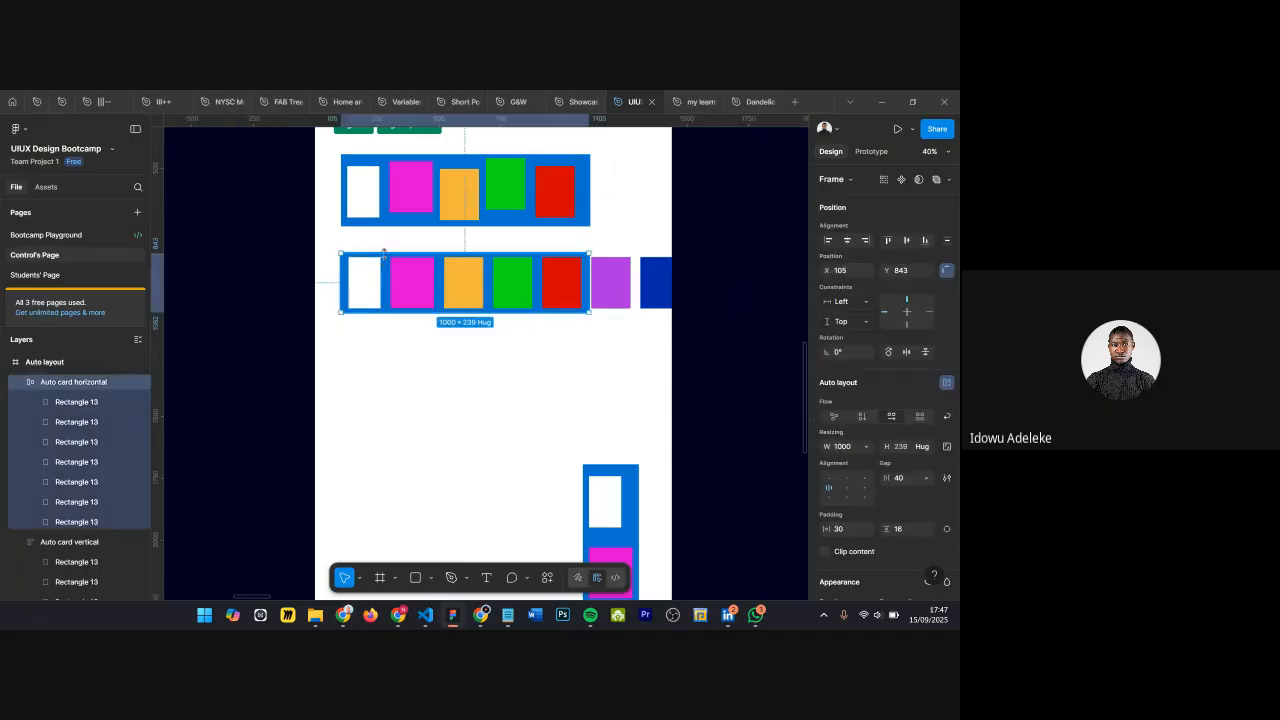
left_click_drag(384, 255, 380, 370)
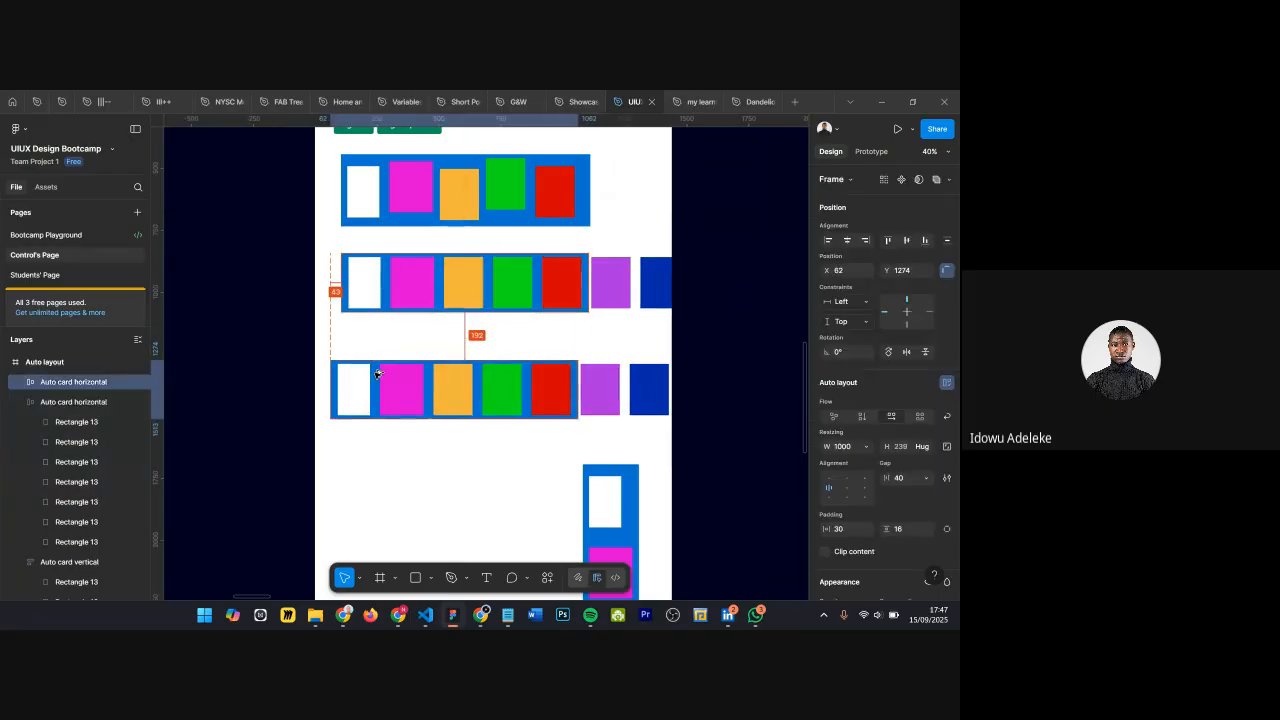
Step: Delete the purple, dark blue, red and green rectangles from the copied horizontal card
left_click(607, 389)
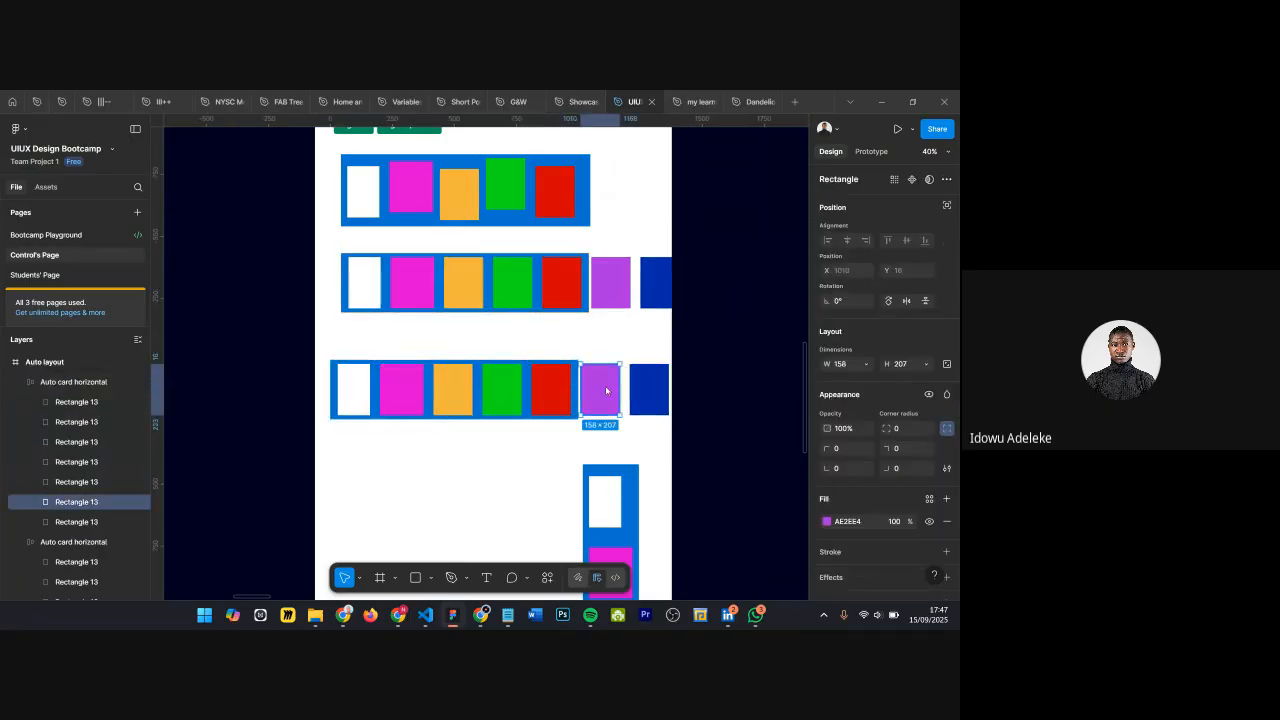
key("Delete")
left_click(607, 389)
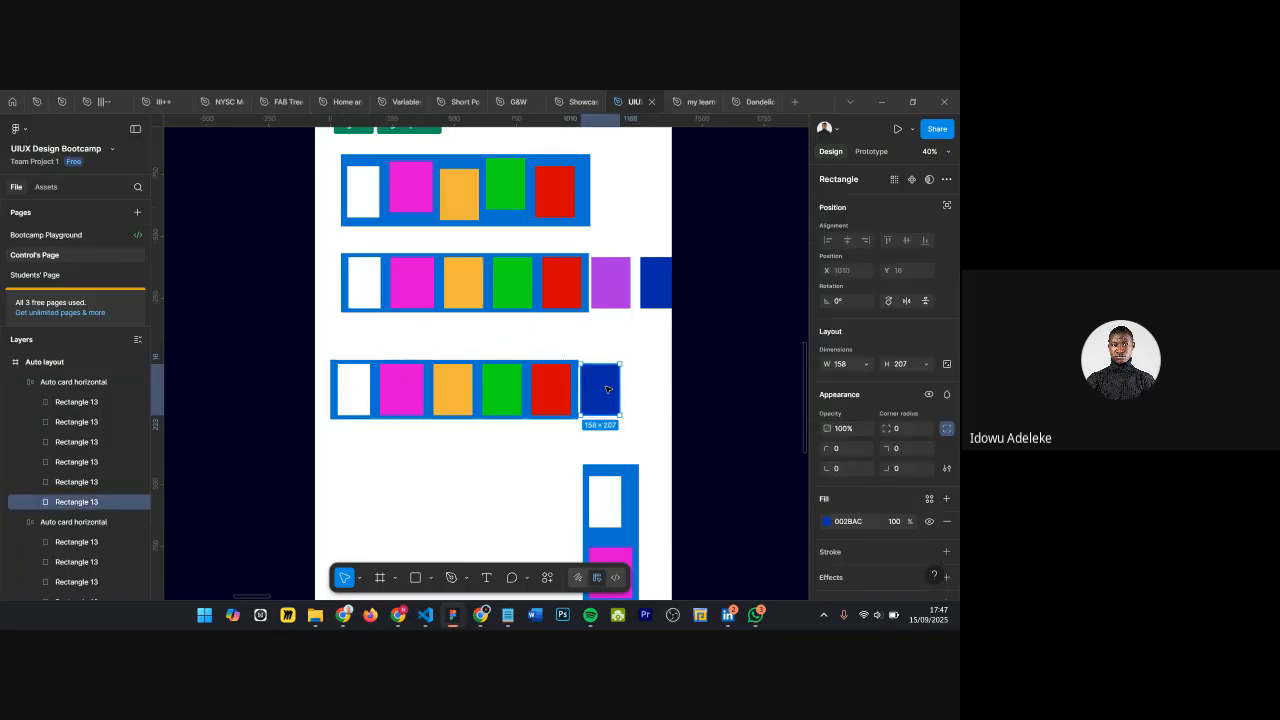
key("Delete")
left_click(558, 390)
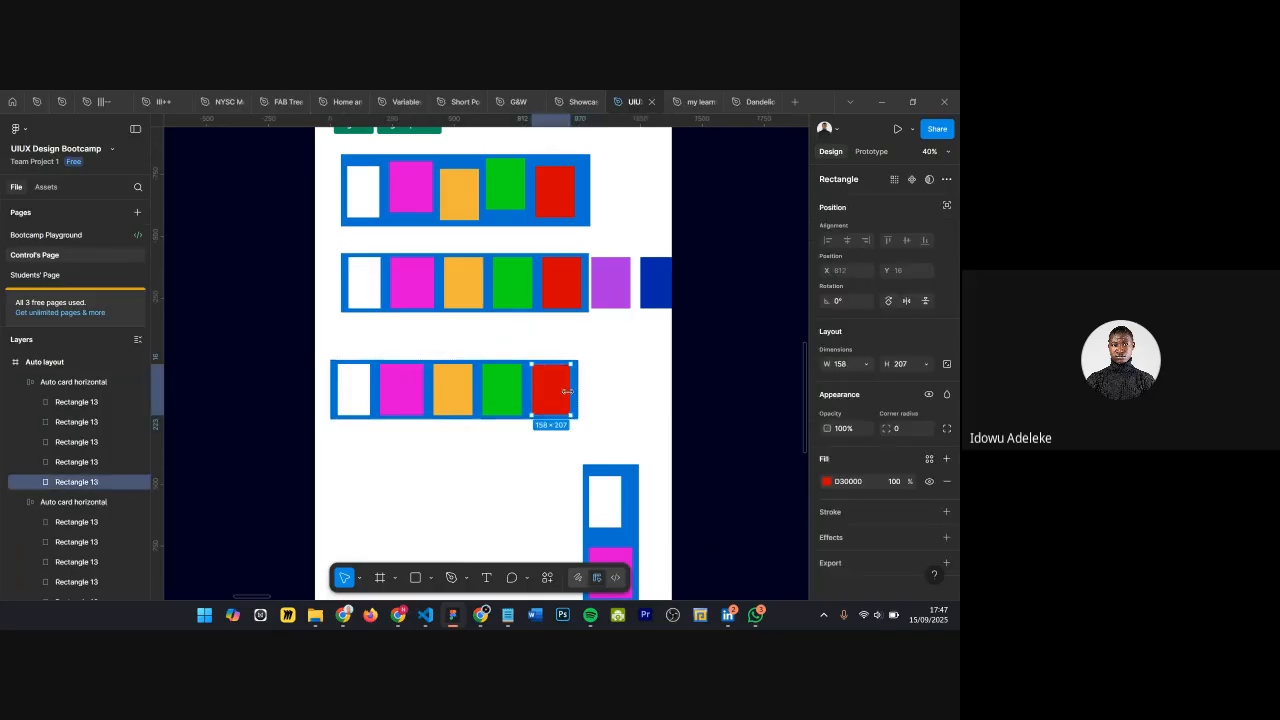
key("Delete")
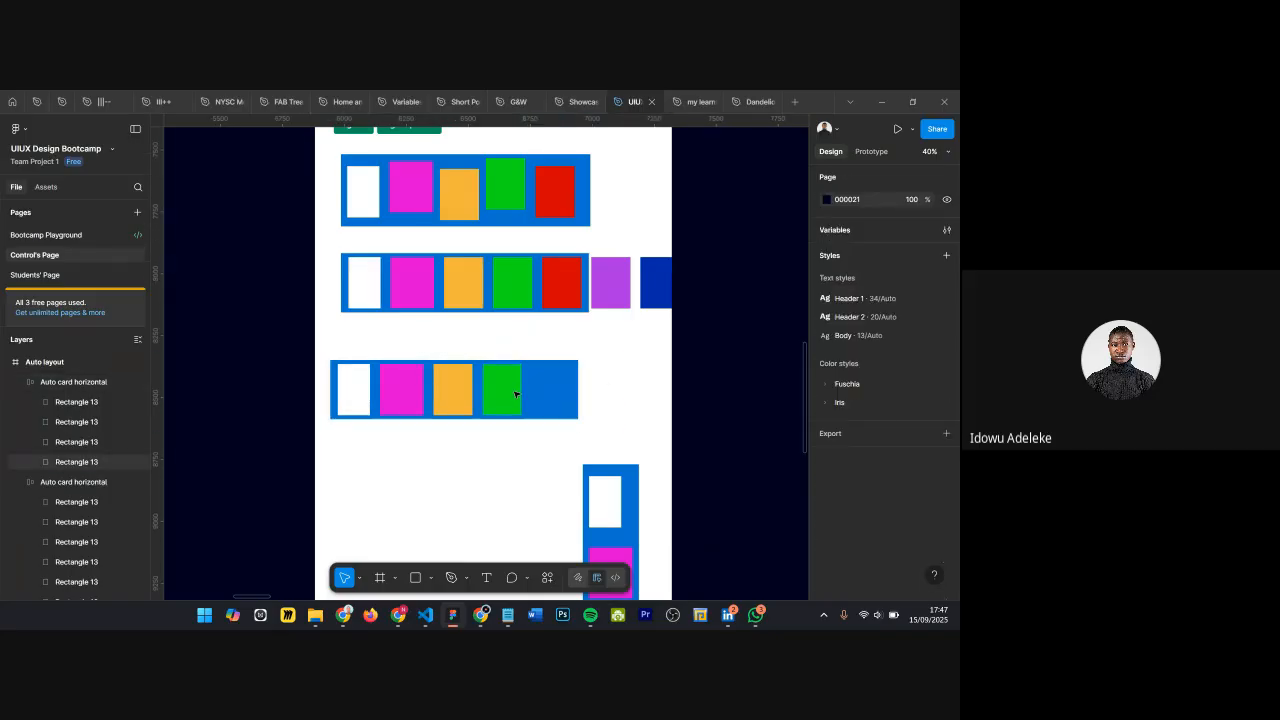
left_click(516, 392)
key("Delete")
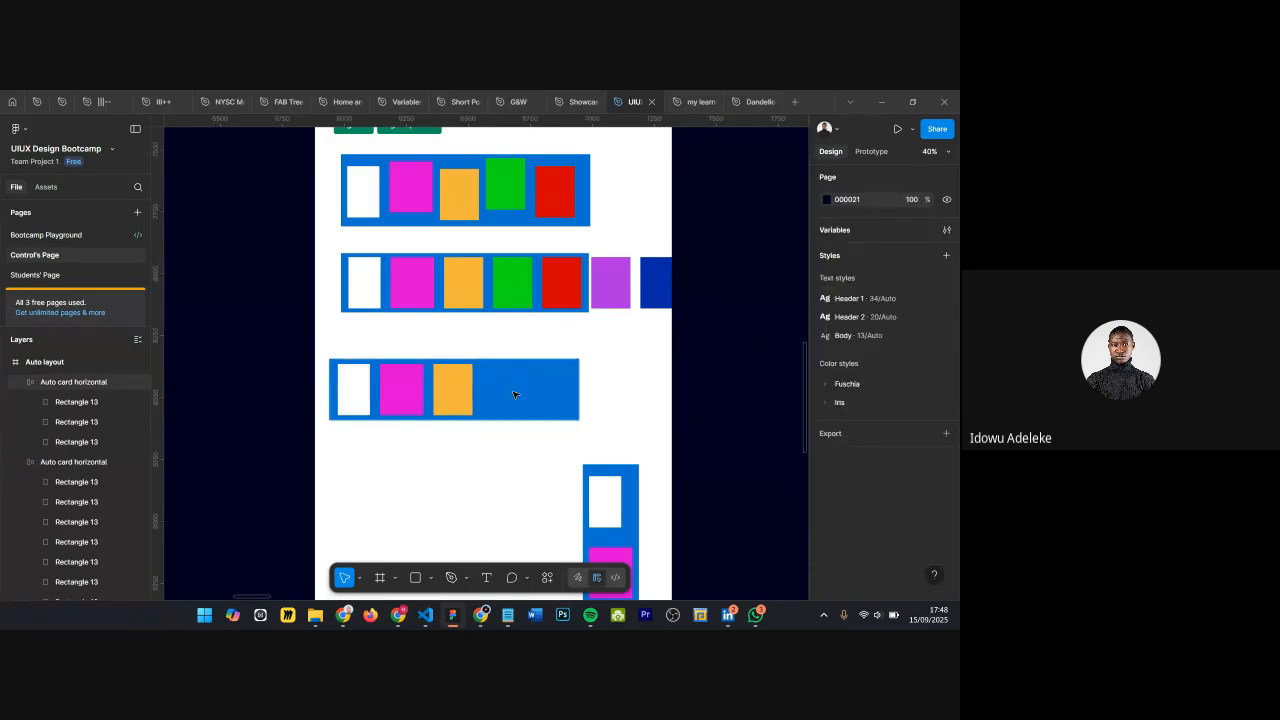
Step: Try hug contents for the copied card's width, then undo it to restore the fixed width of 1000
left_click(513, 394)
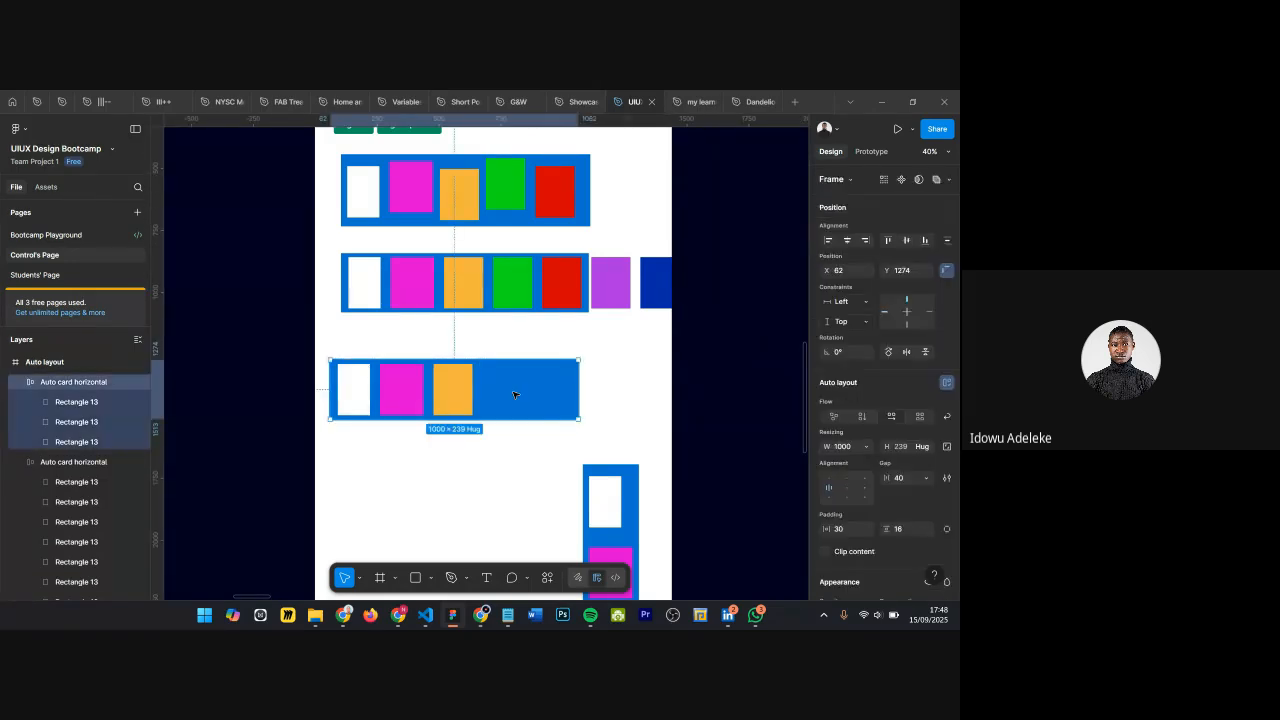
left_click(866, 446)
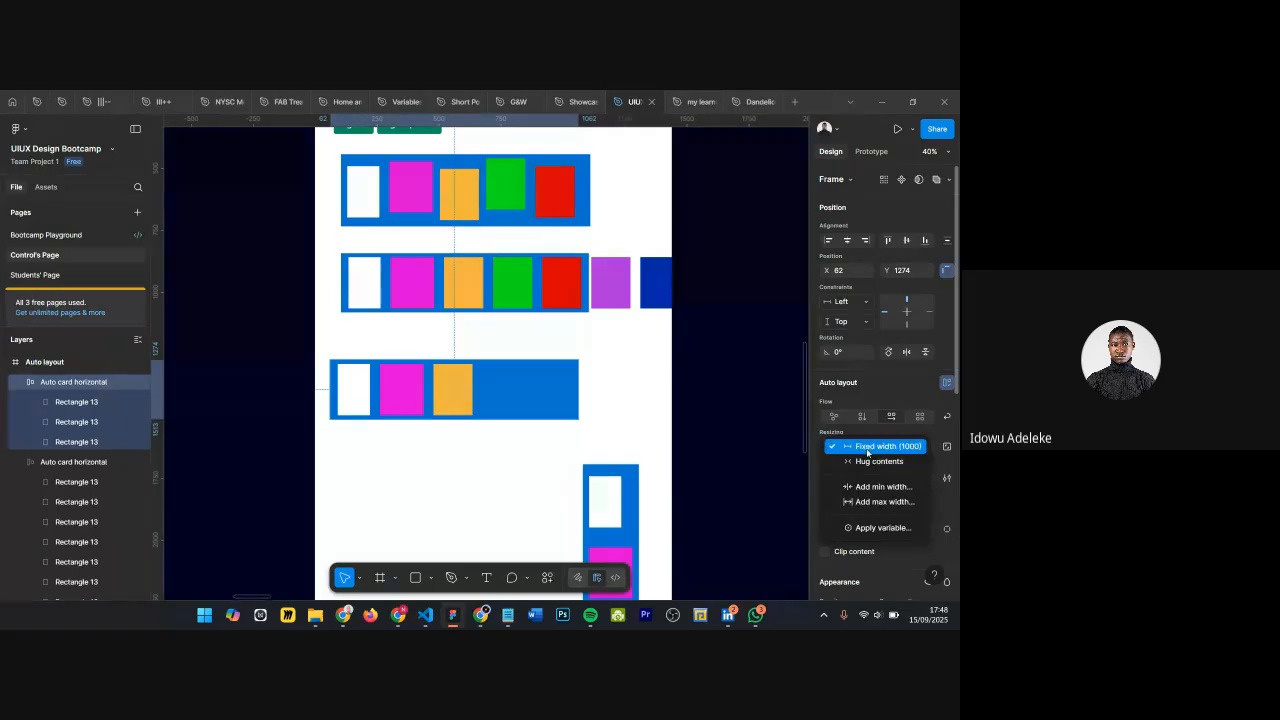
left_click(867, 450)
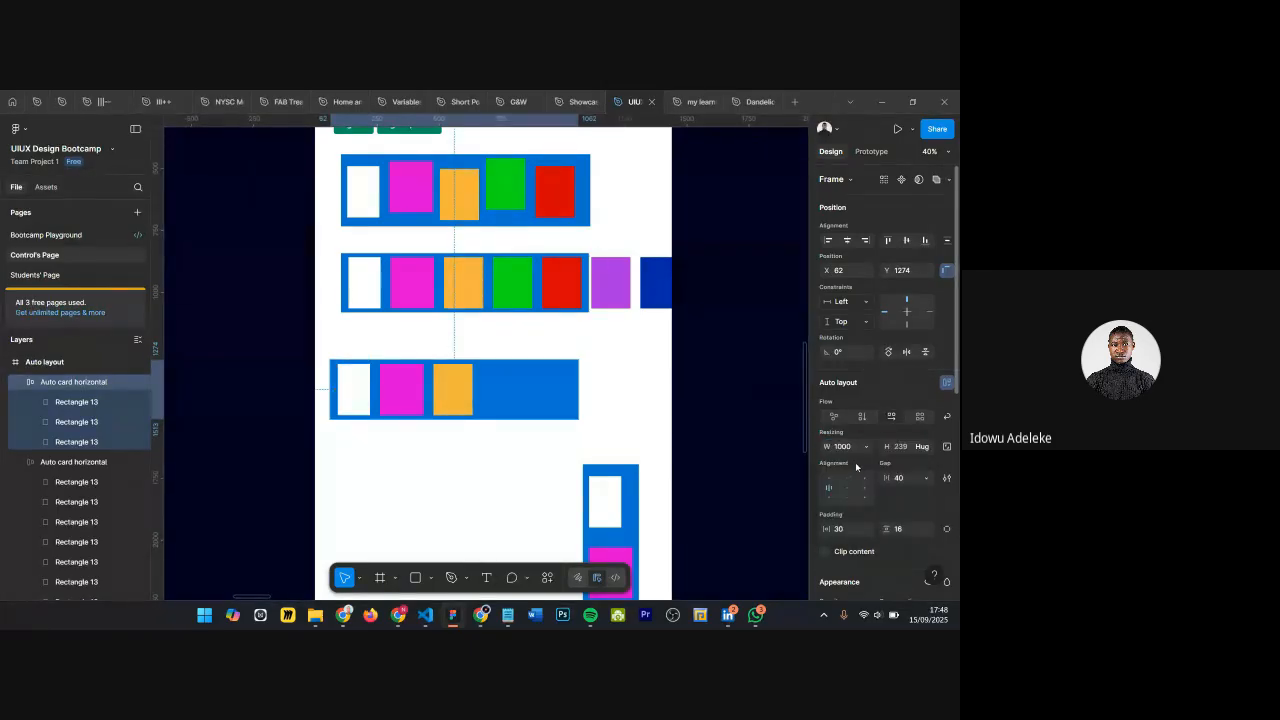
left_click(864, 449)
left_click(867, 462)
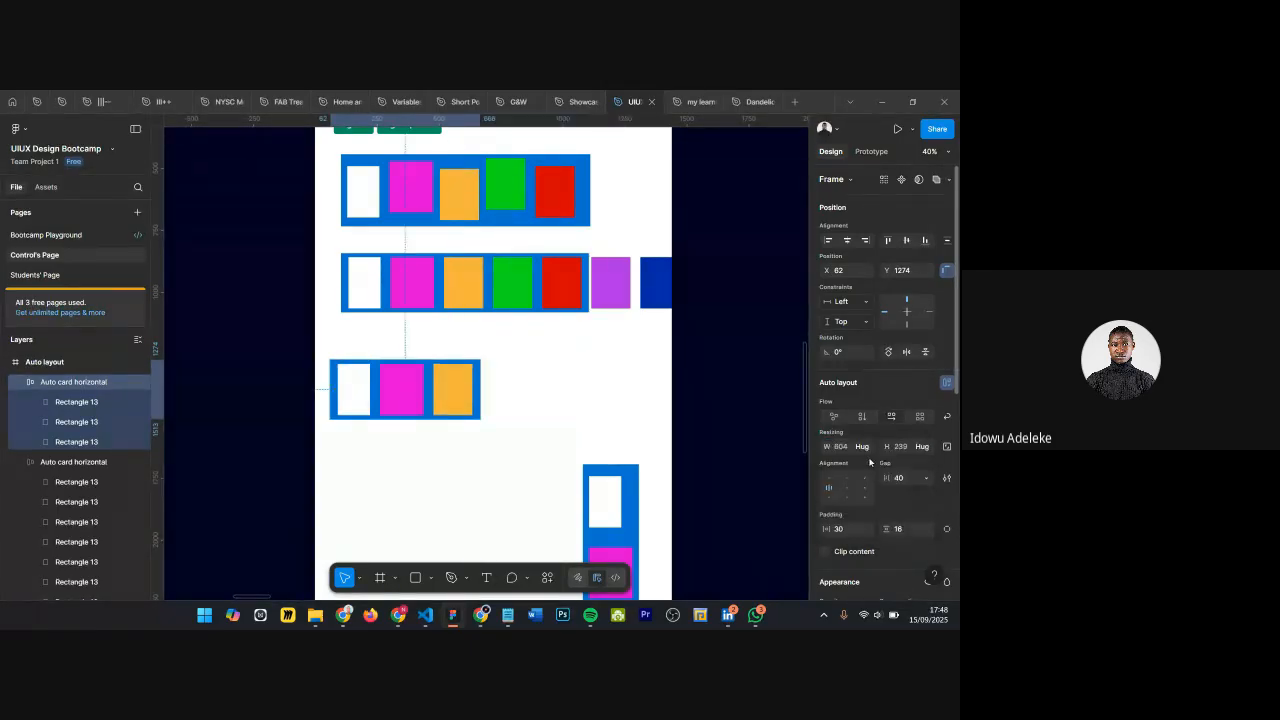
key("ctrl+z")
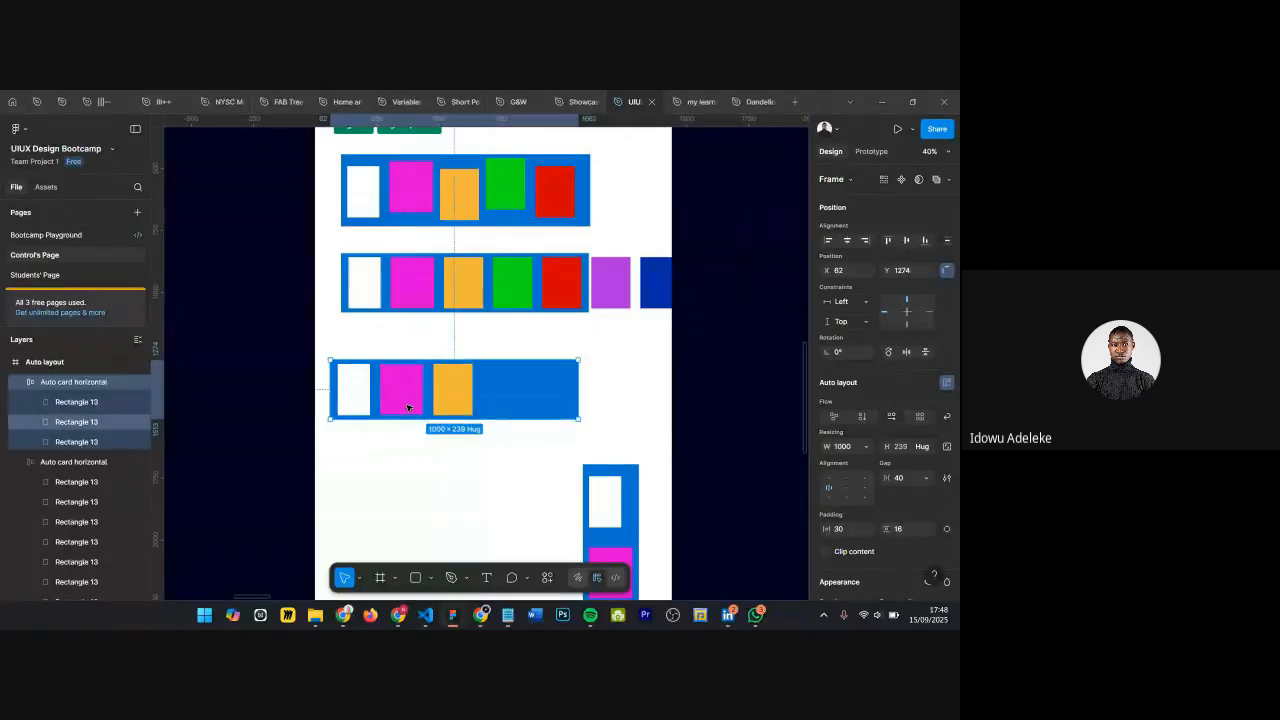
Step: Look through the horizontal gap options of the copied card and keep the gap at 40
scroll(437, 399, "down", 1)
scroll(437, 399, "down", 3)
scroll(420, 240, "up", 5)
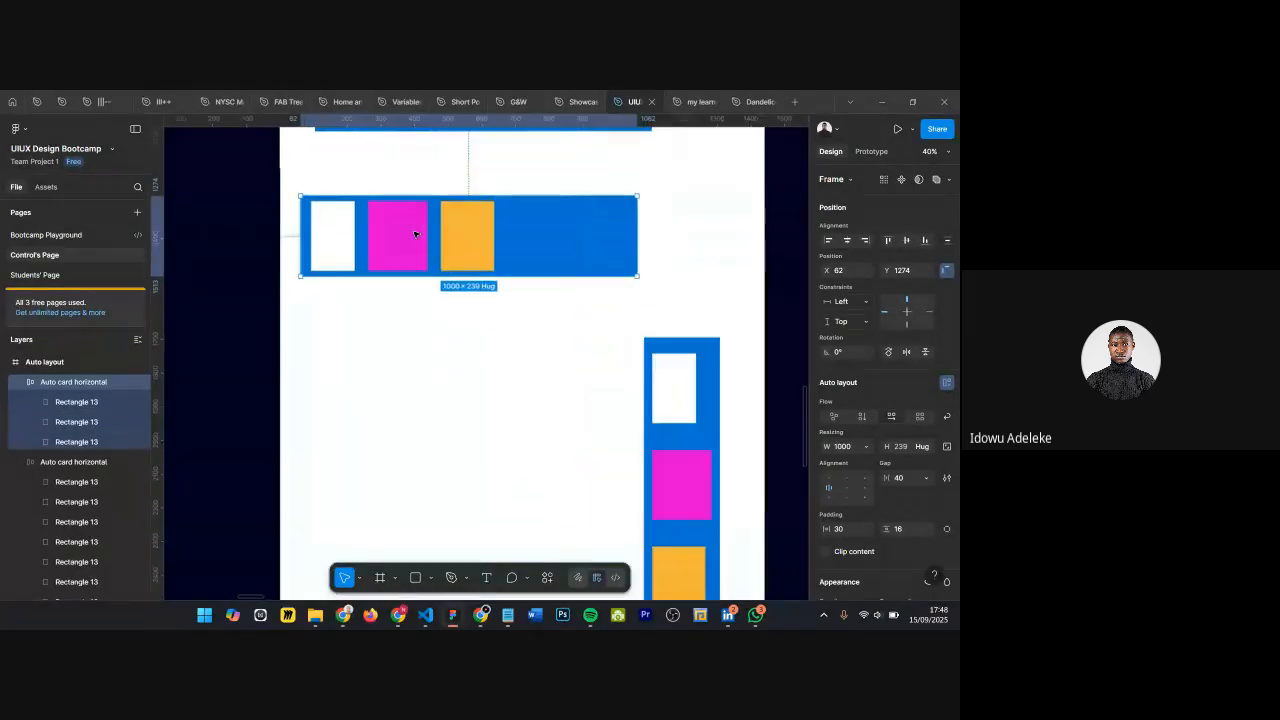
scroll(600, 320, "down", 2)
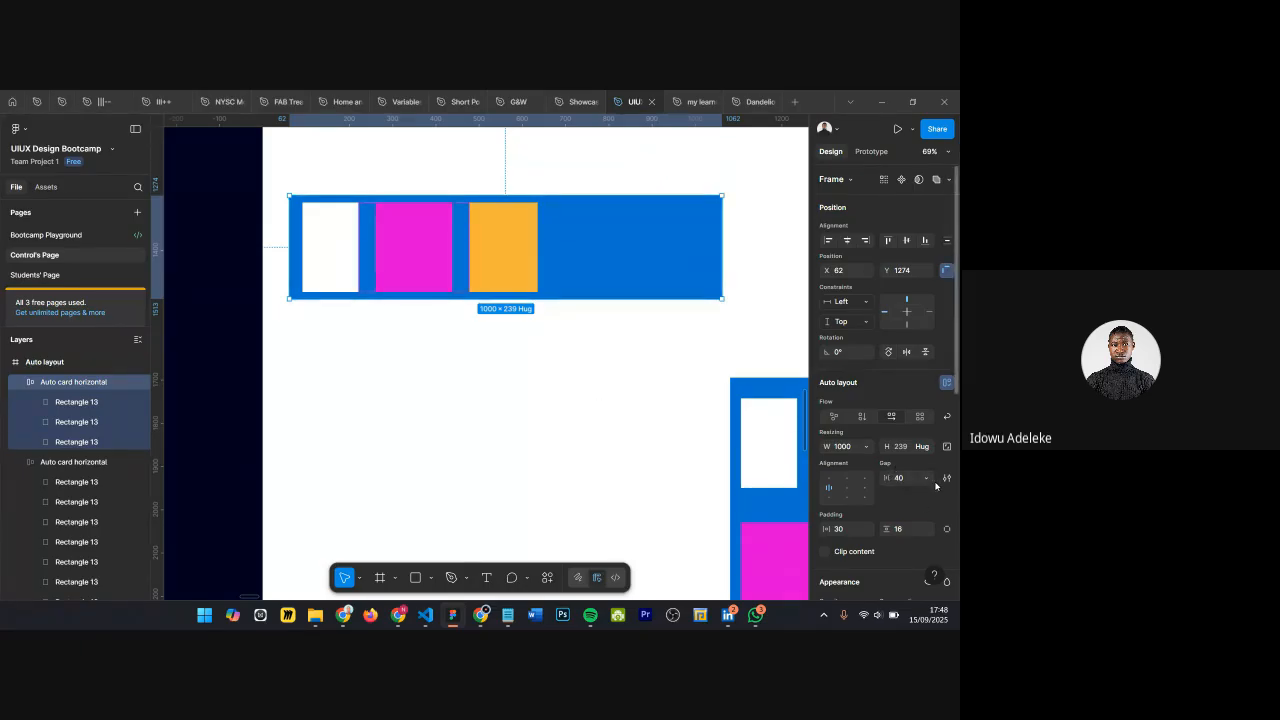
left_click(928, 480)
left_click(929, 481)
left_click(928, 480)
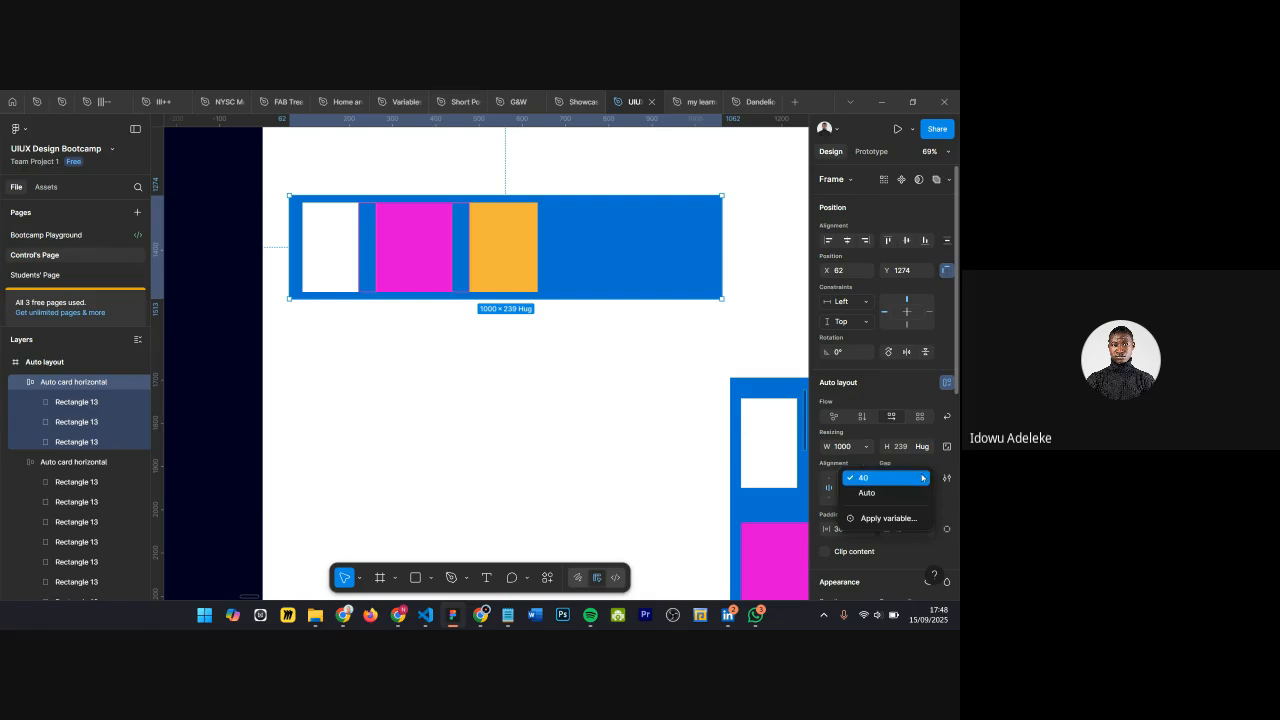
left_click(922, 472)
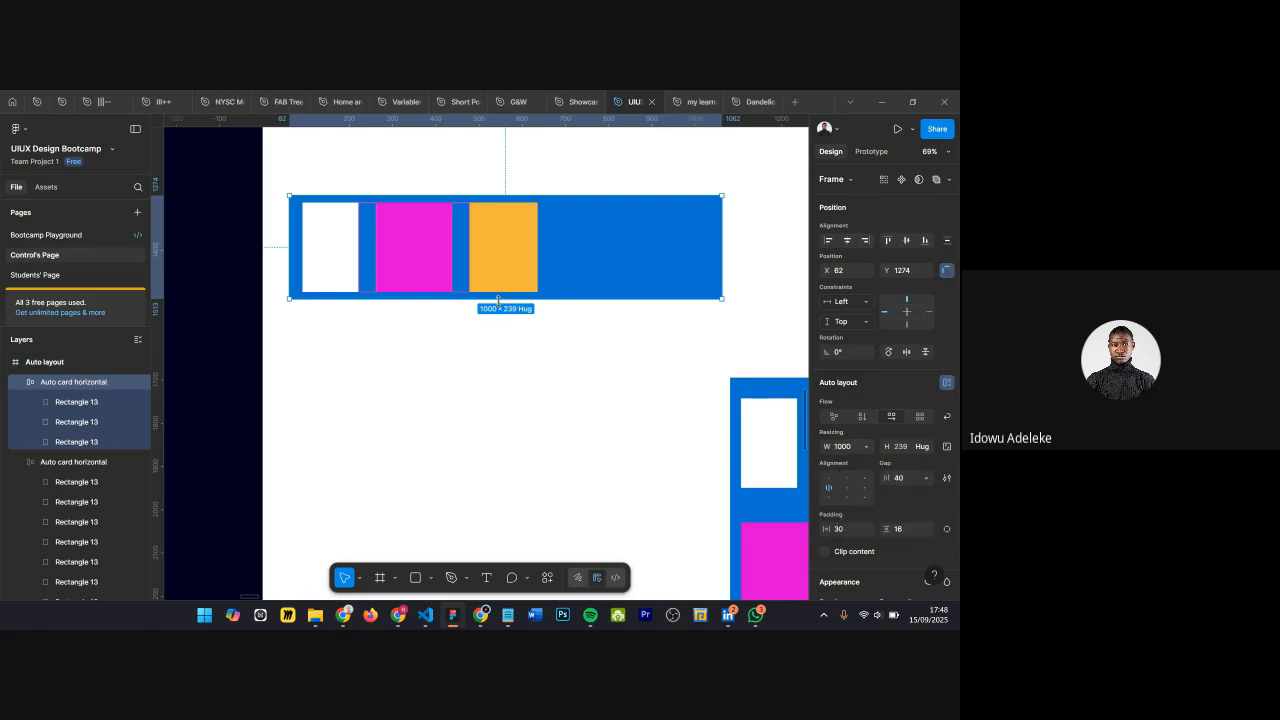
Step: Examine where the white and orange rectangles sit within the copied horizontal card
scroll(463, 275, "up", 1)
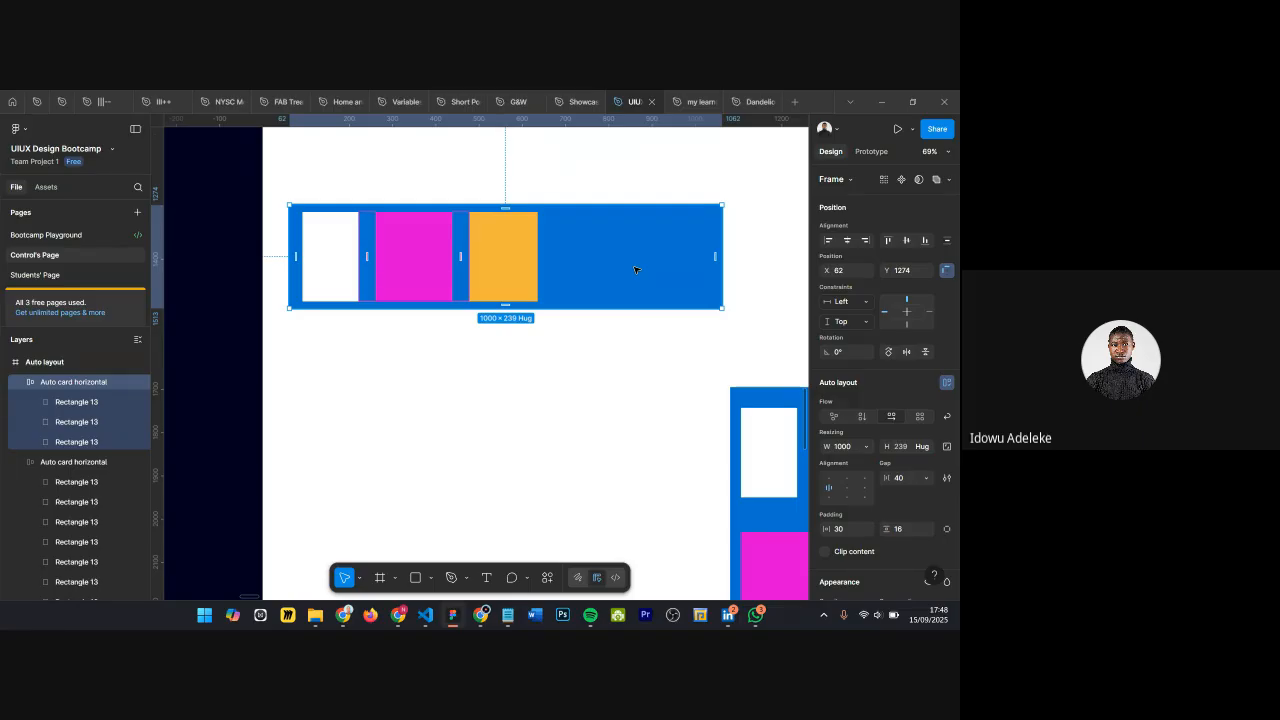
left_click(321, 232)
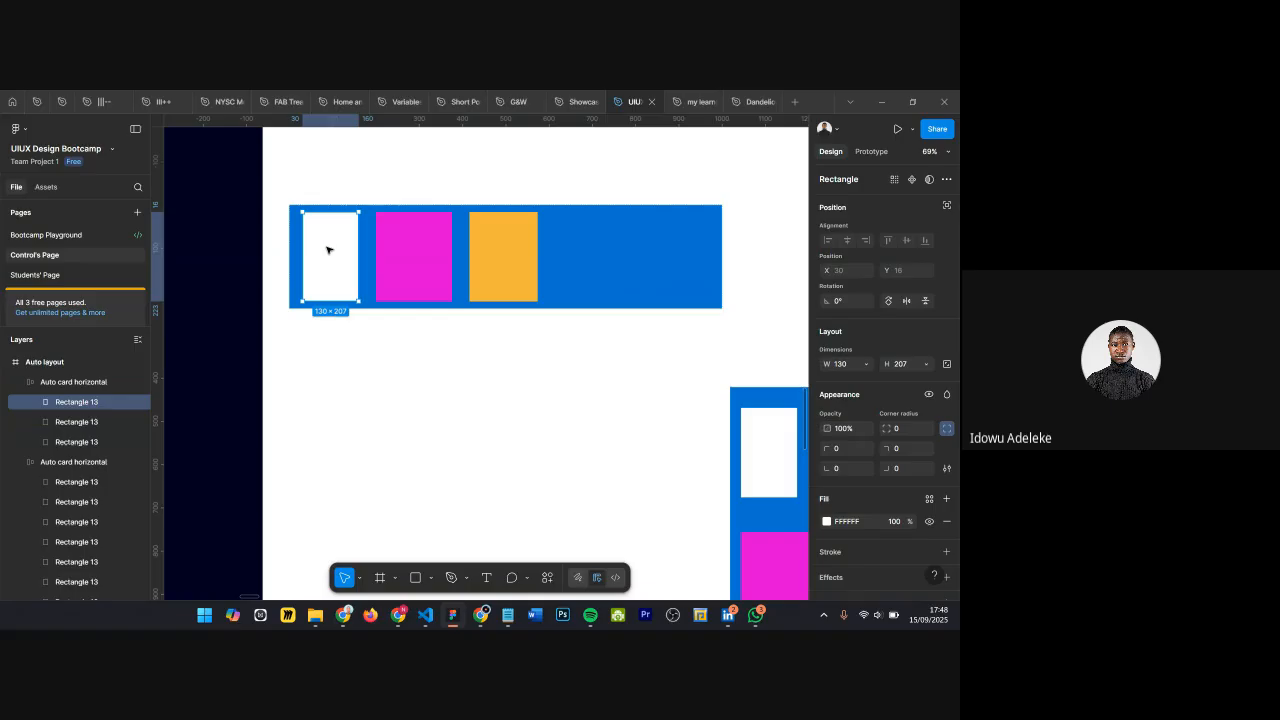
left_click(500, 225)
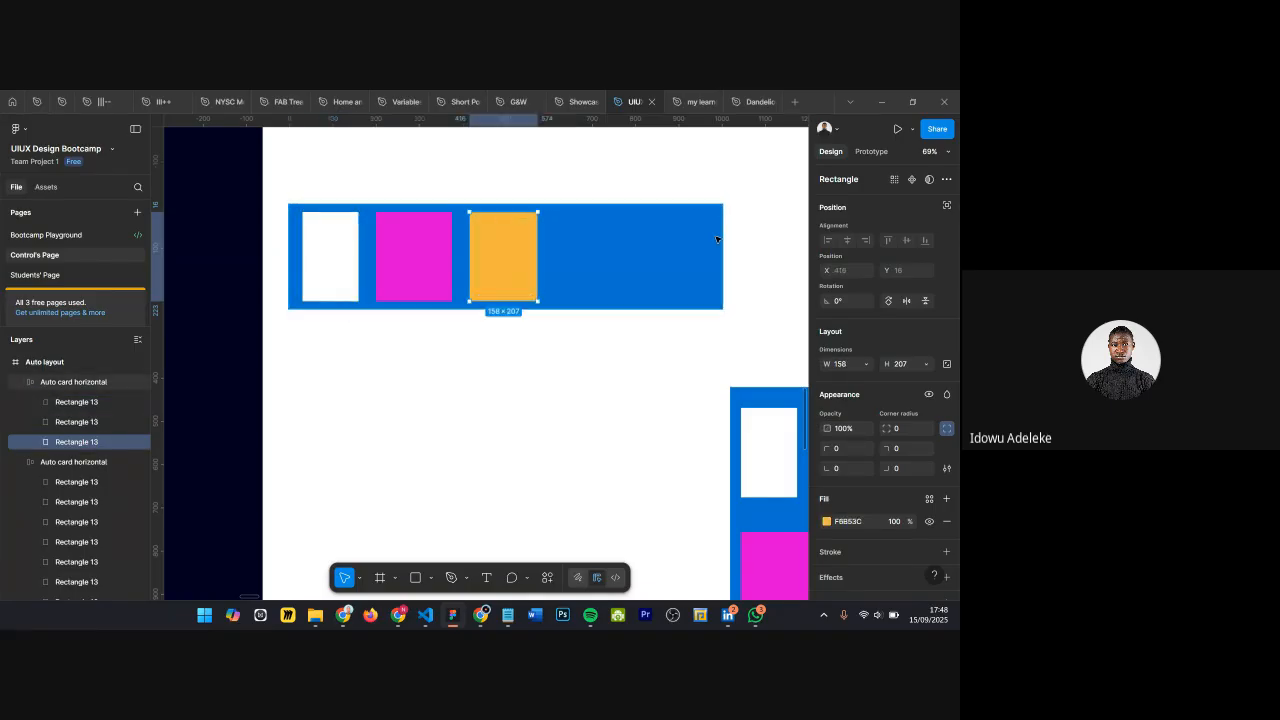
Step: Duplicate the three-rectangle horizontal card directly below the original and remove auto layout from the copy
left_click(408, 264)
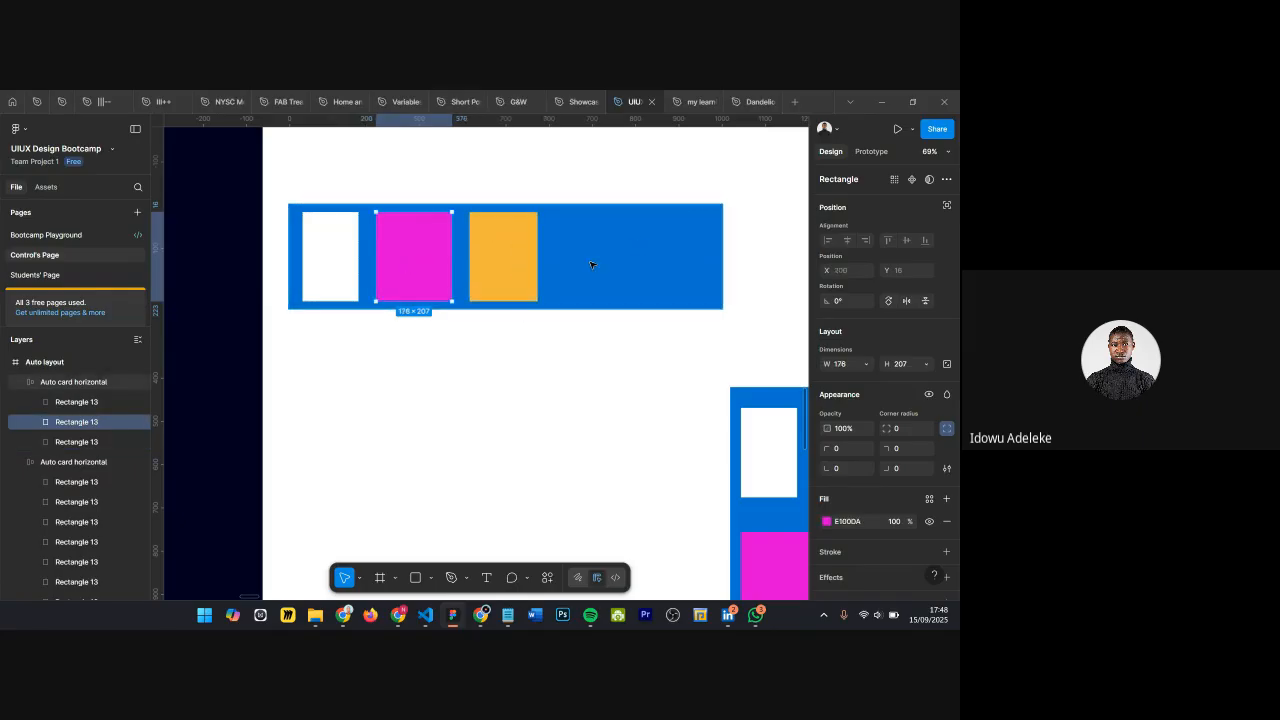
key("Escape")
key("Escape")
left_click(448, 249)
left_click_drag(448, 249, 500, 364)
scroll(509, 347, "down", 1)
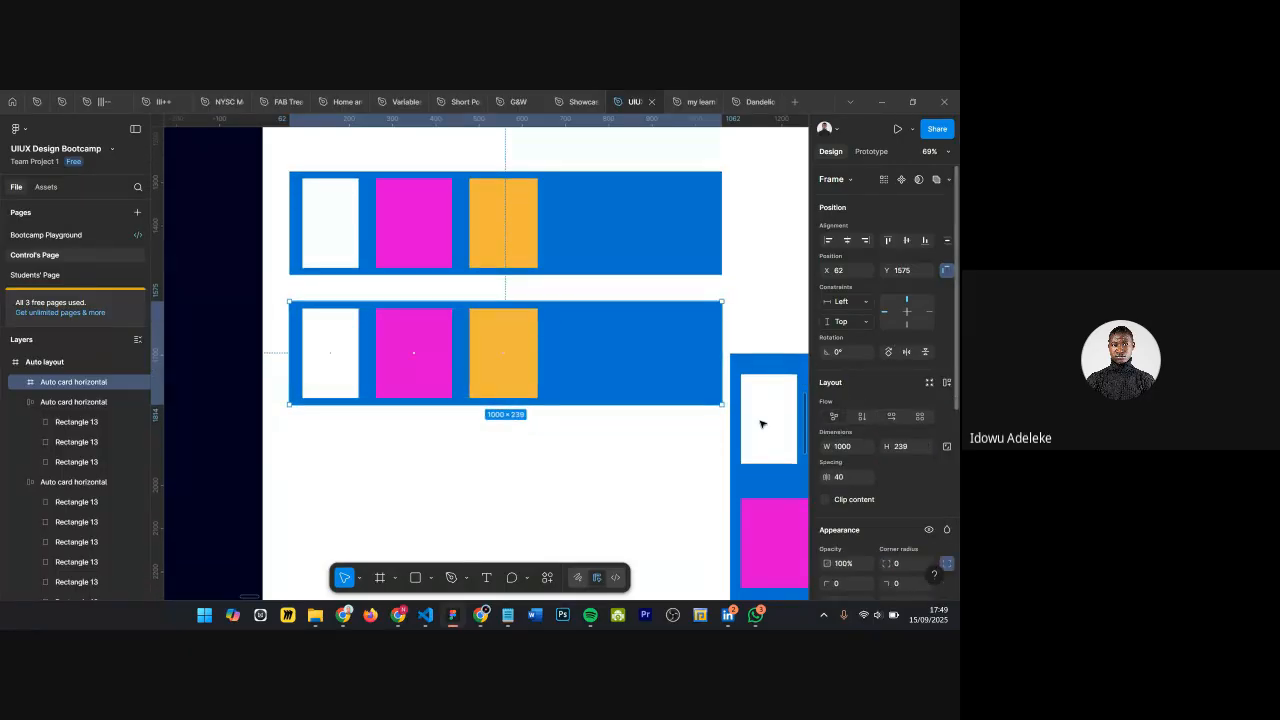
Step: Space the freeform copy's rectangles by hand, moving the orange one to X 813 and the magenta one to about X 399
left_click(491, 338)
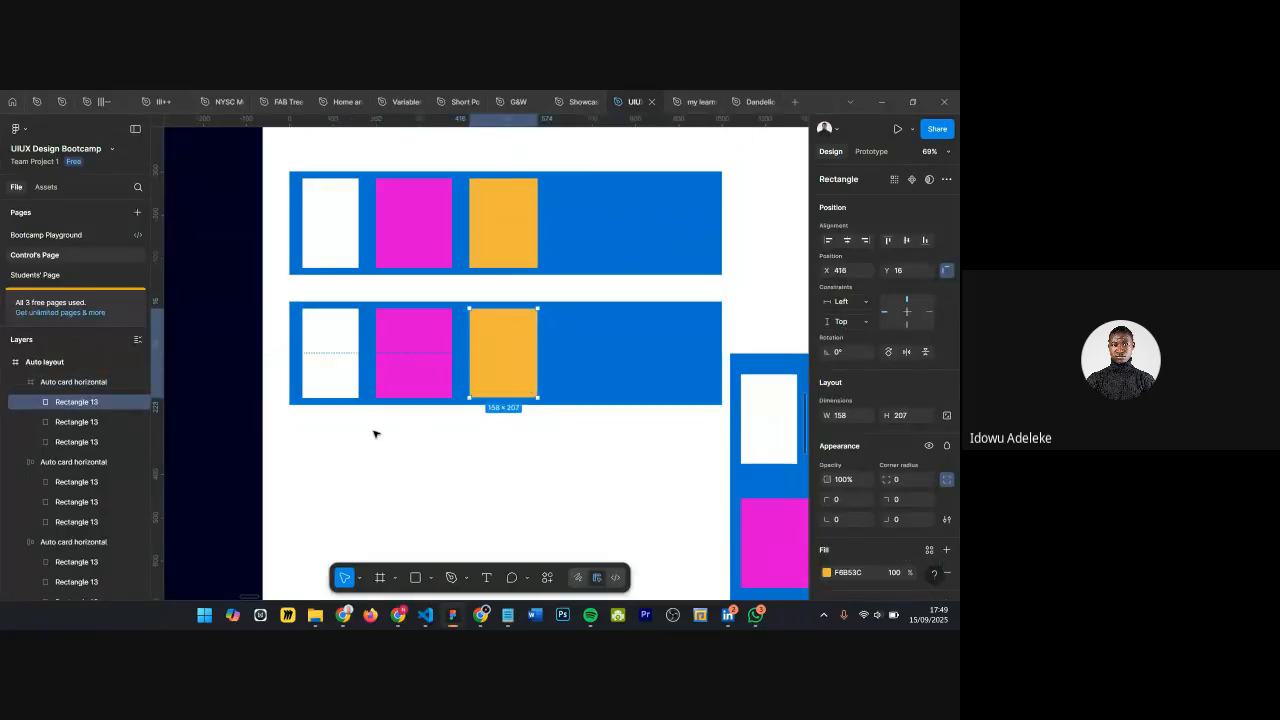
left_click_drag(490, 338, 656, 339)
left_click(331, 340)
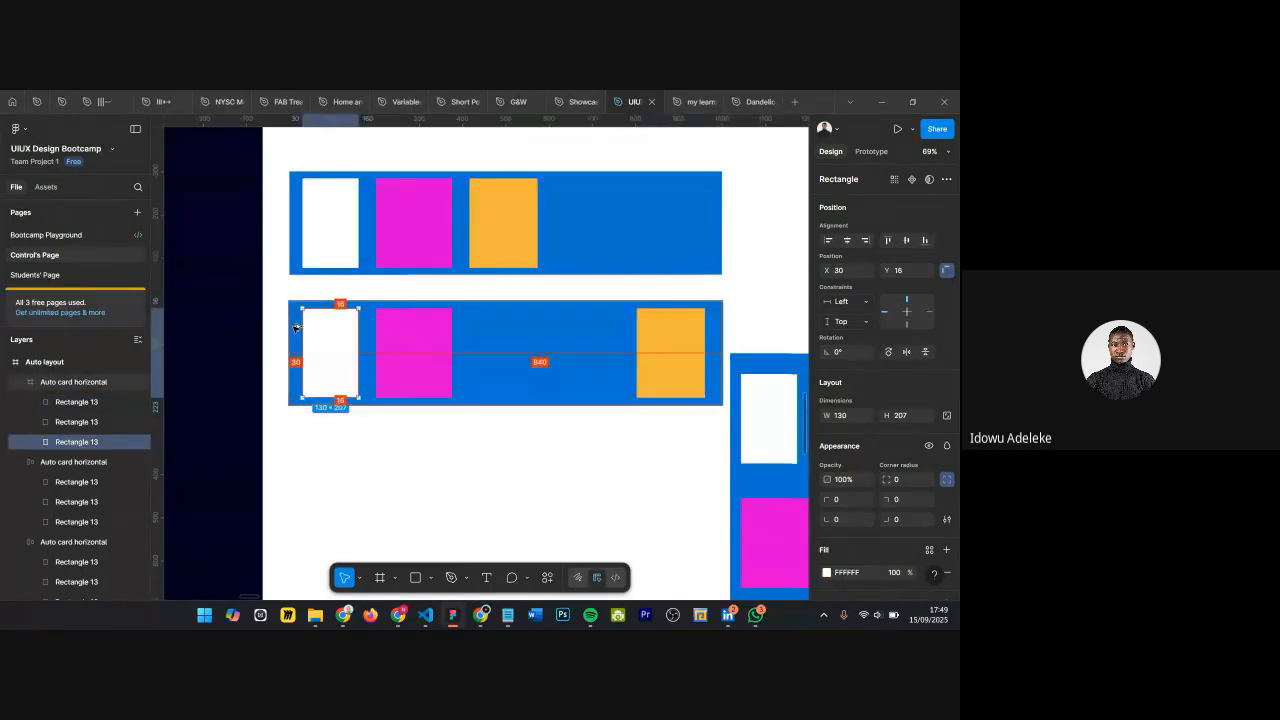
left_click(692, 350)
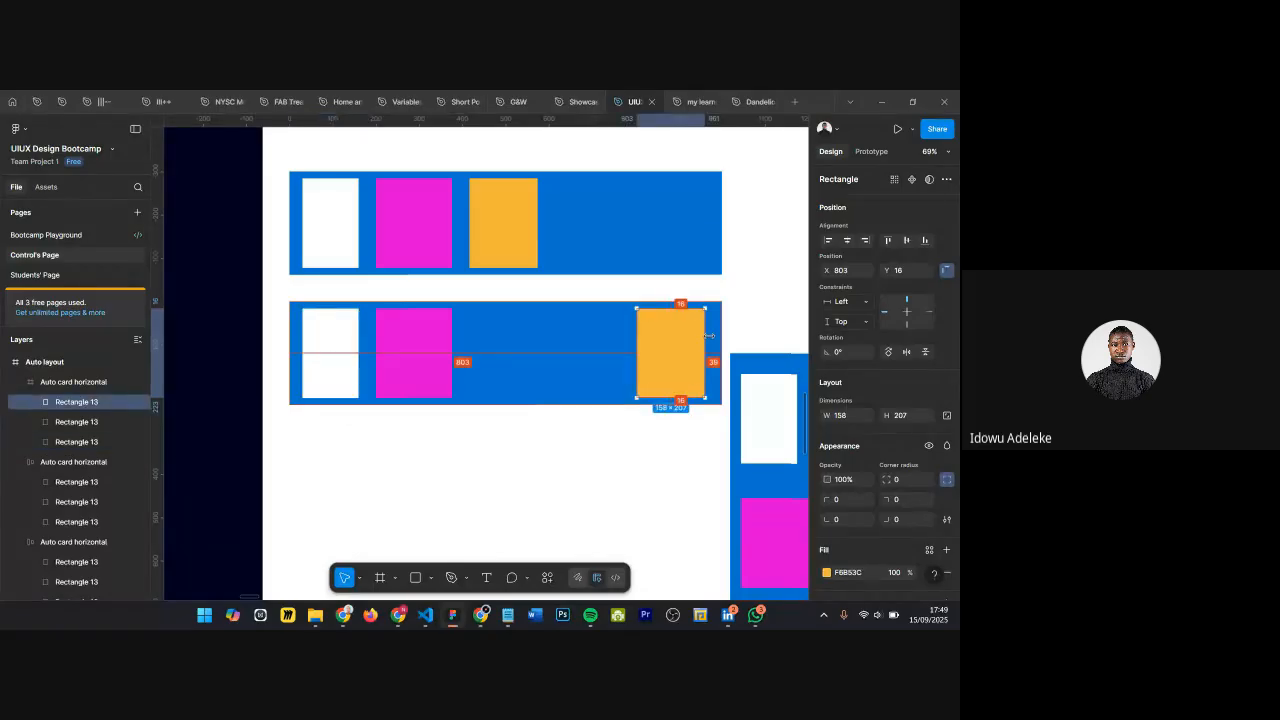
key("shift+Right")
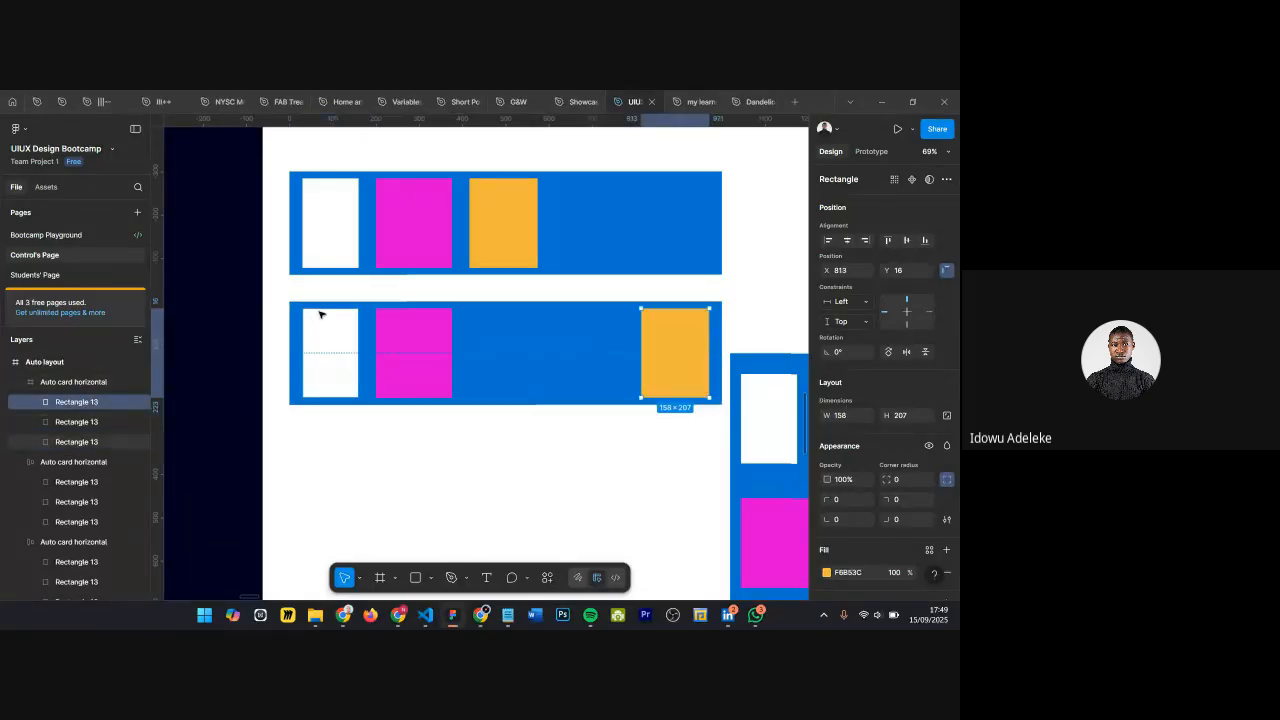
left_click_drag(411, 348, 496, 352)
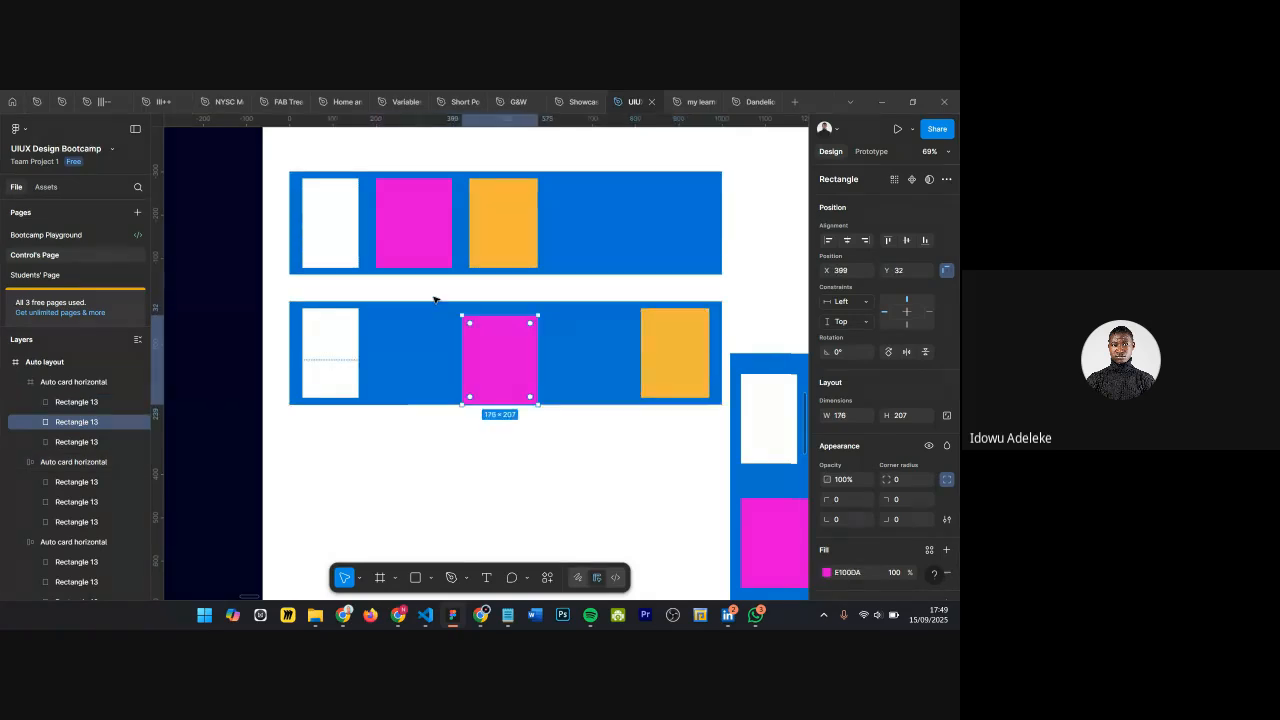
Step: Set the gap of the upper auto layout card to Auto and compare its spacing with the freeform copy
left_click(345, 222)
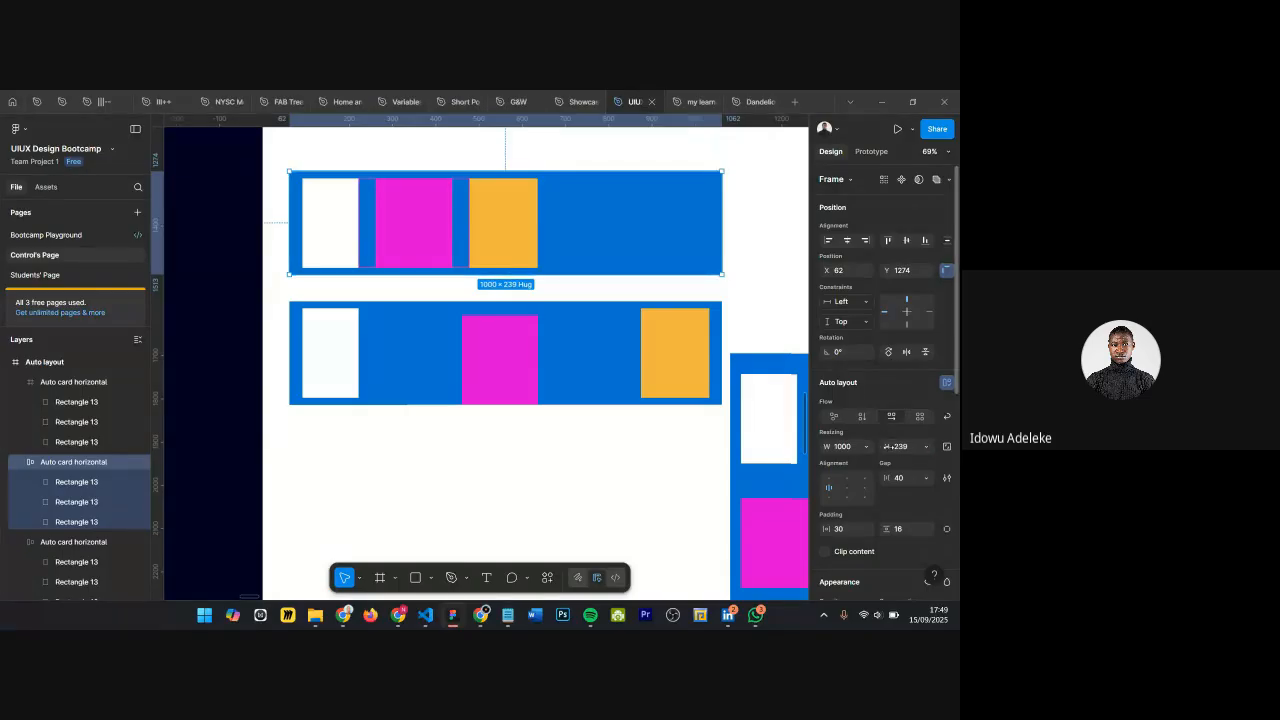
left_click(925, 479)
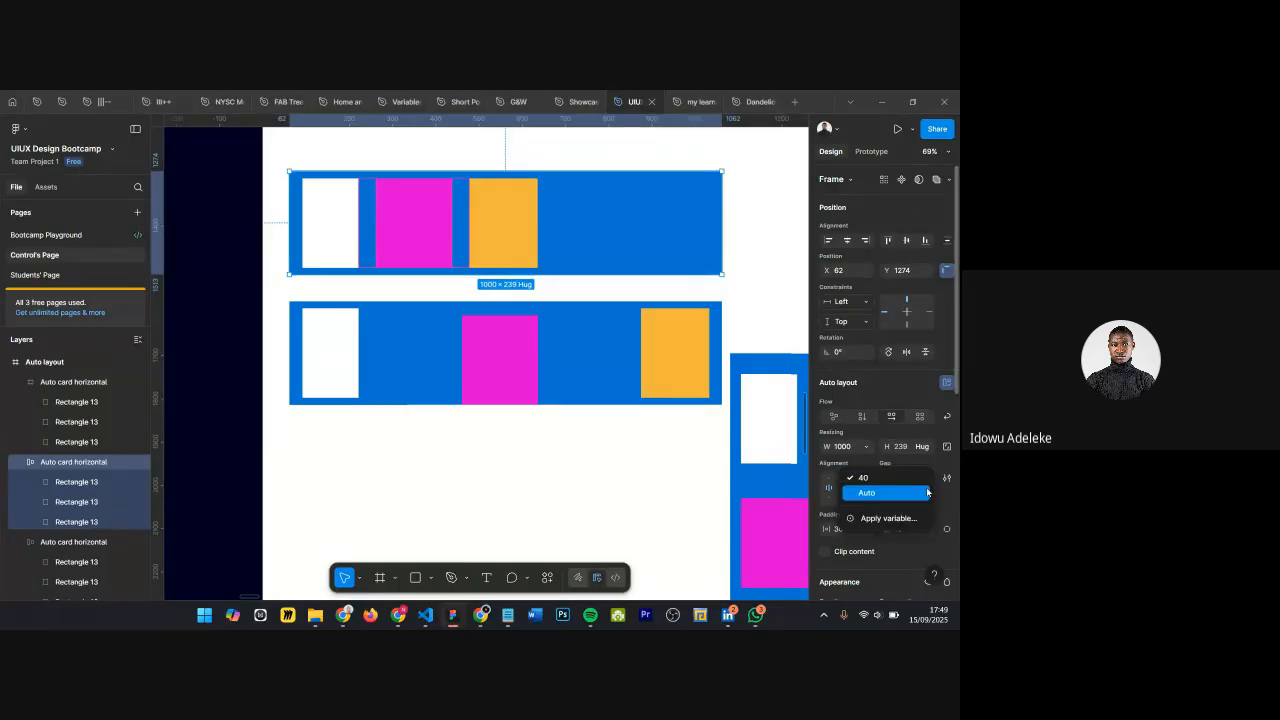
left_click(927, 491)
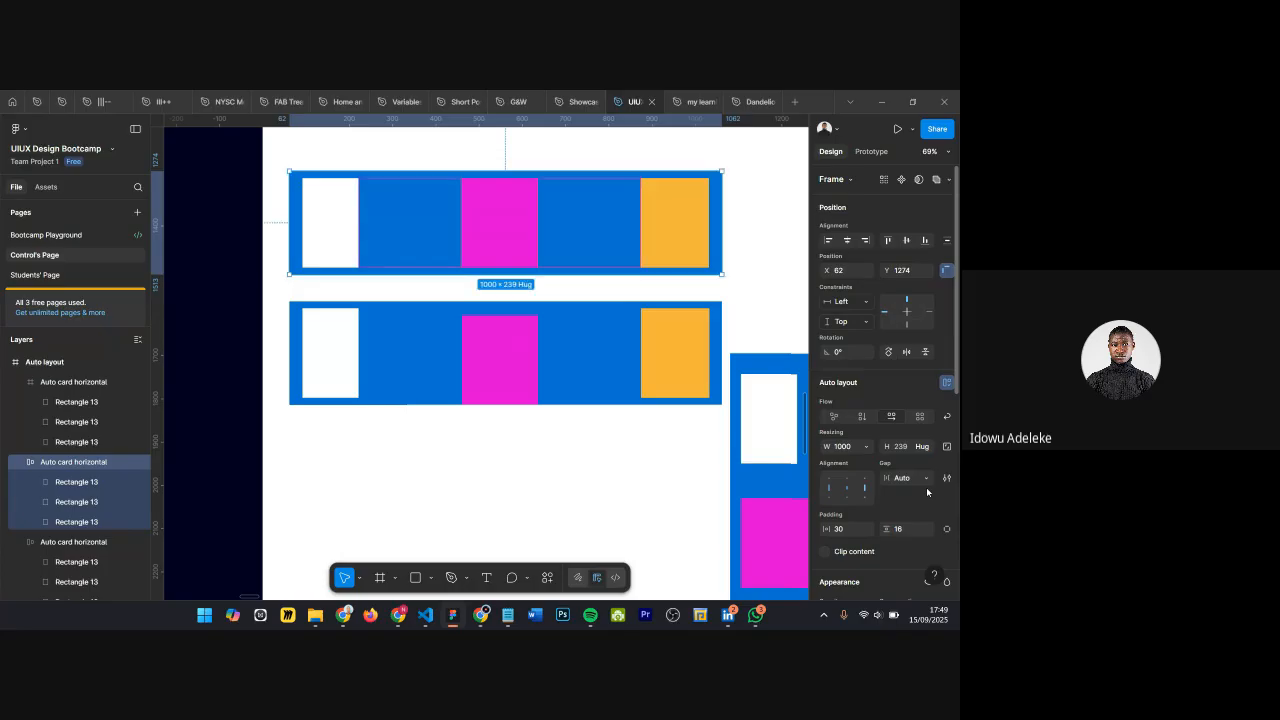
left_click(356, 323)
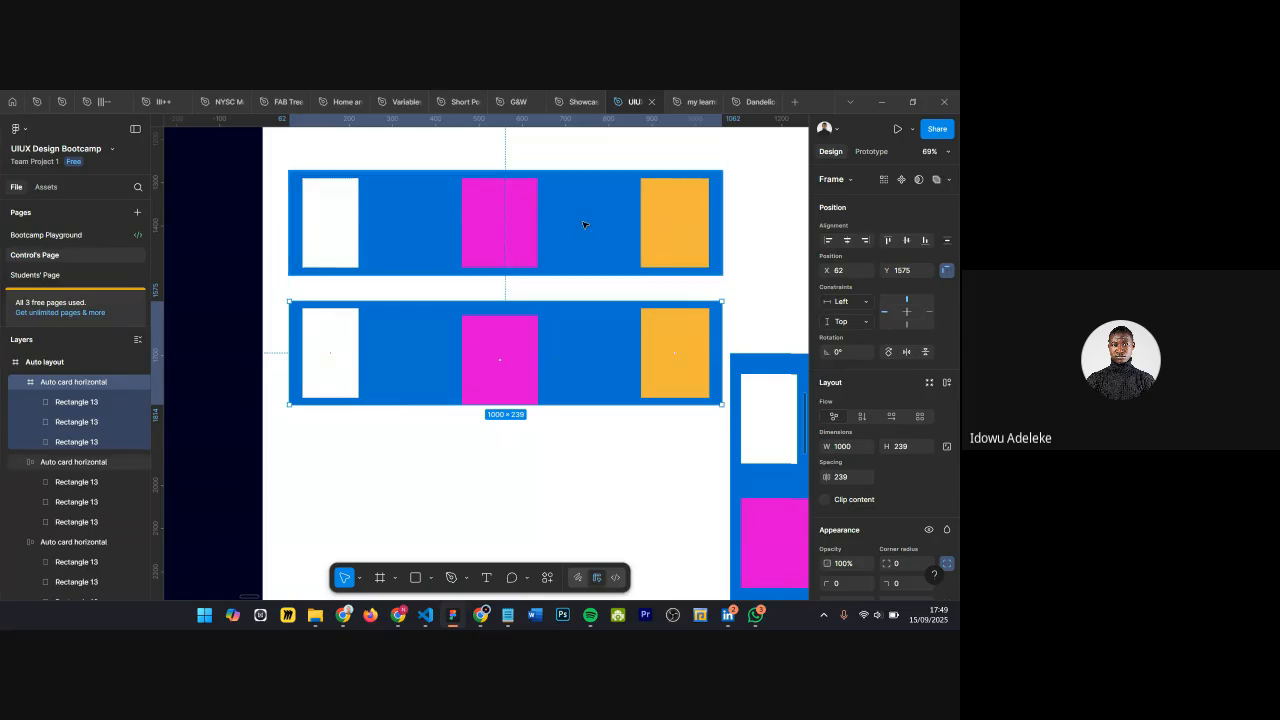
left_click(500, 208)
left_click(669, 214)
double_click(669, 214)
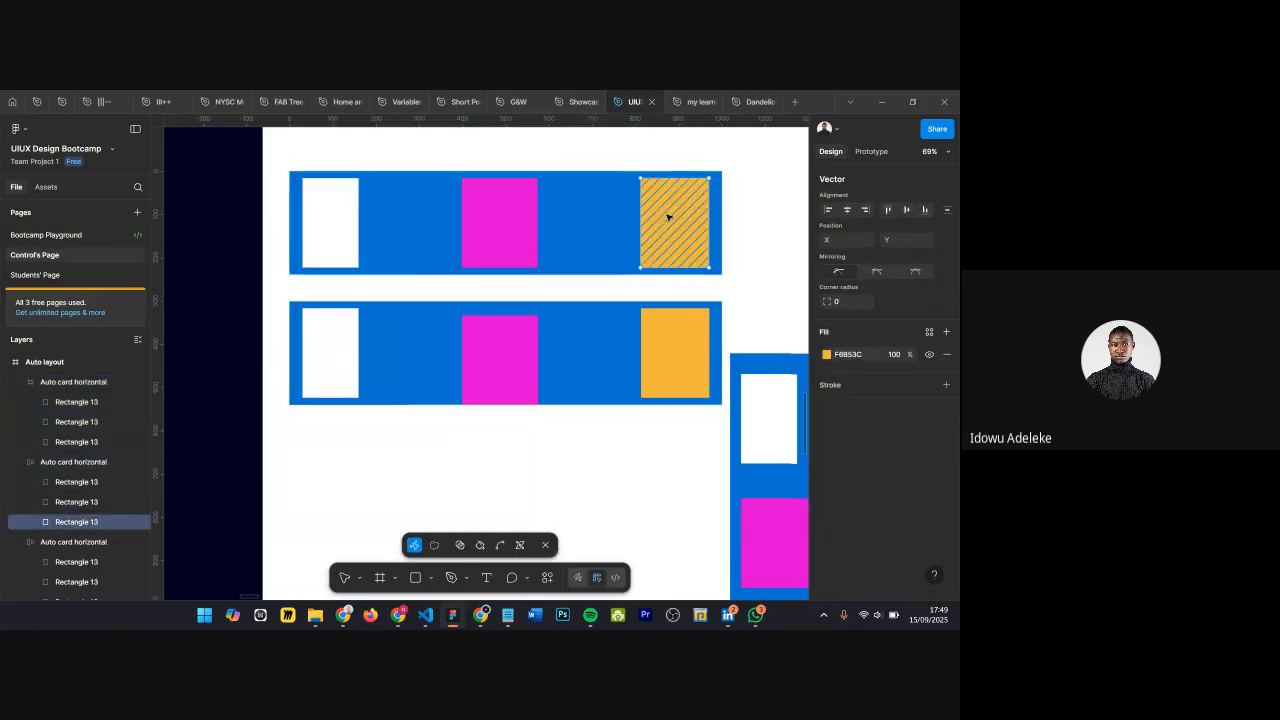
key("Escape")
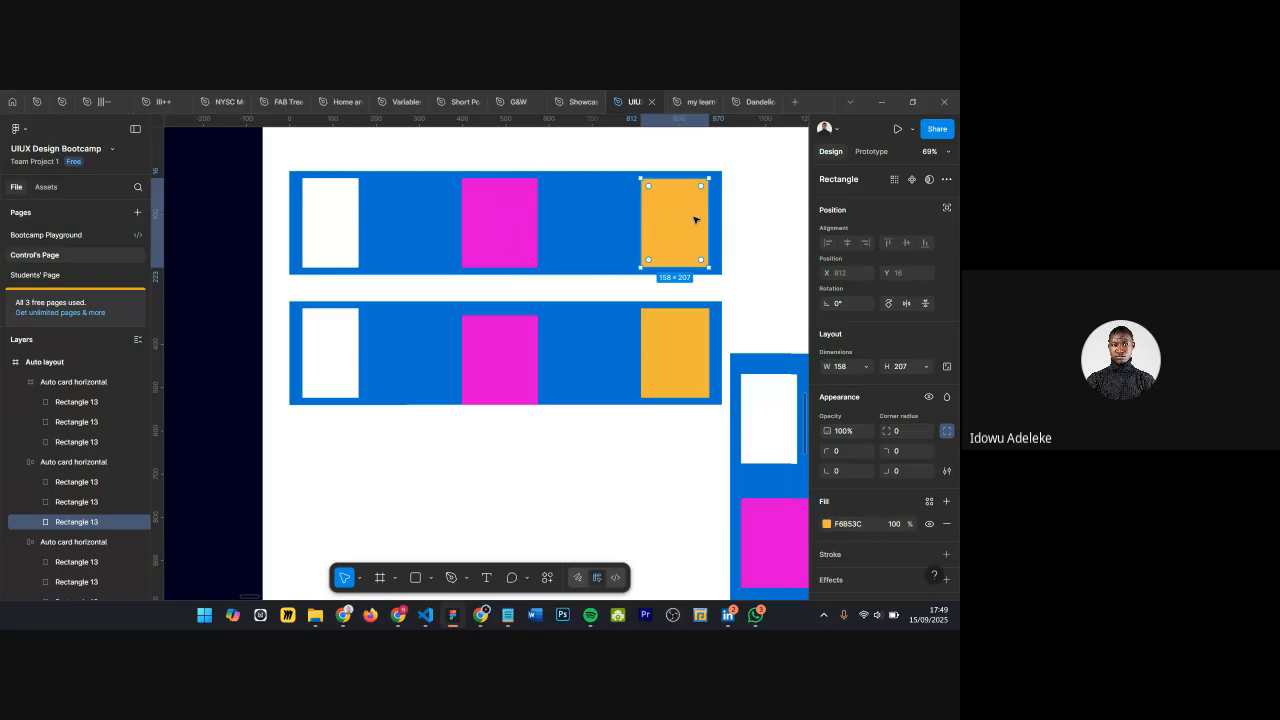
Step: Try adding four duplicates of the magenta rectangle to the Auto-gap card, then delete the duplicates
left_click(522, 228)
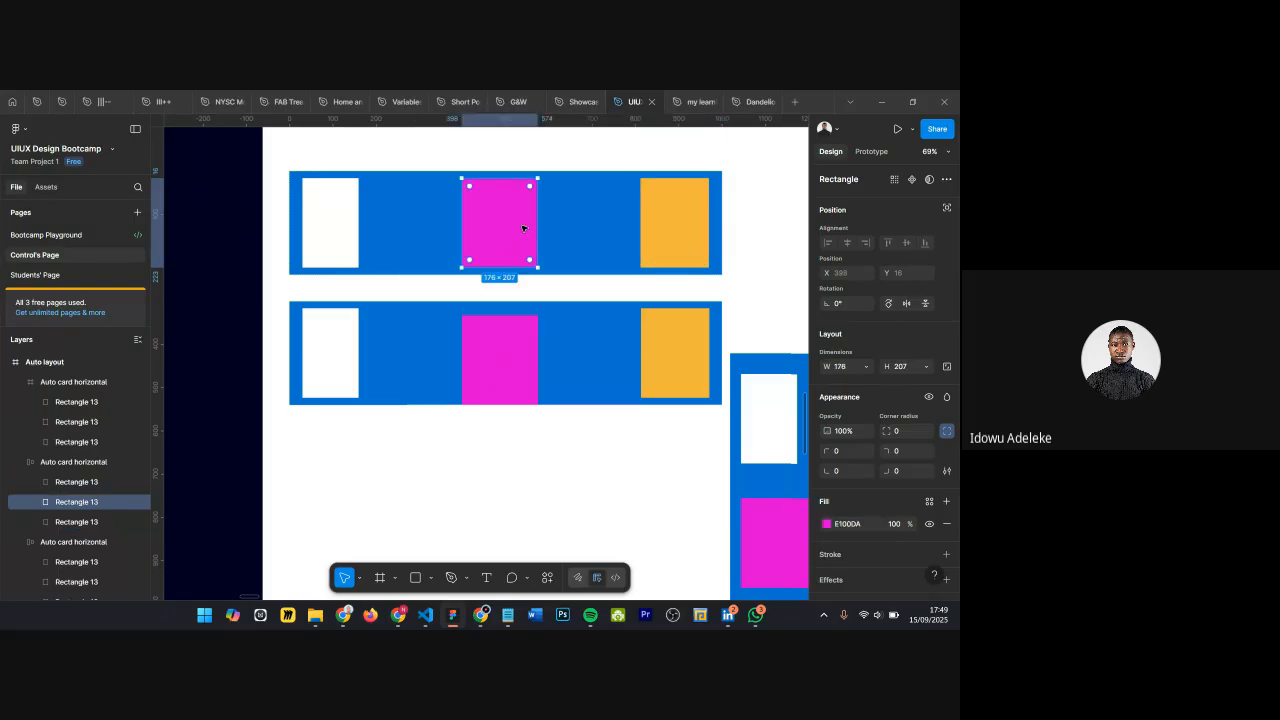
key("ctrl+d")
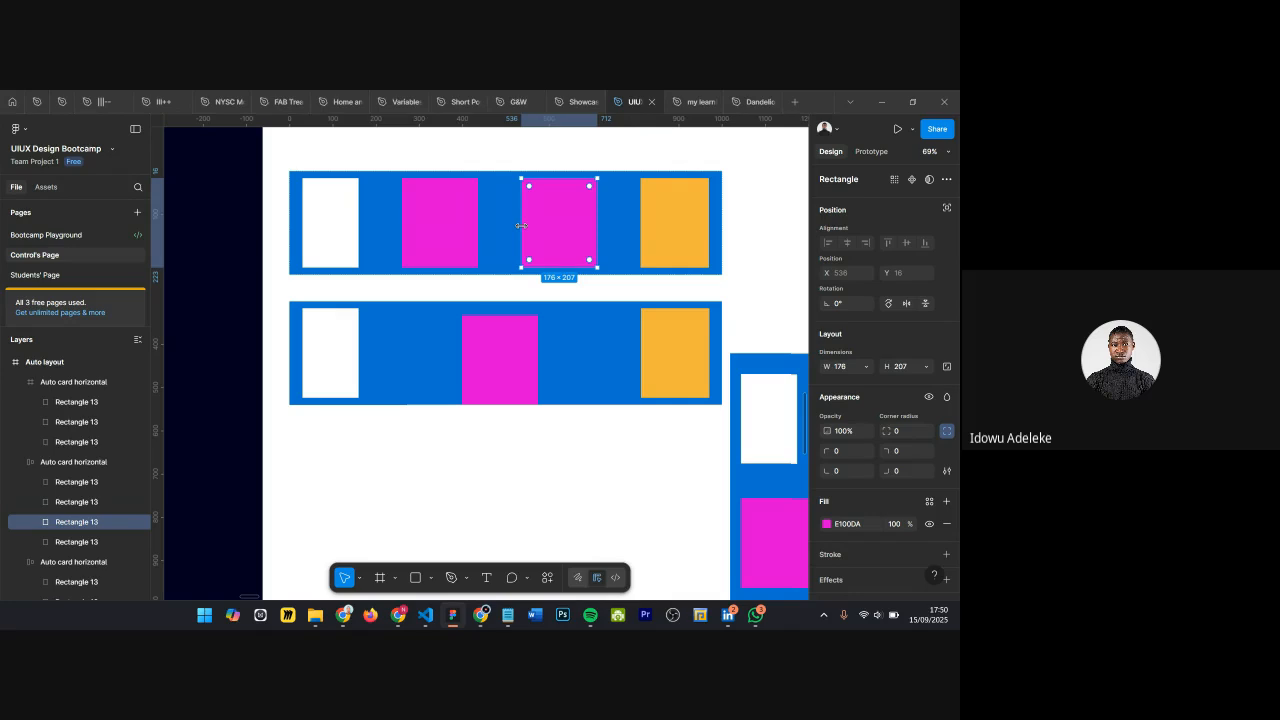
key("ctrl+d")
key("ctrl+d")
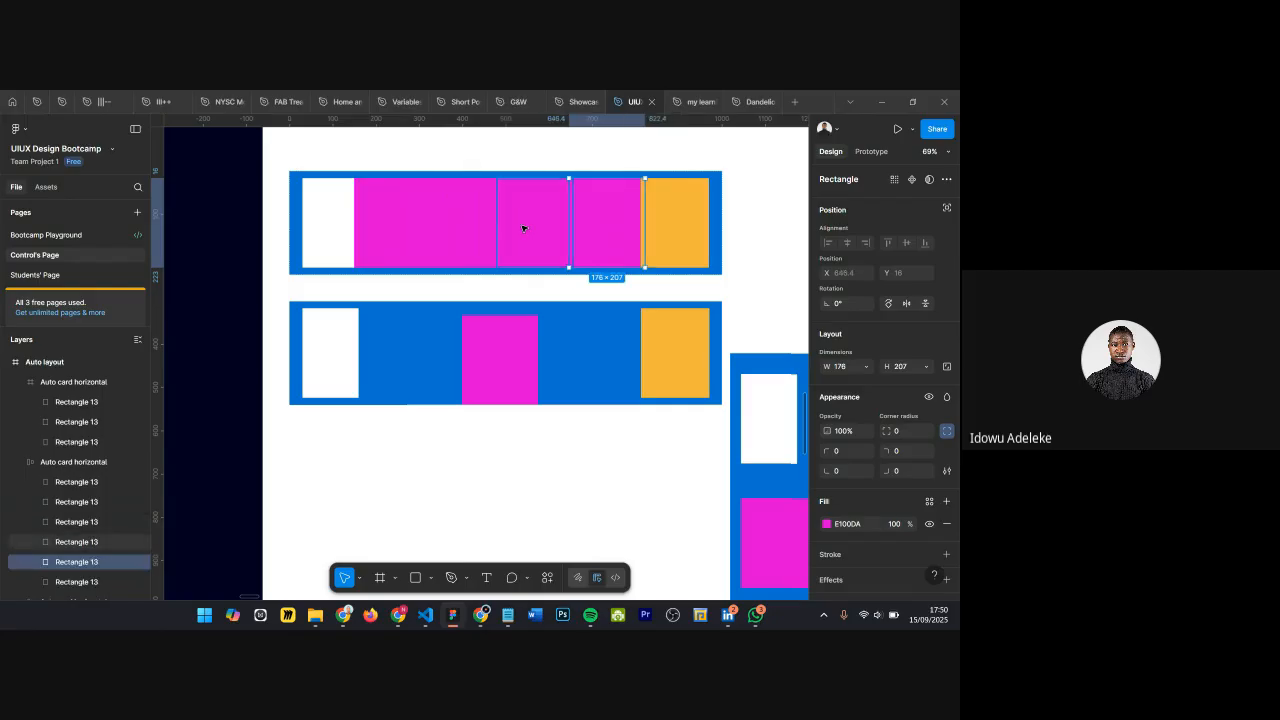
key("ctrl+d")
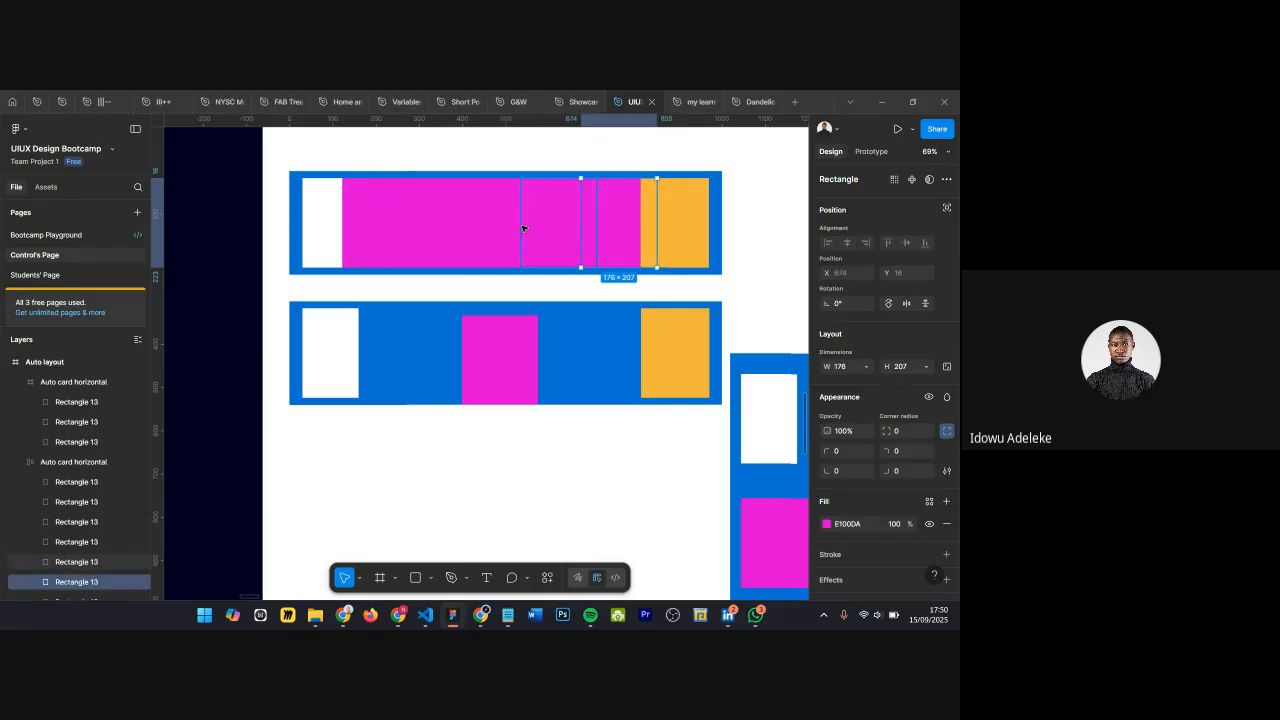
key("Delete")
key("Delete")
key("Delete")
key("Delete")
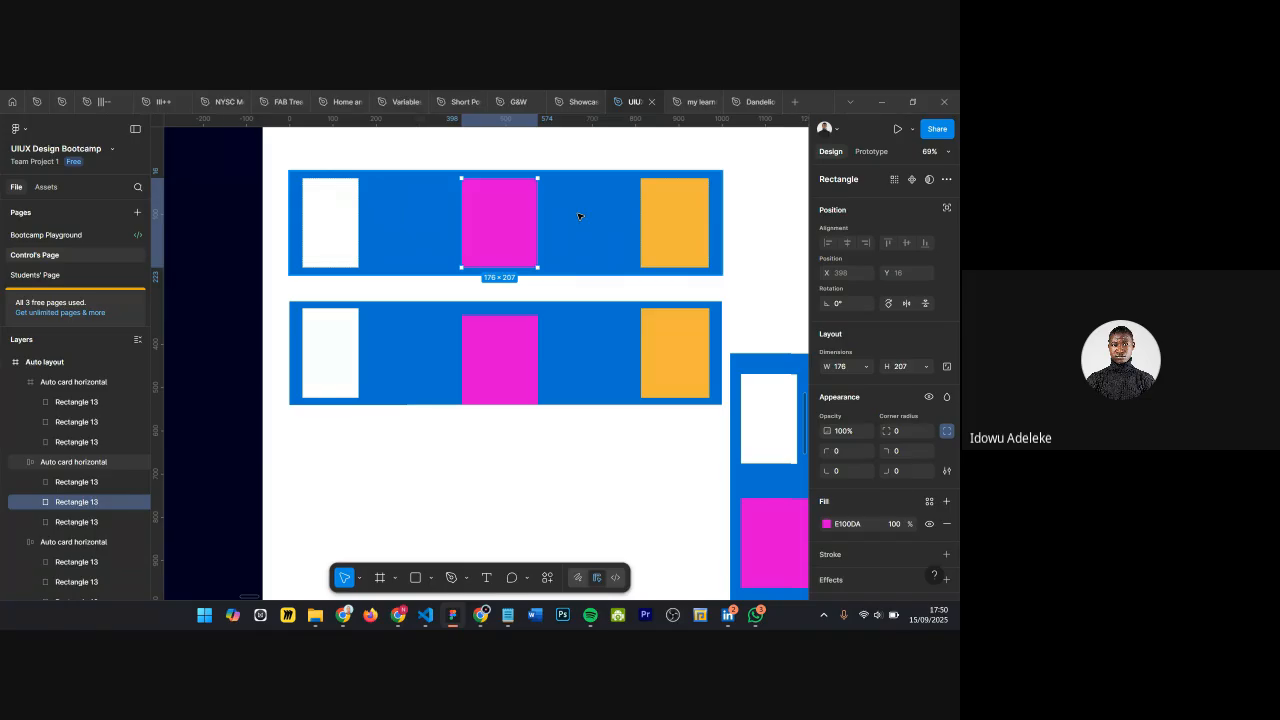
Step: Duplicate the magenta rectangle once in the Auto-gap card and delete the freeform card below it
key("ctrl+d")
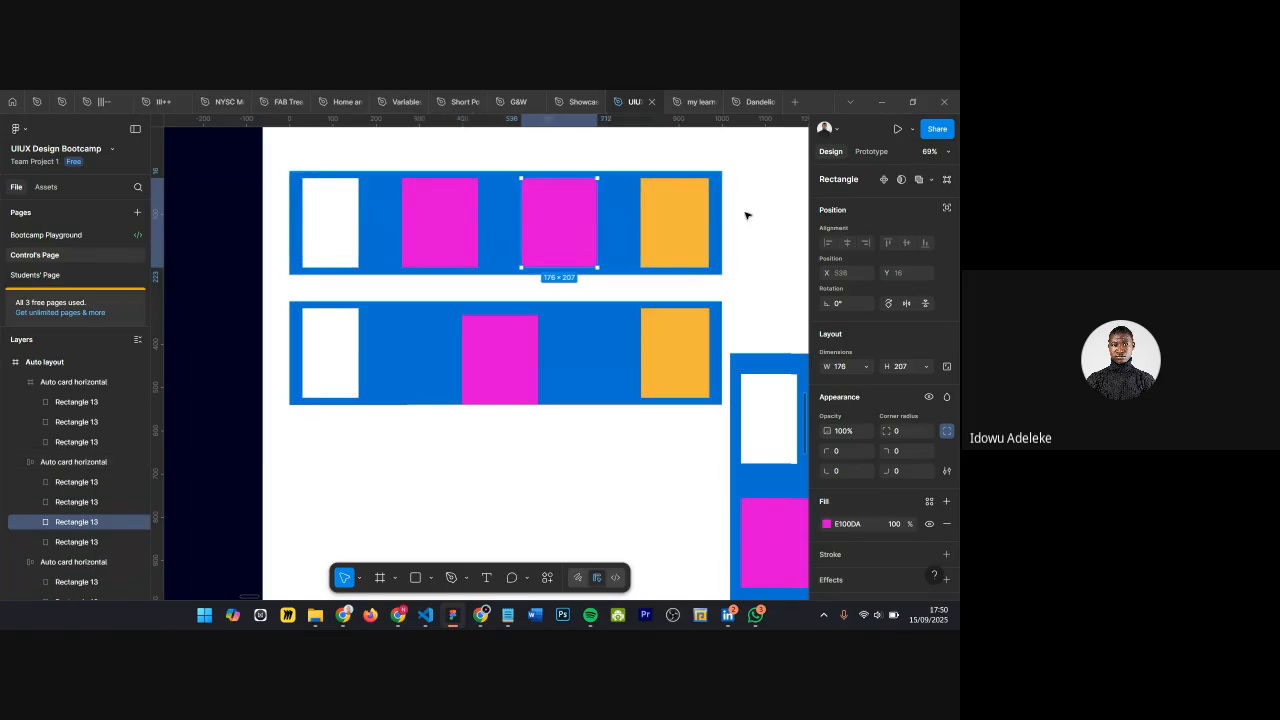
key("Escape")
left_click(337, 354)
key("Delete")
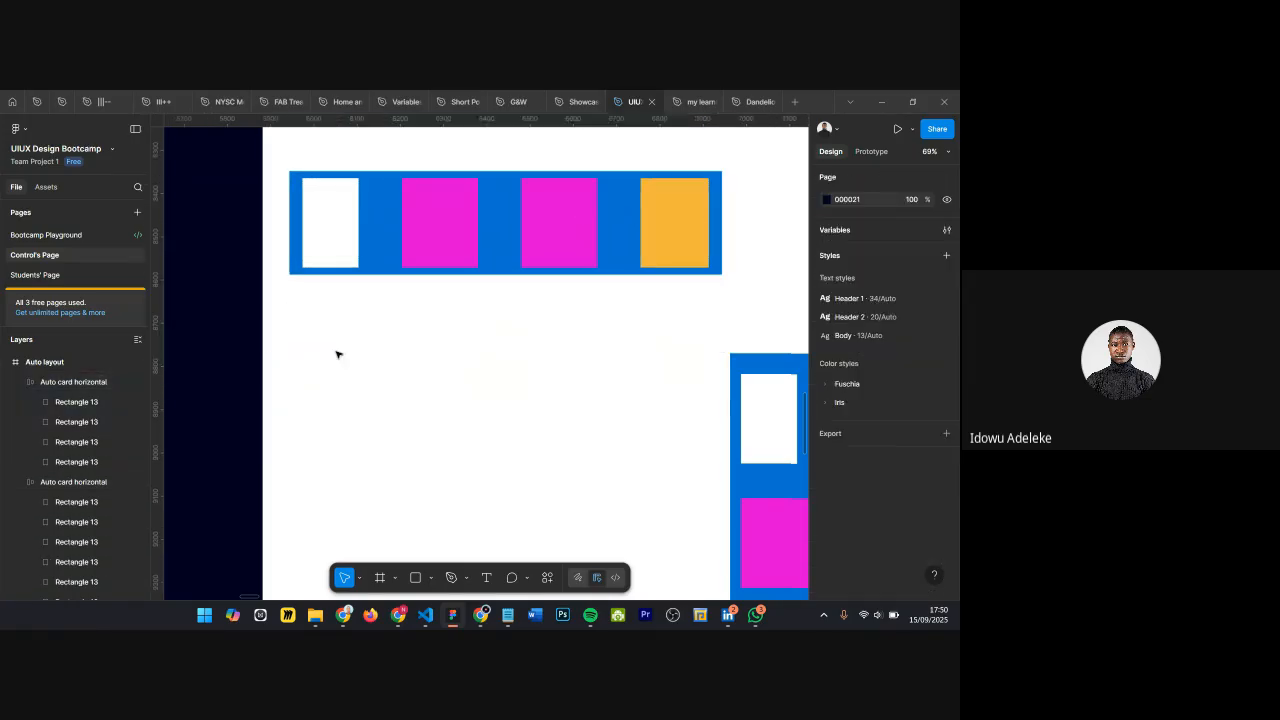
Step: Stretch the Auto-gap card to a height of about 696 and move the vertical card beside it to about X 1177, Y 1274
left_click(379, 200)
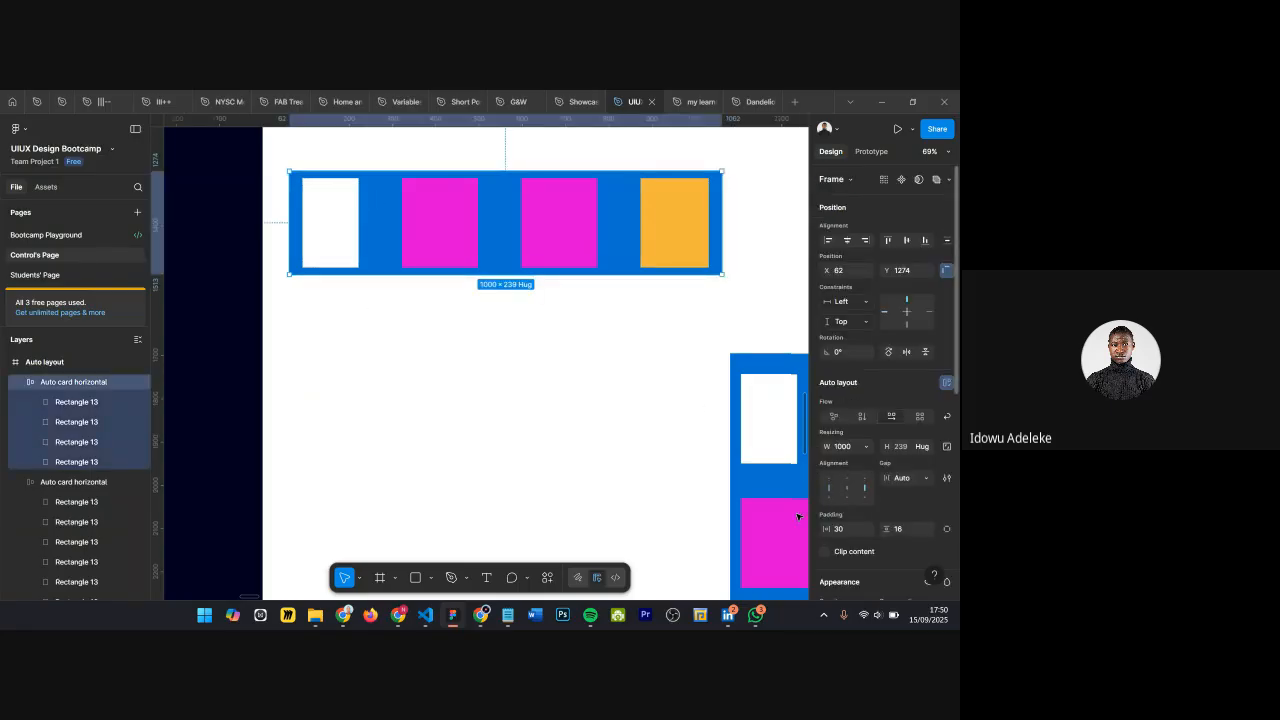
scroll(486, 371, "down", 3)
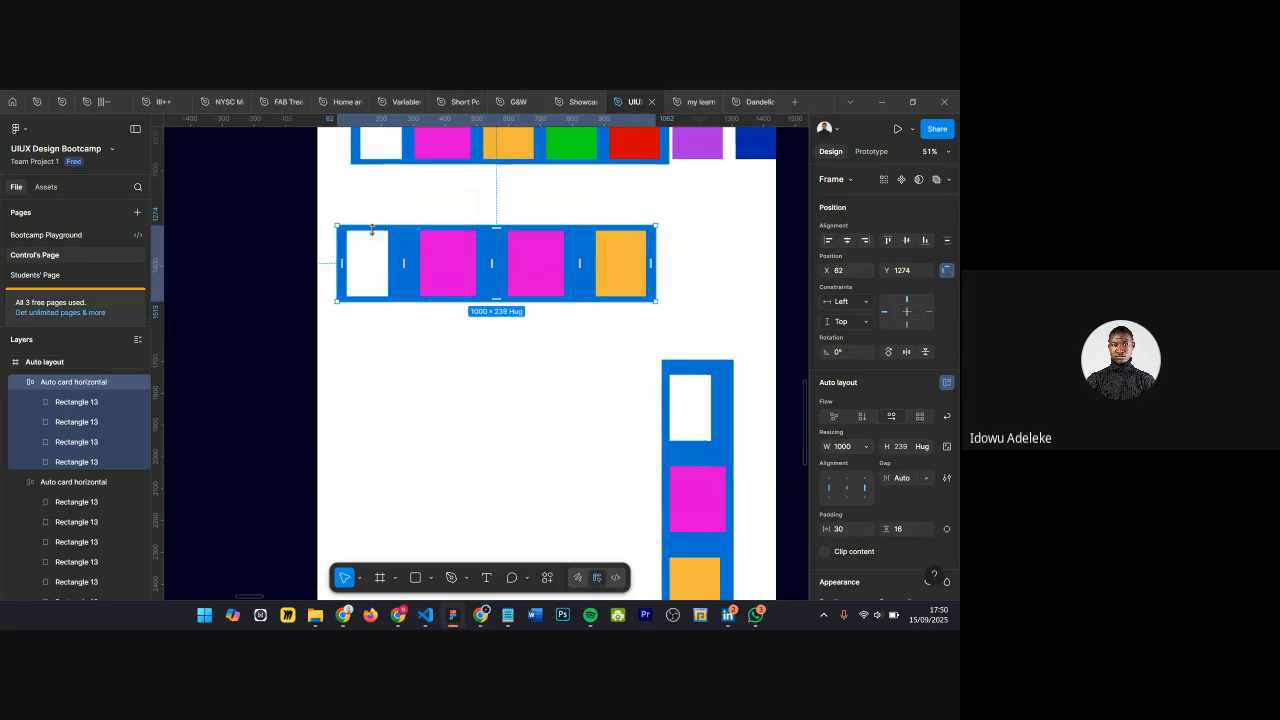
left_click_drag(423, 302, 429, 447)
left_click(700, 366)
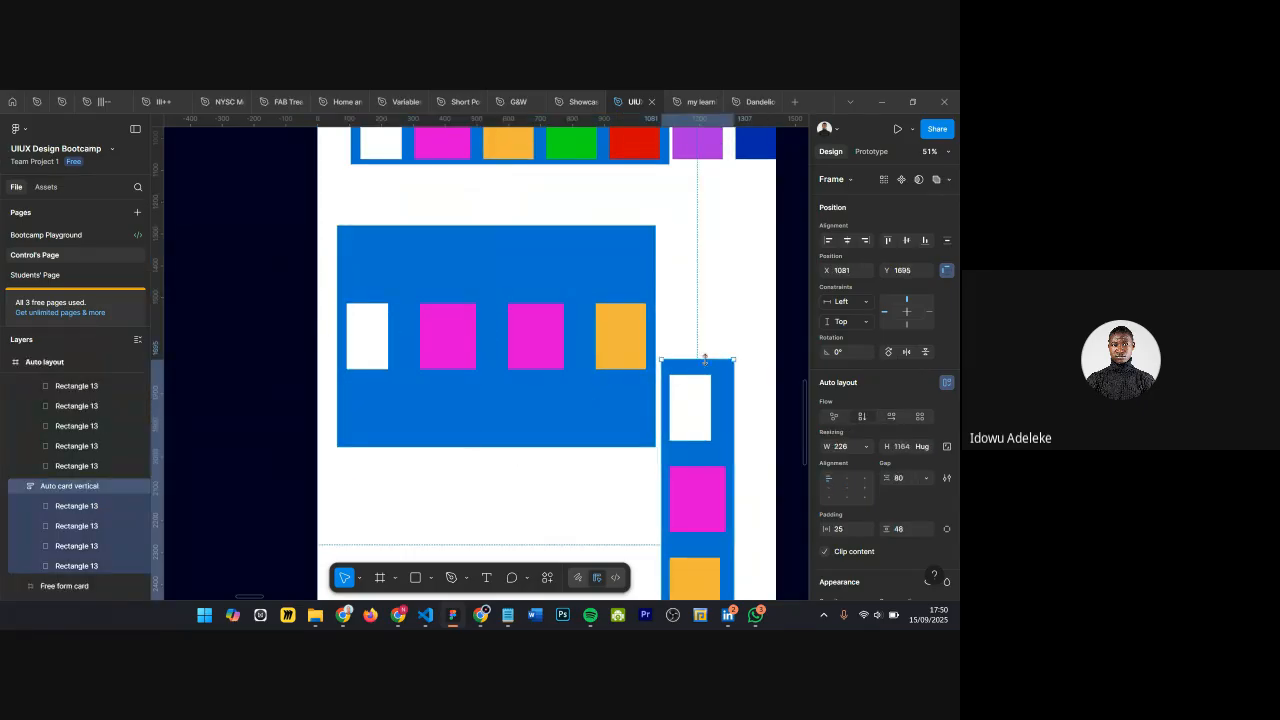
left_click_drag(722, 365, 753, 232)
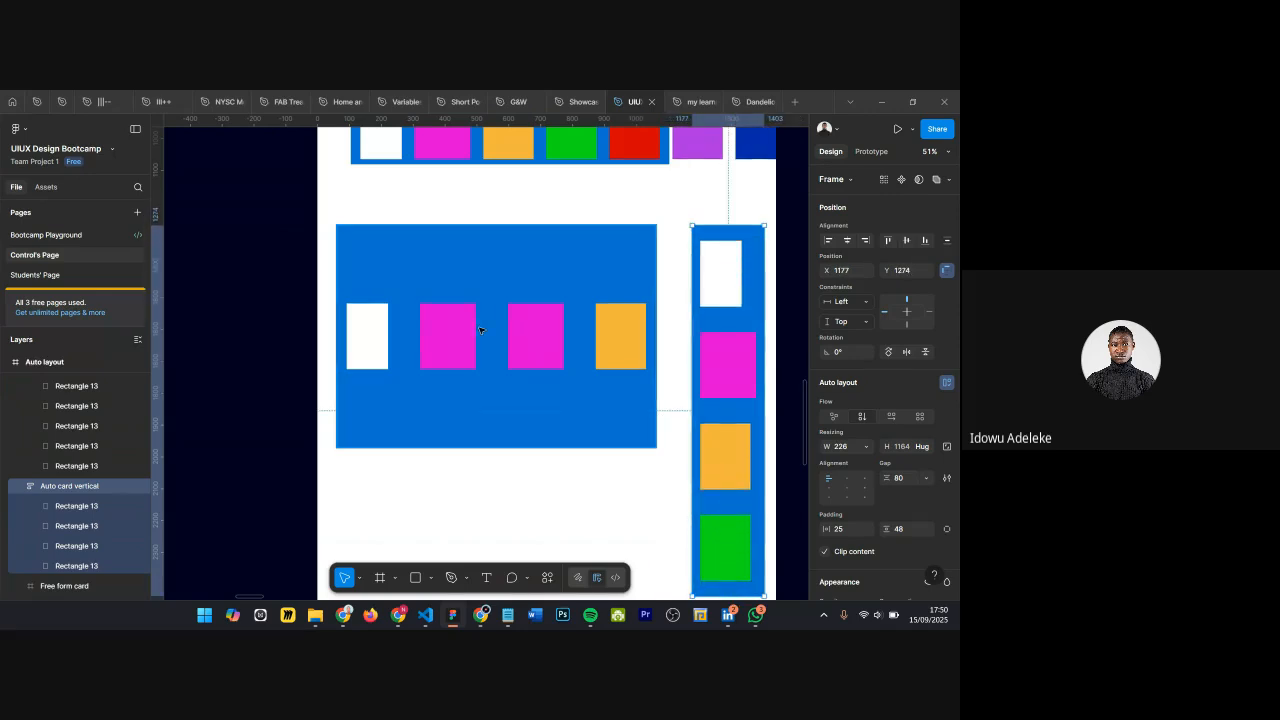
Step: Check the stretched card's first rectangle, then set the card's gap to 40
left_click(380, 251)
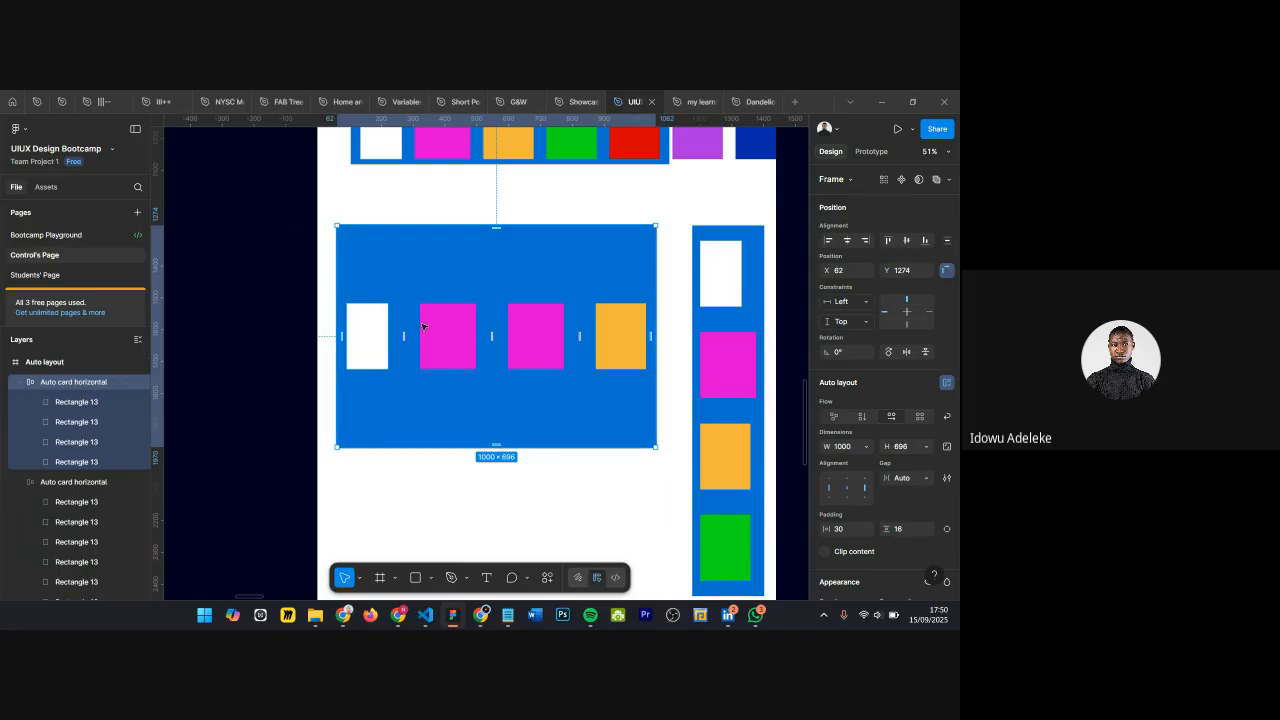
left_click(92, 403)
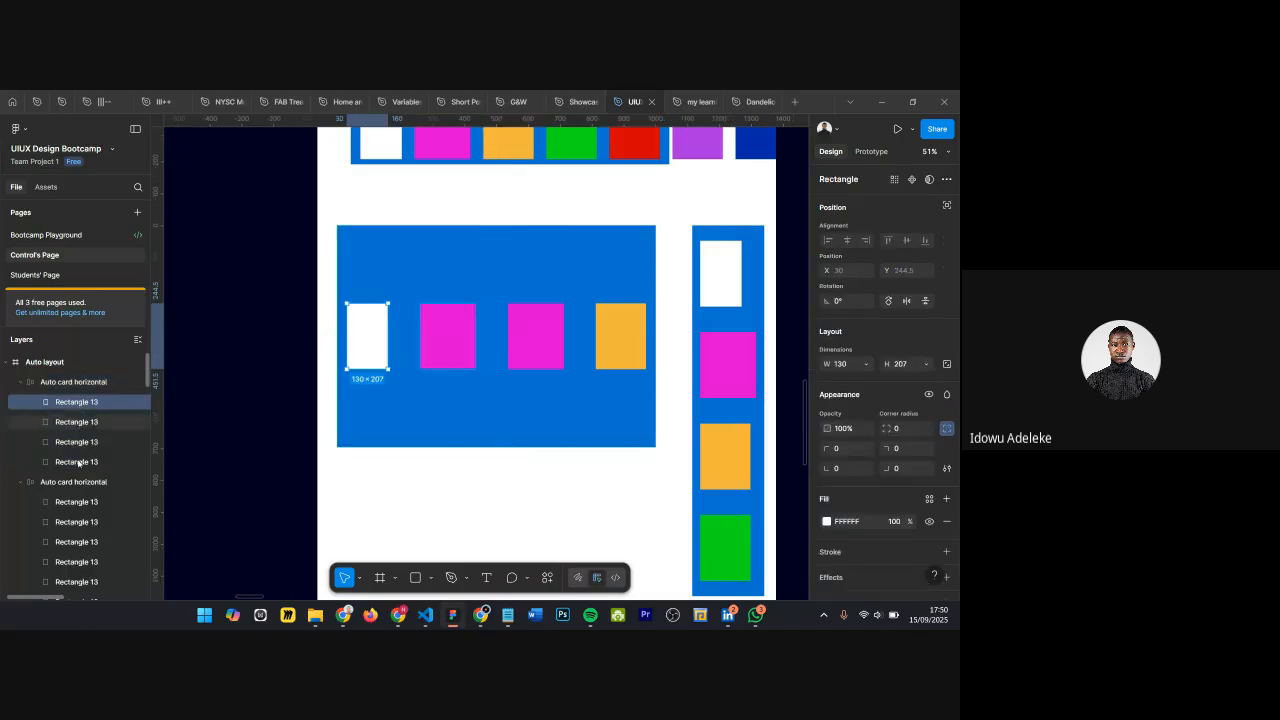
left_click(506, 262)
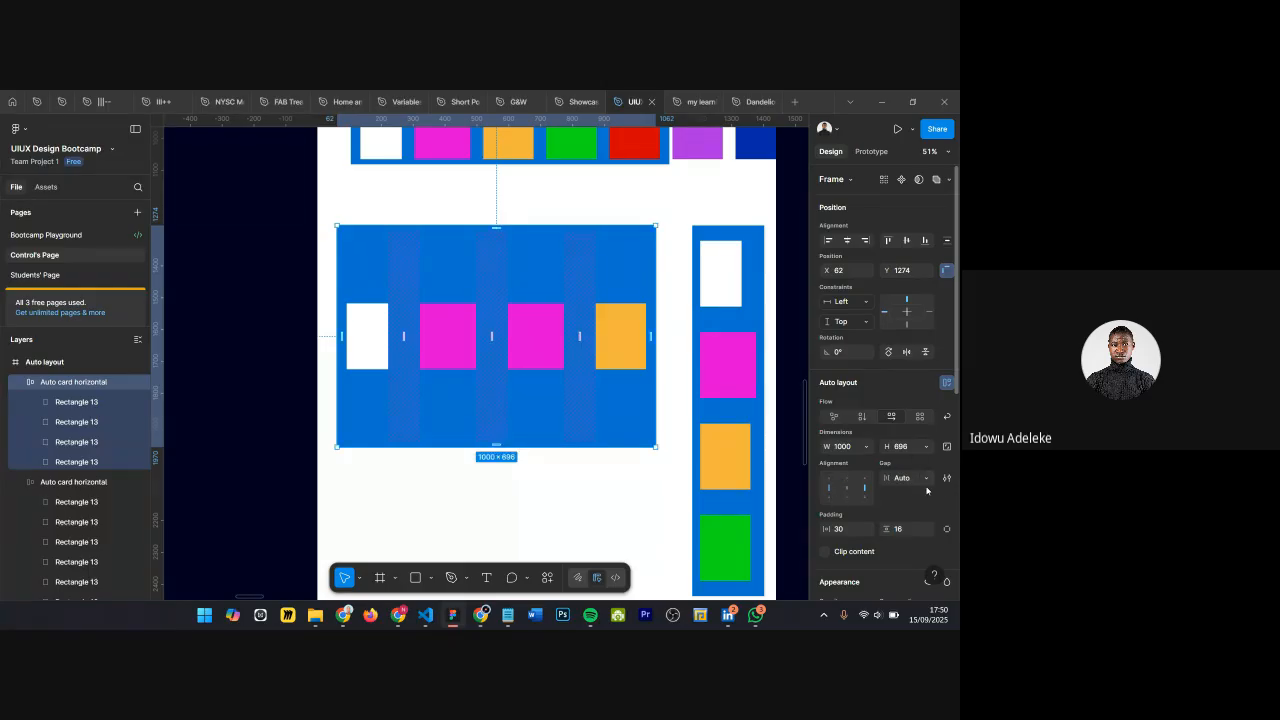
left_click(929, 481)
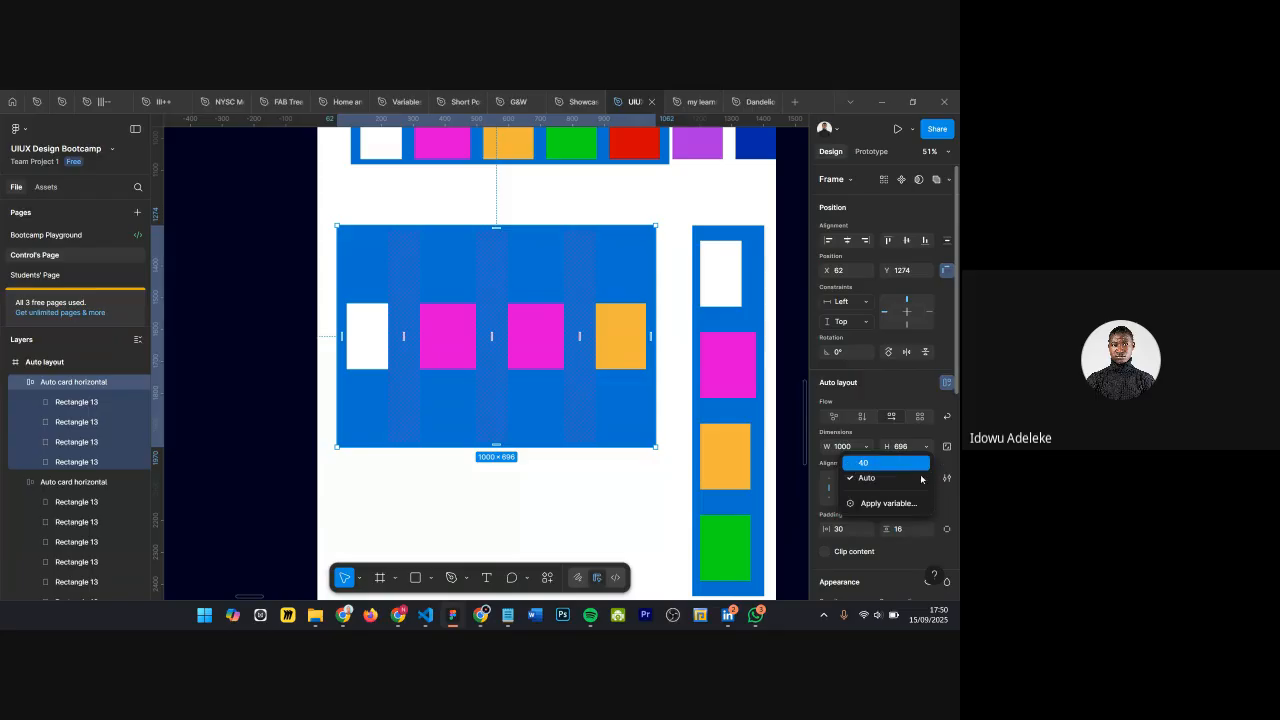
left_click(863, 462)
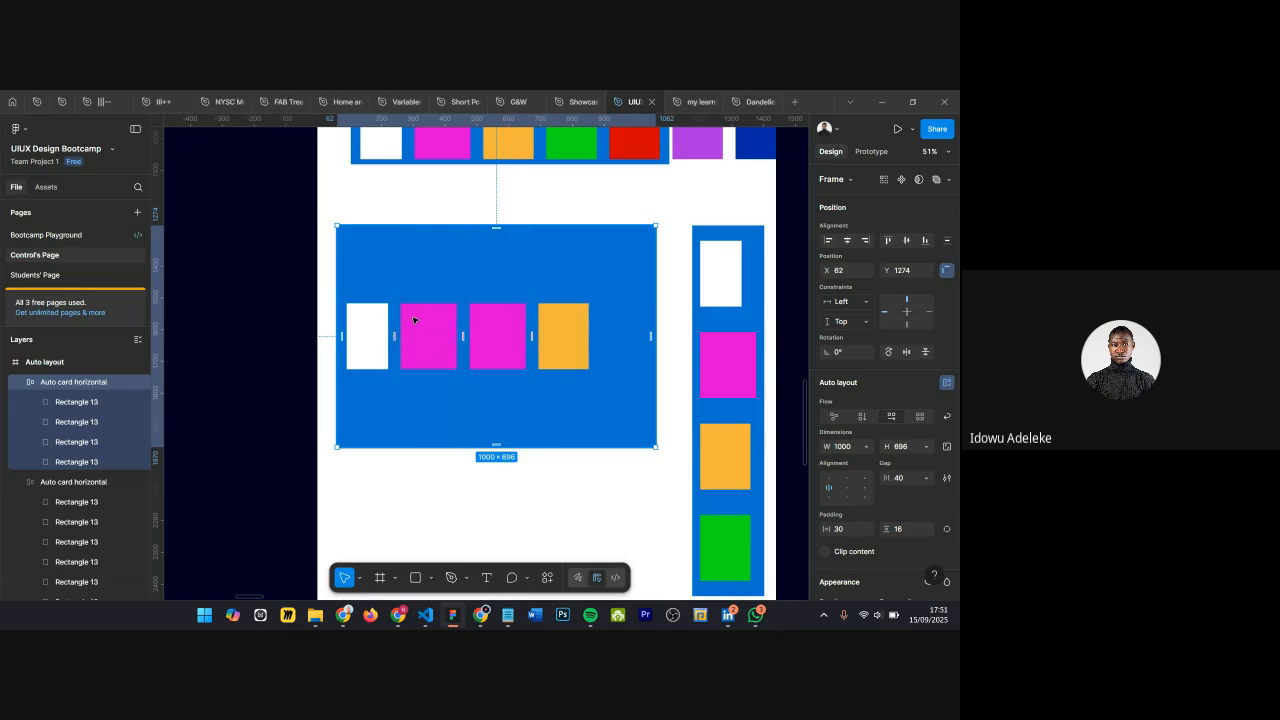
Step: Cycle the stretched card's content alignment through the top, middle and bottom positions, finishing at top center
left_click(828, 479)
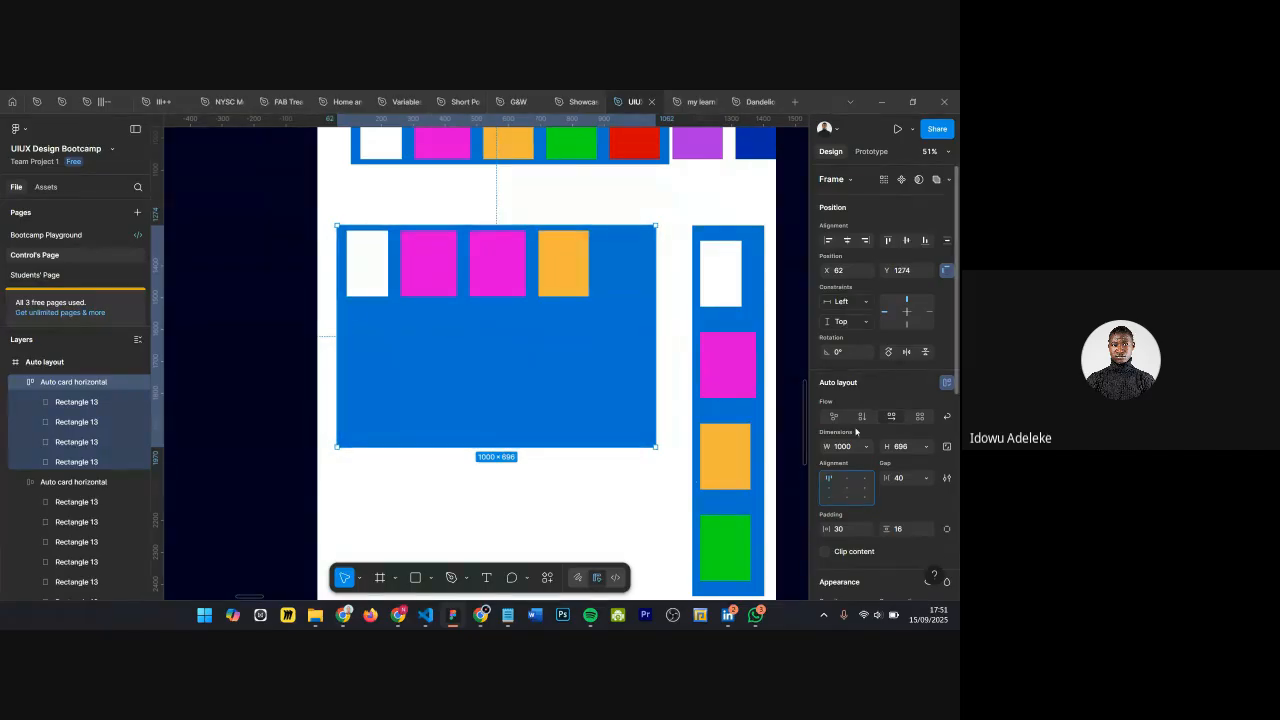
left_click(847, 478)
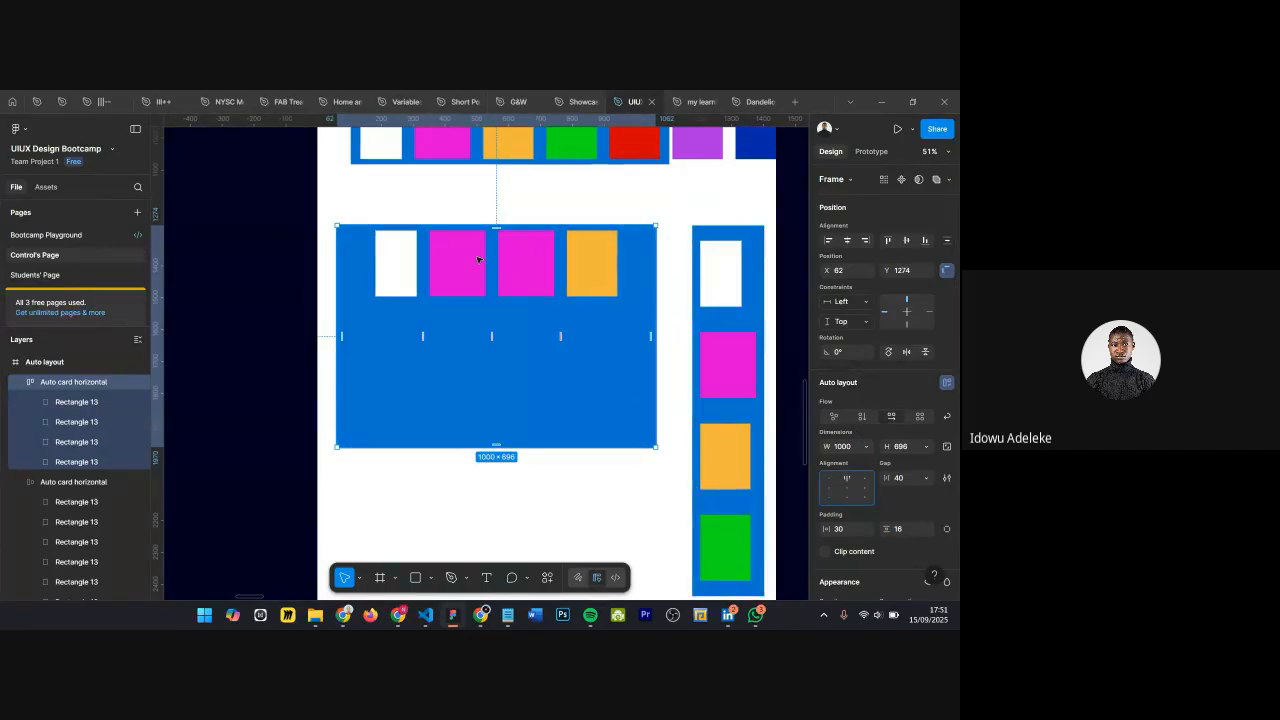
left_click(865, 478)
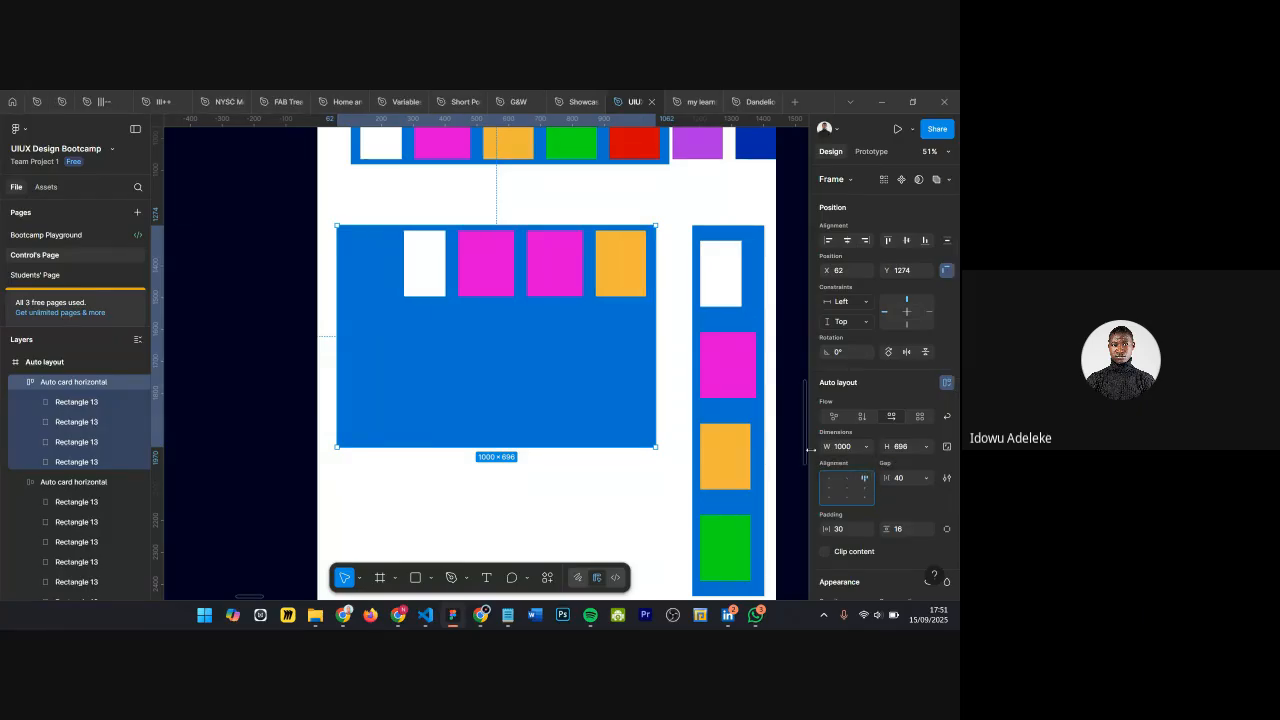
left_click(865, 490)
left_click(866, 498)
left_click(848, 496)
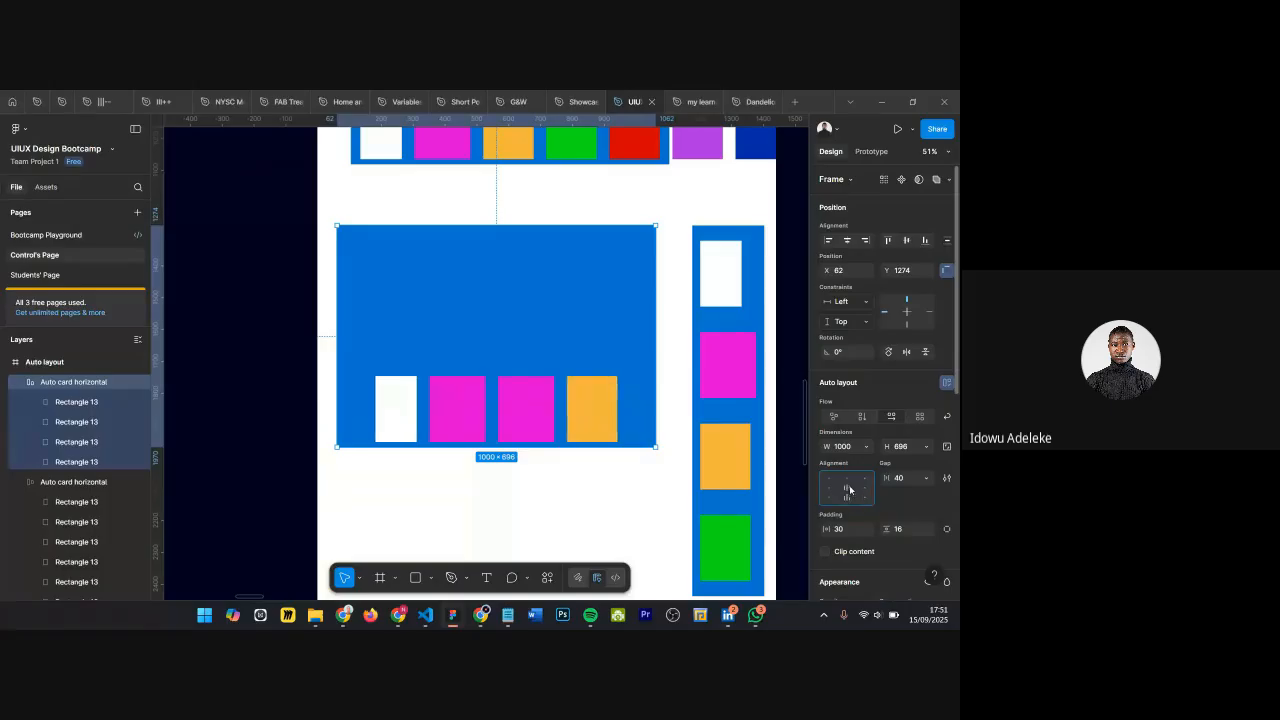
left_click(849, 490)
left_click(824, 489)
left_click(828, 497)
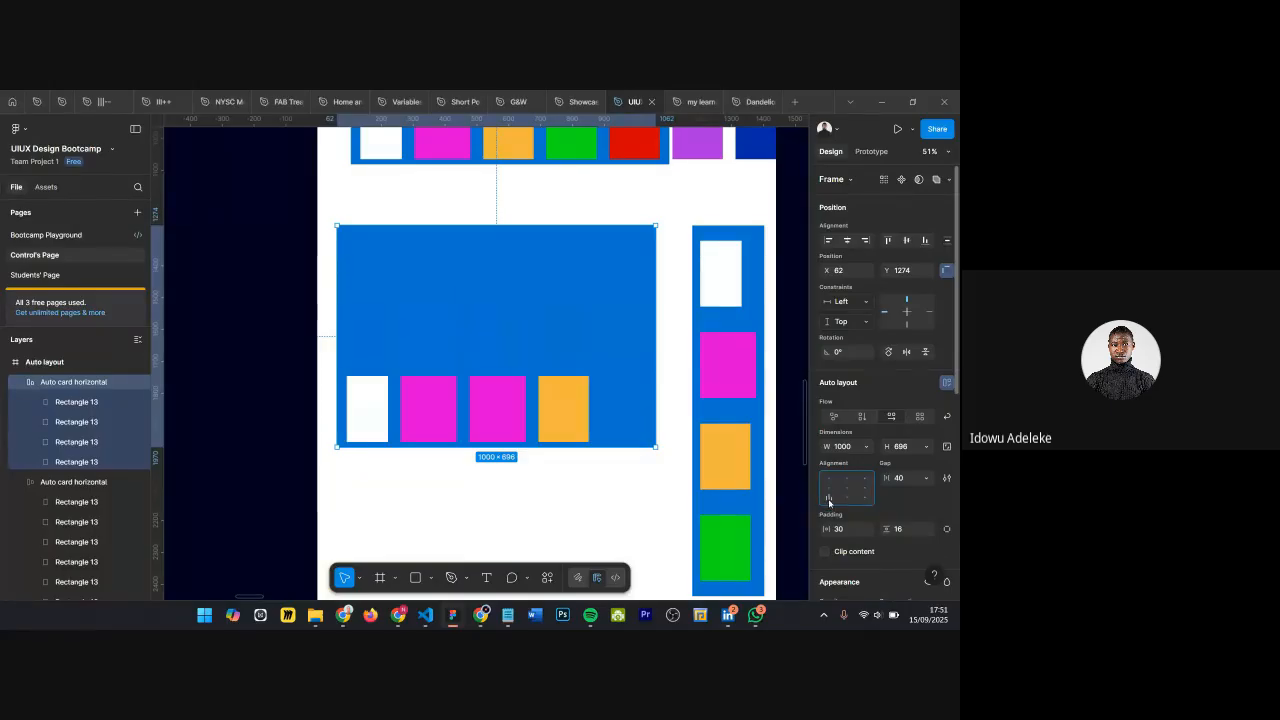
left_click(846, 498)
left_click(846, 489)
left_click(847, 480)
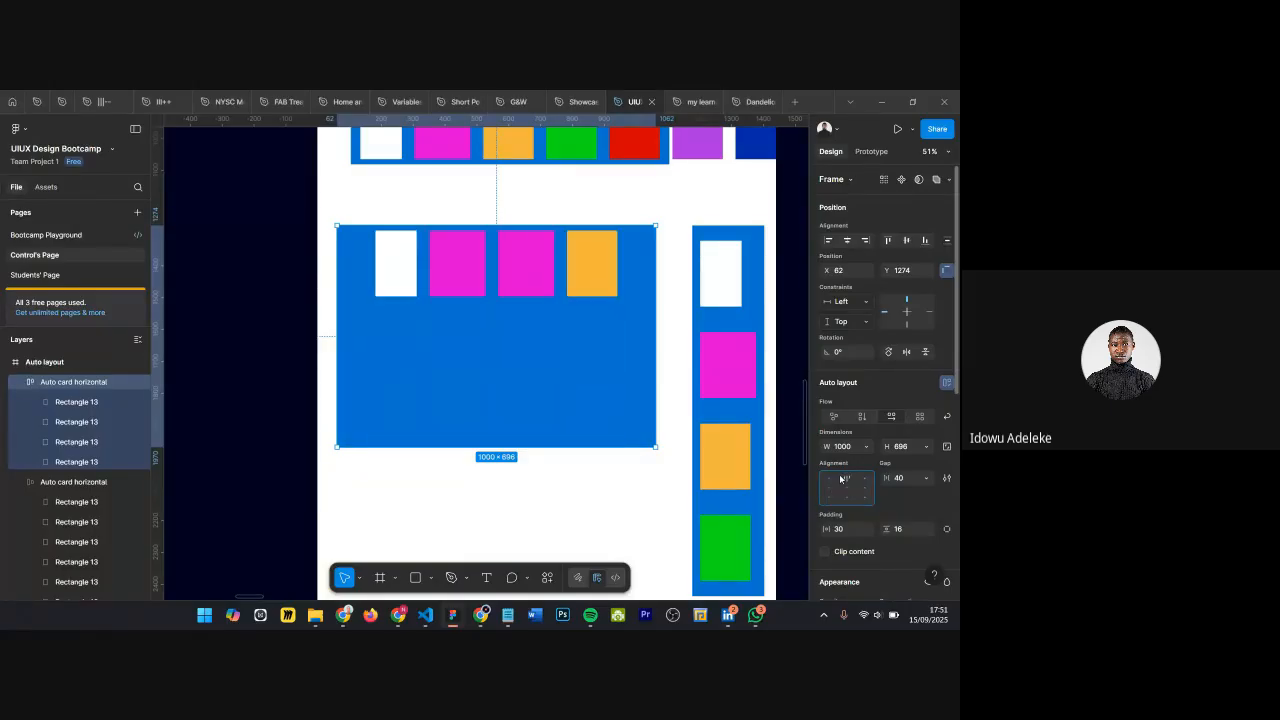
Step: Align the stretched horizontal card's contents to the top left and set its gap to Auto
left_click(832, 481)
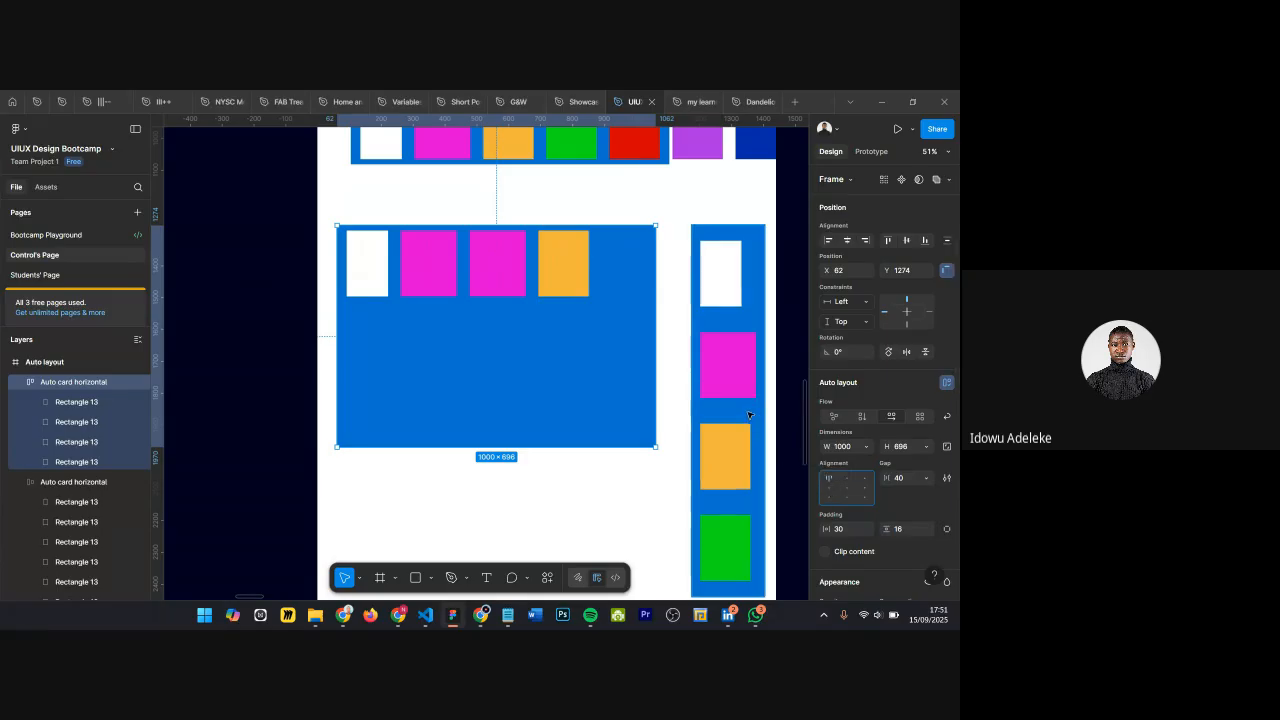
left_click(927, 479)
left_click(868, 493)
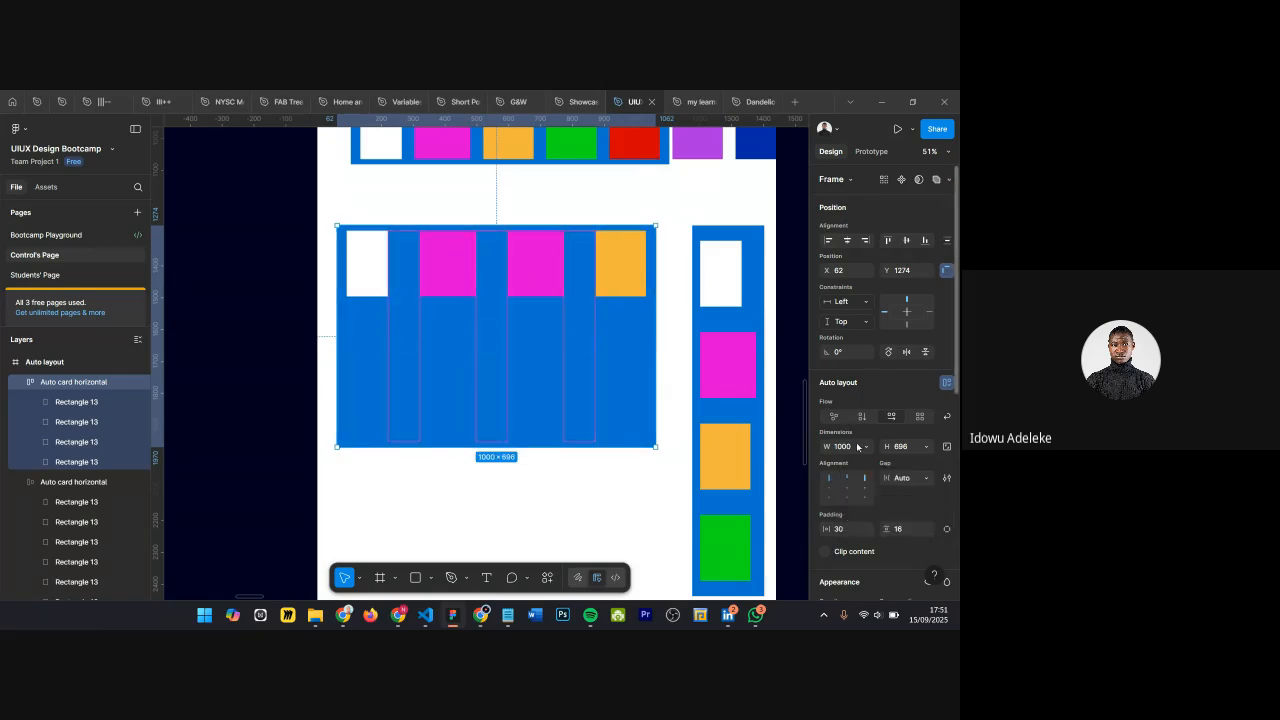
Step: Cycle the Auto-gap card's content alignment through the middle, bottom and top positions, finishing in the middle
left_click(845, 487)
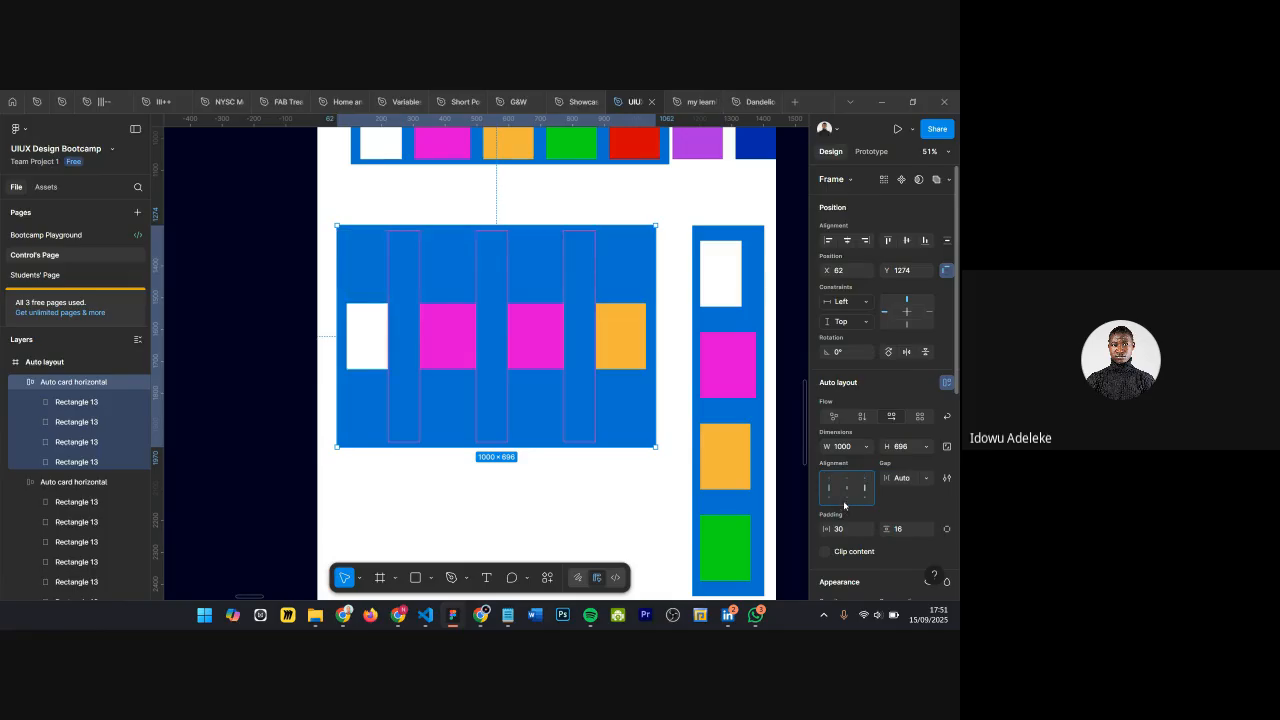
left_click(846, 497)
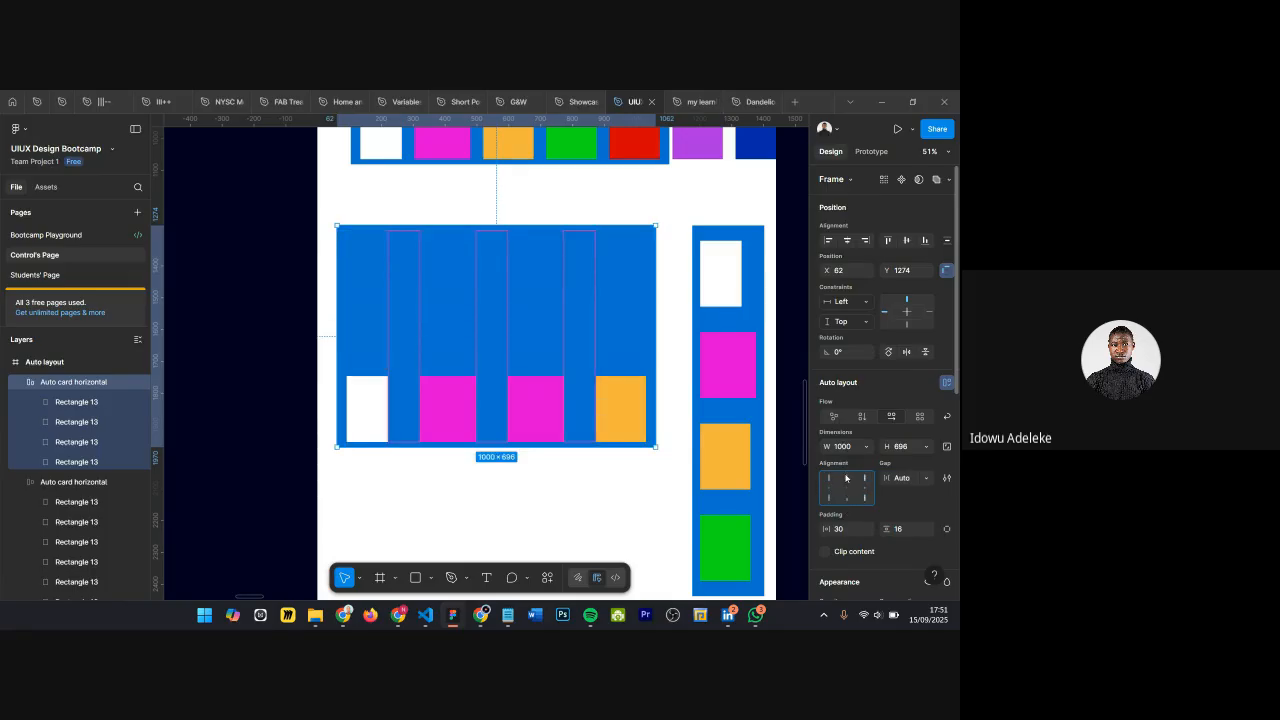
left_click(848, 478)
left_click(848, 488)
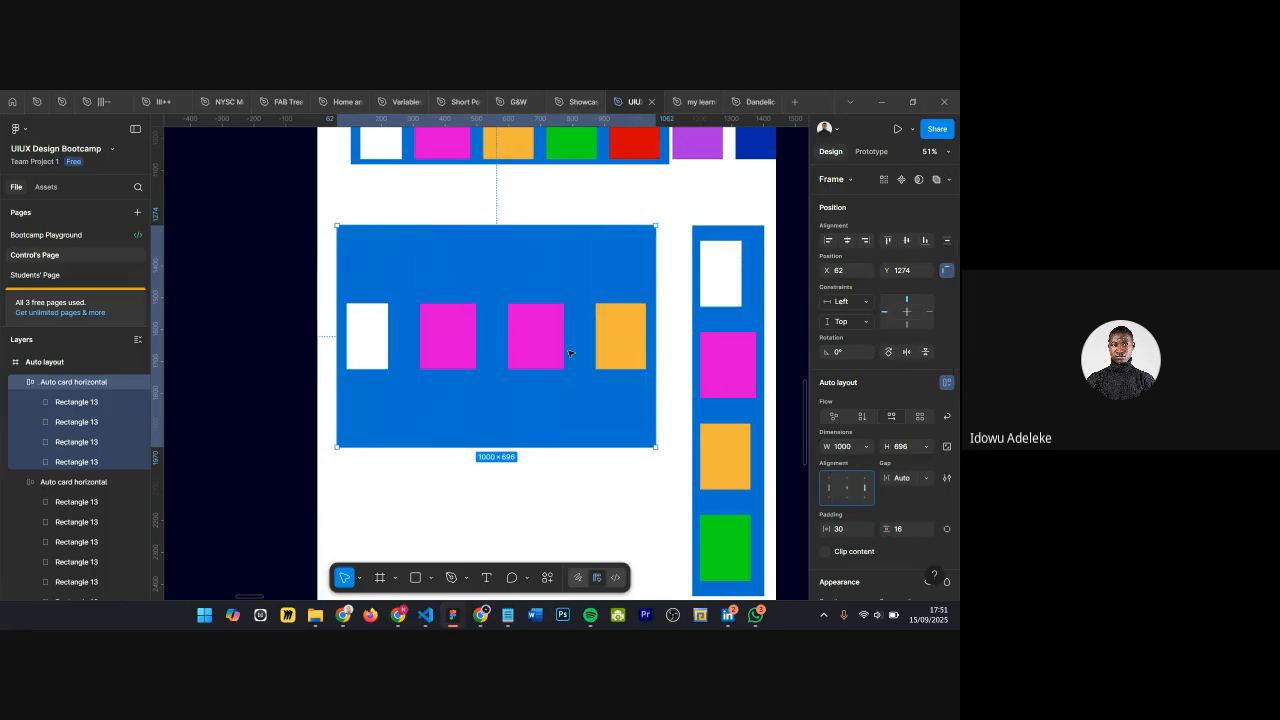
Step: Review the width sizing options of the stretched horizontal card without choosing one
scroll(528, 330, "down", 1)
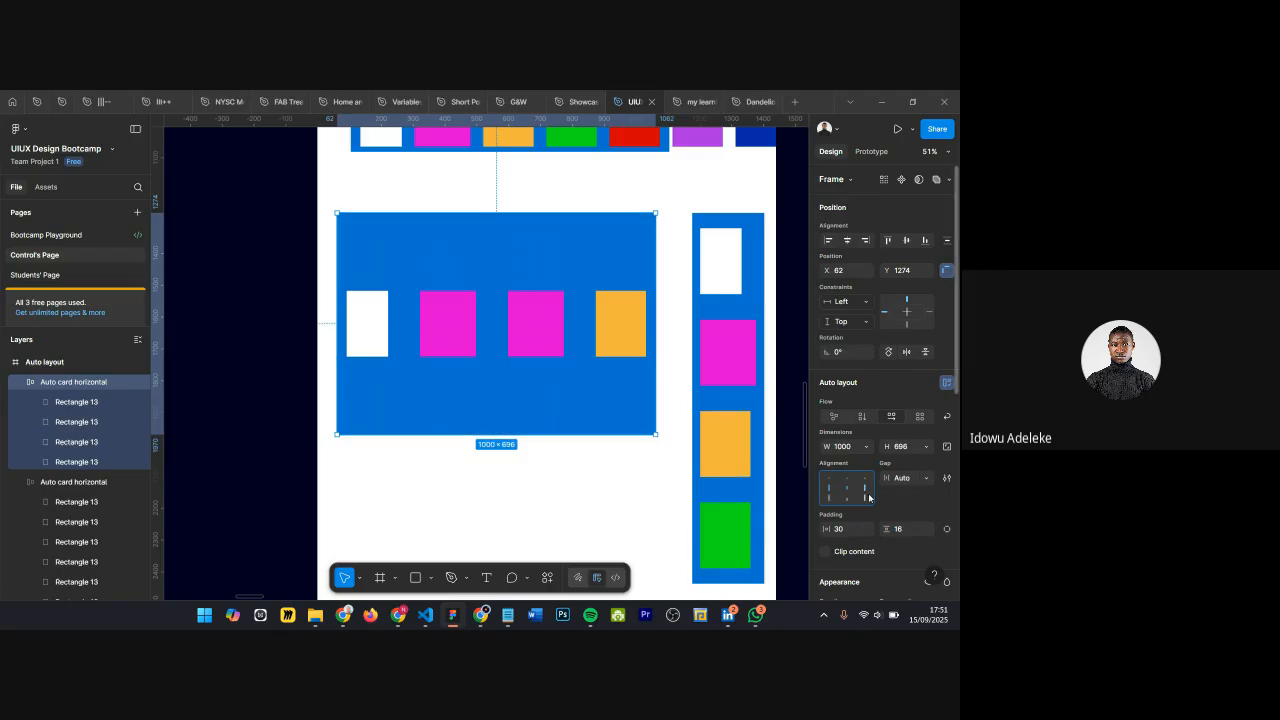
scroll(868, 497, "down", 2)
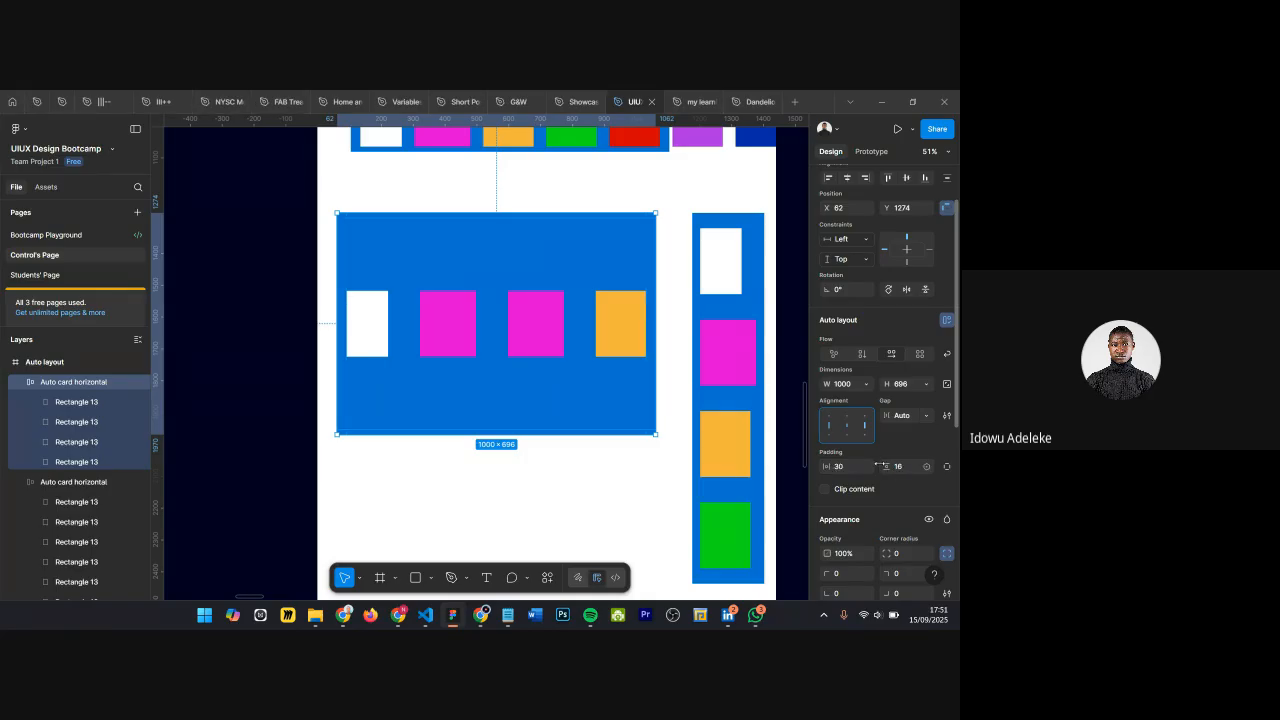
left_click(865, 386)
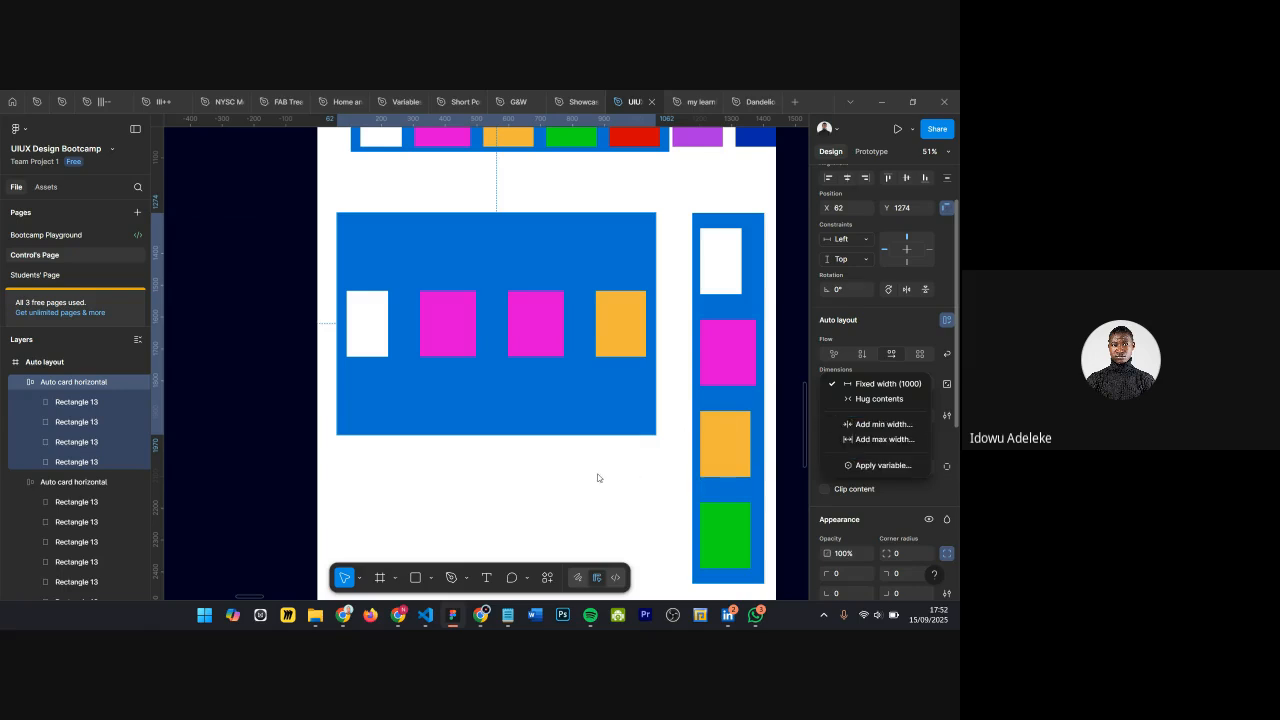
left_click(511, 484)
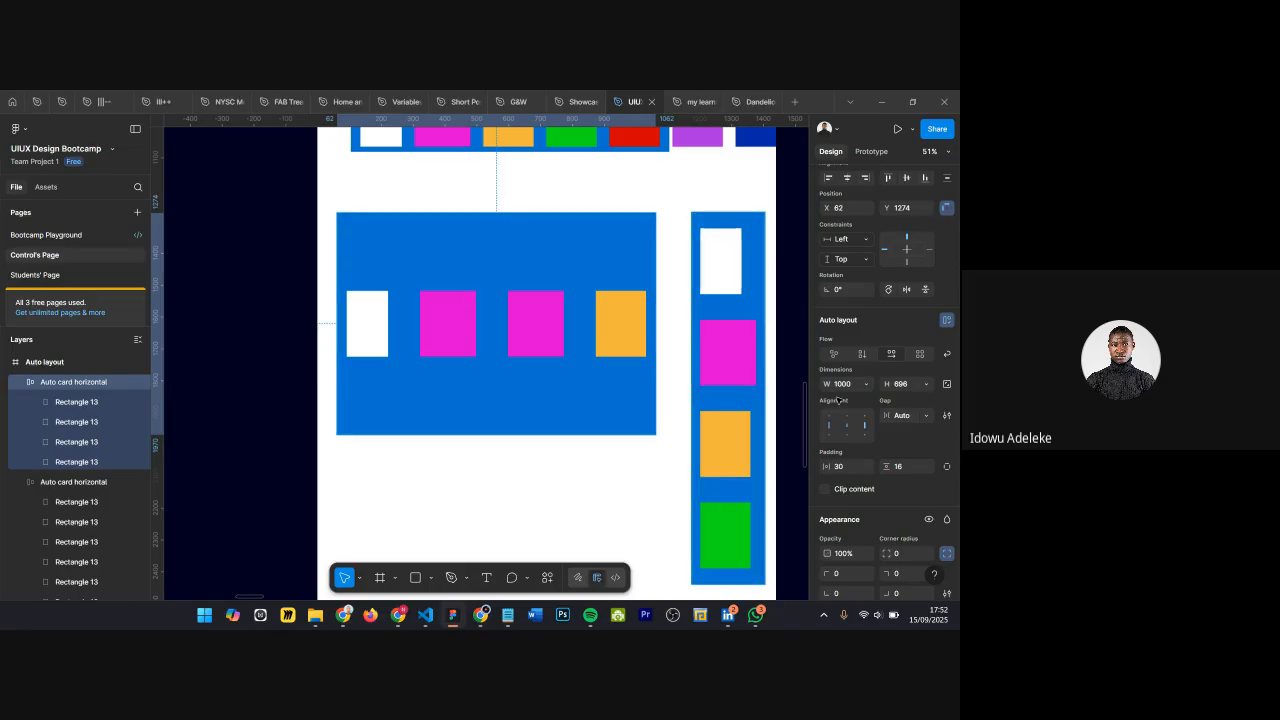
scroll(660, 312, "down", 3, "ctrl")
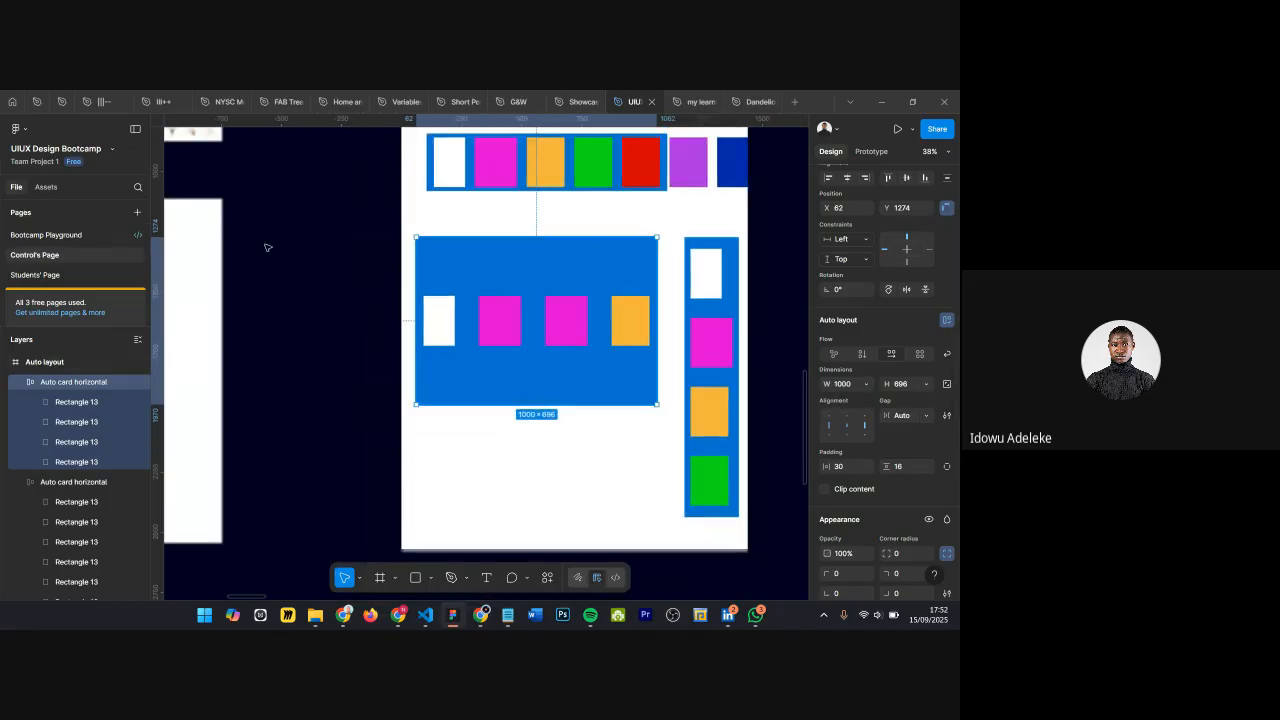
Step: Switch to the Healio file and locate the Consultation - Chating room screen, selecting its frame
left_click(37, 101)
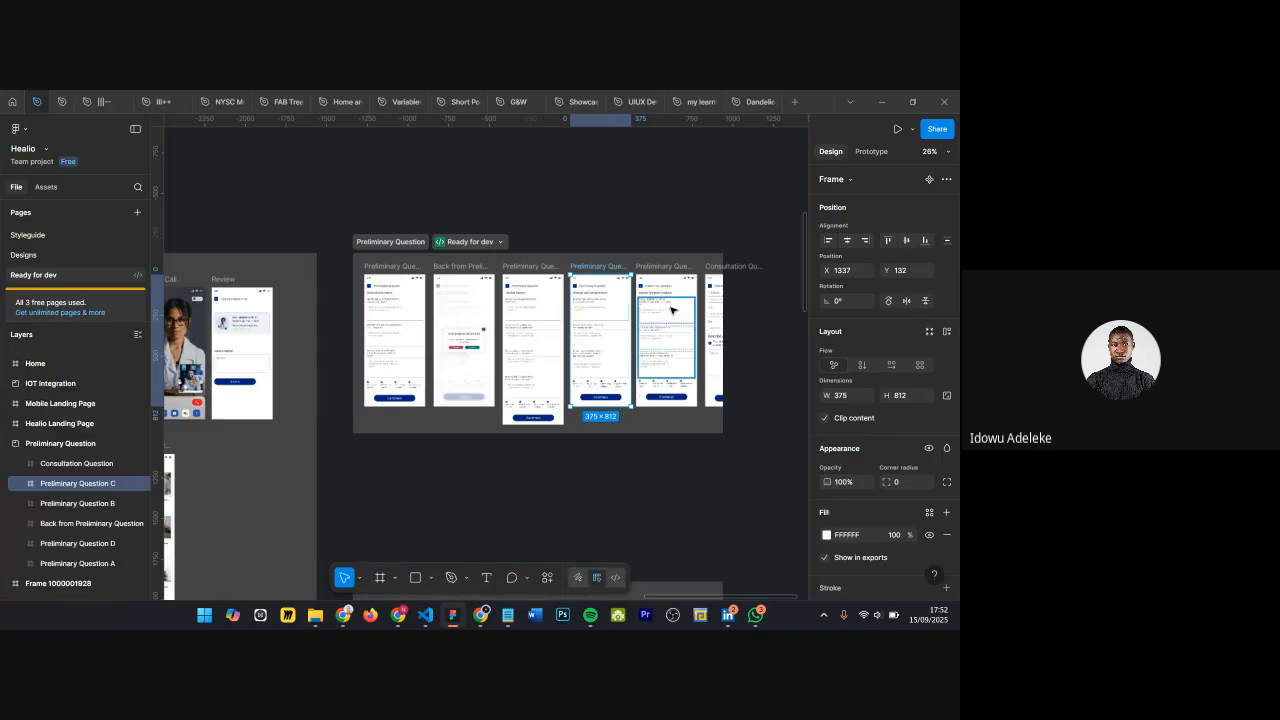
scroll(690, 300, "down", 2)
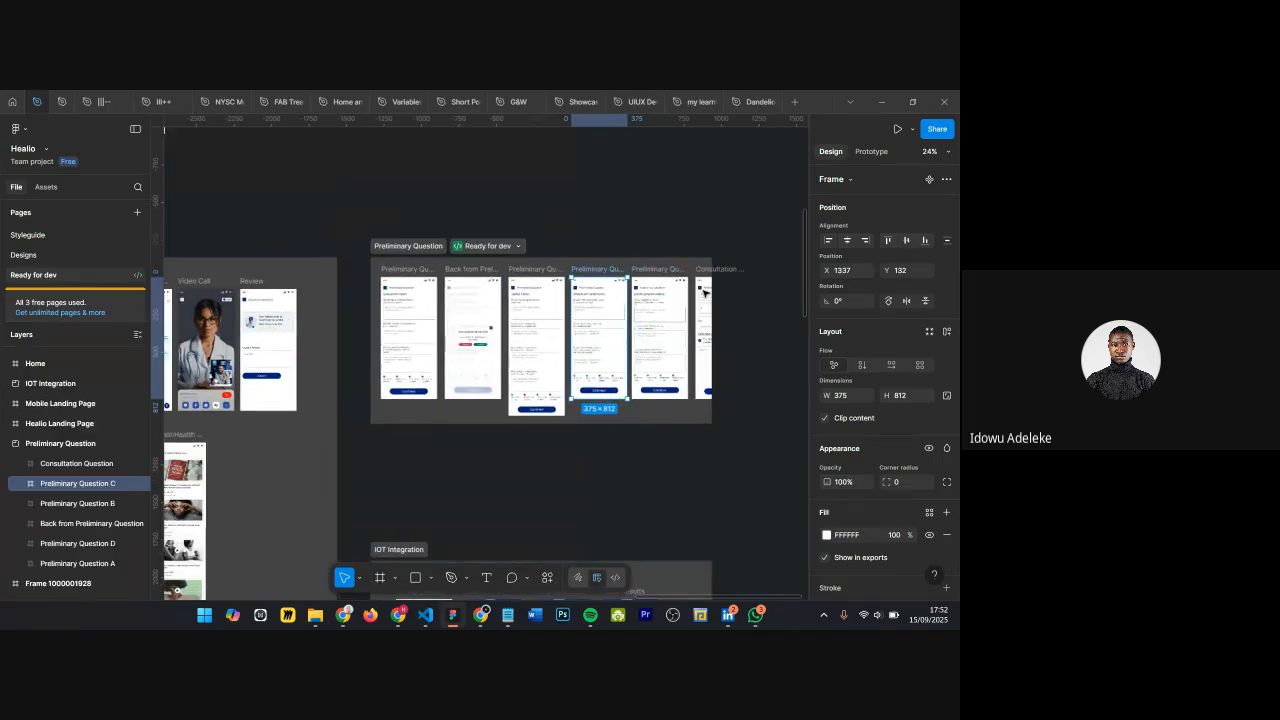
scroll(703, 292, "right", 3)
scroll(632, 309, "down", 3)
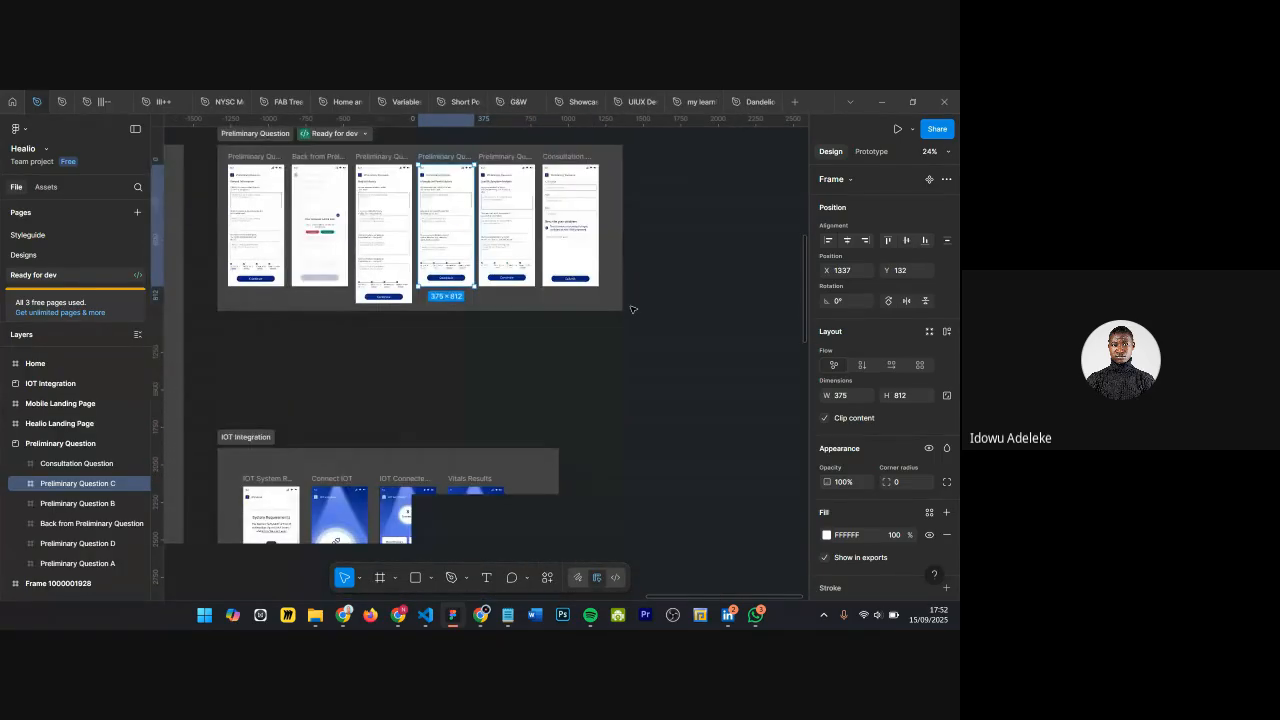
scroll(632, 309, "down", 1)
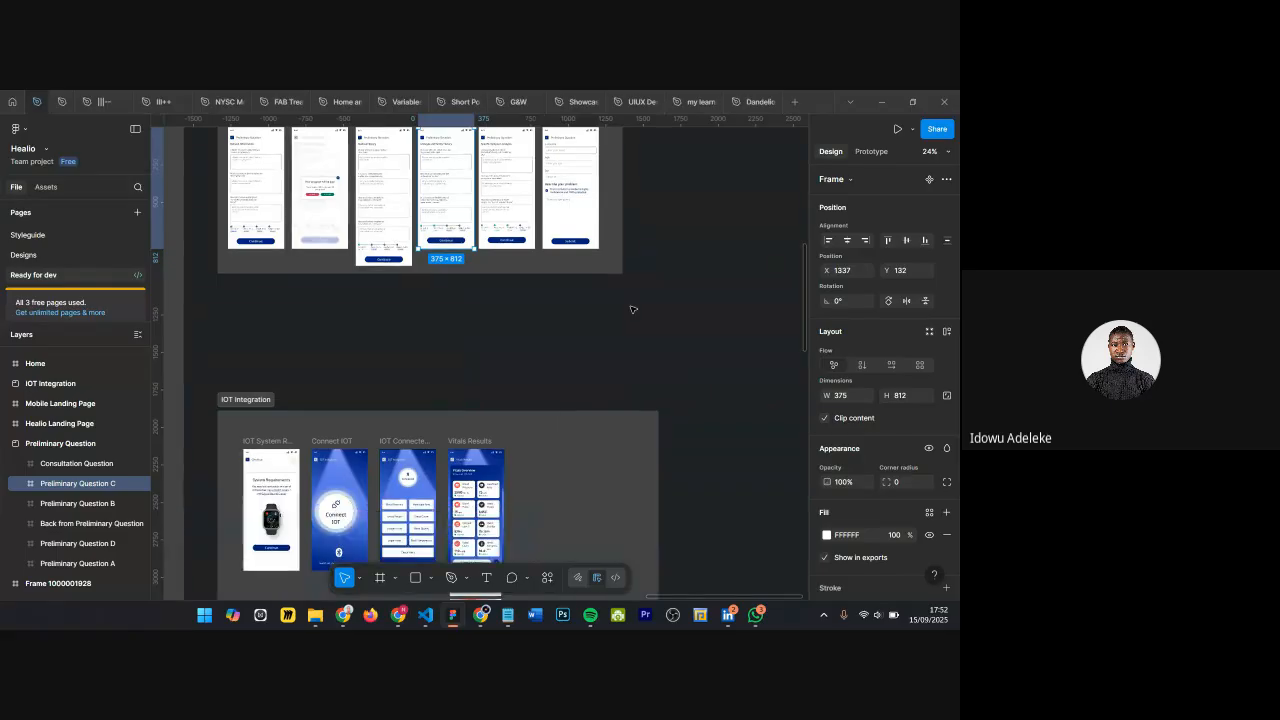
scroll(632, 311, "down", 4)
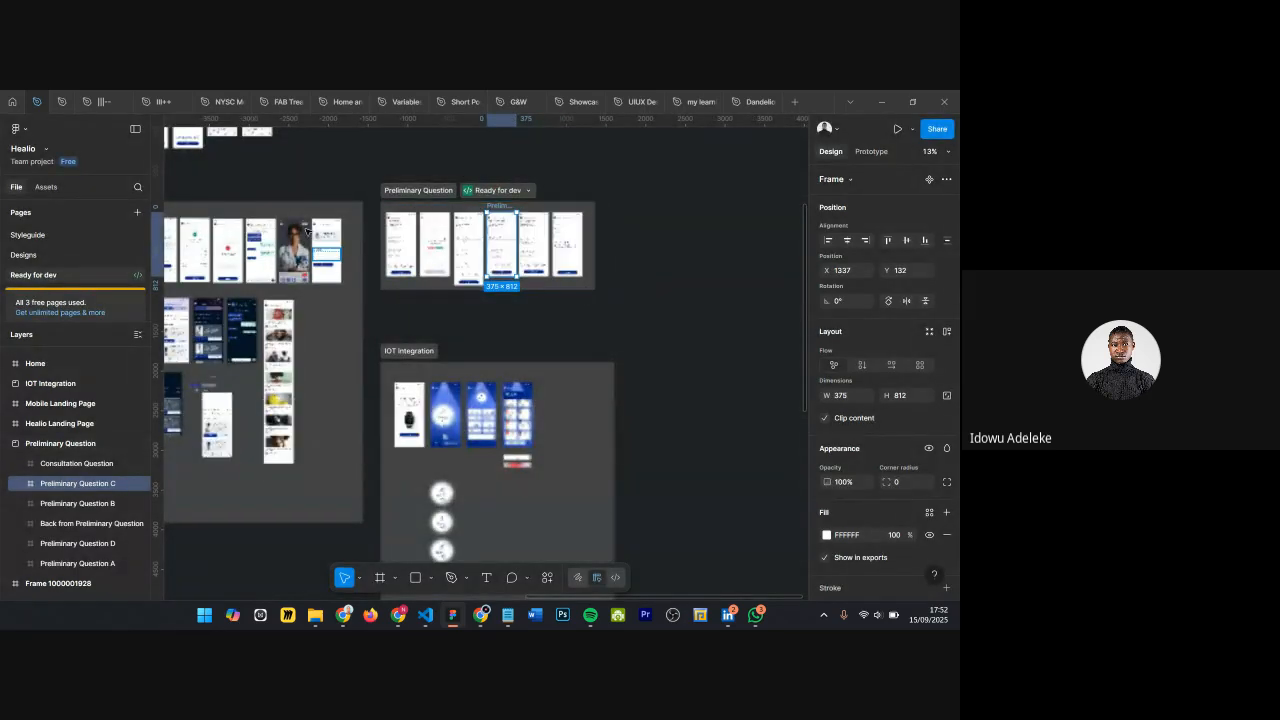
scroll(313, 252, "up", 5)
scroll(477, 453, "up", 8)
scroll(477, 453, "up", 5)
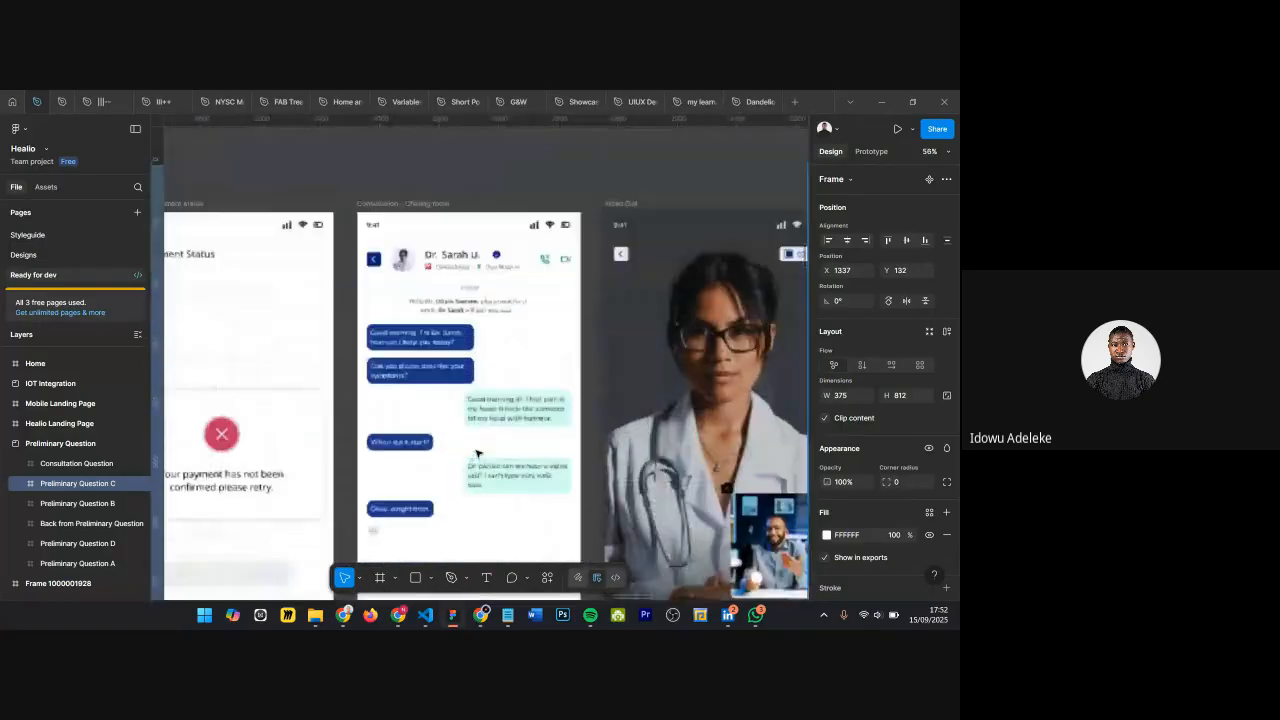
left_click(497, 361)
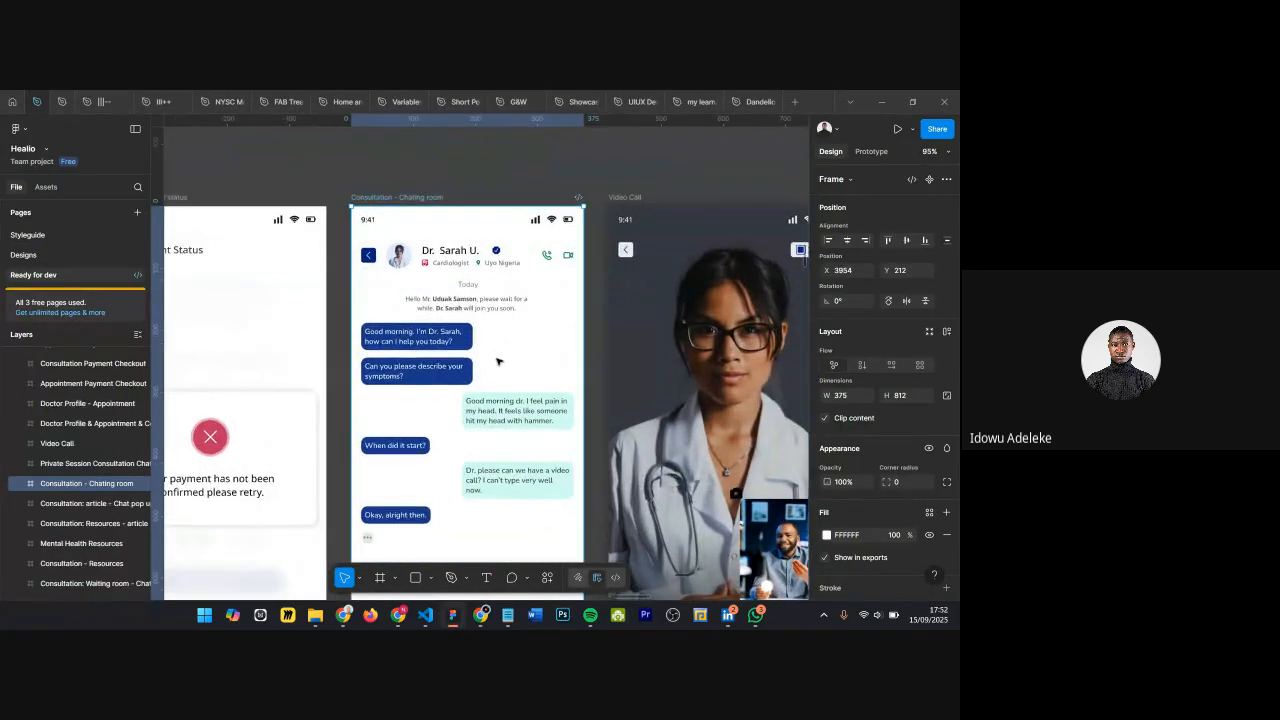
Step: Inspect the width sizing options and the minimum and maximum width limits of the first Doctor message bubble
scroll(497, 361, "up", 6)
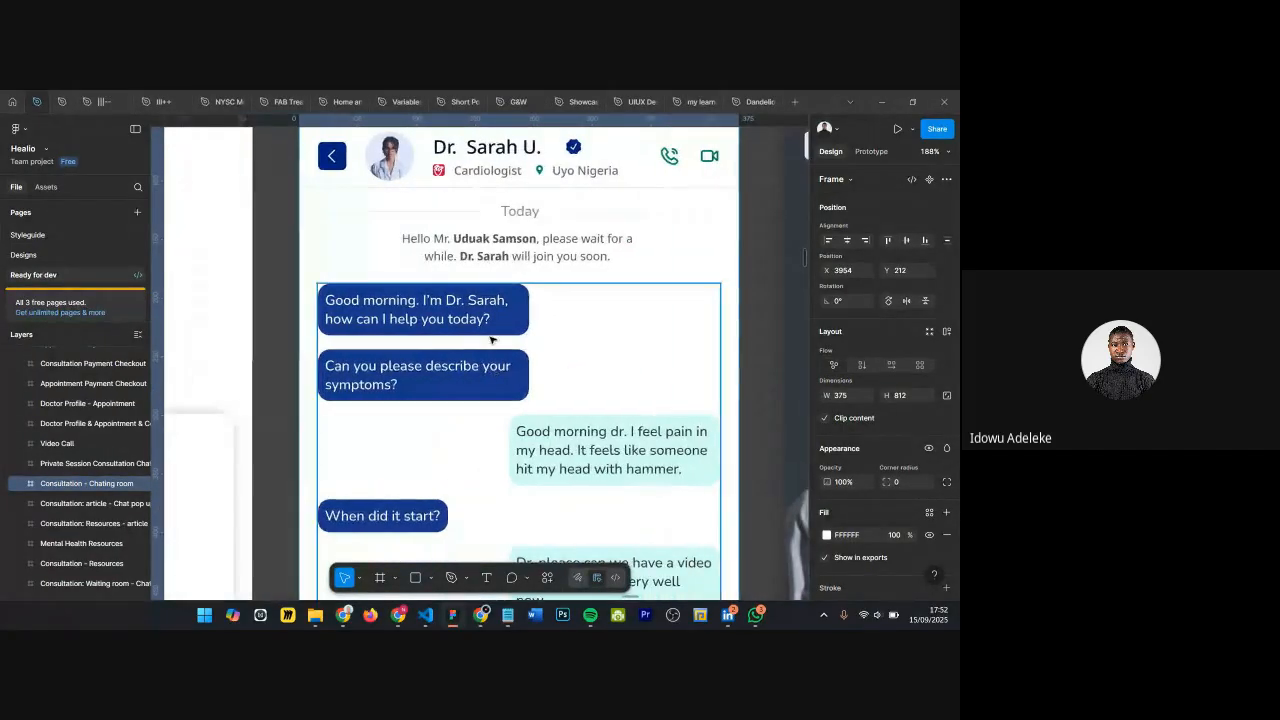
scroll(490, 340, "down", 2)
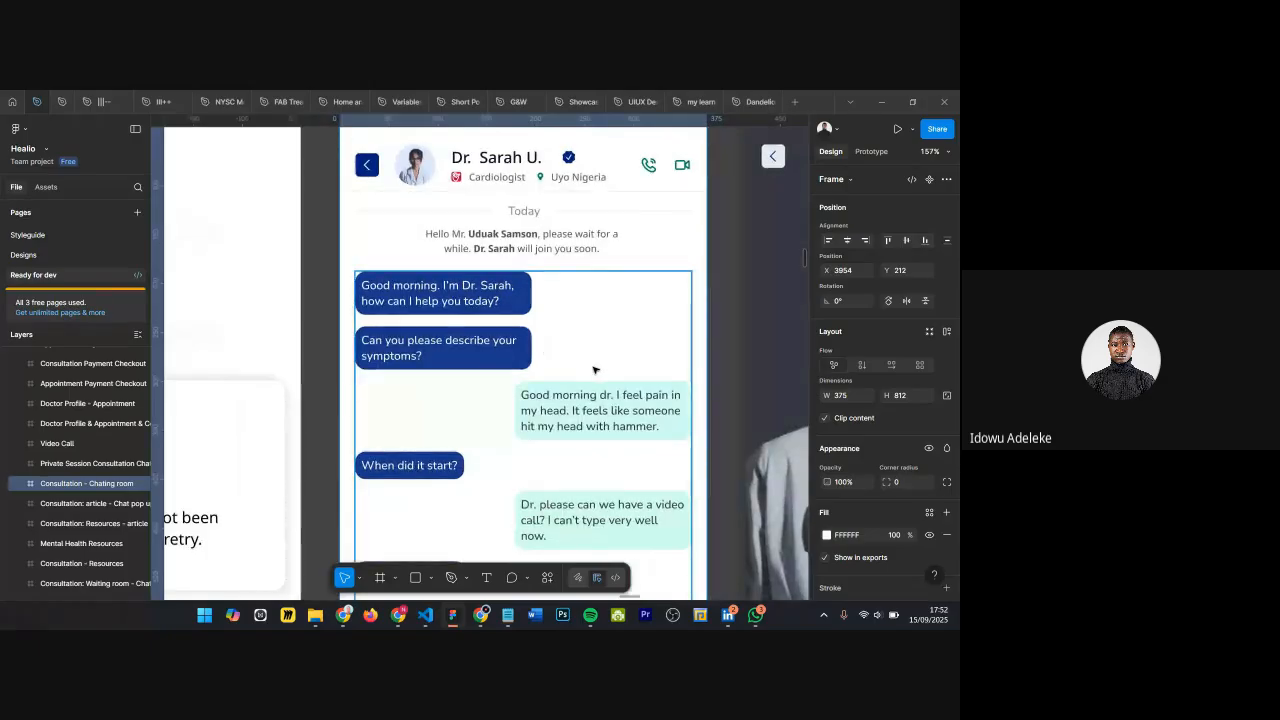
double_click(444, 292)
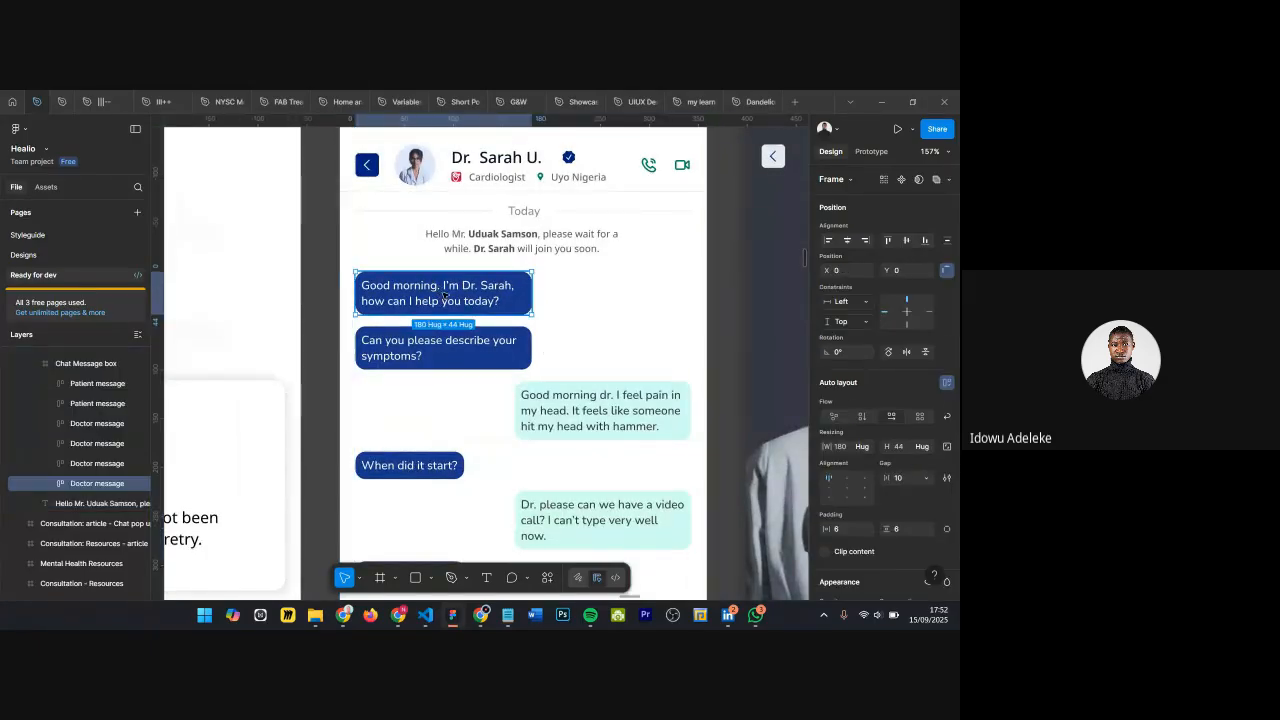
scroll(448, 292, "up", 5)
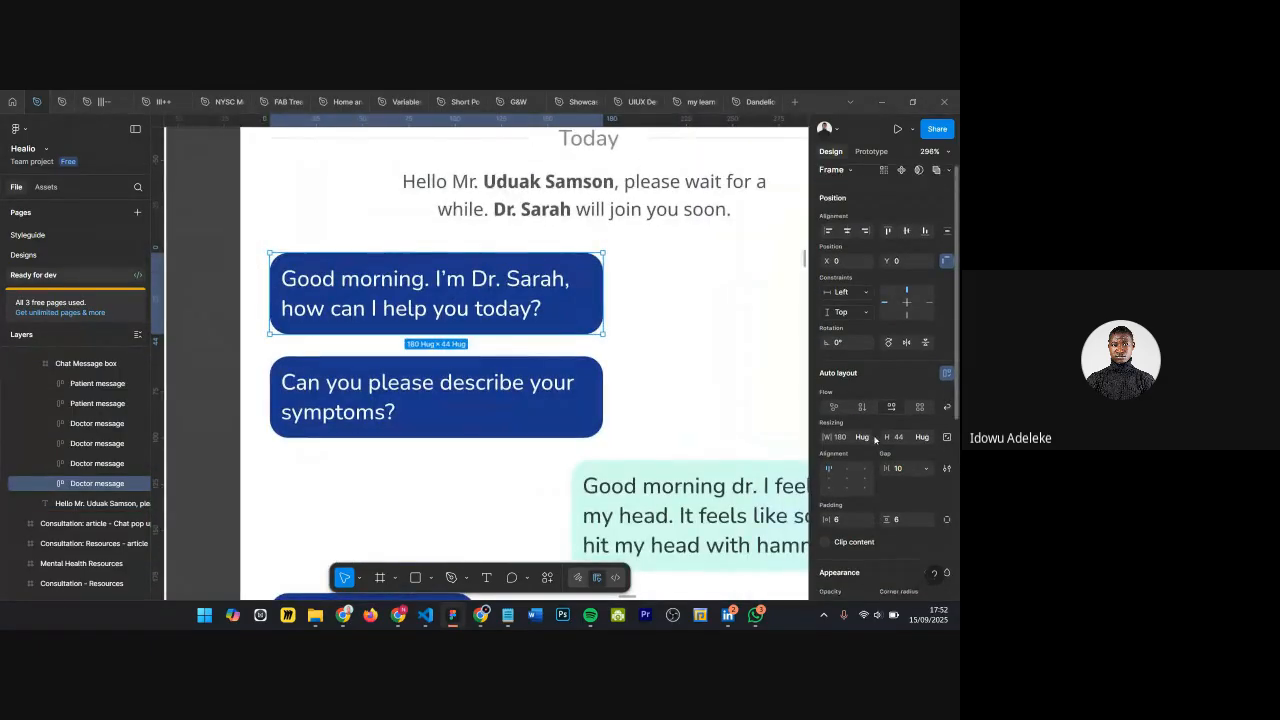
scroll(875, 438, "down", 2)
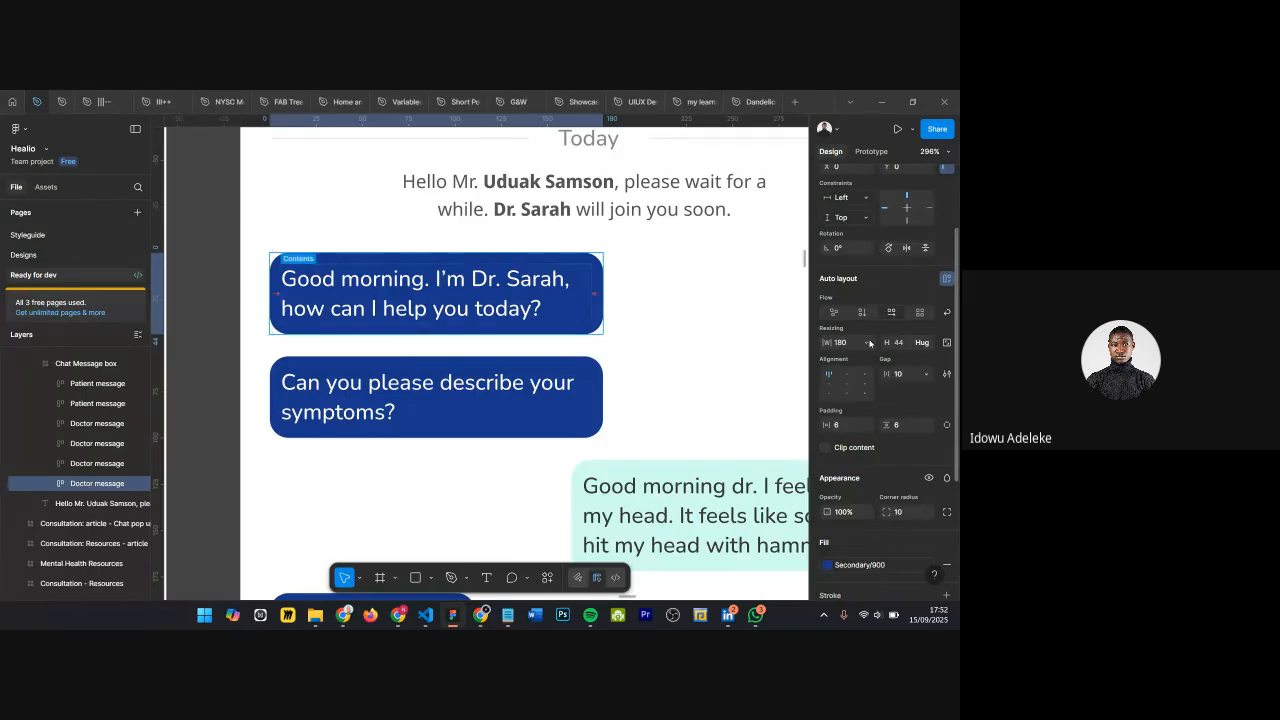
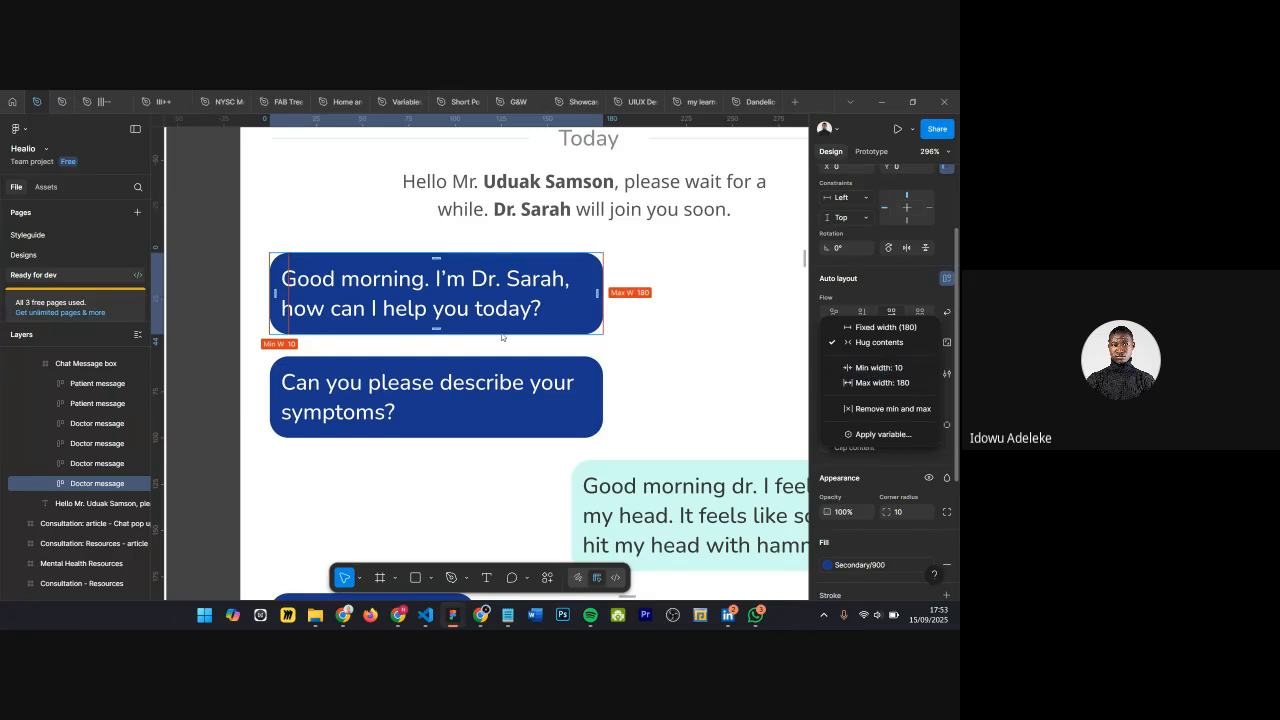
left_click(731, 349)
Step: Copy the Consultation - Chating room frame from the Healio file and paste it into the UIUX Design Bootcamp file
scroll(591, 358, "down", 5)
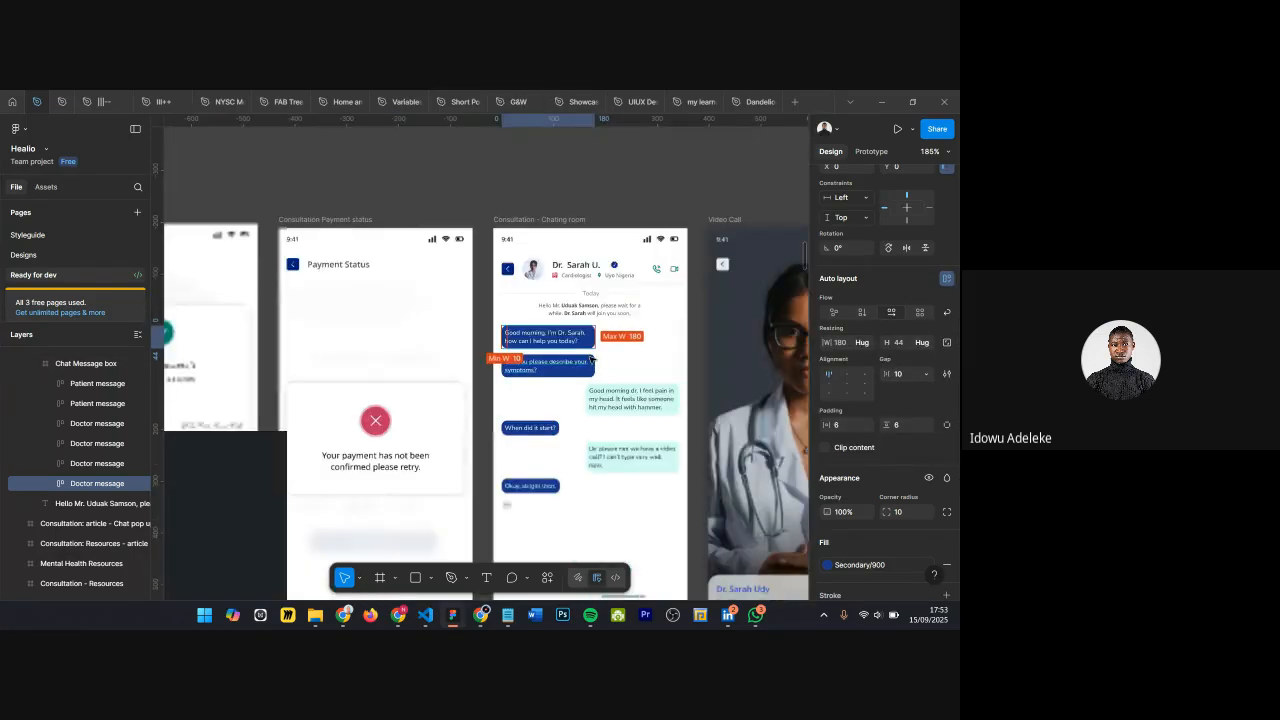
scroll(591, 358, "down", 2)
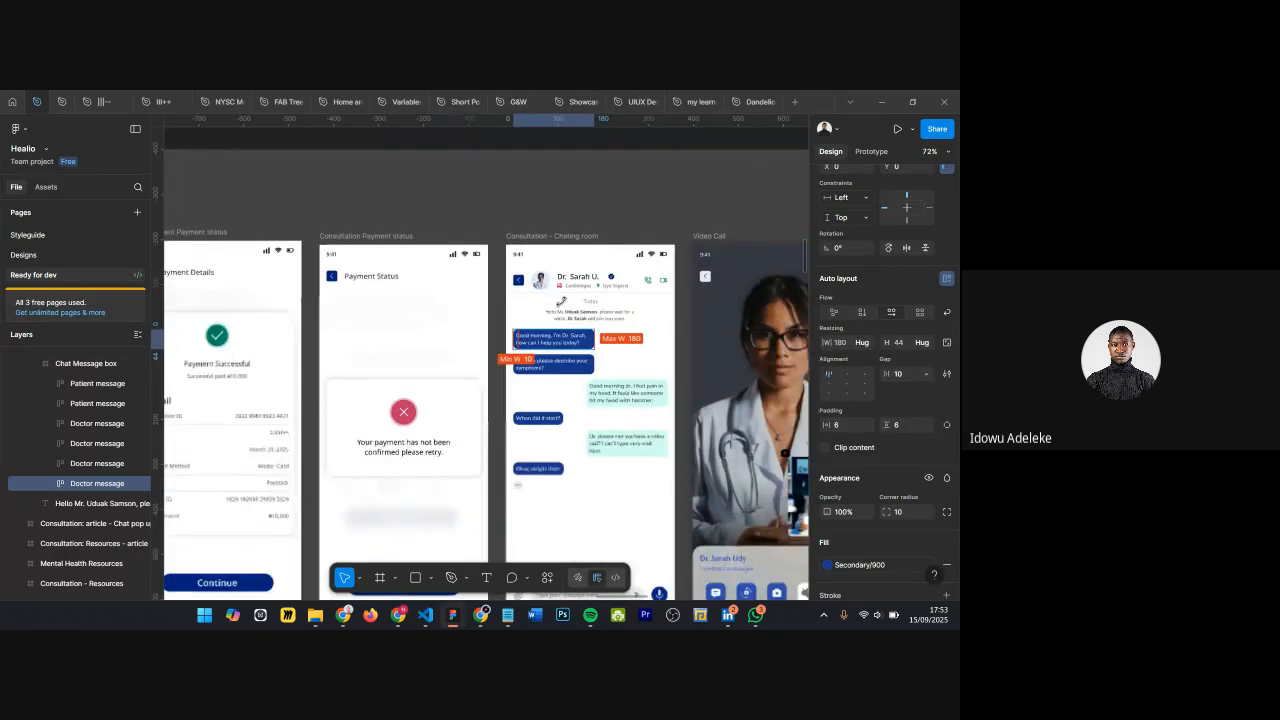
left_click(526, 234)
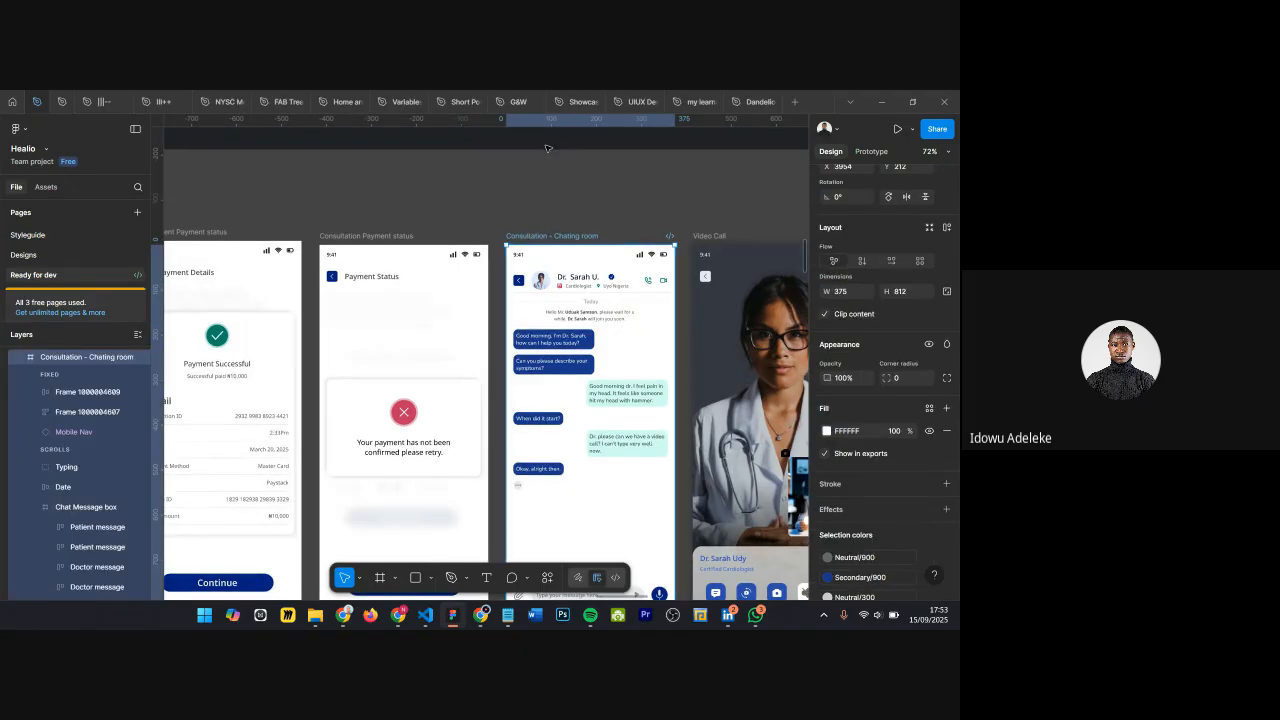
left_click(637, 101)
scroll(484, 339, "right", 4)
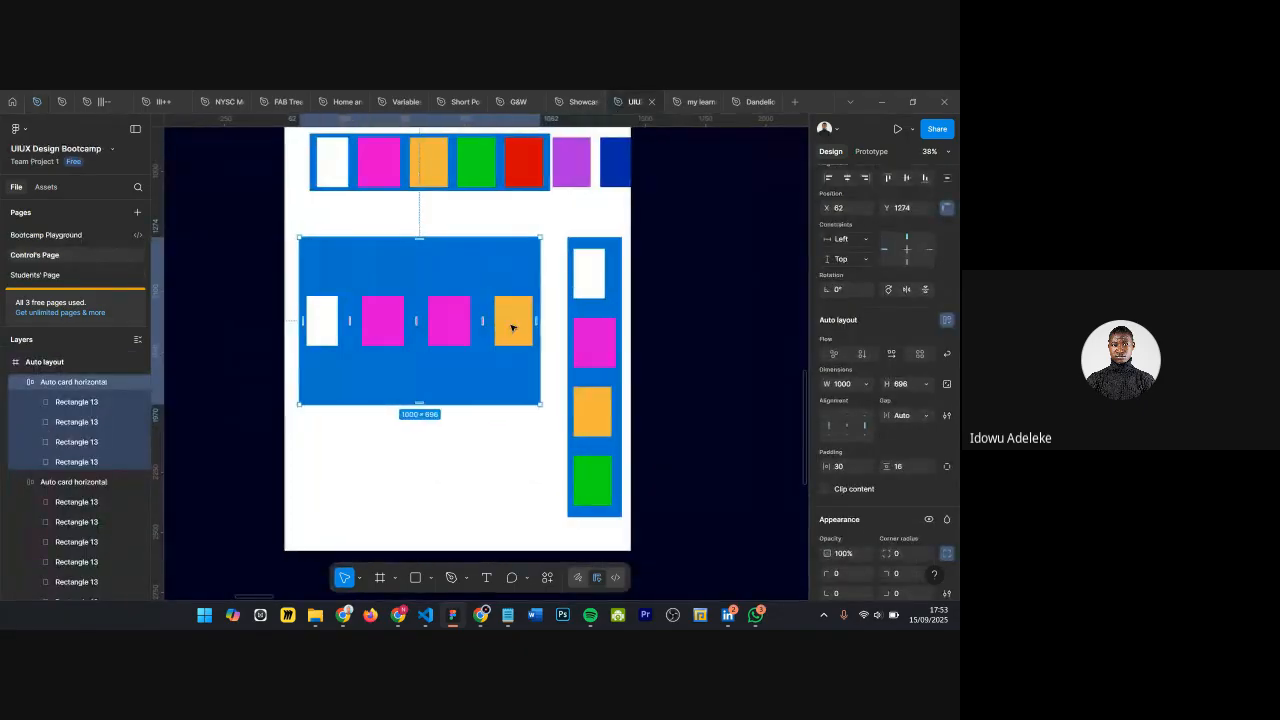
scroll(597, 293, "down", 4)
left_click(597, 293)
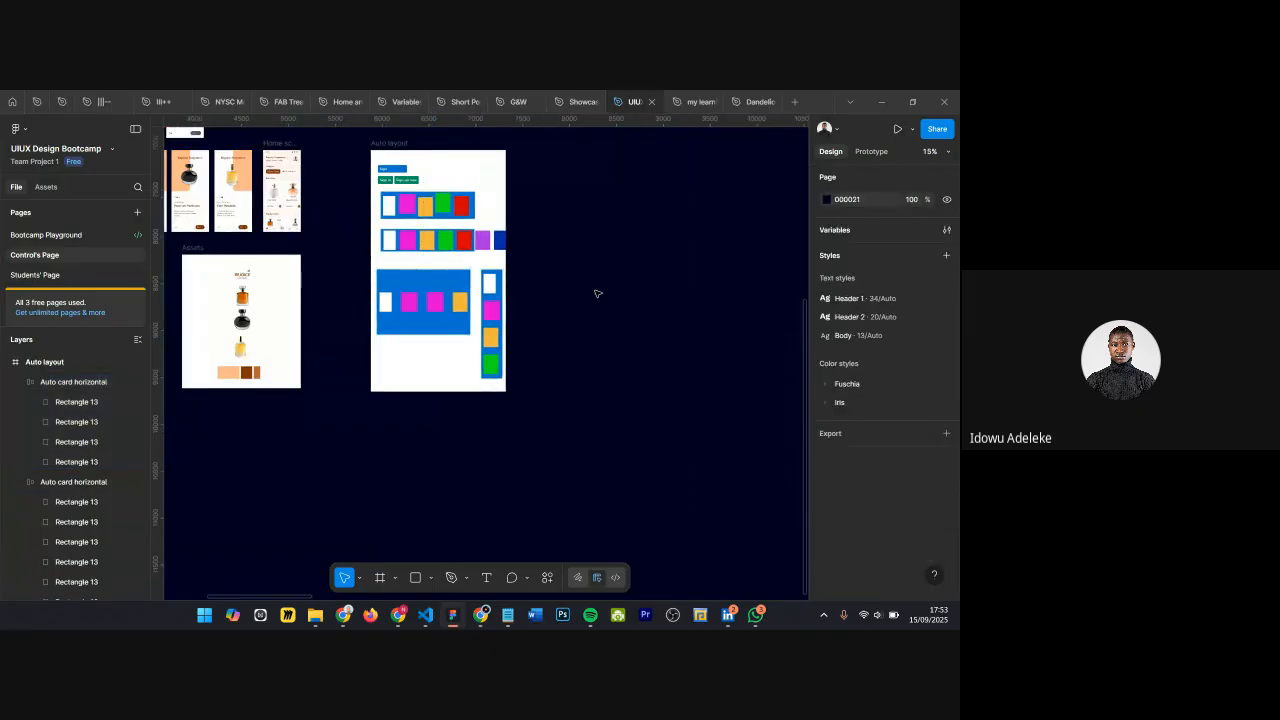
key("ctrl+v")
scroll(590, 294, "up", 1)
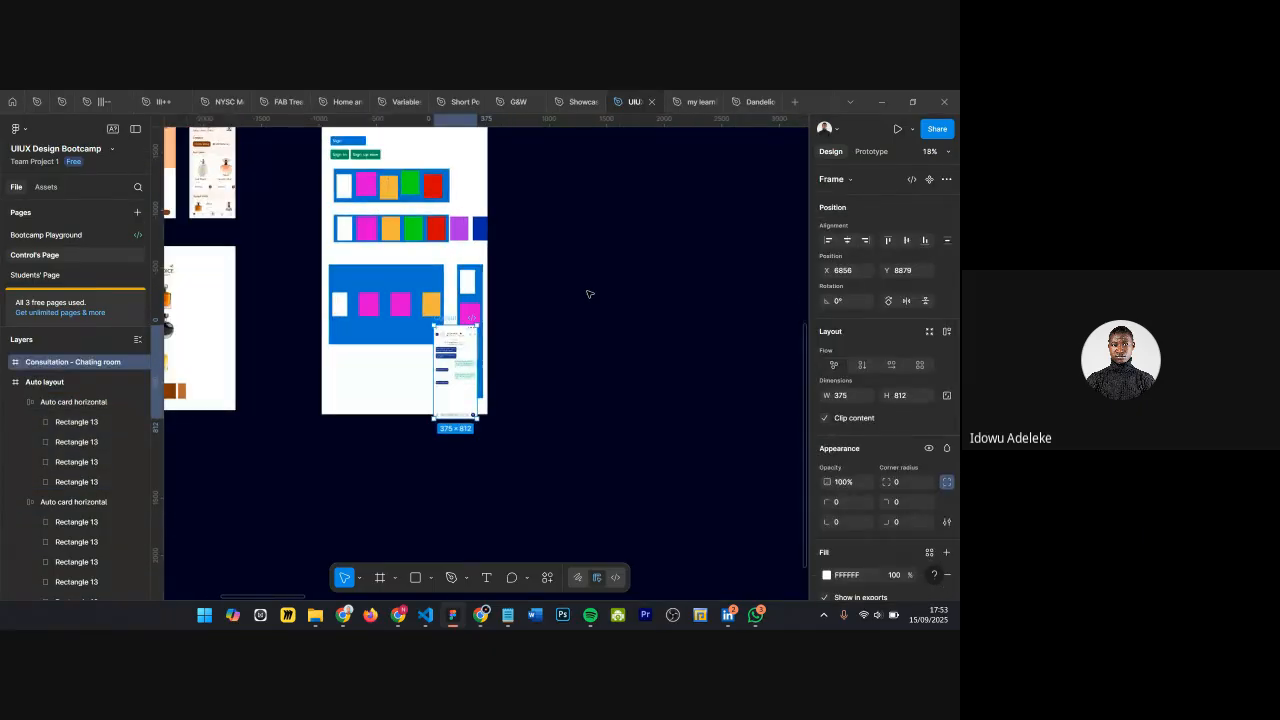
Step: Move the pasted chat screen beside the top of the Auto layout frame, at about X 7345, Y 7075
scroll(440, 340, "up", 1)
left_click_drag(433, 307, 518, 130)
scroll(543, 159, "up", 2)
scroll(543, 159, "up", 6)
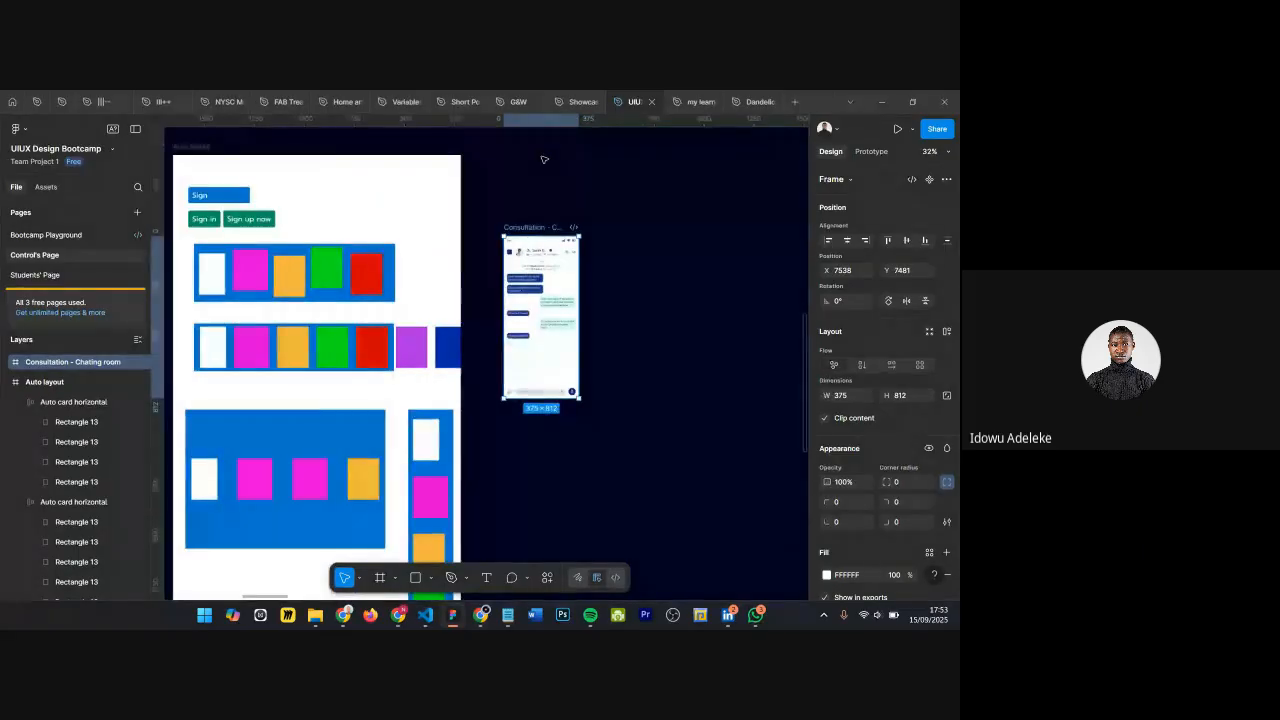
left_click_drag(447, 398, 325, 140)
Step: Delete the doctor profile header from the copied chat screen
scroll(363, 182, "up", 2)
scroll(591, 220, "left", 3)
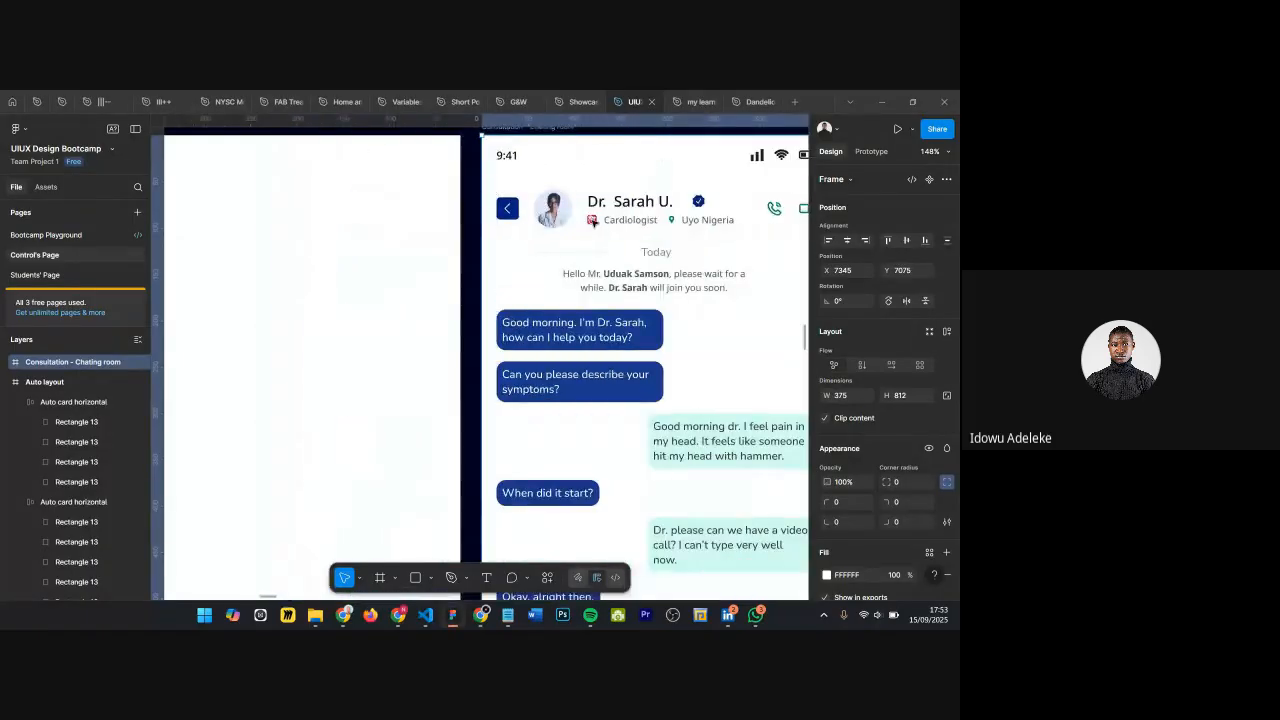
left_click(591, 216)
scroll(591, 216, "right", 1)
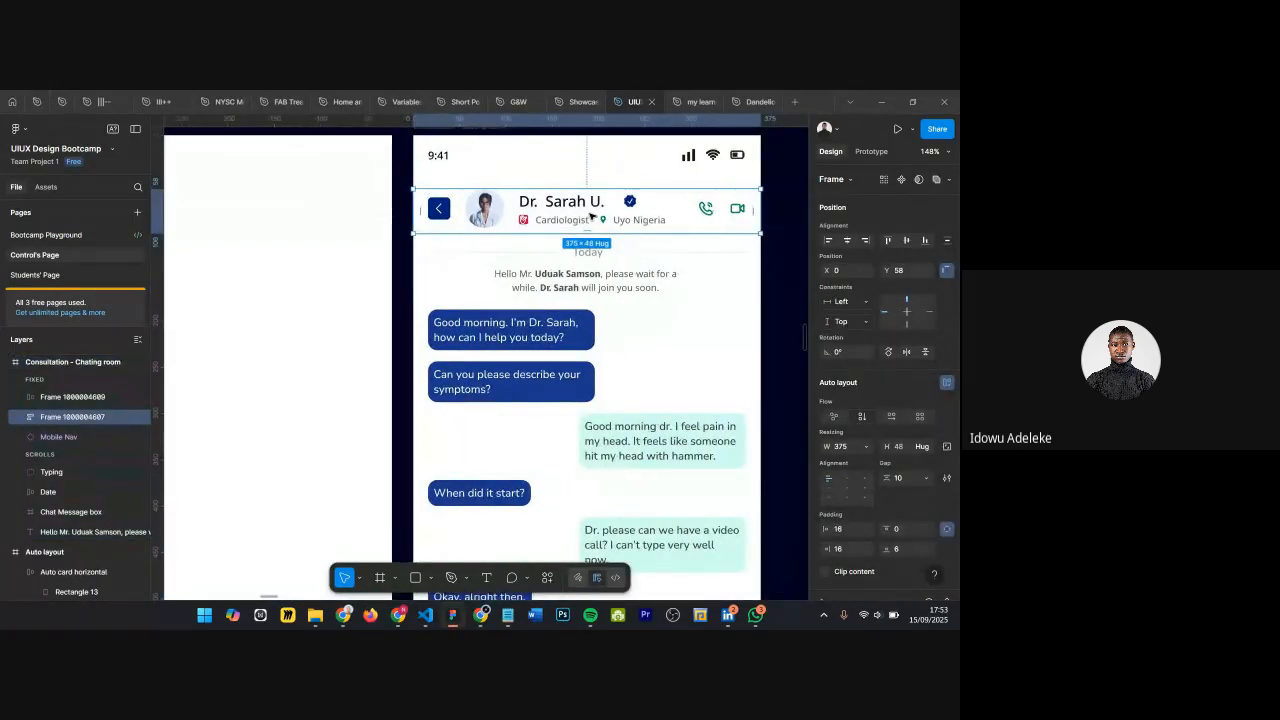
key("Delete")
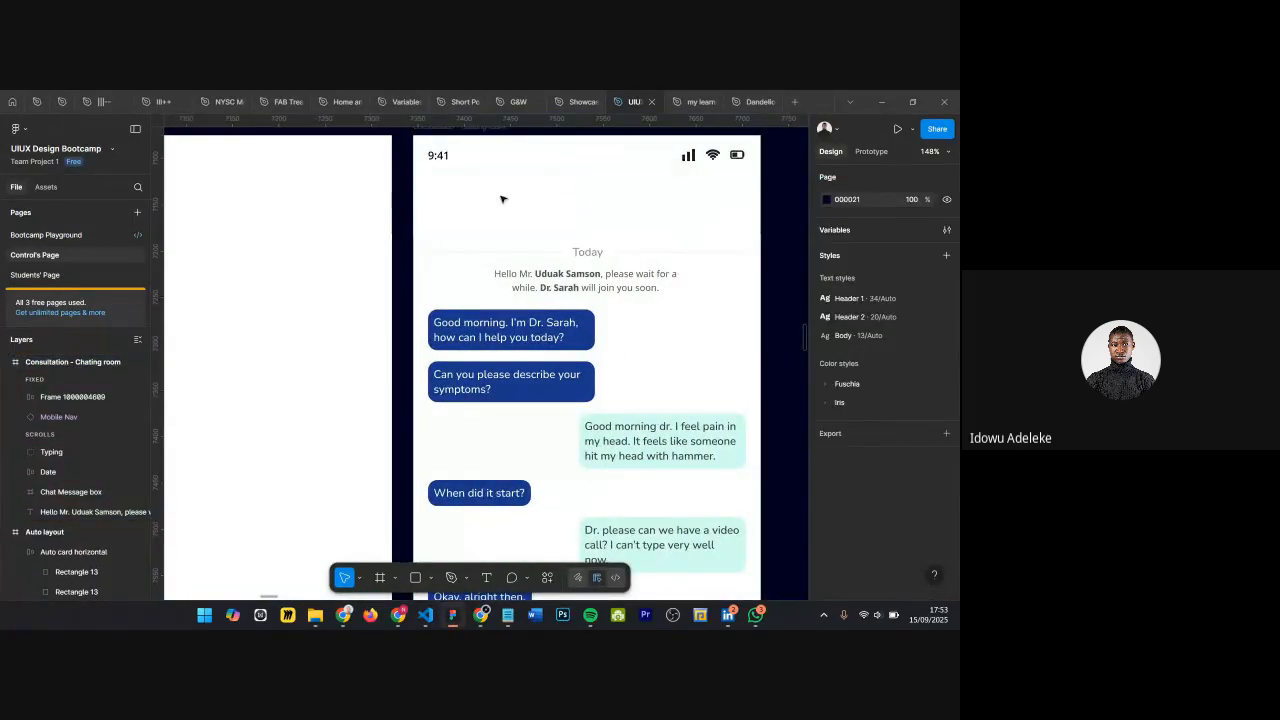
Step: Delete the Today date divider and the greeting text above the chat messages
left_click(588, 256)
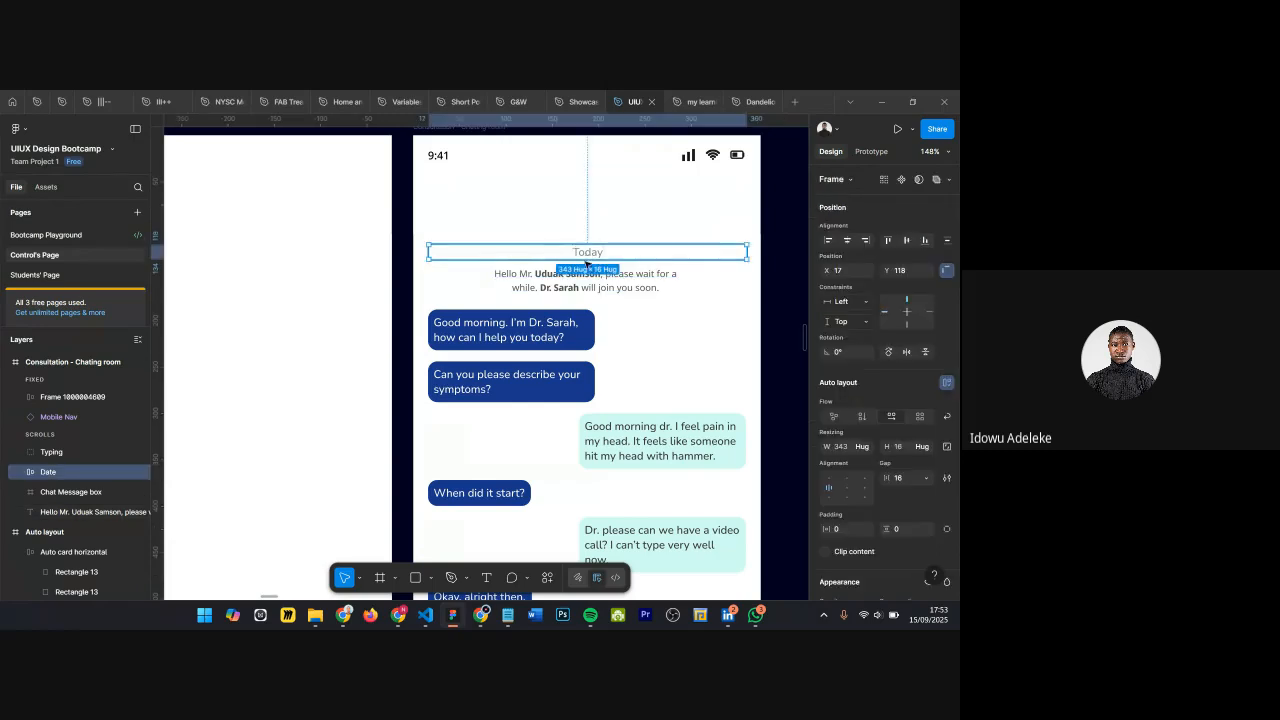
left_click(578, 286, "shift")
key("Delete")
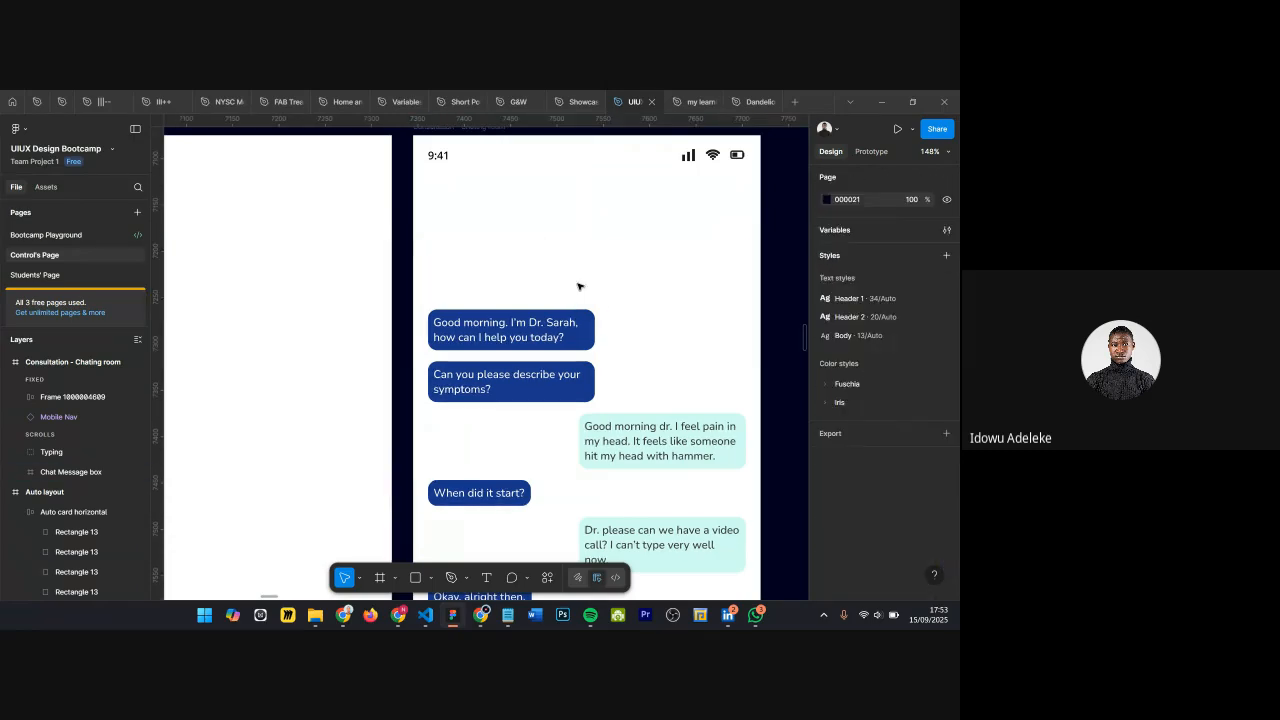
Step: Move the Chat Message box up below the status bar of the chat screen, to X 16, Y 77
scroll(517, 337, "down", 1)
left_click(517, 337)
scroll(530, 345, "down", 5)
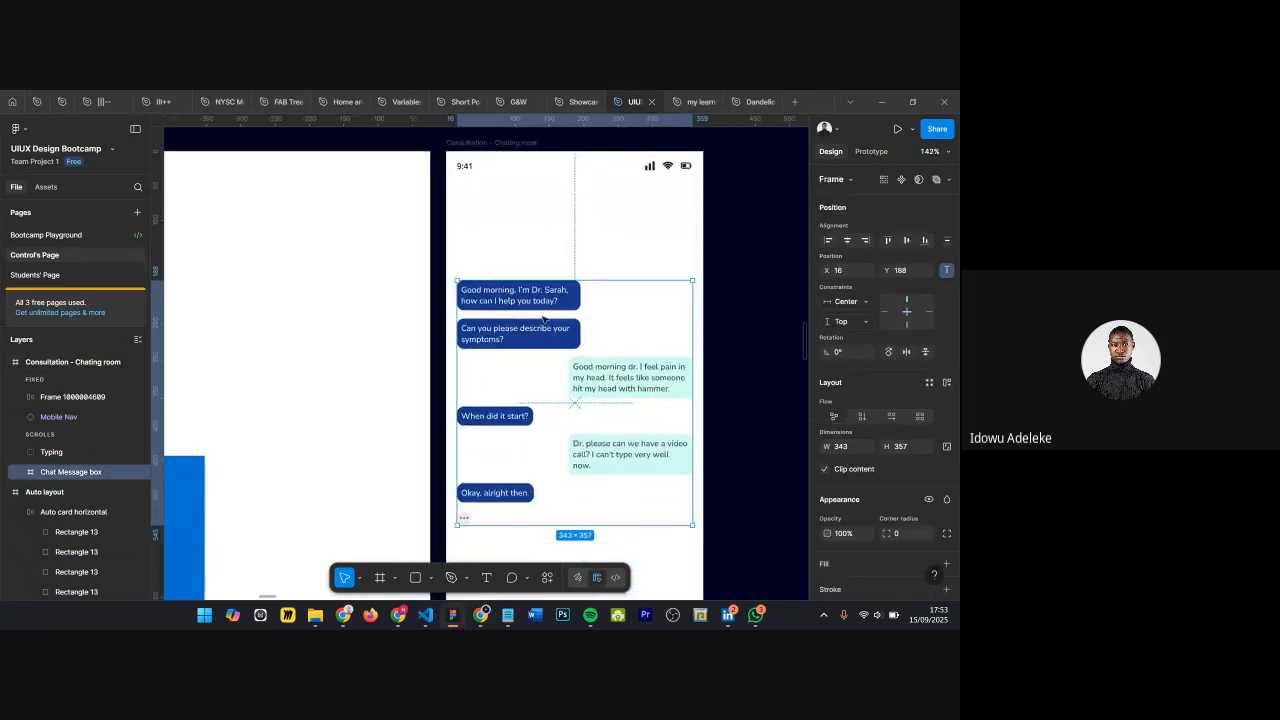
left_click_drag(566, 360, 566, 307)
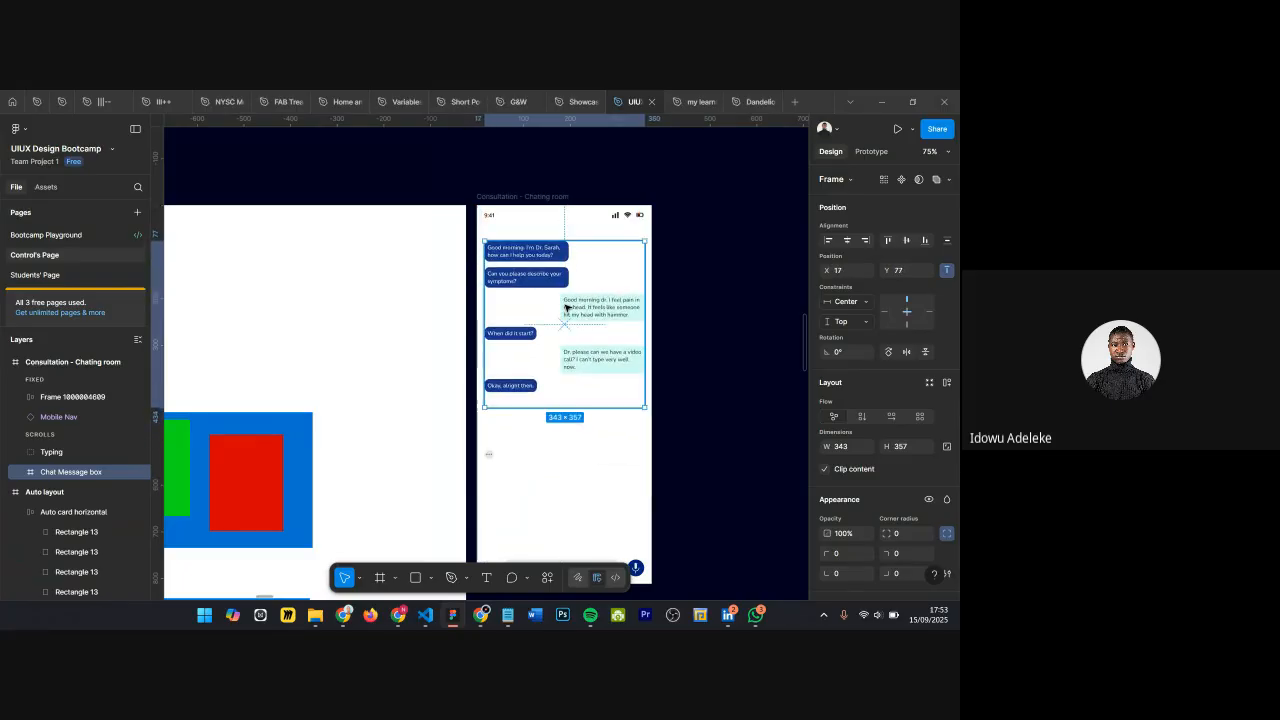
scroll(566, 262, "up", 5)
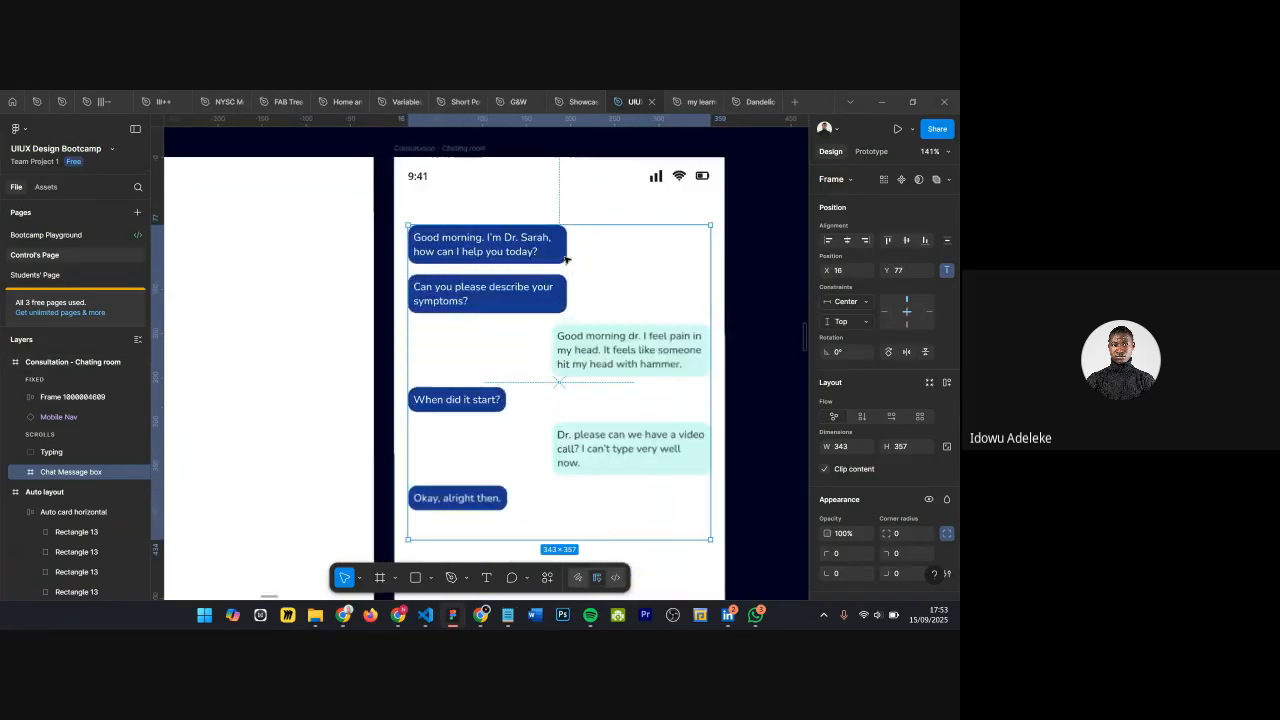
scroll(566, 259, "up", 5)
scroll(587, 282, "down", 2)
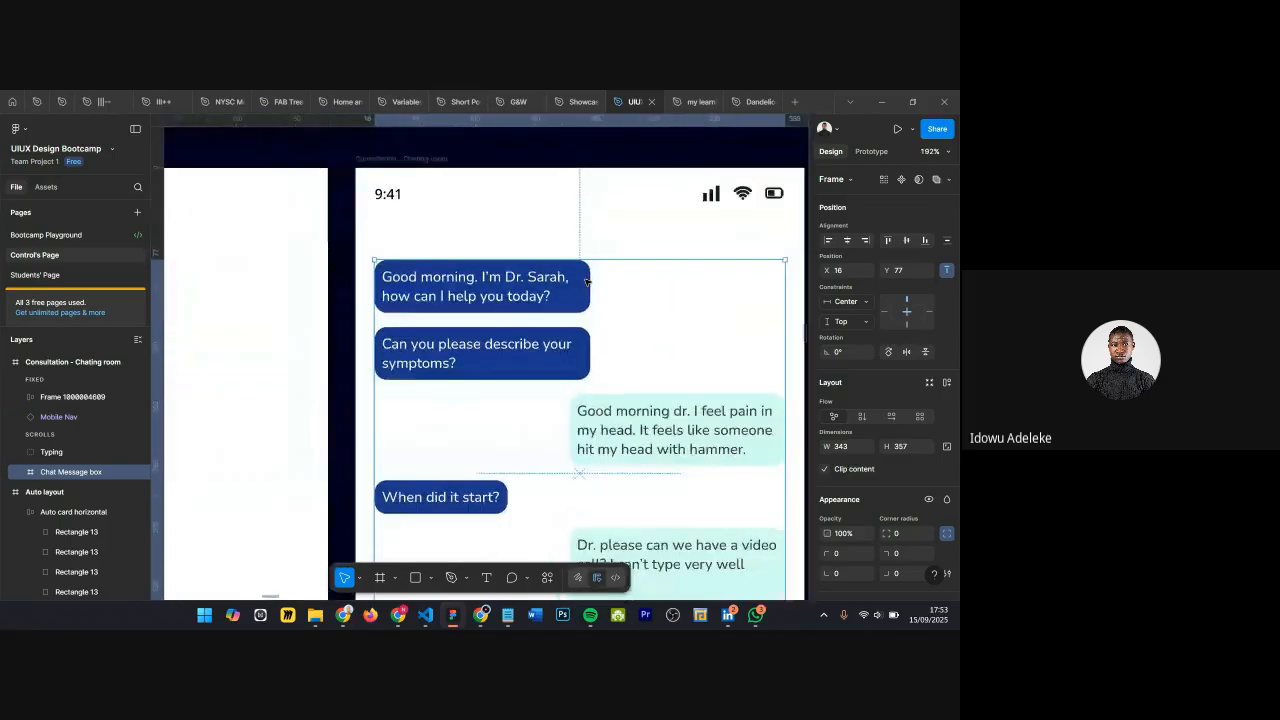
Step: Delete the Typing indicator below the chat messages
scroll(587, 282, "down", 6)
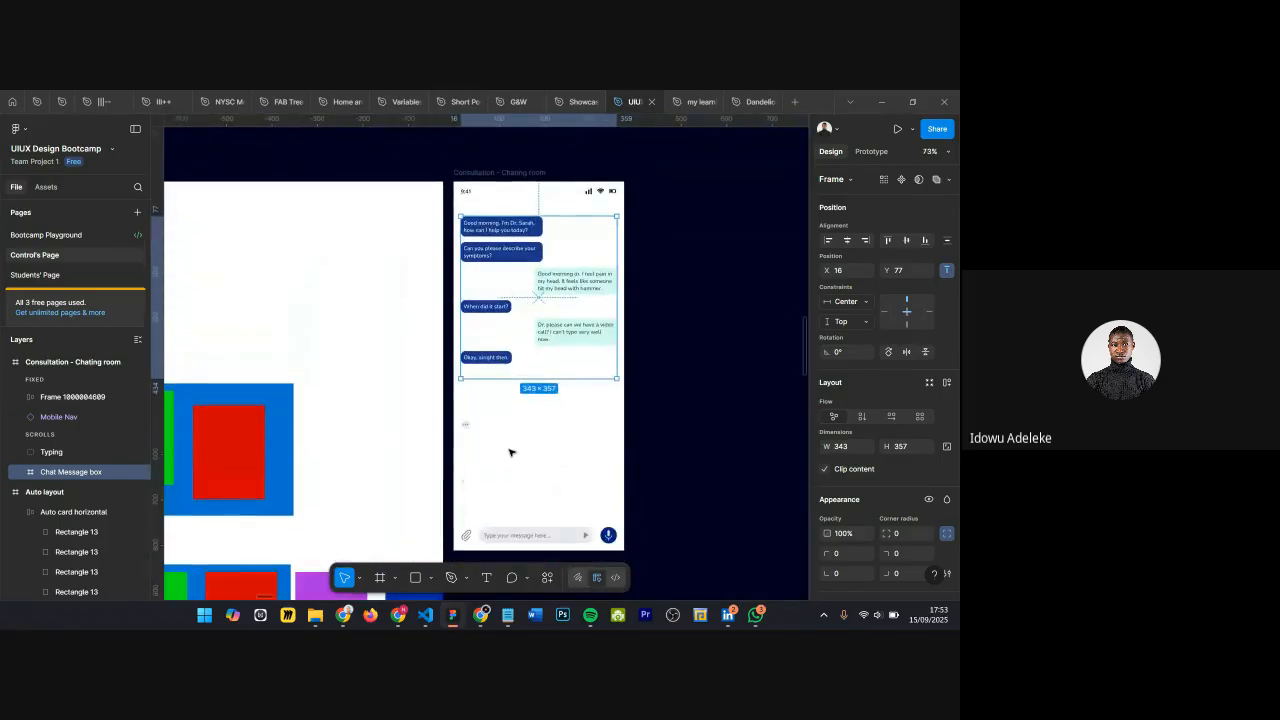
left_click(466, 424)
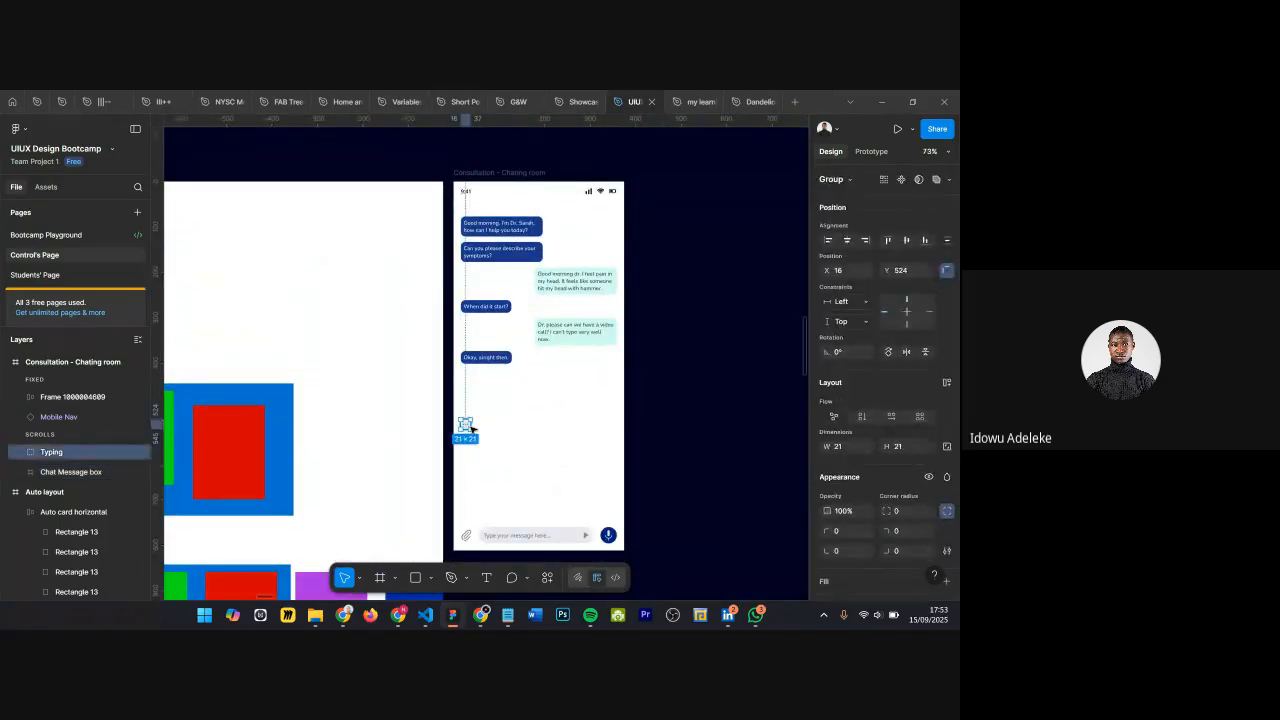
key("Delete")
Step: Add a text layer reading "Good morning" below the last doctor message, at about X 30, Y 464
scroll(498, 405, "up", 1)
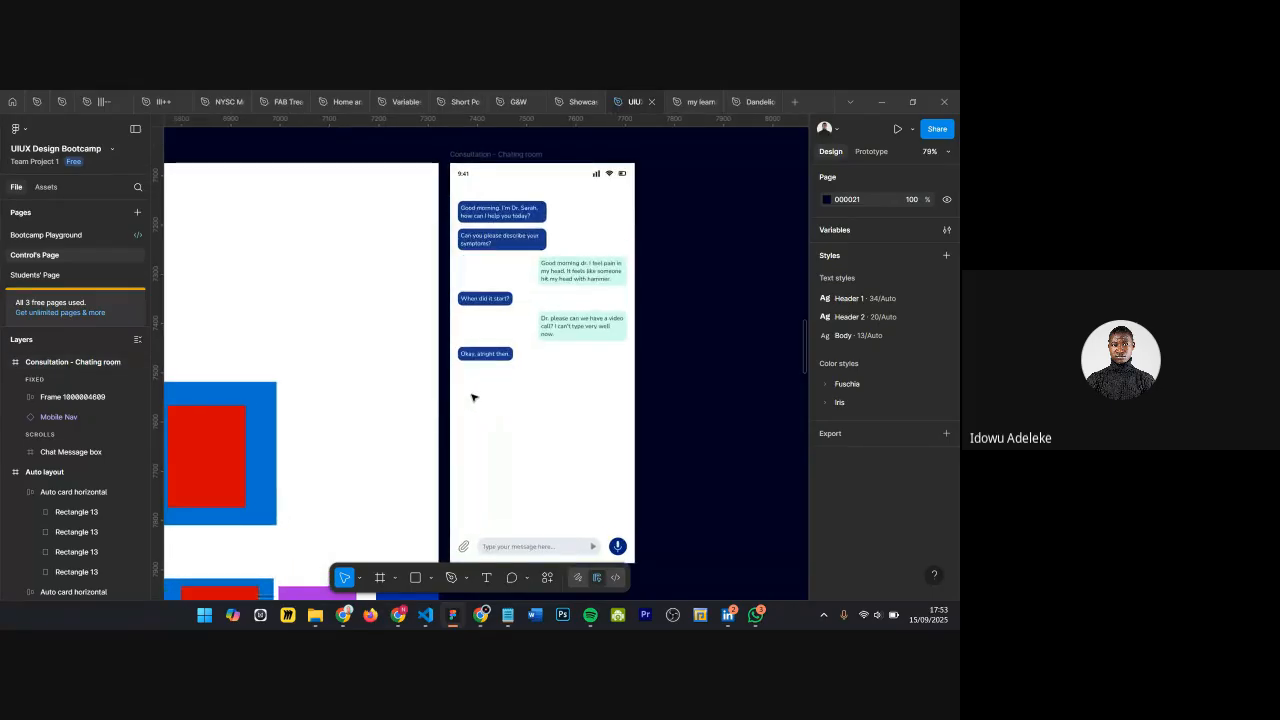
key("t")
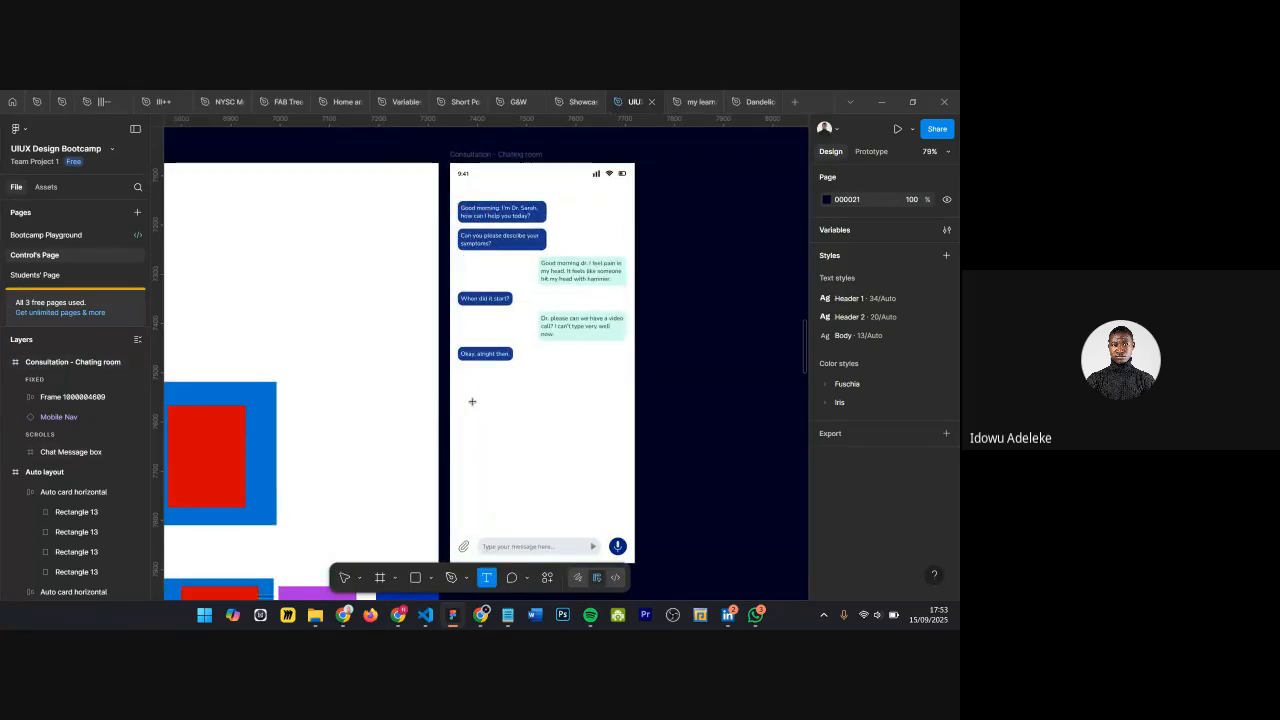
left_click(464, 400)
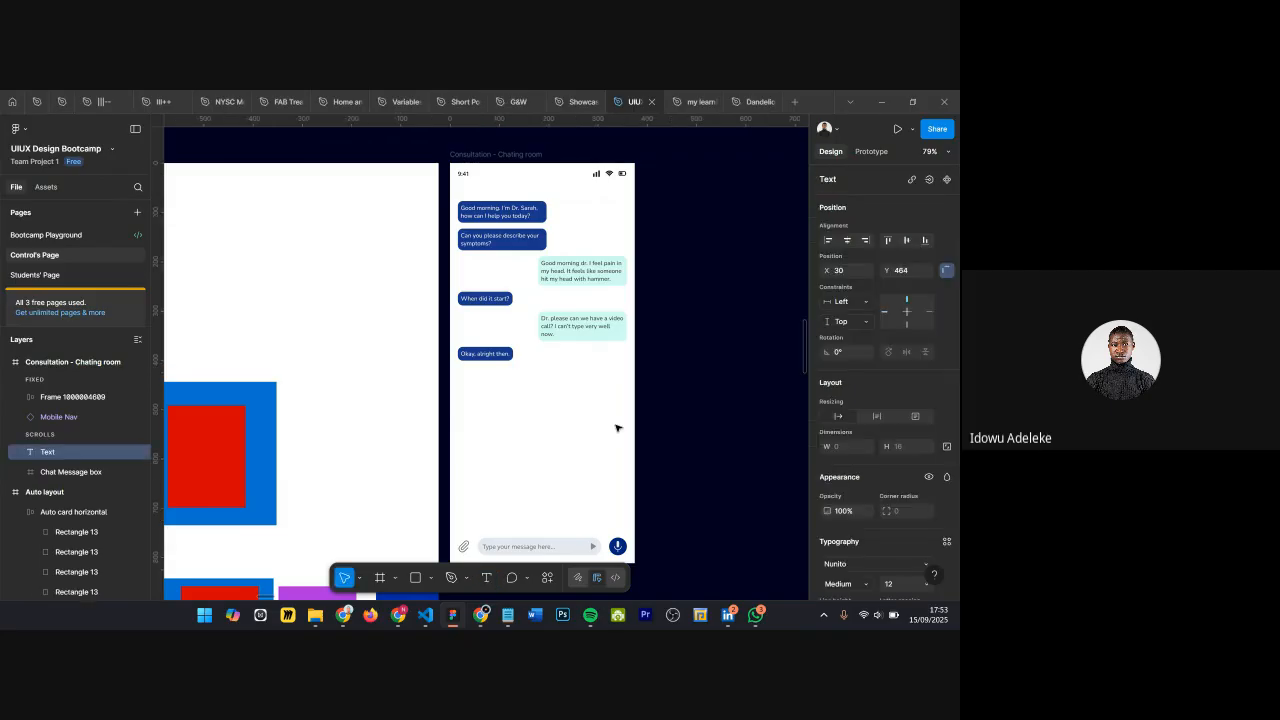
type("Good morning")
scroll(556, 442, "up", 6)
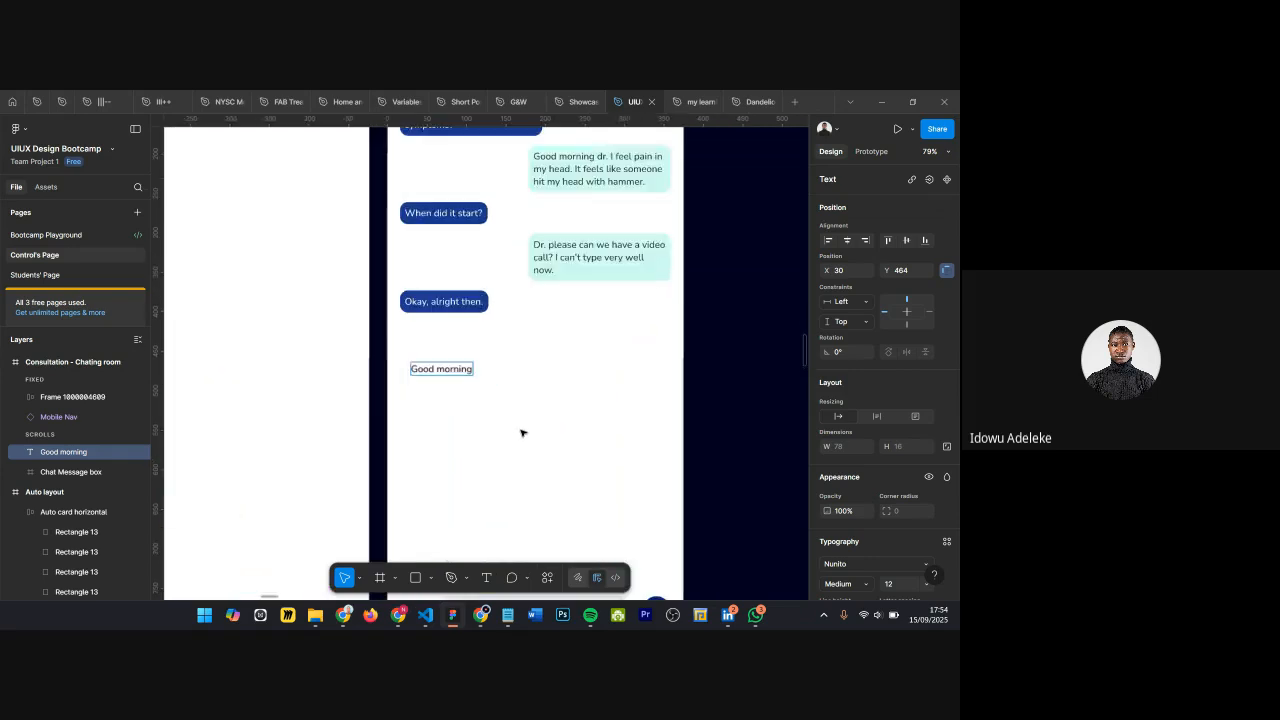
key("Escape")
scroll(348, 311, "up", 2)
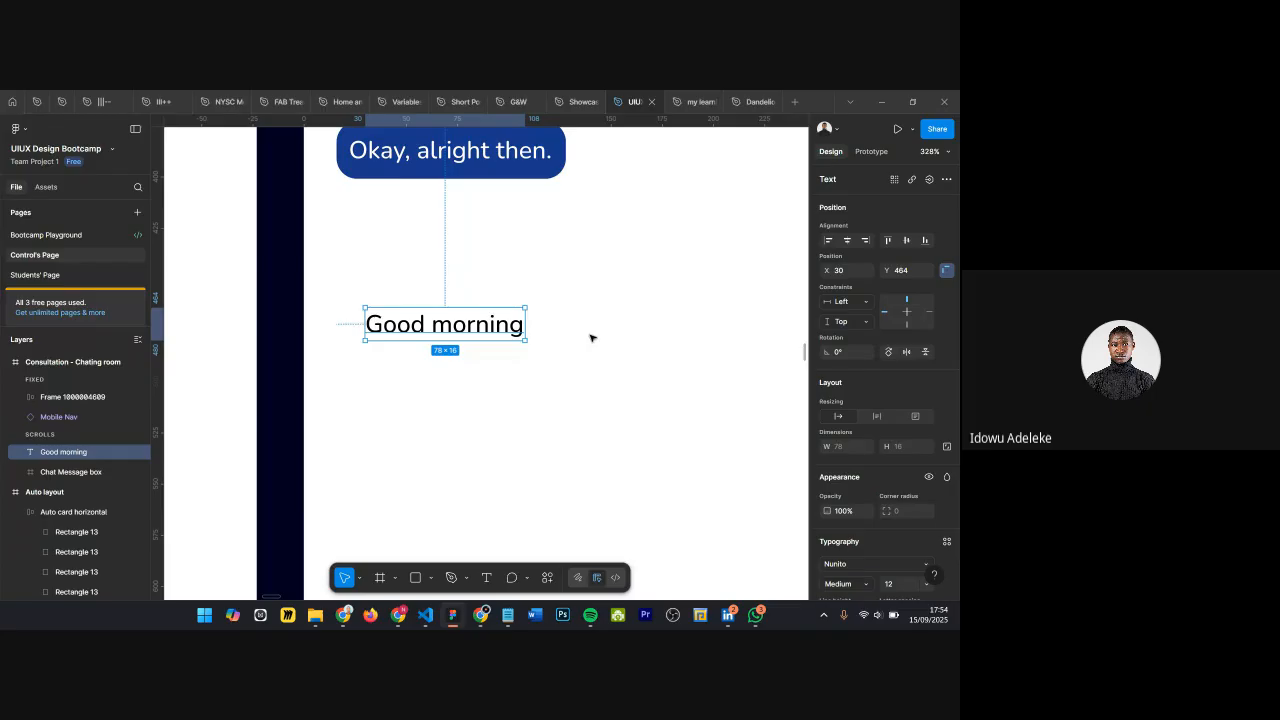
Step: Wrap the "Good morning" text in an auto layout frame
key("shift+a")
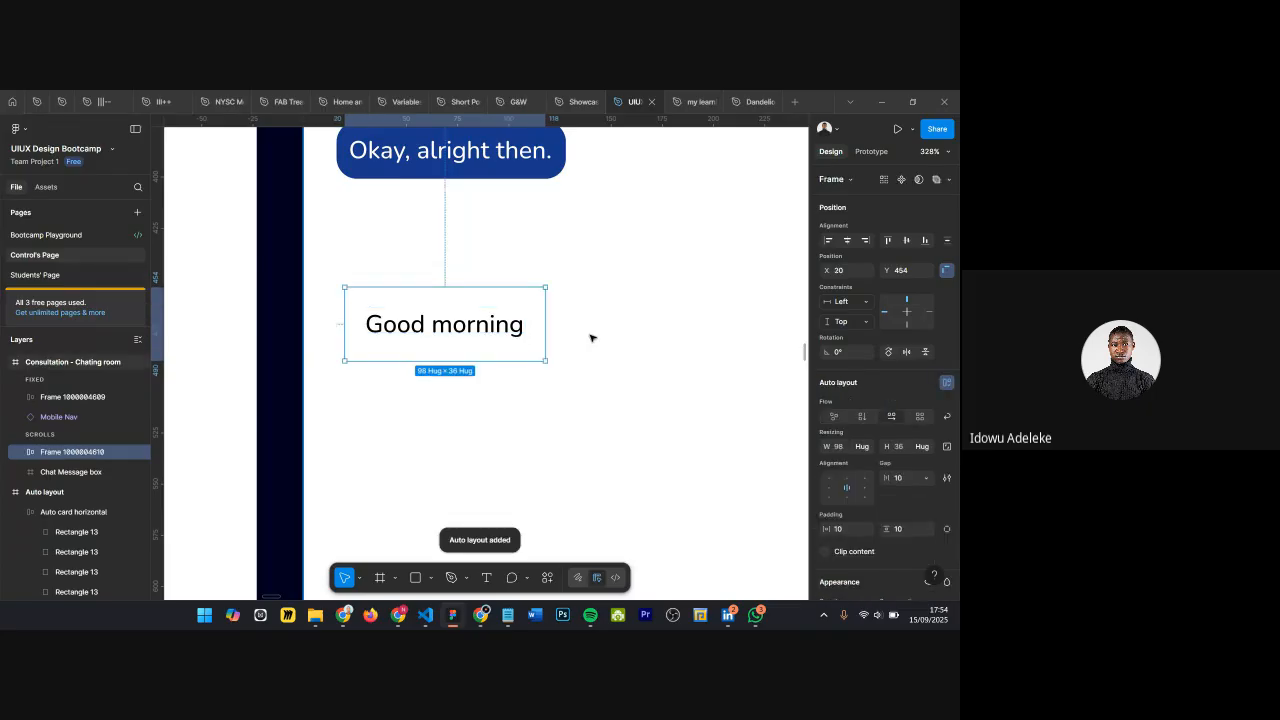
key("ctrl+z")
scroll(945, 450, "down", 3)
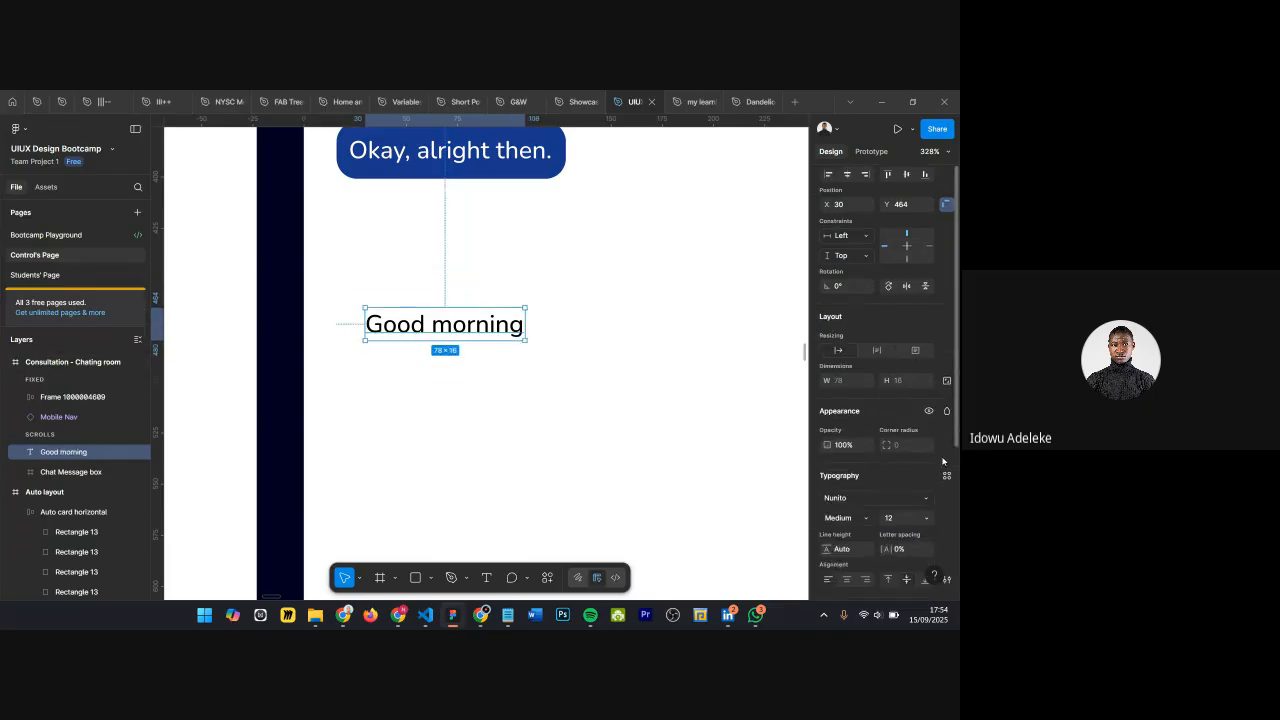
scroll(949, 457, "down", 1)
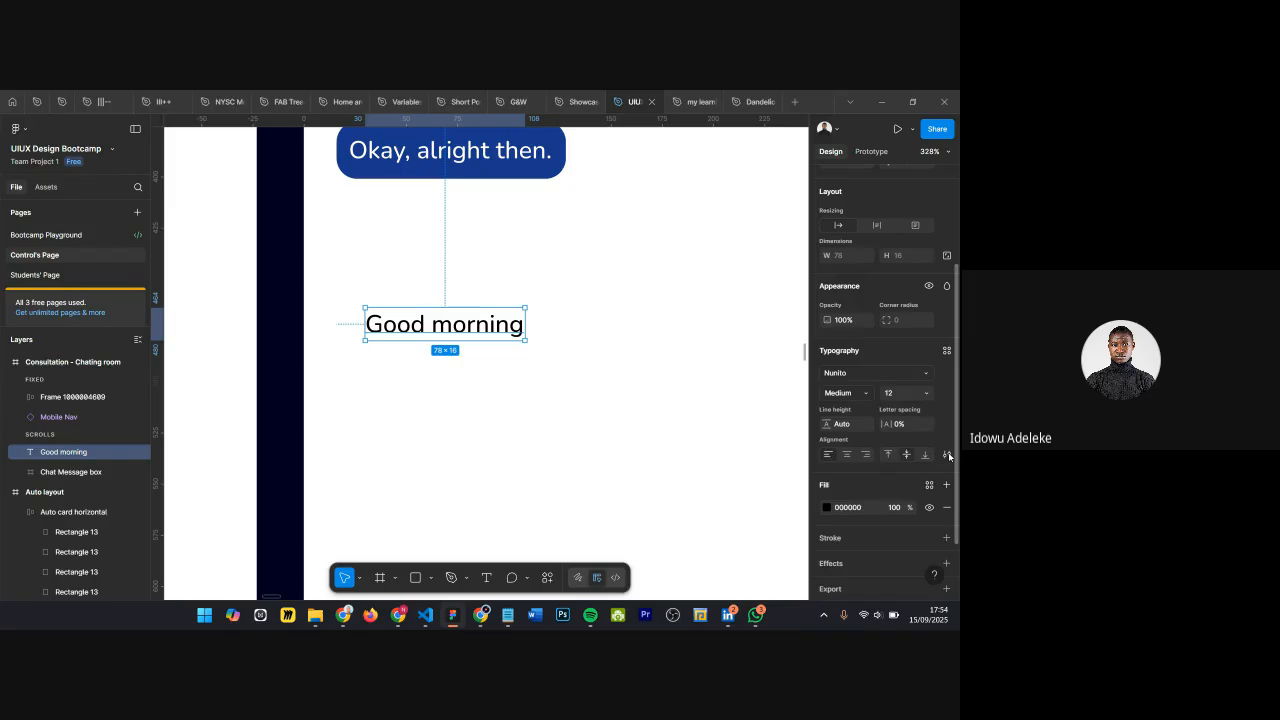
right_click(424, 323)
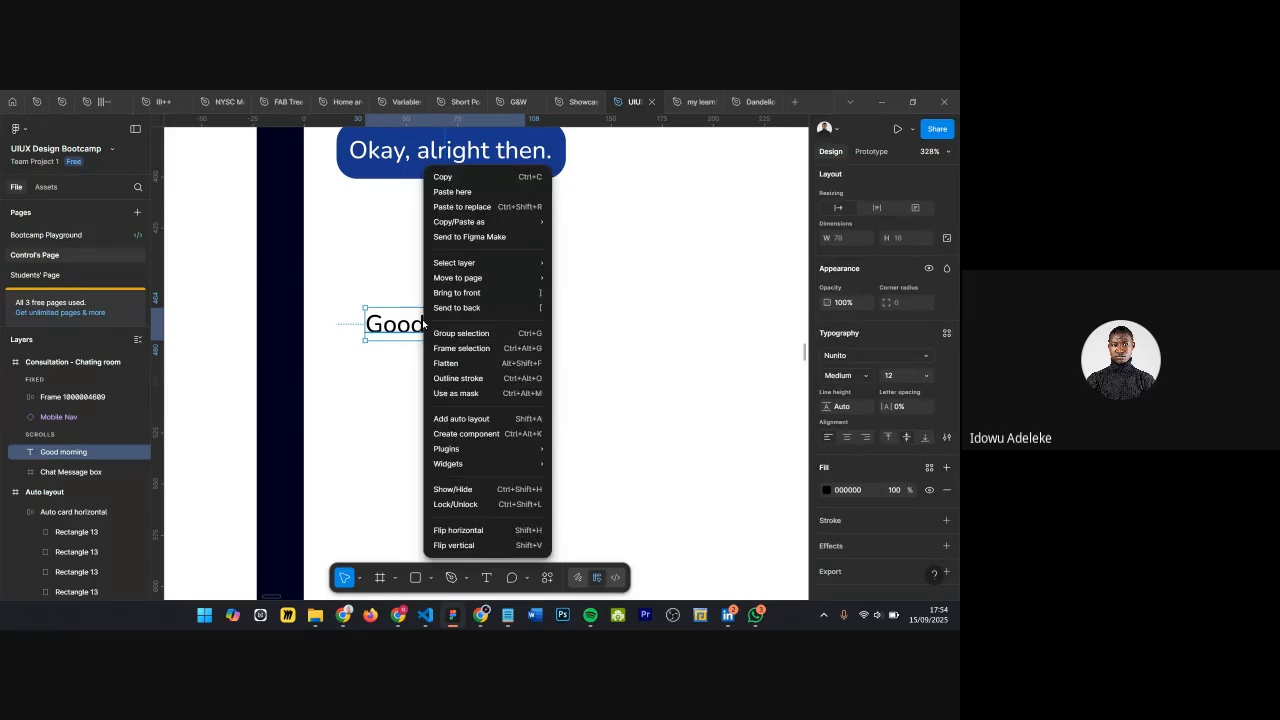
left_click(515, 418)
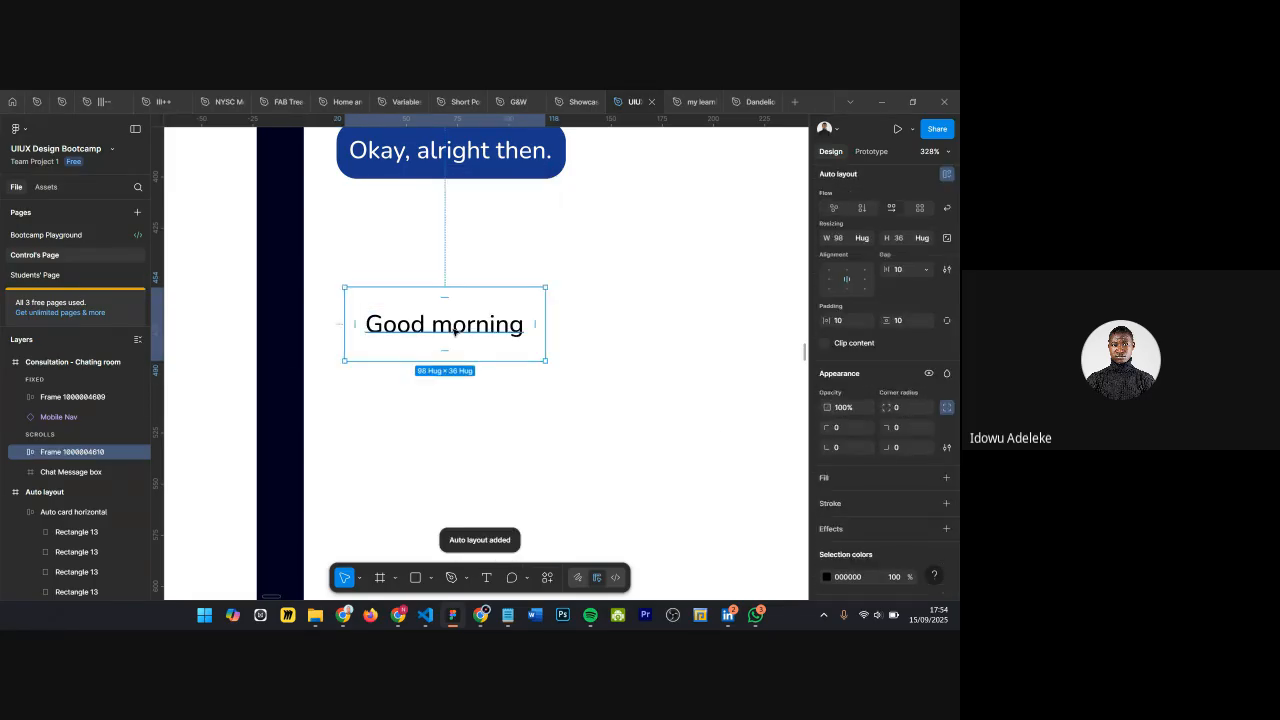
Step: Give the "Good morning" frame a dark blue fill, 19378D, sampled from a doctor message bubble
scroll(453, 332, "down", 3)
scroll(453, 332, "up", 3)
scroll(453, 332, "down", 4)
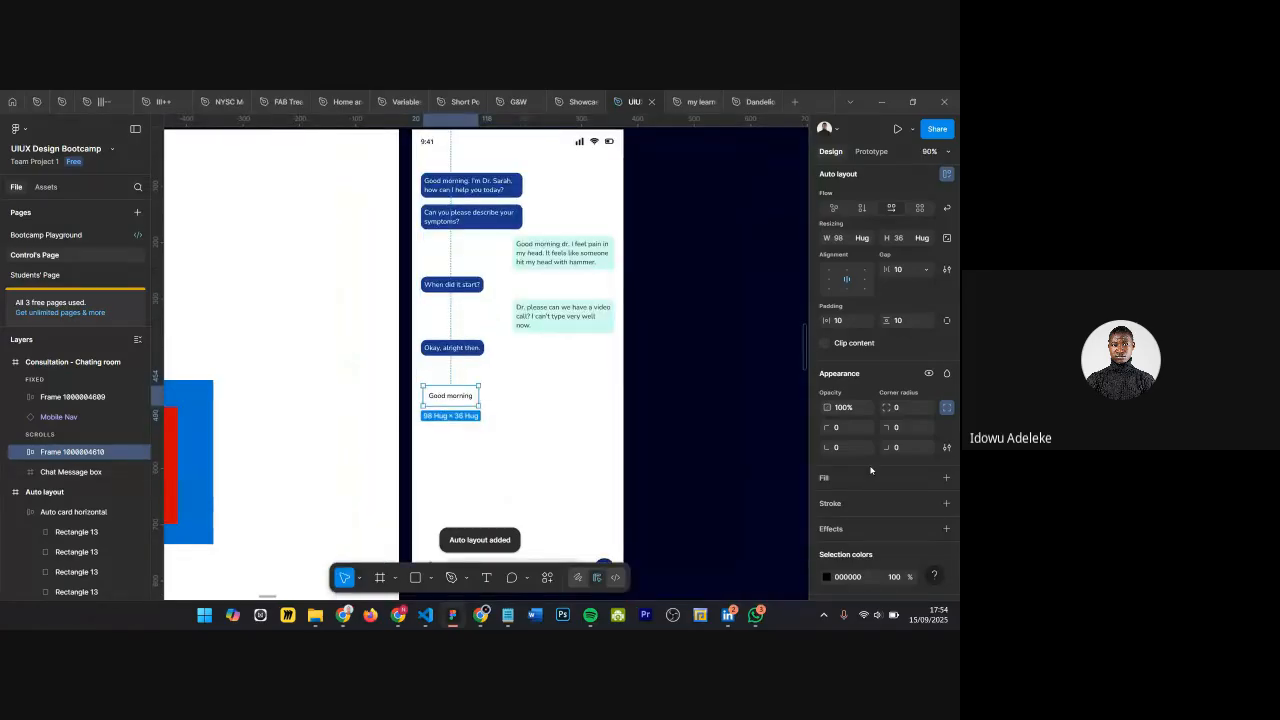
left_click(946, 481)
left_click(826, 500)
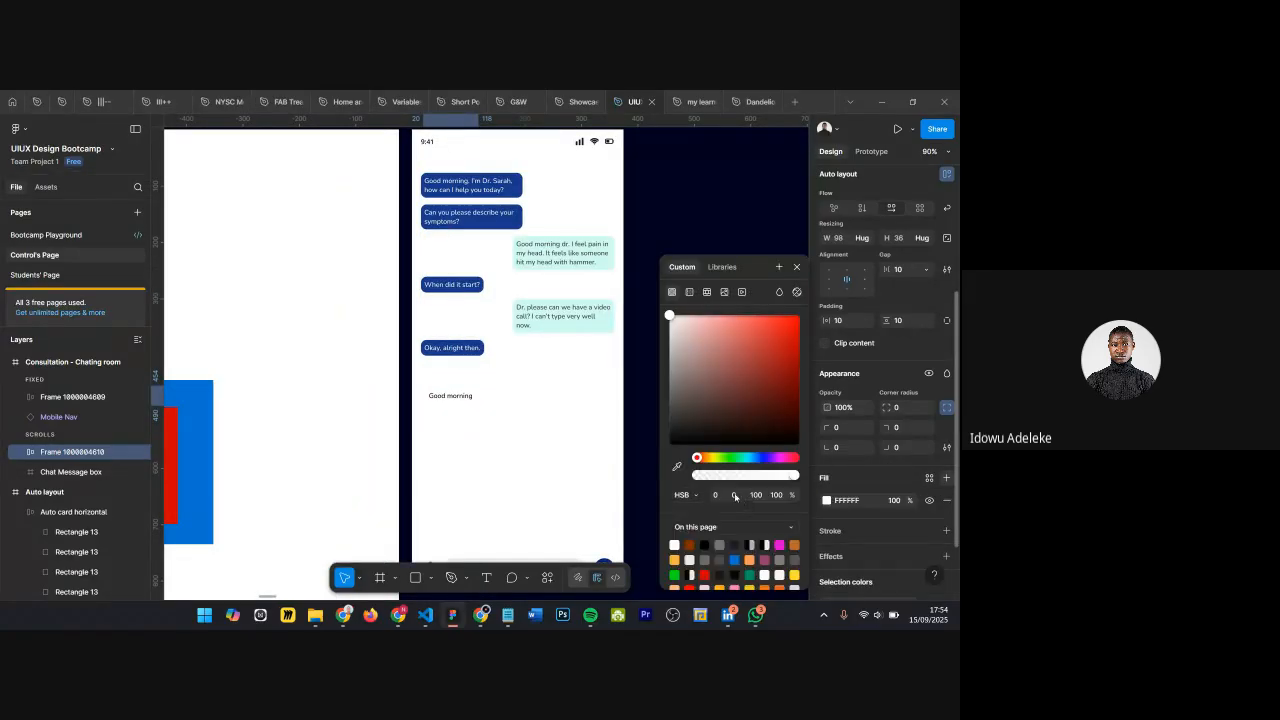
left_click(512, 216)
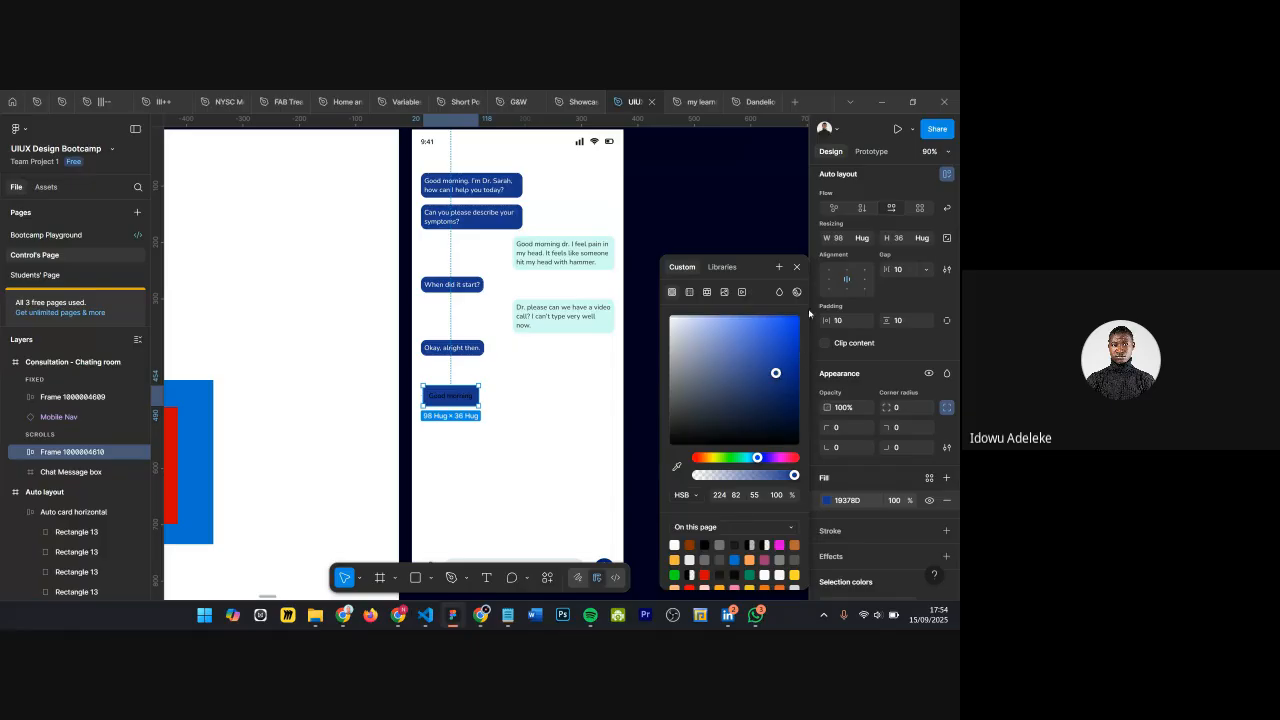
key("Escape")
Step: Set the fill of the "Good morning" text to white, FFFFFF
key("Return")
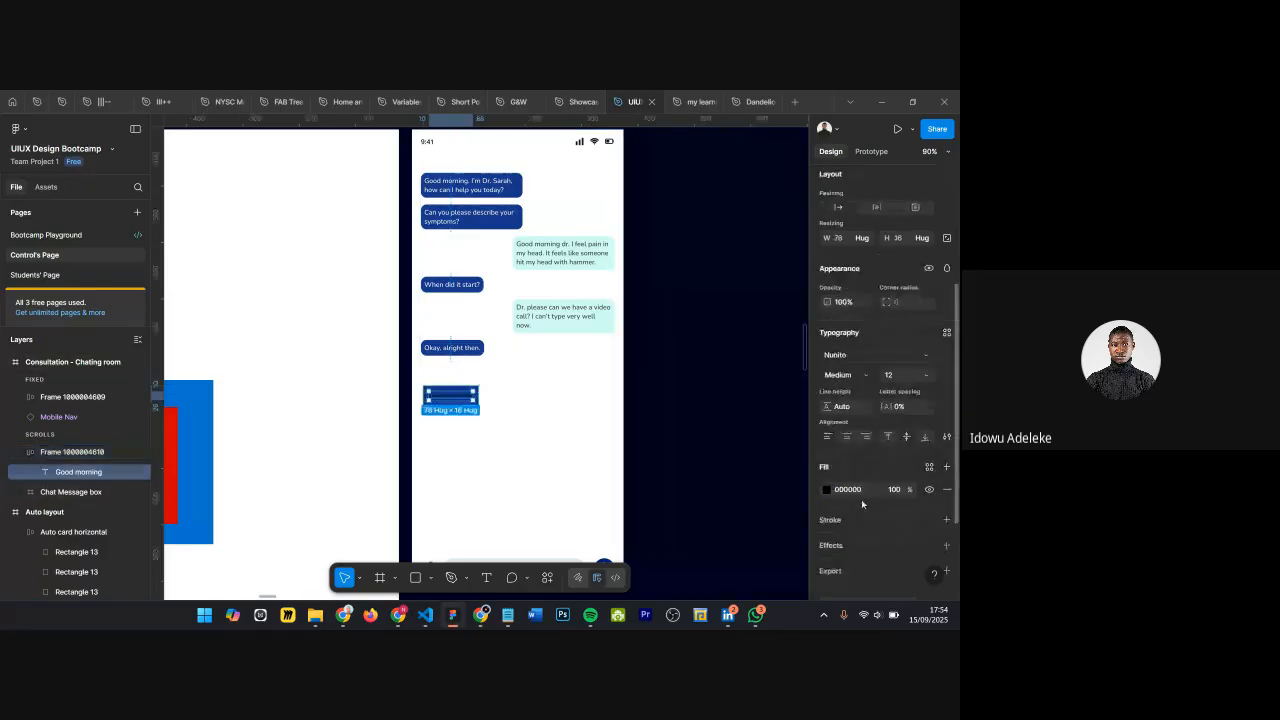
left_click(857, 490)
type("FFFFFF")
key("Return")
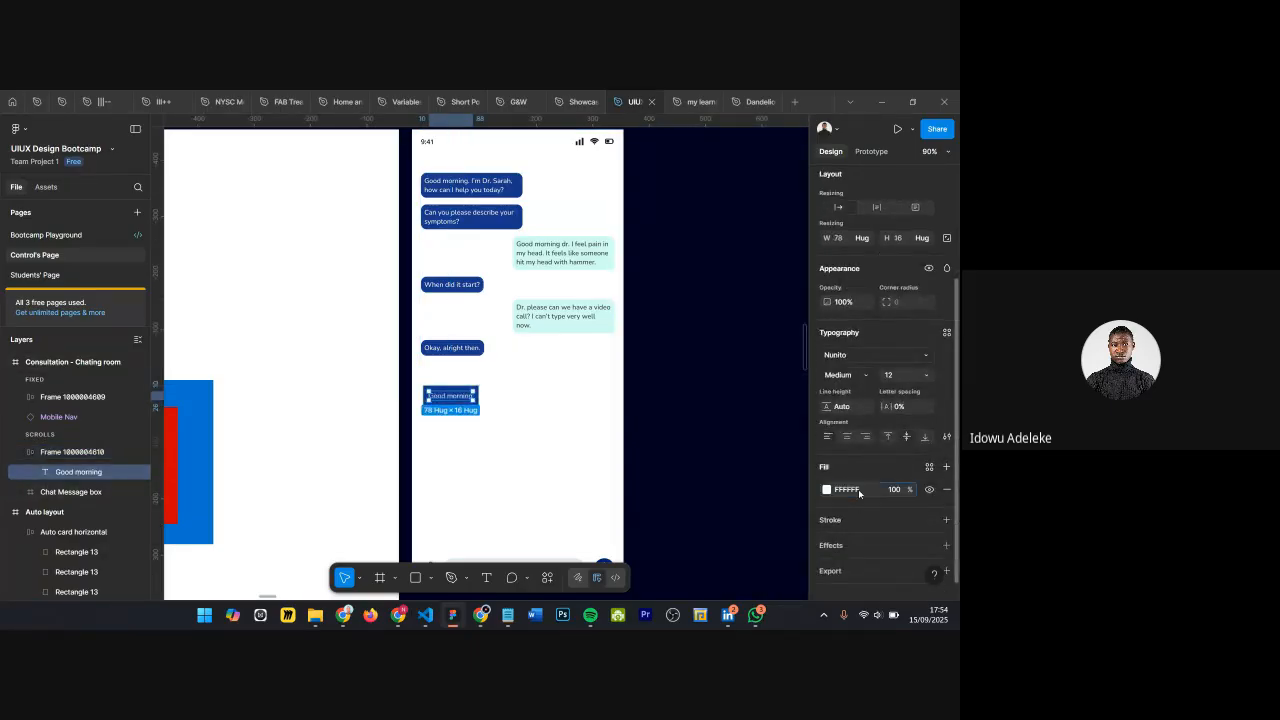
Step: Set the horizontal and vertical padding of the "Good morning" bubble to 6
scroll(615, 361, "up", 5)
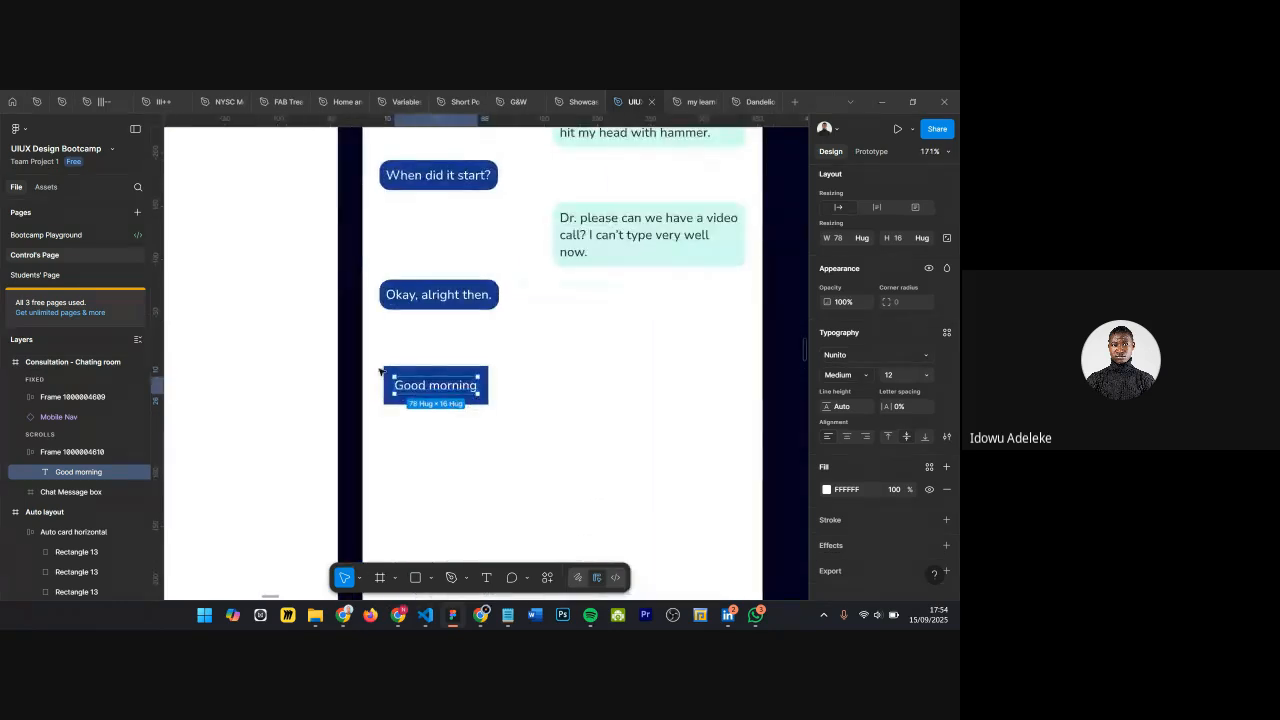
scroll(615, 361, "down", 2)
scroll(568, 382, "up", 3)
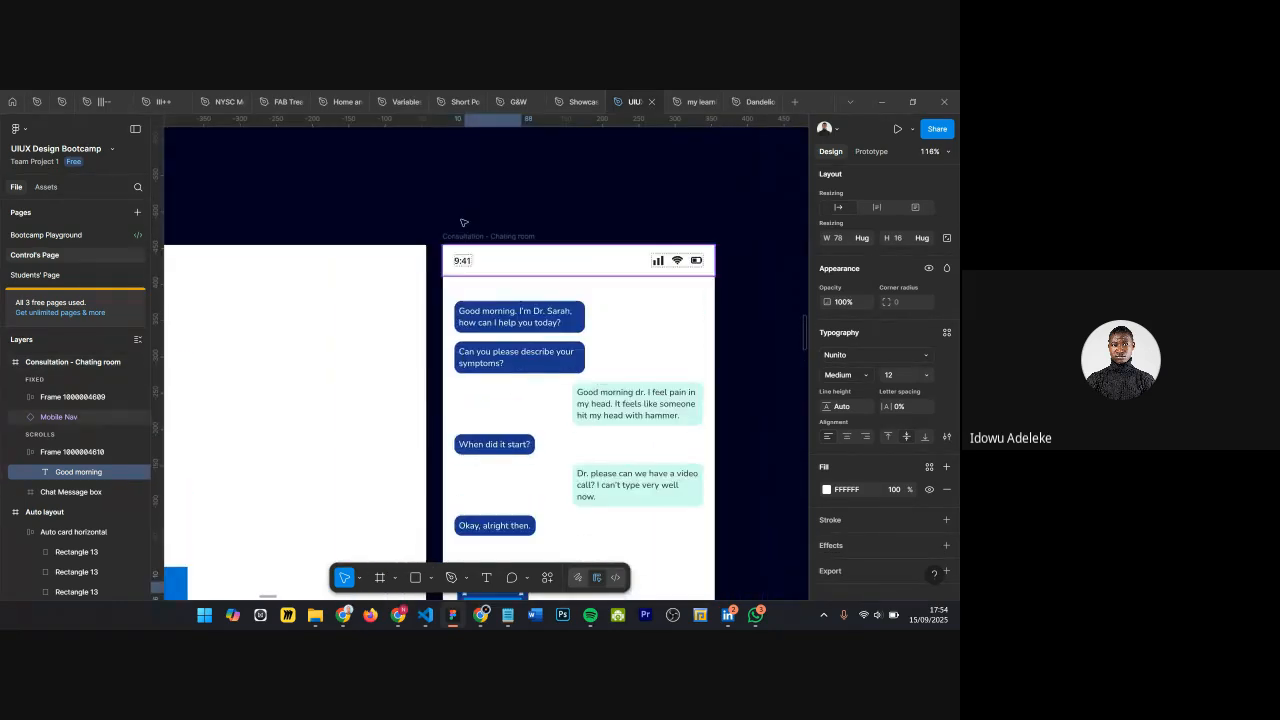
left_click(472, 313)
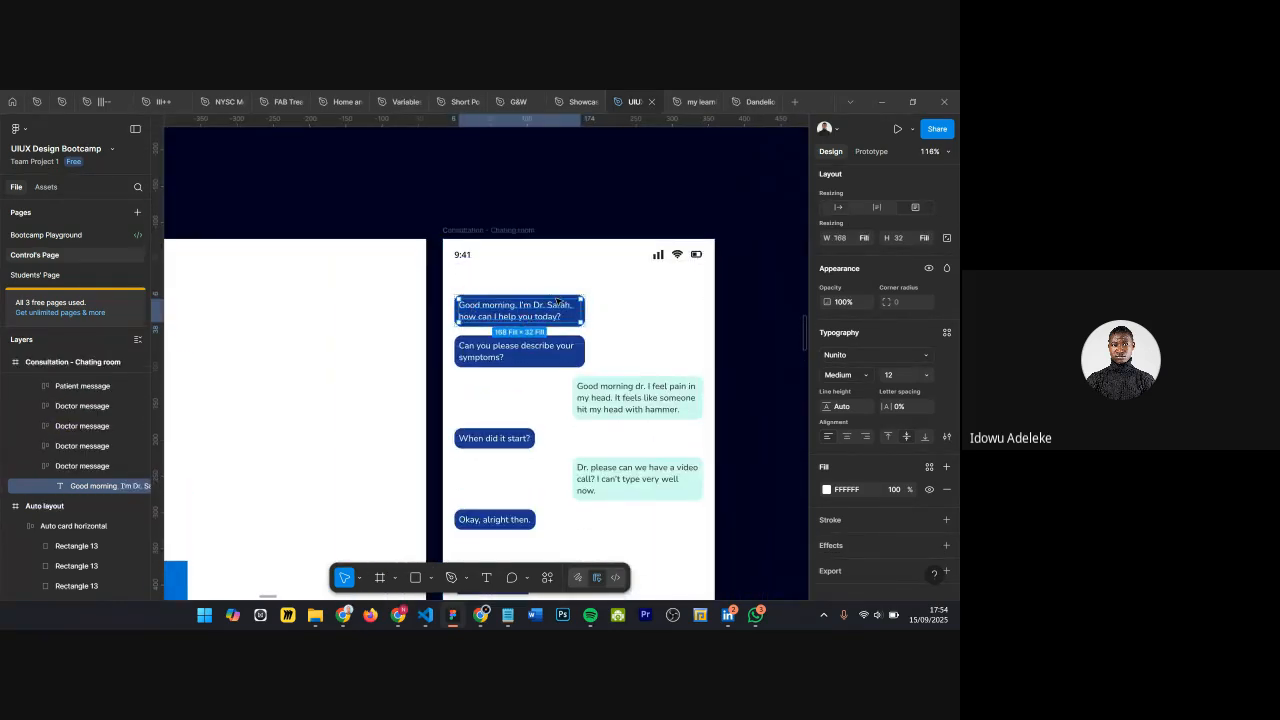
scroll(502, 485, "down", 2)
scroll(502, 485, "down", 1)
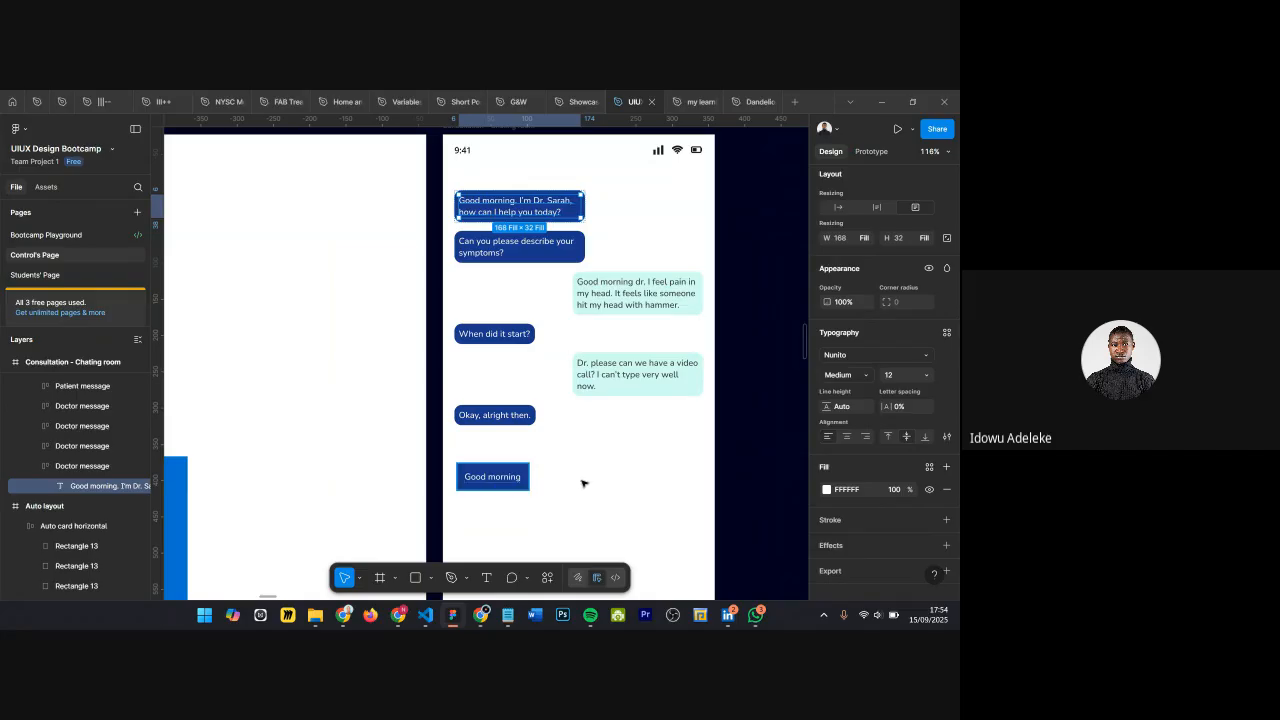
left_click(508, 482)
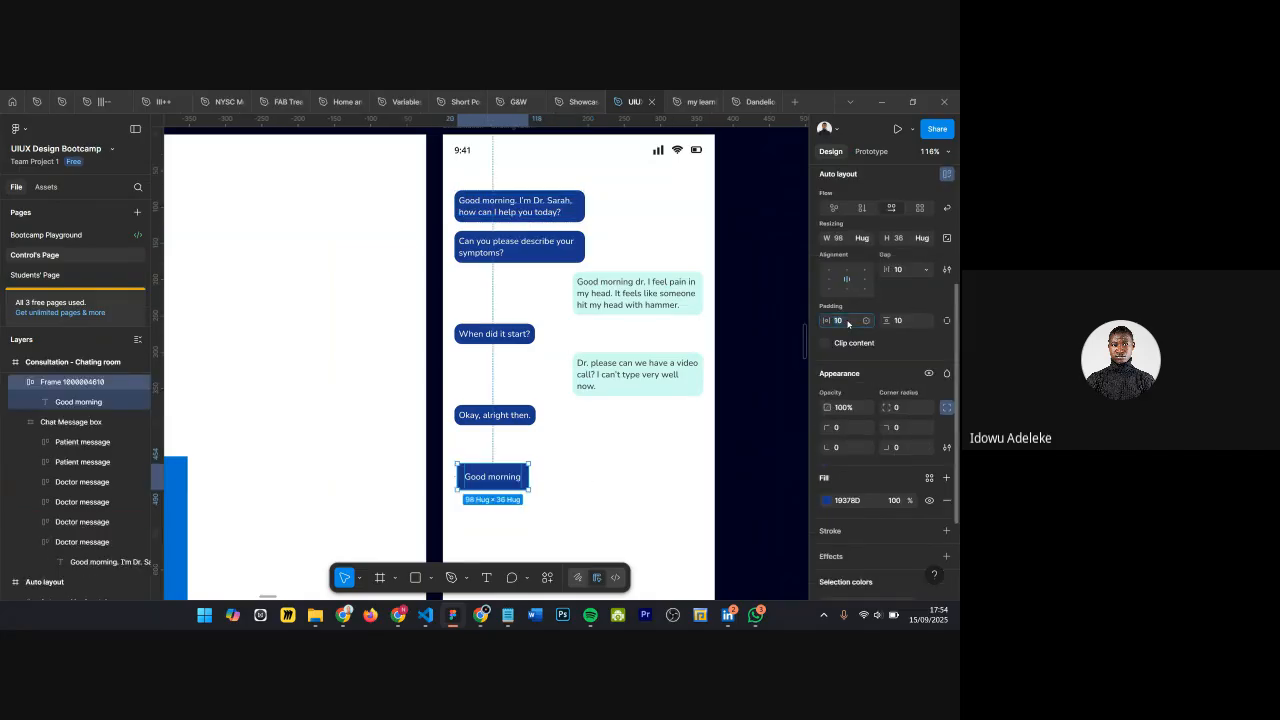
key("Return")
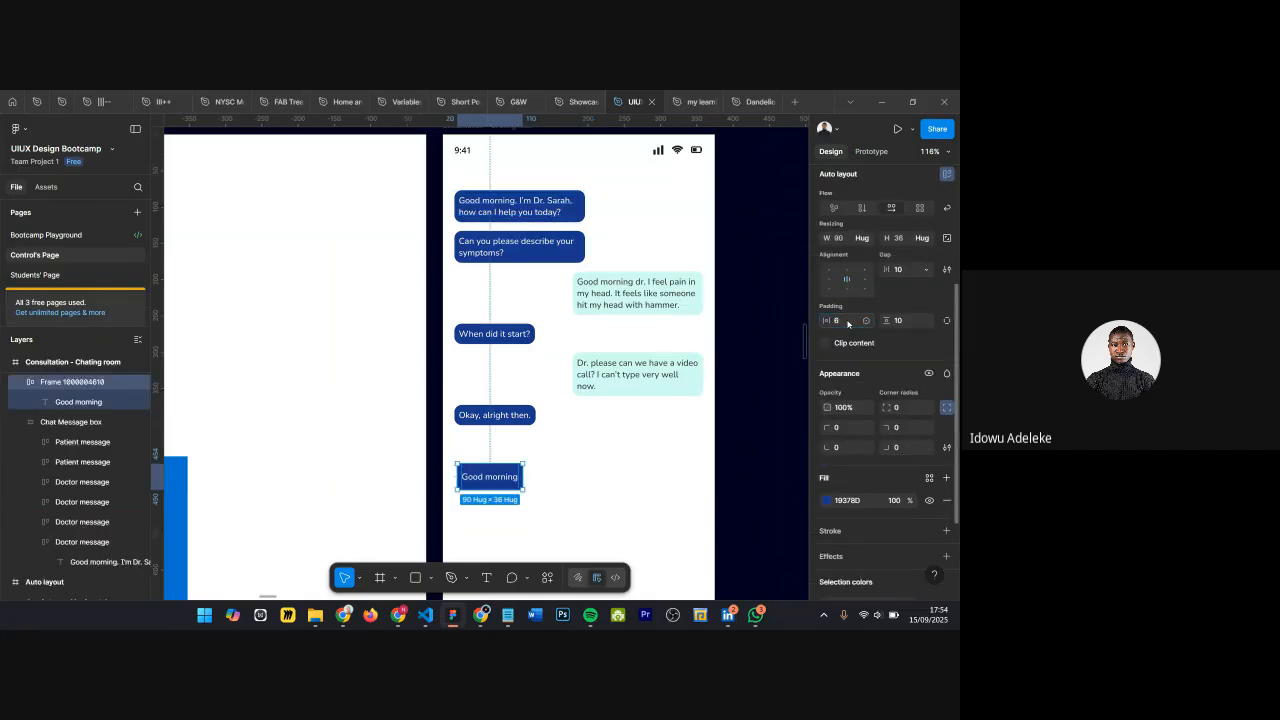
left_click(916, 321)
type("6")
key("Return")
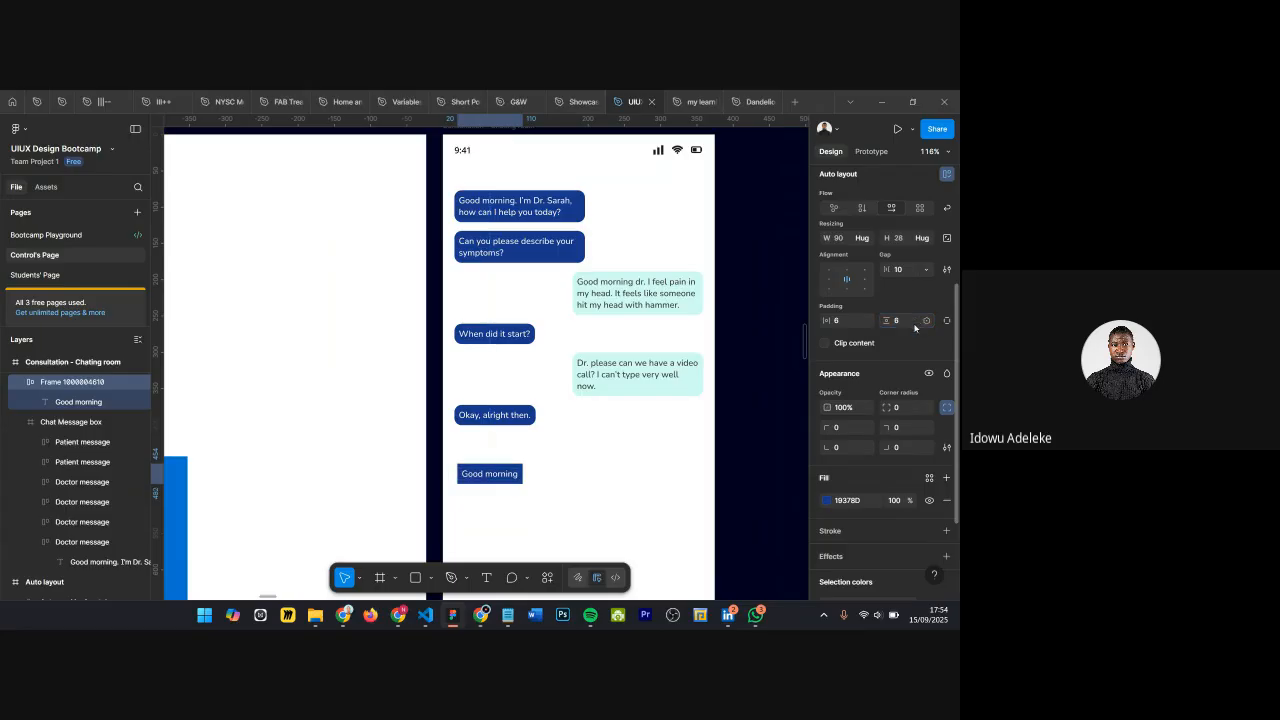
Step: Round the corners of the "Good morning" bubble with a radius of 6
left_click(901, 412)
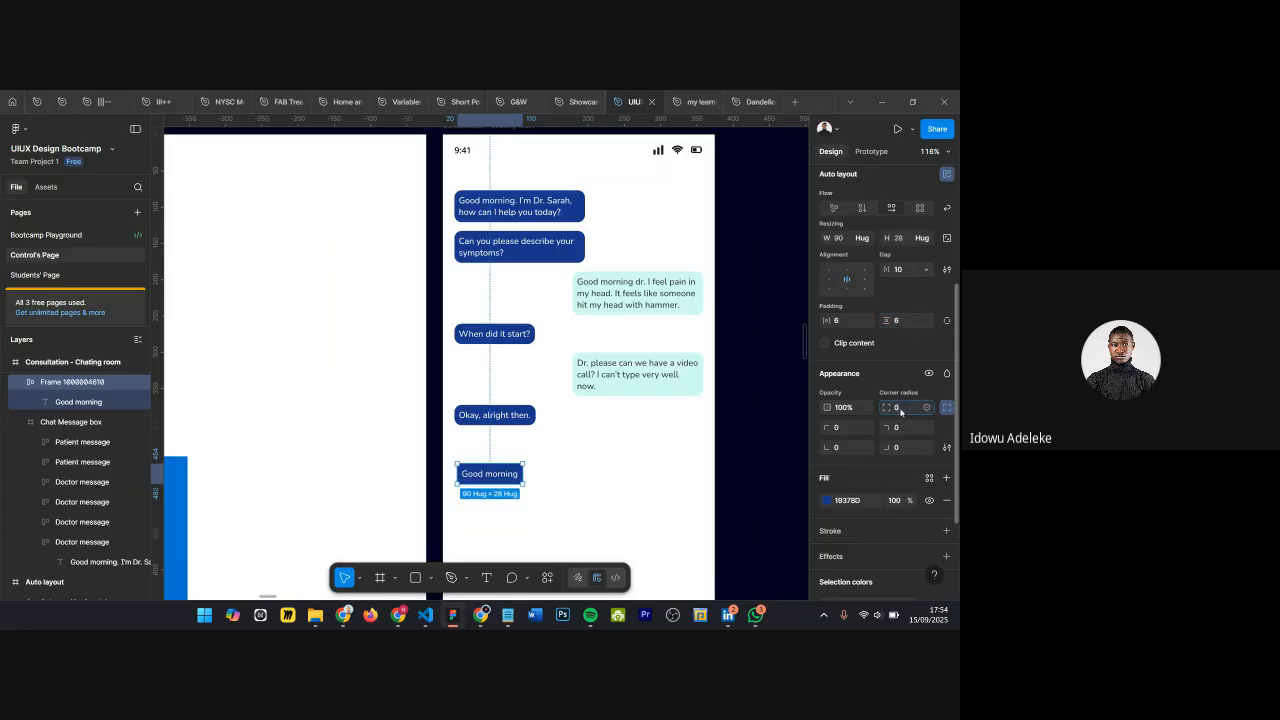
type("6")
key("Return")
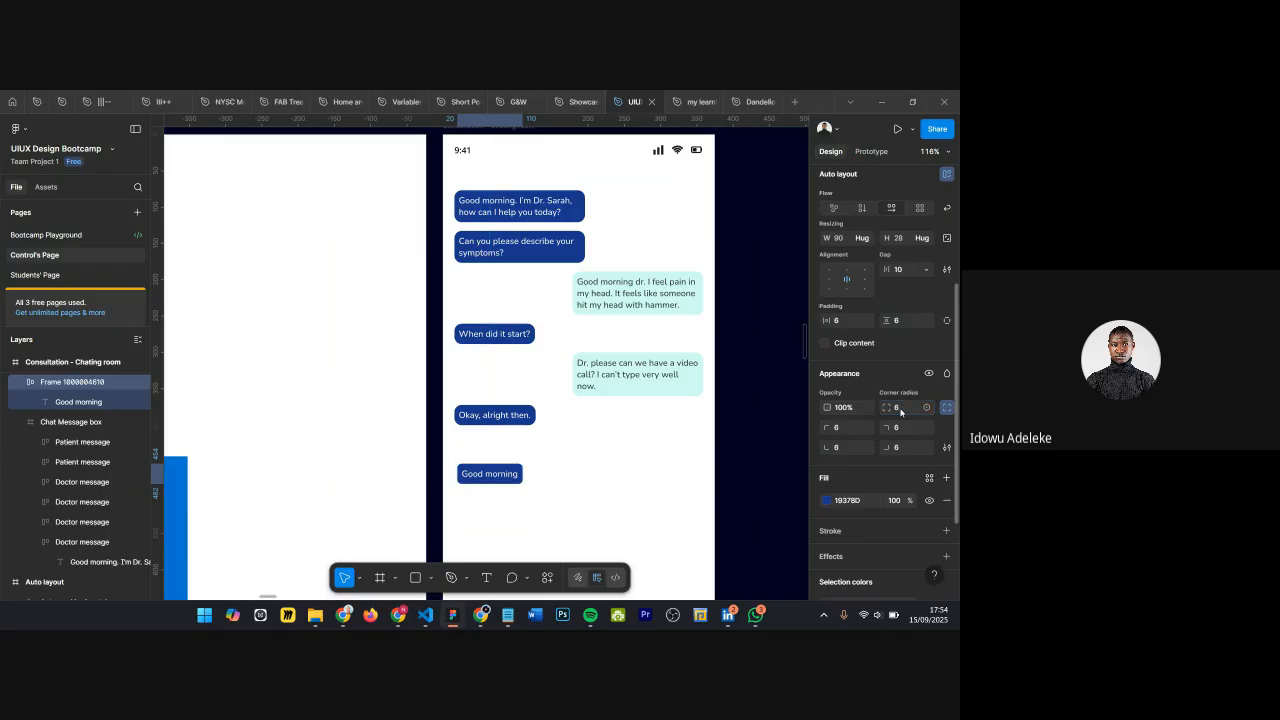
Step: Add a comma after "Good morning" in the text of the new dark blue bubble
scroll(563, 466, "up", 3)
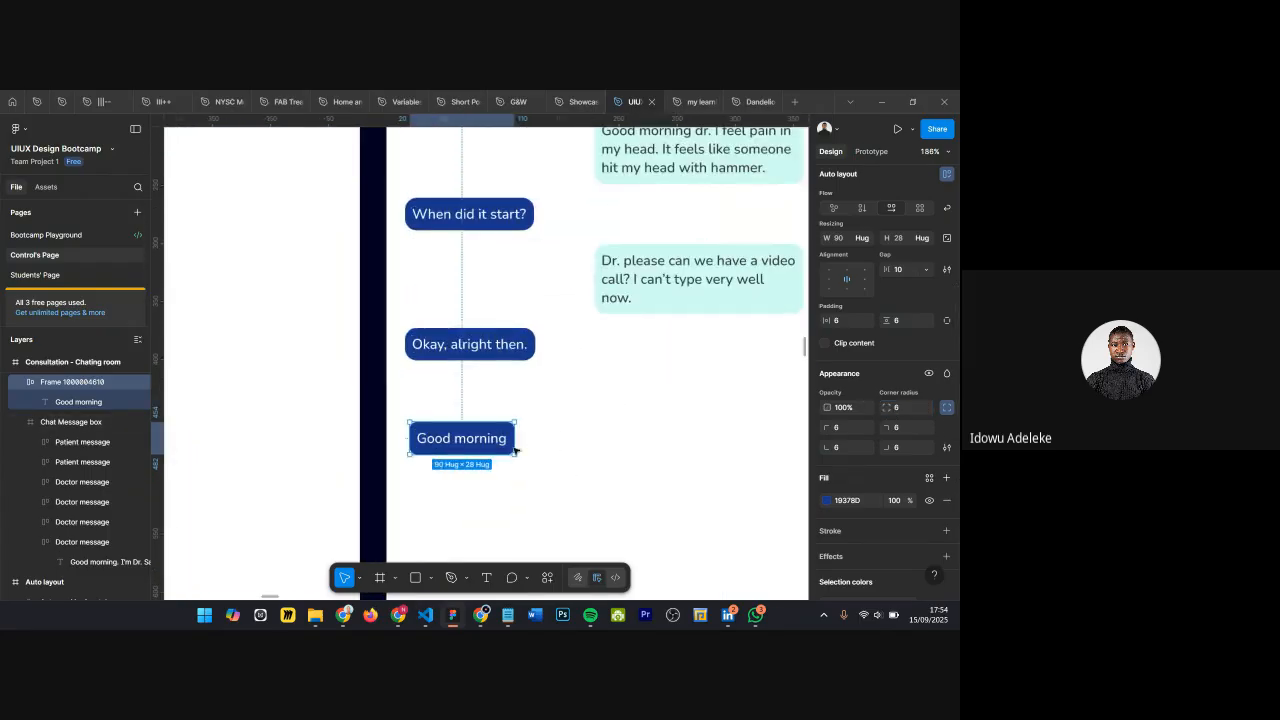
left_click(517, 451)
double_click(461, 441)
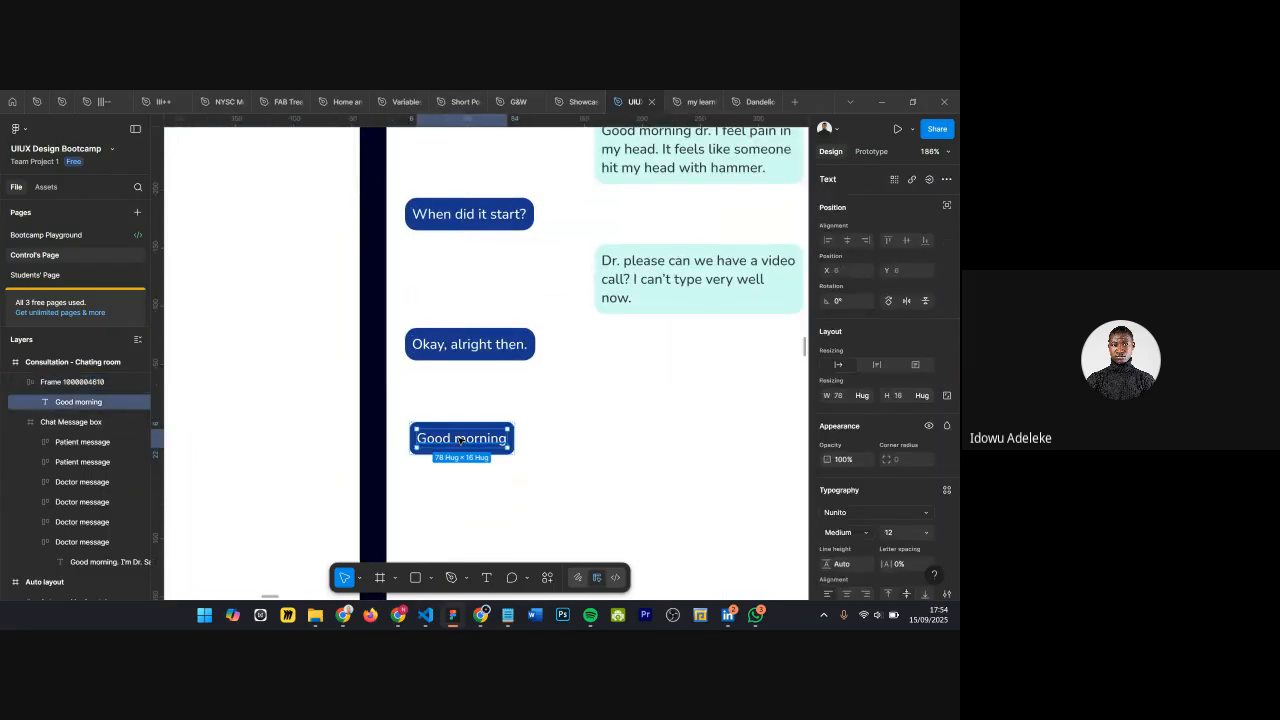
double_click(460, 441)
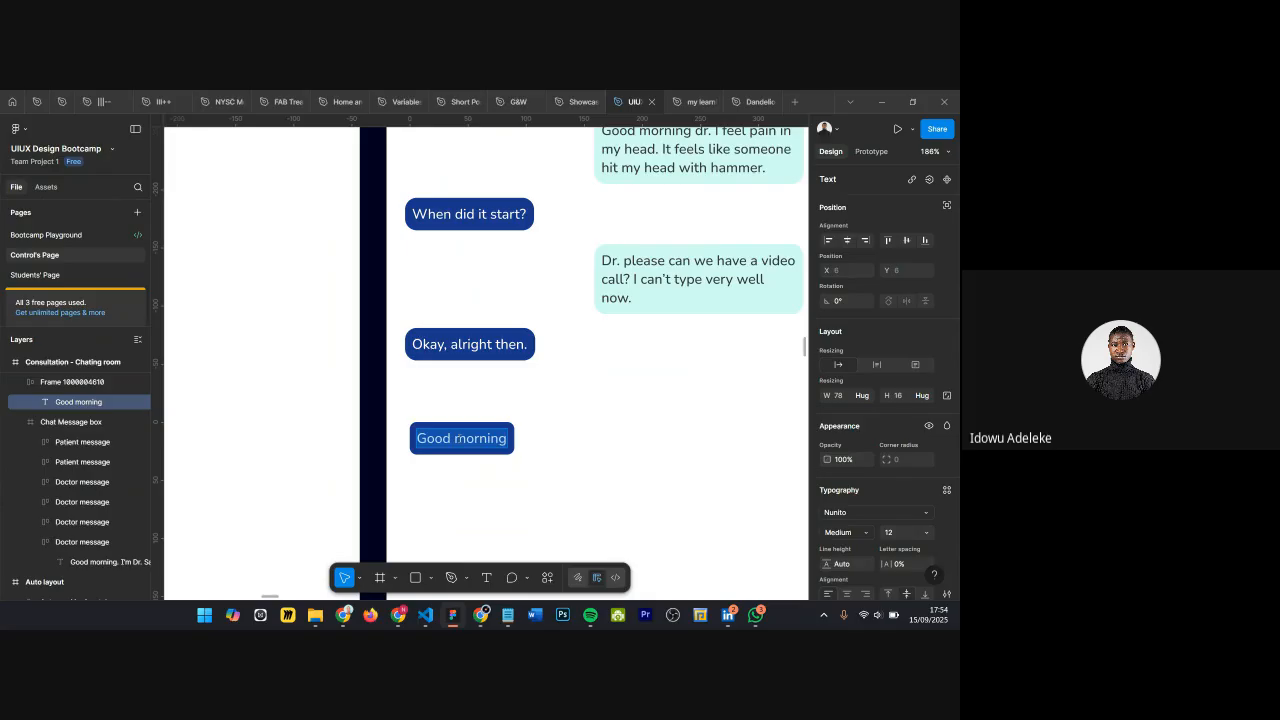
key("Right")
scroll(519, 423, "down", 5)
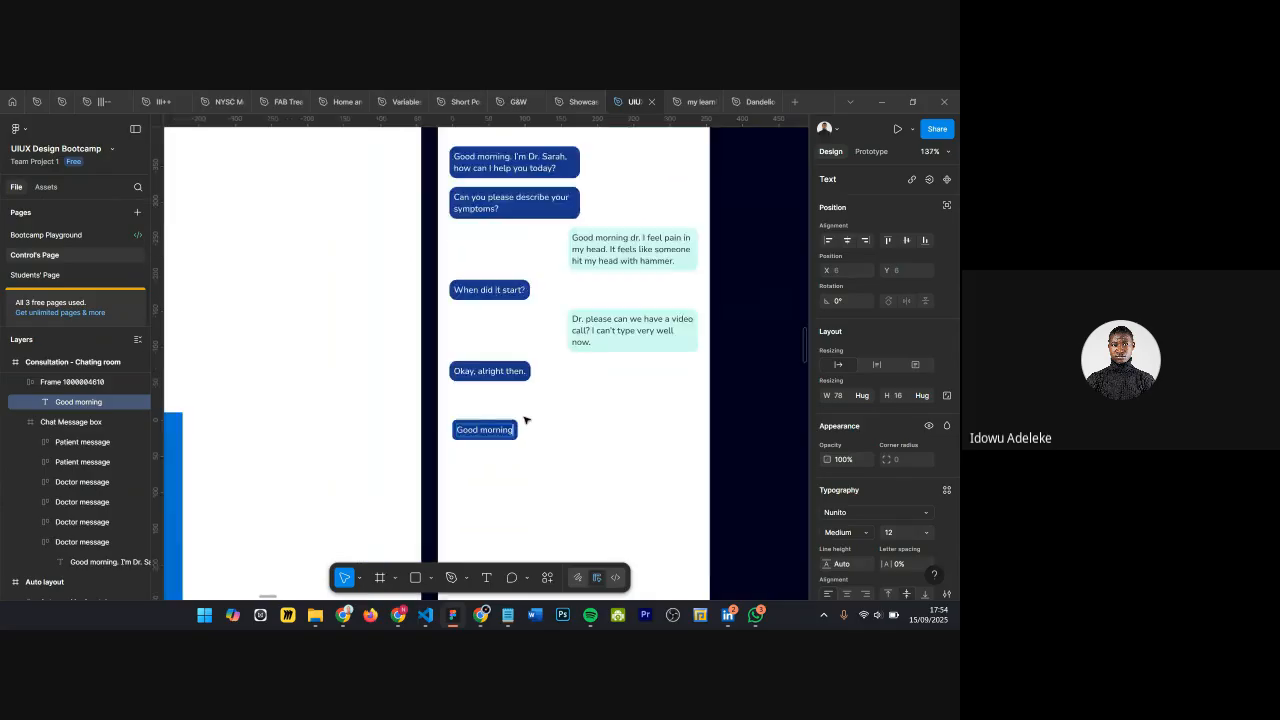
scroll(507, 434, "up", 1)
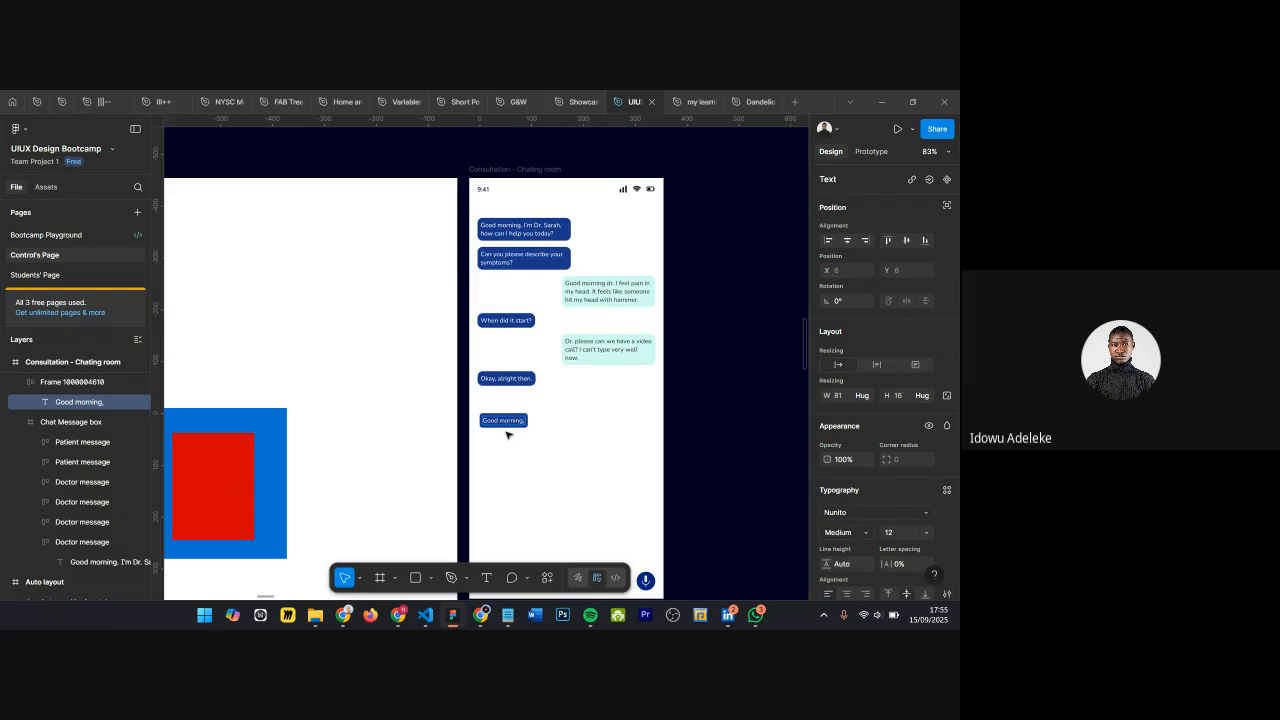
Step: Continue the message after "Good morning," with "my name is" and the sender's first name
type("my n")
key("BackSpace")
key("BackSpace")
key("BackSpace")
type("my name is")
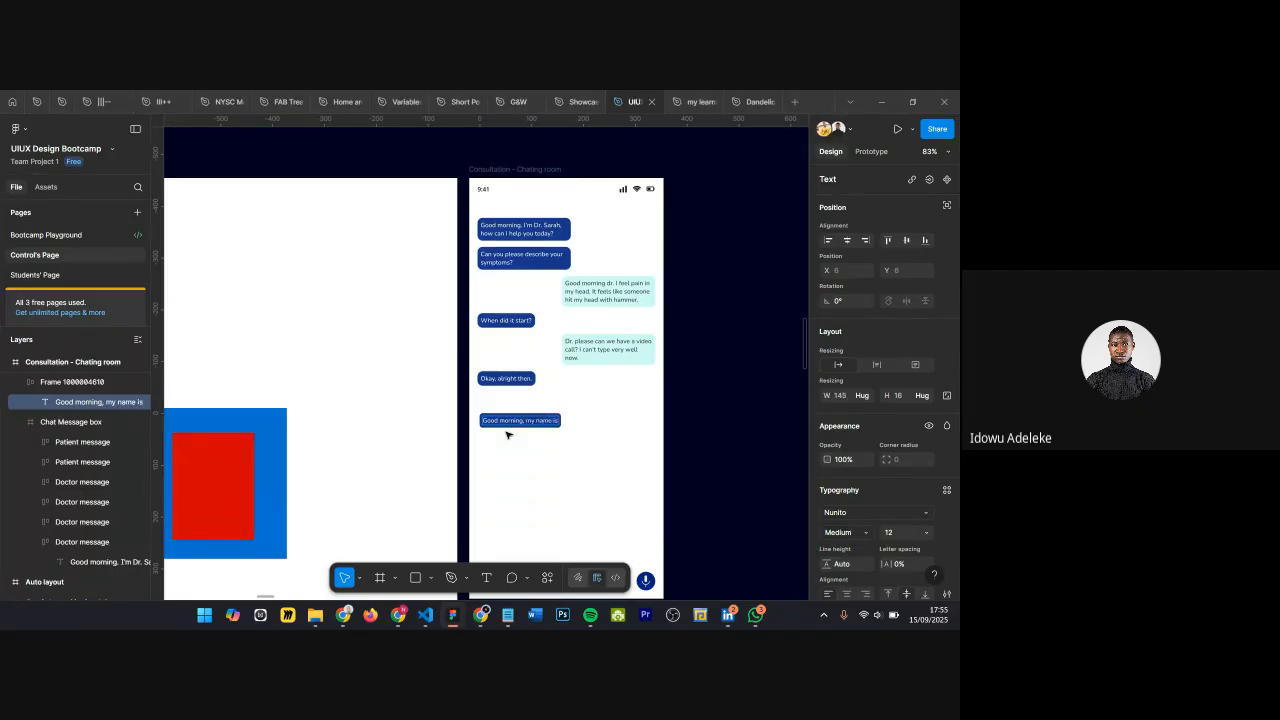
type("Idowu")
scroll(552, 424, "up", 5)
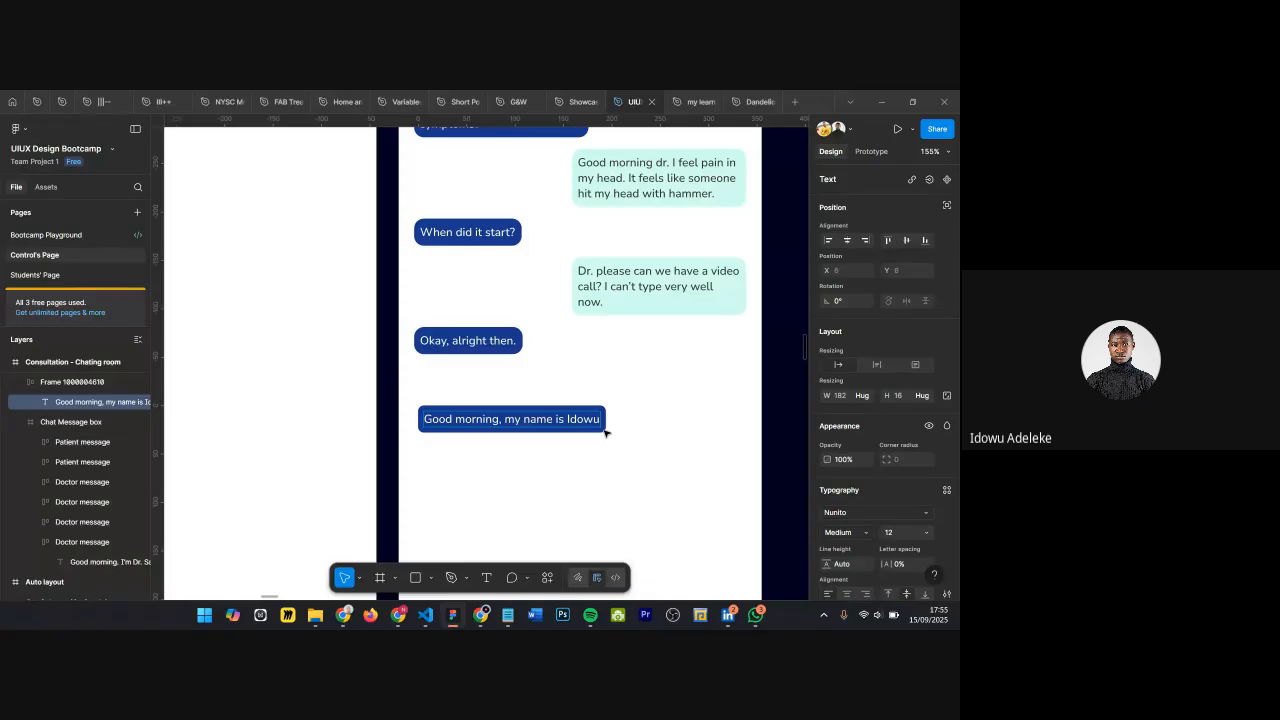
Step: Append a long run of the letter r to the message so the bubble stretches past the phone frame's edge
type("r")
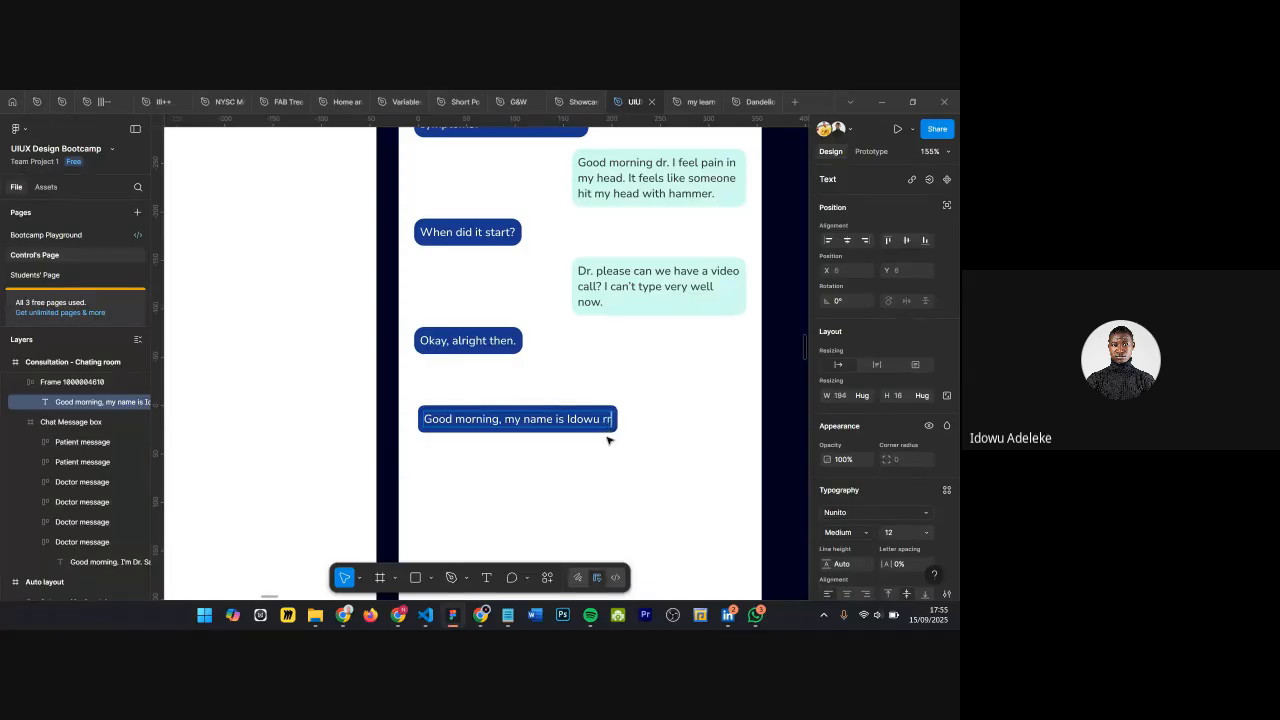
type("rrrrrrrrrrrrrrrrrrrrrrrrrrrrr")
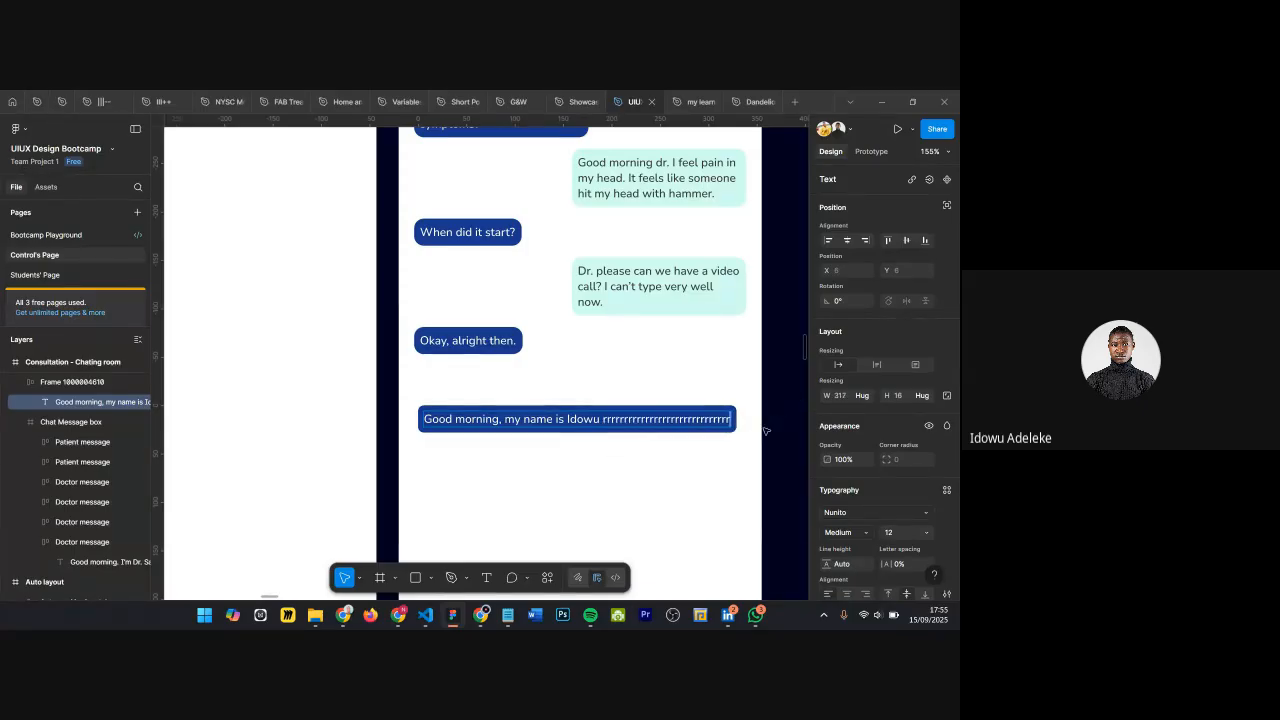
type("rrrrrrrrrrr")
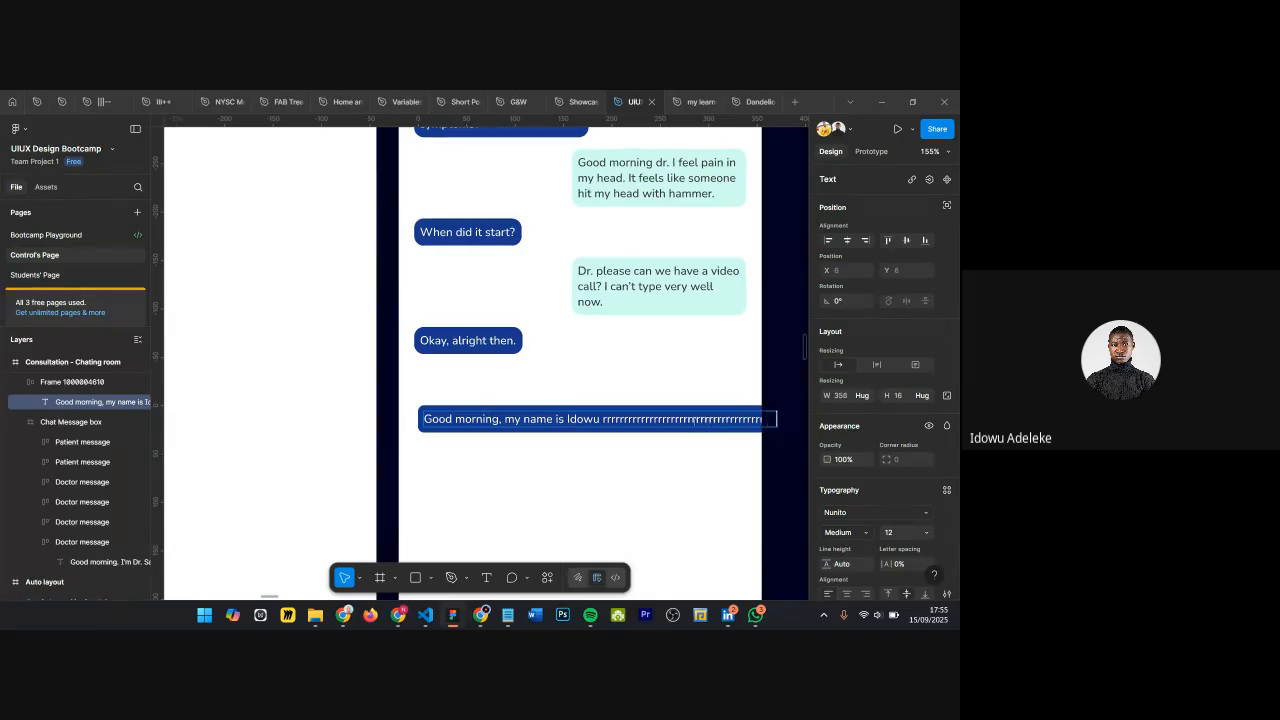
scroll(705, 445, "down", 5)
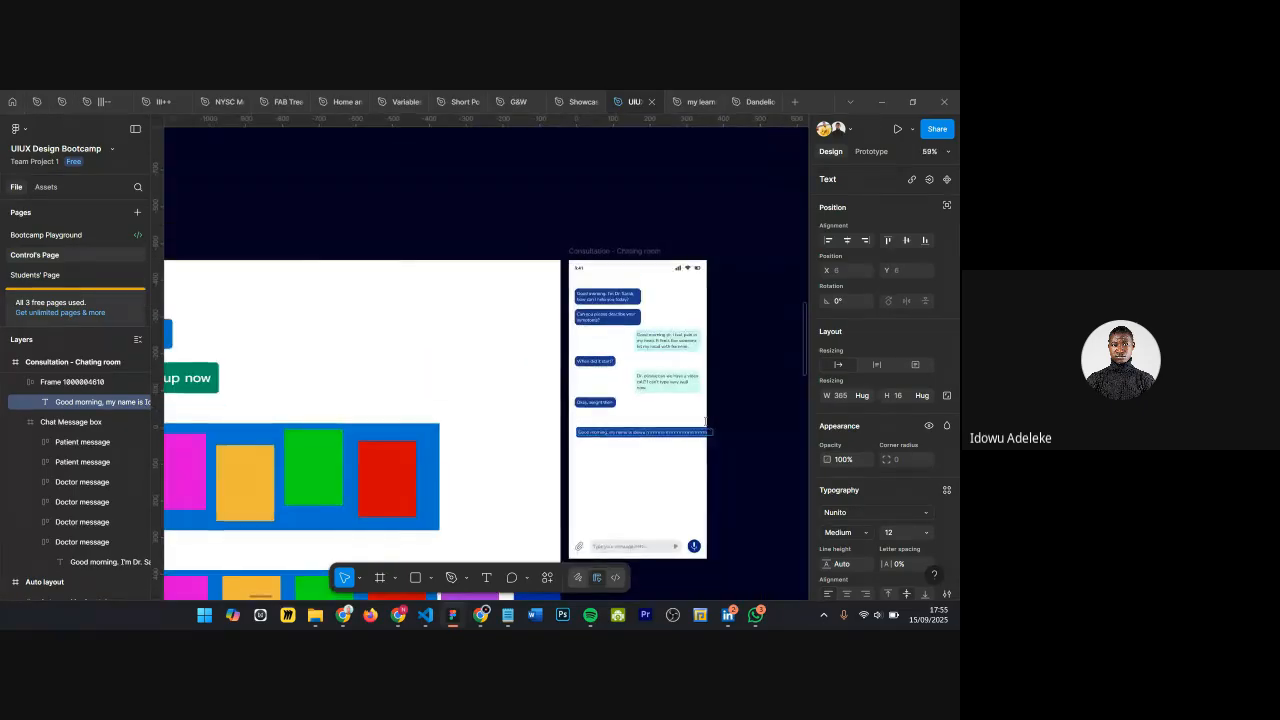
Step: Delete the whole run of r letters so the message ends with the sender's first name
scroll(705, 440, "up", 3)
key("BackSpace")
key("BackSpace")
key("BackSpace")
key("BackSpace")
key("BackSpace")
key("BackSpace")
key("BackSpace")
key("BackSpace")
key("BackSpace")
key("BackSpace")
key("BackSpace")
key("BackSpace")
key("BackSpace")
key("BackSpace")
key("BackSpace")
key("BackSpace")
key("BackSpace")
key("BackSpace")
key("BackSpace")
key("BackSpace")
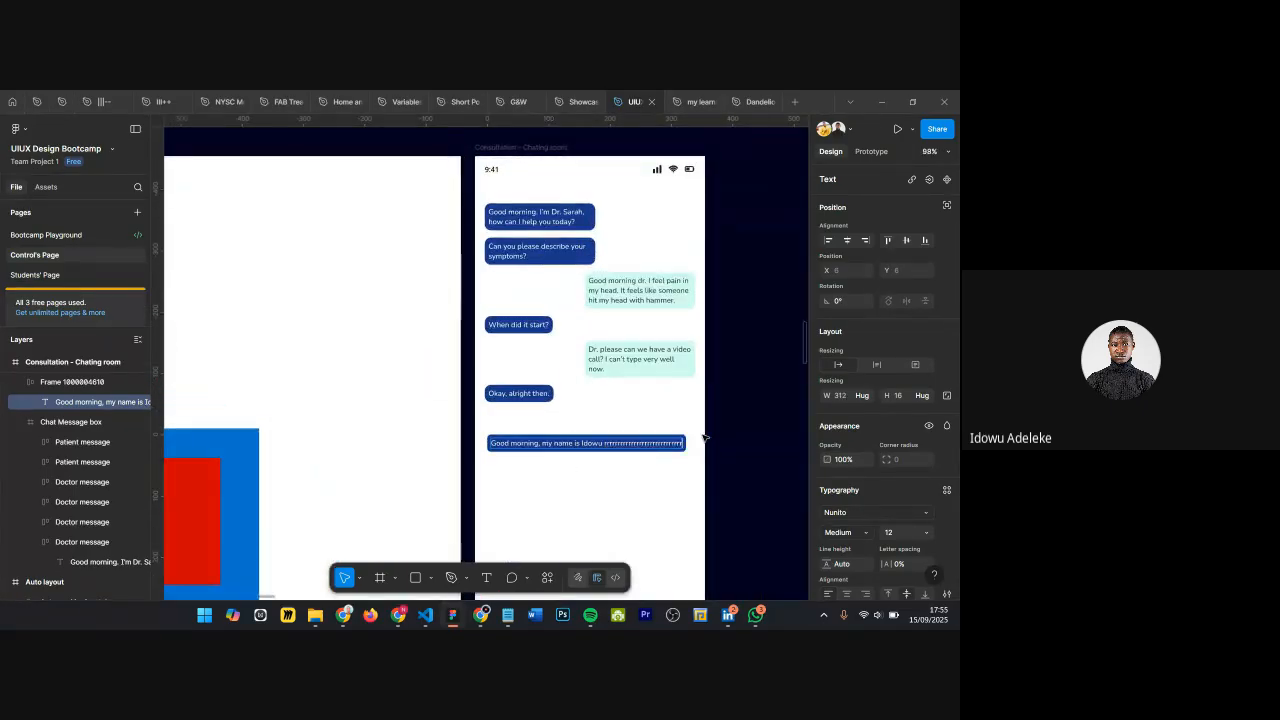
scroll(530, 285, "up", 5)
scroll(622, 240, "down", 2)
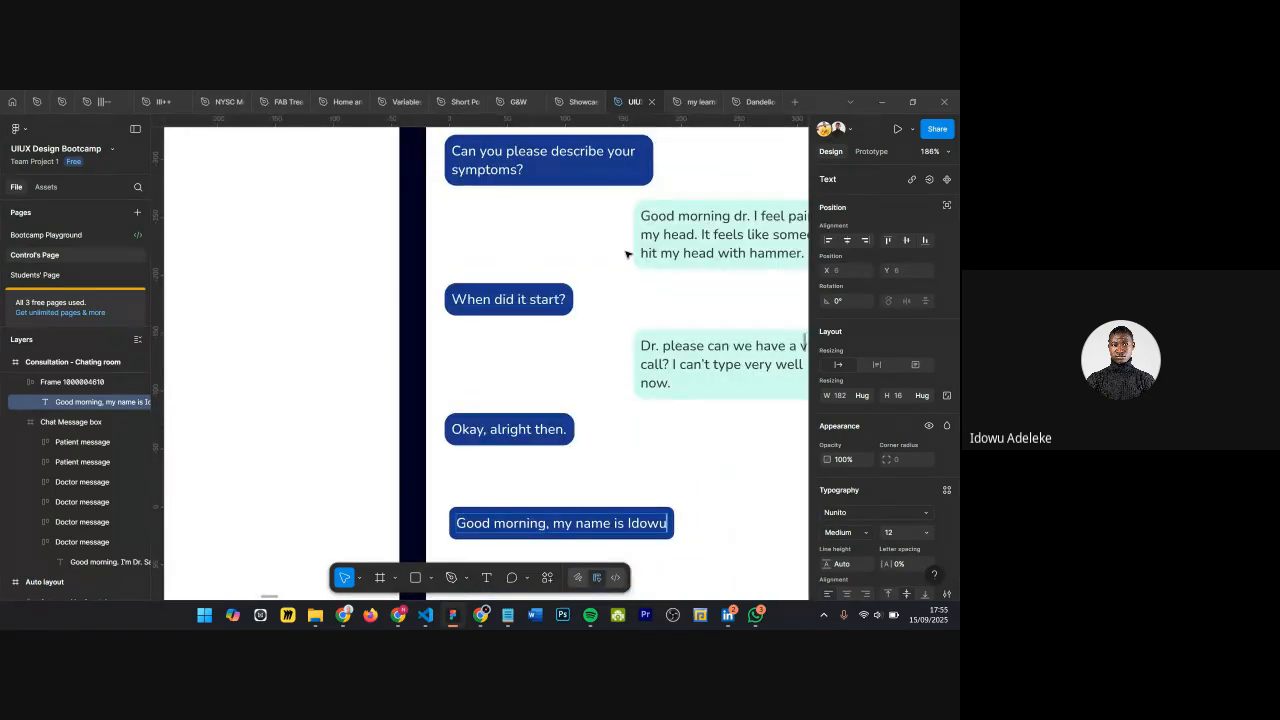
Step: Clear all the text in the bubble, then undo the deletion
scroll(596, 350, "down", 3)
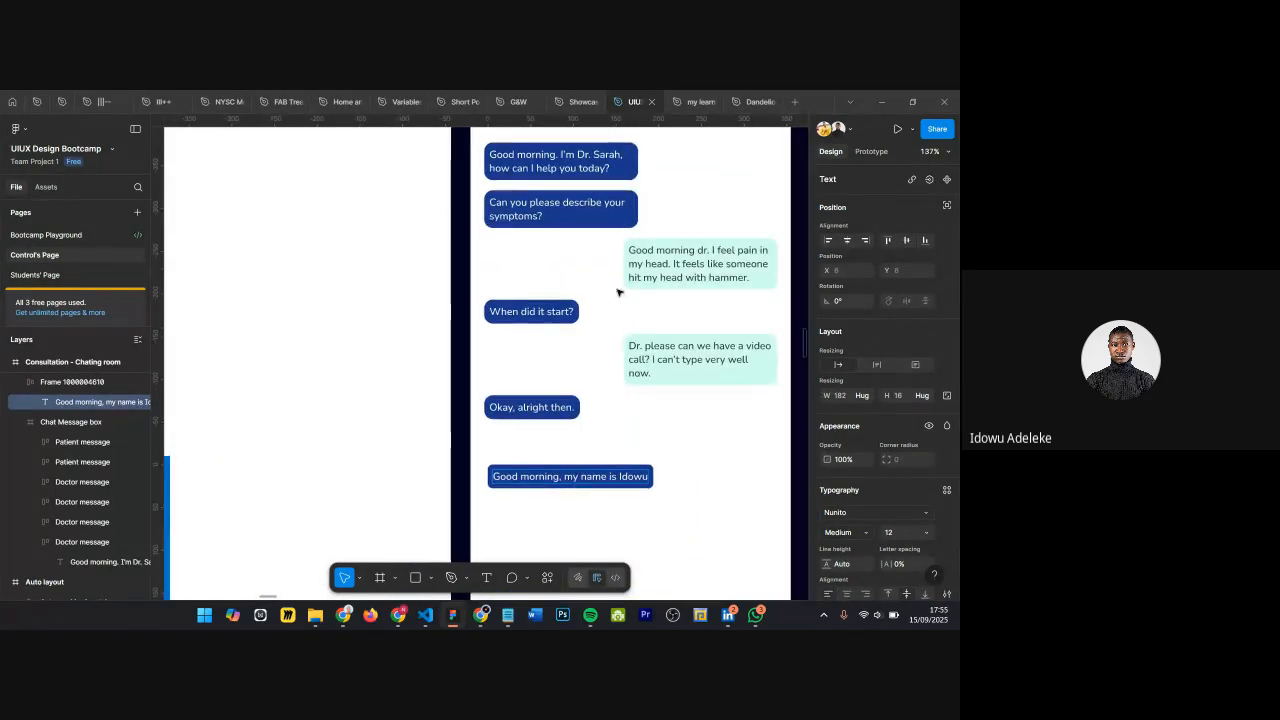
scroll(660, 449, "up", 2)
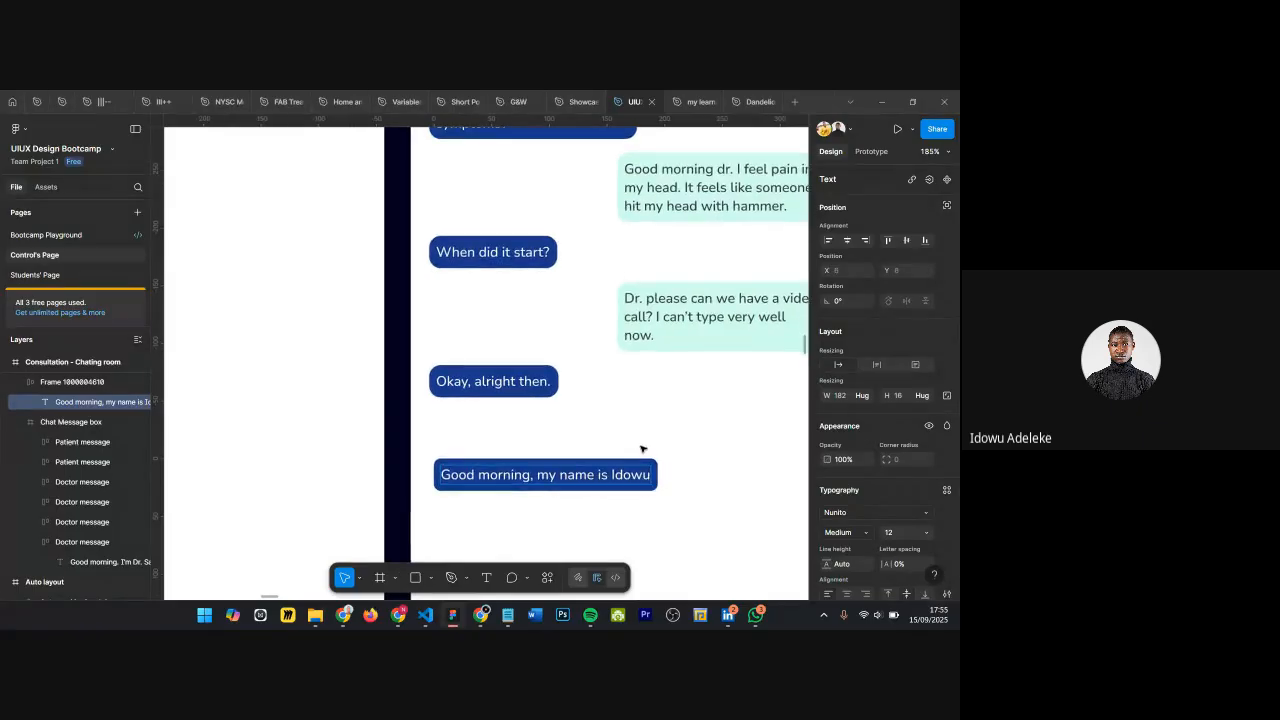
scroll(643, 460, "down", 2)
scroll(863, 516, "down", 1)
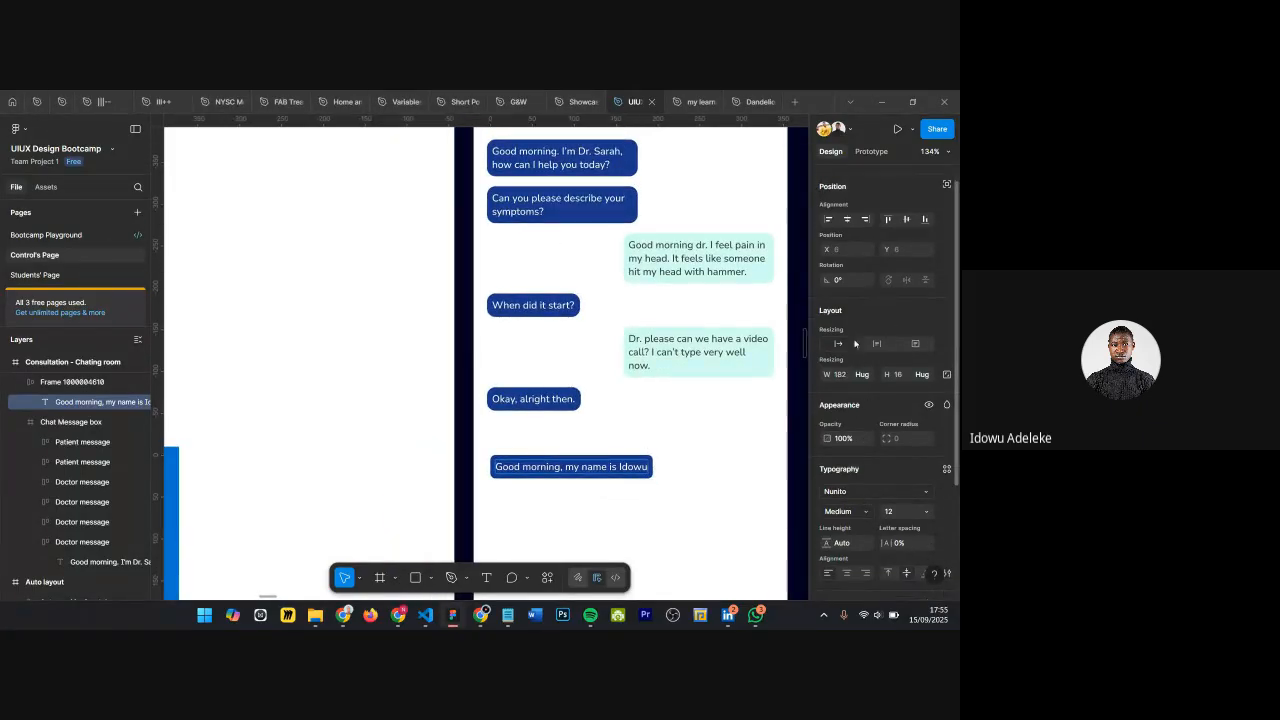
key("ctrl+a")
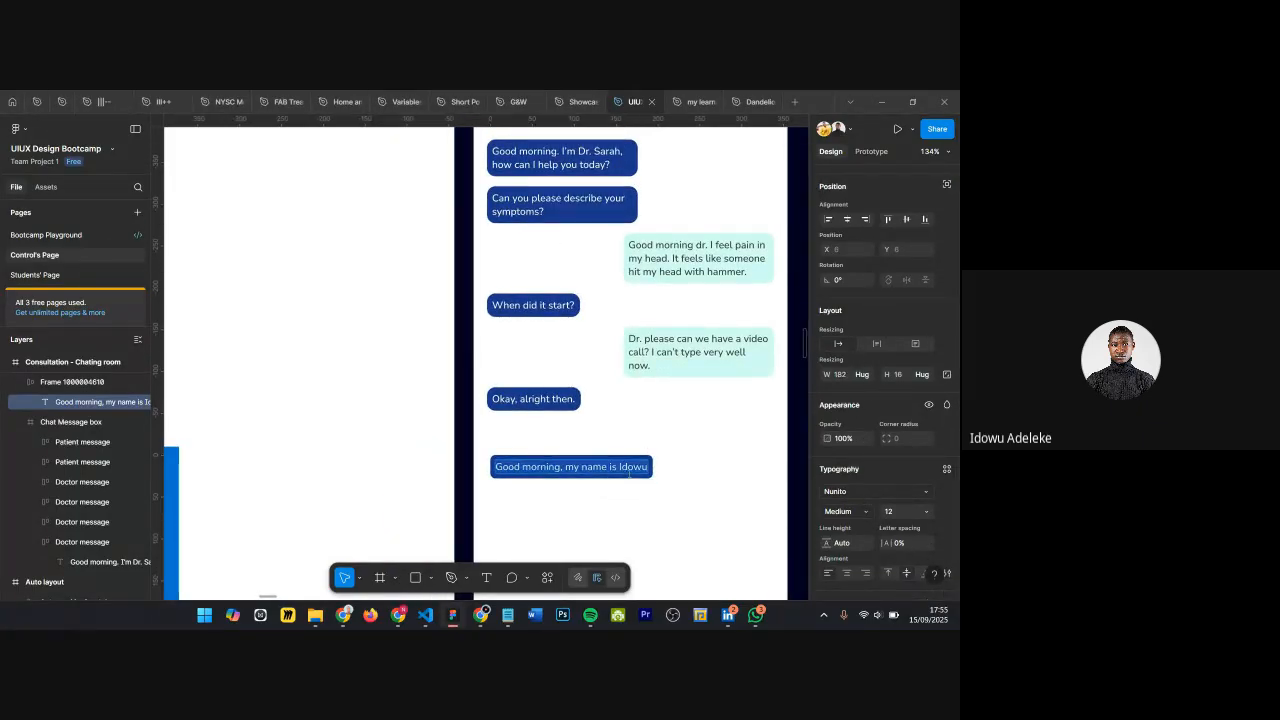
key("BackSpace")
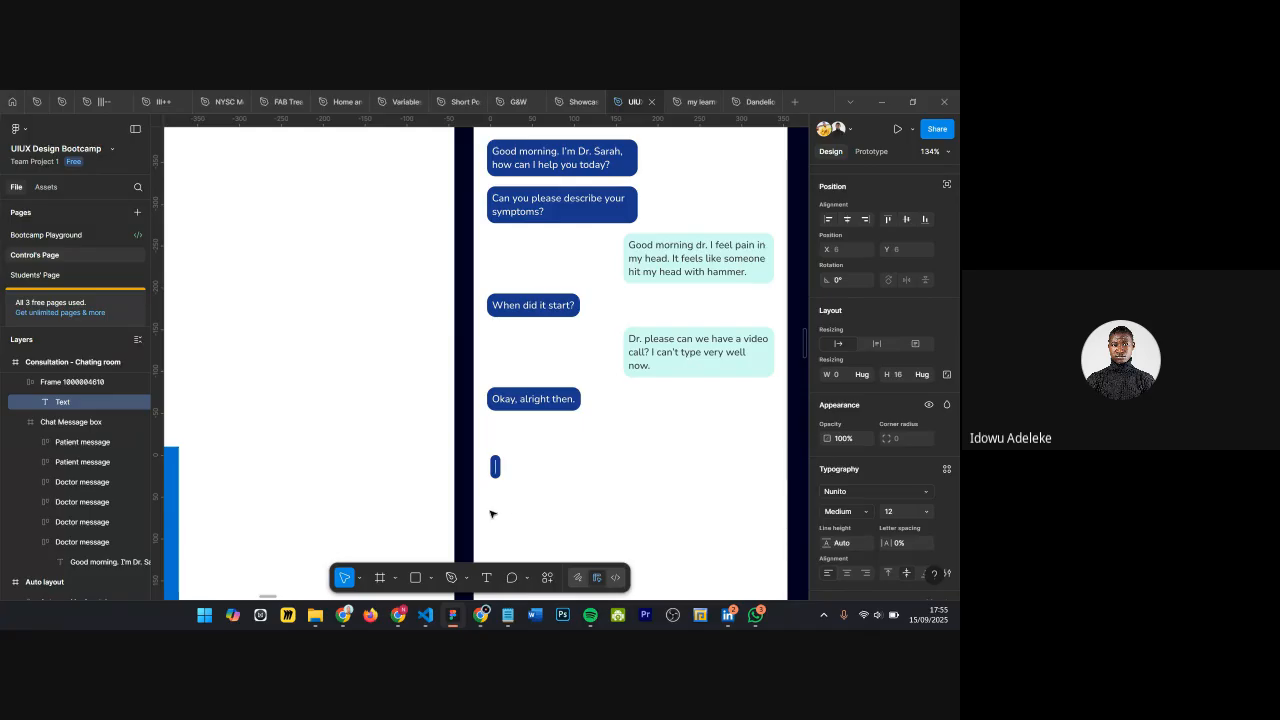
scroll(490, 514, "up", 3)
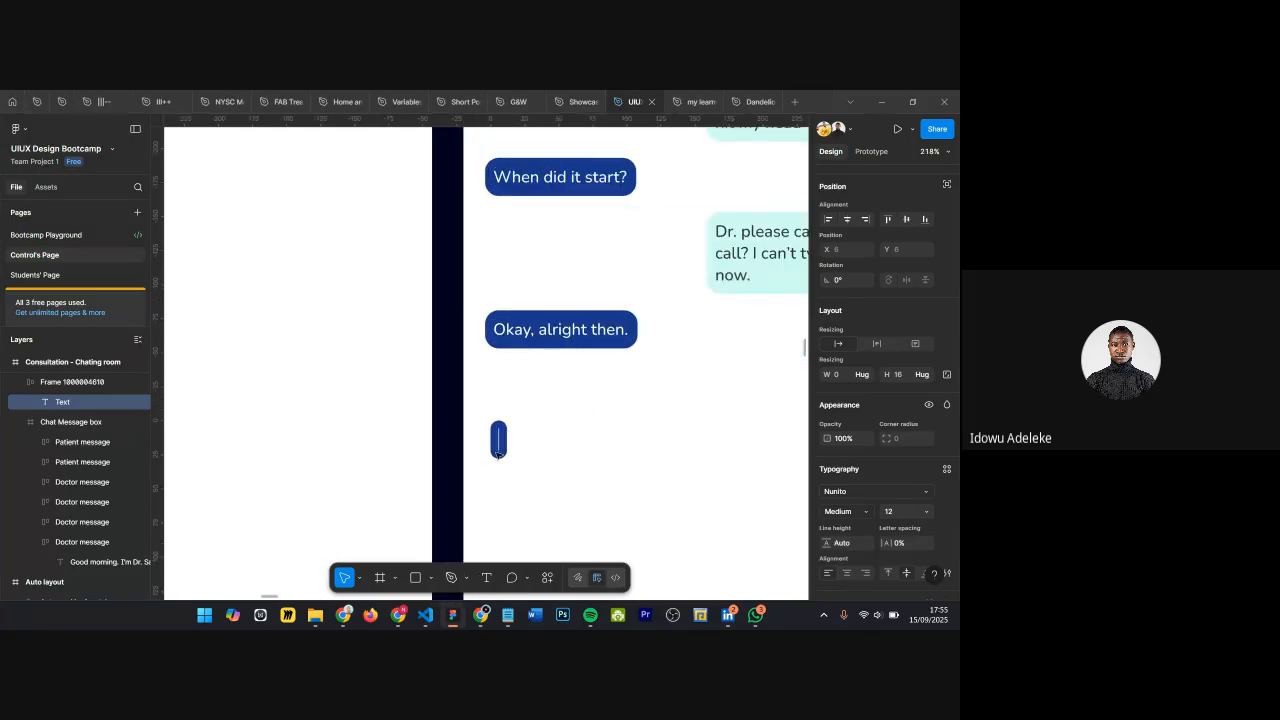
key("ctrl+z")
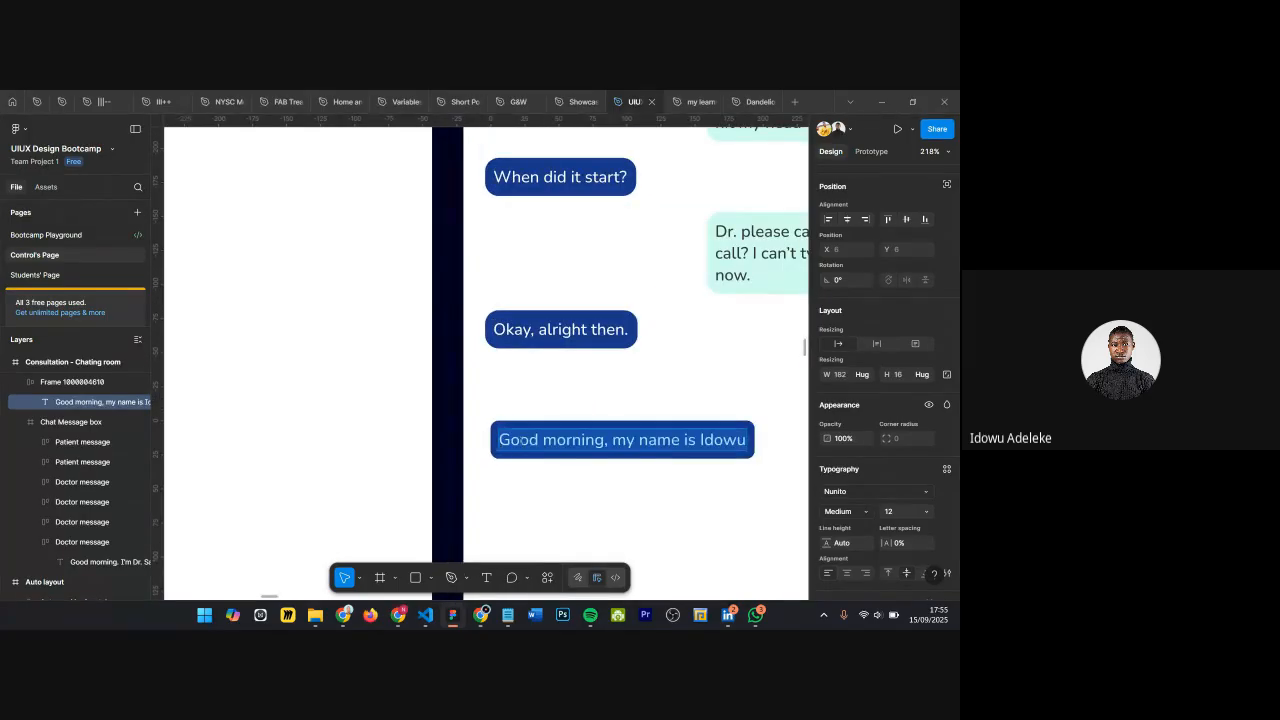
Step: Shorten the message to "Good morning," by deleting "my name is" and the first name, and finish editing the text
scroll(643, 450, "down", 5)
scroll(645, 450, "up", 6)
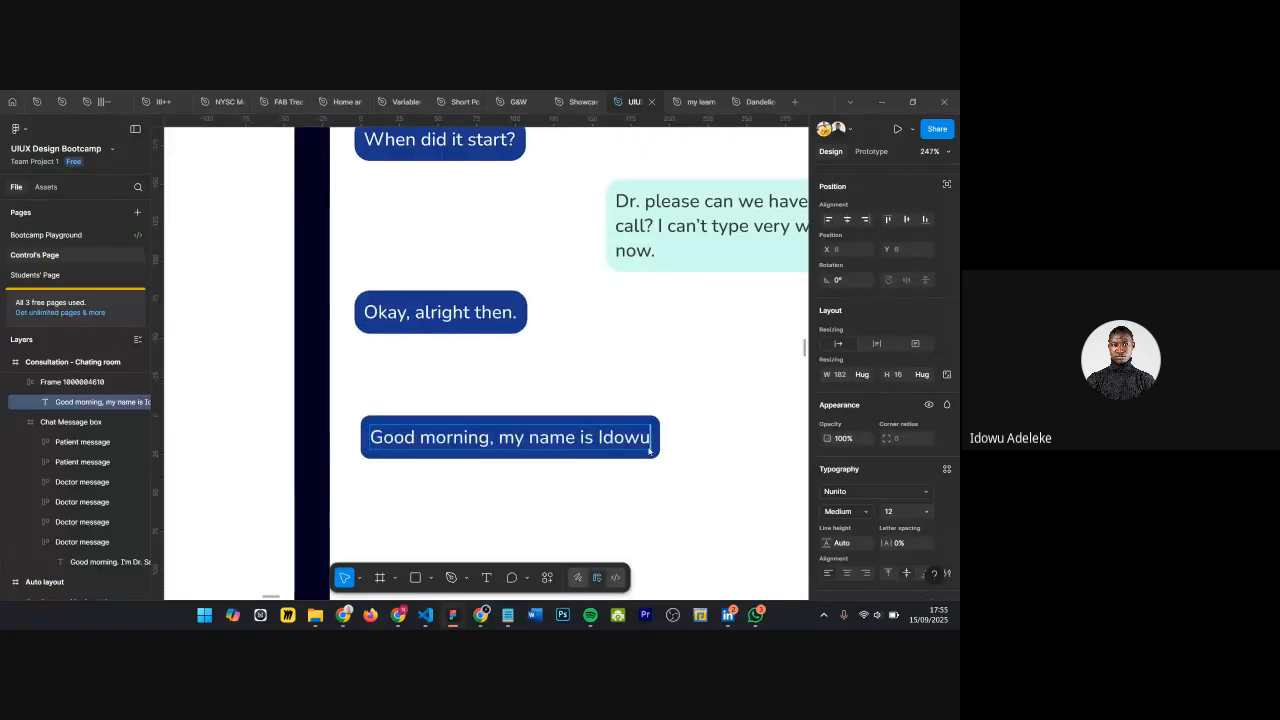
scroll(648, 450, "down", 2)
key("ctrl+BackSpace")
key("ctrl+BackSpace")
key("ctrl+BackSpace")
key("ctrl+BackSpace")
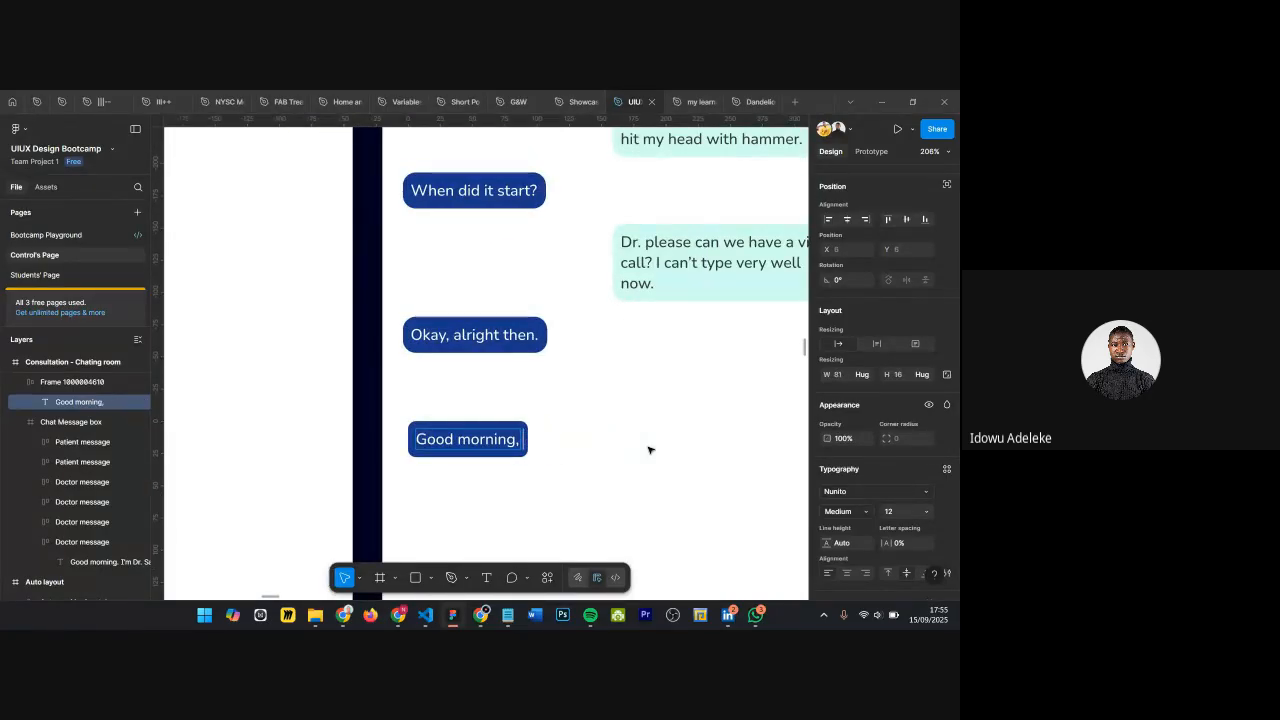
key("Escape")
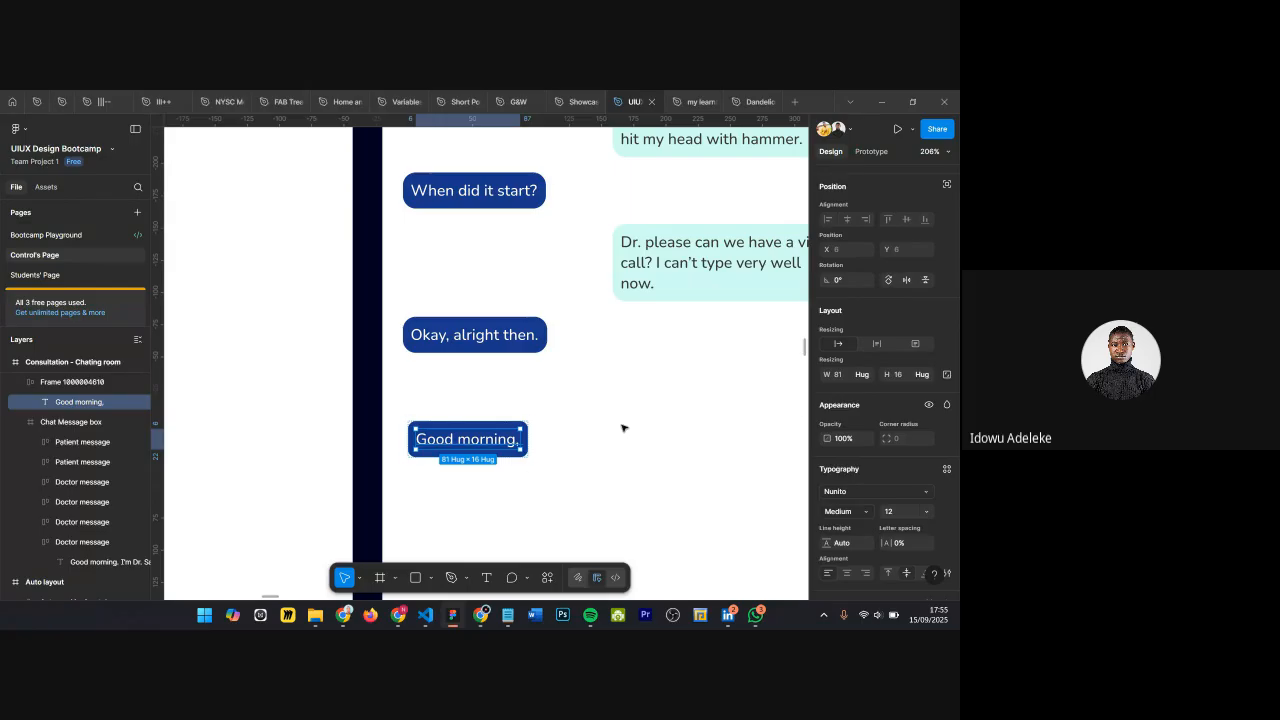
Step: Add a maximum width of 80 to the "Good morning," text layer
left_click(866, 375)
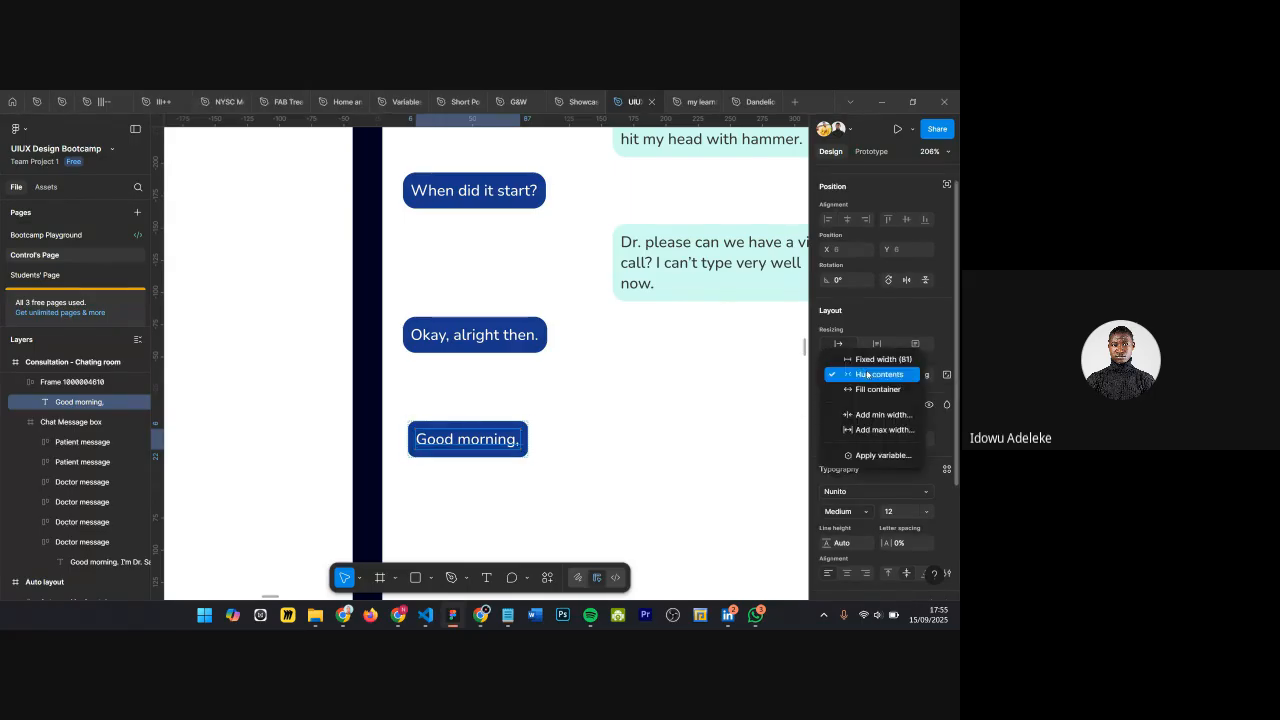
left_click(875, 430)
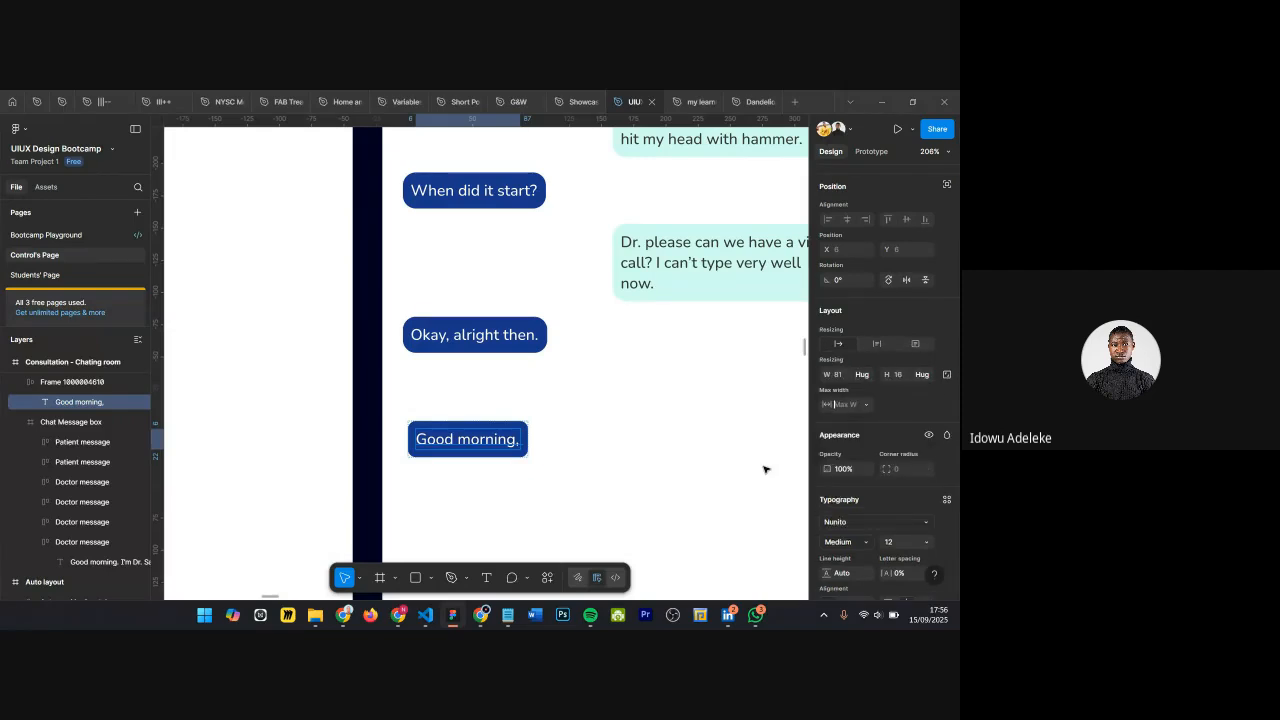
left_click(850, 406)
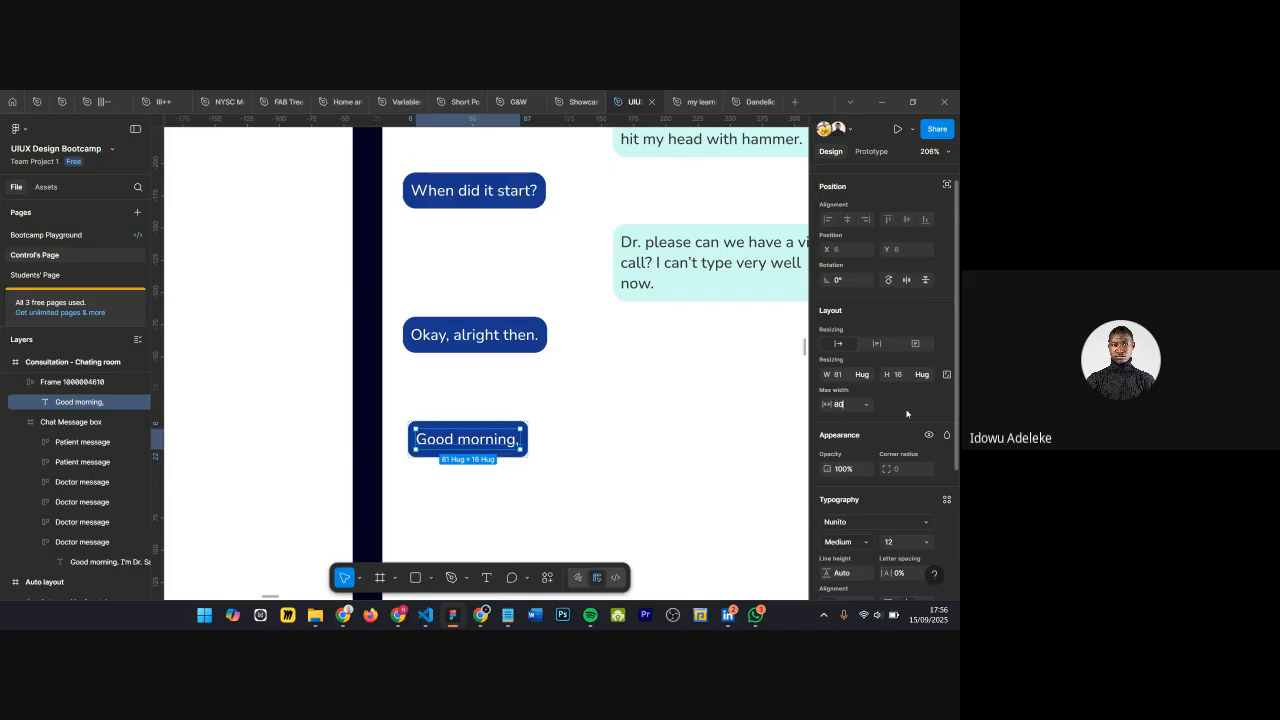
type("80")
key("Return")
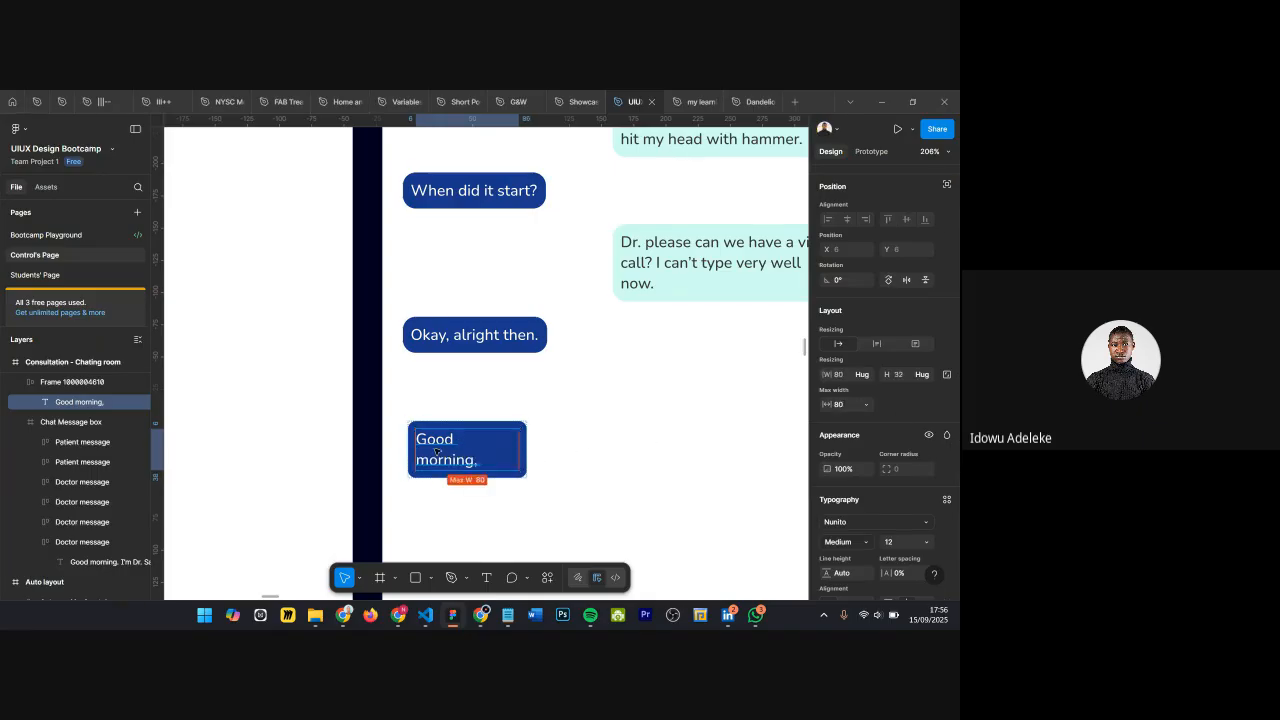
Step: Set the text layer's maximum width to 120, then undo both maximum width settings
left_click(854, 405)
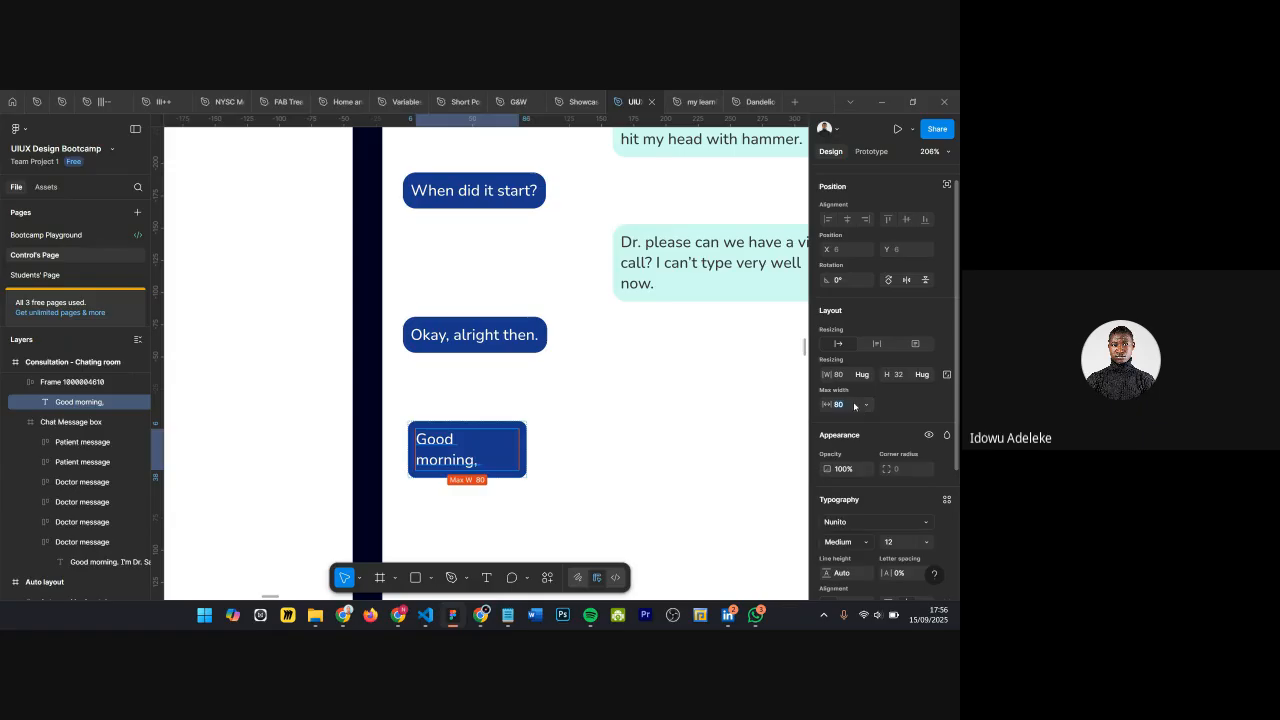
key("Return")
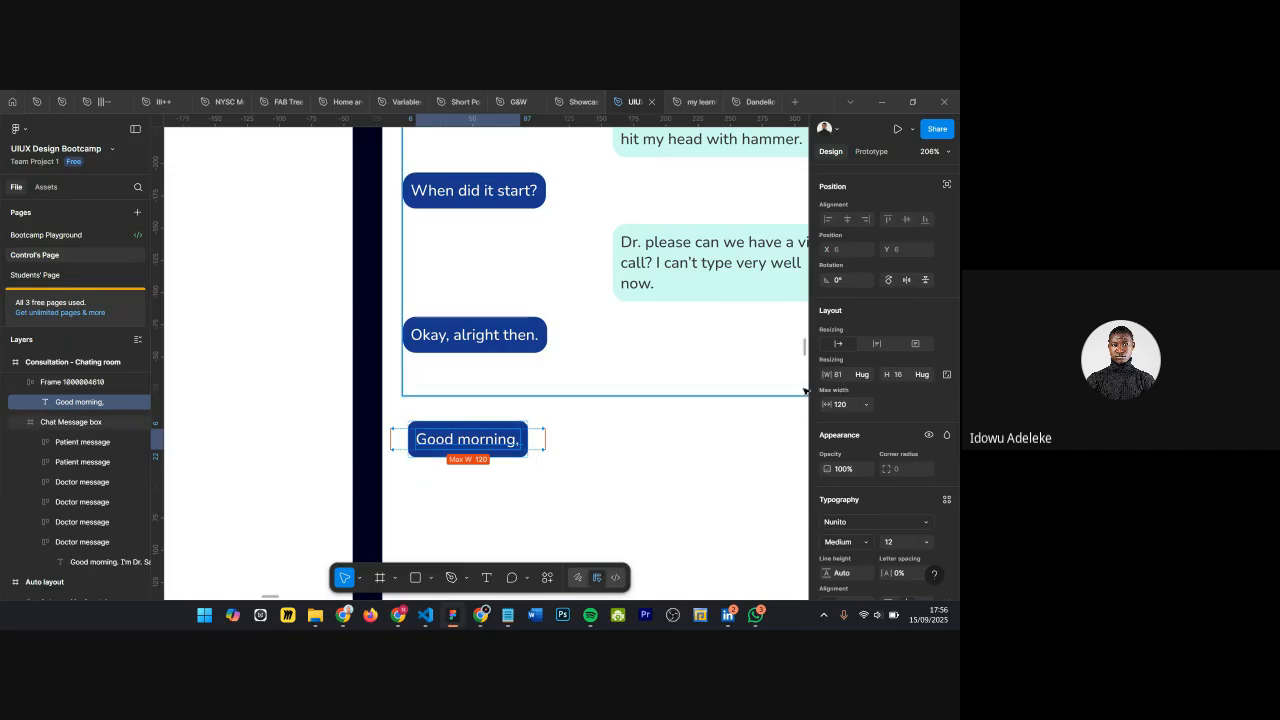
key("ctrl+z")
key("ctrl+z")
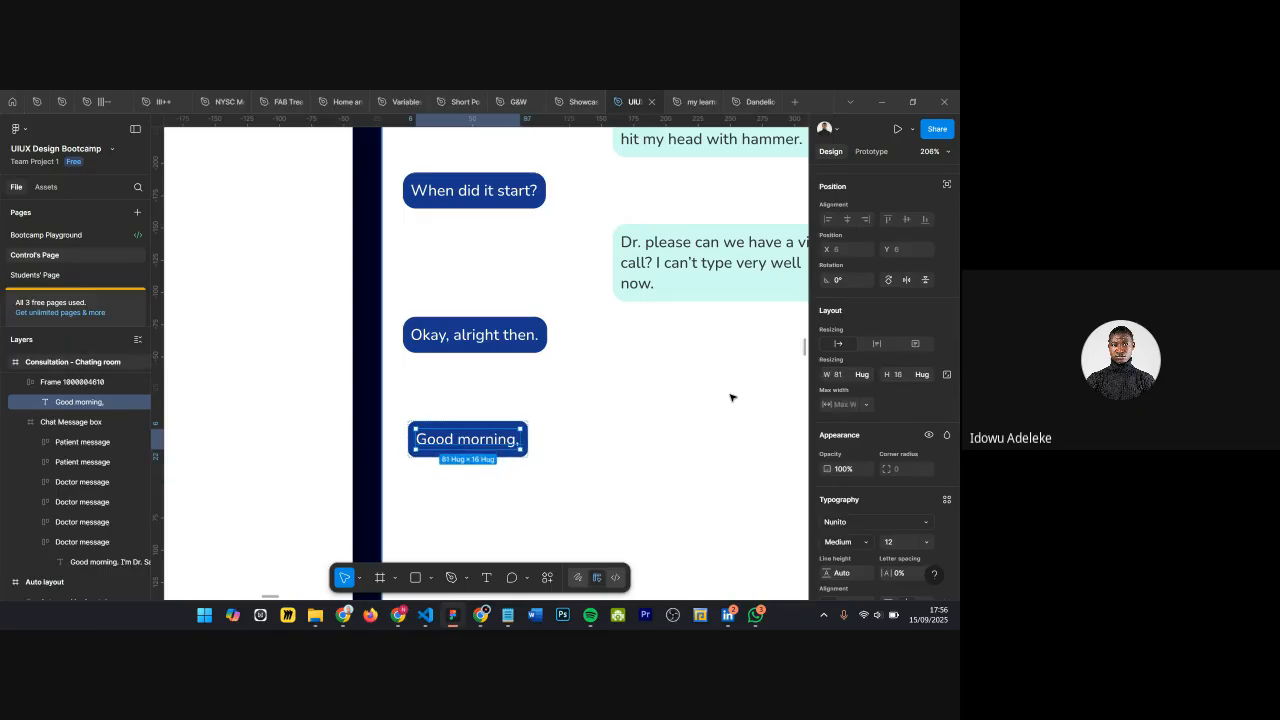
Step: Add a maximum width of 120 to the auto layout frame of the "Good morning," bubble
left_click(712, 422)
left_click(467, 435)
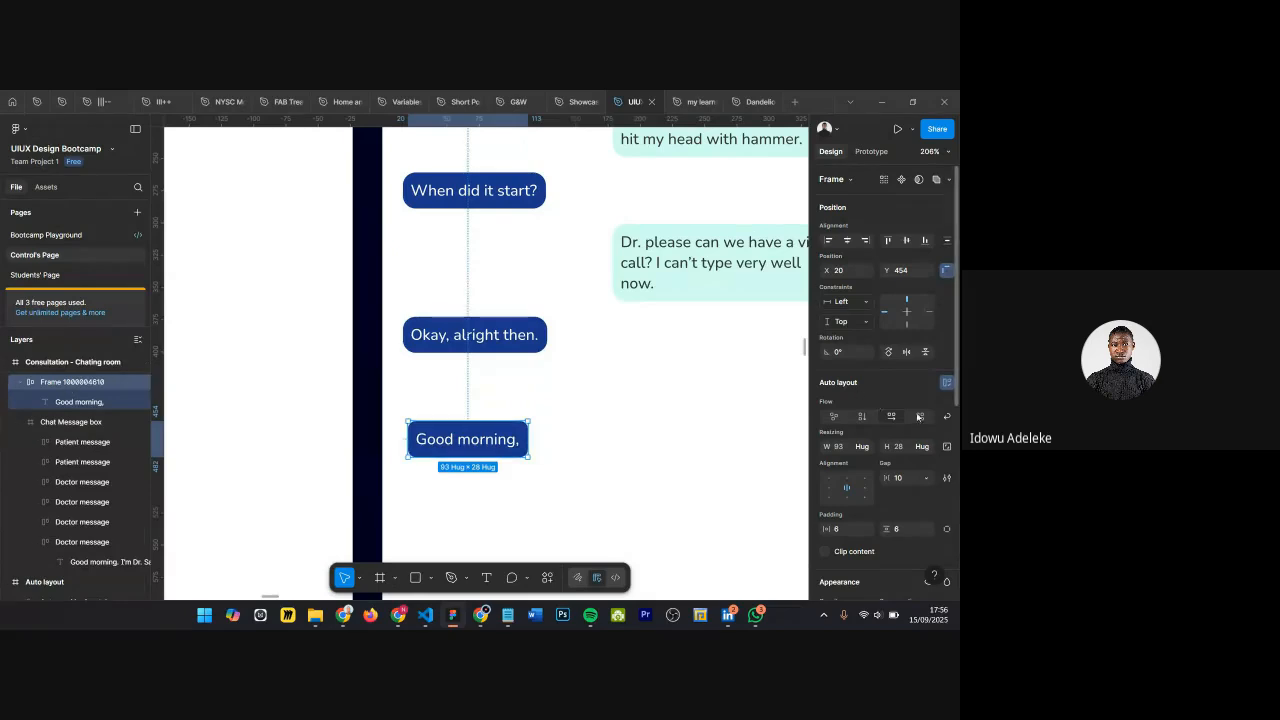
left_click(864, 447)
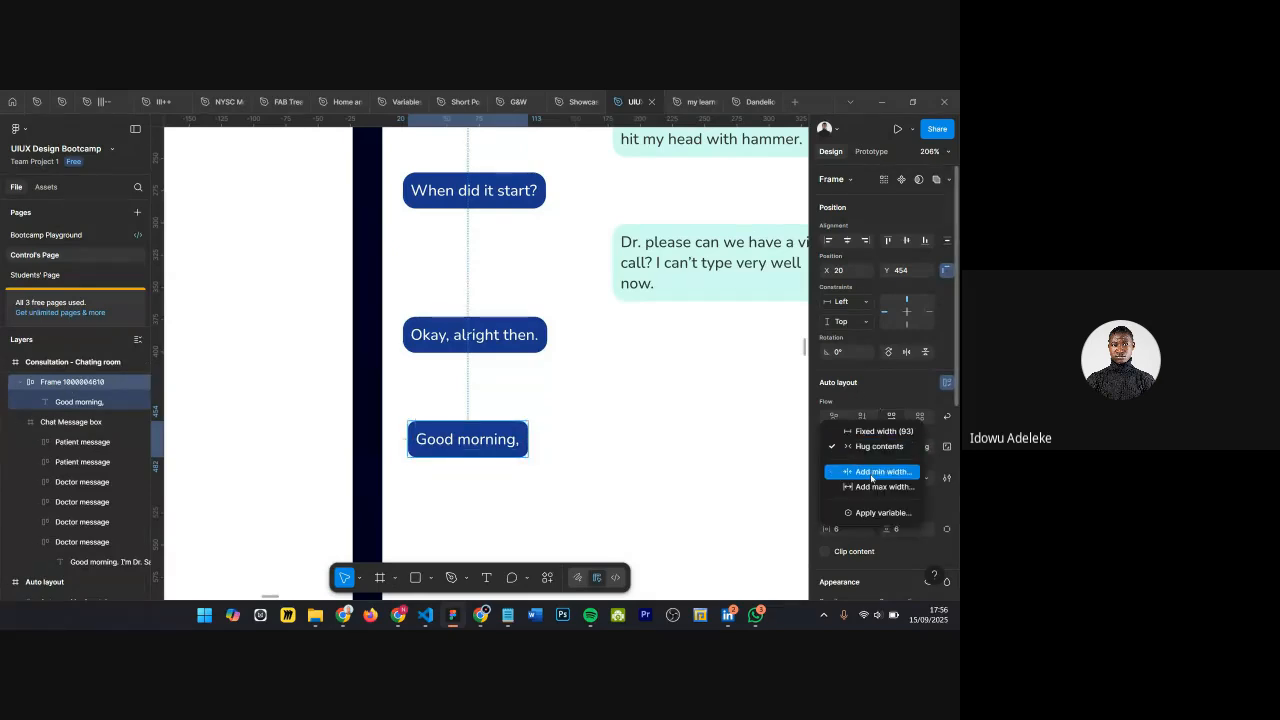
left_click(876, 487)
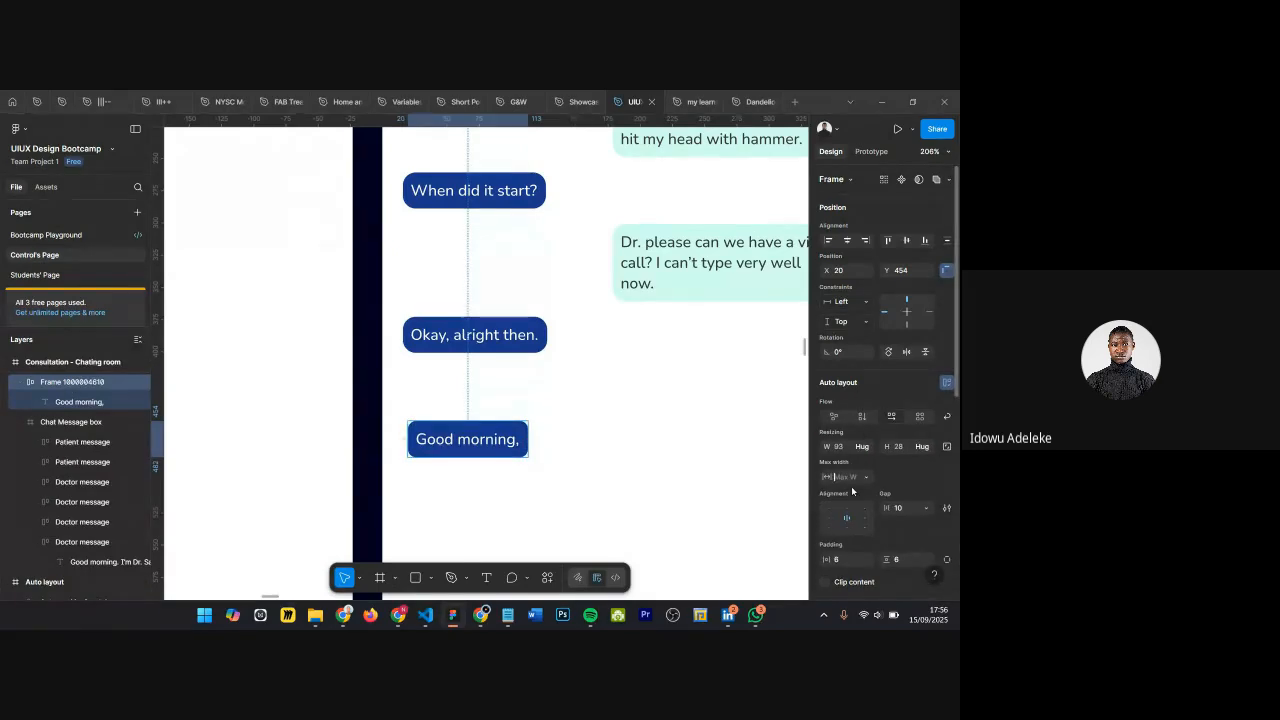
type("120")
key("Return")
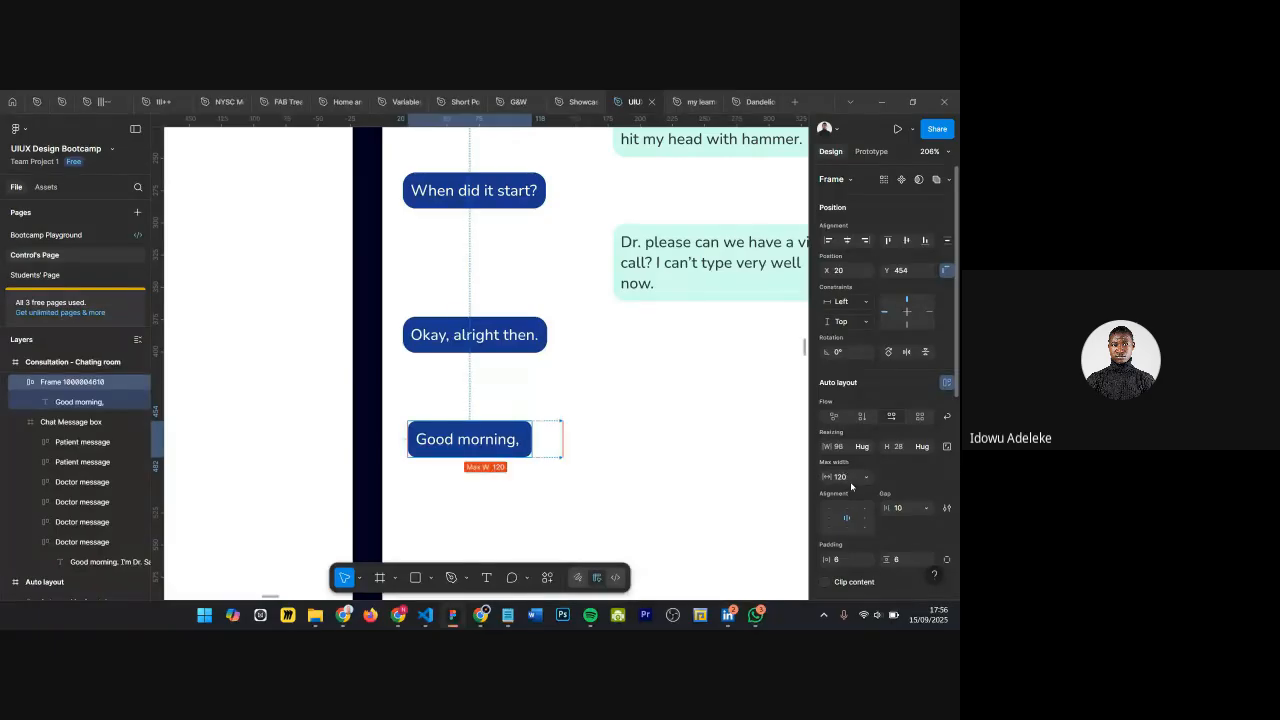
scroll(455, 495, "up", 3)
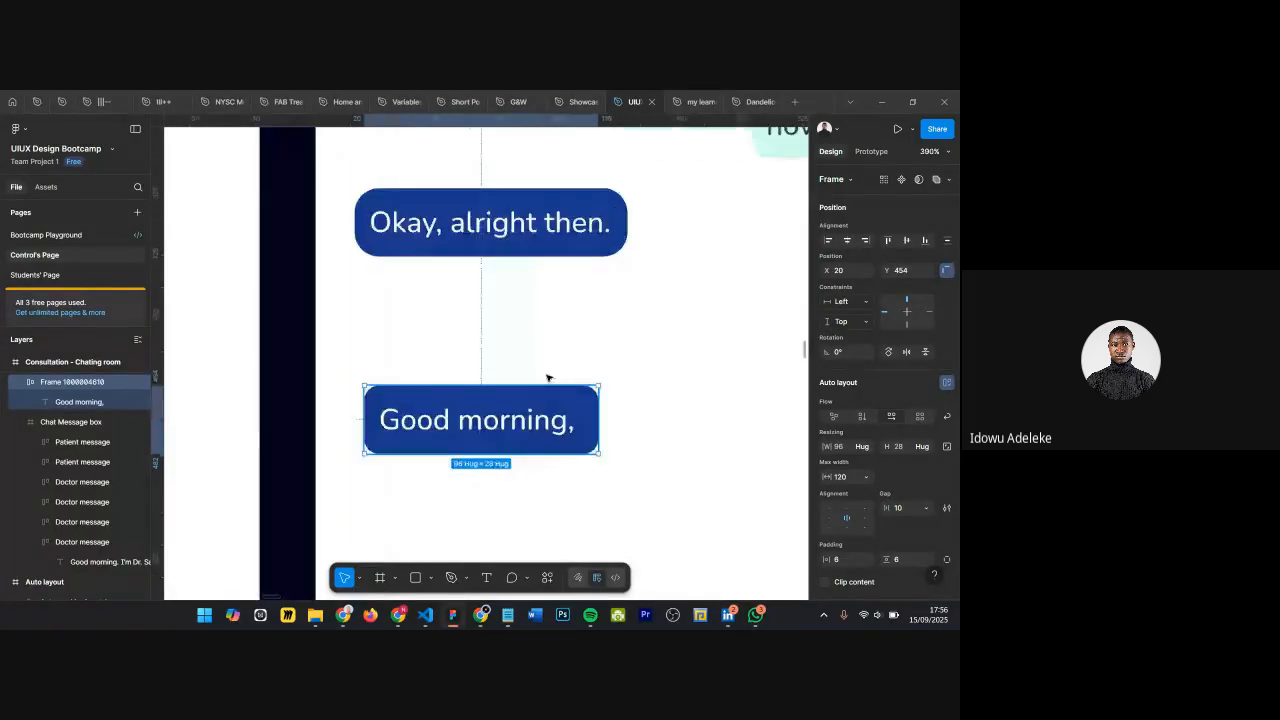
Step: Append the filler text "sosidsos dioweuwouewe wueoa" to the "Good morning," message to test the bubble's maximum width
left_click(571, 371)
scroll(585, 381, "down", 3)
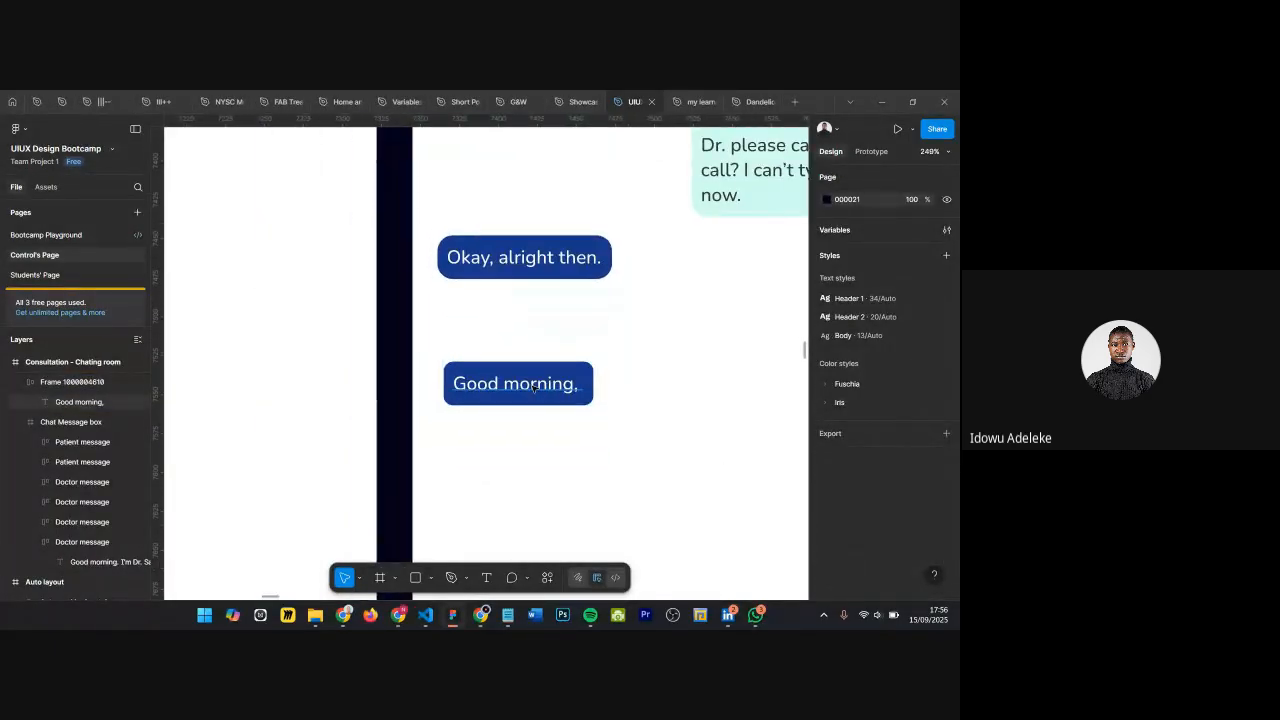
double_click(534, 387)
double_click(556, 383)
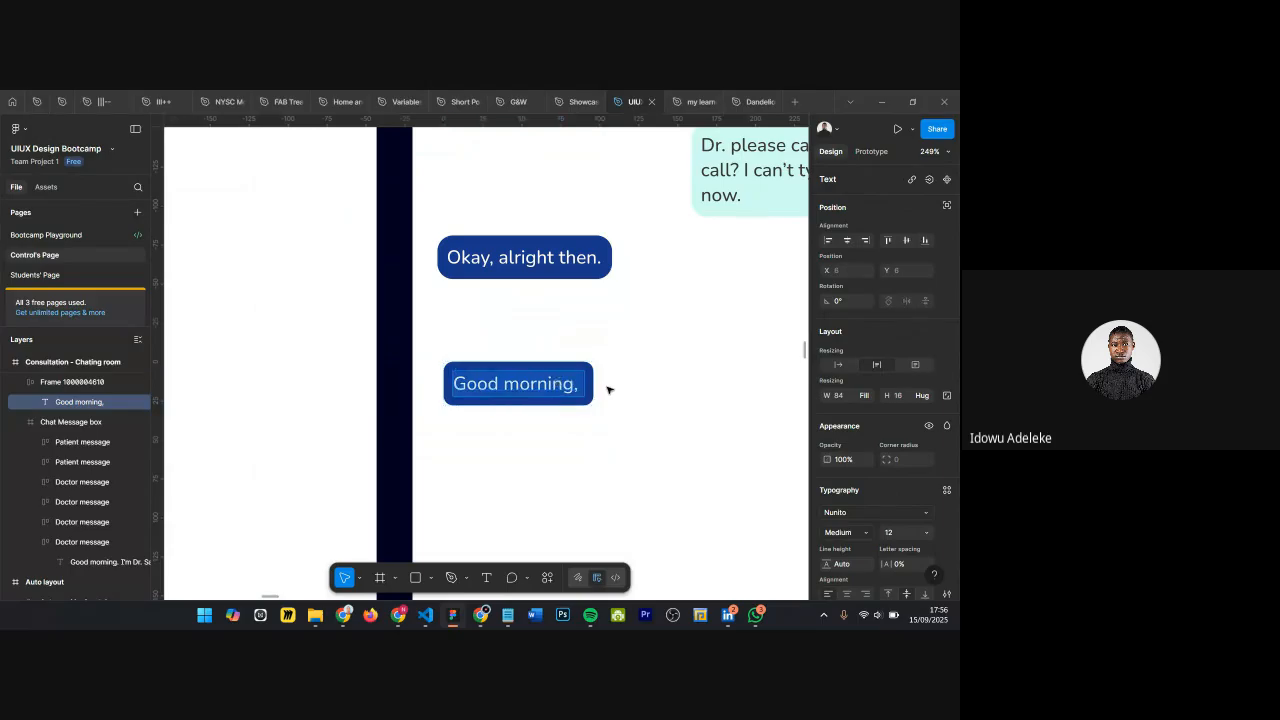
key("Right")
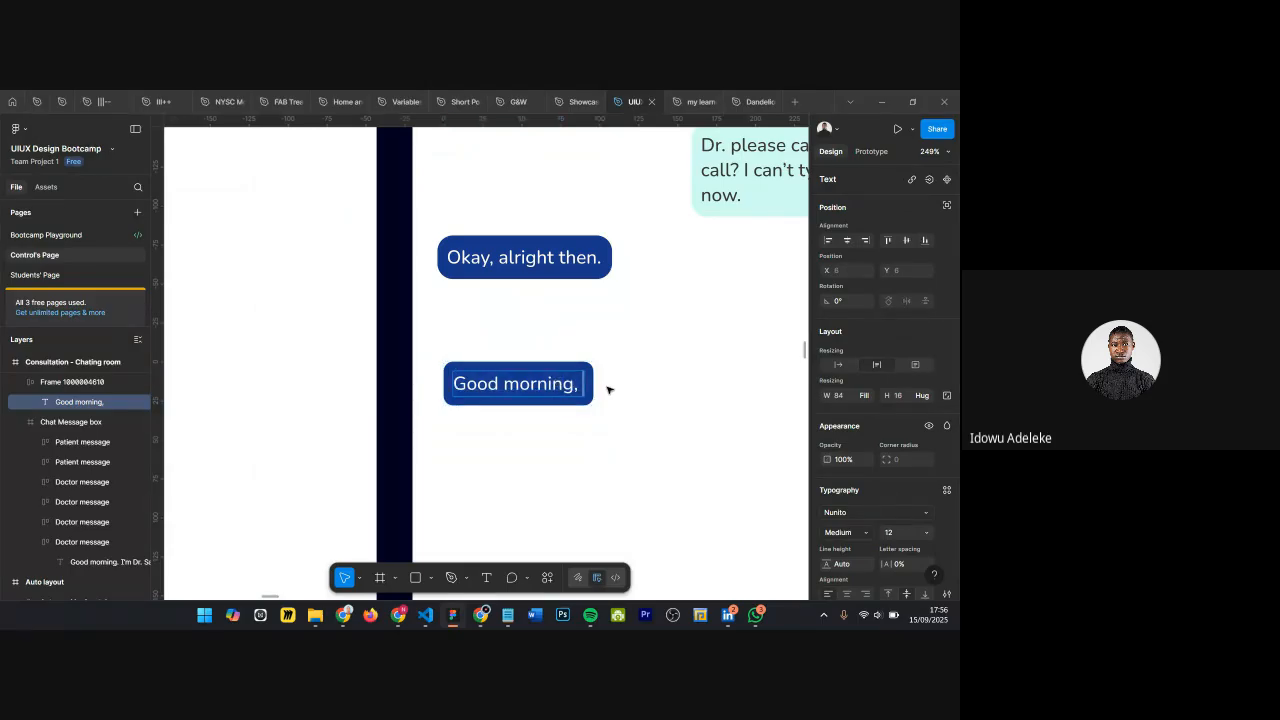
type("sosidsos")
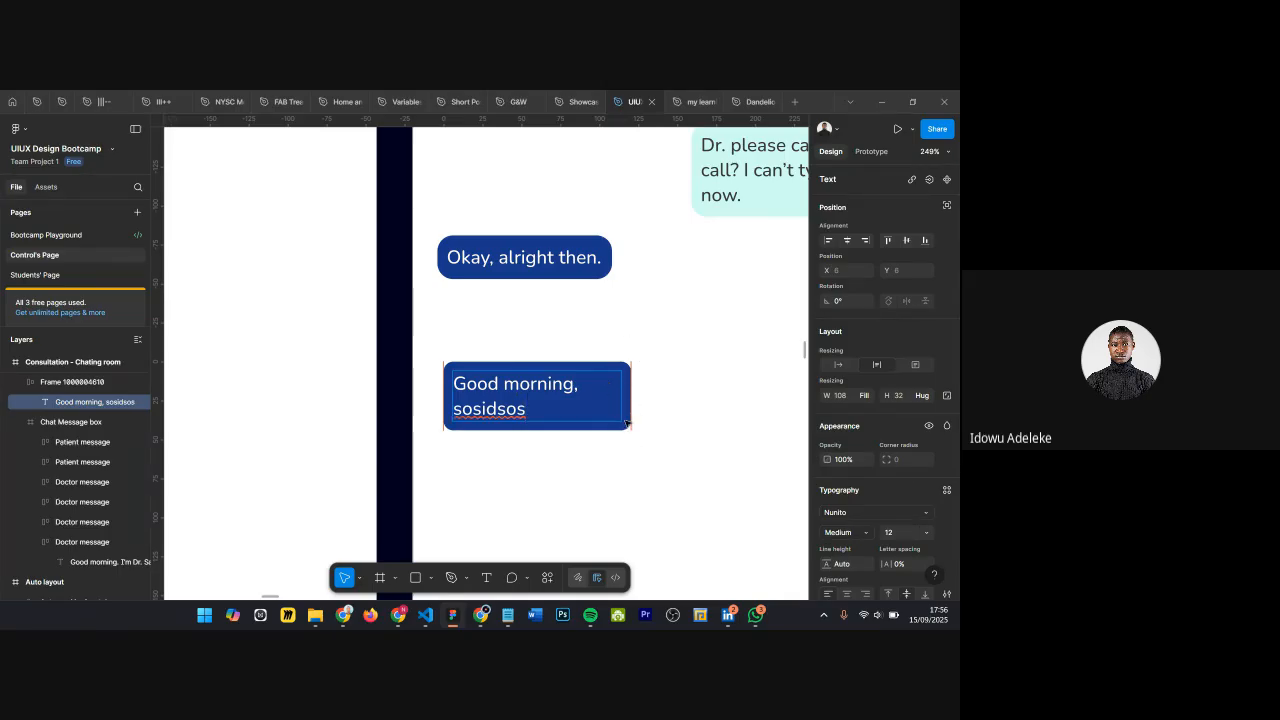
scroll(544, 400, "up", 8)
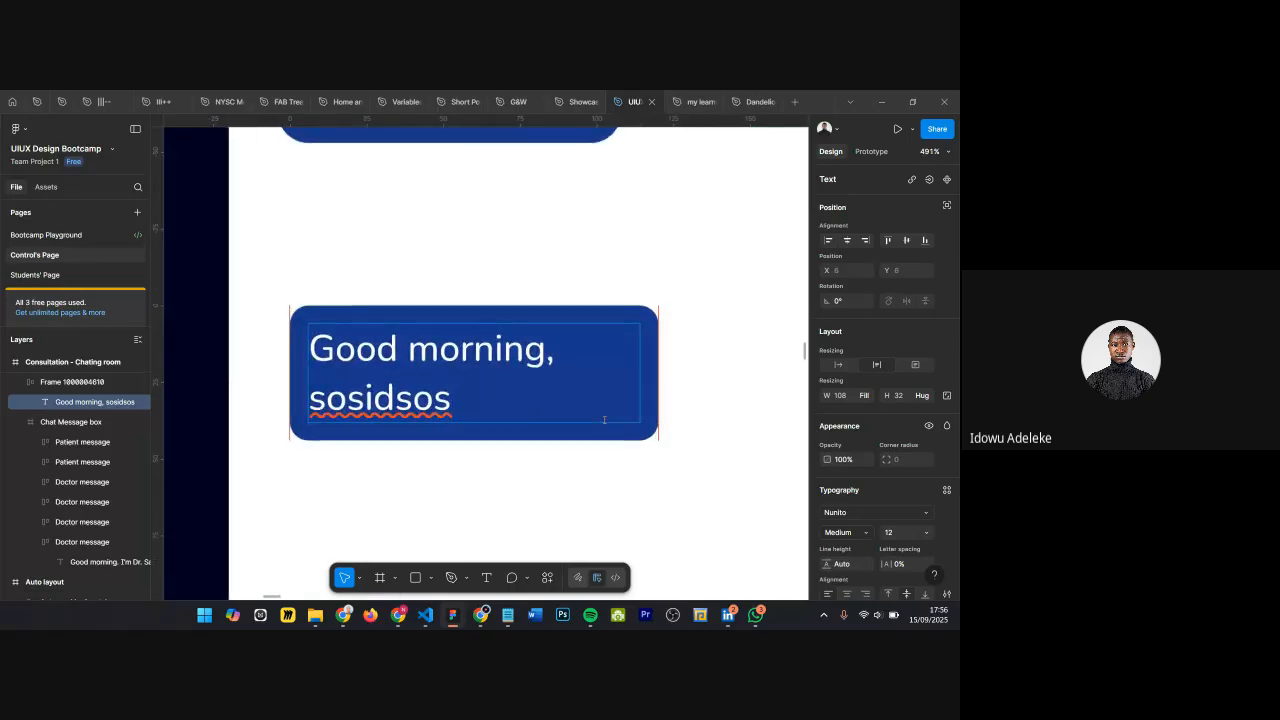
scroll(604, 420, "left", 1)
scroll(282, 270, "down", 1)
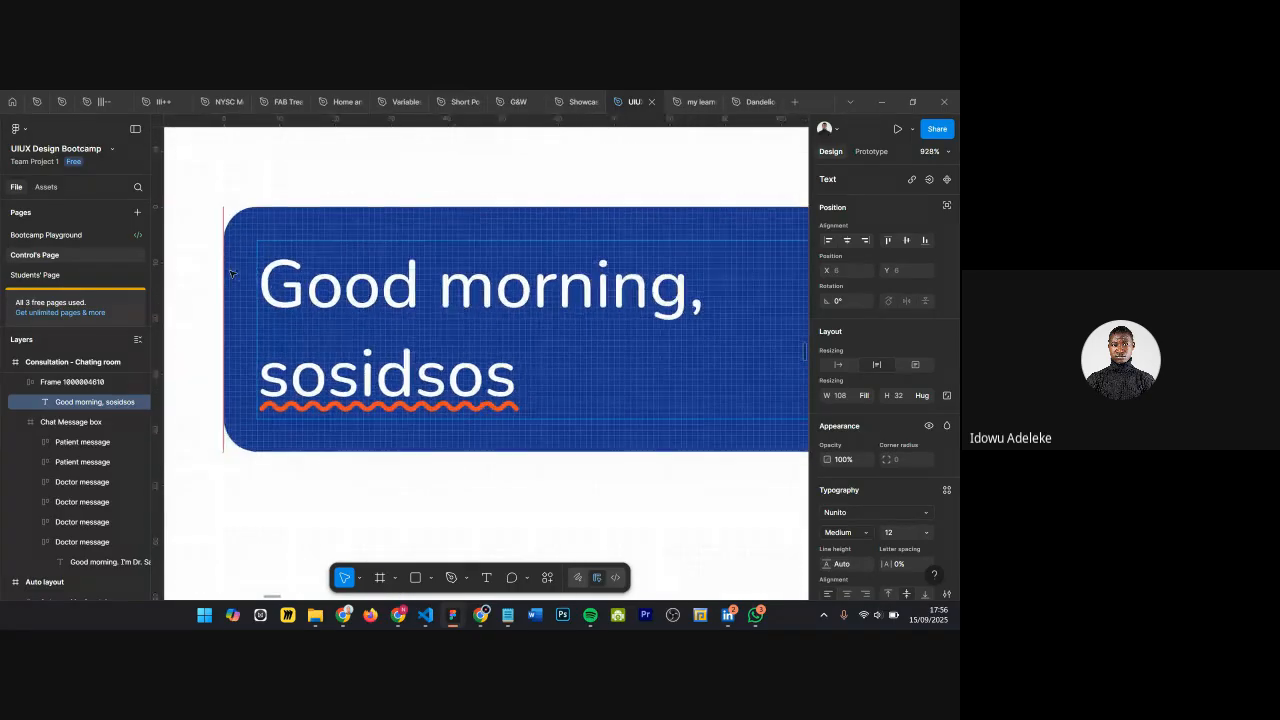
scroll(290, 372, "down", 5)
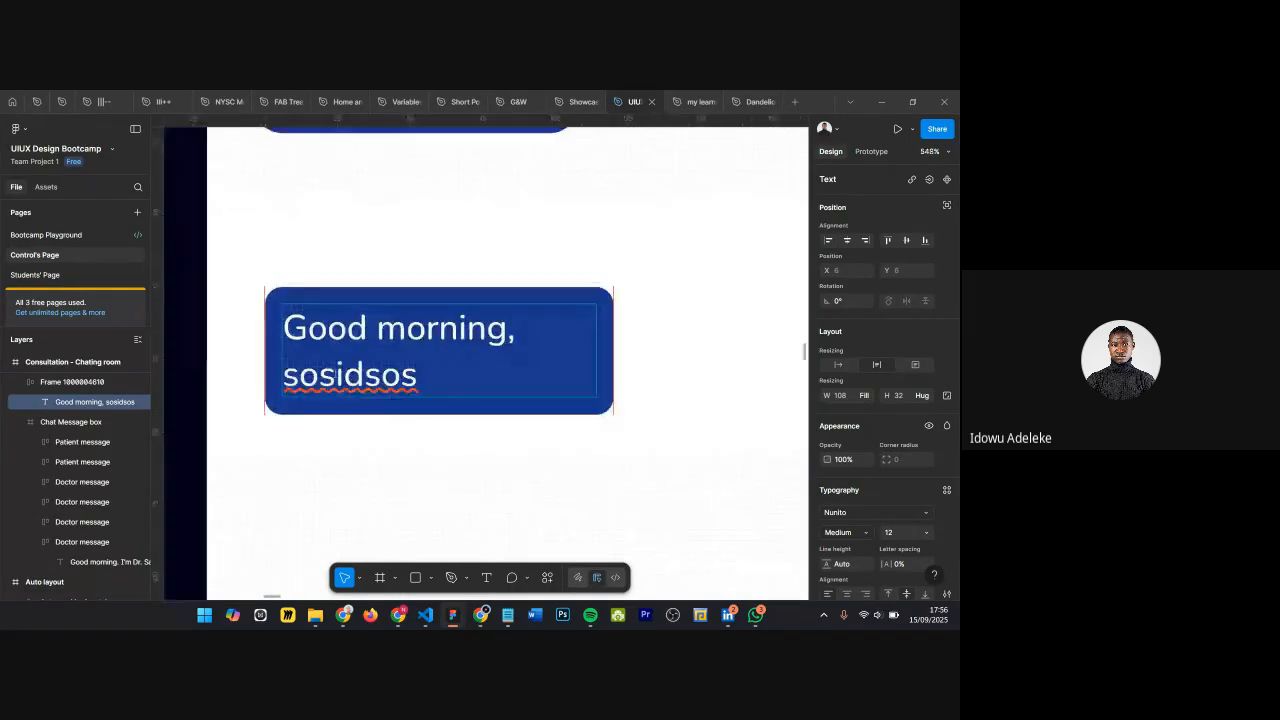
type("dioweuwouewe wueoa")
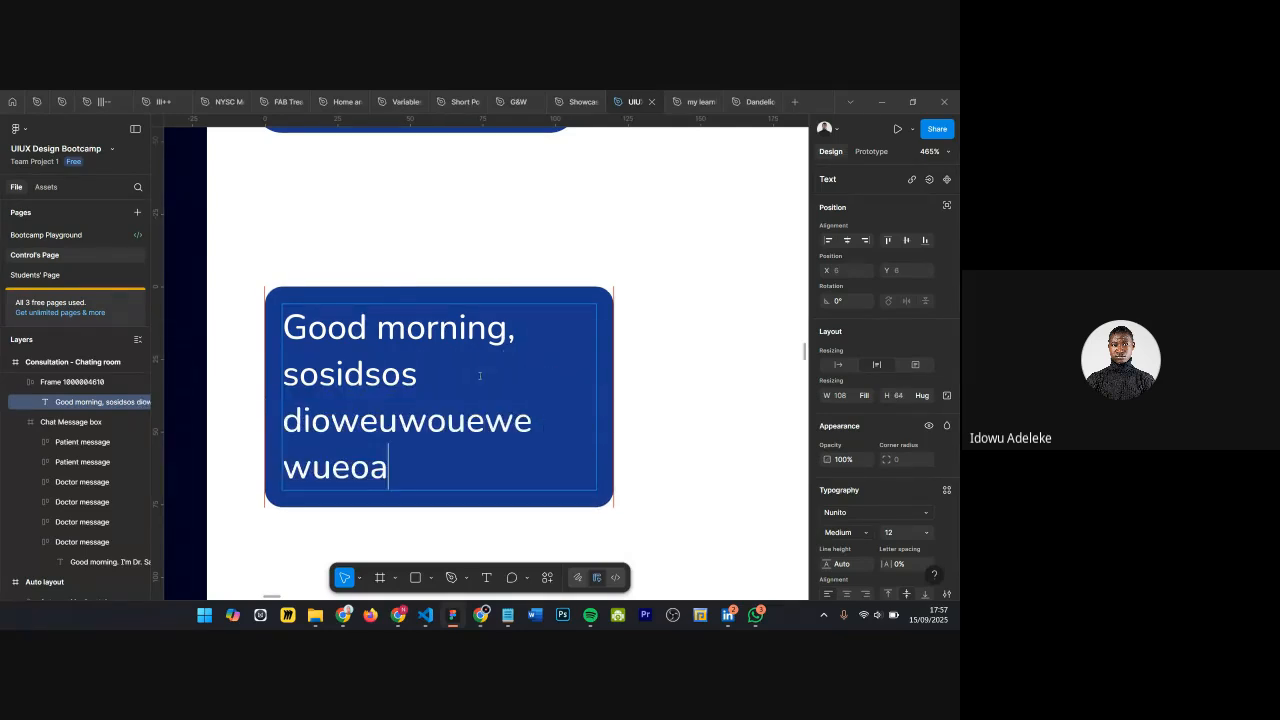
Step: Compare the wrapped test bubble with the other message bubbles in the chat screen
scroll(480, 372, "down", 10)
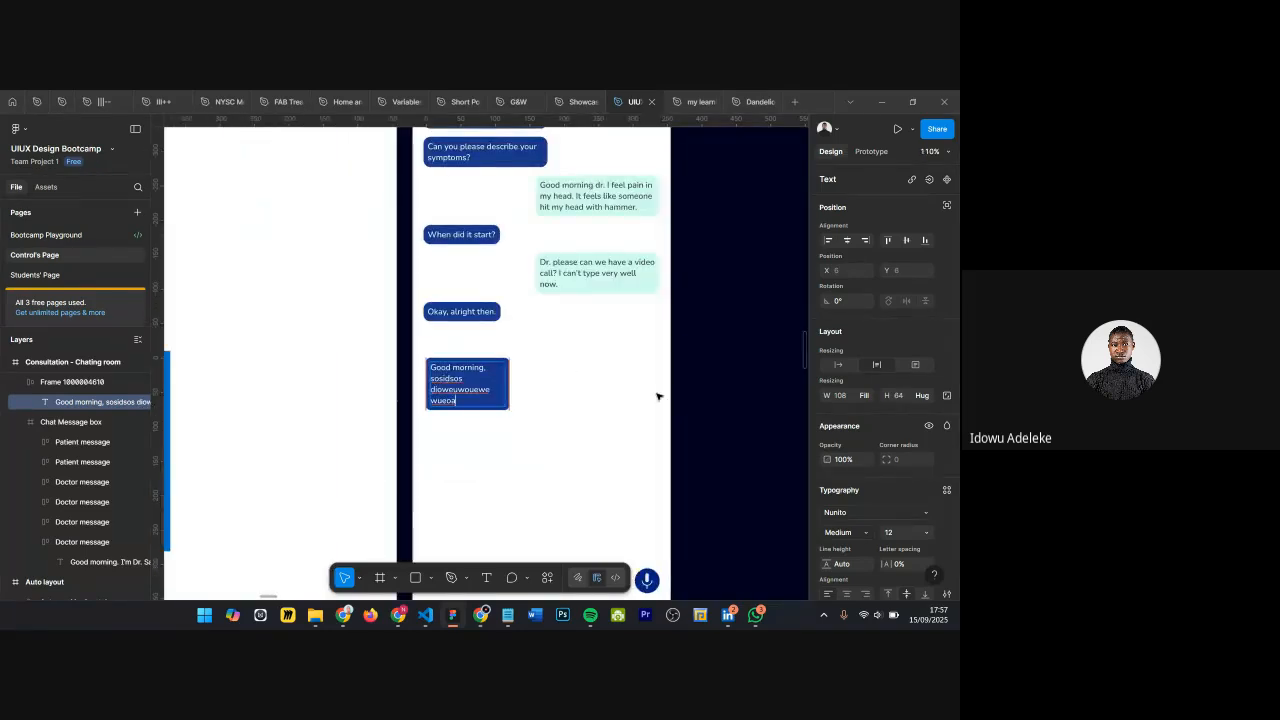
scroll(617, 210, "up", 1)
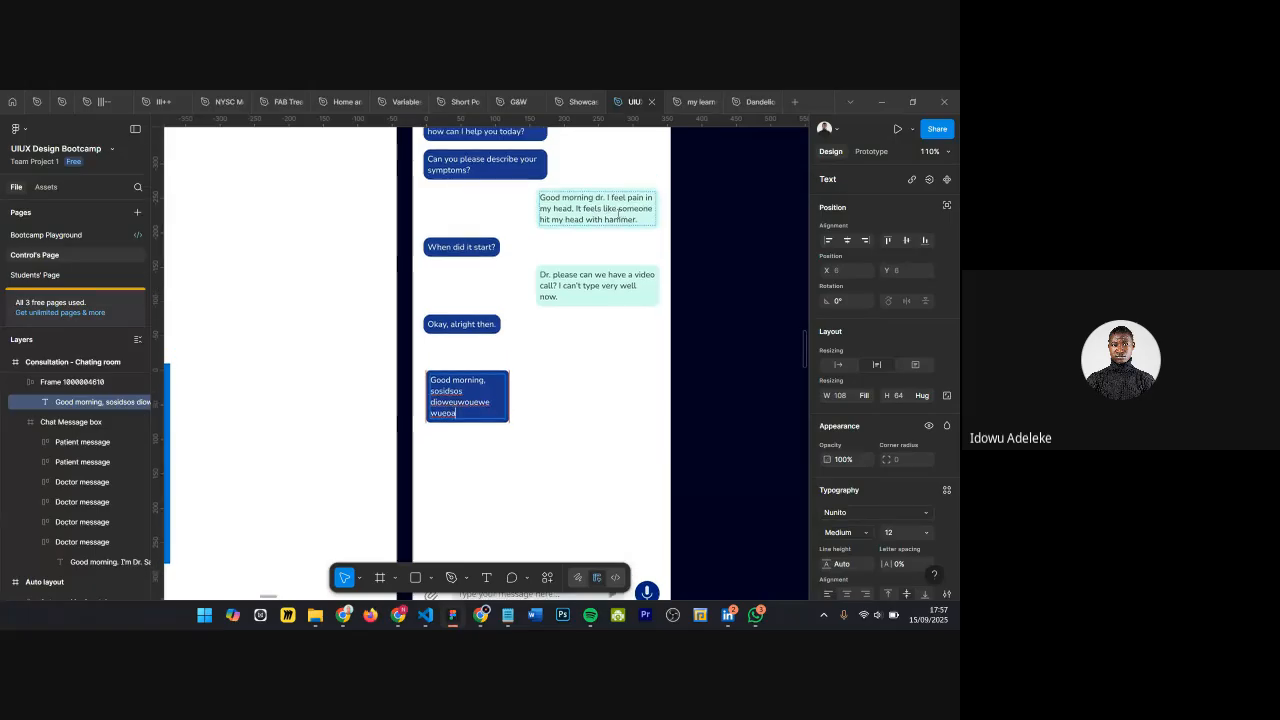
scroll(617, 212, "up", 5)
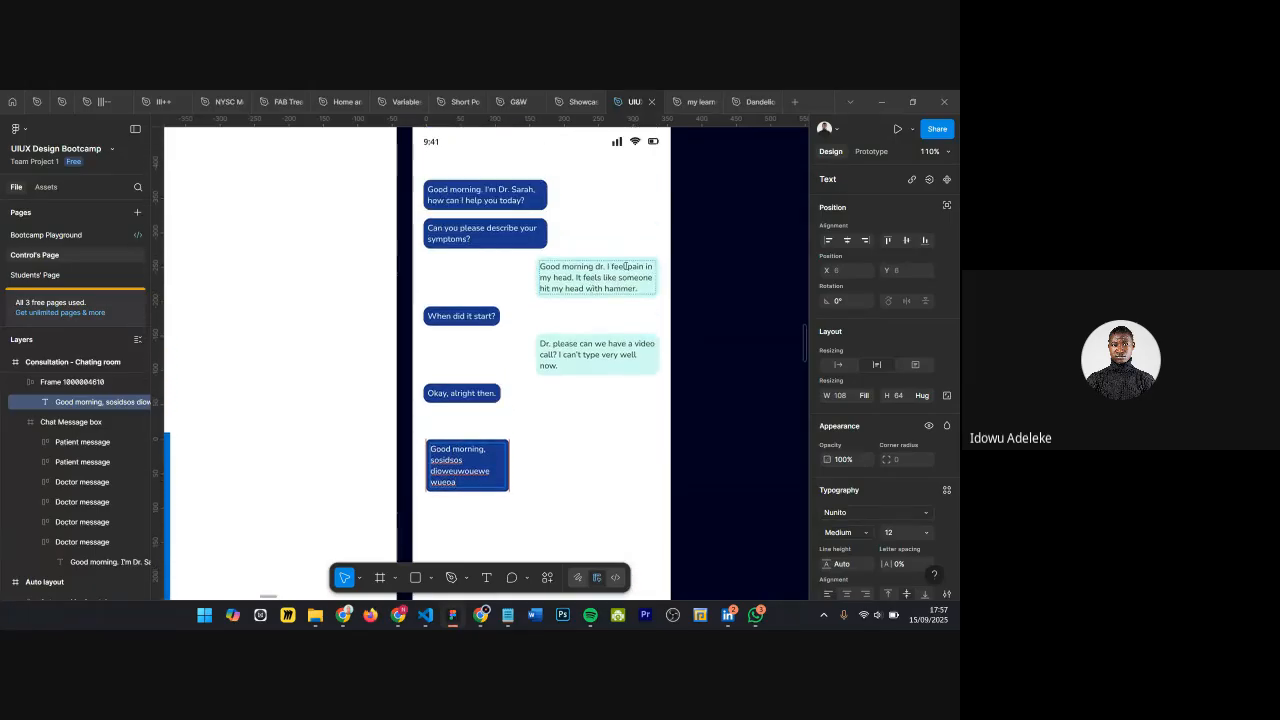
scroll(590, 283, "down", 2)
scroll(569, 366, "up", 4)
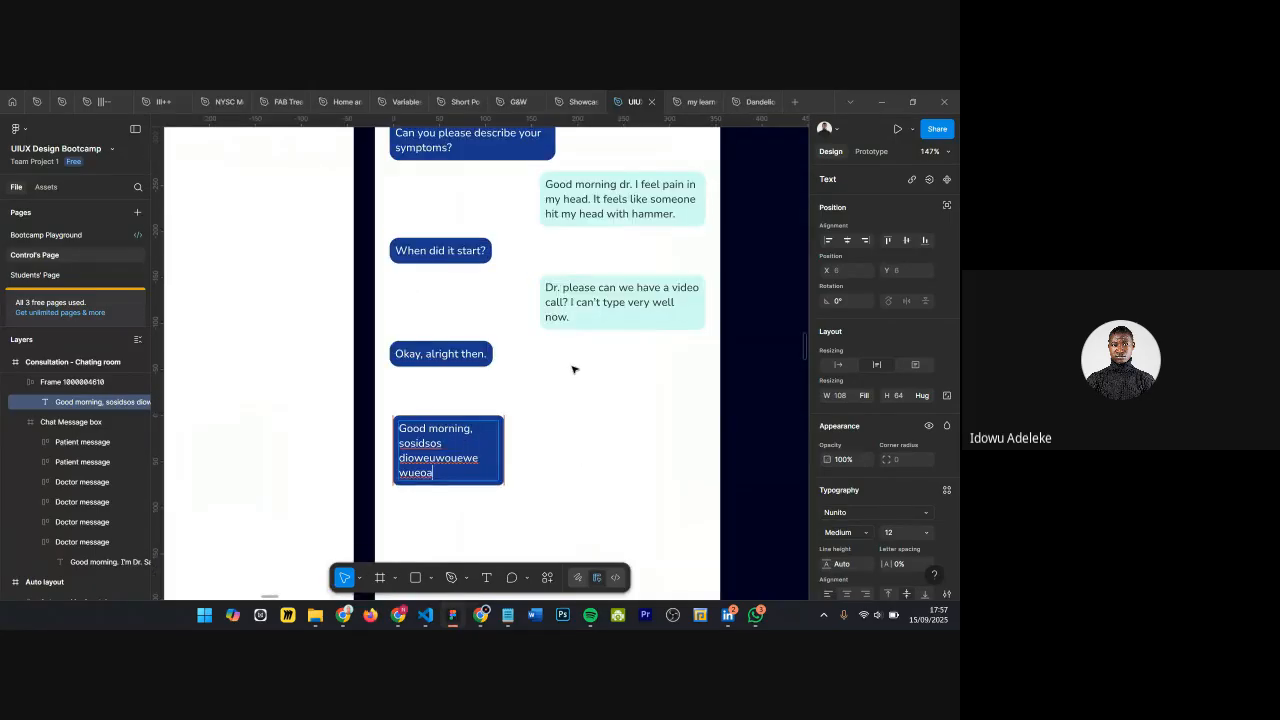
scroll(575, 380, "down", 2)
scroll(440, 423, "up", 6)
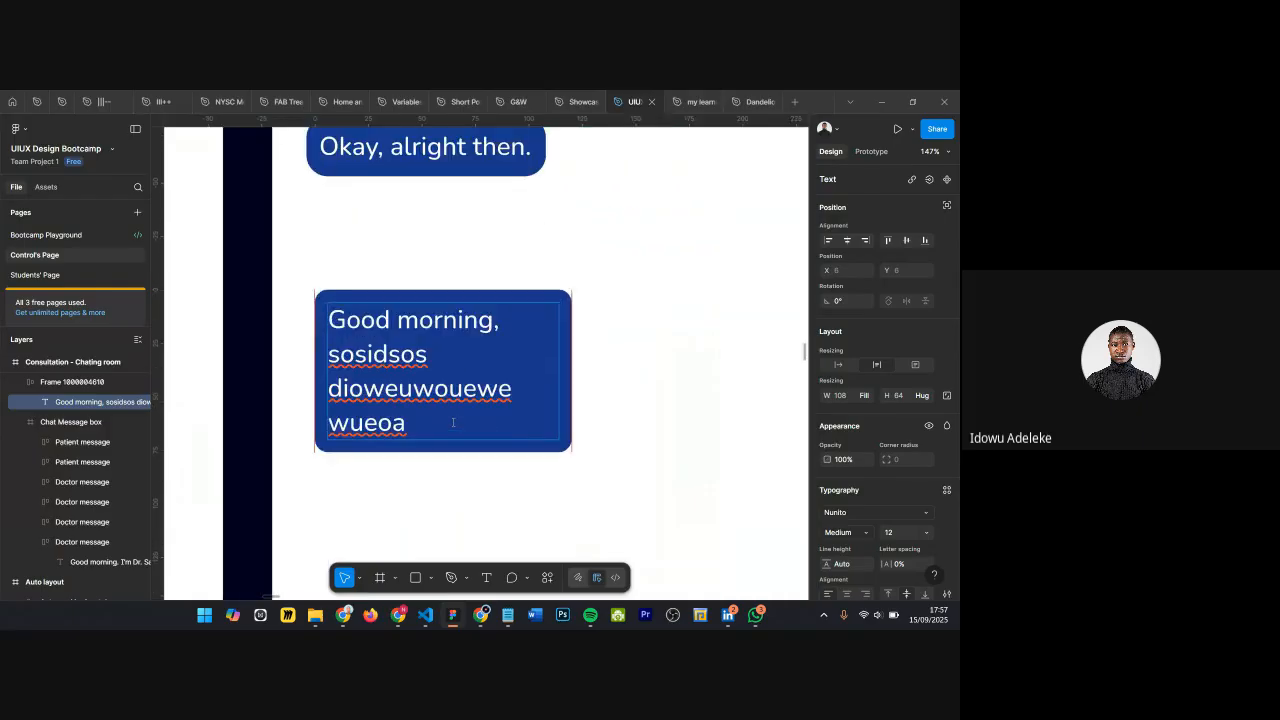
scroll(431, 422, "left", 2)
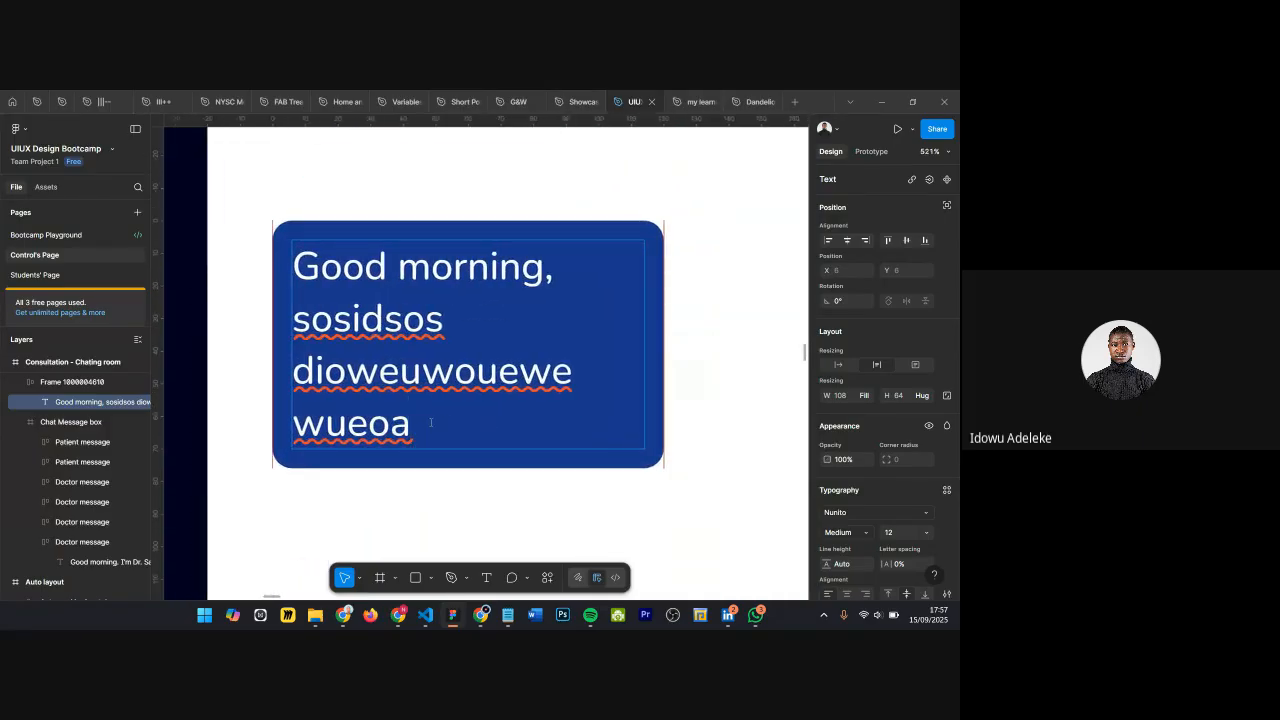
scroll(451, 397, "down", 3)
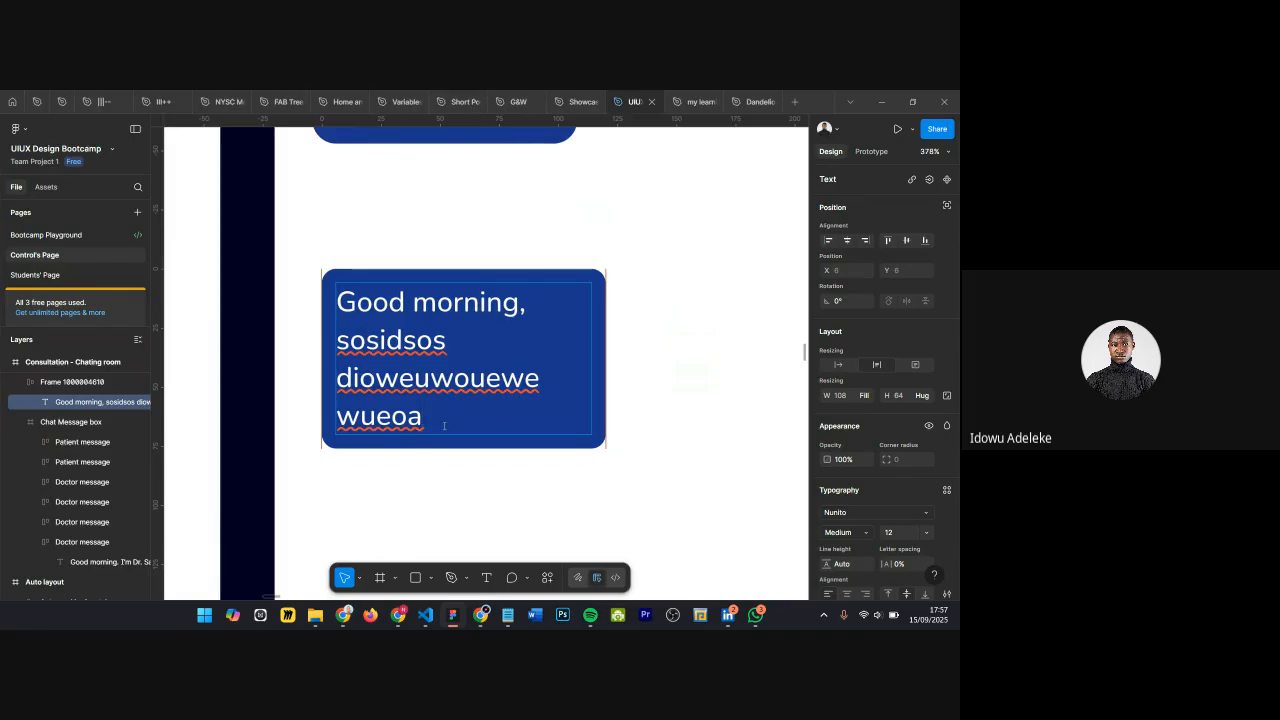
Step: Delete the filler text after "Good morning," in the test bubble and finish editing the text
left_click_drag(423, 418, 298, 354)
key("BackSpace")
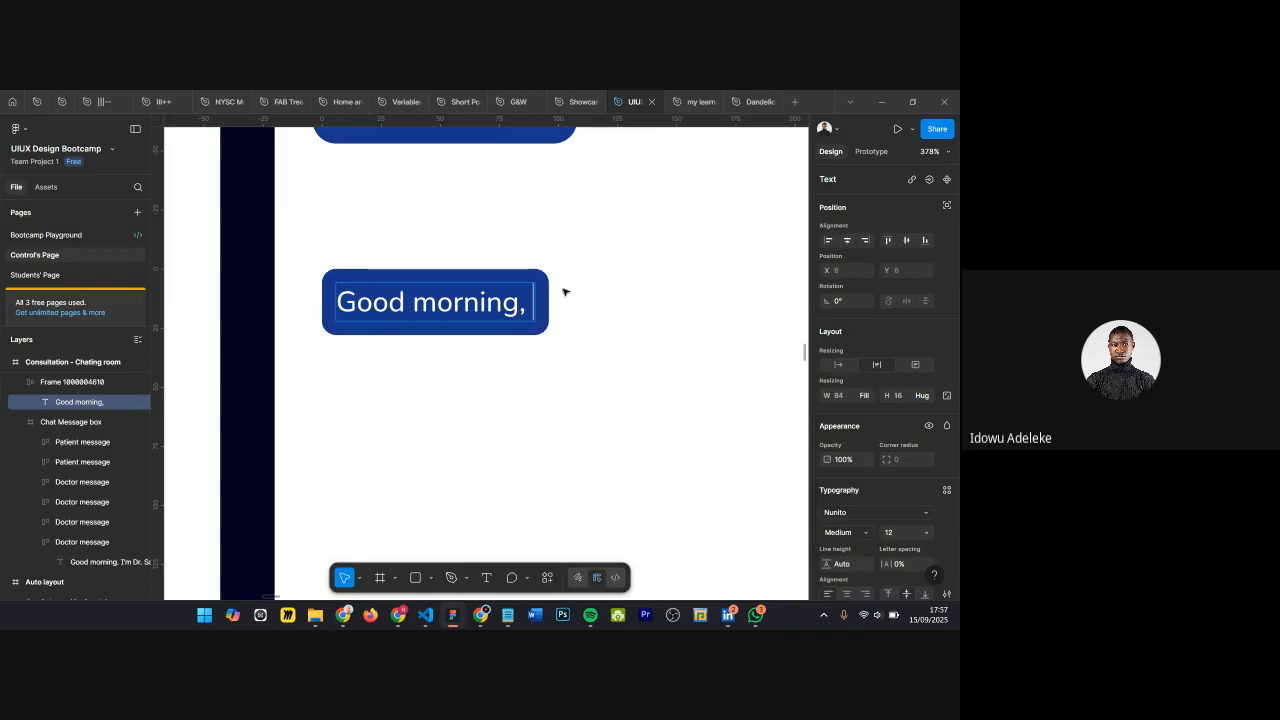
scroll(565, 291, "down", 1)
scroll(577, 293, "down", 3)
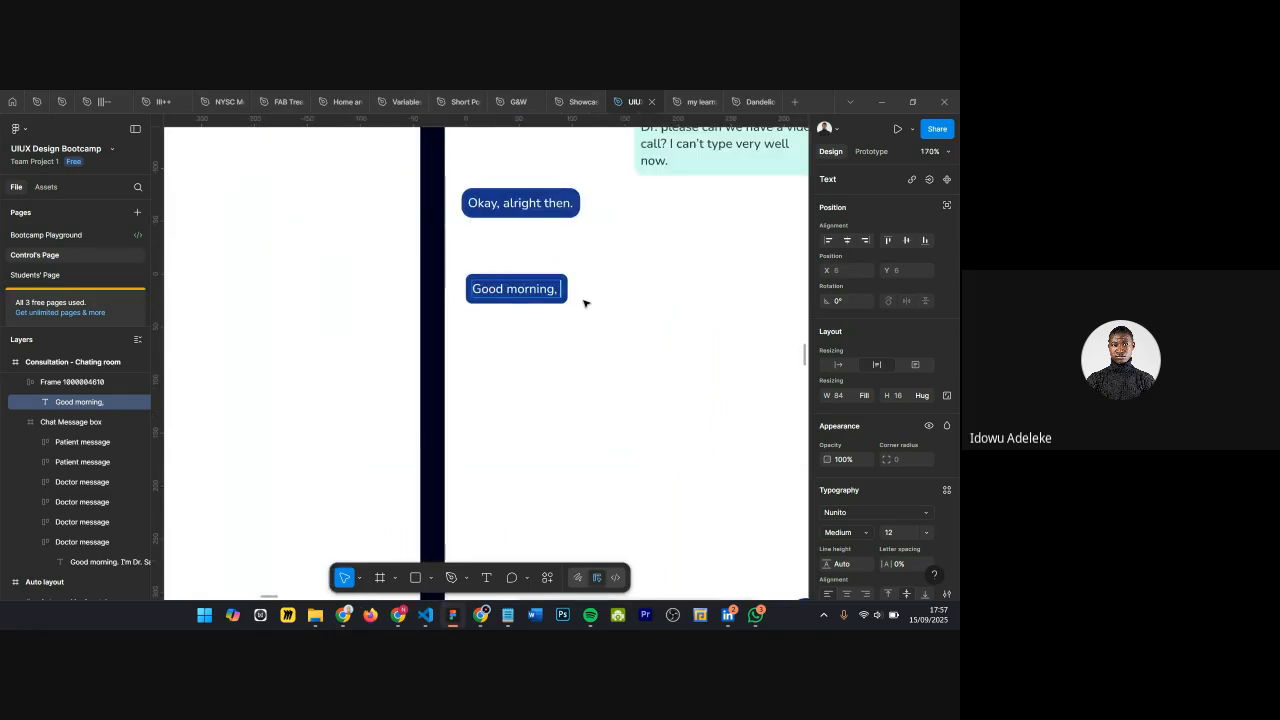
scroll(585, 303, "down", 3)
key("Escape")
scroll(592, 280, "up", 3)
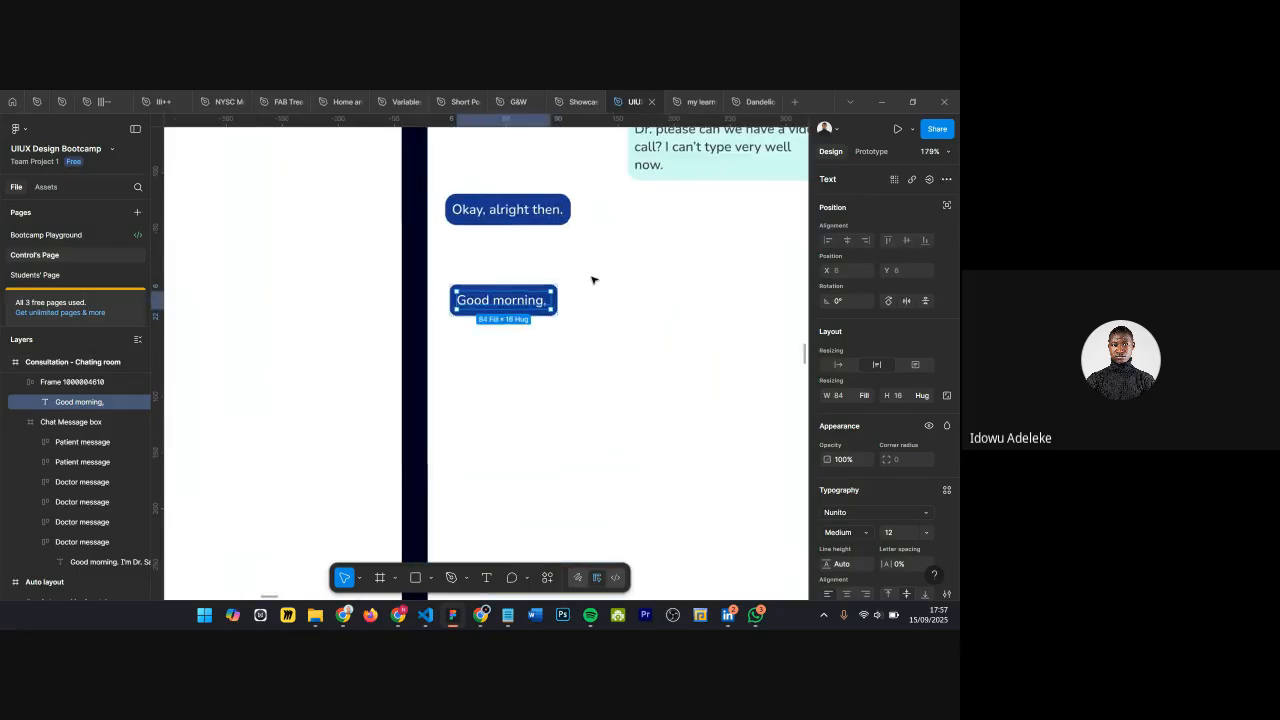
key("Escape")
Step: Examine the coloured card rows in the Auto layout frame, selecting the large card container and an orange card
scroll(589, 314, "down", 3)
scroll(587, 316, "down", 3)
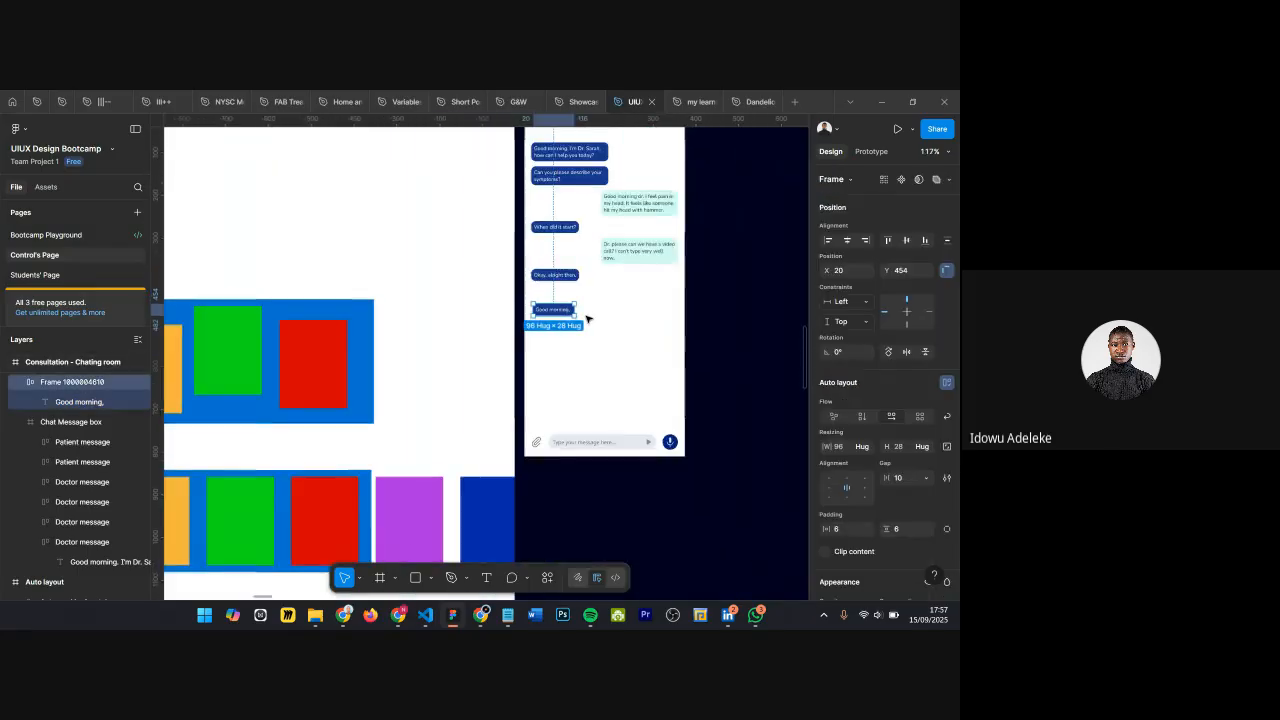
scroll(595, 310, "left", 3)
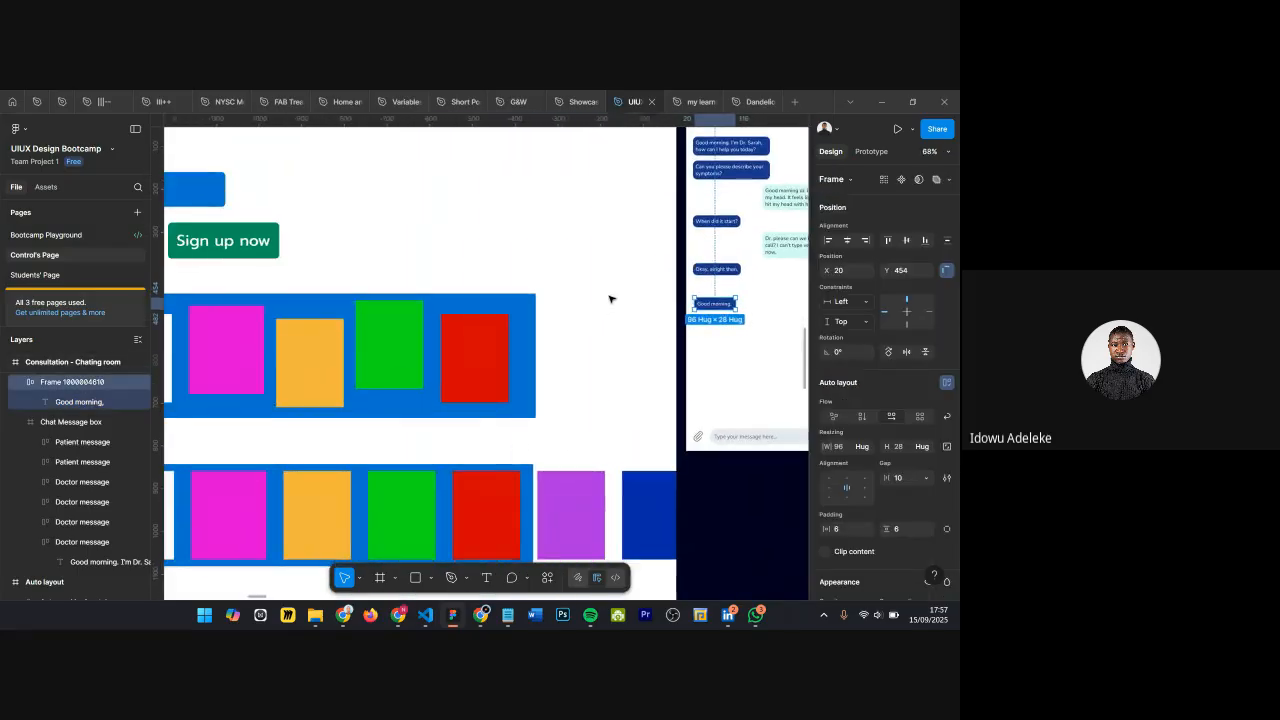
scroll(610, 296, "down", 4)
scroll(545, 330, "down", 3)
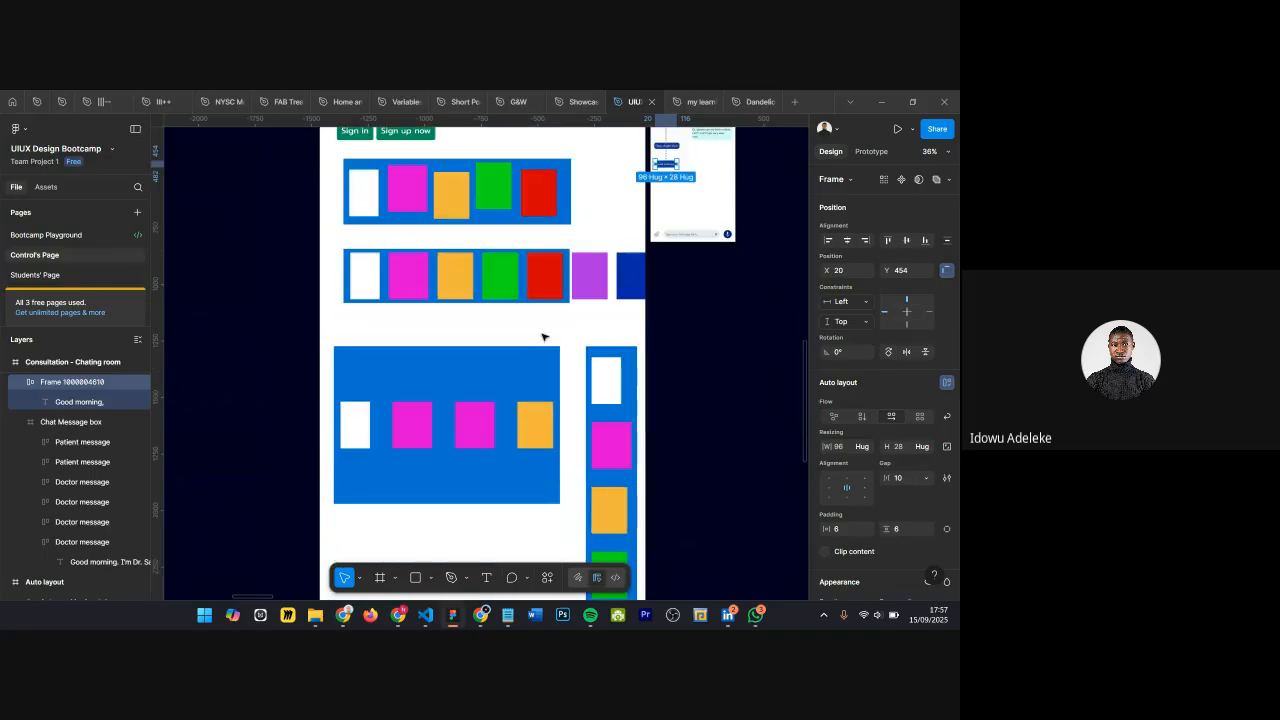
left_click(454, 392)
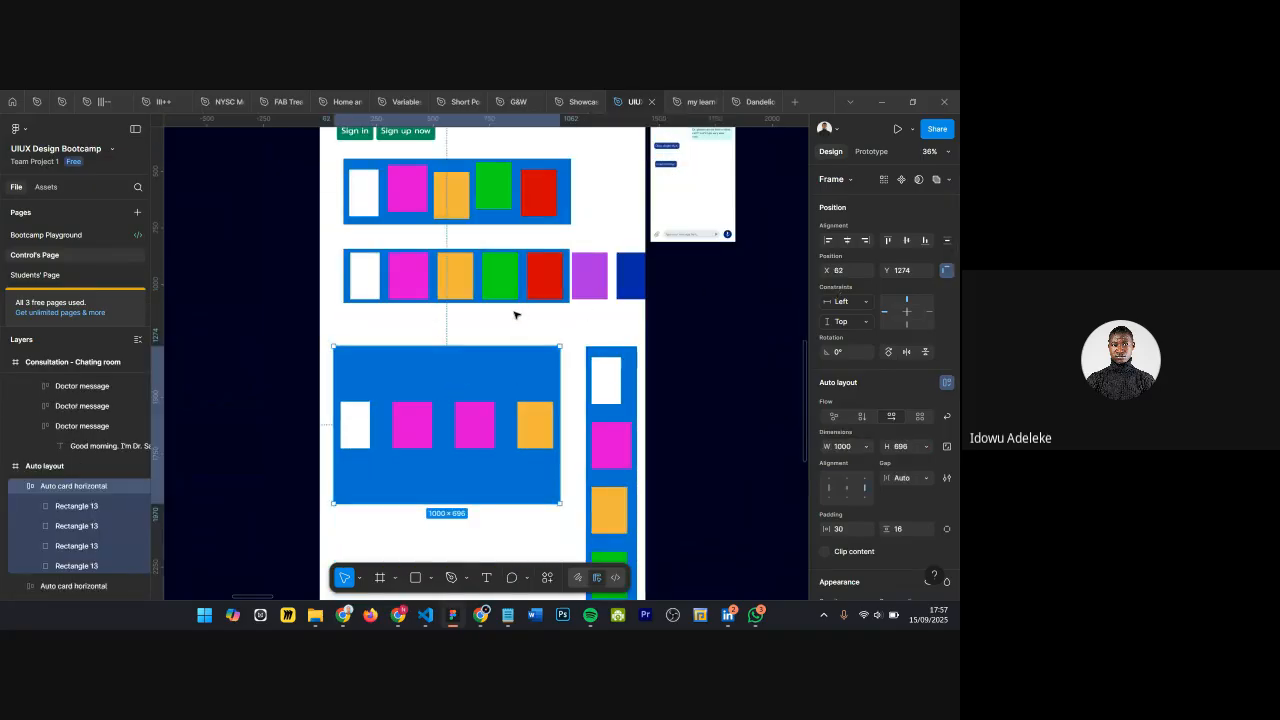
left_click(443, 265)
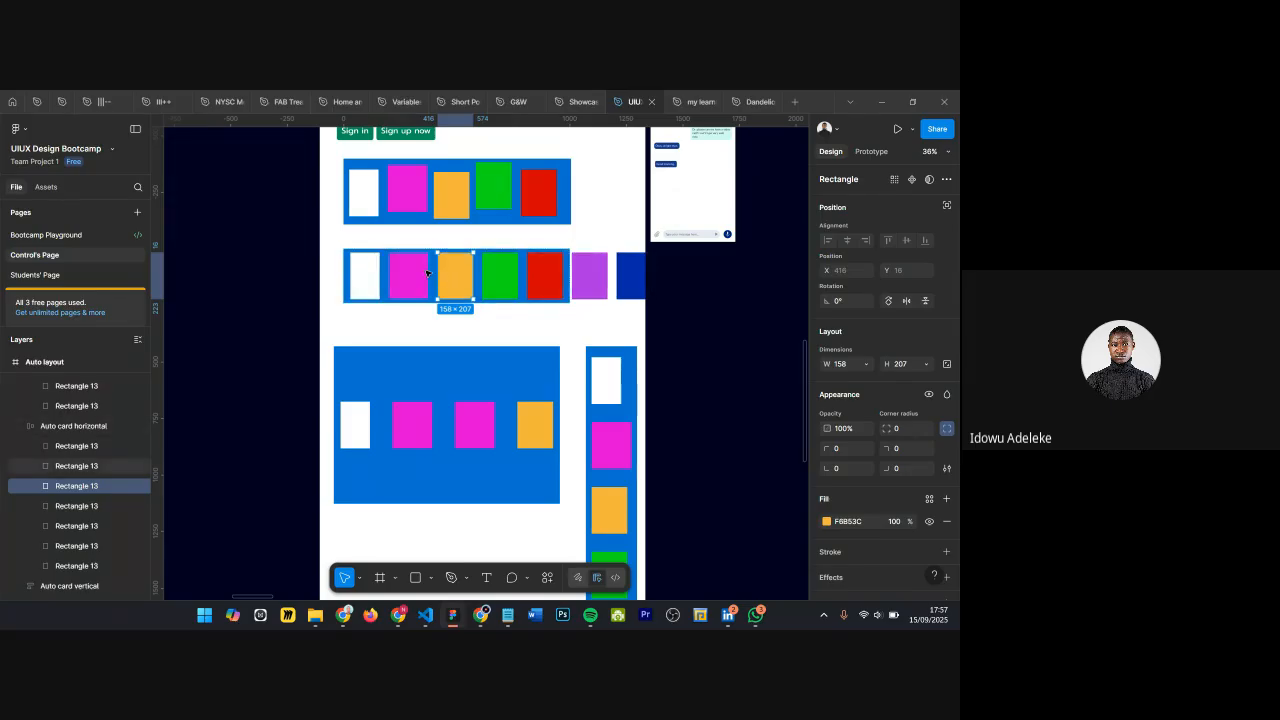
scroll(603, 223, "up", 1)
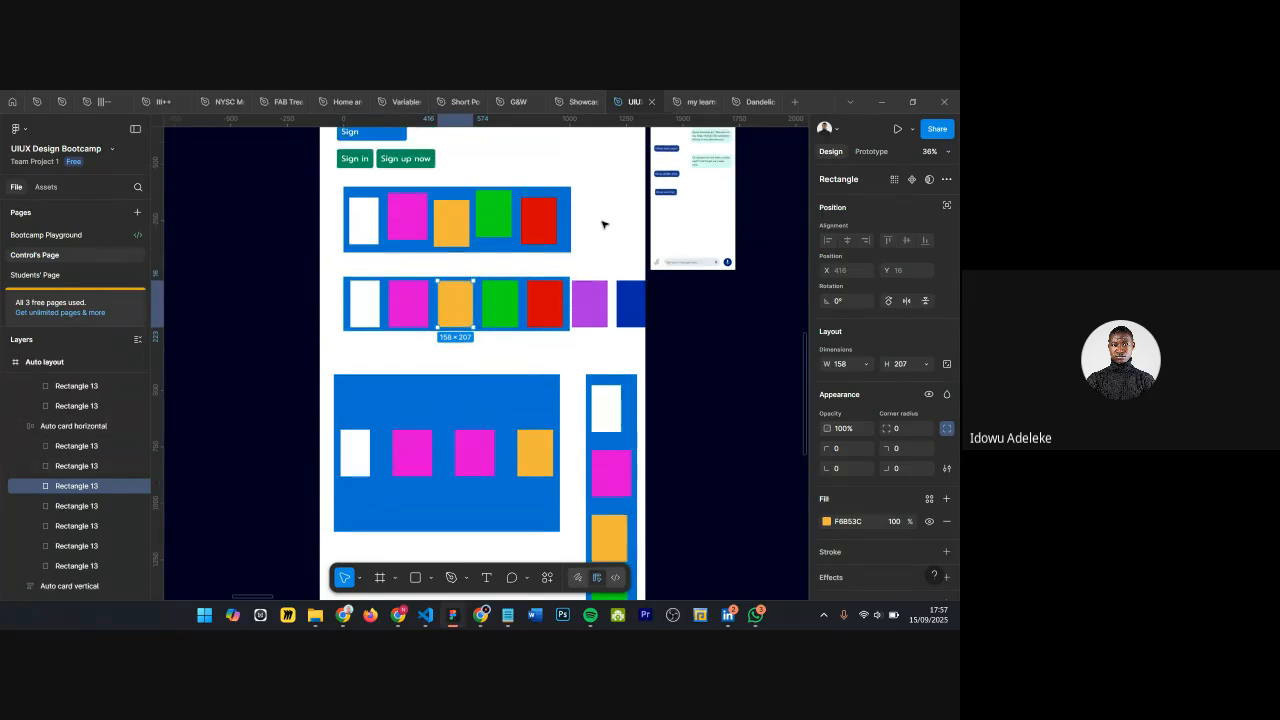
scroll(430, 266, "down", 2)
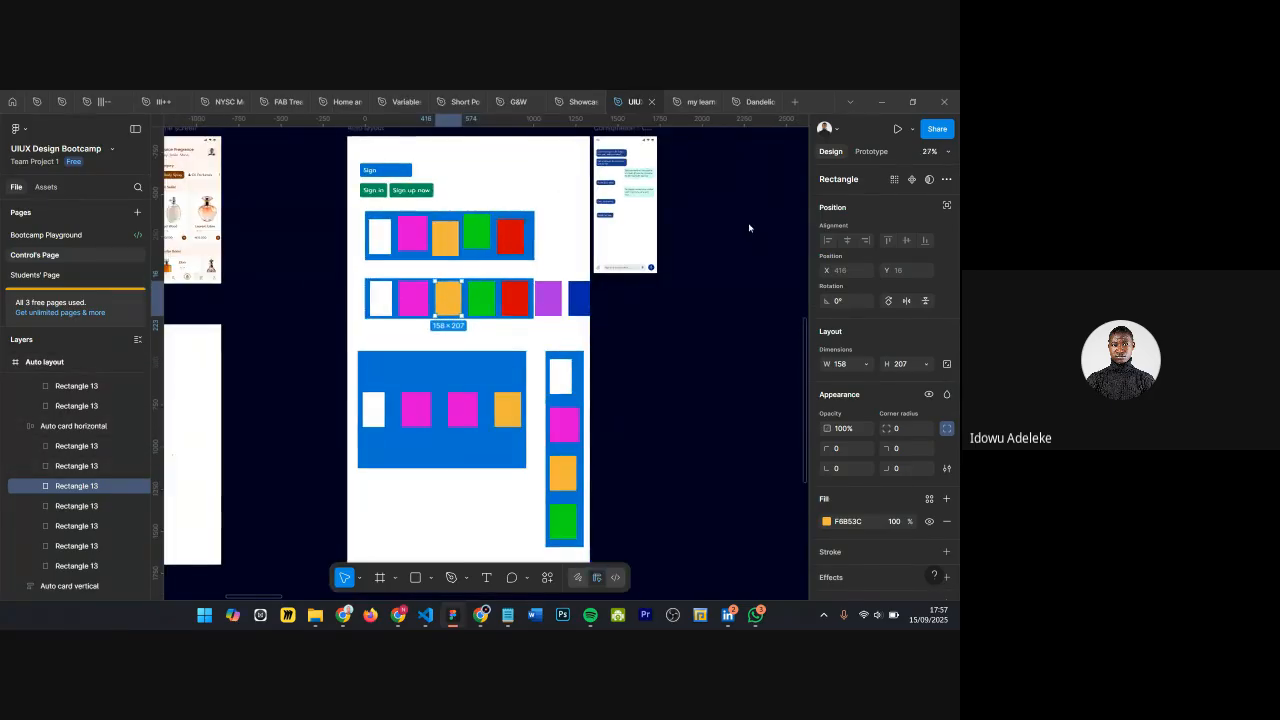
Step: Look over the chat screen and the Rejoice Fragrance home screen as layout examples
scroll(750, 225, "up", 2)
scroll(745, 221, "up", 3)
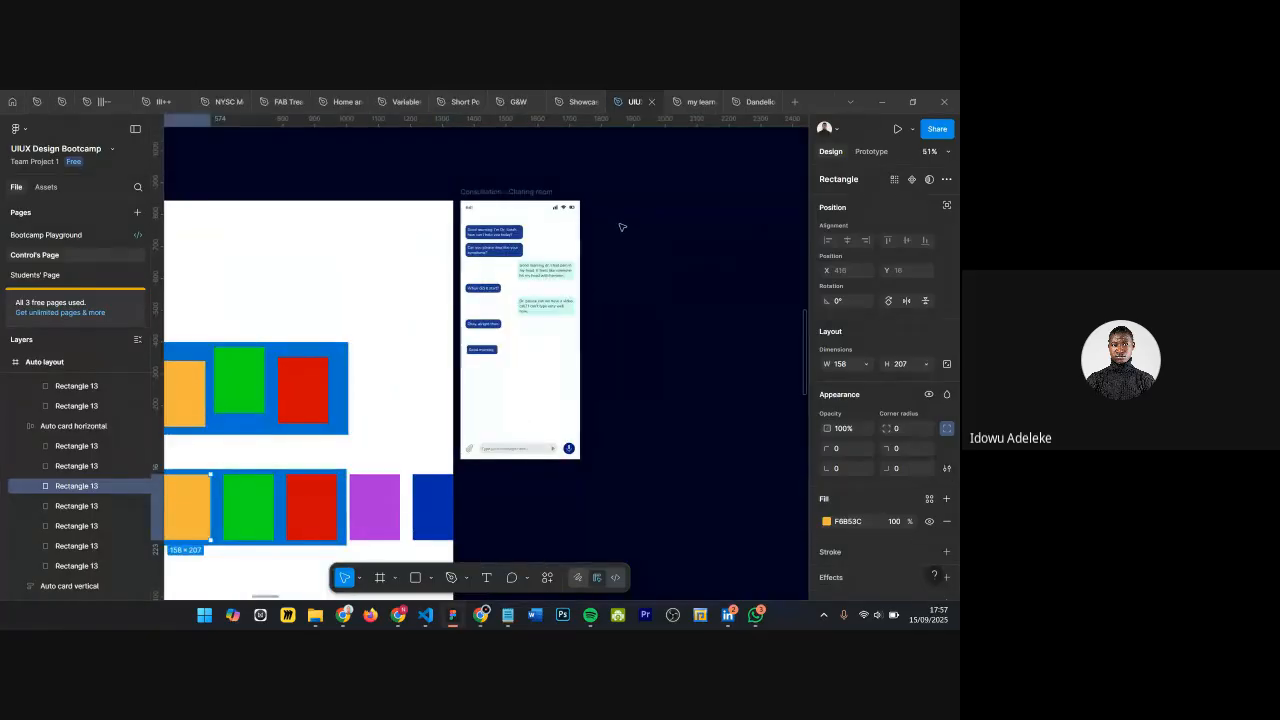
scroll(660, 218, "right", 5)
scroll(614, 349, "left", 5)
scroll(637, 343, "down", 2)
scroll(614, 343, "down", 5)
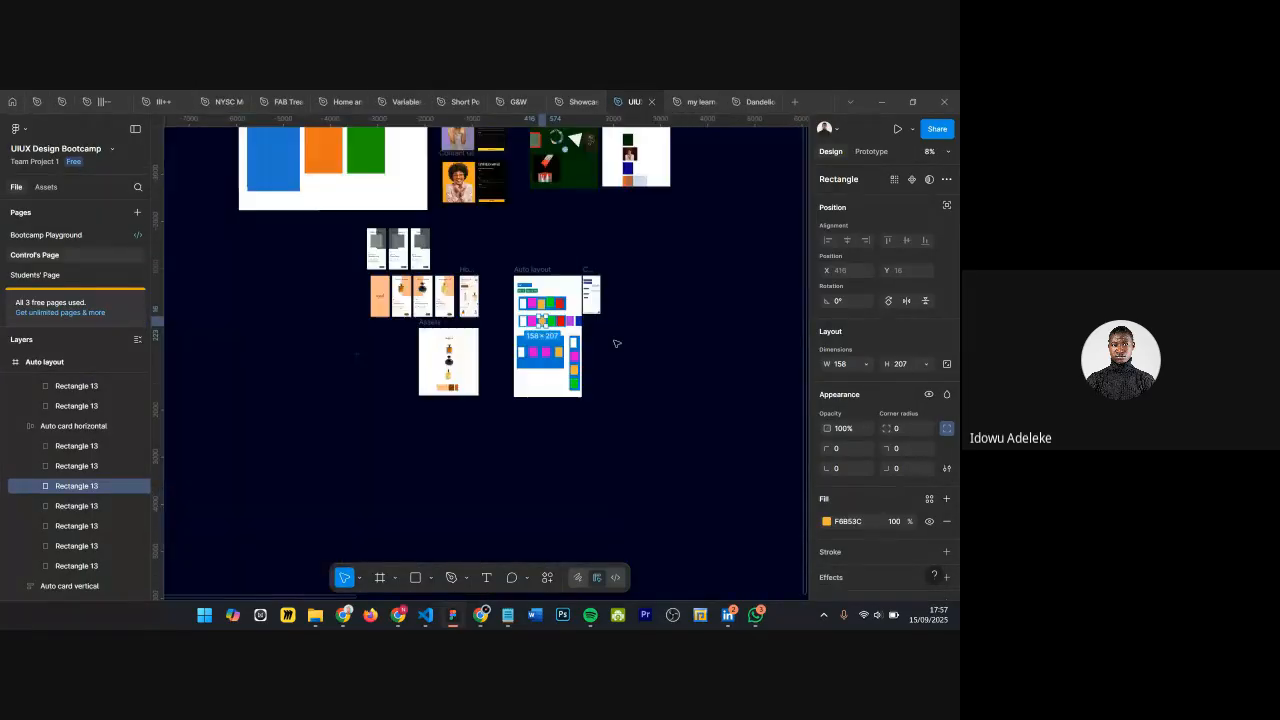
scroll(432, 248, "up", 5)
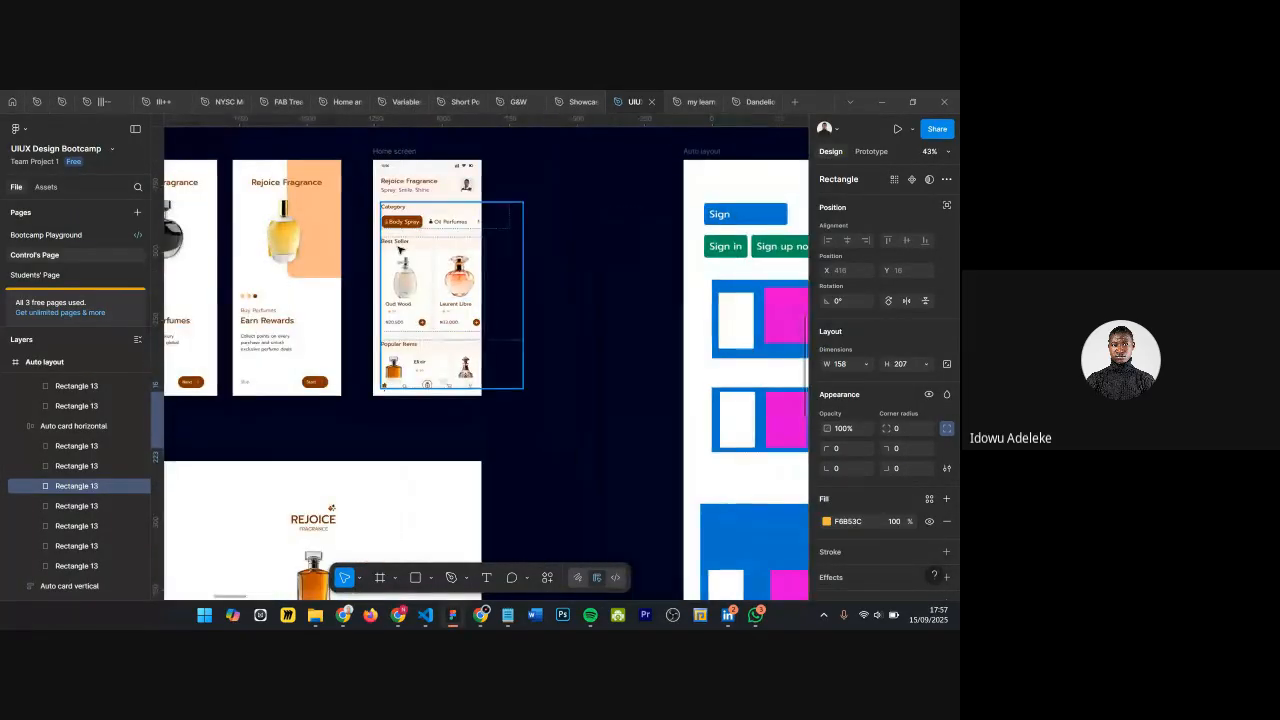
scroll(436, 222, "up", 5)
scroll(529, 232, "up", 3)
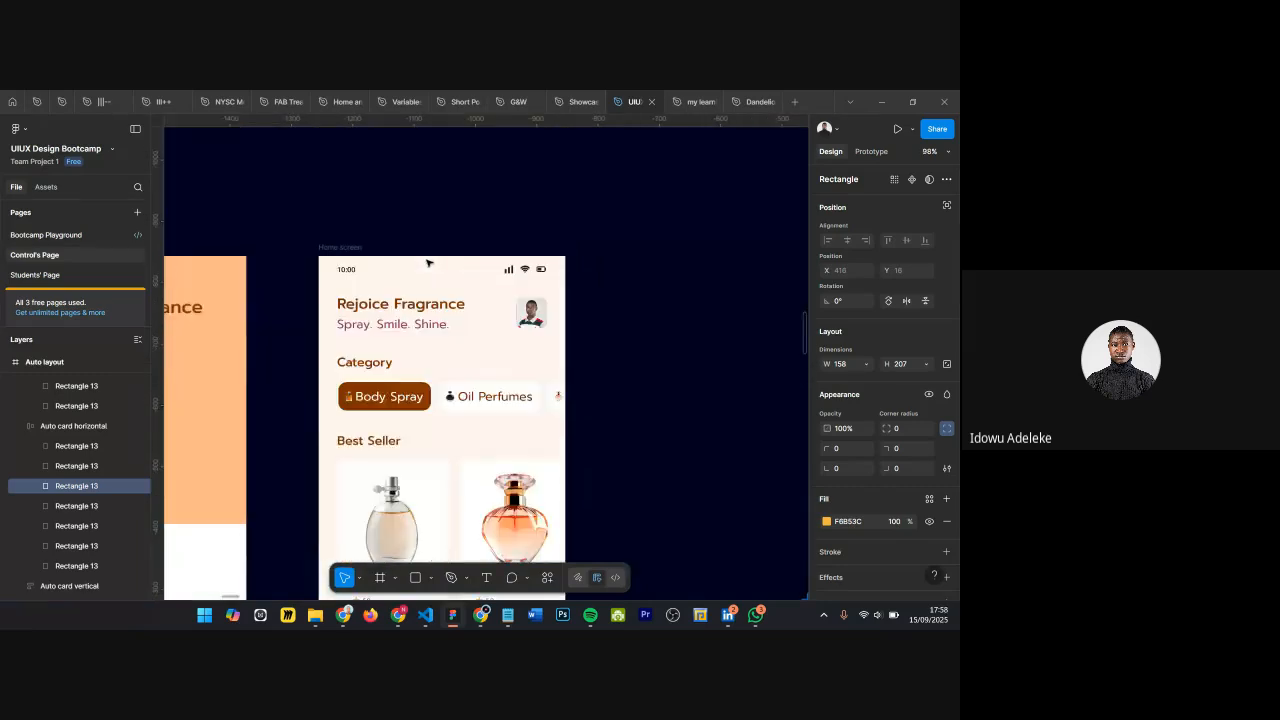
scroll(529, 232, "down", 3)
scroll(420, 290, "down", 5)
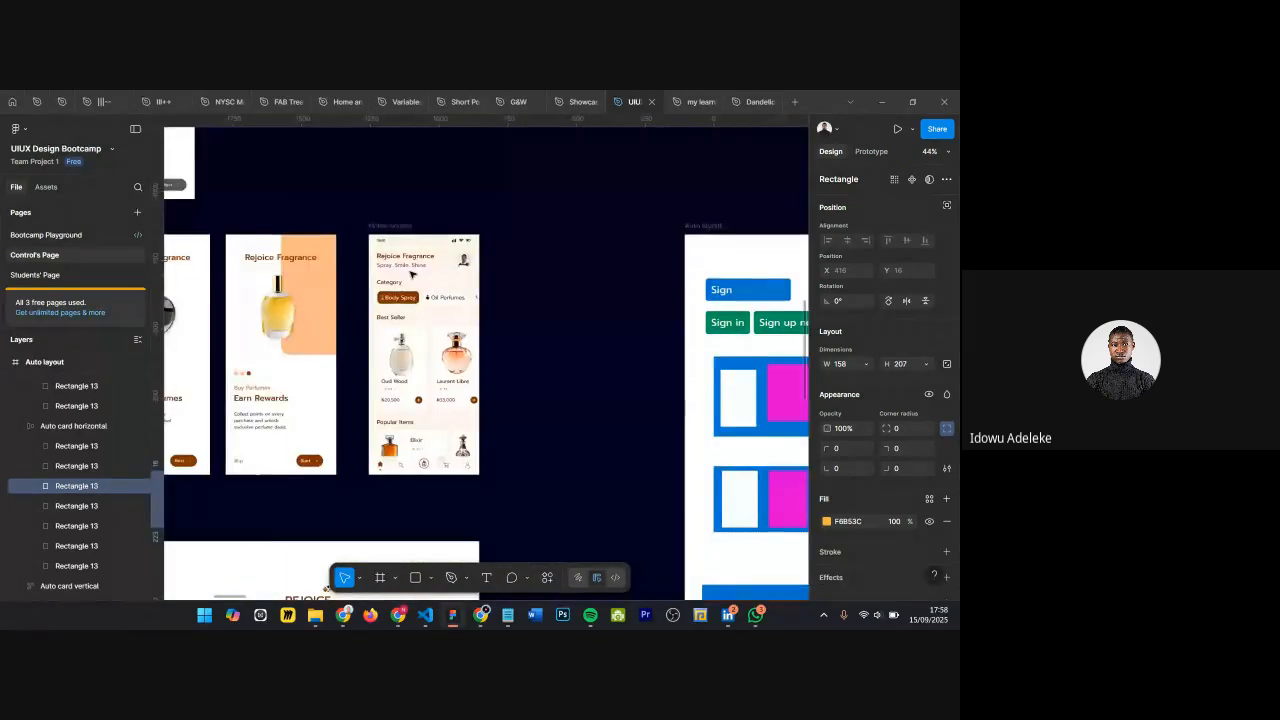
Step: Create an iPhone 16 Pro frame on the empty canvas beside the Auto layout frame
scroll(412, 275, "right", 2)
scroll(643, 398, "up", 5)
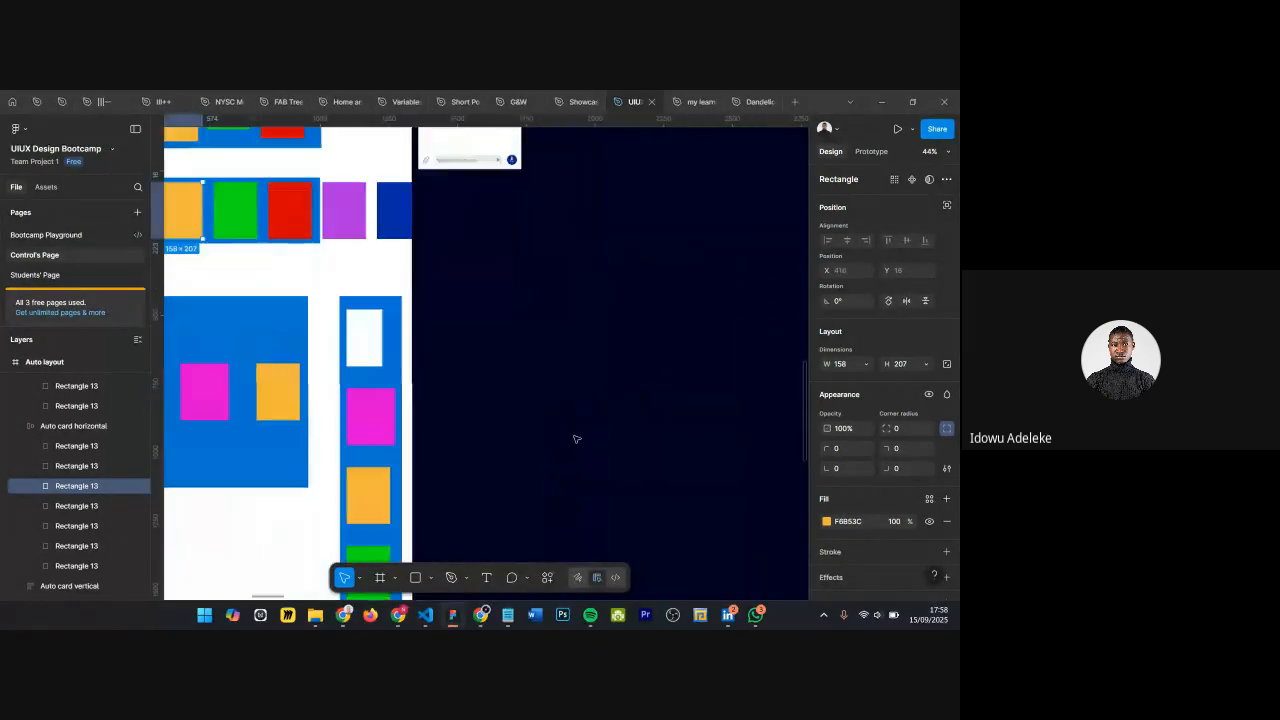
scroll(517, 289, "down", 3)
key("f")
left_click(833, 199)
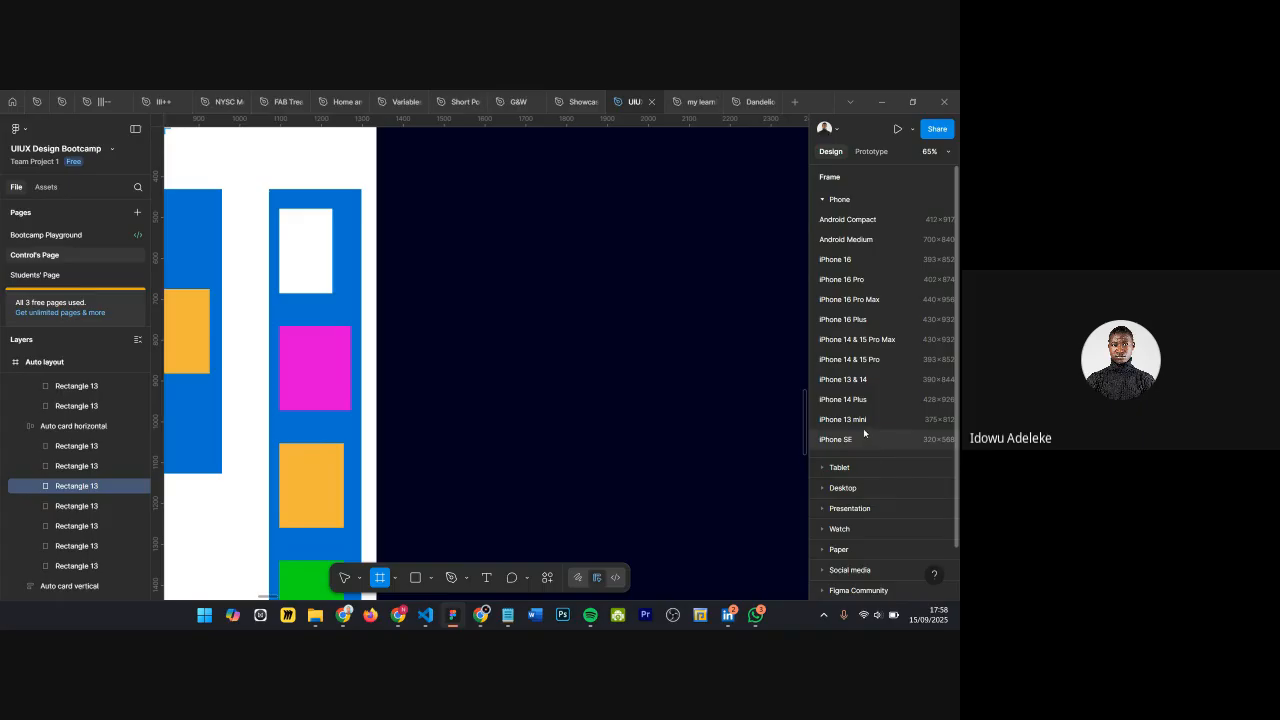
left_click(840, 281)
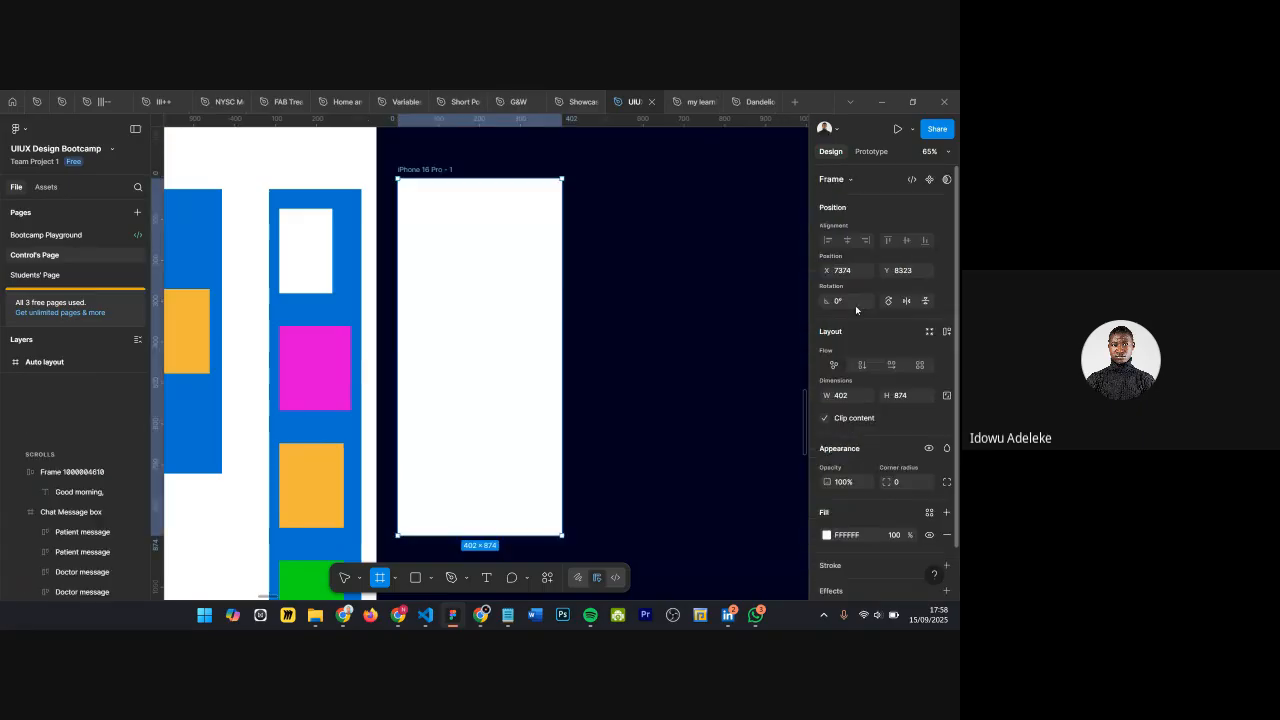
Step: Rename the new phone frame as "Another Autyo Layout Sample"
double_click(428, 169)
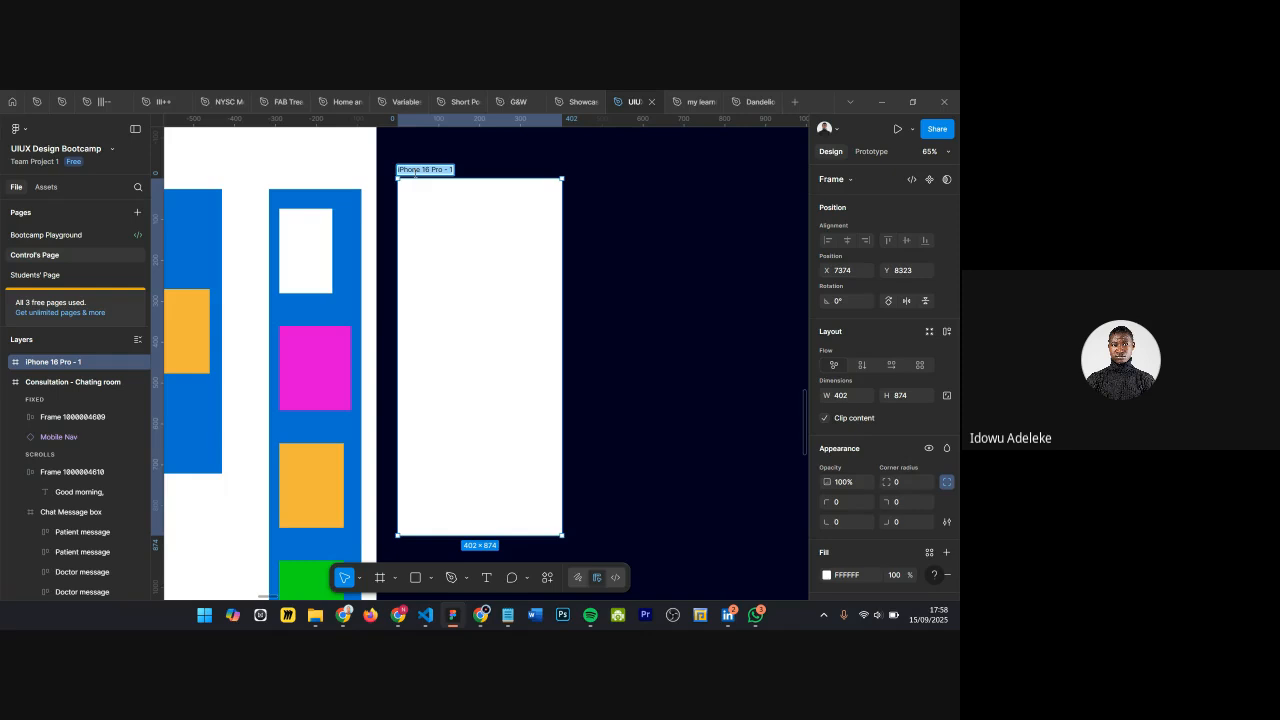
type("Another Autyo Layout Sample")
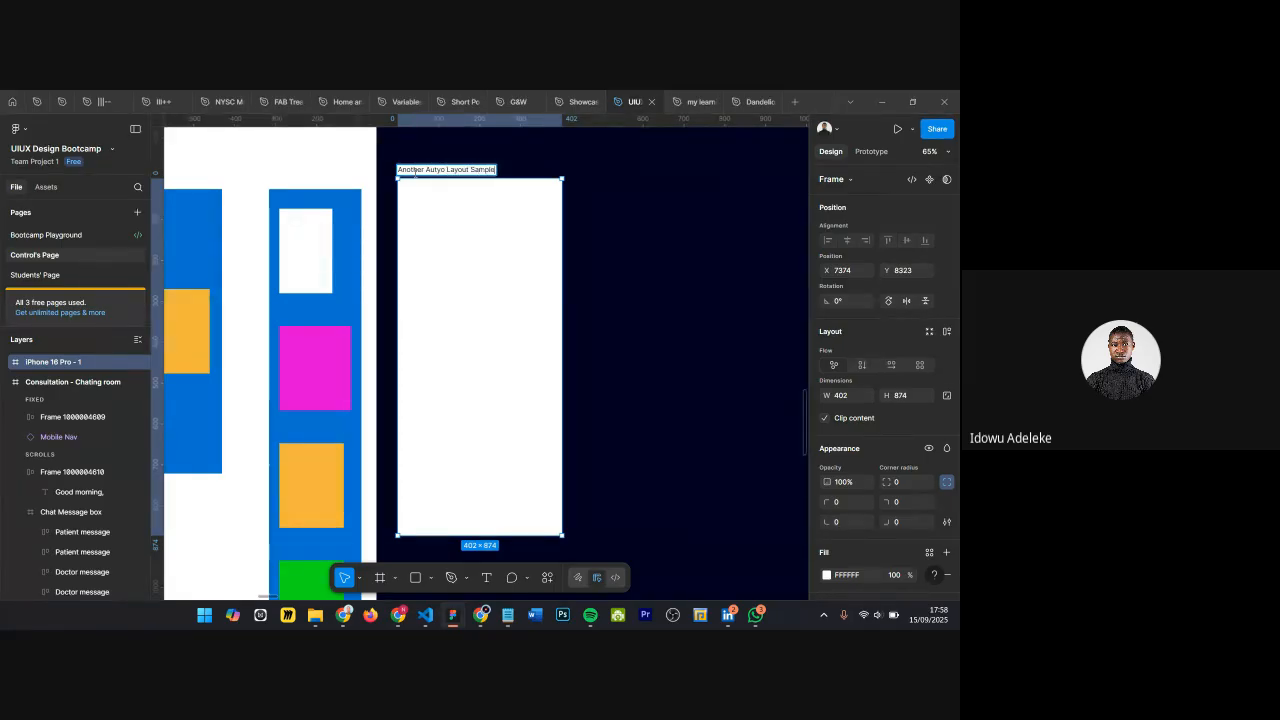
key("Return")
Step: Add a layout guide to the phone frame and inspect its 10 px grid up close
scroll(900, 300, "down", 3)
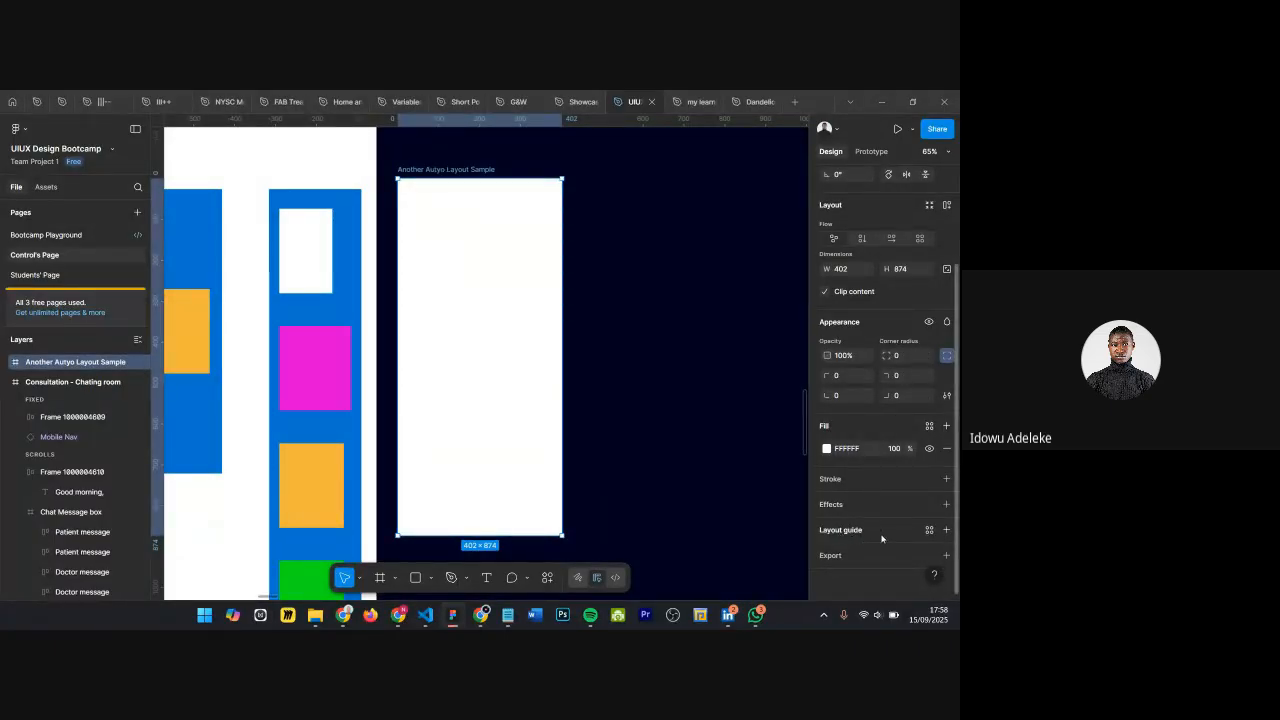
left_click(946, 531)
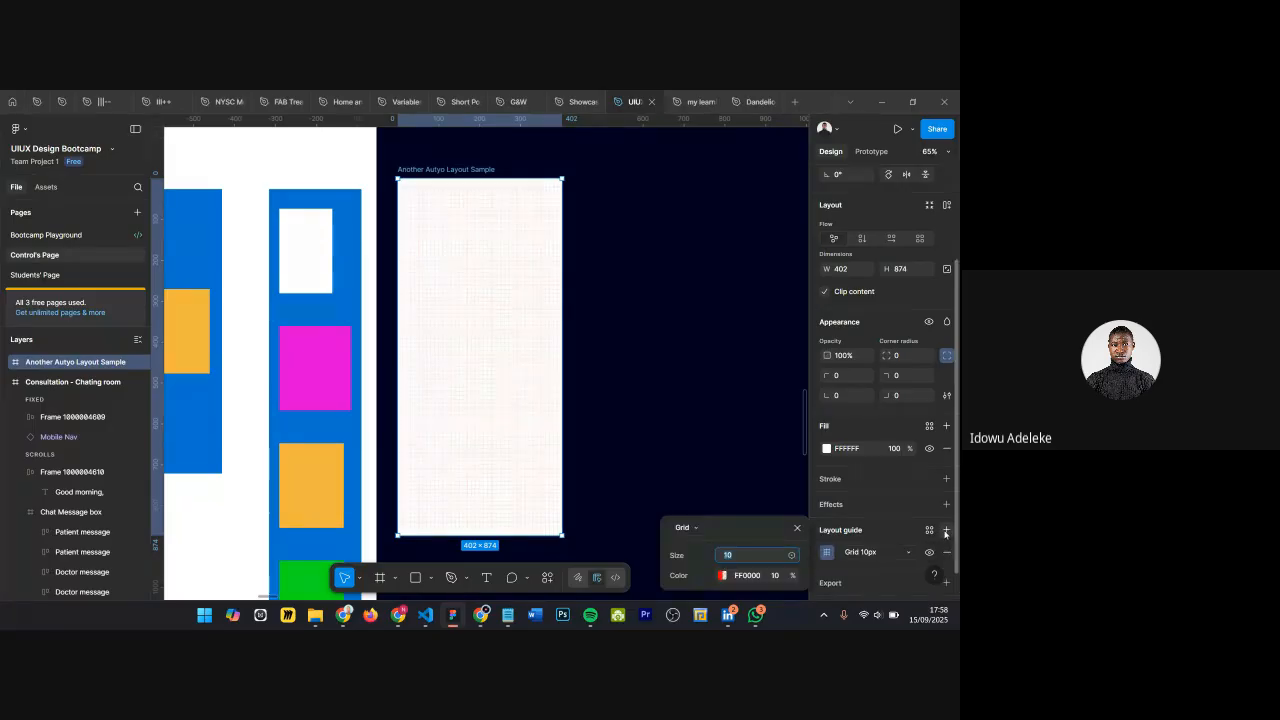
scroll(424, 212, "up", 3)
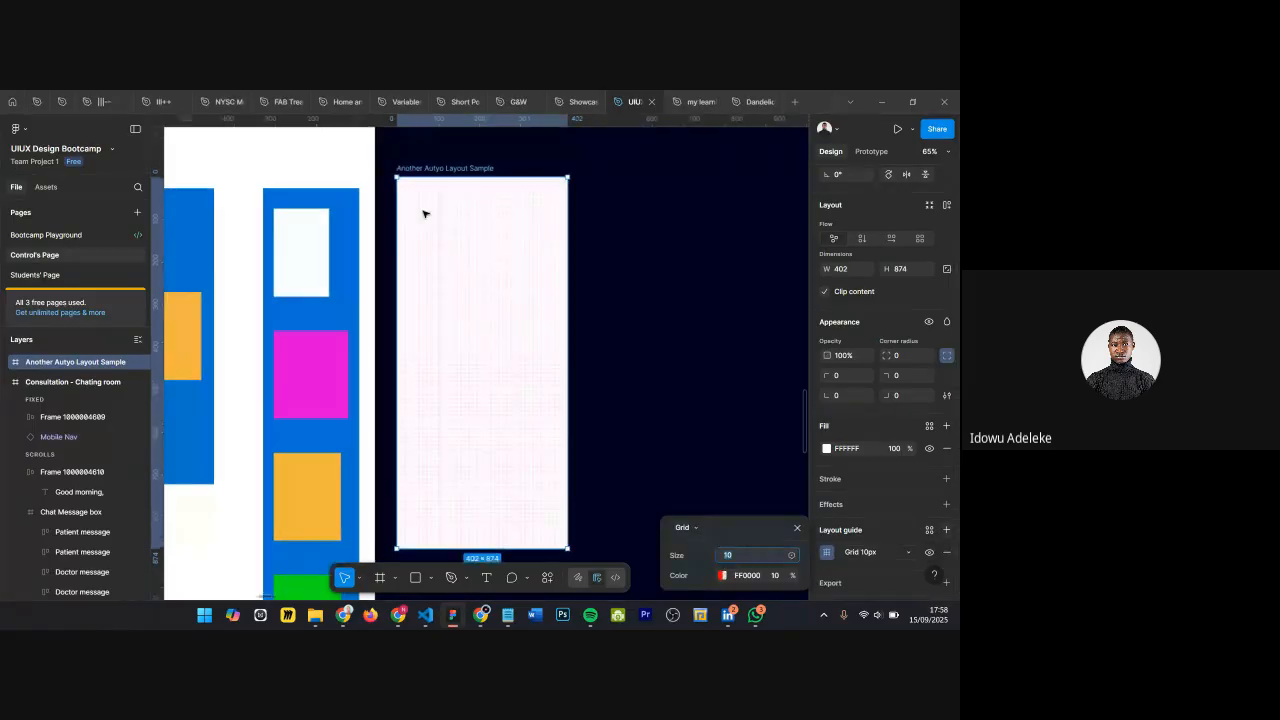
scroll(424, 213, "up", 5)
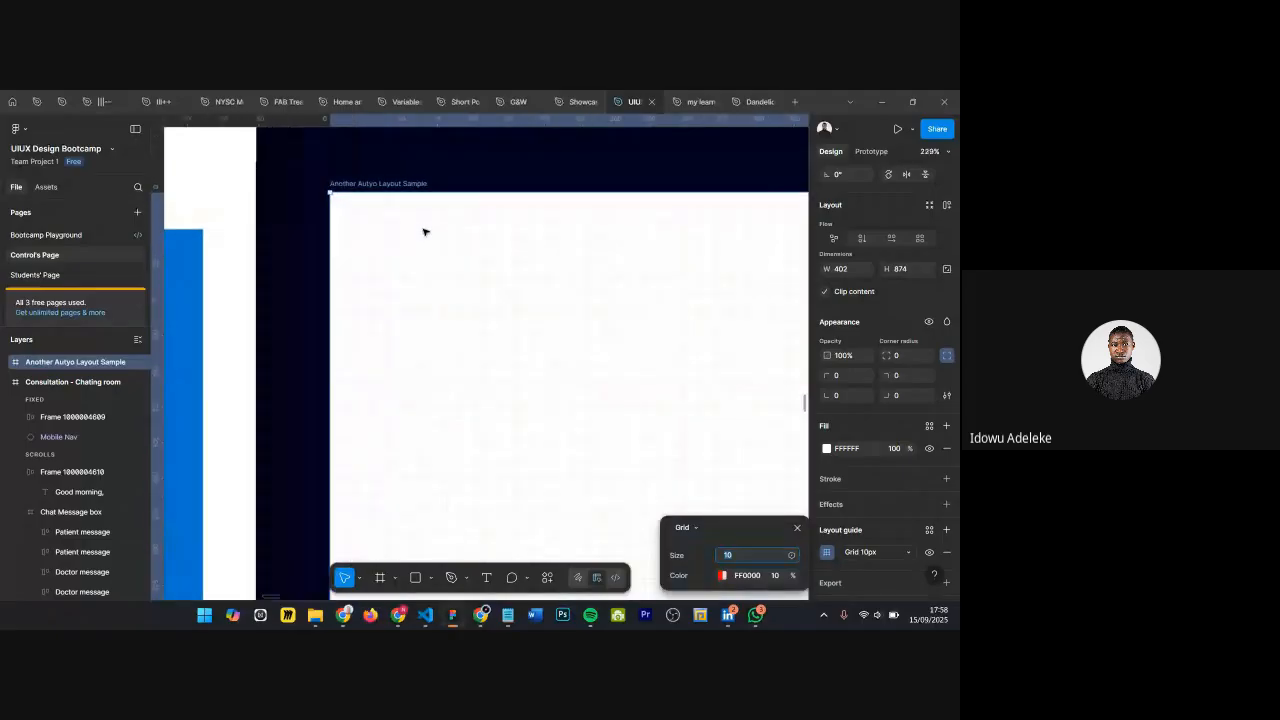
scroll(287, 211, "up", 2)
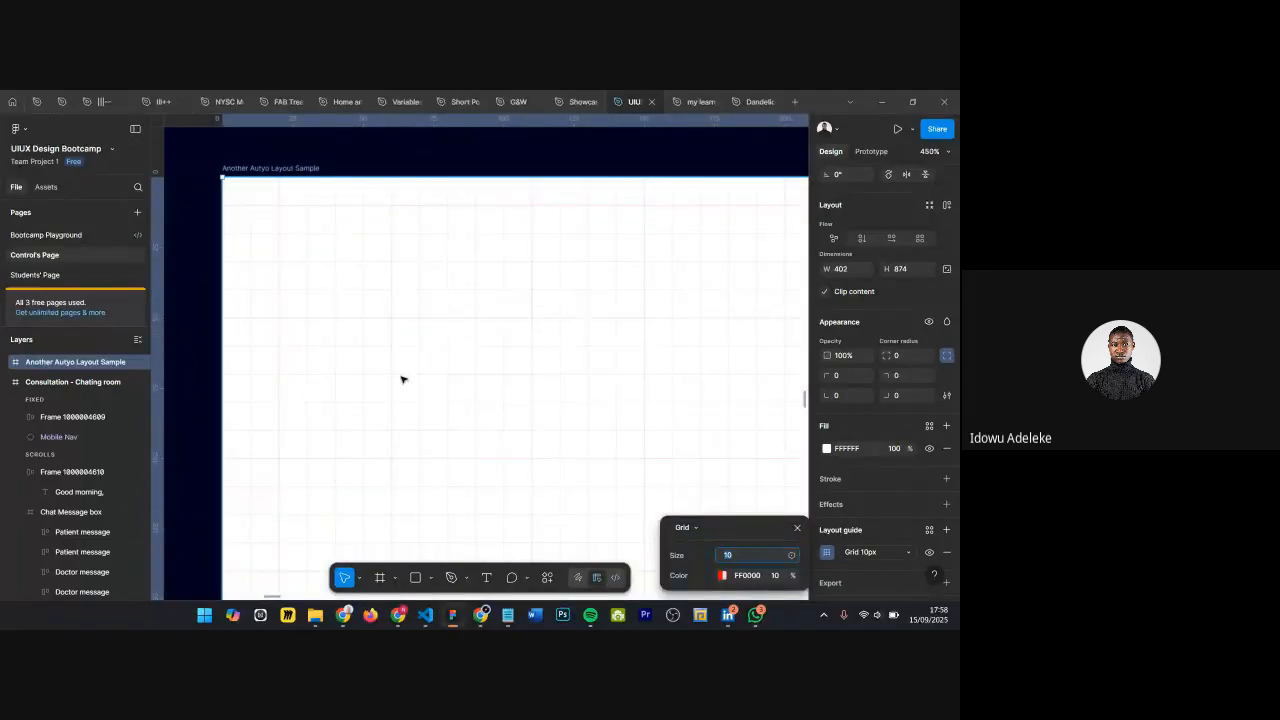
Step: Change the frame's layout guide from grid to columns and set the column count to 2
left_click_drag(695, 528, 709, 363)
left_click(662, 367)
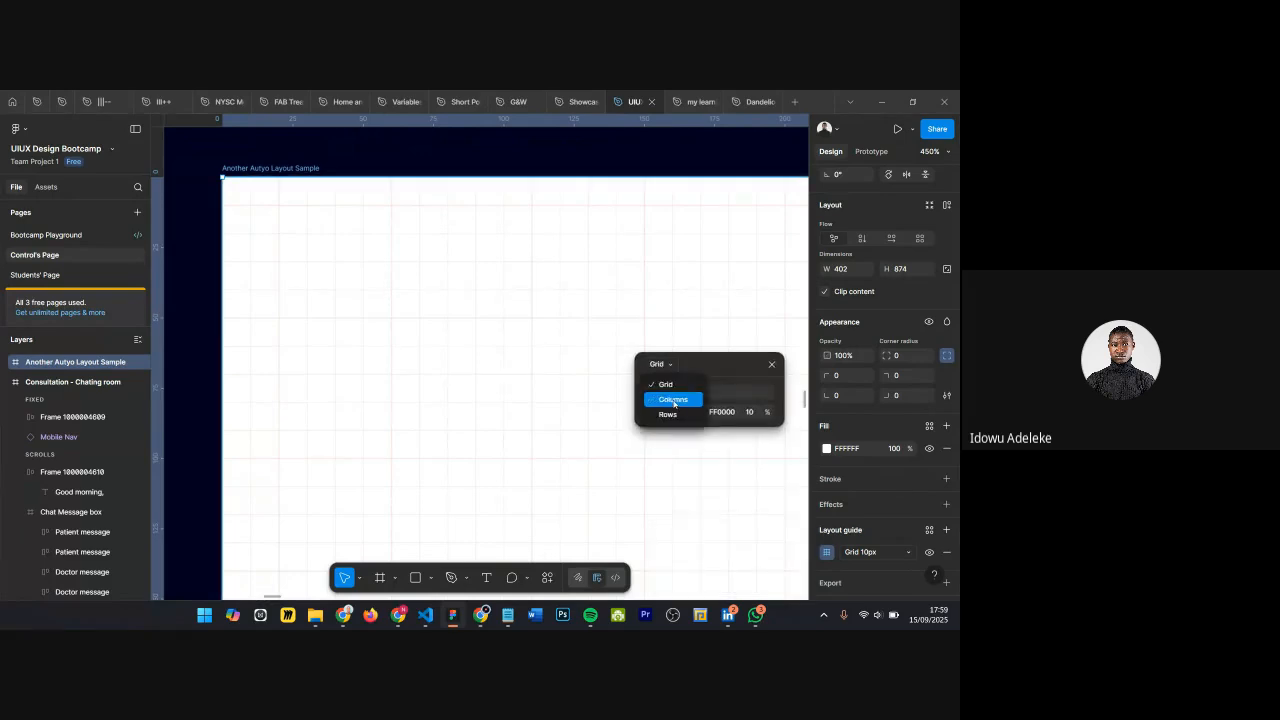
left_click(673, 399)
scroll(454, 318, "down", 1)
scroll(454, 318, "down", 6)
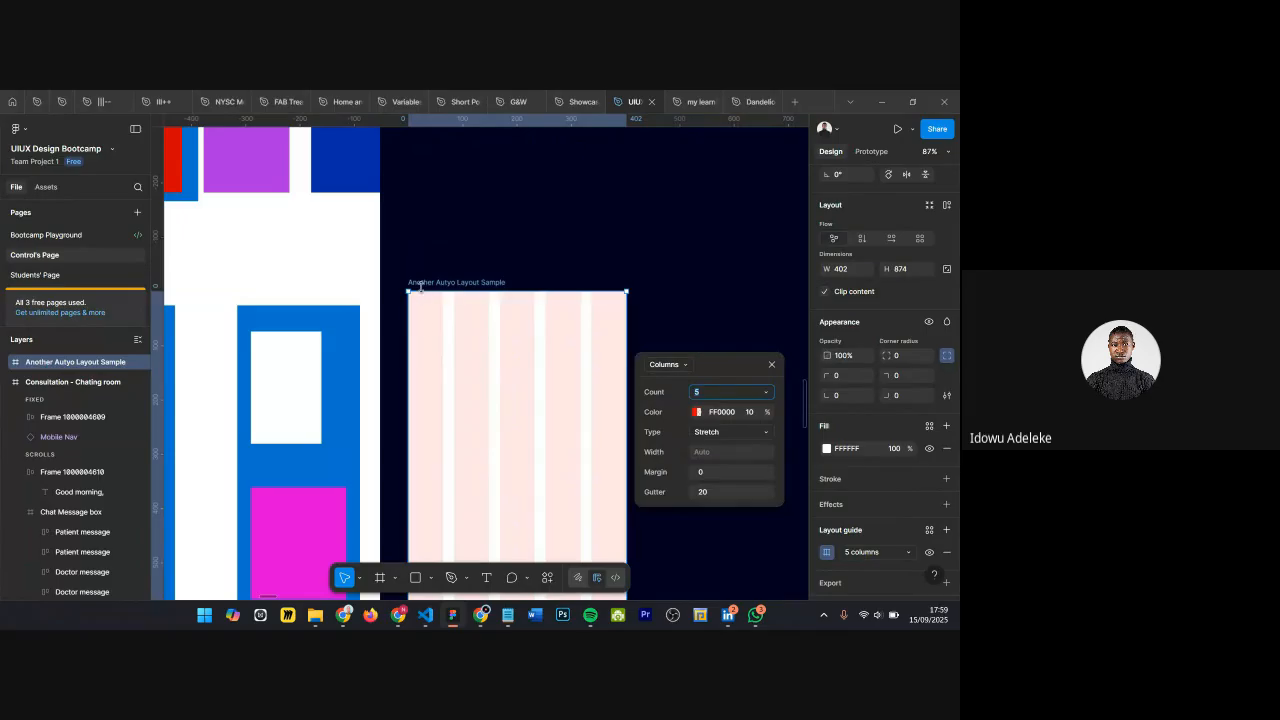
scroll(446, 312, "down", 2)
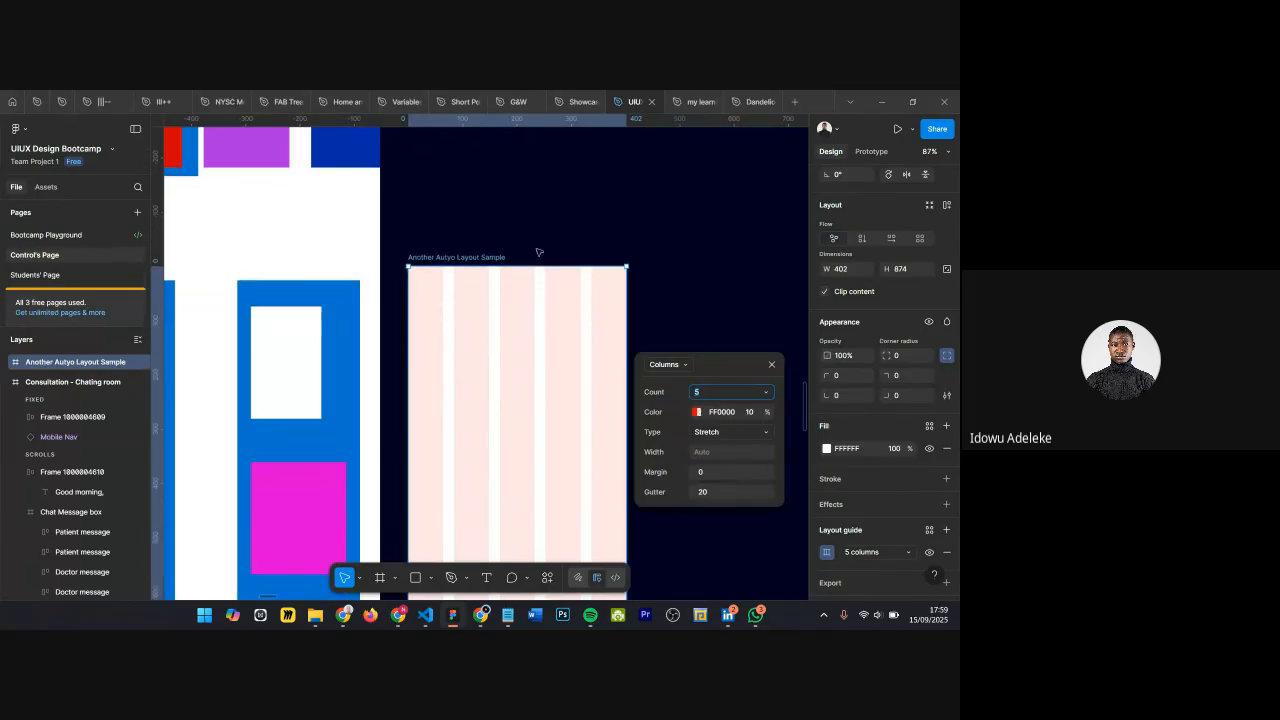
scroll(538, 252, "down", 3)
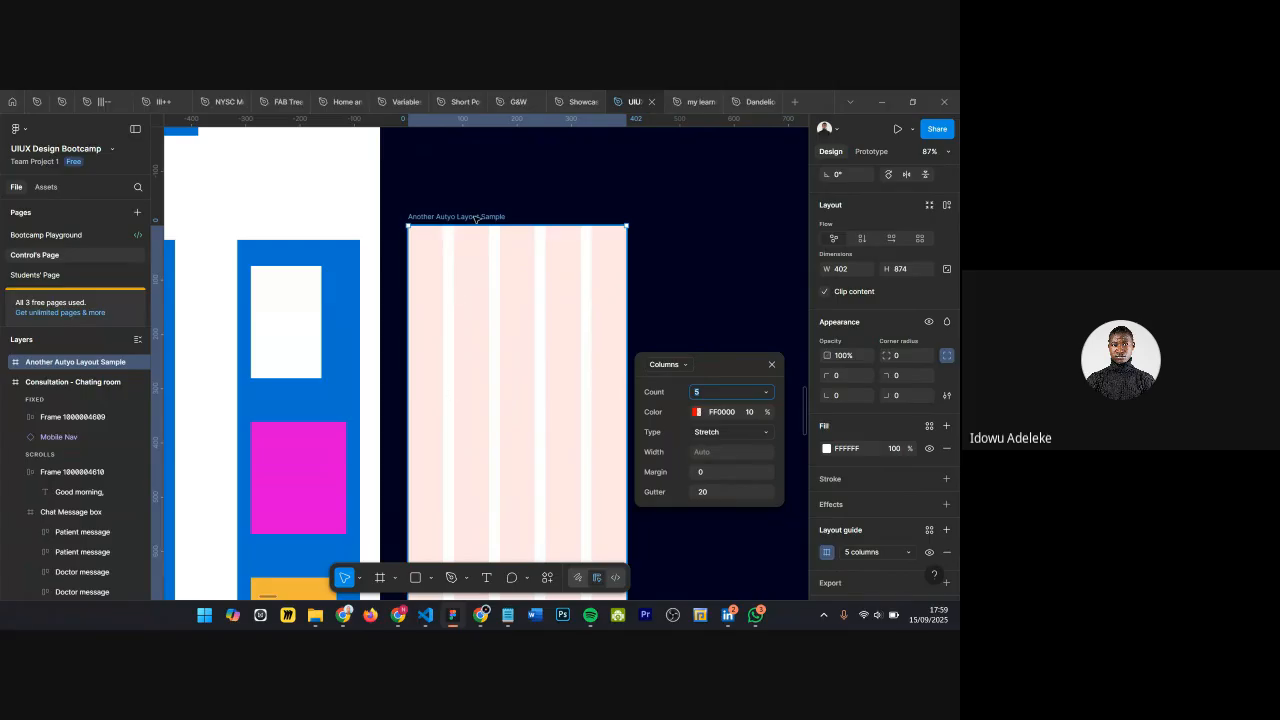
scroll(530, 235, "down", 2)
scroll(537, 230, "down", 1)
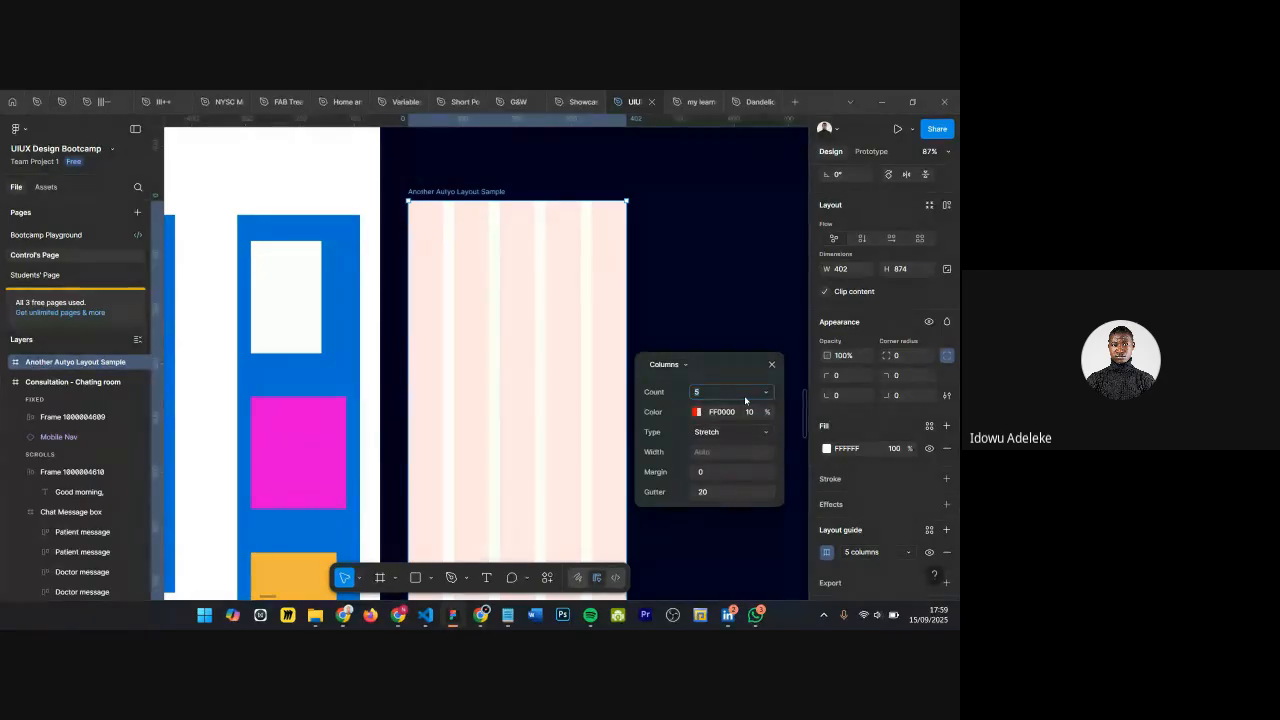
key("Return")
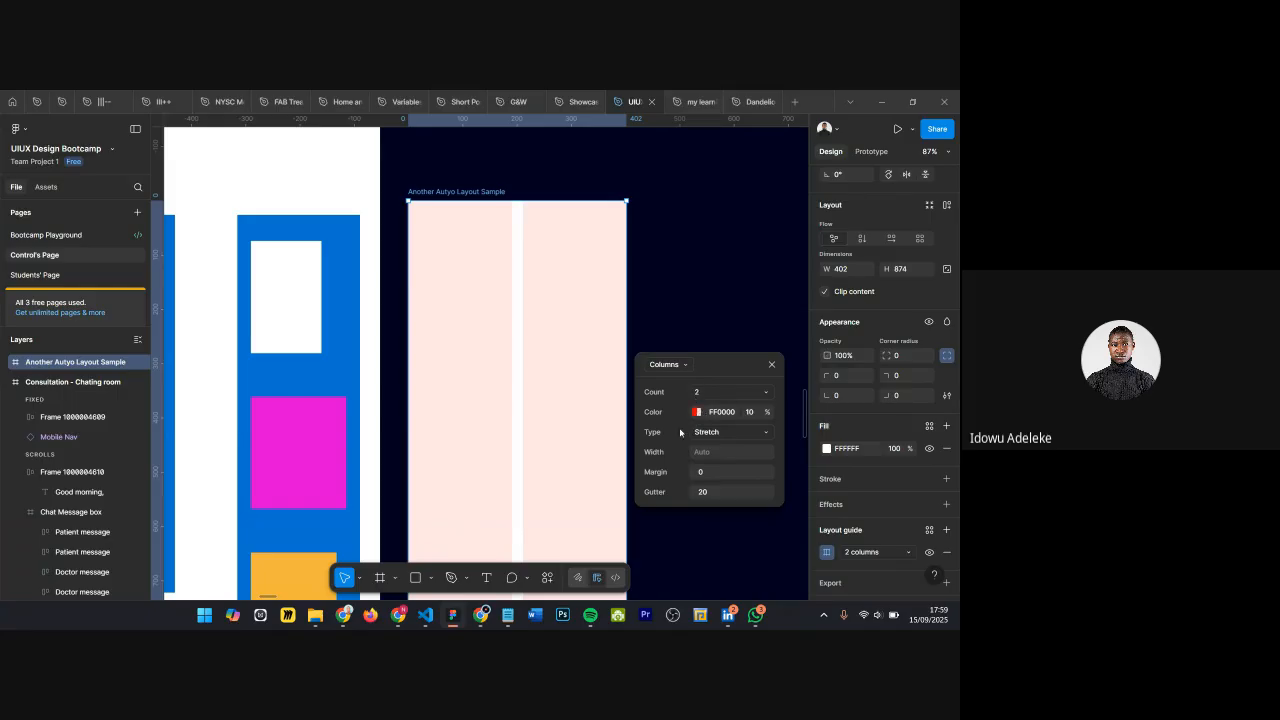
Step: Keep the column guide's type as Stretch and set its margin to 30
left_click_drag(730, 364, 768, 234)
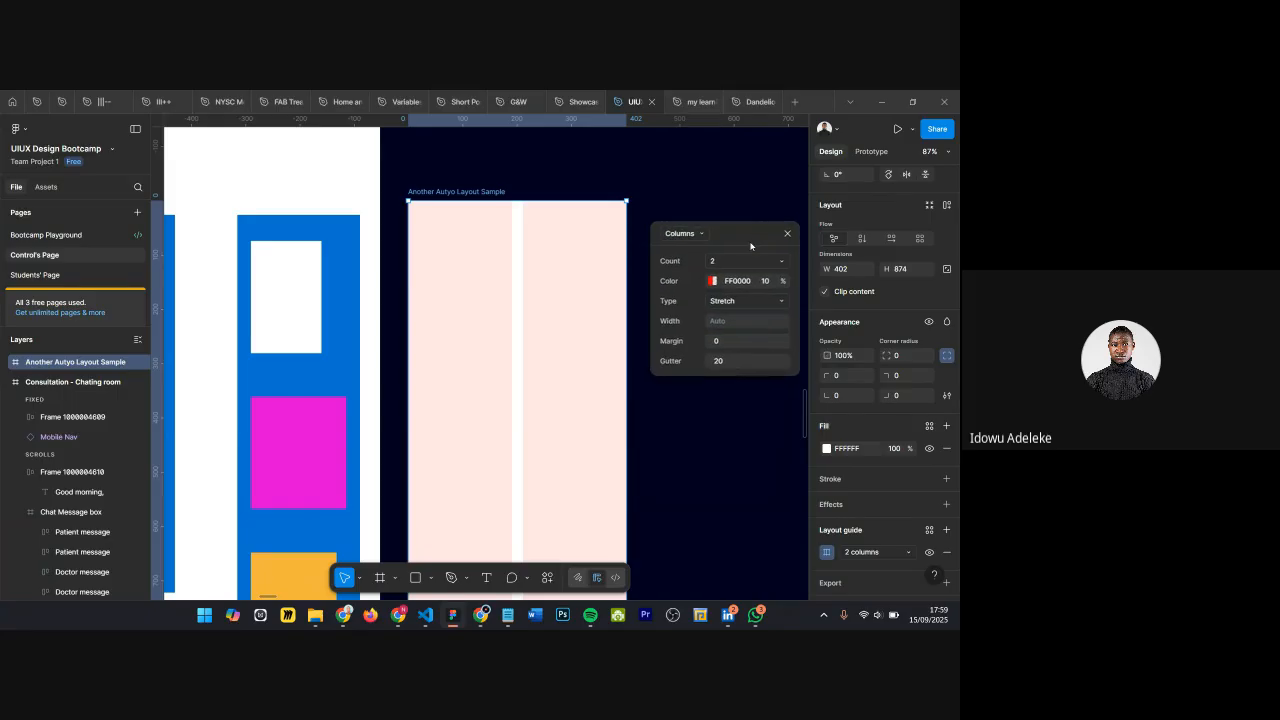
left_click(737, 305)
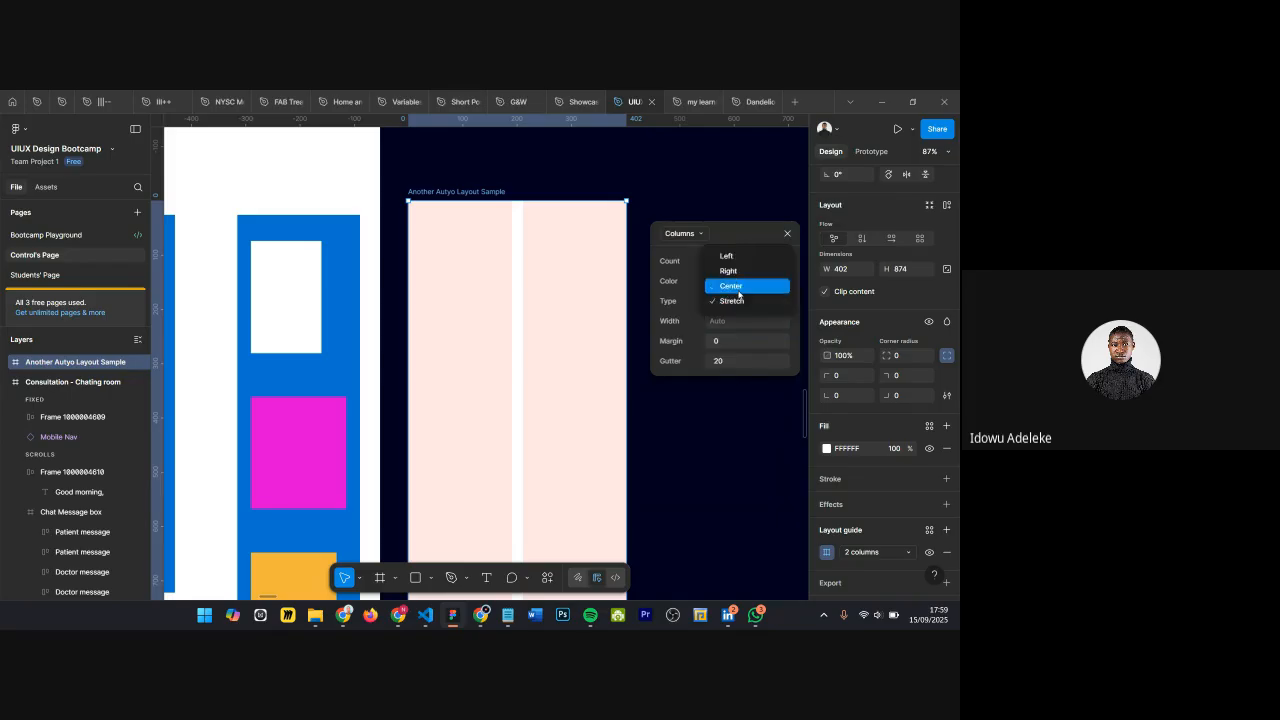
left_click(741, 302)
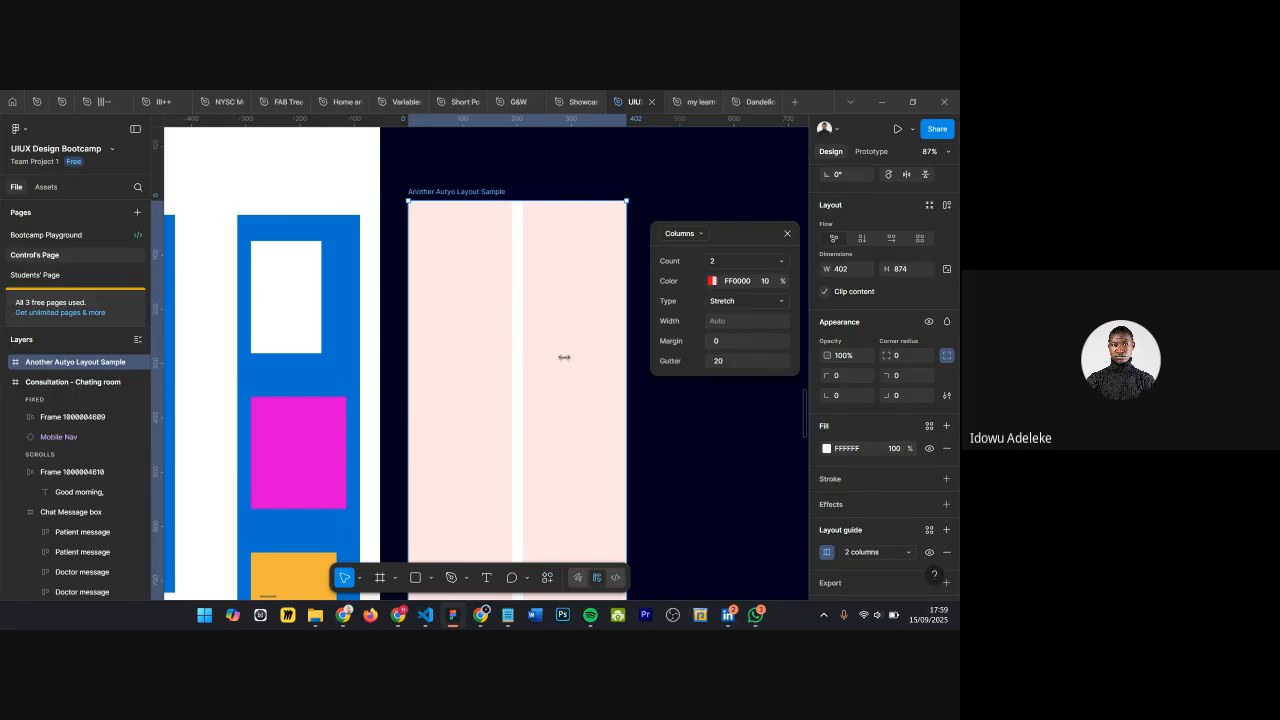
scroll(460, 389, "down", 1)
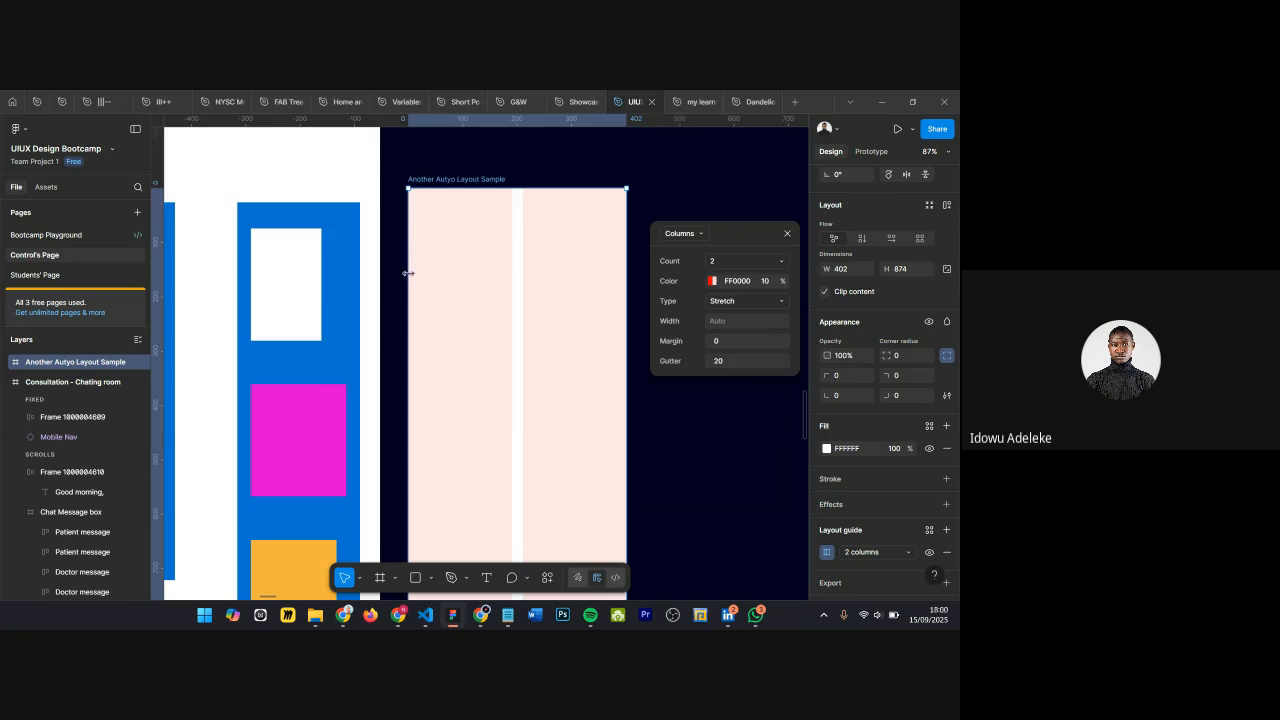
left_click(738, 343)
key("Return")
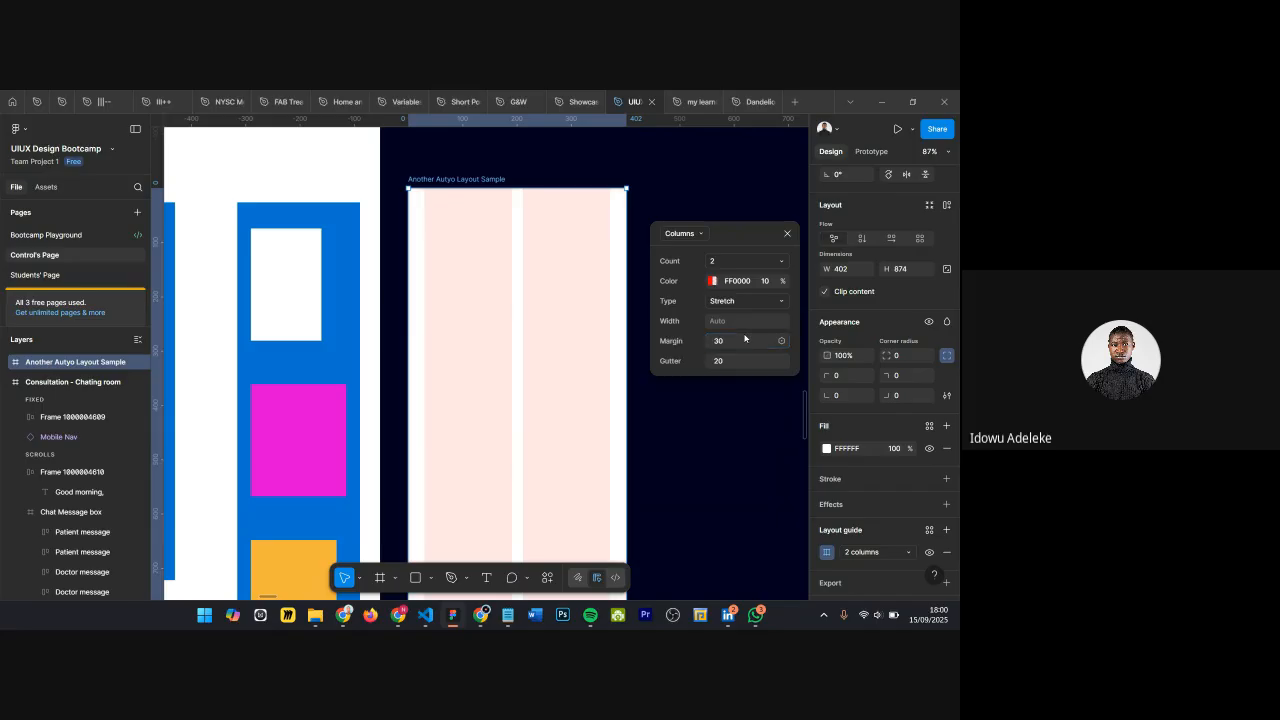
Step: Set the column guide colour's opacity to 32%, keep the margin at 30 and close the guide settings
scroll(422, 196, "up", 5, "ctrl")
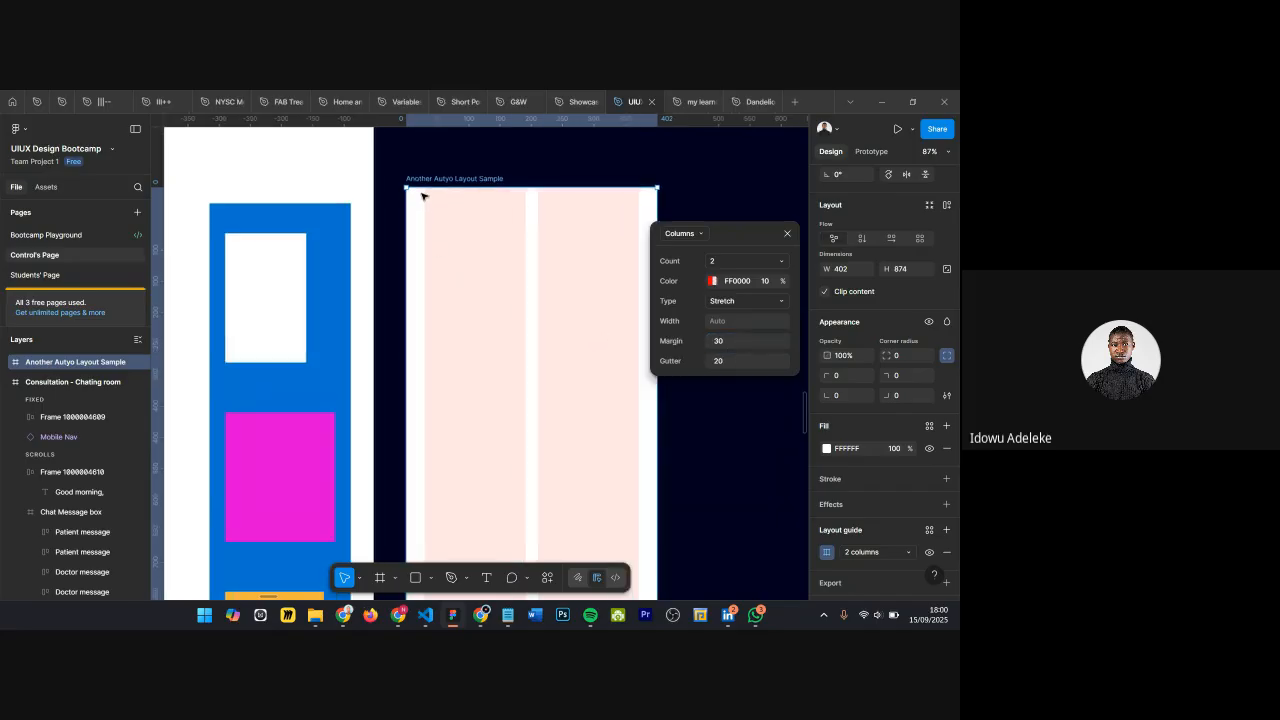
left_click_drag(766, 280, 806, 276)
left_click(741, 346)
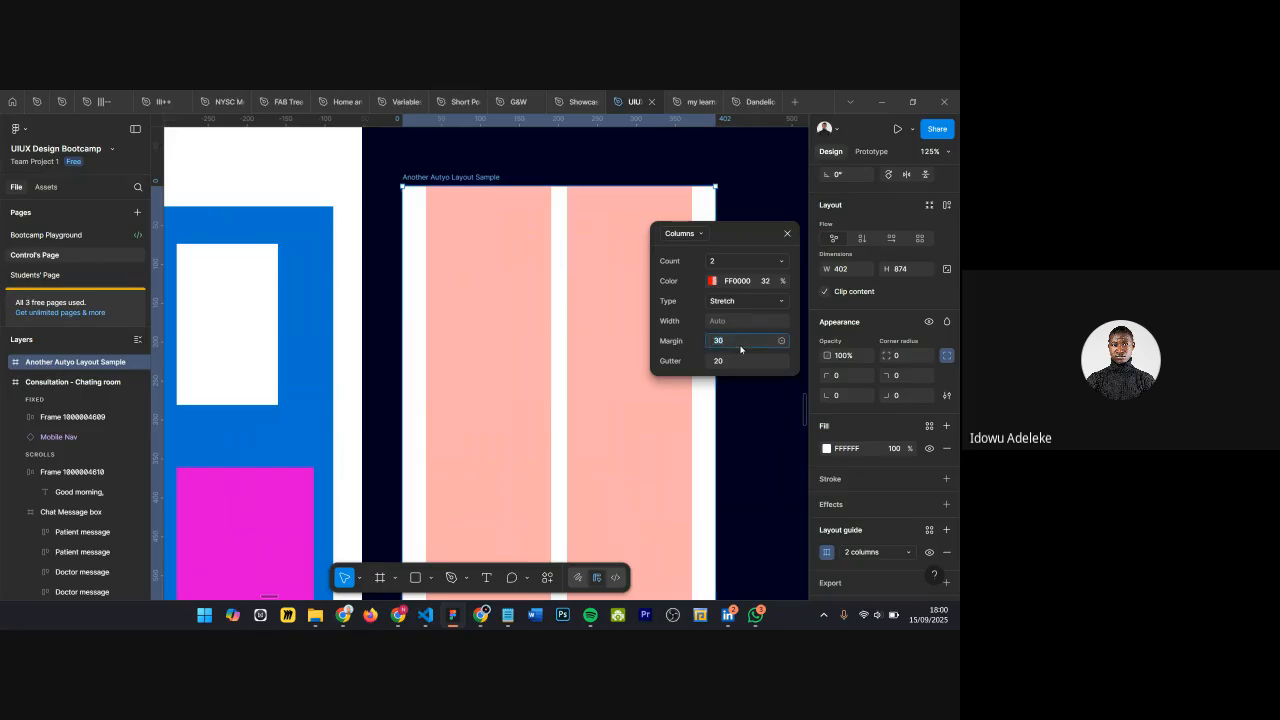
key("Return")
left_click(741, 346)
key("Return")
scroll(421, 193, "down", 1)
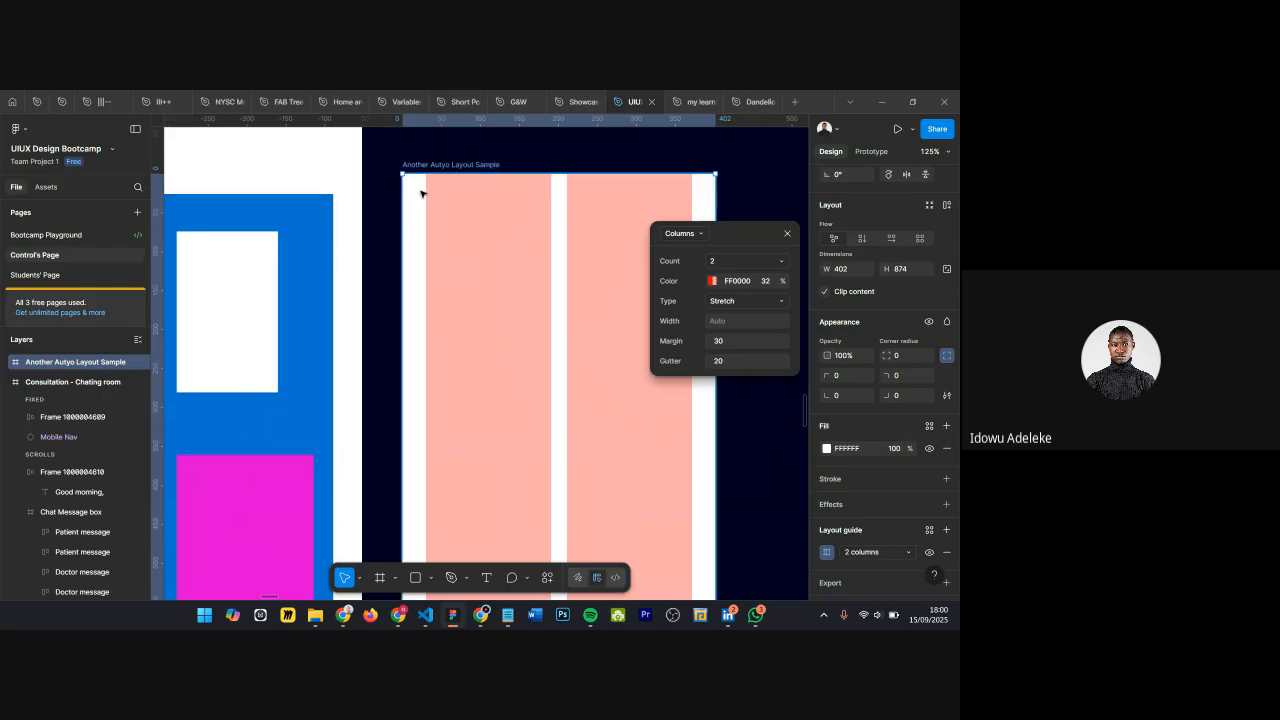
scroll(421, 193, "right", 1)
scroll(386, 231, "right", 3)
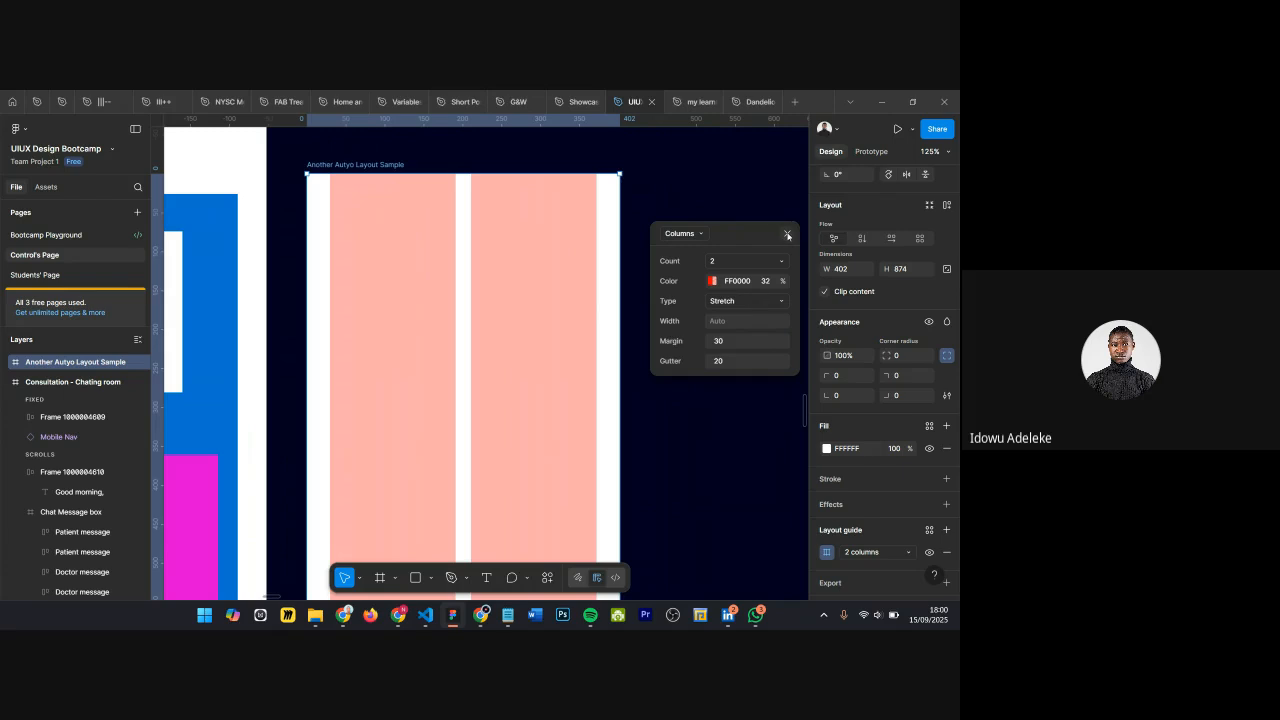
left_click(787, 233)
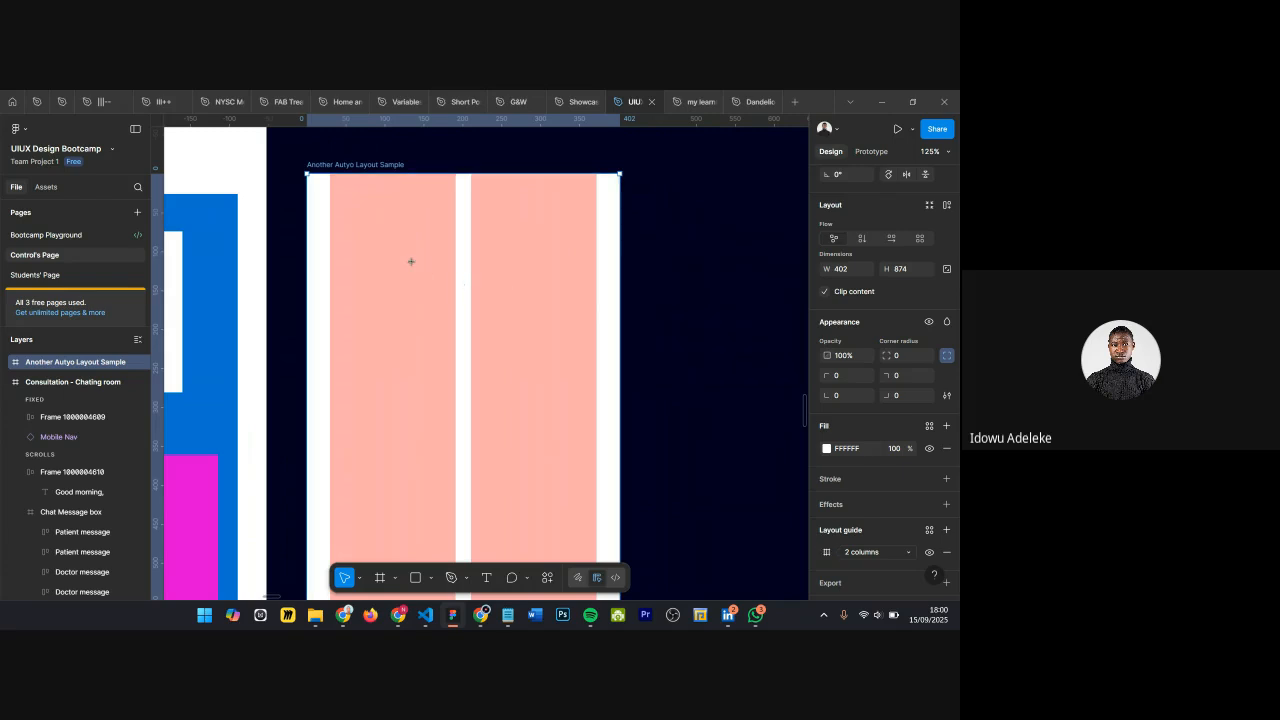
Step: Draw a rectangle about 138 high in the left guide column and fit it to the column's 161 width
key("r")
mouse_move(338, 211)
left_mouse_down()
mouse_move(405, 290)
mouse_move(456, 319)
left_mouse_up()
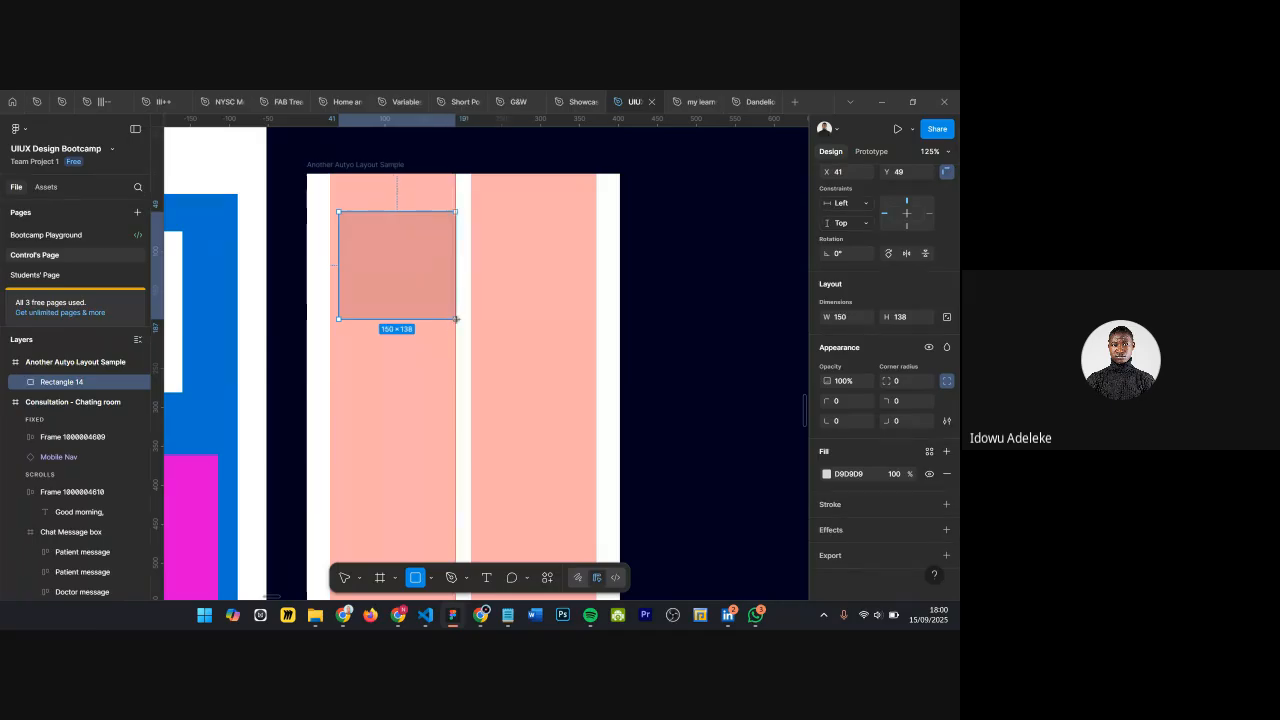
left_click_drag(337, 266, 369, 253)
scroll(367, 212, "down", 1)
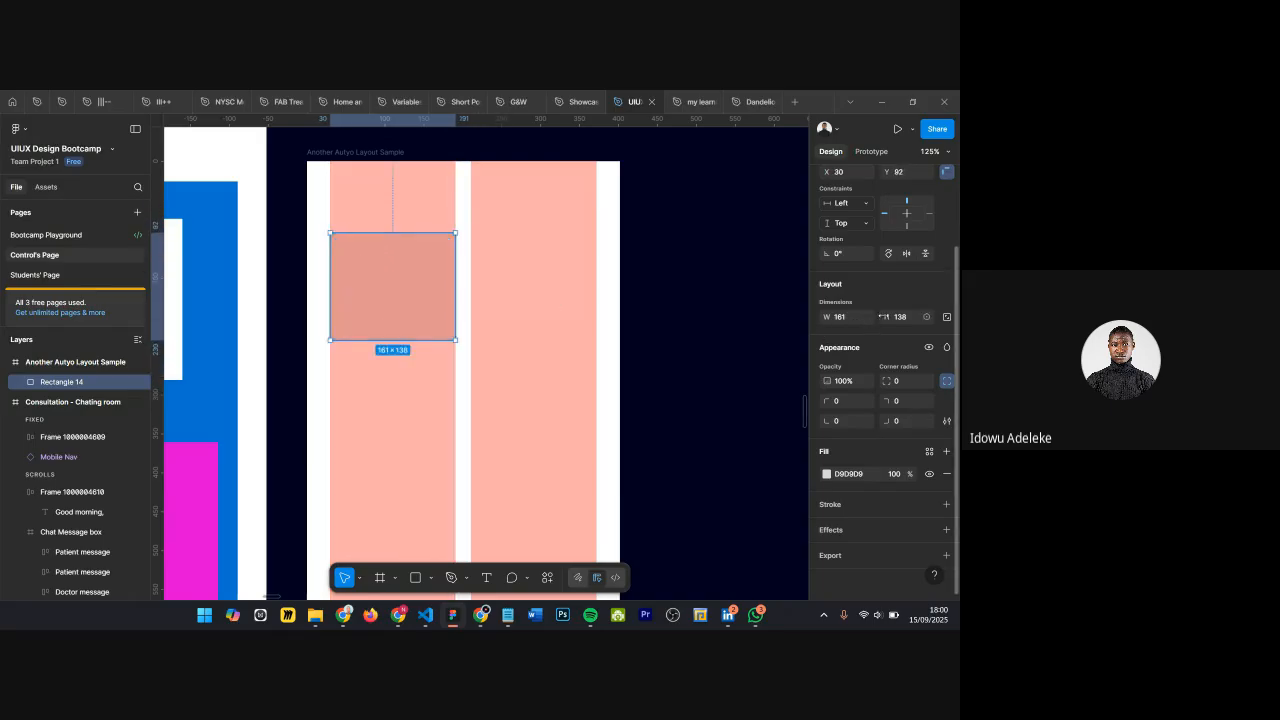
Step: Draw a second rectangle about 128 high in the right guide column and stretch it across the full column width
left_click(538, 293)
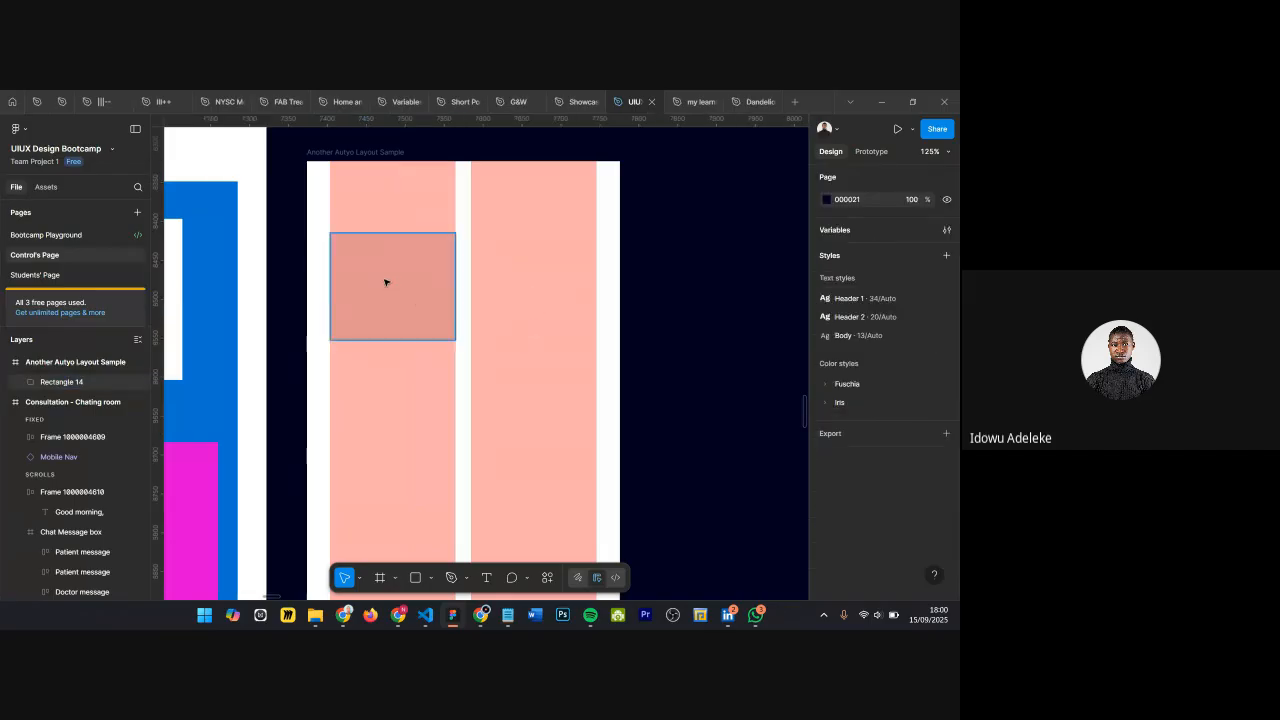
key("r")
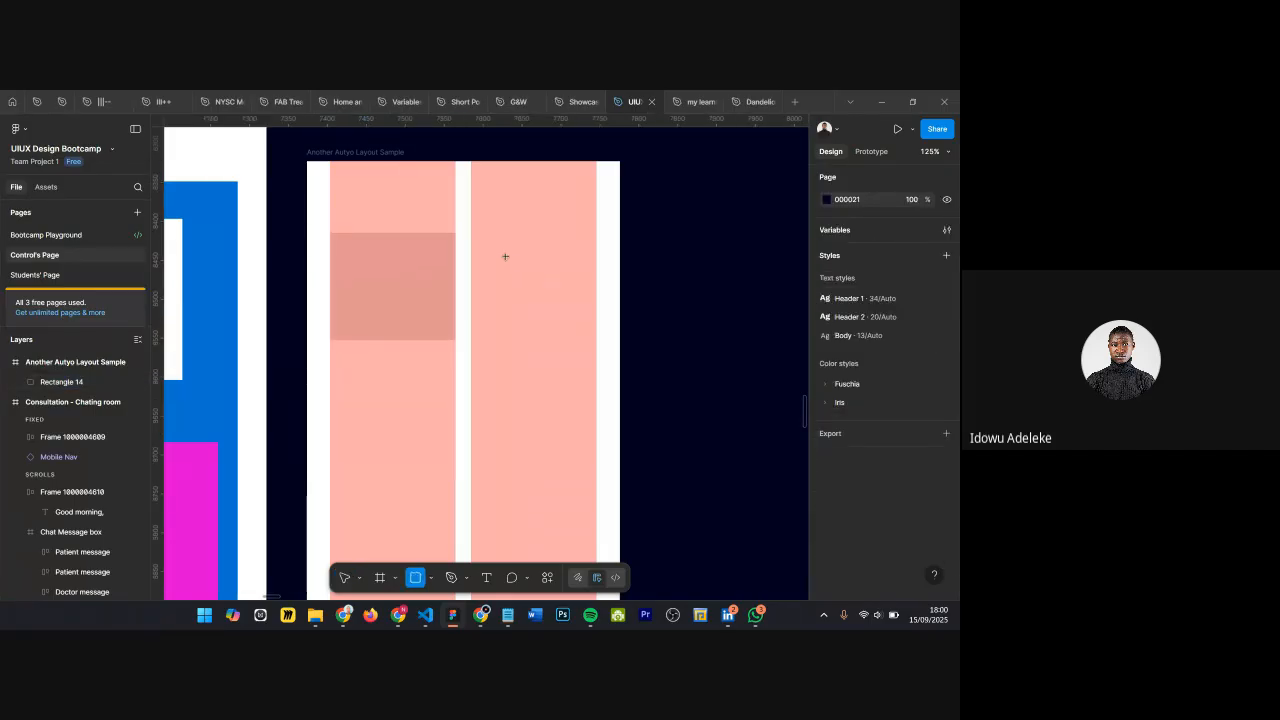
left_click_drag(506, 257, 597, 356)
mouse_move(597, 277)
left_mouse_down()
mouse_move(612, 281)
mouse_move(594, 290)
mouse_move(594, 262)
left_mouse_up()
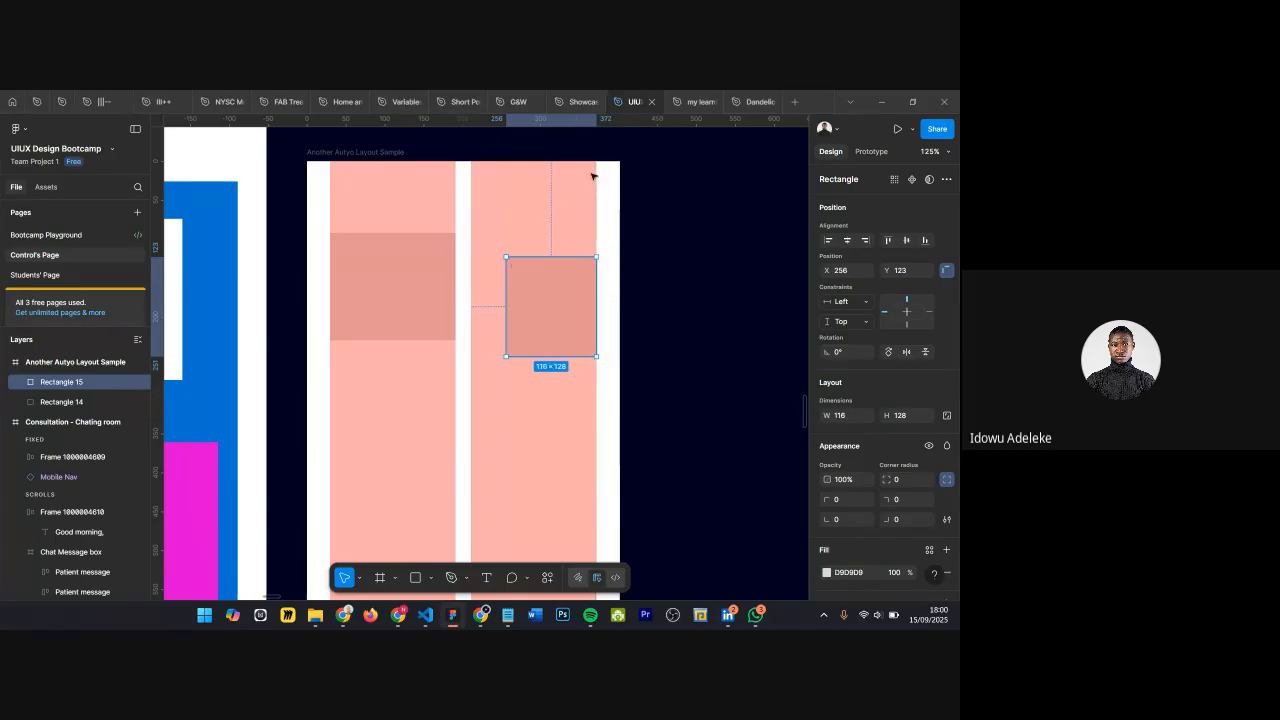
left_click_drag(506, 305, 470, 306)
Step: Delete both sample rectangles from the guide columns
left_click(423, 317)
left_click(515, 333, "shift")
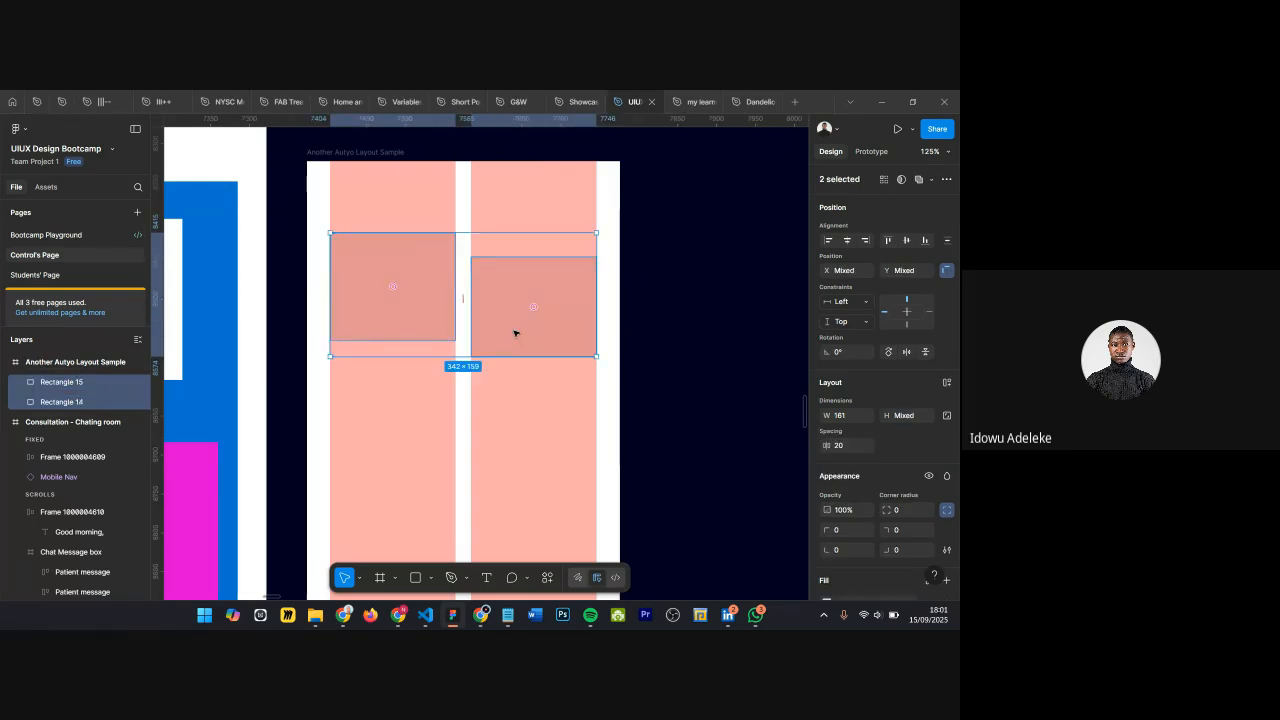
key("Delete")
Step: Try a gutter of 196 in the empty frame's column guide, restore it to 20 and close the guide settings
scroll(489, 310, "down", 5)
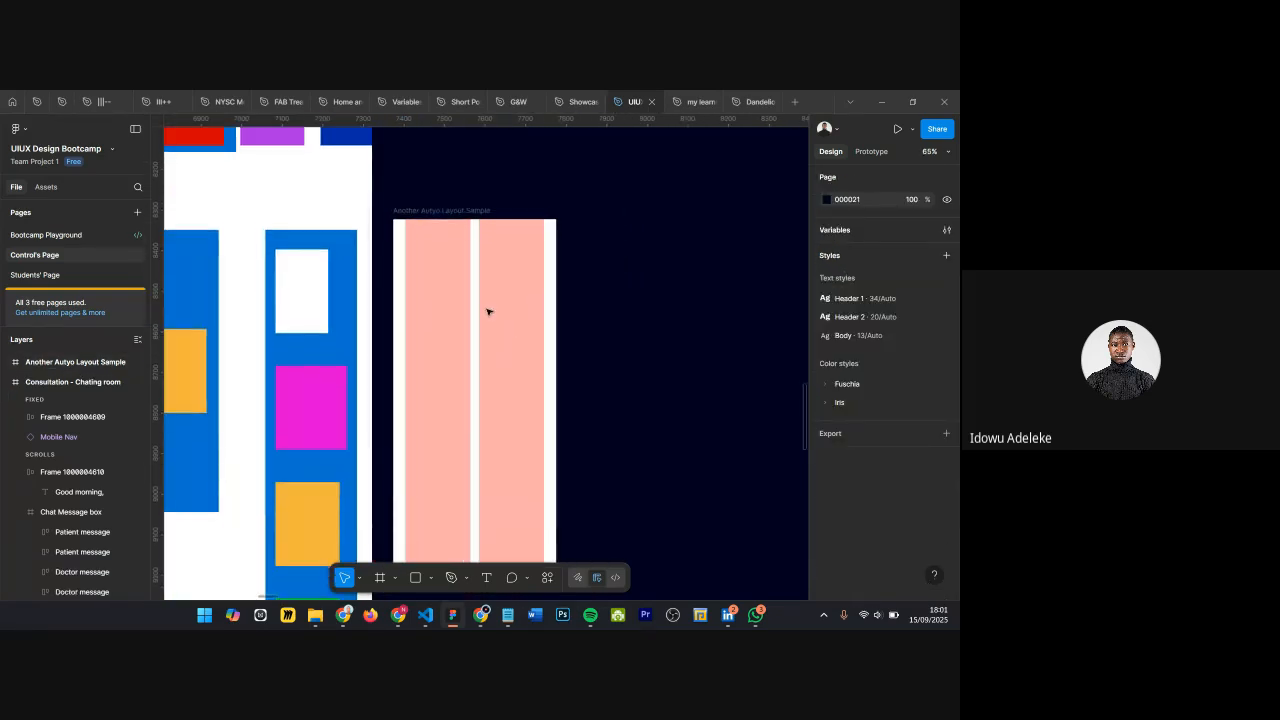
left_click(411, 257)
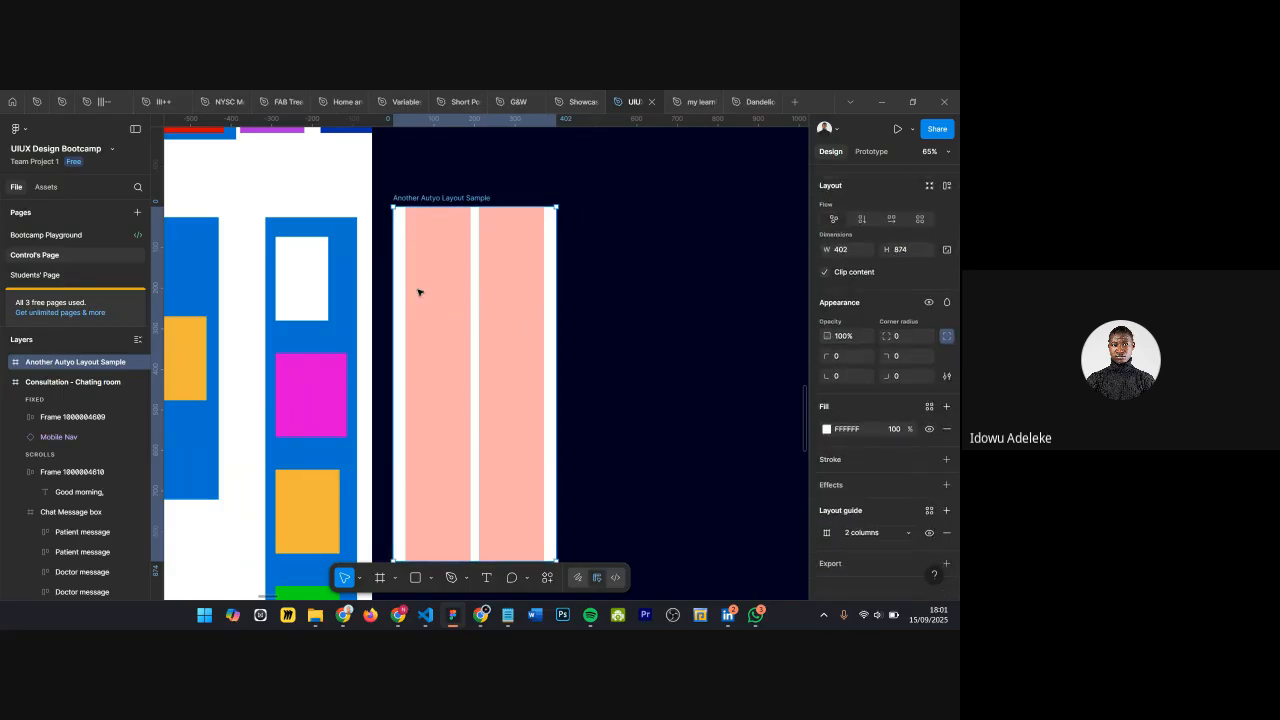
left_click(827, 533)
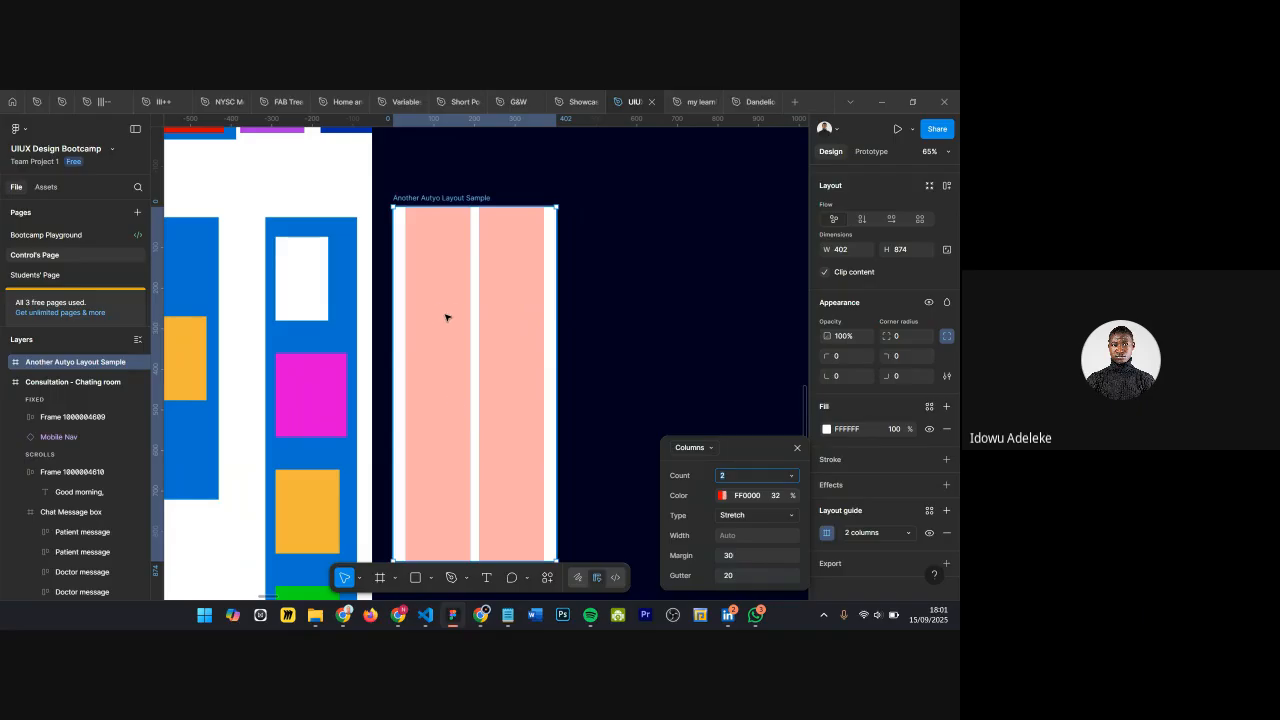
scroll(445, 322, "up", 5)
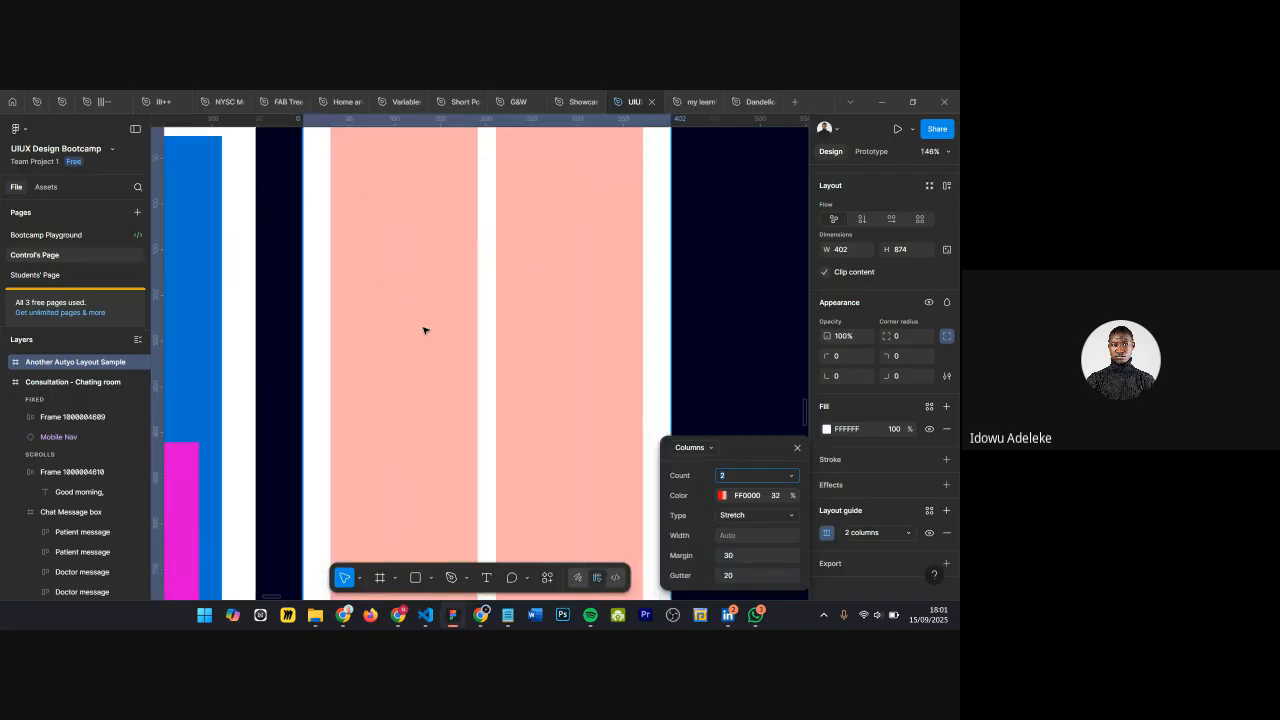
scroll(451, 343, "down", 2)
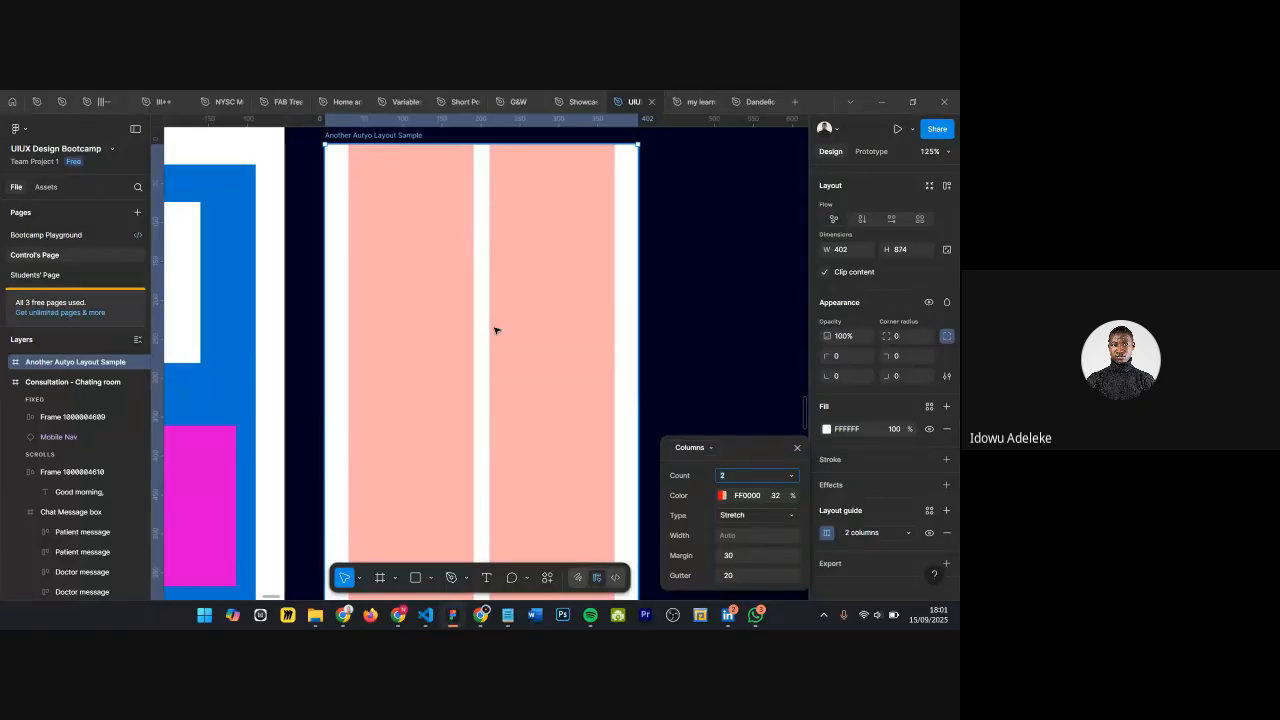
left_click_drag(739, 463, 718, 232)
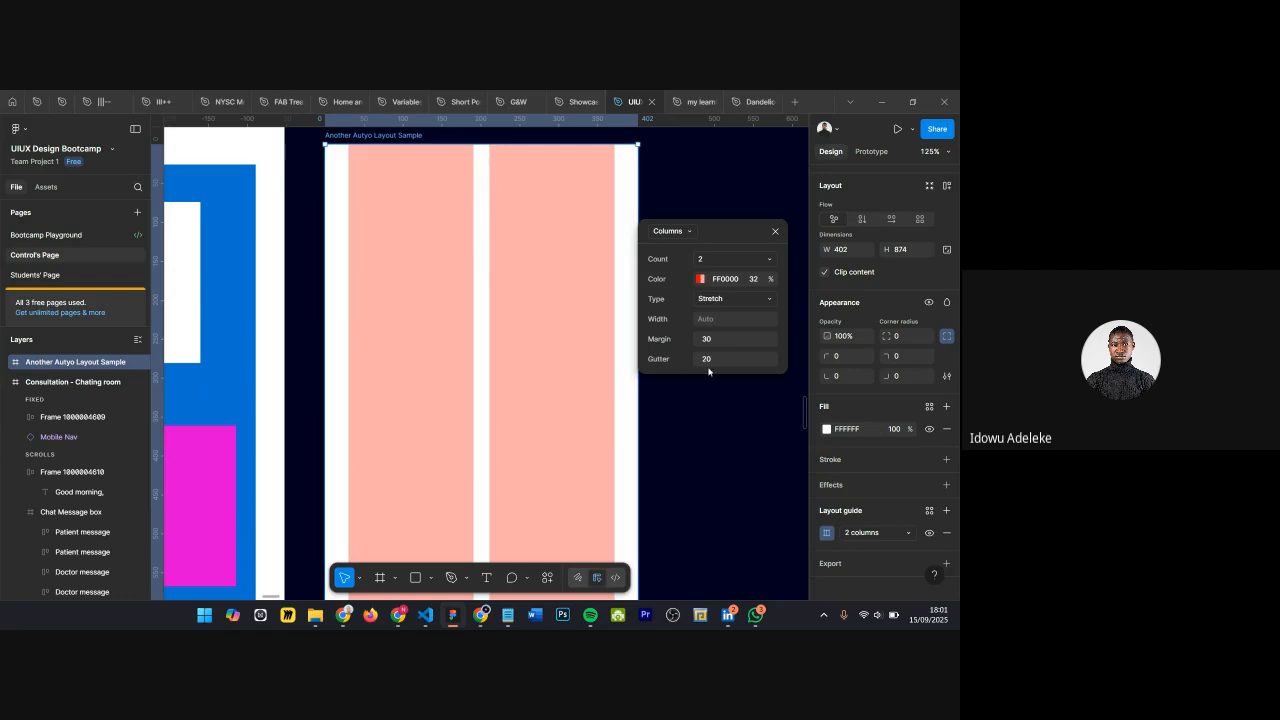
left_click_drag(698, 362, 918, 356)
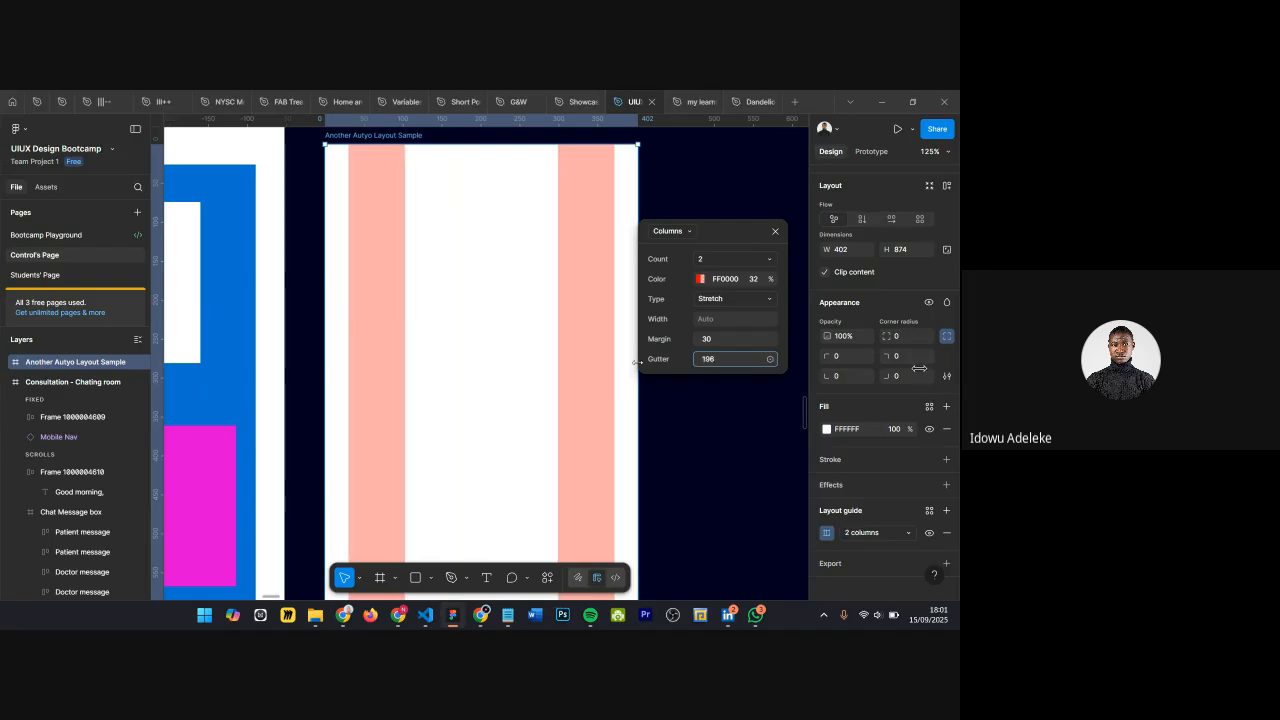
left_click(730, 364)
key("Return")
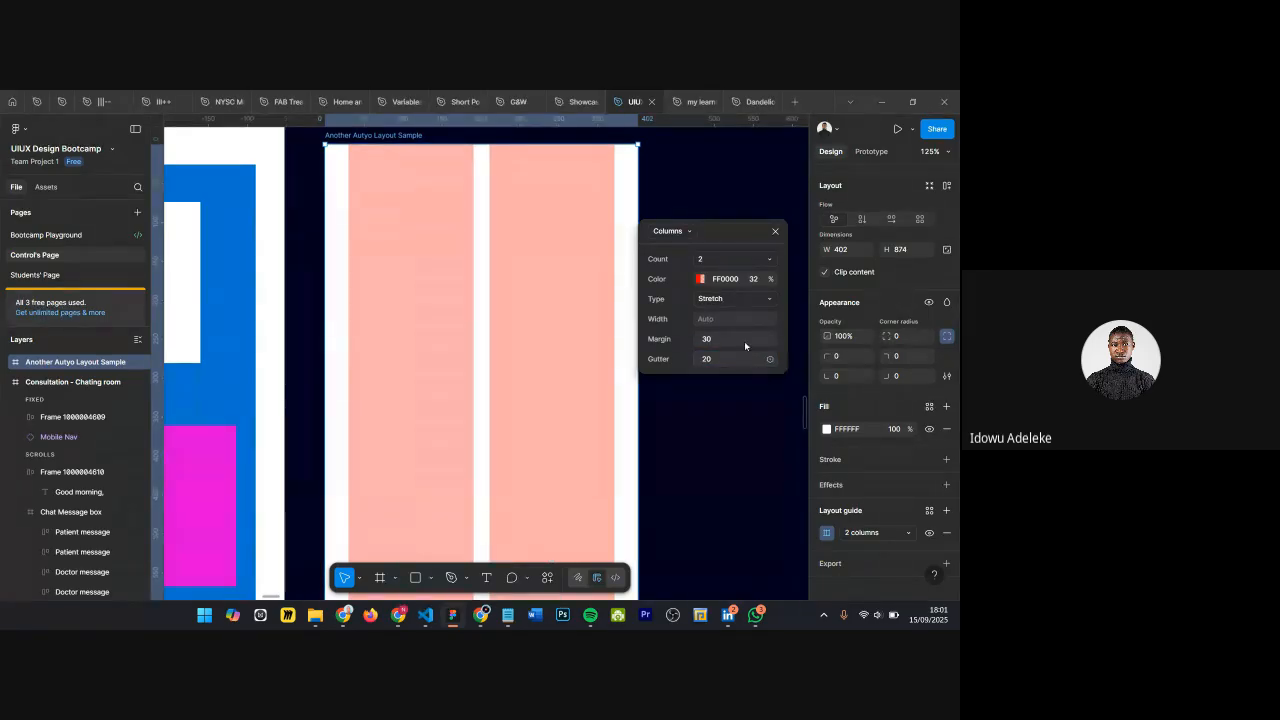
left_click(775, 231)
scroll(725, 243, "down", 2, "ctrl")
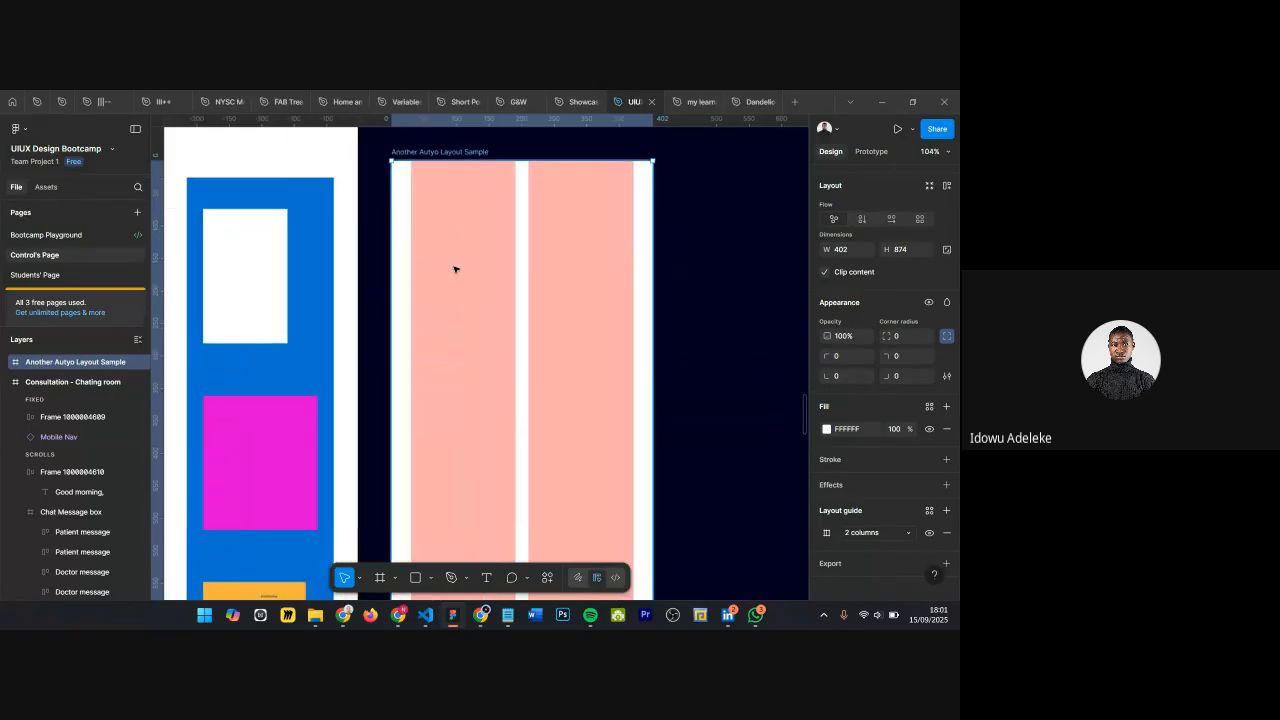
scroll(437, 269, "up", 4)
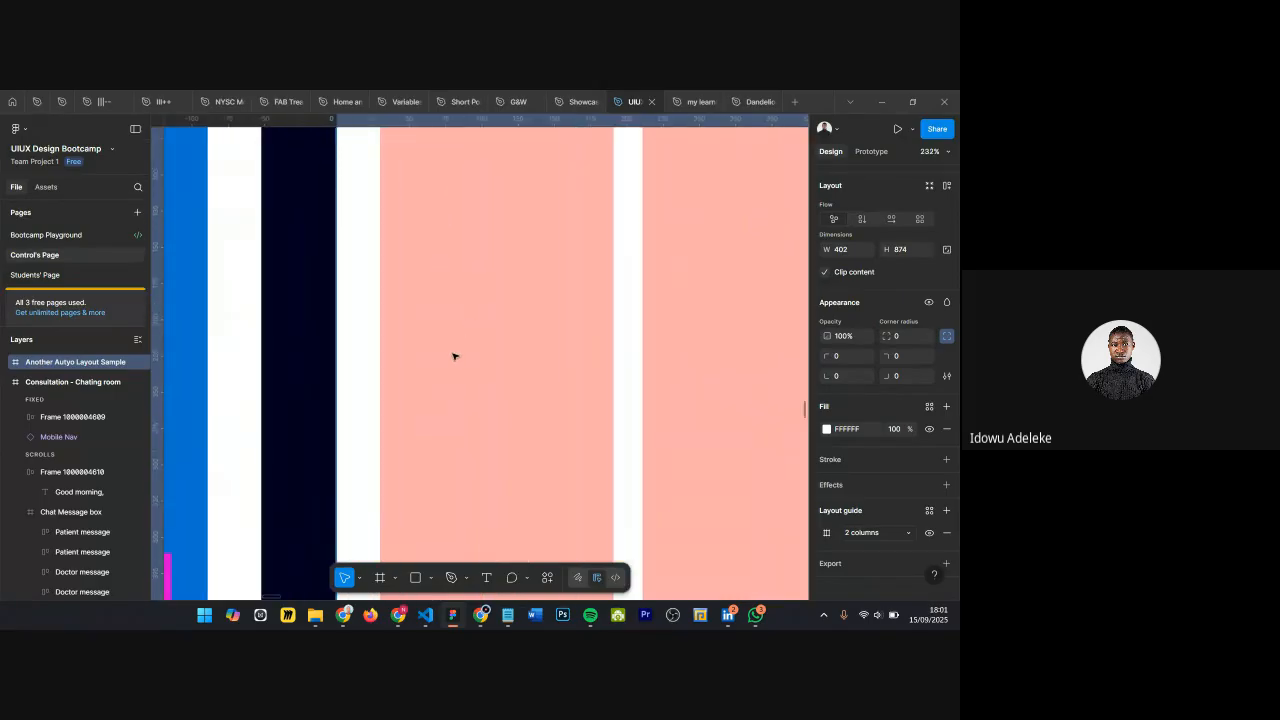
key("t")
scroll(440, 297, "down", 2)
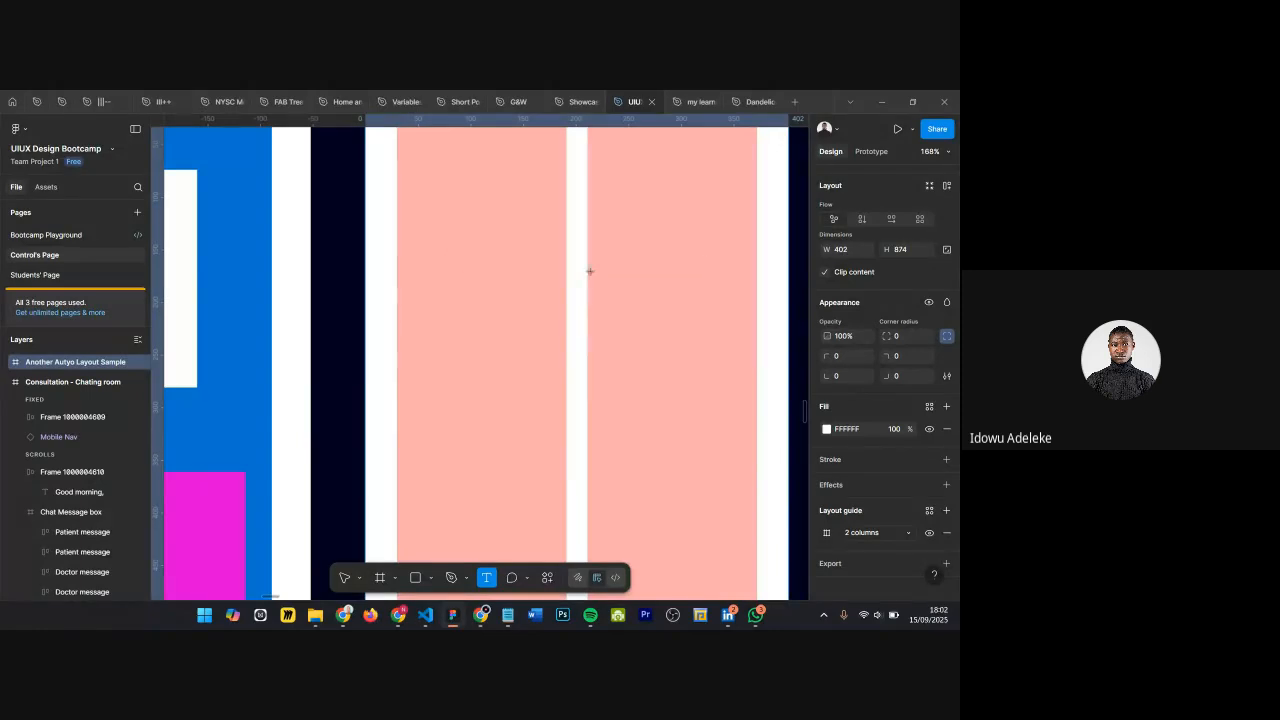
scroll(474, 263, "up", 3)
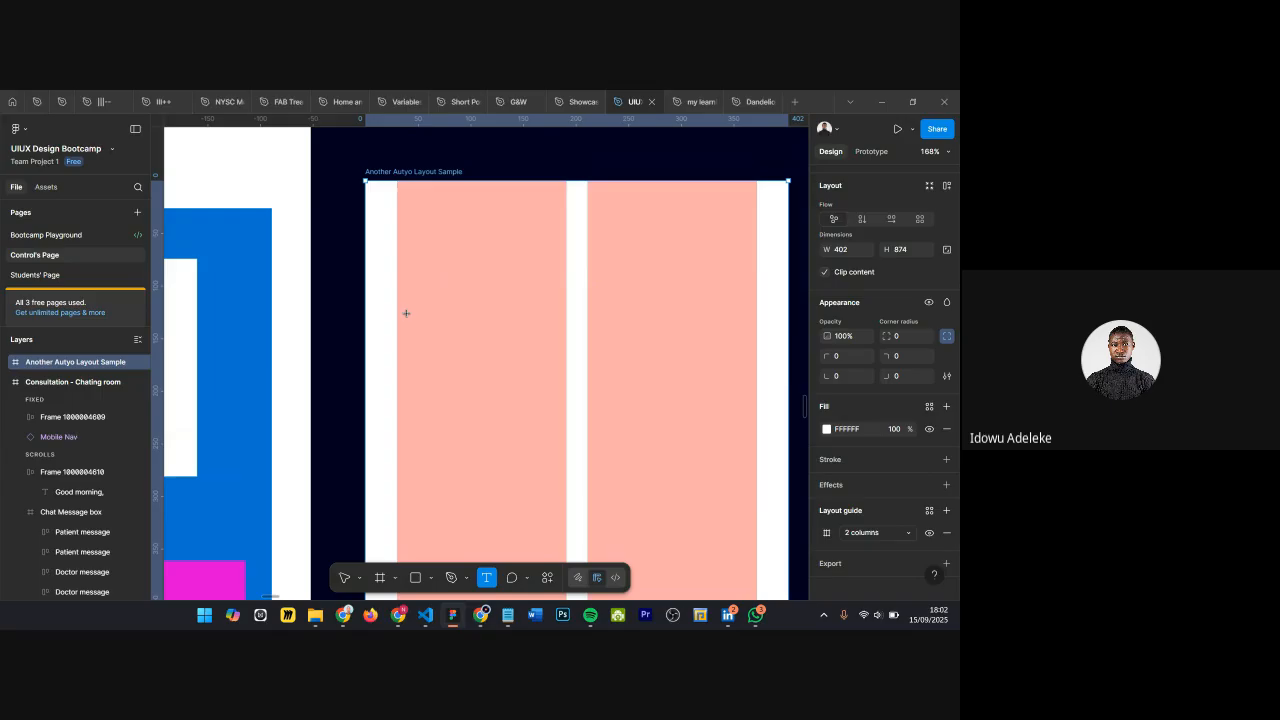
Step: Draw a rectangle about 108 high in the left guide column, align it to the column's left edge and narrow it to about 58
key("r")
left_click_drag(413, 247, 531, 361)
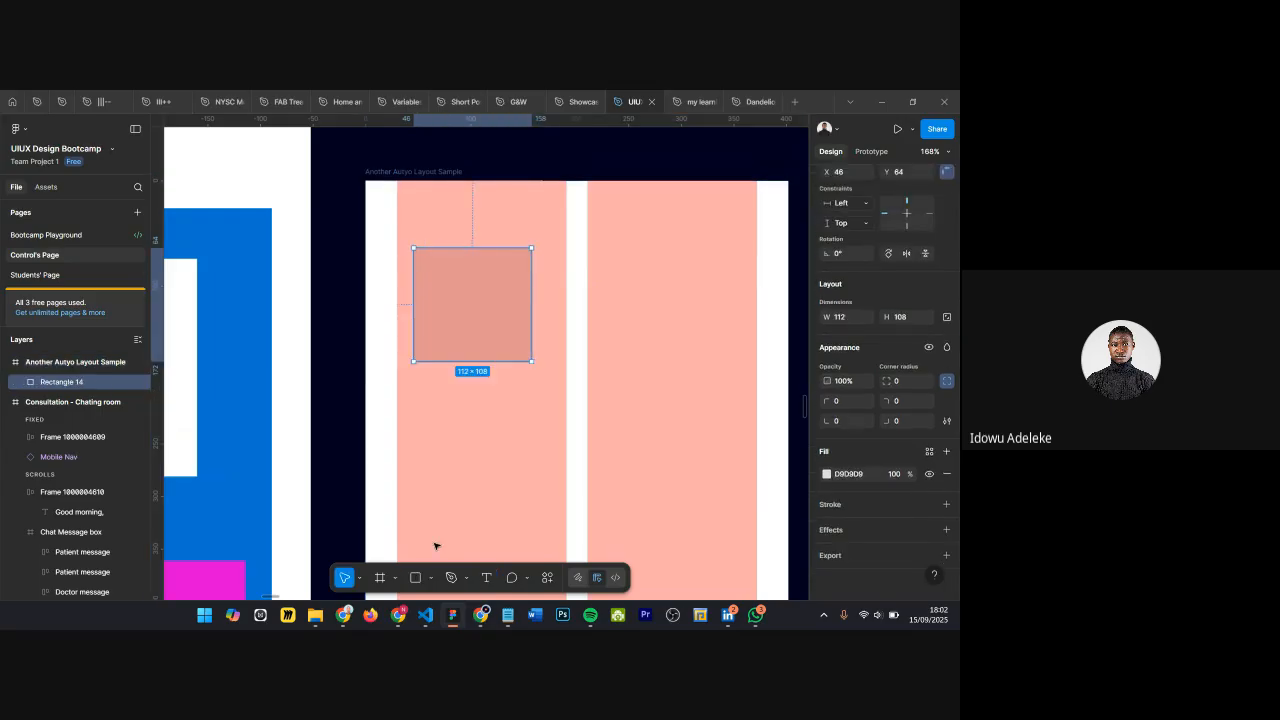
left_click_drag(463, 320, 448, 317)
left_click_drag(515, 292, 463, 286)
scroll(436, 289, "up", 5)
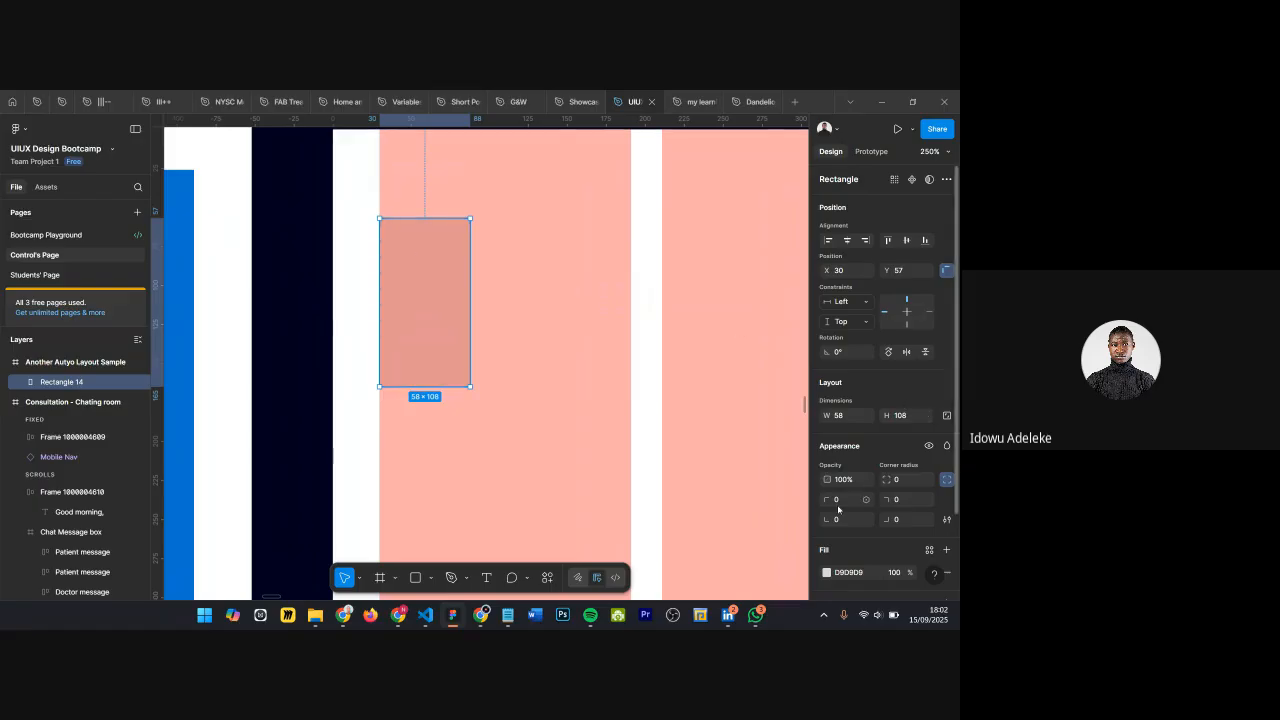
Step: Fill the rectangle with the green sampled from the existing green square in the neighbouring auto layout example
scroll(670, 351, "down", 2)
scroll(670, 351, "down", 4)
key("i")
scroll(498, 318, "down", 3)
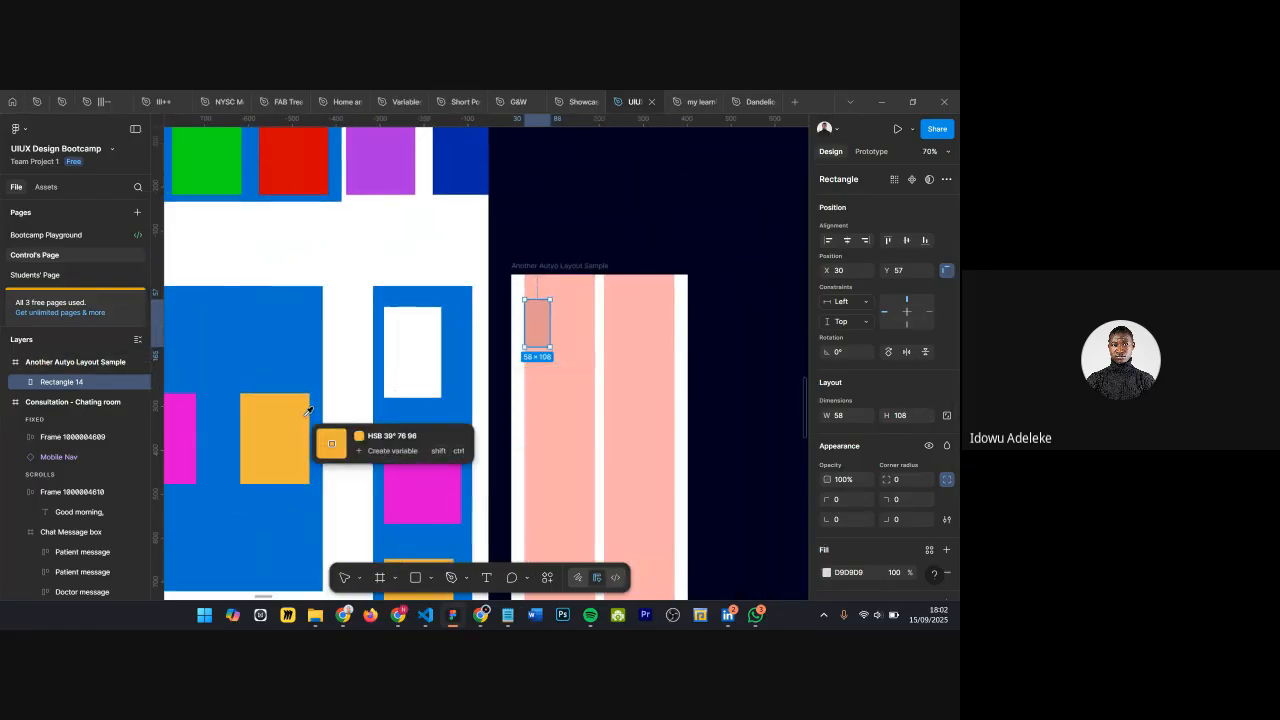
left_click(210, 152)
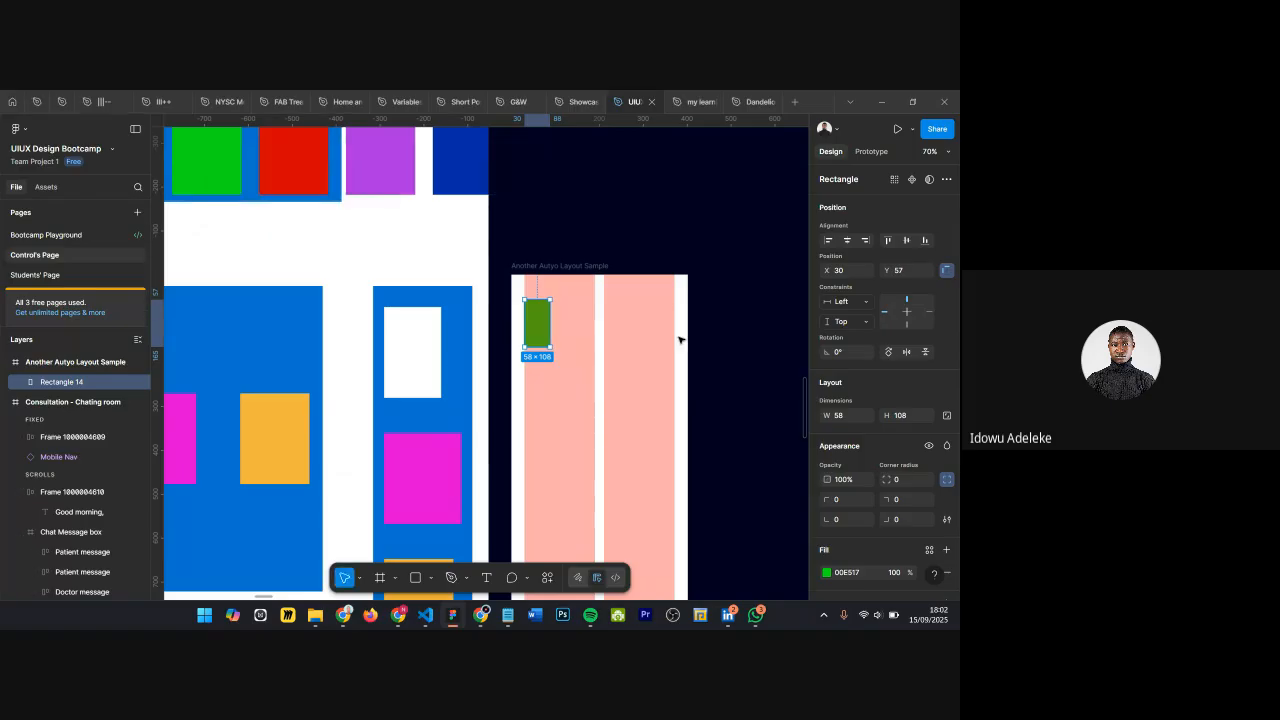
Step: Duplicate the green rectangle beside the original and delete the copy
scroll(503, 349, "up", 10)
scroll(531, 280, "down", 4)
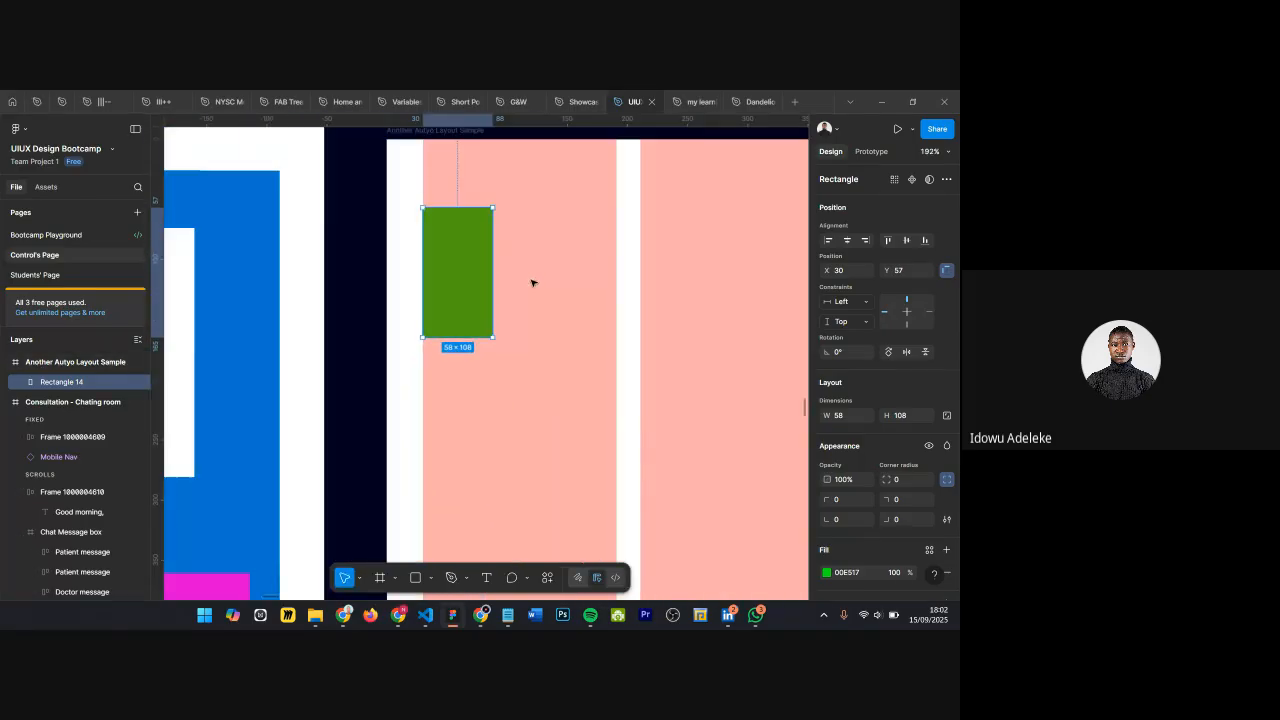
left_click_drag(462, 251, 538, 248)
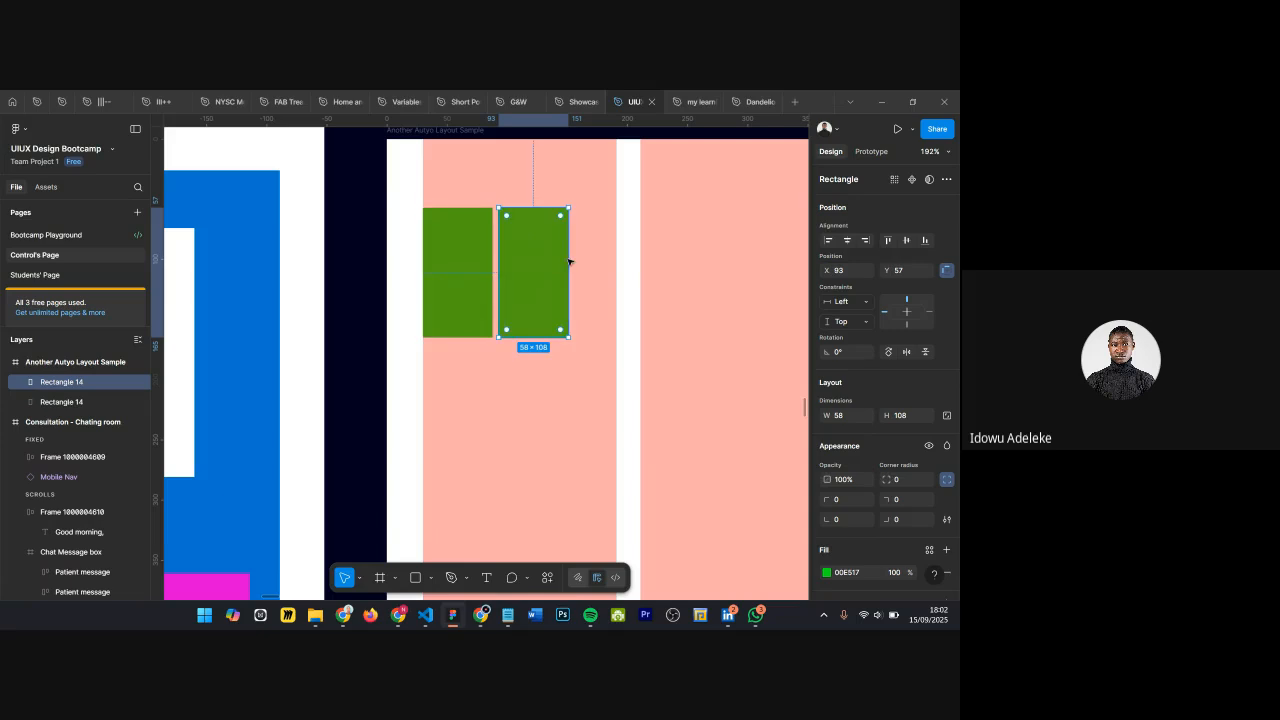
key("Delete")
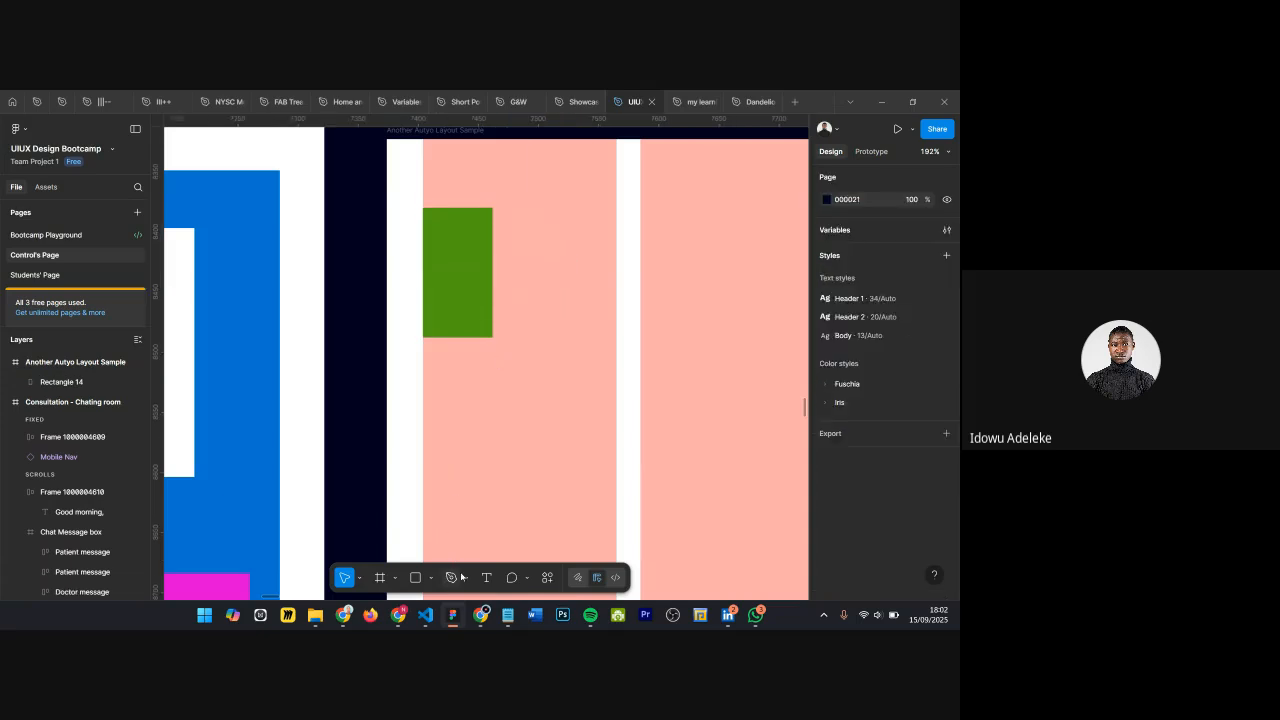
Step: Draw a circle about 88 across beside the green rectangle and fill it with blue 1389FF
key("o")
mouse_move(510, 231)
left_mouse_down()
mouse_move(645, 326)
mouse_move(641, 364)
mouse_move(617, 324)
mouse_move(543, 294)
left_mouse_up()
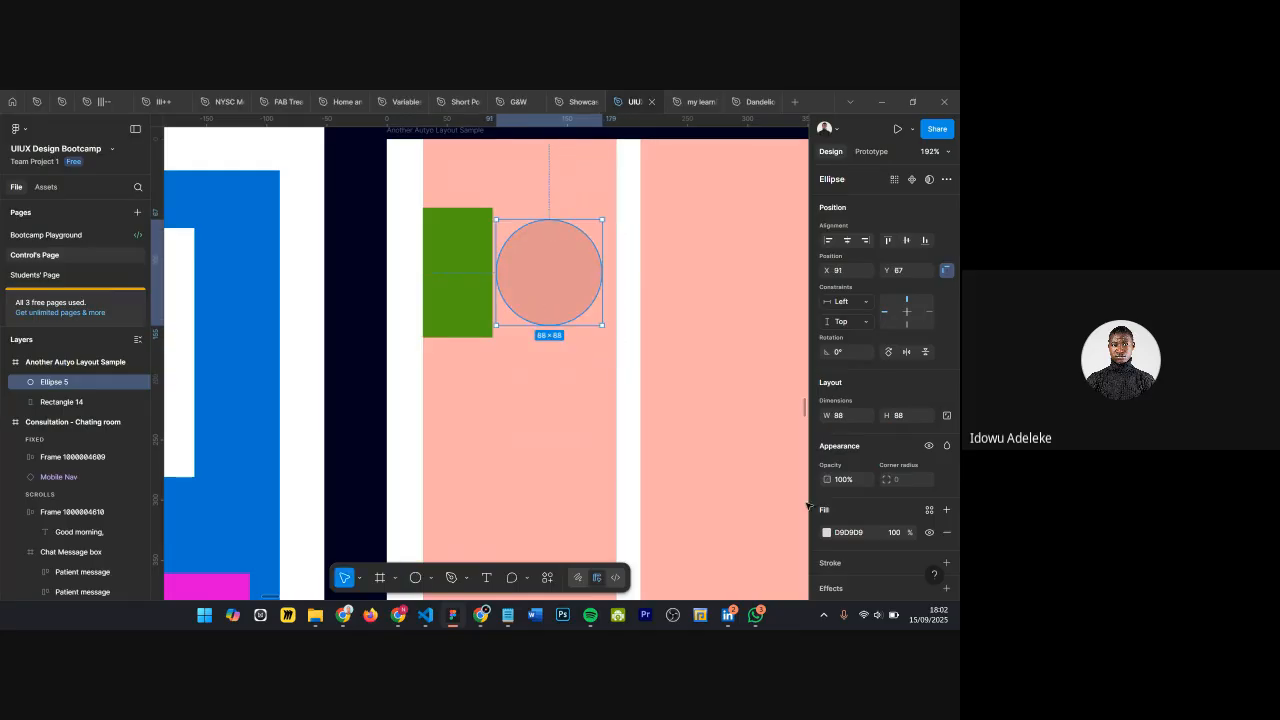
left_click(826, 532)
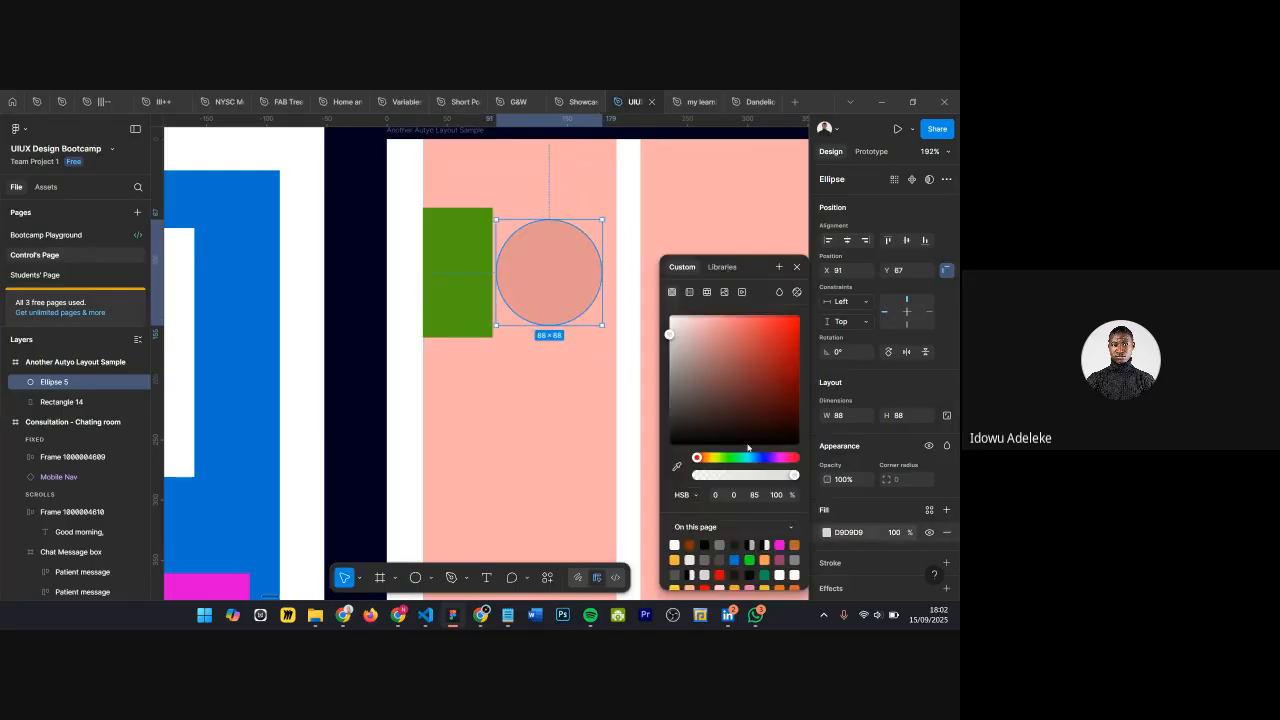
left_click(754, 457)
left_click(778, 338)
left_click_drag(771, 333, 789, 316)
left_click(798, 267)
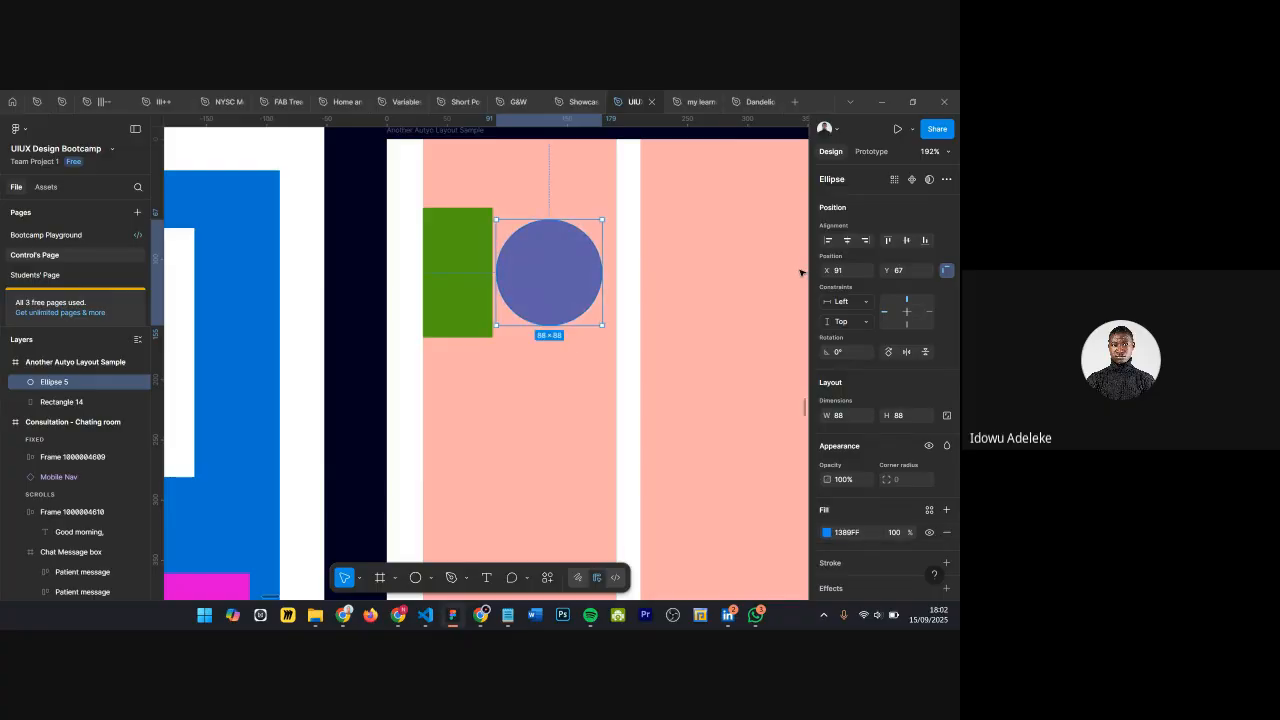
Step: Draw a polygon about 79 by 76 beside the blue circle and set its side count to 6
scroll(549, 349, "right", 2)
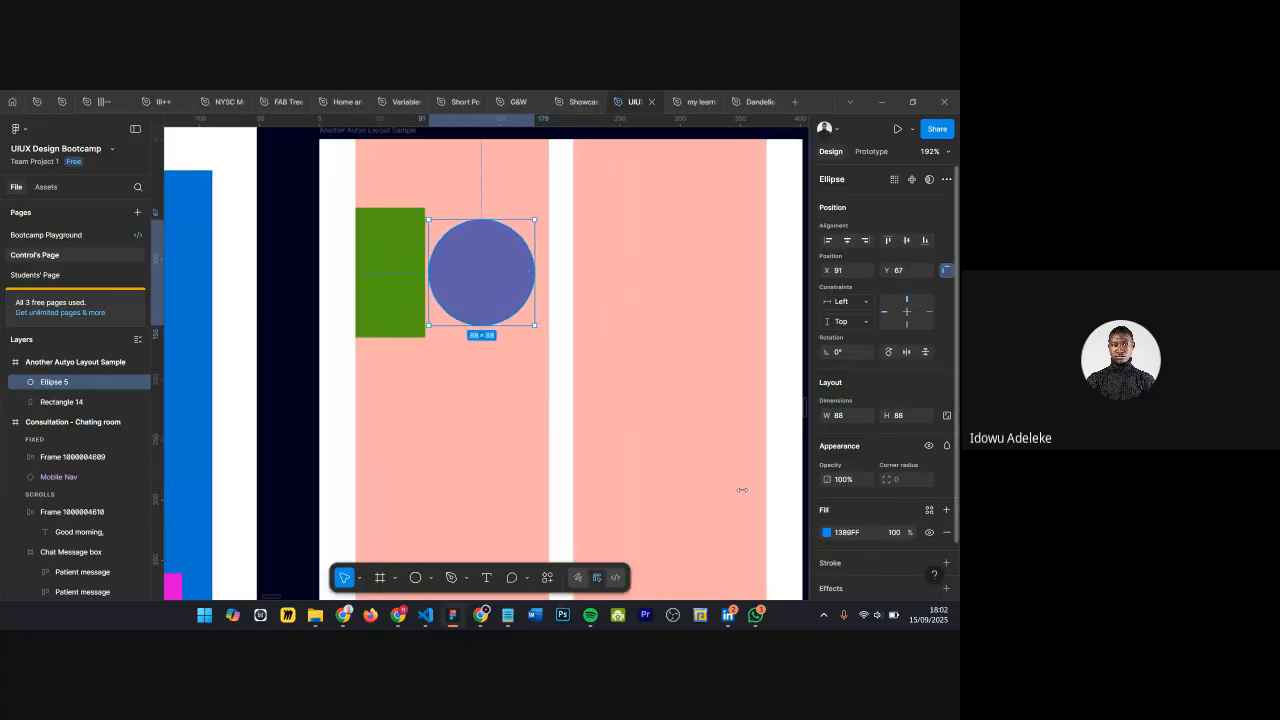
left_click(432, 578)
left_click(478, 522)
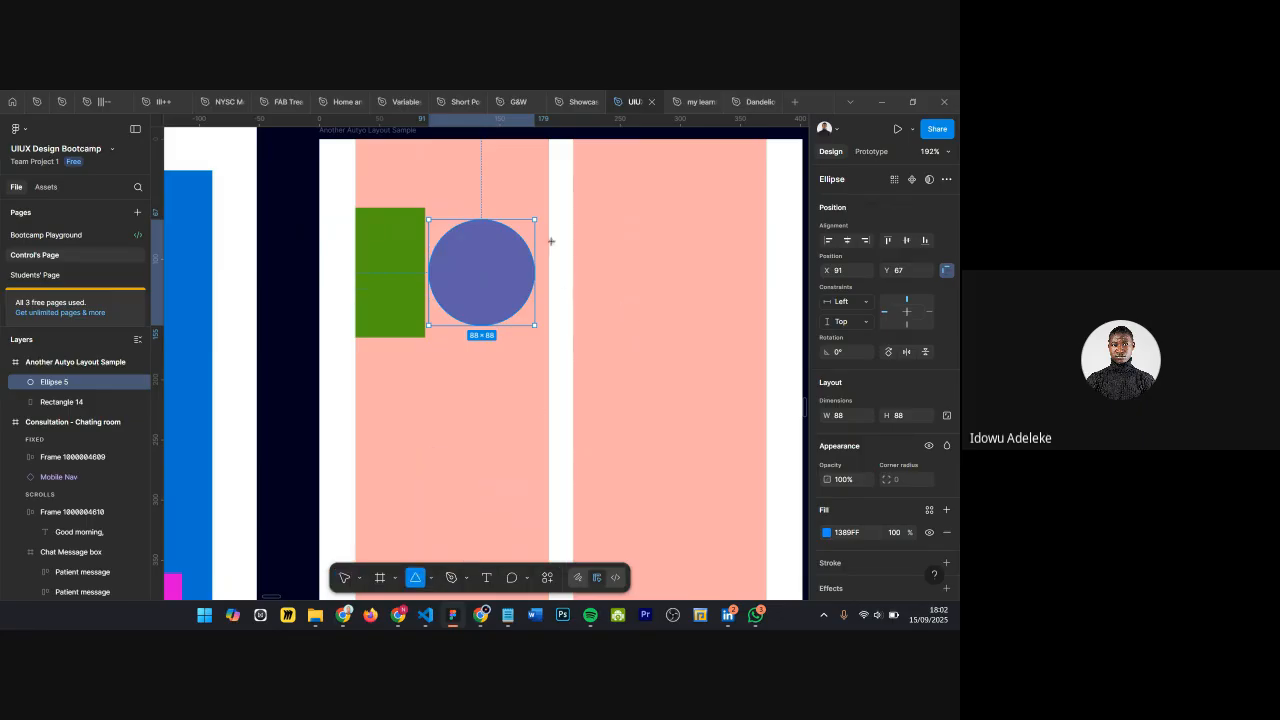
left_click_drag(645, 332, 549, 234)
left_click_drag(603, 291, 594, 285)
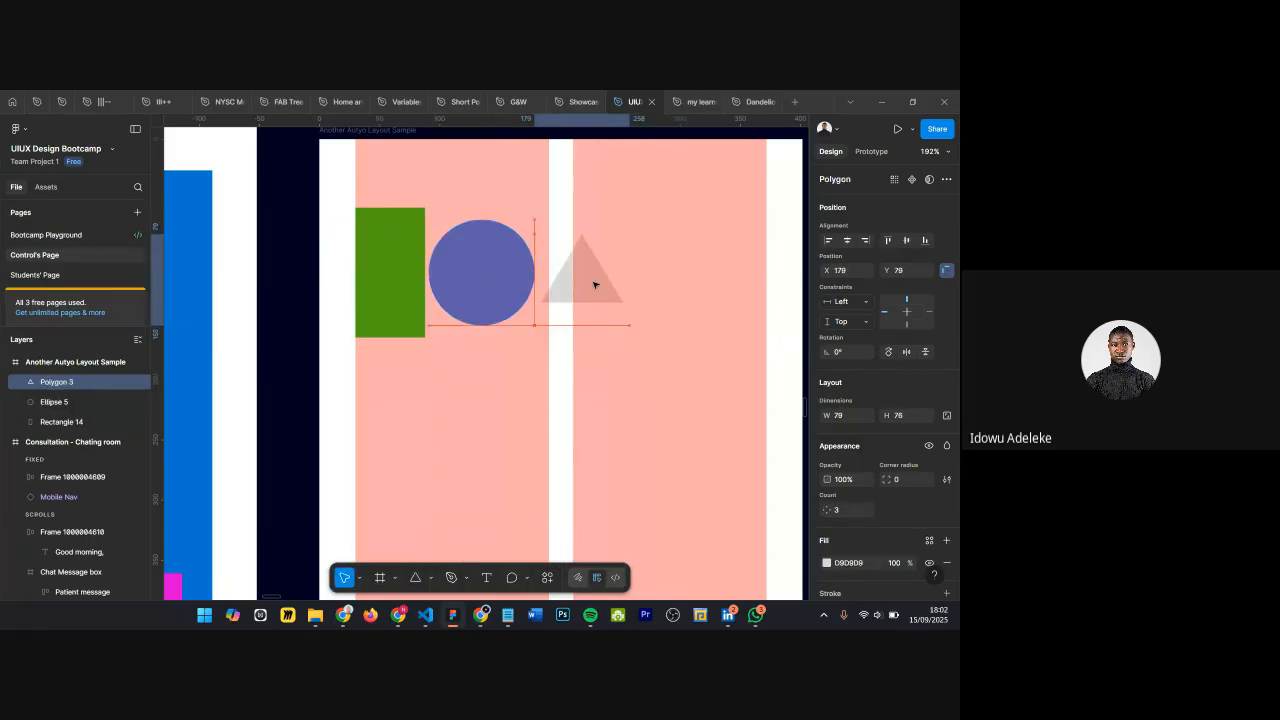
left_click_drag(622, 332, 622, 332)
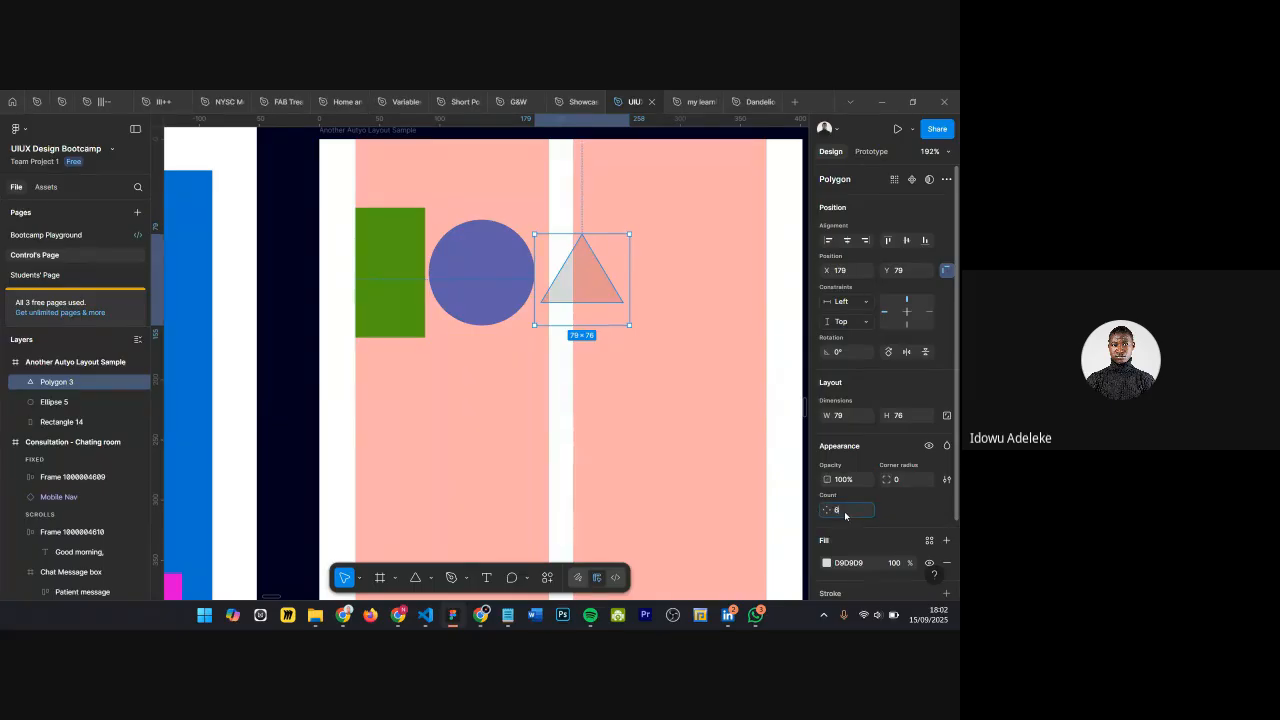
key("Return")
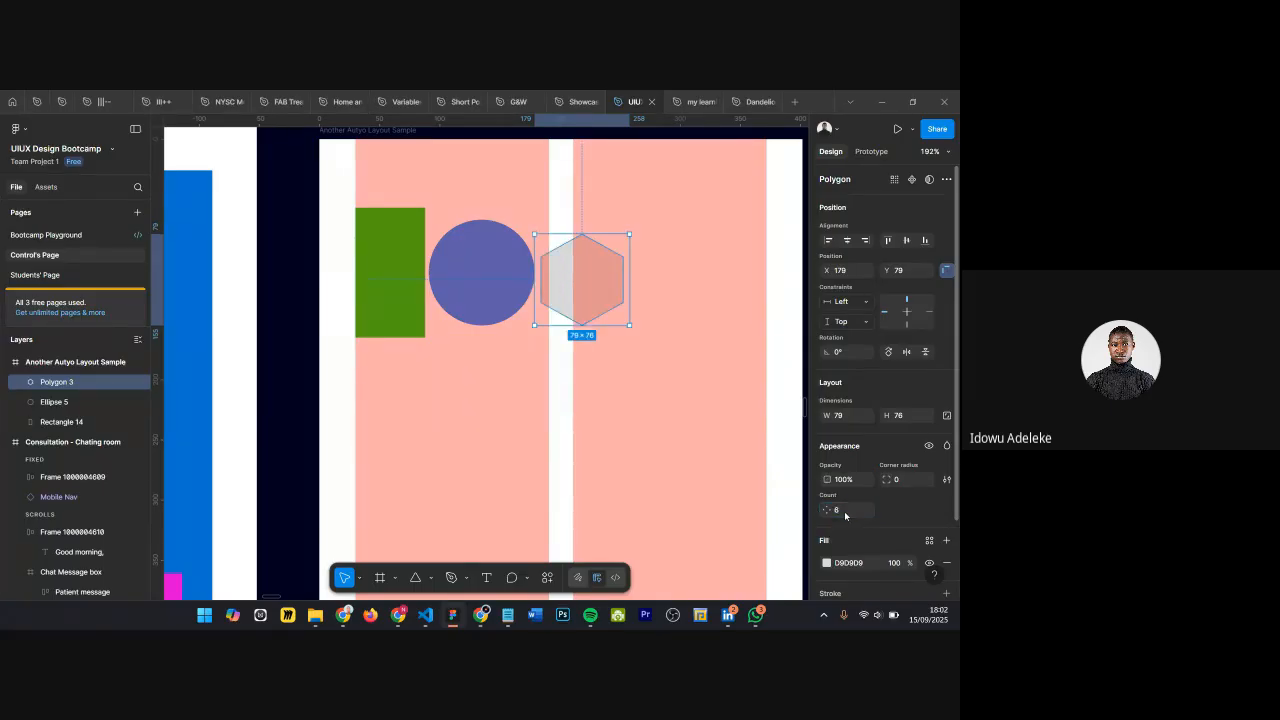
Step: Fill the hexagon with purple 901CBA and place a duplicate of it directly to its right at X 252
scroll(591, 252, "up", 3)
scroll(832, 497, "down", 3)
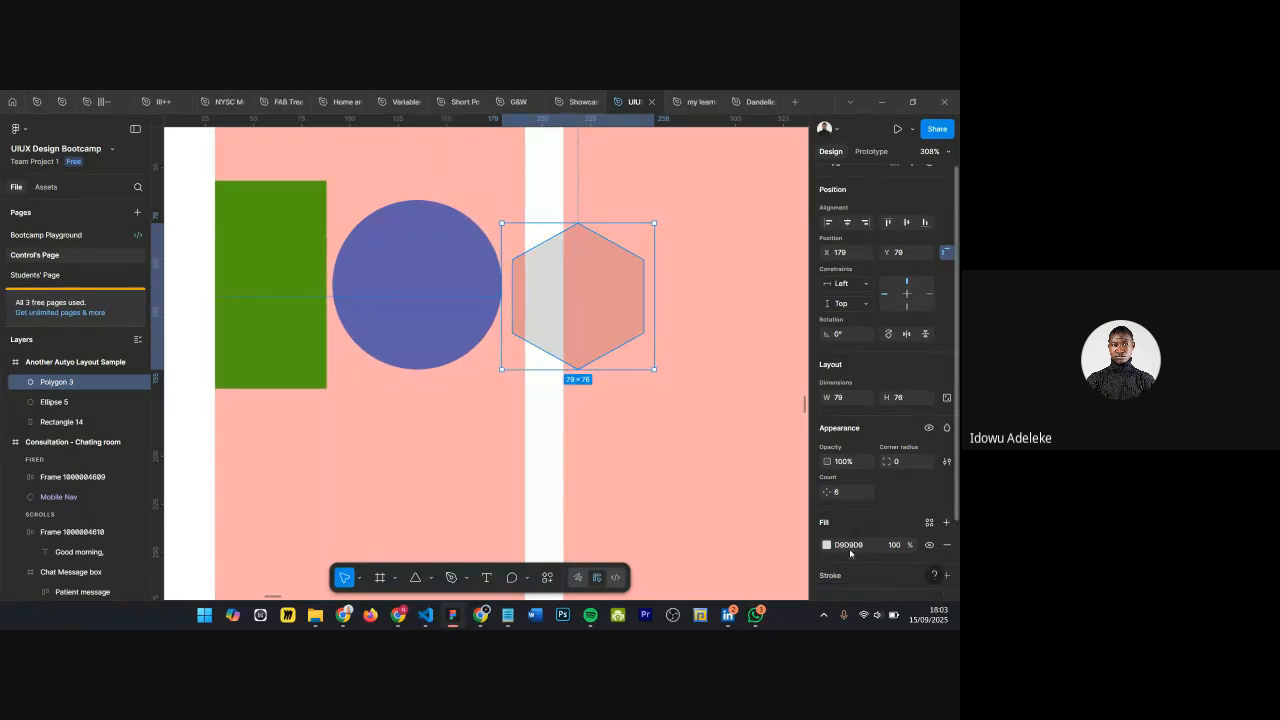
left_click(826, 474)
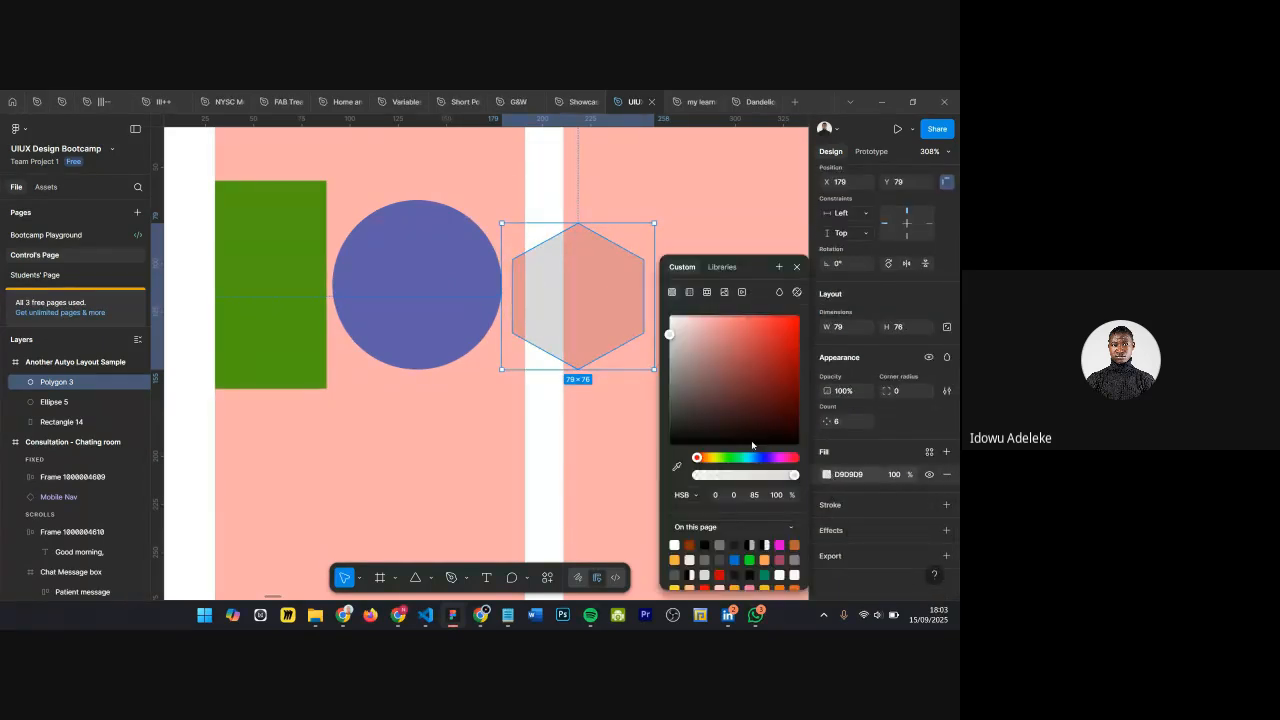
left_click(774, 457)
left_click_drag(757, 380, 780, 350)
left_click(796, 266)
scroll(618, 320, "down", 5)
left_click_drag(613, 307, 669, 312)
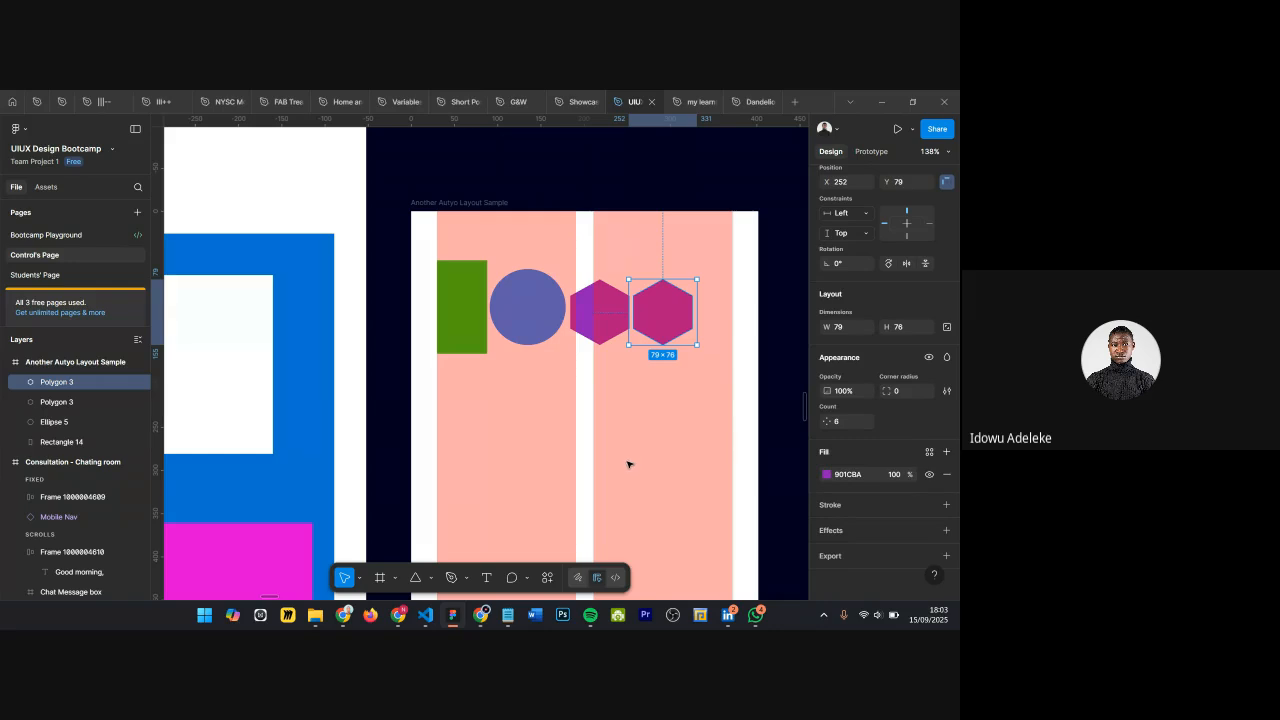
Step: Duplicate the second hexagon towards the frame's right edge and delete that extra copy
scroll(660, 328, "up", 5)
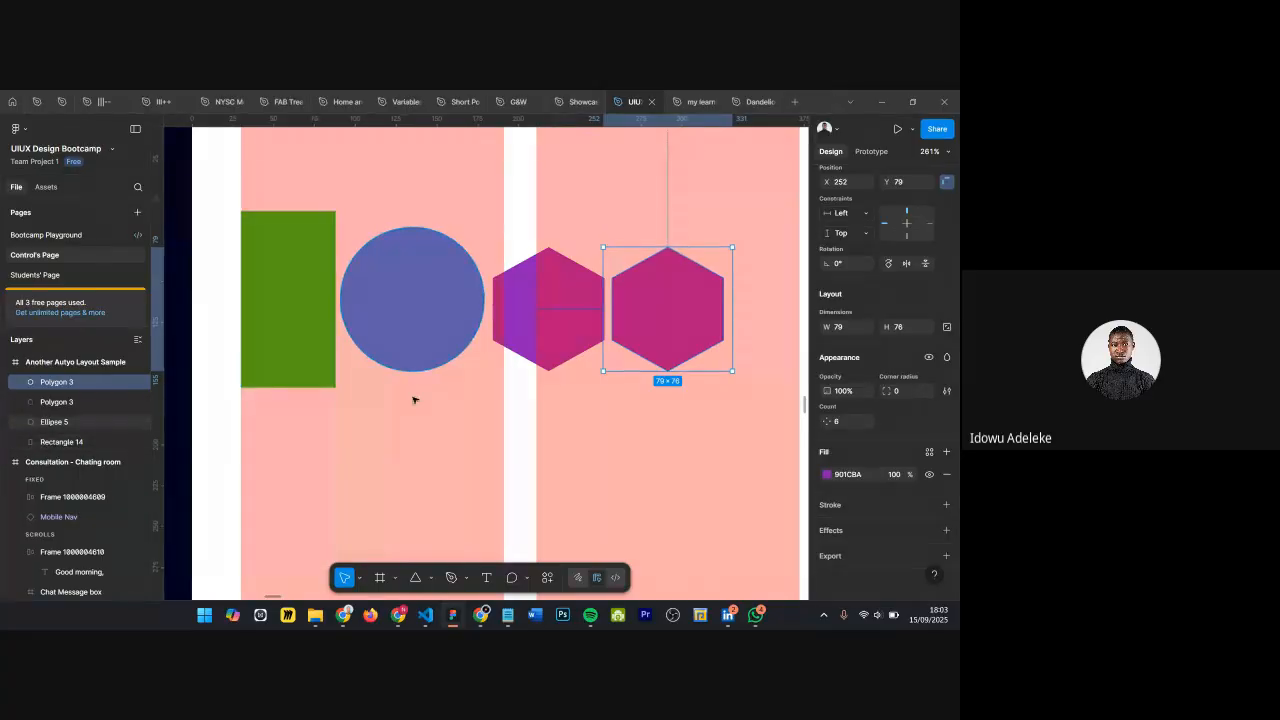
scroll(663, 397, "down", 3)
left_click_drag(666, 306, 737, 312)
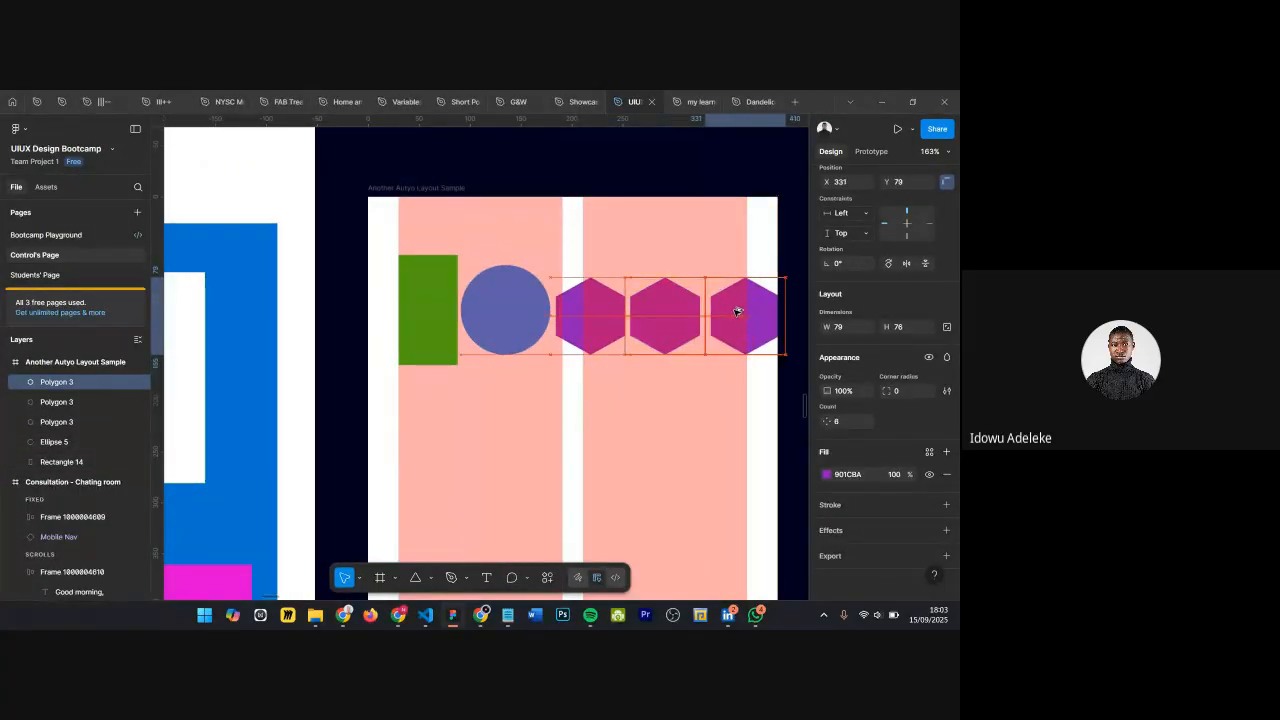
key("Delete")
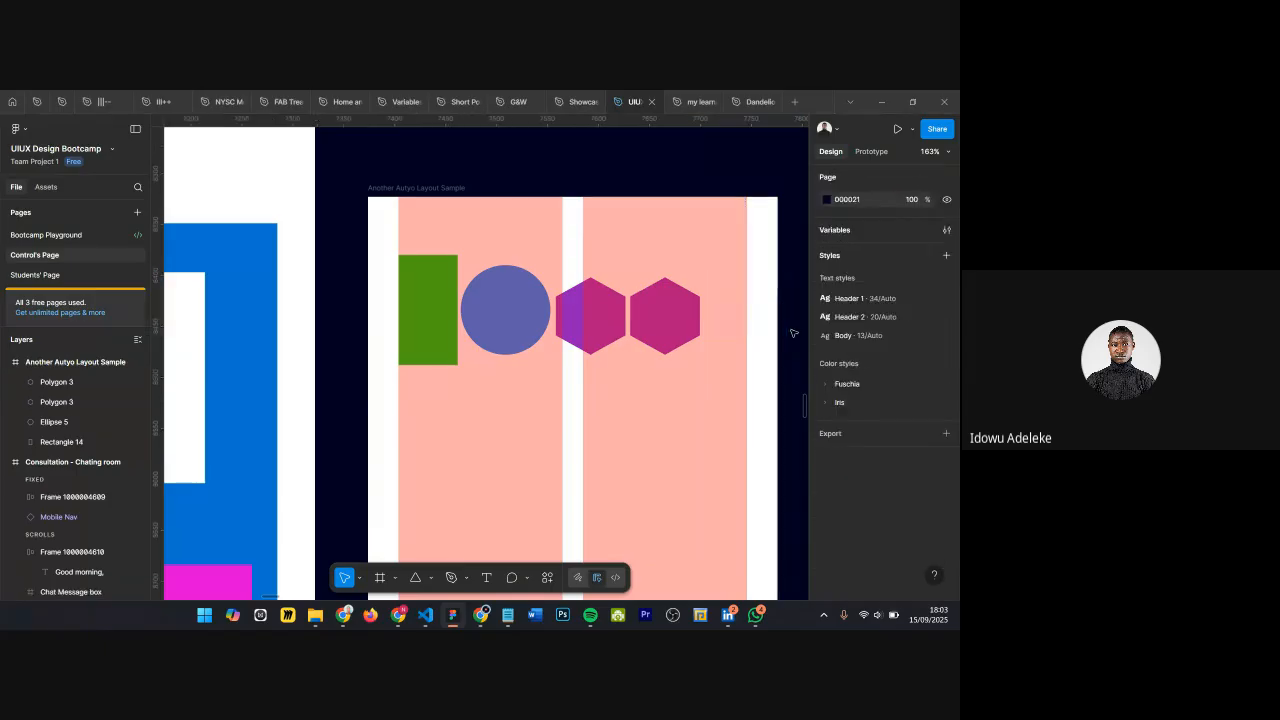
Step: Draw a small star to the right of the second hexagon
left_click(431, 578)
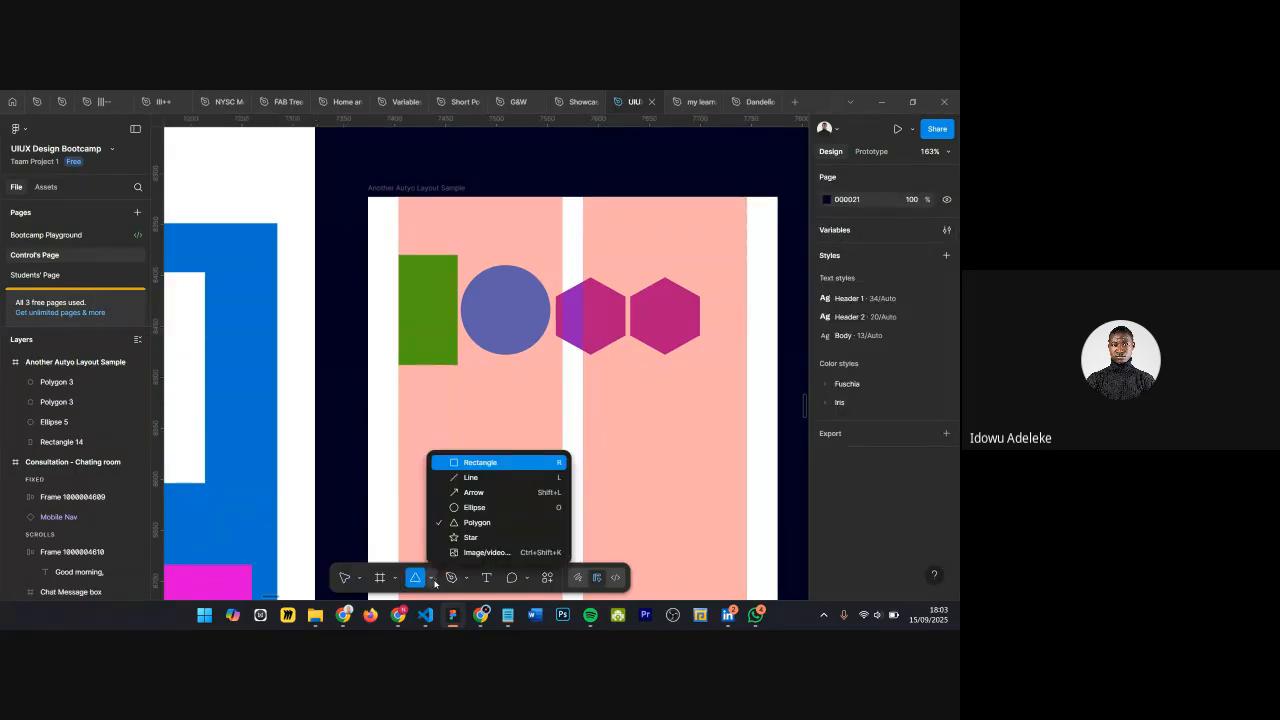
left_click(470, 537)
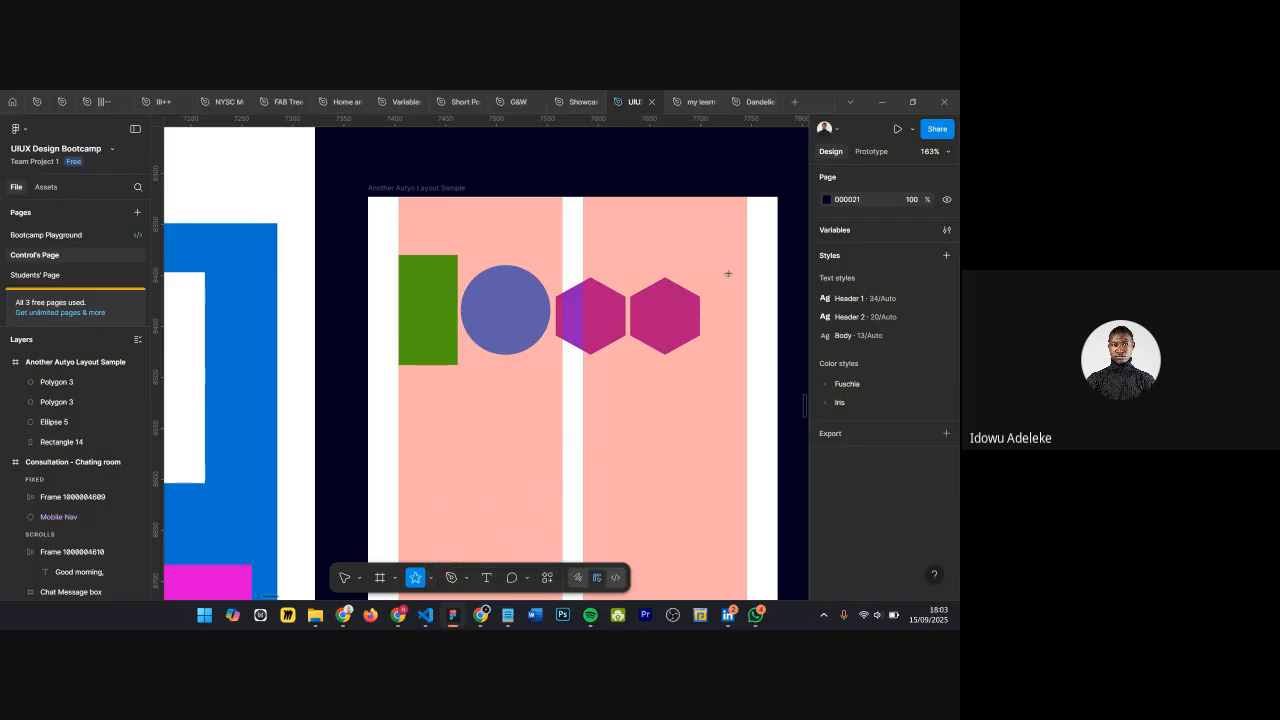
scroll(708, 280, "right", 3)
mouse_move(659, 287)
left_mouse_down()
mouse_move(694, 350)
mouse_move(705, 347)
mouse_move(631, 318)
left_mouse_up()
Step: Duplicate the tall green rectangle below the star at X 326, Y 141 and shorten the copy to 58 by 47
left_click(358, 312)
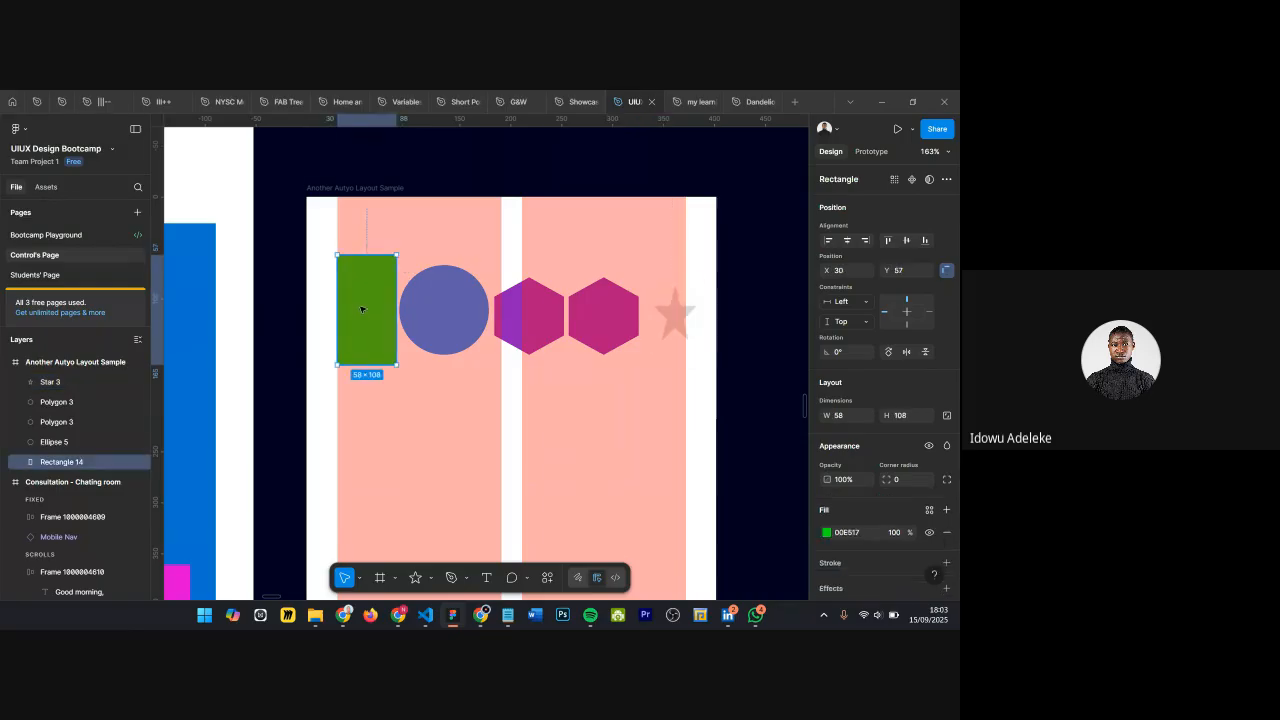
left_click_drag(367, 302, 670, 365)
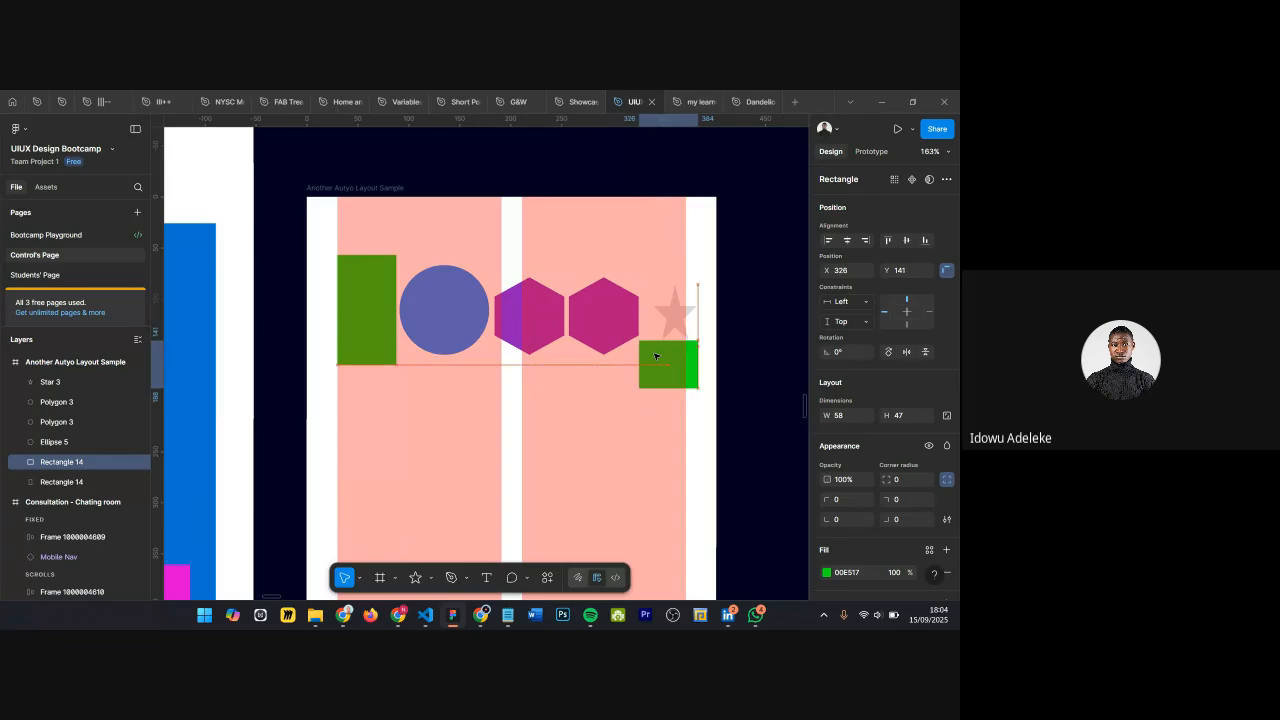
Step: Scale the second hexagon down proportionally to about 62 by 60
left_click(451, 312)
scroll(677, 285, "up", 3)
scroll(720, 267, "down", 3)
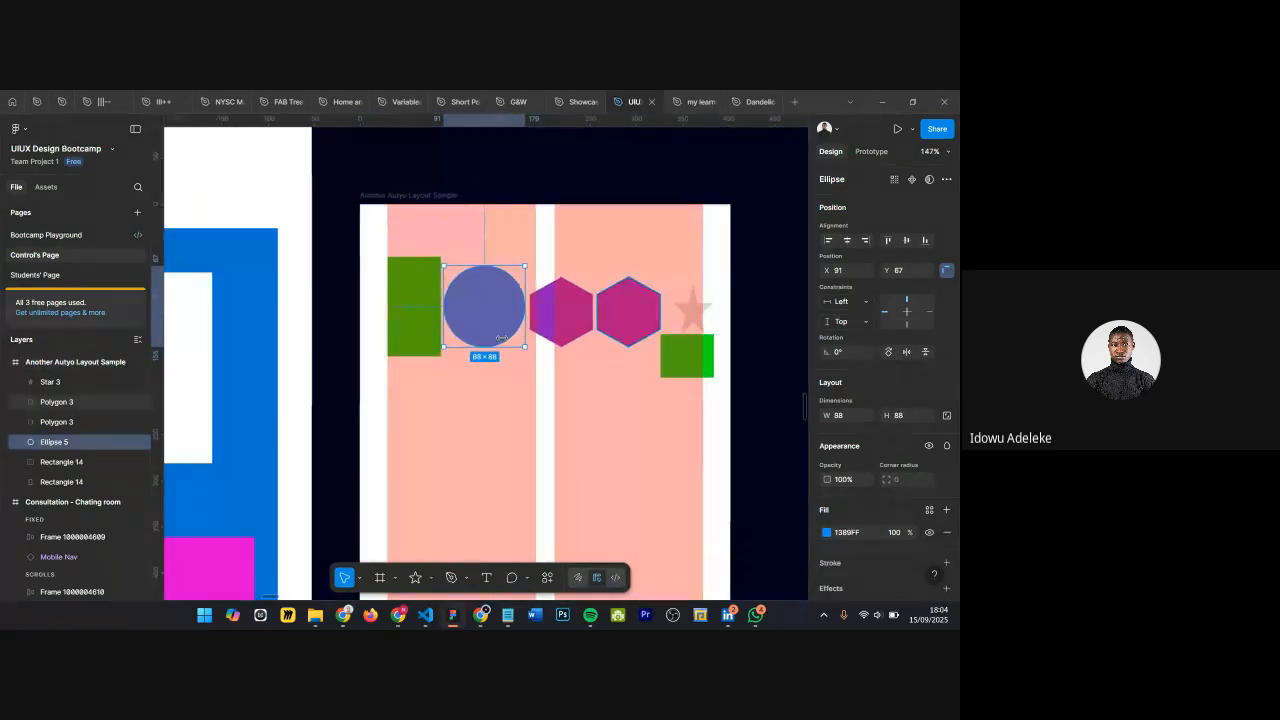
left_click(646, 309)
key("k")
left_click_drag(665, 314, 649, 315)
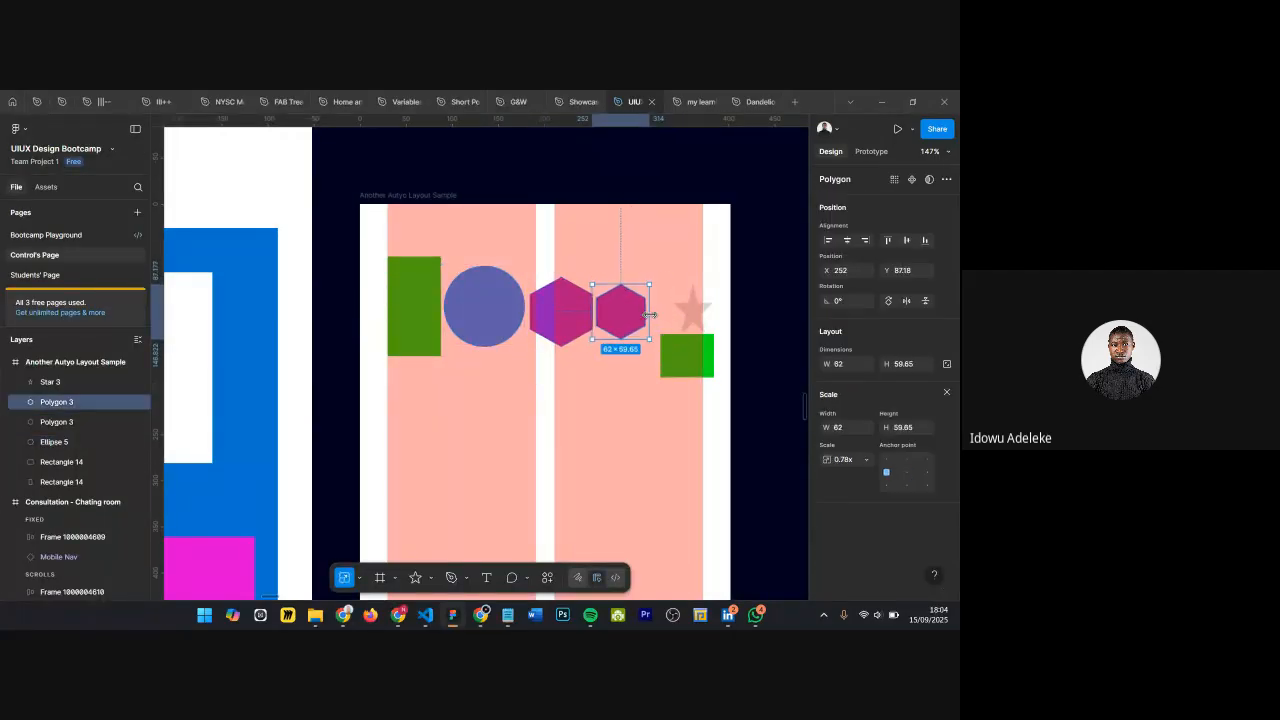
Step: Scale the first hexagon down to about 53 by 51 and move the small green rectangle beside the star at X 344, Y 87
left_click(574, 317)
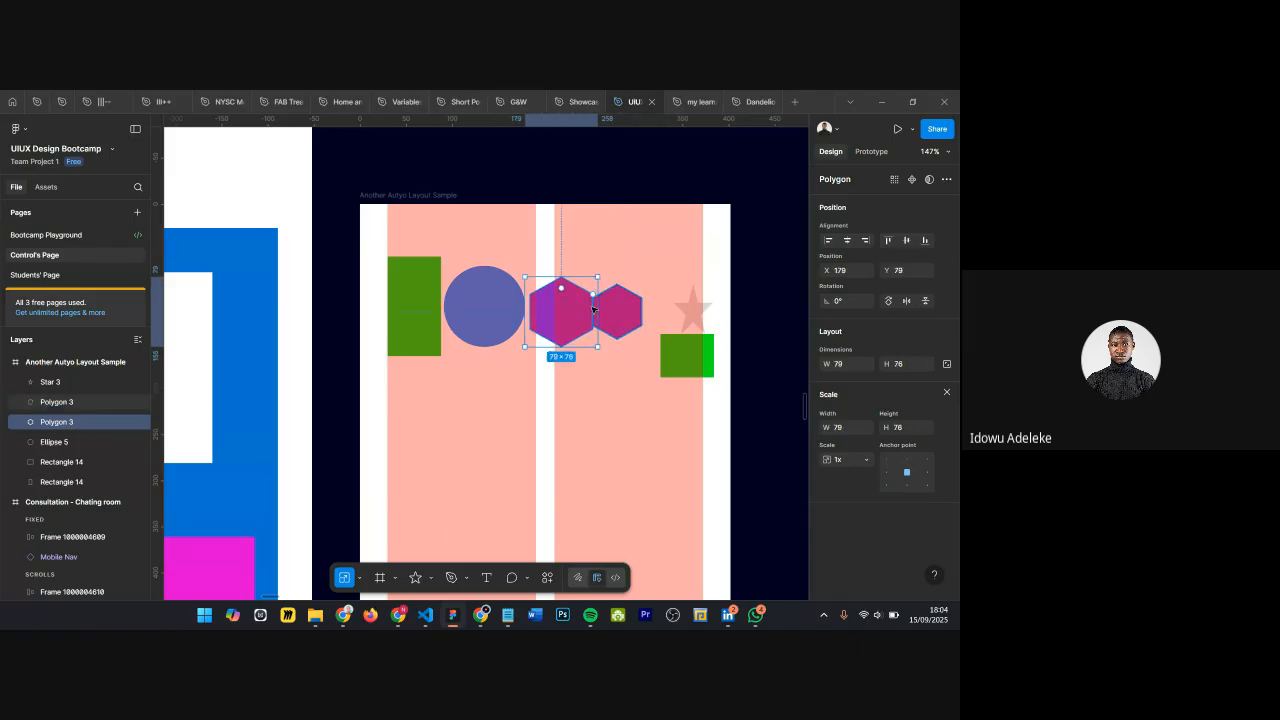
mouse_move(597, 307)
left_mouse_down()
mouse_move(575, 307)
mouse_move(615, 312)
left_mouse_up()
mouse_move(692, 308)
left_mouse_down()
mouse_move(646, 309)
mouse_move(704, 343)
mouse_move(688, 352)
mouse_move(690, 307)
mouse_move(710, 314)
left_mouse_up()
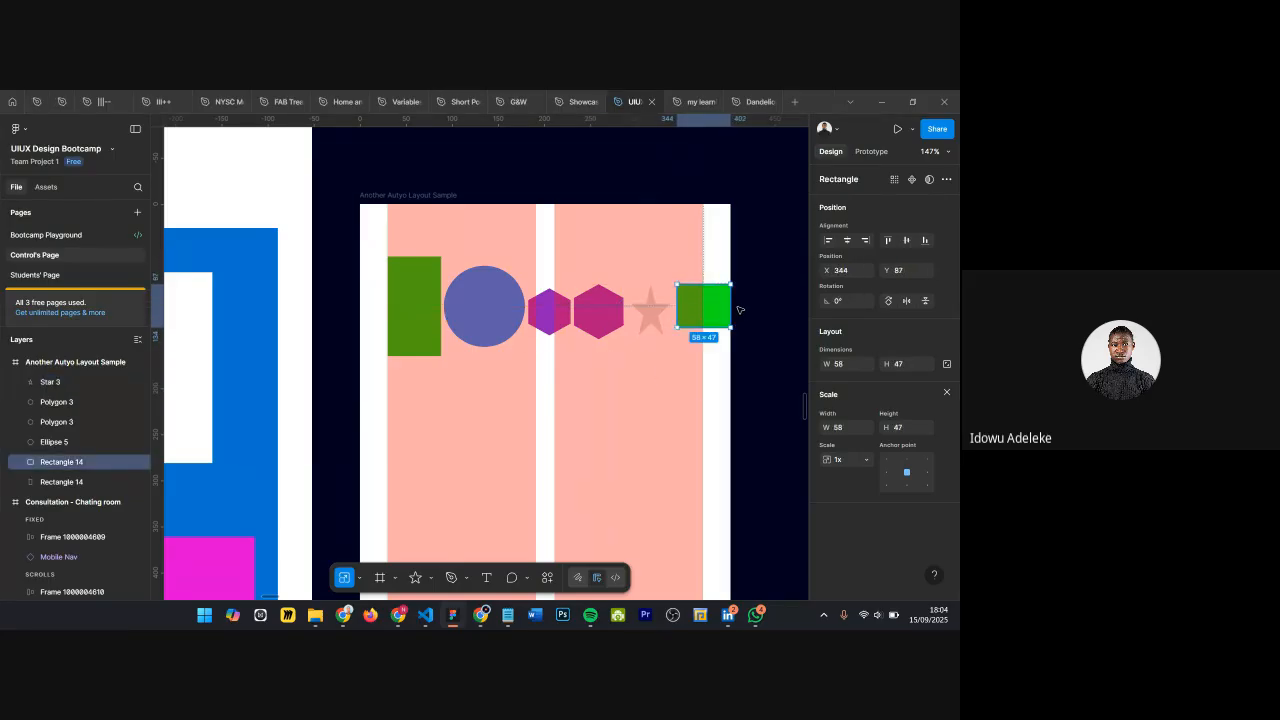
Step: Move the small green rectangle to X 339, Y 98 and shift the star slightly closer to the second hexagon
scroll(705, 306, "up", 4)
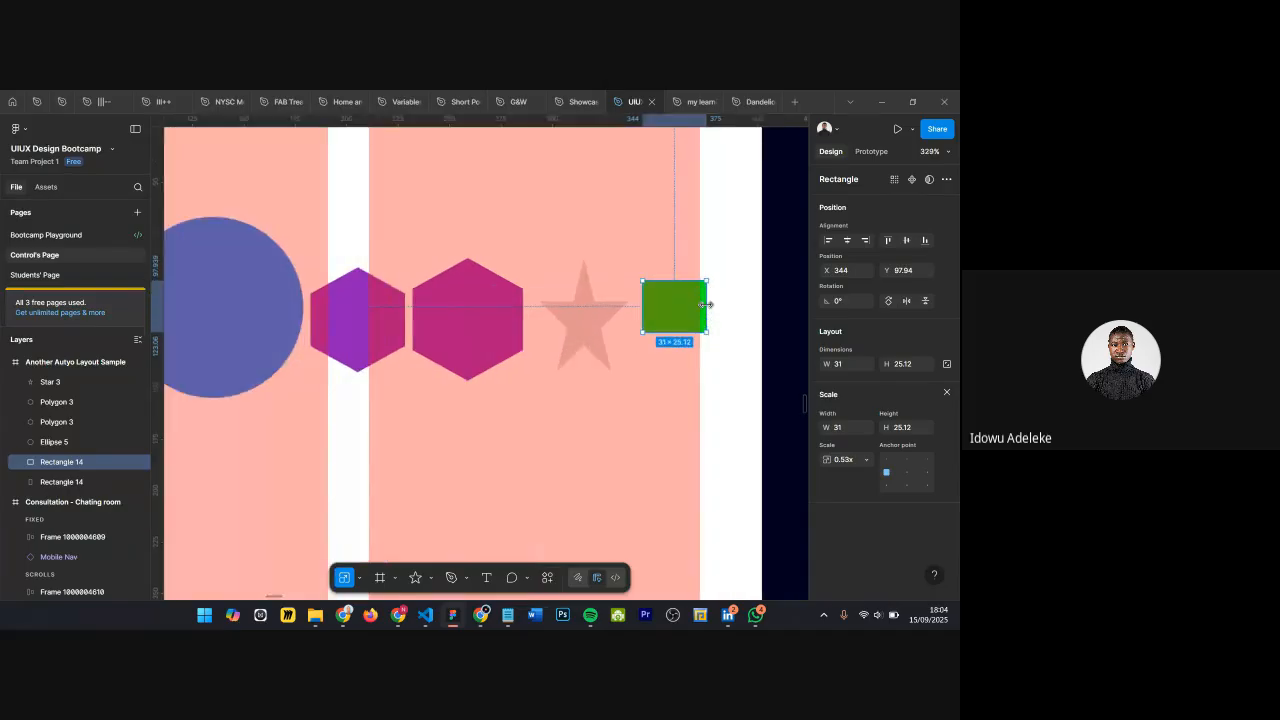
left_click_drag(682, 310, 672, 333)
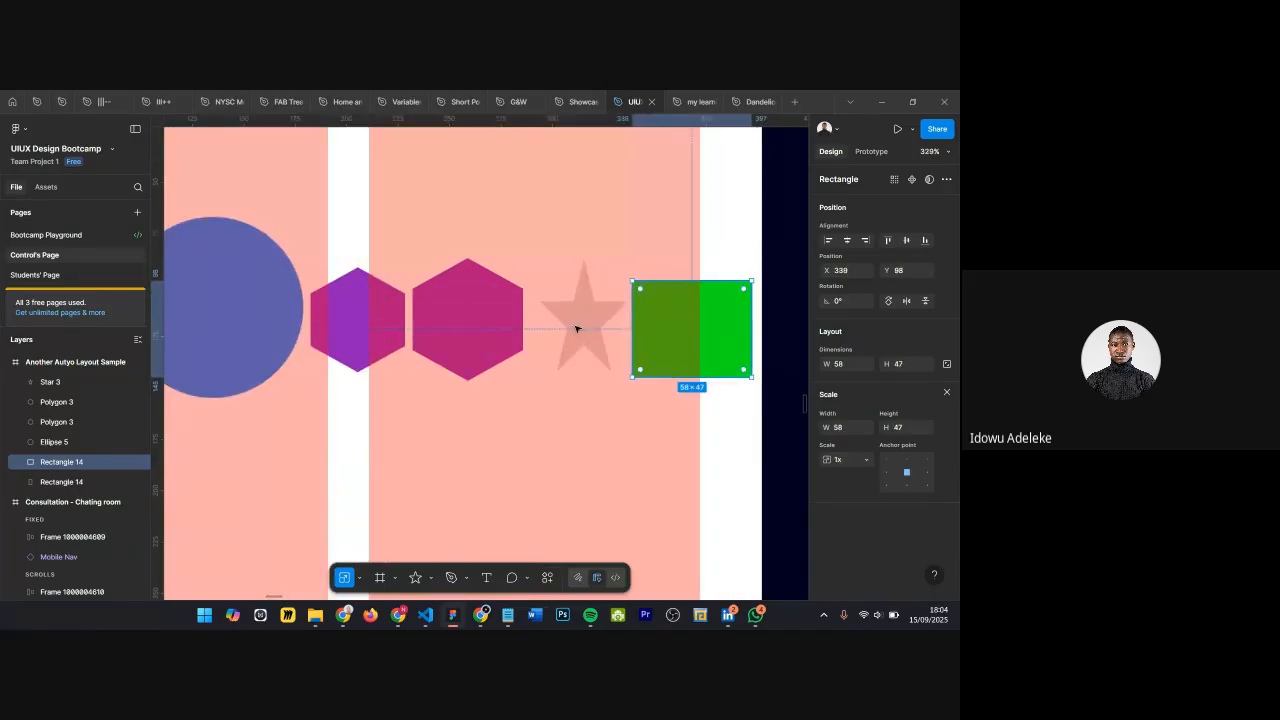
left_click(581, 325)
left_click_drag(581, 325, 566, 325)
Step: Narrow the small green rectangle without scaling its height so that it ends at the second column's right edge
left_click(677, 325)
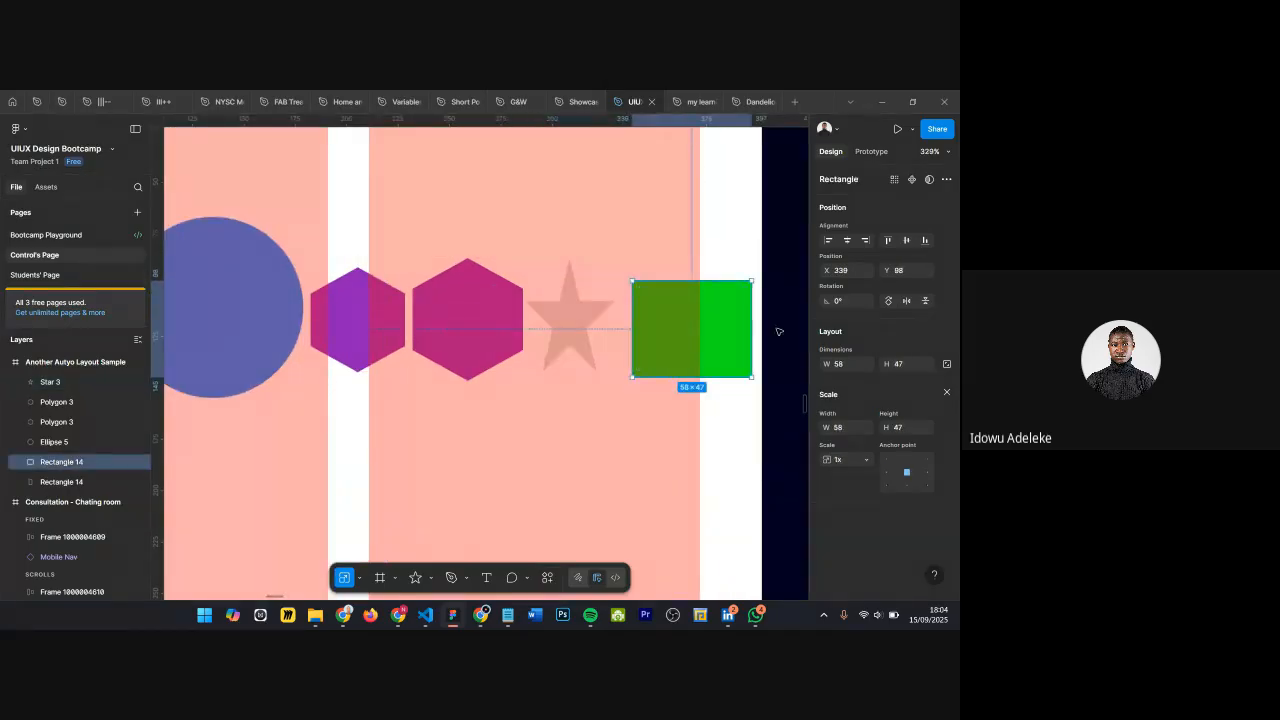
key("v")
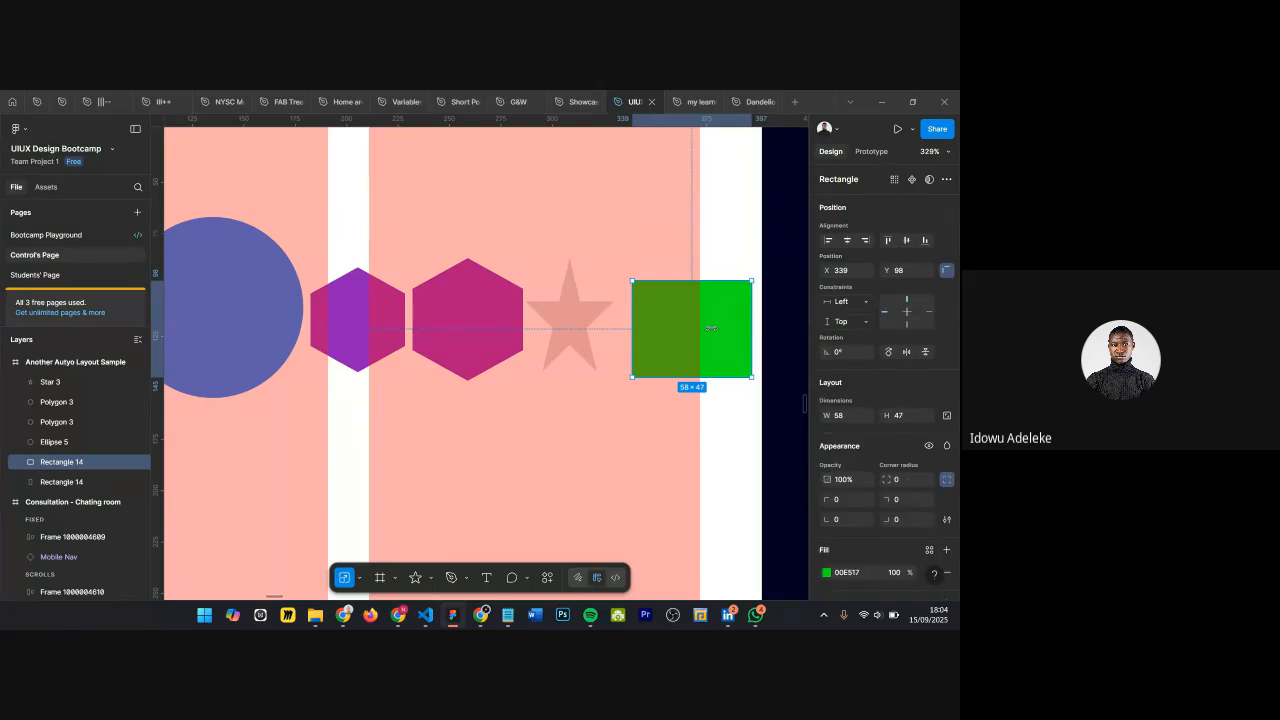
left_click_drag(722, 328, 702, 328)
Step: Check the circle's spacing to the tall rectangle and the first hexagon, and nudge the circle right to X 94
scroll(707, 321, "down", 5)
left_click(418, 320)
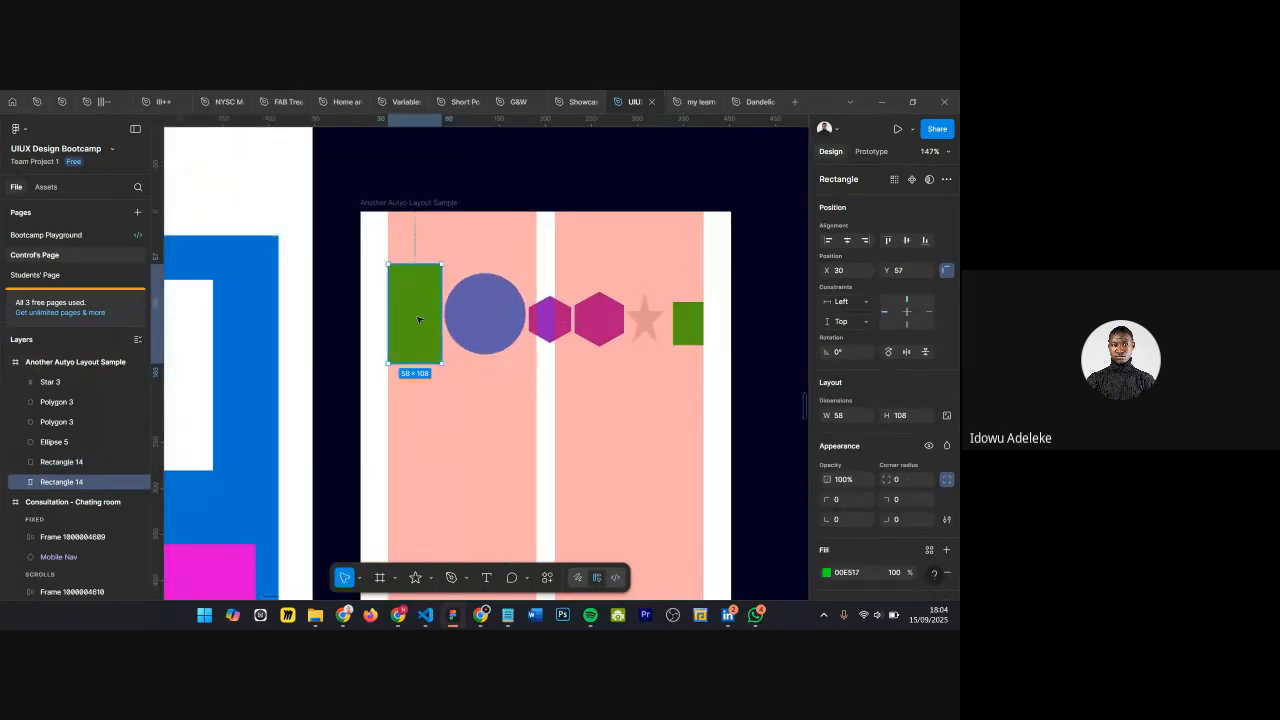
key("alt")
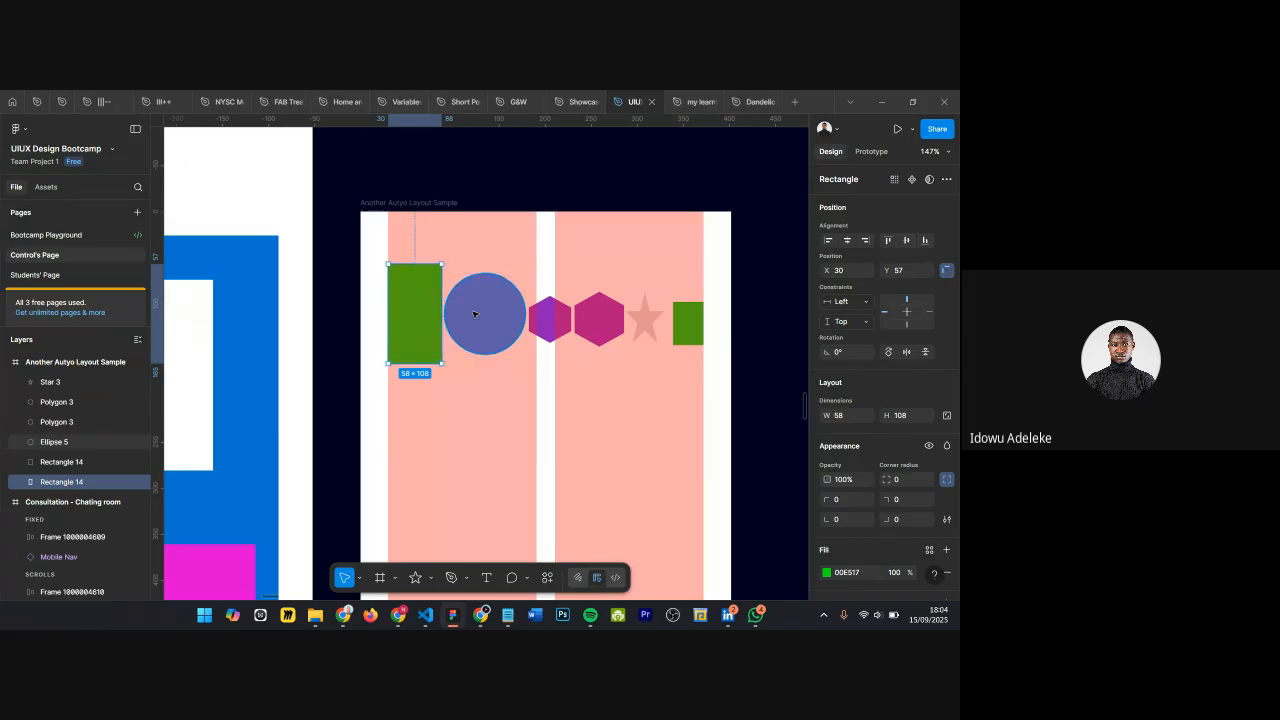
key("alt")
left_click(460, 312)
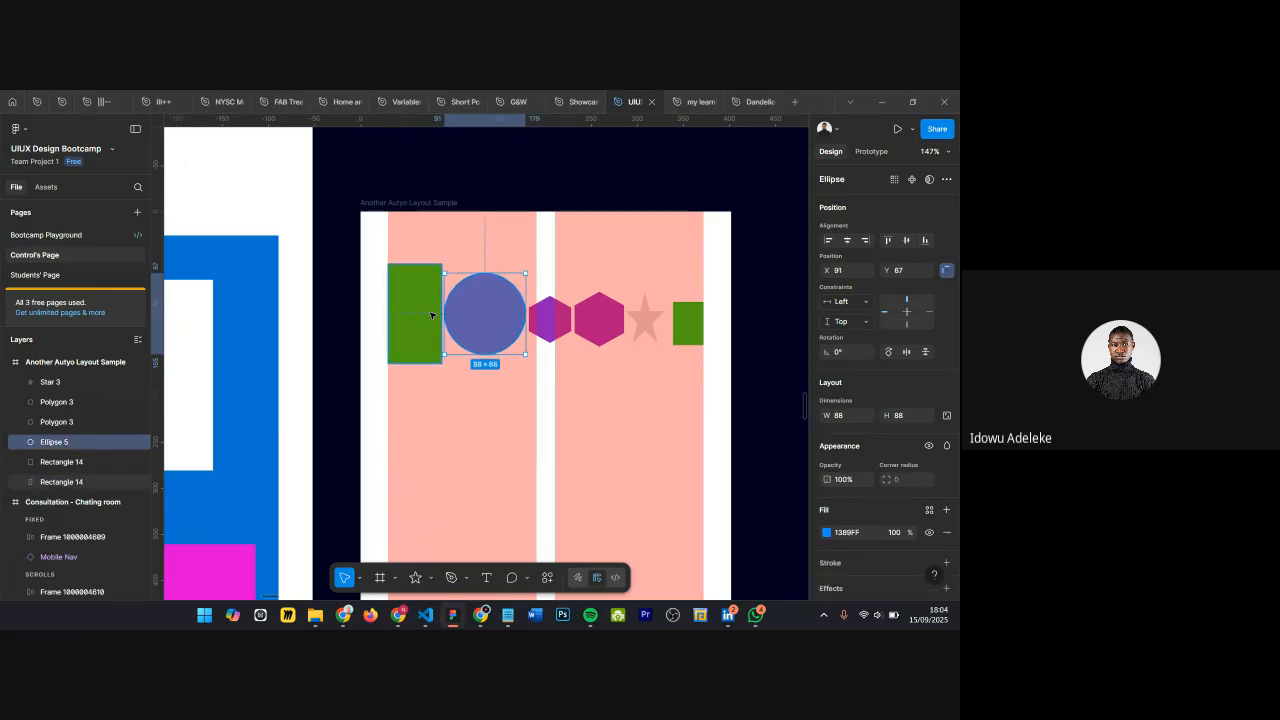
key("Right")
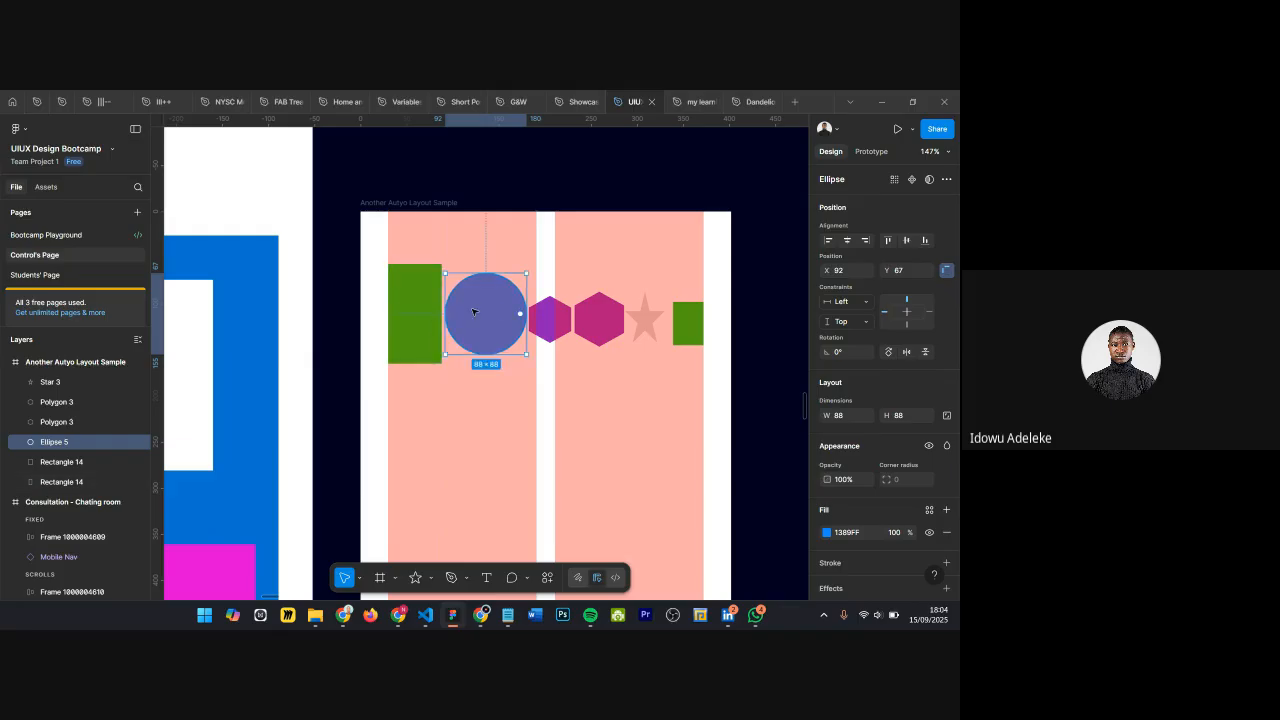
left_click(563, 320)
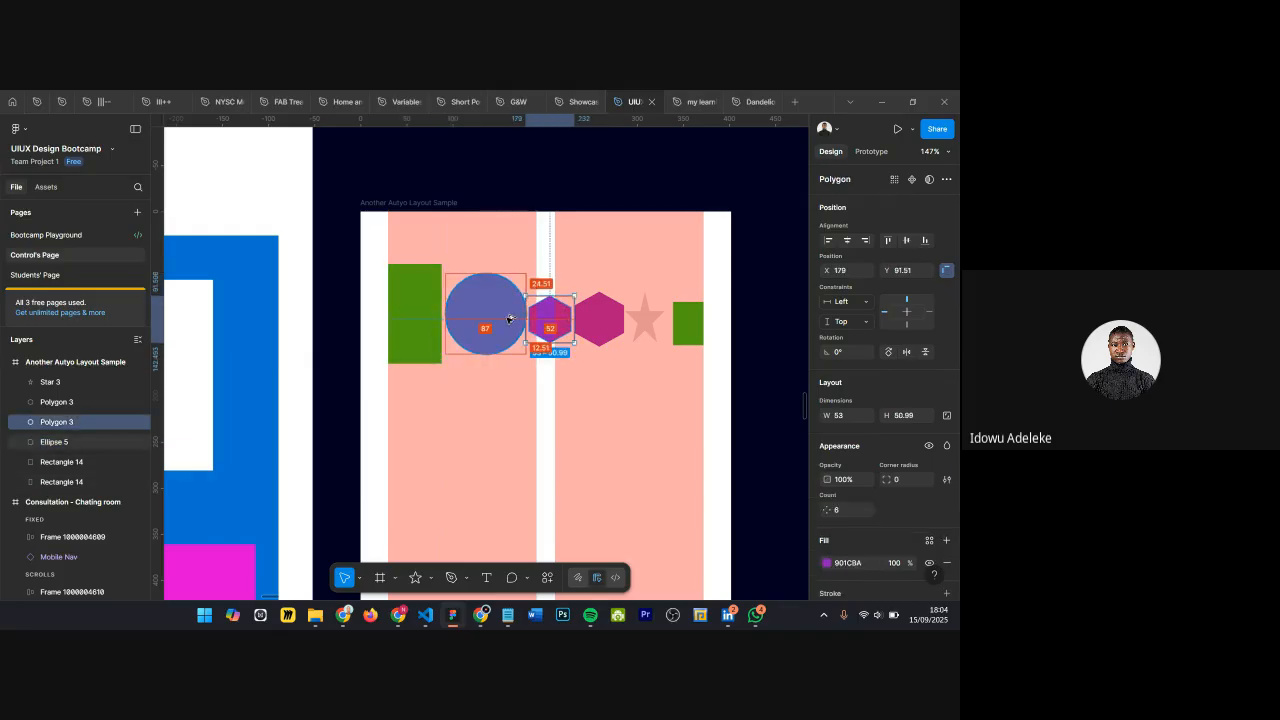
left_click(516, 315)
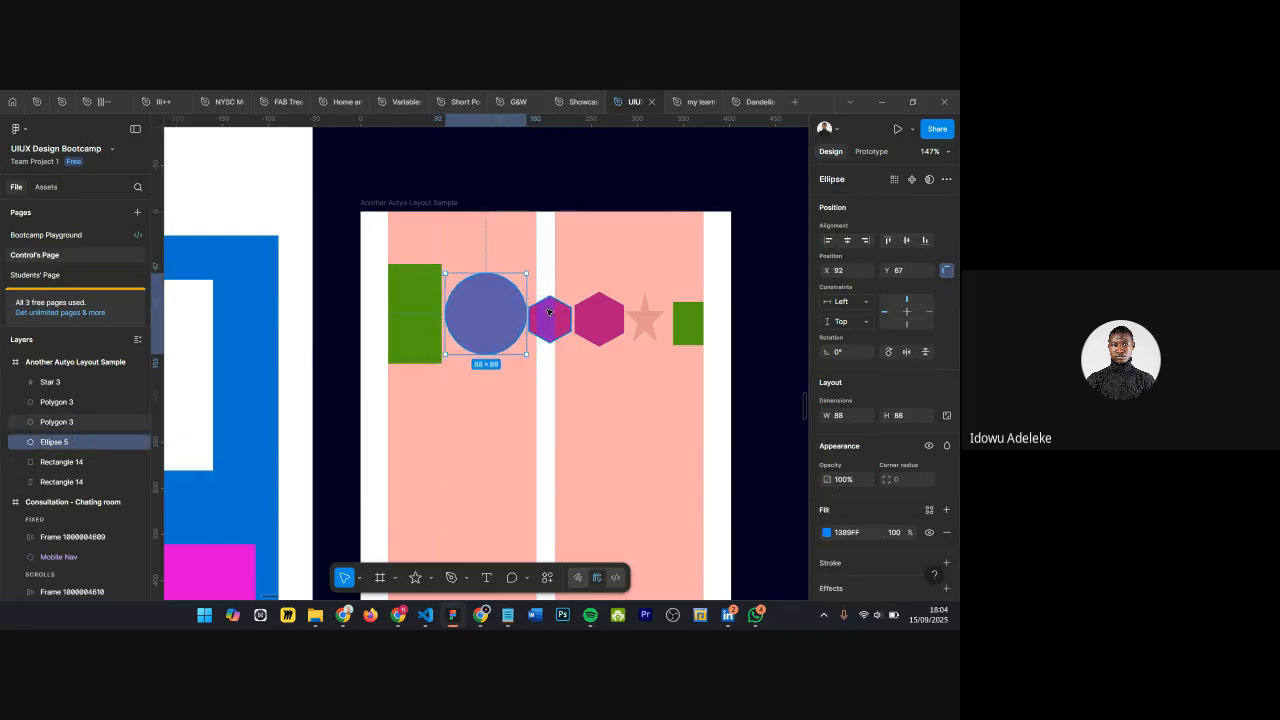
scroll(549, 311, "up", 5)
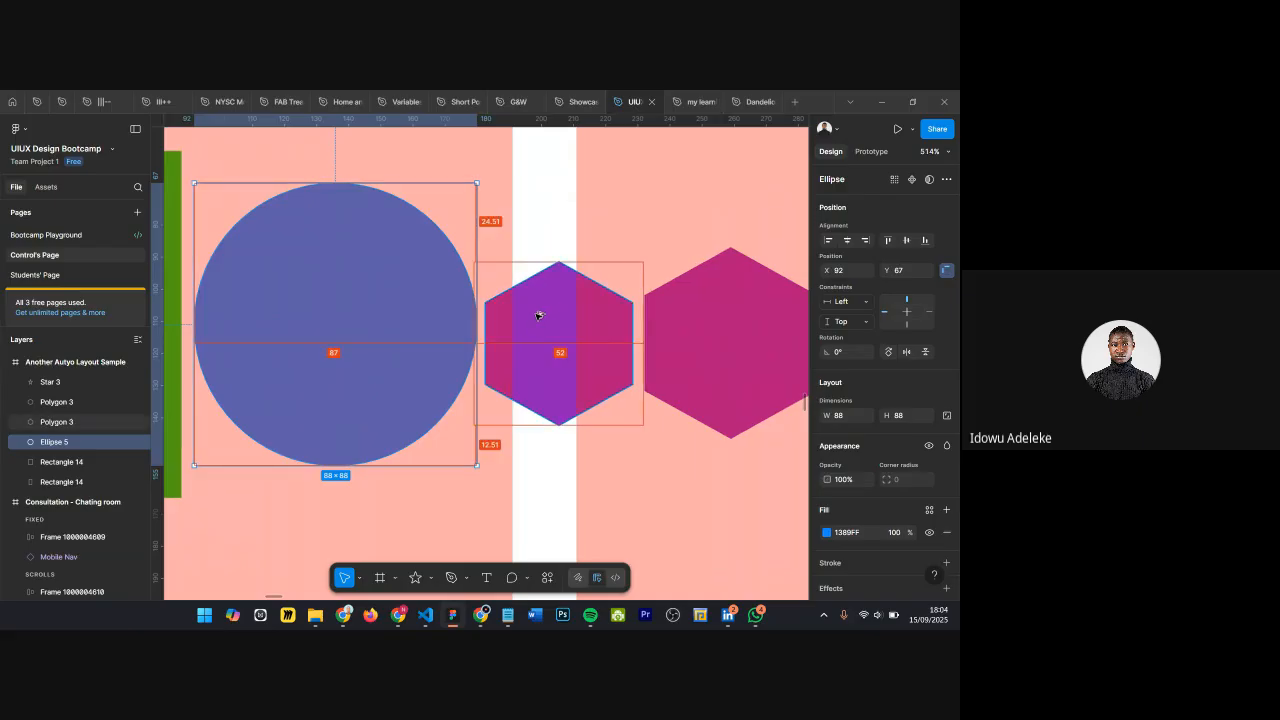
key("Right")
key("Right")
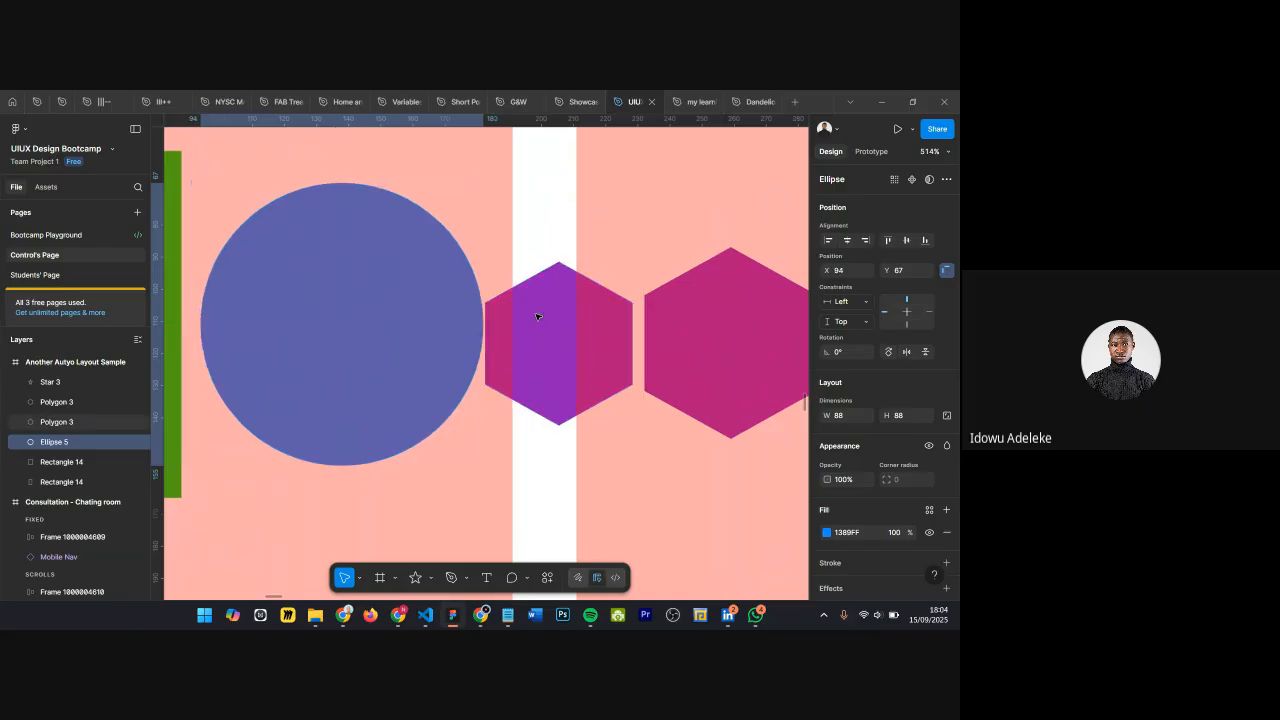
Step: Nudge the circle 2 px left and move the smaller hexagon right to X 184
key("Left")
key("Left")
left_click(519, 316)
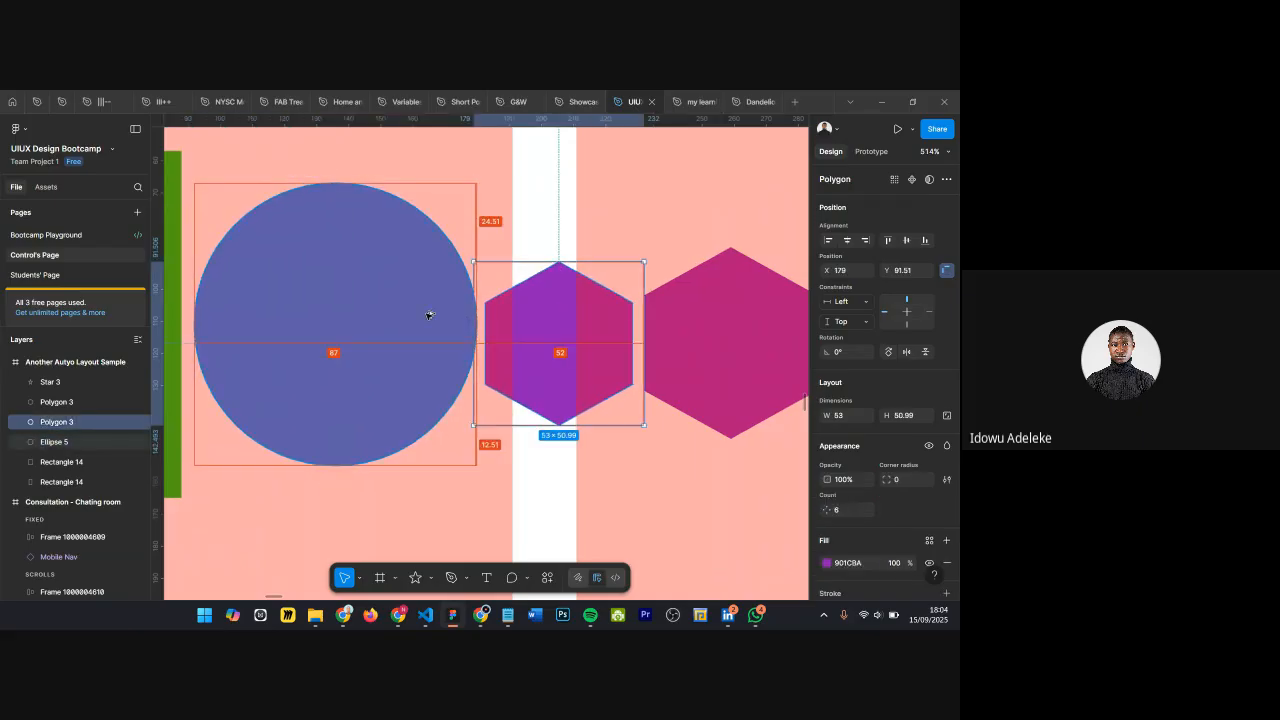
key("Right")
key("Right")
key("Right")
key("Right")
key("Right")
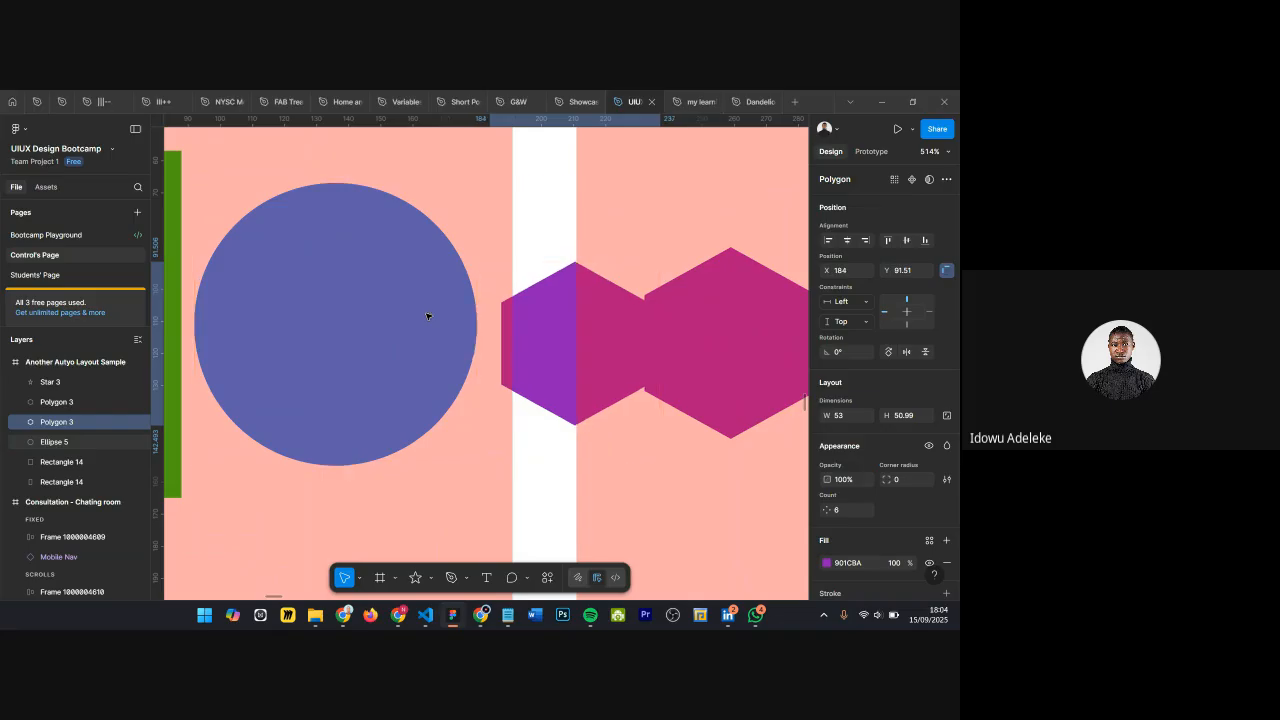
scroll(421, 316, "down", 10)
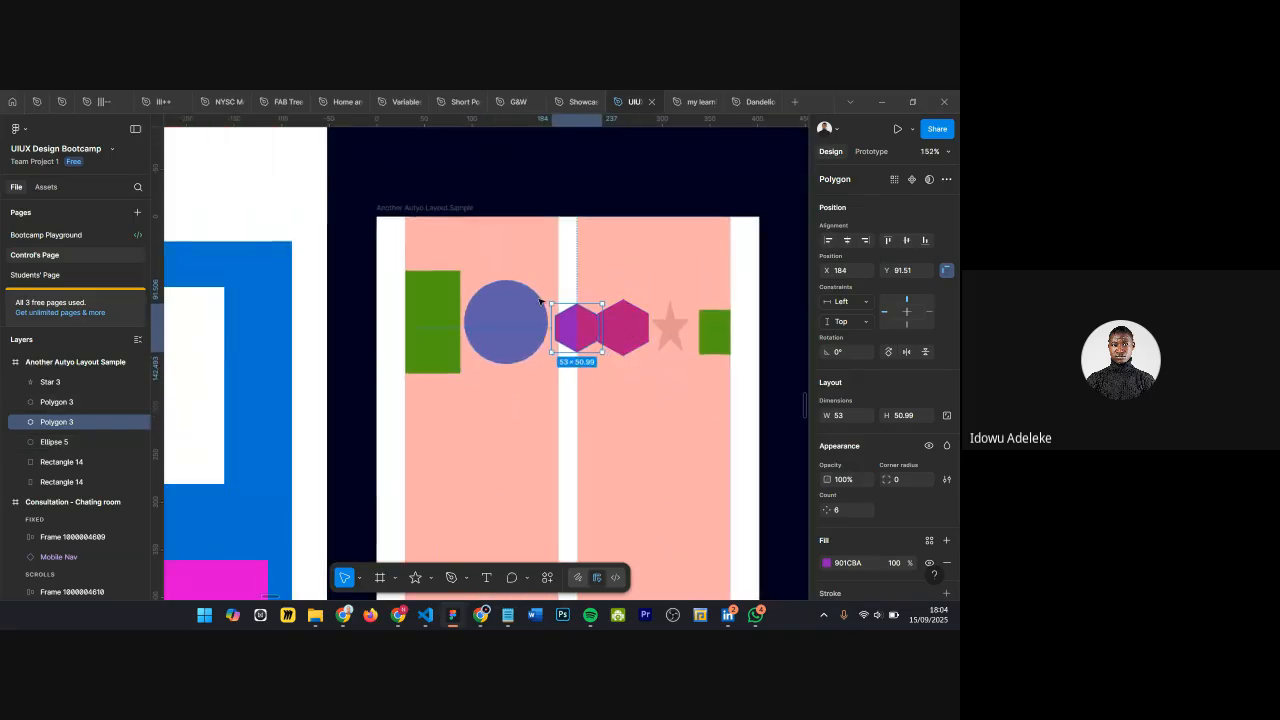
scroll(549, 407, "down", 3)
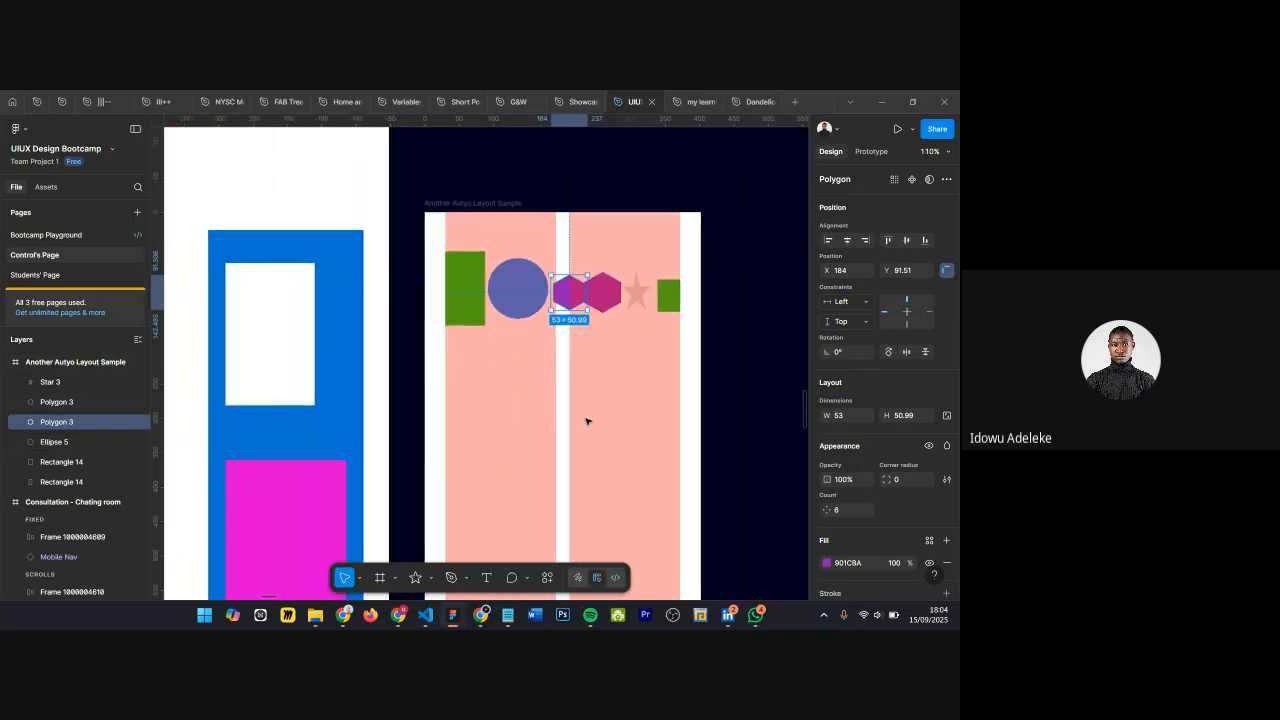
left_click(583, 421)
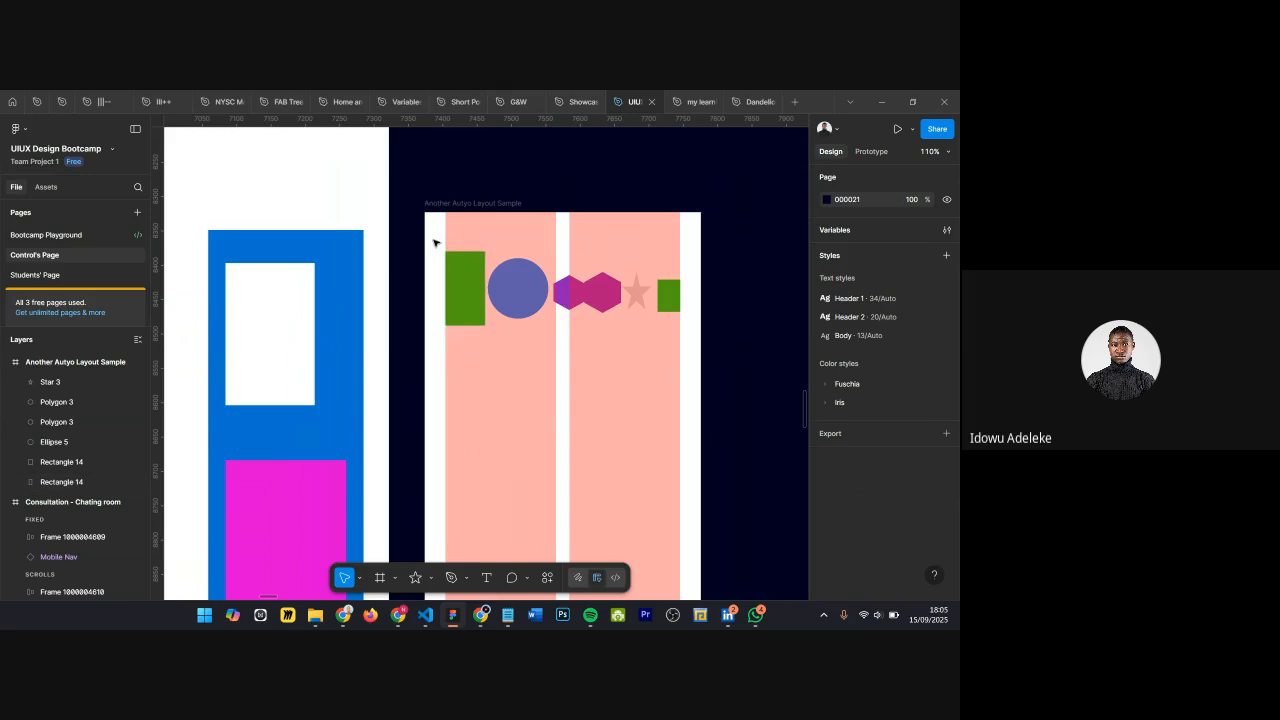
Step: Duplicate the whole row of six shapes and place the copy directly below the original row
left_click_drag(434, 246, 686, 346)
left_click_drag(523, 318, 528, 386, "alt")
scroll(528, 449, "up", 5)
key("Escape")
scroll(535, 452, "down", 5)
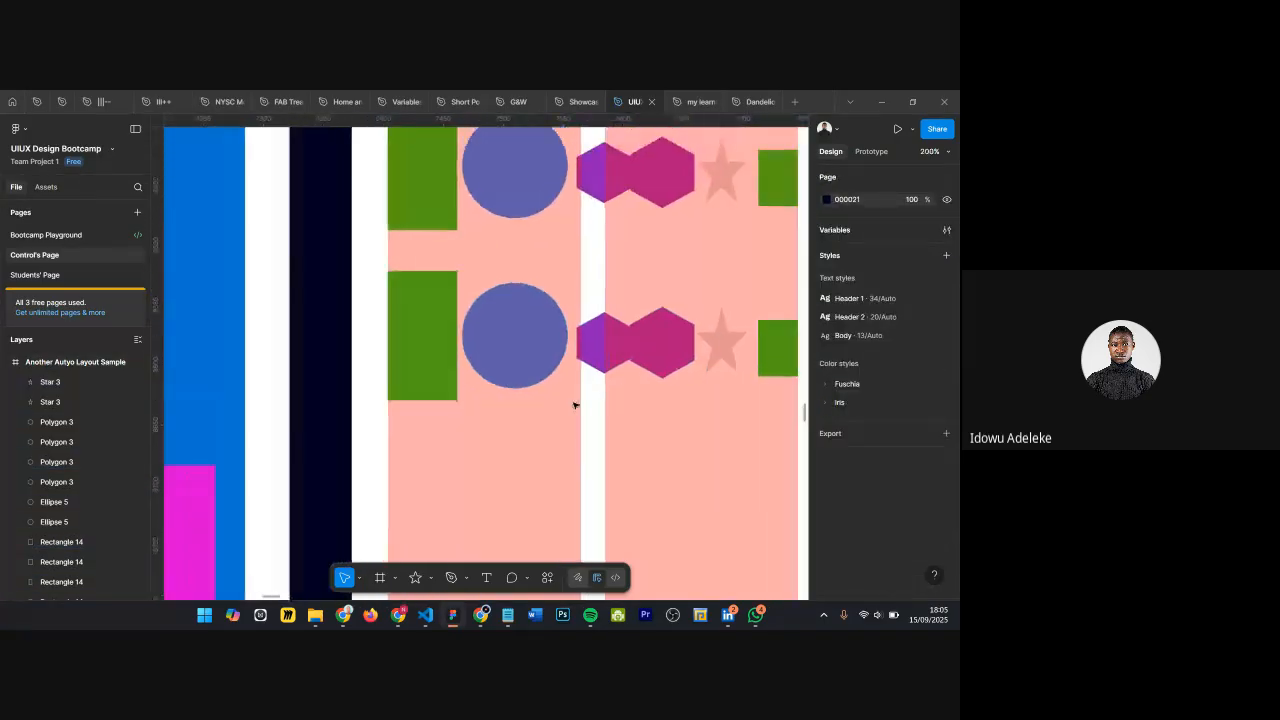
Step: Select the six shapes of the lower row and add auto layout to them
left_click_drag(457, 328, 708, 441)
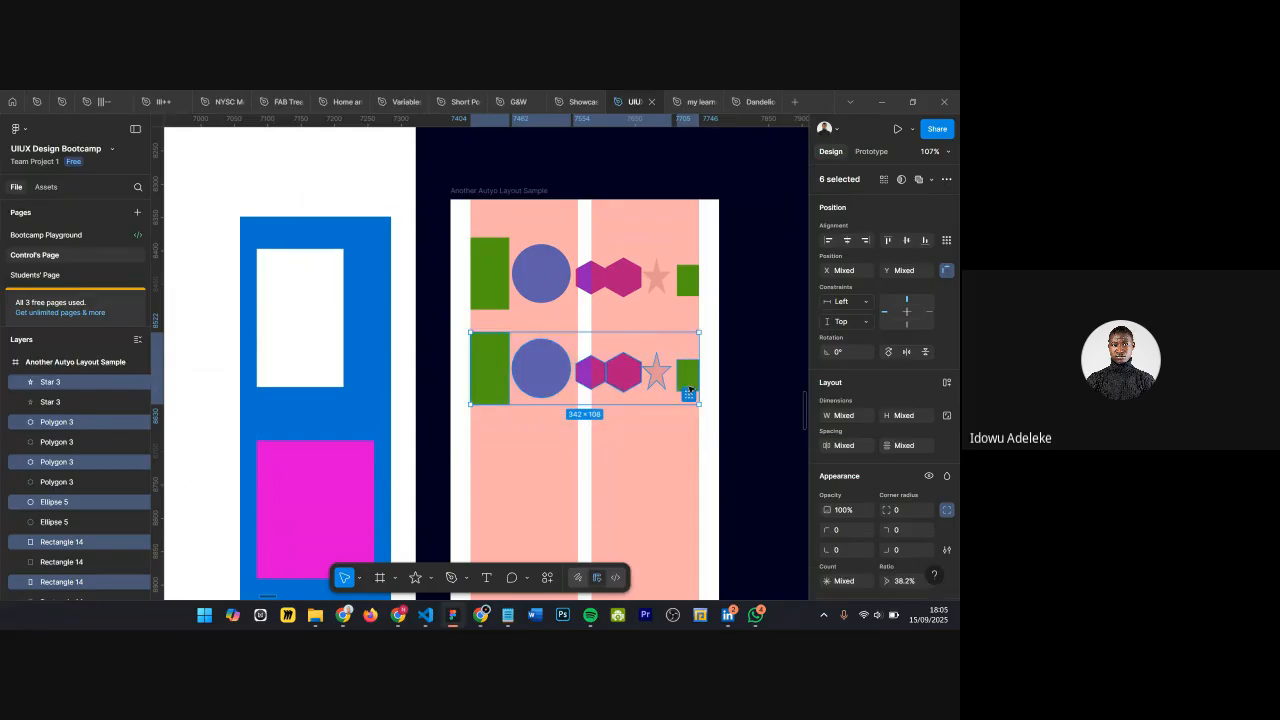
right_click(547, 356)
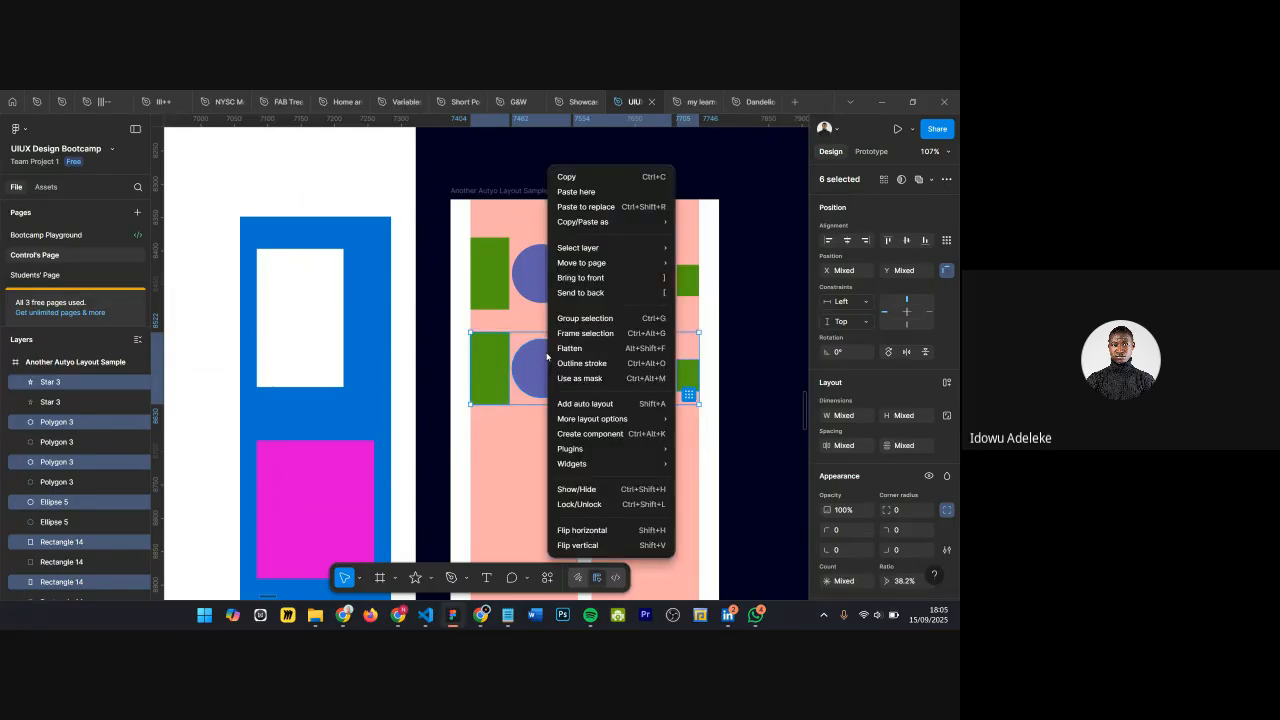
left_click(585, 404)
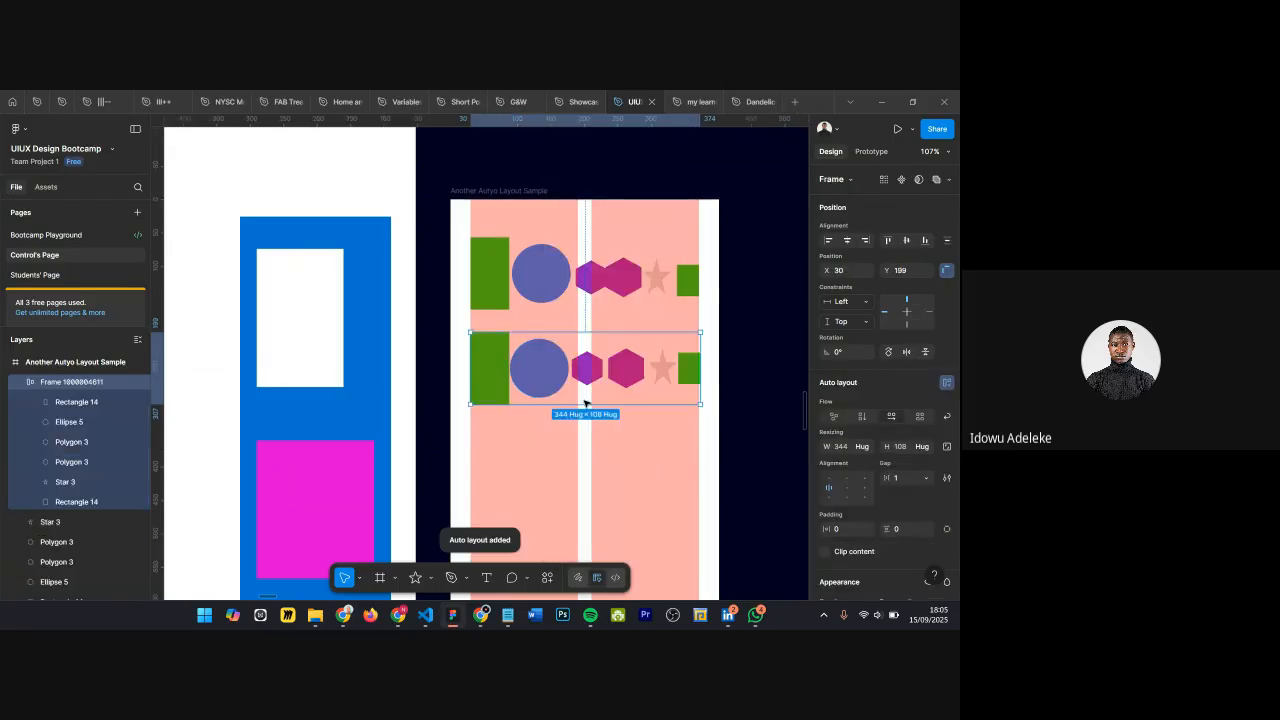
Step: Narrow the auto layout frame from its right edge to a width of 342, in line with the column grid
scroll(530, 355, "up", 5, "ctrl")
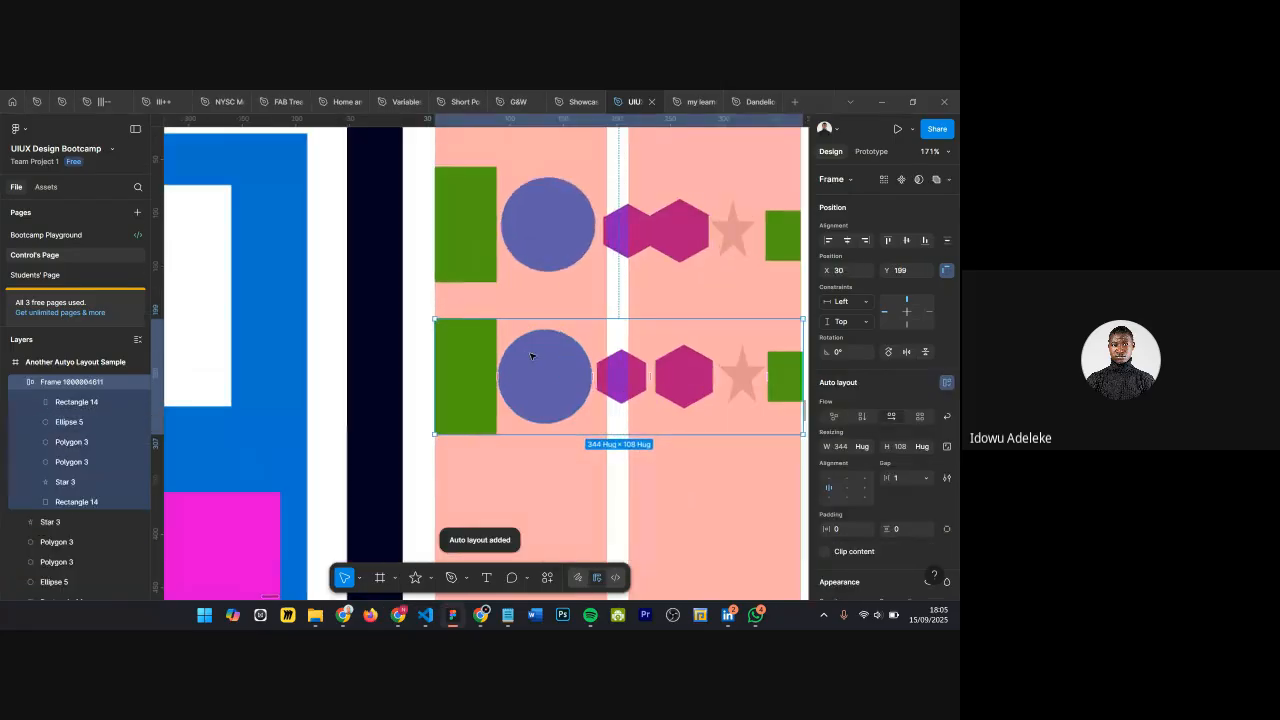
scroll(500, 352, "down", 2, "ctrl")
scroll(767, 316, "up", 3, "ctrl")
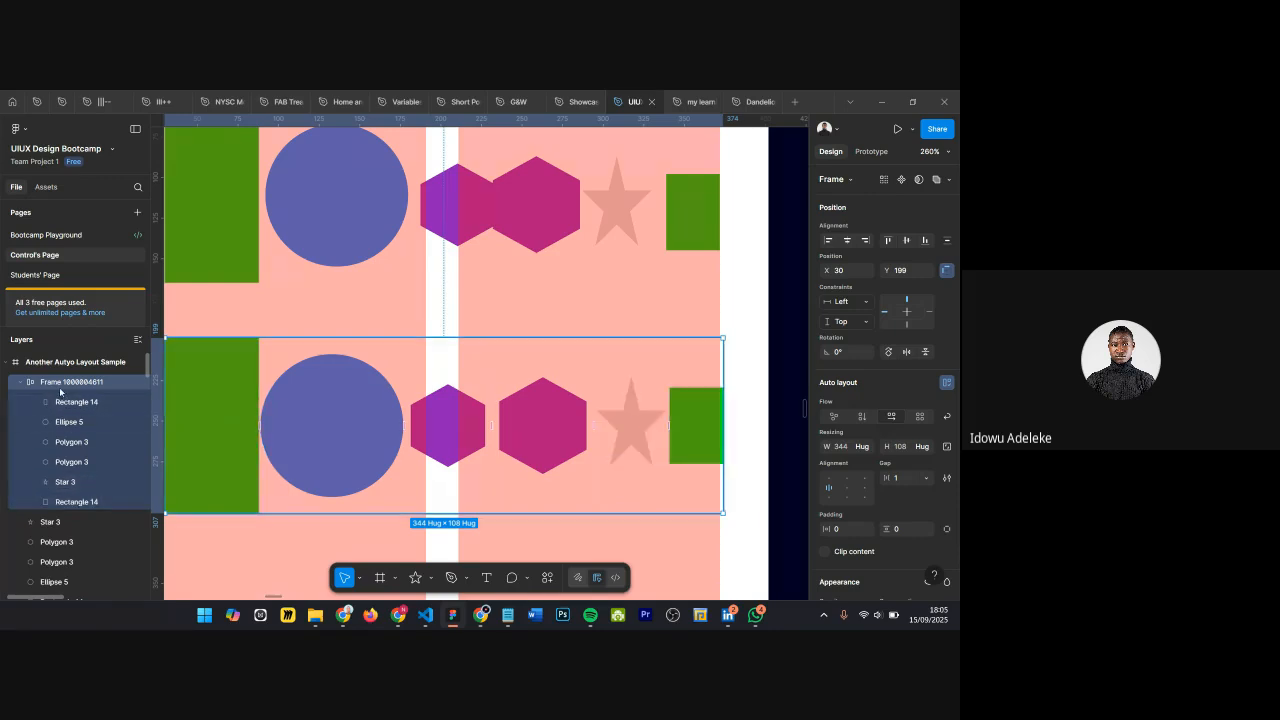
scroll(716, 352, "up", 5)
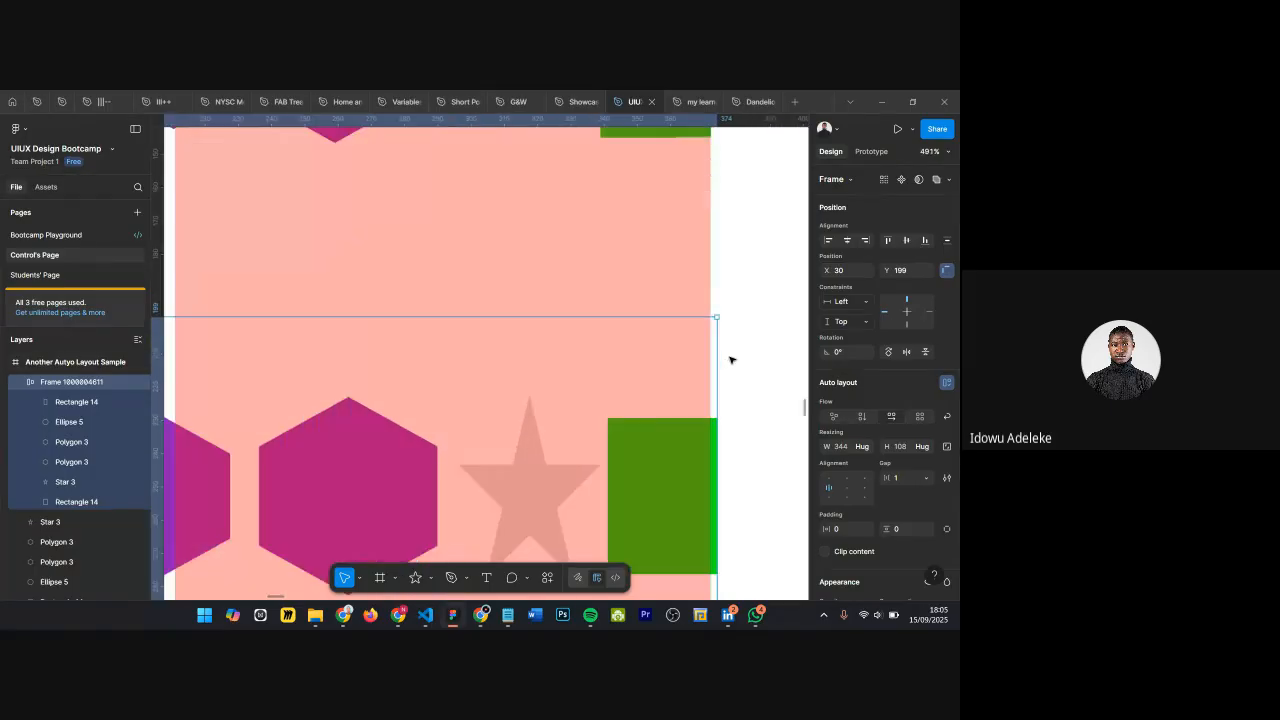
left_click_drag(707, 357, 698, 357)
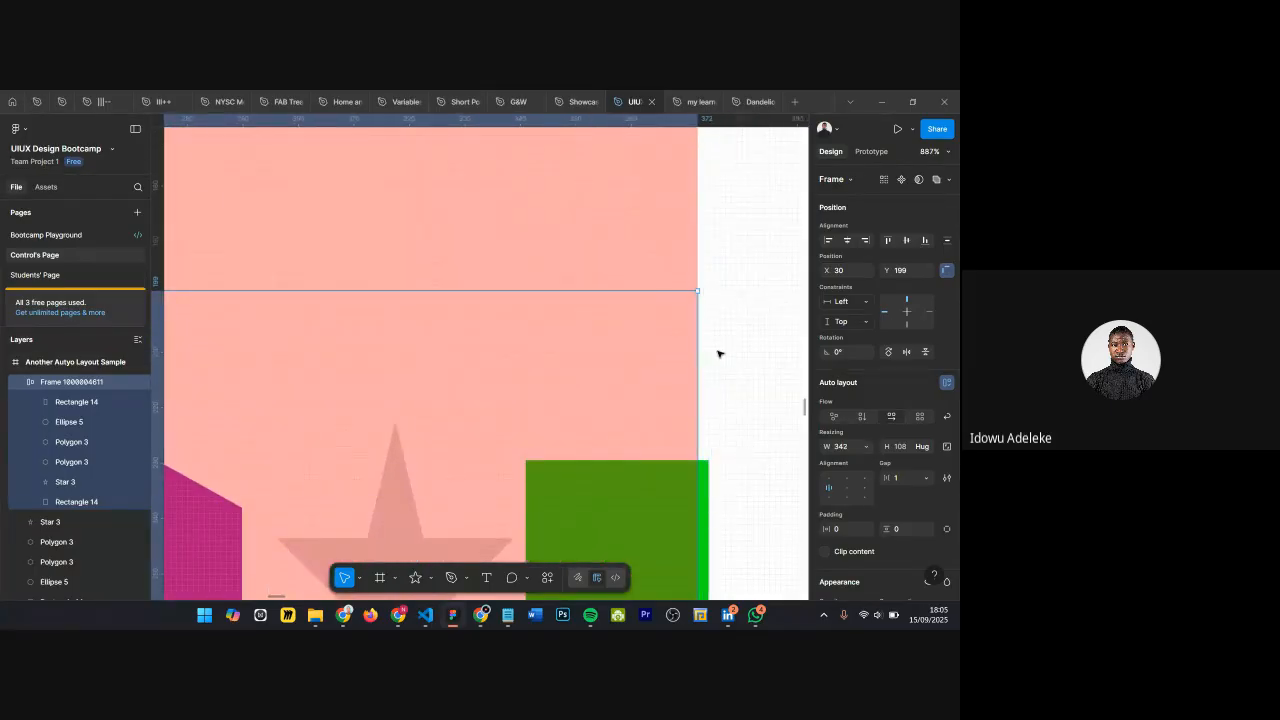
Step: Examine how both side edges of the auto layout row and its green rectangles line up with the grid columns
scroll(722, 355, "down", 3)
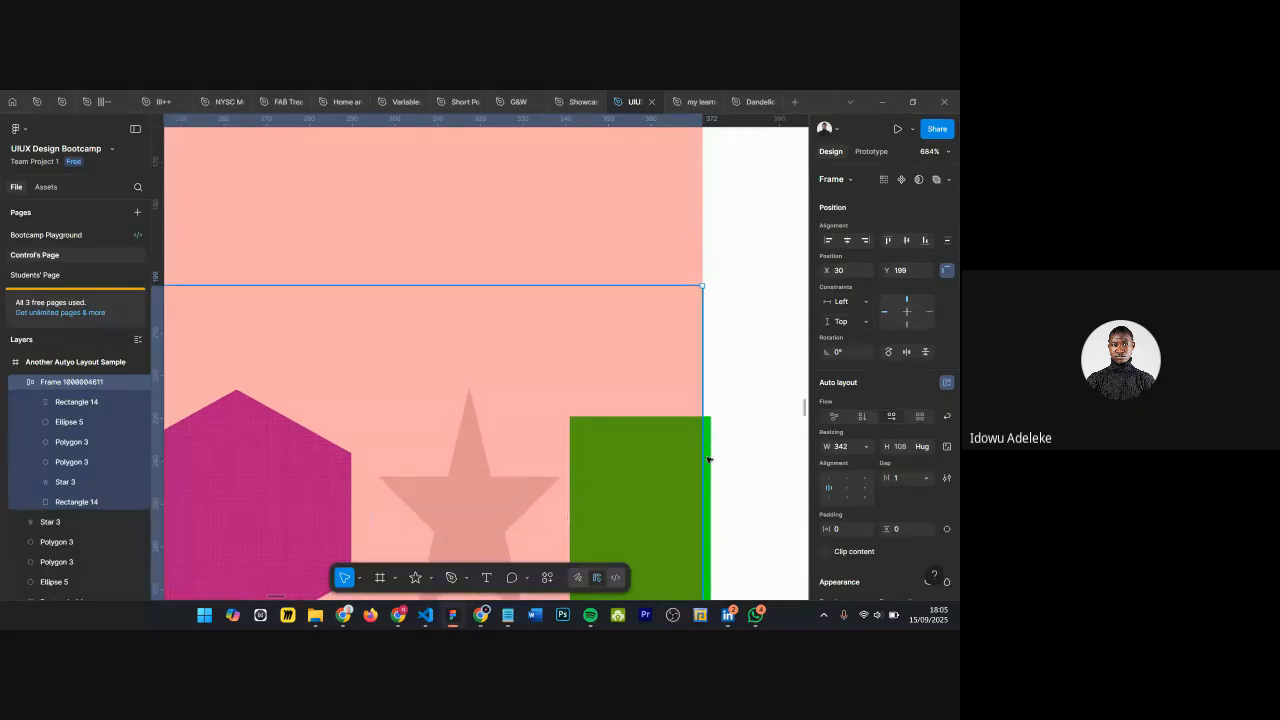
scroll(688, 463, "down", 3)
scroll(711, 286, "up", 3)
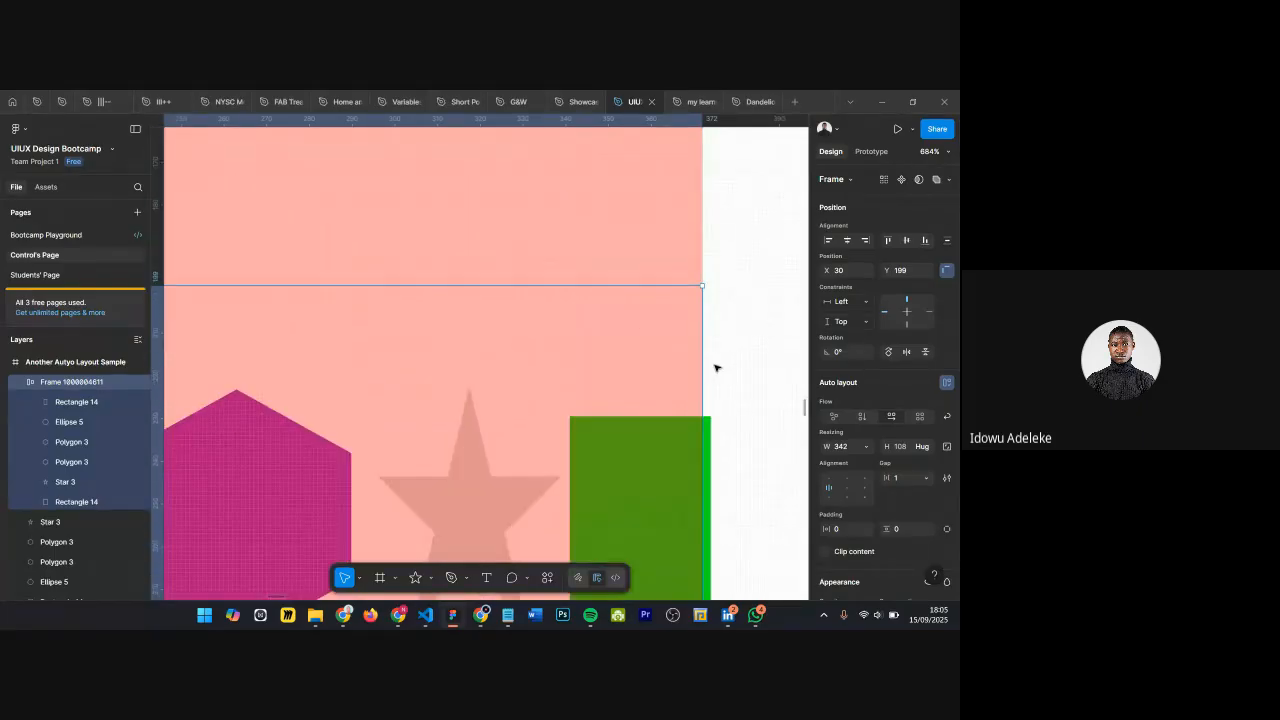
scroll(715, 368, "up", 10)
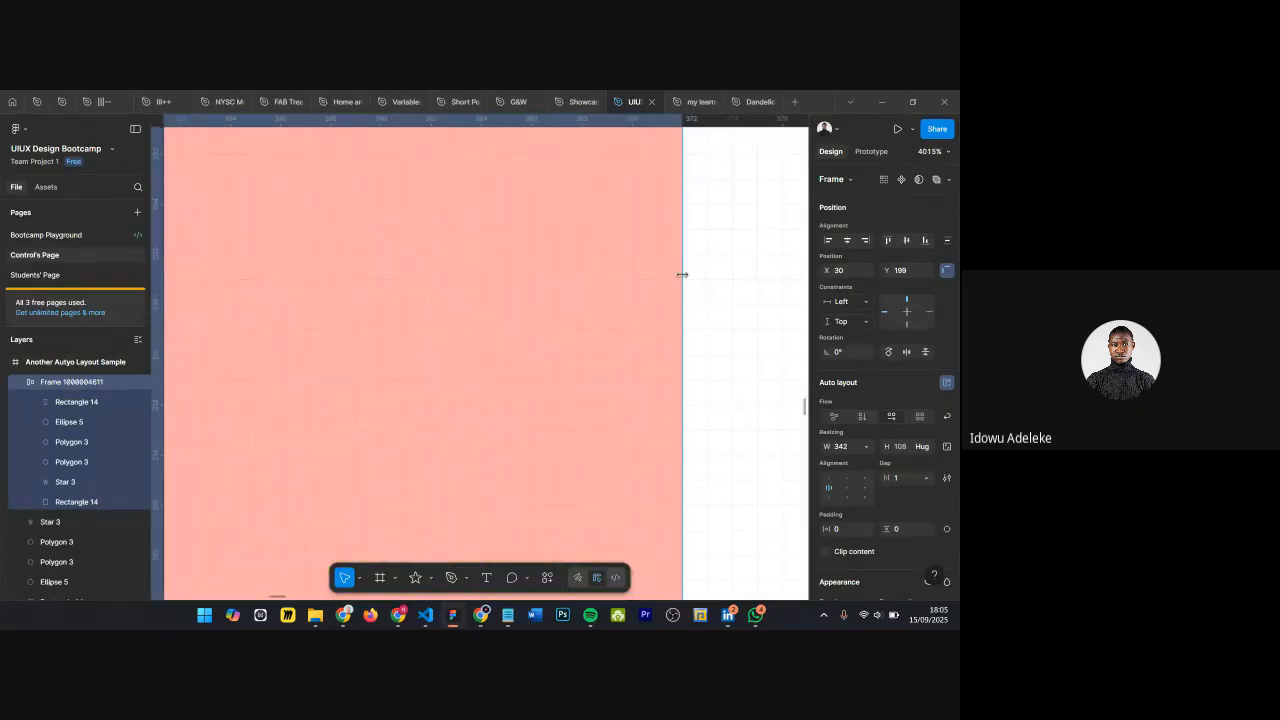
scroll(734, 269, "down", 8)
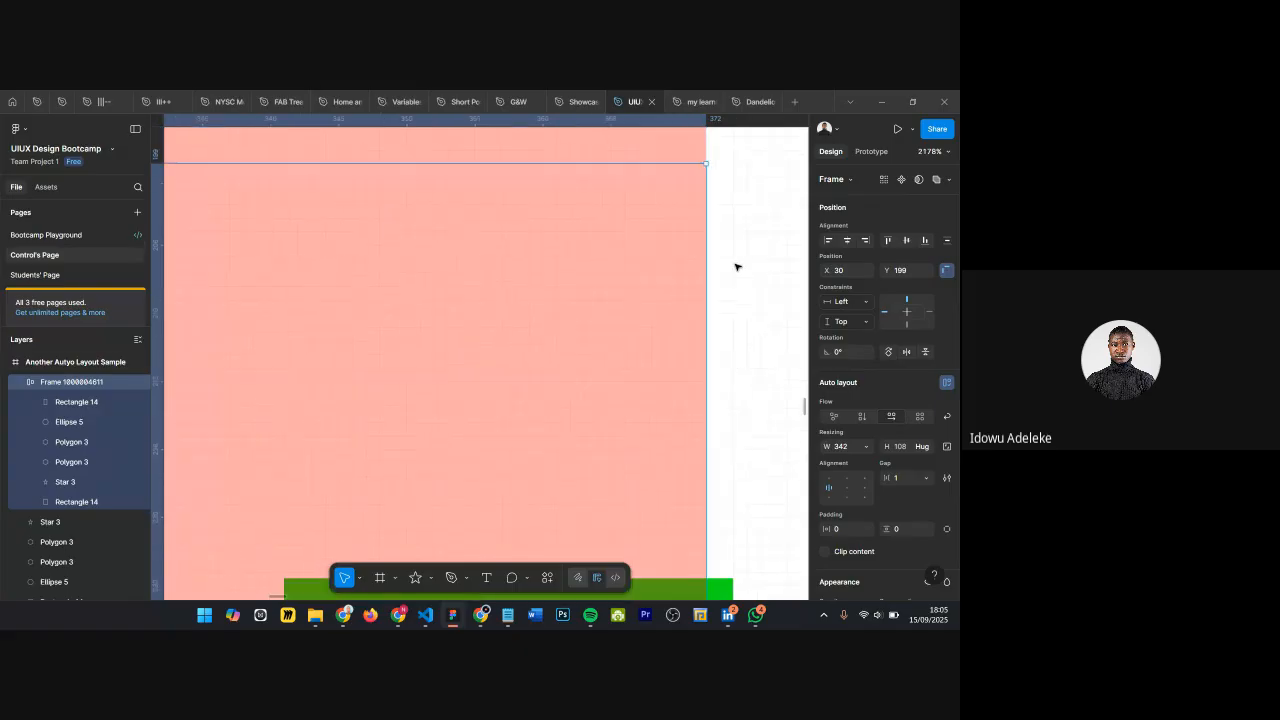
scroll(746, 263, "down", 5)
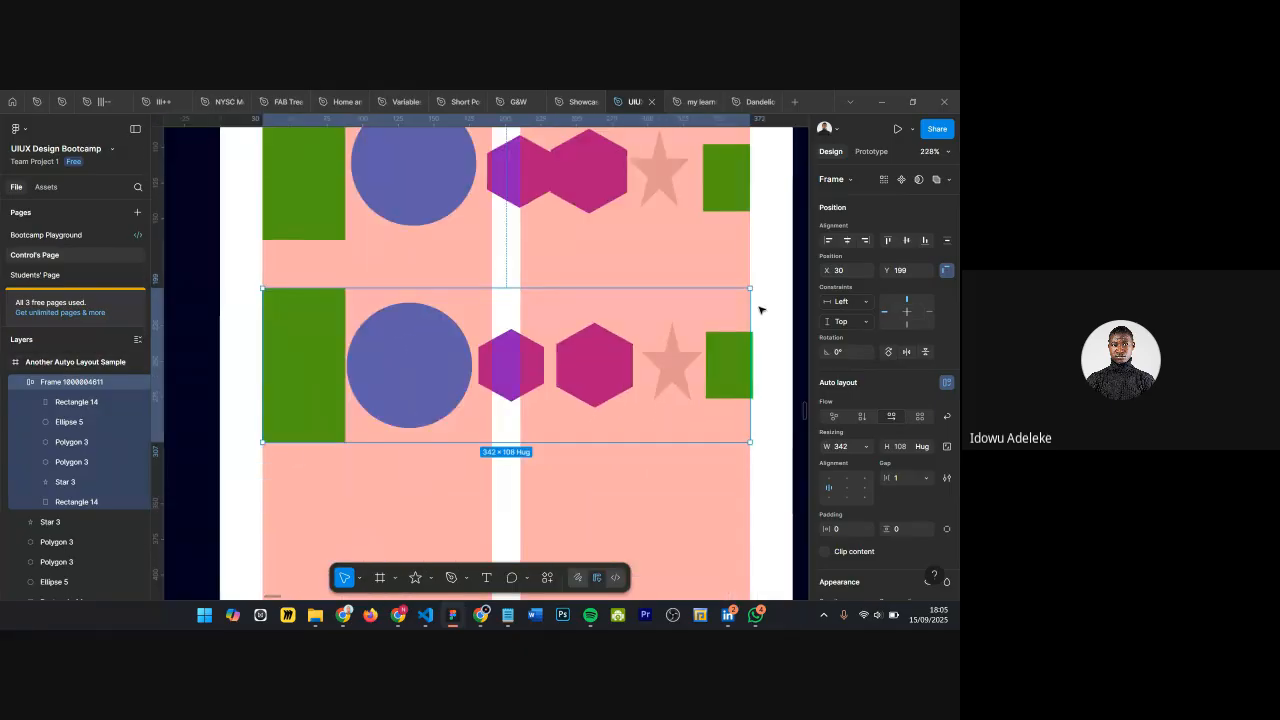
scroll(319, 411, "left", 3)
scroll(497, 317, "up", 12)
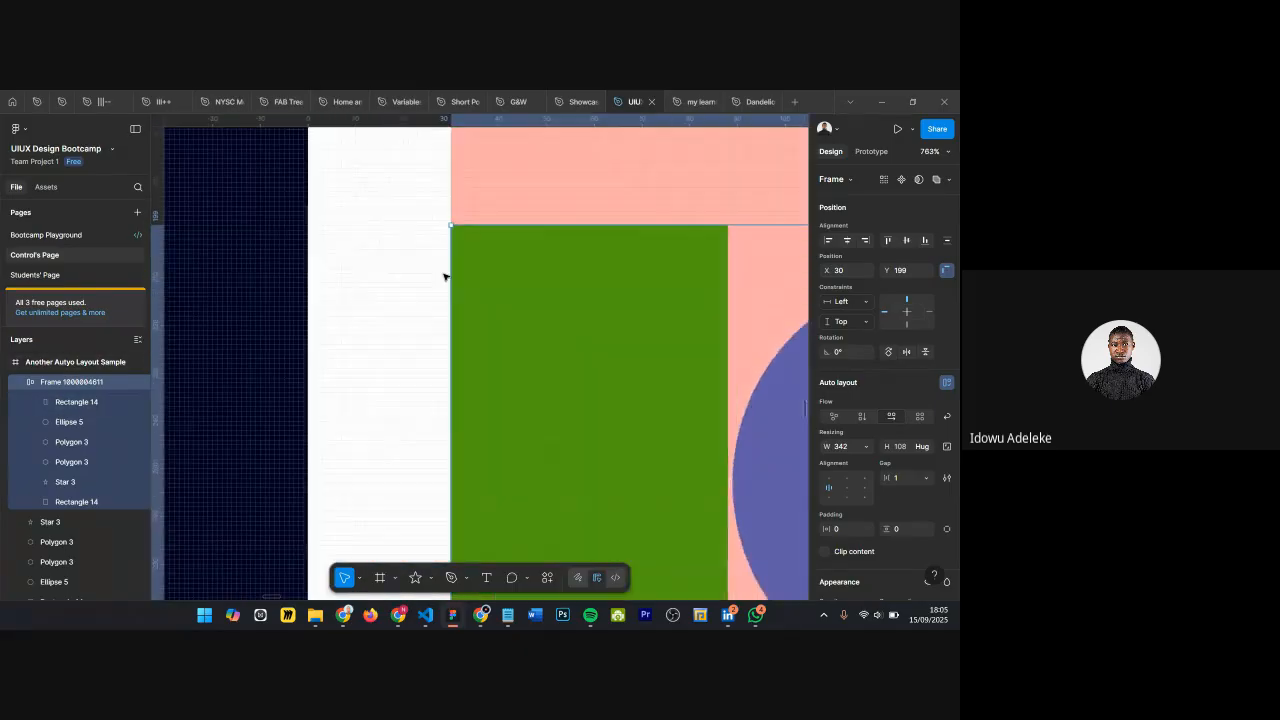
scroll(474, 180, "down", 12)
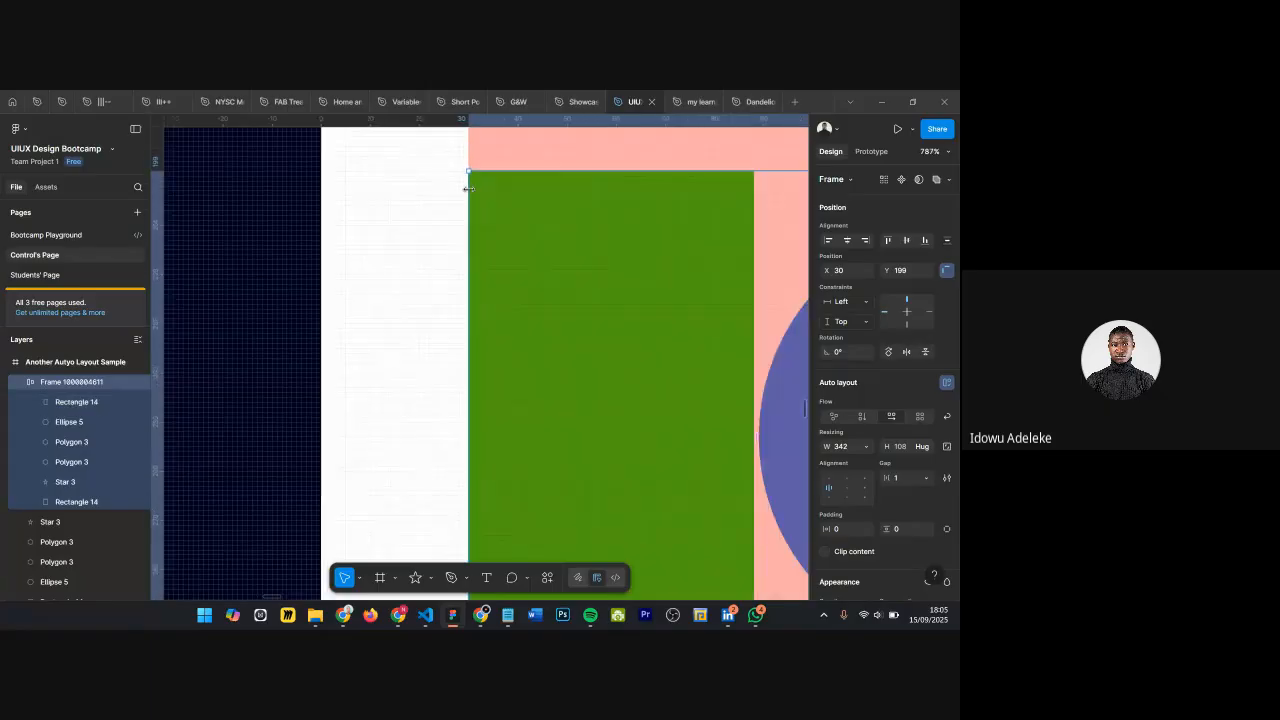
scroll(468, 188, "down", 2)
scroll(470, 190, "right", 1)
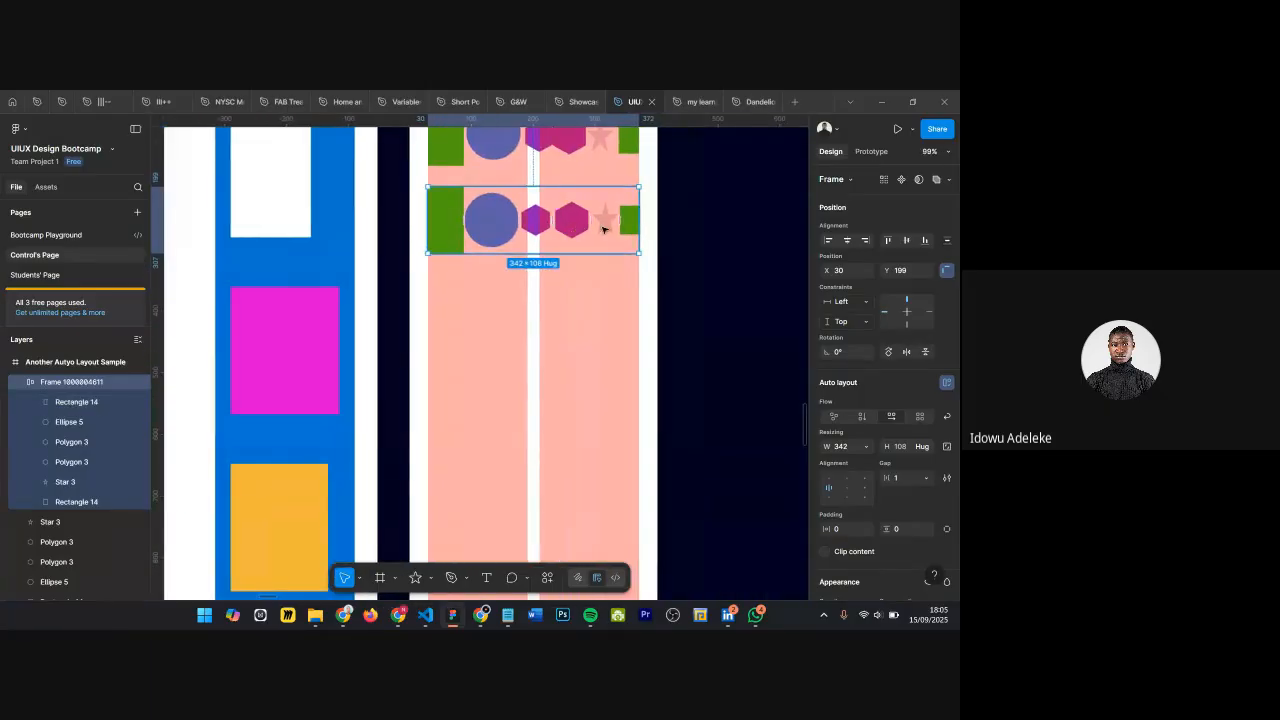
scroll(603, 228, "up", 3)
scroll(391, 220, "up", 3)
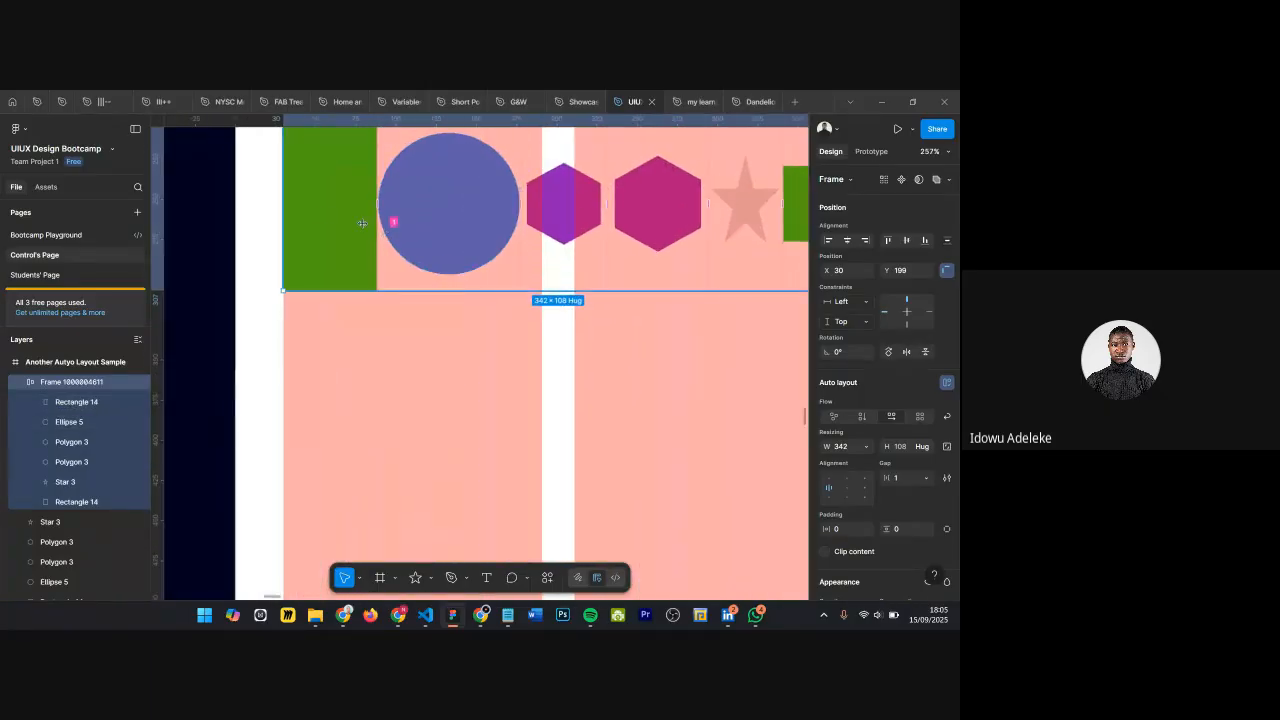
left_click(86, 403)
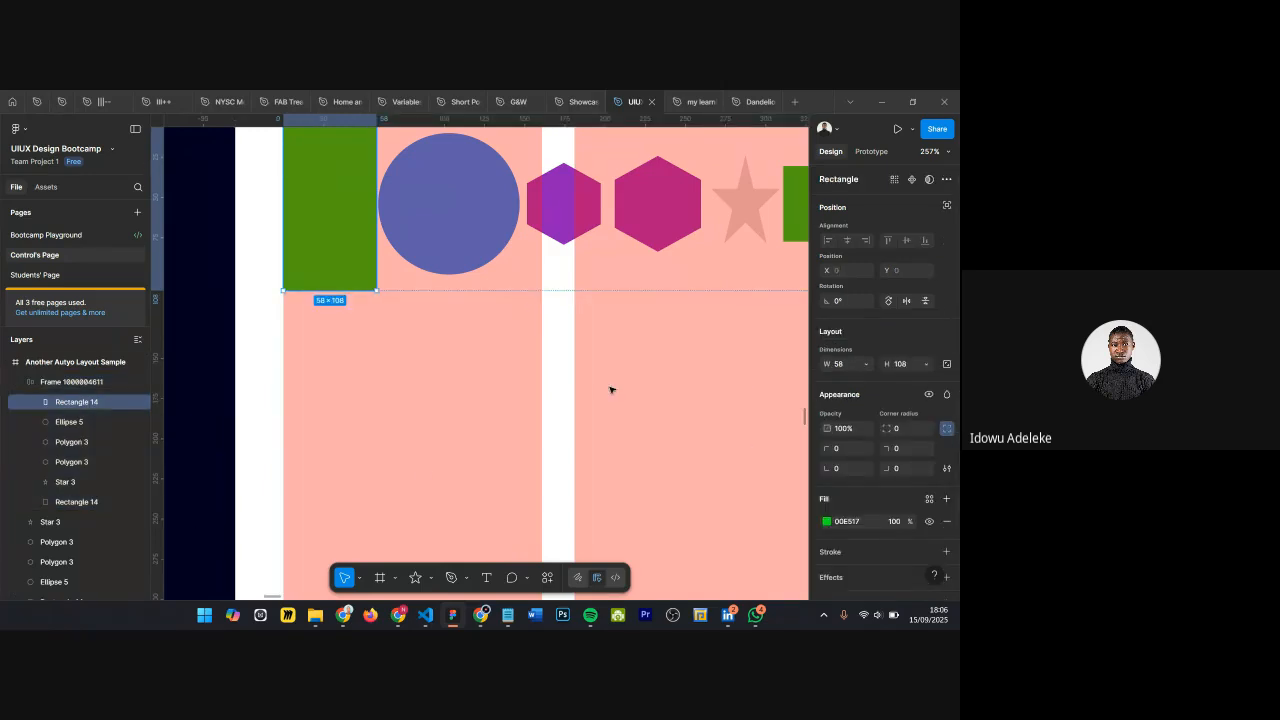
scroll(609, 390, "down", 3)
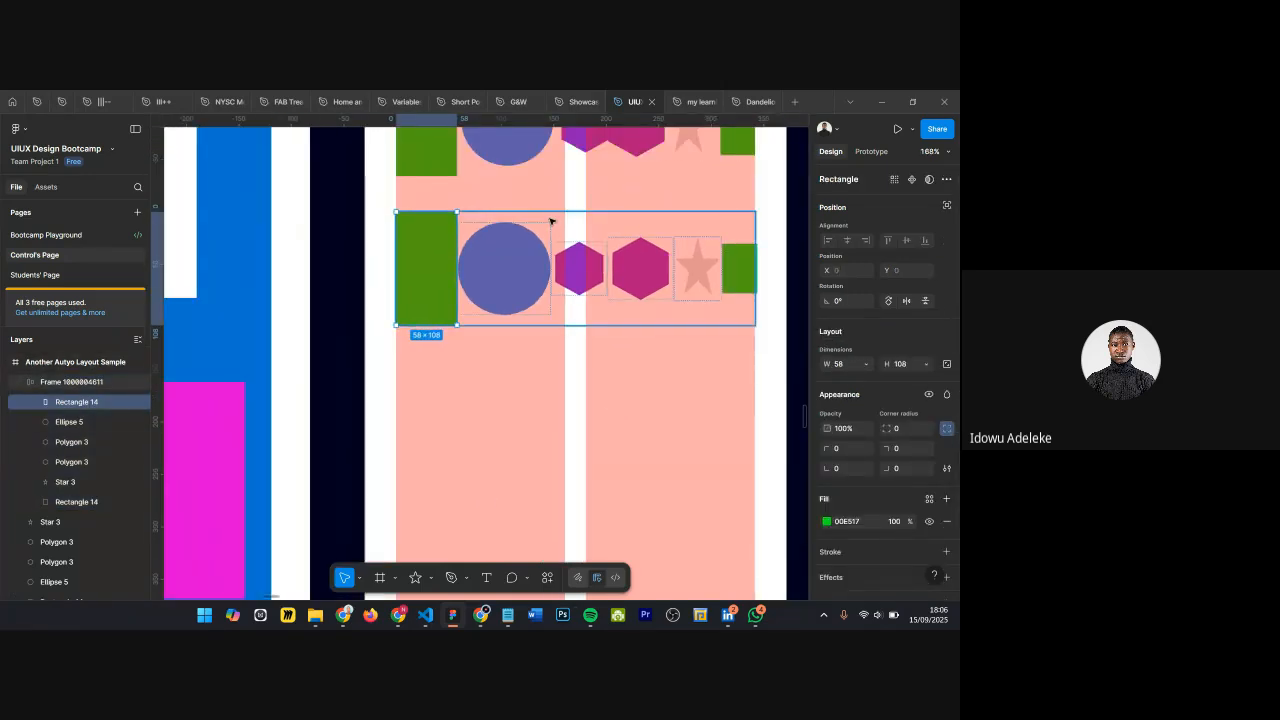
Step: Set the horizontal gap between the items of the auto layout row to 4
left_click(550, 220)
key("ctrl+d")
scroll(565, 375, "down", 1)
left_click(899, 481)
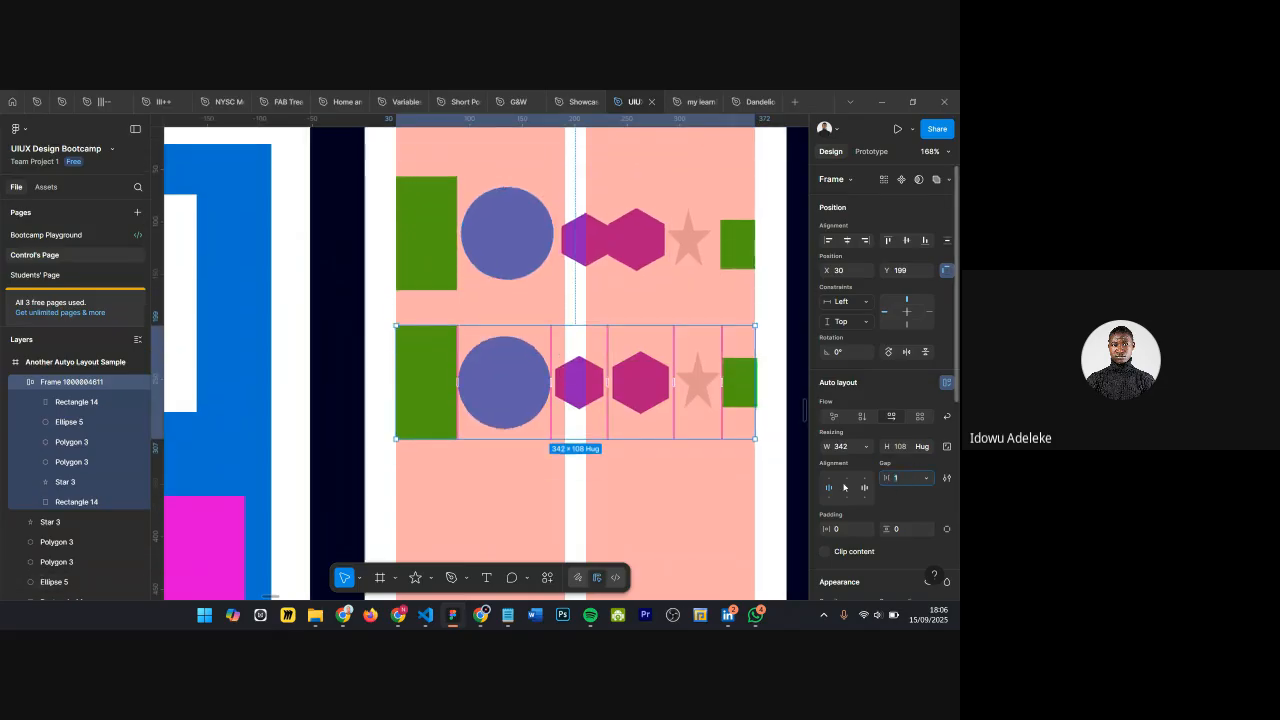
scroll(706, 490, "down", 1)
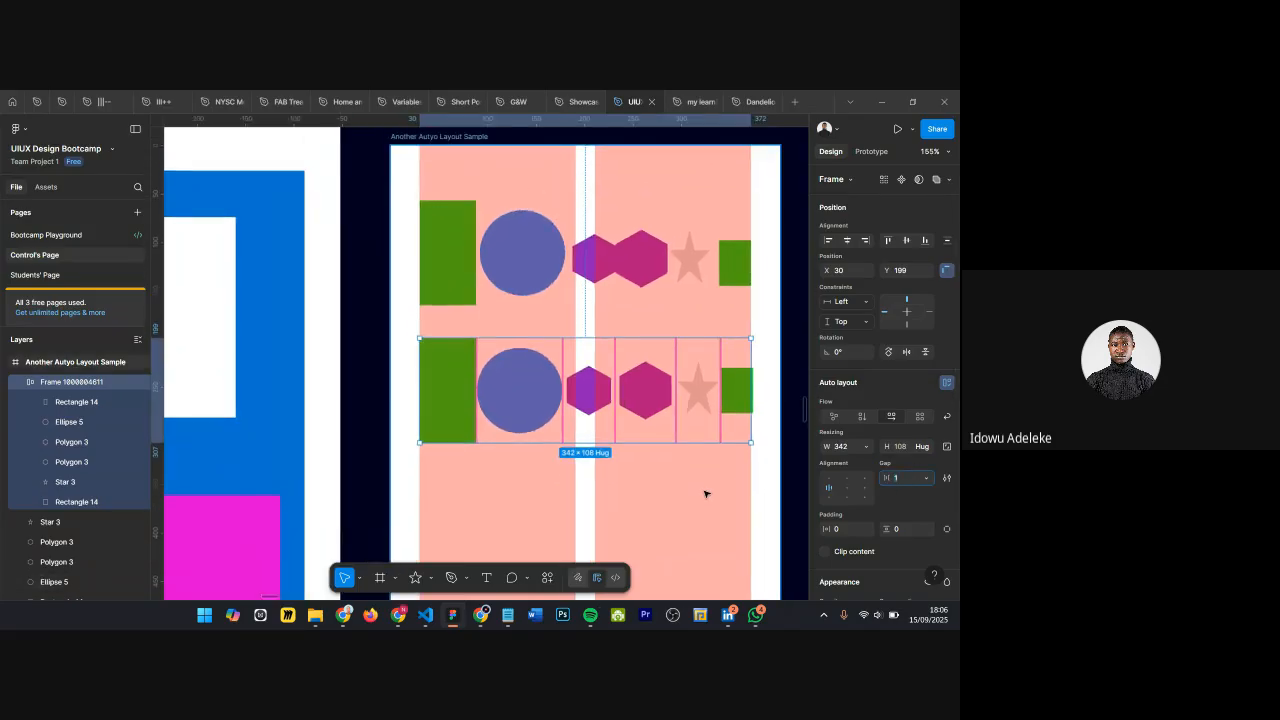
type("4")
key("Return")
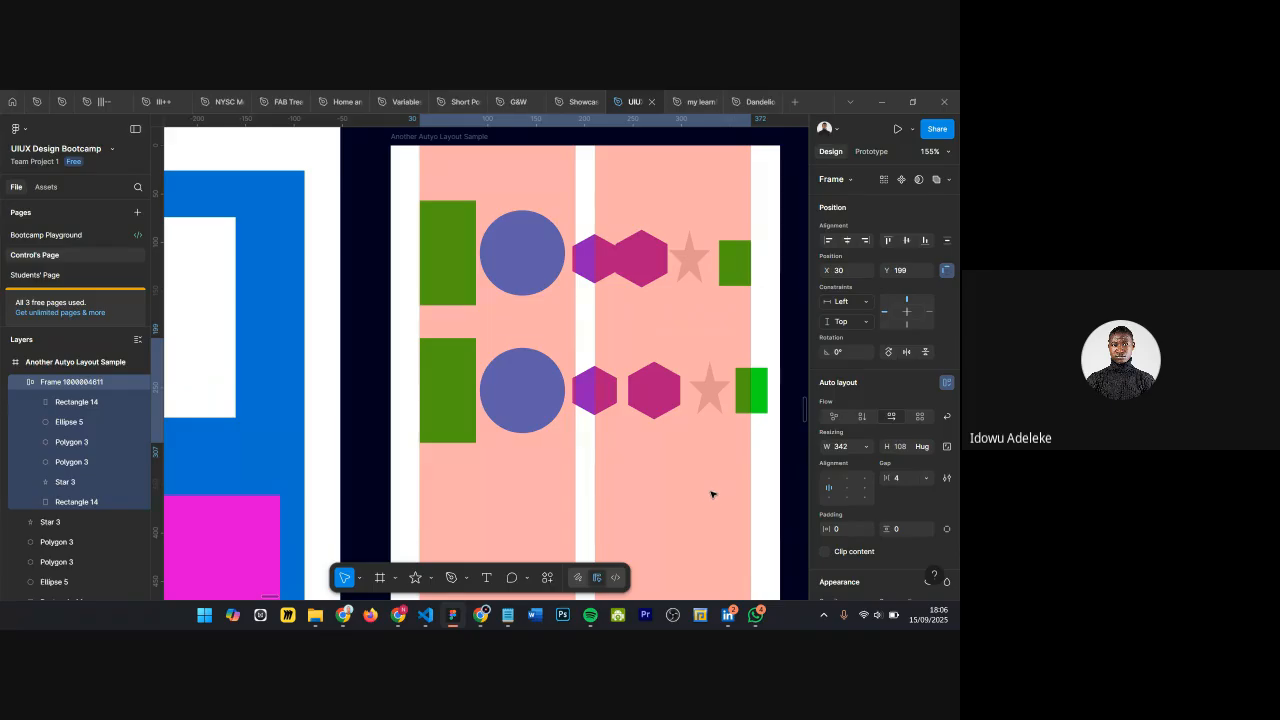
Step: Set the width of the first green rectangle in the auto layout row to Fill container
scroll(785, 427, "up", 4)
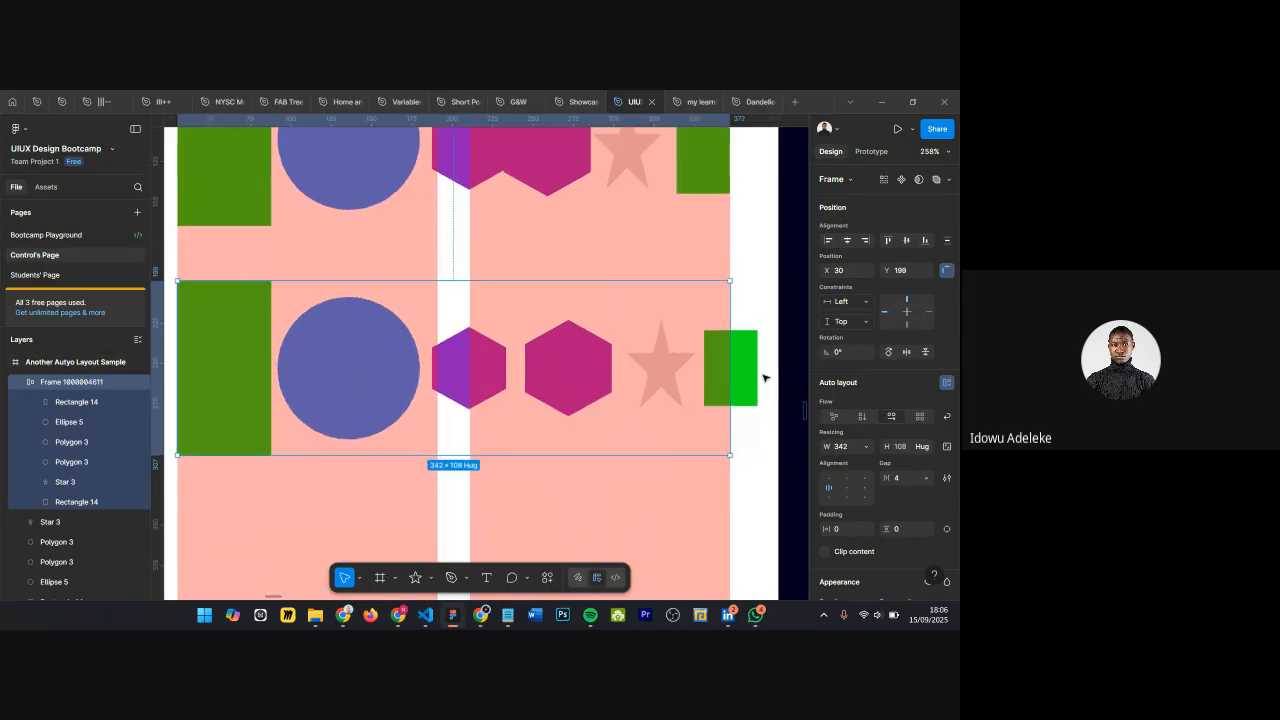
scroll(770, 378, "down", 2)
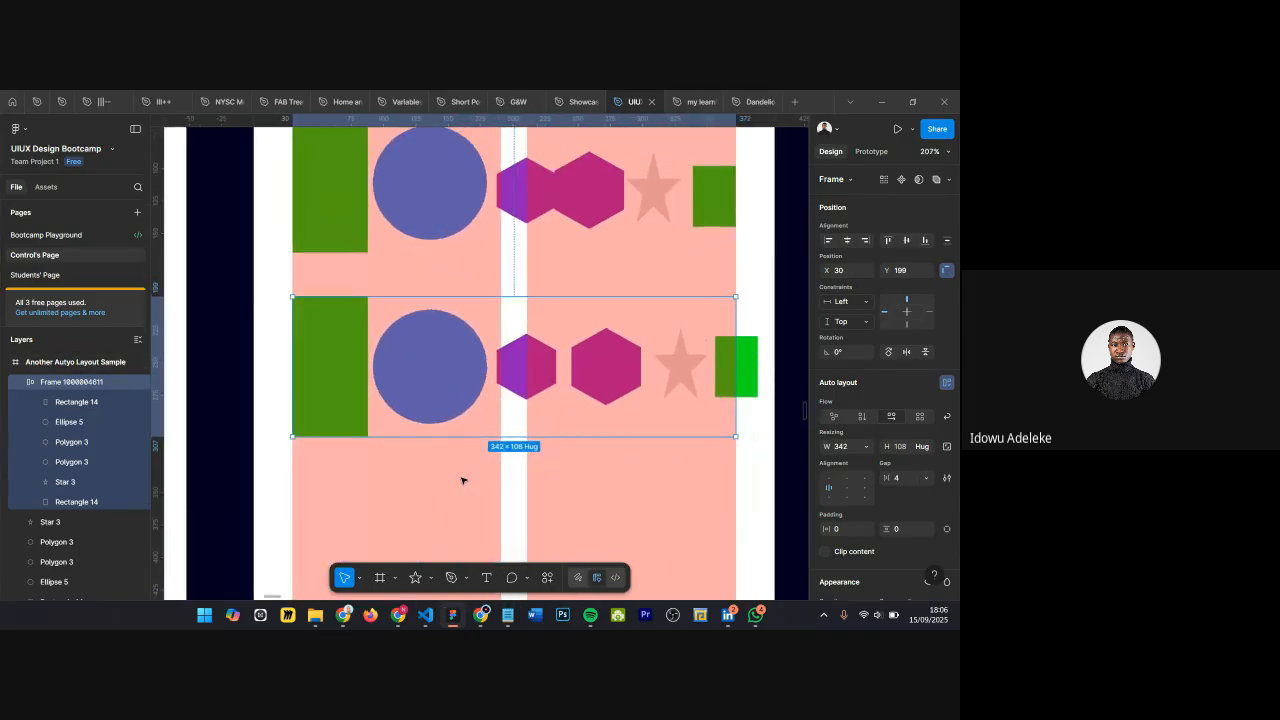
scroll(741, 343, "up", 5)
scroll(741, 343, "down", 5)
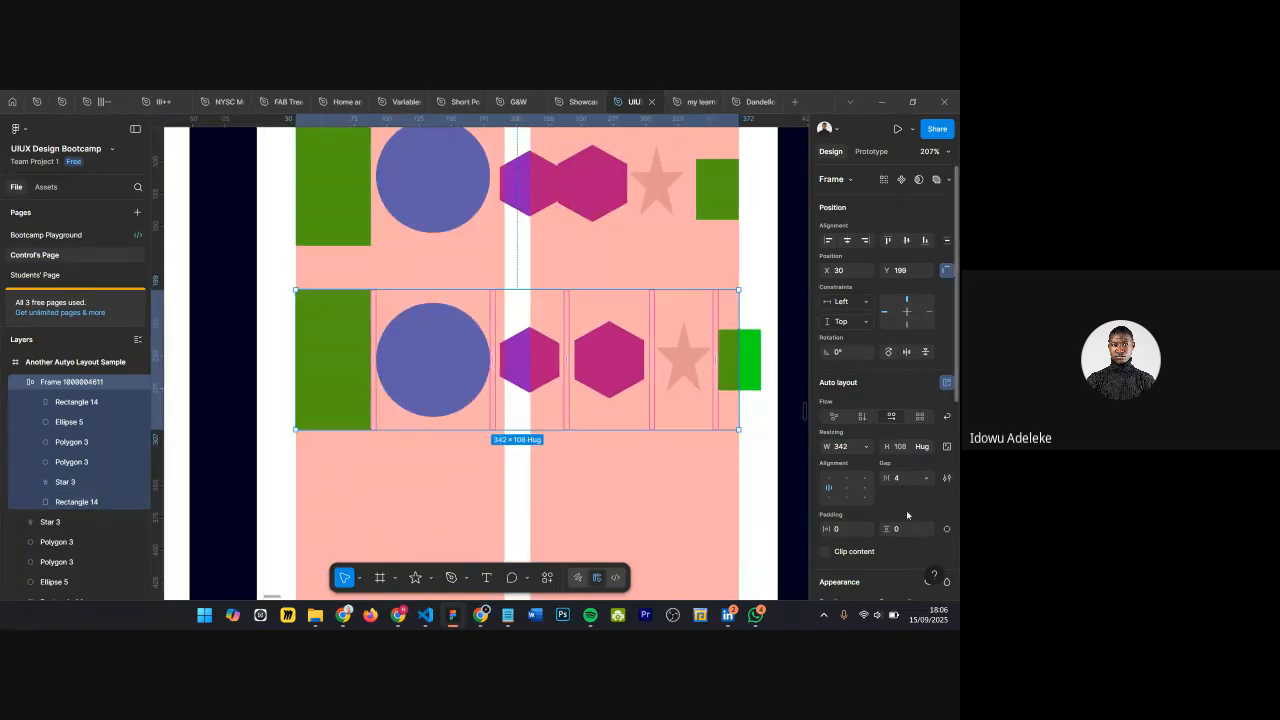
left_click(337, 345)
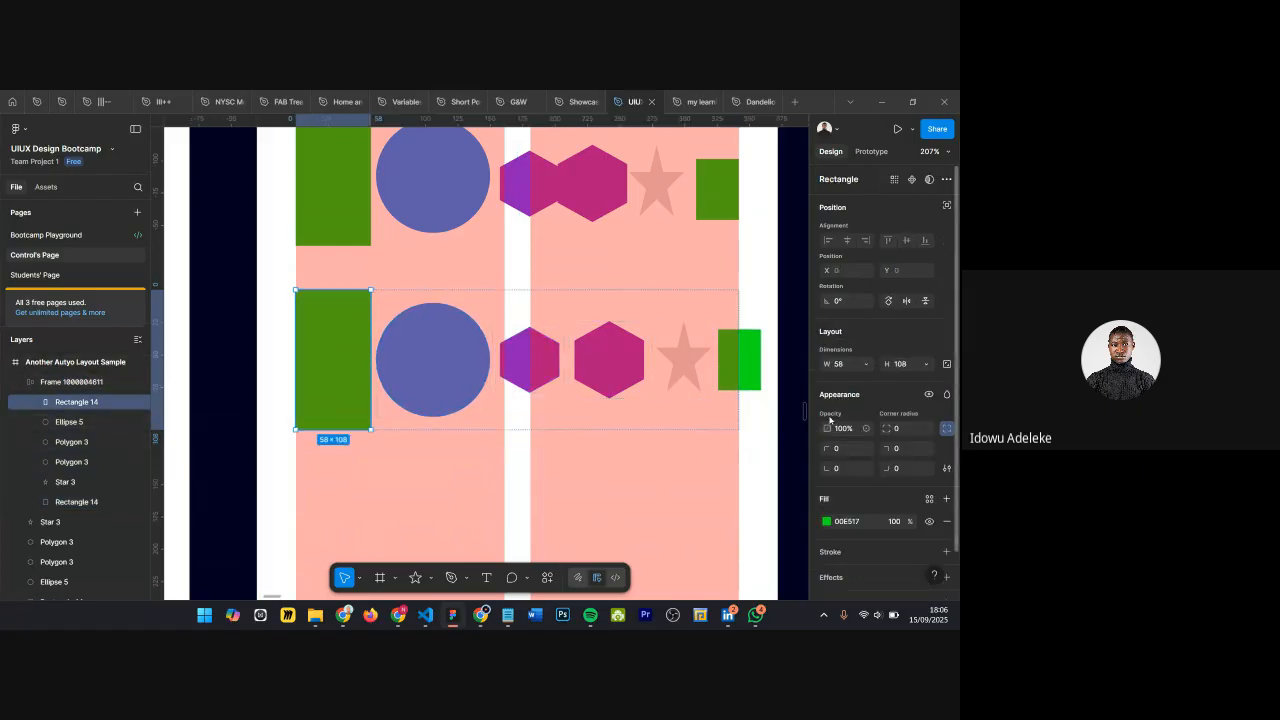
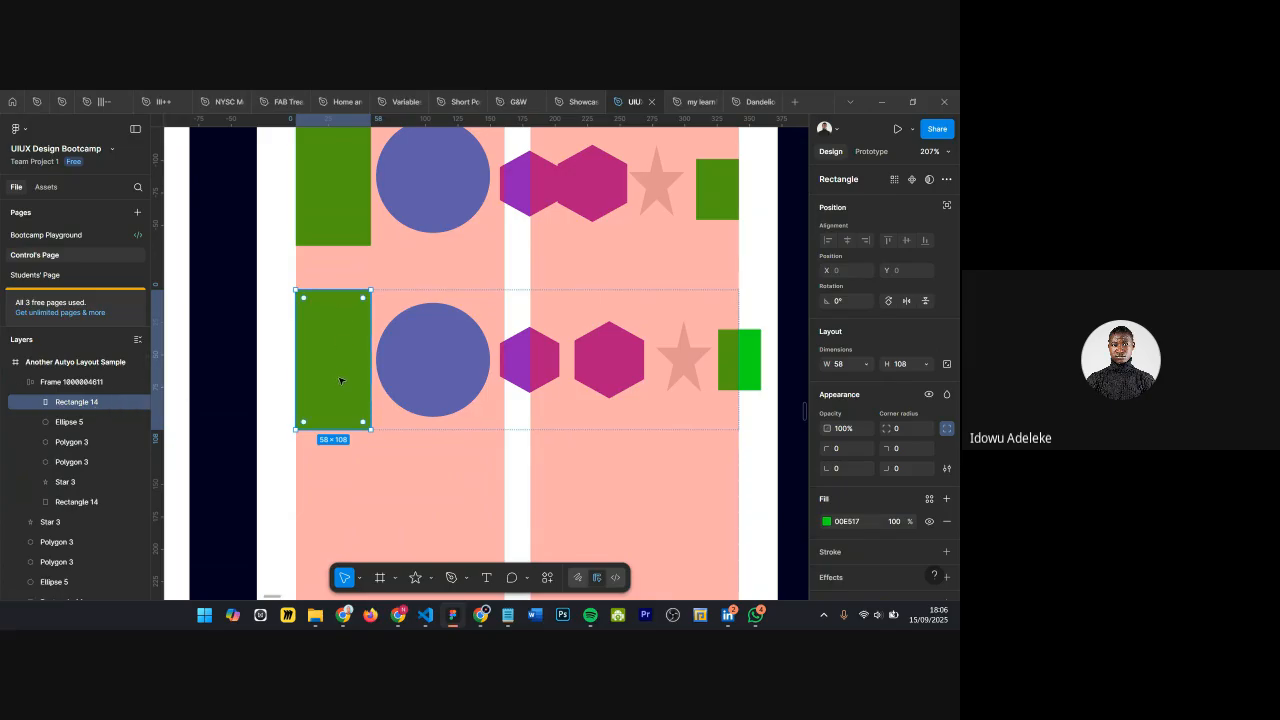
left_click(866, 365)
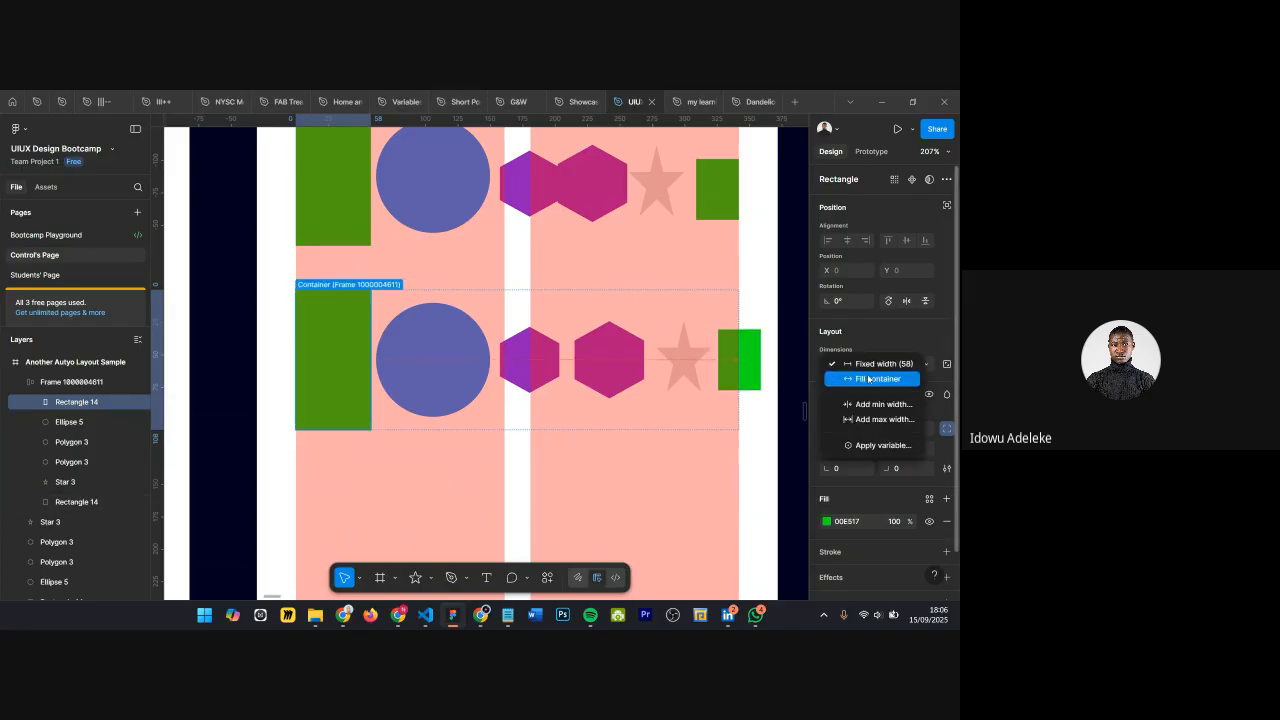
left_click(868, 379)
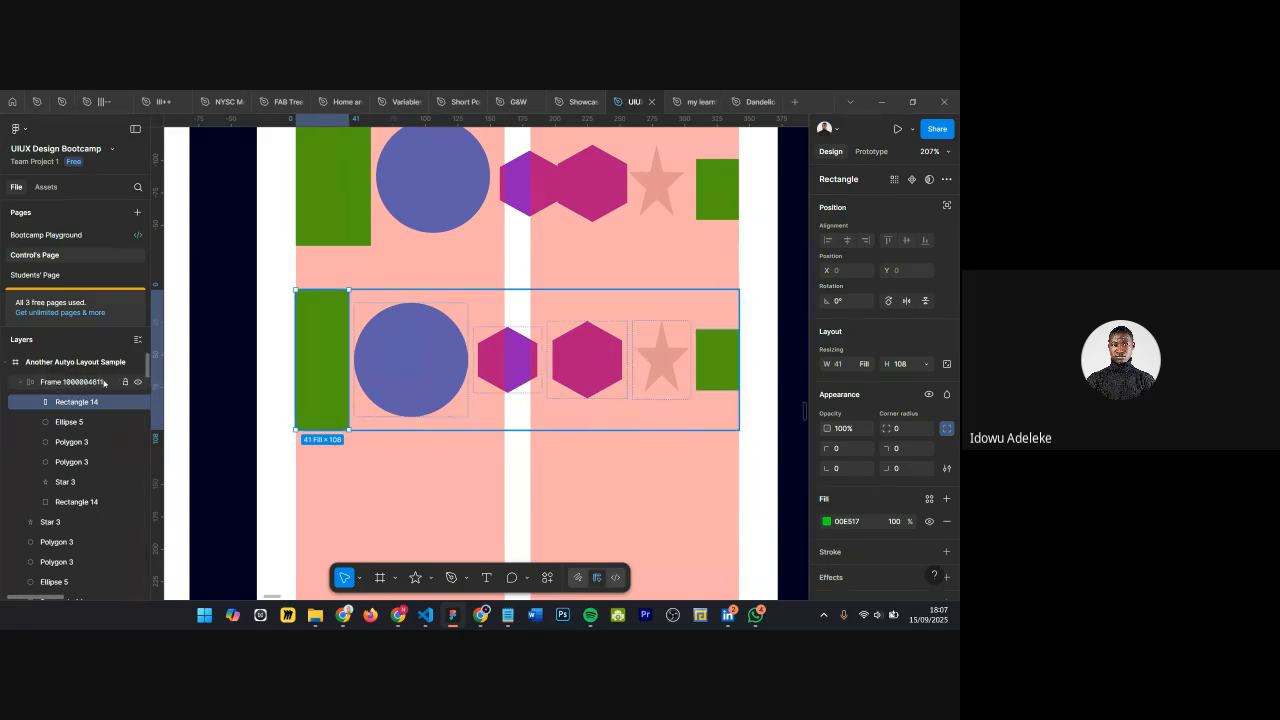
Step: Set the widths of the blue ellipse and the first hexagon in the auto layout row to Fill container
left_click(409, 379)
left_click(865, 369)
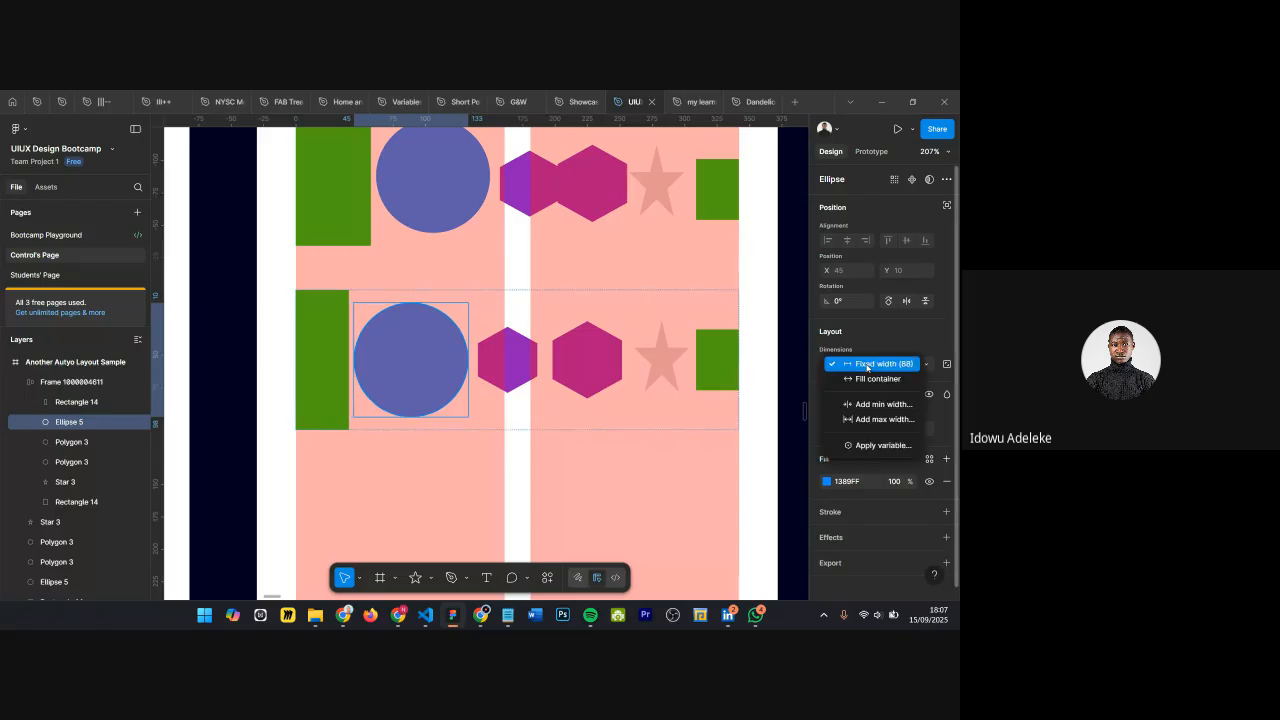
left_click(868, 378)
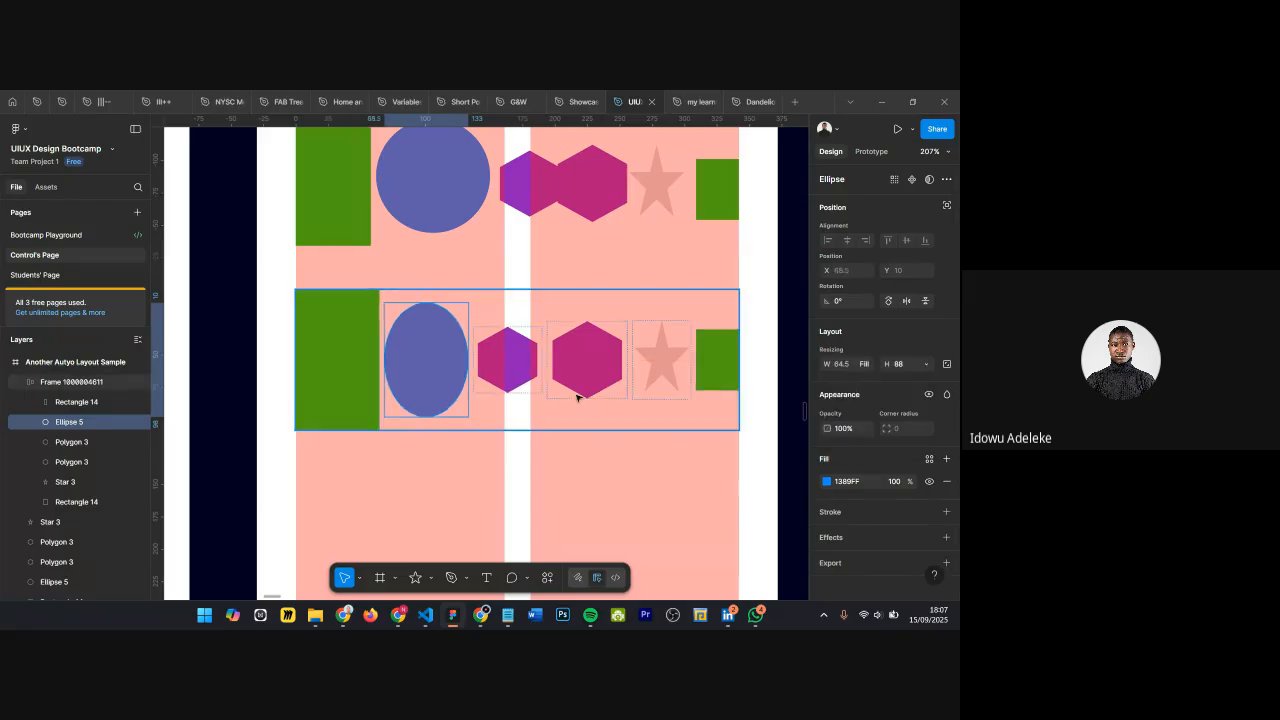
left_click(507, 360)
left_click(865, 365)
left_click(868, 379)
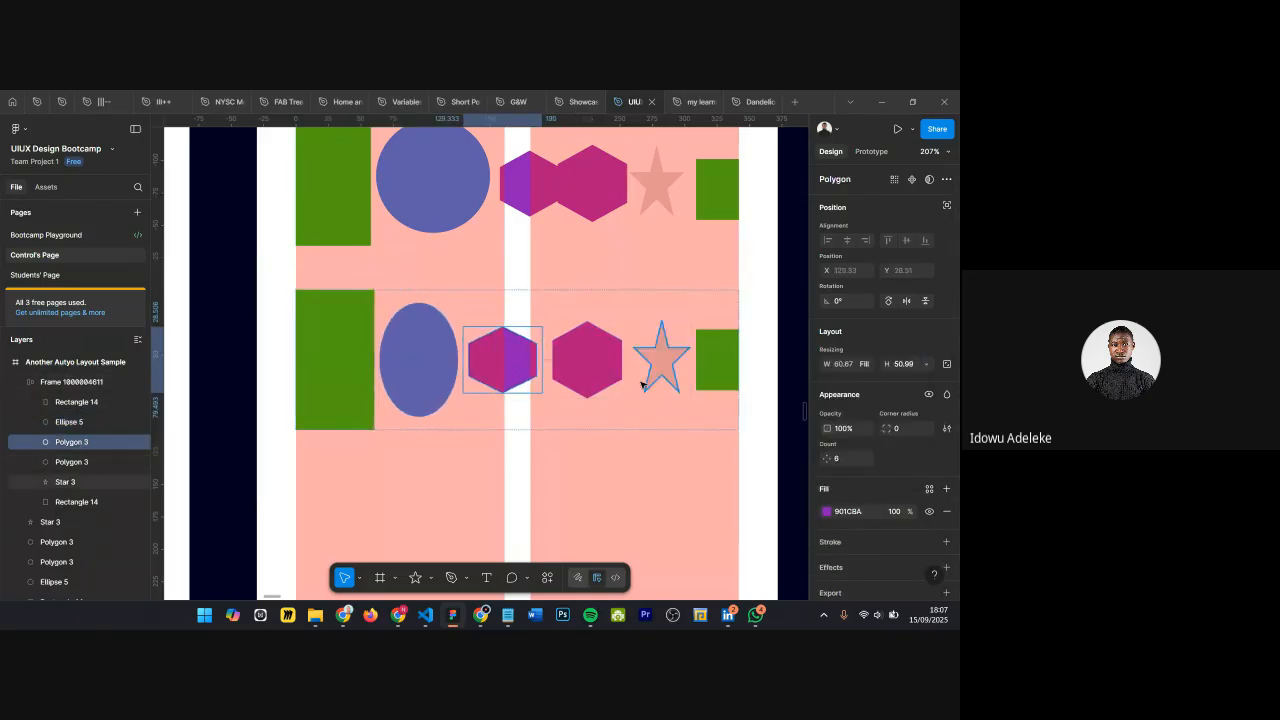
Step: Set the widths of the second hexagon, the star and the last green rectangle in the auto layout row to Fill container
left_click(605, 365)
left_click(866, 364)
left_click(867, 376)
left_click(660, 360)
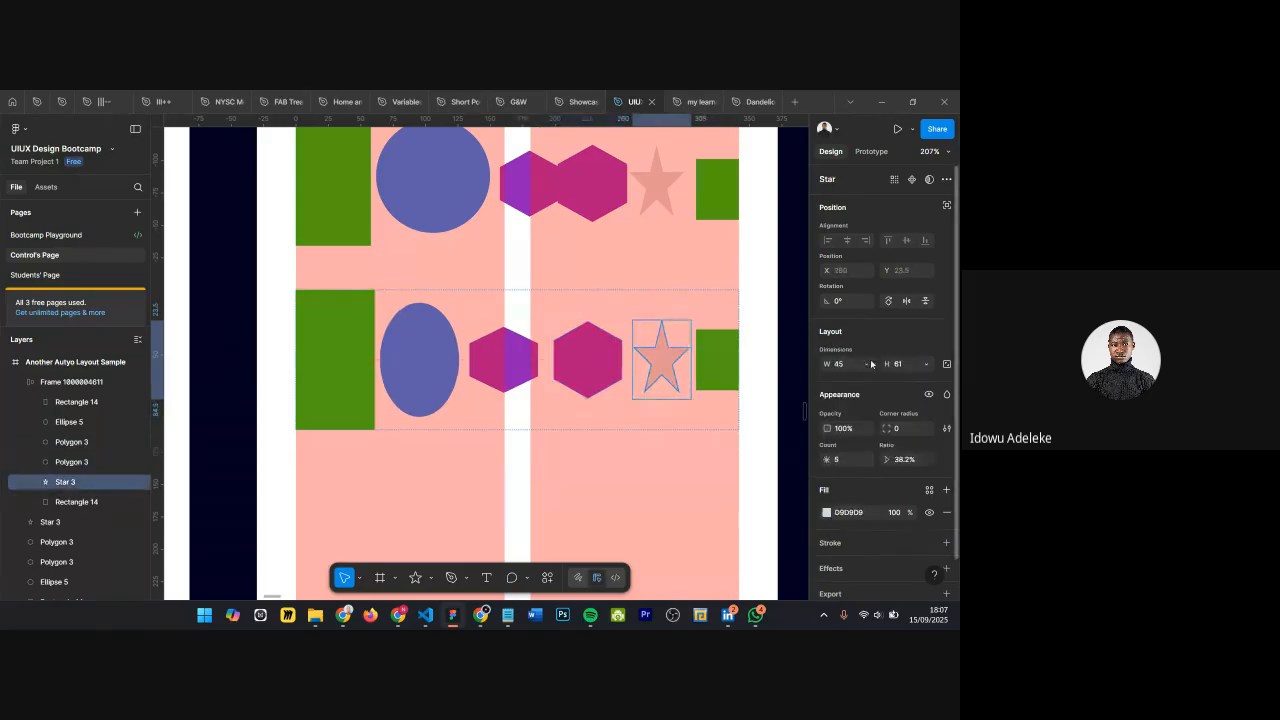
left_click(866, 364)
left_click(866, 379)
left_click(718, 360)
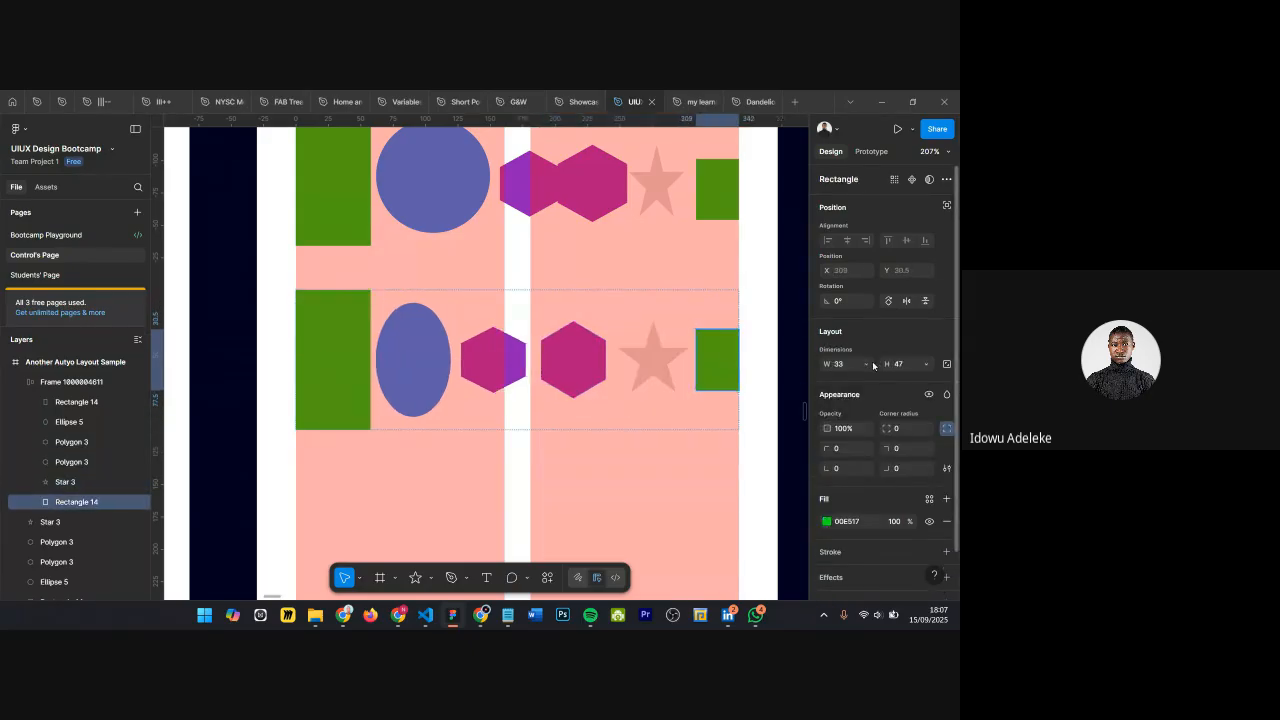
left_click(874, 364)
left_click(877, 379)
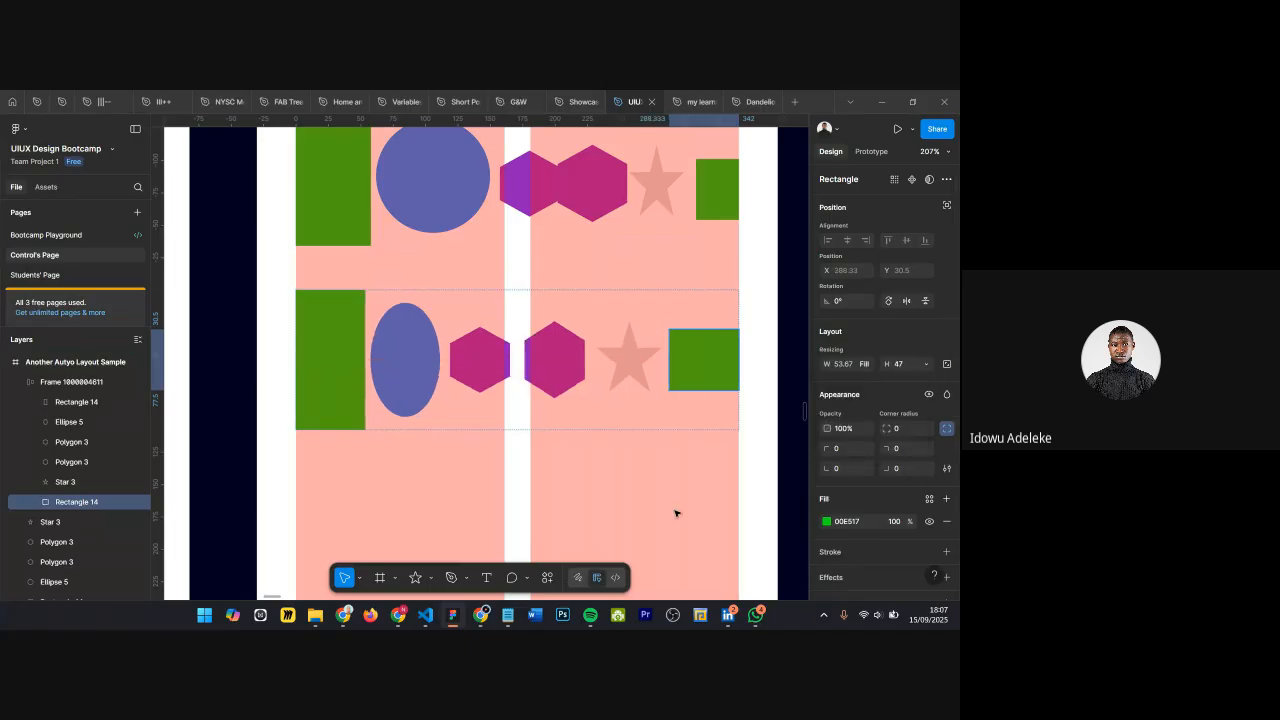
Step: Select the auto layout row and examine how its items spread across the column grid compared with the original row above
left_click(497, 309)
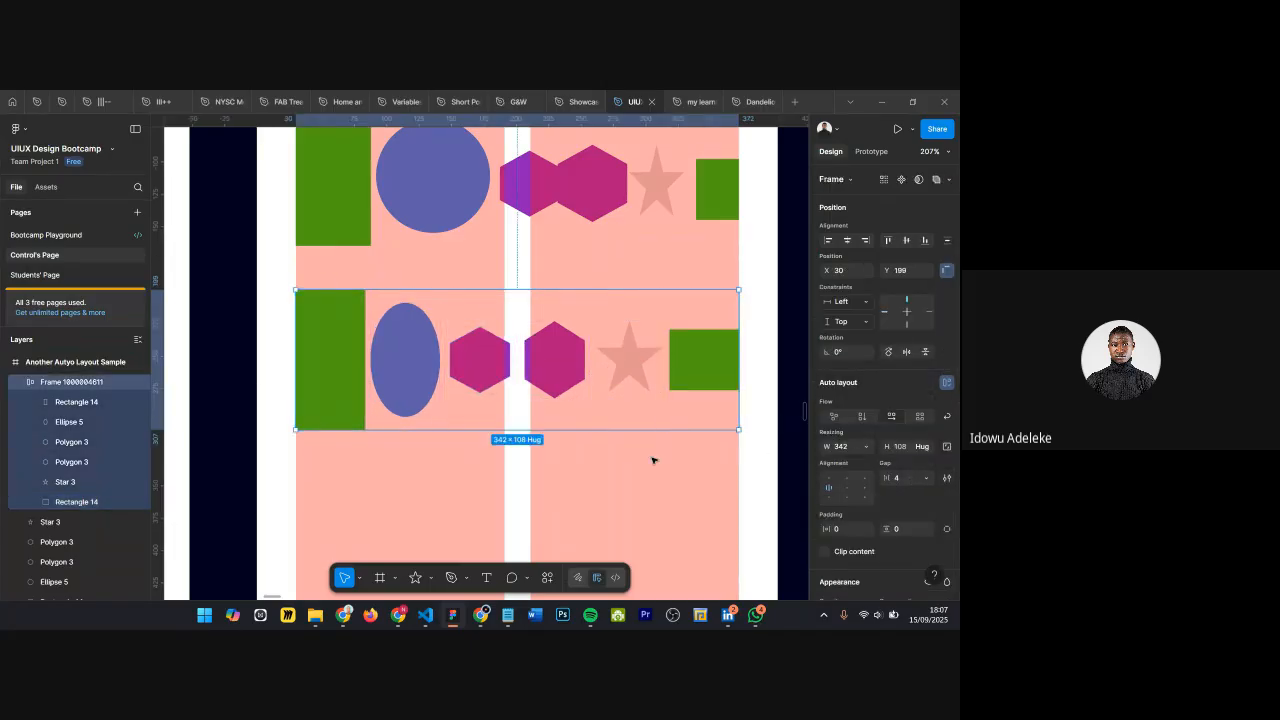
scroll(522, 350, "down", 1)
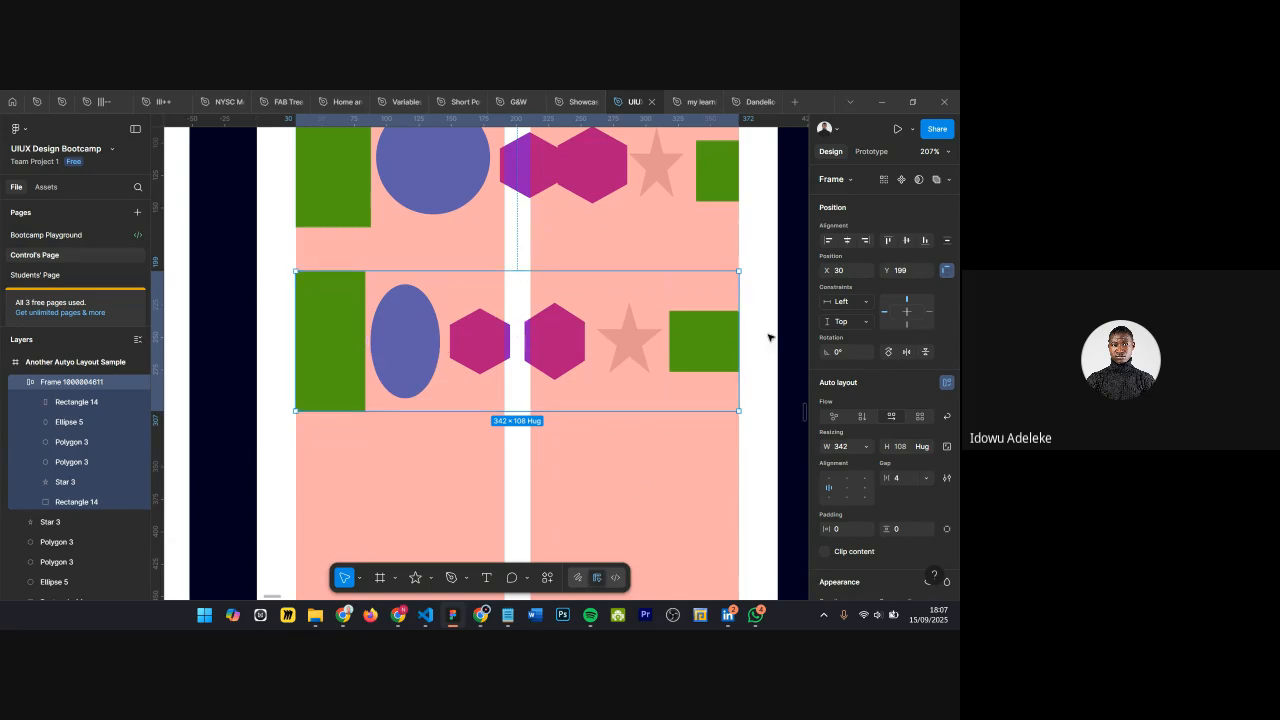
scroll(481, 394, "down", 1)
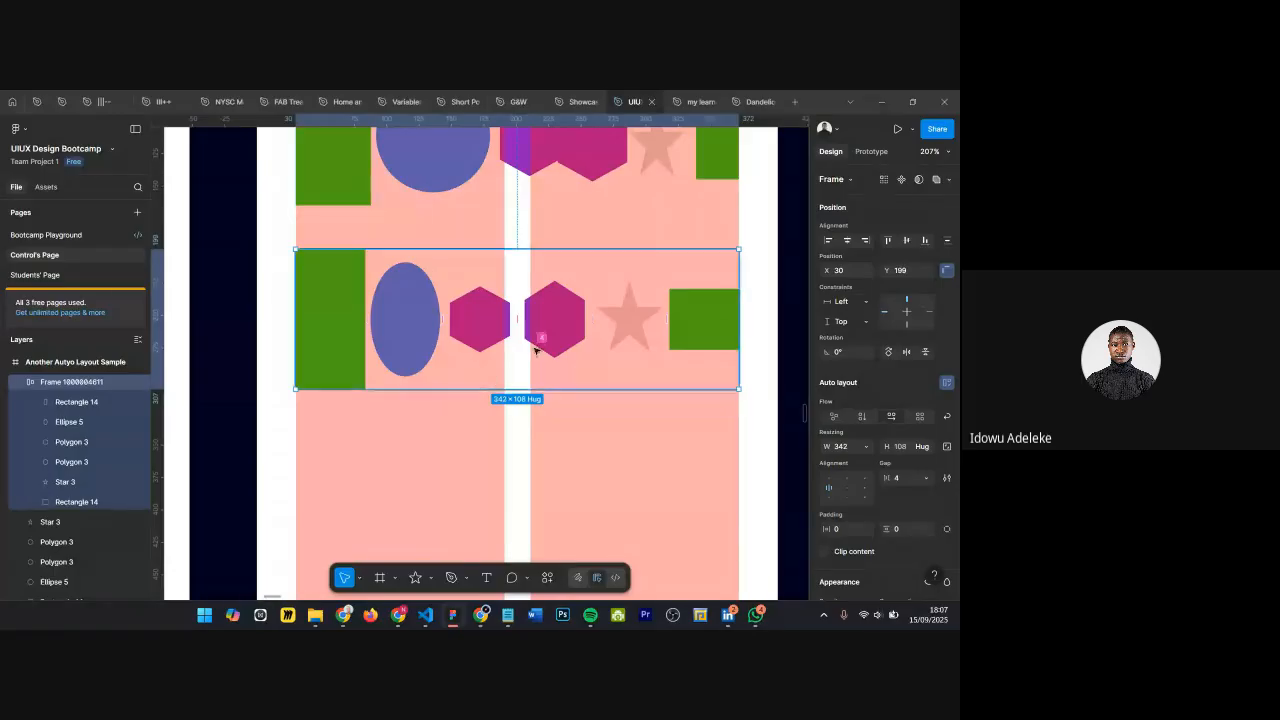
scroll(517, 354, "down", 3)
scroll(535, 350, "up", 1)
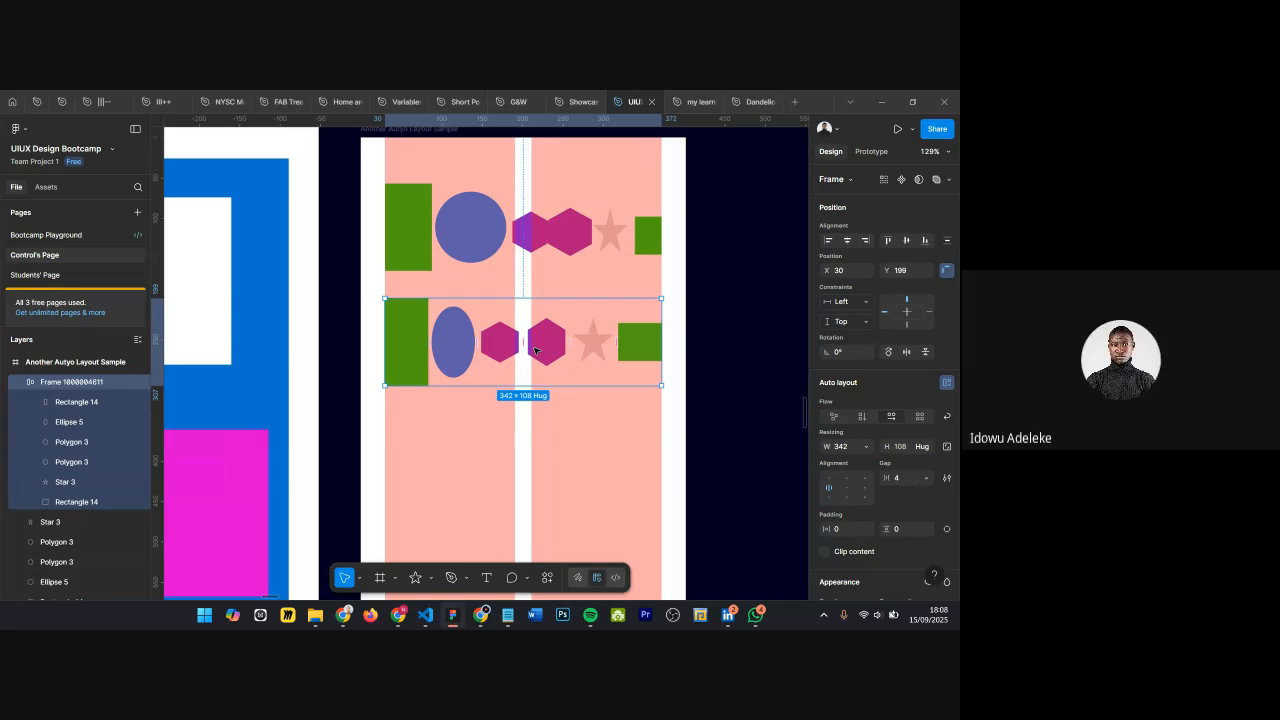
scroll(548, 345, "down", 3)
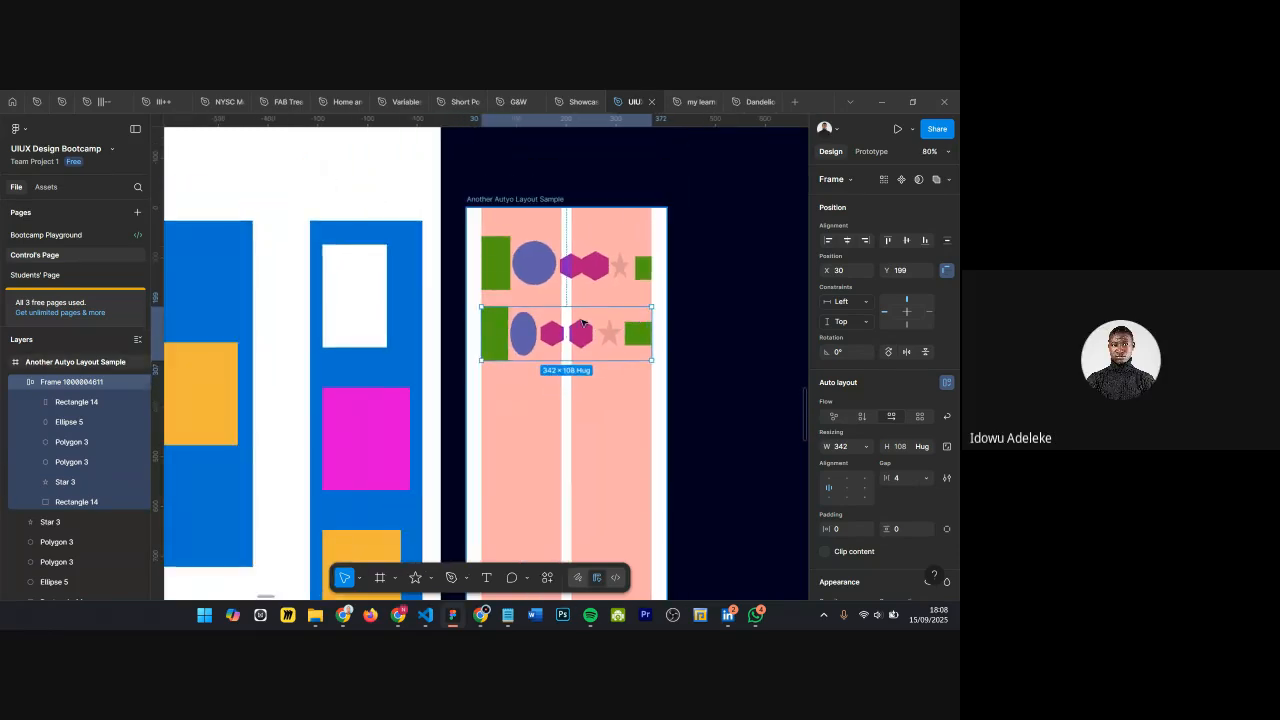
scroll(708, 300, "up", 2)
Step: Examine the Rejoice Fragrance Home screen design, including its header, Category and Best Seller sections, beside the onboarding screens
scroll(708, 300, "down", 10)
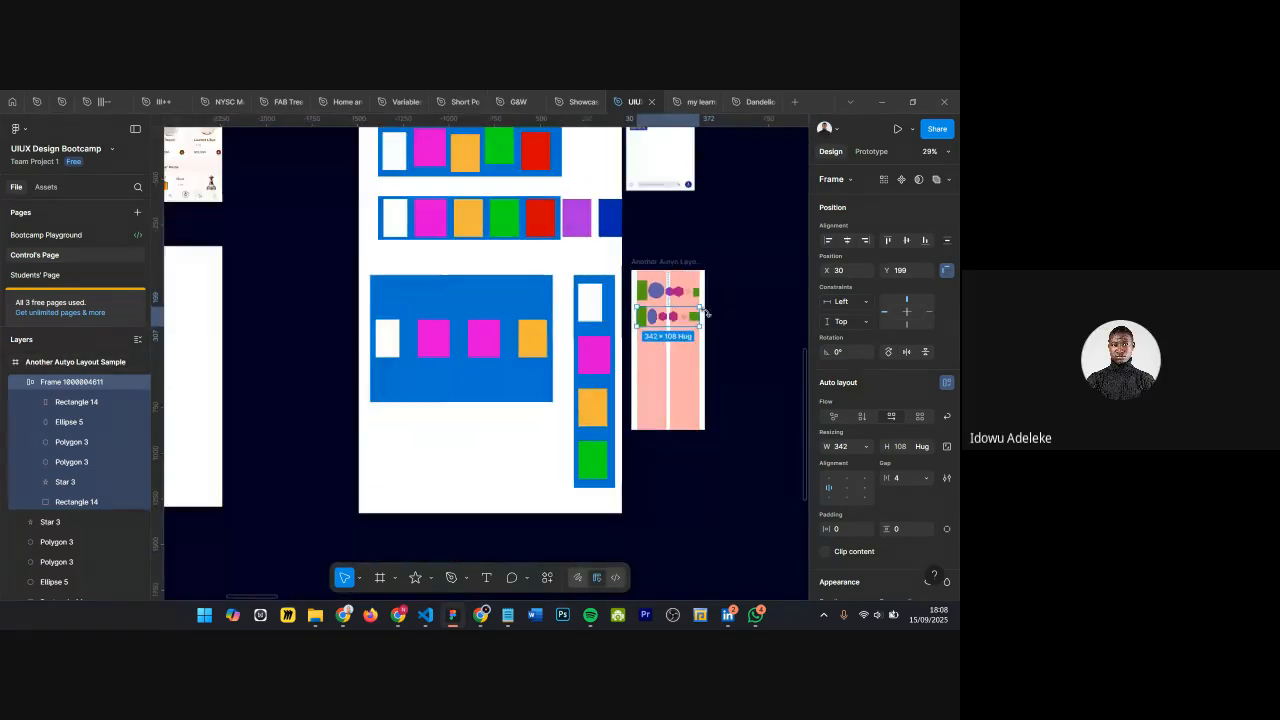
scroll(395, 285, "up", 3)
scroll(395, 285, "down", 5)
scroll(435, 193, "up", 10)
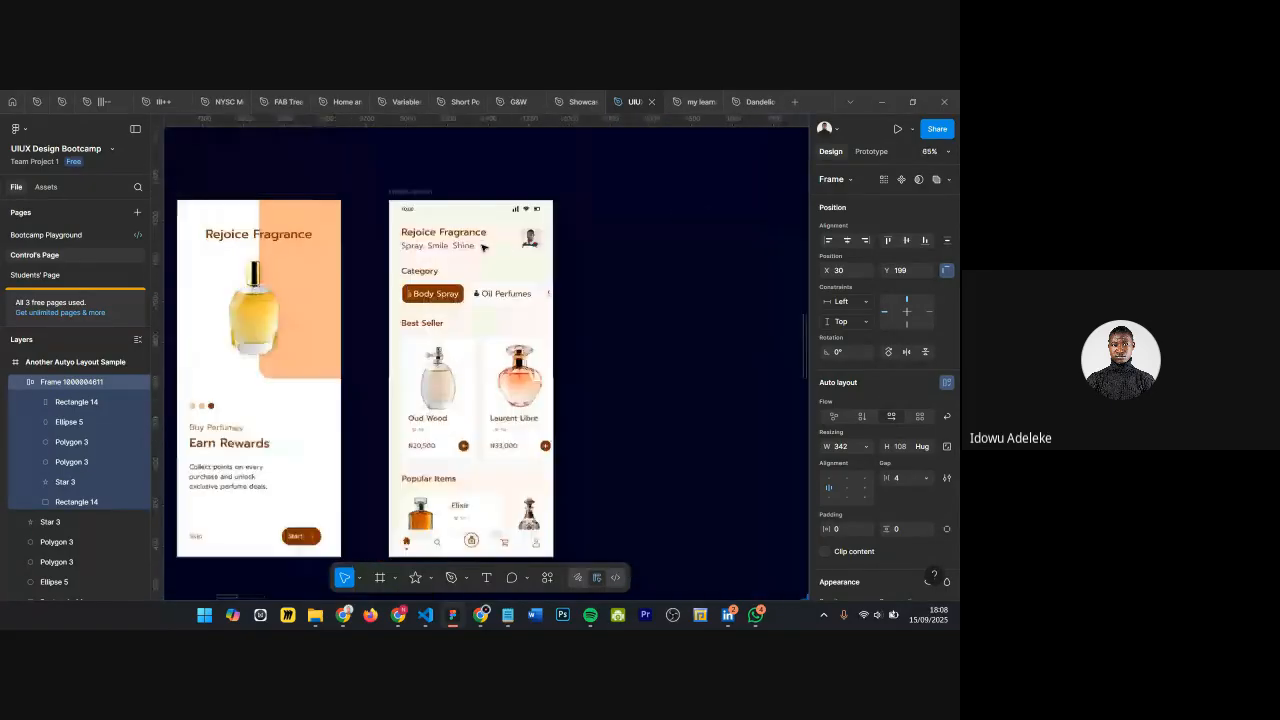
scroll(435, 193, "up", 3)
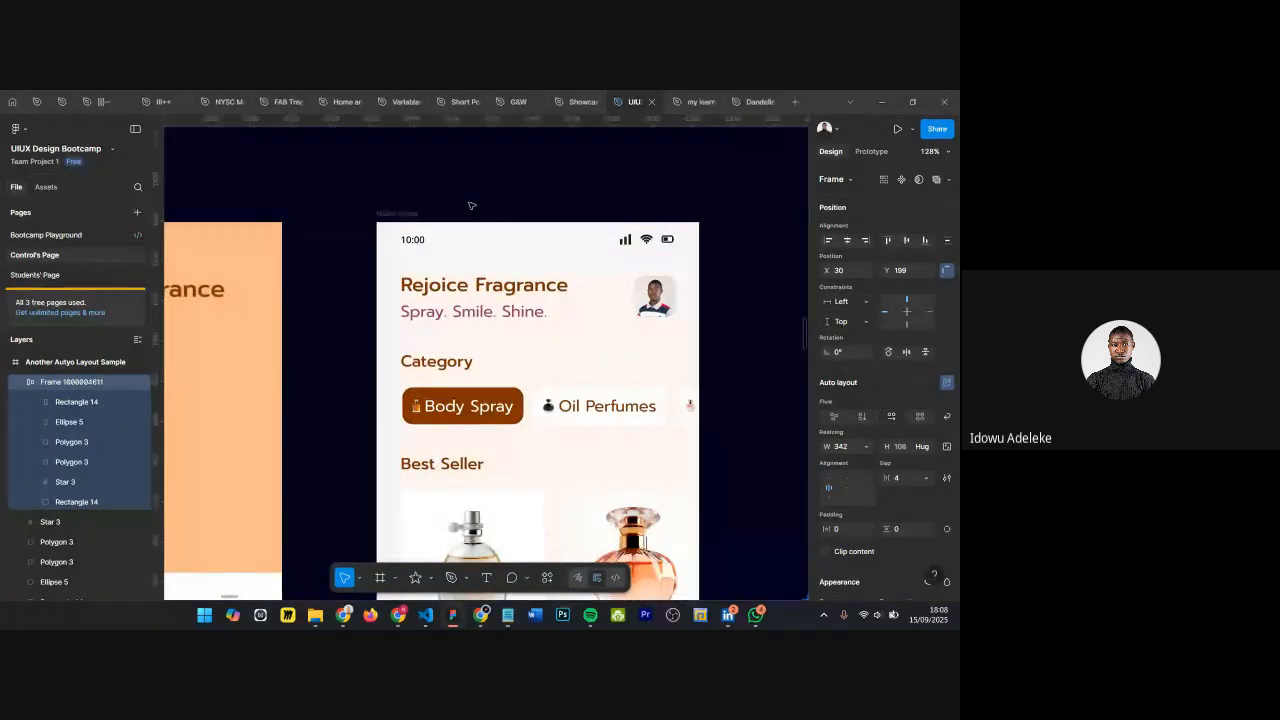
scroll(471, 207, "down", 5)
scroll(471, 207, "down", 4)
scroll(471, 207, "up", 6)
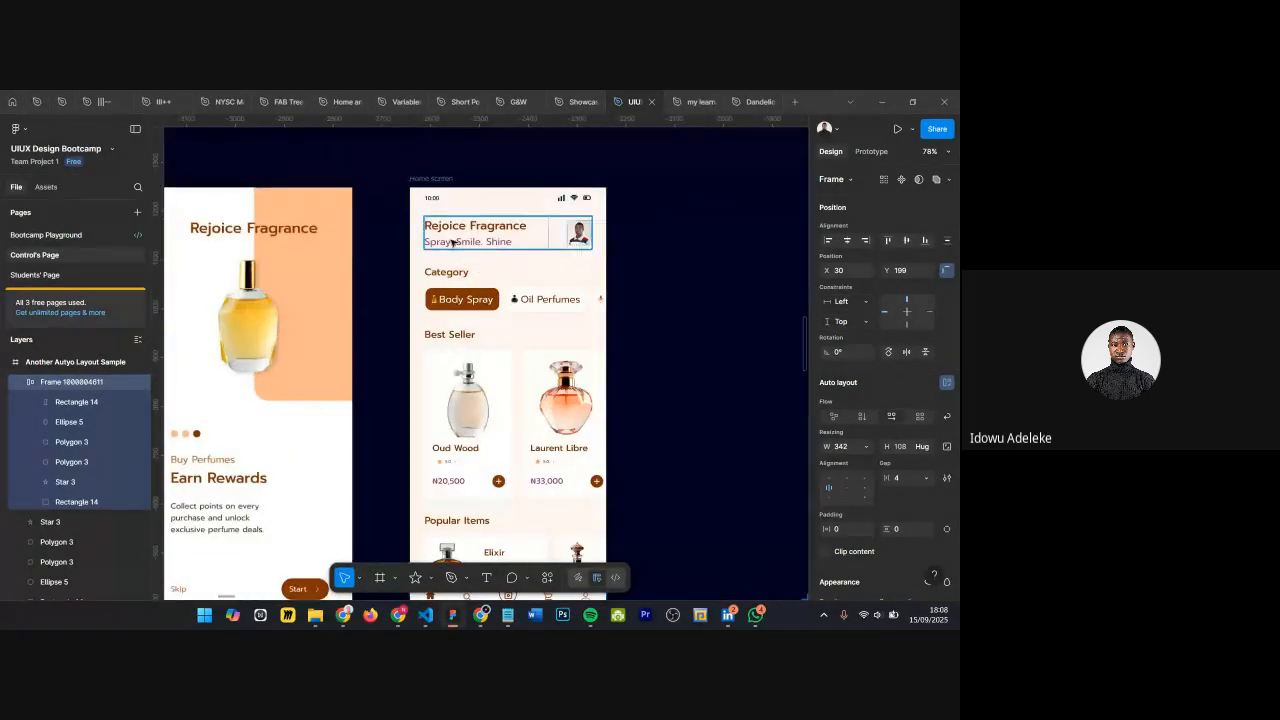
scroll(459, 241, "down", 2)
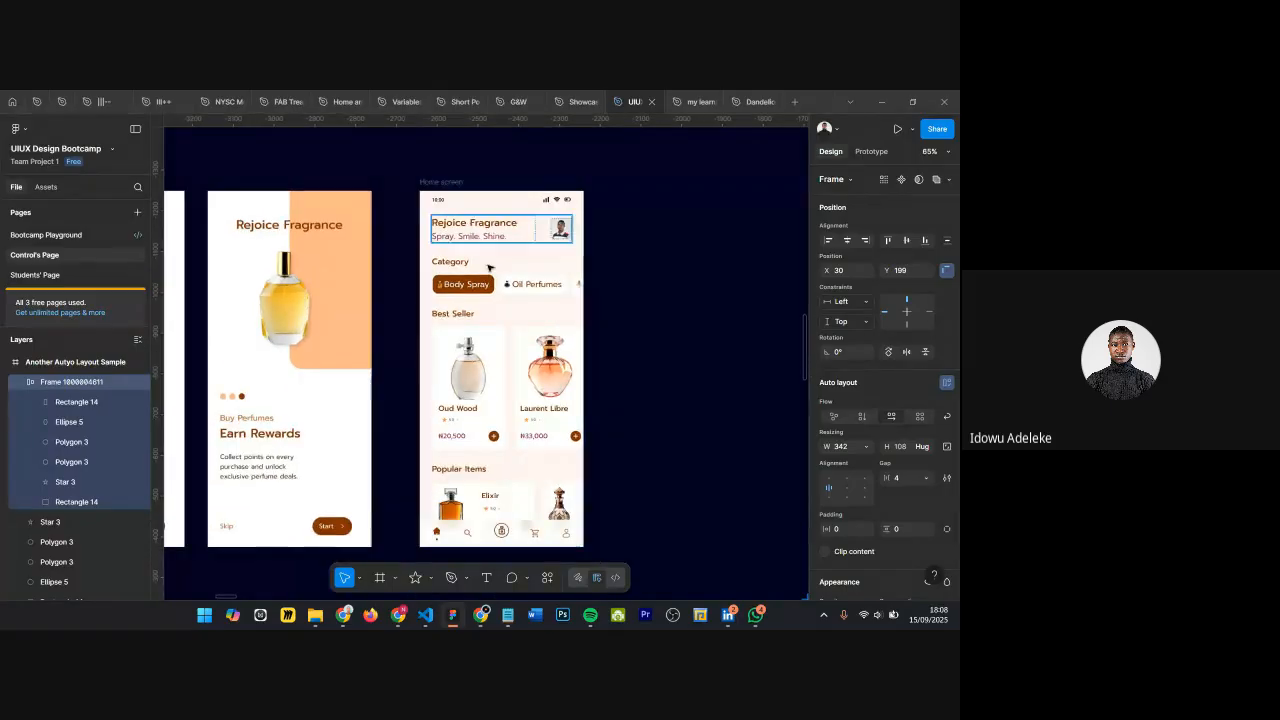
scroll(485, 273, "down", 3)
scroll(470, 278, "left", 5)
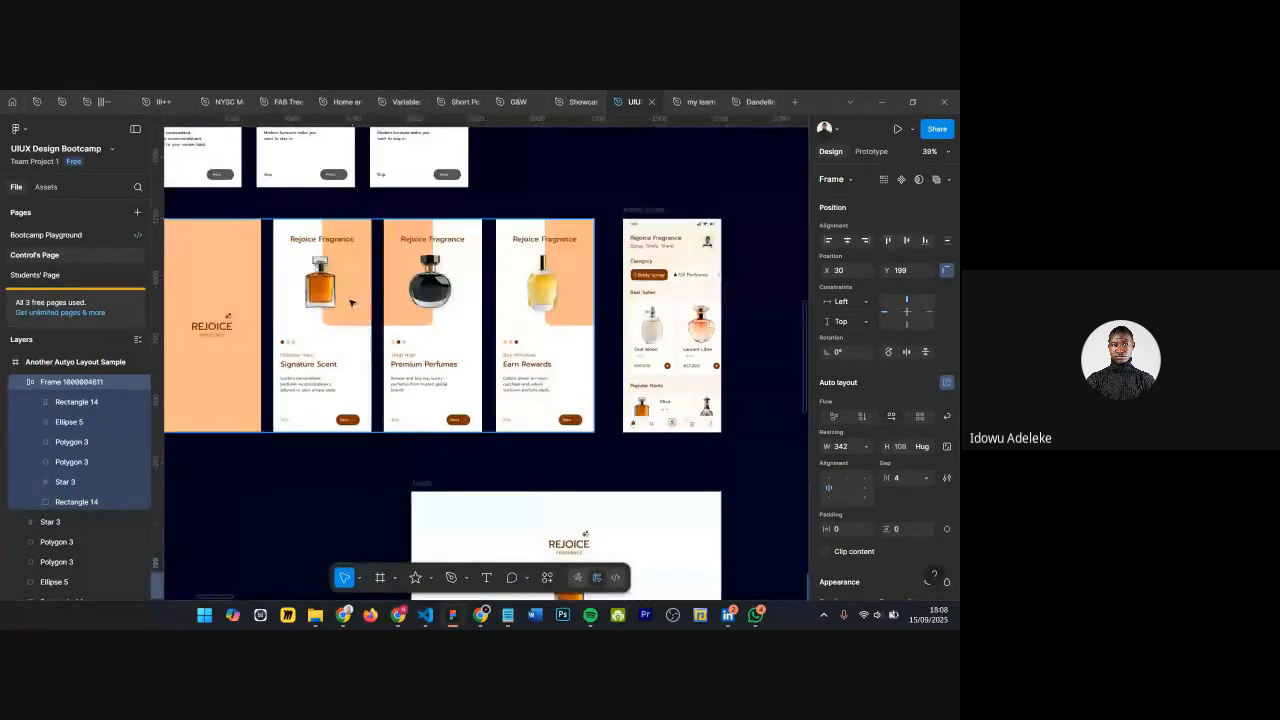
scroll(624, 266, "right", 5)
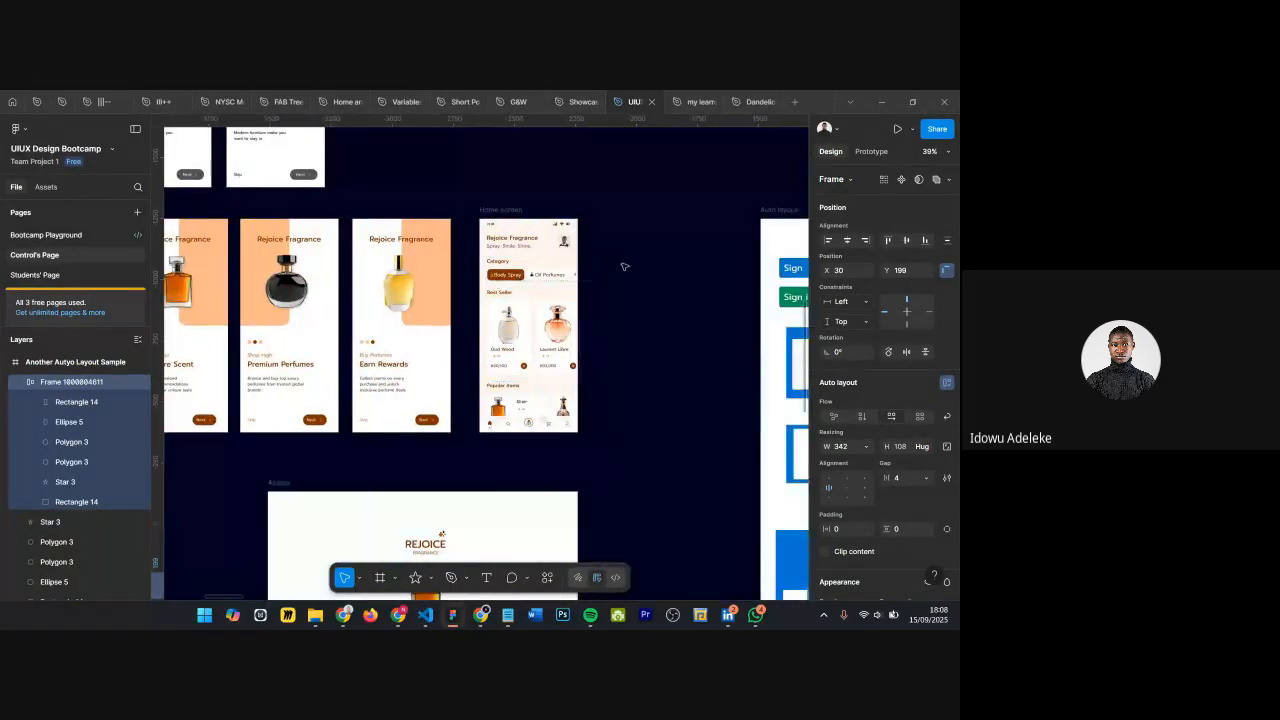
scroll(650, 261, "right", 2)
scroll(450, 260, "up", 5)
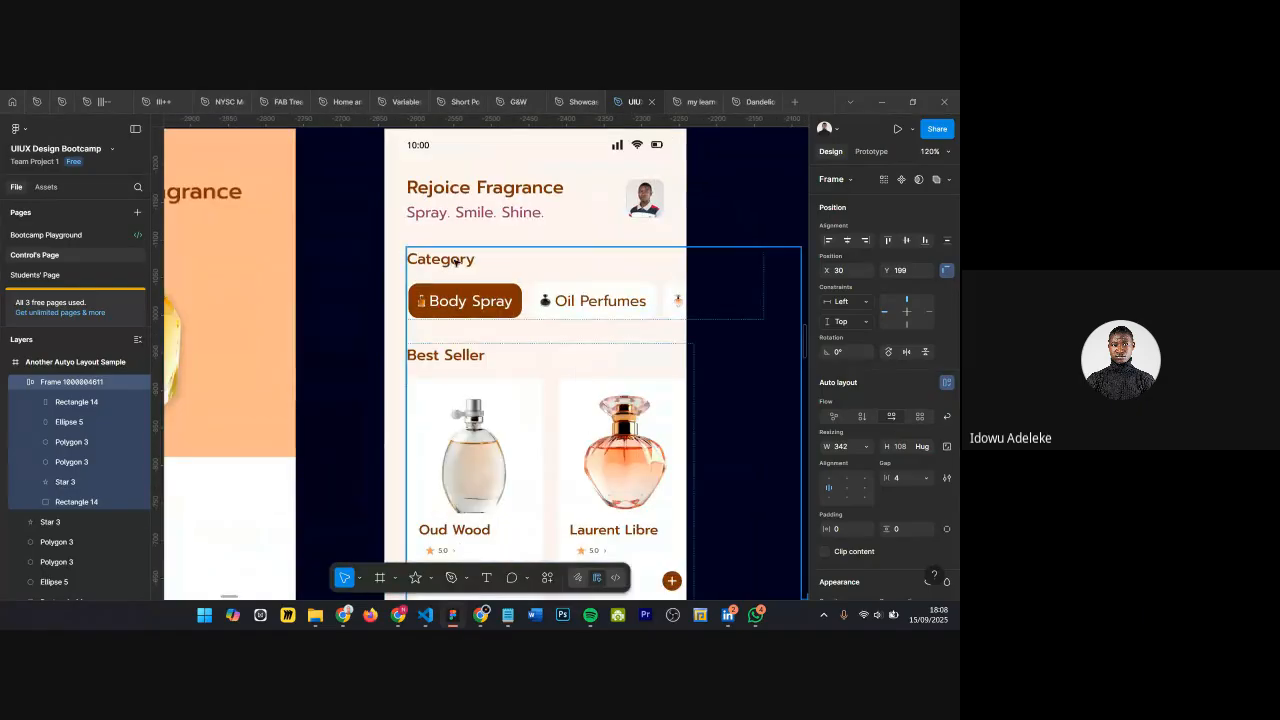
scroll(538, 185, "down", 5)
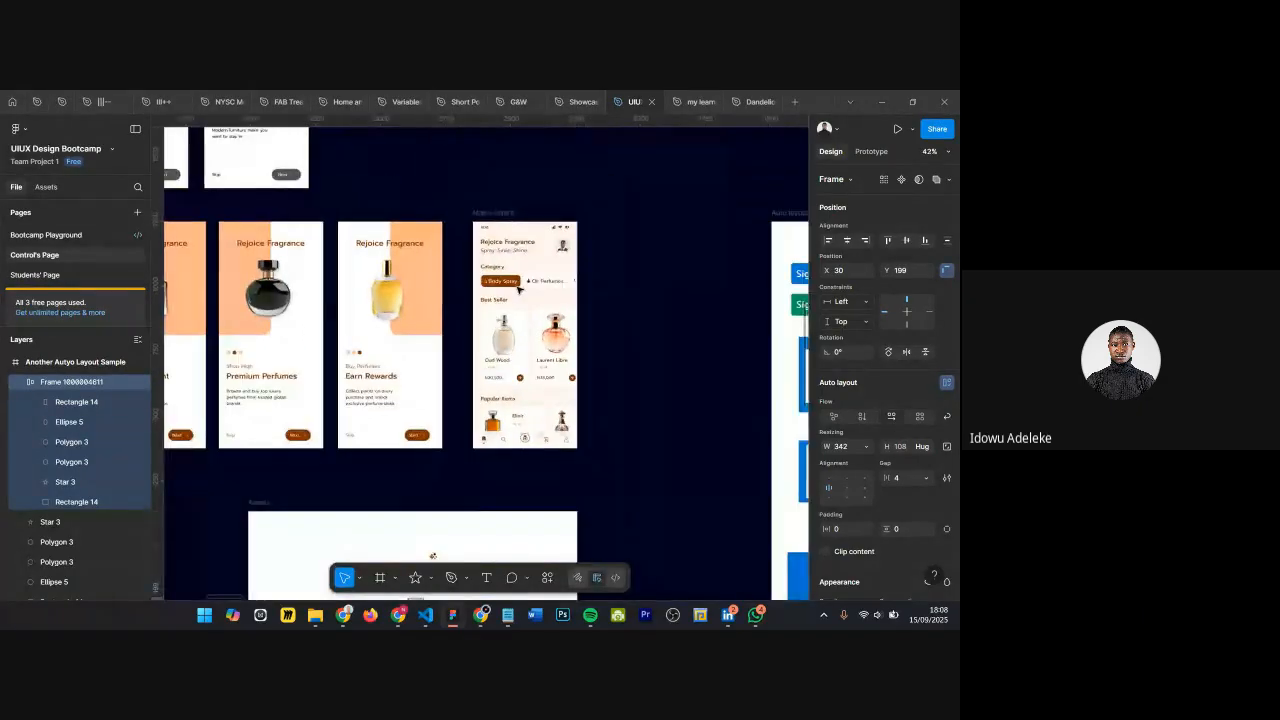
scroll(427, 425, "up", 4)
double_click(409, 449)
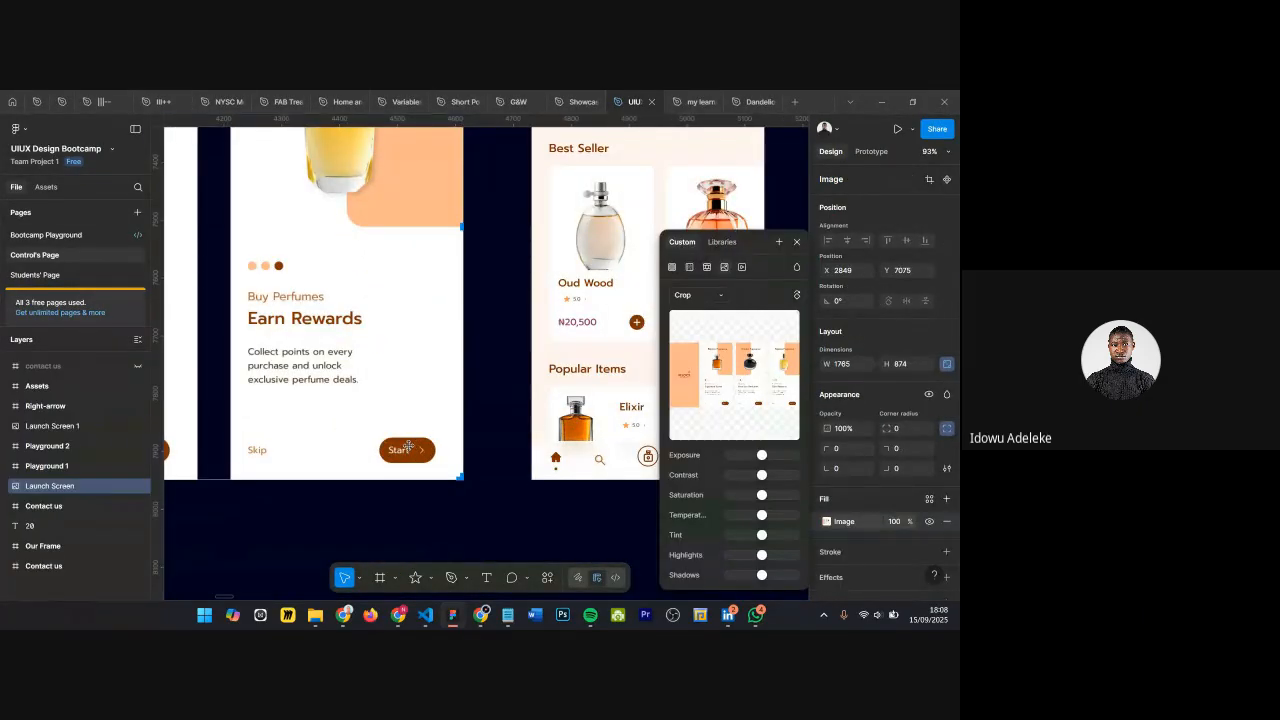
scroll(410, 442, "down", 1)
key("Escape")
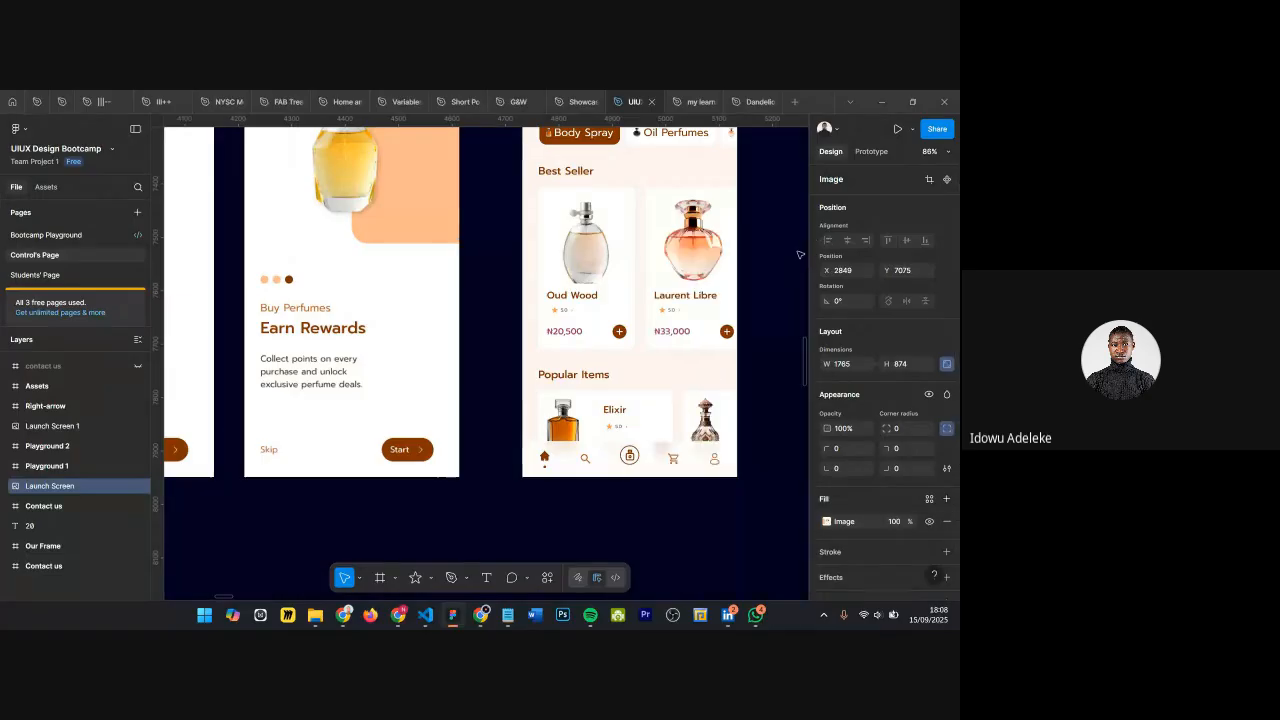
Step: Examine how the onboarding screens, Home screen, Assets and Auto layout frames are arranged on the canvas
scroll(553, 306, "down", 5)
scroll(506, 331, "right", 5)
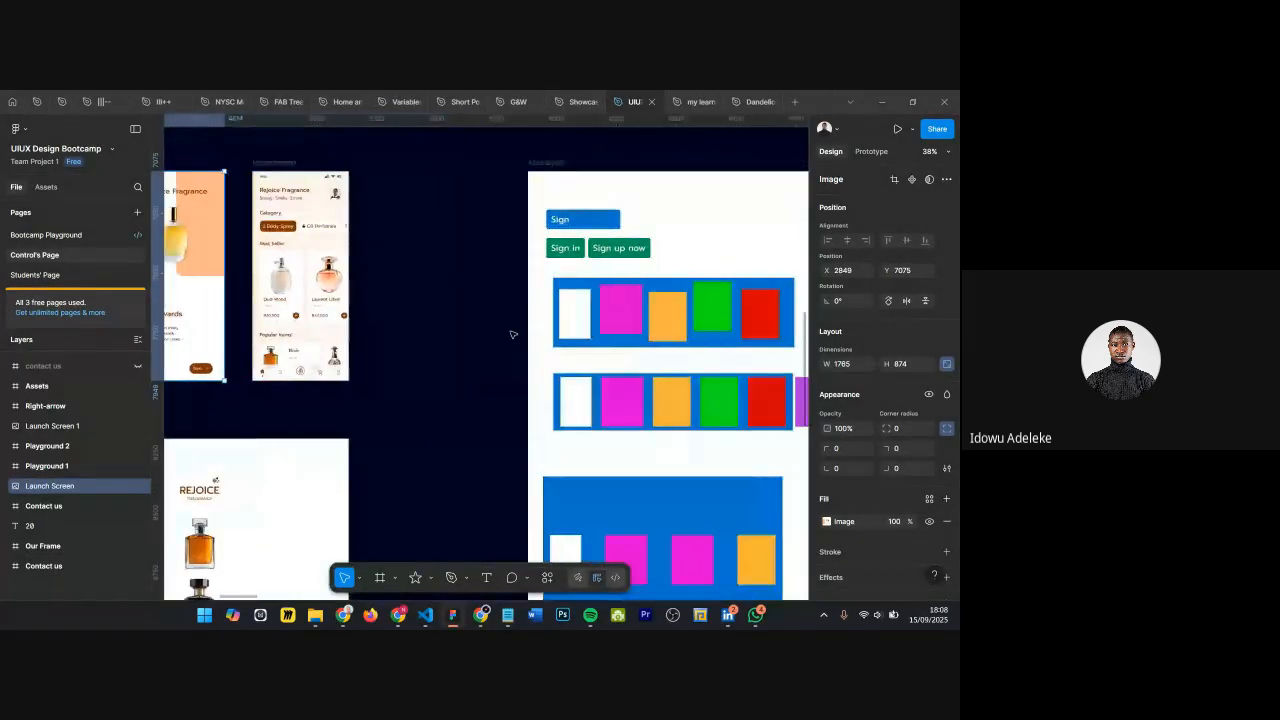
scroll(625, 232, "down", 3)
scroll(366, 238, "up", 2)
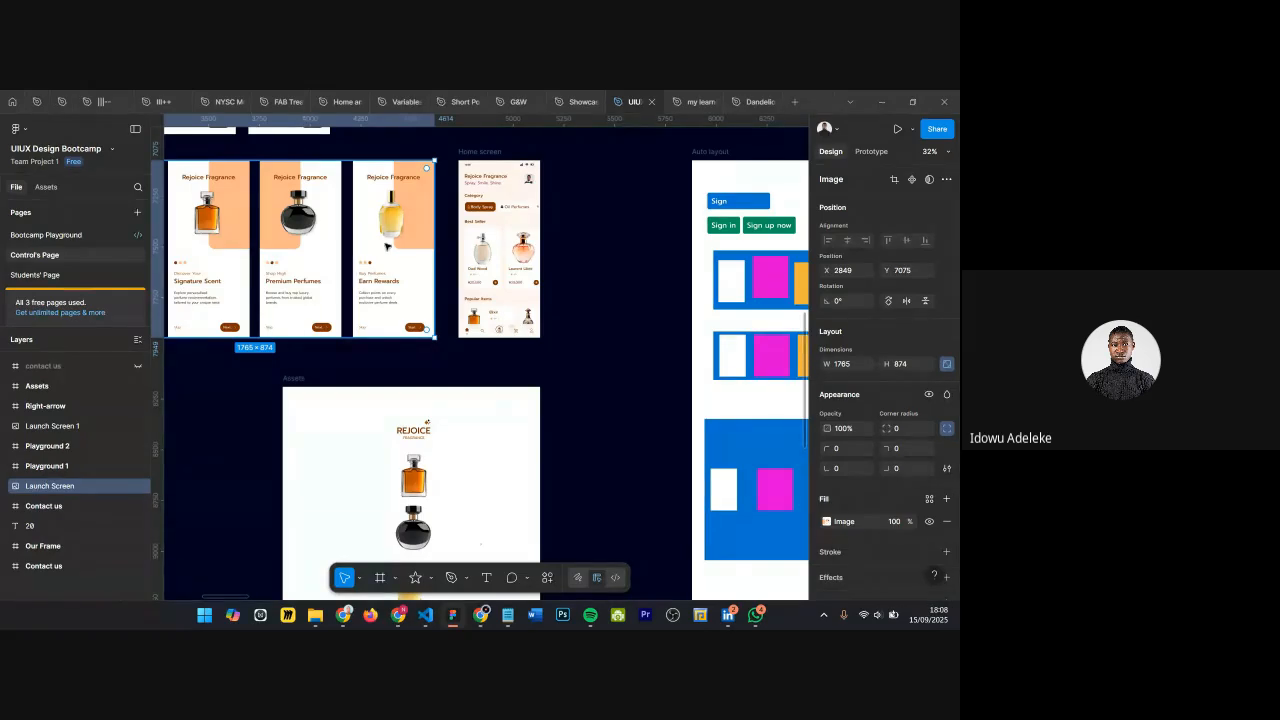
scroll(500, 184, "up", 3)
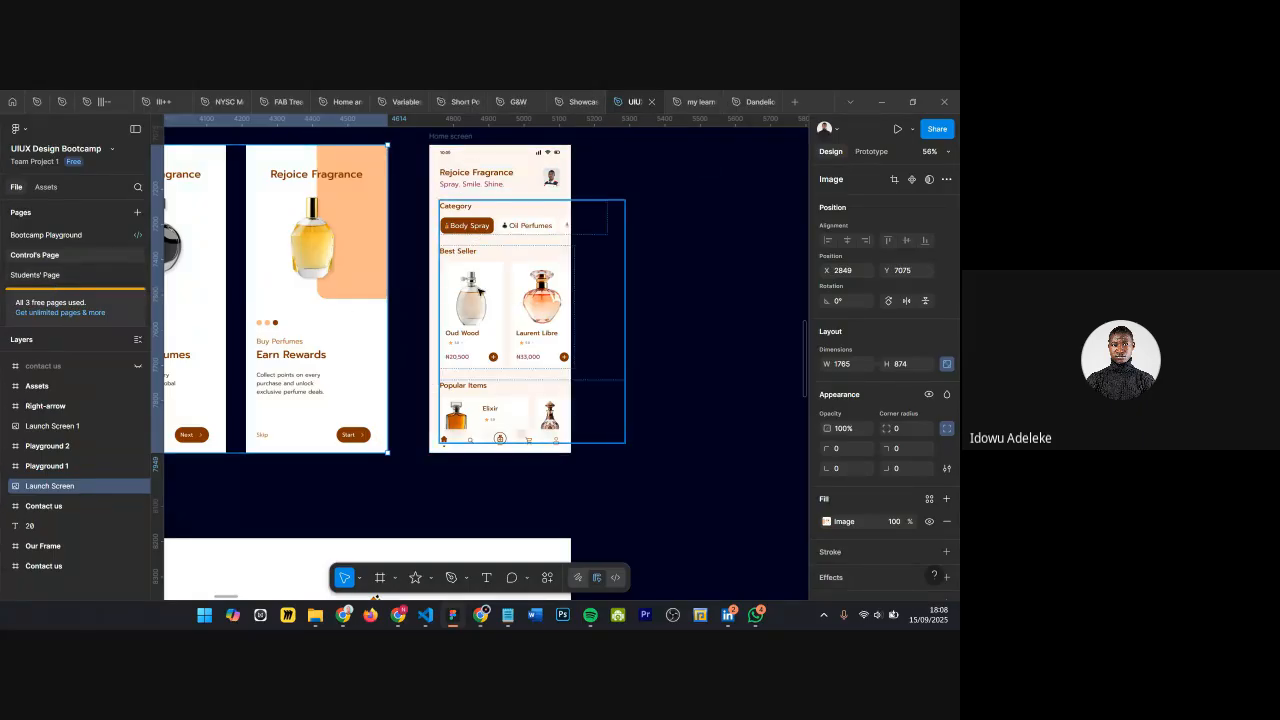
scroll(600, 288, "down", 3, "ctrl")
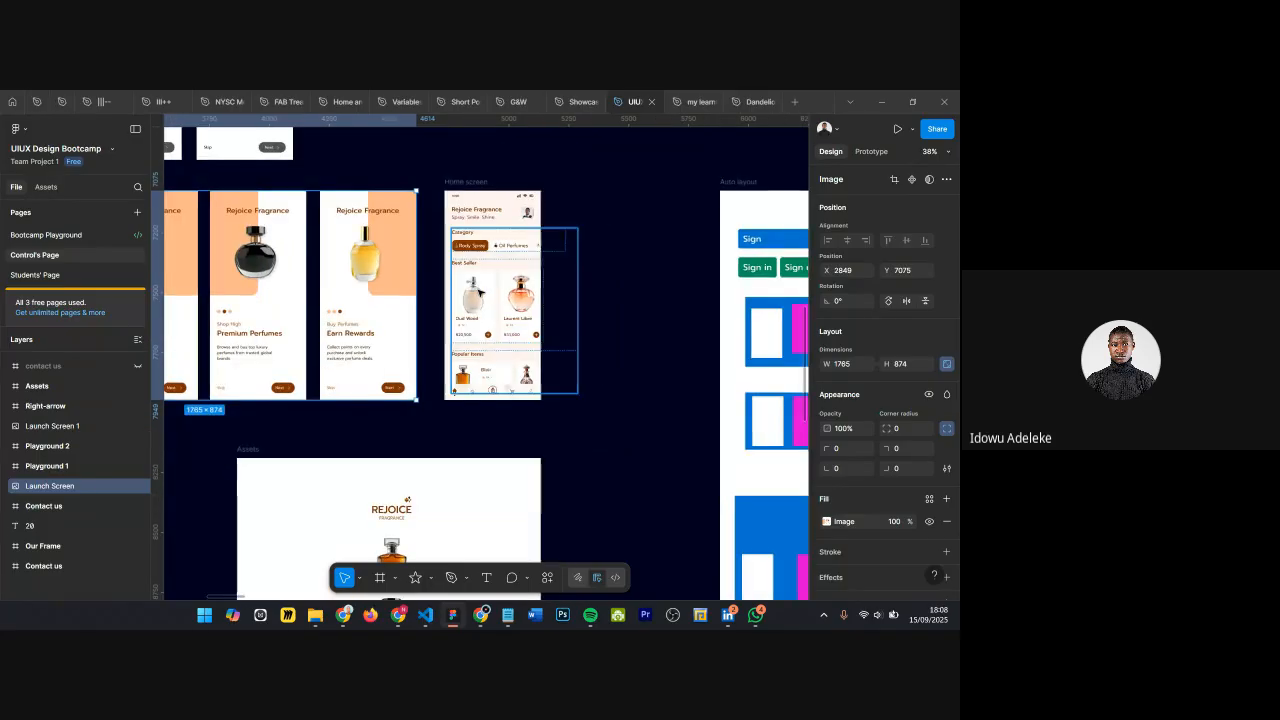
scroll(650, 288, "down", 2, "ctrl")
scroll(650, 288, "right", 5)
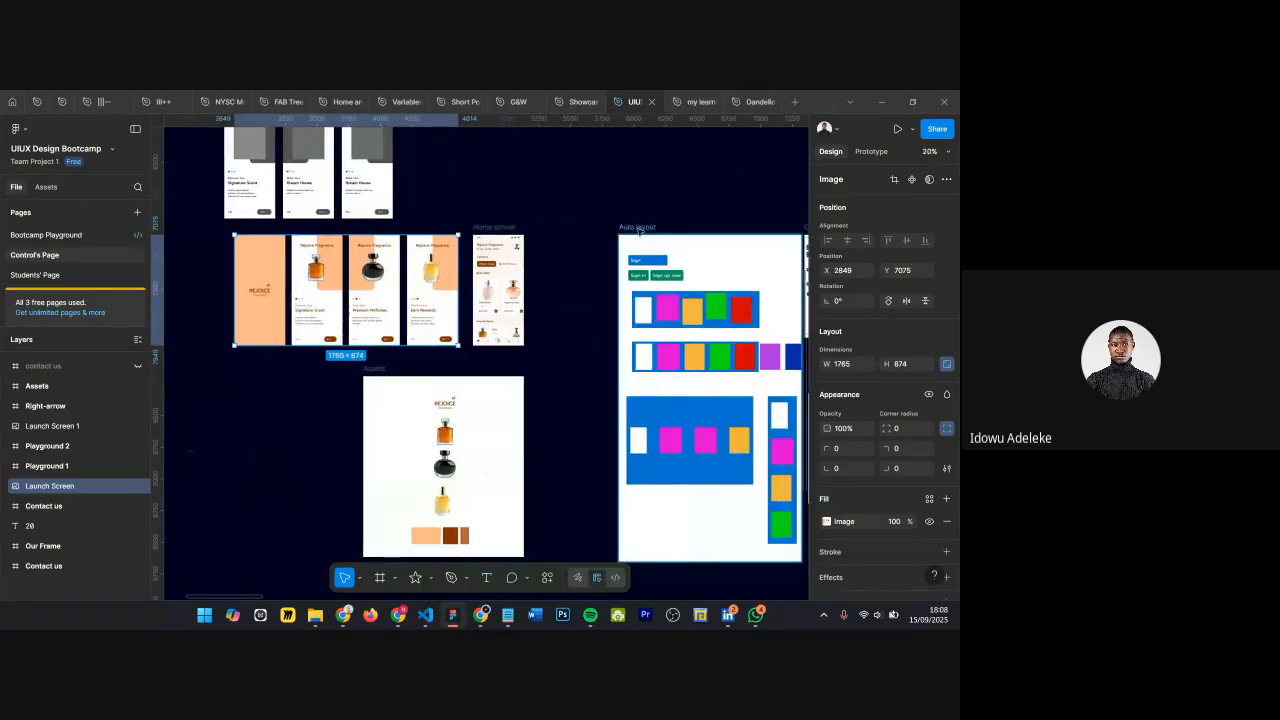
Step: Select the Auto layout frame together with the two smaller frames beside it
scroll(643, 229, "down", 2, "ctrl")
left_click_drag(406, 217, 654, 527)
scroll(532, 368, "up", 1)
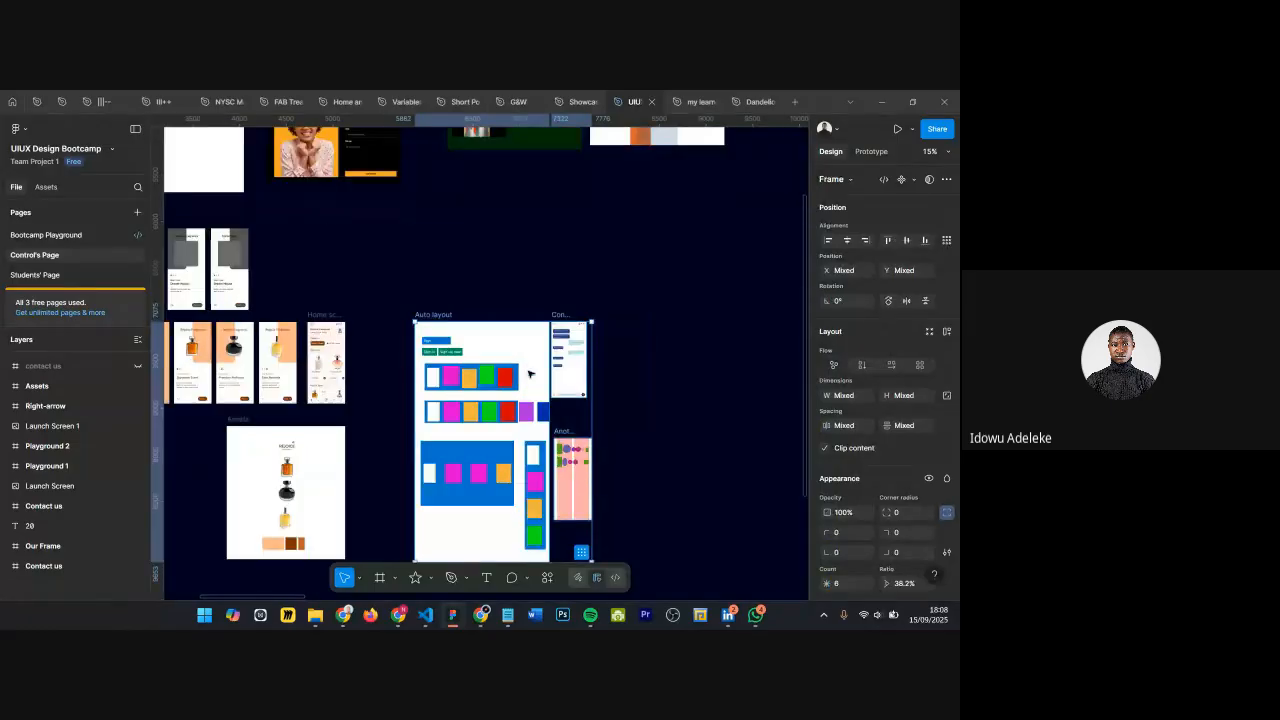
left_click_drag(438, 316, 438, 285)
scroll(552, 334, "down", 1, "ctrl")
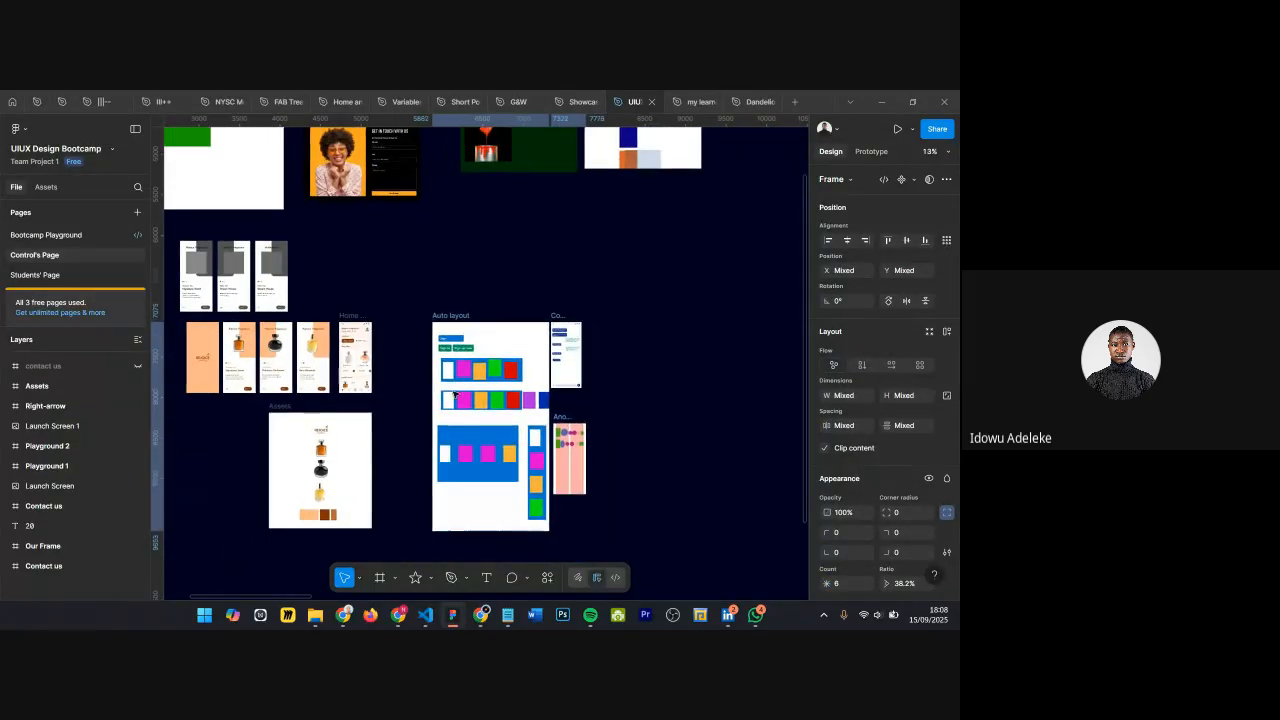
Step: Move the Home screen frame to X 2849, Y 8030, directly below the orange launch screen
scroll(553, 334, "up", 3, "ctrl")
scroll(500, 315, "left", 2)
left_click(456, 298)
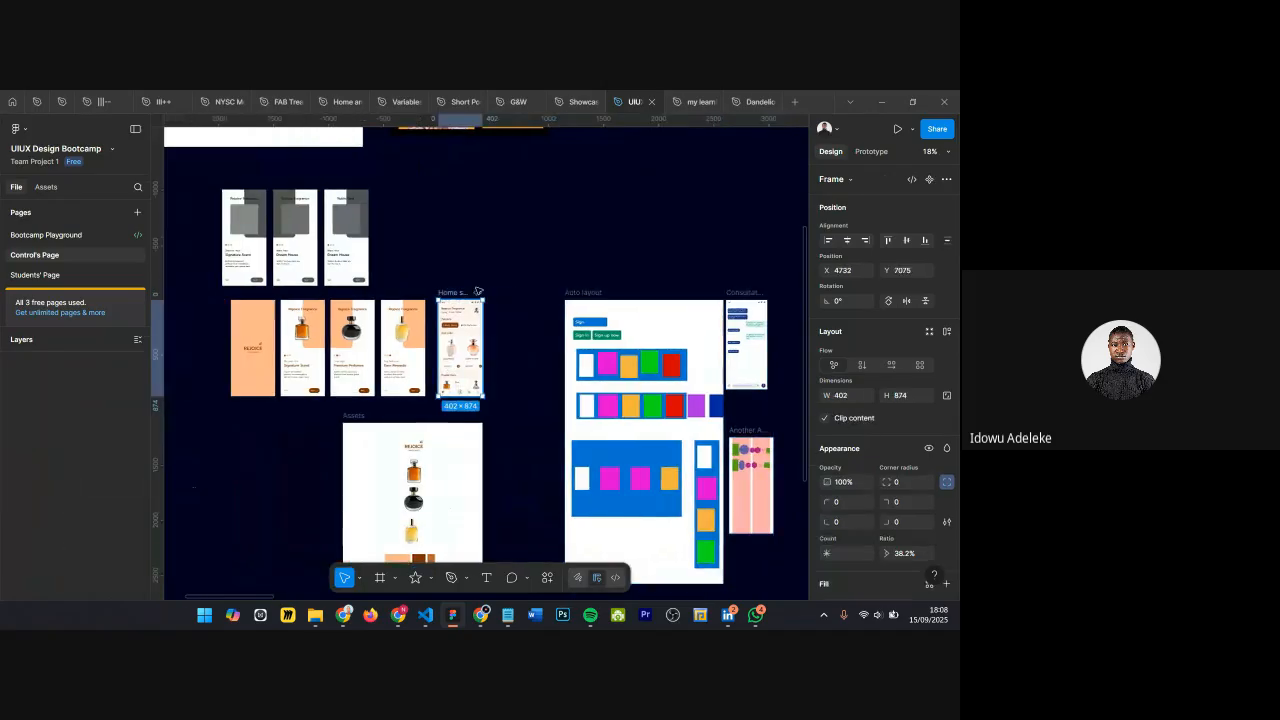
scroll(456, 290, "down", 1)
left_click_drag(456, 262, 249, 368)
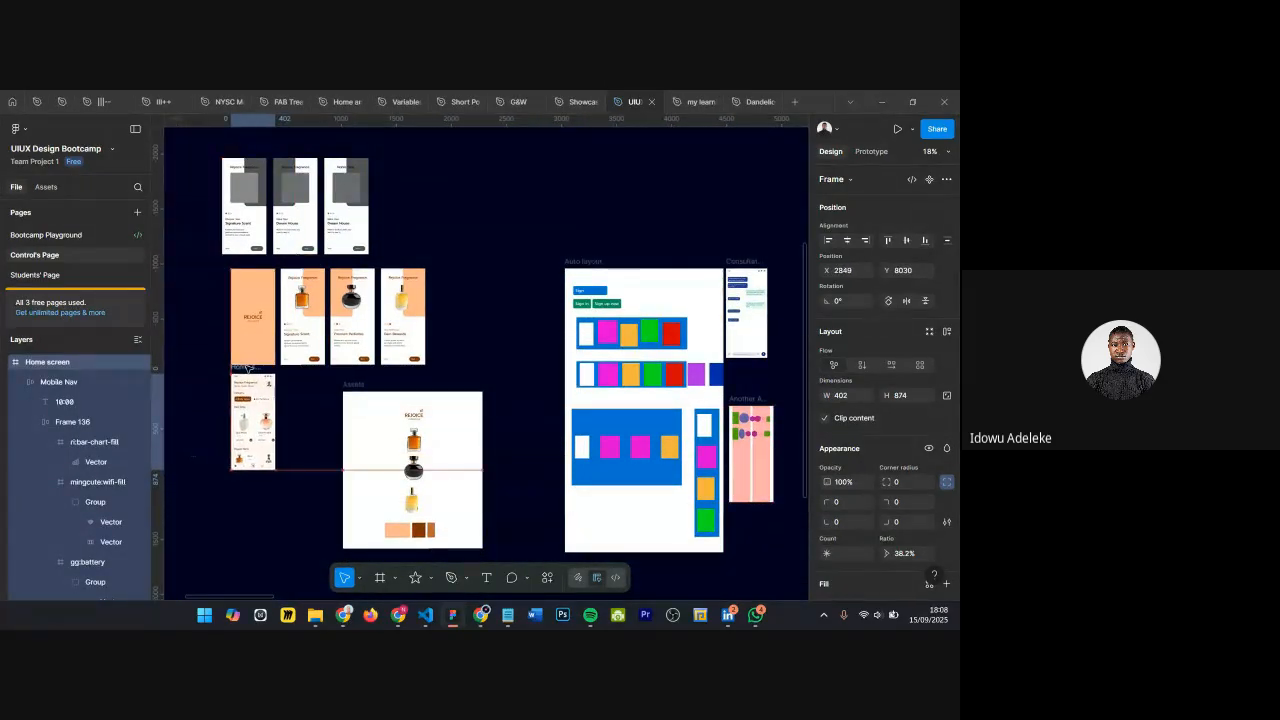
Step: Move the Assets frame away from the Home screen to X 4373, Y 8093, leaving free canvas between them
scroll(400, 406, "up", 5, "ctrl")
scroll(480, 390, "down", 3, "ctrl")
scroll(400, 403, "up", 8, "ctrl")
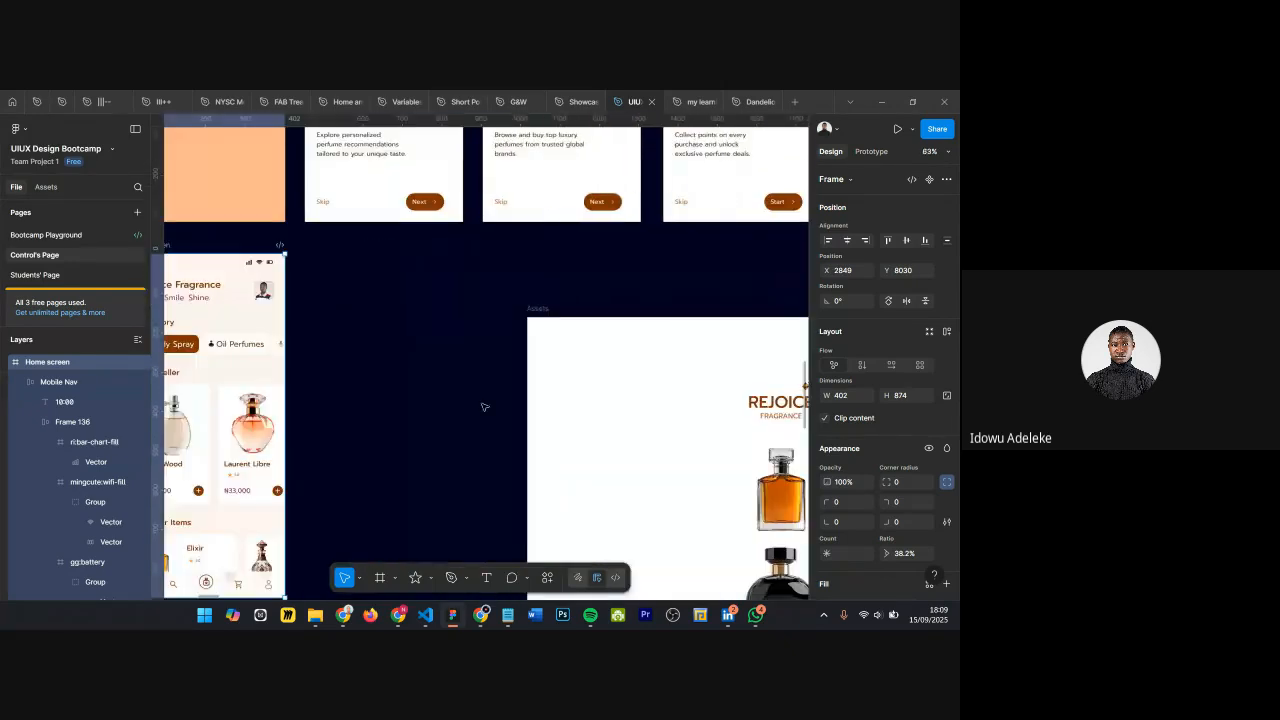
scroll(483, 407, "down", 2, "ctrl")
left_click_drag(618, 408, 693, 383)
left_click_drag(566, 329, 715, 300)
scroll(516, 355, "left", 1)
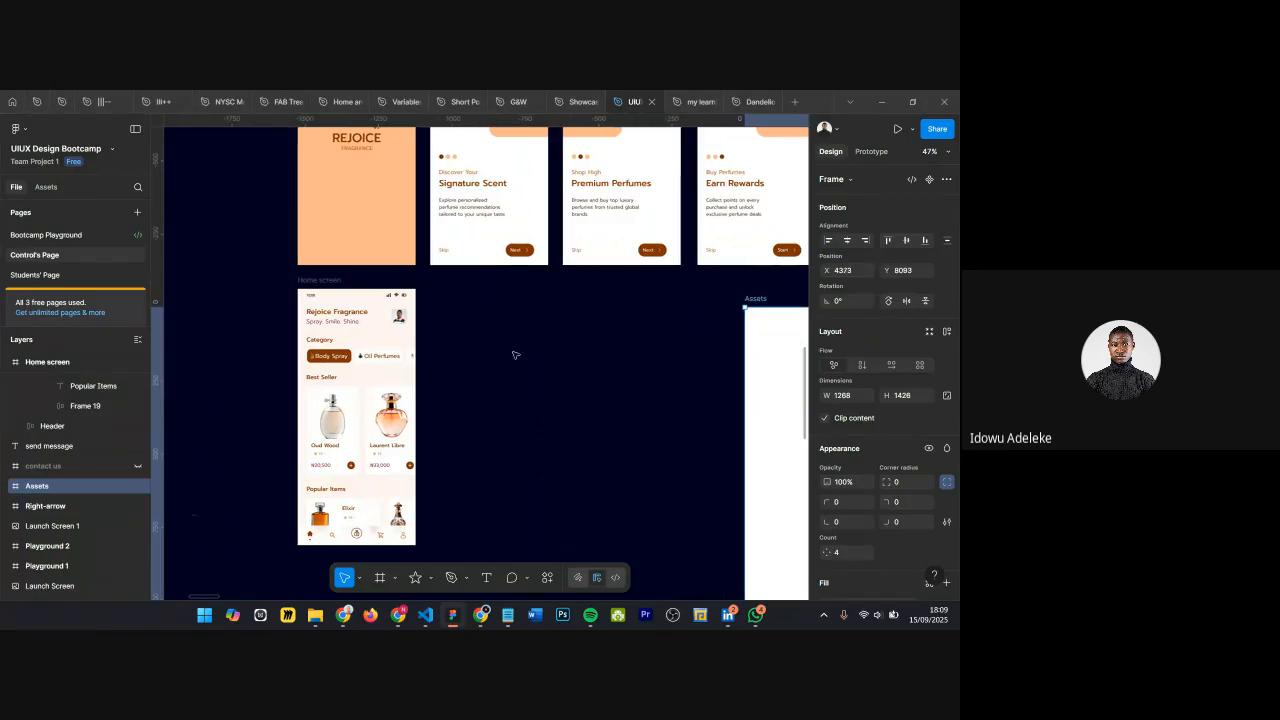
Step: Examine the upper part of the Home screen frame in its new place below the launch screen
scroll(322, 283, "up", 3, "ctrl")
left_click(304, 288)
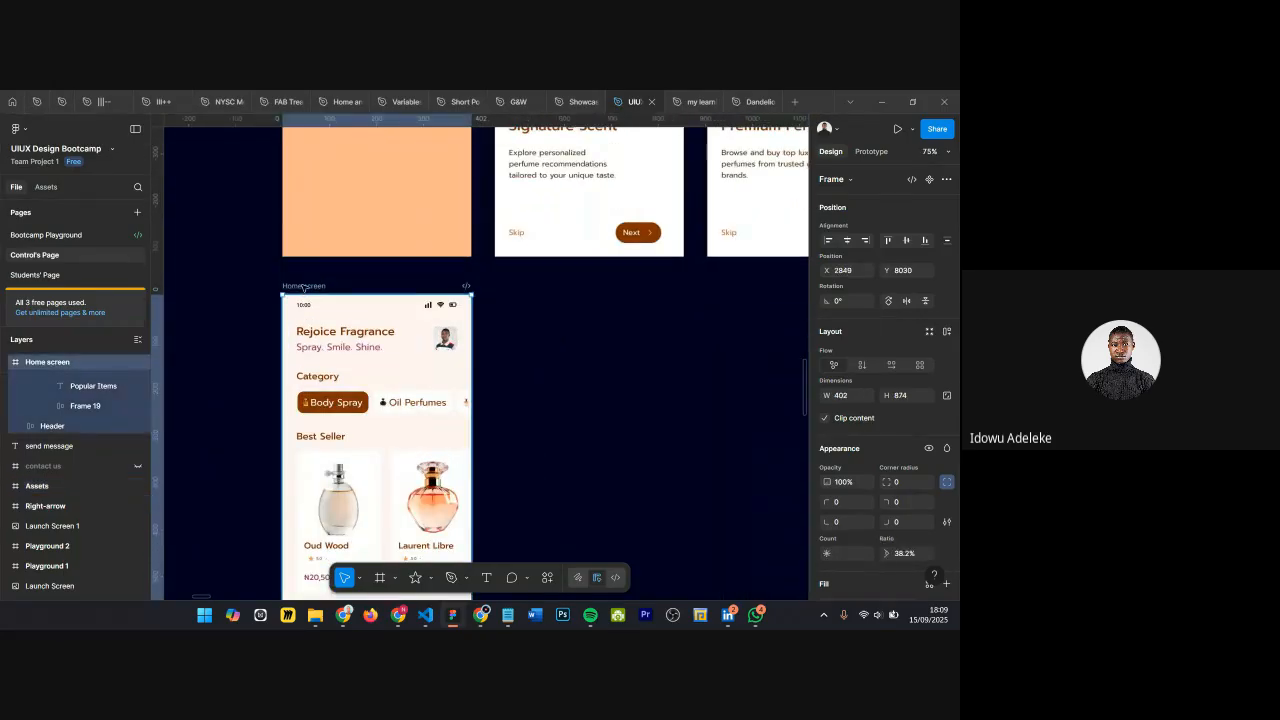
scroll(540, 306, "down", 2)
left_click(538, 307)
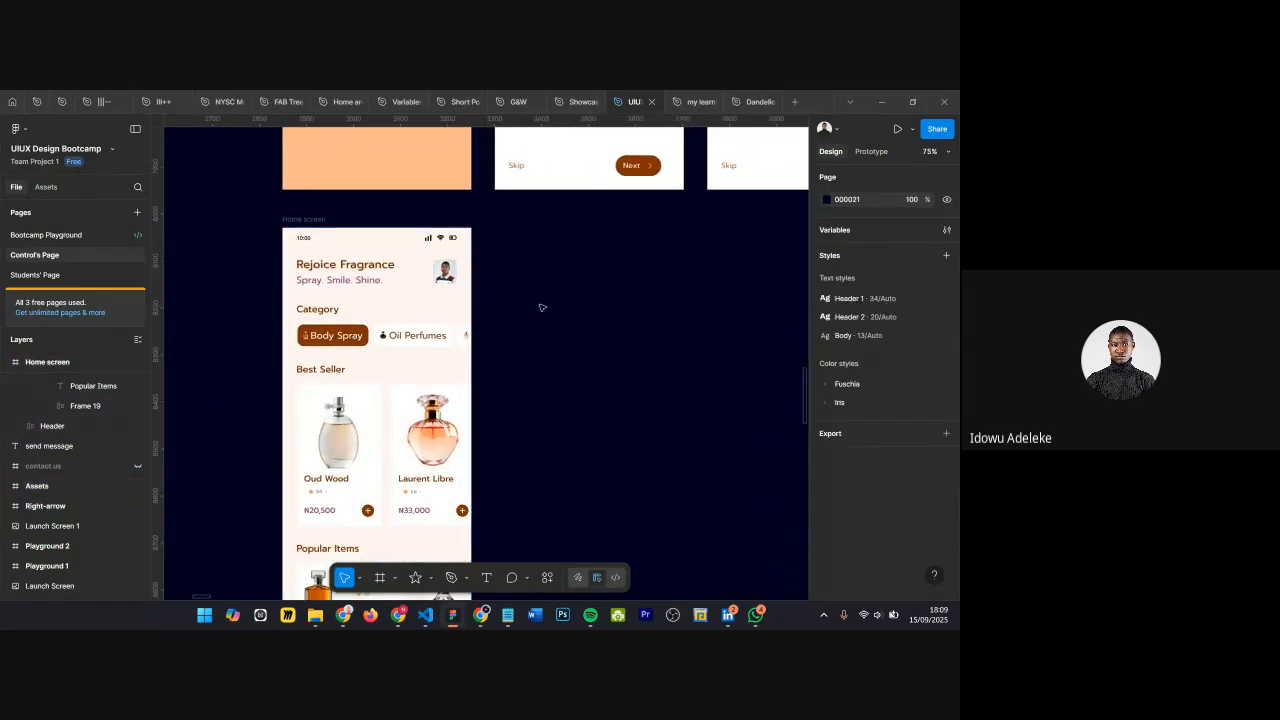
Step: Add a blank iPhone 16 Pro frame and move it beside the perfume Home screen, at X 3330, Y 8030
key("f")
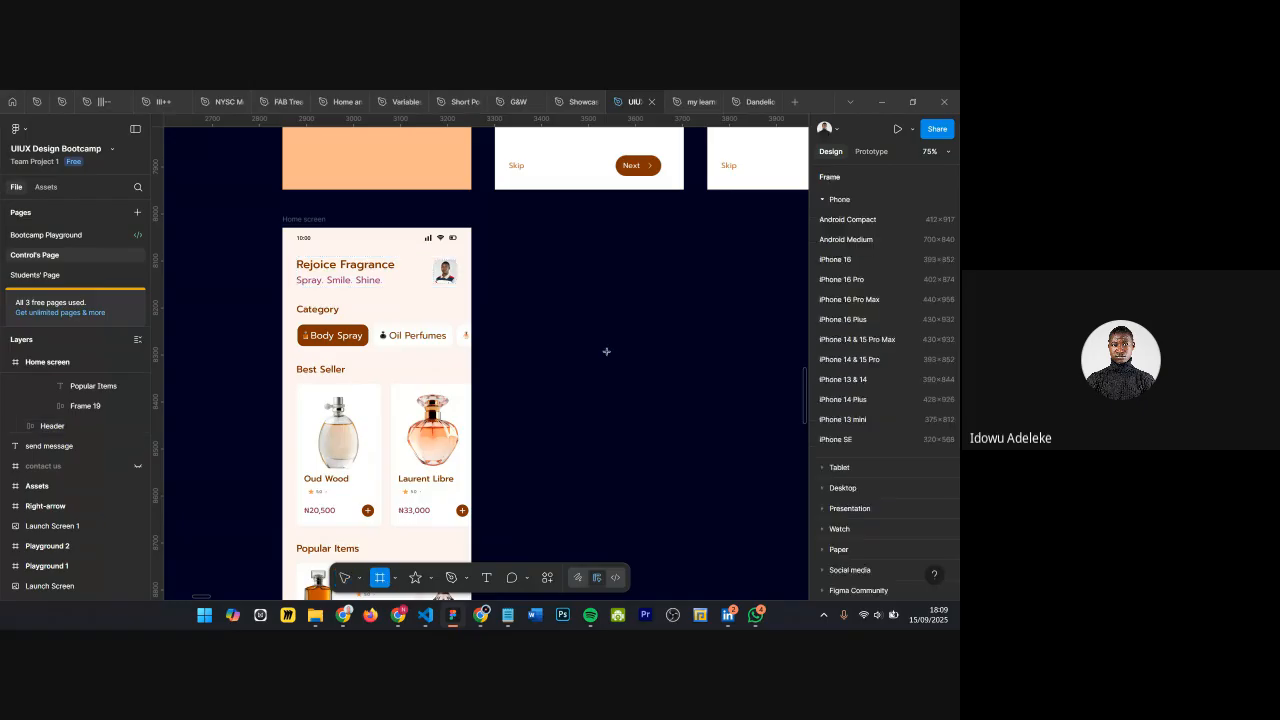
left_click(876, 283)
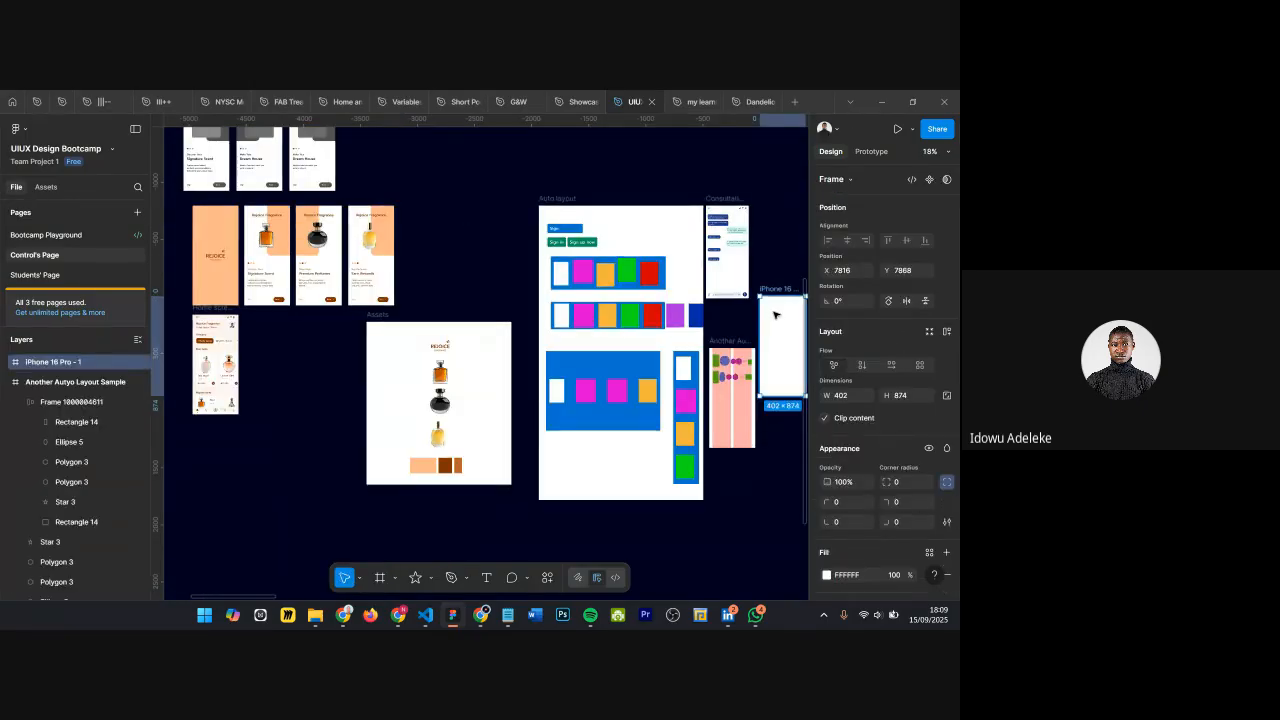
scroll(775, 315, "down", 1)
left_click_drag(775, 315, 314, 305)
scroll(316, 318, "up", 10)
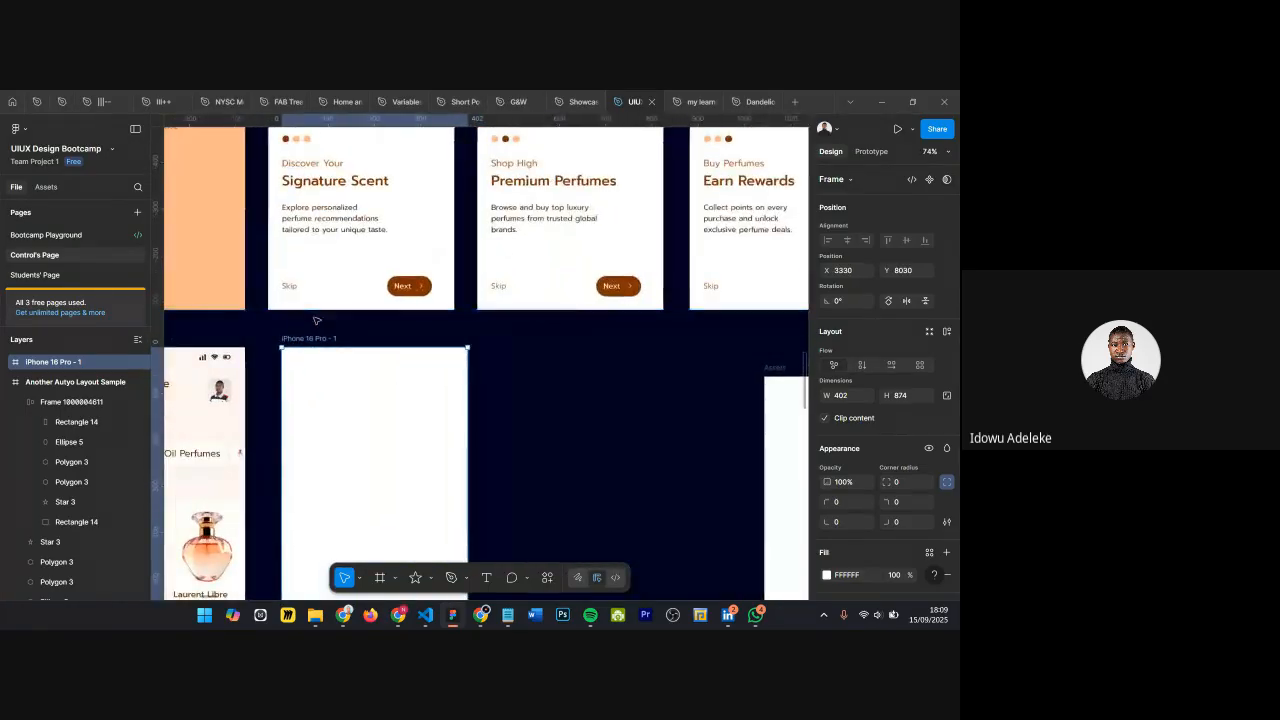
Step: Move the blank iPhone 16 Pro frame closer to the Home screen, to X 3300, Y 8007
scroll(317, 321, "left", 5)
scroll(317, 321, "down", 2)
mouse_move(594, 250)
left_mouse_down()
mouse_move(582, 256)
mouse_move(584, 237)
left_mouse_up()
scroll(584, 237, "down", 4)
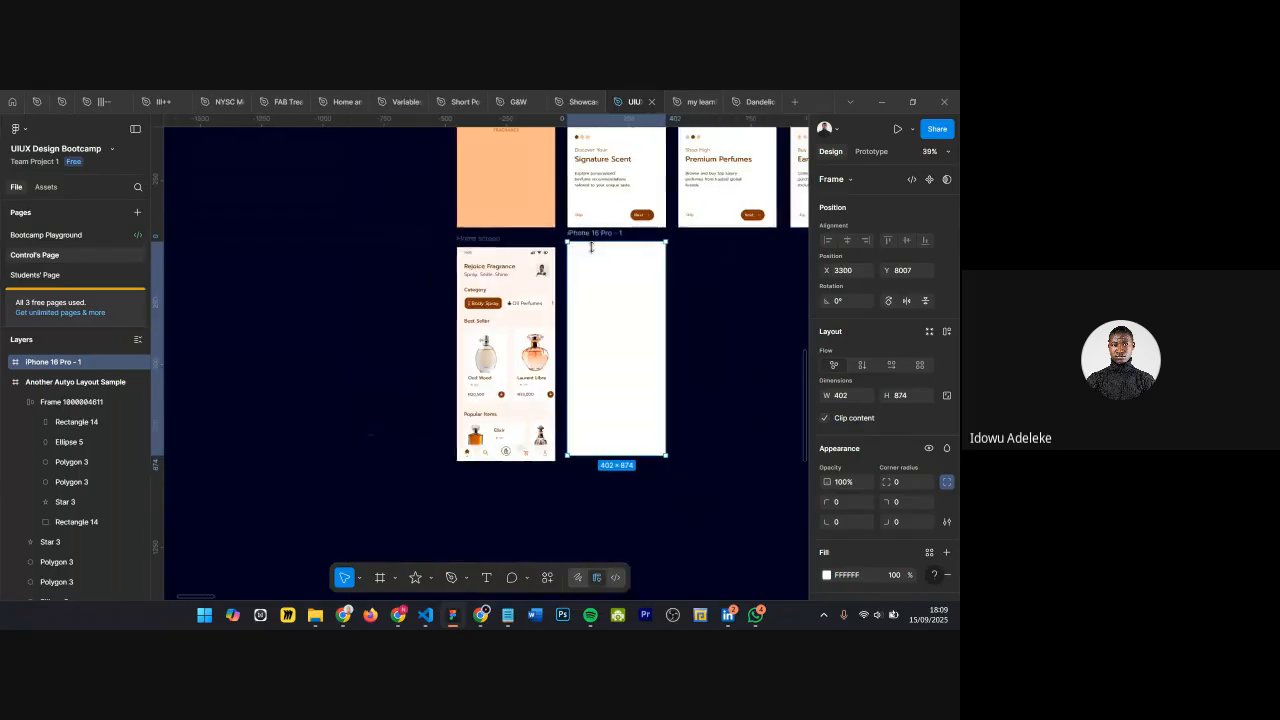
Step: Align the top of the blank iPhone 16 Pro frame with the Home screen at X 3291, Y 8030
scroll(584, 237, "down", 4)
scroll(640, 288, "right", 4)
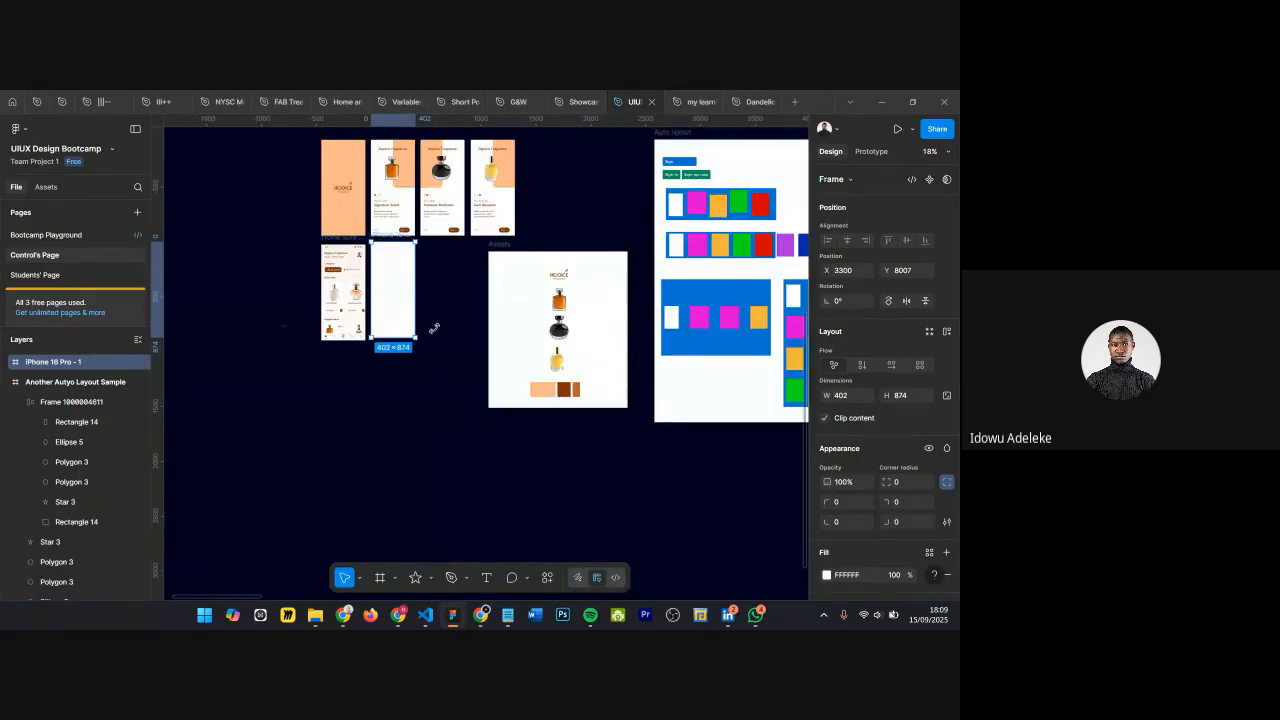
scroll(436, 298, "down", 3)
scroll(436, 298, "down", 1)
scroll(420, 284, "right", 1)
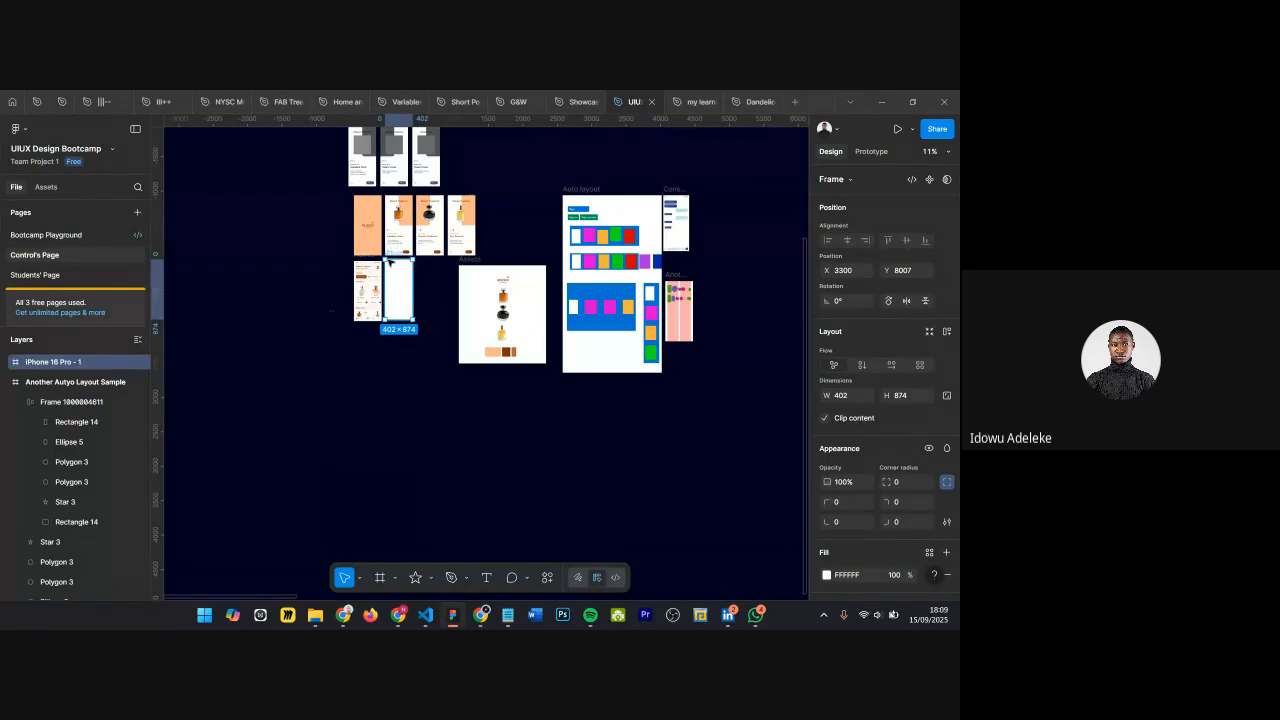
scroll(756, 318, "right", 2)
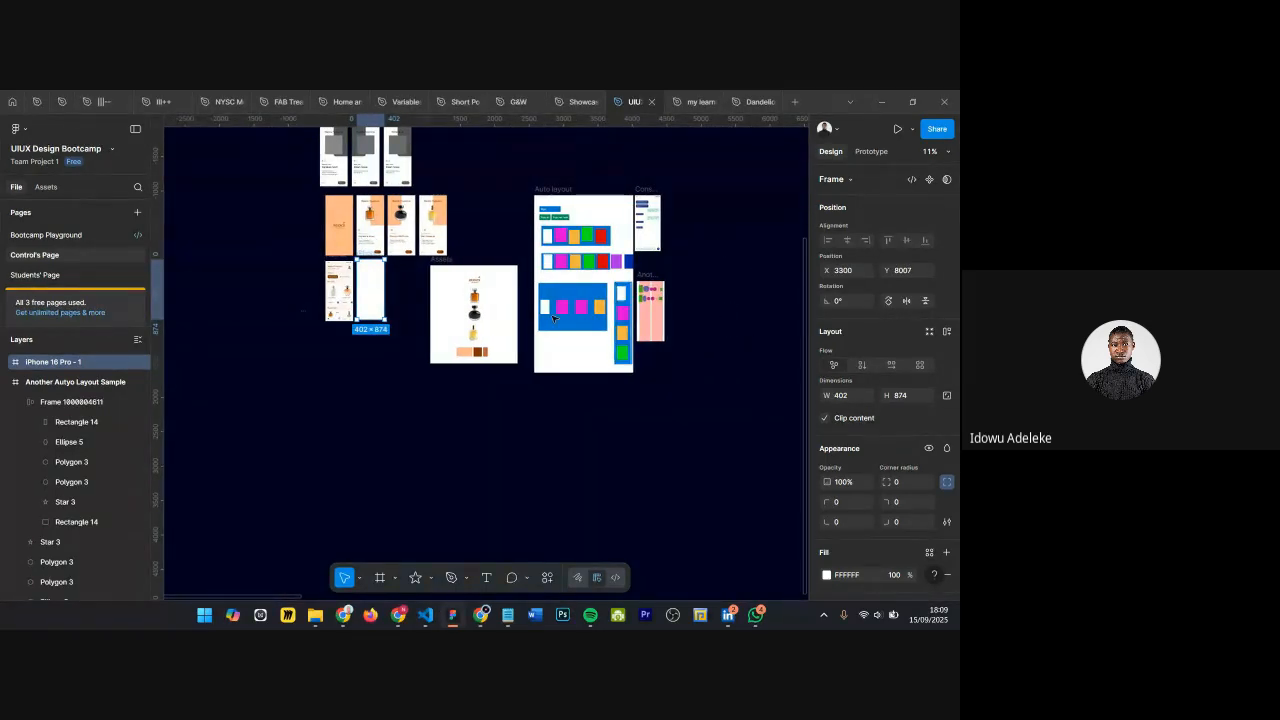
key("shift+2")
scroll(335, 270, "up", 5)
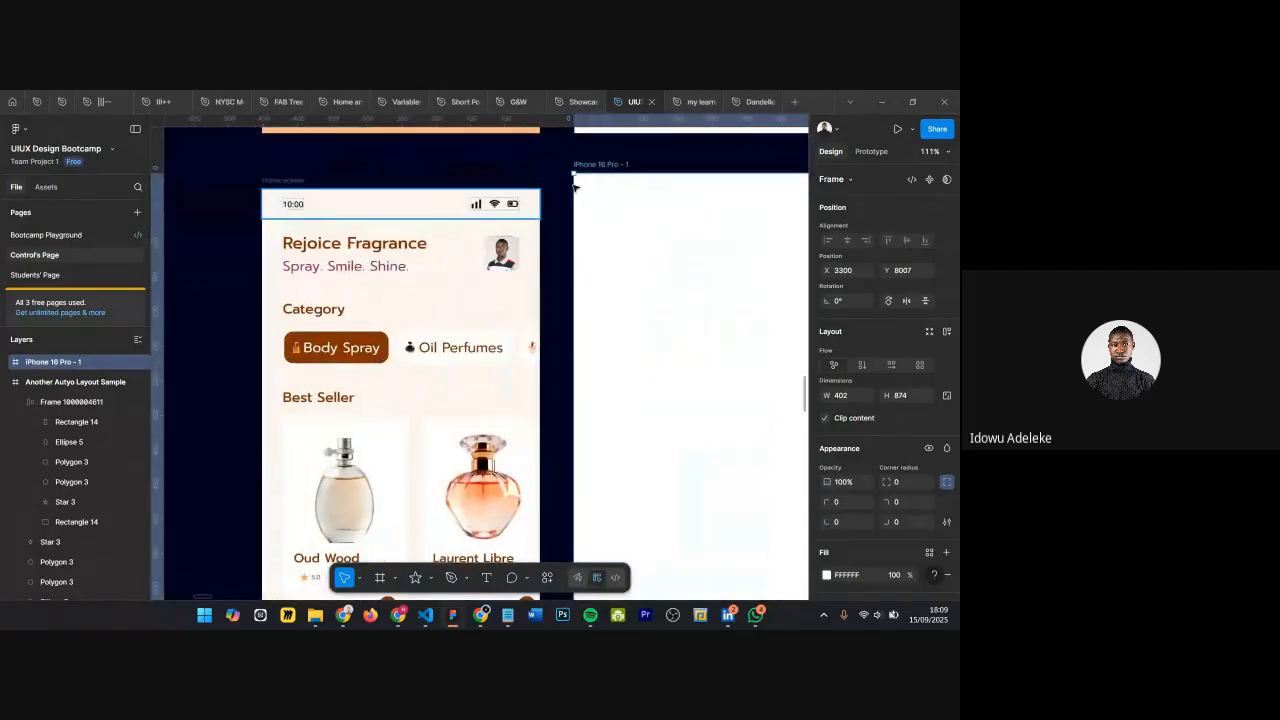
left_click_drag(590, 184, 588, 185)
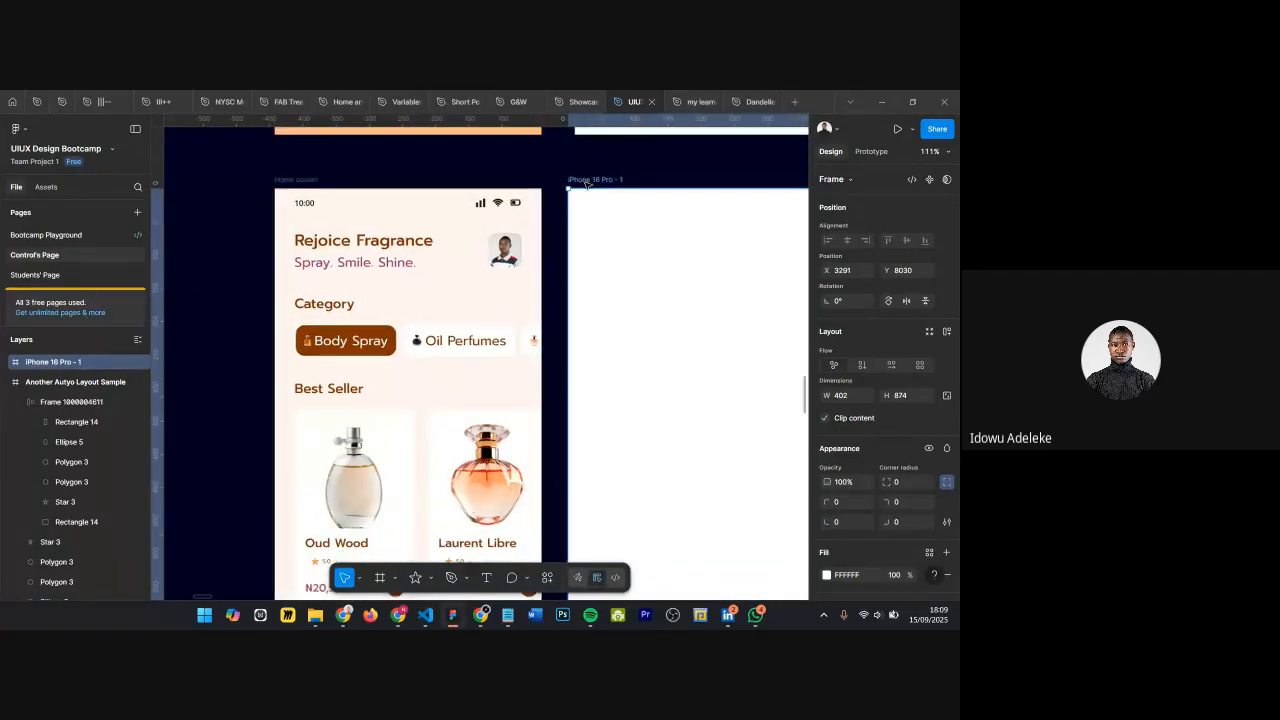
scroll(588, 186, "down", 6)
scroll(567, 249, "up", 4)
scroll(567, 249, "up", 3)
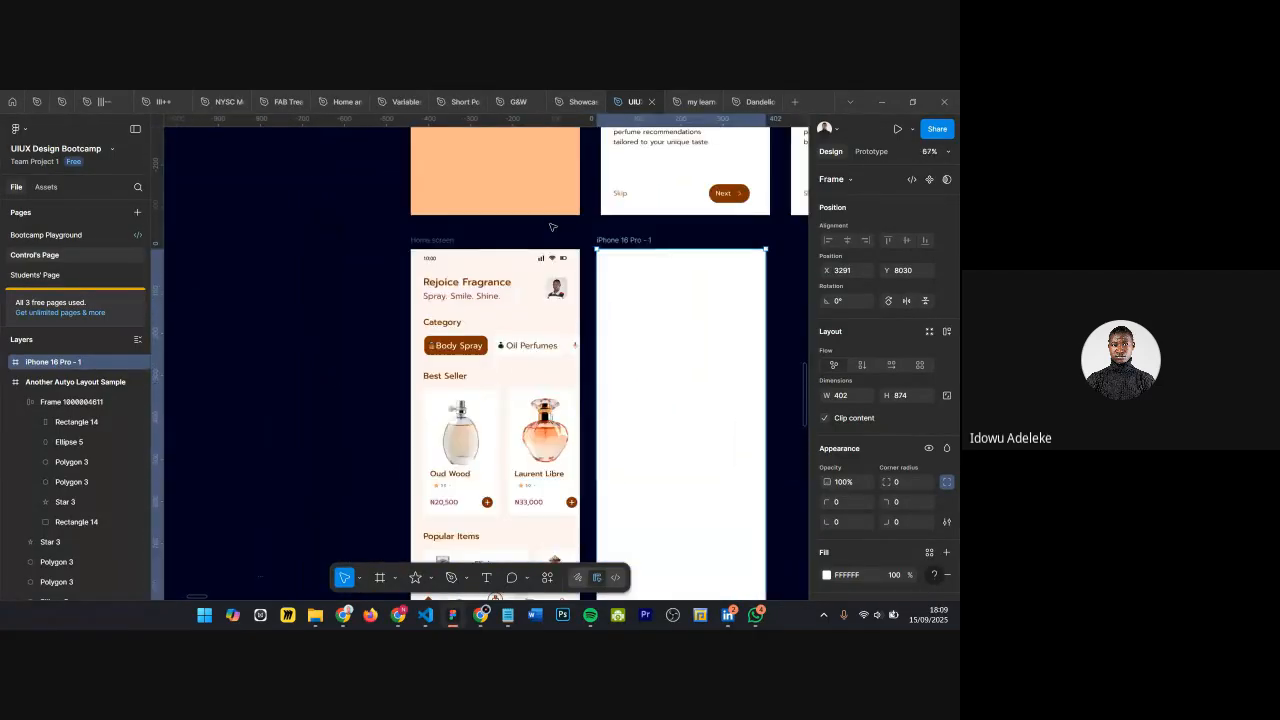
Step: Copy the Home screen's Mobile Nav status bar into the Assets frame at X 47, Y 46
scroll(555, 230, "up", 5)
left_click(340, 304)
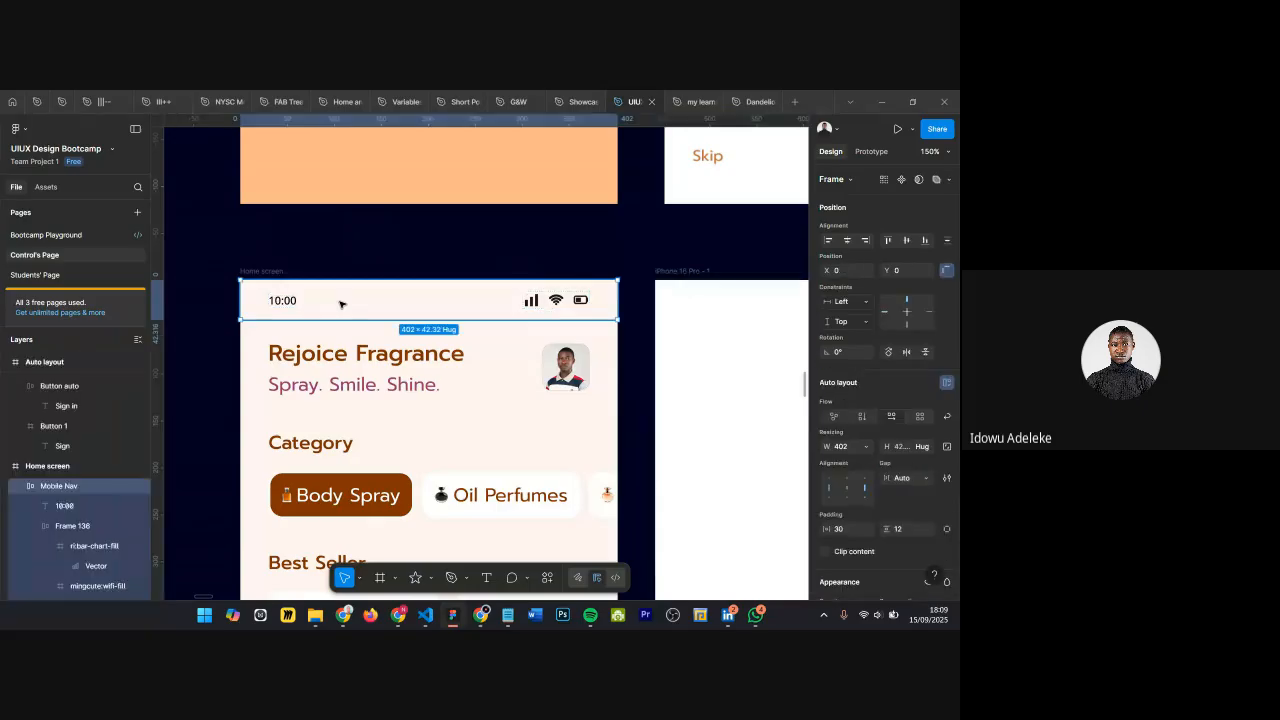
scroll(216, 299, "down", 2)
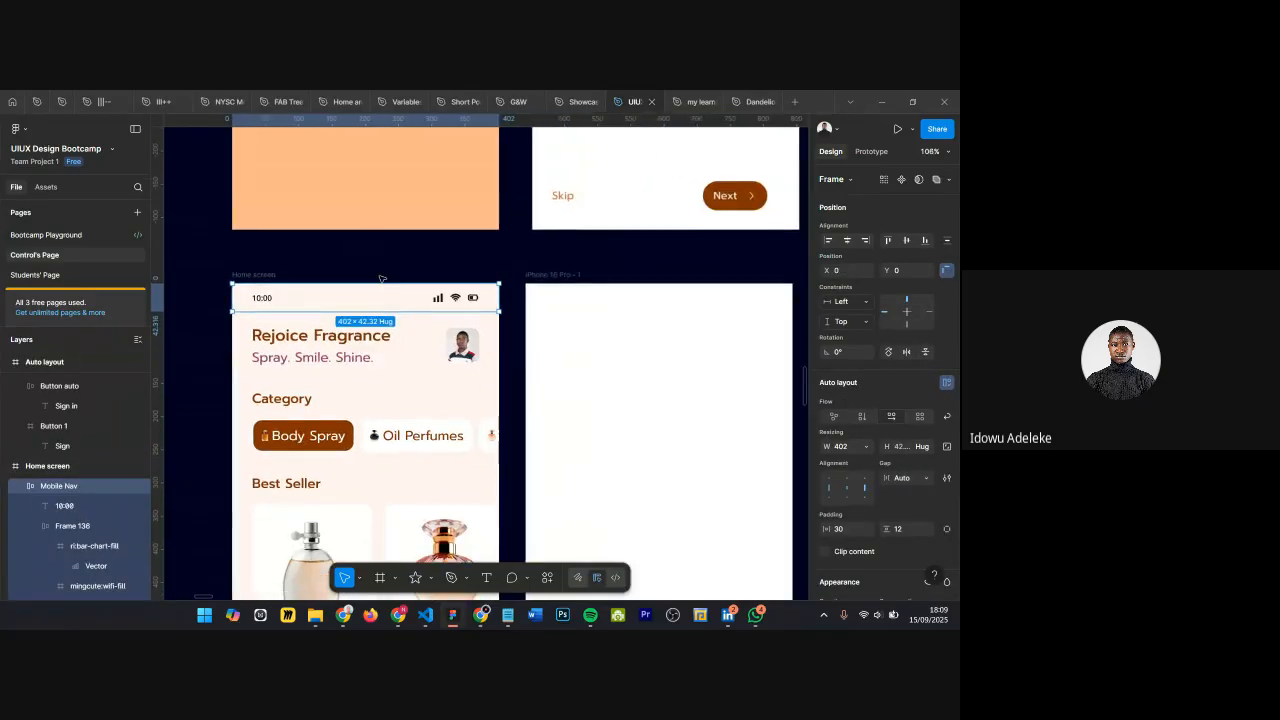
scroll(372, 285, "down", 6)
left_click_drag(411, 288, 756, 316)
scroll(728, 348, "right", 3)
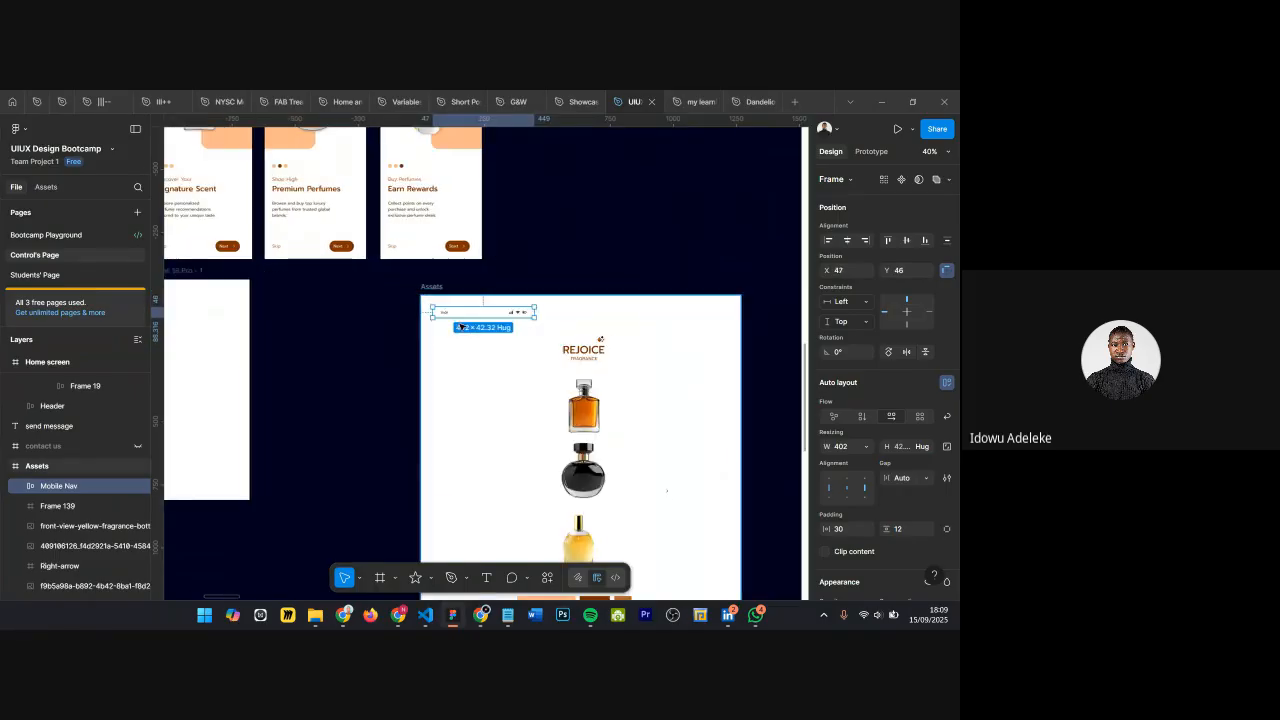
Step: Move the Mobile Nav copy nearer the upper corner of the Assets frame, to X 12, Y 24
scroll(460, 326, "up", 6)
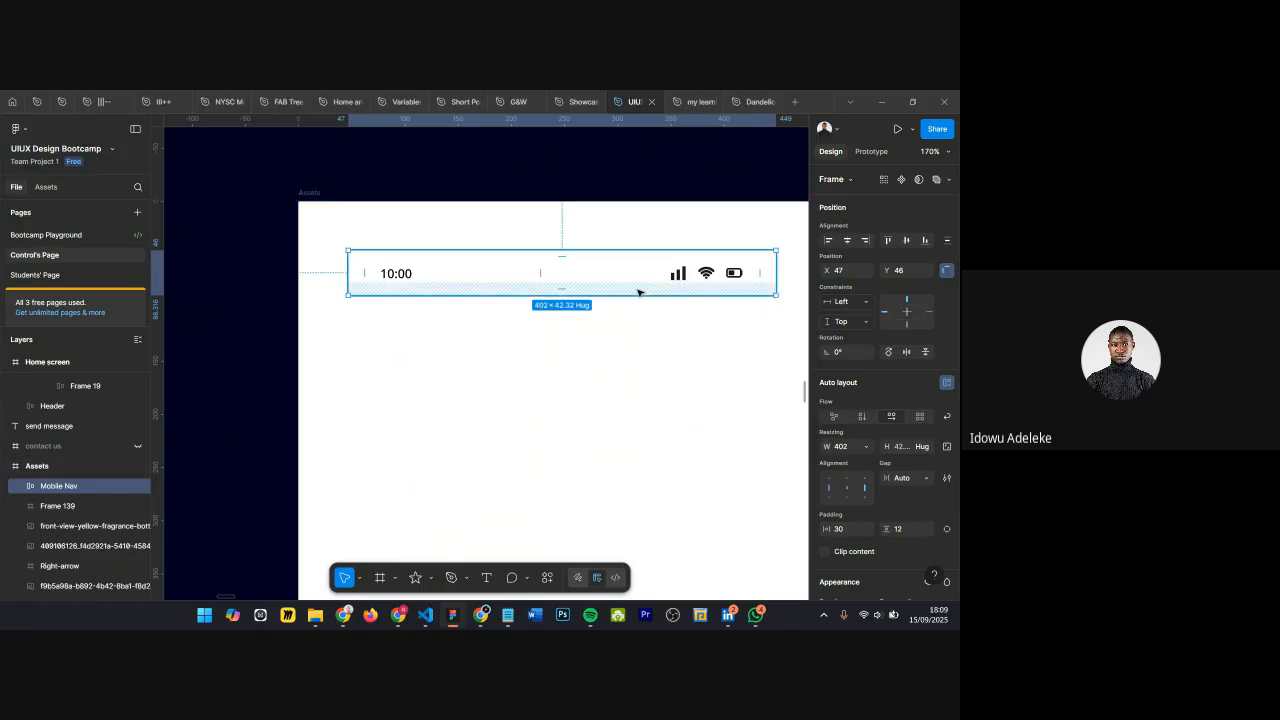
scroll(636, 290, "down", 5)
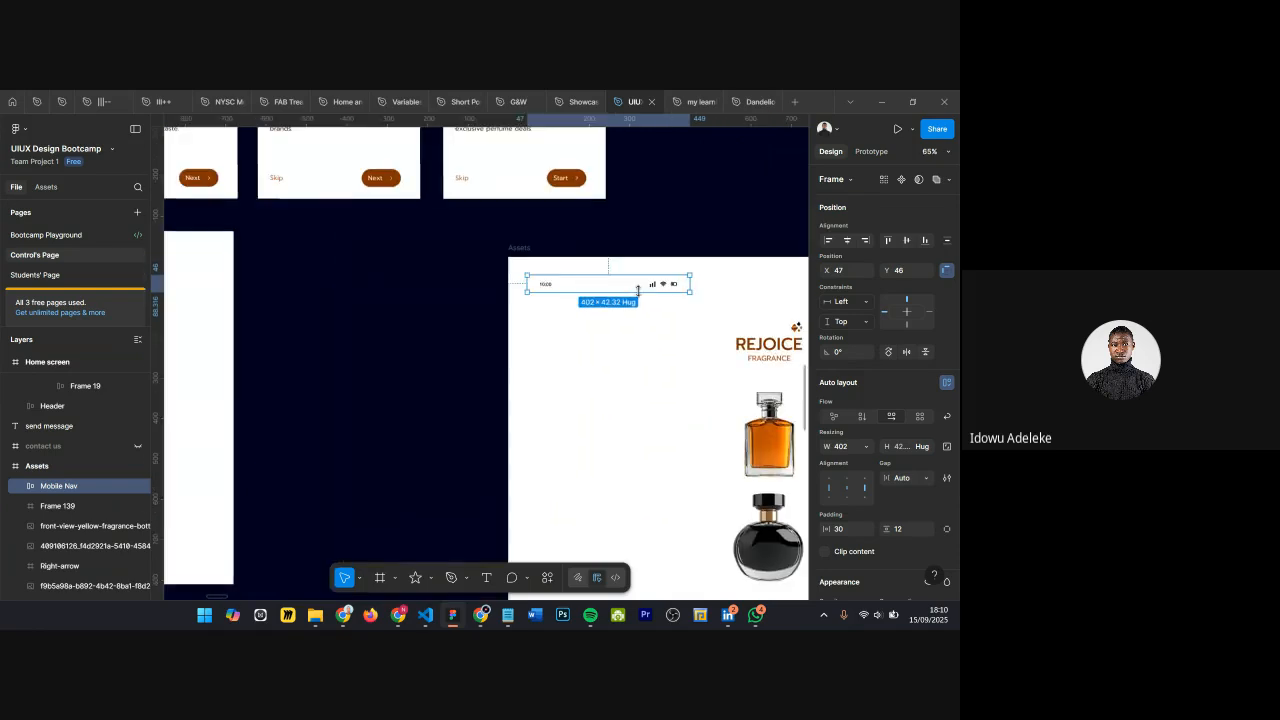
scroll(585, 289, "up", 3)
left_click_drag(571, 286, 547, 269)
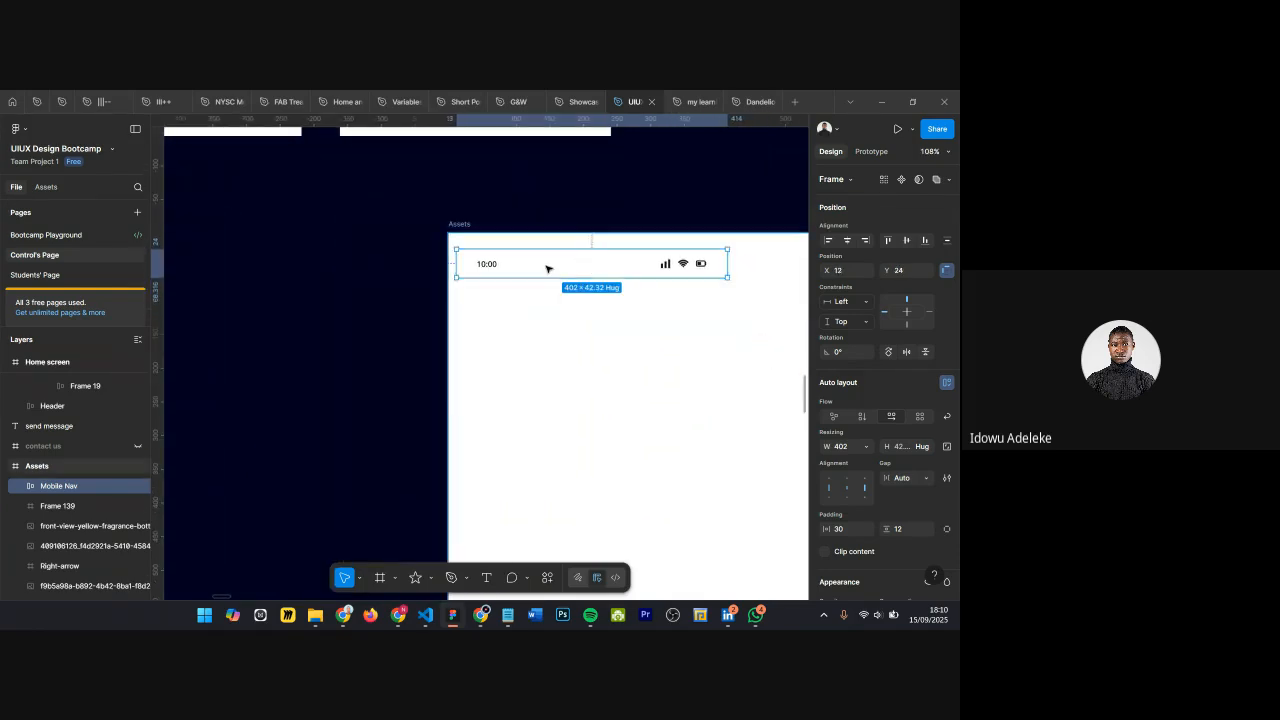
scroll(547, 269, "down", 2)
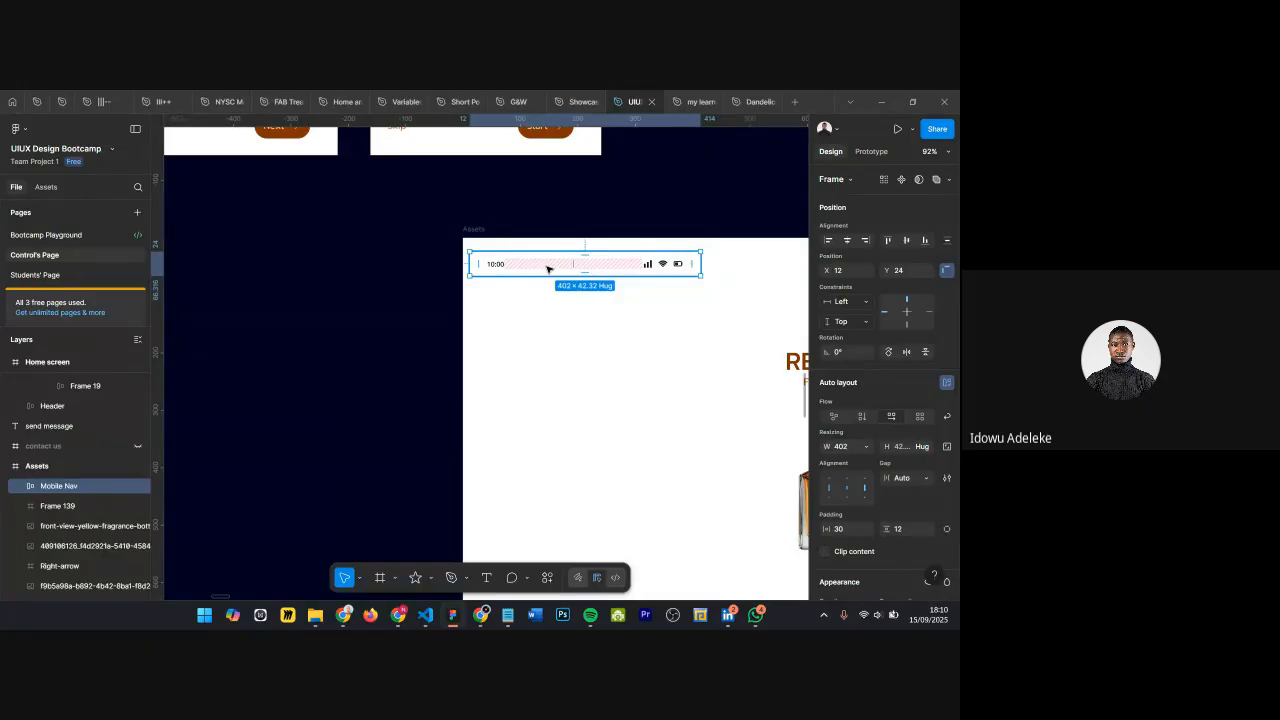
scroll(665, 235, "down", 3)
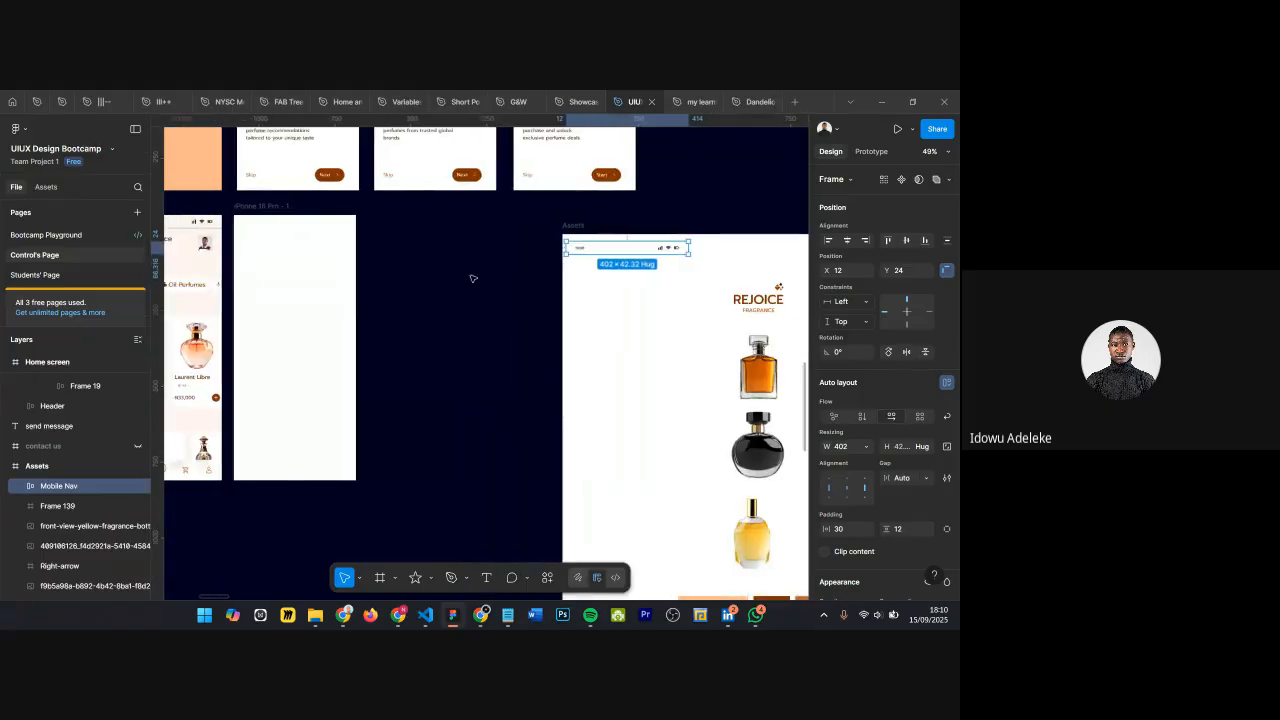
Step: Copy the Home screen's Mobile Nav into the blank iPhone 16 Pro frame and align it at X 0, Y 0
scroll(472, 278, "left", 3)
scroll(465, 235, "up", 4)
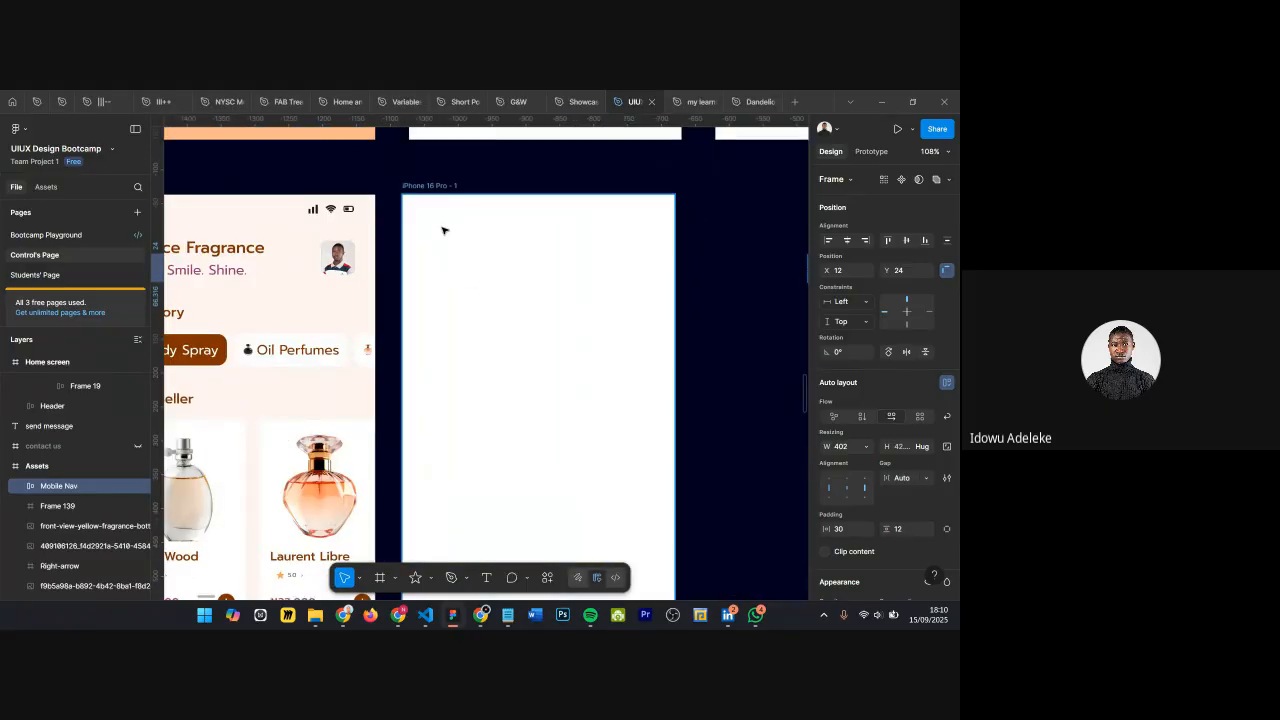
scroll(443, 229, "left", 3)
left_click(384, 220)
left_click_drag(384, 220, 690, 227)
scroll(680, 228, "right", 4)
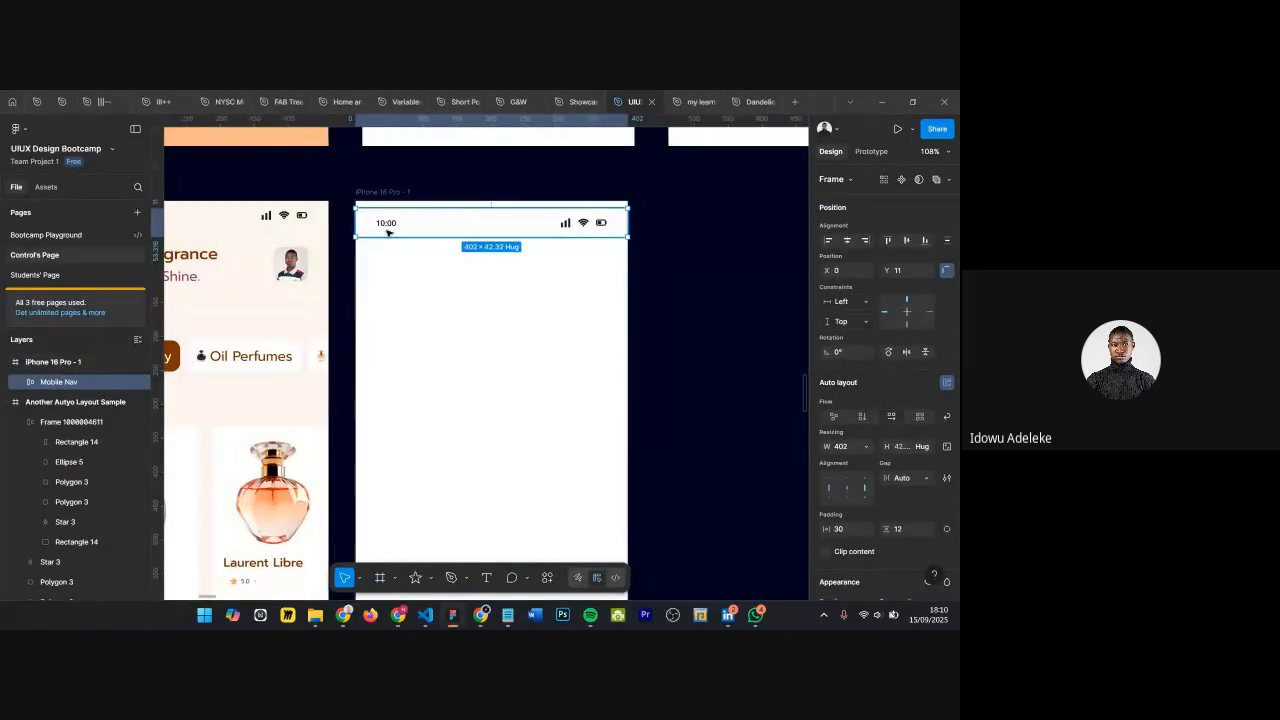
left_click_drag(389, 238, 386, 234)
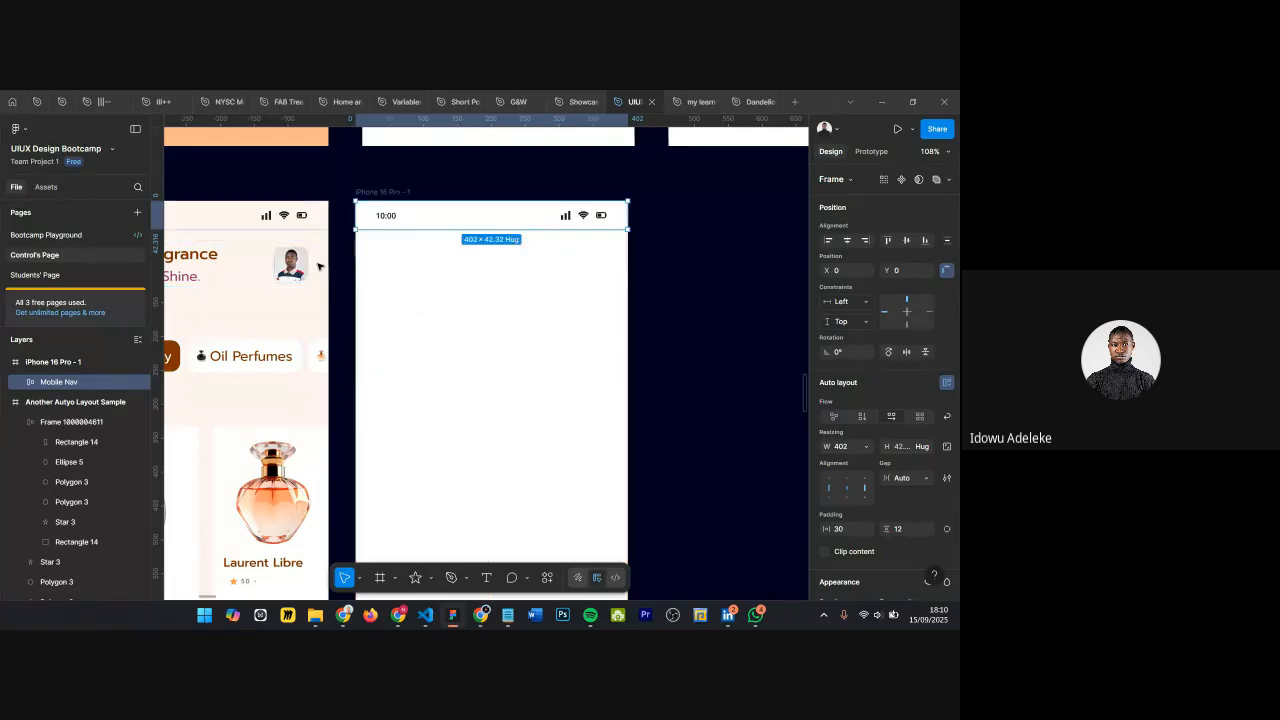
Step: Show the hidden 4-column layout guide on the original perfume Home screen frame
scroll(430, 260, "left", 4)
left_click(432, 259)
scroll(604, 262, "right", 4)
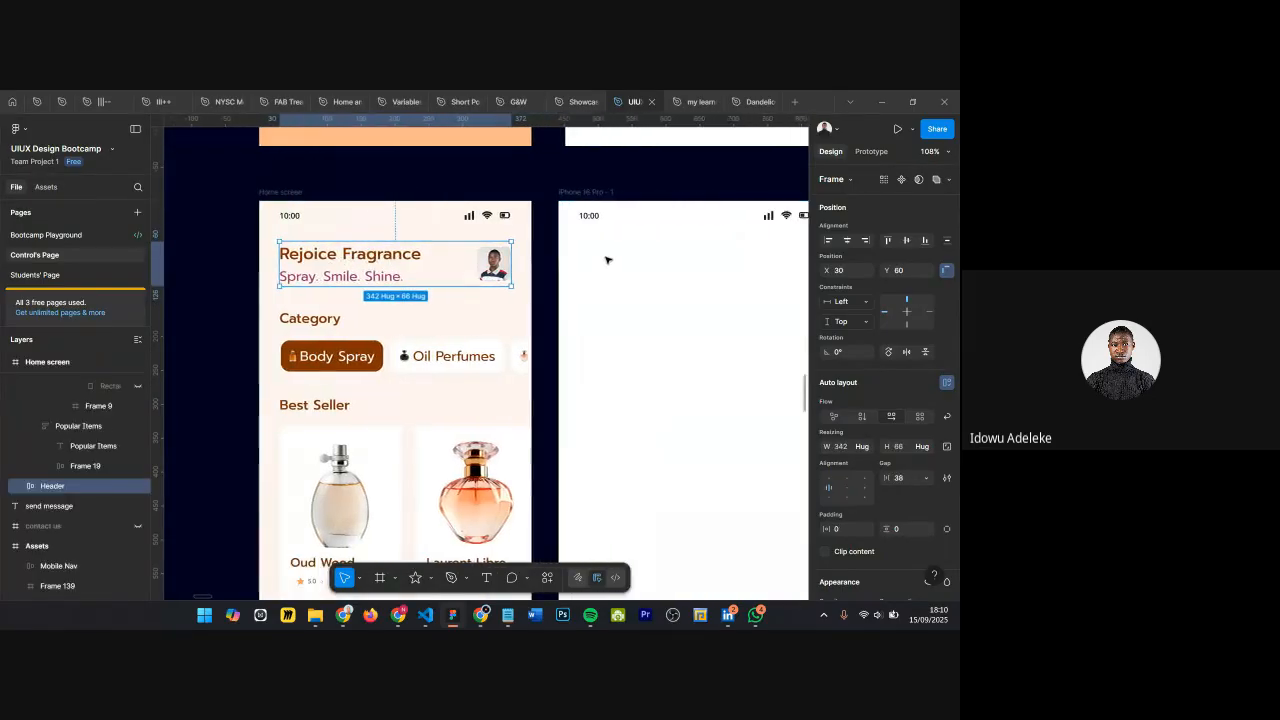
left_click(242, 192)
scroll(878, 375, "down", 5)
scroll(895, 490, "down", 3)
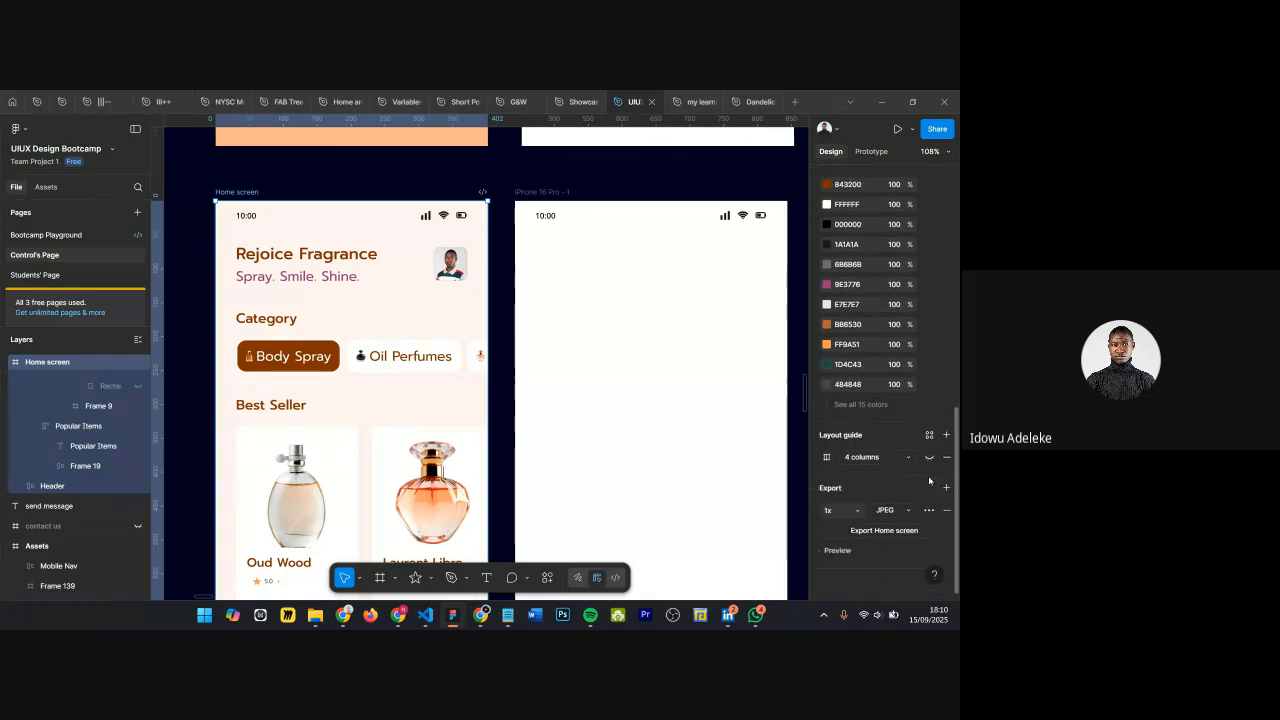
left_click(931, 458)
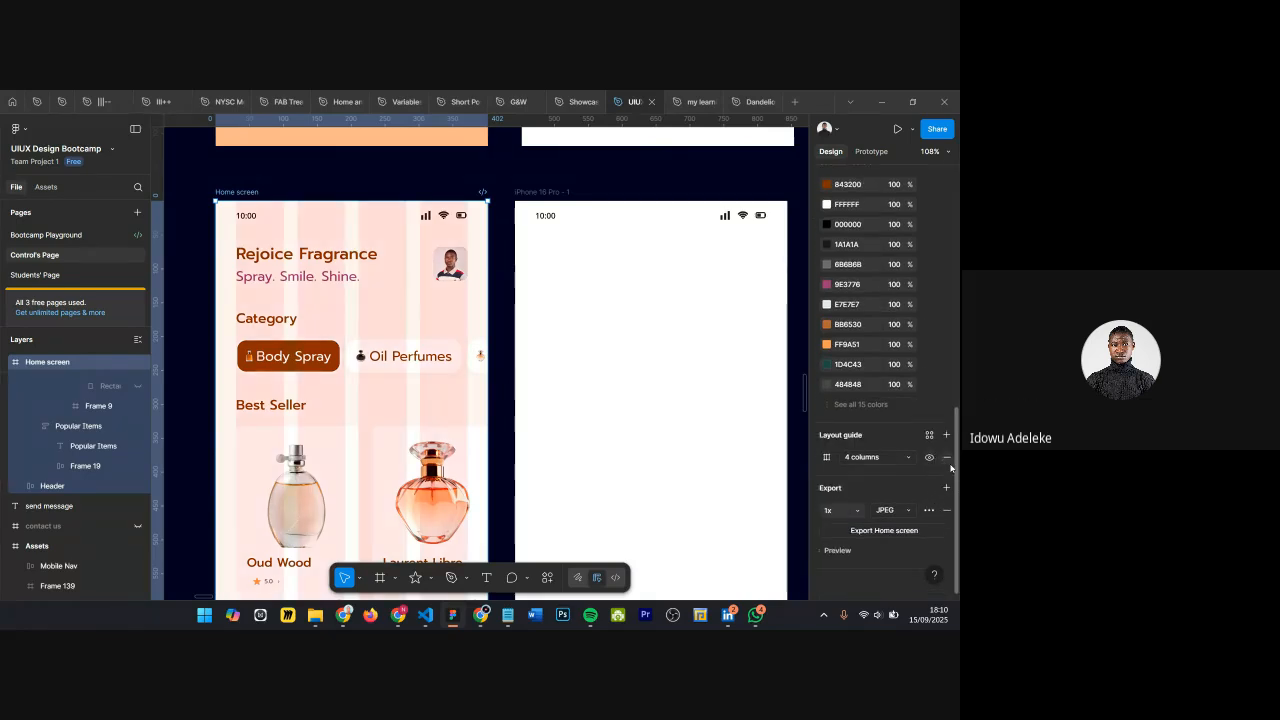
scroll(390, 303, "down", 1)
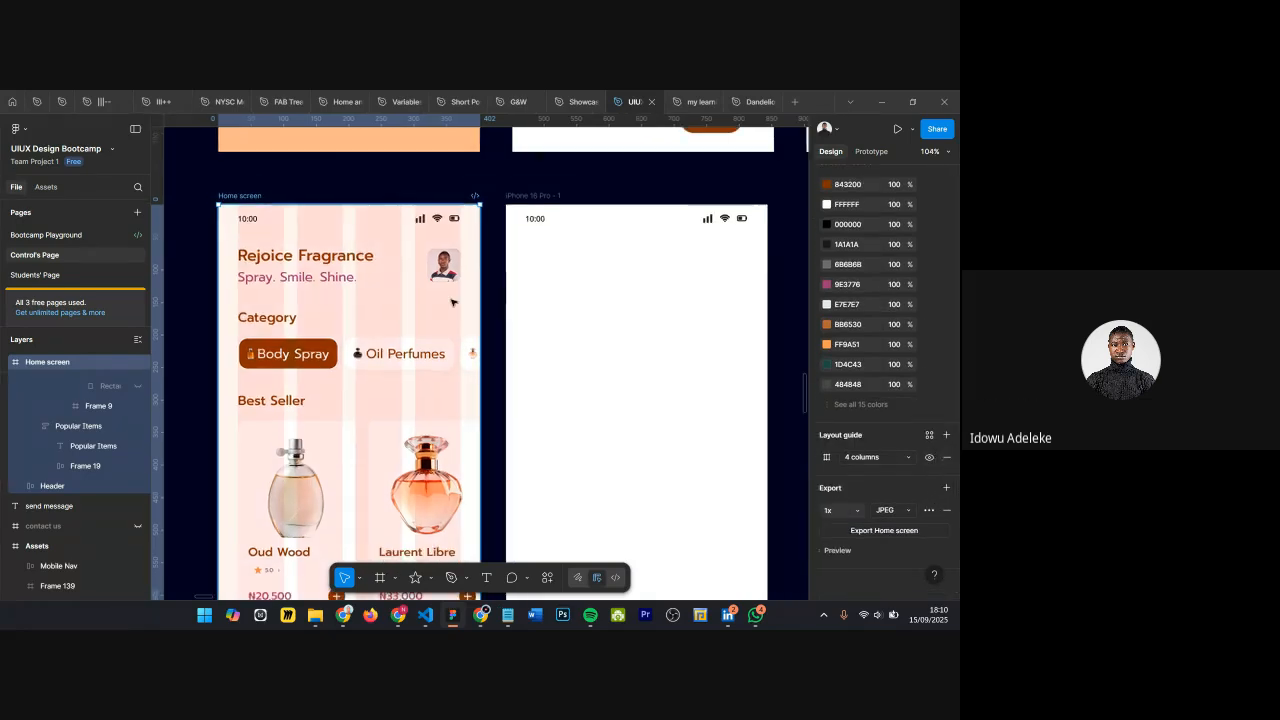
Step: Check the settings of the original Home screen's column layout guide, leaving the frame deselected
left_click(826, 457)
left_click(798, 447)
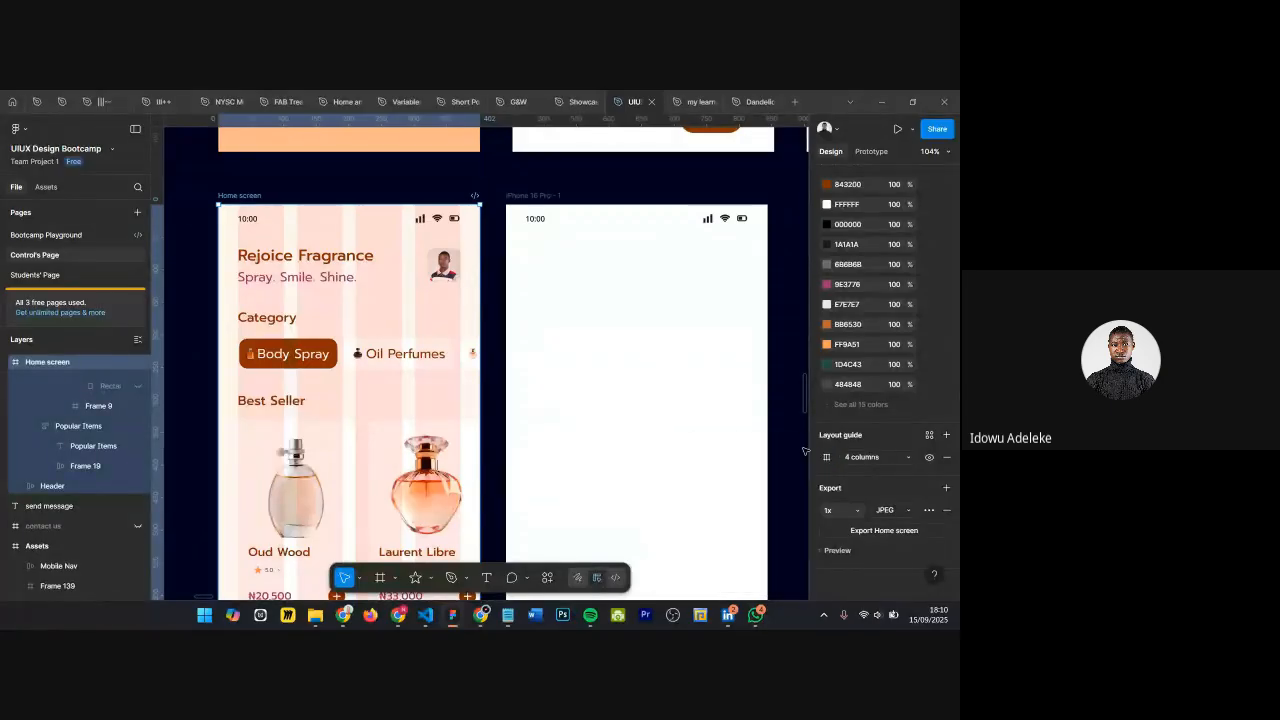
left_click(435, 177)
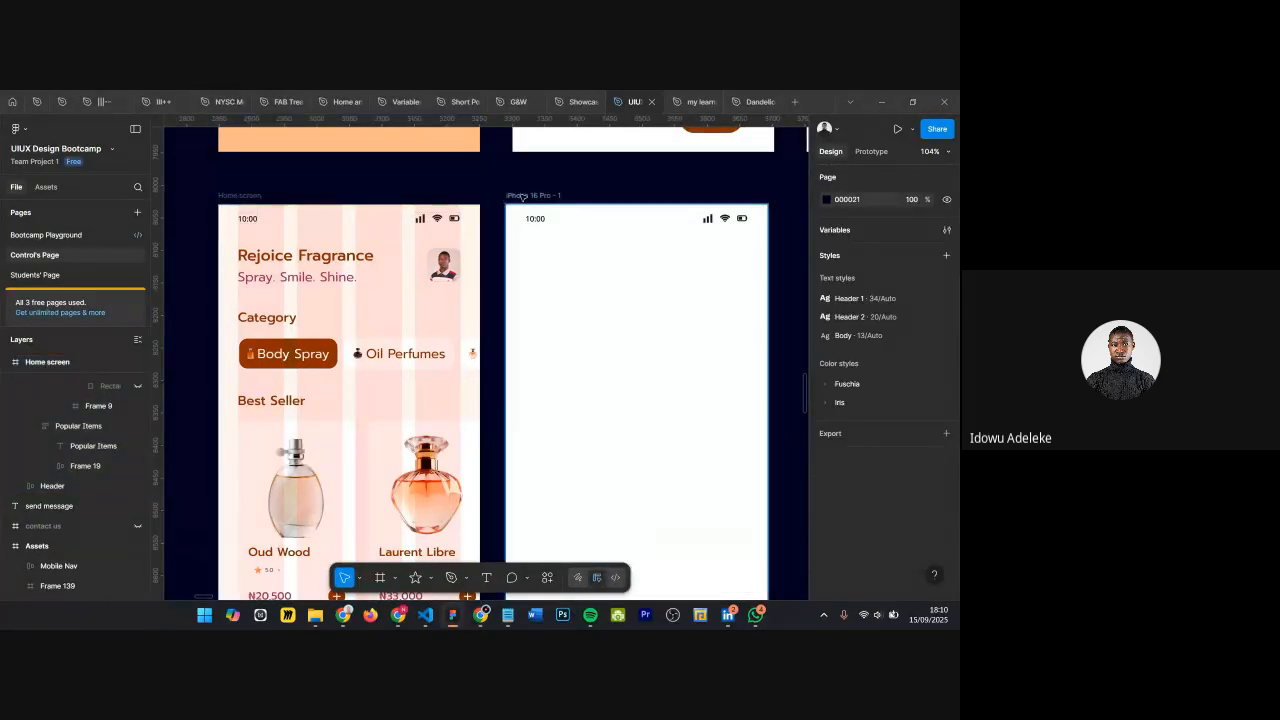
Step: Rename the iPhone 16 Pro frame as Home screen
left_click(533, 195)
scroll(895, 409, "down", 3)
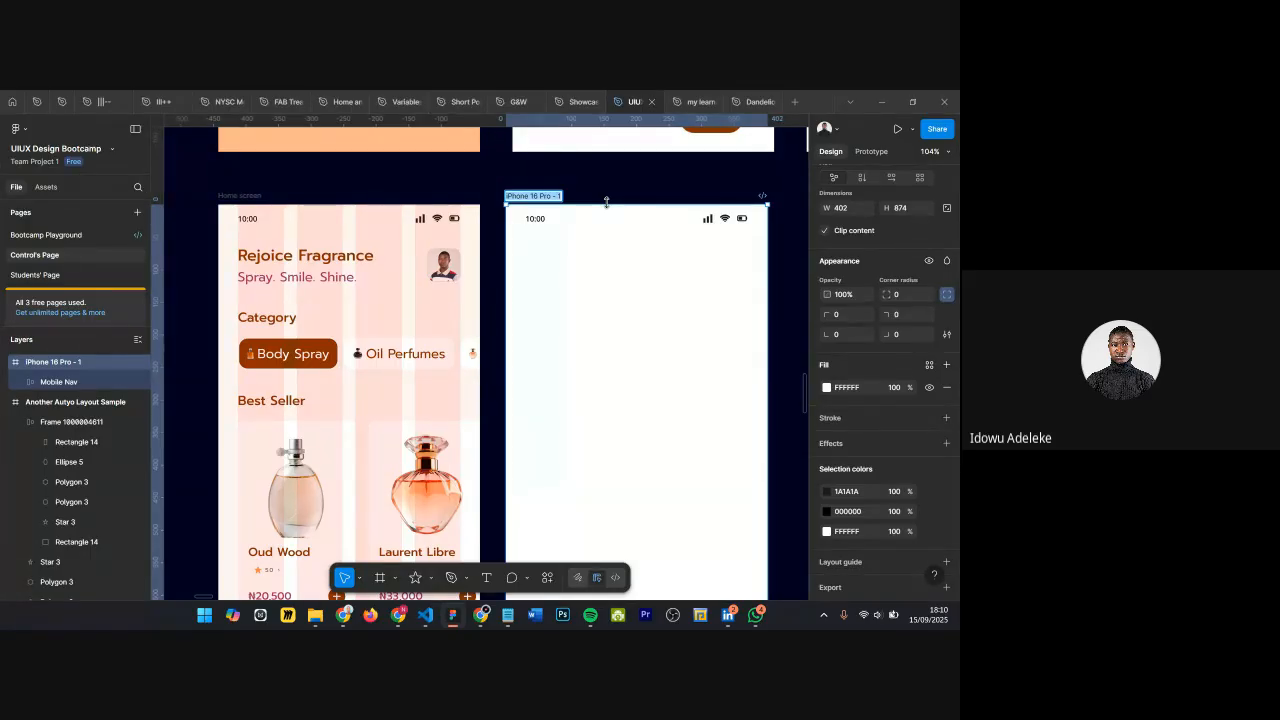
key("BackSpace")
type("Home screen")
key("Return")
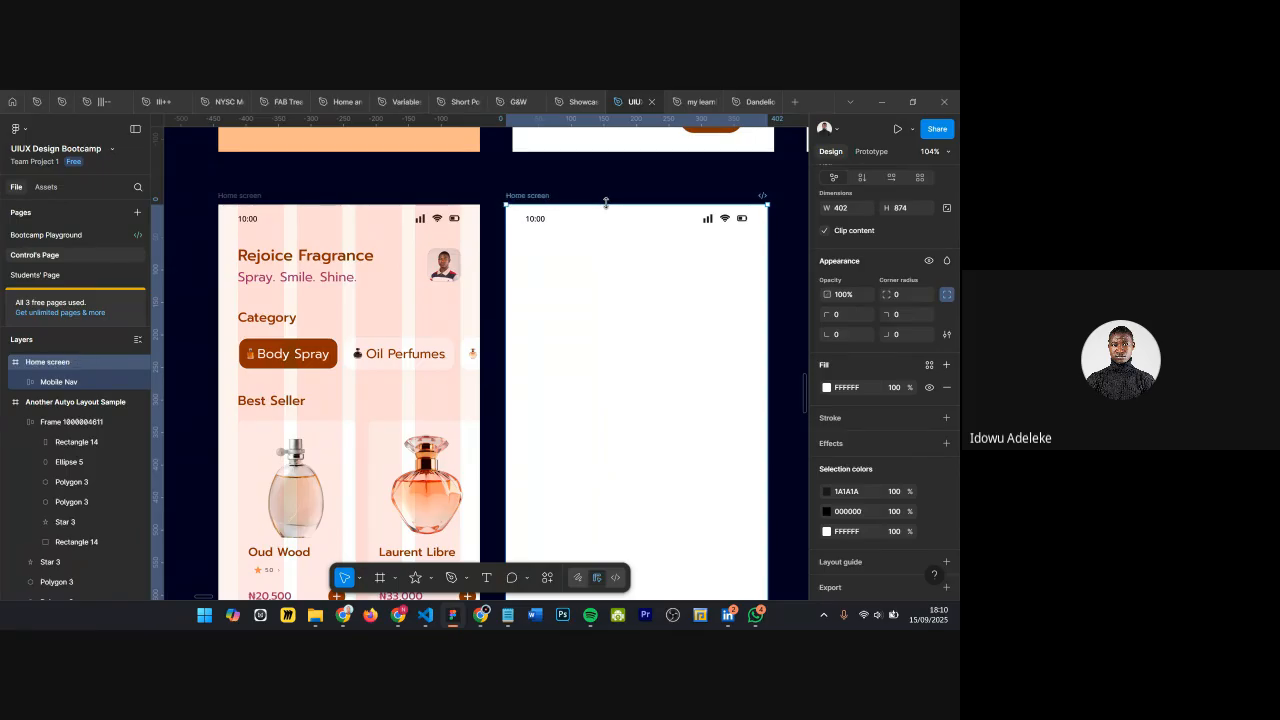
scroll(556, 200, "right", 1)
left_click(550, 197)
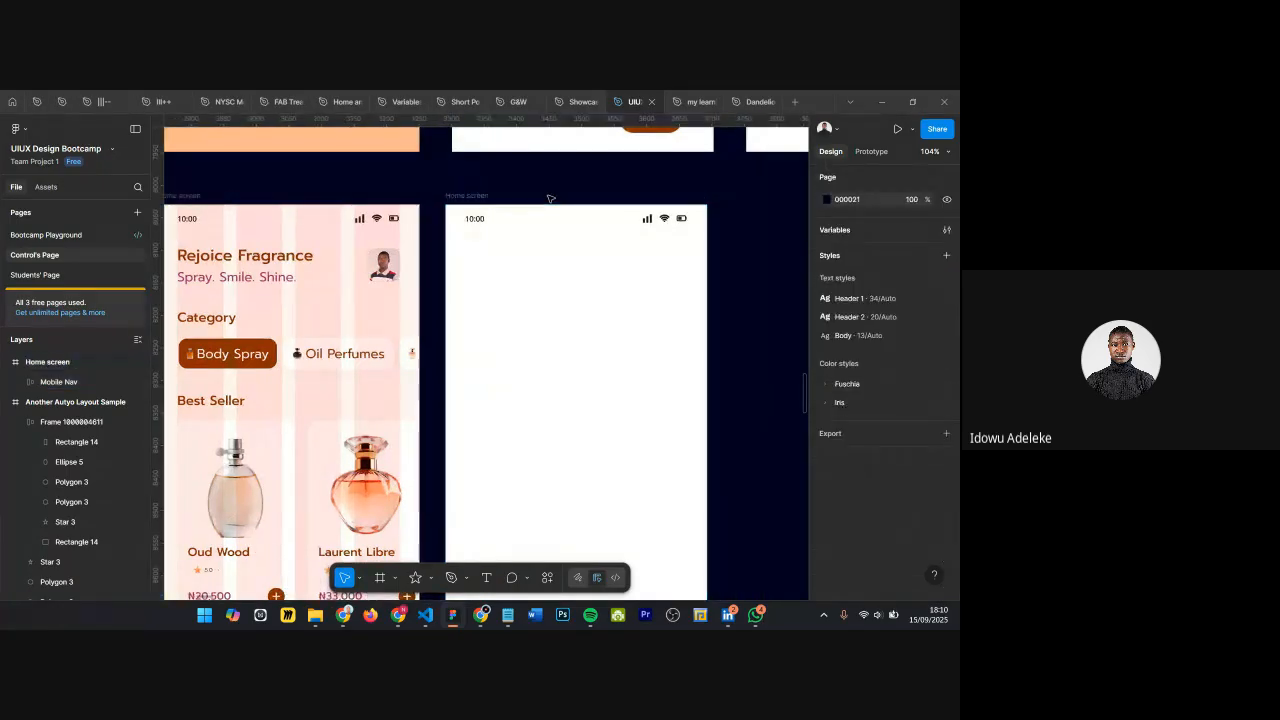
Step: Add a layout guide to the new blank Home screen frame and change its type from Grid to Columns
left_click(473, 197)
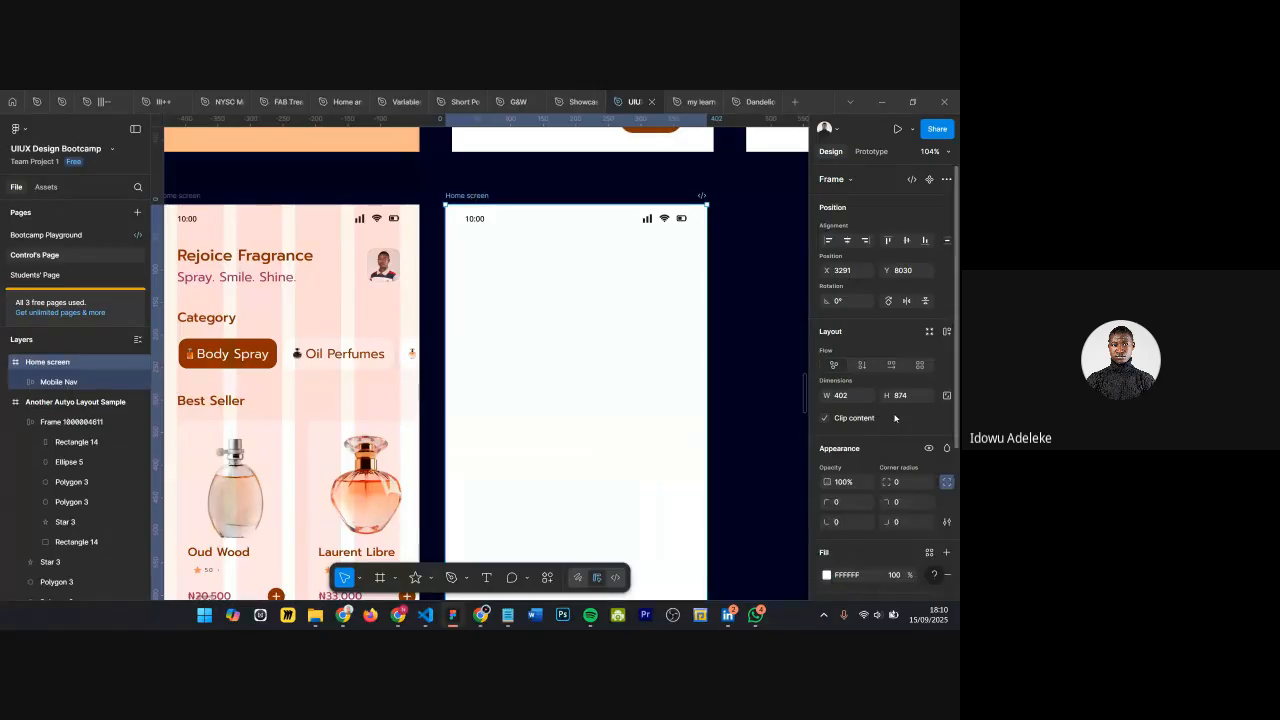
scroll(894, 428, "down", 2)
scroll(894, 428, "down", 1)
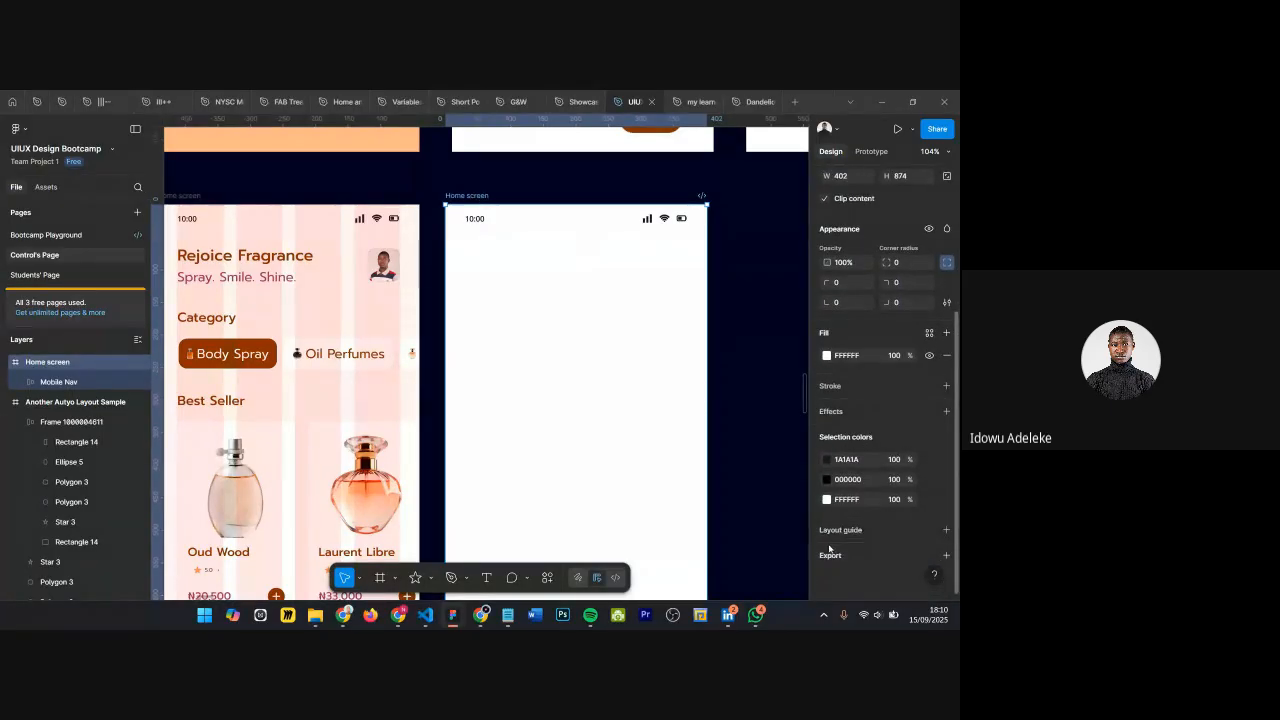
left_click(947, 531)
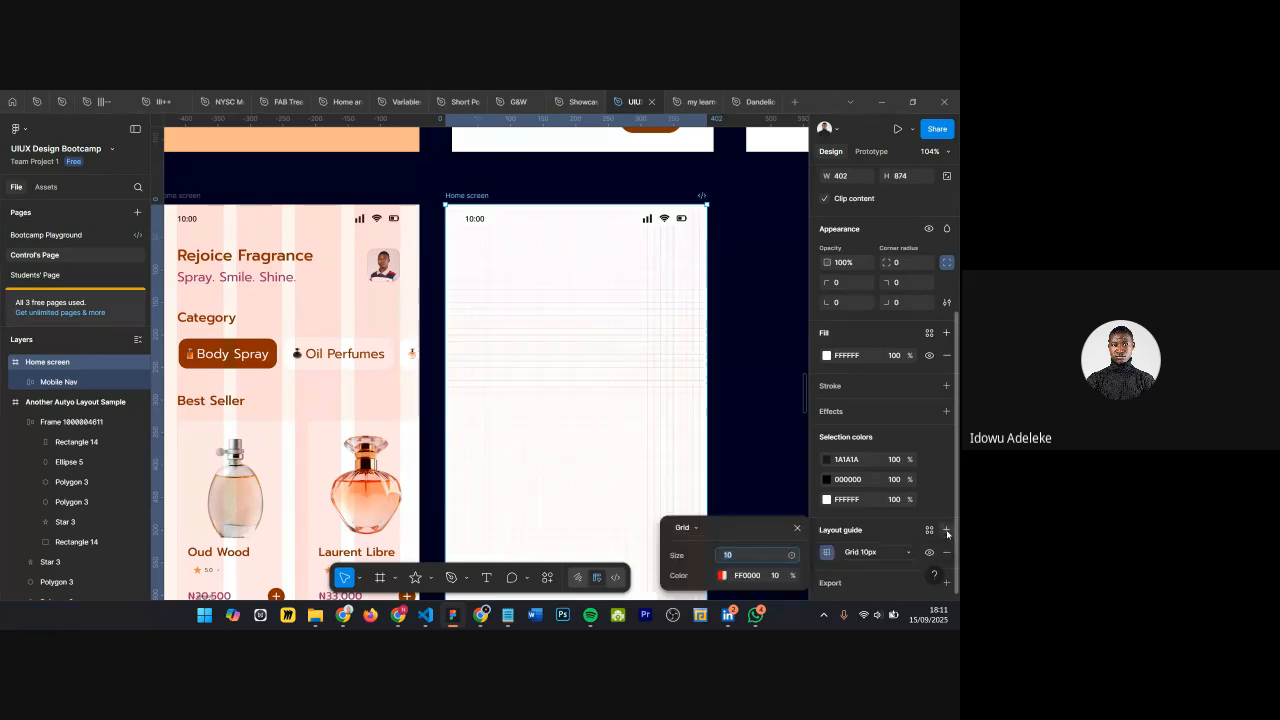
left_click(688, 528)
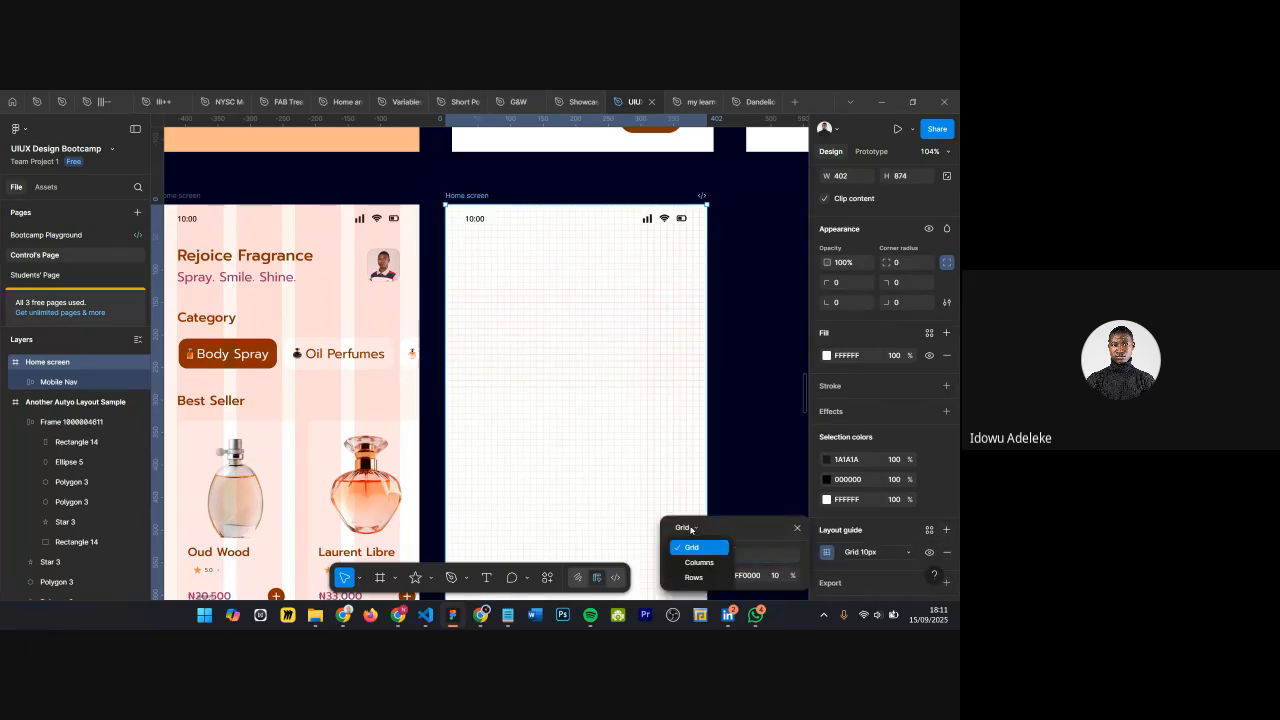
left_click(699, 563)
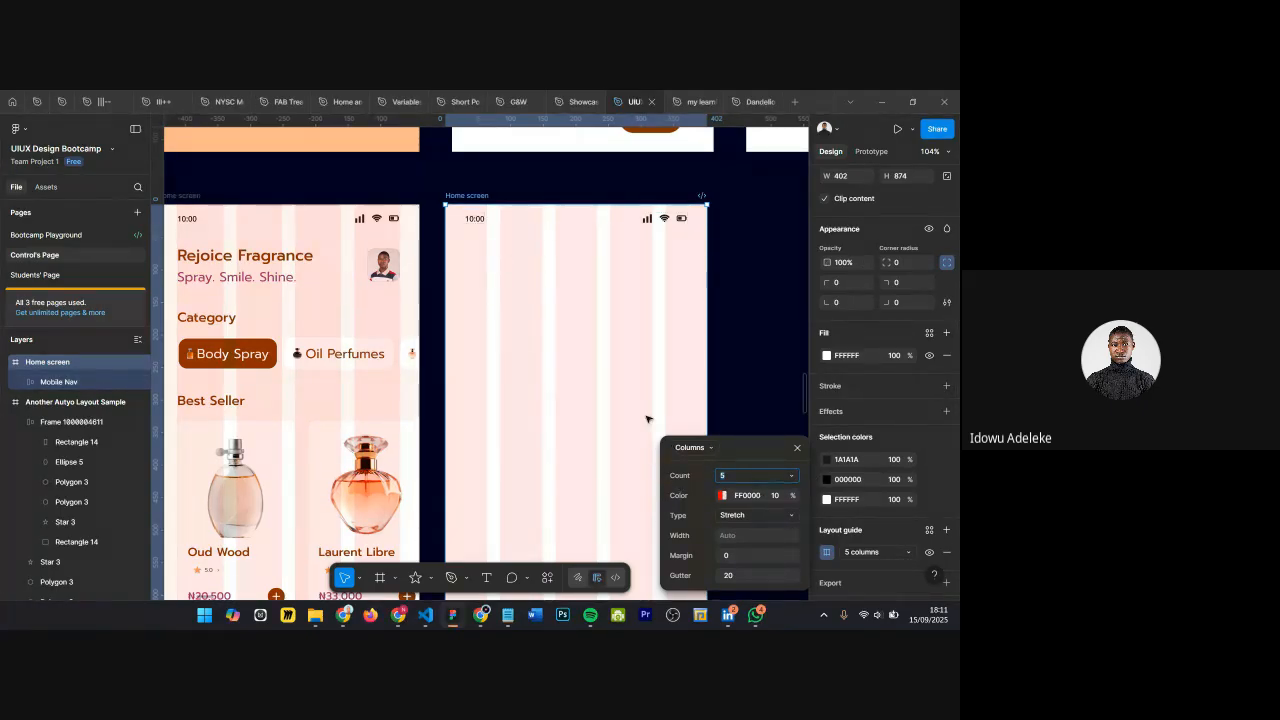
Step: Set the new Home screen frame's column layout guide to 4 columns with a margin of 30
type("4")
key("Return")
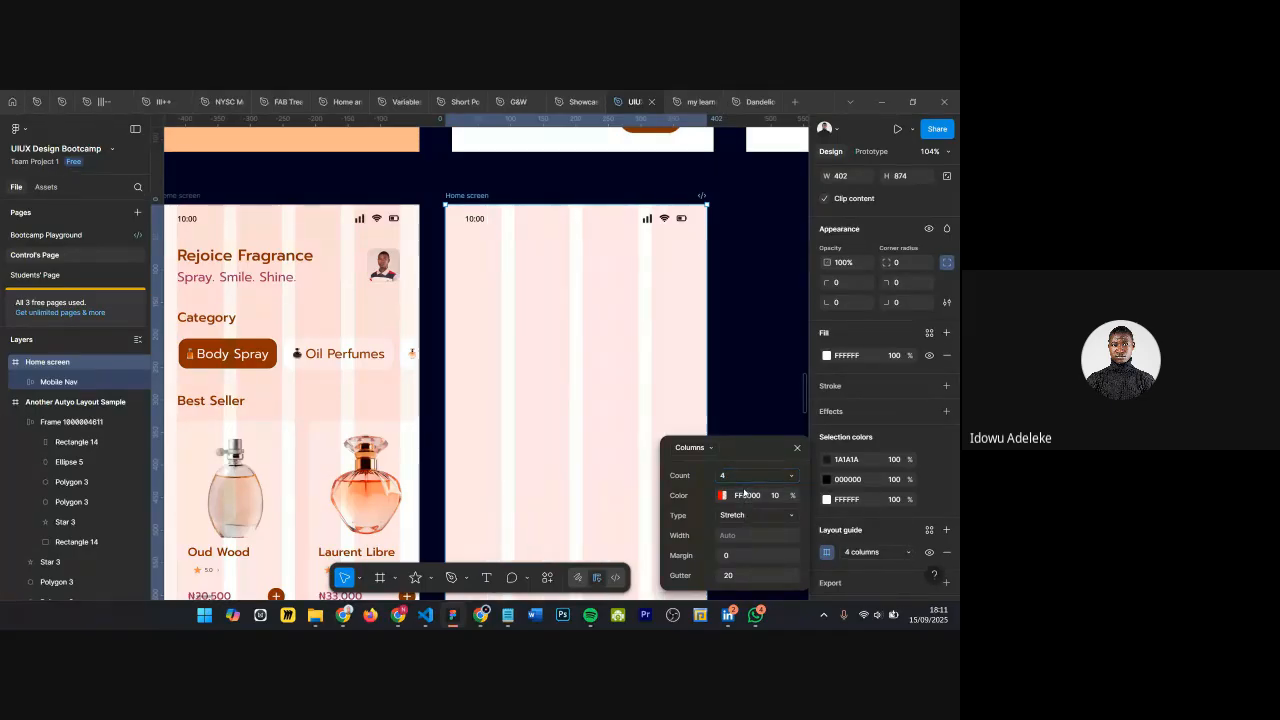
left_click(738, 556)
type("30")
key("Return")
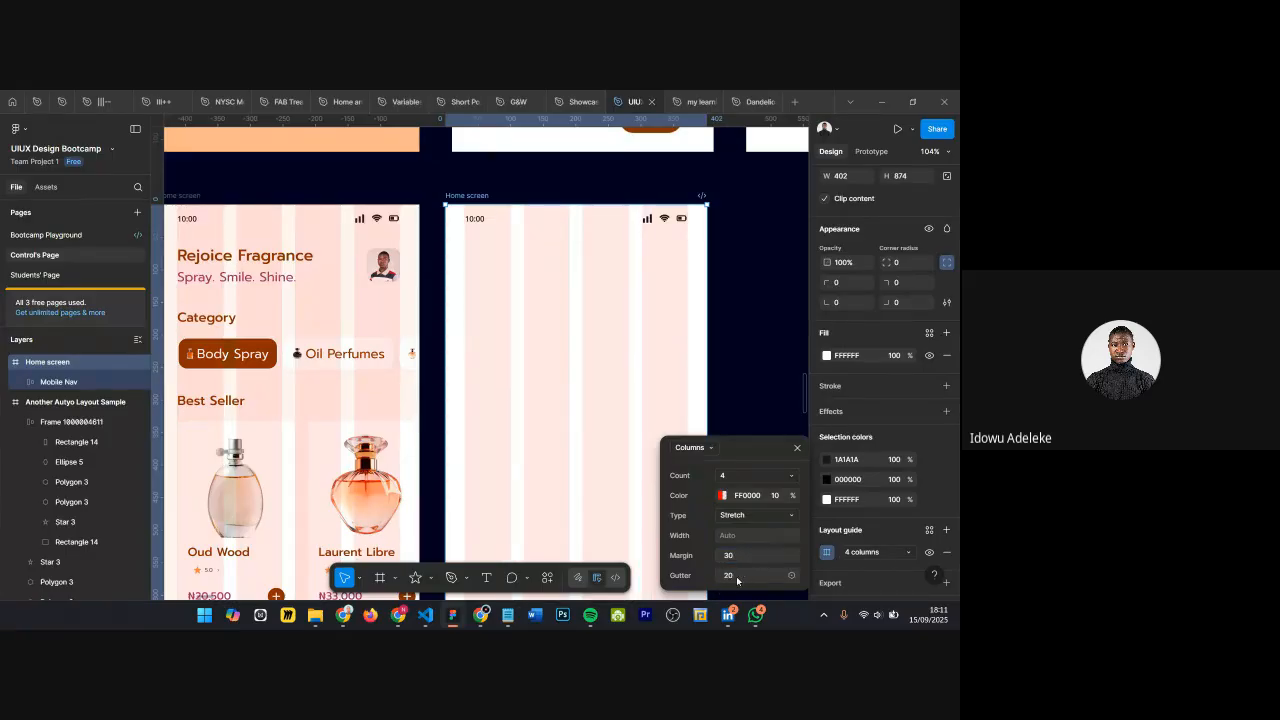
left_click(797, 448)
Step: Compare the blank new frame with the original Home screen's header, leaving nothing selected
scroll(482, 295, "up", 5)
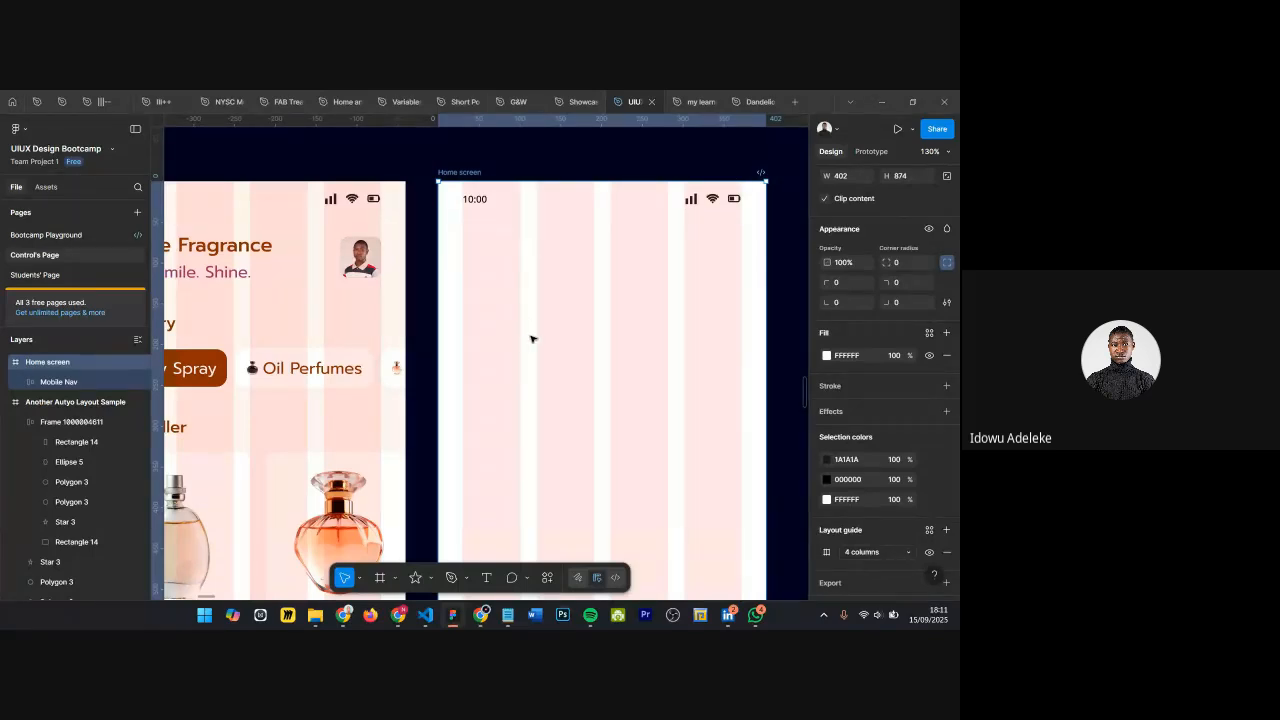
scroll(457, 190, "up", 3)
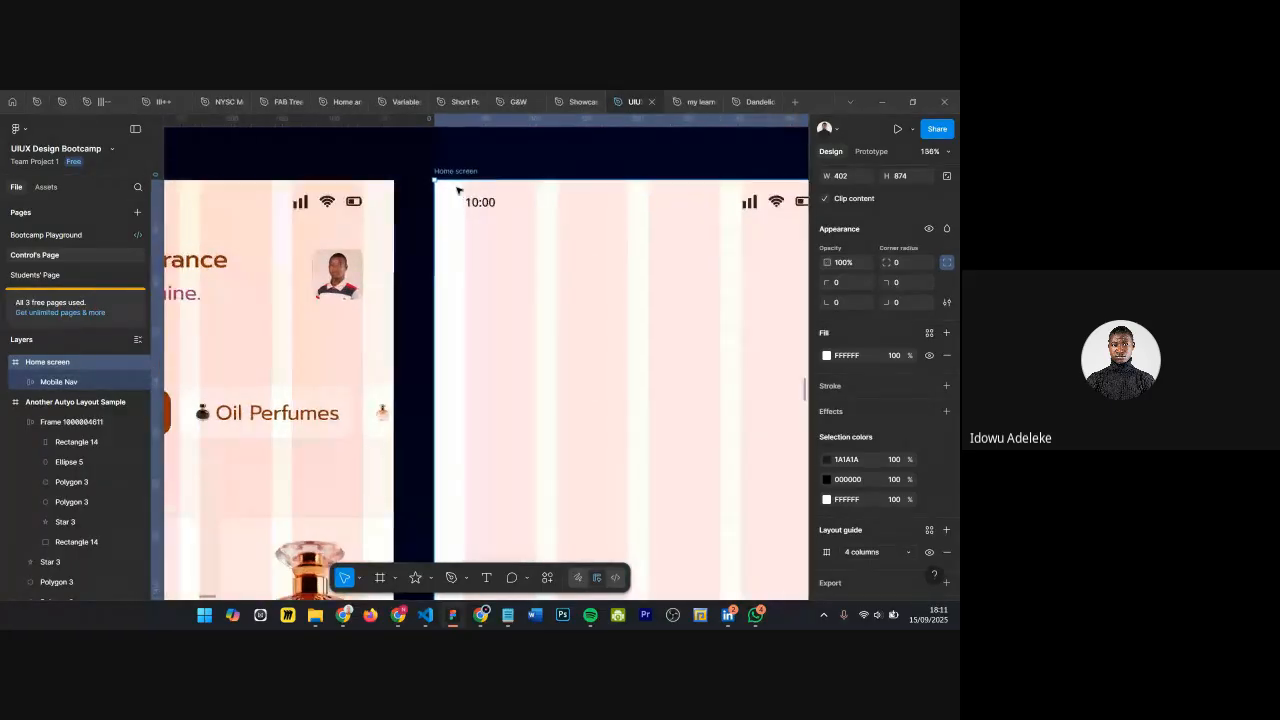
left_click(510, 211)
scroll(517, 271, "down", 3)
left_click(514, 277)
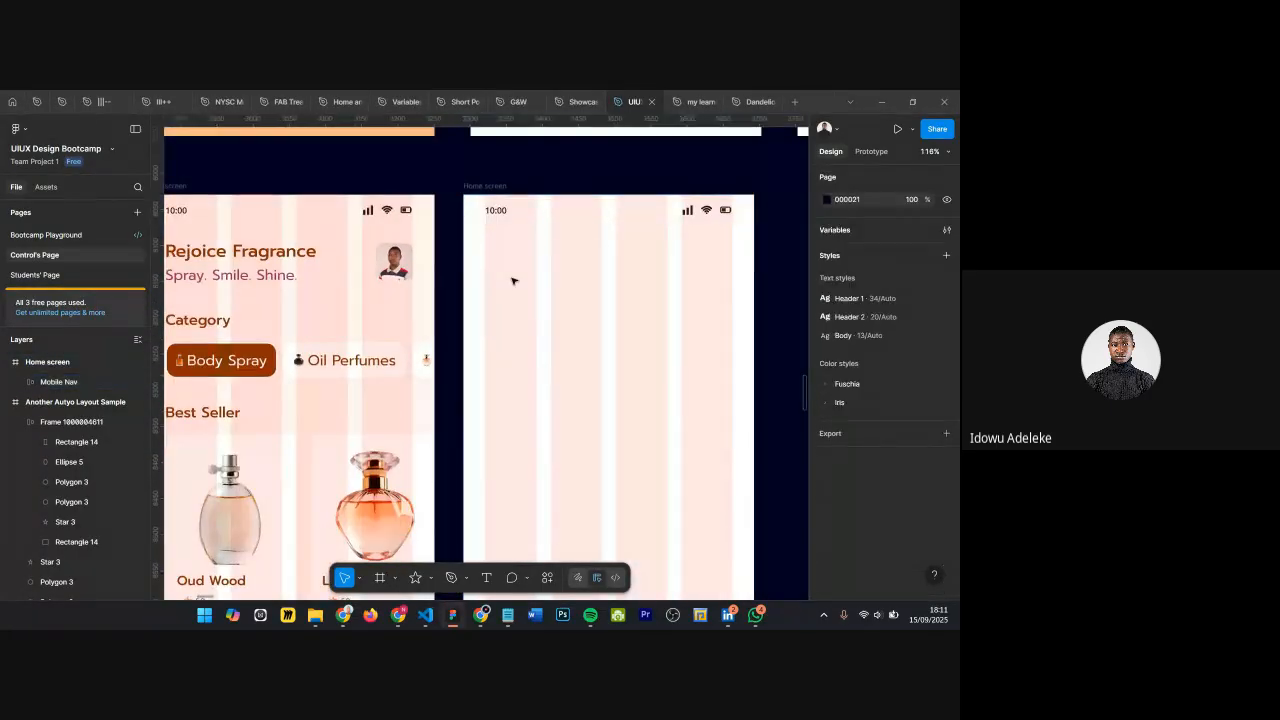
scroll(400, 278, "left", 1)
left_click(269, 241)
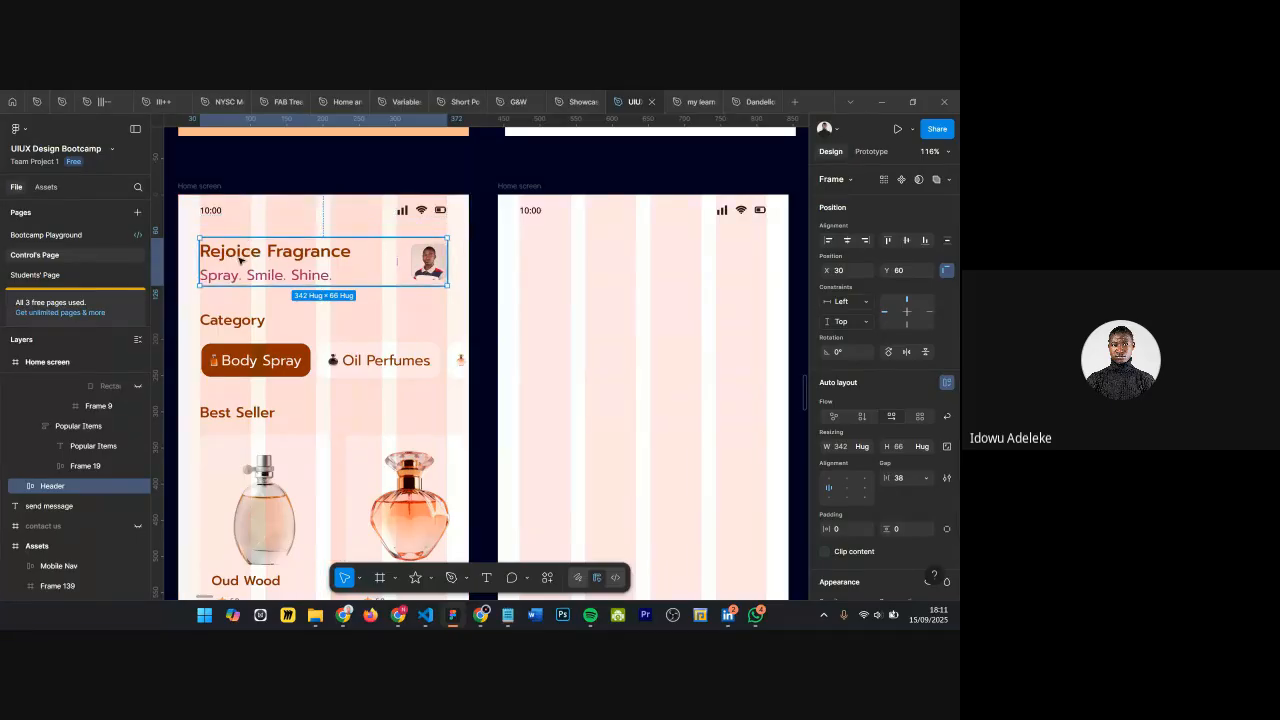
left_click(538, 276)
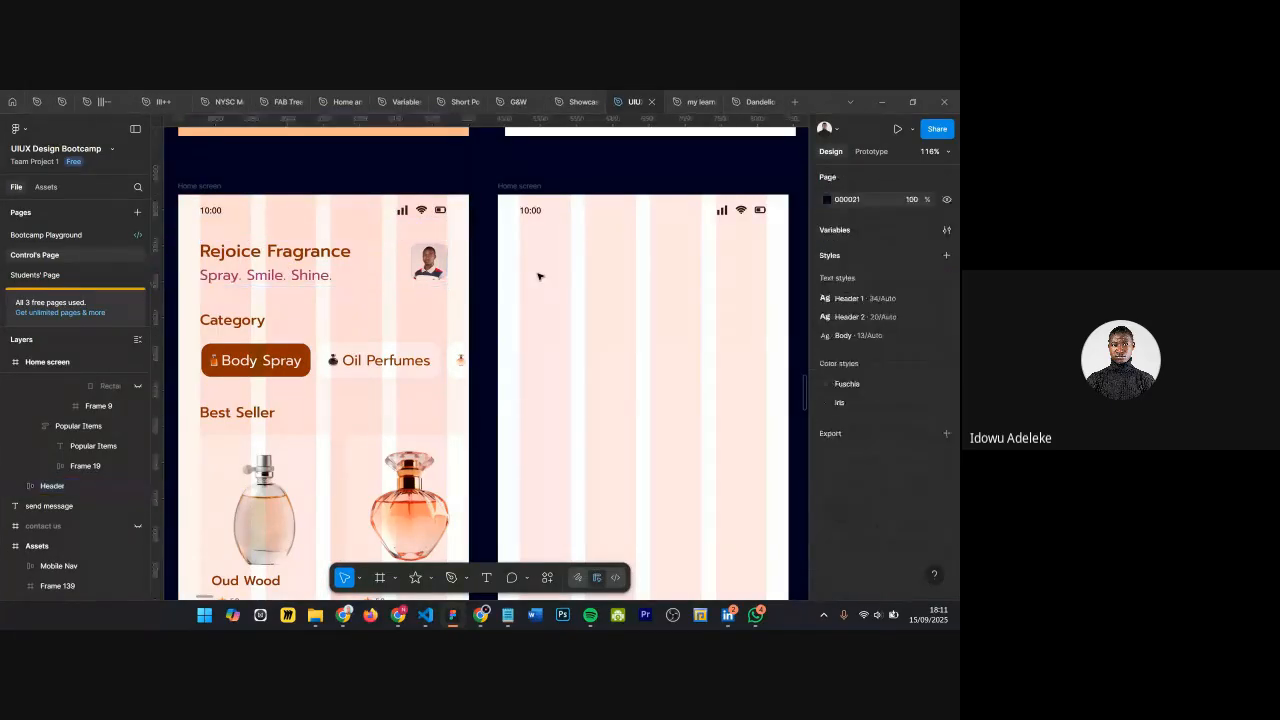
Step: Add the text "Rejoice Fragrance" below the status bar in the new Home screen frame
key("t")
left_click(610, 273)
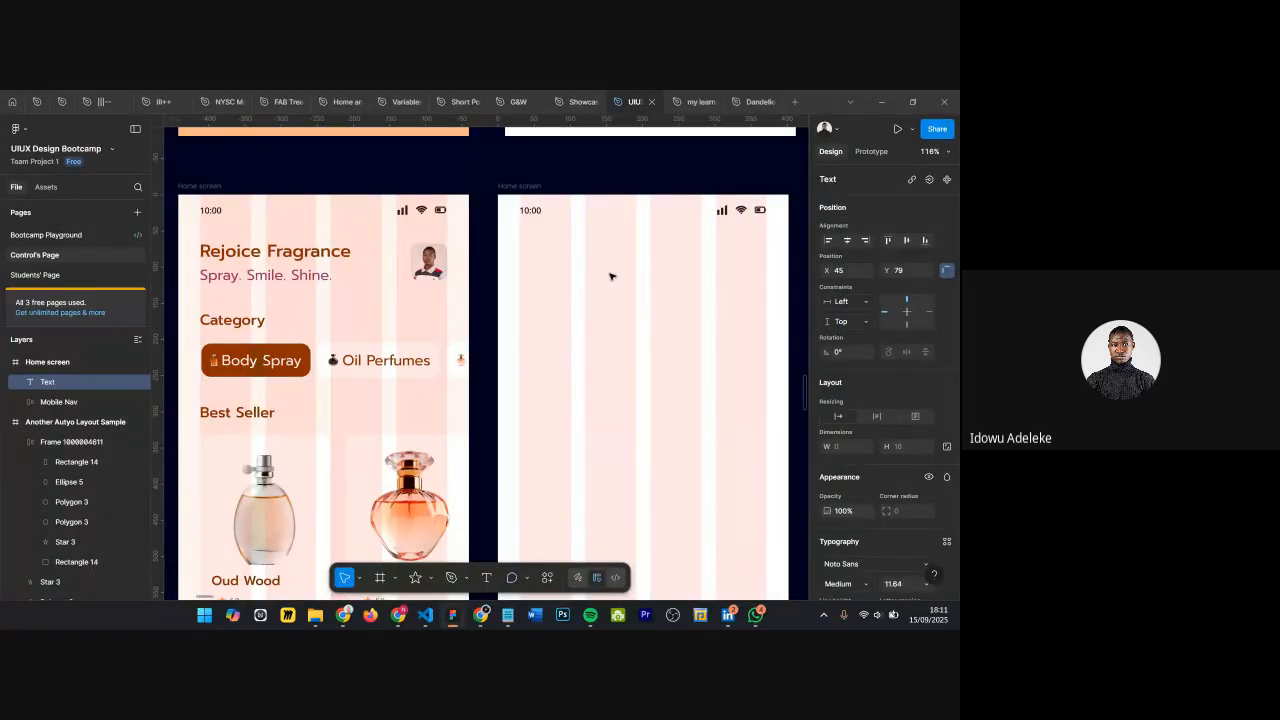
type("RE")
key("BackSpace")
type("Rejoice Fragrance")
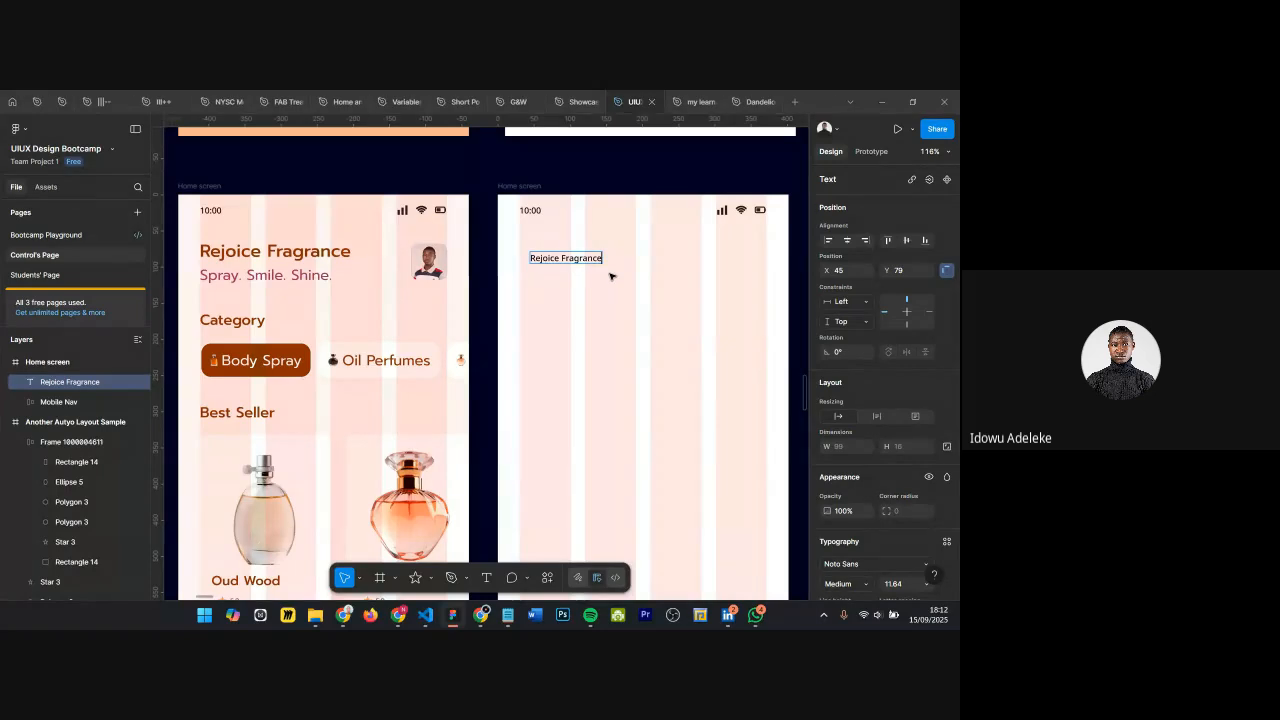
key("Escape")
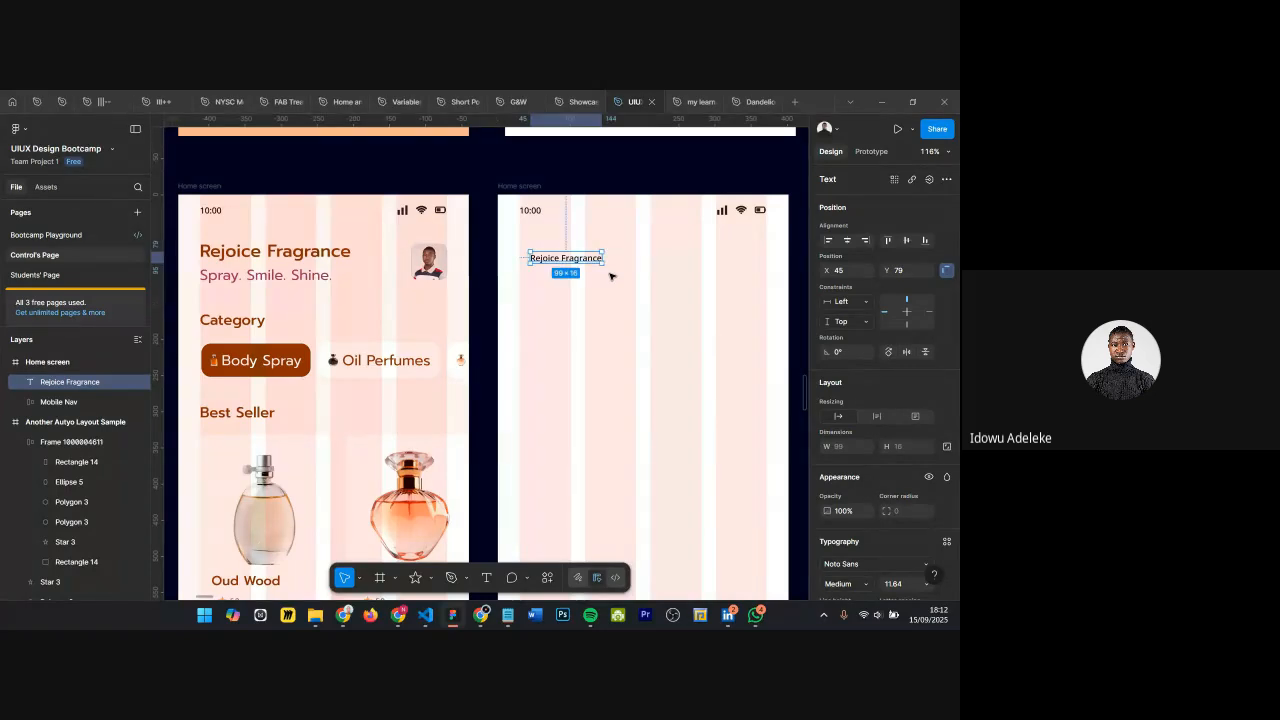
Step: Set the Rejoice Fragrance heading's font to Prompt and its size to 24
scroll(826, 488, "down", 3)
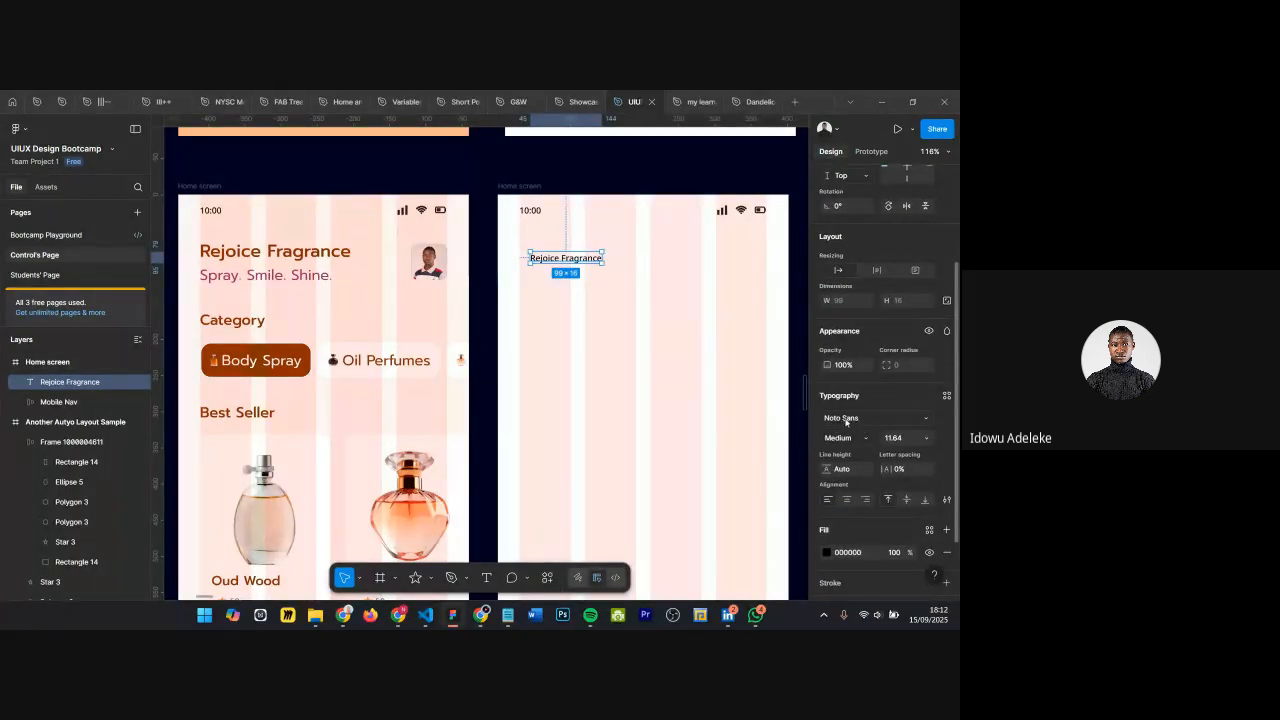
left_click(865, 421)
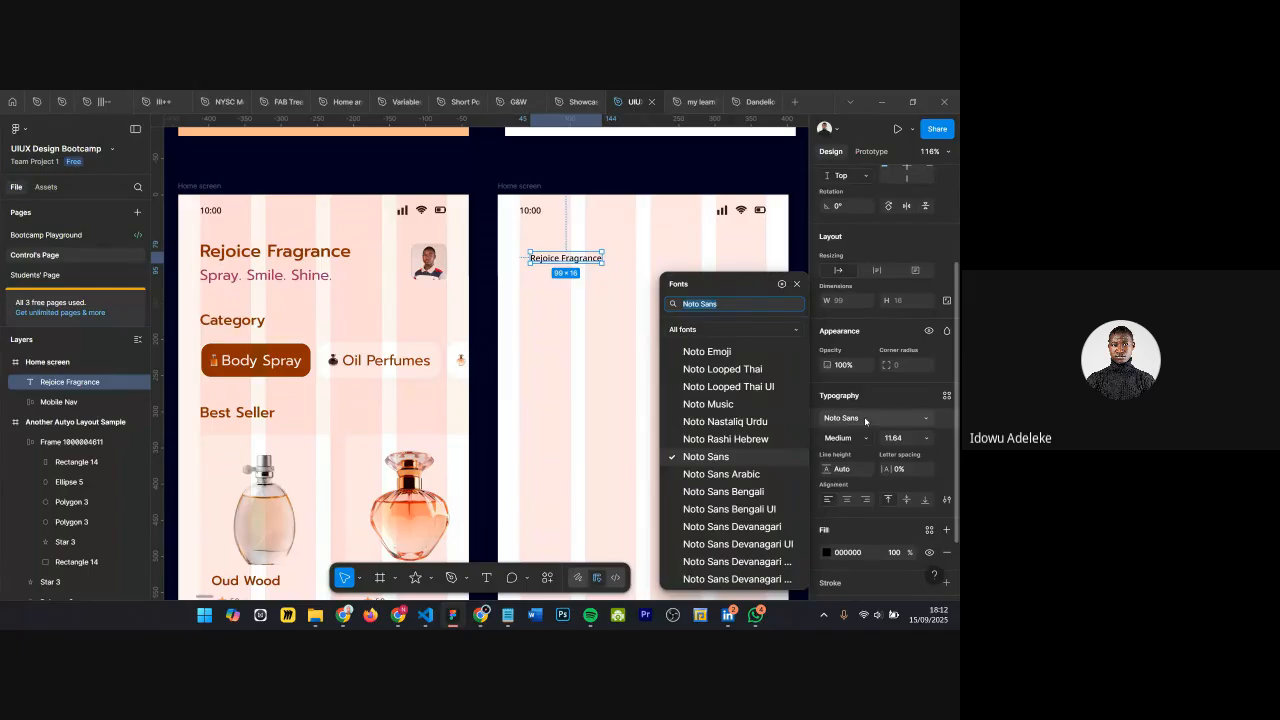
type("prompt")
key("Return")
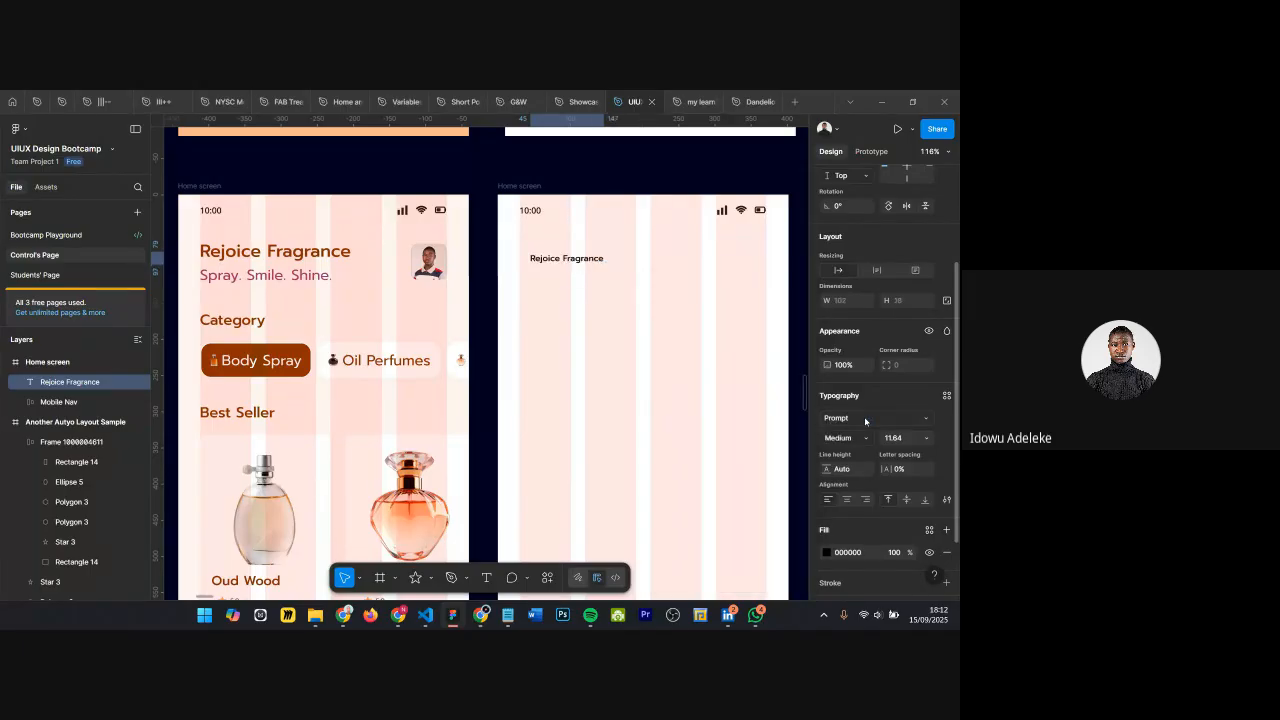
left_click(910, 445)
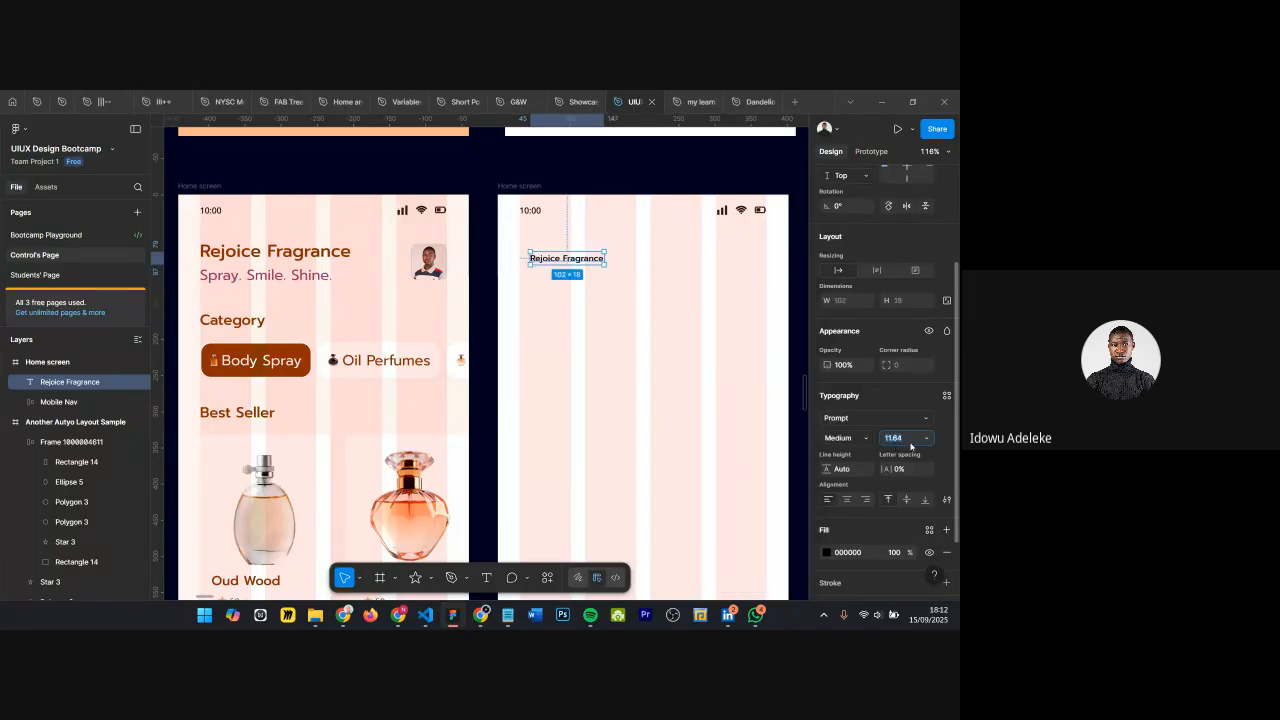
key("Return")
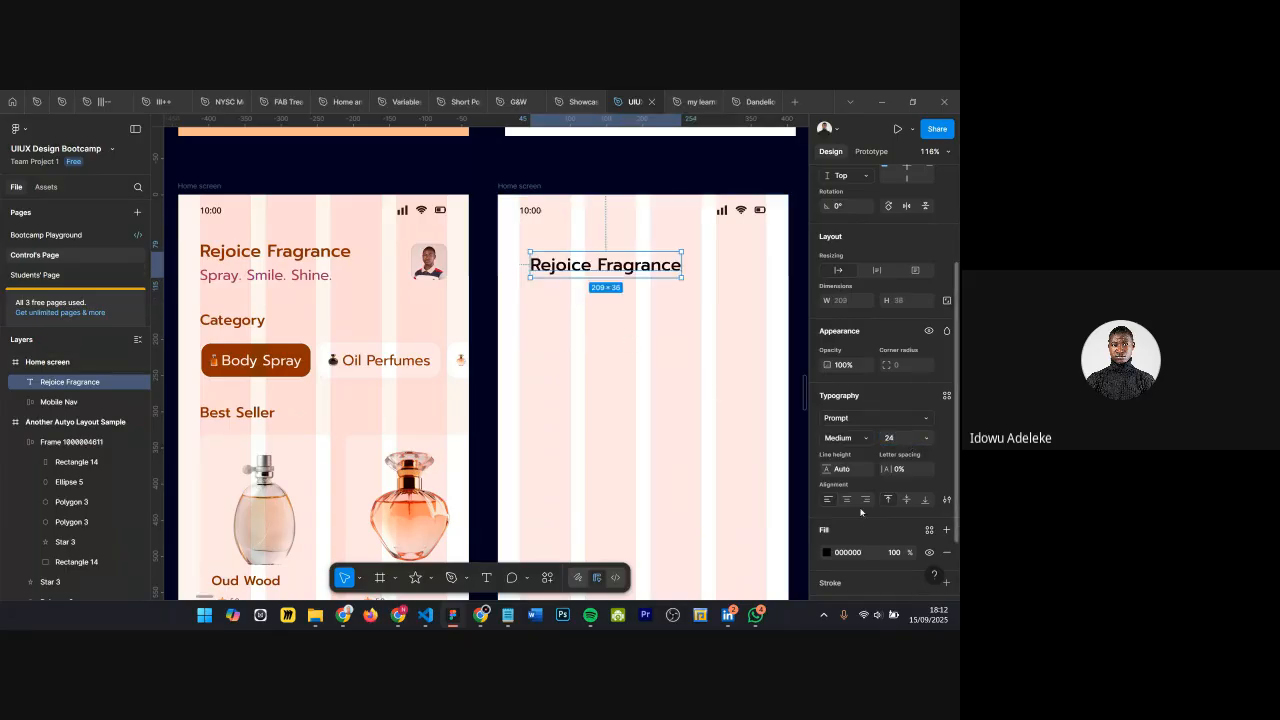
Step: Fill the Rejoice Fragrance heading with brown 843200 sampled from the original screen's Body Spray button
left_click(827, 553)
left_click(677, 466)
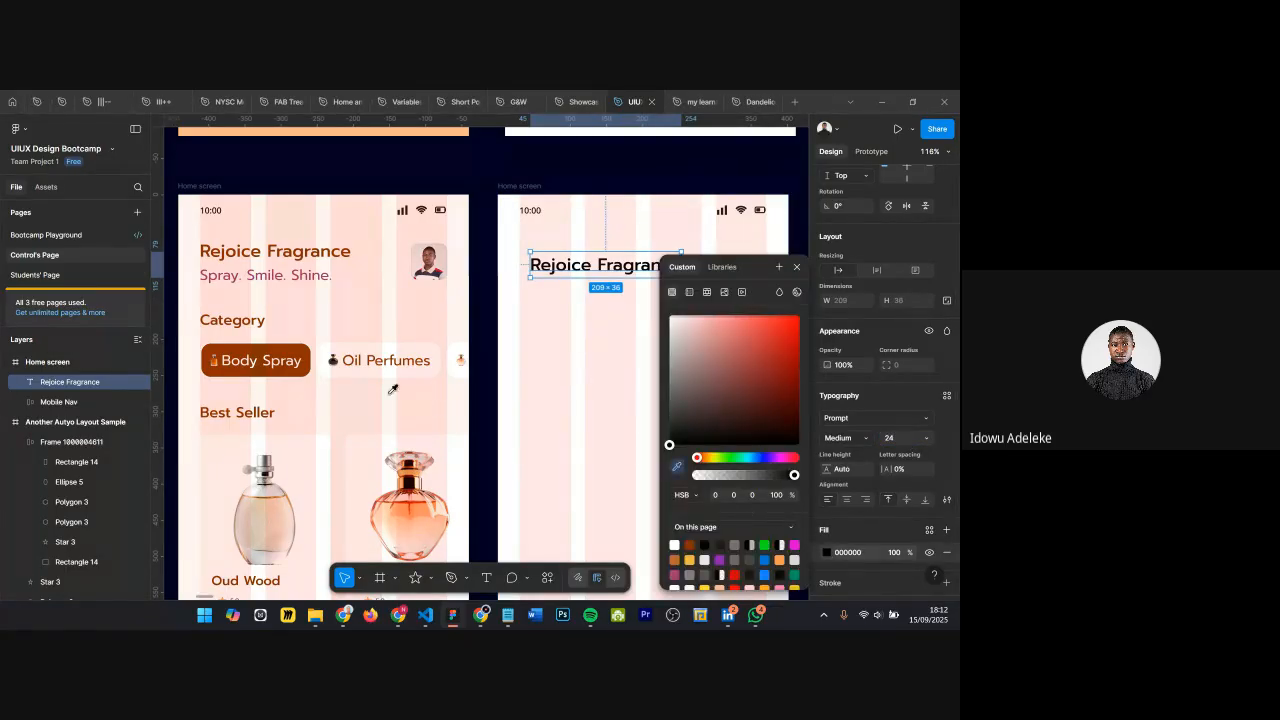
left_click(303, 352)
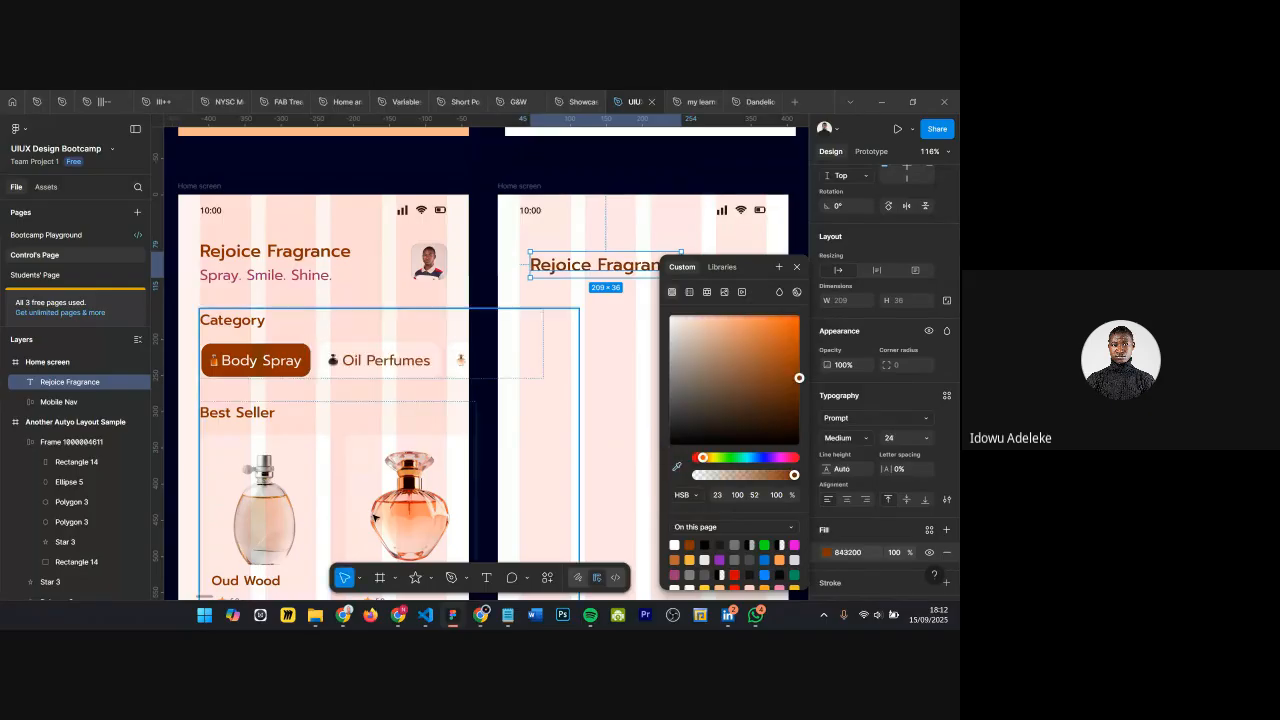
left_click(783, 270)
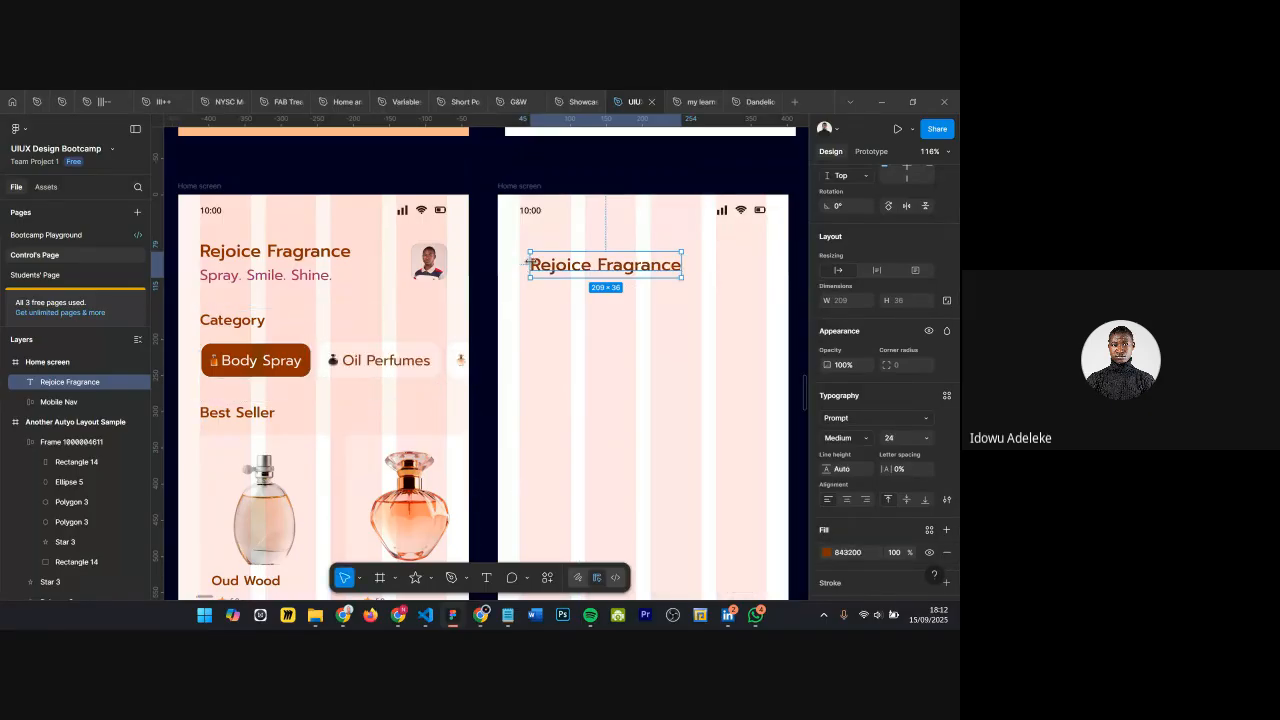
Step: Nudge the Rejoice Fragrance heading left to the outer edge of the first guide column
scroll(522, 264, "up", 5)
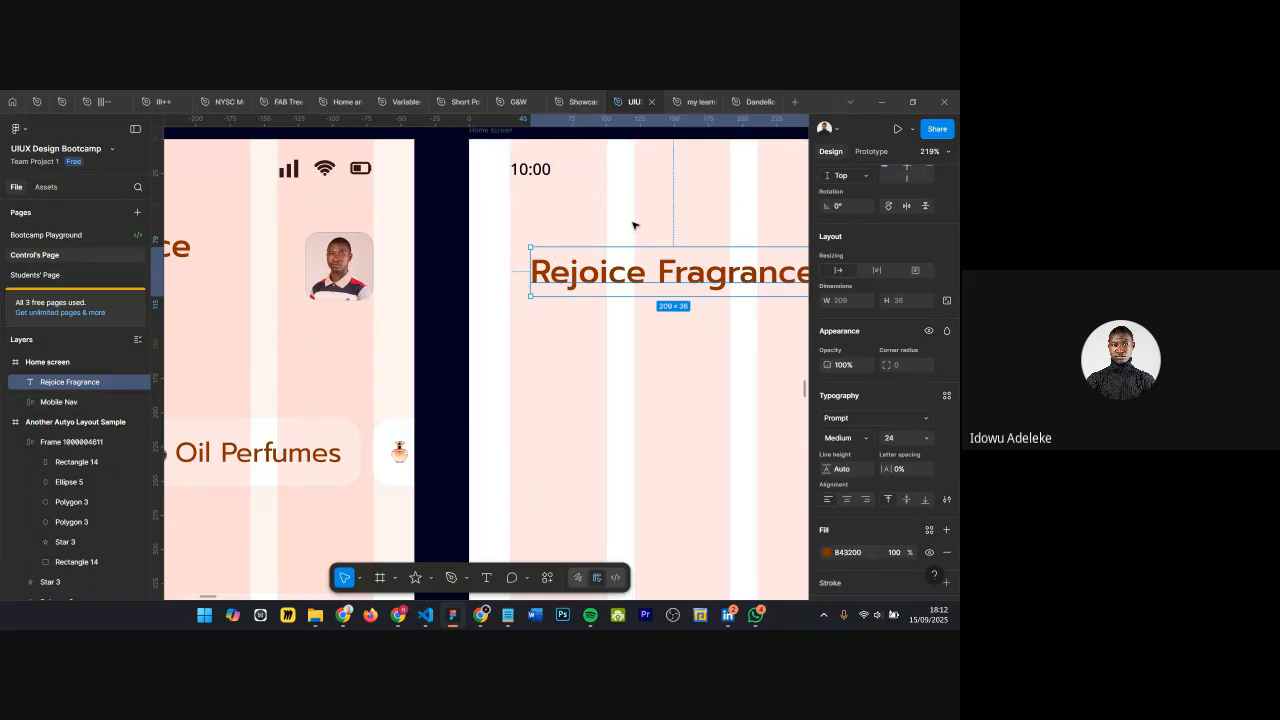
key("Left")
key("Left")
key("Left")
key("Left")
key("Left")
key("Left")
key("Left")
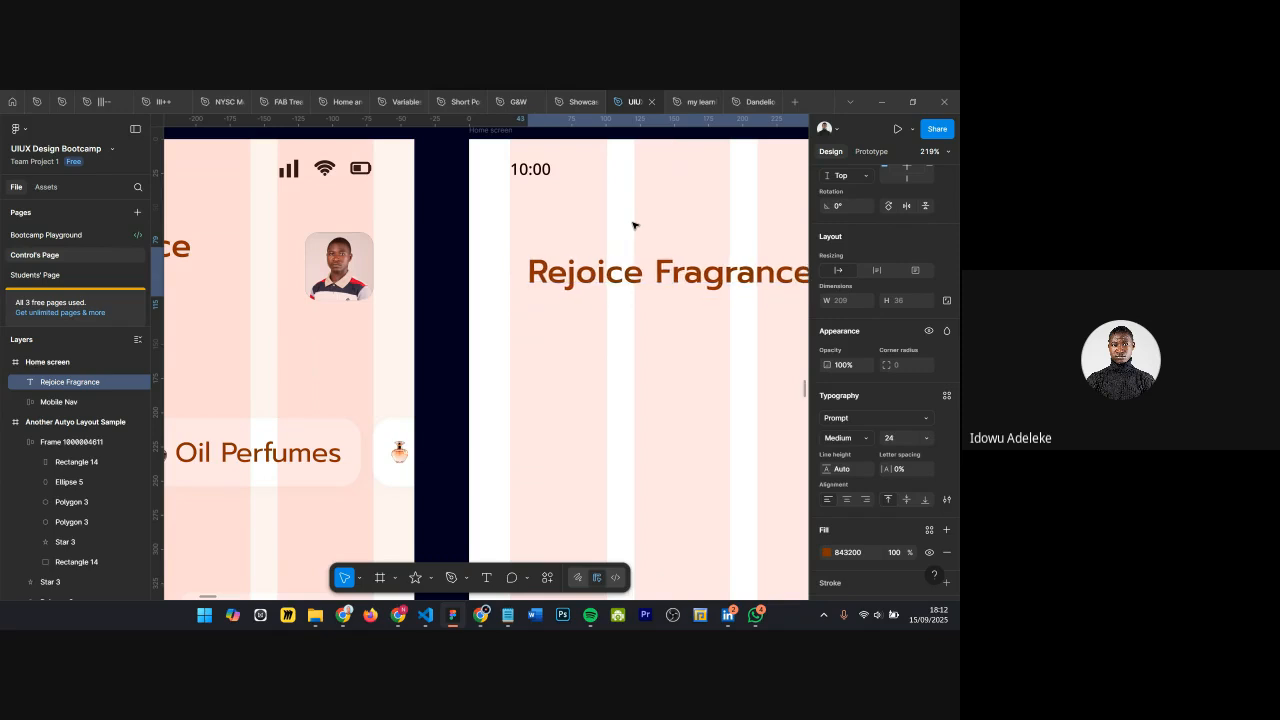
key("Left")
key("Left")
key("Left")
key("Left")
key("Left")
key("Left")
key("Left")
key("Left")
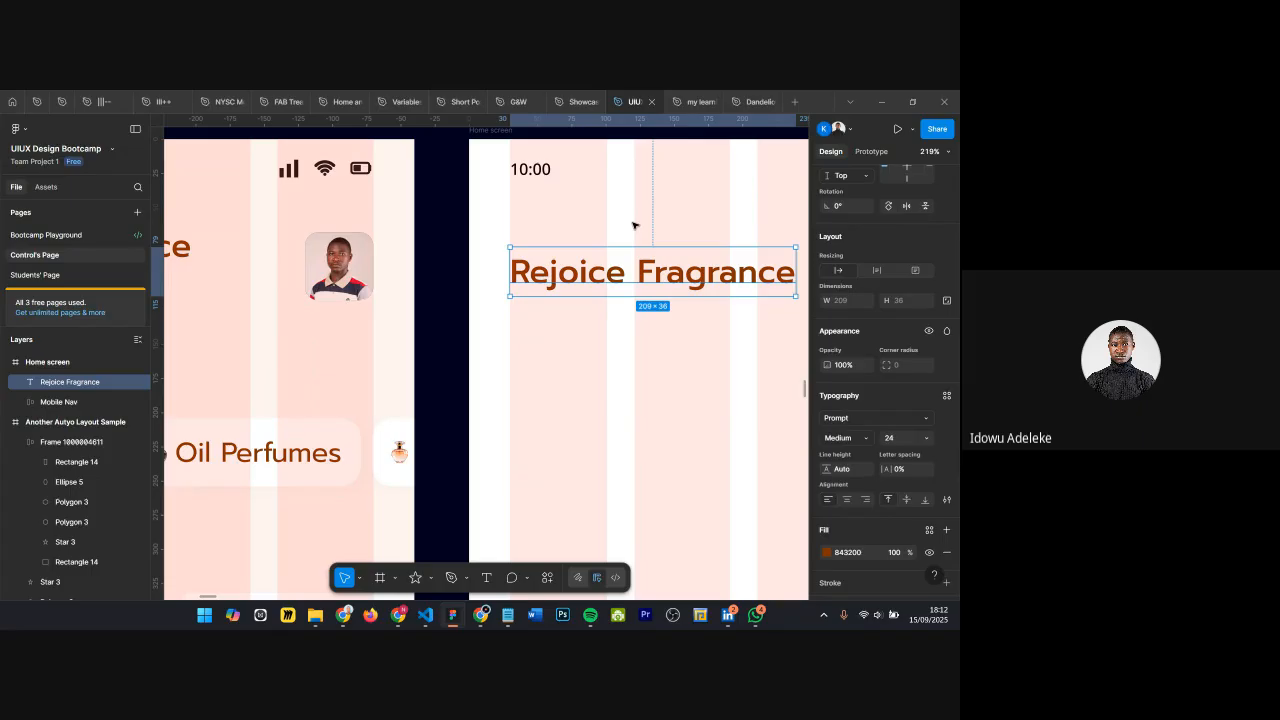
key("Left")
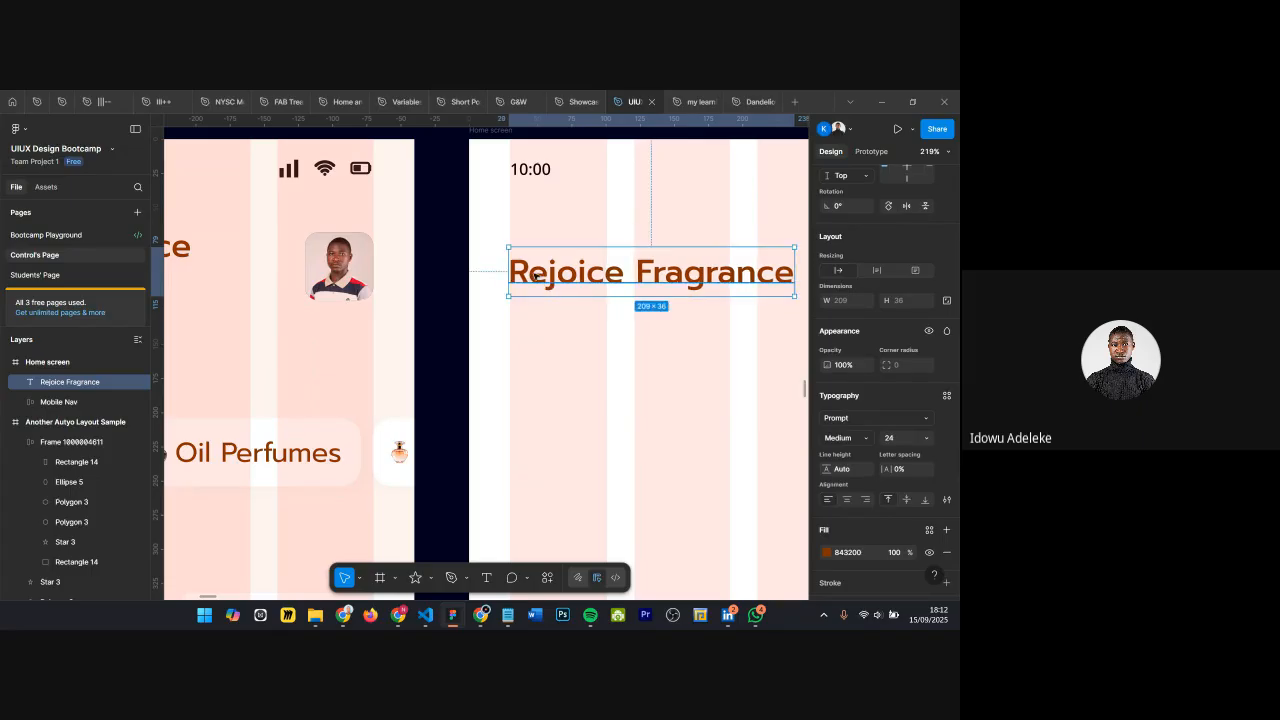
Step: Check the layout guide's margin and nudge the heading to exactly 30 px from the frame's left edge
scroll(467, 145, "down", 1)
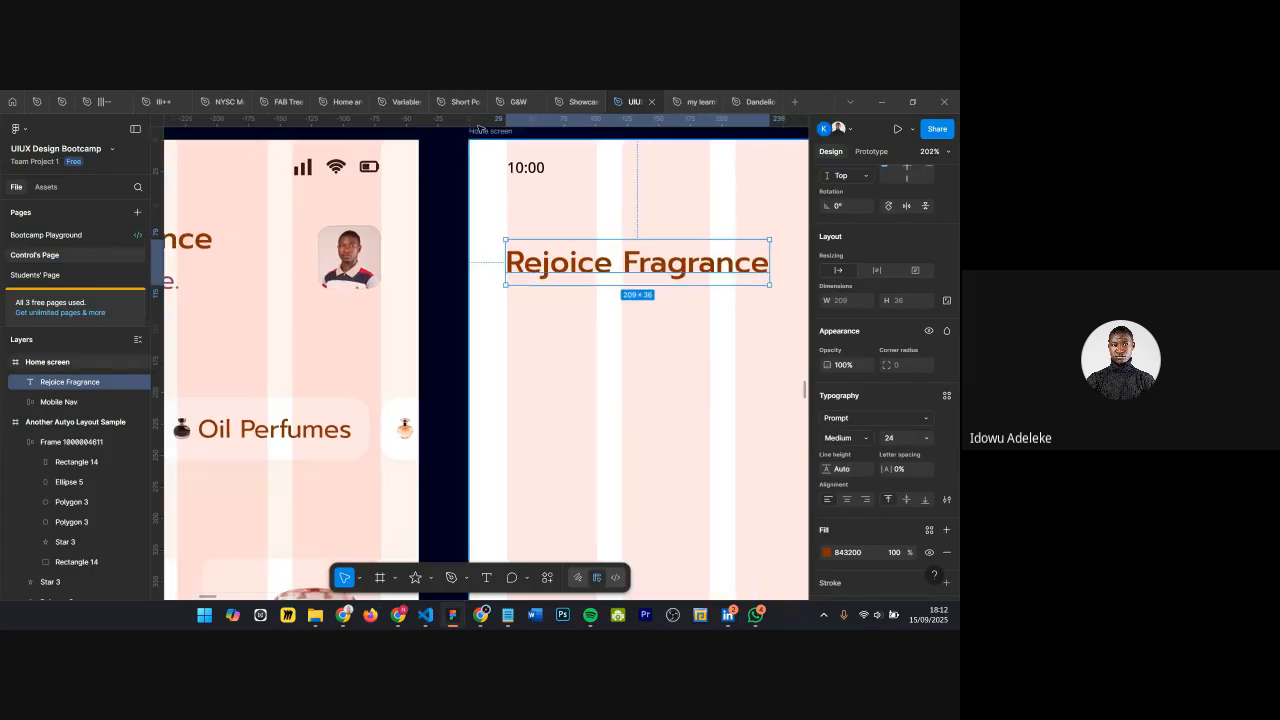
left_click(485, 131)
scroll(902, 499, "down", 1)
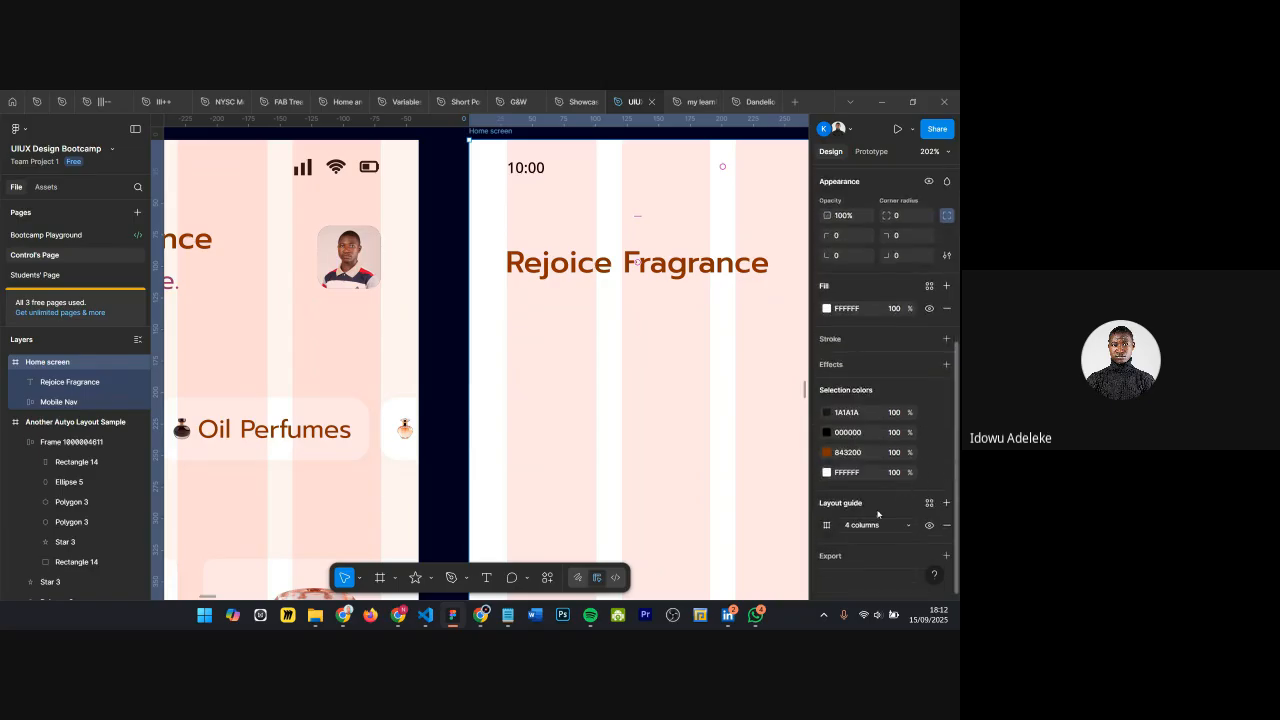
left_click(827, 525)
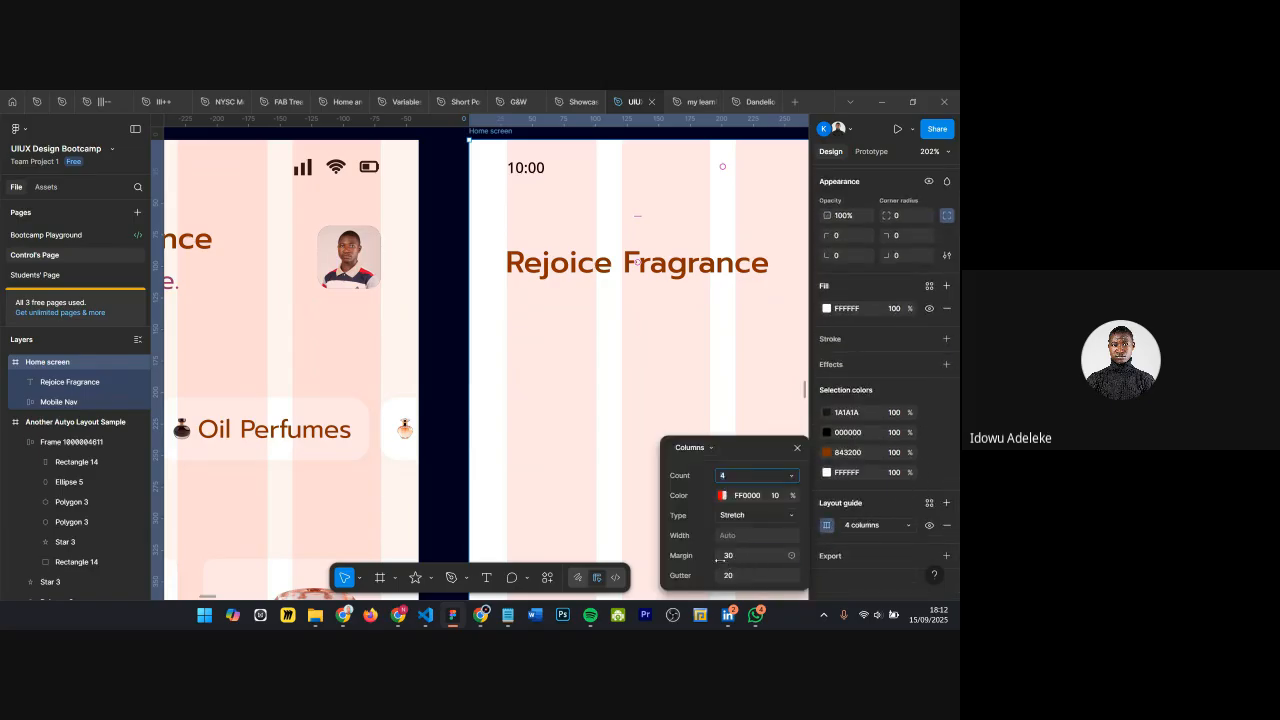
left_click(797, 451)
left_click(527, 269)
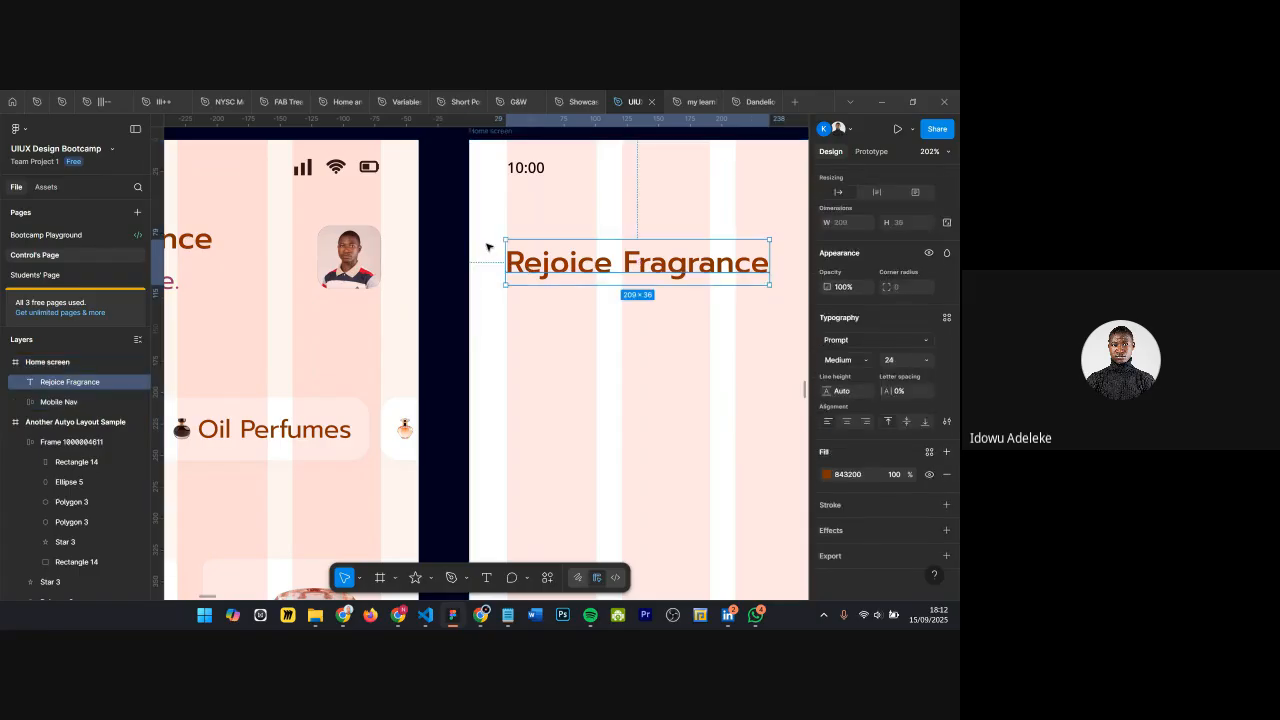
key("alt")
key("Right")
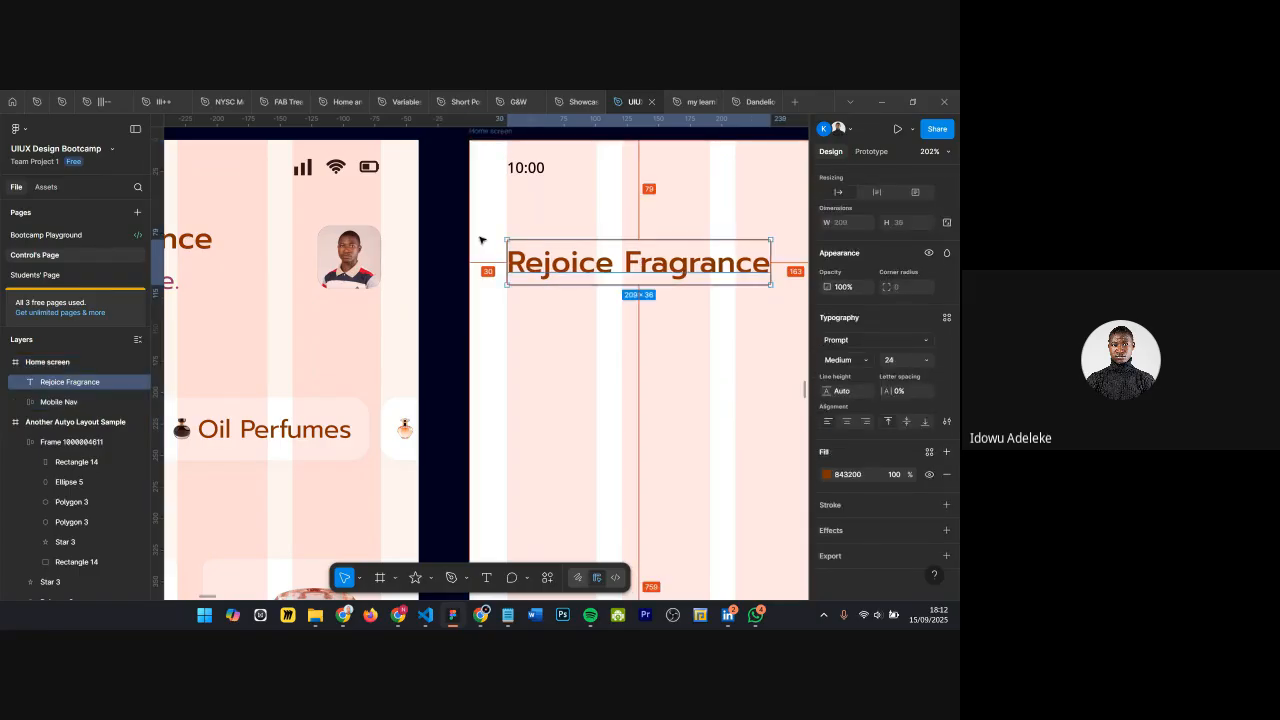
Step: Move the Rejoice Fragrance heading up 20 px, closer to the status bar, to Y 59
scroll(483, 243, "down", 2)
scroll(543, 293, "down", 3)
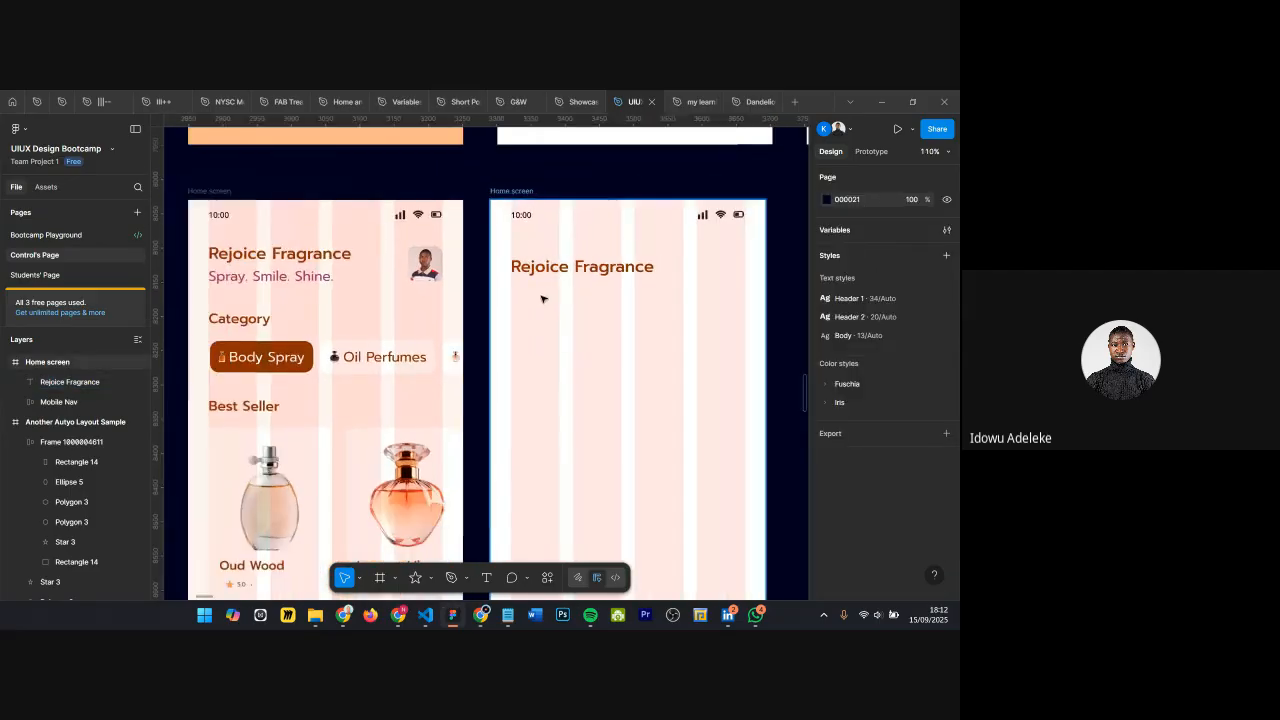
left_click(531, 266)
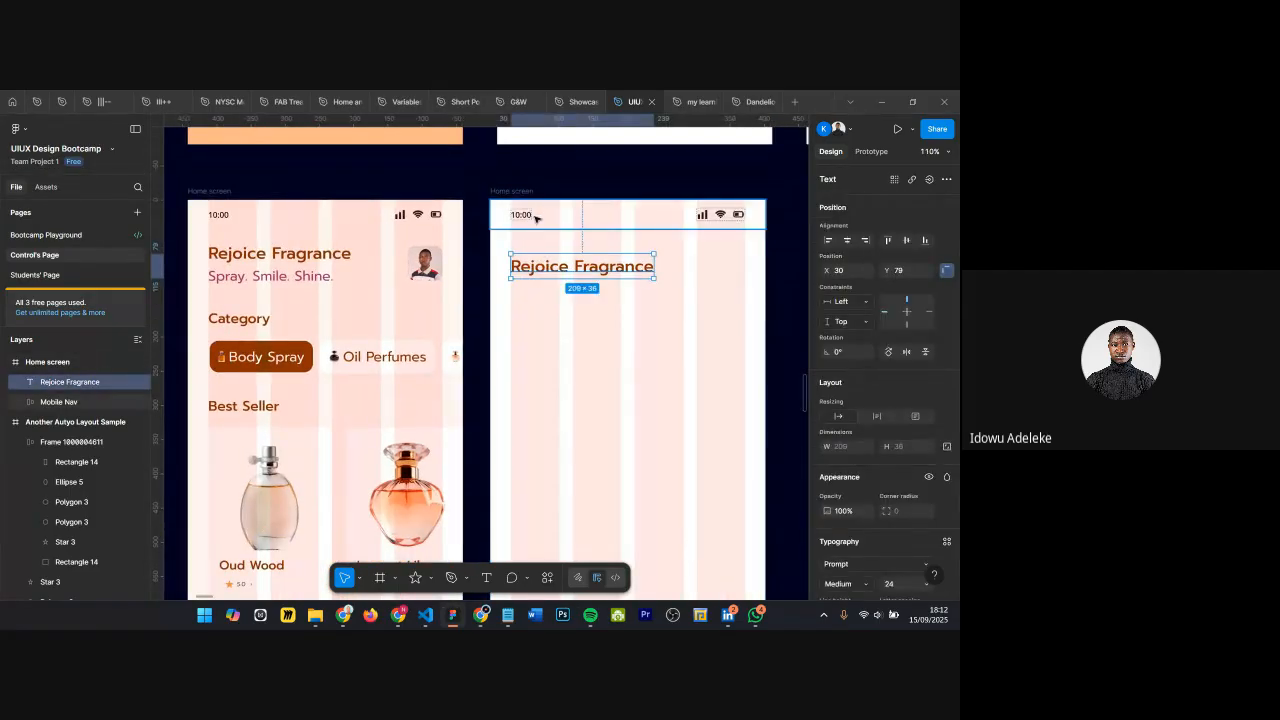
key("alt")
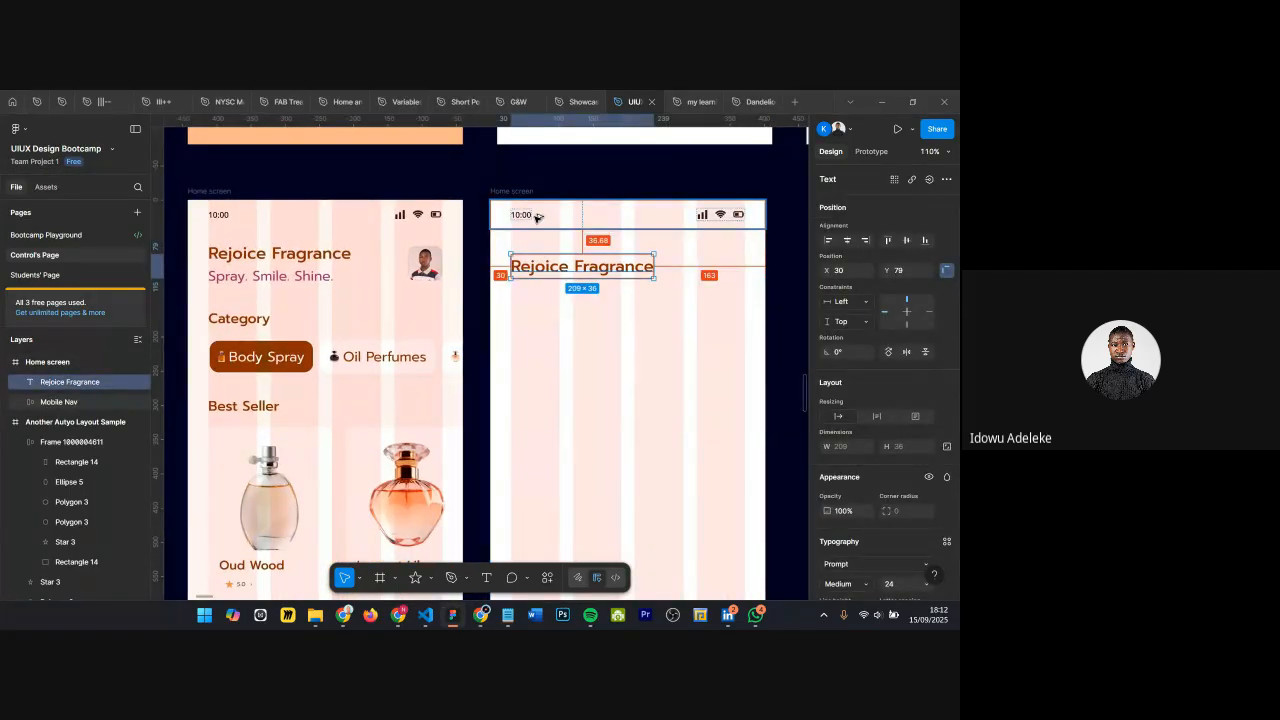
key("shift+Up")
key("shift+Up")
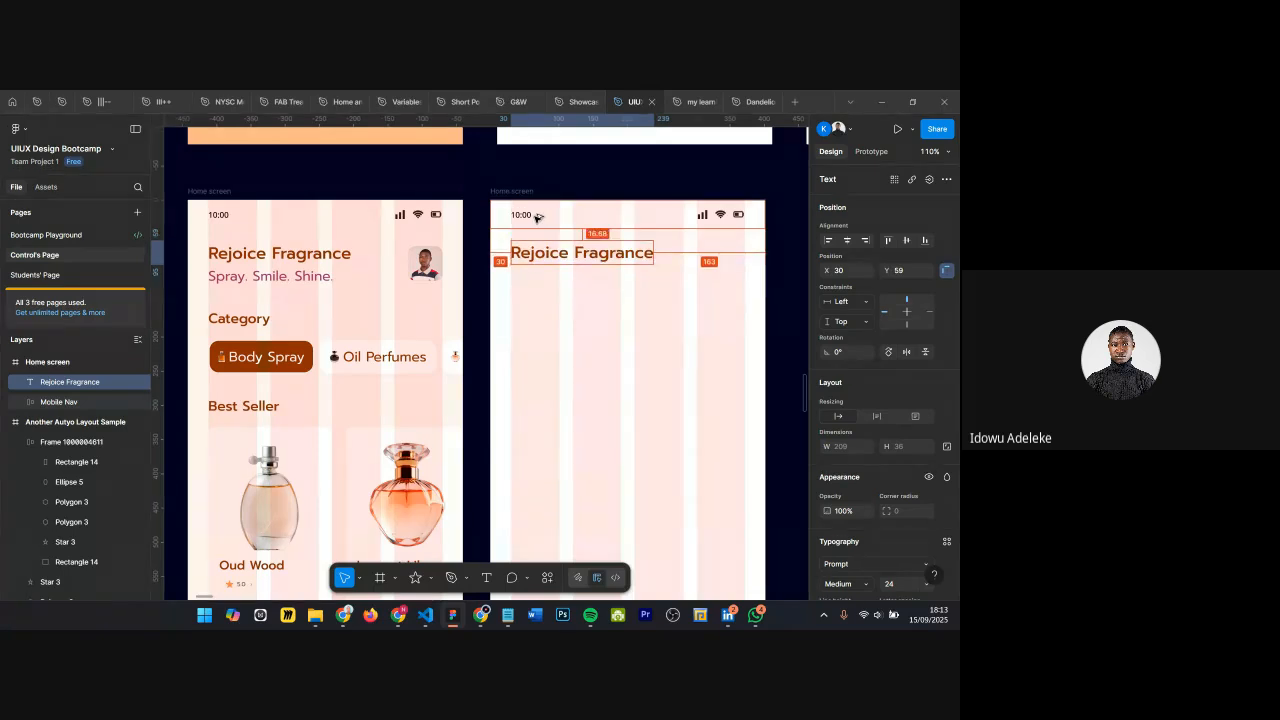
Step: Check the status bar's height and measure the gap between it and the Rejoice Fragrance heading
scroll(536, 226, "up", 5)
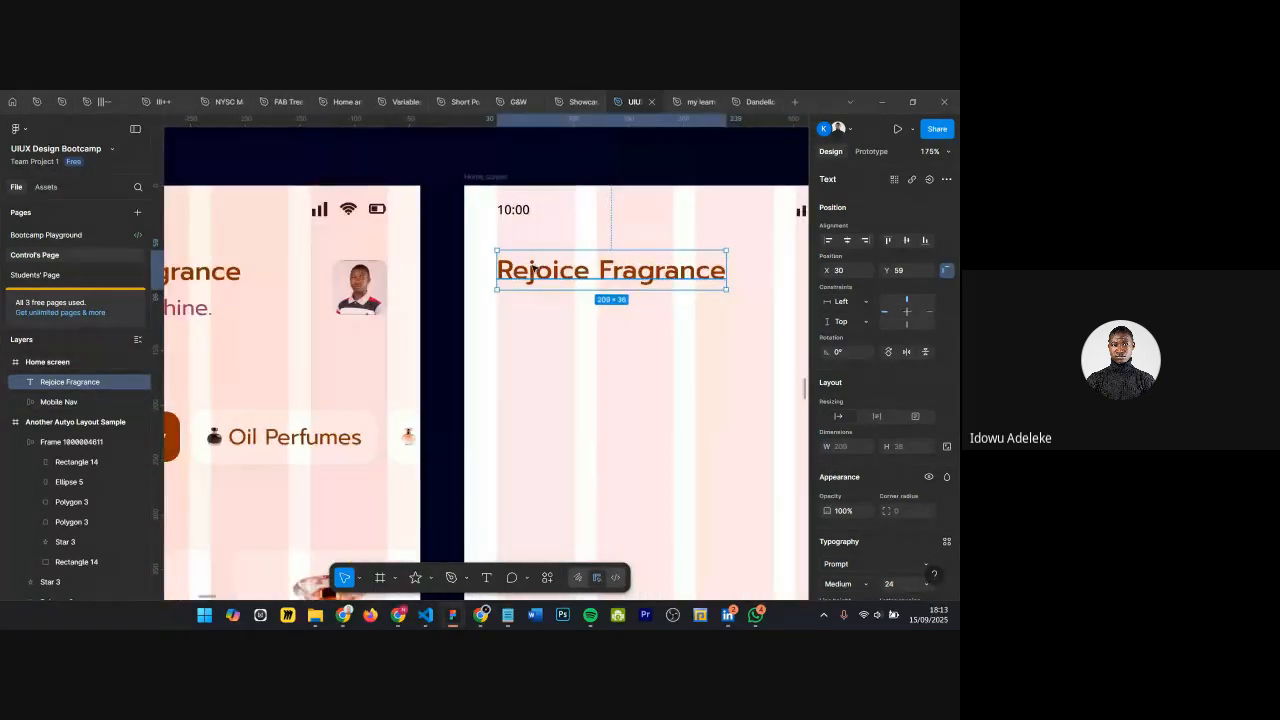
left_click(584, 204)
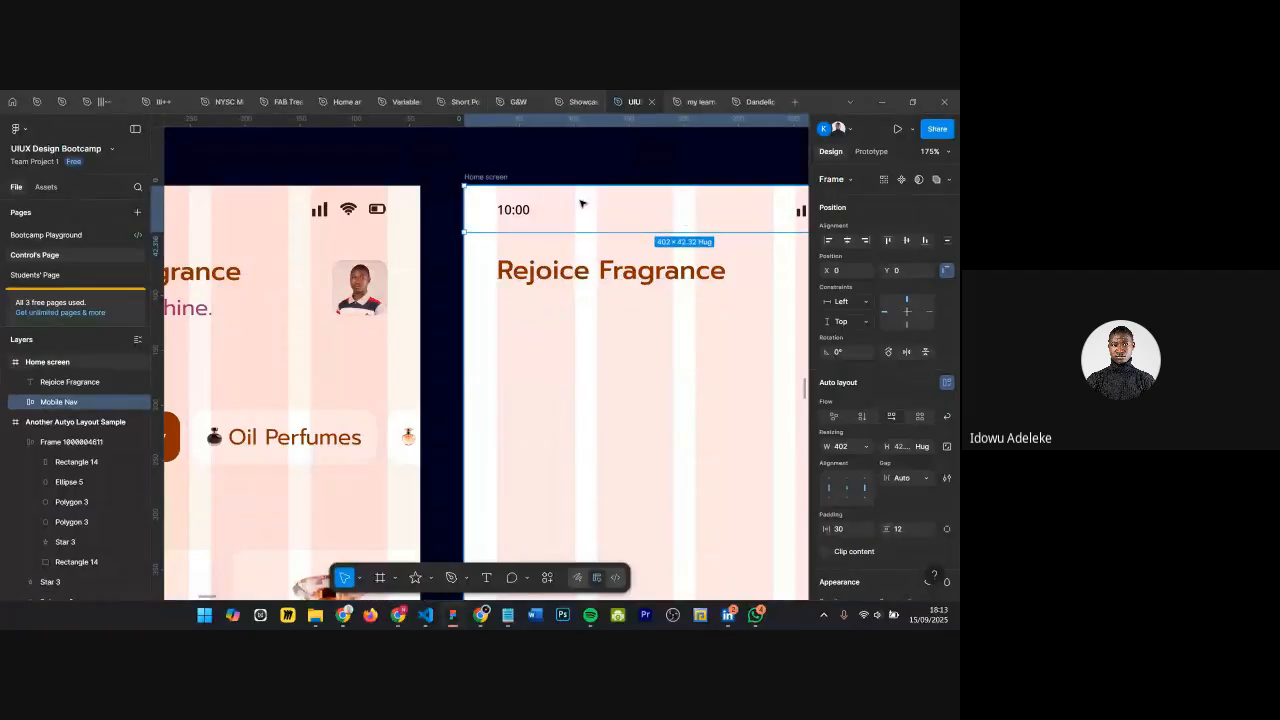
scroll(585, 205, "down", 2)
scroll(590, 240, "right", 1)
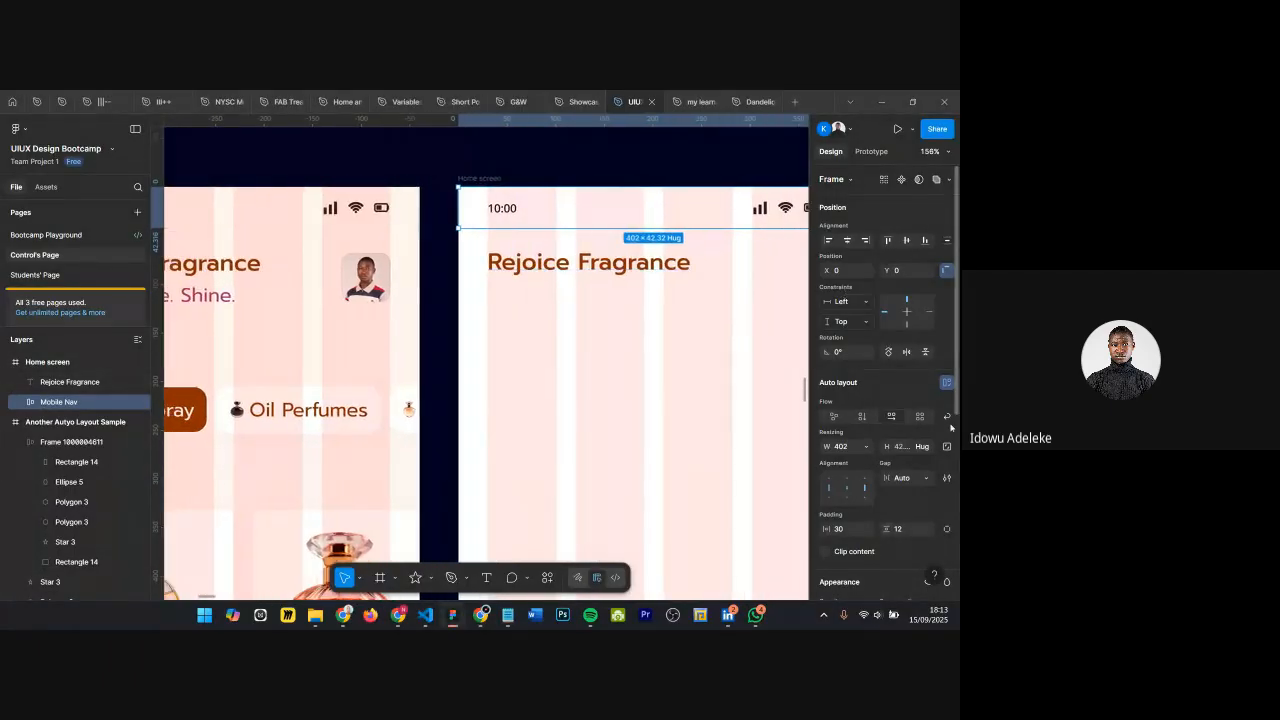
left_click(913, 451)
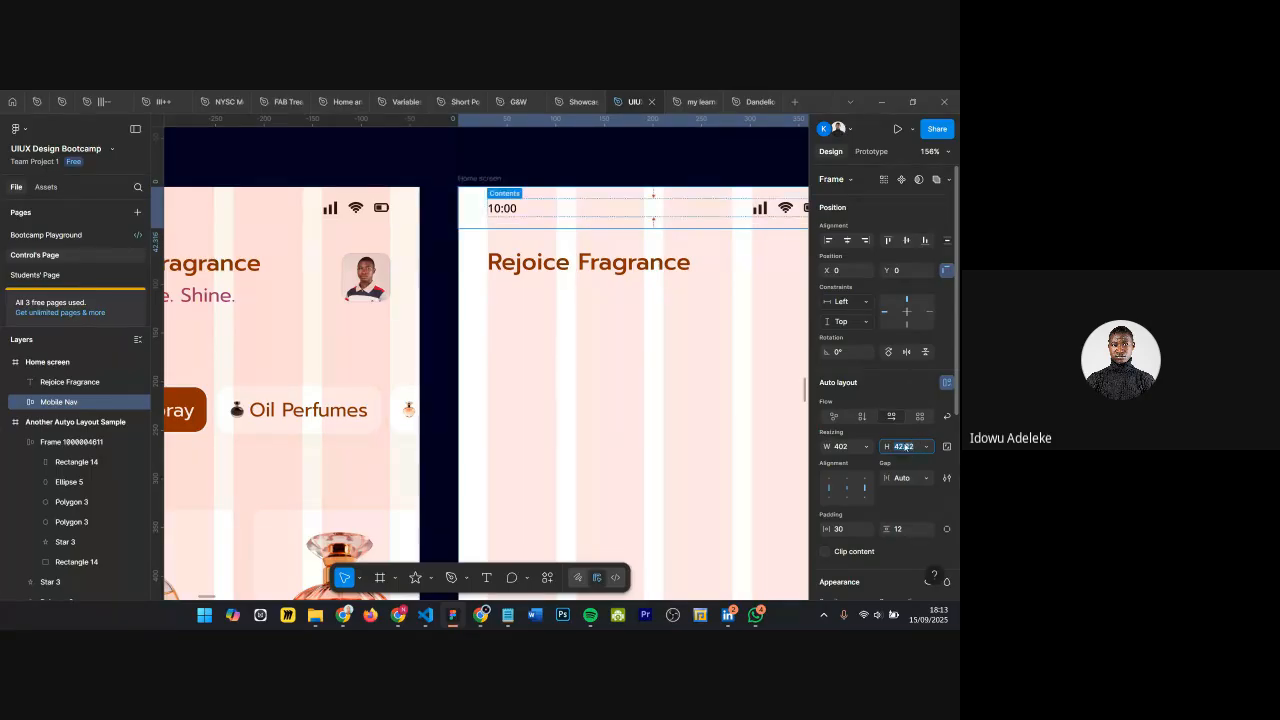
left_click(535, 262)
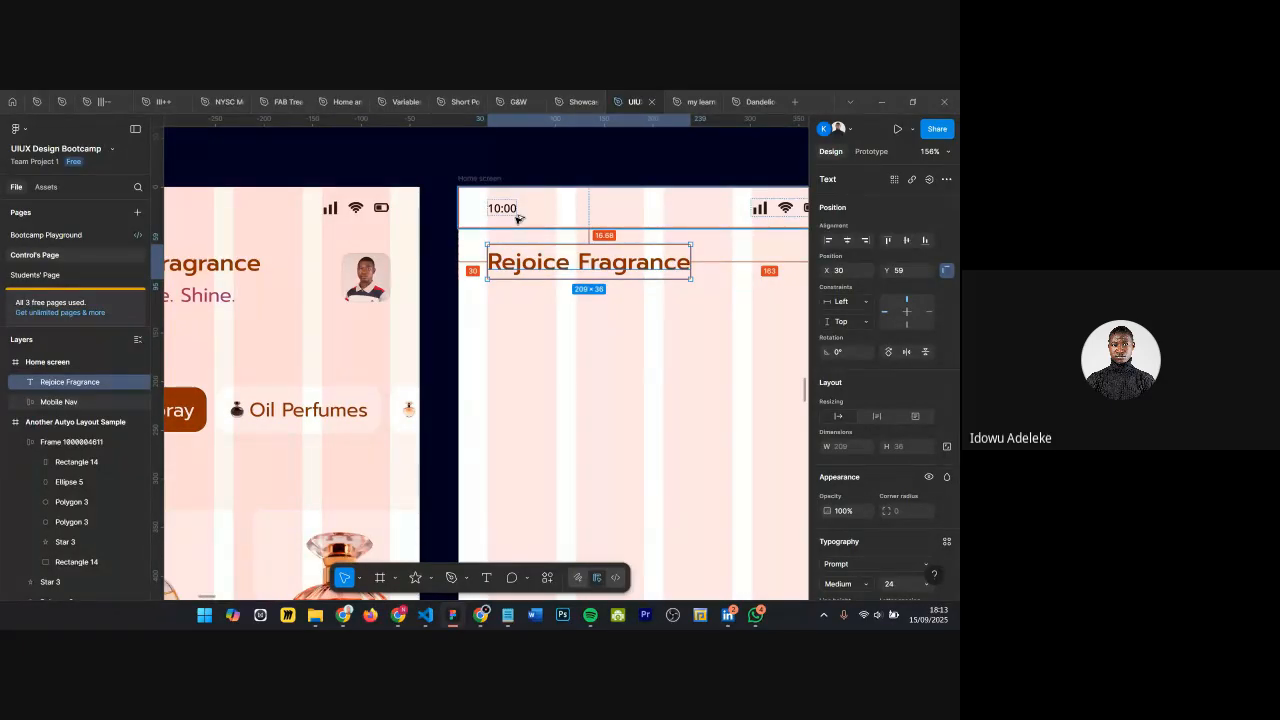
scroll(555, 295, "down", 3)
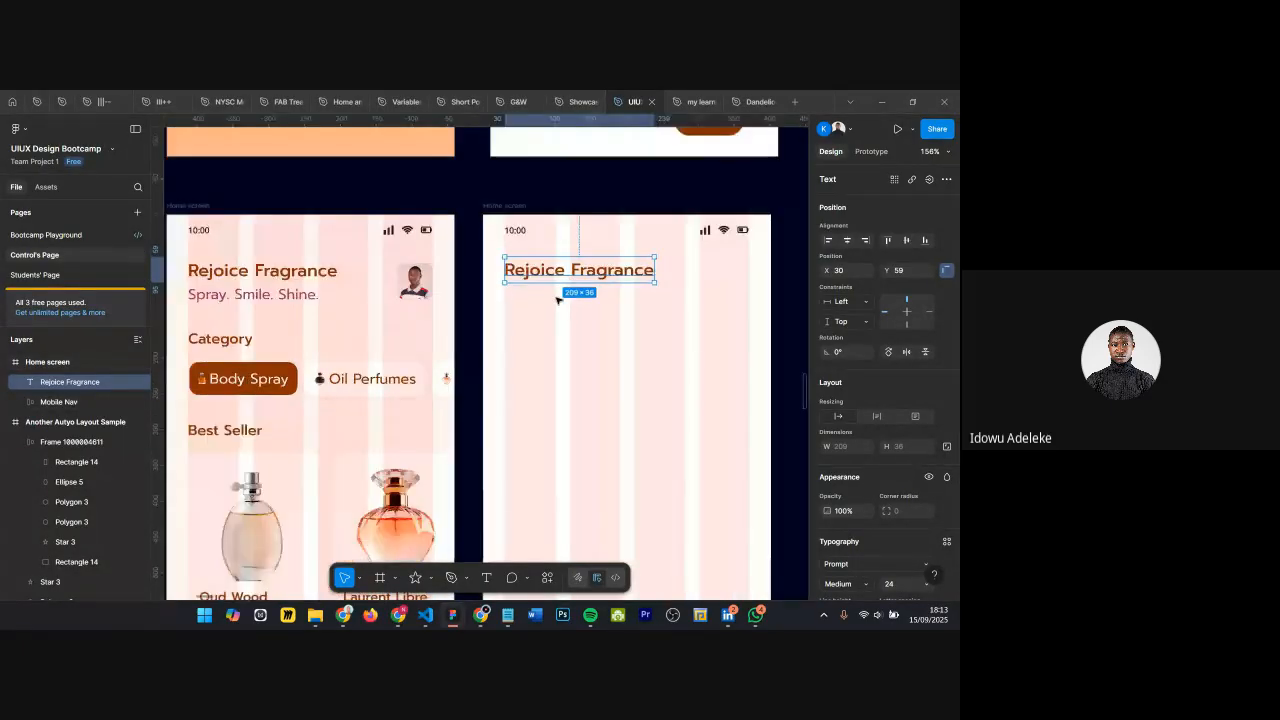
Step: Add the text "Spray. Smile. Shine" below the Rejoice Fragrance heading and align it with the heading's left edge at X 30, Y 105
left_click(557, 300)
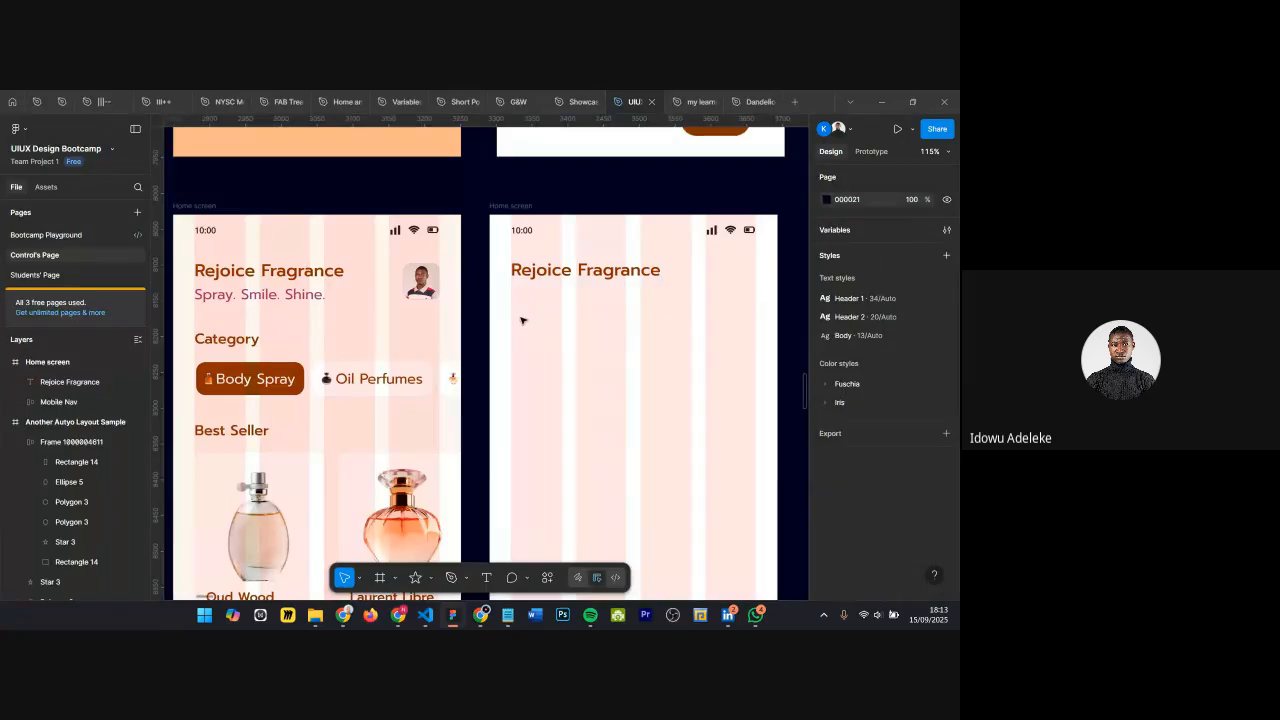
key("t")
left_click(516, 296)
type("Spray. Smile.")
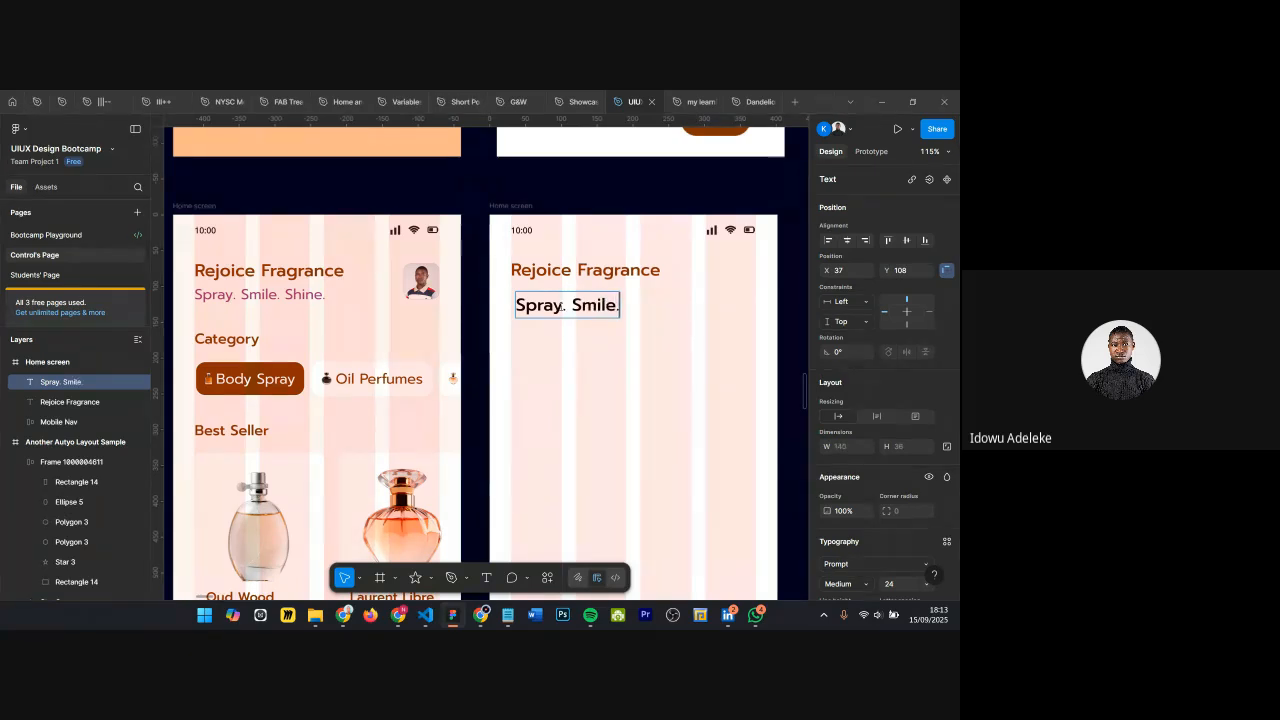
type(" Shine")
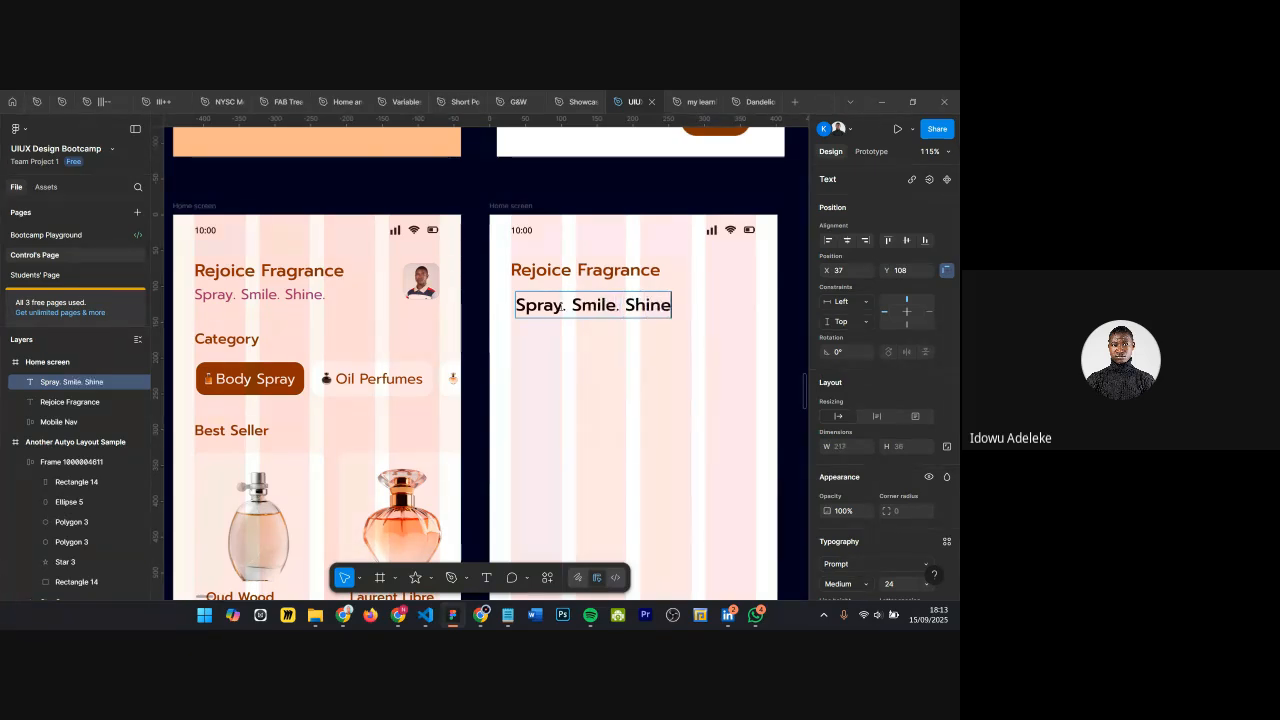
key("Escape")
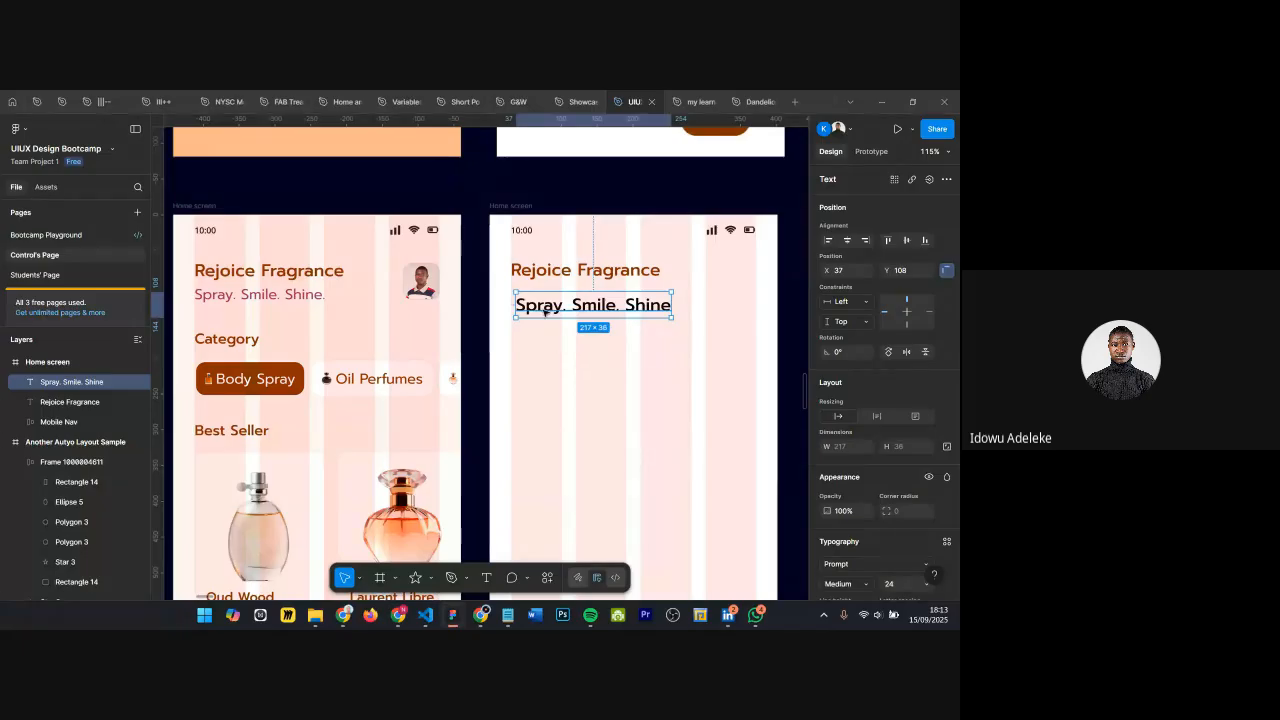
left_click_drag(544, 310, 541, 306)
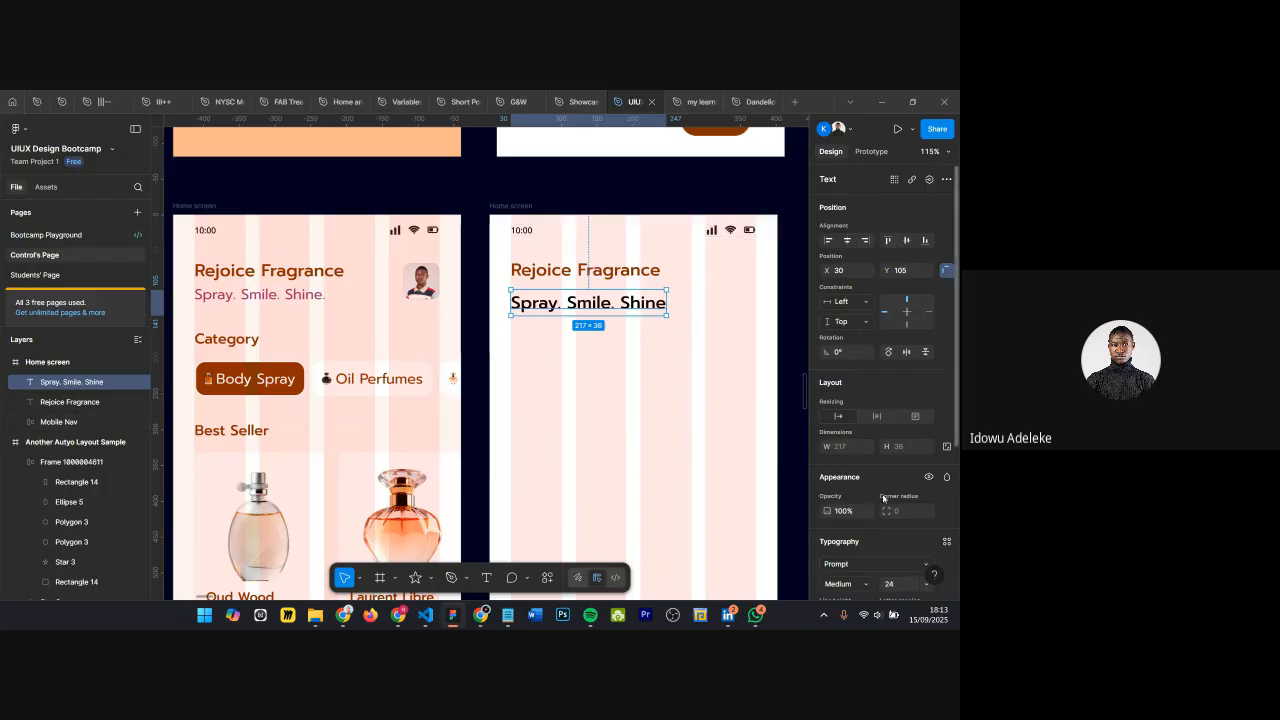
Step: Set the Spray. Smile. Shine tagline to font size 20 and Regular weight
scroll(899, 469, "down", 3)
left_click(900, 438)
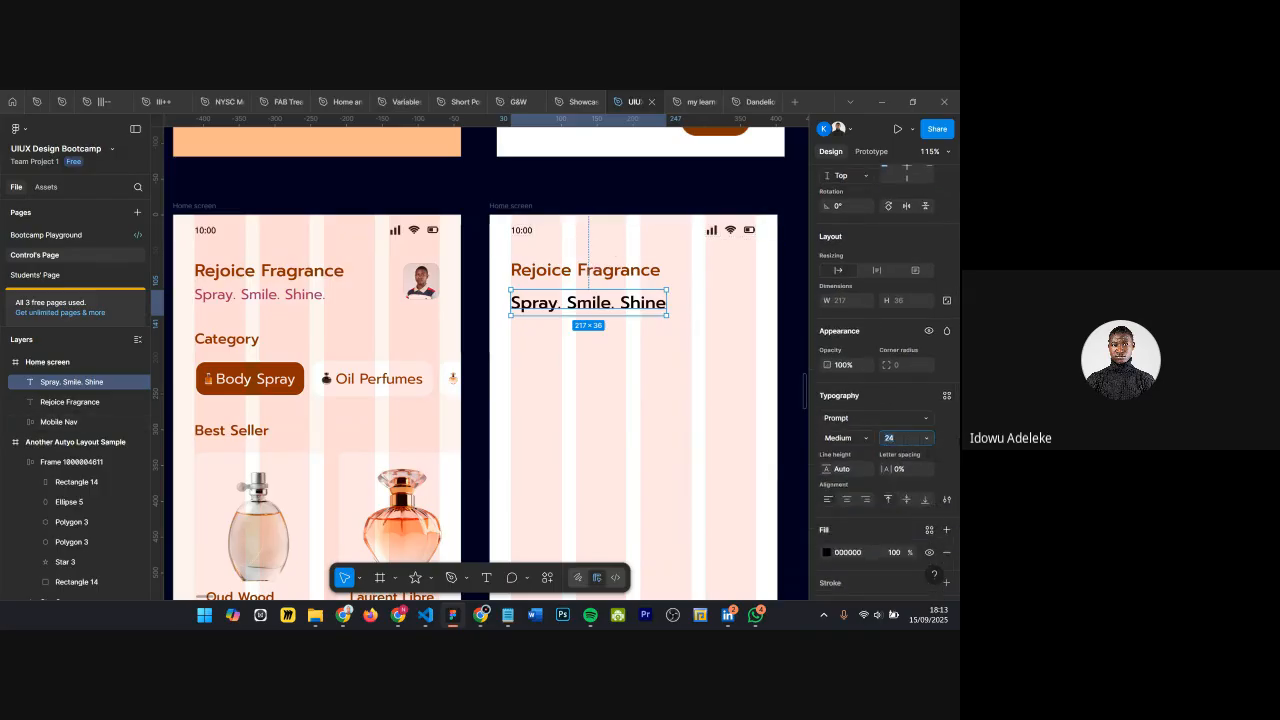
key("Return")
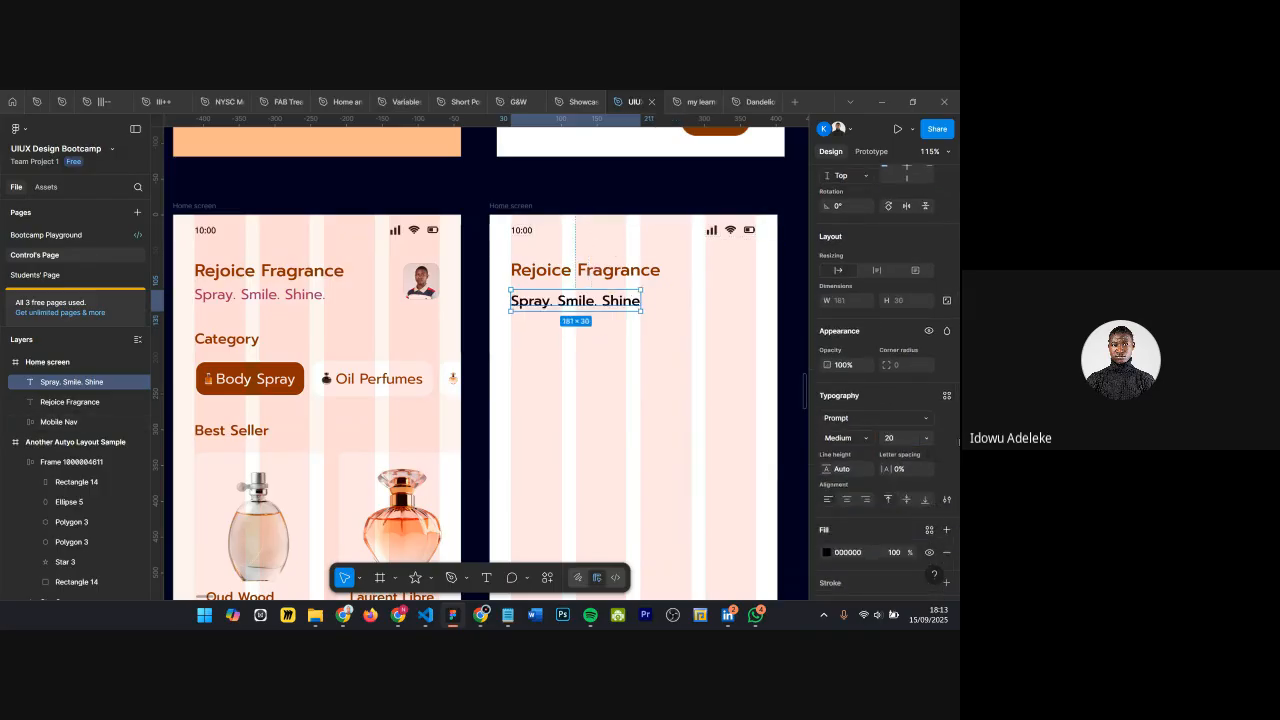
left_click(861, 442)
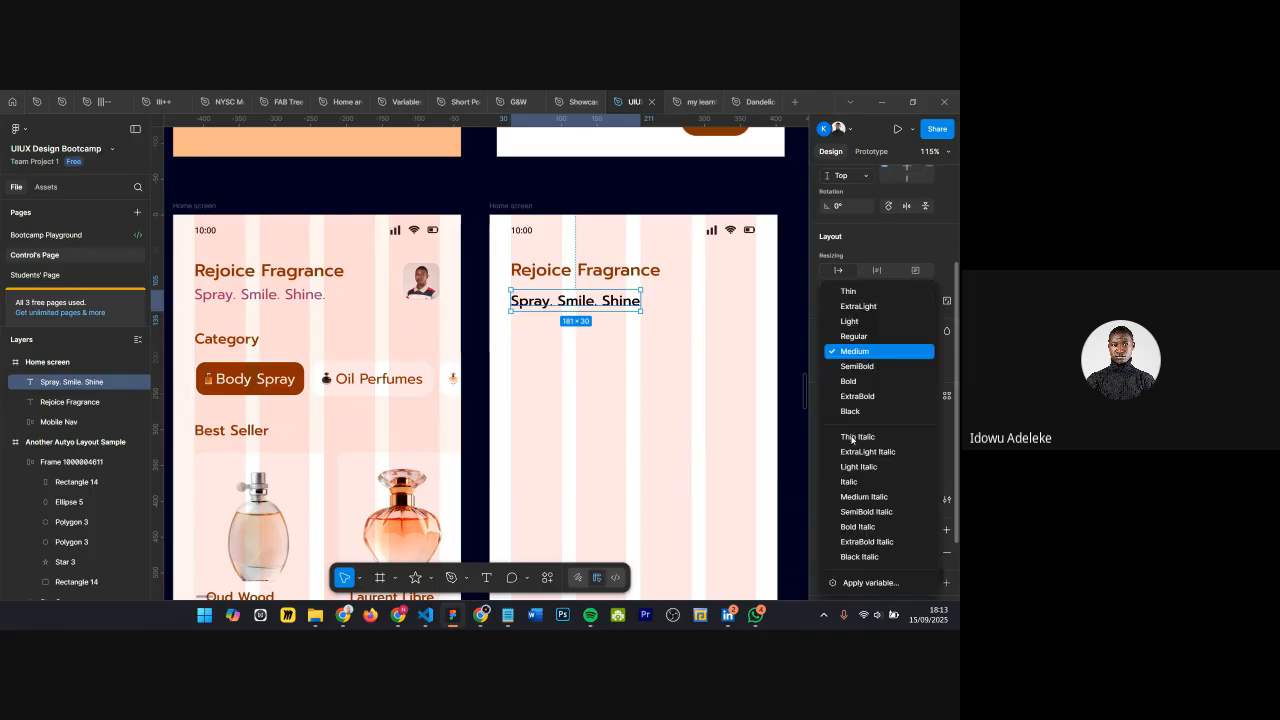
left_click(840, 337)
left_click(548, 277)
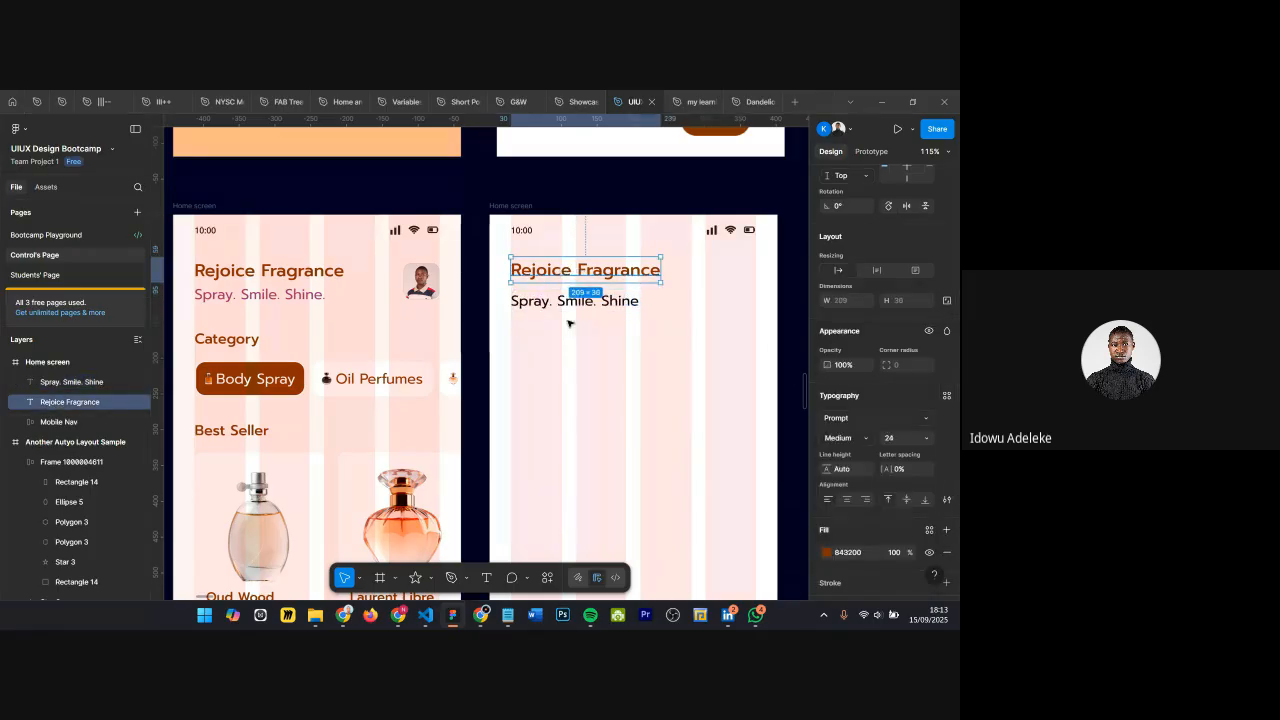
left_click(555, 304)
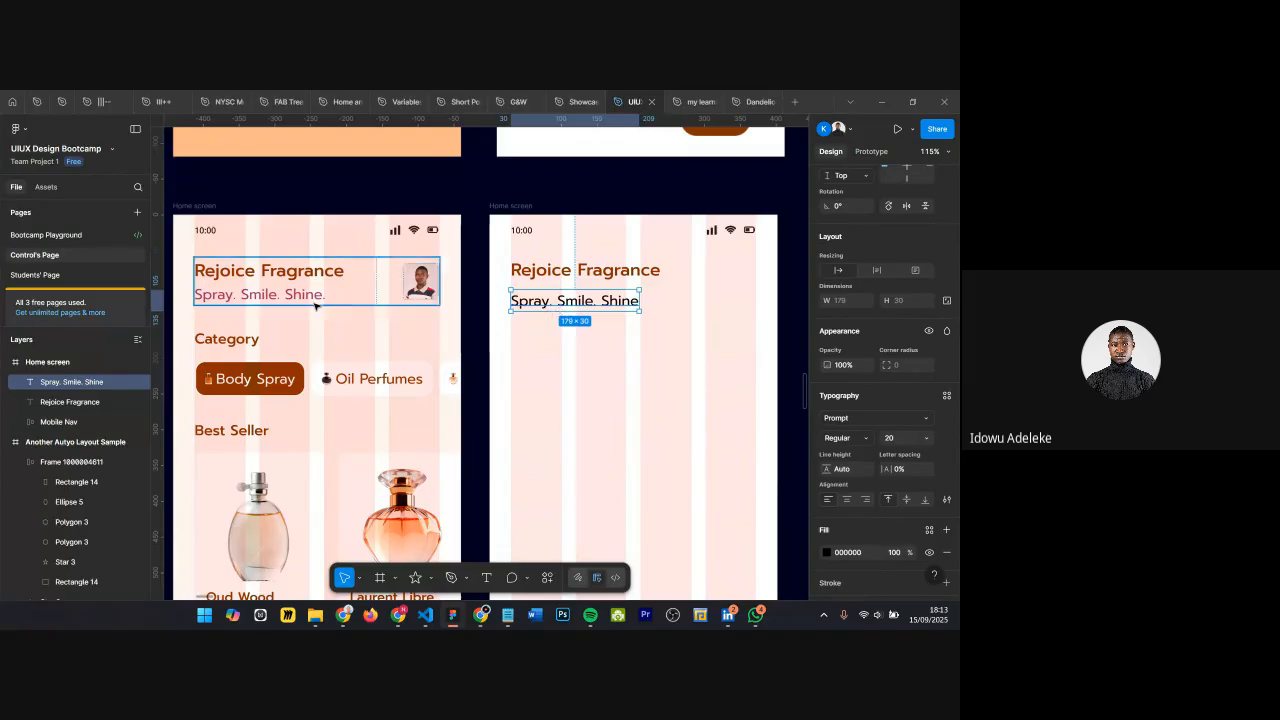
Step: Fill the new tagline with the magenta 9E3776 sampled from the original screen's tagline
scroll(345, 310, "up", 5)
scroll(341, 317, "down", 5)
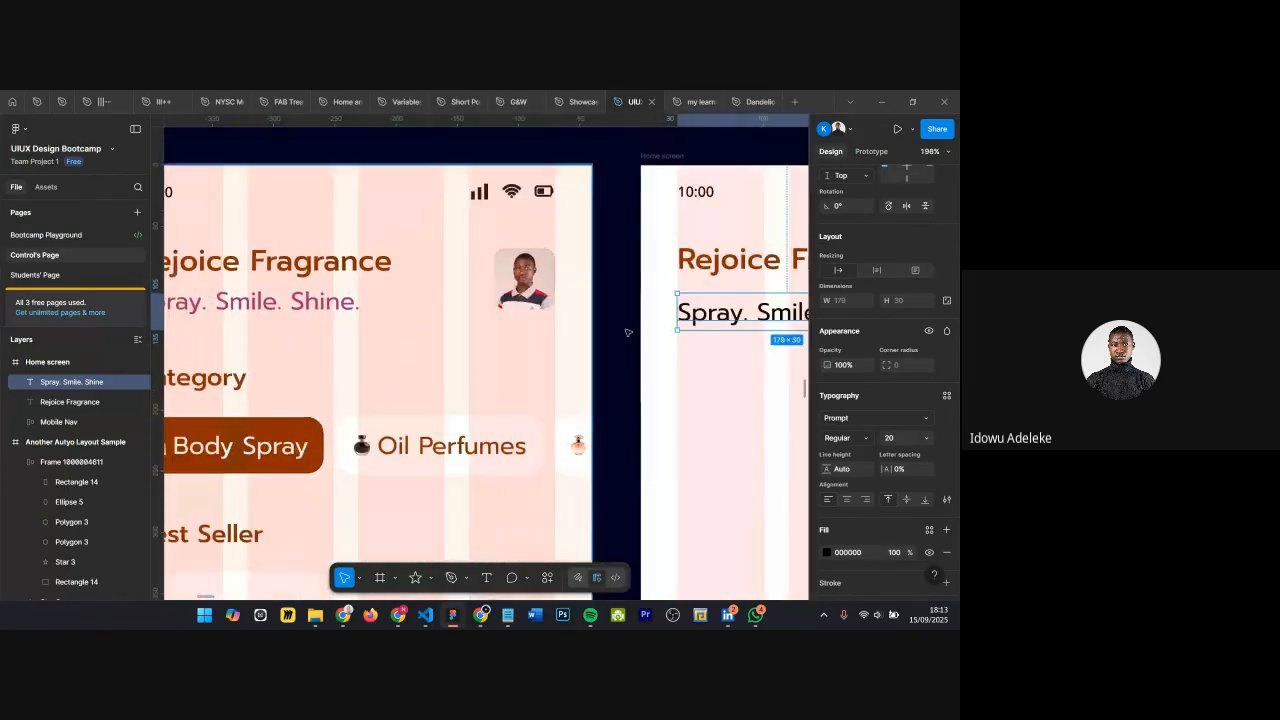
scroll(329, 310, "up", 7)
scroll(329, 313, "up", 4)
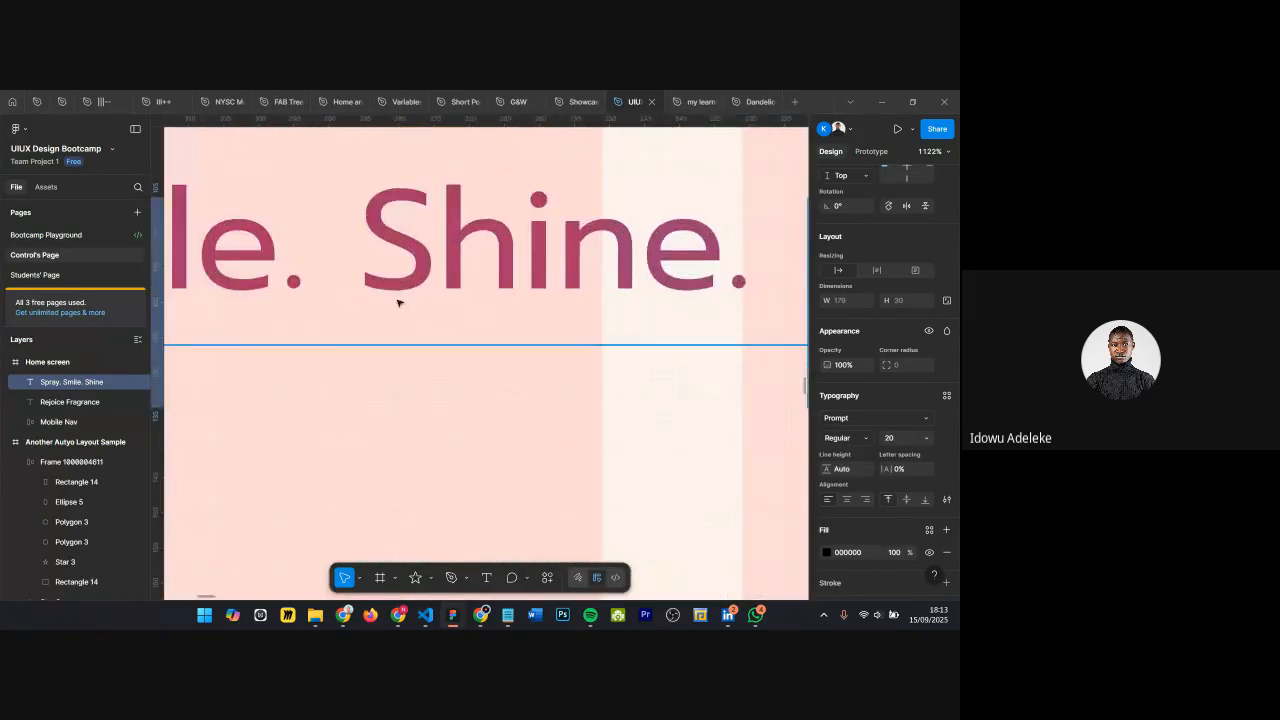
key("i")
left_click(456, 207)
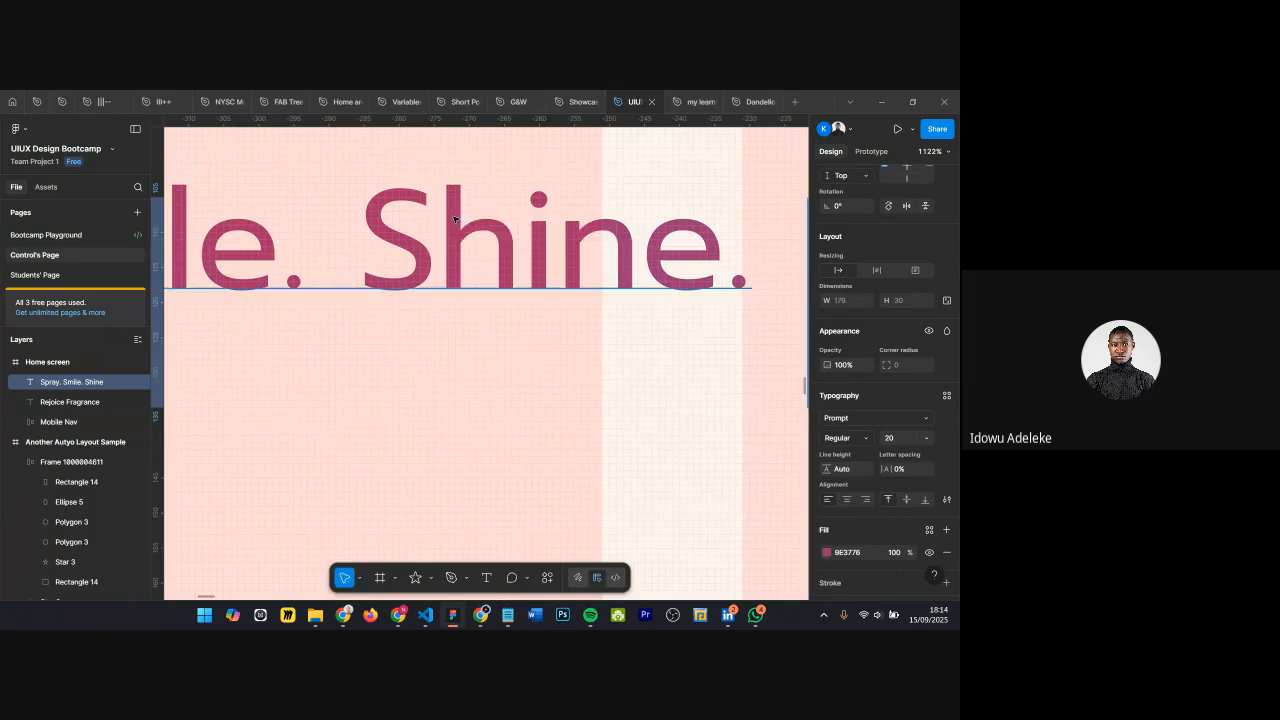
Step: Duplicate the narrow light-brown swatch in the Assets frame and place the copy beside it at X 845, Y 1192
scroll(450, 212, "down", 12)
scroll(560, 300, "right", 10)
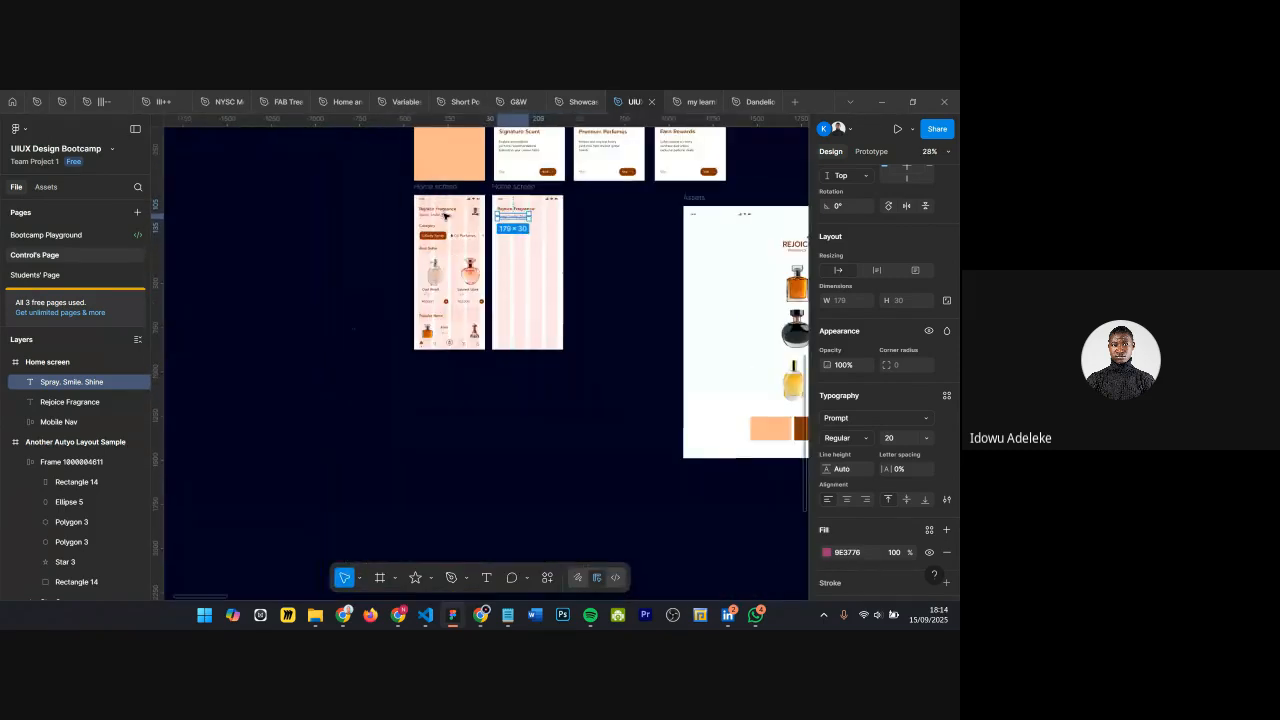
scroll(615, 435, "up", 3)
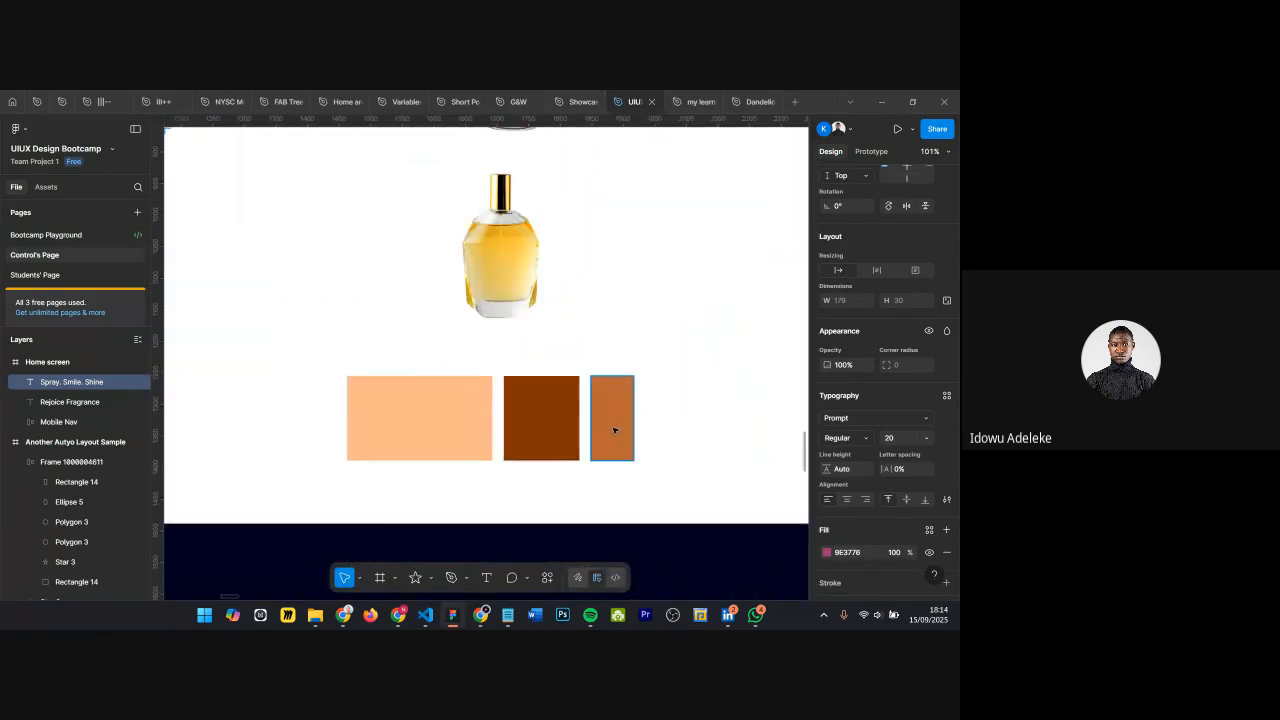
left_click(610, 418)
mouse_move(651, 407)
left_mouse_down()
mouse_move(682, 408)
mouse_move(665, 410)
left_mouse_up()
Step: Recolour the copied palette swatch with 9E3776 sampled from the original Home screen's tagline
scroll(665, 410, "down", 8)
scroll(355, 287, "up", 8)
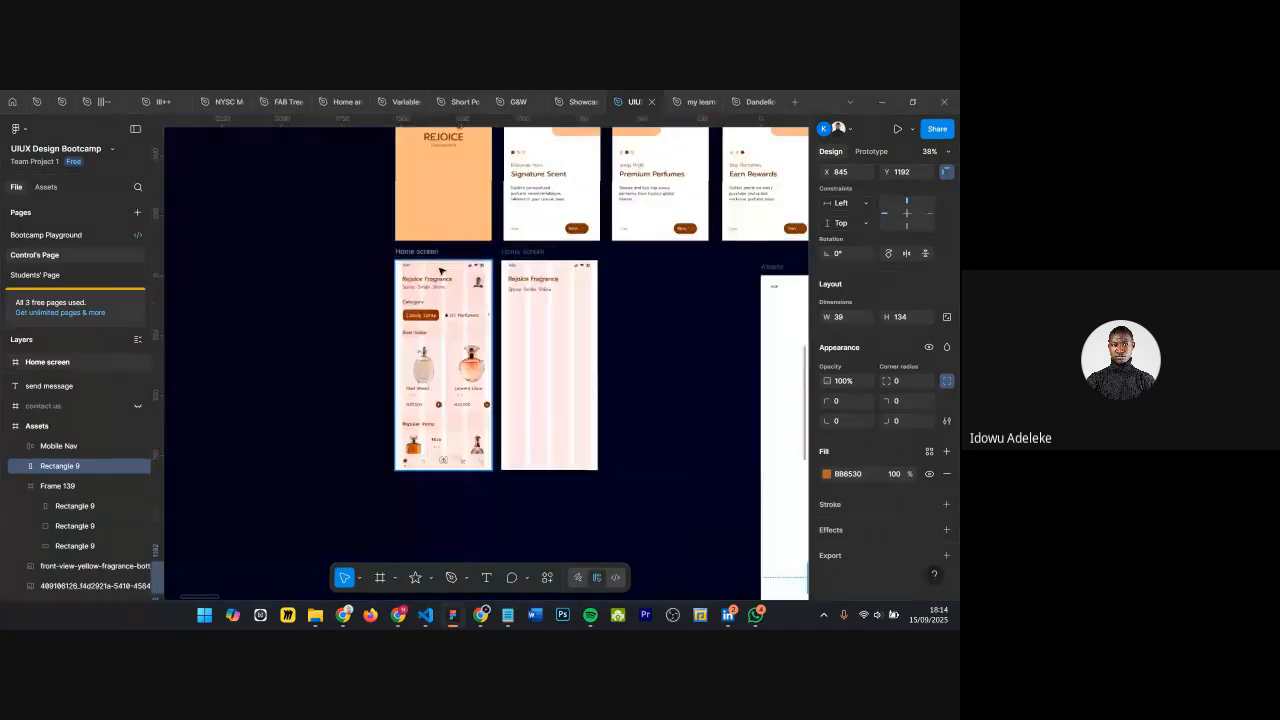
scroll(435, 307, "up", 10)
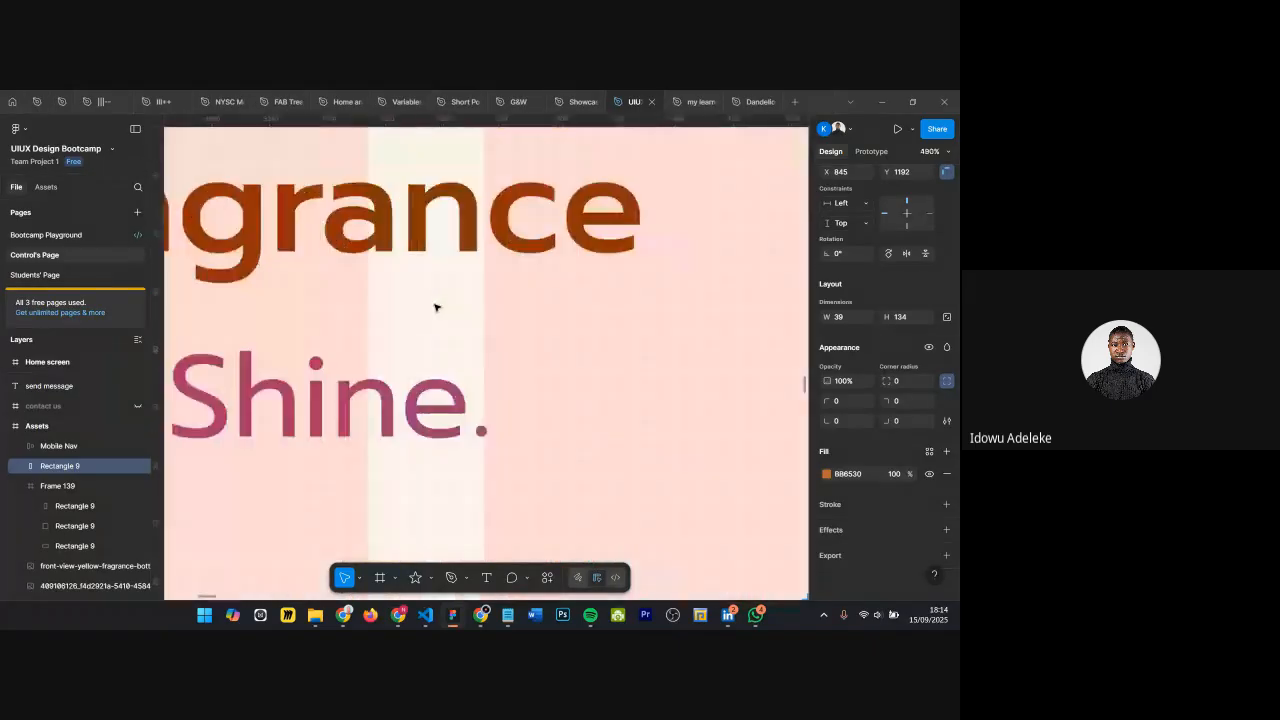
scroll(434, 326, "down", 2)
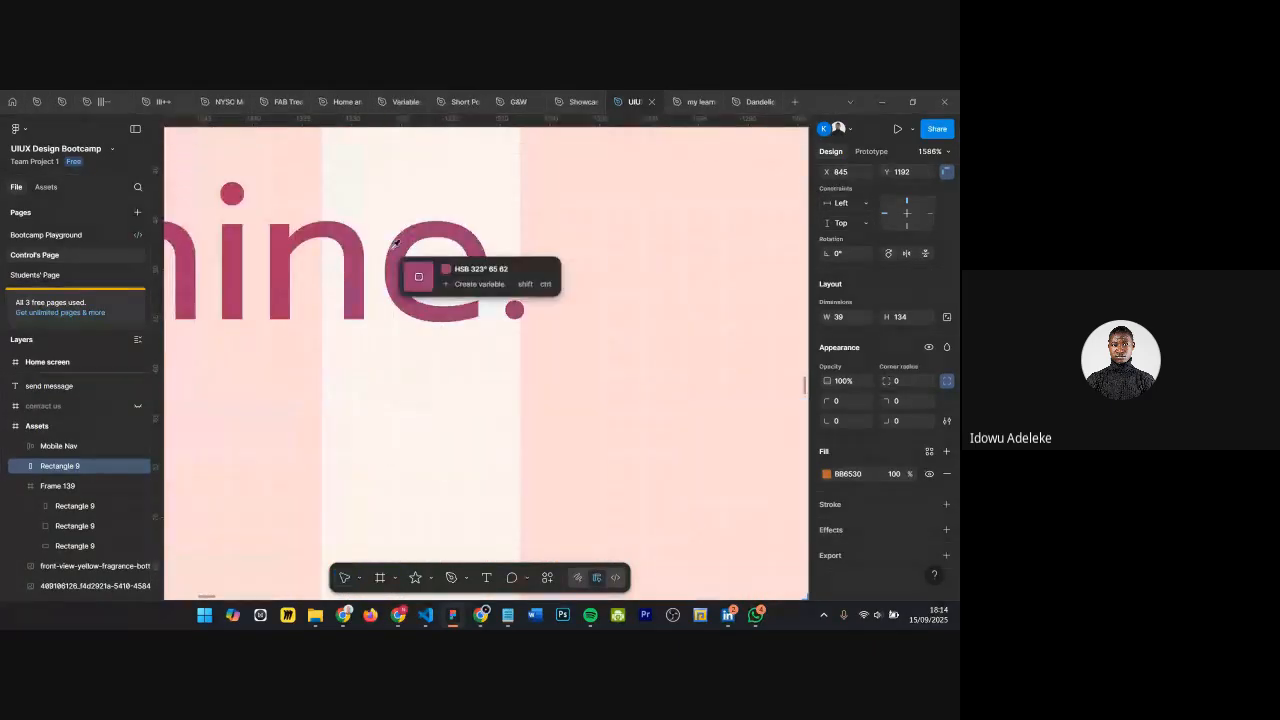
scroll(404, 249, "down", 3)
scroll(404, 249, "down", 10)
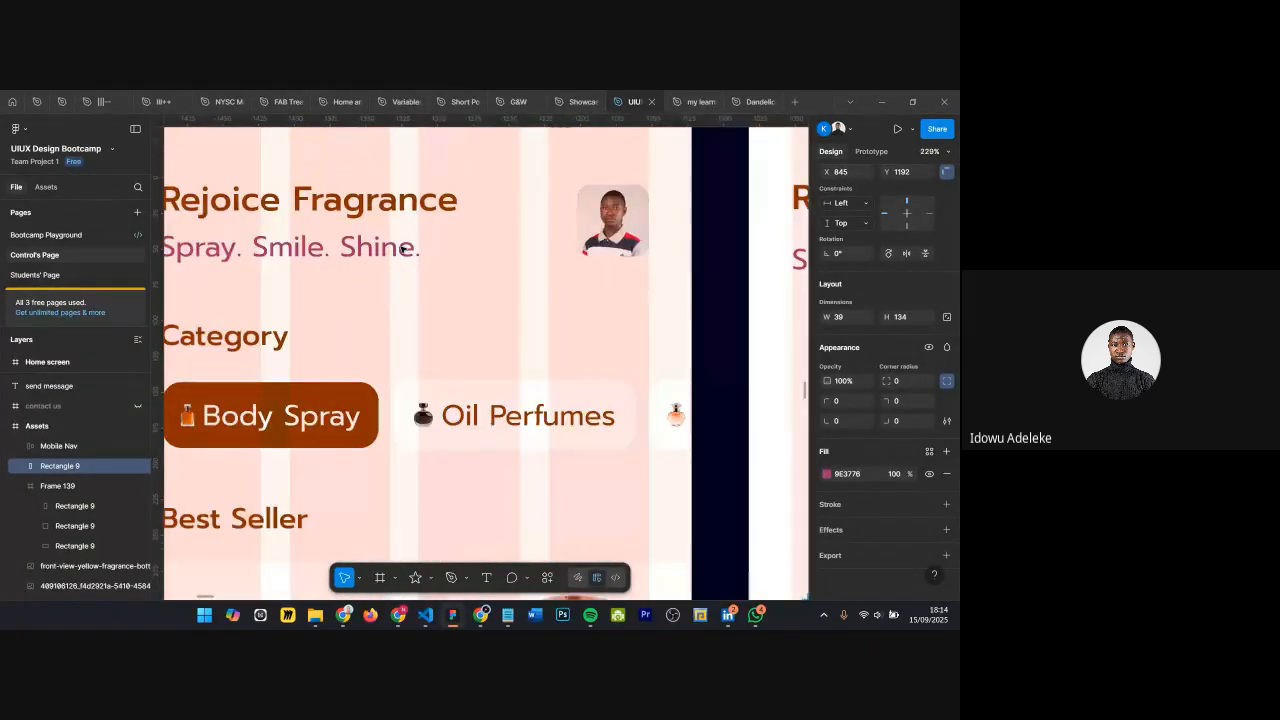
scroll(677, 367, "down", 4)
scroll(674, 367, "right", 5)
scroll(677, 357, "up", 5)
scroll(678, 309, "down", 3)
scroll(517, 366, "down", 3)
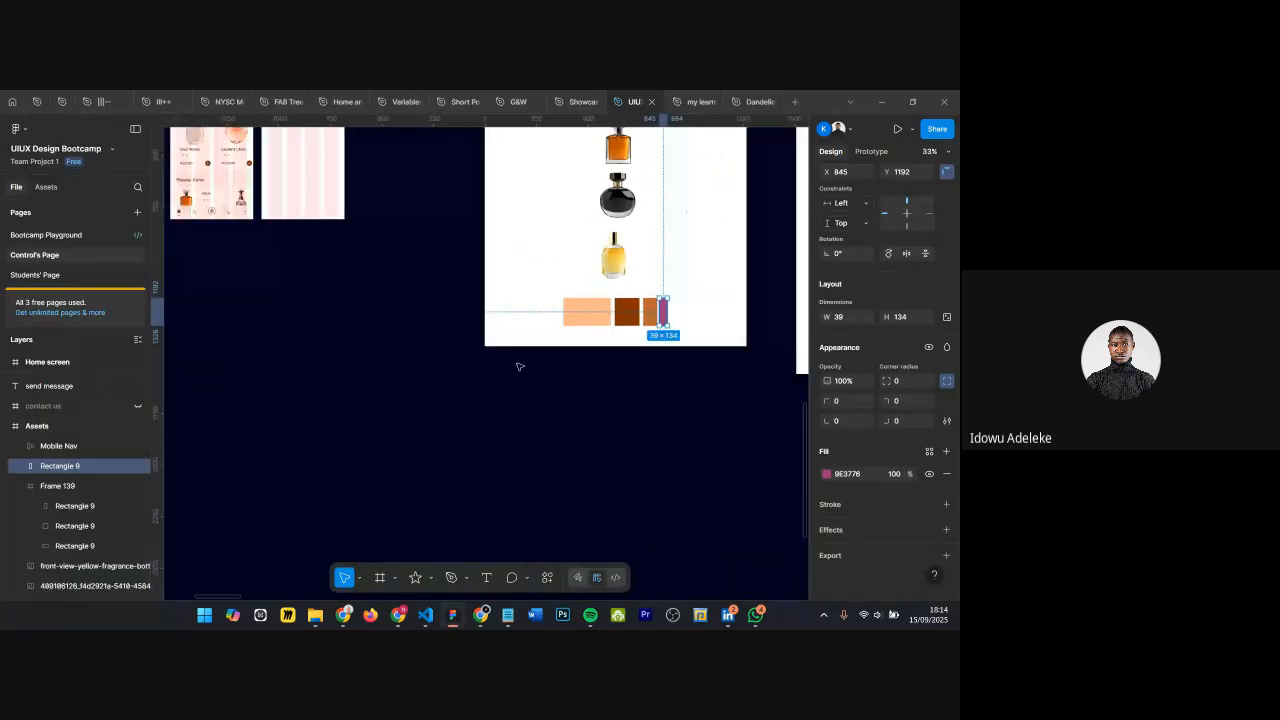
Step: Move the Spray. Smile. Shine tagline up closer beneath the Rejoice Fragrance heading, to Y 91
scroll(517, 366, "up", 5)
scroll(517, 366, "left", 5)
scroll(572, 408, "up", 4)
scroll(572, 408, "up", 5)
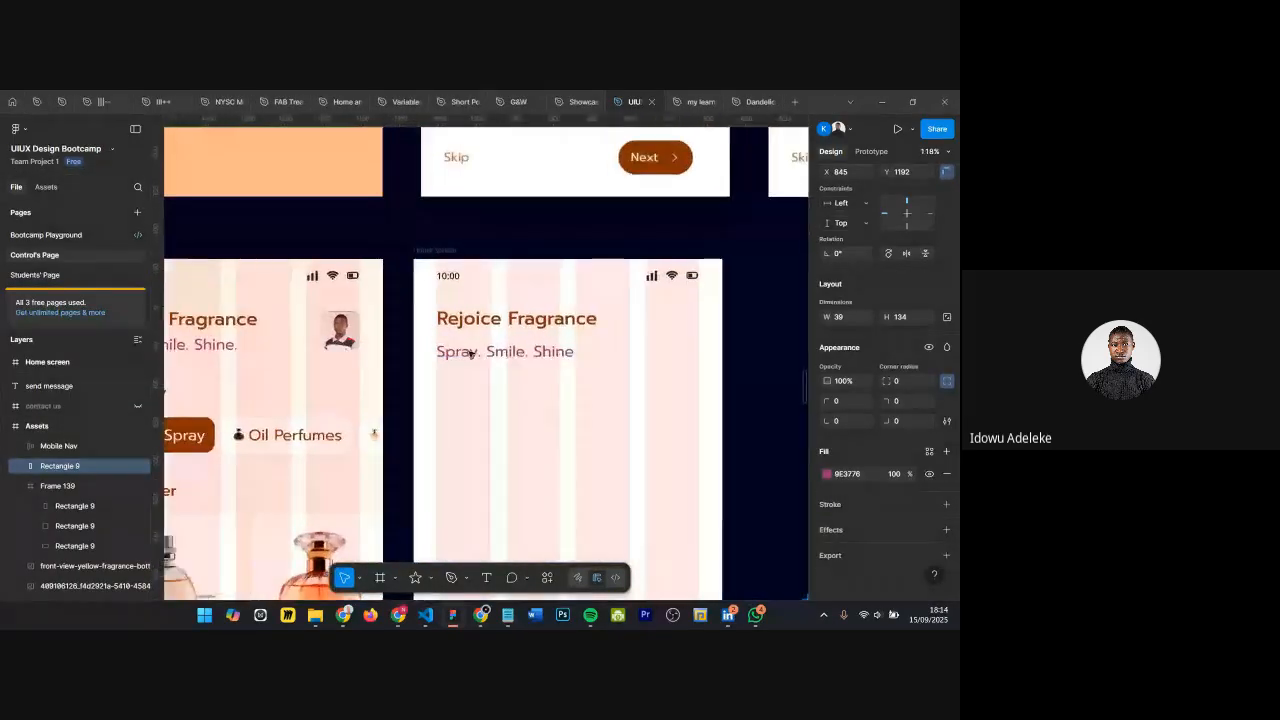
left_click(521, 347)
scroll(521, 333, "down", 3)
scroll(521, 333, "up", 3)
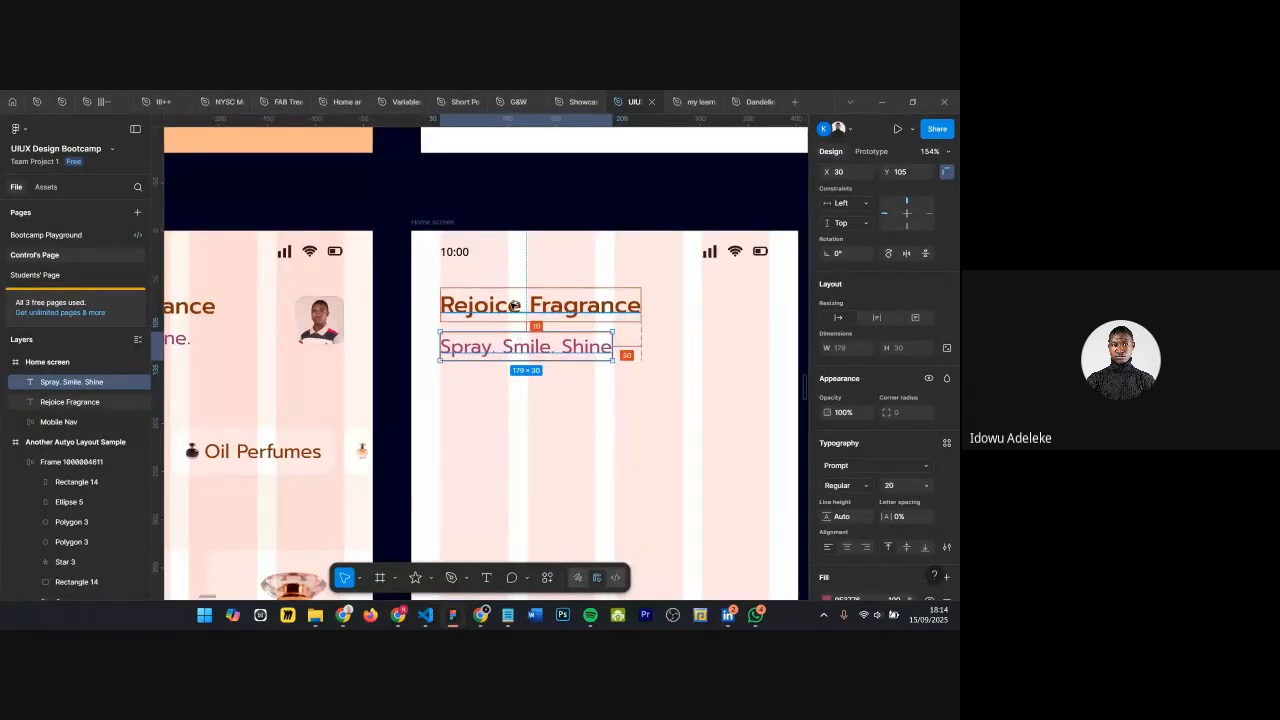
key("shift+Up")
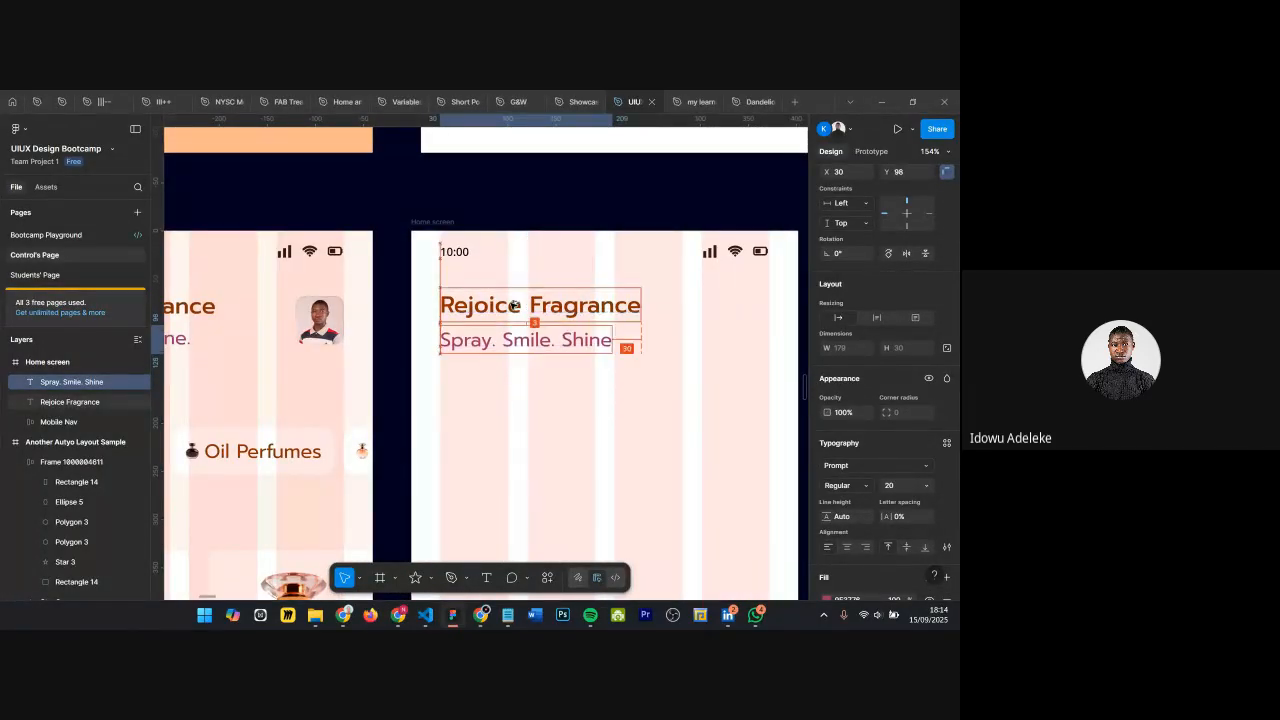
scroll(517, 311, "down", 4)
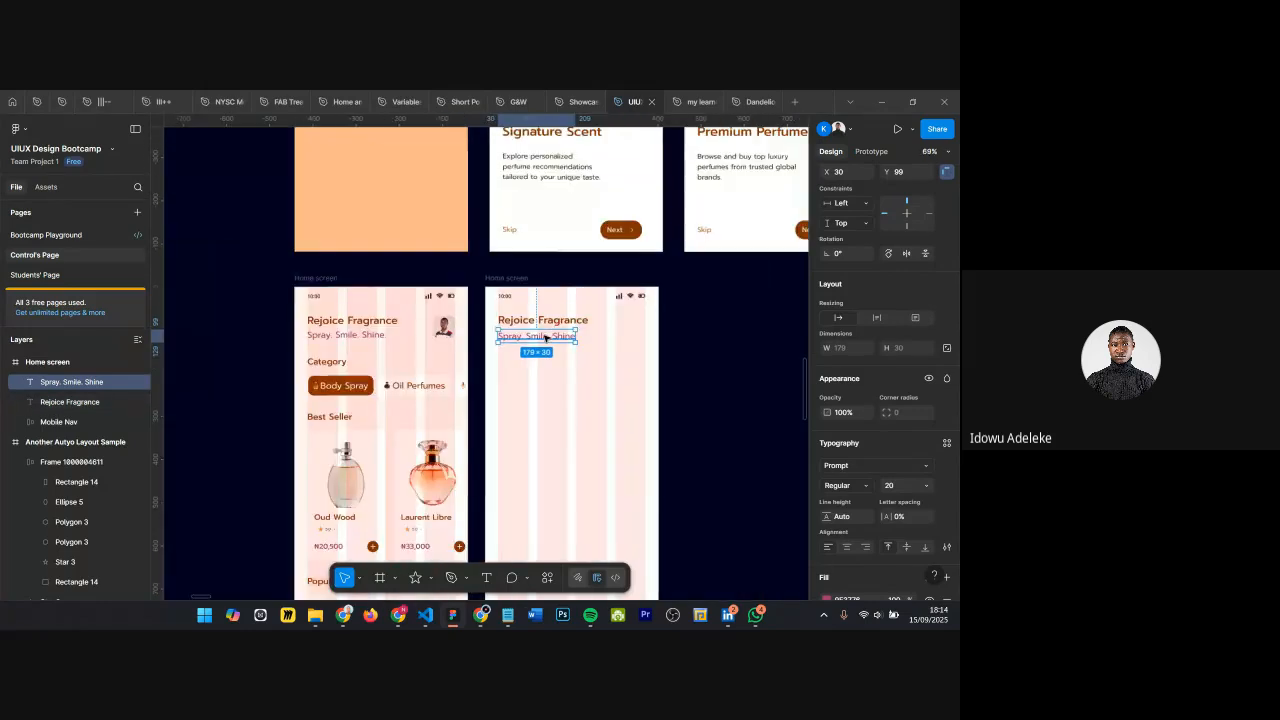
scroll(525, 315, "up", 2)
scroll(530, 316, "up", 1)
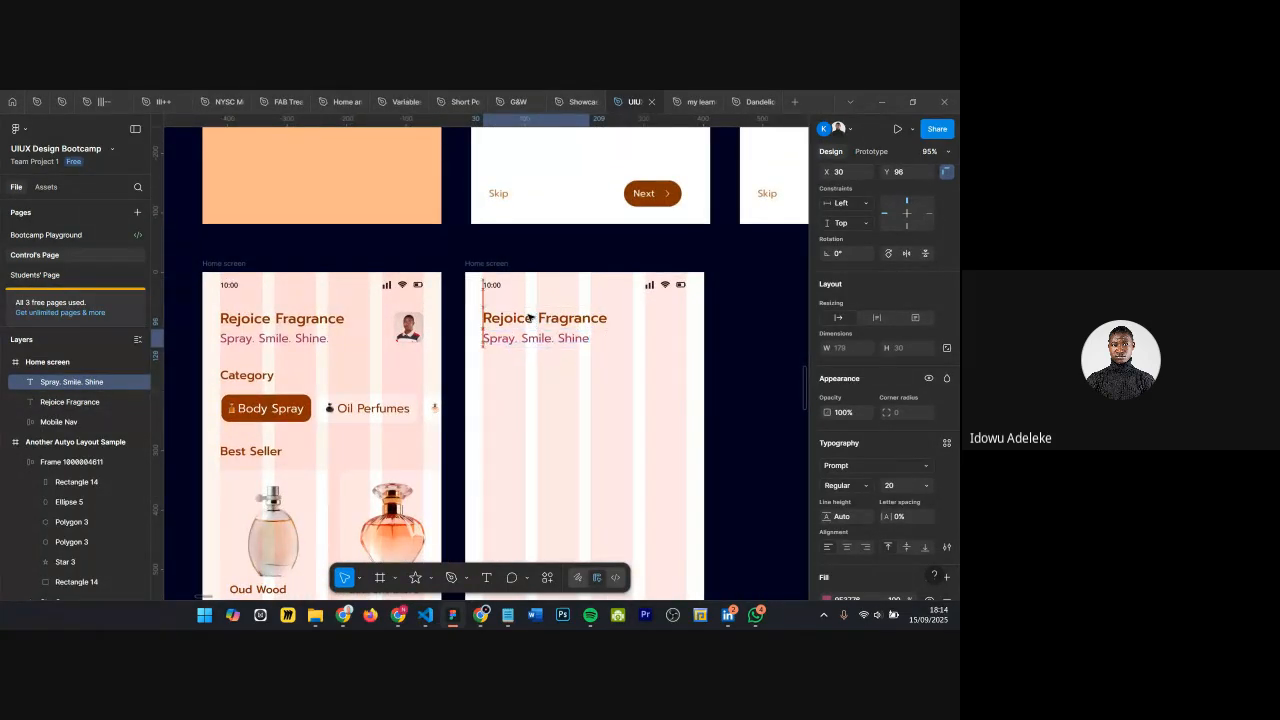
scroll(530, 316, "up", 5)
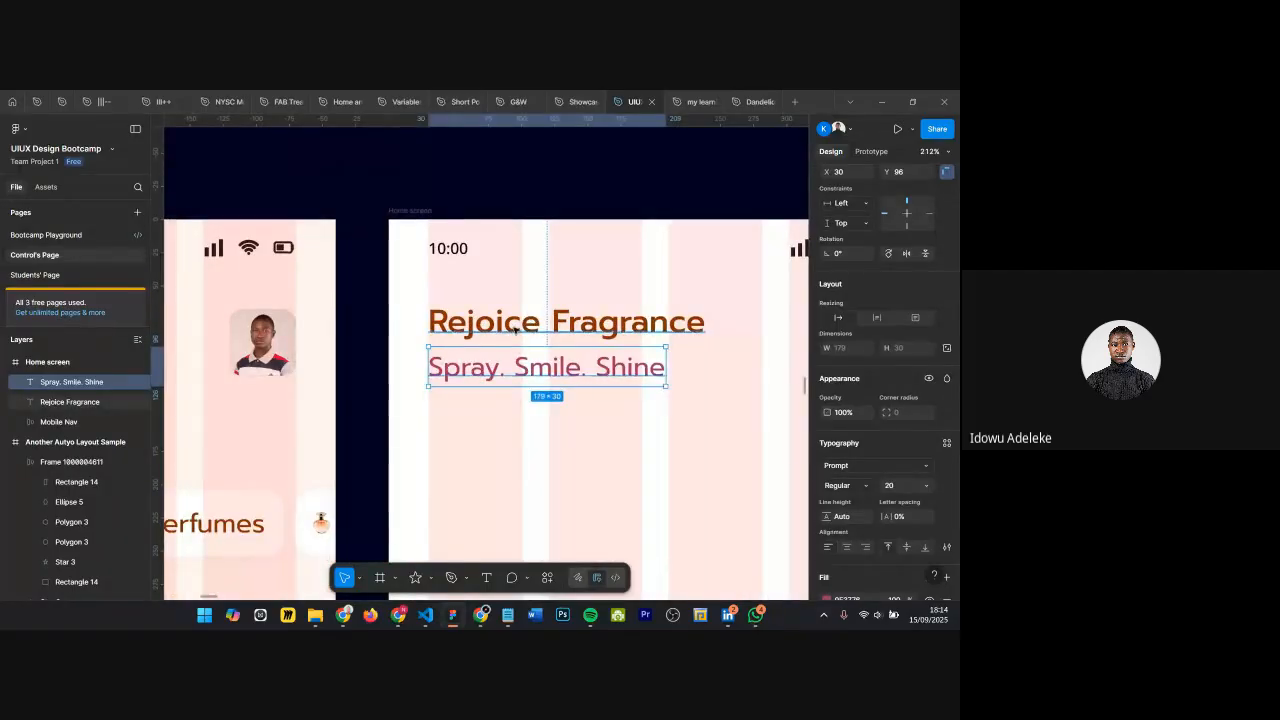
mouse_move(503, 374)
left_mouse_down()
mouse_move(509, 411)
mouse_move(509, 366)
mouse_move(494, 402)
mouse_move(505, 366)
left_mouse_up()
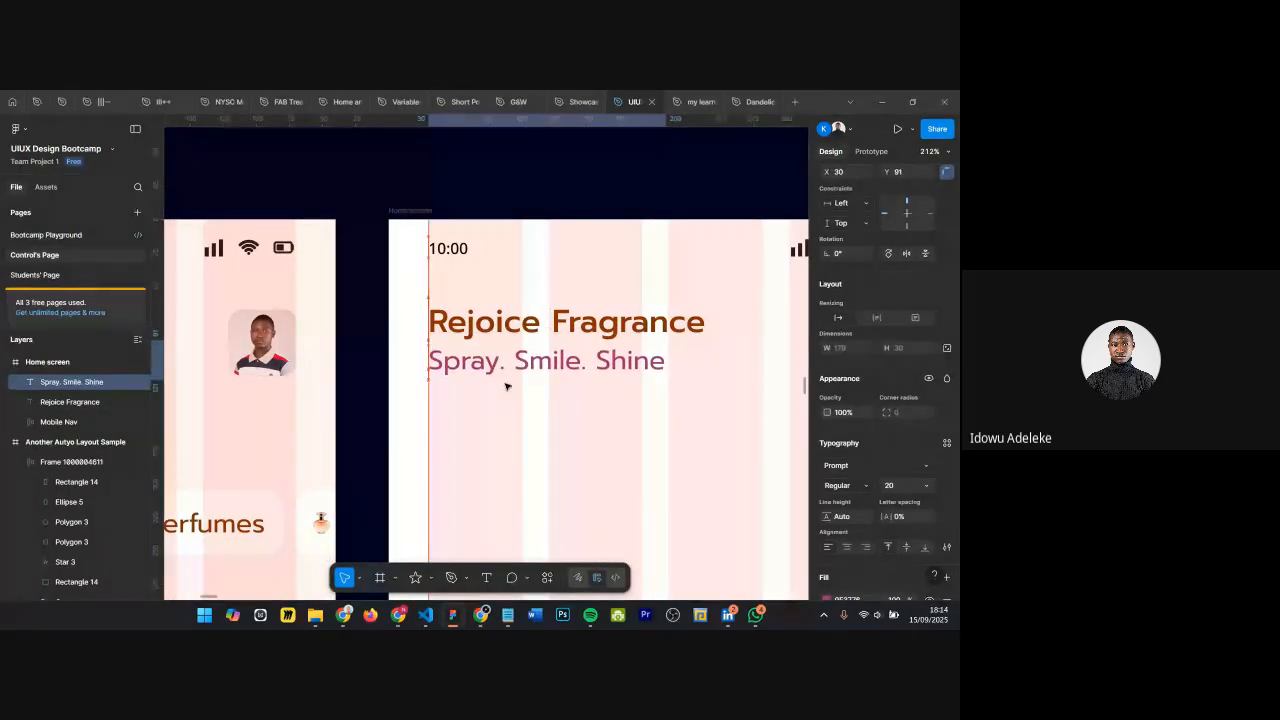
Step: Wrap the Rejoice Fragrance heading and the Spray. Smile. Shine tagline on the new Home screen together in an auto layout
left_click(508, 387)
left_click(72, 404)
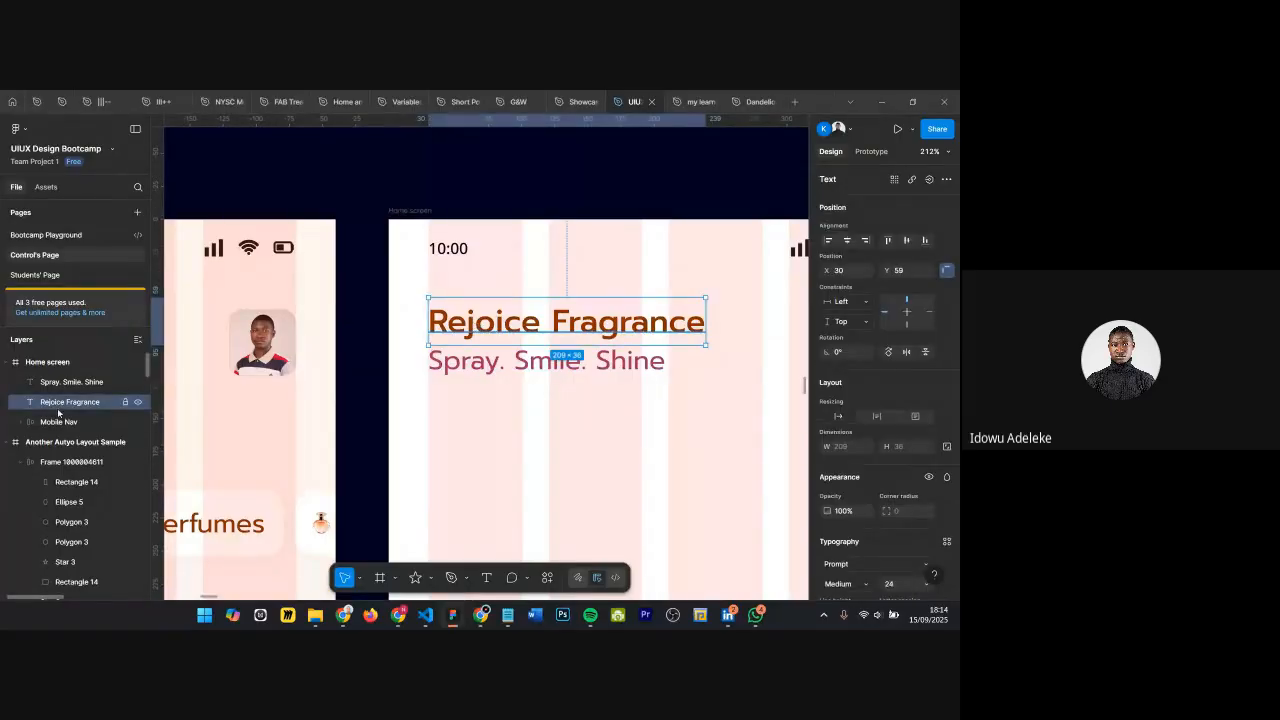
left_click(465, 370, "shift")
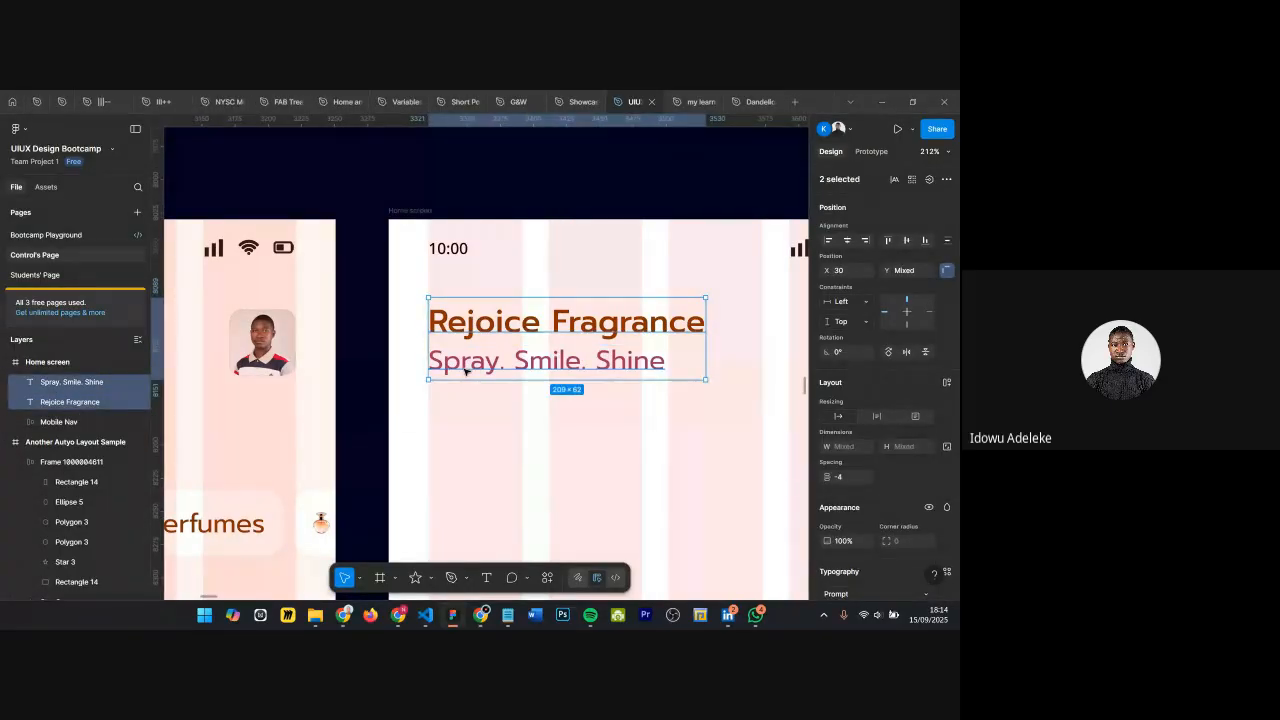
scroll(838, 415, "down", 3)
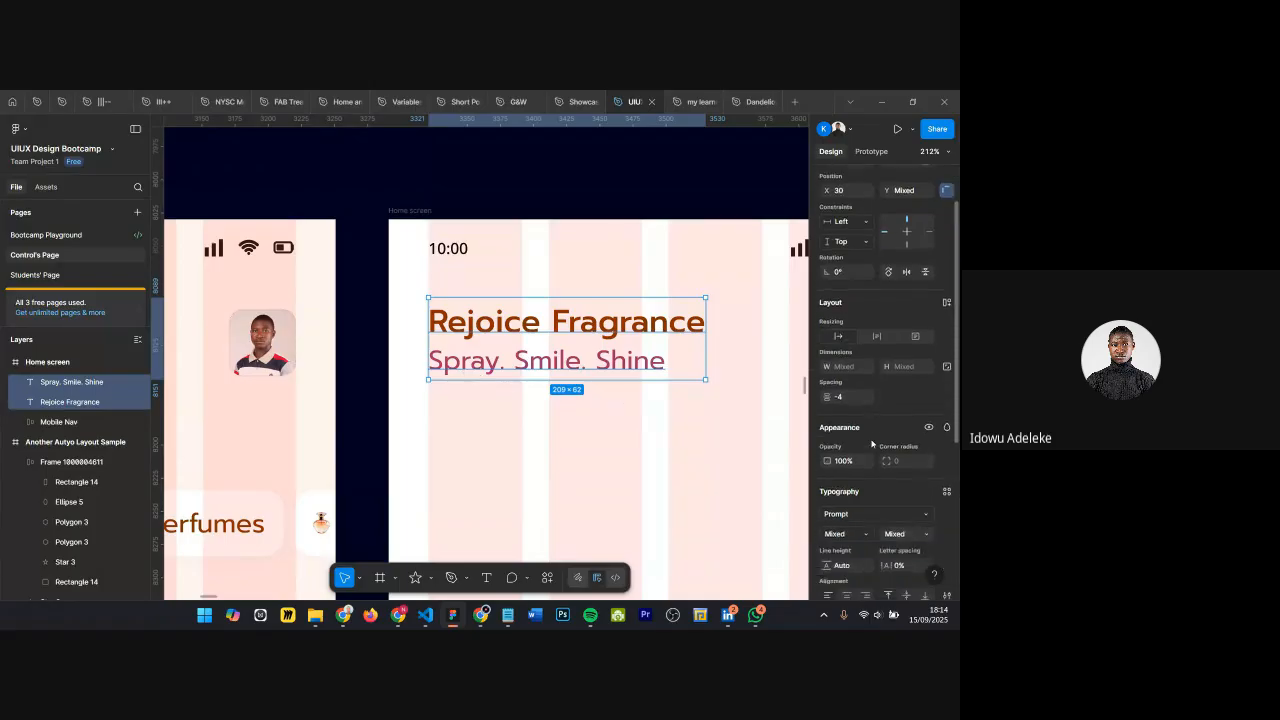
scroll(918, 447, "down", 2)
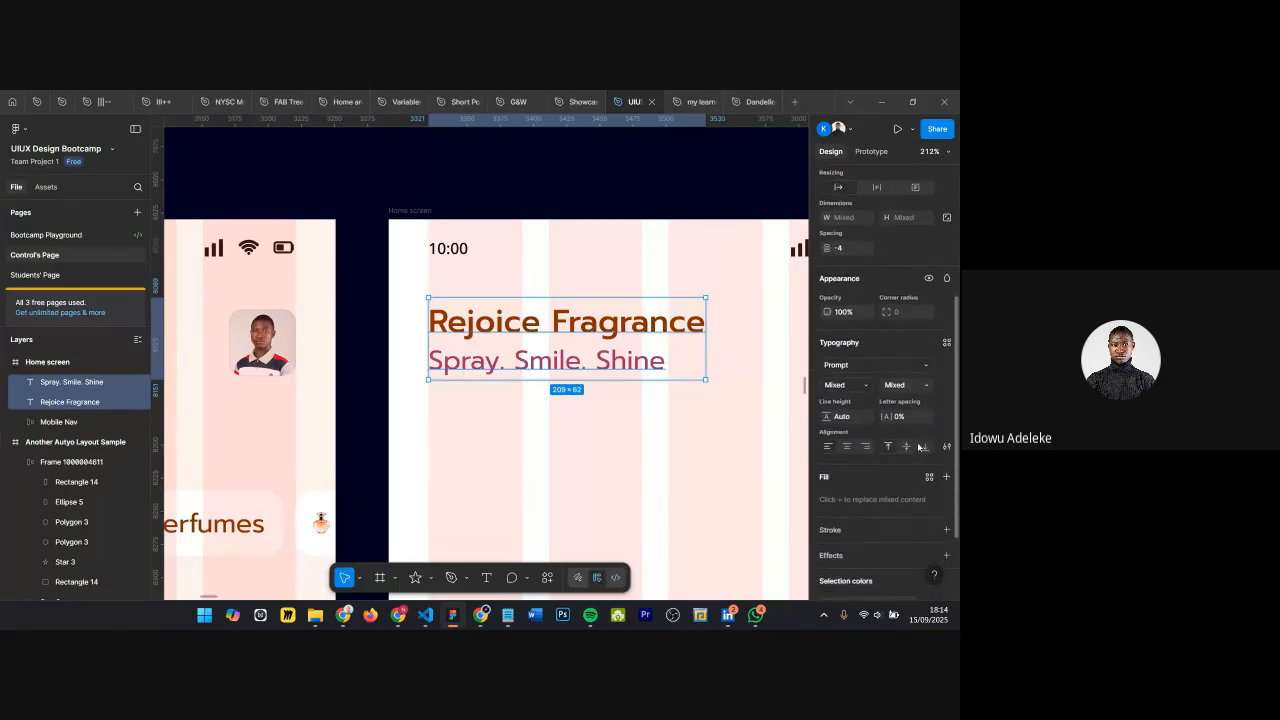
scroll(888, 364, "down", 1)
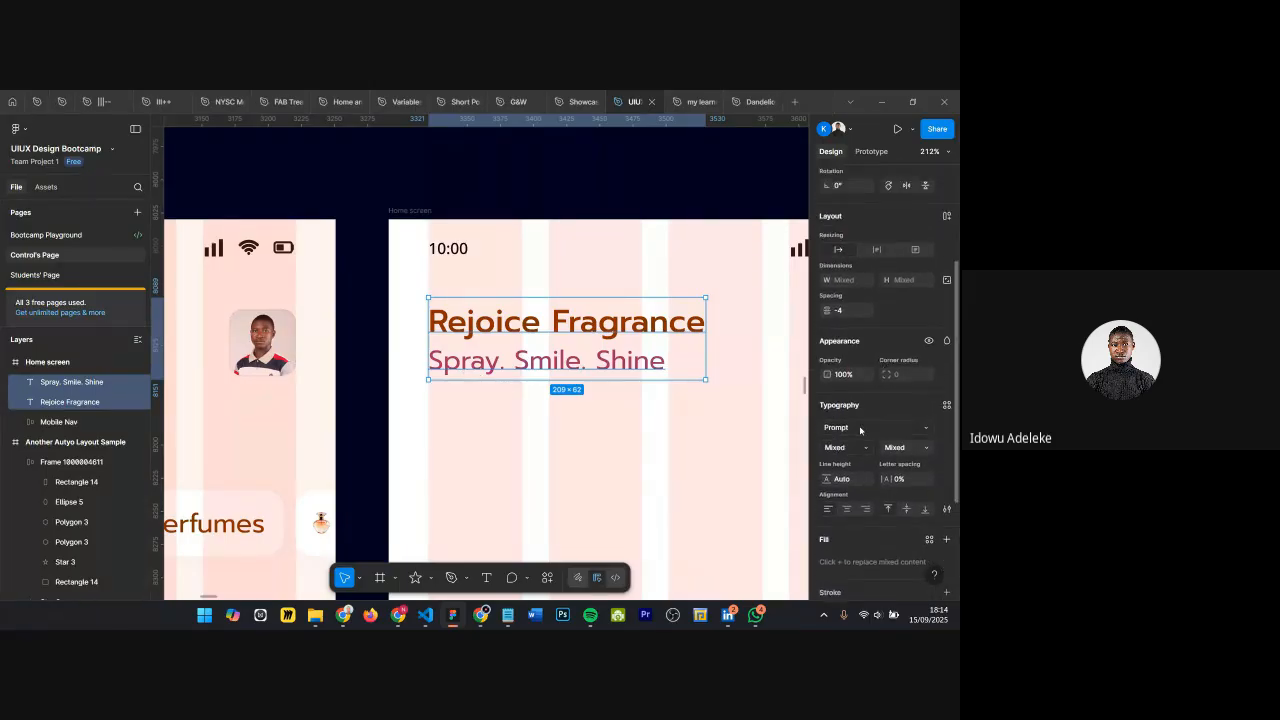
scroll(861, 430, "up", 4)
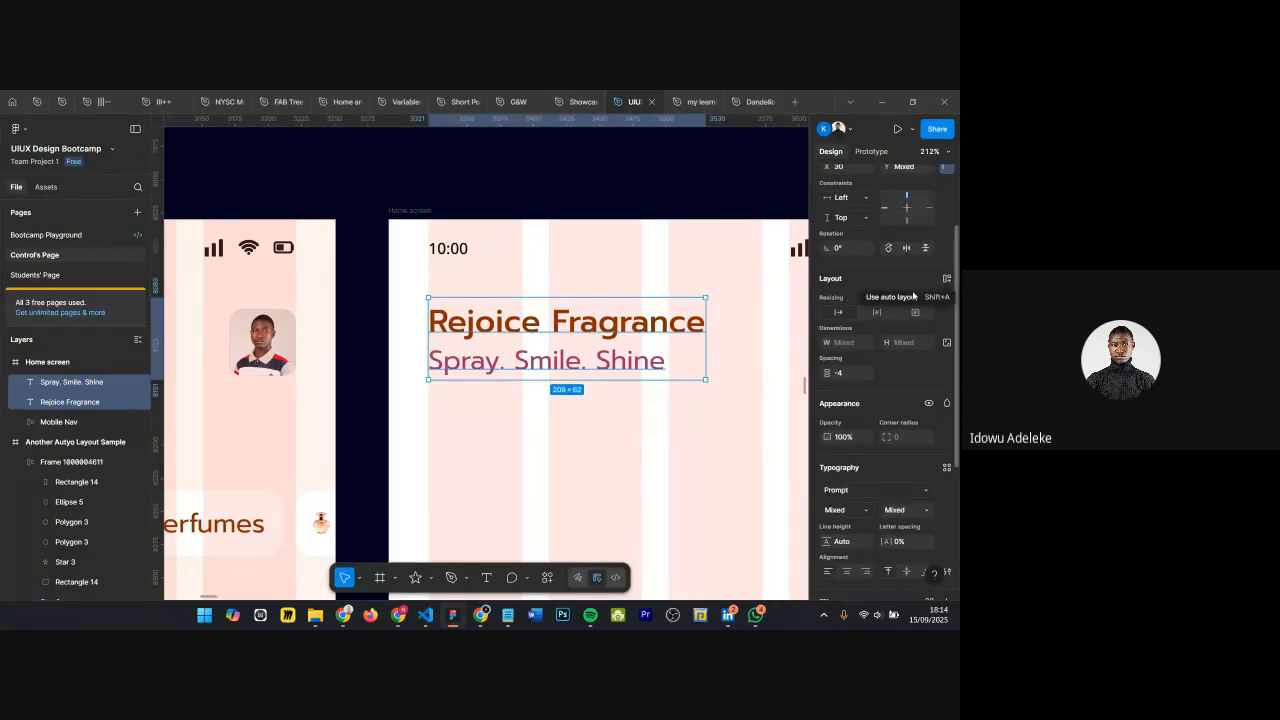
left_click(945, 279)
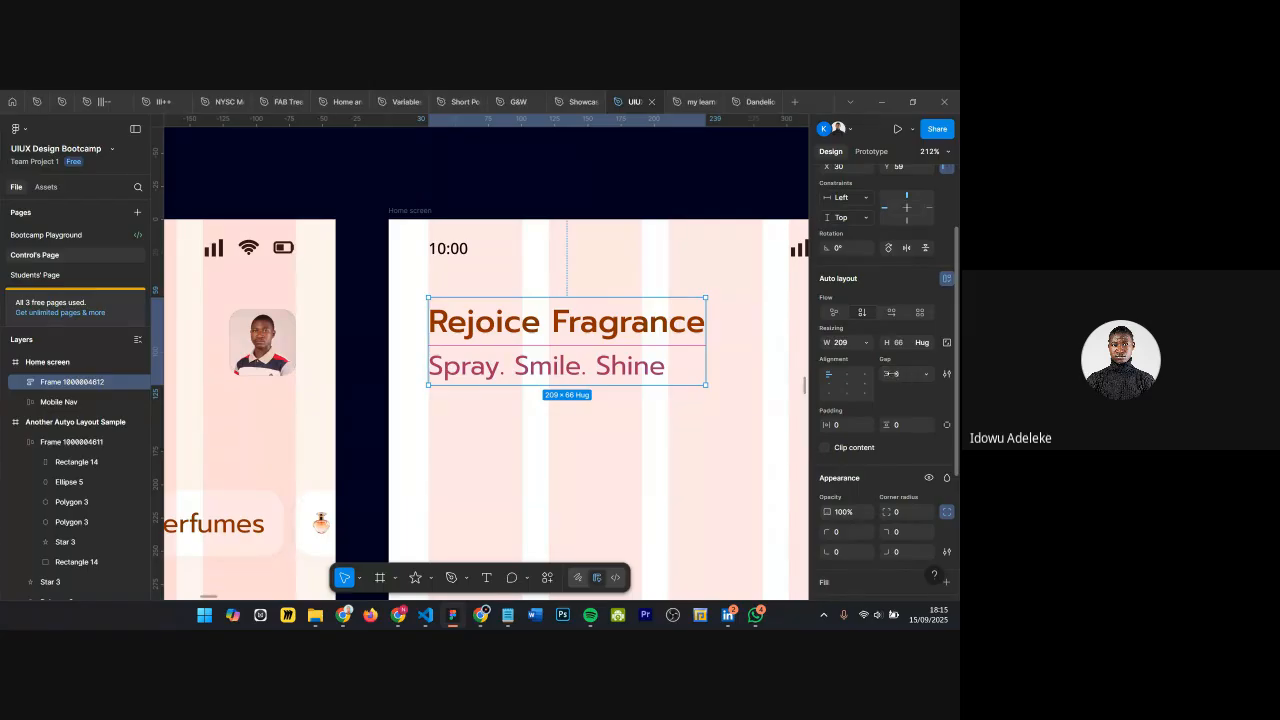
mouse_move(890, 373)
left_mouse_down()
mouse_move(925, 373)
mouse_move(895, 376)
left_mouse_up()
Step: Examine the sizing and typography settings of the tagline and heading inside their auto layout frame
left_click(469, 371)
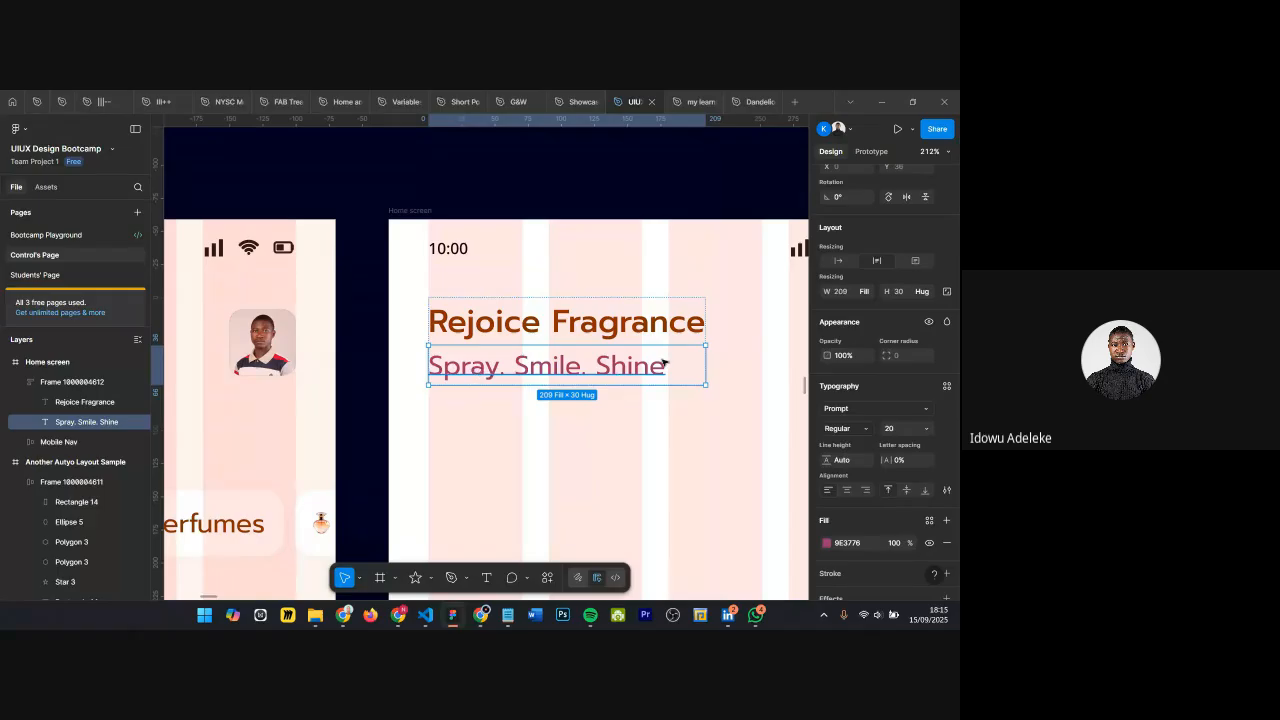
left_click(543, 305)
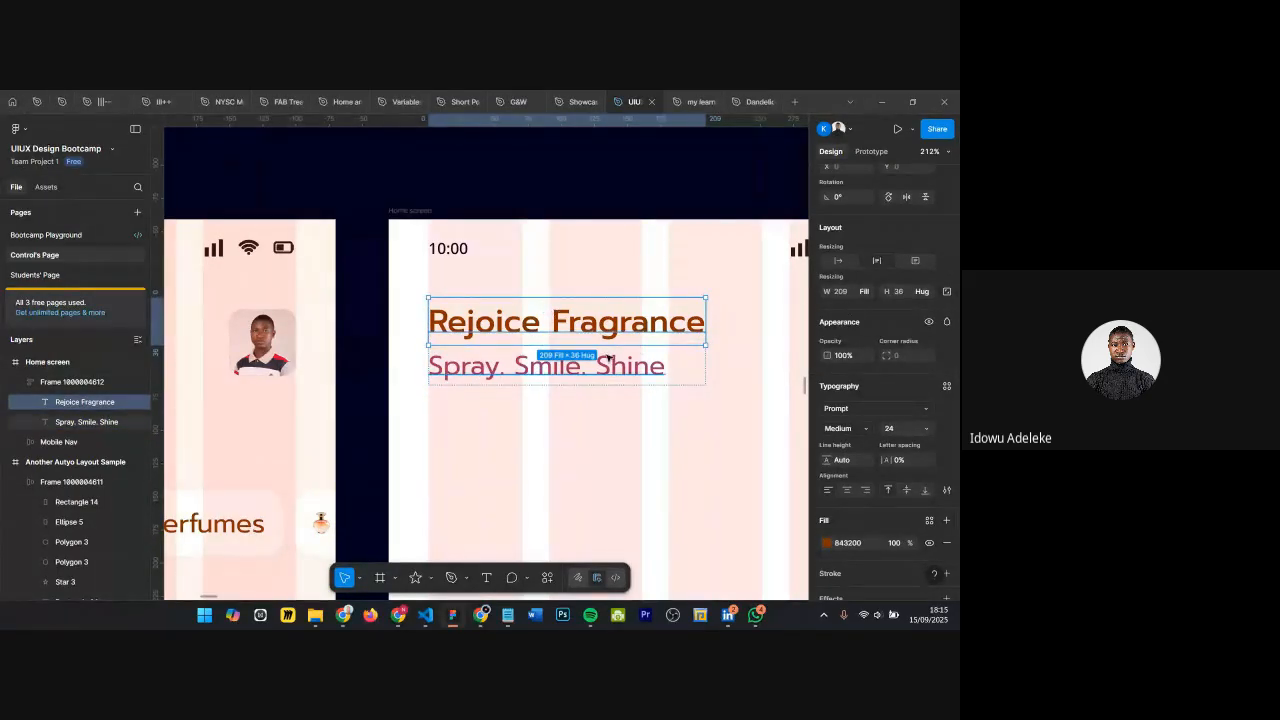
scroll(875, 350, "up", 3)
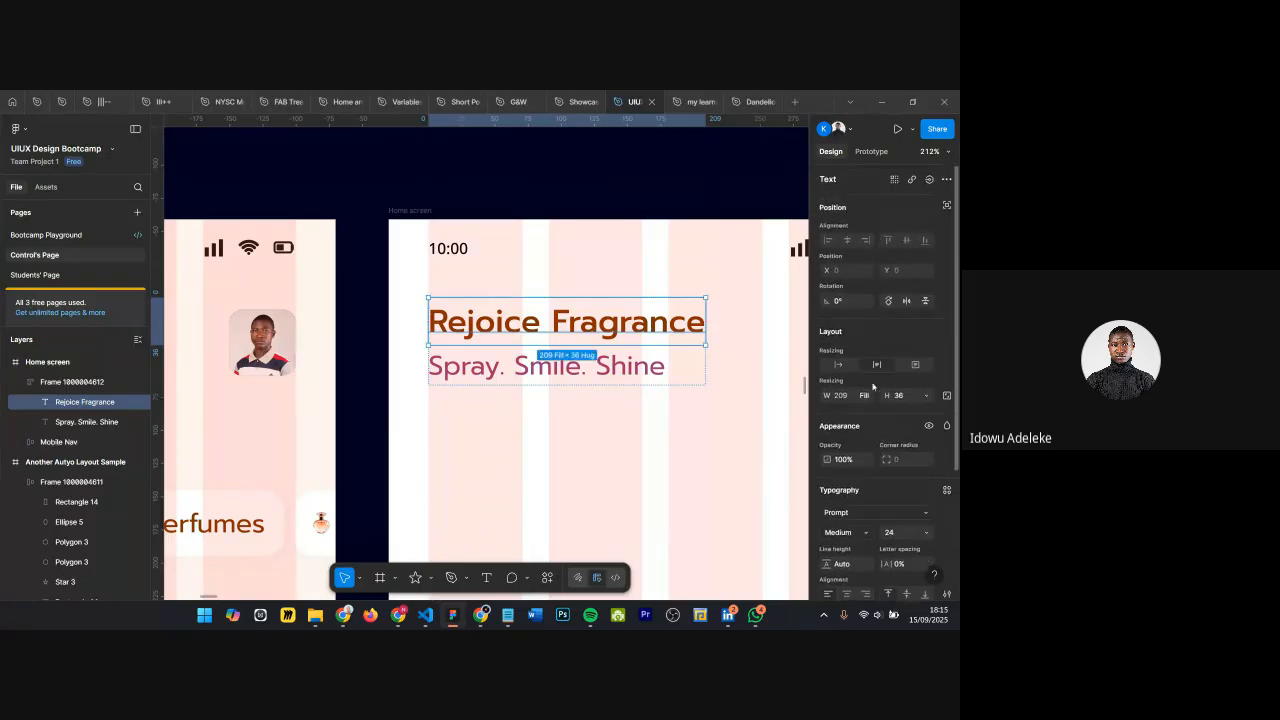
scroll(860, 345, "down", 3)
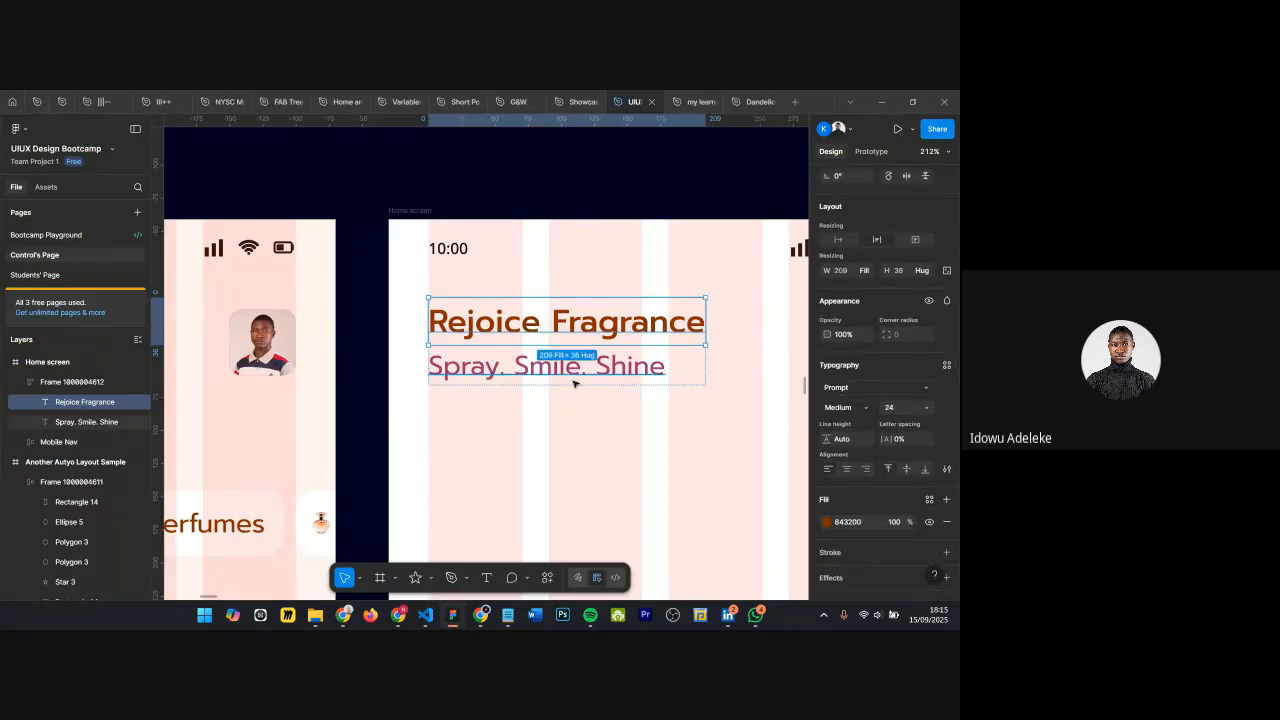
scroll(556, 423, "down", 5)
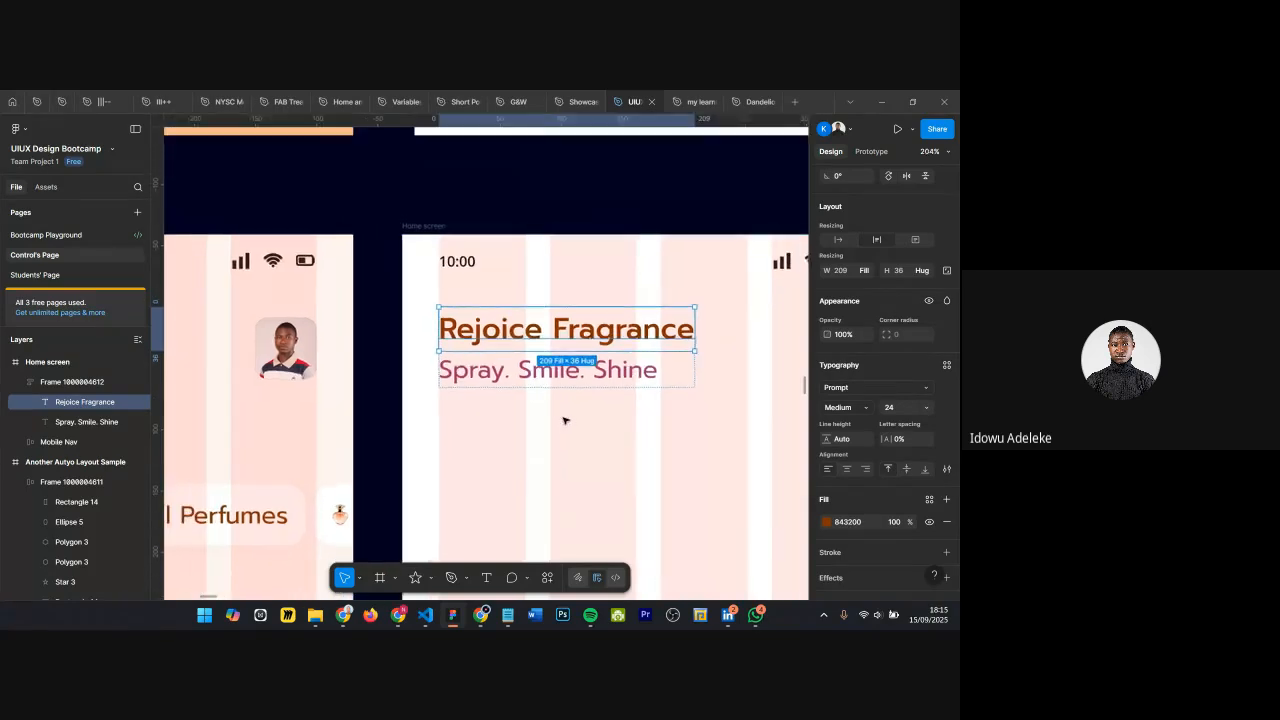
key("Escape")
scroll(556, 423, "down", 2)
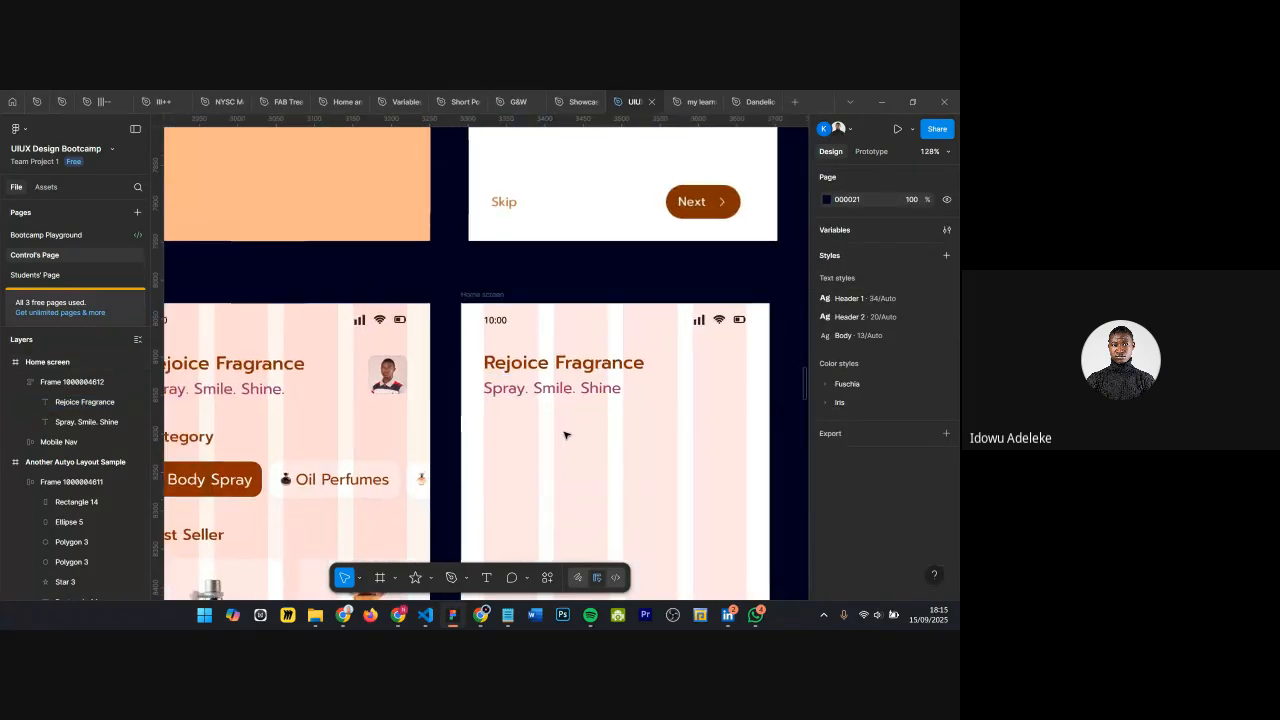
Step: Draw a rectangle about 49 × 52 beside the new header text at X 321, Y 73, as in the original's photo placement
left_click(393, 373)
scroll(425, 377, "left", 3)
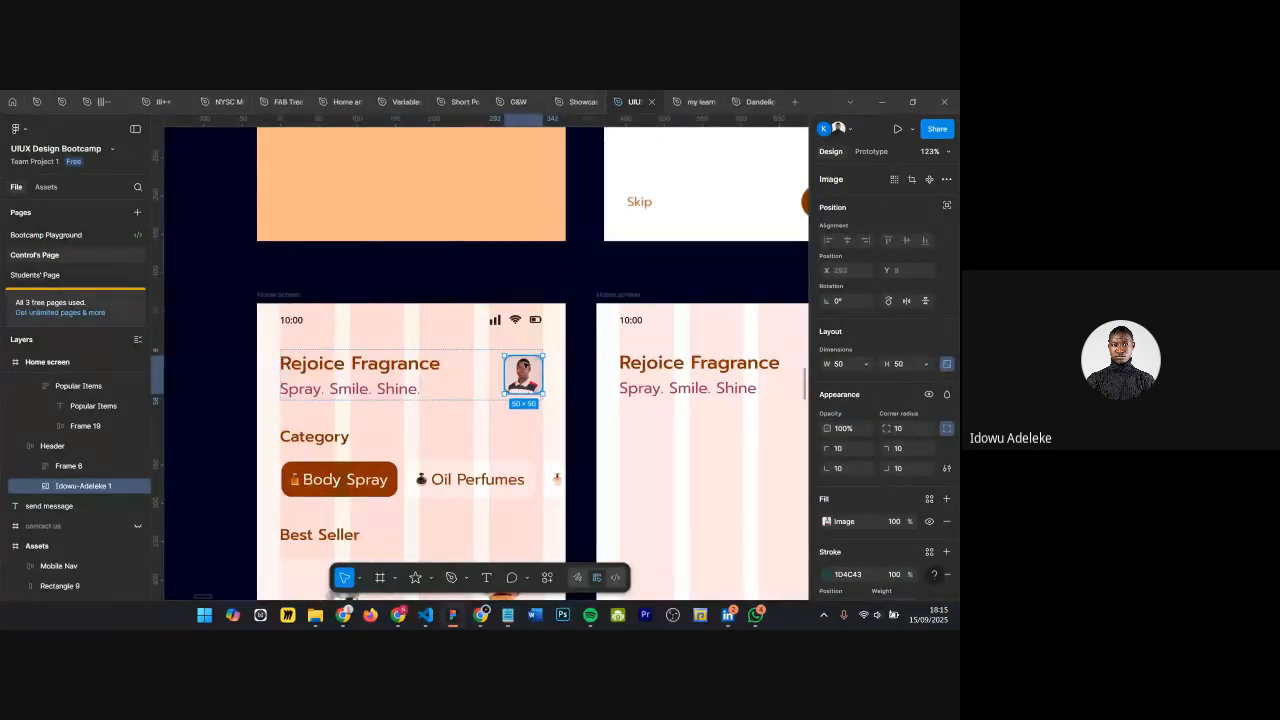
scroll(508, 378, "right", 2)
scroll(508, 378, "right", 1)
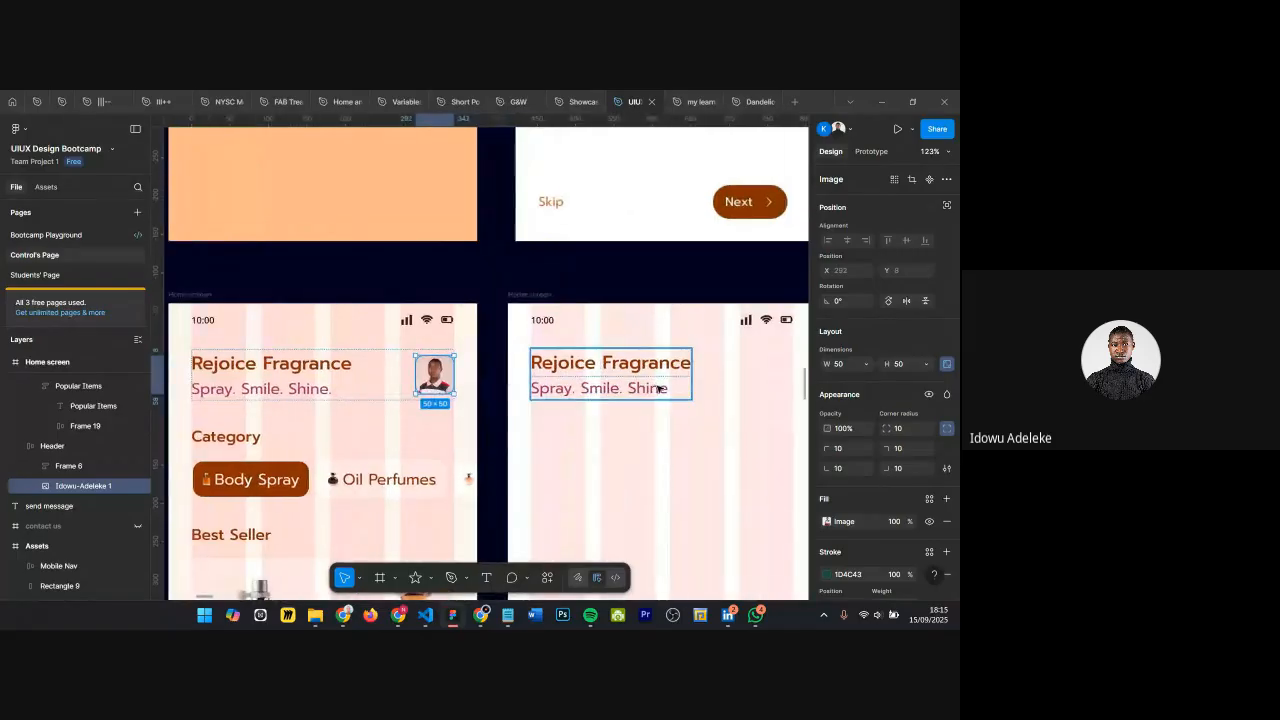
scroll(680, 378, "up", 1)
left_click(700, 368)
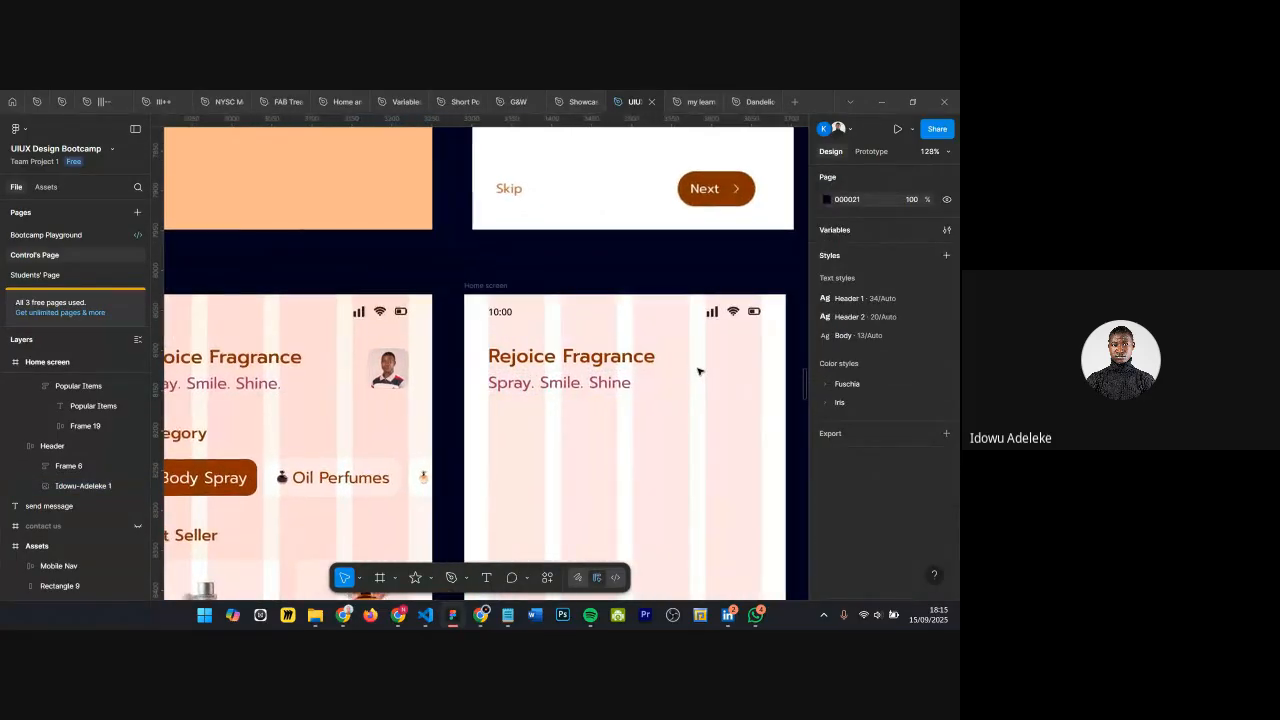
scroll(698, 370, "right", 1)
key("r")
left_click_drag(699, 352, 738, 394)
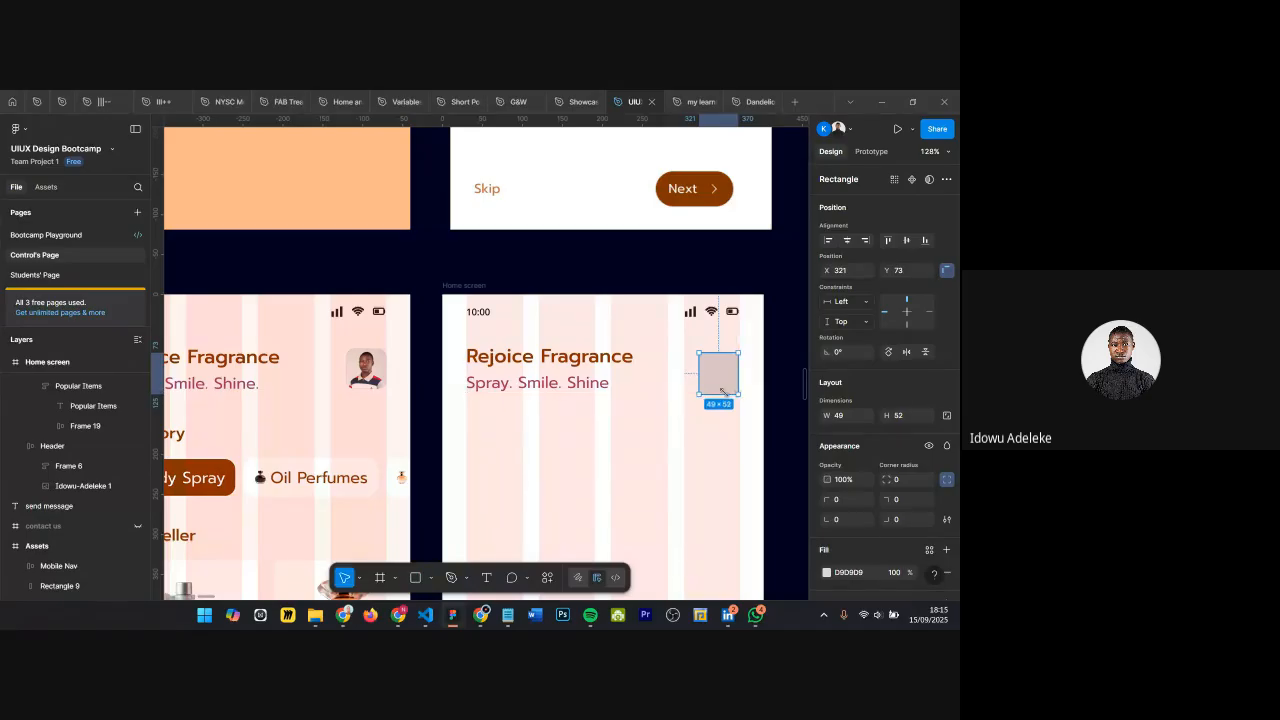
Step: Set the new header rectangle's width and height to 50 each, matching the original screen's profile photo
left_click(364, 374)
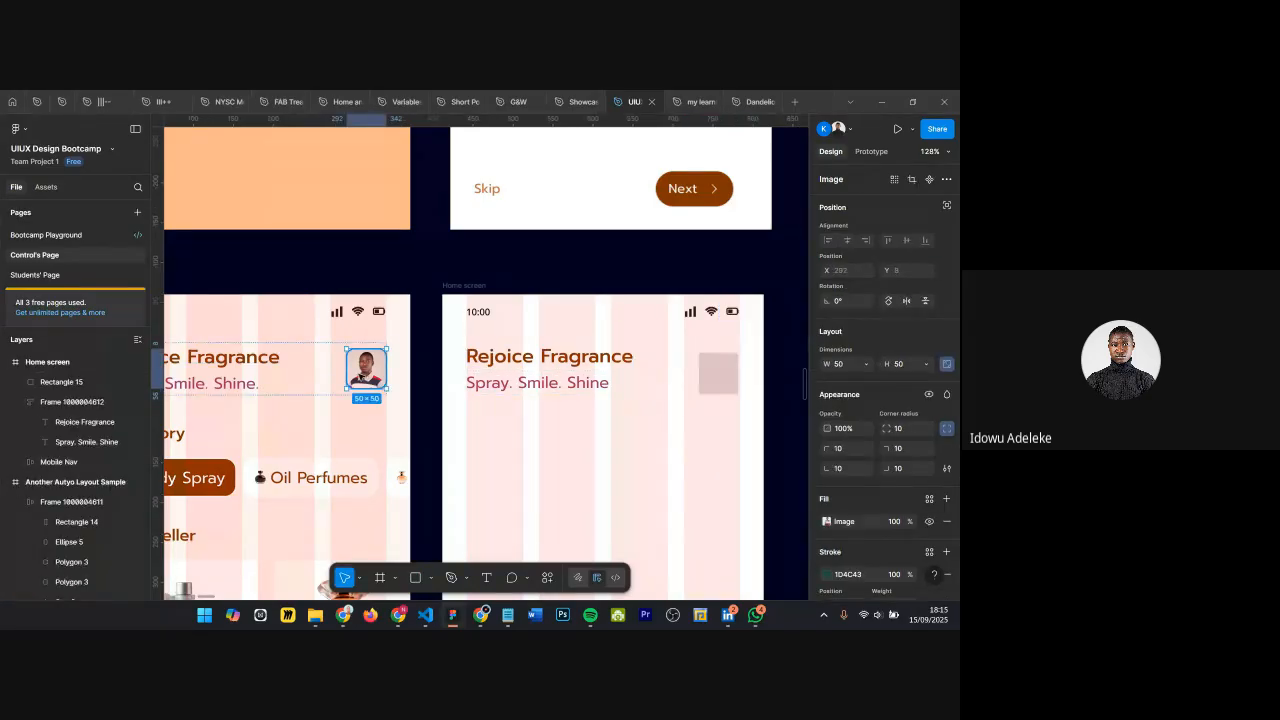
left_click(726, 376)
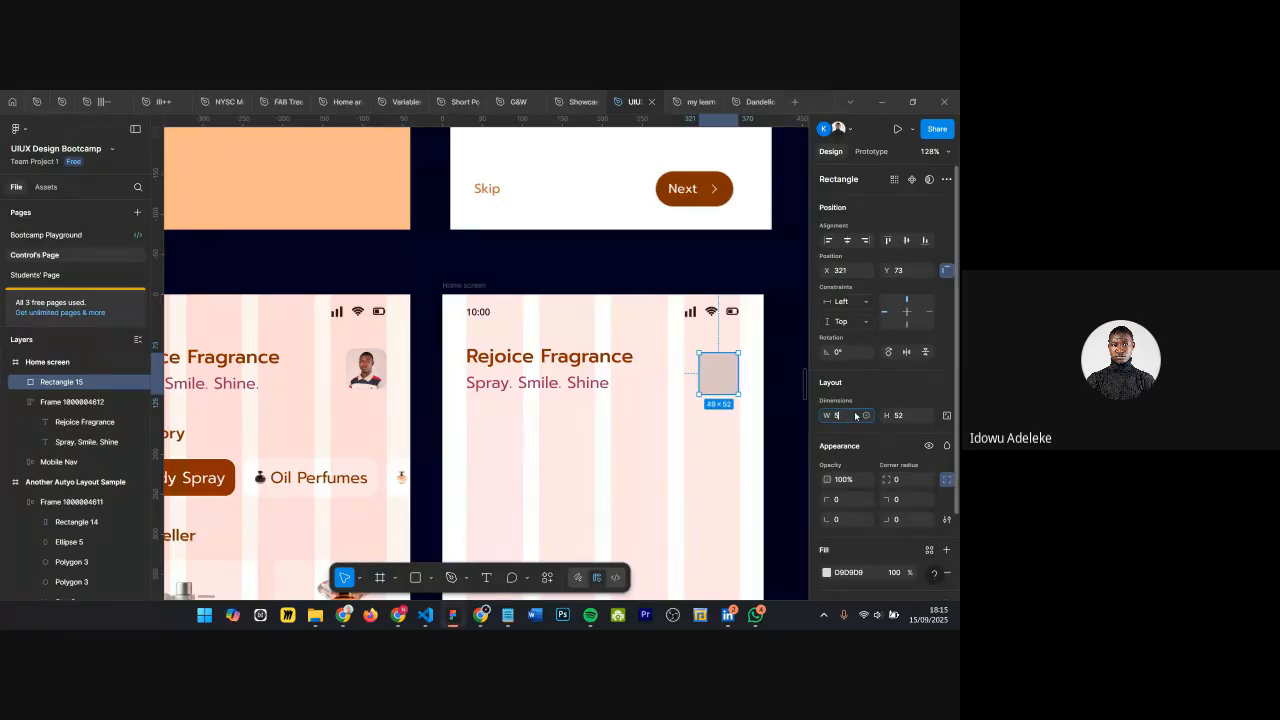
left_click(855, 415)
type("50")
key("Return")
left_click(916, 416)
type("50")
key("Return")
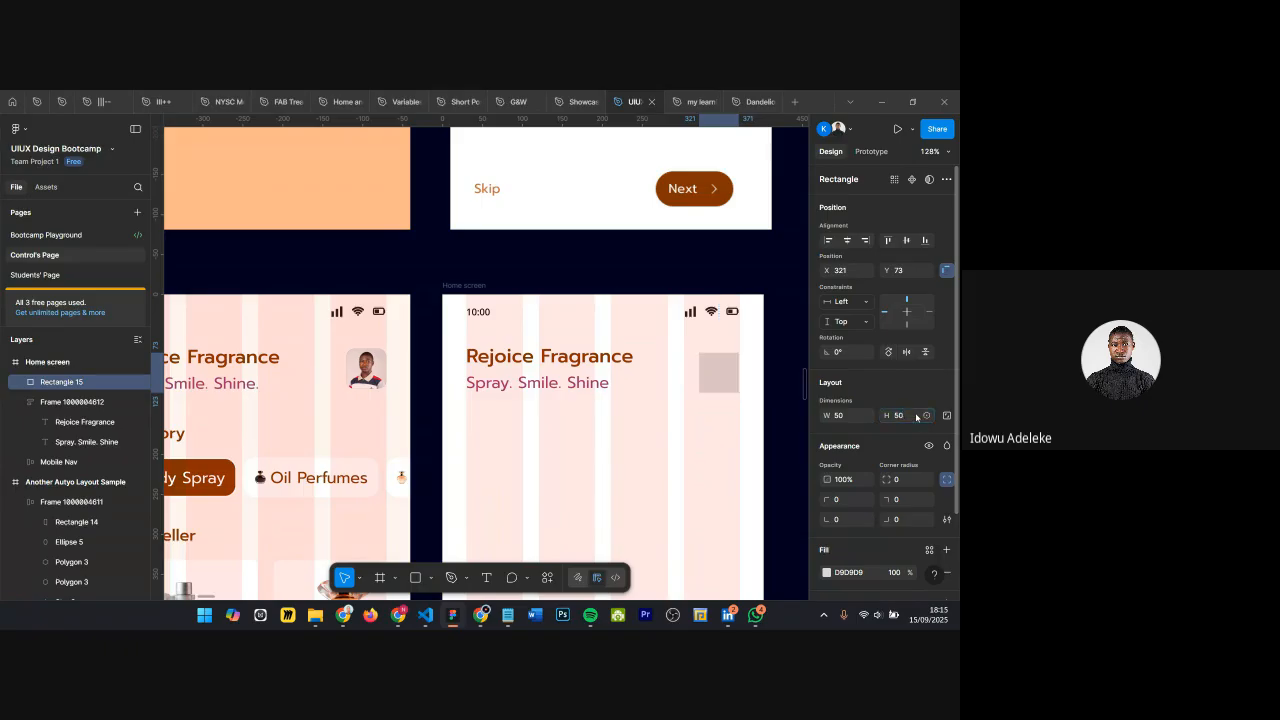
Step: Round the new header square's corners with a radius of 10, matching the original profile photo
left_click(366, 369)
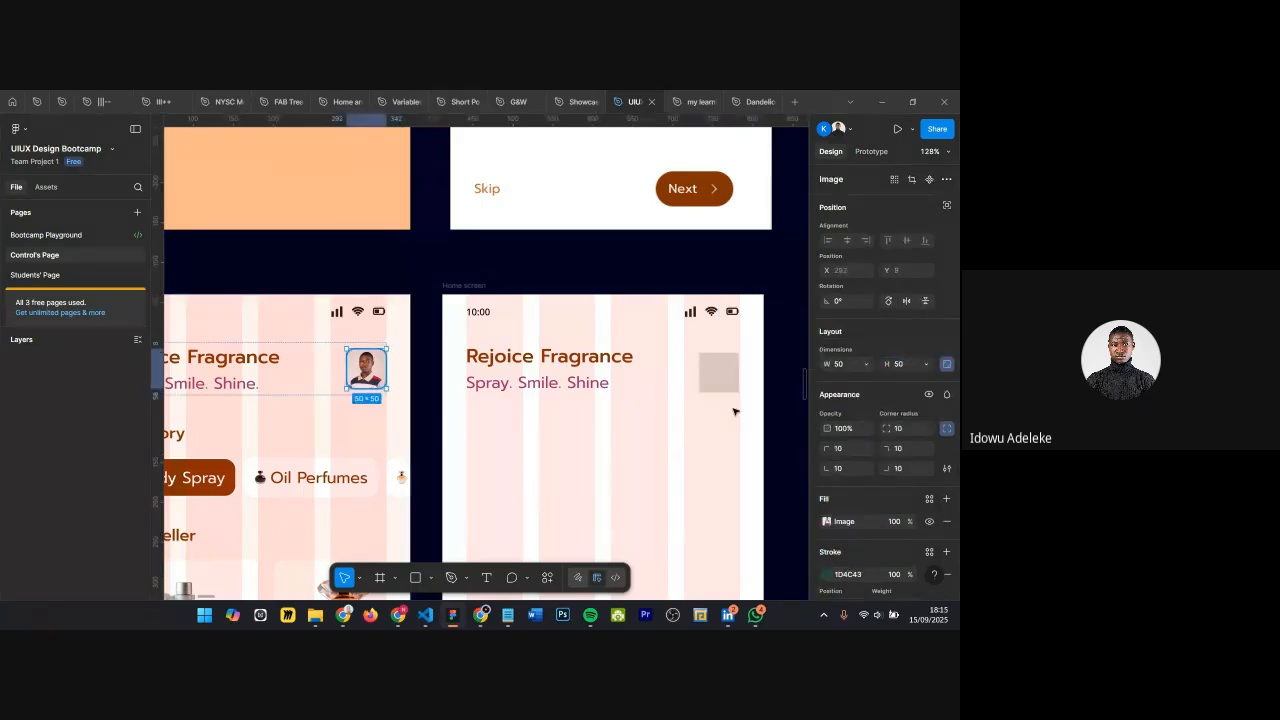
left_click(712, 371)
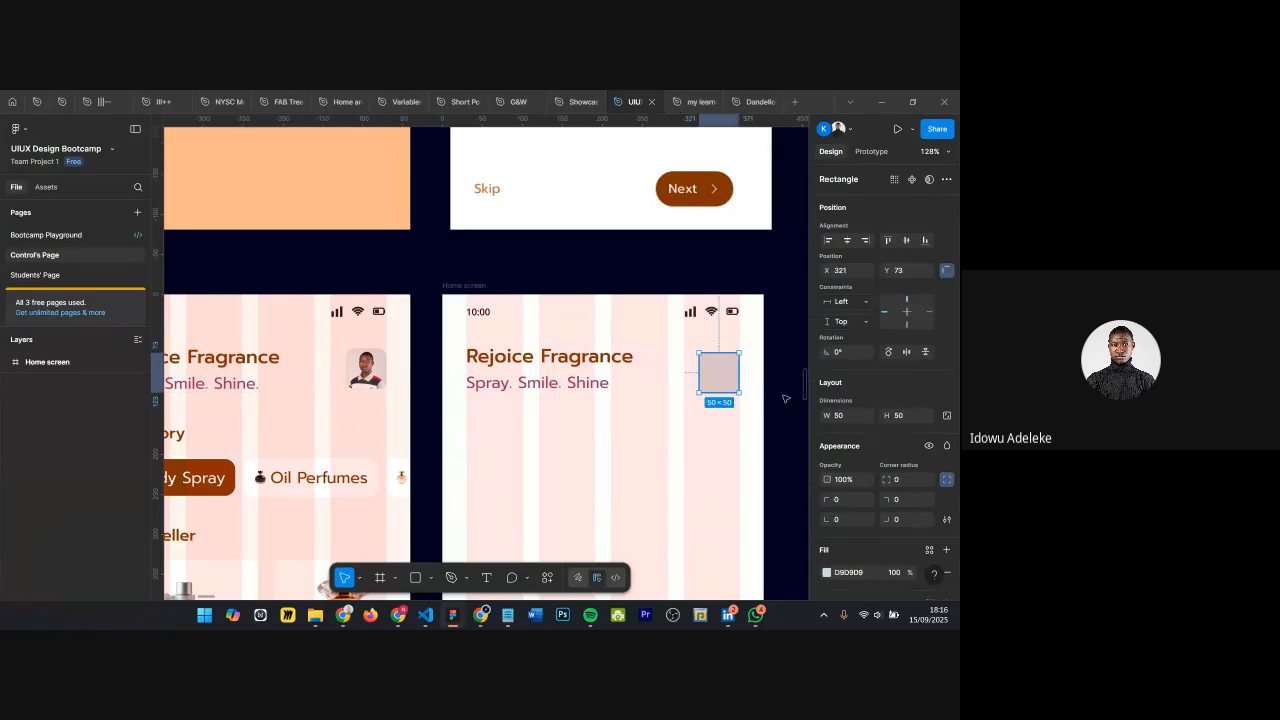
left_click(901, 479)
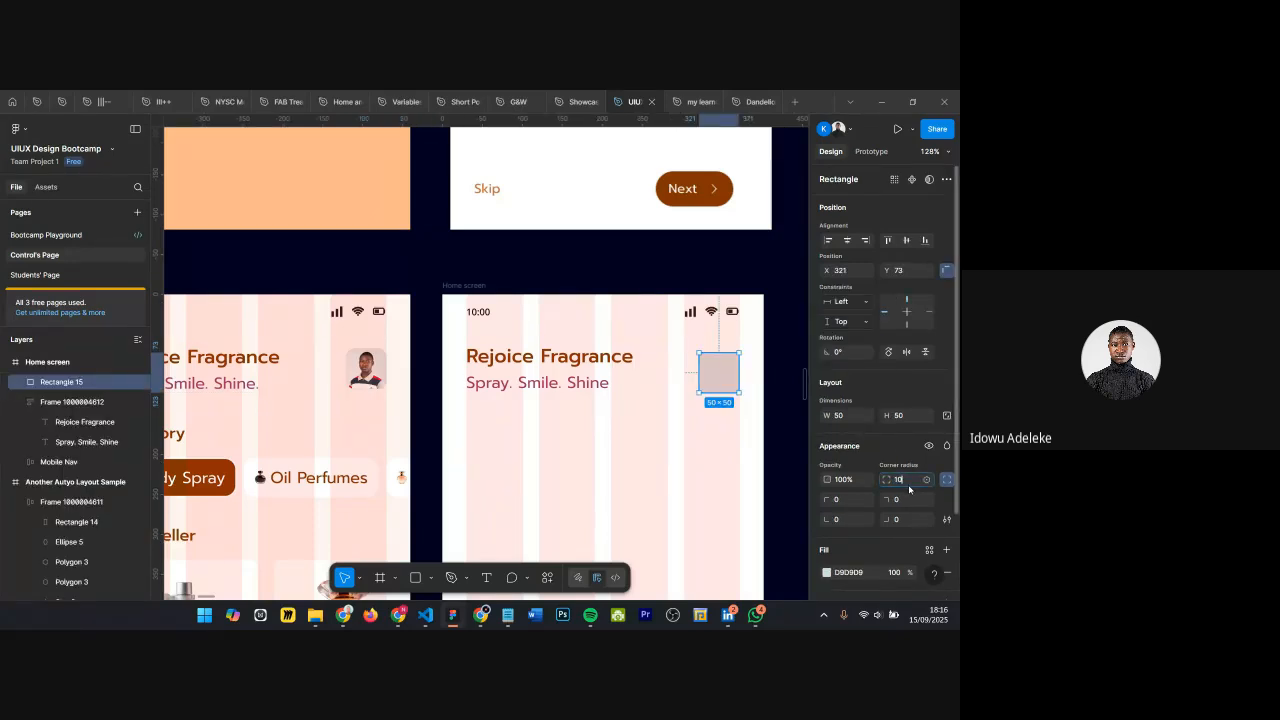
key("Return")
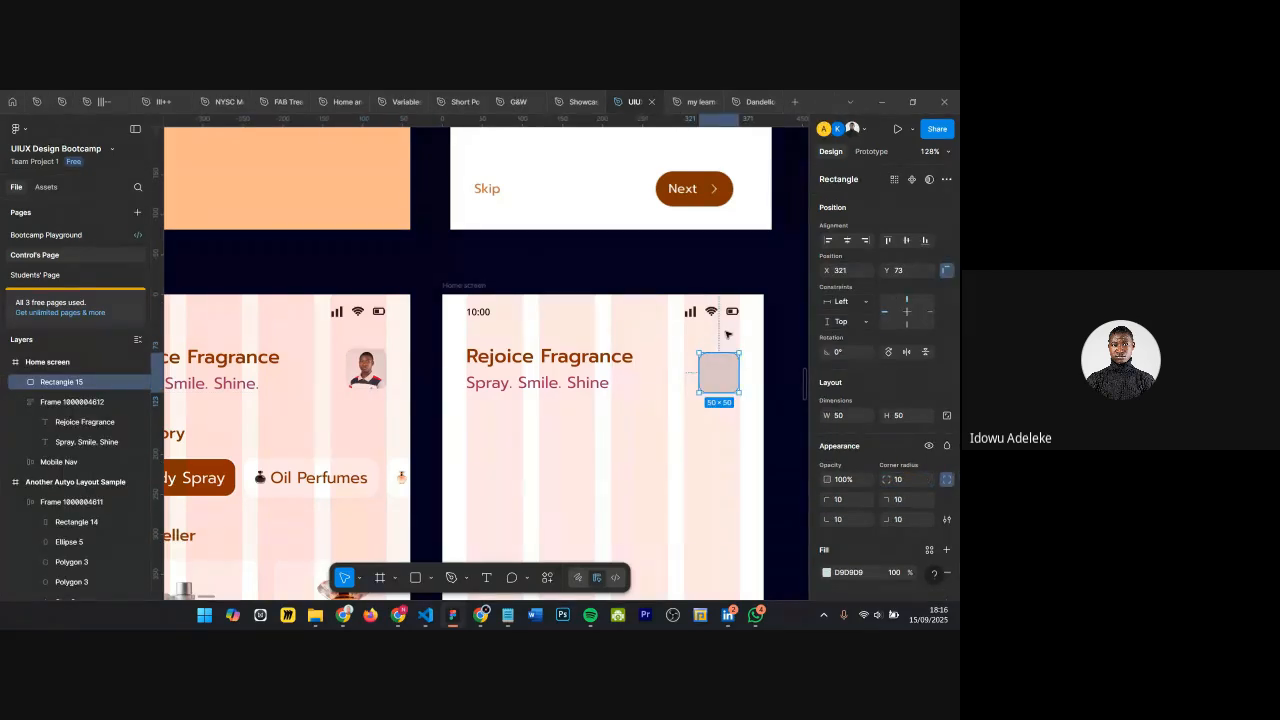
scroll(751, 383, "up", 5)
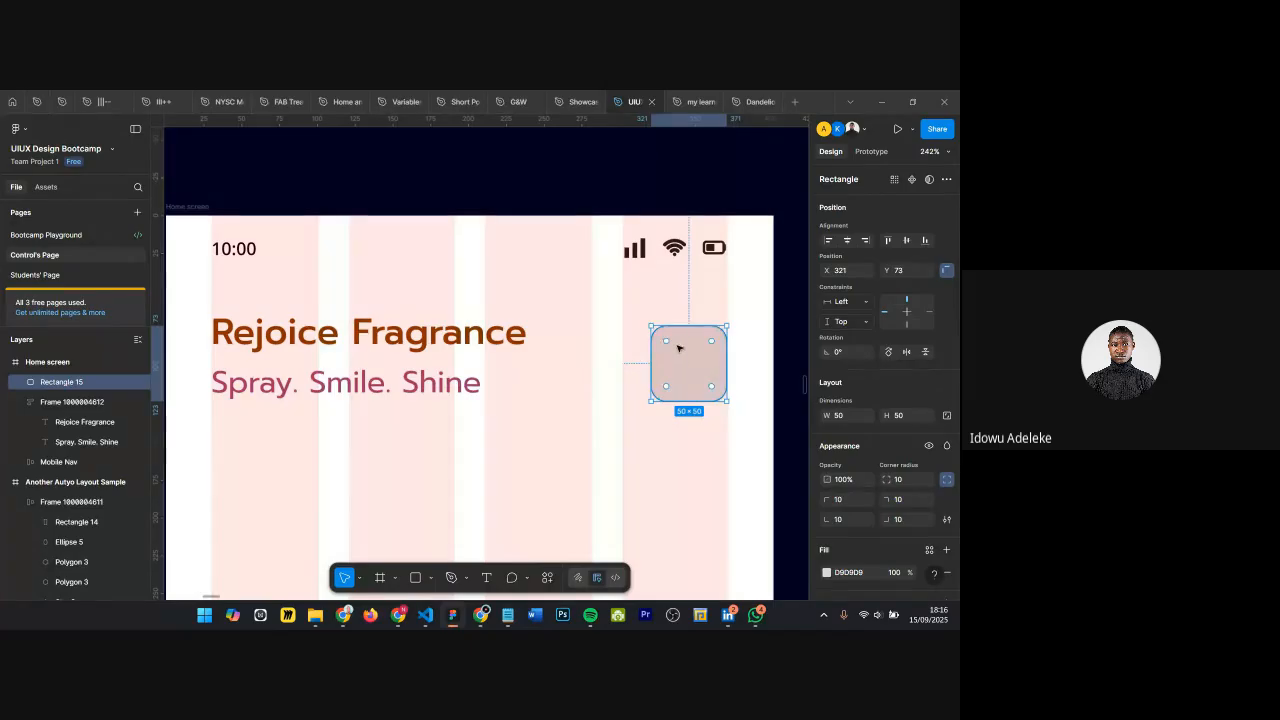
scroll(678, 347, "down", 6)
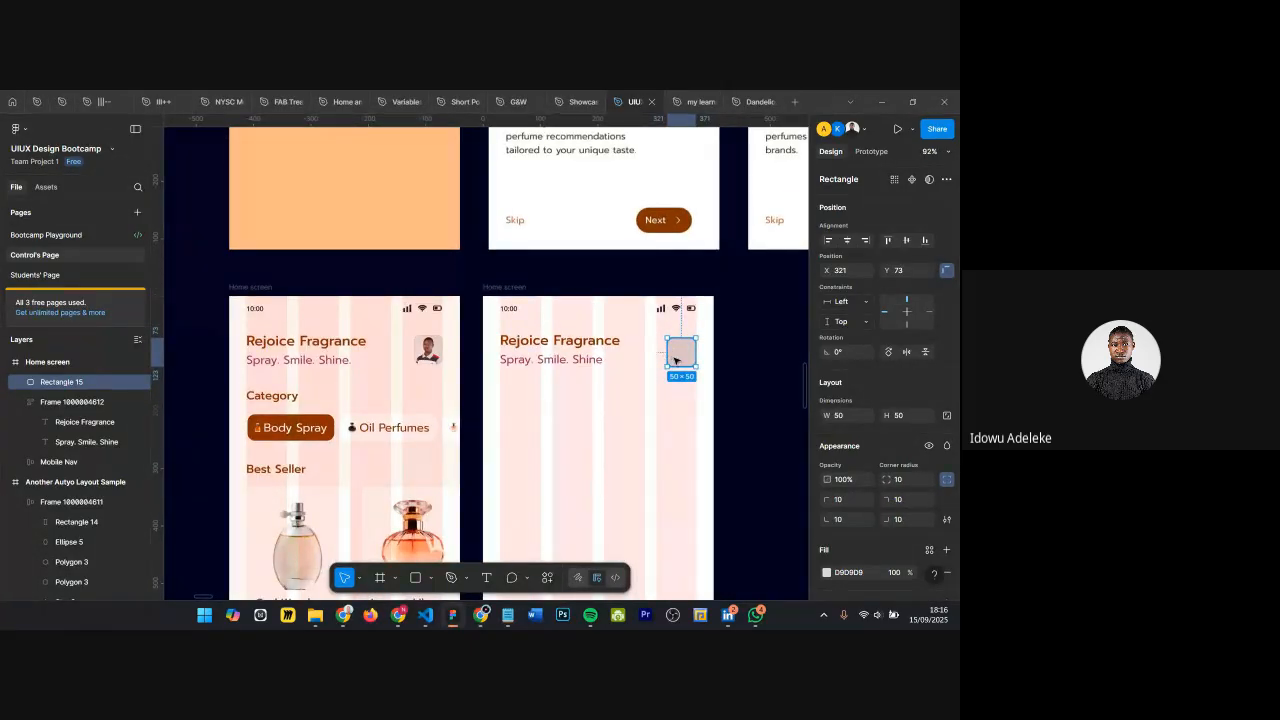
scroll(880, 400, "down", 2)
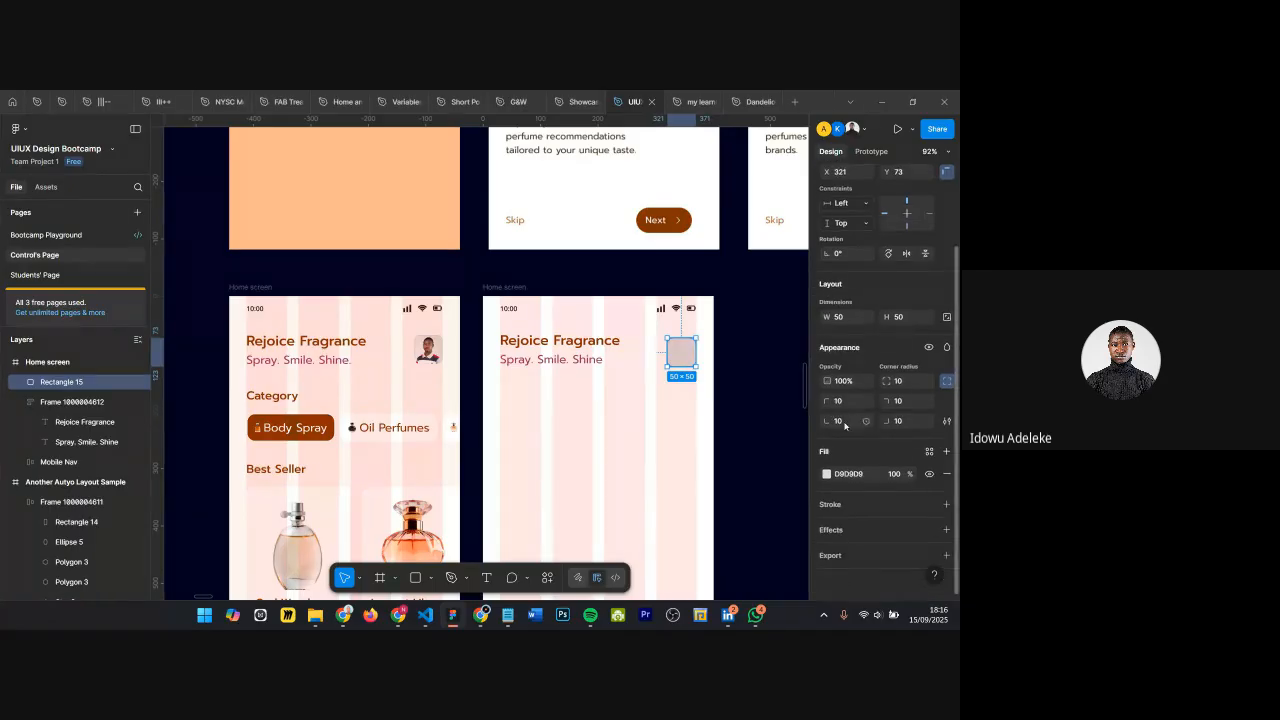
Step: Rename the rounded square's layer as Profile Avatar
double_click(68, 382)
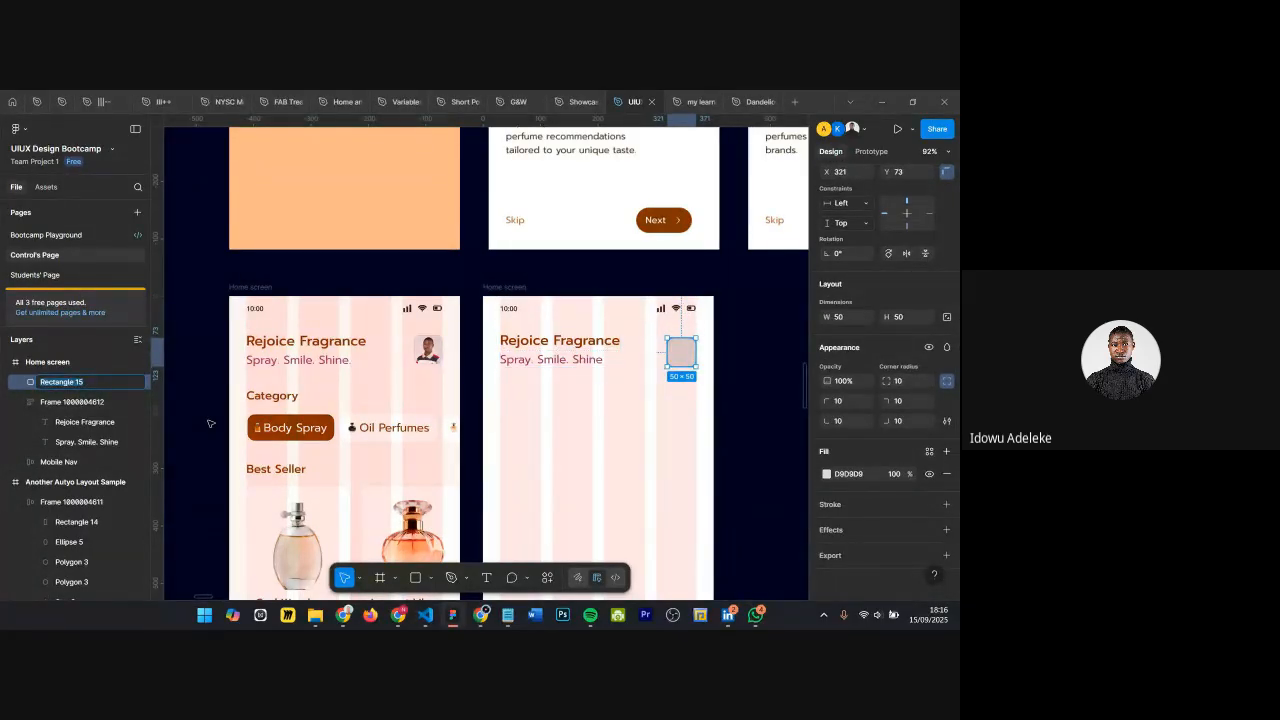
type("Proj")
type("ile Avatar")
key("Return")
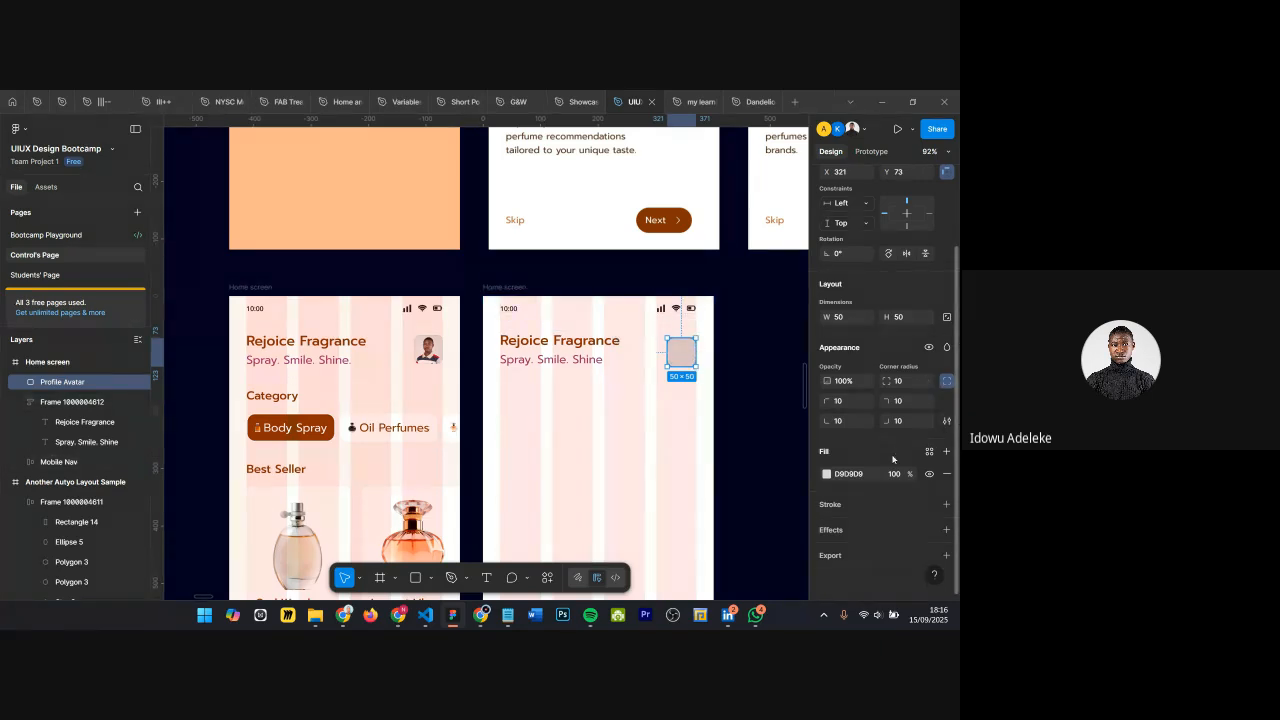
Step: Change the Profile Avatar's fill from a solid colour to an image and start uploading a picture from the computer
left_click(826, 474)
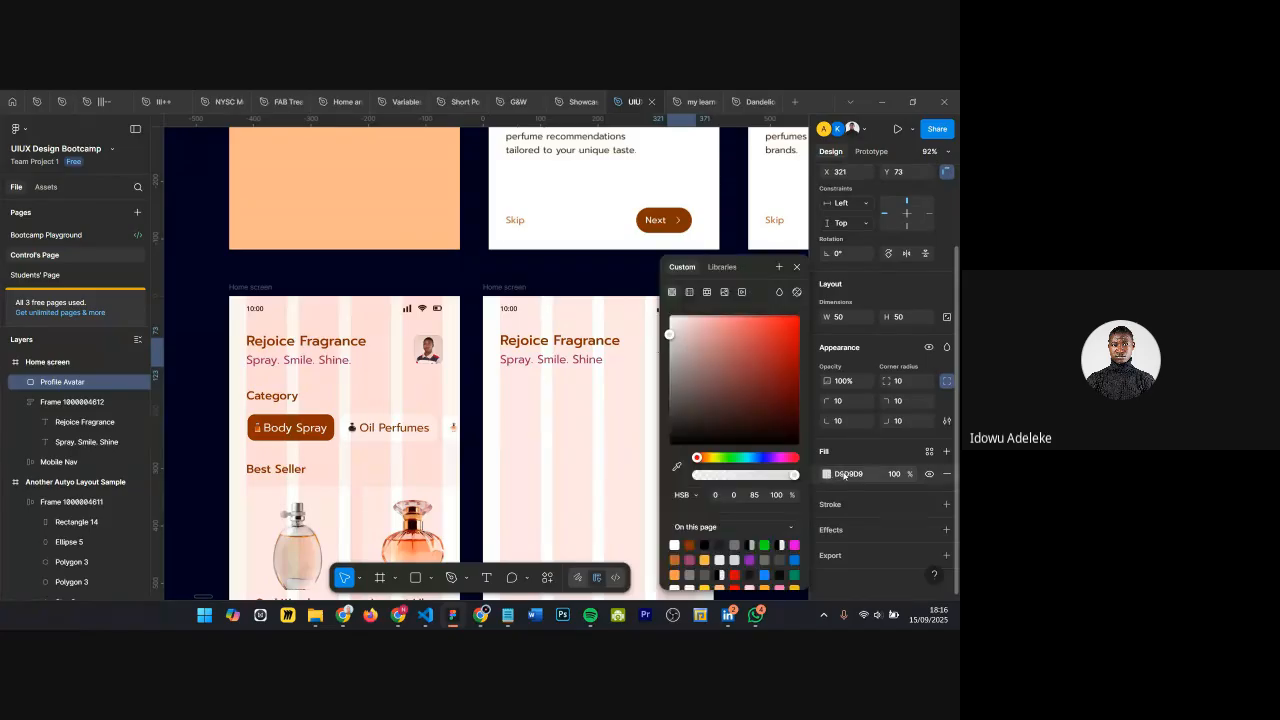
scroll(660, 290, "right", 2)
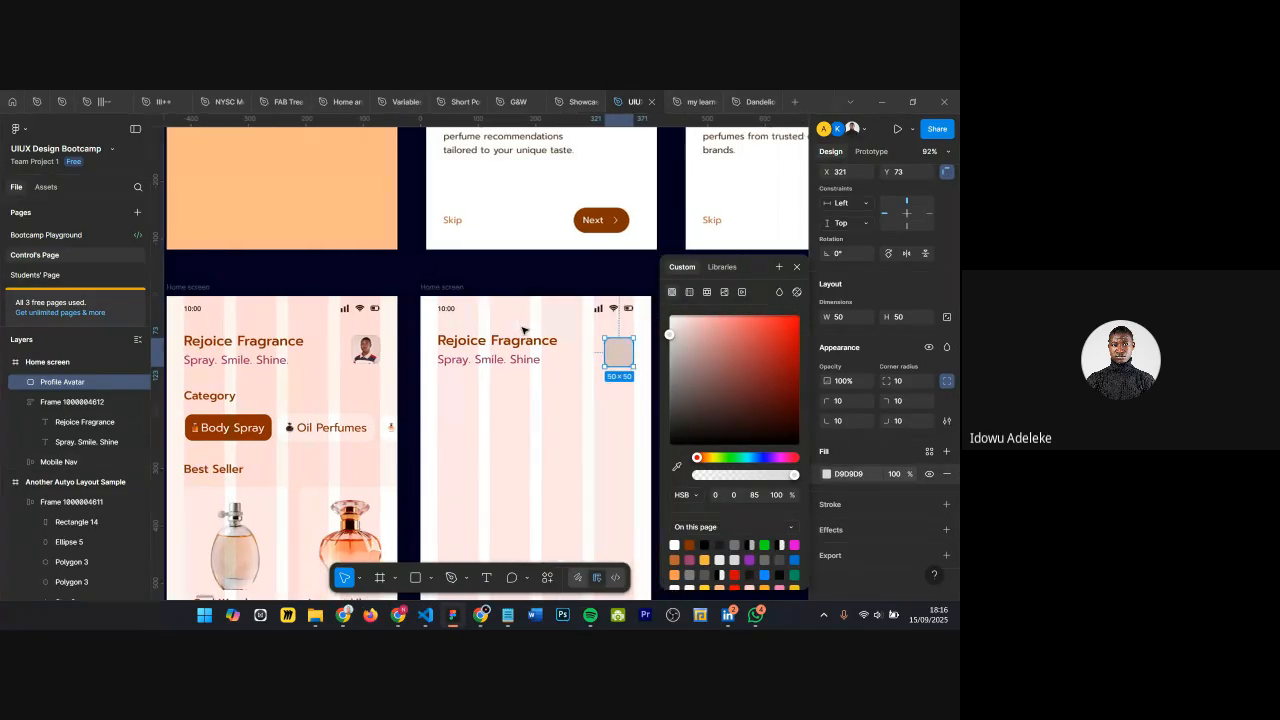
left_click(725, 291)
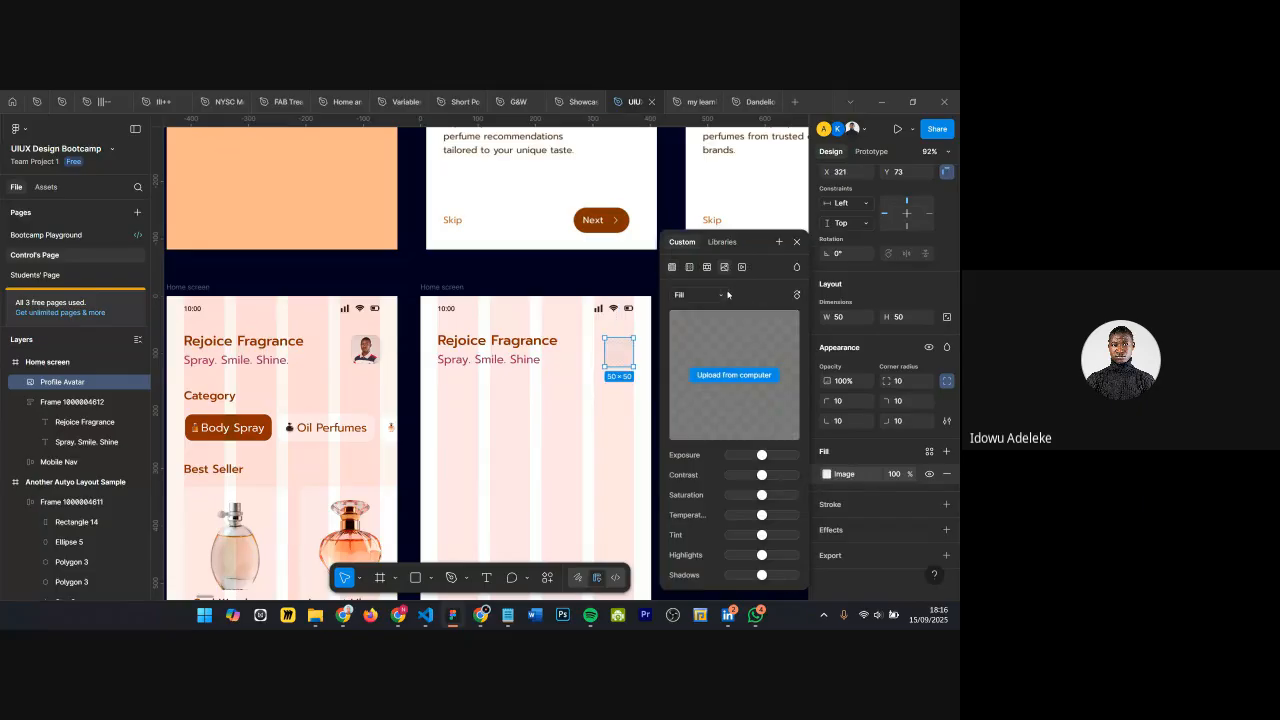
left_click(733, 376)
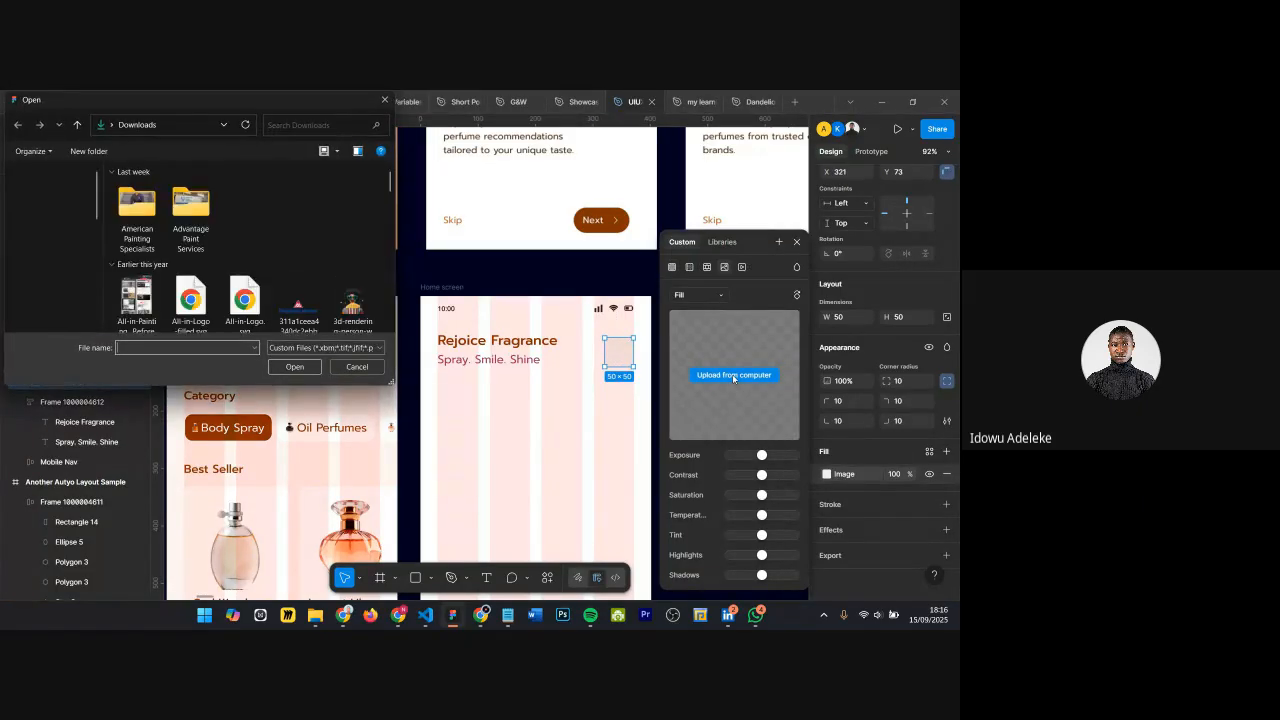
Step: Browse from the Downloads folder to the My Picture folder in the computer's user folder
scroll(204, 274, "down", 5)
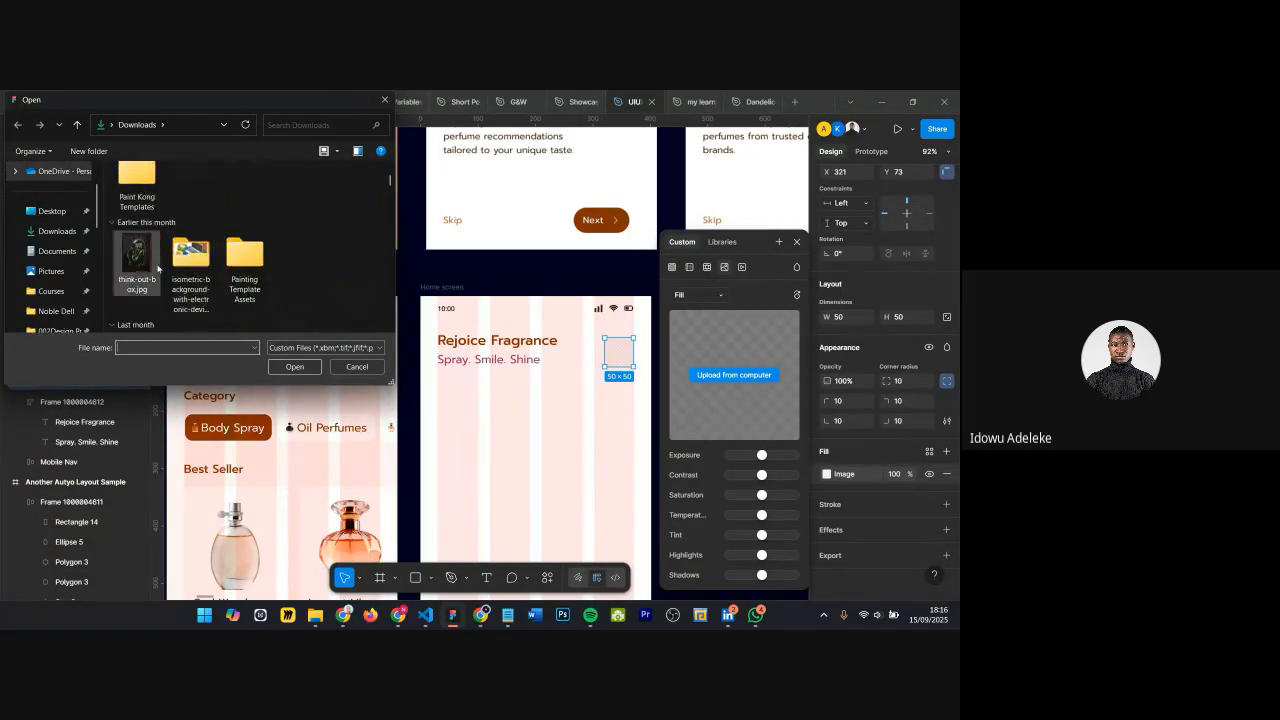
scroll(50, 285, "down", 1)
left_click(50, 291)
scroll(343, 235, "down", 1)
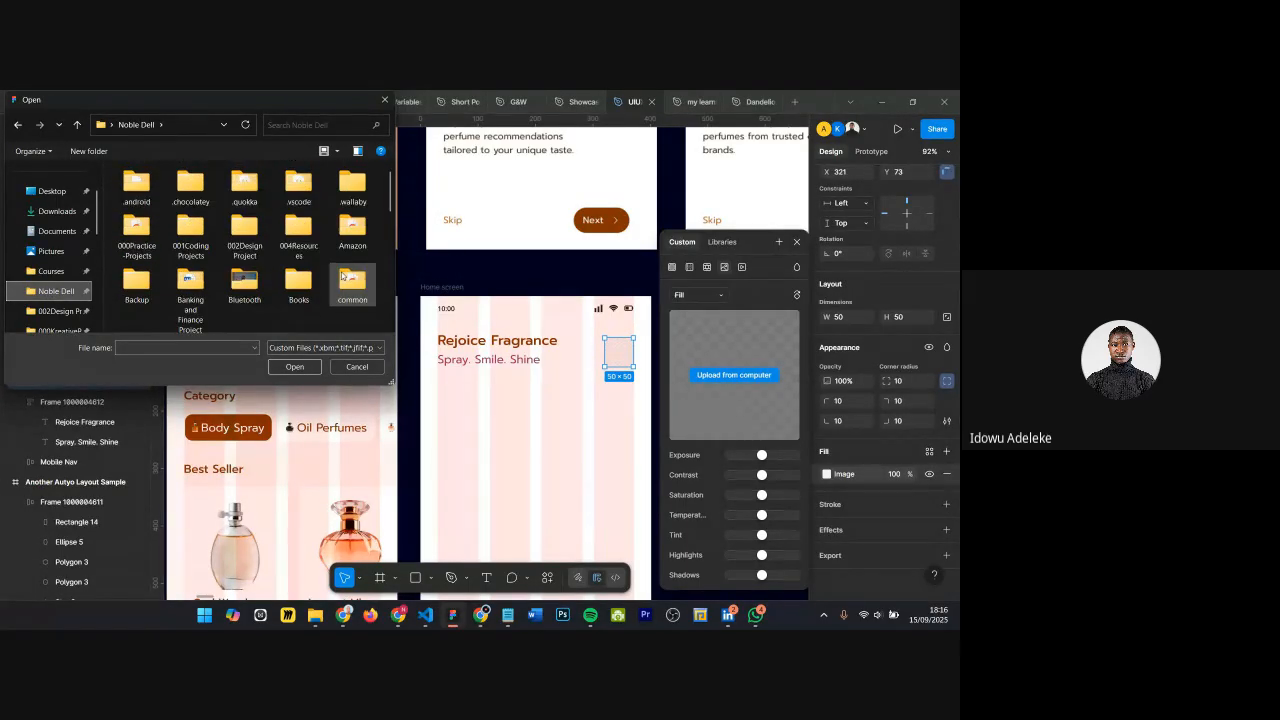
scroll(256, 283, "up", 2)
scroll(256, 283, "up", 2)
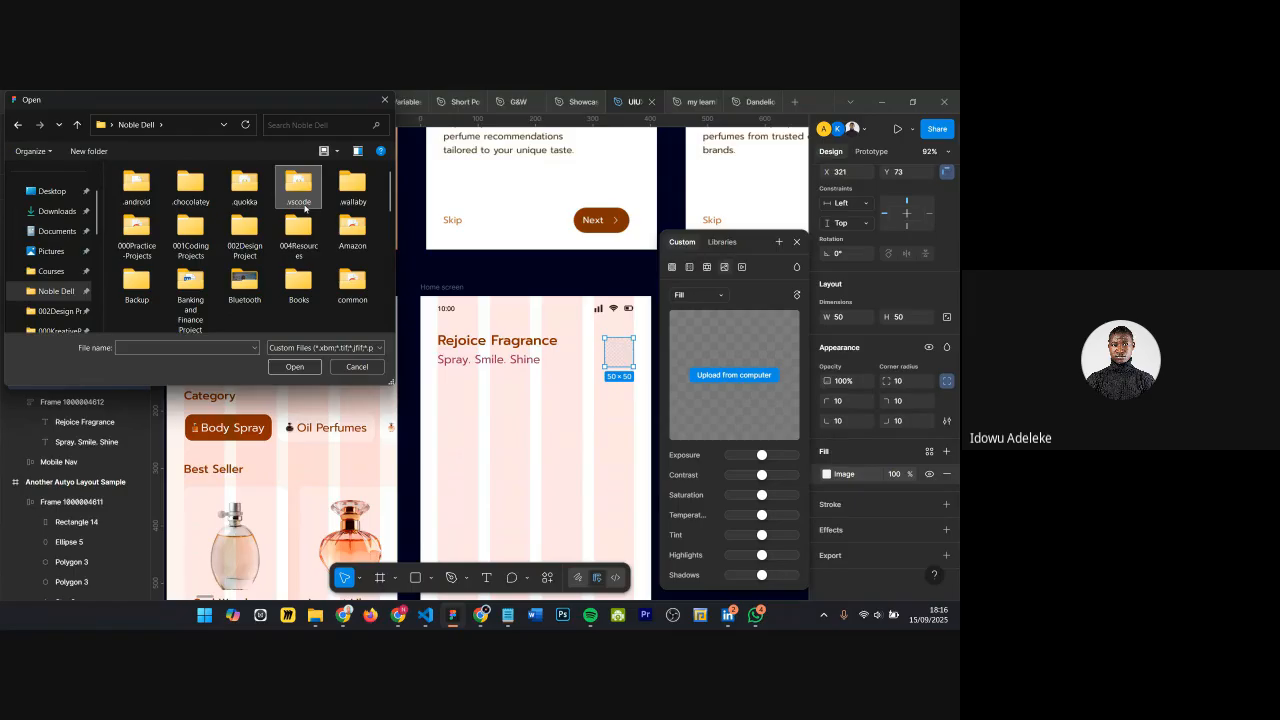
scroll(305, 208, "down", 4)
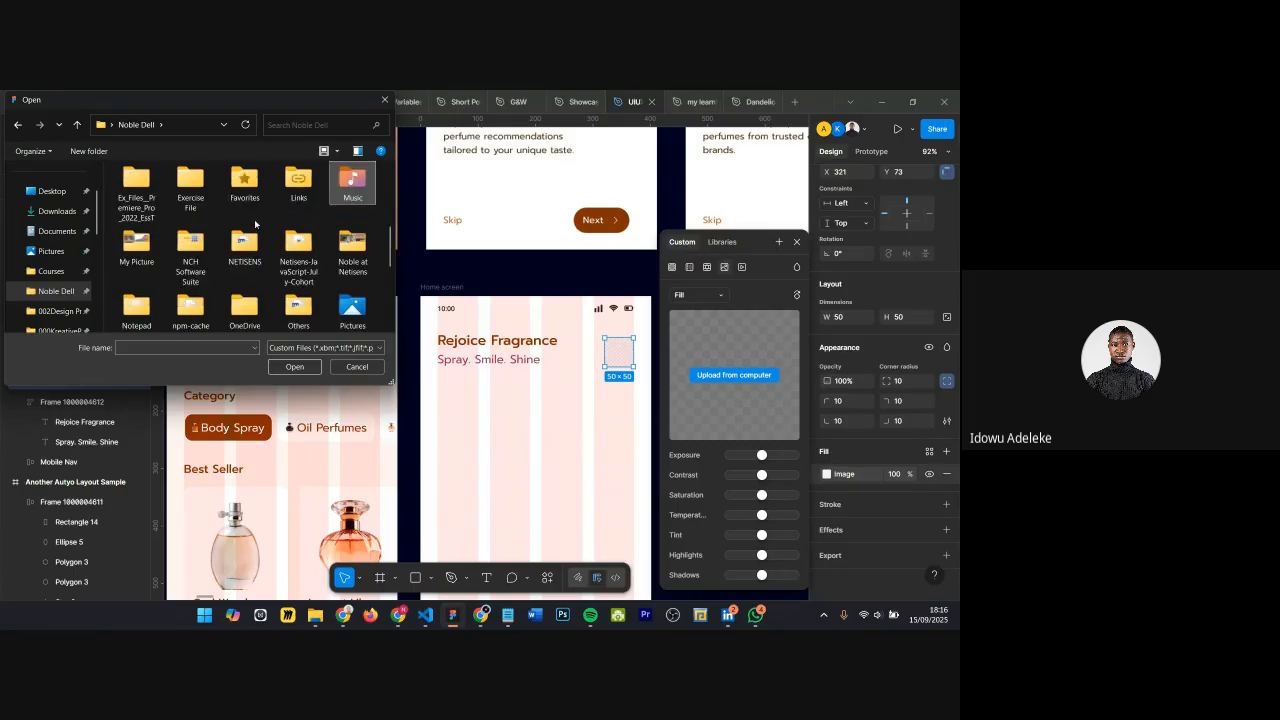
double_click(140, 245)
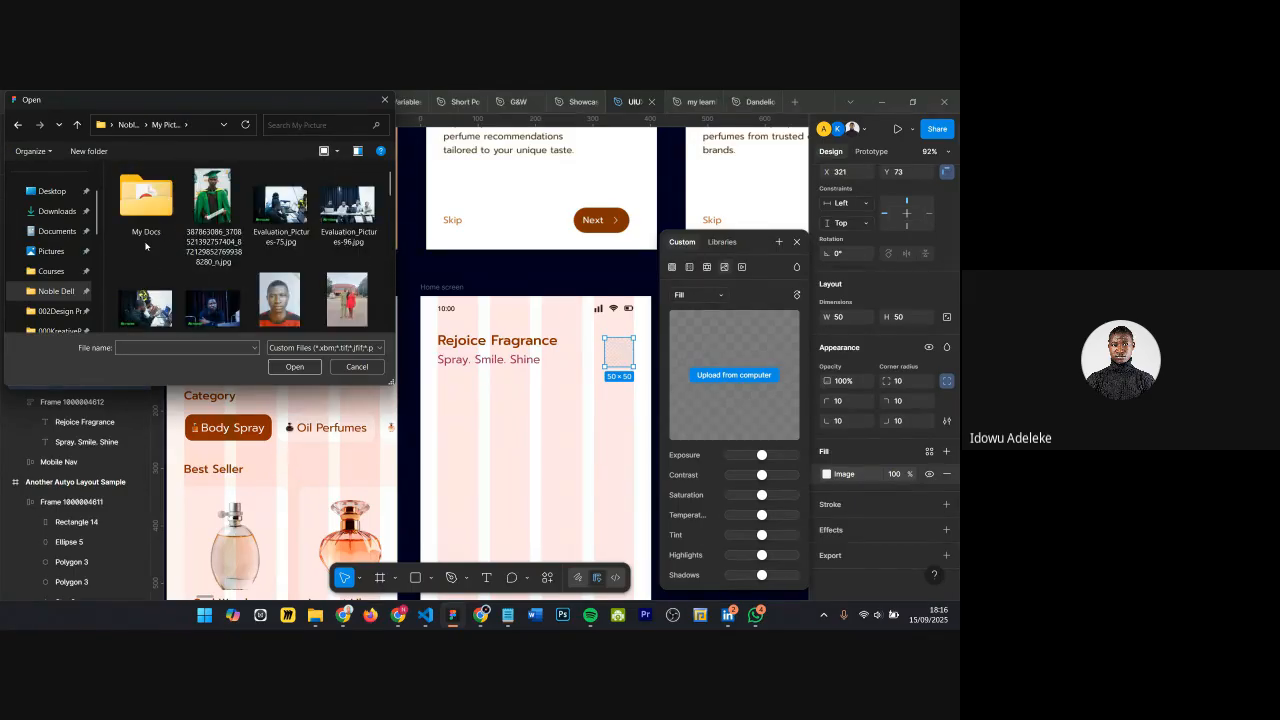
Step: Upload the professional portrait photo in the black turtleneck as the Profile Avatar's image fill
scroll(145, 248, "down", 5)
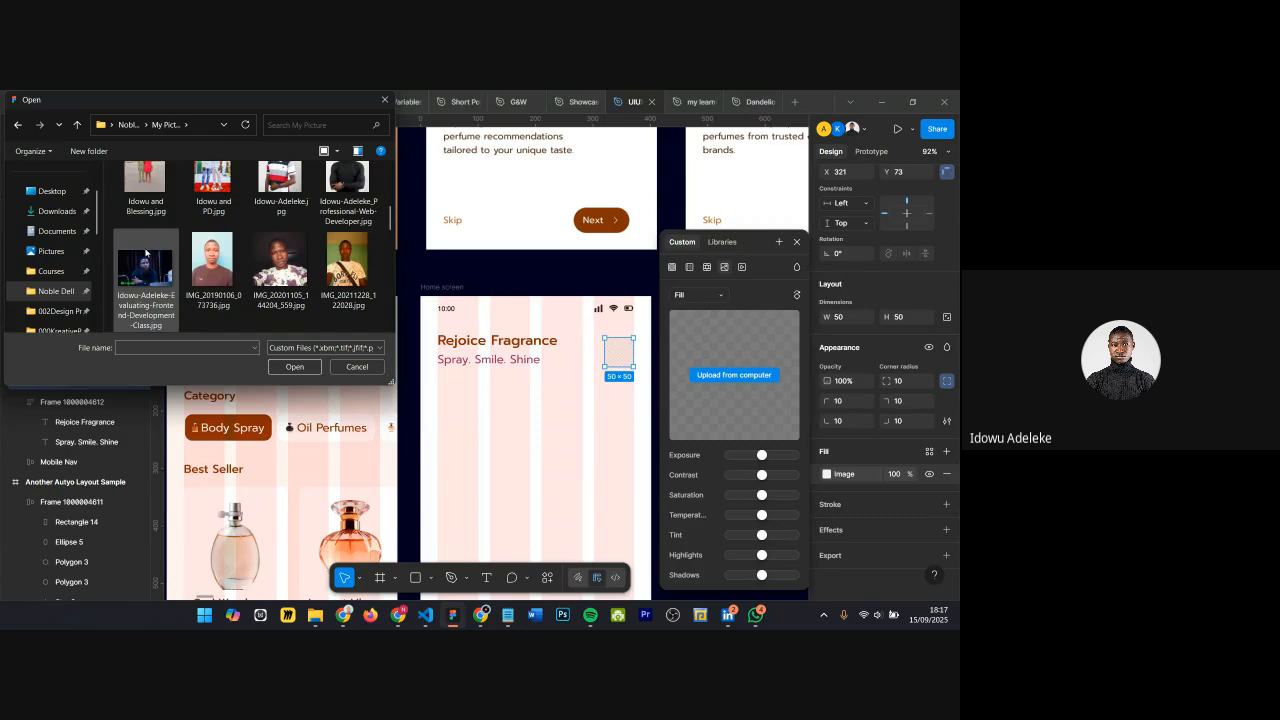
scroll(146, 260, "down", 4)
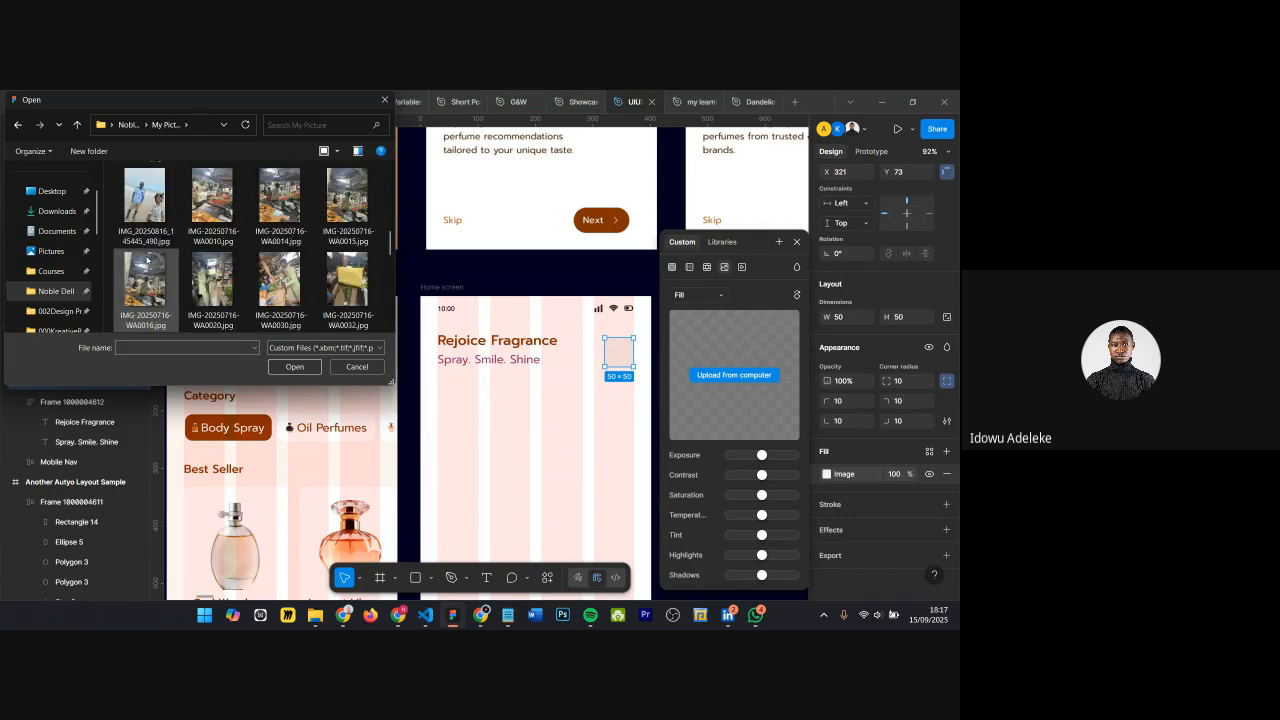
scroll(146, 260, "up", 8)
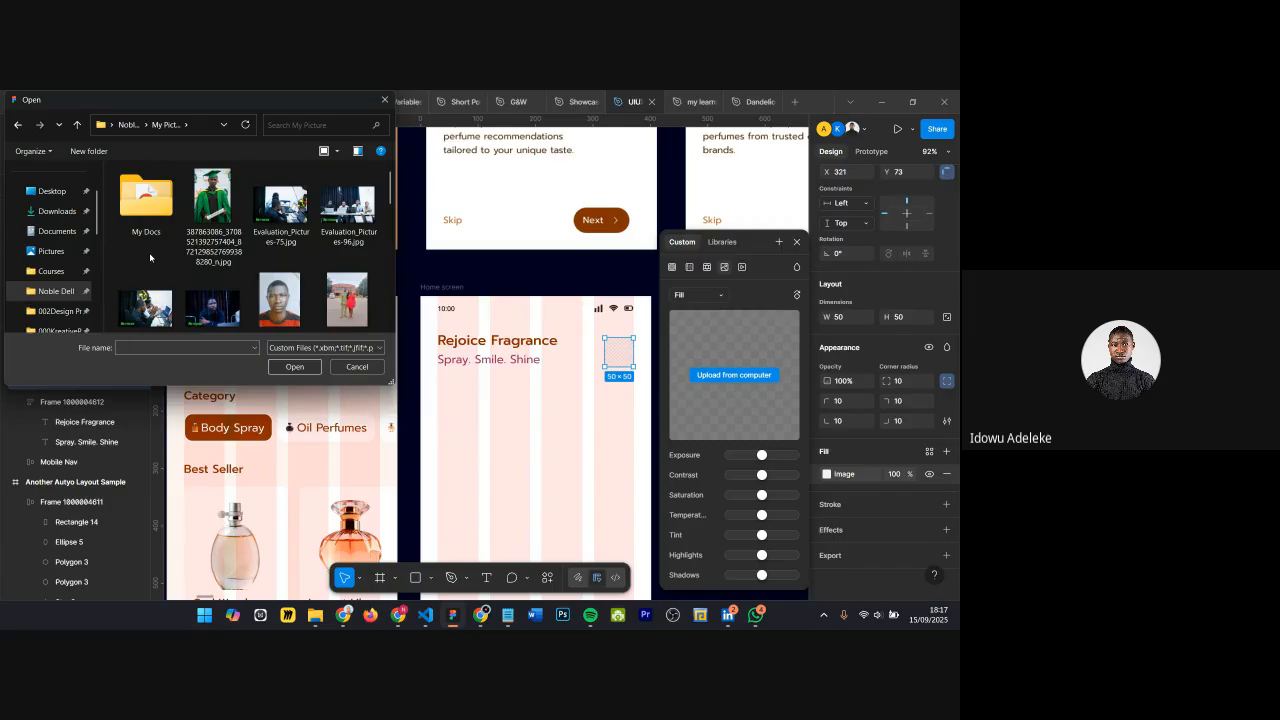
scroll(150, 258, "down", 1)
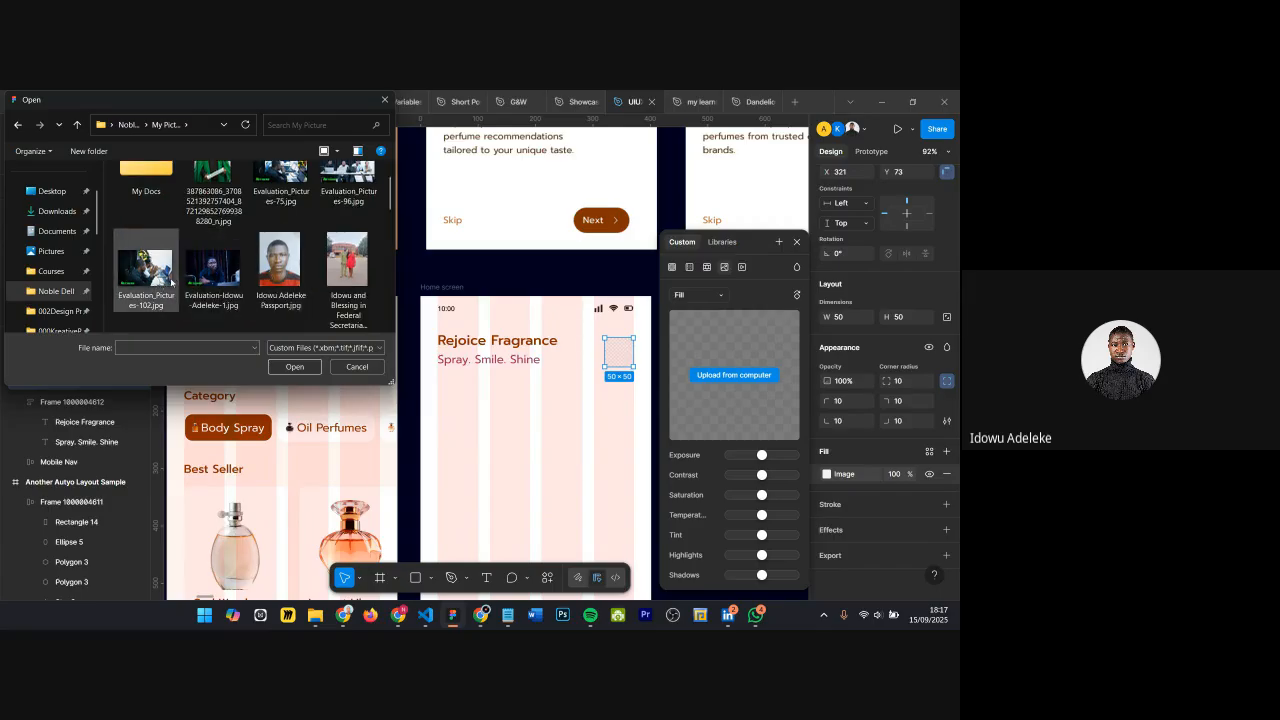
scroll(187, 264, "down", 1)
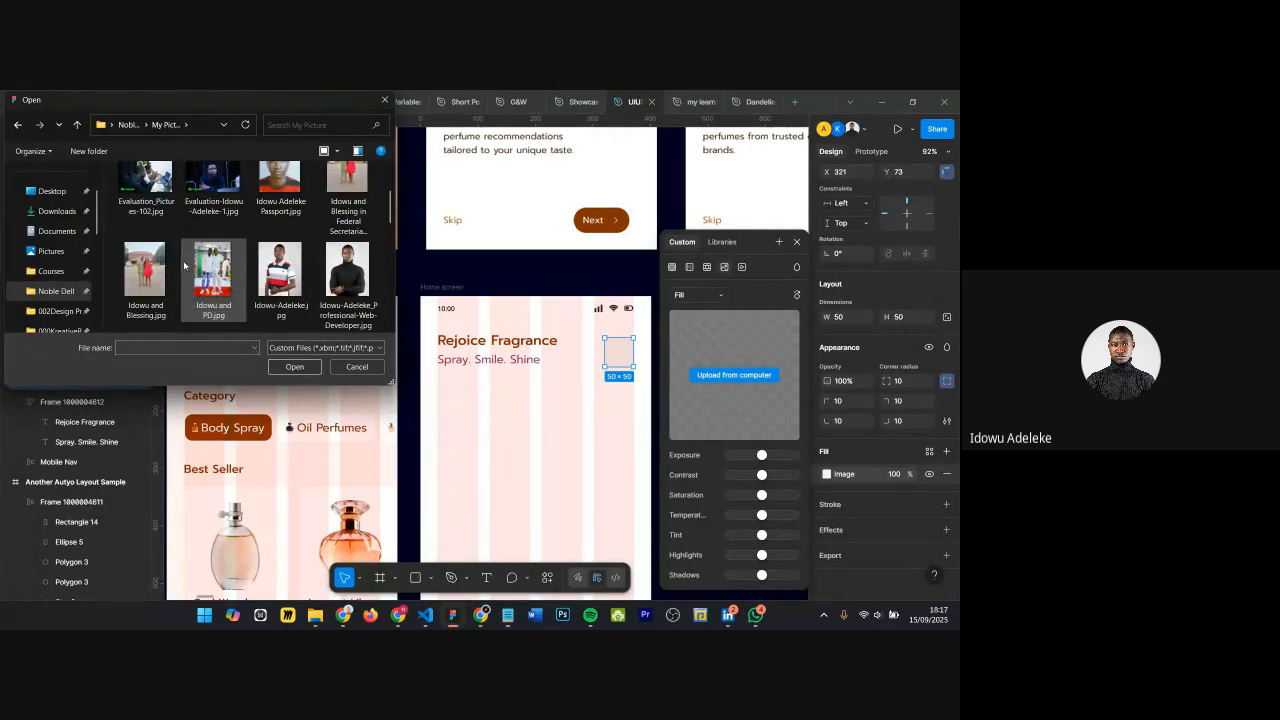
left_click(347, 286)
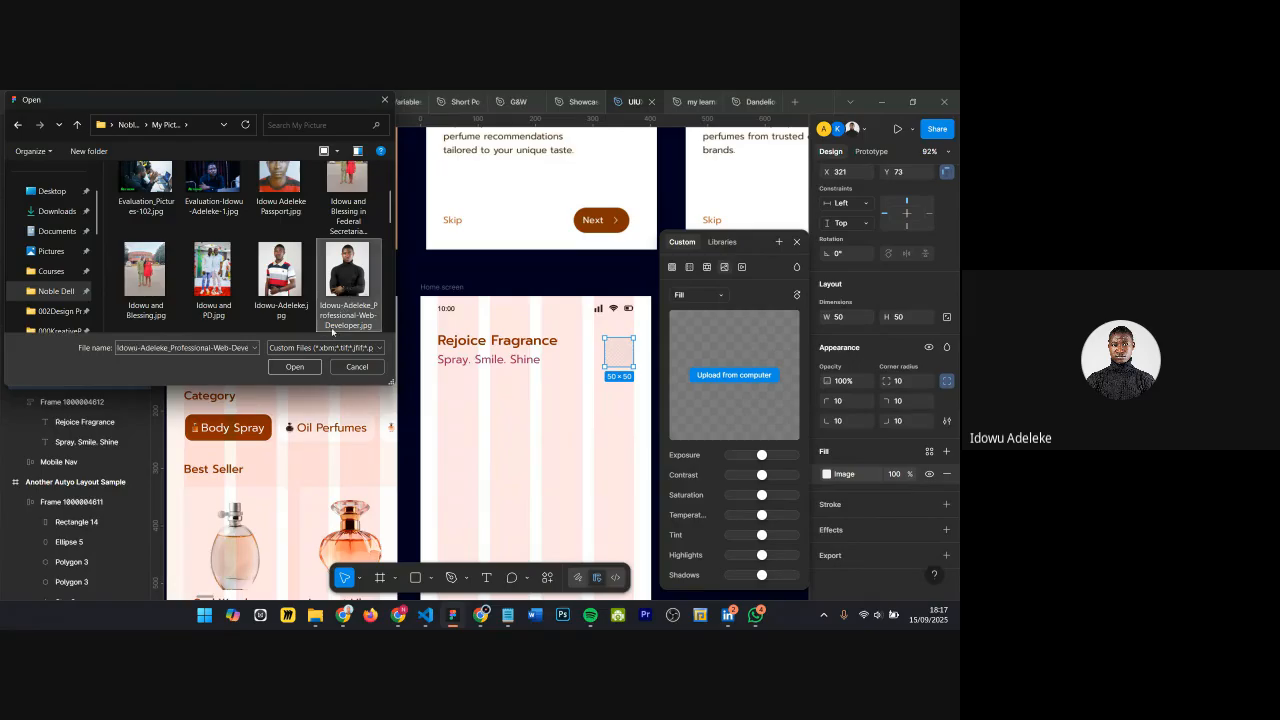
left_click(307, 366)
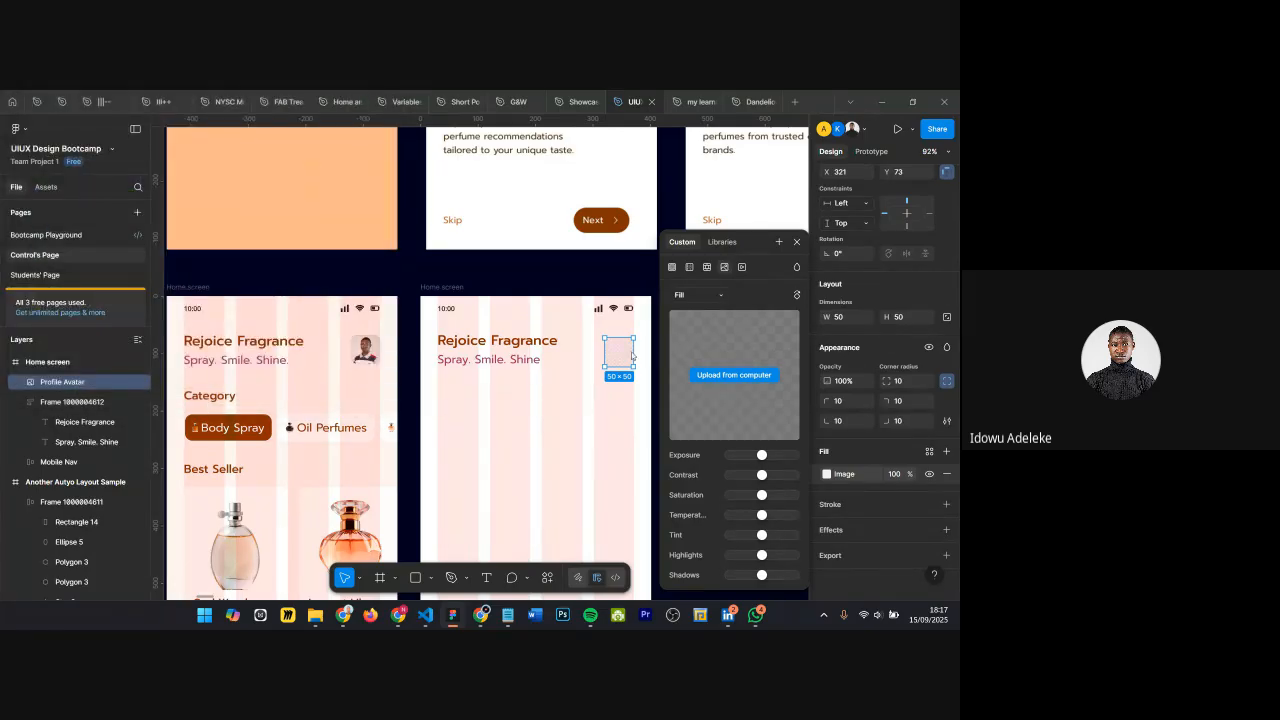
Step: Set the avatar's image fill mode to Crop and shift the photo down slightly so the whole head fits inside the frame
scroll(632, 355, "up", 2)
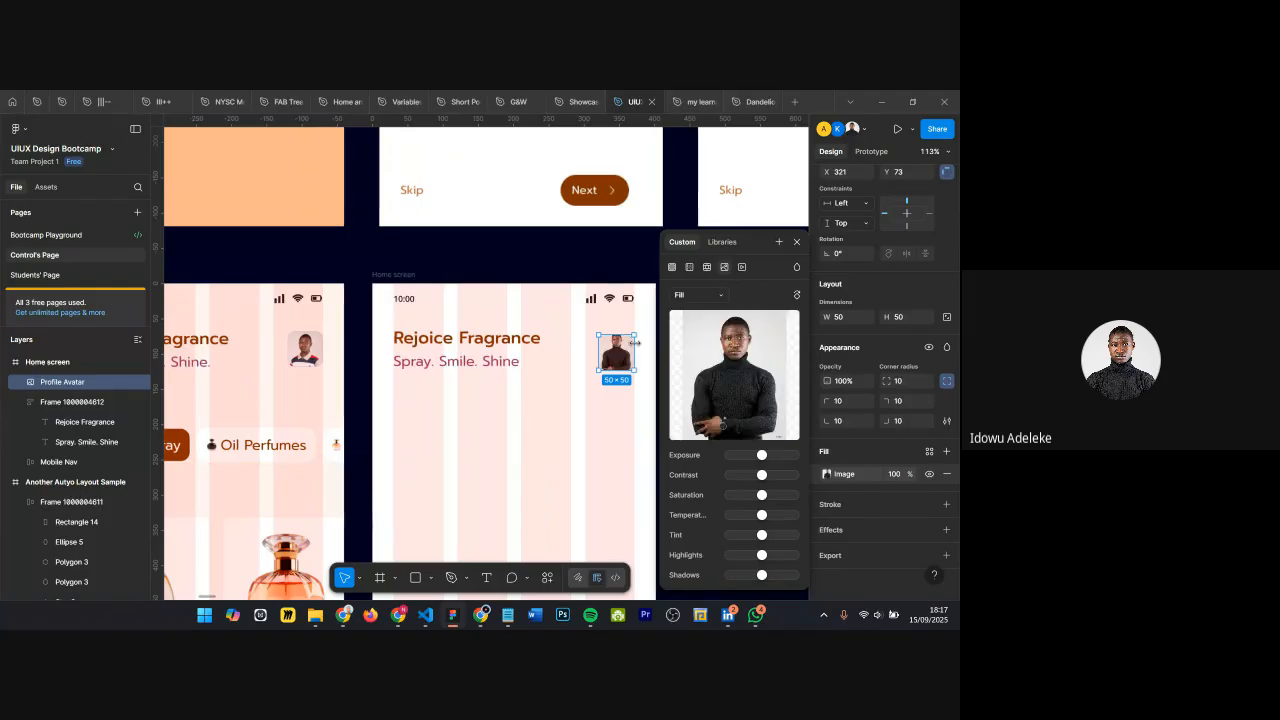
scroll(634, 343, "up", 10)
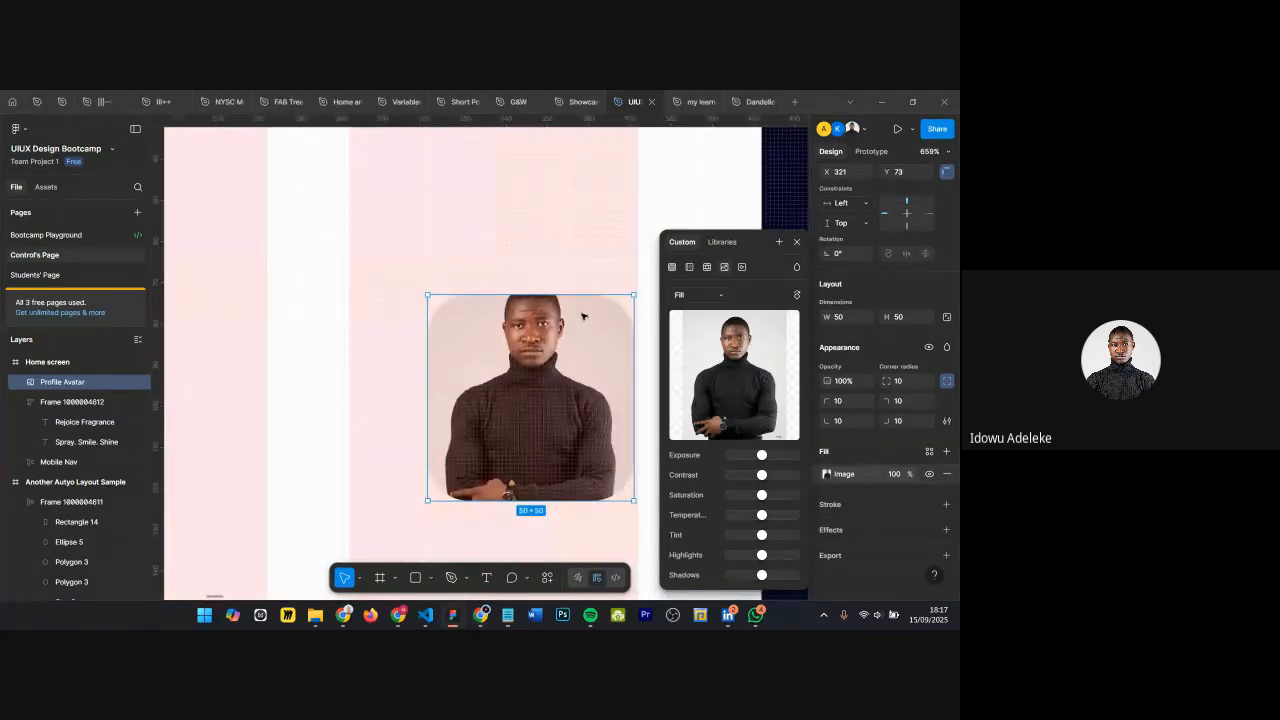
scroll(583, 317, "down", 2)
left_click(696, 294)
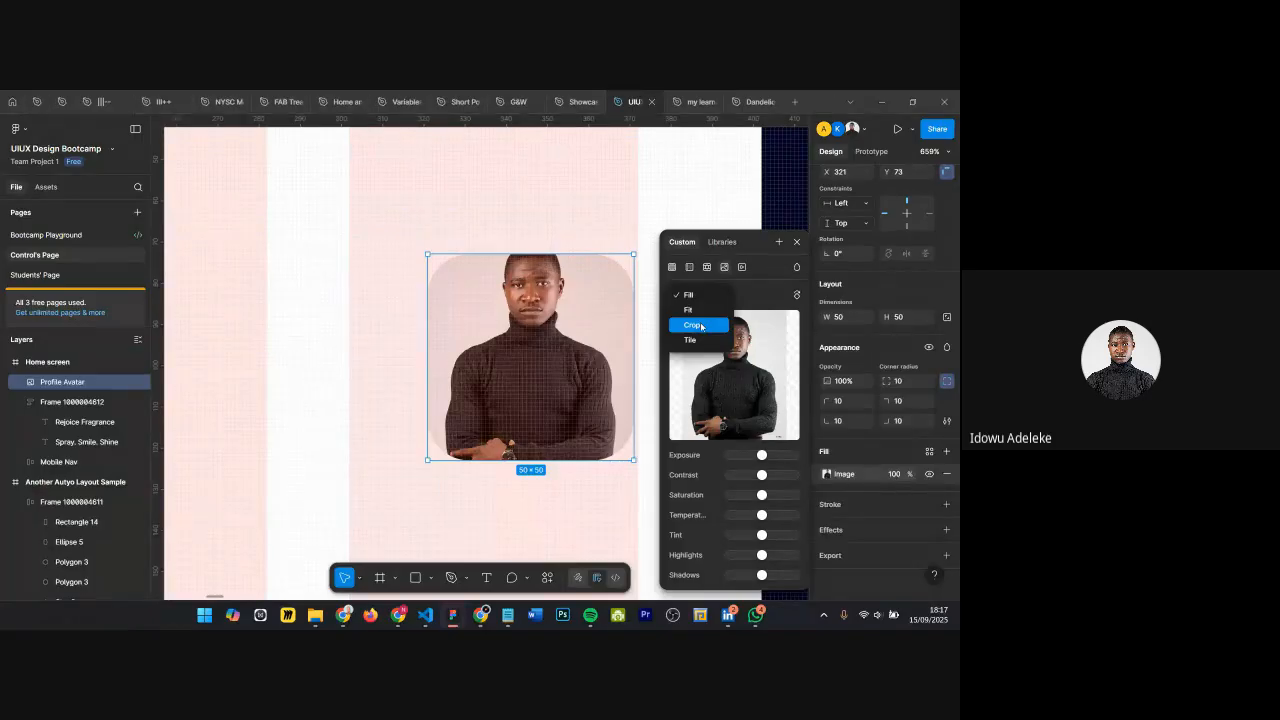
left_click(702, 326)
left_click_drag(548, 369, 556, 386)
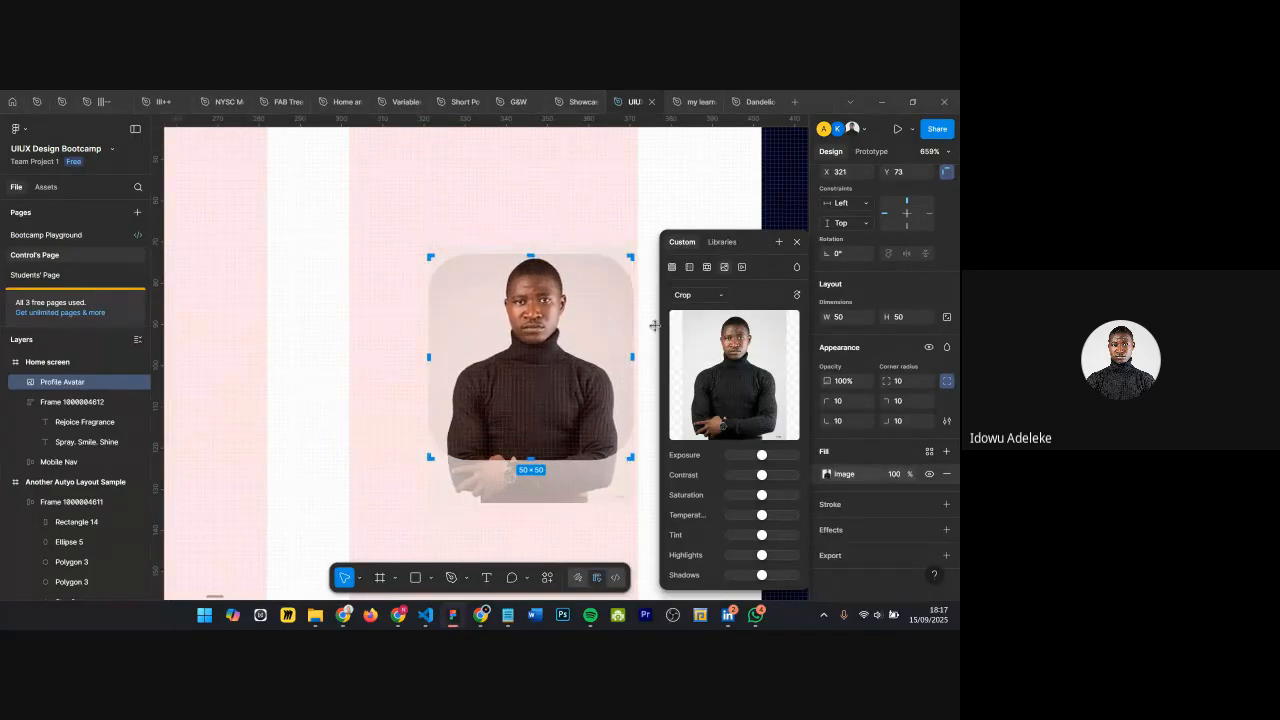
left_click(797, 241)
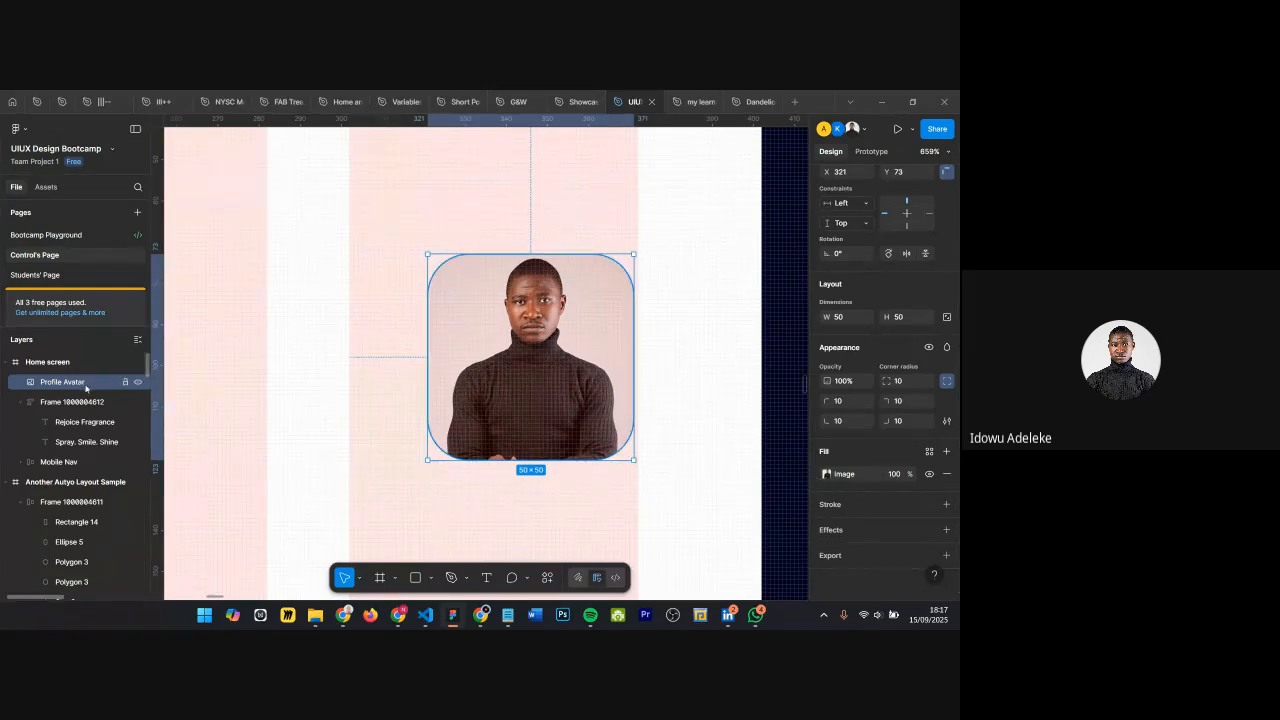
Step: Try to scale the cropped photo inside the avatar with the Scale tool and the crop's lower-left corner
double_click(491, 356)
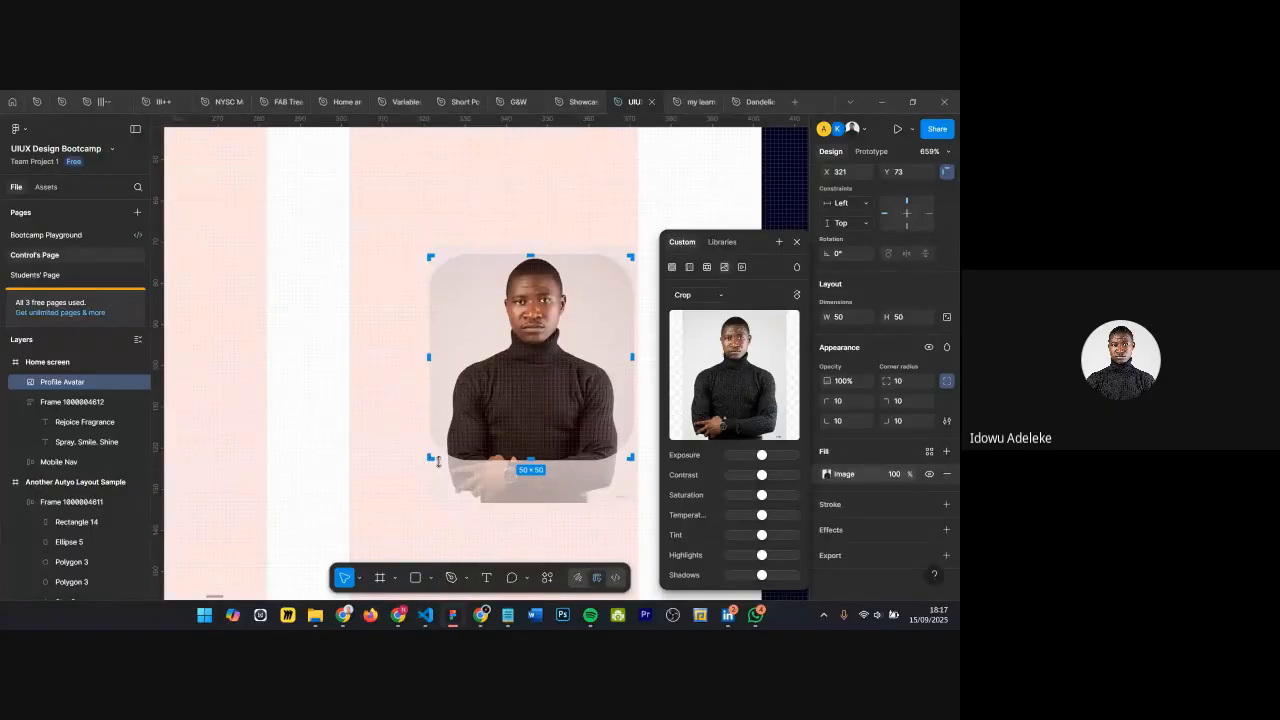
left_click(362, 577)
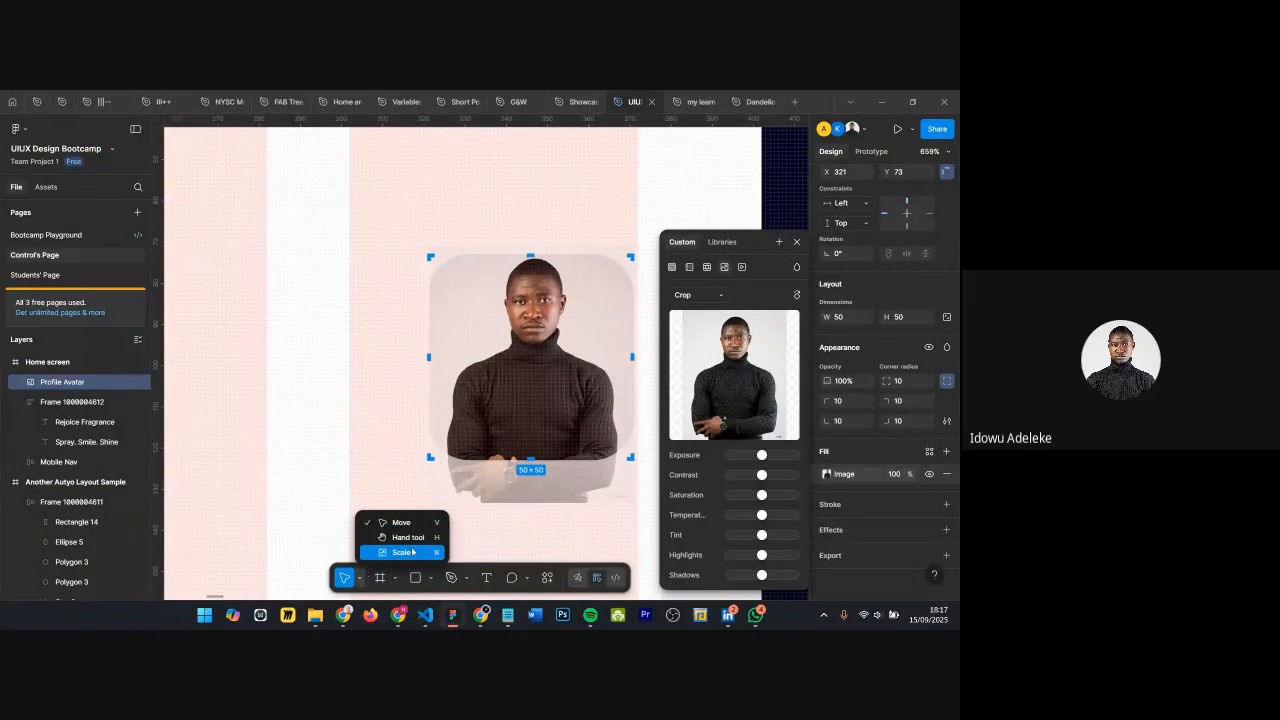
left_click(401, 552)
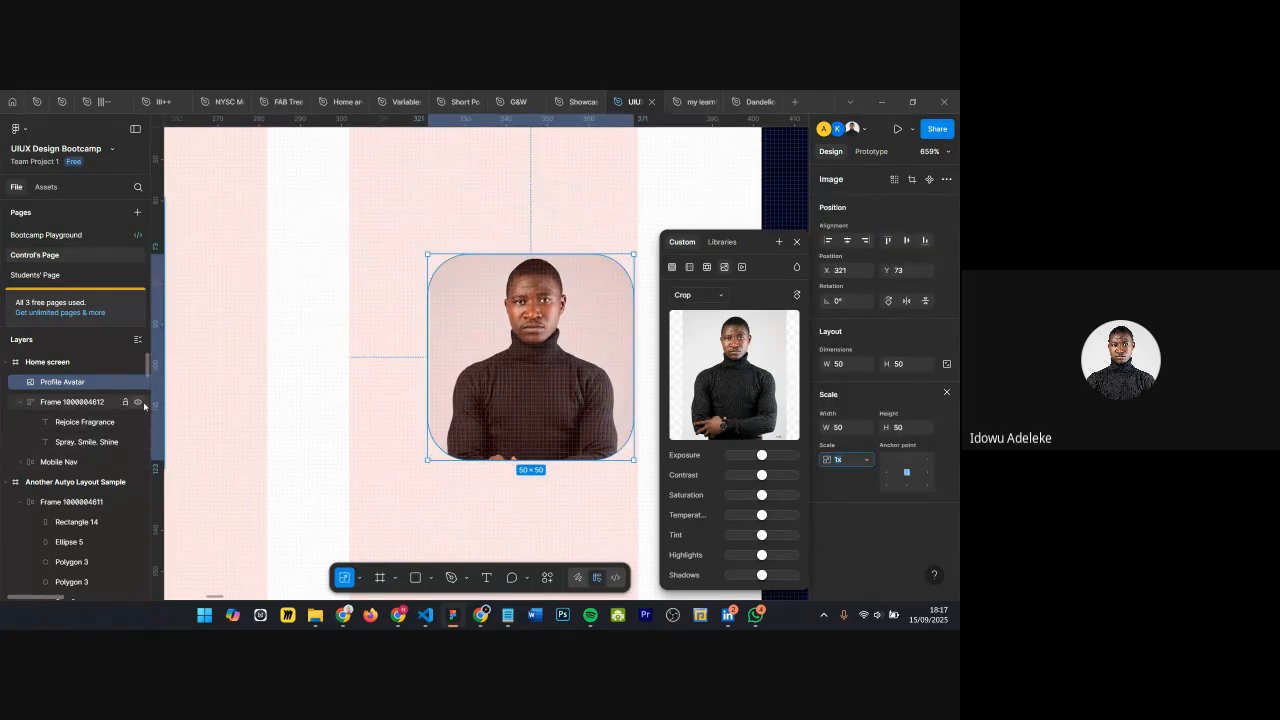
key("v")
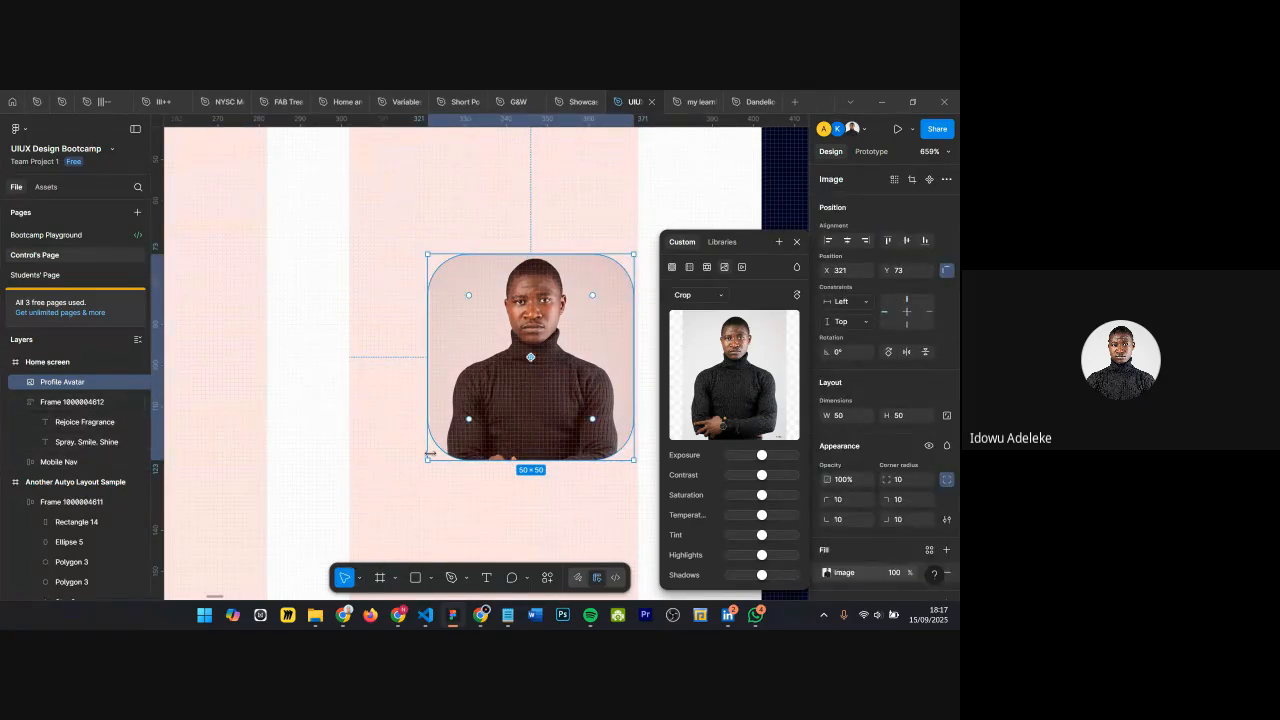
left_click(694, 294)
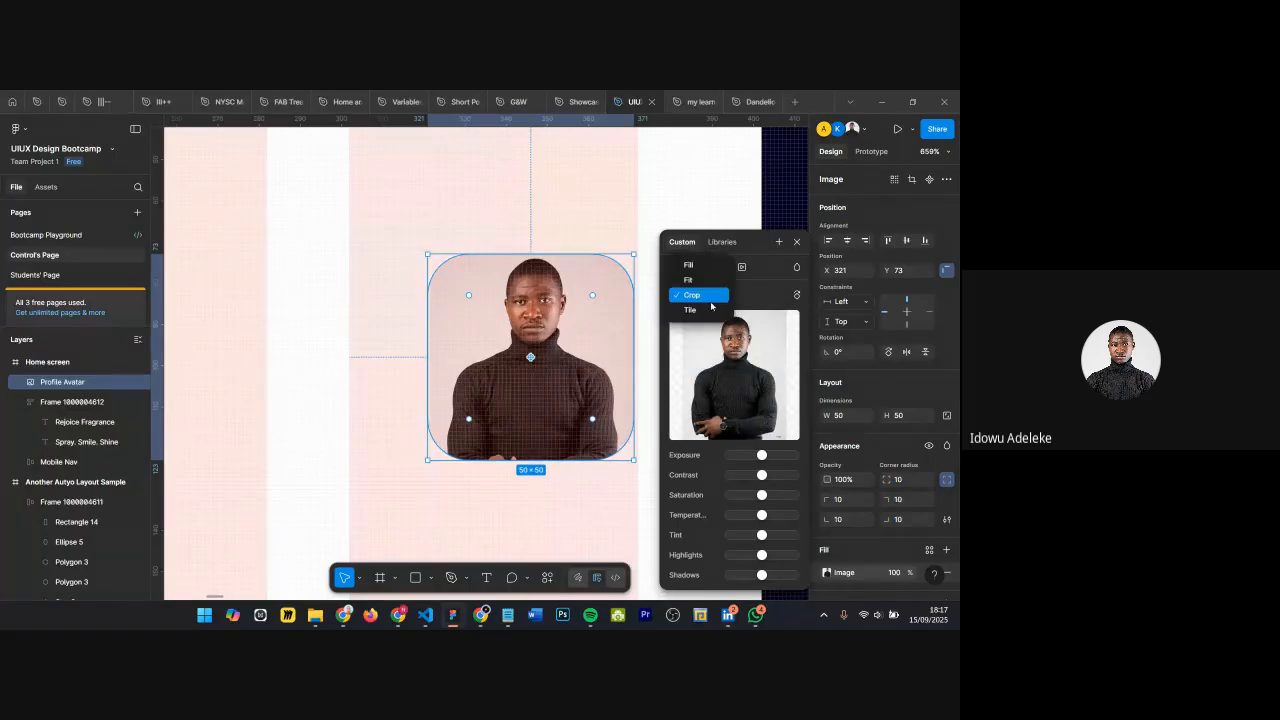
left_click(708, 293)
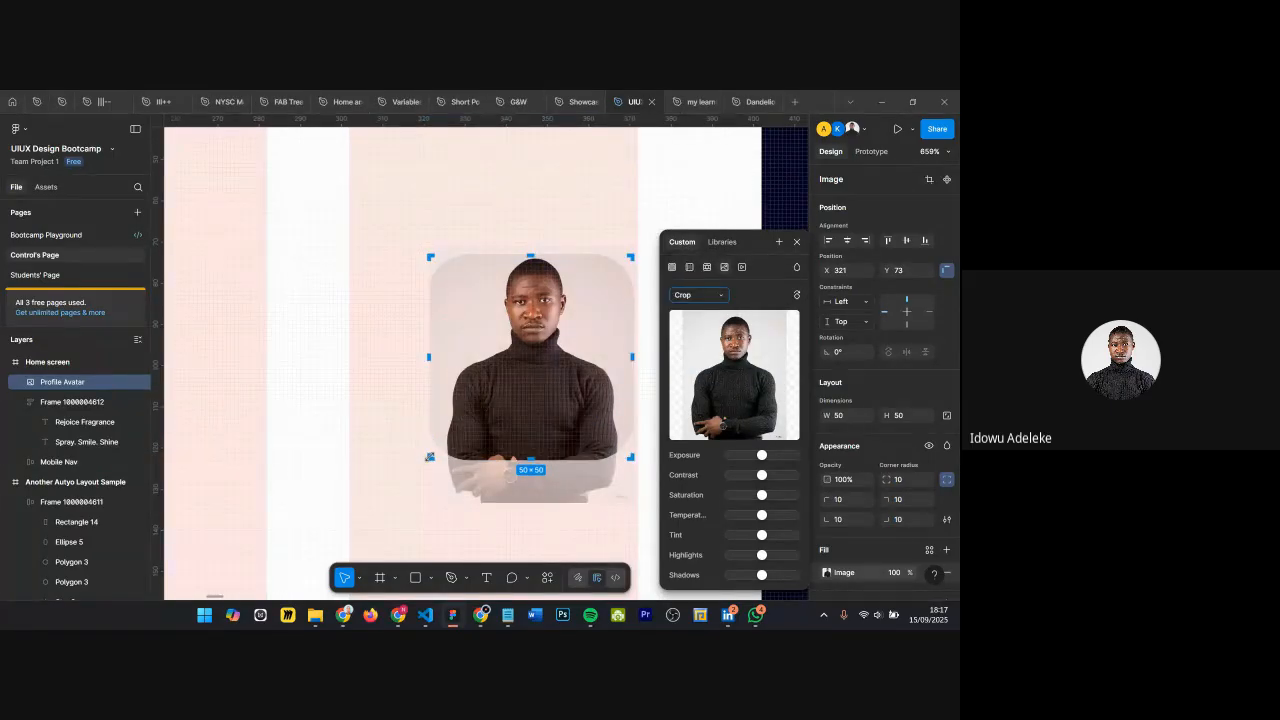
mouse_move(429, 457)
left_mouse_down()
mouse_move(415, 485)
mouse_move(440, 470)
left_mouse_up()
key("k")
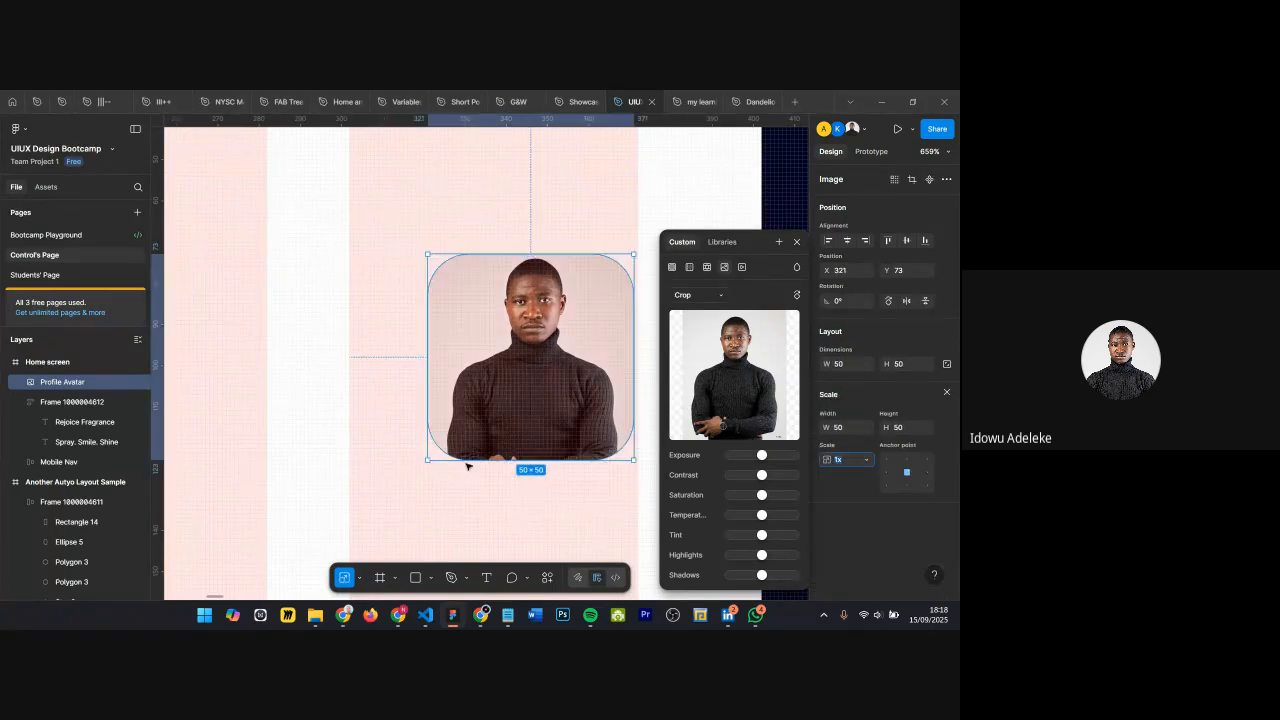
key("v")
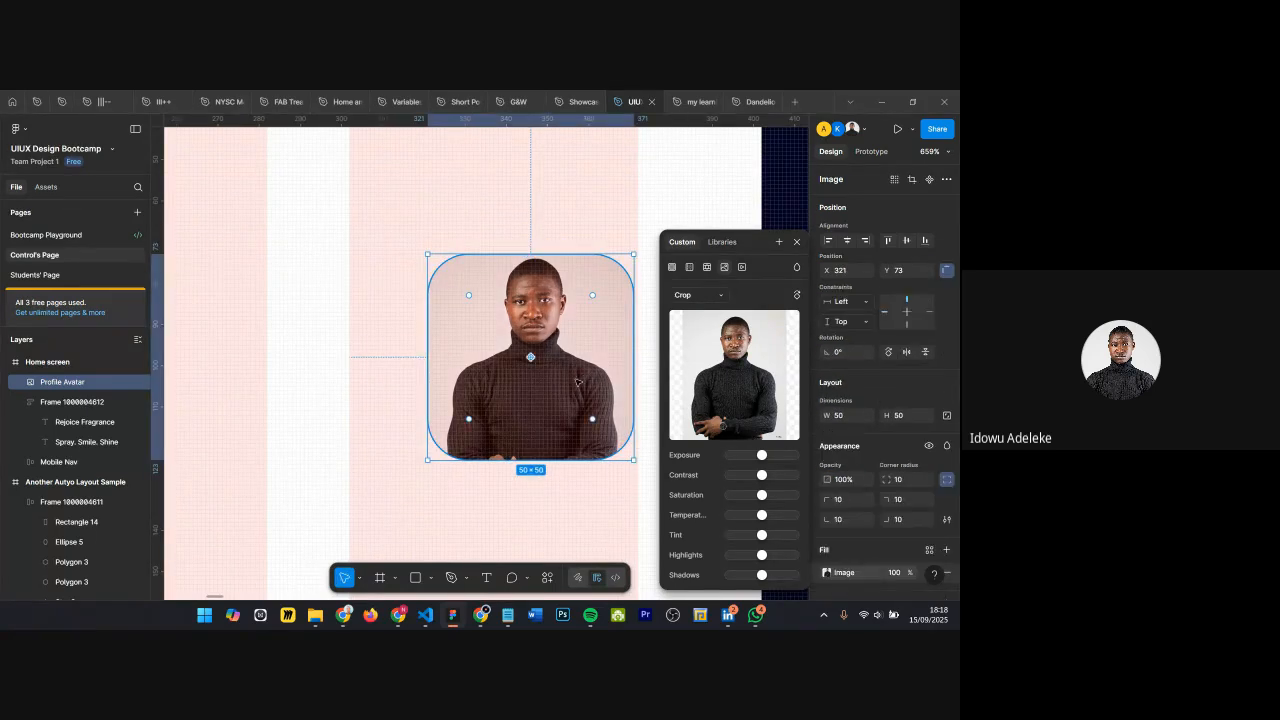
Step: Try again to resize the avatar photo's crop from its lower-left corner, keep the Crop mode and close the fill settings
double_click(586, 327)
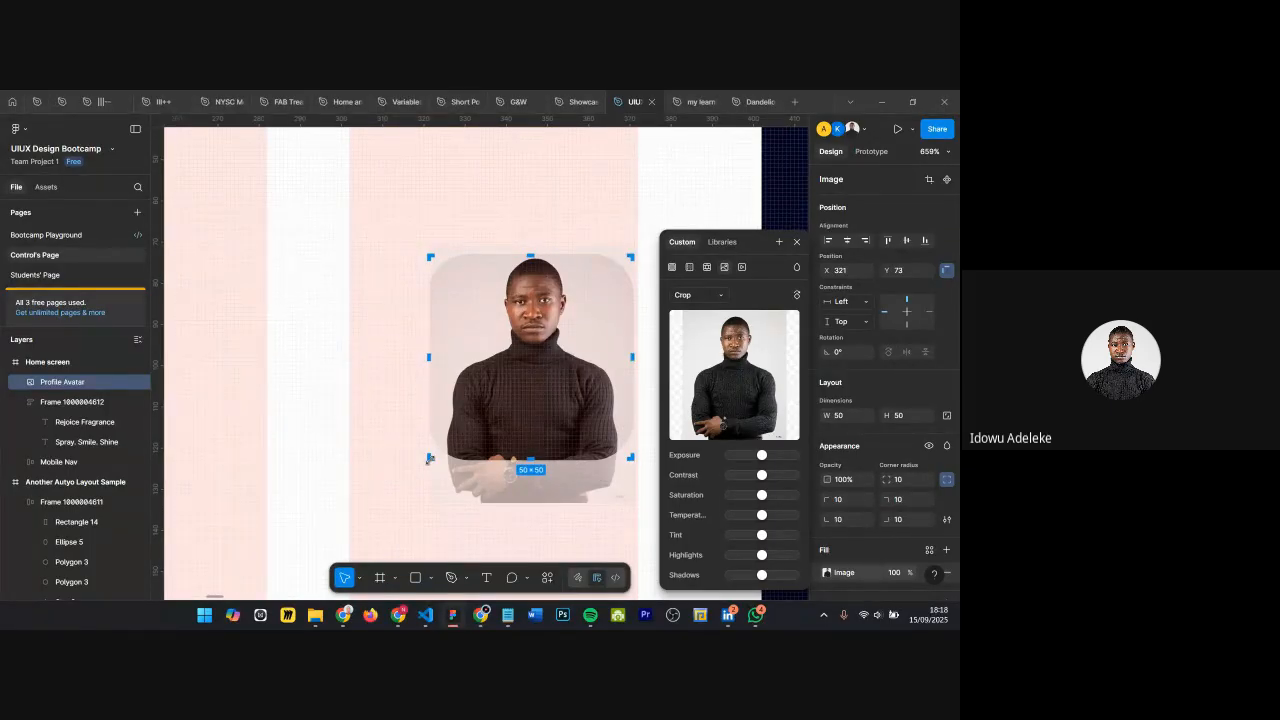
mouse_move(425, 462)
left_mouse_down()
mouse_move(392, 494)
mouse_move(430, 458)
left_mouse_up()
left_click(695, 295)
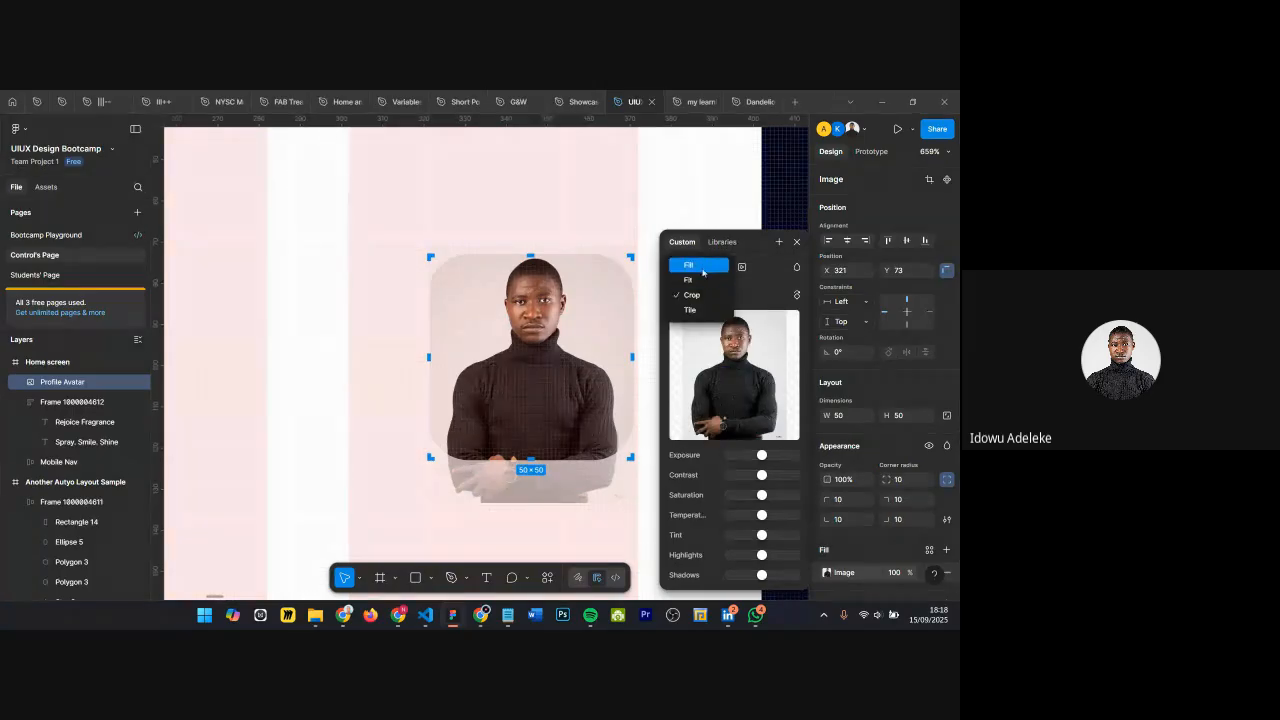
left_click(697, 296)
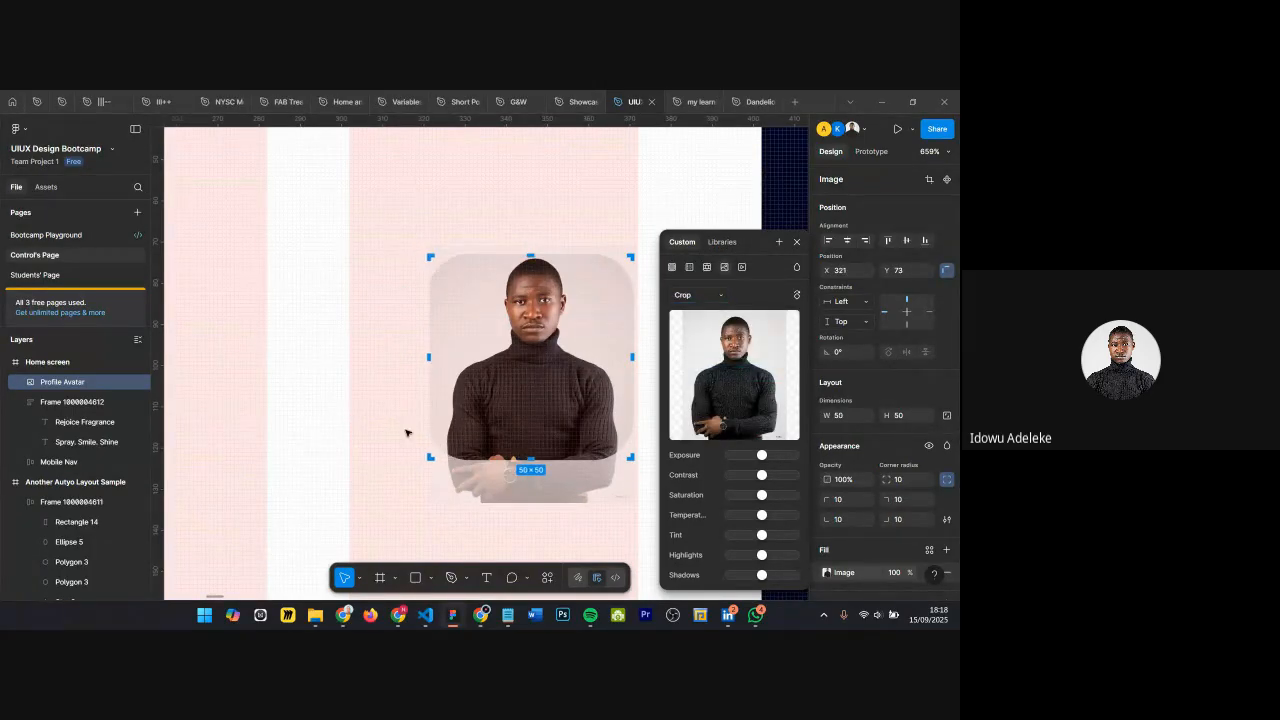
left_click(797, 242)
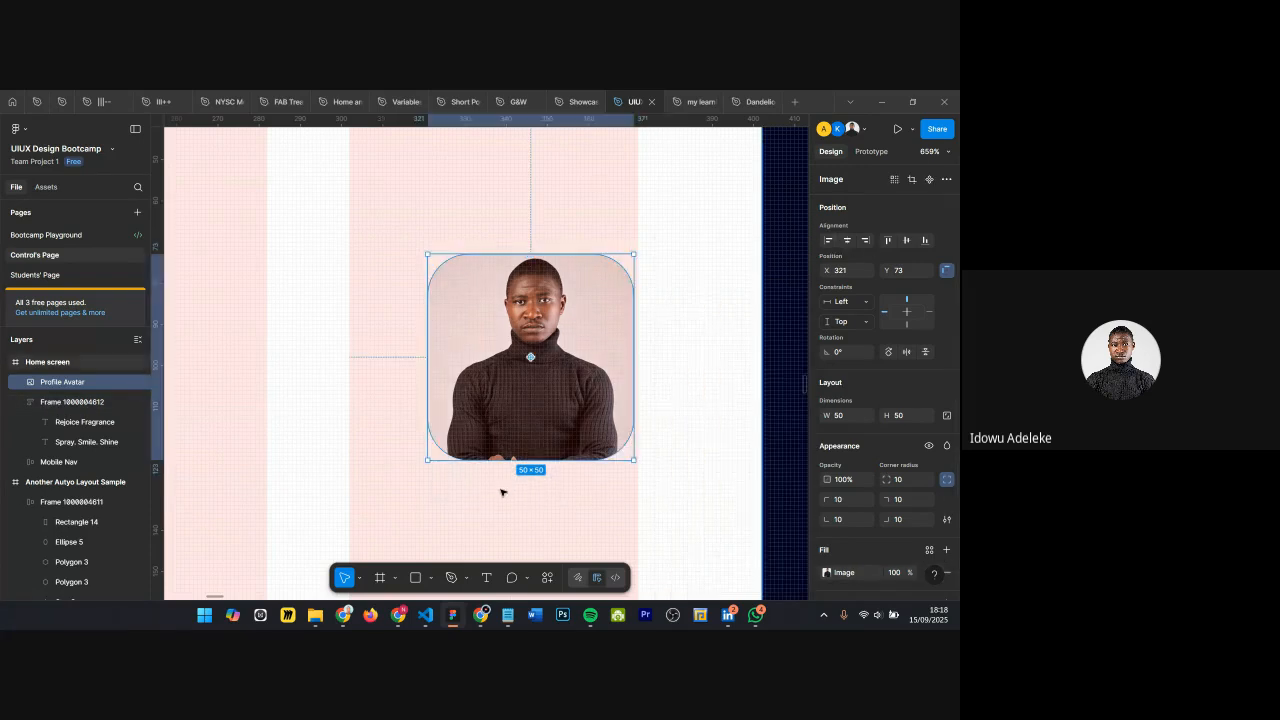
Step: Try to extend the avatar photo downward in the image fill's crop view, restore it and close the fill settings
left_click(826, 572)
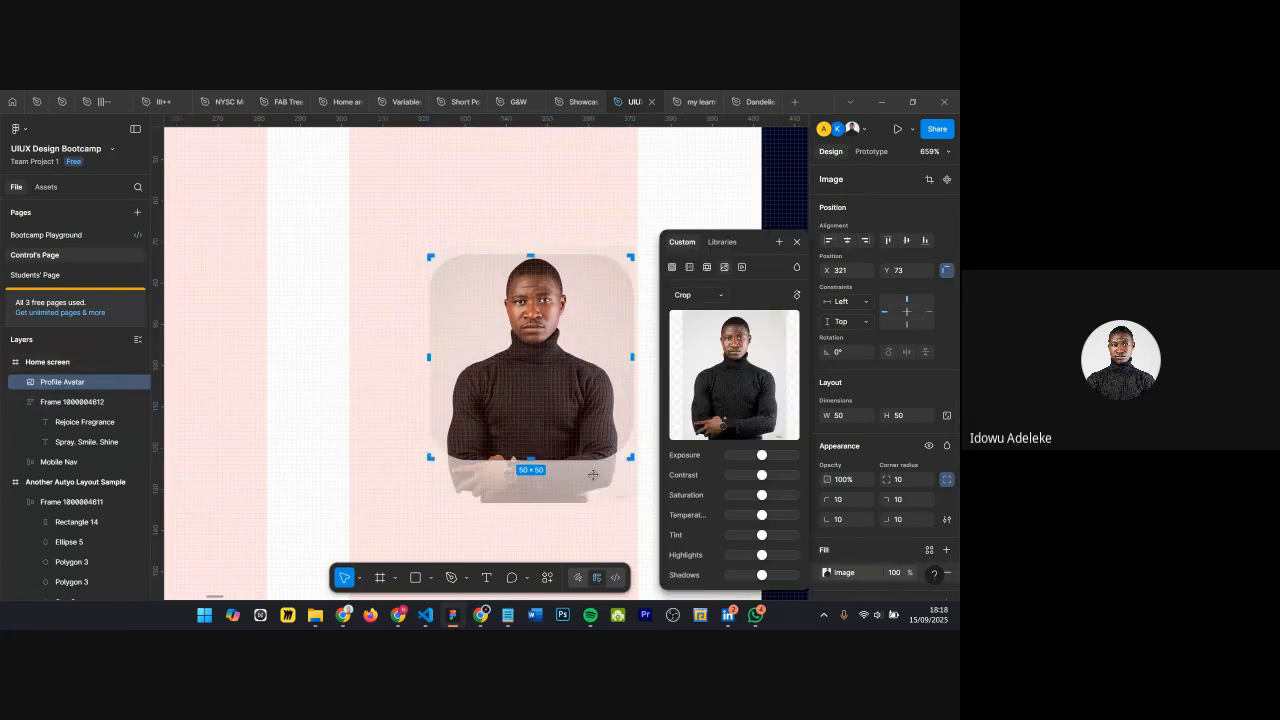
mouse_move(501, 500)
left_mouse_down()
mouse_move(500, 534)
mouse_move(500, 480)
mouse_move(507, 522)
left_mouse_up()
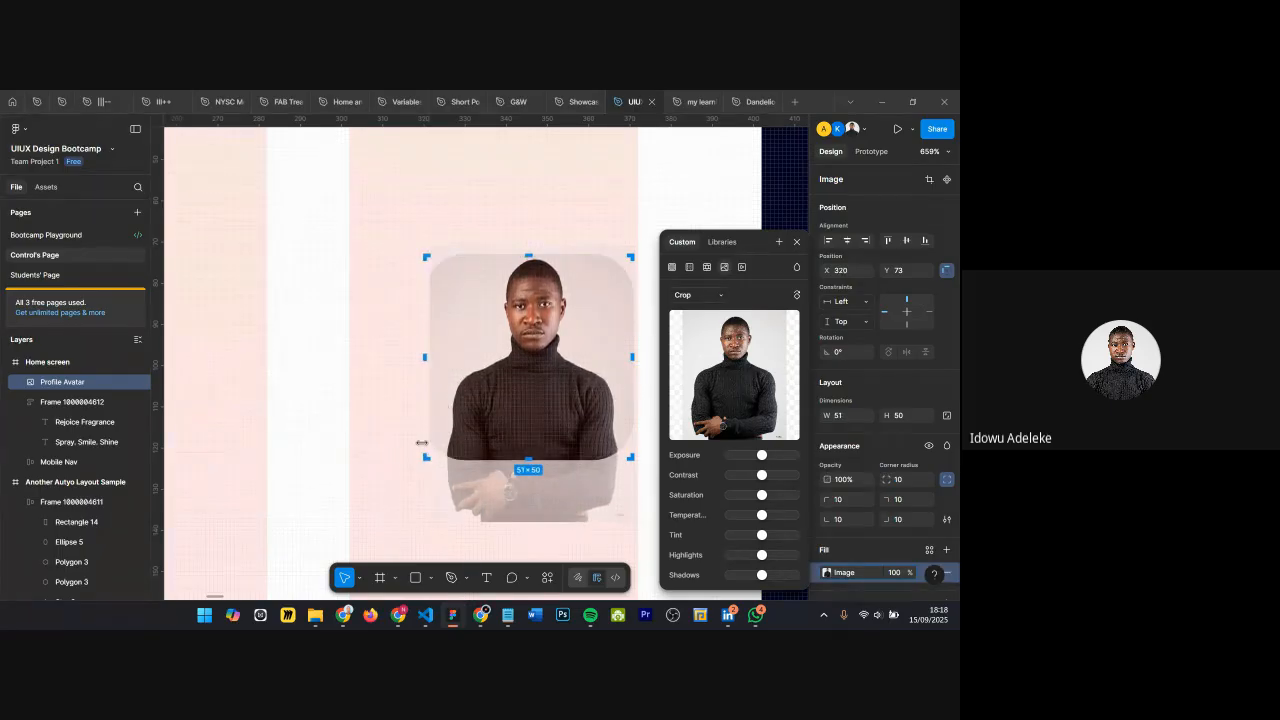
left_click(796, 241)
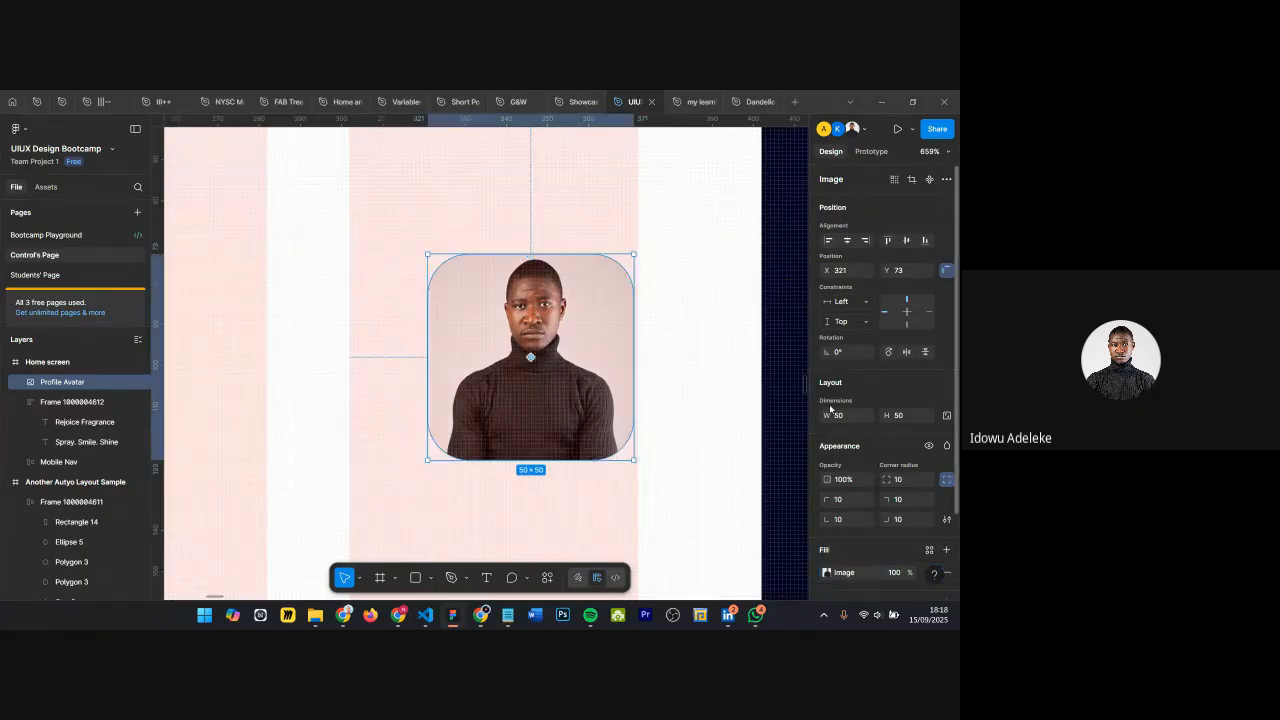
double_click(588, 368)
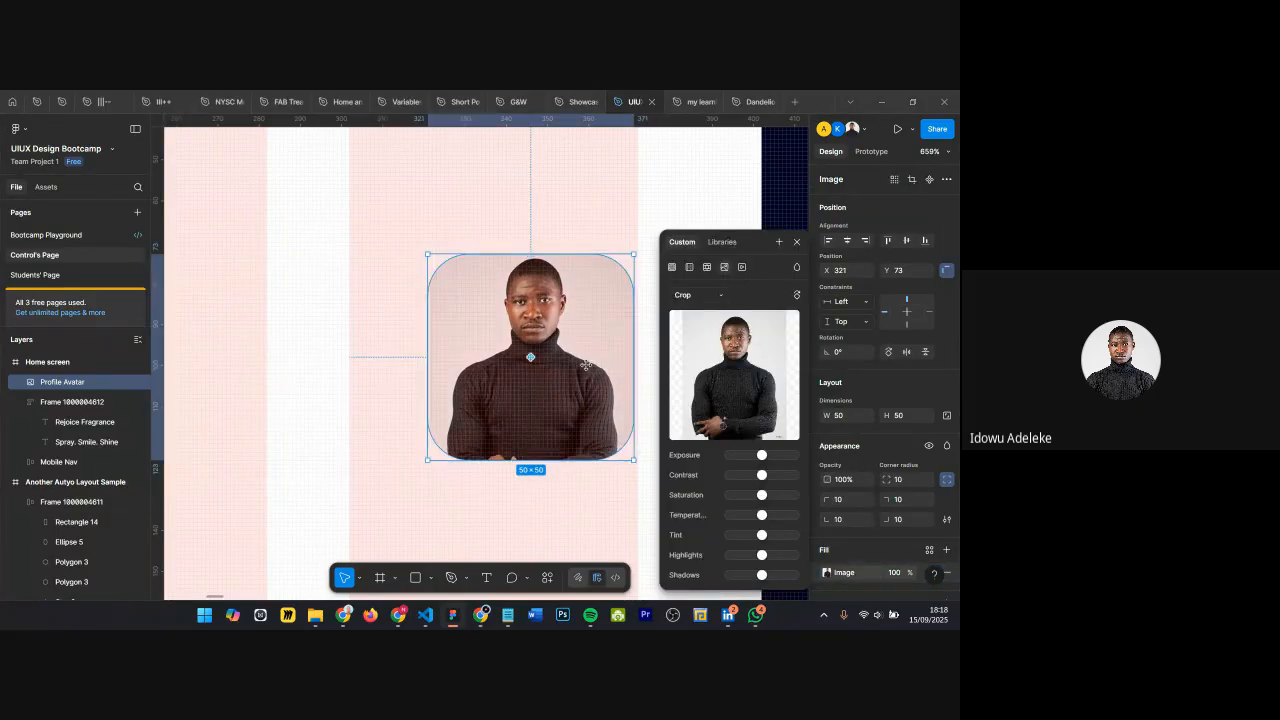
left_click(796, 241)
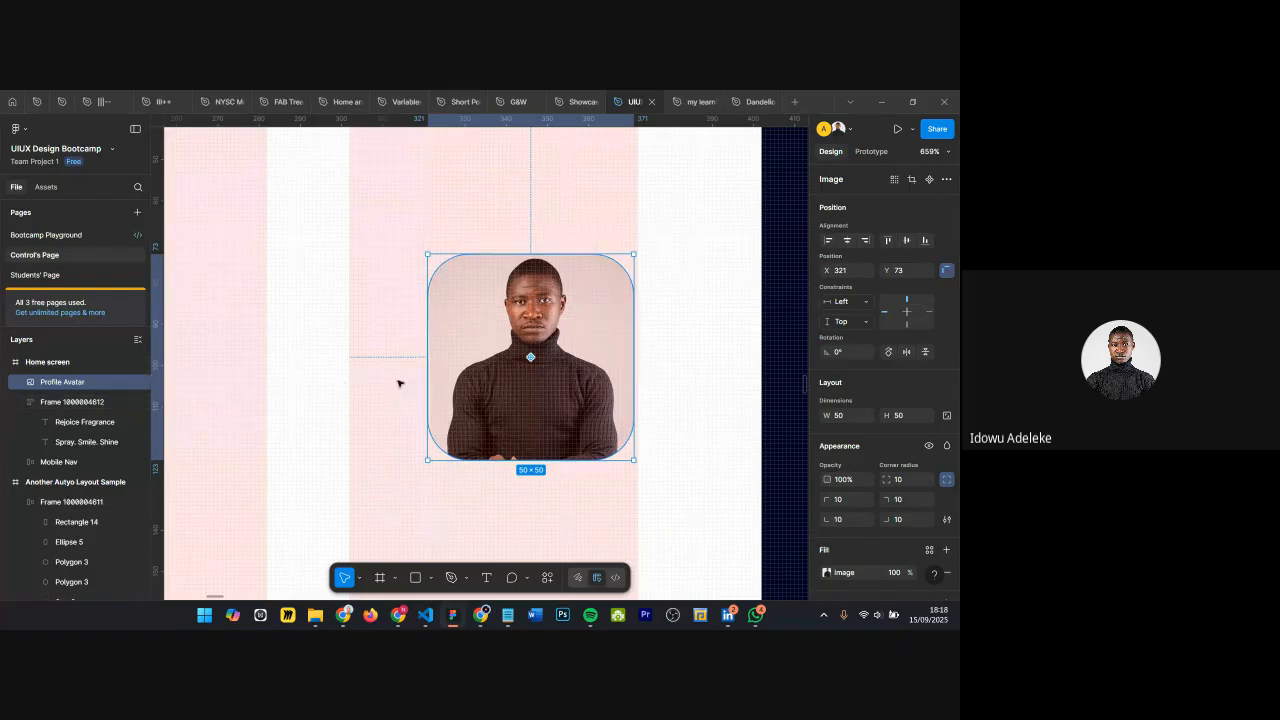
scroll(908, 493, "down", 2)
left_click(826, 493)
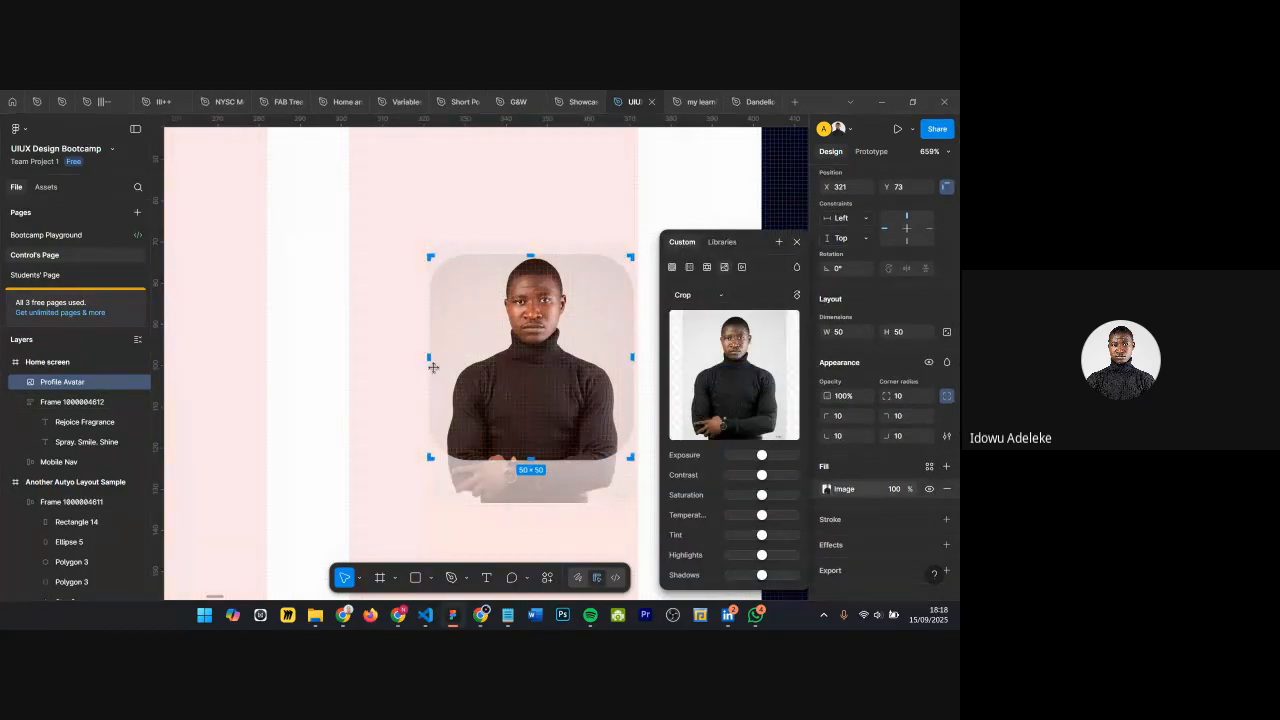
key("Escape")
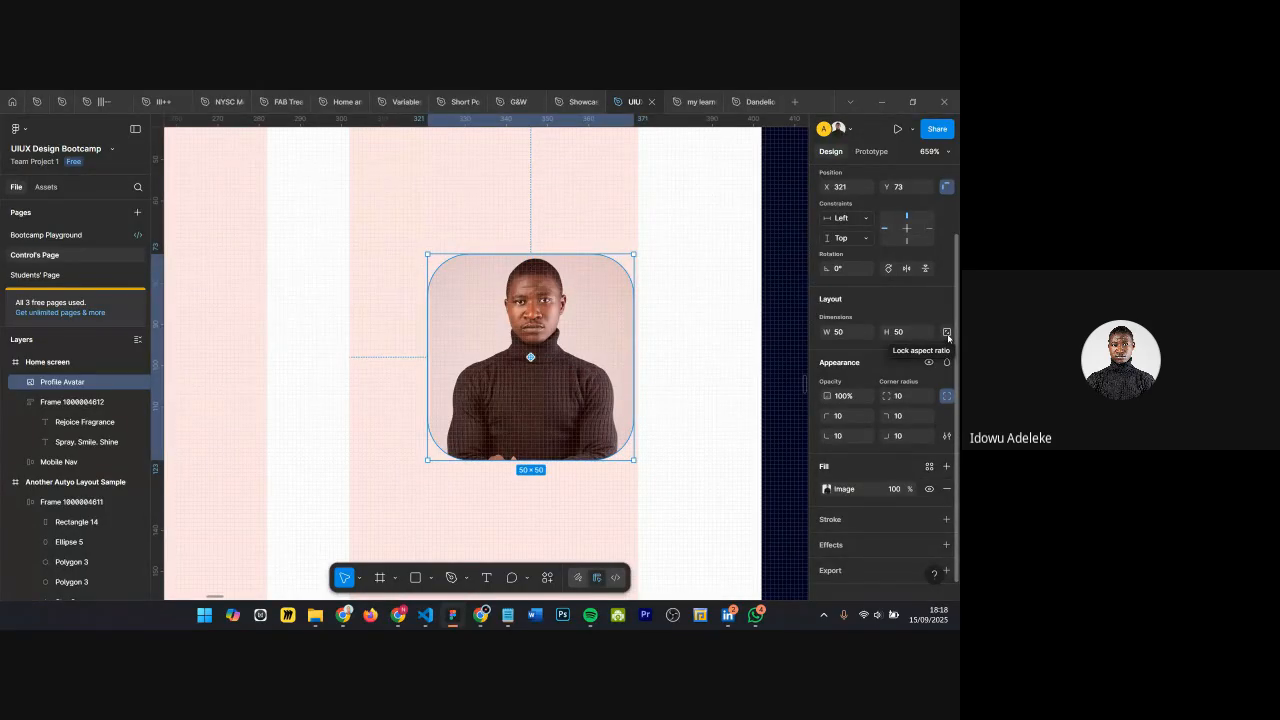
Step: Lock the Profile Avatar's aspect ratio, try resizing its crop from the lower-left corner and undo that resize
left_click(947, 333)
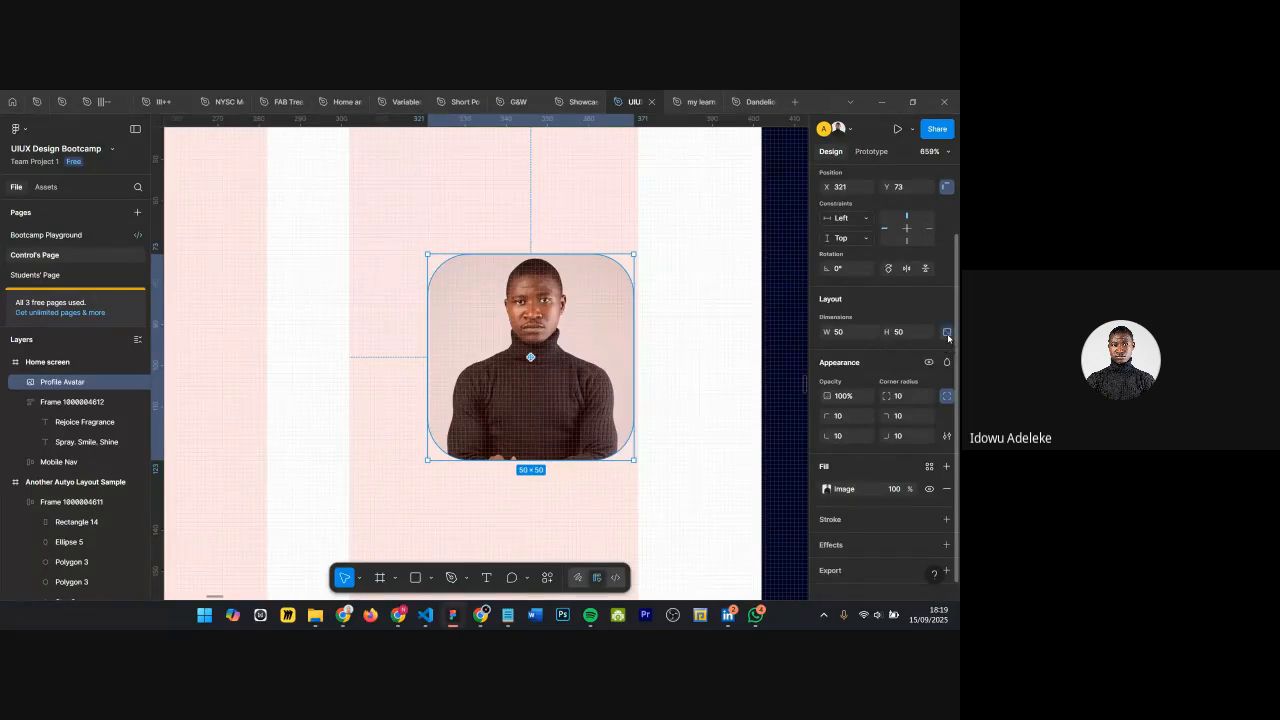
left_click(826, 489)
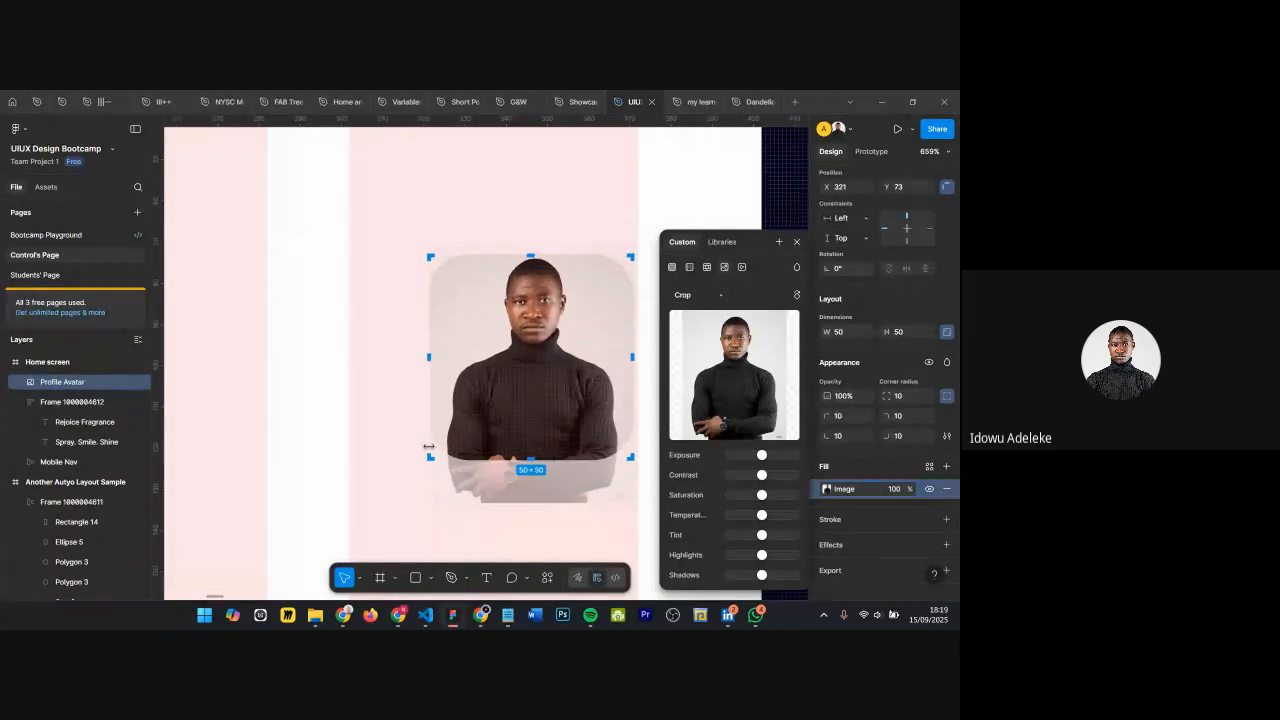
left_click_drag(421, 454, 462, 456)
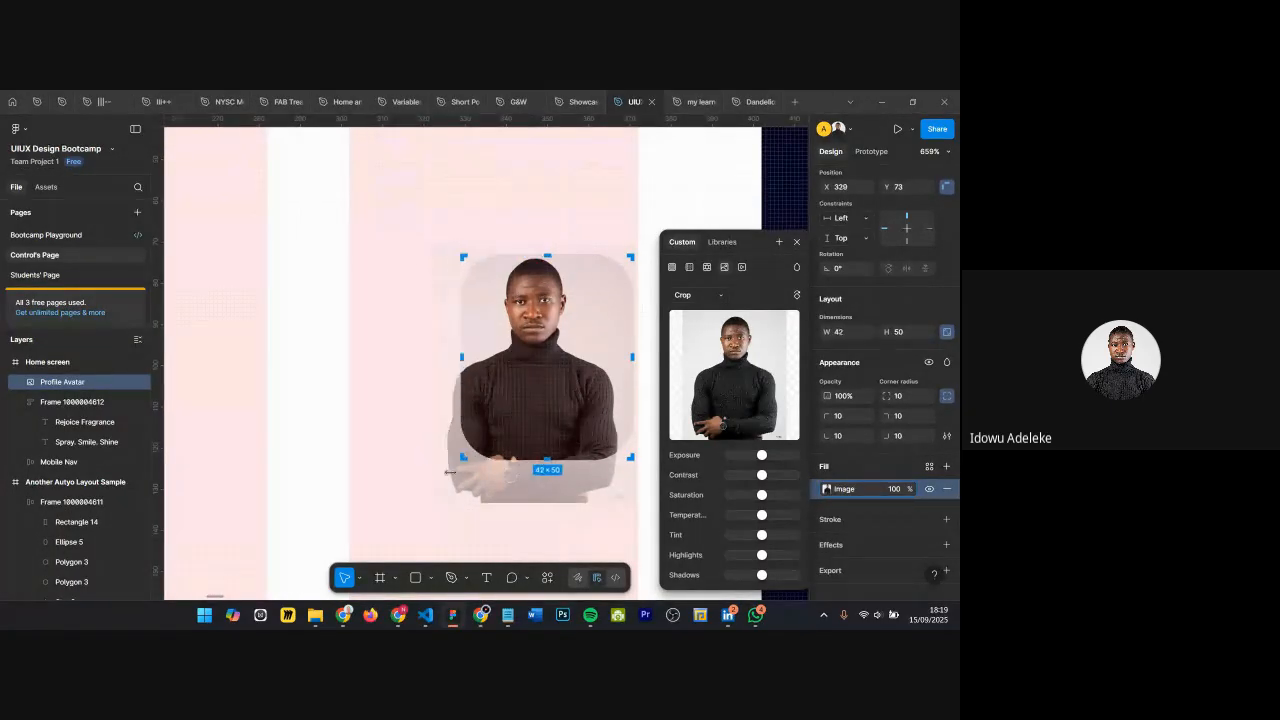
key("ctrl+z")
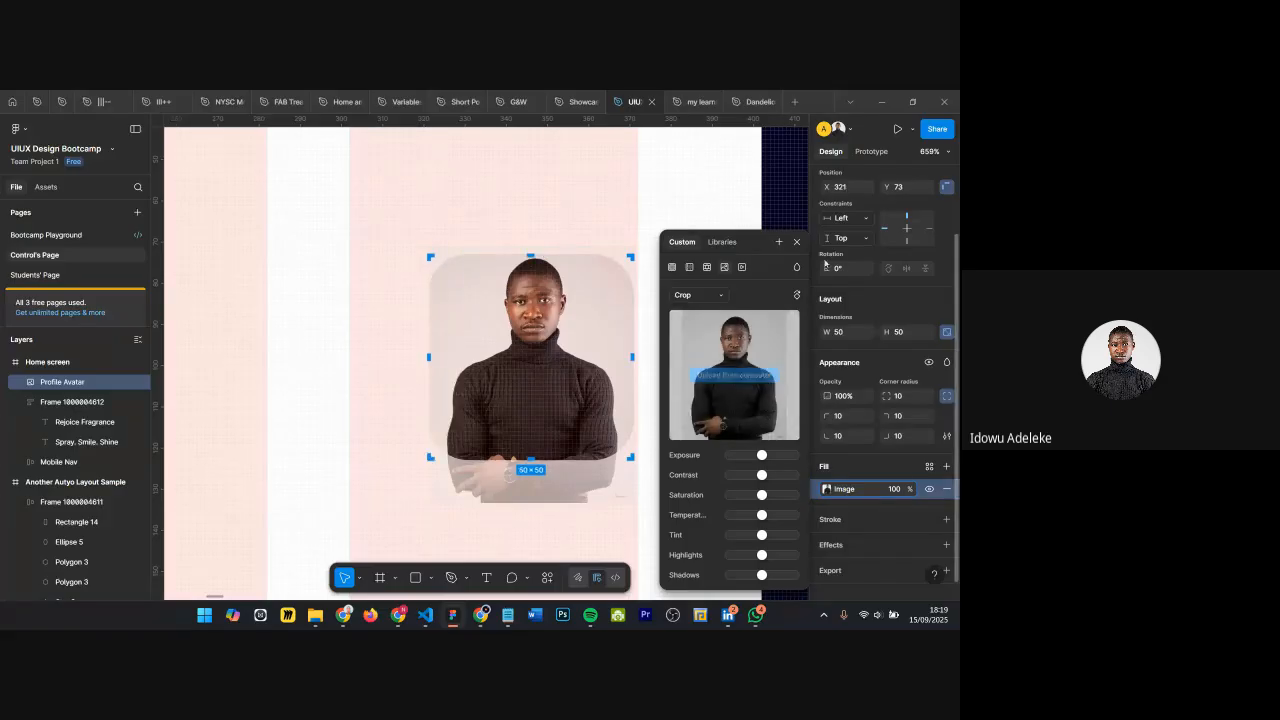
left_click(798, 241)
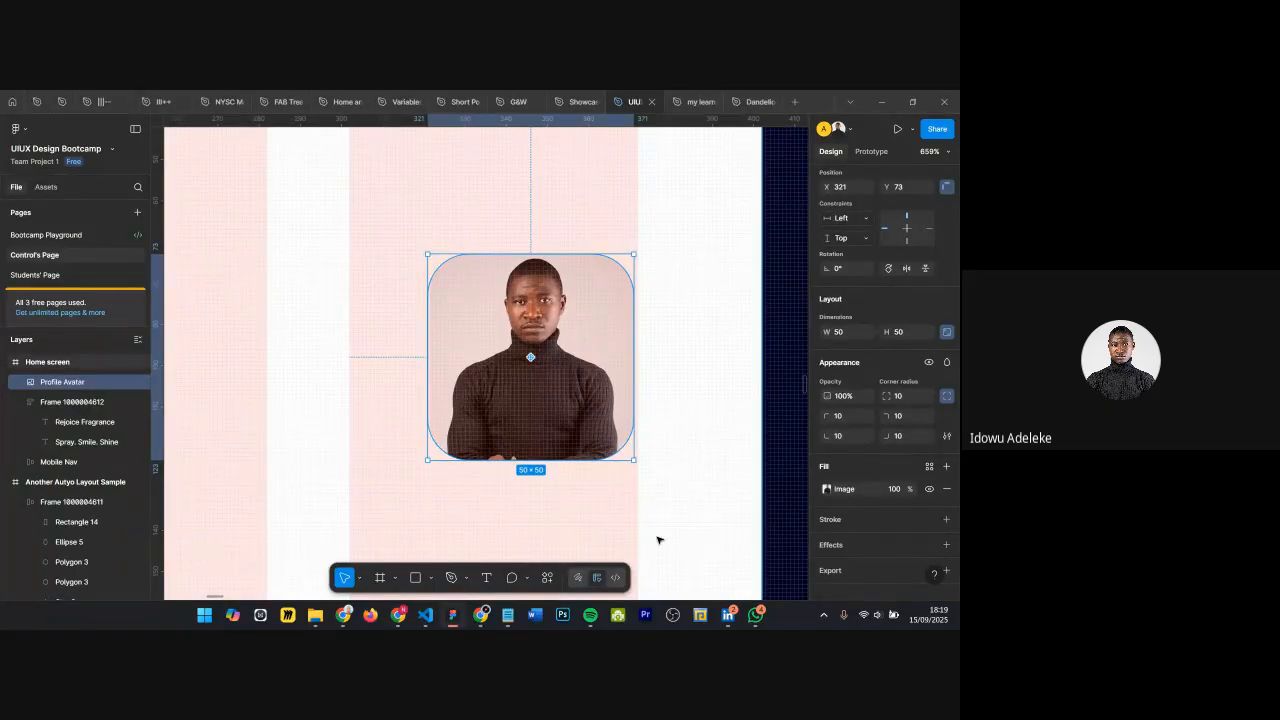
Step: Wrap the Profile Avatar in its own frame and rename that frame Profile frame
key("alt")
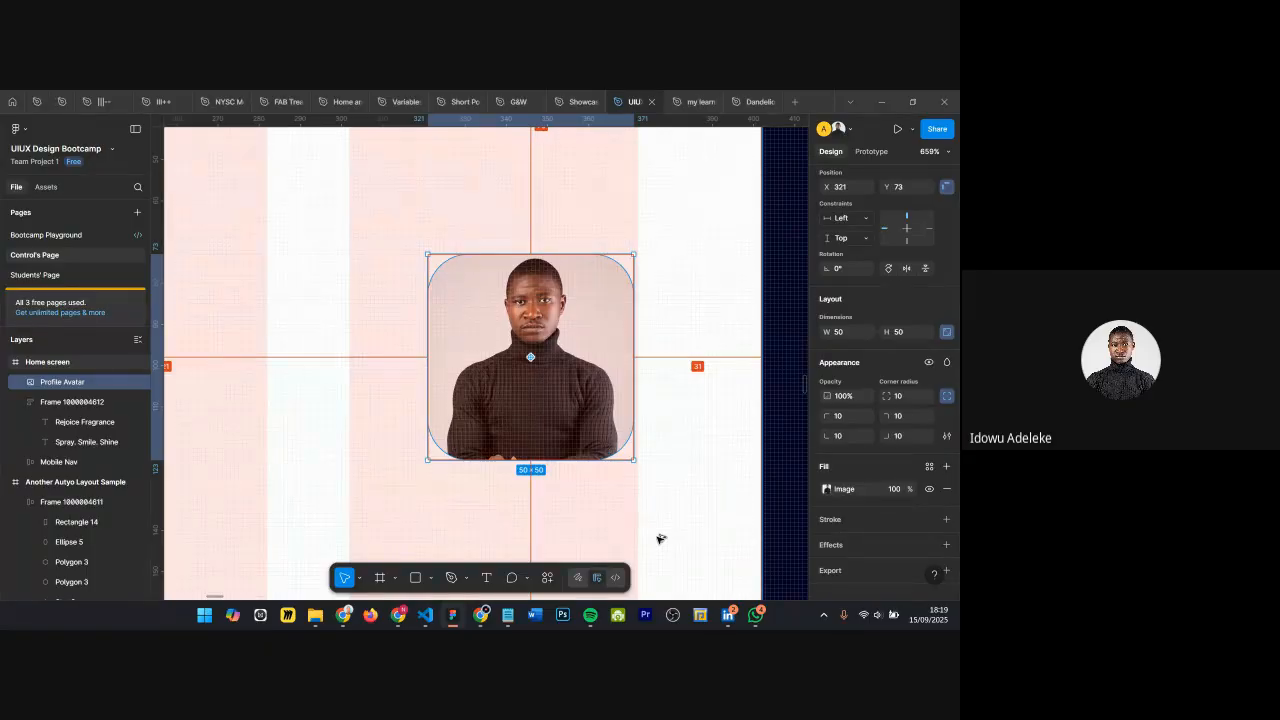
key("ctrl+alt+g")
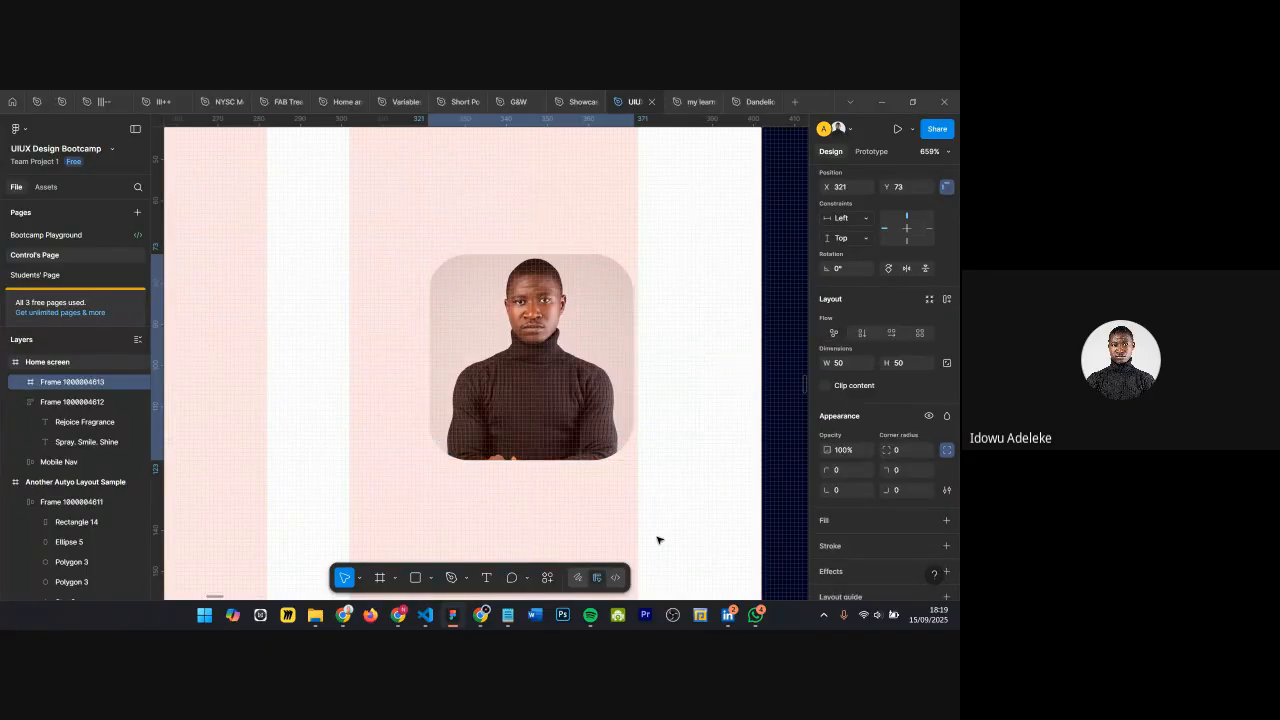
double_click(73, 390)
type("Profile frame")
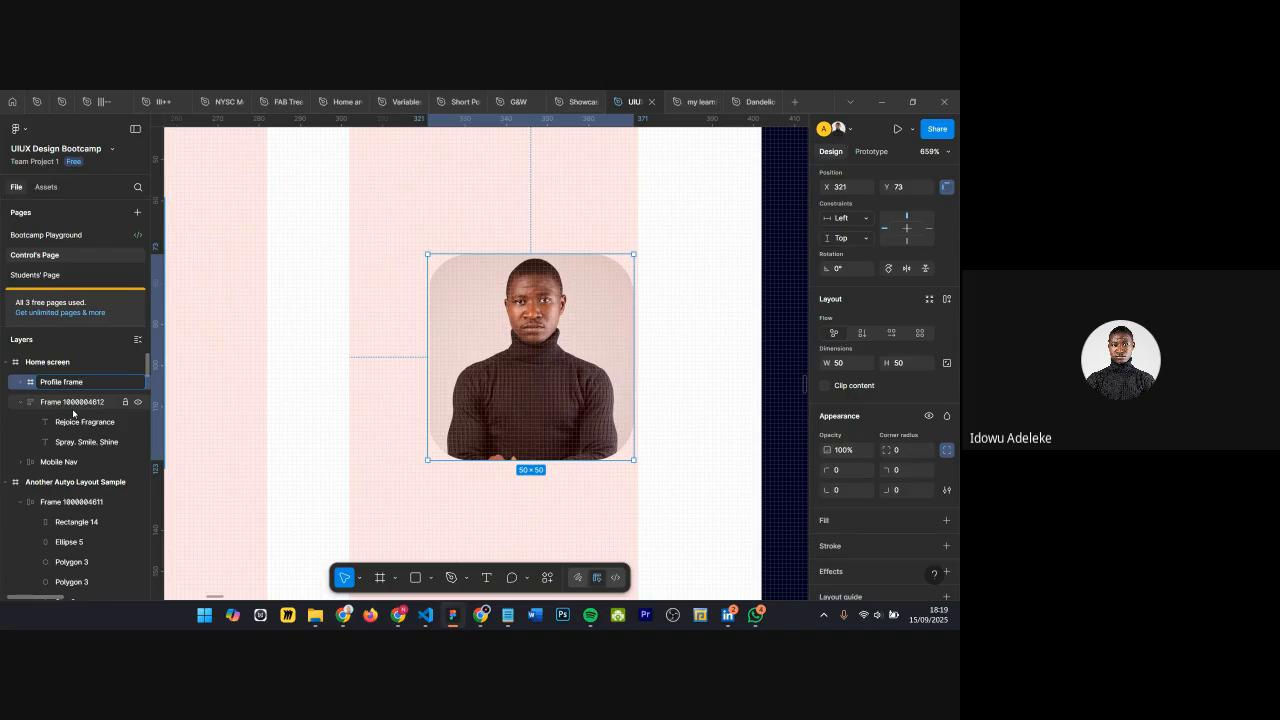
key("Return")
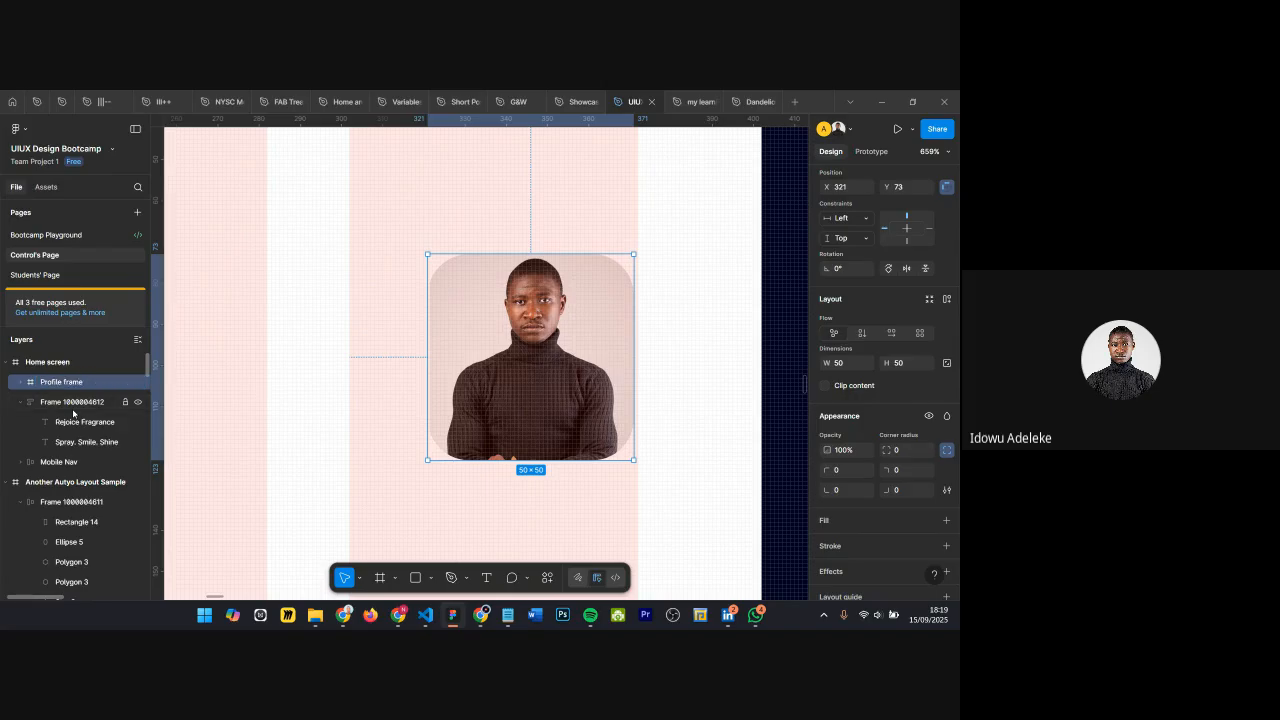
Step: Scale the Profile Avatar to about 51 × 51 inside Profile frame and turn on Clip content for the frame
left_click(21, 386)
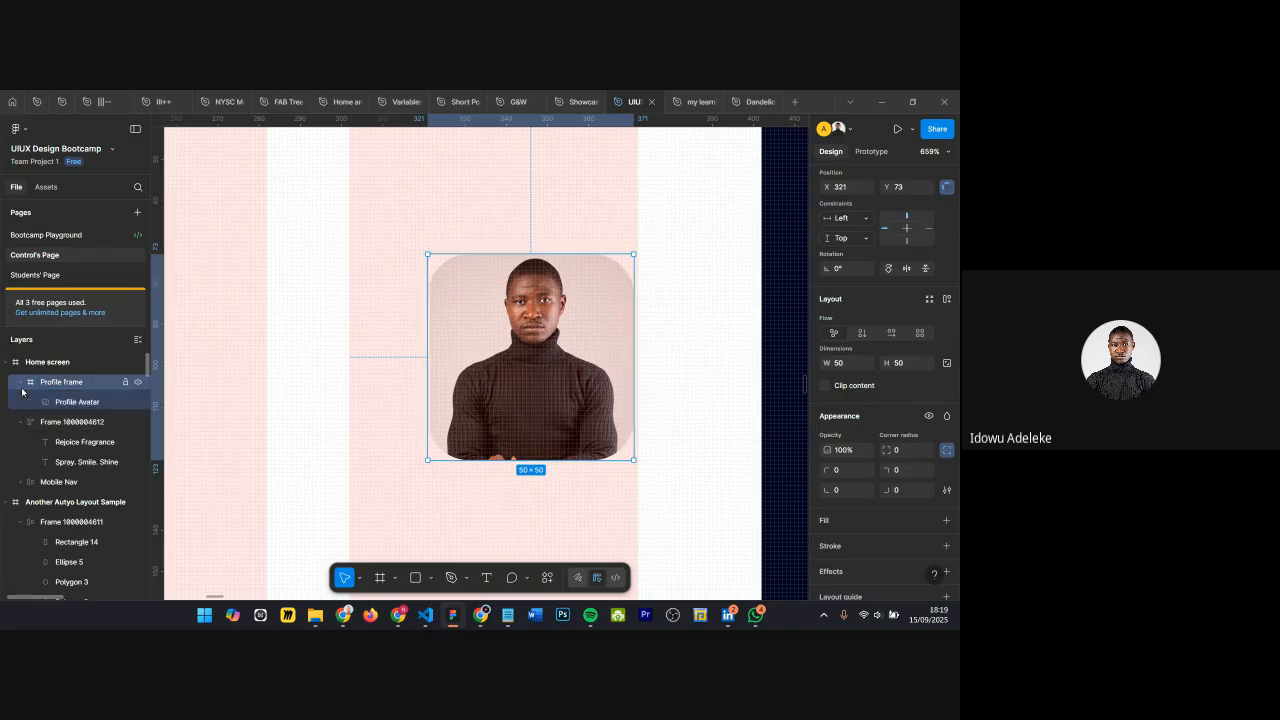
left_click(76, 404)
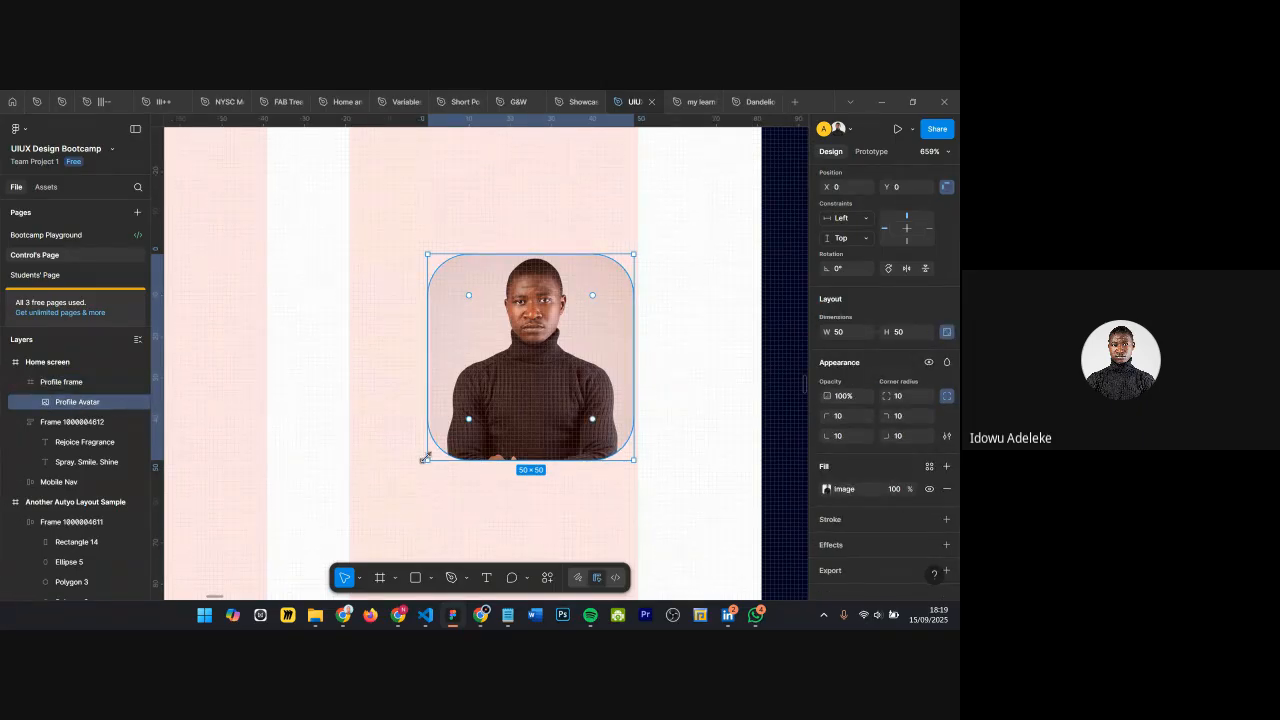
key("k")
mouse_move(422, 457)
left_mouse_down()
mouse_move(382, 497)
mouse_move(426, 461)
left_mouse_up()
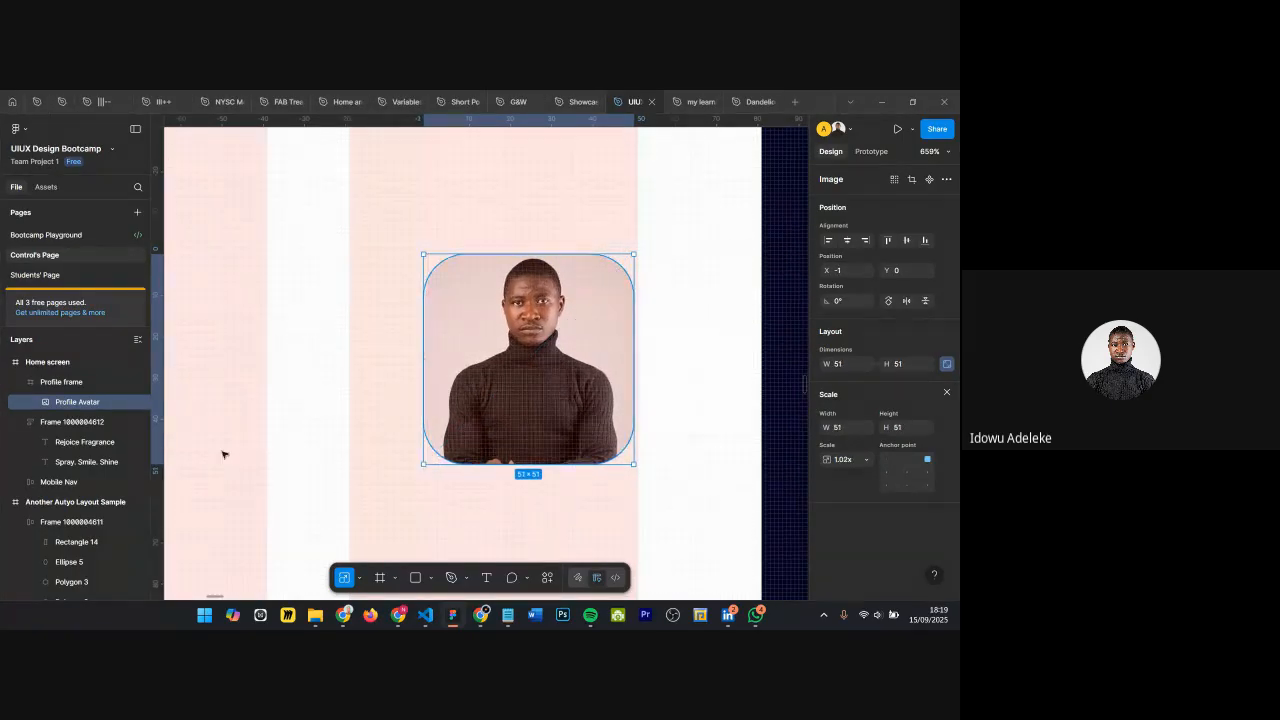
left_click(56, 382)
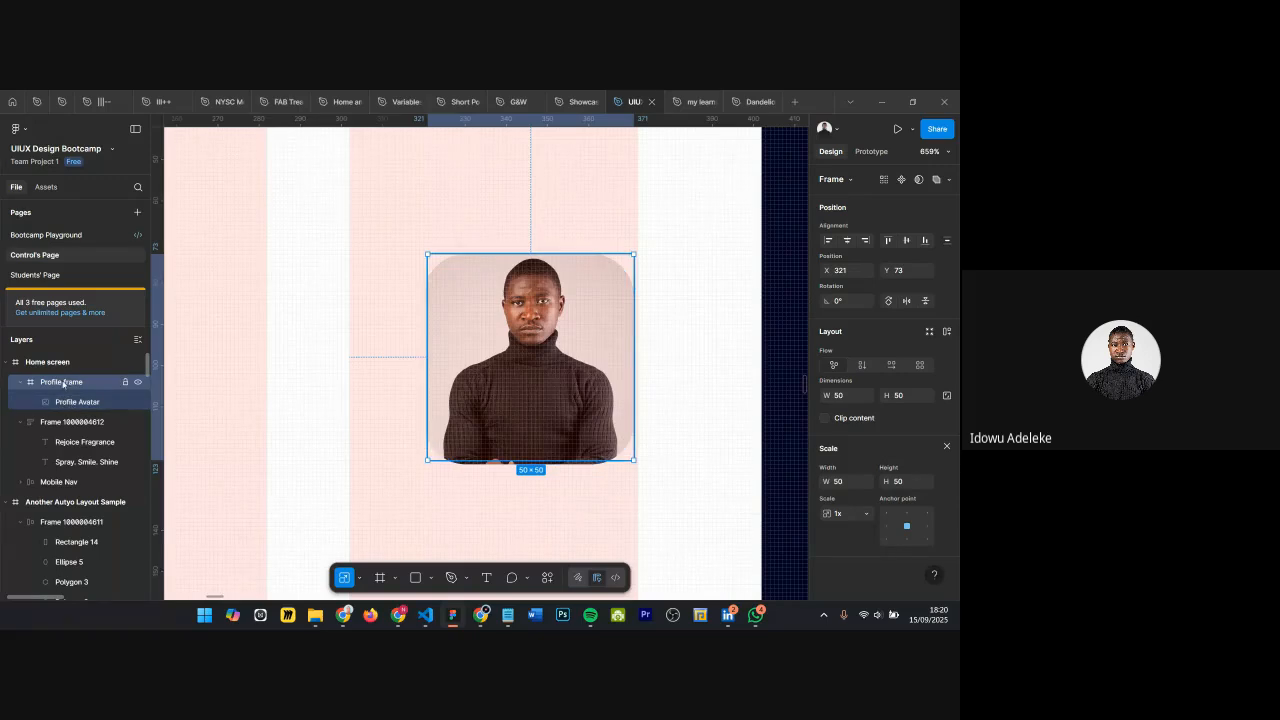
left_click(826, 418)
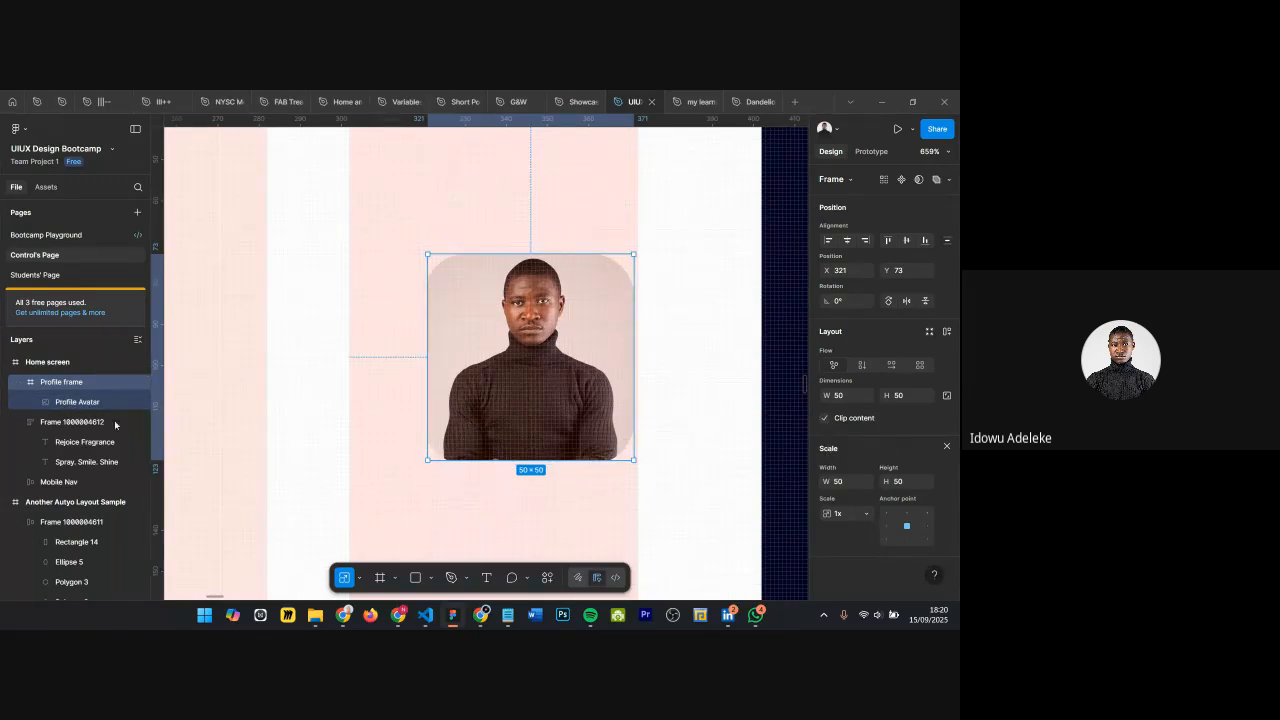
Step: Scale the Profile Avatar to about 66 × 66 and position it at about X -7, Y 0 within Profile frame
left_click(77, 401)
left_click_drag(428, 382, 388, 451)
key("ctrl+z")
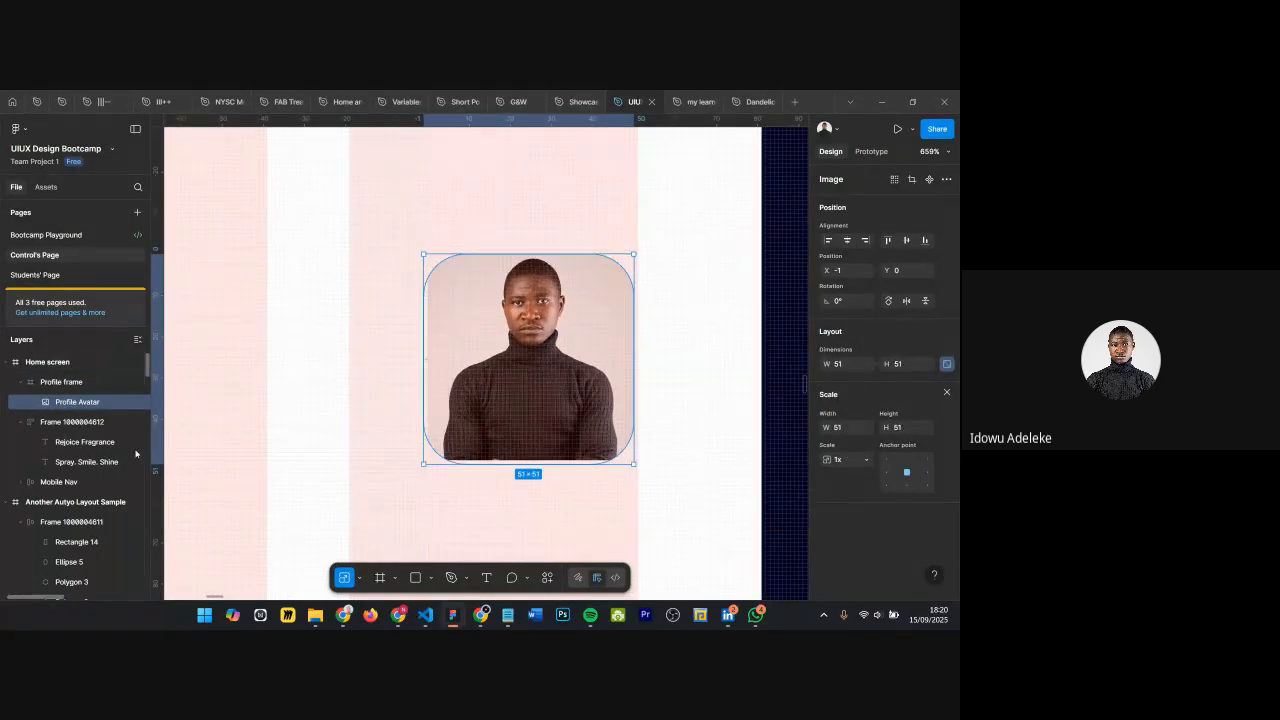
left_click_drag(420, 366, 354, 407)
left_click_drag(481, 335, 505, 366)
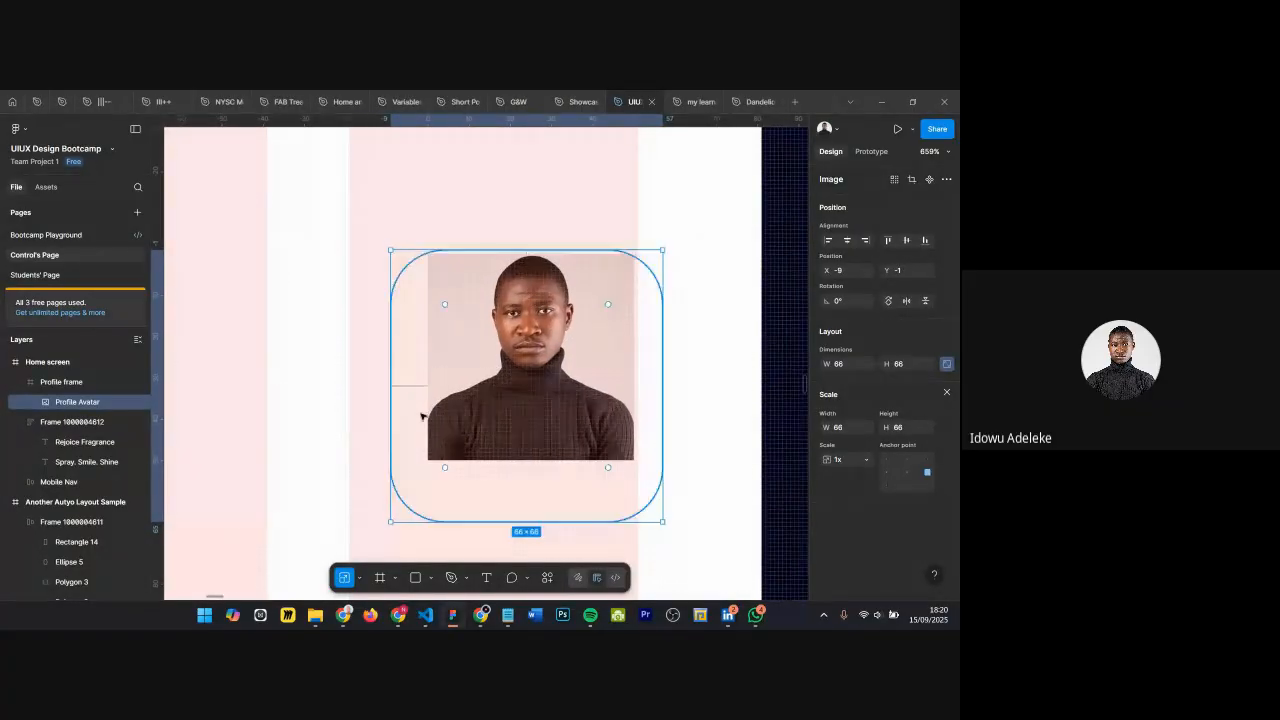
left_click_drag(398, 433, 406, 428)
mouse_move(490, 371)
left_mouse_down()
mouse_move(492, 384)
mouse_move(497, 364)
left_mouse_up()
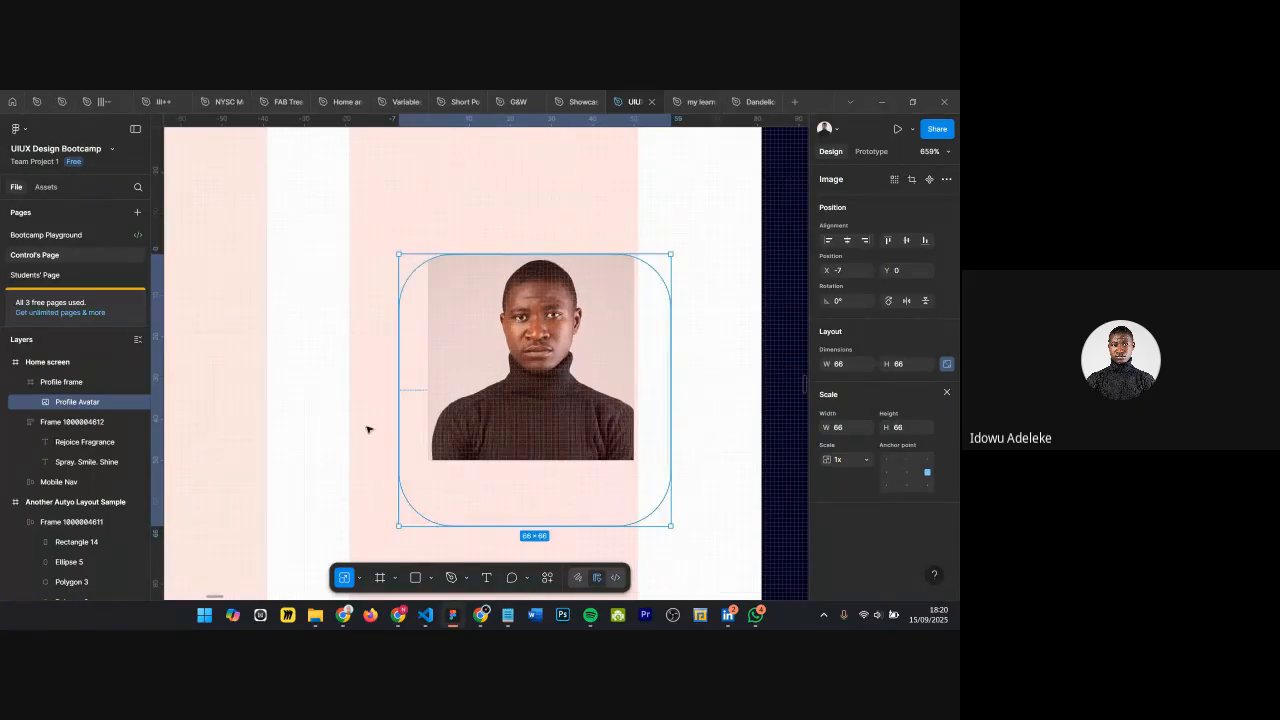
Step: Set the corner radius of Profile frame to 10
scroll(525, 357, "down", 5, "ctrl")
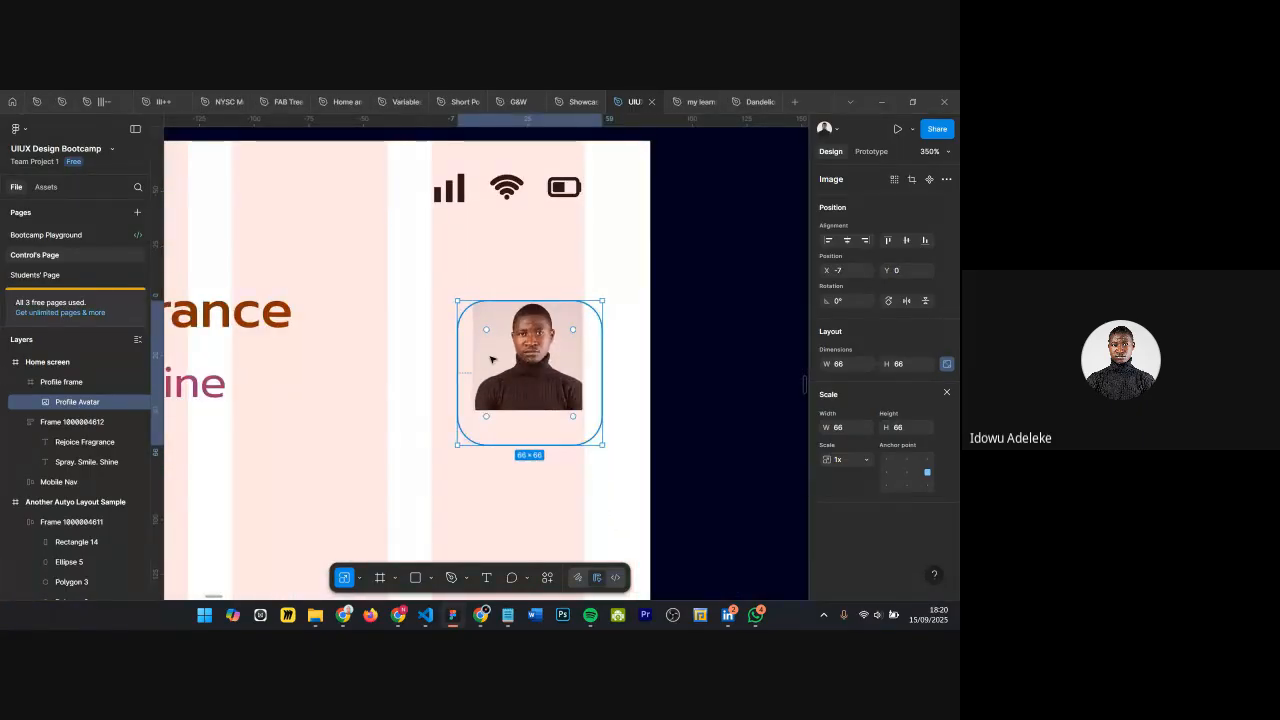
left_click(78, 384)
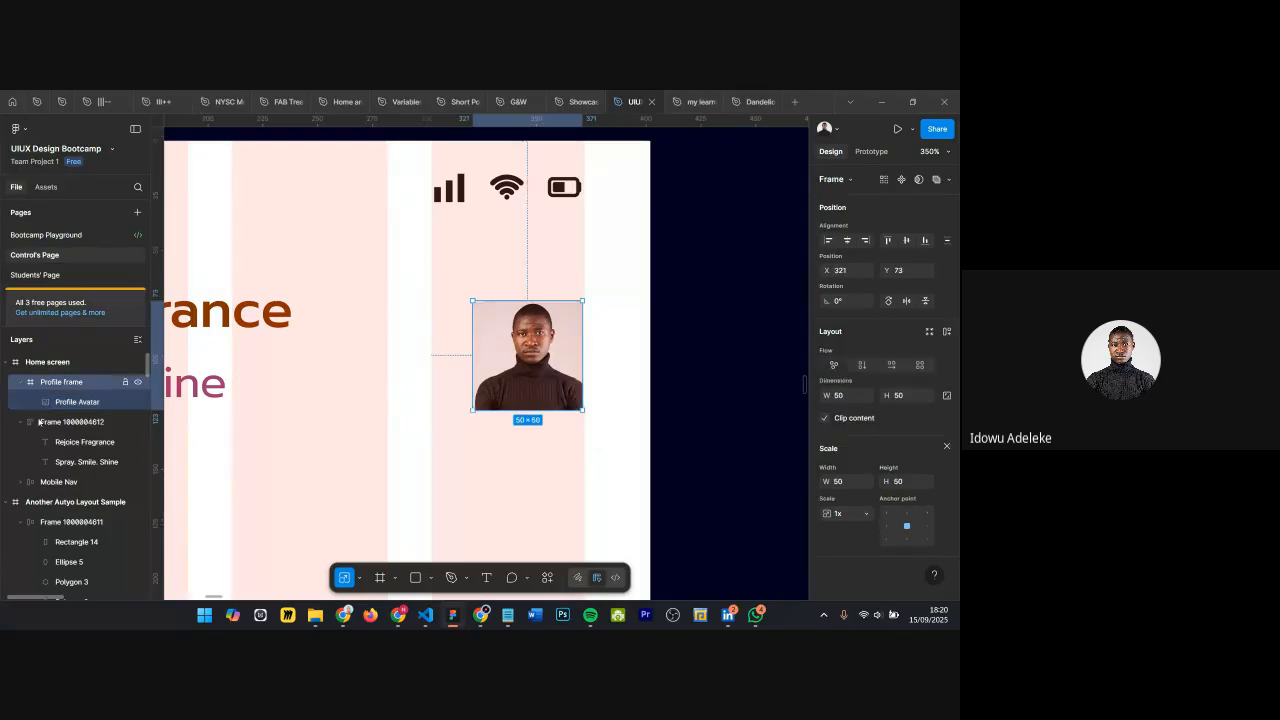
left_click(947, 446)
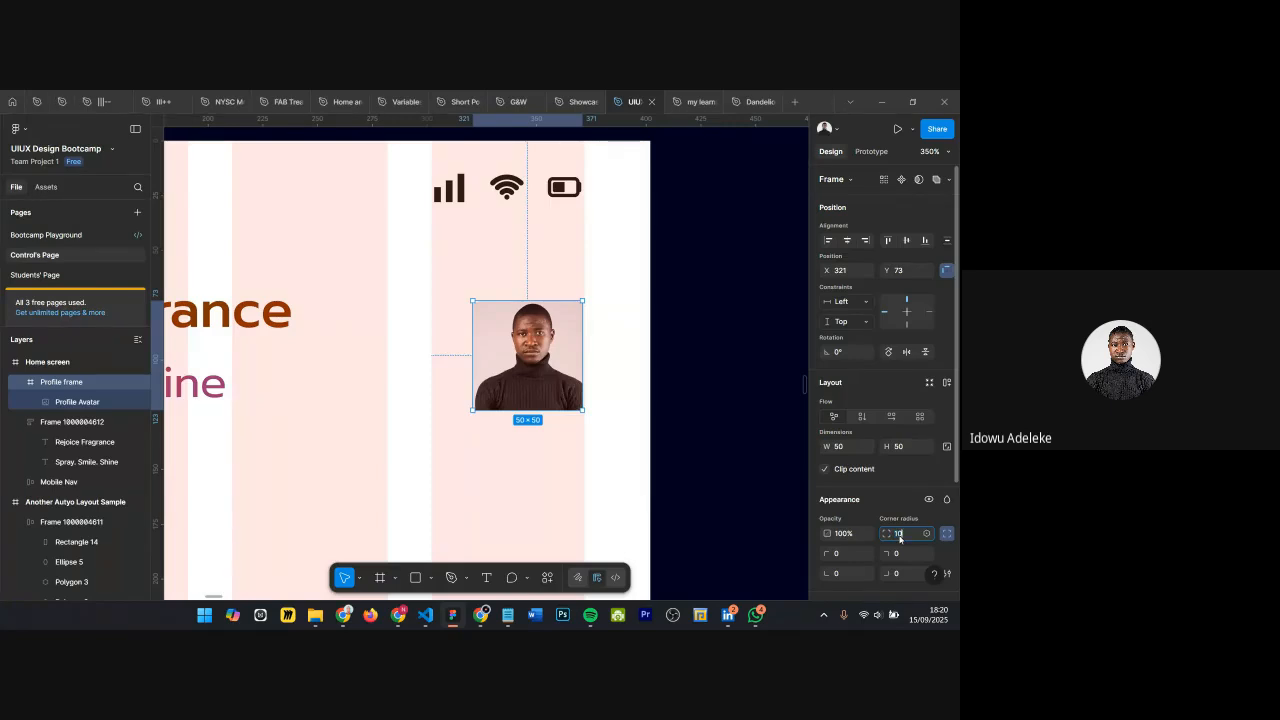
key("Return")
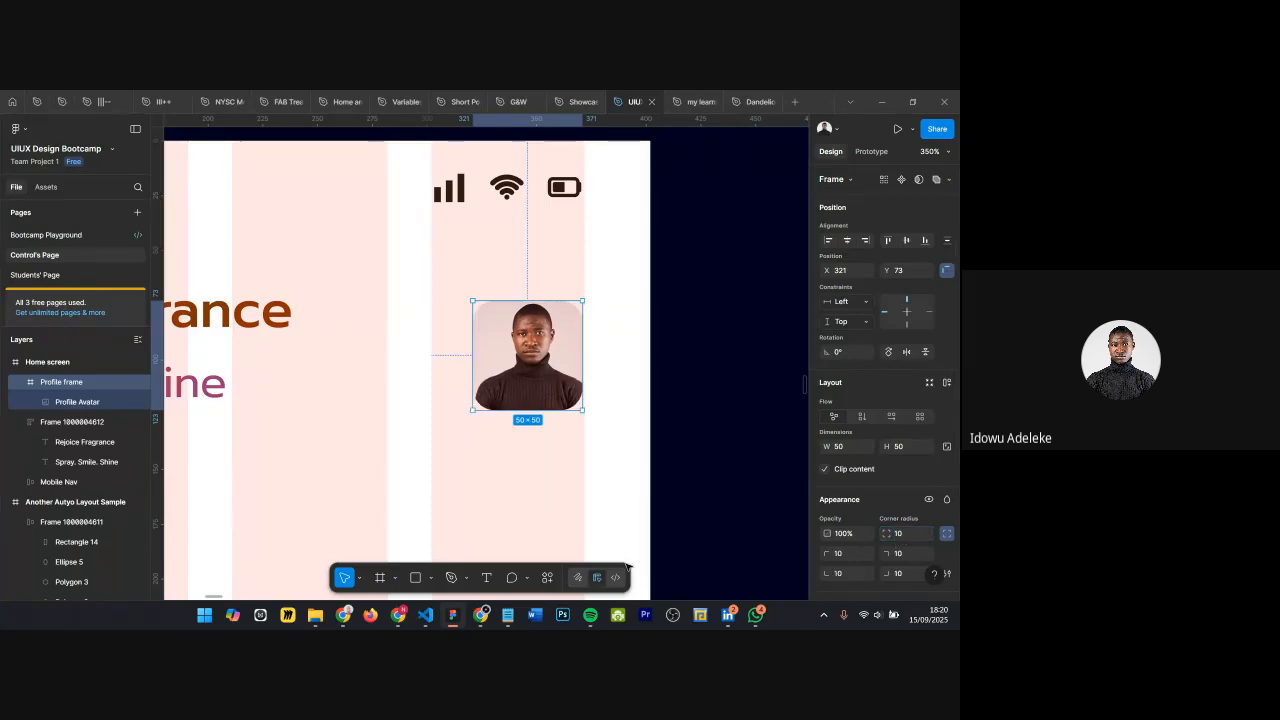
Step: Scale the Profile Avatar down slightly from its right edge so the portrait fits better inside Profile frame
left_click(88, 402)
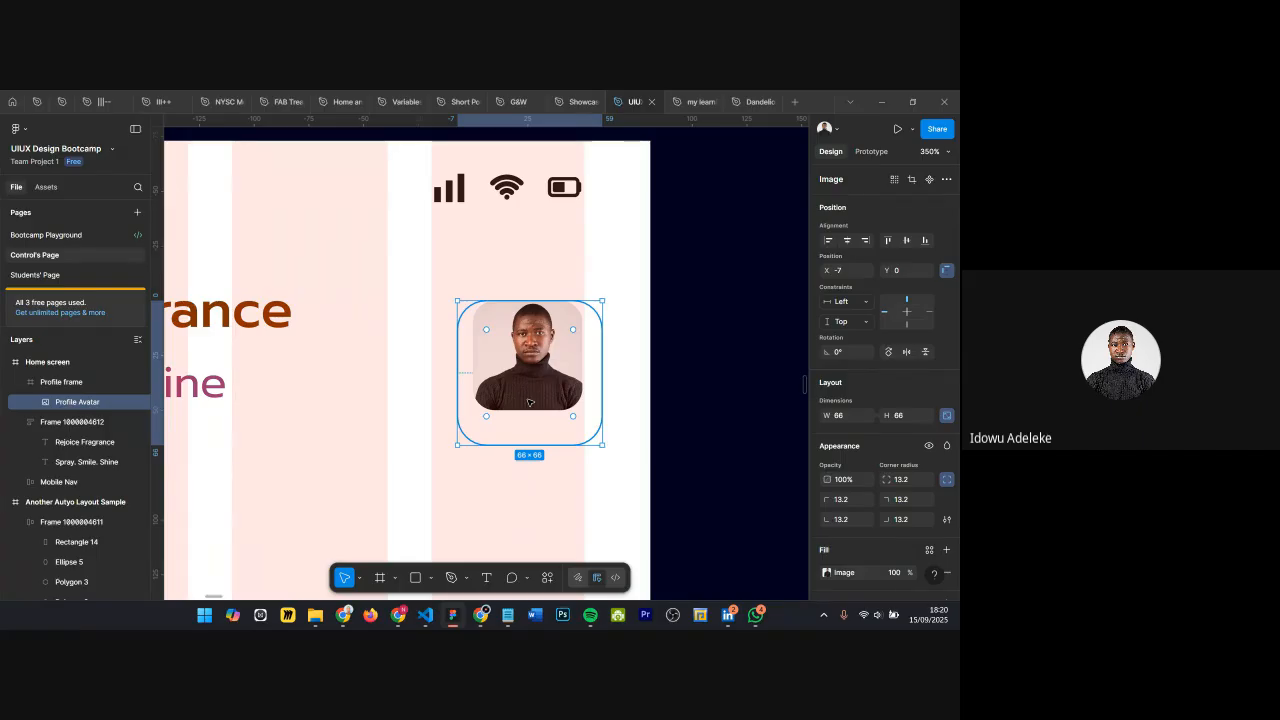
key("k")
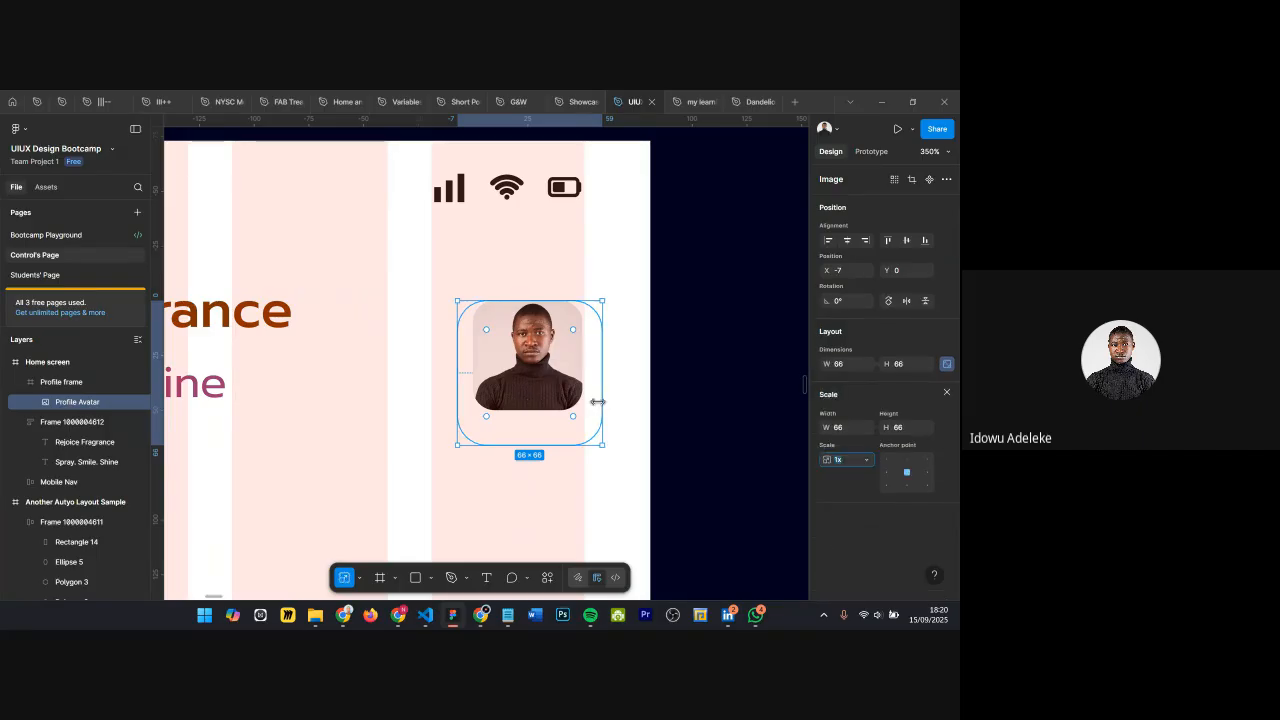
left_click_drag(600, 401, 528, 374)
left_click(476, 416)
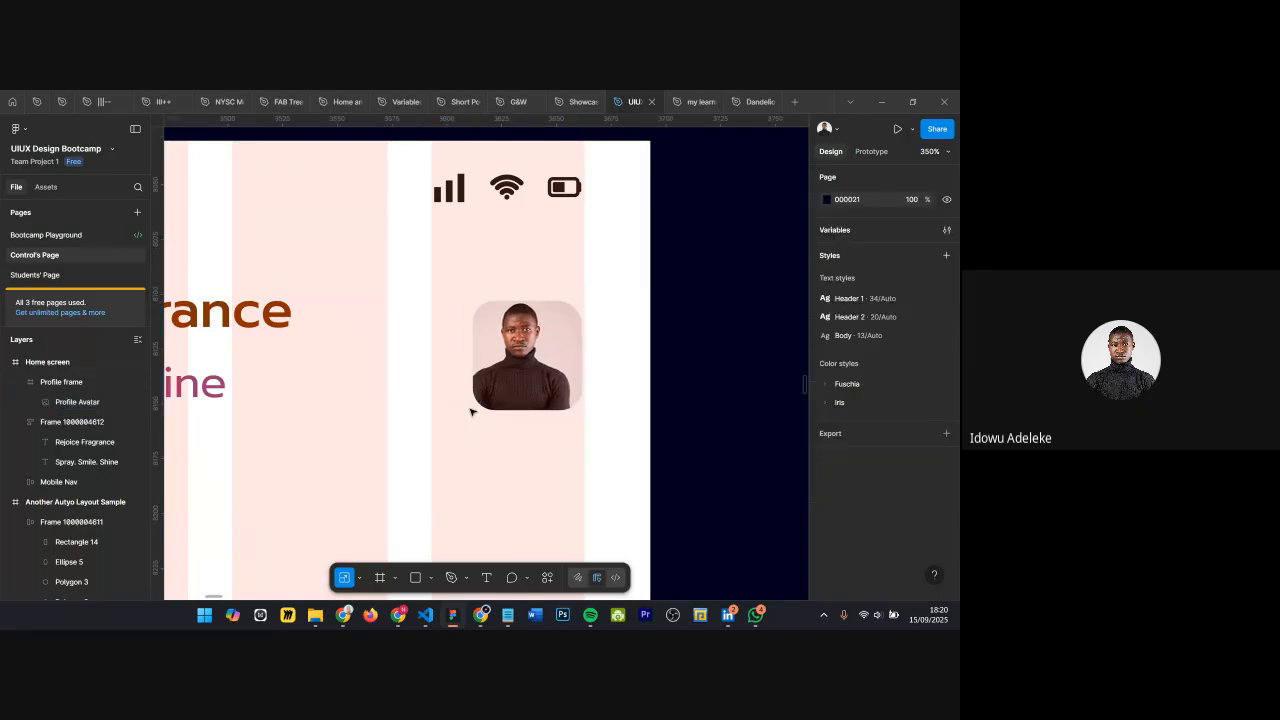
Step: Rename the frame holding the Rejoice Fragrance and Spray. Smile. Shine texts as Header text
scroll(534, 408, "down", 10)
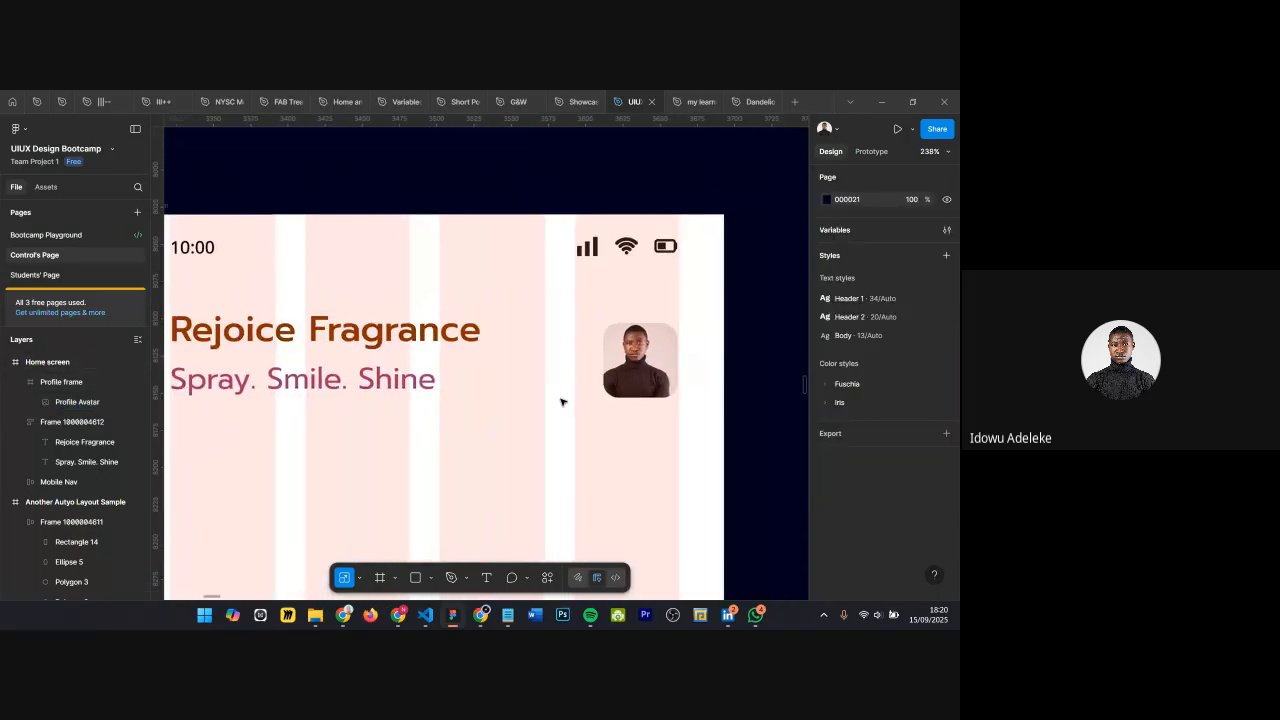
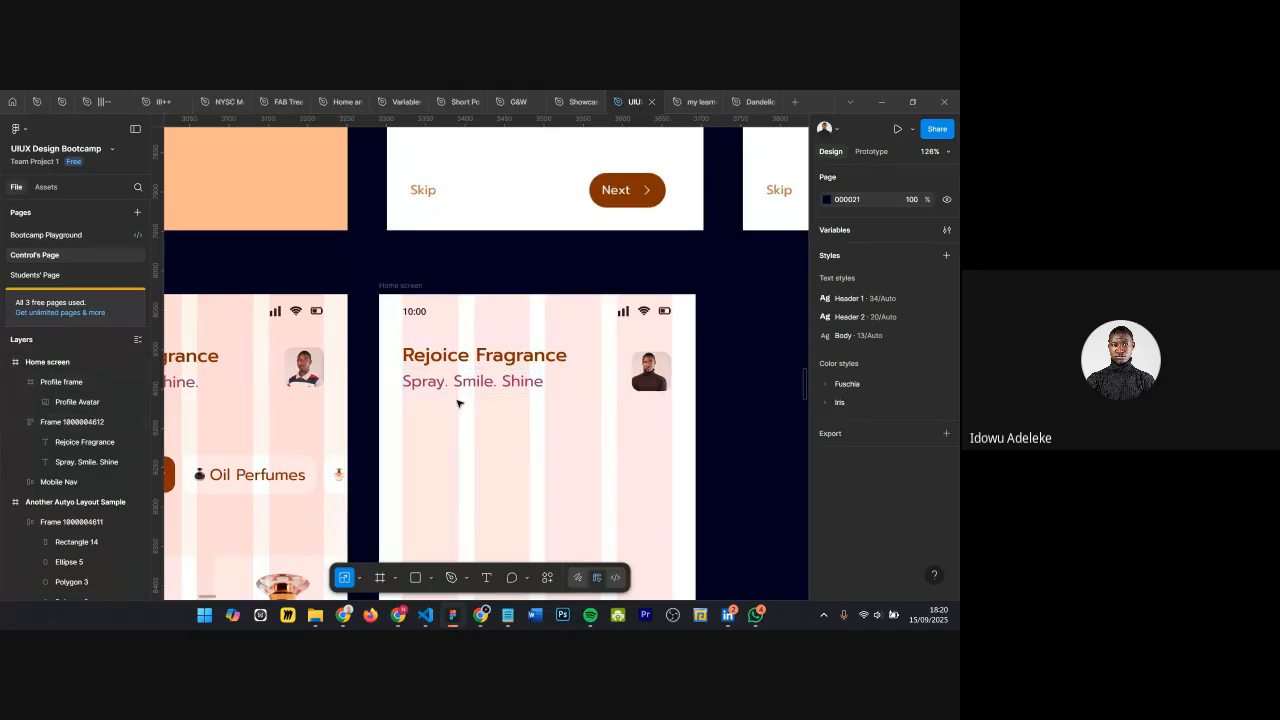
left_click(428, 381)
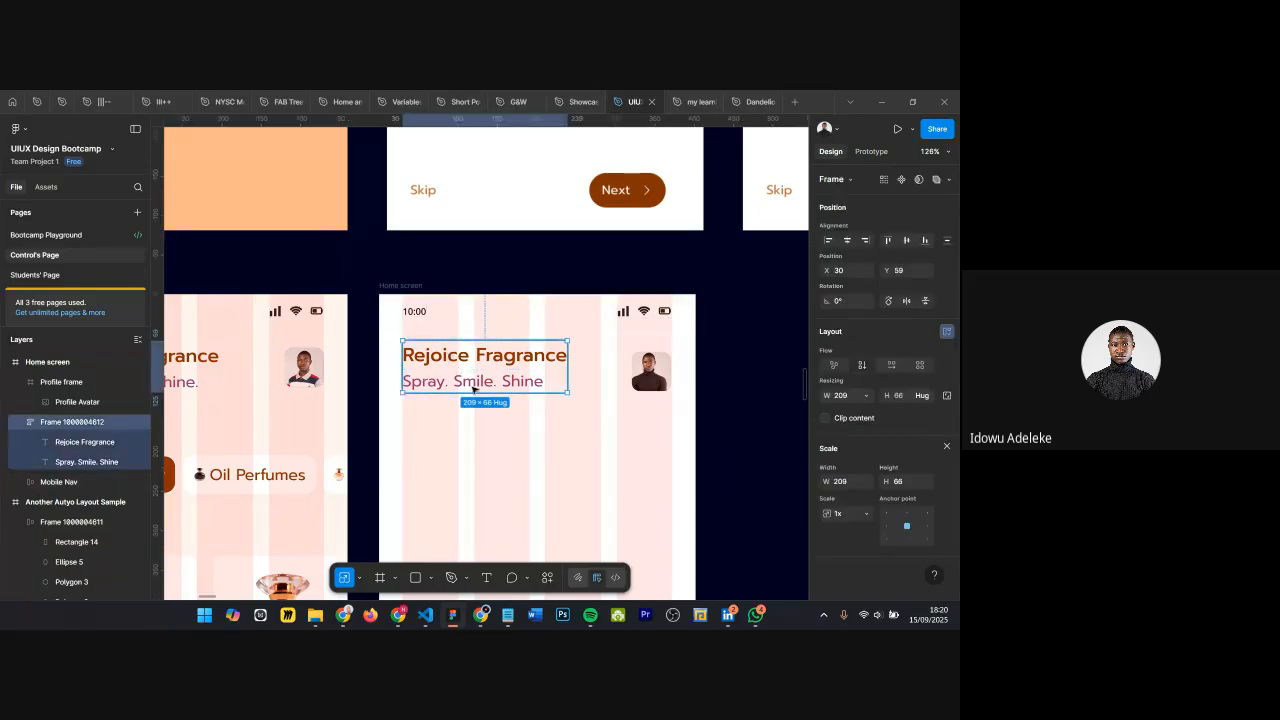
double_click(86, 422)
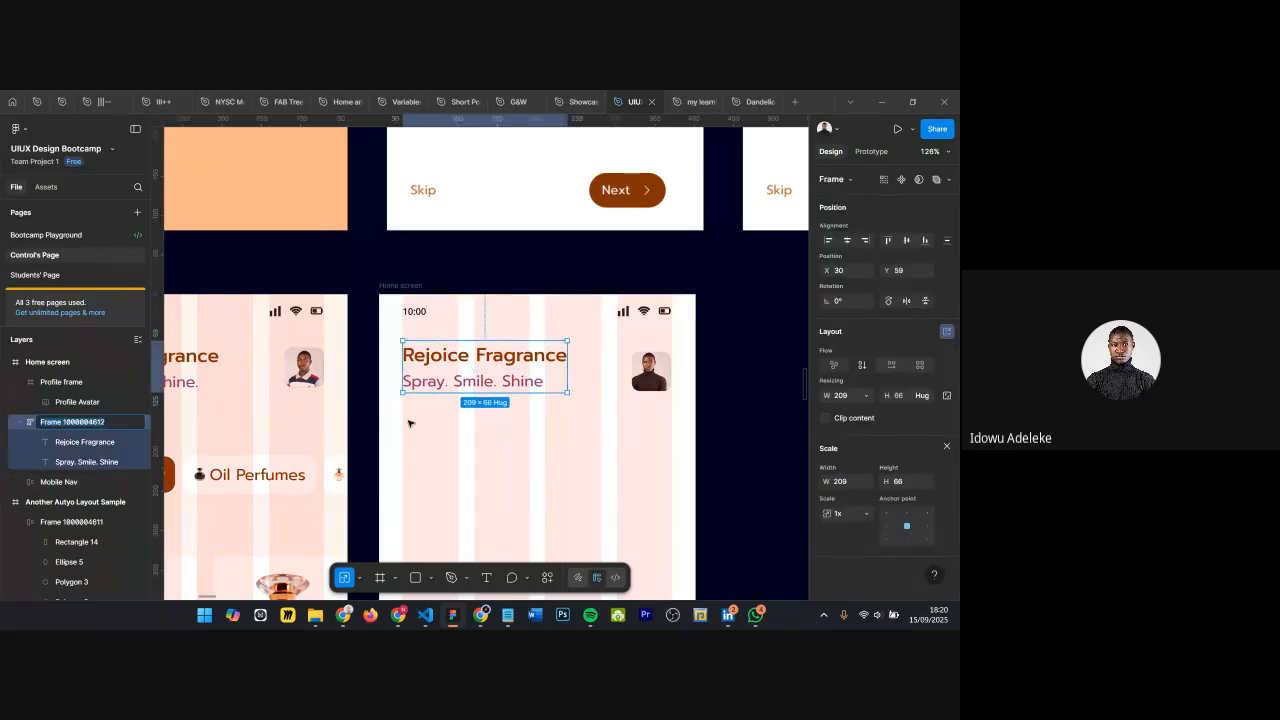
type("Header text")
key("Return")
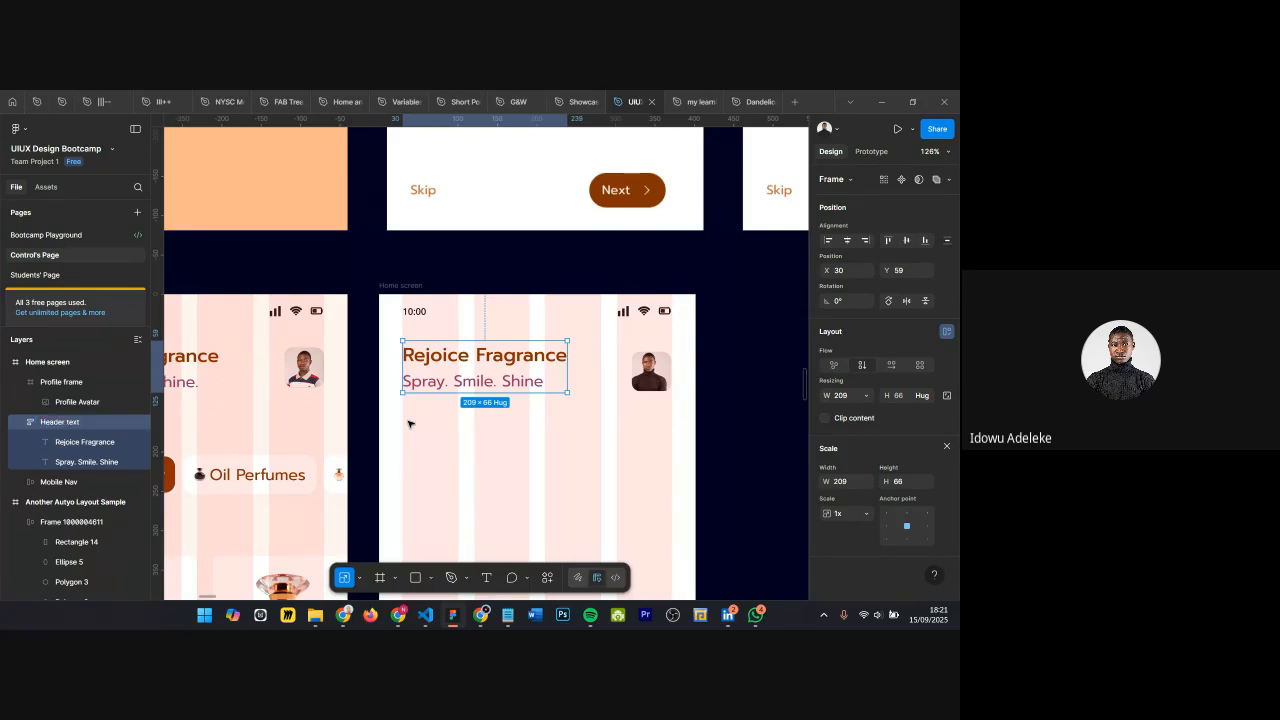
Step: Combine Header text and Profile frame in one horizontal auto layout frame and check its nested layers
left_click(651, 371, "shift")
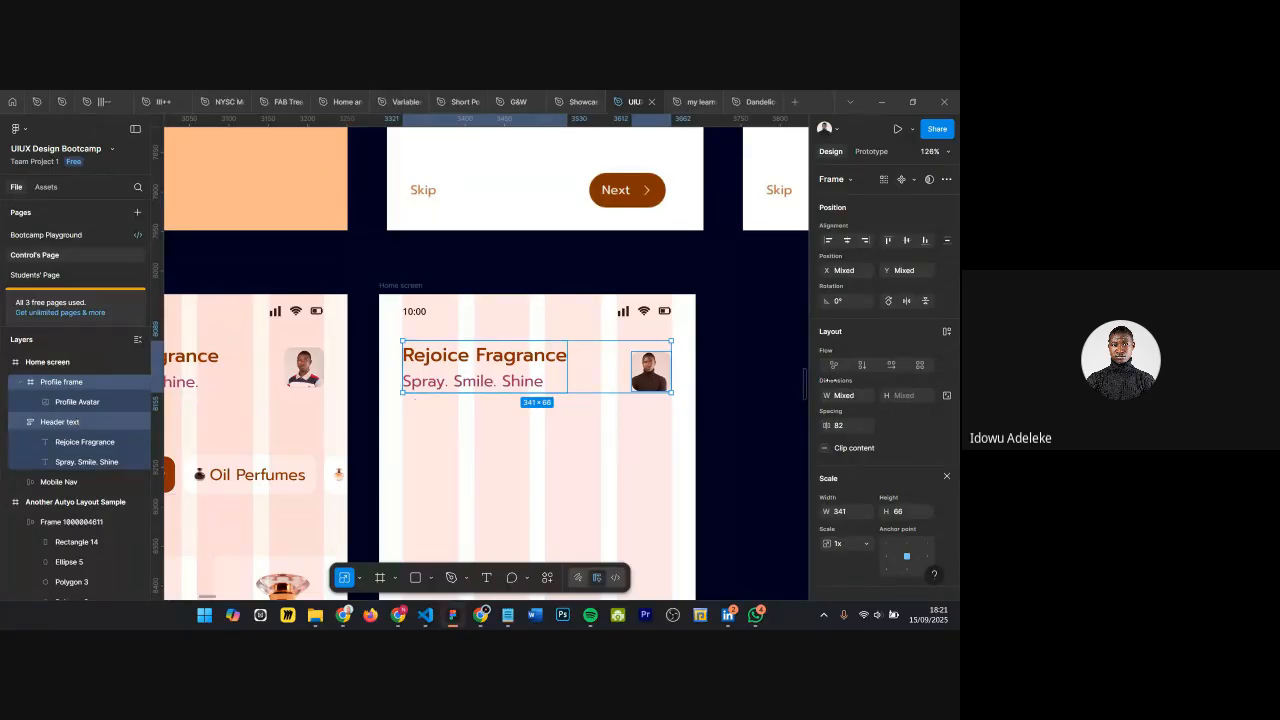
left_click(947, 331)
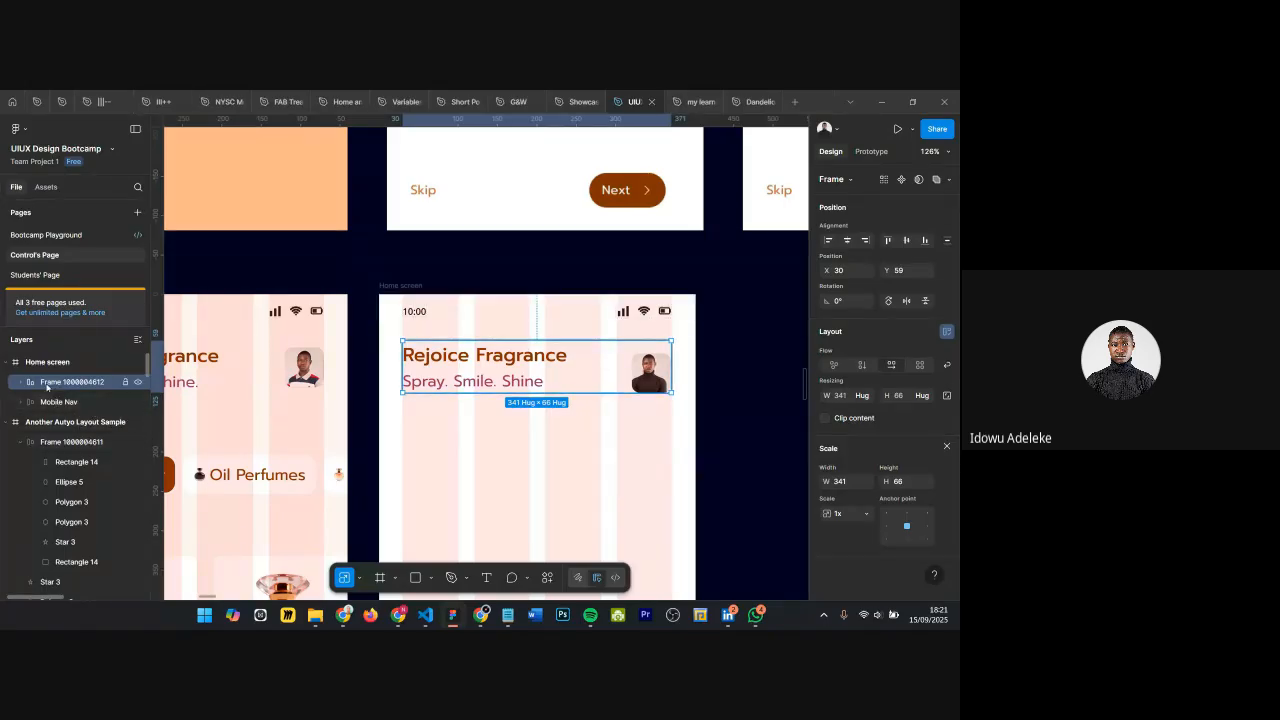
left_click(21, 382)
left_click(62, 402)
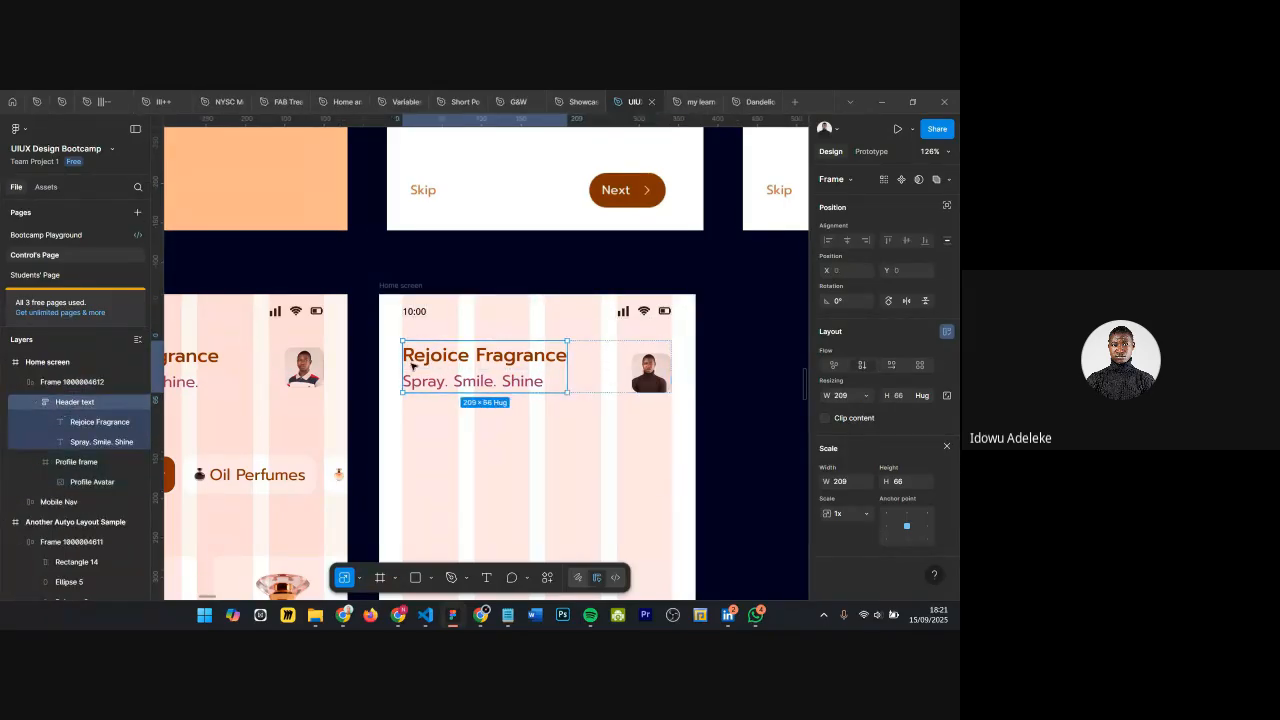
left_click(64, 466)
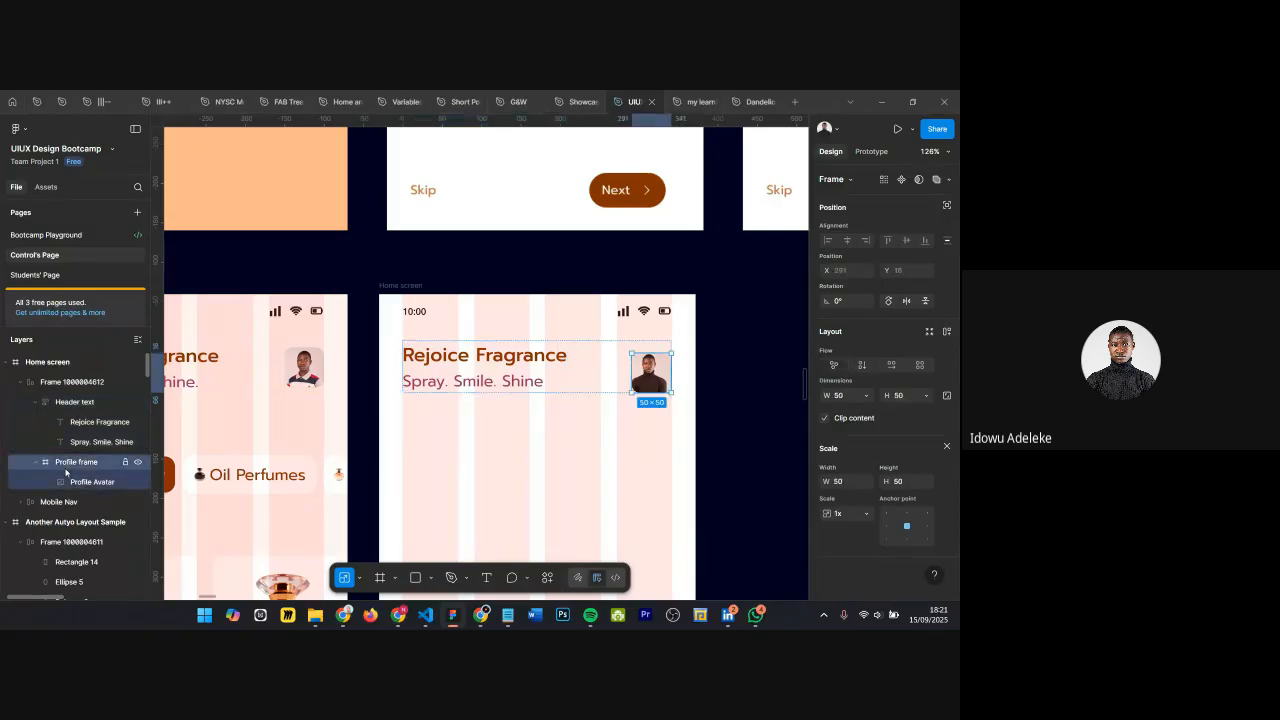
Step: Rename the auto layout frame around Header text and Profile frame as Header
left_click(64, 387)
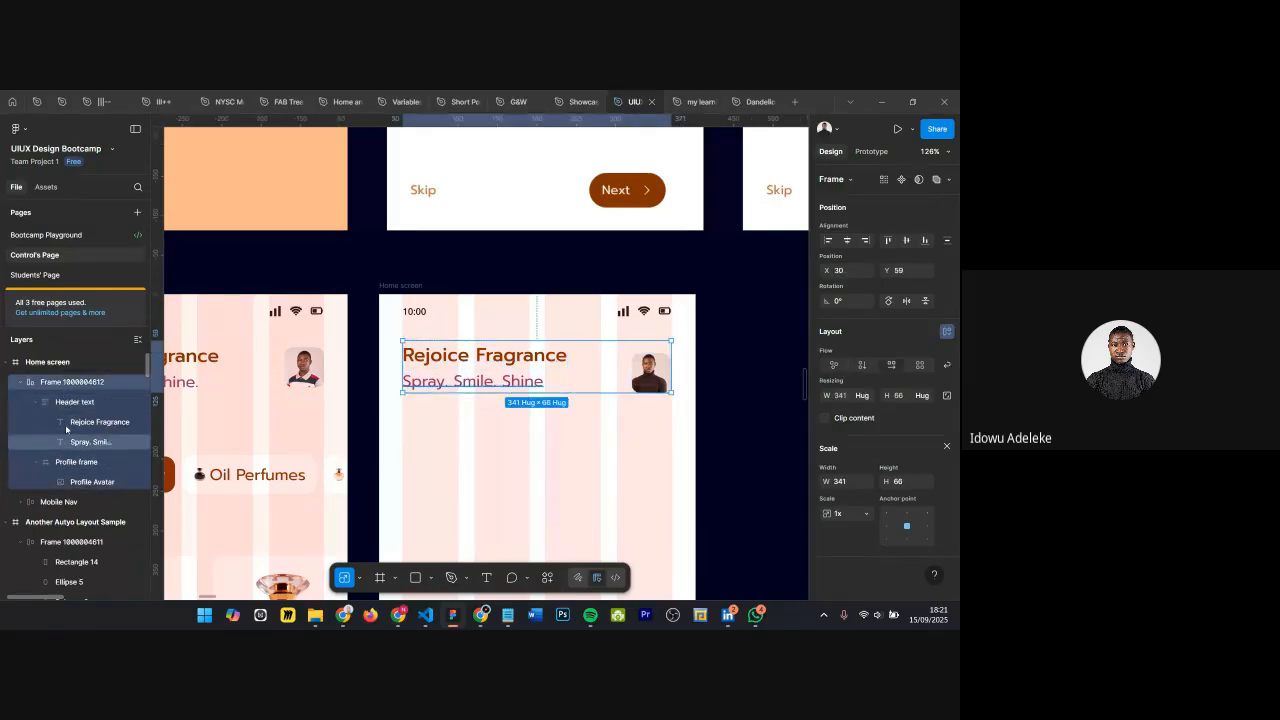
key("ctrl+r")
type("He")
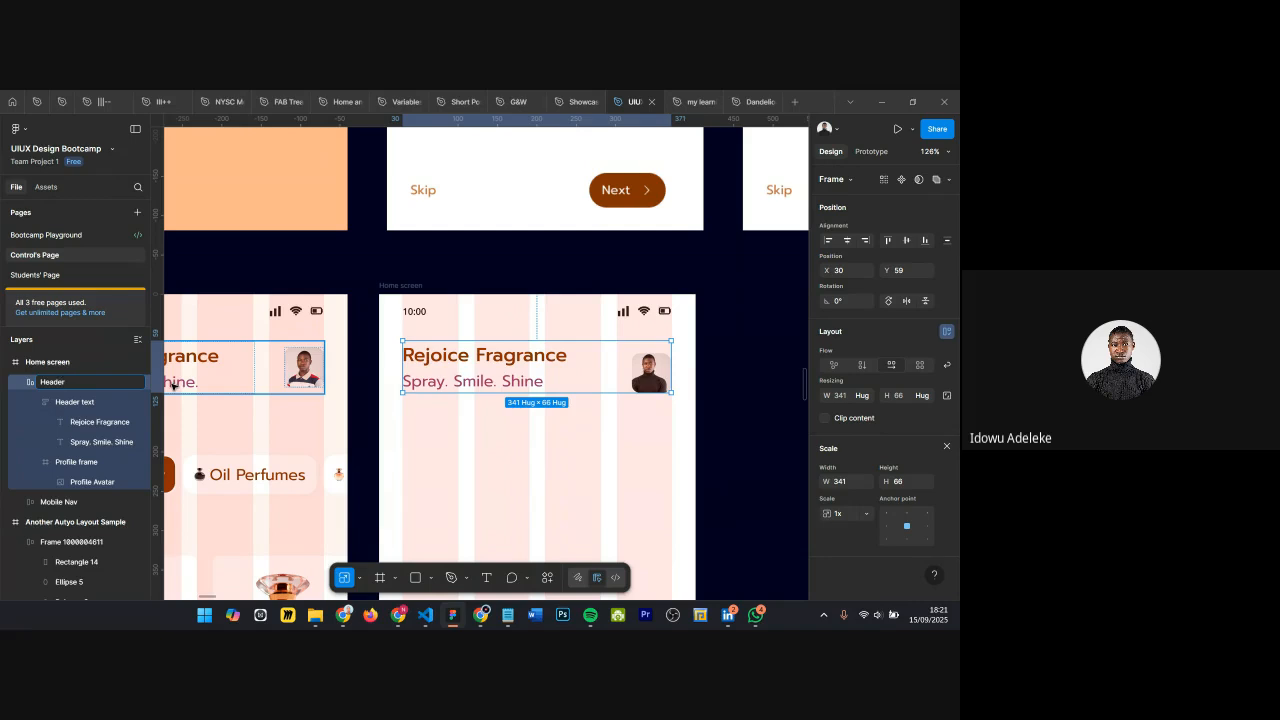
key("Return")
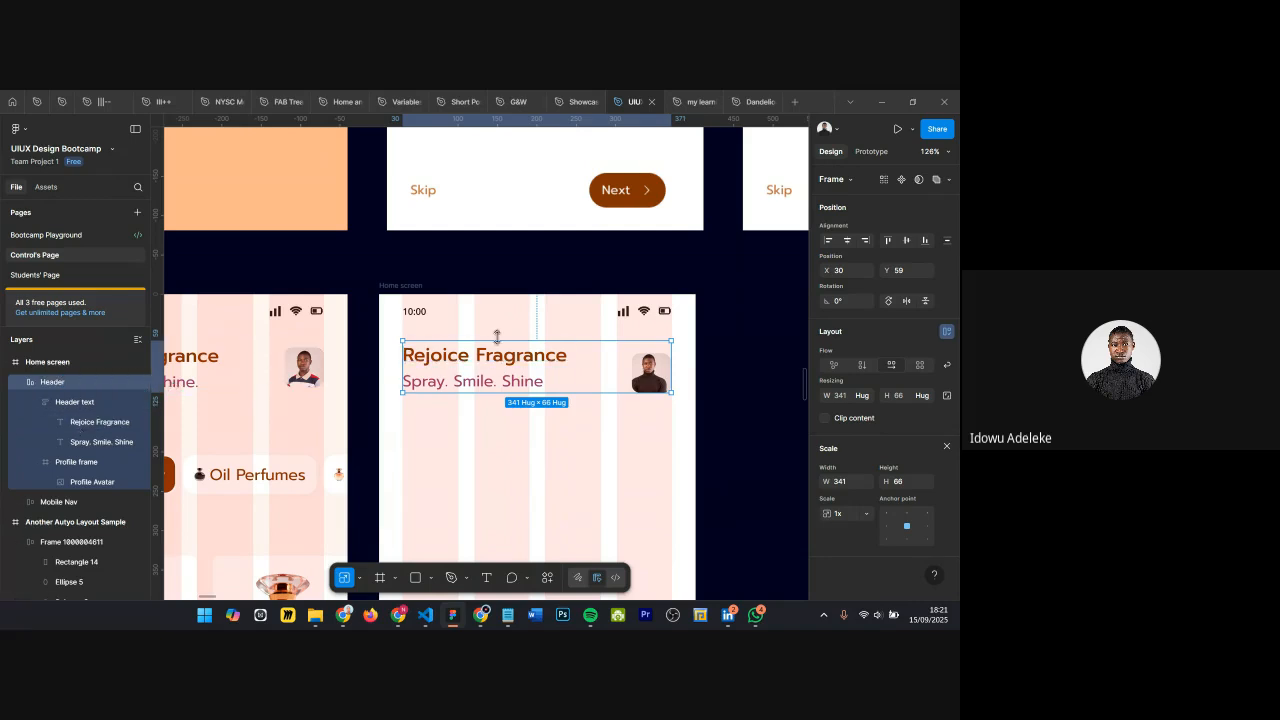
Step: Leave scaling mode and set the Header frame's auto layout alignment to left, vertically centred
scroll(620, 362, "up", 5, "ctrl")
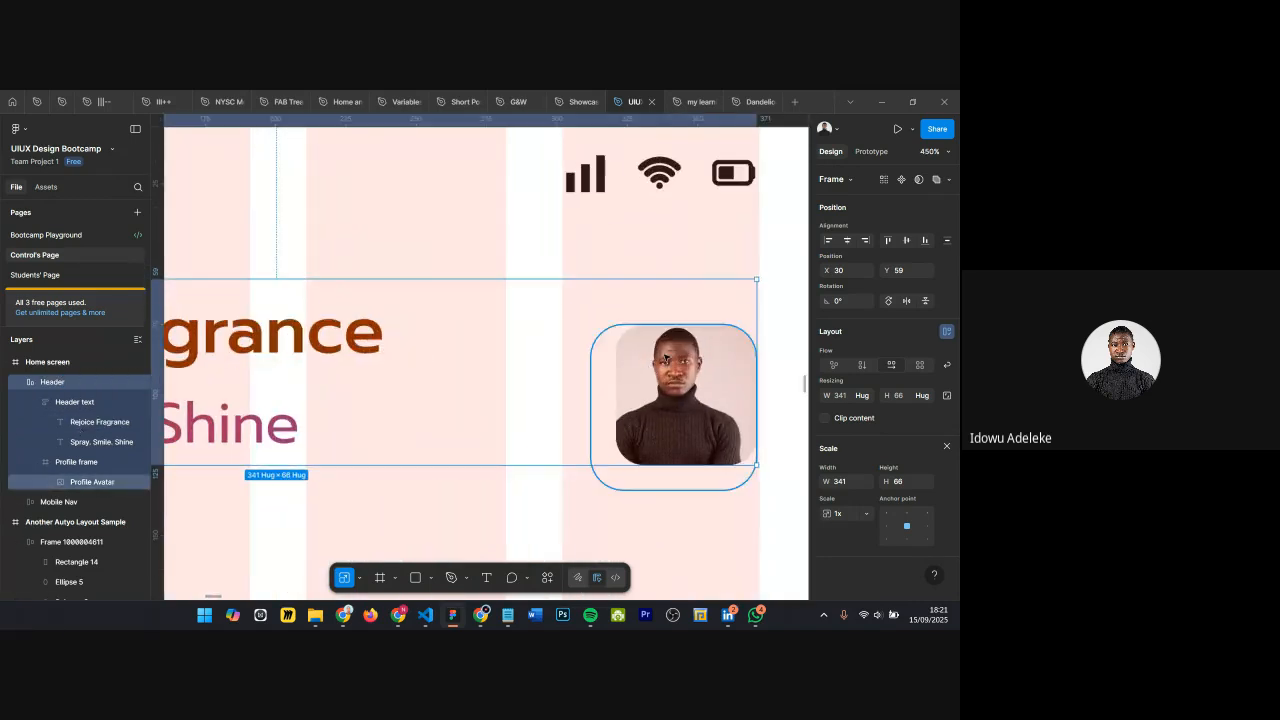
scroll(659, 361, "up", 2, "ctrl")
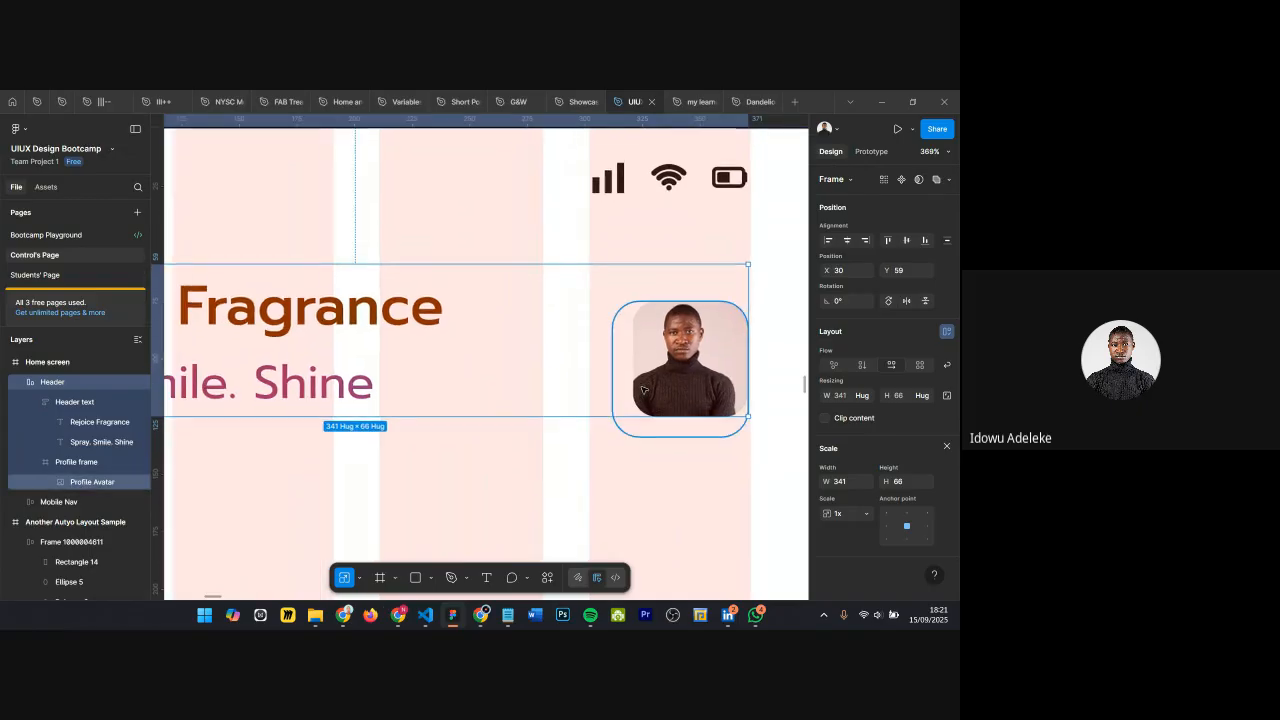
scroll(659, 361, "down", 3, "ctrl")
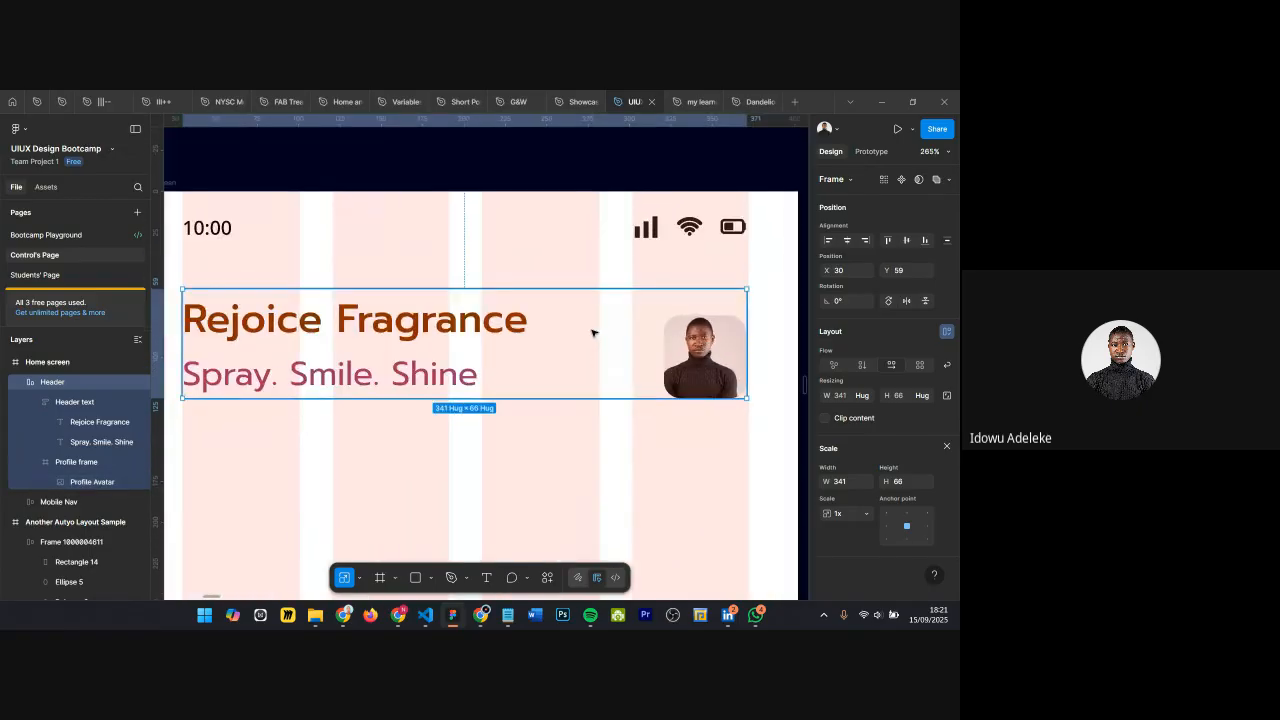
left_click(946, 447)
scroll(912, 484, "down", 1)
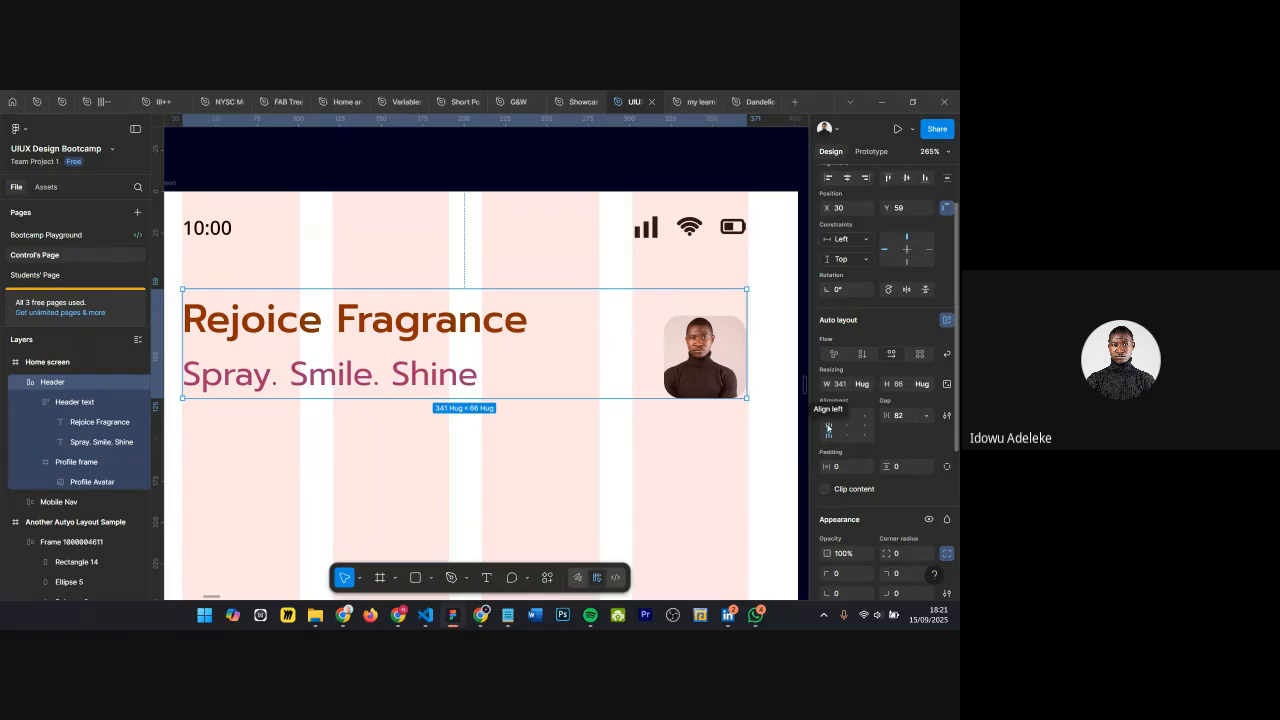
left_click(827, 427)
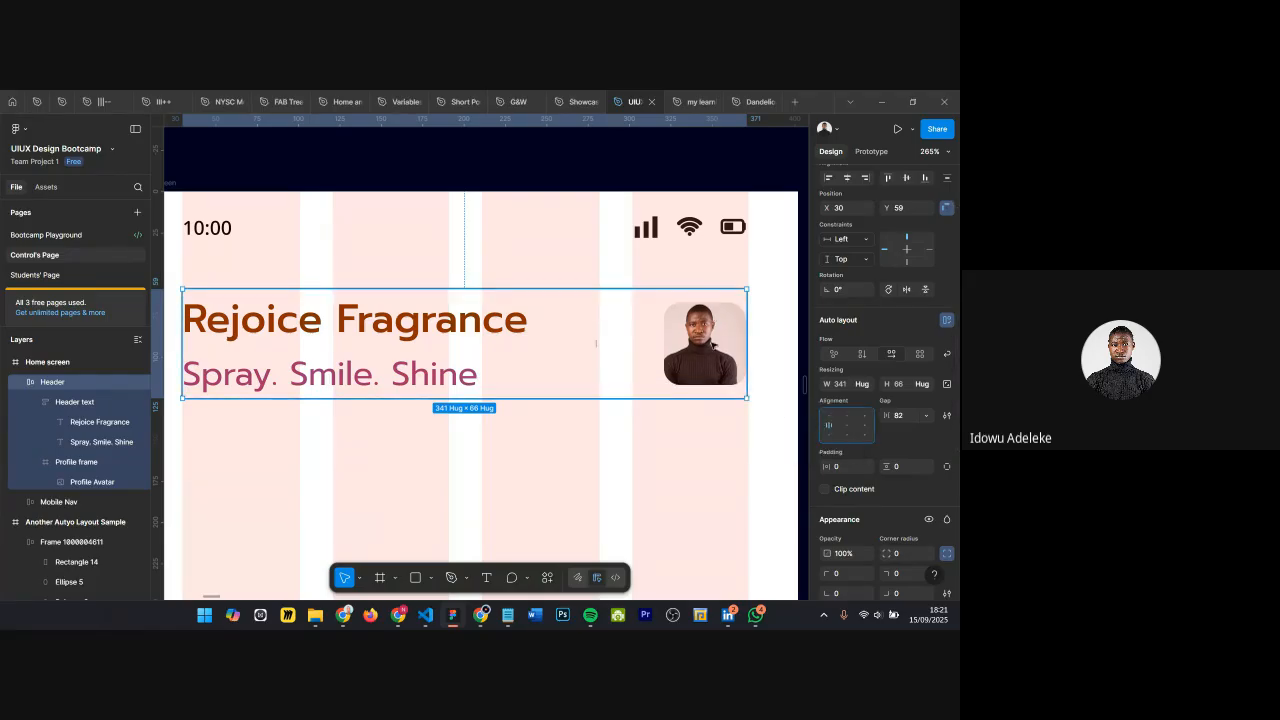
Step: Examine the new Home screen's Header alignment against the column grid and the original screen
scroll(757, 309, "down", 3)
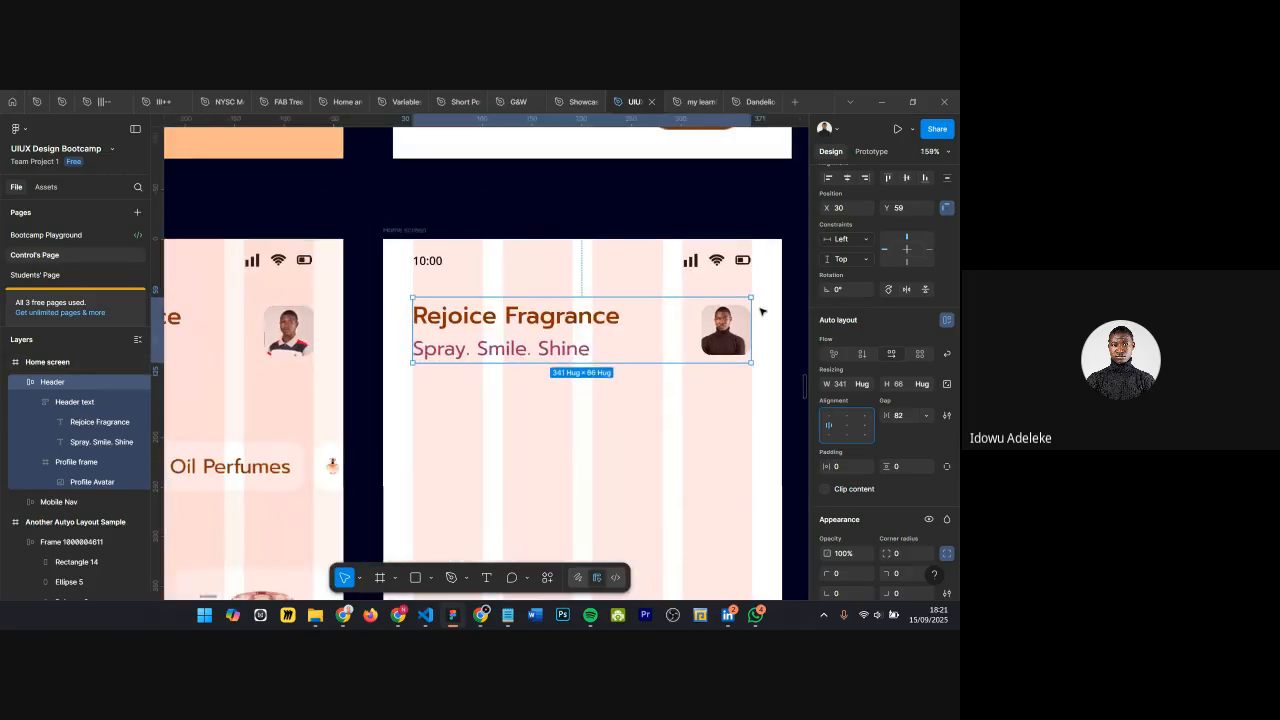
left_click(660, 401)
left_click(586, 340)
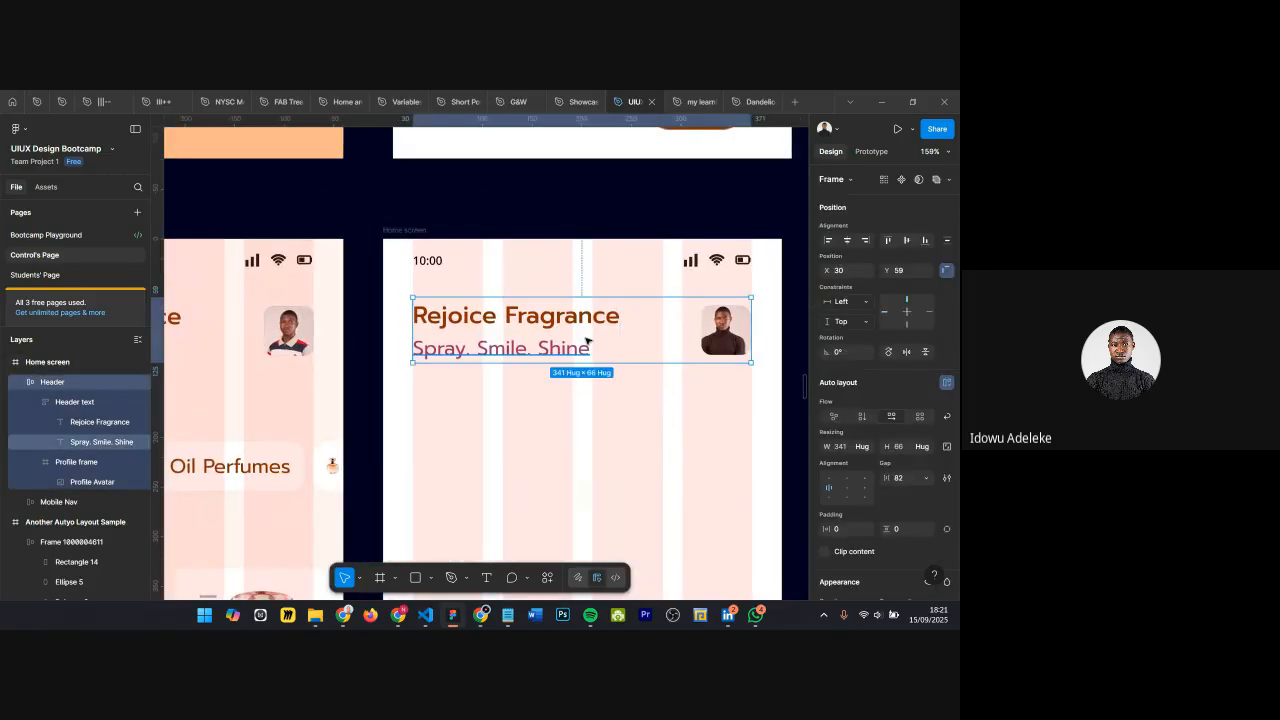
scroll(586, 340, "down", 1)
left_click(689, 412)
scroll(690, 414, "up", 1)
scroll(690, 414, "up", 2)
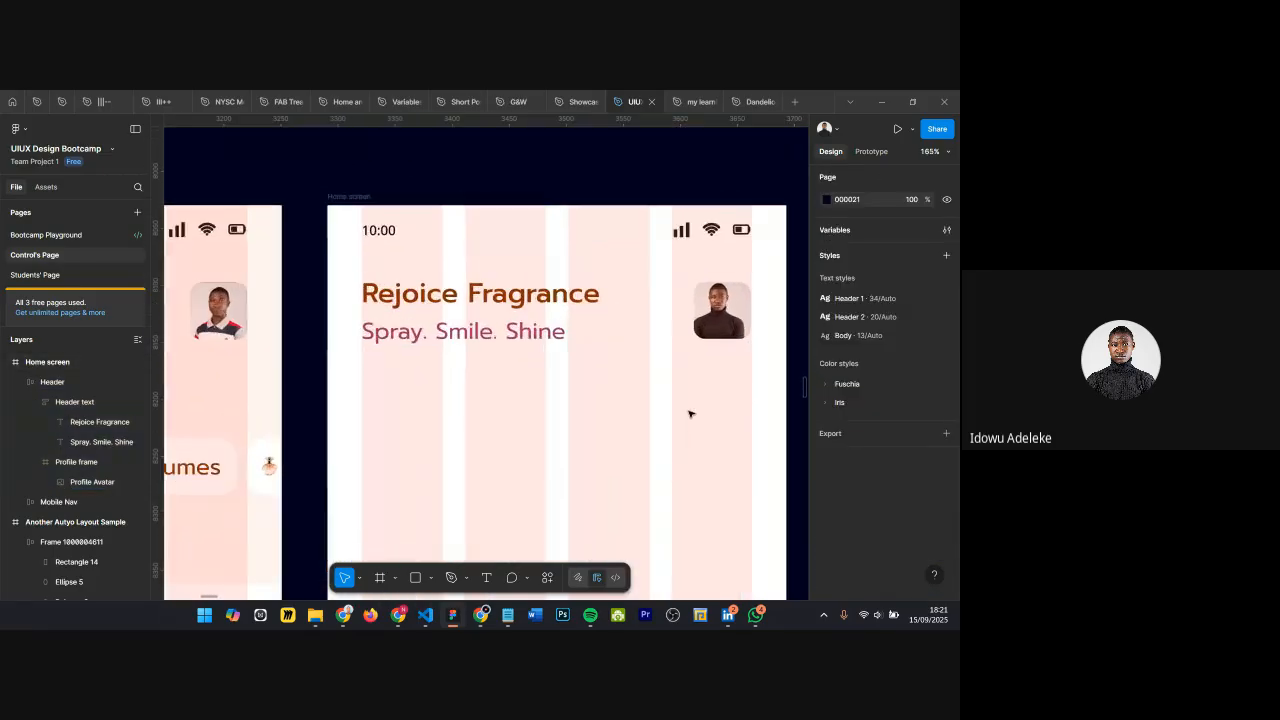
scroll(690, 414, "down", 2)
scroll(690, 414, "left", 1)
scroll(744, 328, "right", 3)
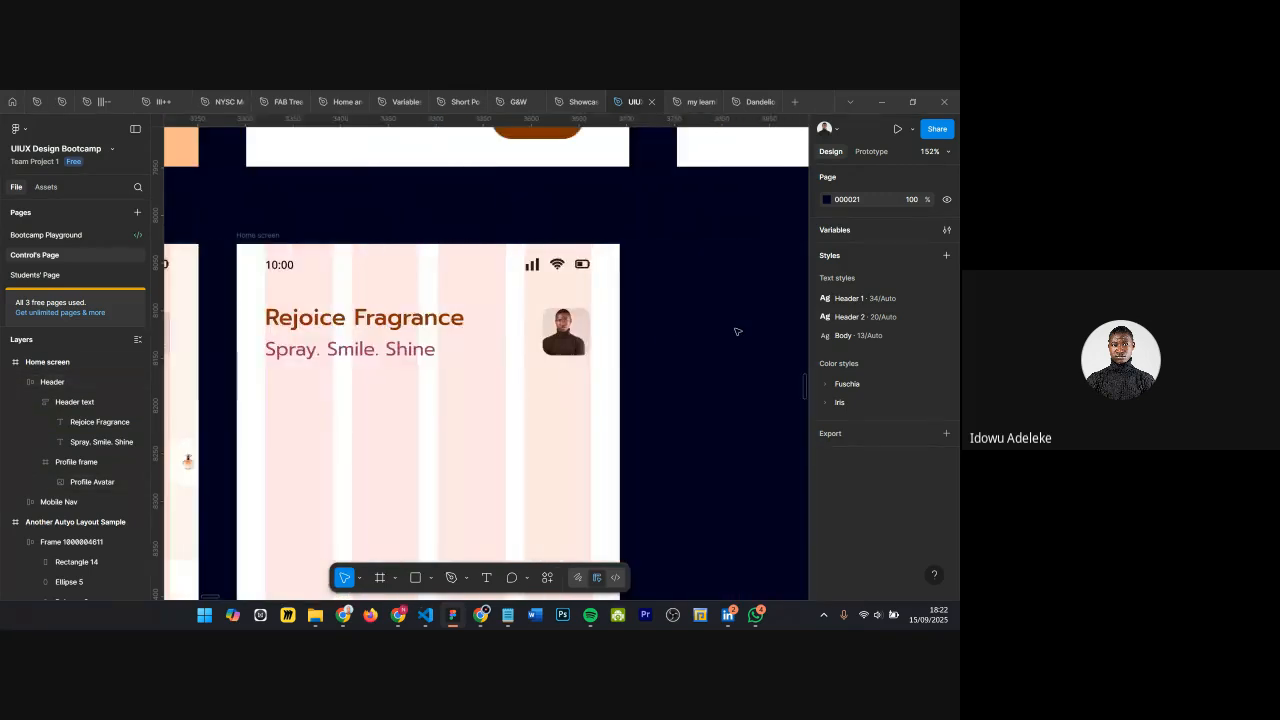
Step: Move the Profile Avatar to X -5, Y 0 so the portrait is horizontally centred in Profile frame
scroll(580, 320, "up", 4)
left_click(523, 364, "ctrl")
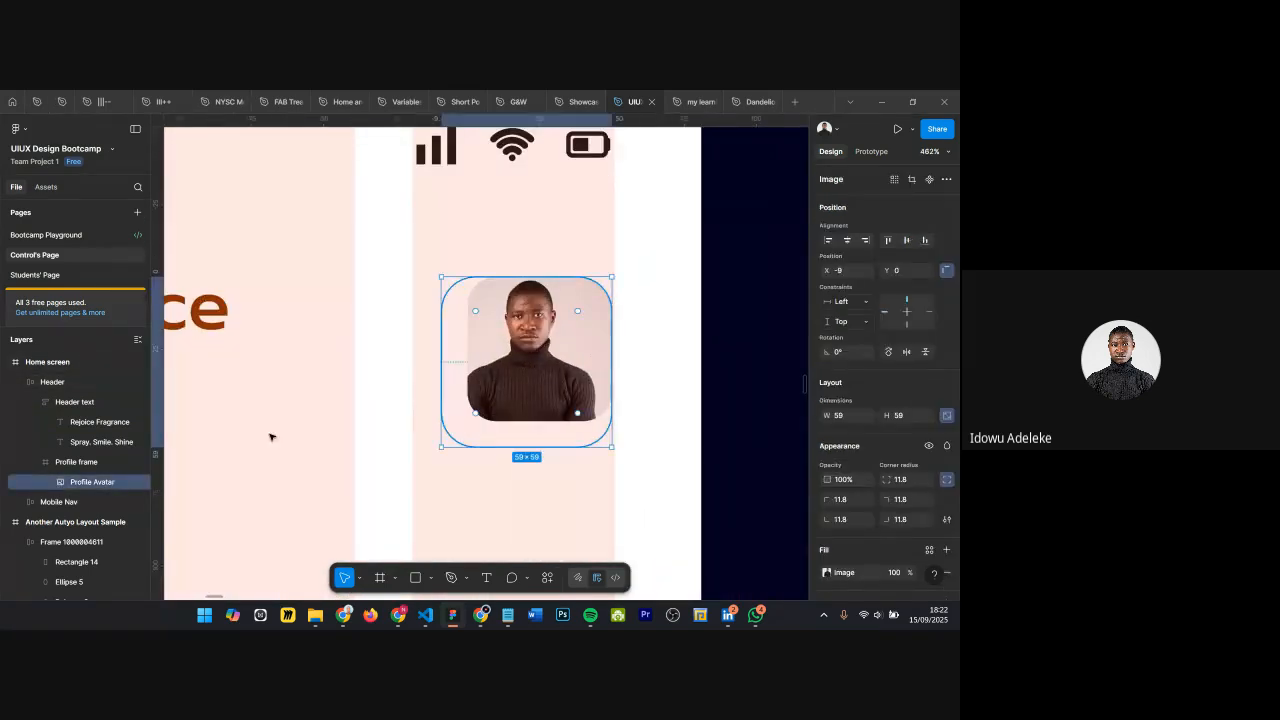
left_click_drag(558, 367, 566, 368)
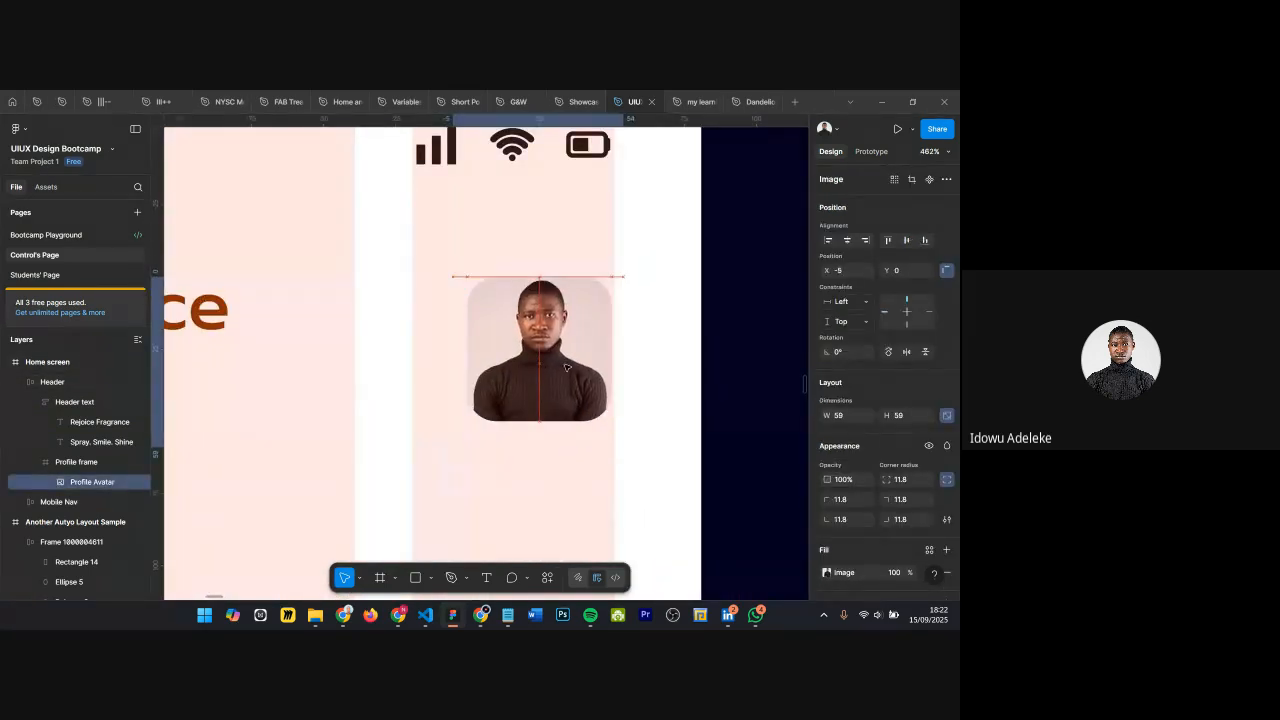
scroll(583, 437, "down", 4)
left_click(512, 489)
scroll(506, 489, "left", 1)
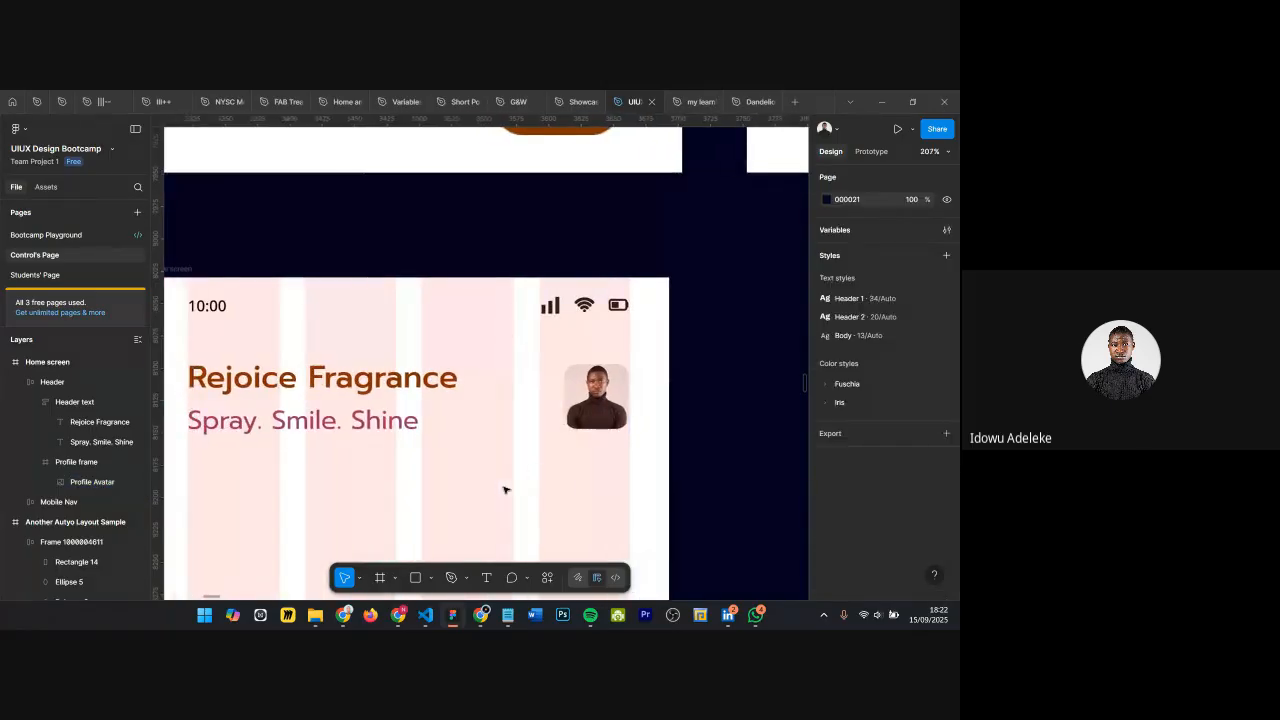
Step: Inspect the Main frame with the Category and Best Seller sections in the original Home screen
scroll(583, 451, "down", 3)
scroll(583, 451, "down", 4)
scroll(560, 420, "left", 2)
scroll(550, 405, "up", 2)
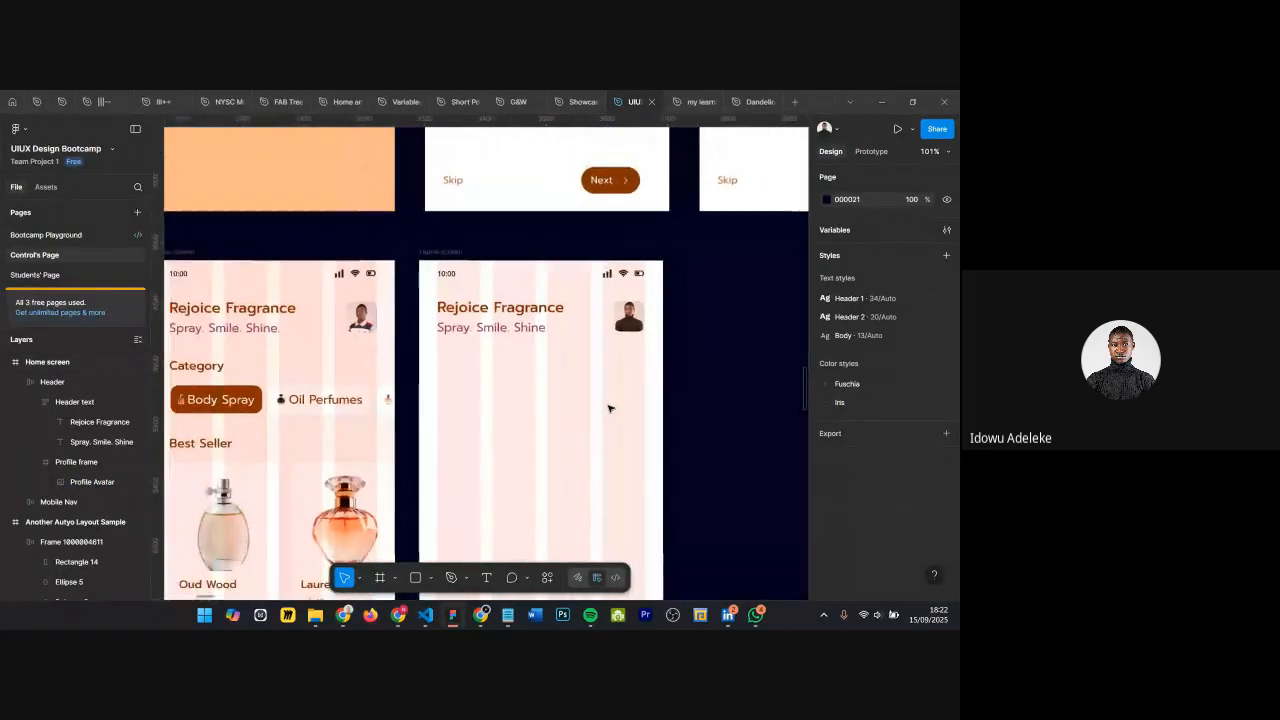
scroll(545, 396, "left", 2)
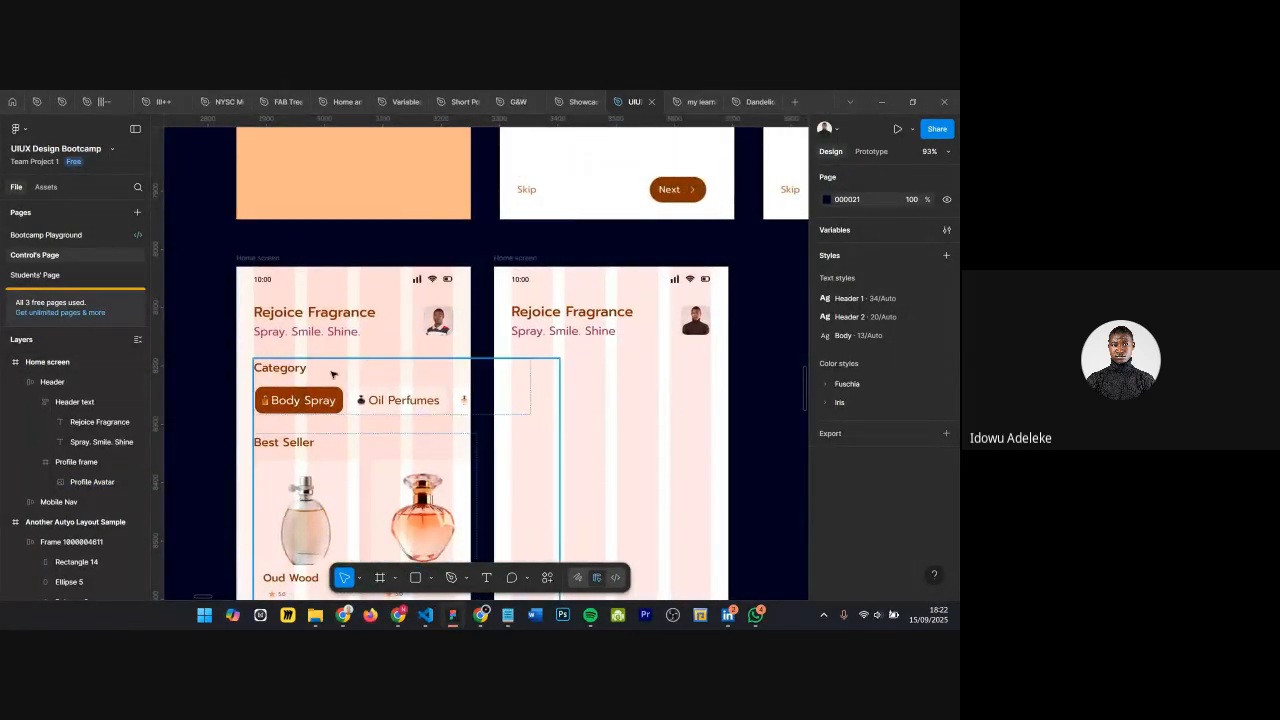
left_click(320, 378)
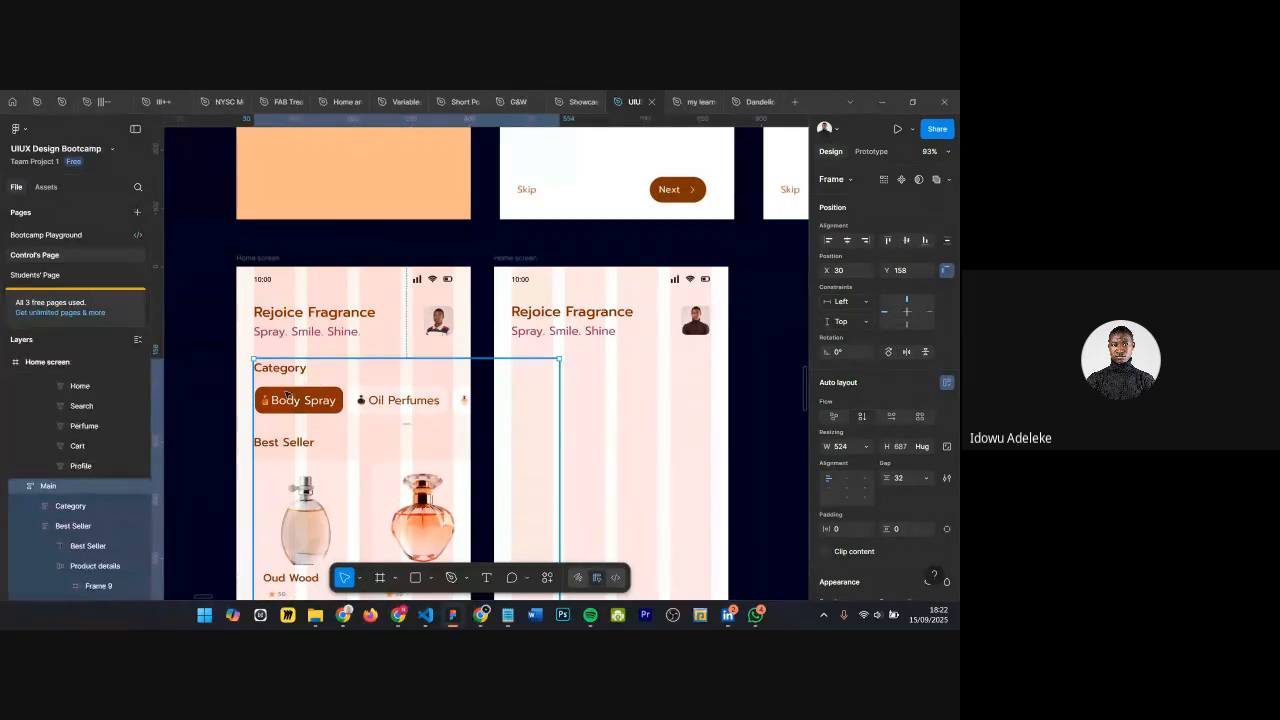
key("Escape")
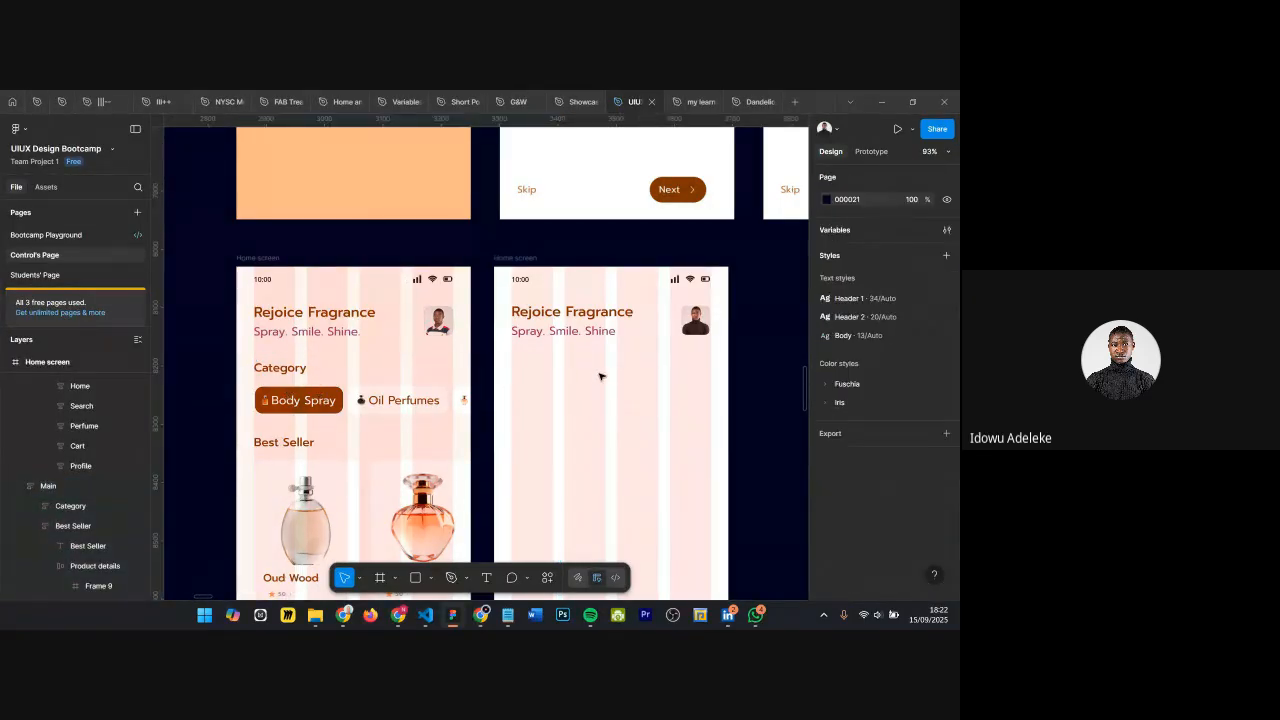
Step: Add the text "Category" below the Header in the new Home screen and place it at X 30, Y 196
key("t")
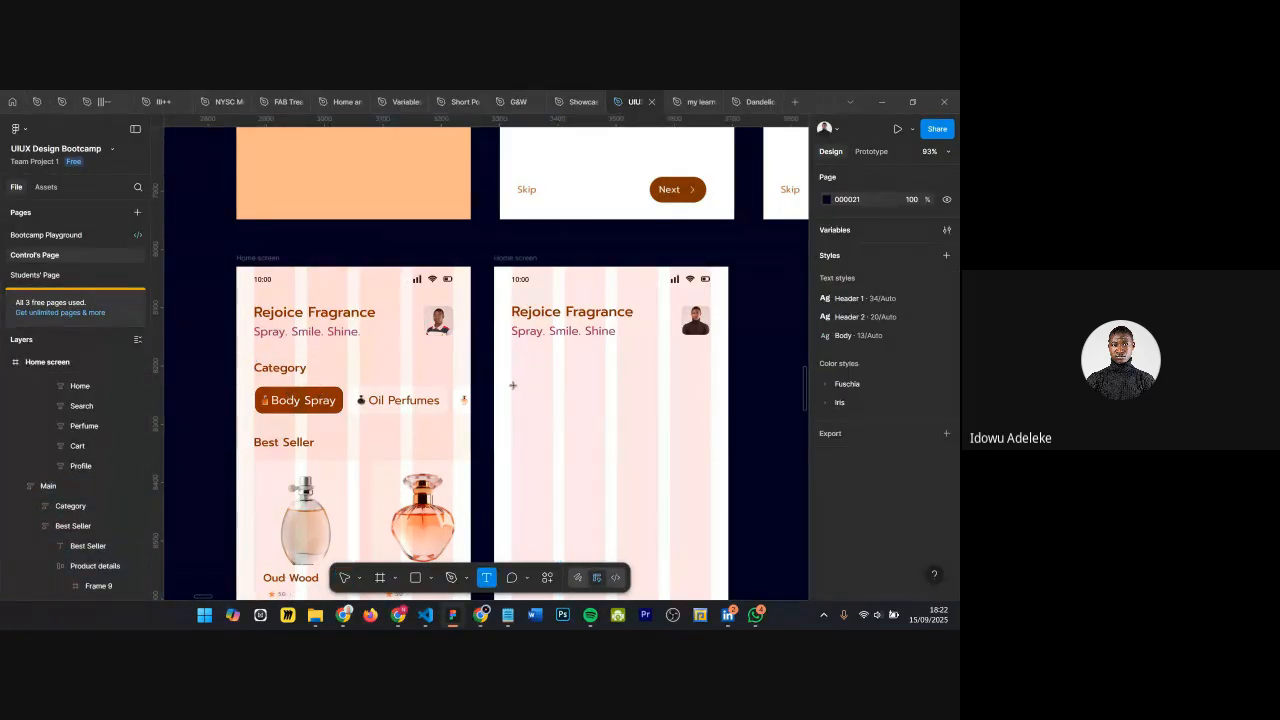
left_click(557, 390)
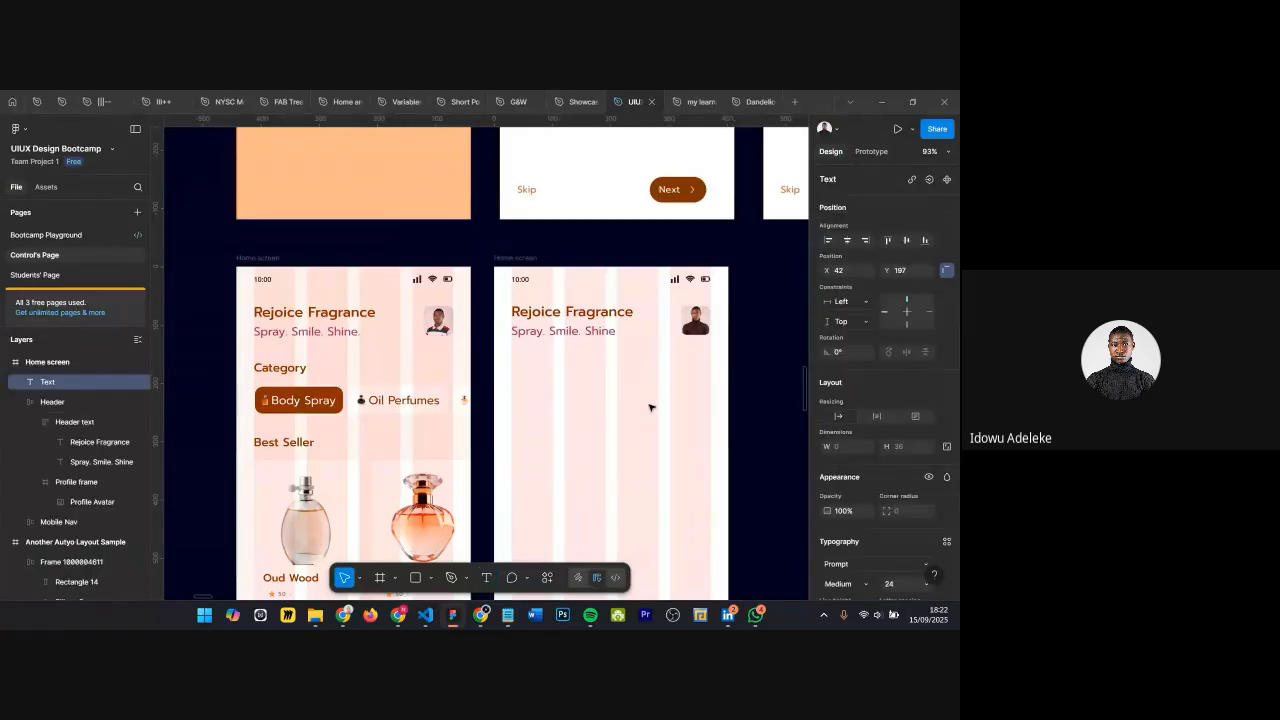
type("Category")
key("Escape")
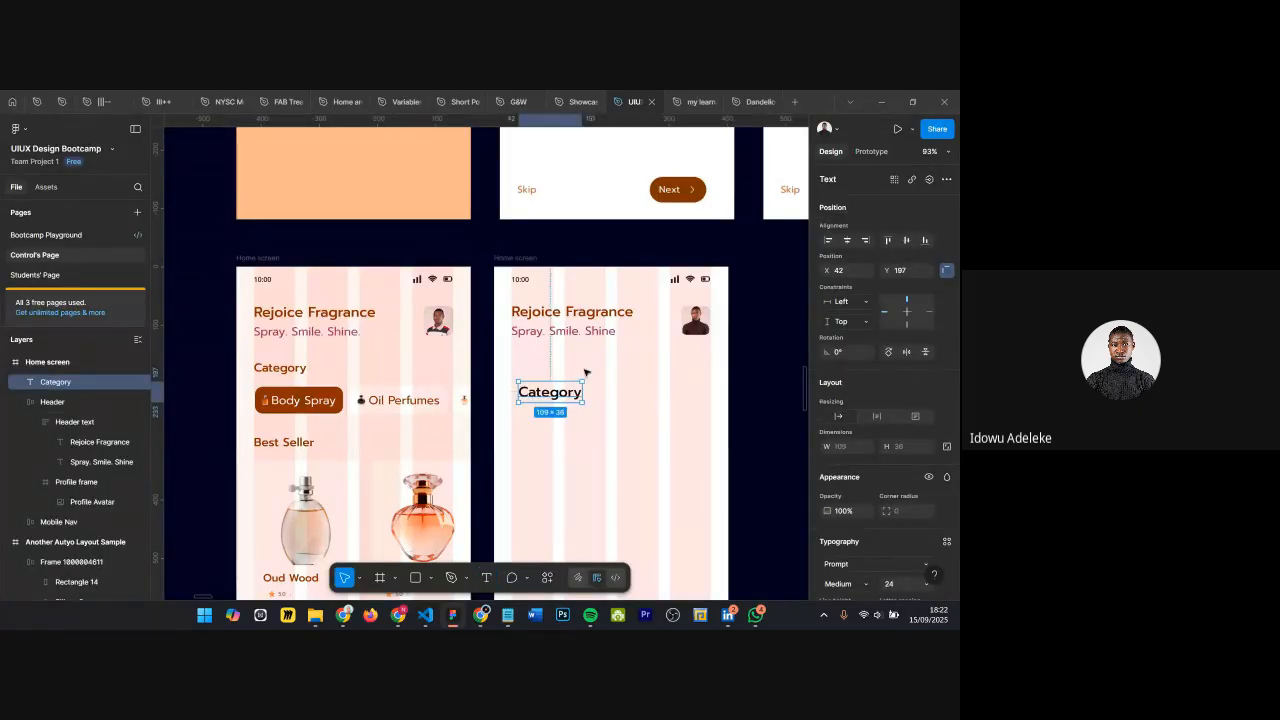
left_click_drag(548, 398, 544, 397)
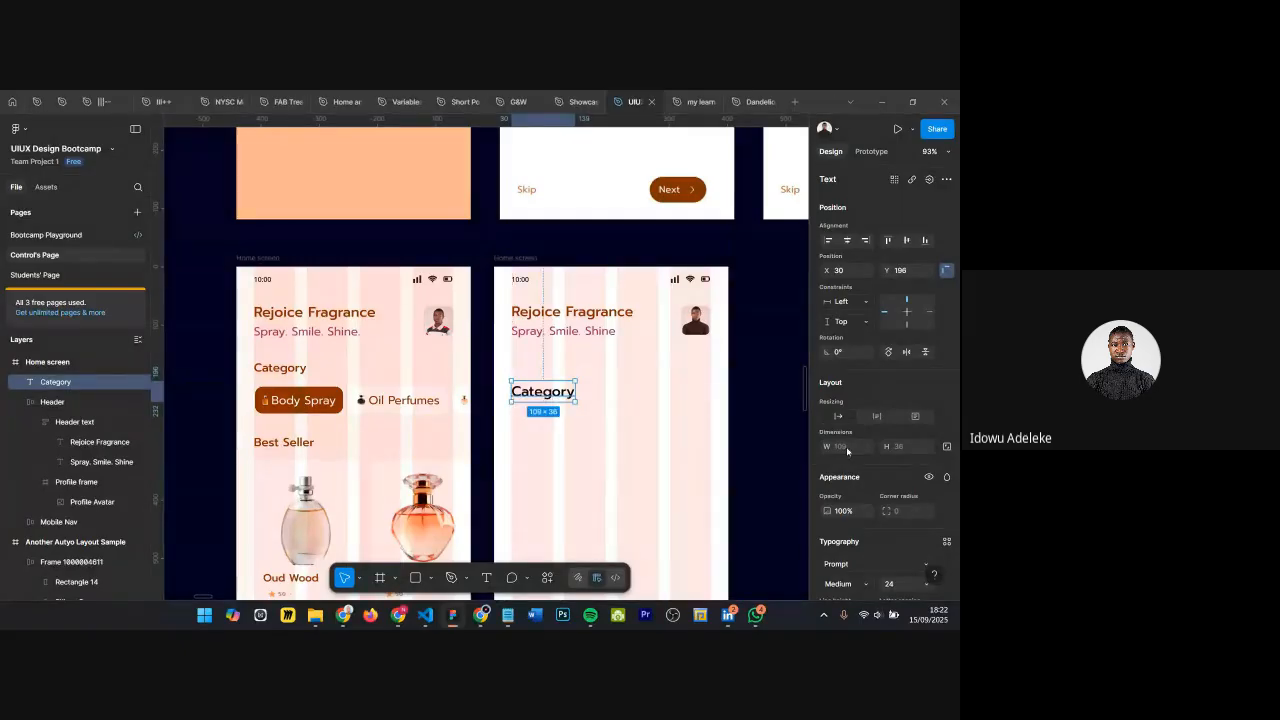
Step: Set the Category text's font size to 20
scroll(898, 490, "down", 3)
left_click(901, 464)
type("2")
key("Return")
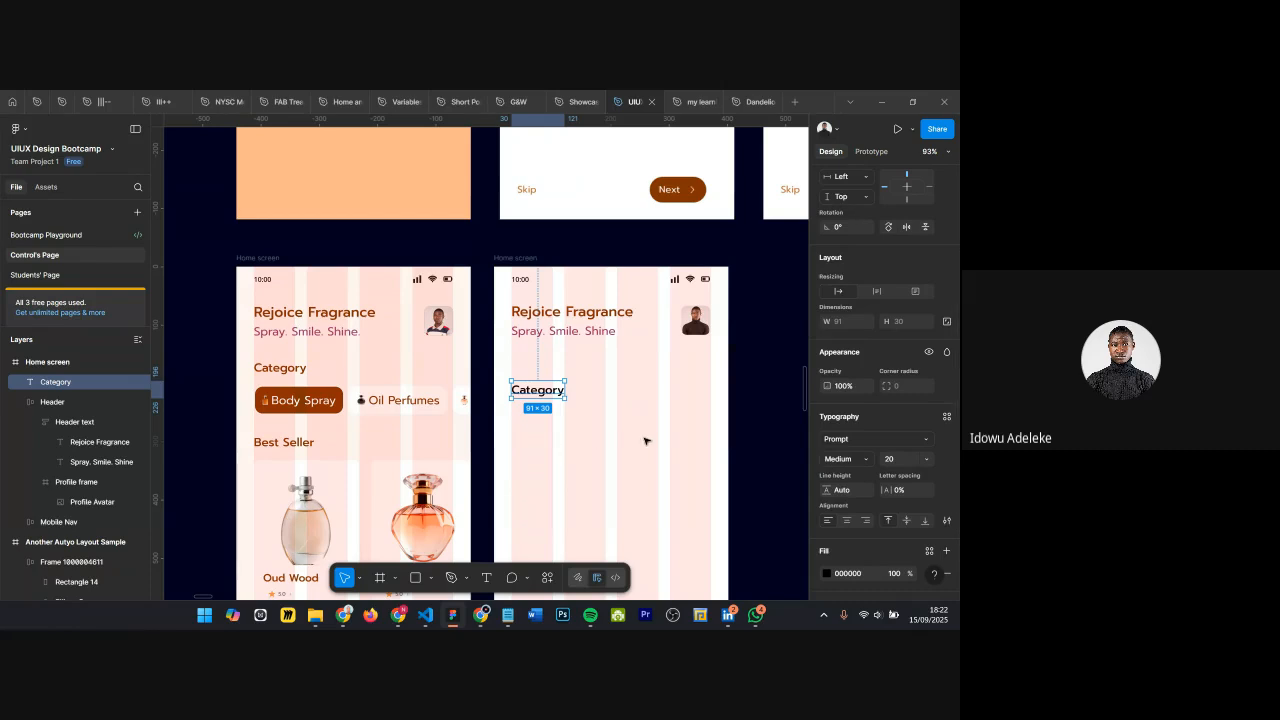
Step: Set the new Category text's fill to 843200 by sampling the brown of the original Body Spray button
scroll(845, 482, "down", 3)
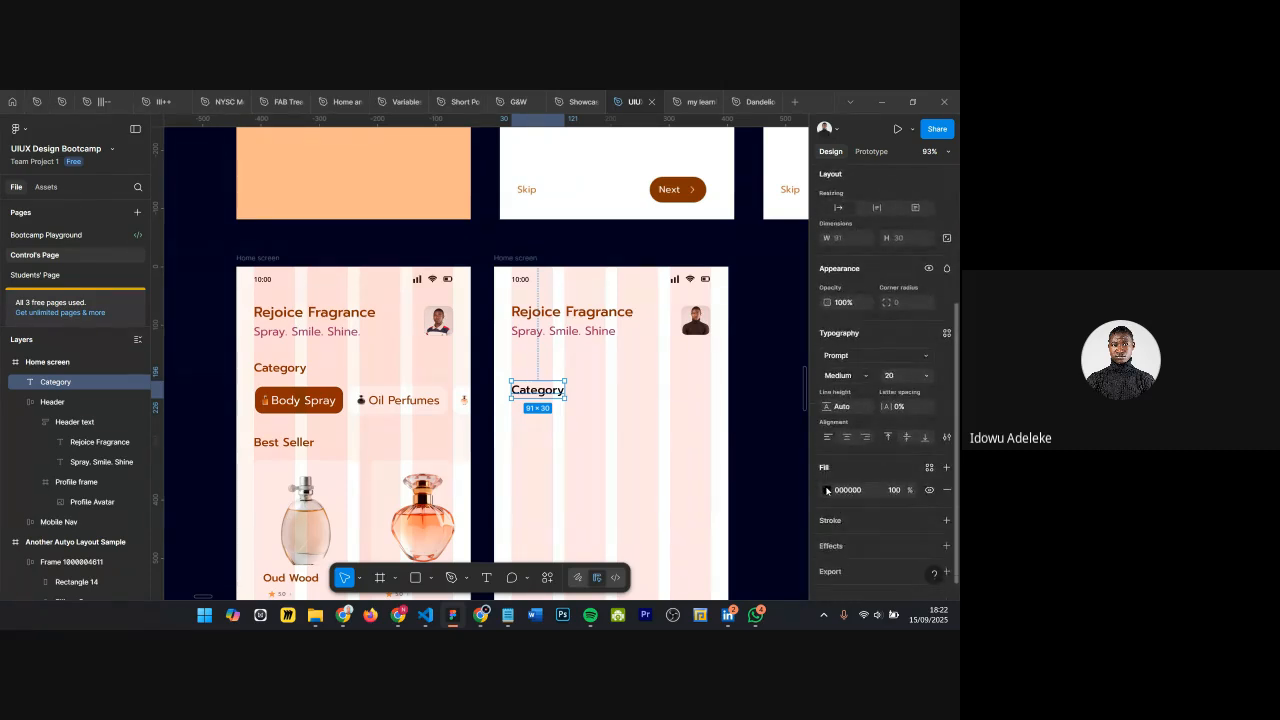
left_click(826, 490)
left_click(677, 467)
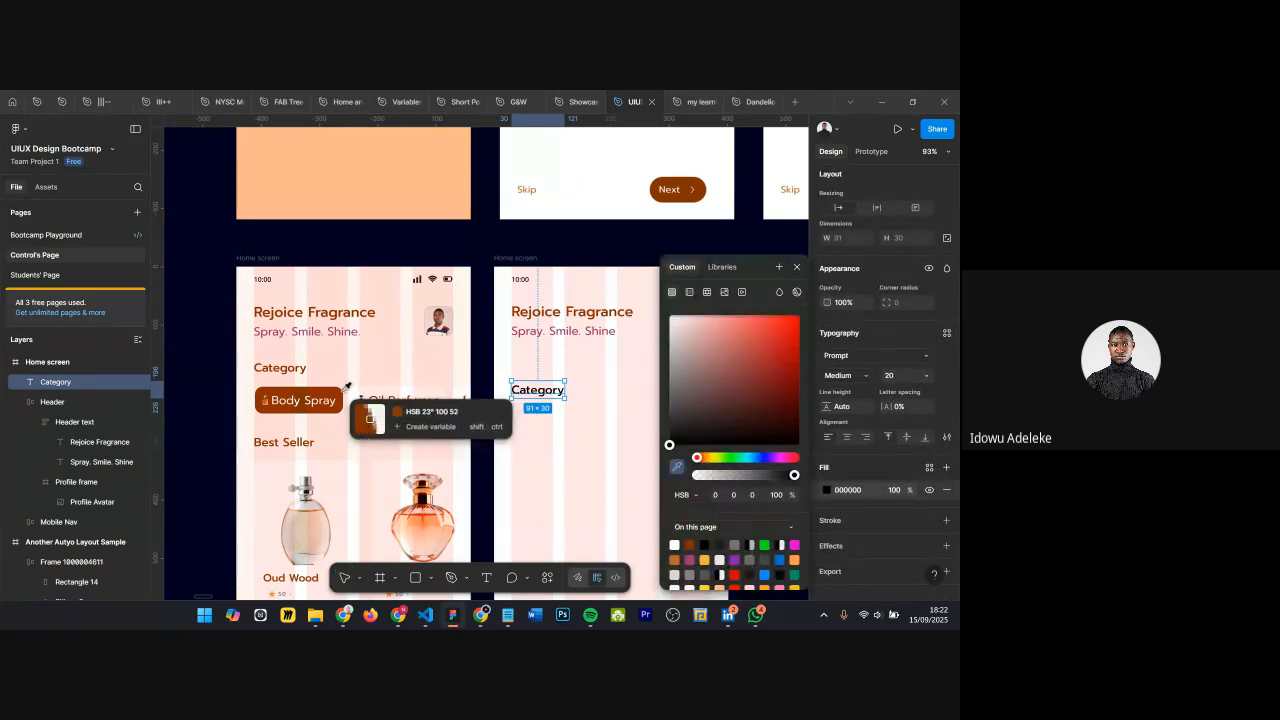
left_click(338, 386)
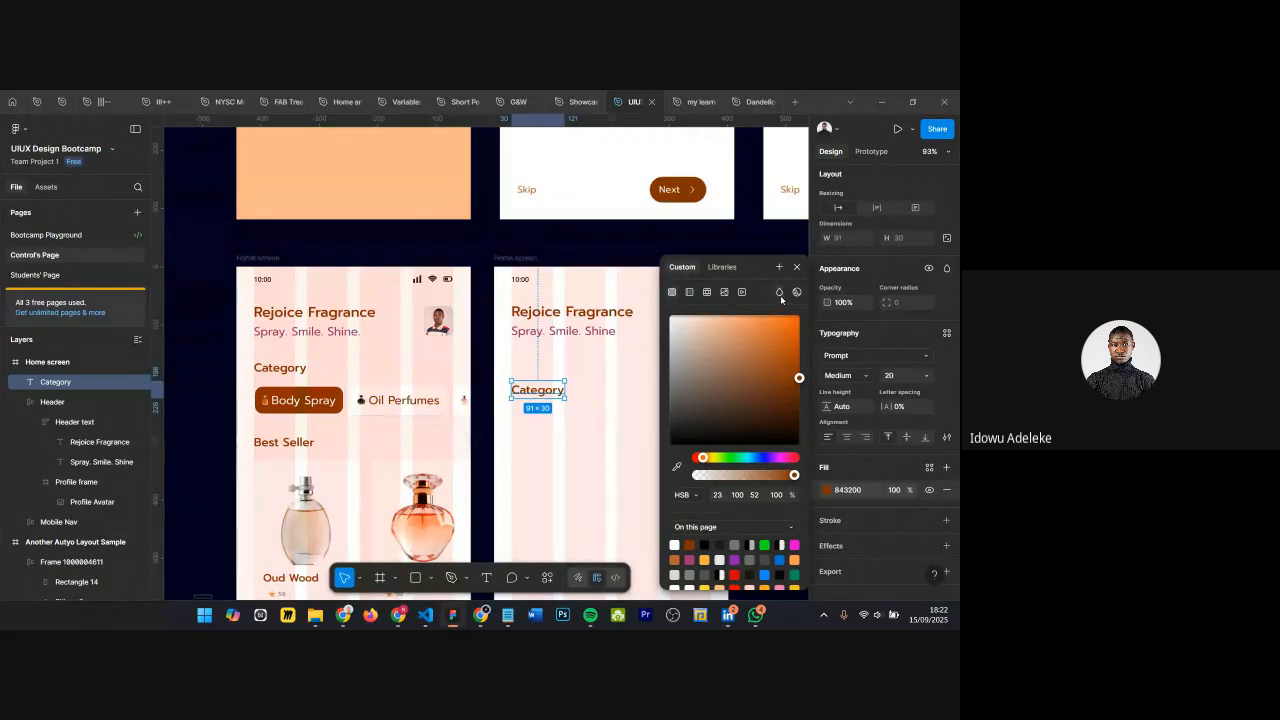
left_click(797, 267)
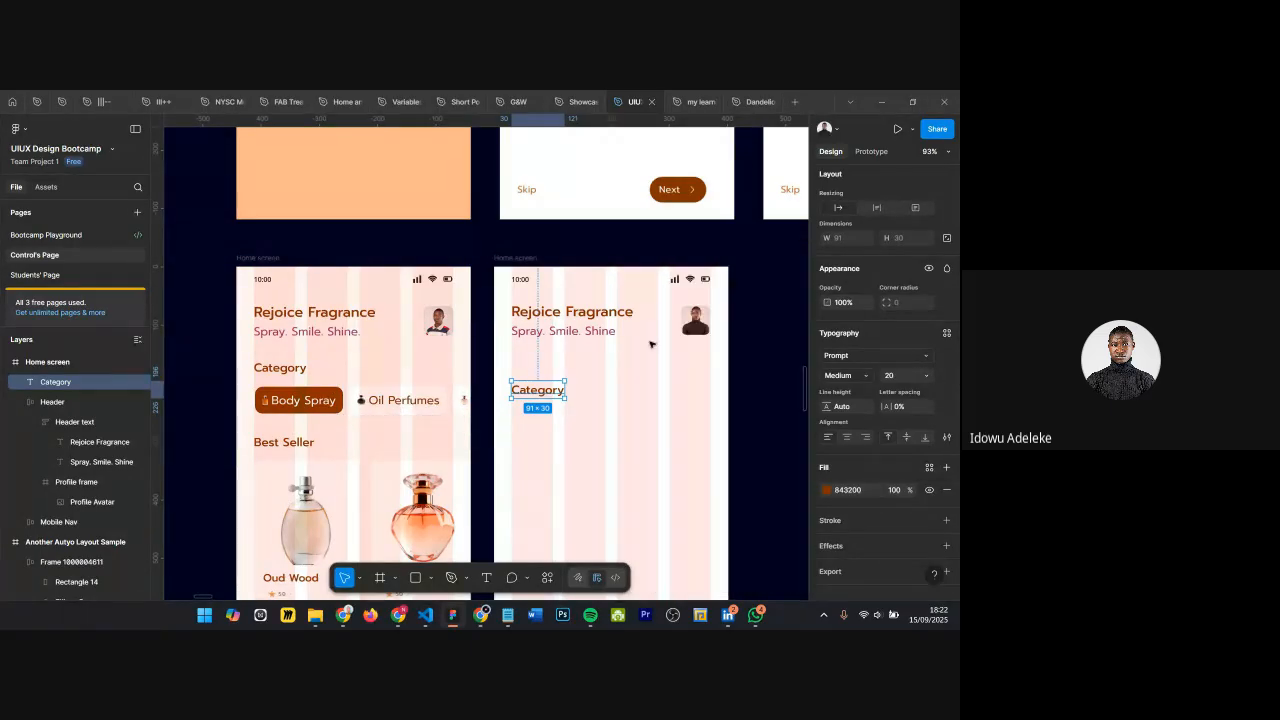
Step: Move the new Category text up to Y 157, level with the Category heading in the original Home screen
key("alt")
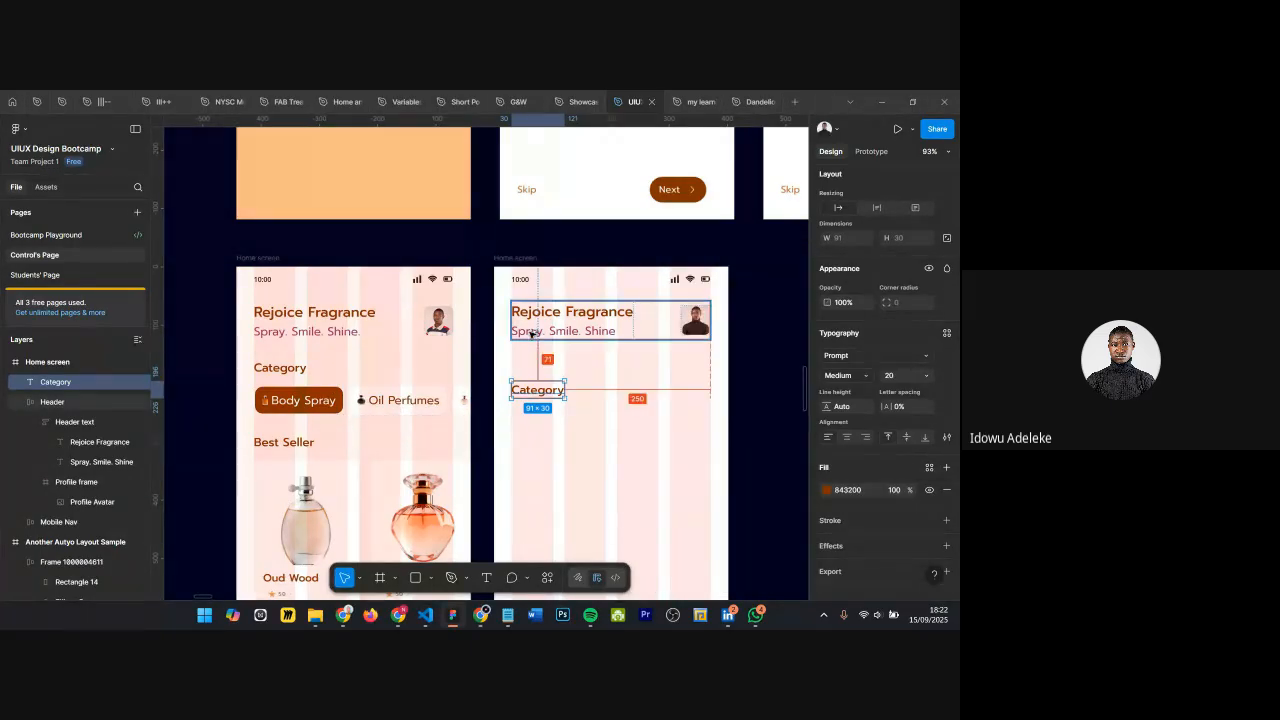
key("shift+Up")
key("shift+Up")
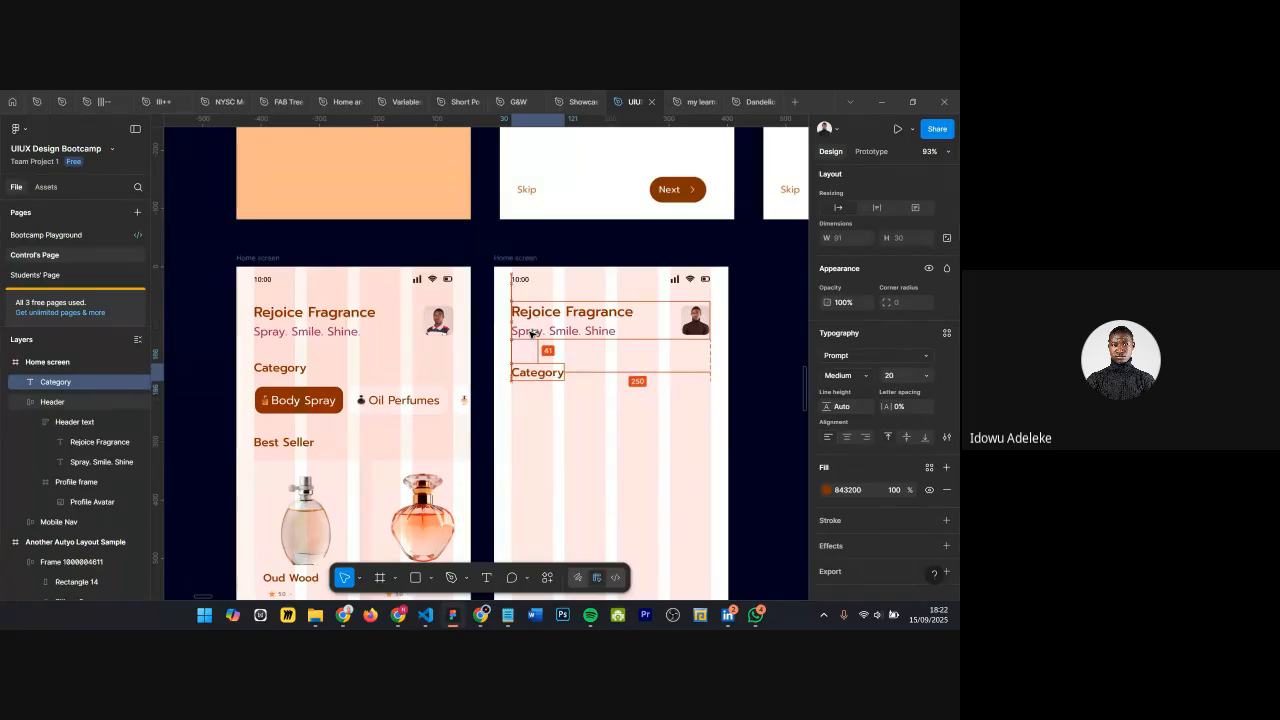
key("shift+Up")
left_click(347, 396)
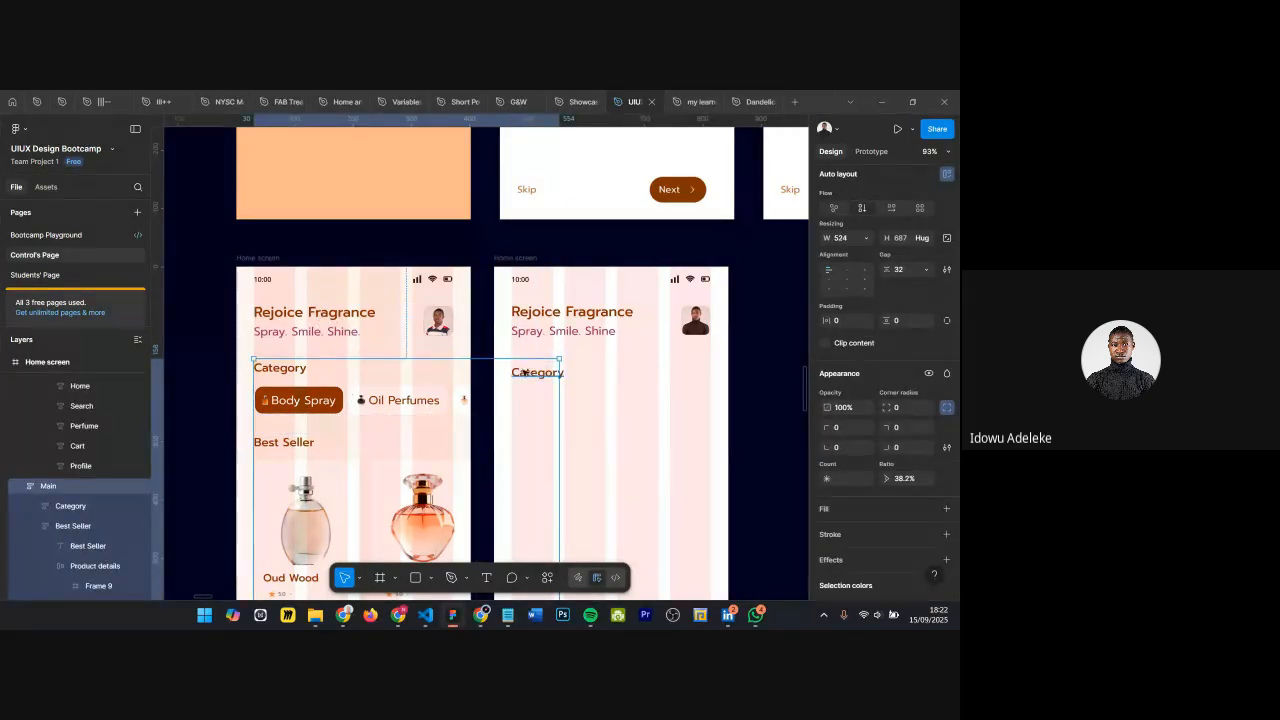
left_click(538, 372)
key("shift+Up")
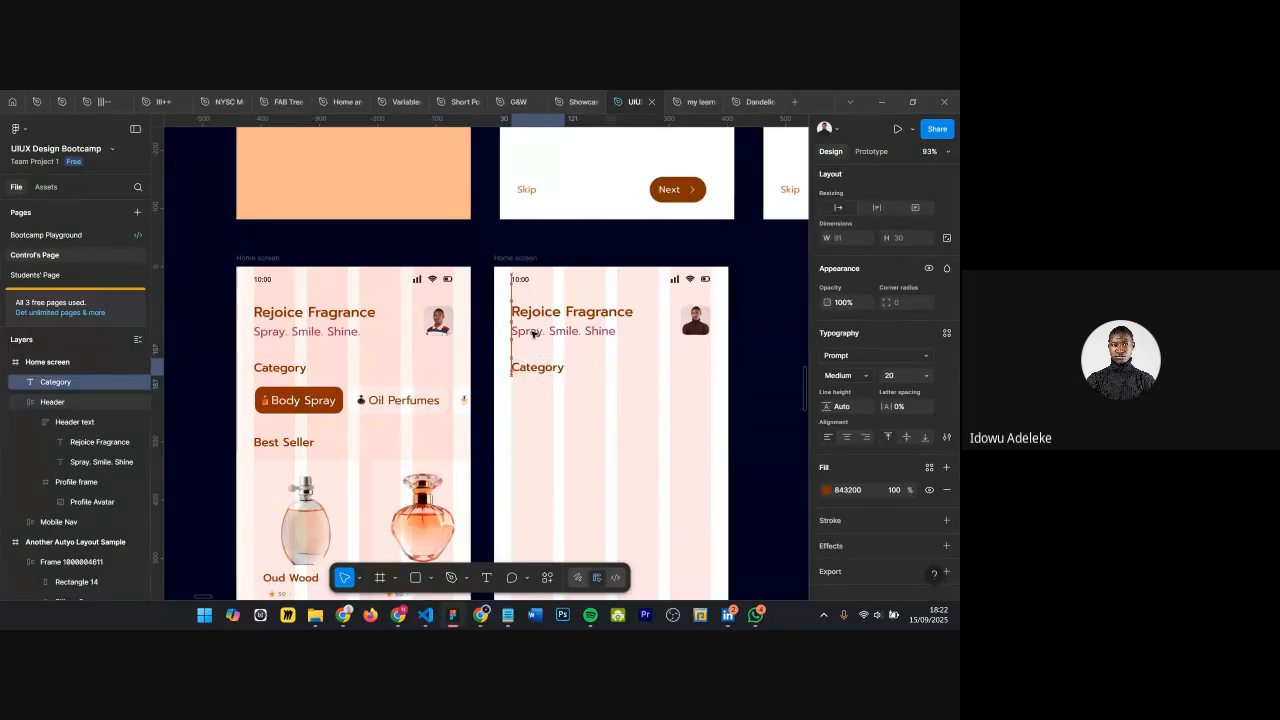
key("Down")
scroll(545, 400, "up", 3)
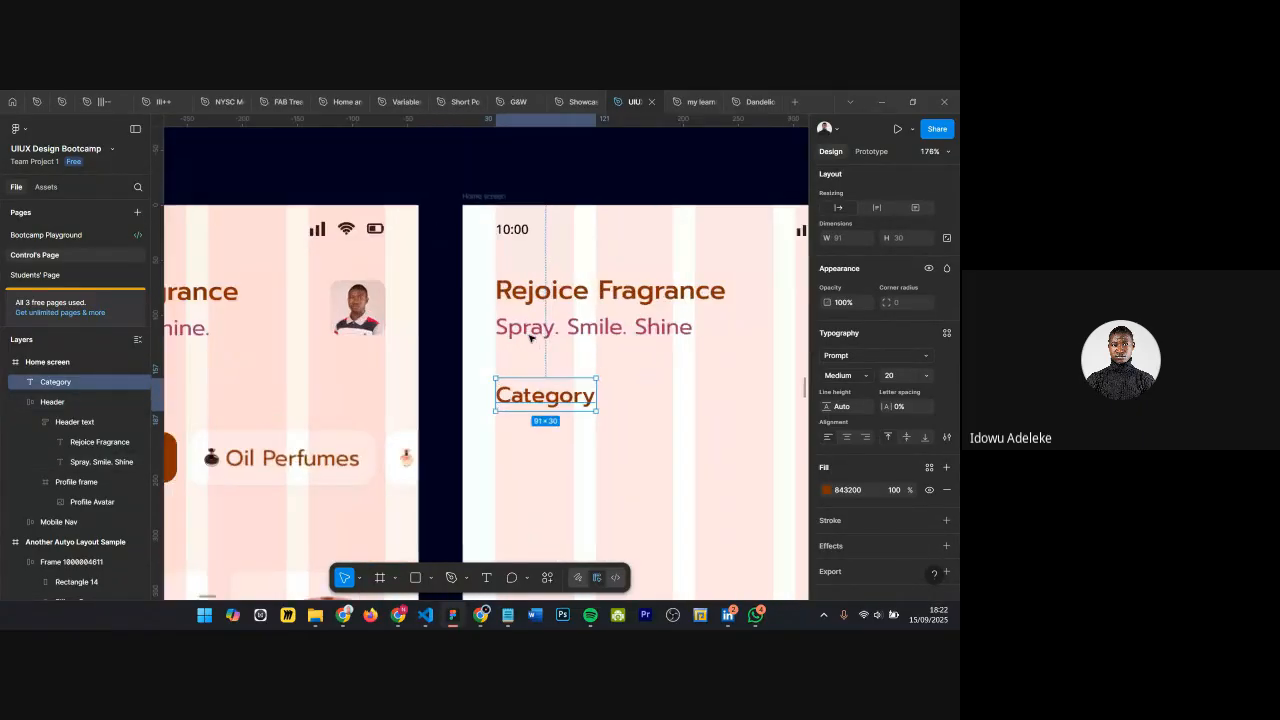
scroll(550, 410, "down", 5)
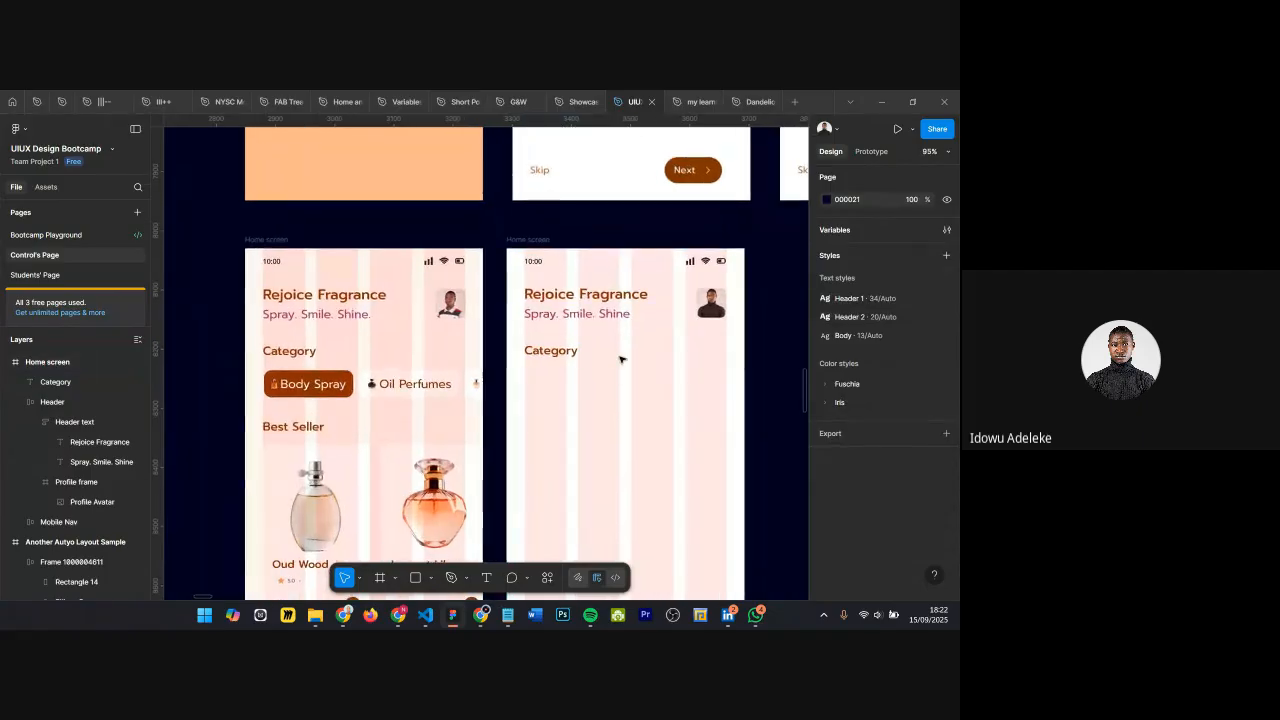
Step: Inspect the Body Spray and Oil Perfumes texts and the Category heading in the original Home screen
scroll(314, 369, "down", 1)
scroll(314, 369, "up", 1)
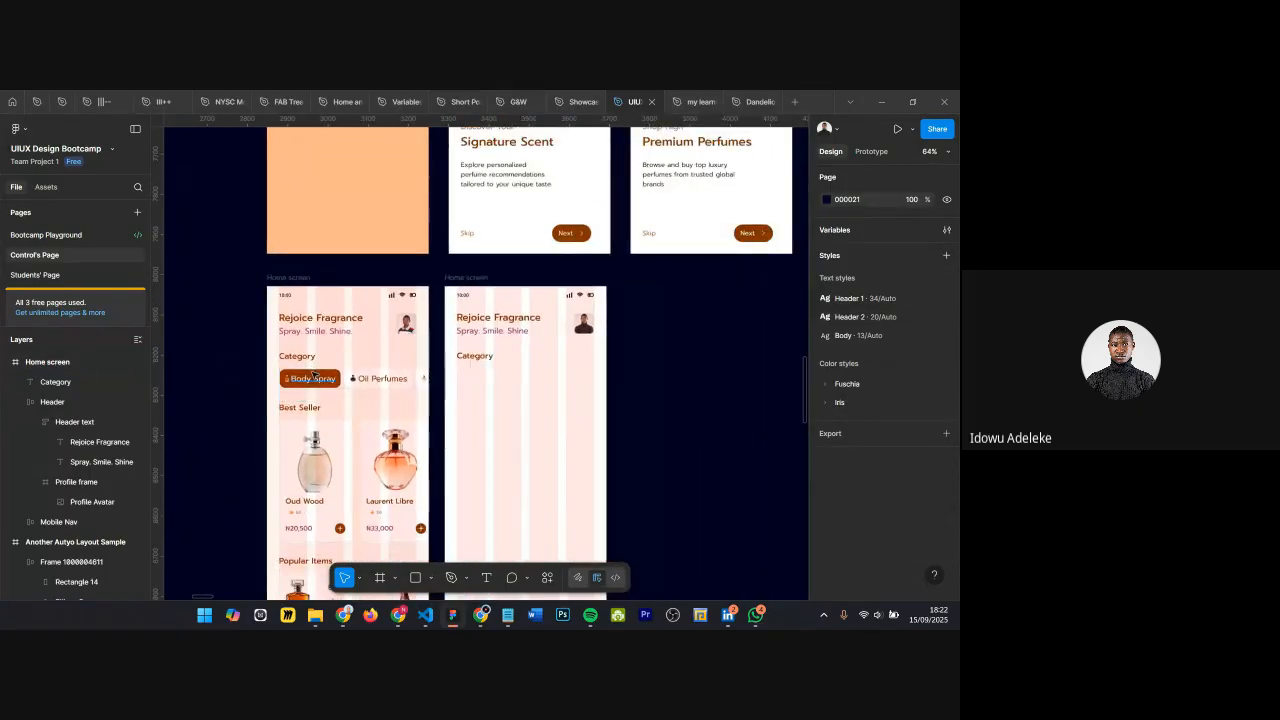
scroll(314, 369, "down", 1)
scroll(312, 375, "up", 3)
scroll(308, 378, "up", 3)
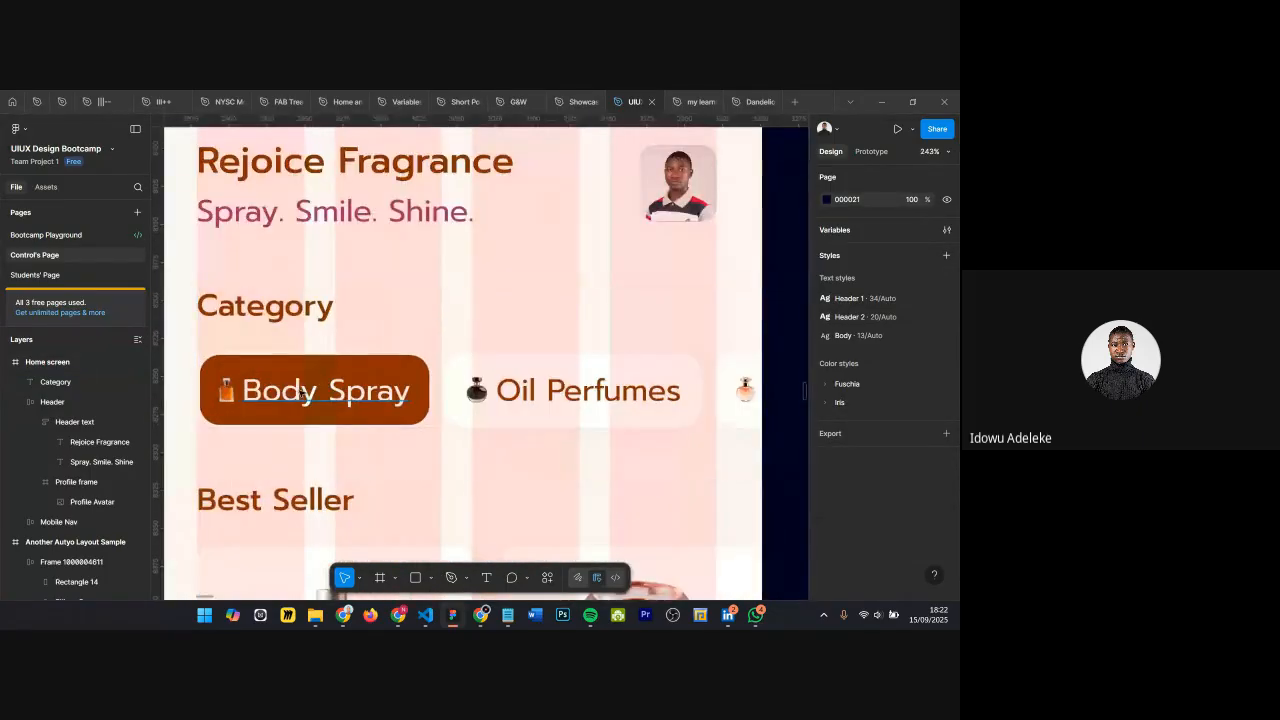
double_click(308, 382)
left_click(500, 376)
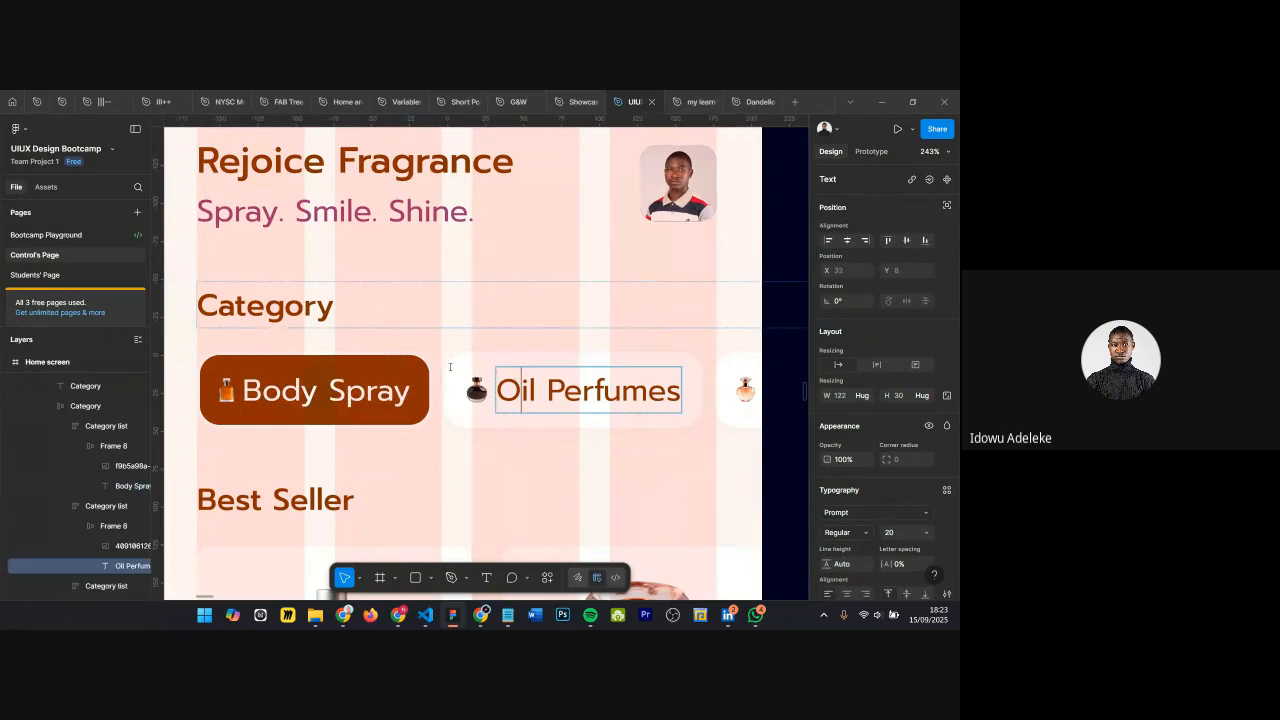
left_click(475, 325)
scroll(441, 374, "down", 1)
scroll(441, 374, "down", 3)
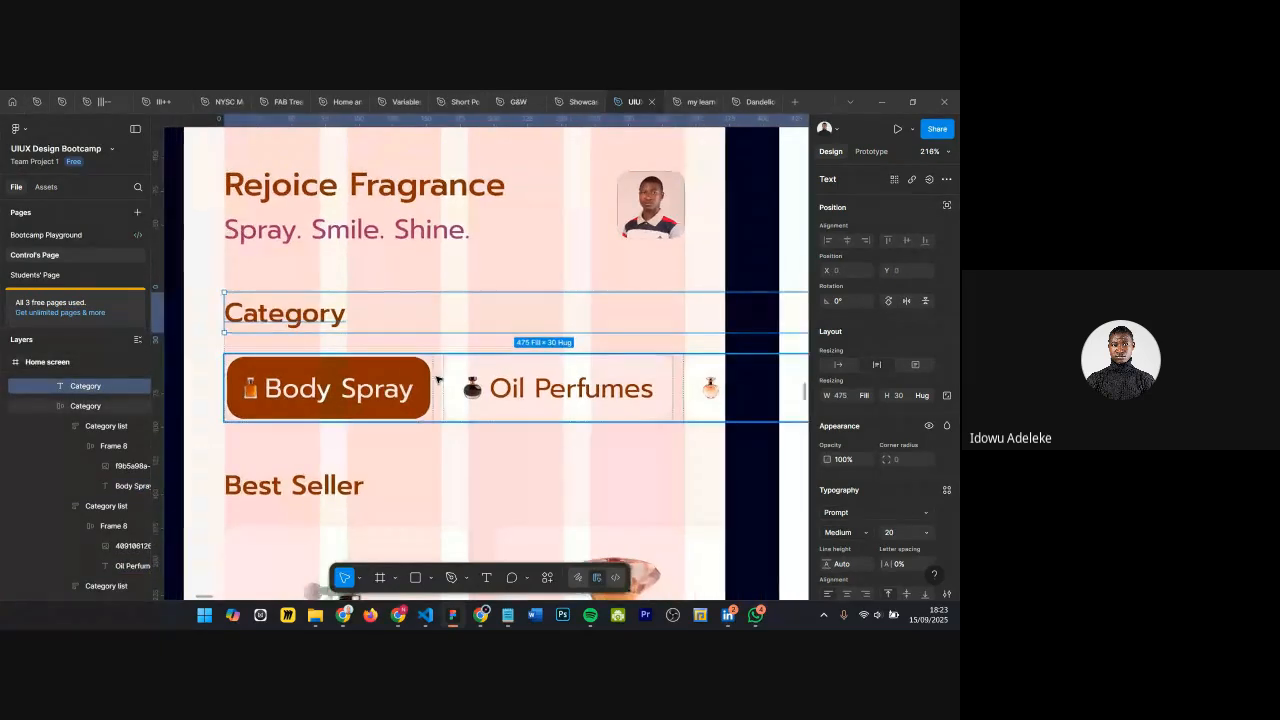
Step: Examine the Category row frame's auto layout and its place above the product sections in the original Home screen
left_click(437, 383)
scroll(437, 383, "down", 2)
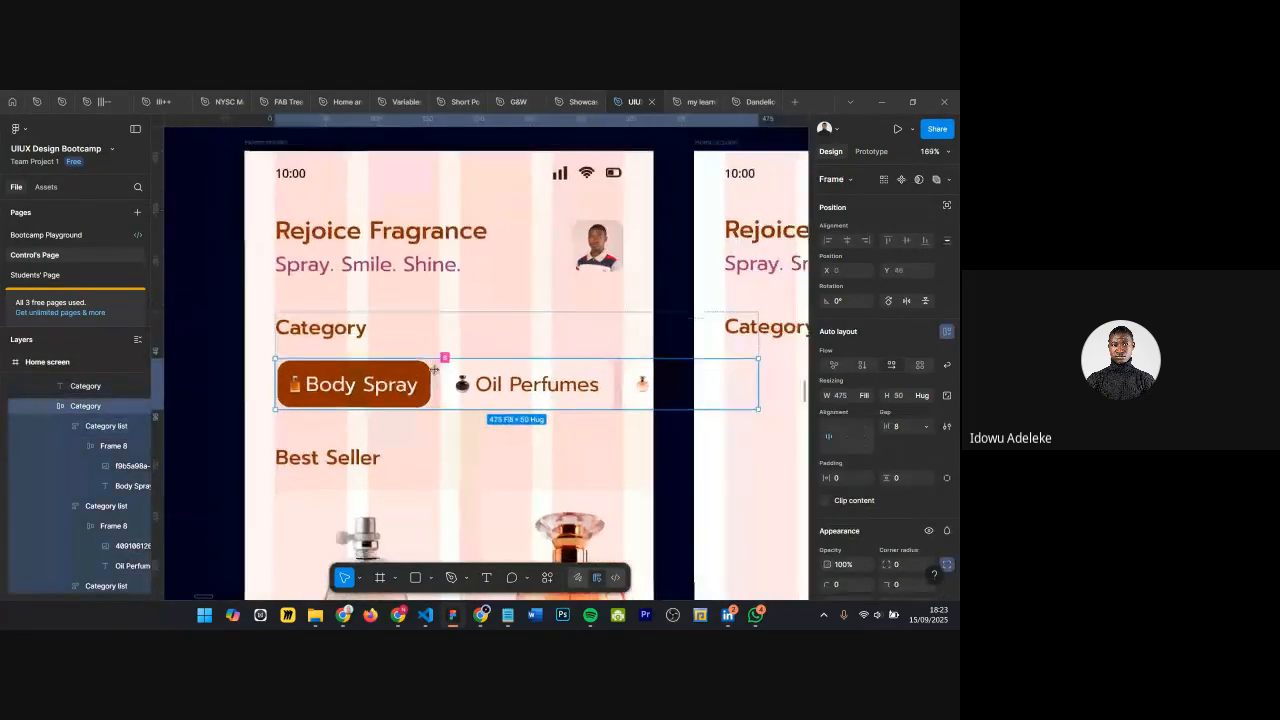
scroll(429, 400, "down", 2)
scroll(373, 303, "down", 5)
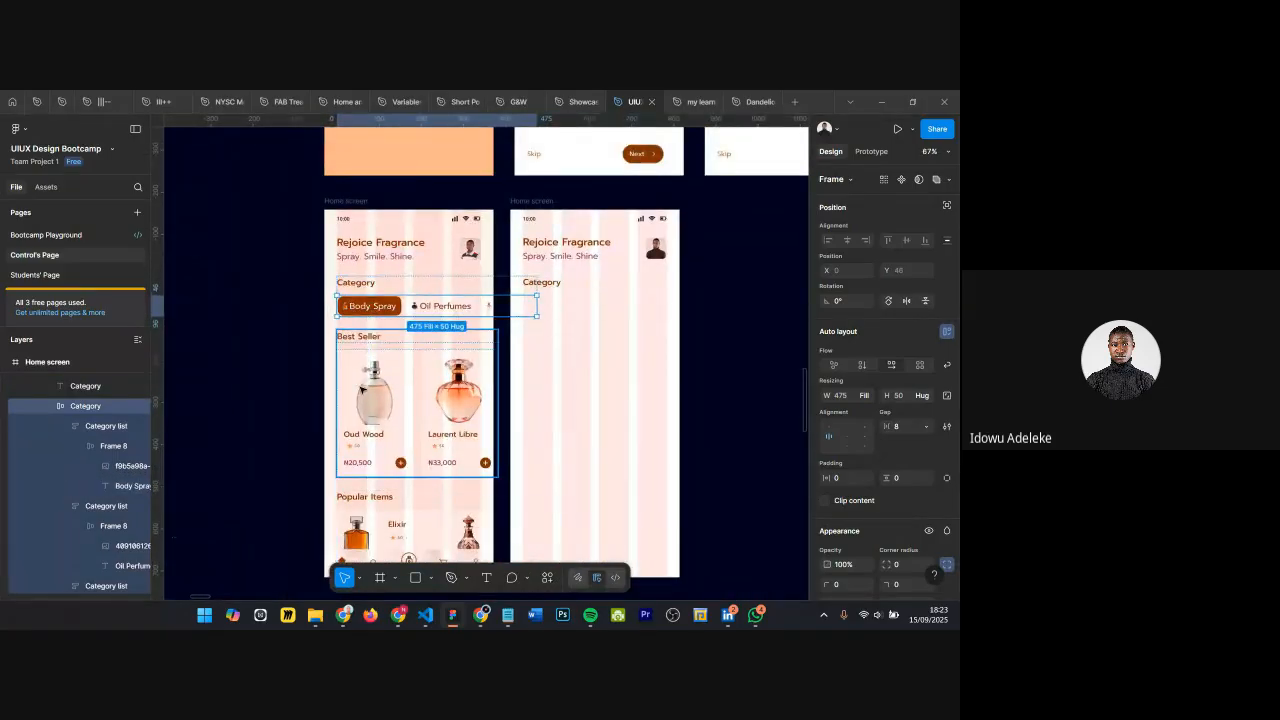
scroll(362, 395, "down", 1)
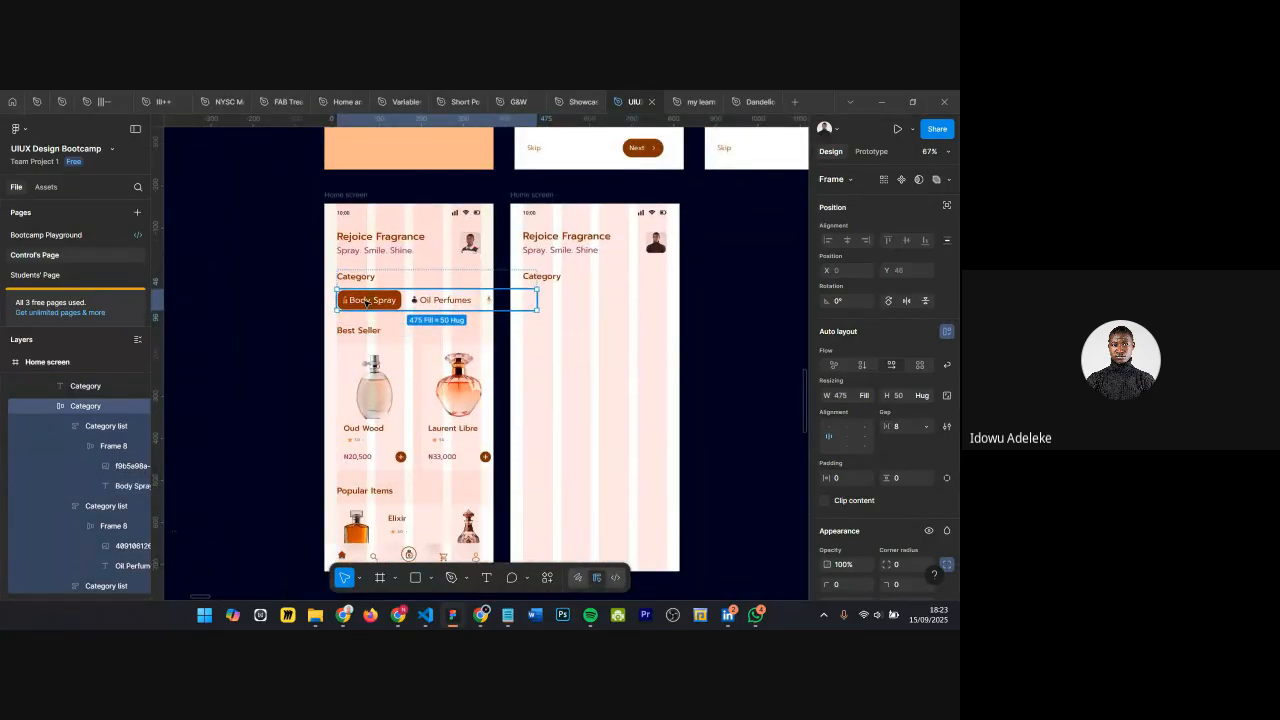
scroll(367, 302, "down", 3)
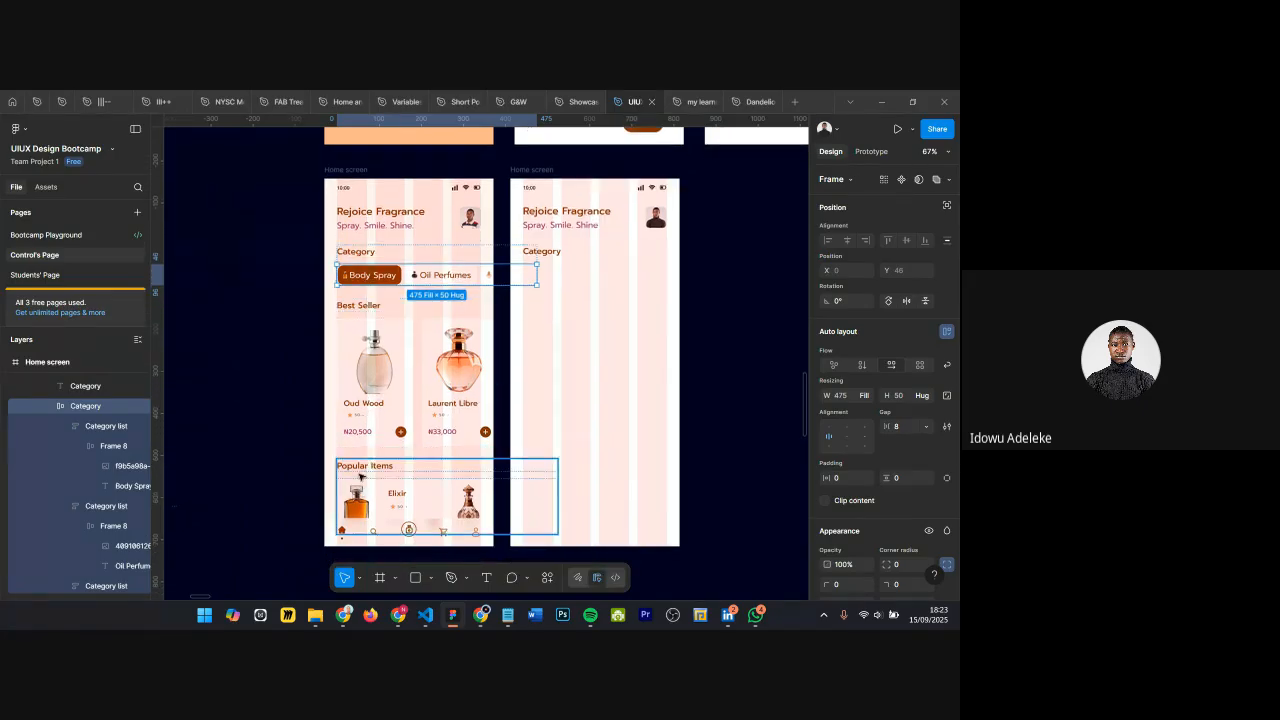
scroll(371, 290, "up", 5)
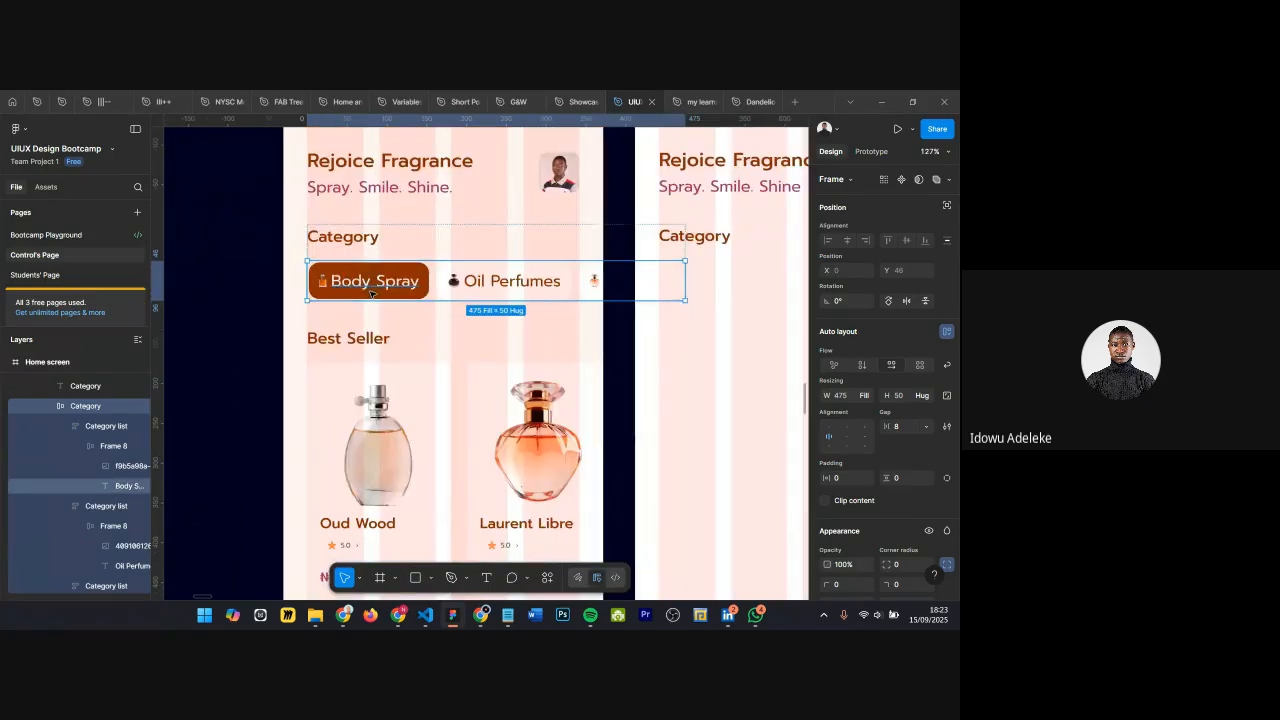
scroll(371, 290, "down", 3)
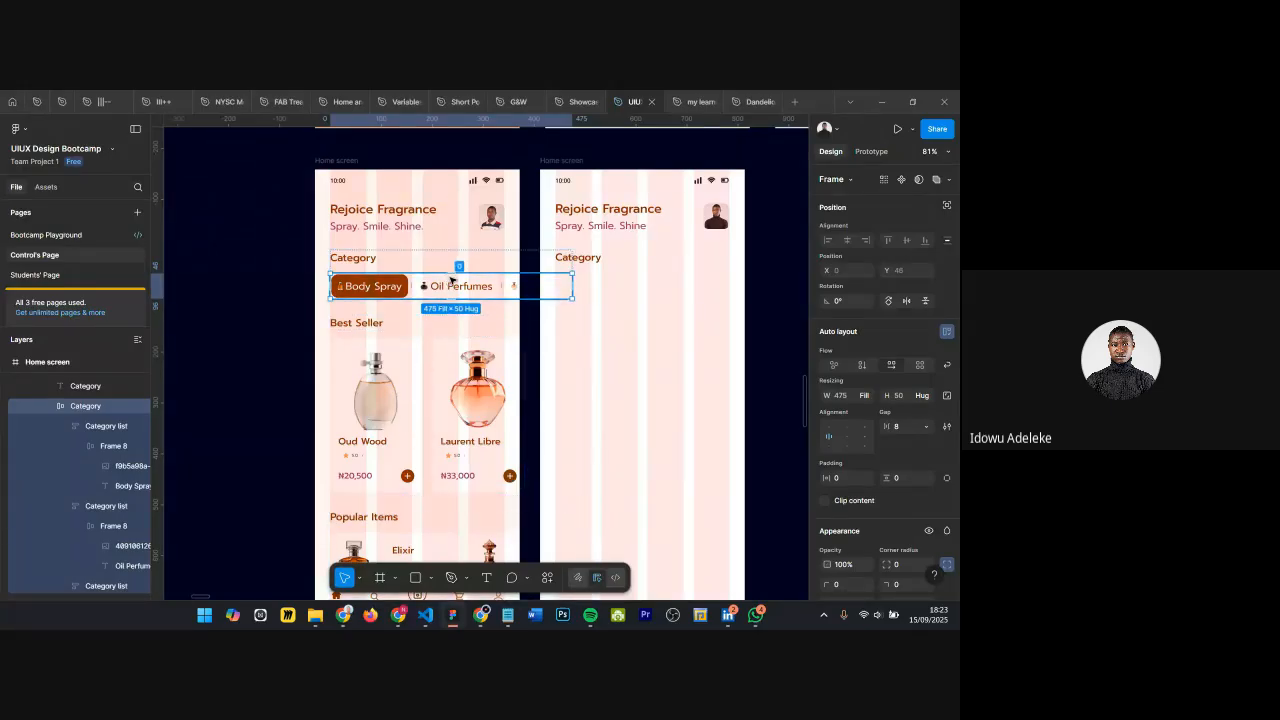
scroll(390, 287, "up", 2)
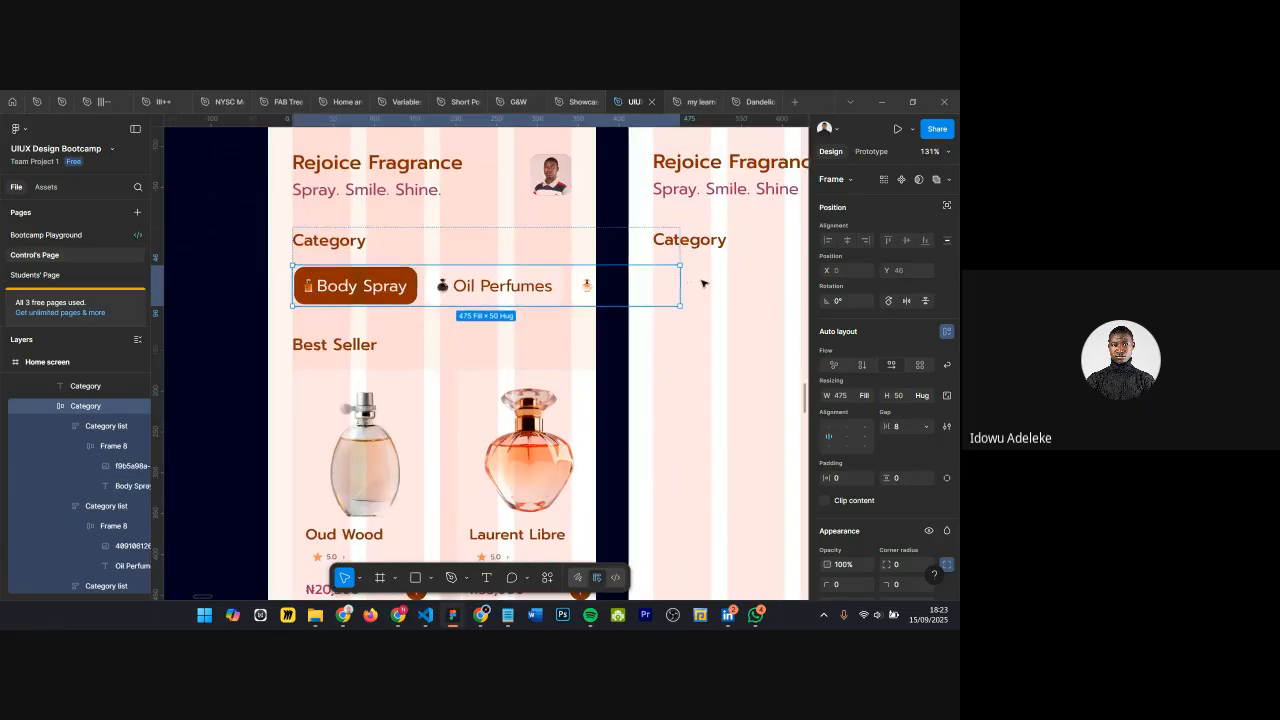
Step: Copy the small bottle image from the original Body Spray button to X 41, Y 267 in the new Home screen
left_click(655, 275)
scroll(657, 268, "up", 2)
scroll(657, 268, "down", 2)
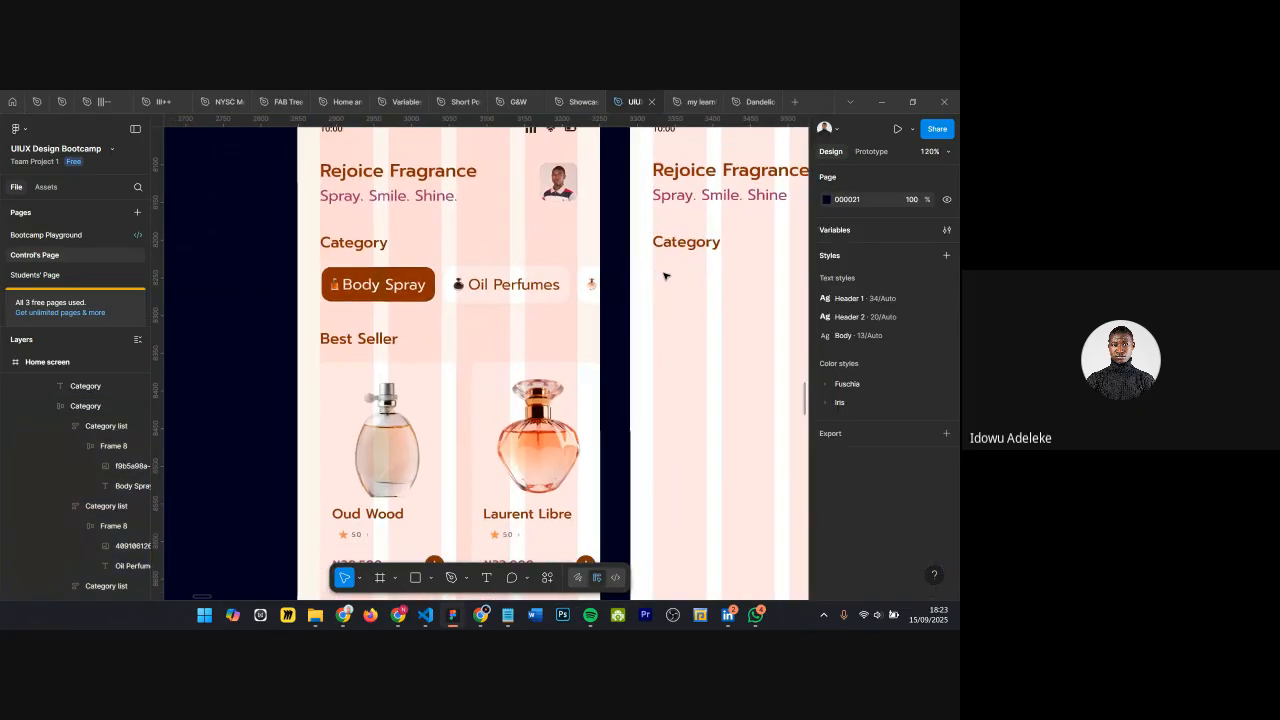
left_click(335, 285, "ctrl")
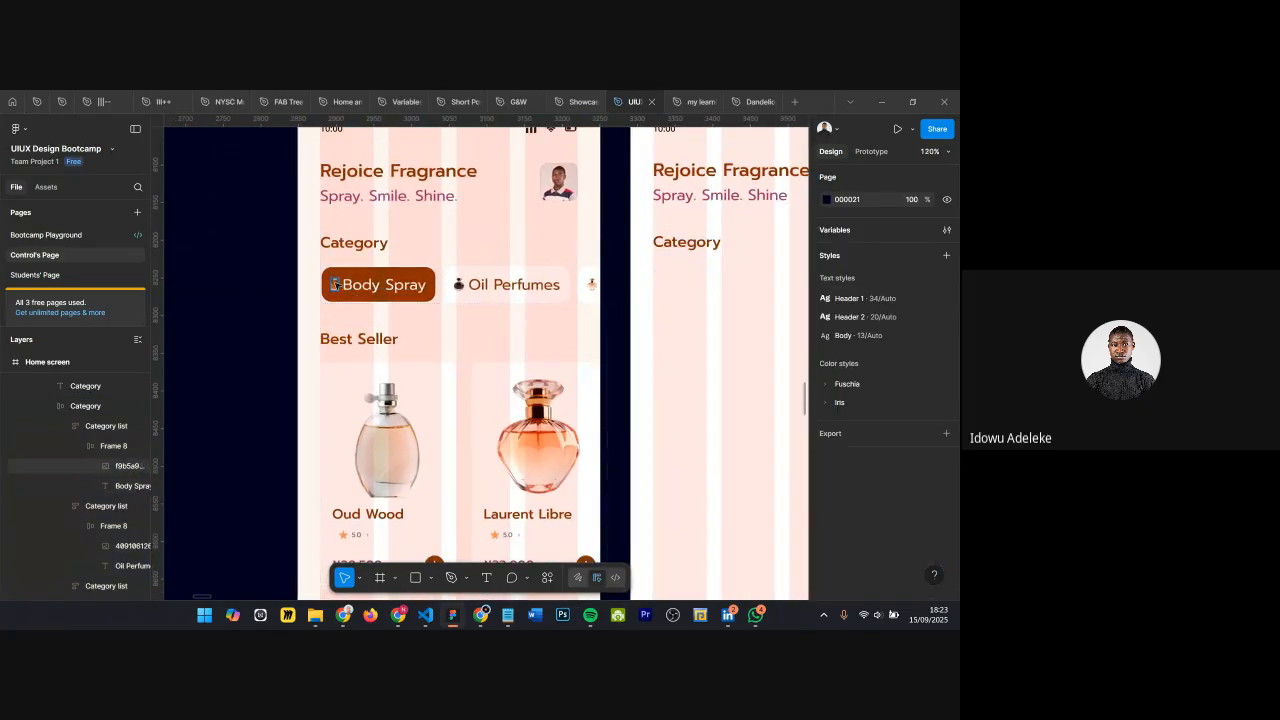
mouse_move(336, 286)
left_mouse_down()
mouse_move(703, 337)
mouse_move(666, 320)
left_mouse_up()
scroll(683, 328, "up", 5)
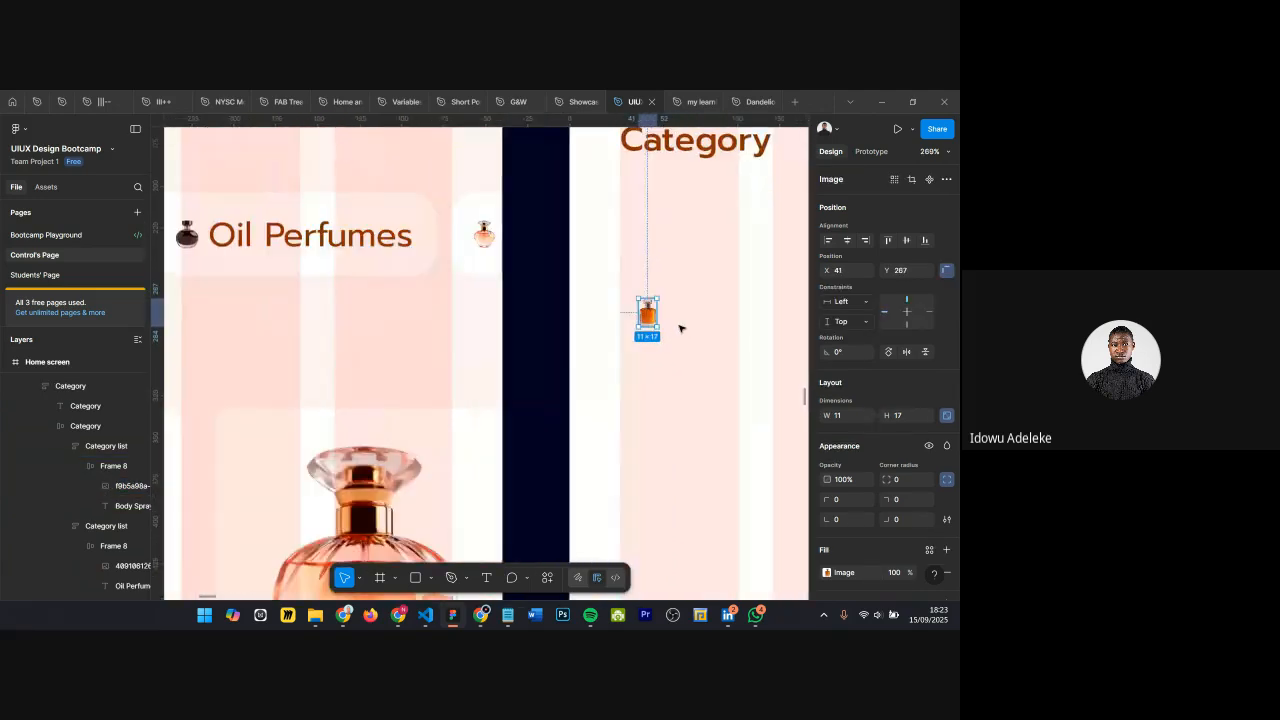
Step: Copy the large Laurent Libre bottle image from the original screen to X 201, Y 272 in the new Home screen
scroll(681, 327, "down", 5)
left_click(517, 433, "ctrl")
scroll(517, 433, "down", 10)
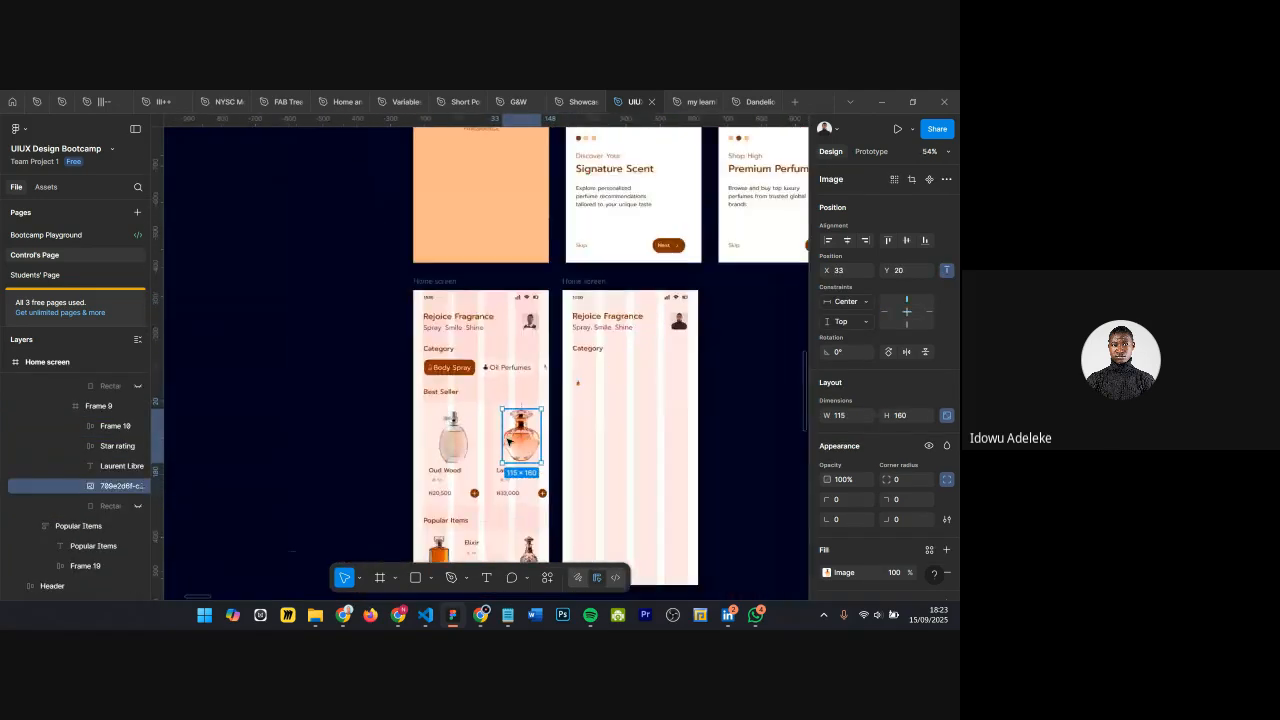
scroll(543, 436, "up", 7)
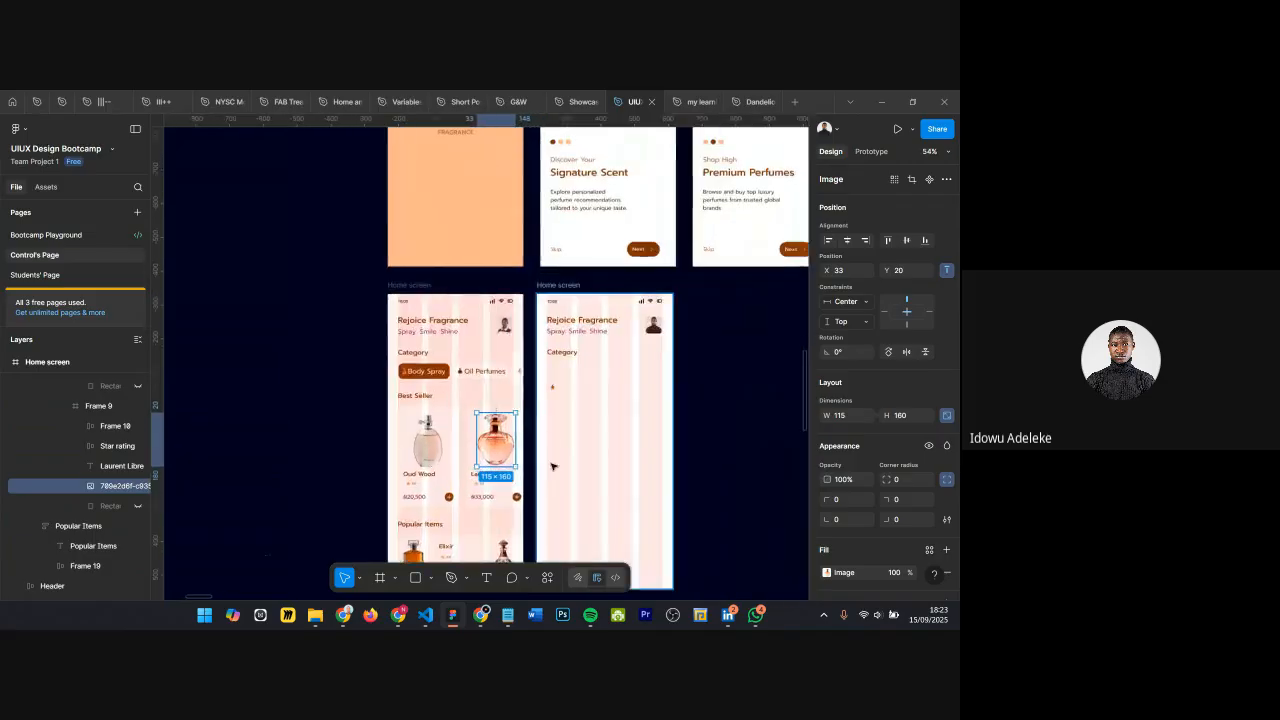
left_click_drag(453, 427, 666, 381)
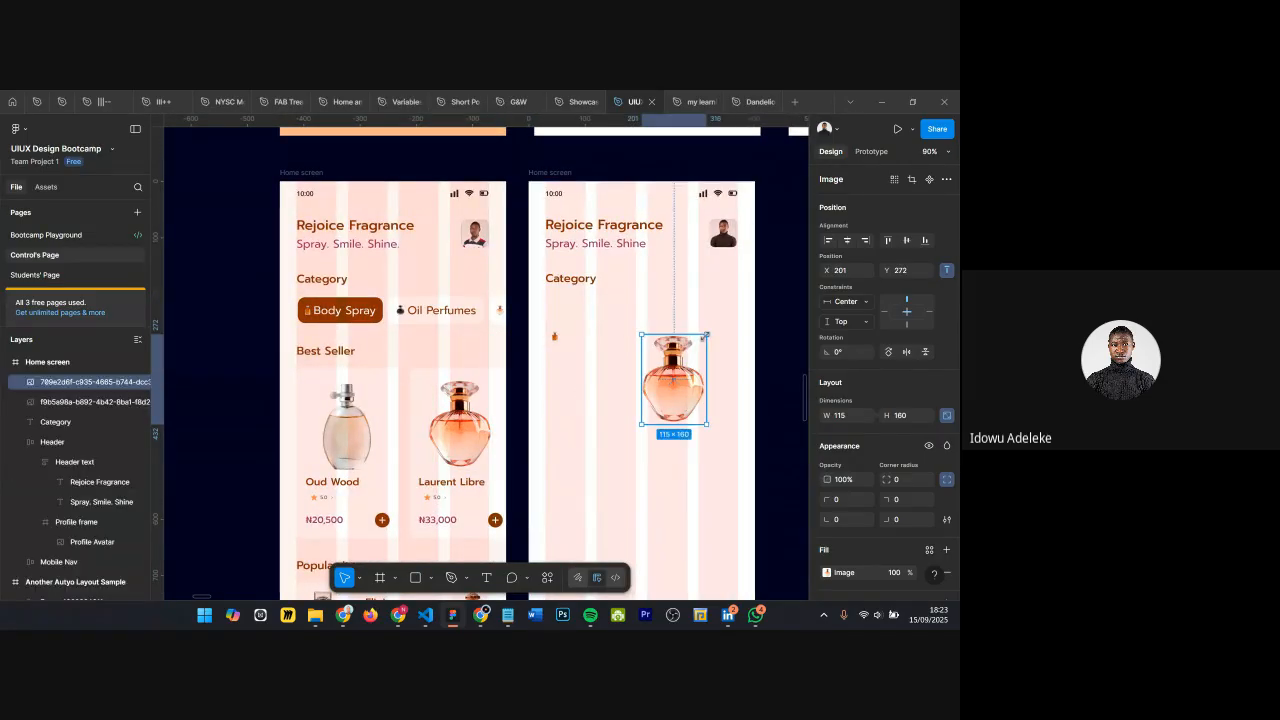
Step: Scale the copied Laurent Libre bottle image down proportionally to about 24 × 34 and delete it
key("k")
left_click_drag(706, 336, 640, 420)
left_click(555, 337)
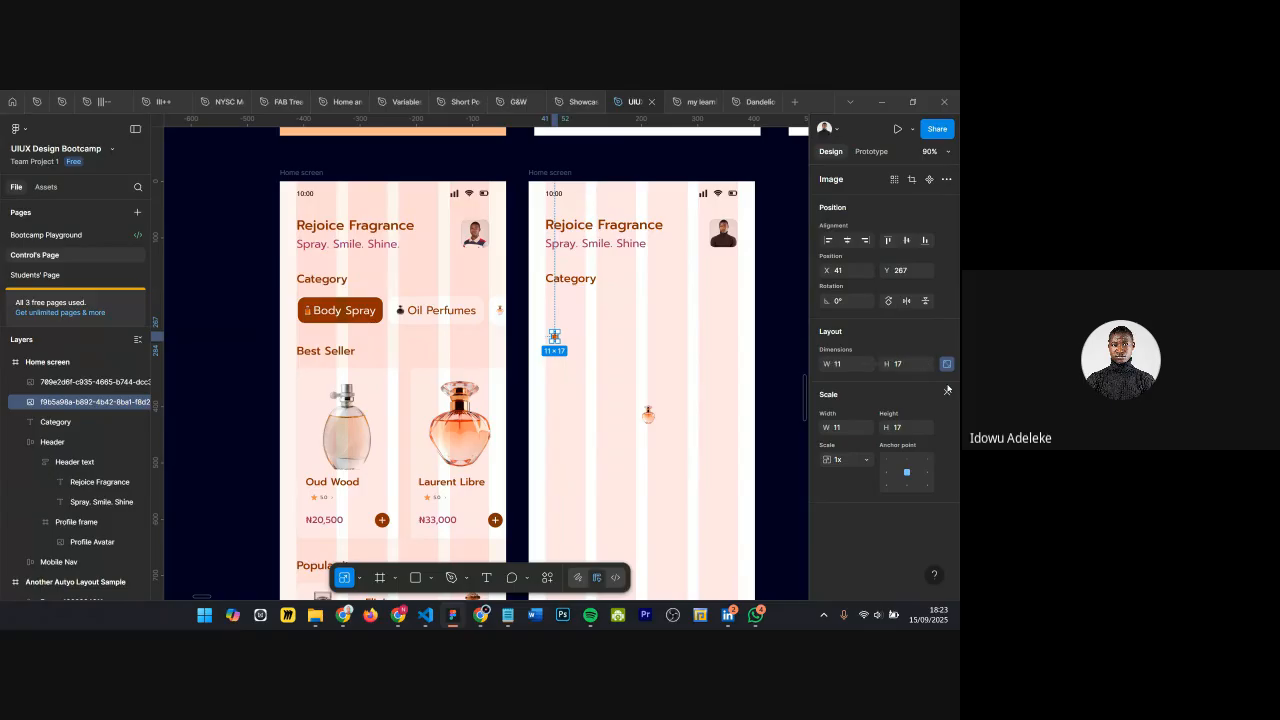
left_click(948, 392)
left_click(651, 414)
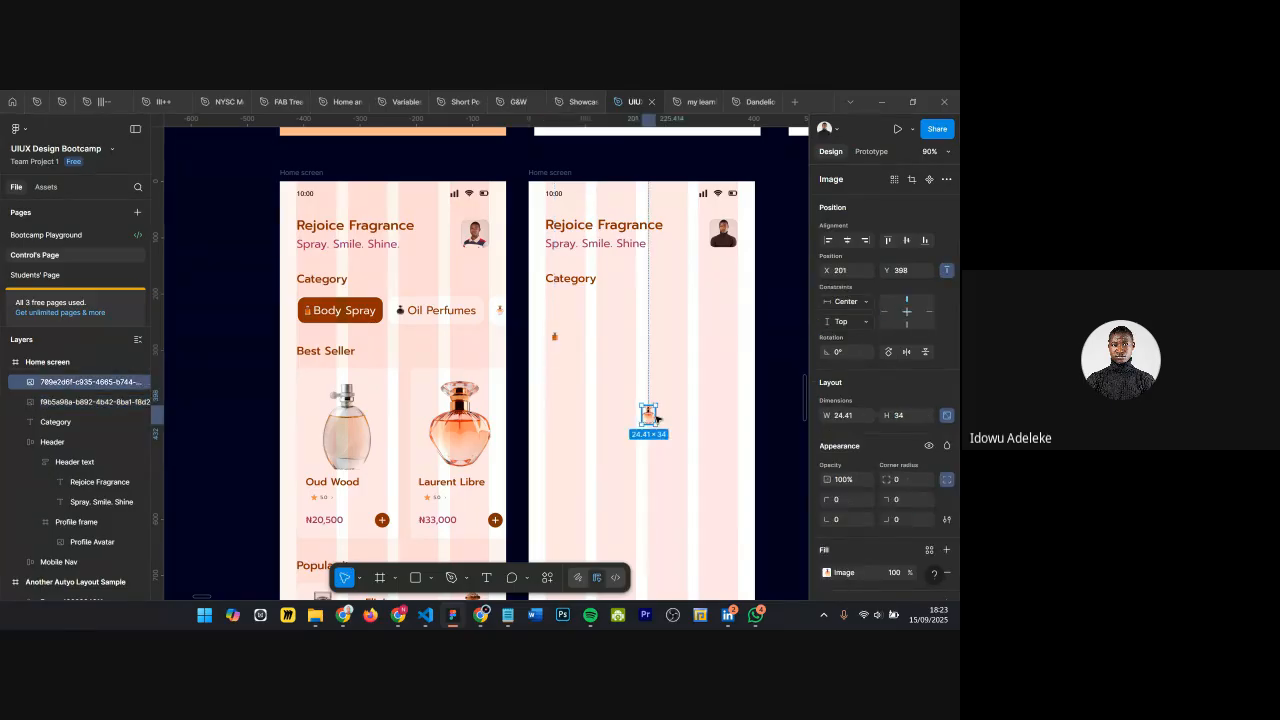
key("Delete")
Step: Move the small Body Spray bottle image up beneath the Category text, to X 38, Y 223
scroll(604, 424, "up", 5)
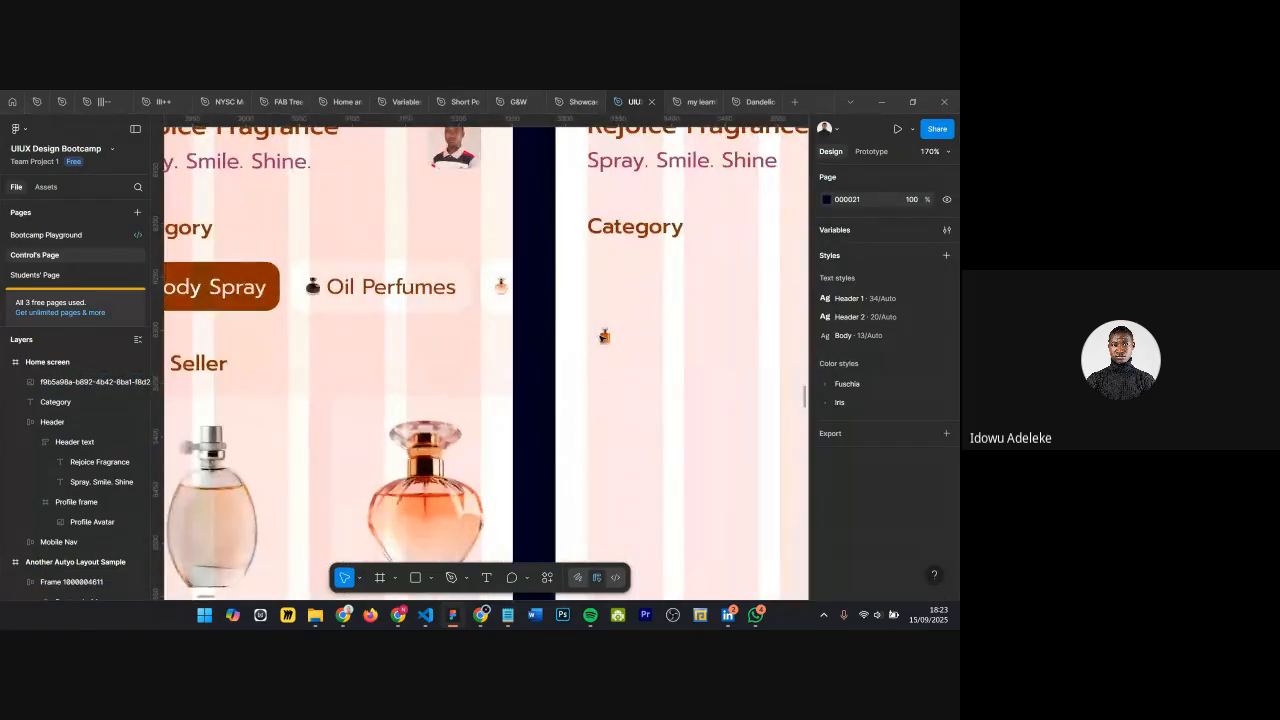
left_click(602, 282)
left_click_drag(603, 284, 602, 292)
scroll(663, 313, "down", 4)
scroll(584, 338, "up", 3)
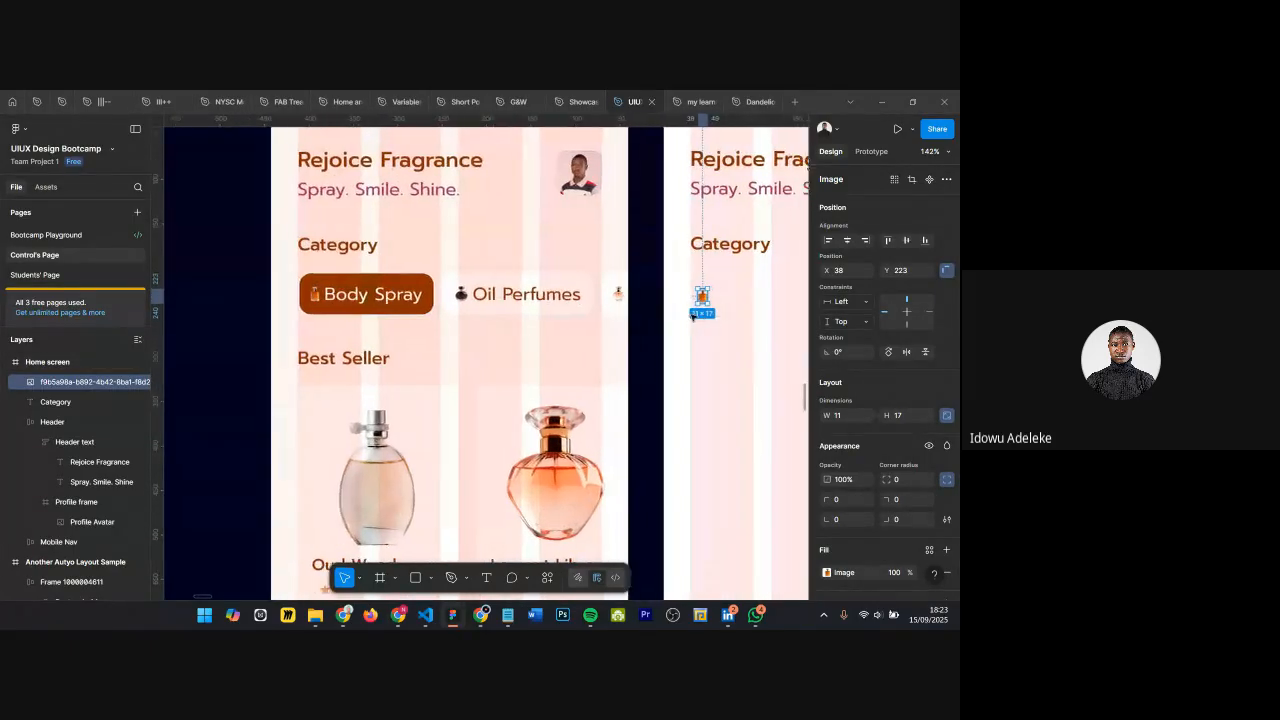
left_click(705, 302)
scroll(705, 300, "right", 1)
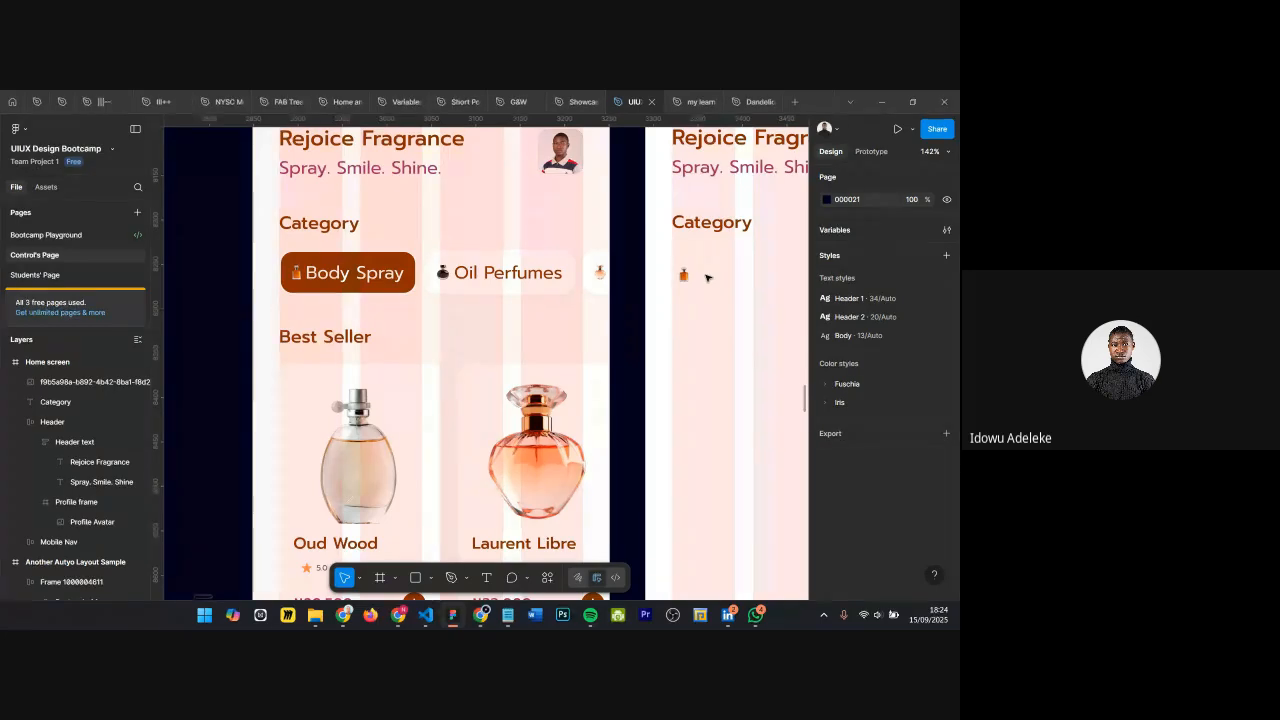
key("t")
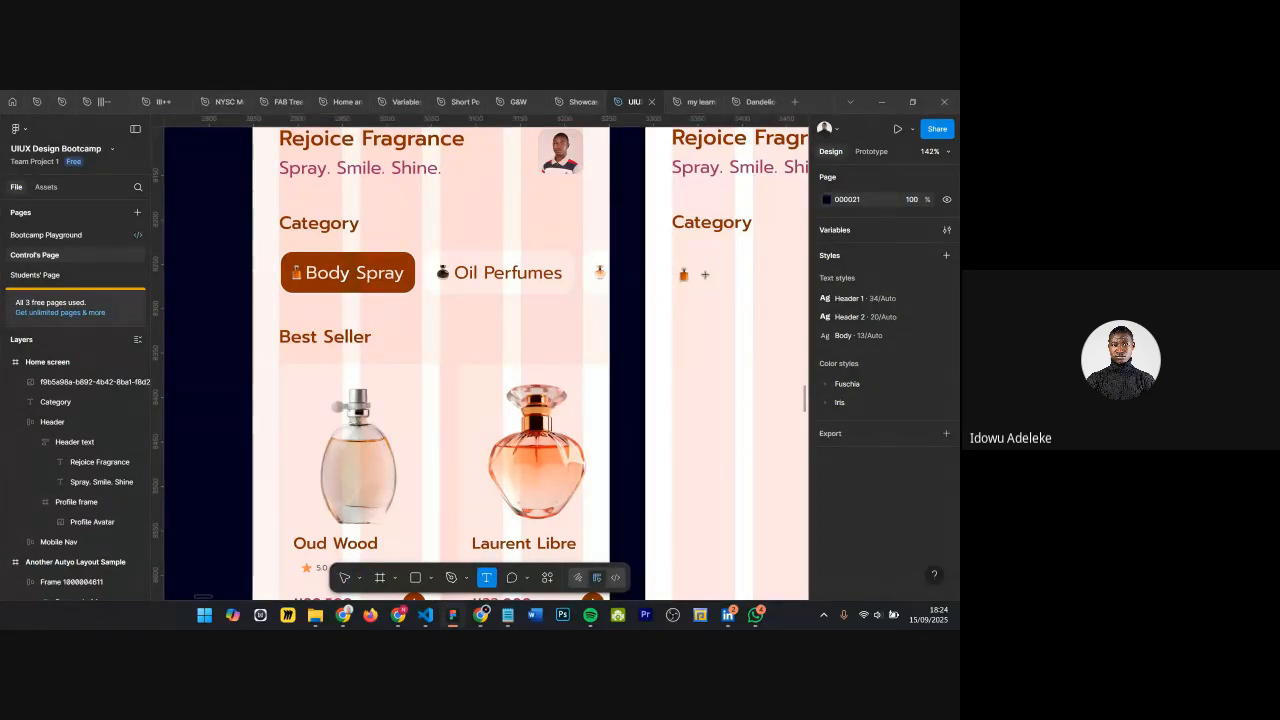
key("o")
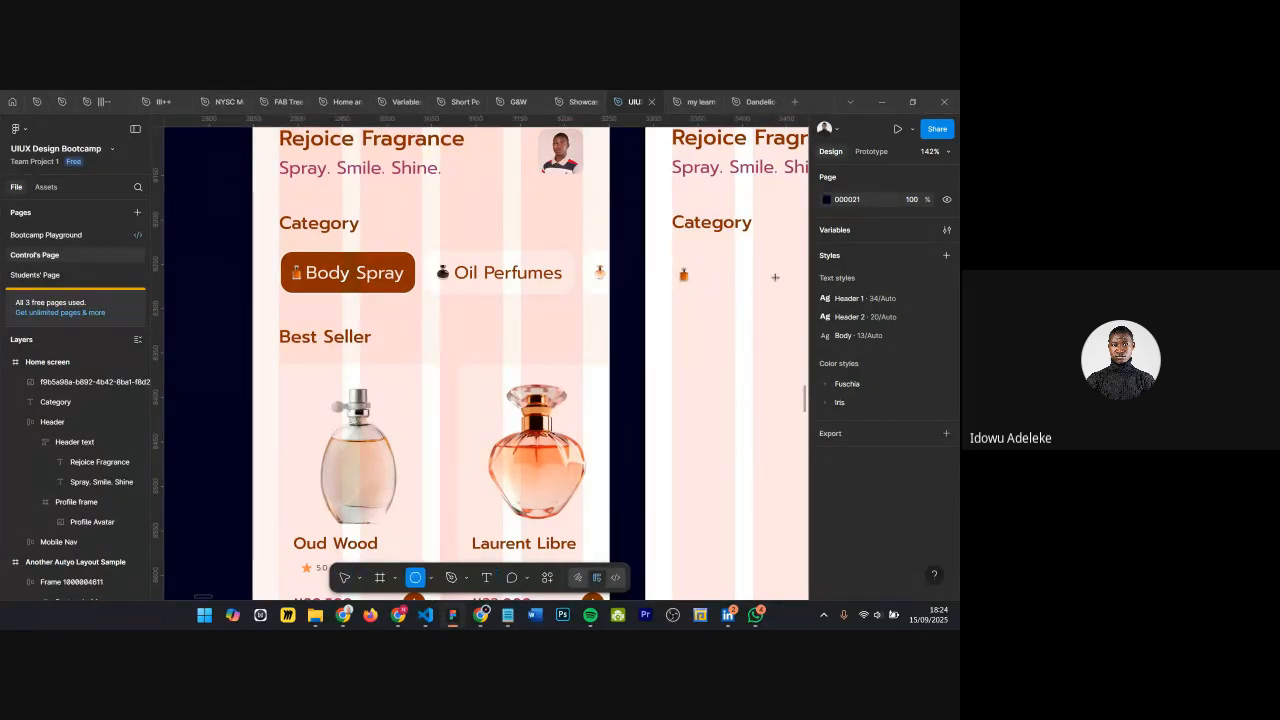
left_click(706, 276)
key("ctrl+z")
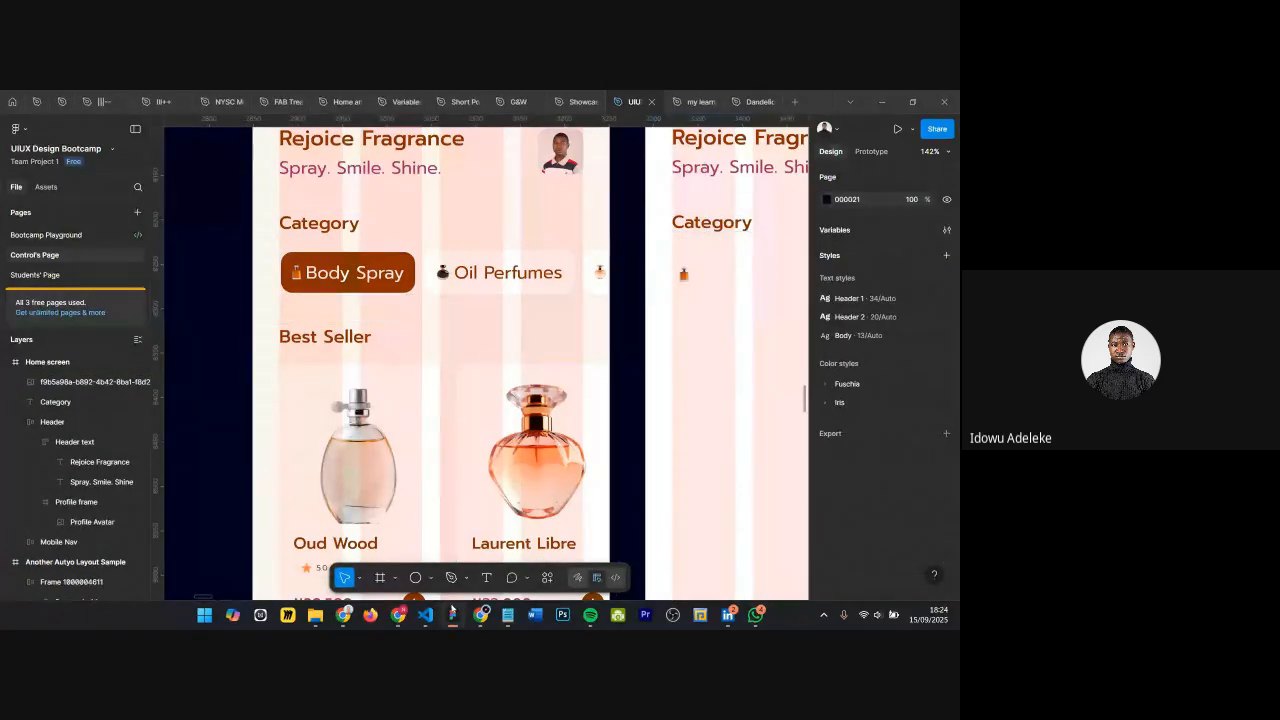
Step: Add the text "Body Spray" beside the small bottle image in the new Home screen, placed at X 65, Y 218
left_click(486, 577)
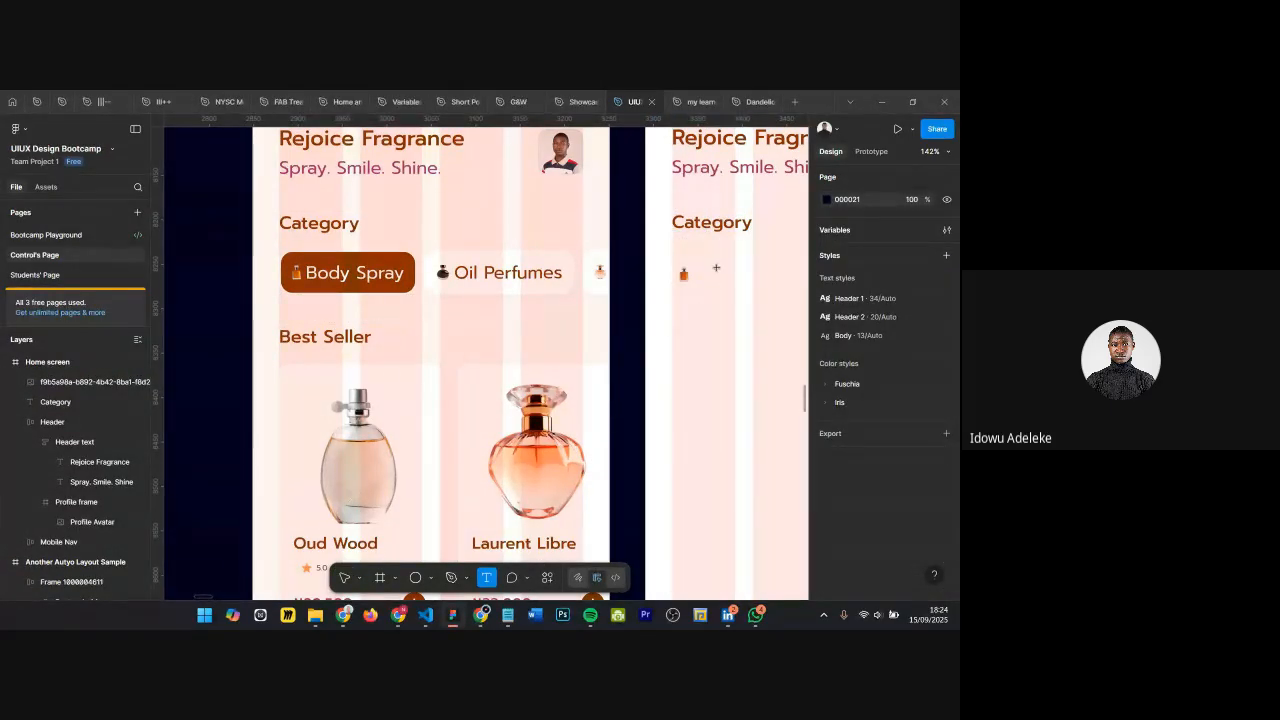
left_click(716, 267)
type("Body Spray")
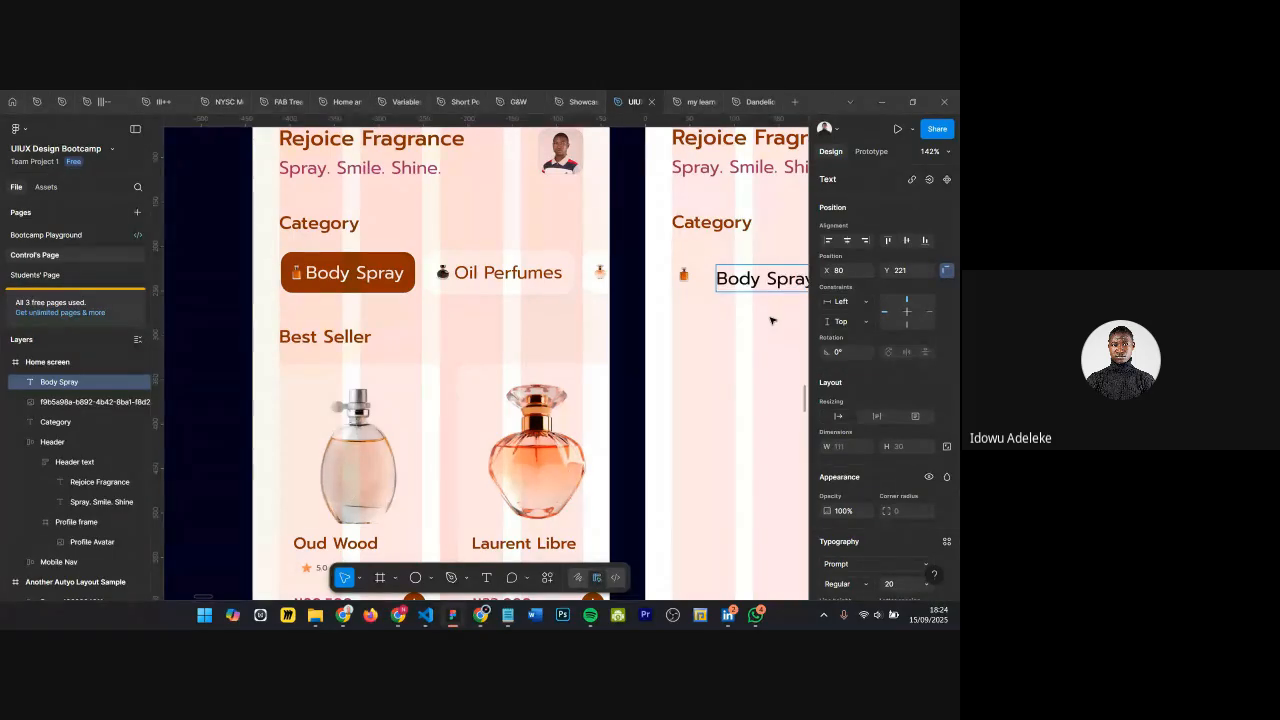
scroll(770, 320, "right", 3)
key("Escape")
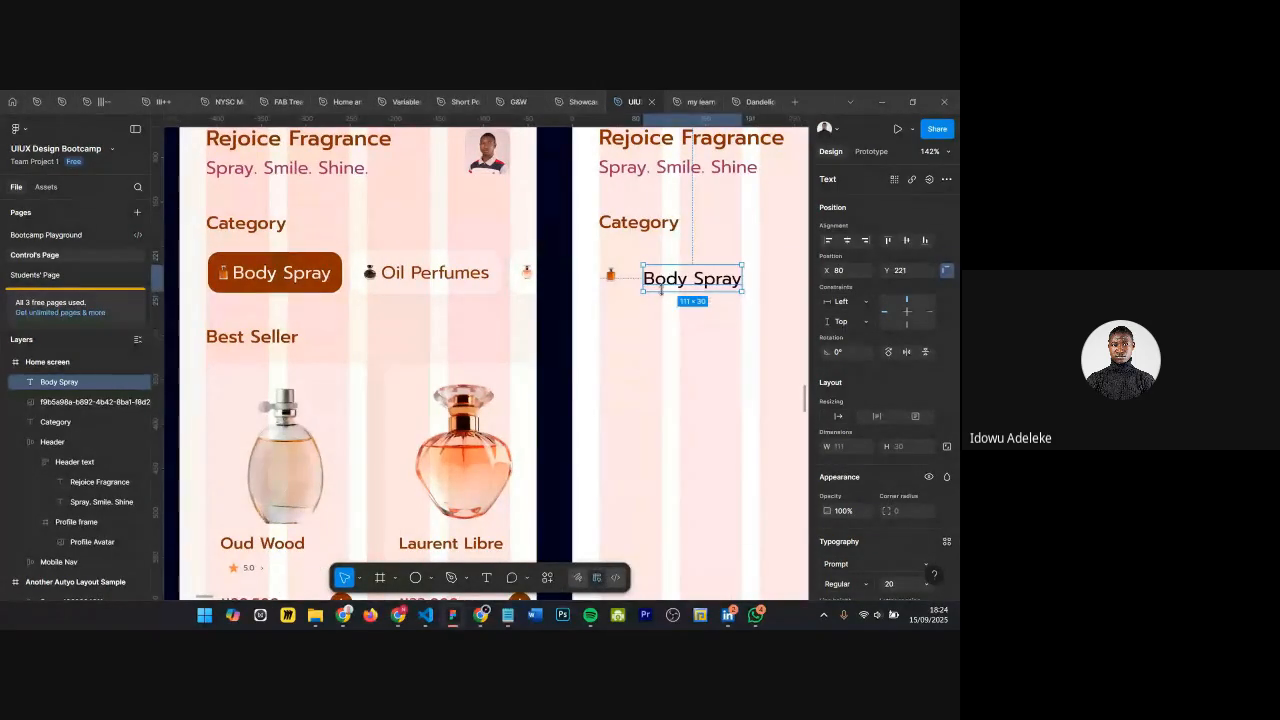
left_click_drag(660, 288, 650, 279)
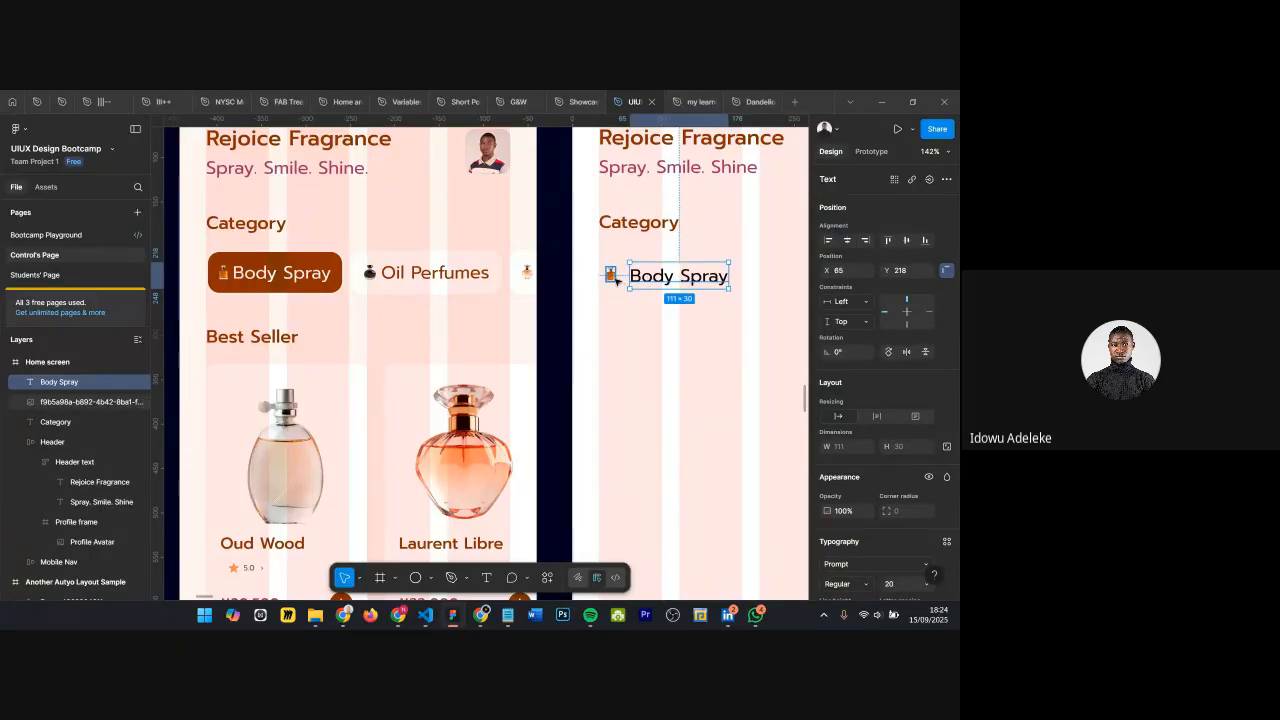
Step: Combine the small bottle image and the new Body Spray text into a horizontal auto layout frame
left_click(612, 276, "shift")
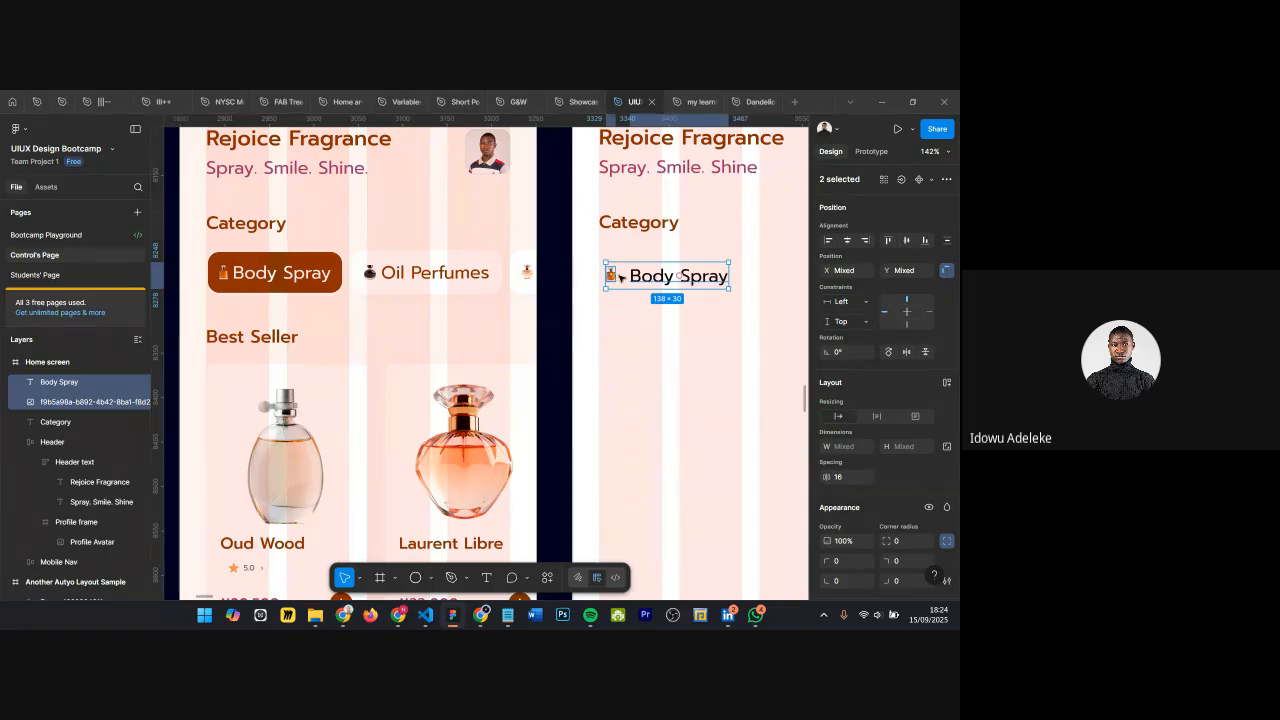
key("shift+a")
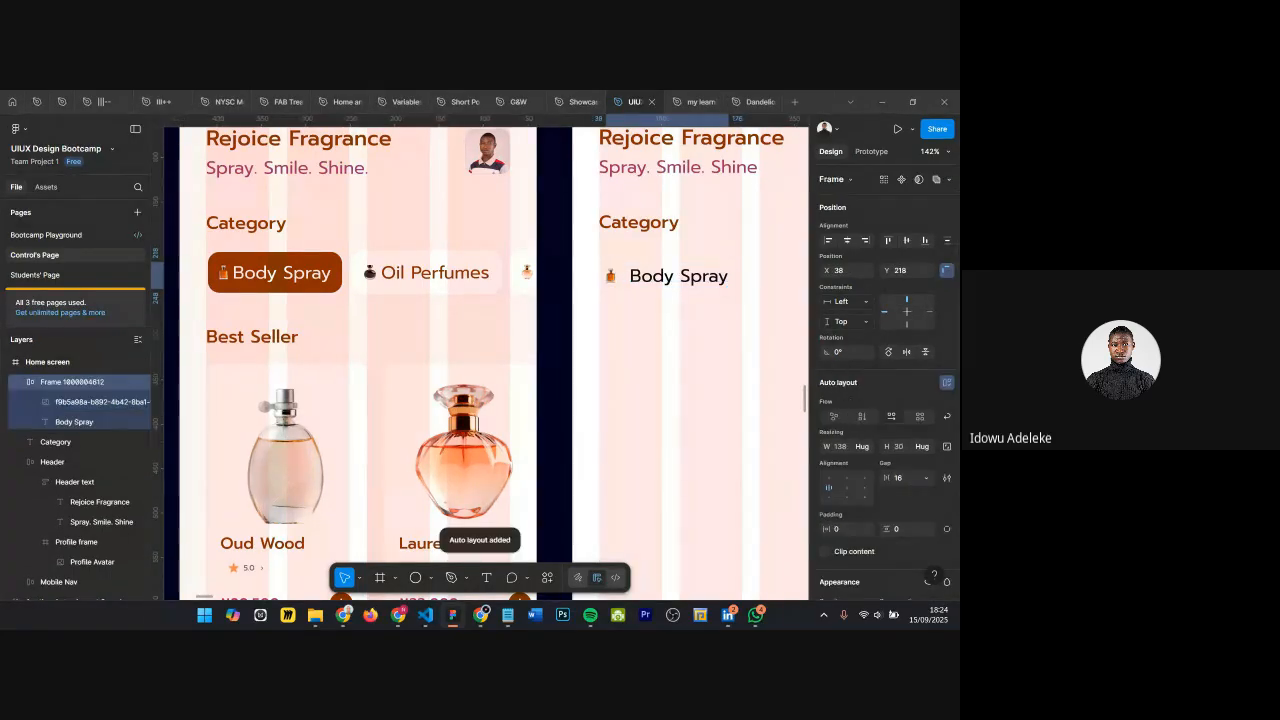
scroll(852, 517, "down", 1)
scroll(852, 510, "down", 2)
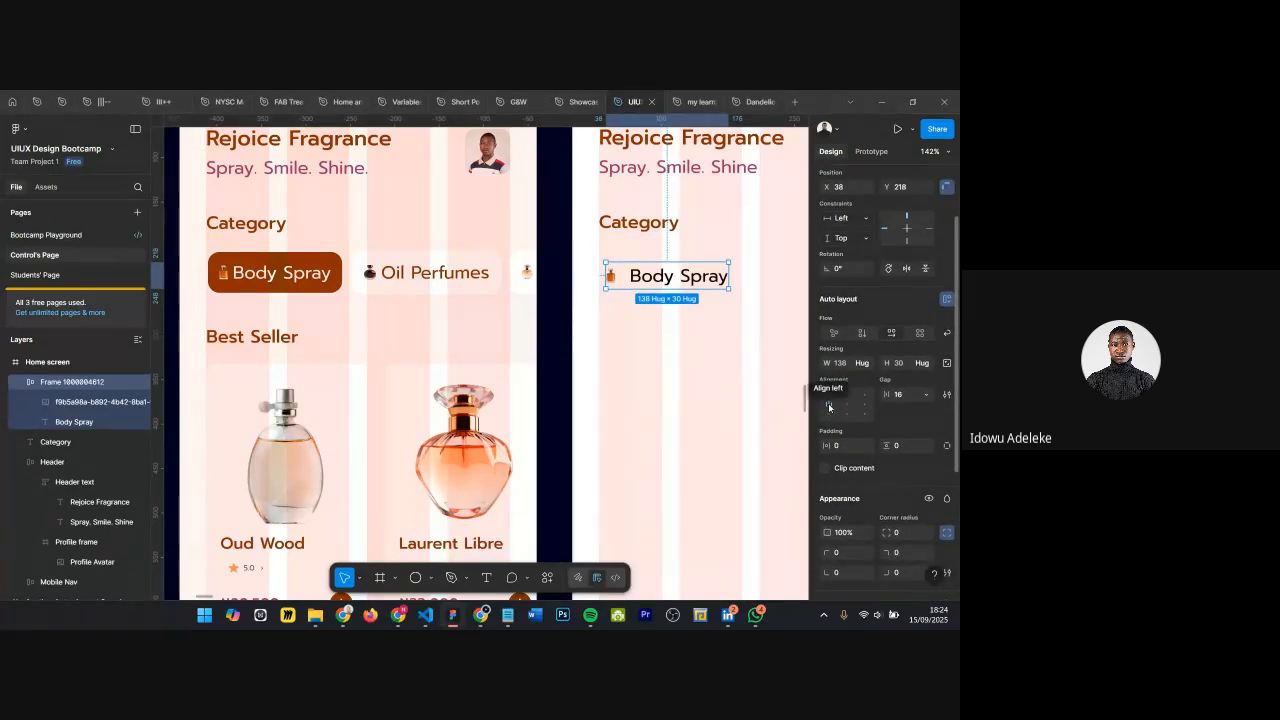
Step: Check the original Body Spray button's auto layout settings and set the new Body Spray frame's gap to 5
double_click(296, 276)
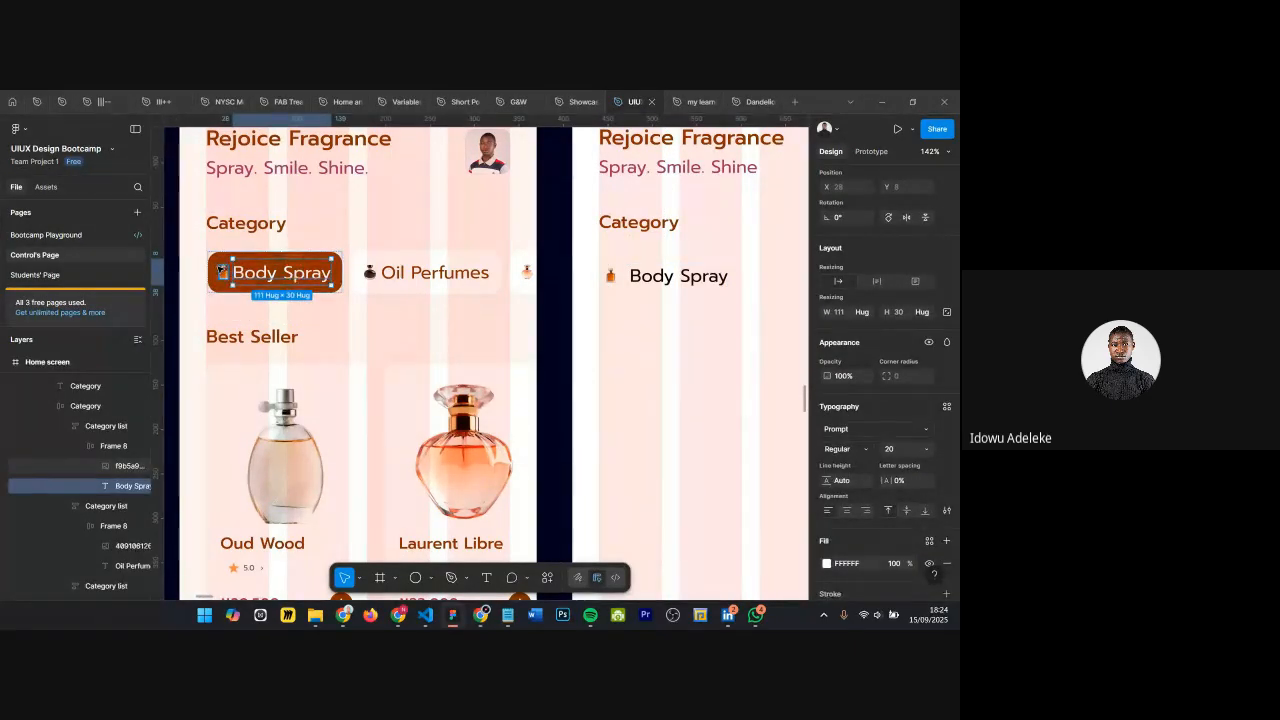
scroll(221, 270, "up", 5)
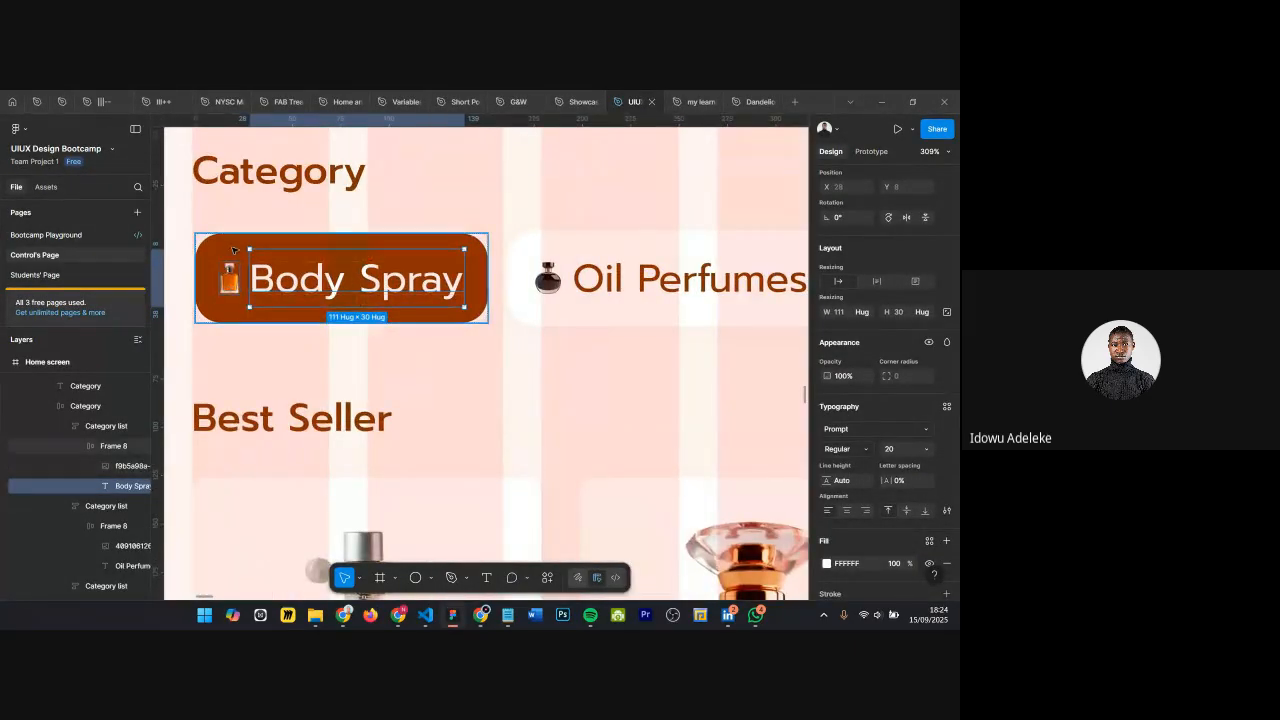
left_click(233, 250)
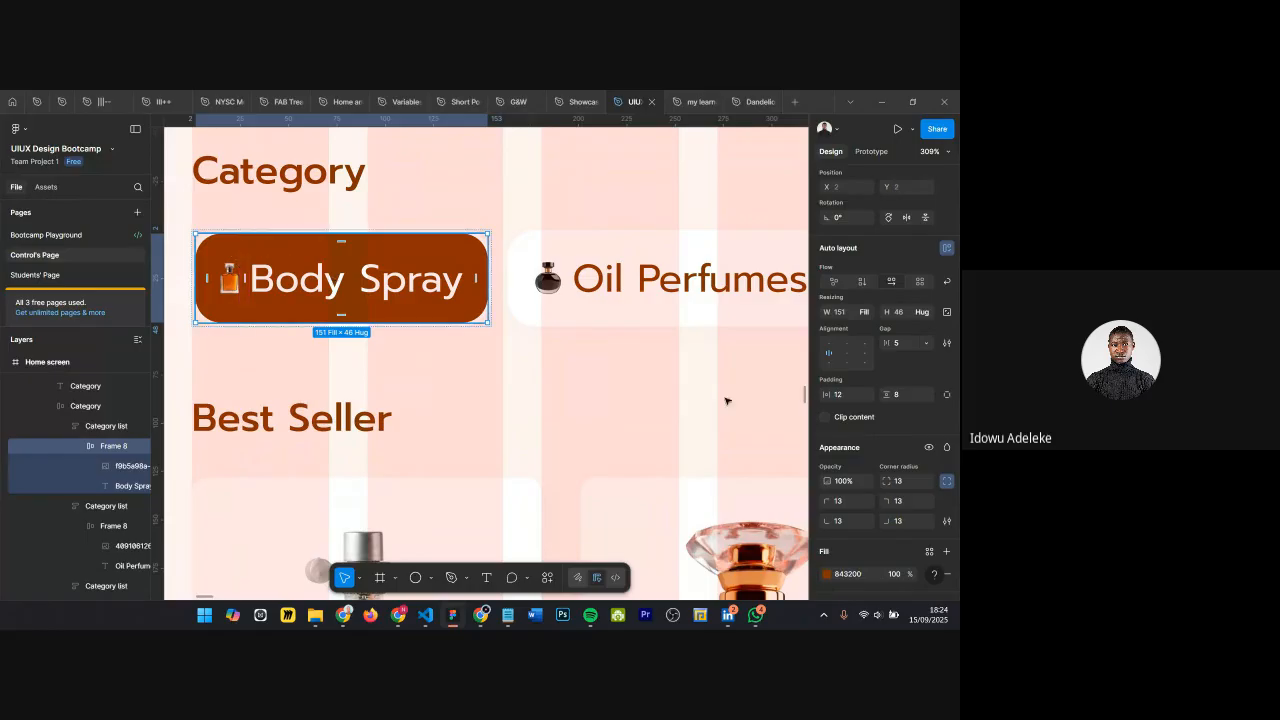
scroll(870, 360, "down", 1)
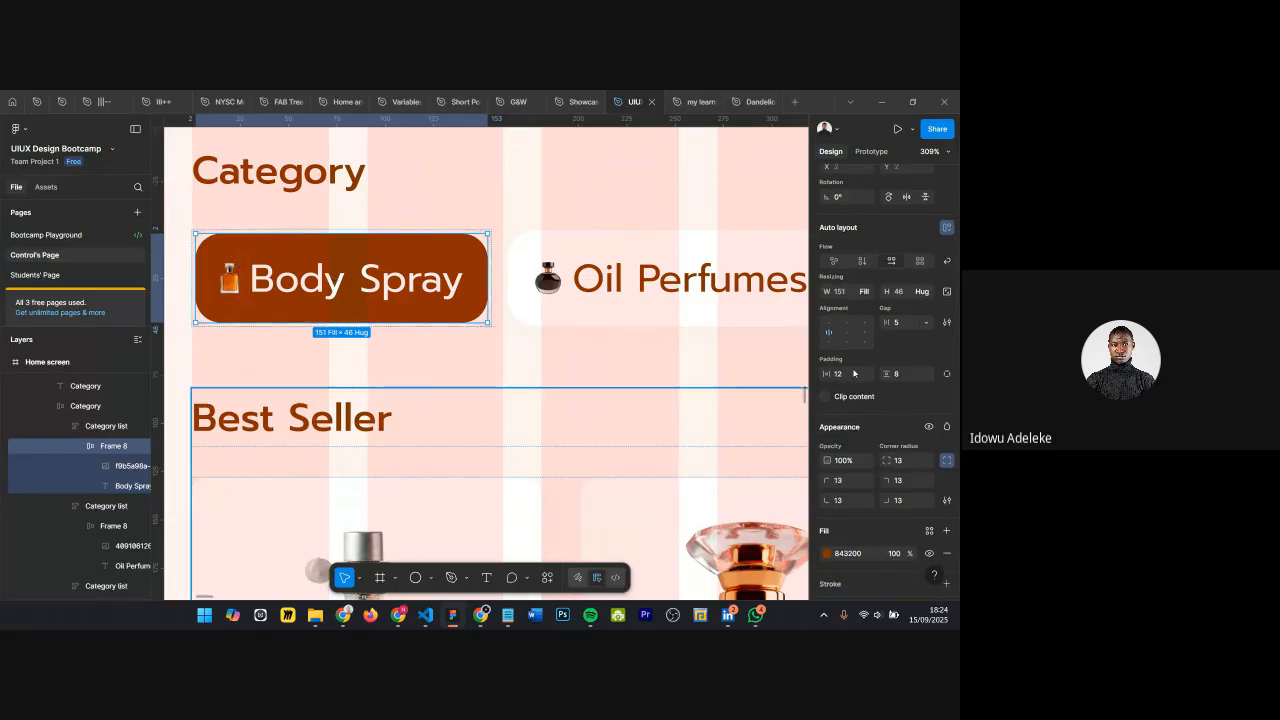
left_click(300, 281)
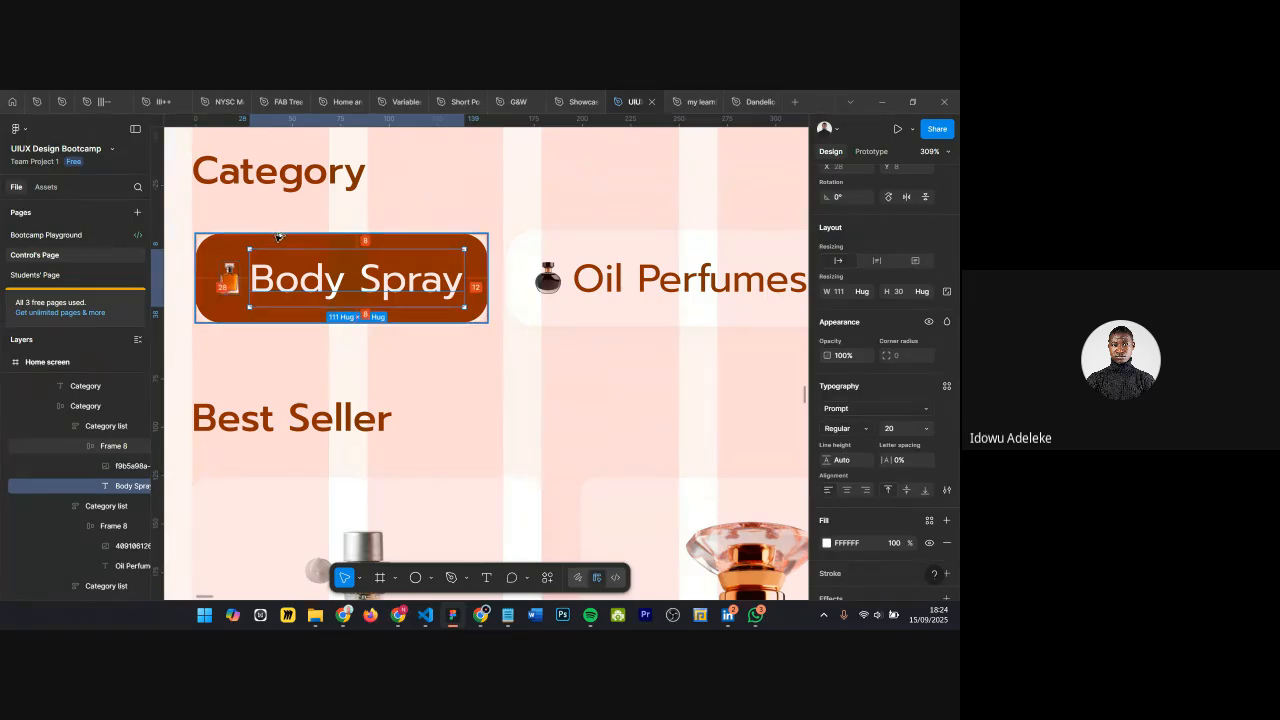
left_click(236, 278)
scroll(236, 280, "down", 5)
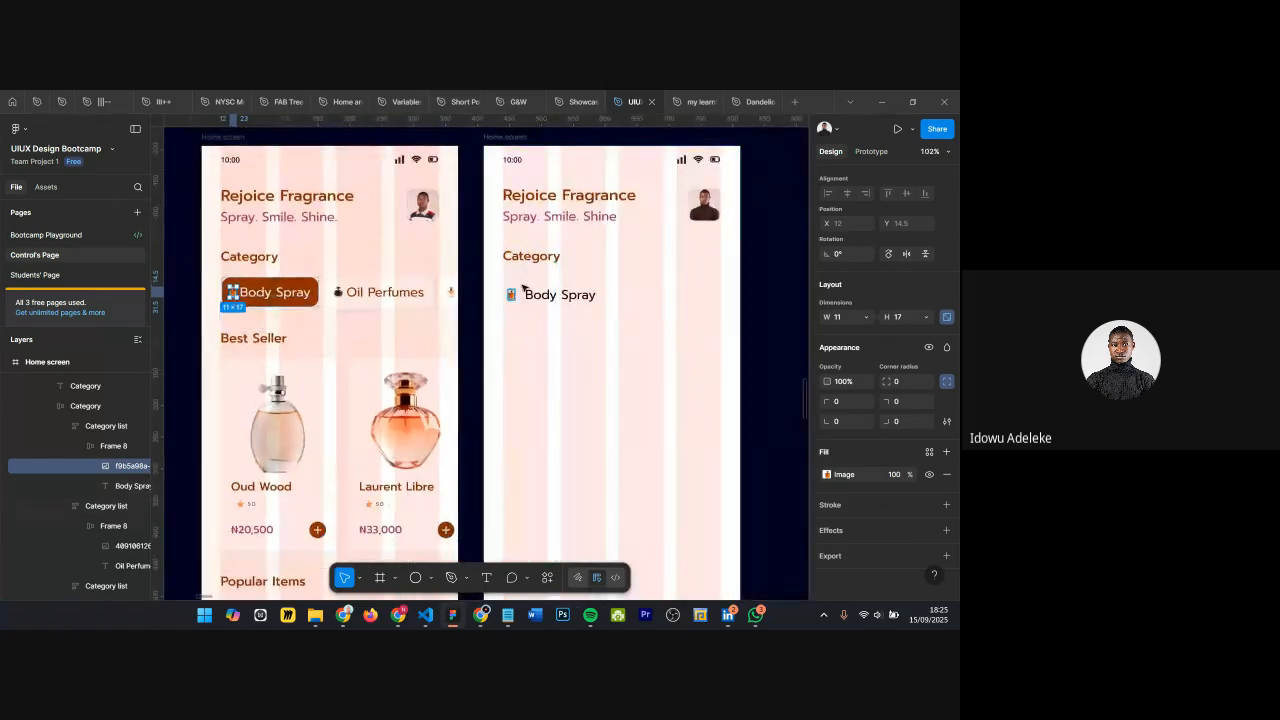
scroll(522, 287, "up", 3)
left_click(509, 298)
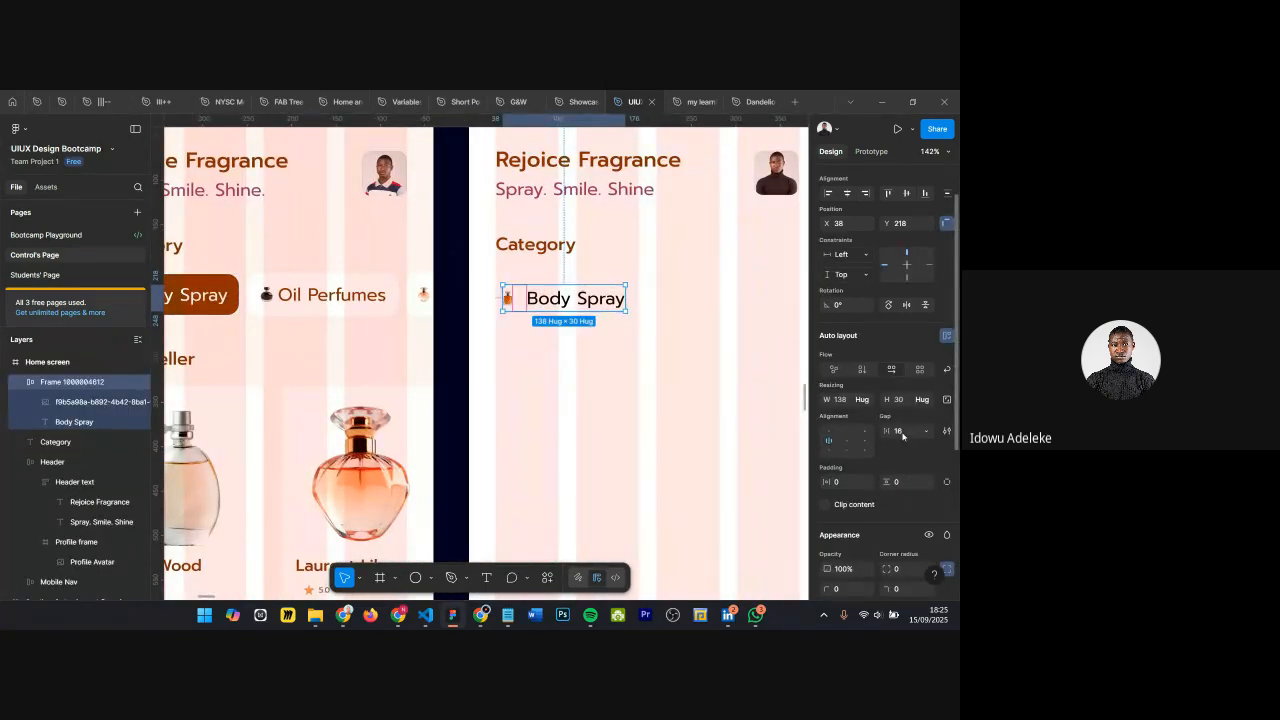
key("Return")
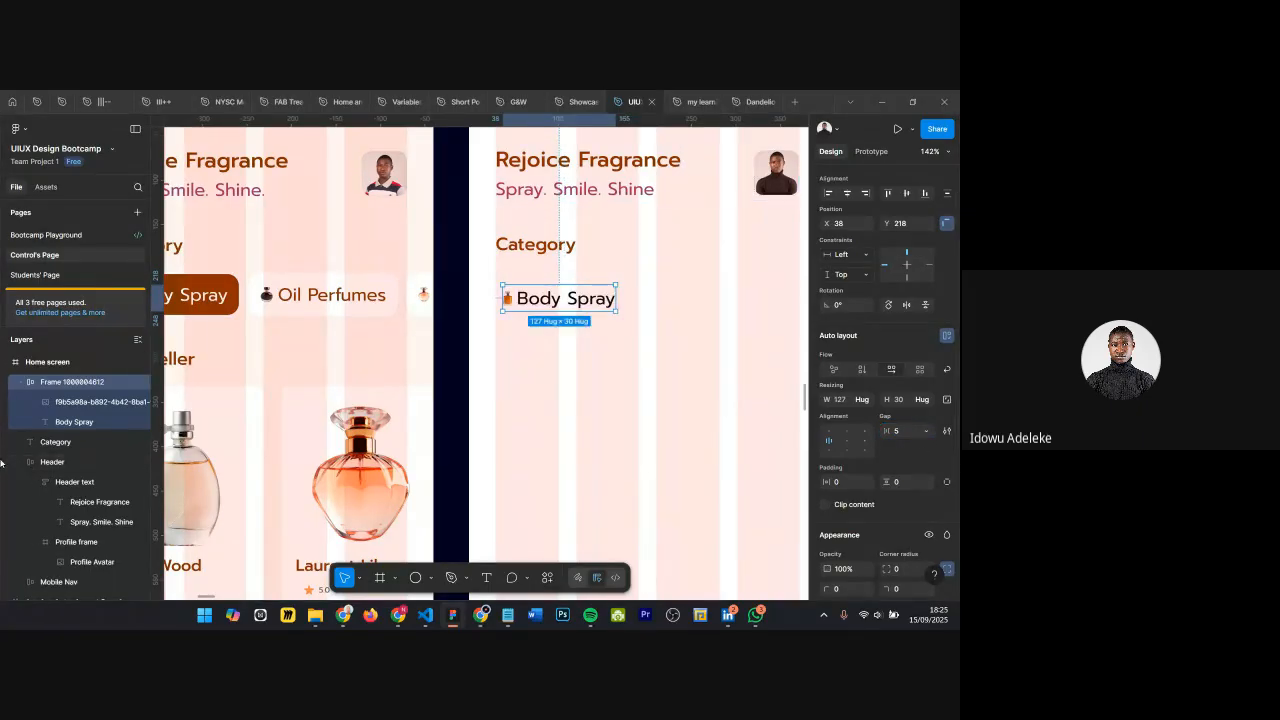
Step: Rename the new Body Spray auto layout frame as "Body spray tab pane"
double_click(70, 382)
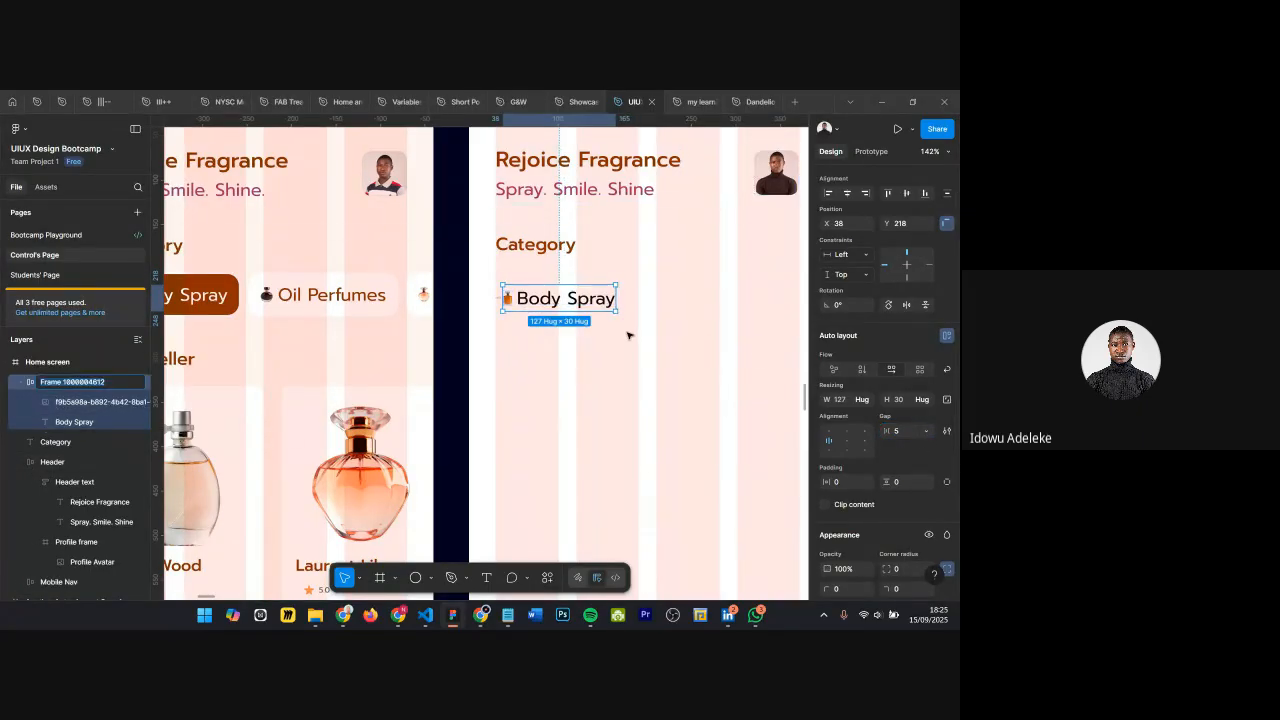
scroll(628, 334, "left", 2)
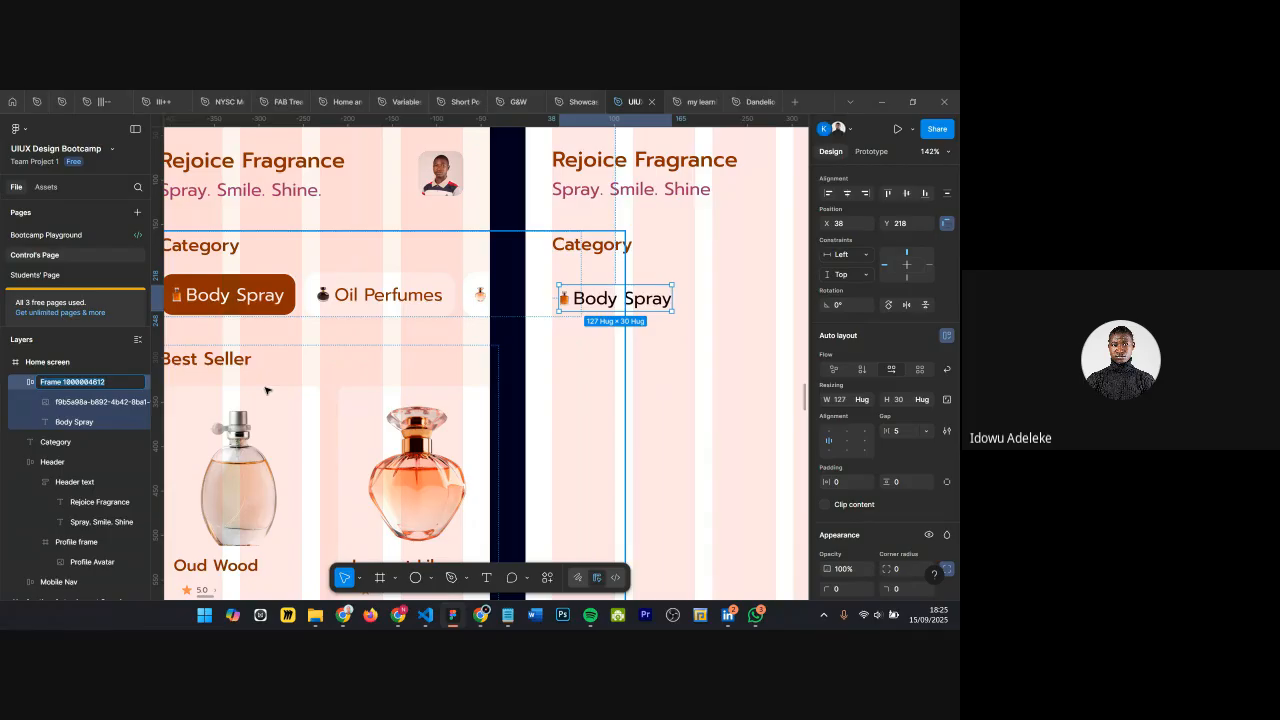
type("Body spray content")
key("ctrl+shift+Right")
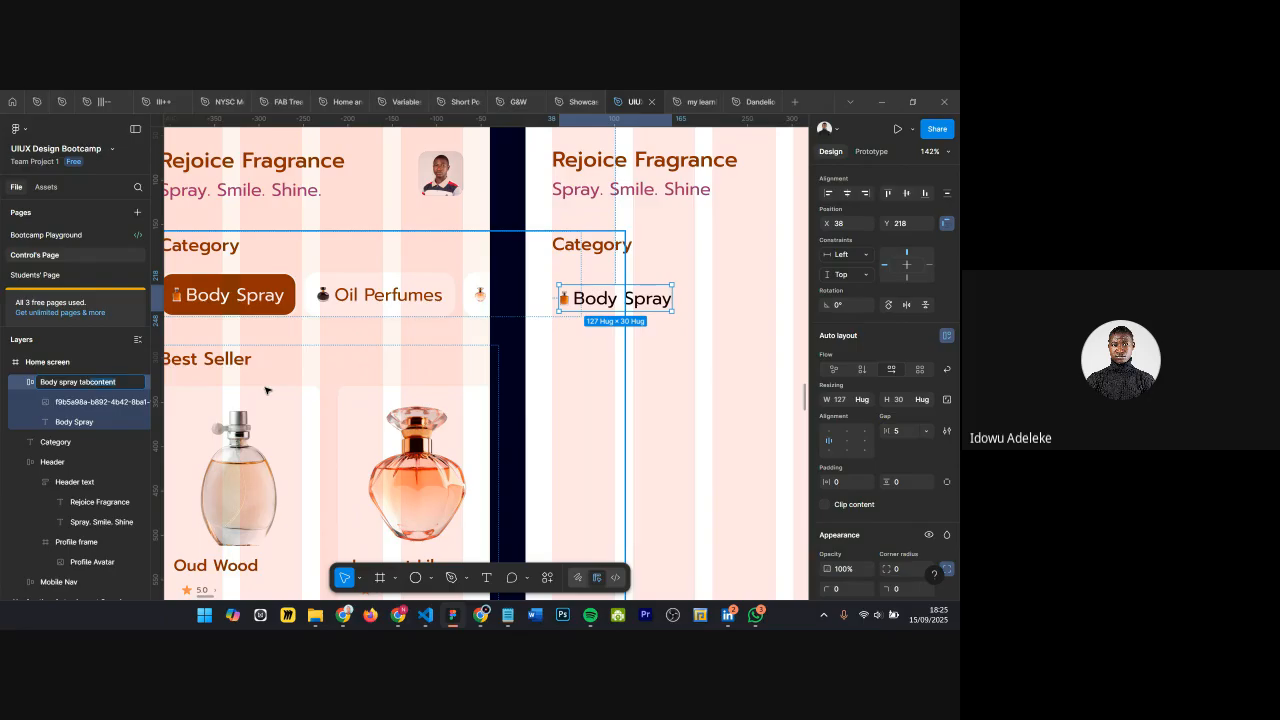
key("BackSpace")
key("Return")
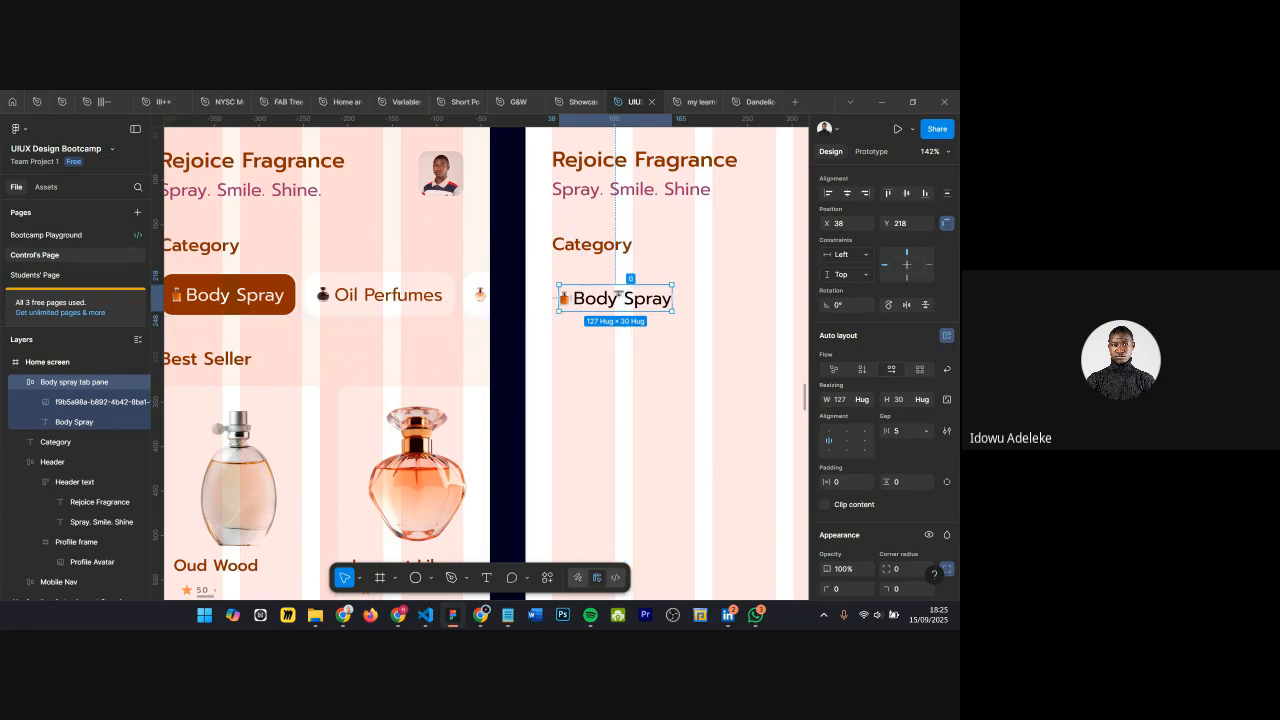
Step: Wrap the Body spray tab pane in an outer auto layout frame
left_click(607, 354)
left_click(600, 300)
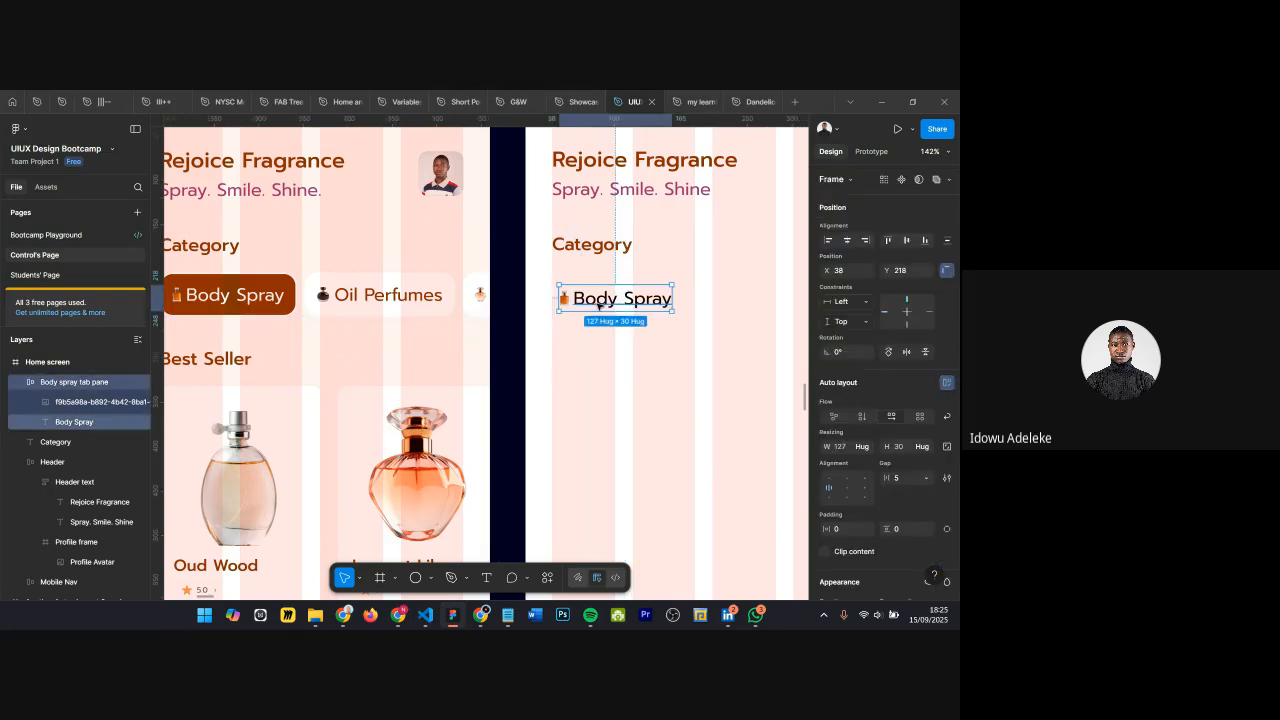
scroll(598, 303, "up", 2)
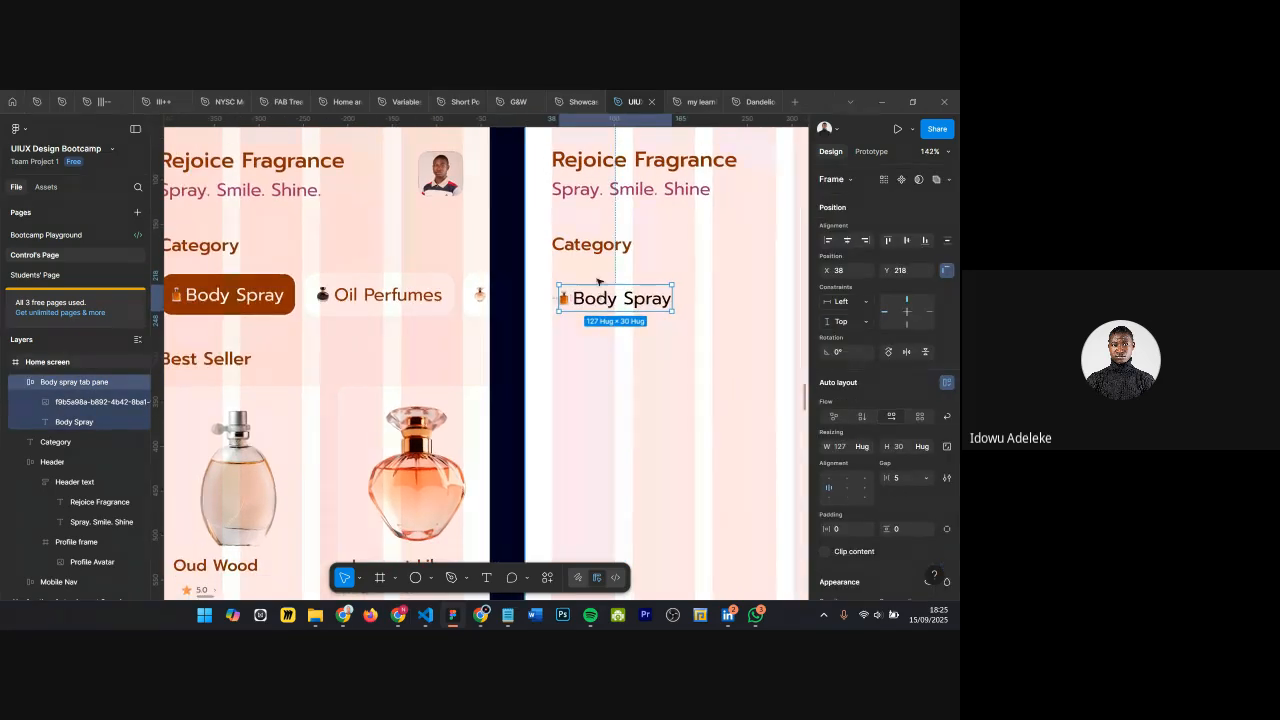
scroll(598, 303, "up", 2)
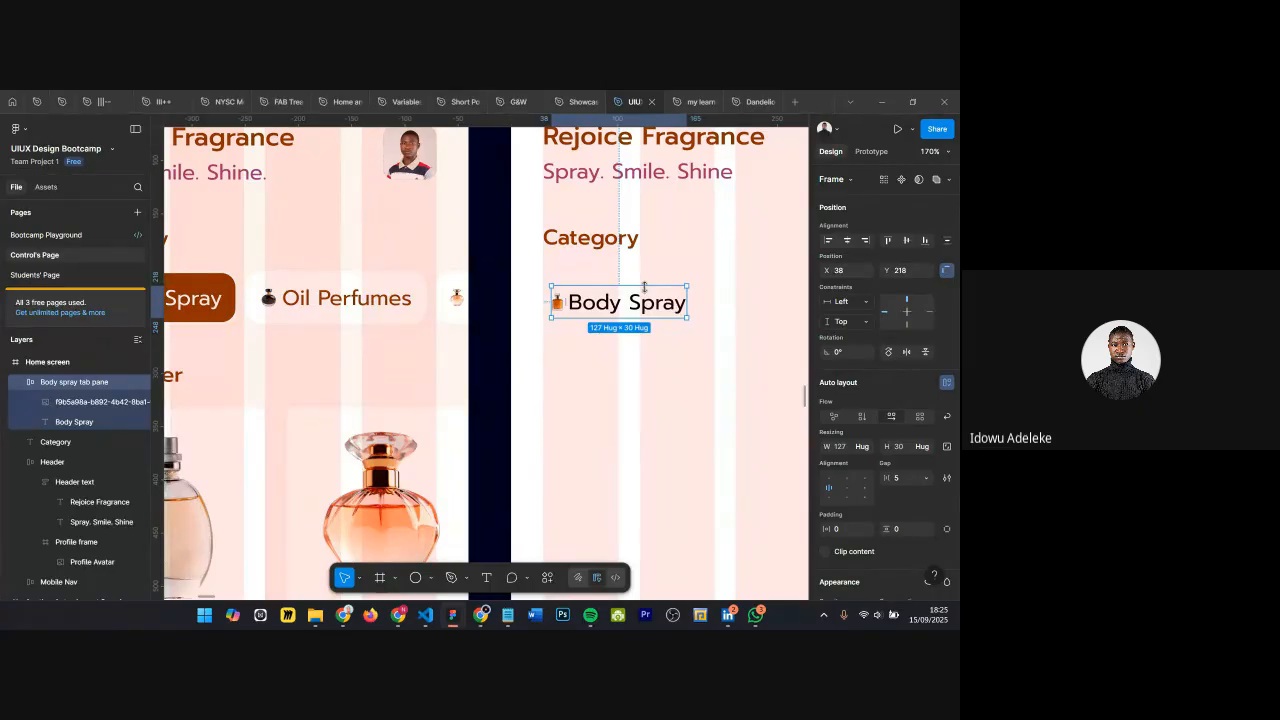
key("shift+a")
Step: Set the outer Body Spray frame's vertical padding to 8 and its horizontal padding to 12
scroll(645, 295, "down", 2)
scroll(645, 295, "down", 1)
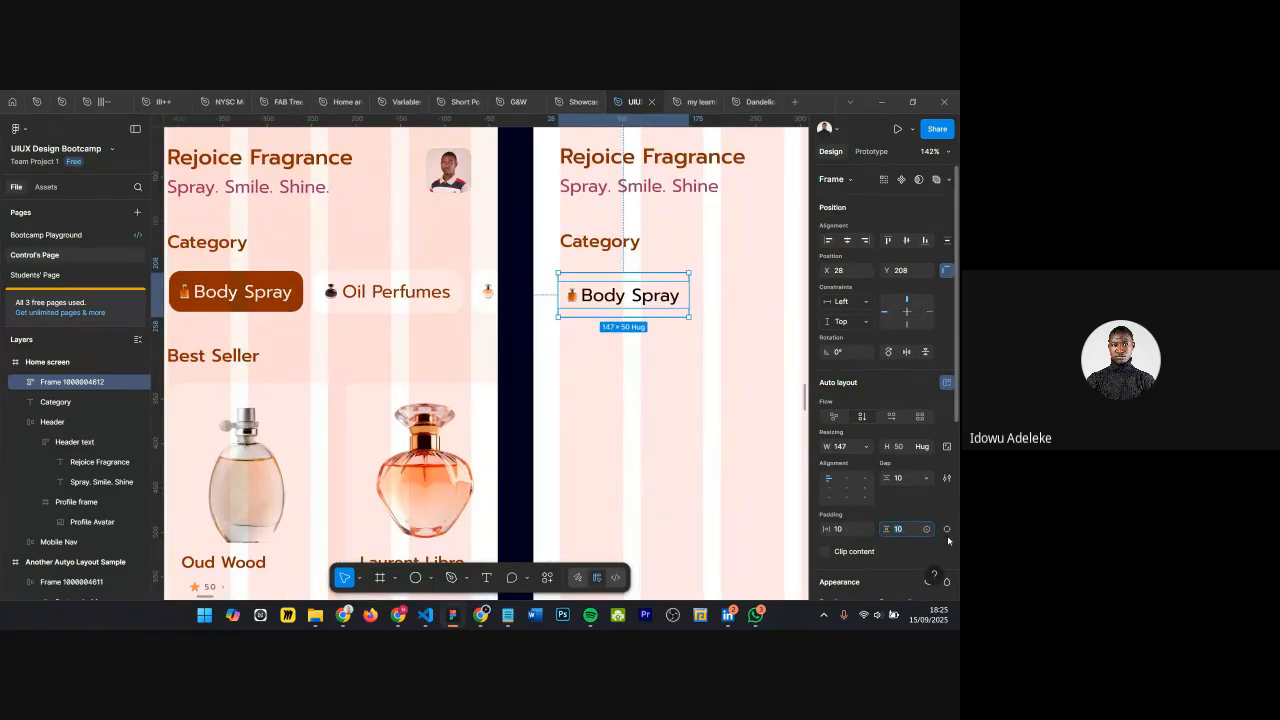
key("Return")
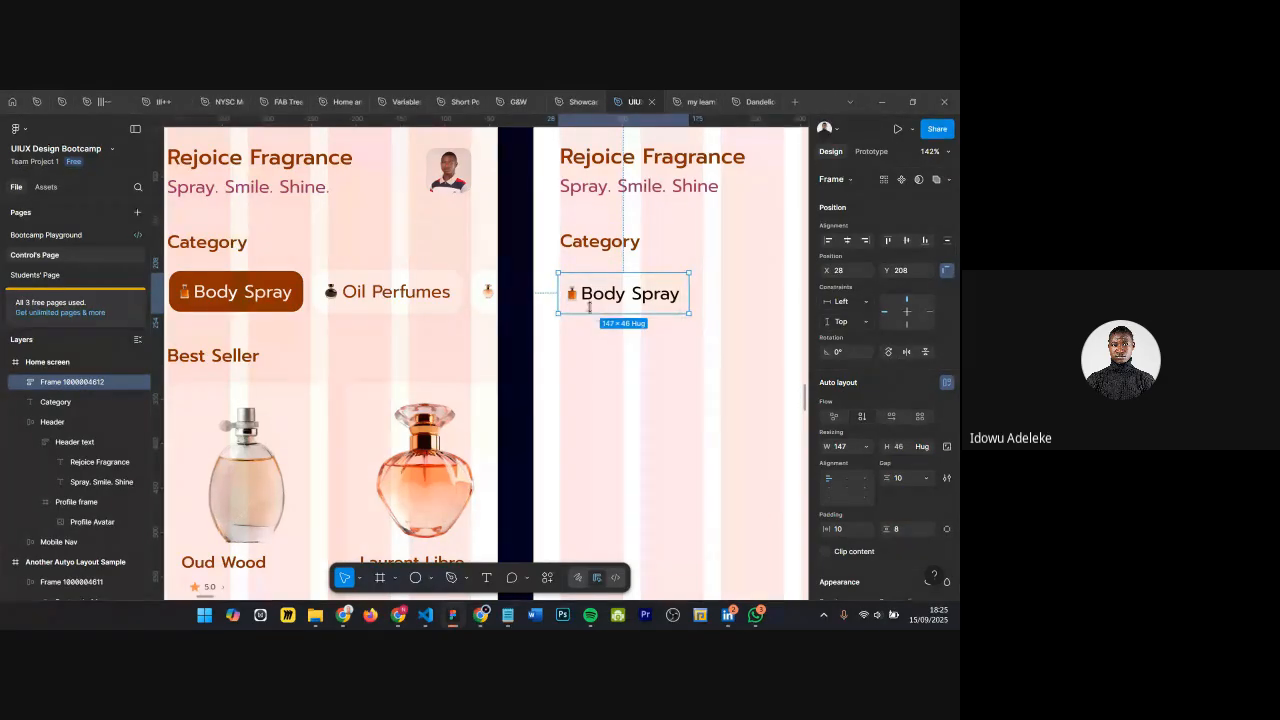
left_click(864, 532)
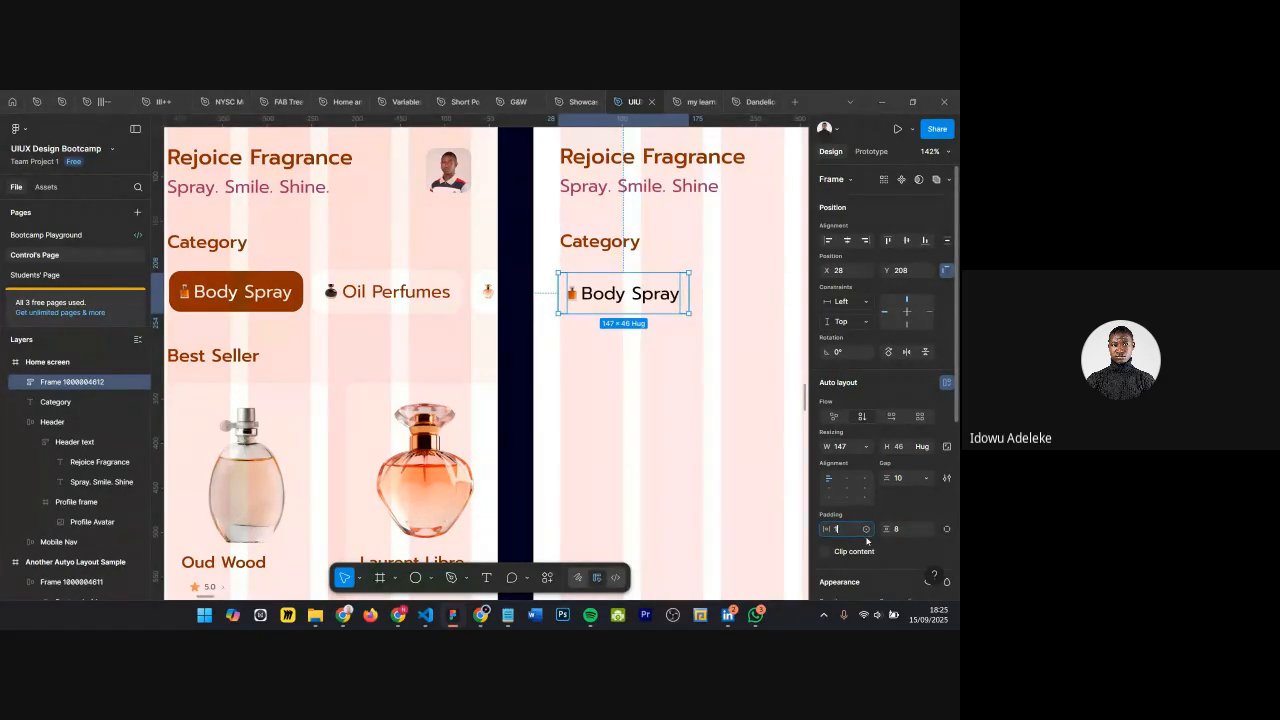
type("12")
key("Return")
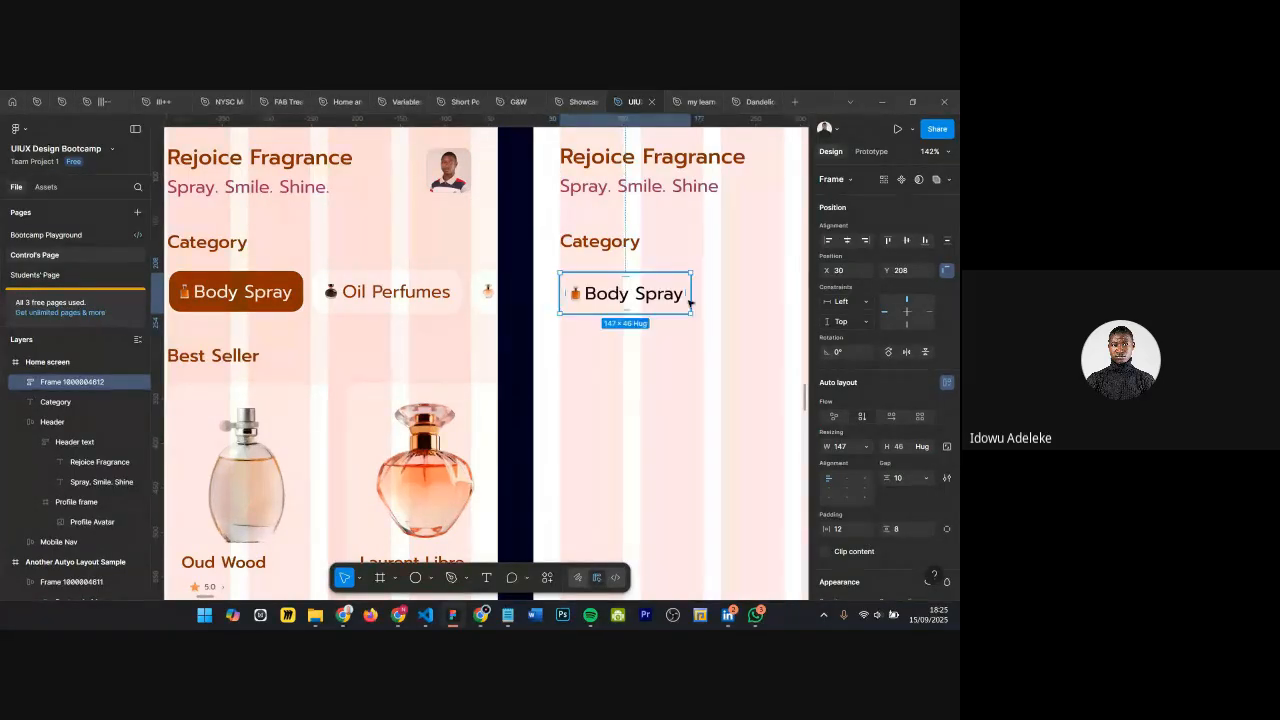
Step: Add a fill to the outer Body Spray frame
scroll(880, 420, "down", 3)
scroll(893, 457, "down", 2)
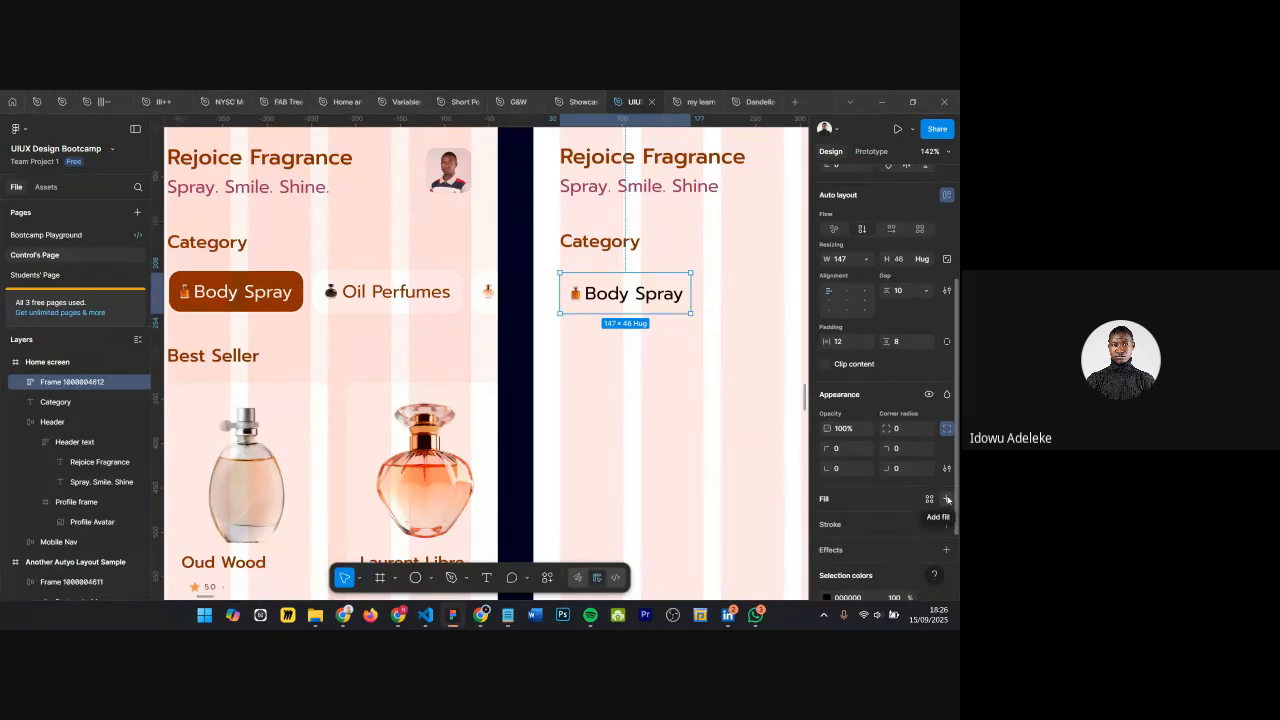
Step: Add a fill to the new Body Spray tab frame, sampling the brown 843200 from the reference tab
left_click(947, 499)
left_click(676, 466)
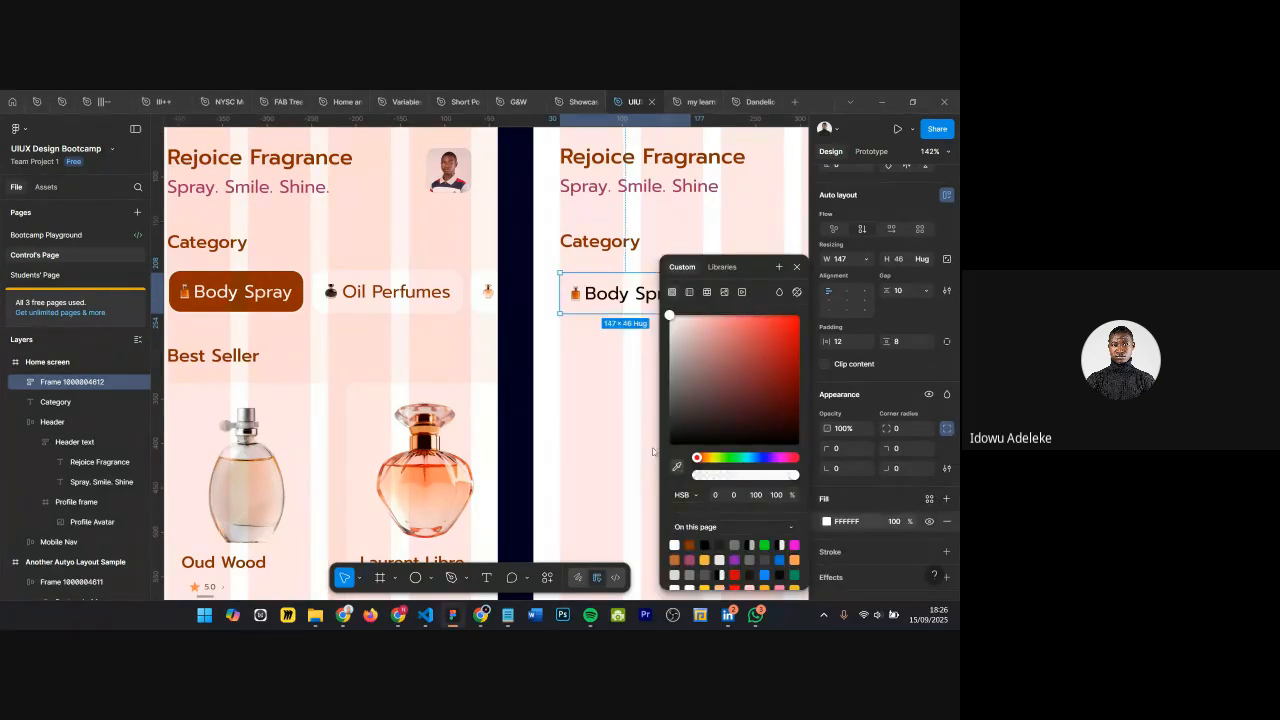
left_click(302, 270)
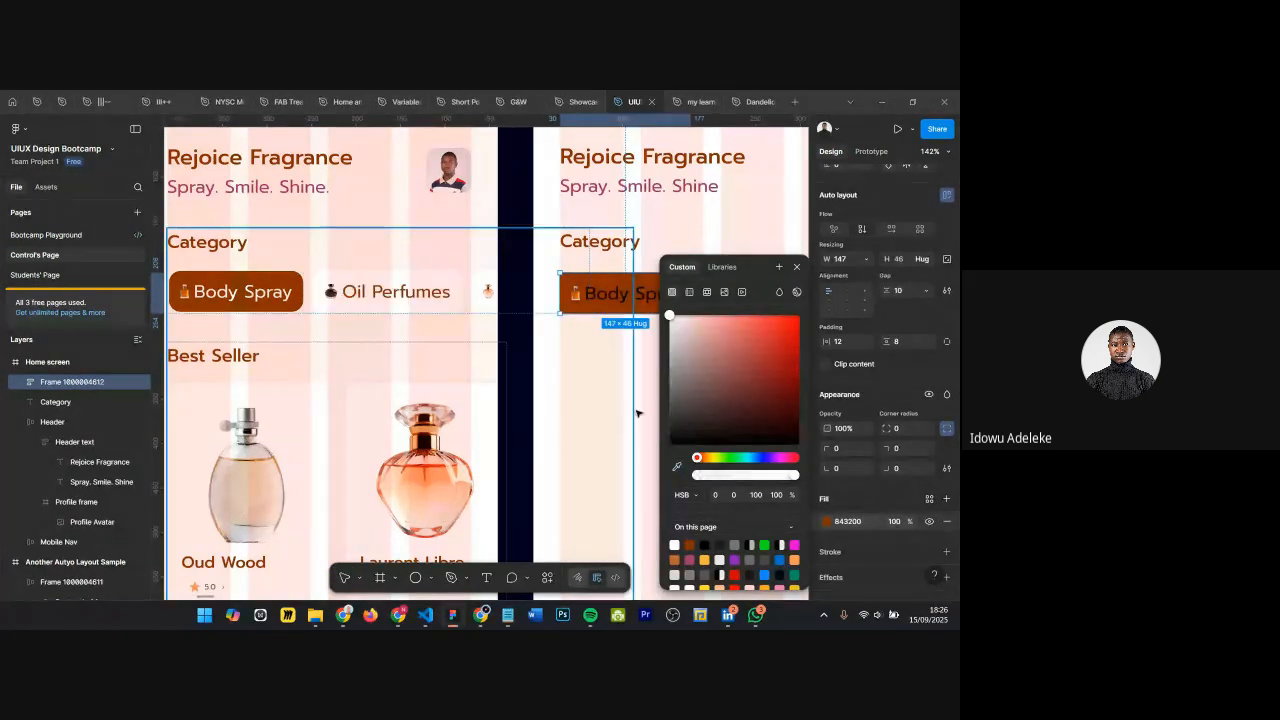
left_click(797, 267)
Step: Set the text color of the new tab's Body Spray label to FFFFFF
double_click(632, 293)
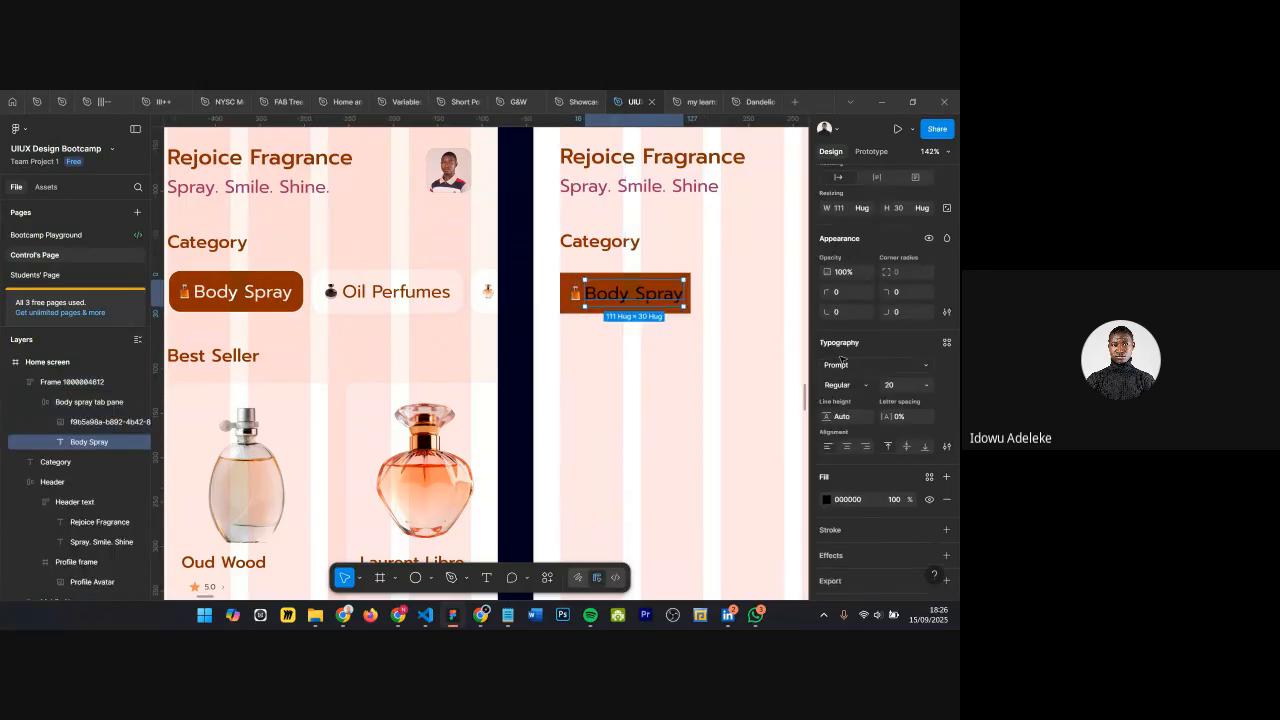
left_click(852, 460)
type("ffffff")
key("Return")
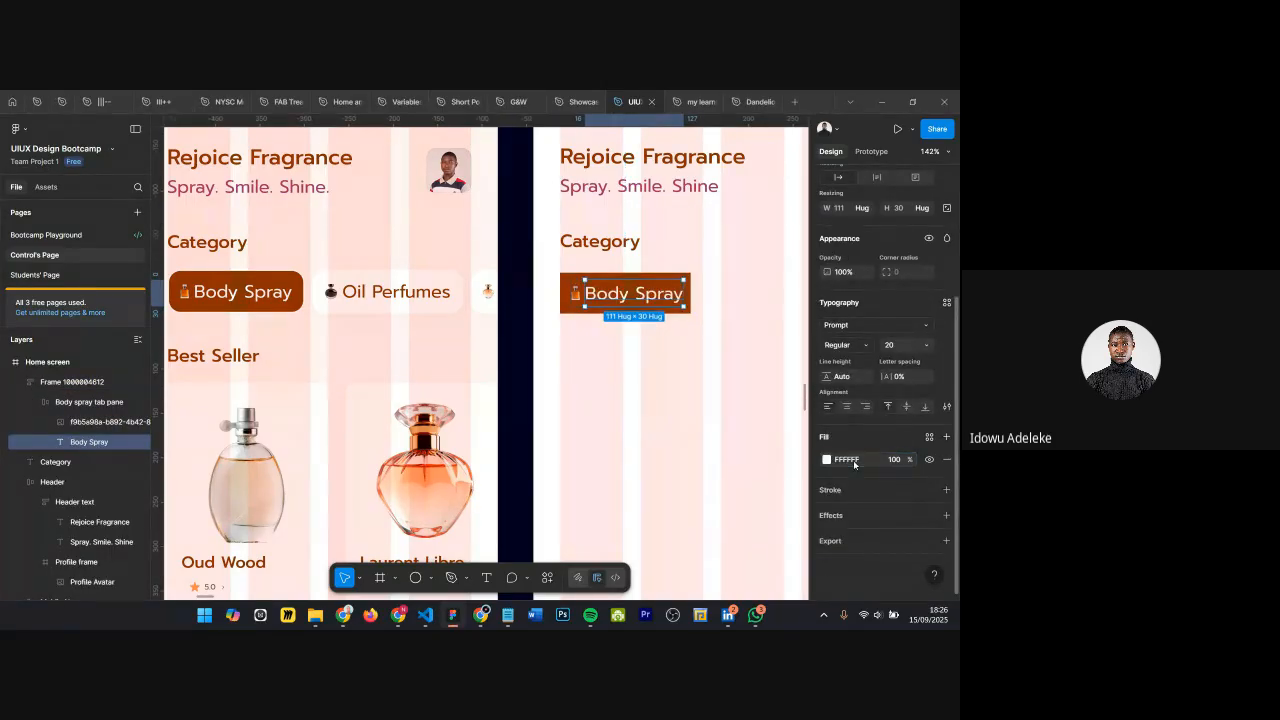
Step: Compare the gap, padding and corner radius of the reference Body Spray tab with those of the new tab
double_click(288, 288)
double_click(288, 288)
double_click(288, 288)
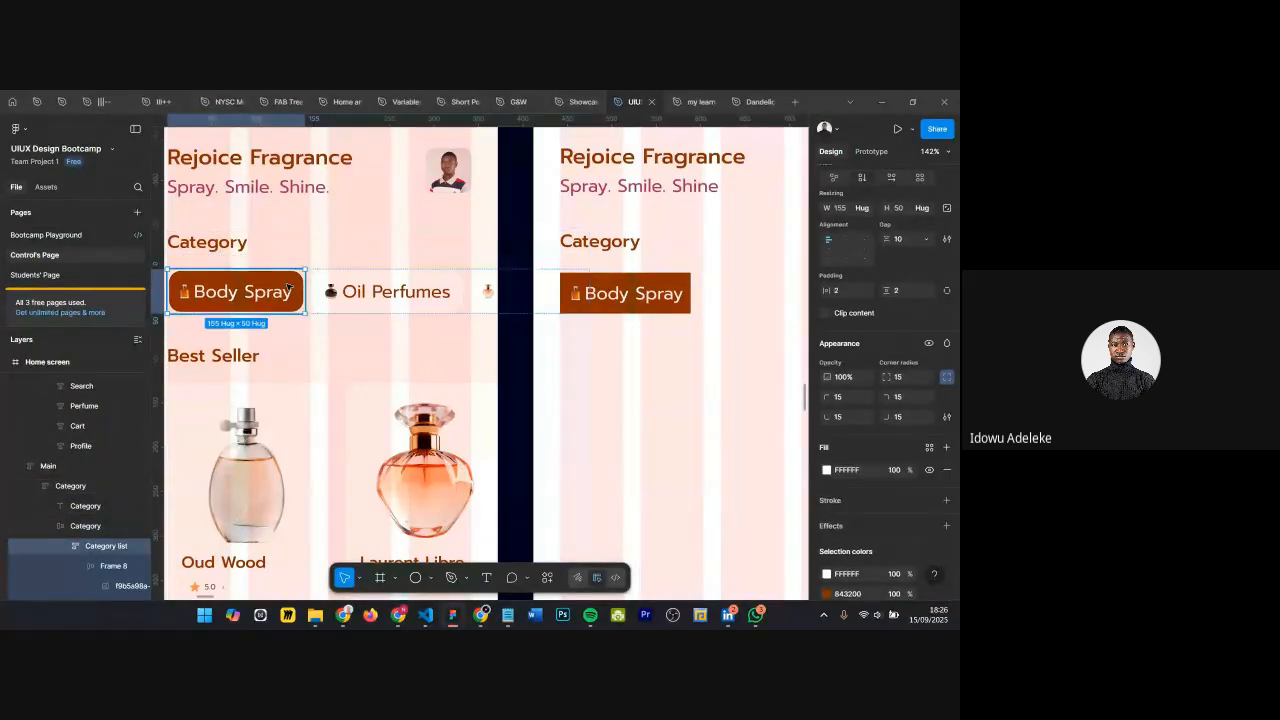
left_click(288, 288)
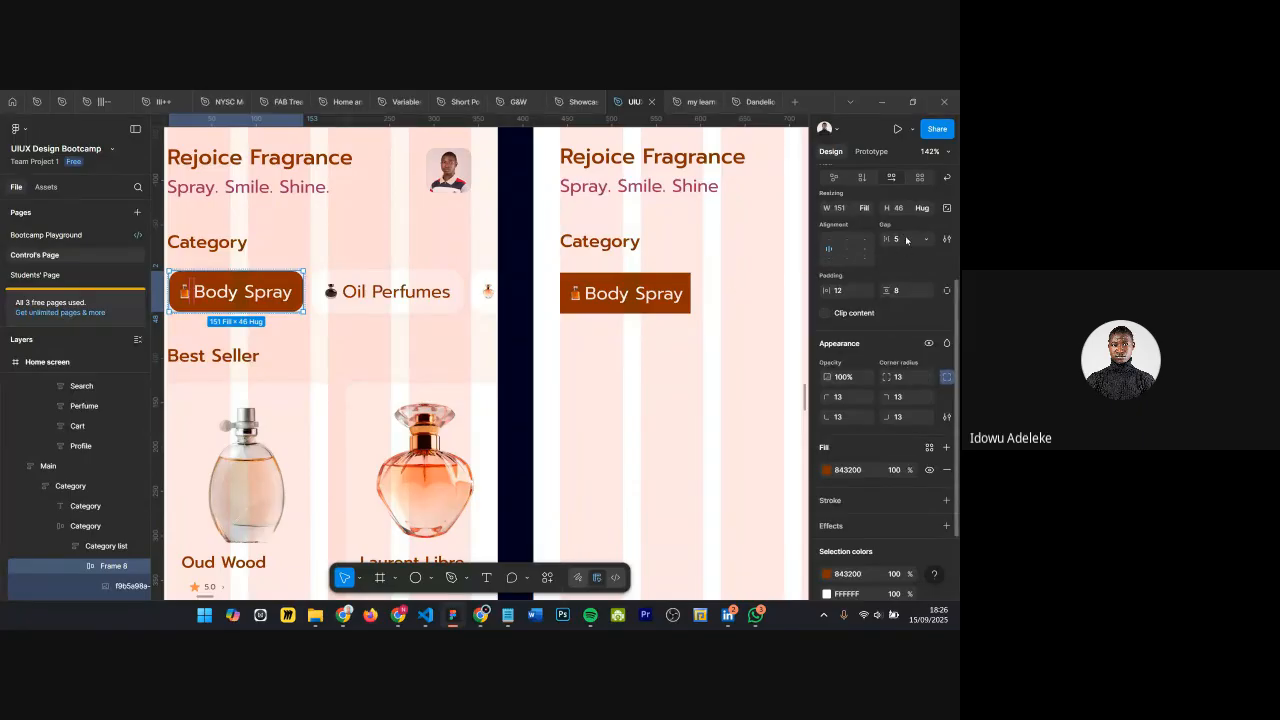
left_click(605, 300)
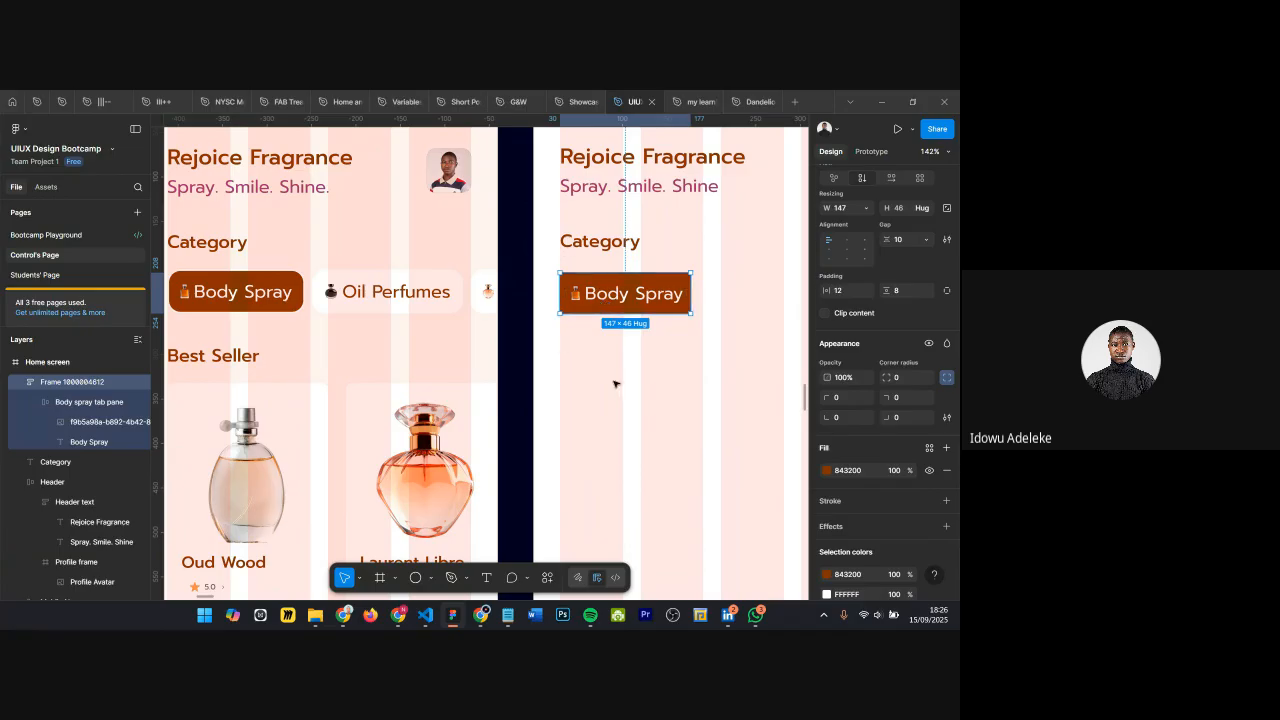
scroll(584, 303, "up", 3)
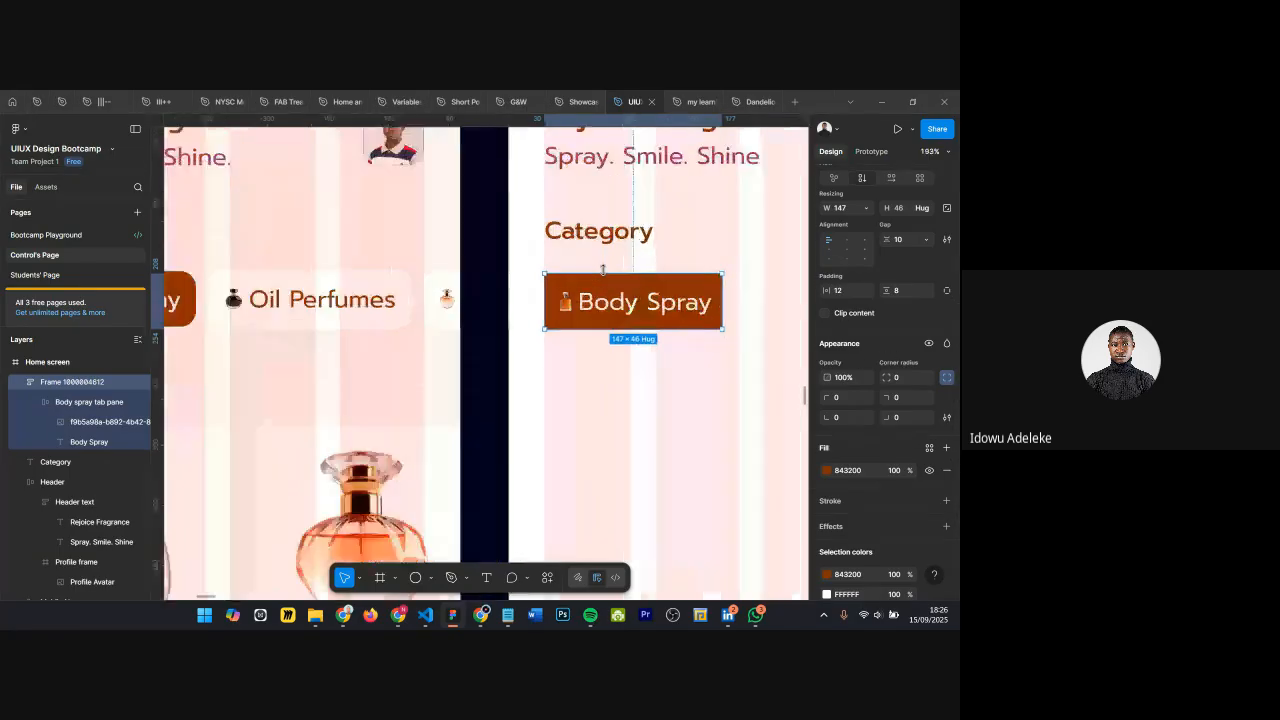
scroll(588, 306, "down", 5)
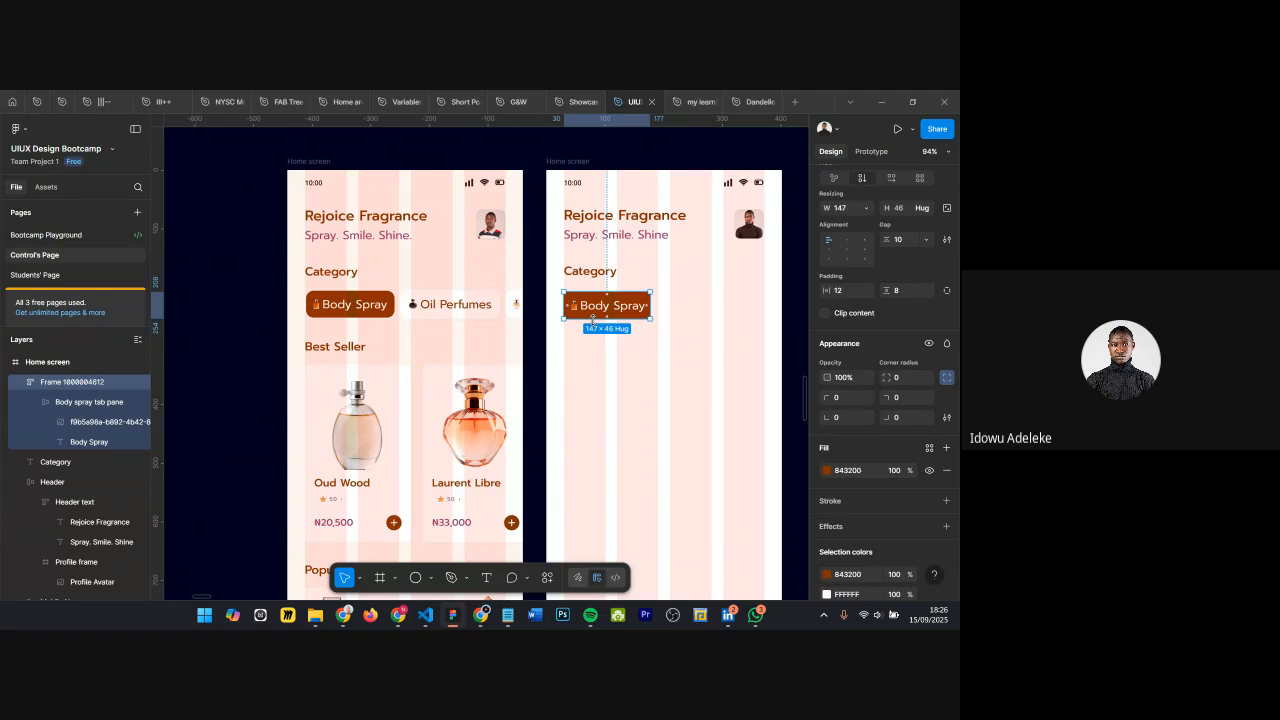
scroll(592, 318, "up", 3)
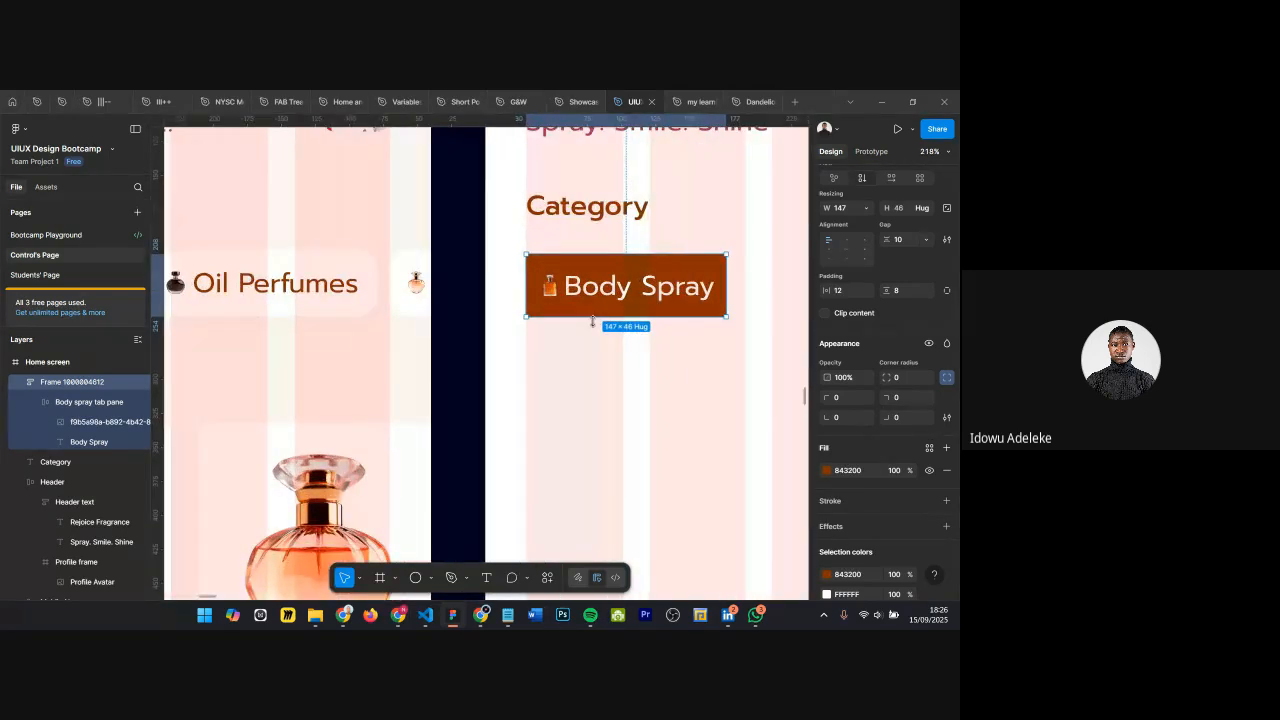
scroll(590, 322, "down", 3)
scroll(587, 298, "up", 2)
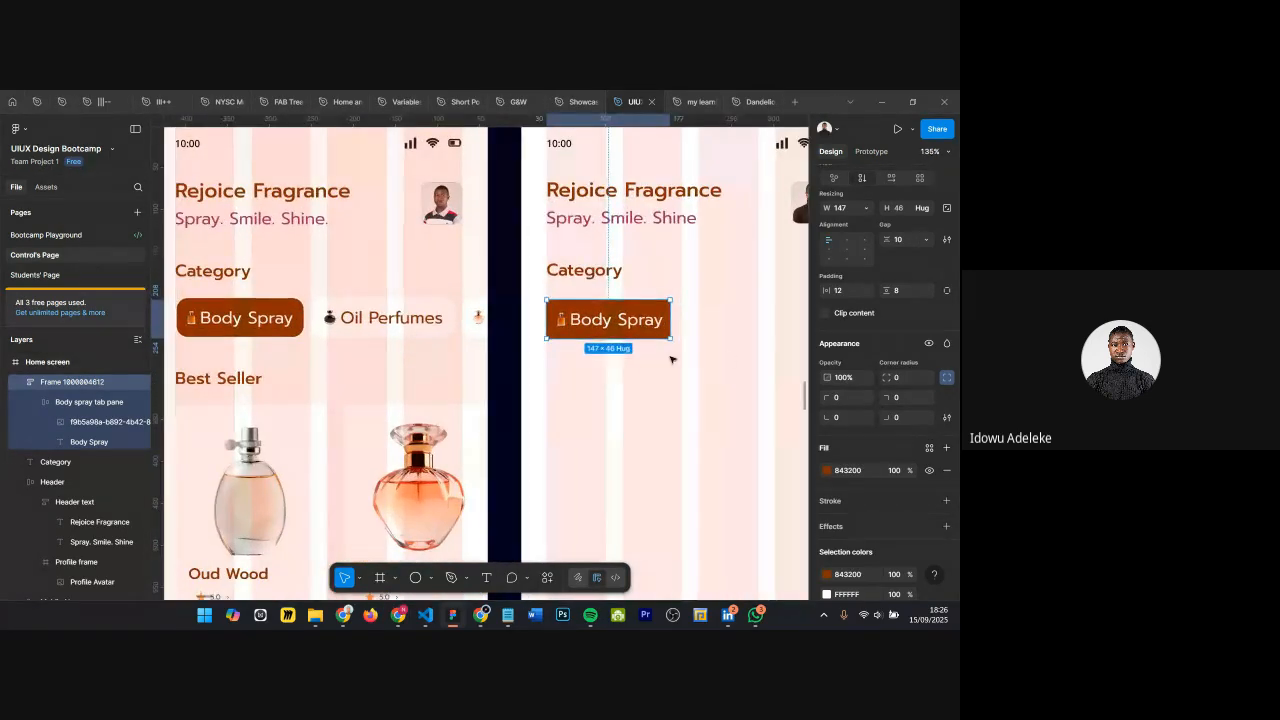
double_click(581, 327)
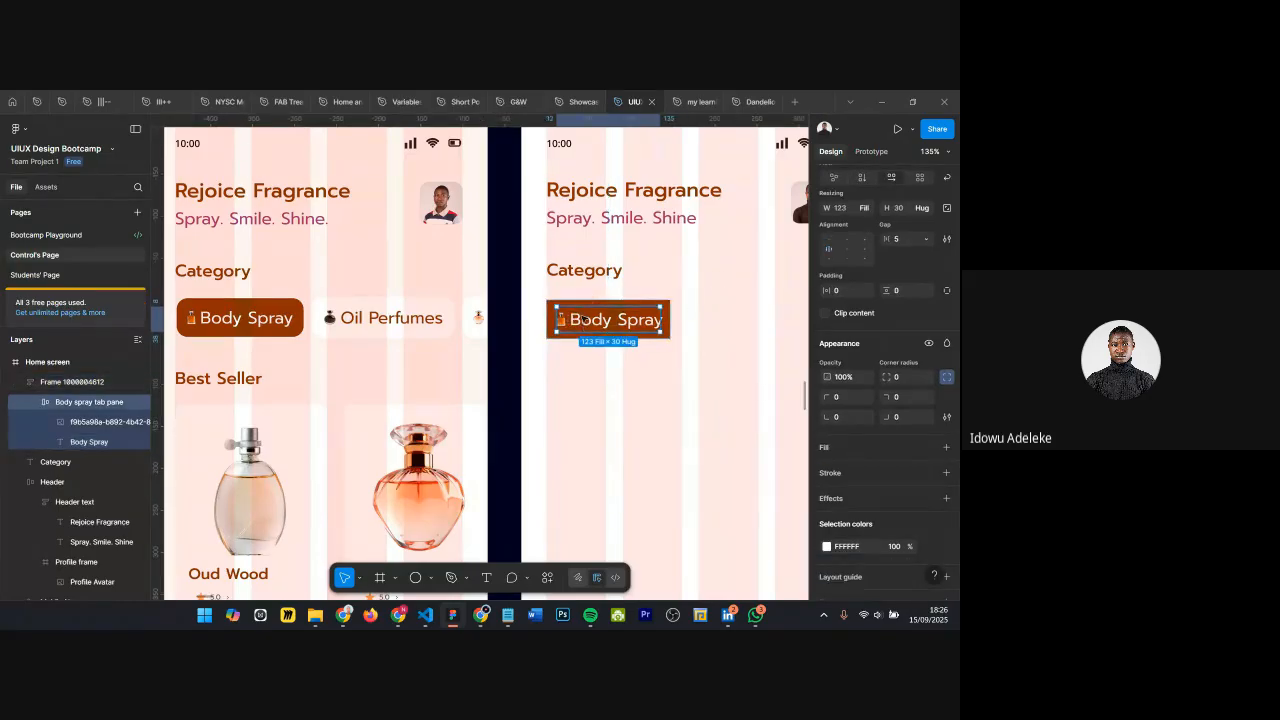
scroll(565, 318, "up", 5)
scroll(582, 292, "down", 2)
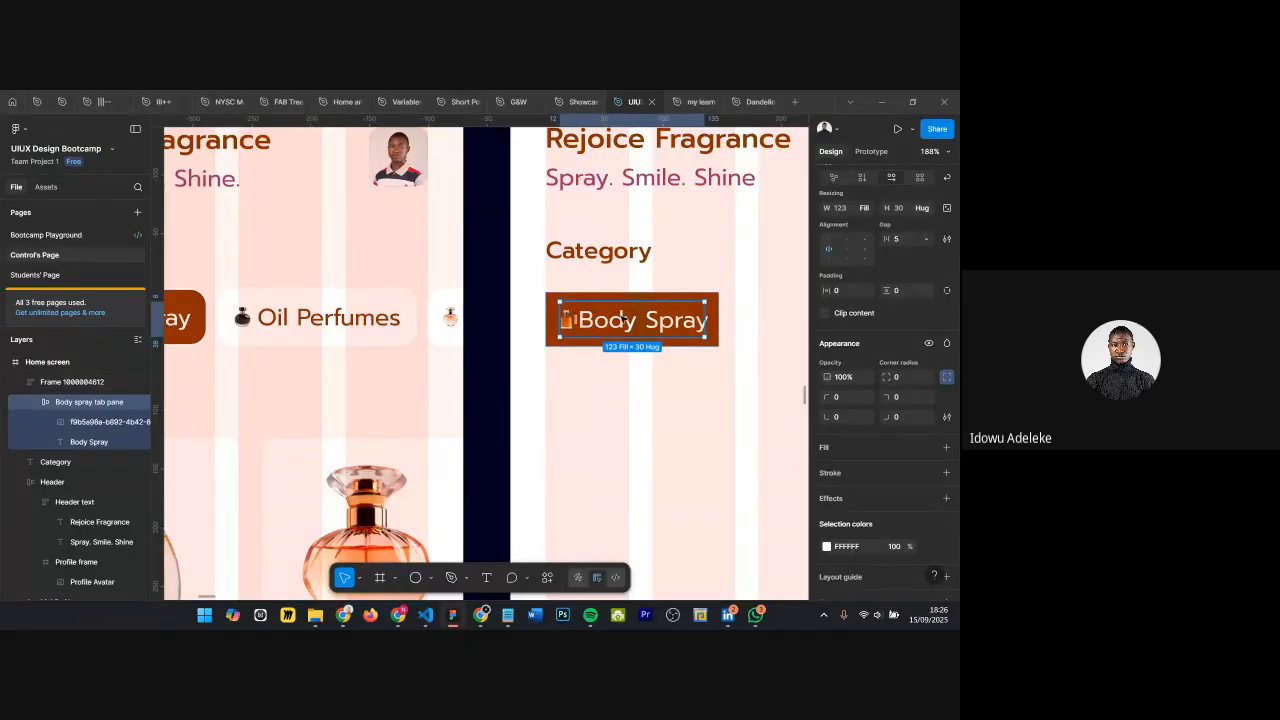
scroll(621, 318, "down", 2)
scroll(700, 305, "up", 3)
Step: Set the corner radius of the new Body Spray tab frame to 12
left_click(690, 293)
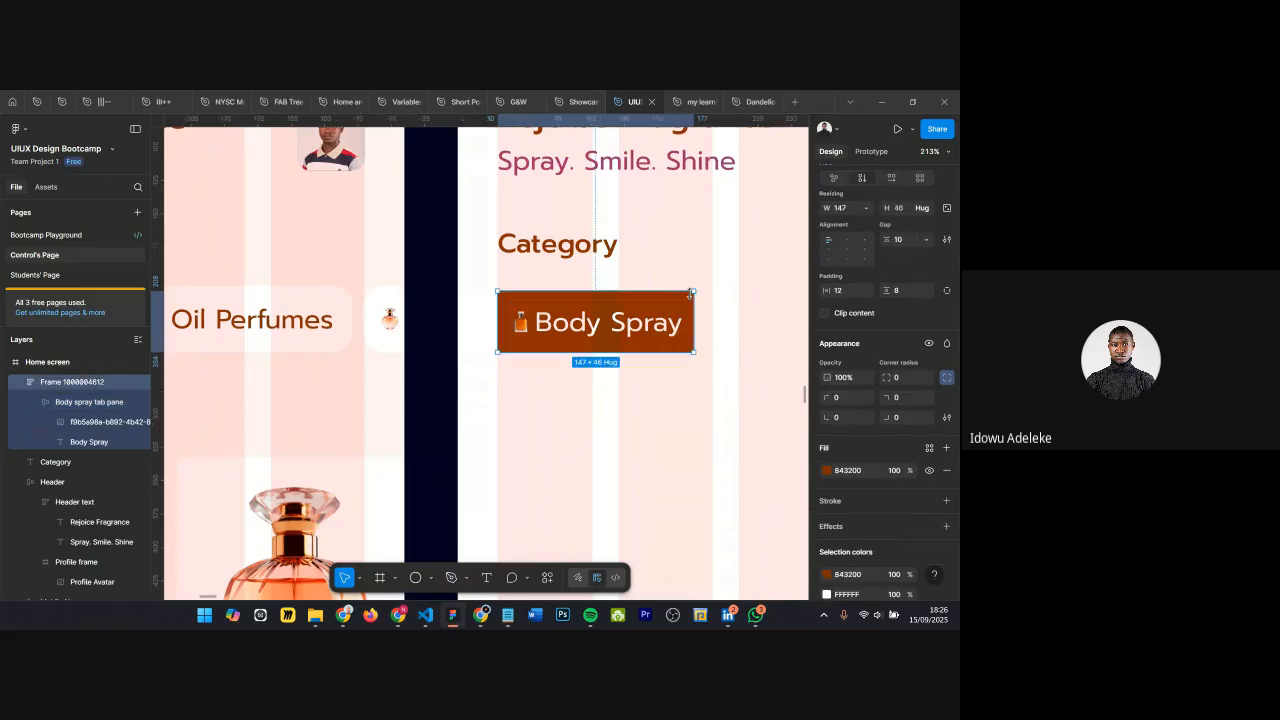
left_click(897, 378)
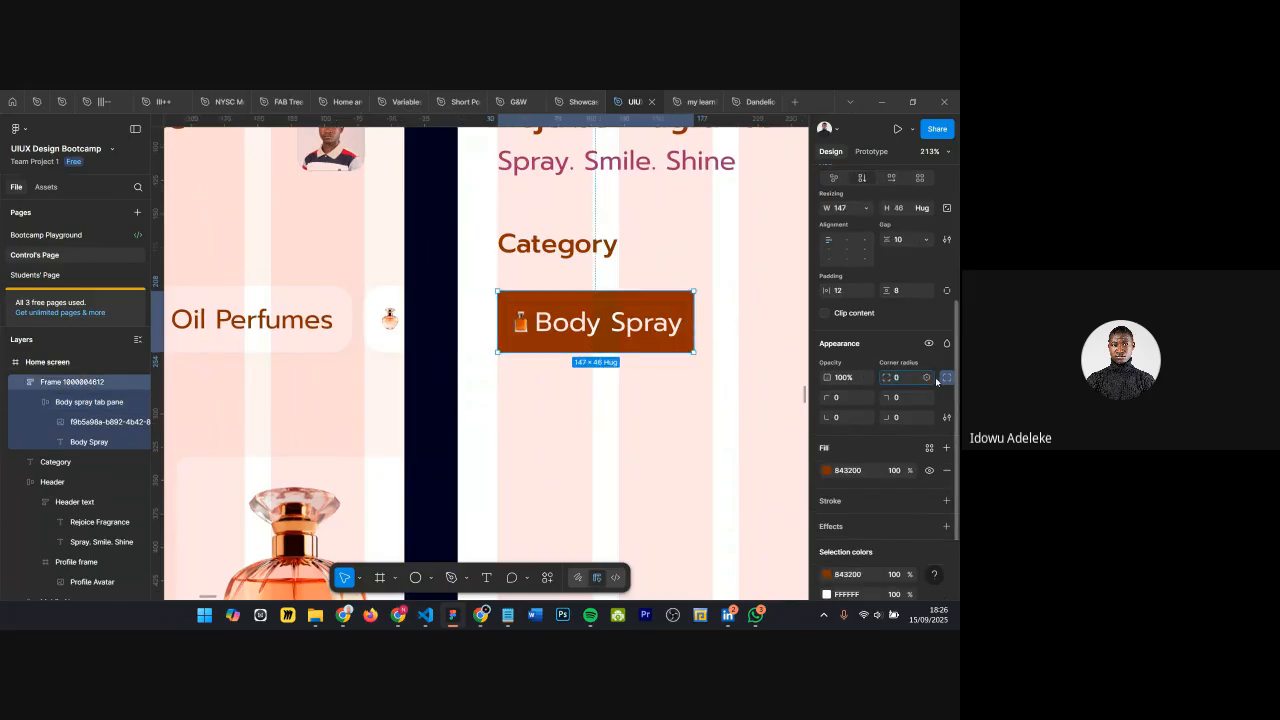
type("12")
key("Return")
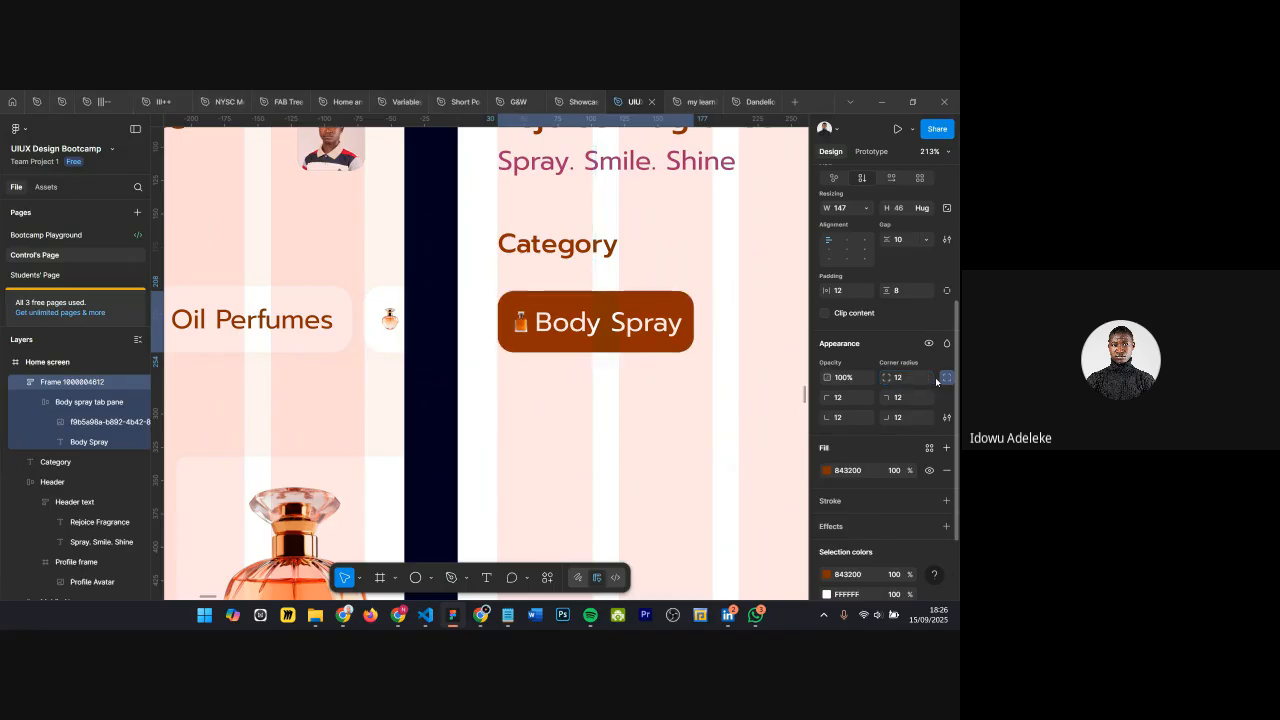
scroll(548, 408, "down", 1)
scroll(548, 408, "down", 3)
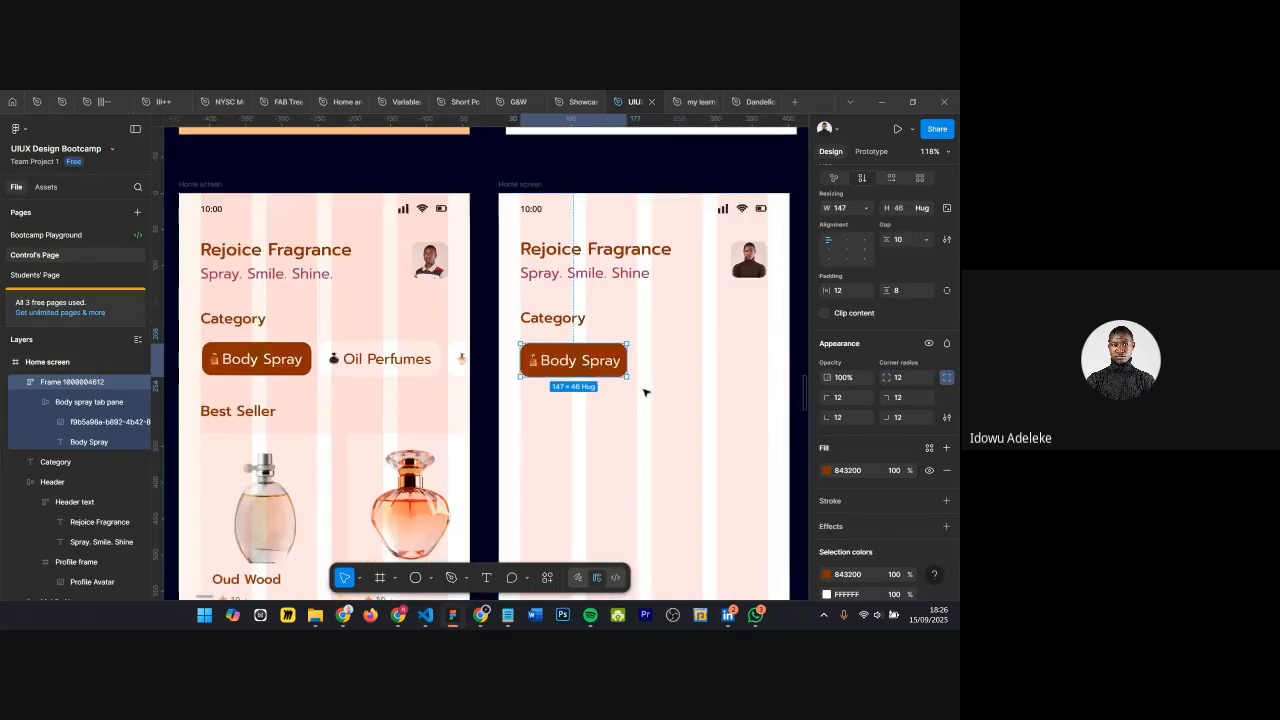
Step: Inspect the gap between the bottle icon and the label inside the new Body Spray tab
scroll(571, 365, "up", 5)
left_click(541, 370)
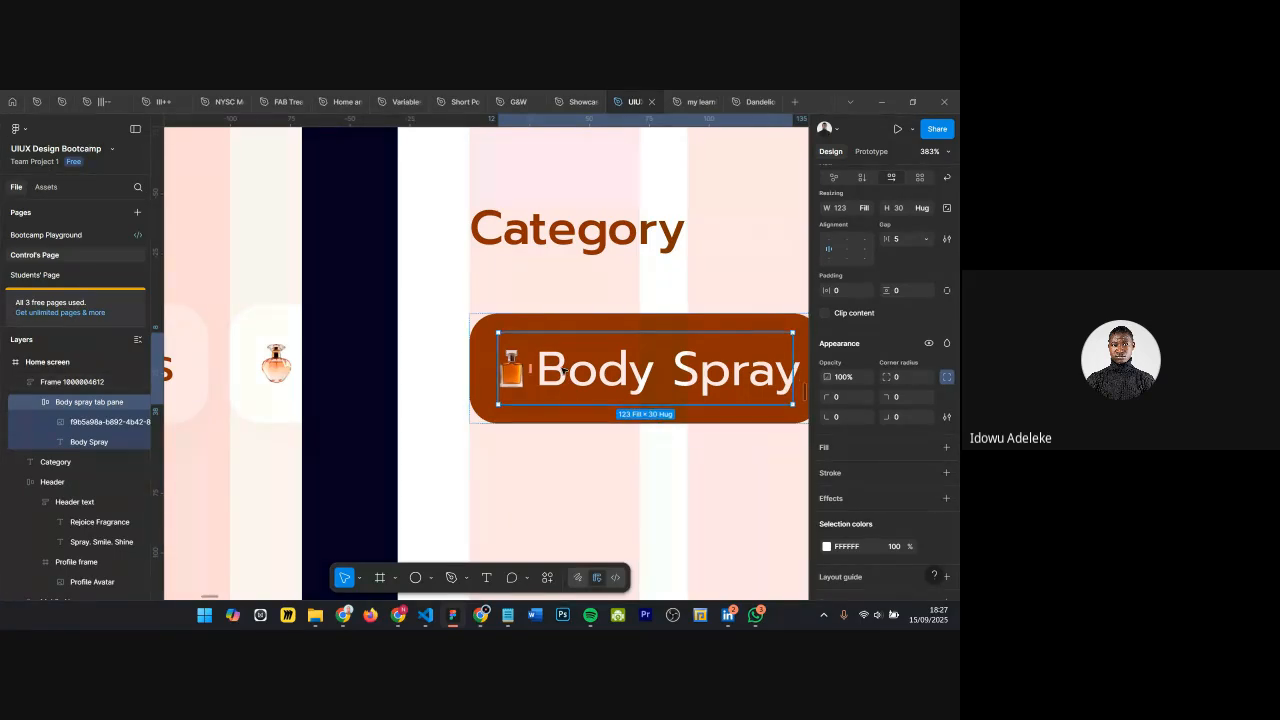
left_click_drag(890, 239, 890, 239)
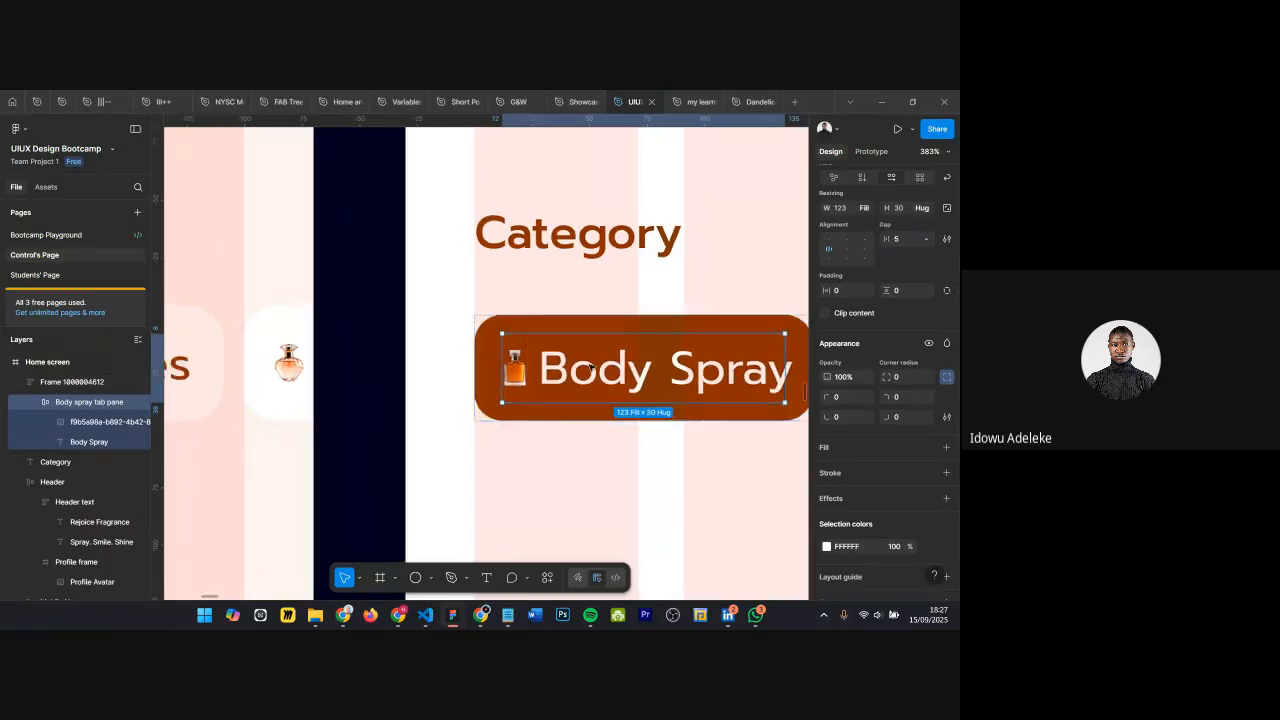
scroll(626, 420, "down", 5, "ctrl")
left_click(626, 429)
scroll(637, 407, "down", 1)
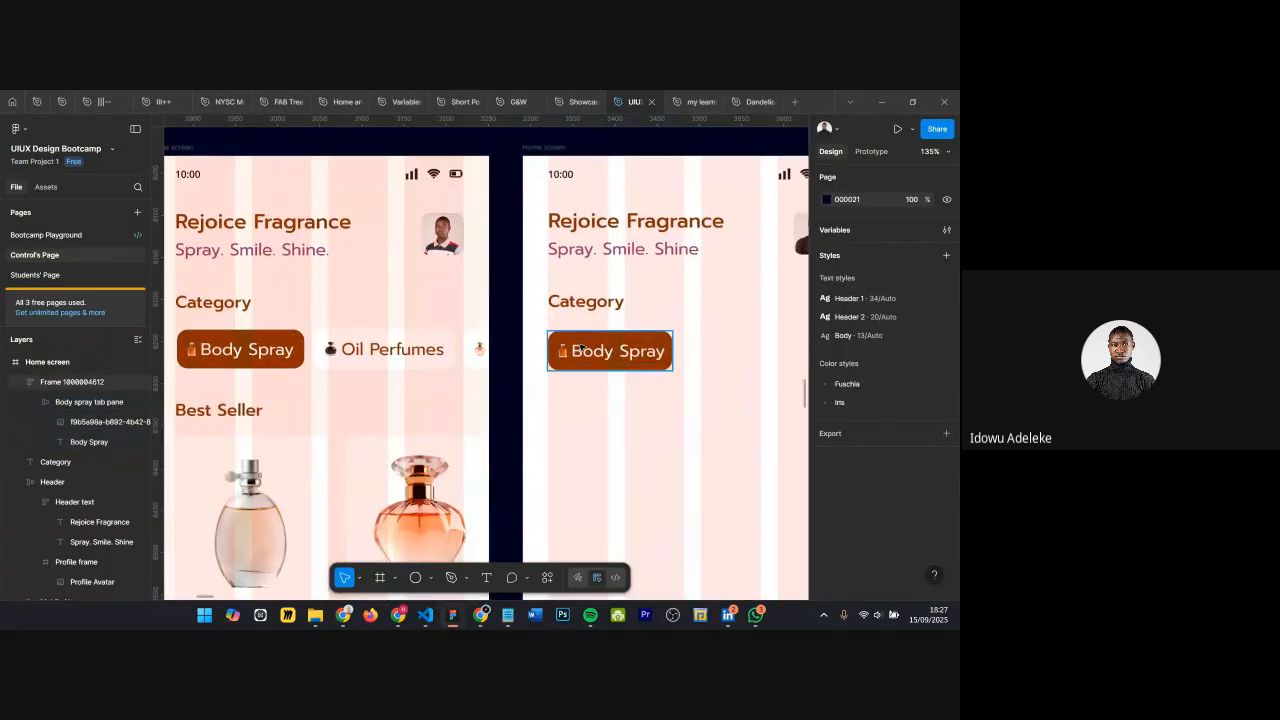
Step: Move the new Body Spray tab up to Y 203, 16 px below the Category heading as in the reference screen
left_click(610, 351)
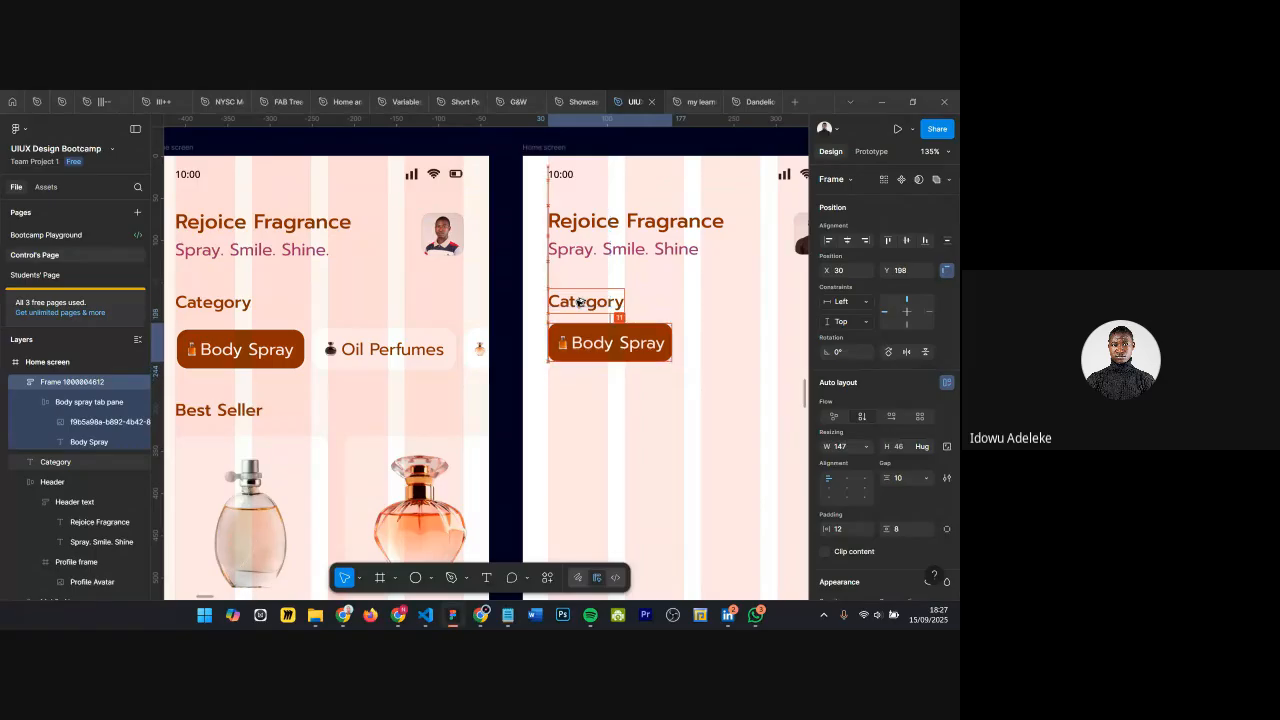
key("shift+Up")
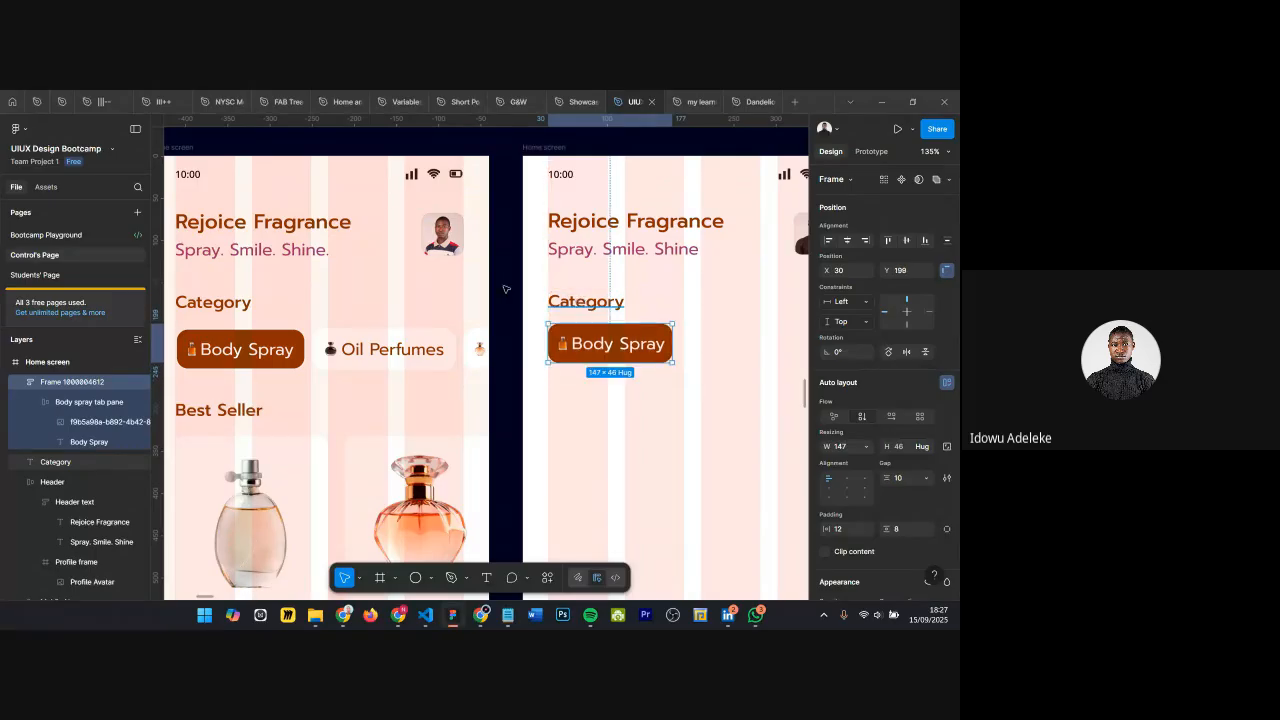
left_click(238, 348)
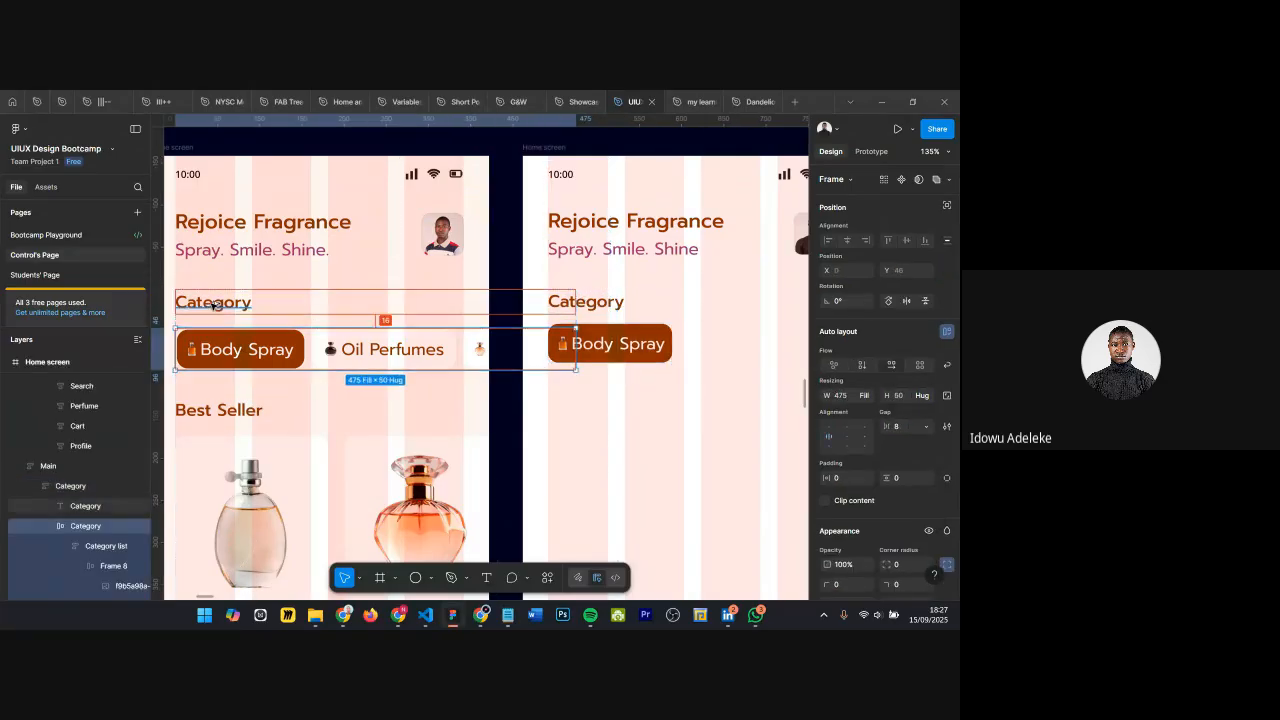
left_click(612, 344)
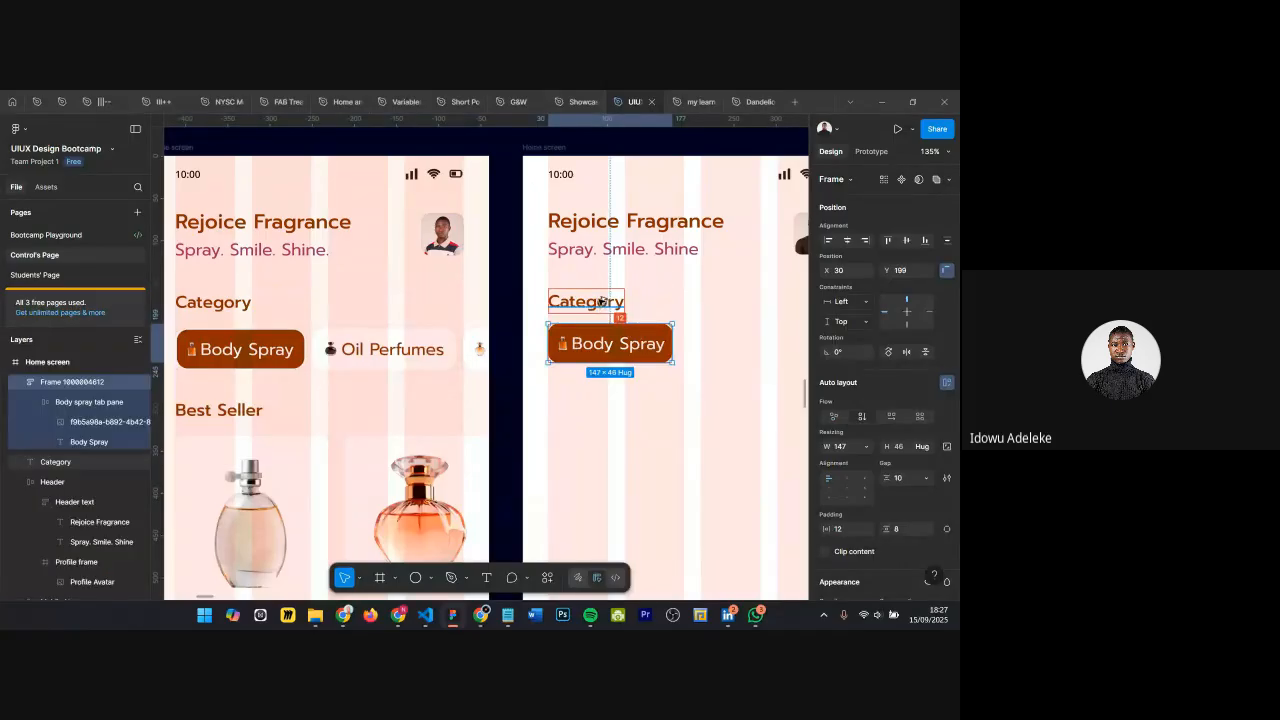
key("Down")
key("Down")
key("Down")
key("Down")
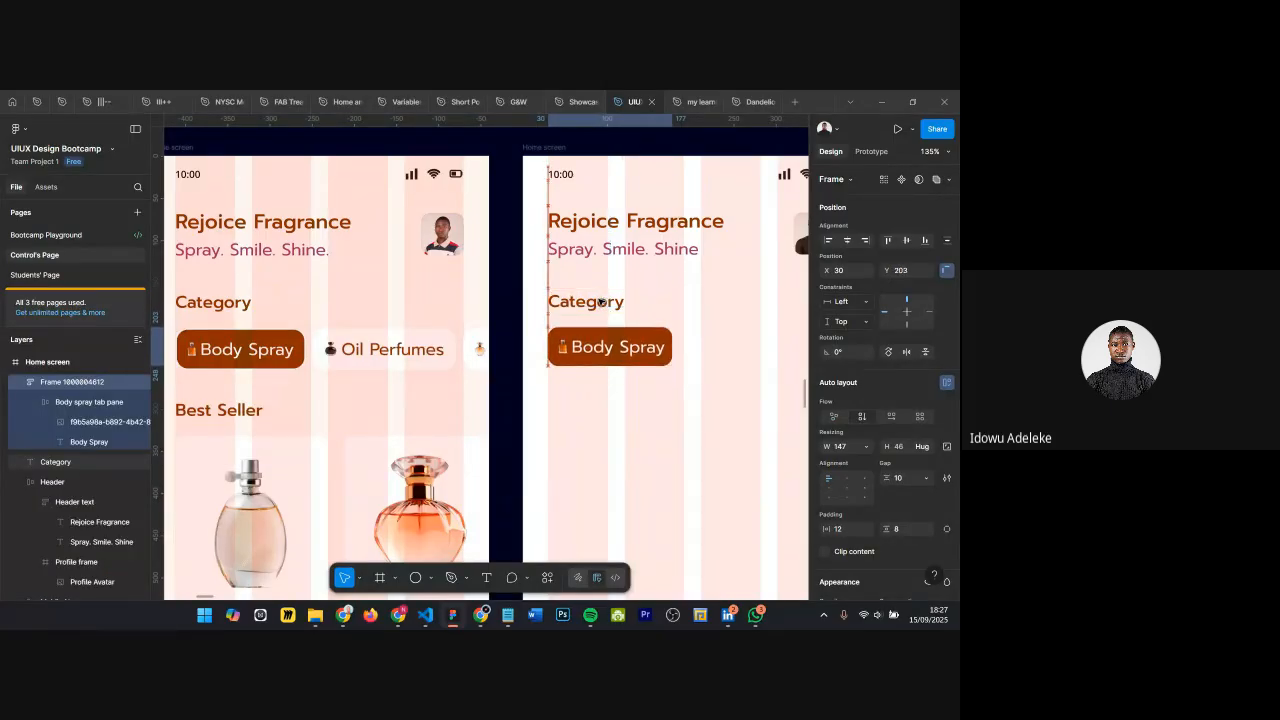
Step: Measure the vertical spacing between the header, the Category heading and the Body Spray tab on the new screen
scroll(610, 302, "down", 1)
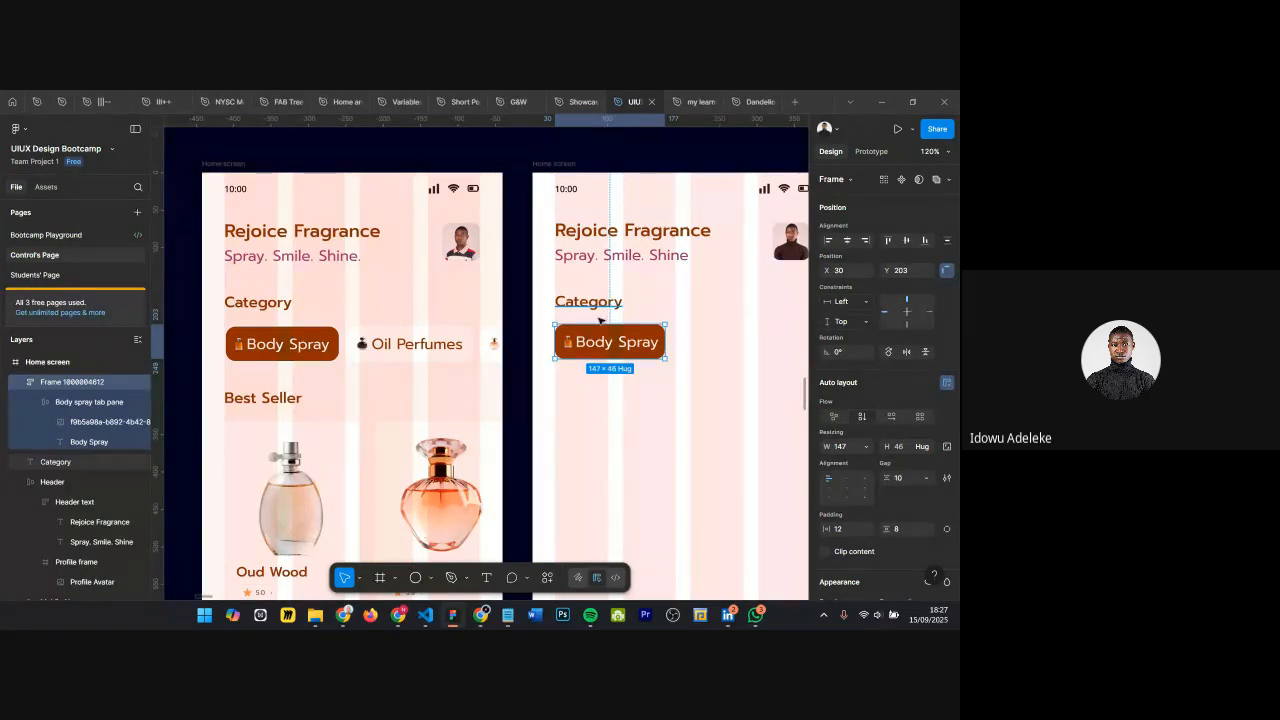
scroll(602, 316, "down", 1)
key("alt")
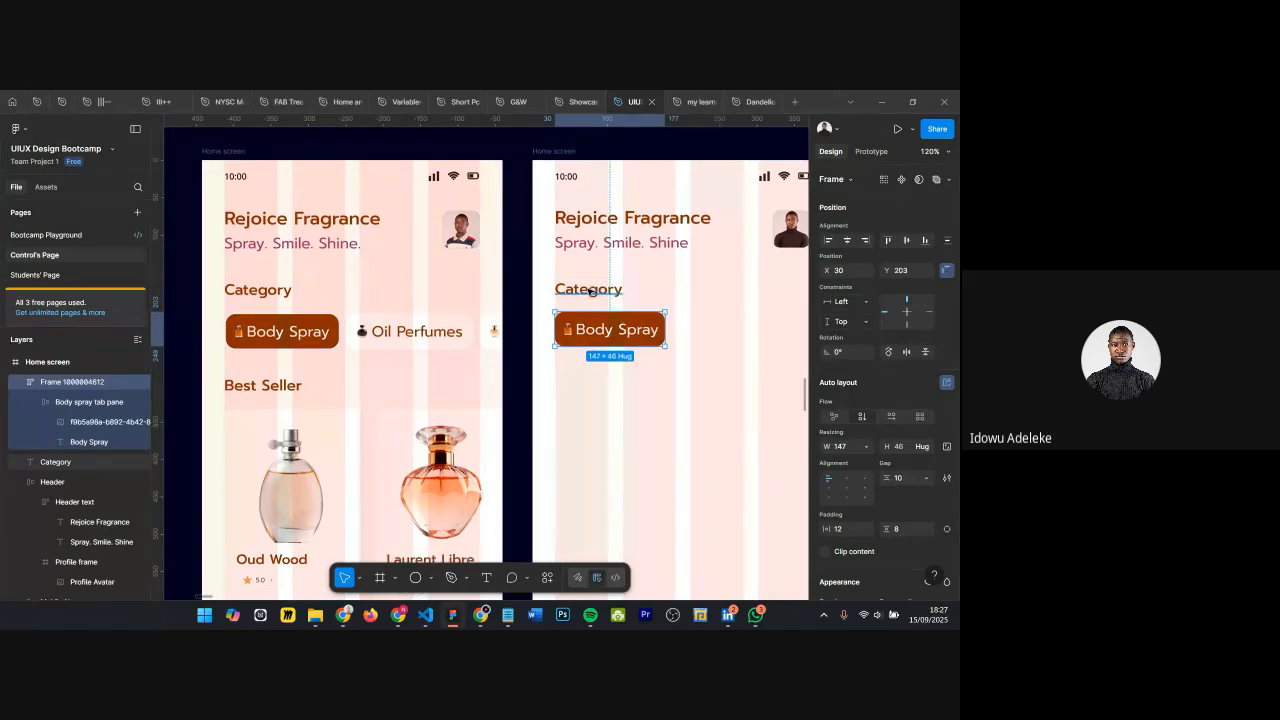
left_click(591, 291)
key("alt")
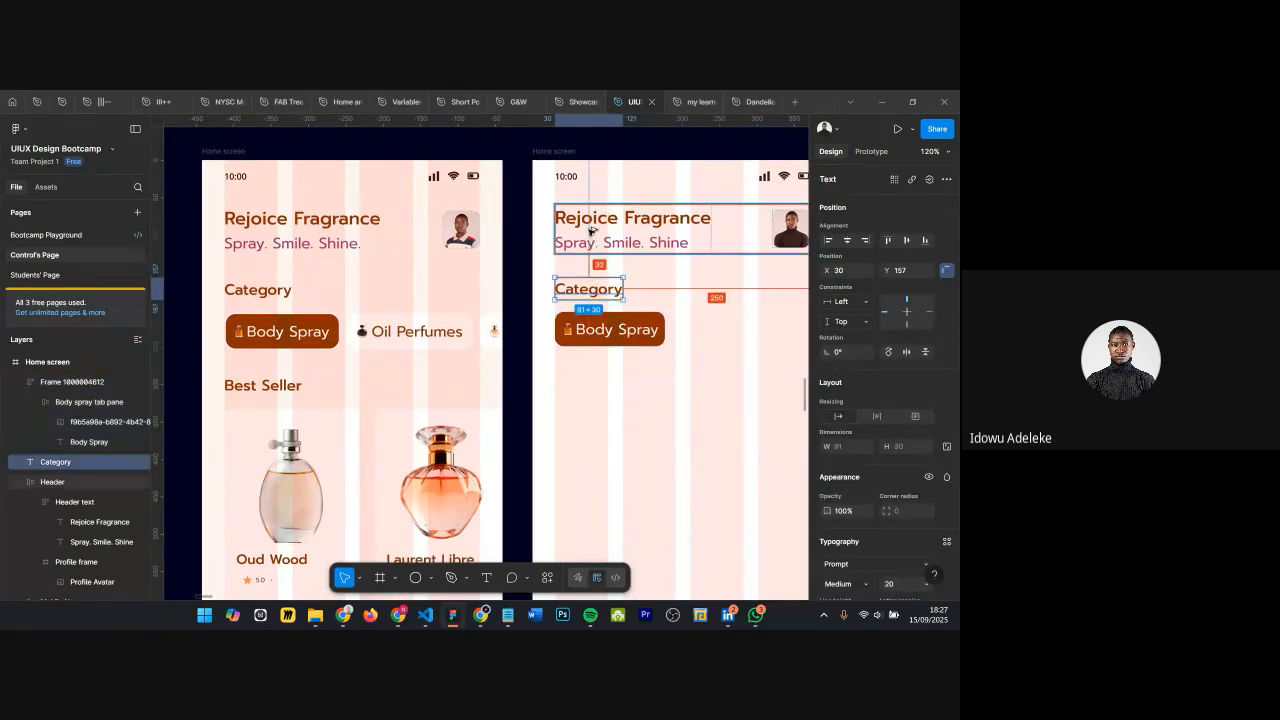
left_click(590, 330)
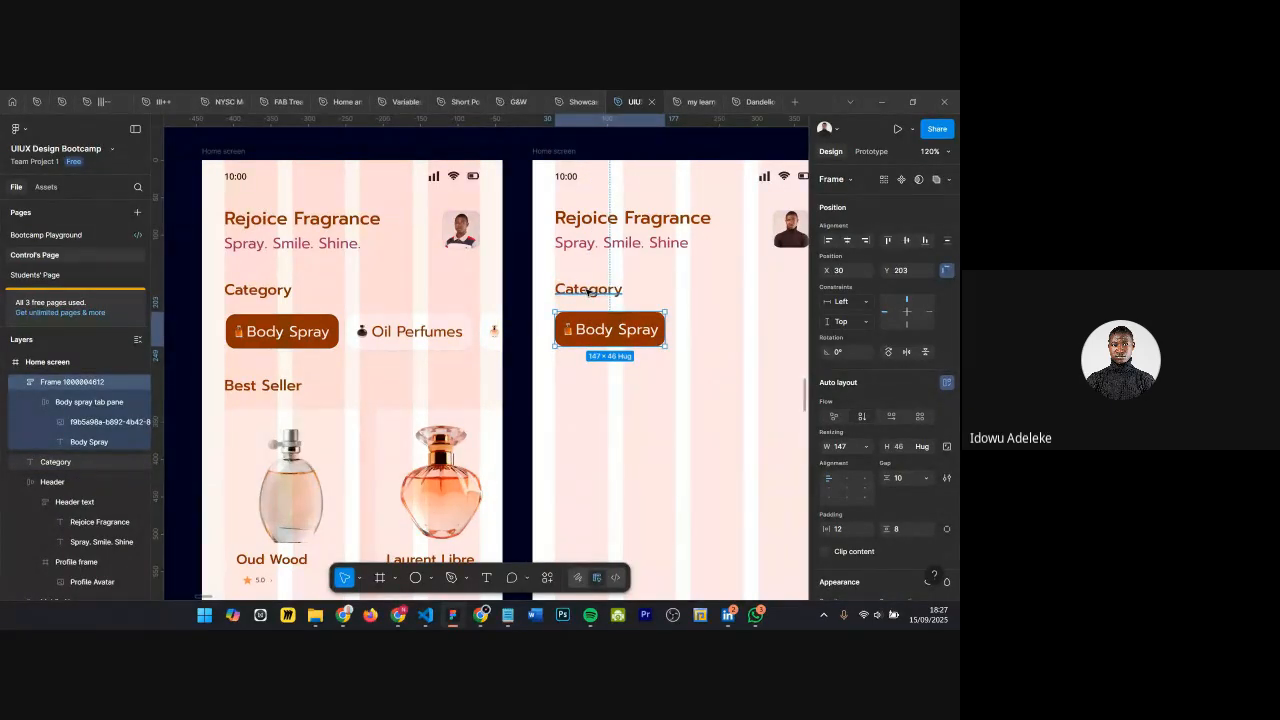
left_click(624, 237)
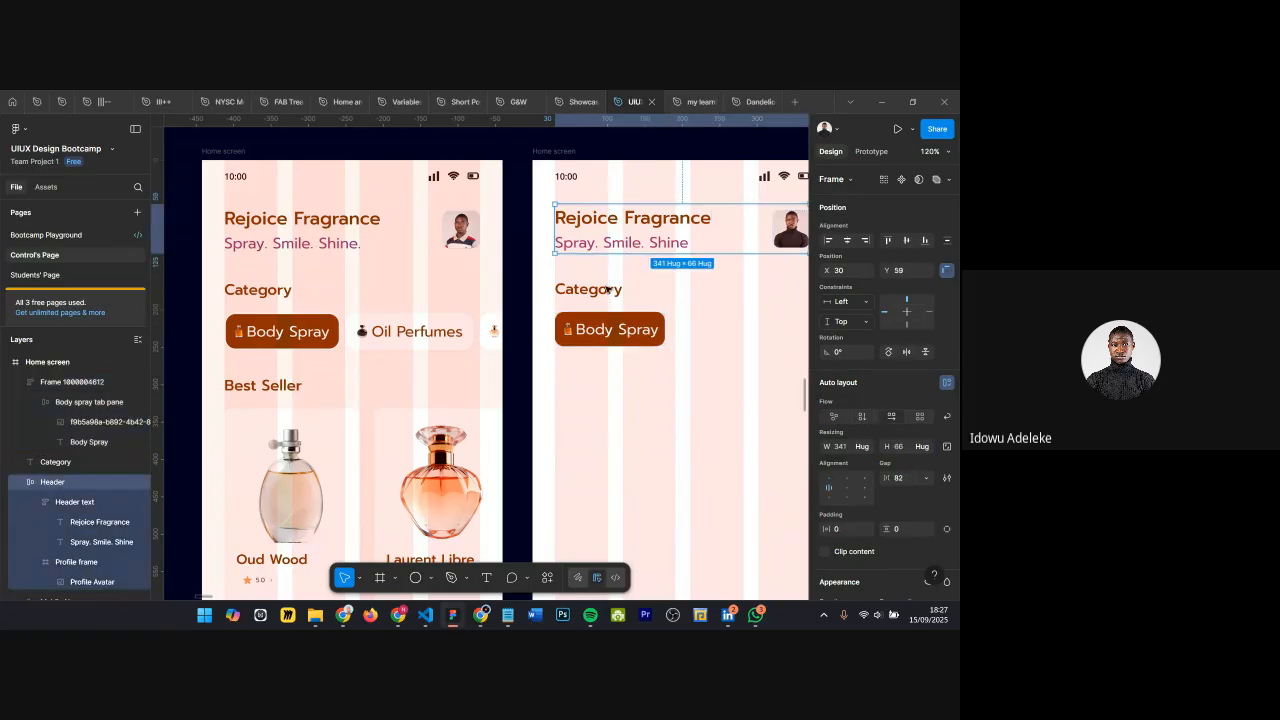
scroll(628, 302, "down", 1)
left_click(592, 388)
Step: Duplicate the Body Spray tab beside the original in the same row, at X 190
left_click(588, 320)
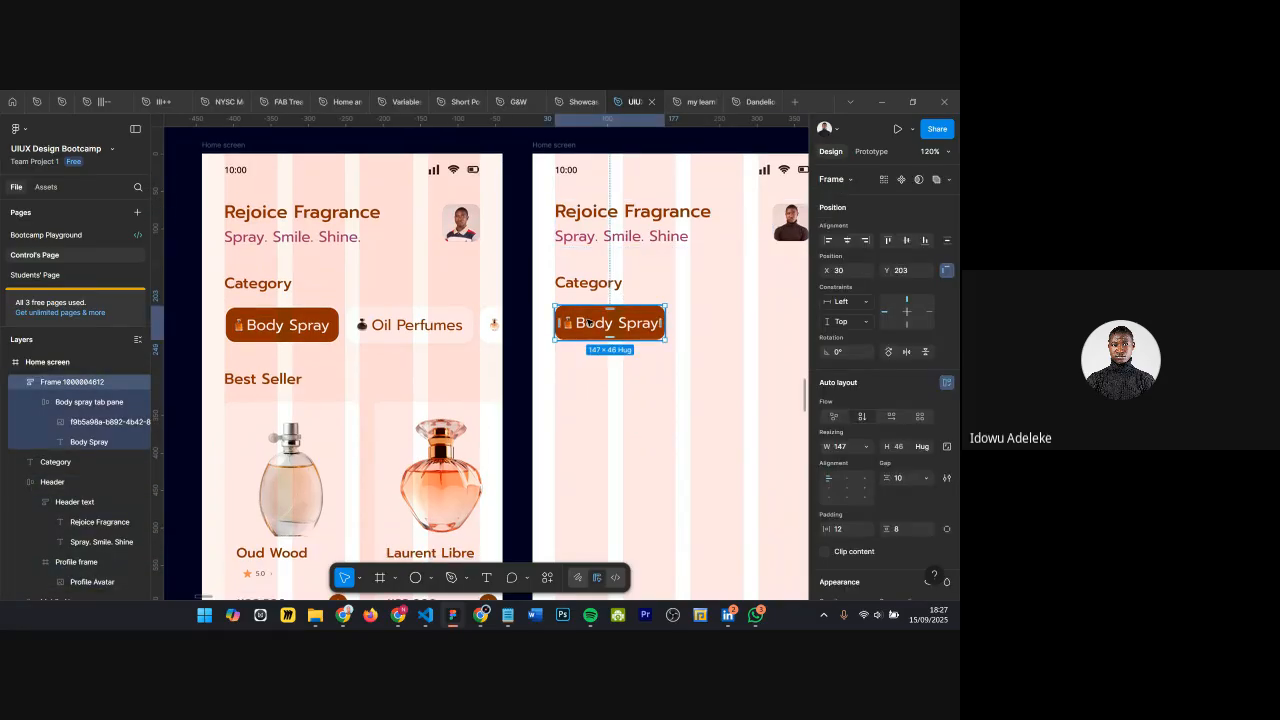
scroll(588, 320, "down", 3)
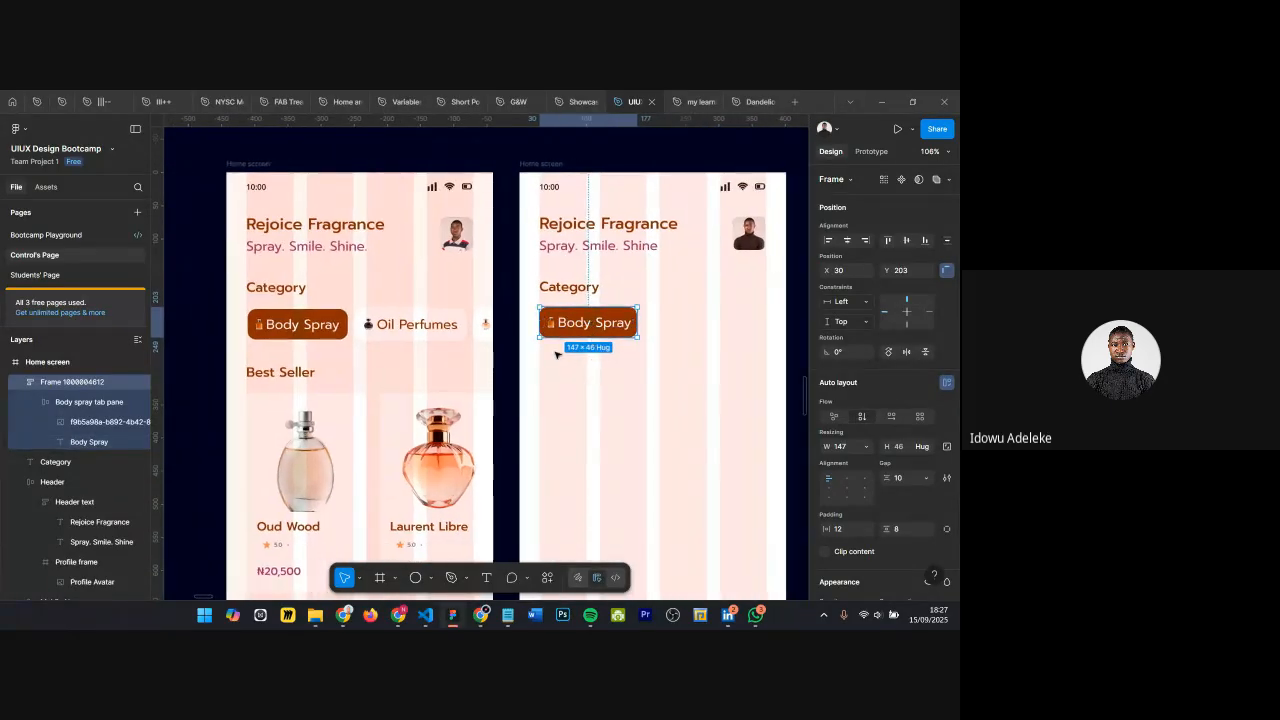
left_click(583, 341)
left_click(577, 325)
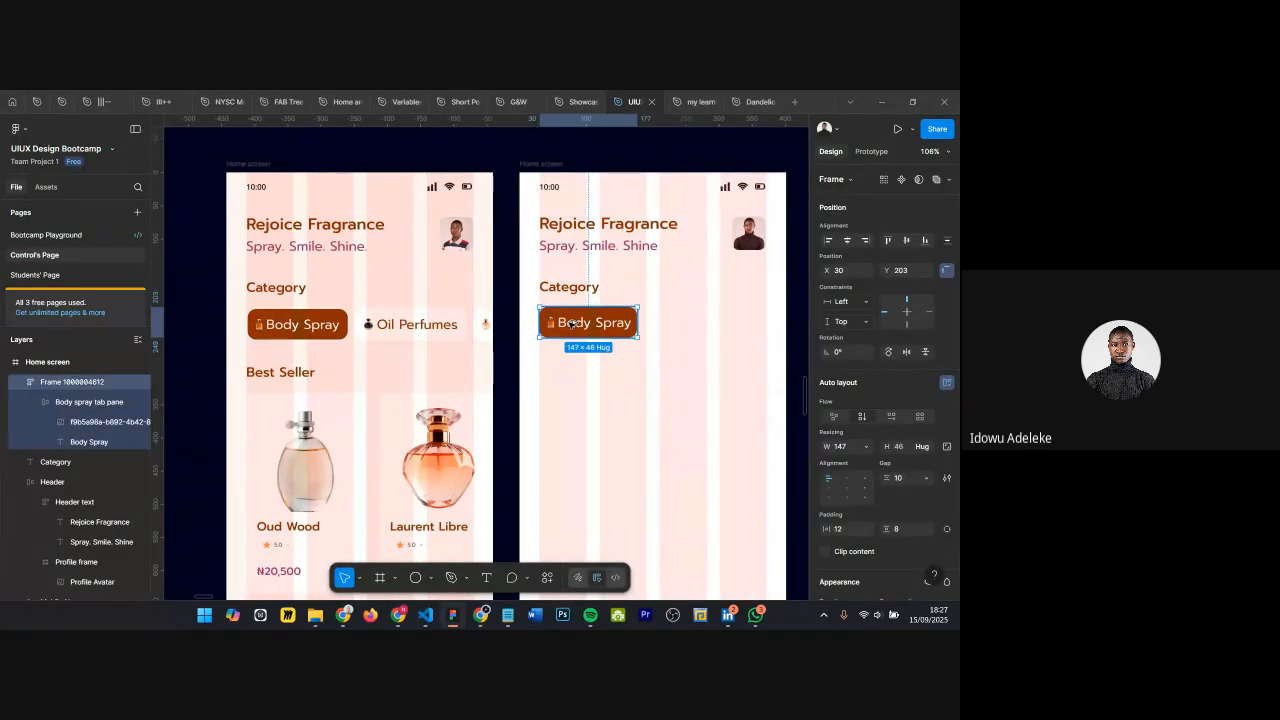
left_click_drag(577, 325, 679, 322)
Step: Change the duplicated tab's label to "Oil Perfumes"
scroll(680, 325, "up", 3)
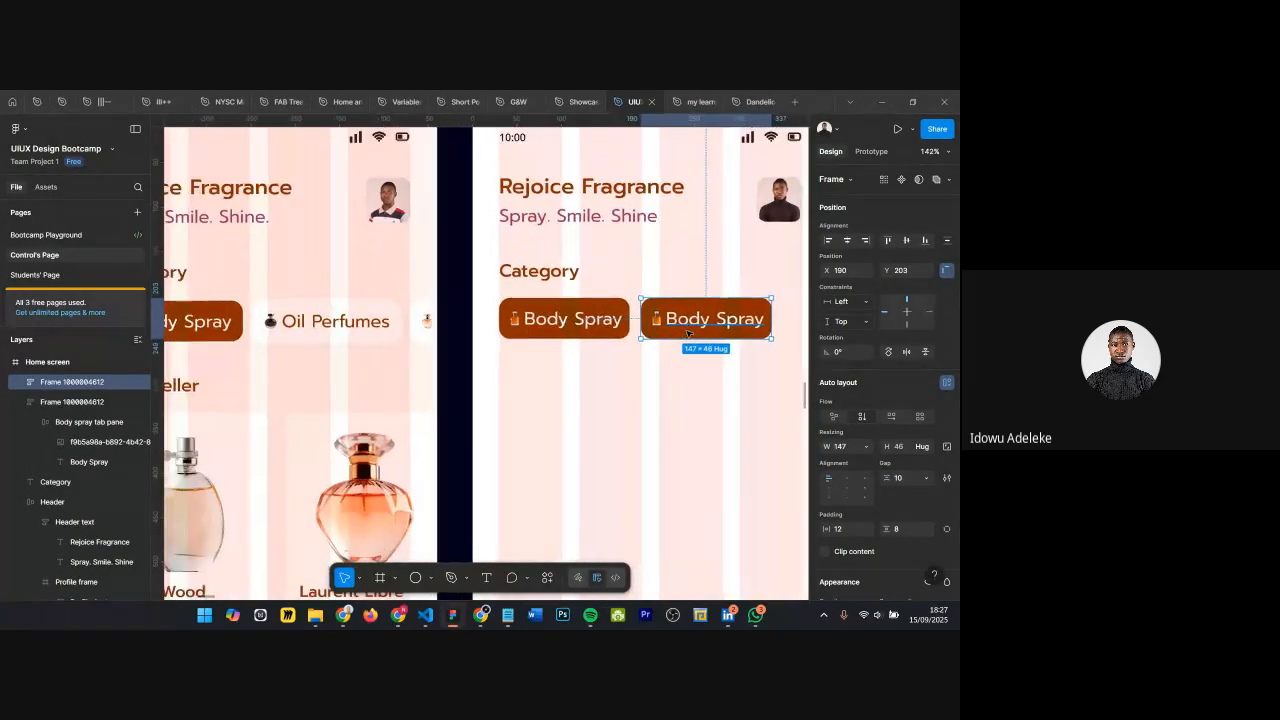
double_click(689, 325, "ctrl")
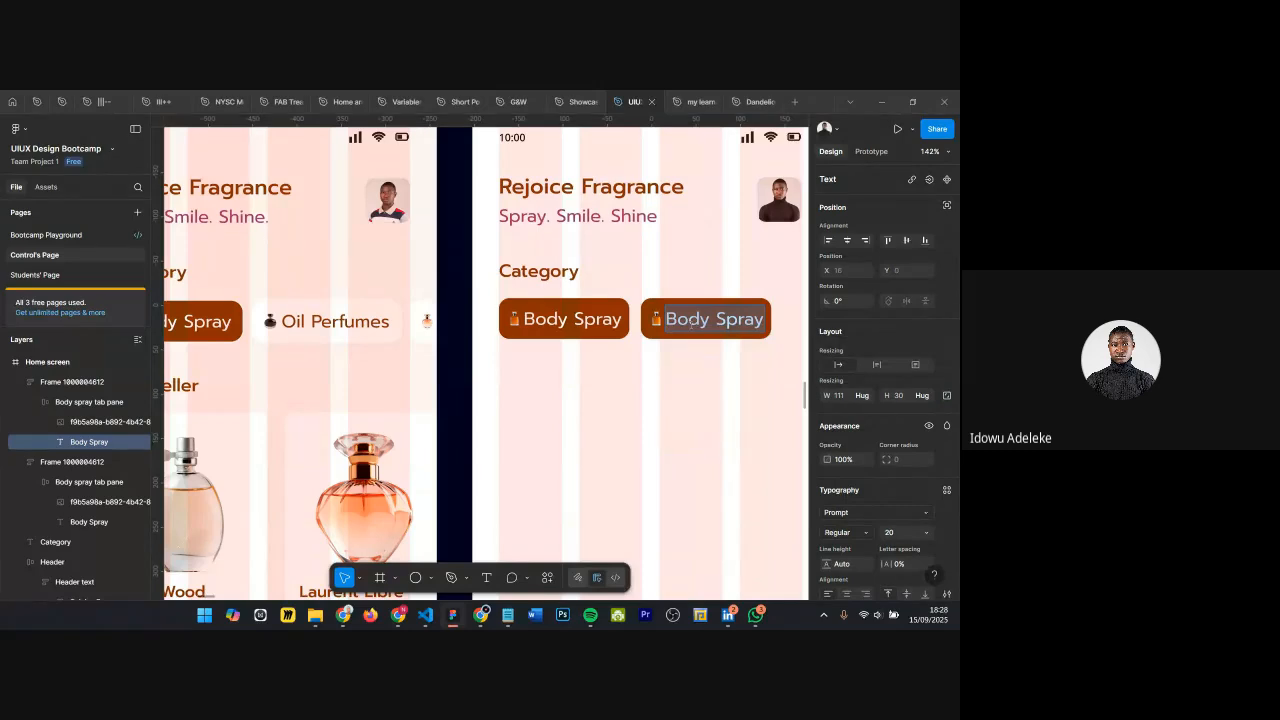
type("Oil Pe")
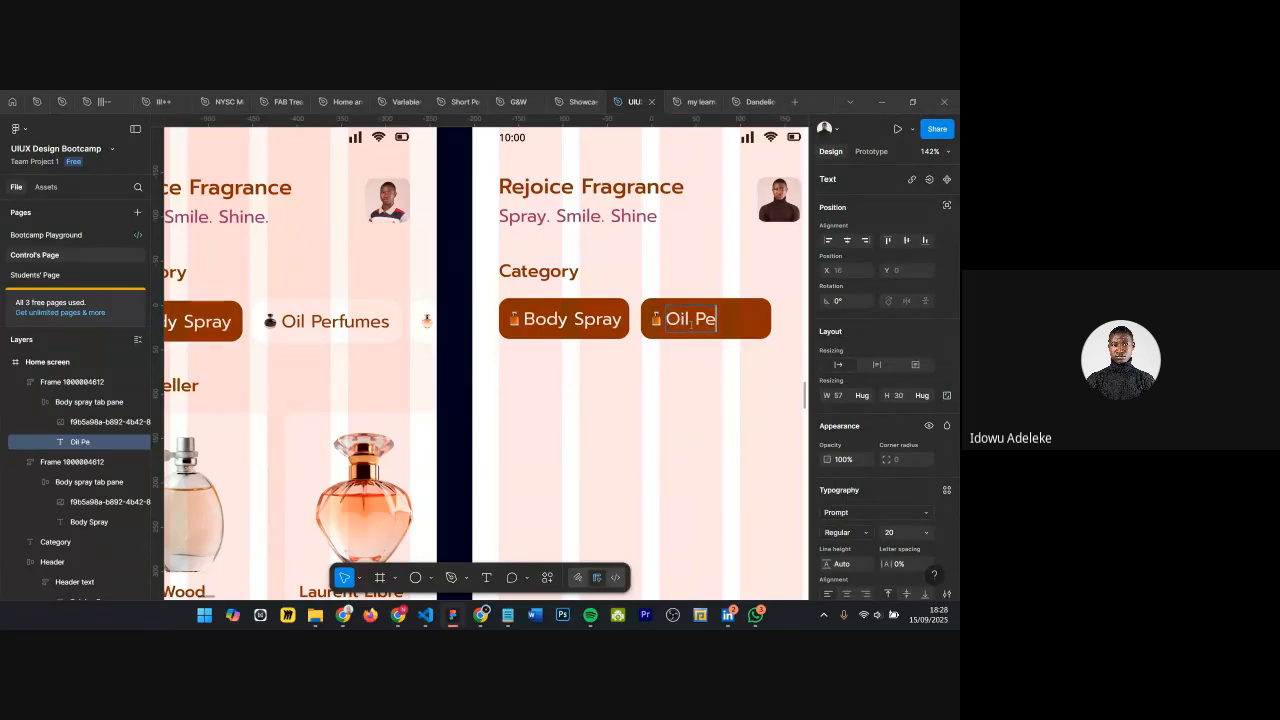
type("rfumes")
key("Escape")
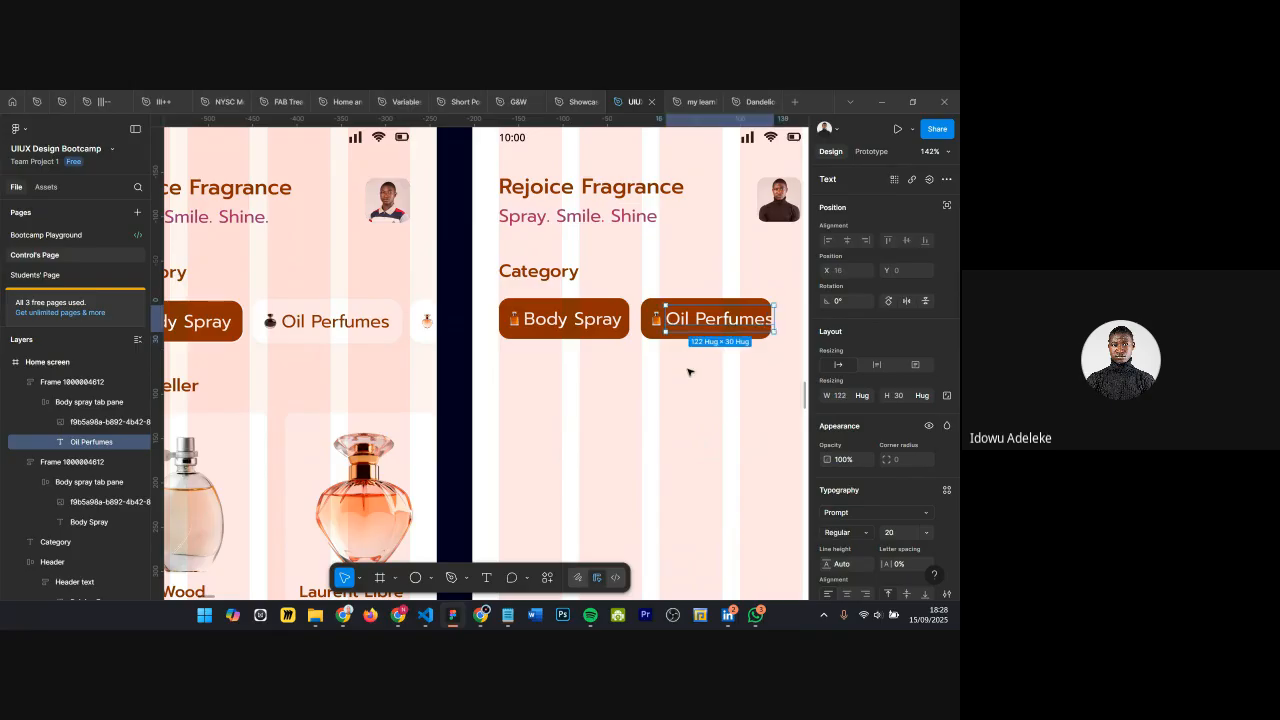
Step: Set the new Oil Perfumes tab's width to hug its contents
scroll(690, 366, "down", 2)
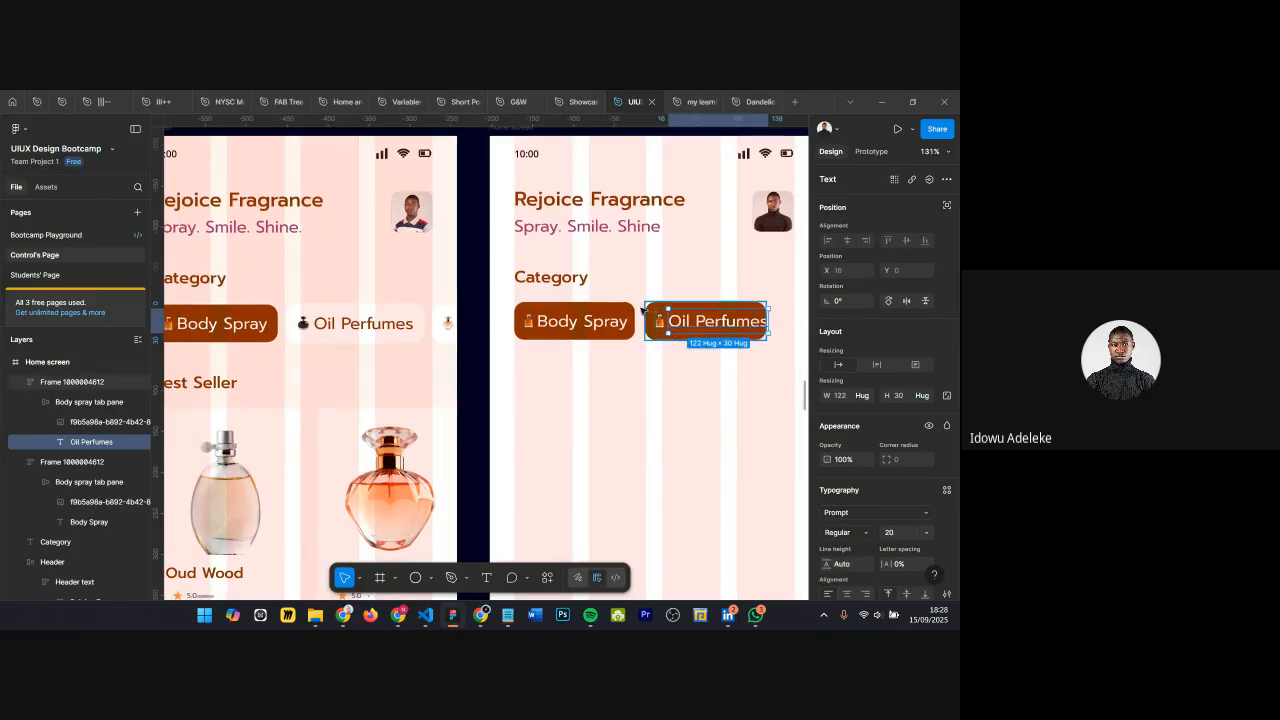
left_click(646, 310)
scroll(748, 329, "up", 5)
scroll(780, 318, "right", 2)
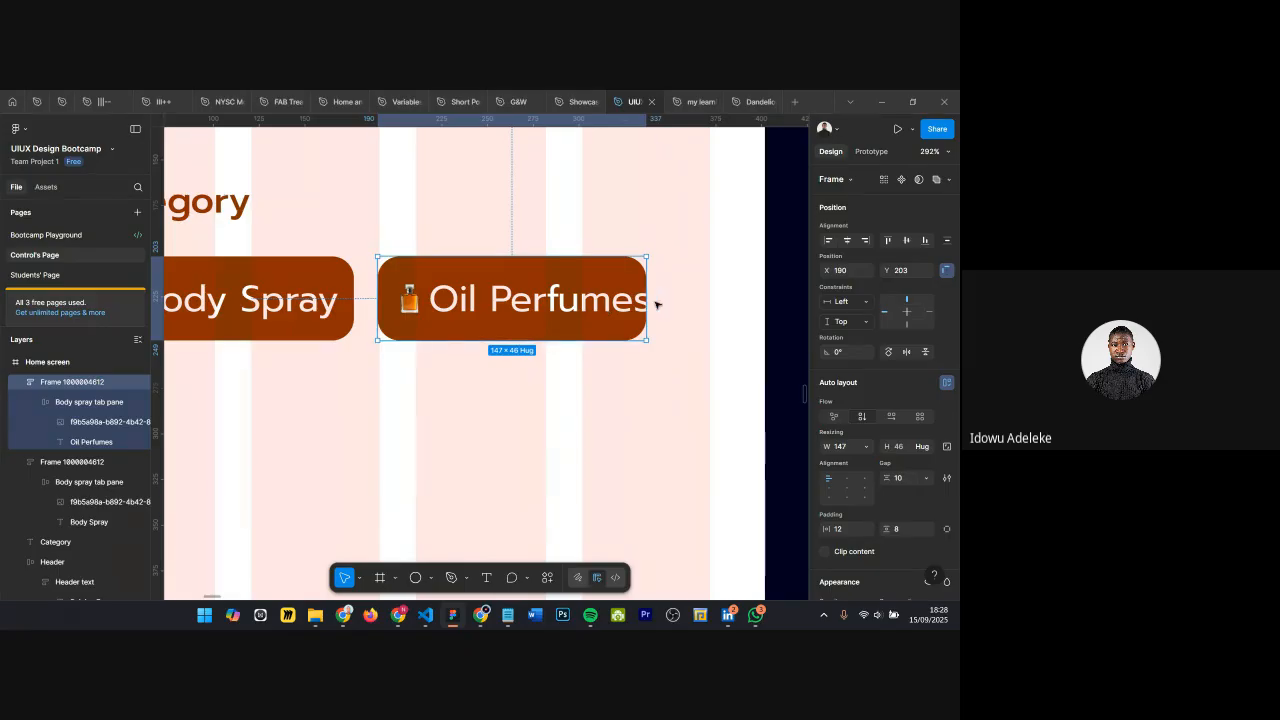
scroll(660, 306, "down", 1)
scroll(685, 312, "up", 3)
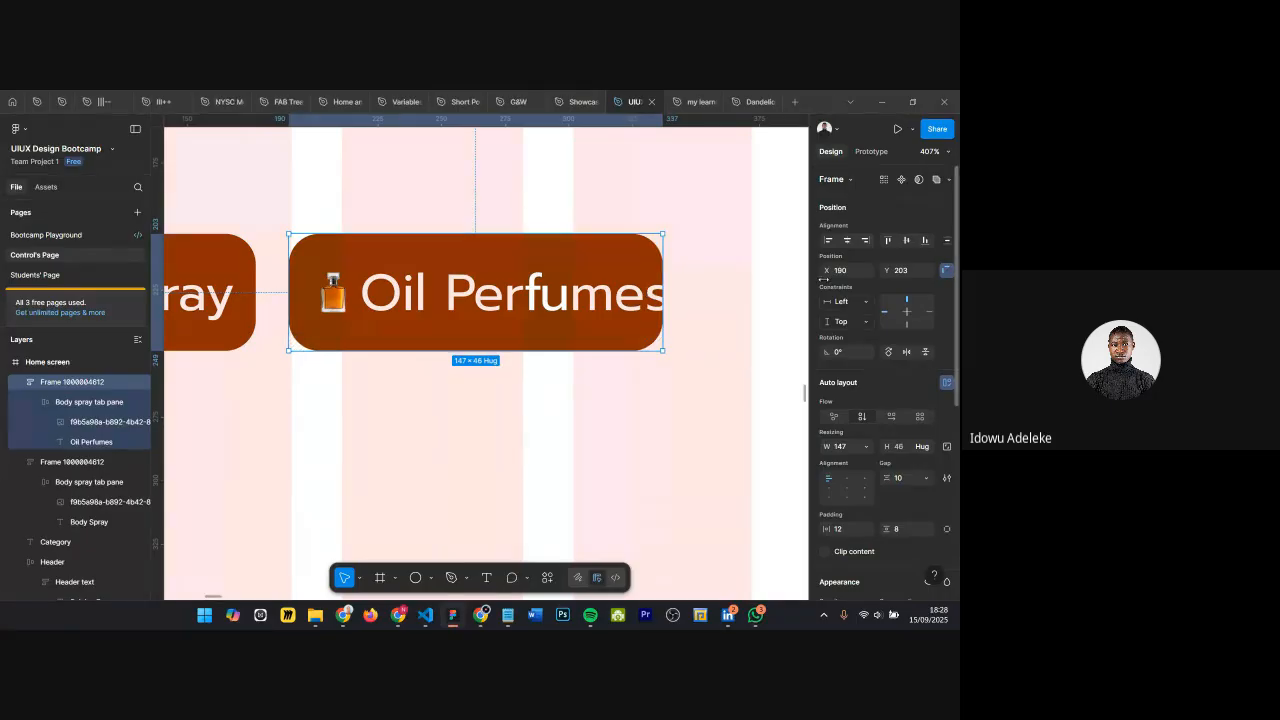
left_click(866, 446)
left_click(868, 457)
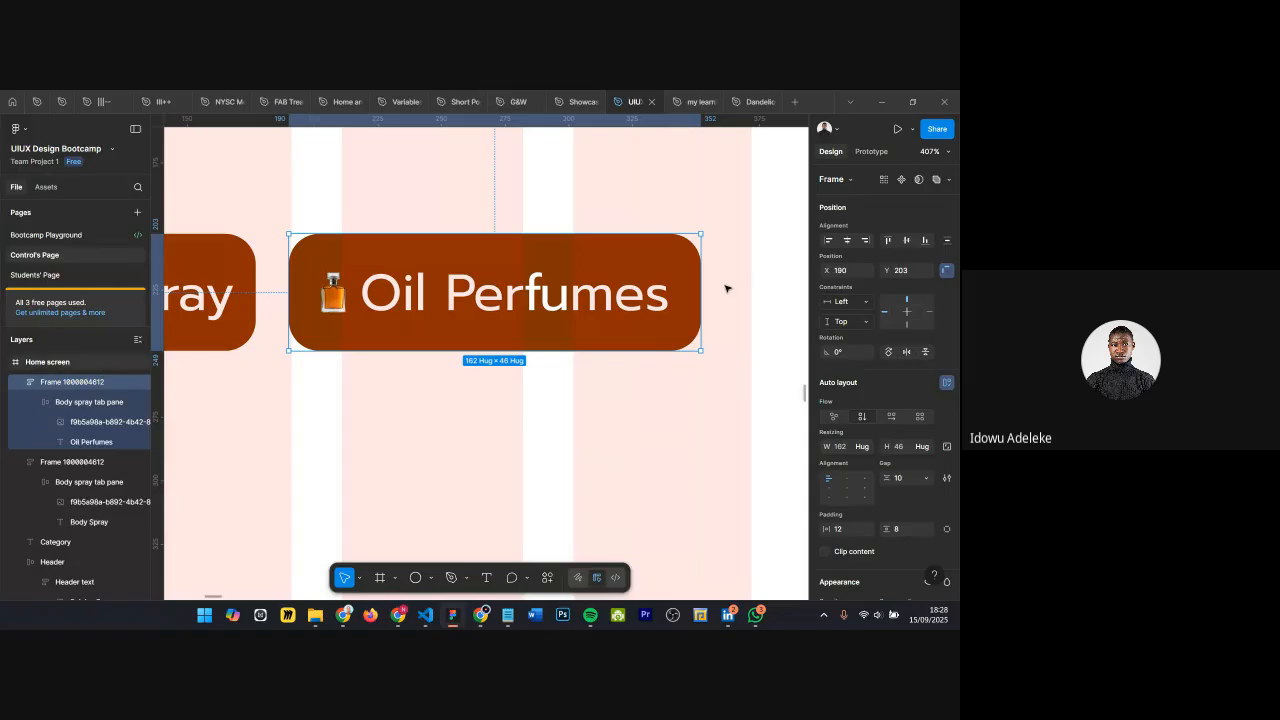
Step: Set the new Body Spray tab's width to hug its contents and check the padding around its inner pane
scroll(729, 286, "down", 3)
left_click(380, 289)
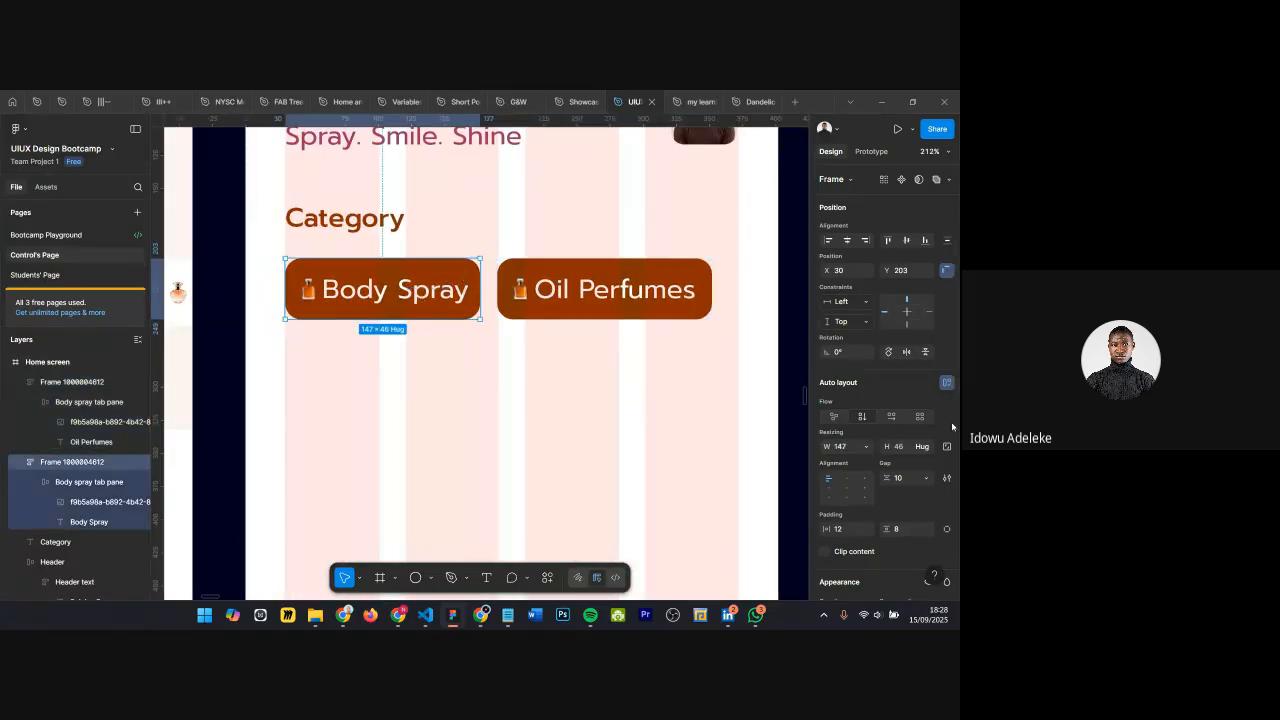
left_click(866, 446)
left_click(871, 463)
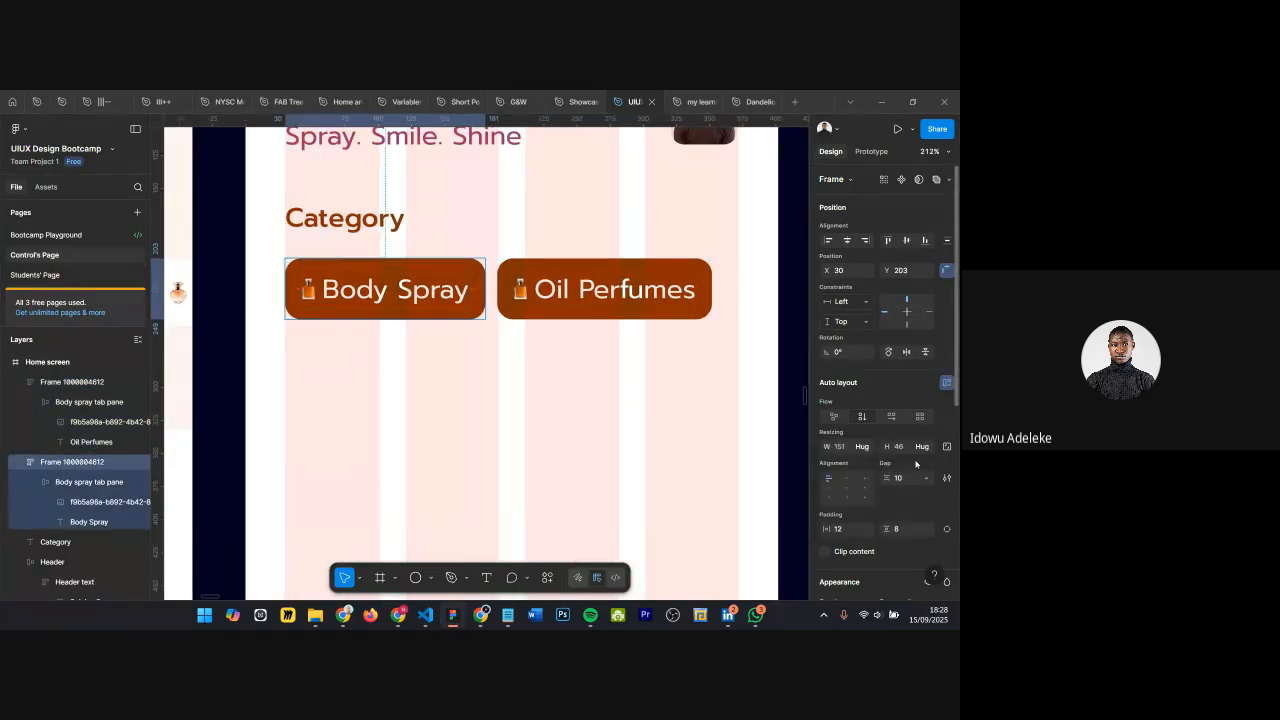
scroll(578, 386, "right", 2)
scroll(431, 314, "up", 5)
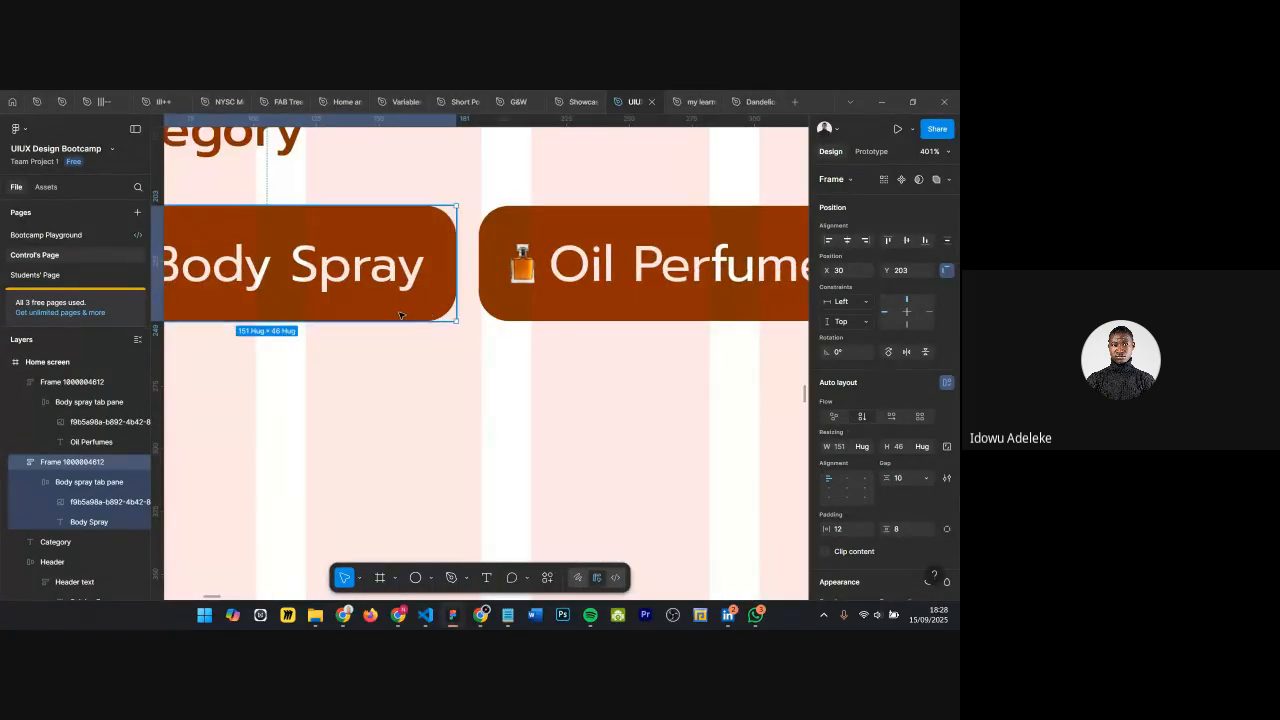
scroll(398, 315, "down", 3)
left_click(347, 290)
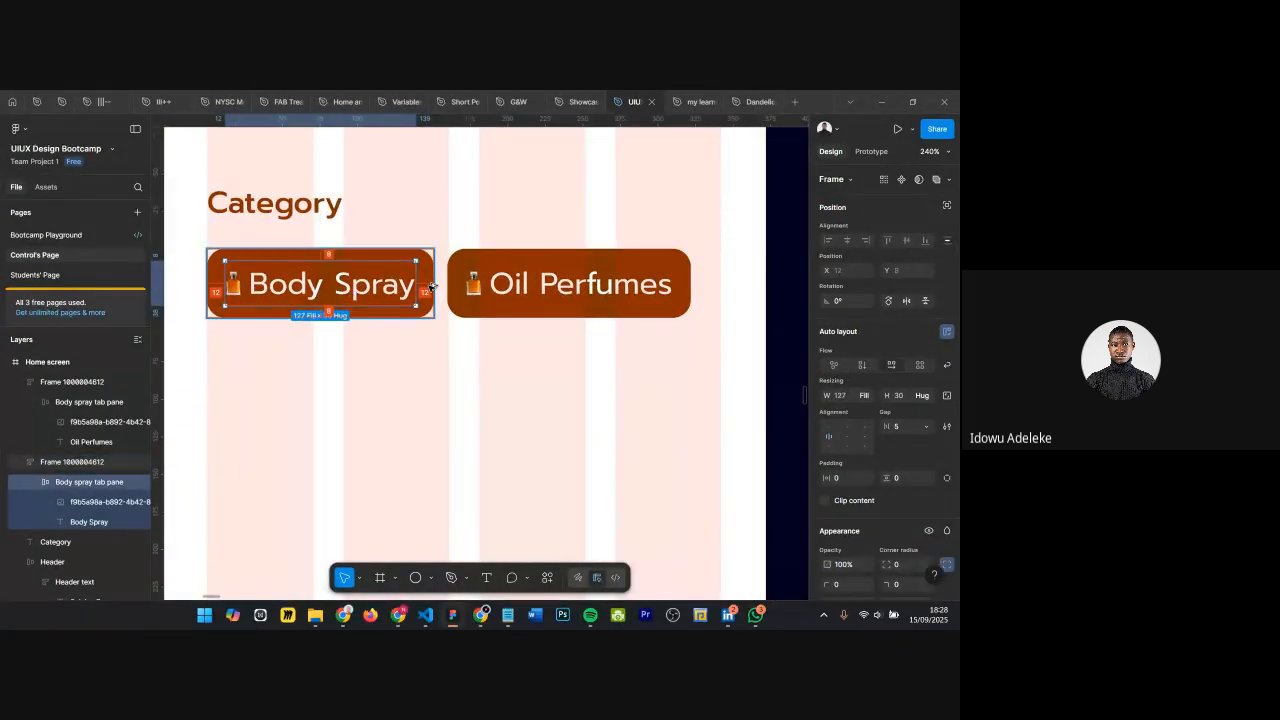
left_click(566, 281)
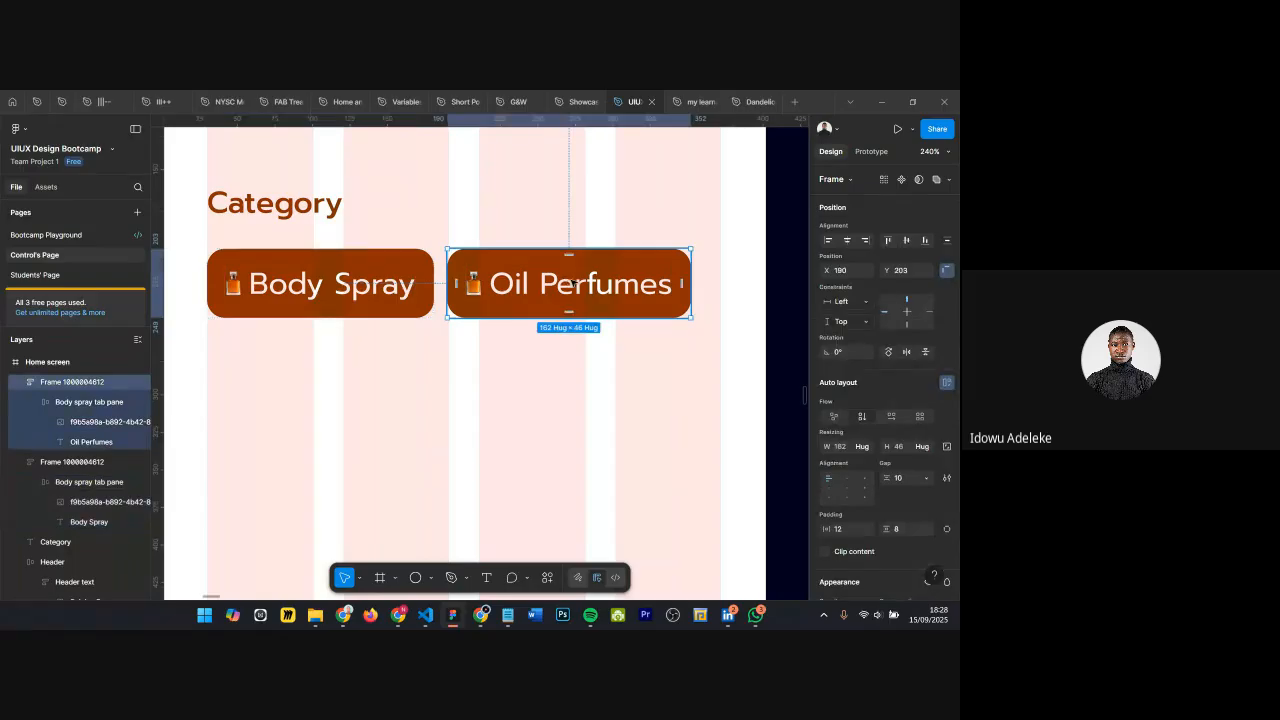
Step: Copy the dark bottle icon from the reference Oil Perfumes tab to X 223, Y 290 on the new screen
scroll(574, 284, "down", 5)
double_click(603, 291)
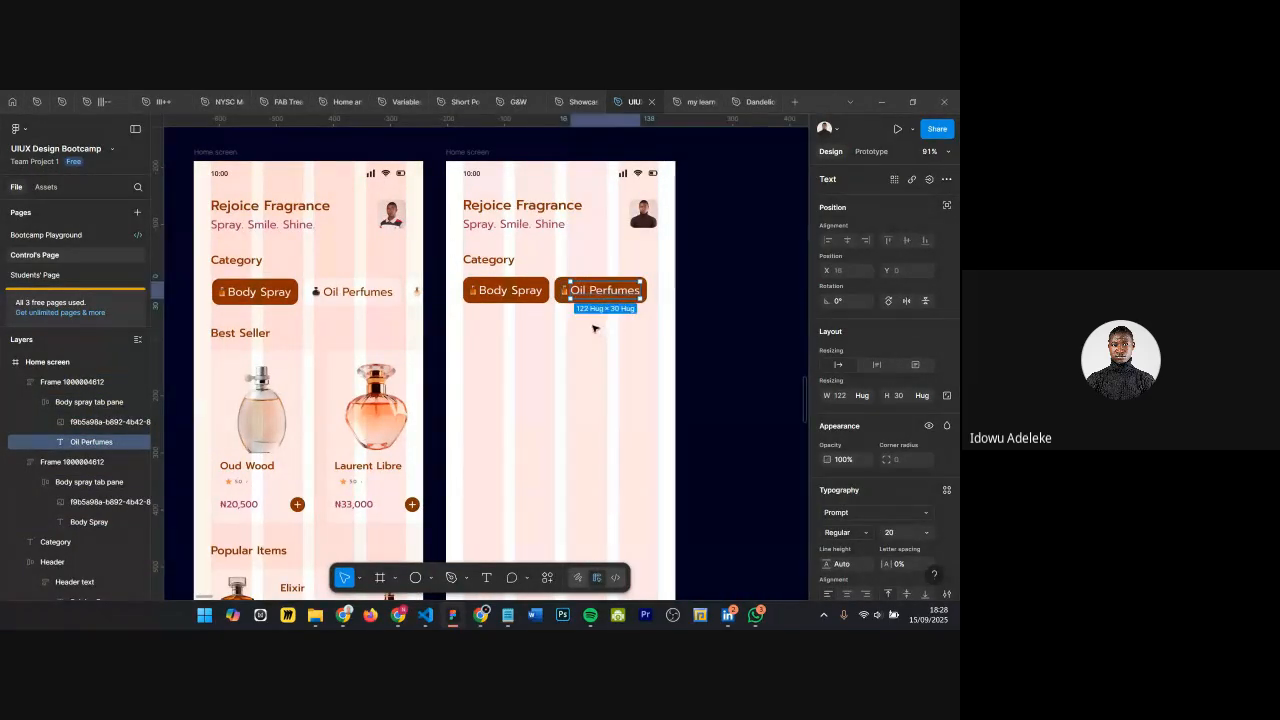
scroll(557, 300, "up", 1)
left_click(304, 290)
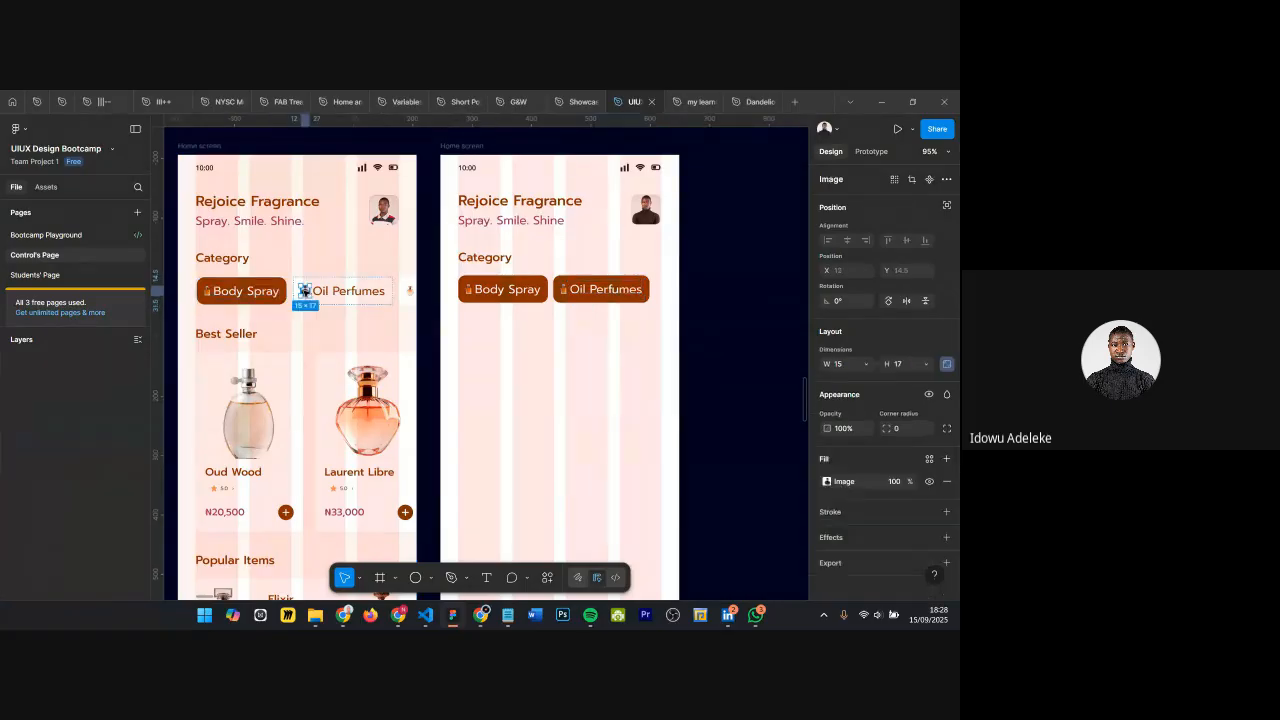
left_click_drag(304, 290, 578, 340)
scroll(578, 340, "up", 10)
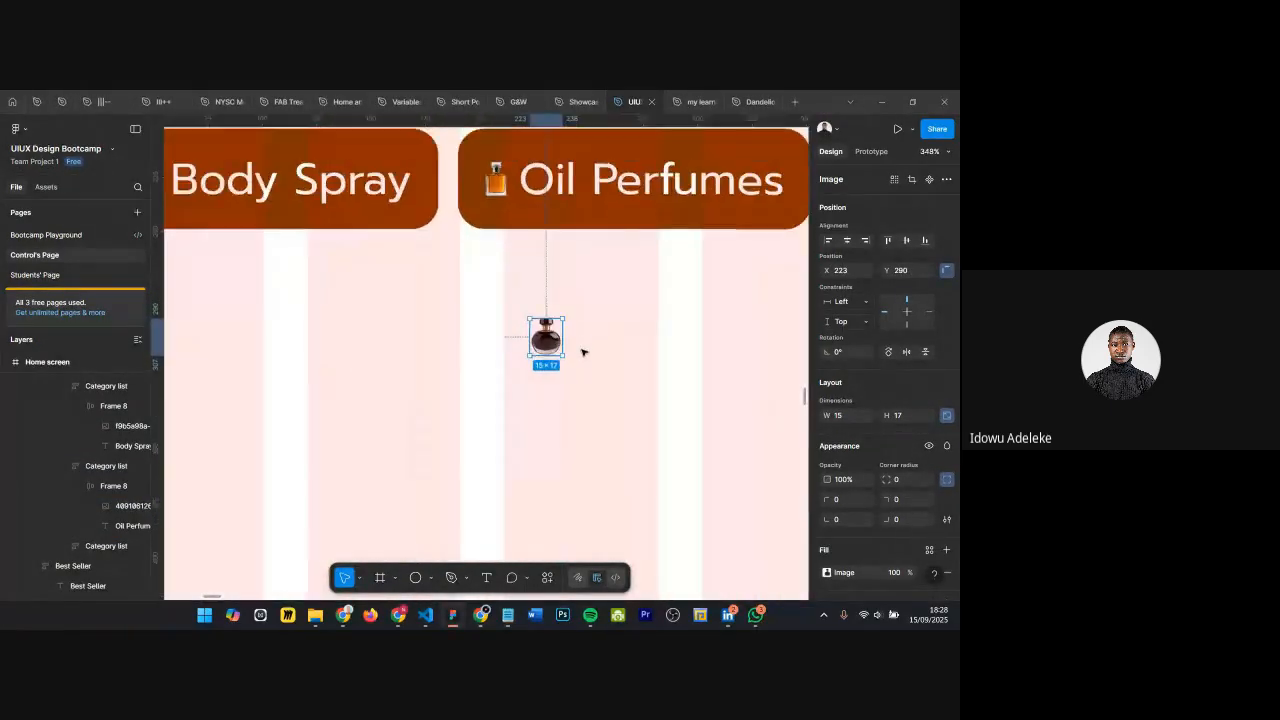
scroll(584, 352, "down", 5)
scroll(566, 309, "up", 5)
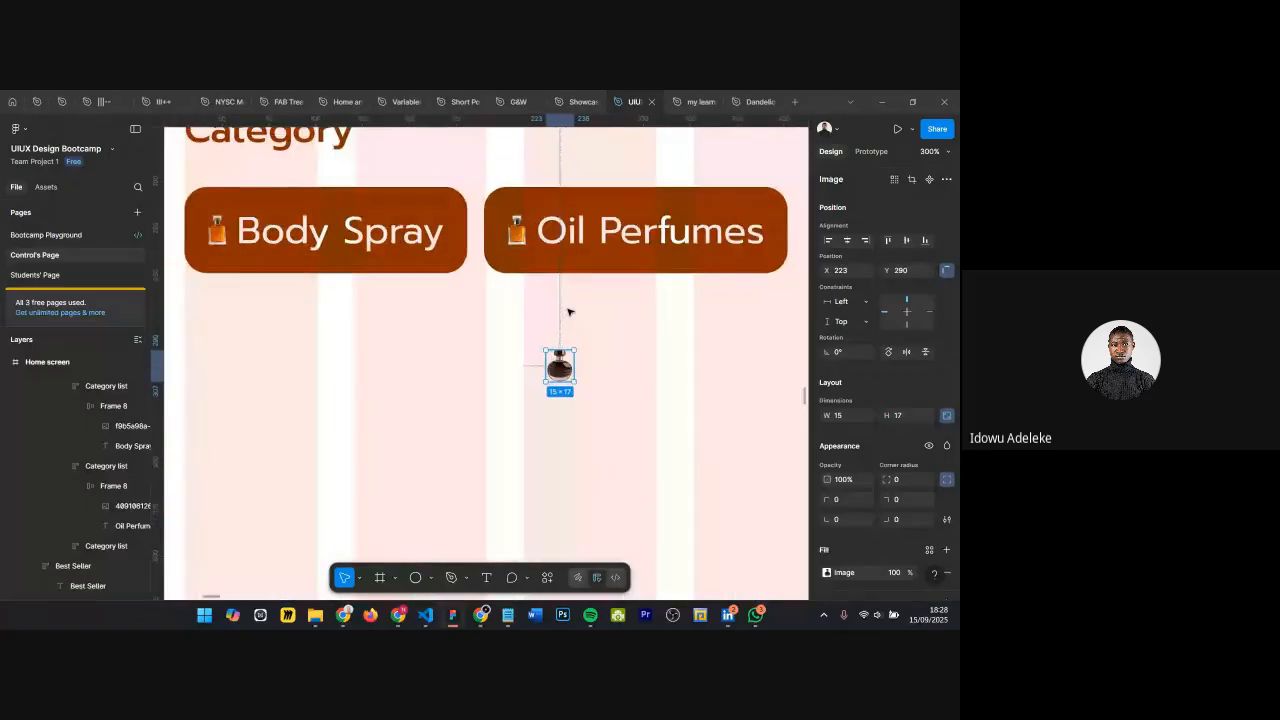
Step: Try swapping icons by deleting the orange bottle from the new Oil Perfumes tab and pasting the dark bottle into it
double_click(516, 231)
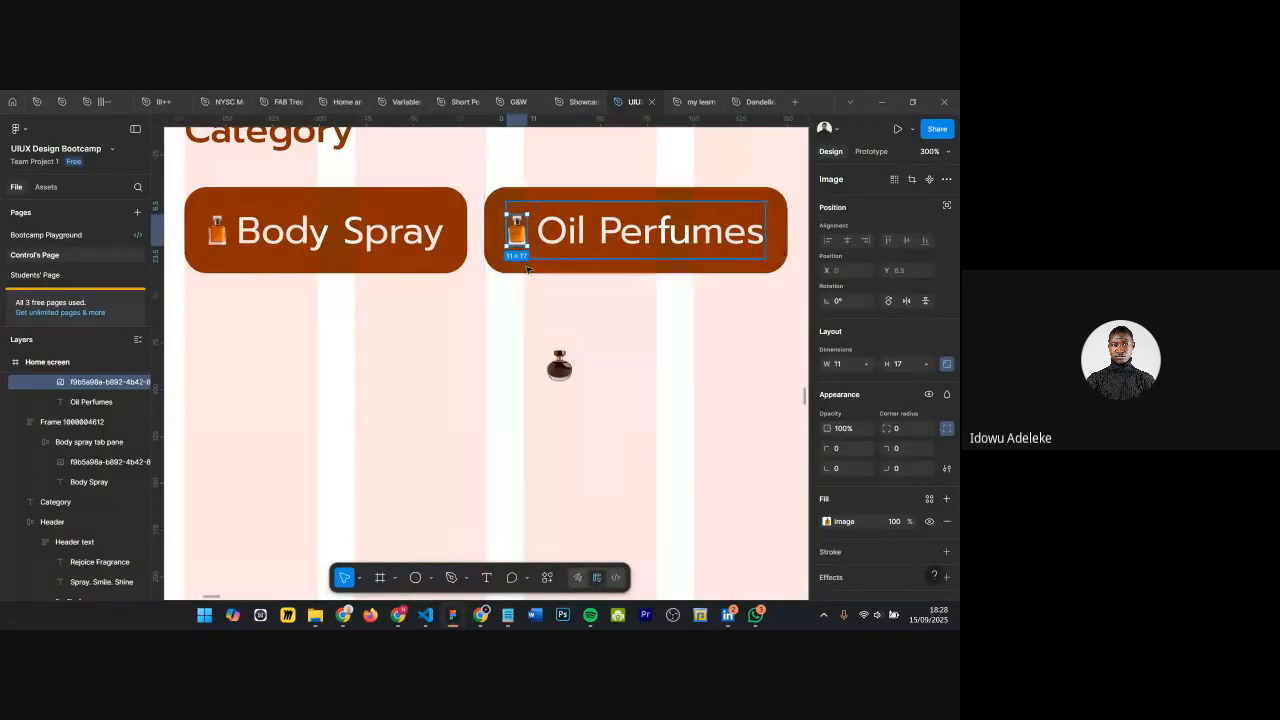
left_click(560, 366)
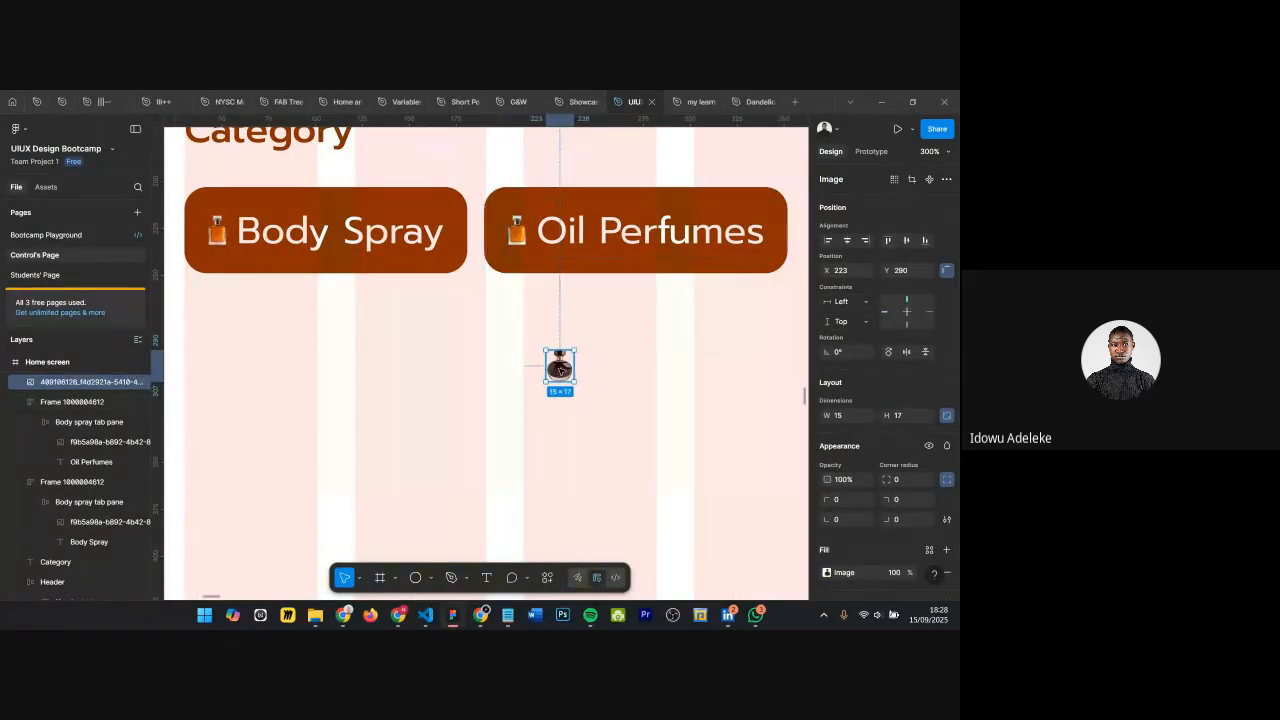
double_click(517, 233)
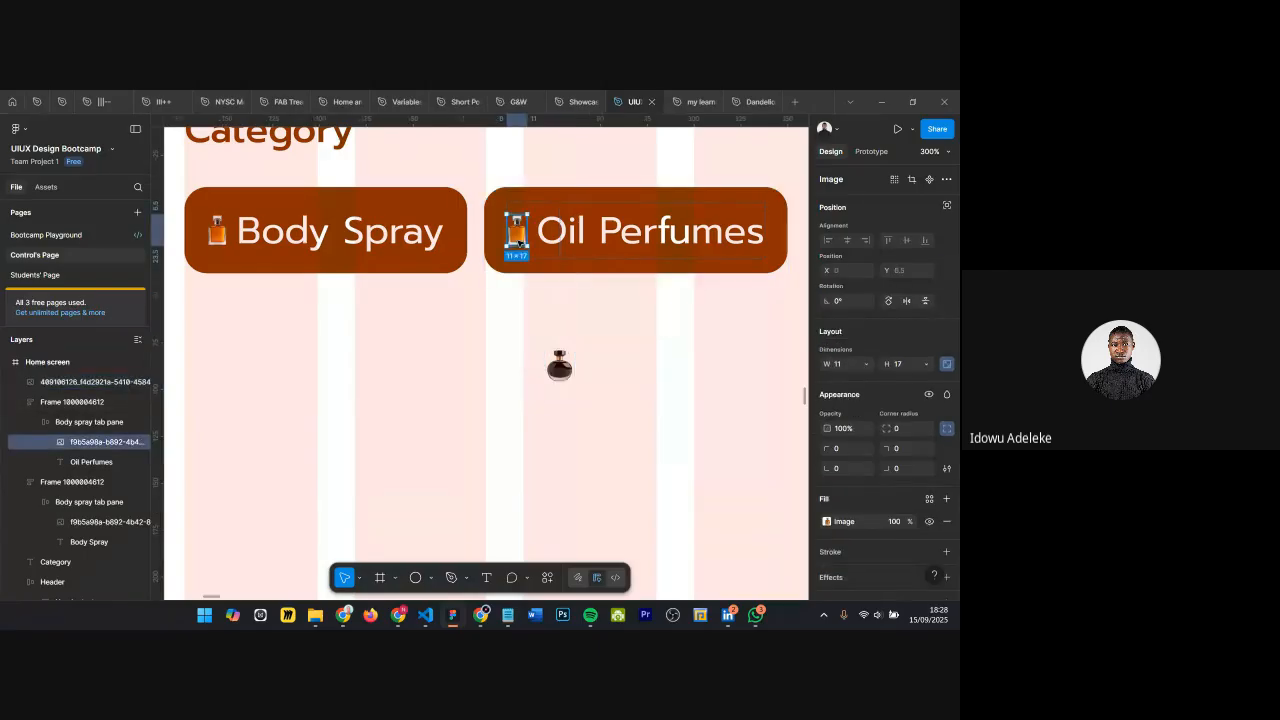
key("Delete")
left_click(560, 366)
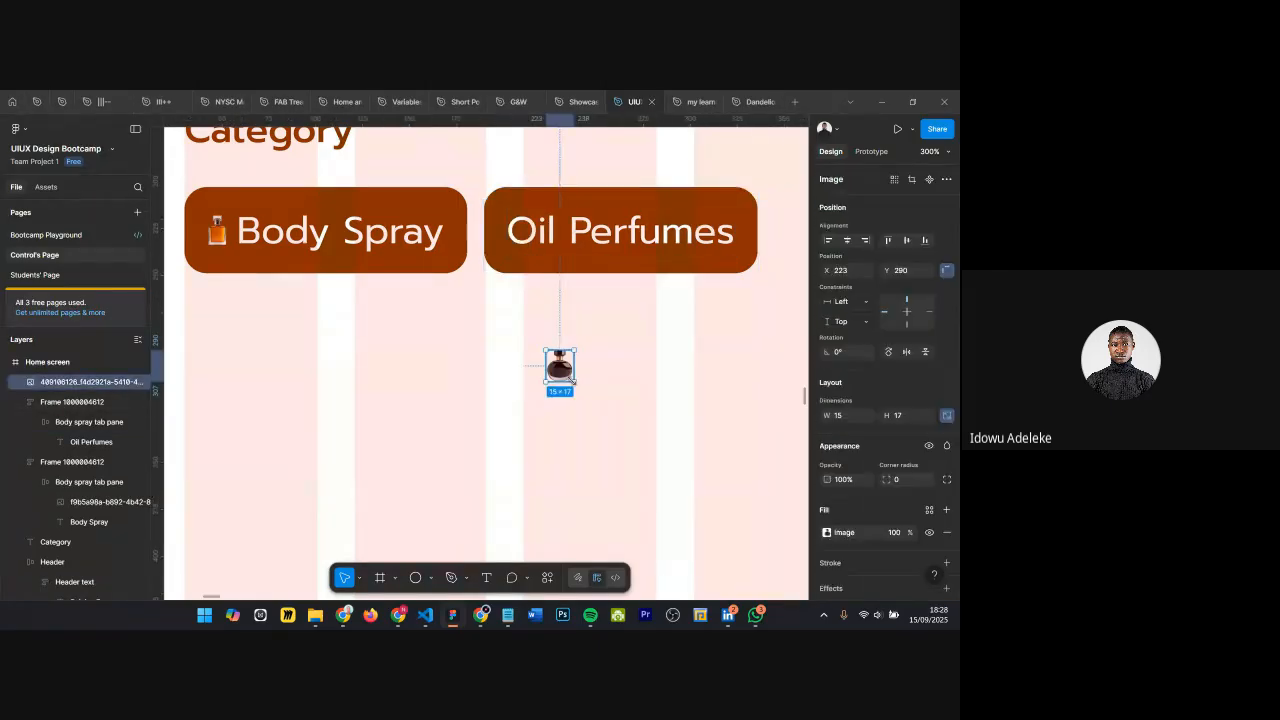
left_click(588, 230)
key("ctrl+v")
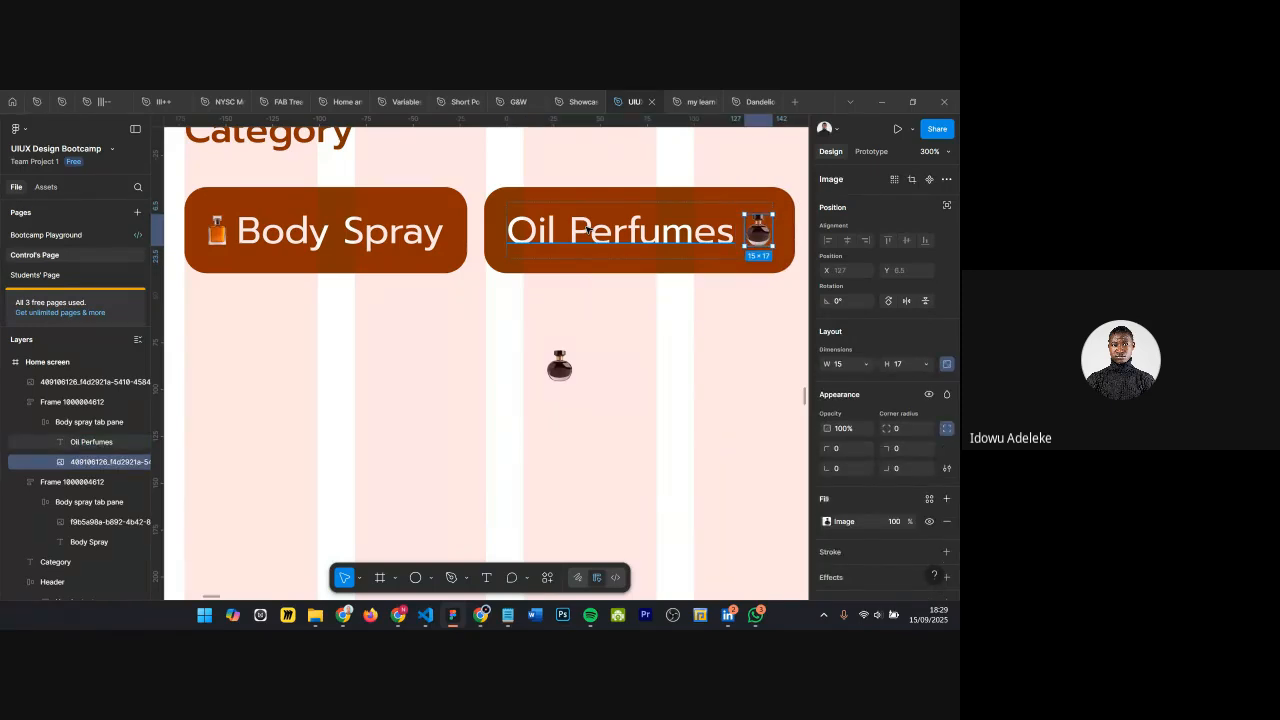
Step: Undo the pasted dark bottle and the deletion of the orange bottle in the Oil Perfumes tab
key("ctrl+z")
key("ctrl+z")
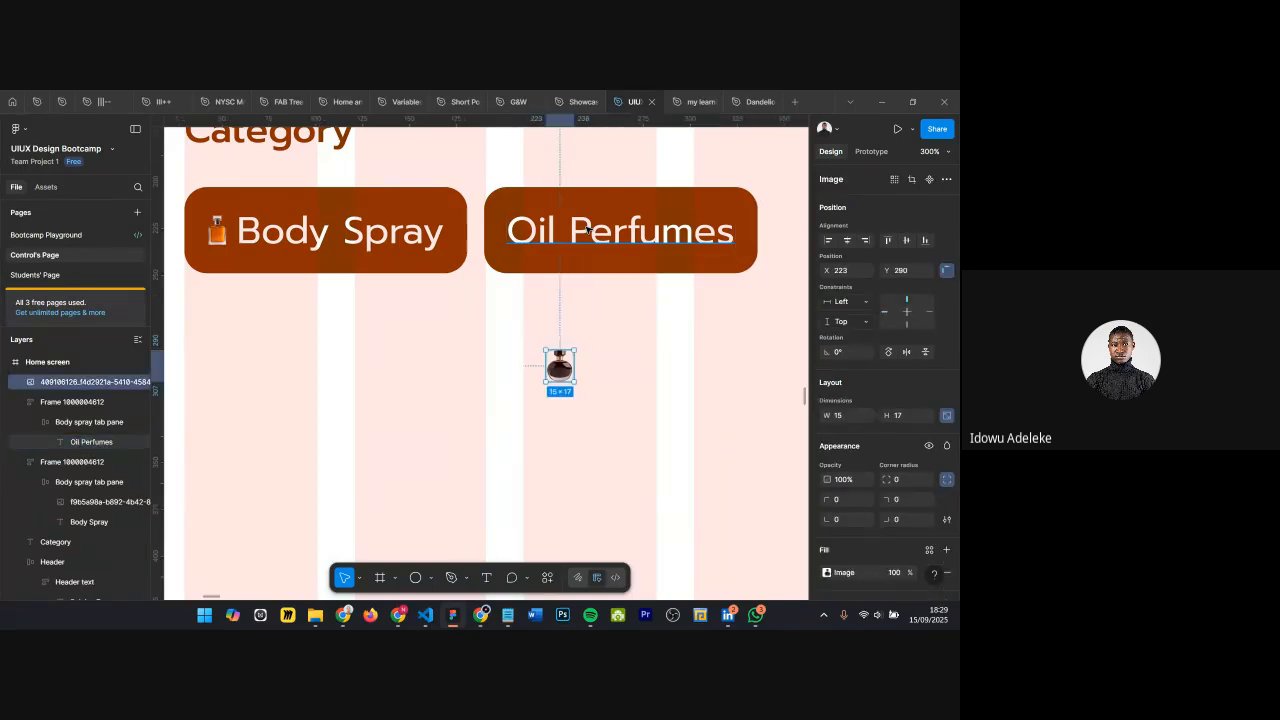
key("Escape")
key("ctrl+z")
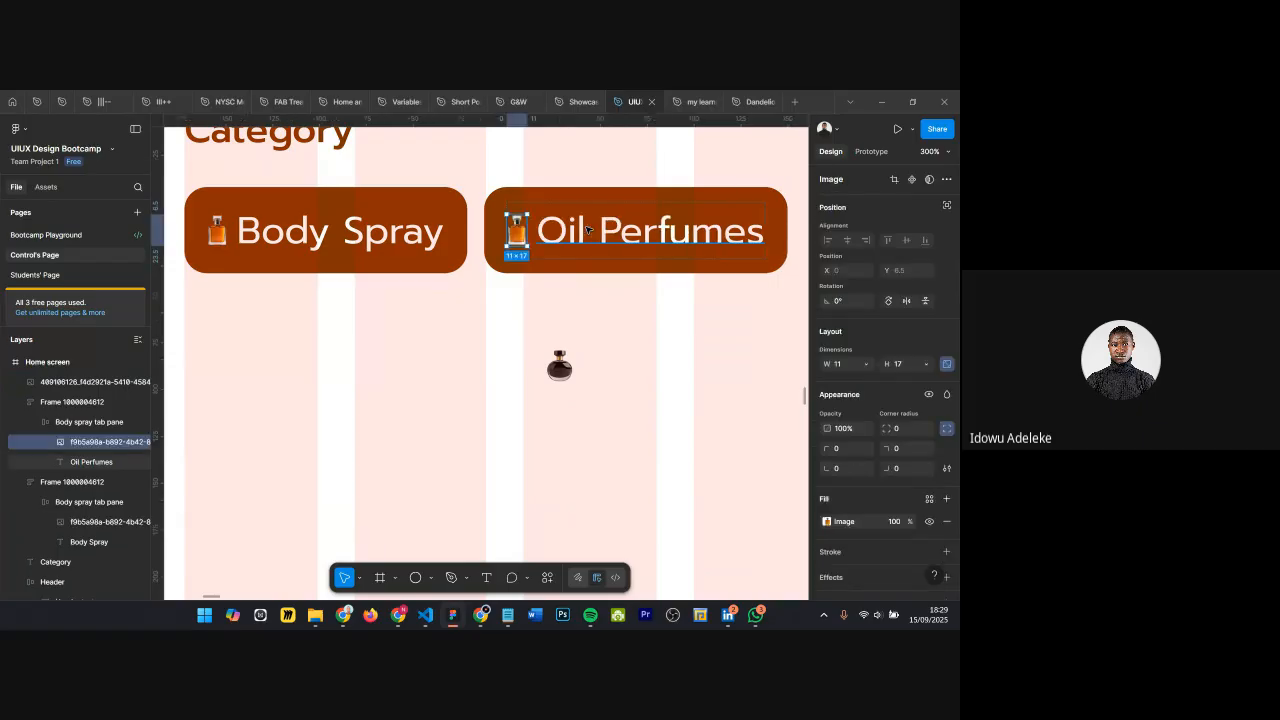
Step: Copy the loose dark bottle icon and paste it to replace the orange bottle in the new Oil Perfumes tab
left_click(570, 366)
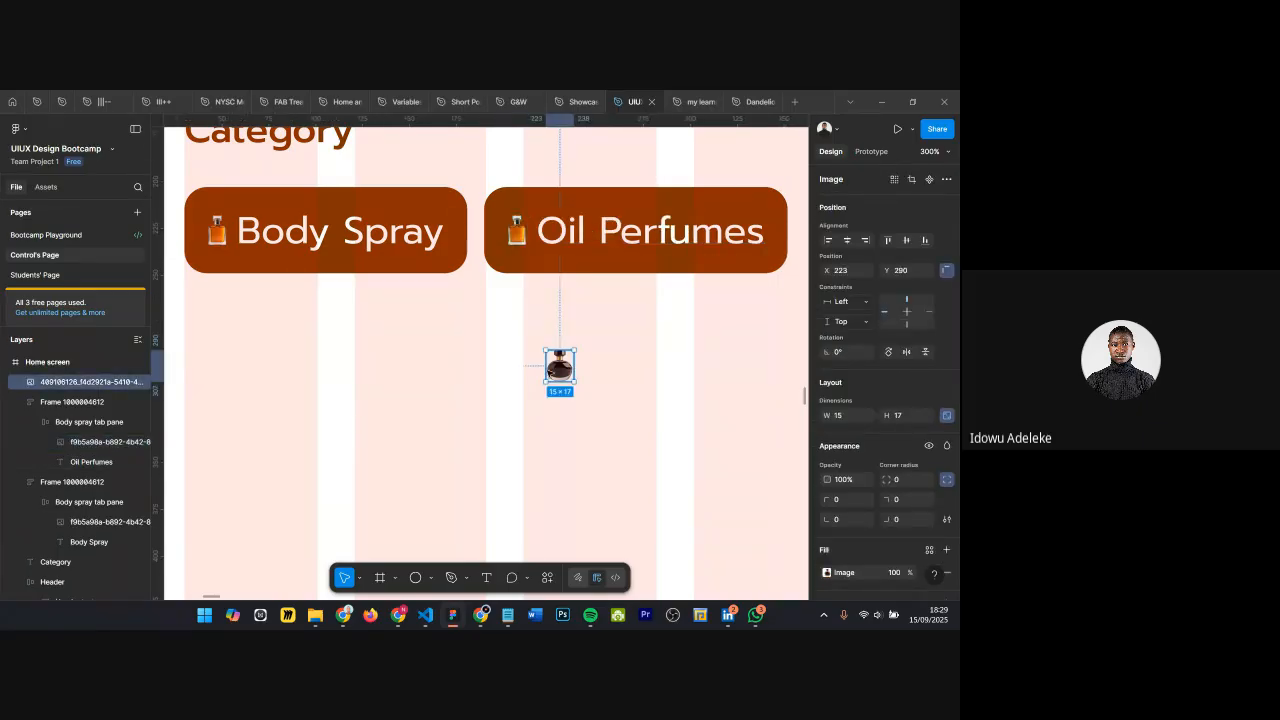
right_click(565, 367)
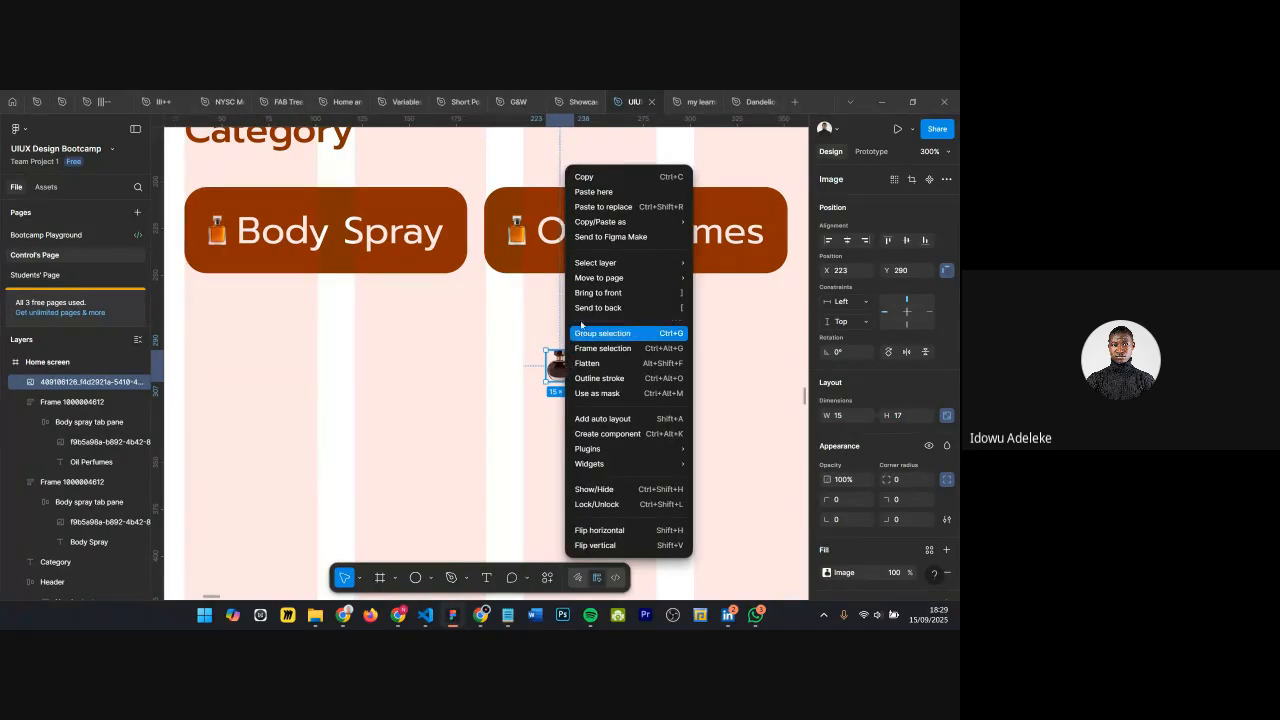
left_click(594, 181)
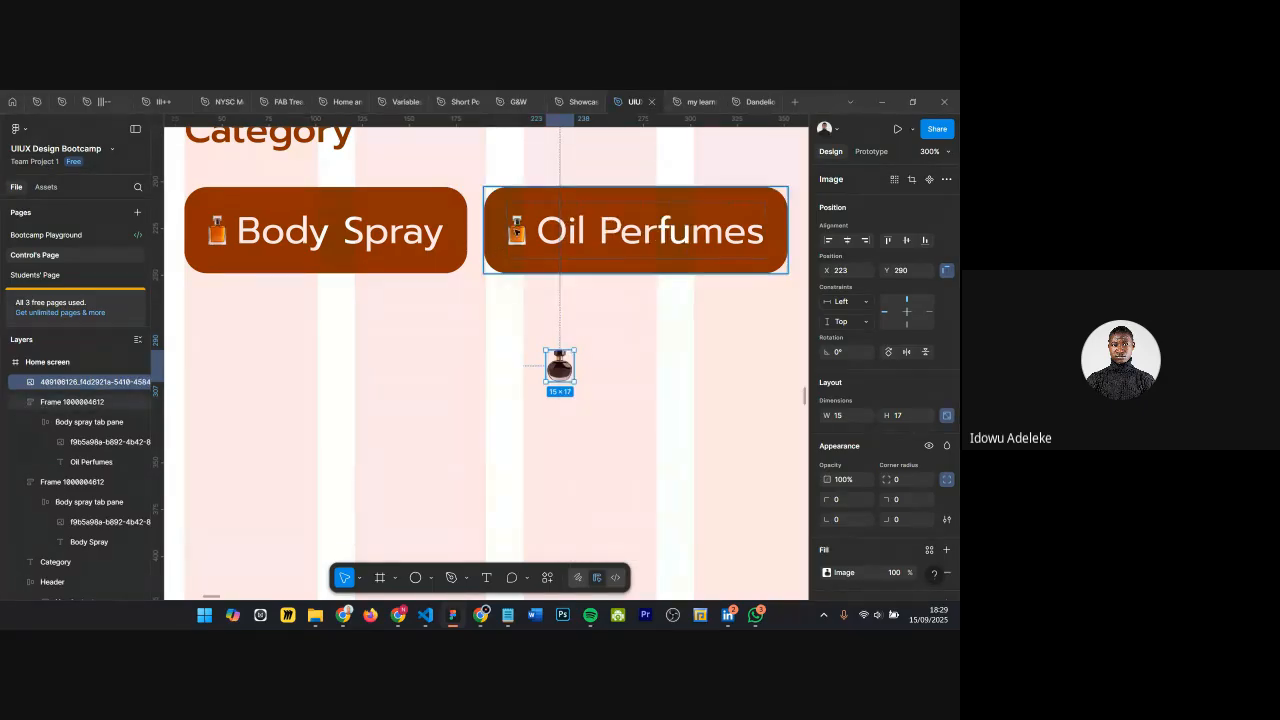
left_click(516, 231, "ctrl")
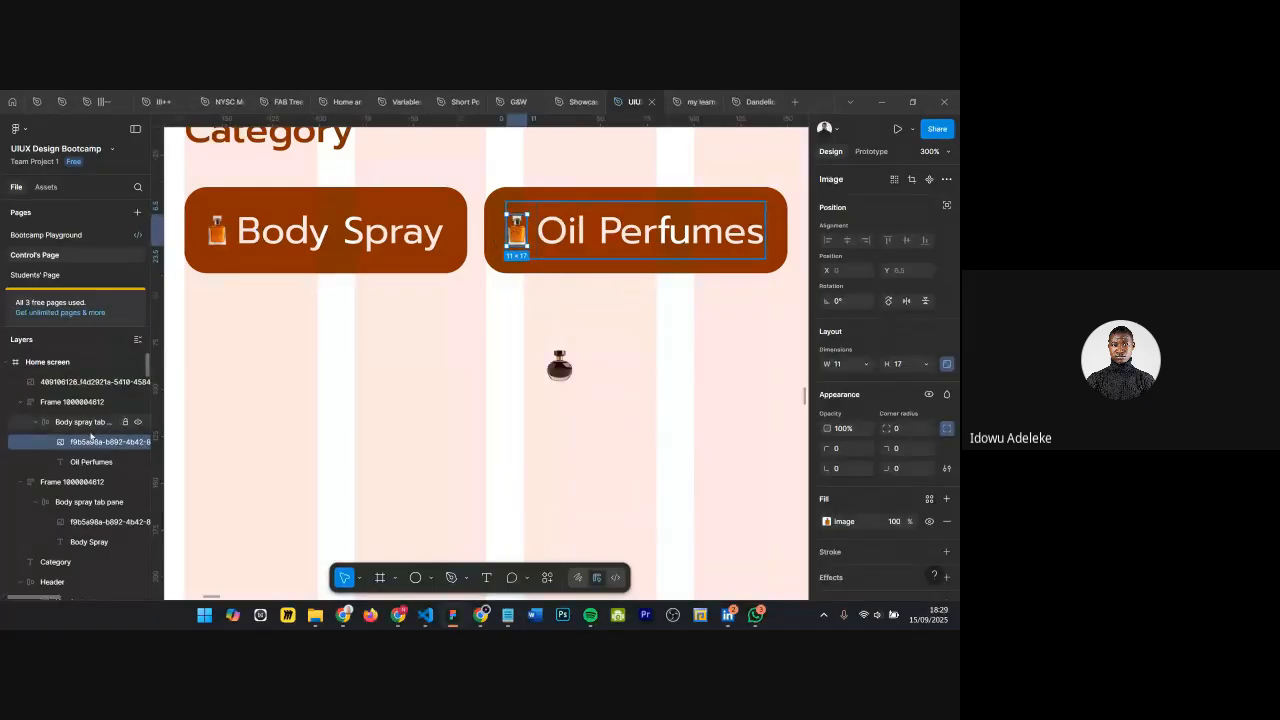
scroll(520, 216, "up", 3)
scroll(523, 216, "up", 3)
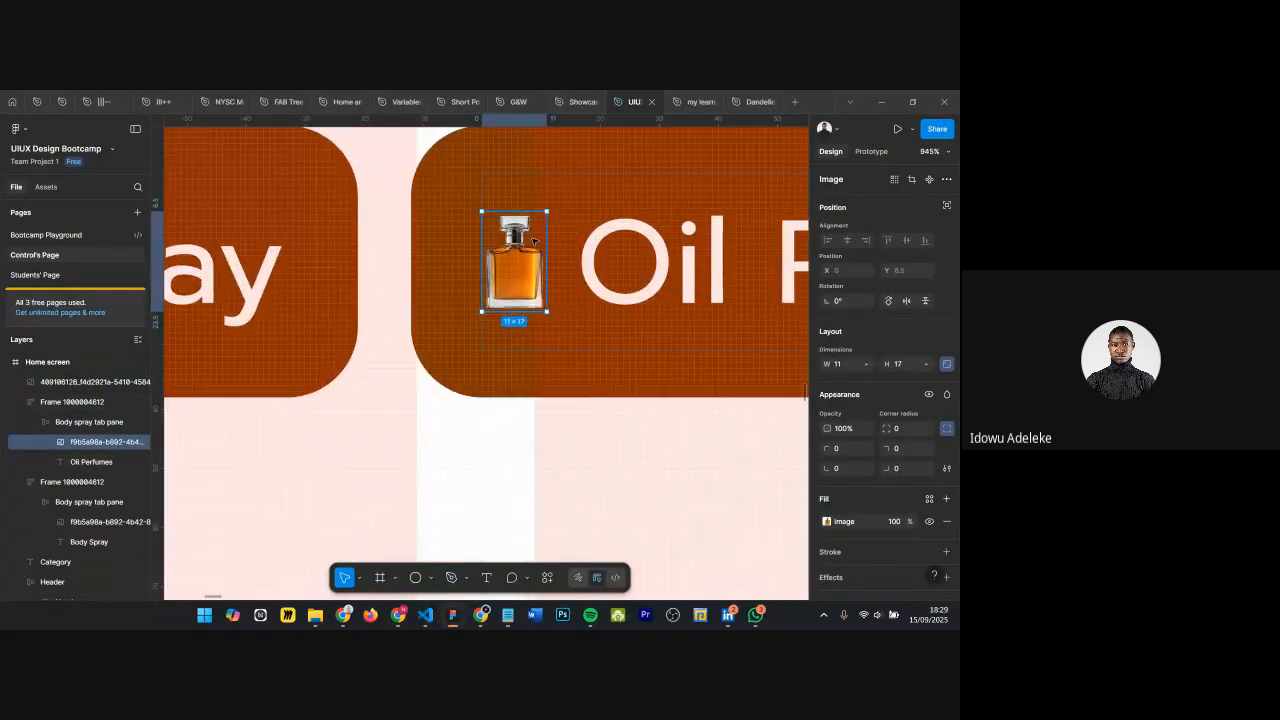
right_click(507, 236)
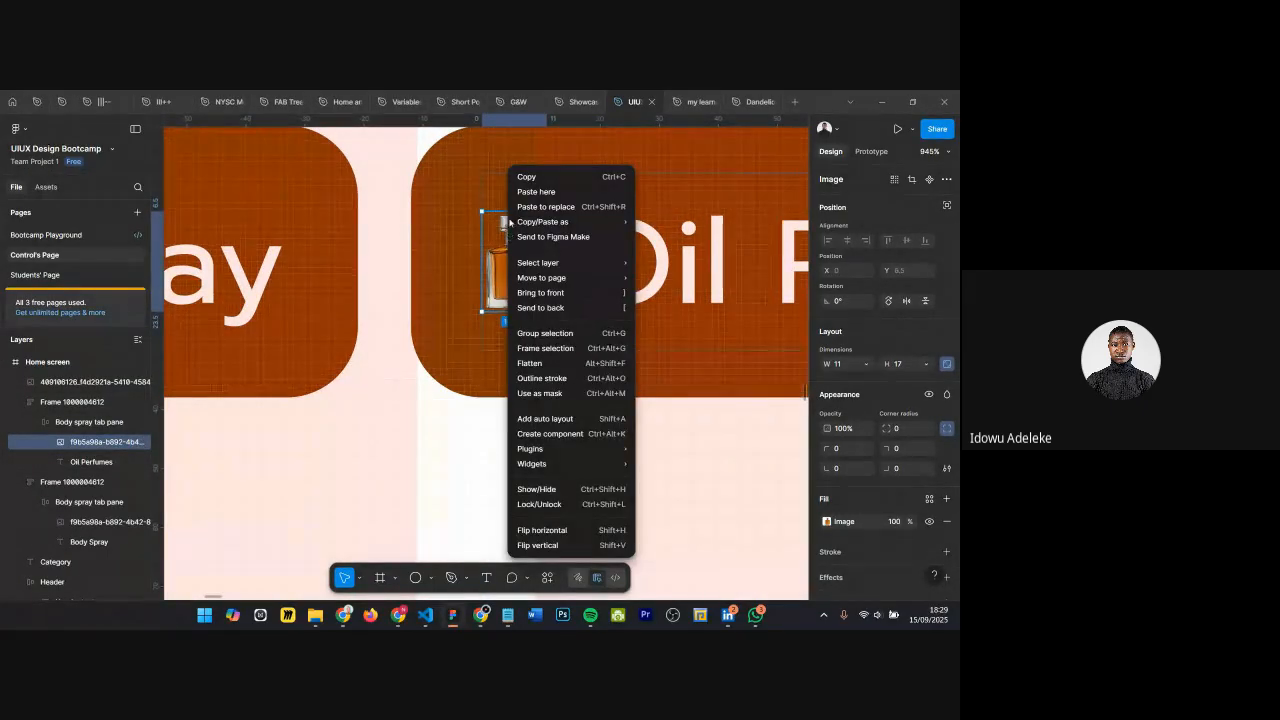
left_click(542, 207)
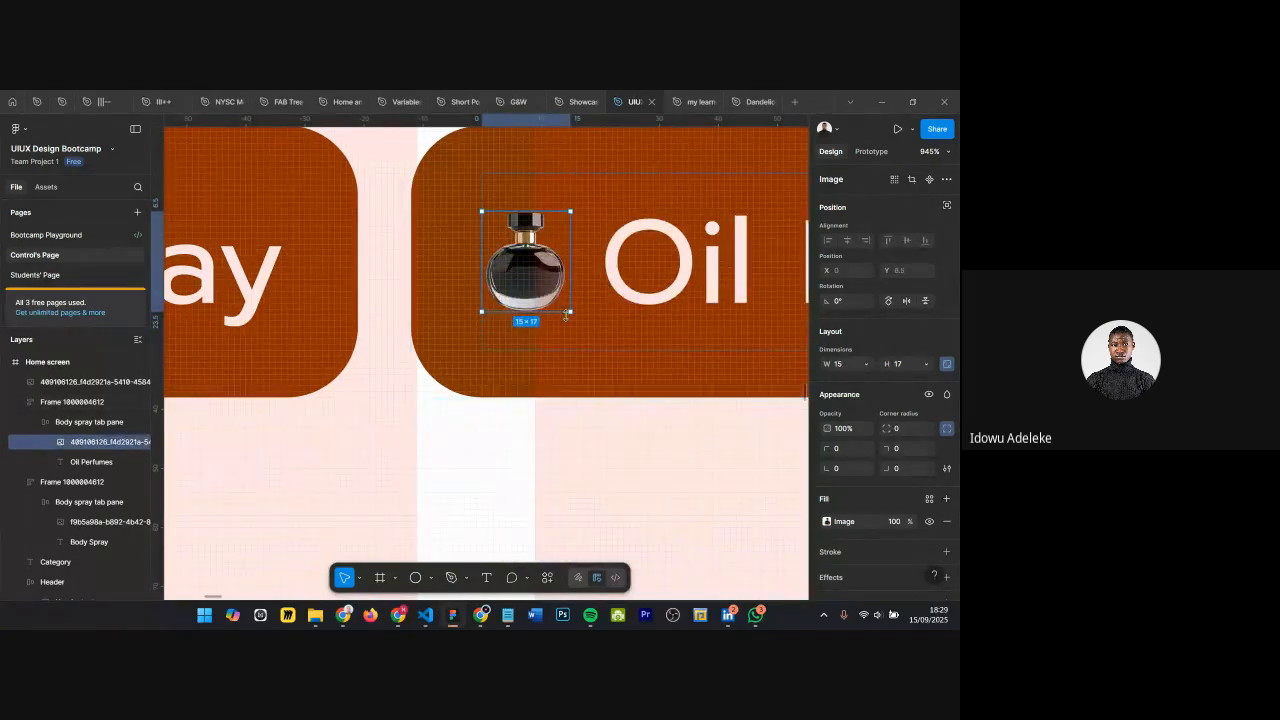
Step: Undo the icon replacement in the Oil Perfumes tab and the loose dark bottle copy below it
scroll(560, 400, "down", 10, "ctrl")
left_click(642, 436)
left_click_drag(560, 364, 656, 460)
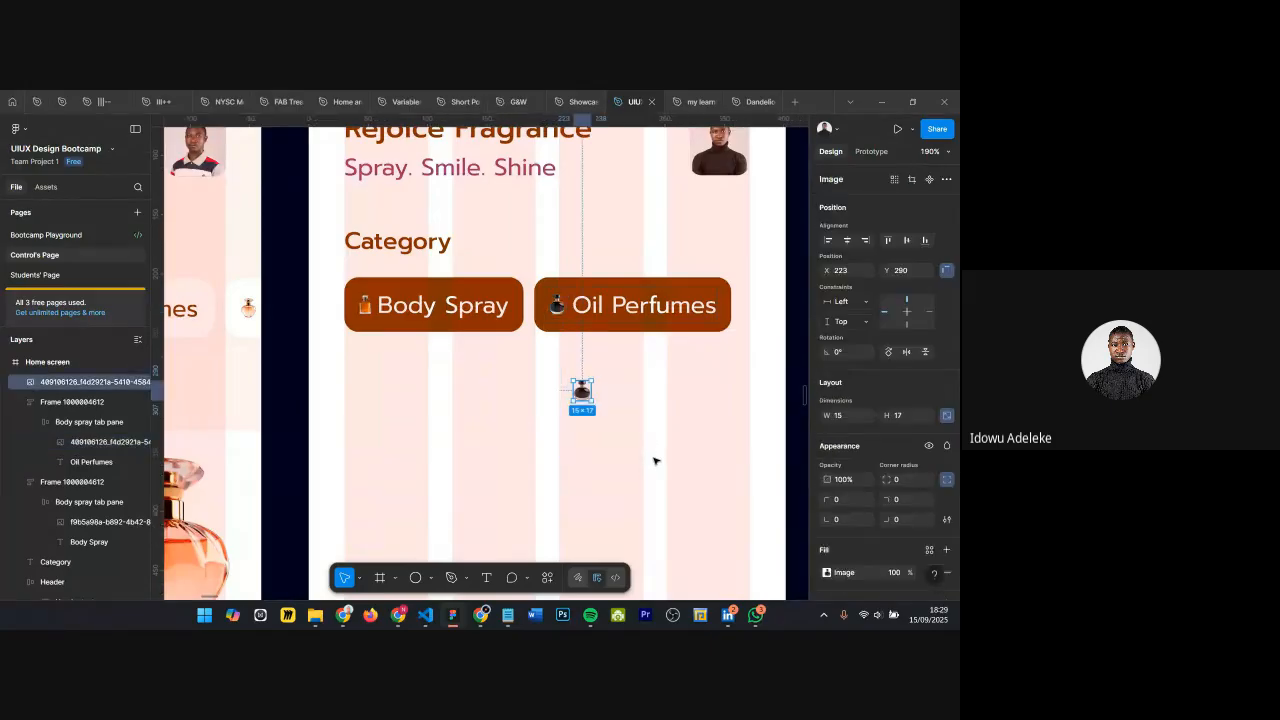
key("ctrl+z")
key("ctrl+z")
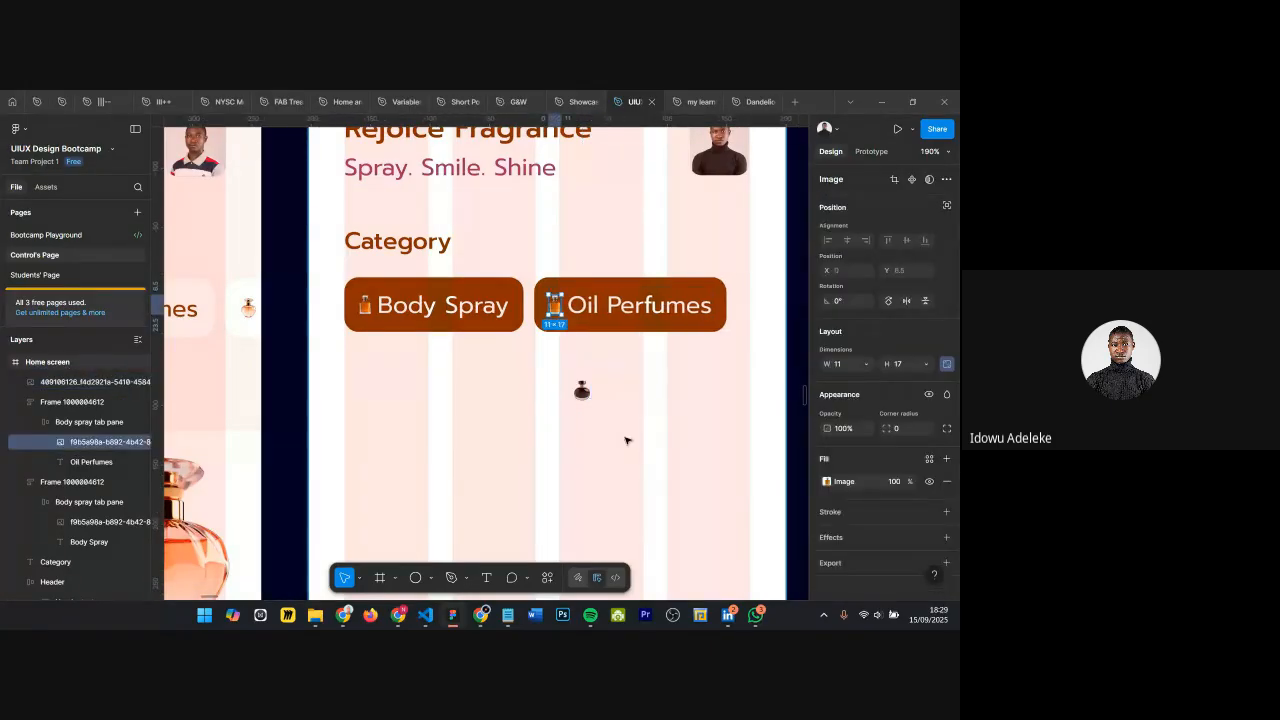
key("ctrl+z")
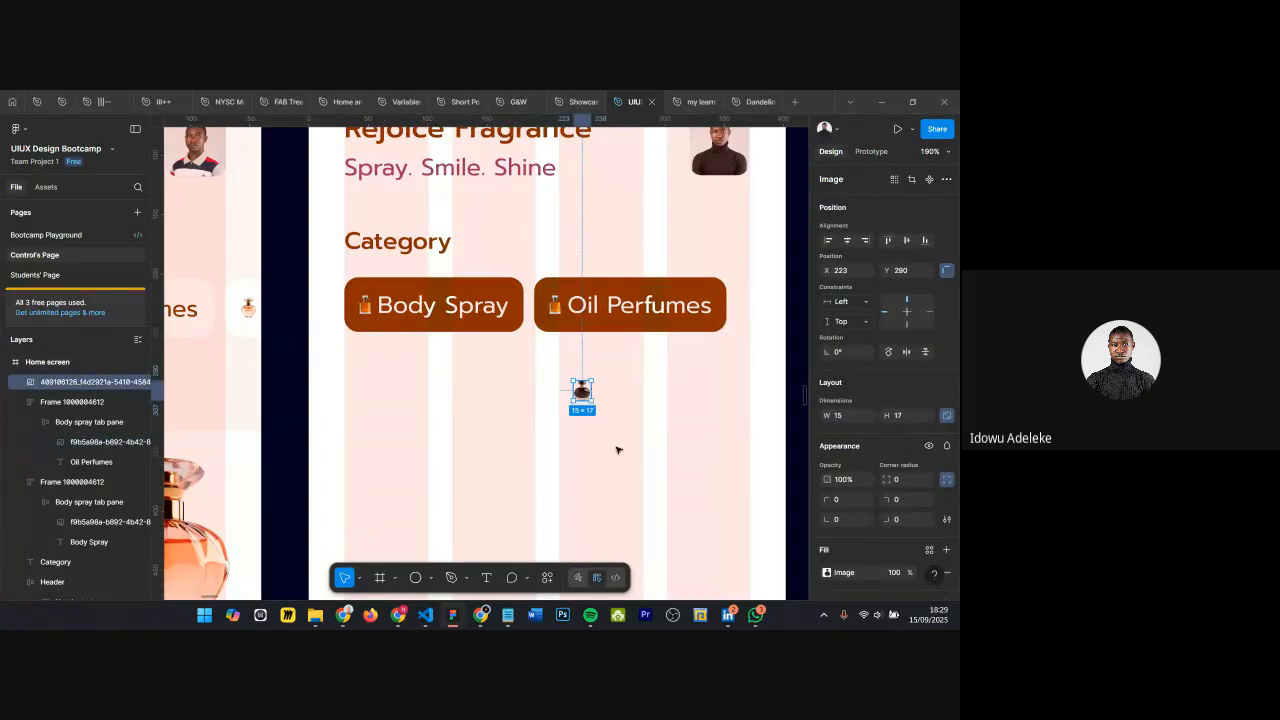
key("ctrl+z")
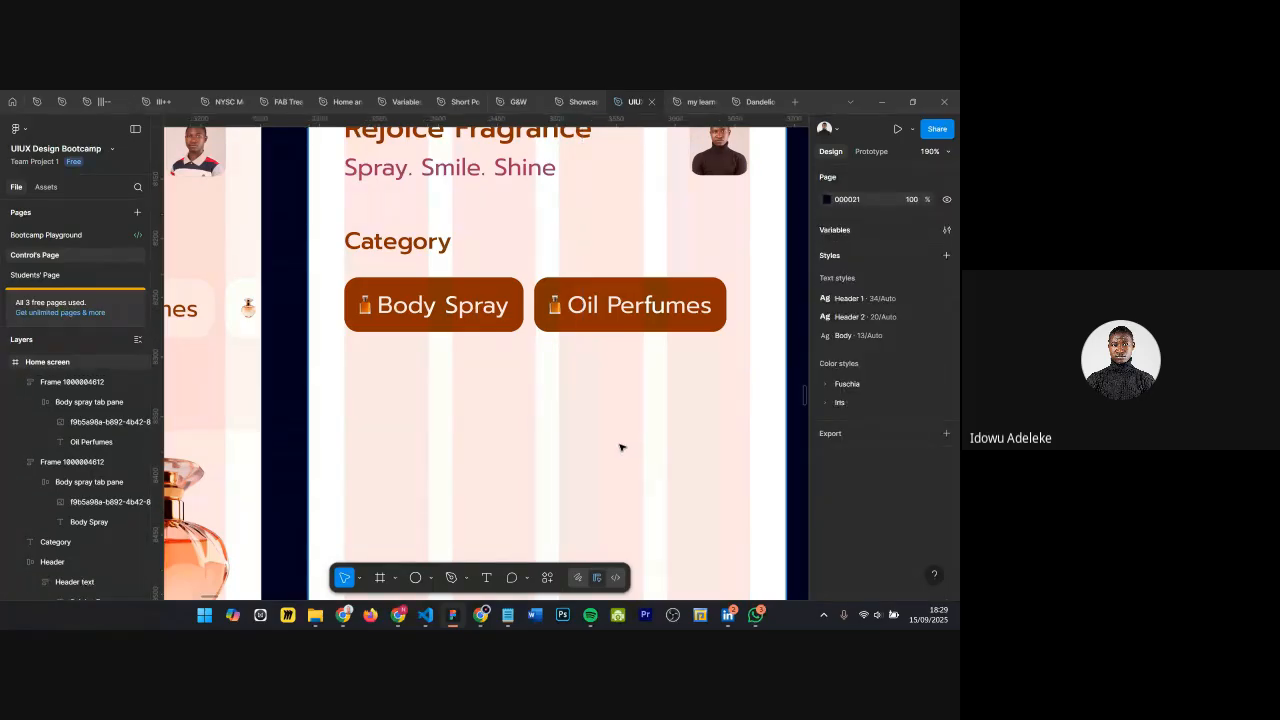
Step: Replace the orange bottle in the new Oil Perfumes tab with the copied dark bottle icon
left_click(555, 305)
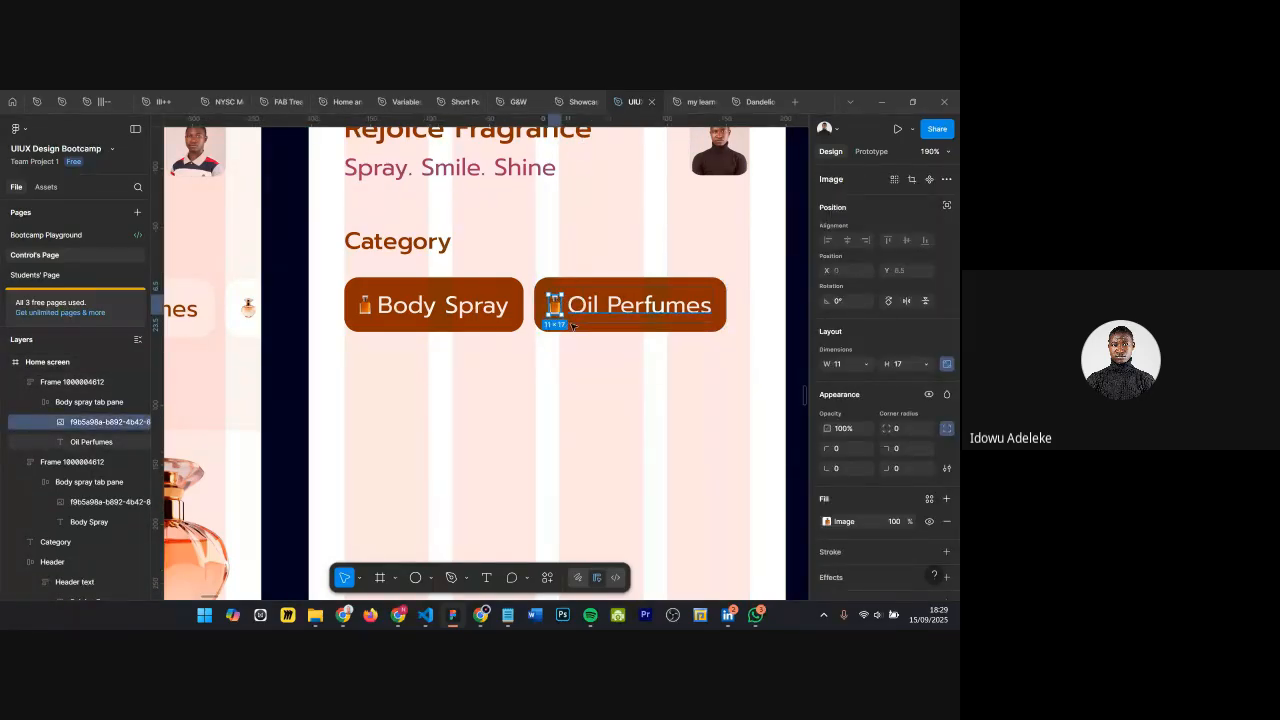
key("ctrl+shift+r")
left_click(655, 393)
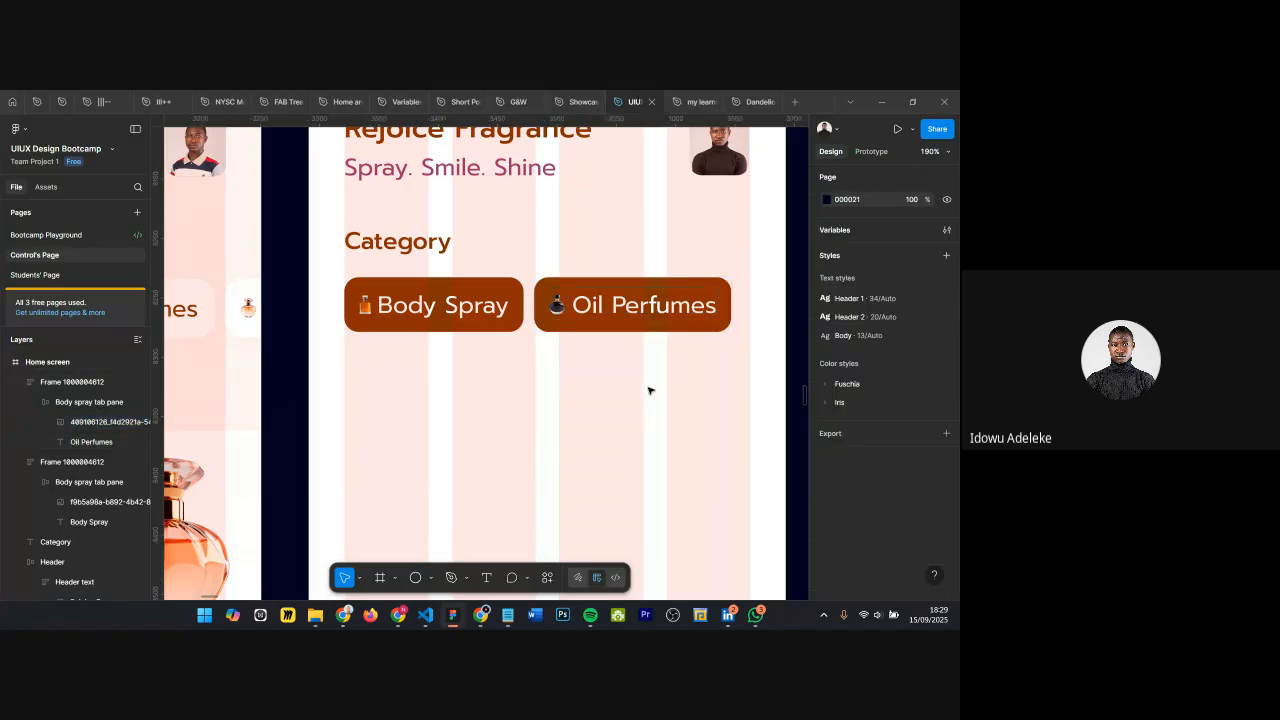
Step: Examine the reference home screen's category row and its Oil Perfumes tab for comparison with the new tabs
scroll(670, 430, "down", 3)
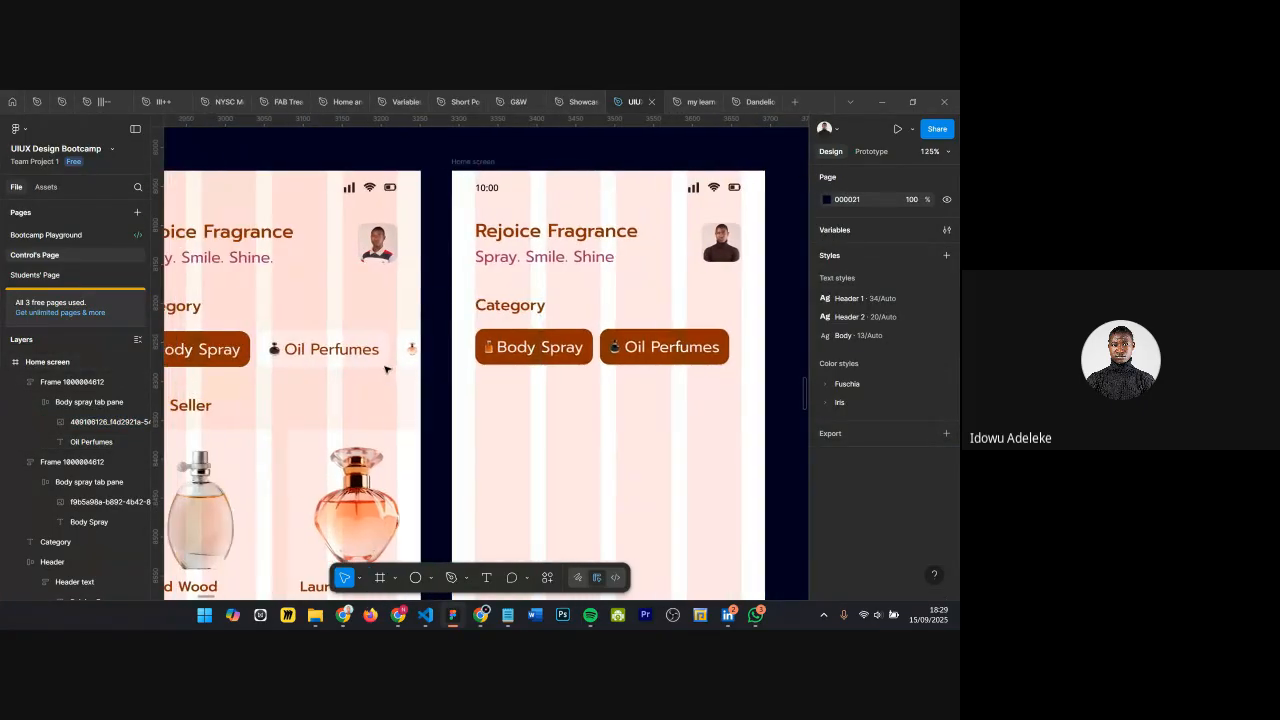
scroll(498, 483, "down", 2)
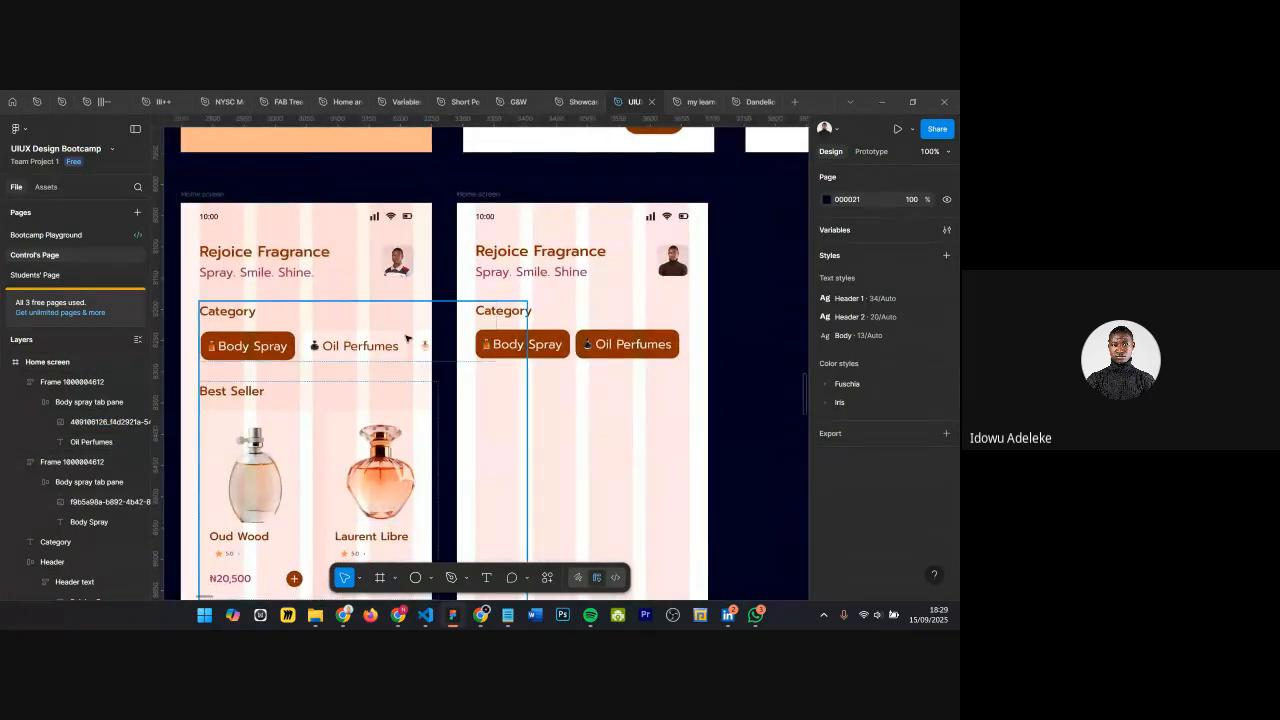
scroll(587, 345, "up", 3)
scroll(570, 340, "down", 2)
scroll(338, 346, "down", 3)
left_click(300, 346)
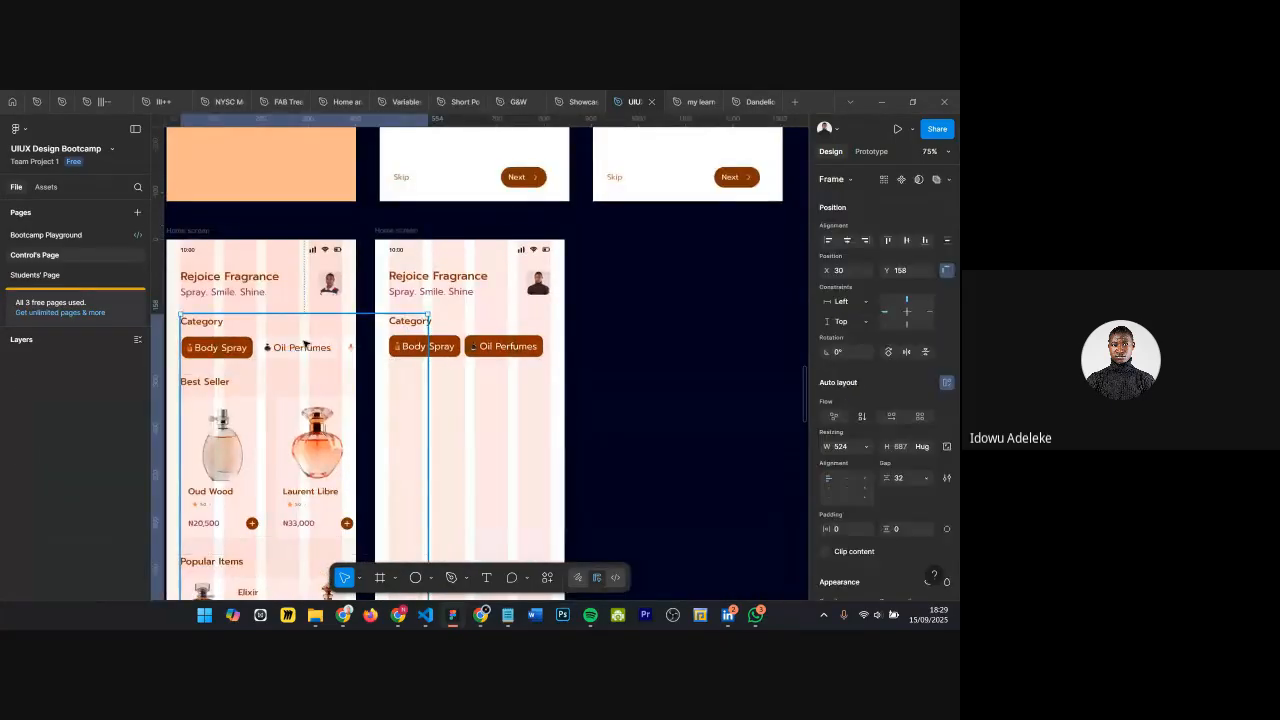
double_click(300, 346)
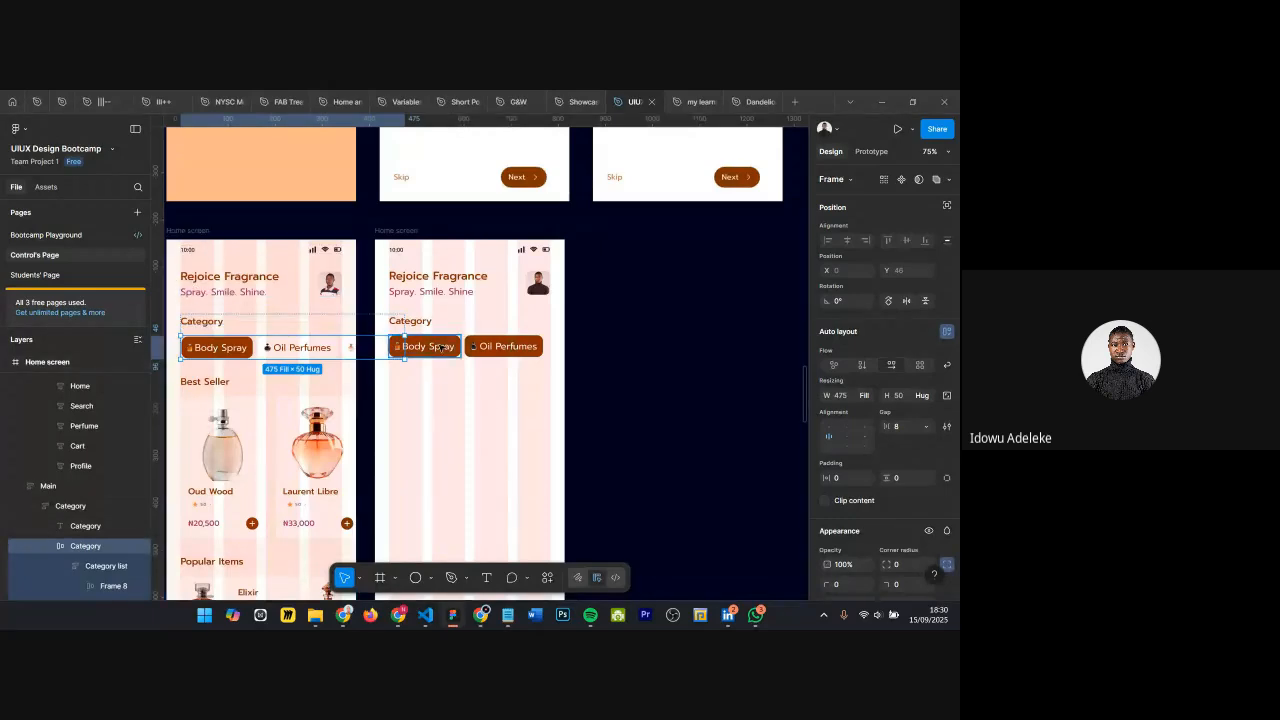
Step: Set the new Oil Perfumes tab's background fill to FFFFFF
left_click(472, 344)
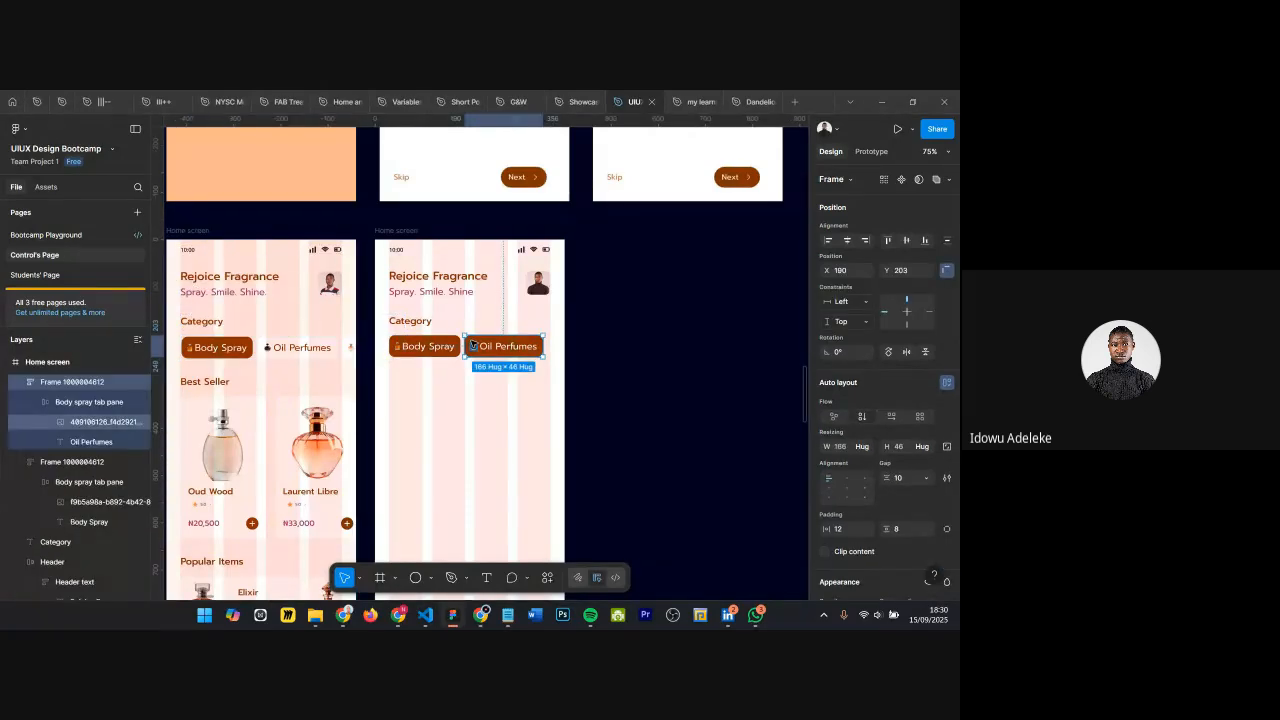
scroll(472, 344, "up", 5)
scroll(478, 344, "down", 5)
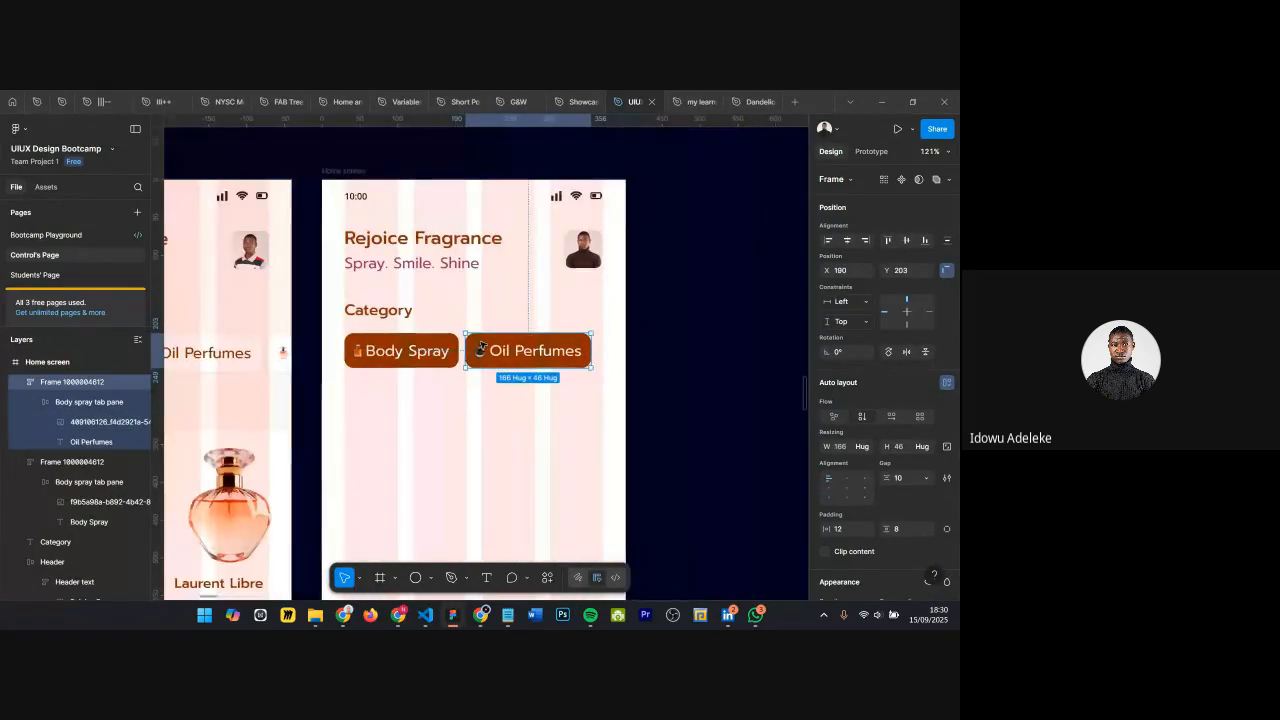
left_click(483, 347)
left_click(511, 334)
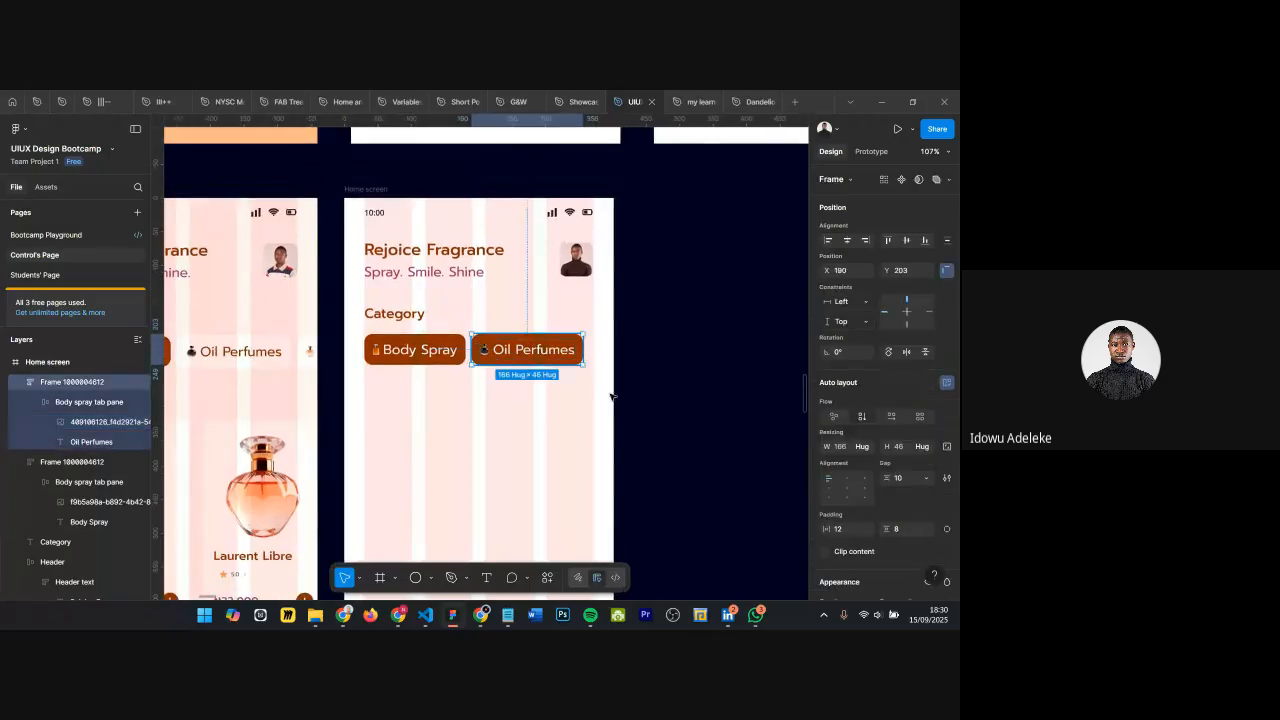
scroll(846, 503, "down", 2)
scroll(850, 502, "down", 2)
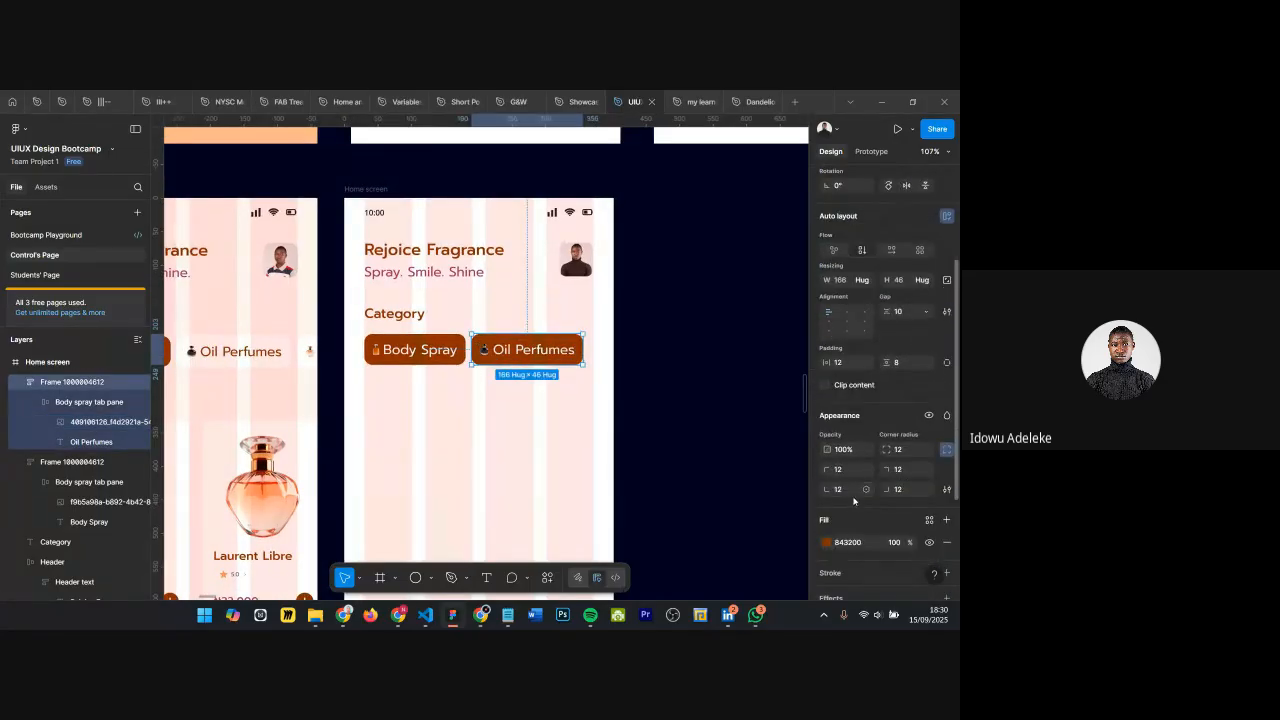
left_click(856, 543)
type("FFFFFF")
key("Return")
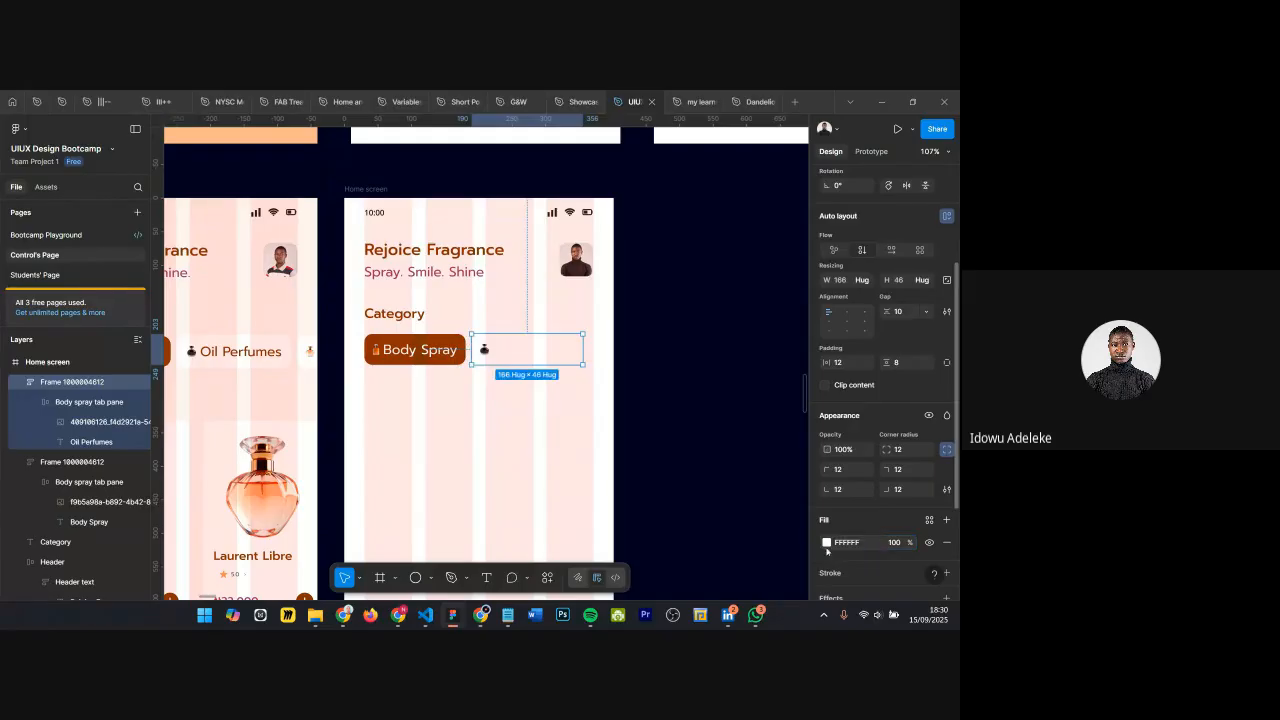
Step: Recolor the new Oil Perfumes label to 843200 by sampling the brown of the Body Spray tab
left_click(530, 349)
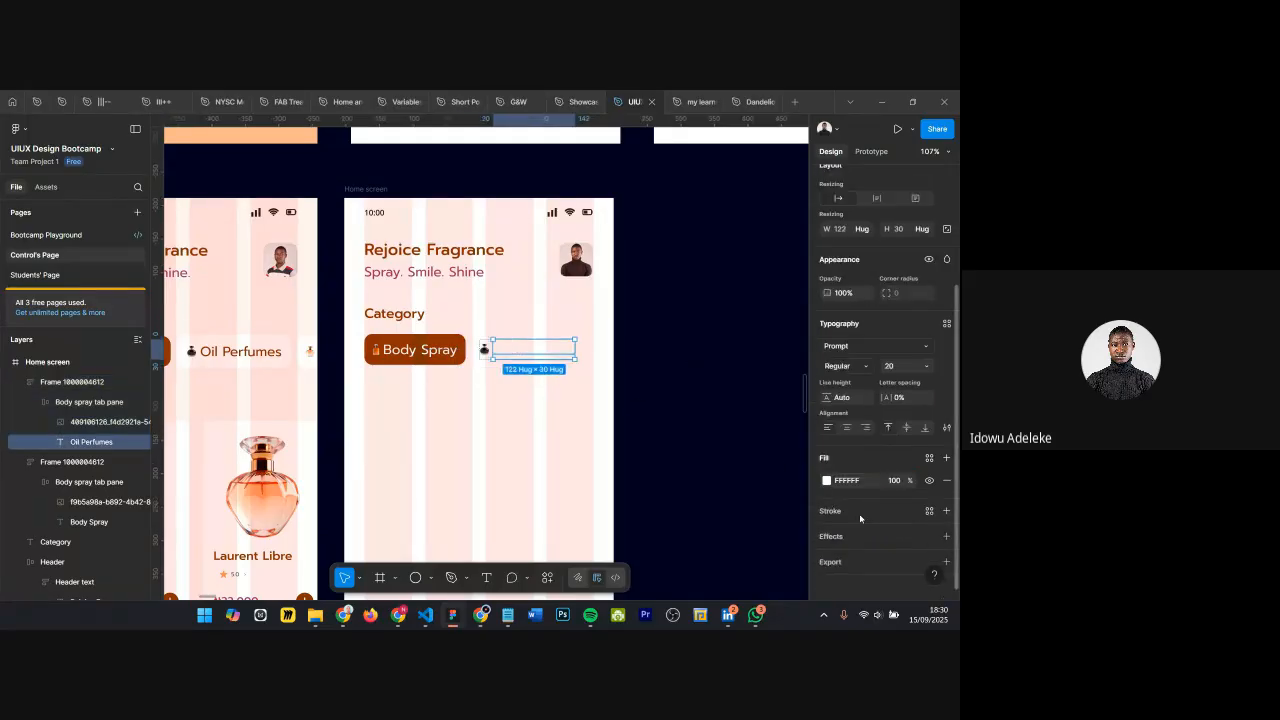
left_click(826, 481)
left_click(676, 466)
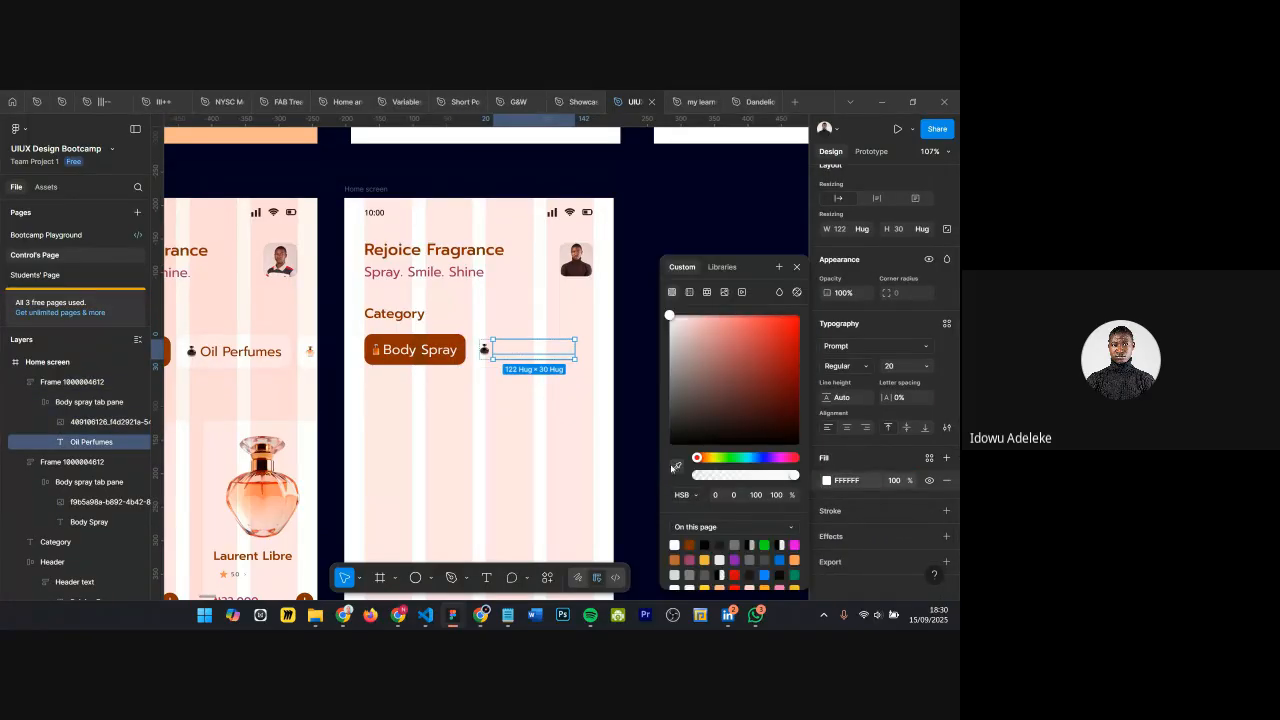
left_click(462, 337)
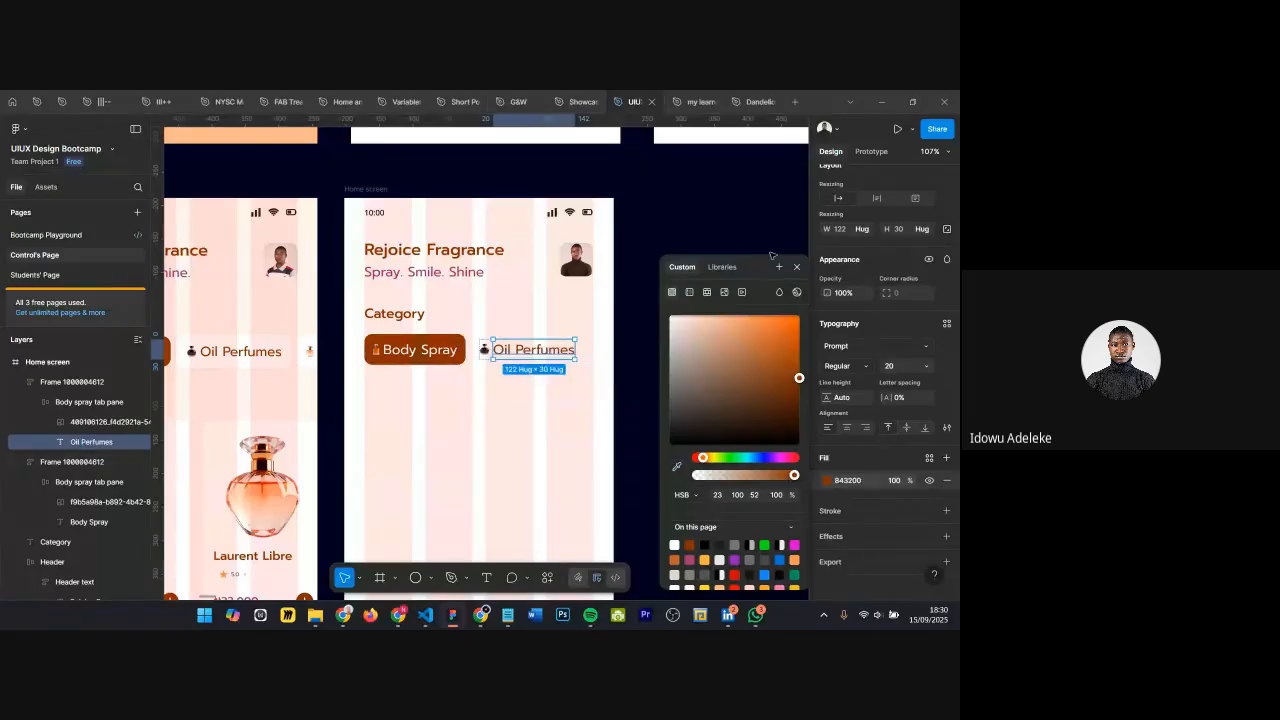
left_click(797, 267)
scroll(520, 330, "up", 5)
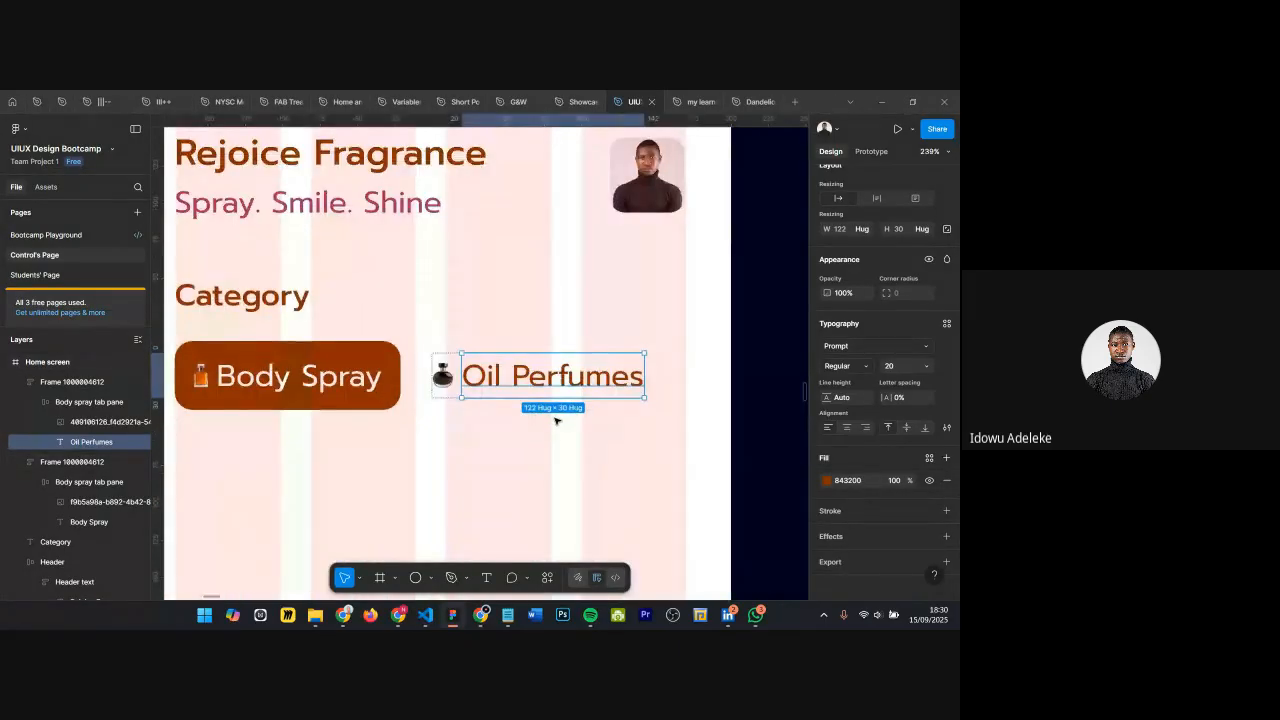
Step: Toggle the visibility of the new Home screen frame's 4-column layout guide off and on repeatedly
scroll(553, 432, "down", 6)
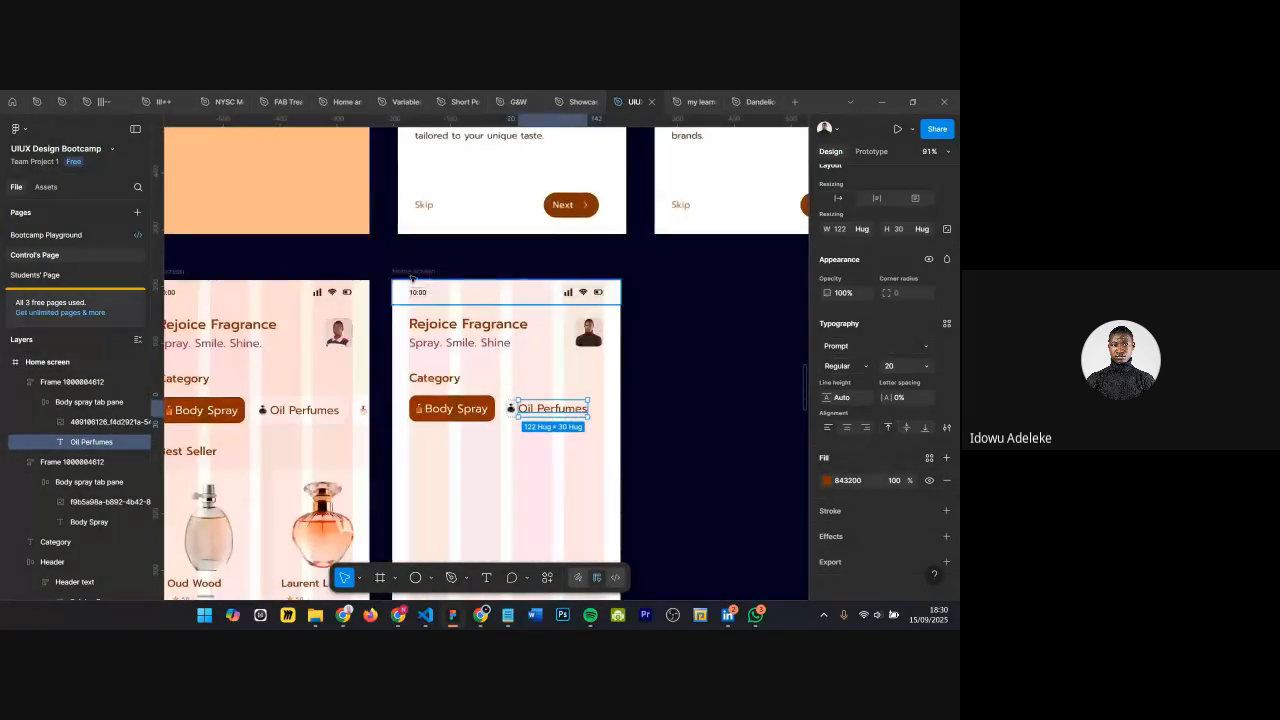
left_click(403, 273)
scroll(900, 450, "down", 2)
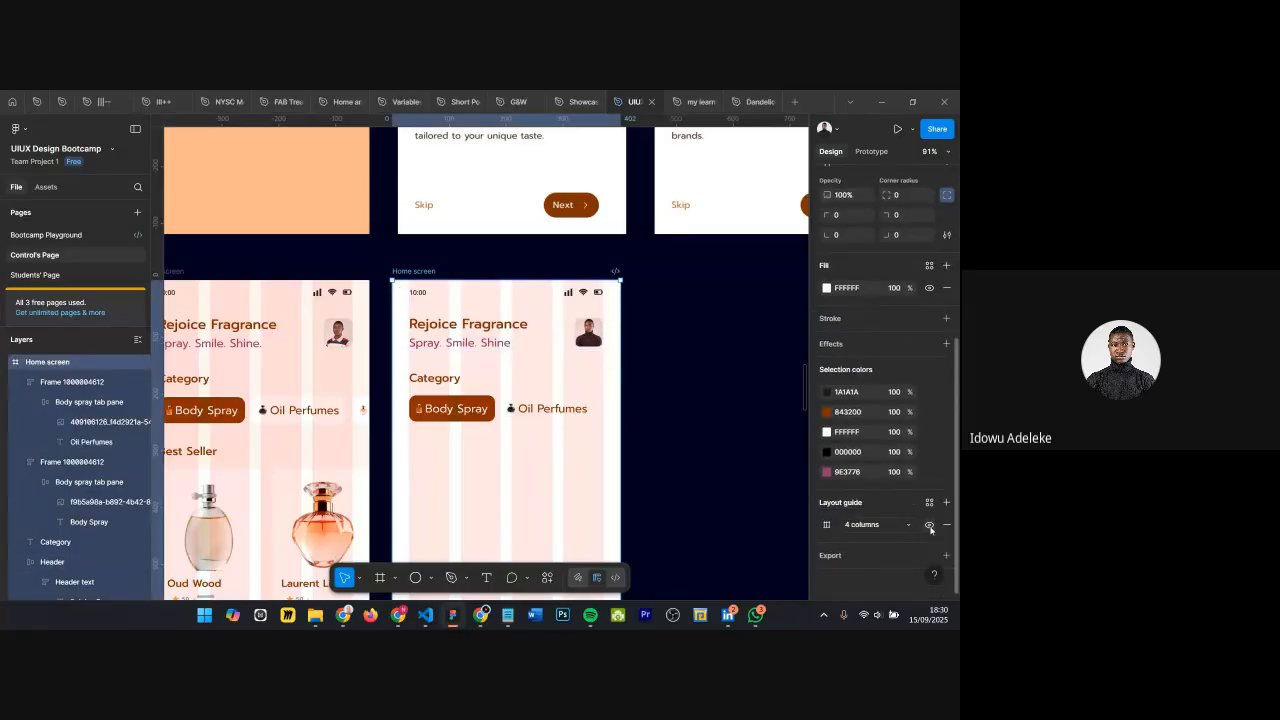
left_click(929, 525)
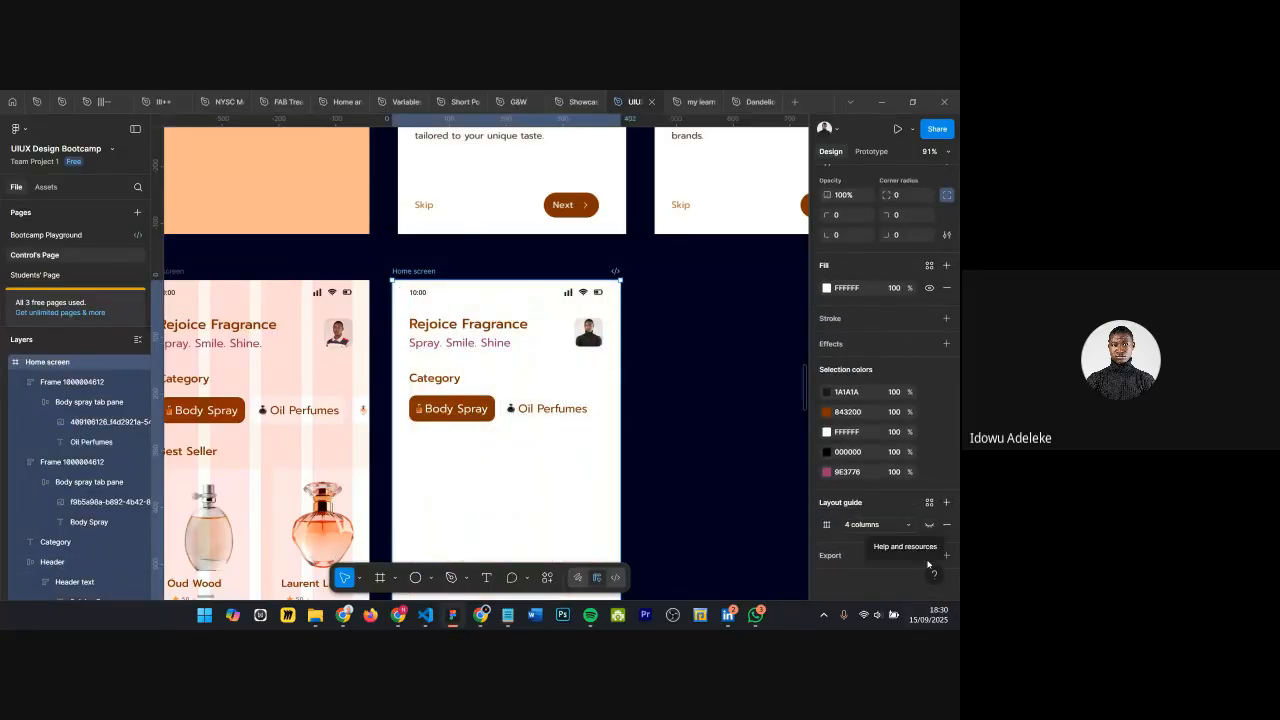
left_click(929, 525)
left_click(929, 527)
left_click(928, 526)
left_click(928, 526)
left_click(928, 526)
left_click(928, 526)
left_click(928, 529)
left_click(929, 527)
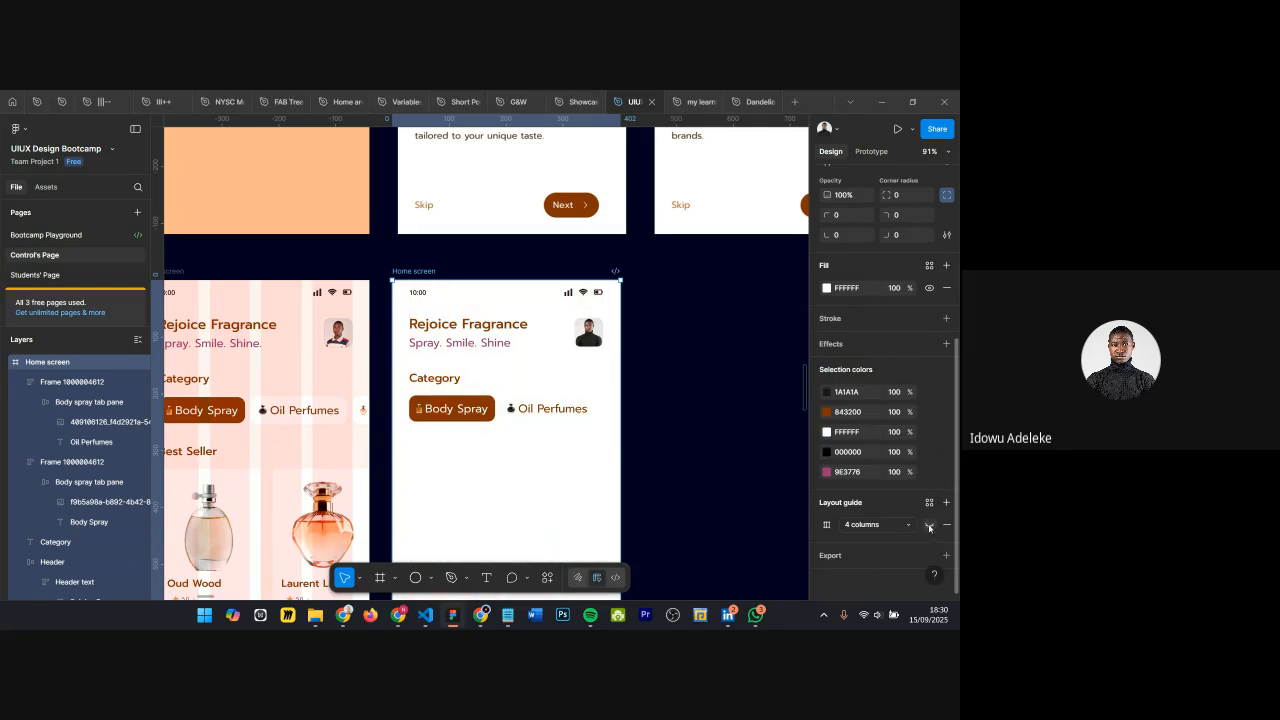
left_click(929, 527)
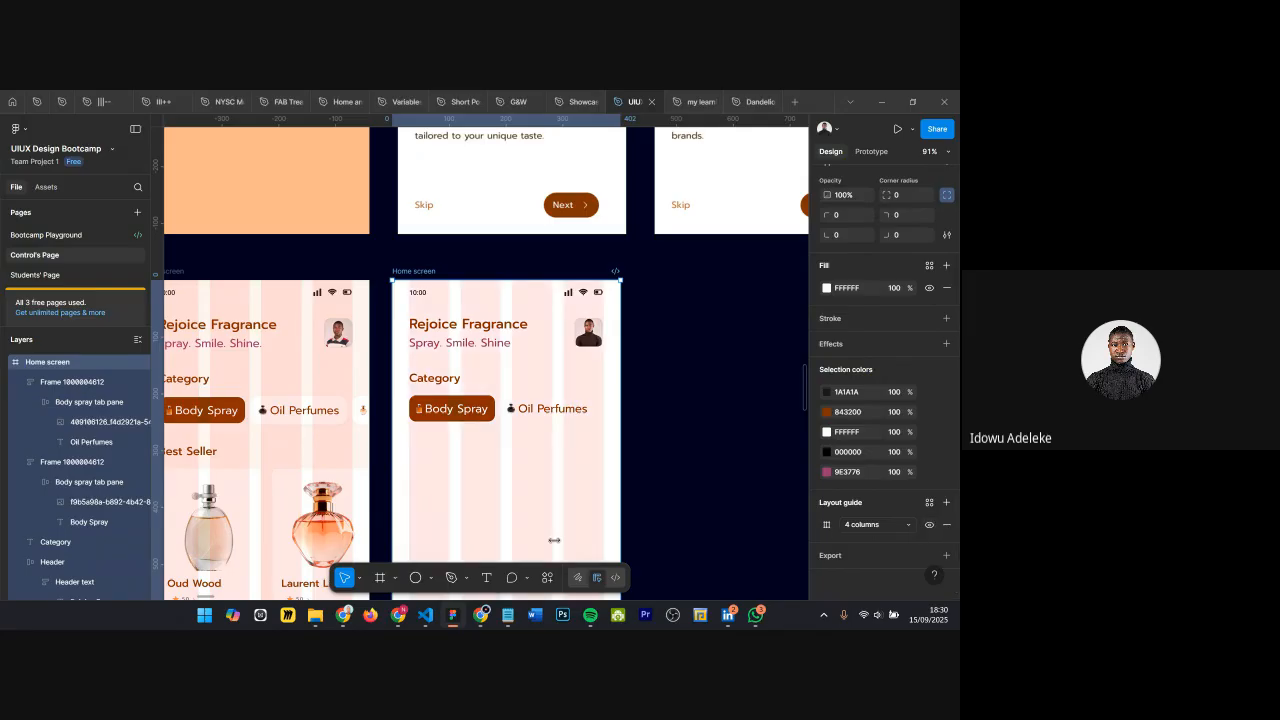
Step: Hide the layout guides on all frames across the canvas
key("ctrl+shift+4")
key("ctrl+shift+4")
key("ctrl+shift+4")
key("ctrl+shift+4")
key("ctrl+shift+4")
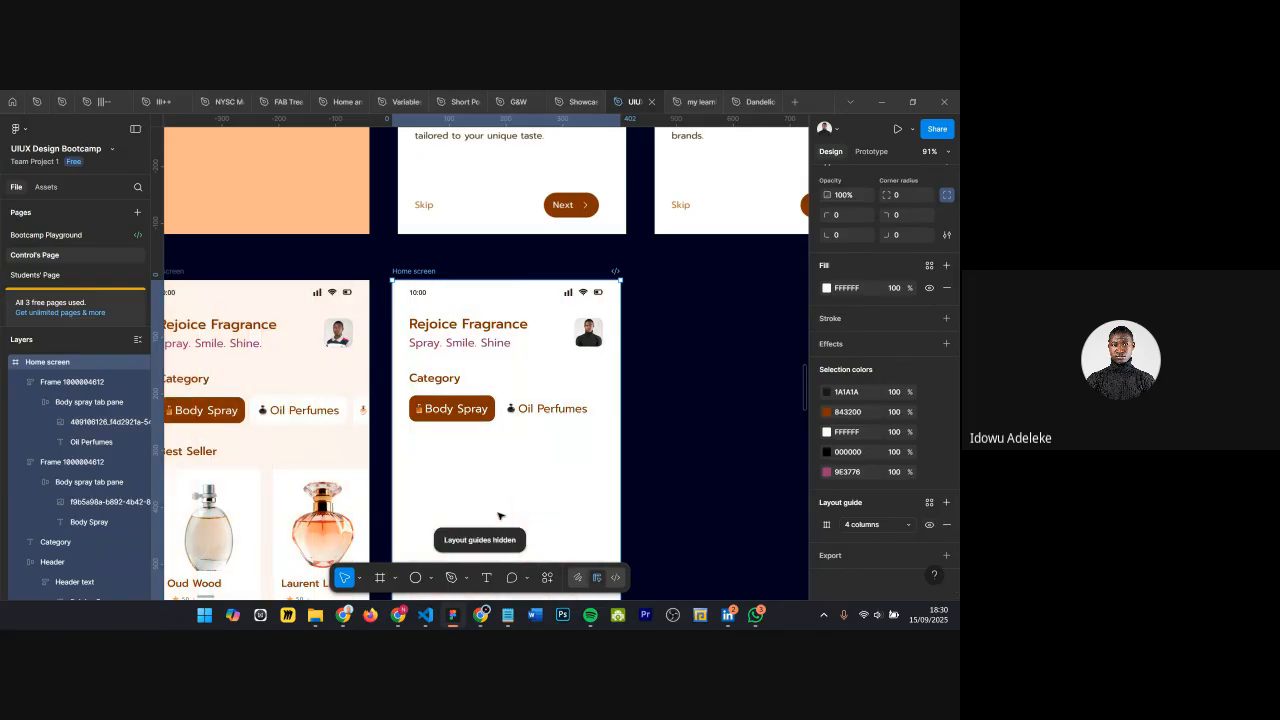
Step: Examine the new Oil Perfumes tab without guides and compare its background with the reference tab
scroll(511, 430, "up", 5)
left_click(566, 378)
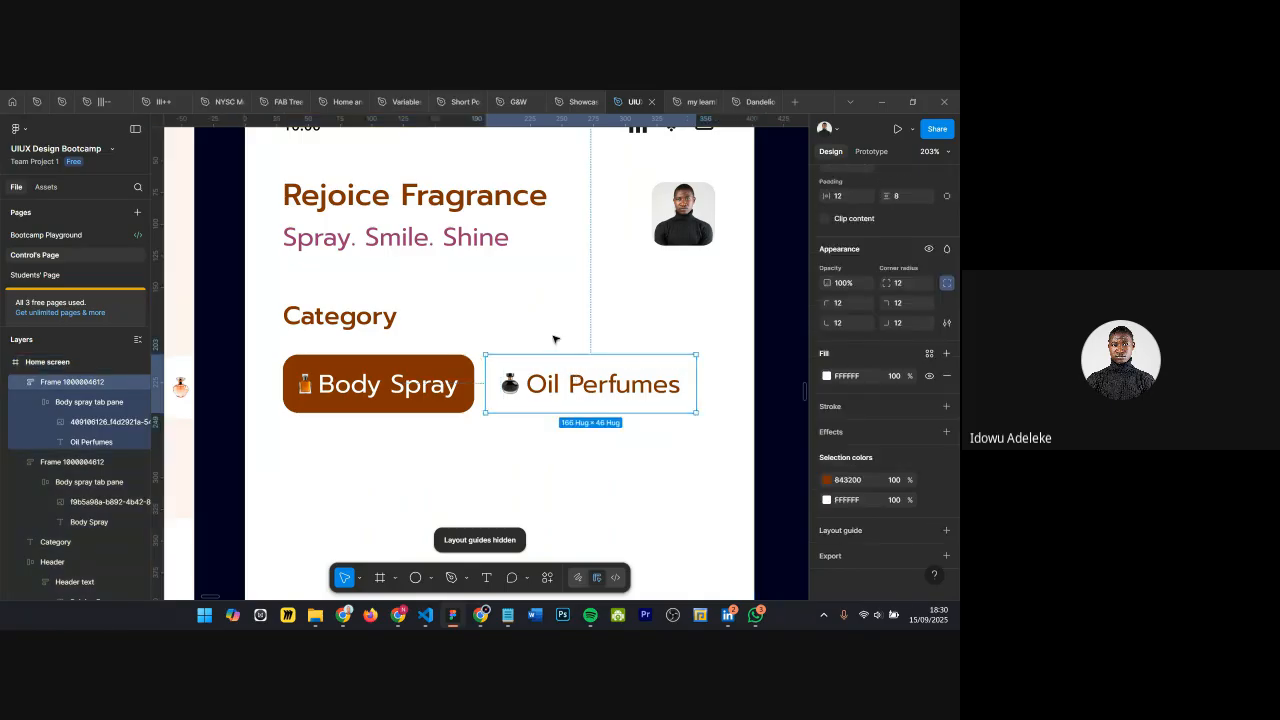
scroll(620, 380, "down", 2)
left_click(577, 440)
scroll(692, 364, "down", 1)
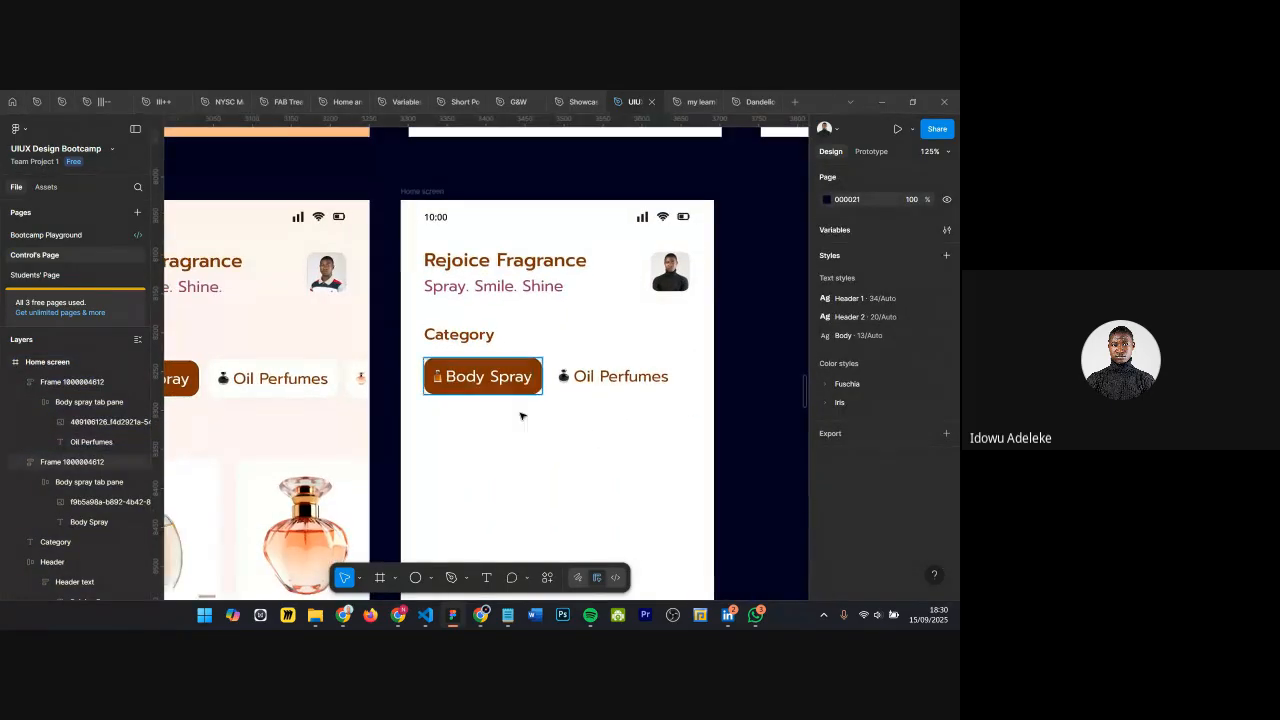
scroll(626, 374, "up", 3)
scroll(626, 374, "down", 3)
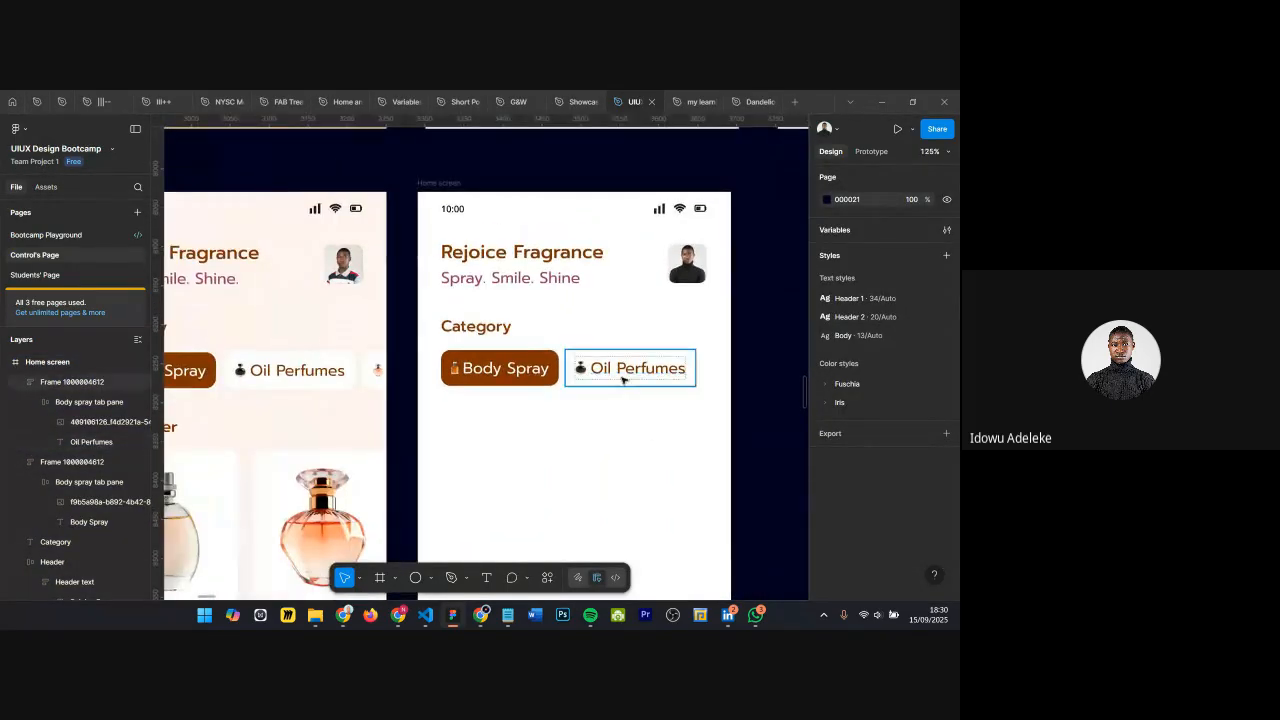
scroll(650, 410, "down", 3)
Step: Fill the new Home screen frame with FFF3F0, sampled from the reference screen's background
left_click(535, 291)
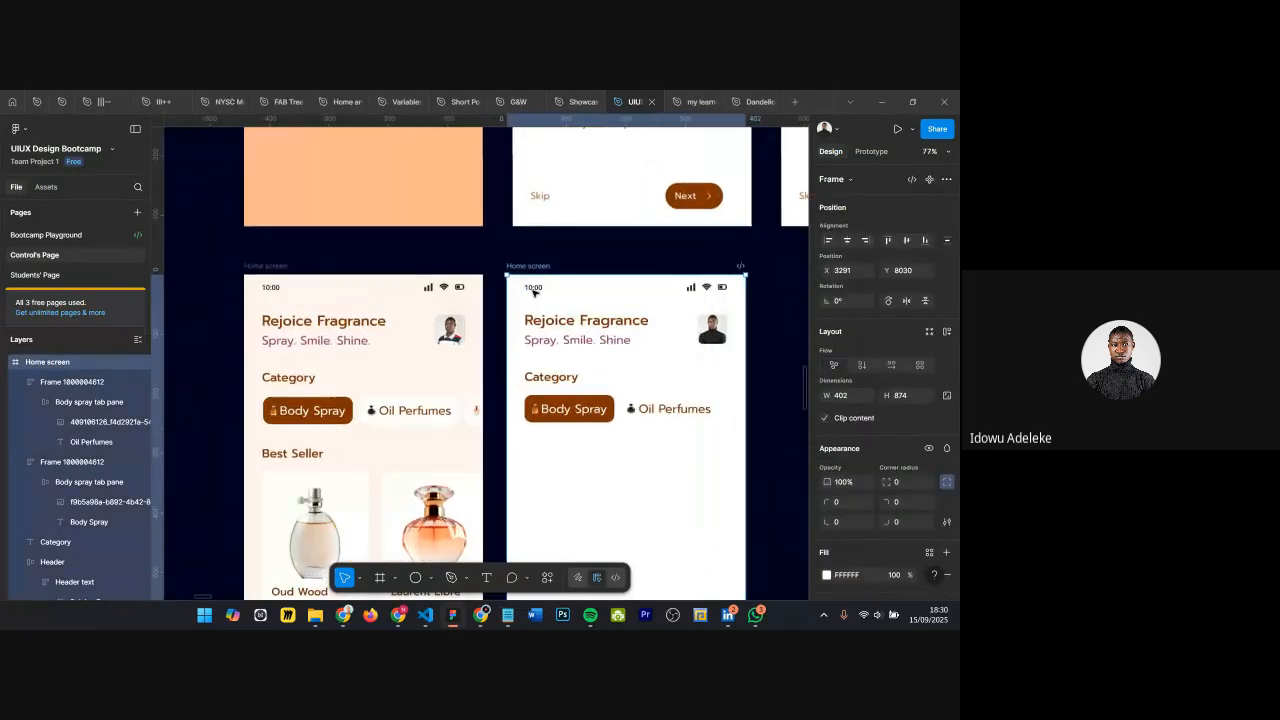
scroll(535, 305, "up", 4)
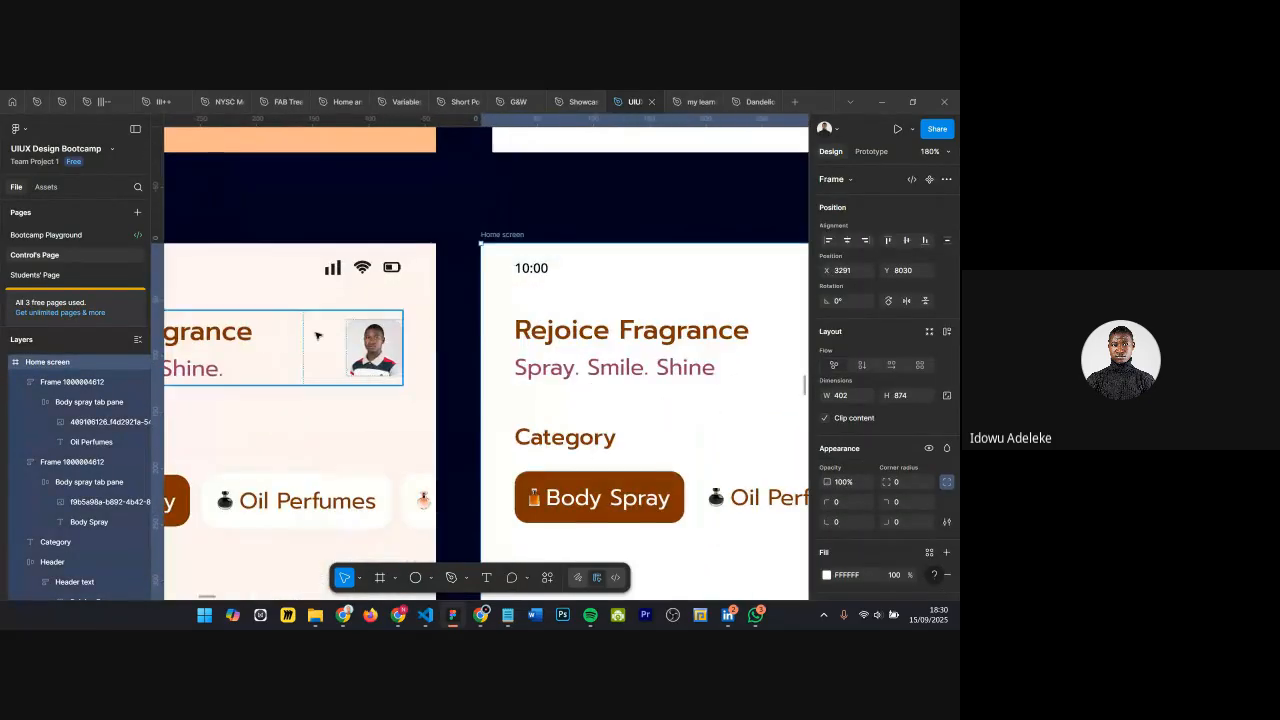
key("i")
left_click(286, 407)
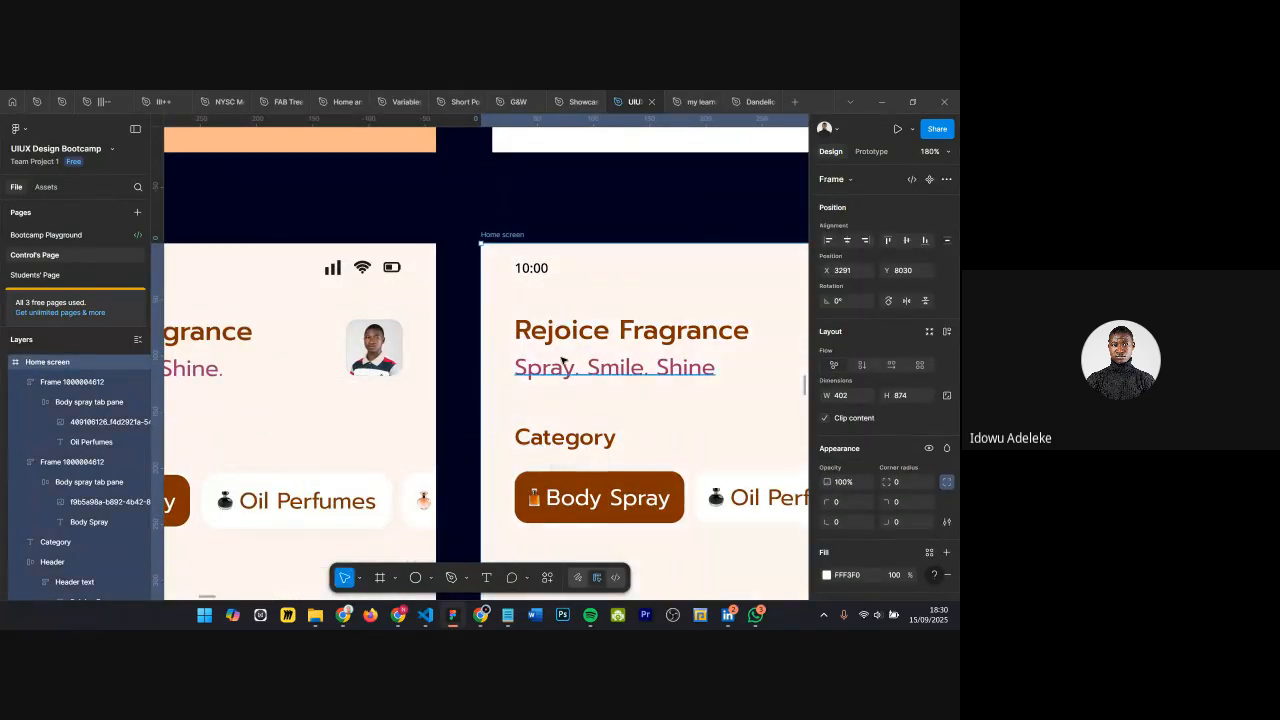
Step: Add a drop shadow effect to the new Oil Perfumes tab
scroll(487, 391, "down", 3)
scroll(600, 400, "up", 3)
left_click(614, 399)
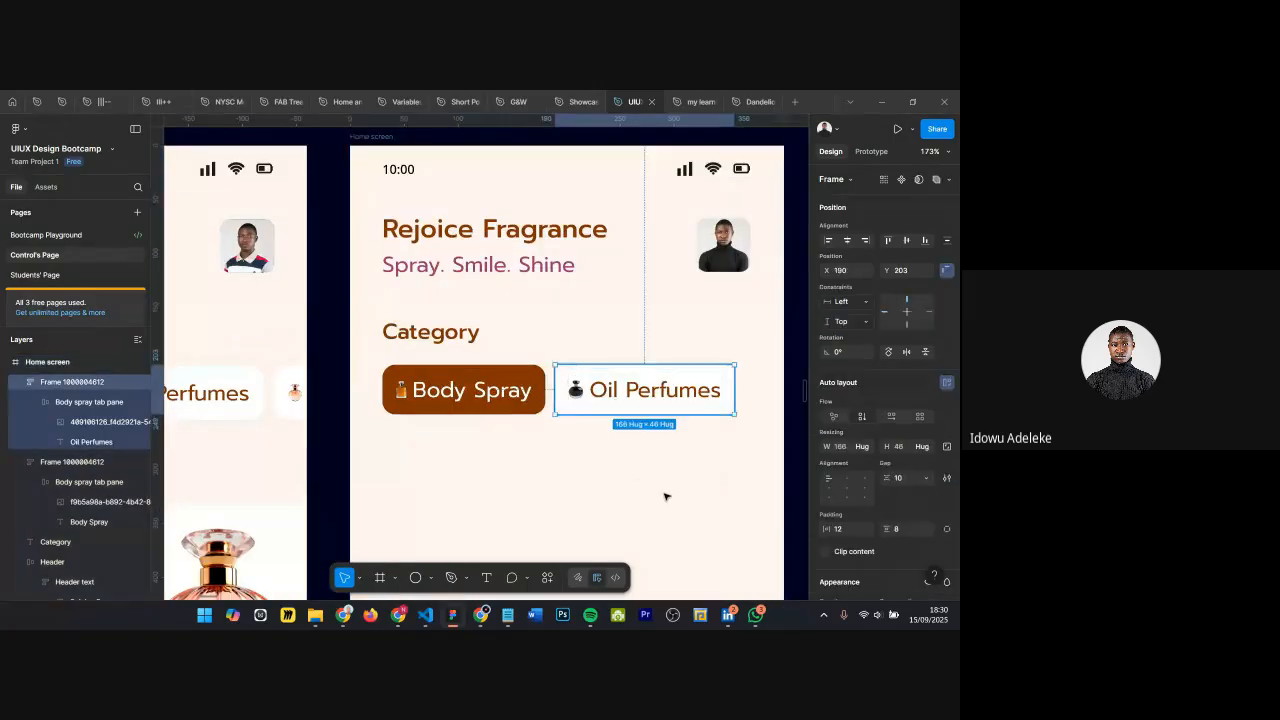
scroll(666, 497, "down", 2)
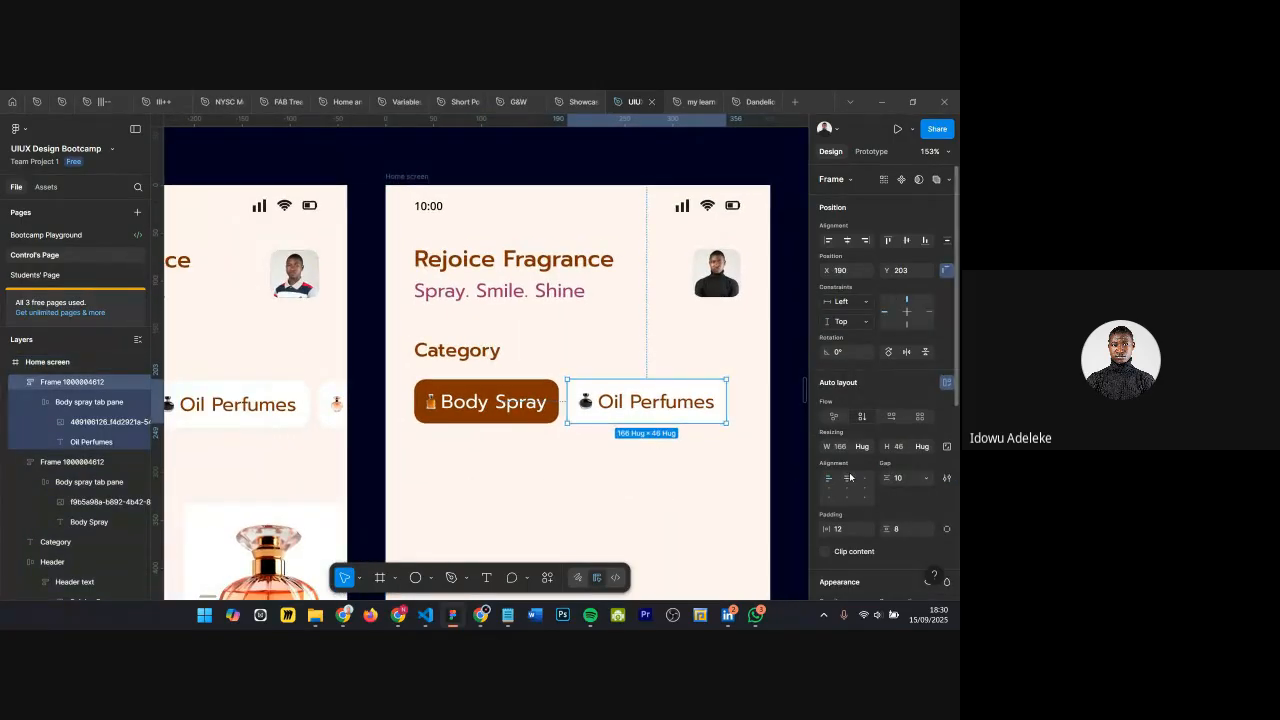
scroll(850, 478, "down", 5)
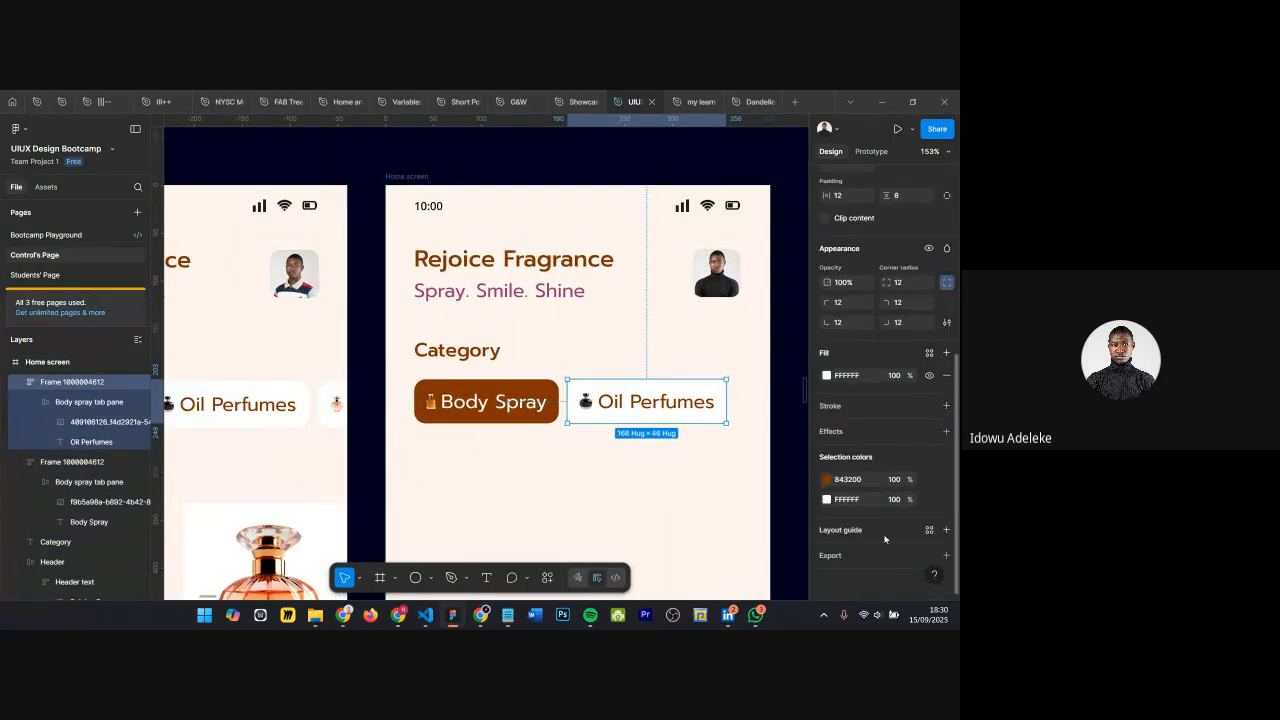
left_click(946, 431)
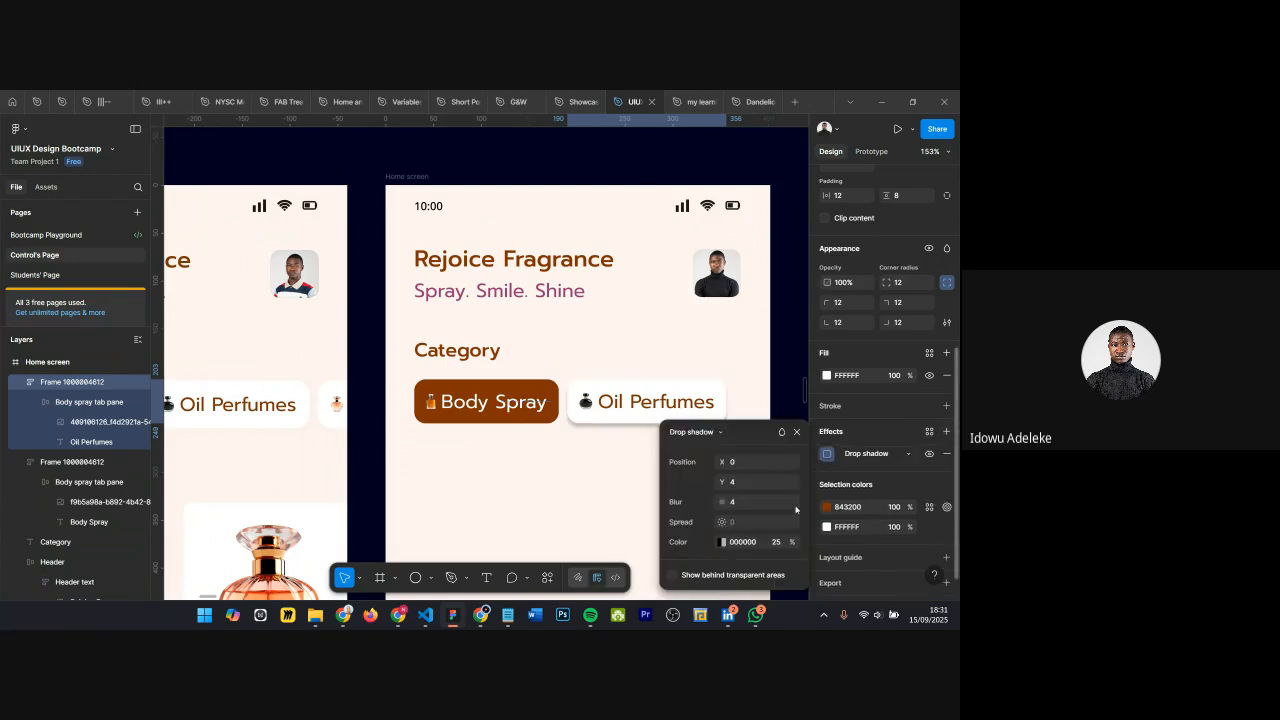
Step: Set the Oil Perfumes tab's drop shadow offset to X 2 and Y 2
scroll(603, 430, "up", 6)
left_click(746, 463)
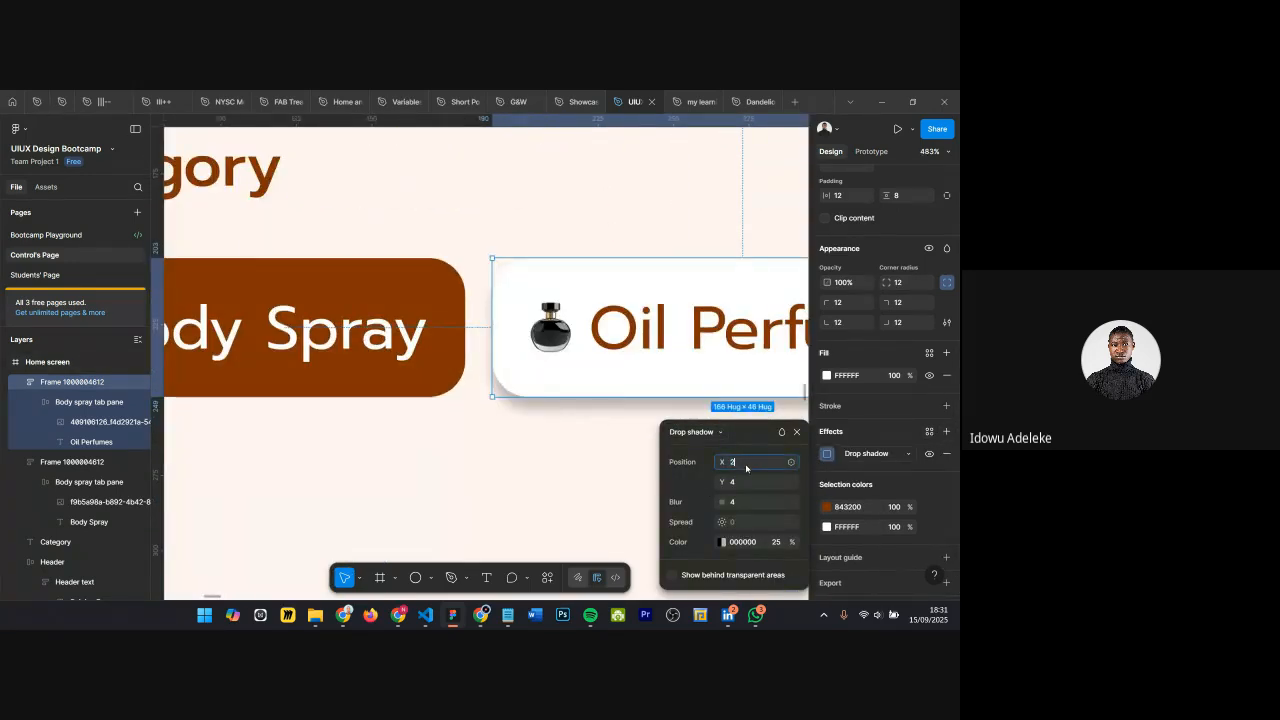
type("2")
left_click(744, 482)
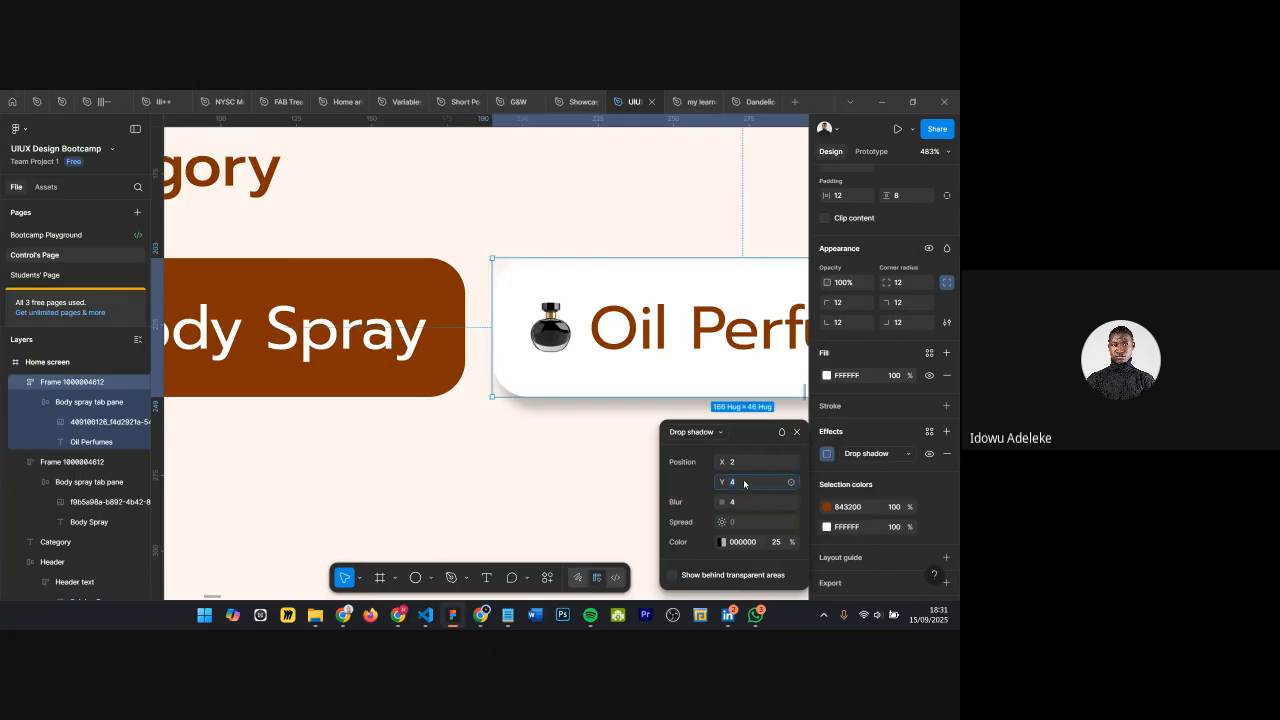
key("Return")
scroll(546, 455, "right", 2)
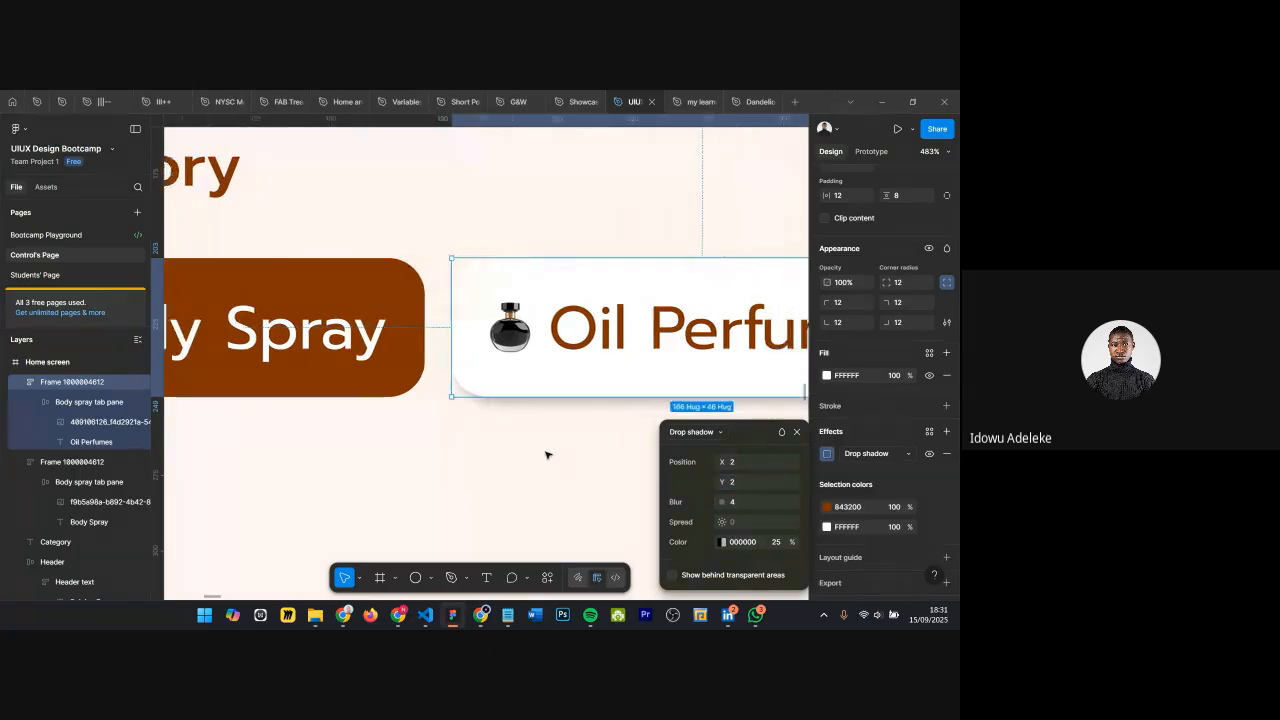
scroll(546, 455, "down", 3)
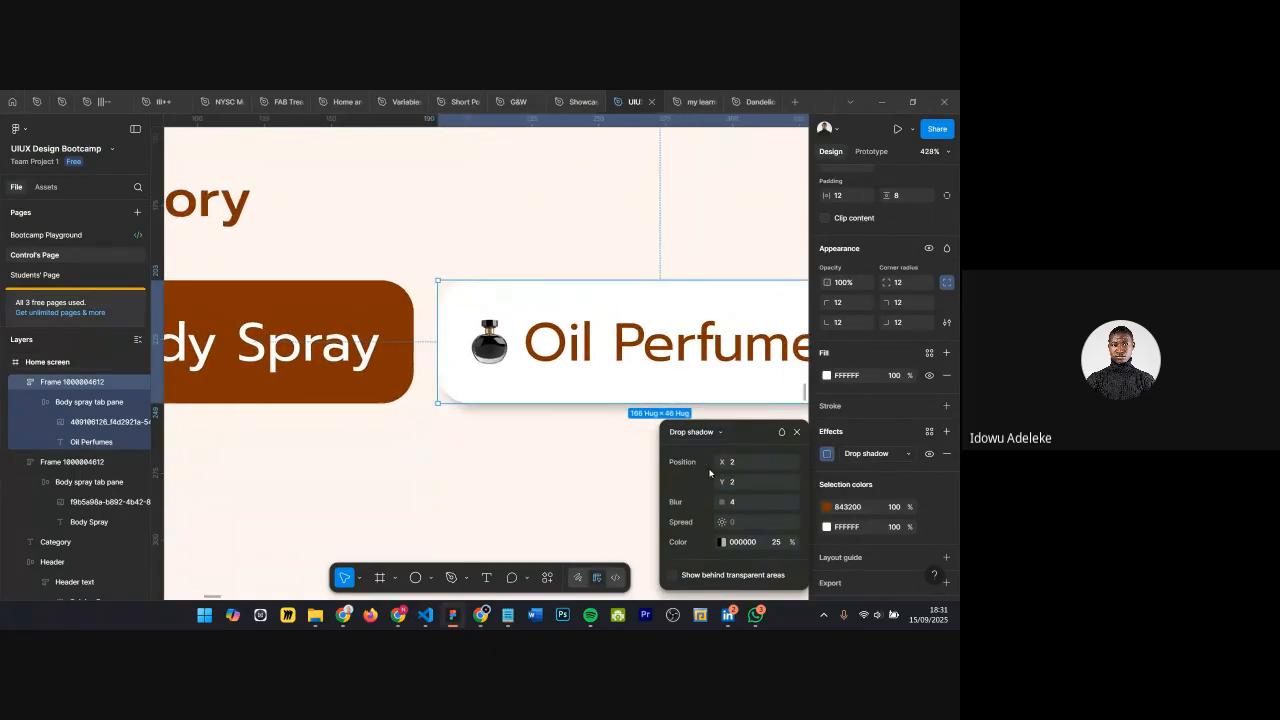
Step: Set the Oil Perfumes tab's drop shadow blur to 6
left_click(751, 502)
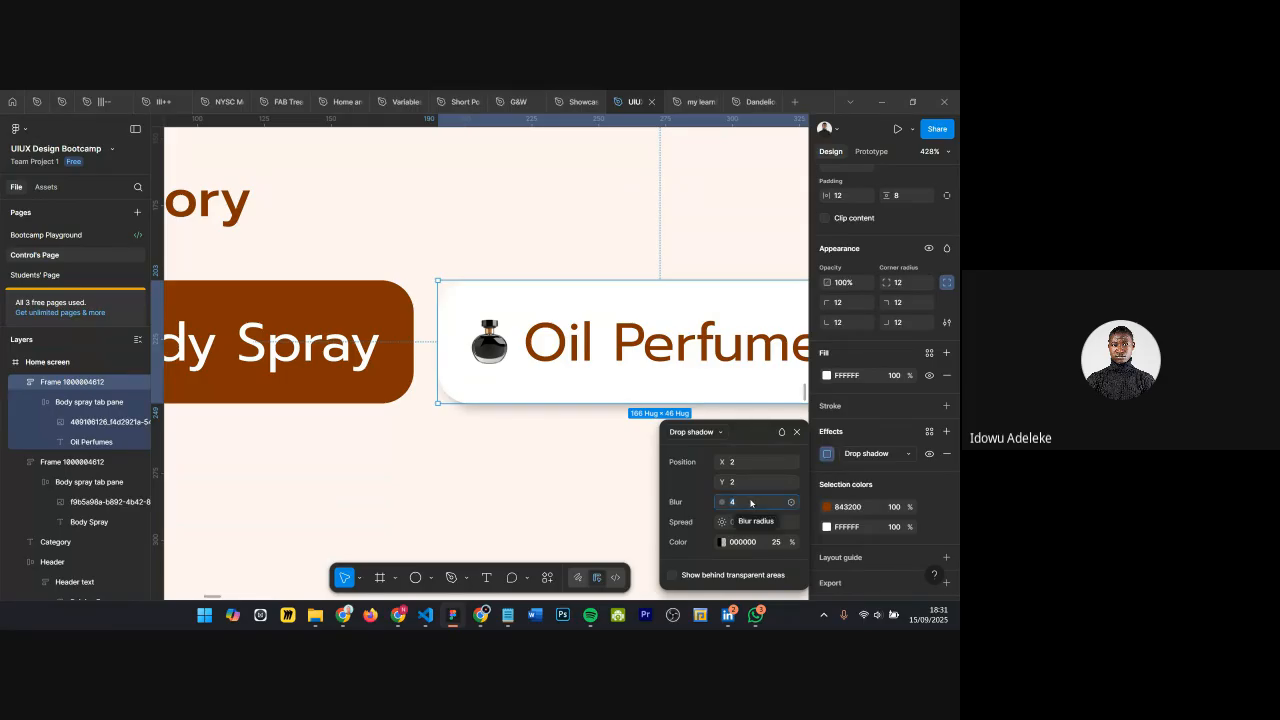
type("8")
key("Return")
Step: Try drop shadow opacities of 15% and 10% on the new Oil Perfumes tab
left_click(779, 543)
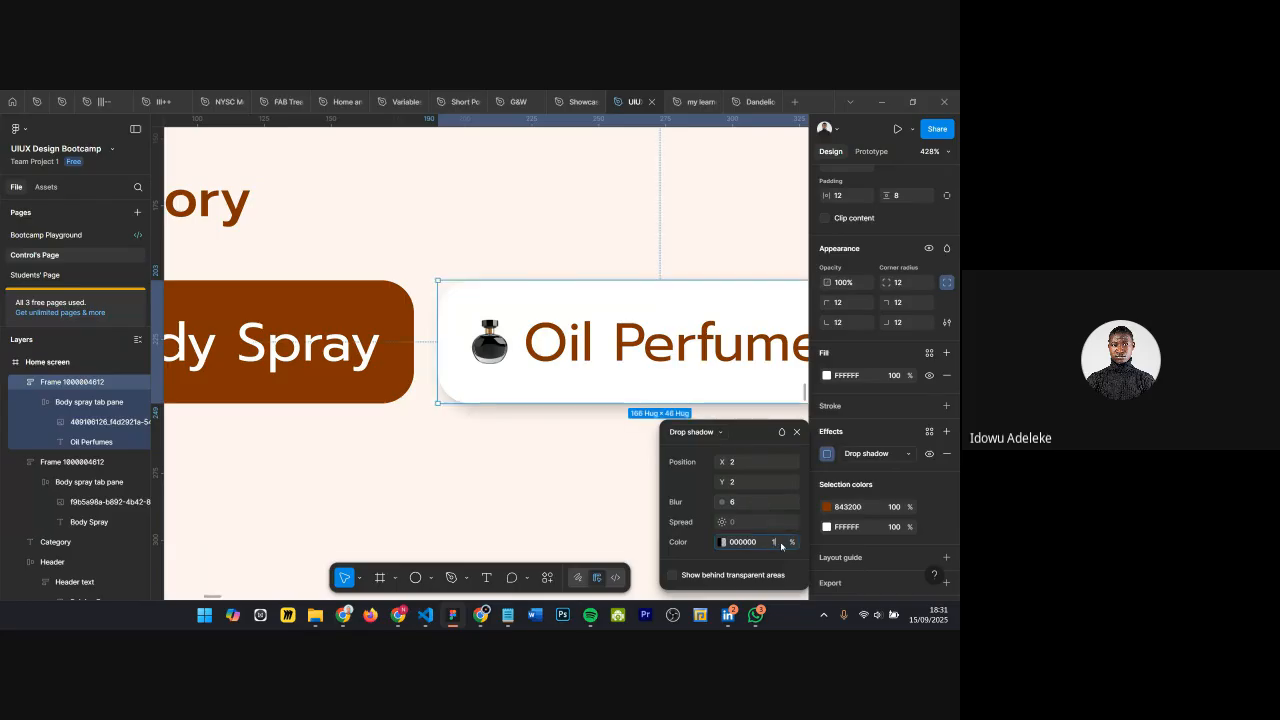
type("15")
key("Return")
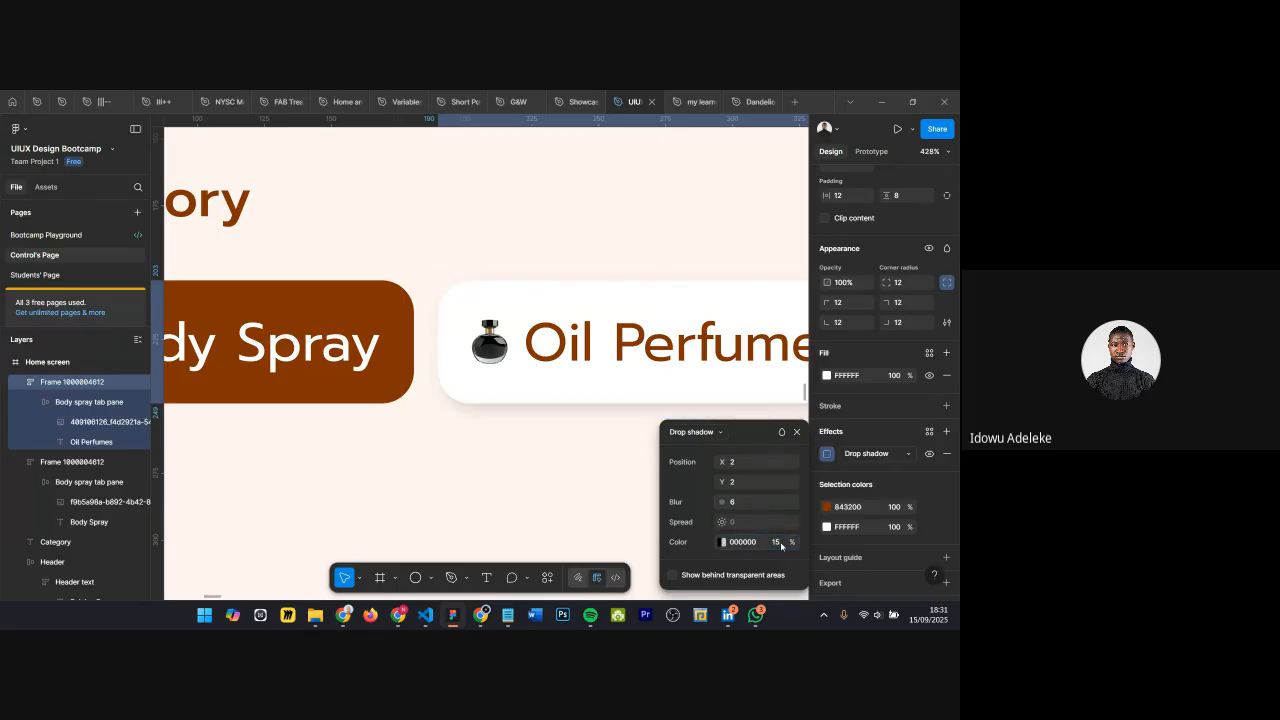
left_click(781, 545)
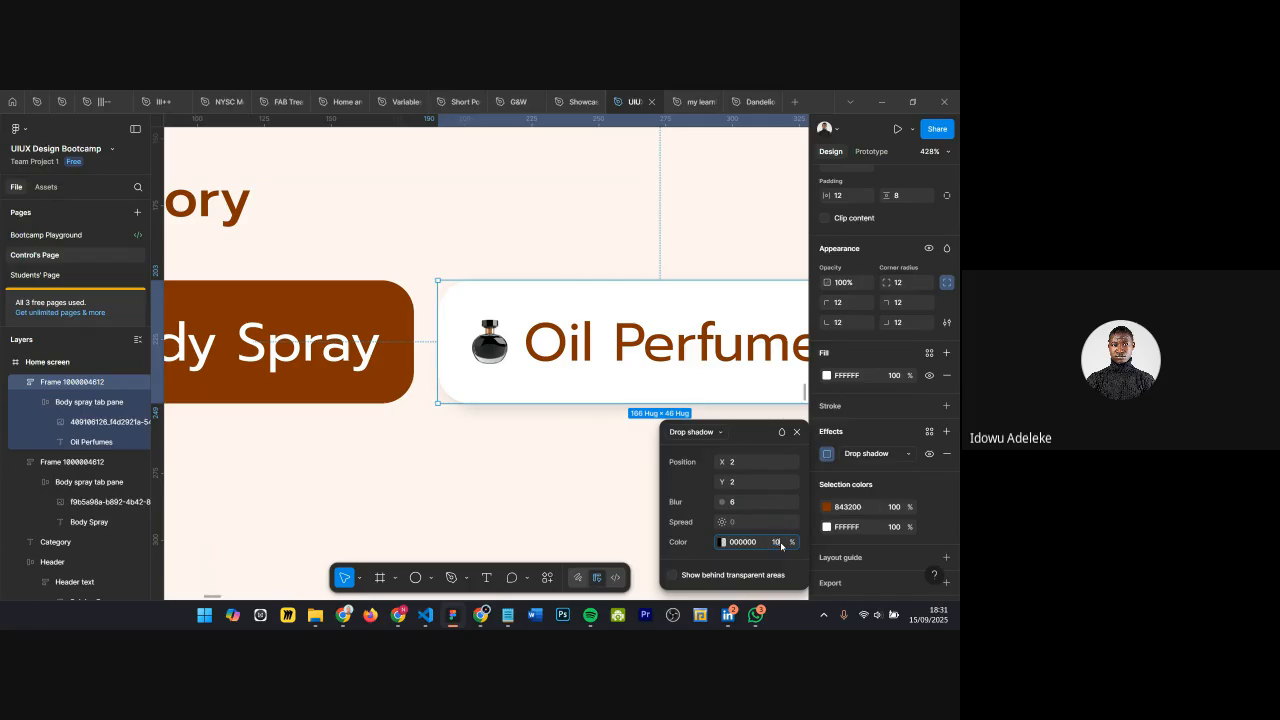
type("10")
key("Return")
scroll(583, 409, "down", 5)
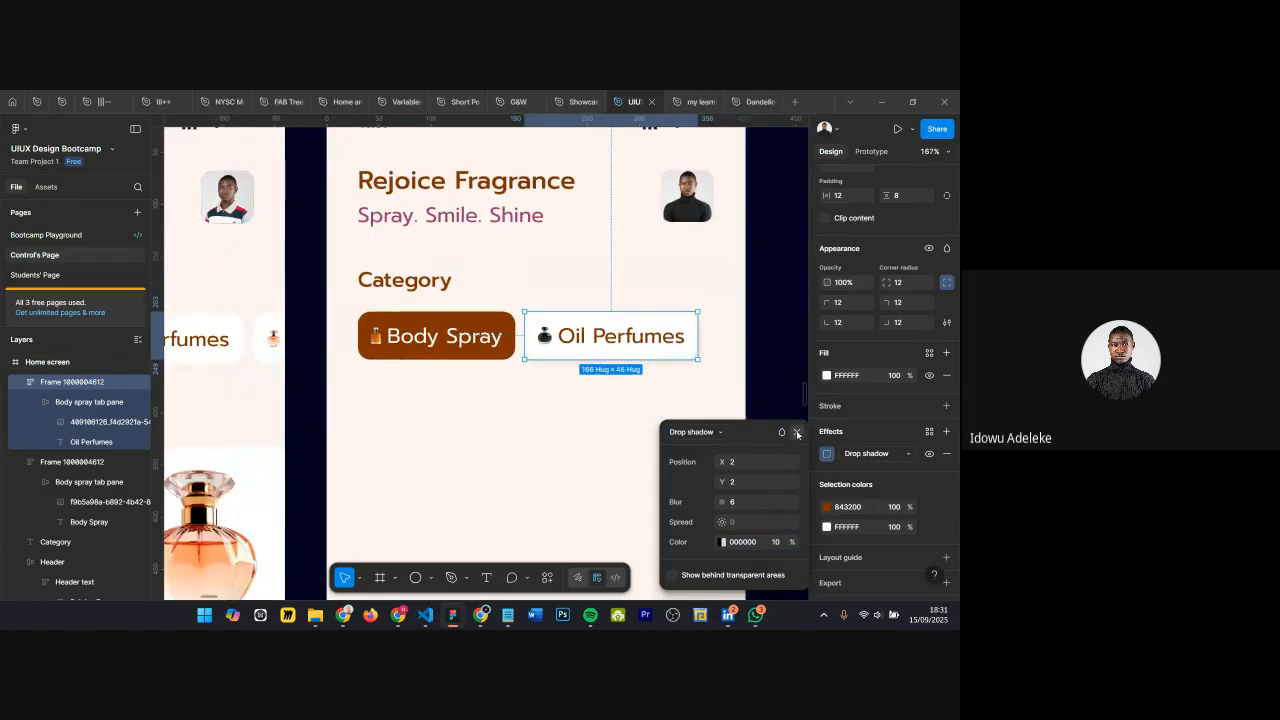
left_click(643, 457)
left_click(643, 457)
scroll(641, 460, "up", 1)
scroll(641, 460, "up", 1)
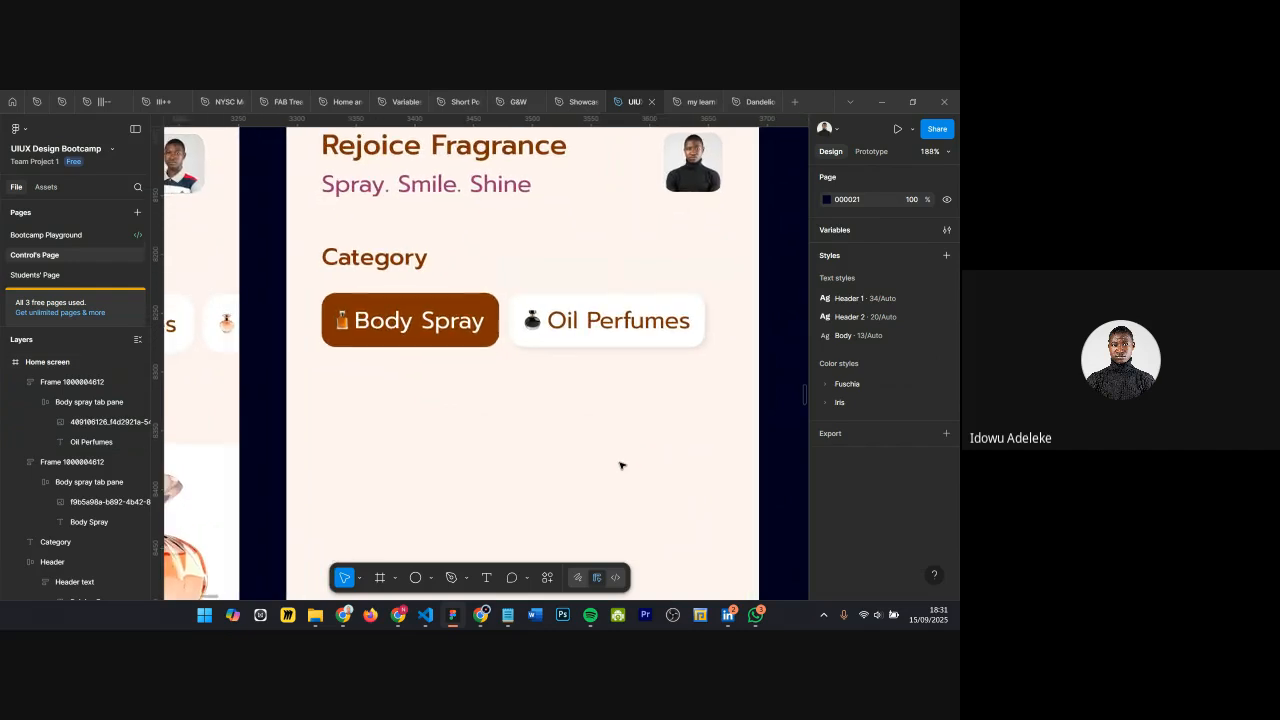
Step: Set the drop shadow color opacity of the new Oil Perfumes tab to 6%
left_click(623, 329)
scroll(830, 505, "down", 3)
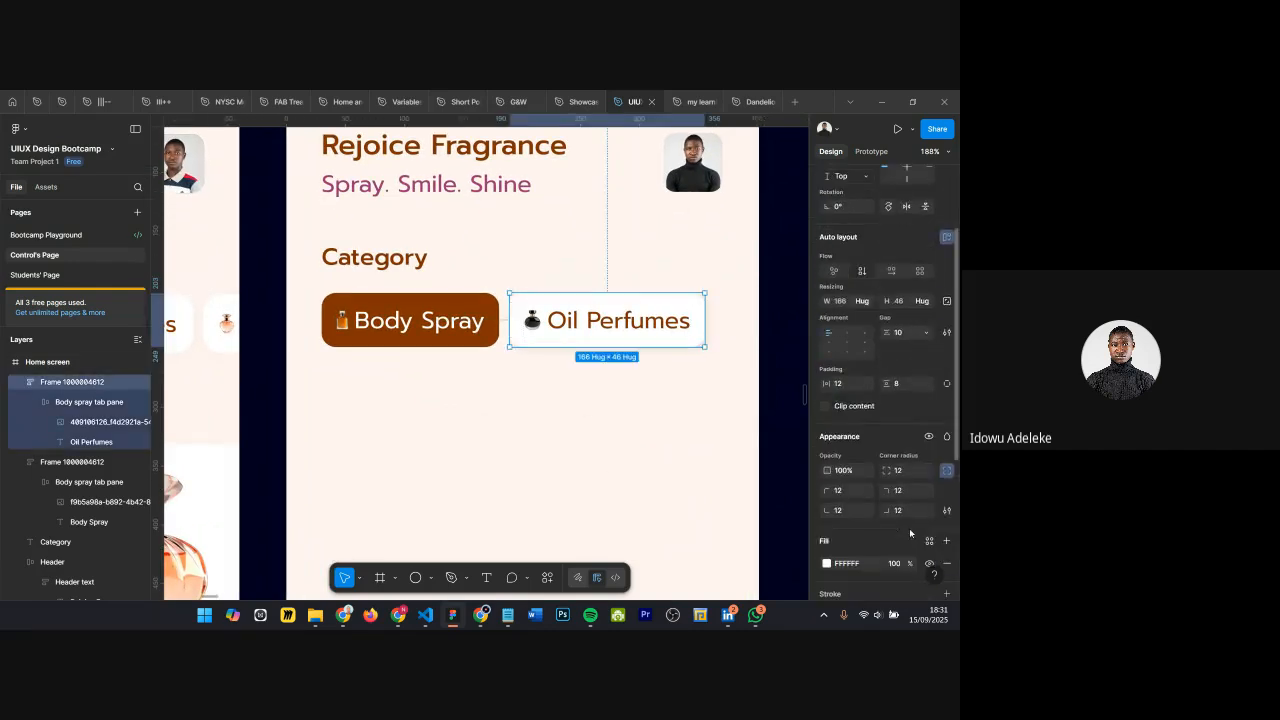
left_click(827, 516)
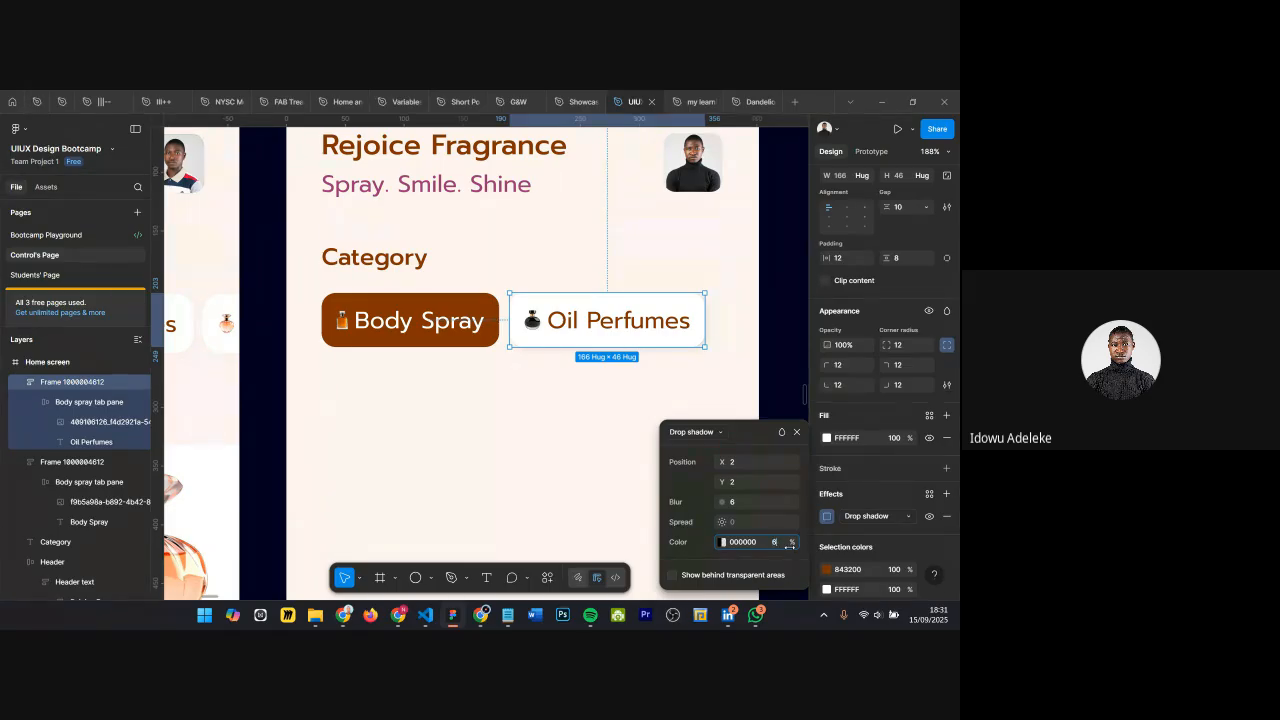
key("Return")
left_click(797, 432)
left_click(685, 412)
scroll(668, 416, "up", 1)
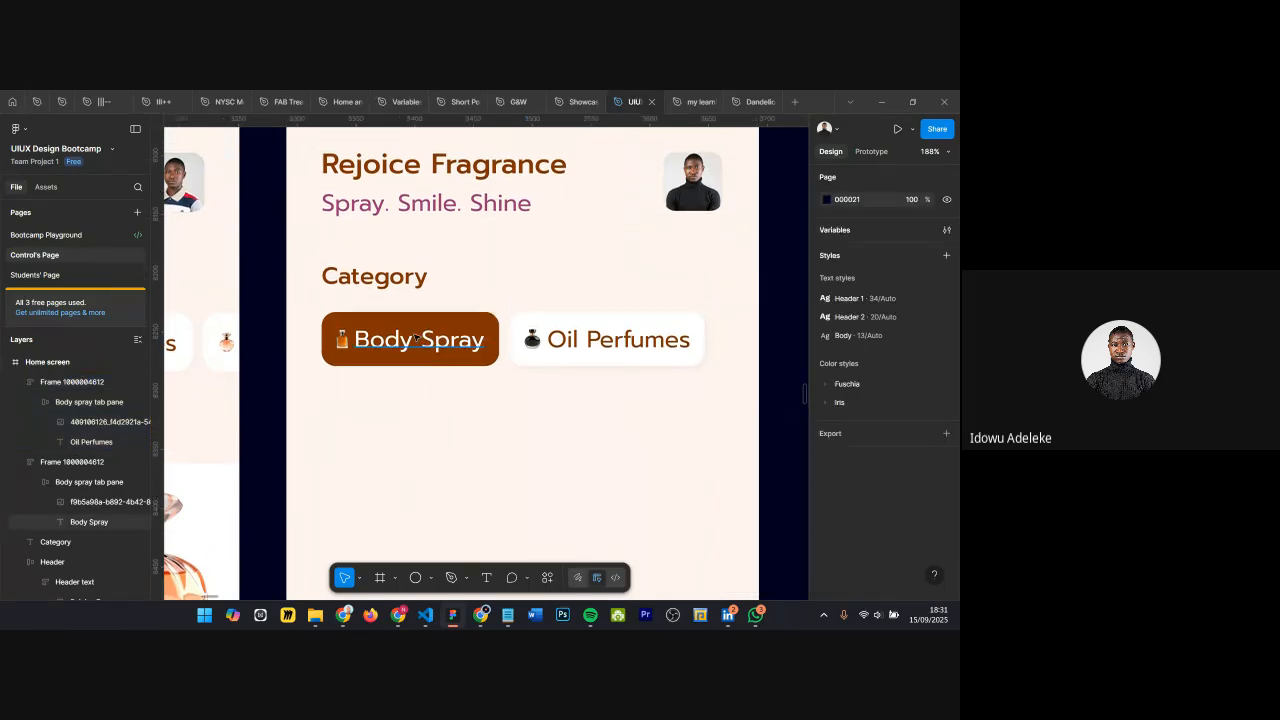
Step: Rename the new Oil Perfumes tab's outer frame layer as Oil Perfumes
scroll(440, 337, "up", 2)
scroll(428, 328, "down", 6)
scroll(422, 331, "up", 2)
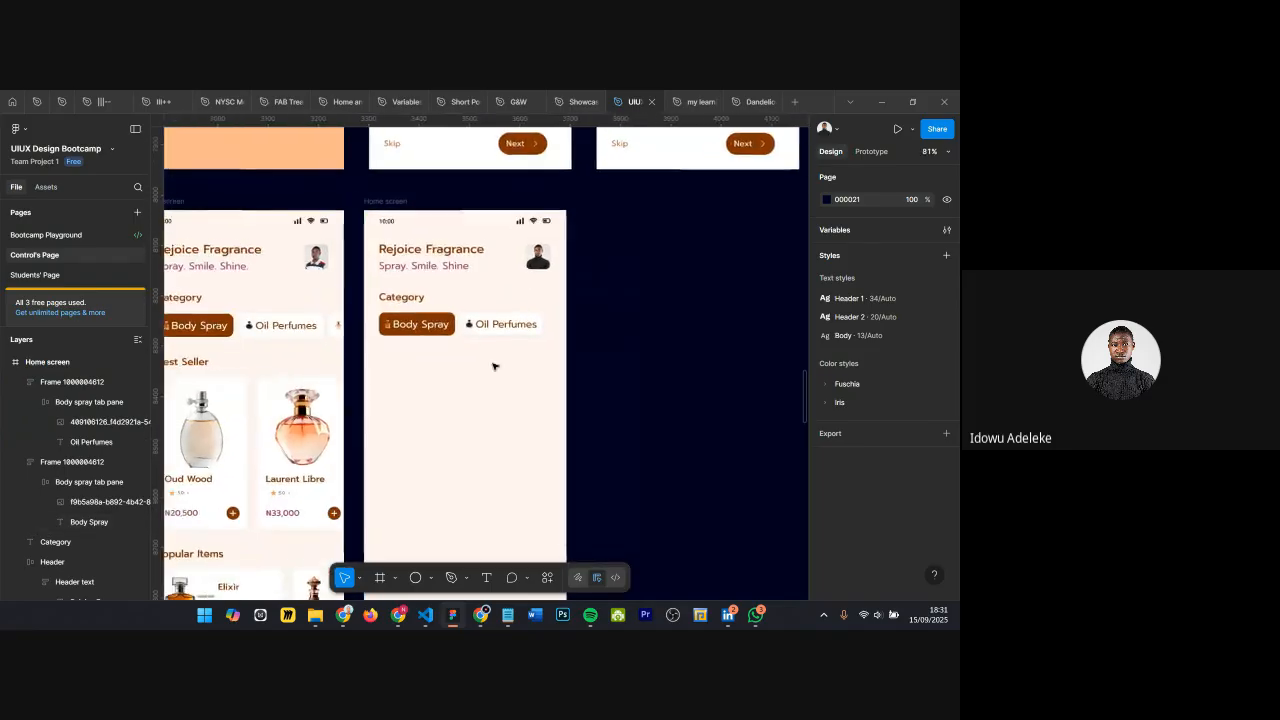
left_click(458, 316)
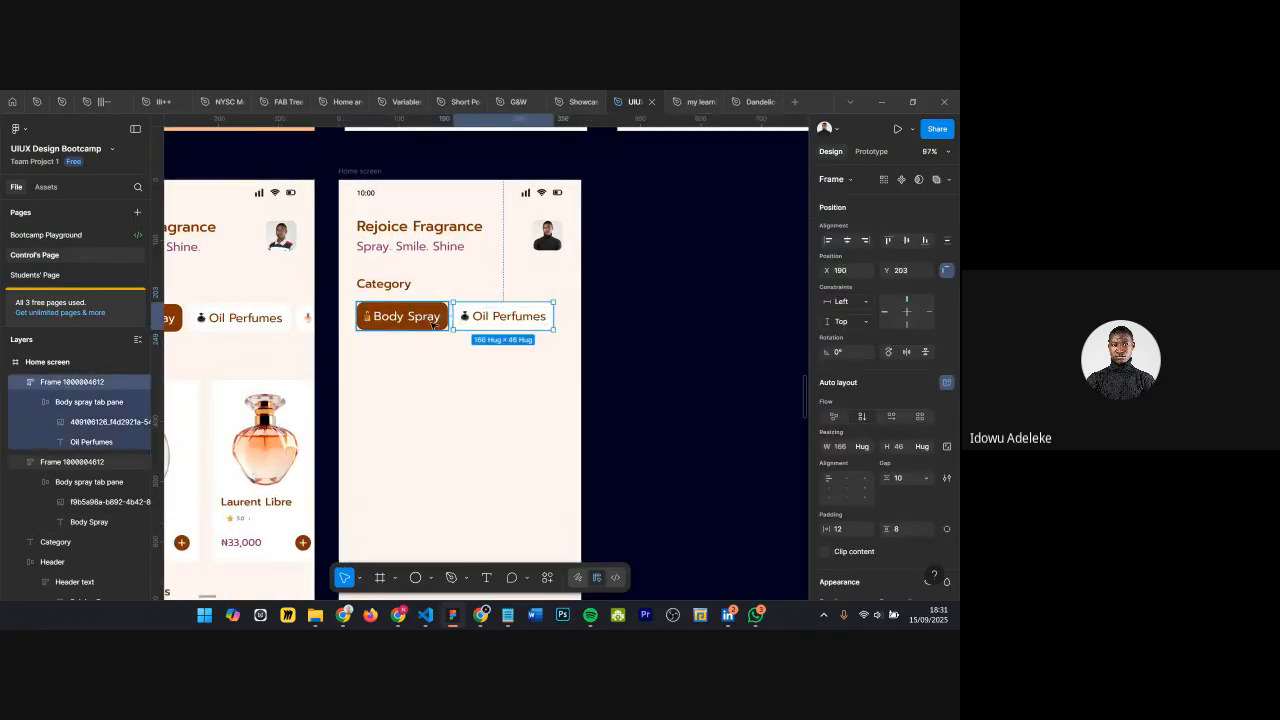
double_click(85, 382)
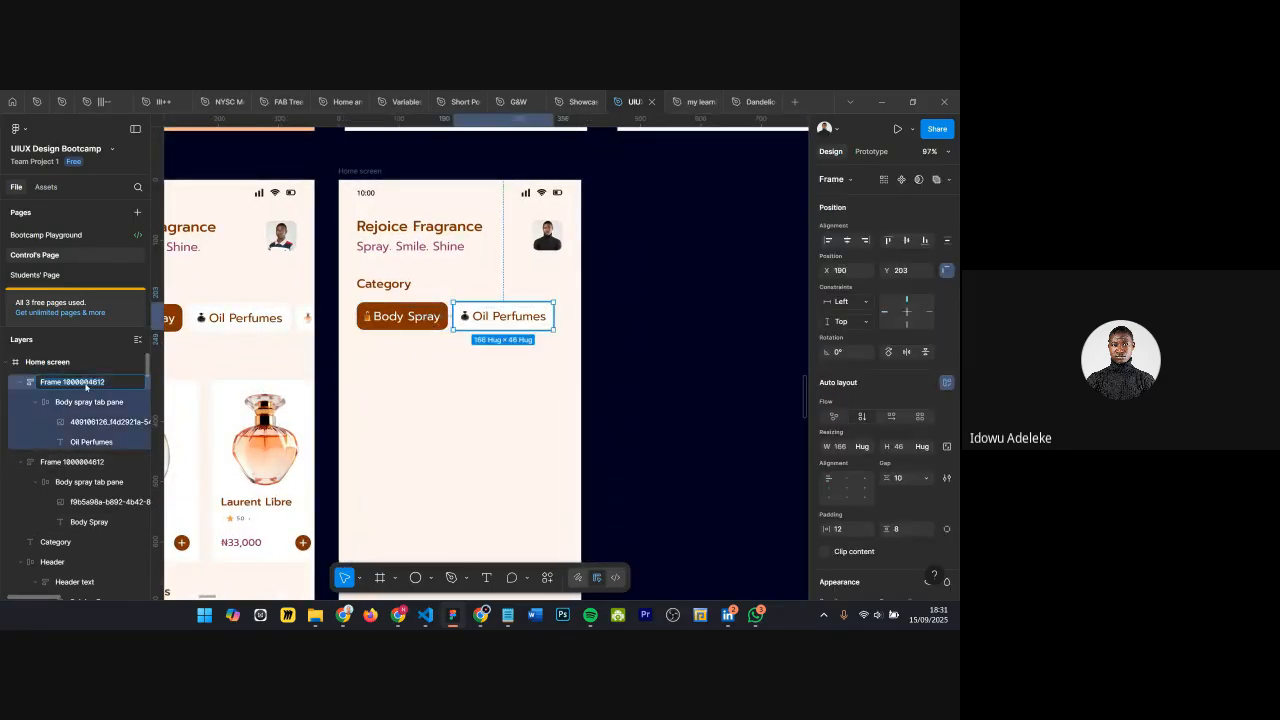
type("Oil Perfume")
key("Return")
double_click(86, 386)
key("Right")
type("s")
key("Return")
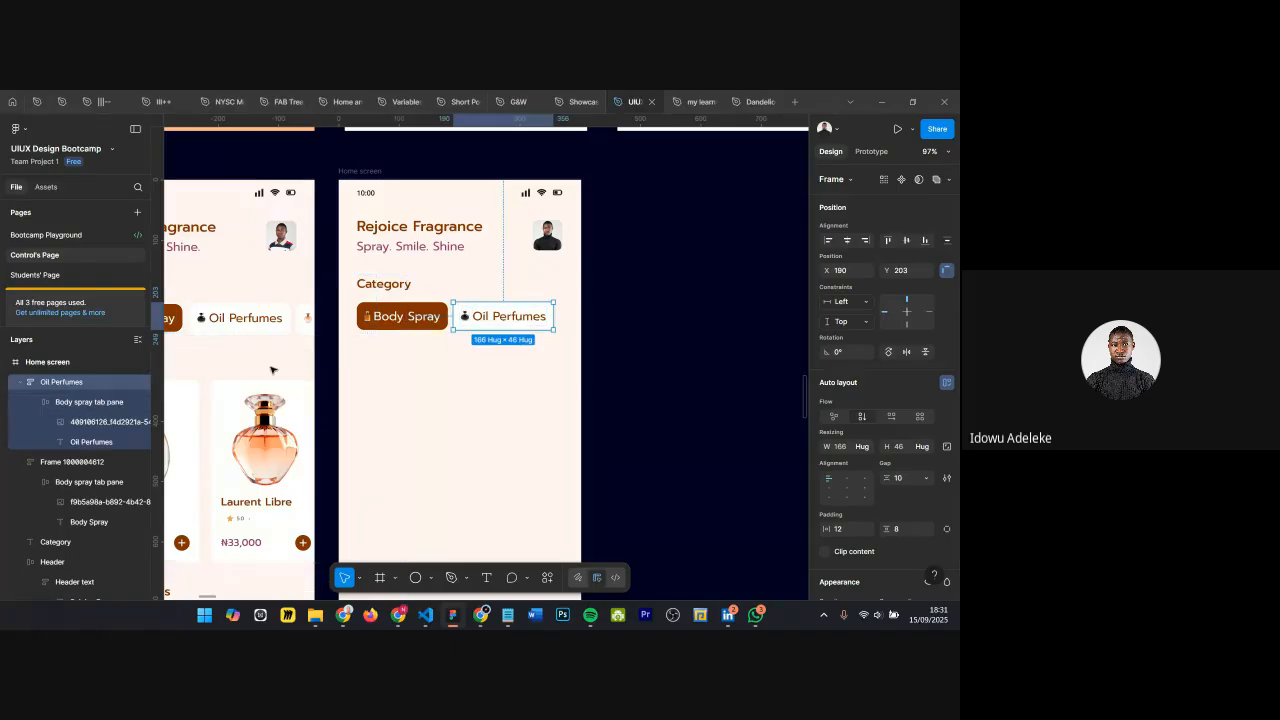
Step: Rename the Body Spray tab's outer frame layer as Body spray
left_click(46, 464)
double_click(55, 463)
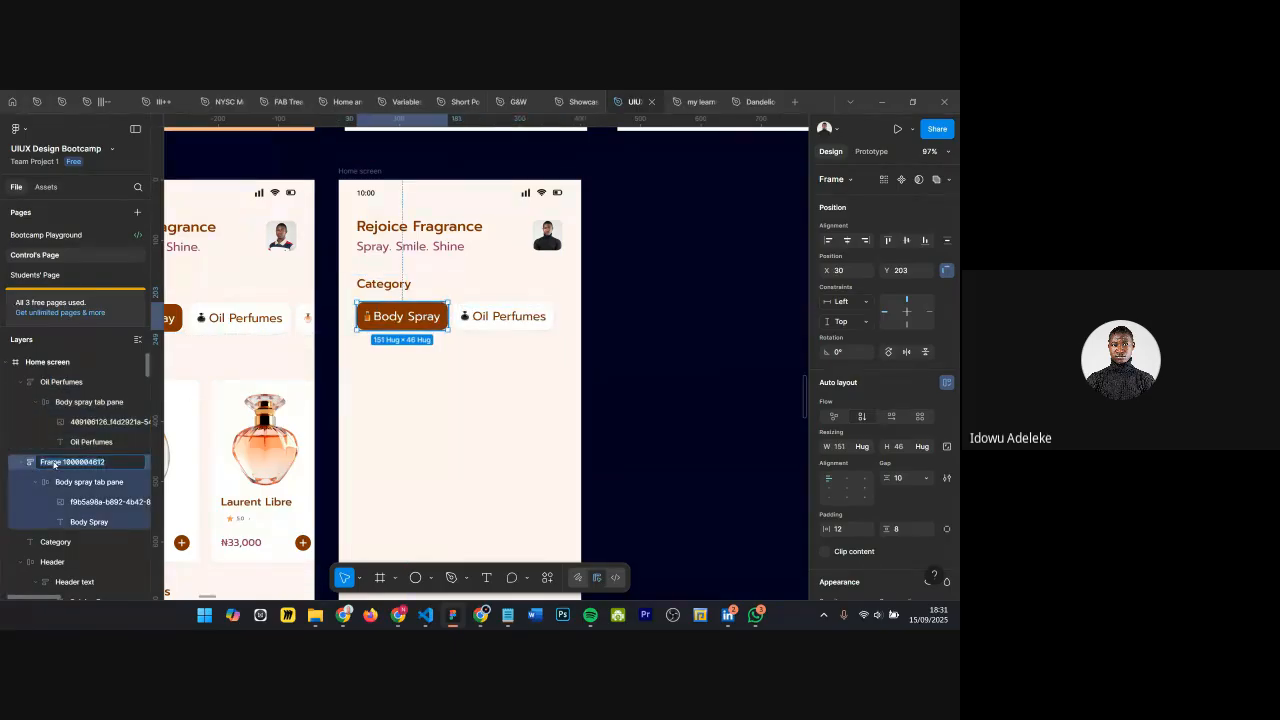
type("Body spray")
key("Return")
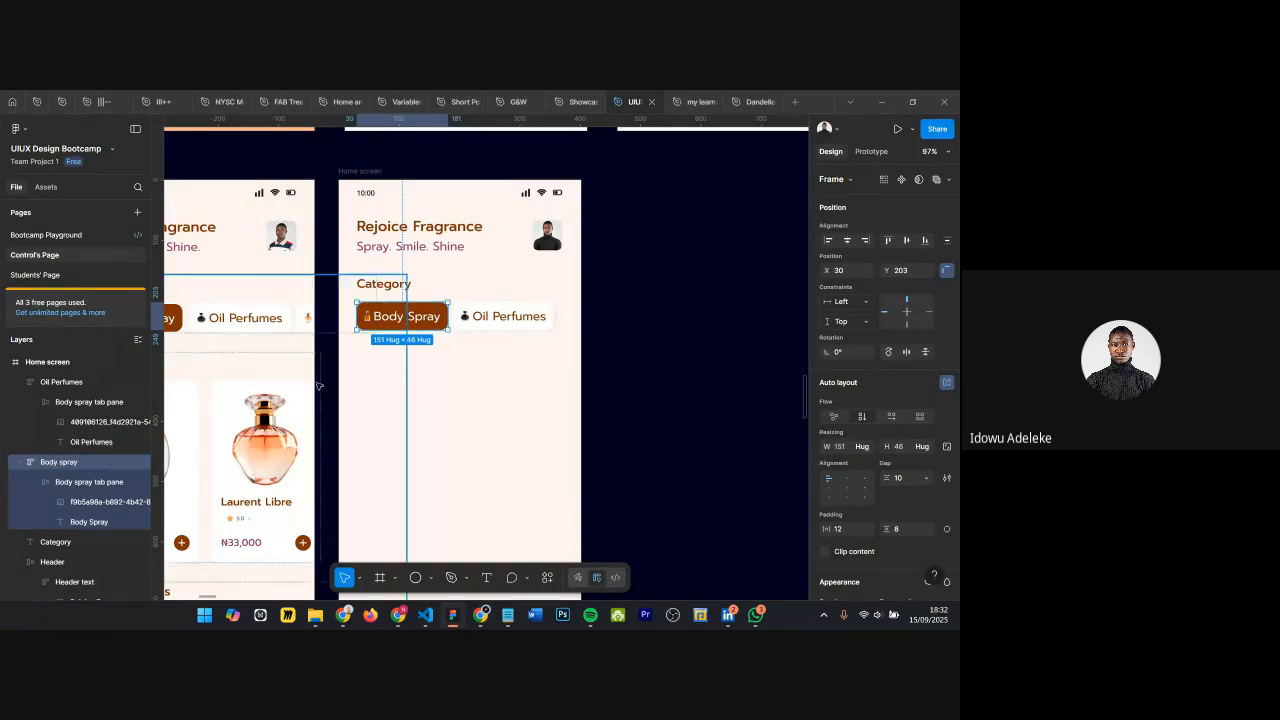
Step: Group the Body Spray and Oil Perfumes tabs in an auto layout frame and duplicate the Oil Perfumes tab inside it
left_click(545, 316)
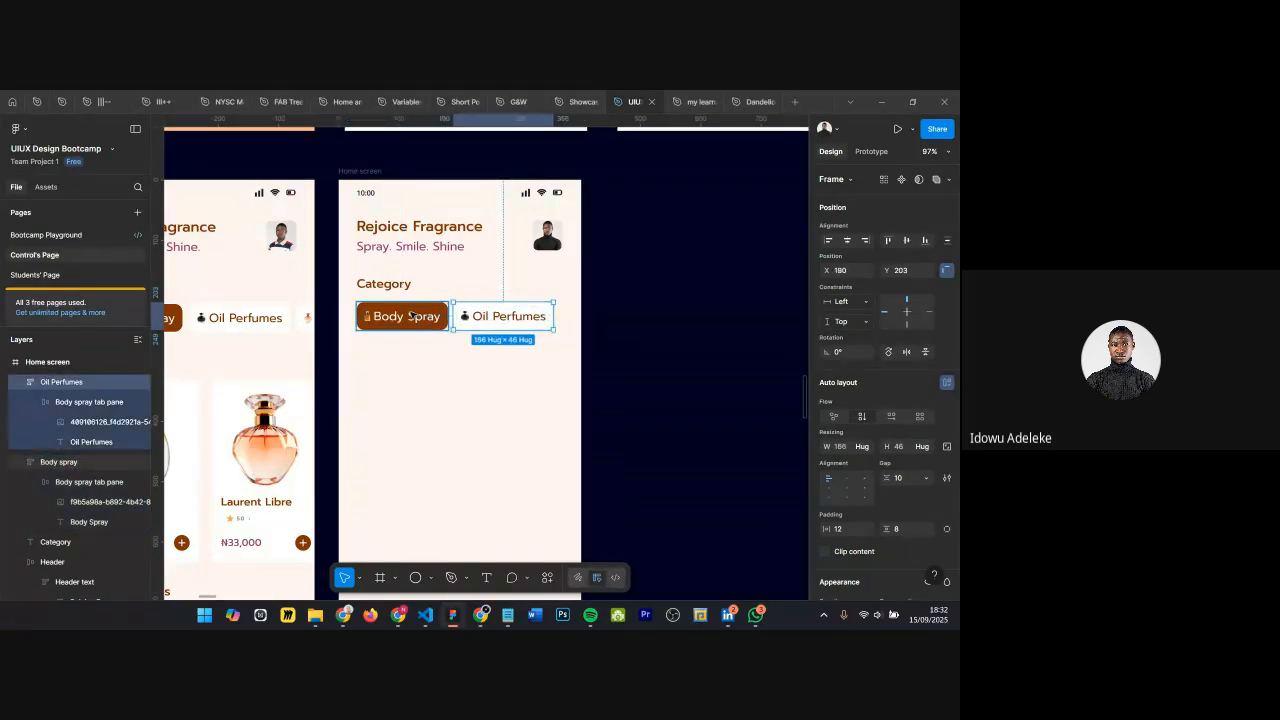
left_click(411, 316, "shift")
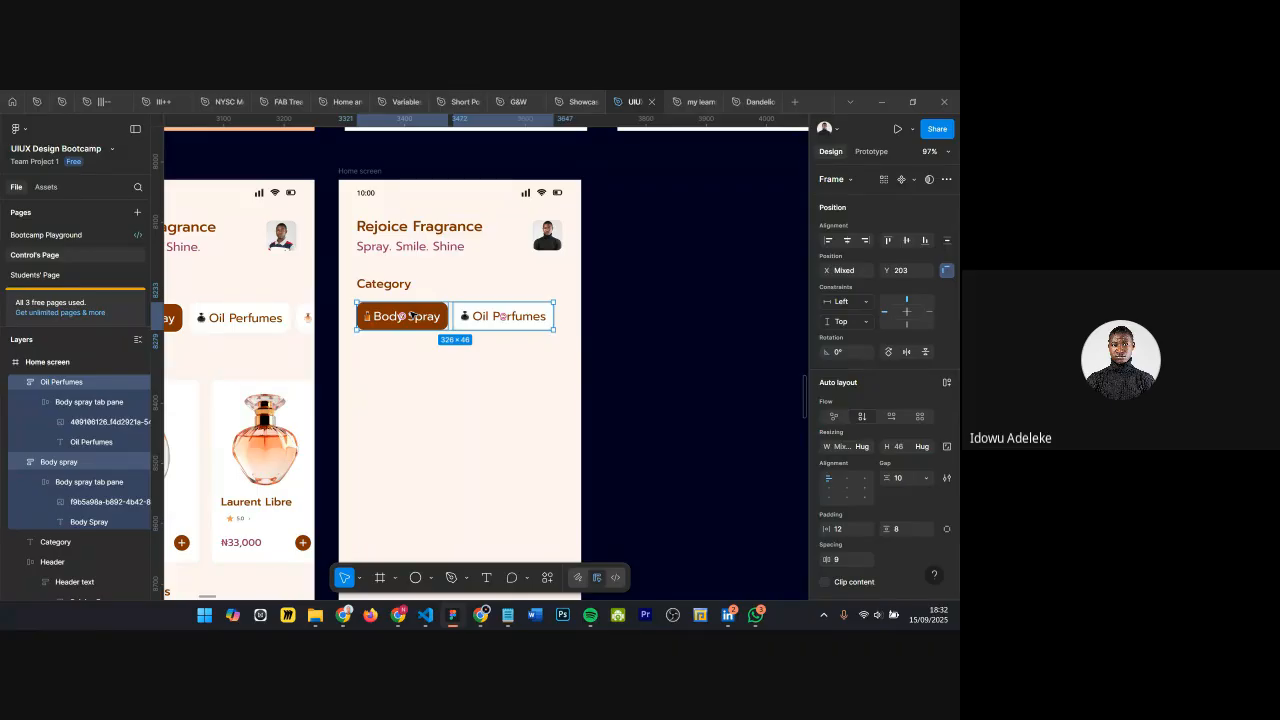
left_click(948, 383)
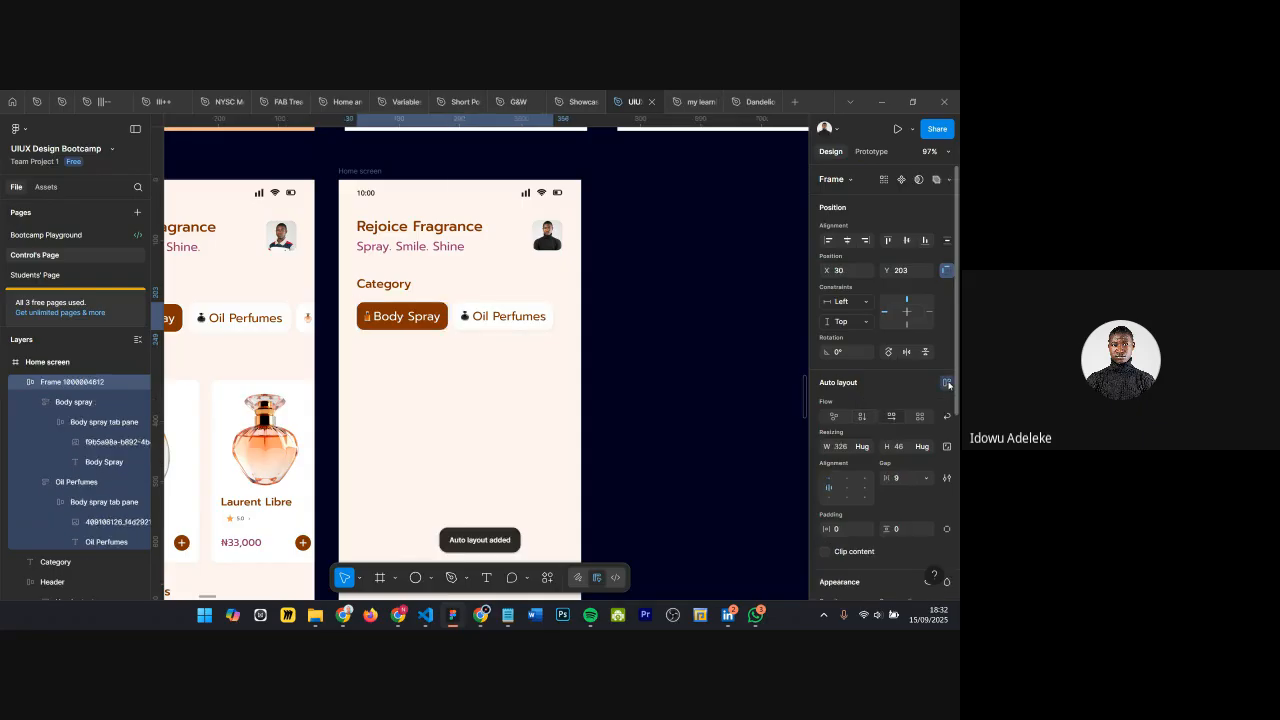
left_click(487, 318)
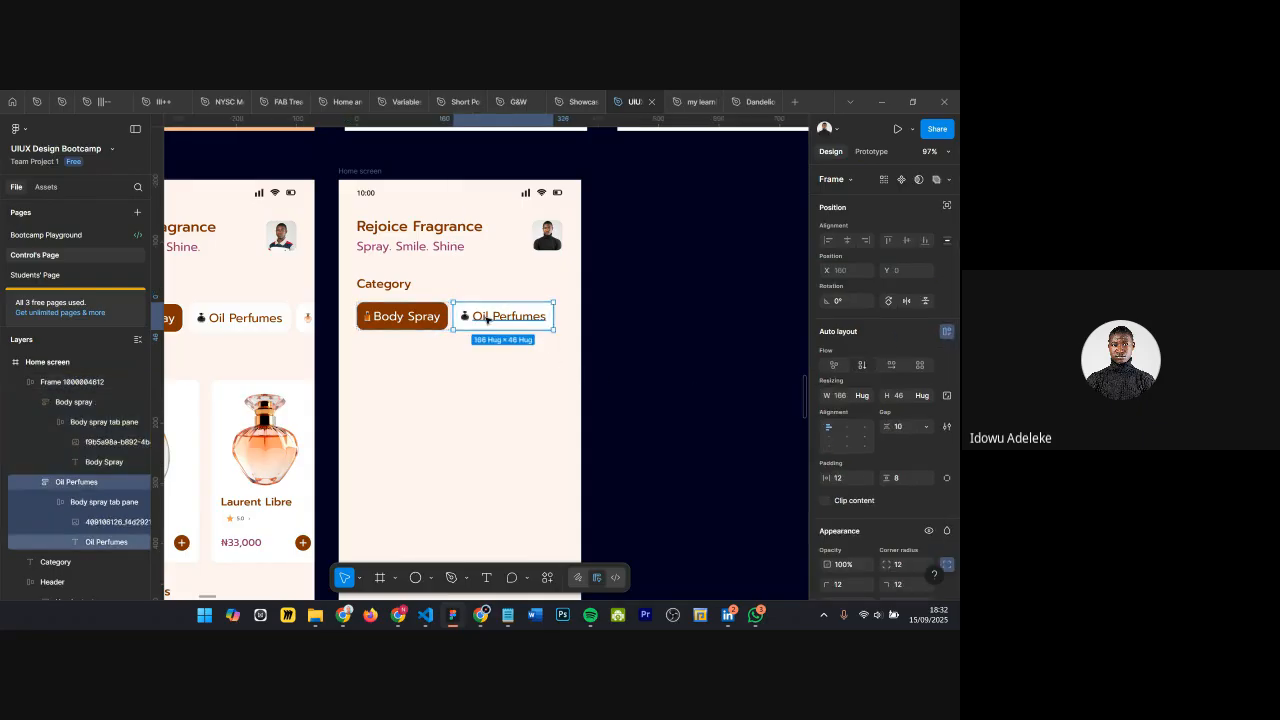
key("ctrl+d")
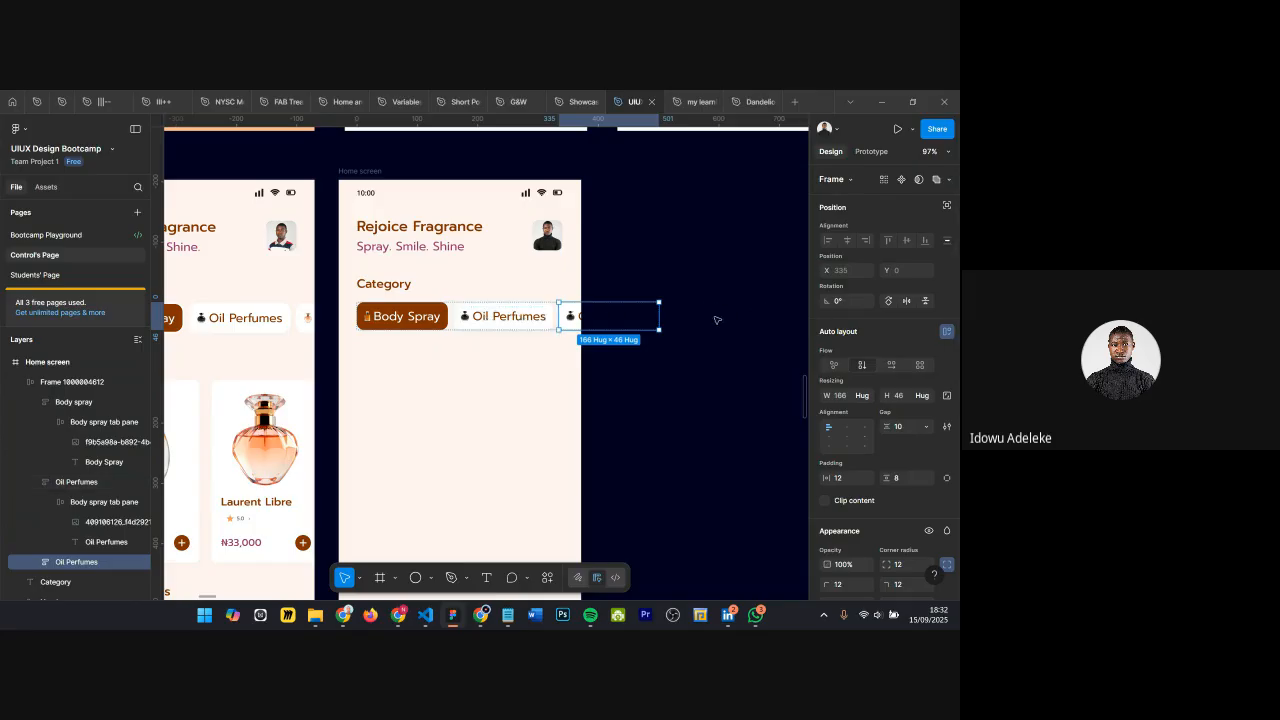
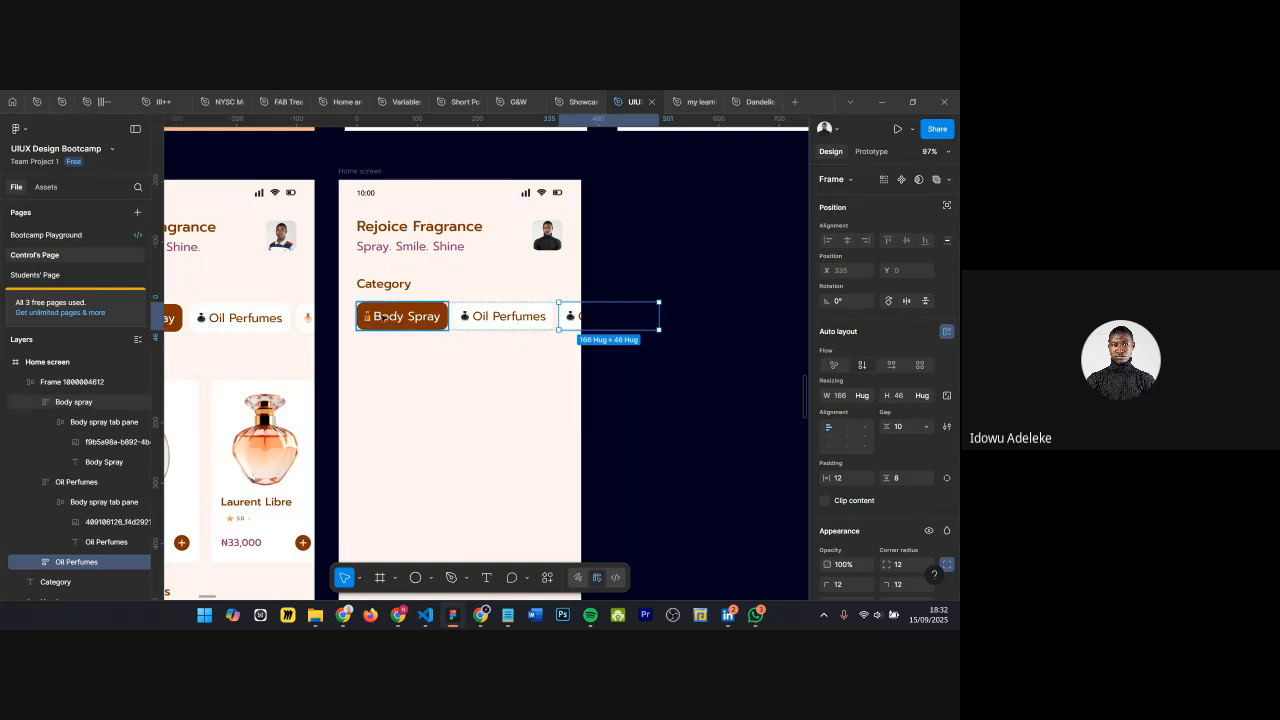
Step: Try a vertical flow on the category tabs' auto layout frame and undo it
left_click(72, 381)
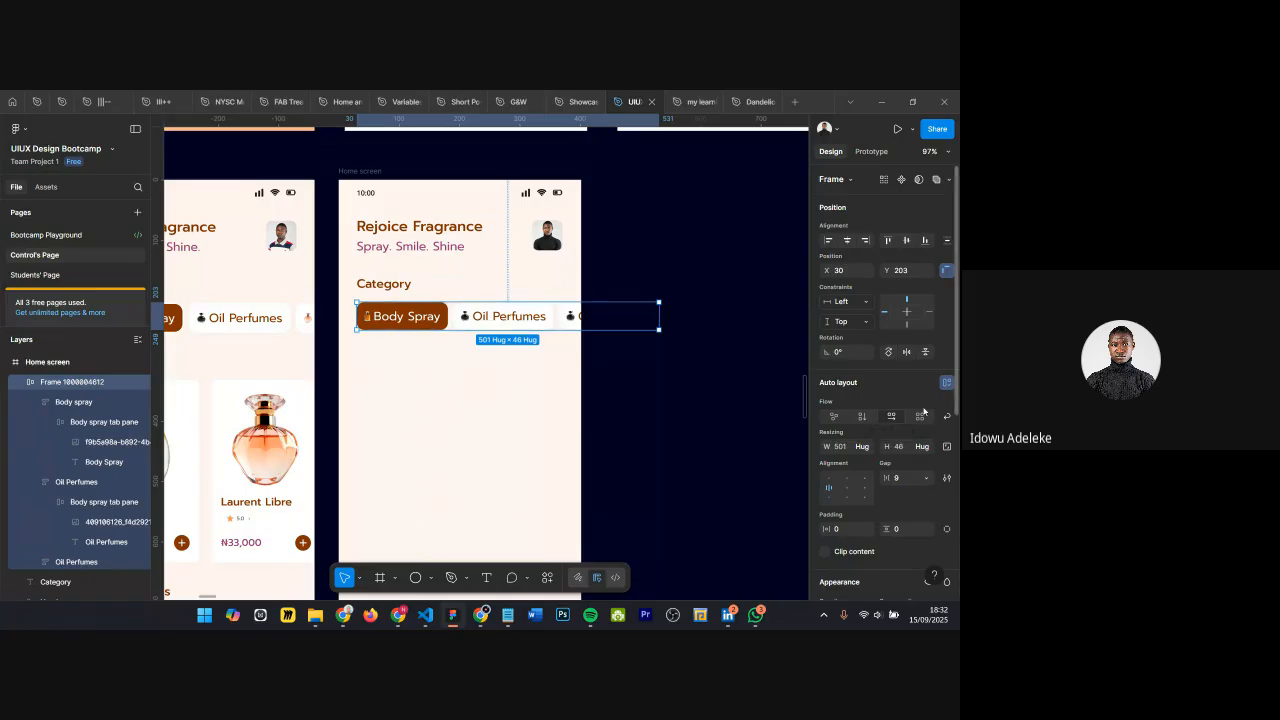
left_click(862, 417)
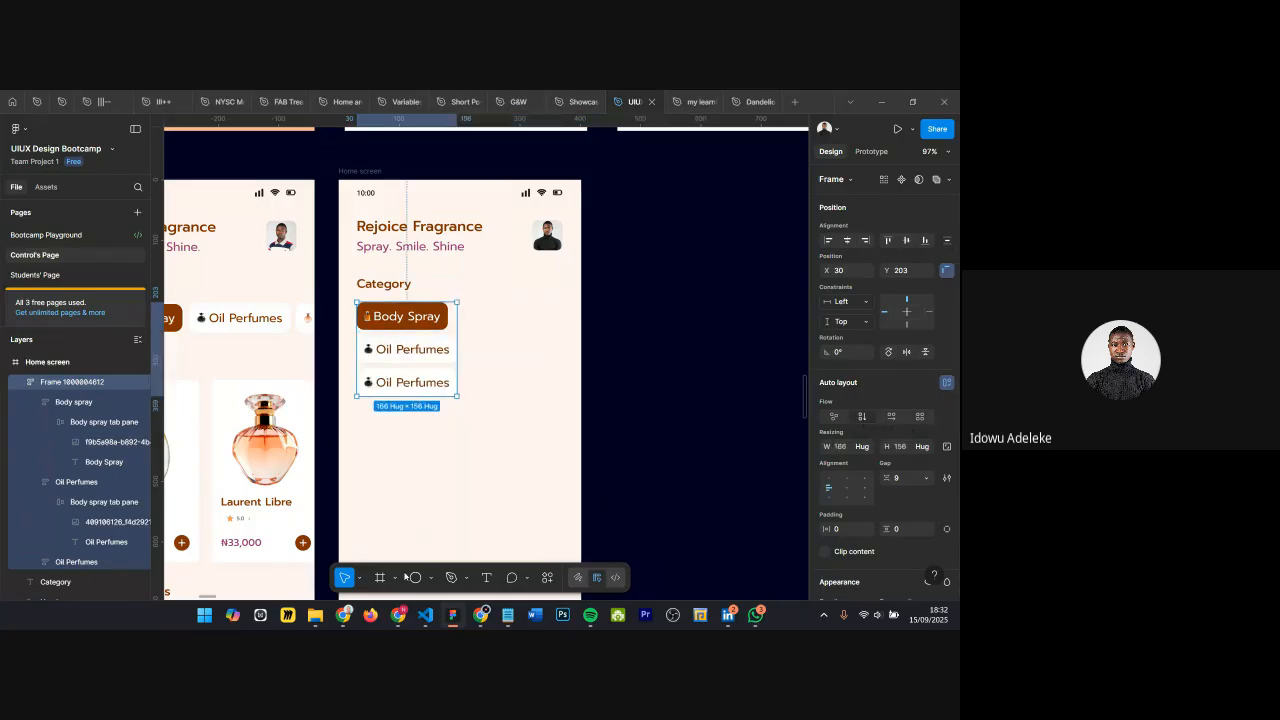
key("ctrl+z")
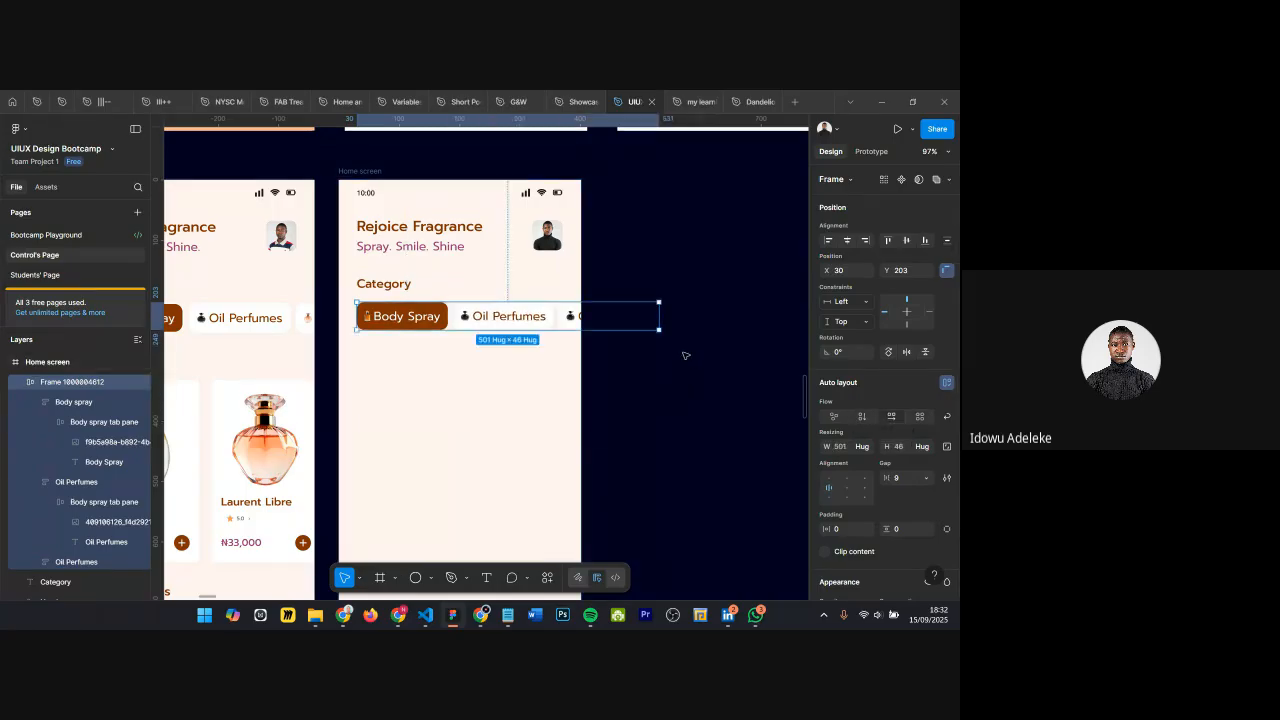
Step: Copy the perfume bottle image from the third category tab of the reference Home screen
scroll(633, 321, "up", 2)
scroll(640, 331, "down", 5)
scroll(358, 279, "up", 4)
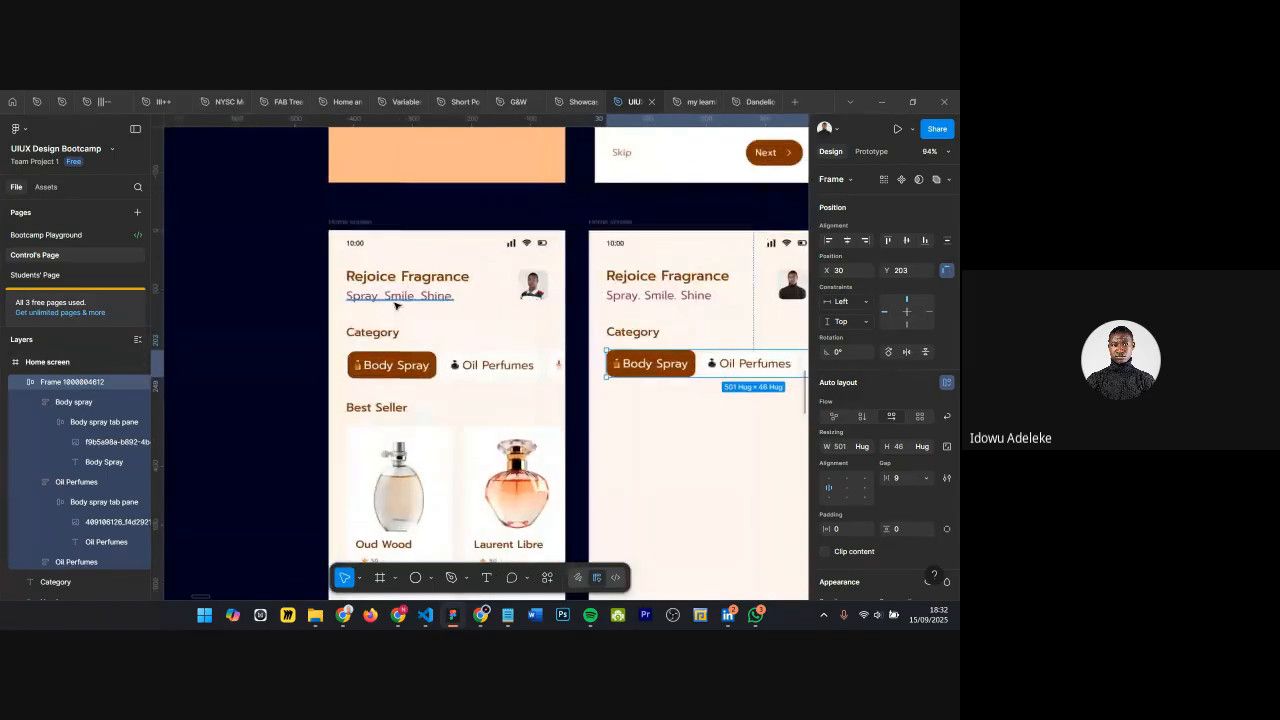
left_click(390, 350)
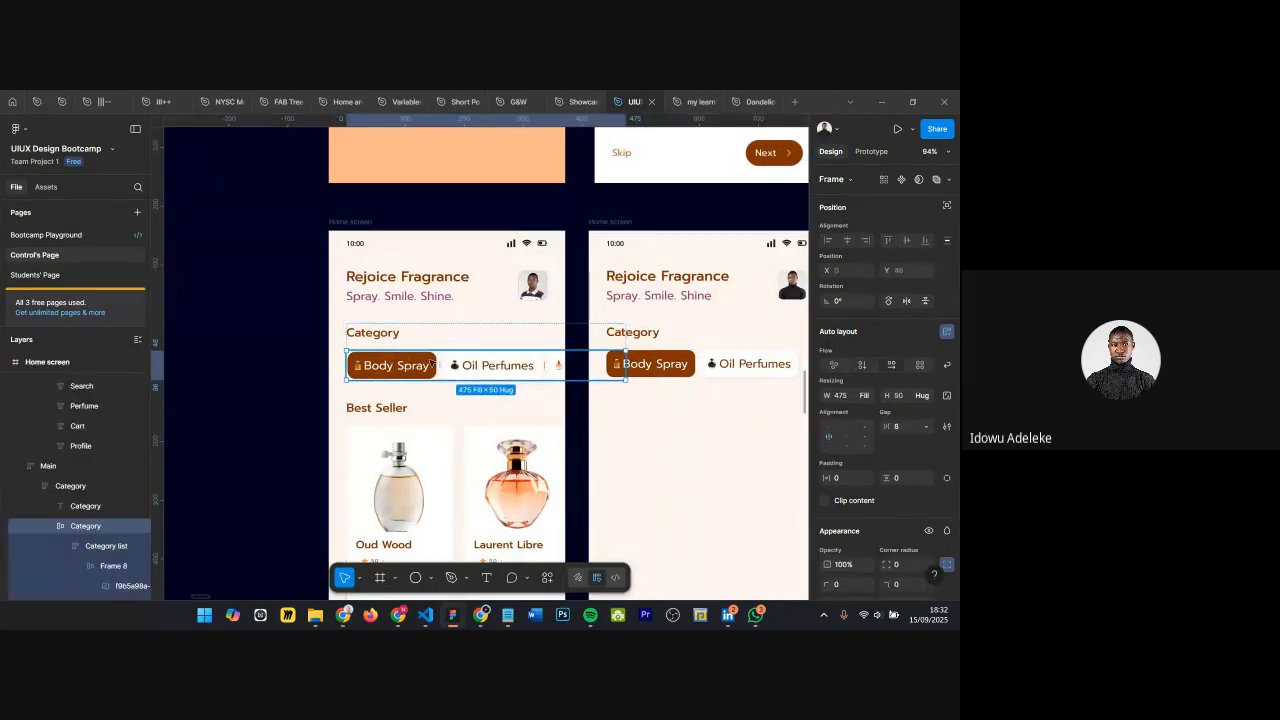
left_click_drag(475, 365, 358, 366)
scroll(460, 388, "right", 5)
scroll(440, 380, "left", 4)
scroll(424, 374, "up", 3)
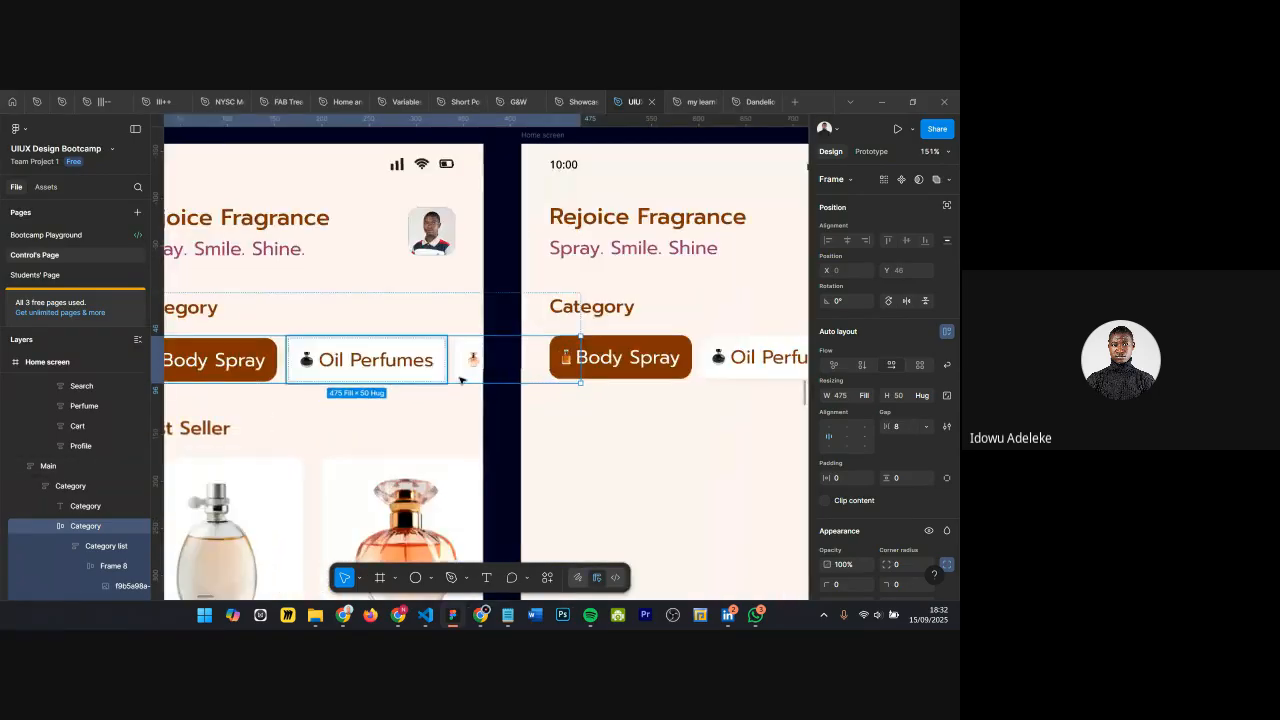
scroll(424, 374, "up", 4)
left_click(483, 345, "ctrl")
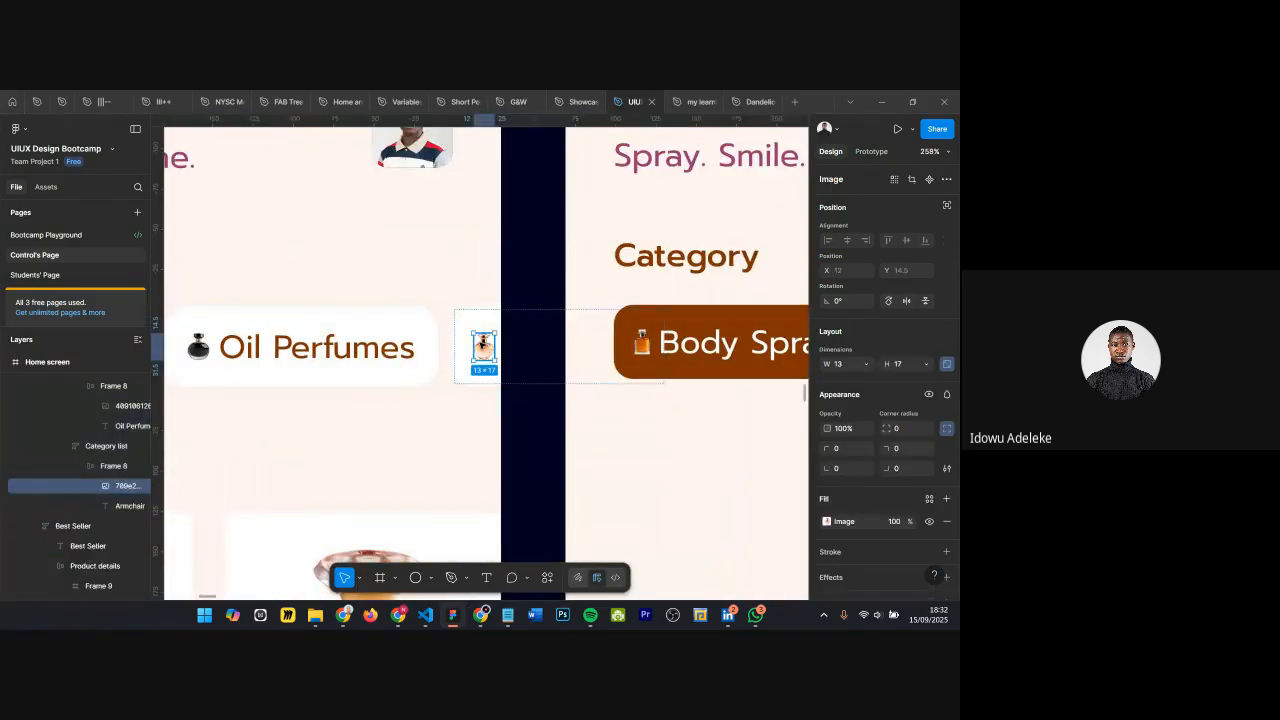
right_click(483, 345)
left_click(515, 179)
Step: Replace the bottle image in the duplicated Oil Perfumes tab with the copied reference image
scroll(503, 261, "right", 6)
left_click(612, 341)
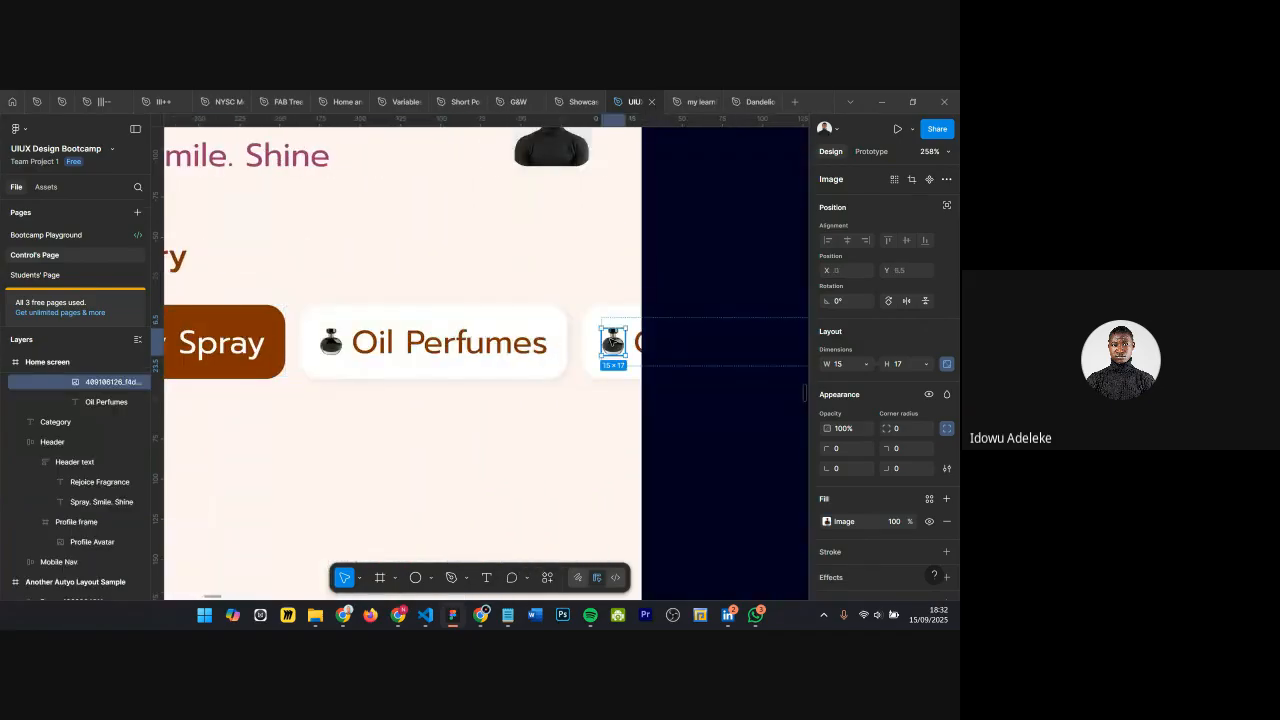
right_click(612, 341)
left_click(643, 207)
scroll(583, 402, "down", 6)
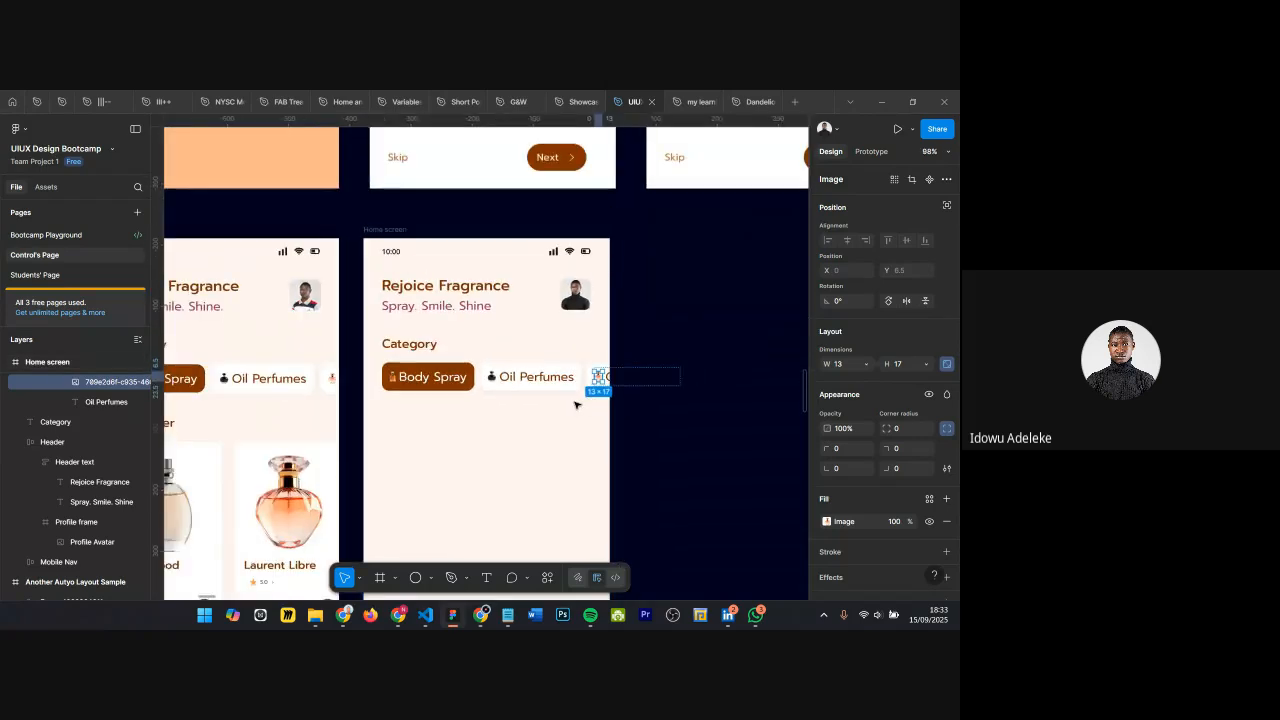
Step: Change the duplicated third tab's label text to Armchiar
scroll(569, 380, "up", 4)
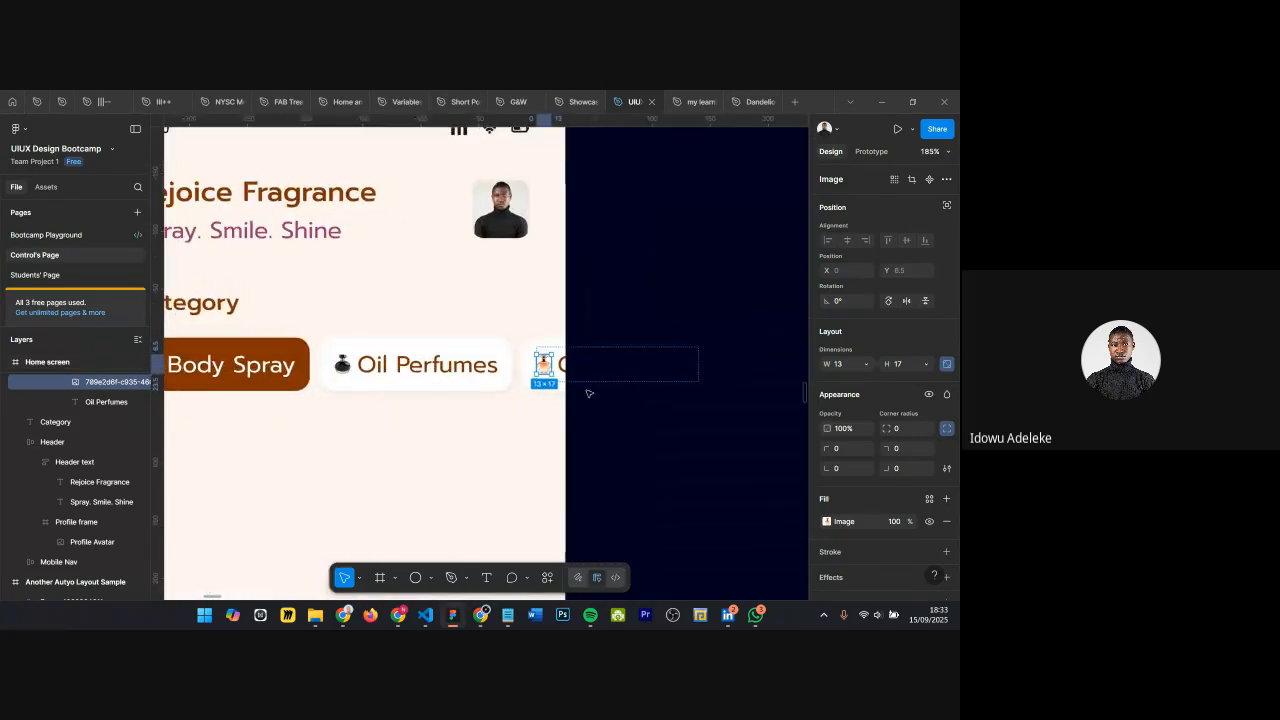
double_click(603, 380)
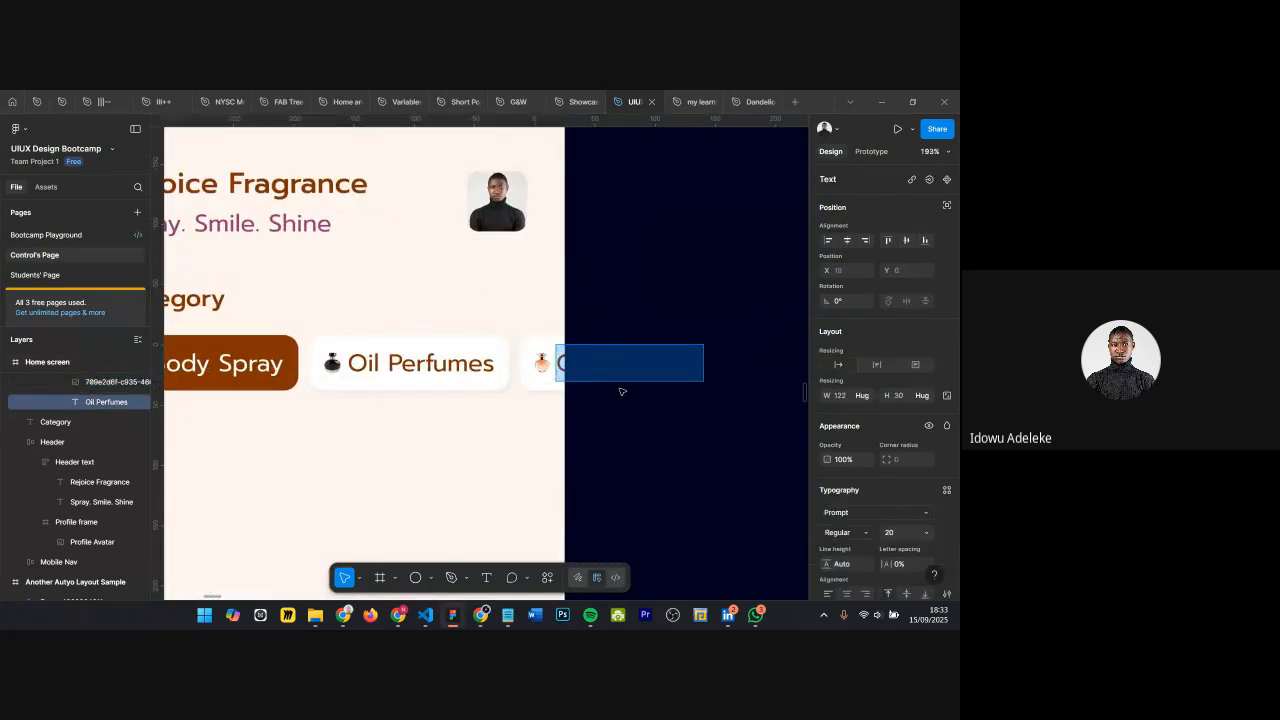
type("Armchiar")
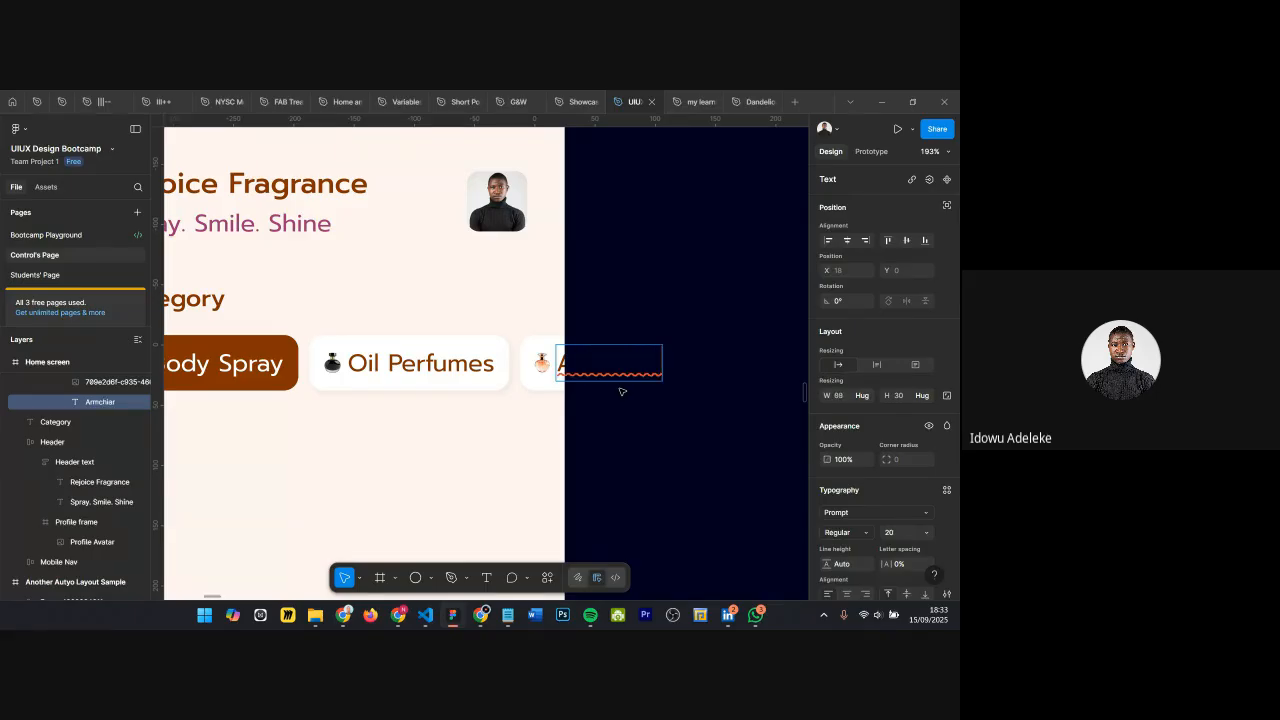
key("Return")
key("BackSpace")
Step: Compare the reference Home screen's category list and its layer structure with the recreated category tabs
scroll(620, 395, "down", 5)
scroll(361, 403, "up", 3)
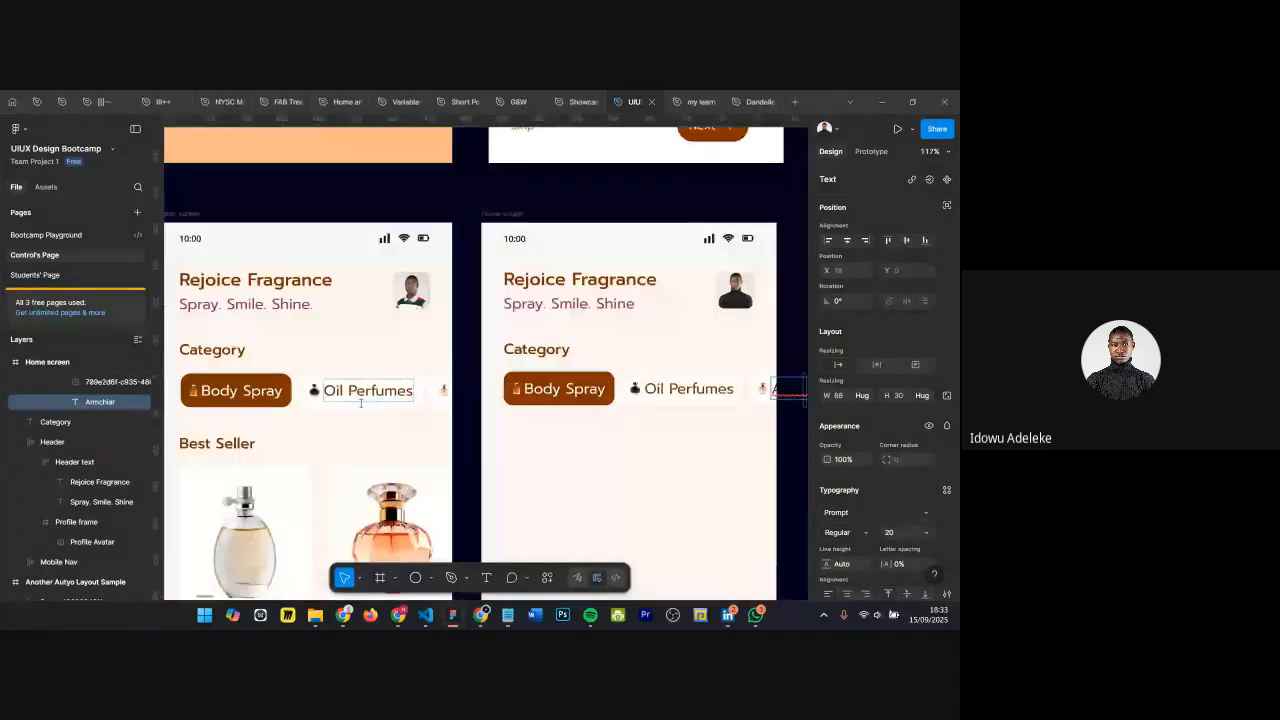
left_click(363, 388)
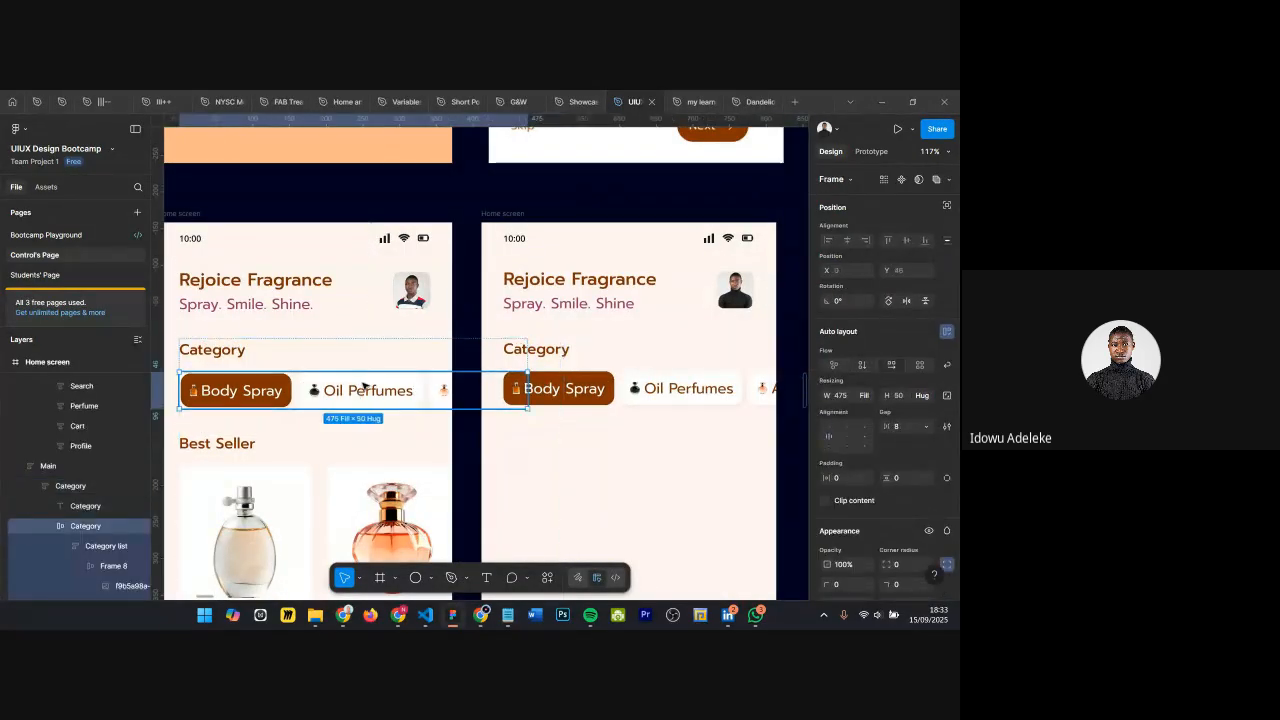
scroll(71, 556, "down", 2)
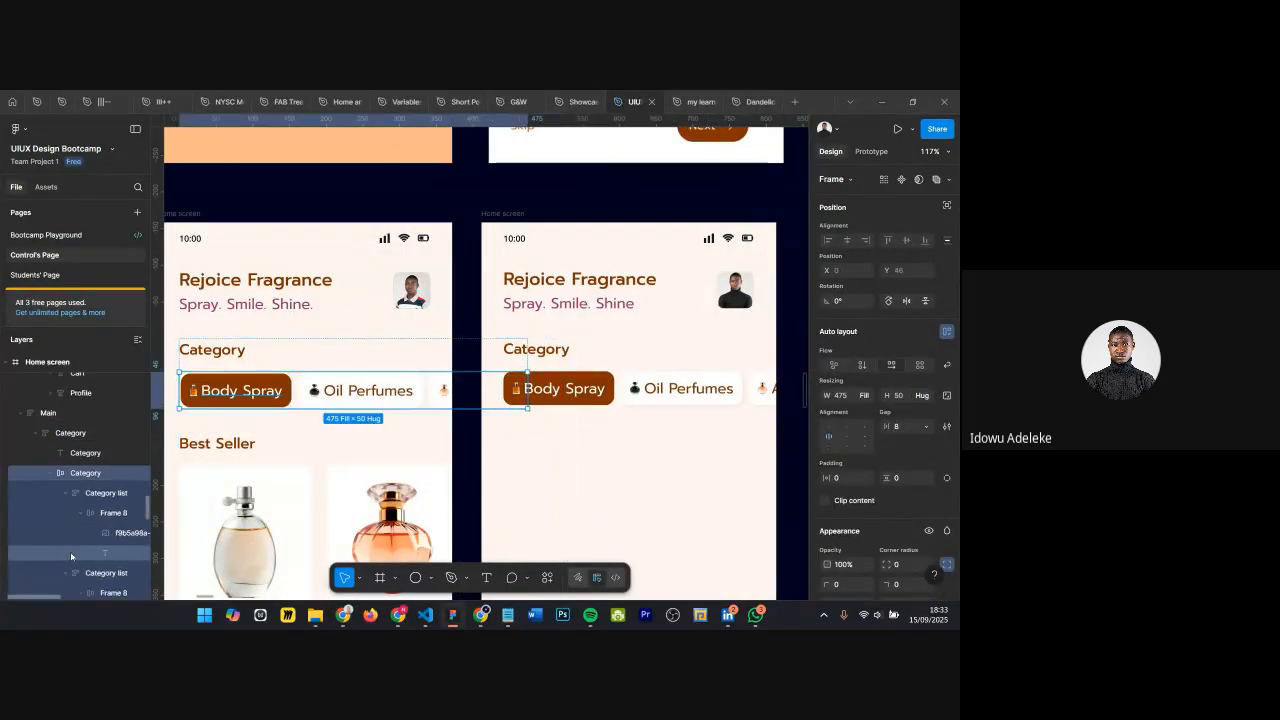
scroll(71, 556, "down", 5)
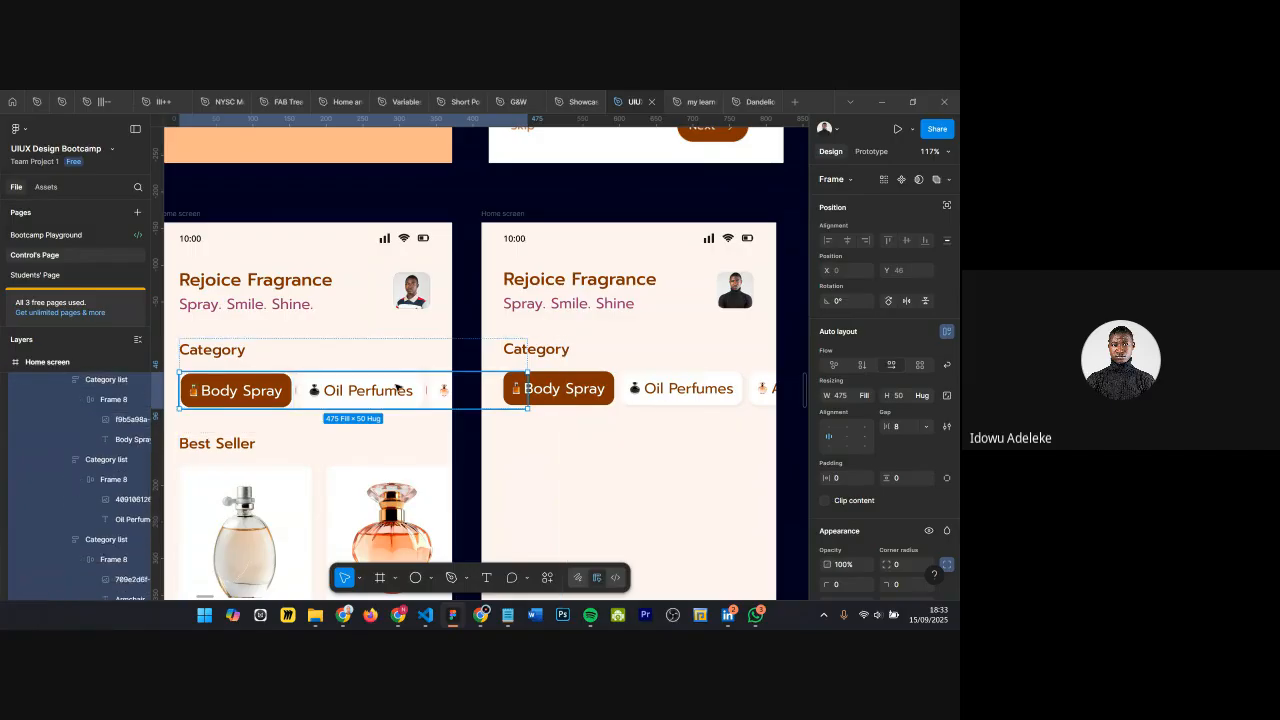
mouse_move(397, 388)
left_mouse_down()
mouse_move(326, 383)
mouse_move(350, 381)
left_mouse_up()
scroll(352, 381, "right", 4)
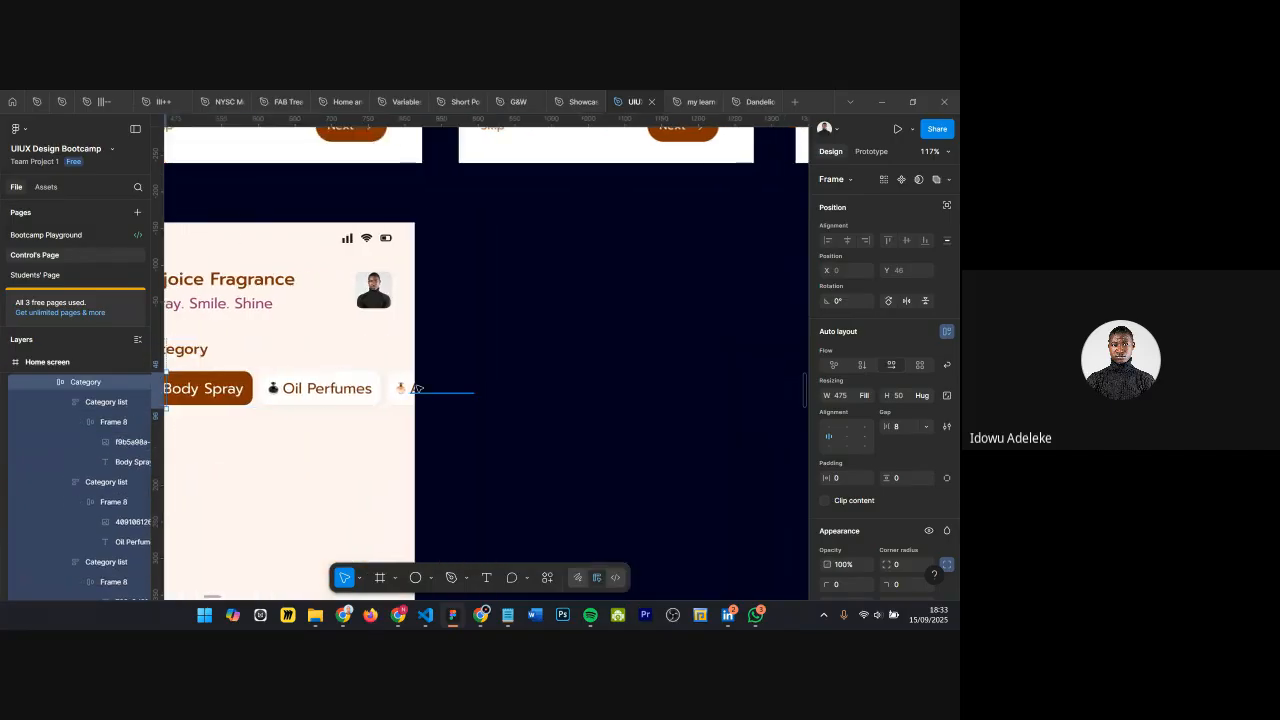
left_click(417, 389)
left_click(414, 387)
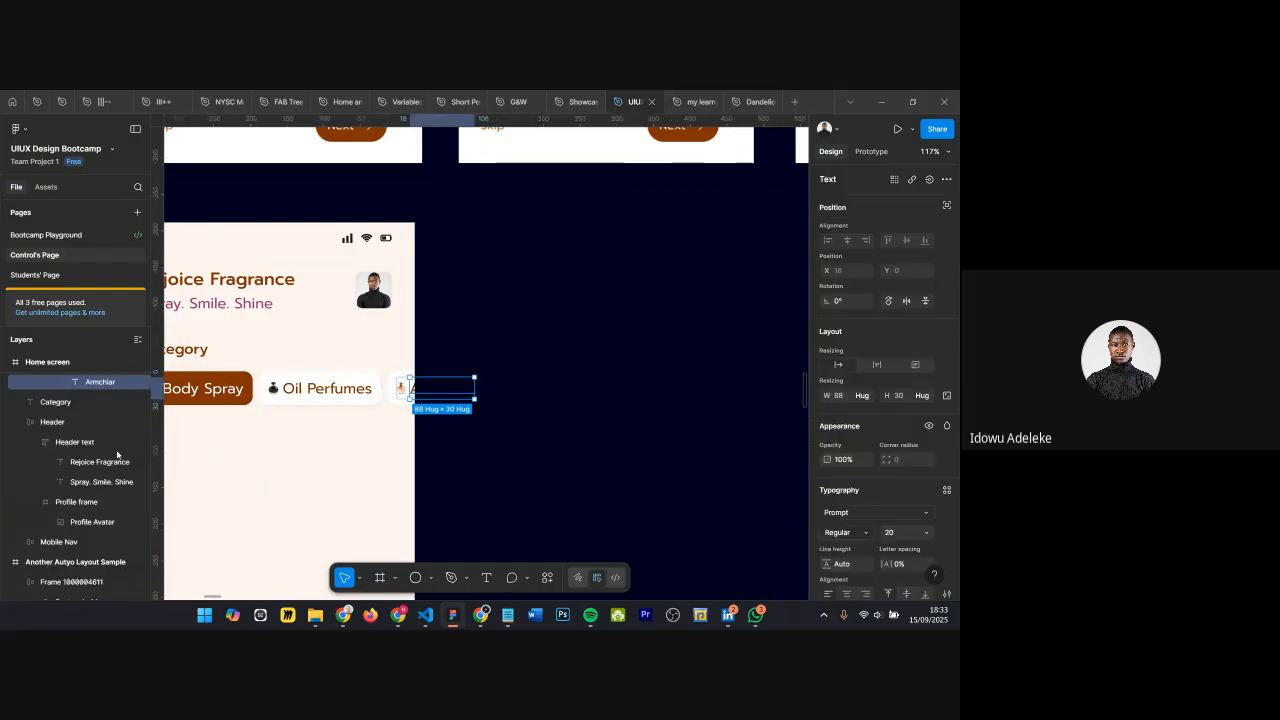
scroll(362, 398, "left", 2)
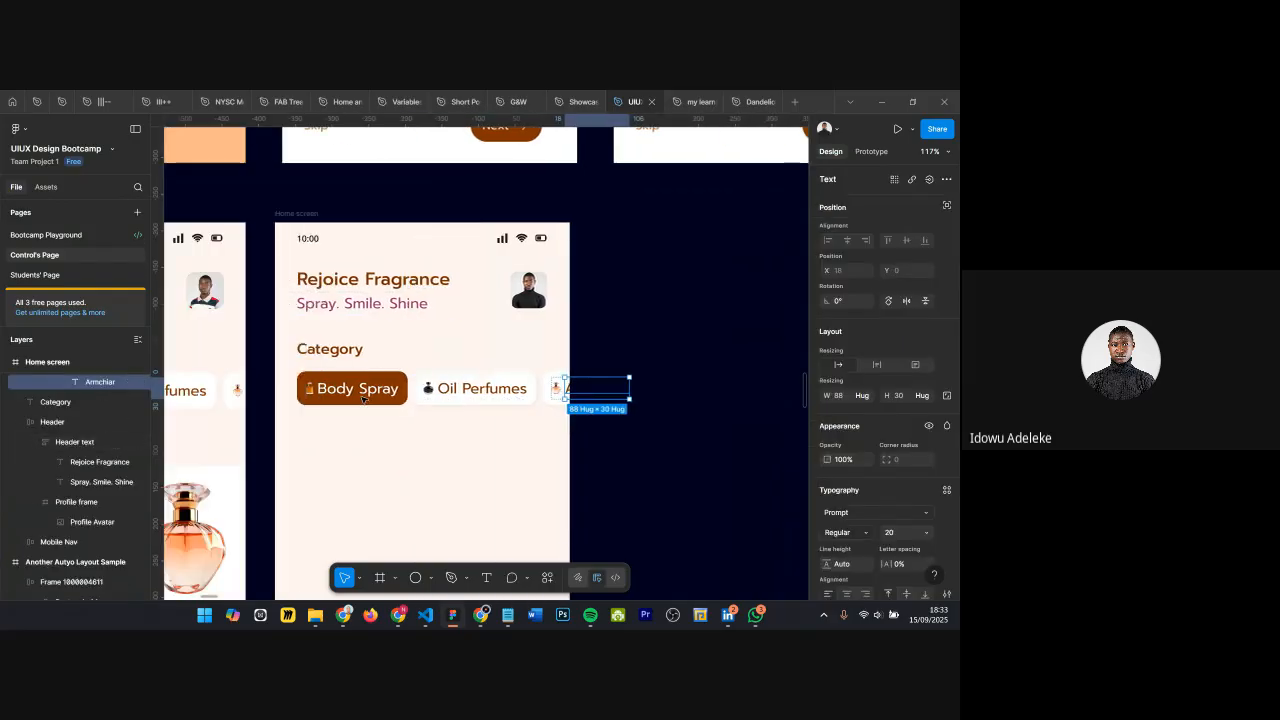
Step: Rename the auto layout frame holding the recreated category tabs as Category tab
left_click(519, 461)
scroll(491, 394, "down", 3)
left_click(422, 394)
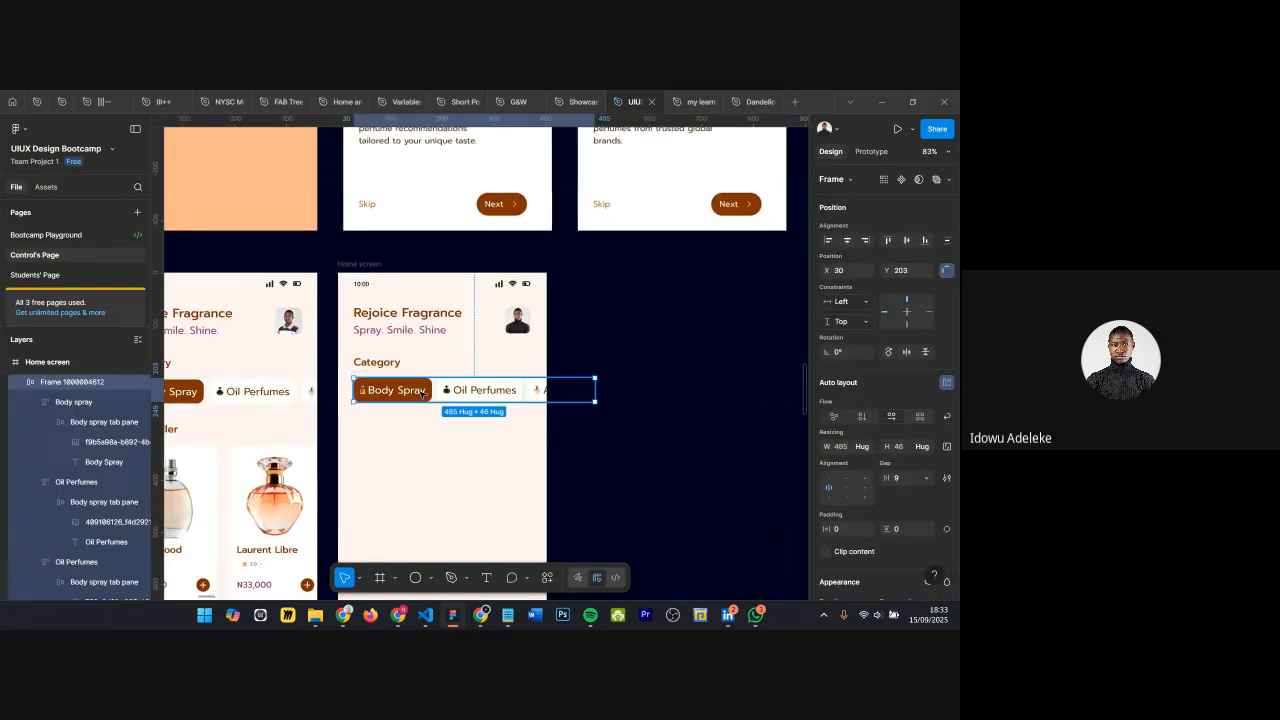
scroll(422, 394, "up", 4)
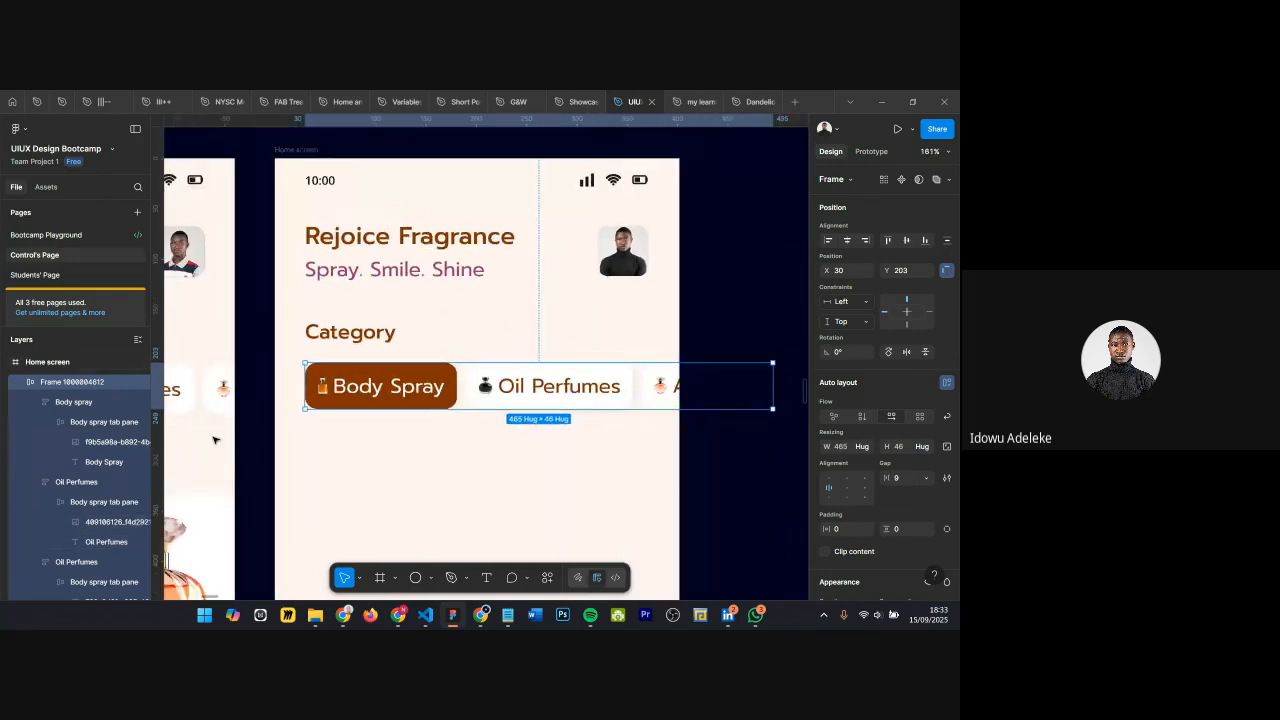
double_click(95, 383)
type("Category tab")
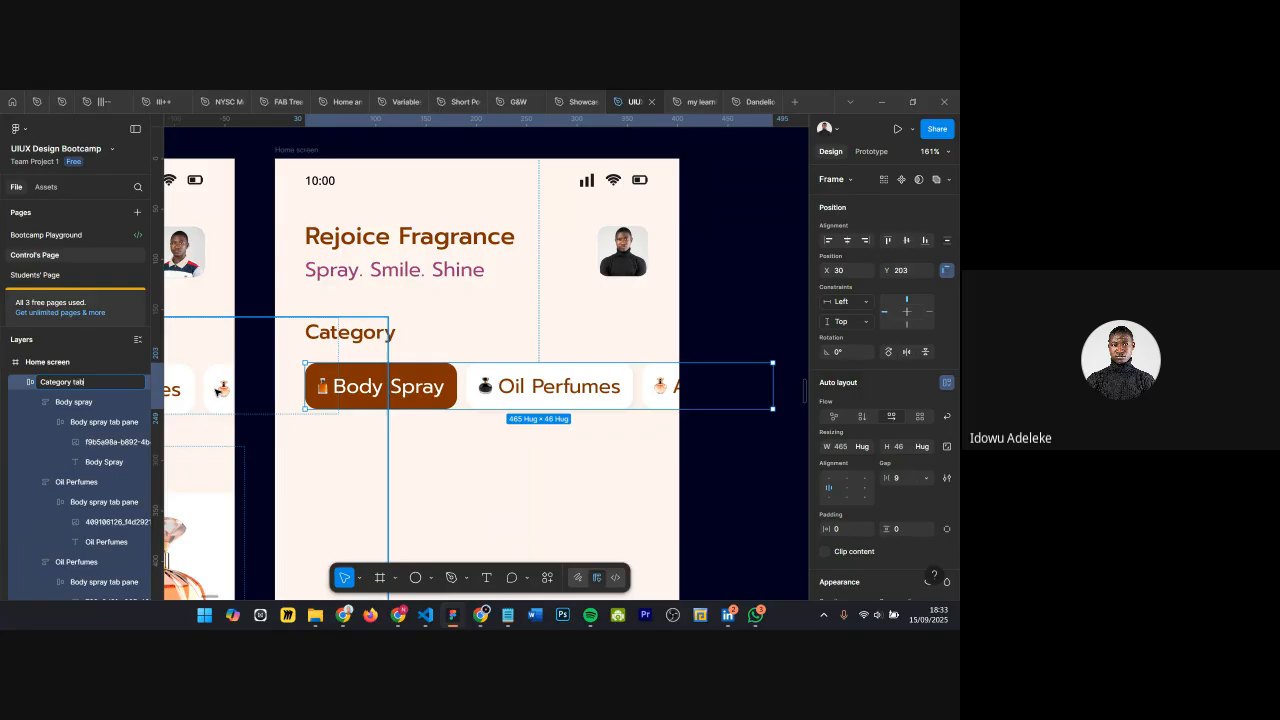
key("Return")
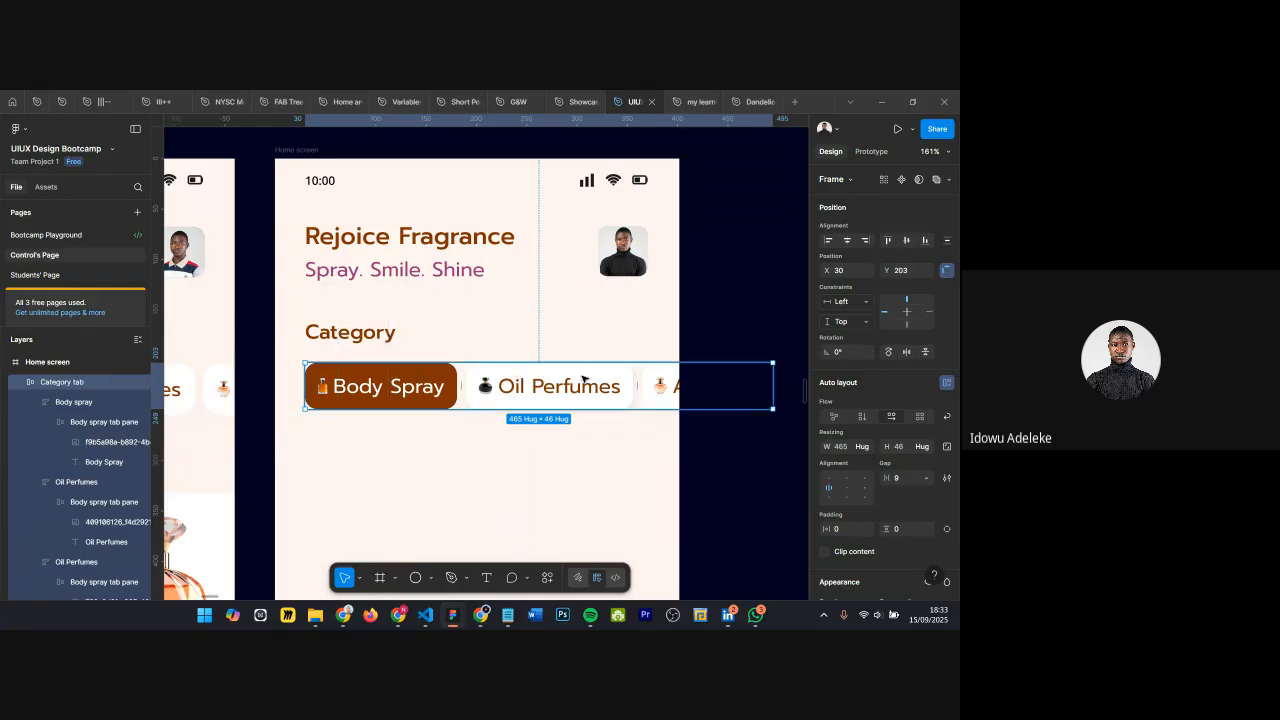
Step: Wrap the Category heading and the Category tab row together in a vertical auto layout frame
scroll(585, 381, "down", 4)
left_click(572, 433)
left_click(498, 359)
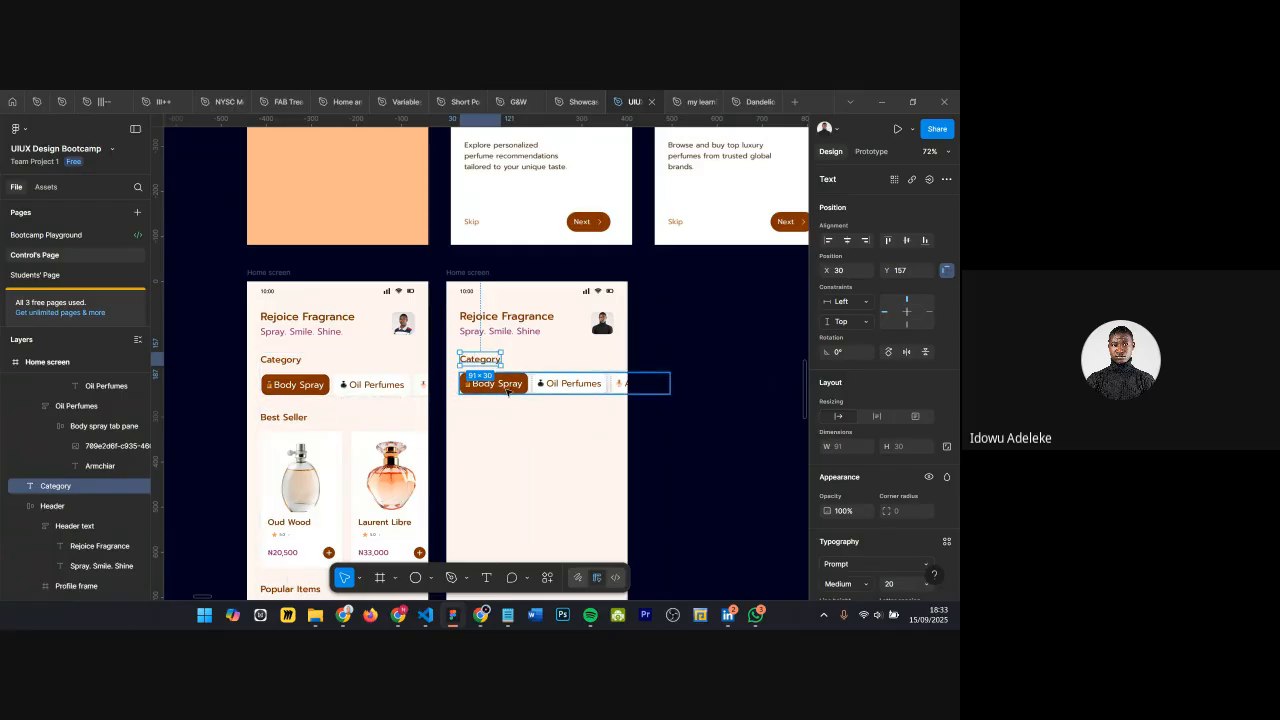
left_click(484, 383, "shift")
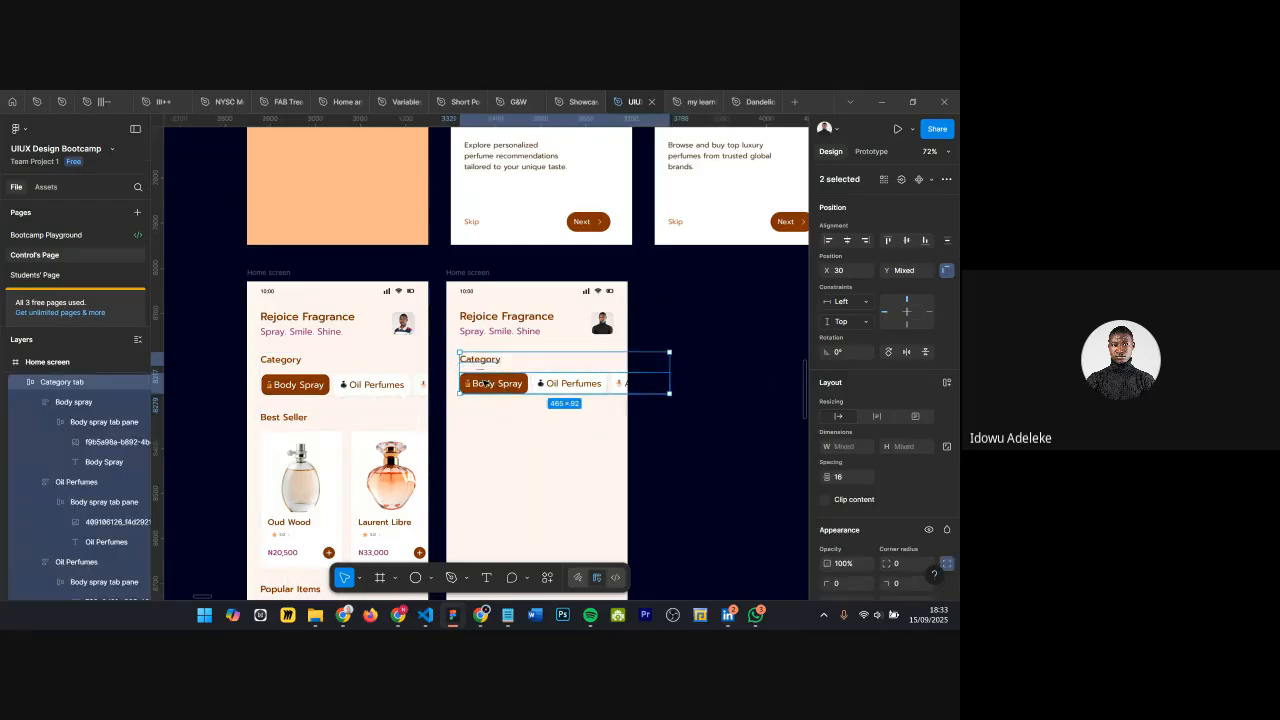
left_click(946, 383)
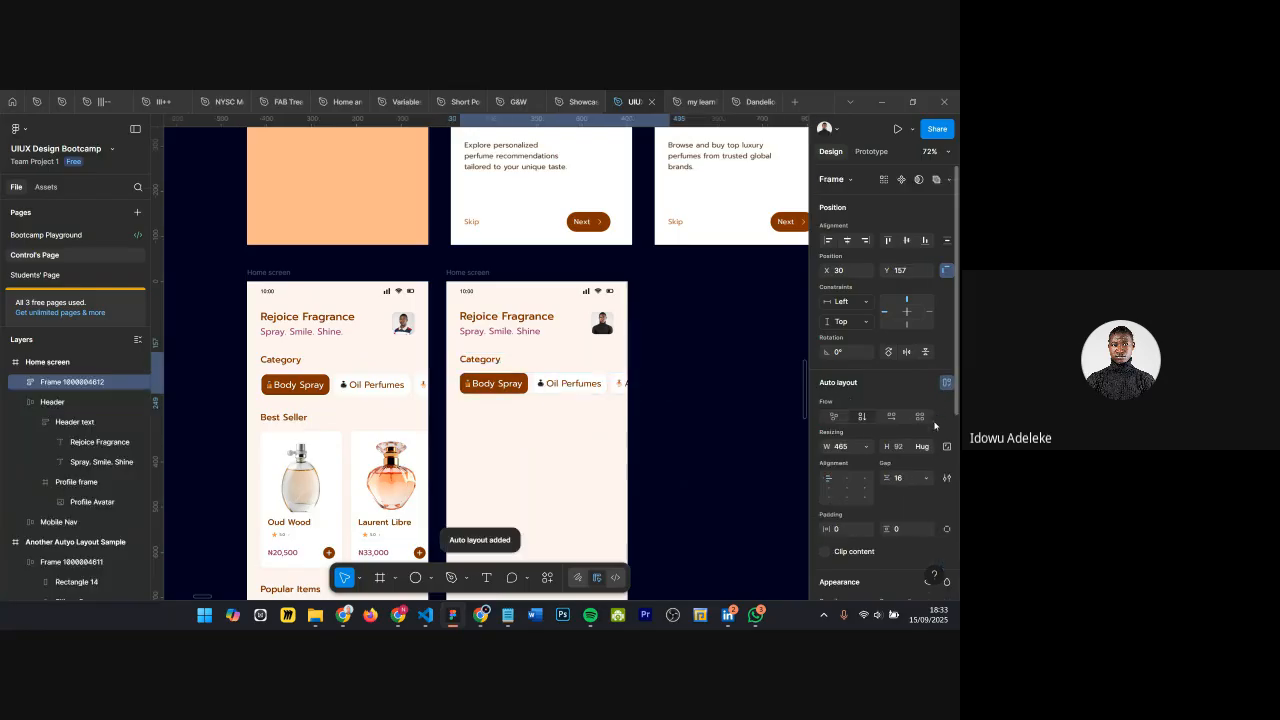
left_click(740, 362)
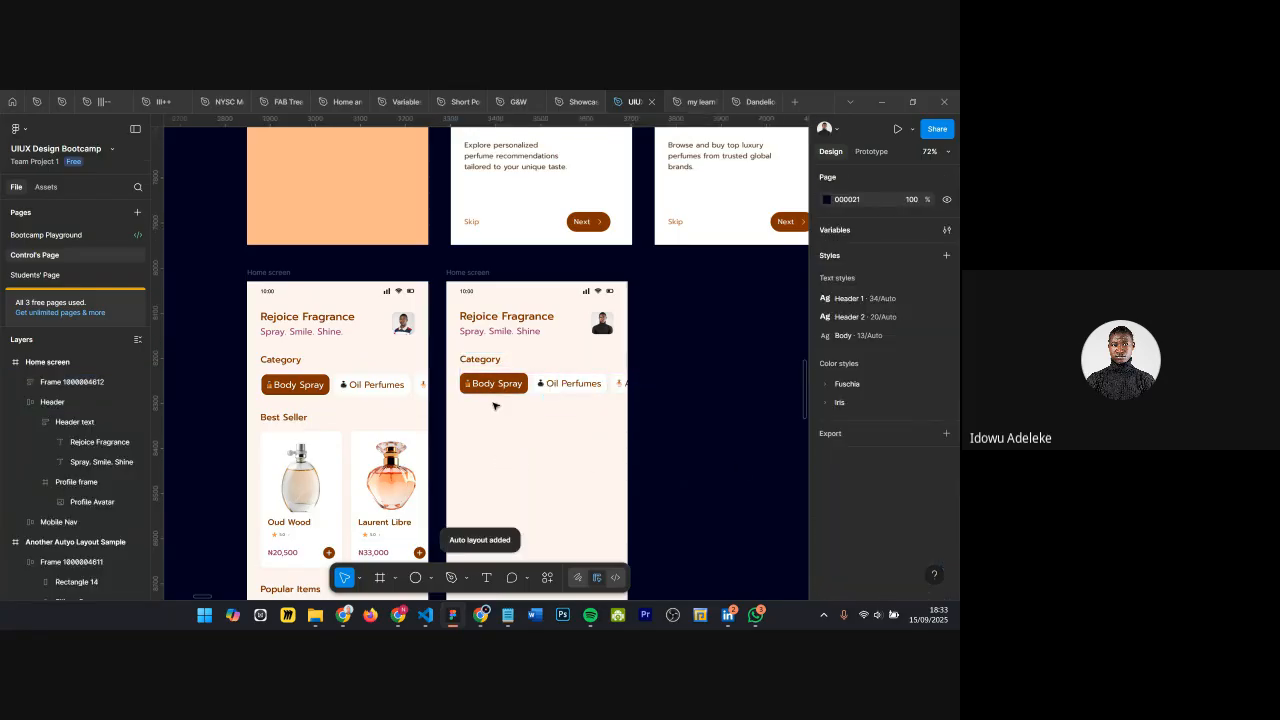
Step: Measure the spacing between the header and the new Category section frame
mouse_move(505, 383)
left_mouse_down()
mouse_move(519, 416)
mouse_move(528, 388)
mouse_move(505, 396)
mouse_move(506, 412)
mouse_move(490, 367)
left_mouse_up()
key("alt")
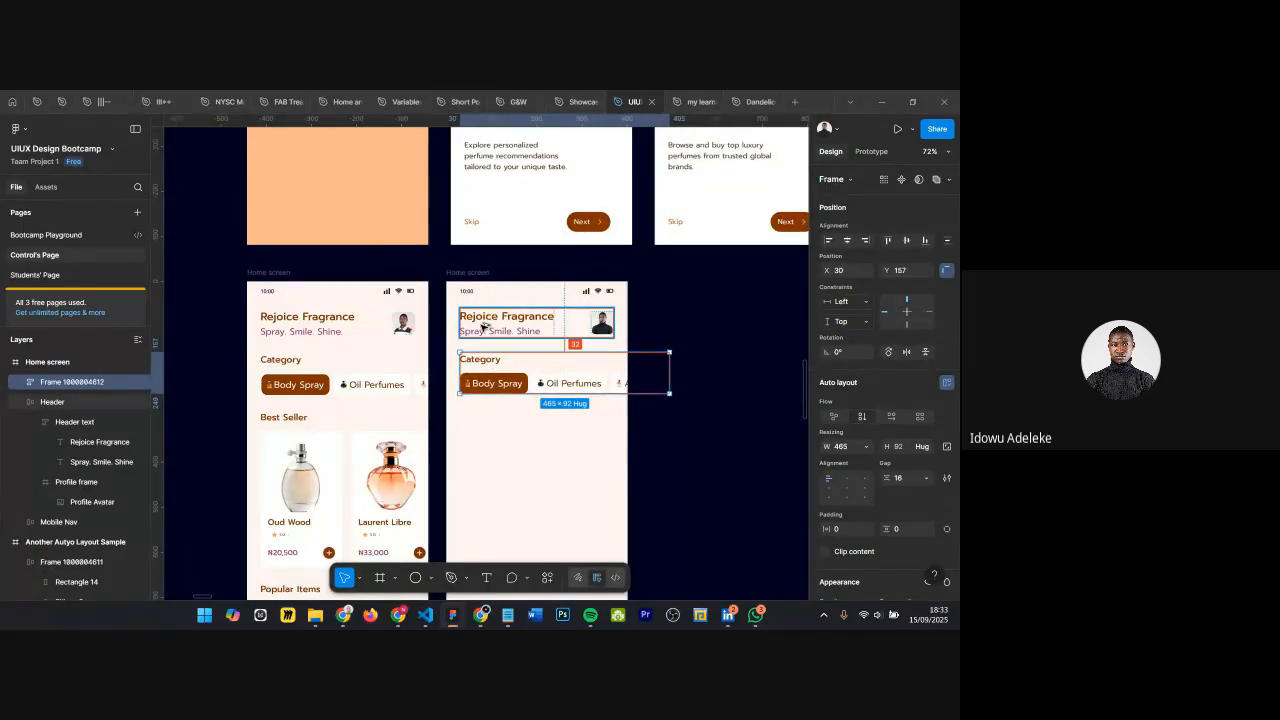
left_click(506, 432)
Step: Add a "Best Seller" text heading below the category tabs in the new Home screen
scroll(506, 434, "down", 2)
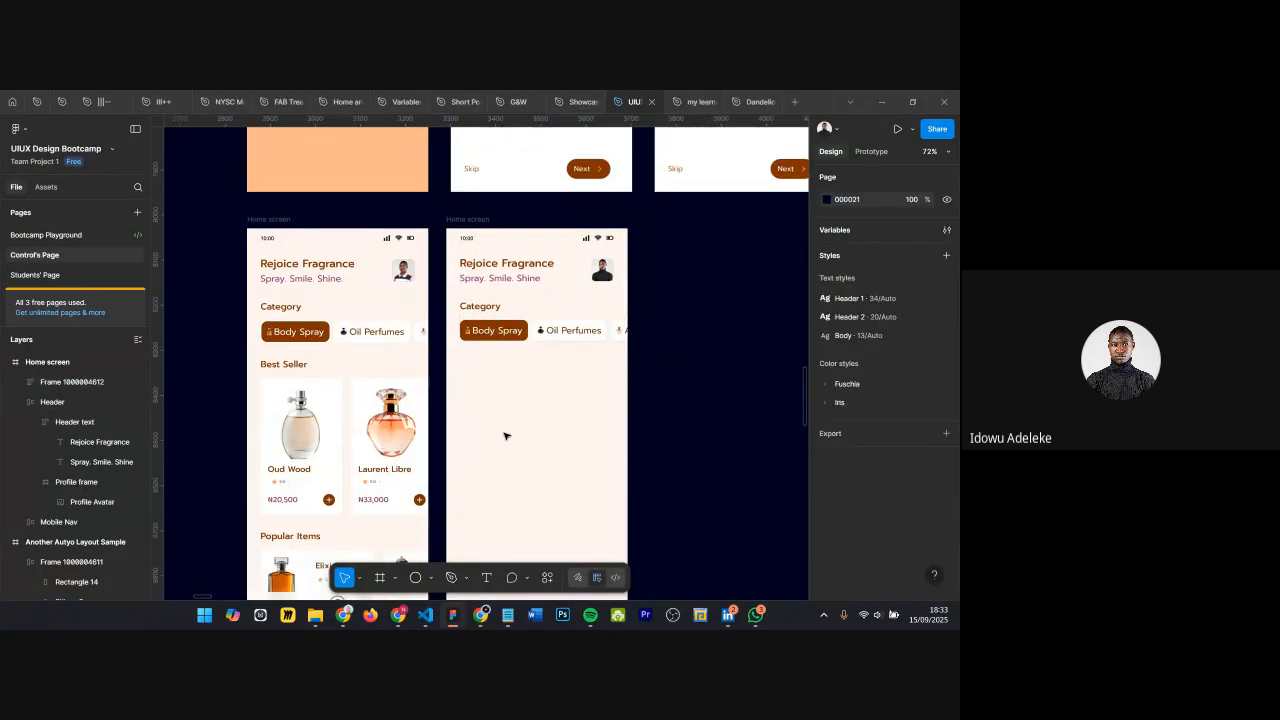
scroll(443, 423, "down", 2)
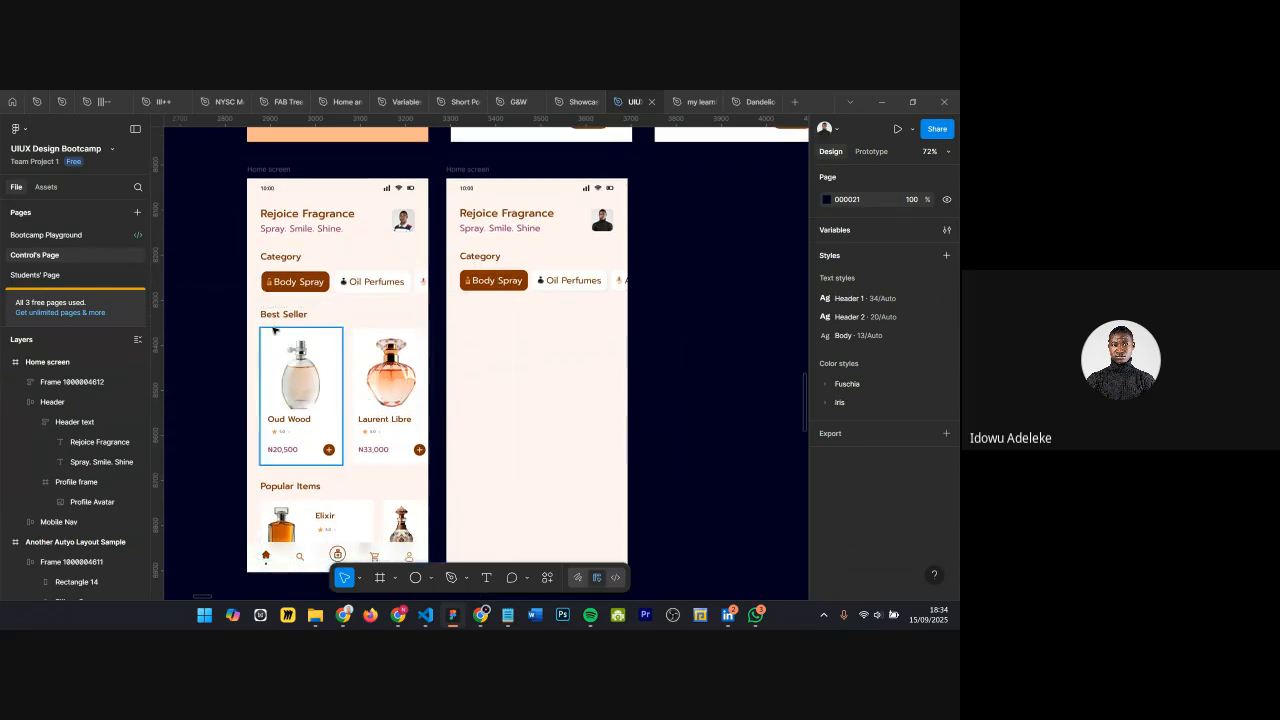
scroll(273, 330, "up", 3)
scroll(340, 297, "down", 3)
scroll(503, 294, "down", 1)
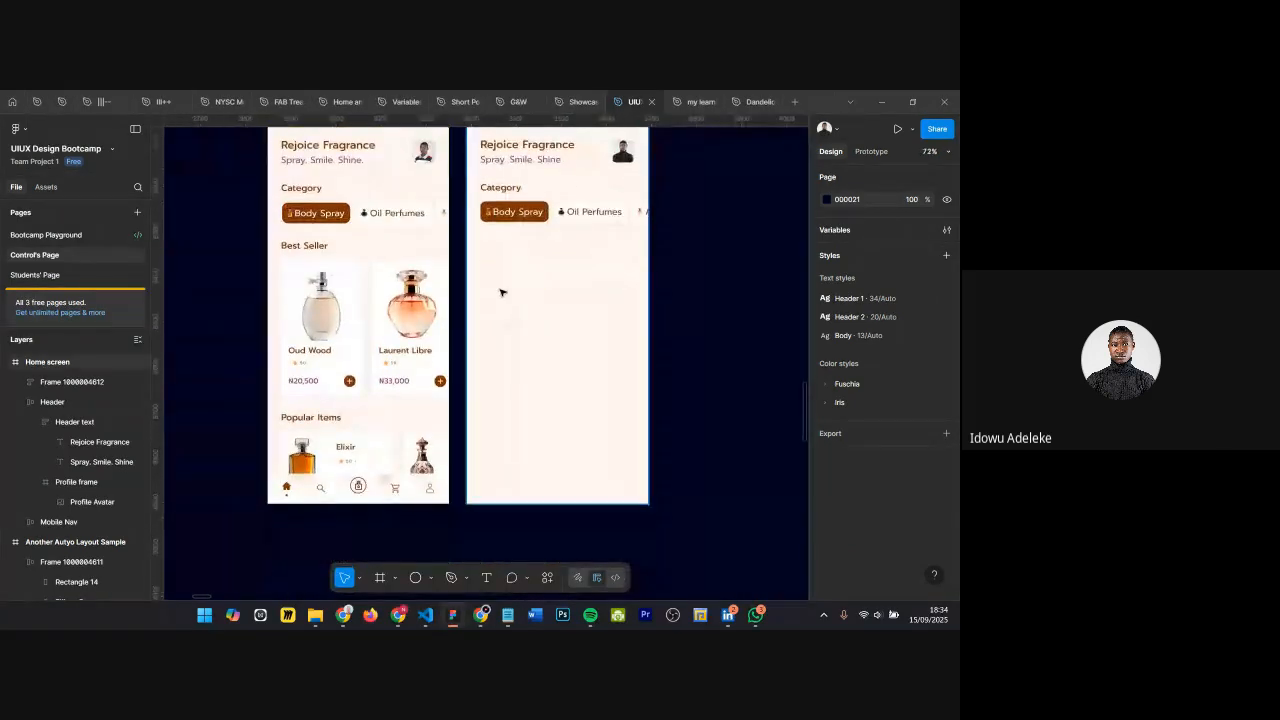
key("t")
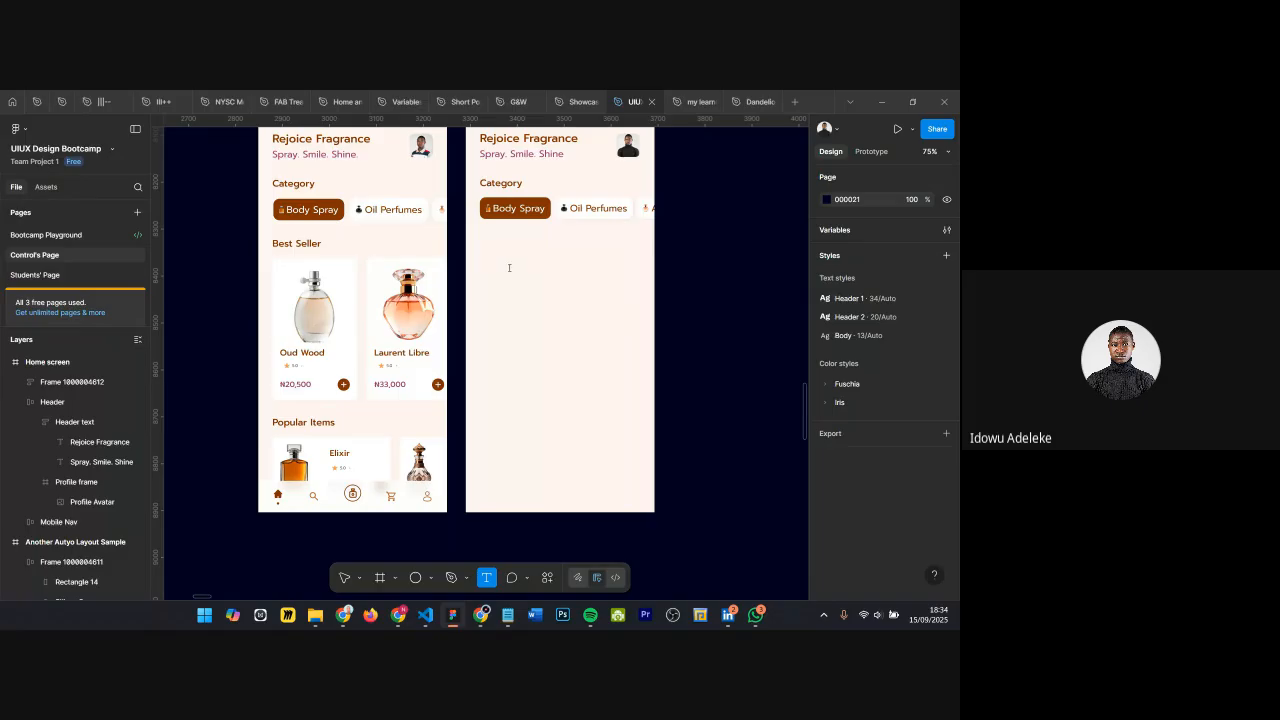
left_click(505, 267)
type("Bes")
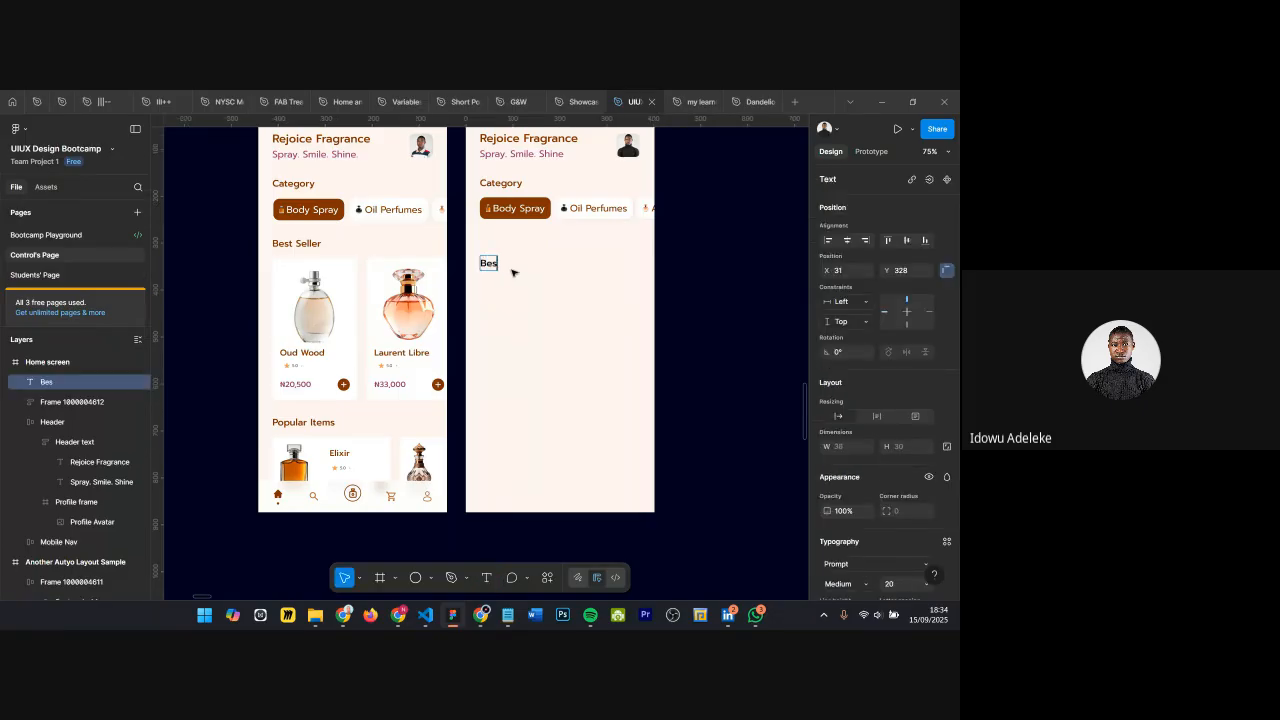
type("t Seller")
key("Escape")
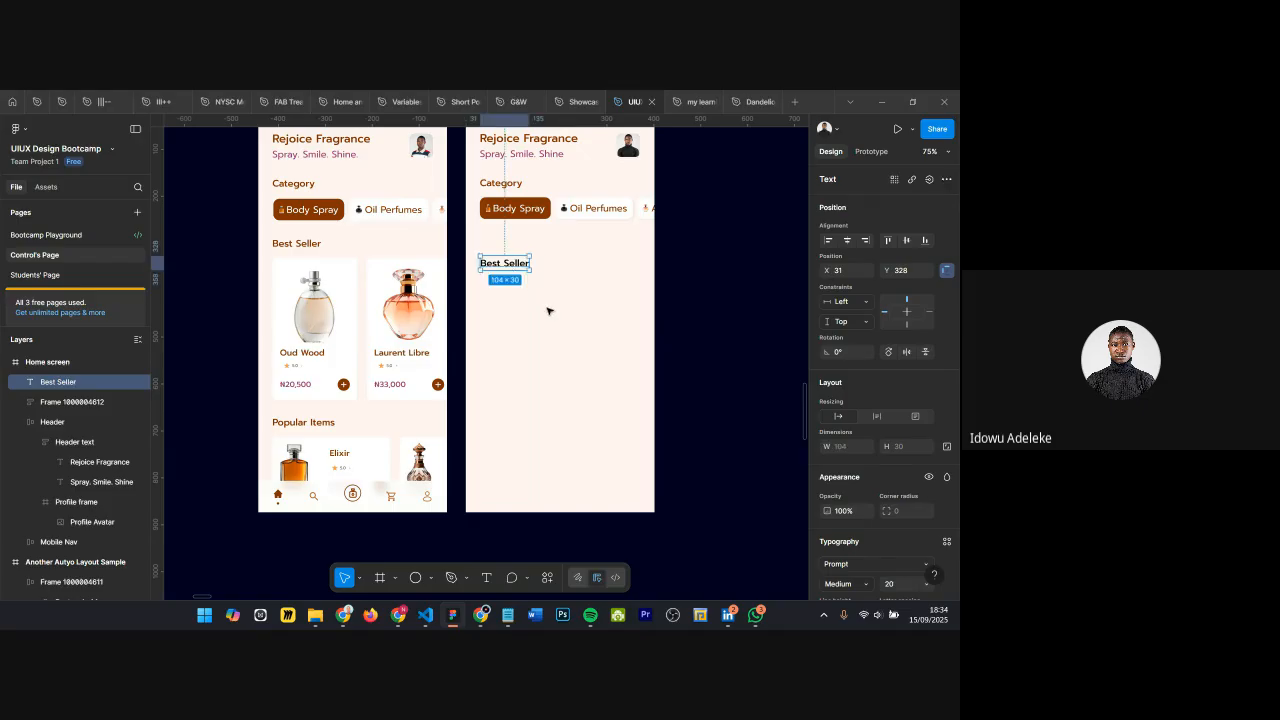
Step: Copy the Category heading's properties and paste them onto the Best Seller heading
scroll(488, 190, "up", 5)
left_click(497, 184)
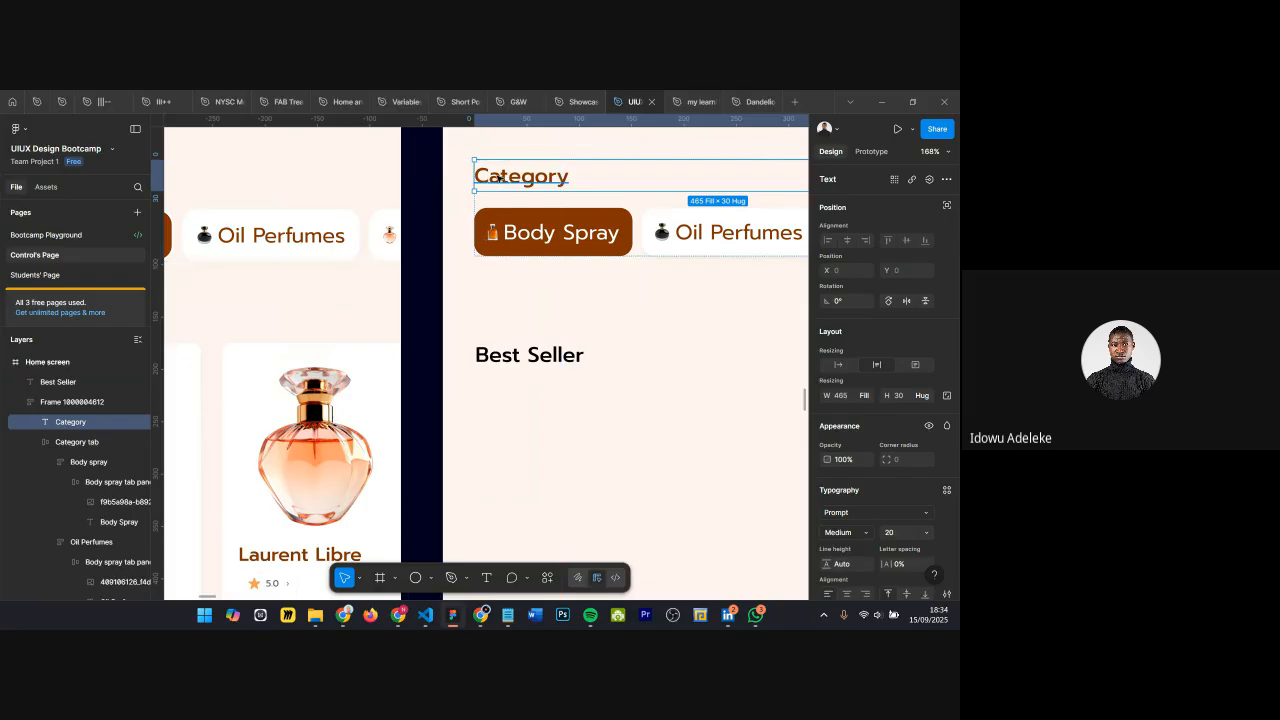
right_click(518, 177)
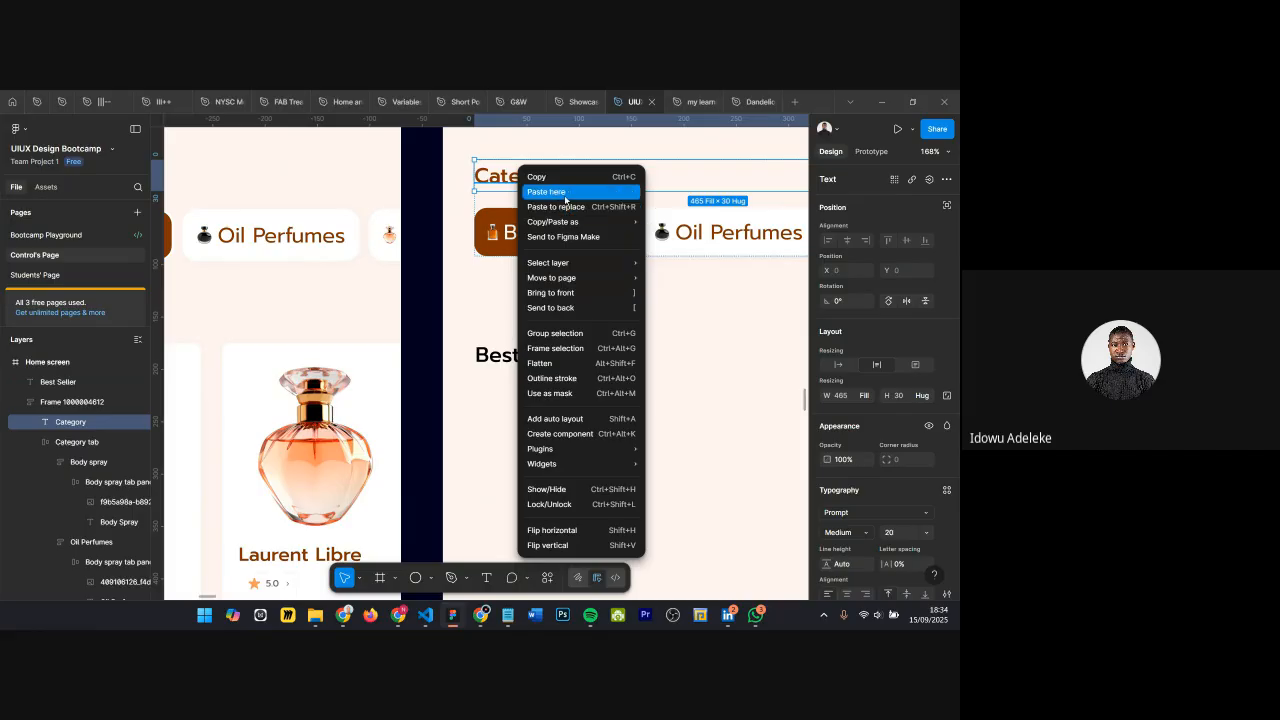
mouse_move(555, 224)
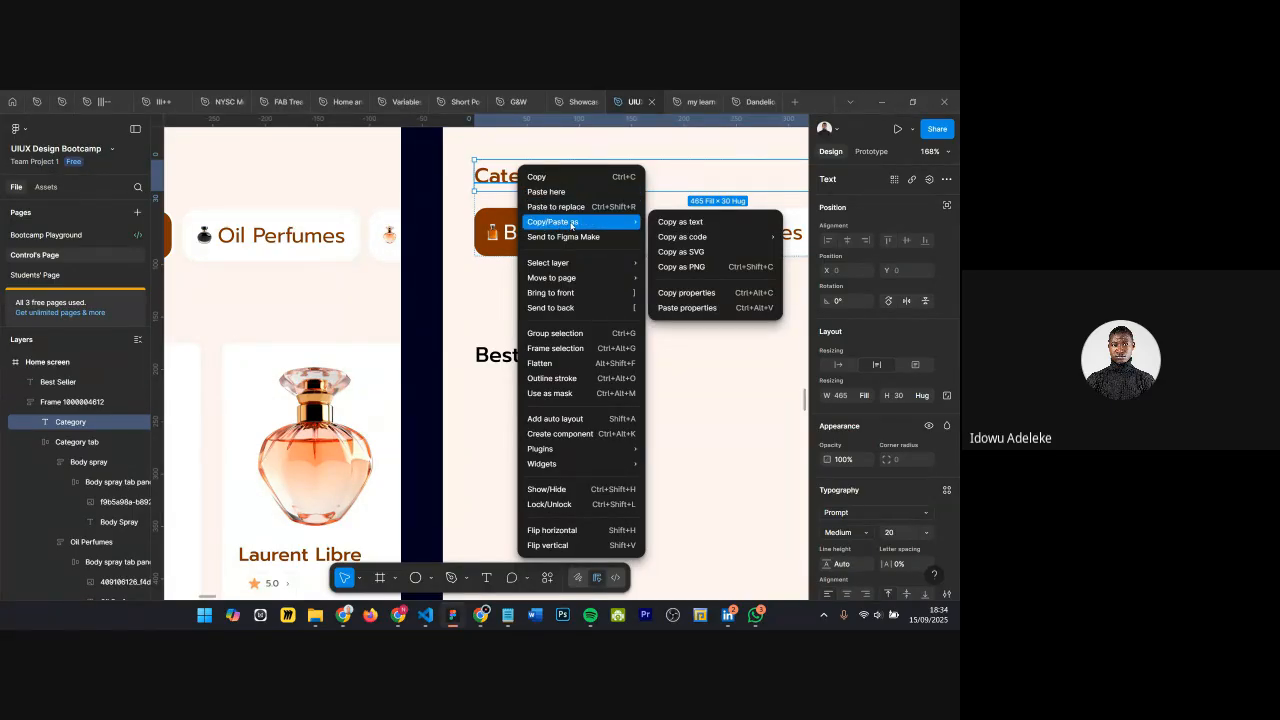
left_click(701, 292)
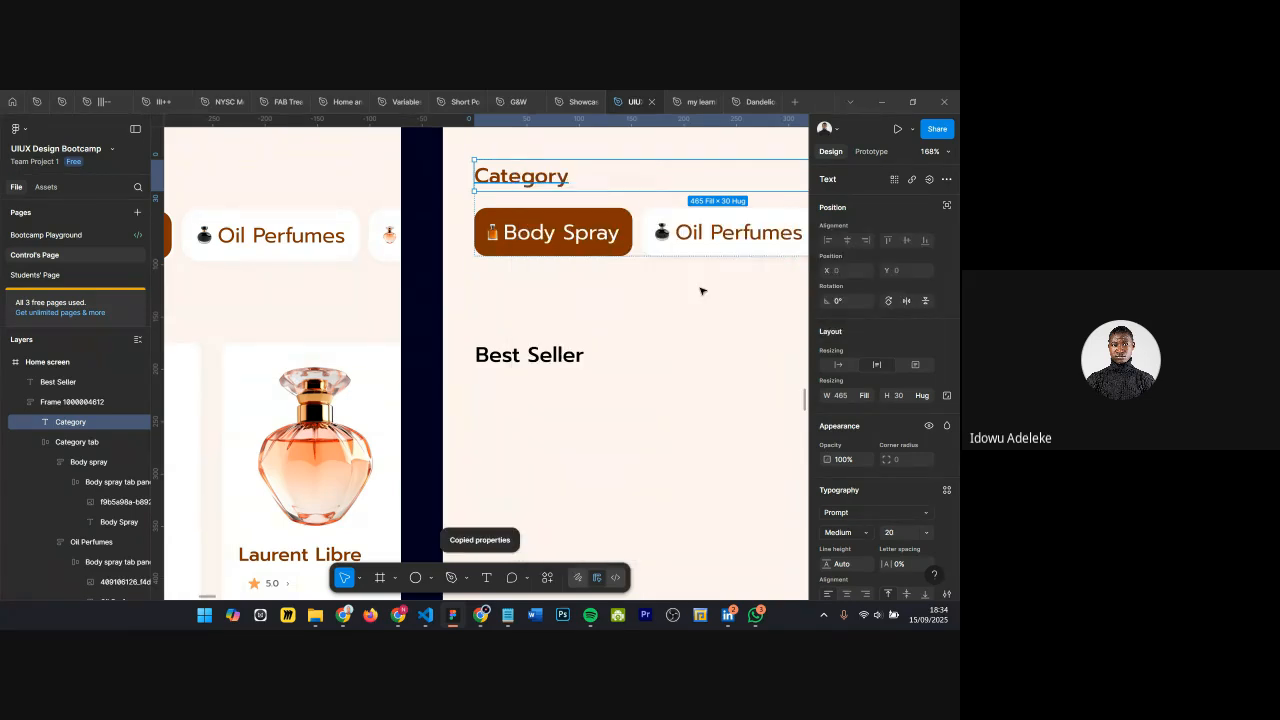
left_click(538, 356)
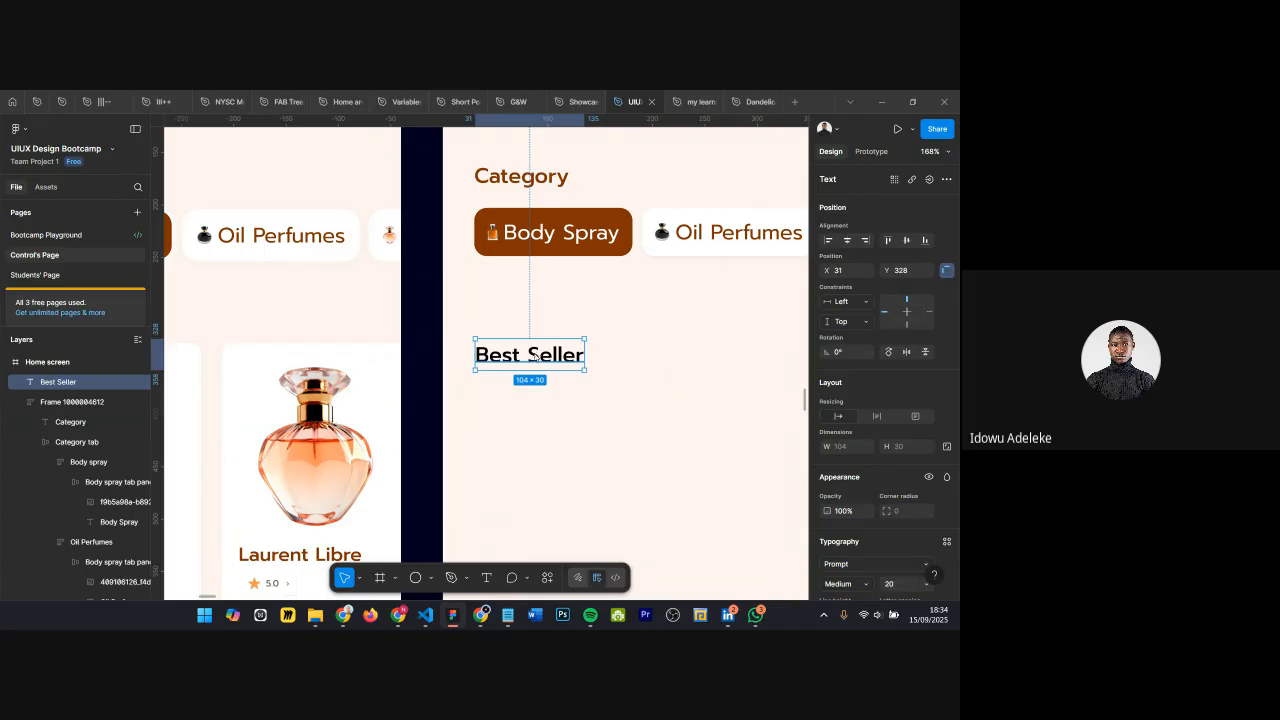
right_click(538, 356)
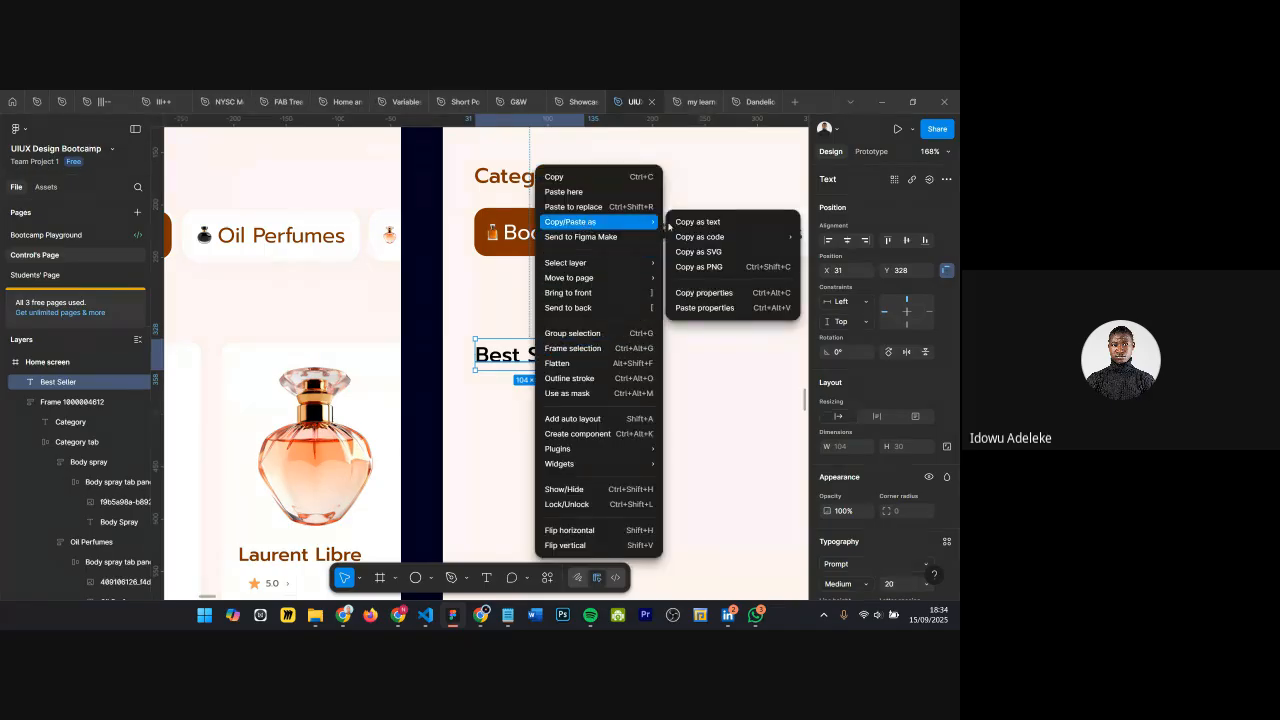
left_click(757, 307)
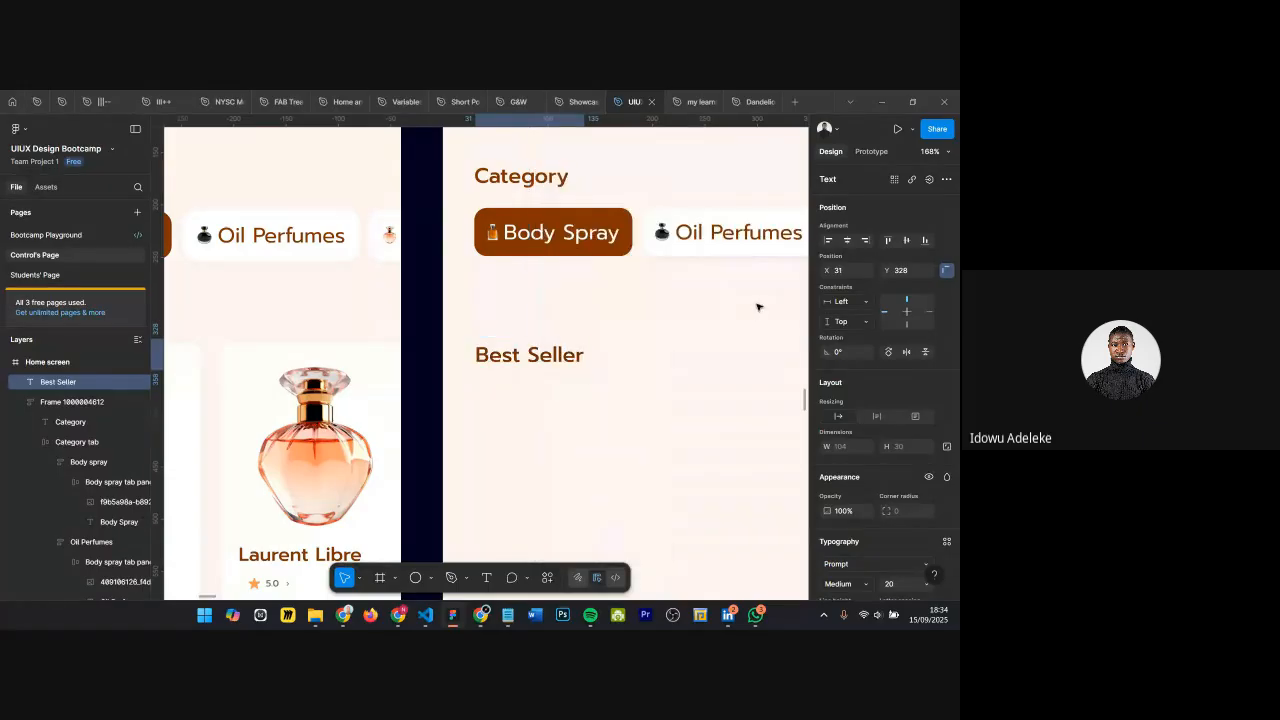
scroll(565, 342, "down", 3)
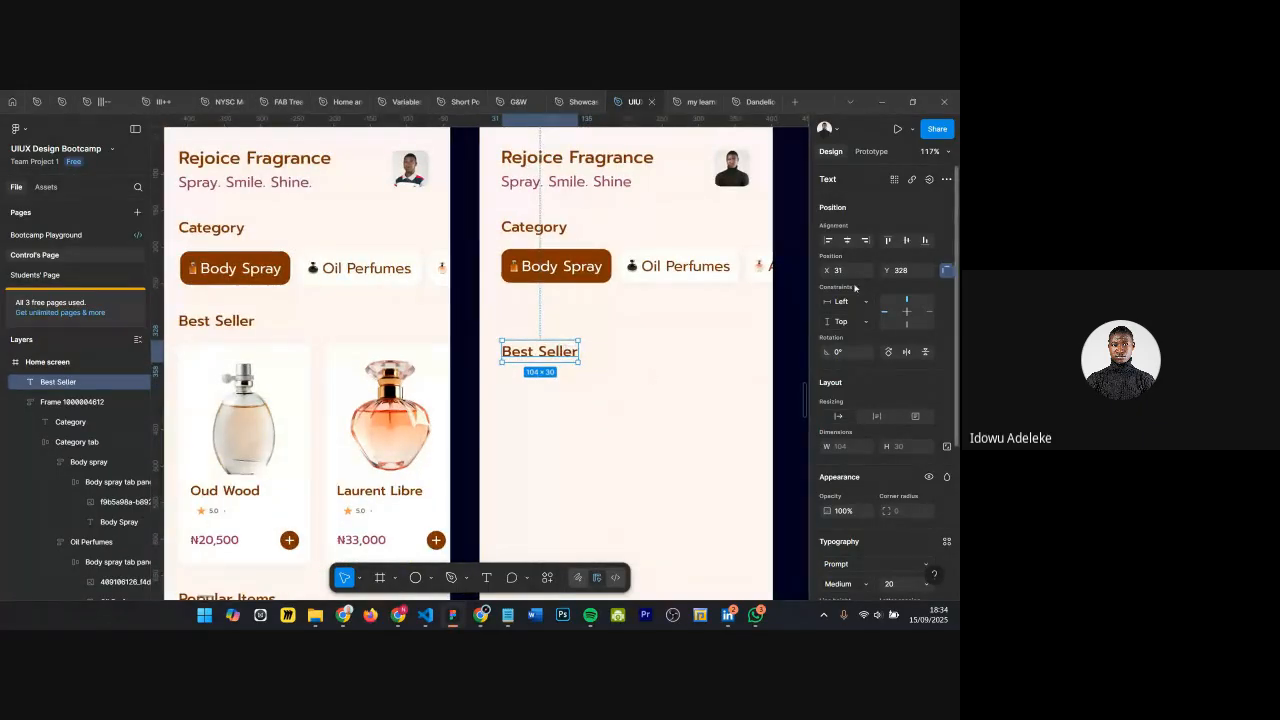
scroll(874, 311, "down", 3)
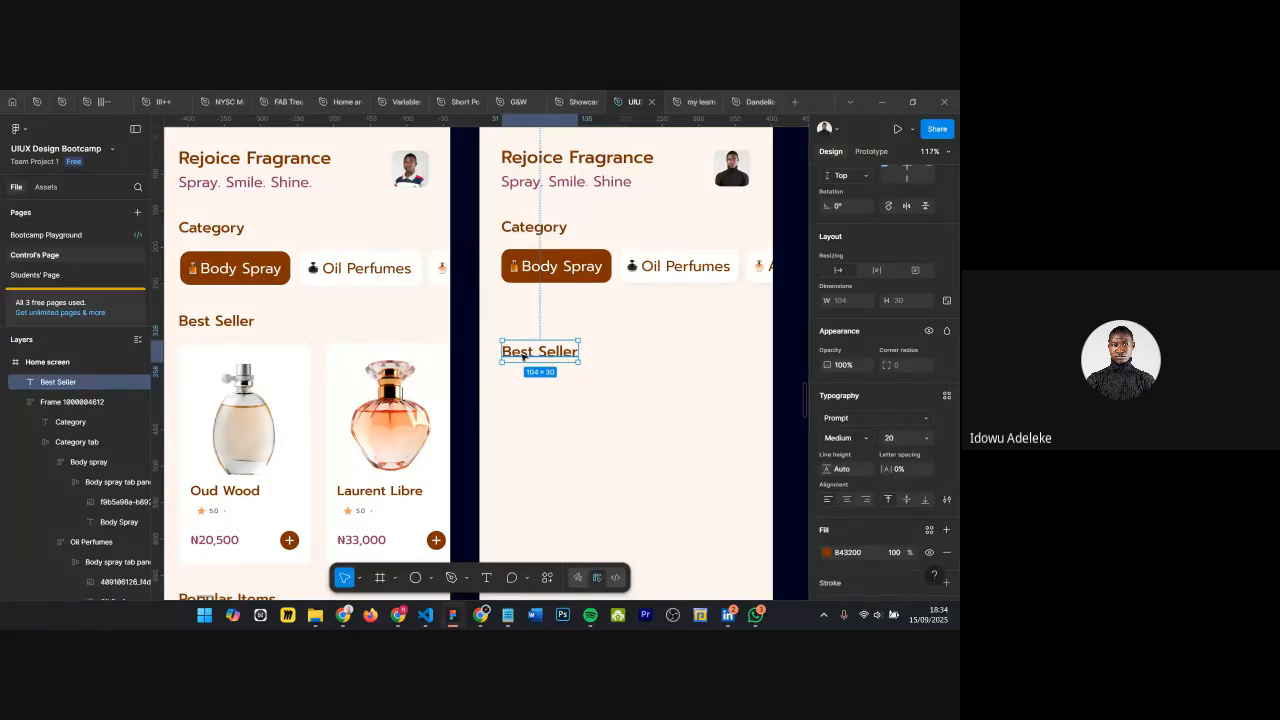
Step: Move the Best Seller heading up to X 30, Y 291, left-aligned with the Category section
left_click_drag(522, 351, 521, 328)
scroll(570, 331, "down", 1)
left_click(600, 331)
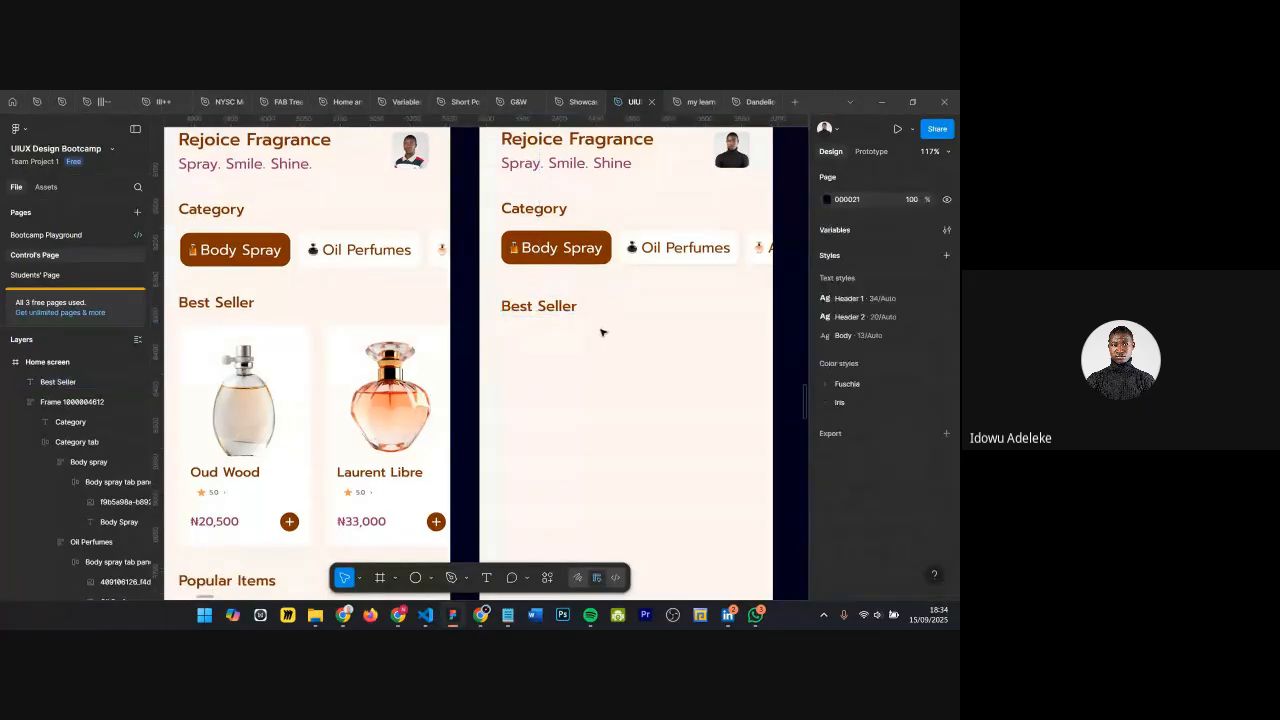
Step: Measure the distances from the Category section and the Best Seller heading to the Home screen frame's edges
scroll(603, 325, "down", 1)
left_click(505, 203)
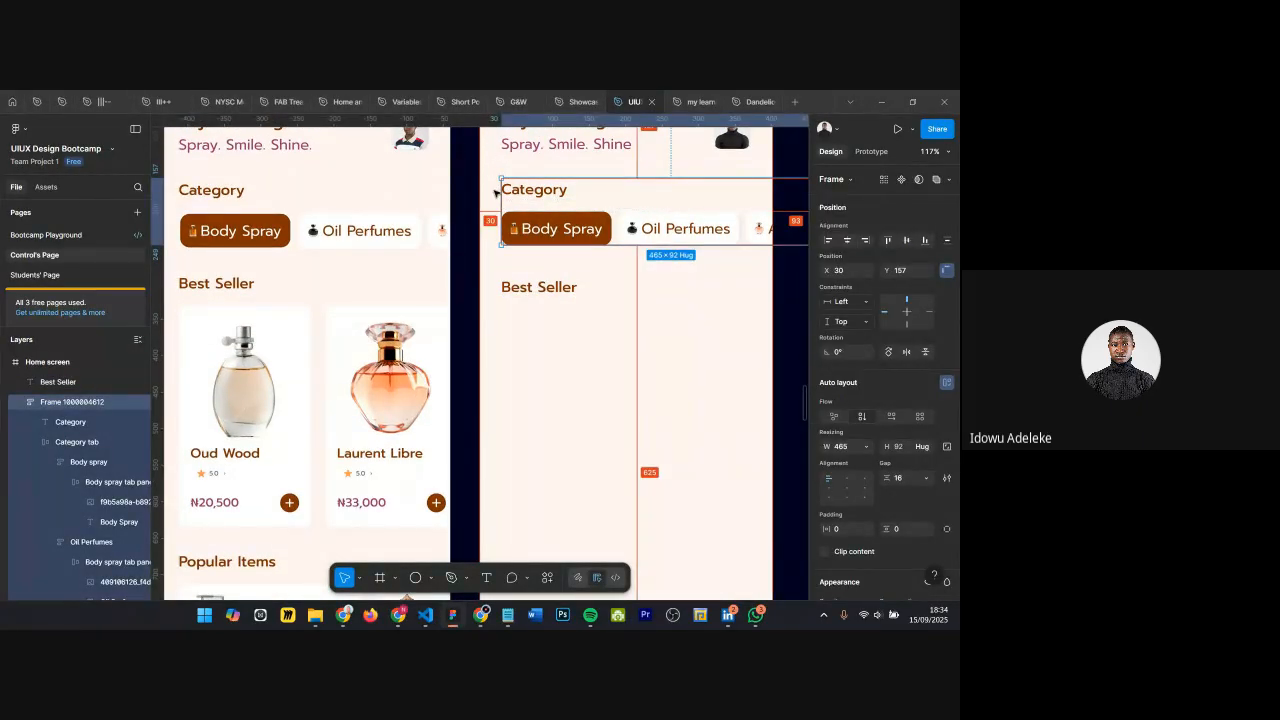
left_click(545, 290)
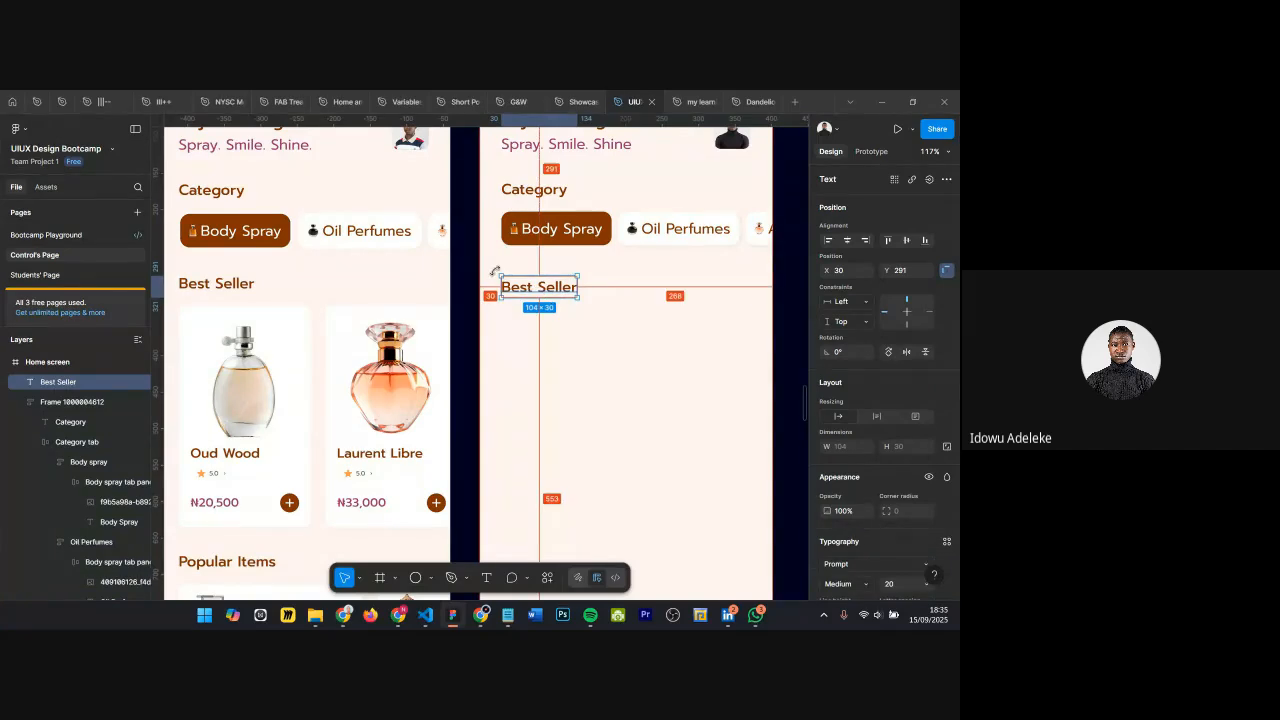
scroll(583, 343, "down", 1)
scroll(597, 346, "down", 2)
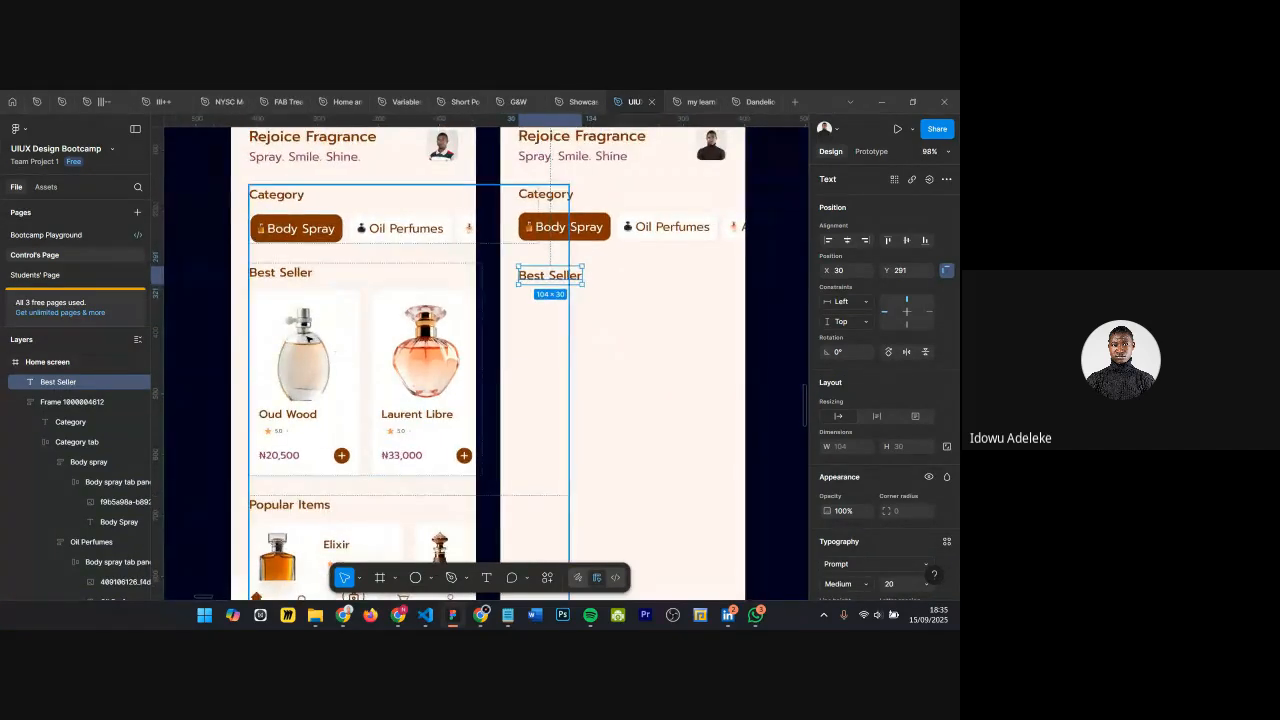
Step: Examine the Oud Wood product card in the original Home screen for its width and height
left_click(296, 352)
left_click(297, 354)
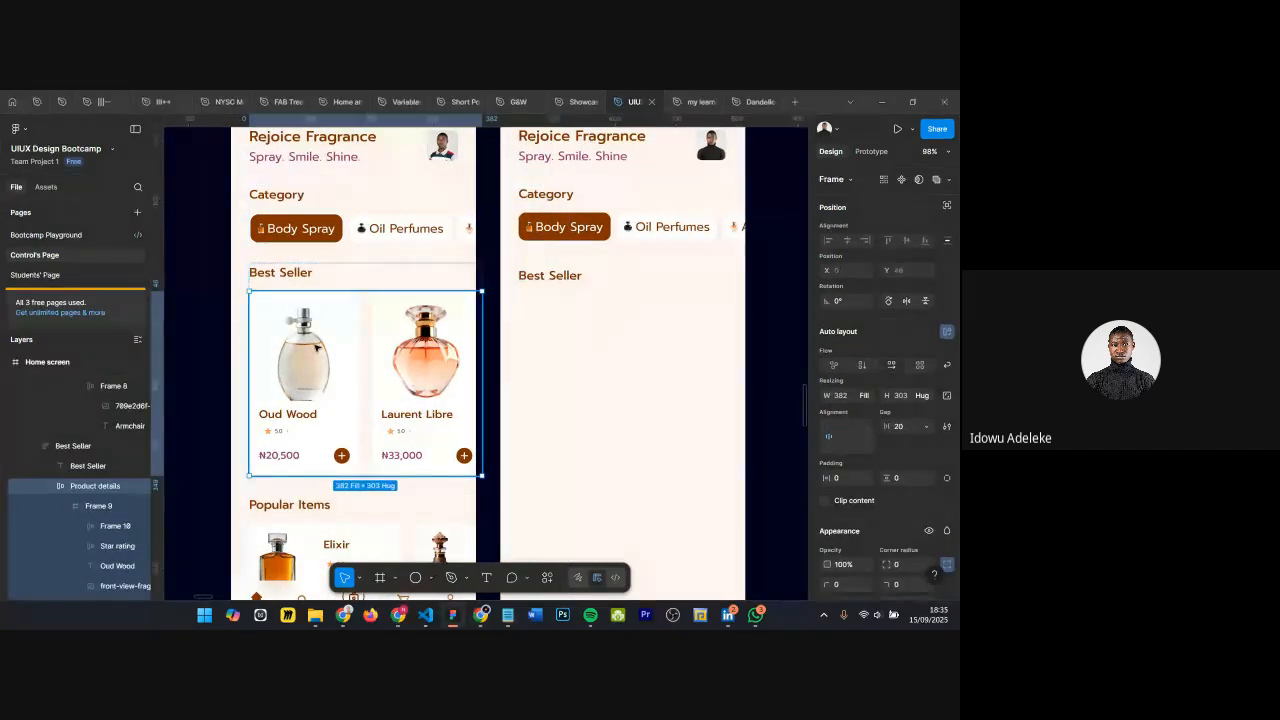
key("Escape")
scroll(557, 314, "down", 2)
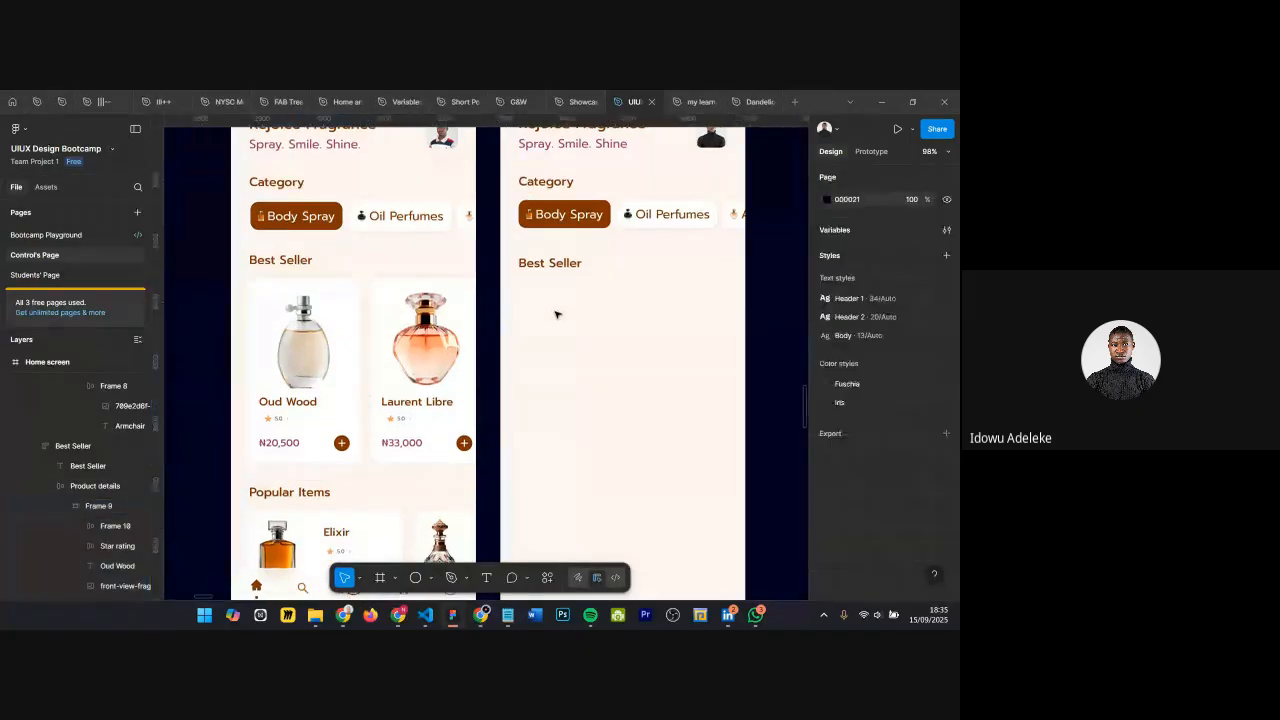
scroll(359, 294, "down", 3)
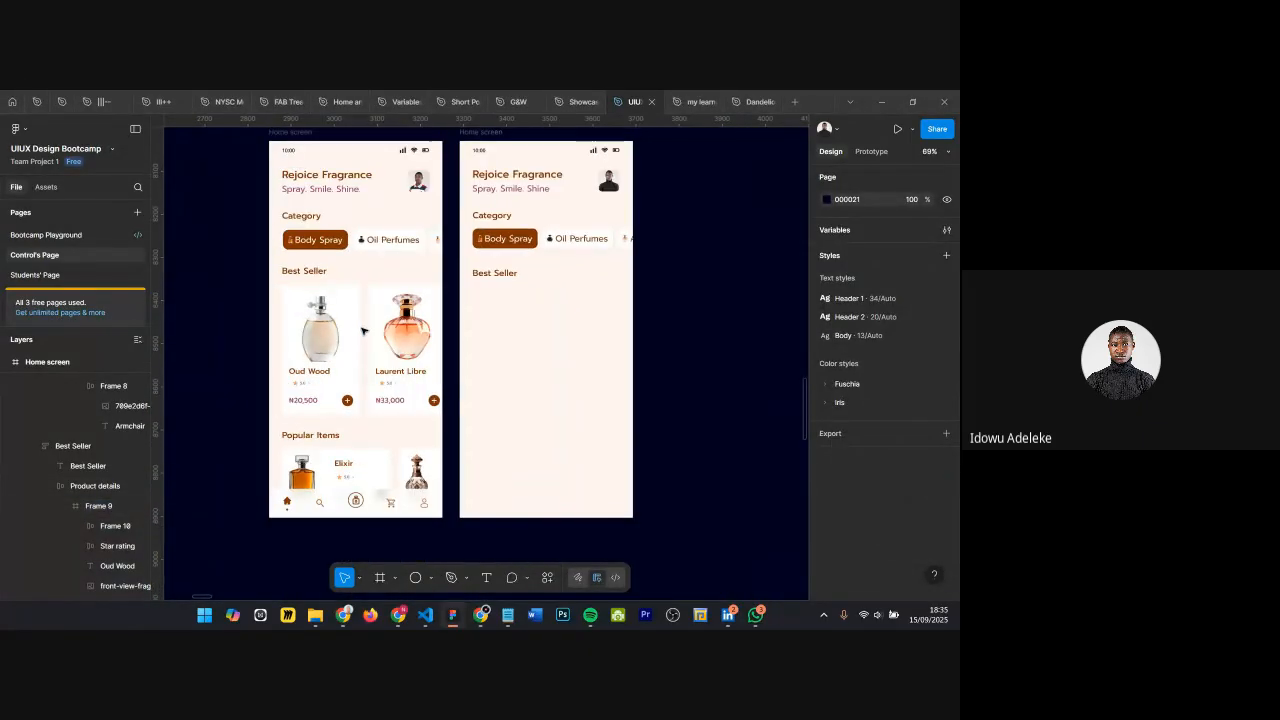
scroll(319, 158, "up", 1)
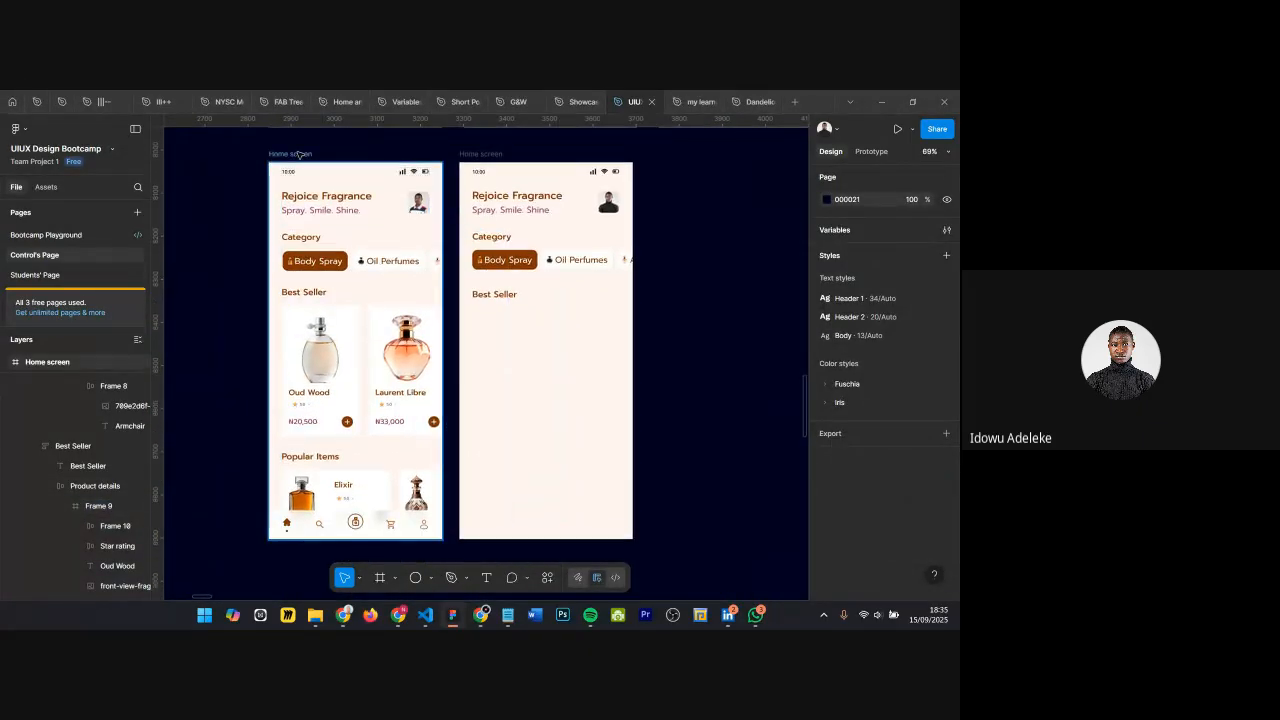
left_click(300, 153)
scroll(319, 231, "up", 2)
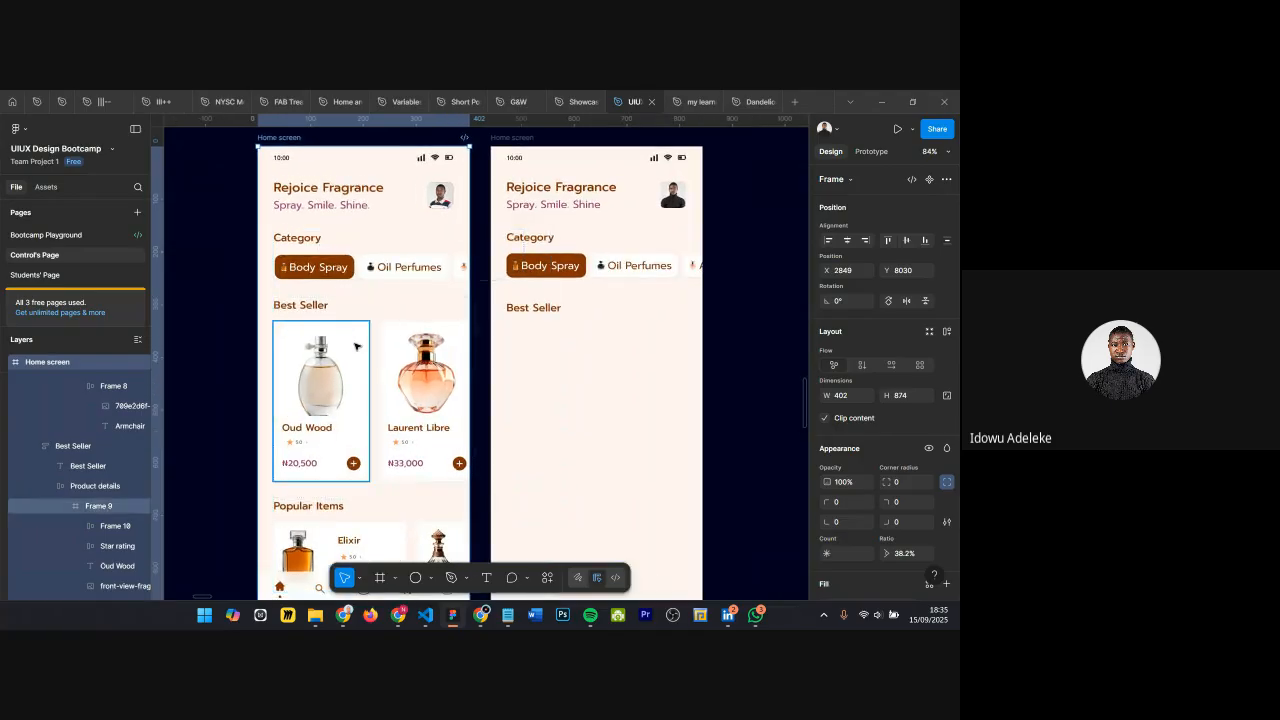
left_click(345, 400, "ctrl")
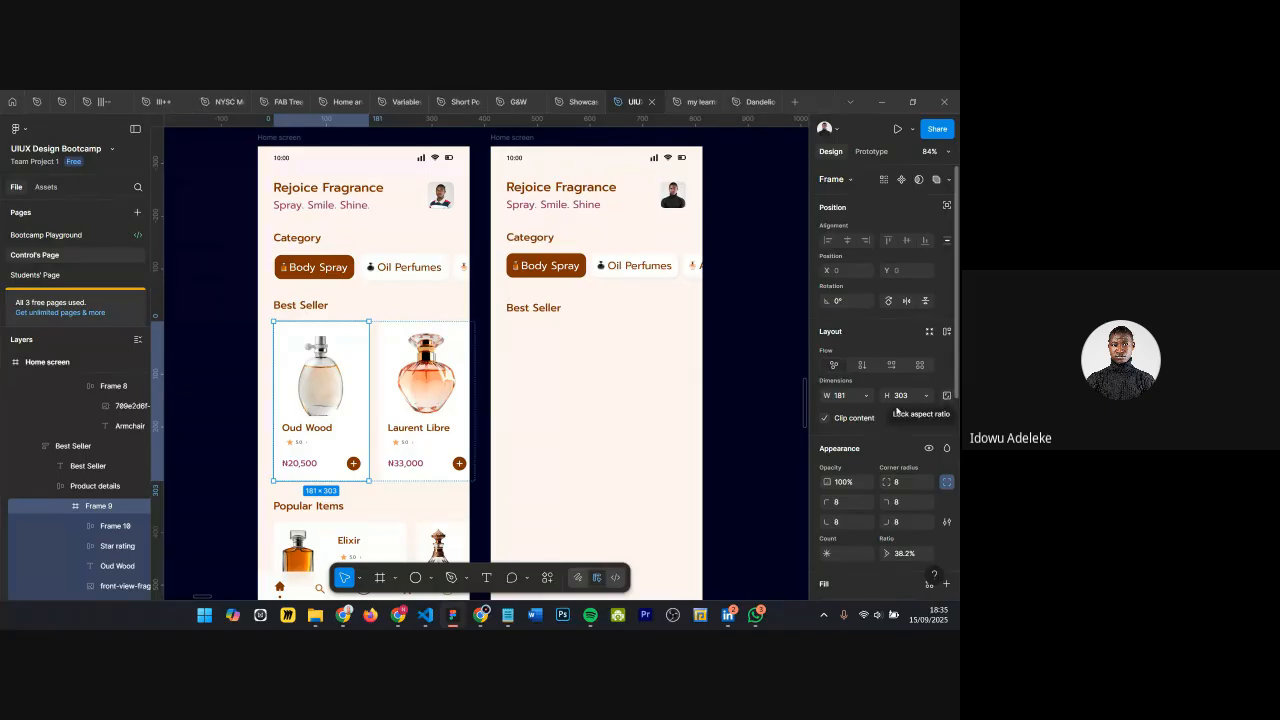
left_click(543, 332)
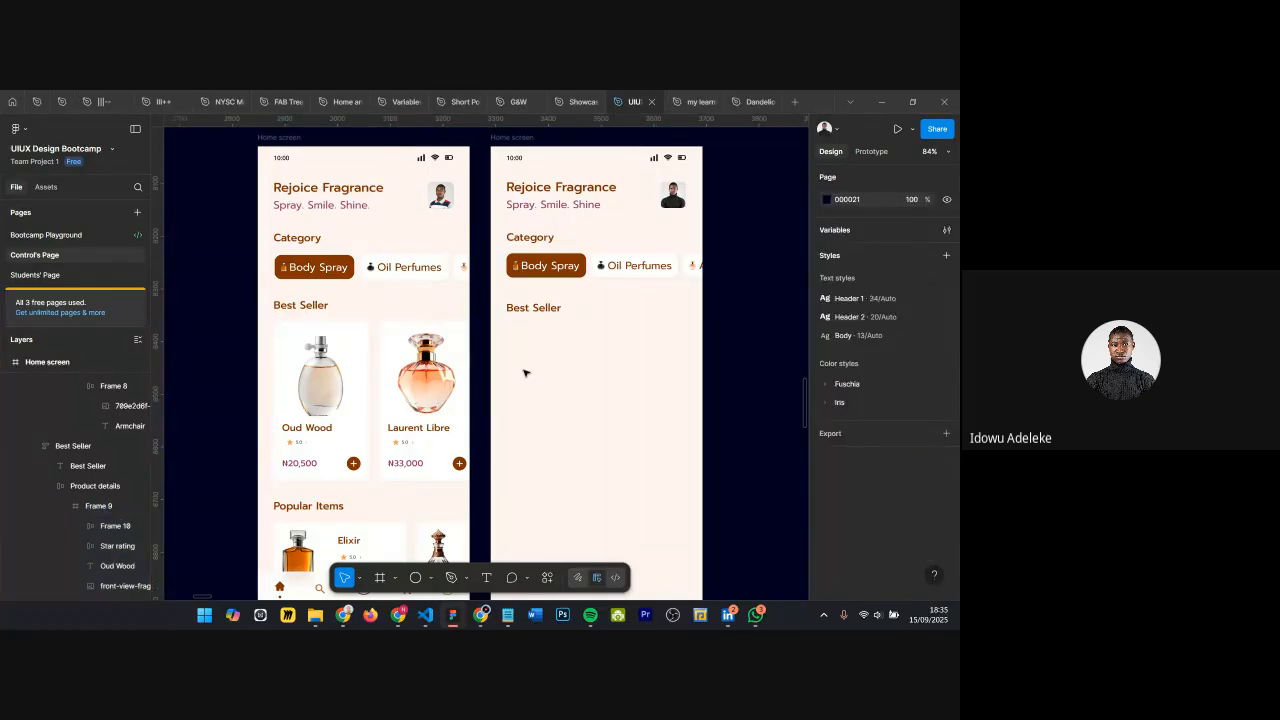
Step: Create a frame 181 wide and 303 high below the Best Seller heading in the new Home screen
key("f")
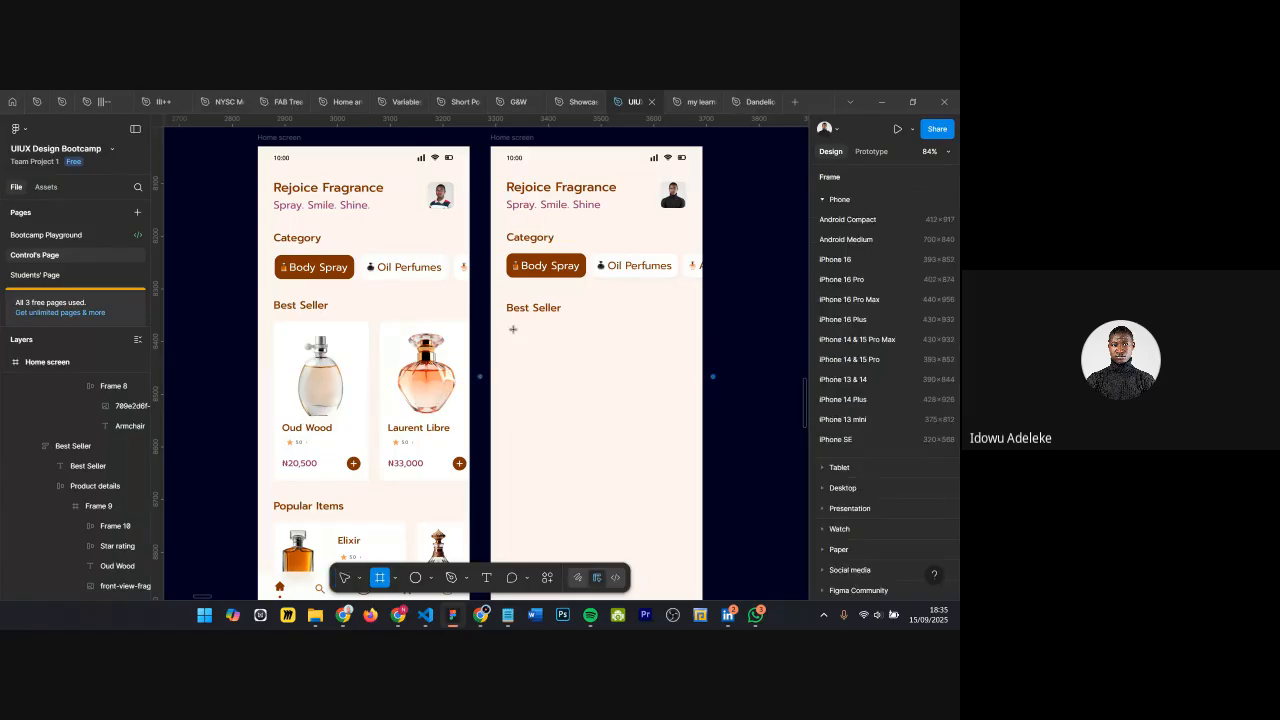
left_click_drag(510, 323, 605, 500)
left_click(849, 447)
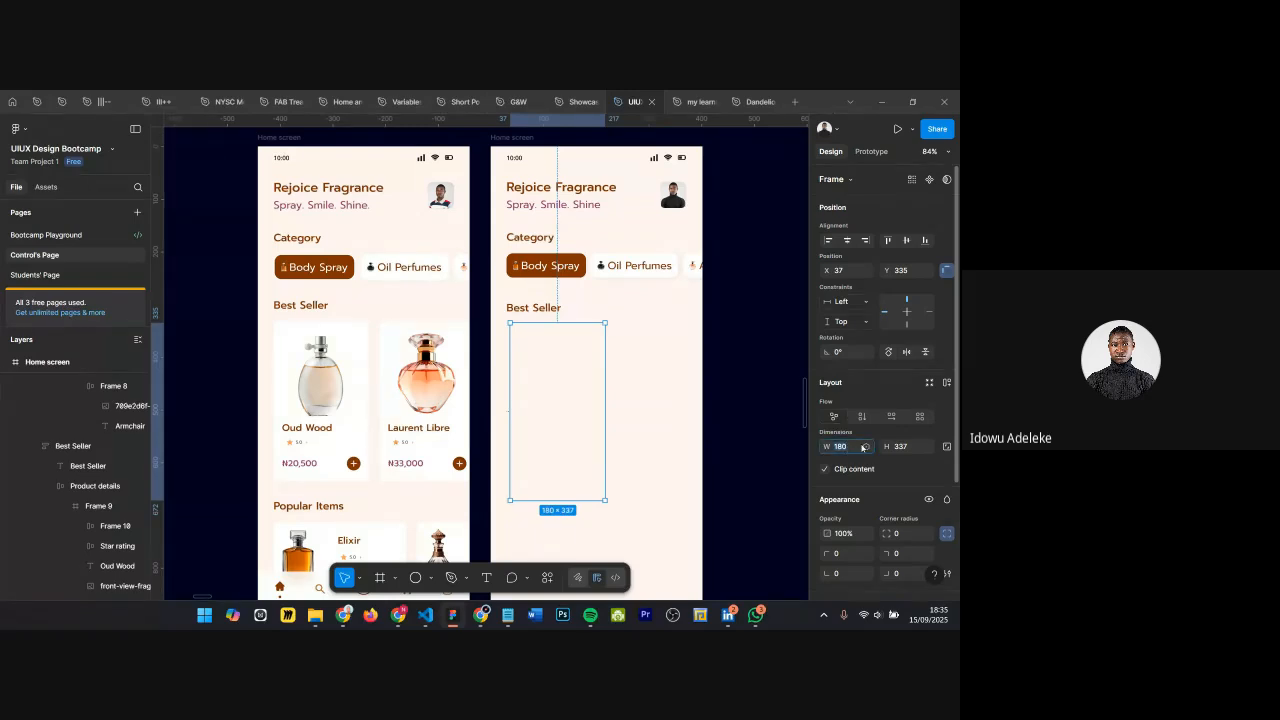
type("181")
key("Return")
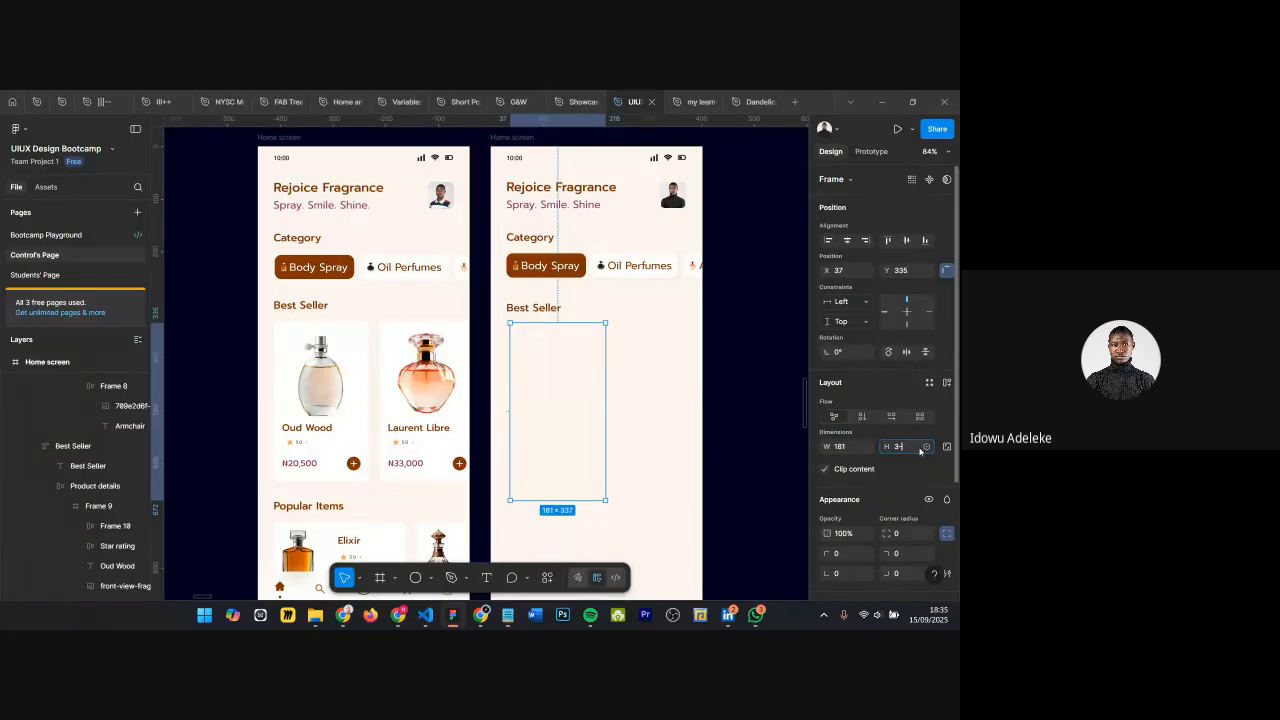
left_click(921, 452)
type("303")
key("Return")
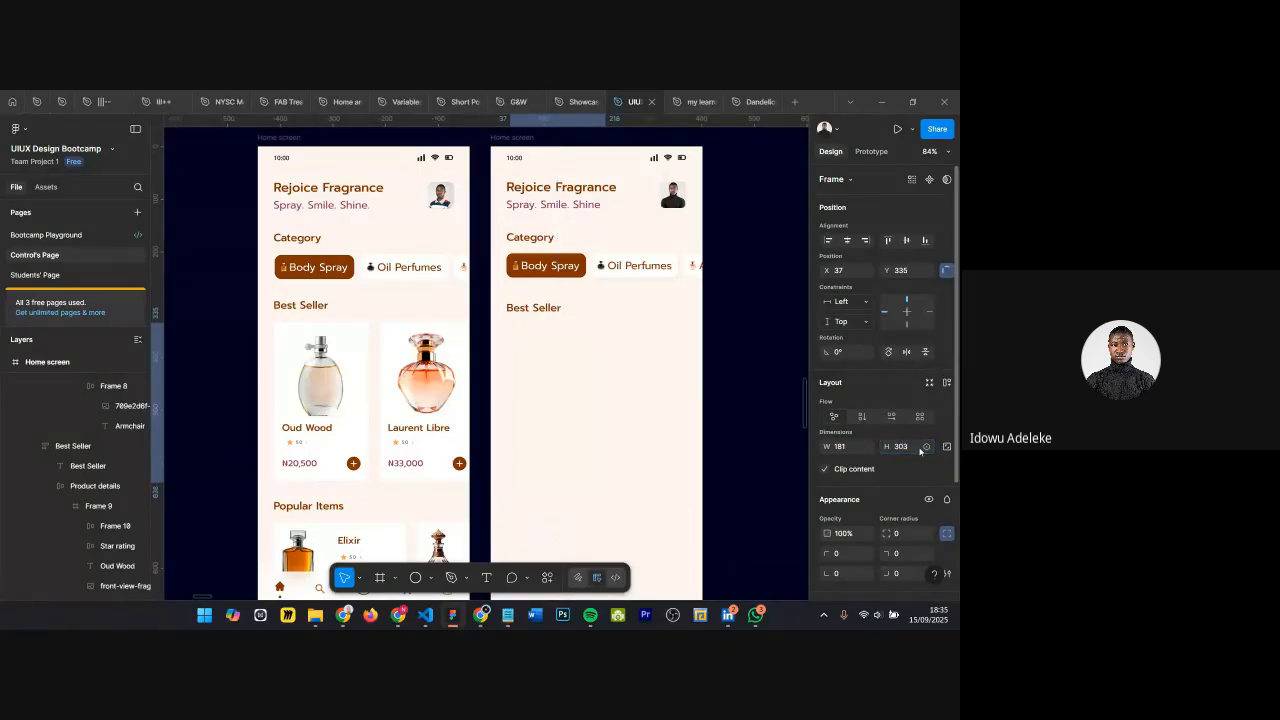
Step: Fill the new product card frame with solid white, FFFFFF
scroll(900, 450, "down", 3)
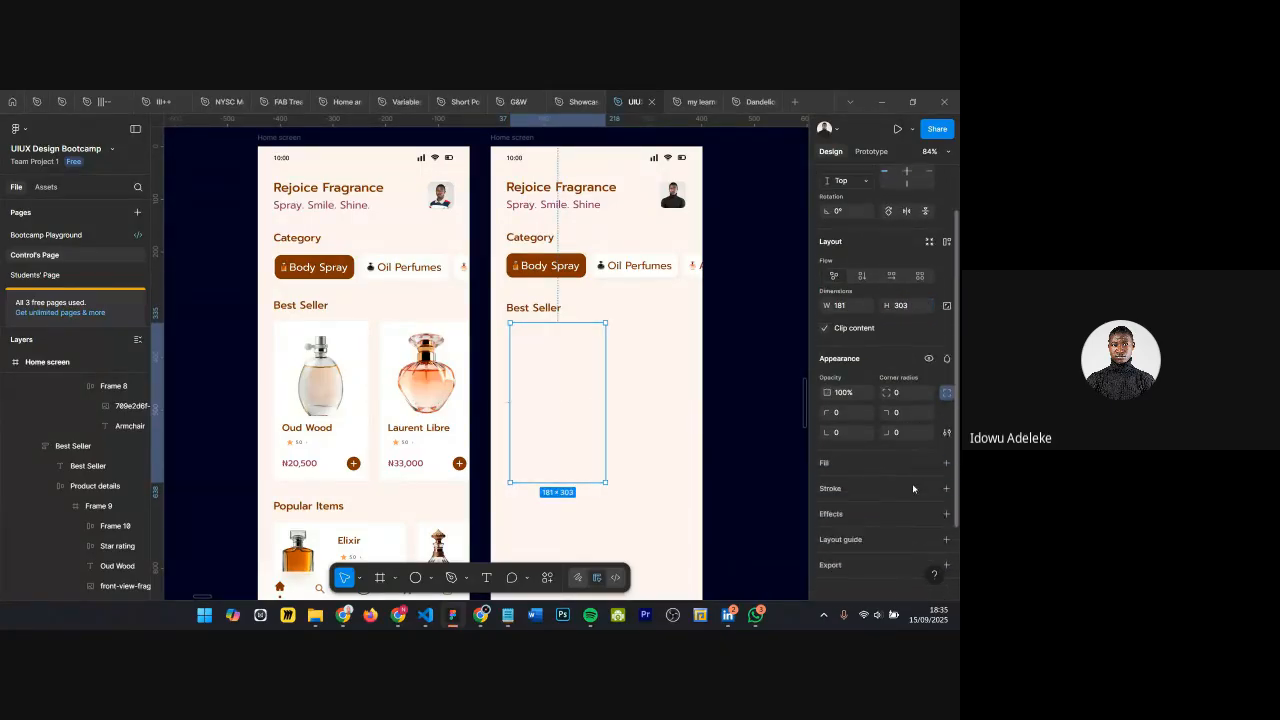
left_click(946, 453)
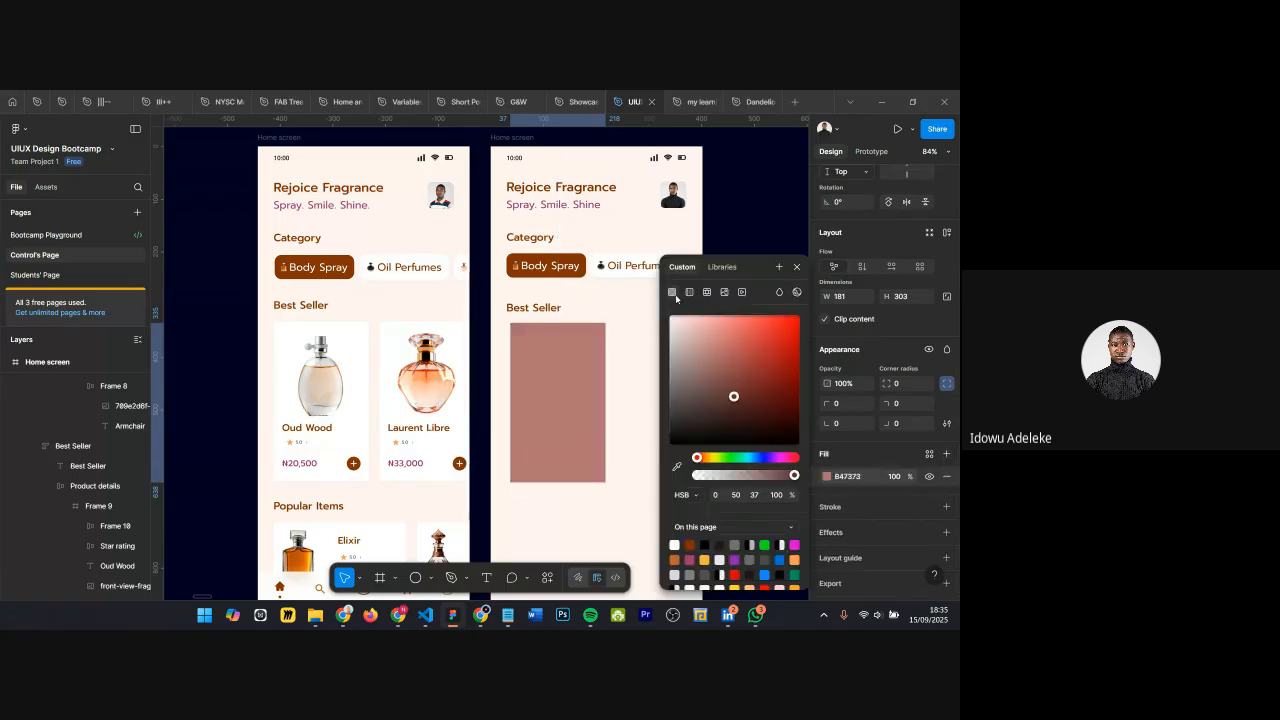
left_click(797, 268)
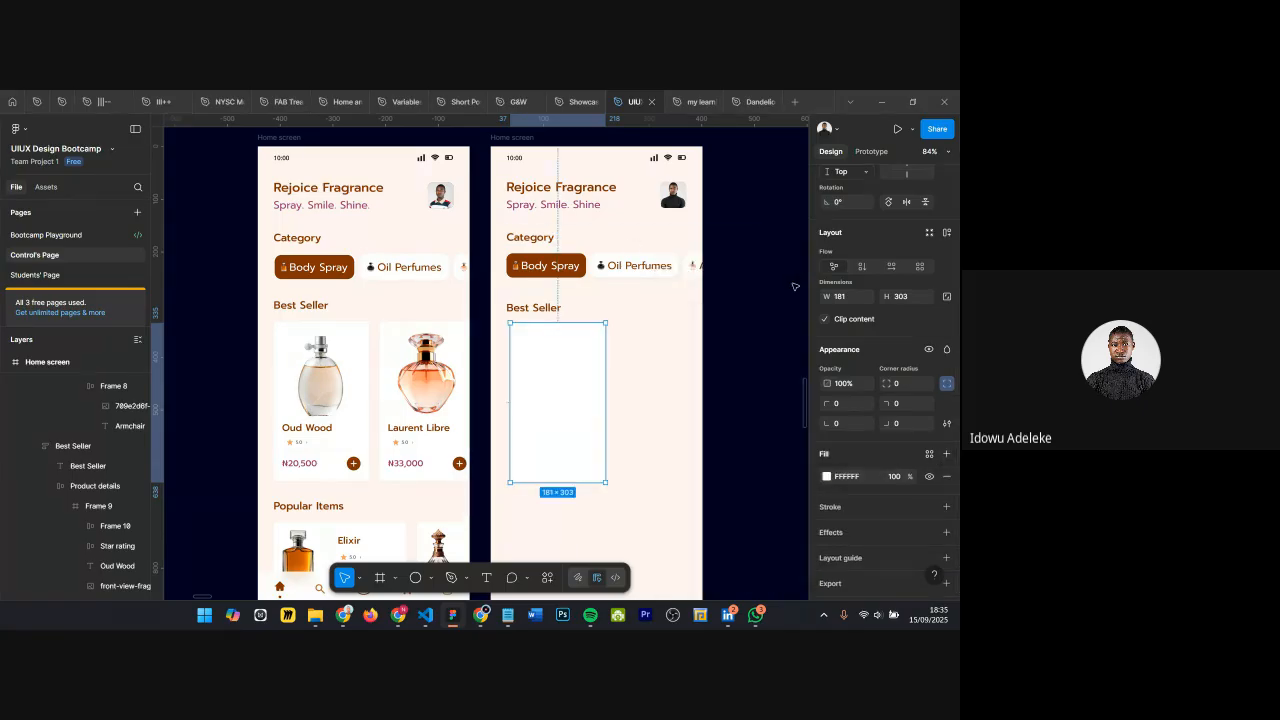
Step: Move the white card frame to X 29, Y 337 under the Best Seller heading, checking its spacing
scroll(592, 362, "up", 4)
left_click_drag(591, 364, 577, 398)
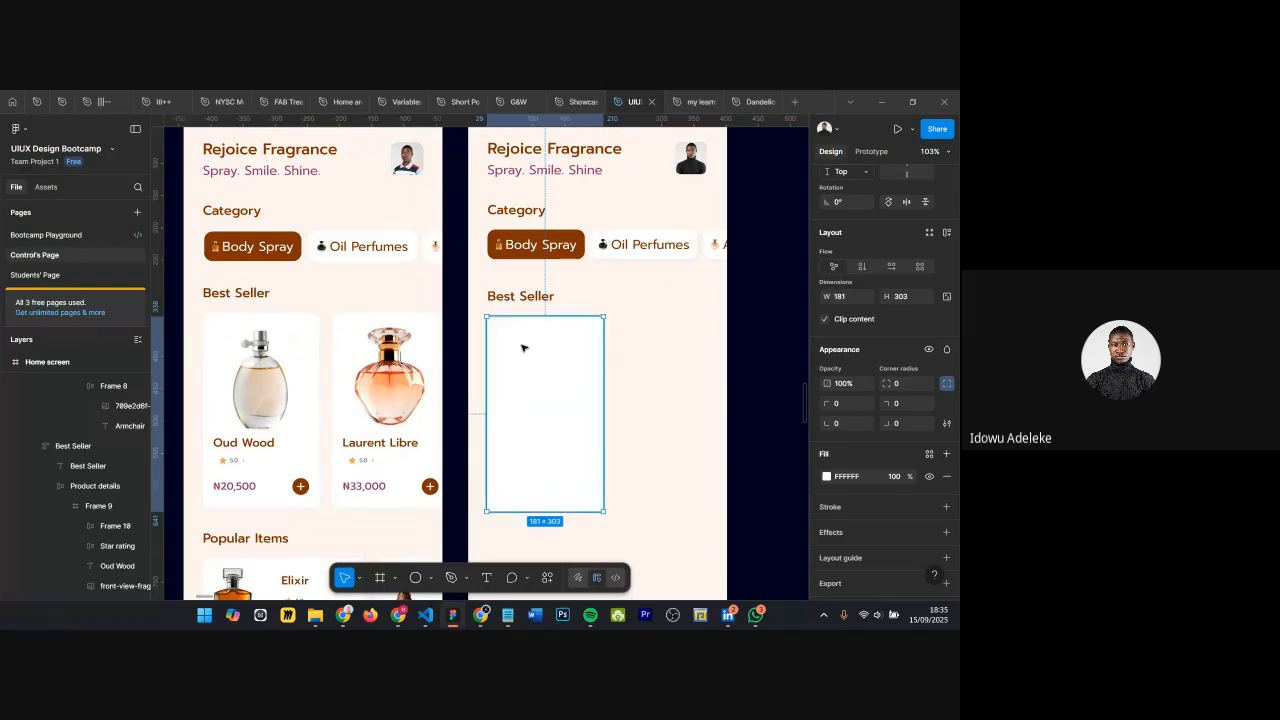
key("alt")
key("Up")
key("alt")
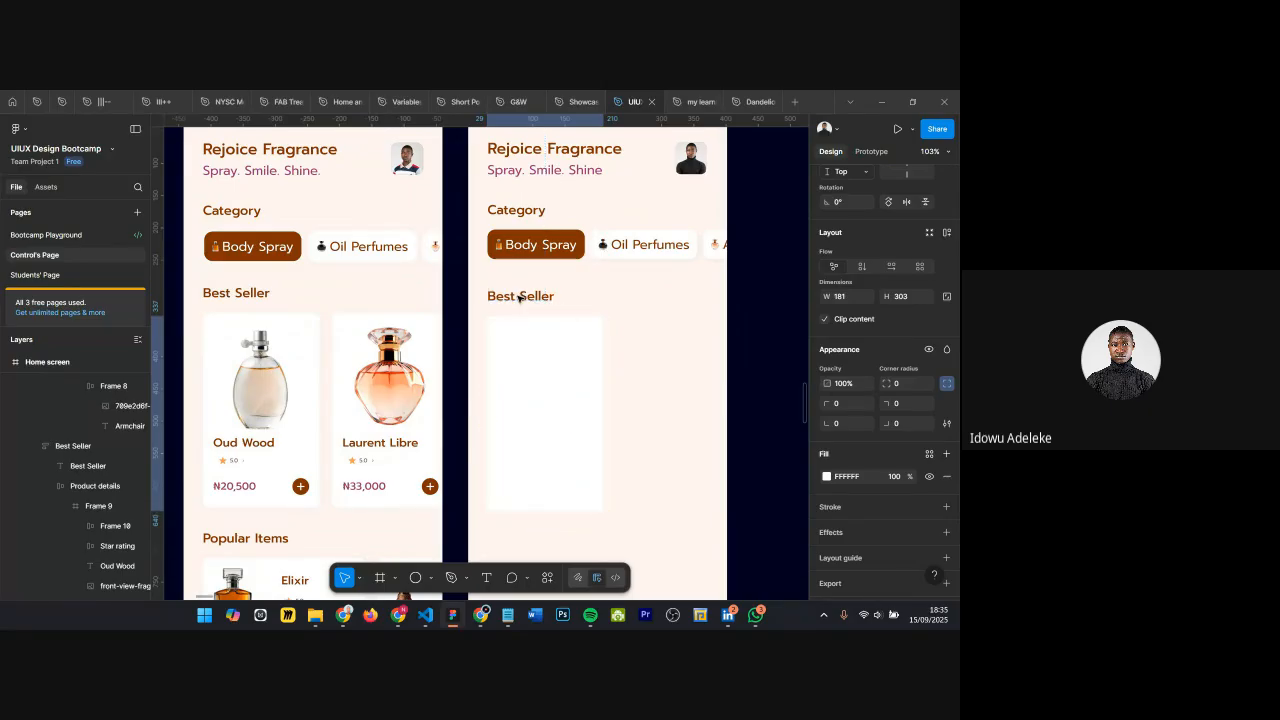
Step: Round the white card frame's corners with a radius of 6
scroll(577, 397, "down", 1)
left_click(898, 384)
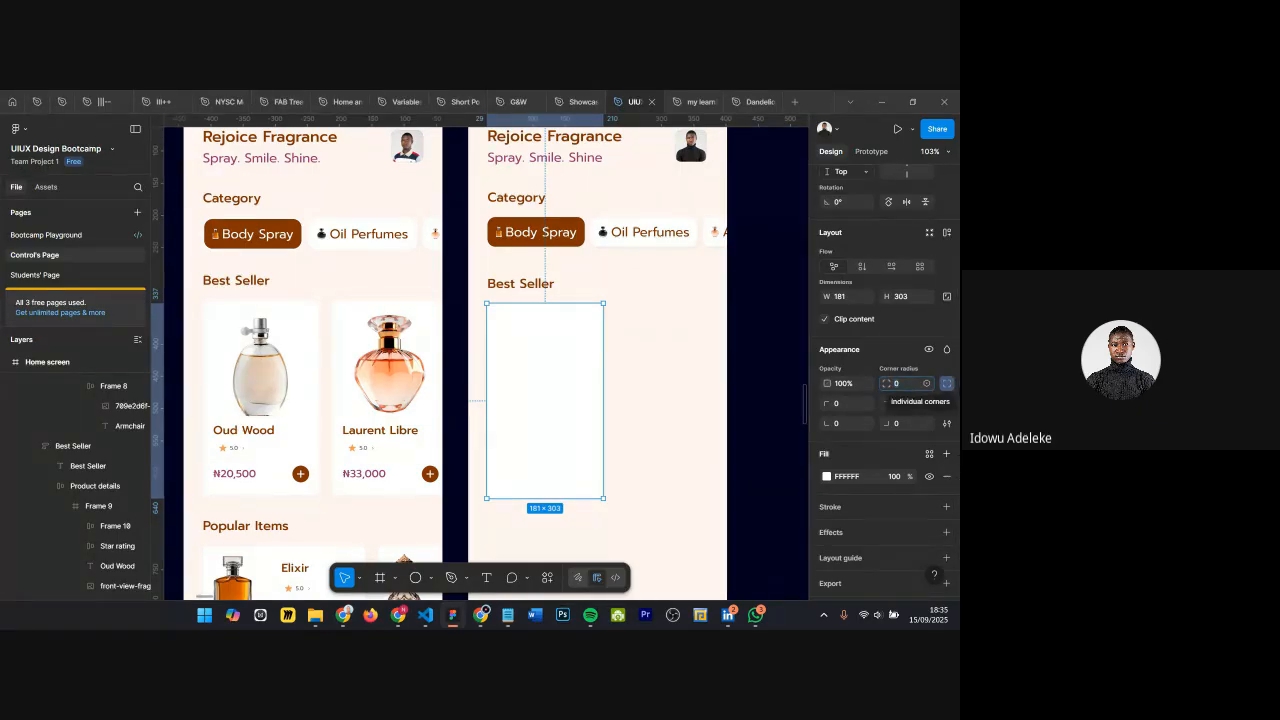
type("6")
key("Return")
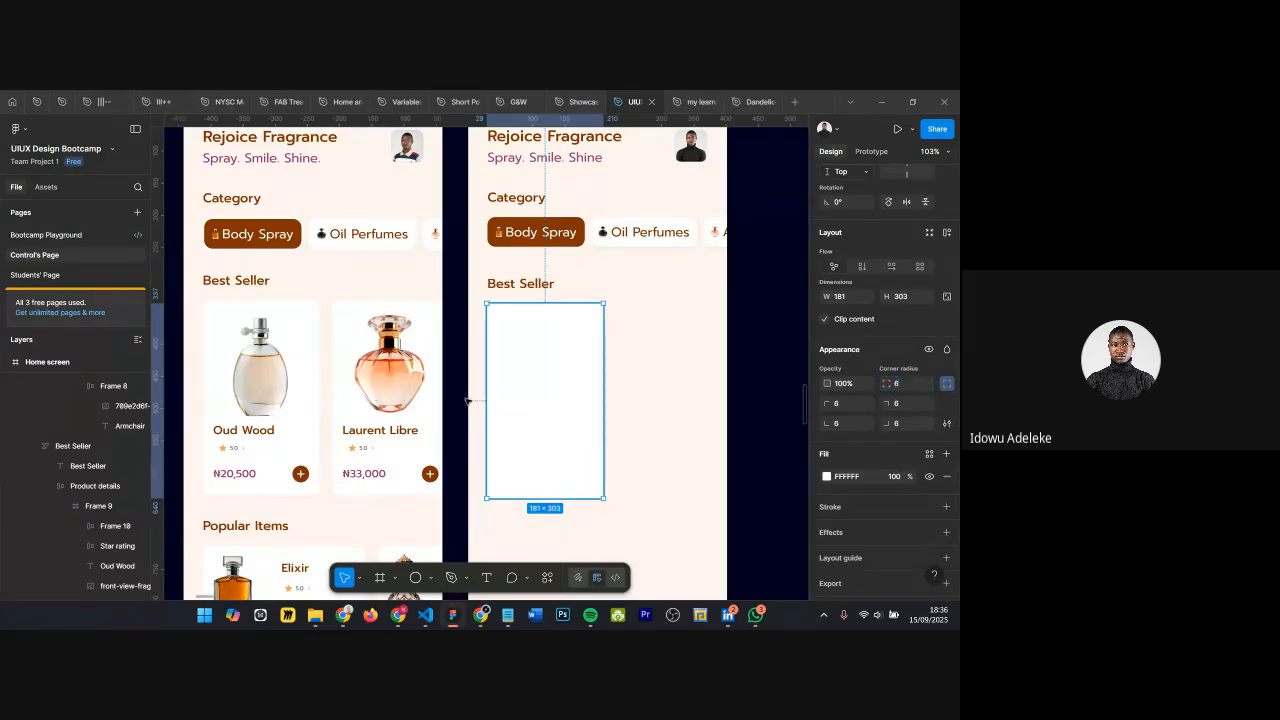
Step: Set the white card frame's corner radius to 8
left_click(620, 350)
left_click(260, 400)
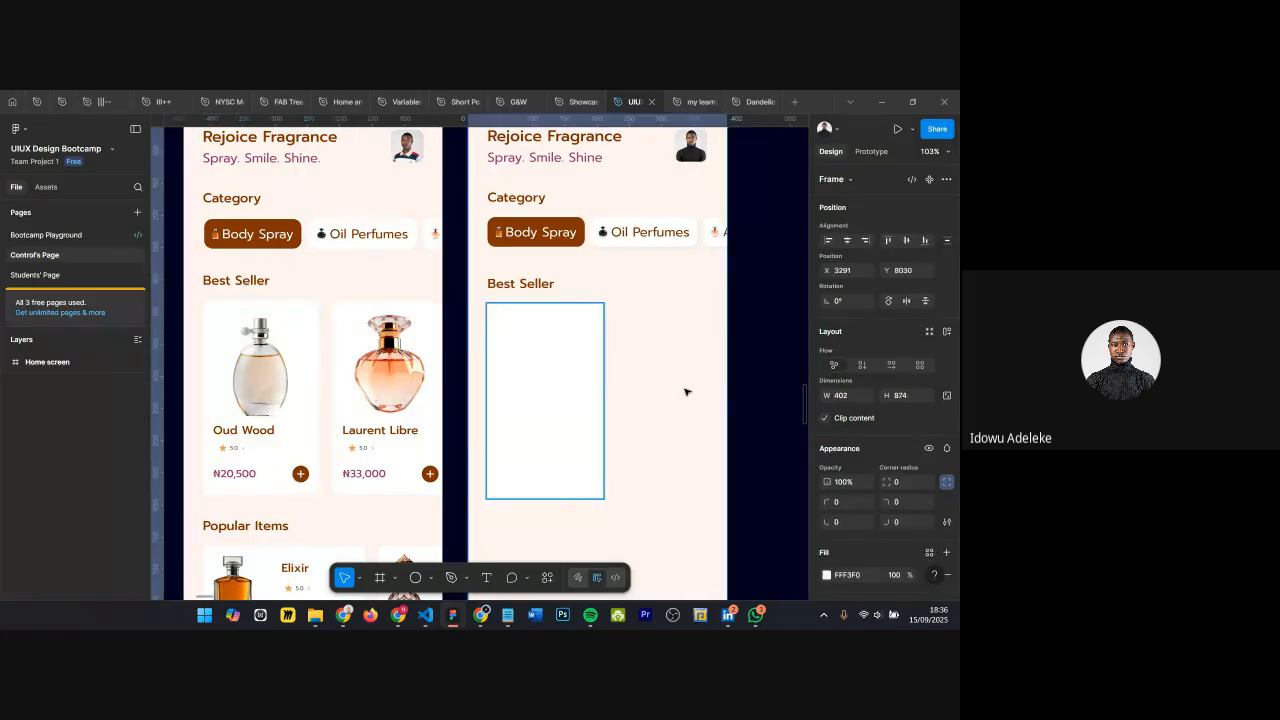
left_click(569, 369)
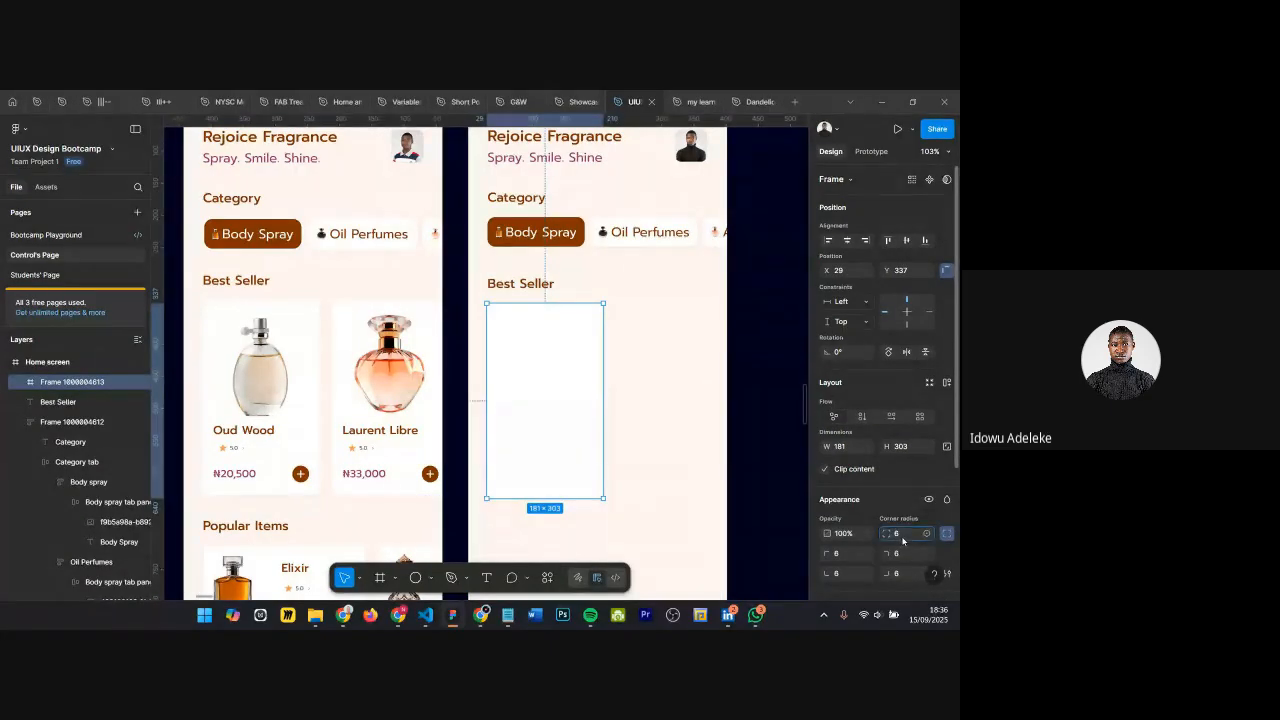
key("Return")
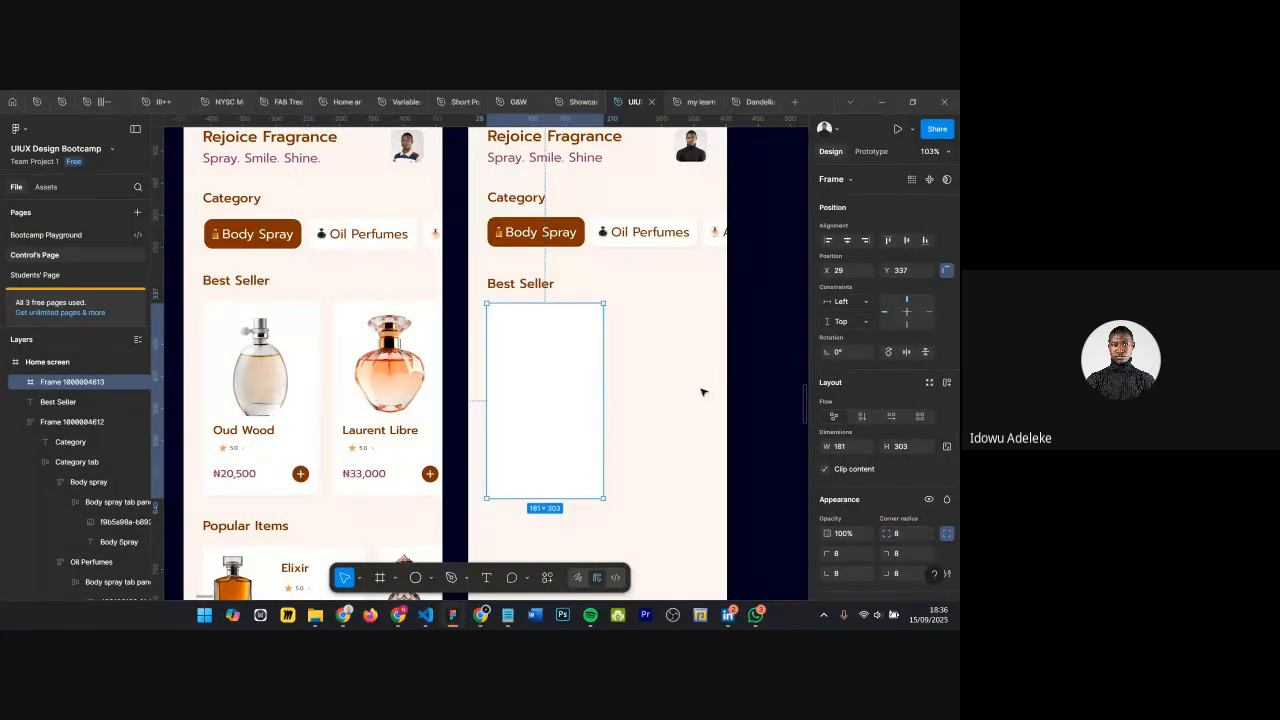
scroll(665, 357, "down", 1)
left_click(663, 355)
scroll(618, 306, "down", 2)
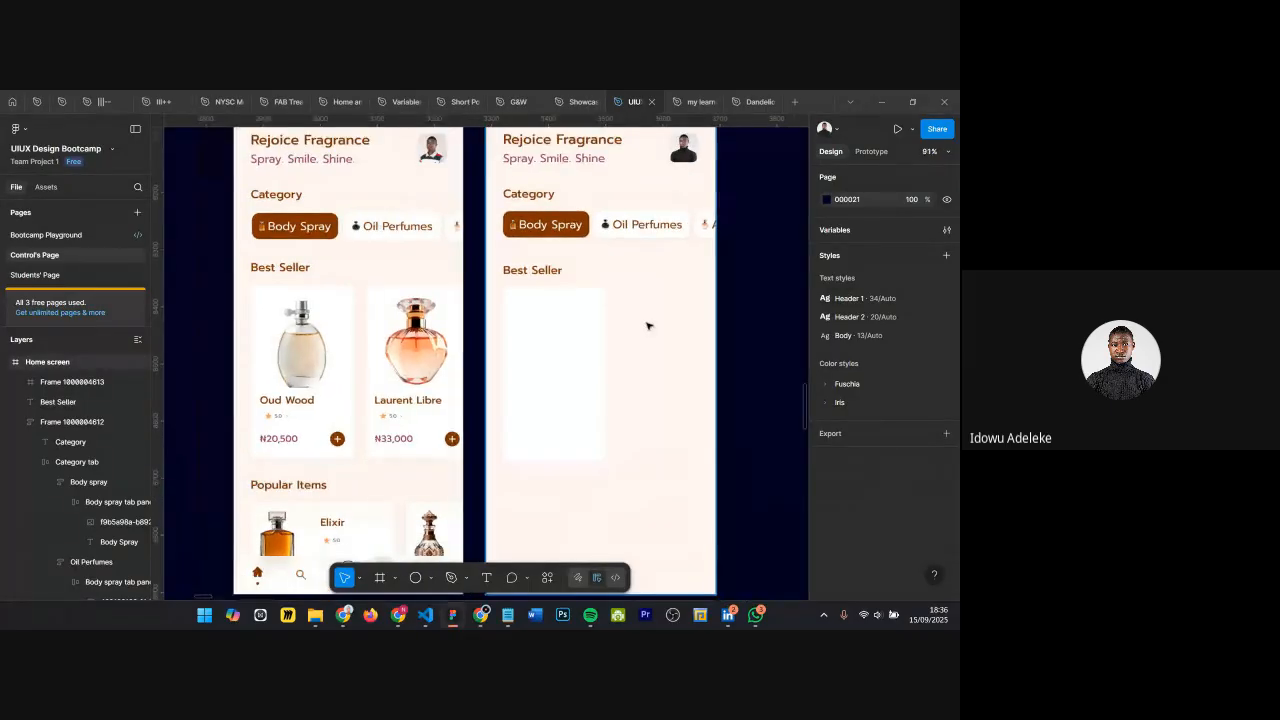
Step: Extend the Assets frame downward to make room below its color swatches
double_click(329, 363)
scroll(385, 333, "down", 5, "ctrl")
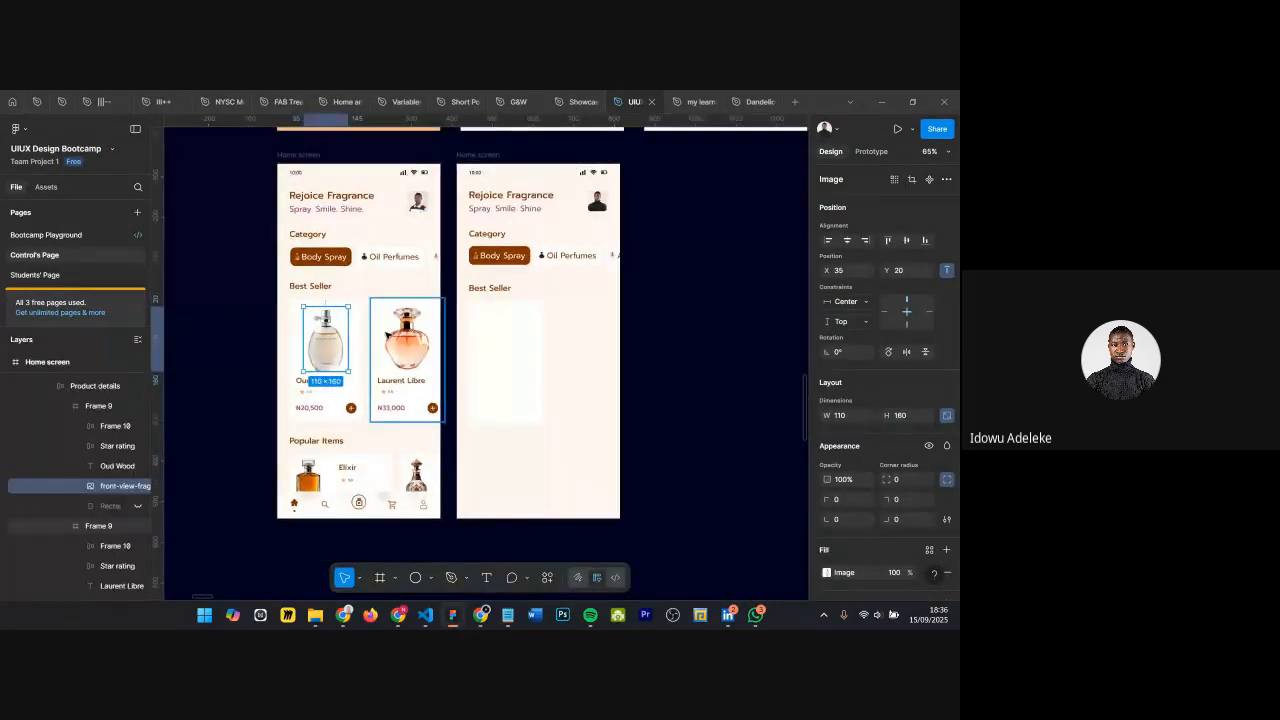
left_click_drag(626, 268, 519, 258)
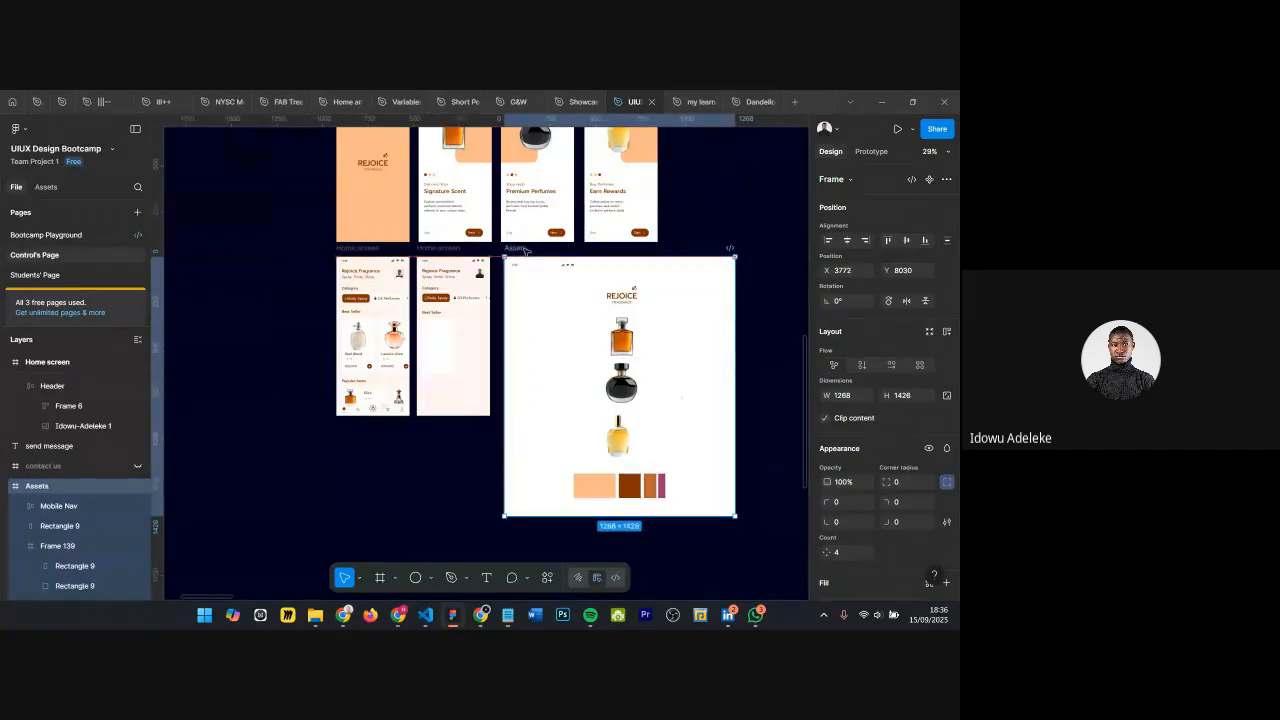
left_click_drag(594, 516, 594, 600)
Step: Copy the Oud Wood and Laurent Libre bottle images from the original Home screen into Assets, side by side below the color swatches
scroll(390, 242, "up", 3)
left_click_drag(349, 215, 648, 455)
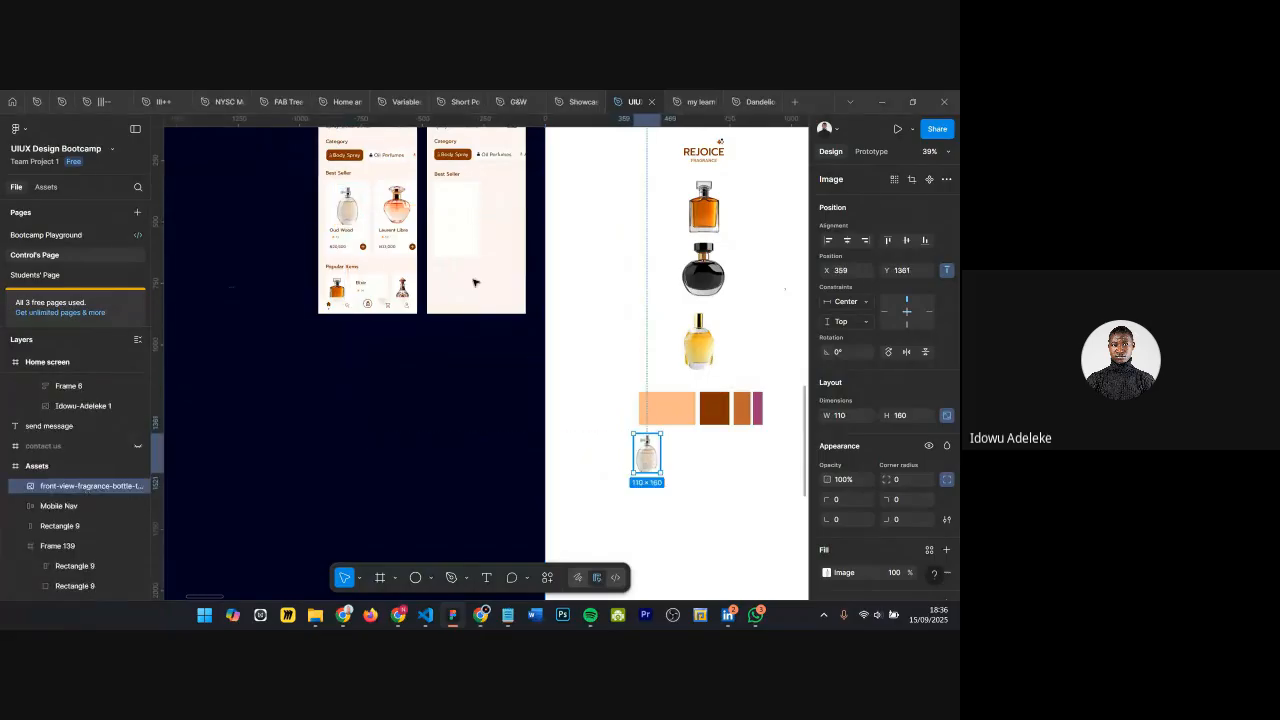
left_click(396, 205)
left_click_drag(396, 205, 676, 450)
scroll(384, 258, "up", 5)
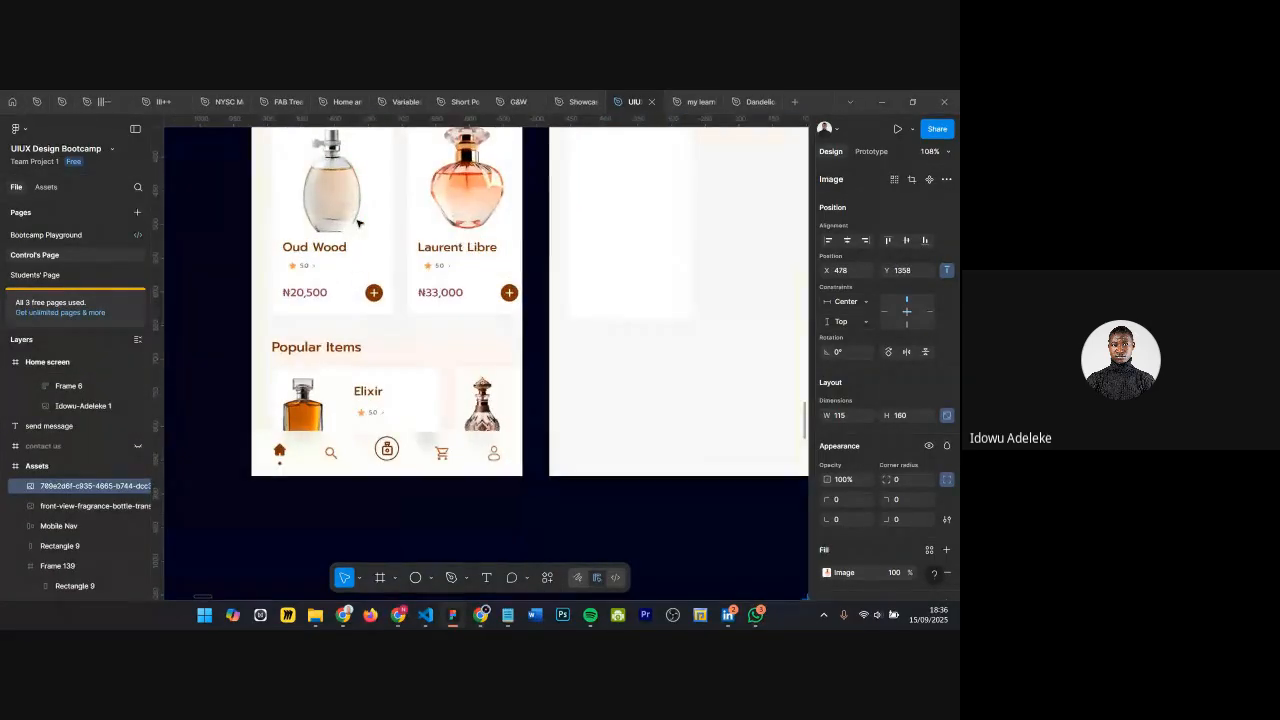
scroll(384, 262, "down", 5)
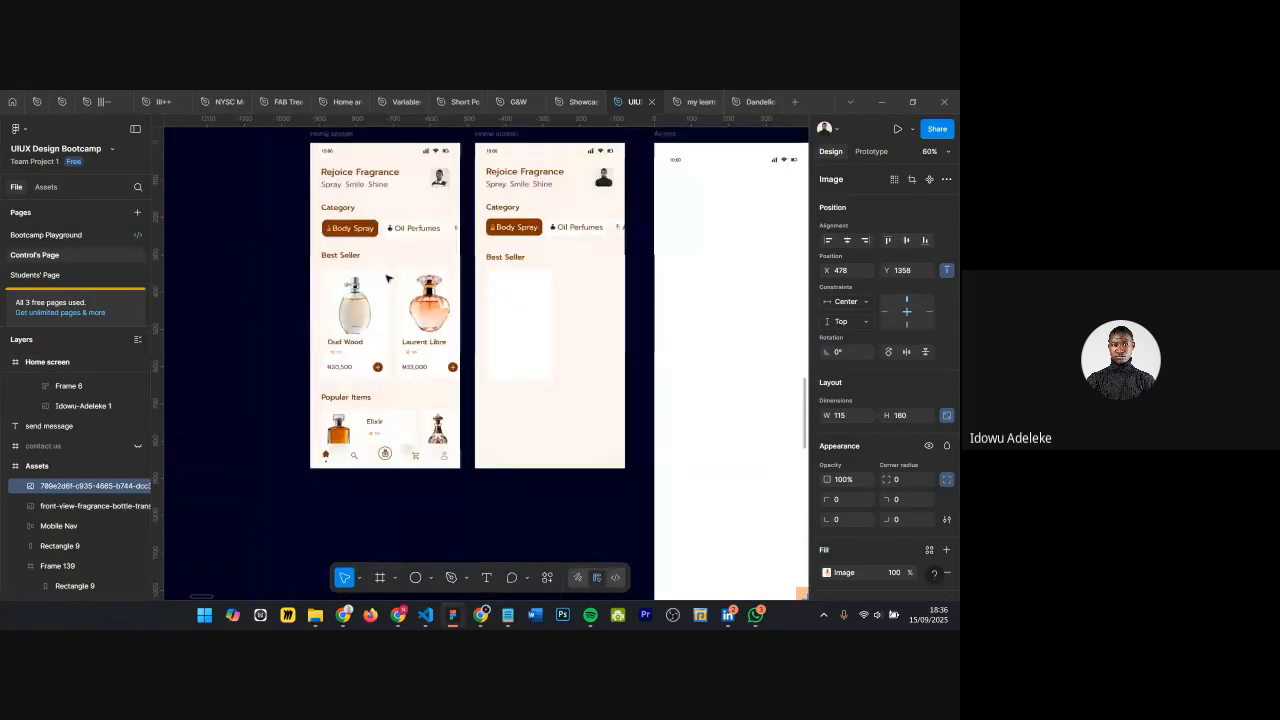
Step: Copy the three category tab icons from the new Home screen into the Assets frame, below the two bottle images
scroll(612, 238, "up", 3)
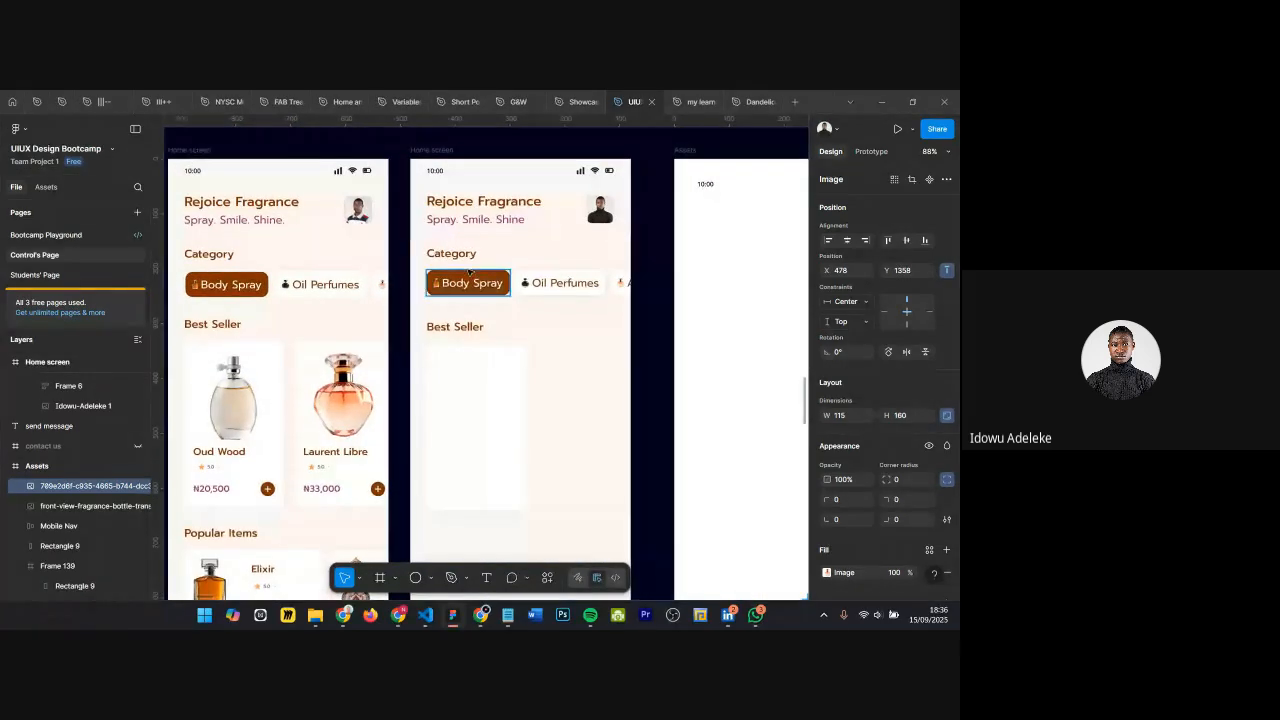
left_click(437, 283, "ctrl")
left_click(525, 283, "ctrl+shift")
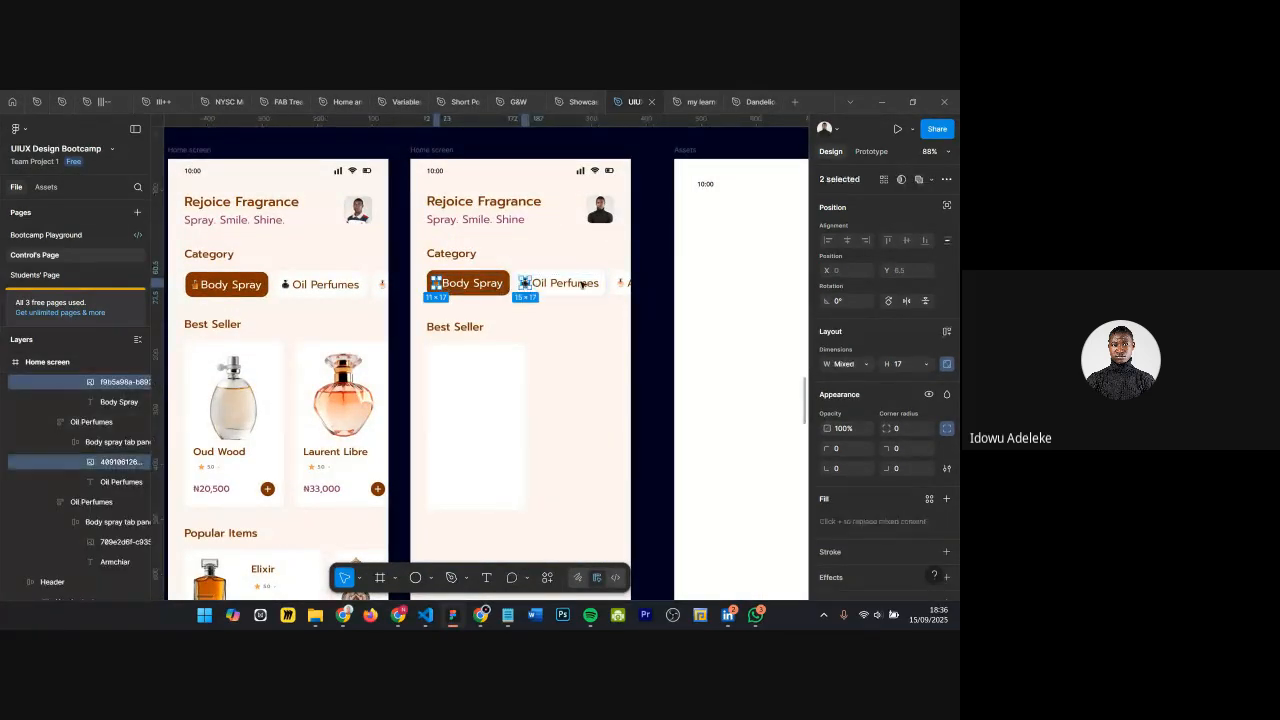
left_click(619, 283, "ctrl+shift")
scroll(496, 293, "down", 5)
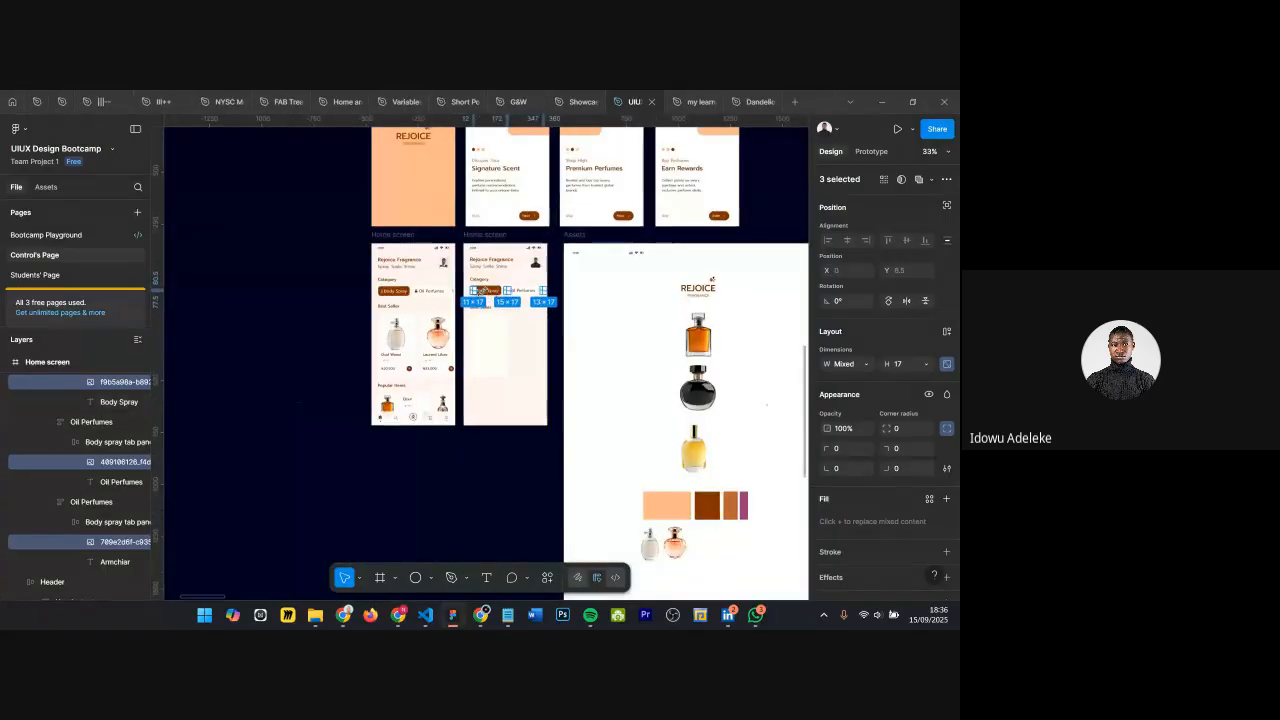
scroll(502, 292, "up", 4)
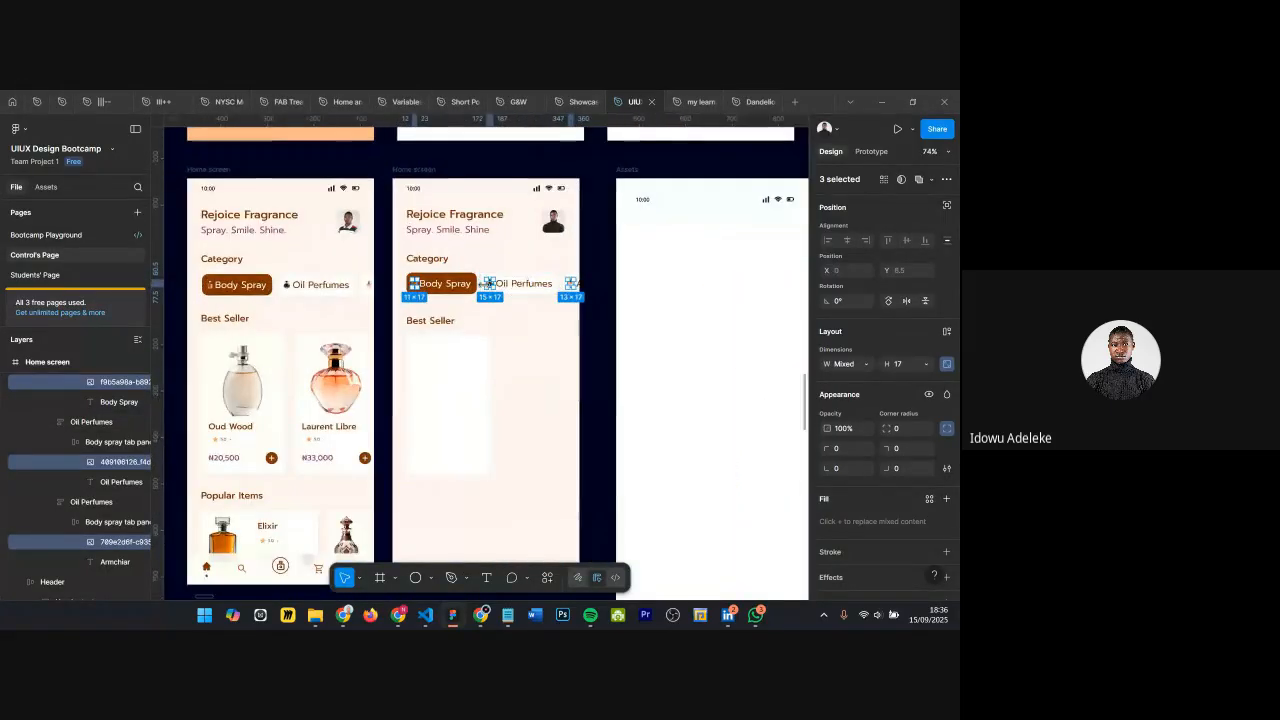
left_click_drag(491, 285, 780, 274)
scroll(734, 449, "down", 10)
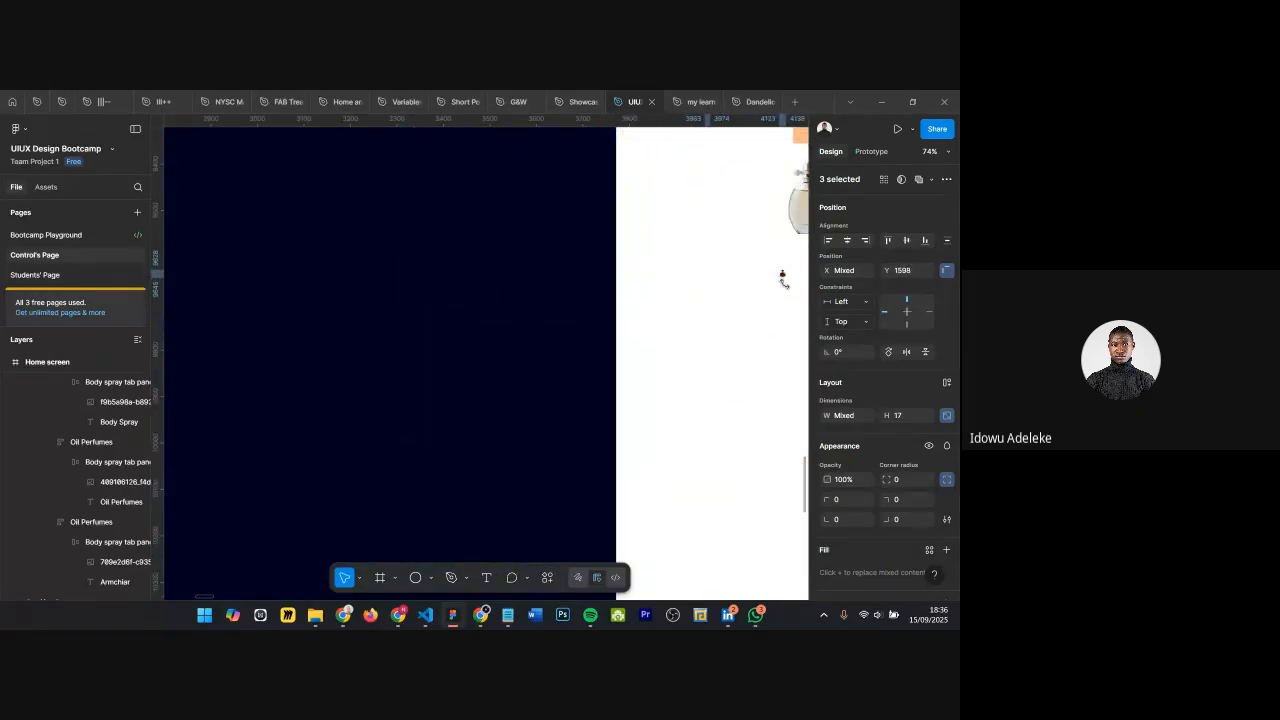
scroll(785, 288, "right", 5)
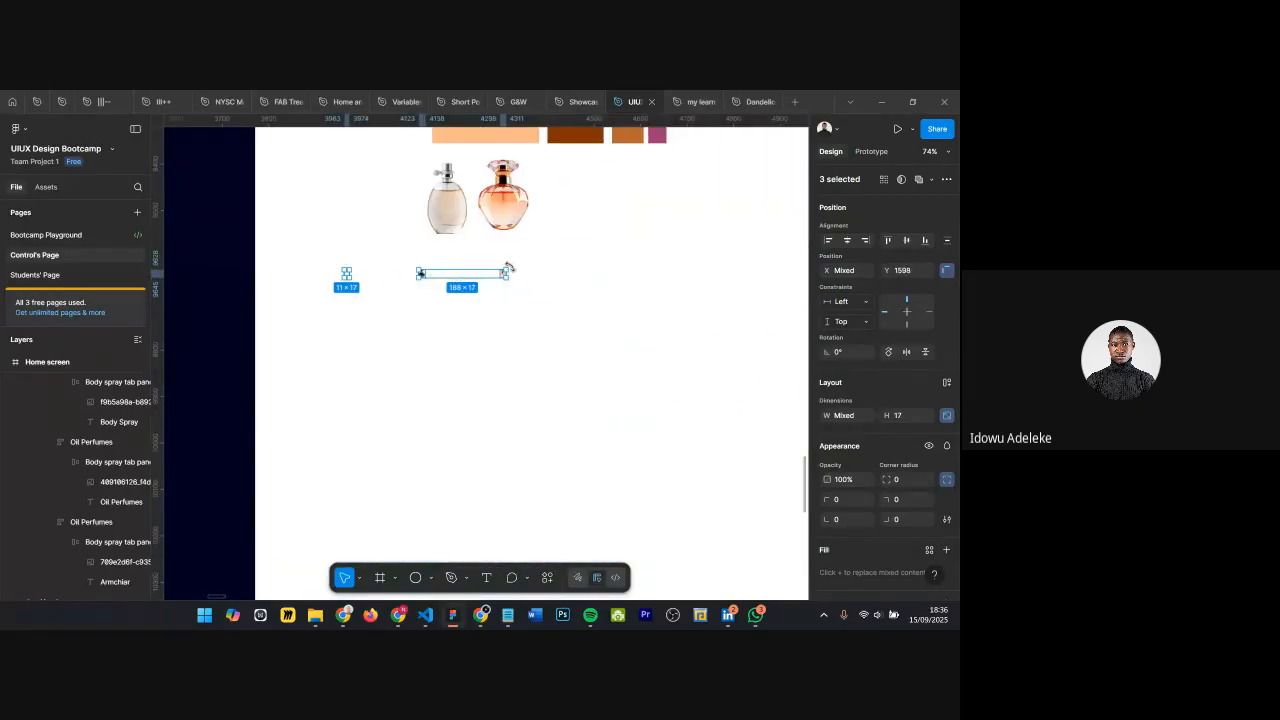
Step: Try to enlarge the three copied category icons proportionally with the Scale tool
key("k")
left_click_drag(508, 267, 614, 250)
key("ctrl+z")
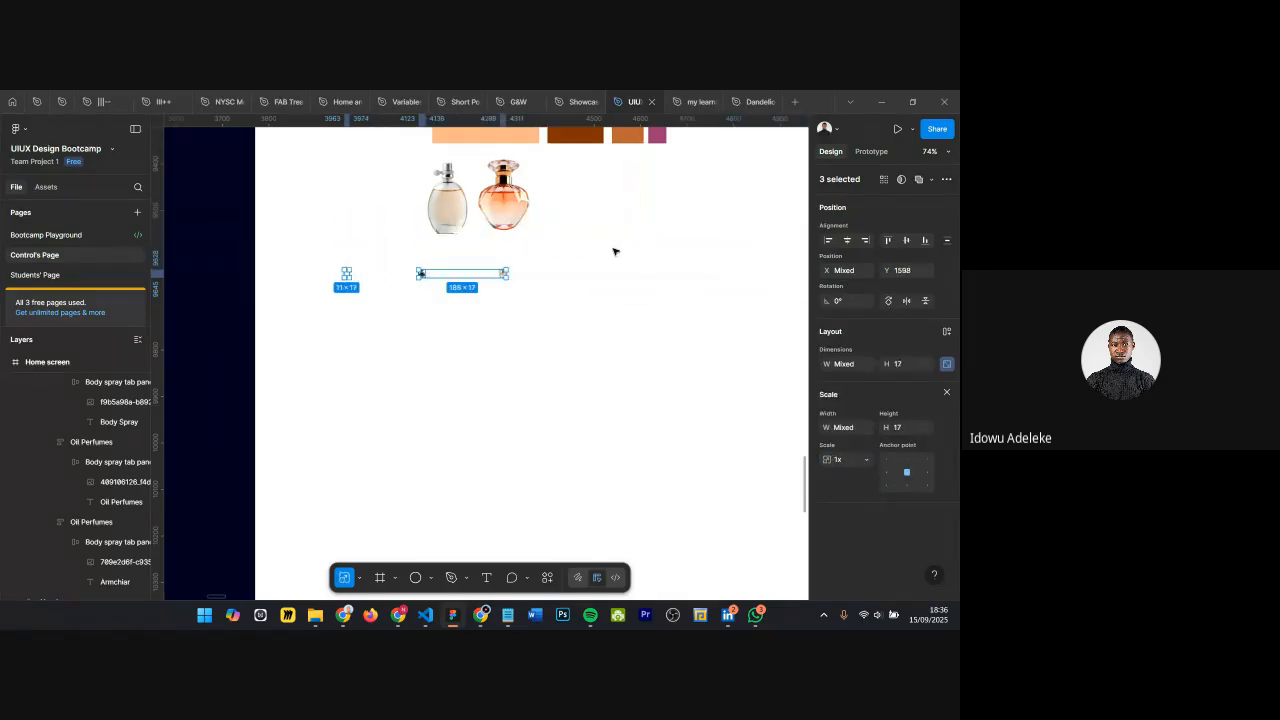
scroll(532, 272, "up", 3, "ctrl")
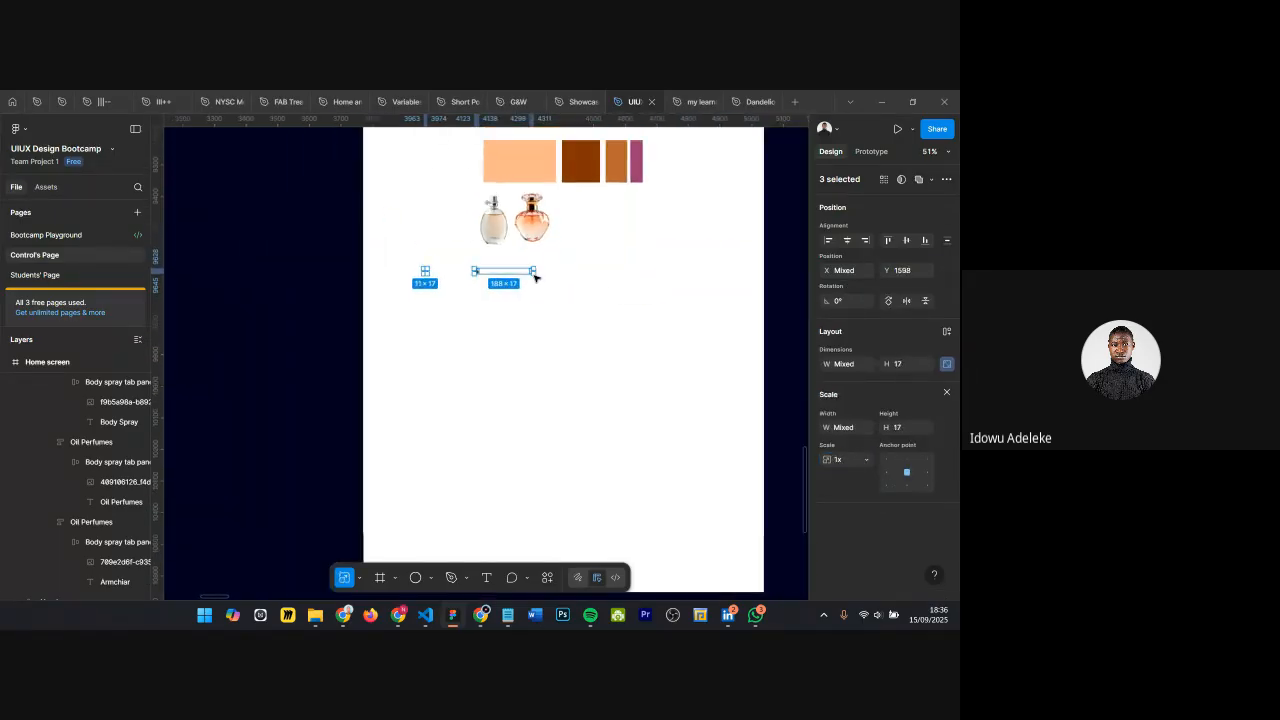
Step: Scale the copied category icons up to 94 px high and move the black bottle beside the two bottle images in Assets
left_click_drag(585, 231, 614, 214)
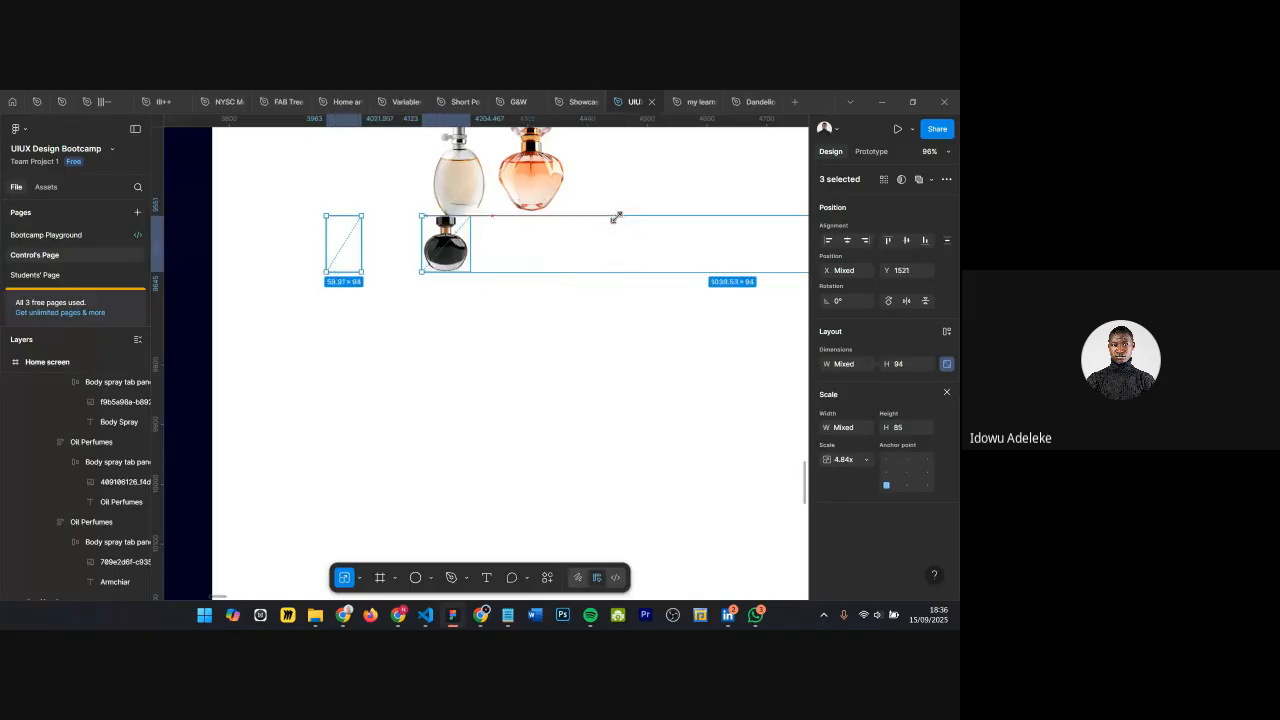
left_click(297, 262)
left_click(335, 242)
left_click_drag(298, 186, 388, 331)
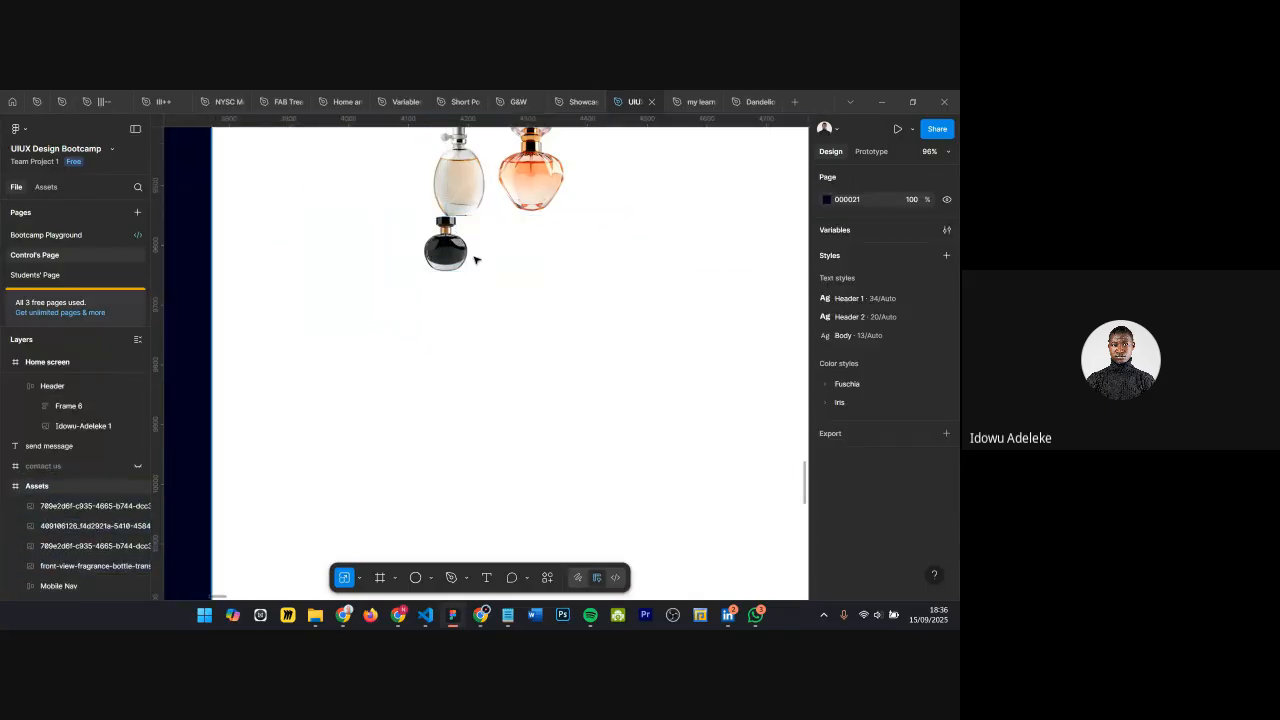
scroll(470, 268, "down", 5, "ctrl")
left_click_drag(459, 257, 549, 233)
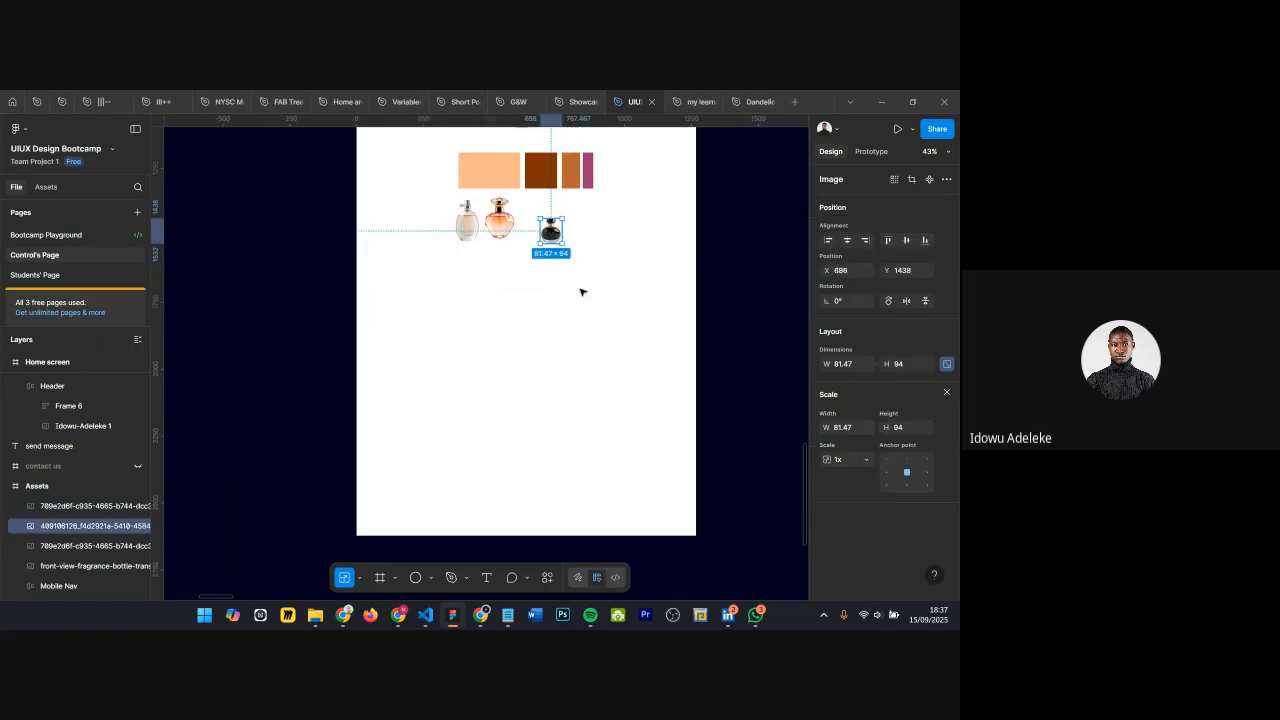
left_click(637, 270)
scroll(637, 269, "up", 1, "ctrl")
scroll(474, 271, "down", 3, "ctrl")
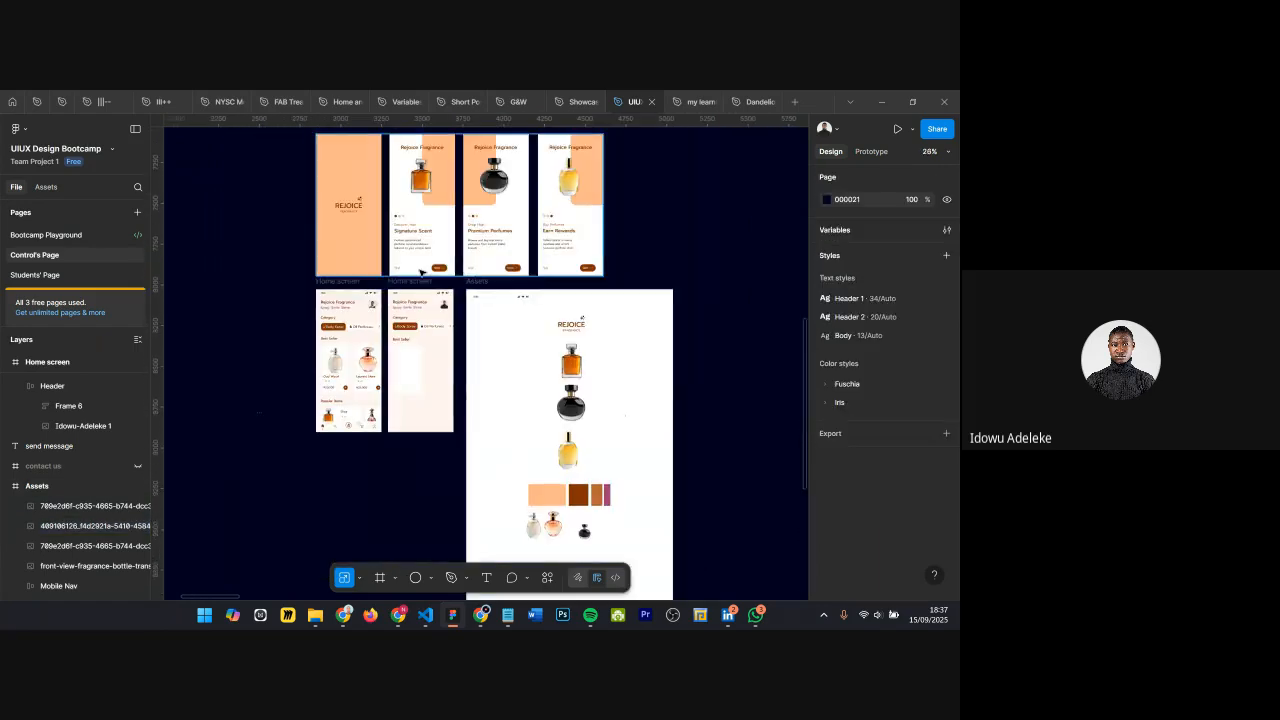
Step: Duplicate the Body Spray icon and the third category tab's icon into the blank area beside the new screen's Best Seller heading
scroll(433, 345, "up", 3, "ctrl")
scroll(431, 346, "up", 4, "ctrl")
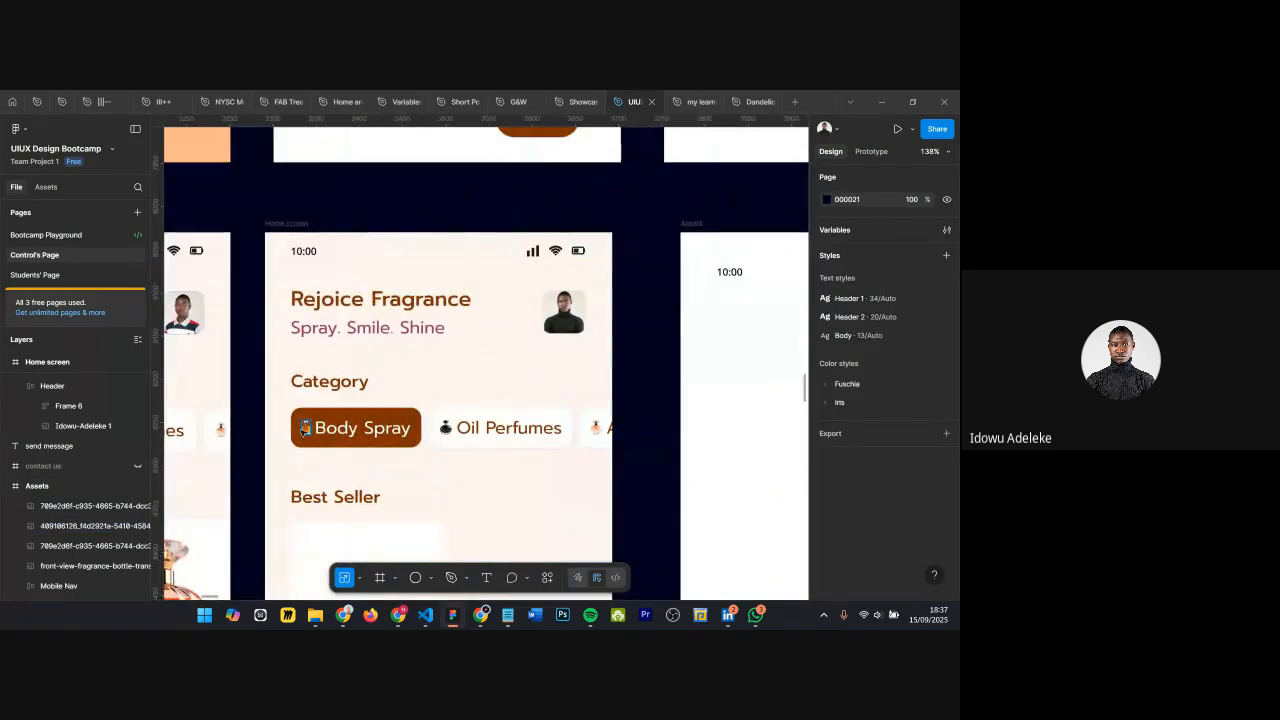
left_click(305, 422)
scroll(358, 411, "down", 3)
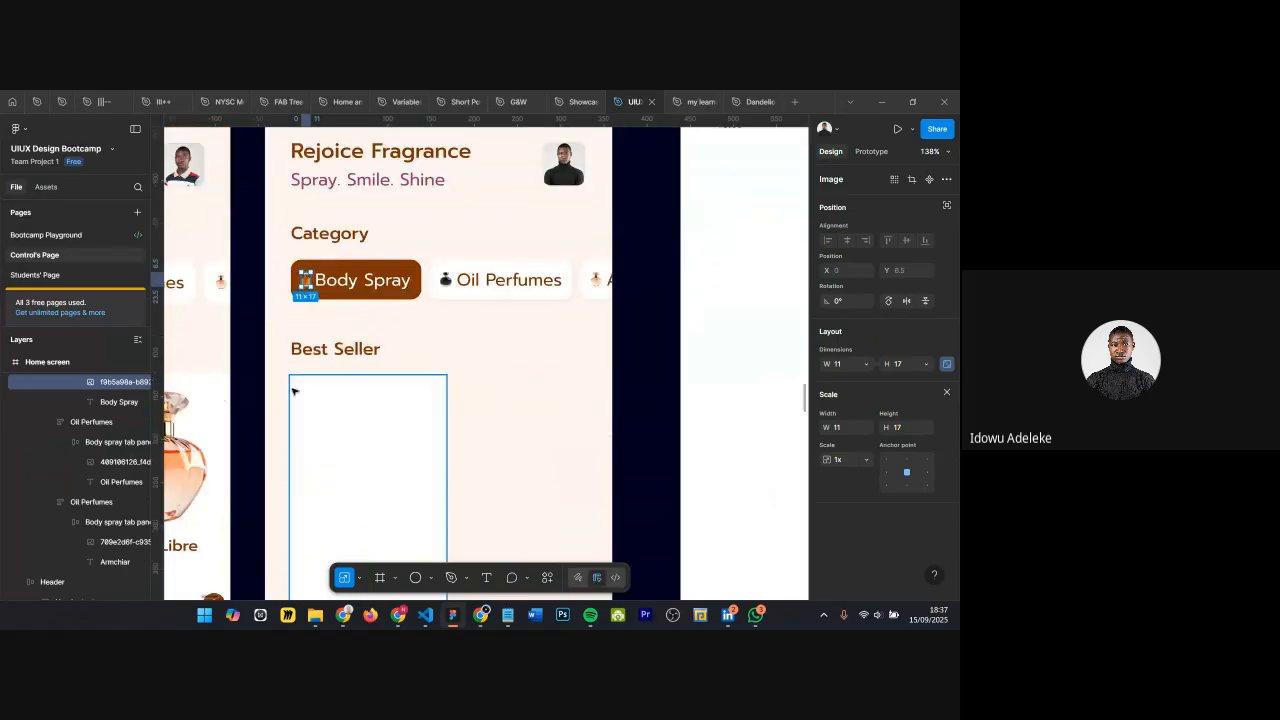
mouse_move(307, 281)
left_mouse_down()
mouse_move(506, 366)
mouse_move(539, 363)
left_mouse_up()
left_click(596, 279)
left_click_drag(596, 279, 549, 364)
scroll(509, 347, "down", 1)
scroll(509, 347, "down", 5)
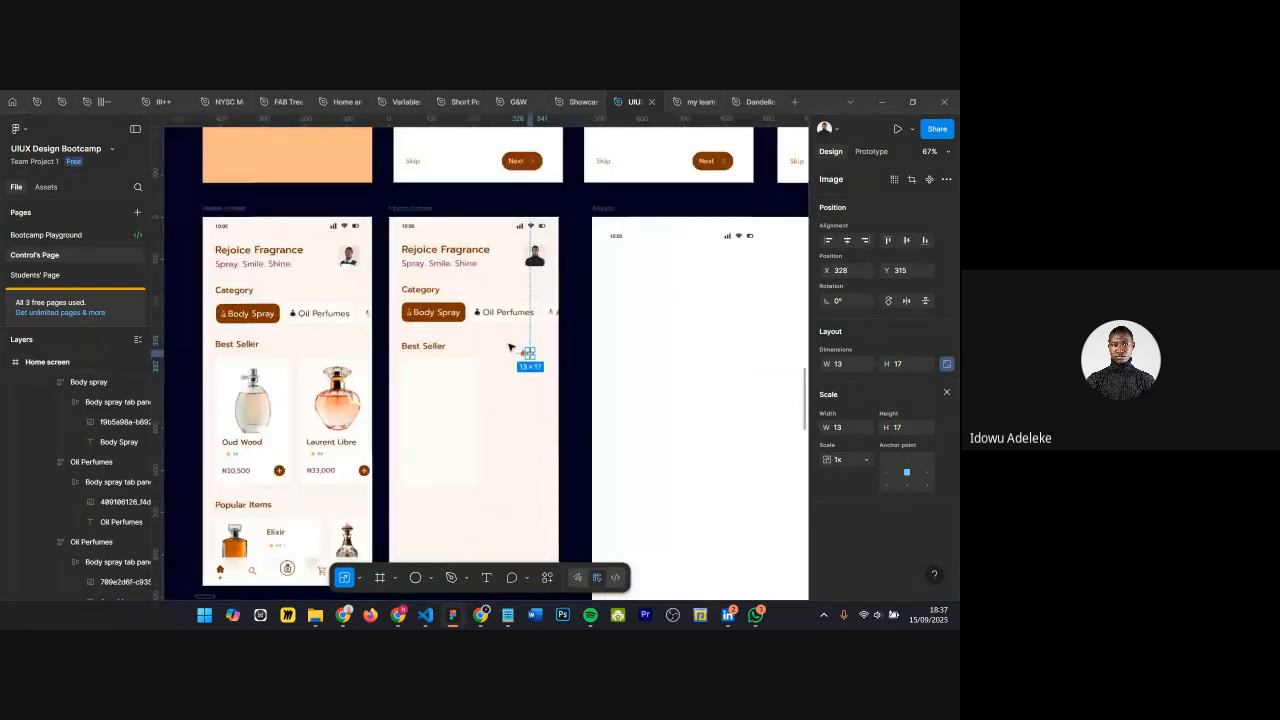
left_click(517, 356, "shift")
scroll(530, 381, "down", 3)
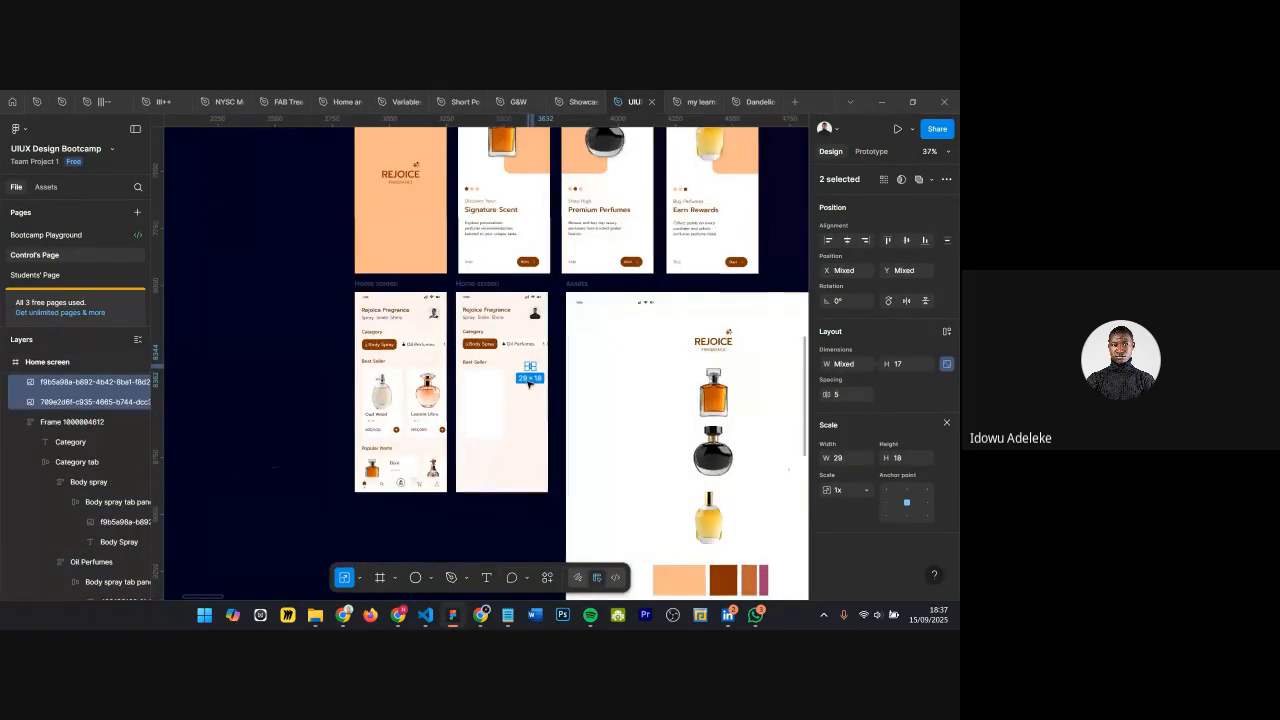
scroll(486, 380, "up", 5)
scroll(693, 375, "down", 3)
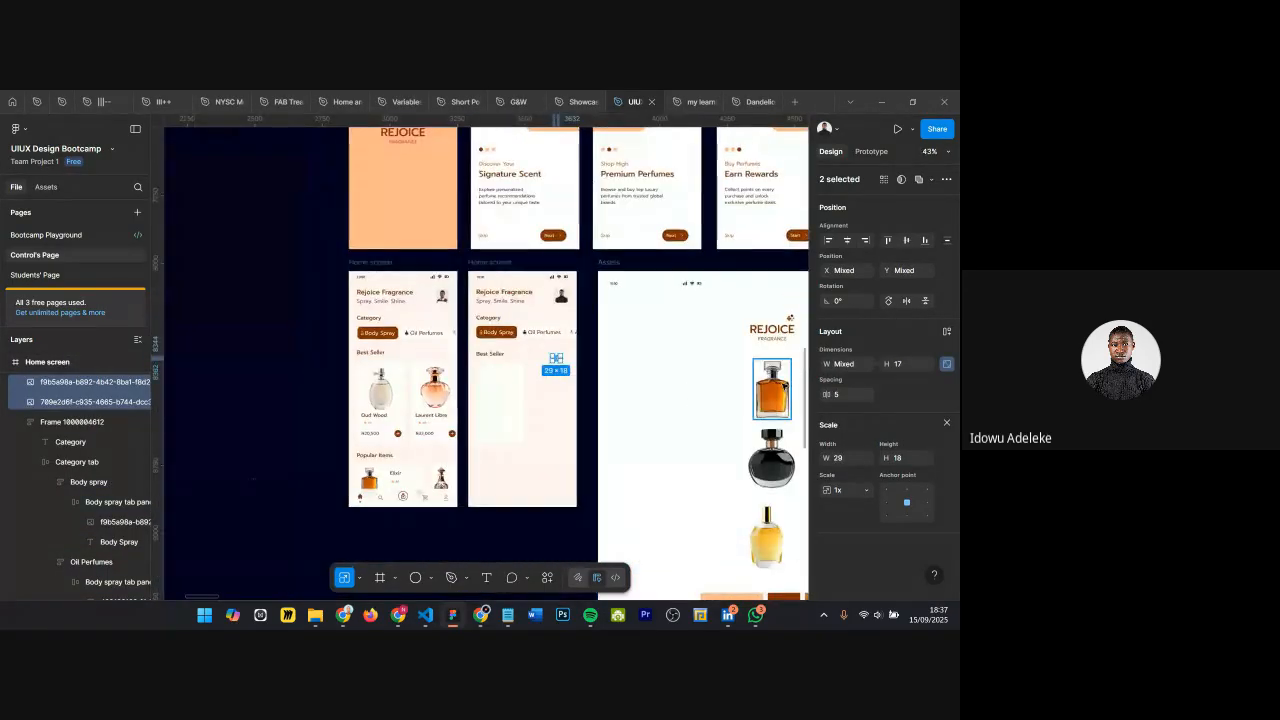
Step: Compare the bottle images in the Assets frame with the two duplicated icons on the new Home screen
scroll(591, 345, "down", 1)
scroll(583, 349, "down", 3)
left_click(678, 457)
scroll(690, 400, "up", 2)
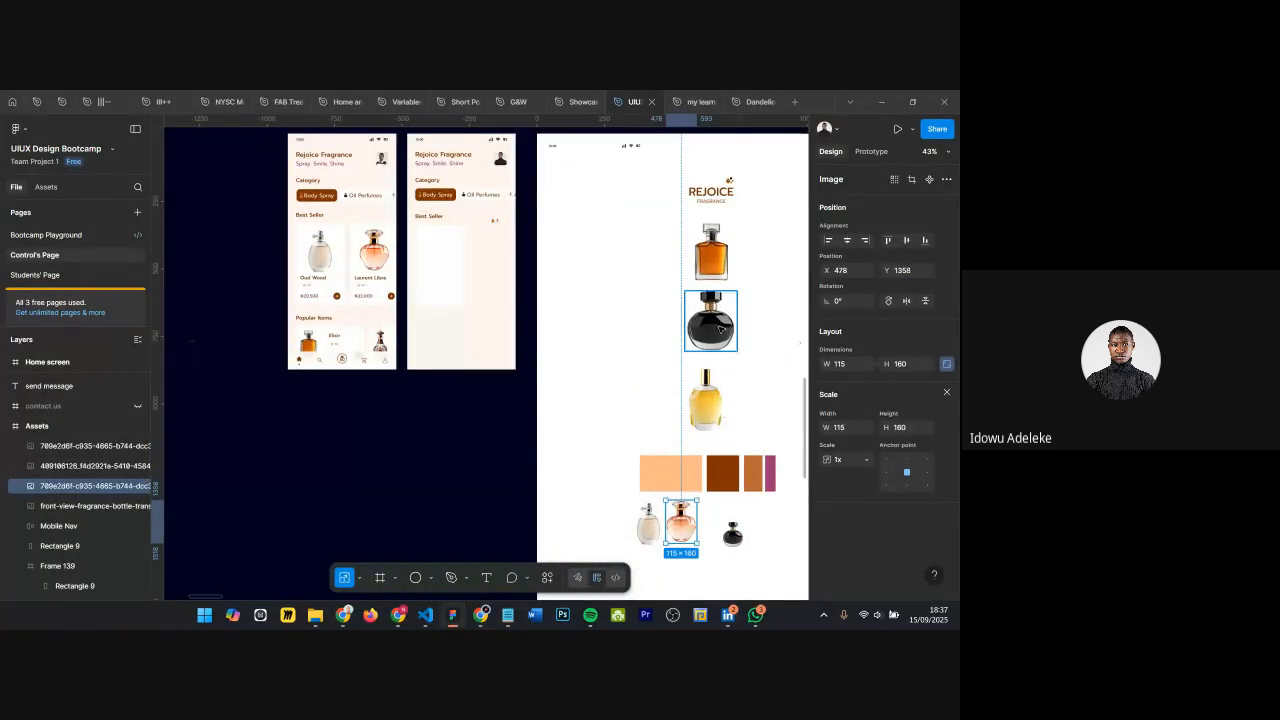
scroll(488, 220, "up", 5)
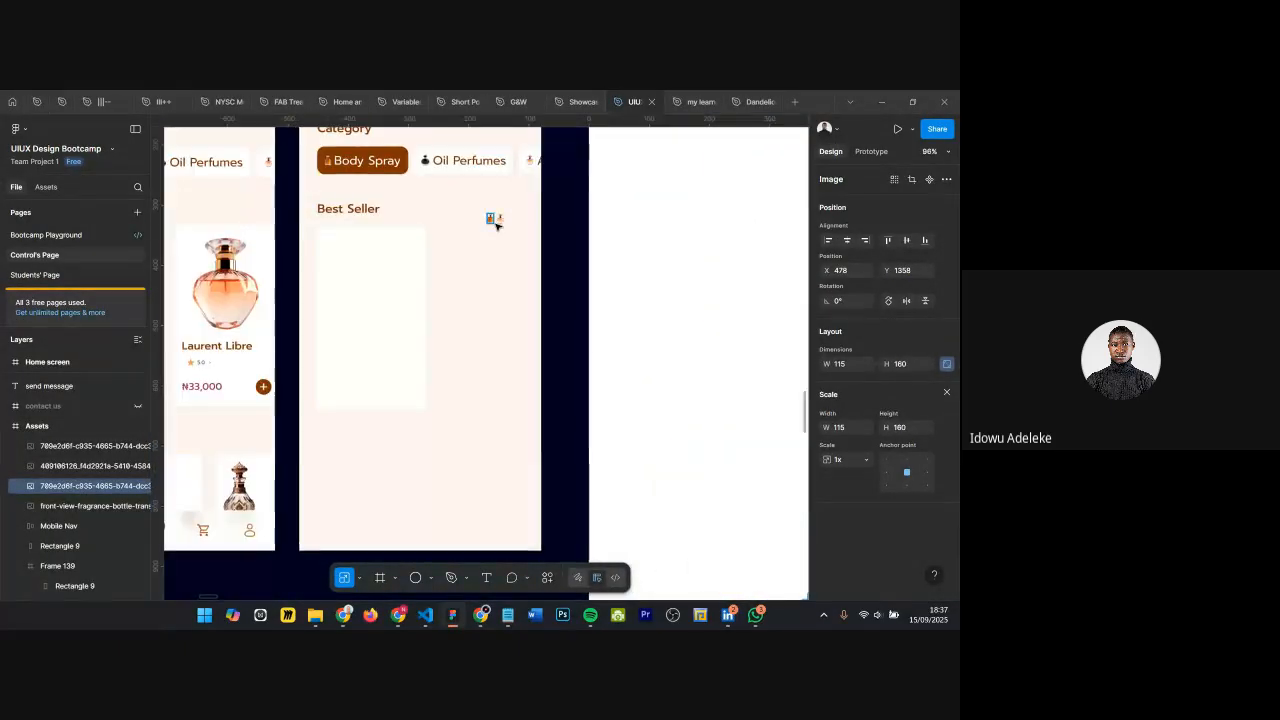
scroll(494, 220, "down", 3)
scroll(695, 422, "down", 4)
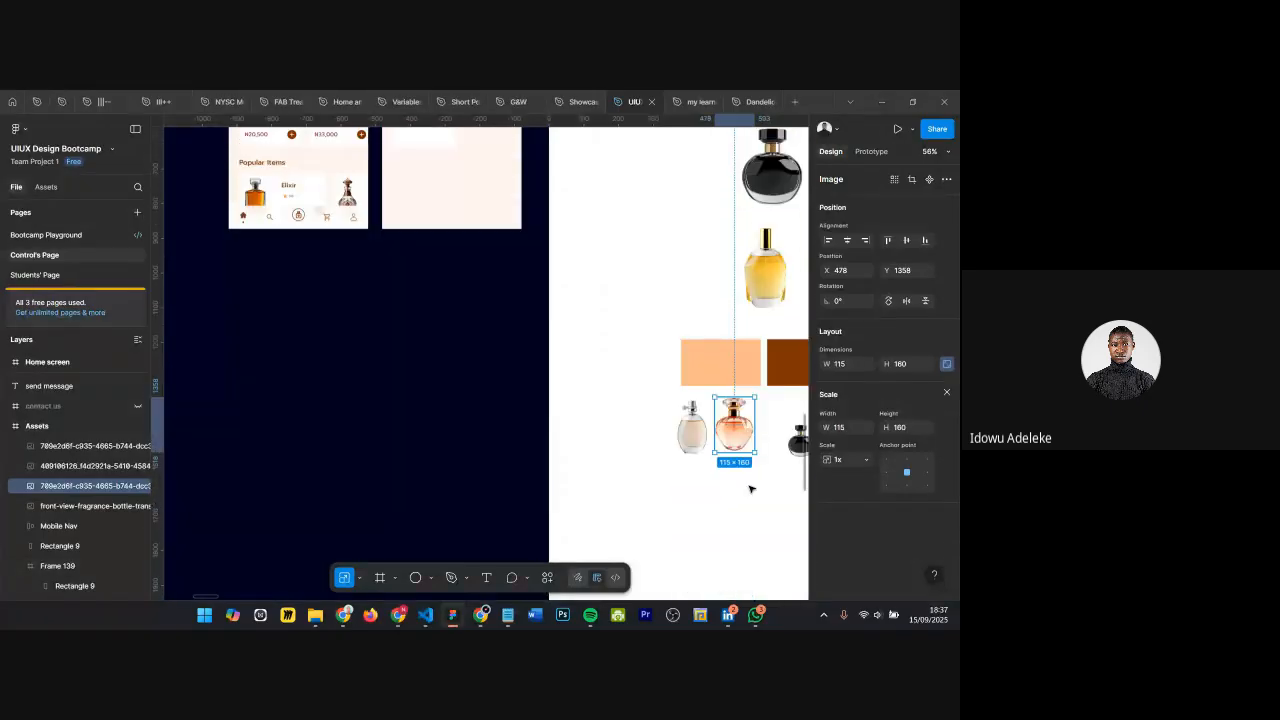
scroll(680, 440, "right", 1)
left_click(663, 428)
scroll(670, 440, "down", 4)
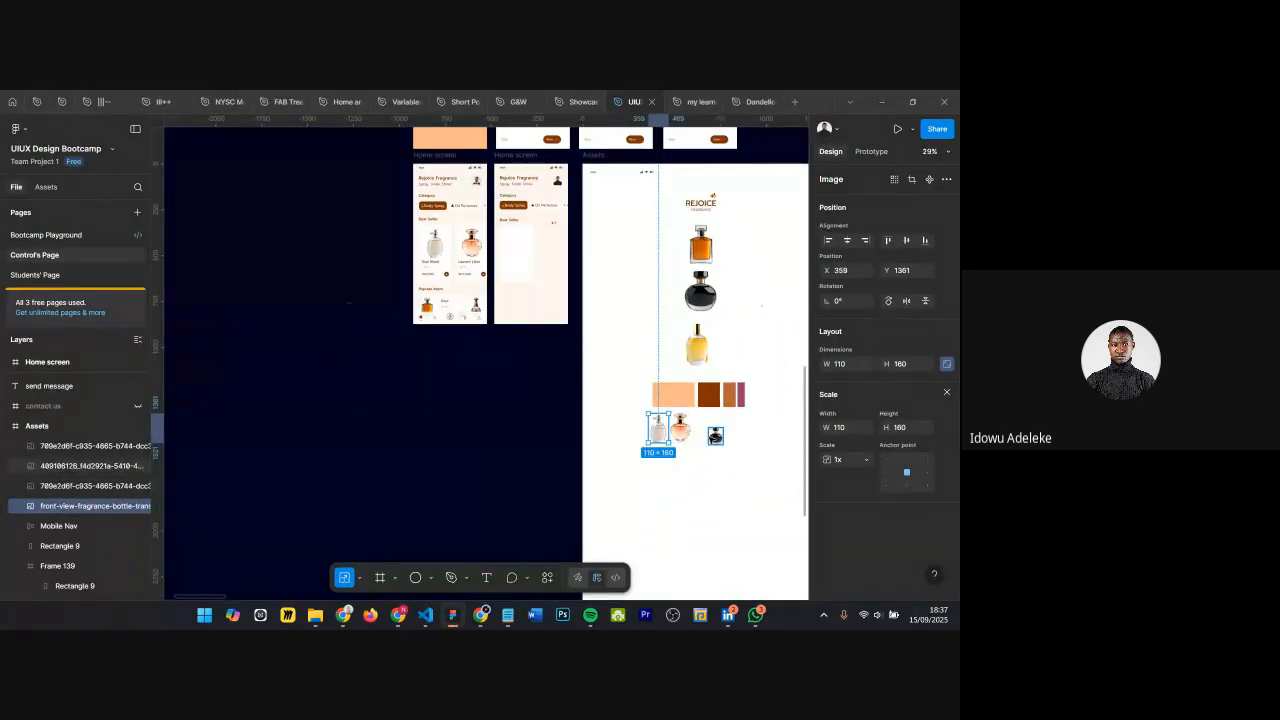
Step: Delete the small black bottle below the swatches in Assets and the two duplicated icons beside the new Best Seller heading
left_click(715, 436)
key("Delete")
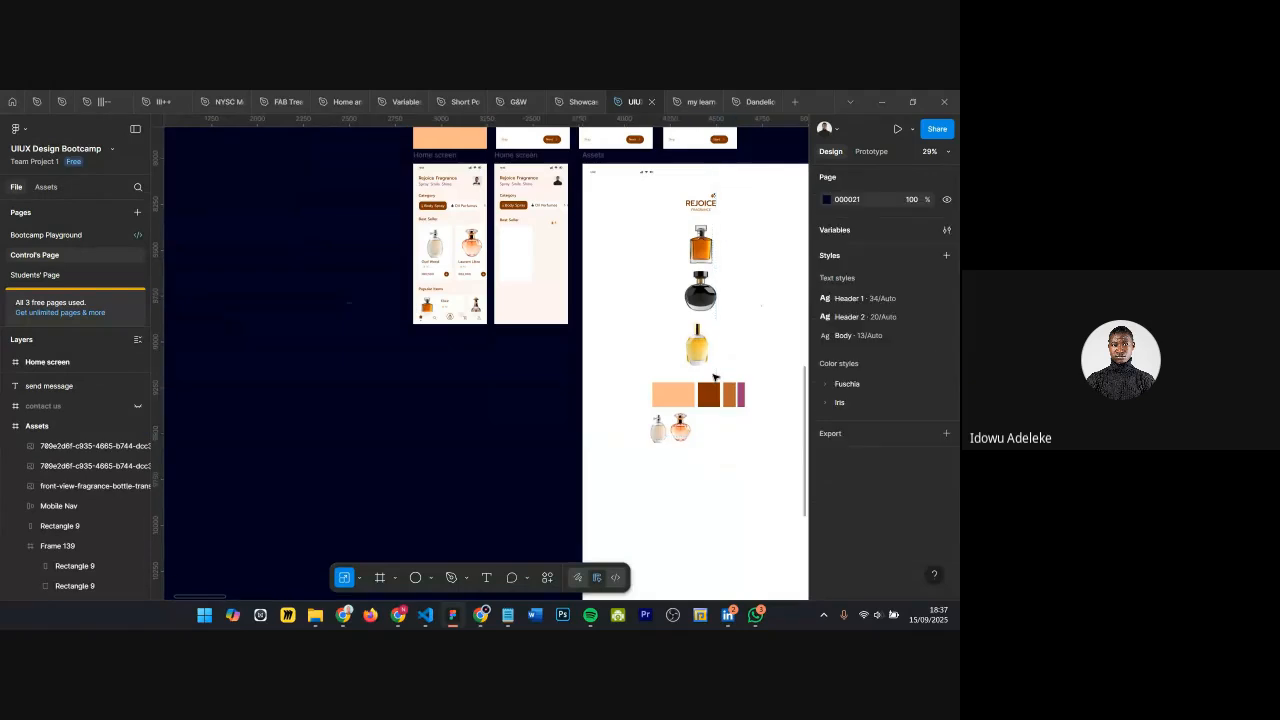
scroll(505, 294, "up", 3)
scroll(526, 211, "down", 3)
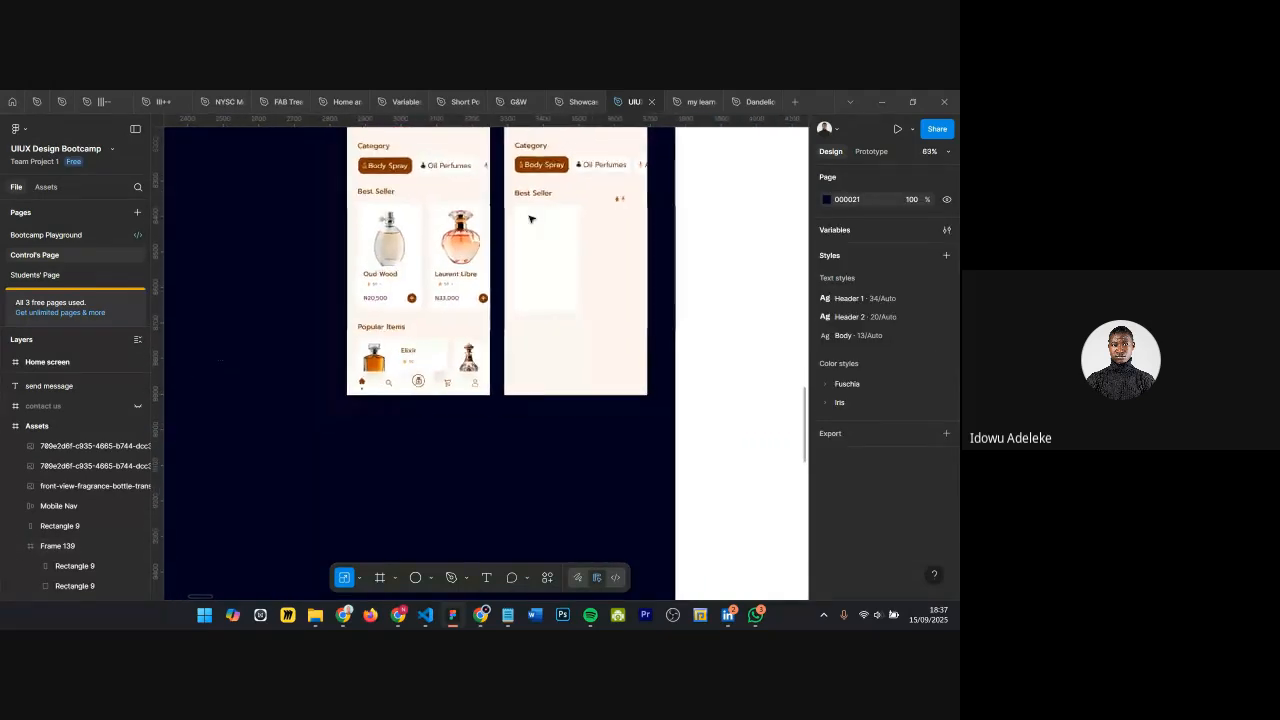
scroll(600, 215, "up", 5)
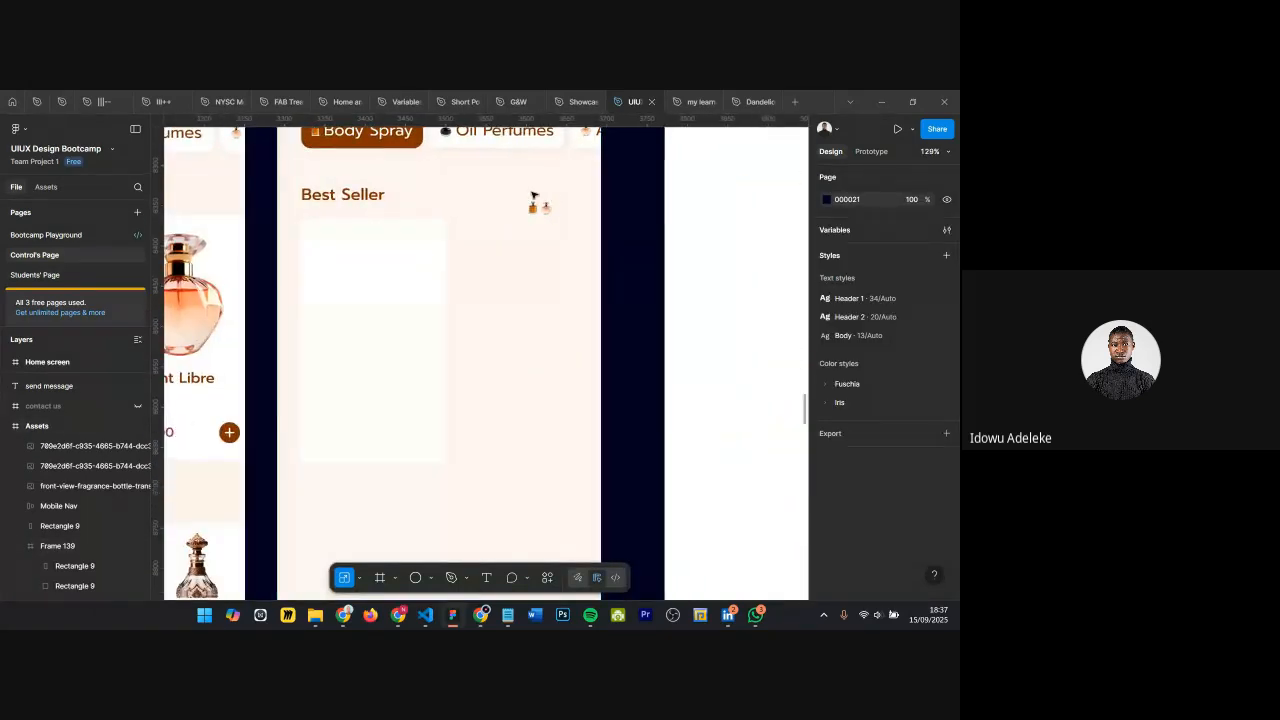
left_click_drag(518, 186, 565, 225)
key("Delete")
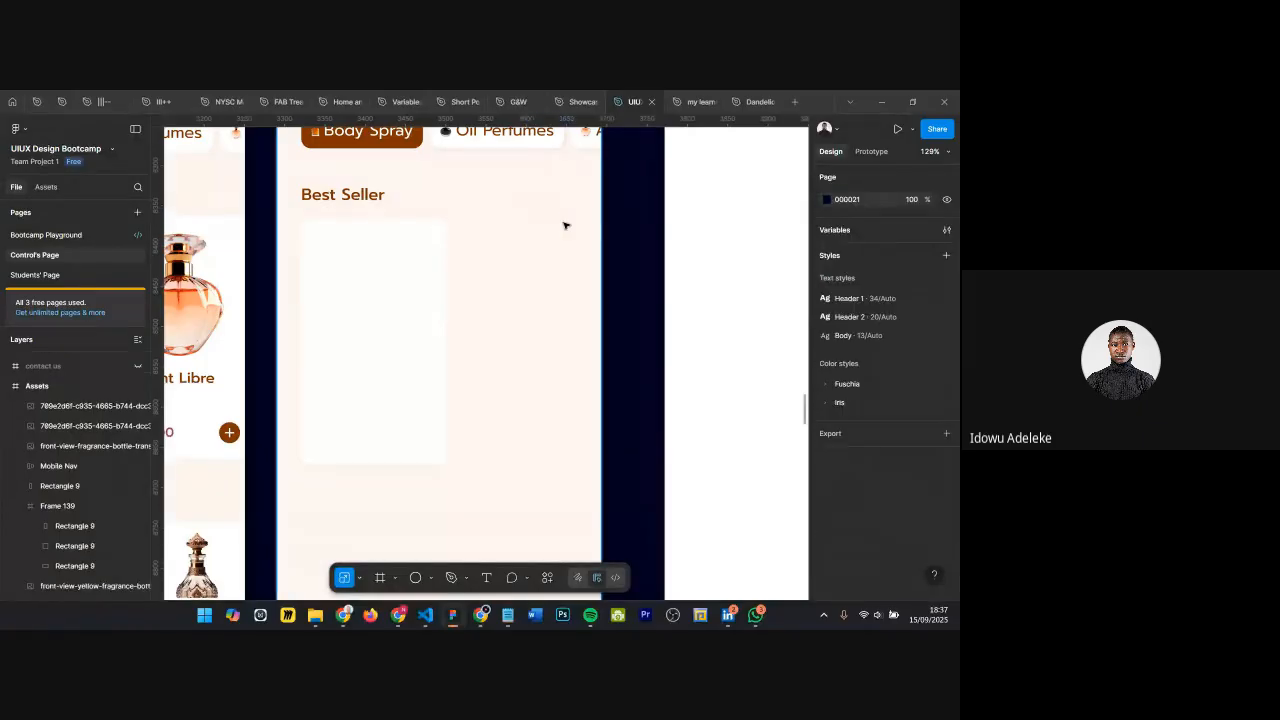
Step: Compare the Oil Perfumes icon with the large black bottle in Assets, and inspect the empty Best Seller card frame
scroll(551, 231, "down", 3)
scroll(530, 205, "down", 2)
scroll(519, 192, "up", 2)
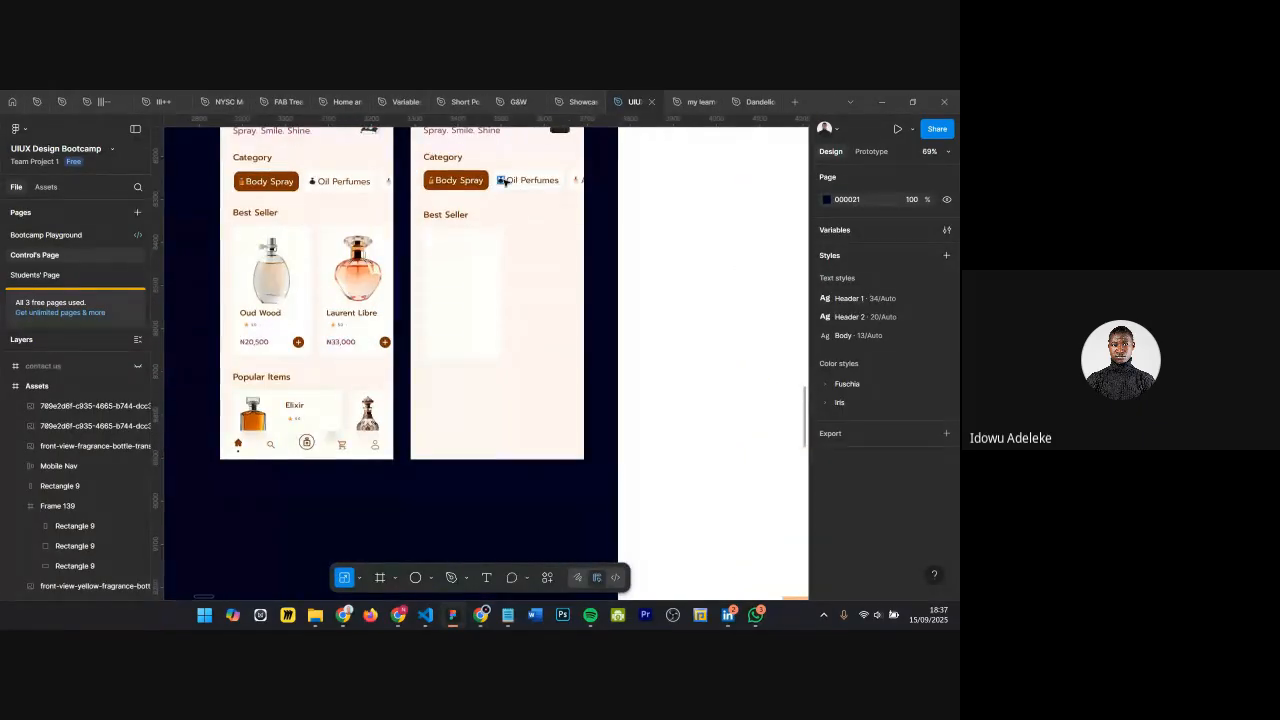
left_click(500, 182)
scroll(652, 321, "down", 1)
scroll(740, 351, "right", 3)
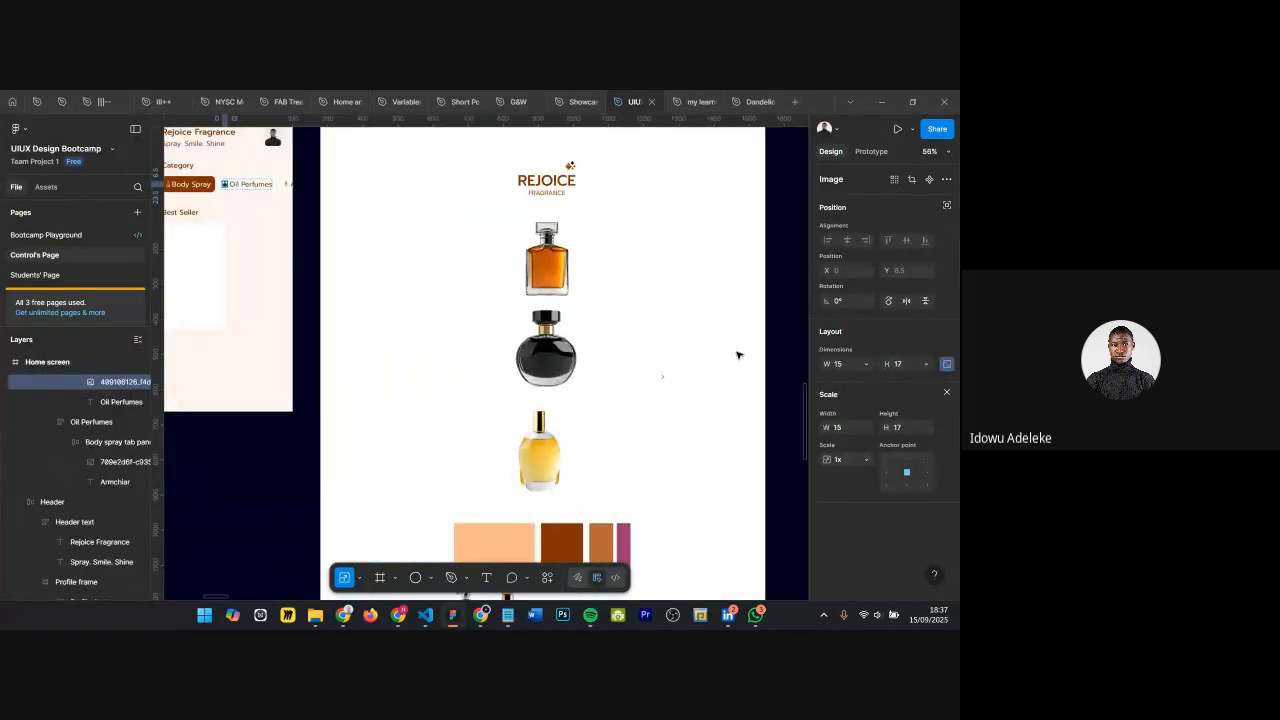
left_click(548, 353)
scroll(633, 387, "down", 3)
scroll(406, 360, "up", 6)
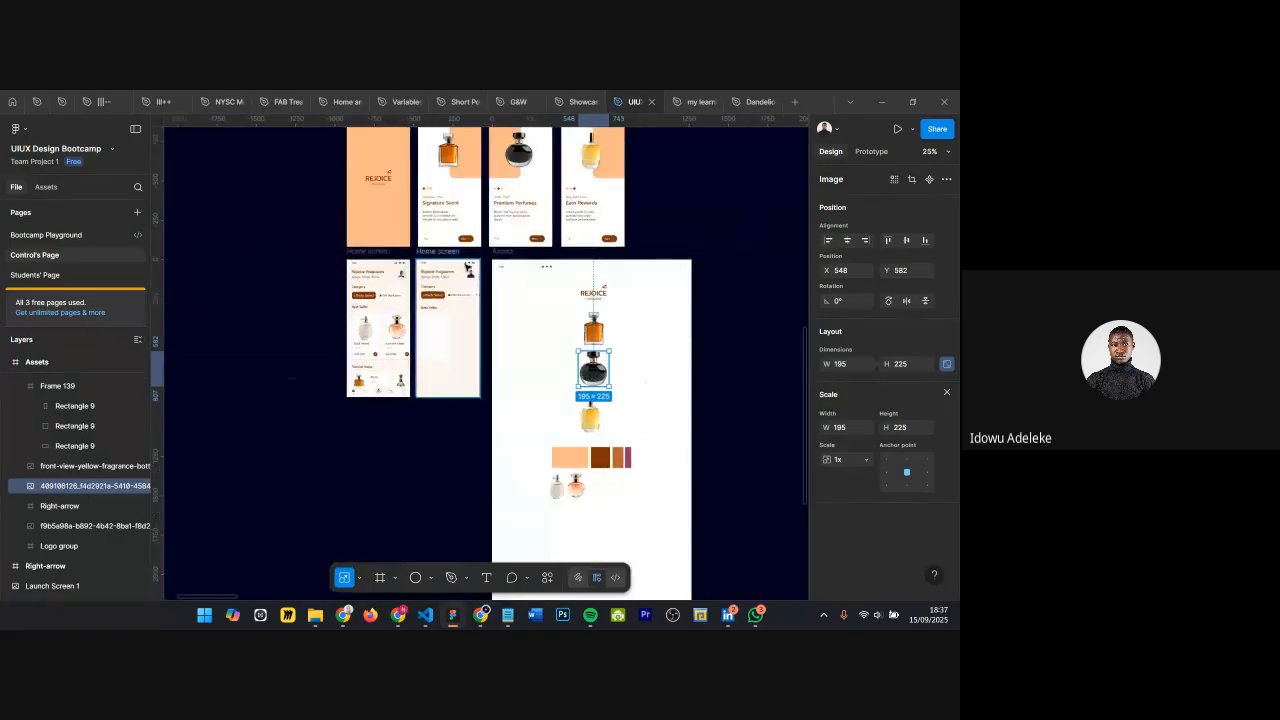
scroll(531, 333, "down", 3)
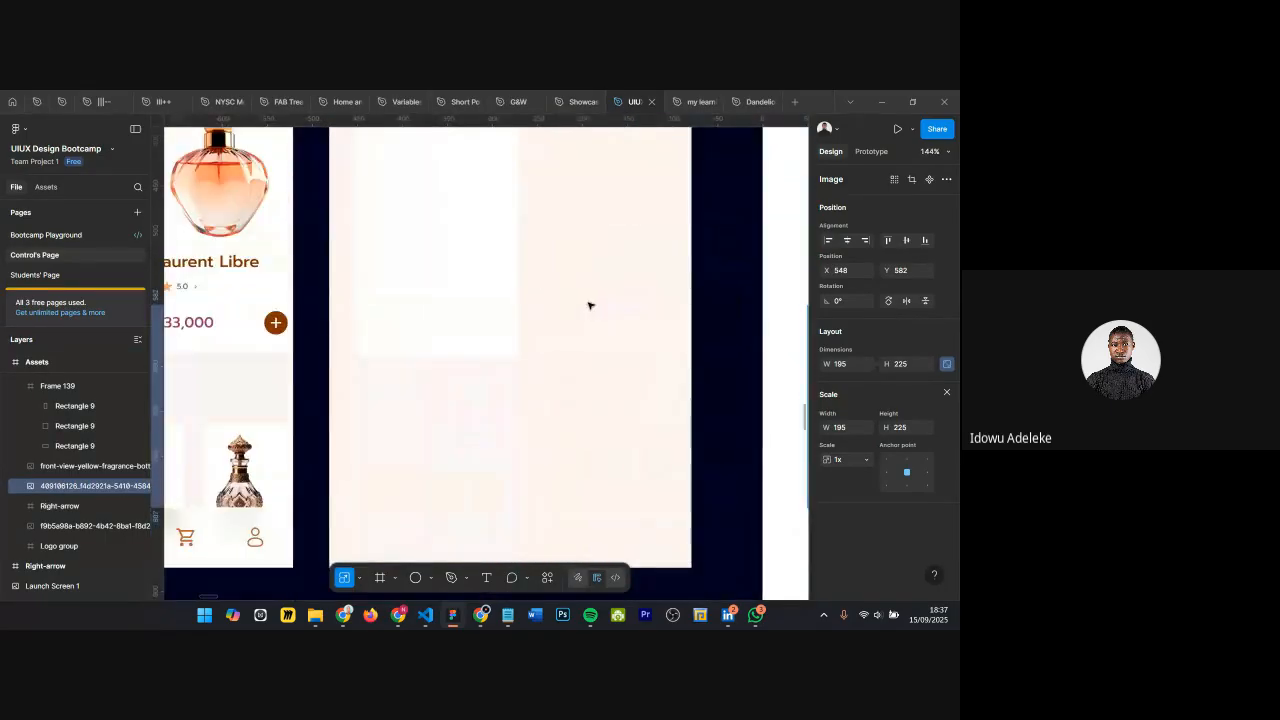
scroll(603, 317, "down", 3)
left_click(523, 274)
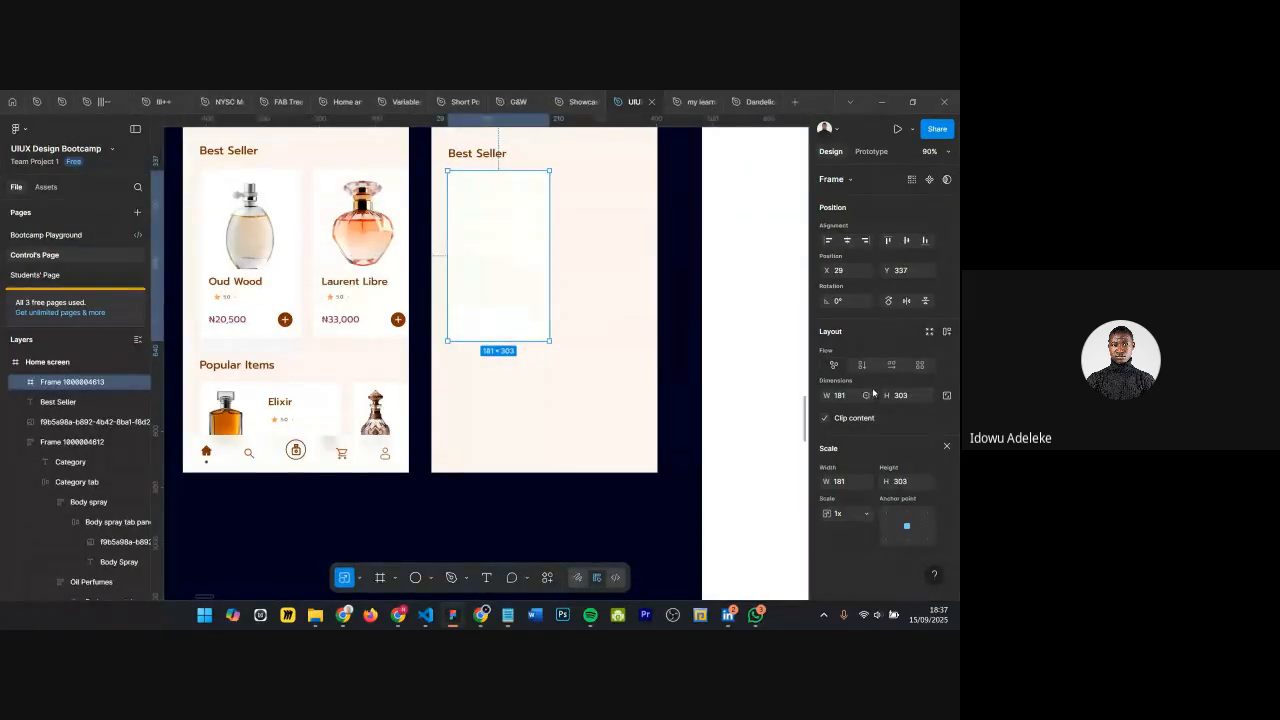
key("Escape")
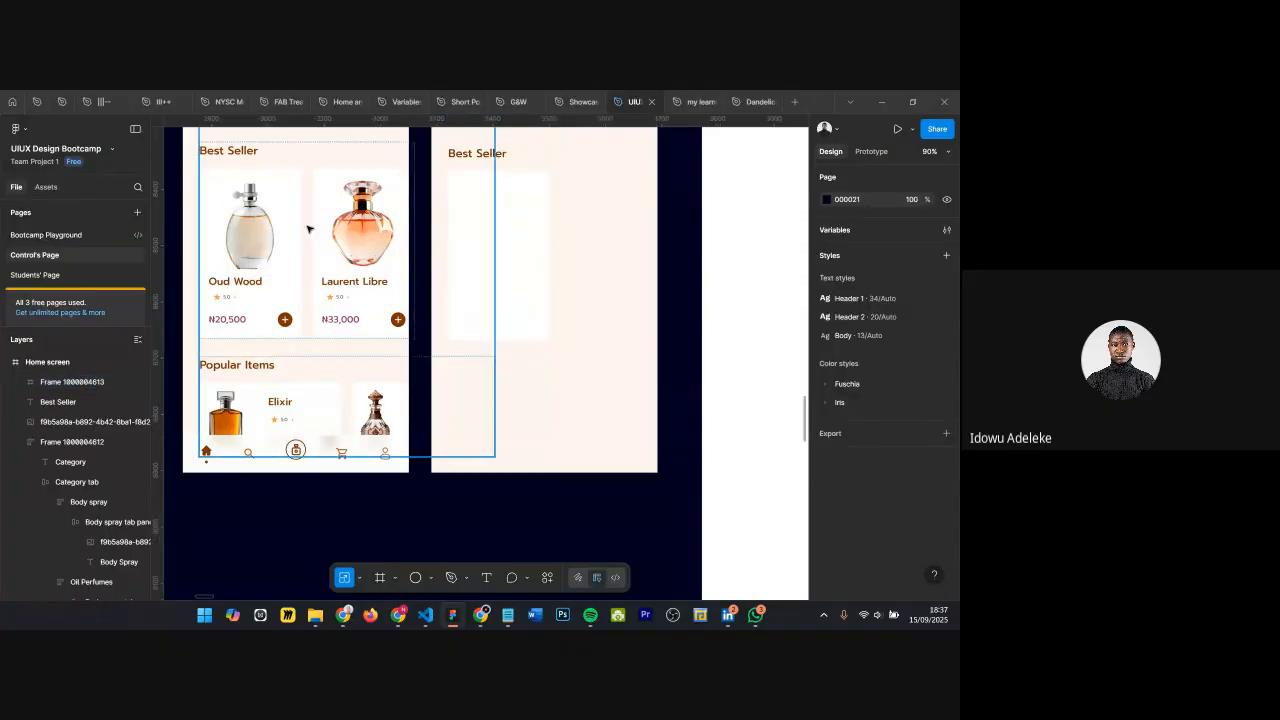
Step: Copy the Oud Wood bottle image from the original Home screen into the empty Best Seller card of the new screen
scroll(471, 243, "down", 3)
left_click(355, 230)
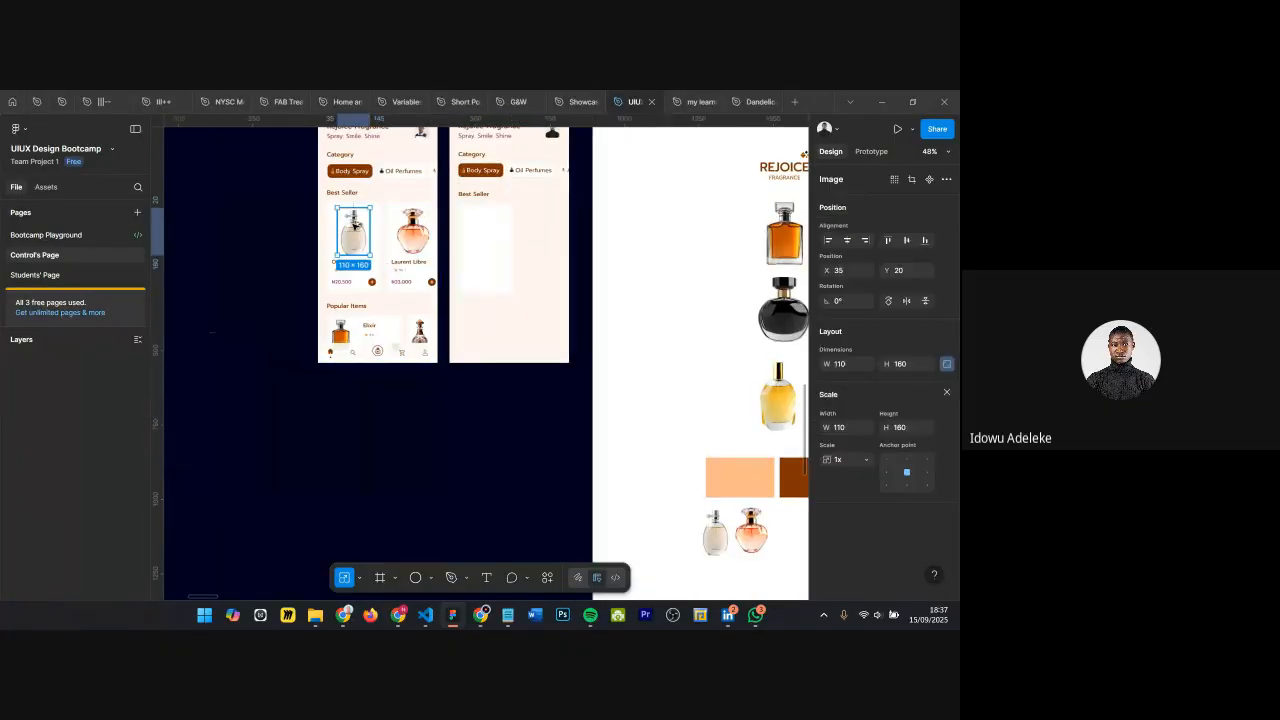
left_click_drag(357, 226, 476, 242)
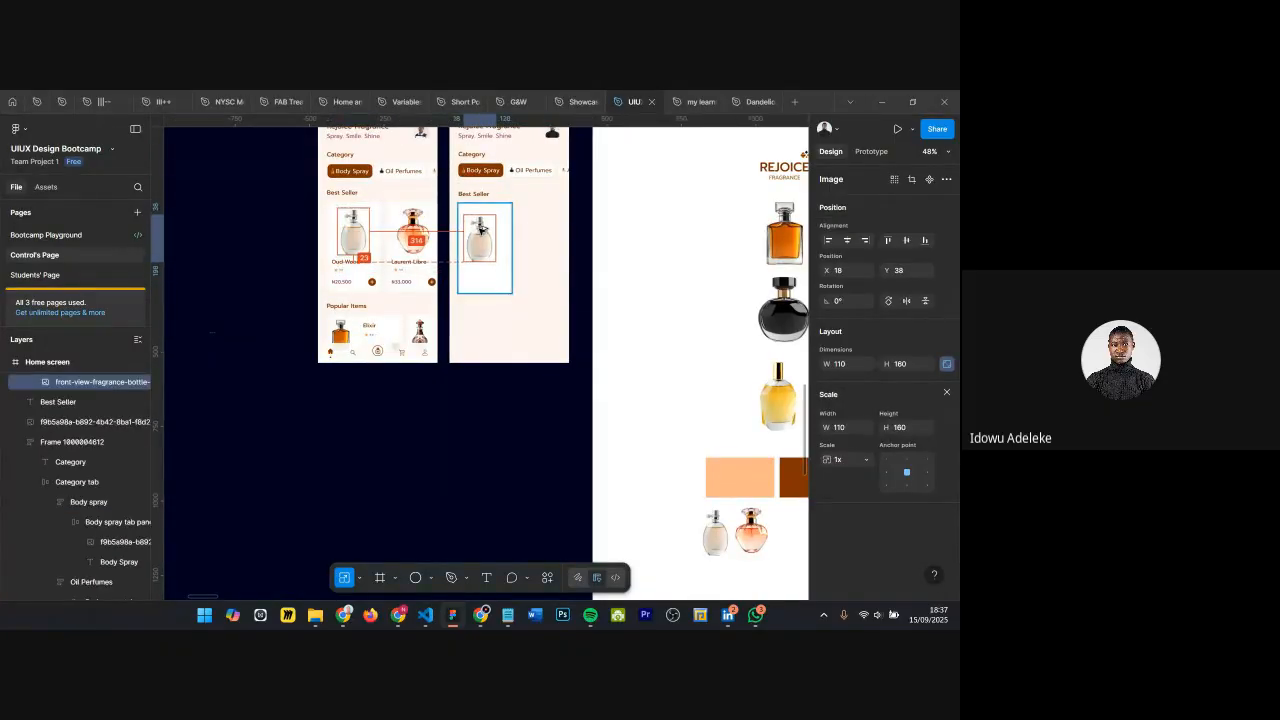
Step: Check the original bottle's spacing in its card, then place the copied bottle at Y 20 and center it horizontally in the new card
scroll(355, 224, "up", 1)
scroll(358, 220, "up", 3)
left_click(346, 227)
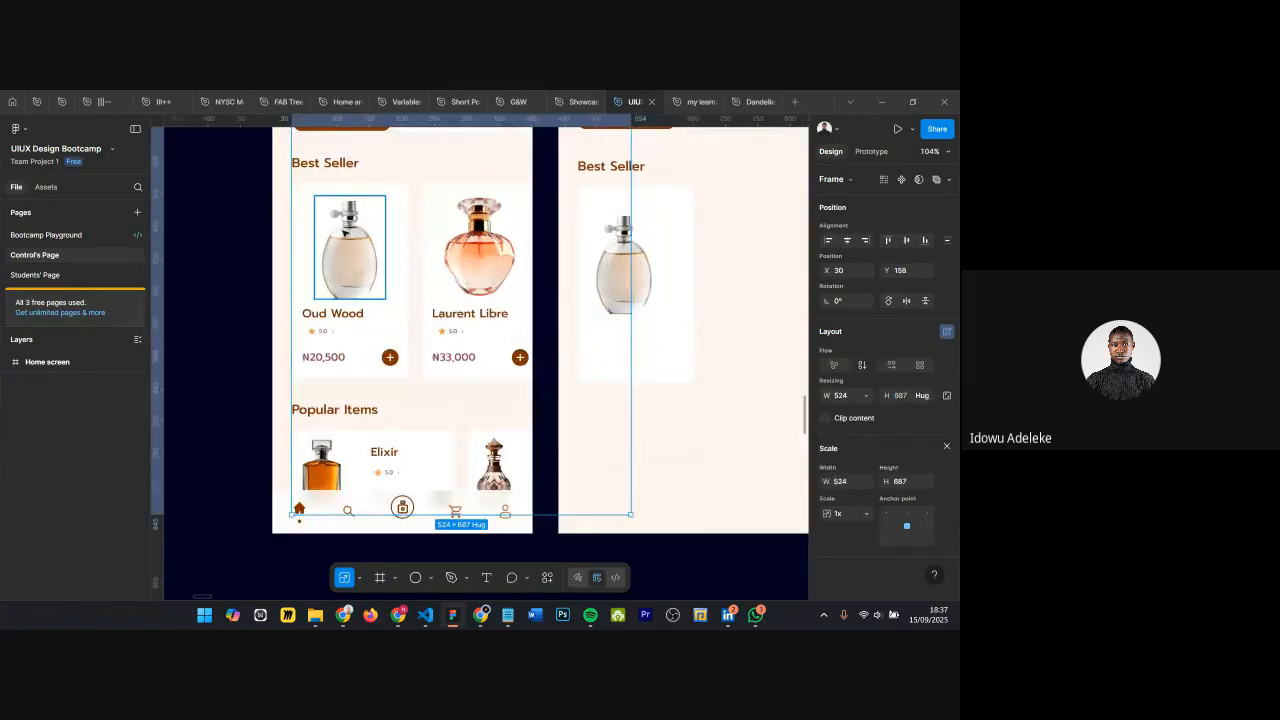
left_click(346, 227, "ctrl")
key("alt")
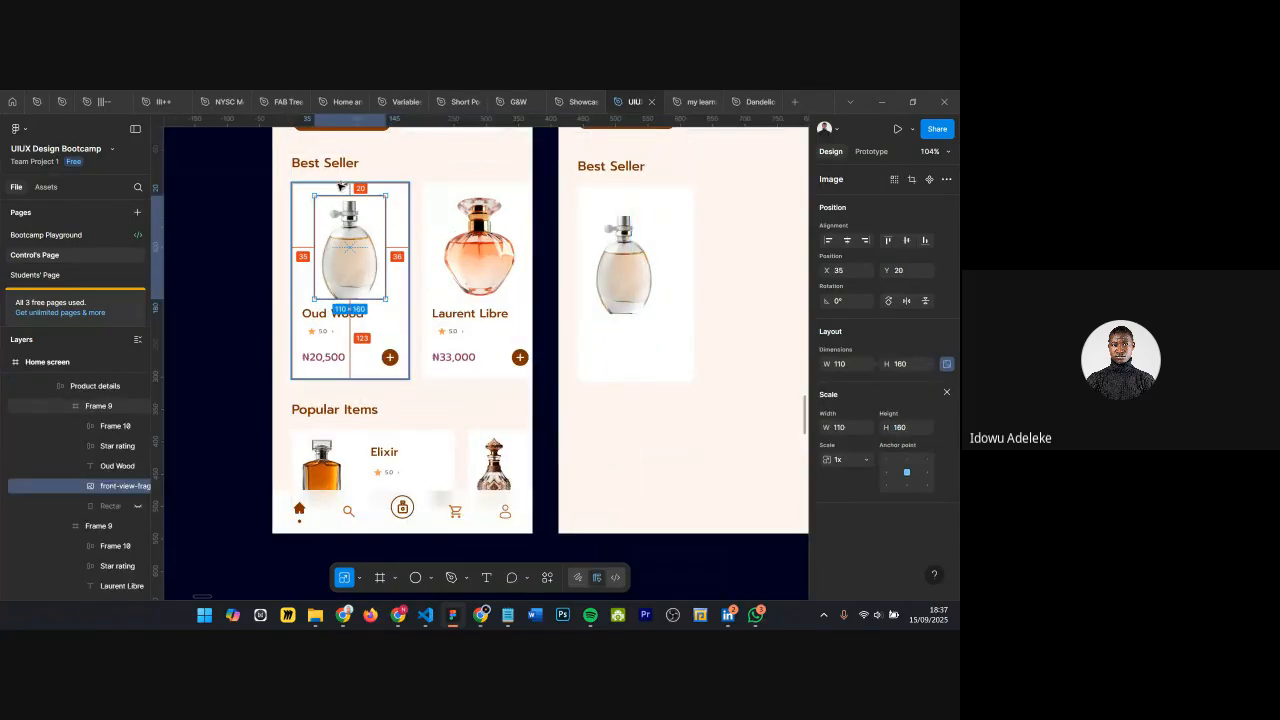
double_click(611, 230)
key("alt")
key("Up")
key("shift+Up")
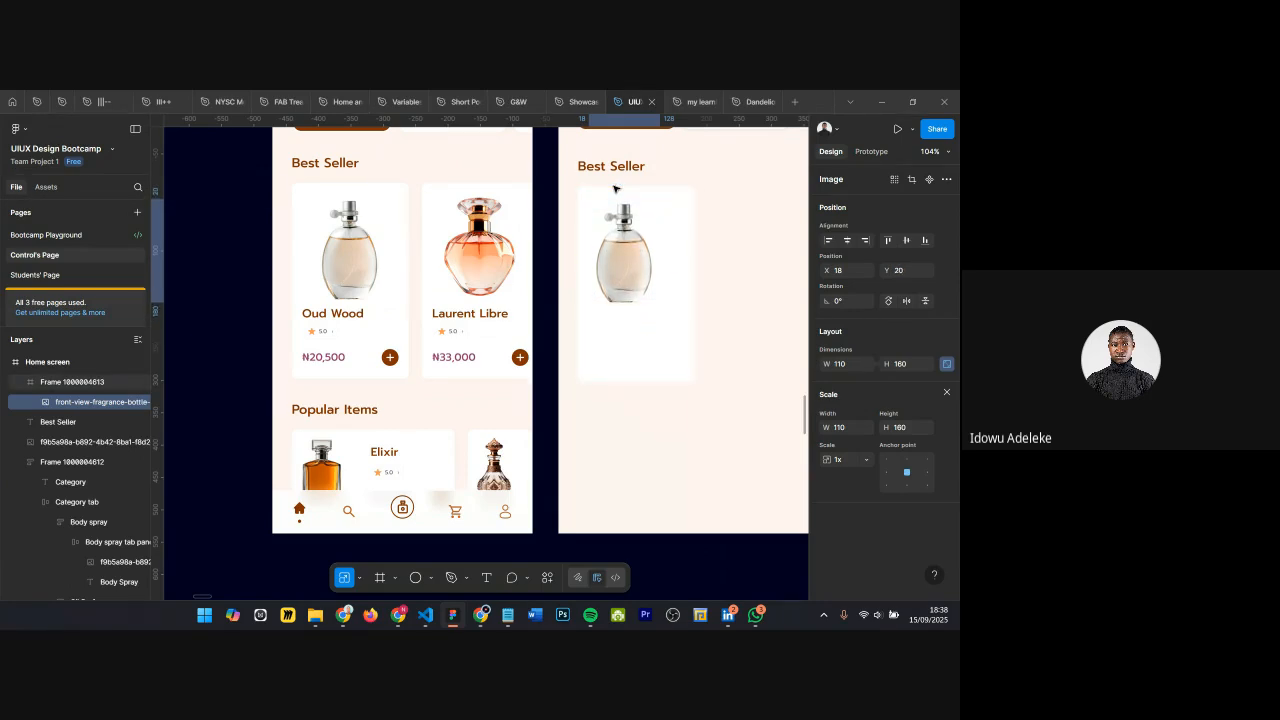
left_click(845, 241)
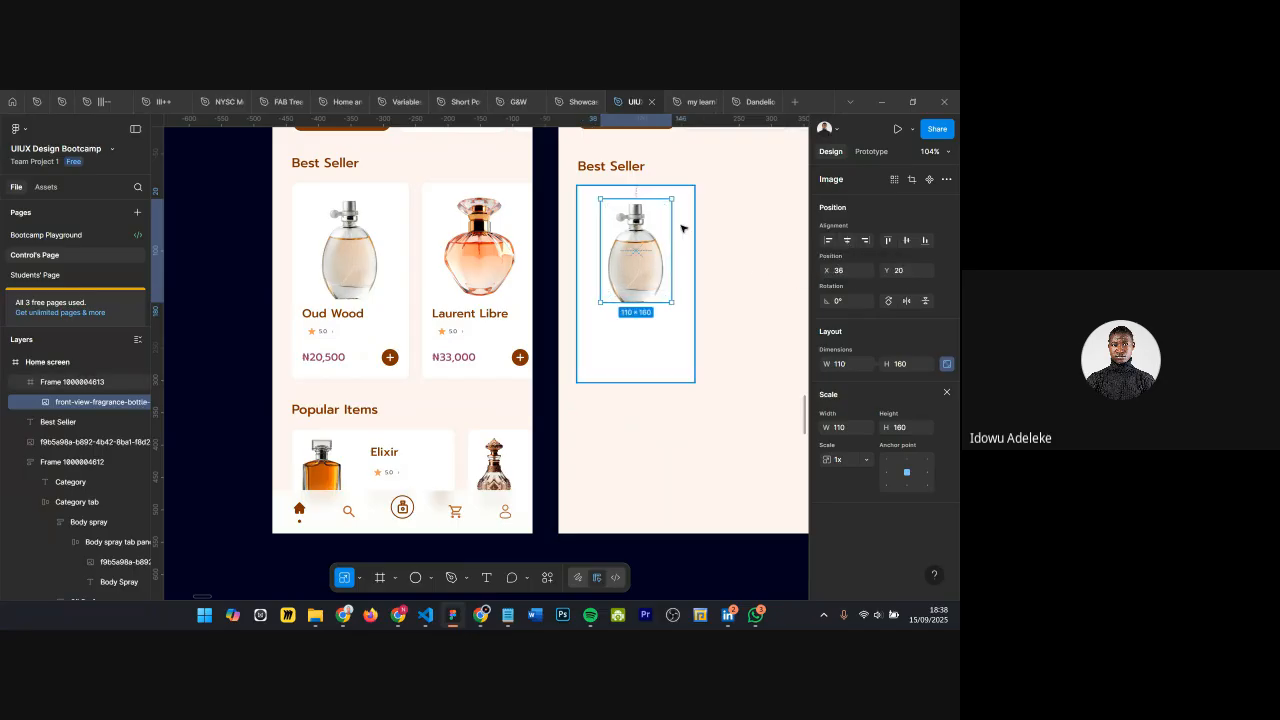
left_click(613, 352)
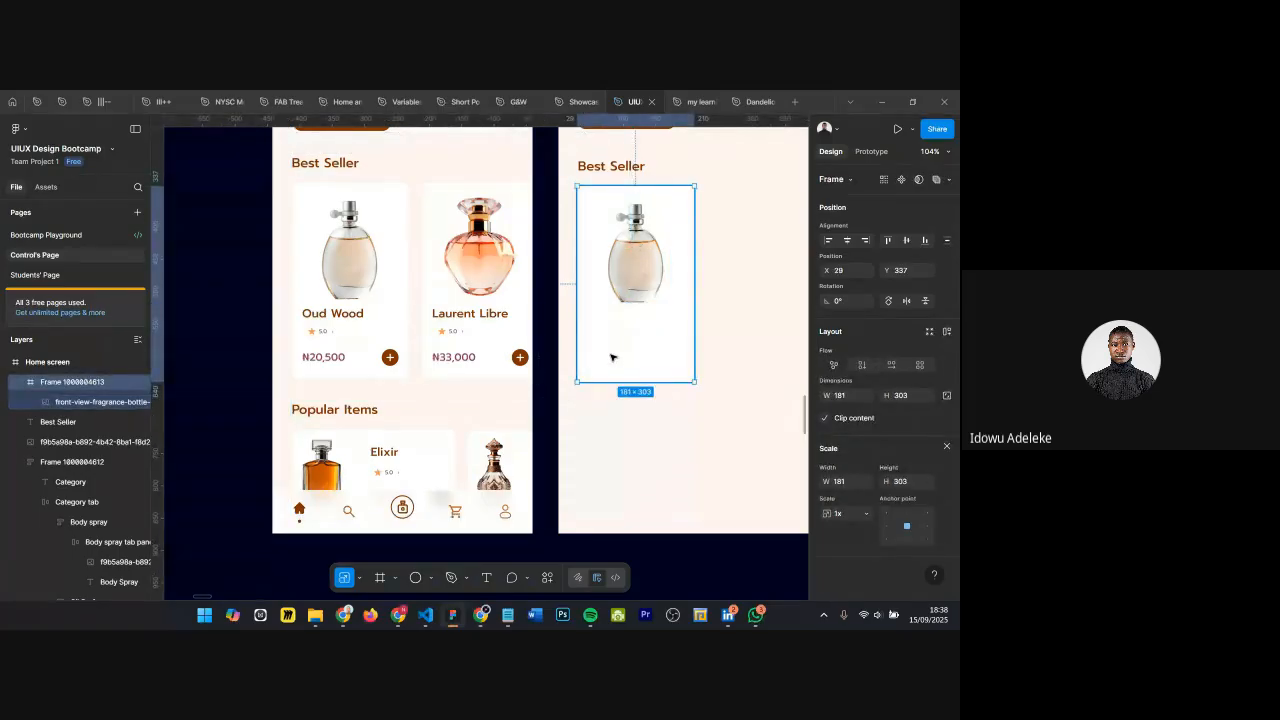
key("t")
left_click(590, 327)
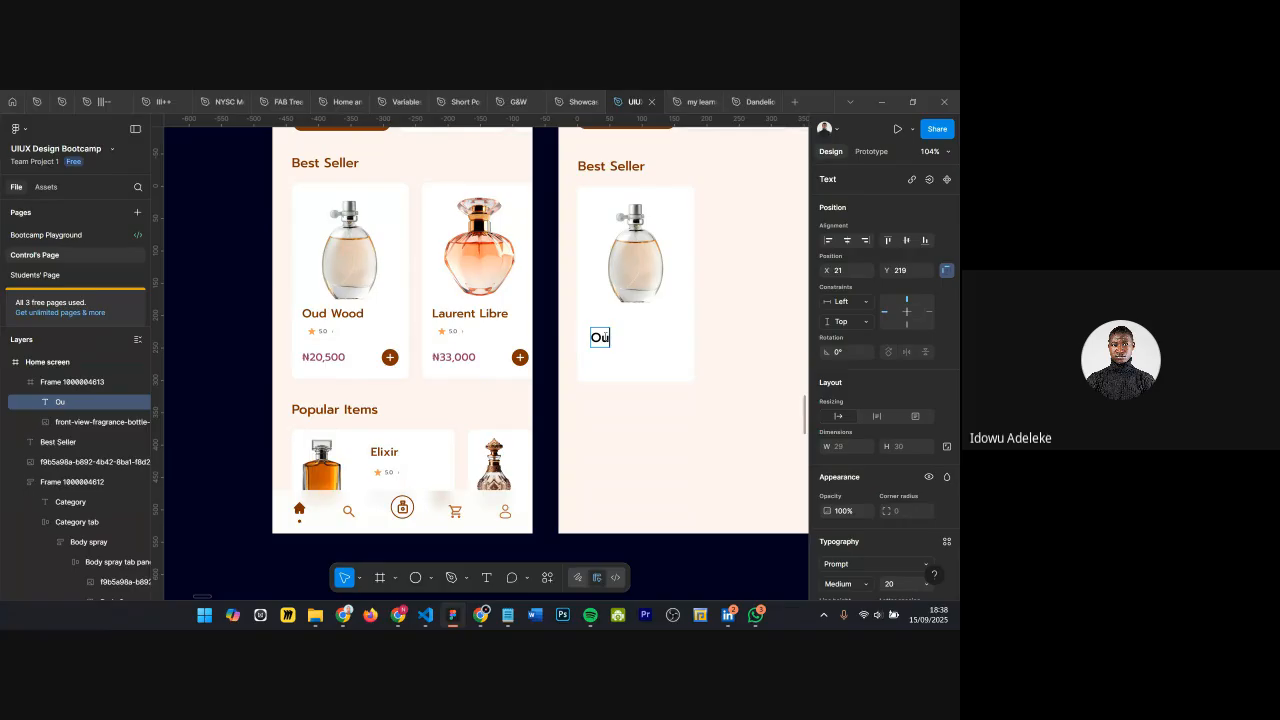
key("Escape")
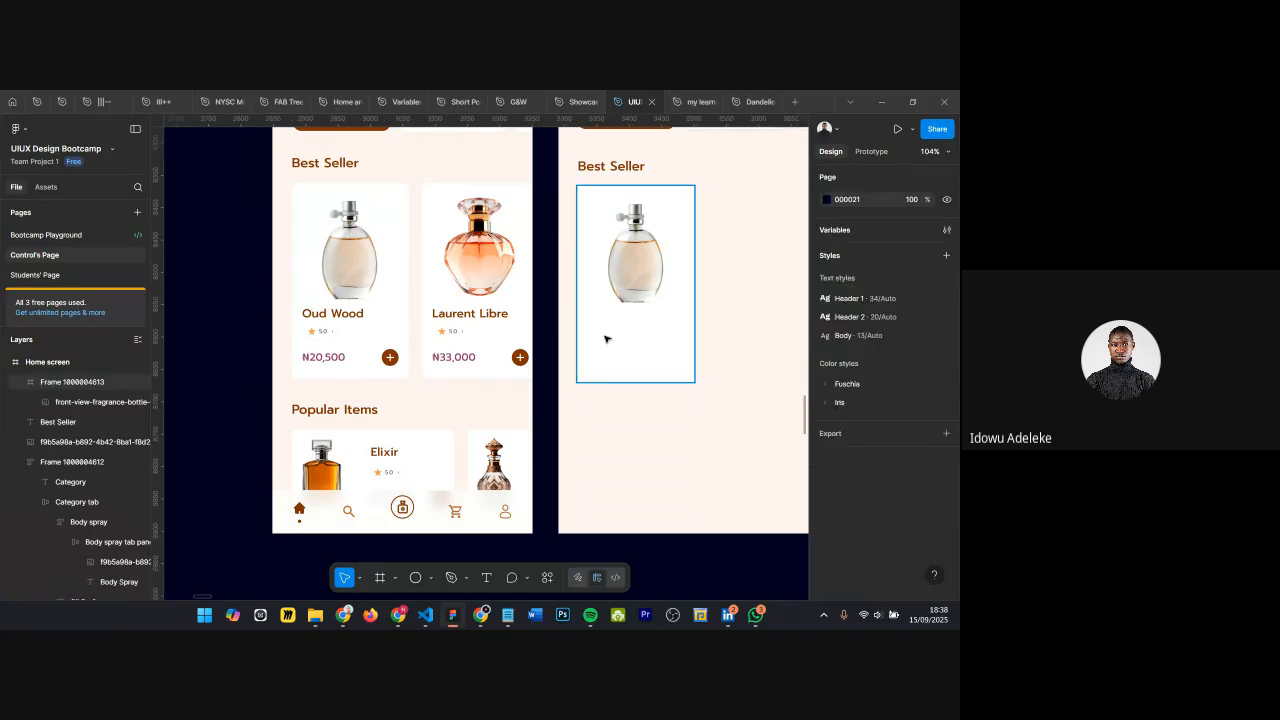
Step: Add the text "Oud Wood" below the bottle in the new card, using the Best Seller heading's Prompt Medium 20 style
left_click(632, 170)
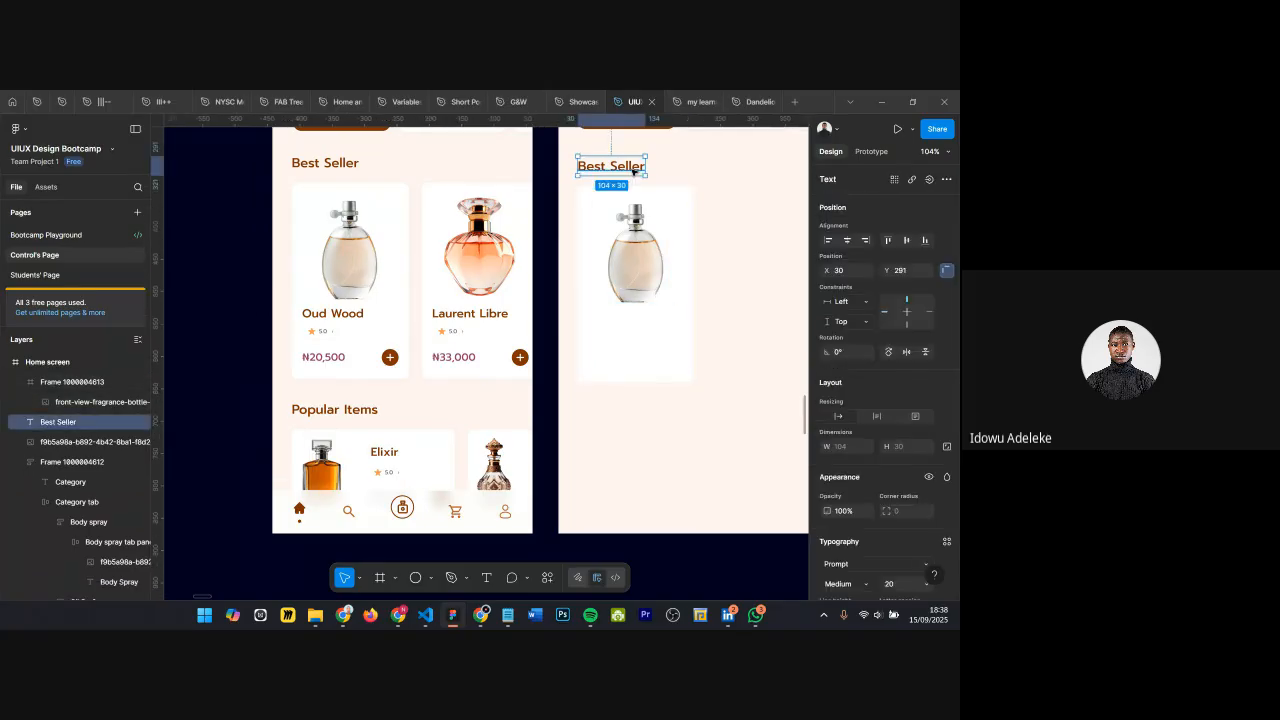
left_click(611, 336)
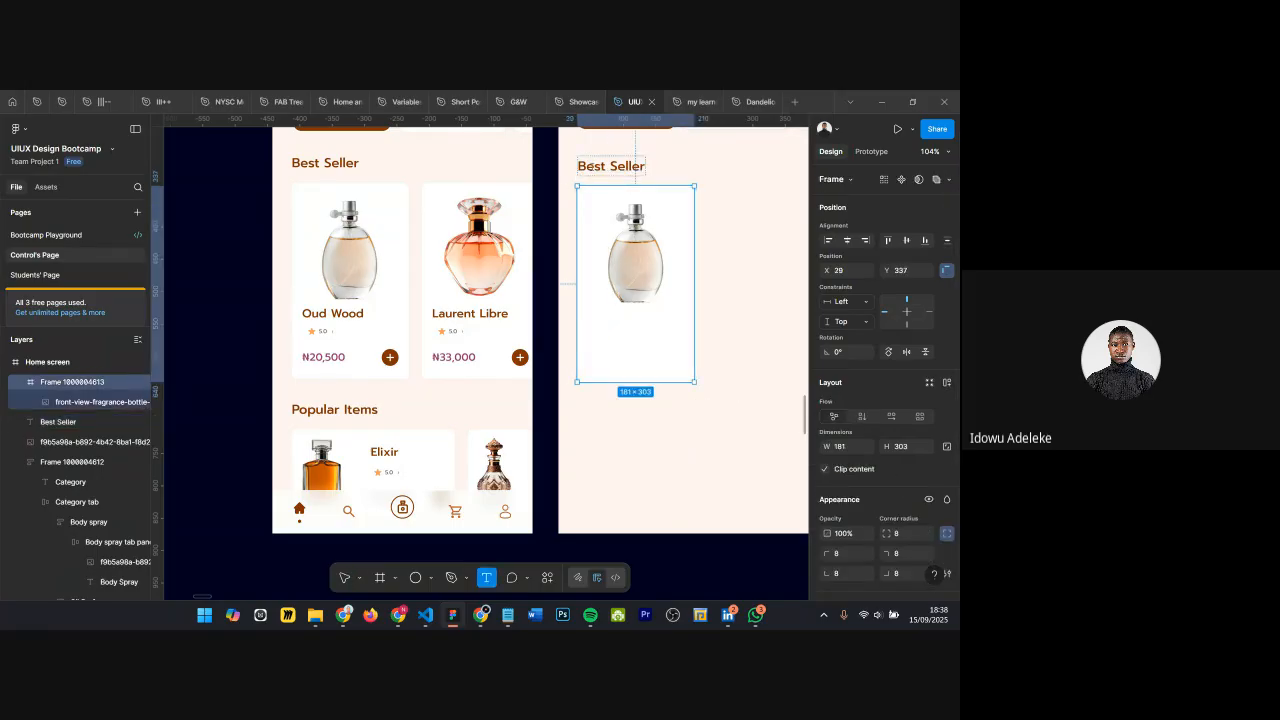
left_click(591, 336)
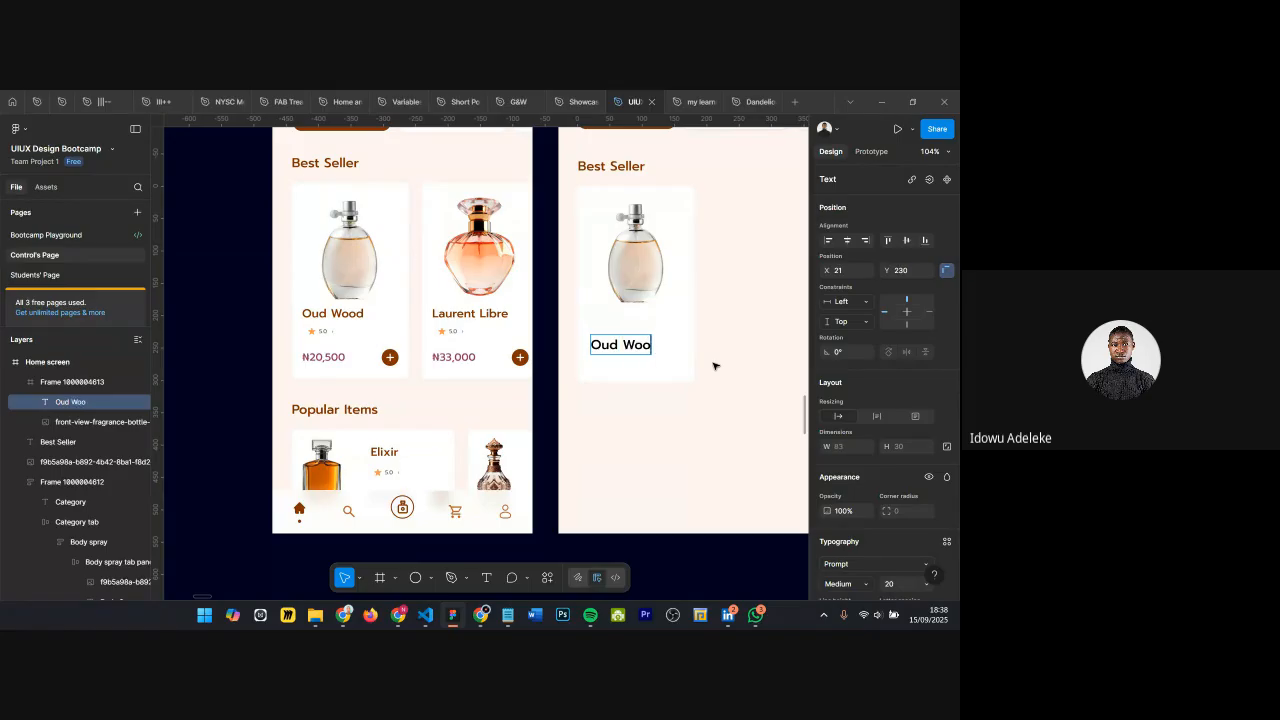
scroll(643, 368, "down", 2)
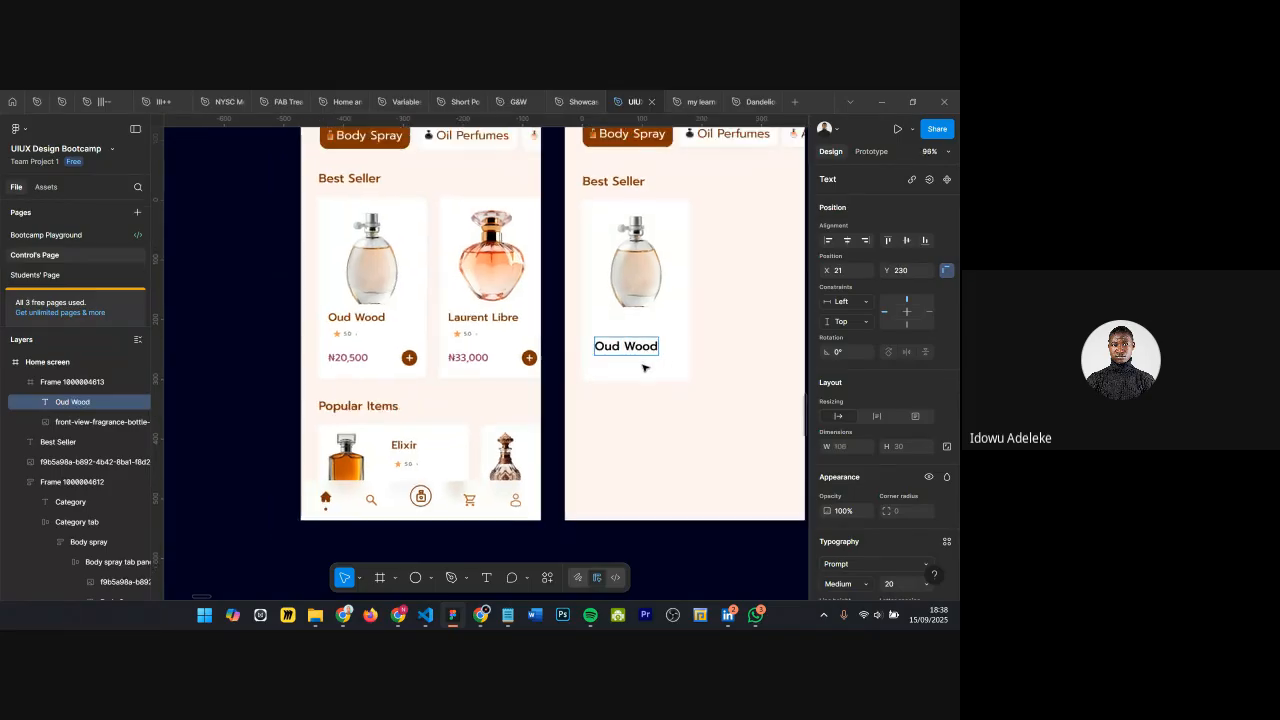
scroll(481, 410, "up", 5)
scroll(482, 411, "down", 1)
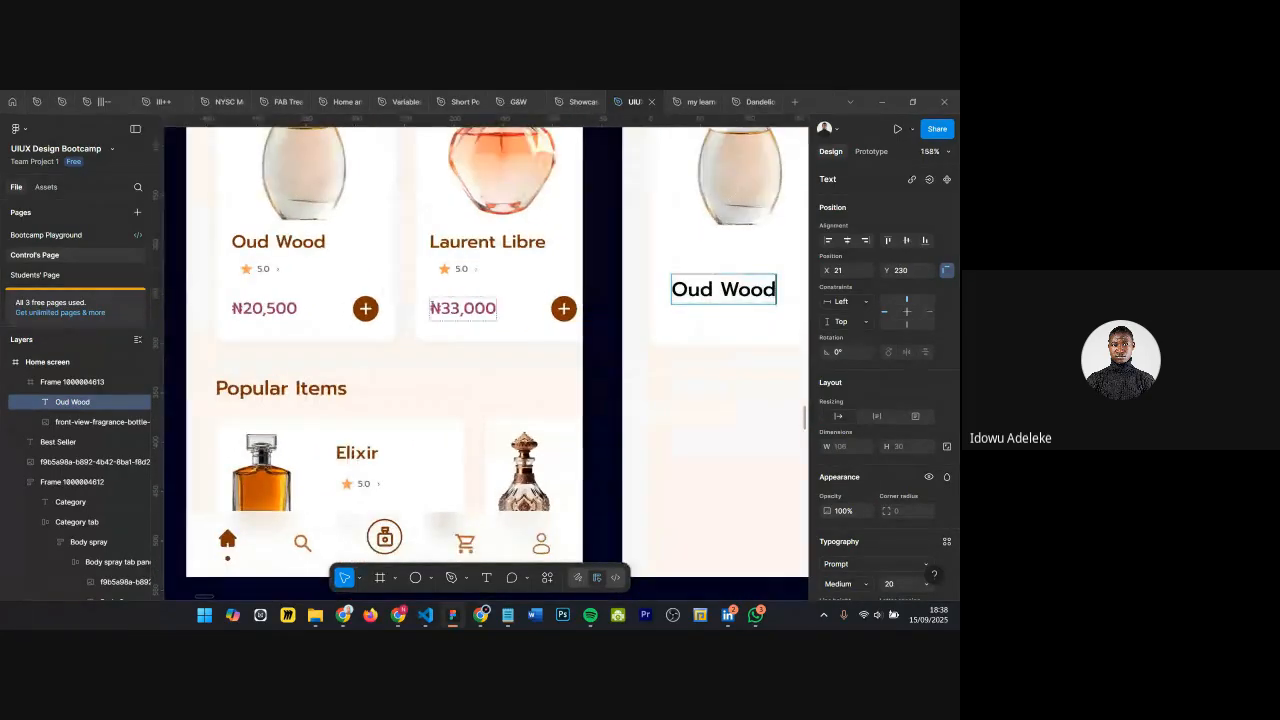
left_click(463, 270, "ctrl")
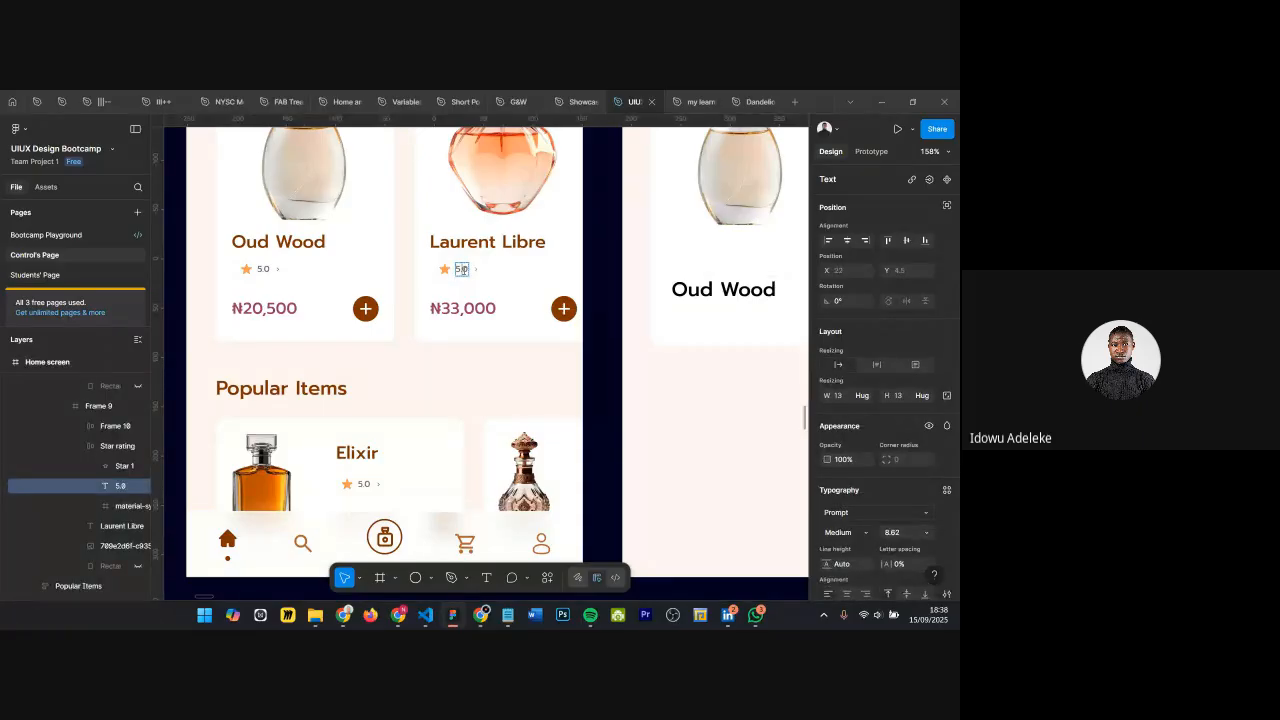
scroll(461, 269, "down", 2)
scroll(577, 311, "right", 3)
left_click(589, 352)
scroll(503, 353, "left", 1)
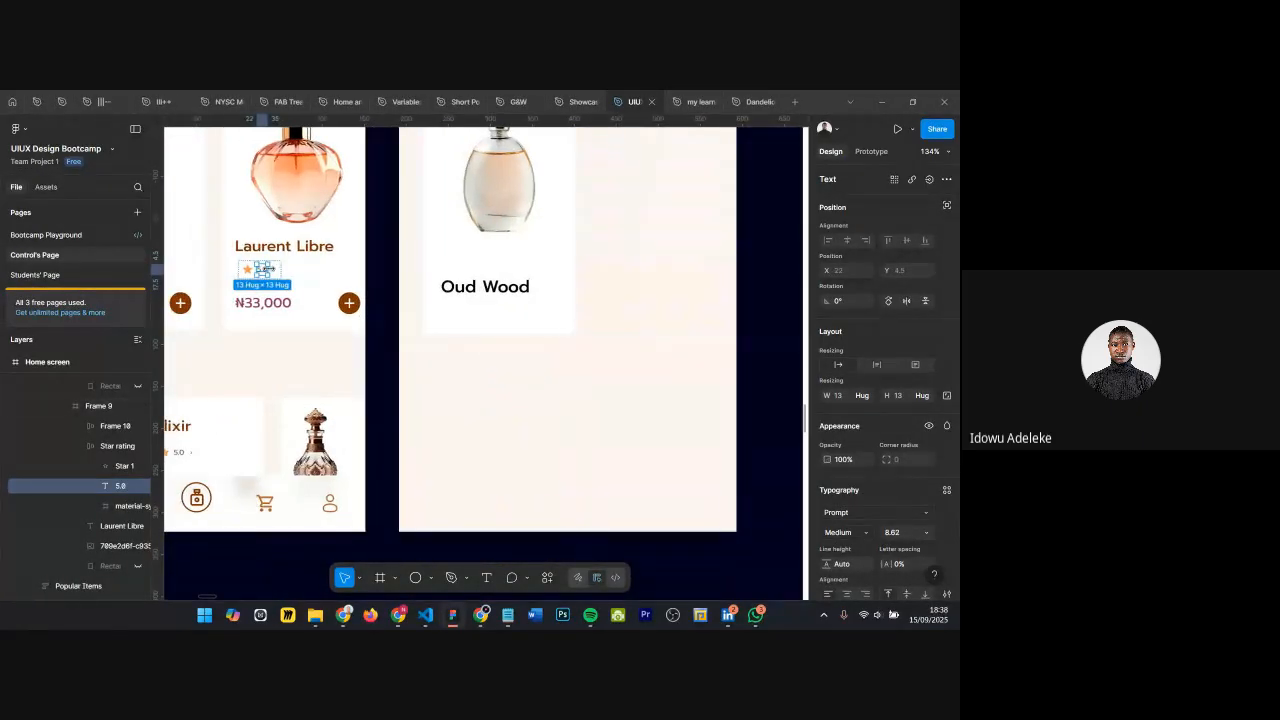
key("t")
left_click(449, 308)
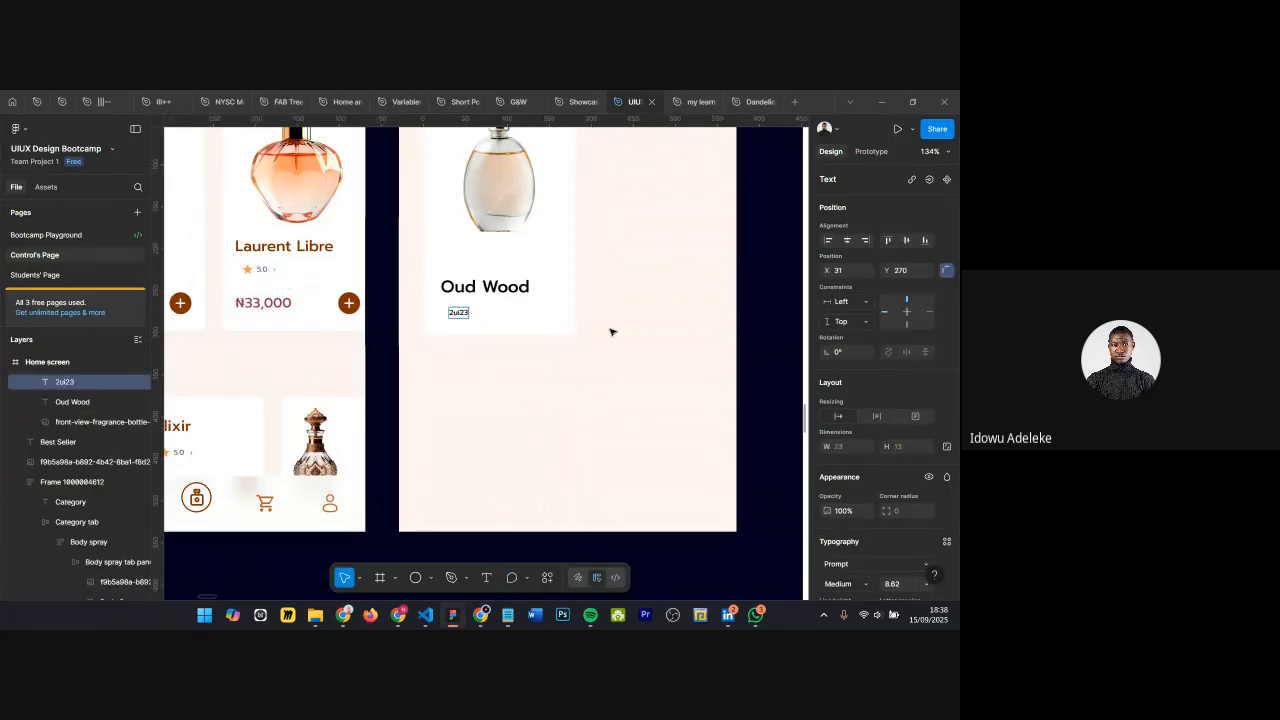
key("Escape")
left_click(515, 286)
key("Escape")
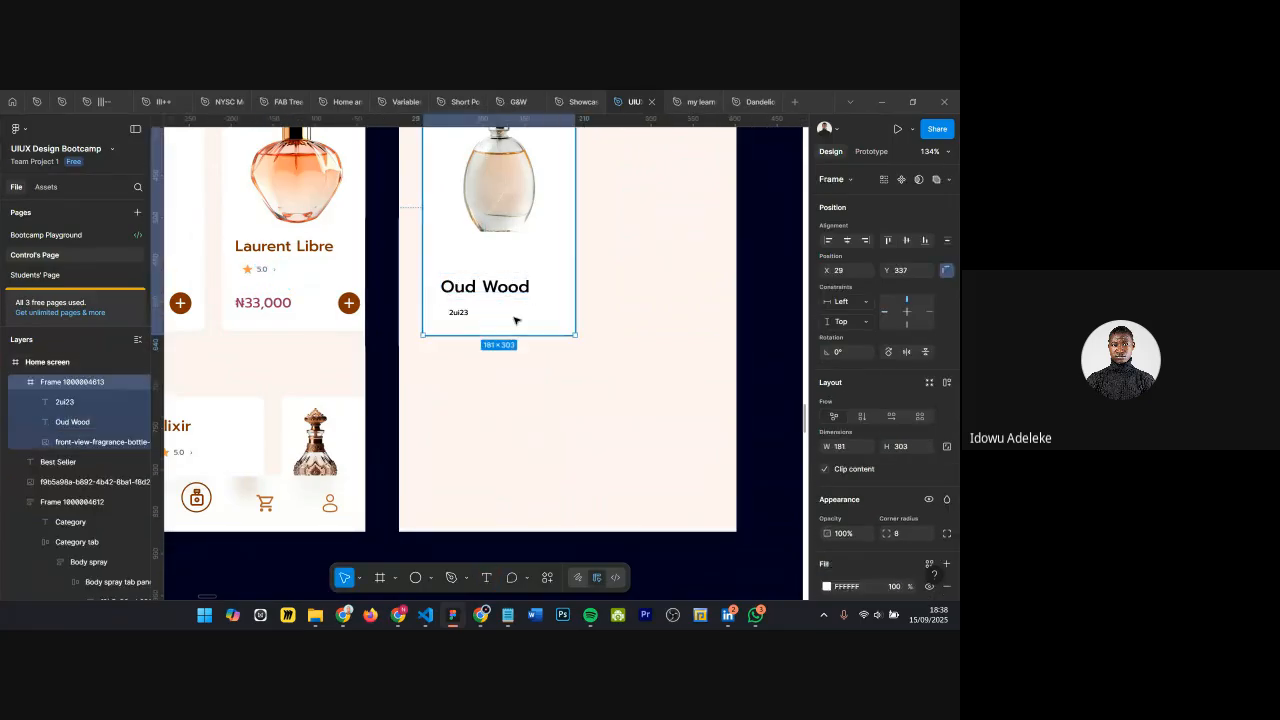
key("t")
left_click(513, 318)
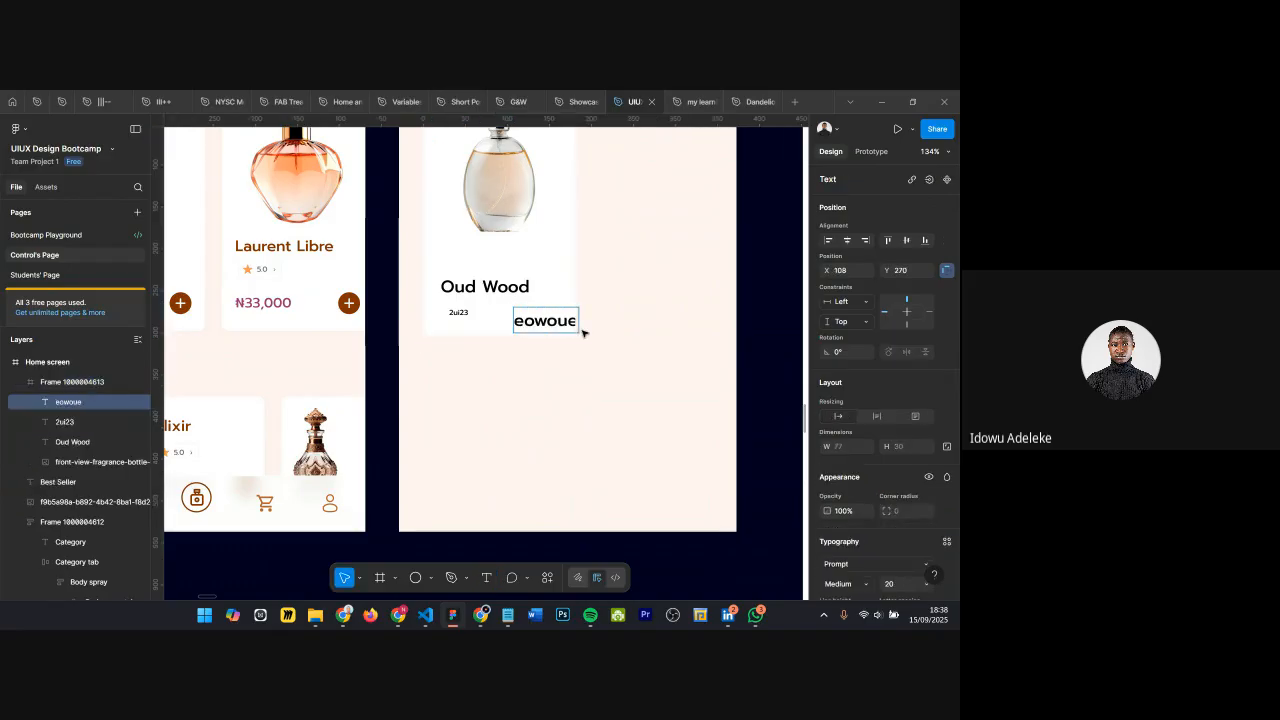
key("Escape")
key("Delete")
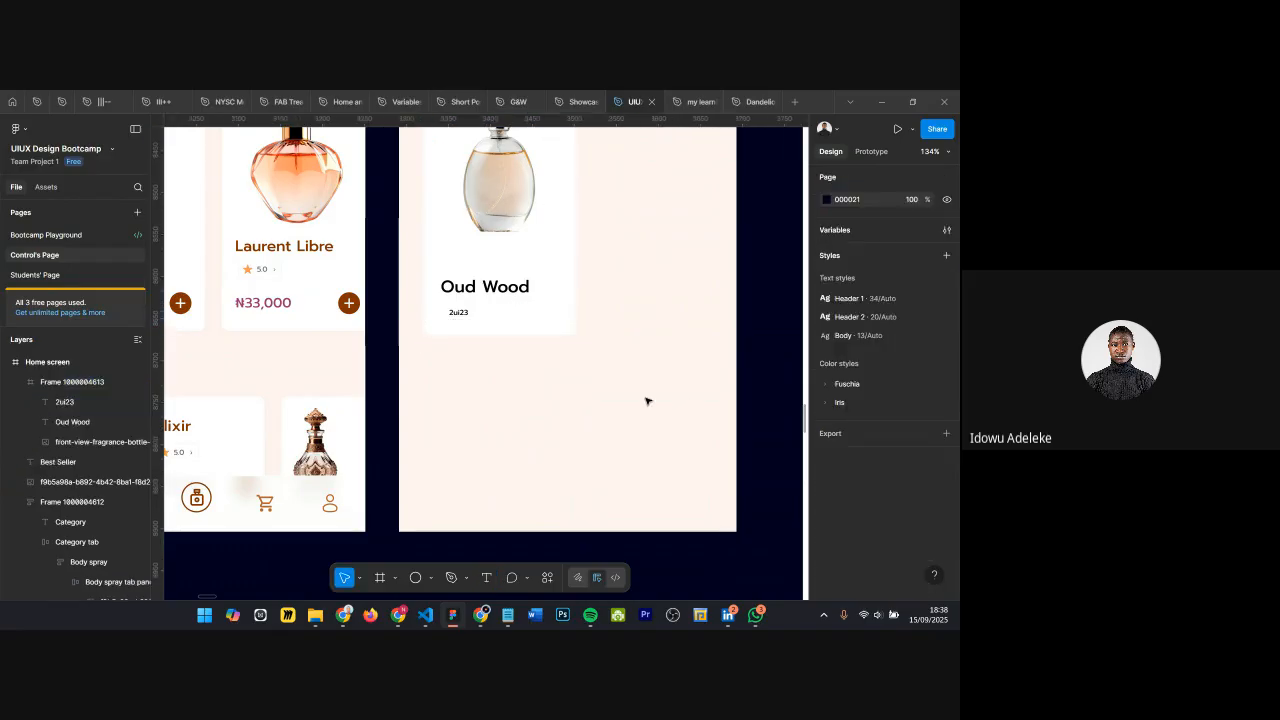
scroll(600, 391, "up", 1)
scroll(600, 391, "left", 3)
scroll(614, 413, "down", 1)
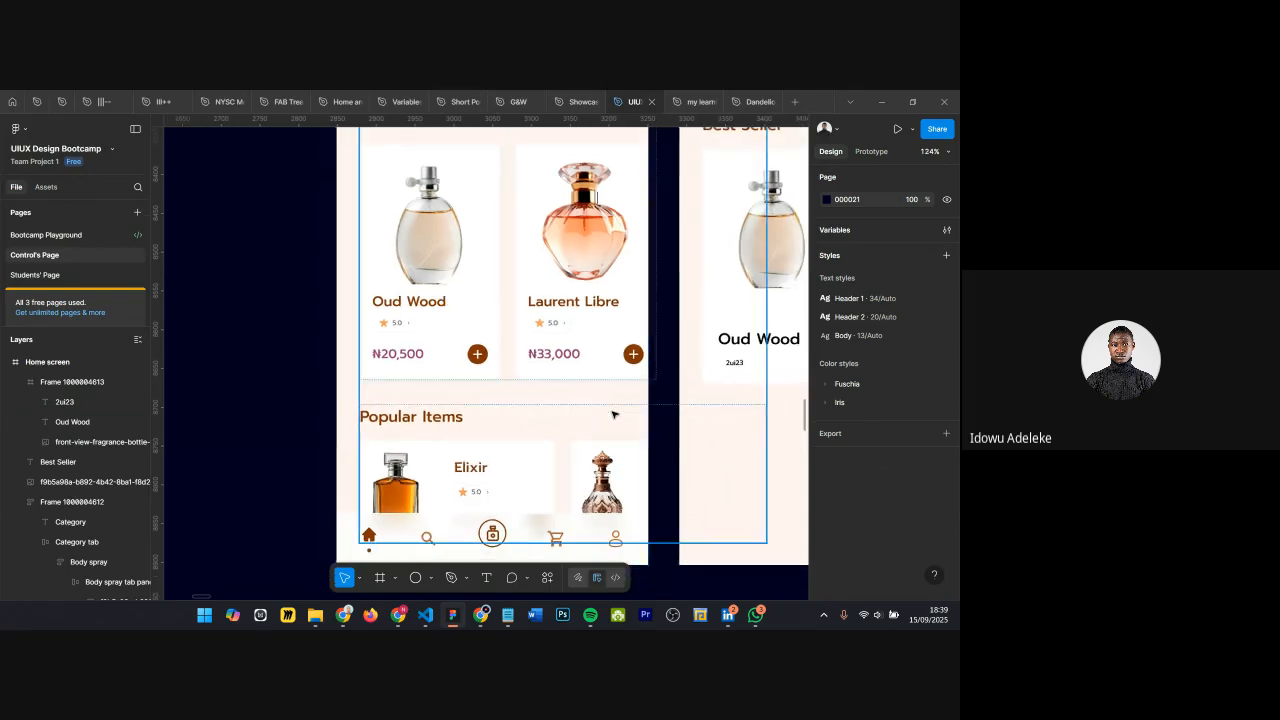
scroll(613, 413, "right", 3)
left_click(600, 364)
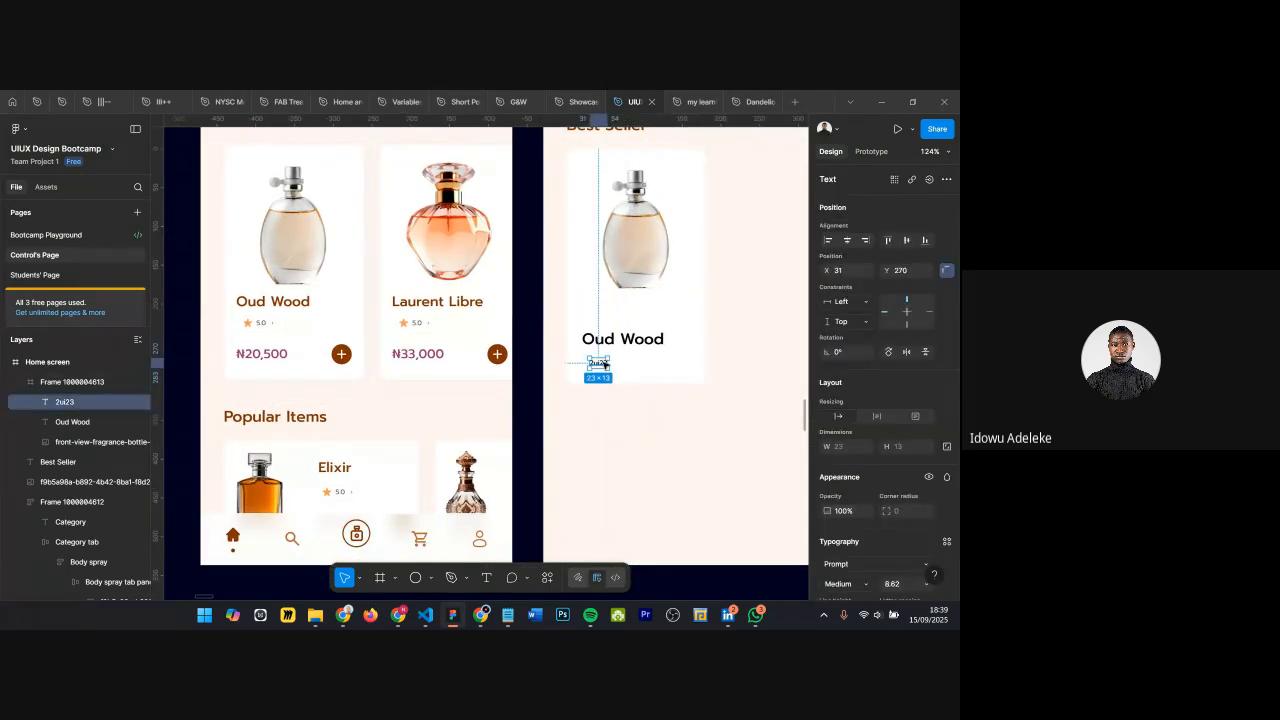
key("Delete")
Step: Copy the rating star from the original Oud Wood card to just below the Oud Wood name in the new card
scroll(283, 337, "up", 1)
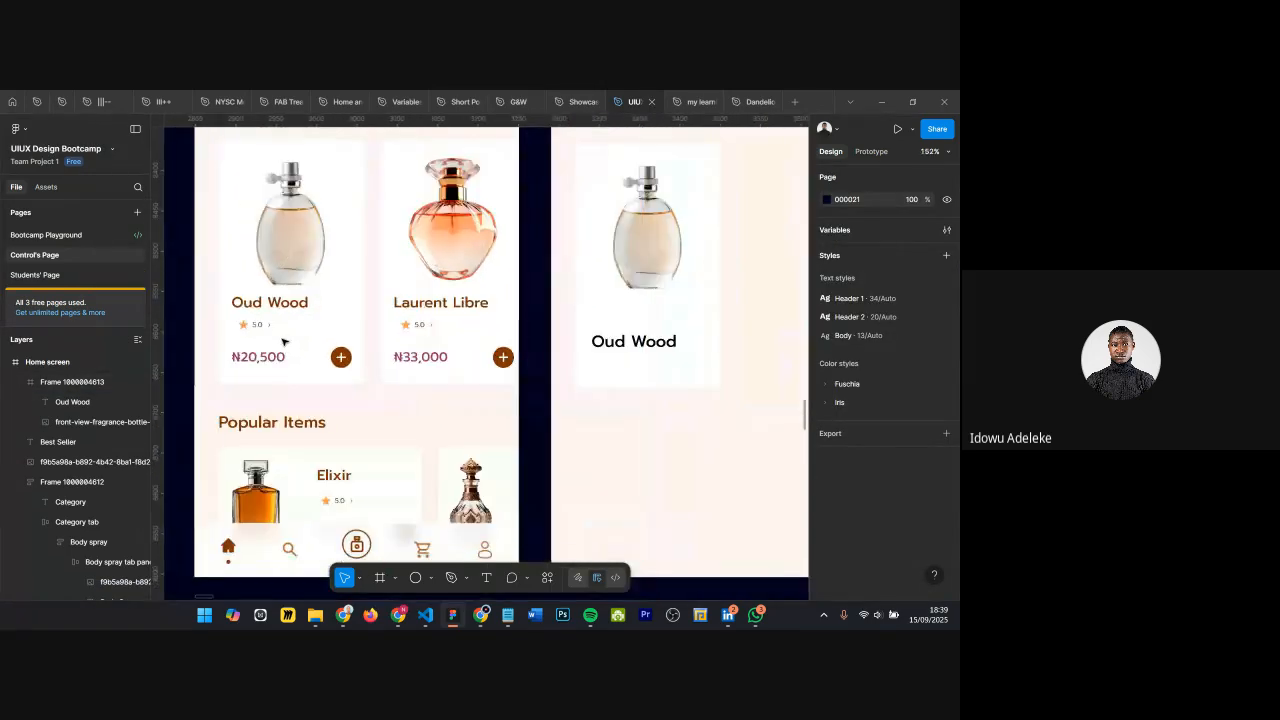
left_click(243, 326)
left_click_drag(243, 326, 605, 362)
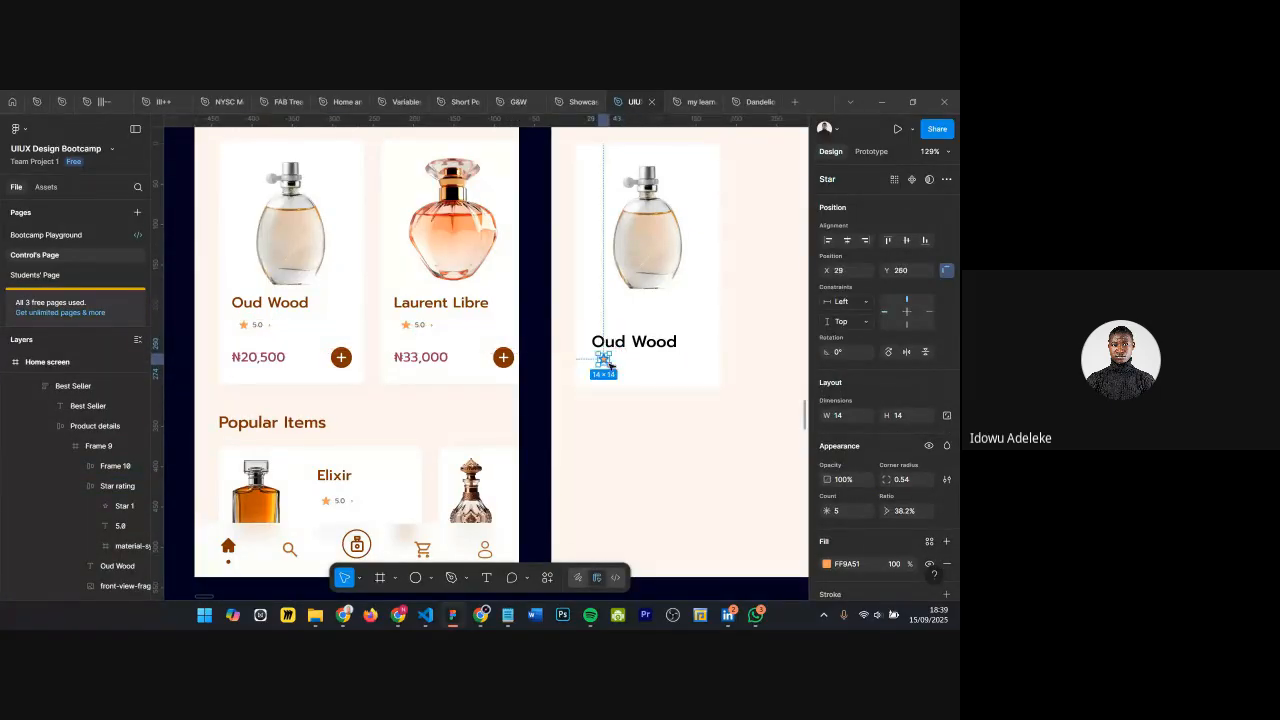
Step: Scale the copied star to 18 × 18 and place it at X 23, Y 258 under the Oud Wood name
scroll(605, 362, "up", 5)
scroll(617, 363, "down", 3)
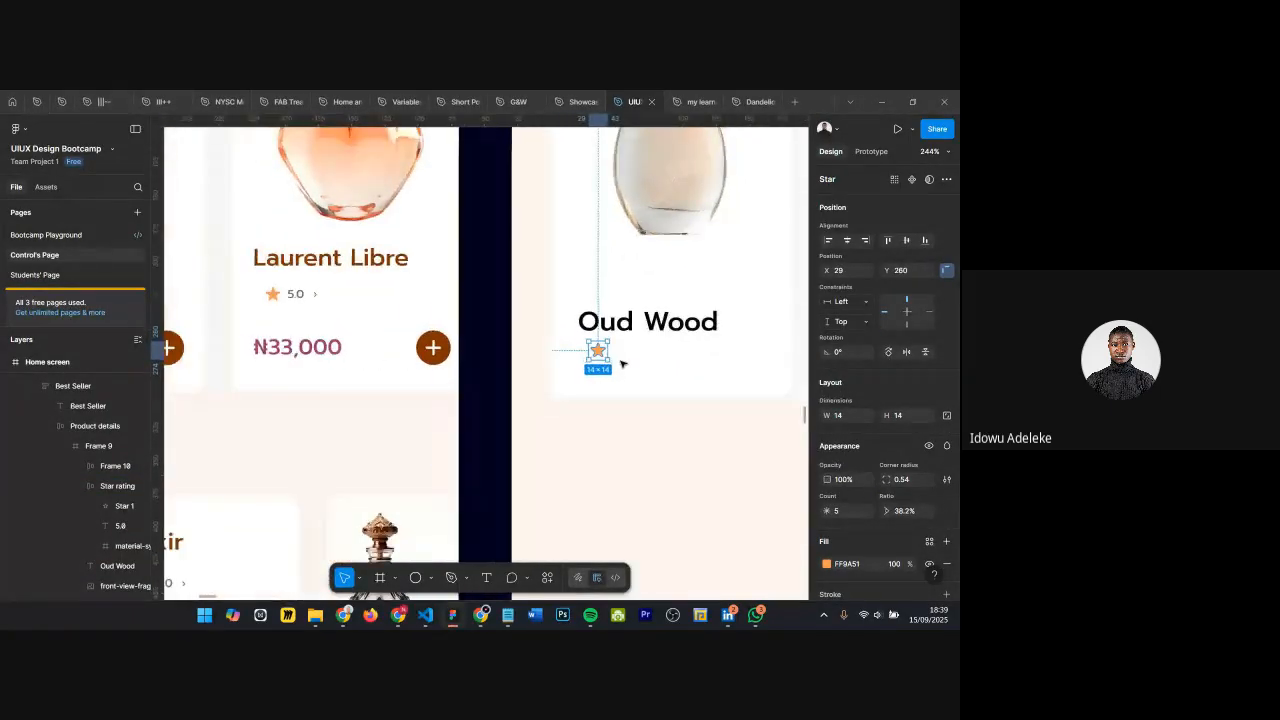
scroll(605, 350, "down", 4)
scroll(604, 349, "up", 5)
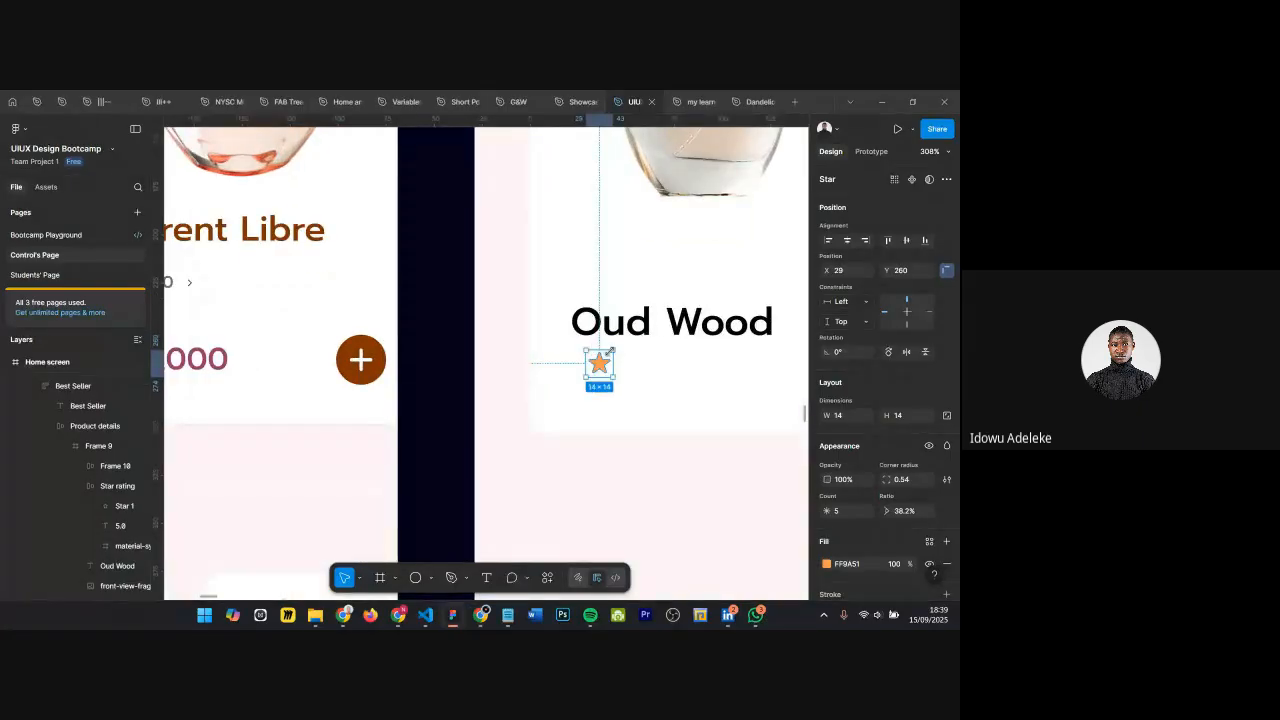
key("k")
left_click_drag(616, 350, 595, 364)
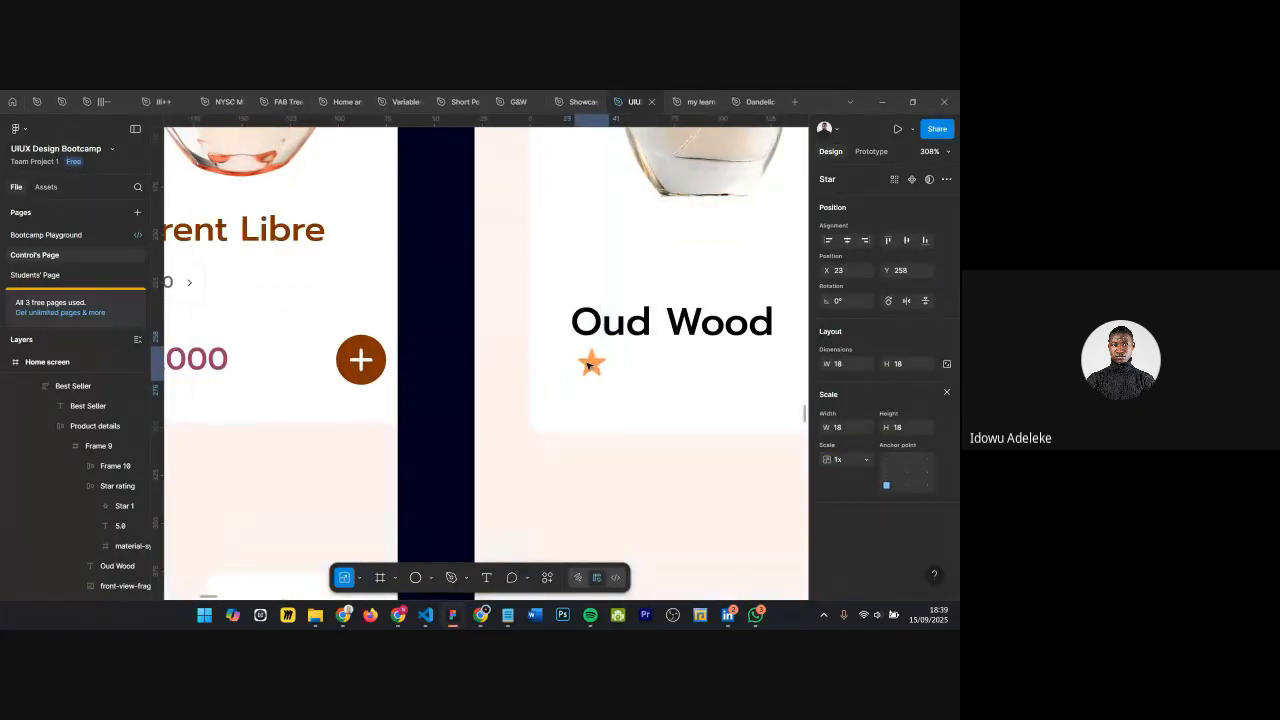
Step: Copy the star into the Assets frame beside the yellow perfume bottle and scale that copy up to 82 × 82
scroll(590, 365, "down", 10)
scroll(583, 375, "down", 1)
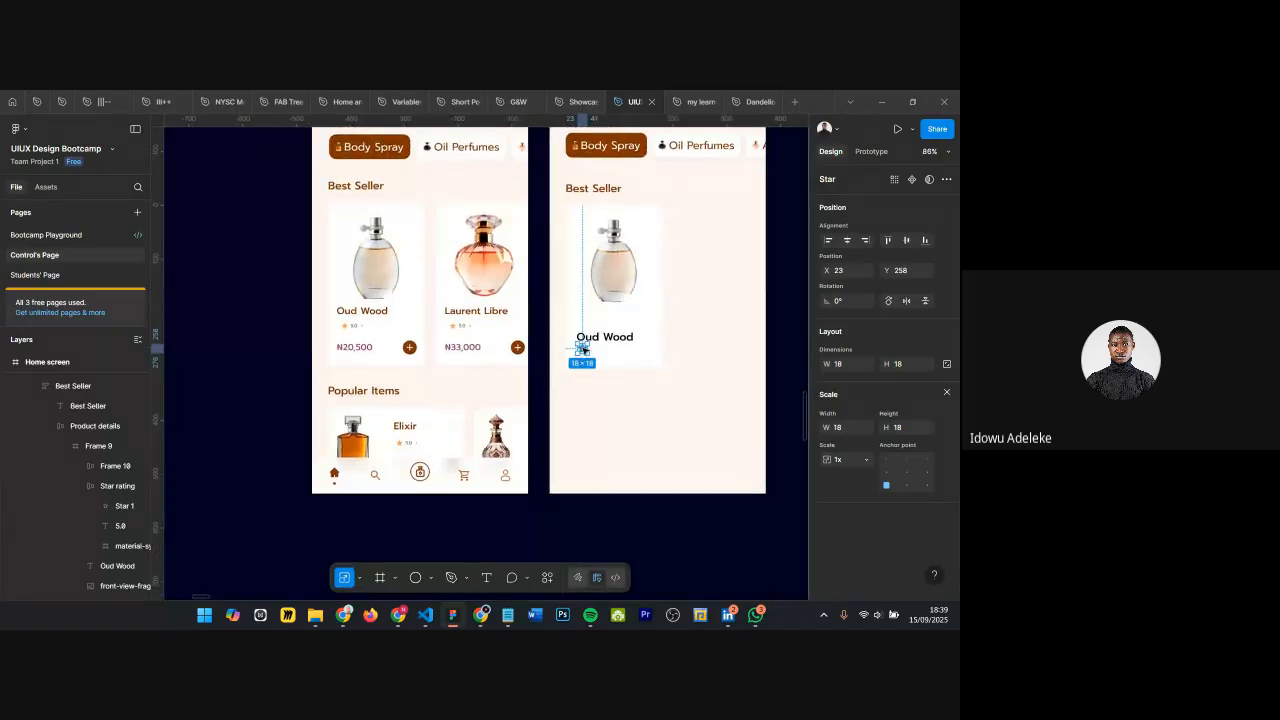
scroll(583, 349, "down", 2)
scroll(580, 346, "down", 4)
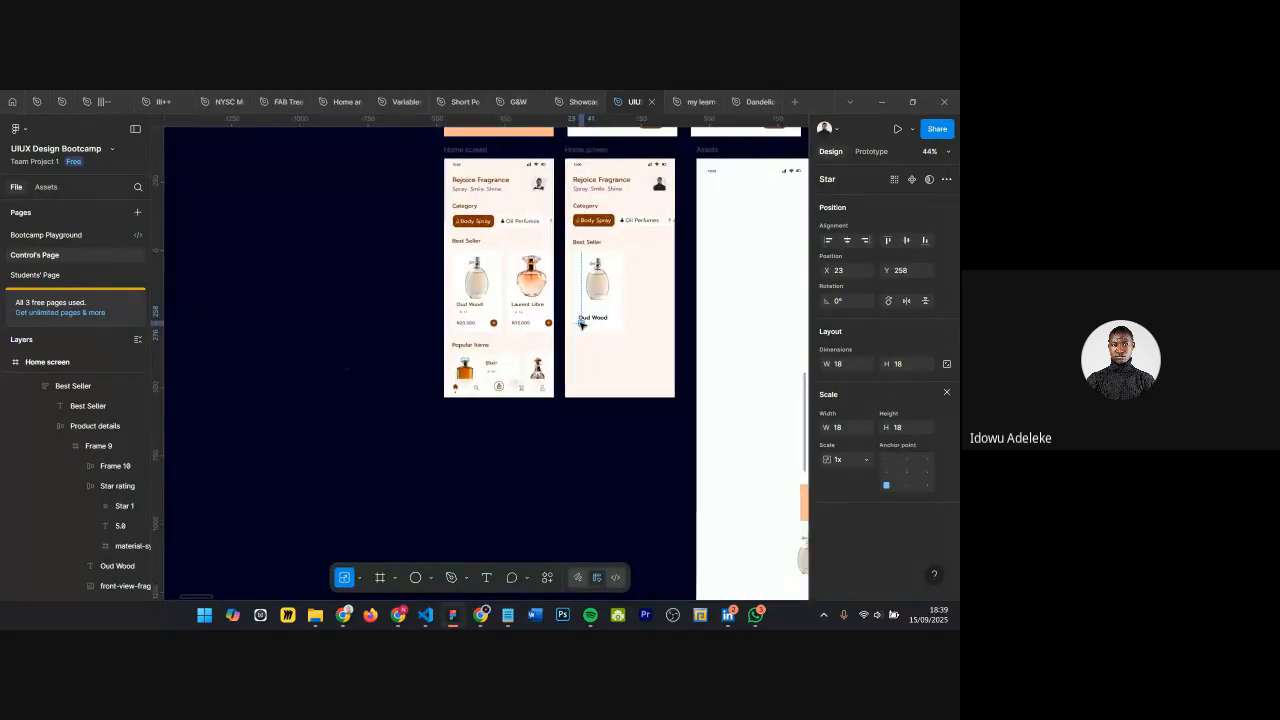
scroll(581, 325, "right", 2)
left_click_drag(521, 323, 748, 432)
scroll(766, 440, "up", 3)
scroll(766, 460, "down", 4)
scroll(765, 479, "up", 5)
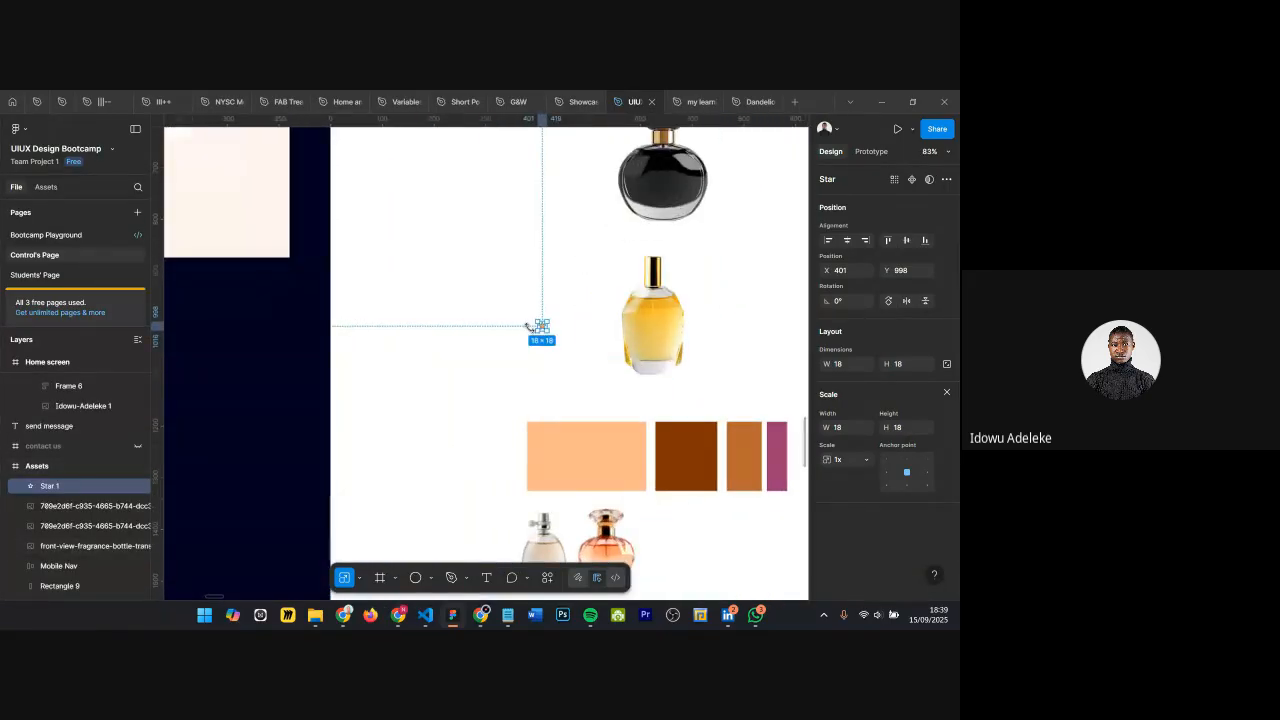
left_click_drag(550, 318, 579, 287)
scroll(576, 286, "down", 5)
scroll(334, 232, "up", 1)
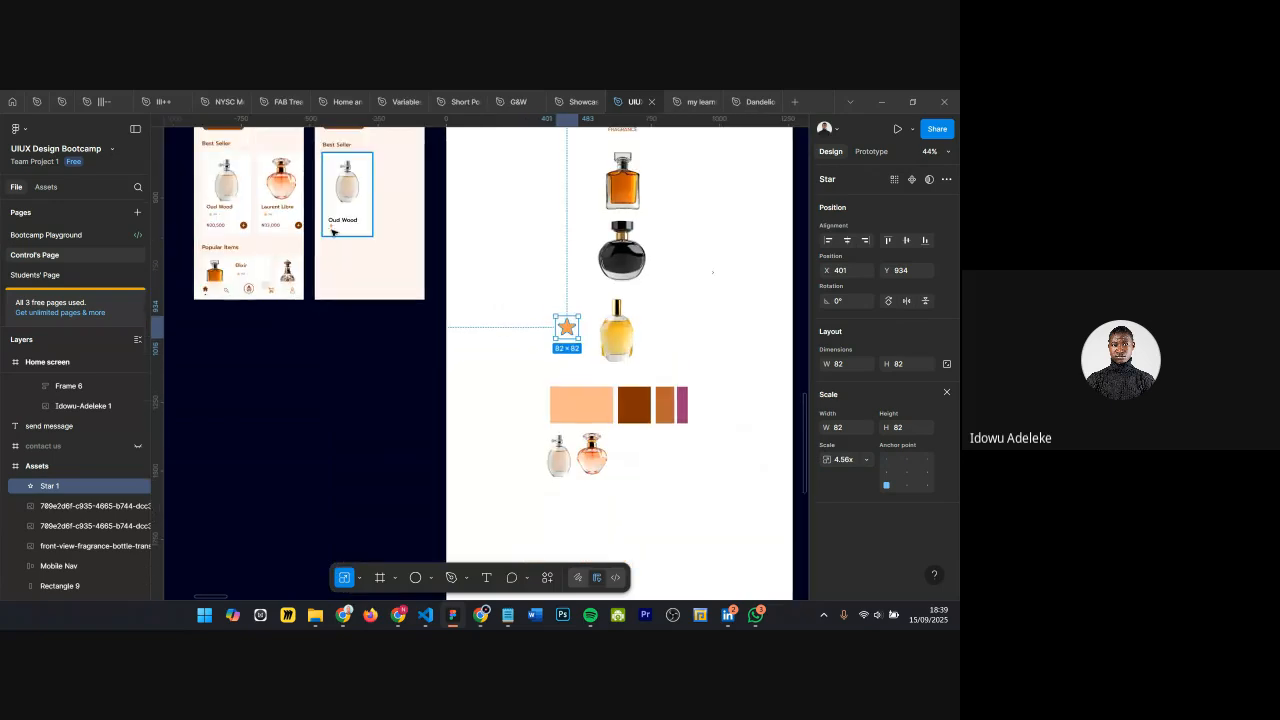
scroll(333, 232, "up", 6)
scroll(334, 225, "left", 3)
scroll(500, 277, "up", 1)
scroll(530, 290, "left", 2)
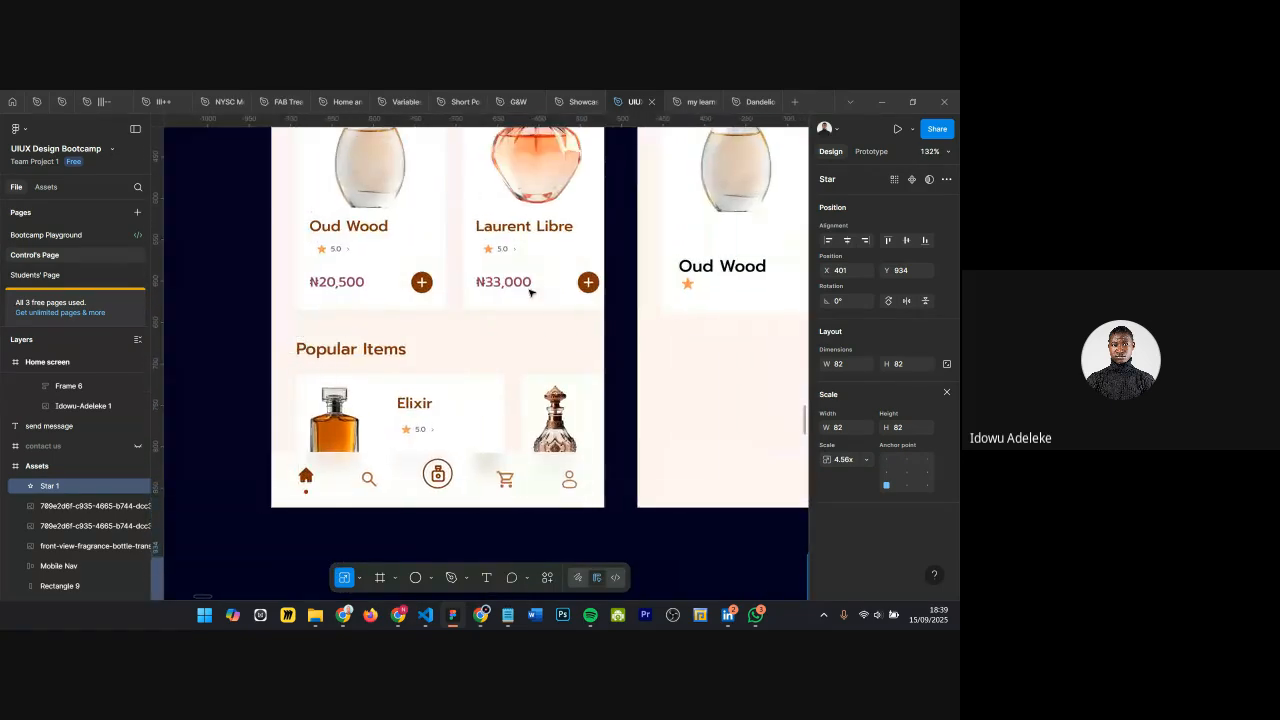
scroll(642, 294, "up", 2)
scroll(651, 297, "right", 1)
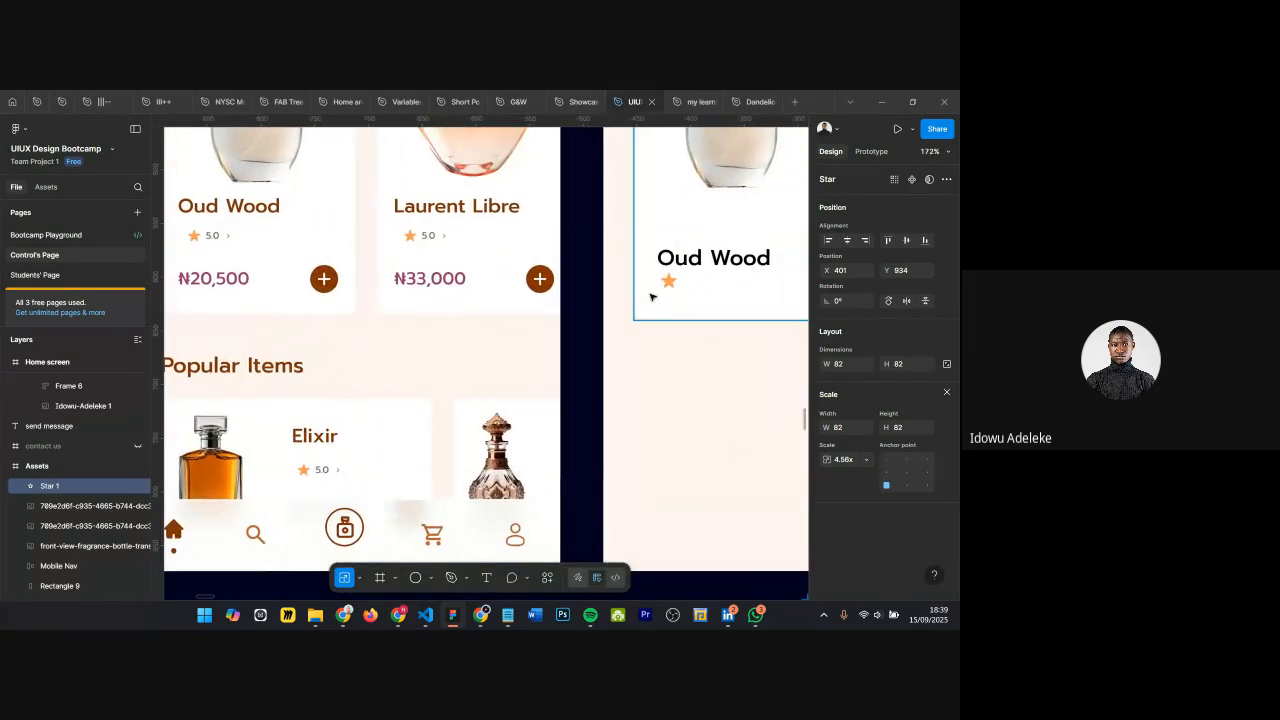
scroll(652, 296, "down", 3)
scroll(663, 291, "right", 1)
left_click(256, 250)
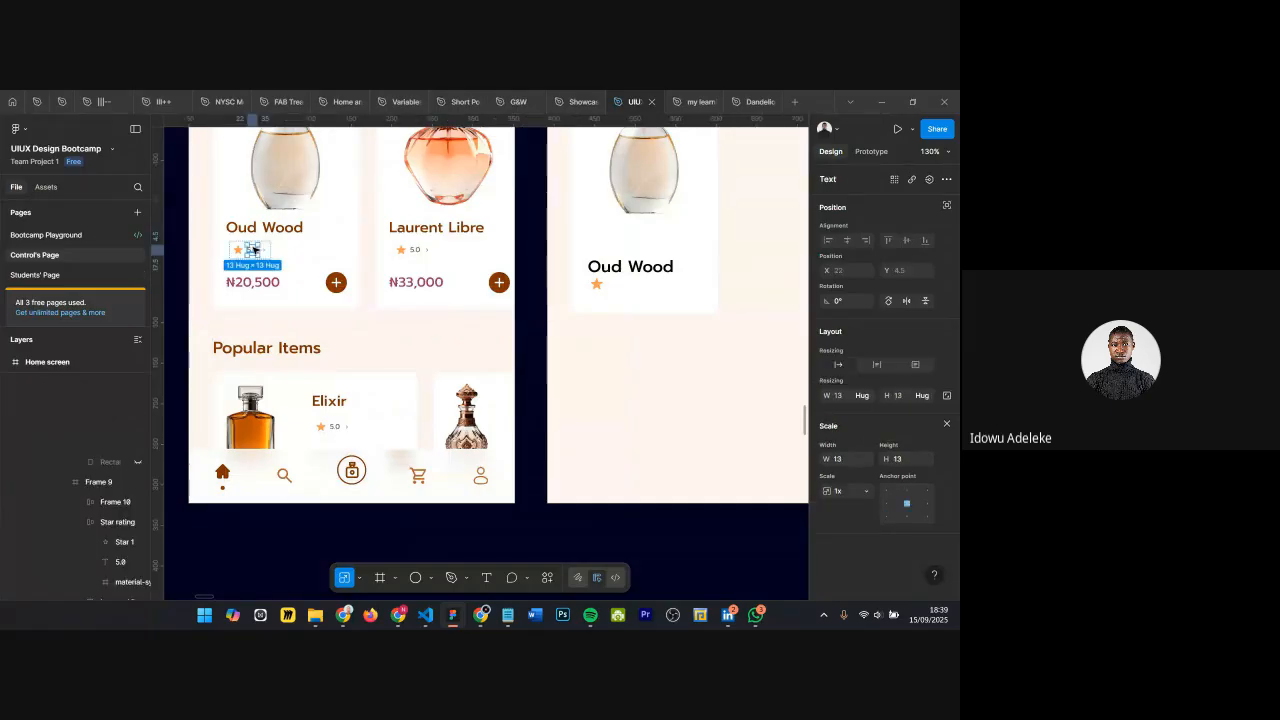
left_click(595, 285)
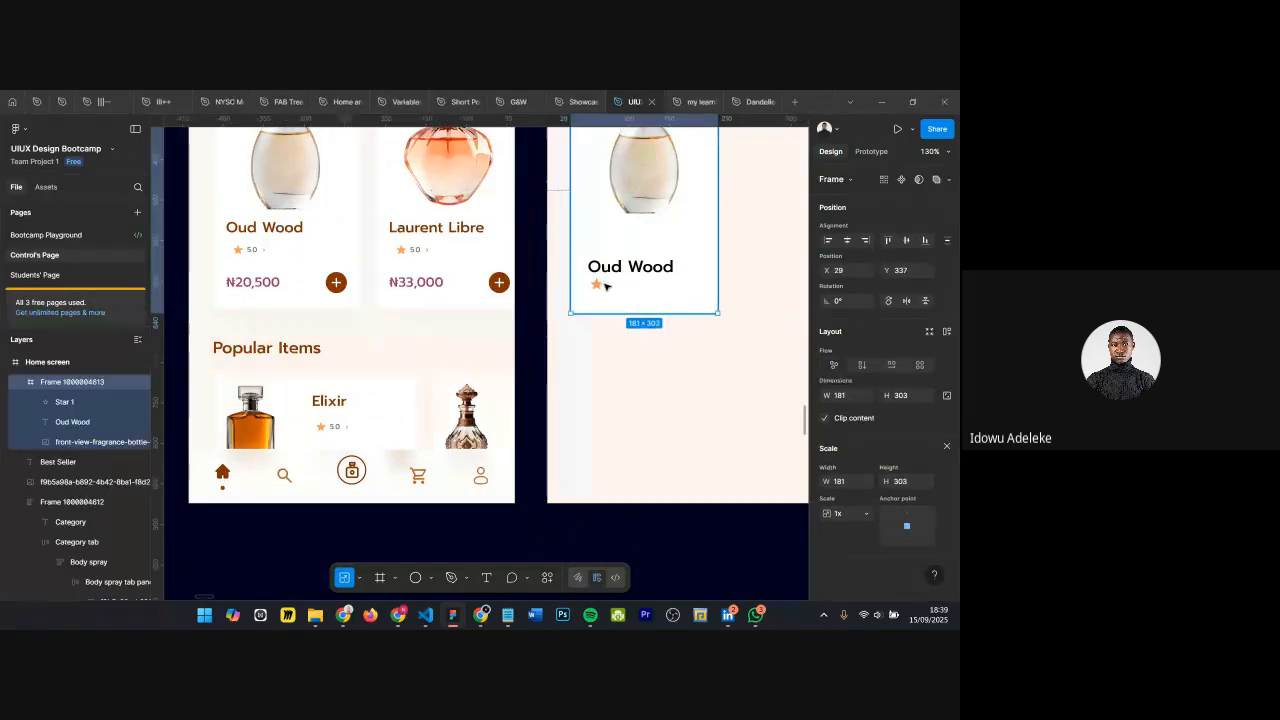
key("t")
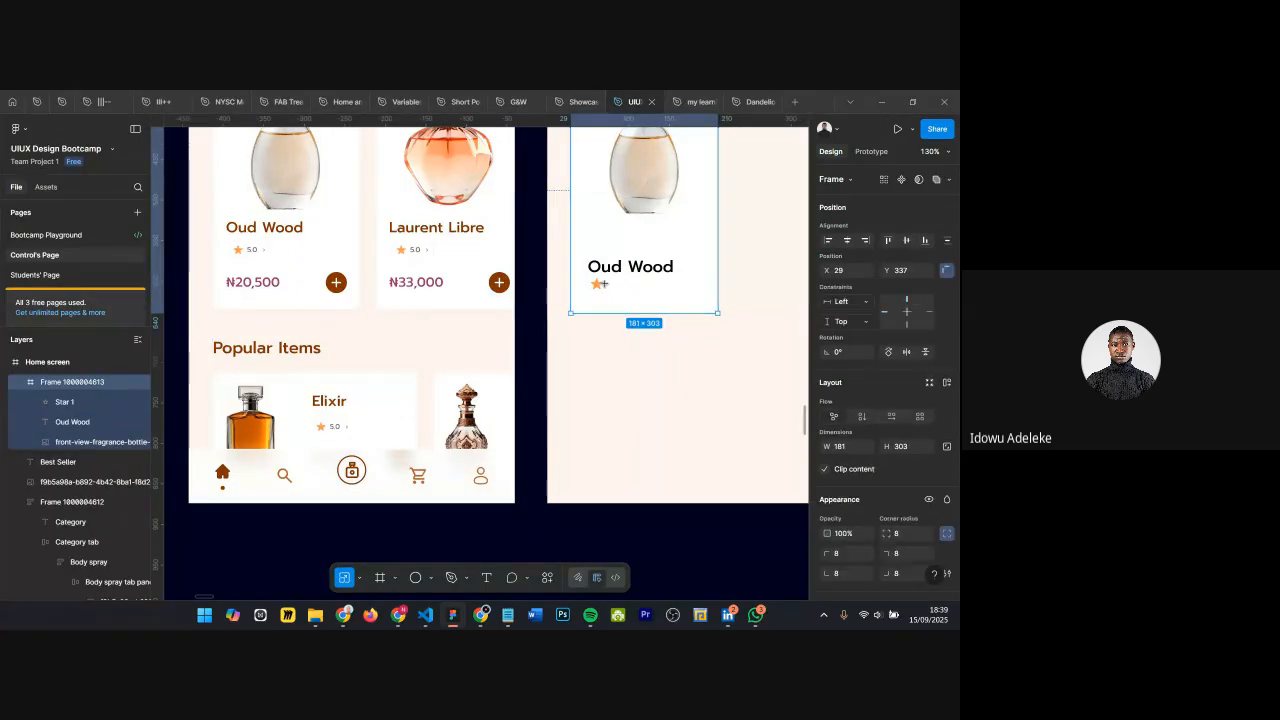
left_click(640, 290)
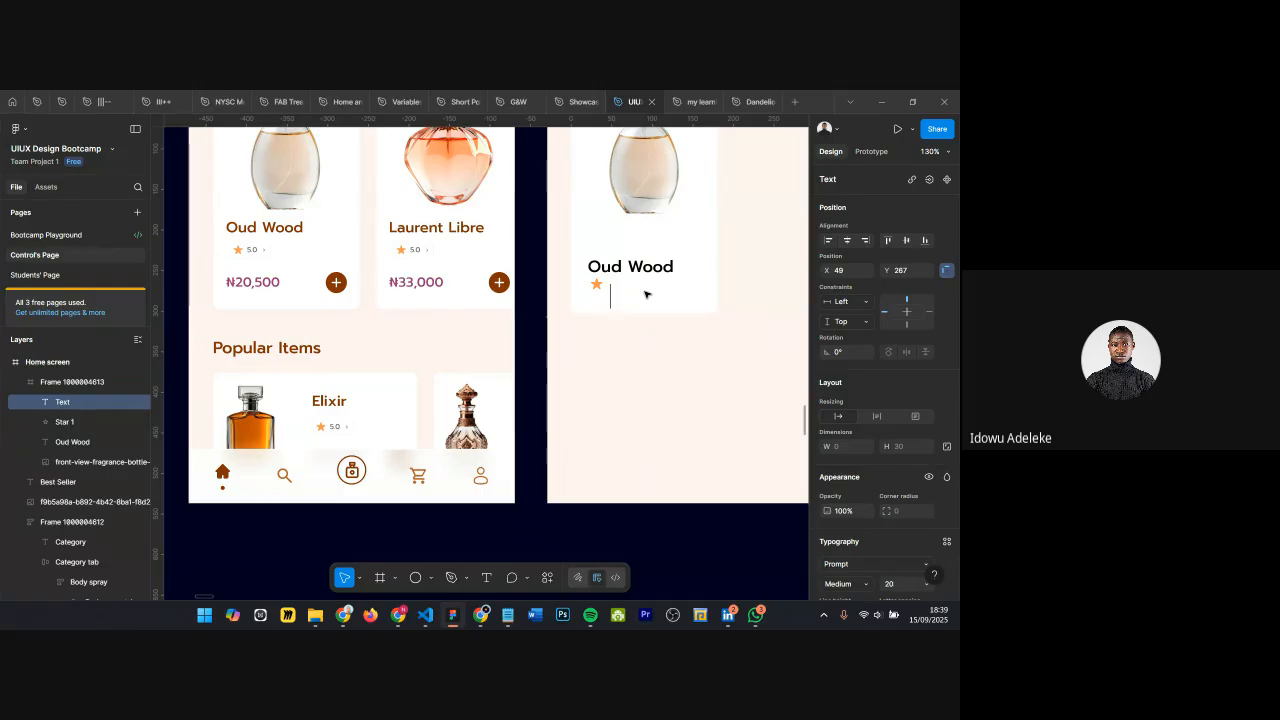
Step: Add the rating text "5.0" beside the star in the new card, using the original rating's Prompt Medium 8.62 style
double_click(252, 250)
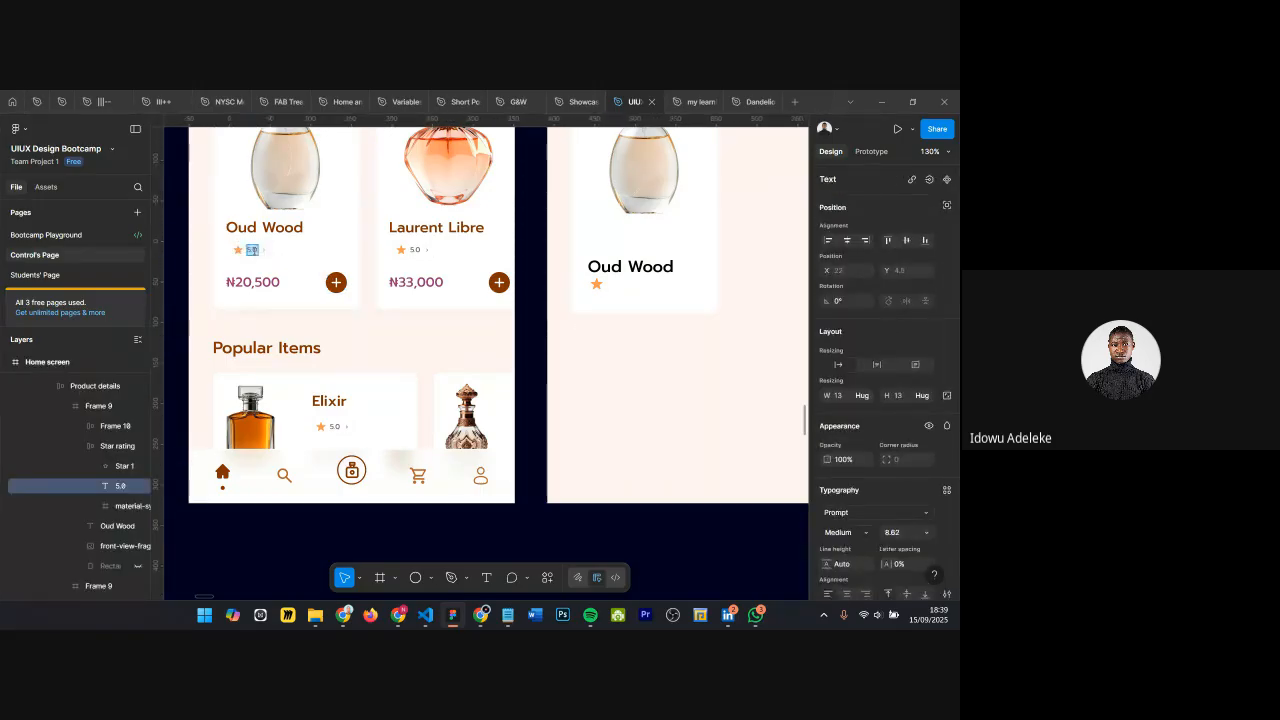
key("t")
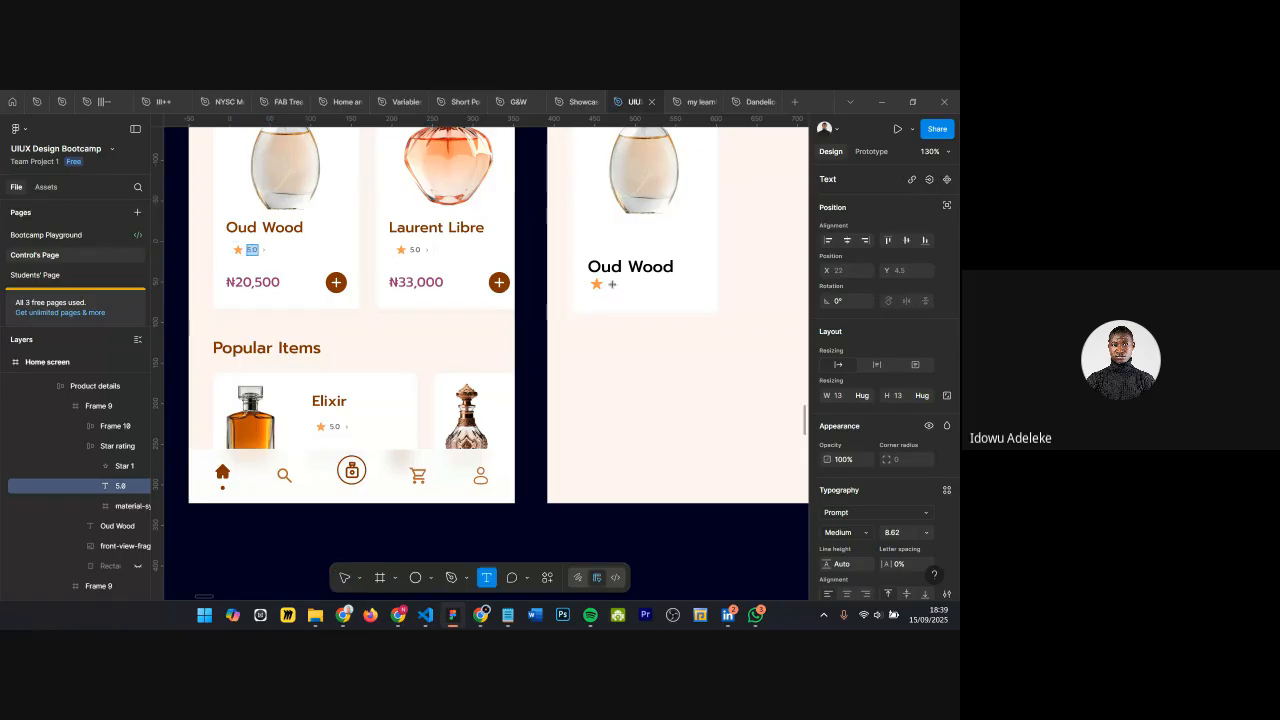
left_click(665, 289)
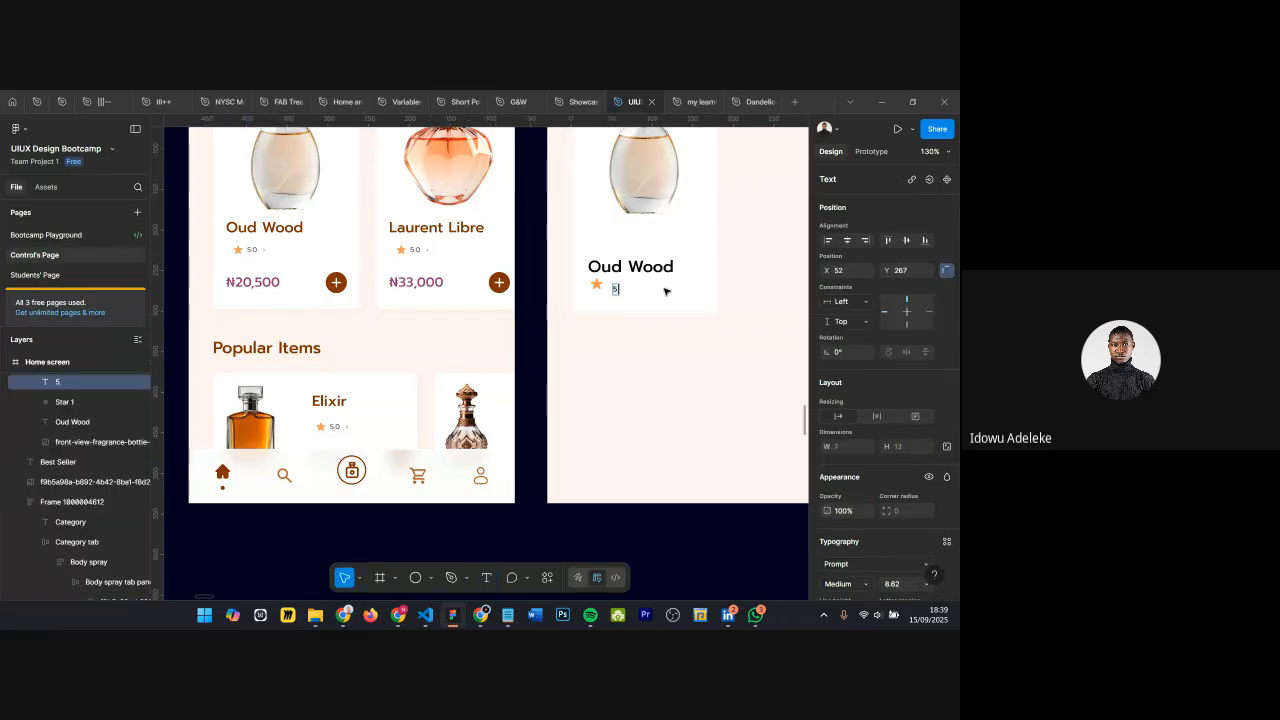
scroll(665, 290, "up", 5)
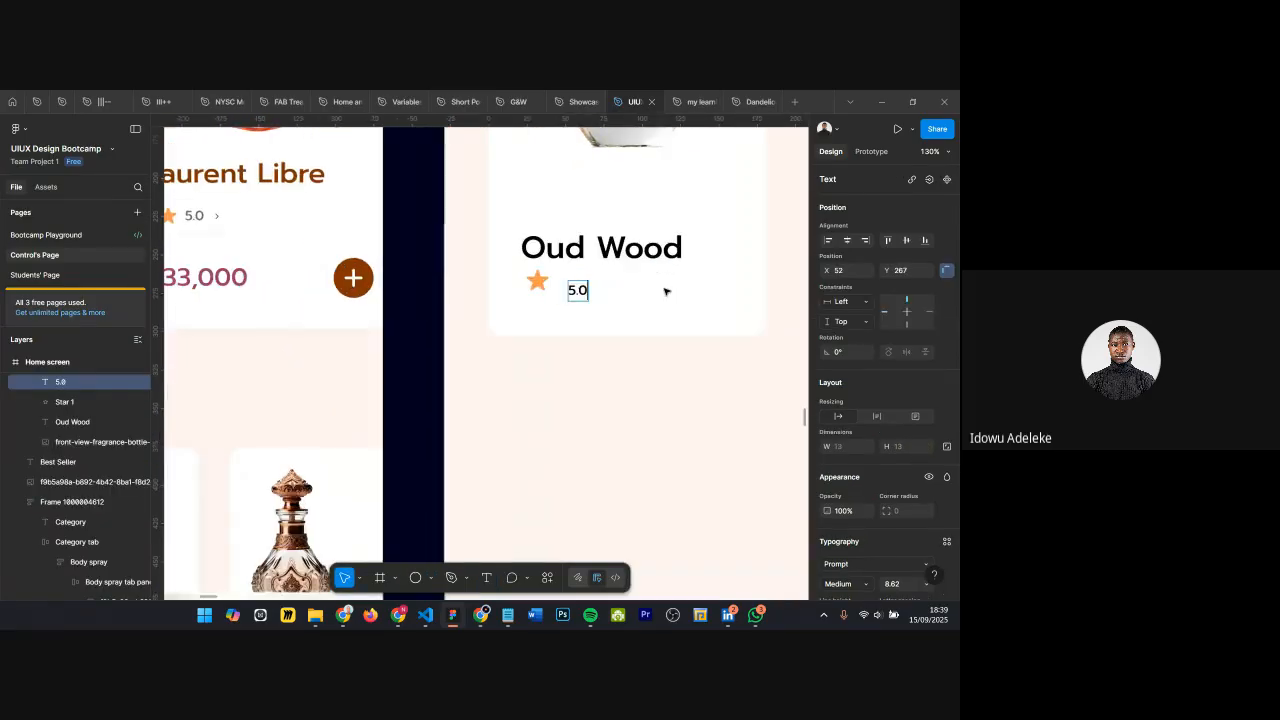
Step: Set the new 5.0 rating's font size to 8 and move it close beside the star, level with it
scroll(890, 438, "down", 3)
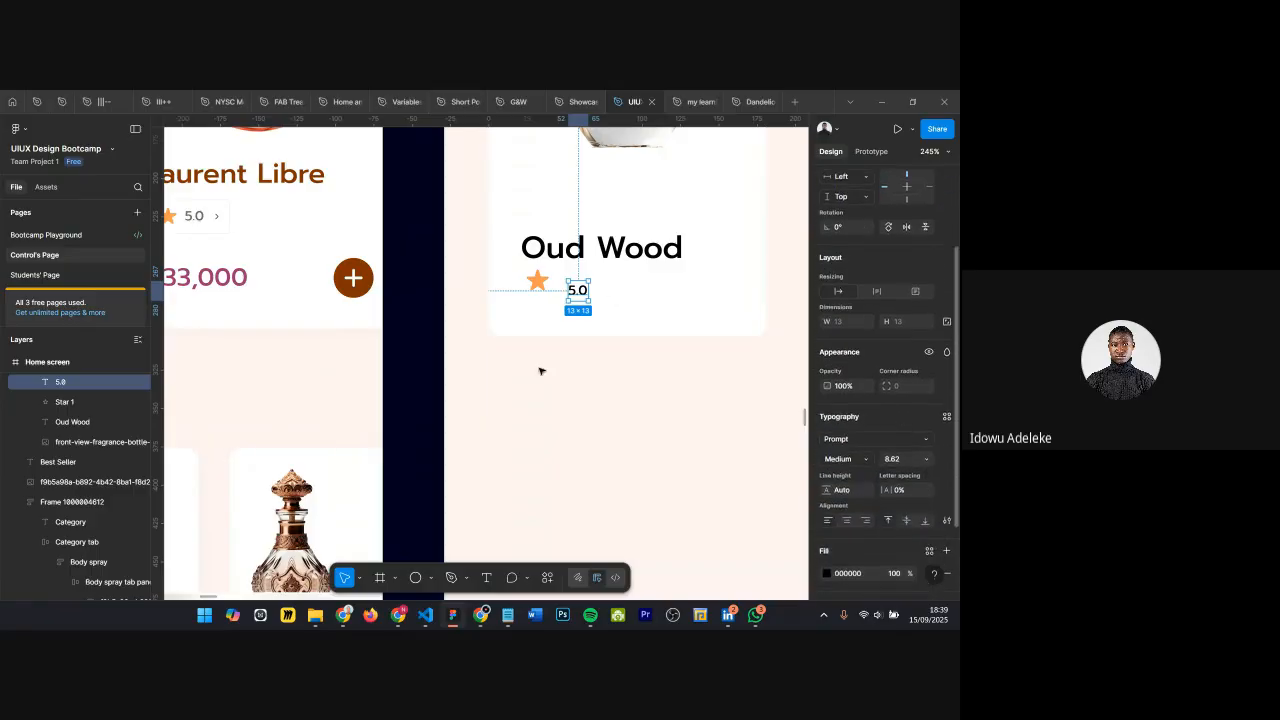
scroll(870, 421, "down", 1)
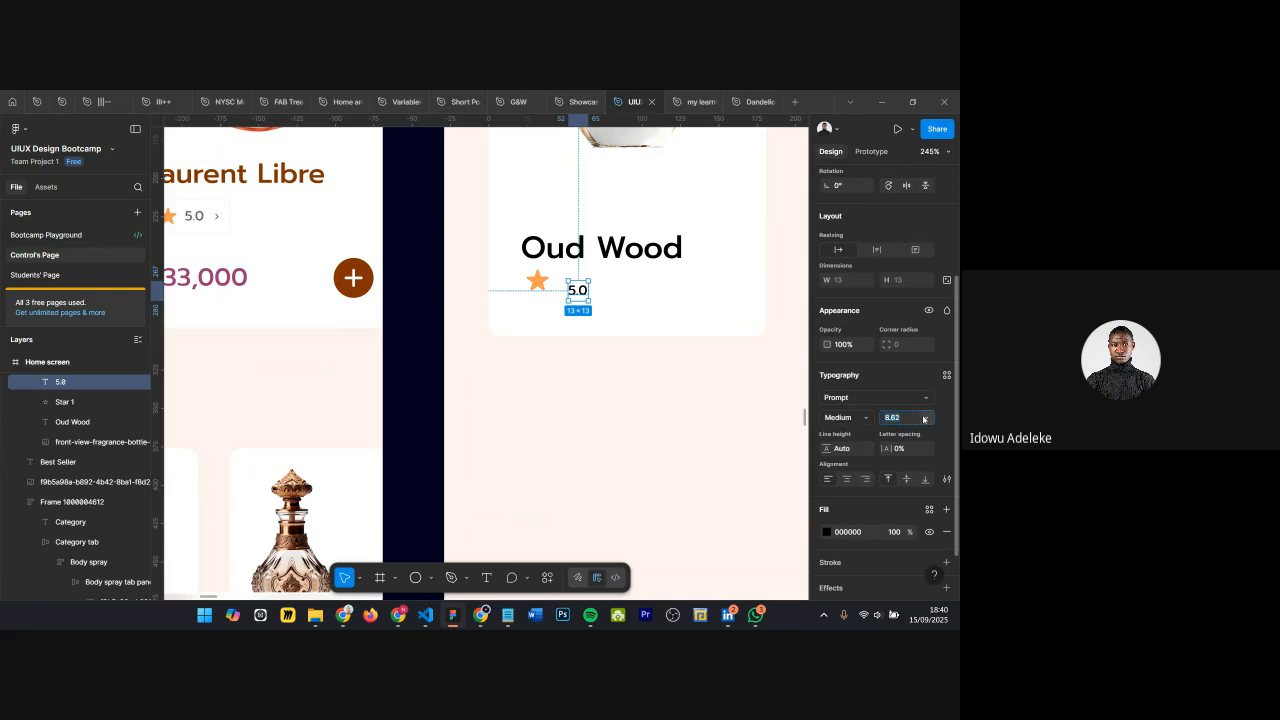
key("Return")
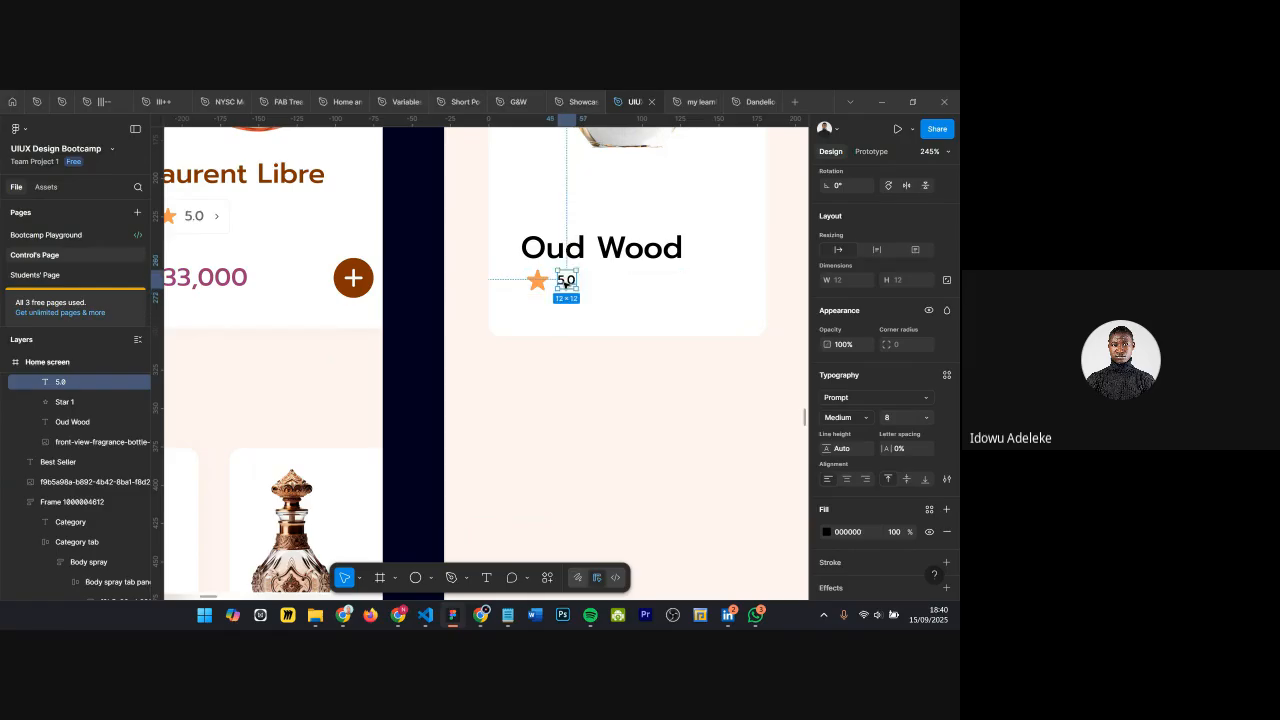
scroll(567, 288, "down", 5)
scroll(565, 287, "up", 4)
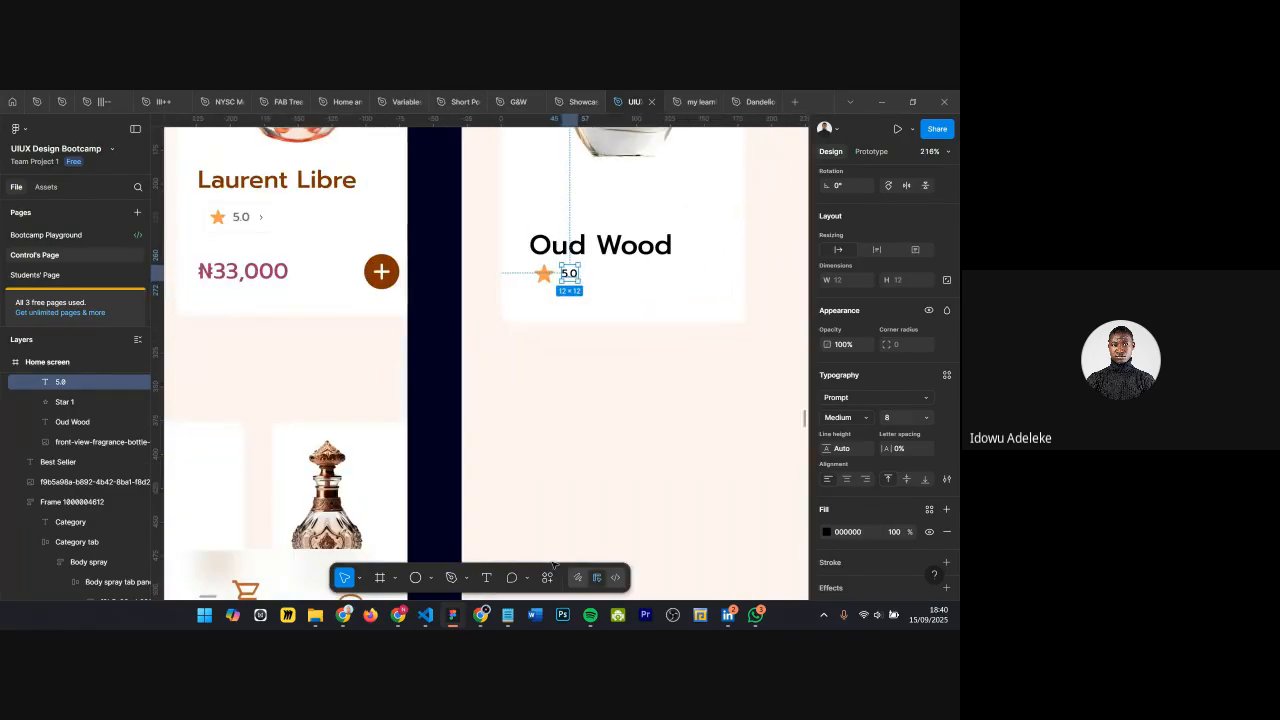
left_click(548, 577)
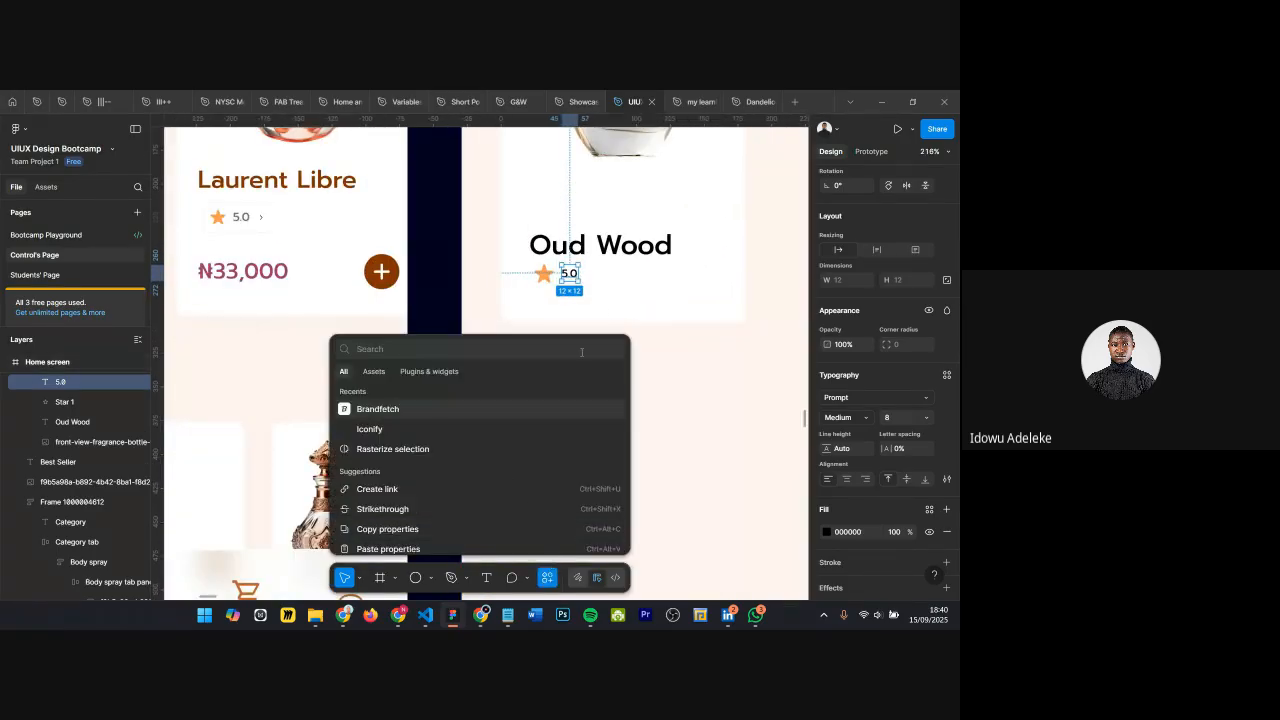
left_click(645, 310)
scroll(657, 317, "down", 5)
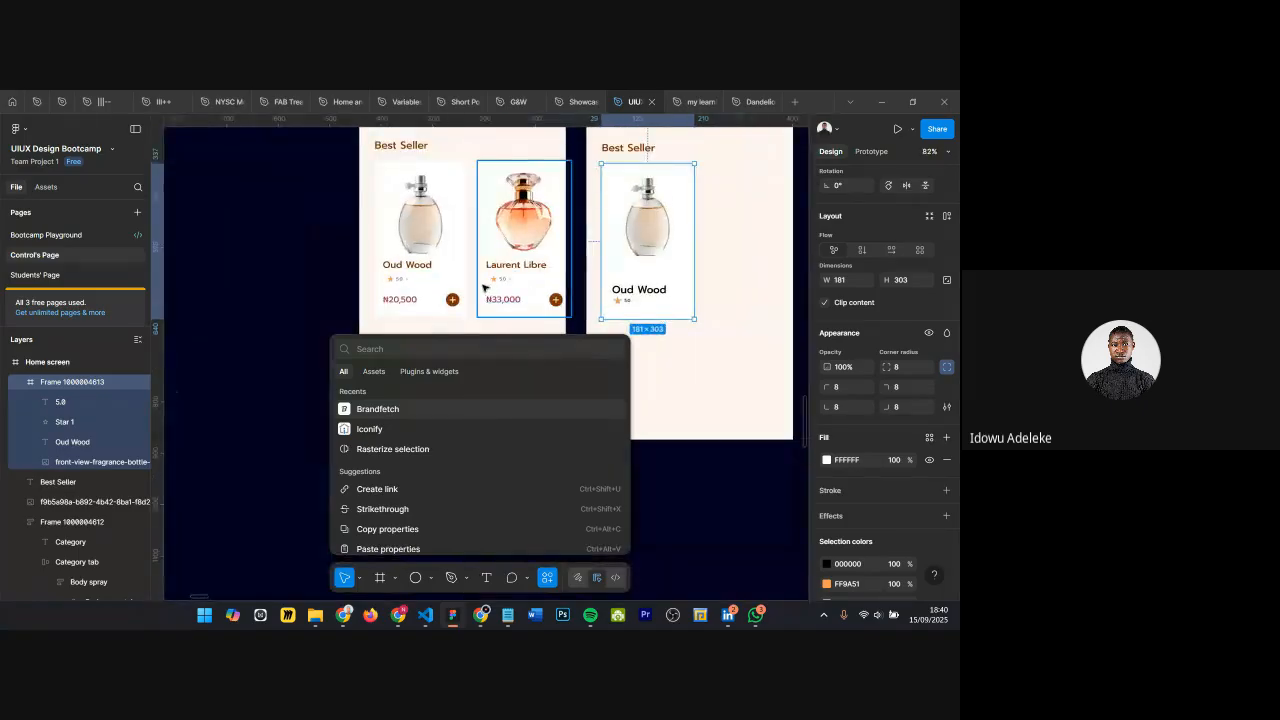
left_click(525, 304)
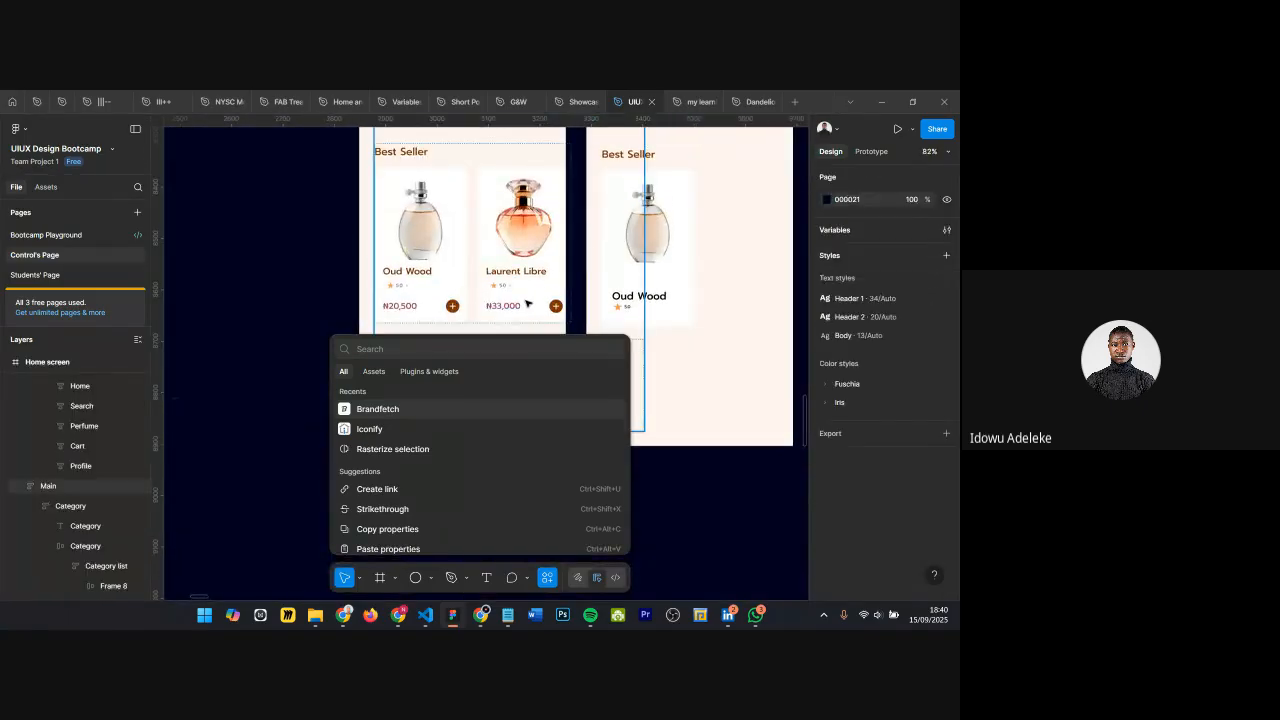
scroll(615, 300, "down", 2)
key("Escape")
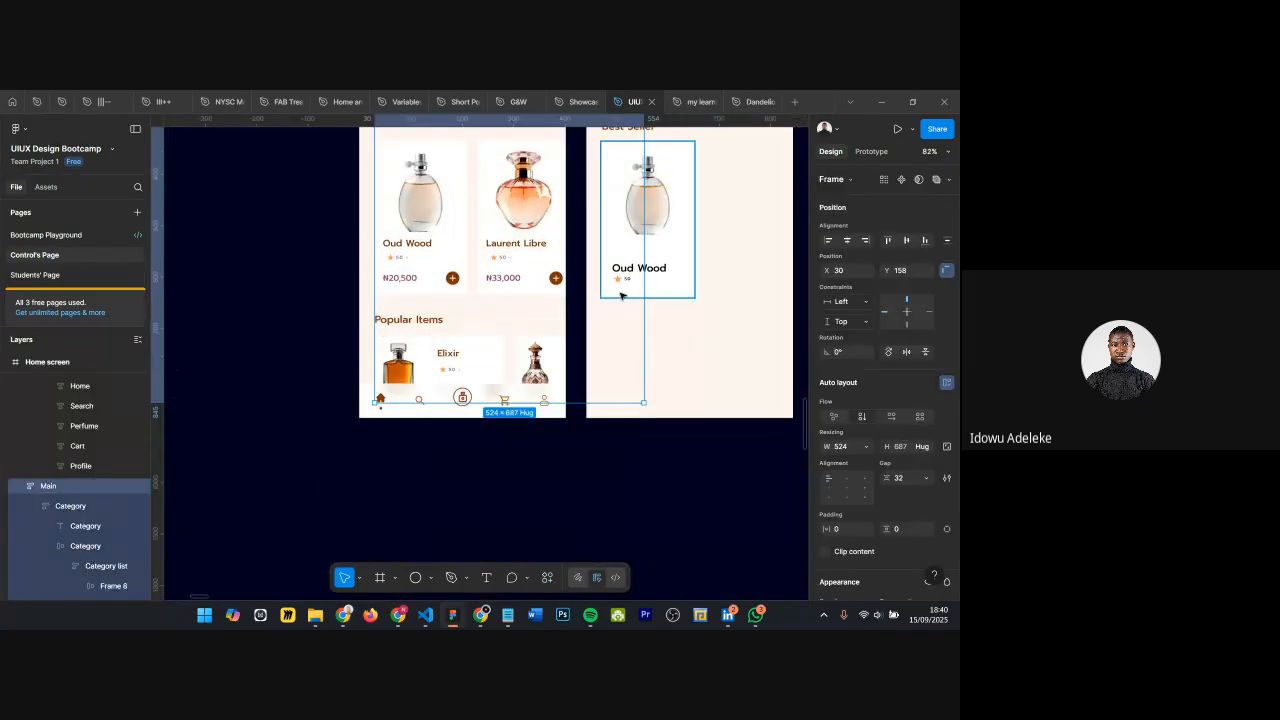
Step: Copy the small chevron from the original Oud Wood rating into the new card and place it beside the 5.0 at X 61, Y 265
scroll(421, 267, "up", 5)
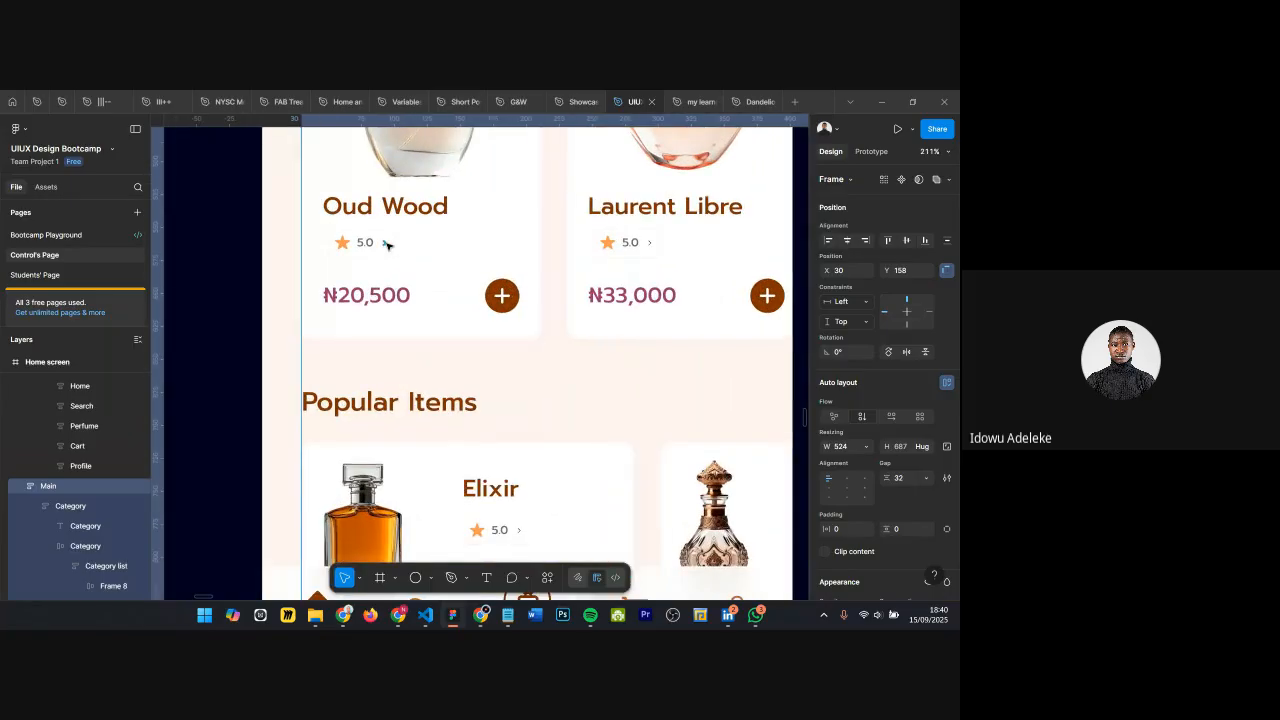
left_click(386, 244, "ctrl")
scroll(386, 244, "down", 2)
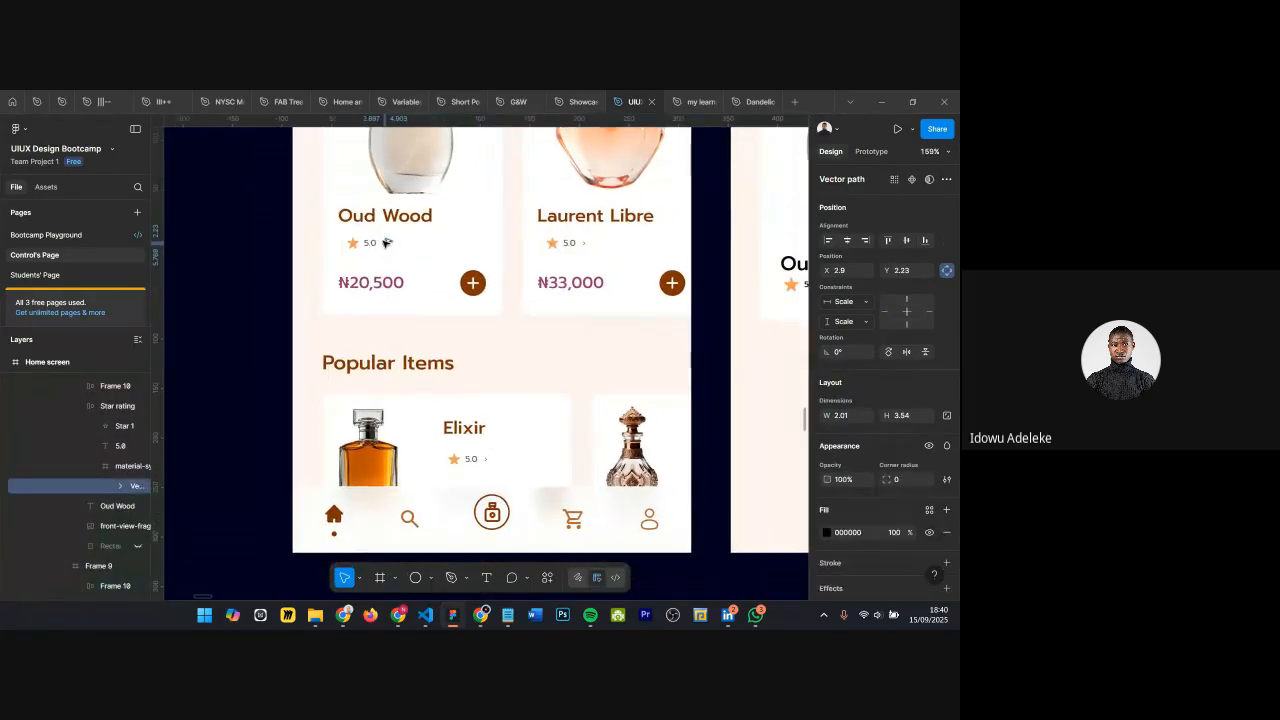
left_click_drag(603, 279, 660, 287)
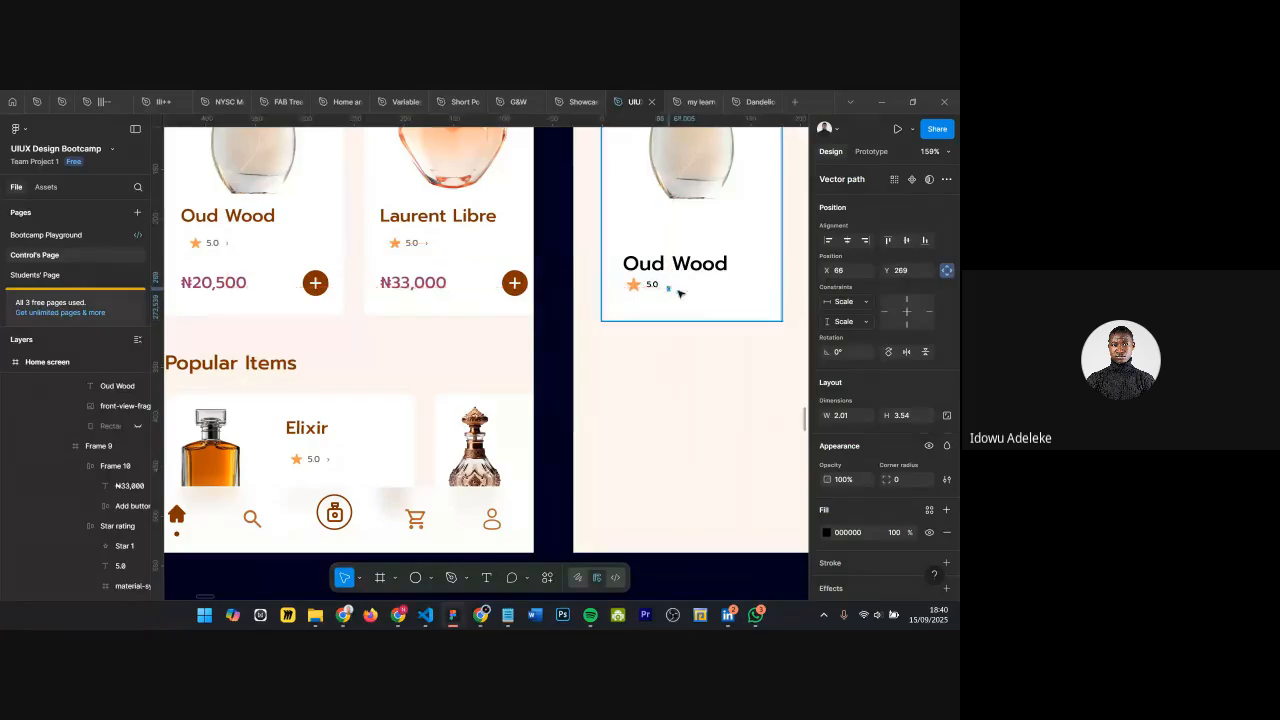
scroll(680, 288, "up", 2)
scroll(670, 288, "up", 5)
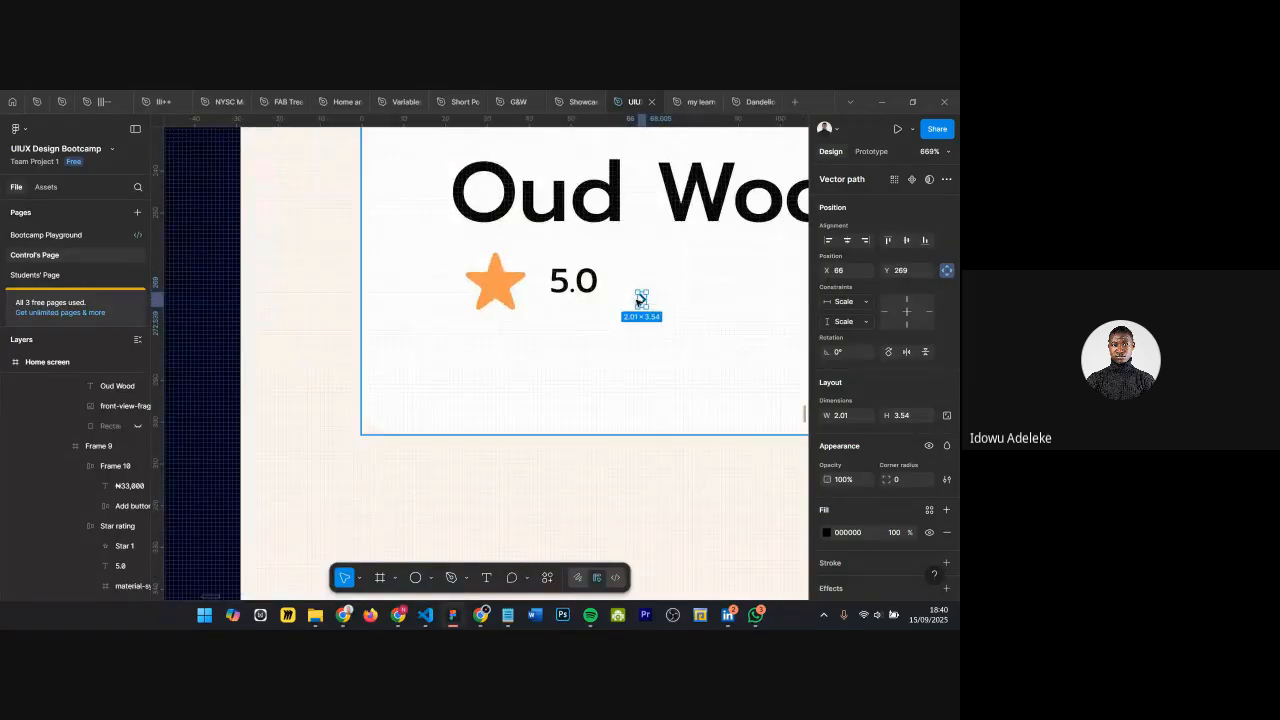
left_click_drag(642, 300, 611, 281)
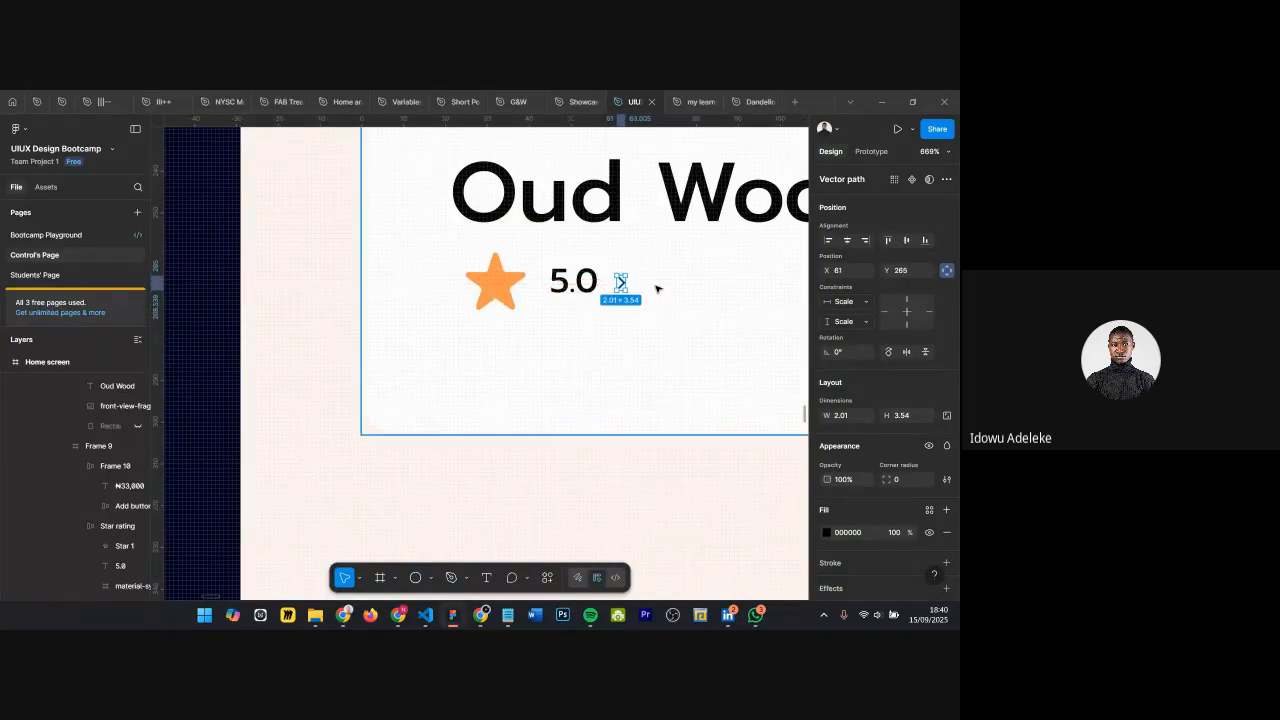
scroll(657, 289, "down", 2)
scroll(655, 288, "down", 8)
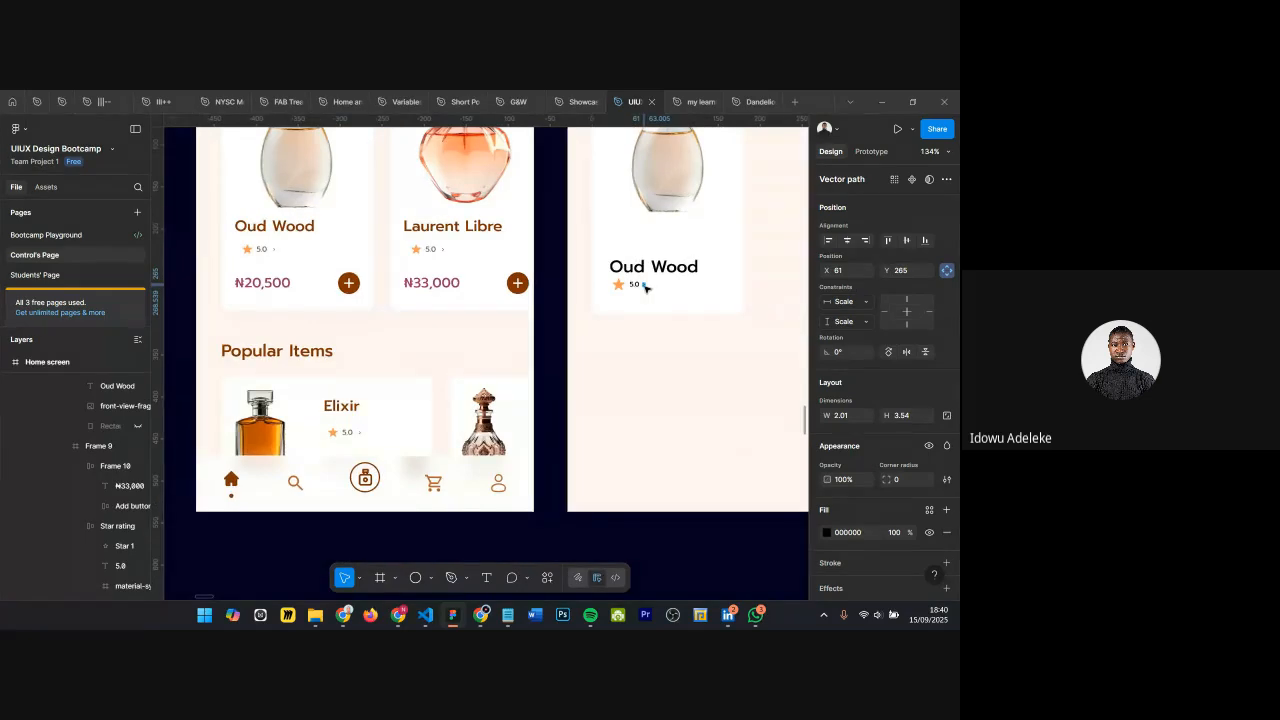
Step: Combine the star and the 5.0 text in the new card into a horizontal auto layout frame
scroll(645, 288, "up", 10)
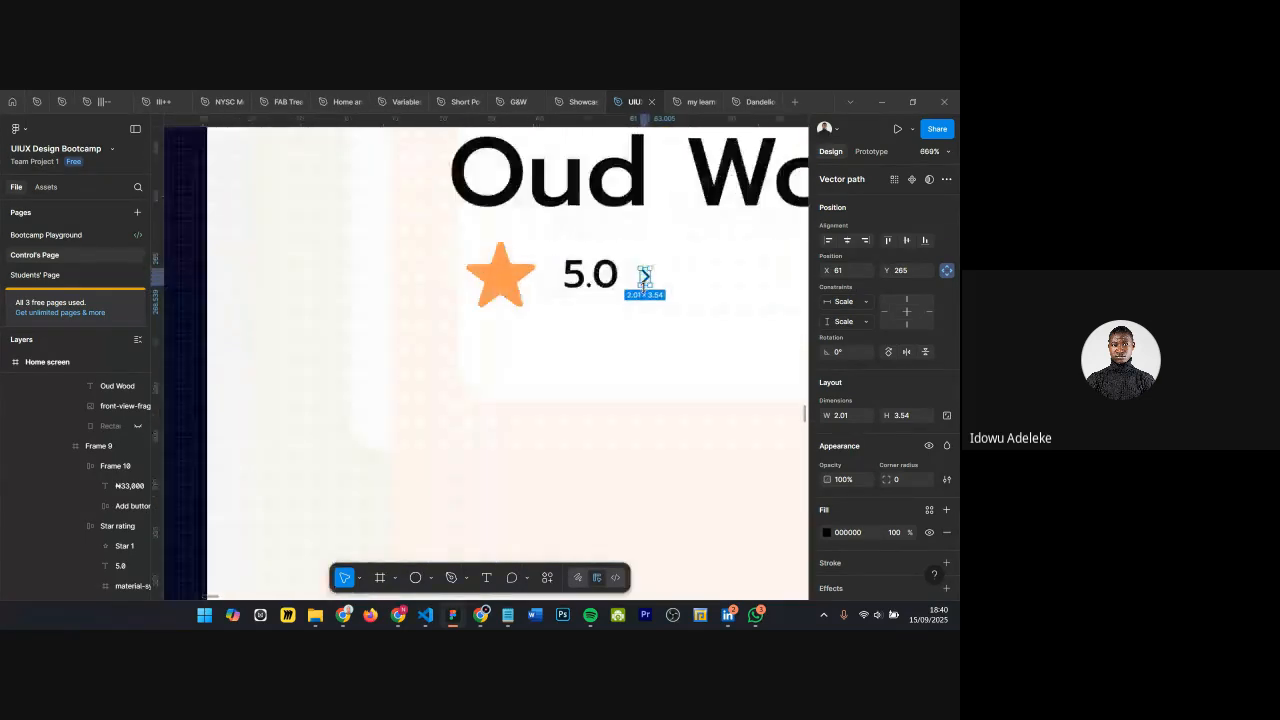
left_click(395, 286)
left_click(510, 265, "shift")
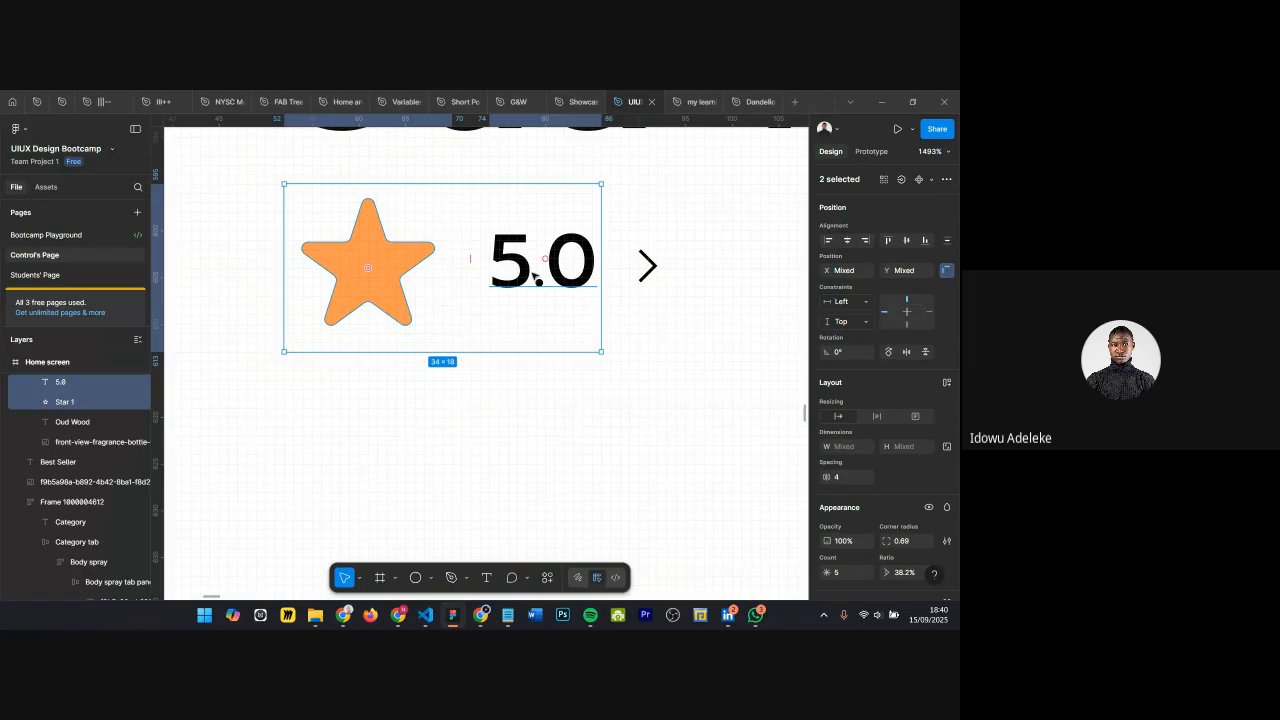
left_click(946, 383)
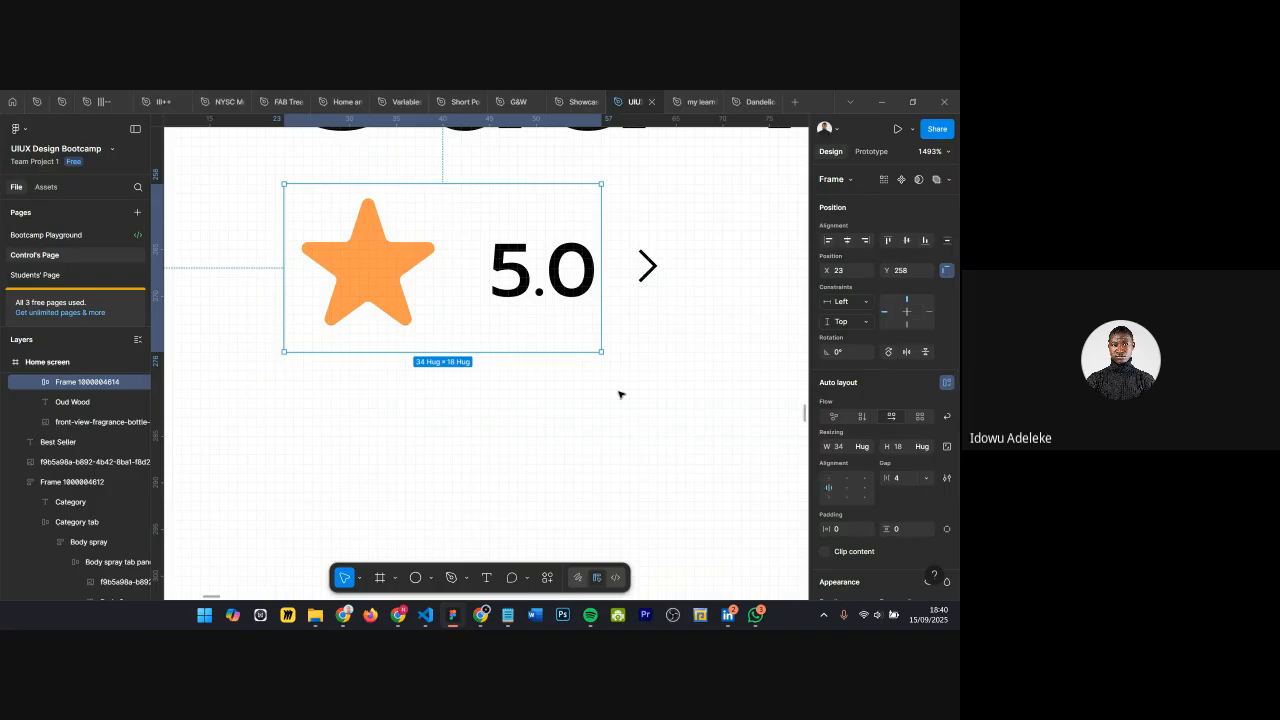
Step: Wrap the star-and-rating frame and the chevron together in an outer auto layout frame
scroll(617, 392, "down", 5)
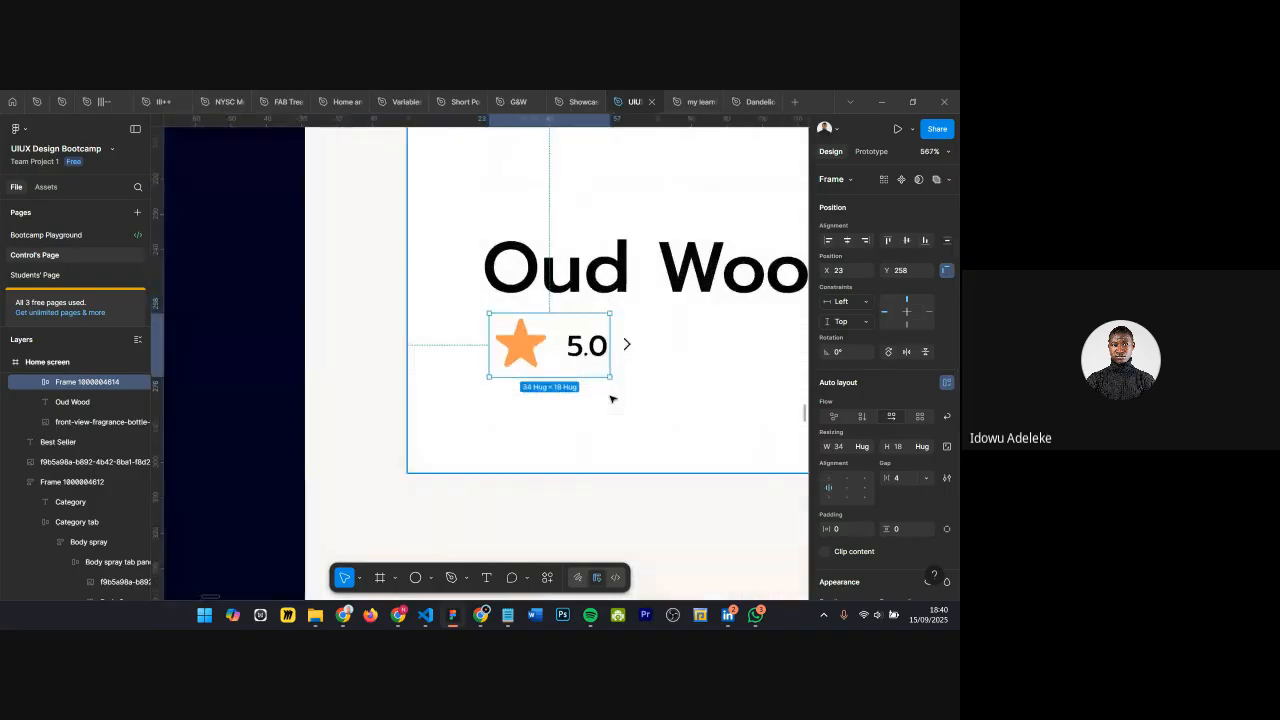
left_click(627, 345, "shift")
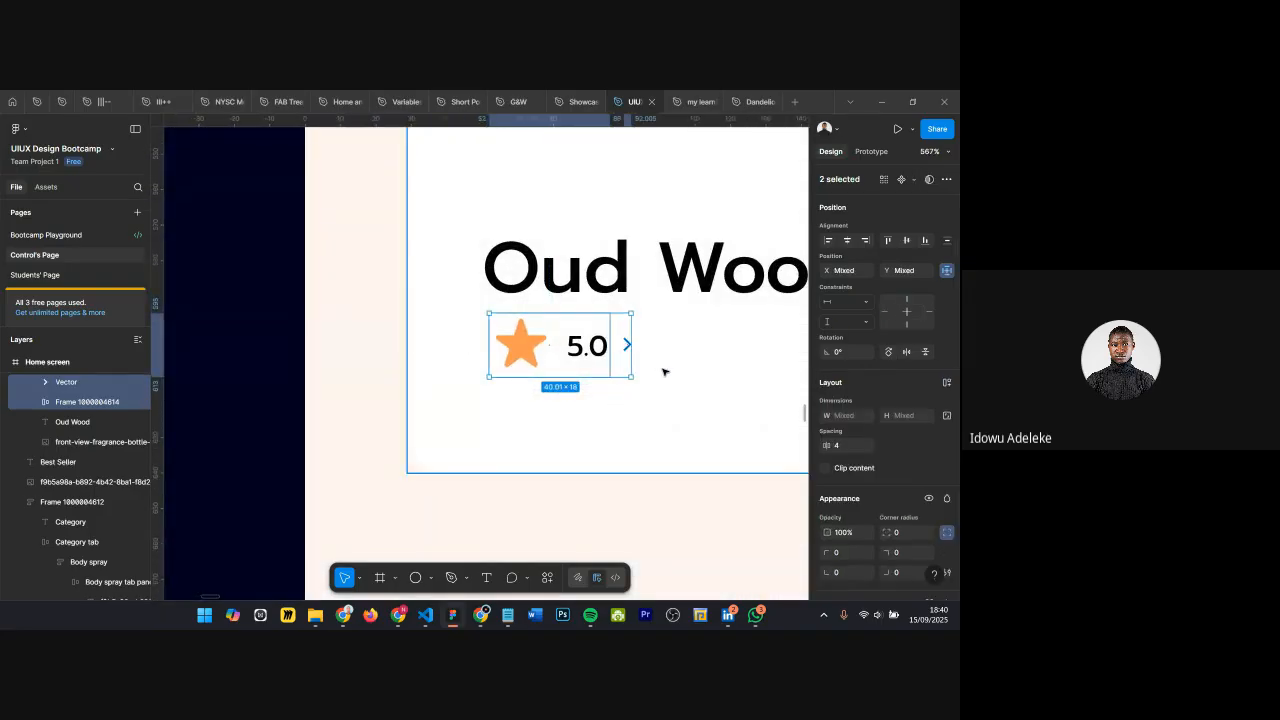
scroll(932, 424, "down", 2)
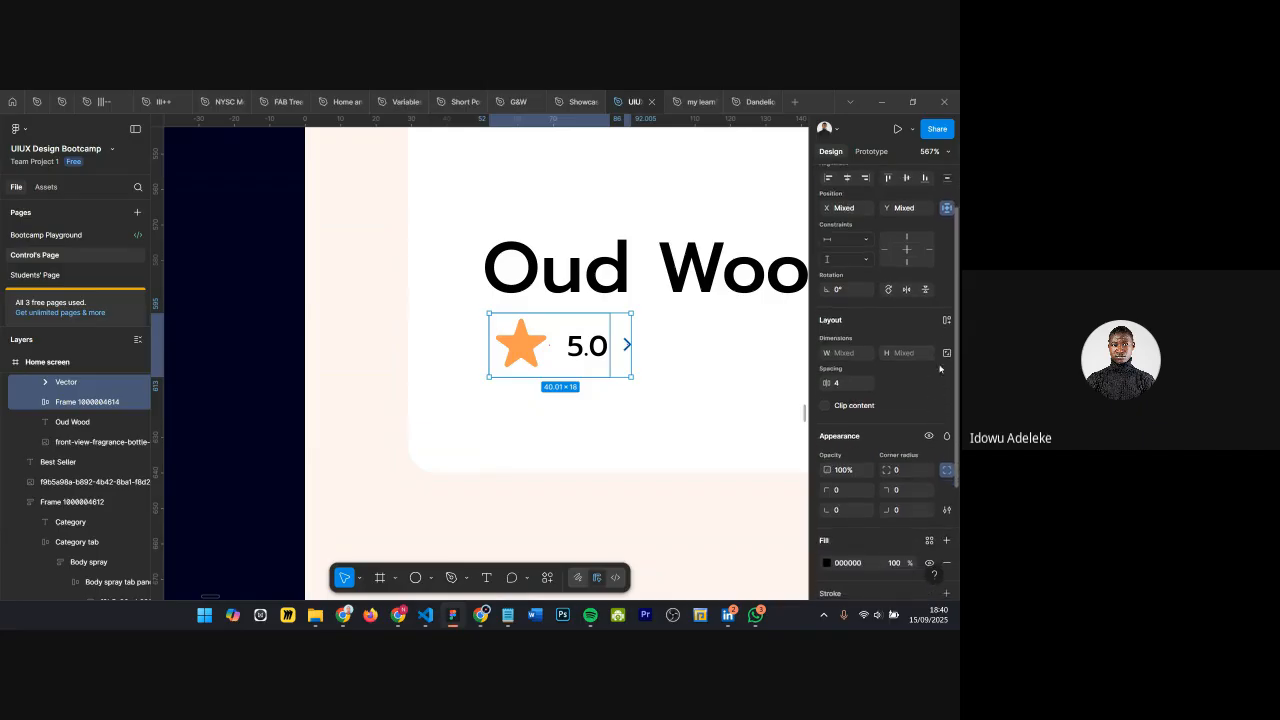
left_click(946, 321)
Step: Examine the original Oud Wood rating's text style and the spacing between its star and the 5.0 text
scroll(660, 363, "down", 5)
scroll(563, 363, "up", 2)
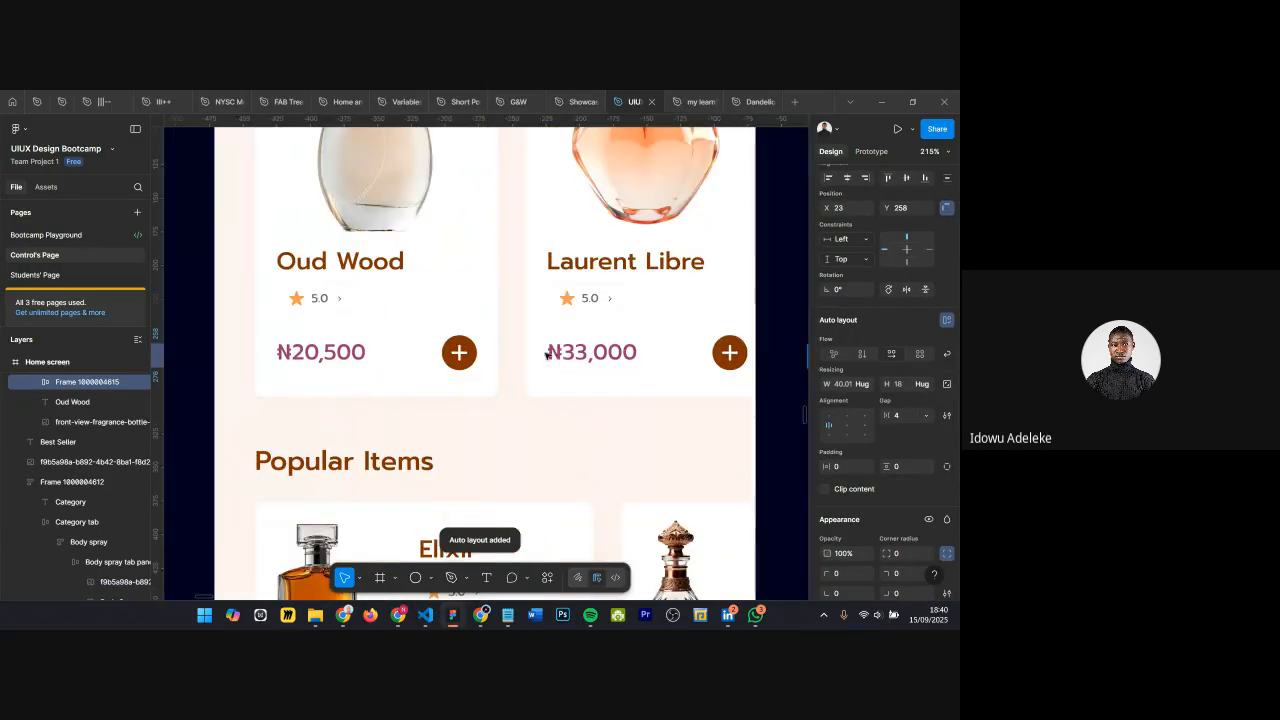
double_click(323, 298)
double_click(323, 298)
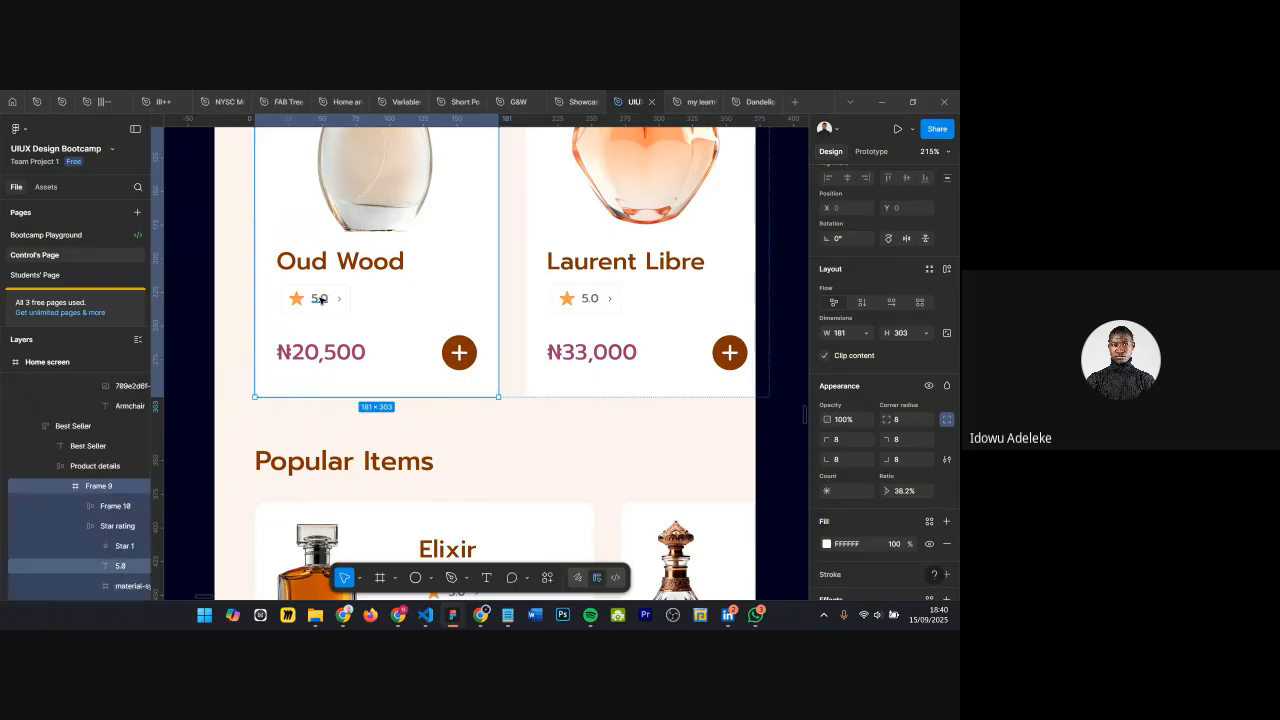
double_click(320, 299)
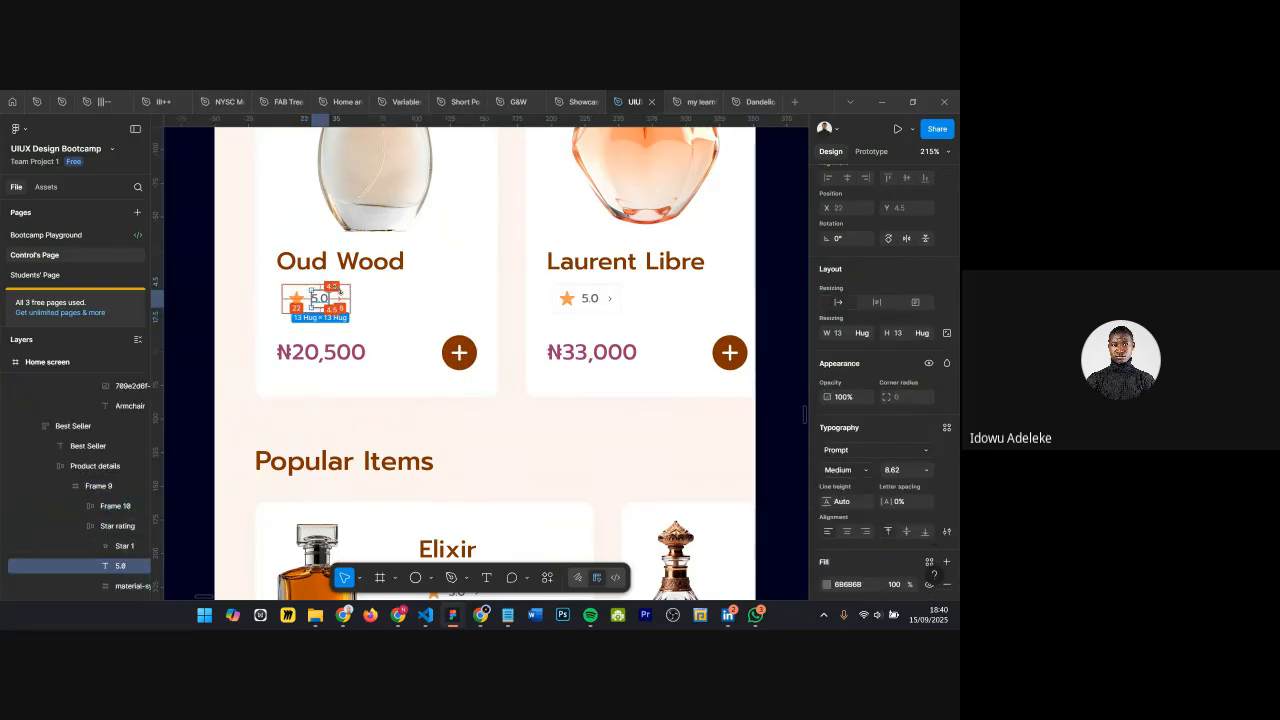
scroll(342, 290, "up", 5)
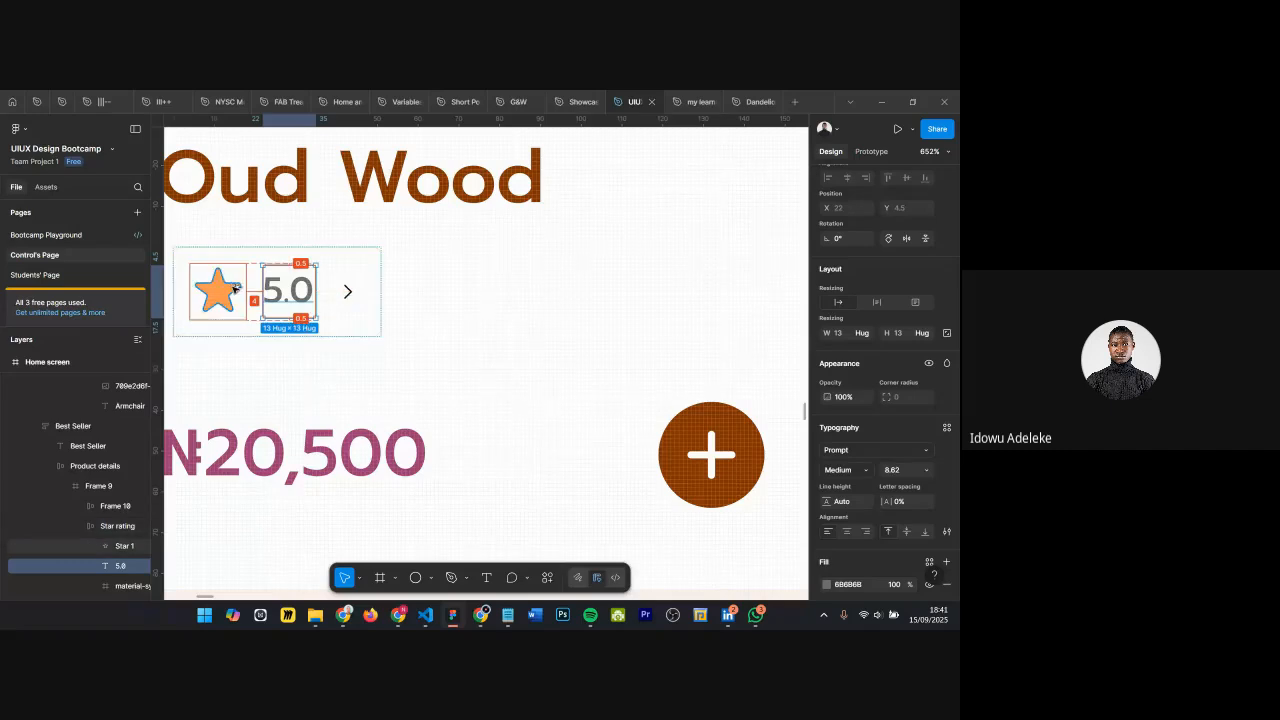
scroll(260, 290, "down", 5)
scroll(428, 358, "up", 3)
scroll(428, 358, "up", 2)
scroll(524, 298, "down", 4)
Step: Set the horizontal and vertical padding of the new card's outer rating frame to 4
scroll(600, 330, "right", 5)
scroll(470, 350, "up", 5)
left_click(460, 352)
left_click(455, 352)
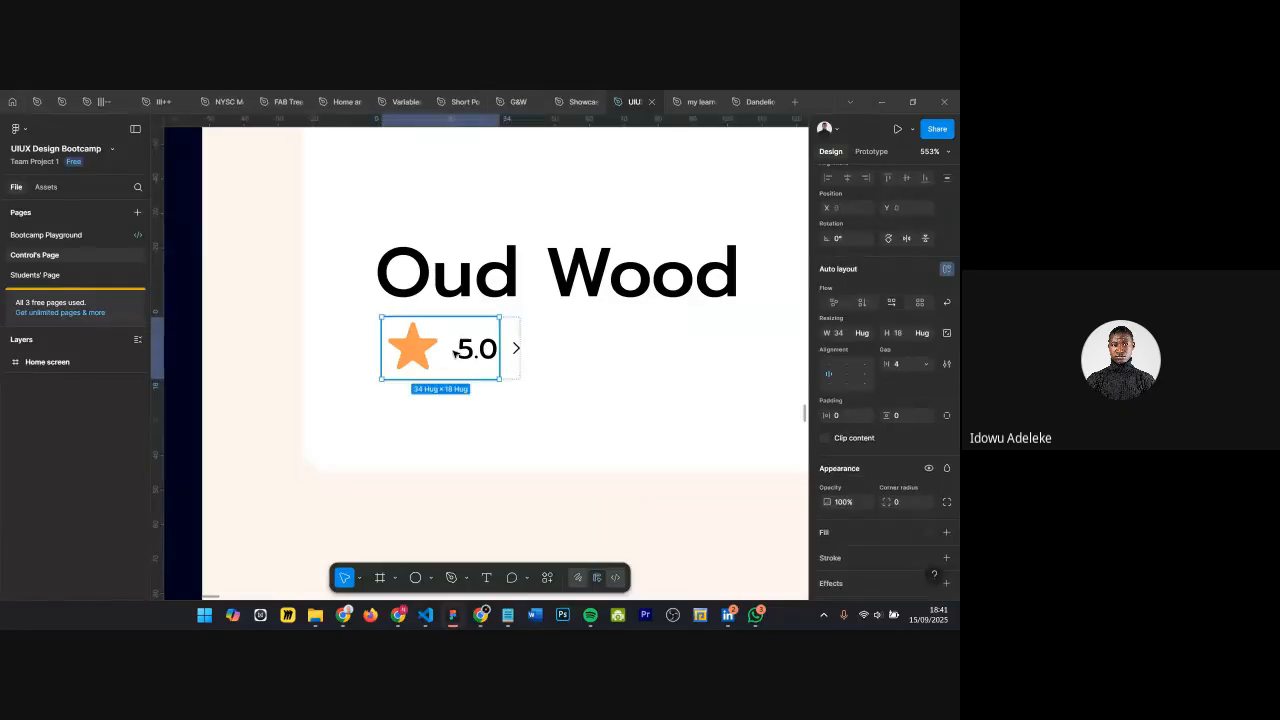
scroll(520, 360, "down", 1)
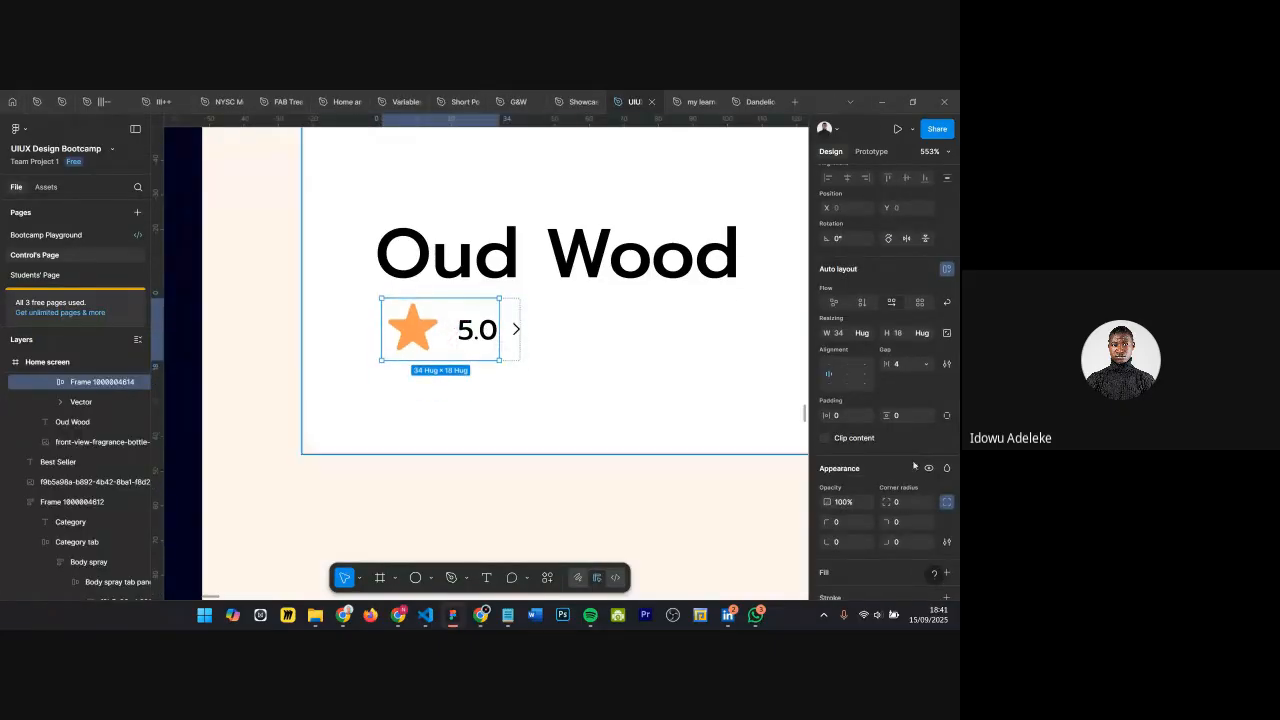
left_click(517, 325, "shift")
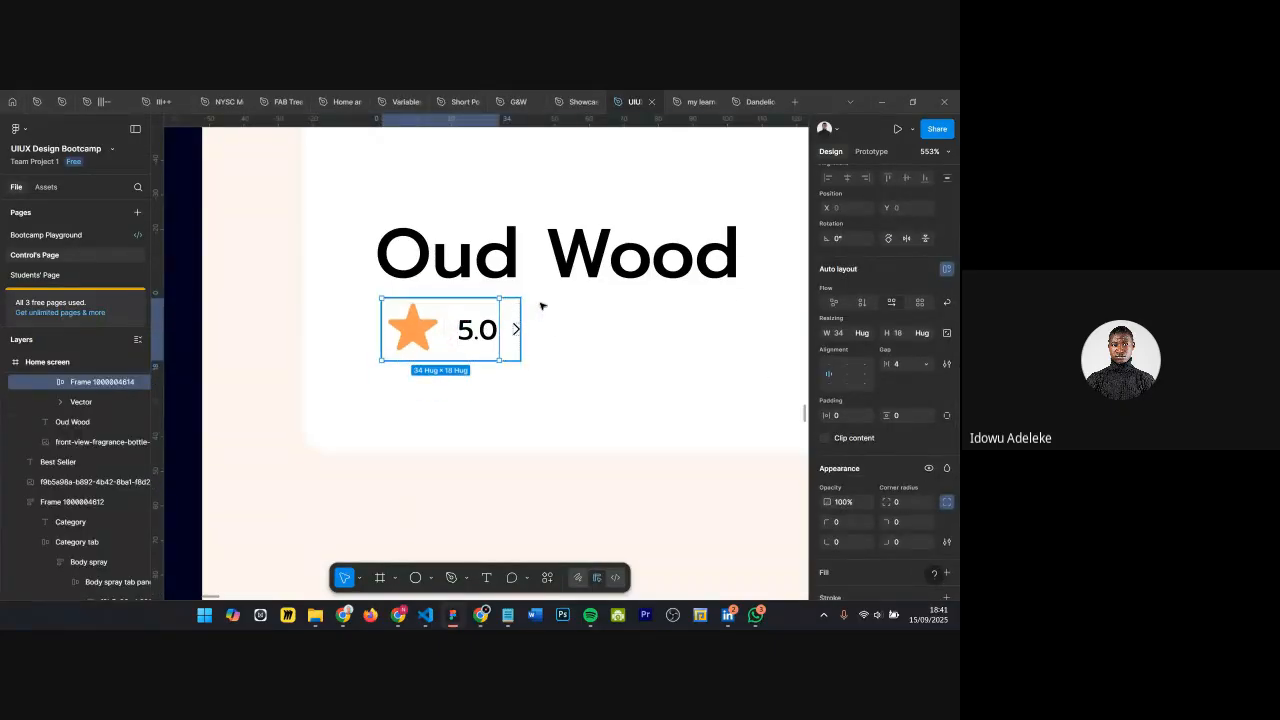
key("shift+a")
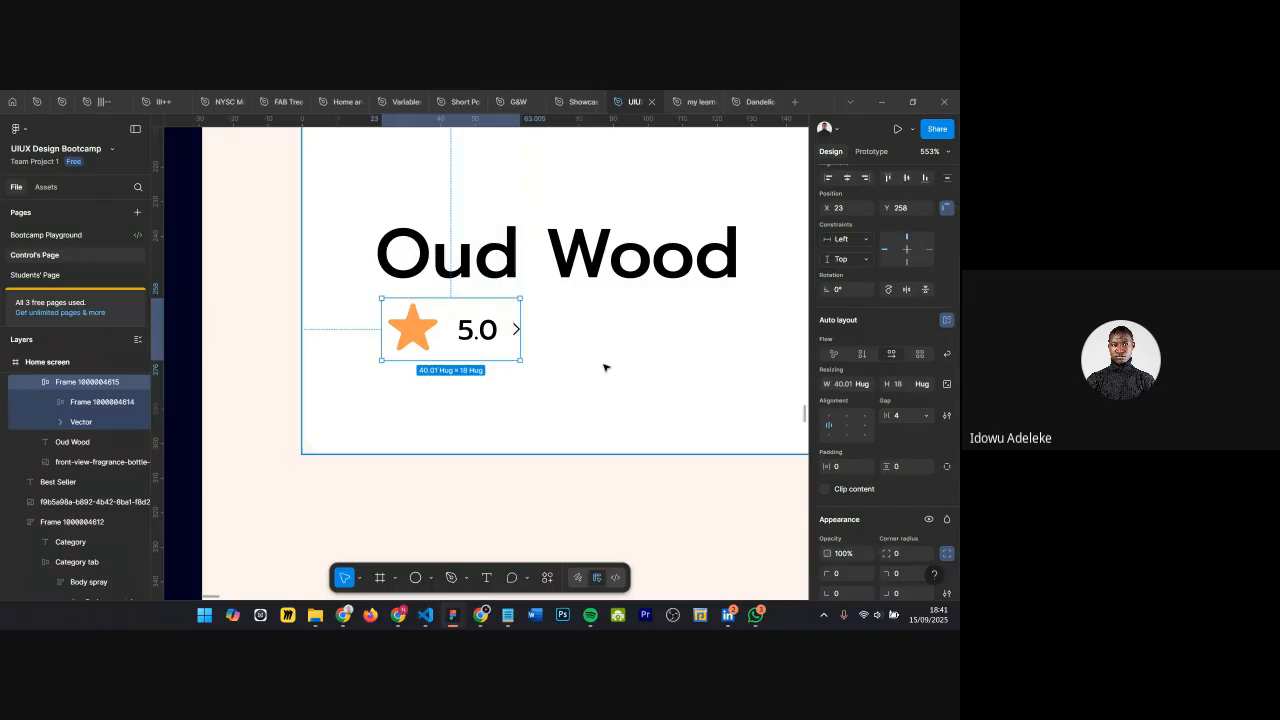
scroll(500, 306, "up", 3)
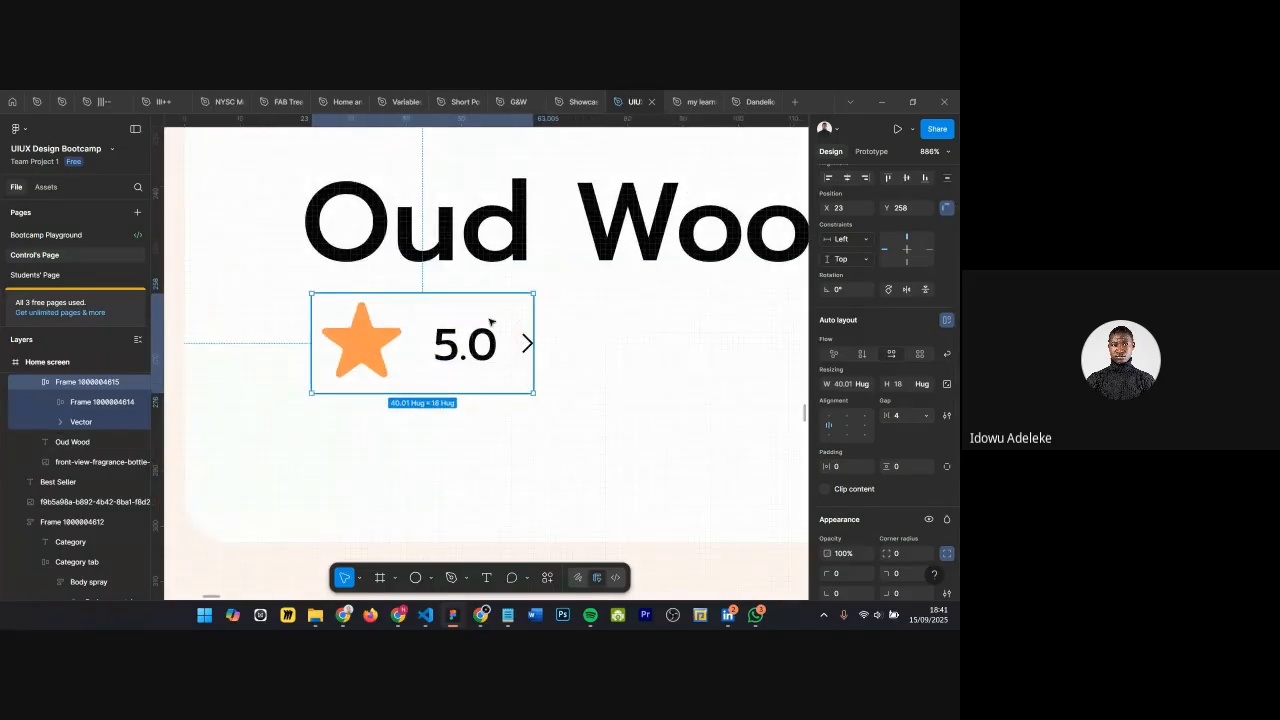
scroll(520, 300, "down", 1)
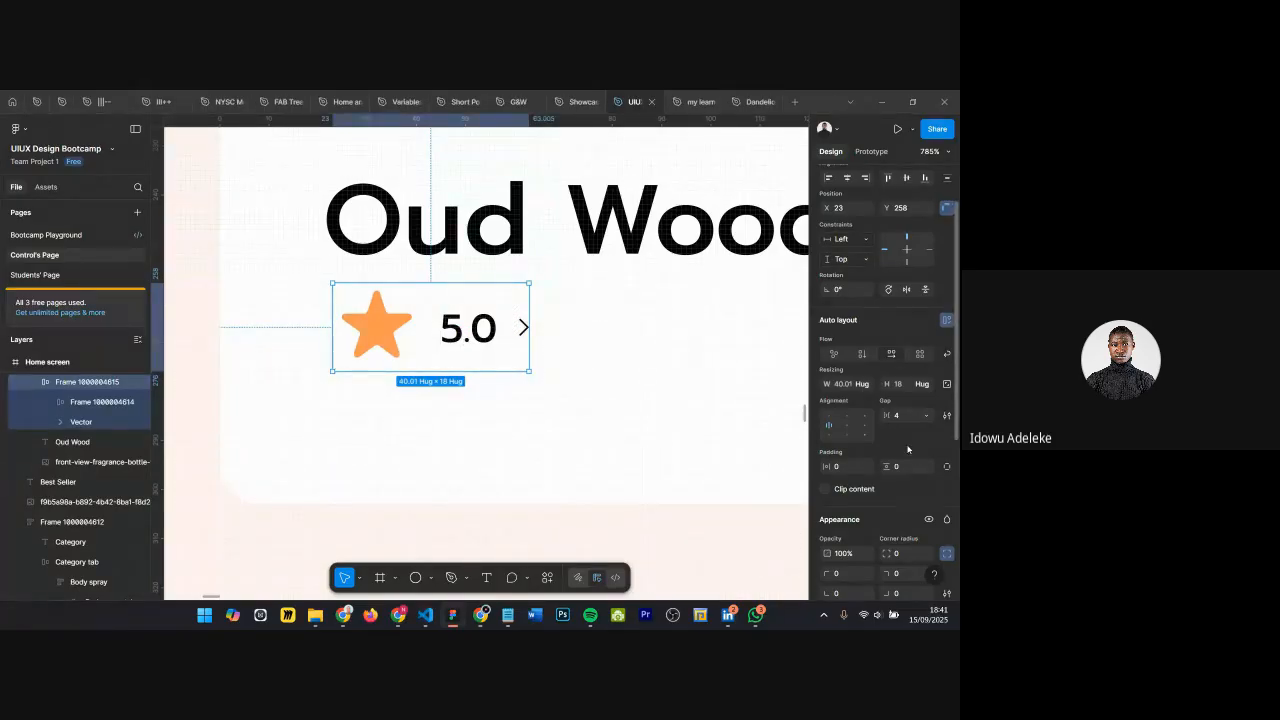
key("Return")
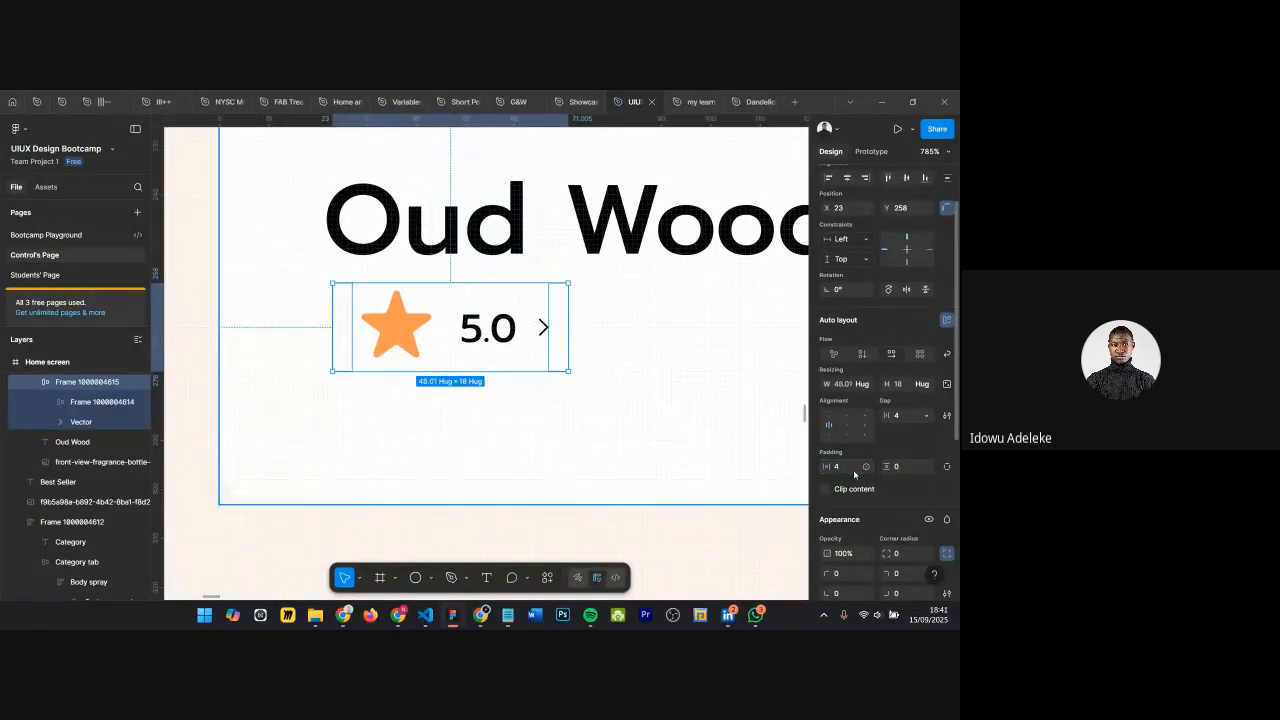
left_click(907, 472)
type("4")
key("Return")
Step: Add an inside black 000000 stroke to the rating frame with weight 0.2 and 40% opacity
scroll(920, 480, "down", 3)
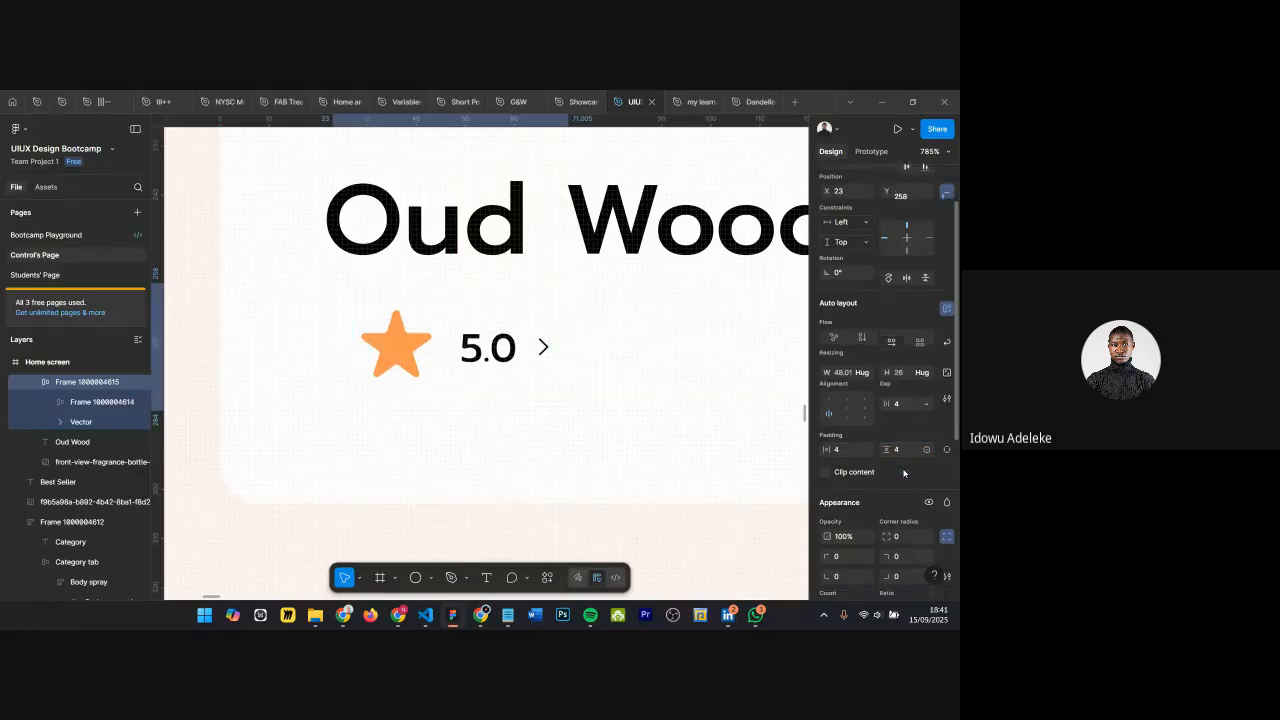
left_click(946, 513)
left_click(826, 536)
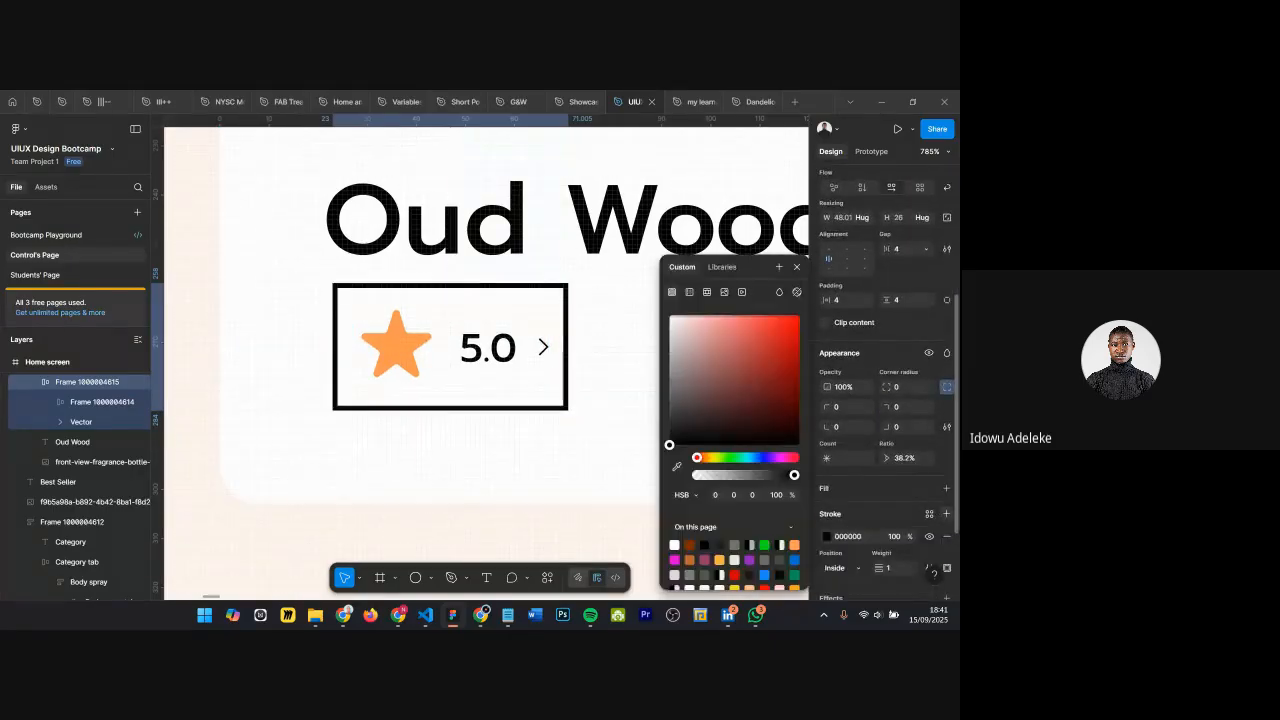
left_click(899, 568)
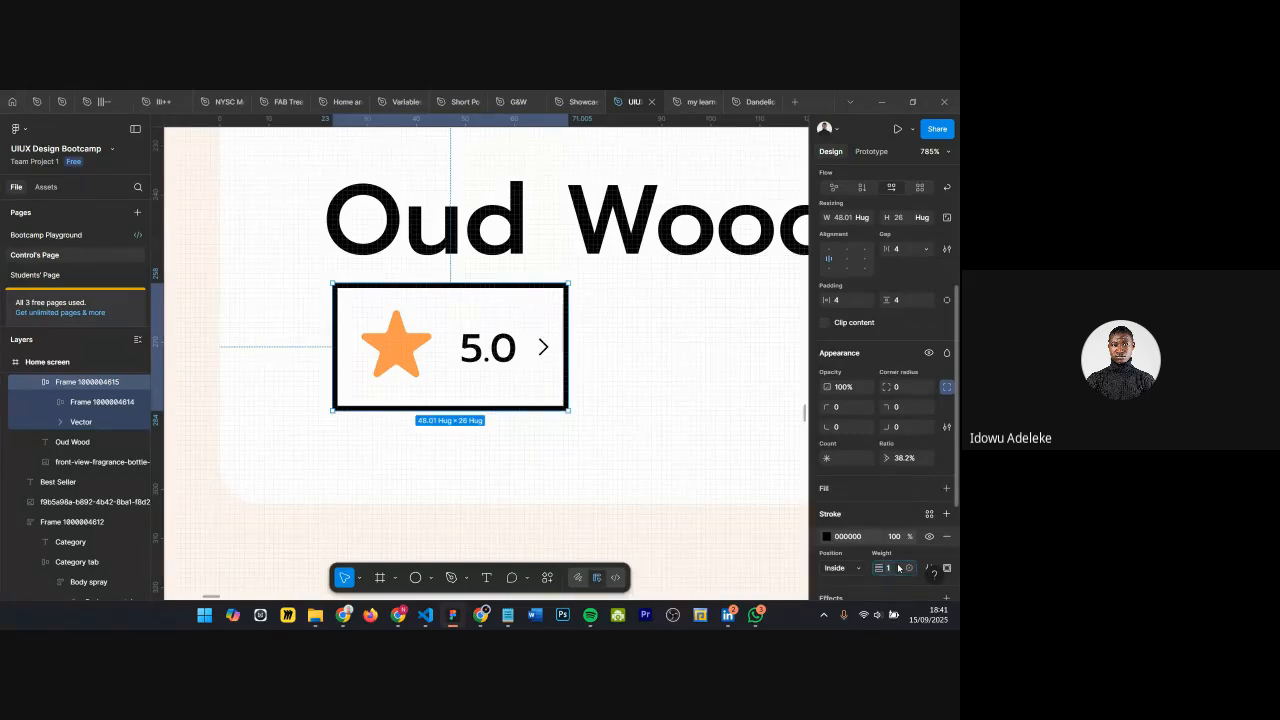
key("Return")
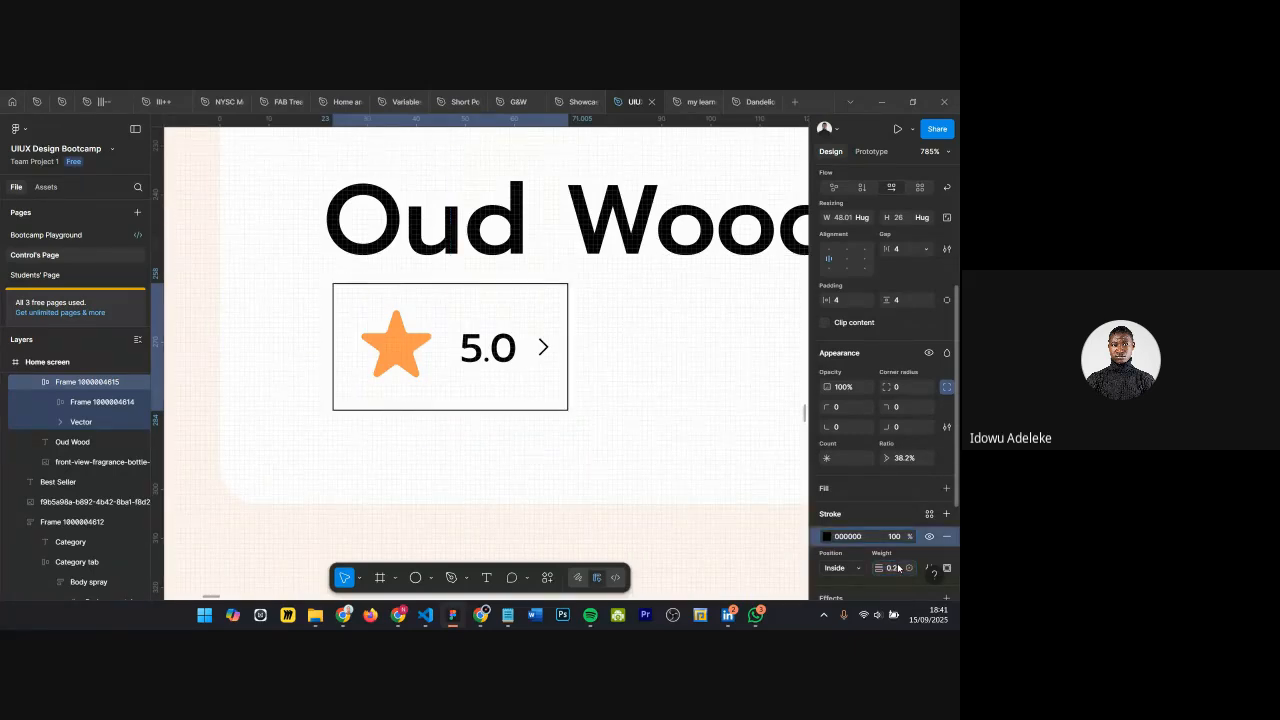
scroll(891, 556, "down", 2)
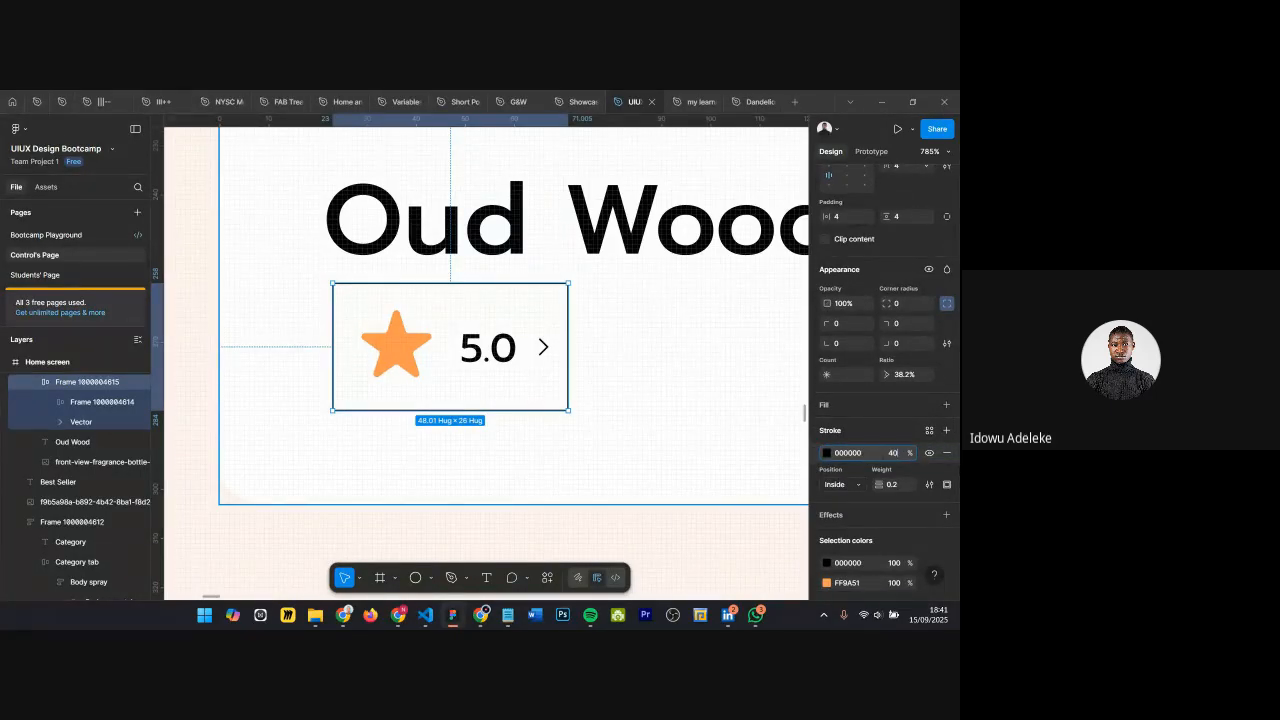
type("40")
key("Return")
Step: Round the rating frame's corners with a radius of 4
scroll(922, 382, "down", 2)
left_click(908, 221)
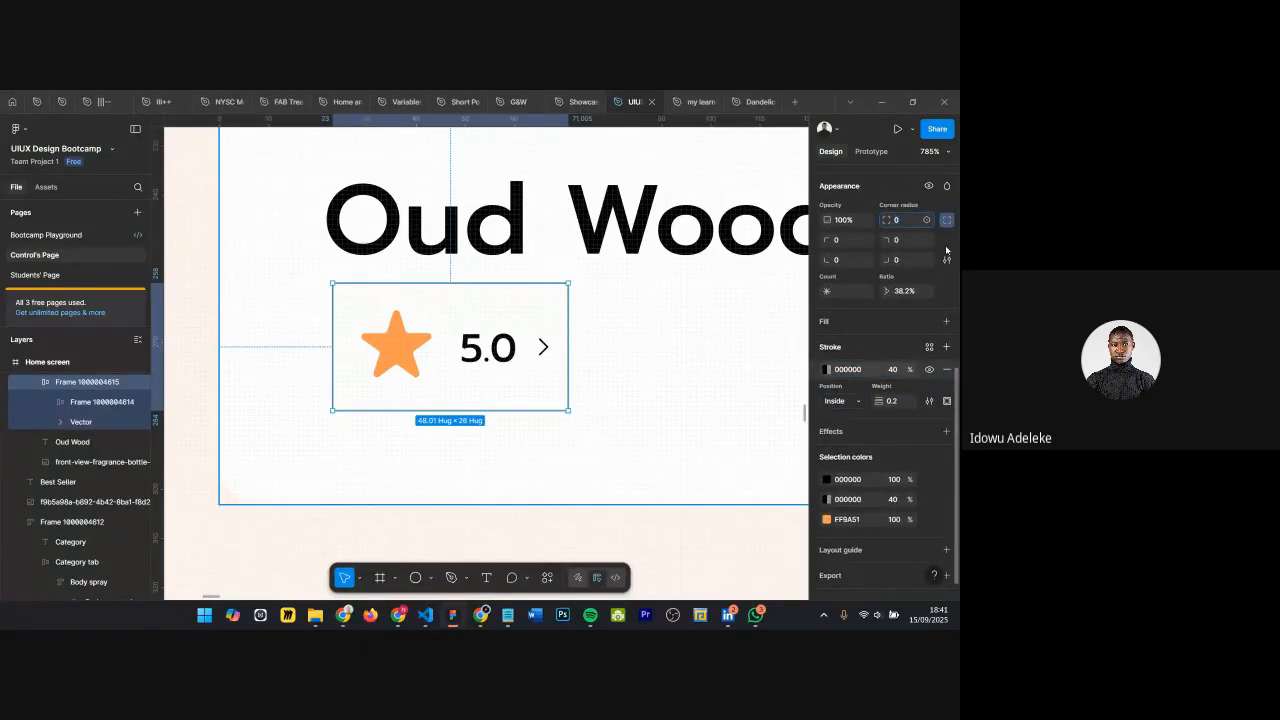
type("4")
key("Return")
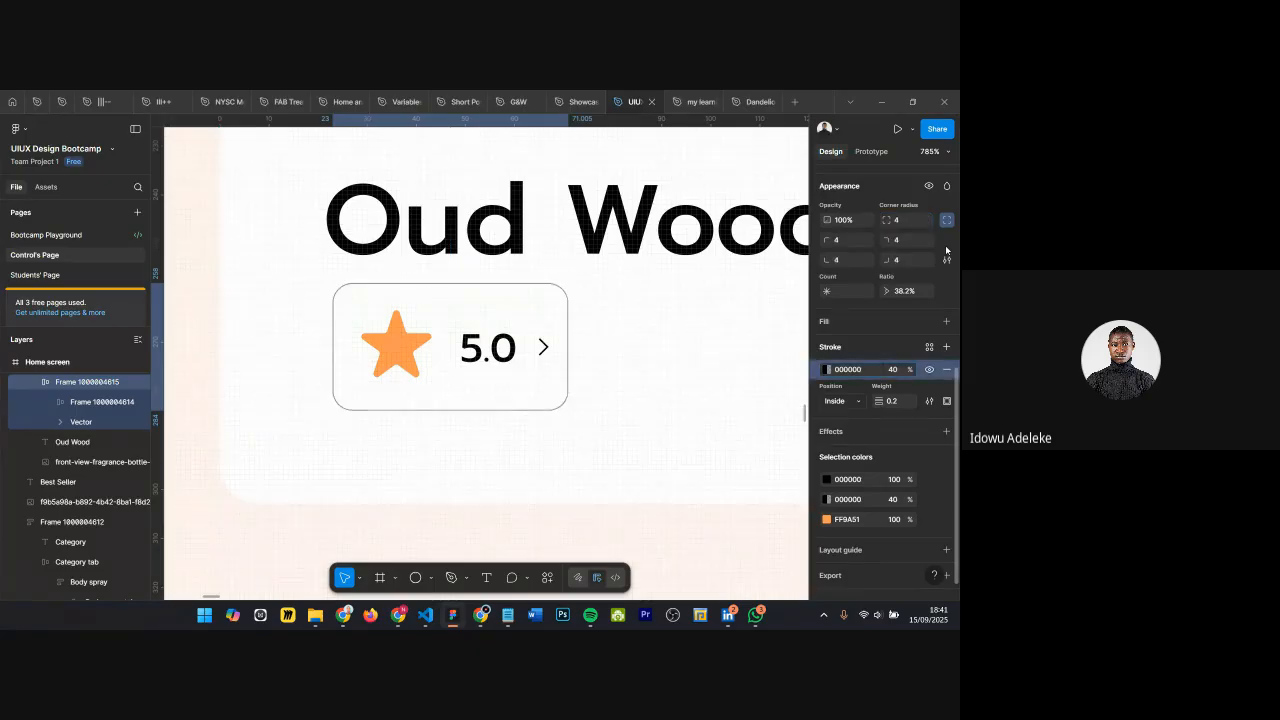
Step: Set the opacity of the new card's rating frame stroke to 20%
scroll(640, 292, "down", 5)
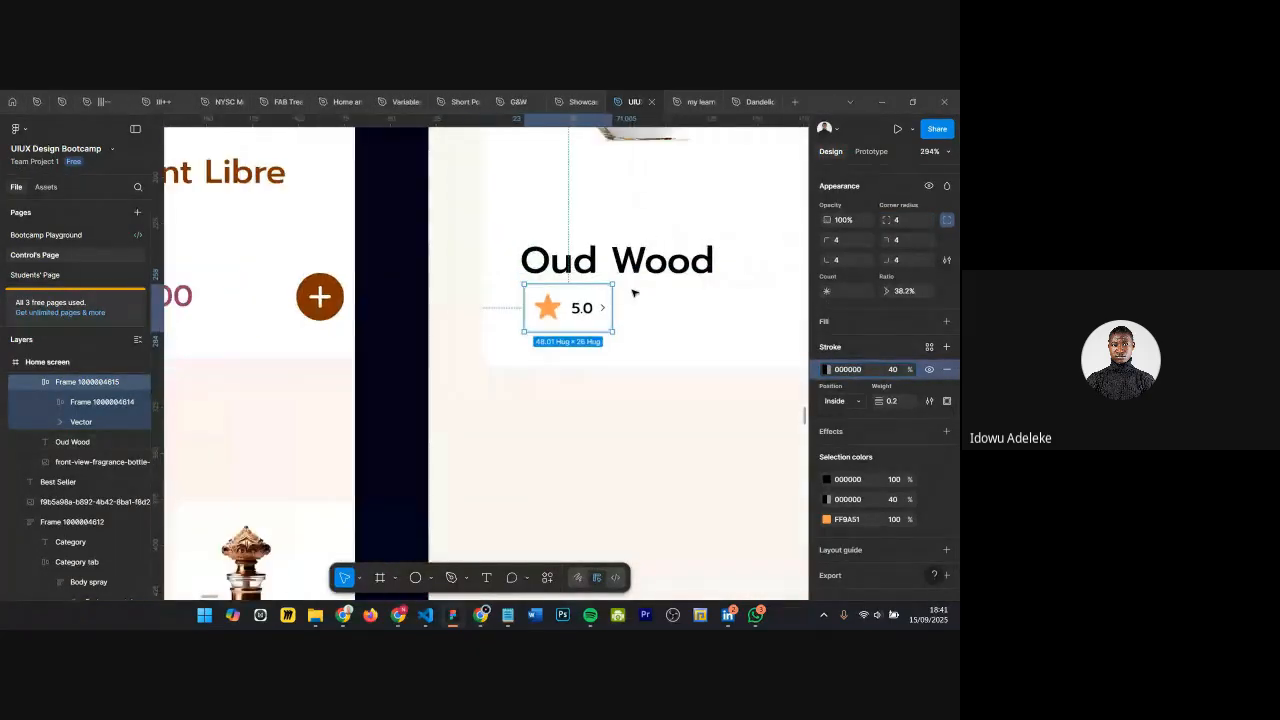
scroll(630, 292, "up", 3)
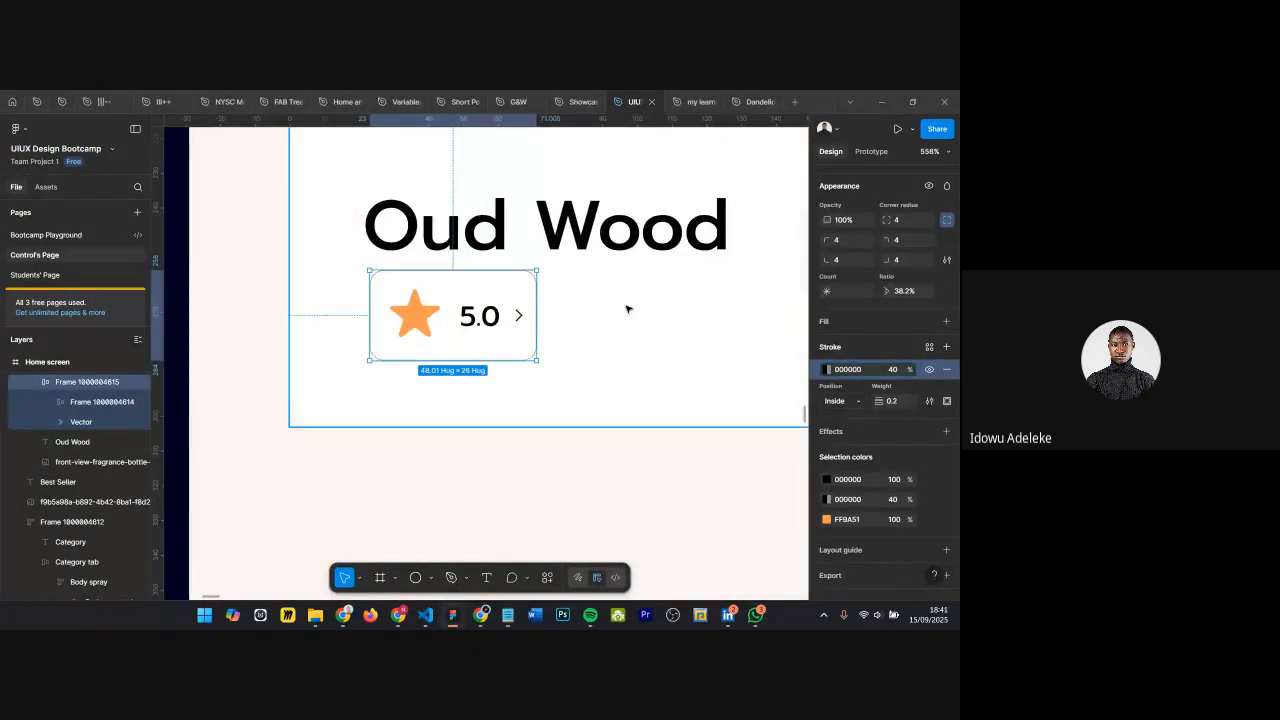
scroll(625, 308, "down", 5)
left_click(563, 312)
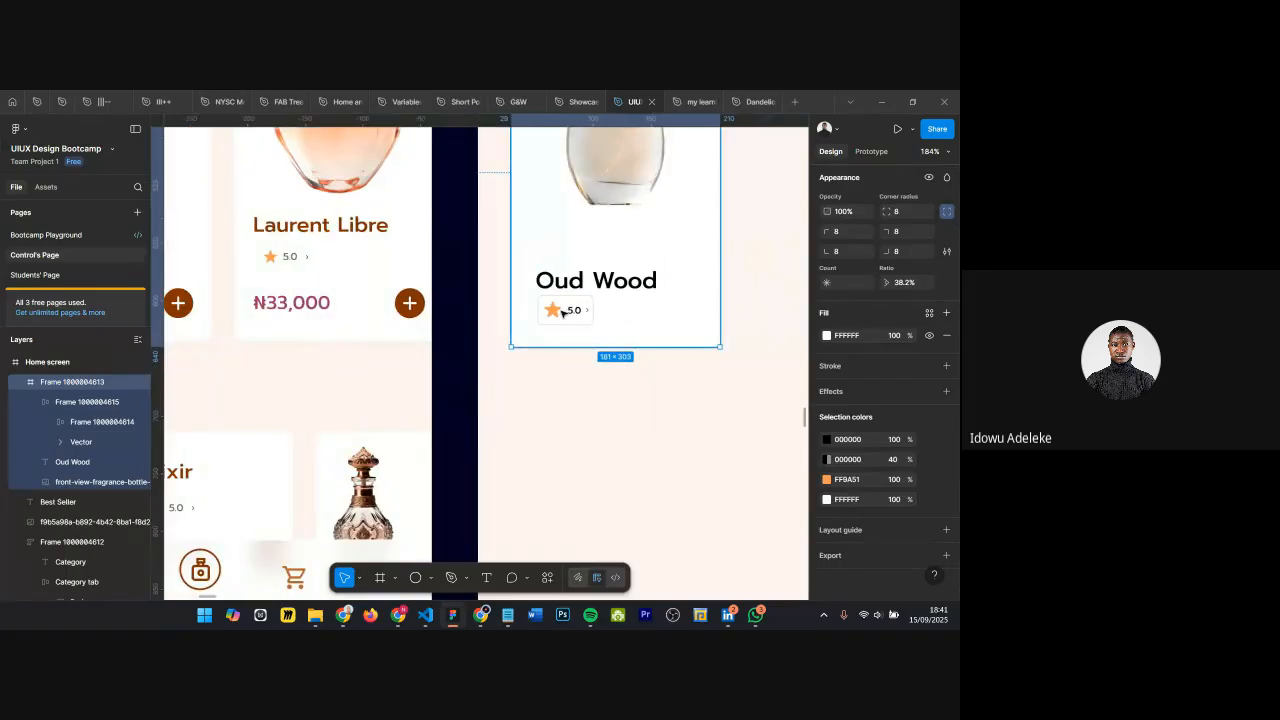
scroll(563, 312, "up", 4)
scroll(621, 308, "down", 2)
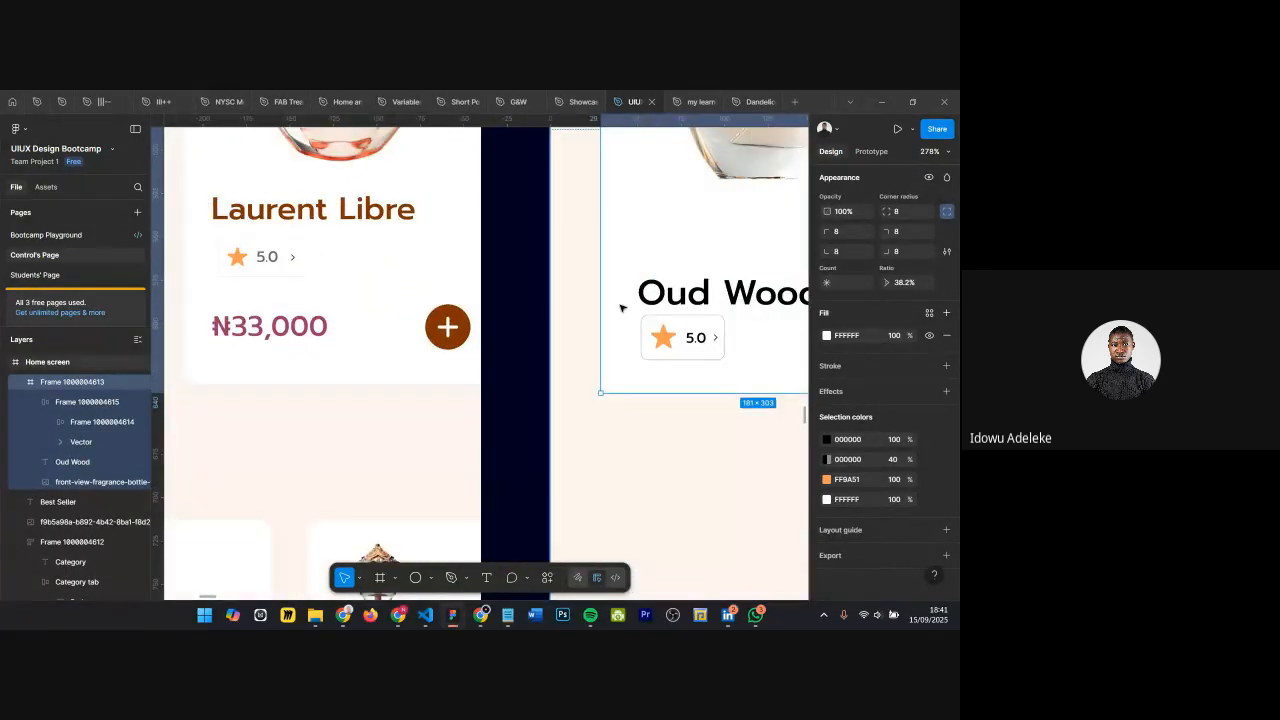
left_click(676, 332)
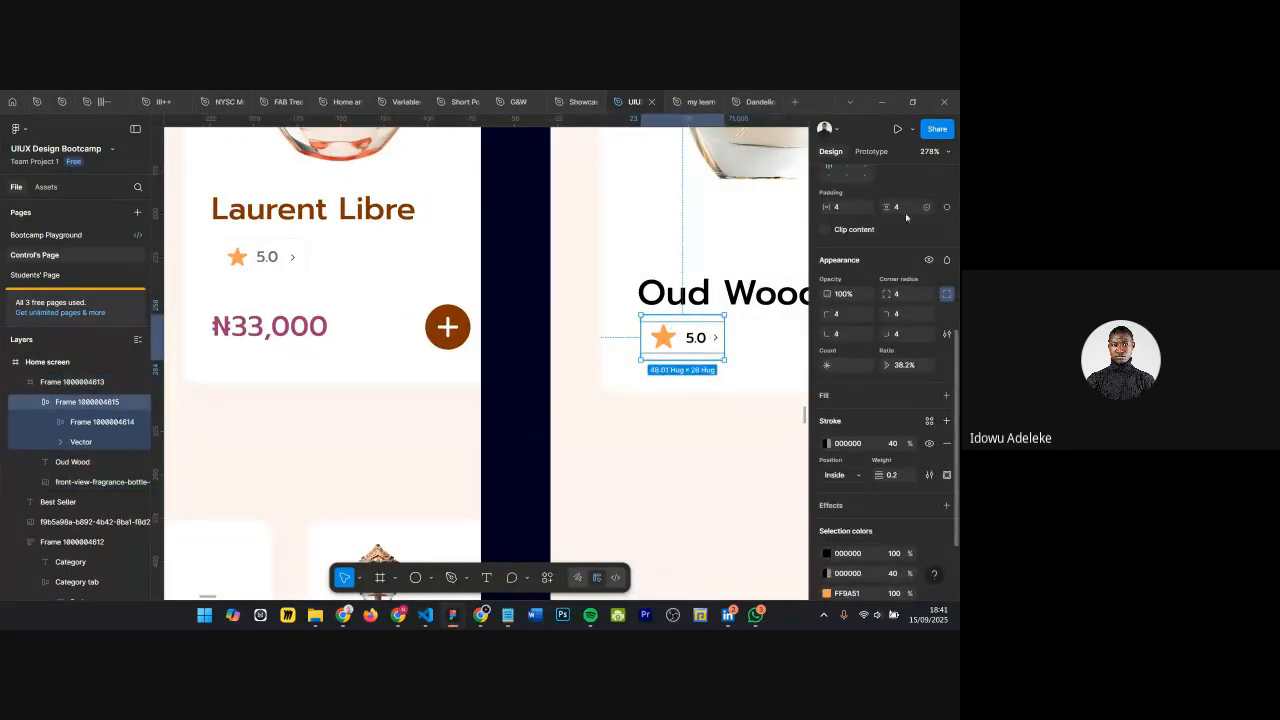
left_click(901, 452)
type("20")
key("Return")
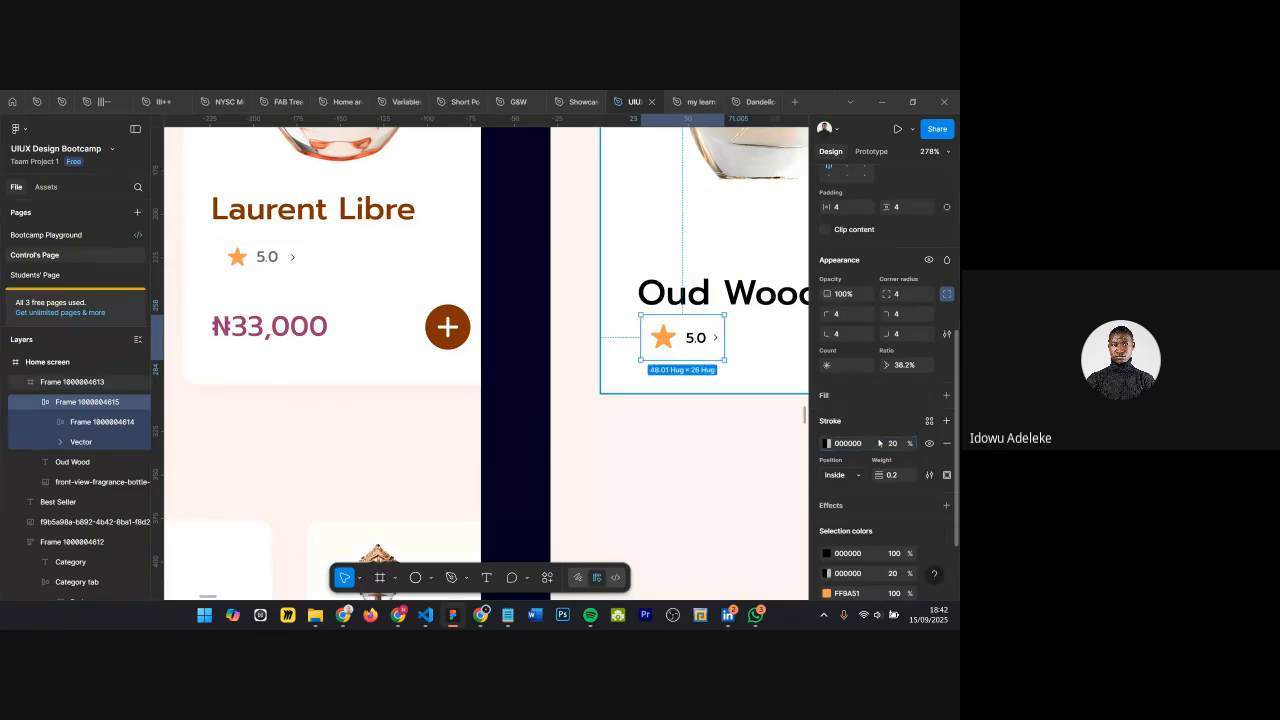
Step: Set the rating frame's horizontal padding to 4 and its vertical padding to 2
scroll(730, 430, "right", 2)
scroll(700, 390, "right", 2)
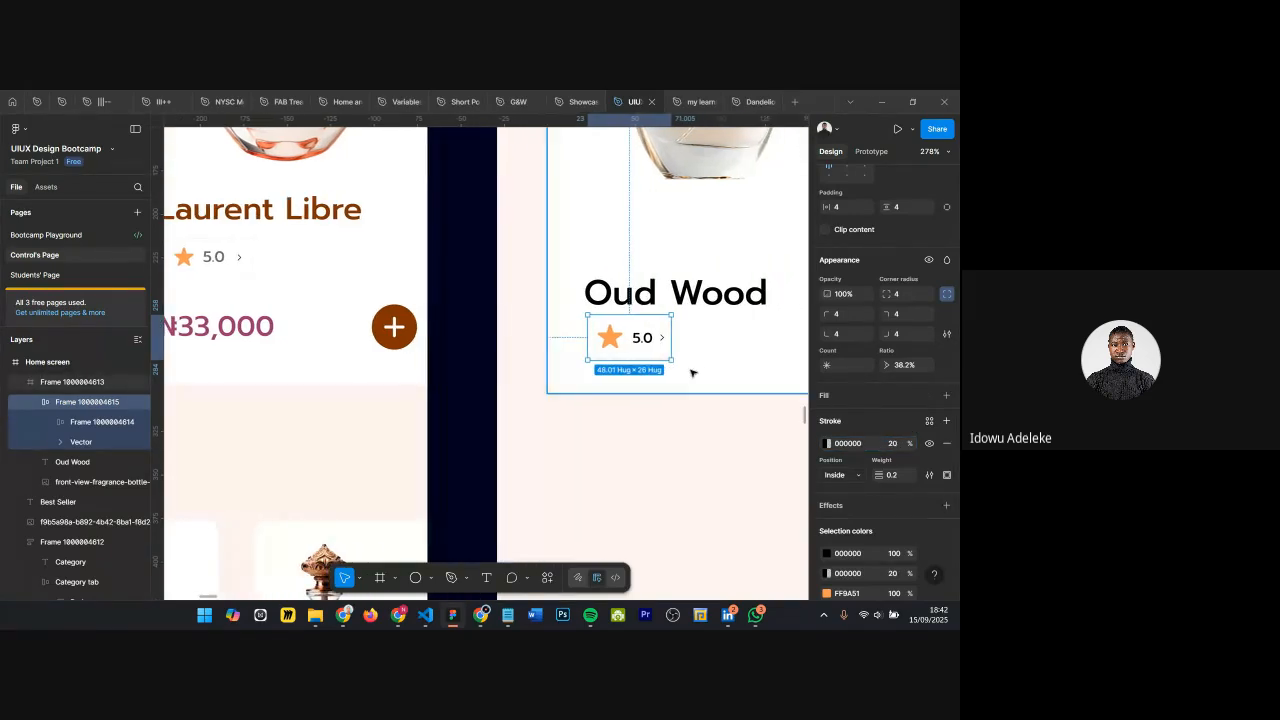
type("2")
key("Return")
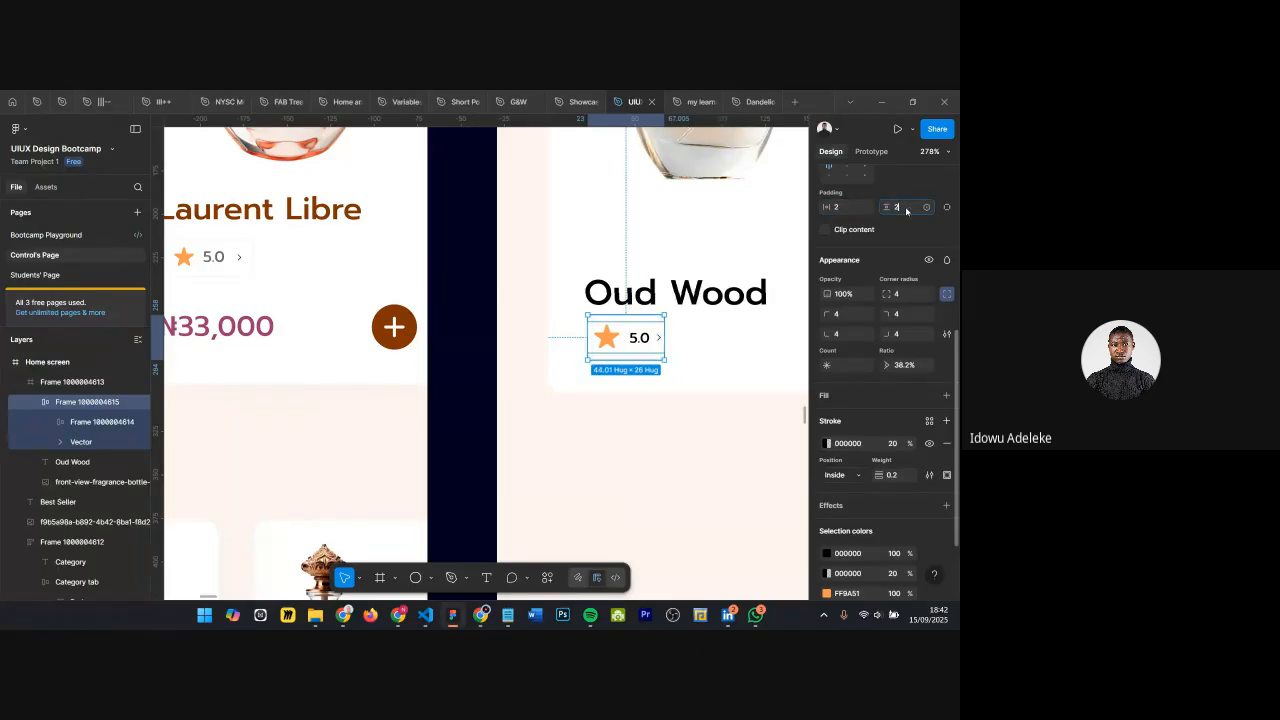
left_click(906, 210)
type("2")
key("Return")
scroll(671, 330, "right", 1)
scroll(671, 330, "up", 4)
left_click(847, 209)
type("4")
key("Return")
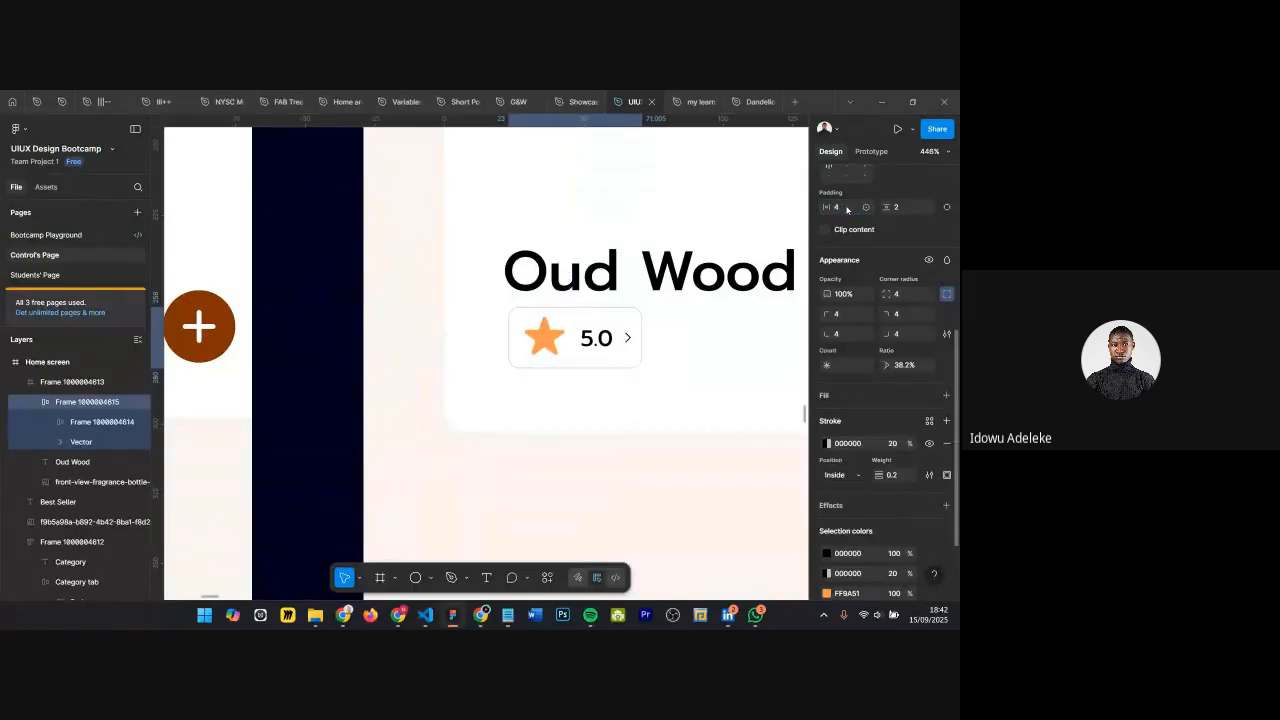
left_click(674, 366)
scroll(674, 366, "down", 6)
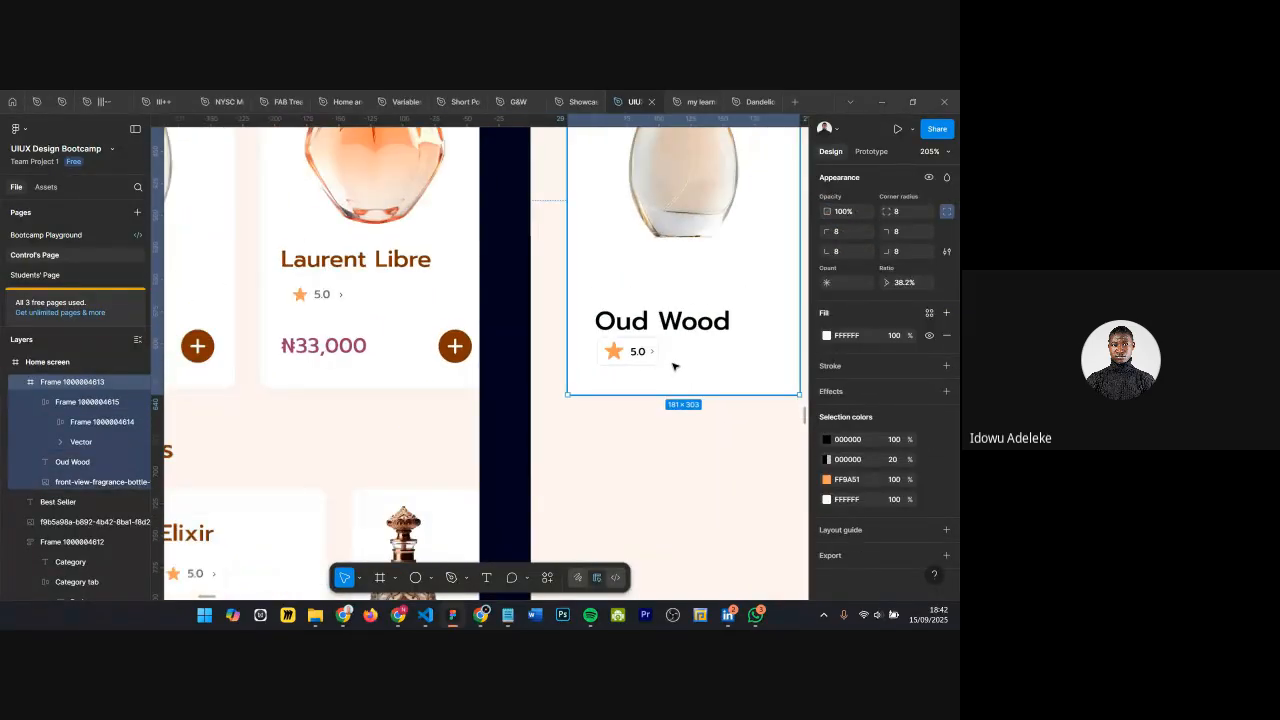
scroll(674, 366, "down", 3)
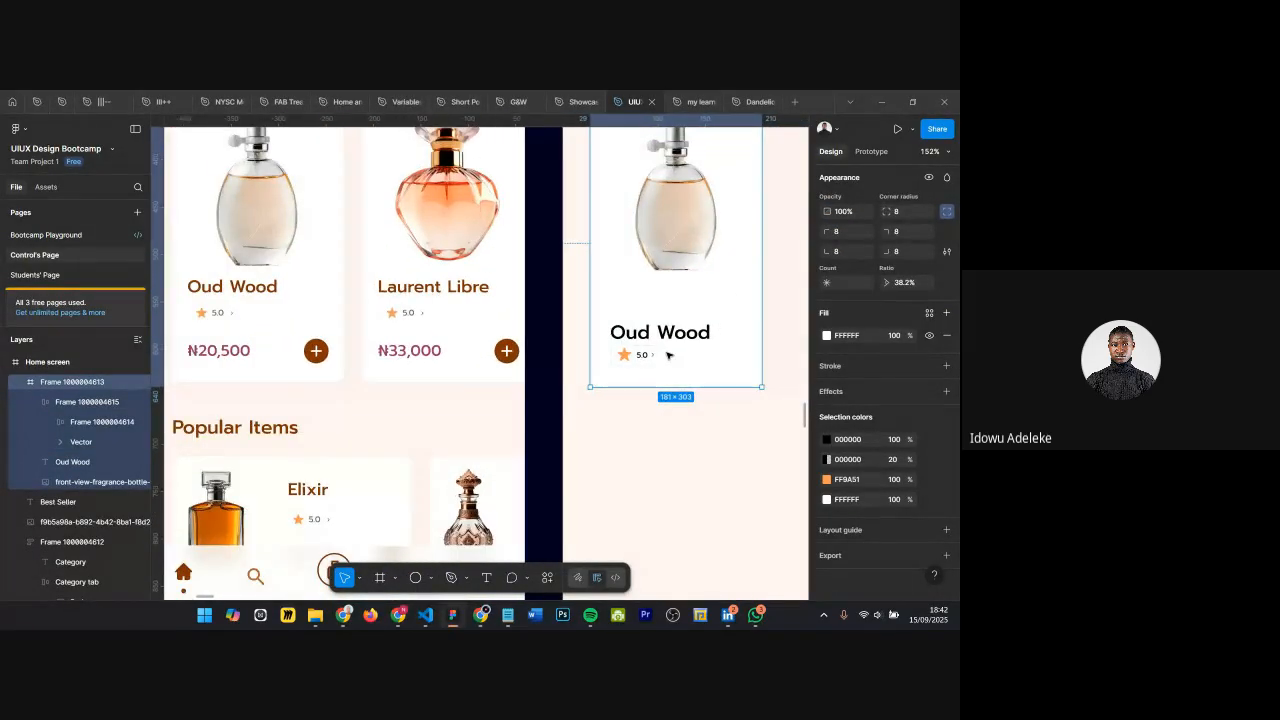
Step: Move the new card's Oud Wood title and rating up together, closer beneath the bottle image
left_click(652, 338)
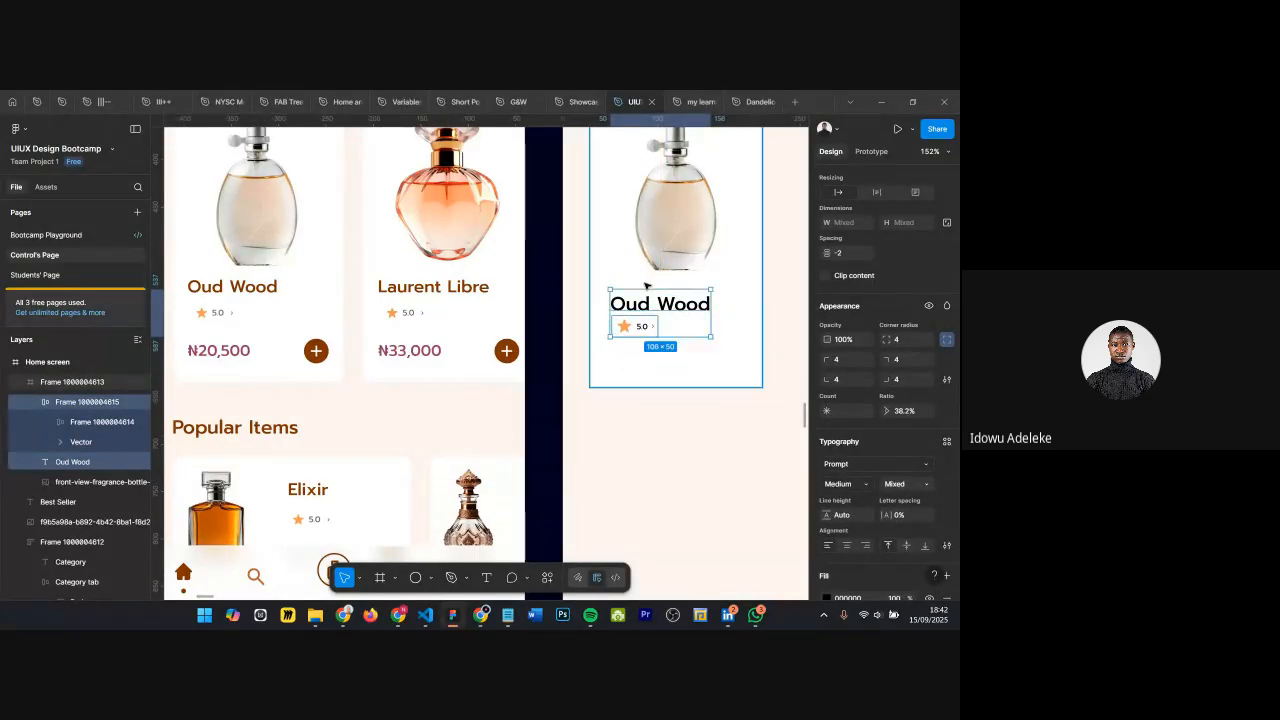
scroll(645, 285, "up", 3)
scroll(640, 300, "down", 3)
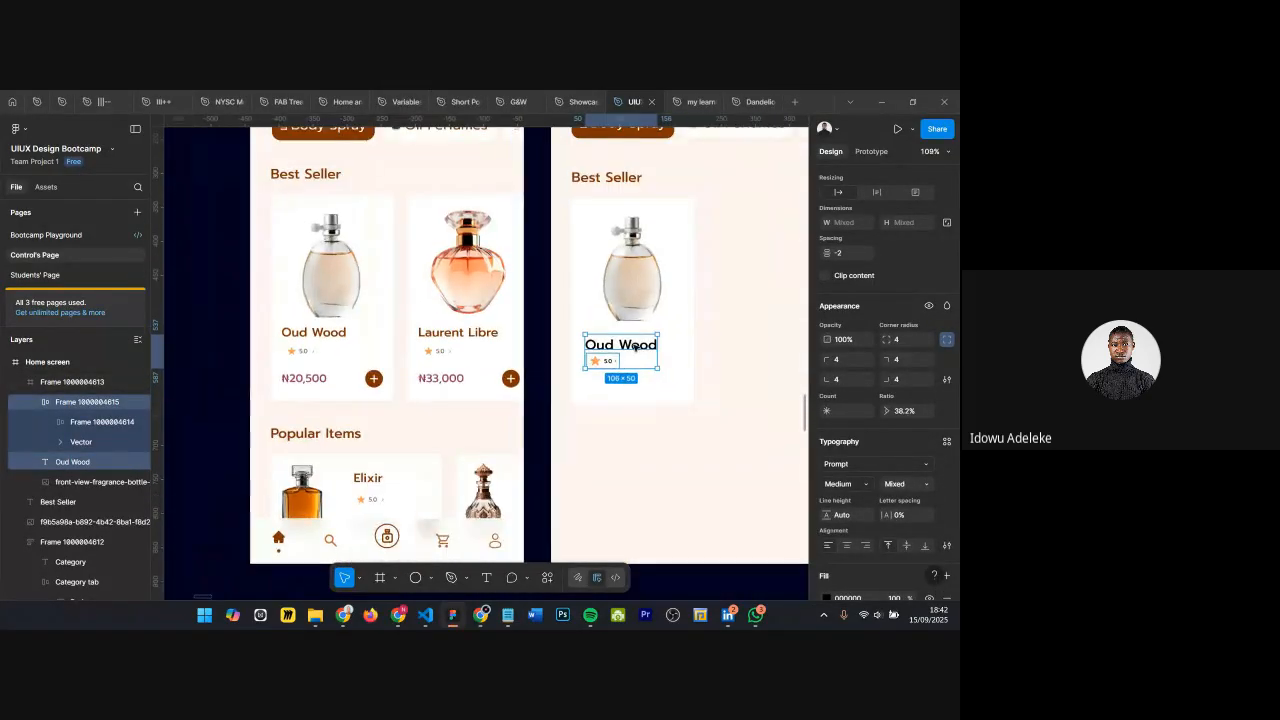
Step: Combine the new card's Oud Wood title and rating frame in a vertical auto layout with a gap of 4
left_click(635, 347)
scroll(640, 348, "up", 4)
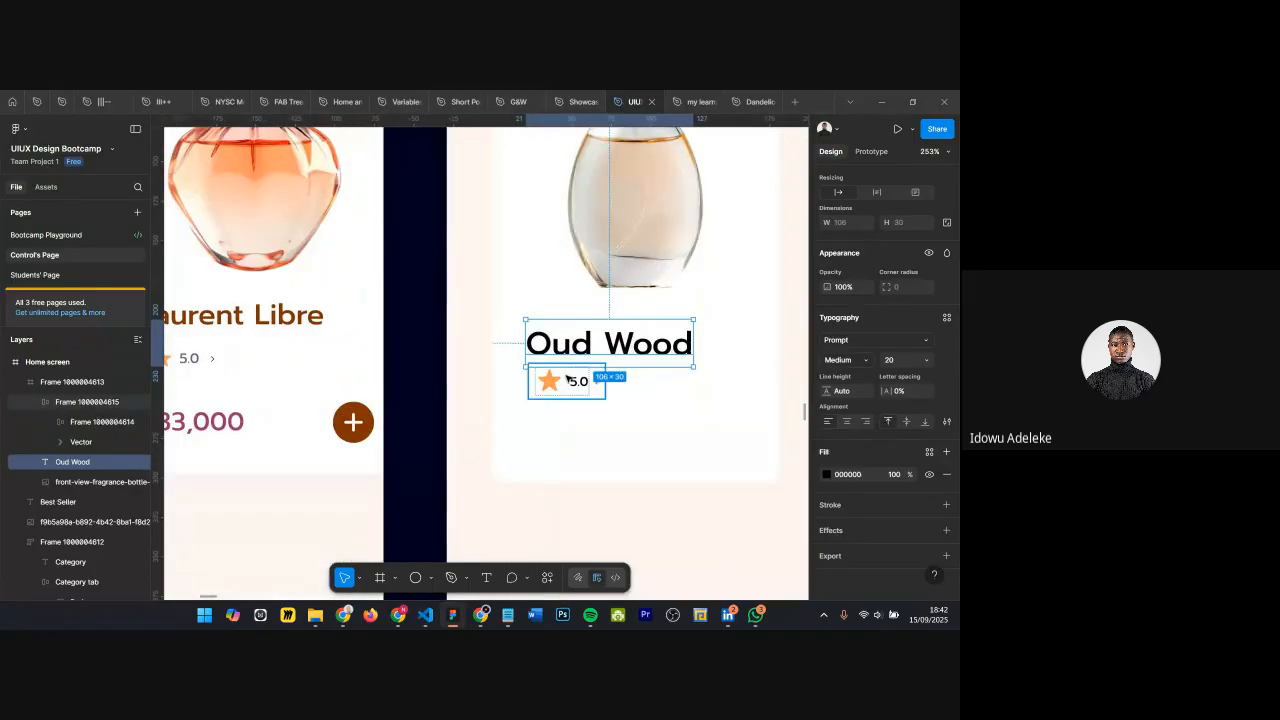
left_click(557, 377, "shift")
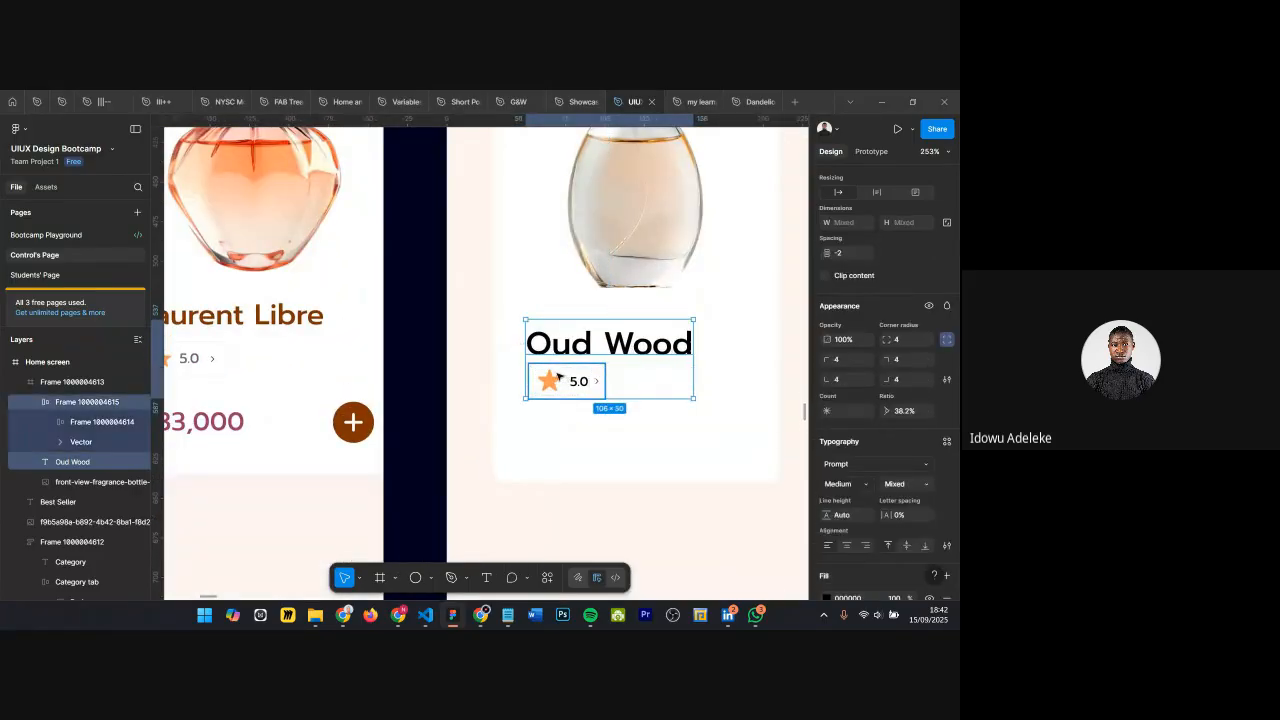
key("shift+a")
scroll(580, 382, "down", 2)
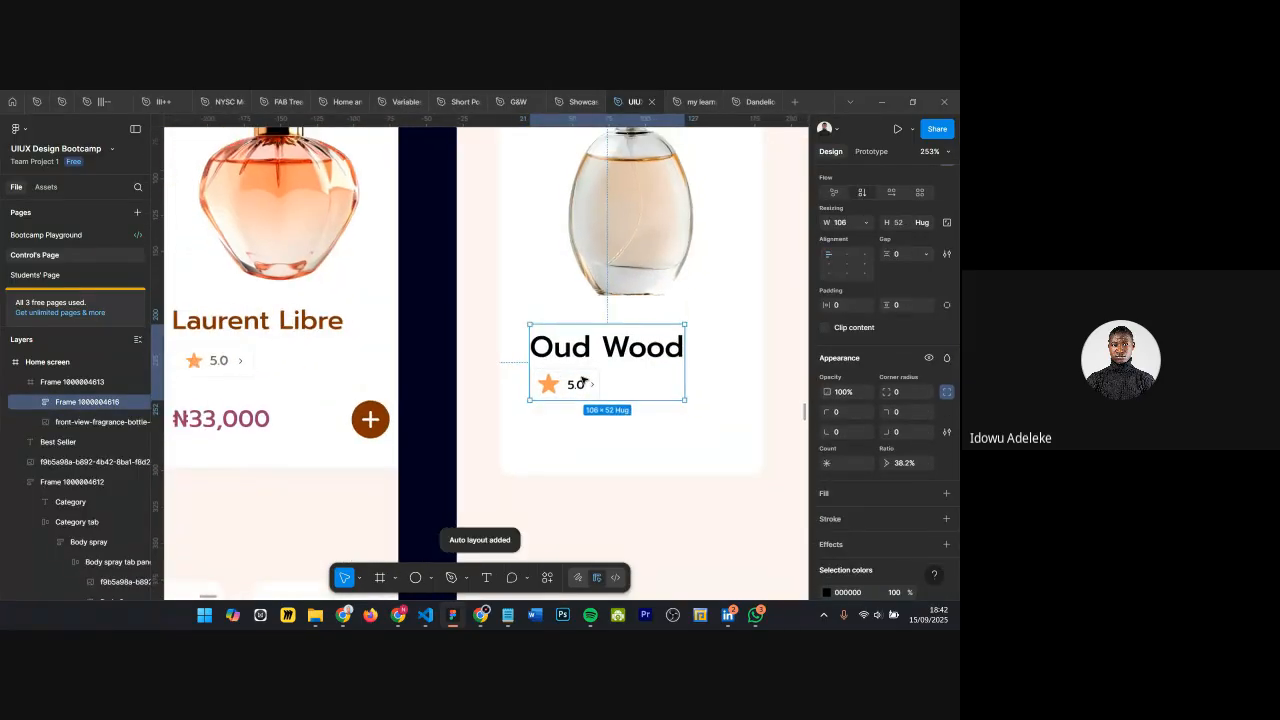
scroll(583, 382, "down", 3)
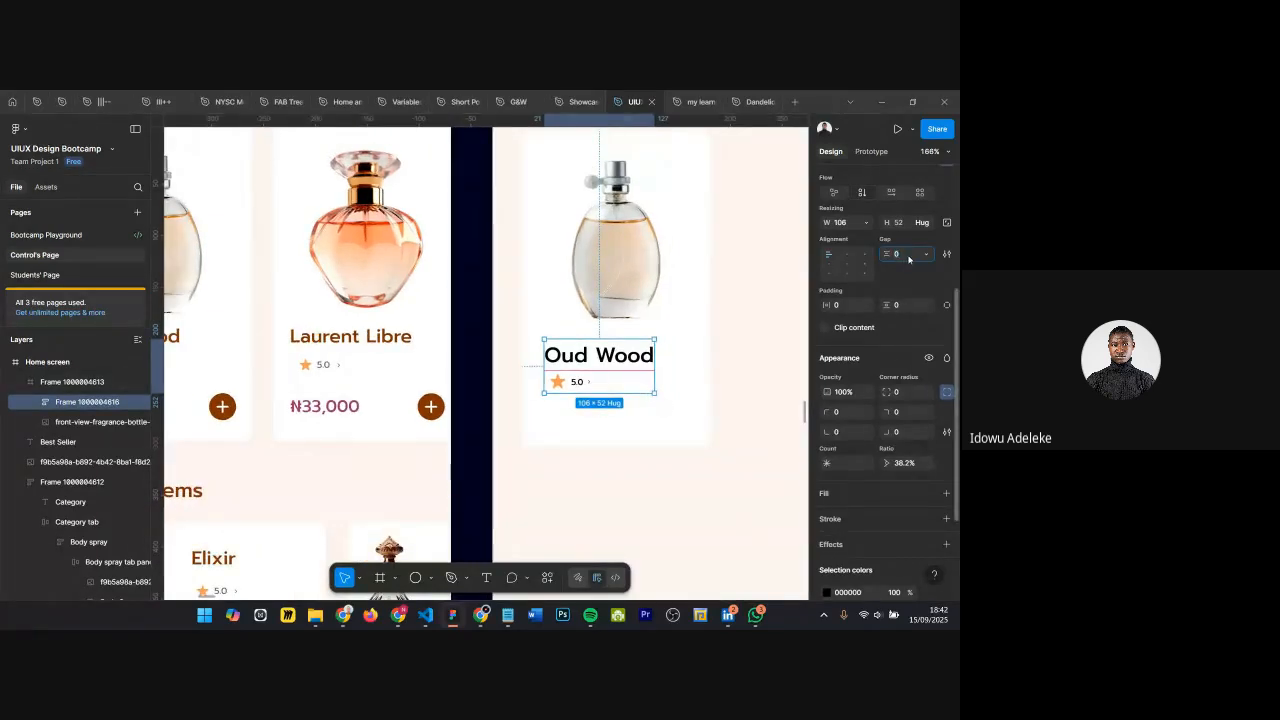
key("Return")
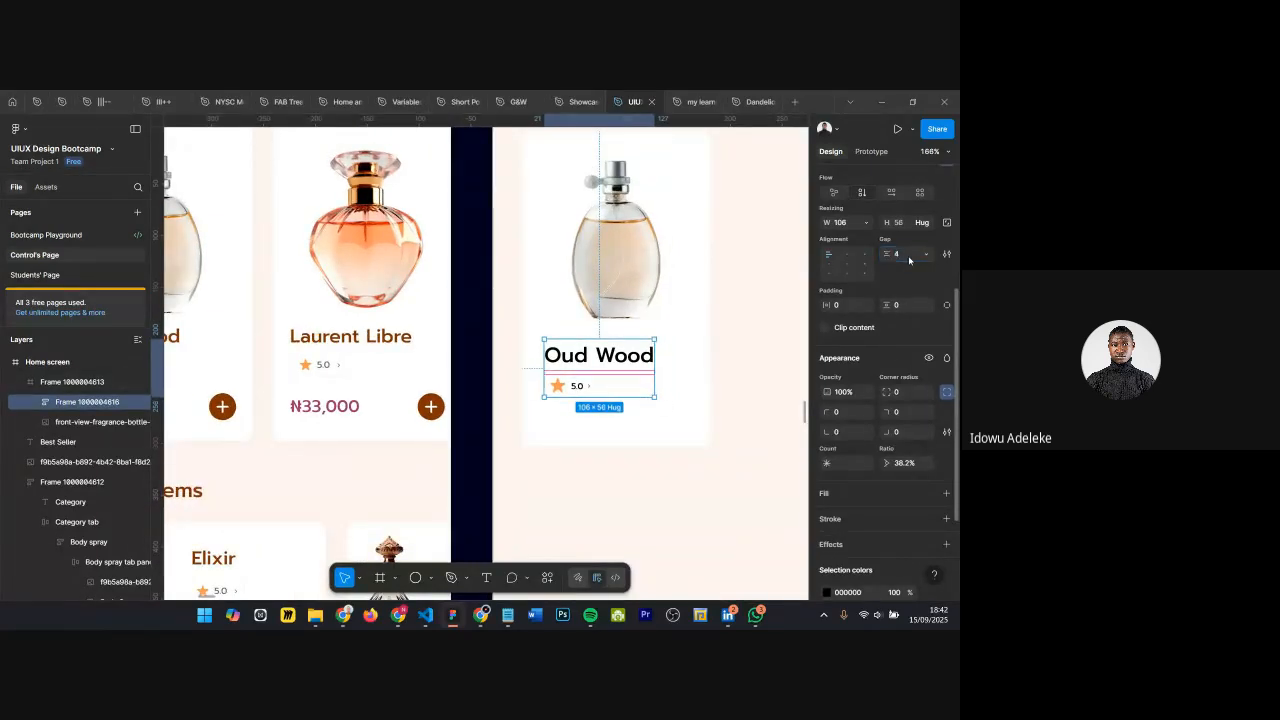
Step: Examine the 5.0 text style and the star rating frame's layout and stroke on the original Laurent Libre card
scroll(440, 360, "left", 1)
left_click(388, 363)
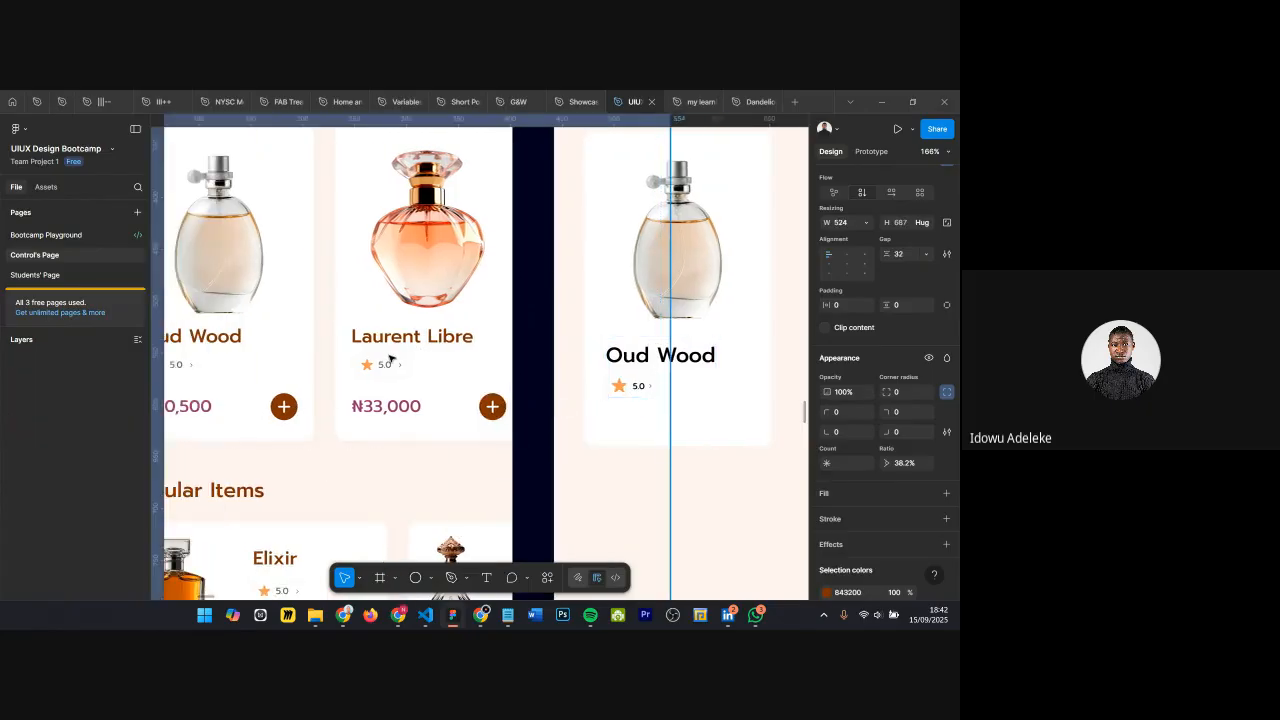
double_click(388, 364)
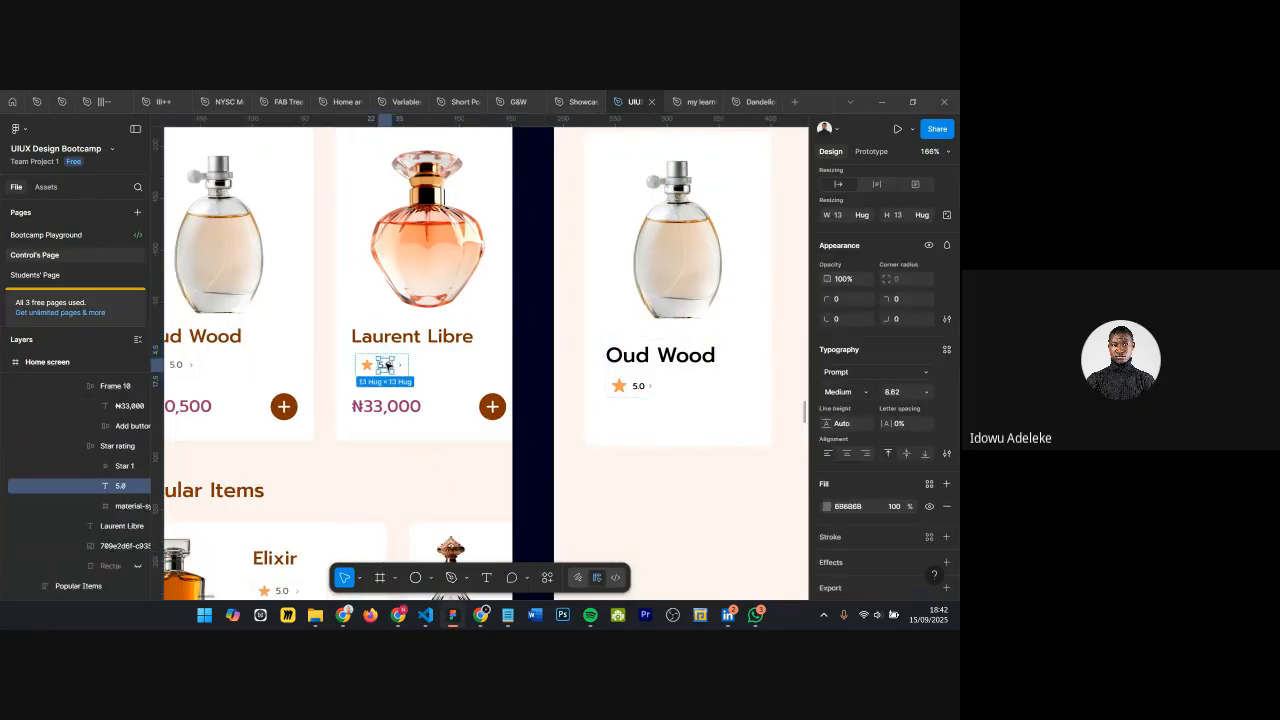
scroll(404, 348, "up", 3)
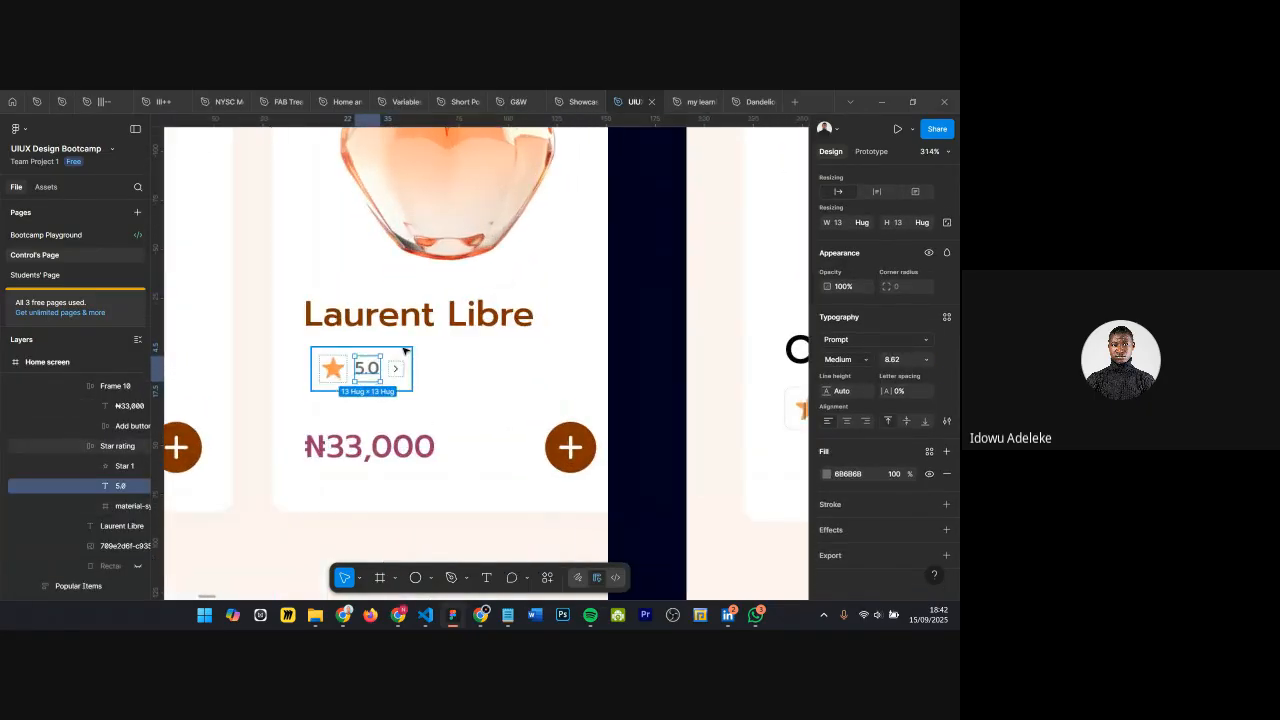
left_click(404, 349)
scroll(396, 323, "down", 4)
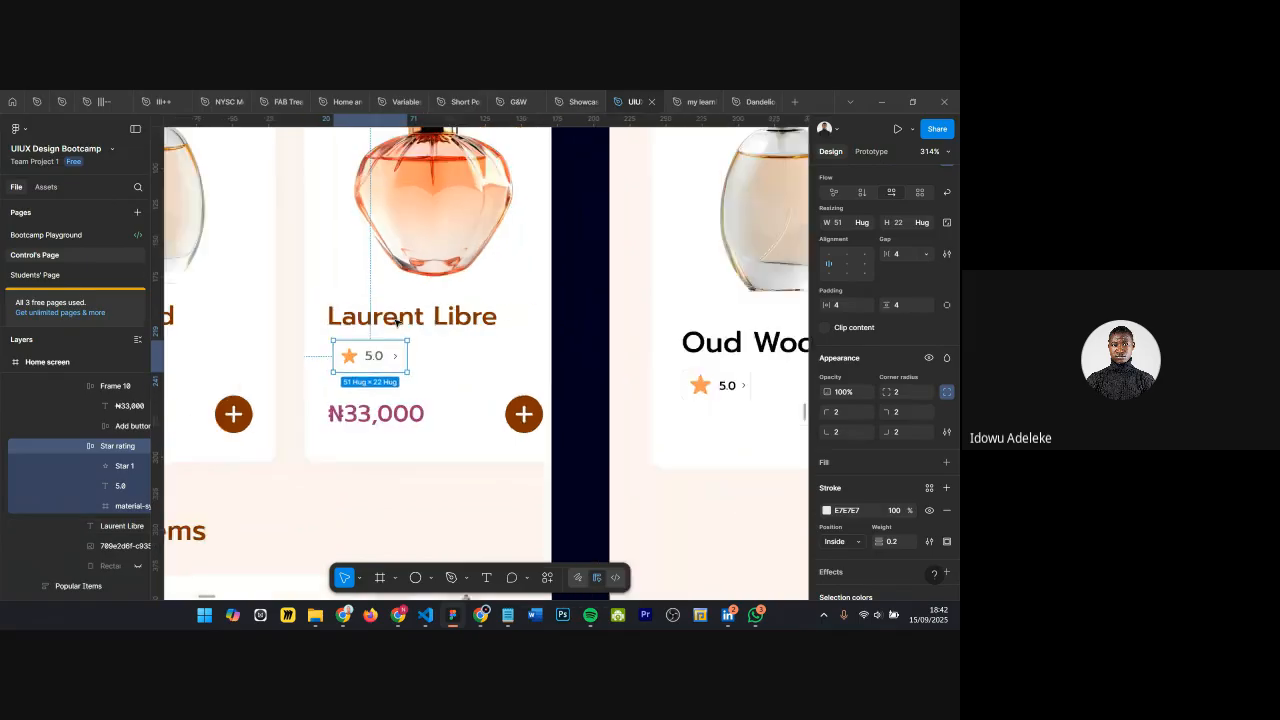
scroll(655, 377, "down", 1)
left_click(623, 394)
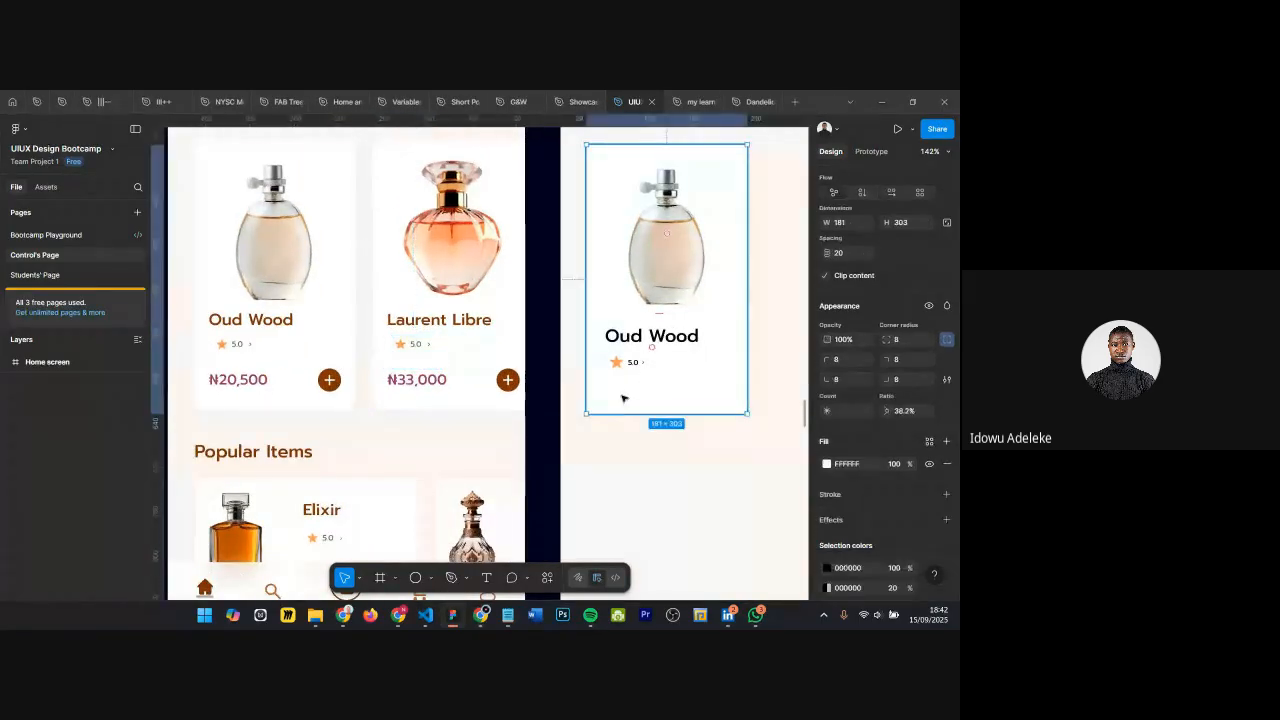
key("t")
left_click(625, 399)
type("20")
key("Escape")
scroll(643, 399, "down", 1)
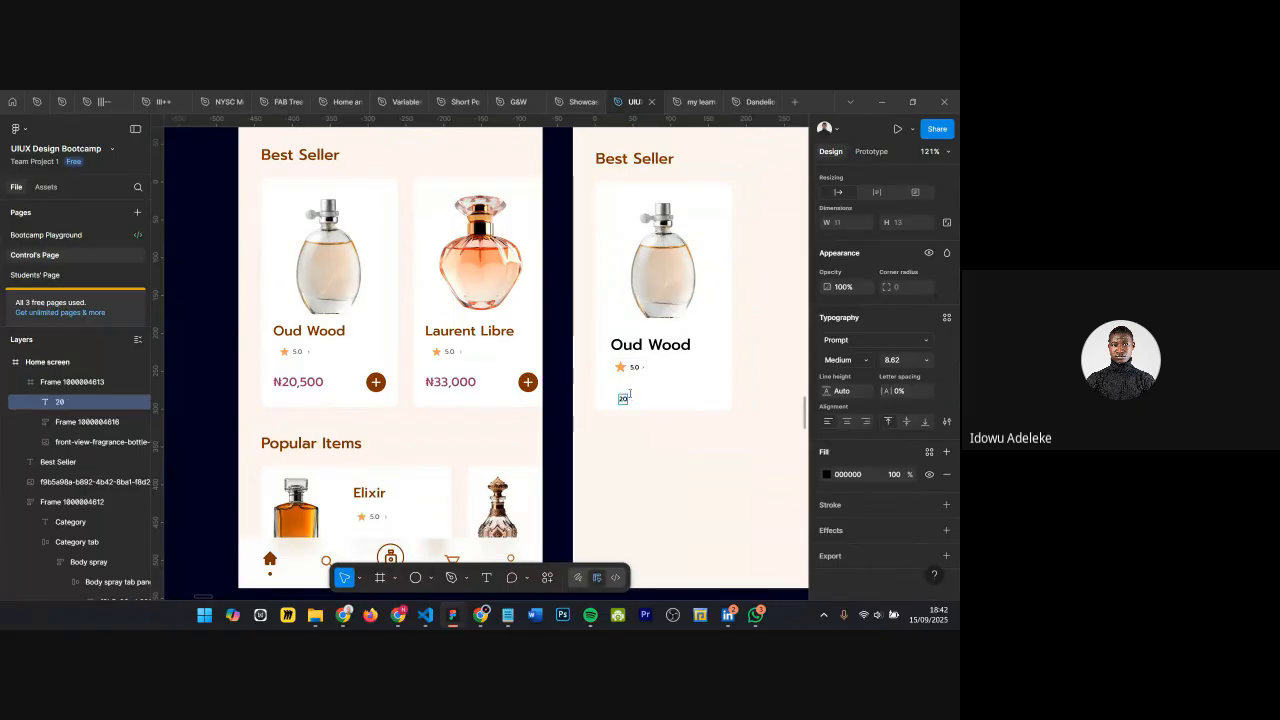
Step: Add the price text 20,500 beneath the new card's rating in Prompt Medium 16, matching the original Oud Wood price's font and size
left_click(298, 381)
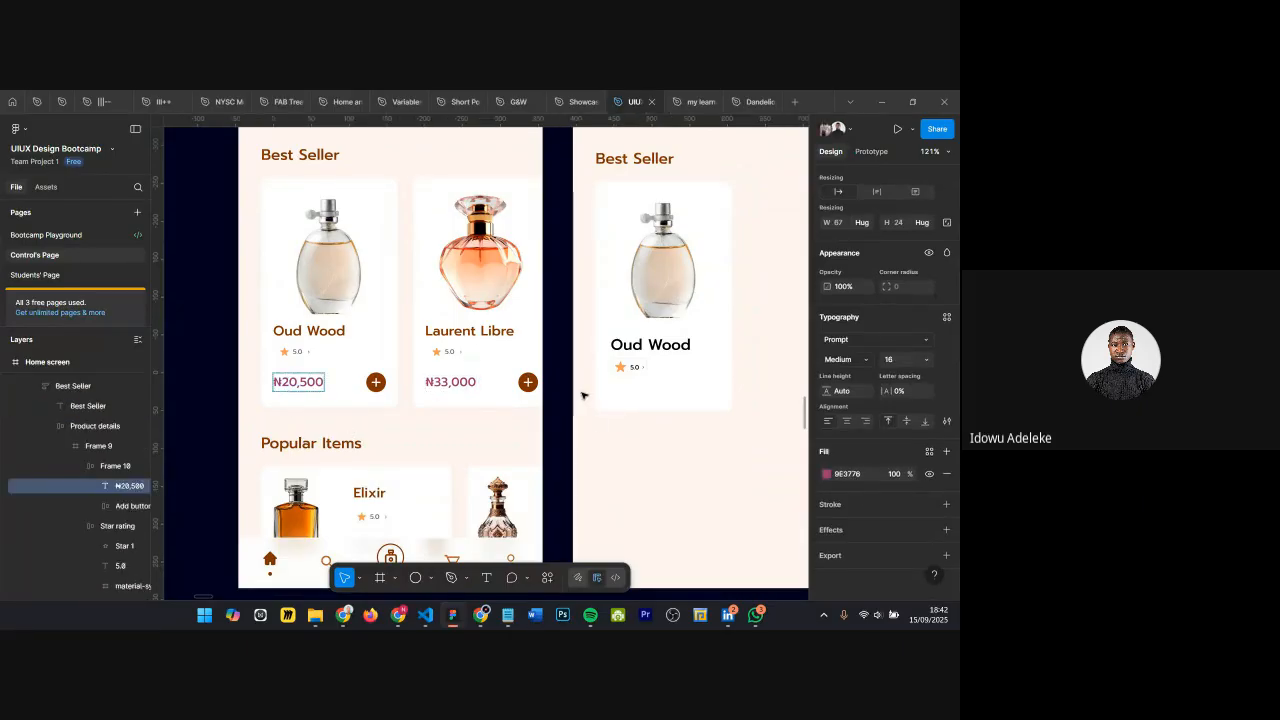
type("t")
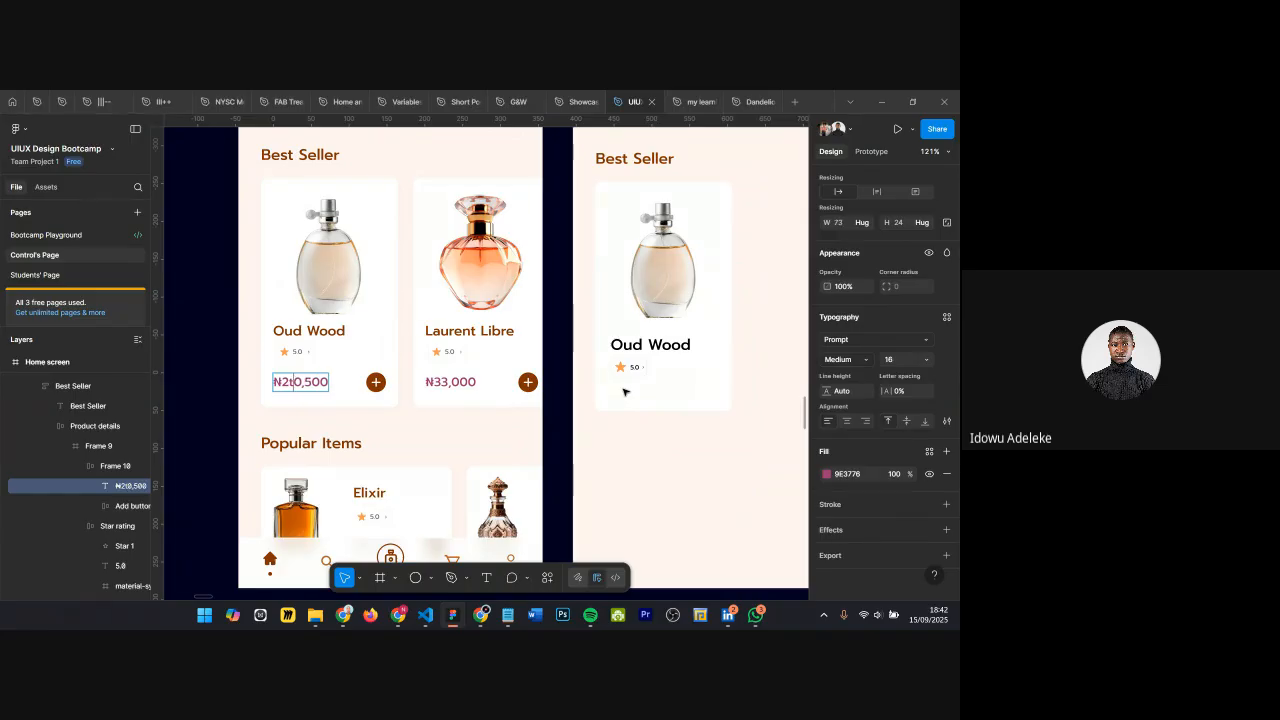
key("BackSpace")
key("Escape")
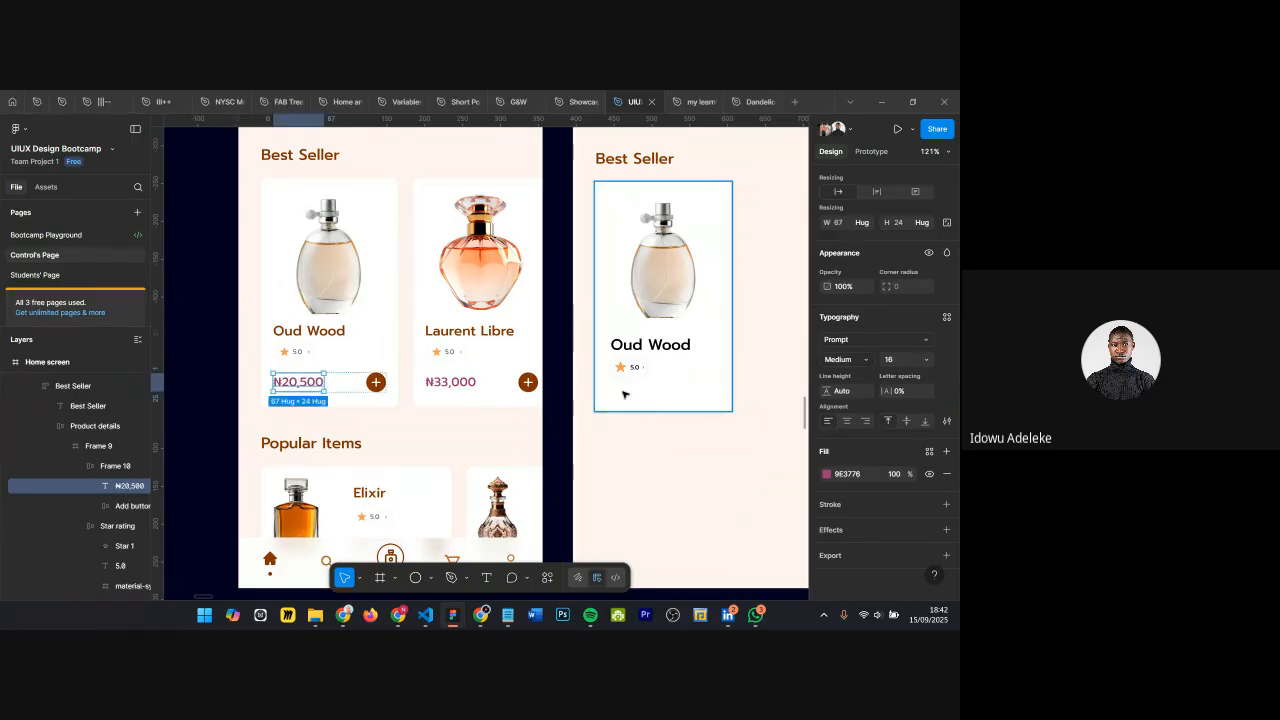
key("t")
left_click(617, 395)
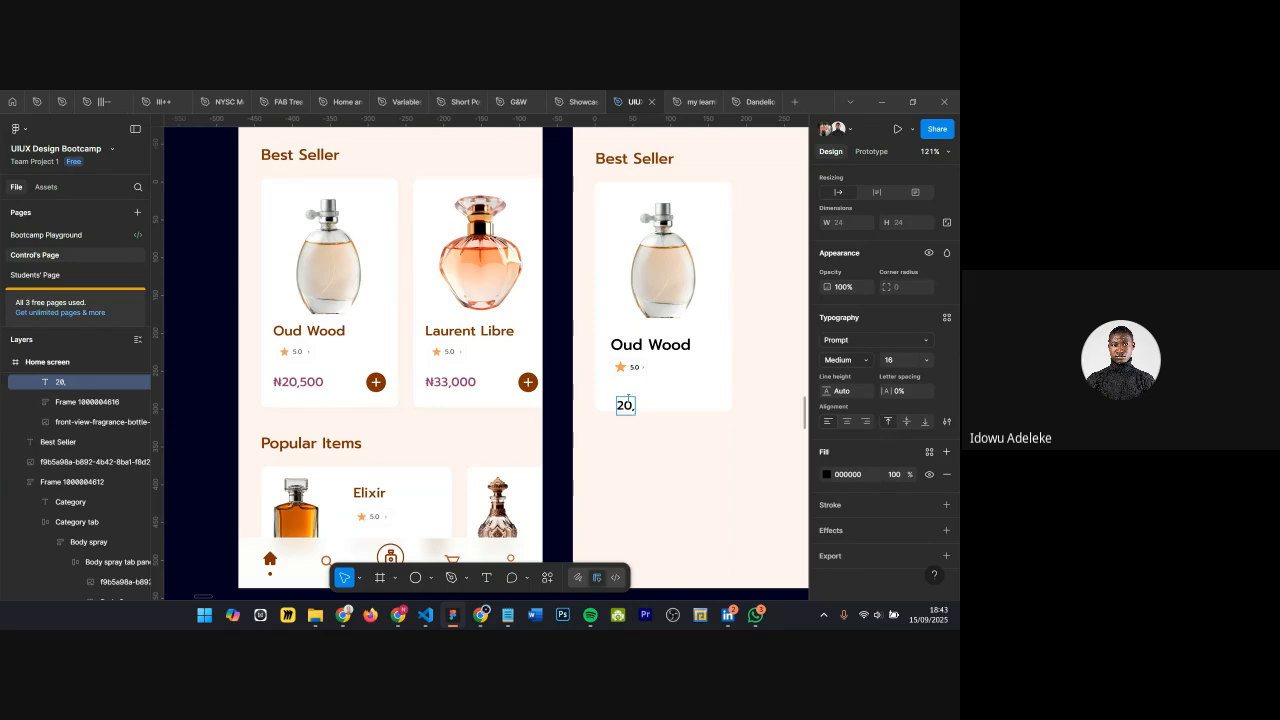
type("20,500")
scroll(648, 460, "up", 3)
left_click(641, 434)
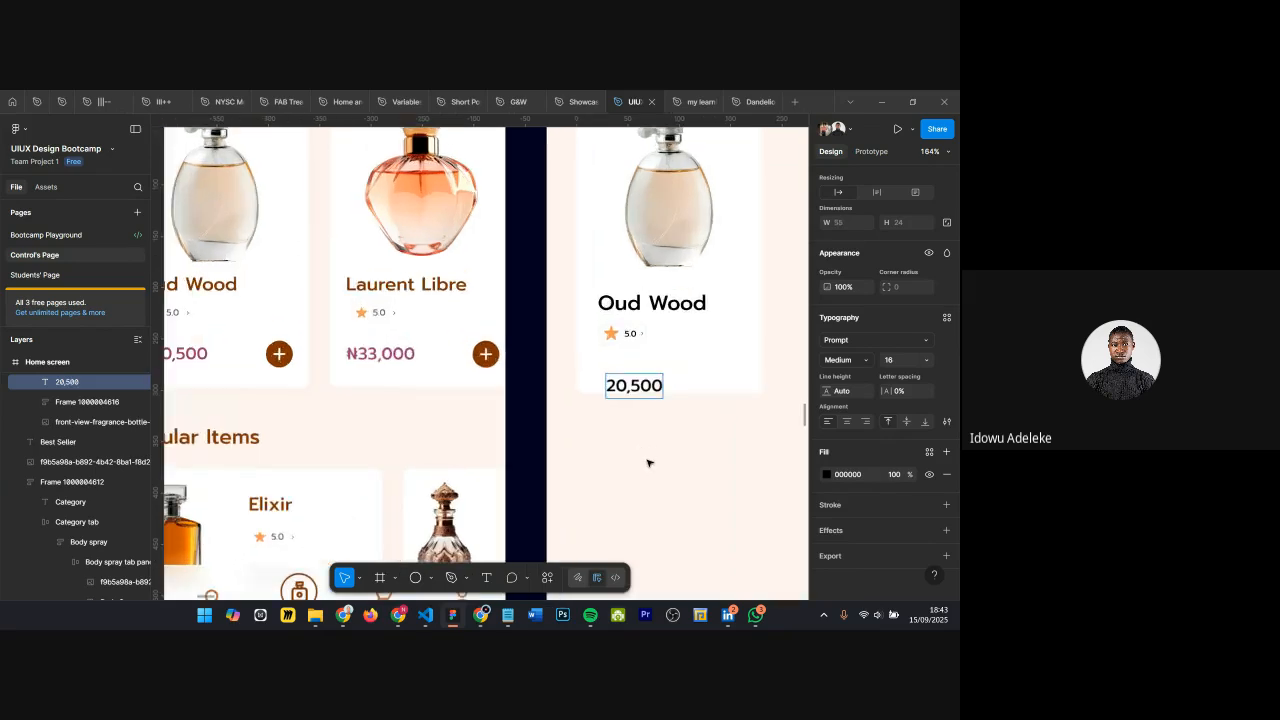
left_click_drag(627, 392, 623, 377)
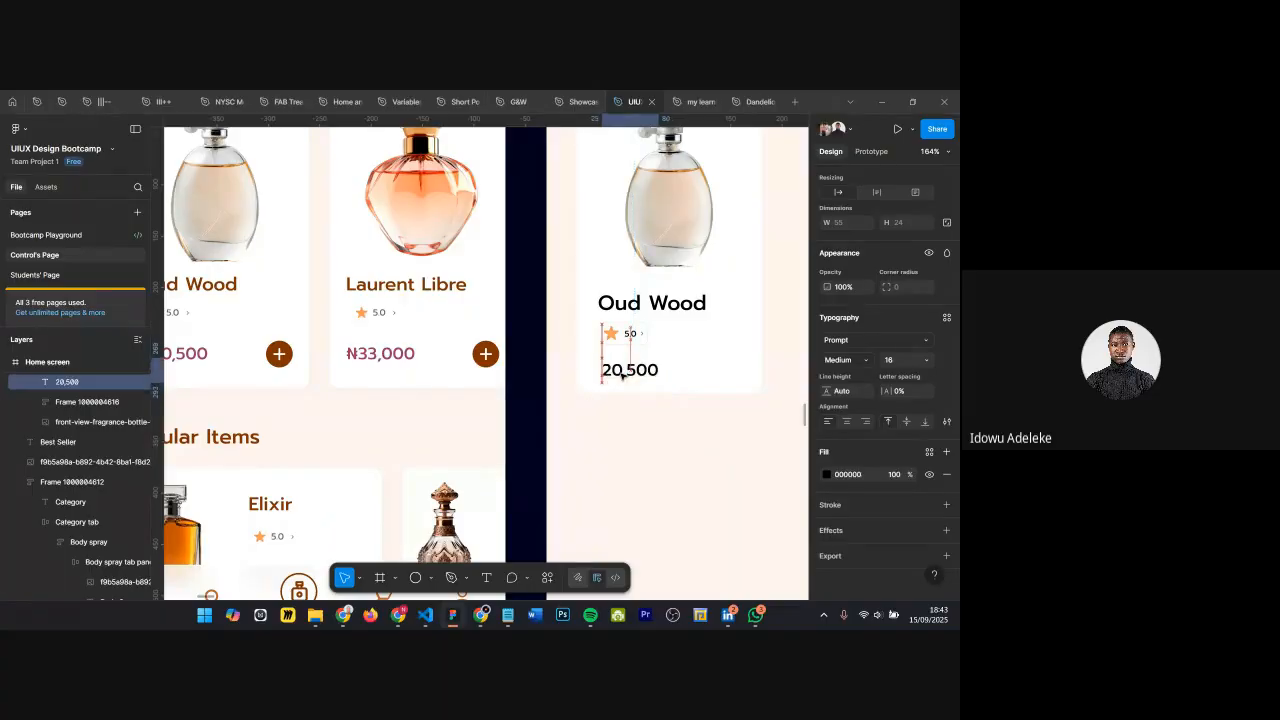
Step: Try prefixing the new card's price with a # sign
double_click(627, 372)
left_click(624, 375)
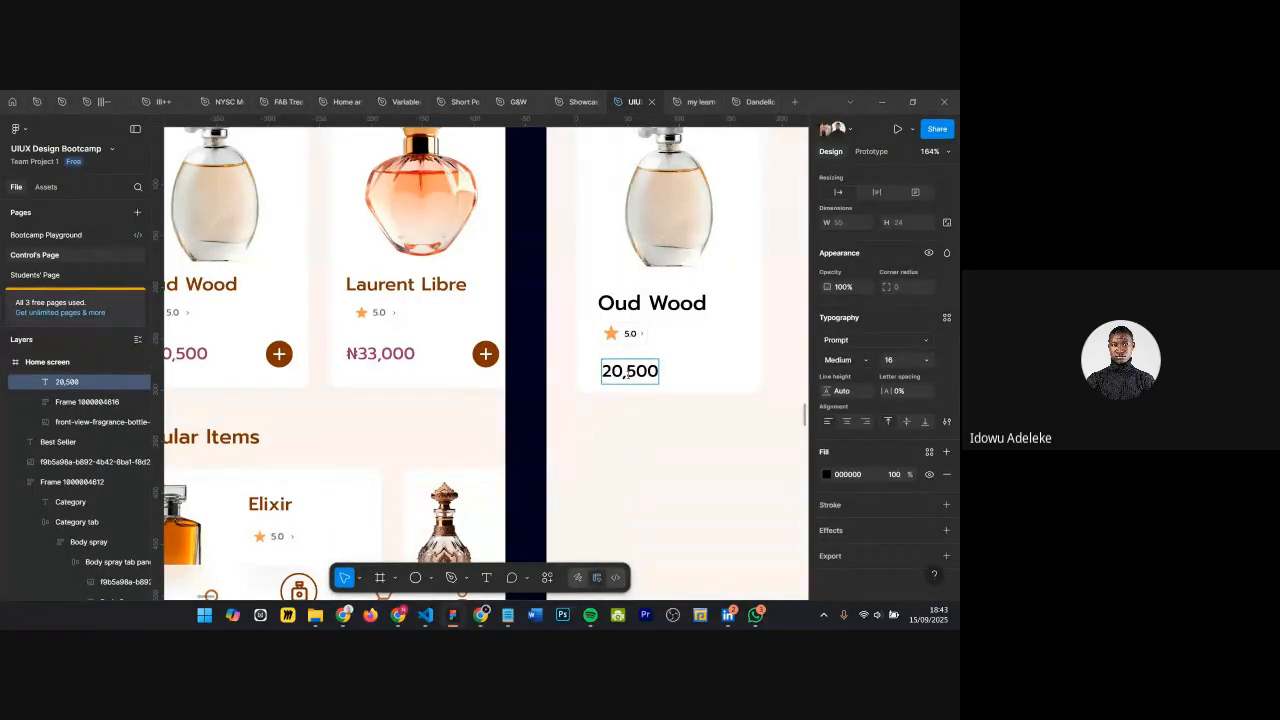
type("*")
key("BackSpace")
type("#")
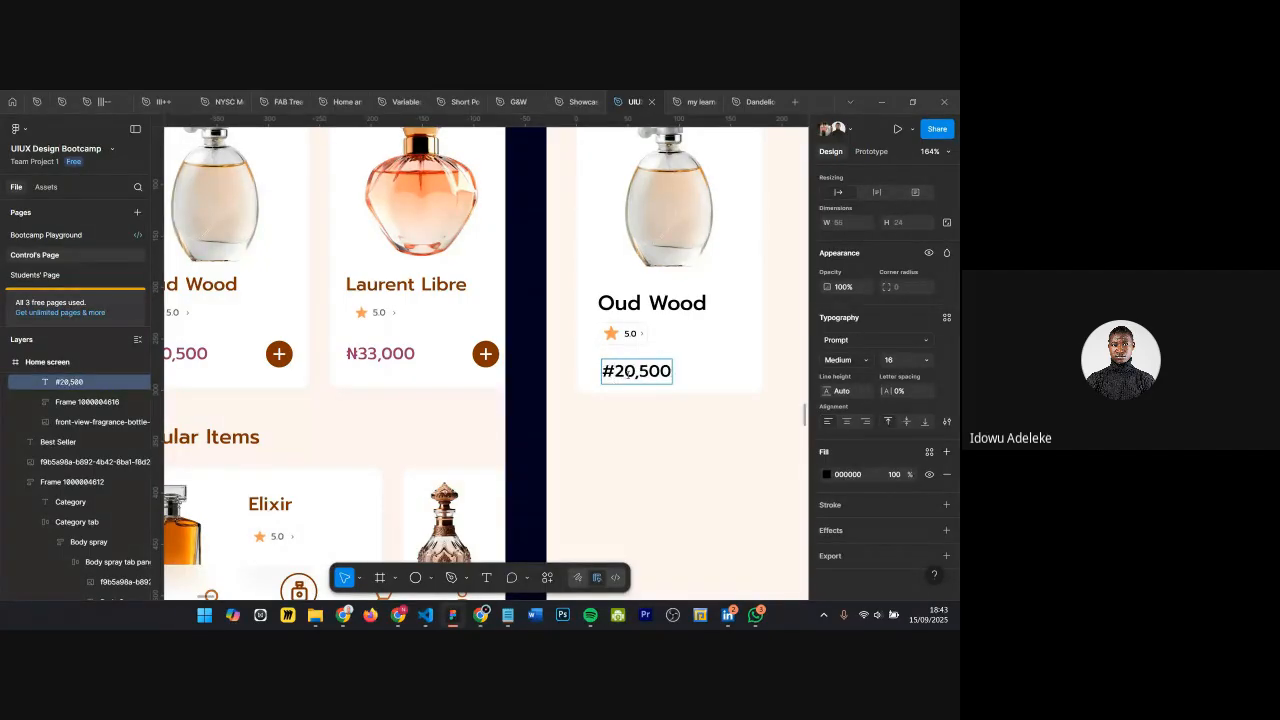
Step: Move the new card's price up and align its left edge with the Oud Wood title and rating
scroll(624, 375, "up", 5)
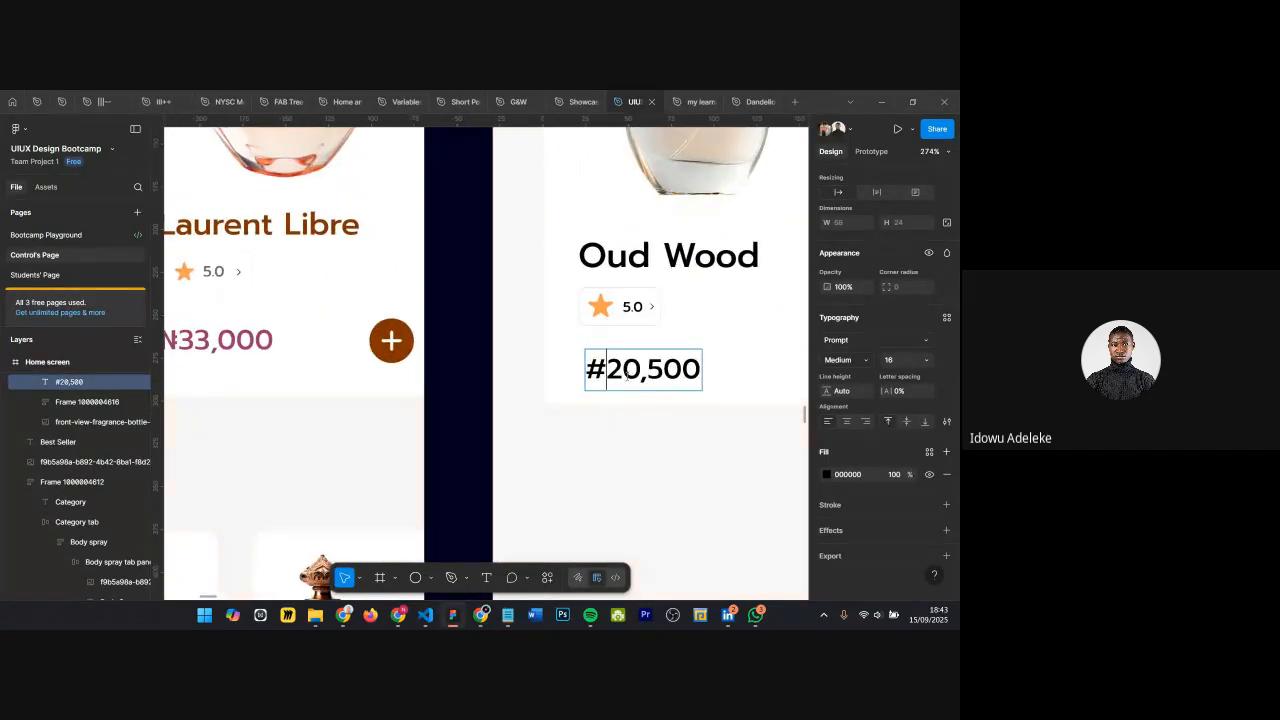
key("Escape")
left_click_drag(625, 384, 617, 372)
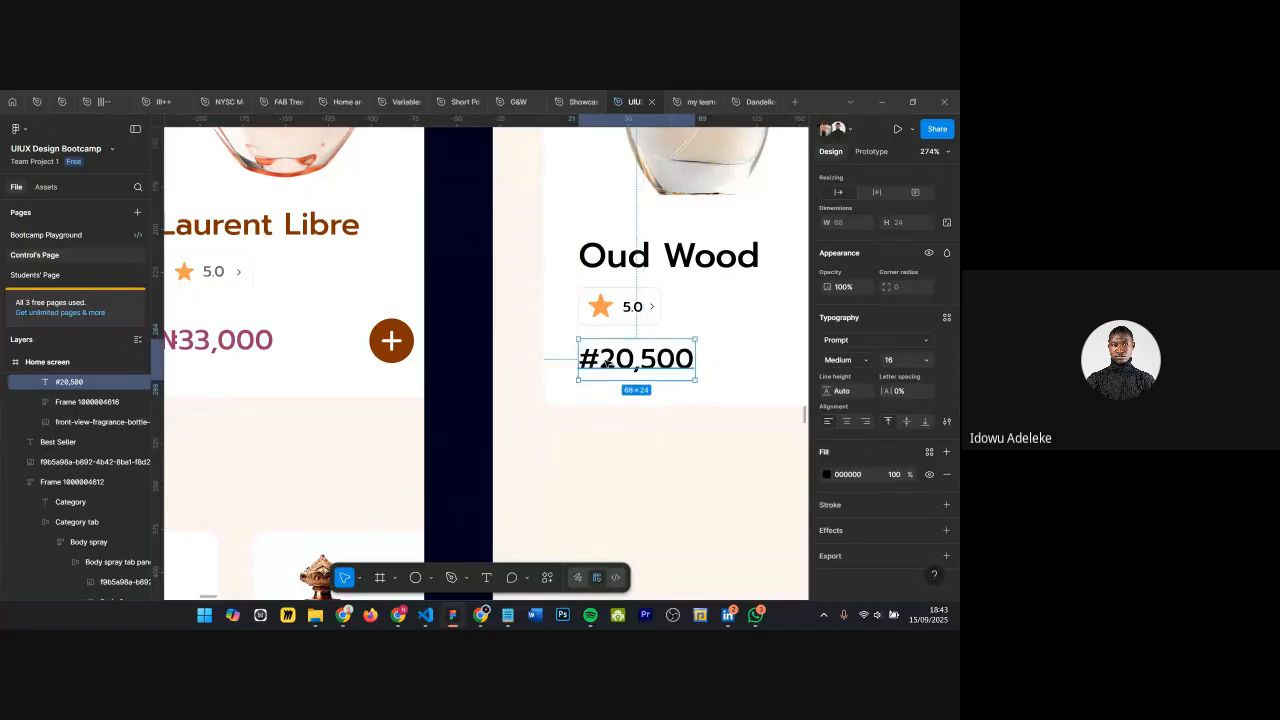
Step: Remove the # sign from the start of the new card's price
double_click(610, 363)
left_click(603, 358)
key("BackSpace")
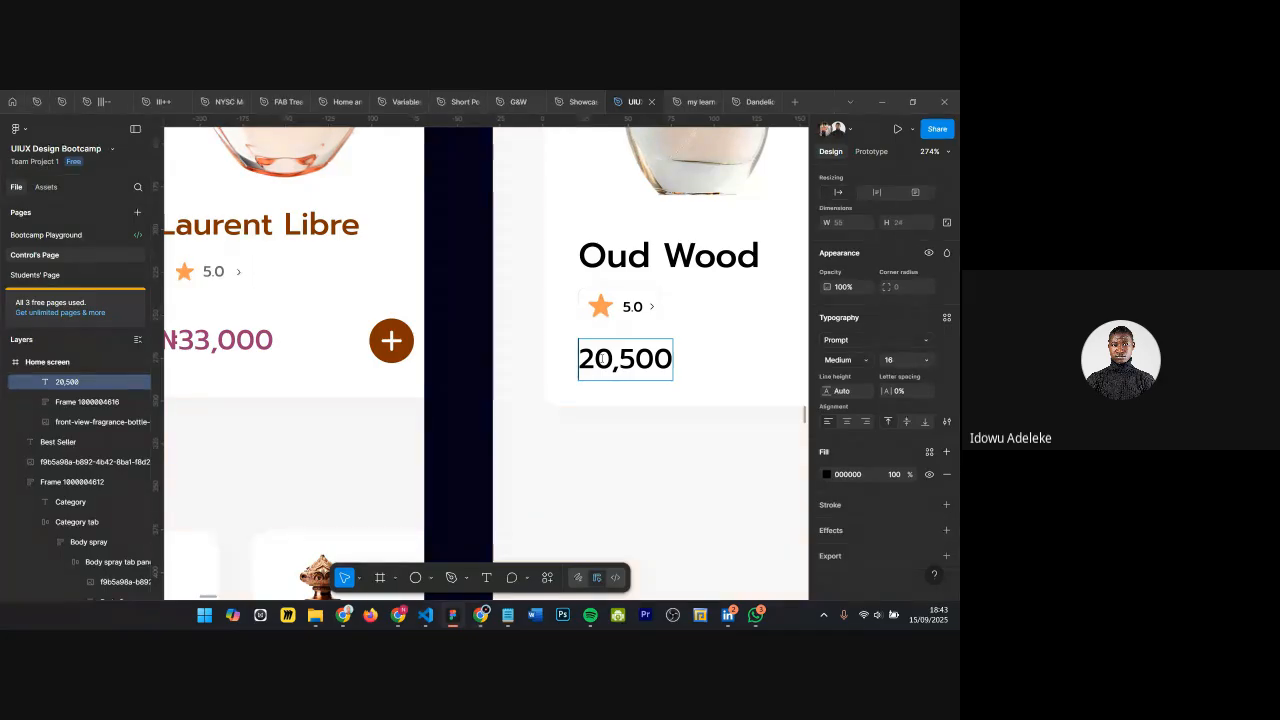
Step: Insert the naira symbol ₦ before 20,500 in the new card's price and finish editing the text
key("super+period")
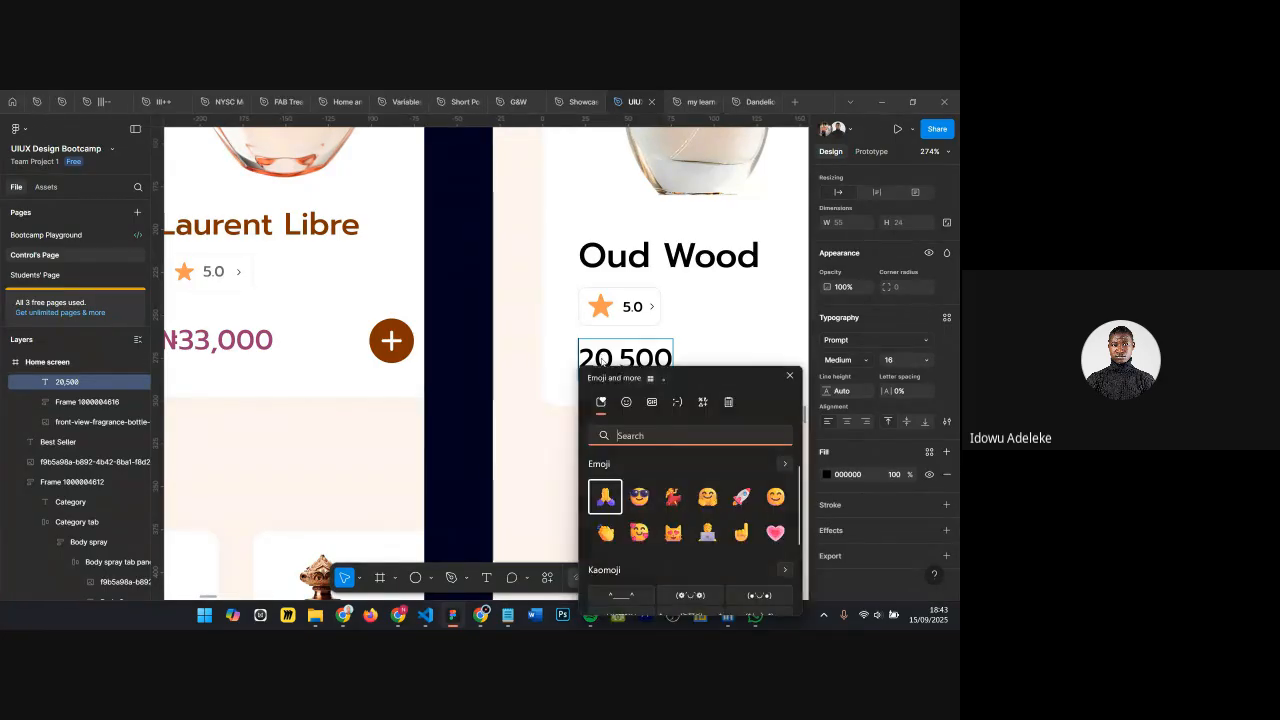
left_click_drag(690, 380, 376, 209)
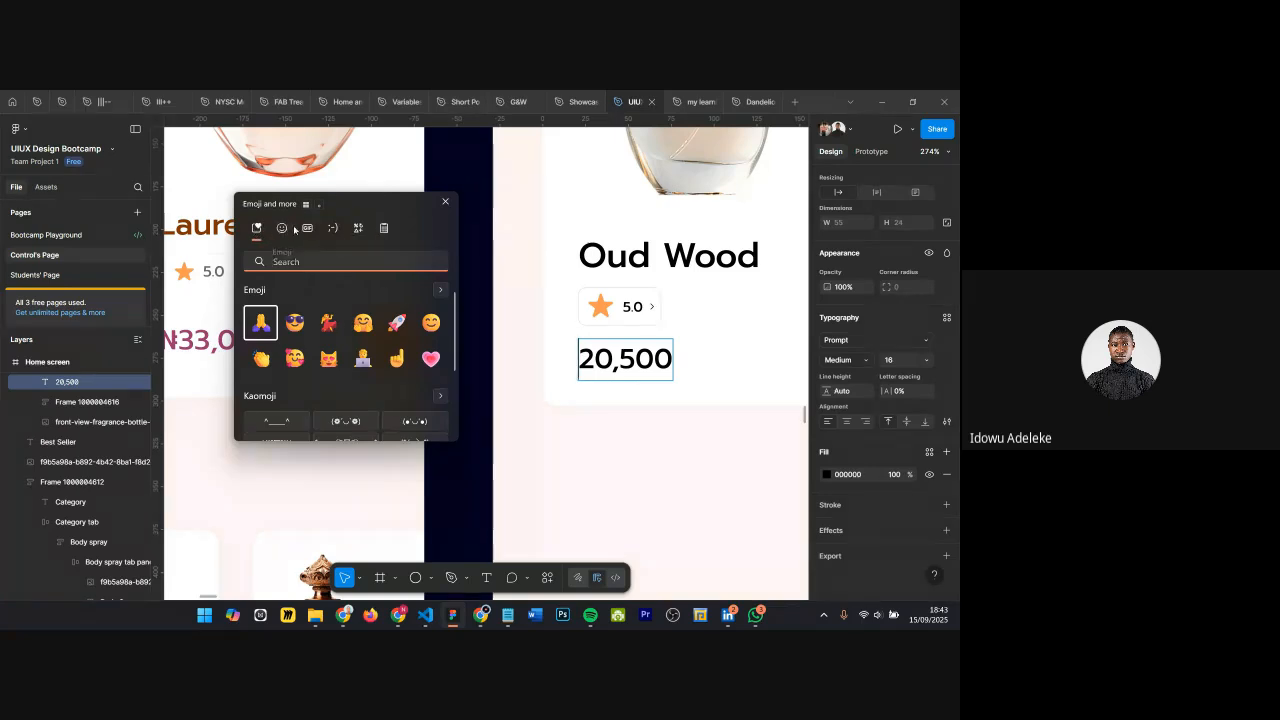
scroll(365, 335, "down", 1)
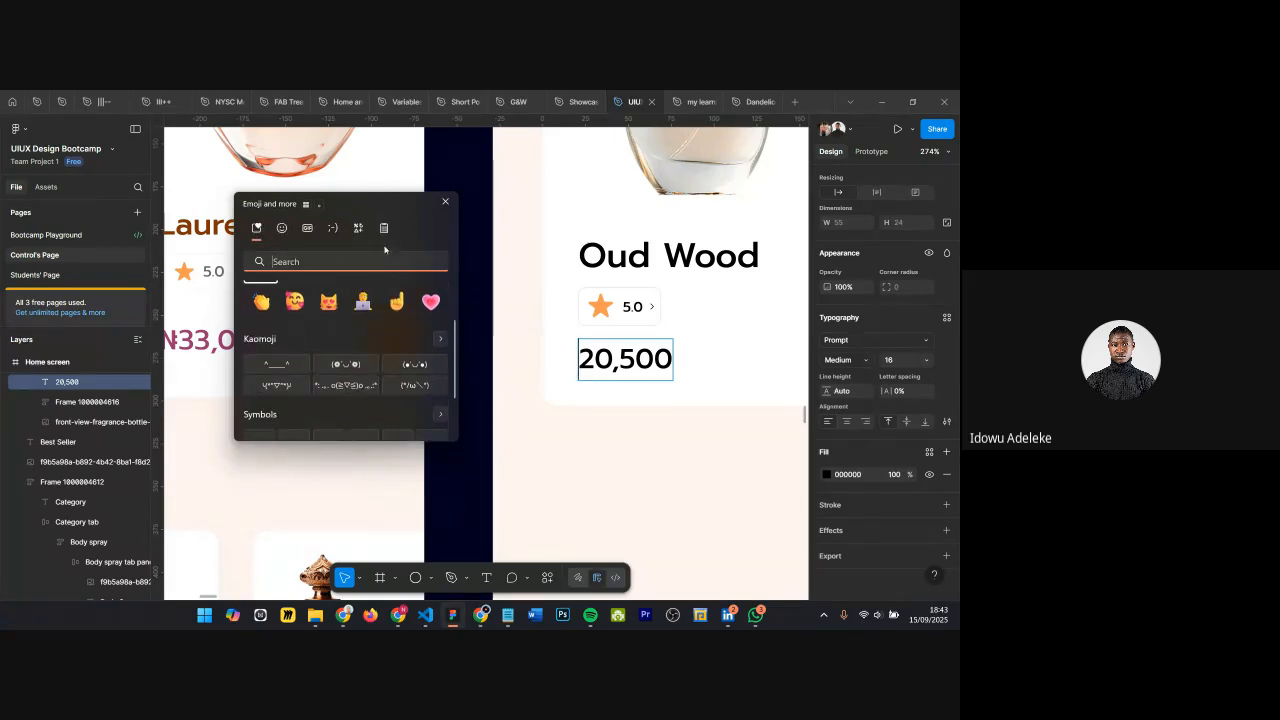
left_click(359, 229)
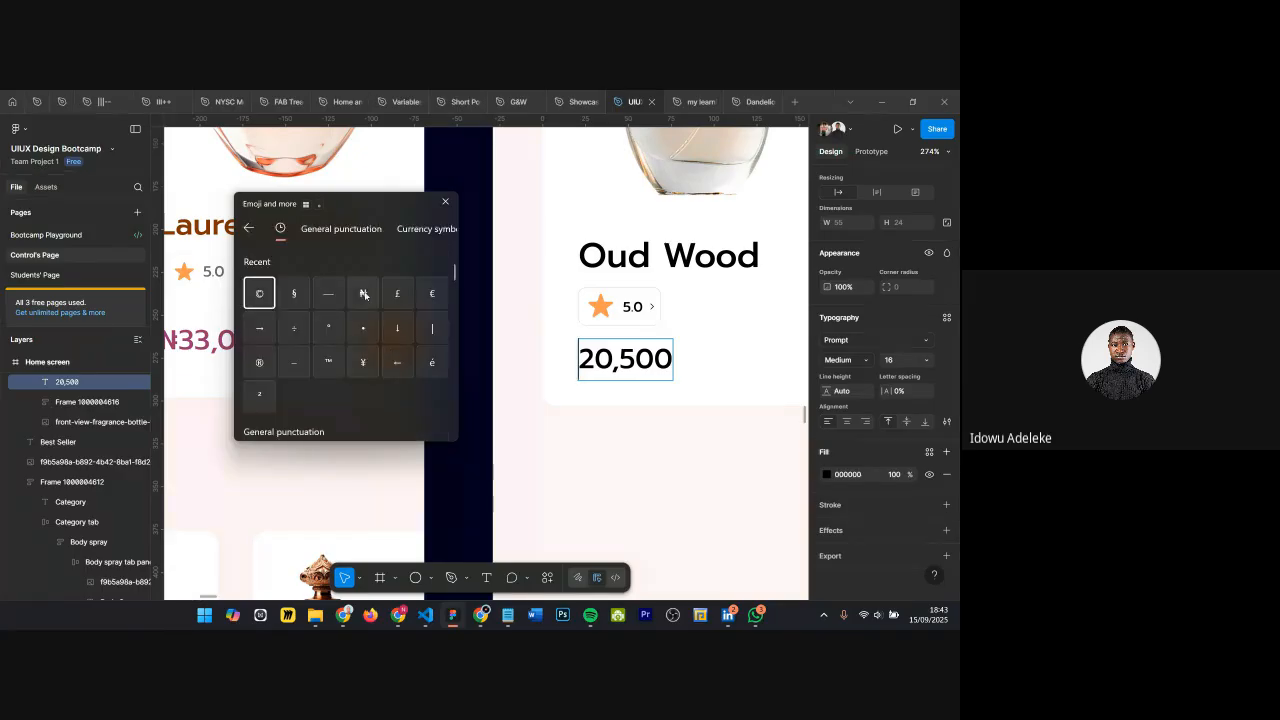
left_click(364, 295)
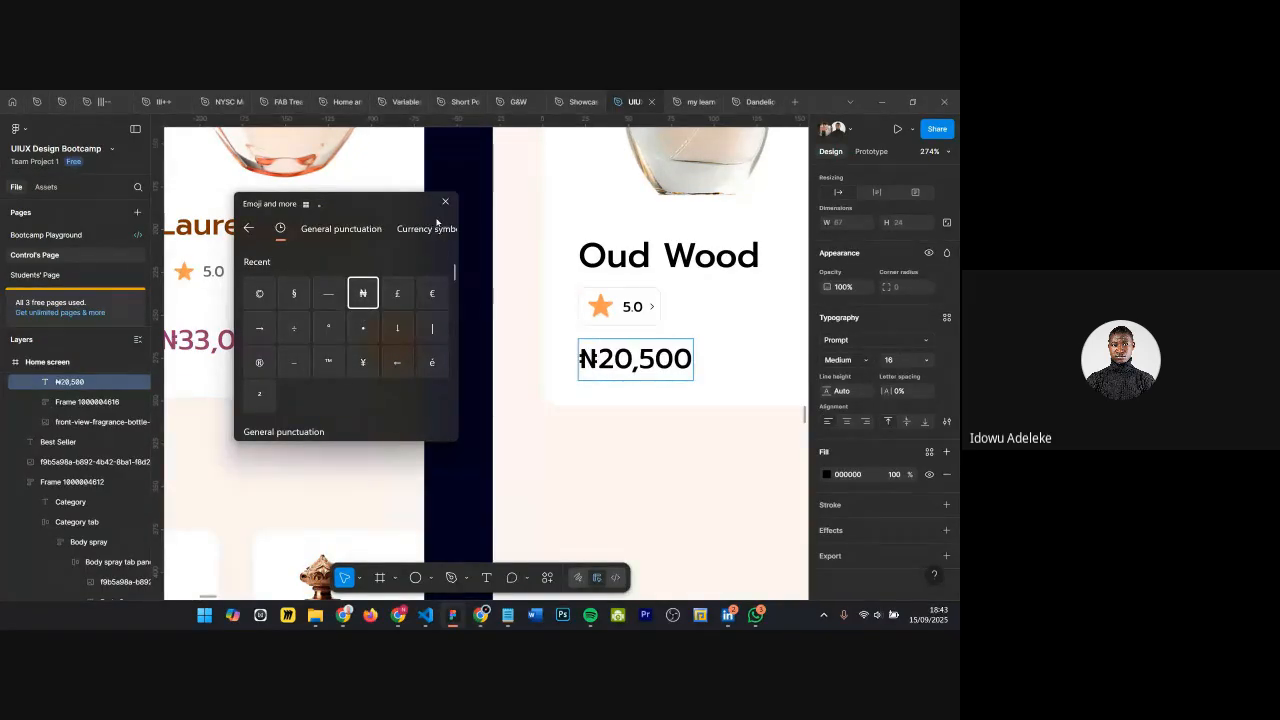
left_click(445, 201)
scroll(610, 280, "down", 5)
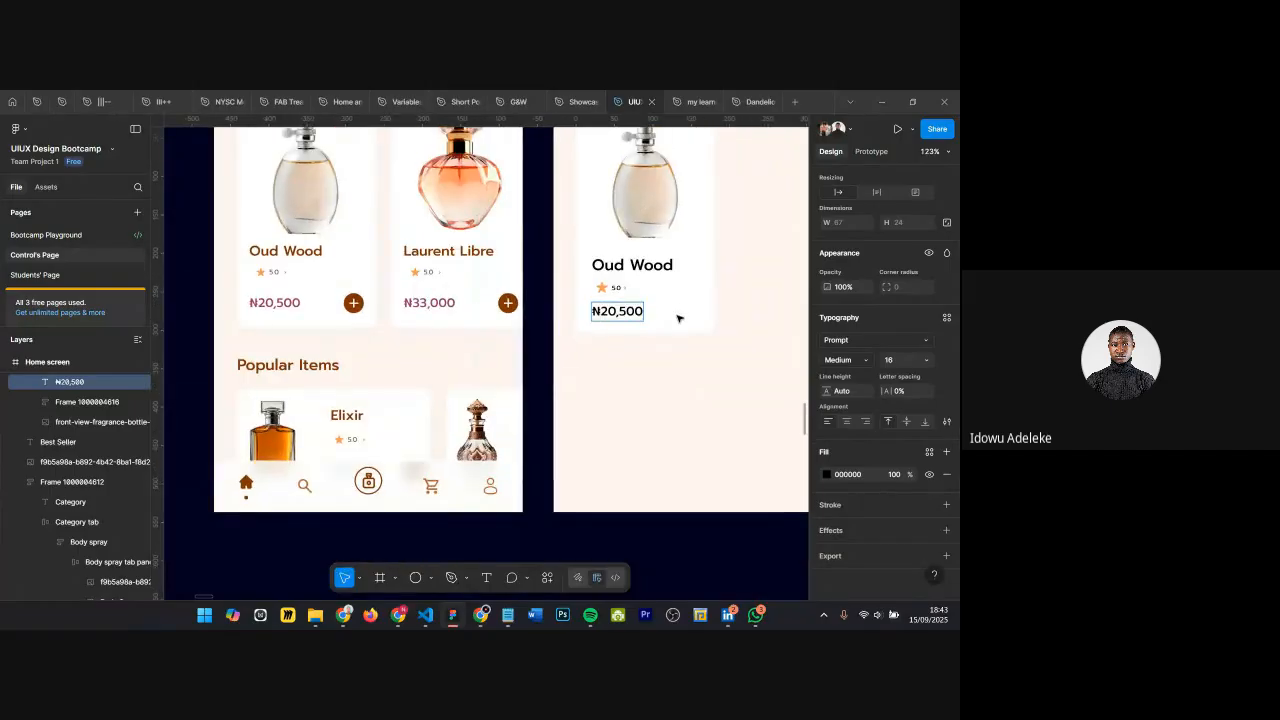
key("Escape")
Step: Copy the white plus vector from the original Oud Wood card's add button to the new card beside its price, at X 119, Y 268
scroll(354, 312, "up", 2)
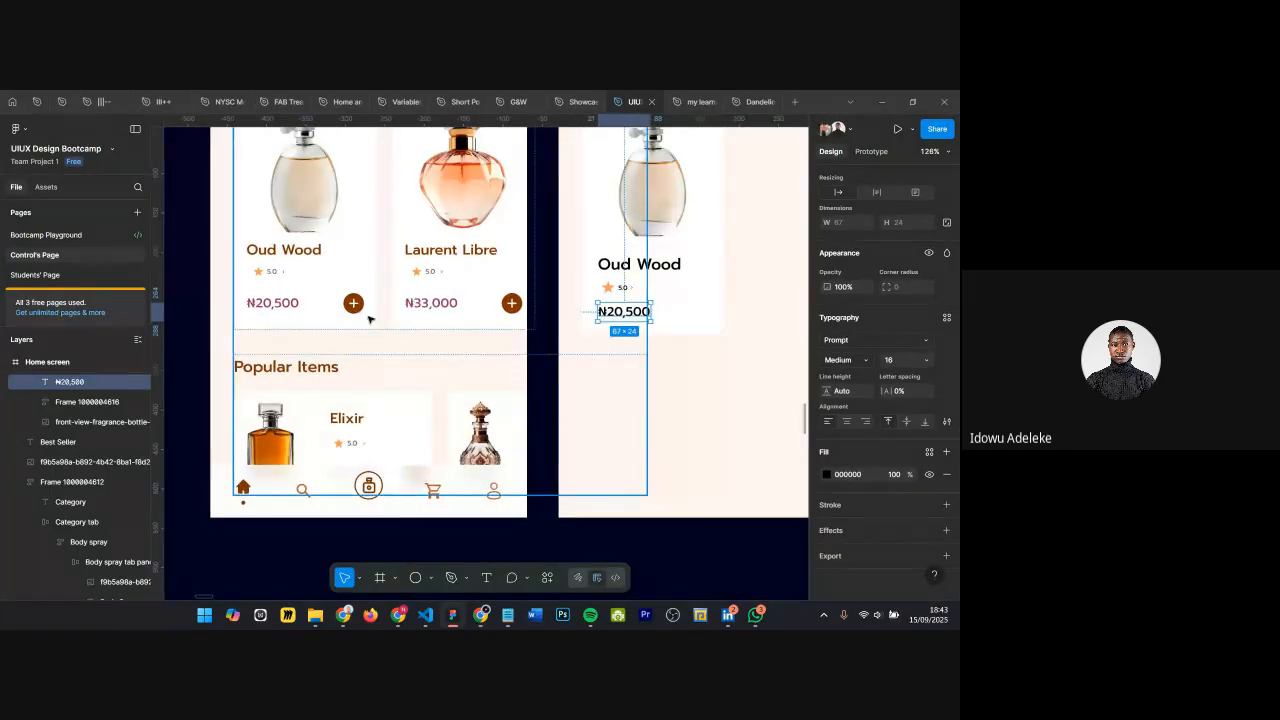
left_click(354, 305, "ctrl")
left_click(354, 304, "ctrl")
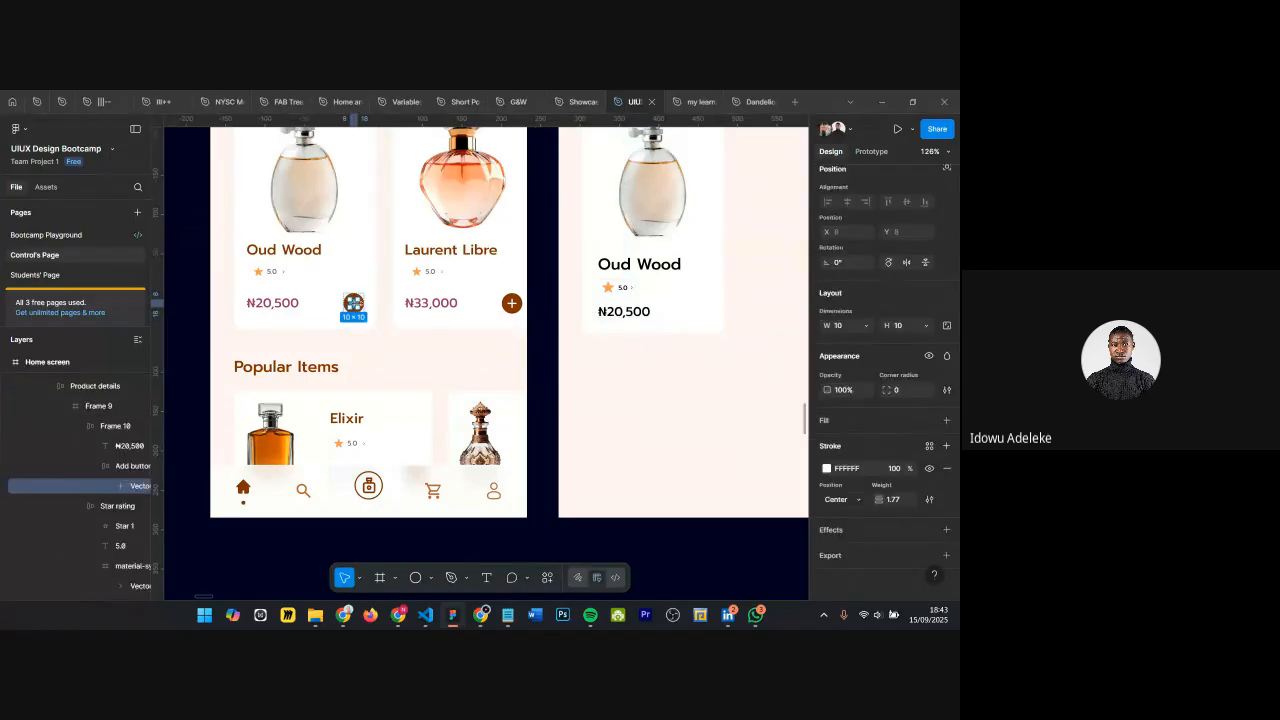
left_click_drag(645, 302, 700, 336)
scroll(700, 336, "up", 2, "ctrl")
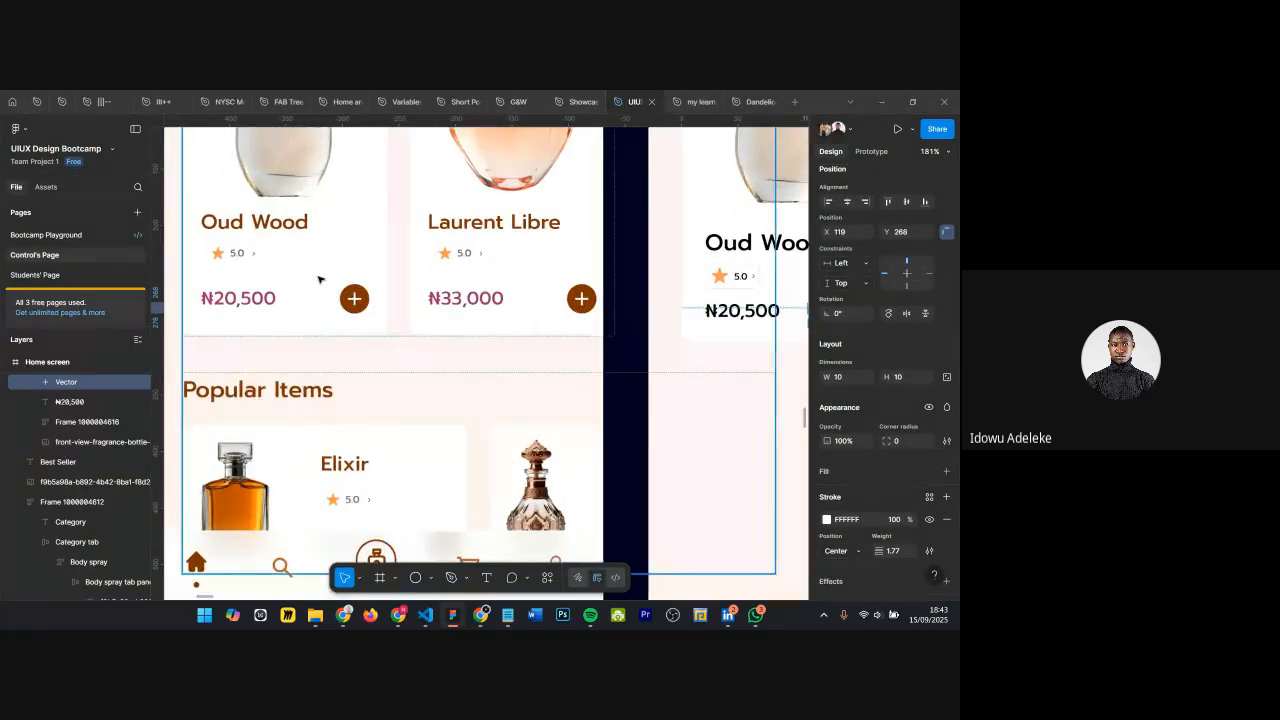
scroll(725, 286, "down", 3, "ctrl")
scroll(609, 320, "up", 8, "ctrl")
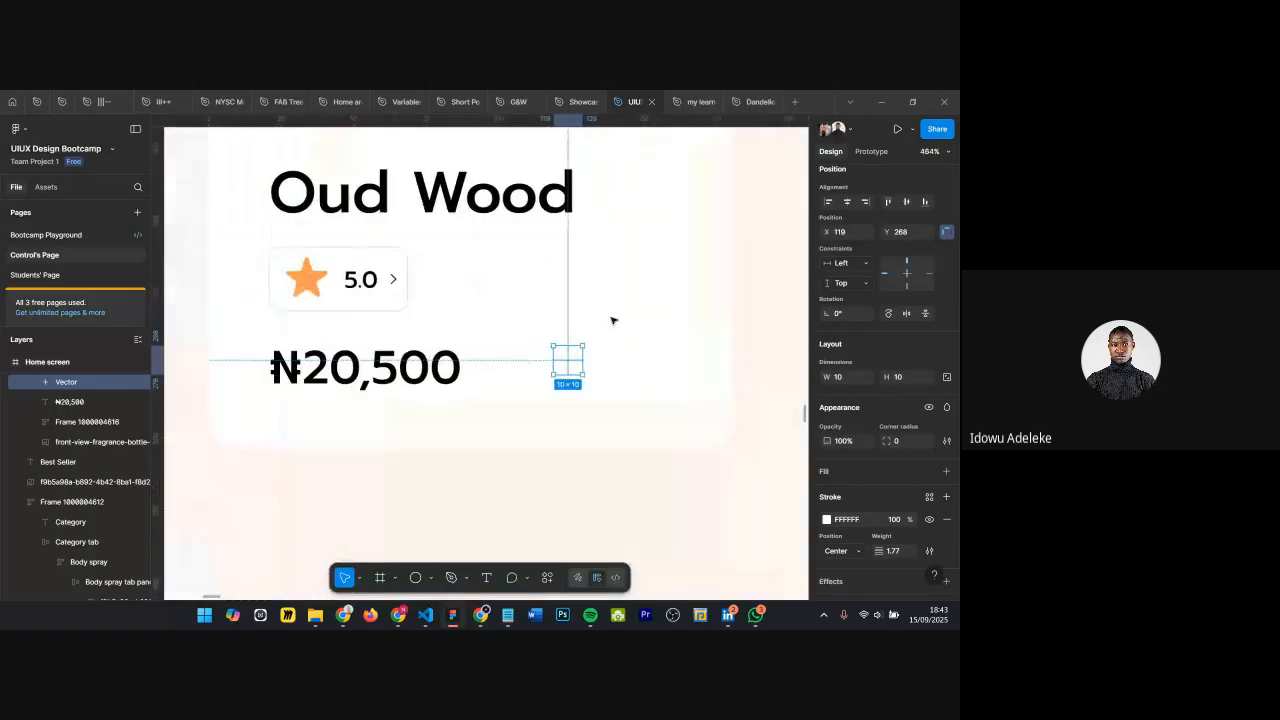
scroll(925, 471, "down", 1)
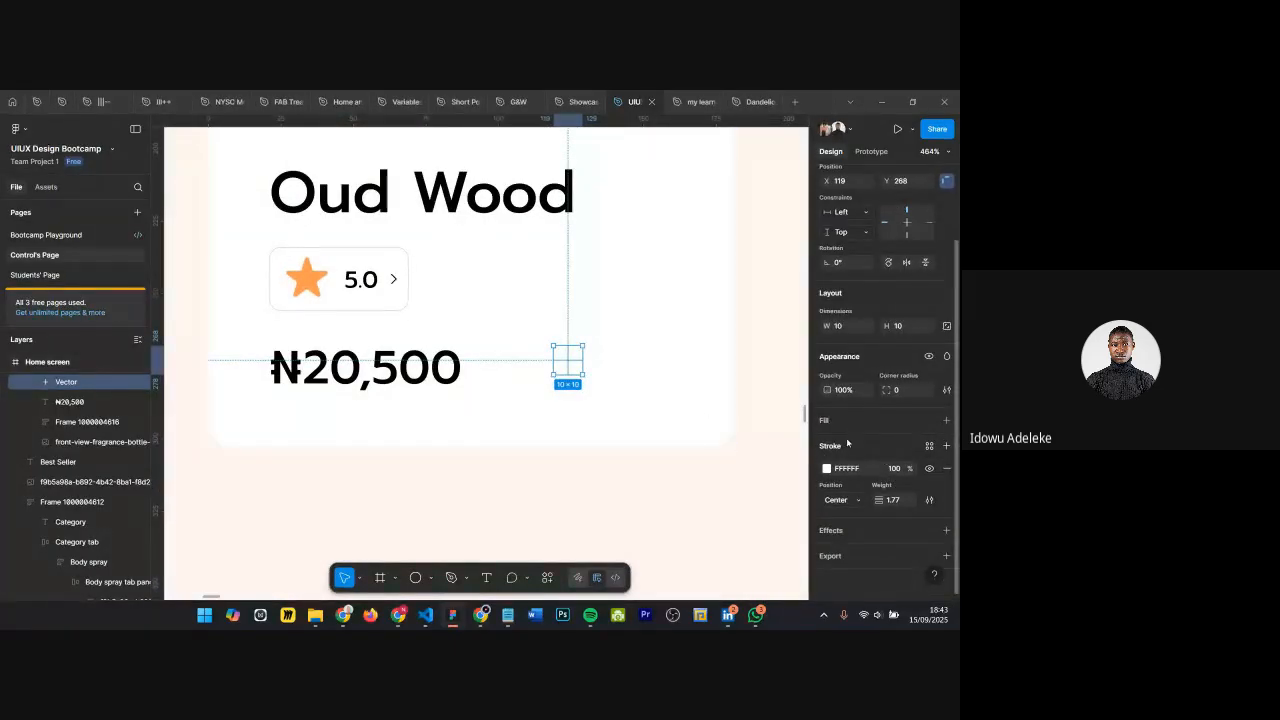
scroll(566, 357, "up", 5, "ctrl")
scroll(586, 366, "down", 4, "ctrl")
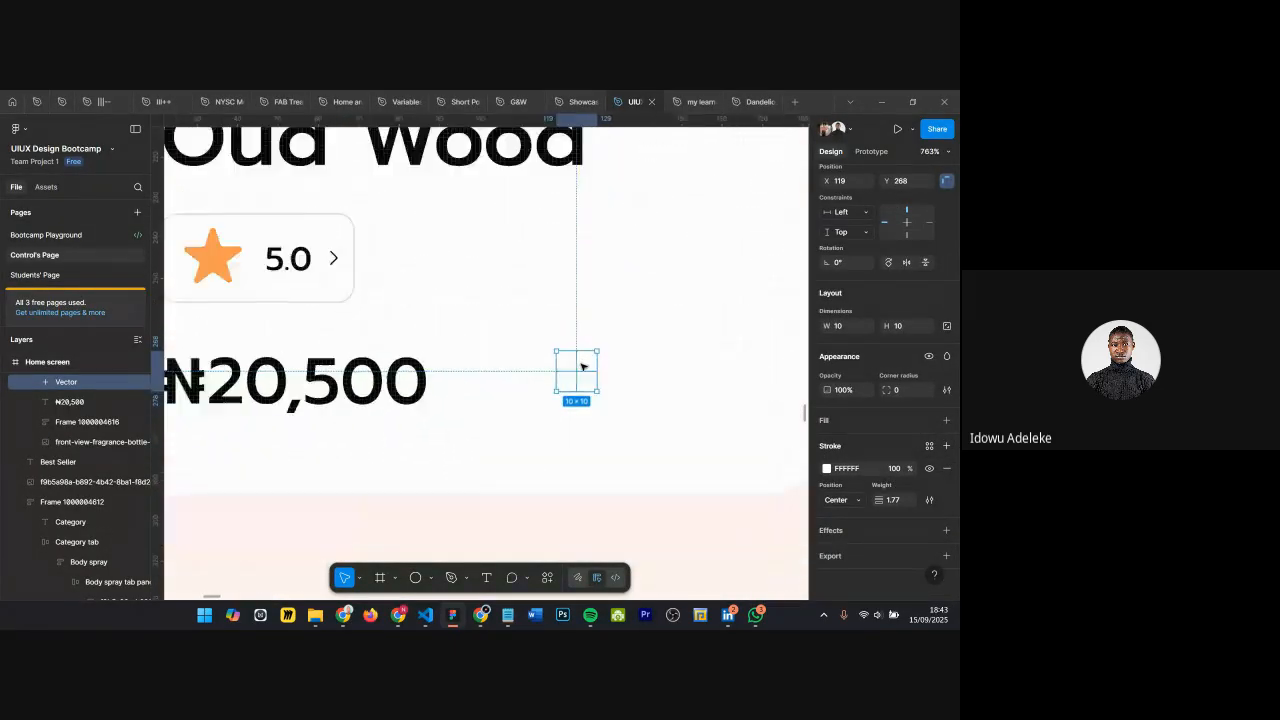
Step: Change the plus icon's stroke in the Oud Wood card from white to the near-black colour 0D0C0C
scroll(636, 376, "down", 3, "ctrl")
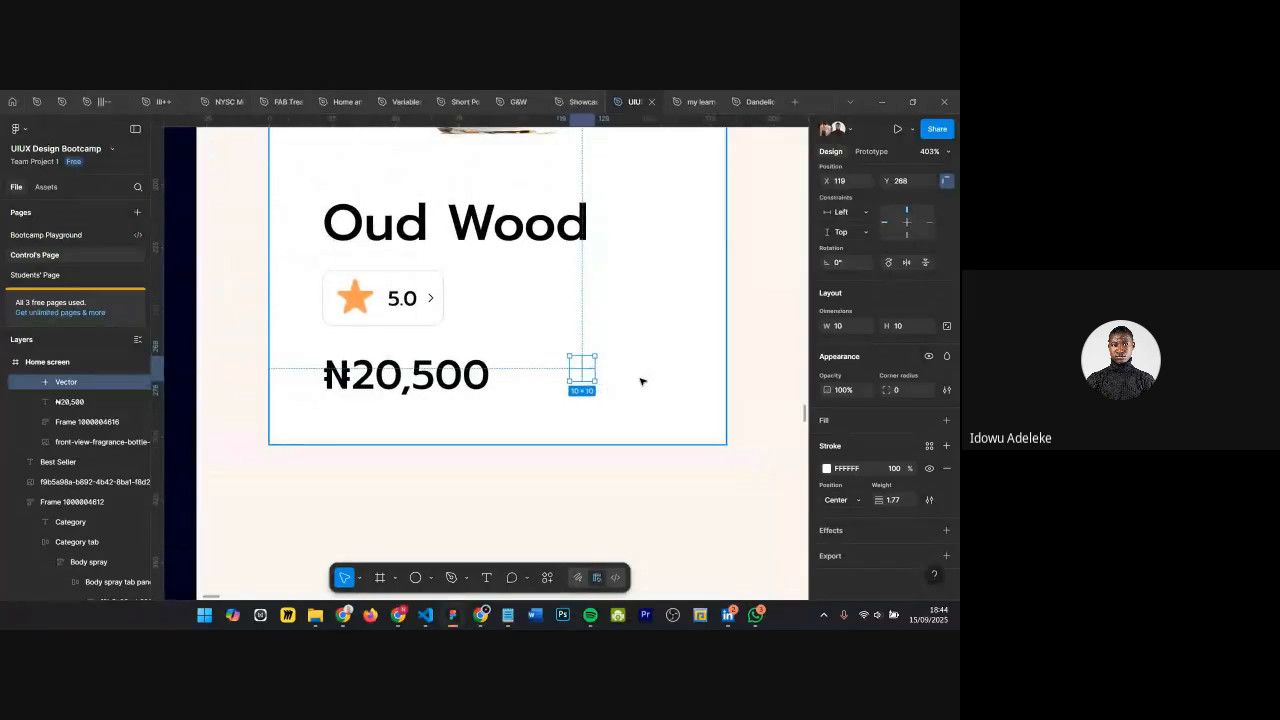
left_click(641, 379)
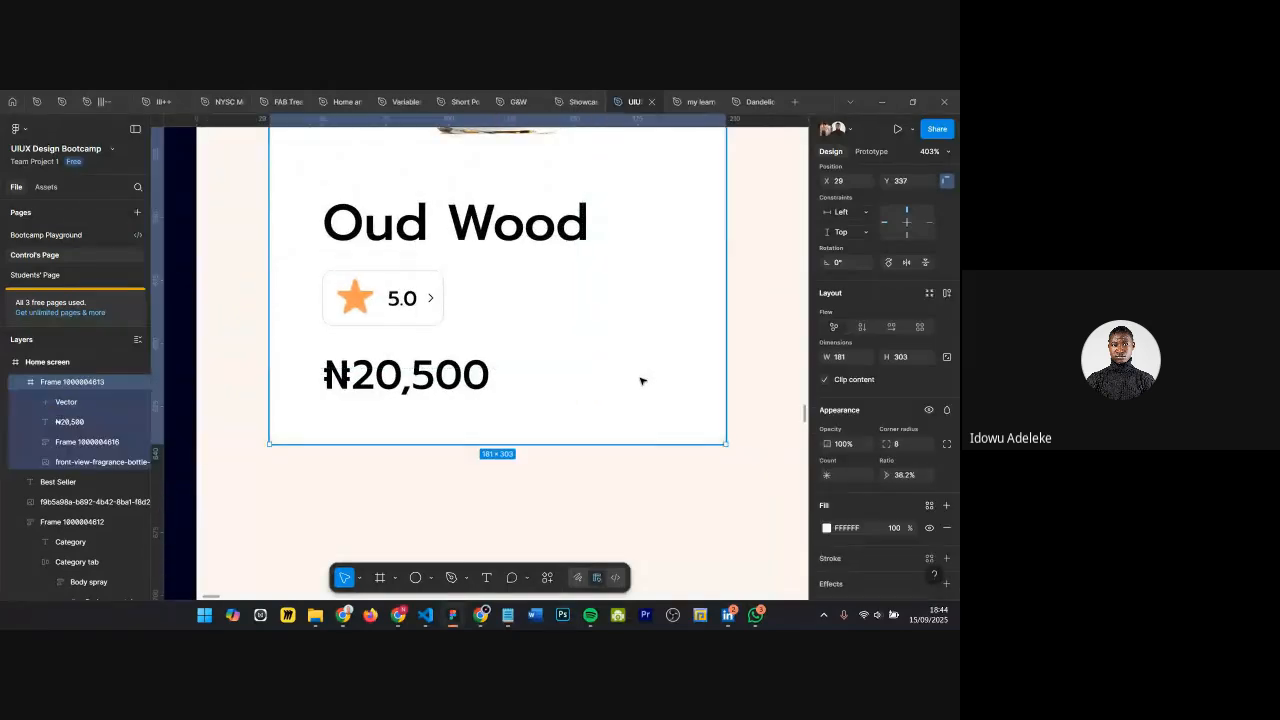
left_click(581, 370)
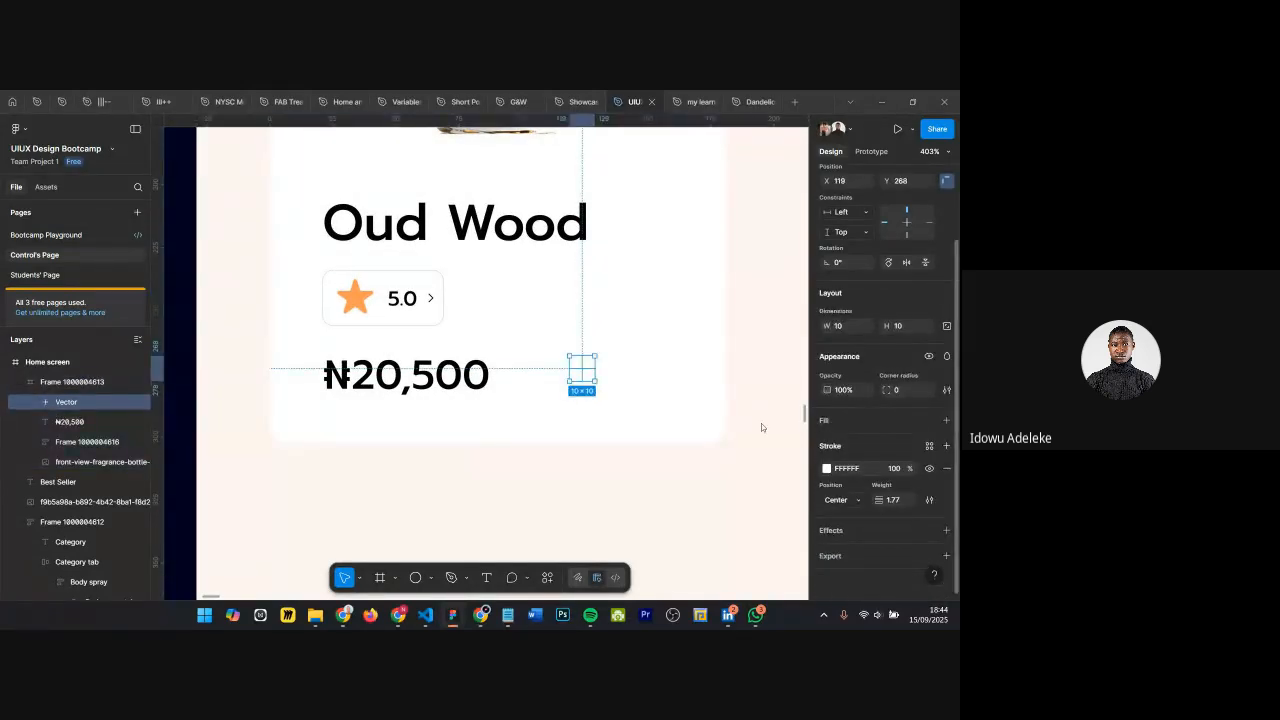
left_click(826, 468)
left_click(686, 437)
left_click(795, 266)
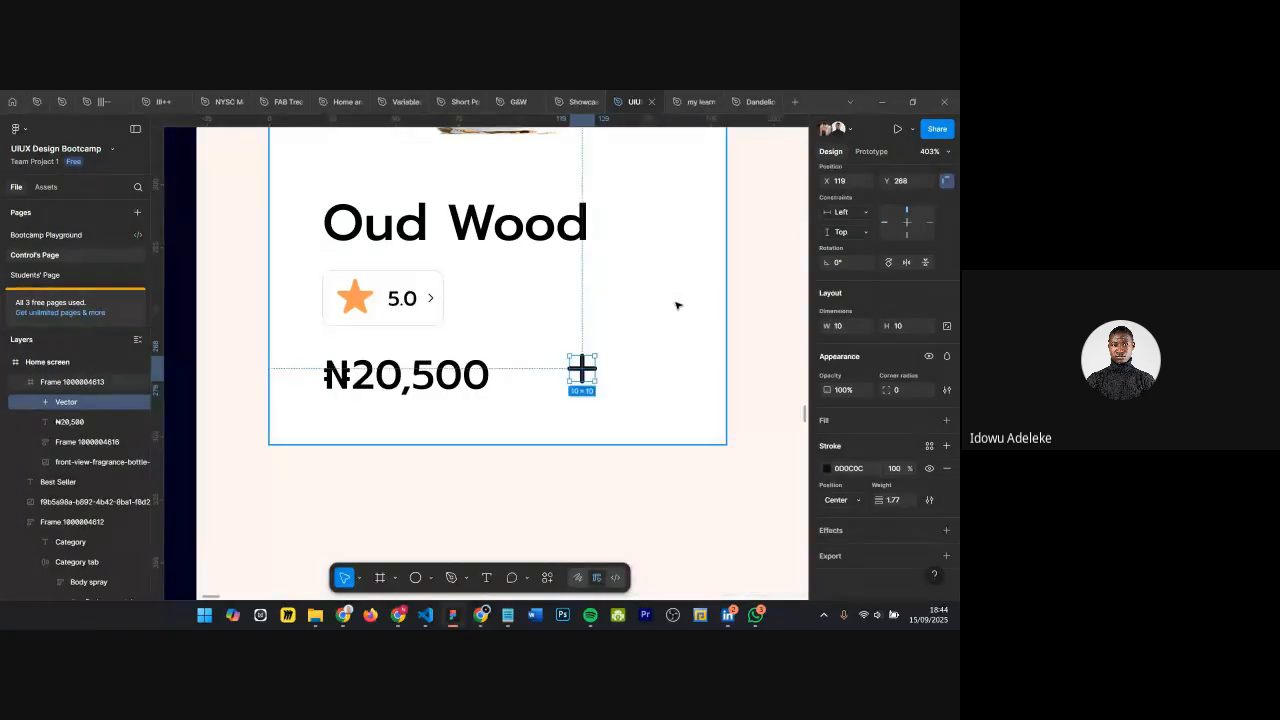
Step: Draw a 25 × 25 circle across from the Oud Wood price and place the plus icon over it
key("o")
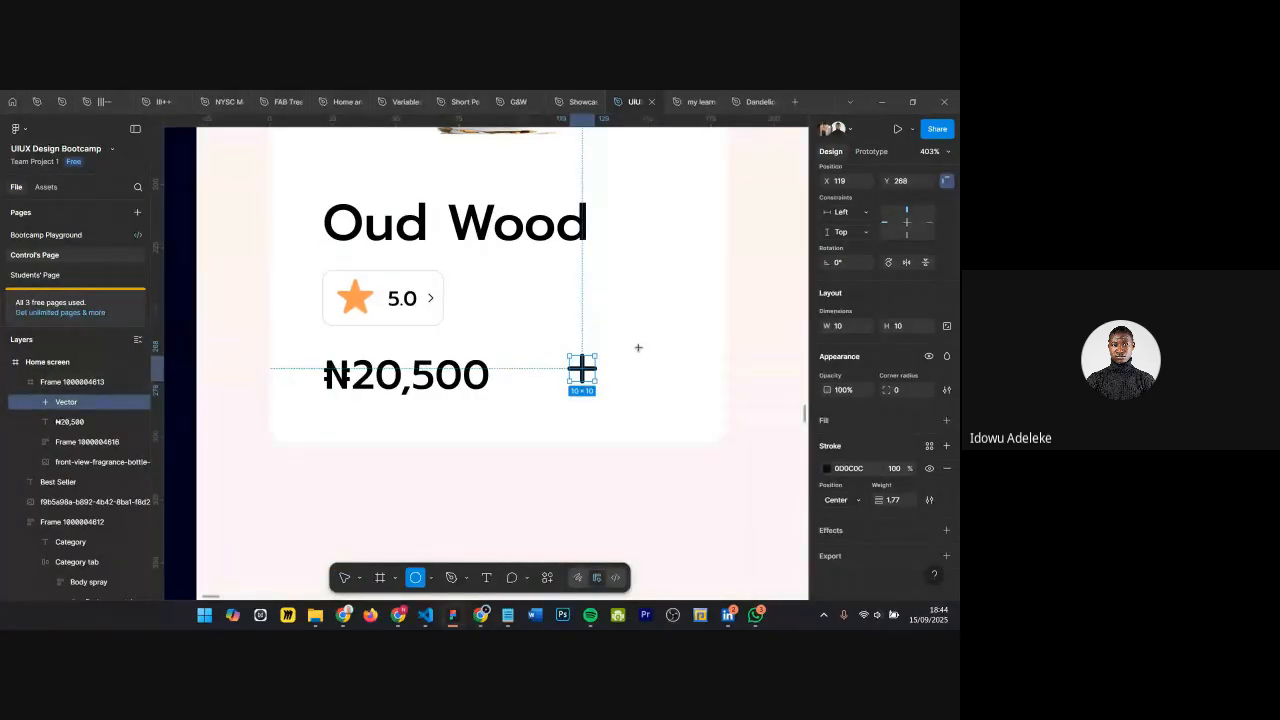
mouse_move(638, 348)
left_mouse_down()
mouse_move(701, 411)
mouse_move(589, 376)
mouse_move(658, 391)
mouse_move(649, 382)
left_mouse_up()
scroll(668, 378, "up", 5)
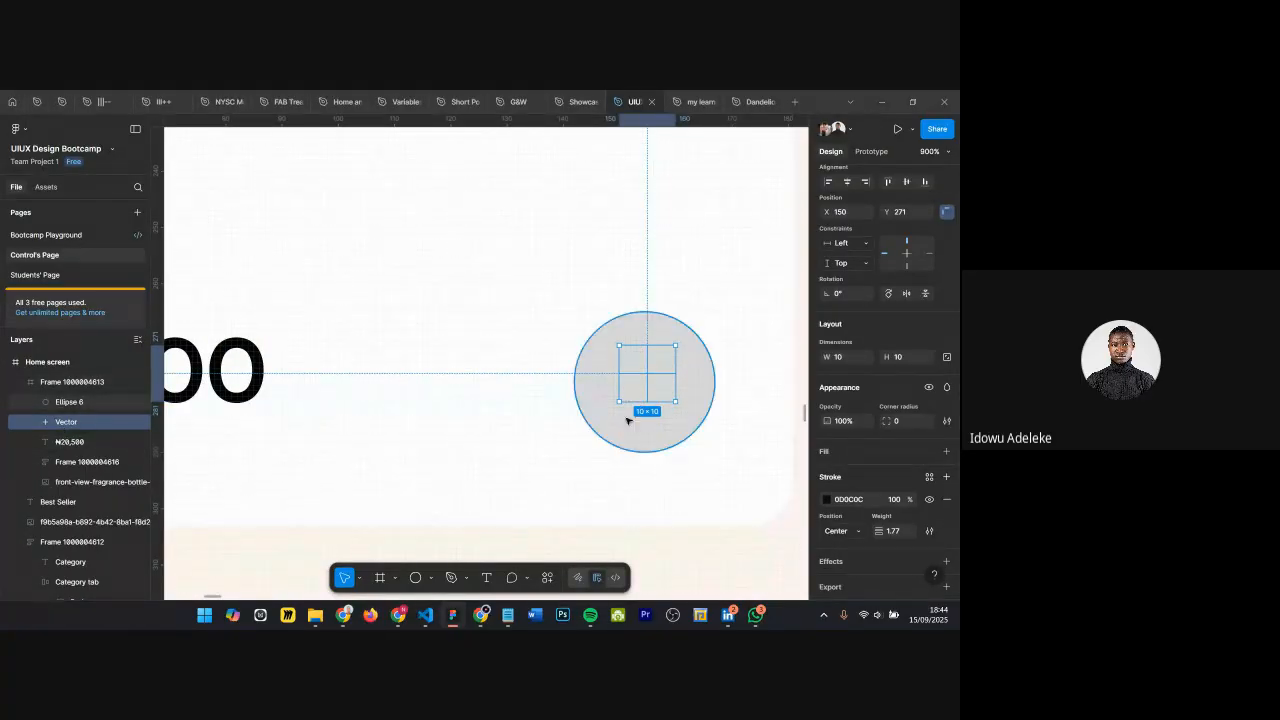
Step: Bring the plus icon to the front so it sits above the grey circle
right_click(656, 367)
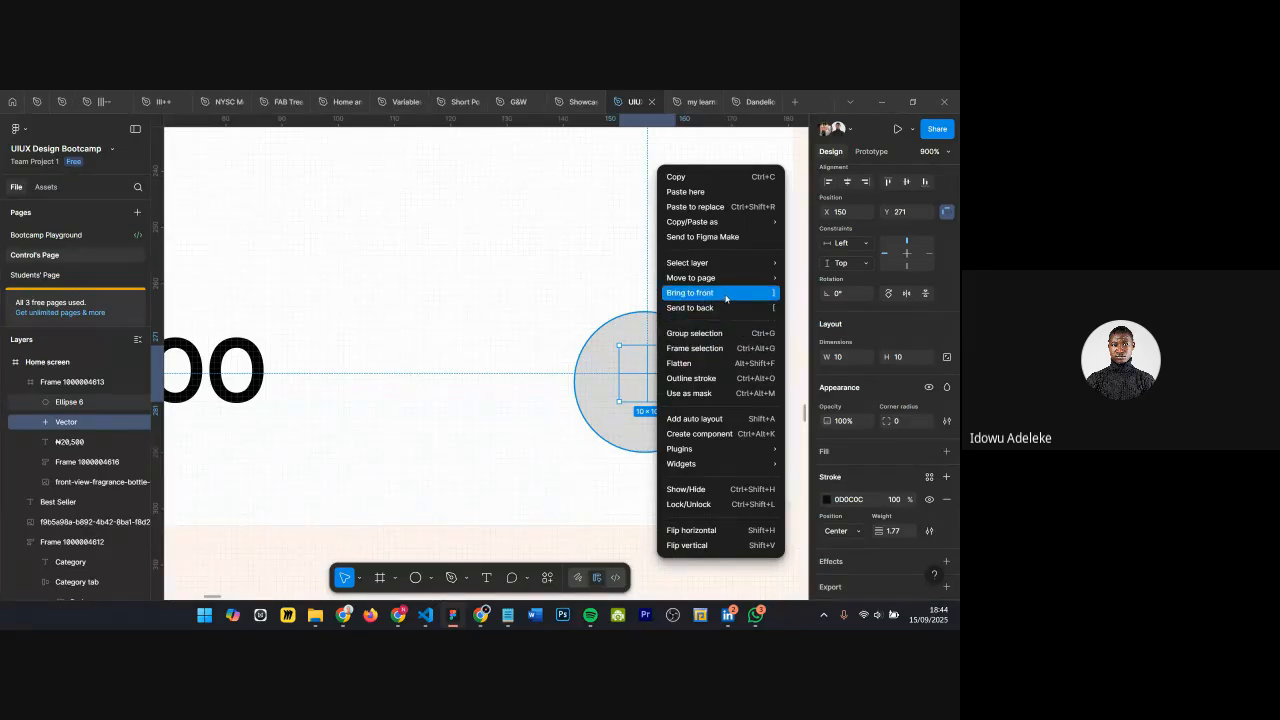
left_click(725, 293)
scroll(612, 388, "down", 2)
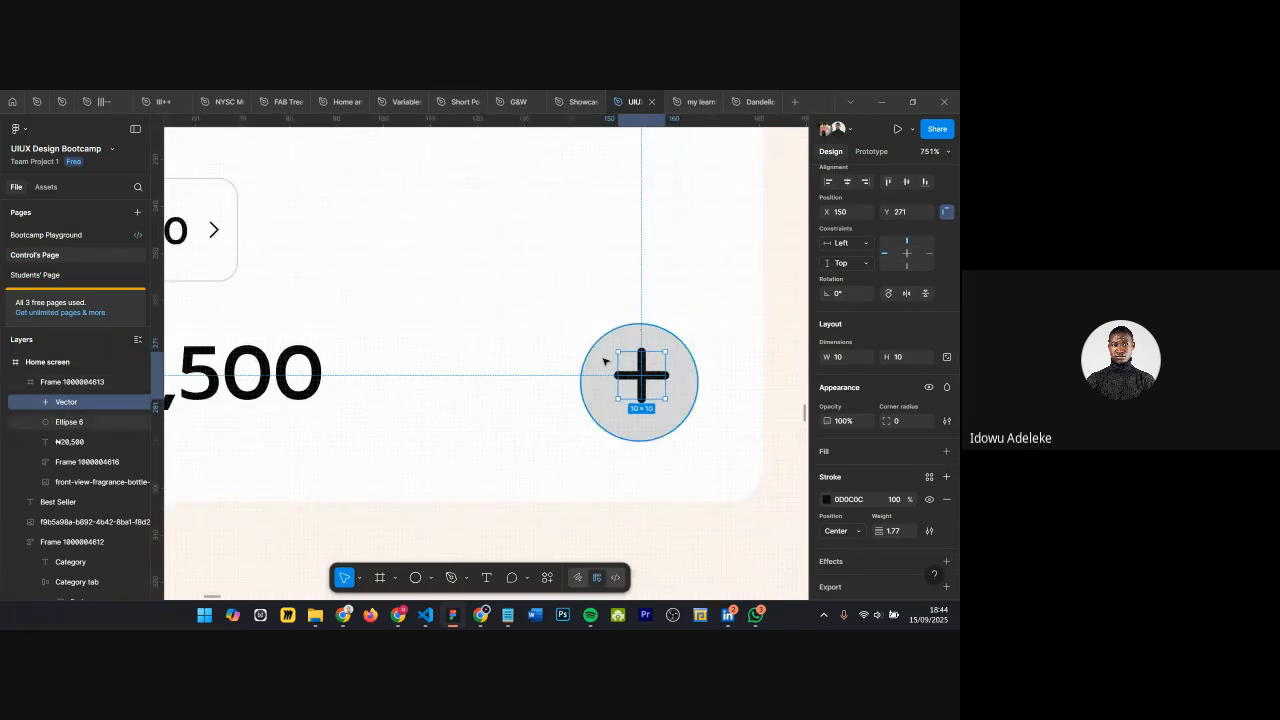
Step: Centre the plus icon and circle on each other horizontally and vertically, and wrap both in one frame
left_click(603, 361, "shift")
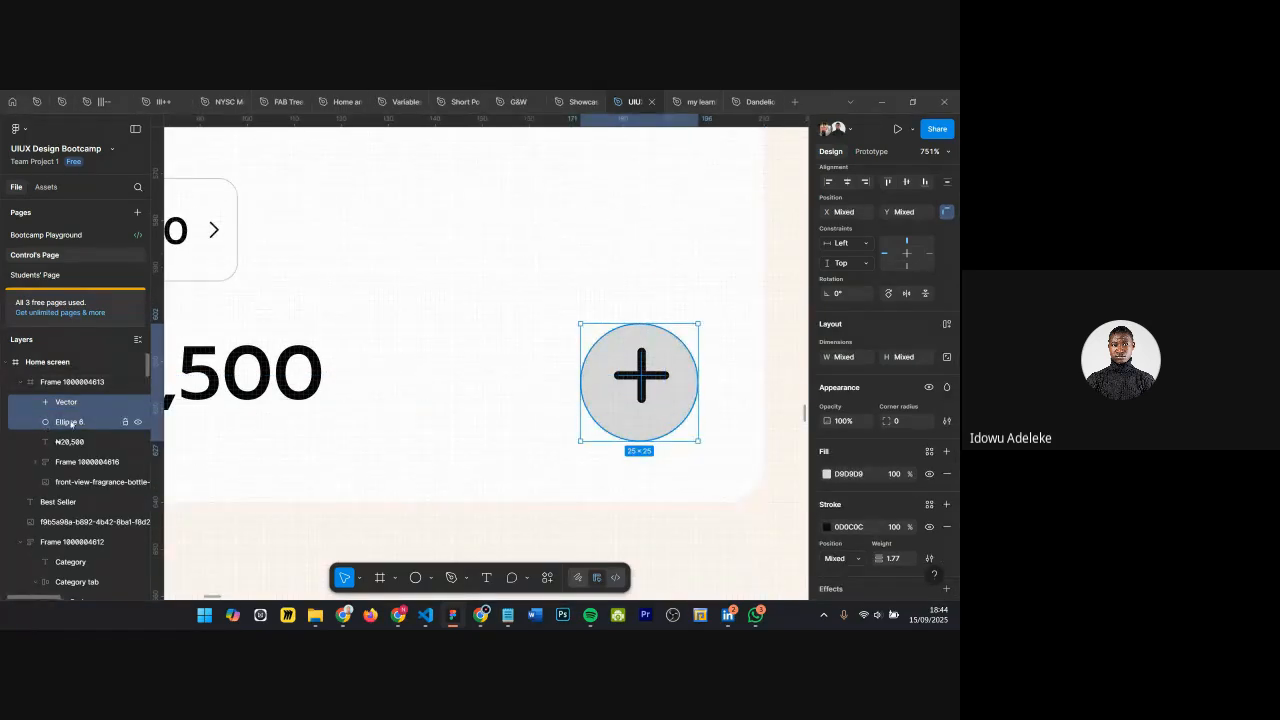
scroll(835, 275, "up", 1)
scroll(847, 241, "up", 1)
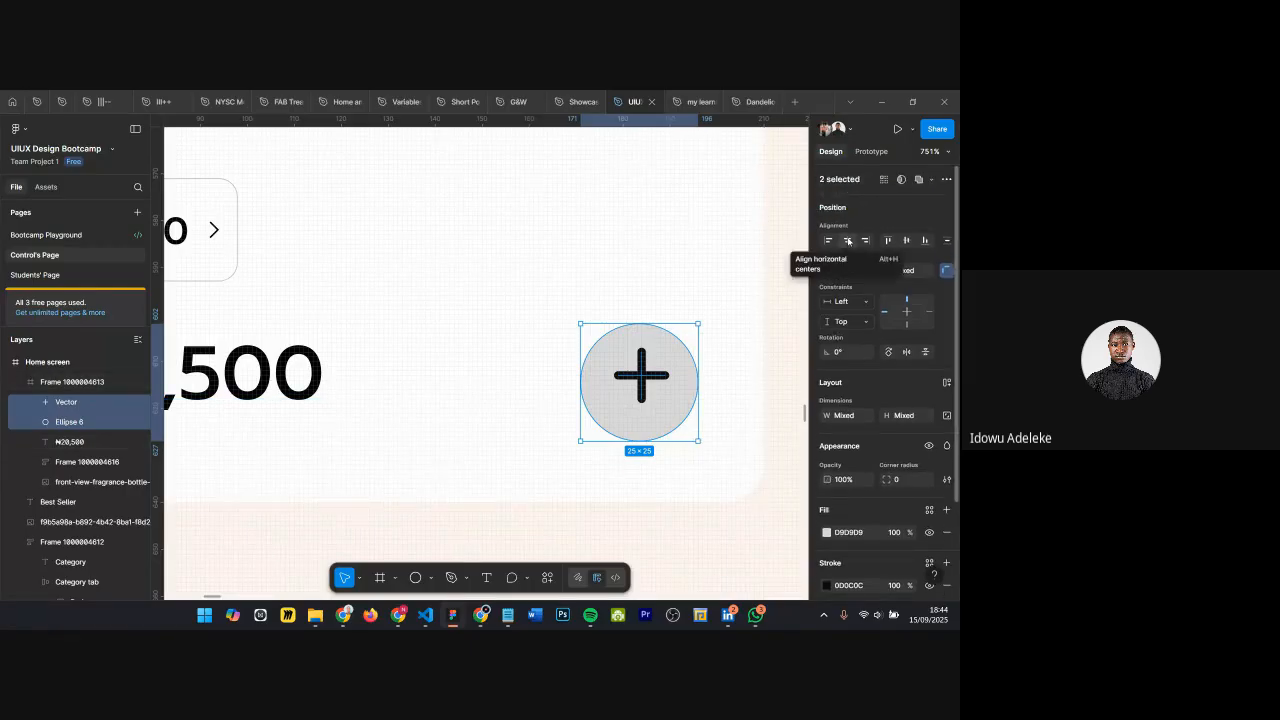
left_click(847, 241)
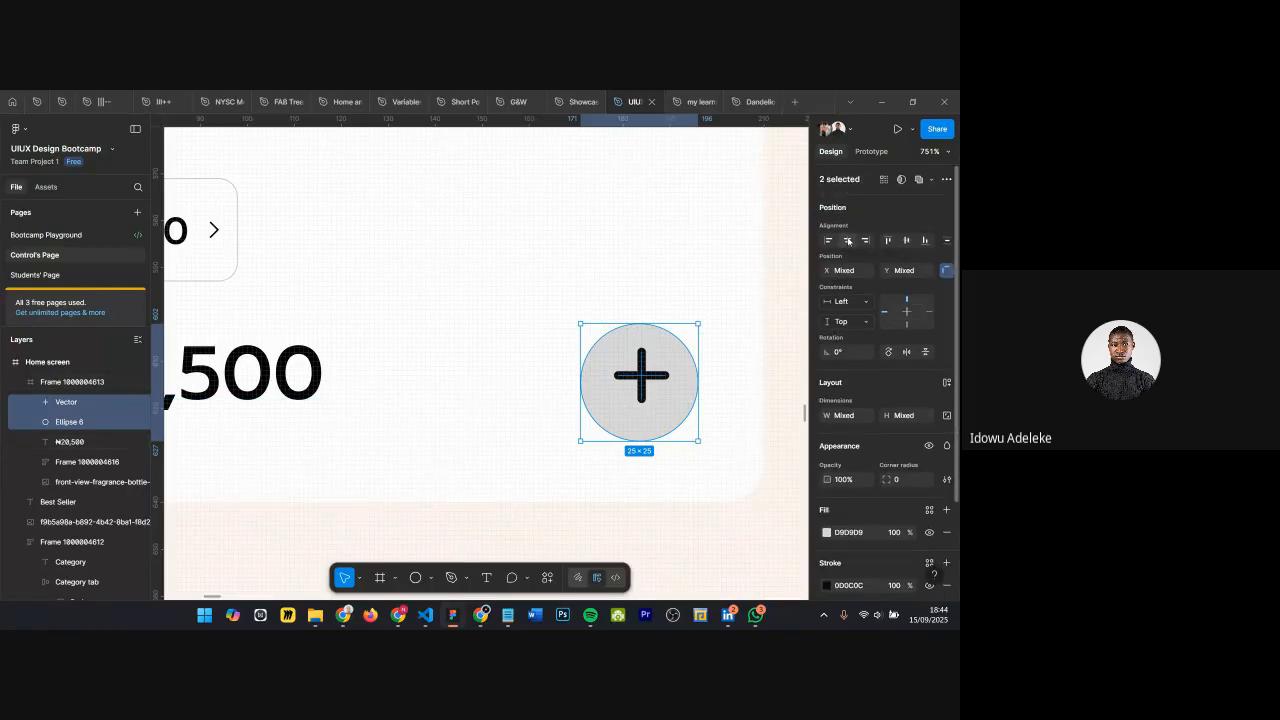
left_click(906, 240)
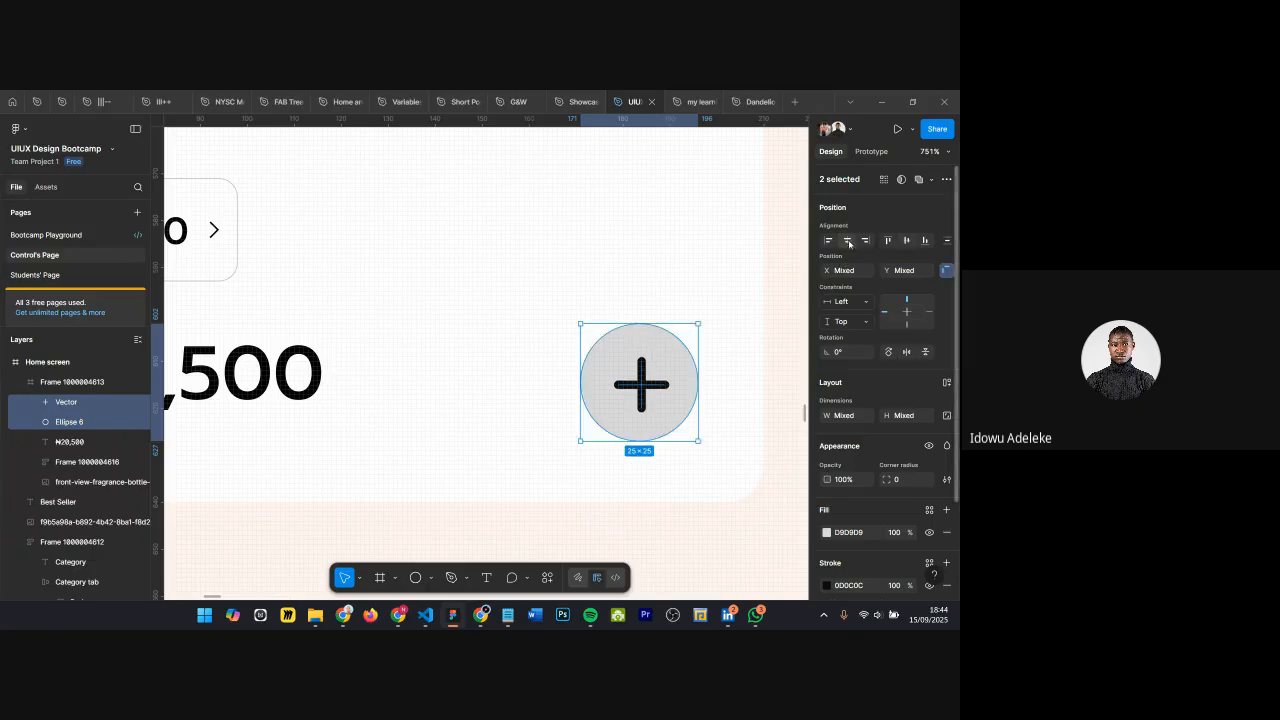
scroll(706, 360, "down", 5)
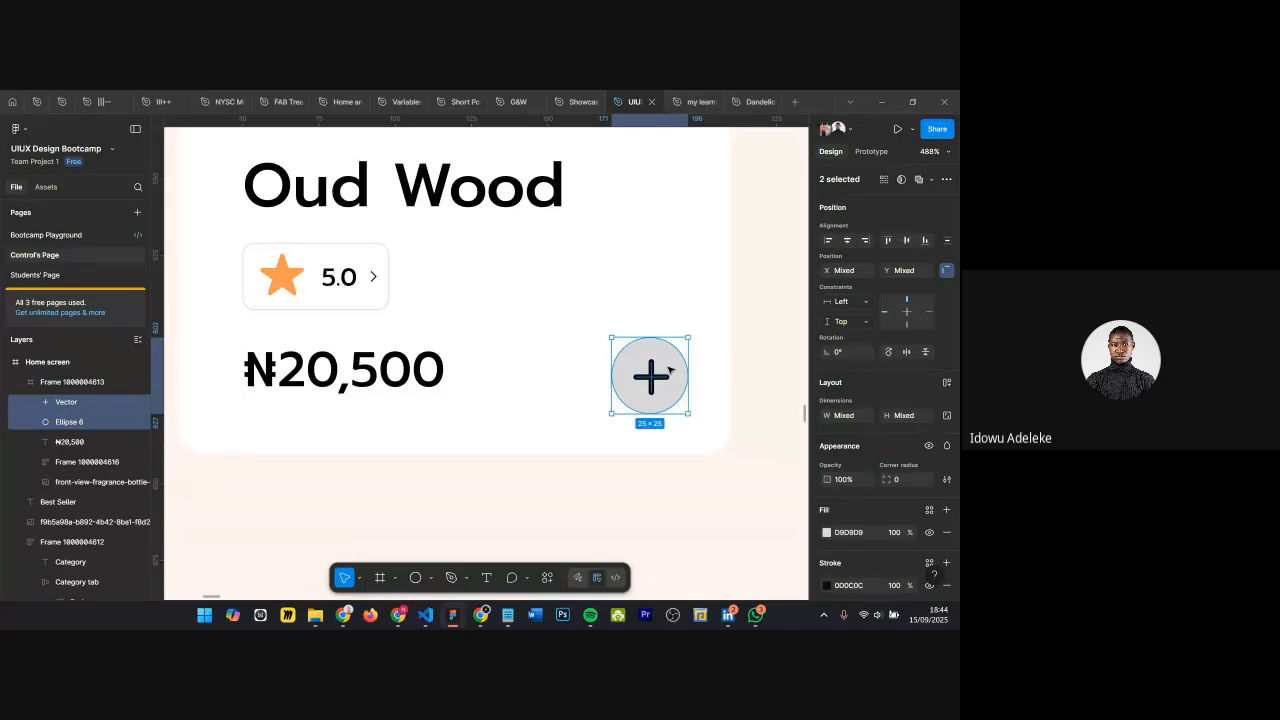
right_click(668, 359)
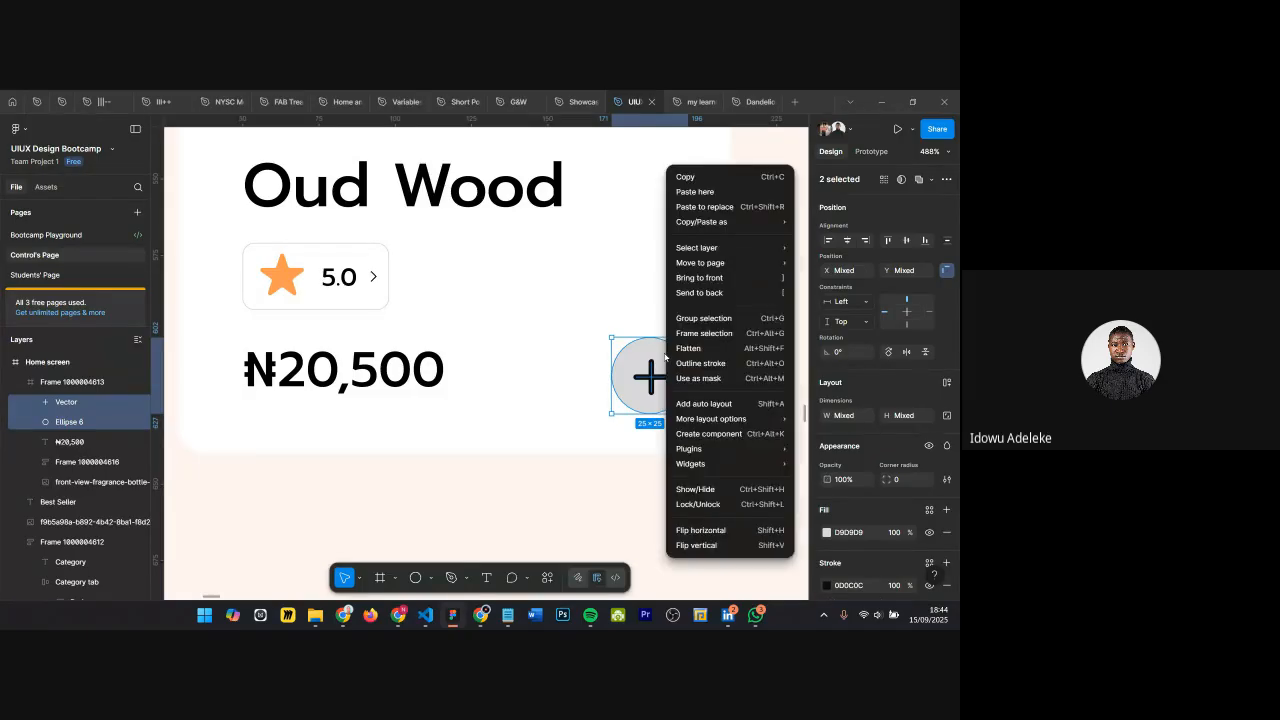
left_click(703, 333)
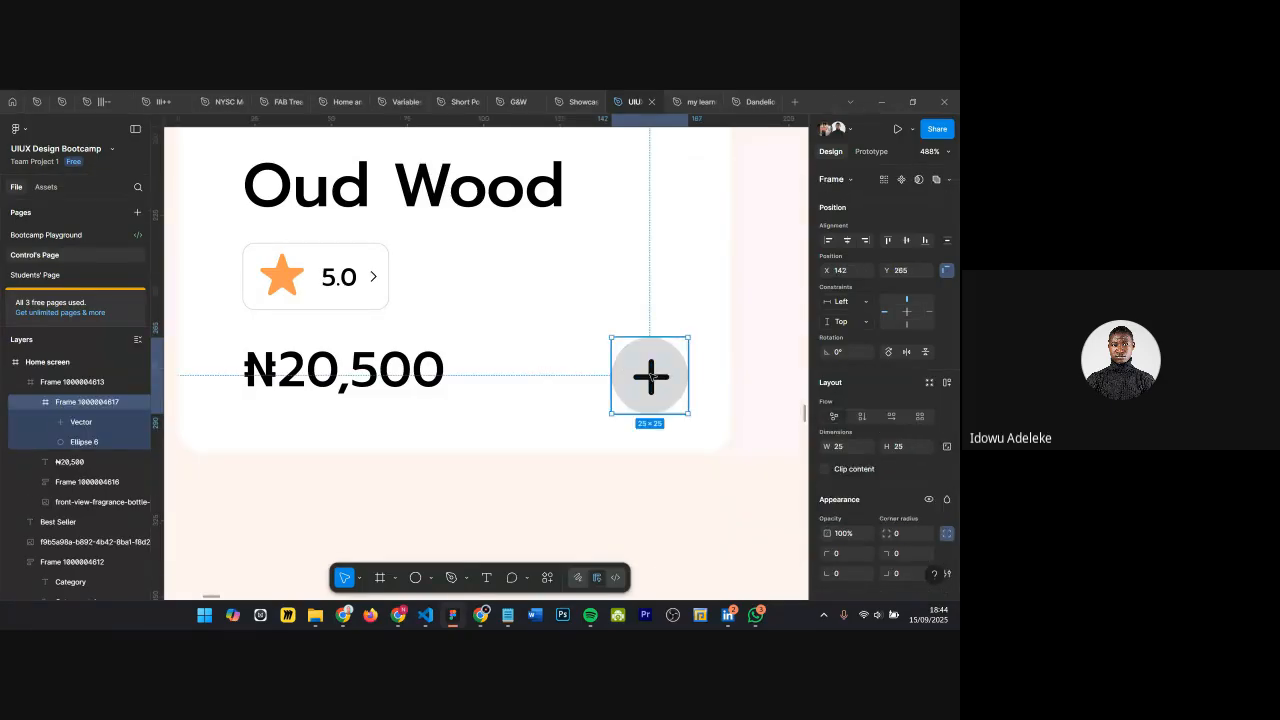
Step: Move the plus button frame to X 140, Y 268, leaving 16 px to the card's right edge
left_click_drag(651, 366, 654, 376)
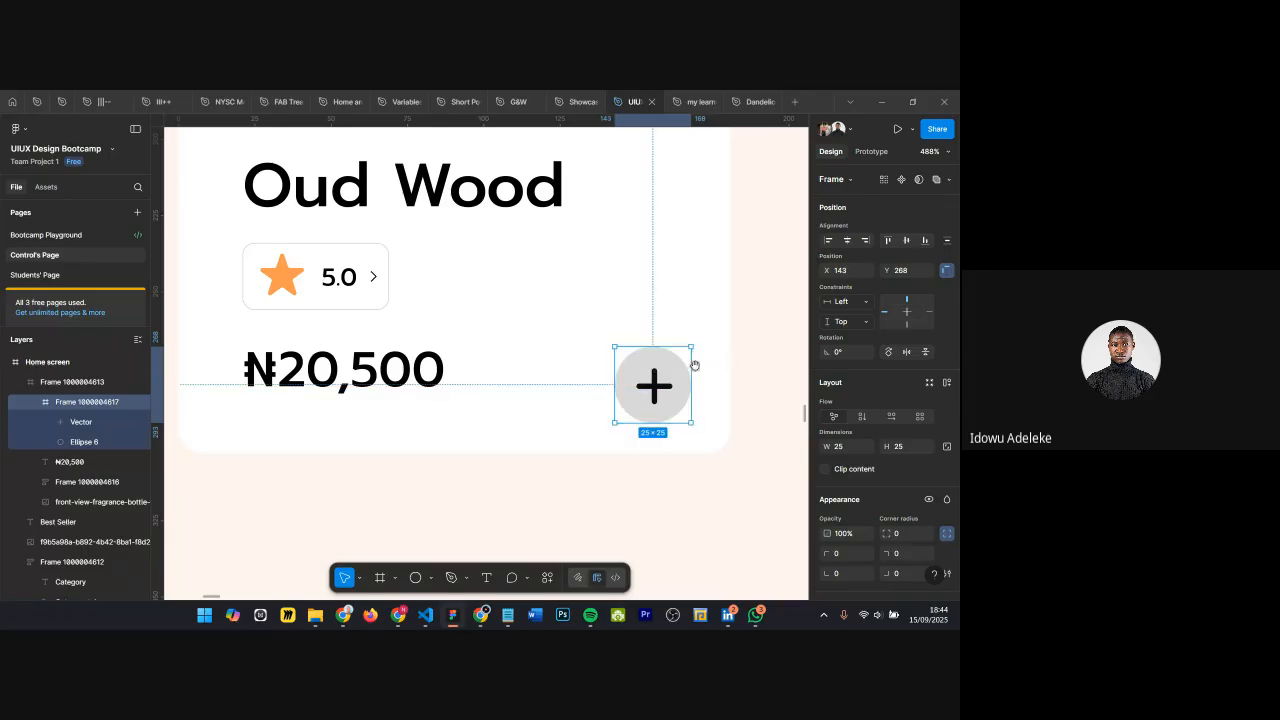
key("alt")
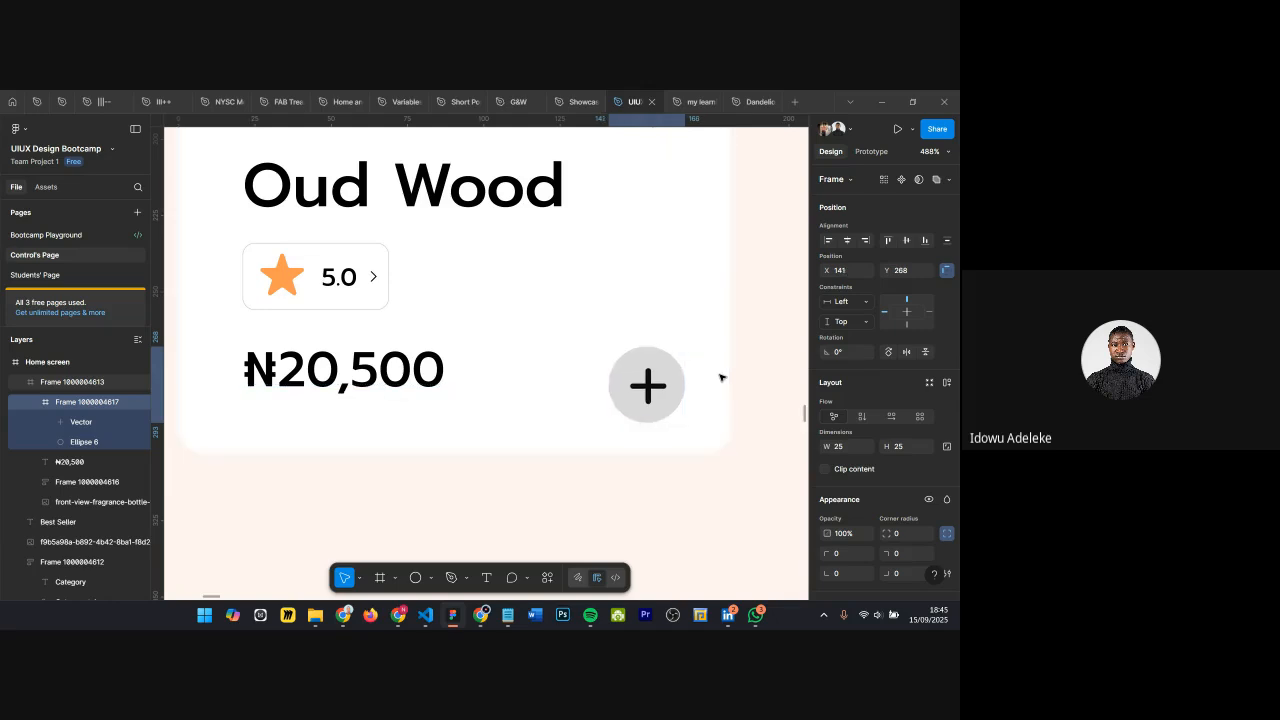
key("Left")
key("Left")
key("Left")
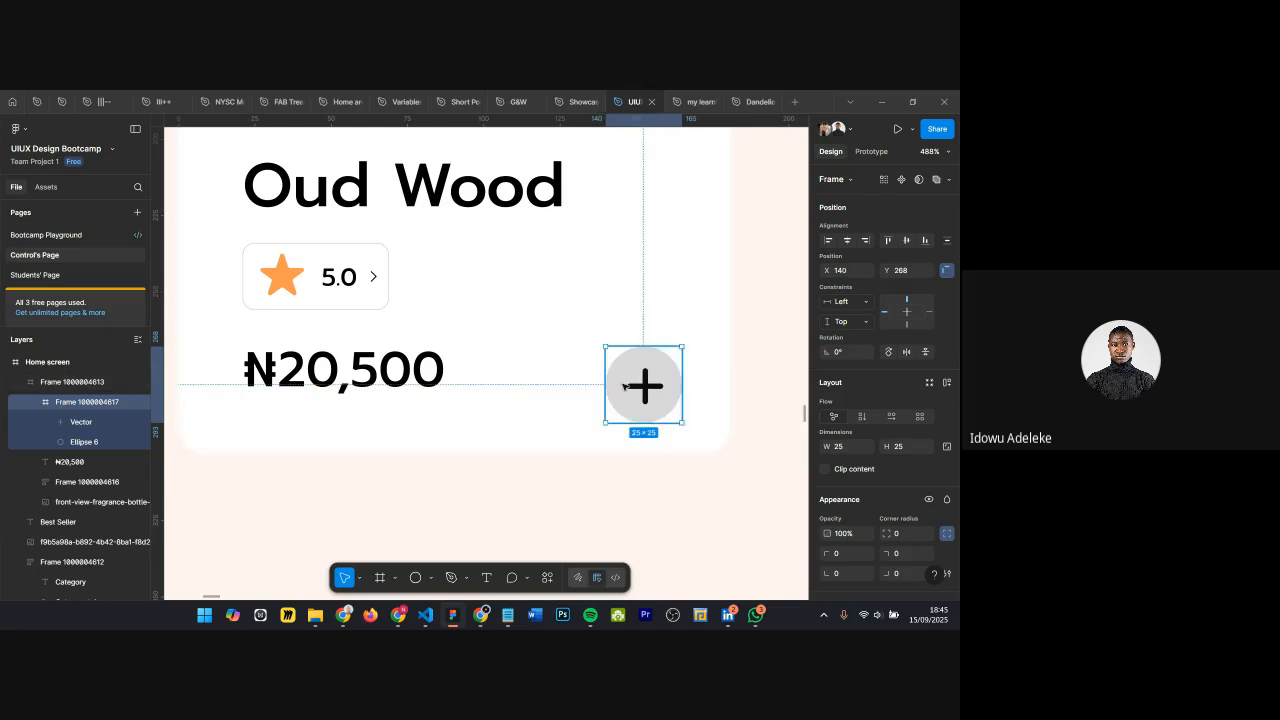
scroll(487, 366, "down", 3)
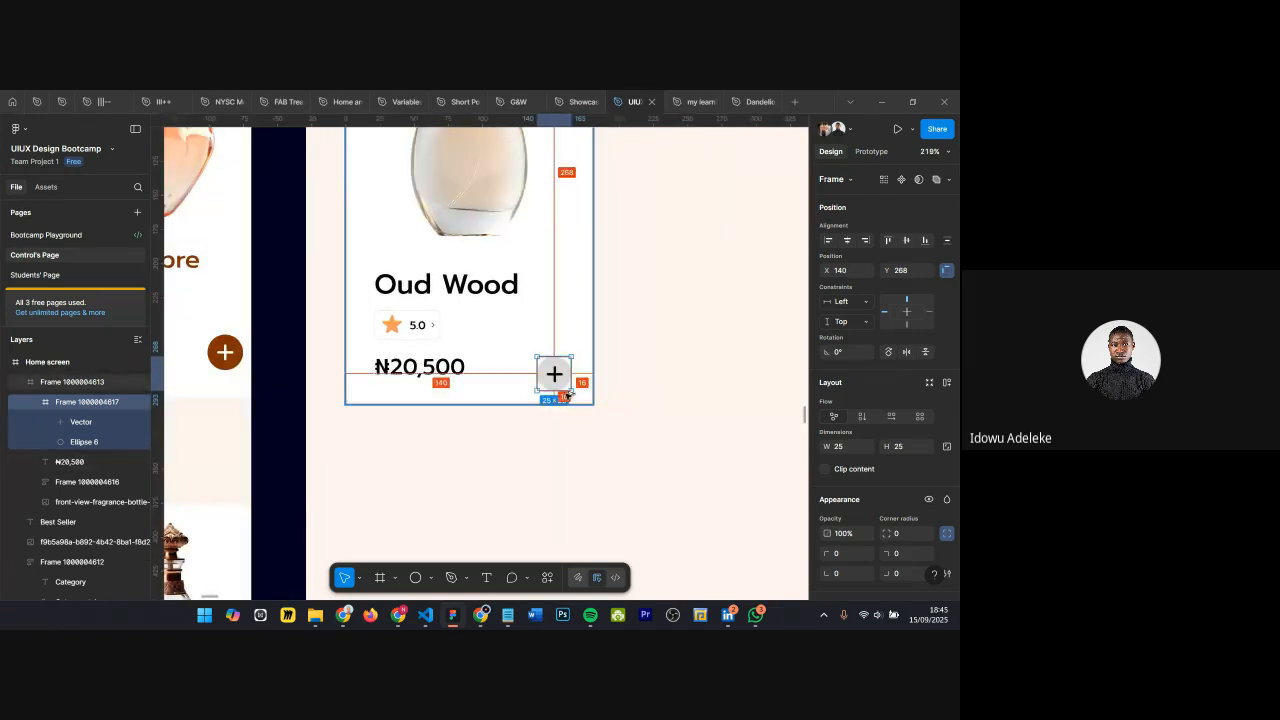
Step: Nudge the plus button frame up to Y 262, leaving 16 px to the card's bottom edge
scroll(548, 400, "up", 5)
key("alt")
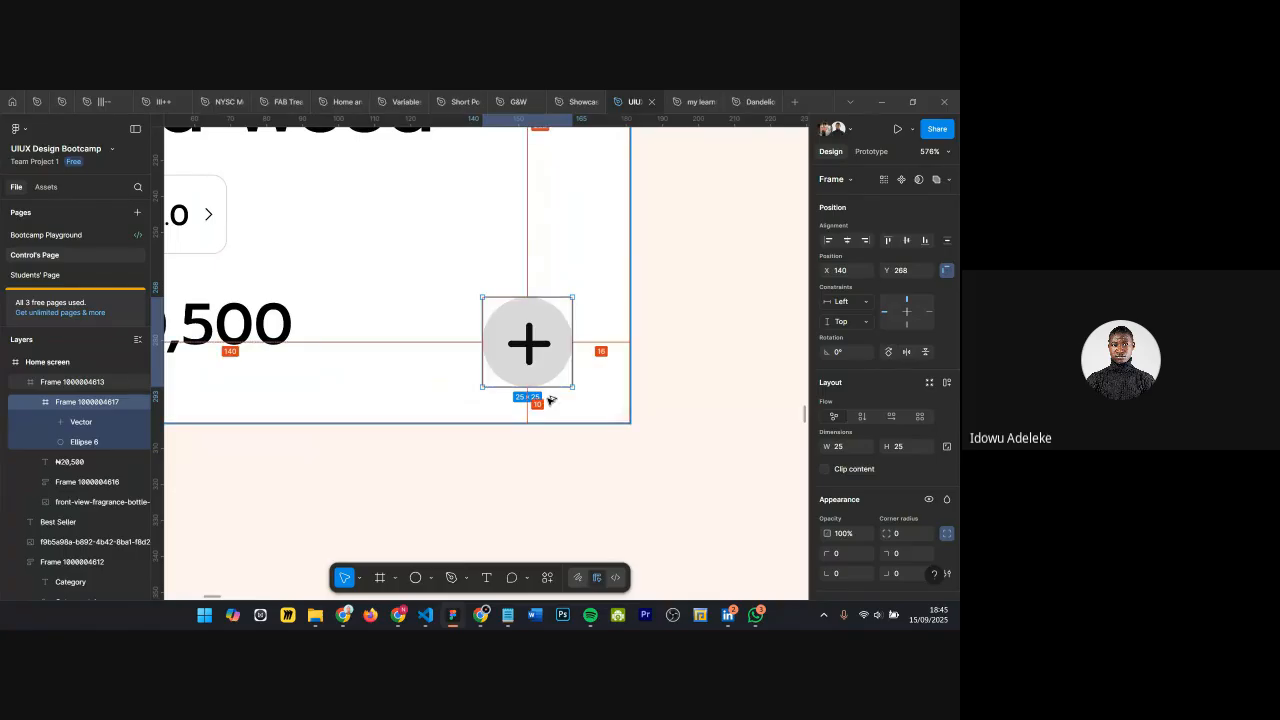
key("Up")
key("Up")
key("Up")
key("Up")
key("Up")
key("Up")
scroll(546, 402, "left", 3)
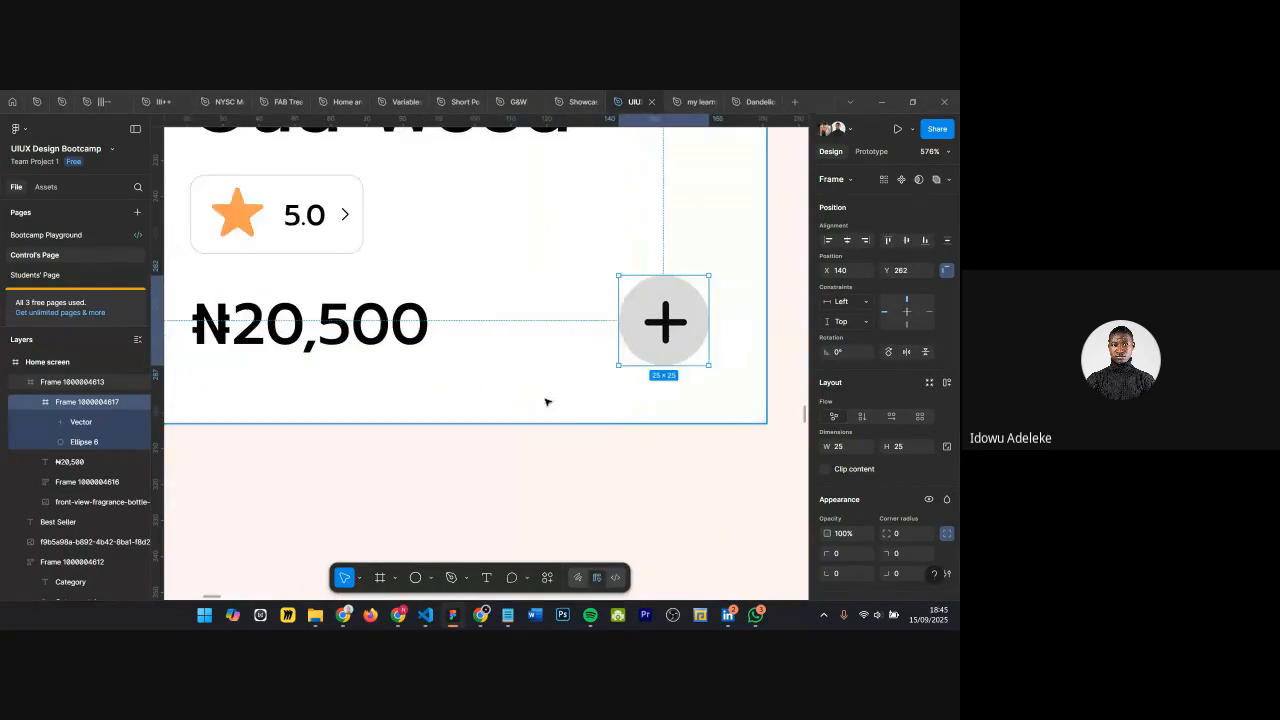
Step: Move the ₦20,500 price text to X 16, Y 263, giving it 16 px left and bottom margins
left_click(330, 335)
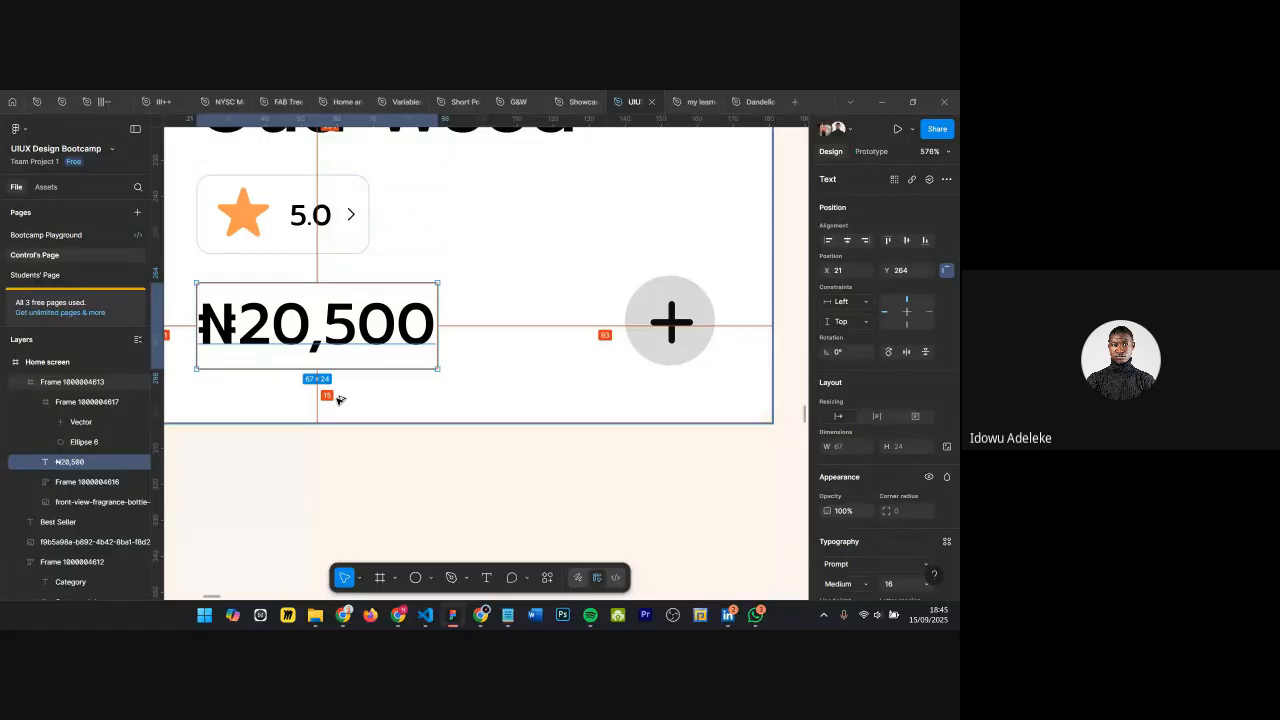
key("Up")
scroll(337, 400, "left", 3)
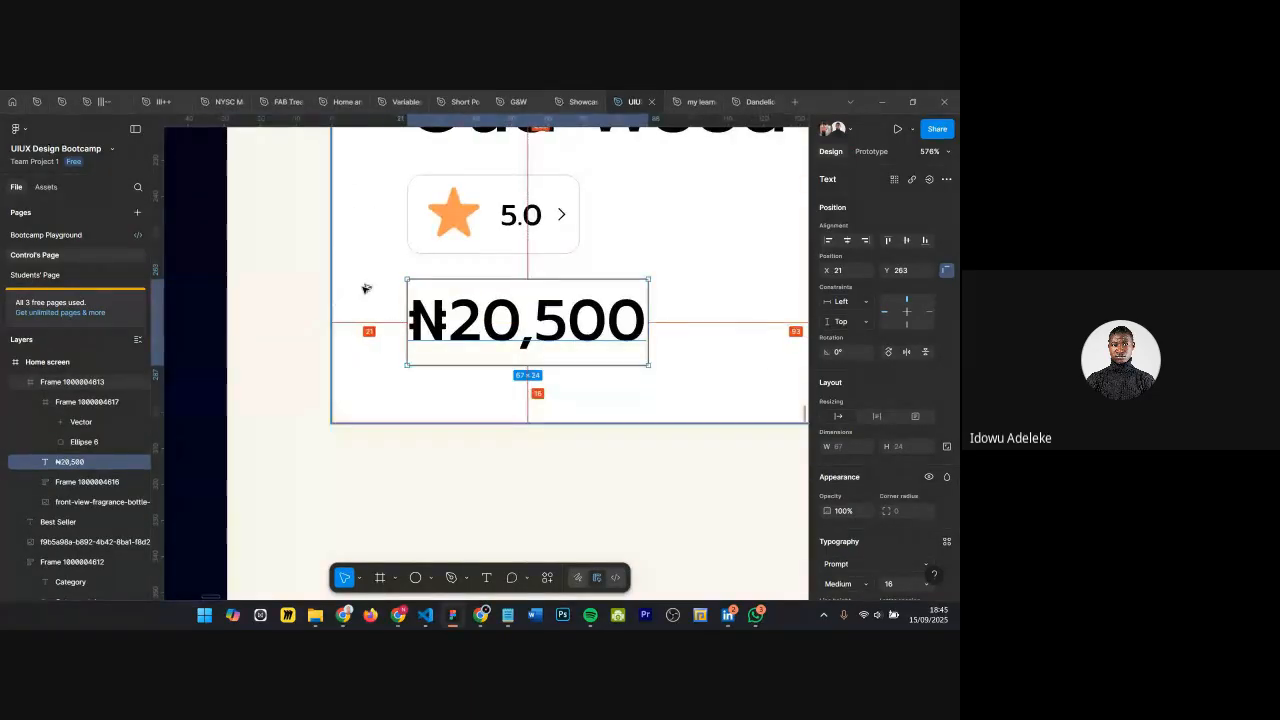
key("Left")
key("Left")
key("Left")
key("Left")
key("Left")
key("Left")
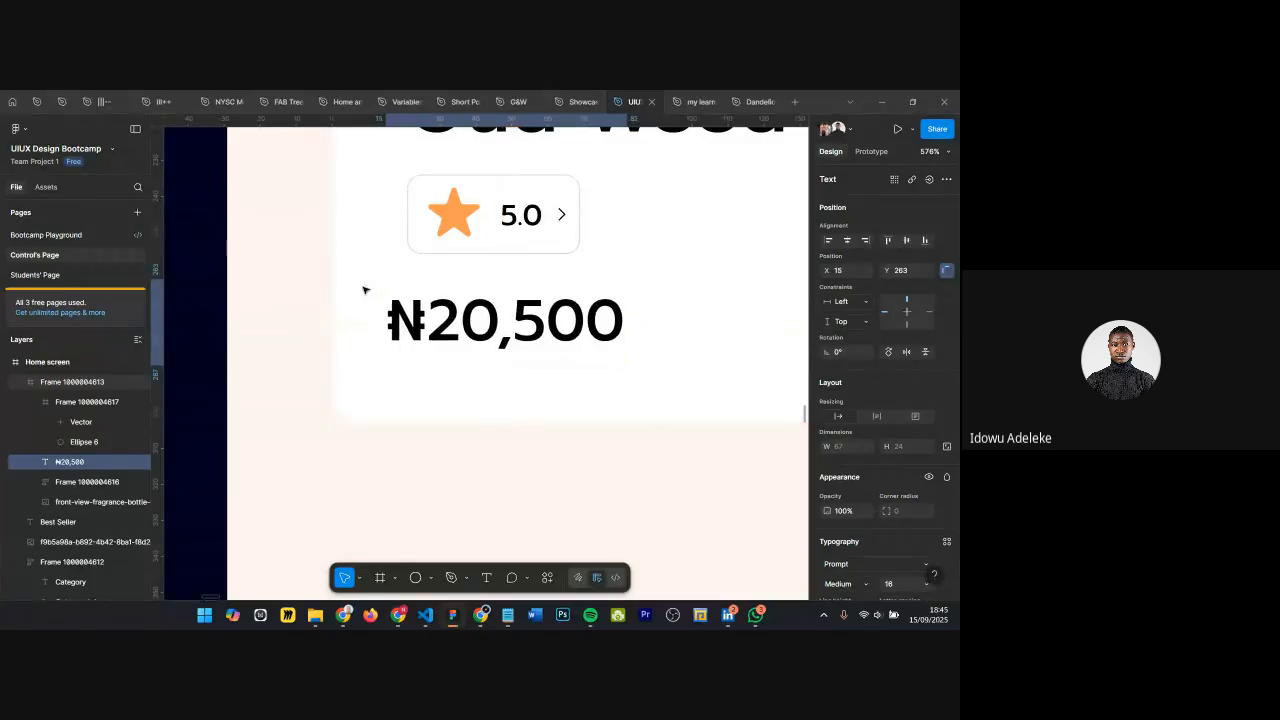
key("Right")
Step: Left-align the Oud Wood title-and-rating frame with the ₦20,500 price text
scroll(444, 320, "up", 3)
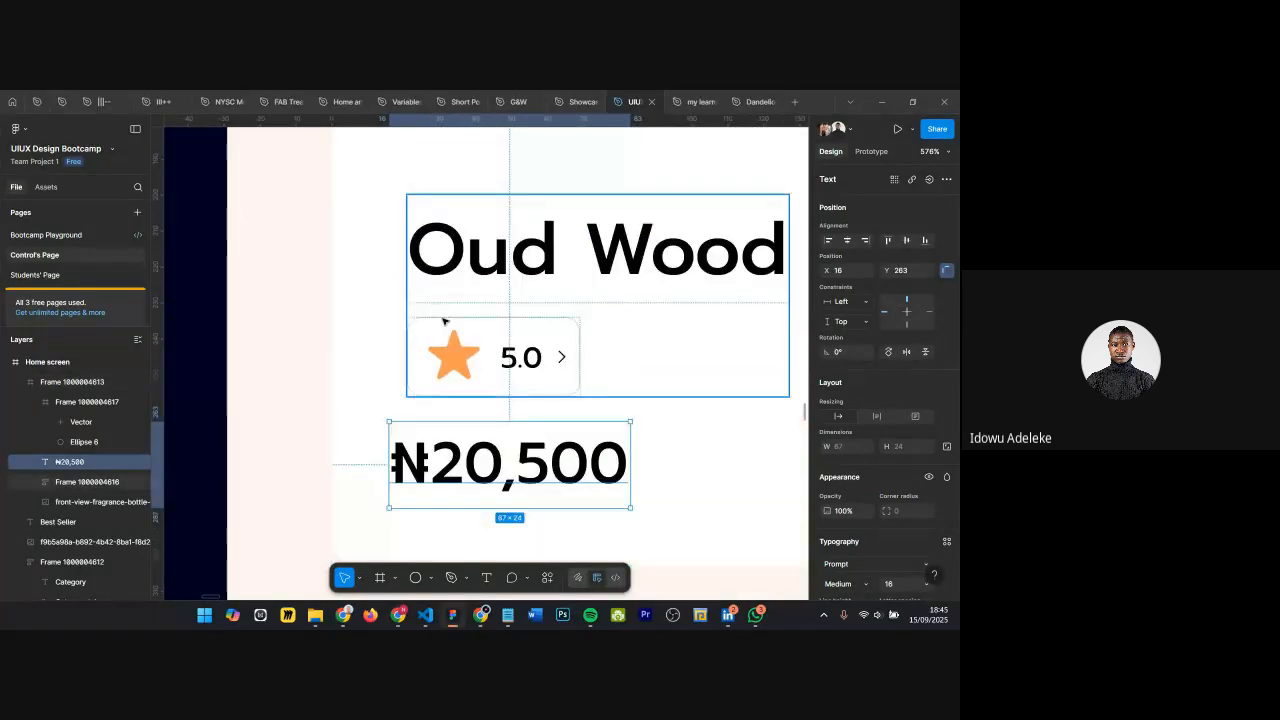
left_click(444, 320)
left_click(463, 452, "shift")
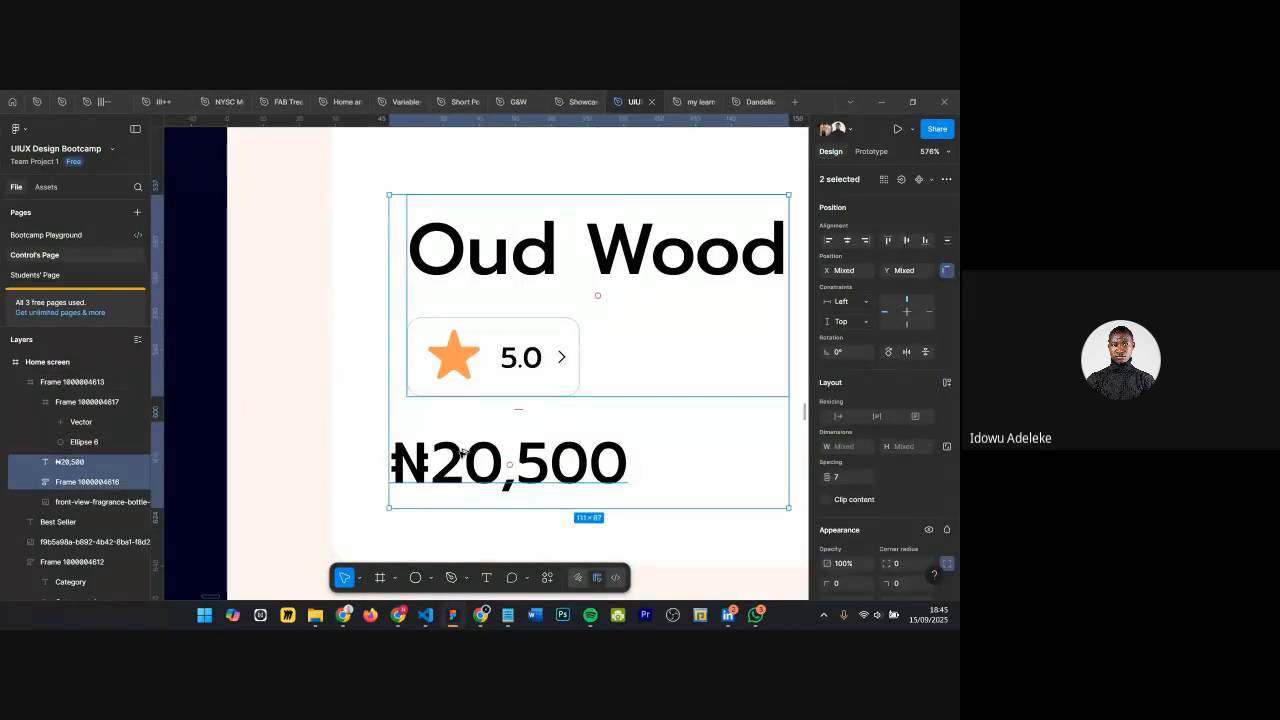
key("alt+a")
scroll(463, 452, "down", 2)
scroll(457, 447, "down", 3)
Step: Combine the ₦20,500 price text and the plus button into one horizontal auto layout row
left_click(569, 398)
scroll(597, 383, "down", 1)
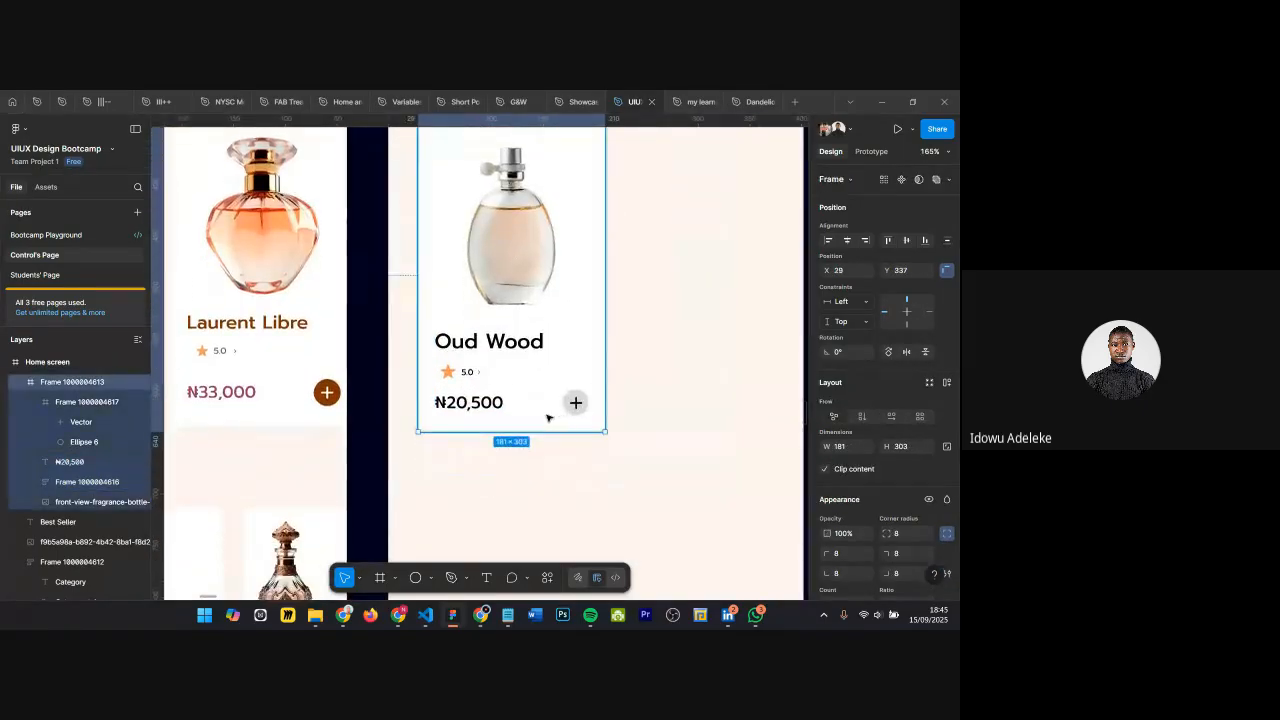
scroll(548, 417, "up", 3)
scroll(609, 380, "down", 3)
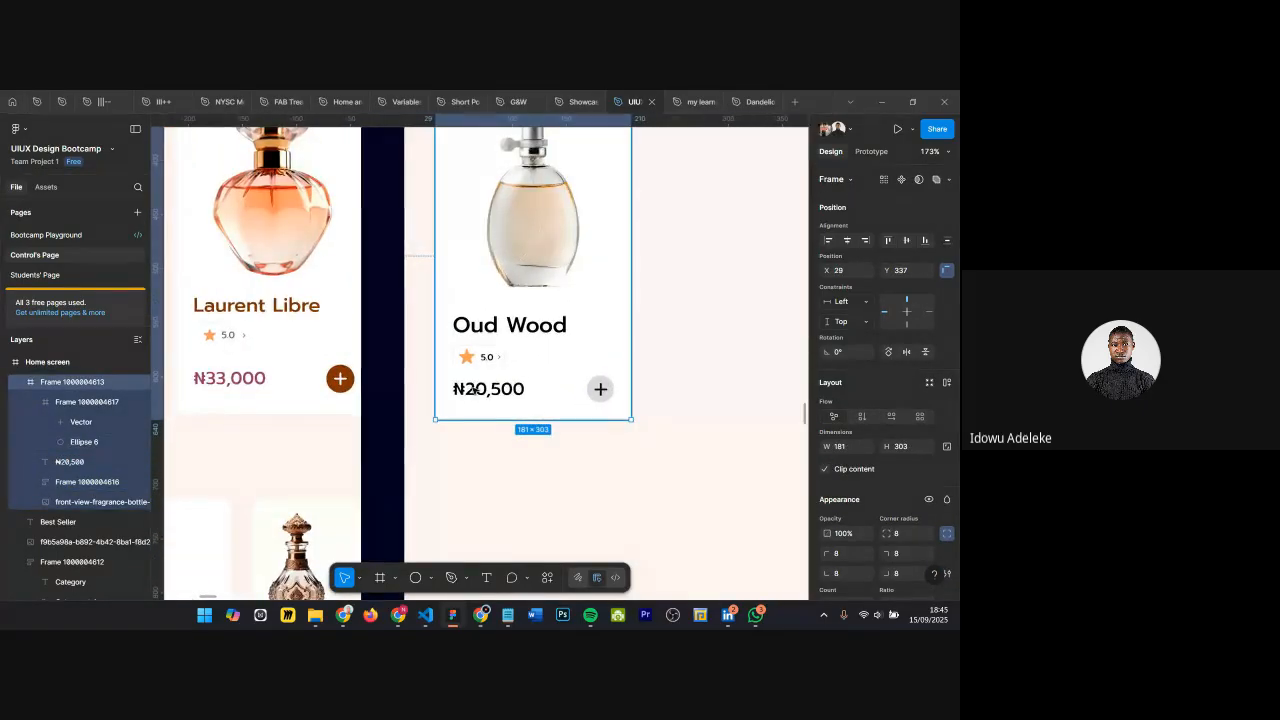
left_click(466, 398)
left_click(599, 390, "shift")
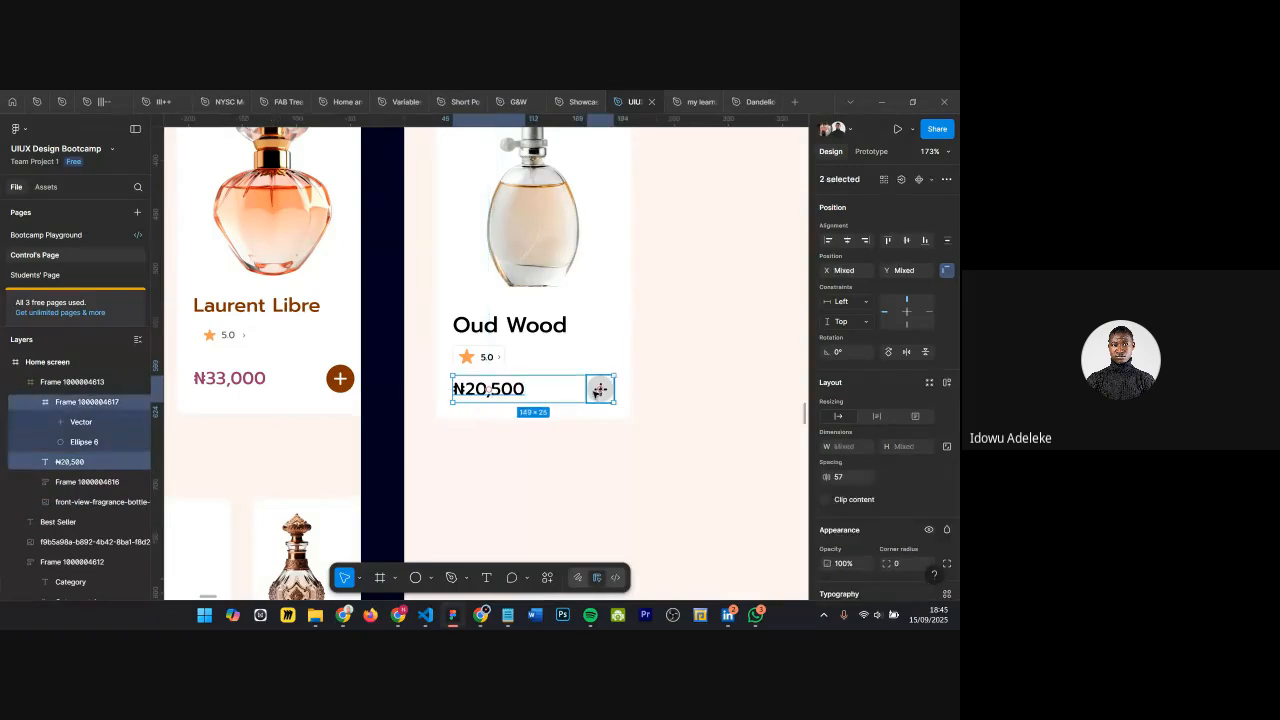
key("shift+a")
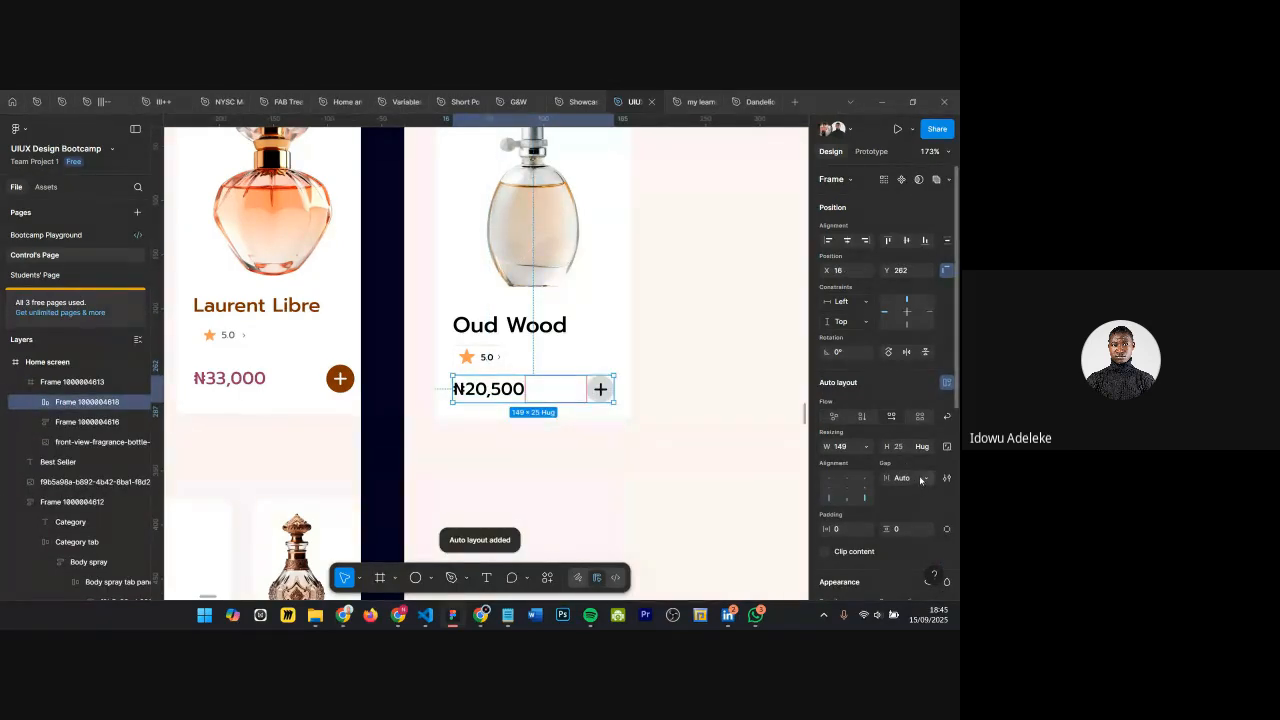
scroll(653, 423, "down", 1)
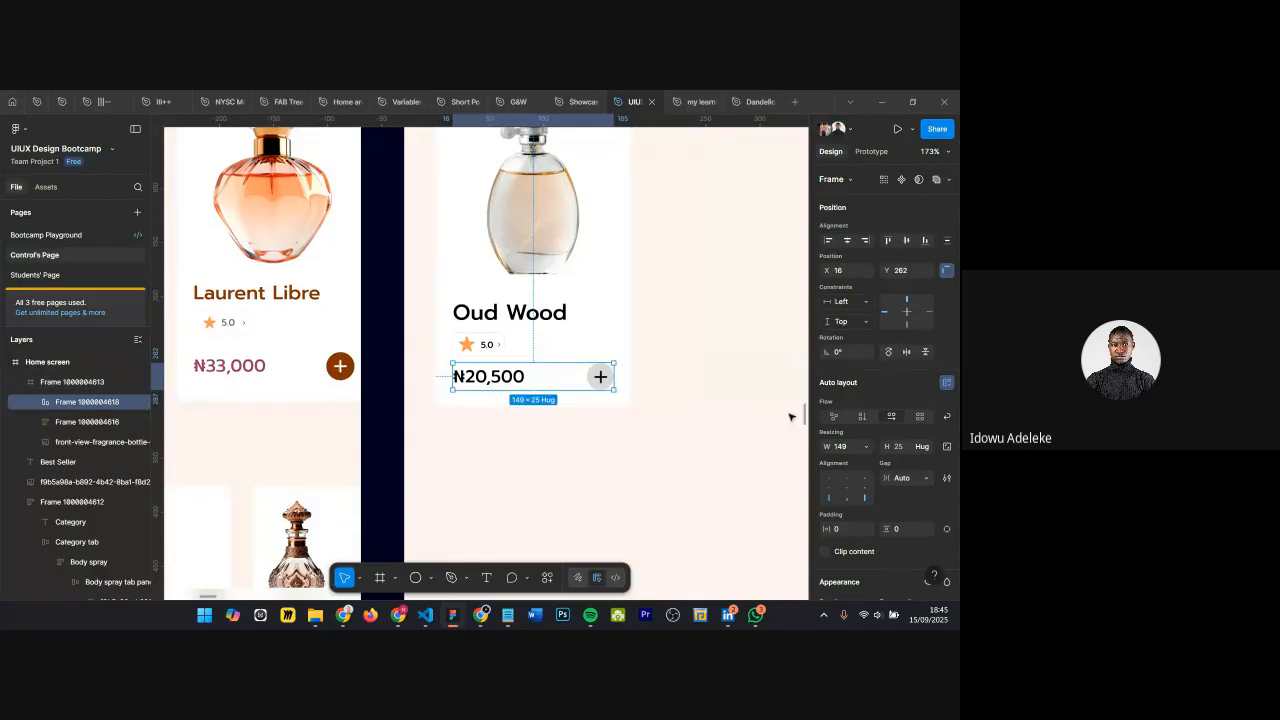
Step: Compare the Oud Wood card's title-and-rating frame and price row with the Laurent Libre reference card
left_click(565, 325)
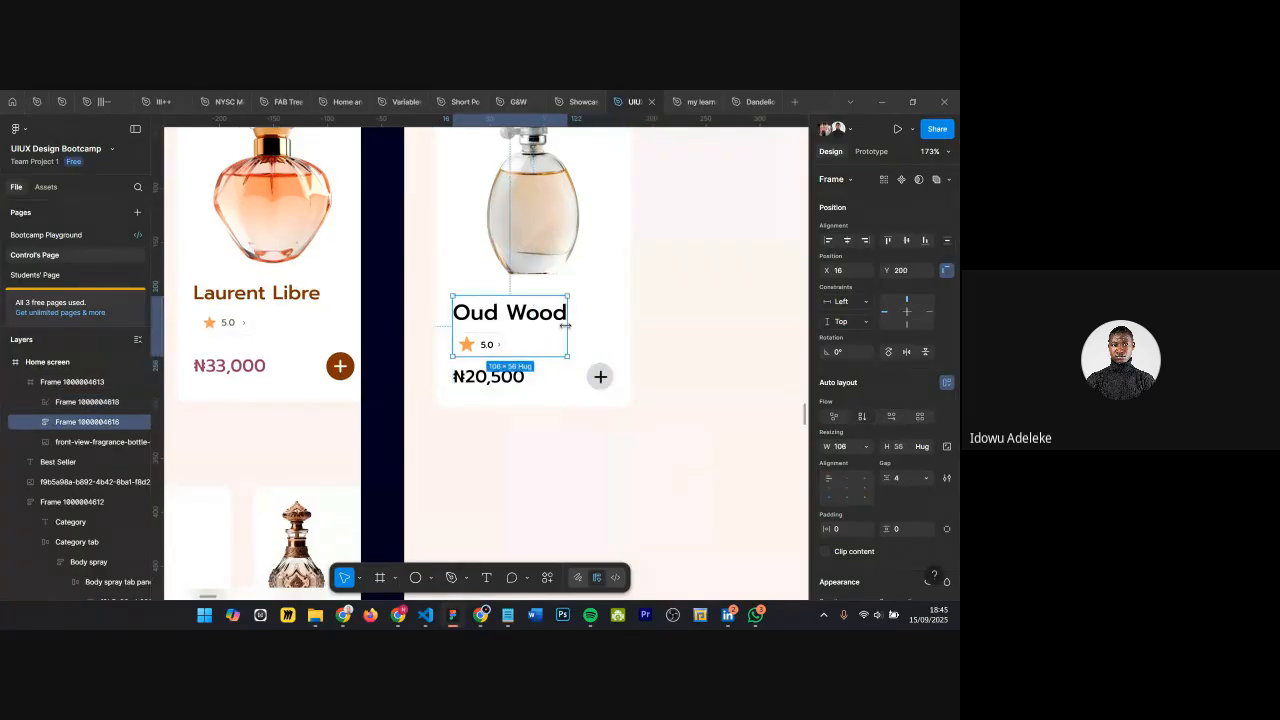
scroll(565, 325, "down", 2)
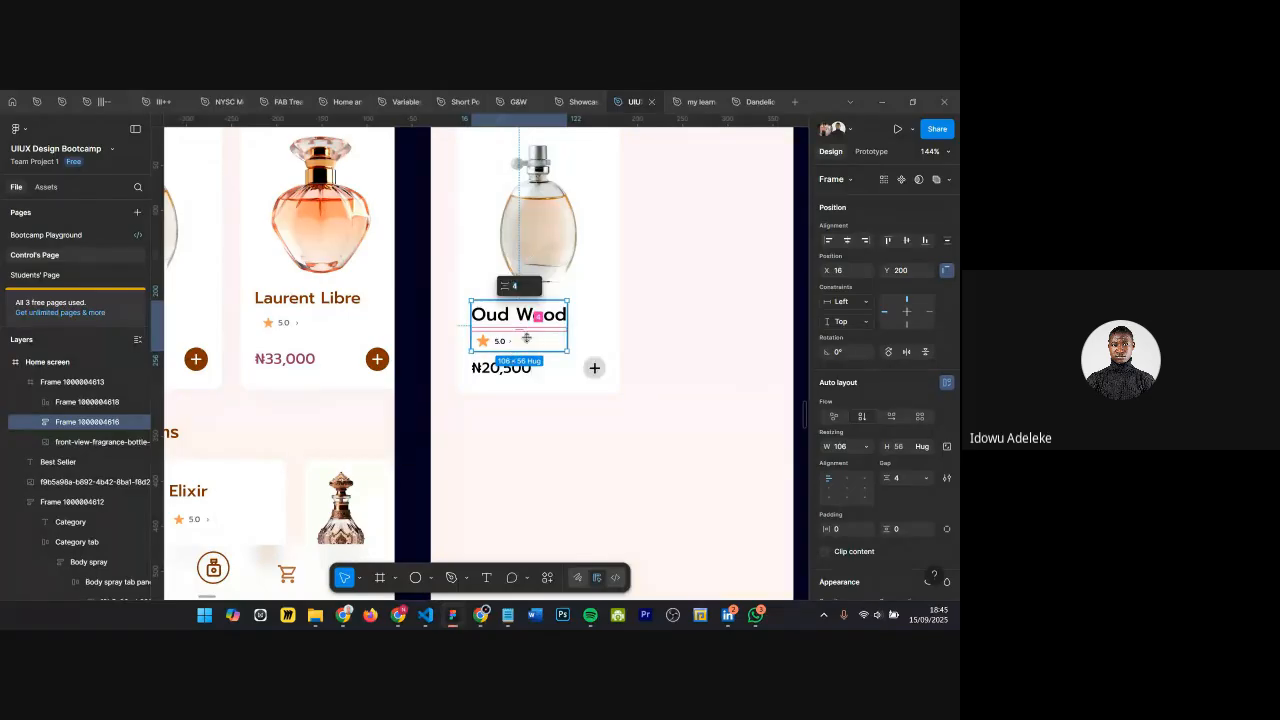
left_click(527, 368, "shift")
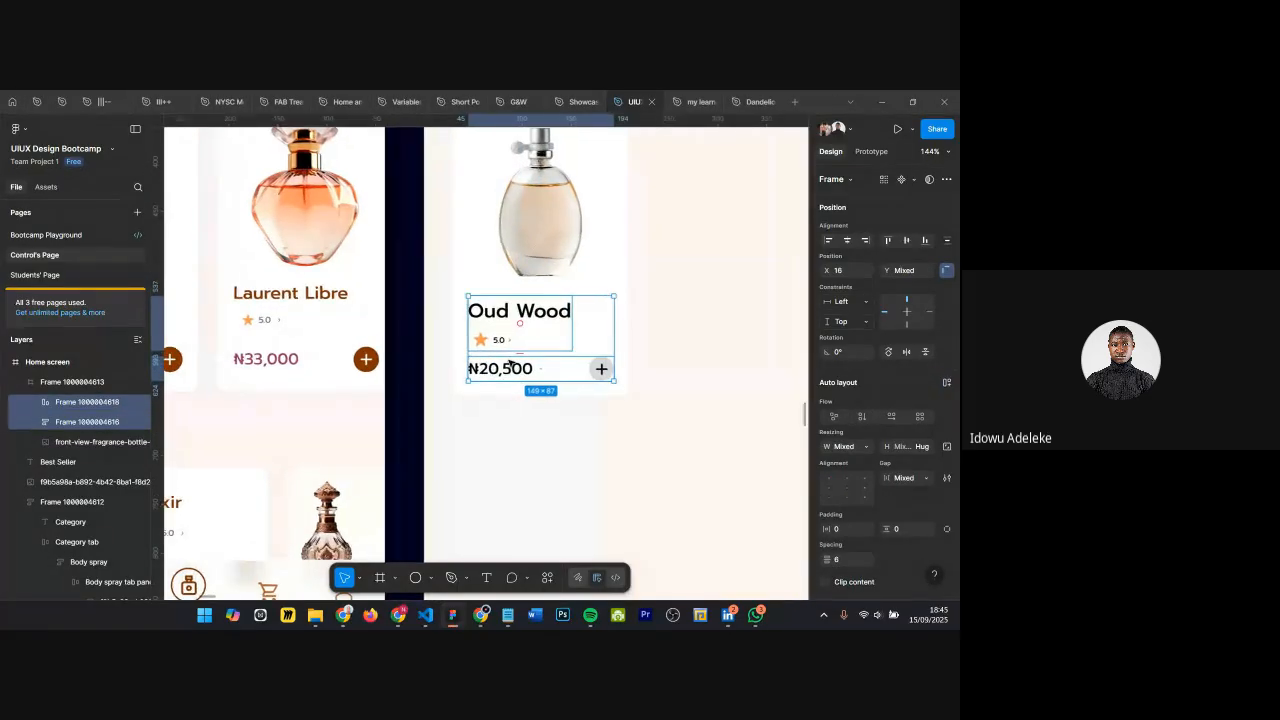
scroll(341, 361, "up", 1)
left_click(312, 360)
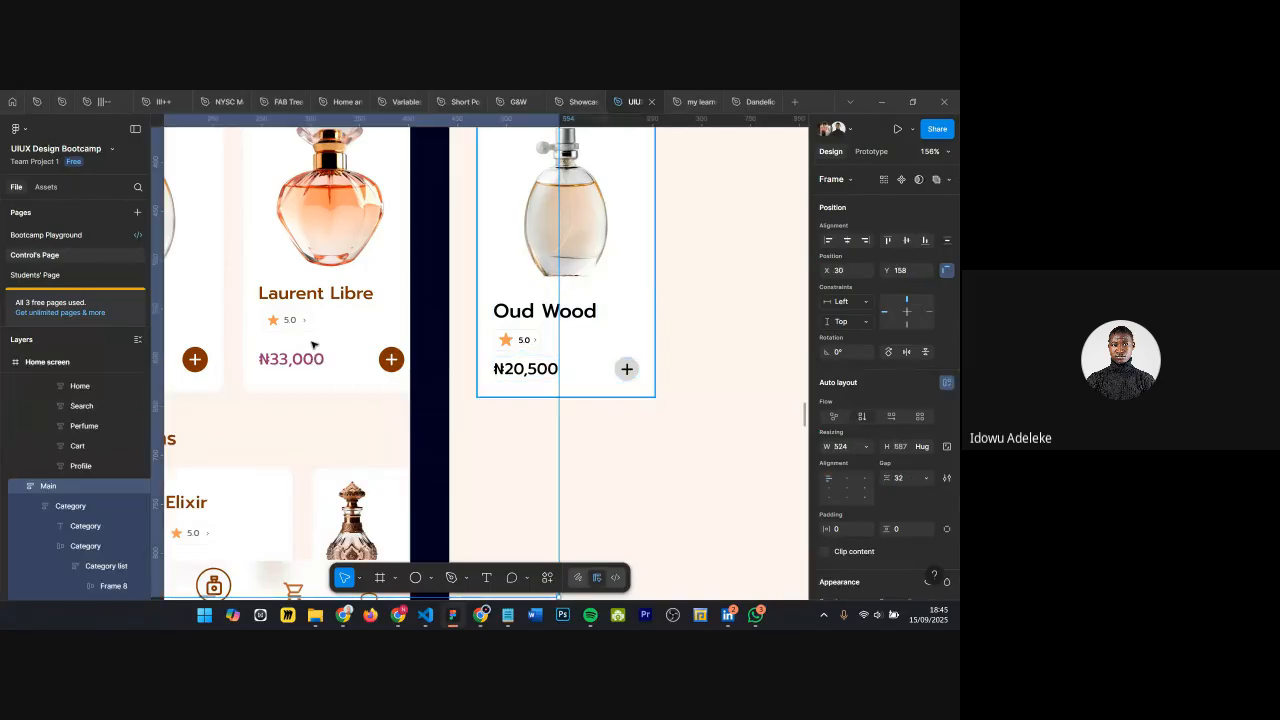
left_click(313, 342)
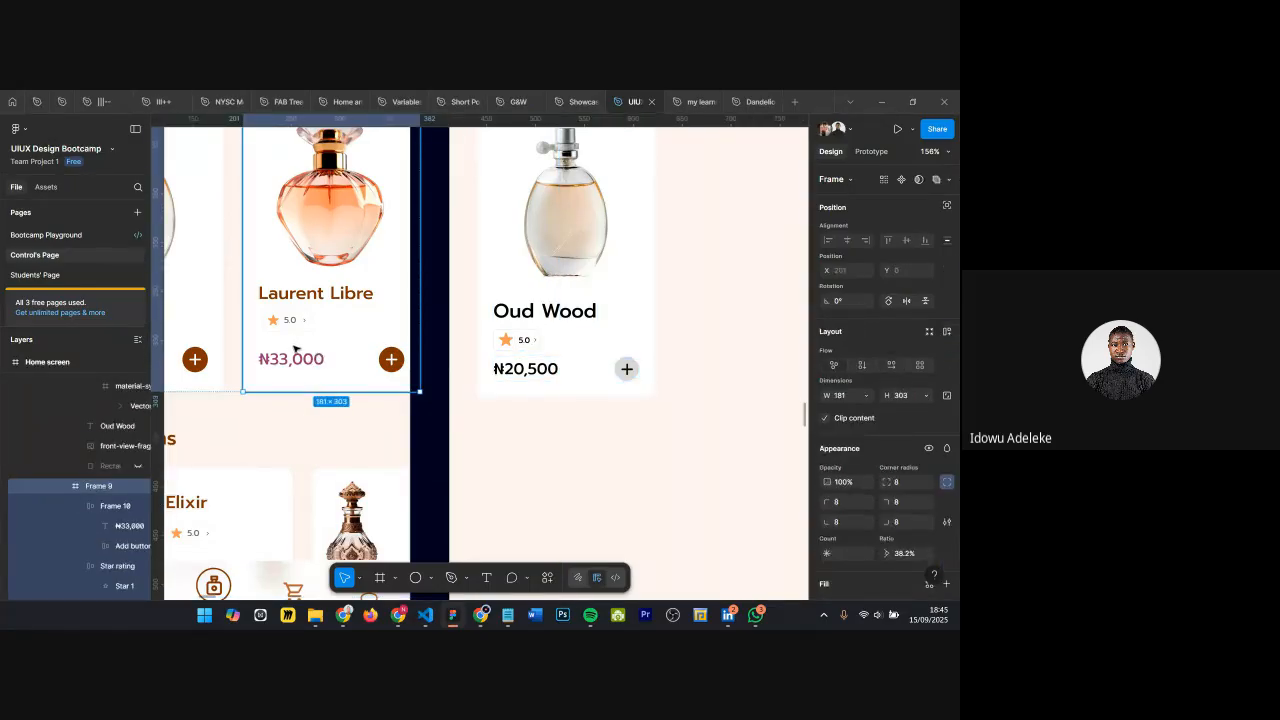
left_click(296, 362)
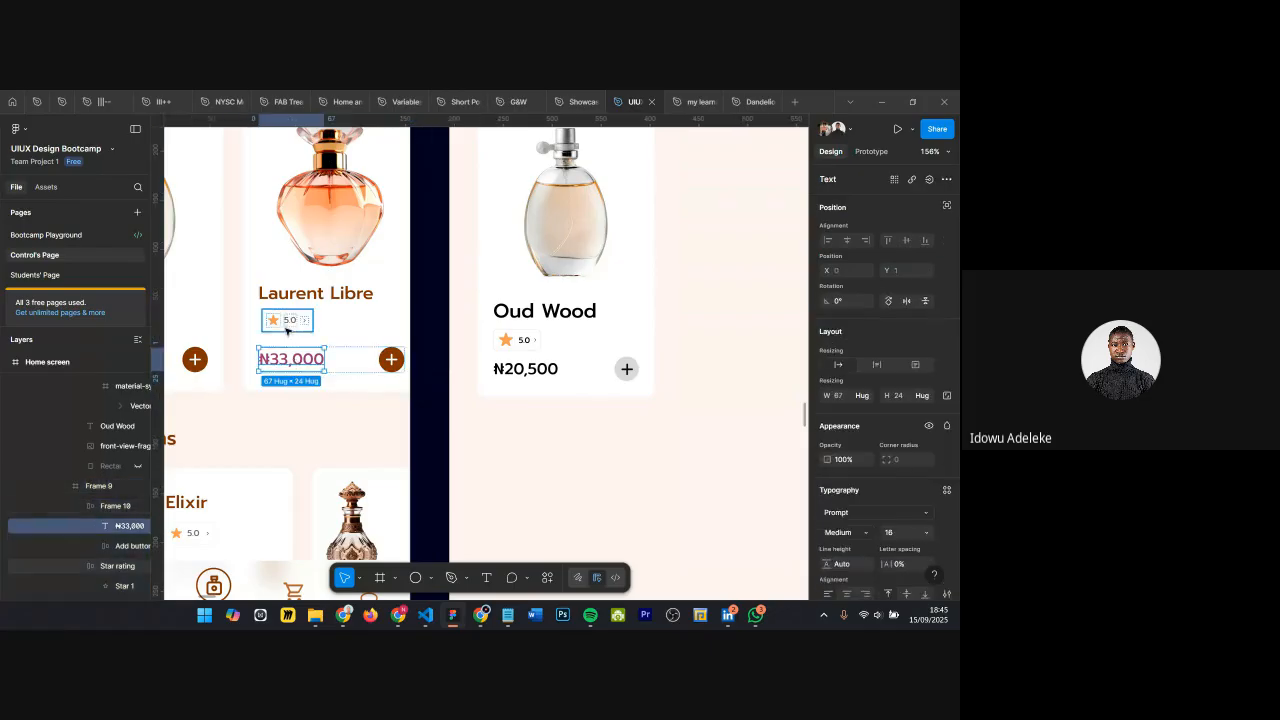
left_click(511, 362)
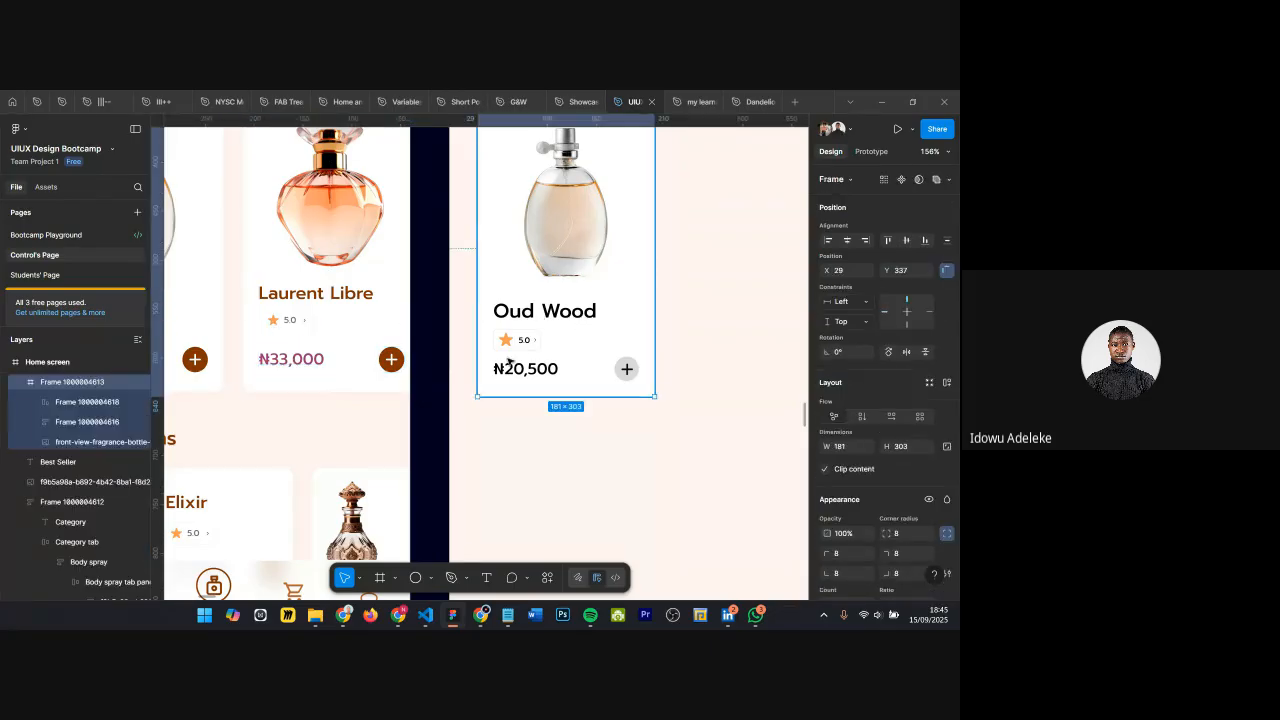
left_click(519, 372)
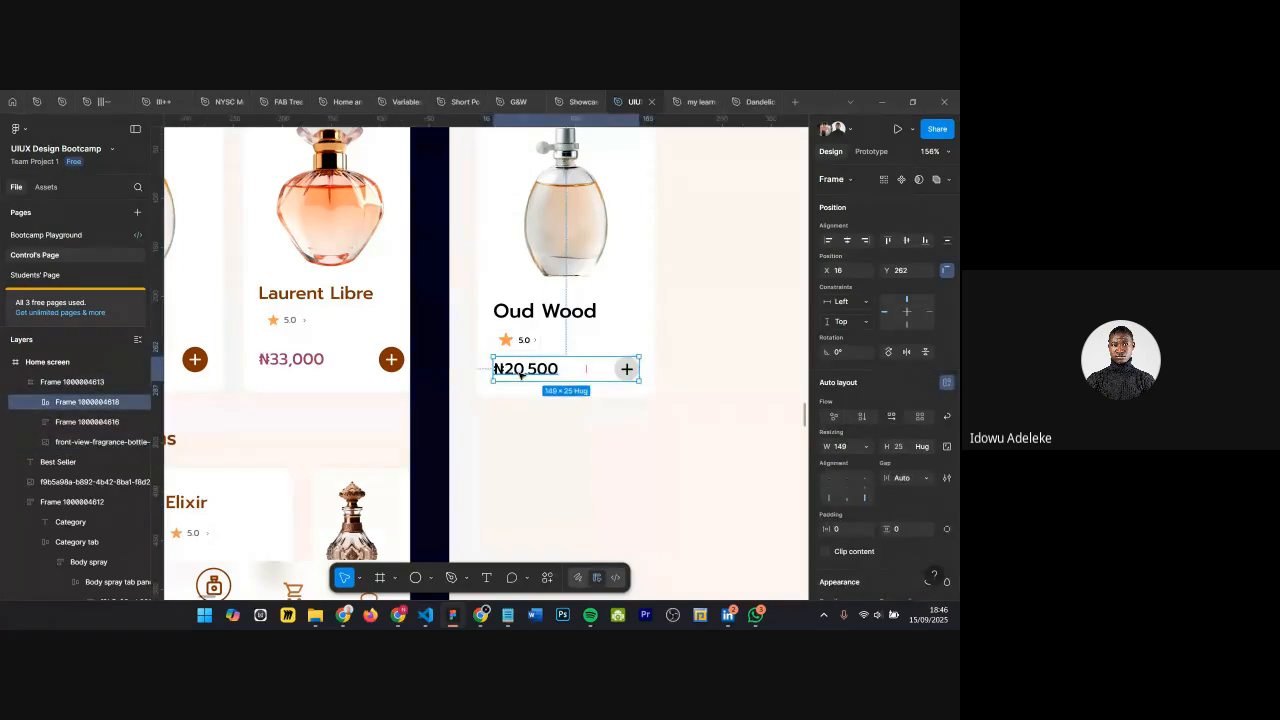
Step: Check the spacing between the Oud Wood card's bottle image, title-and-rating frame and price row
scroll(540, 366, "up", 5)
scroll(562, 359, "down", 4)
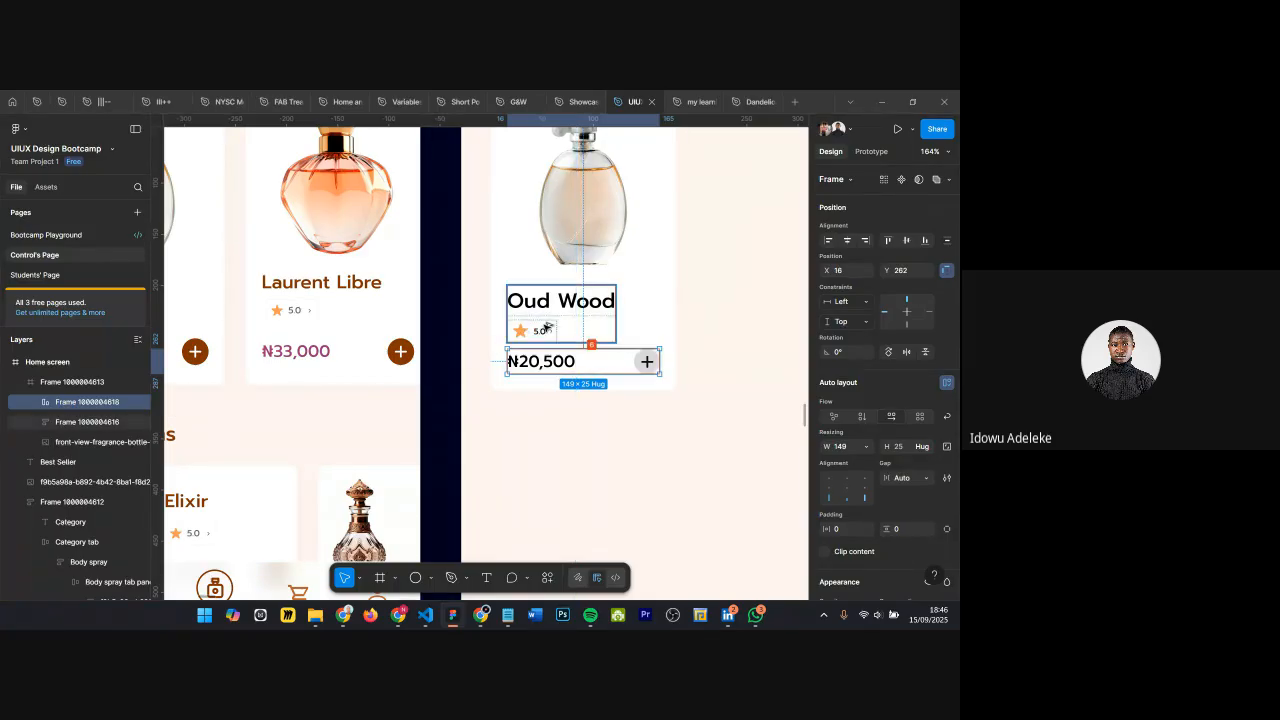
scroll(545, 327, "up", 1)
scroll(545, 327, "down", 3)
scroll(545, 327, "up", 2)
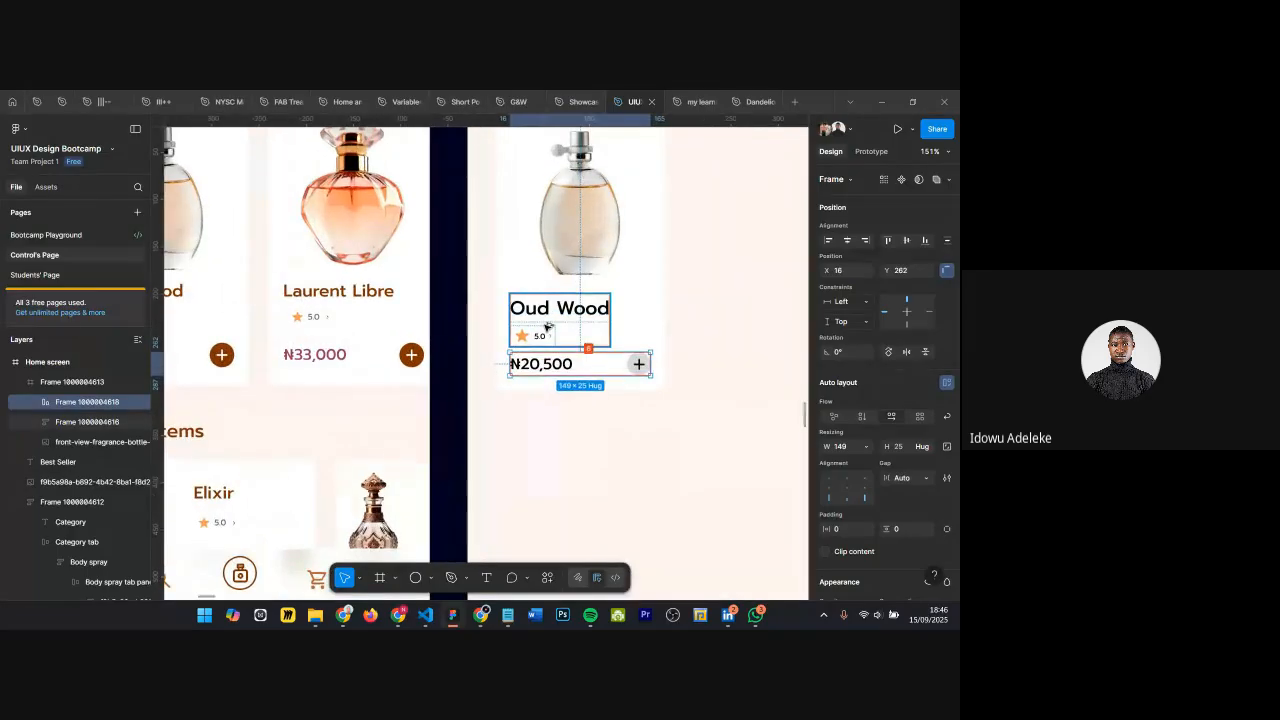
scroll(560, 307, "down", 3, "ctrl")
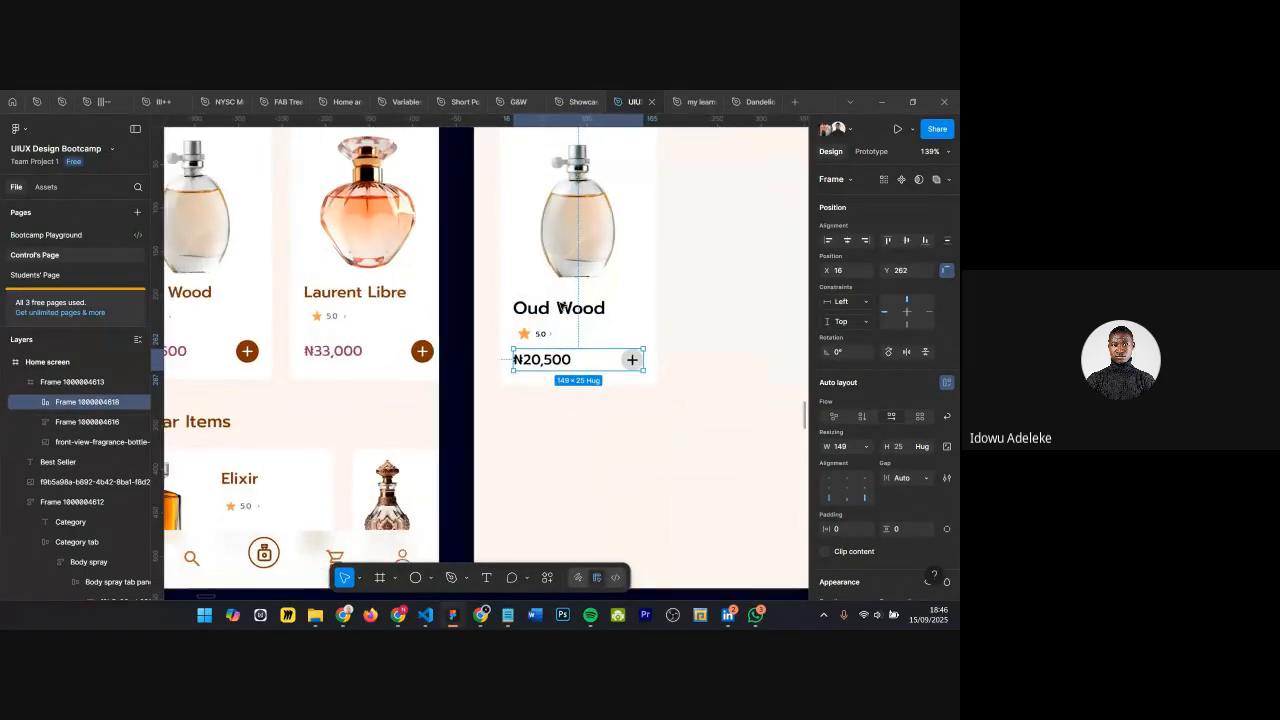
left_click(553, 234)
scroll(553, 234, "up", 3, "ctrl")
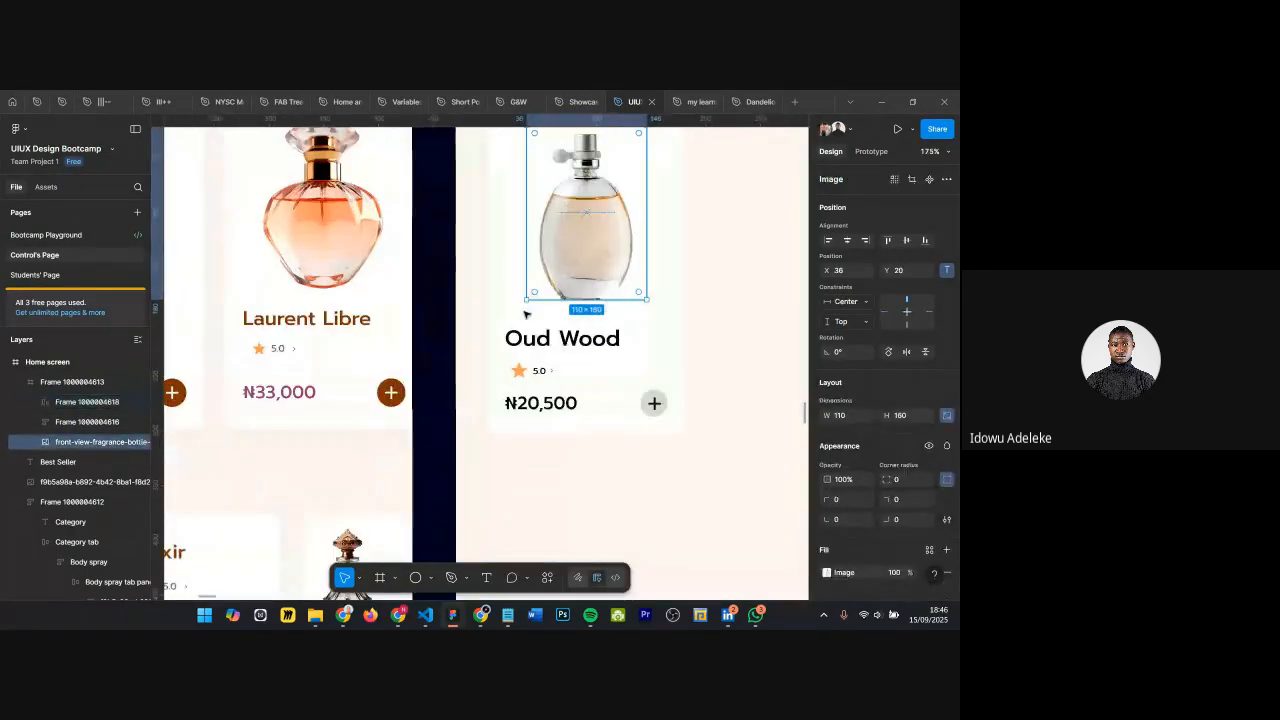
left_click(527, 343)
scroll(530, 348, "down", 2, "ctrl")
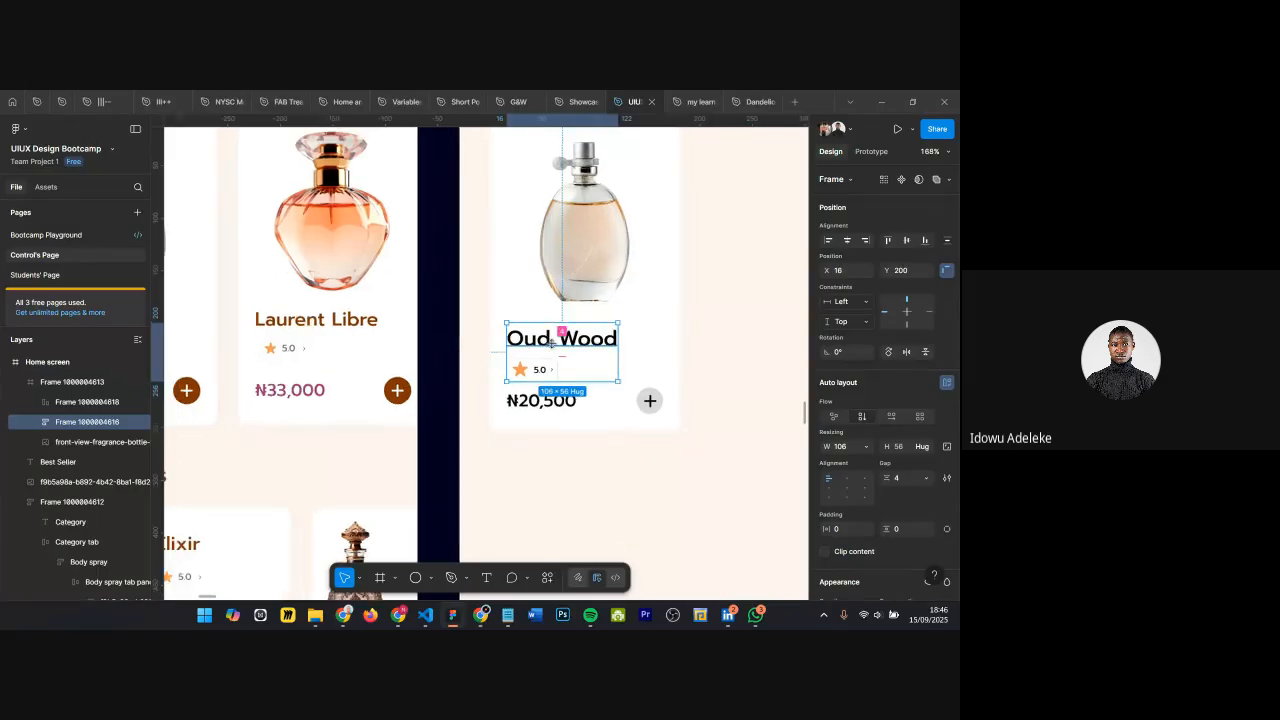
left_click(538, 400)
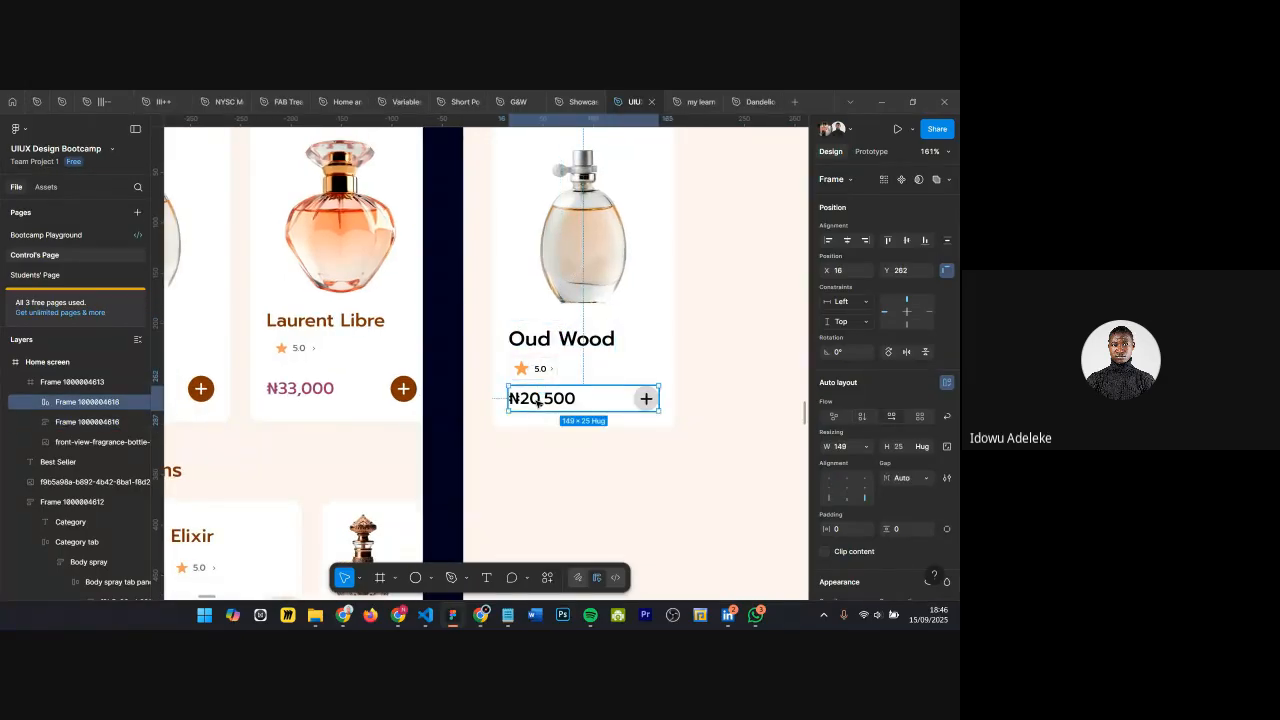
scroll(538, 400, "down", 2, "ctrl")
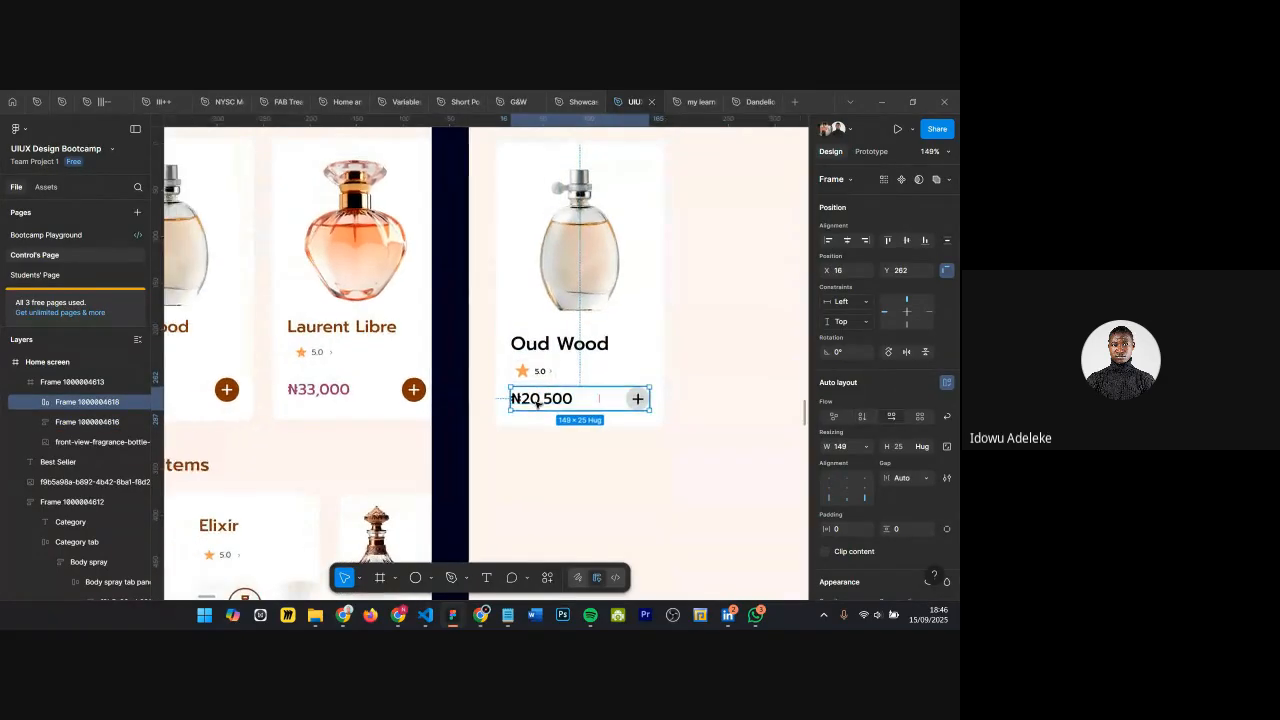
Step: Fill the Oud Wood plus button's circle with the brown 843200 sampled from the reference card's plus button
scroll(546, 403, "left", 3)
double_click(699, 399)
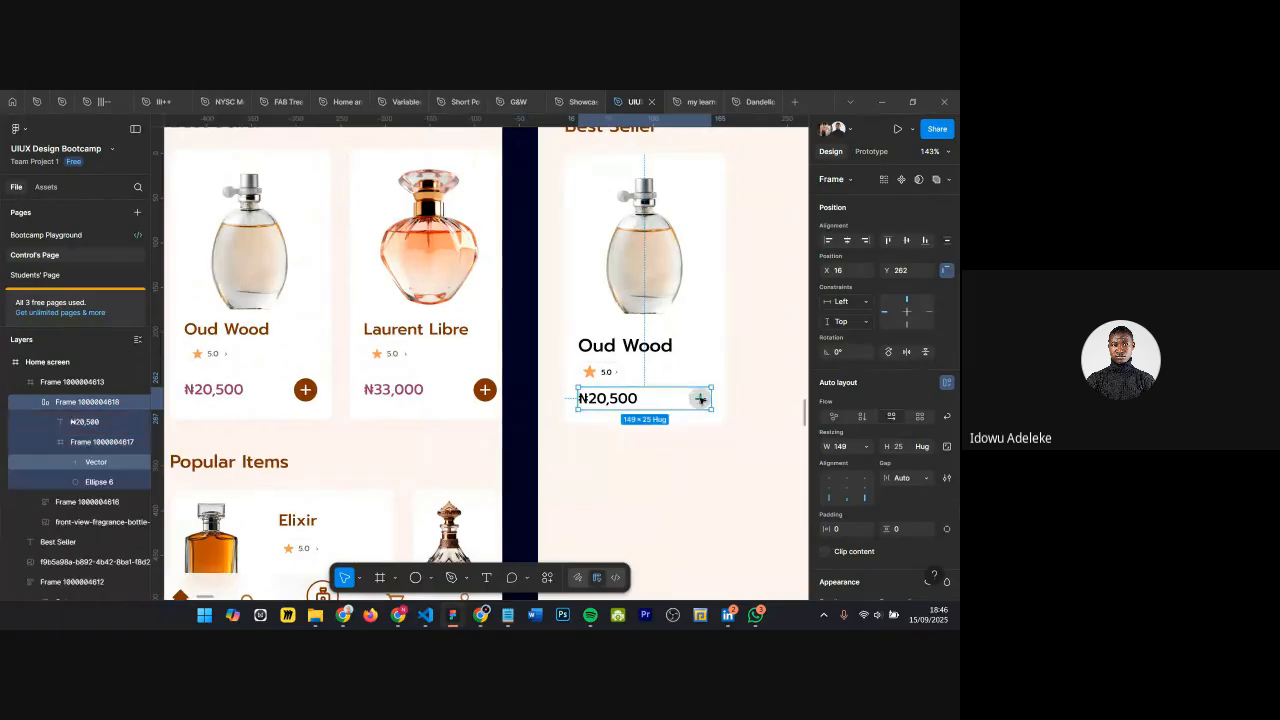
double_click(699, 399)
scroll(699, 399, "up", 5, "ctrl")
left_click(703, 403)
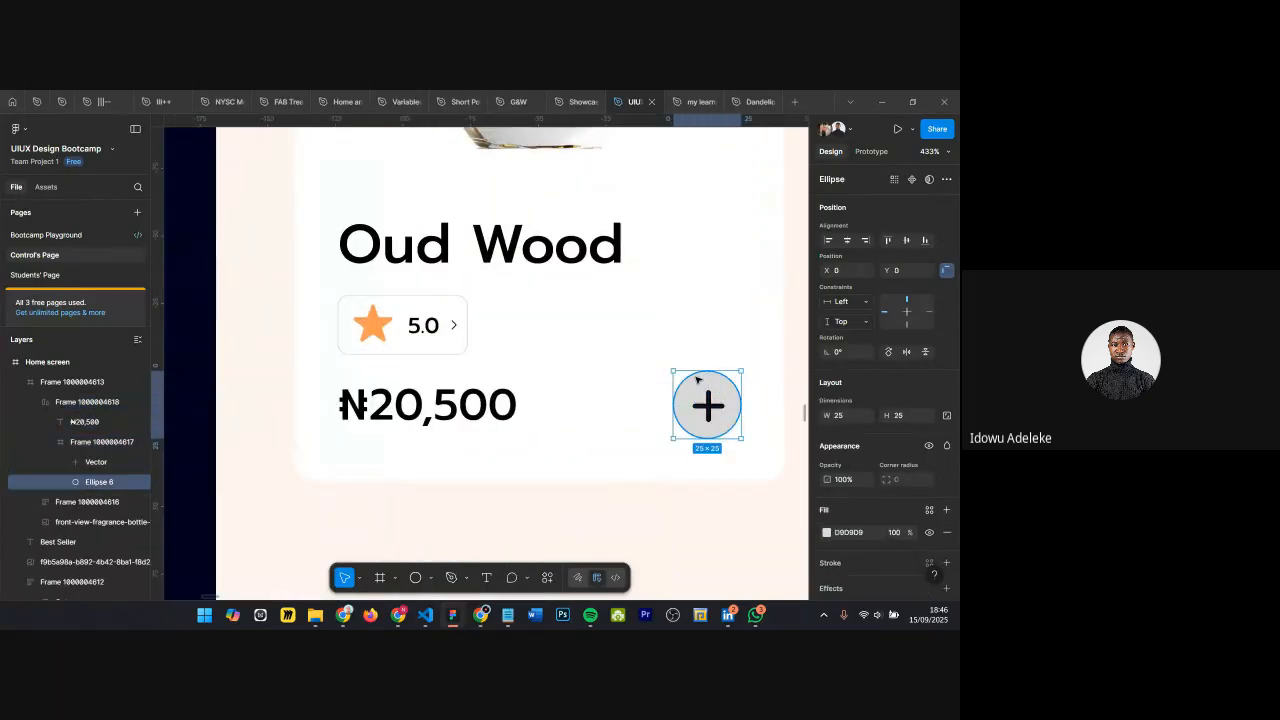
scroll(703, 400, "down", 5, "ctrl")
key("i")
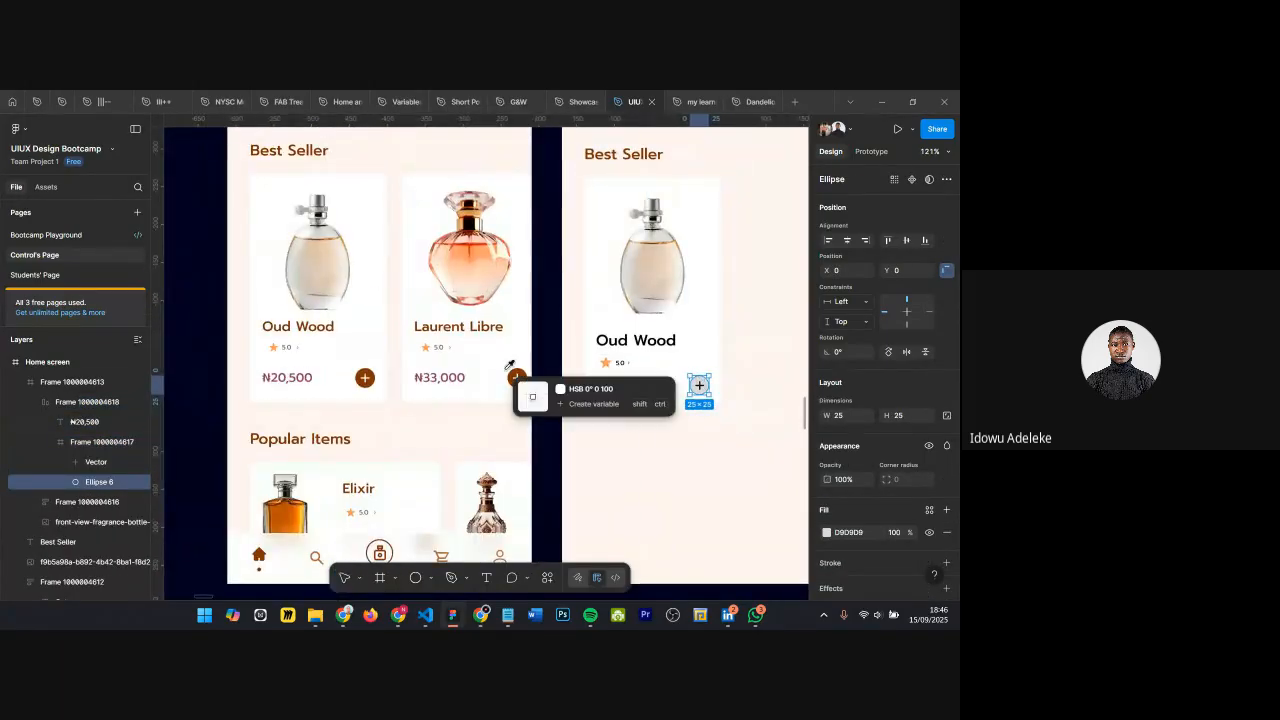
left_click(517, 370)
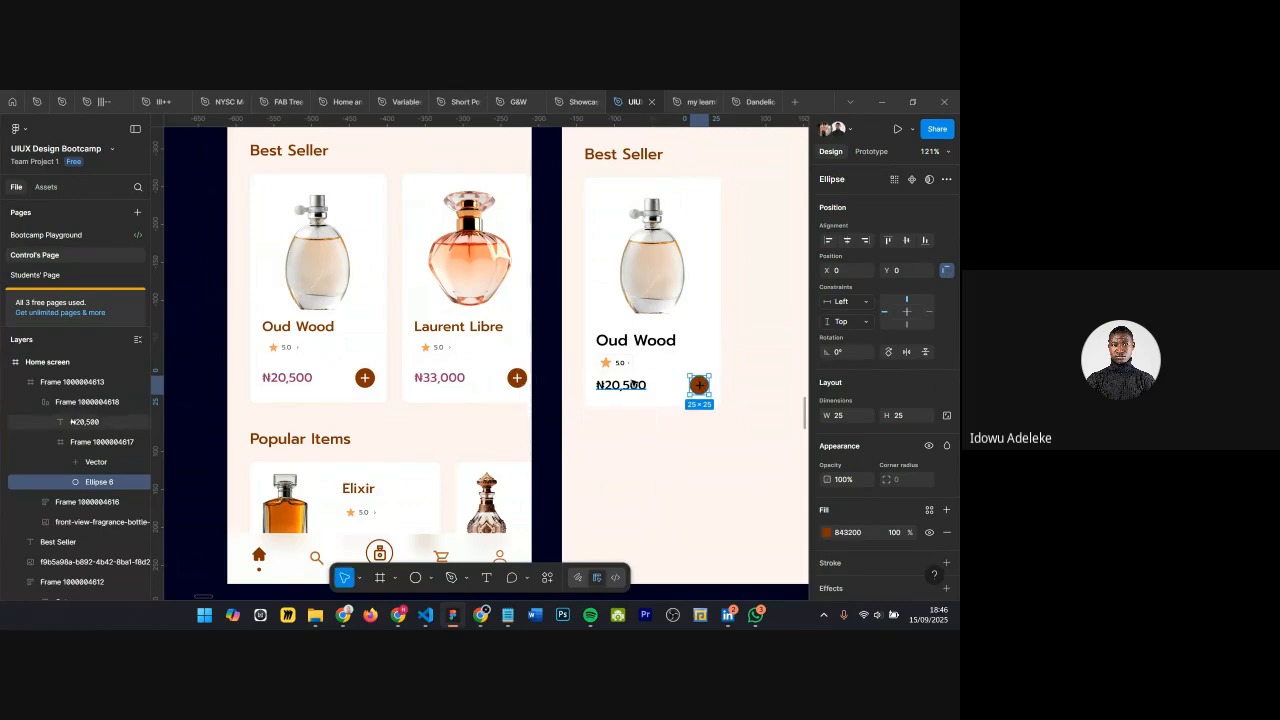
Step: Set the stroke colour of the plus icon on the Oud Wood card's button to FFFFFF
left_click(700, 385)
scroll(880, 420, "down", 1)
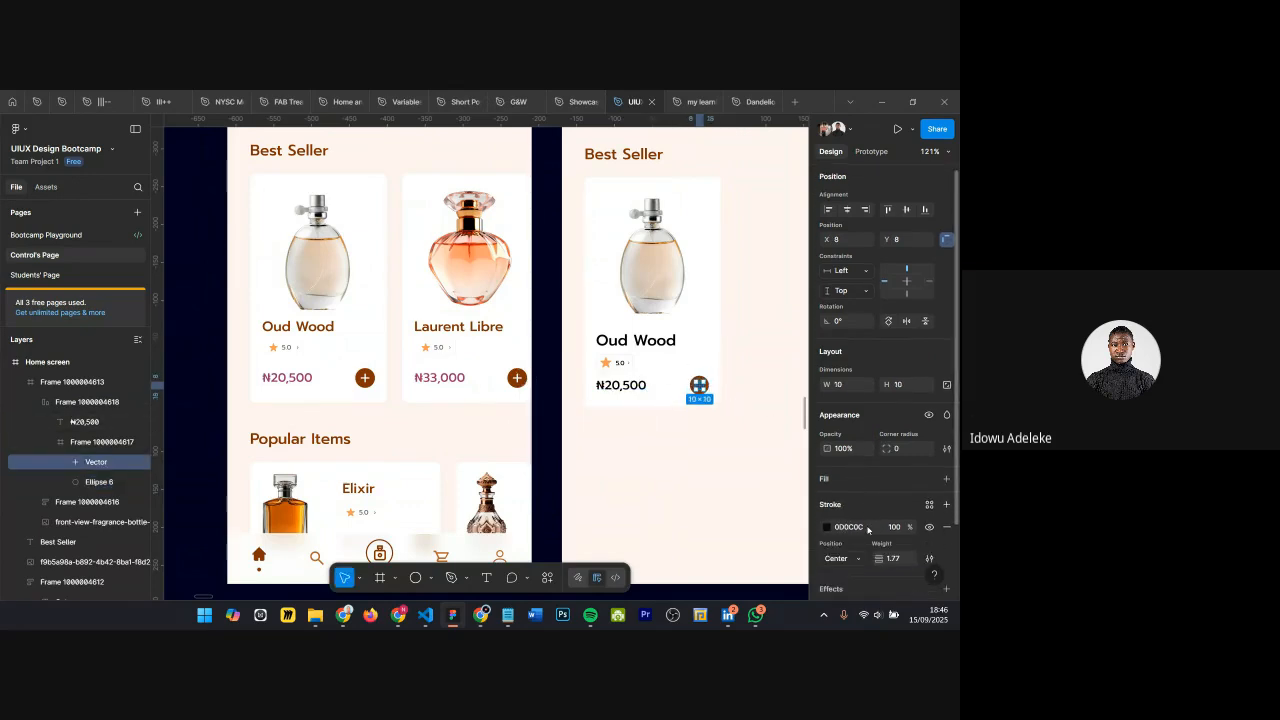
left_click(864, 499)
type("ffffff")
key("Return")
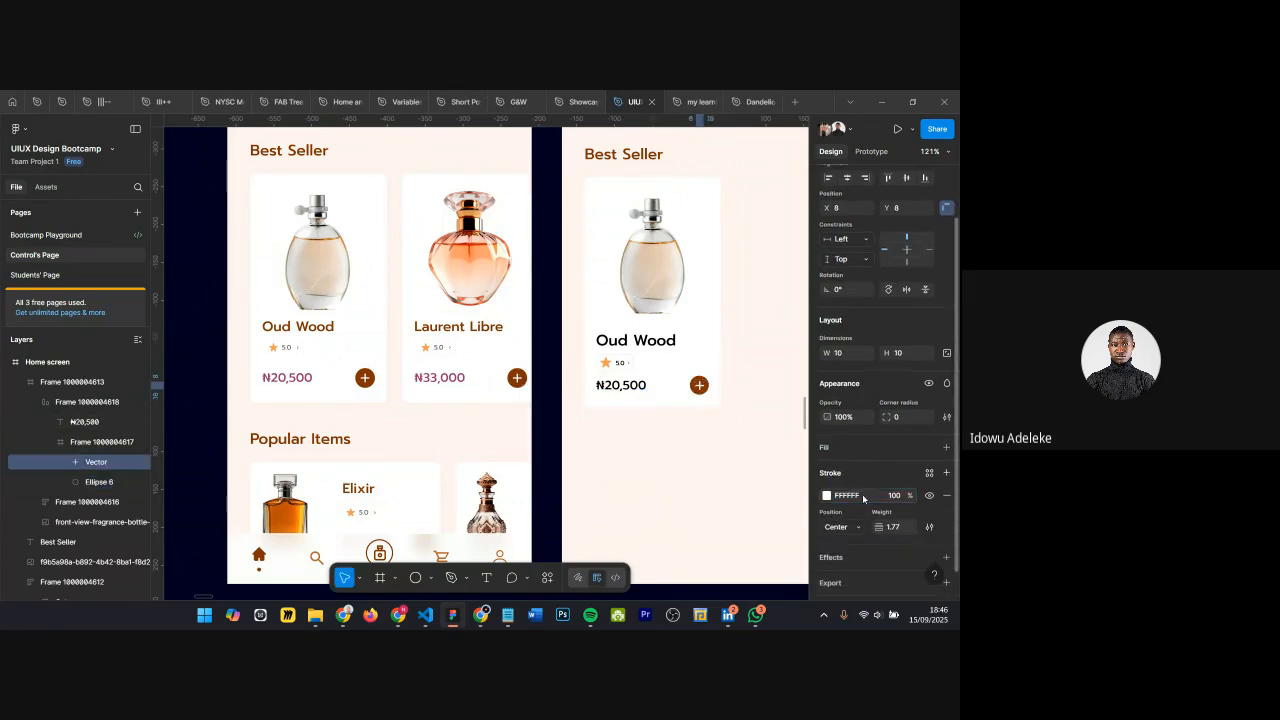
Step: Check the ₦20,500 price text and the price row's distances to the edges of the Oud Wood card
scroll(570, 460, "down", 1)
left_click(620, 390)
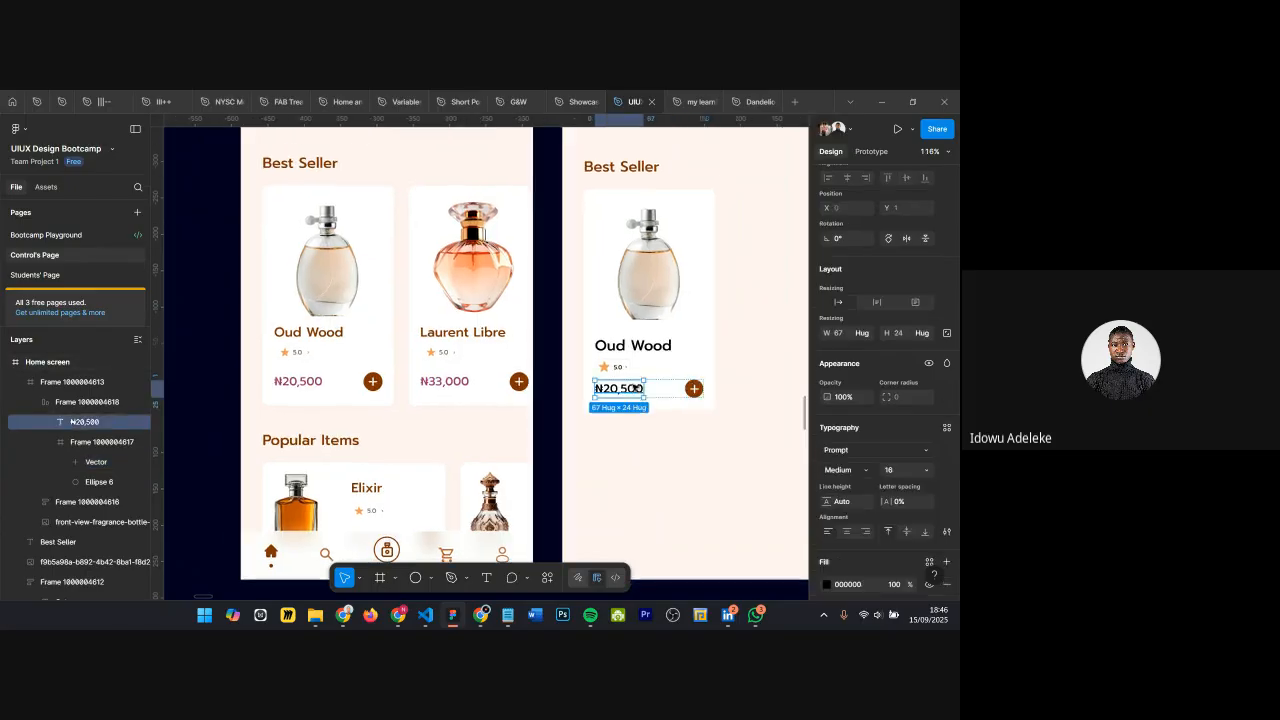
left_click(671, 396)
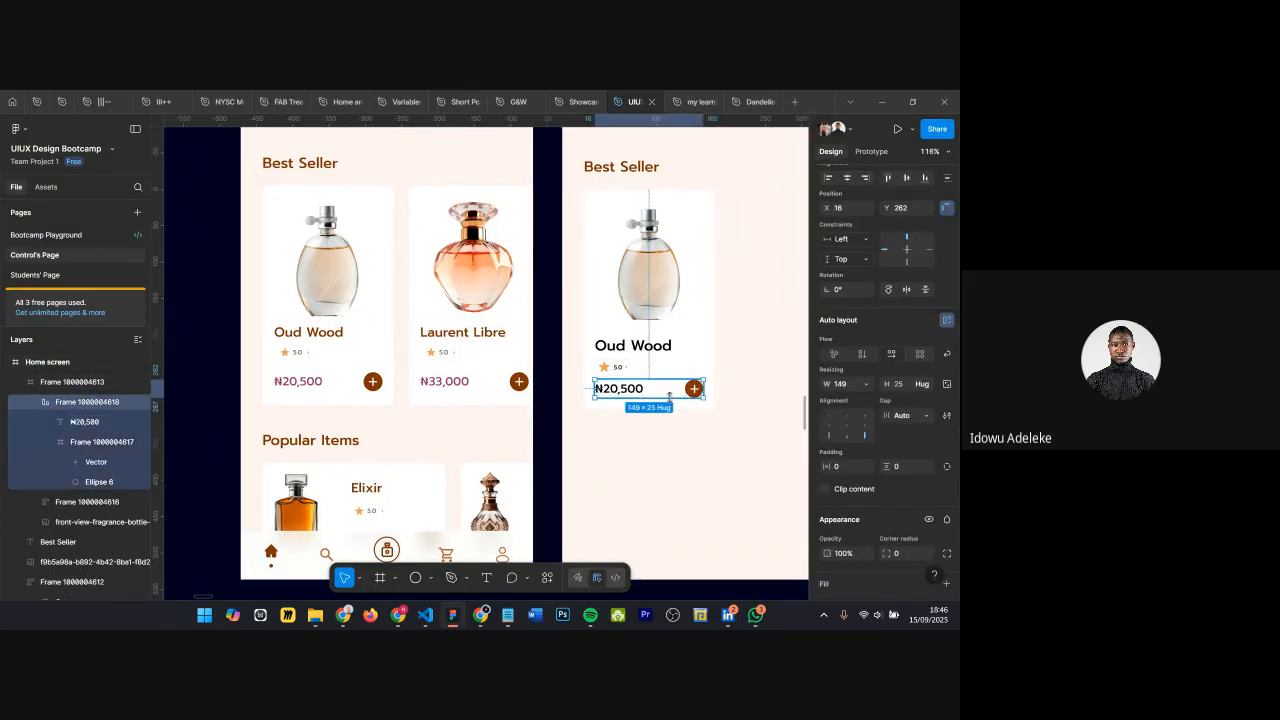
key("alt")
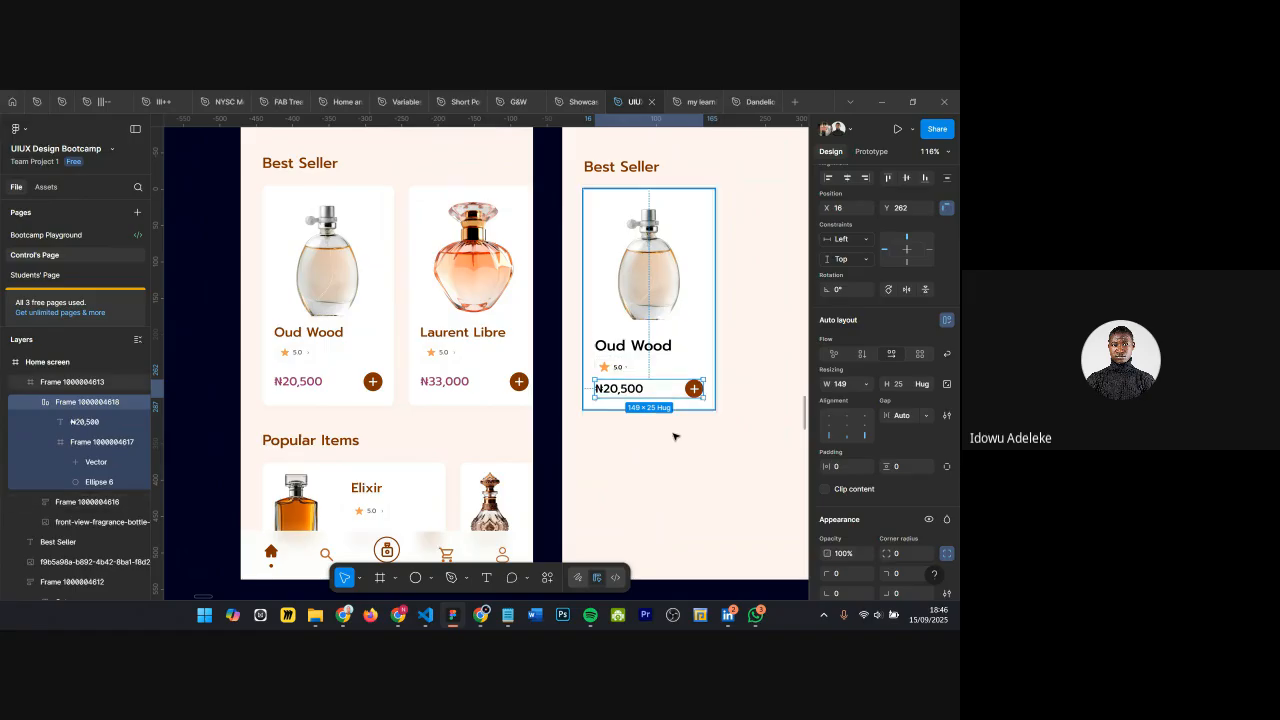
key("Escape")
scroll(672, 433, "right", 1)
scroll(650, 410, "up", 3)
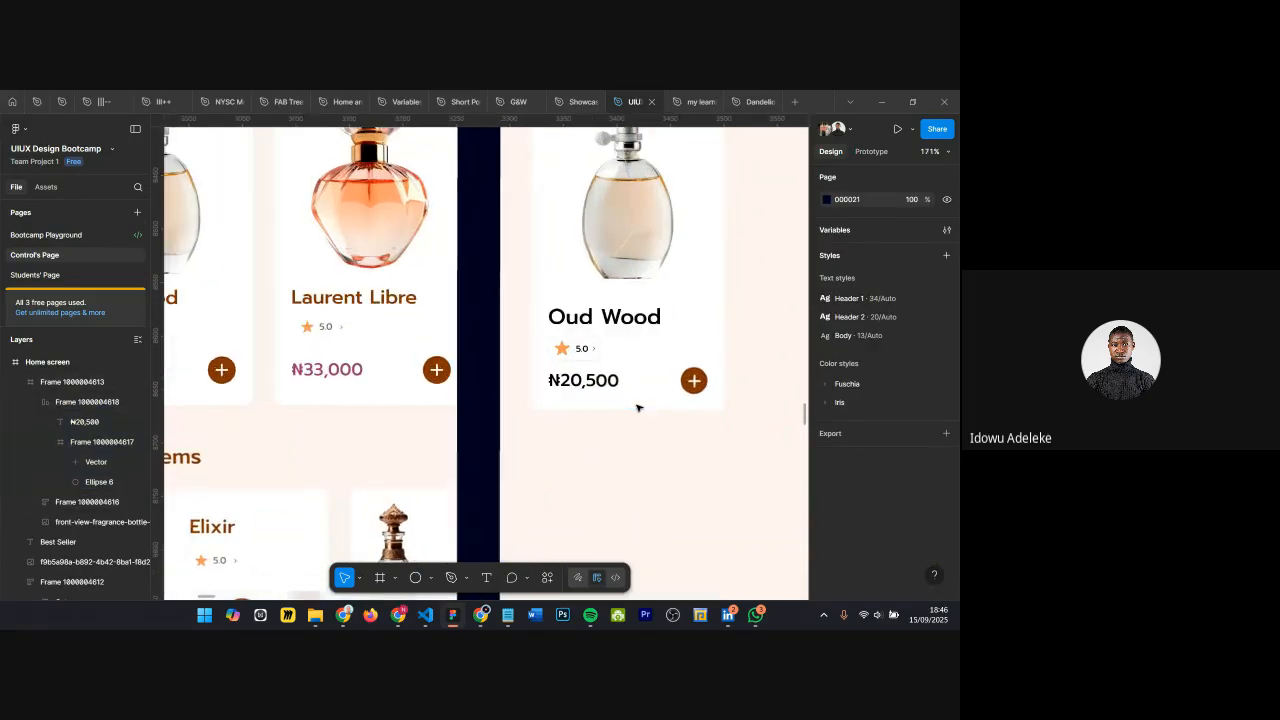
Step: Inspect the Oud Wood rating badge's auto layout and compare the whole card with the reference Best Seller cards
scroll(595, 356, "up", 3)
left_click(554, 349)
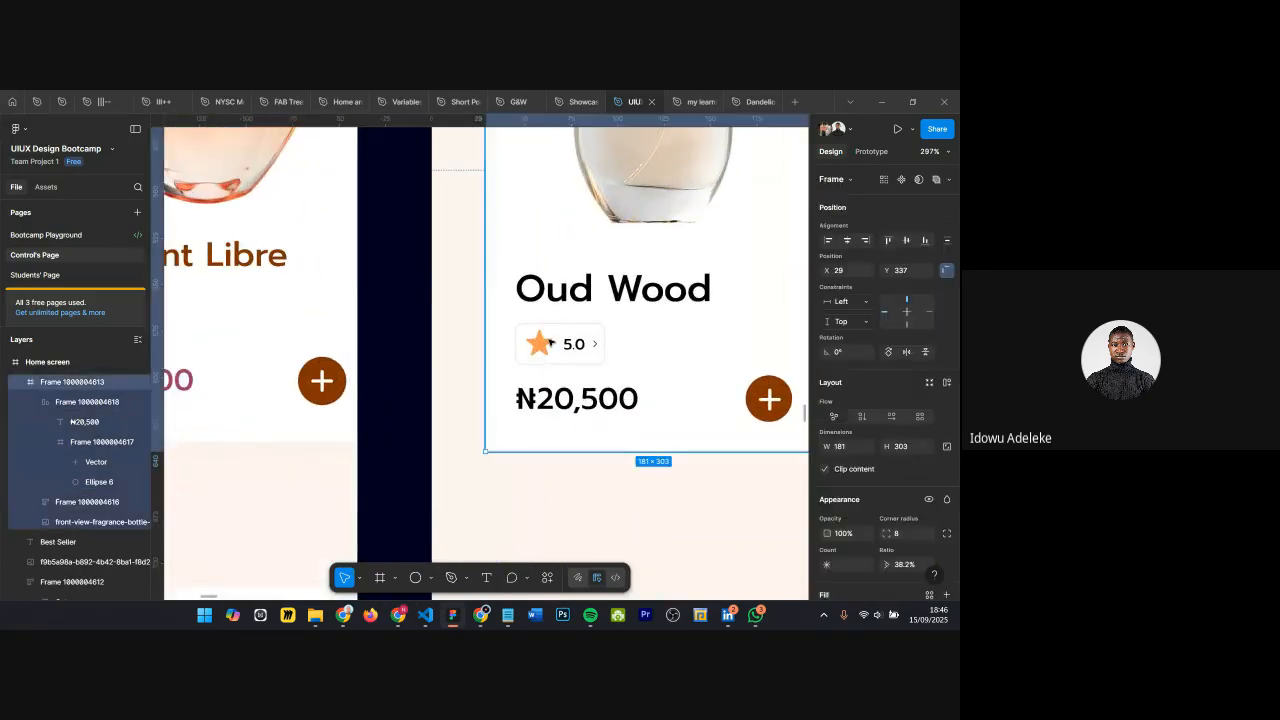
double_click(554, 349)
scroll(556, 351, "down", 1)
scroll(556, 351, "down", 2)
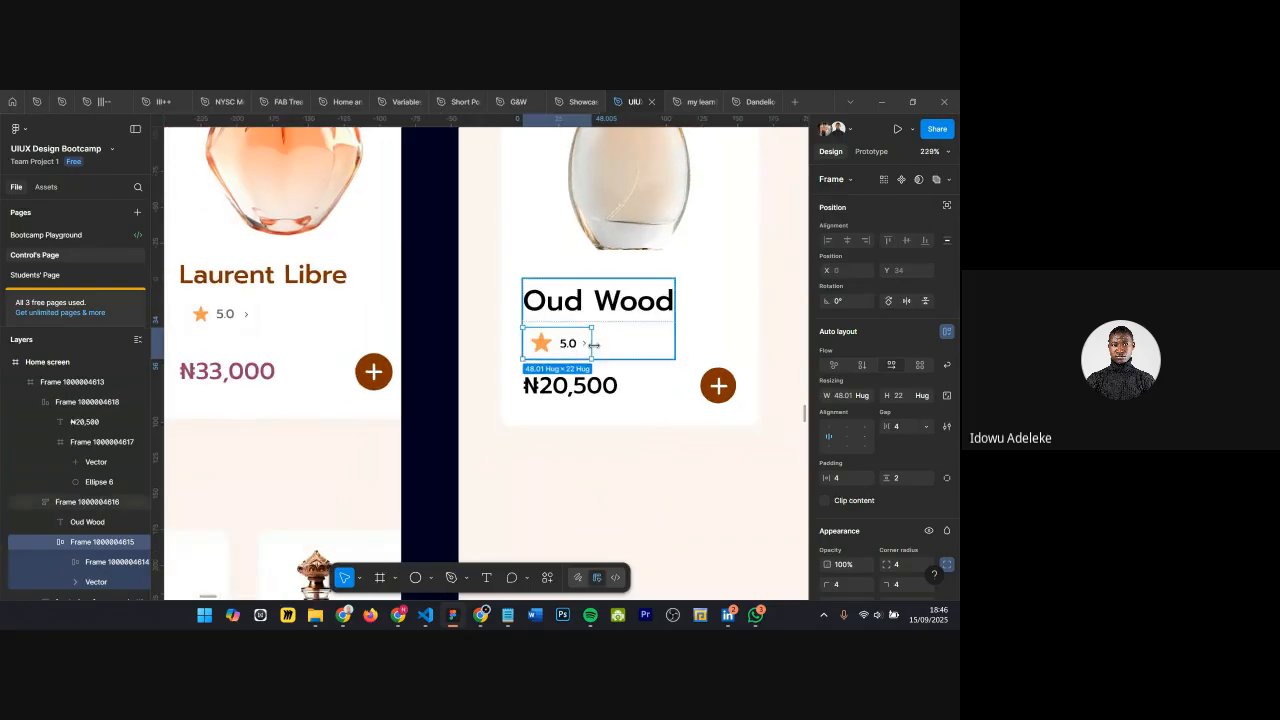
scroll(620, 340, "down", 1)
scroll(626, 333, "up", 1)
scroll(593, 357, "down", 1)
scroll(698, 278, "down", 2)
left_click(697, 279)
scroll(697, 281, "up", 2)
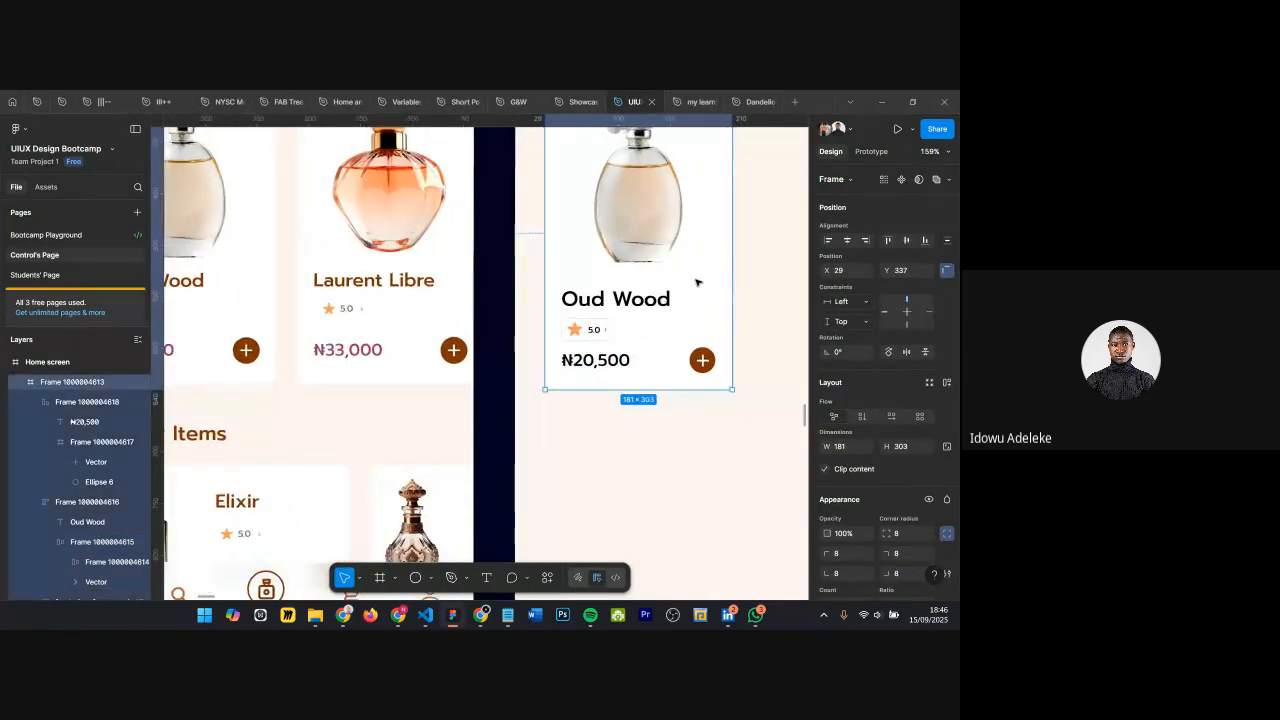
scroll(697, 286, "right", 1)
scroll(695, 287, "down", 5)
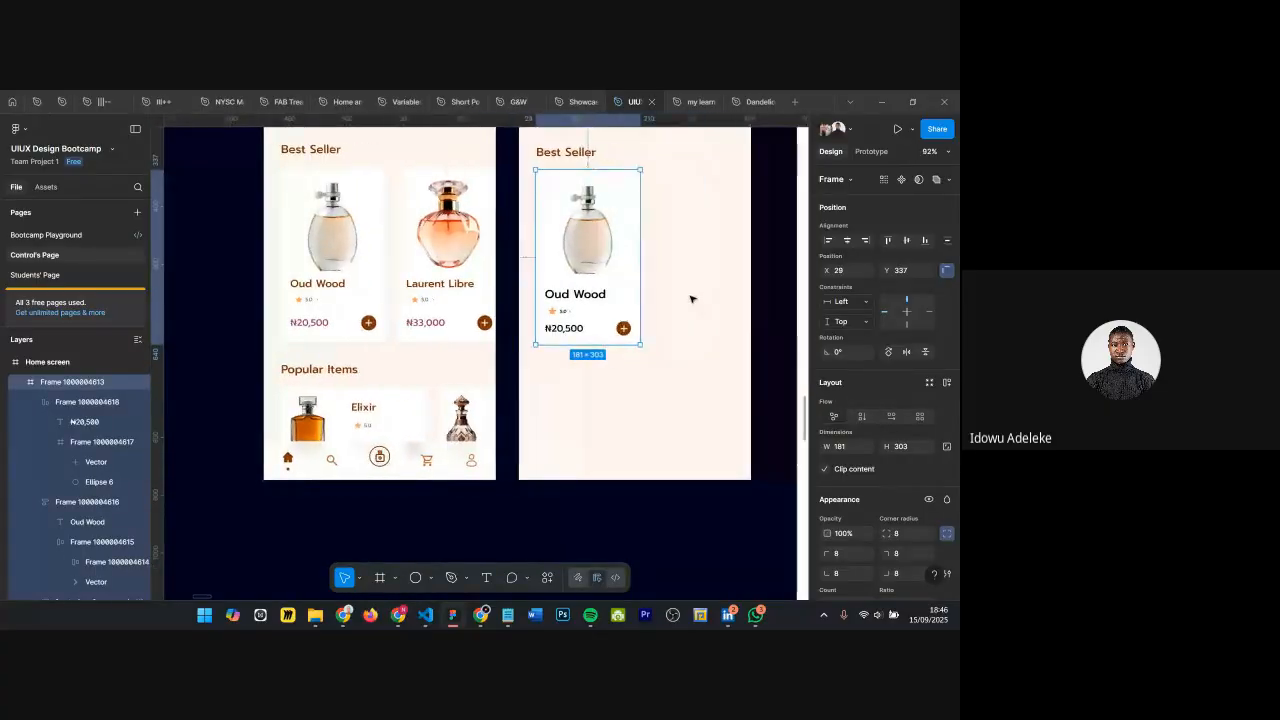
left_click(660, 290)
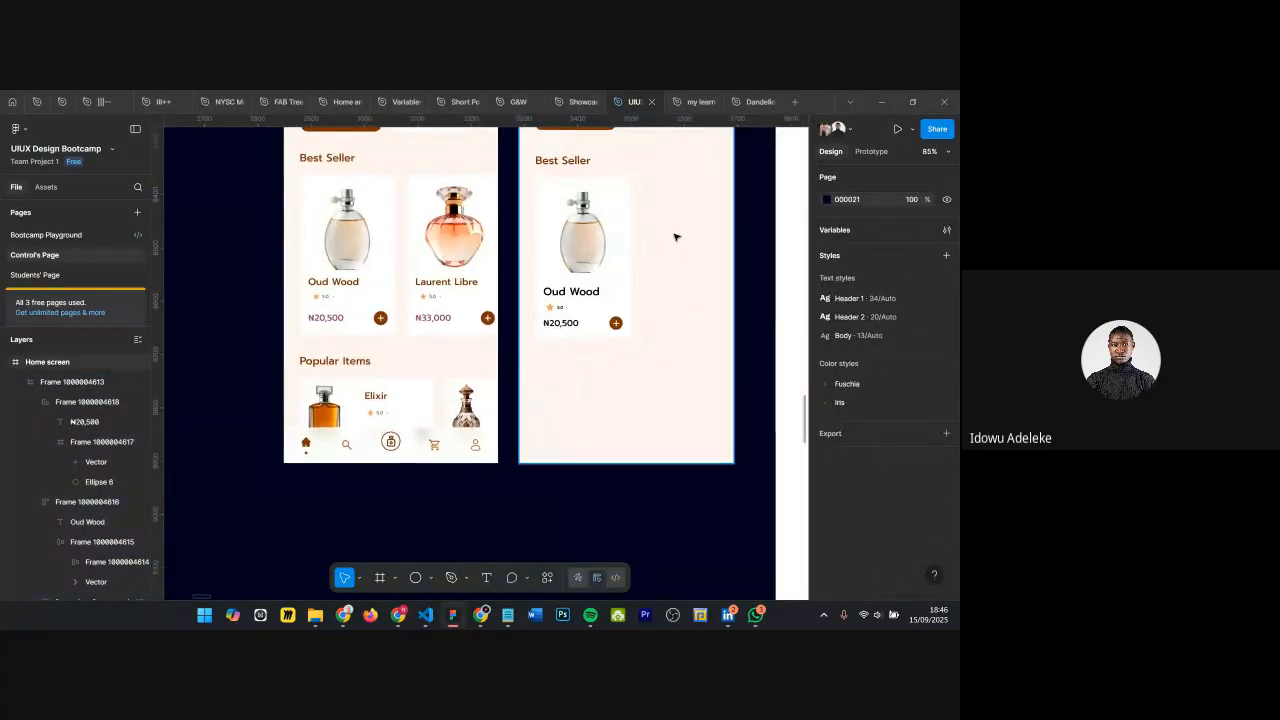
scroll(674, 237, "down", 1)
Step: Add a drop shadow effect to the Oud Wood card frame and open its settings
left_click(572, 243)
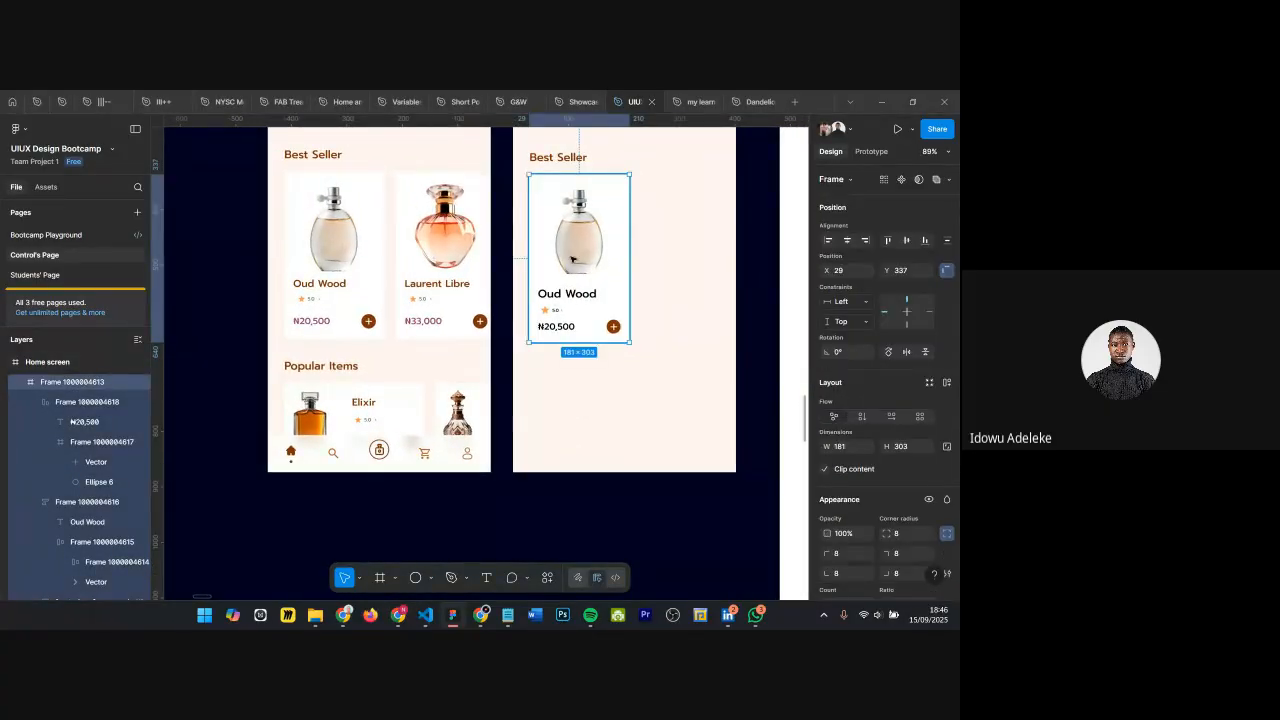
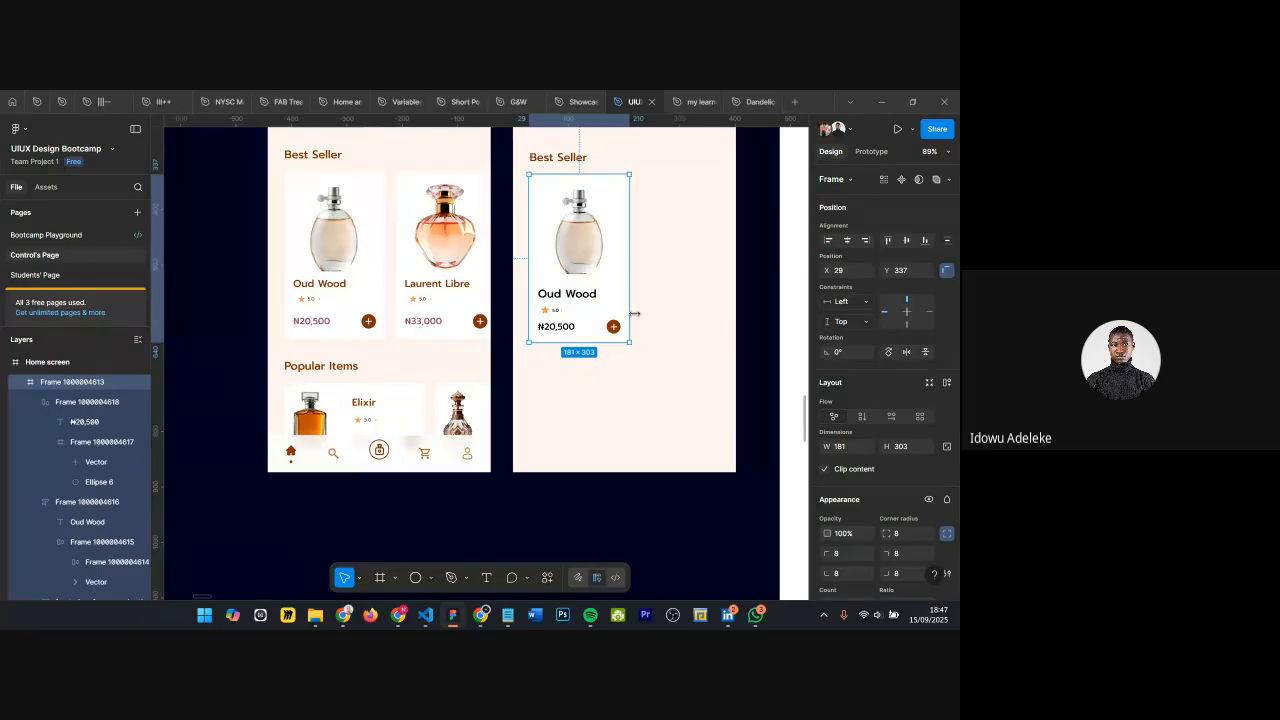
scroll(633, 314, "up", 2)
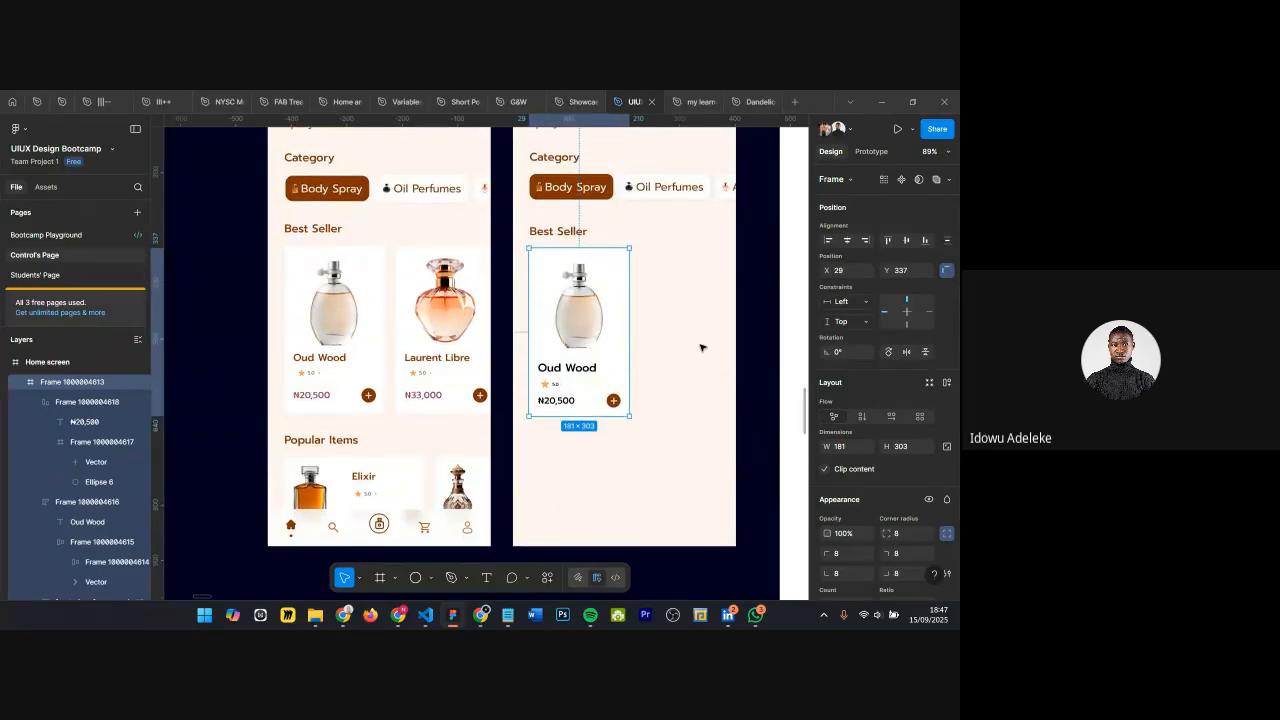
scroll(917, 402, "down", 5)
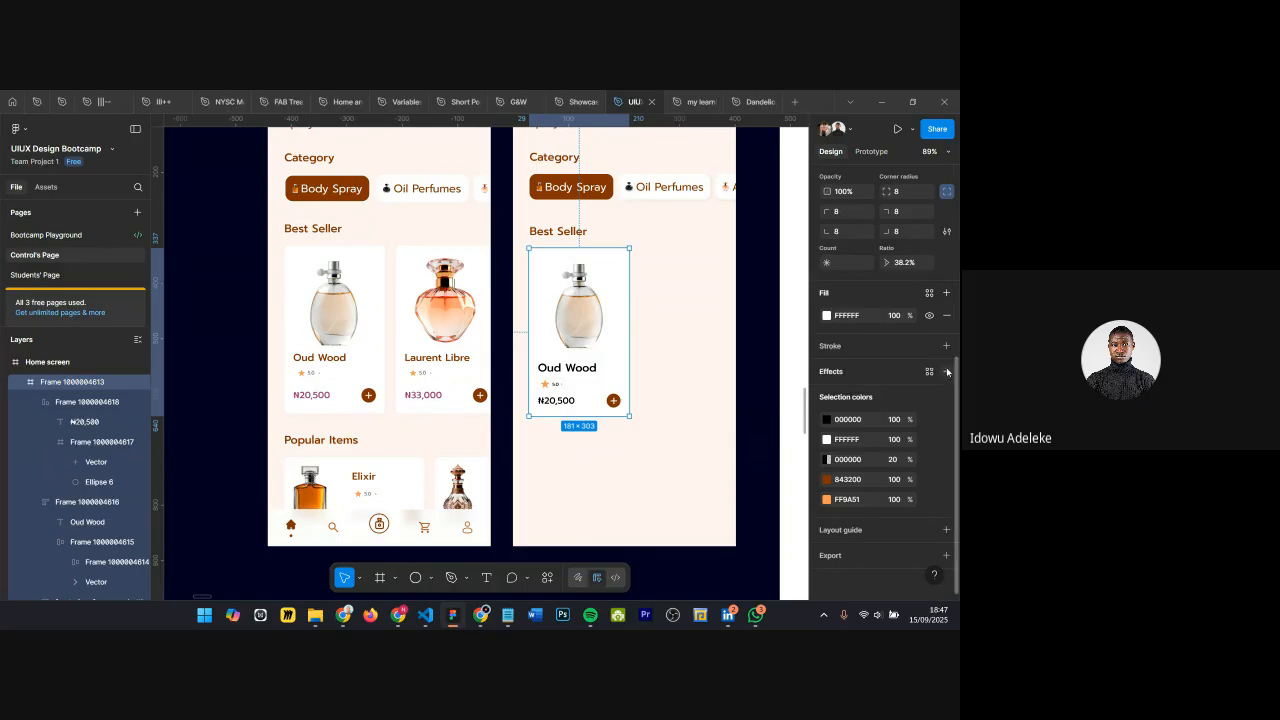
left_click(947, 372)
scroll(612, 388, "up", 3)
scroll(610, 388, "up", 5)
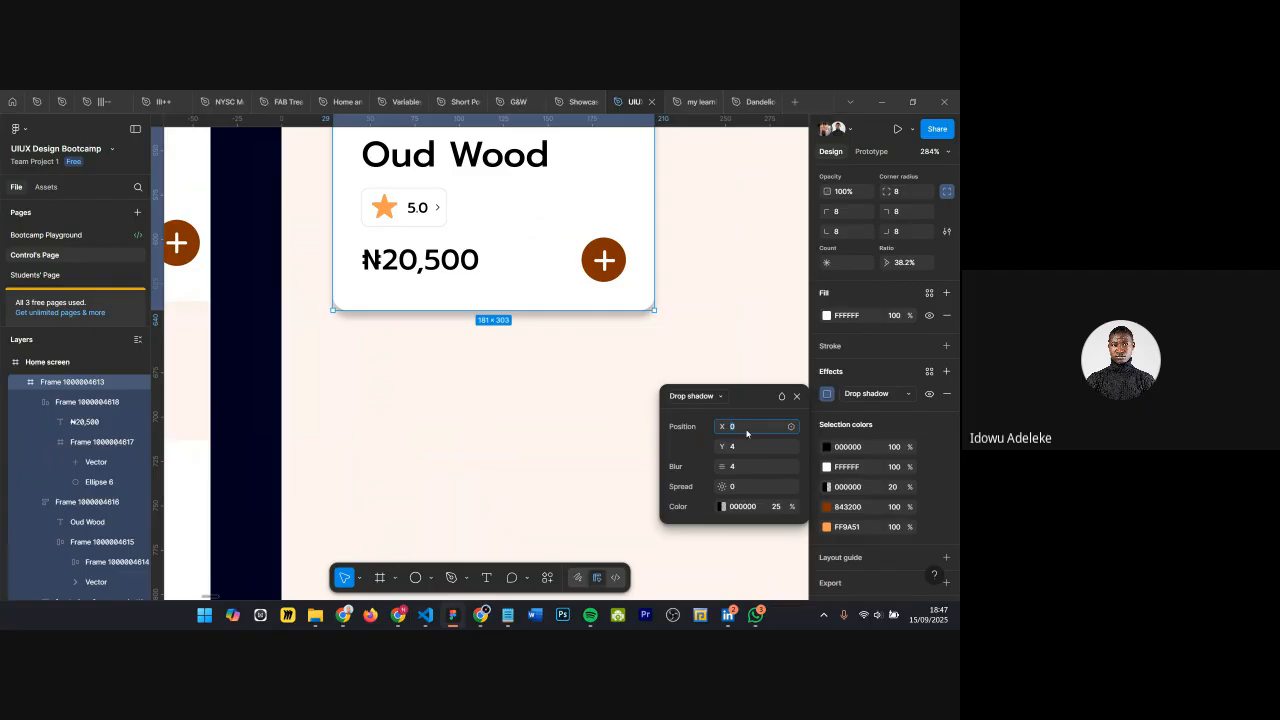
Step: Set the Oud Wood card's drop shadow to X 1, Y 4, blur 8 and 6% opacity, then close its settings
key("Return")
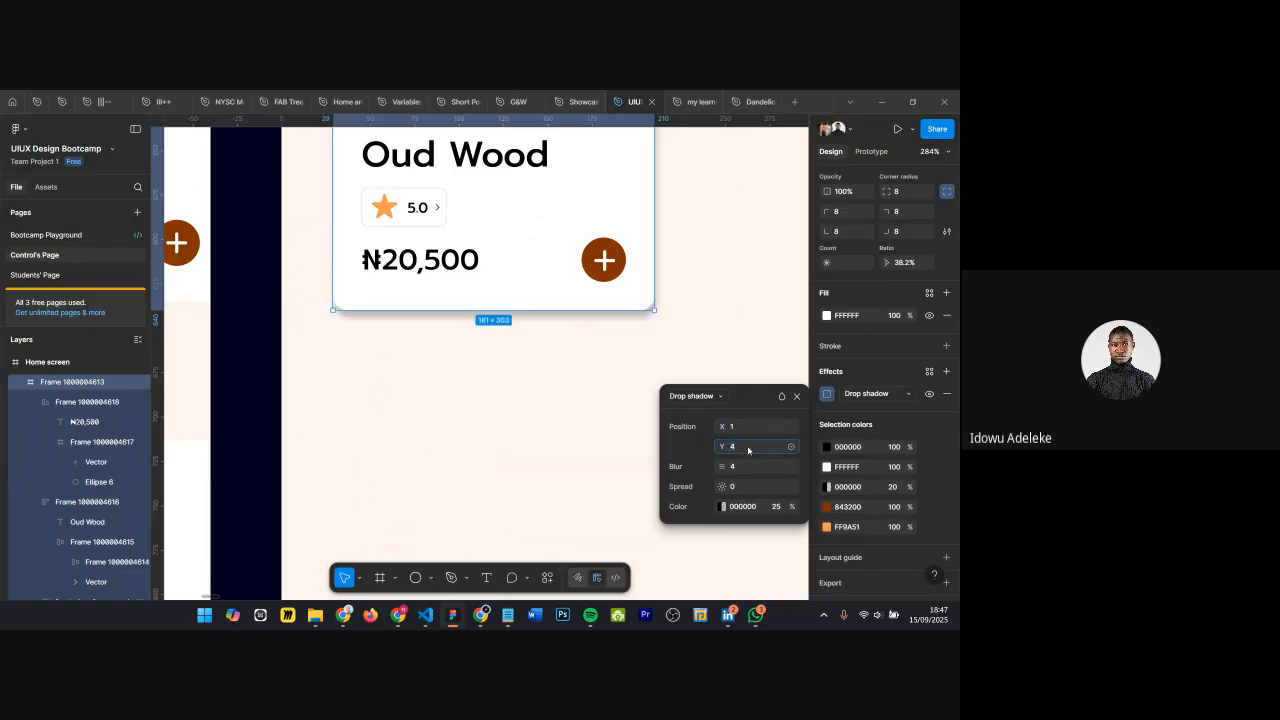
key("Tab")
type("8")
key("Return")
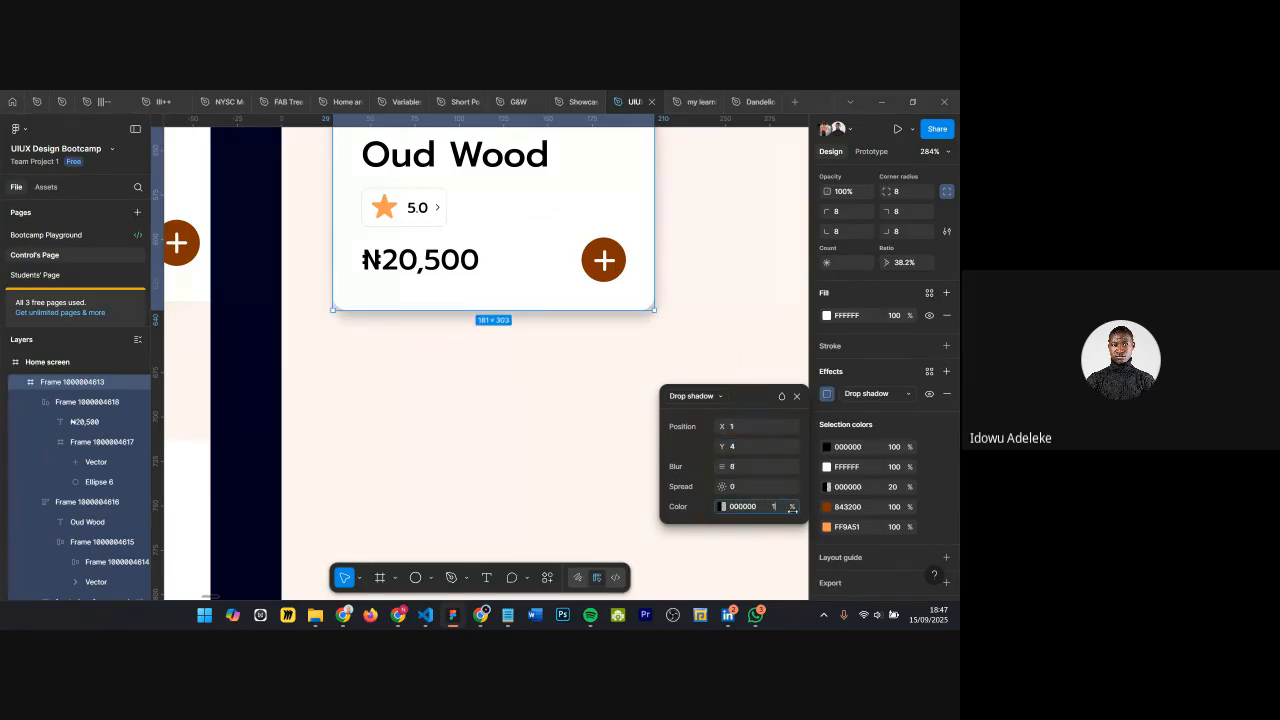
key("Return")
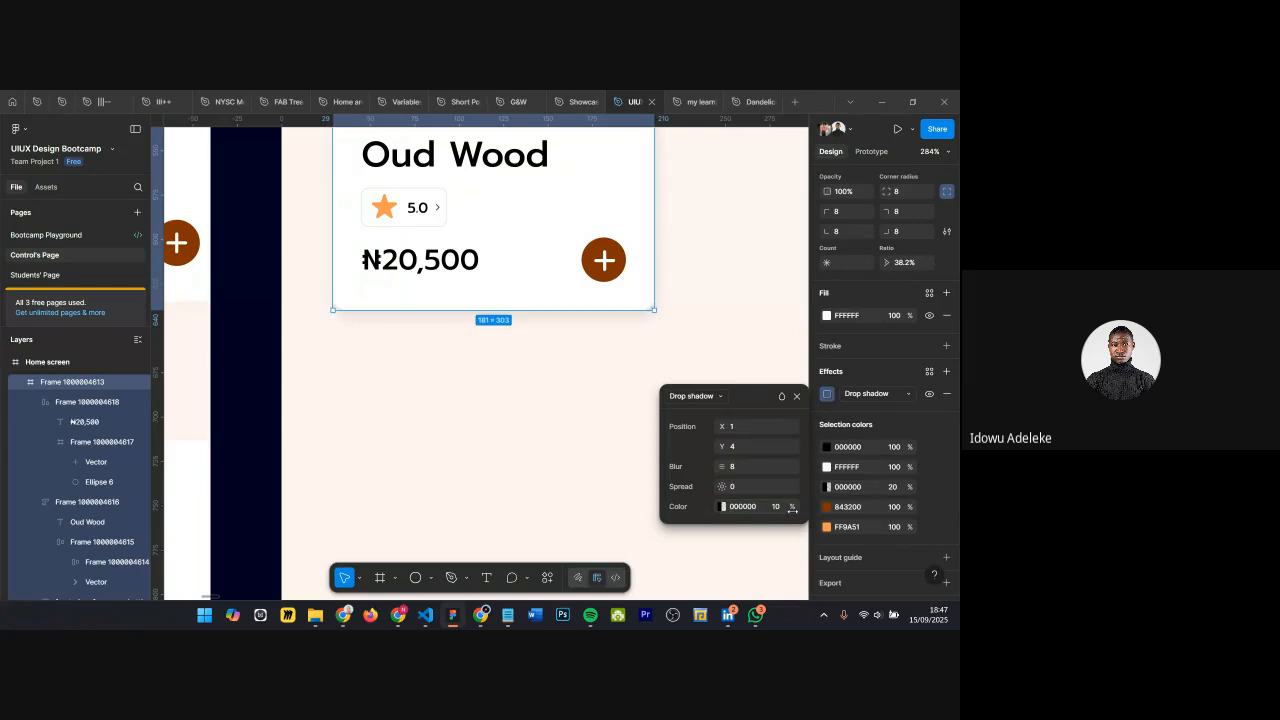
type("6")
key("Return")
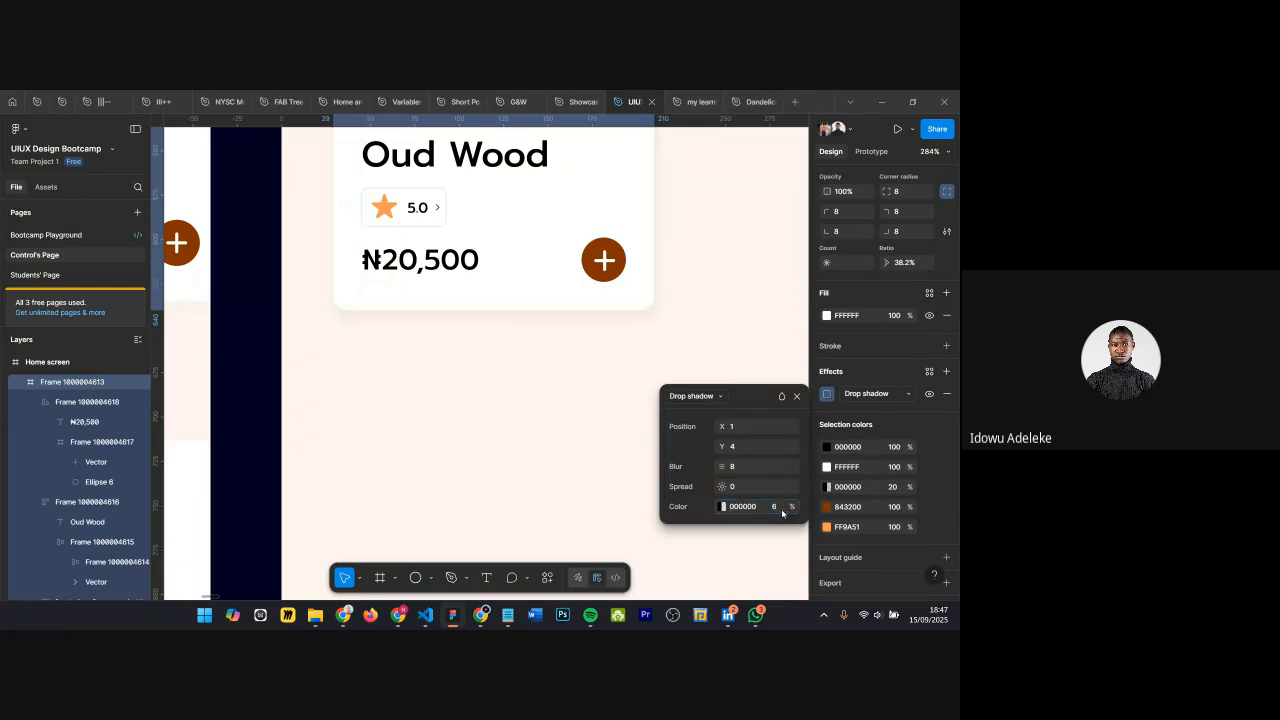
left_click(796, 396)
scroll(663, 406, "down", 5)
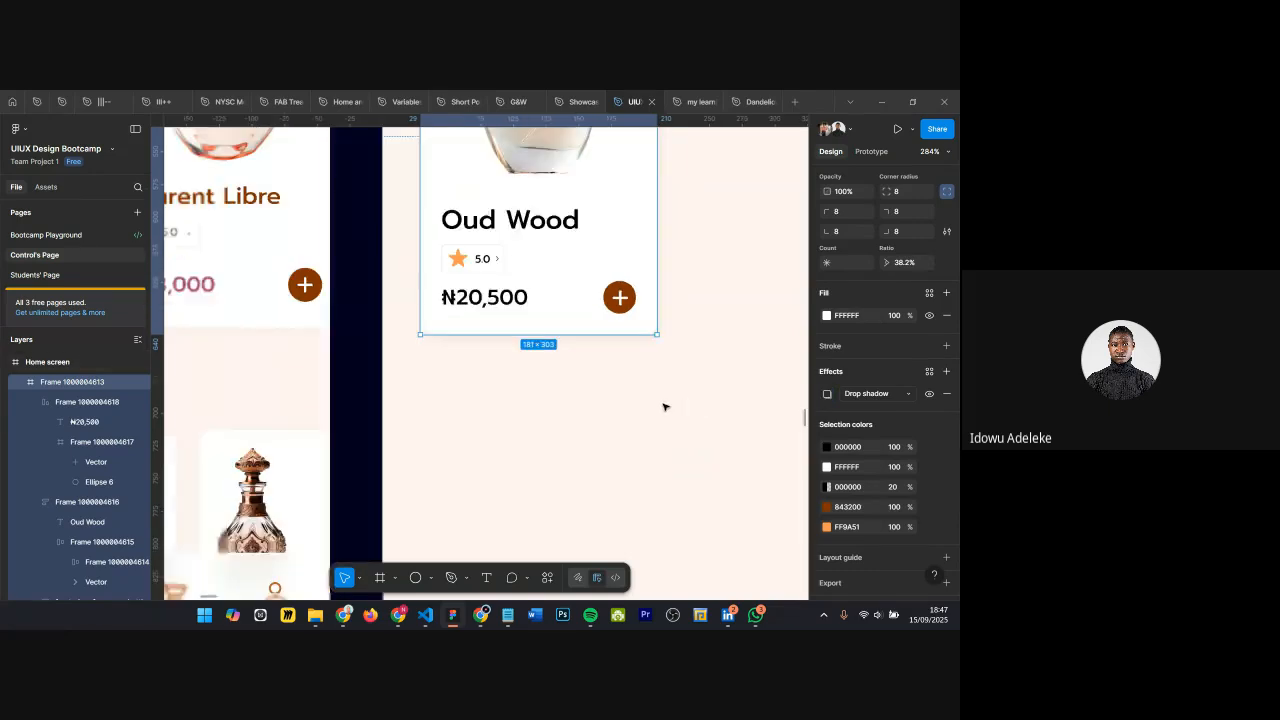
key("Escape")
Step: Duplicate the Oud Wood card beside the original with a 20 px gap
scroll(651, 300, "up", 1)
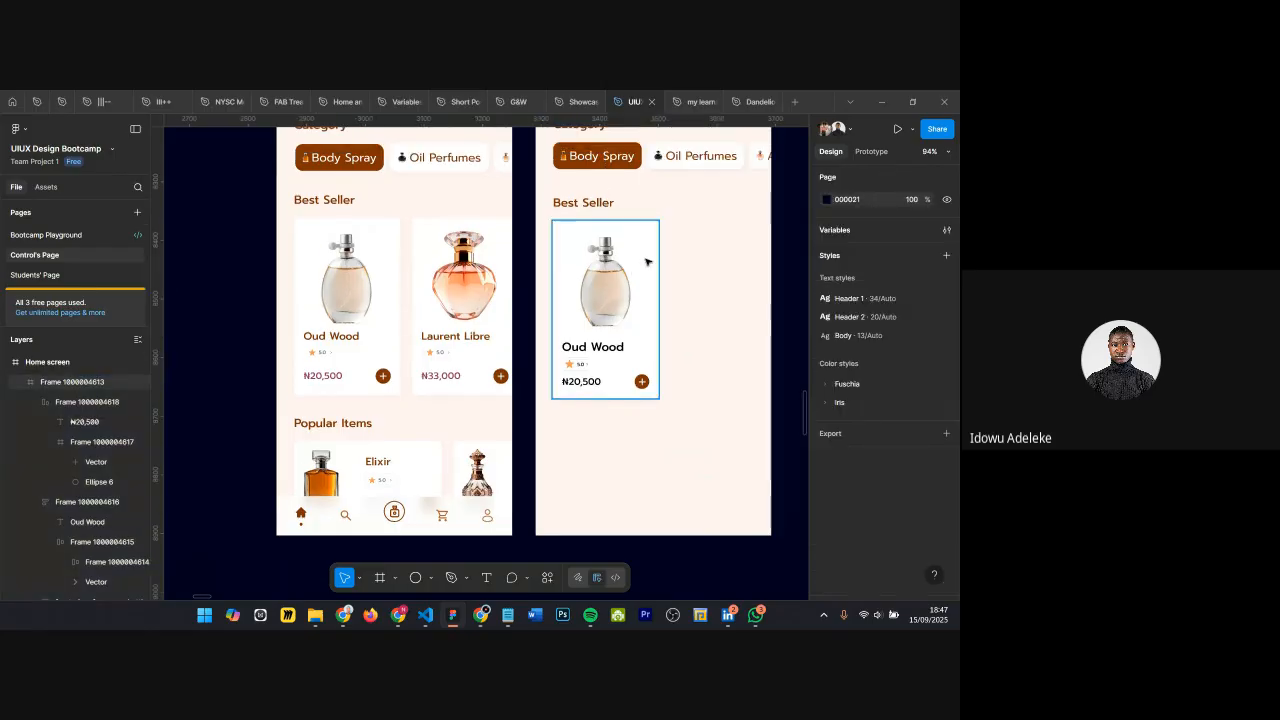
scroll(675, 255, "up", 2)
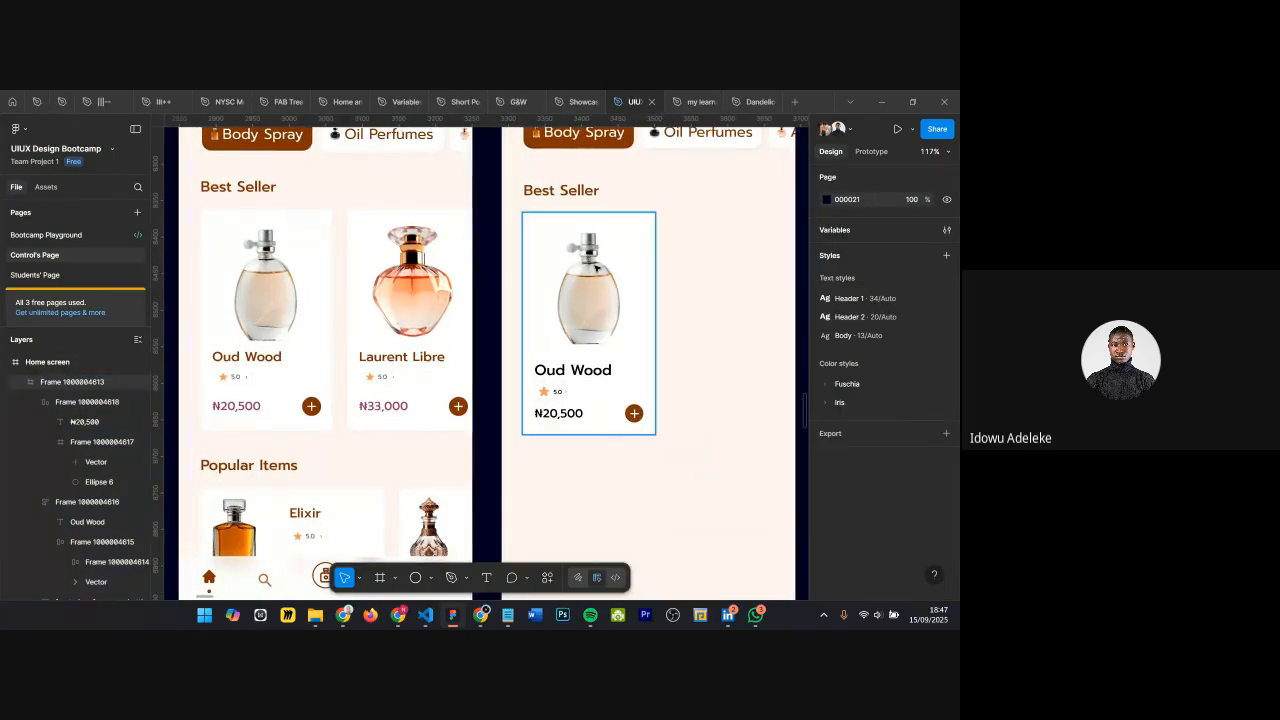
left_click(593, 268)
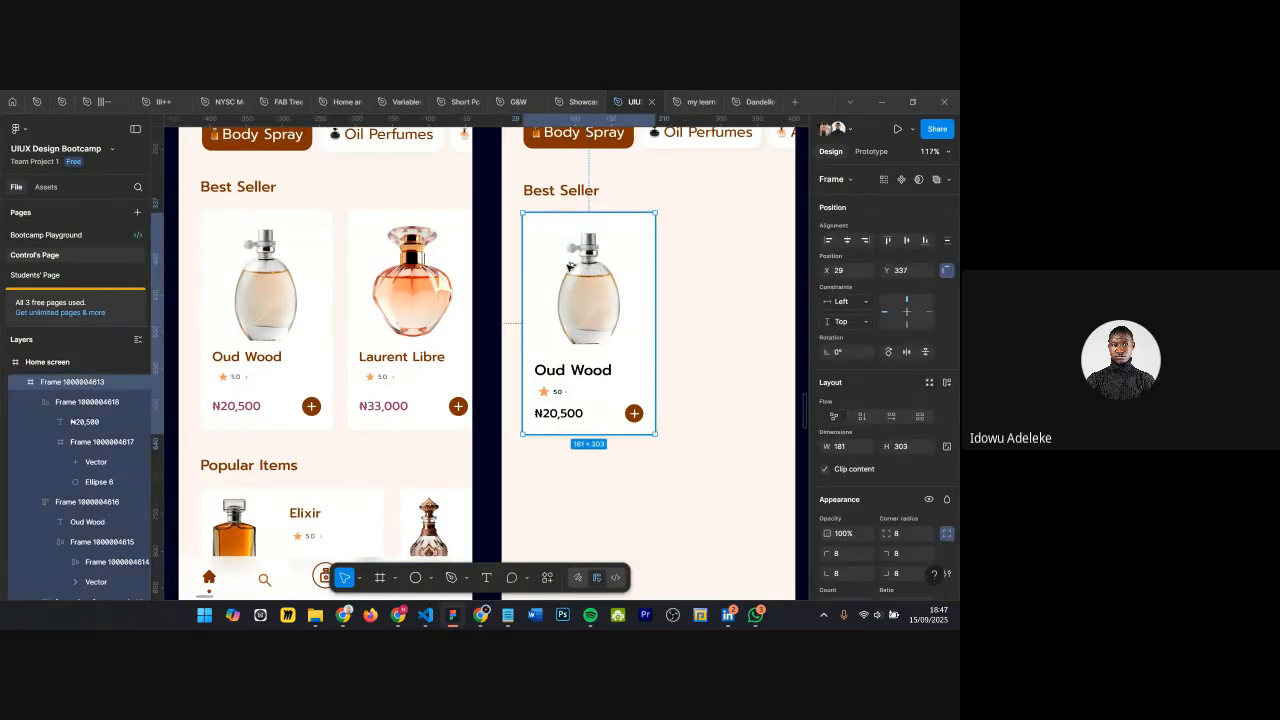
left_click_drag(569, 266, 706, 287)
Step: Wrap both Oud Wood cards in a horizontal auto layout with a 20 px gap
left_click(330, 296)
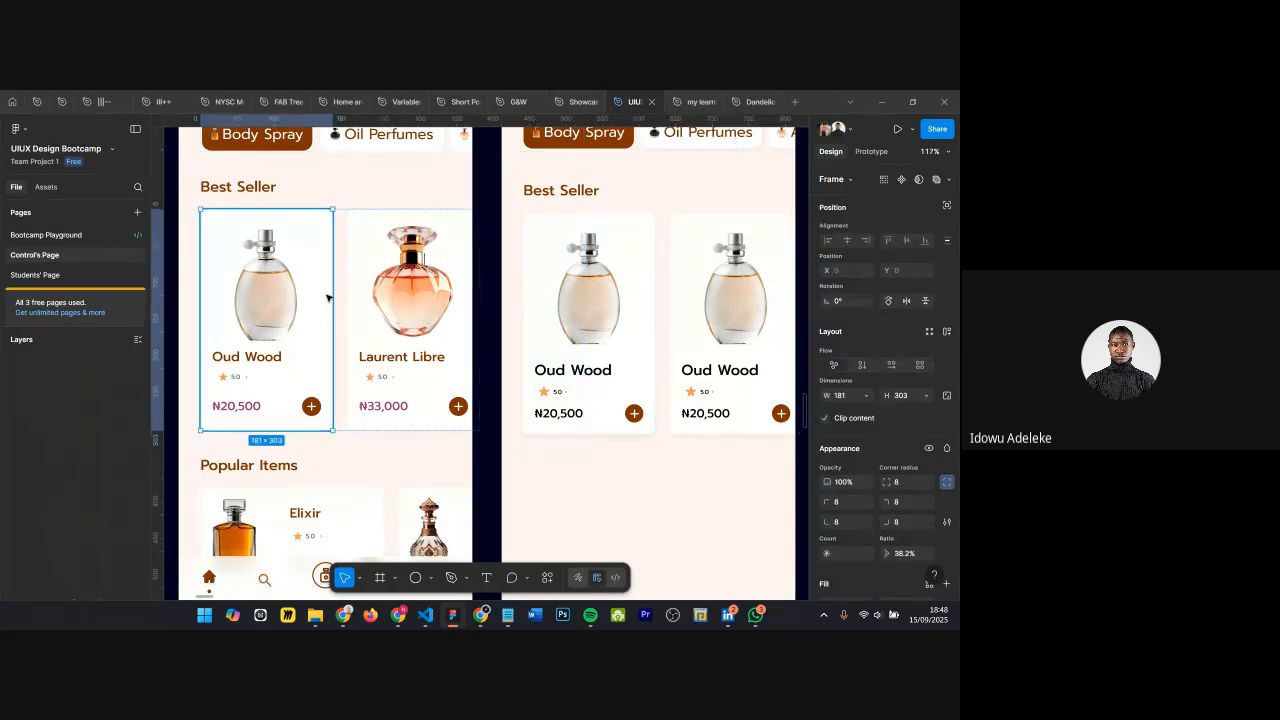
left_click(638, 298)
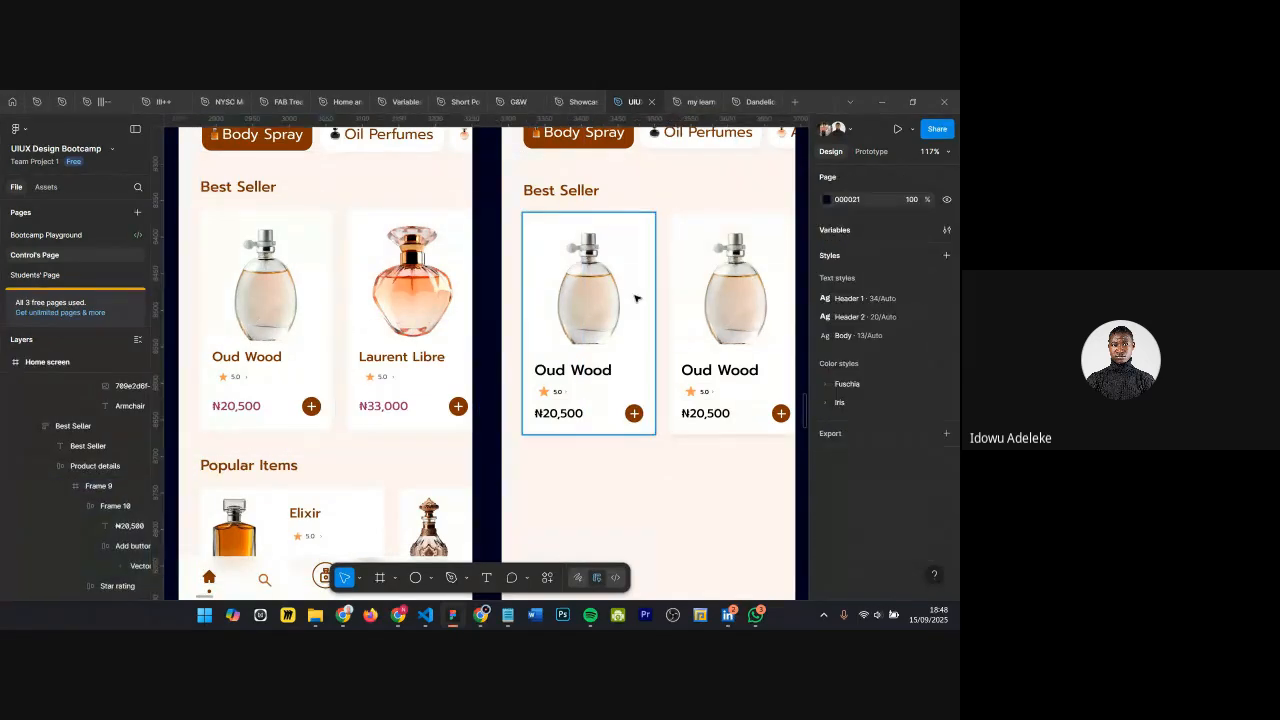
left_click(695, 308, "shift")
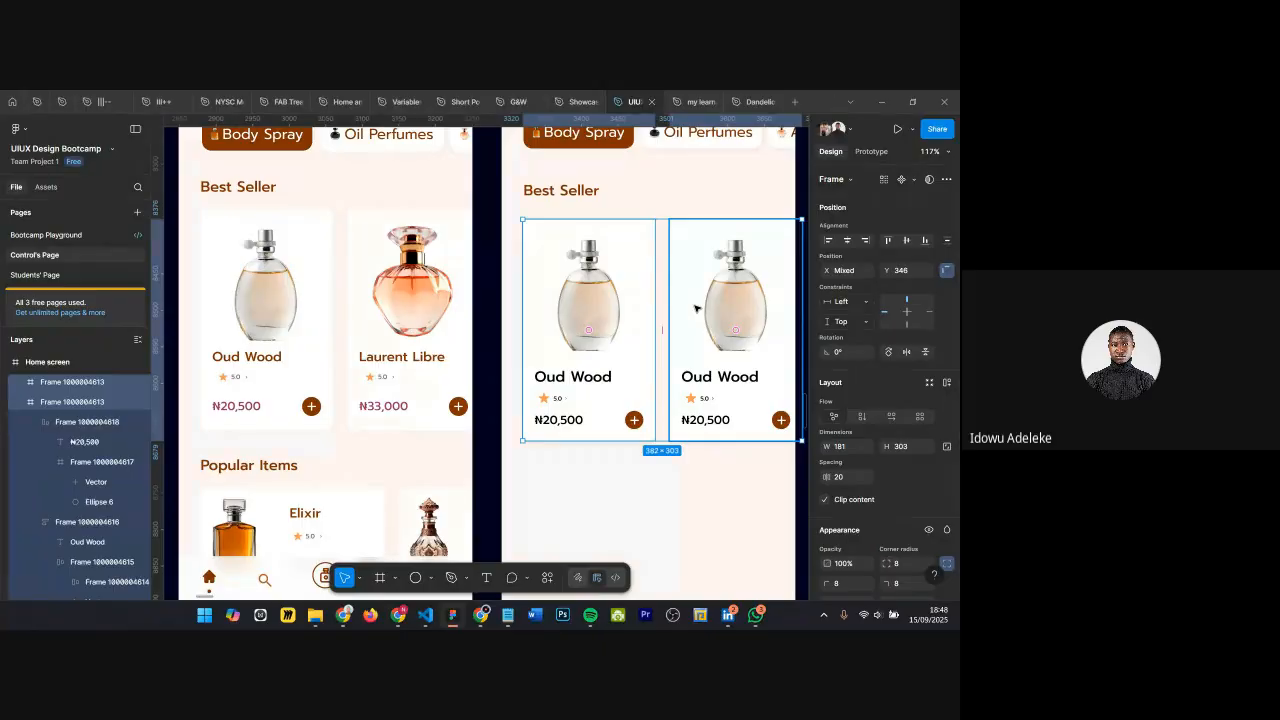
key("shift+a")
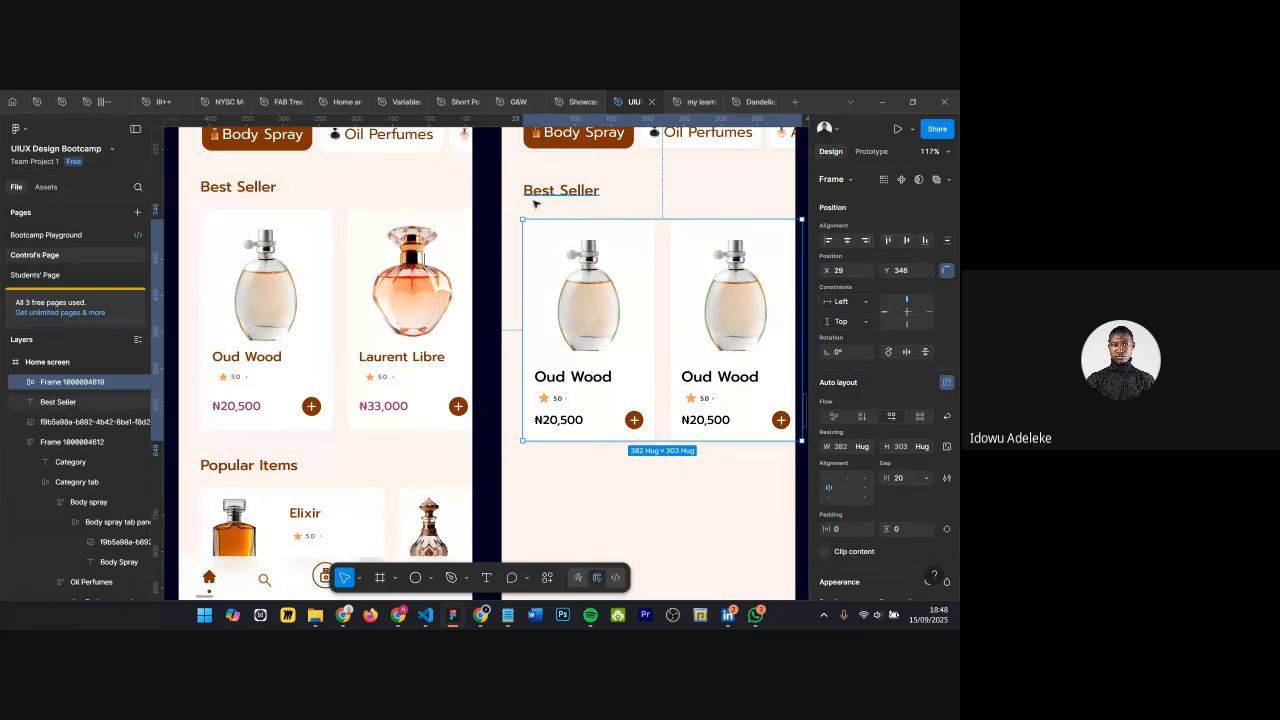
Step: Move the card row up to Y 337, 16 px below the Best Seller heading
key("alt")
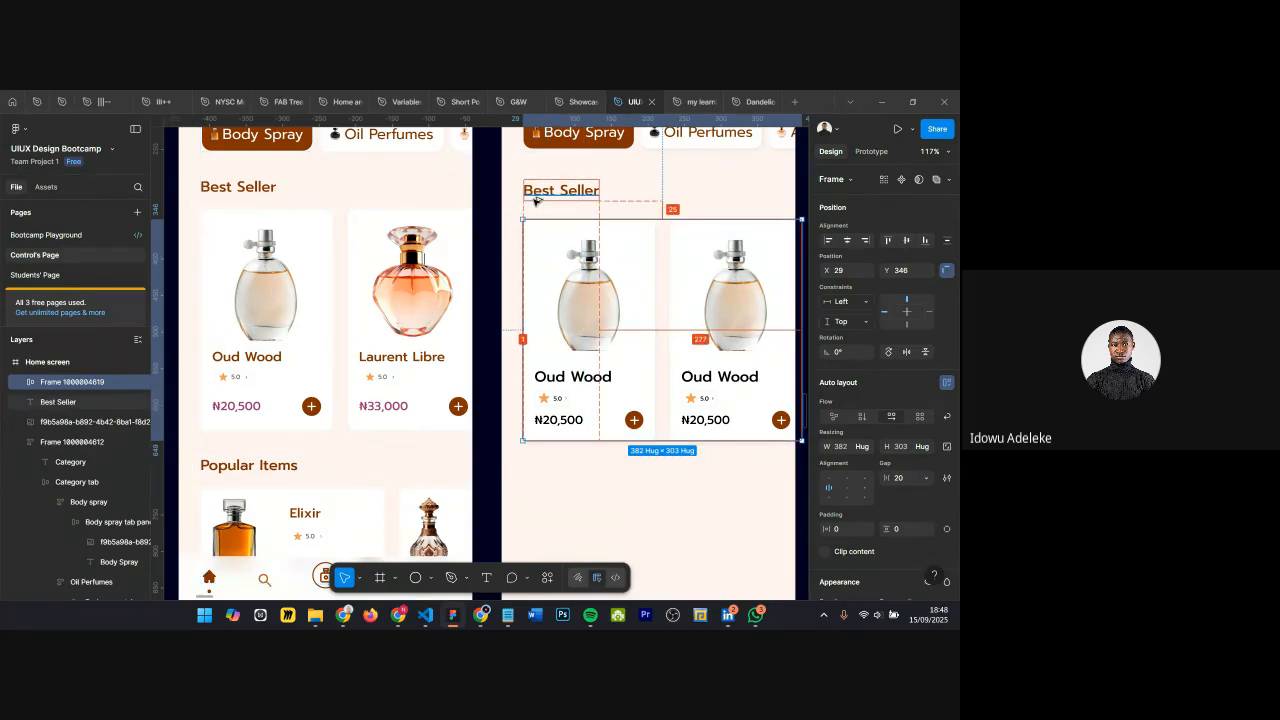
key("shift+Up")
key("Down")
key("alt")
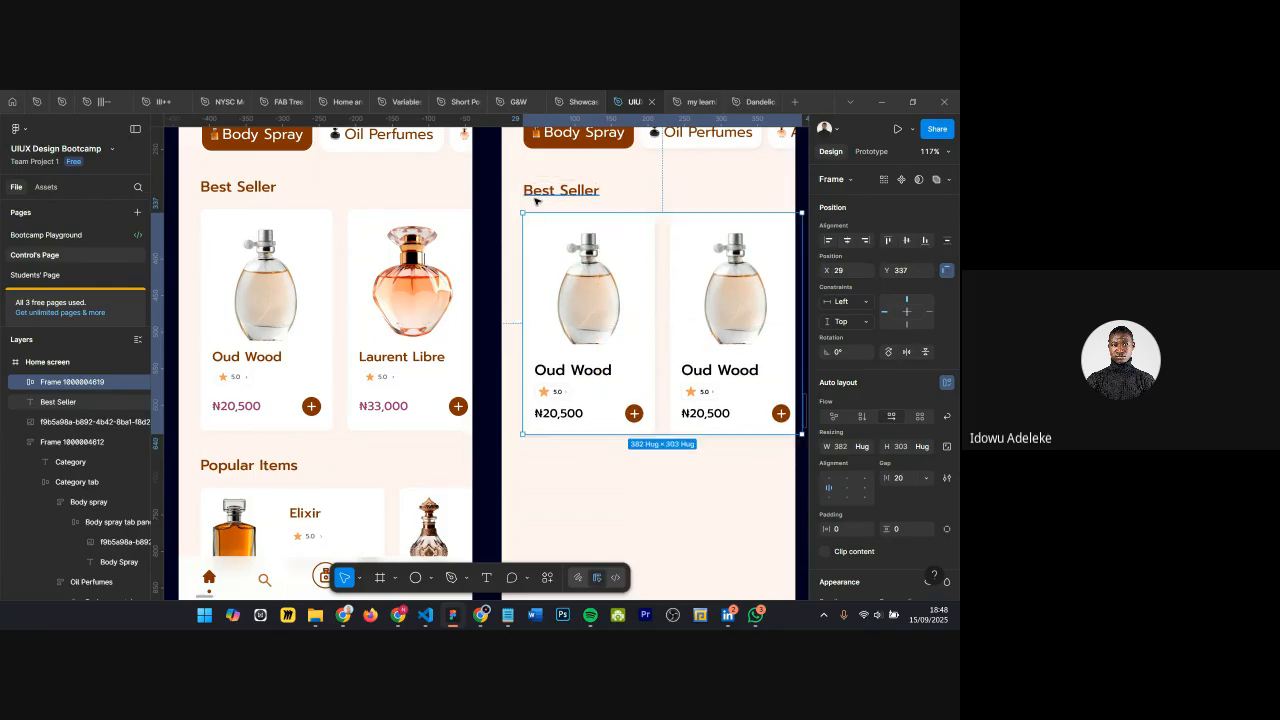
Step: Rename the auto layout frame holding the two Oud Wood cards as "Best selling product"
left_click(534, 194)
left_click(566, 250, "shift")
left_click(566, 250)
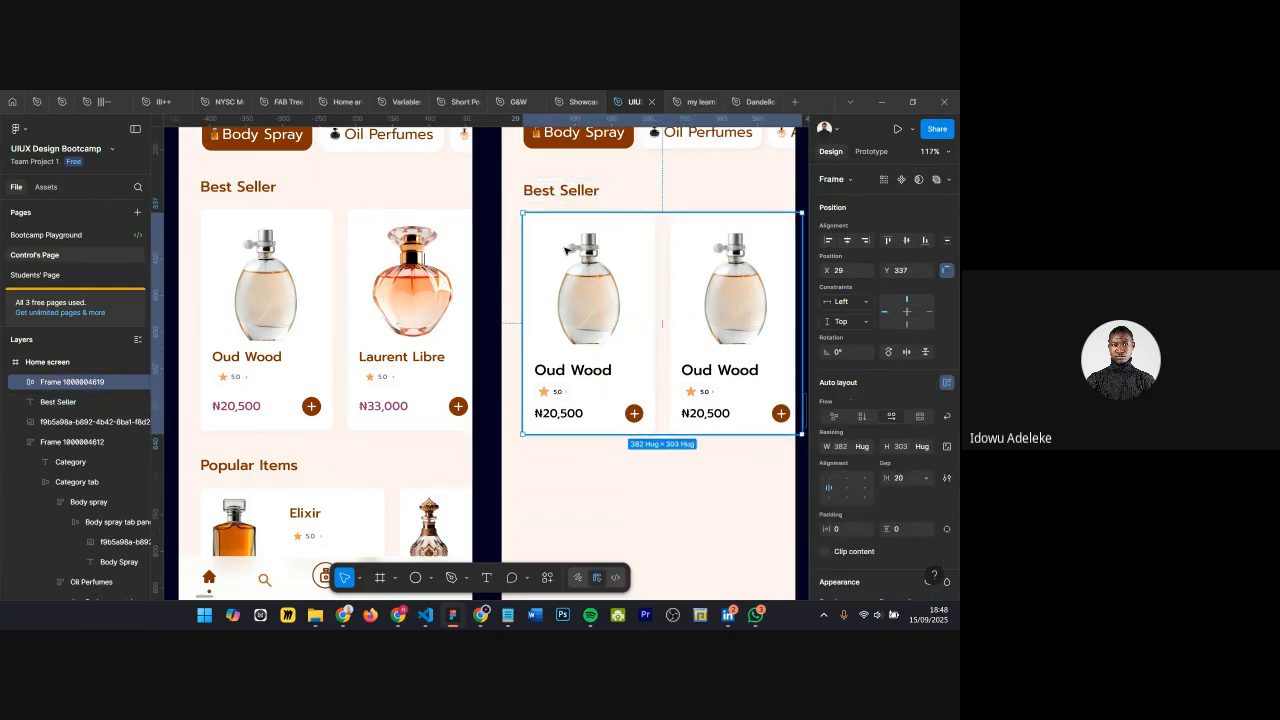
double_click(100, 381)
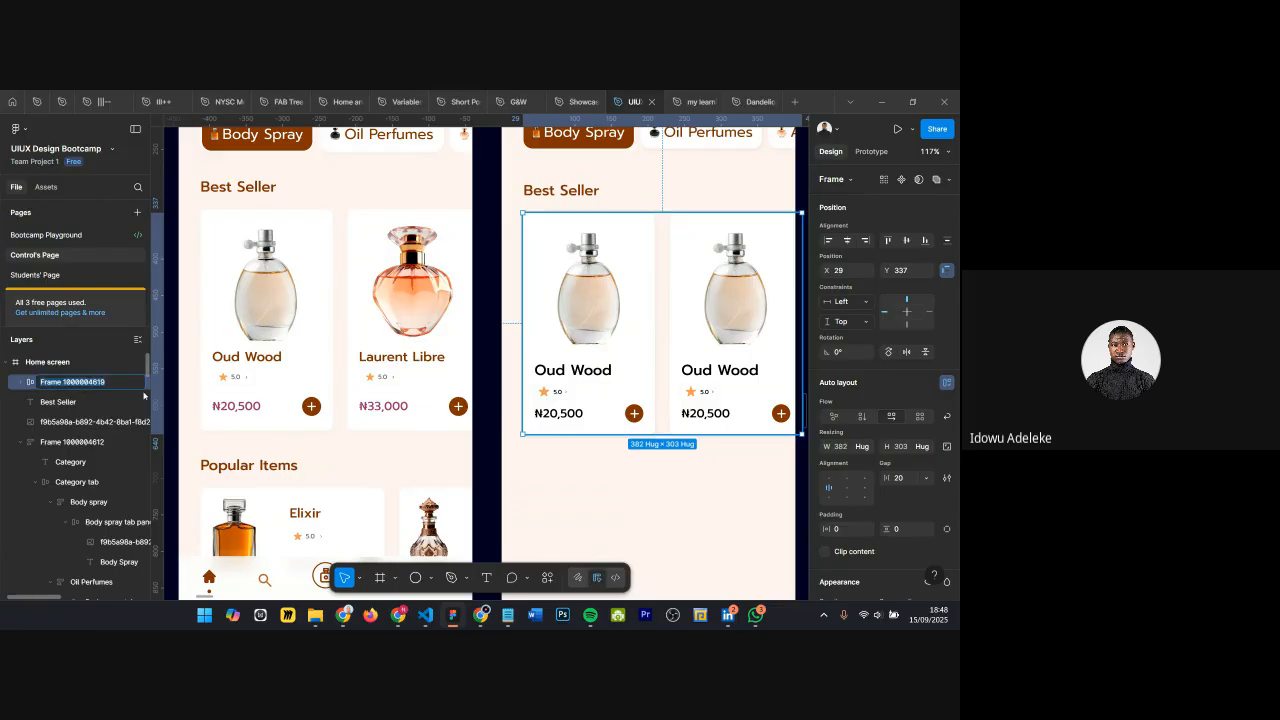
type("Bes")
key("Return")
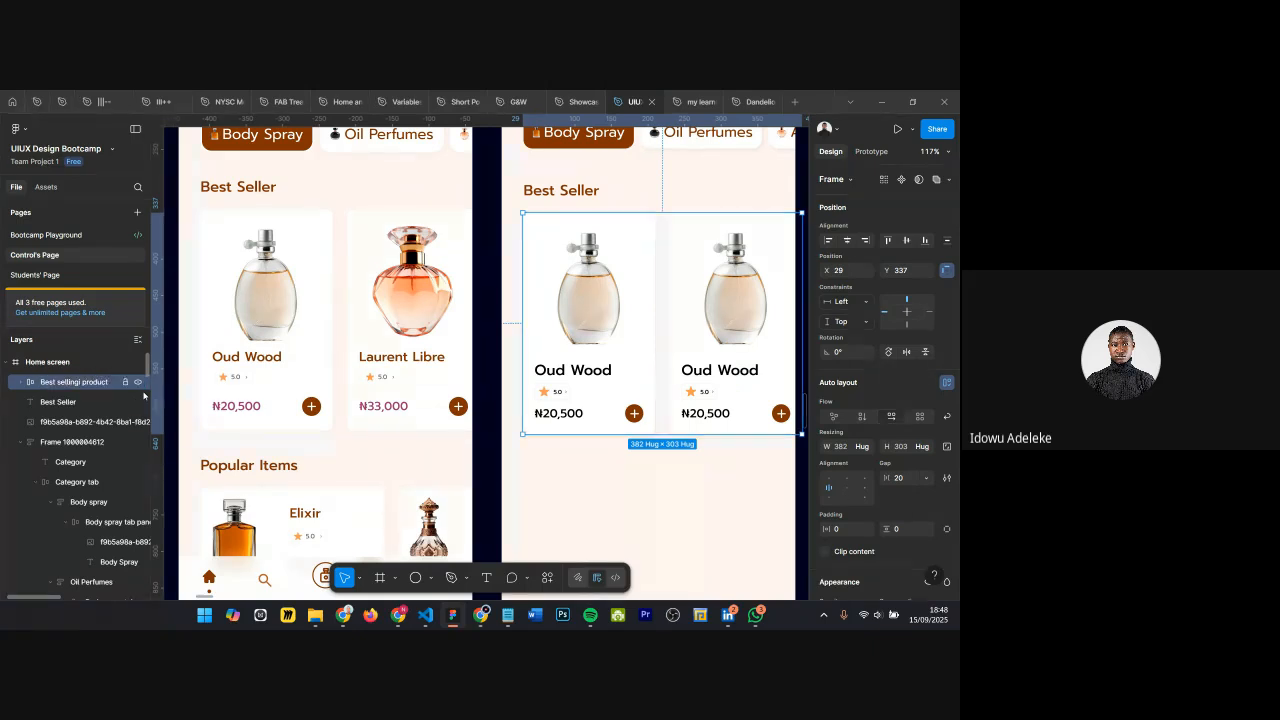
Step: Wrap the Best Seller heading and the card row in a vertical auto layout with a 16 px gap, positioned at X 30
left_click(552, 194, "shift")
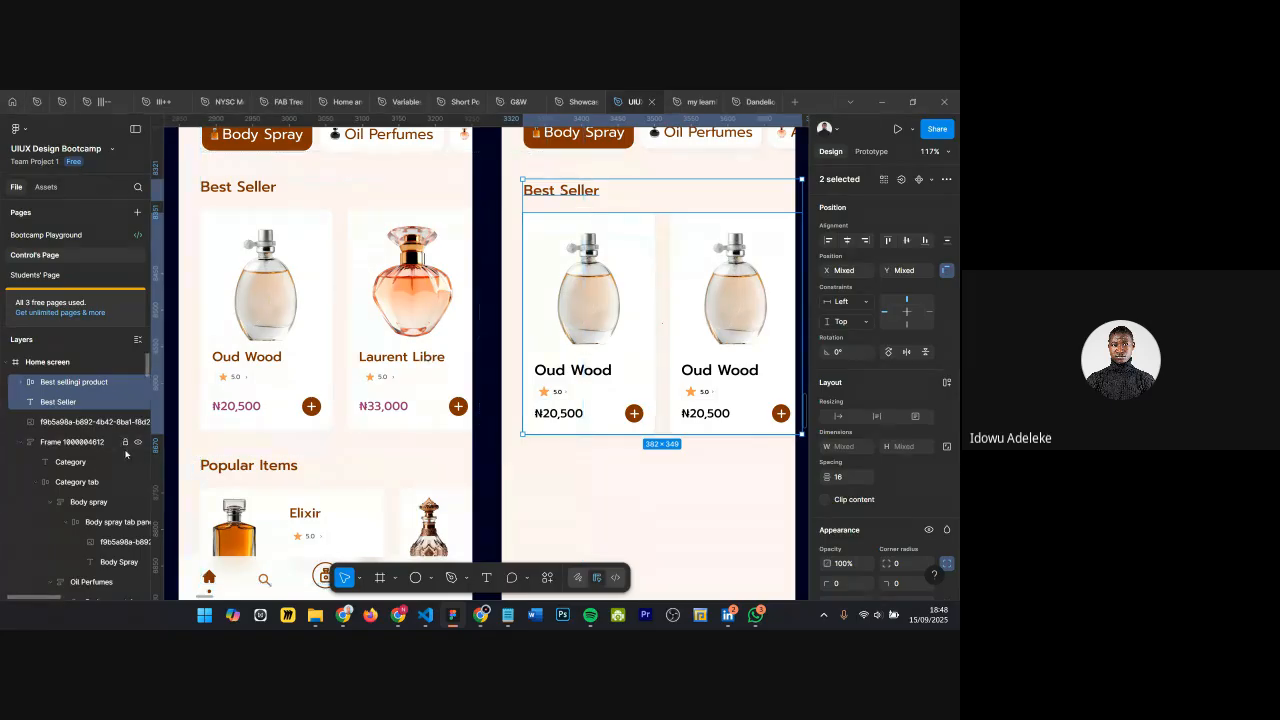
key("shift+a")
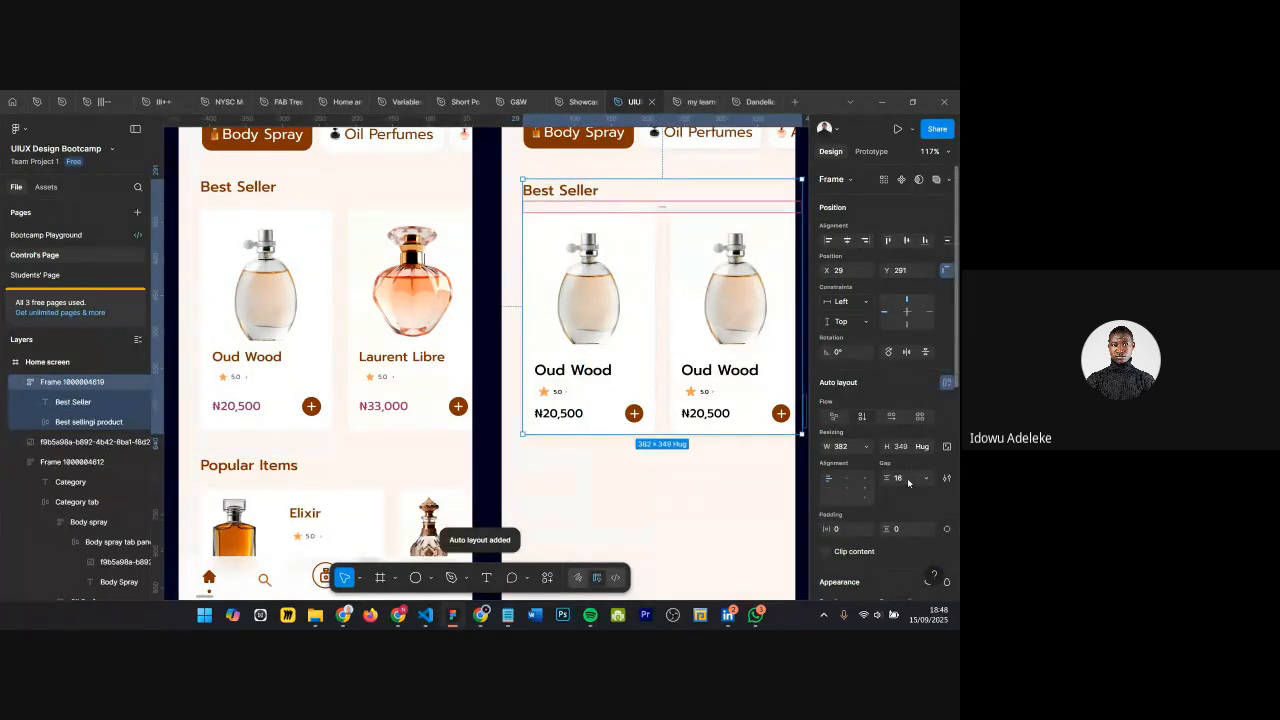
key("alt")
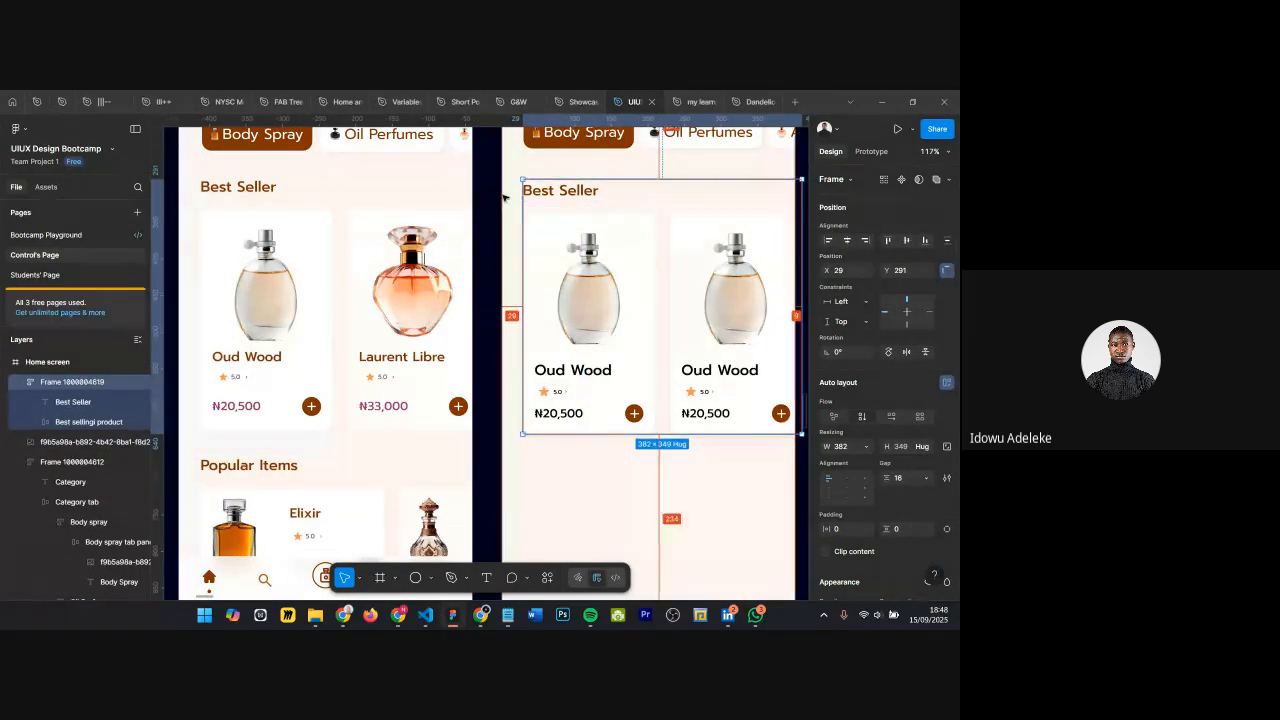
key("Right")
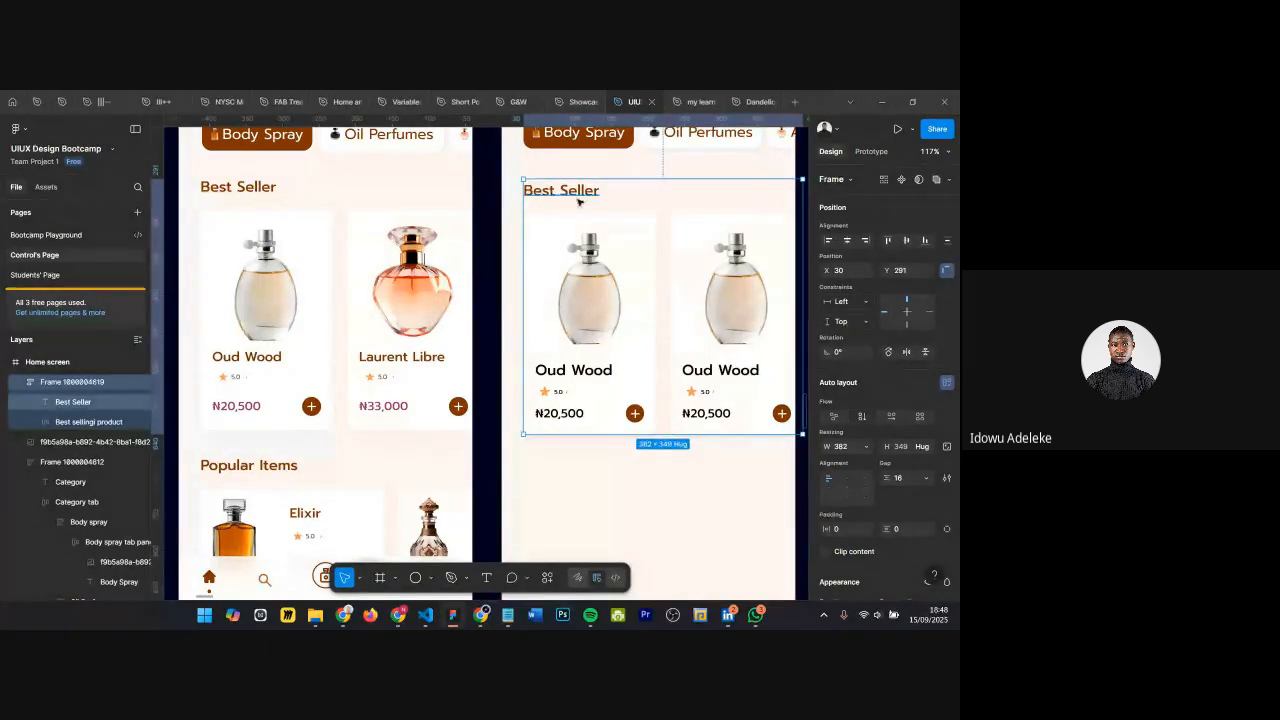
Step: Compare the home screen with the reference design and inspect the reference's Popular Items section and its auto layout
scroll(491, 188, "down", 2)
scroll(613, 244, "up", 2)
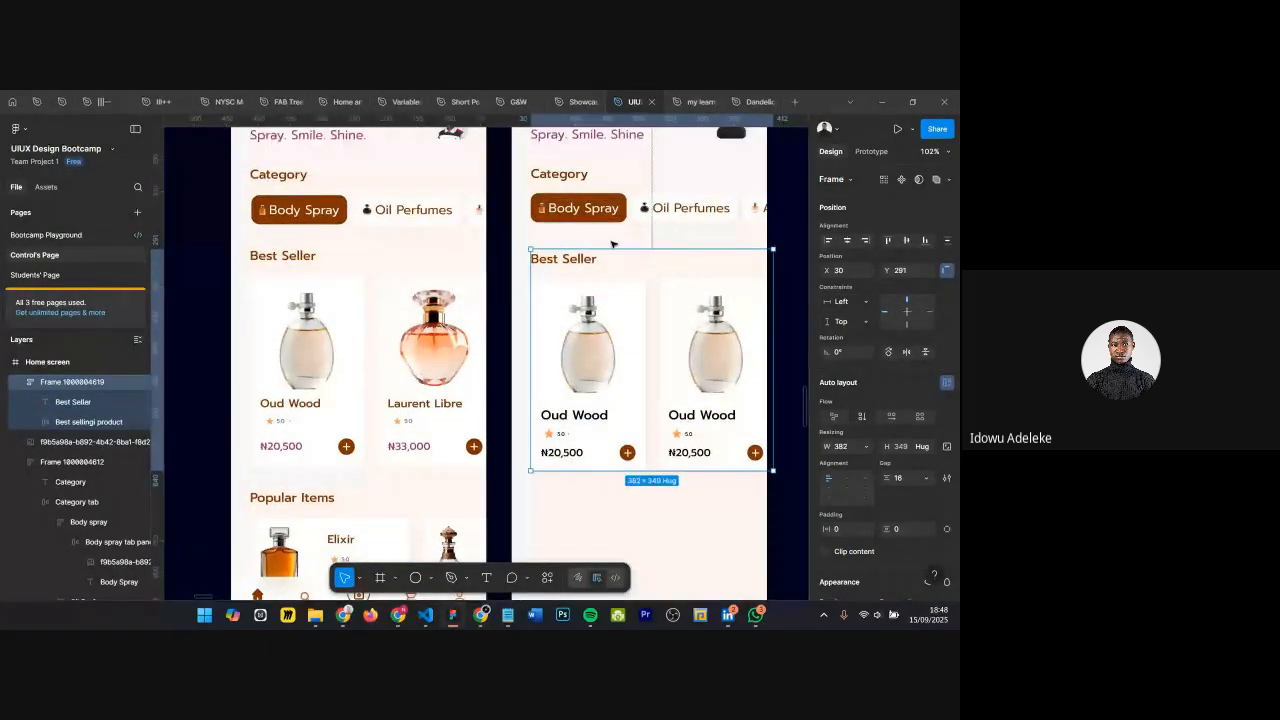
scroll(613, 244, "down", 3)
scroll(590, 320, "down", 2)
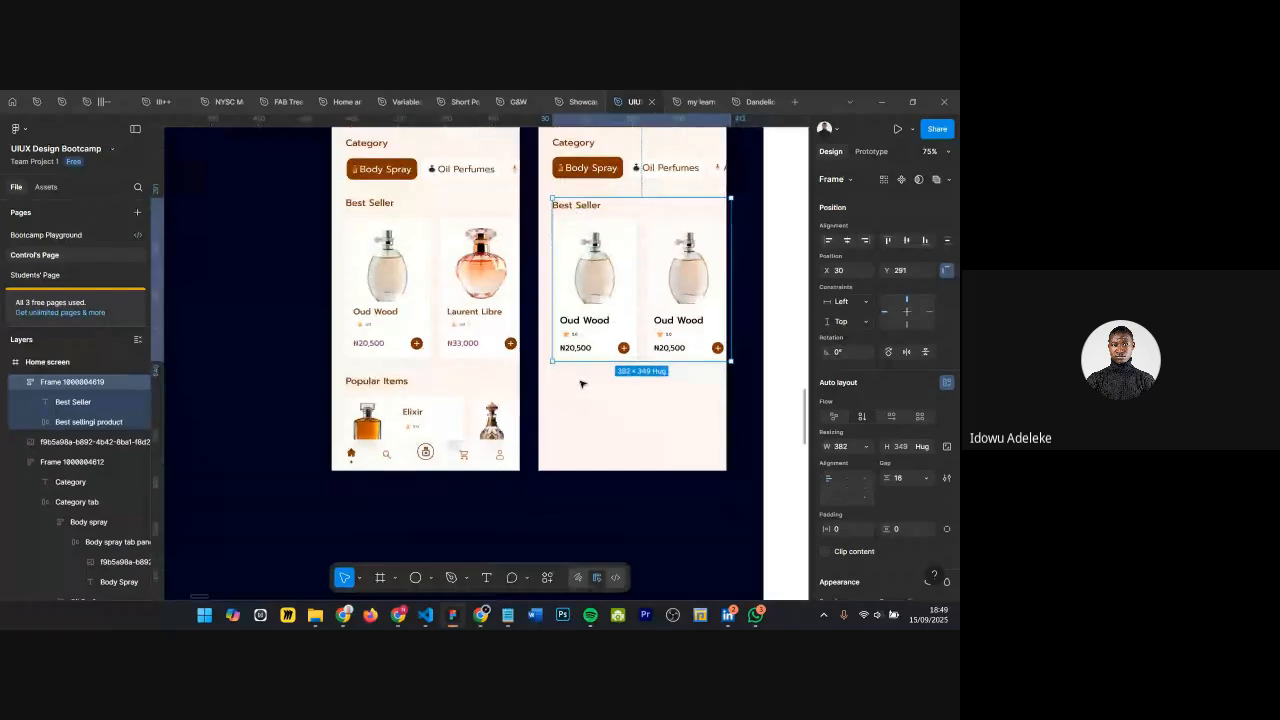
scroll(405, 402, "down", 3)
scroll(400, 415, "up", 5)
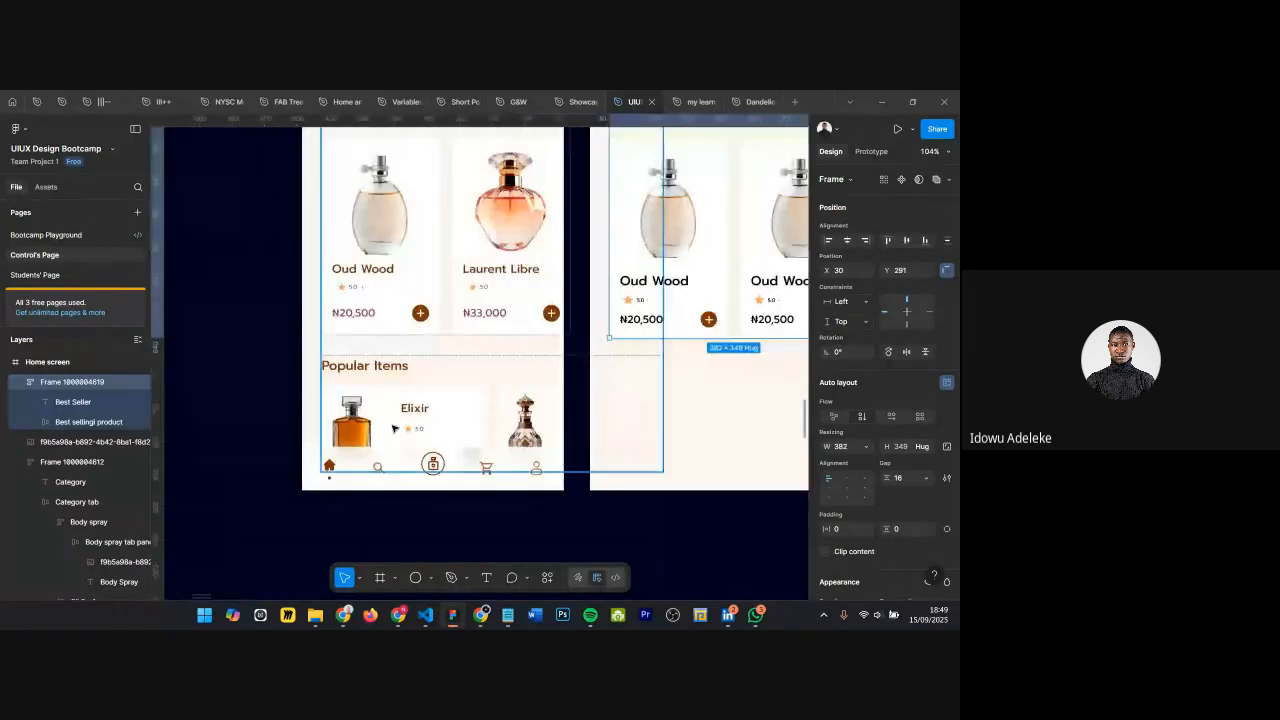
double_click(393, 427)
left_click_drag(403, 416, 428, 390)
scroll(449, 388, "down", 1)
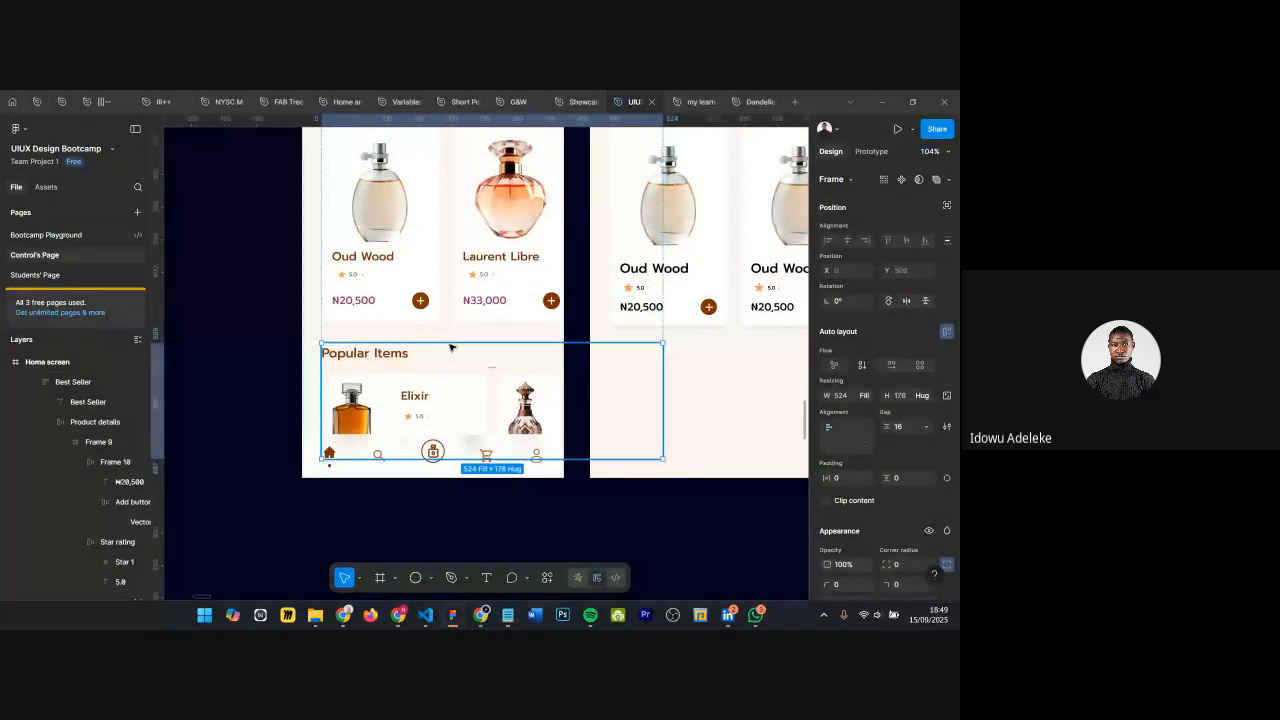
Step: Extend the reference Home screen frame downward to a height of 1036 px
scroll(450, 347, "down", 5, "ctrl")
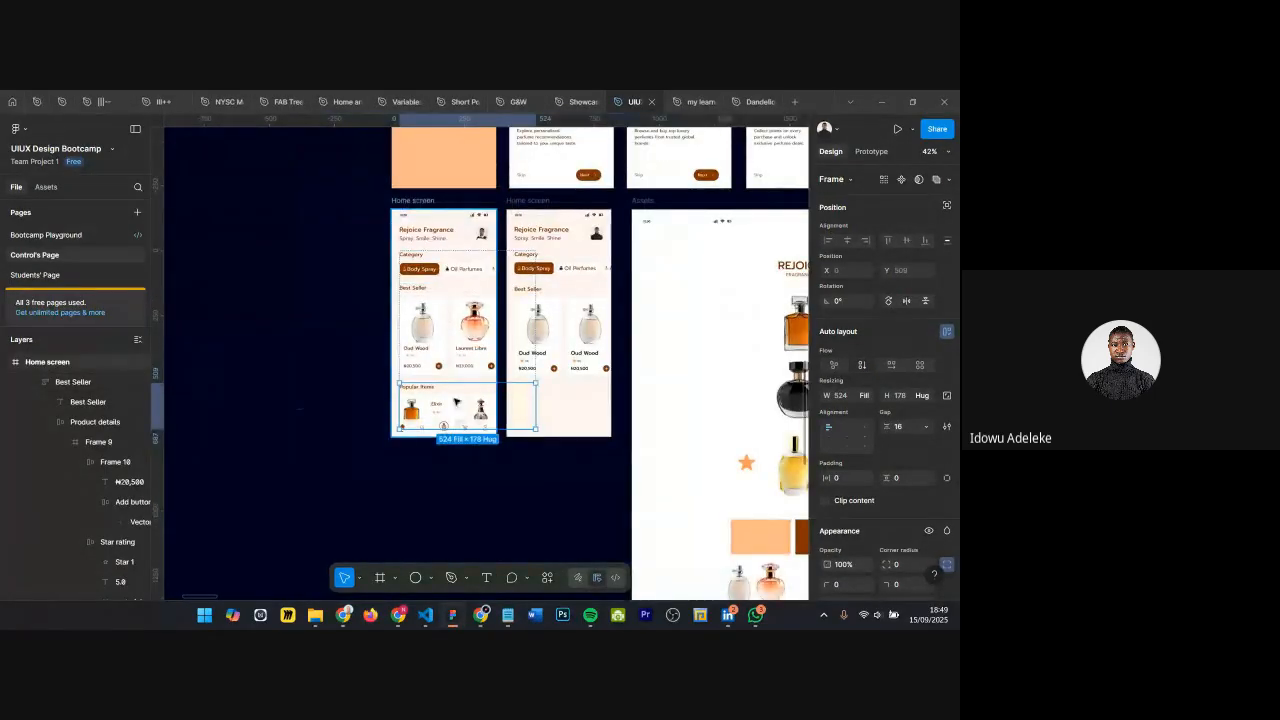
left_click(433, 437)
left_click_drag(435, 441, 436, 479)
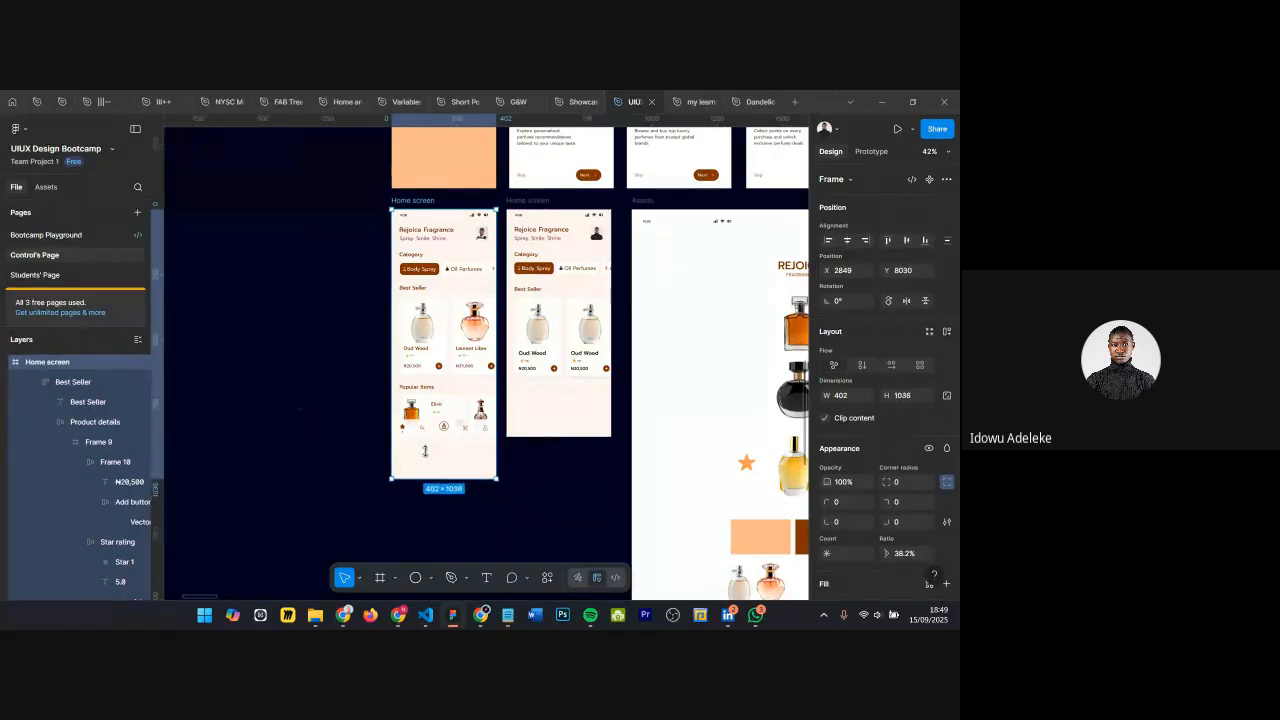
Step: Move the reference home screen's navigation tab bar down to Y 857, below the Popular Items cards
left_click(424, 430, "ctrl")
scroll(426, 432, "up", 1, "ctrl")
left_click(428, 436)
scroll(428, 436, "up", 3, "ctrl")
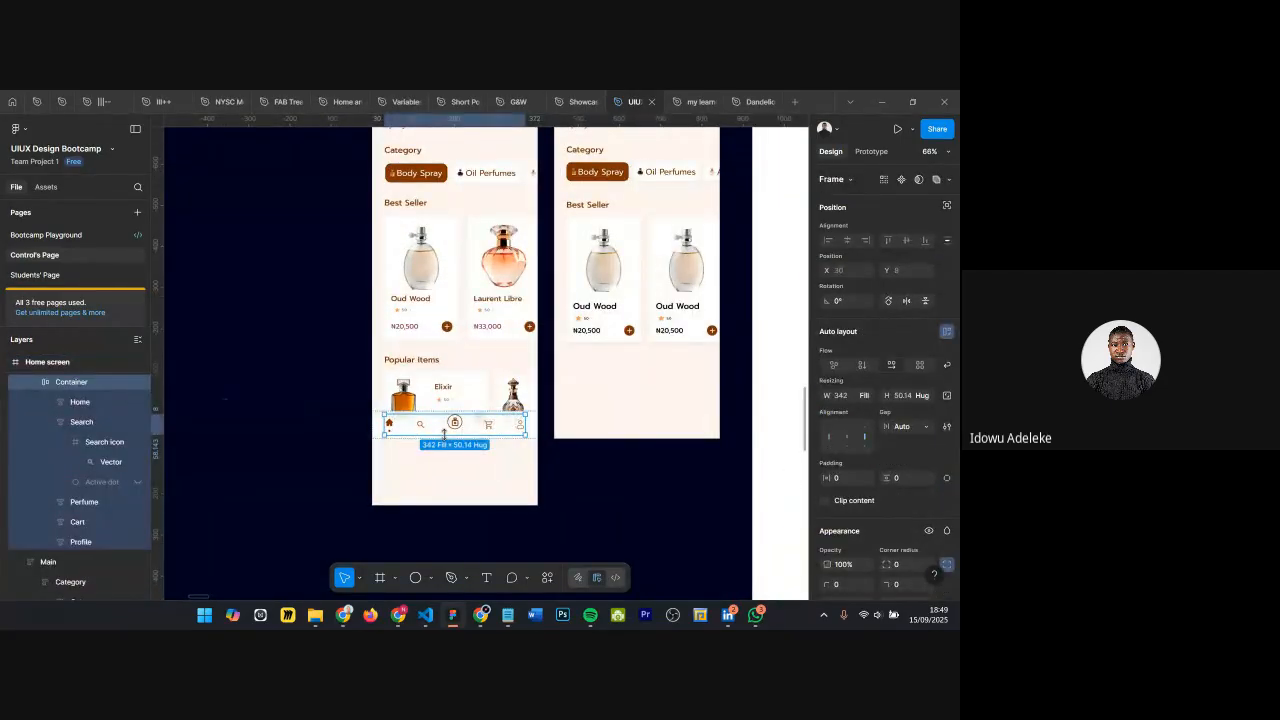
left_click(423, 463)
left_click(386, 428)
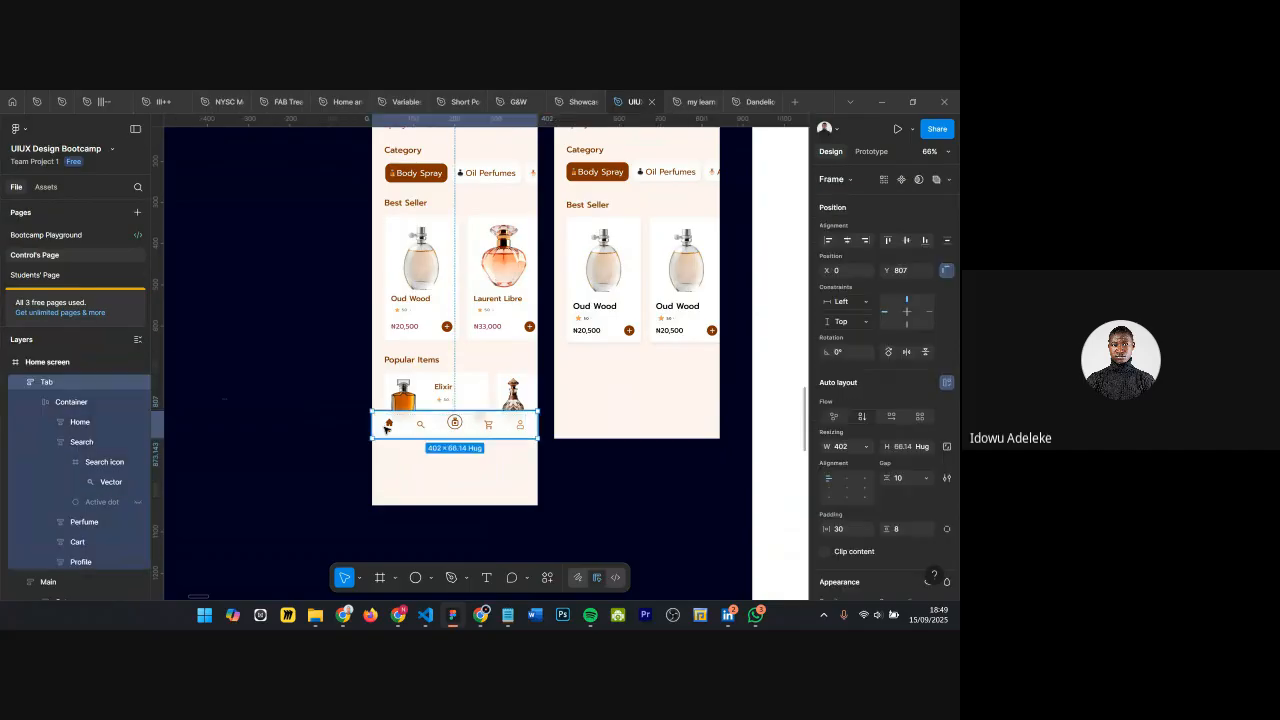
key("shift+Down")
key("shift+Down")
key("shift+Down")
key("shift+Down")
key("shift+Down")
key("shift+Down")
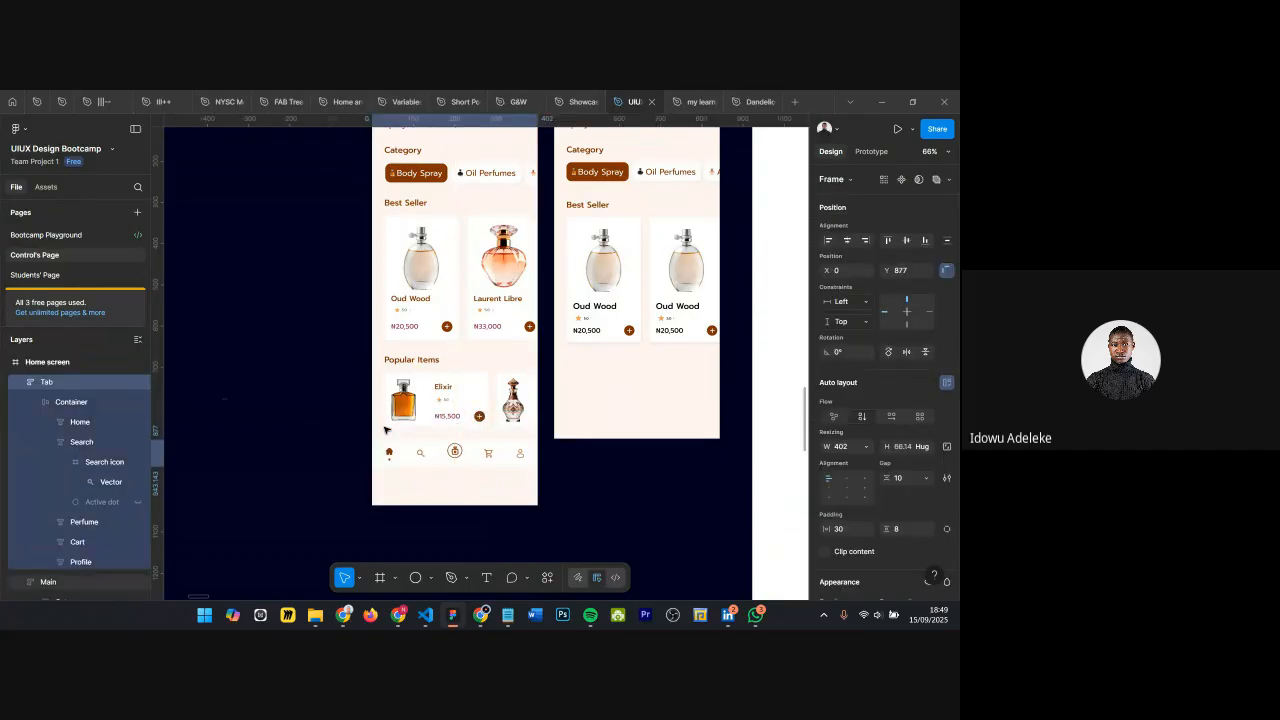
key("shift+Up")
key("alt")
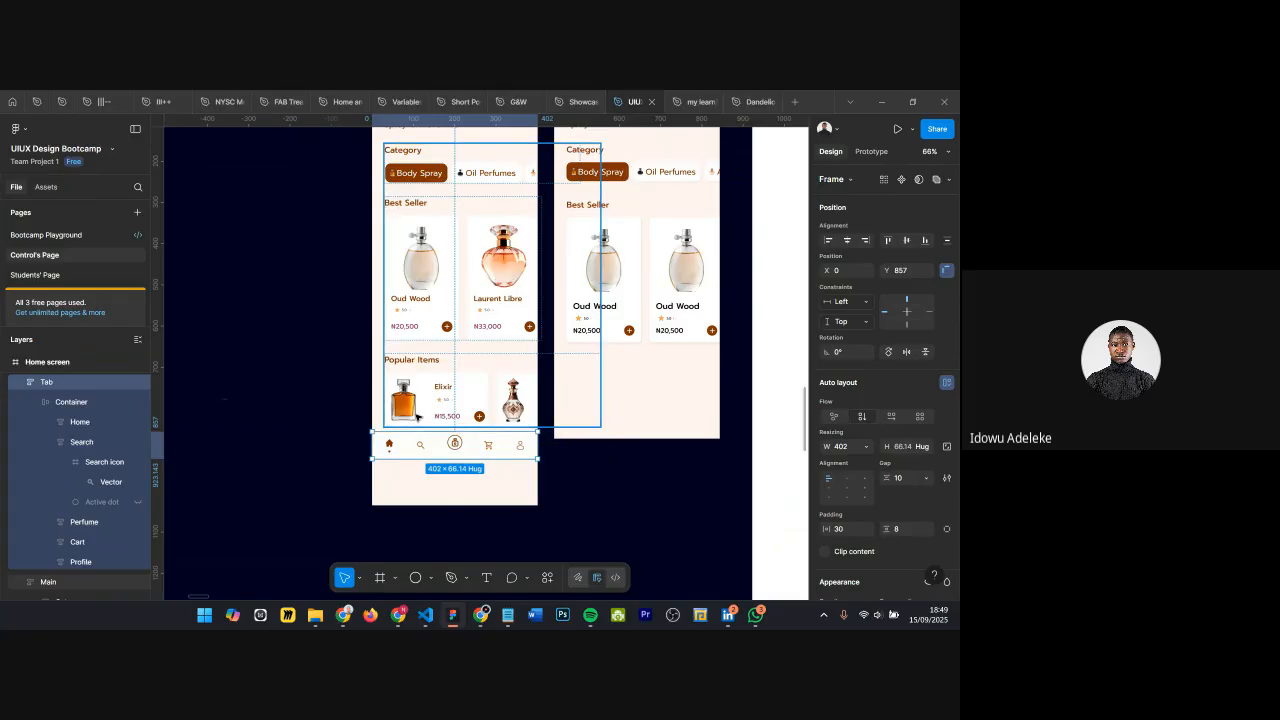
Step: Nudge the reference home screen's navigation tab bar down to Y 869, leaving a small gap below the Popular Items cards
scroll(420, 420, "up", 5)
key("alt")
key("Down")
key("Down")
key("Down")
key("Down")
key("Down")
key("Down")
key("Down")
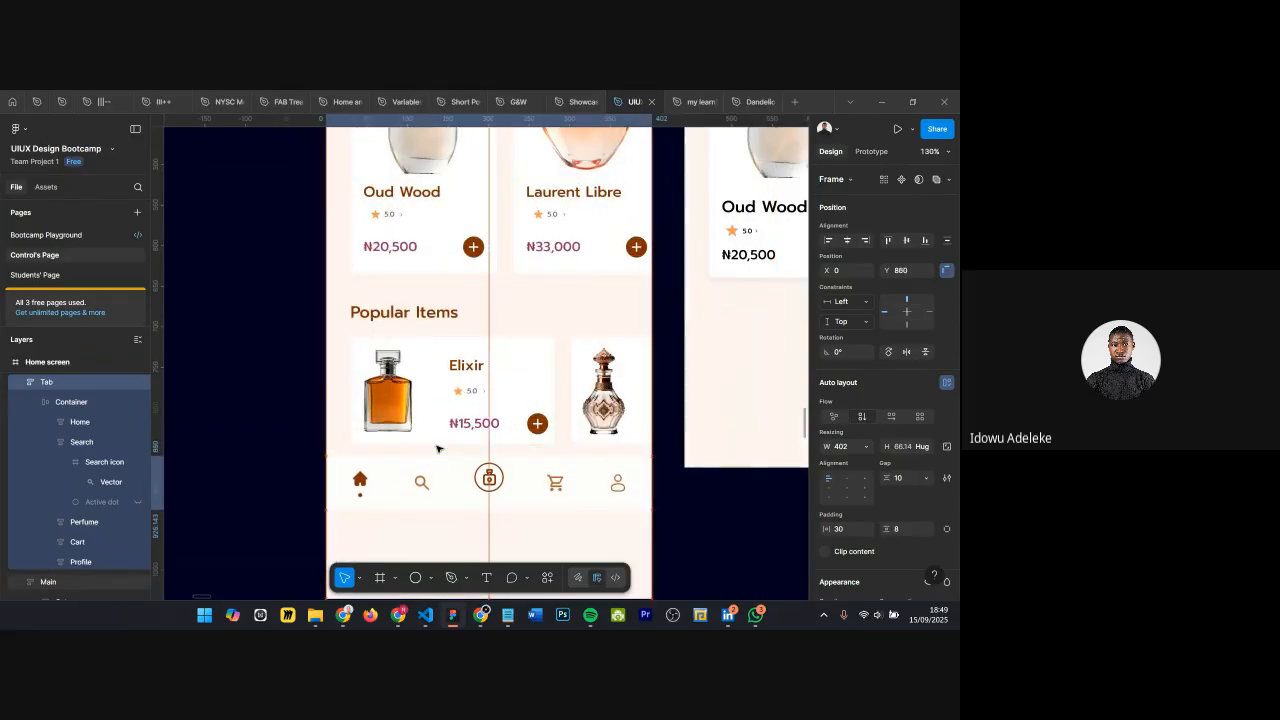
key("Down")
key("Down")
key("Down")
key("Down")
key("Down")
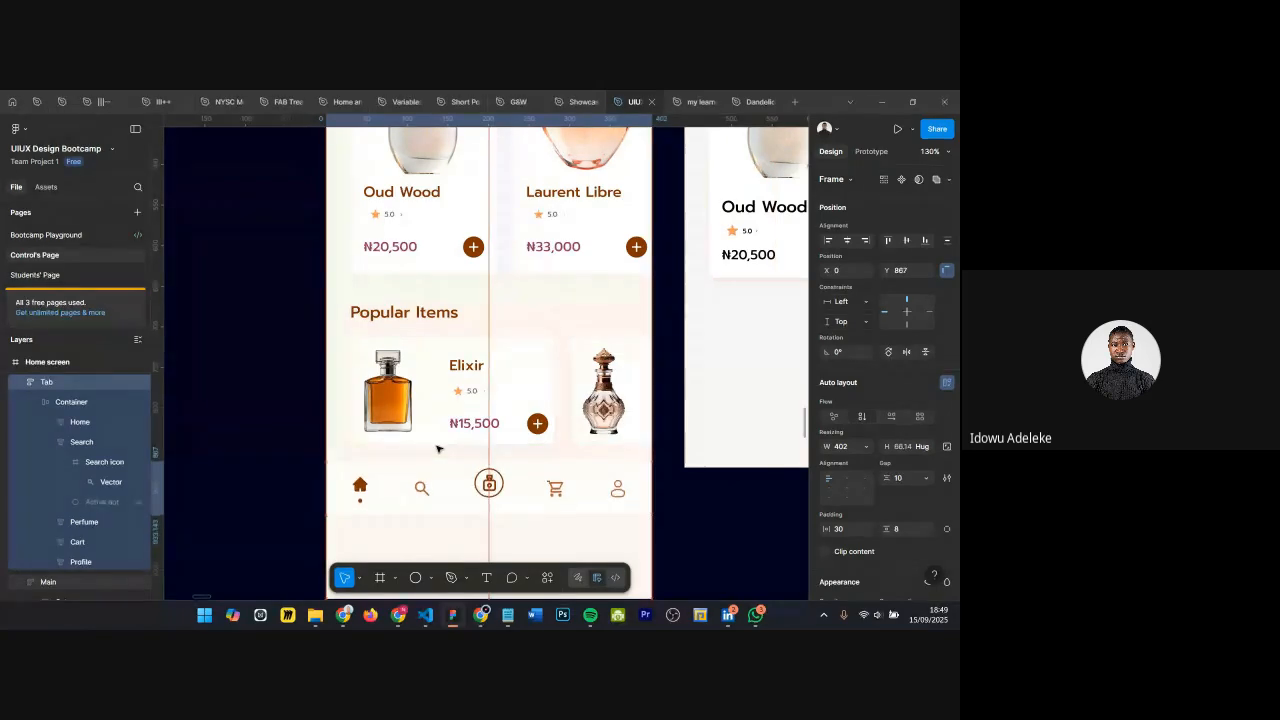
key("Down")
key("Down")
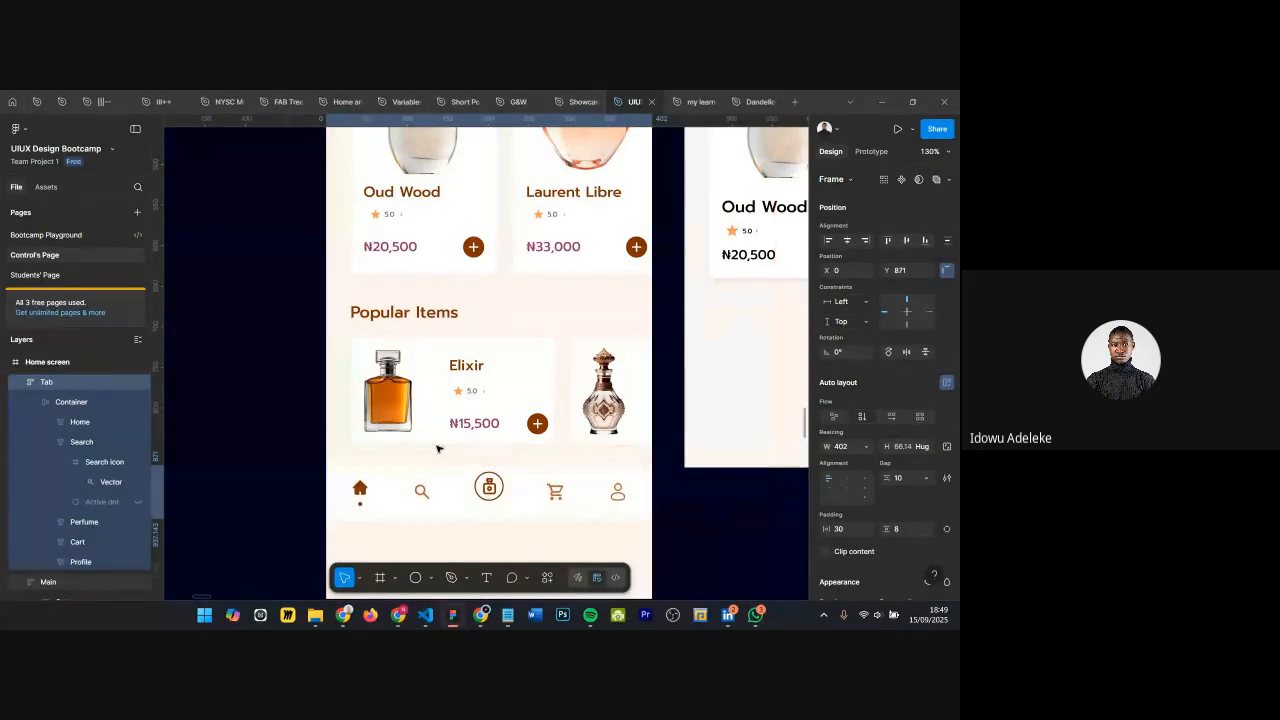
key("Down")
key("Down")
key("Down")
key("Down")
key("Down")
key("Down")
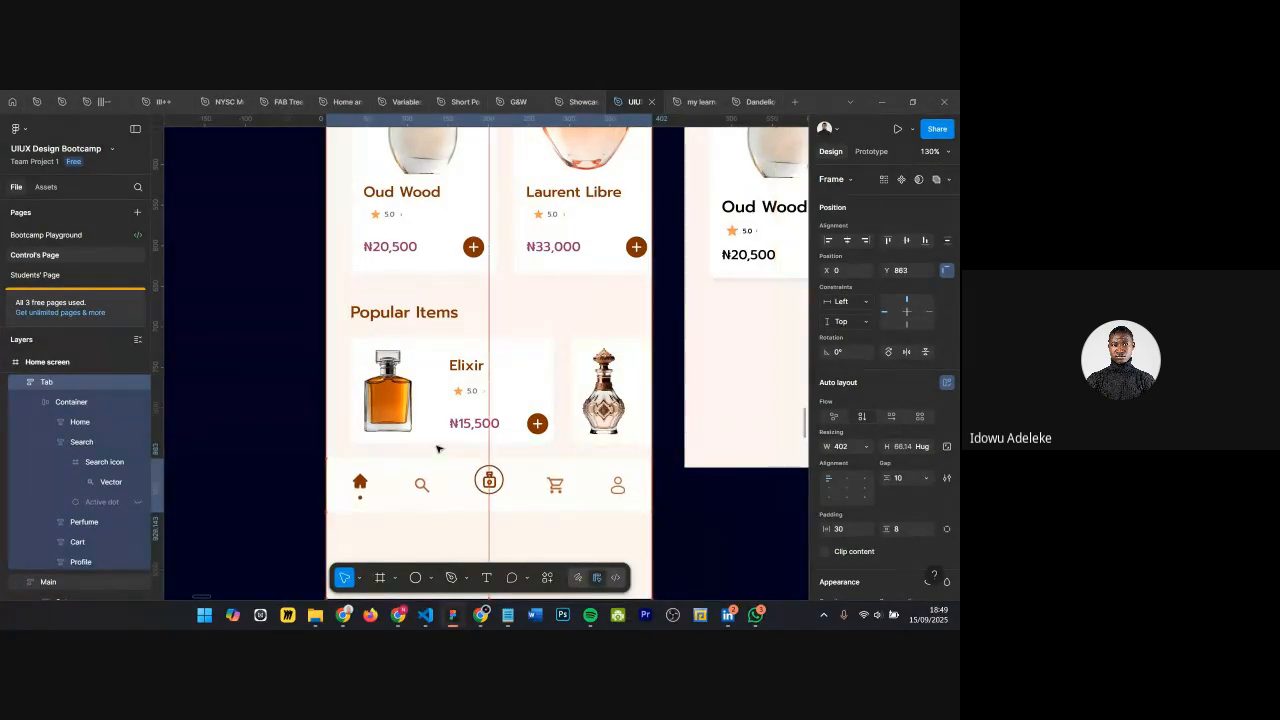
key("Down")
key("Down")
scroll(427, 446, "down", 5)
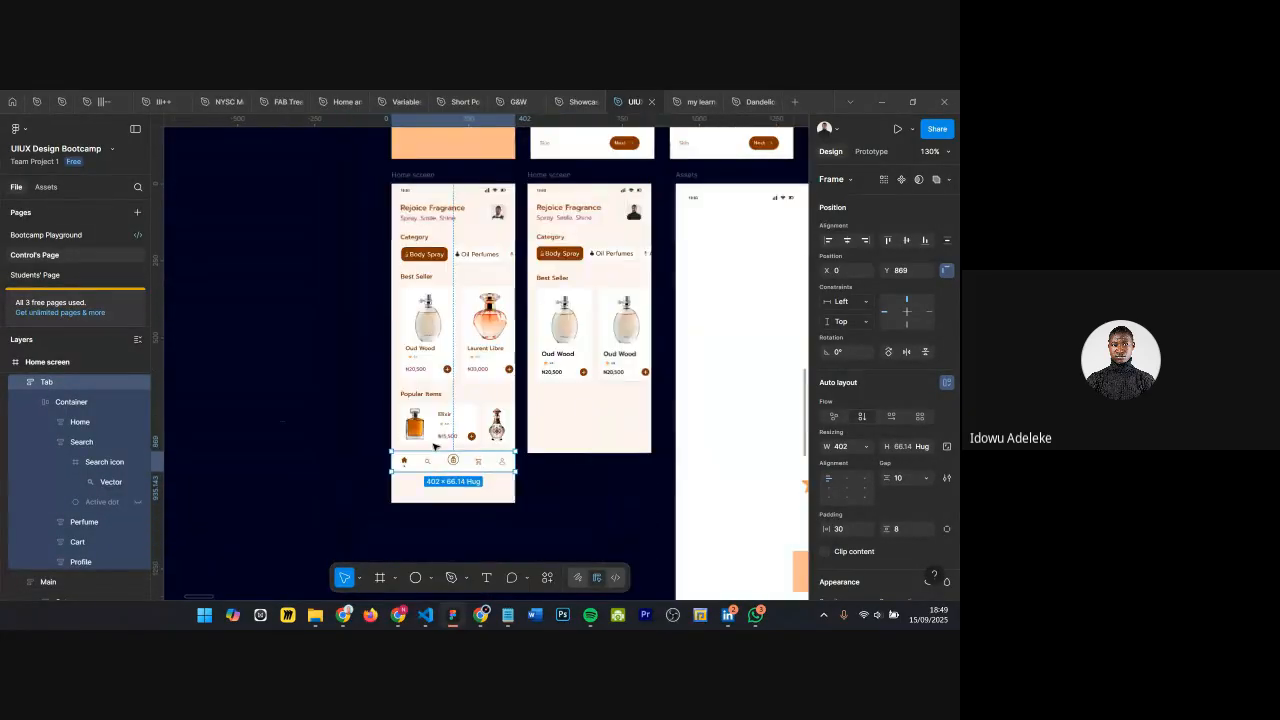
Step: Shorten the reference Home screen frame to a height of 935 px so it ends at the navigation tab bar
key("Escape")
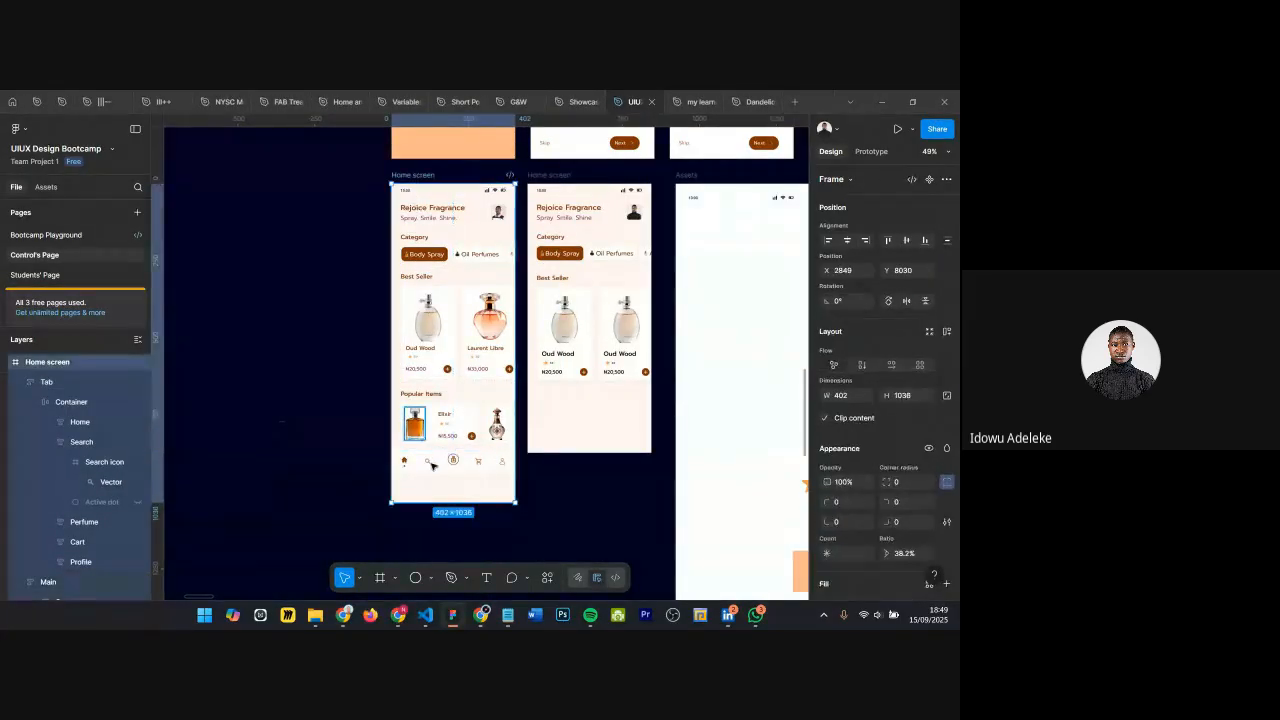
left_click_drag(427, 491, 427, 460)
scroll(532, 388, "up", 3)
scroll(533, 390, "up", 1)
scroll(533, 385, "down", 4)
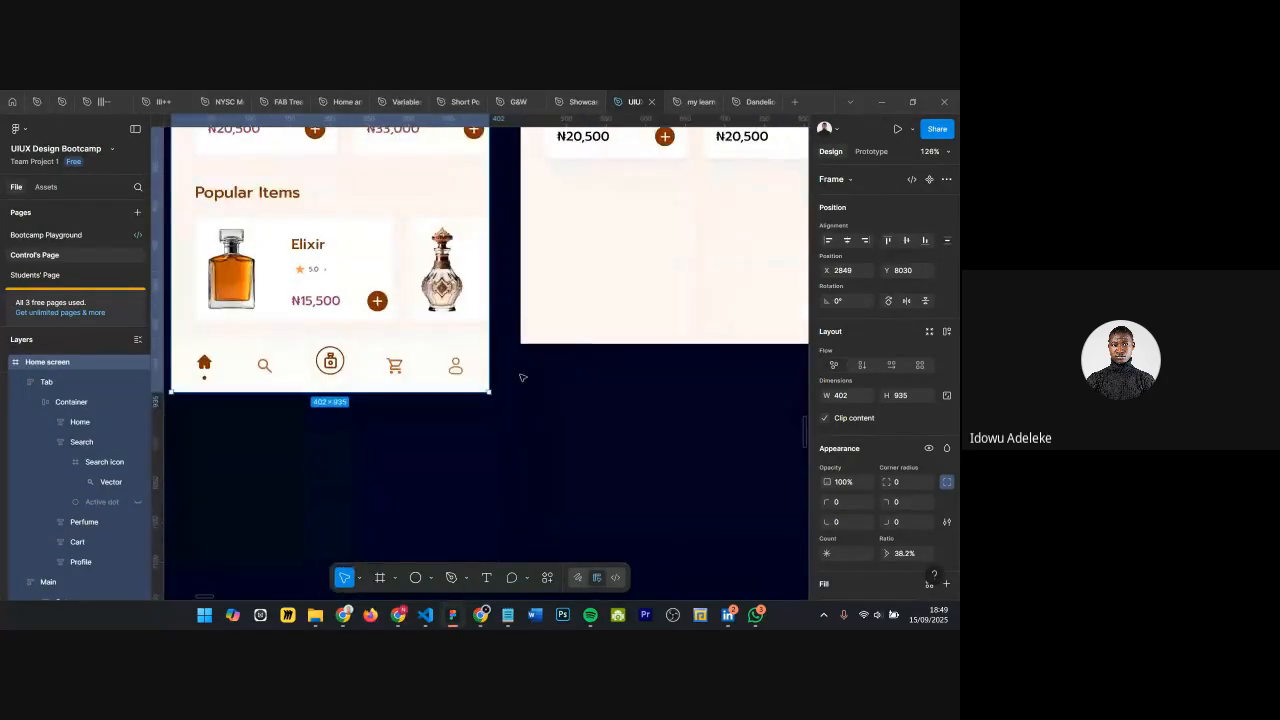
scroll(490, 359, "down", 3)
scroll(571, 282, "up", 4)
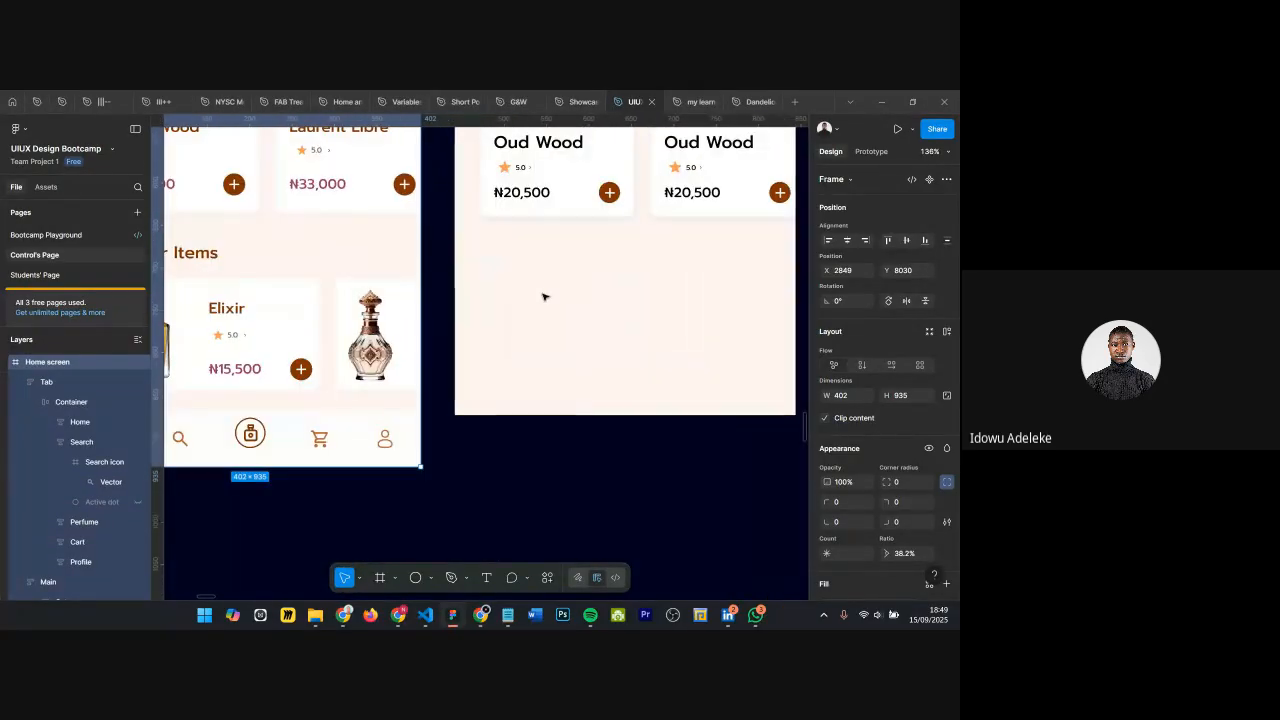
Step: Duplicate the rebuilt screen's Best Seller heading to X 40, Y 694, below the product cards
left_click(548, 294)
scroll(547, 295, "down", 2)
scroll(549, 296, "down", 2)
scroll(571, 300, "up", 3)
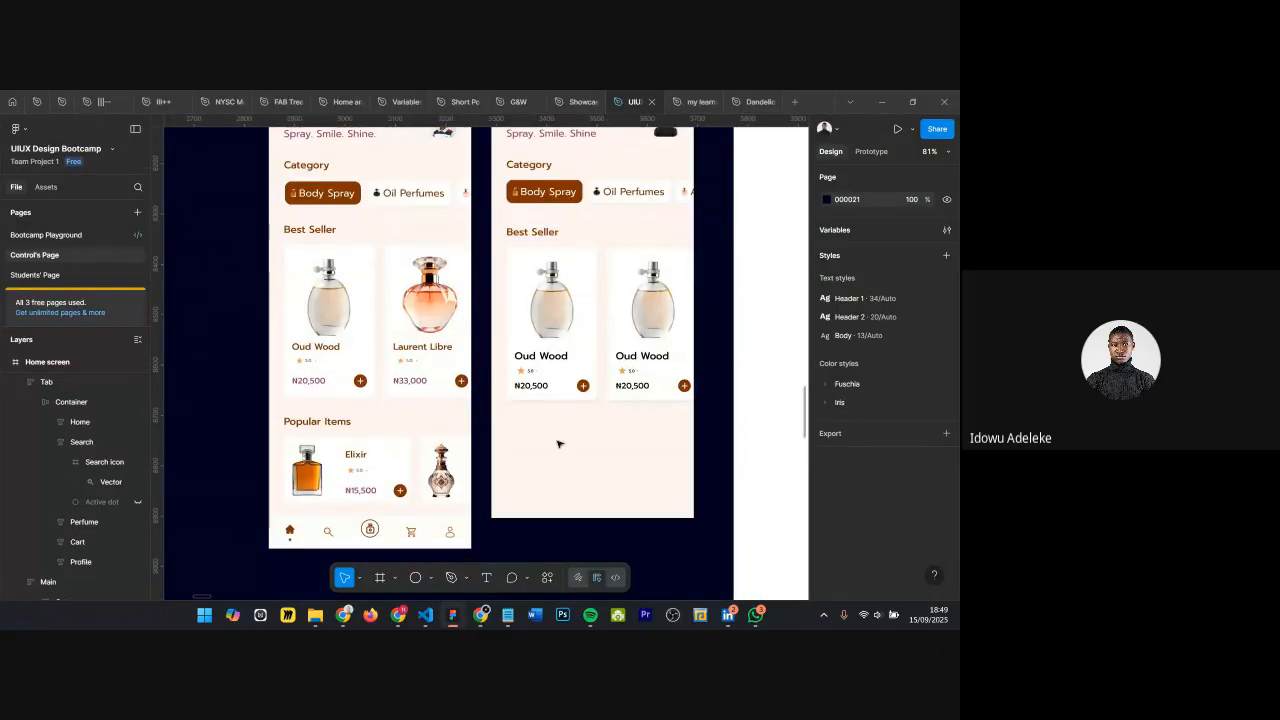
scroll(557, 443, "down", 1)
scroll(537, 420, "down", 1)
scroll(543, 430, "down", 1)
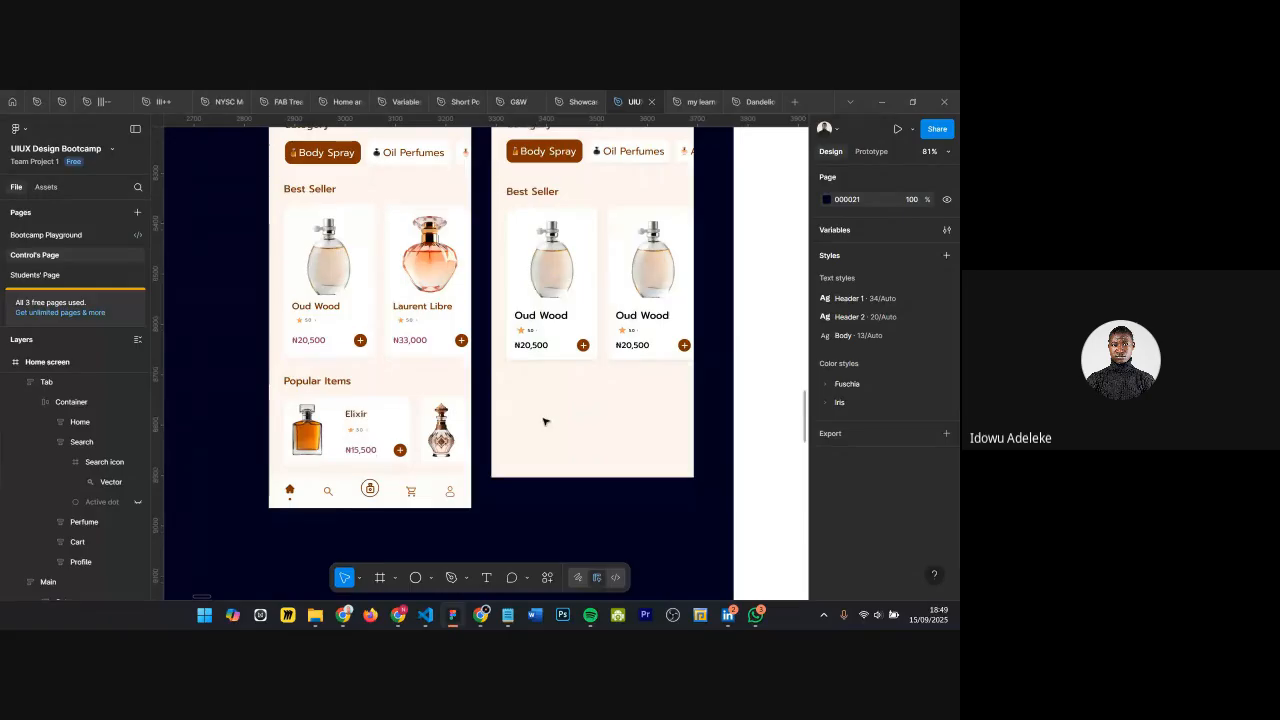
double_click(533, 192)
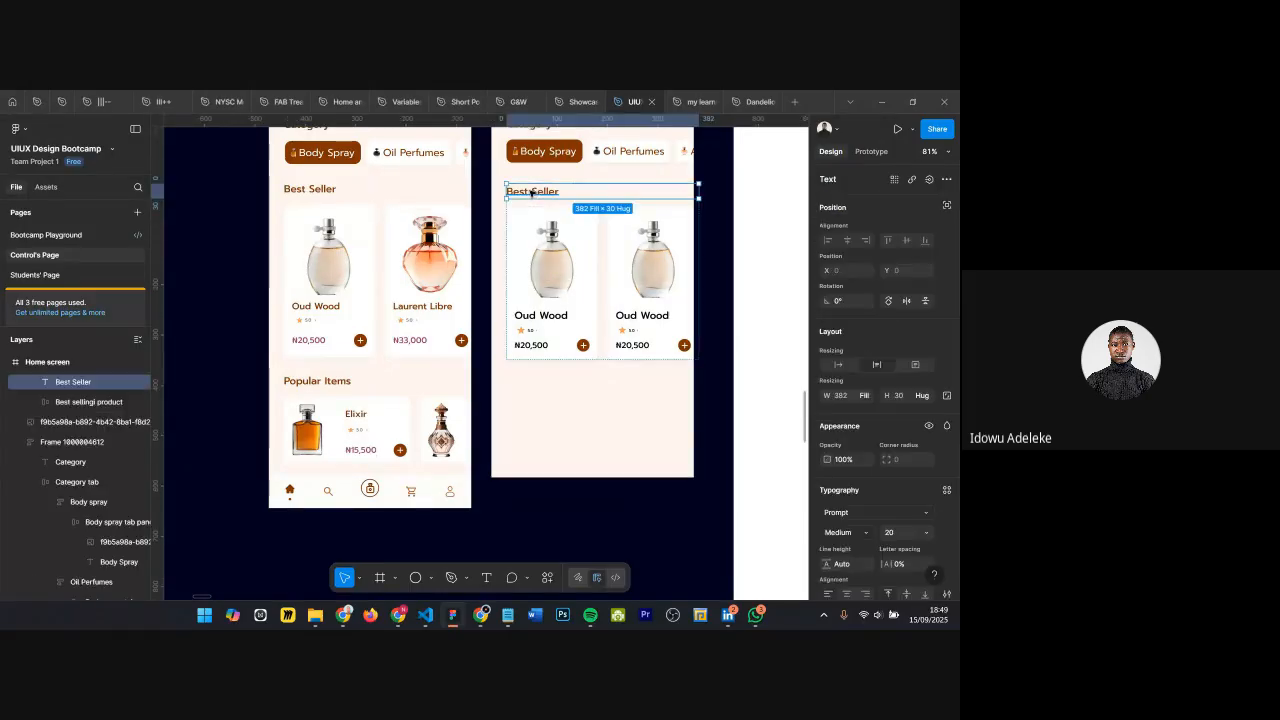
left_click_drag(530, 192, 534, 394)
Step: Change the duplicated heading's text to "Popular Items"
double_click(575, 400)
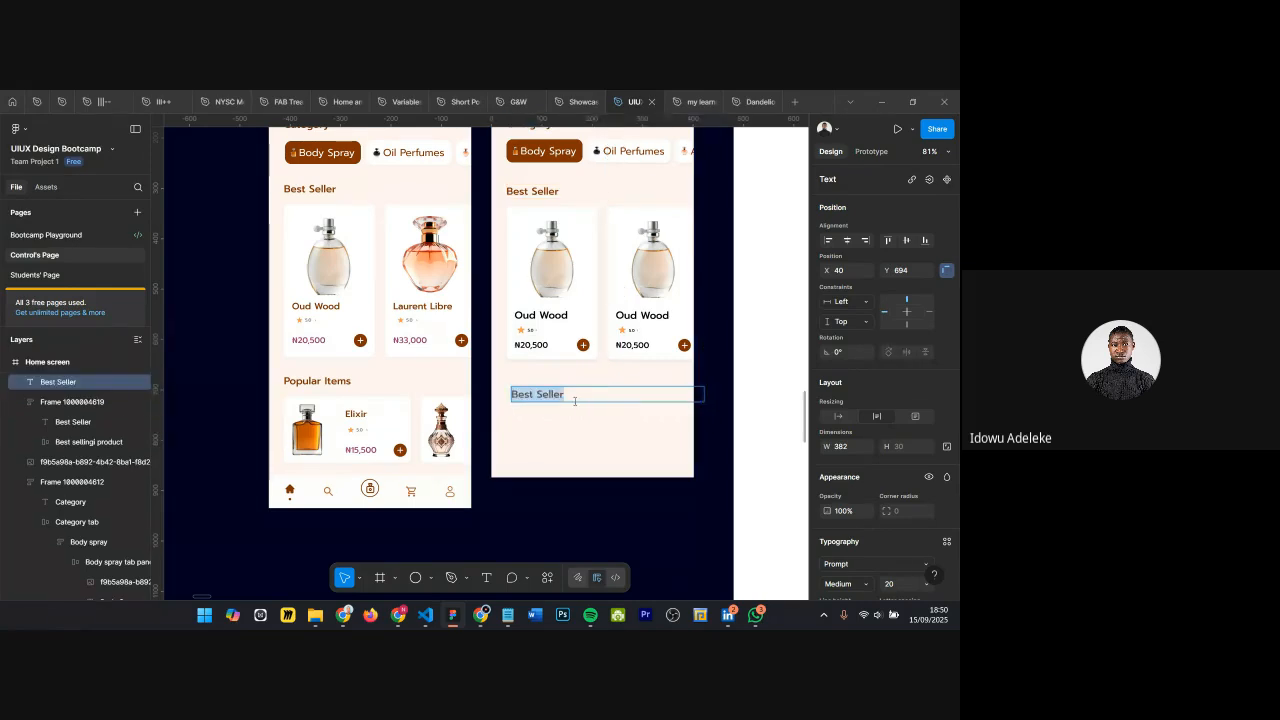
type("Popular iItems")
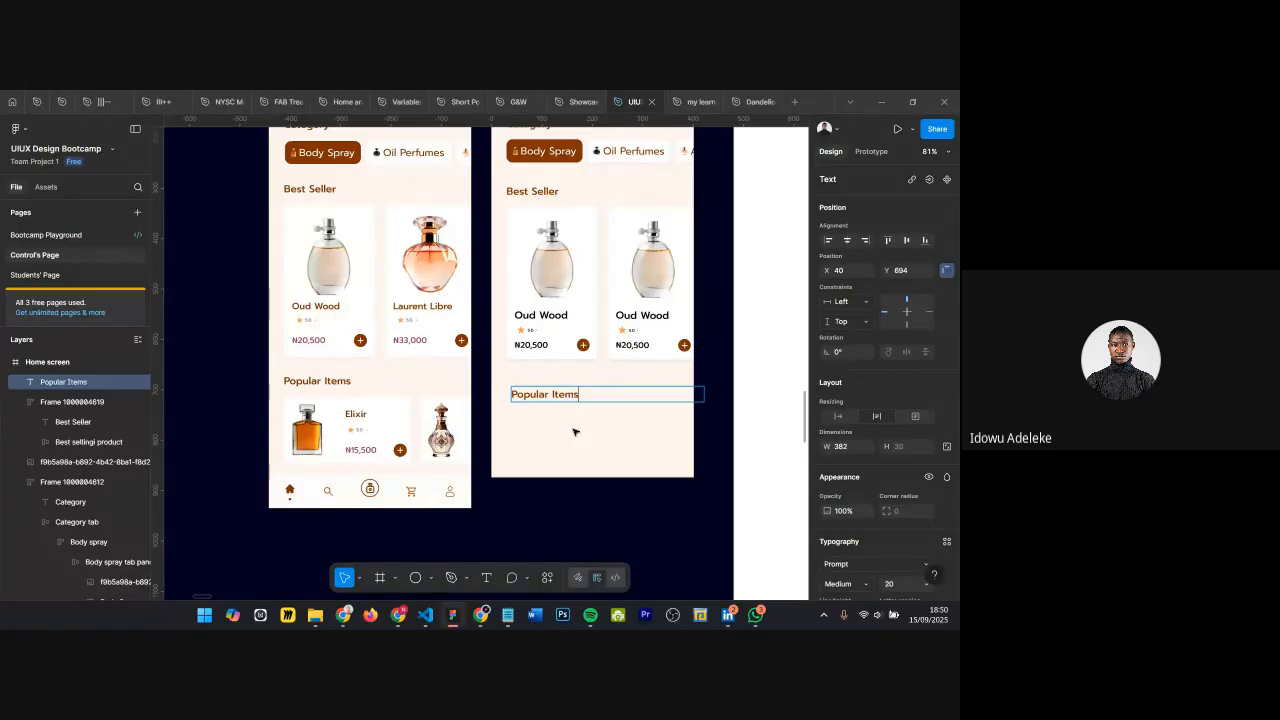
key("Escape")
Step: Extend the rebuilt Home screen frame downward to a height of 964 px
scroll(573, 435, "down", 3)
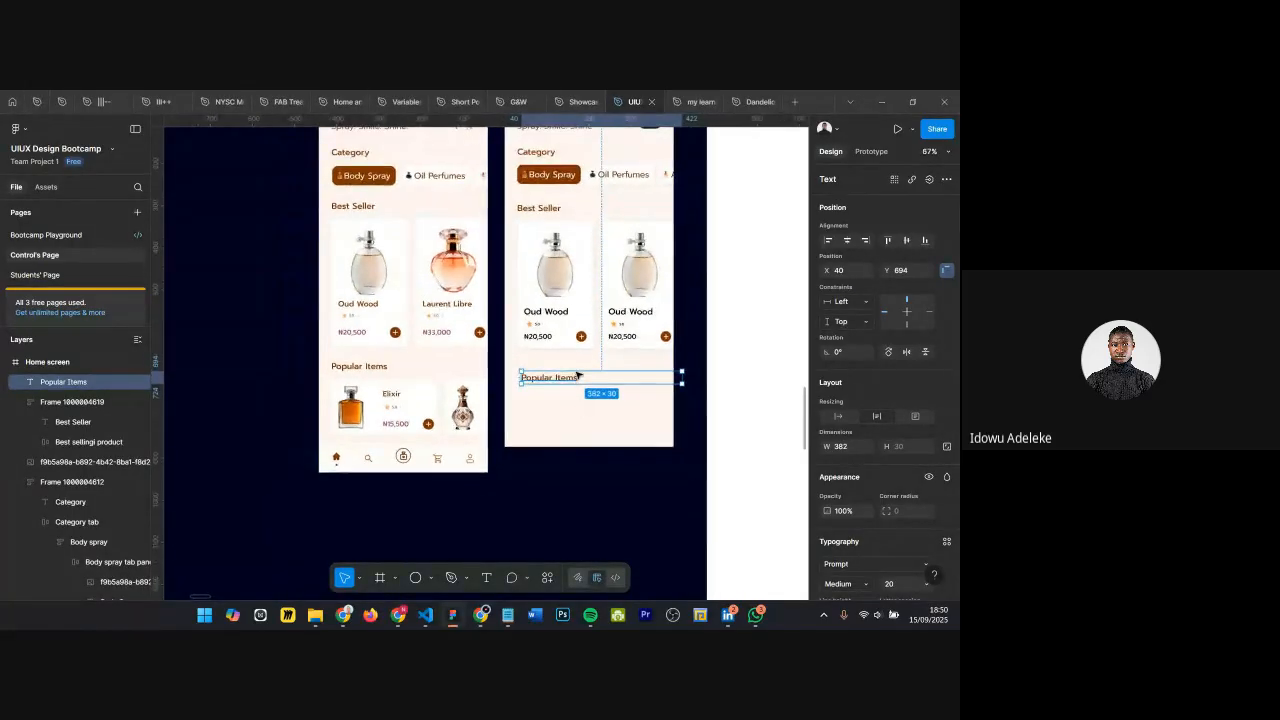
scroll(560, 400, "down", 2)
scroll(535, 258, "up", 4)
key("Escape")
scroll(540, 350, "down", 3)
left_click_drag(546, 455, 545, 482)
scroll(533, 440, "up", 3)
scroll(533, 360, "up", 4)
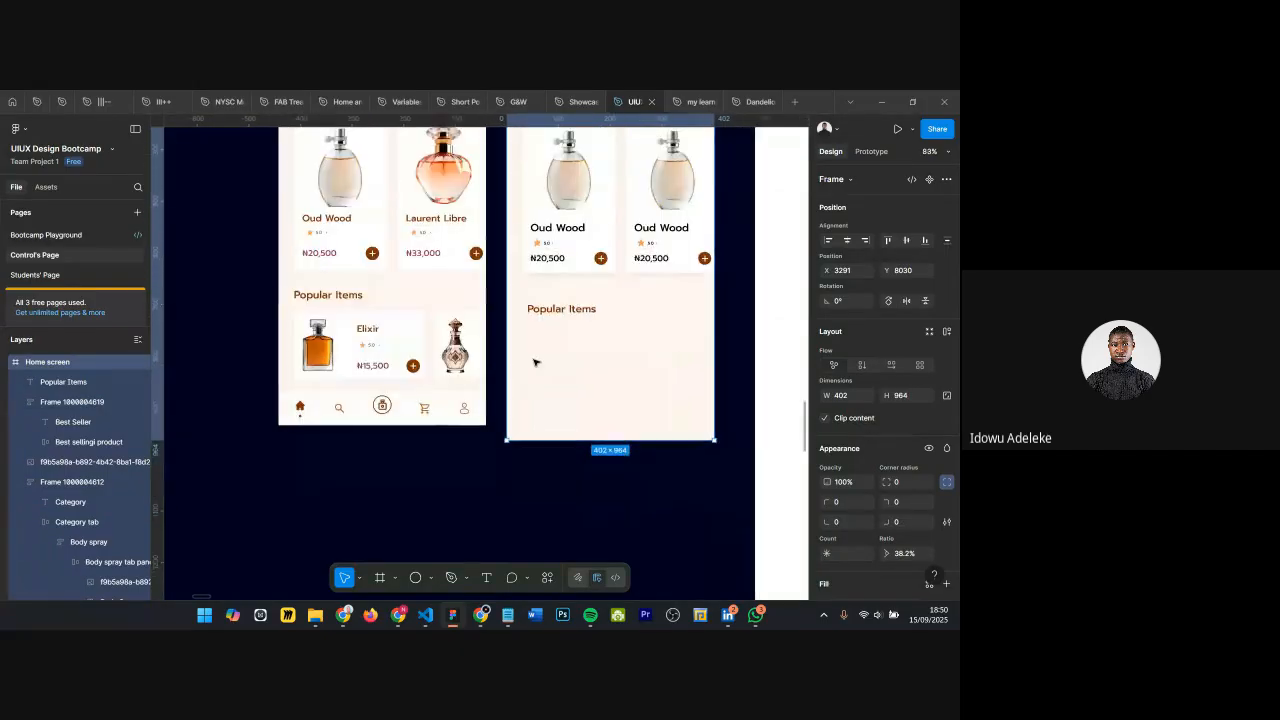
key("Escape")
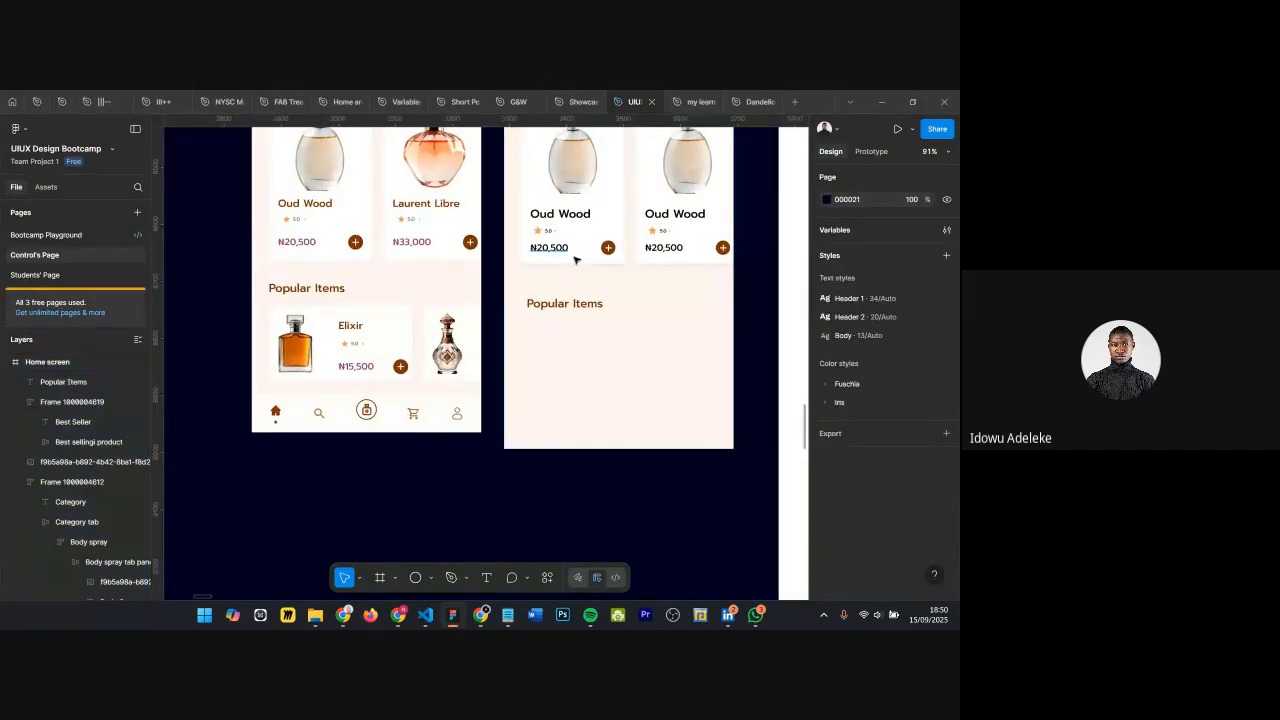
Step: Copy the white plus vector from the rebuilt screen's first Oud Wood card into the Assets frame at X 193, Y 896
scroll(585, 250, "down", 3)
left_click(600, 250, "ctrl")
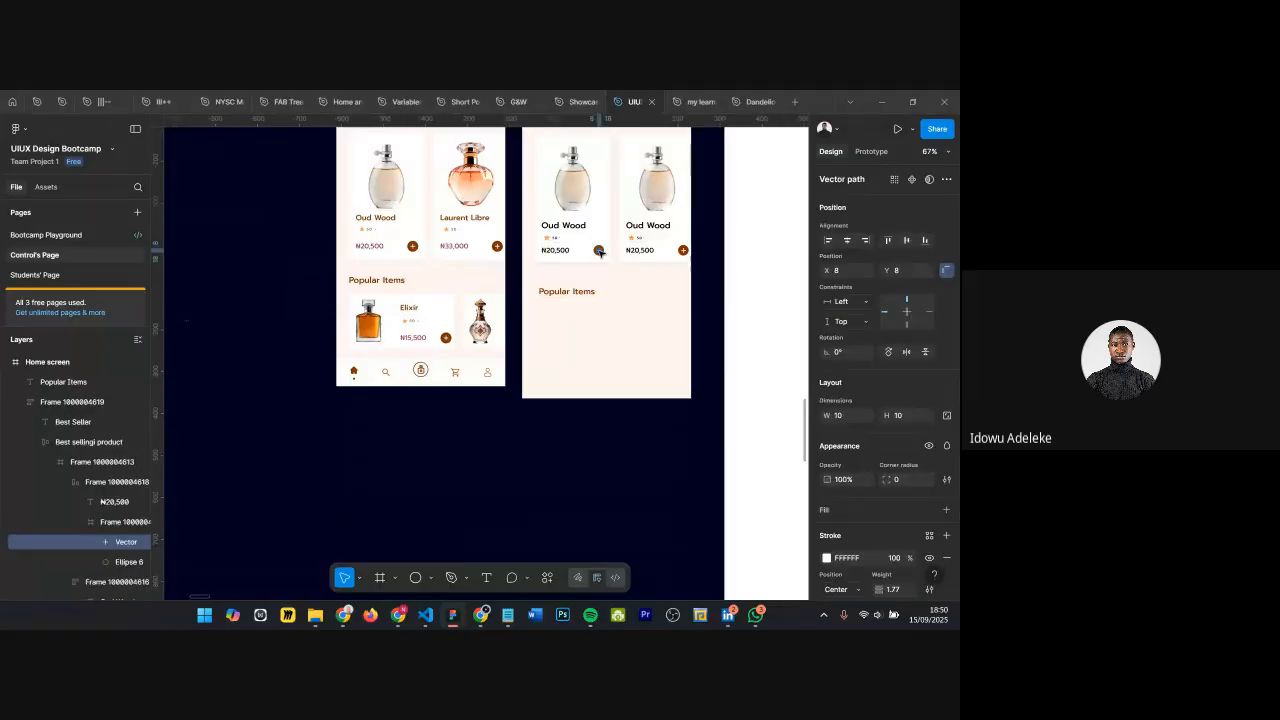
scroll(599, 251, "down", 2)
left_click_drag(599, 251, 758, 343)
scroll(791, 346, "right", 3)
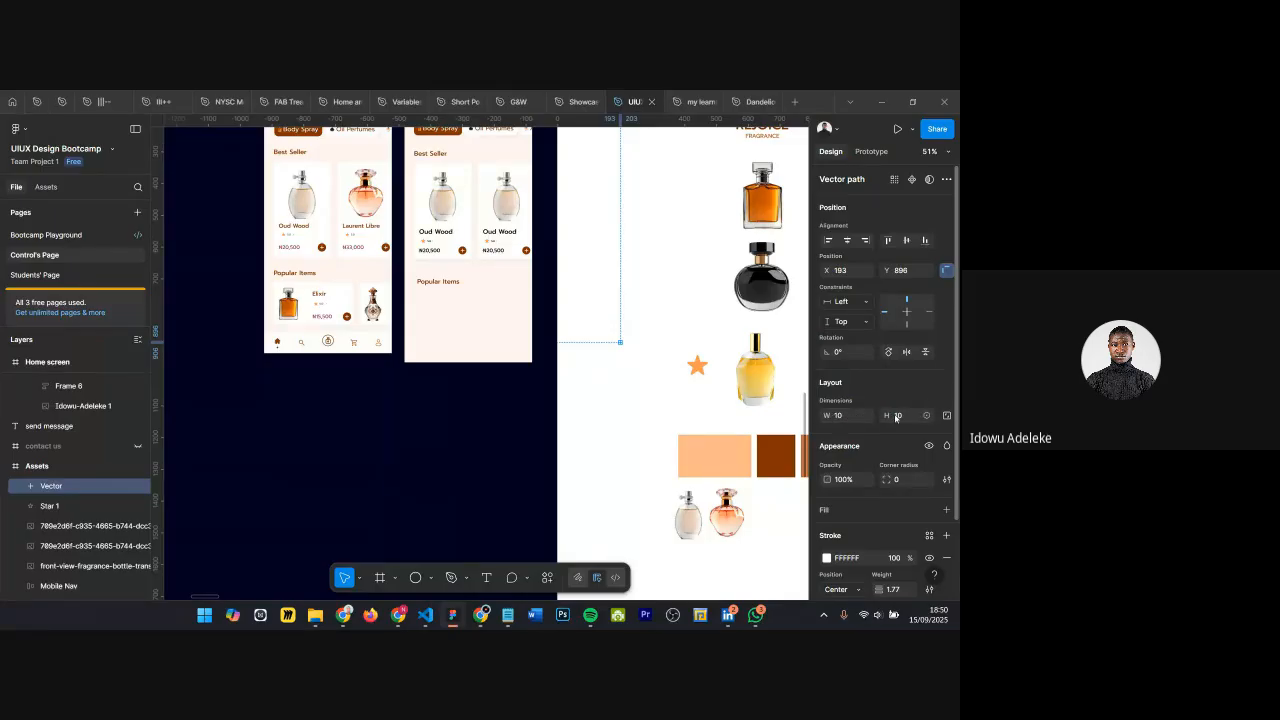
scroll(895, 417, "down", 2)
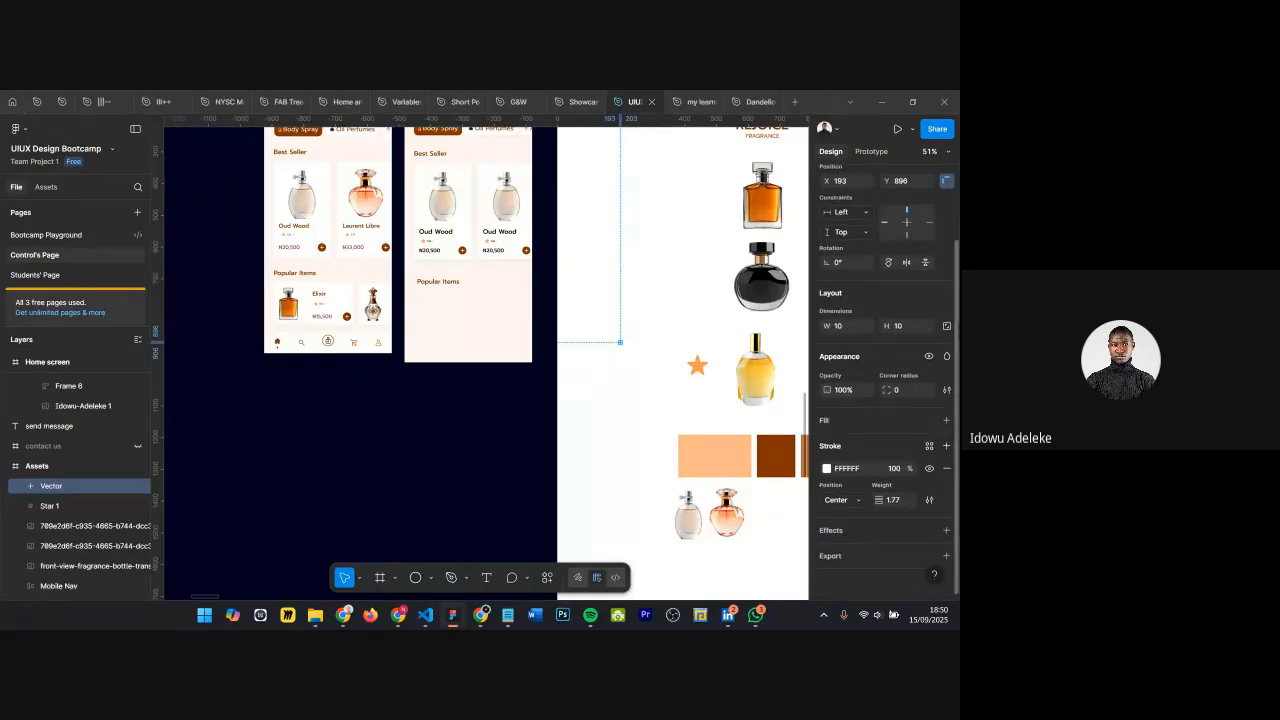
Step: Enlarge the copied plus vector proportionally to 48 × 48 px with the Scale tool
scroll(622, 342, "up", 3)
scroll(628, 340, "up", 2)
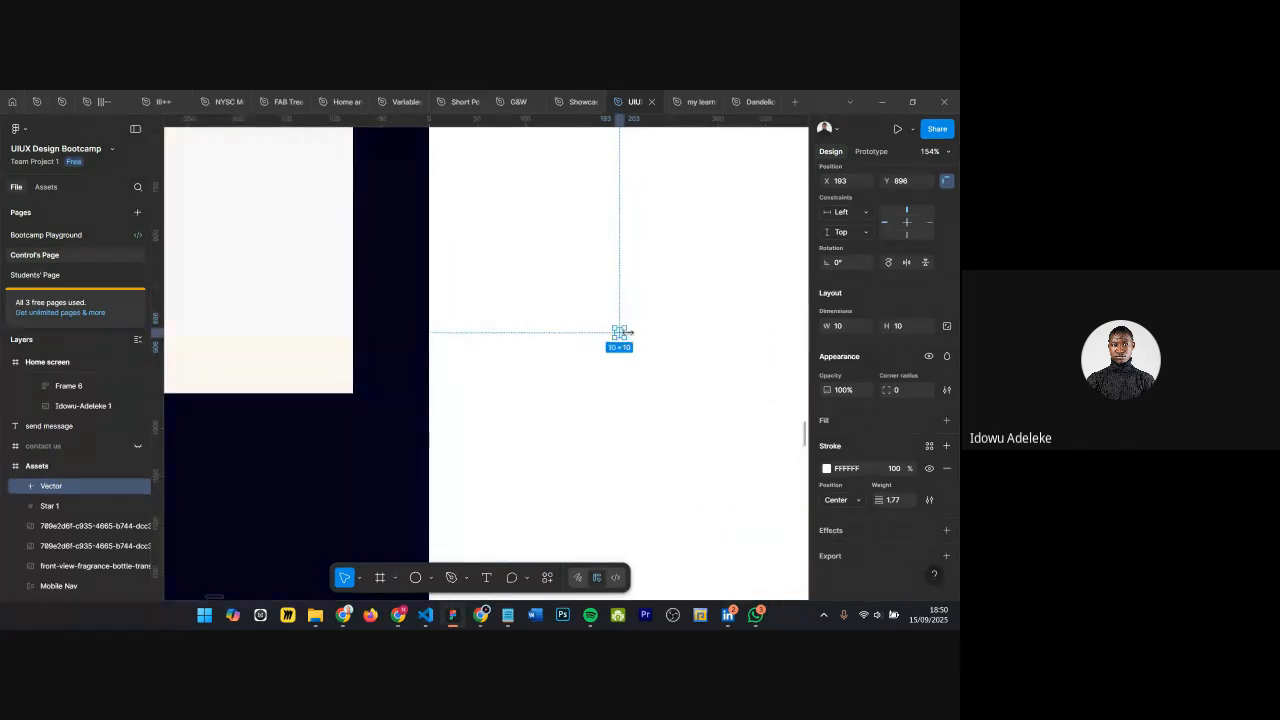
key("l")
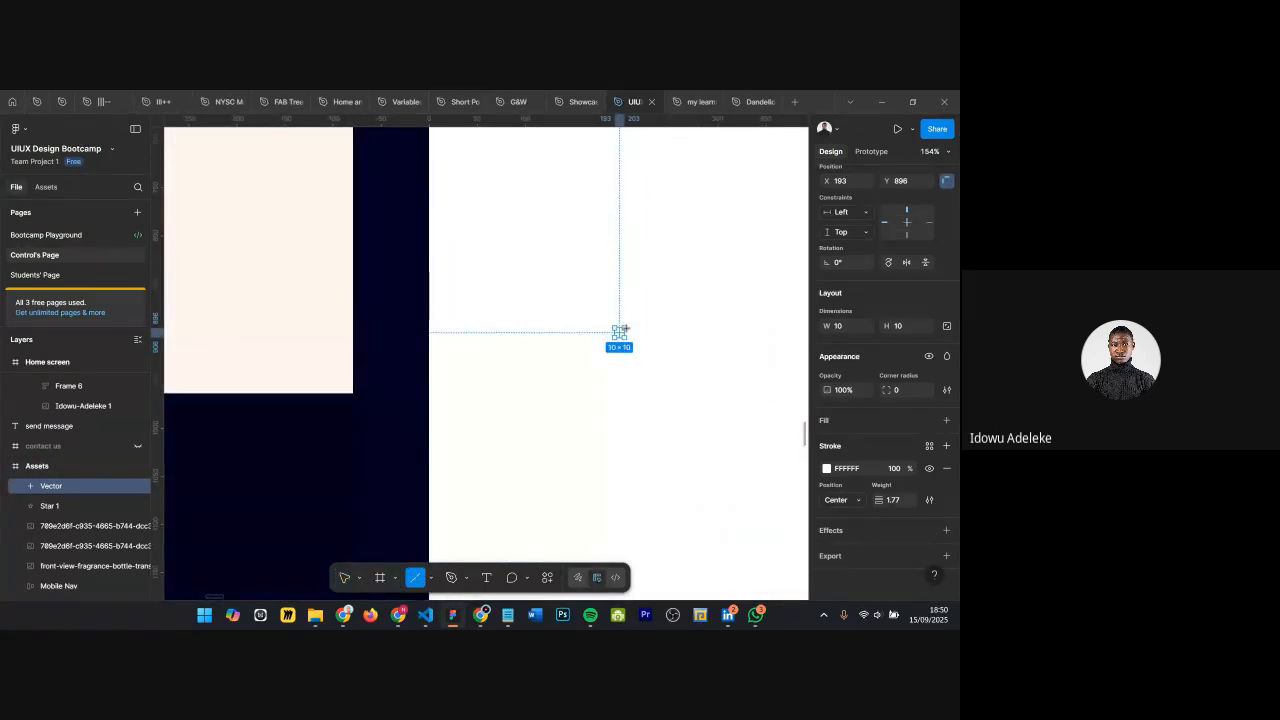
key("k")
left_click_drag(622, 327, 665, 295)
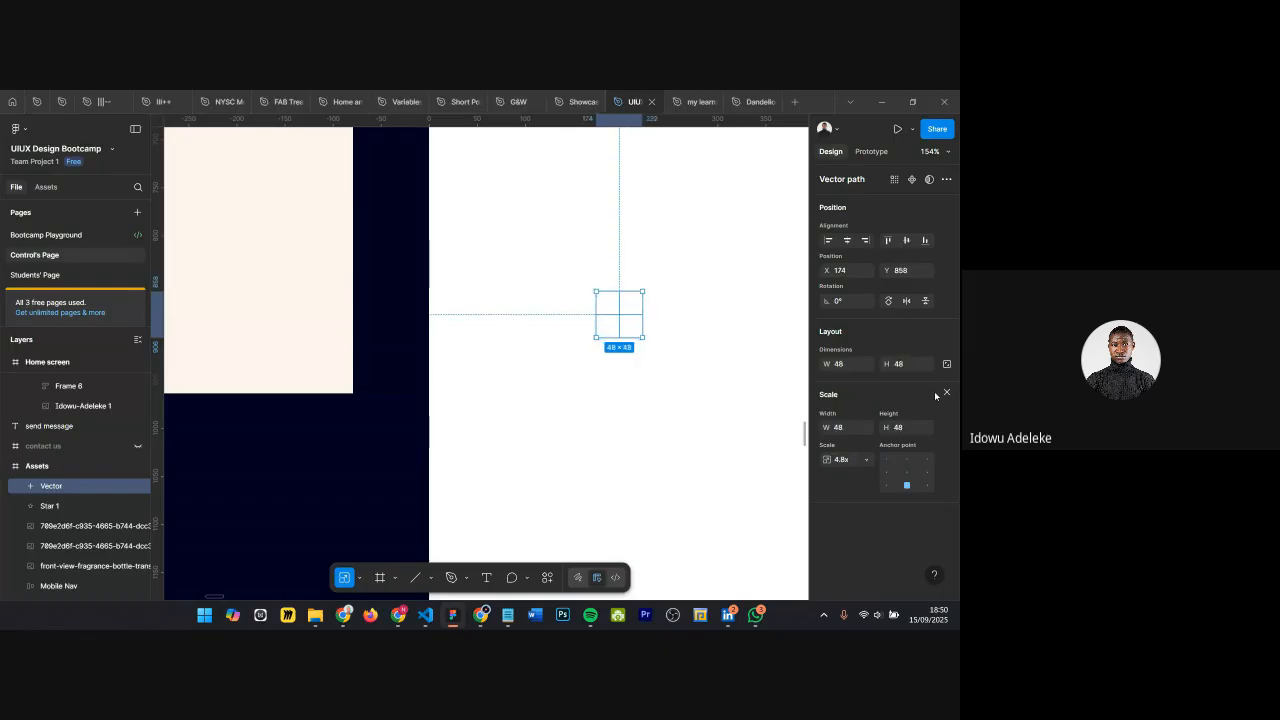
left_click(946, 391)
Step: Set the plus vector's stroke colour to 000000 and move it to X 430, Y 1063 in the Assets frame
scroll(900, 450, "down", 1)
left_click(856, 470)
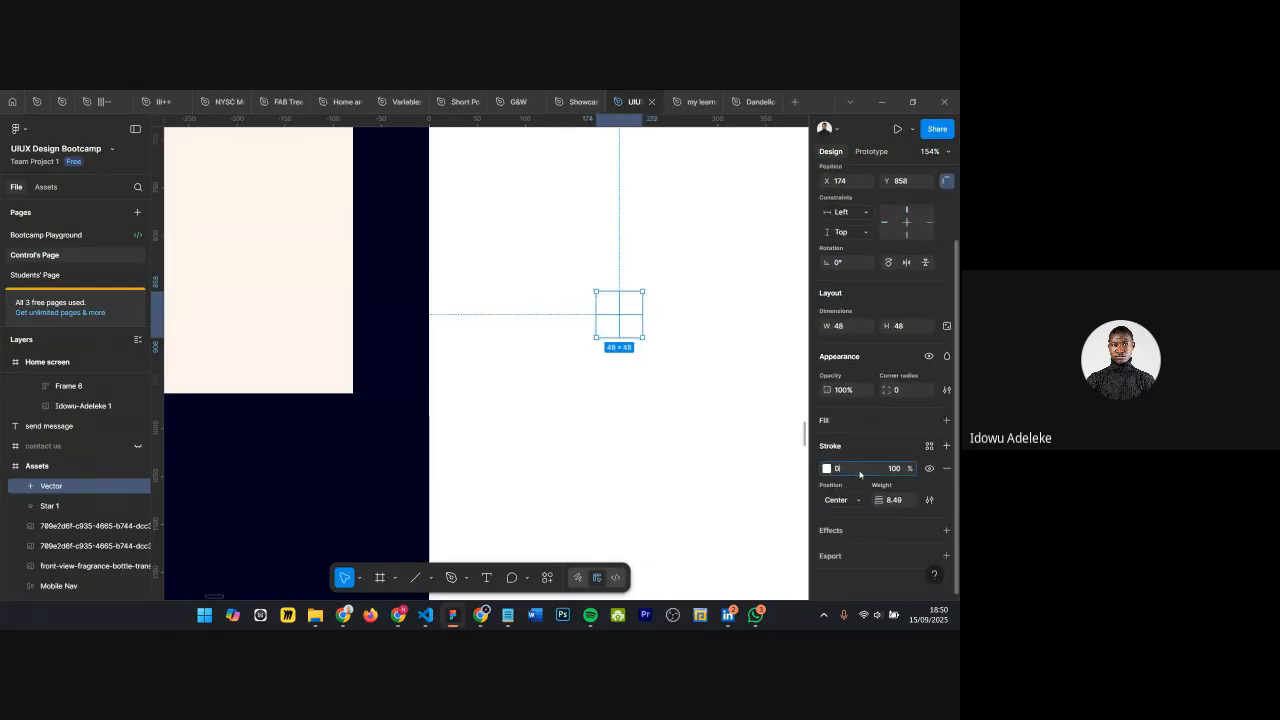
type("0")
key("Return")
scroll(786, 462, "down", 5)
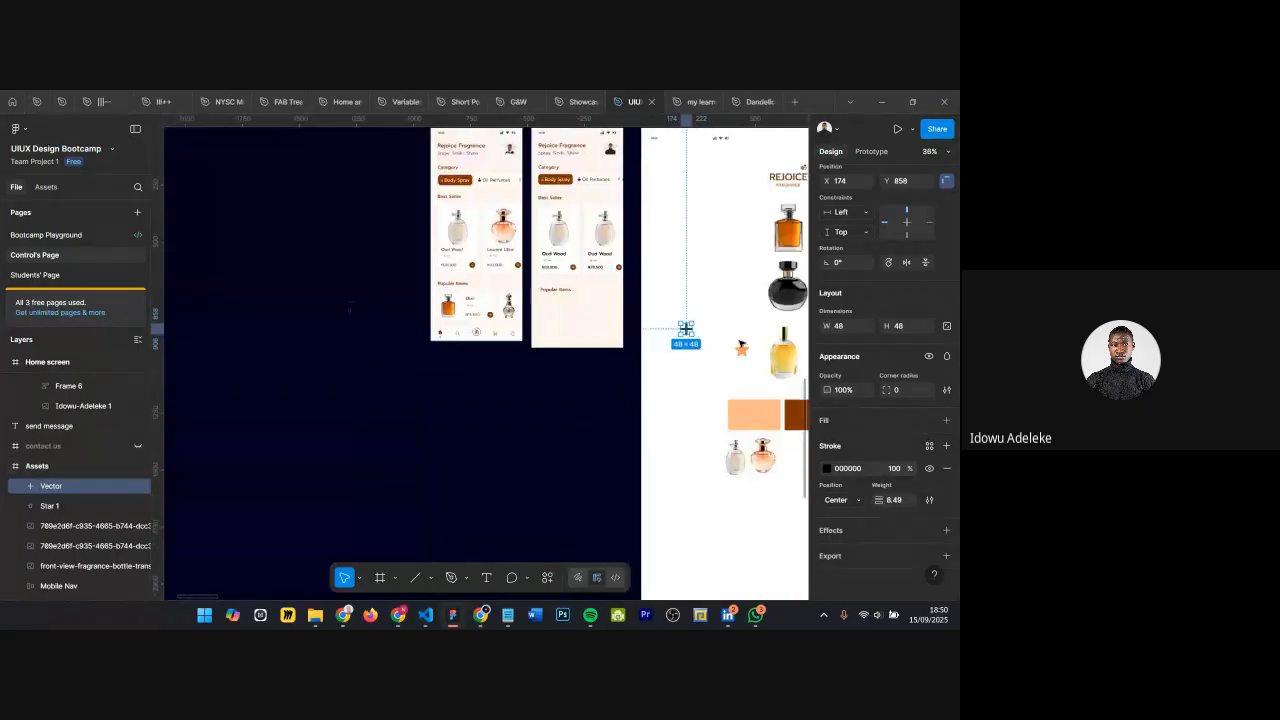
left_click_drag(497, 330, 556, 377)
scroll(311, 311, "up", 3)
scroll(427, 311, "left", 2)
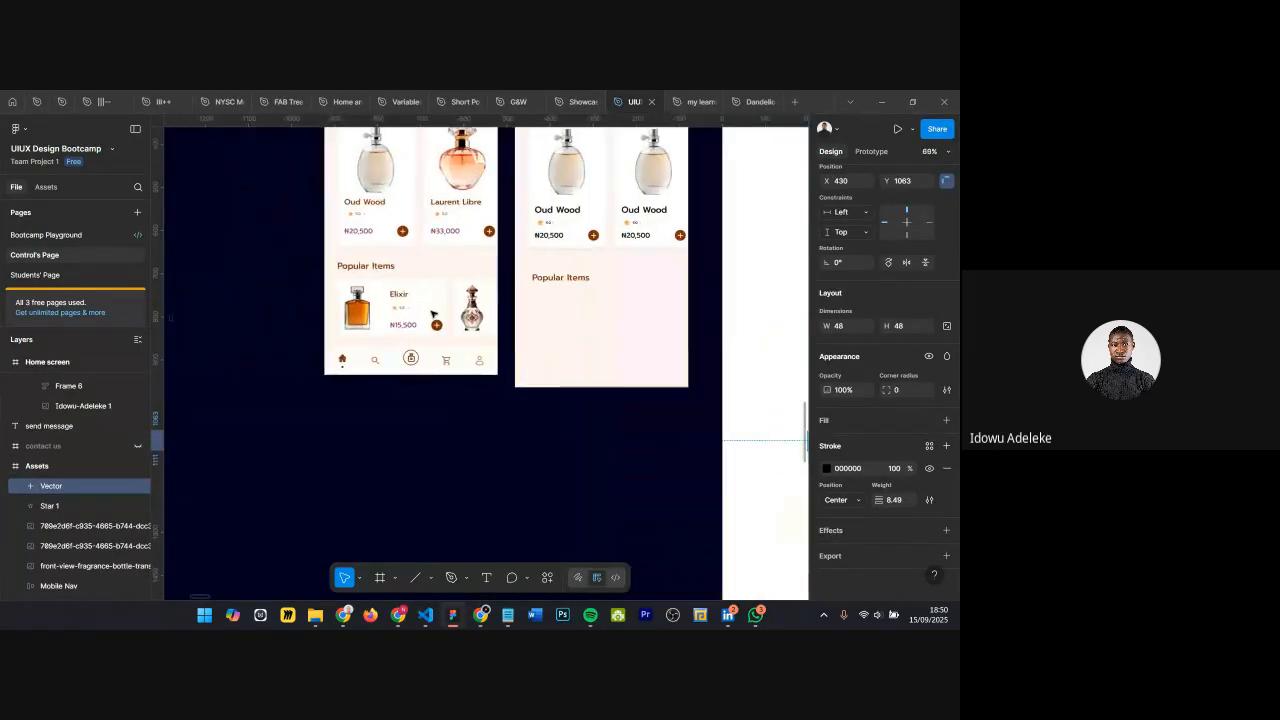
Step: Draw a card frame about 226 × 141 px below the rebuilt screen's Popular Items heading, at X 41, Y 759
scroll(597, 308, "up", 2)
left_click(595, 308)
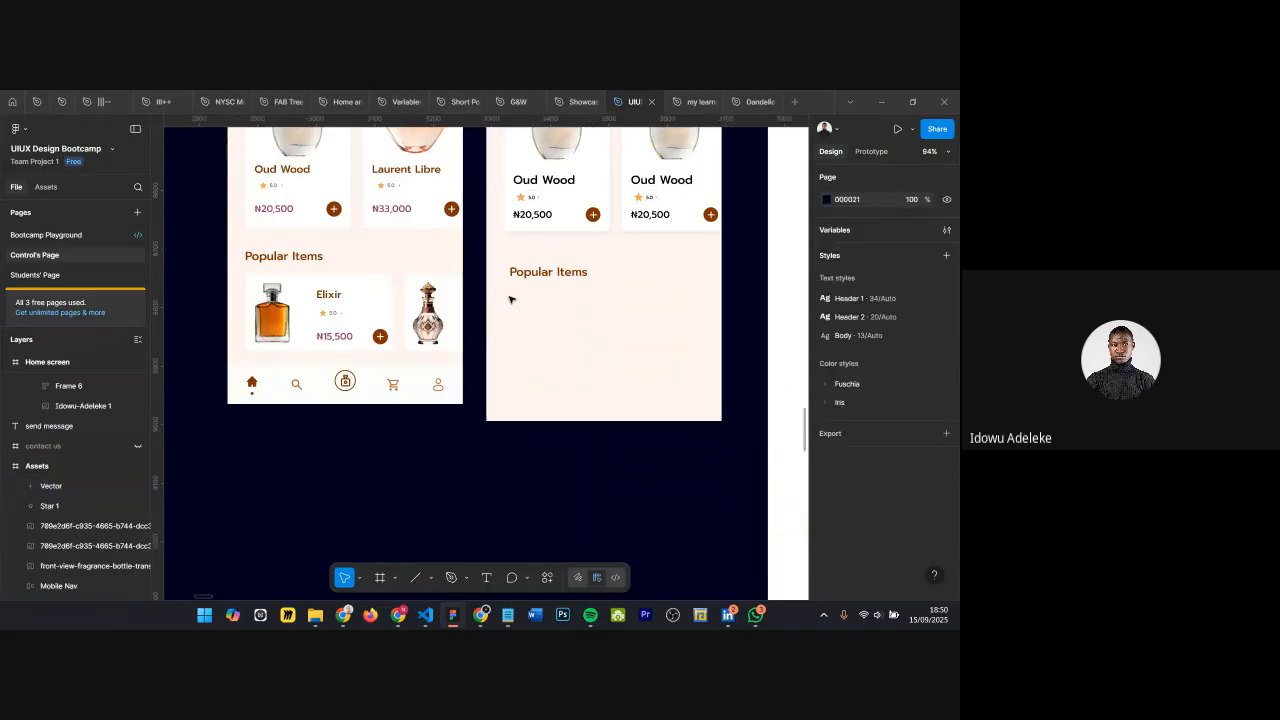
key("f")
left_click_drag(510, 300, 644, 384)
Step: Check the reference Elixir card's dimensions and set the new card frame to 252 px wide and 132 px high
left_click(372, 296)
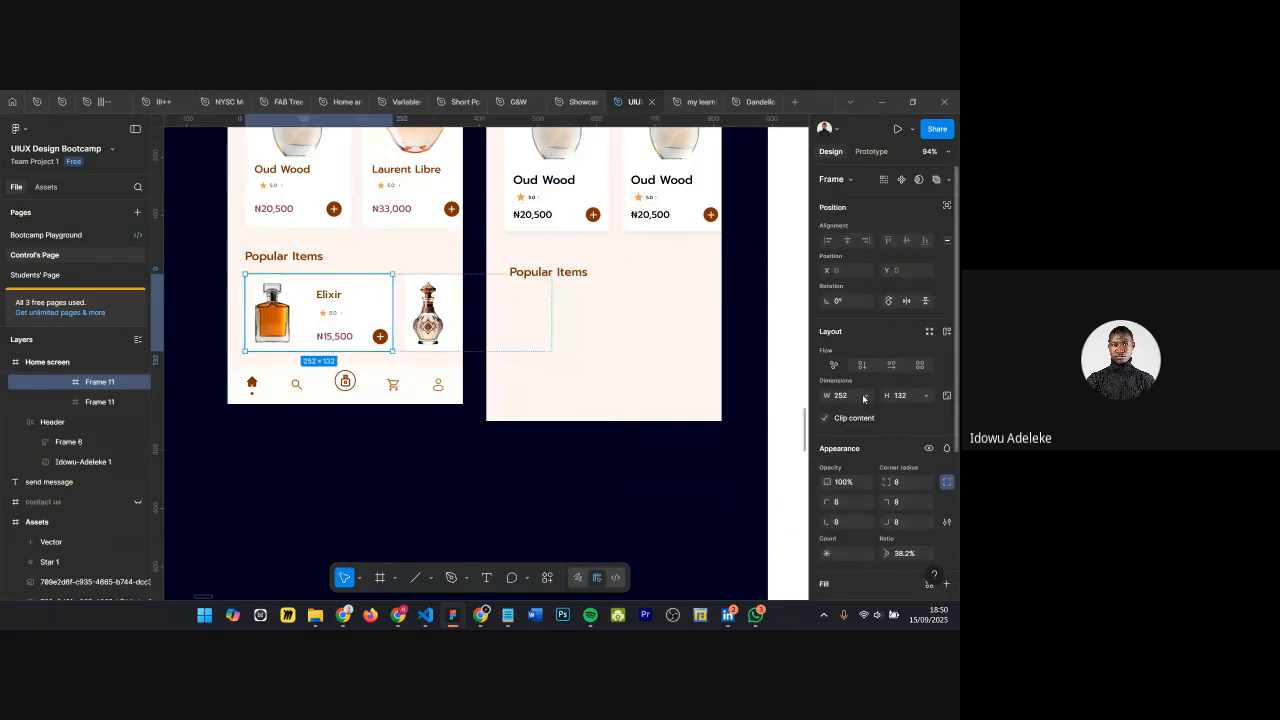
left_click(600, 366)
left_click(860, 446)
type("2")
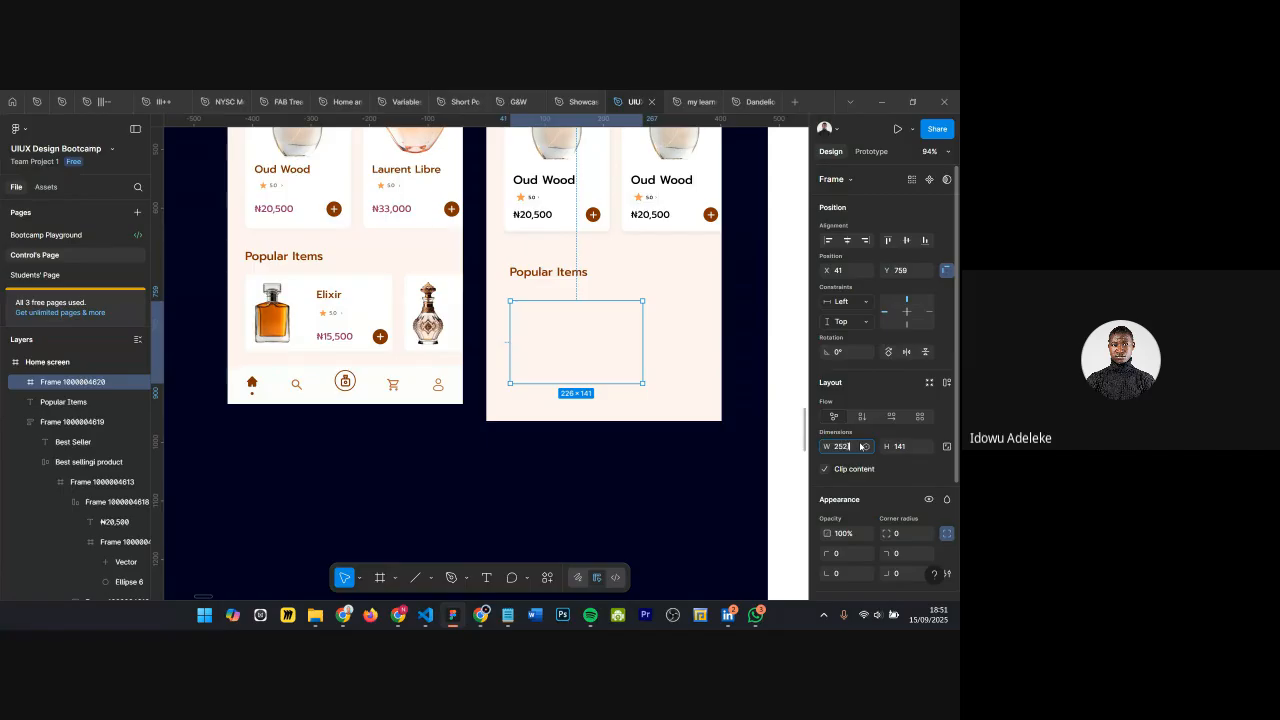
type("52")
key("Return")
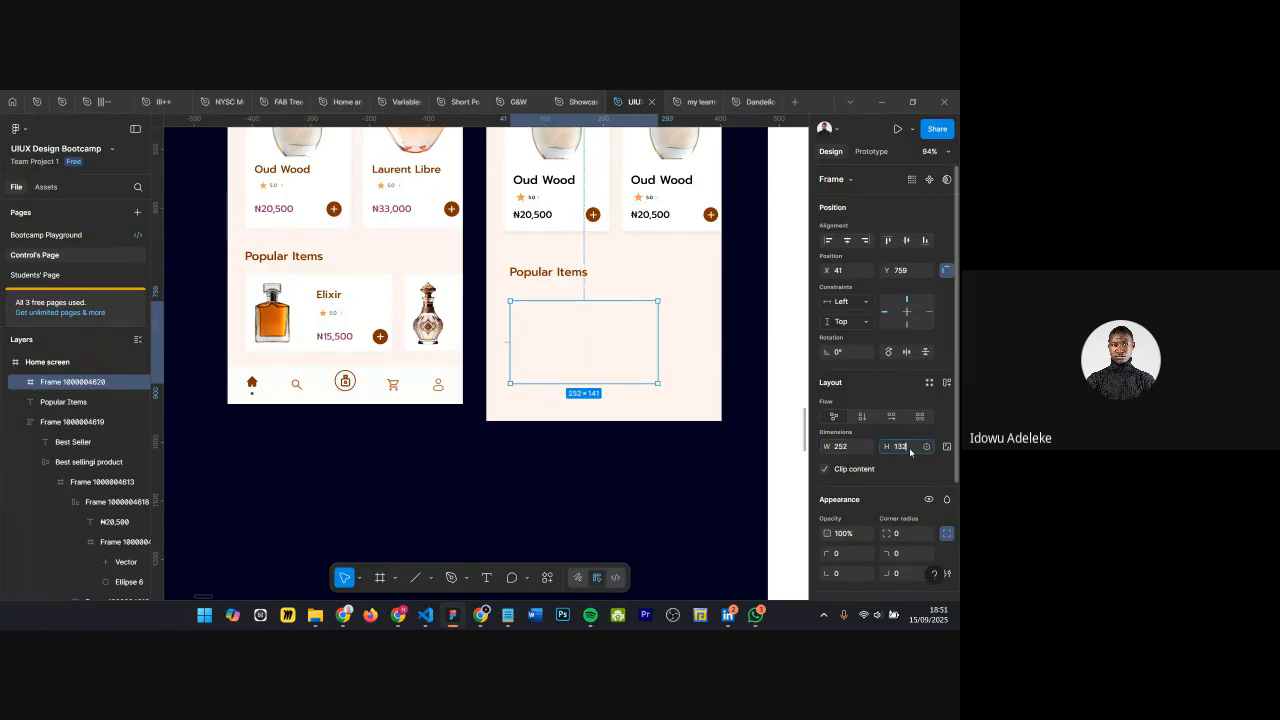
key("Return")
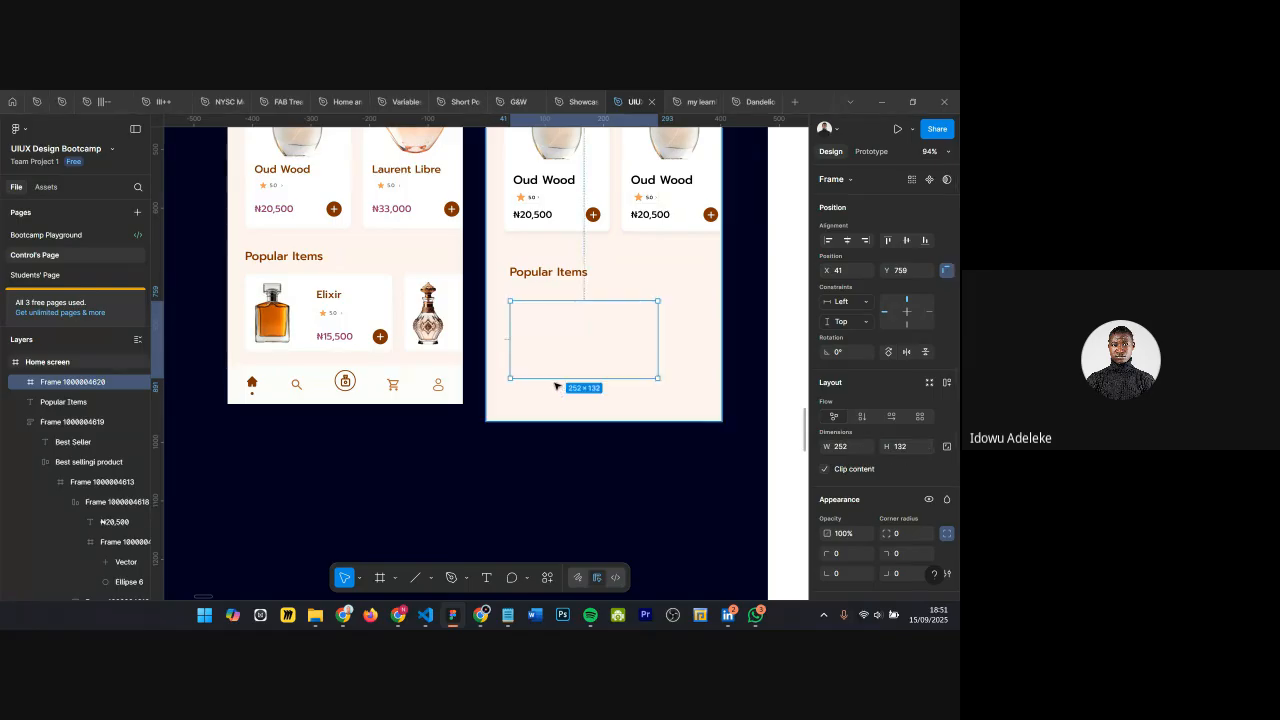
Step: Add a white FFFFFF fill to the new Popular Items card frame
scroll(515, 360, "down", 2)
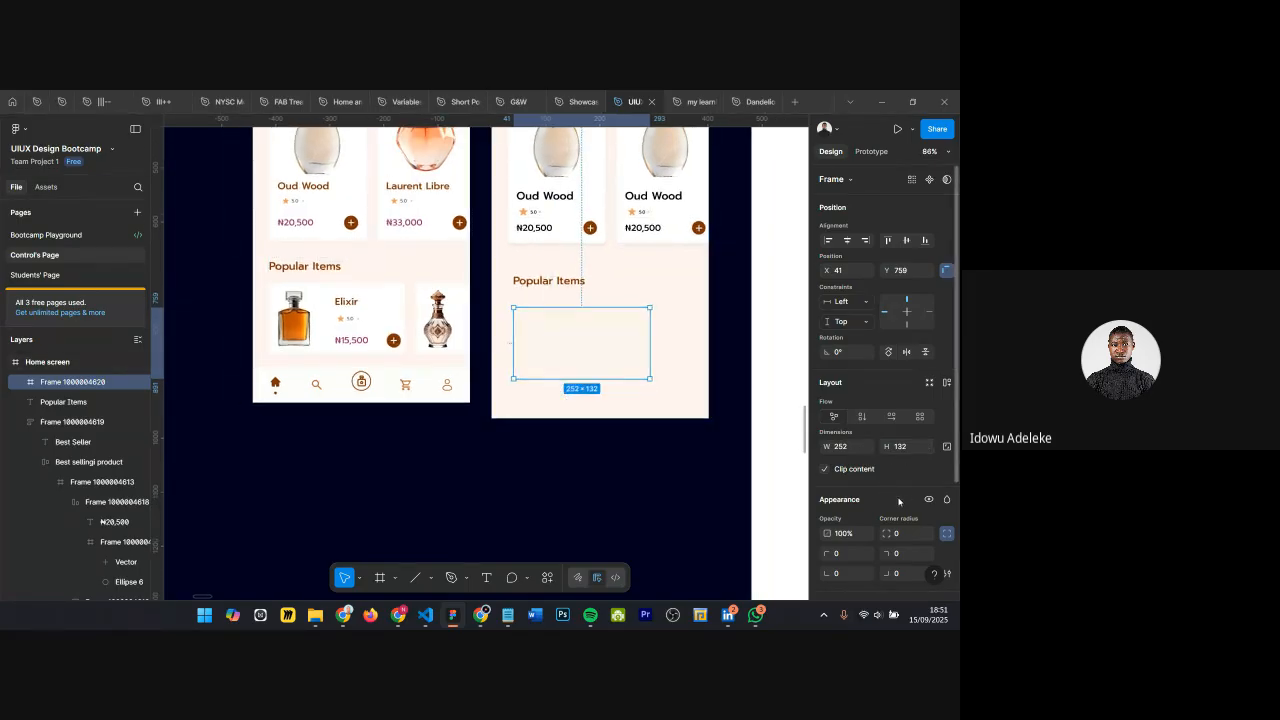
scroll(938, 470, "down", 3)
left_click(946, 457)
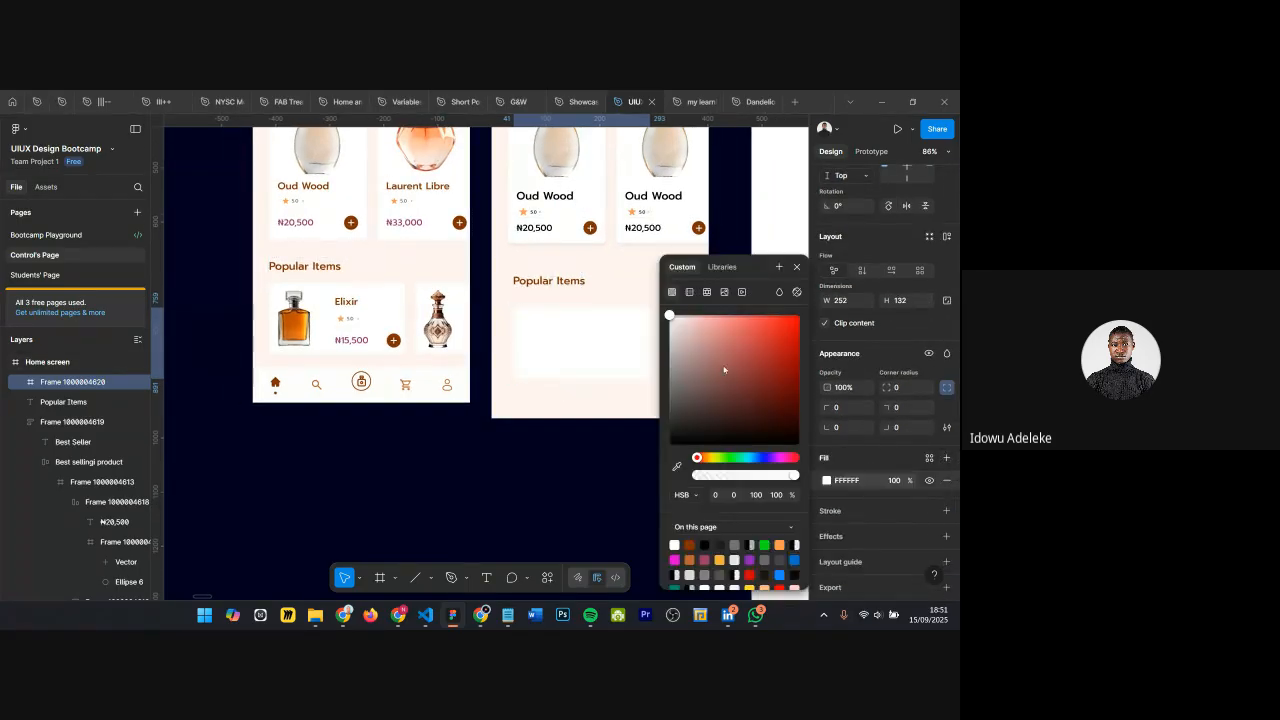
left_click(796, 267)
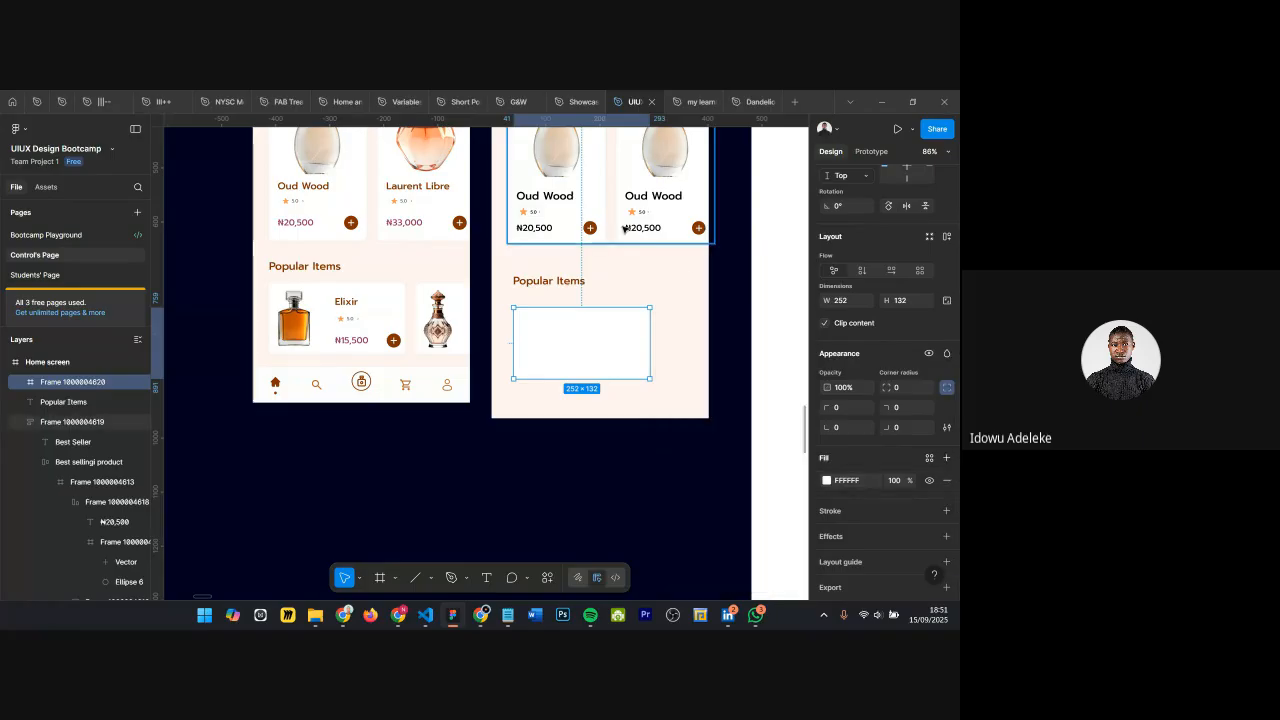
Step: Copy the drop shadow effect from the first Oud Wood card and paste it onto the new Popular Items card frame
left_click(592, 190)
scroll(863, 423, "down", 1)
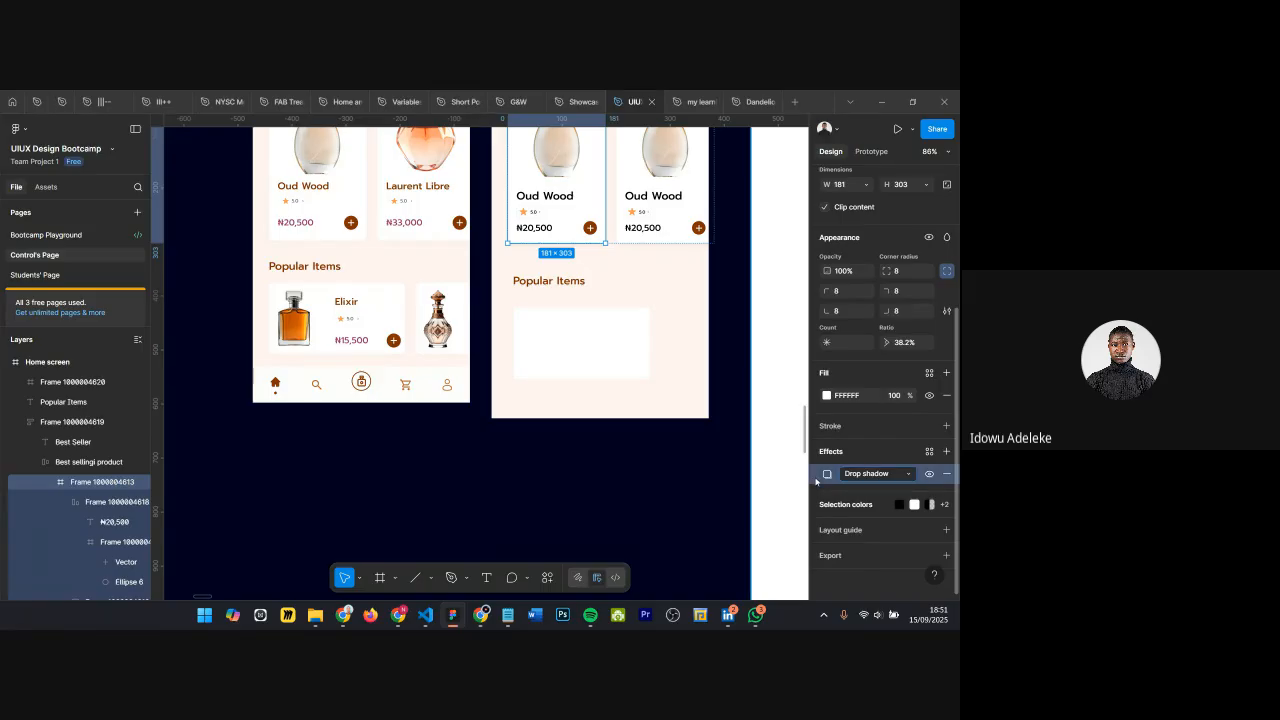
key("ctrl+z")
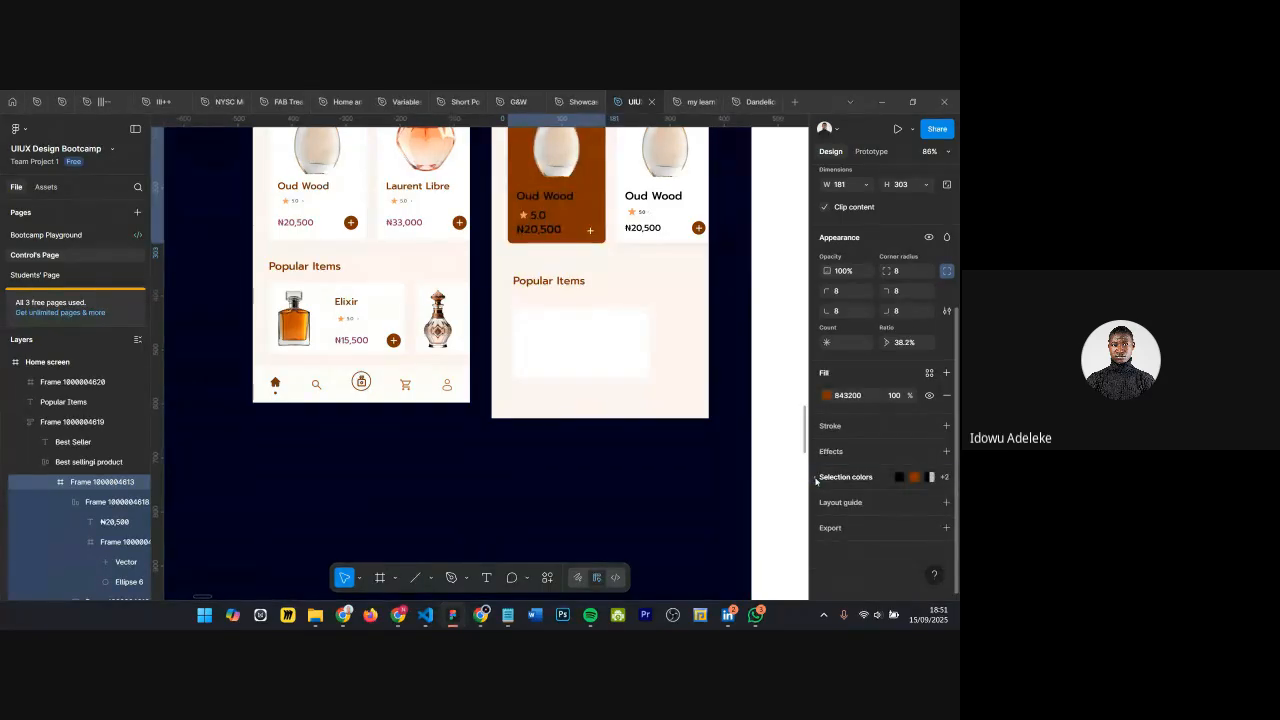
key("ctrl+shift+z")
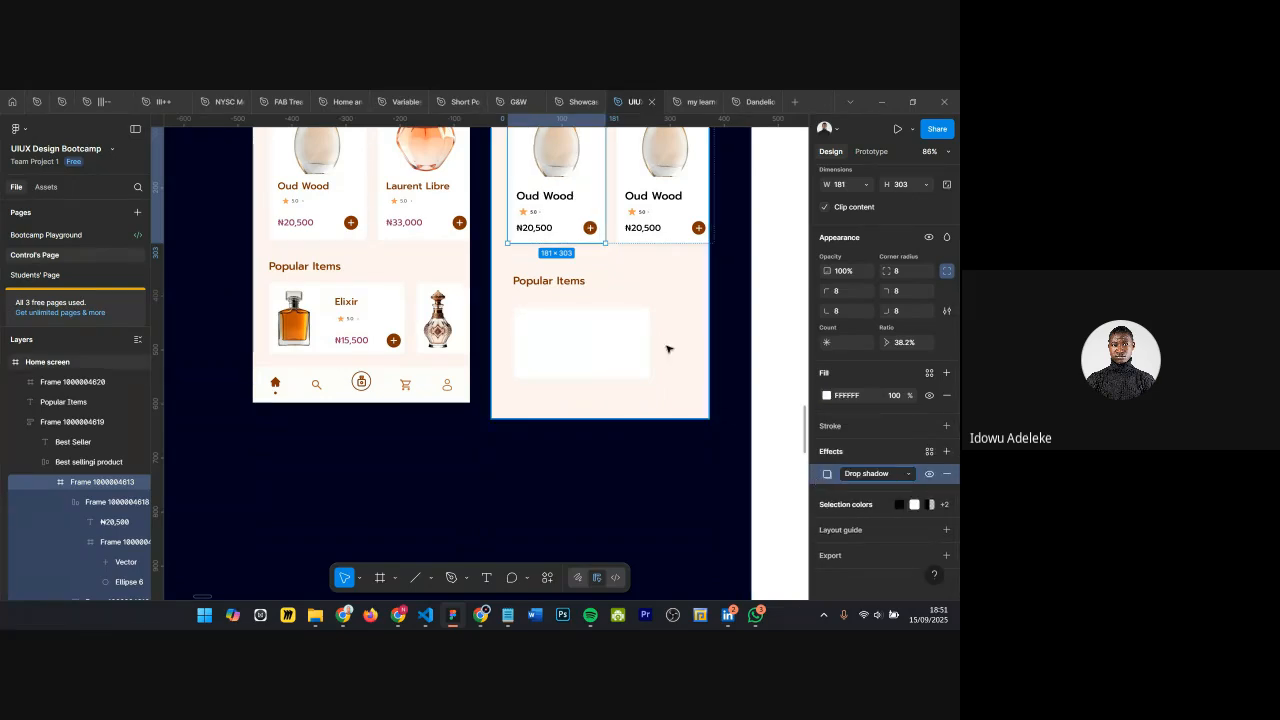
left_click(619, 348)
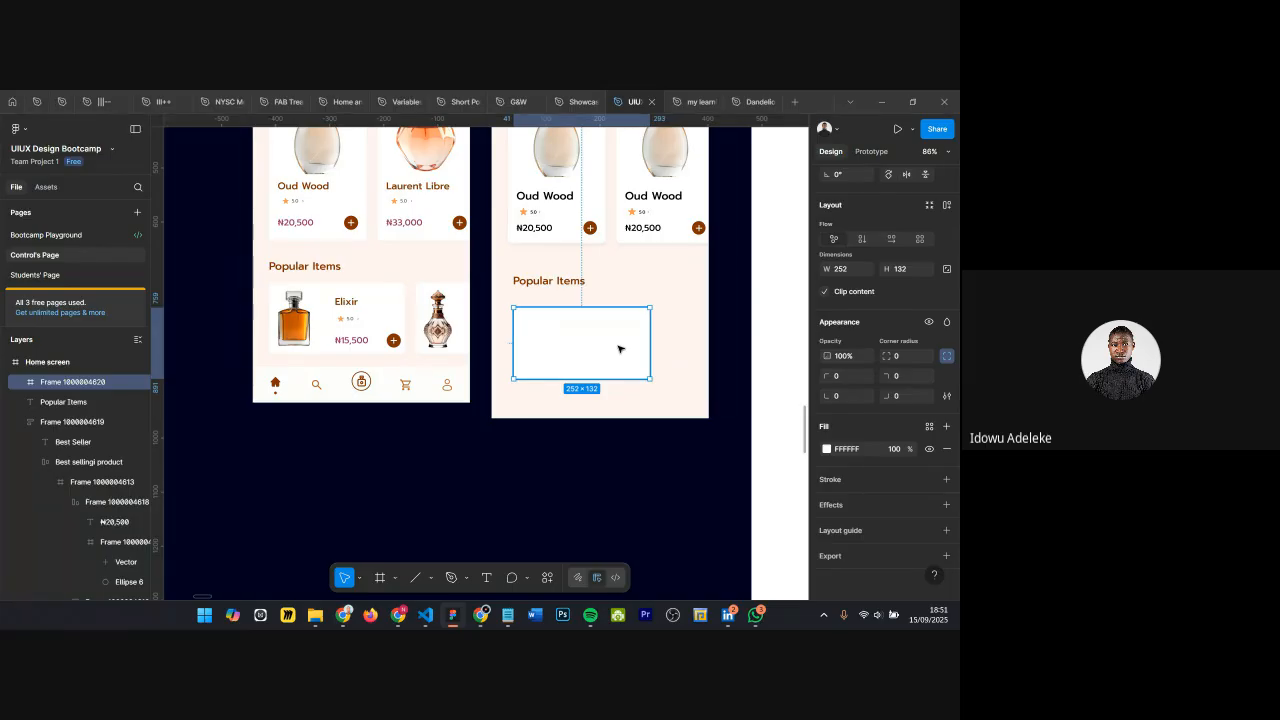
key("ctrl+alt+v")
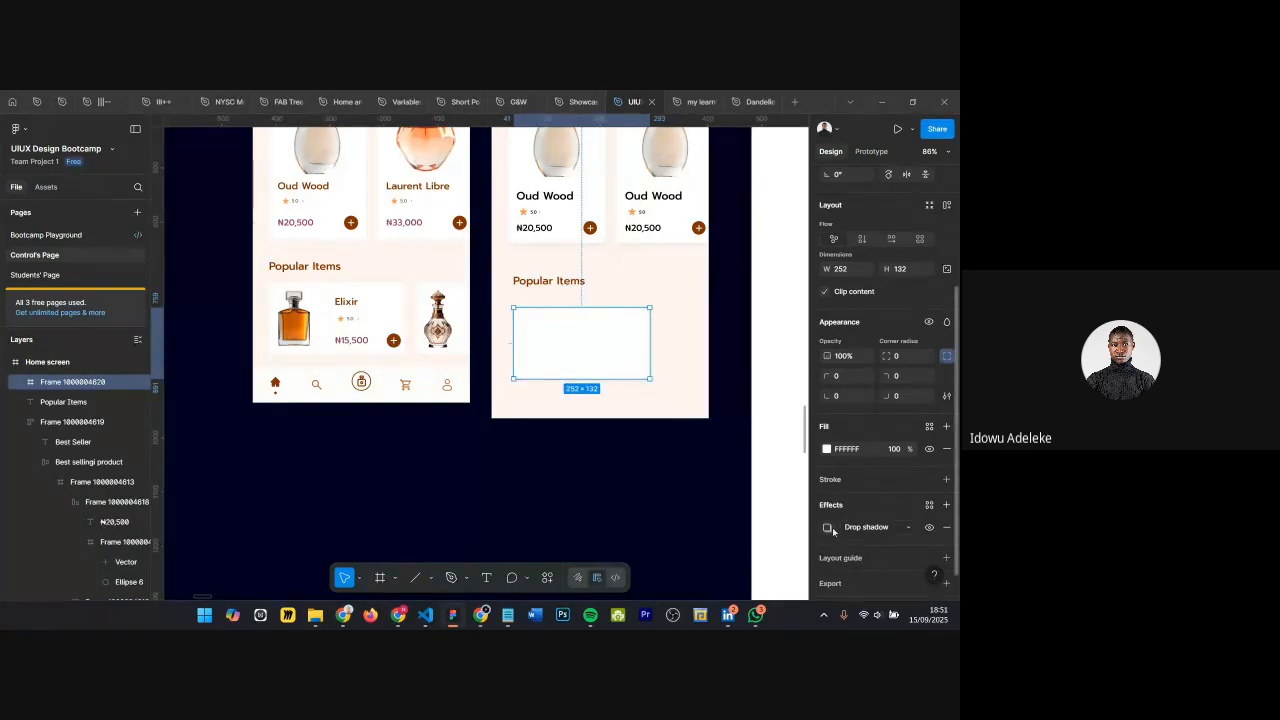
left_click(664, 347)
scroll(579, 347, "up", 1)
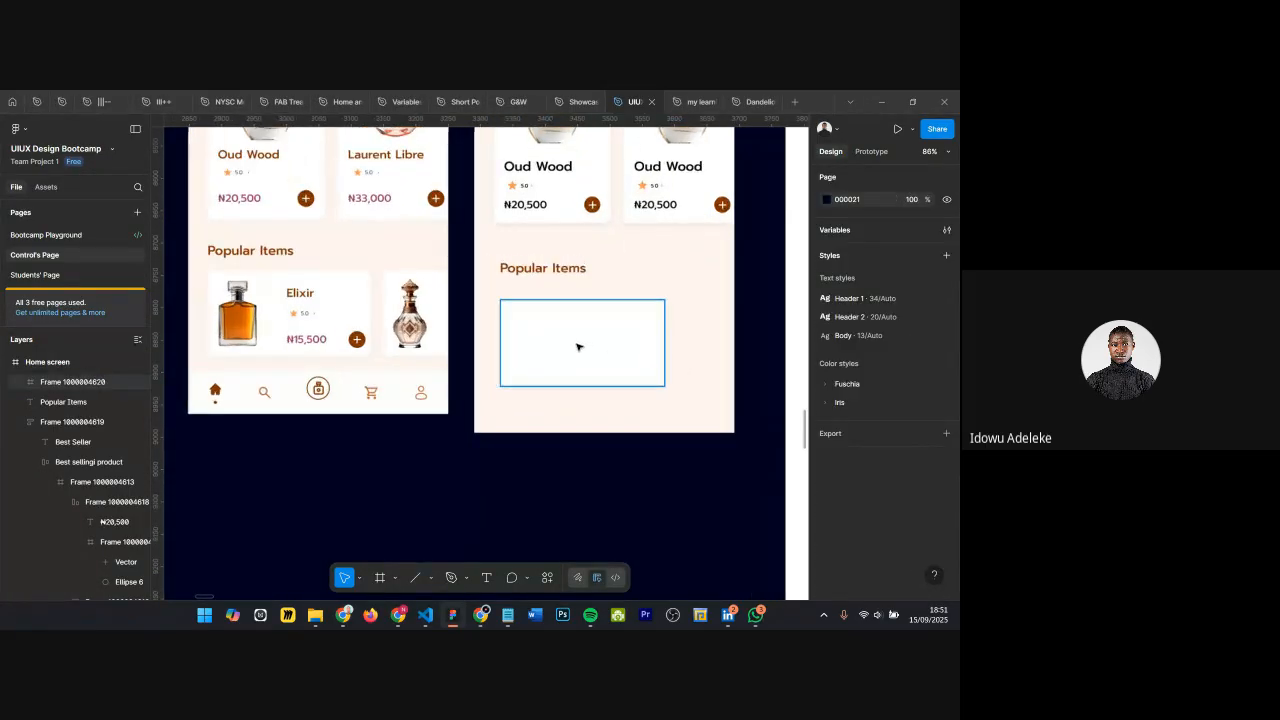
Step: Move the new card frame up to Y 740 so it sits 16 px below the Popular Items heading
scroll(580, 345, "down", 2)
left_click(561, 242)
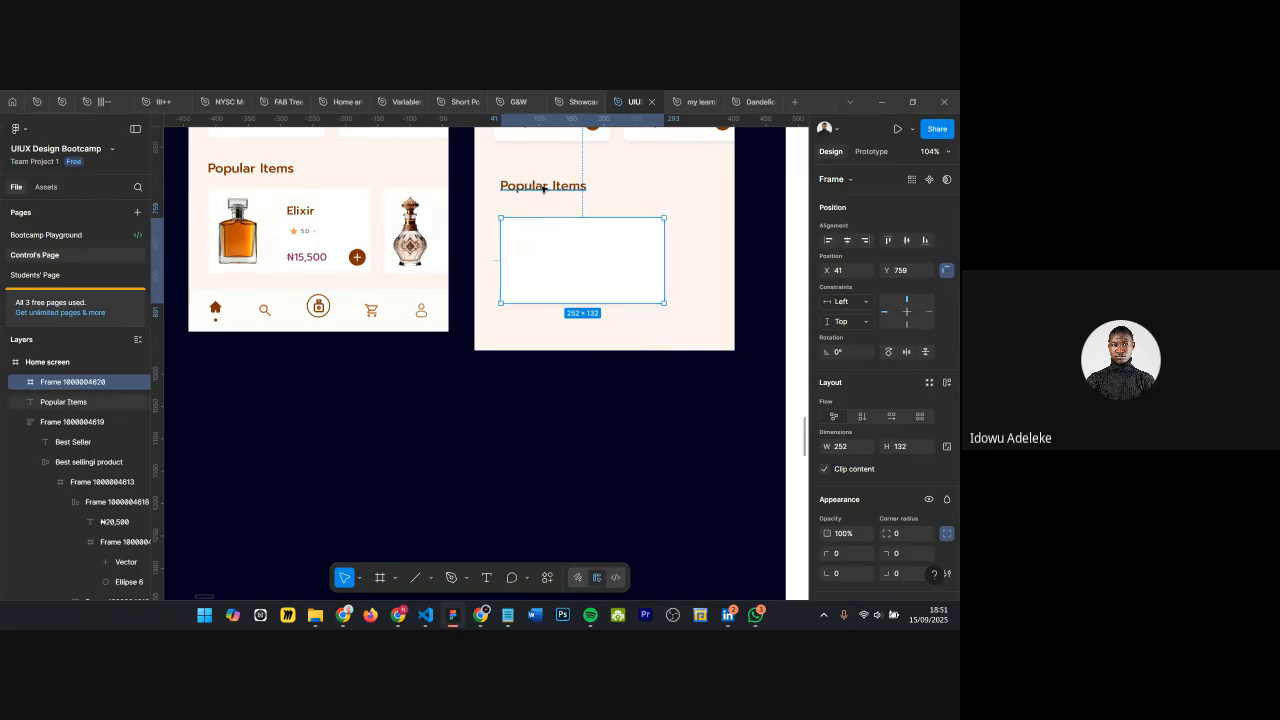
key("alt")
key("shift+Up")
key("shift+Up")
key("shift+Up")
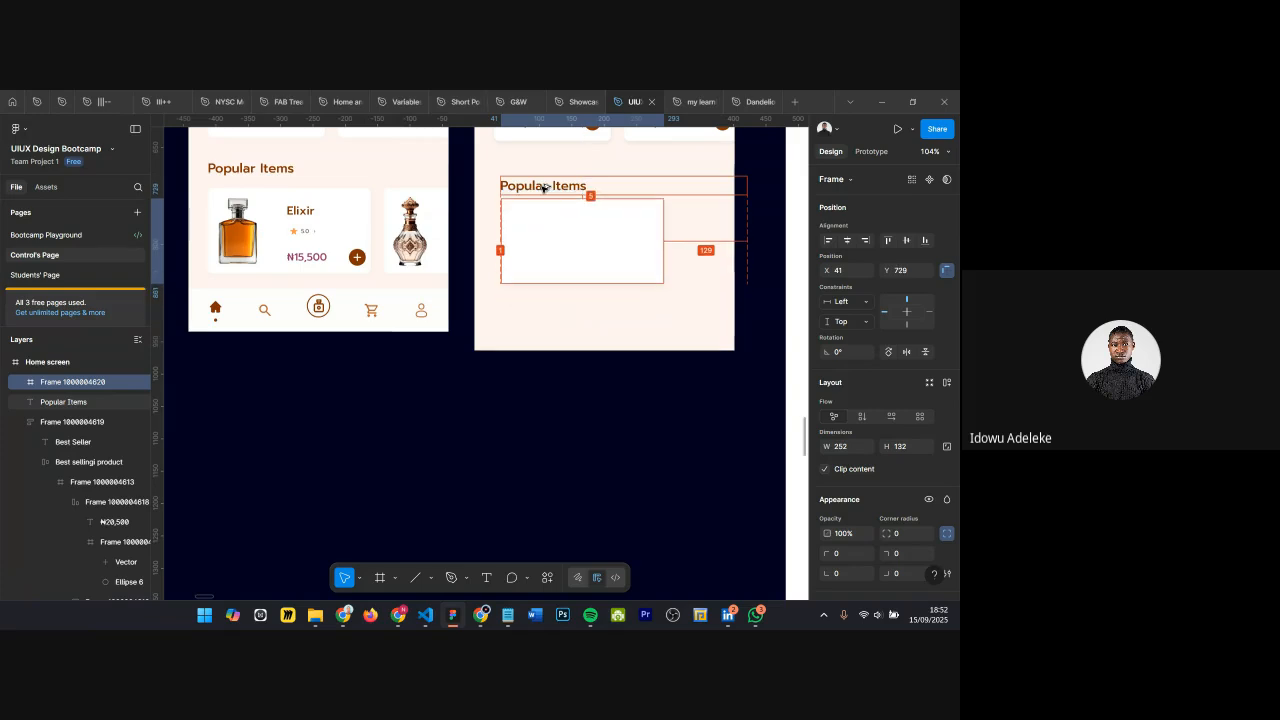
key("Down")
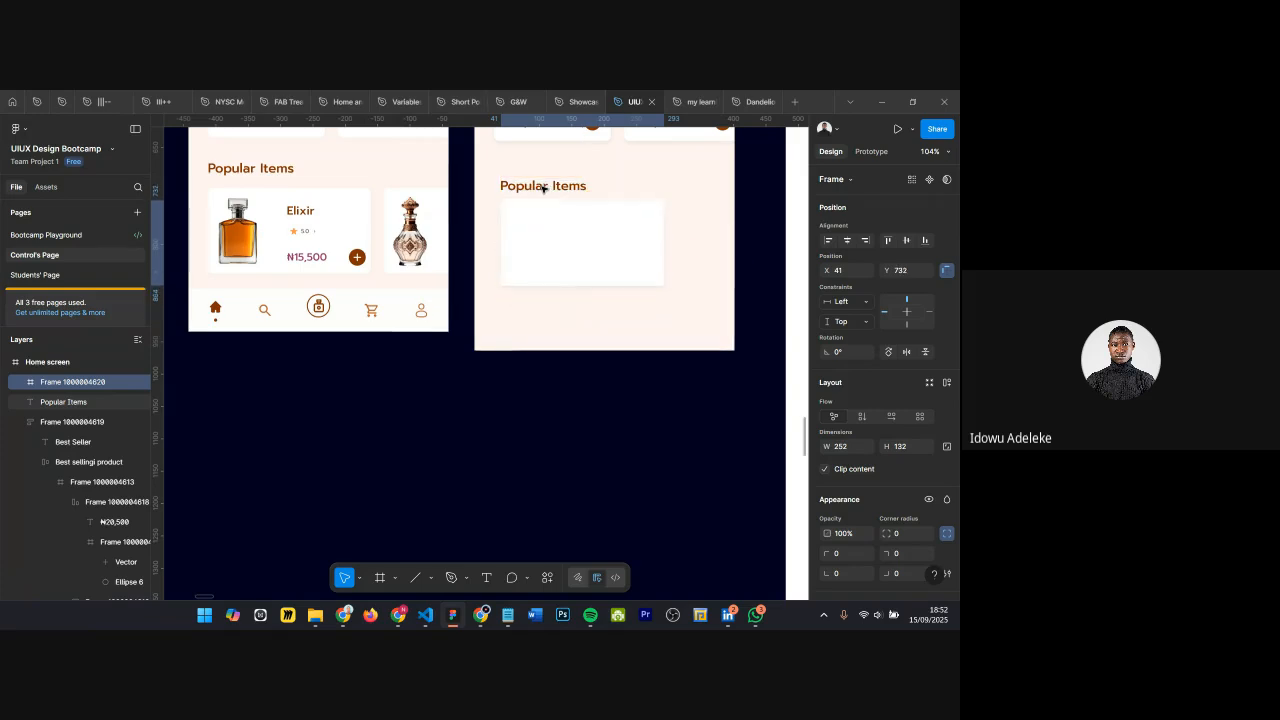
key("Down")
key("Down")
key("Down")
key("Down")
key("Down")
key("Down")
key("Down")
key("Down")
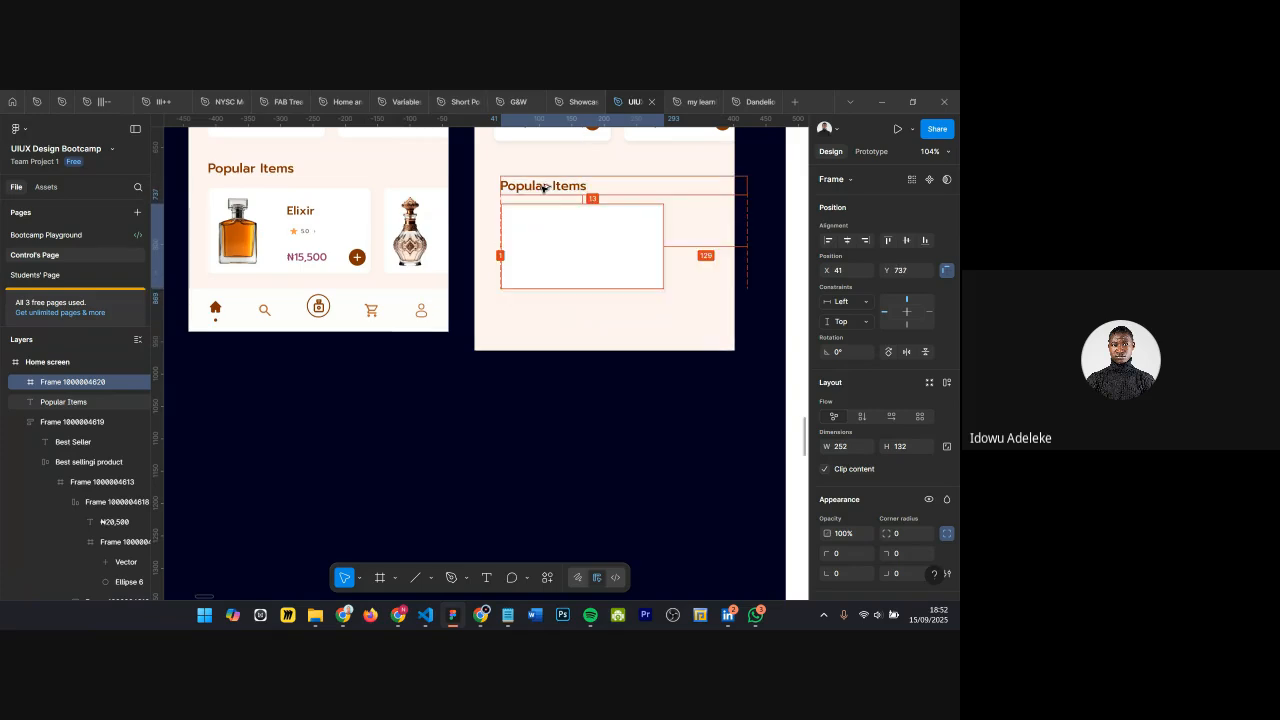
key("Down")
key("Down")
key("alt")
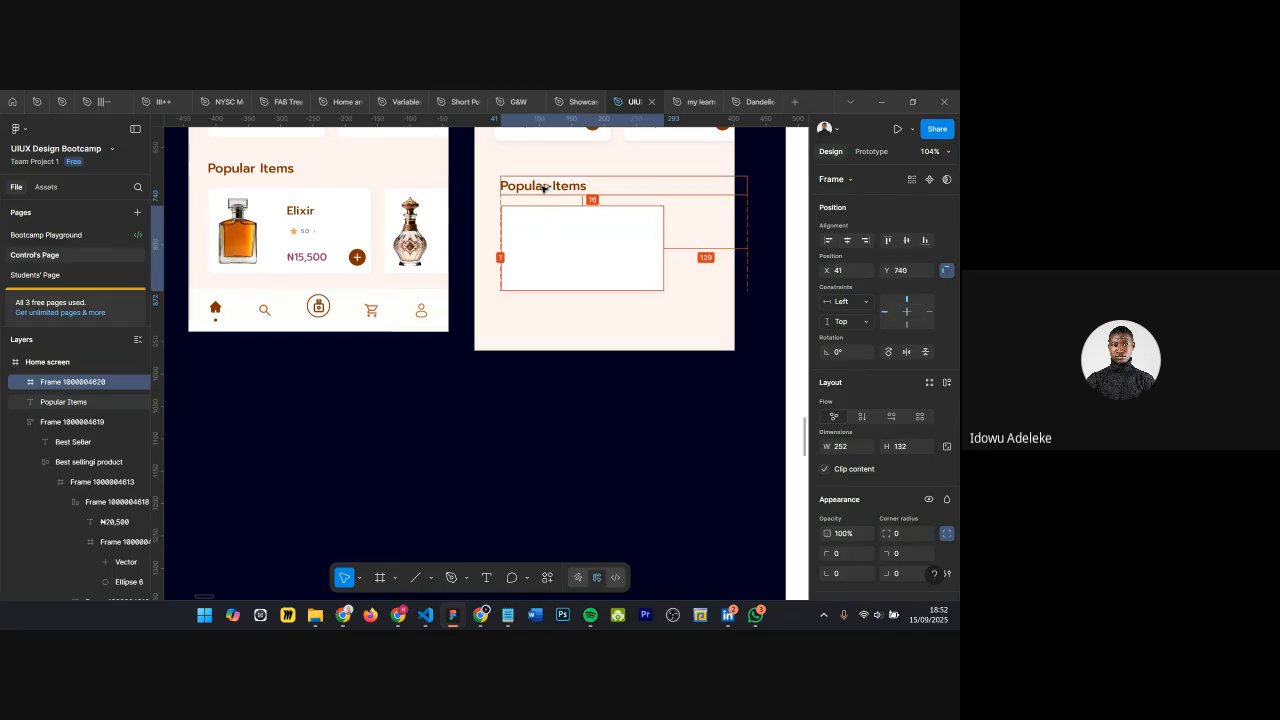
Step: Duplicate the reference Elixir card's bottle image into the new Popular Items card, at about X 20, Y 6
scroll(534, 189, "up", 3)
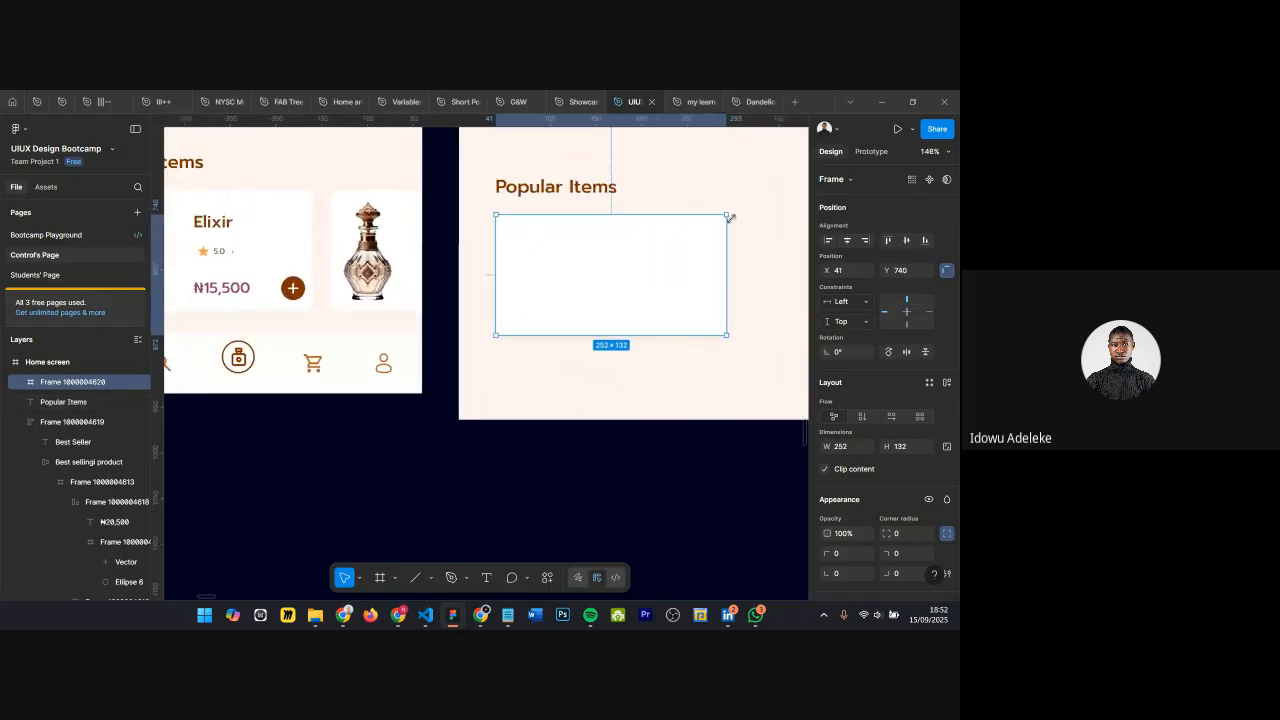
scroll(700, 230, "down", 4)
left_click(676, 201)
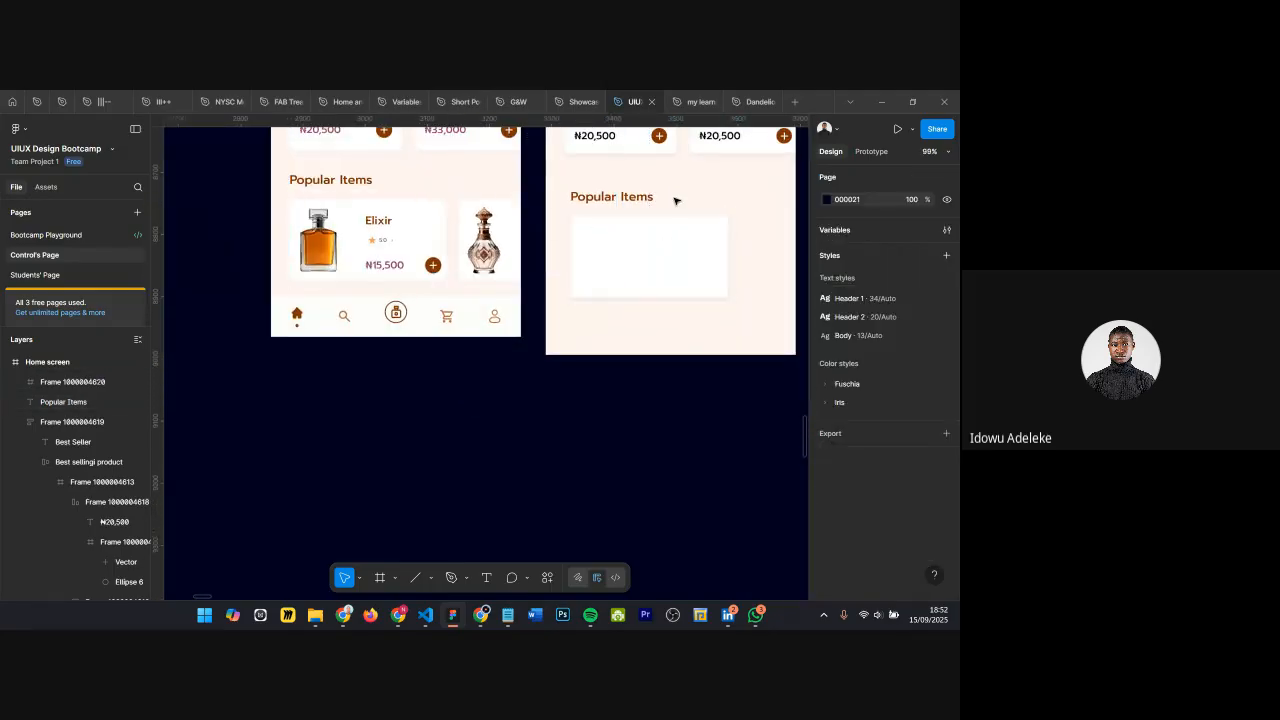
left_click(322, 256)
left_click_drag(322, 256, 580, 256)
key("alt")
scroll(577, 250, "up", 1)
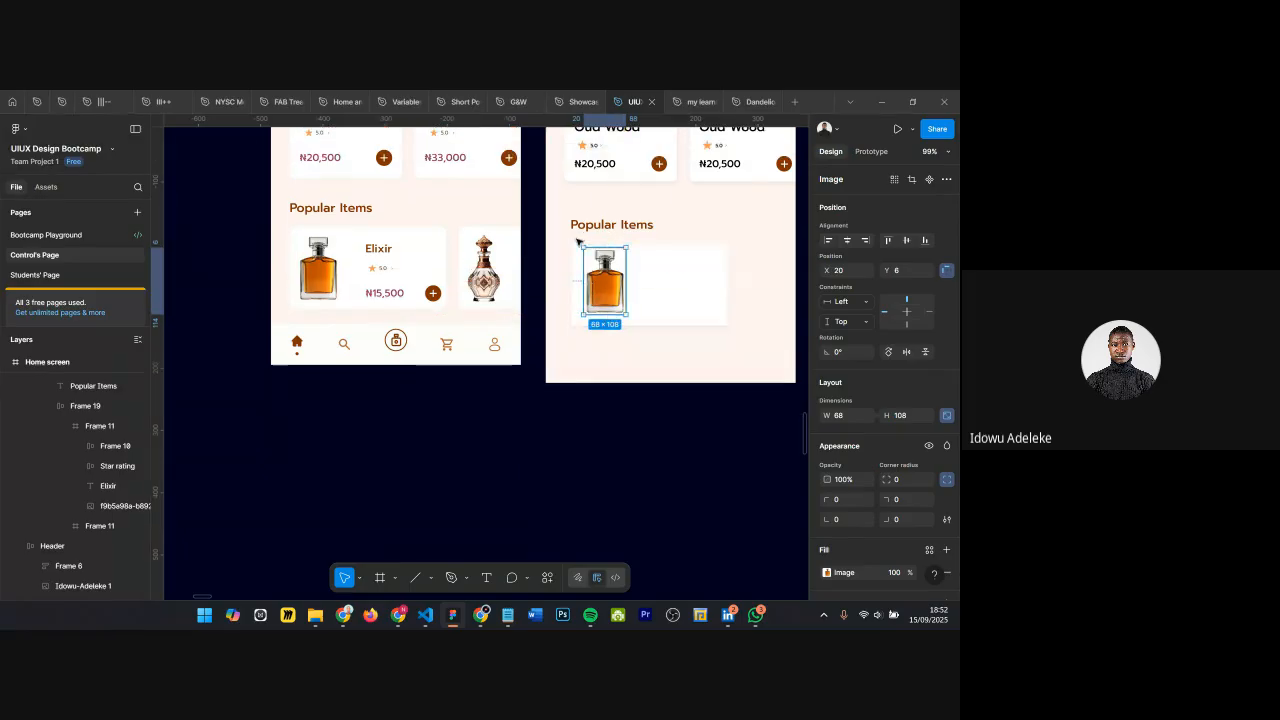
scroll(607, 267, "down", 3)
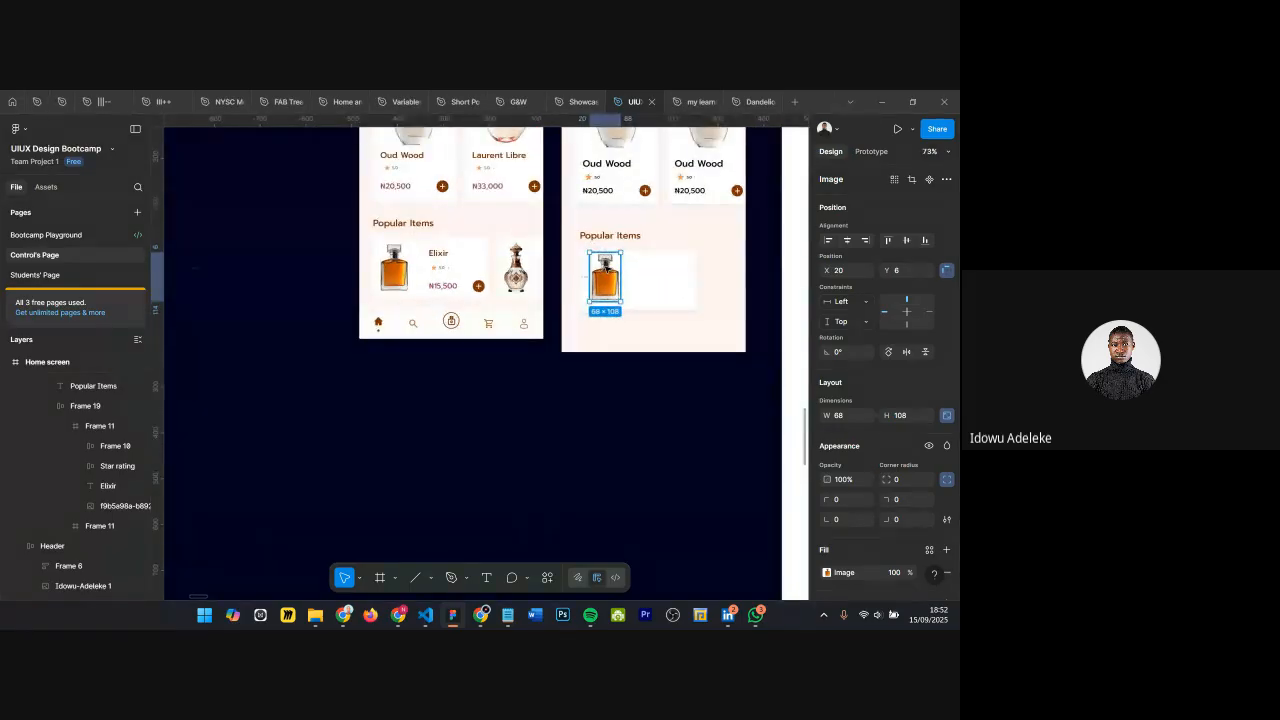
scroll(605, 266, "down", 5)
scroll(604, 270, "right", 2)
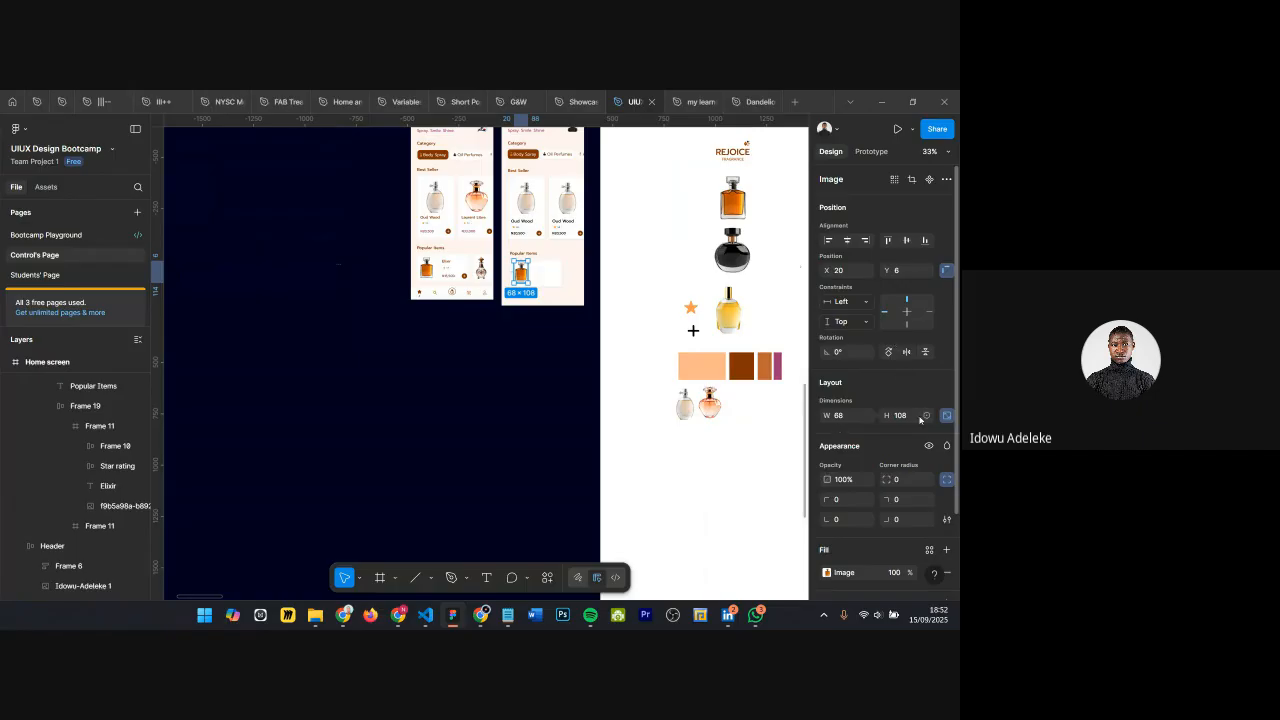
scroll(520, 284, "up", 8)
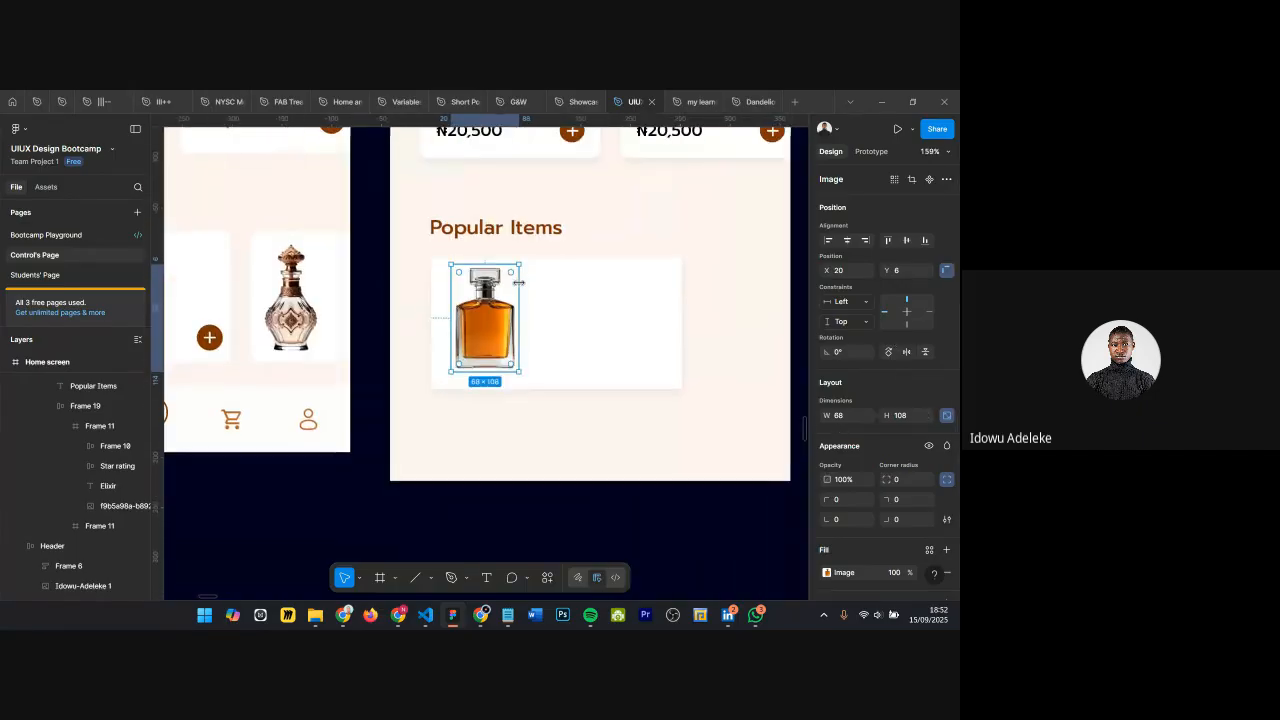
scroll(530, 291, "down", 2)
scroll(534, 289, "down", 2)
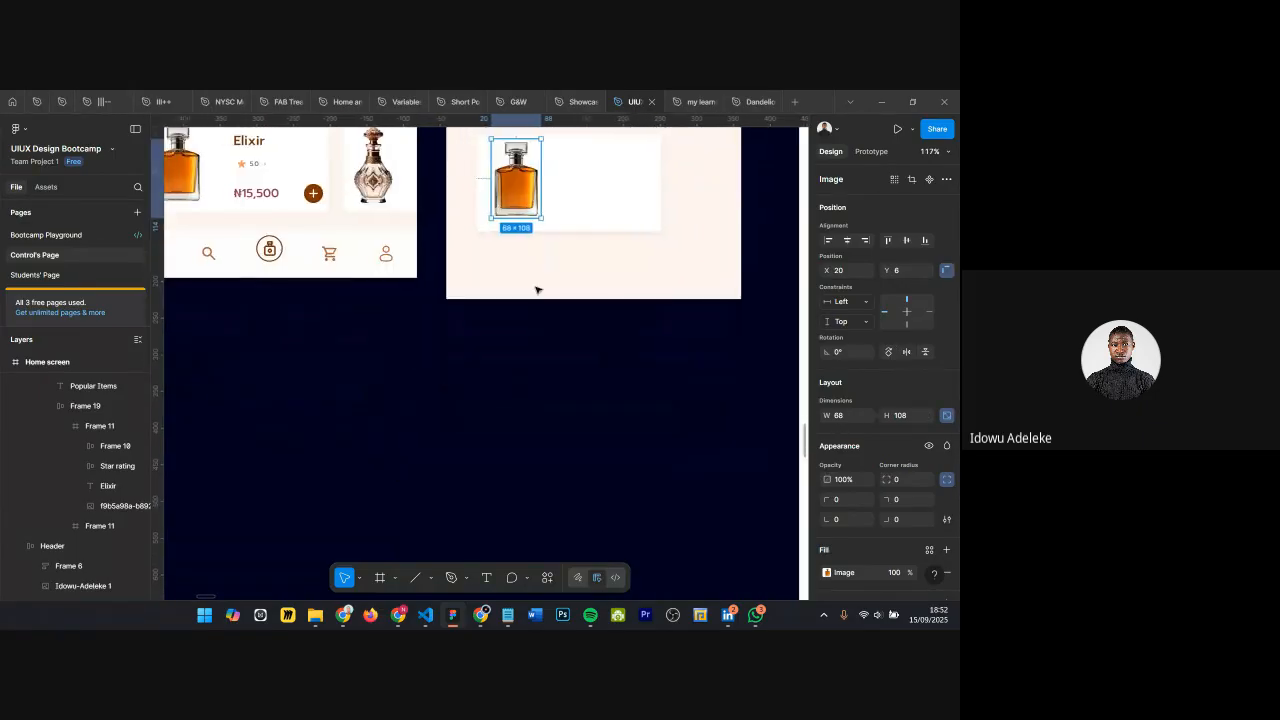
Step: Check the reference bottle image's position and place the copied image at X 12, vertically centred in the new card at Y 12
scroll(538, 289, "left", 2)
scroll(537, 289, "up", 2)
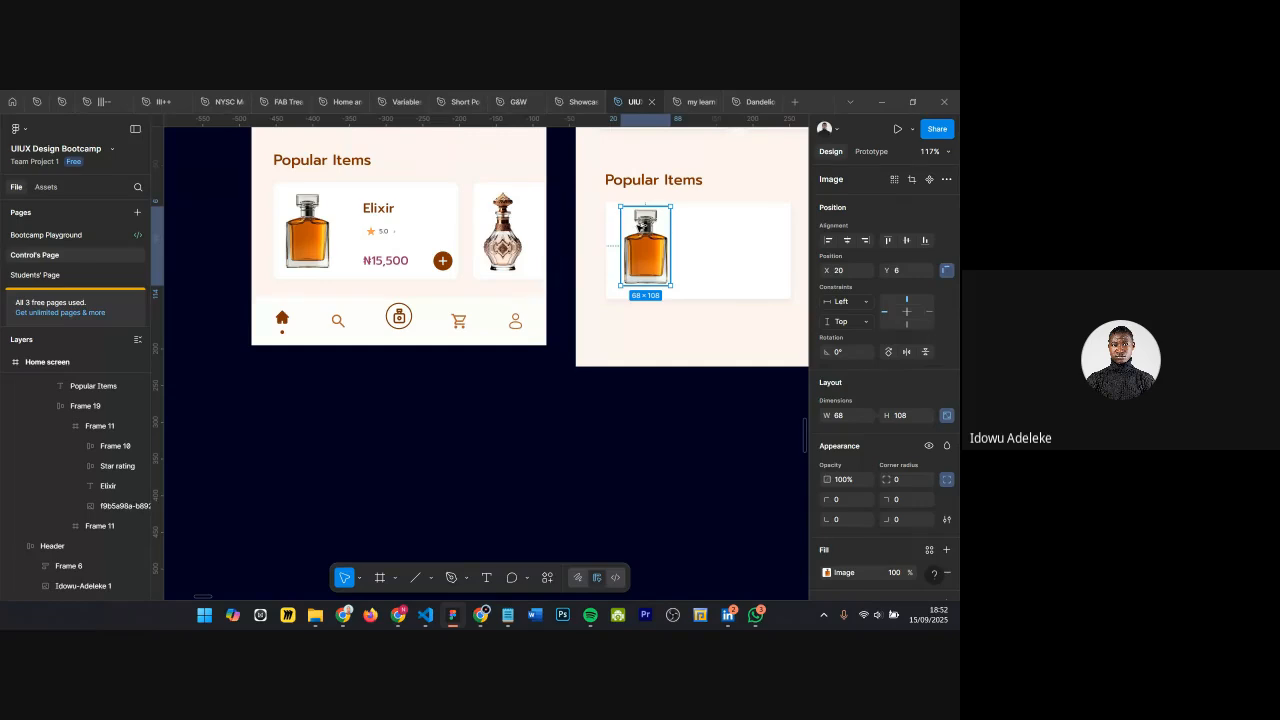
left_click(280, 215)
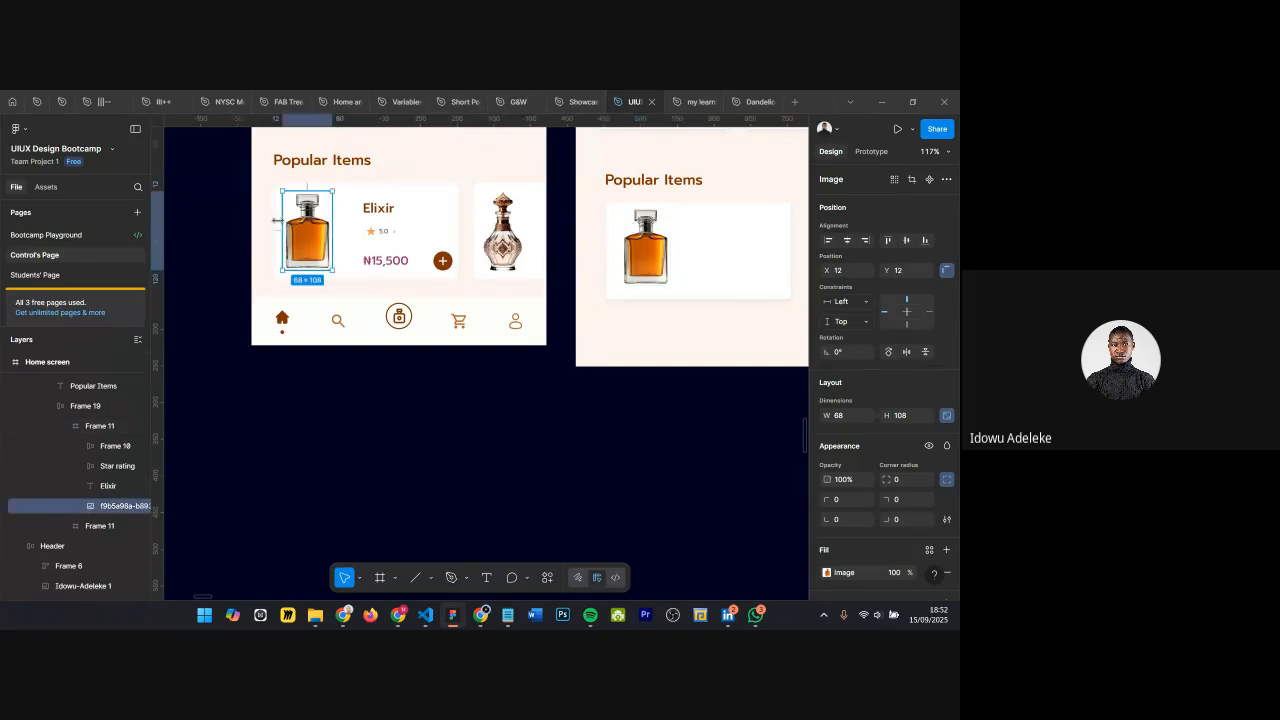
left_click(630, 232)
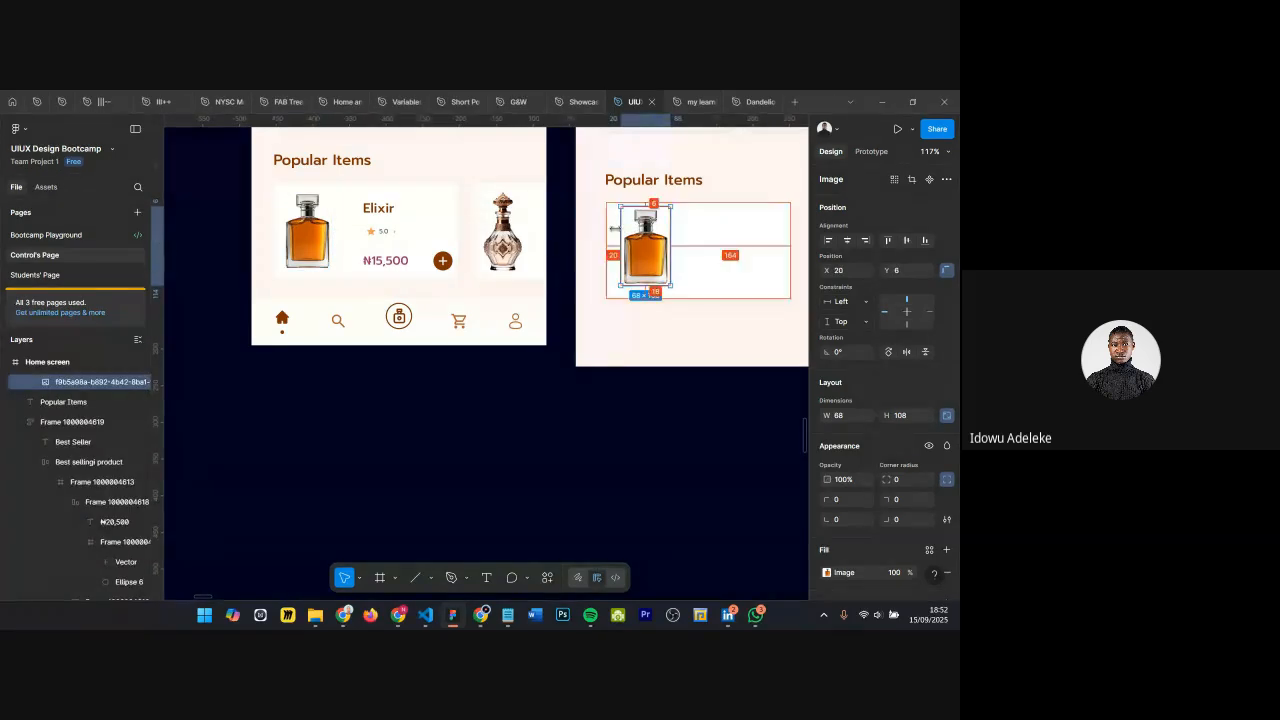
left_click_drag(618, 232, 613, 228)
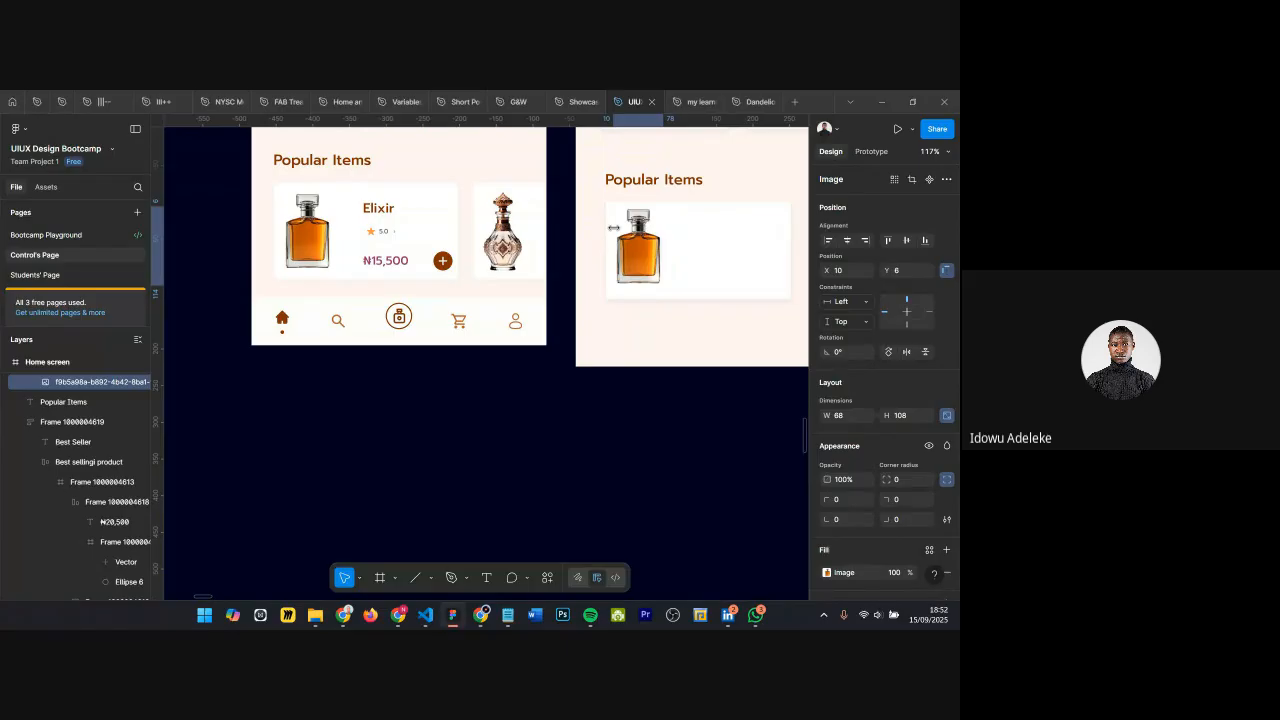
key("alt")
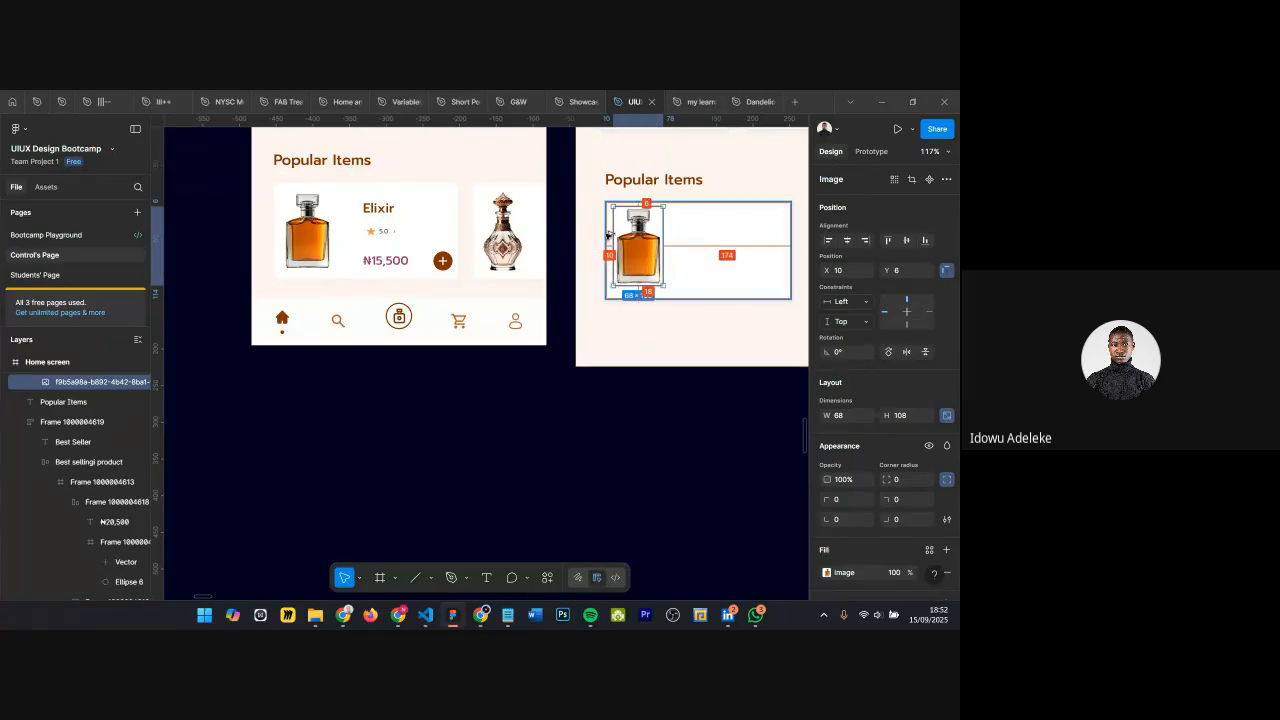
left_click_drag(607, 234, 609, 235)
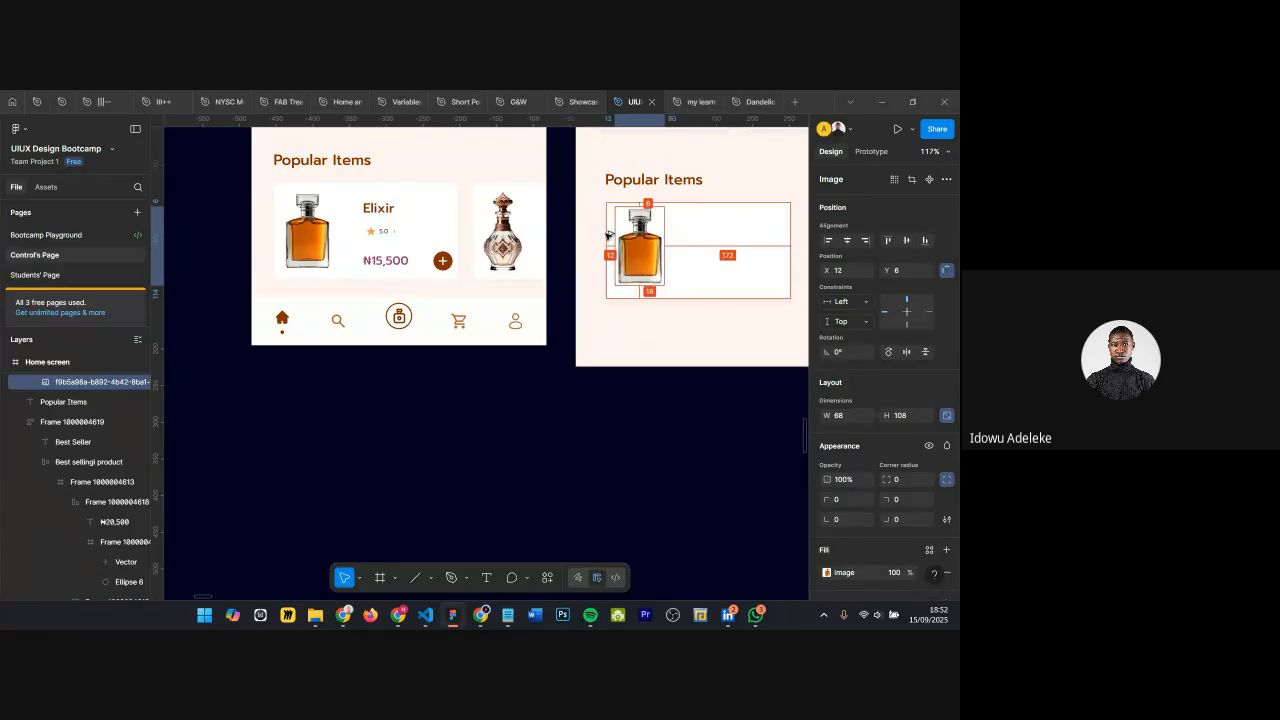
key("alt")
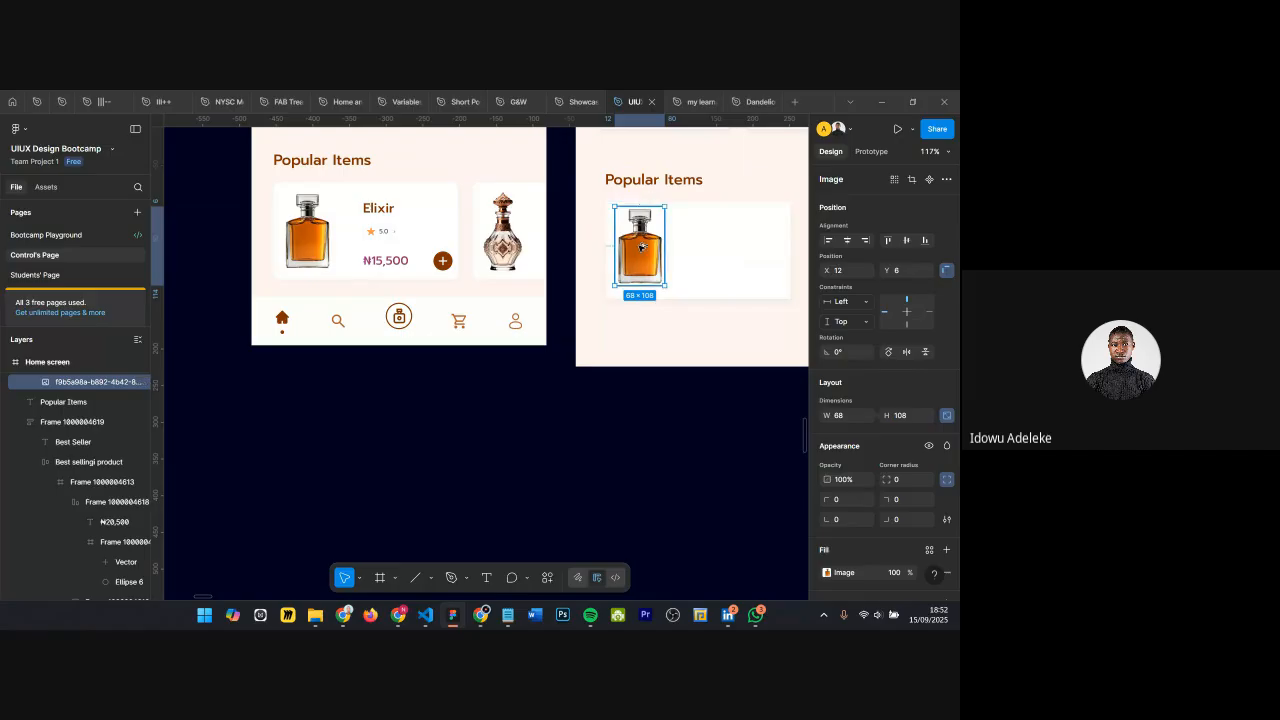
key("alt")
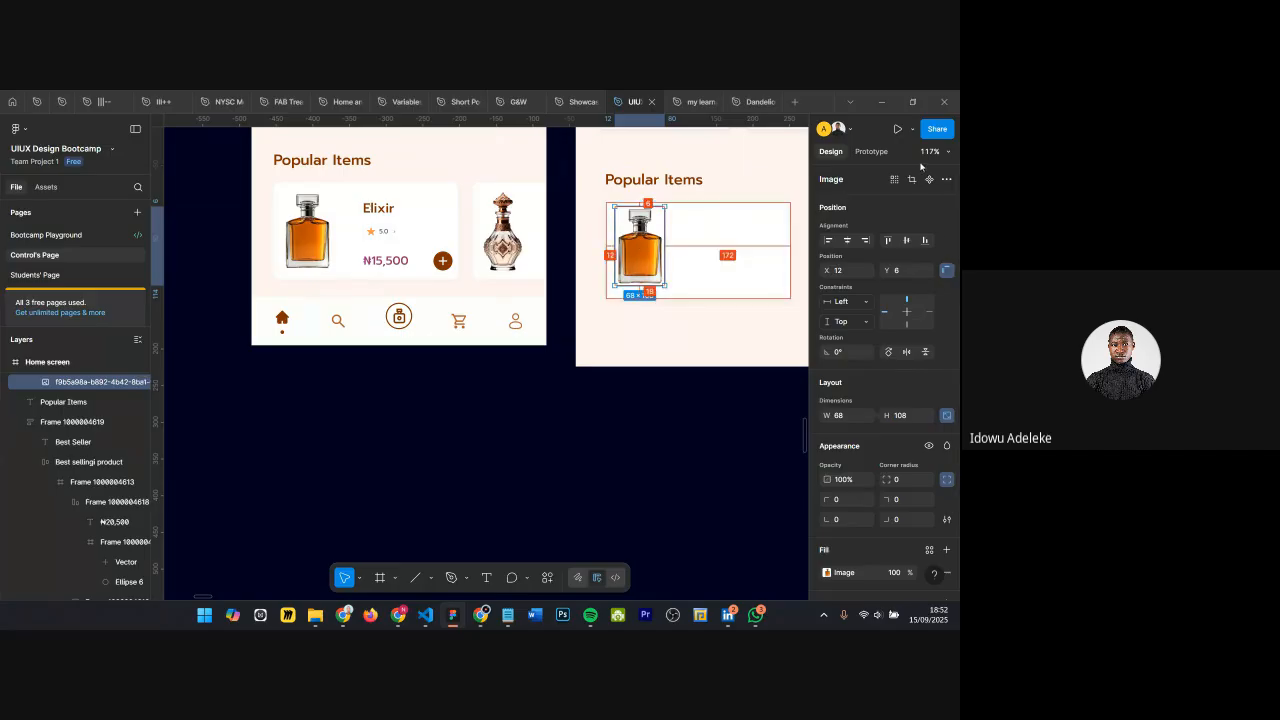
left_click(905, 243)
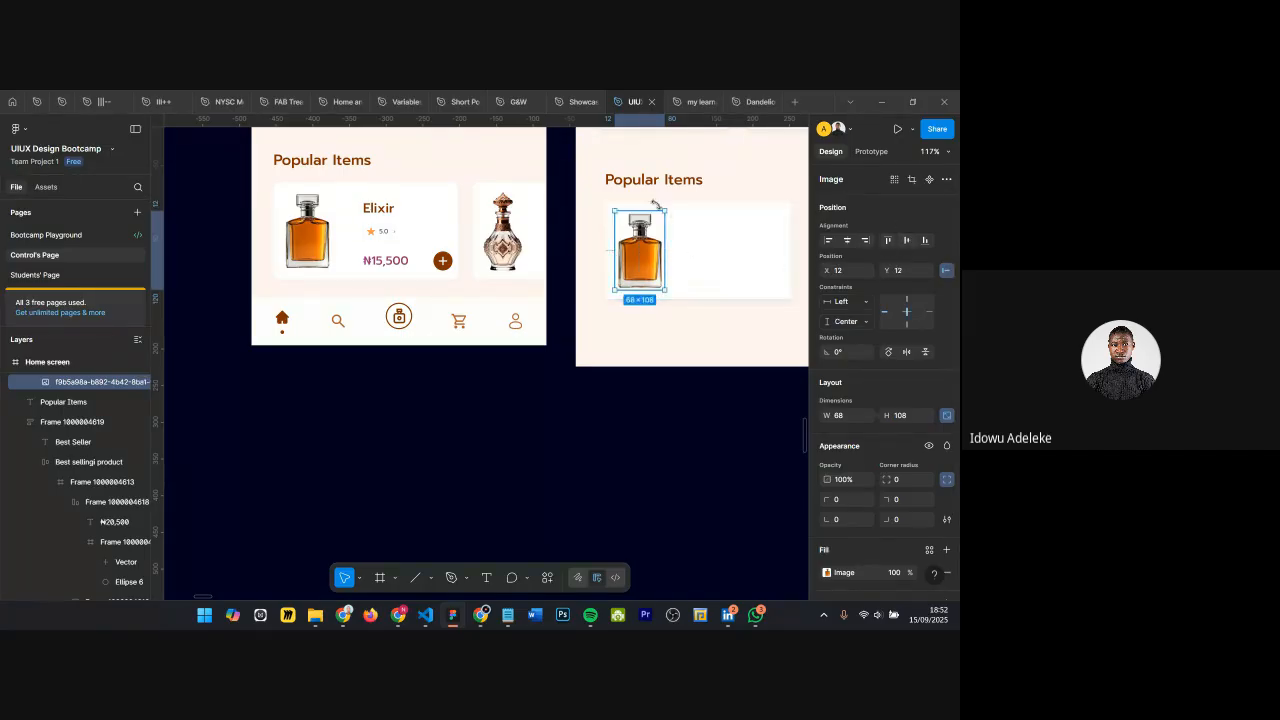
key("alt")
scroll(653, 207, "right", 1)
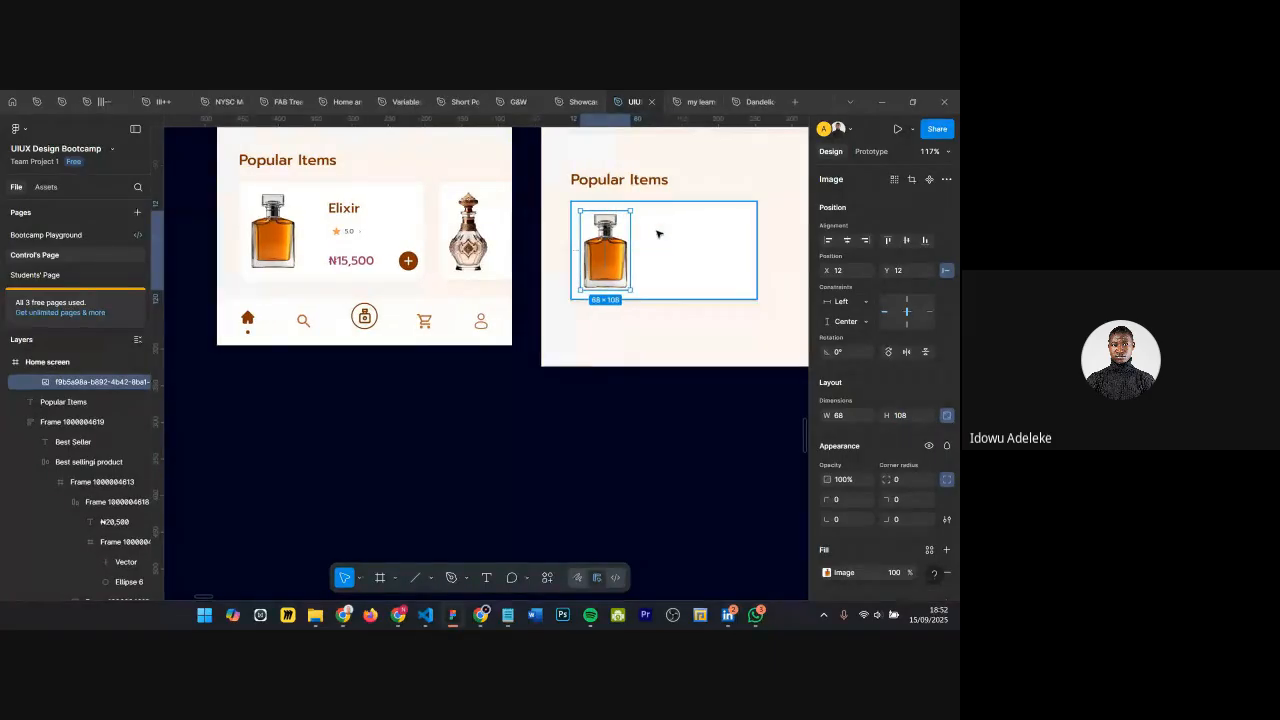
Step: Compare the reference Elixir card's layout and frame properties with those of the new card frame
left_click(290, 185)
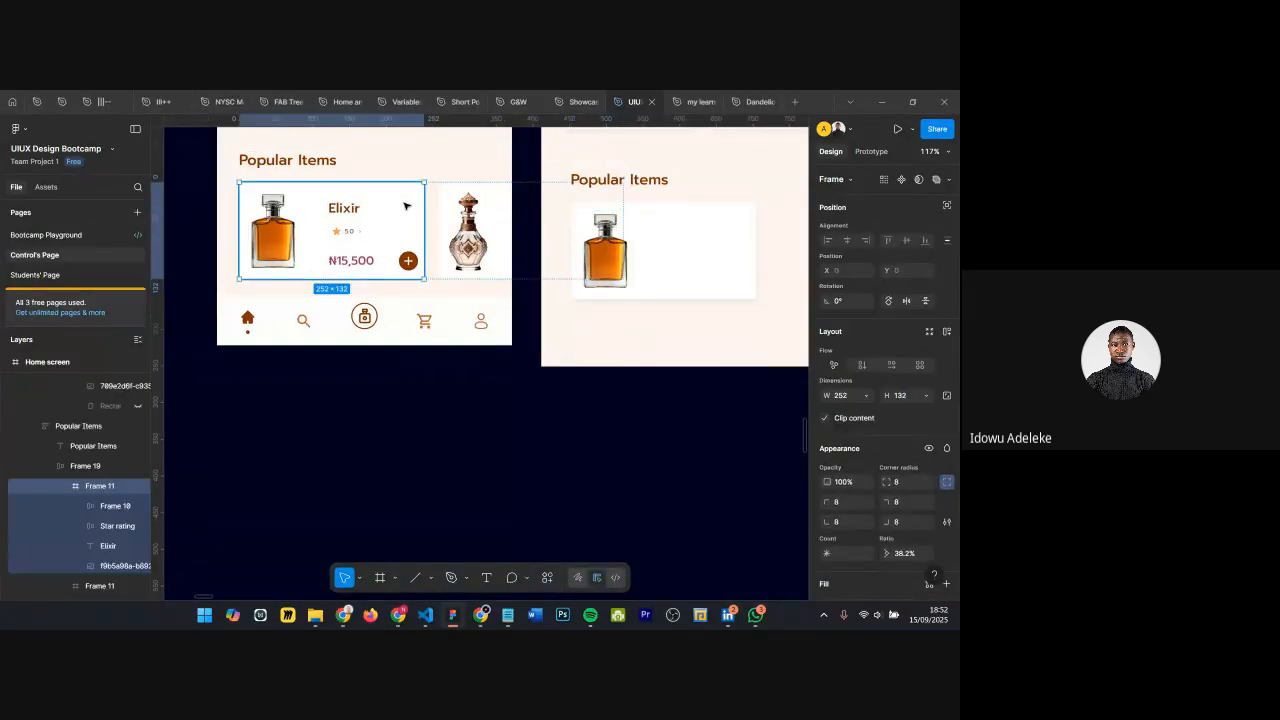
scroll(282, 283, "up", 3)
scroll(499, 190, "down", 3)
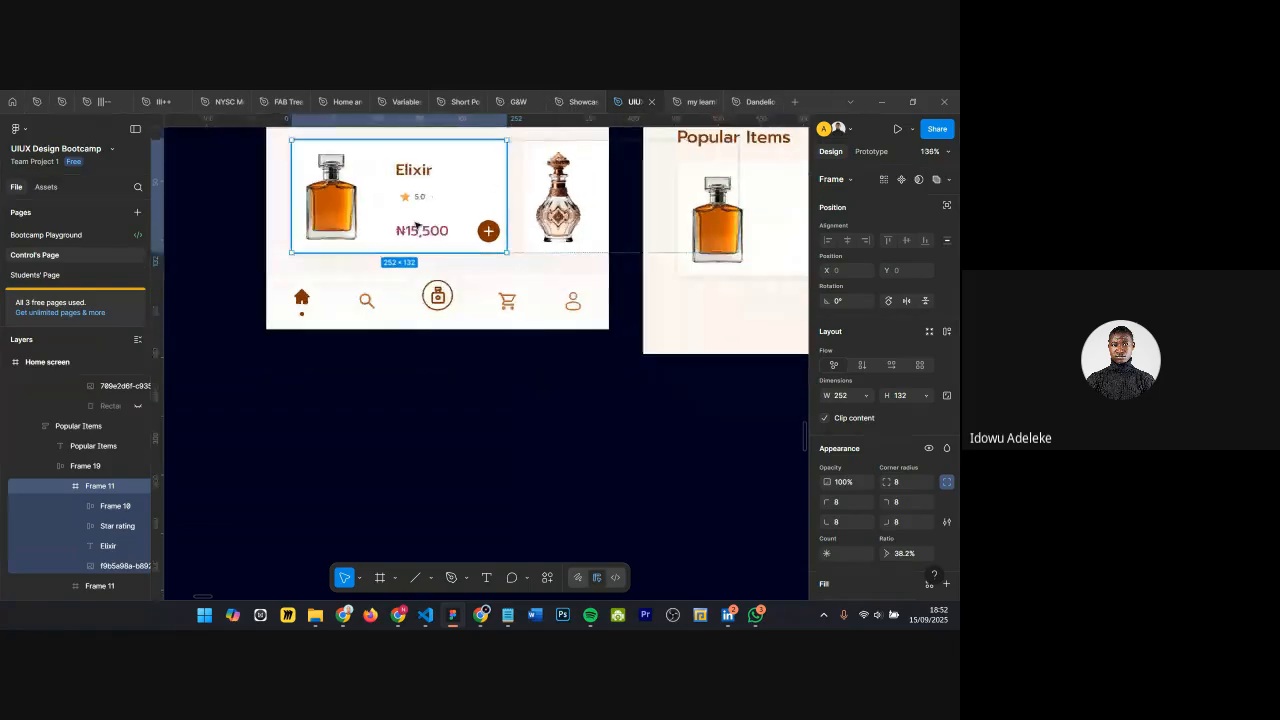
scroll(350, 230, "up", 2)
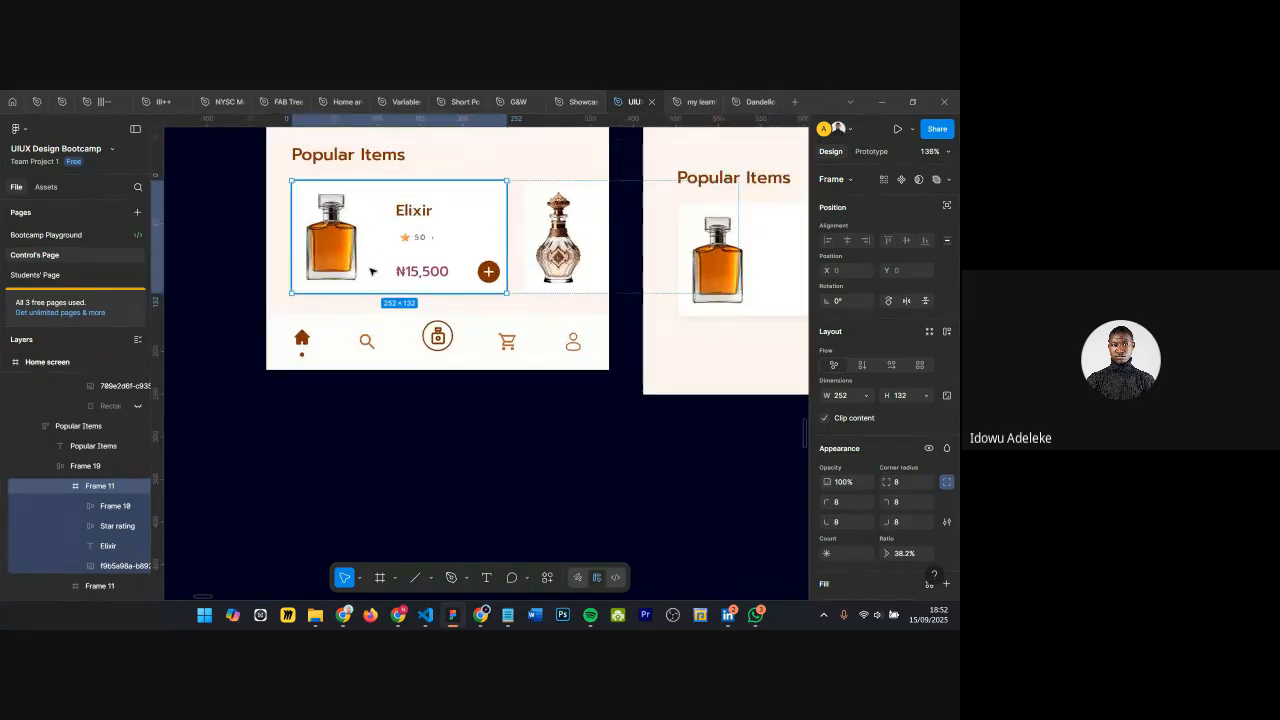
scroll(371, 257, "up", 2)
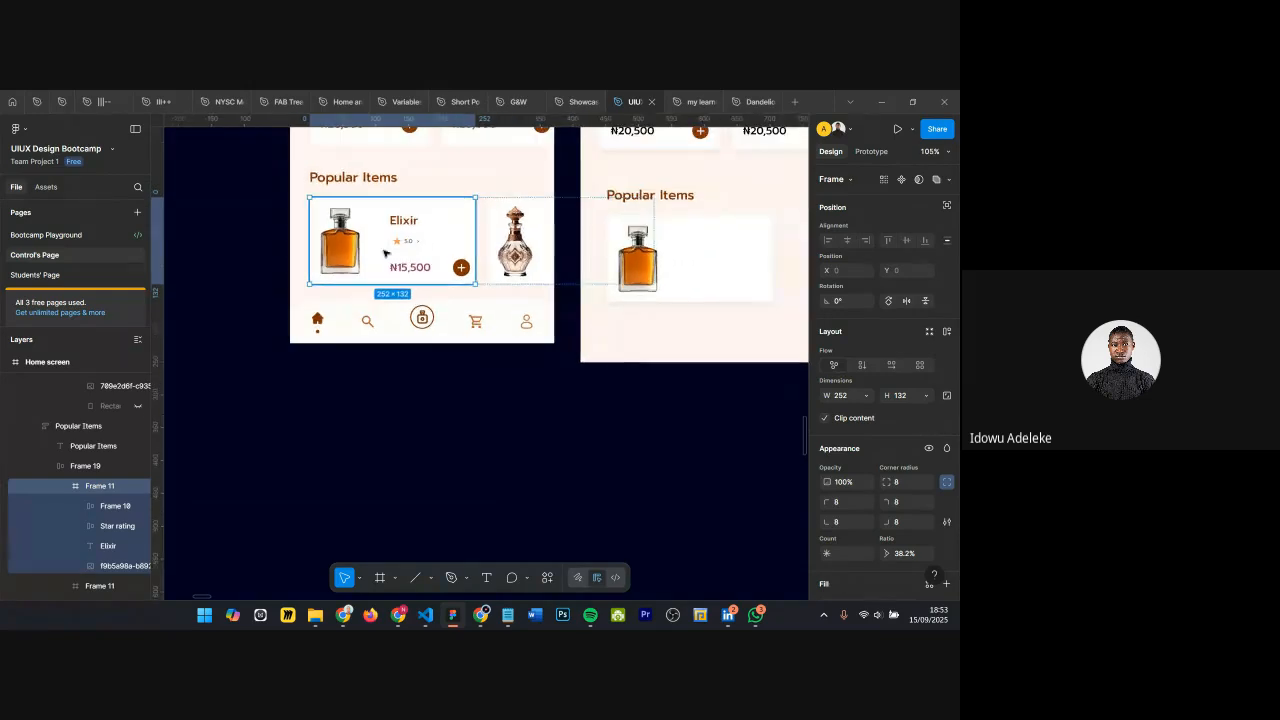
scroll(441, 236, "up", 3)
scroll(441, 236, "right", 3)
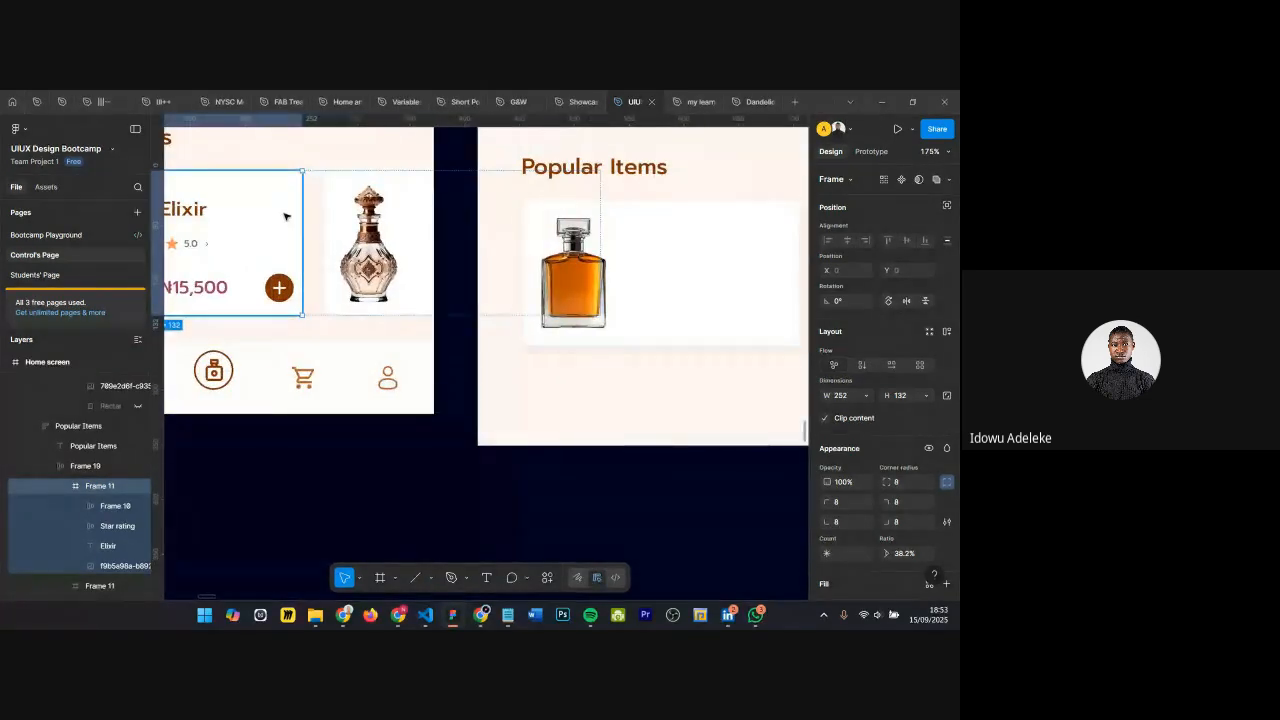
scroll(287, 219, "down", 3)
scroll(590, 244, "left", 3)
scroll(640, 240, "down", 2)
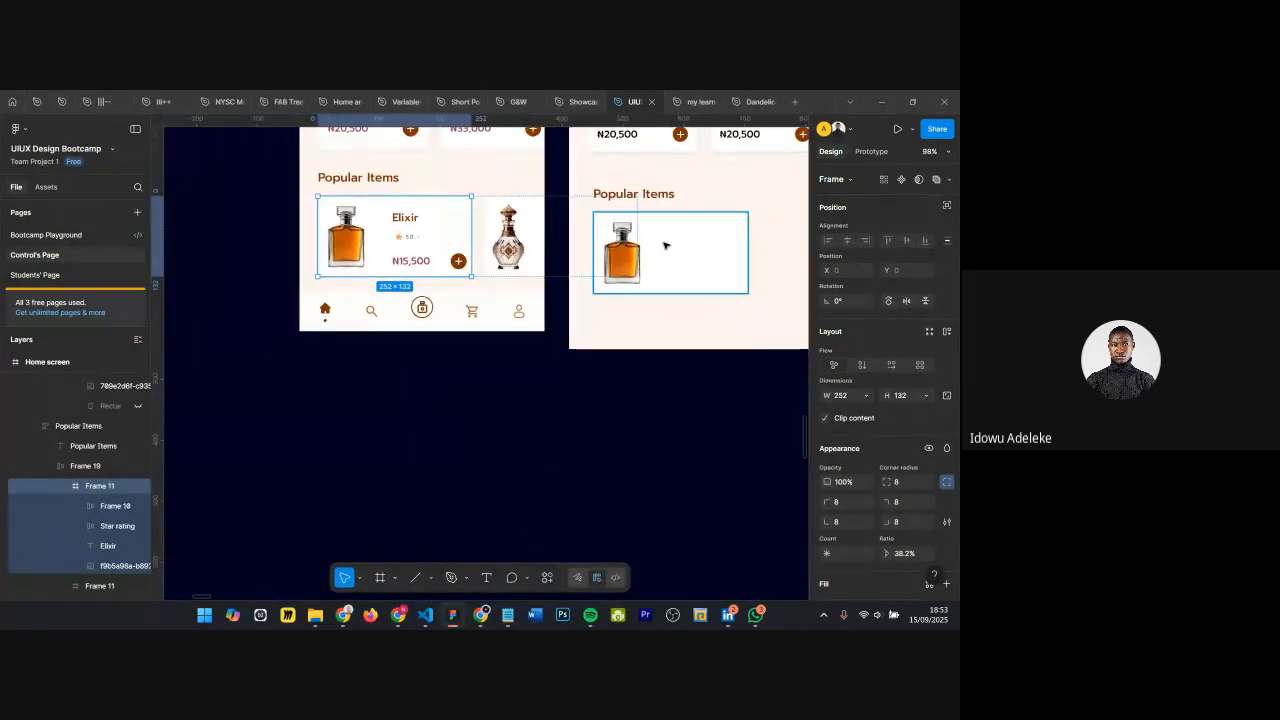
left_click(675, 238)
scroll(650, 242, "right", 1)
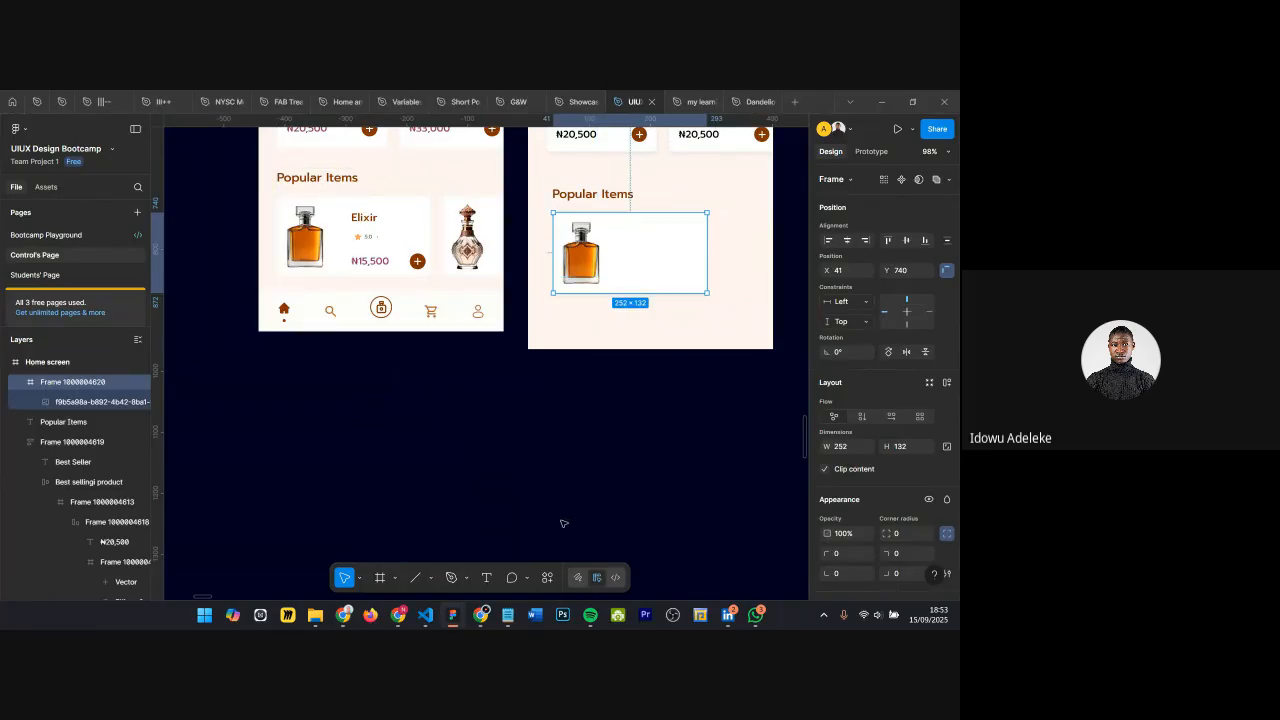
Step: Add the text "Elixir" beside the bottle image in the new Popular Items card, near the card's upper edge
key("t")
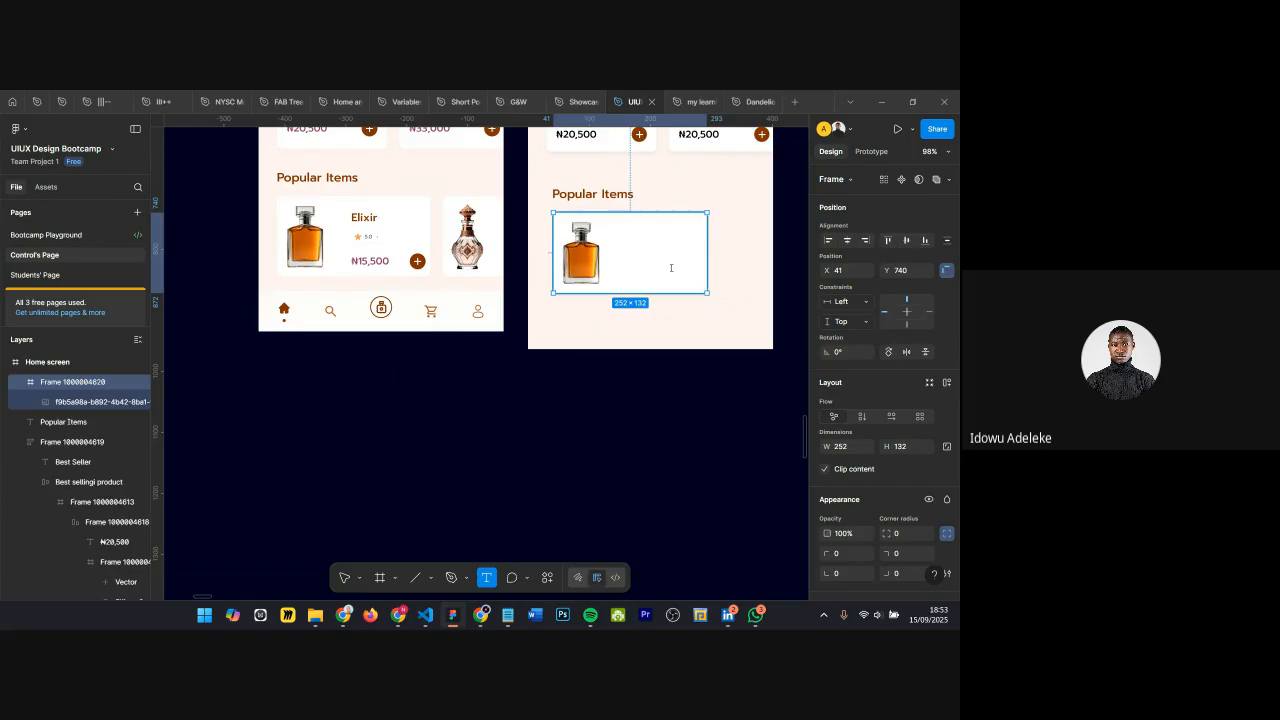
left_click(643, 243)
type("Elixir")
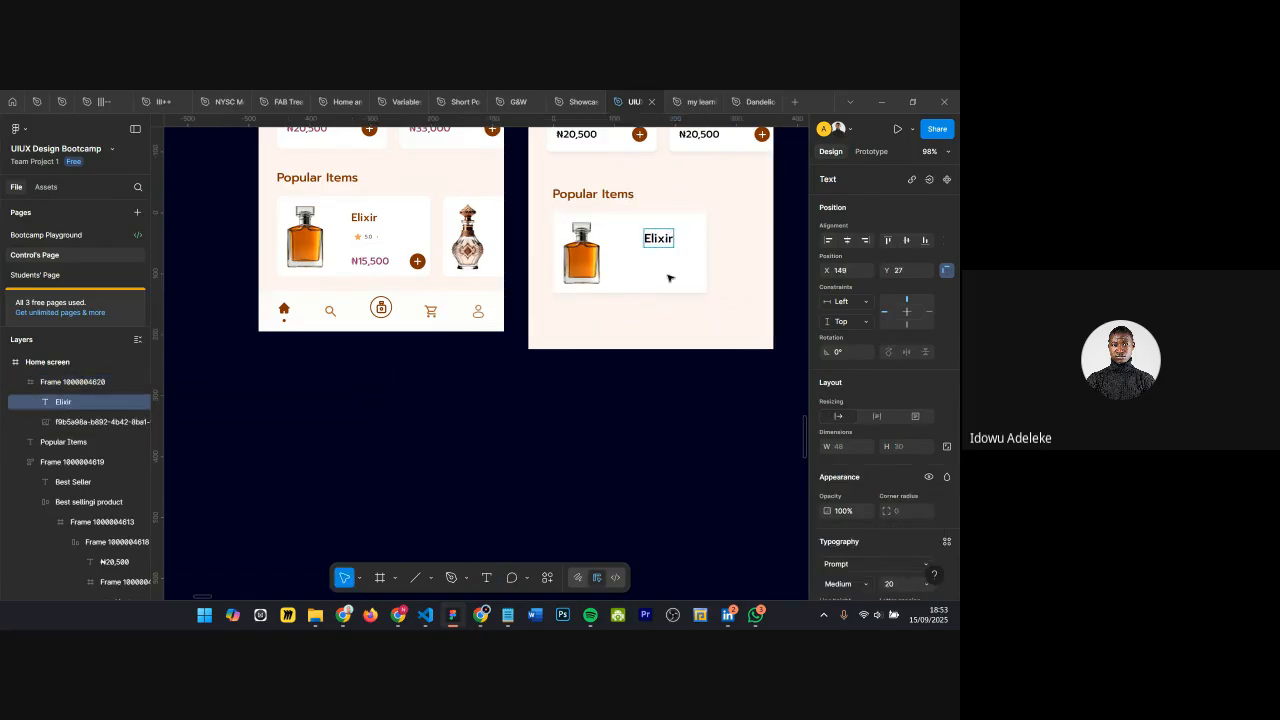
key("Escape")
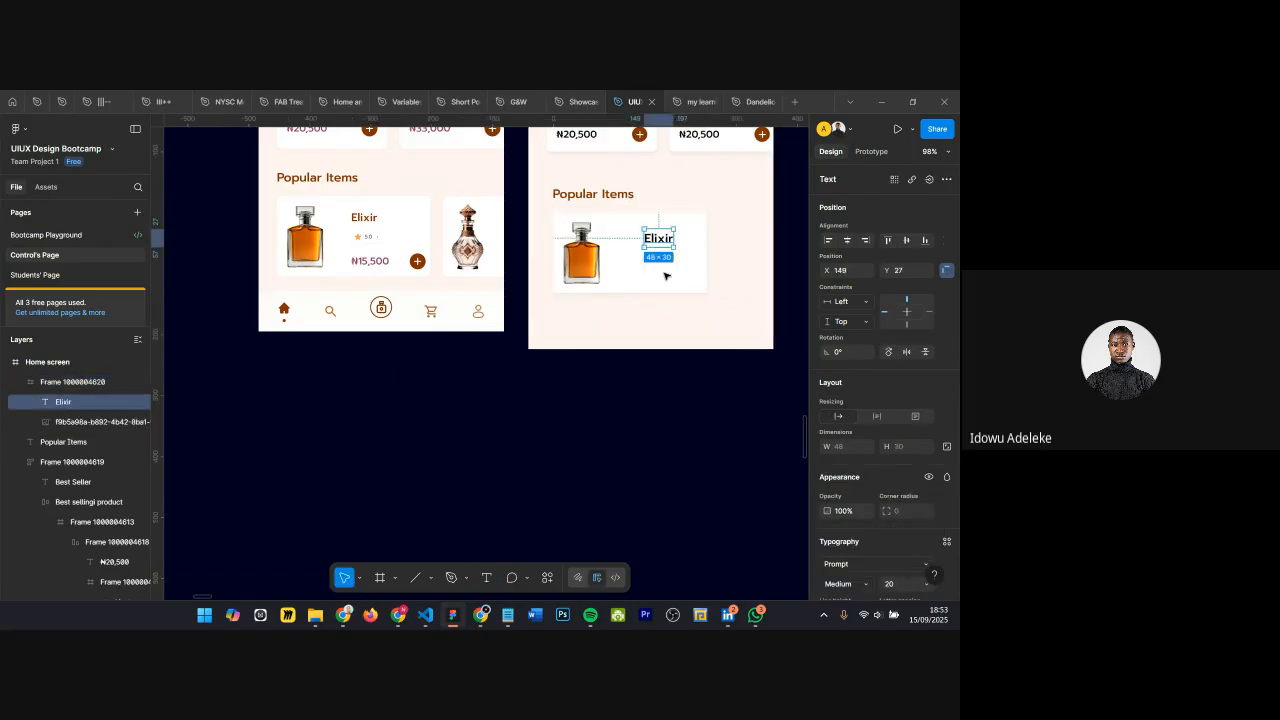
left_click_drag(658, 244, 649, 240)
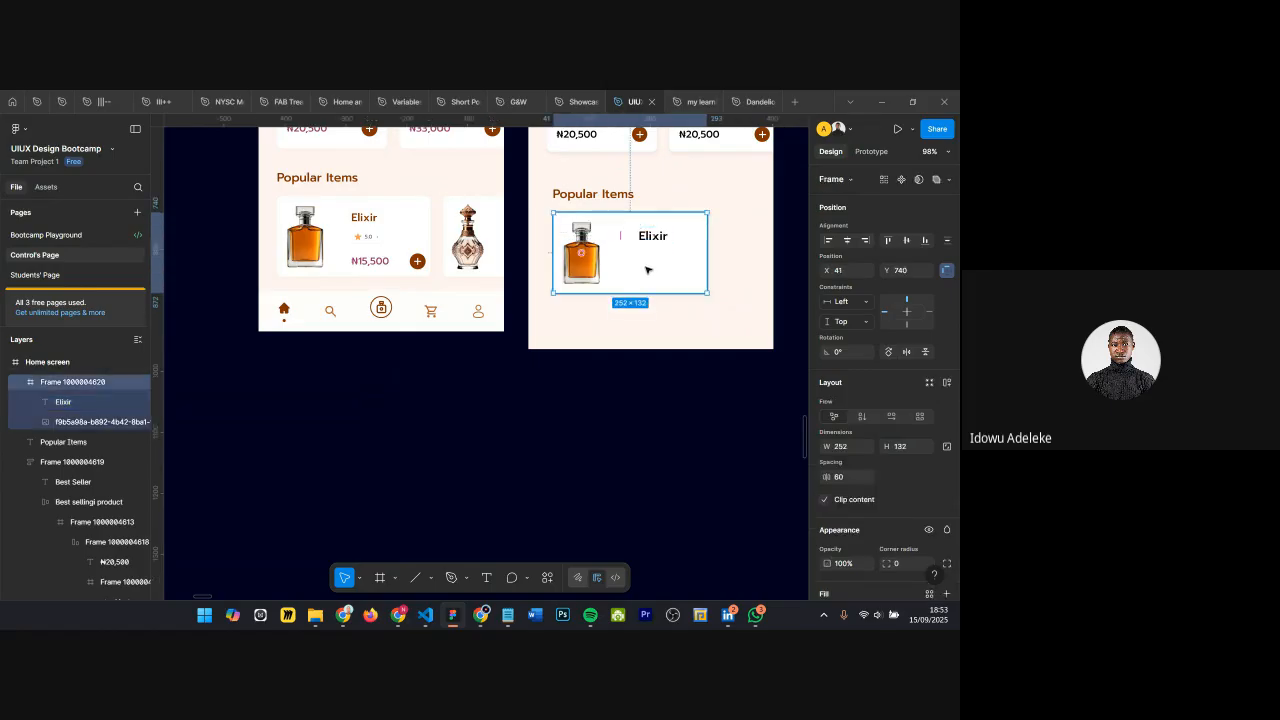
Step: Duplicate the first Oud Wood card's star rating into the new card below the Elixir title, at about X 132, Y 57
scroll(651, 266, "up", 3)
left_click(569, 194)
double_click(570, 195)
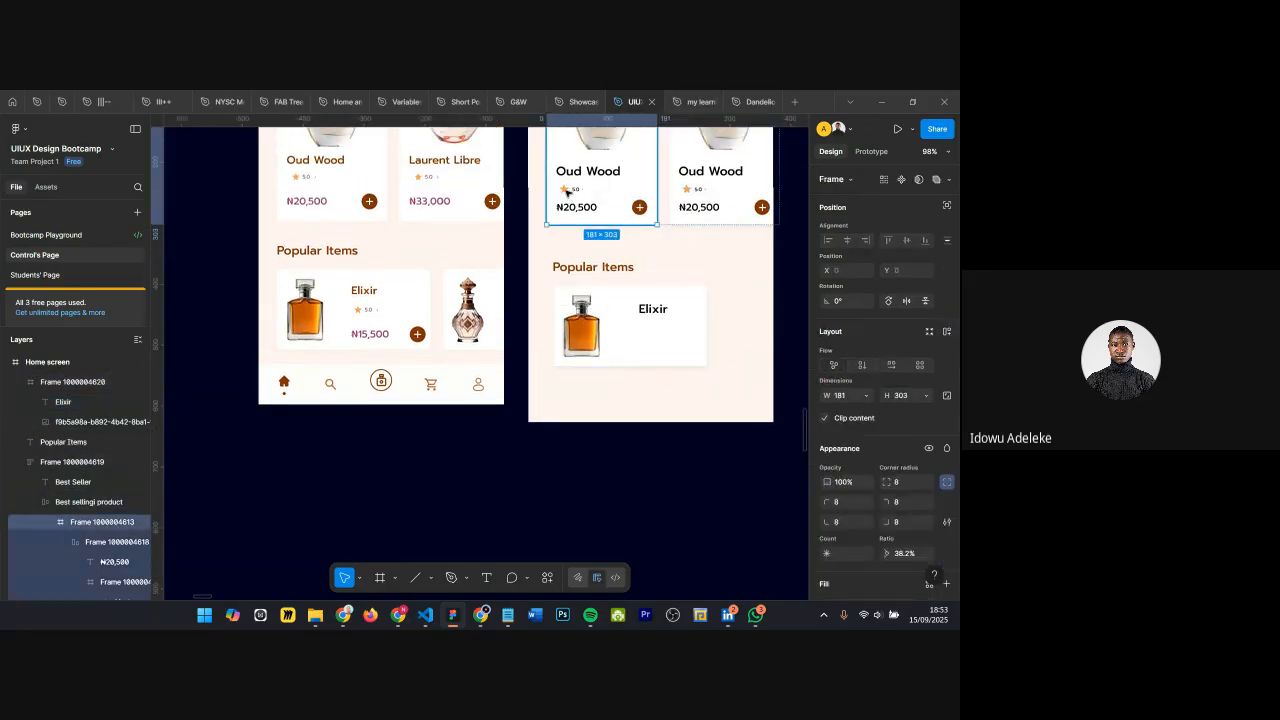
double_click(567, 193)
double_click(566, 193)
left_click_drag(570, 190, 643, 328)
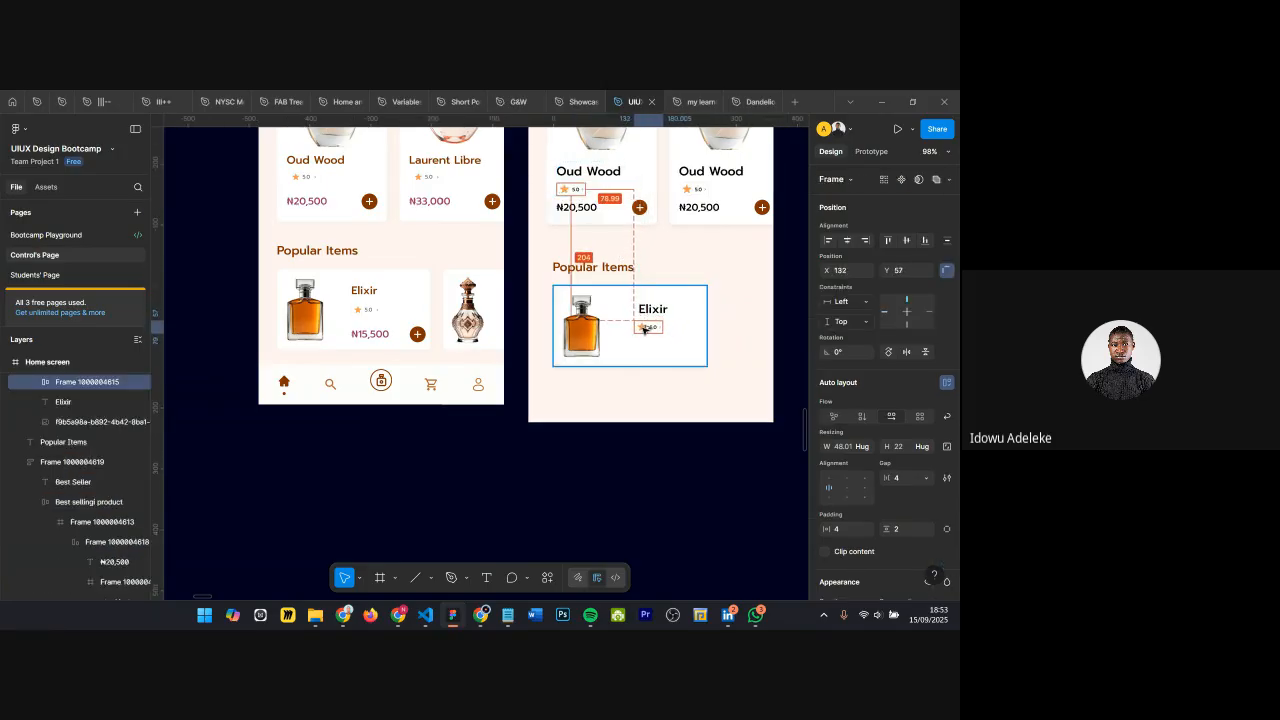
Step: Recolour the ₦20,500 prices on both Oud Wood cards of the rebuilt screen brown, matching the plus buttons
left_click(577, 207)
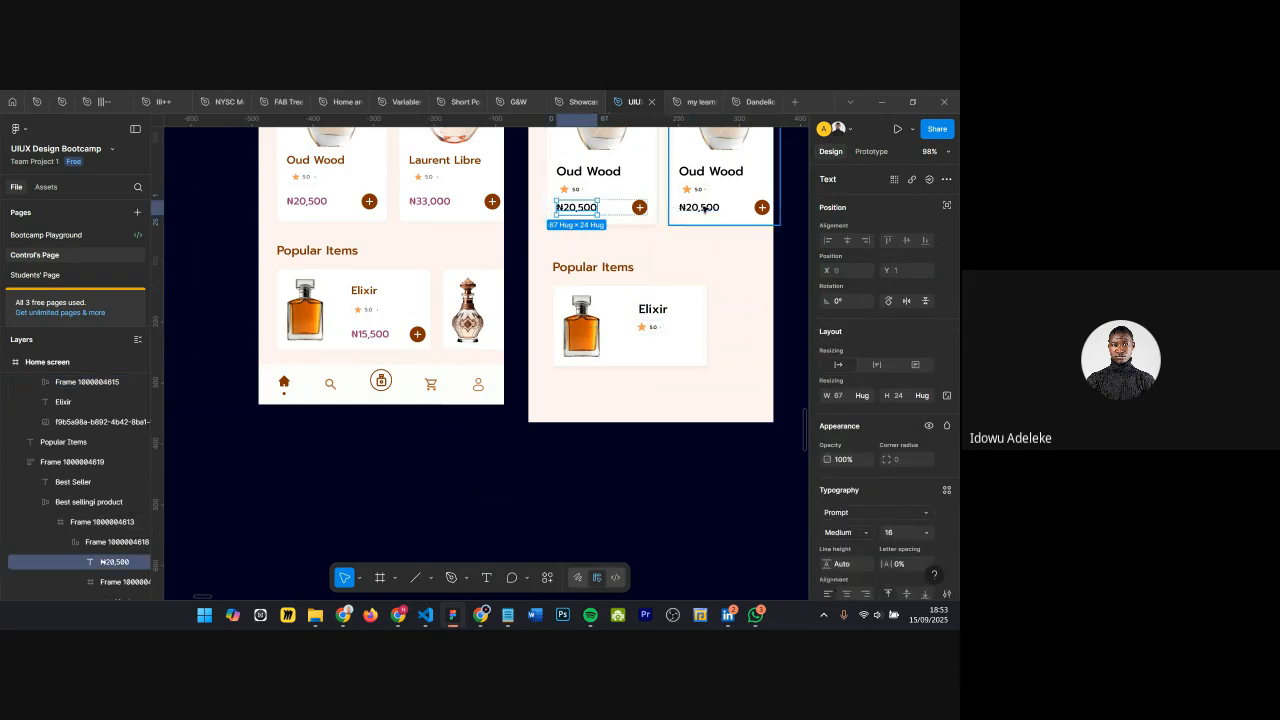
left_click(712, 208, "shift")
scroll(720, 213, "up", 6)
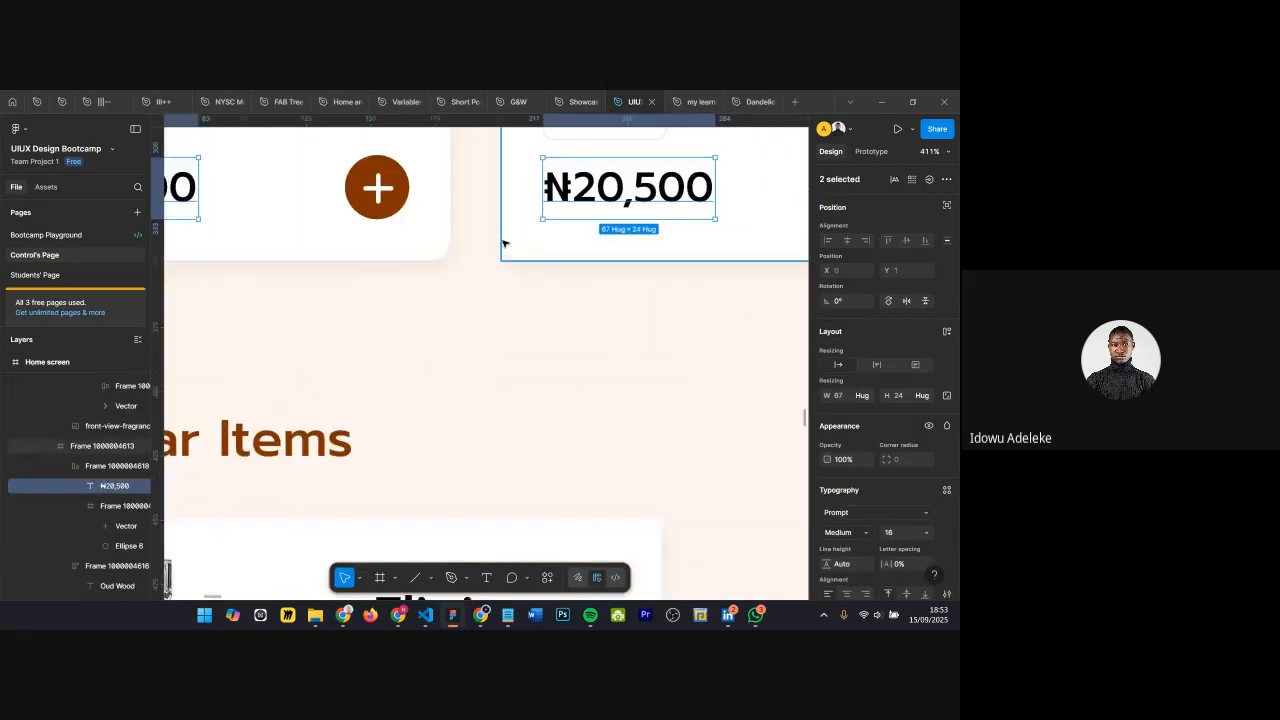
scroll(442, 193, "down", 4)
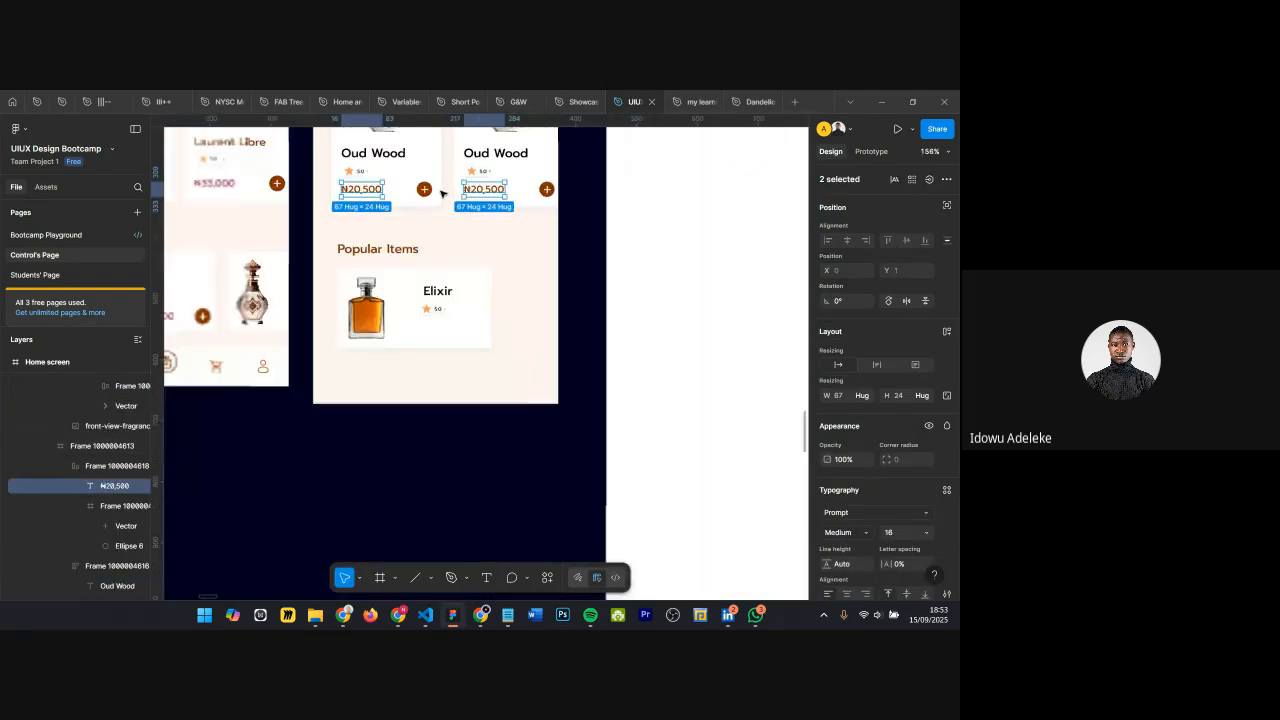
scroll(442, 193, "down", 2)
scroll(470, 199, "up", 1)
scroll(472, 200, "left", 2)
scroll(556, 197, "down", 1)
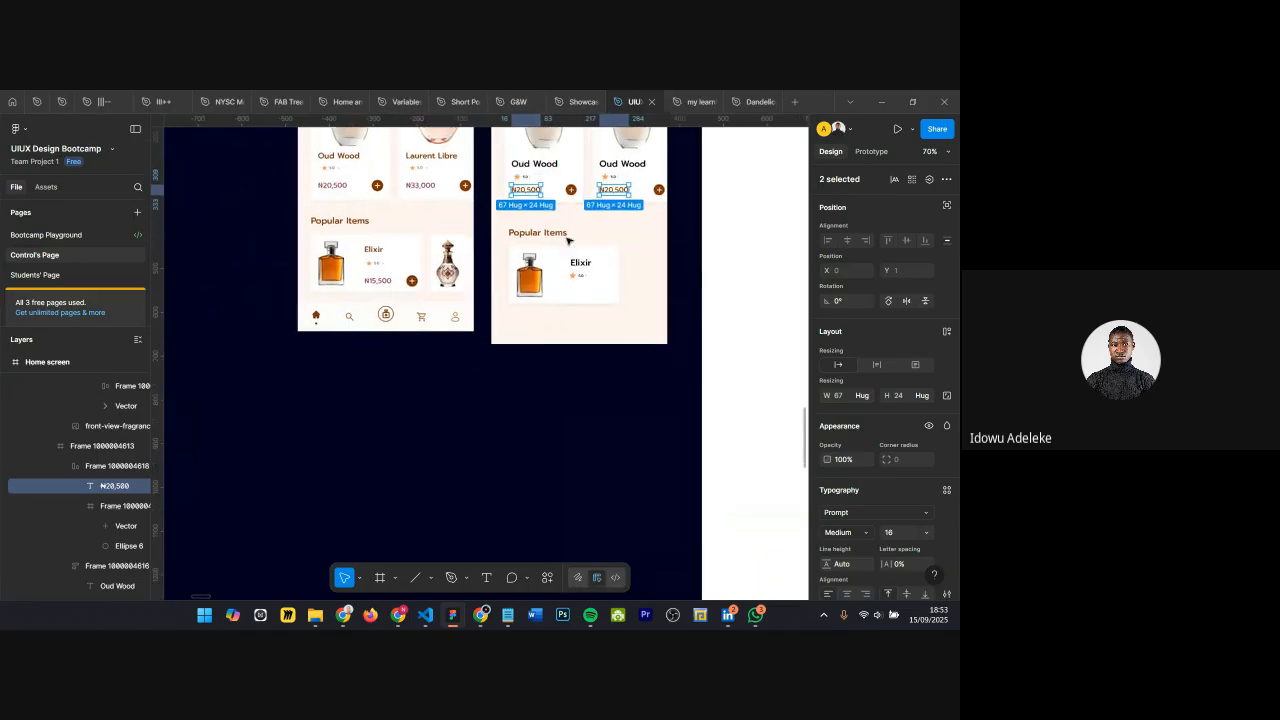
Step: Group the new card's Elixir title and star rating in a vertical auto layout with a gap of 4
scroll(574, 270, "up", 2)
scroll(573, 270, "up", 3)
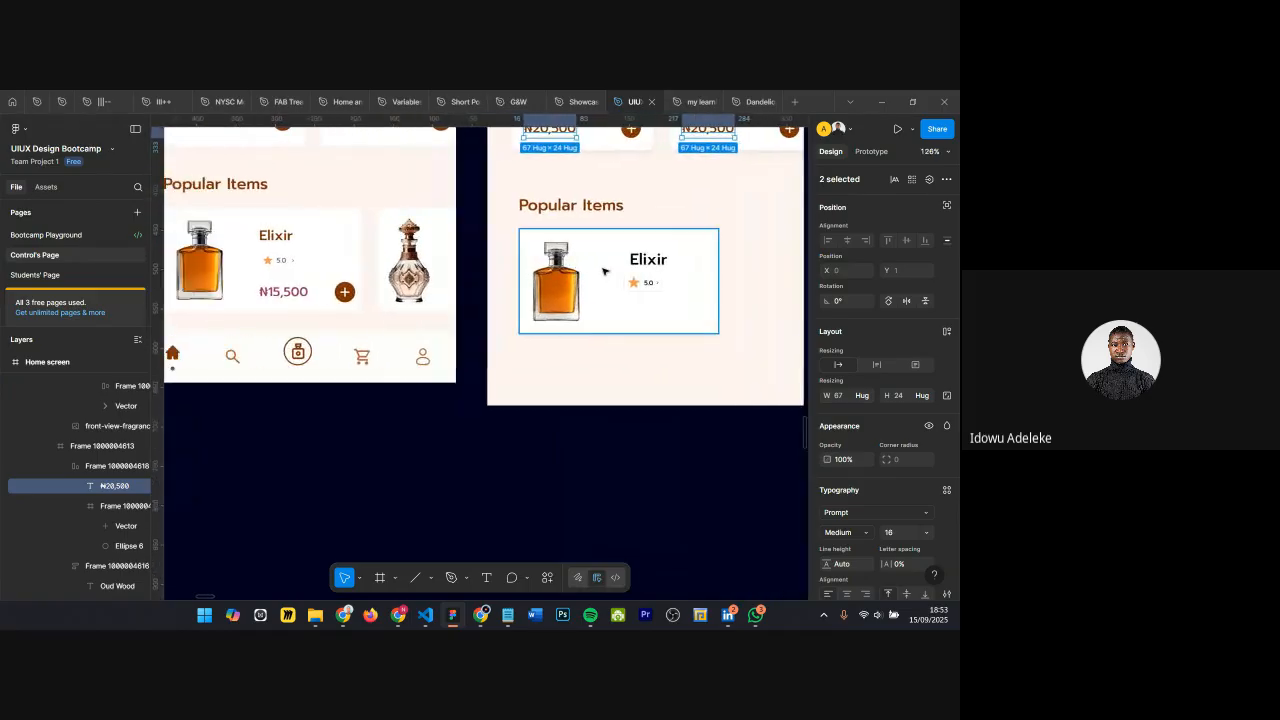
left_click(646, 283)
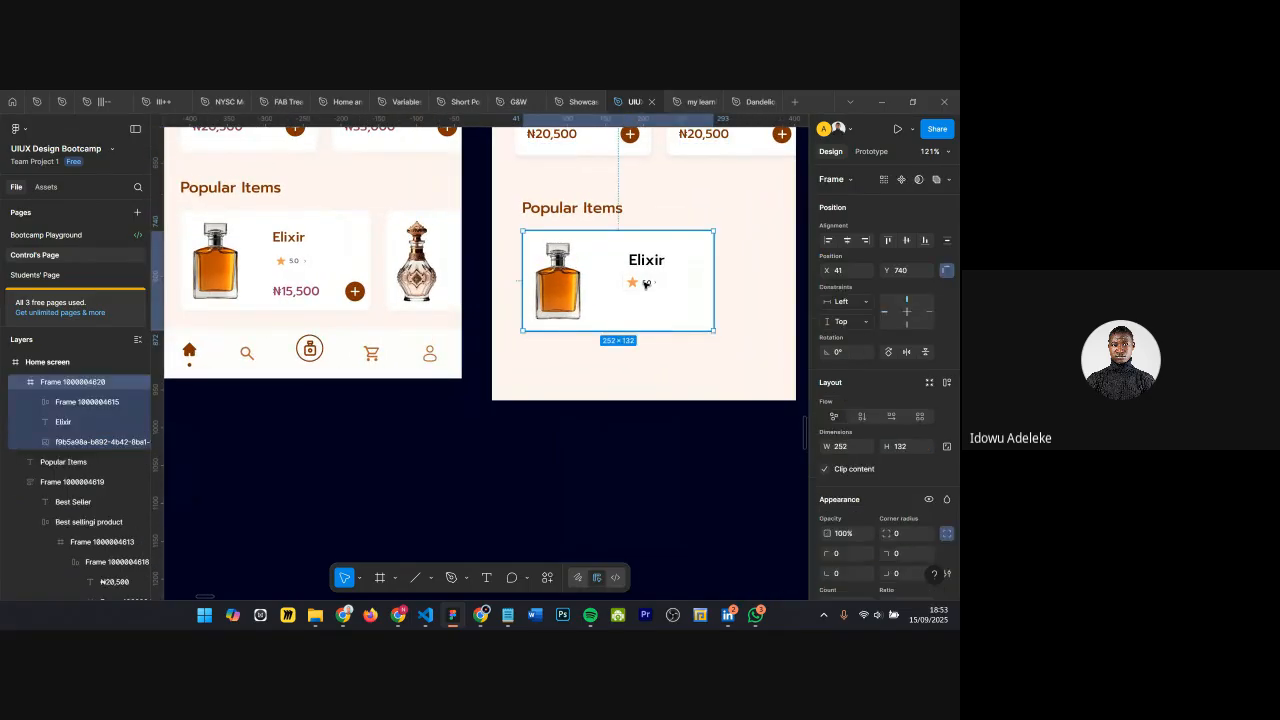
left_click(646, 283)
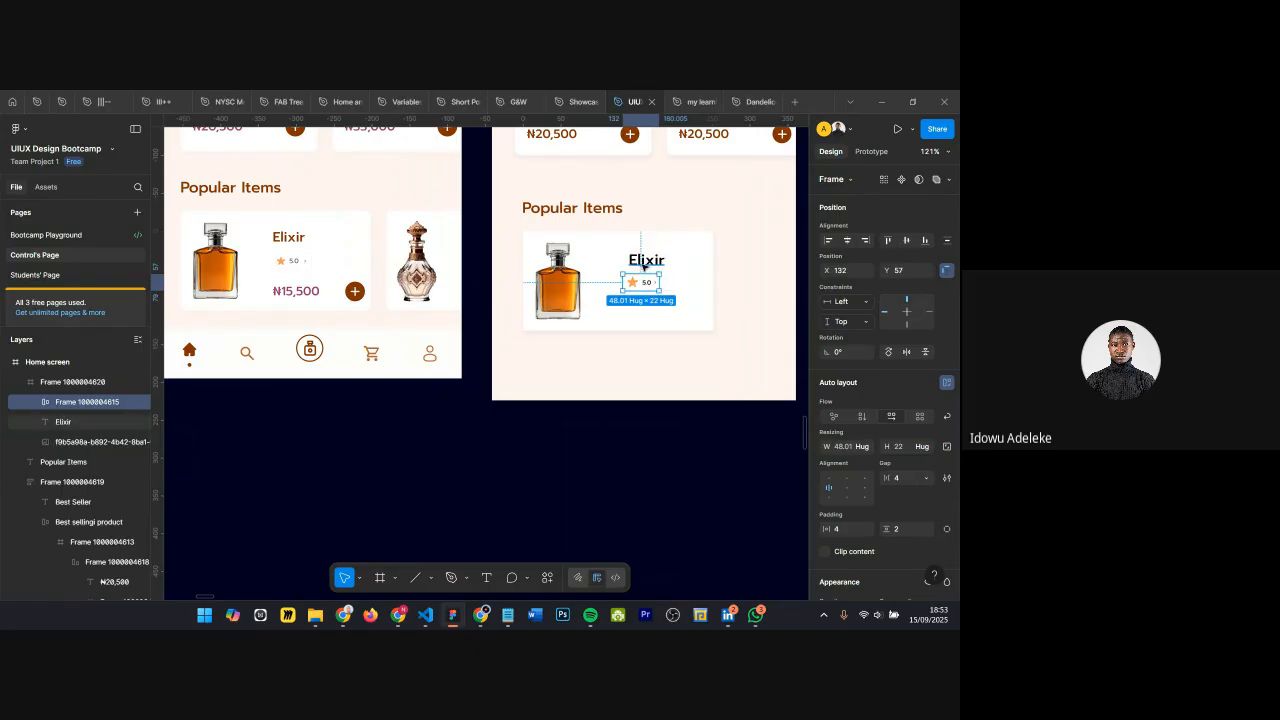
left_click(643, 262, "shift")
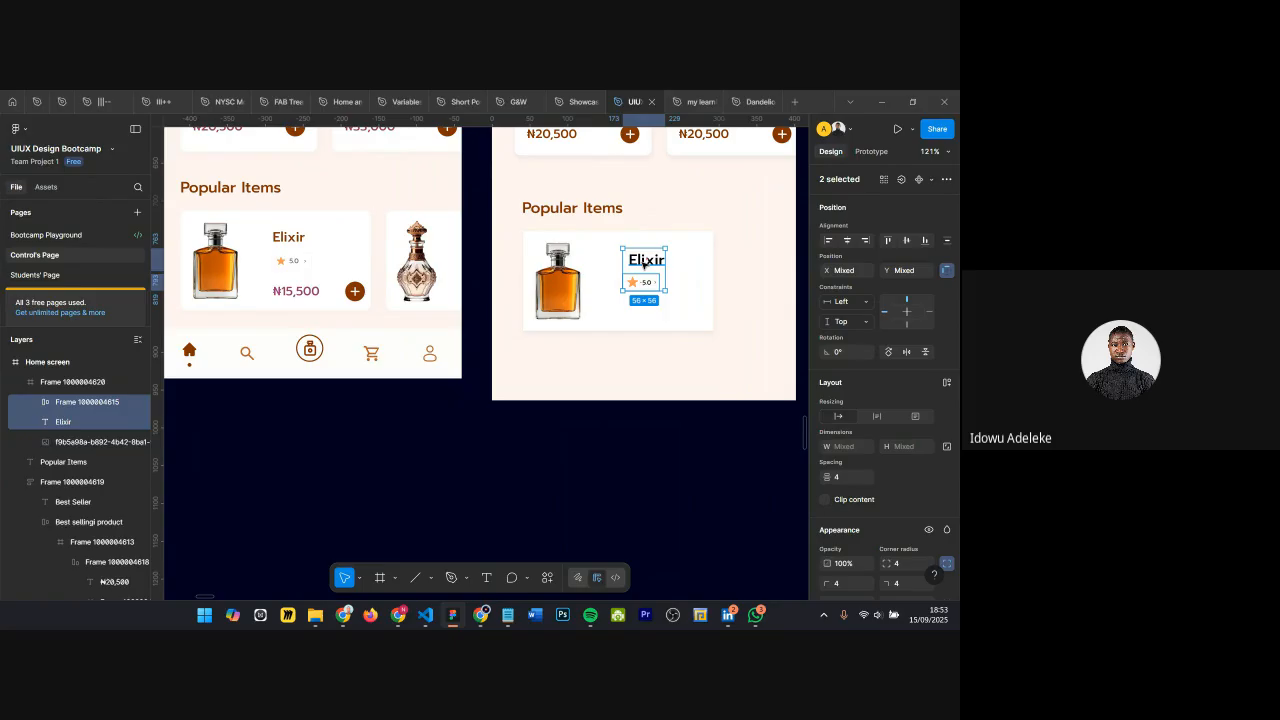
key("shift+a")
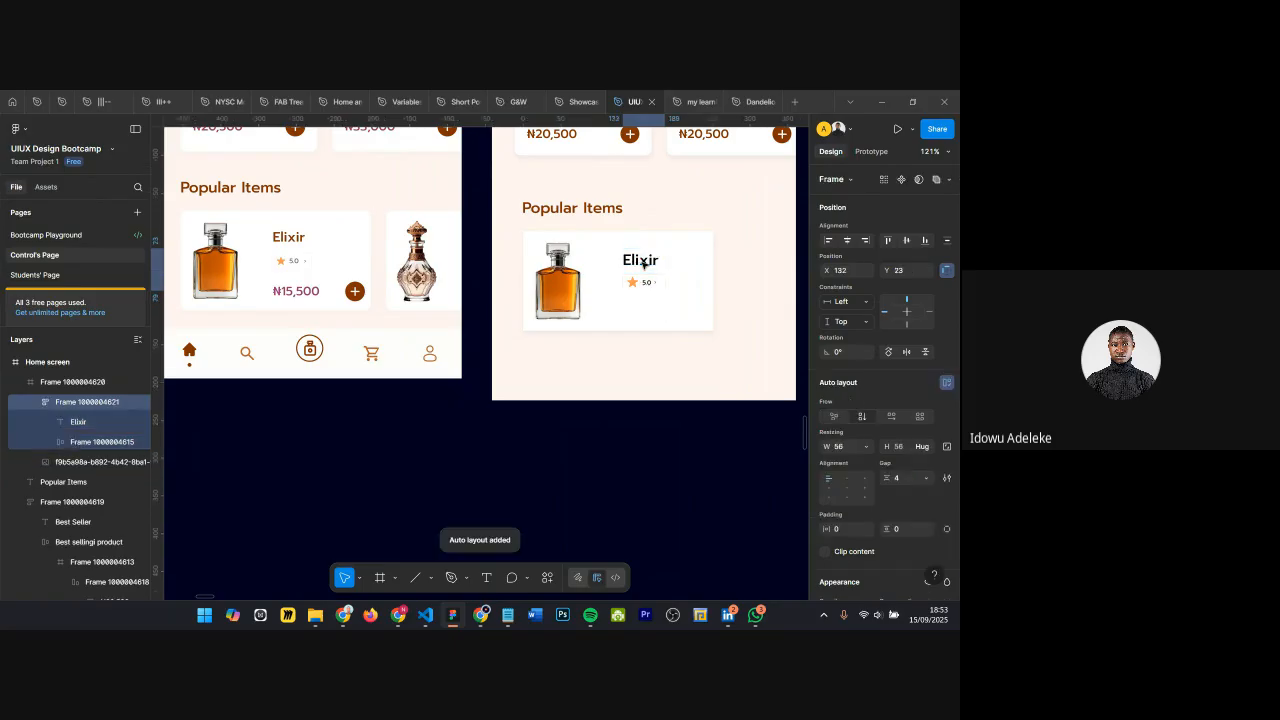
scroll(643, 263, "up", 5)
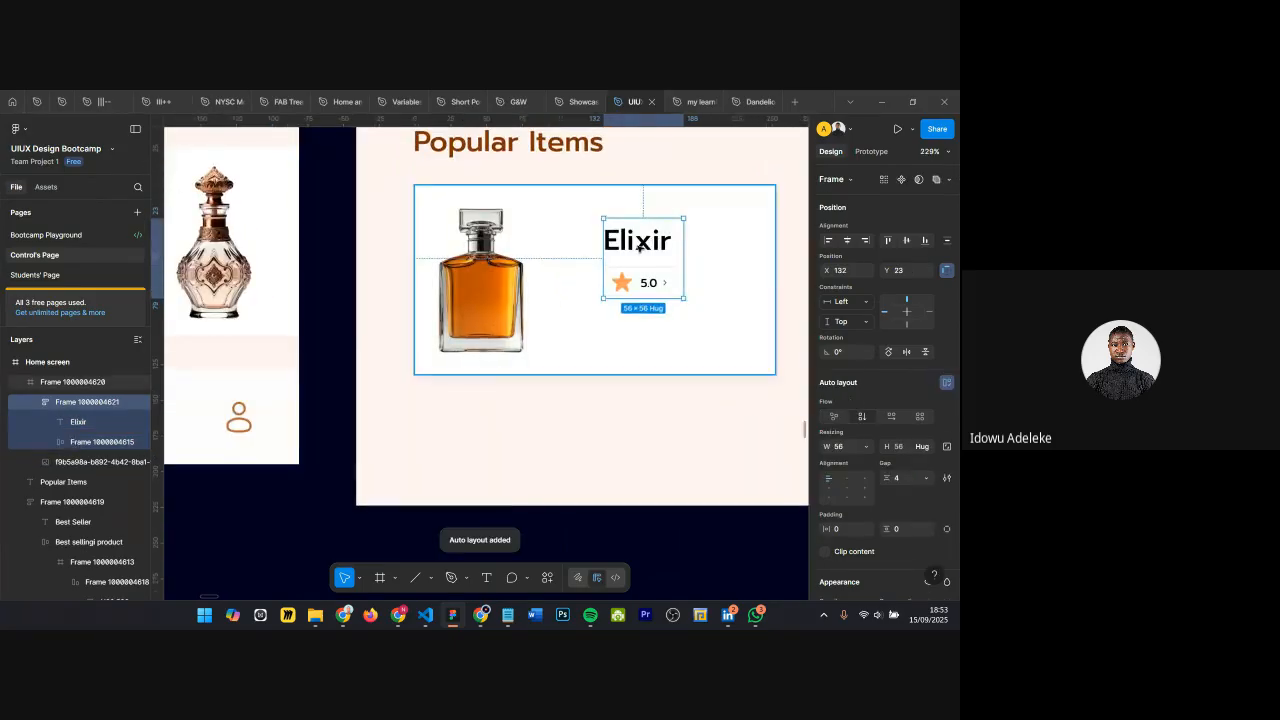
scroll(630, 255, "down", 3)
Step: Duplicate the first Oud Wood card's ₦20,500 price into the new card below the rating, at about X 137, Y 96
left_click(694, 297)
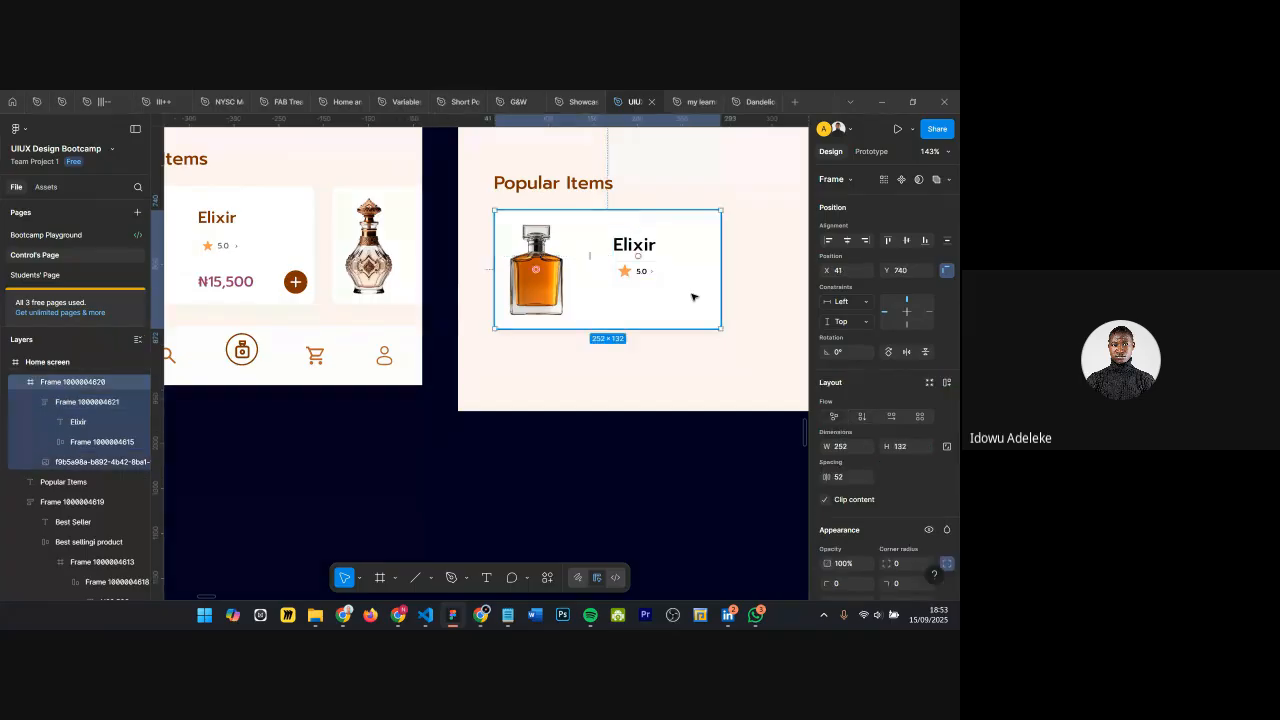
scroll(694, 297, "down", 1)
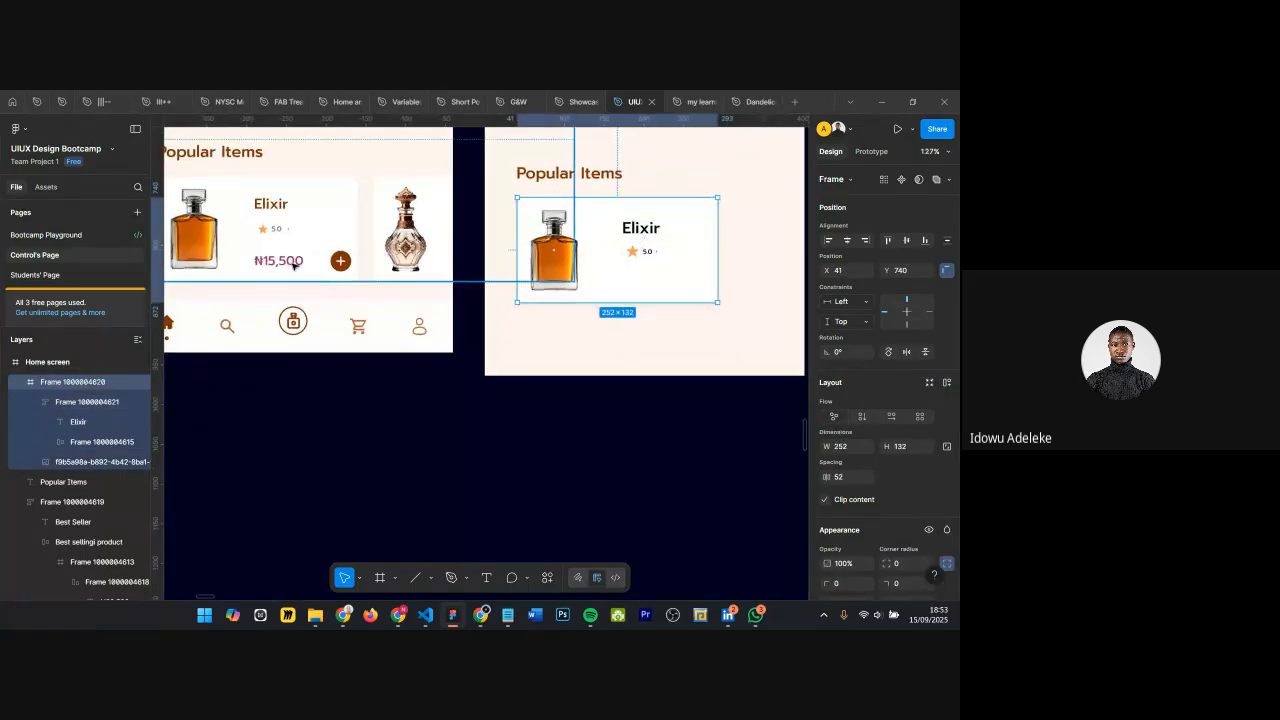
scroll(280, 268, "down", 1)
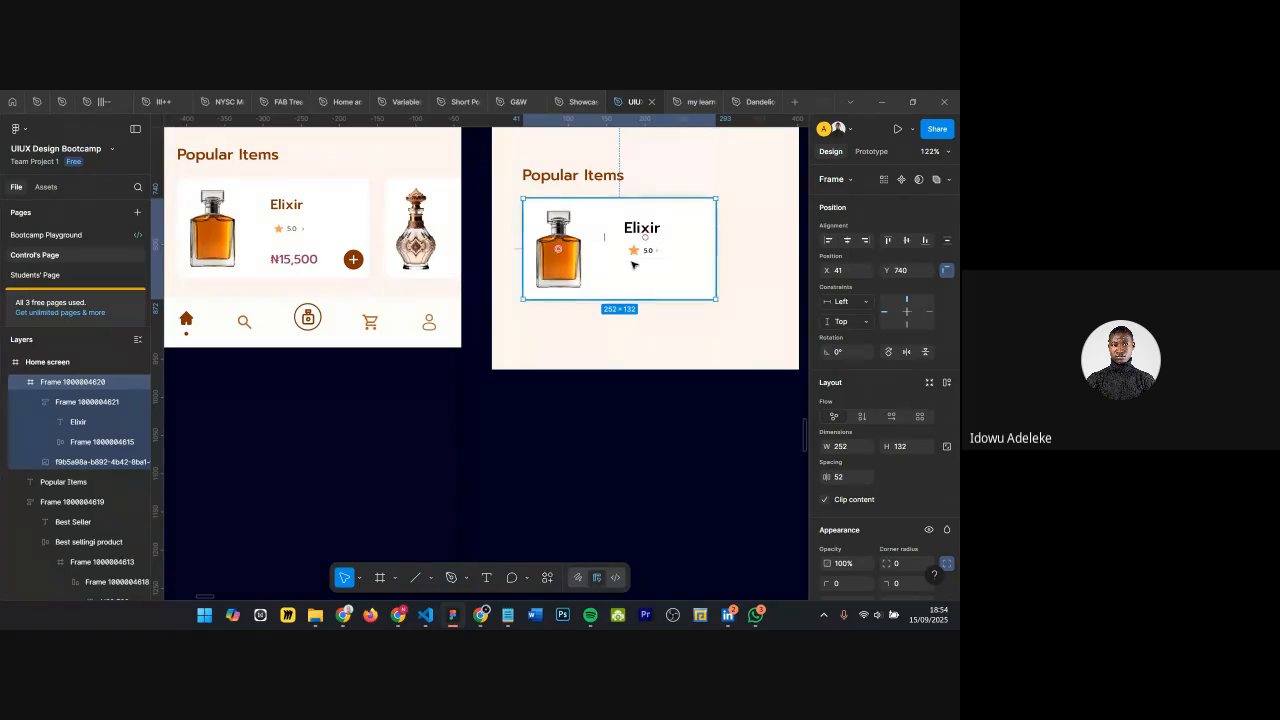
scroll(545, 260, "down", 2)
scroll(550, 200, "up", 3)
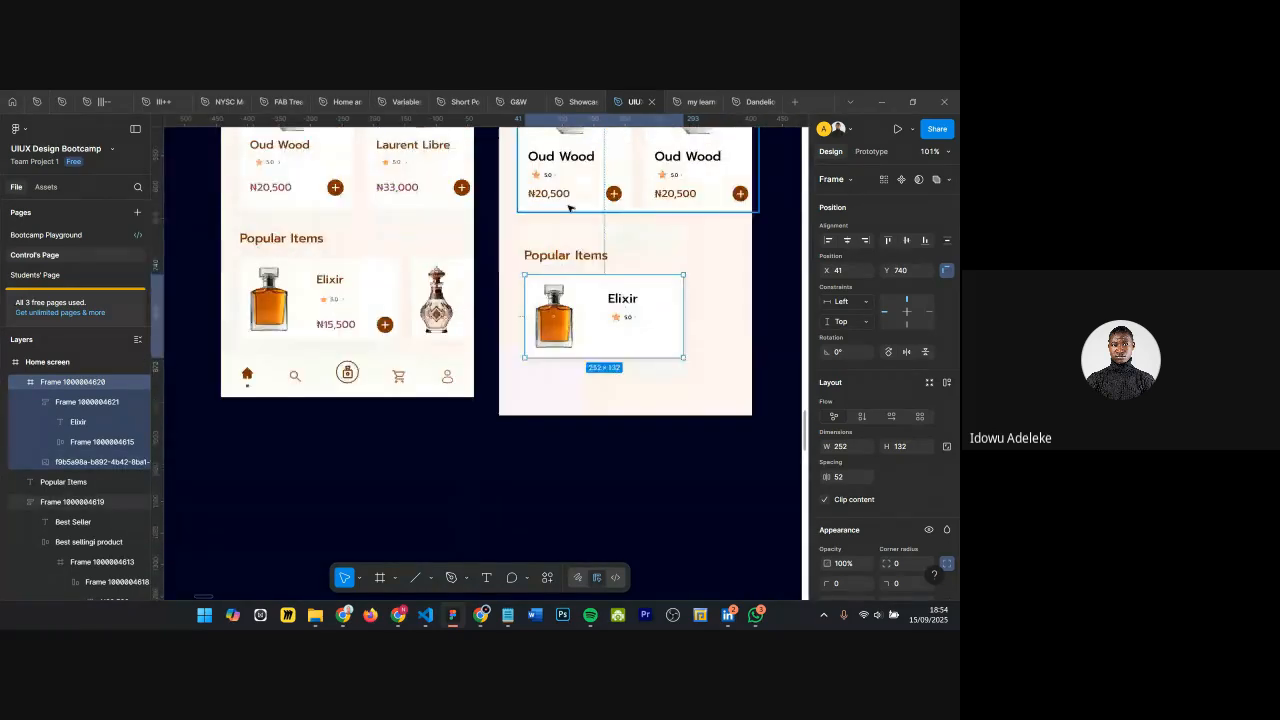
left_click(550, 195)
left_click_drag(552, 194, 632, 342)
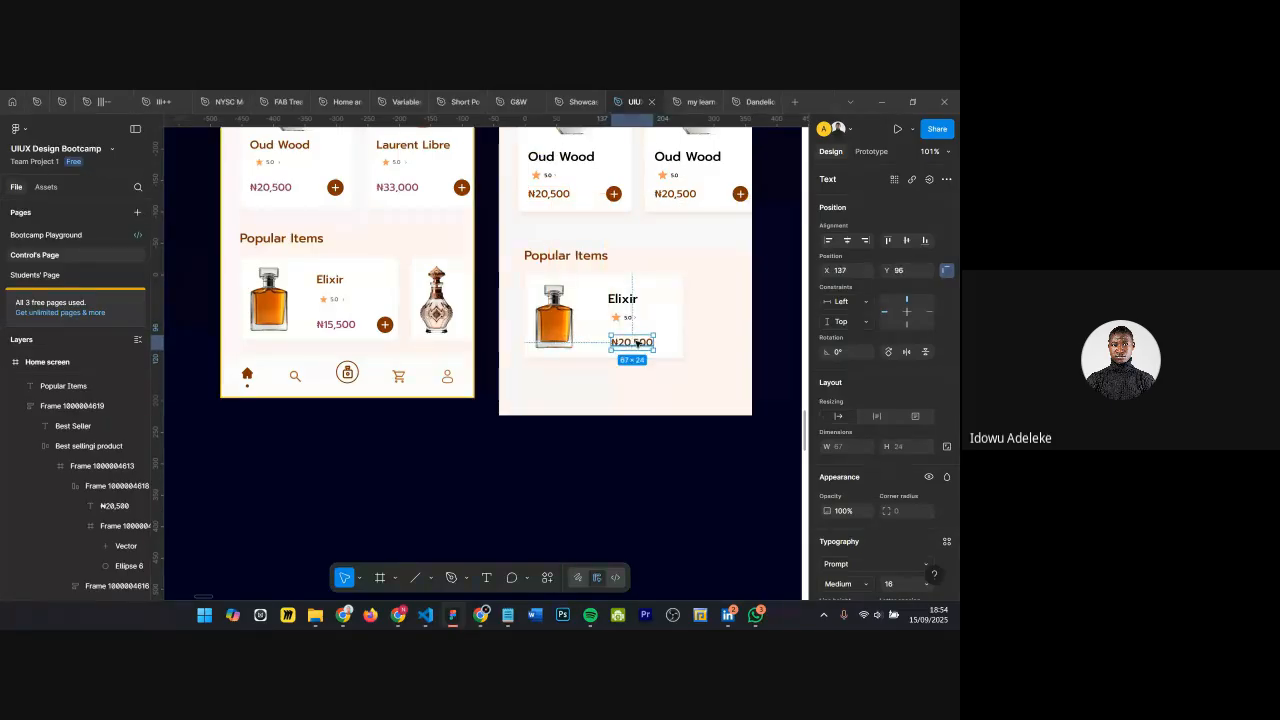
Step: Compare the reference Home screen frame with the rebuilt screen and its new Popular Items card
scroll(632, 342, "down", 1)
scroll(637, 343, "down", 1)
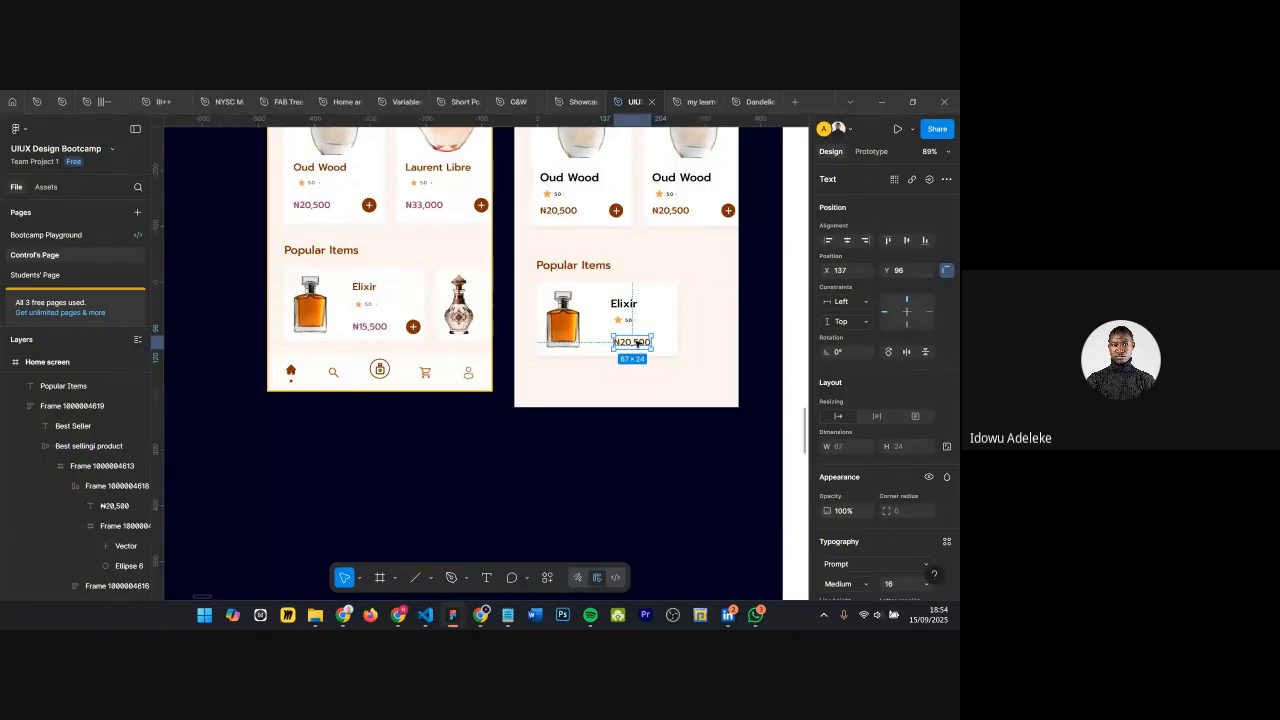
scroll(636, 343, "down", 3)
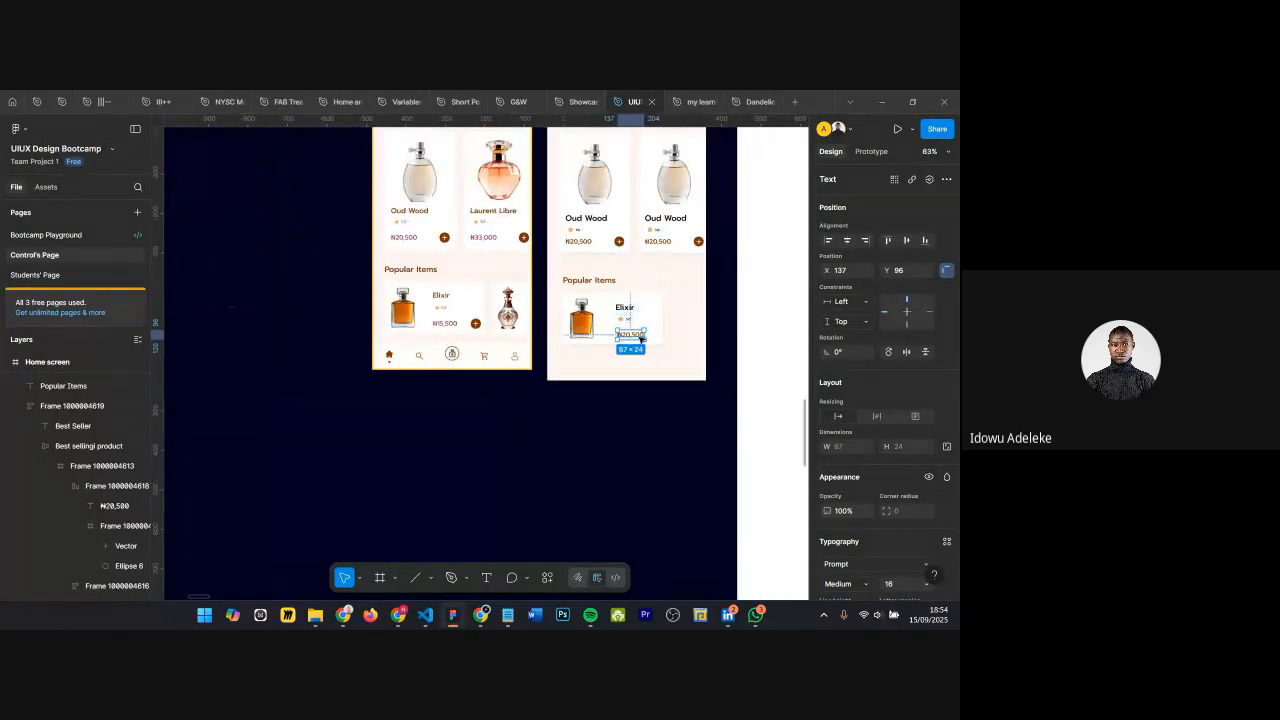
scroll(642, 345, "down", 1)
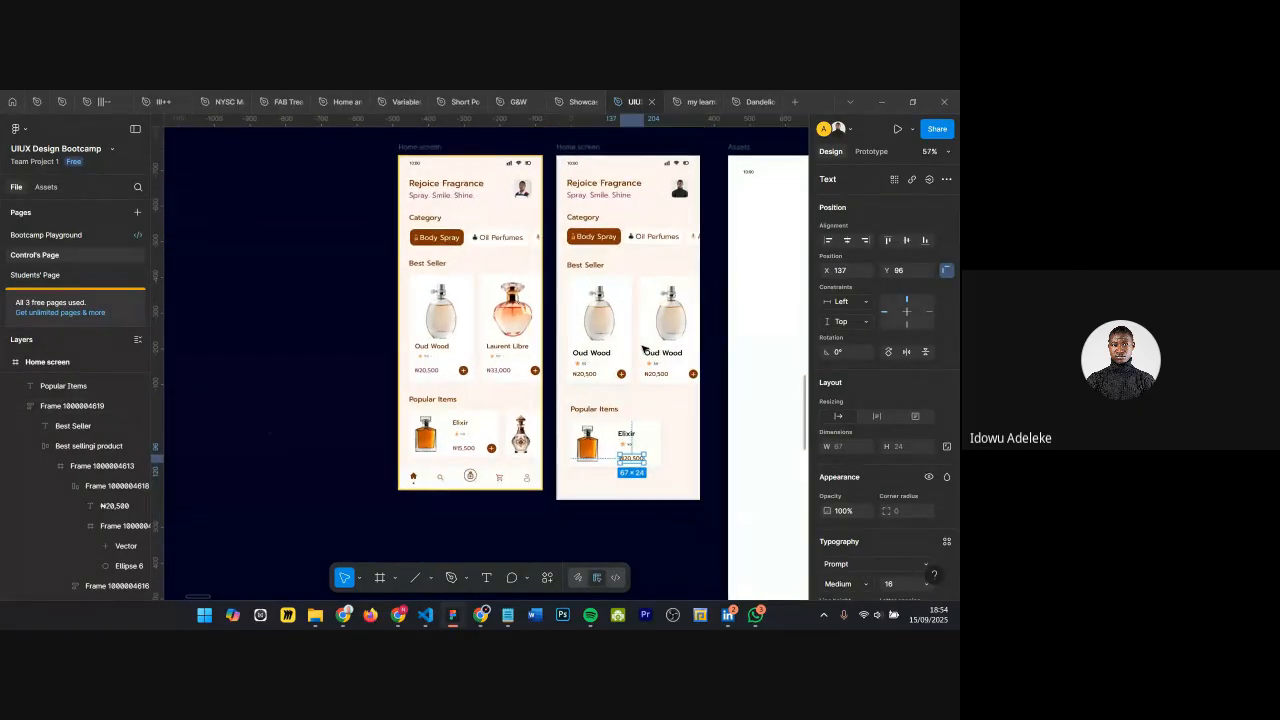
left_click(410, 147)
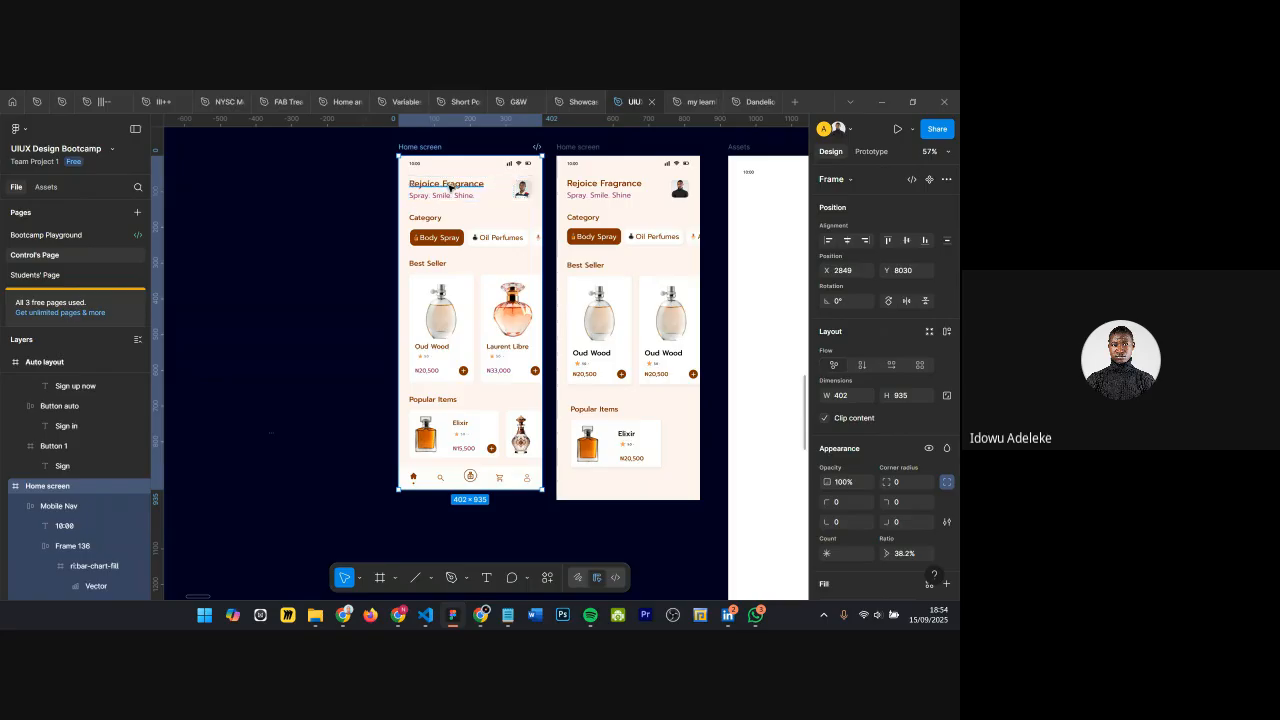
scroll(451, 188, "down", 2)
scroll(556, 350, "up", 3)
scroll(556, 350, "up", 3)
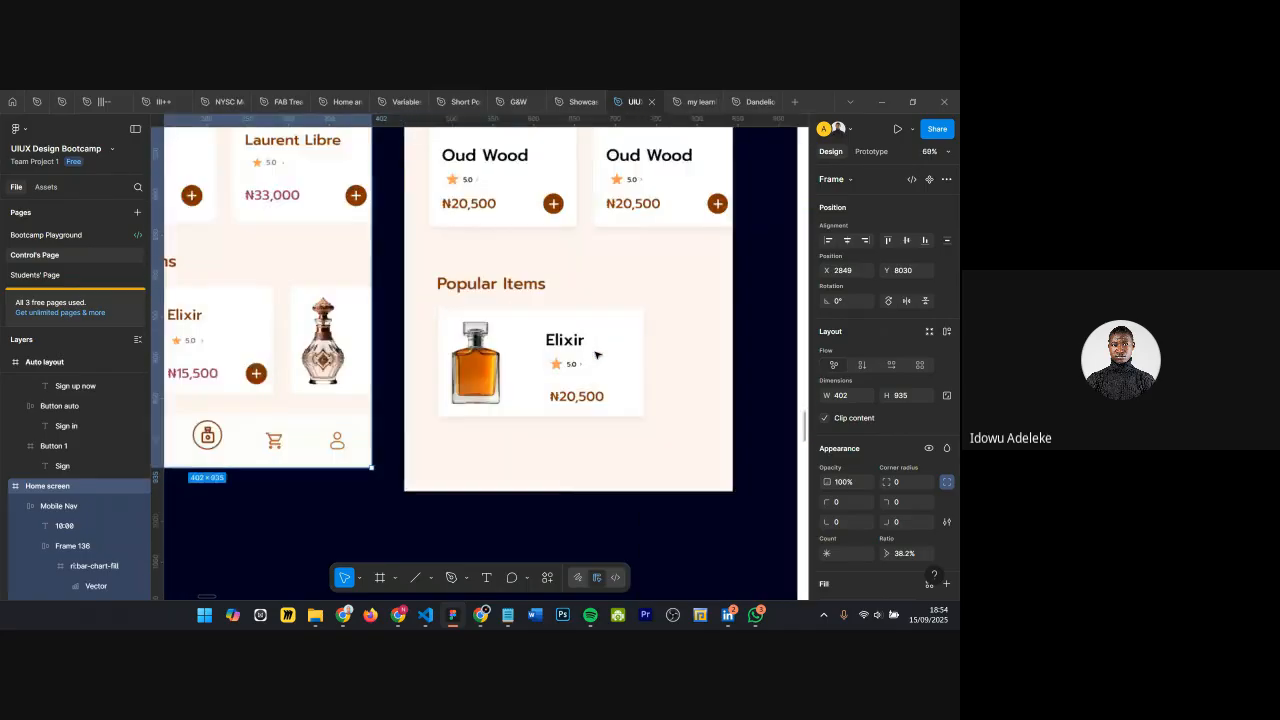
Step: Follow the collaborator's view of the Assets frame, and return to the two home screens
left_click(822, 130)
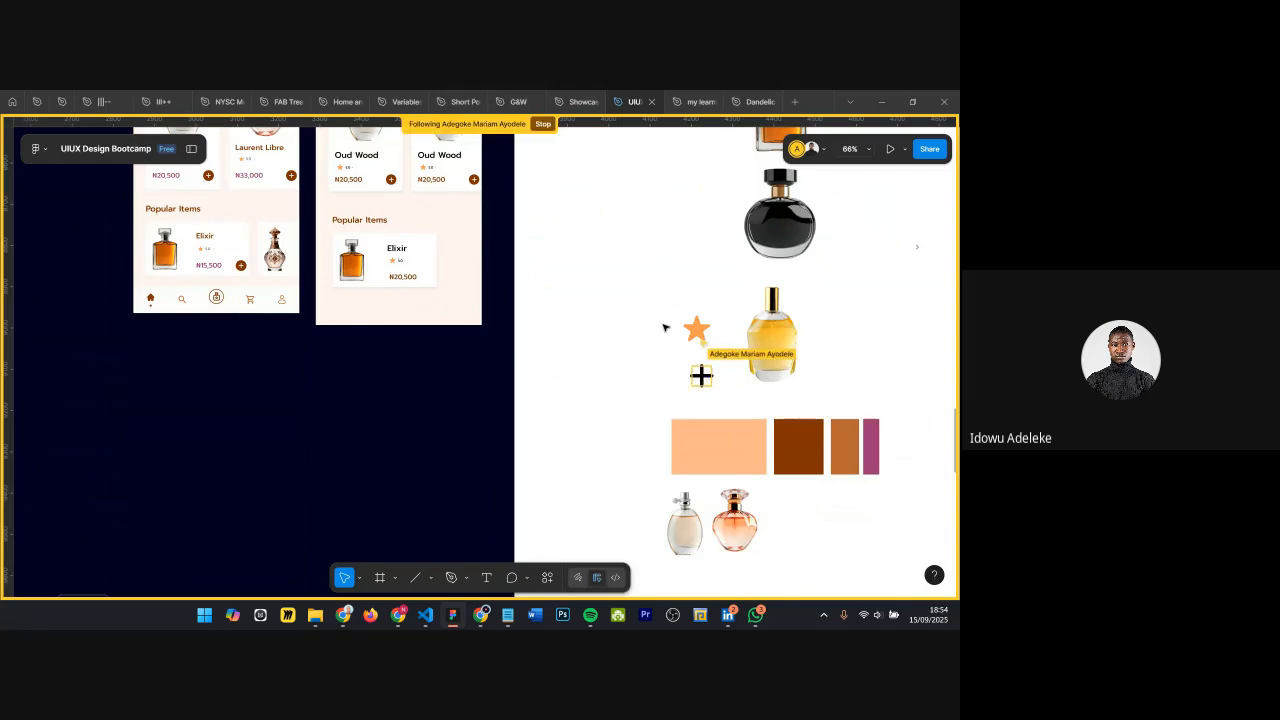
scroll(670, 315, "down", 1)
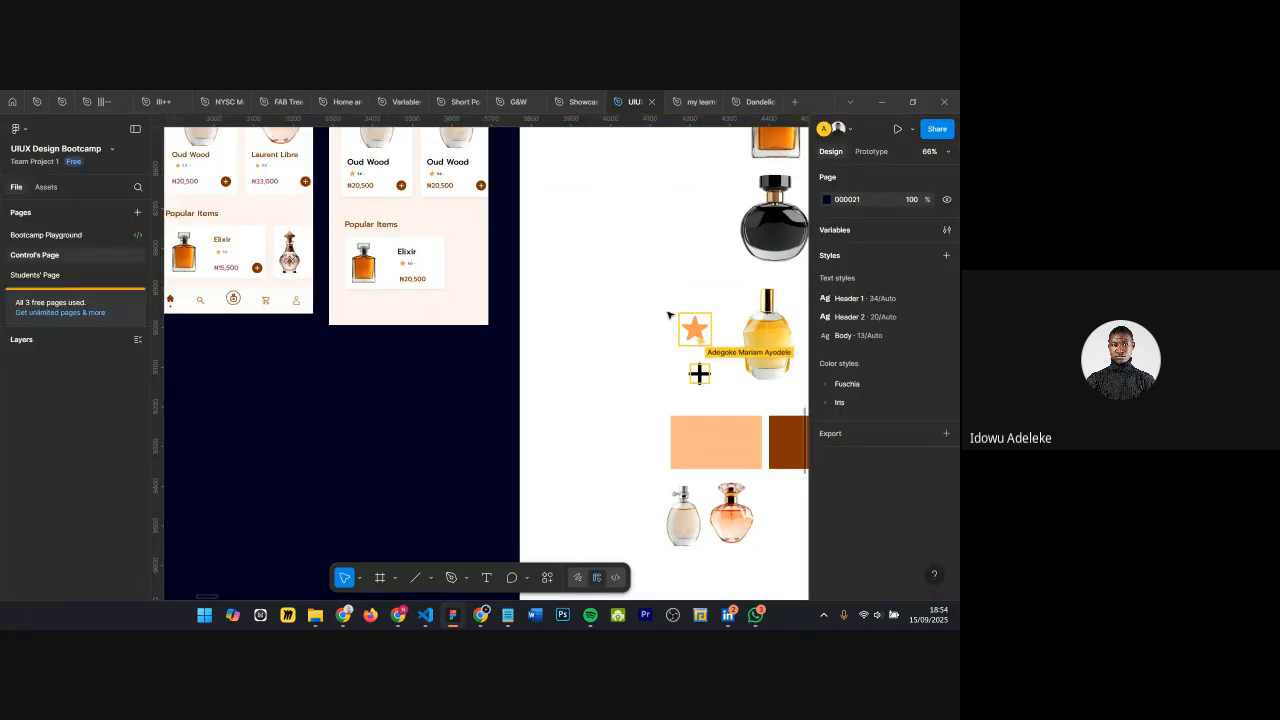
scroll(668, 315, "up", 1)
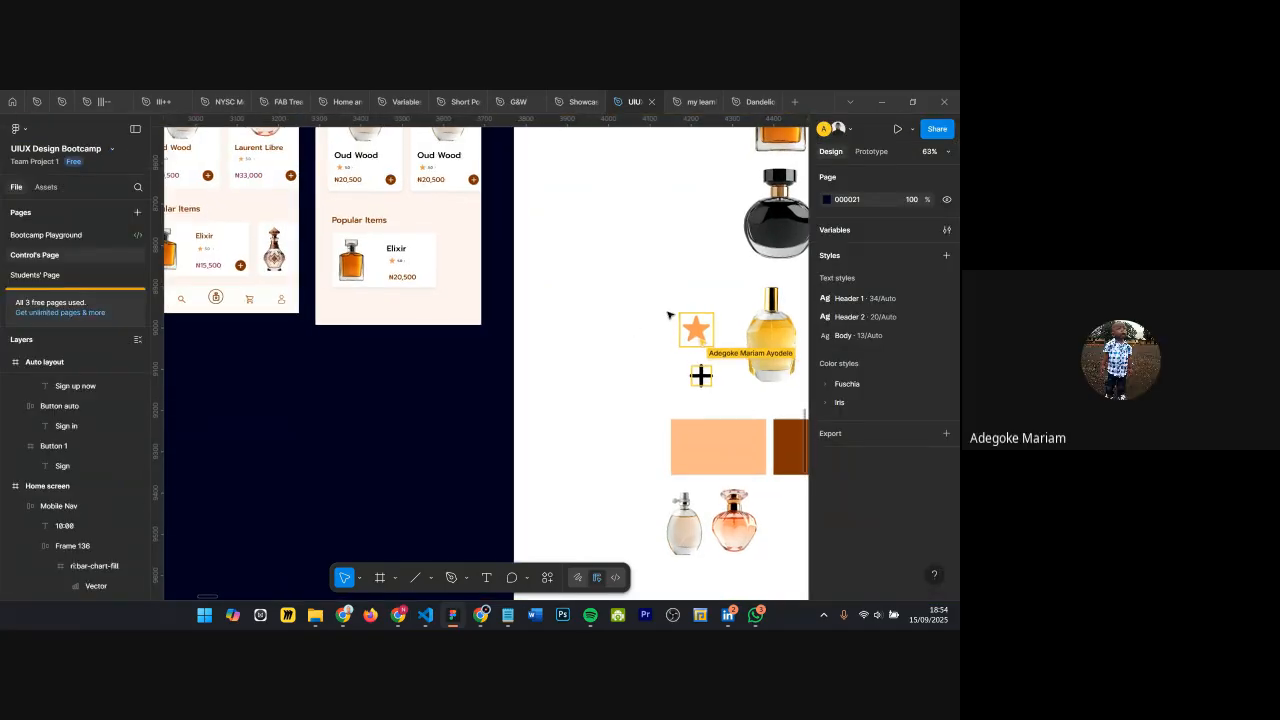
scroll(668, 315, "down", 5)
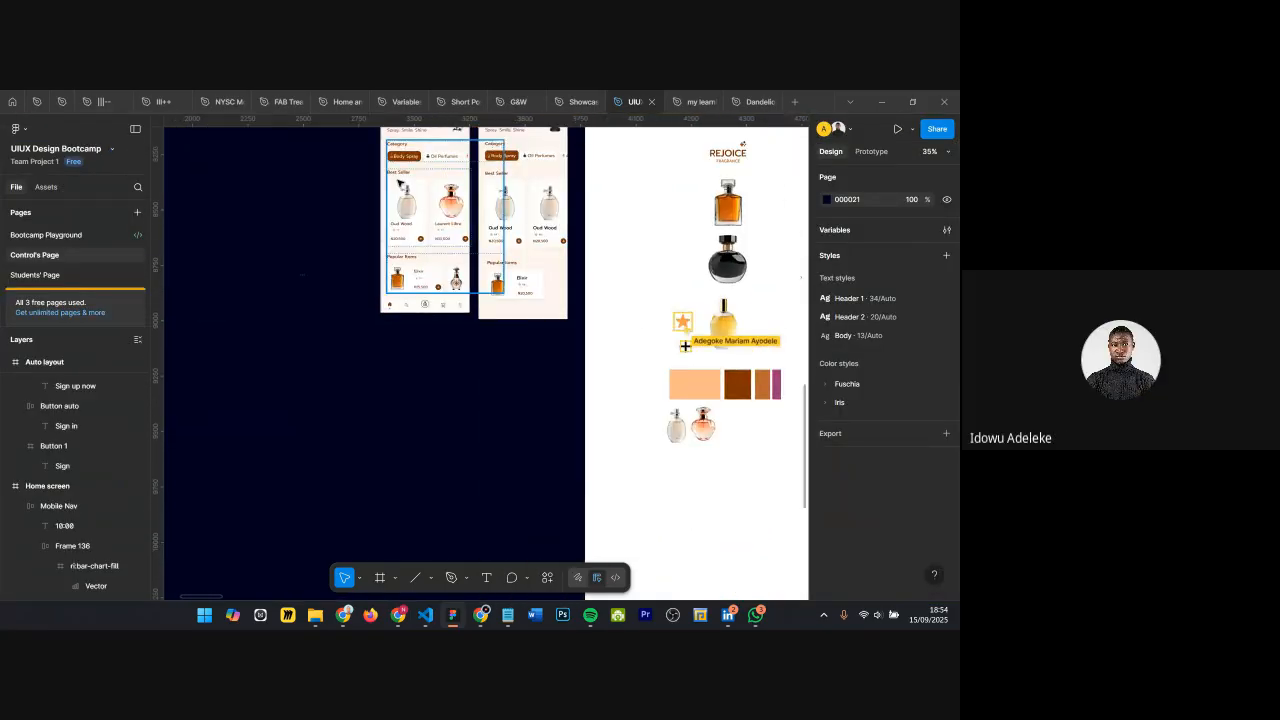
scroll(400, 181, "up", 1)
scroll(440, 155, "up", 3)
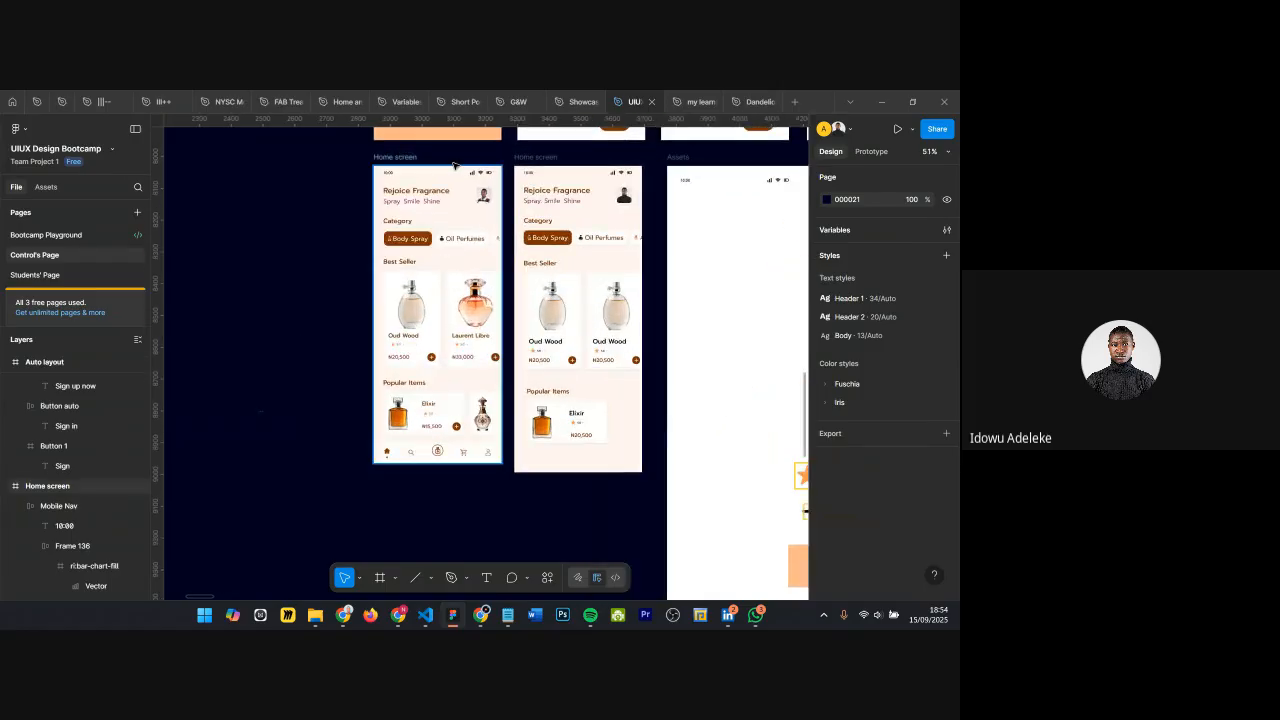
scroll(559, 267, "up", 2)
scroll(540, 400, "down", 1)
scroll(540, 400, "up", 5)
scroll(540, 400, "down", 4)
Step: Recolour the Elixir title in the new Popular Items card with the brown sampled from the reference design
left_click(568, 372)
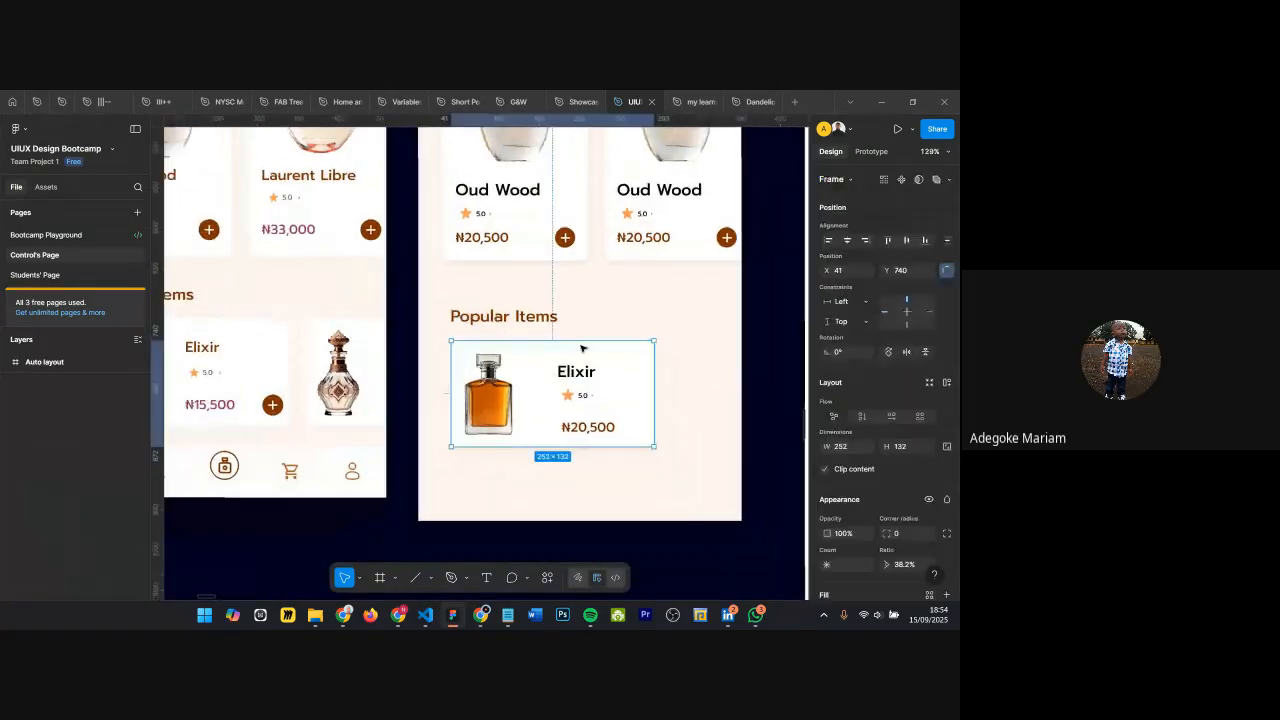
scroll(582, 368, "up", 2)
scroll(595, 358, "down", 1)
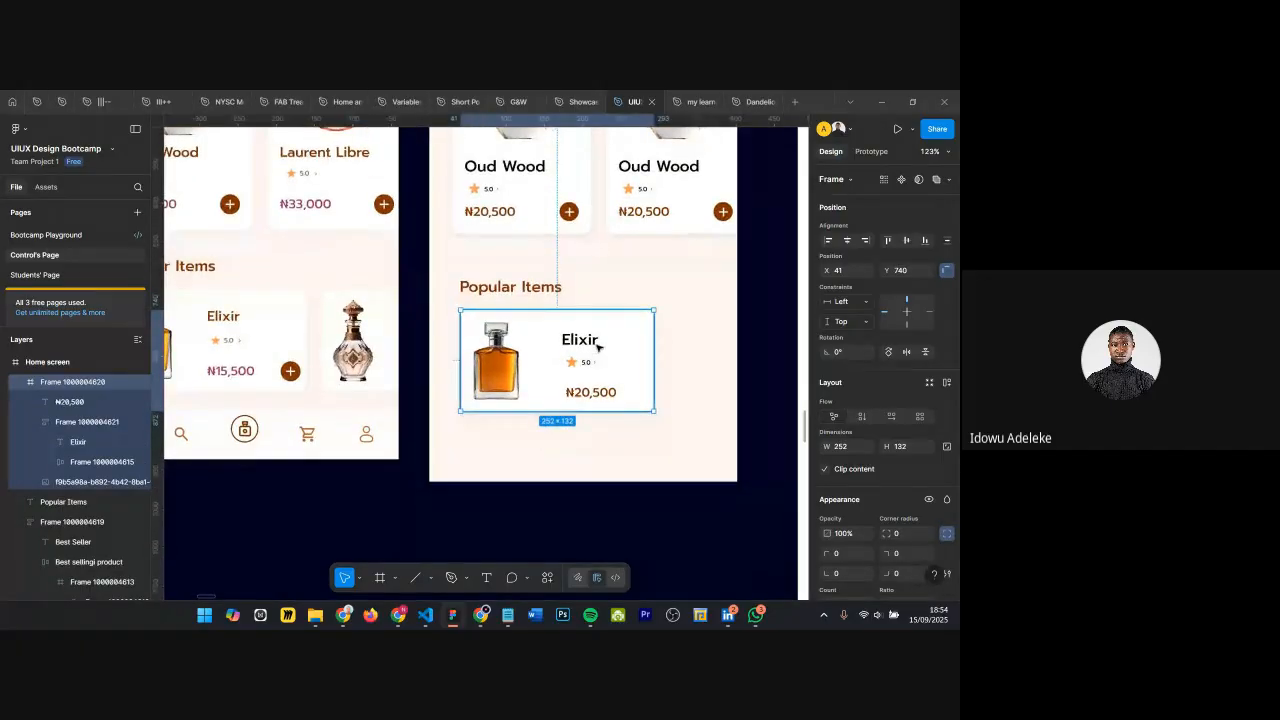
scroll(612, 342, "left", 1)
left_click(627, 340)
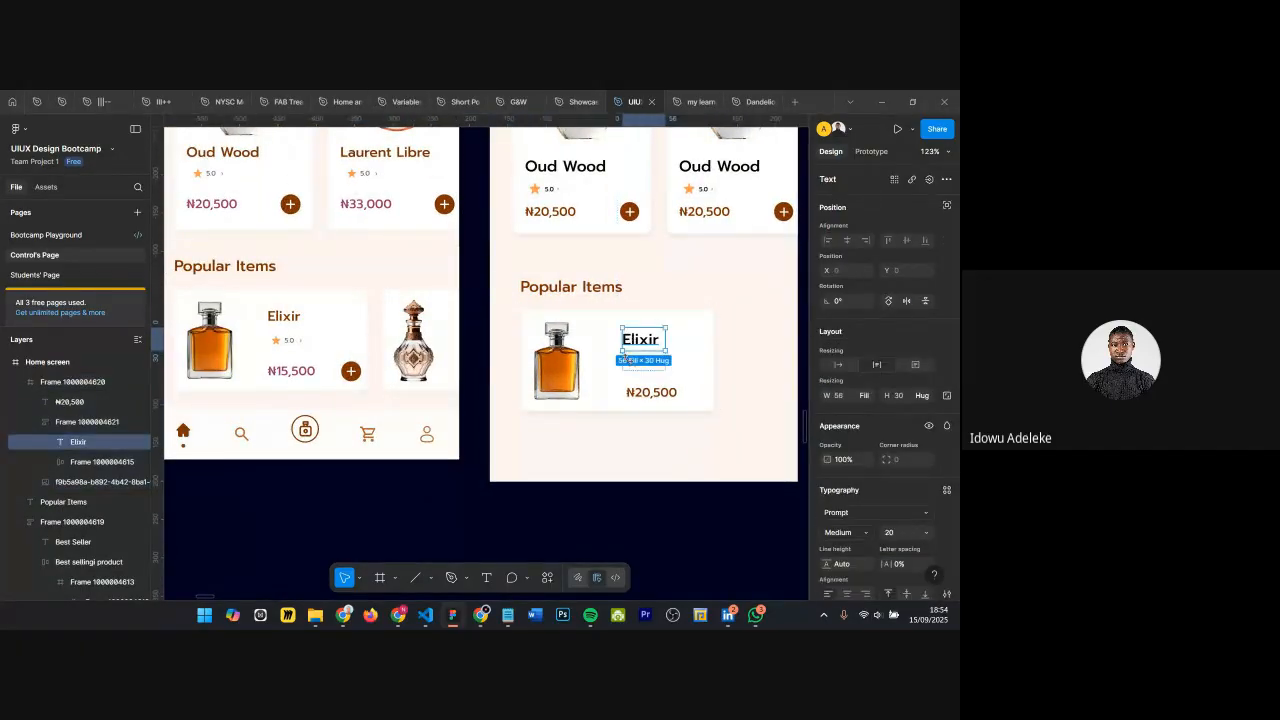
key("i")
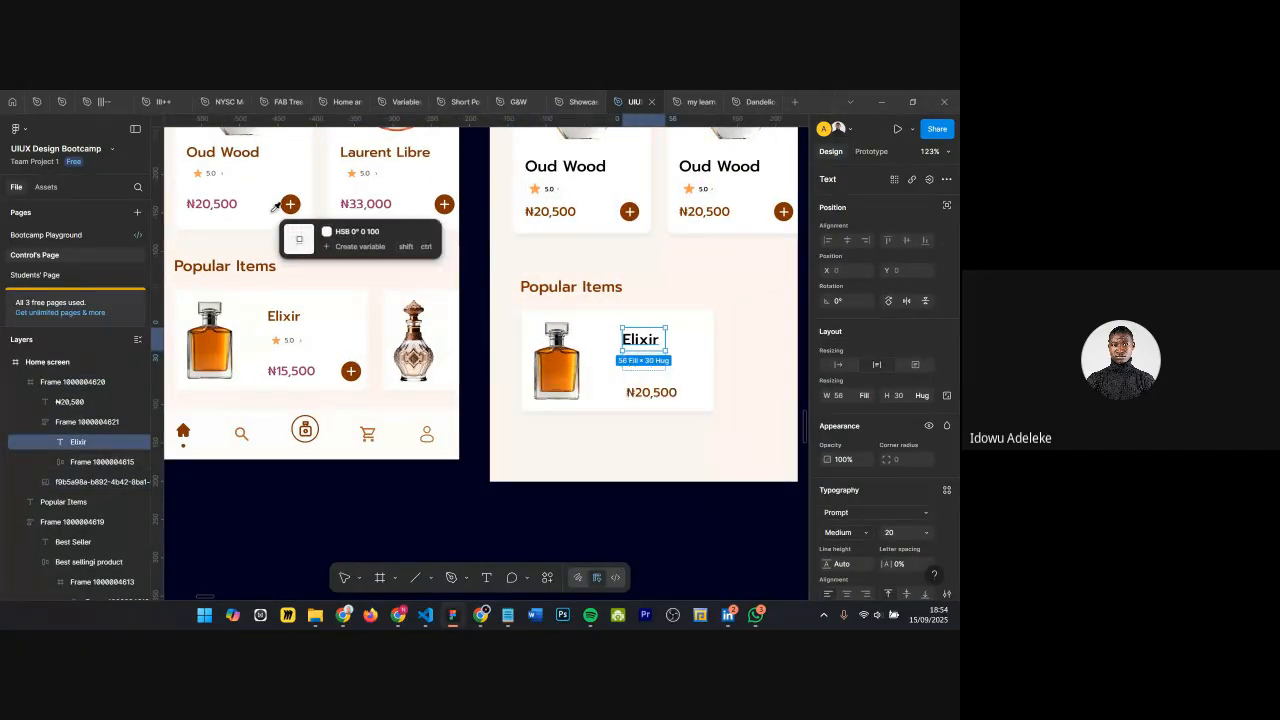
scroll(286, 214, "up", 5)
key("Escape")
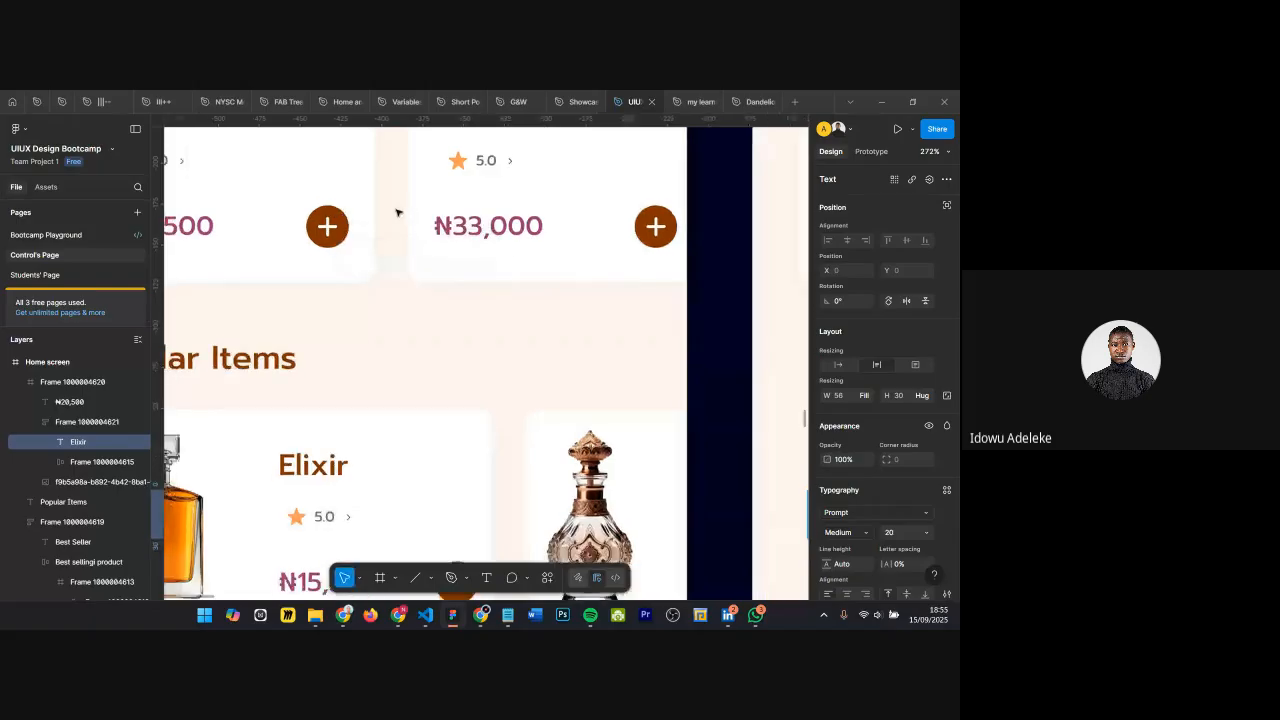
scroll(397, 209, "down", 5)
scroll(718, 368, "up", 3)
scroll(700, 367, "left", 2)
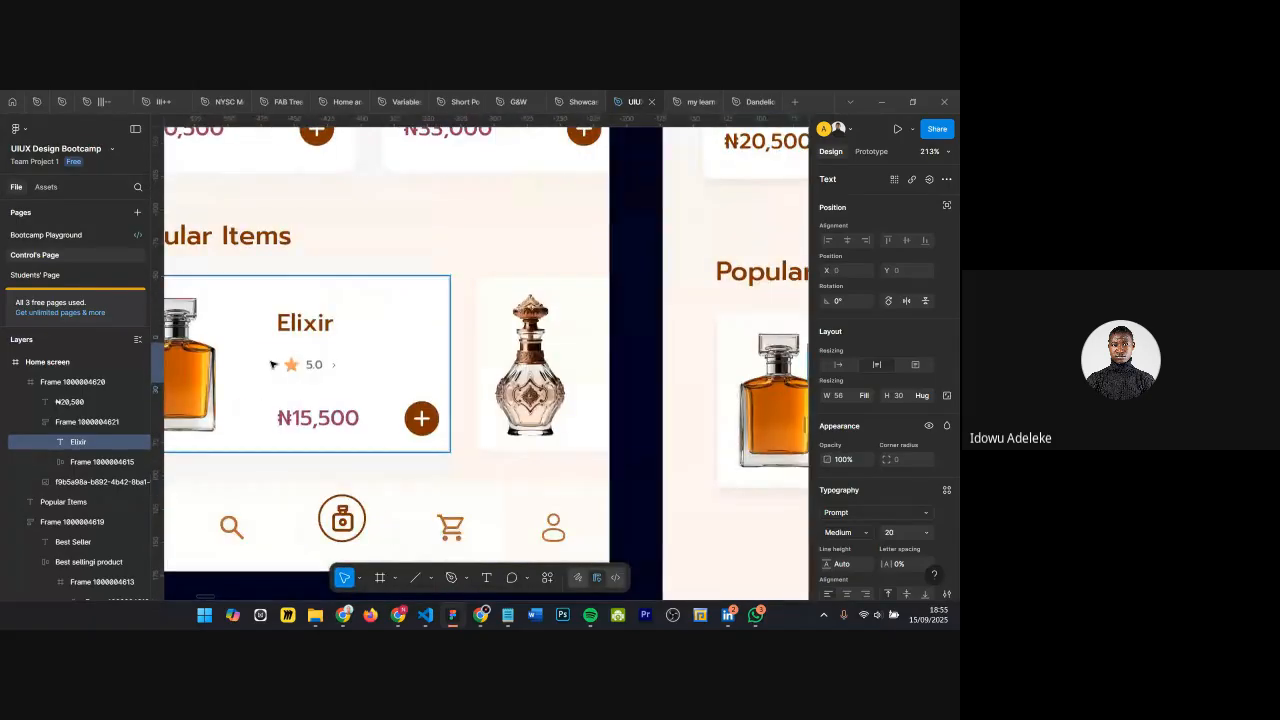
scroll(281, 356, "up", 6)
scroll(313, 287, "down", 8)
scroll(590, 342, "up", 2)
Step: Set the new Elixir card's price fill to 9E3776, copied from the reference card's ₦15,500 price
left_click(566, 337)
scroll(560, 355, "down", 2)
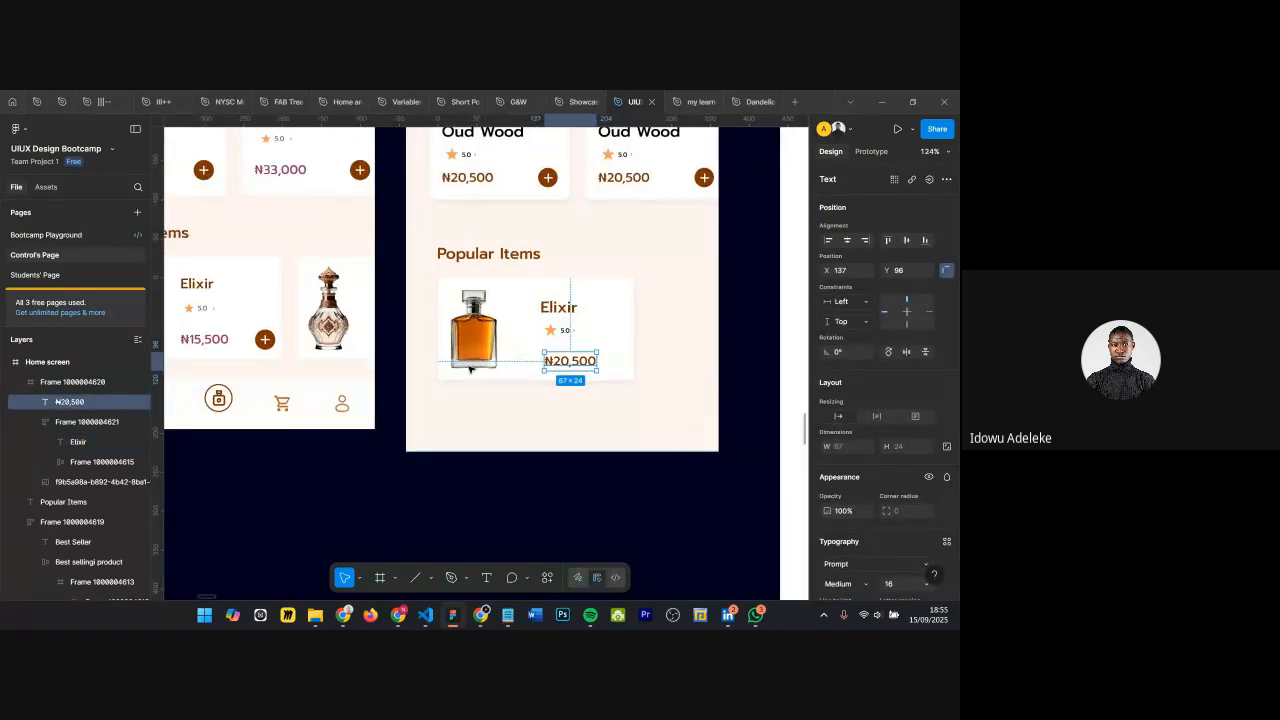
left_click(204, 339)
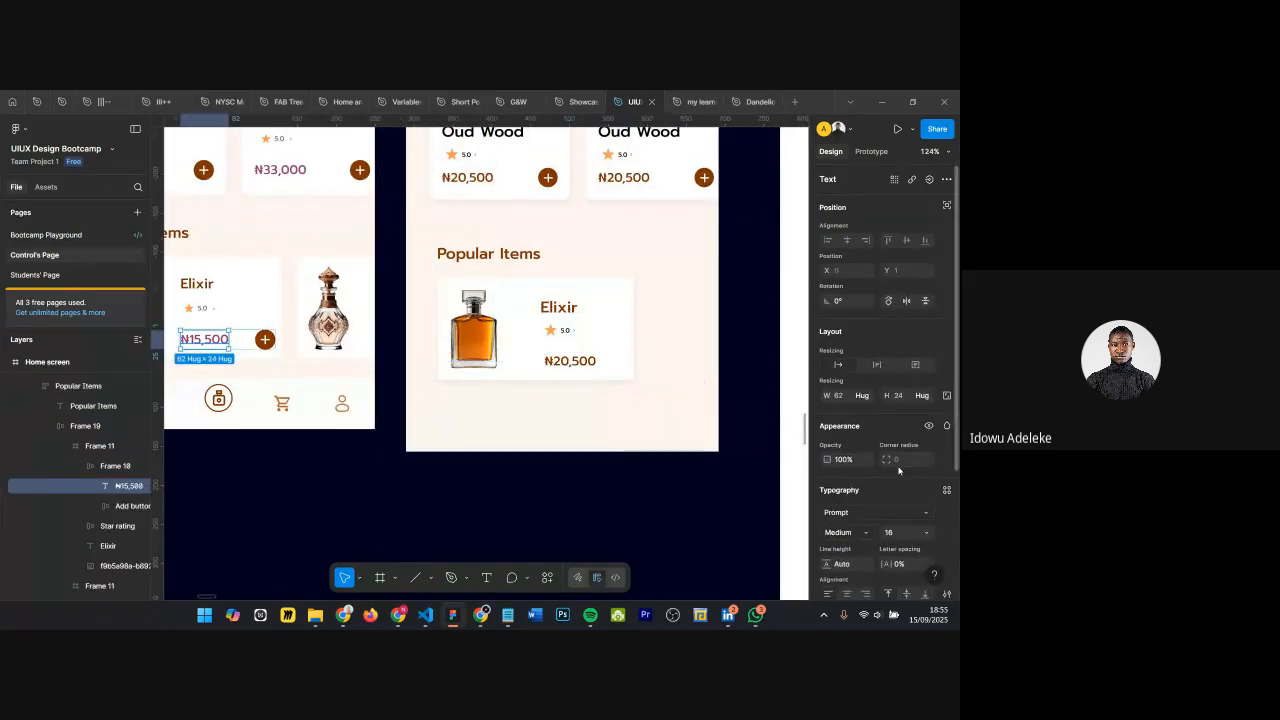
scroll(893, 471, "down", 3)
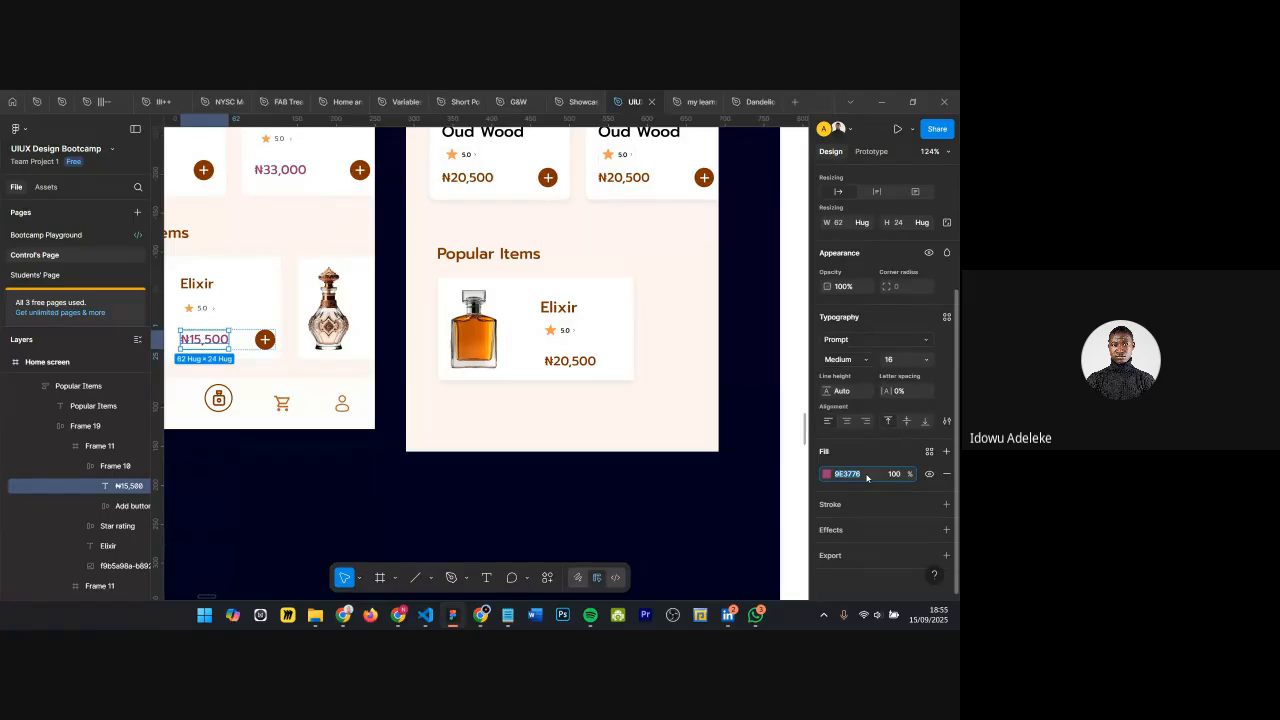
left_click(570, 361)
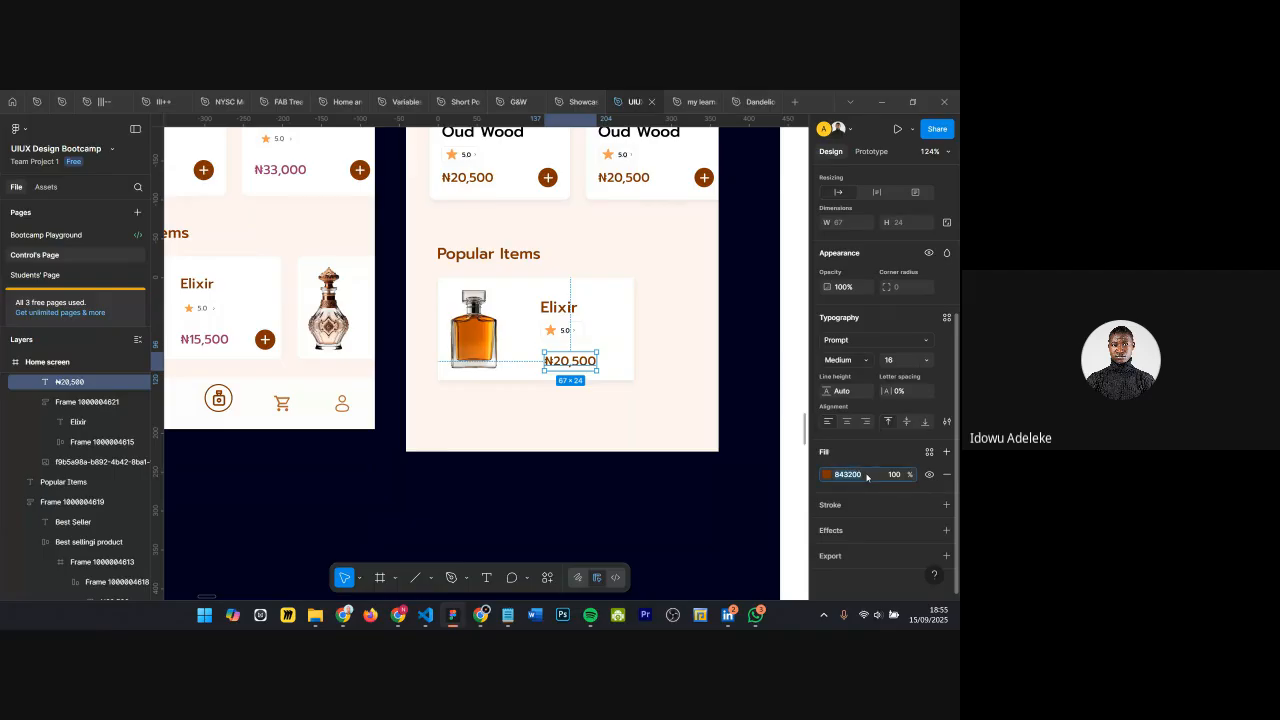
key("Return")
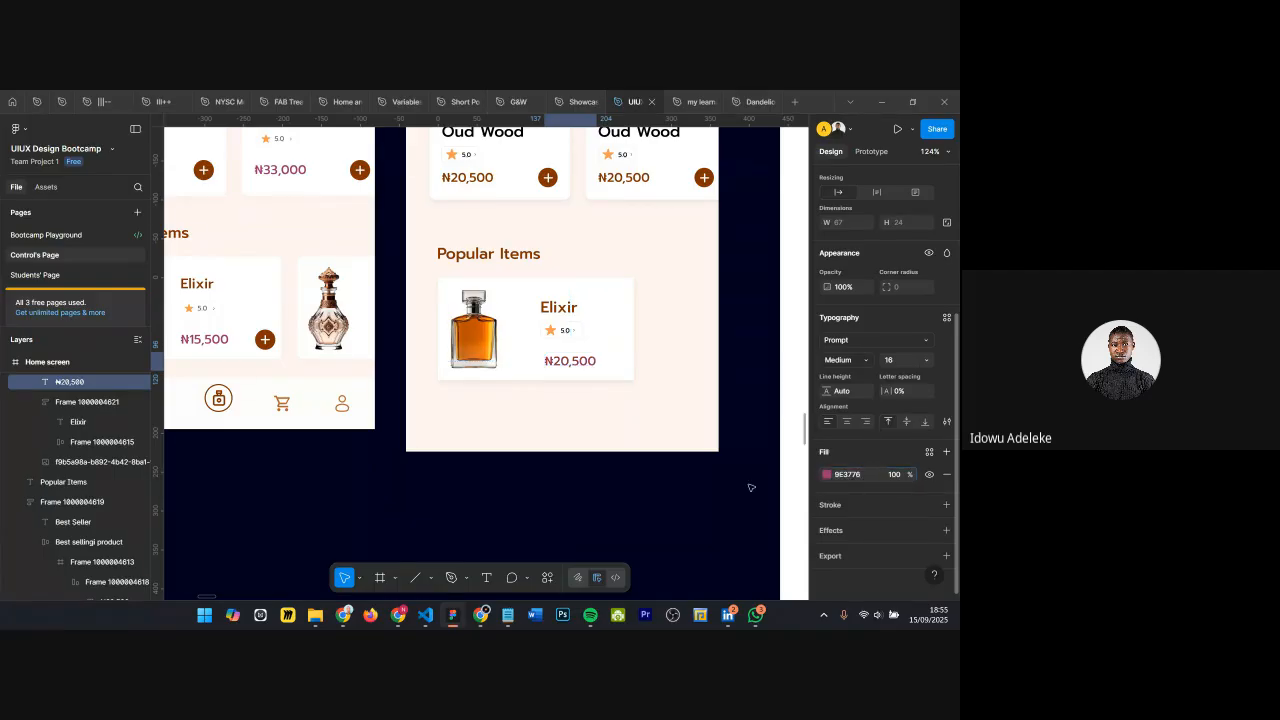
Step: Left-align the price with the title and rating group in the new Elixir card
scroll(660, 394, "left", 1)
key("alt")
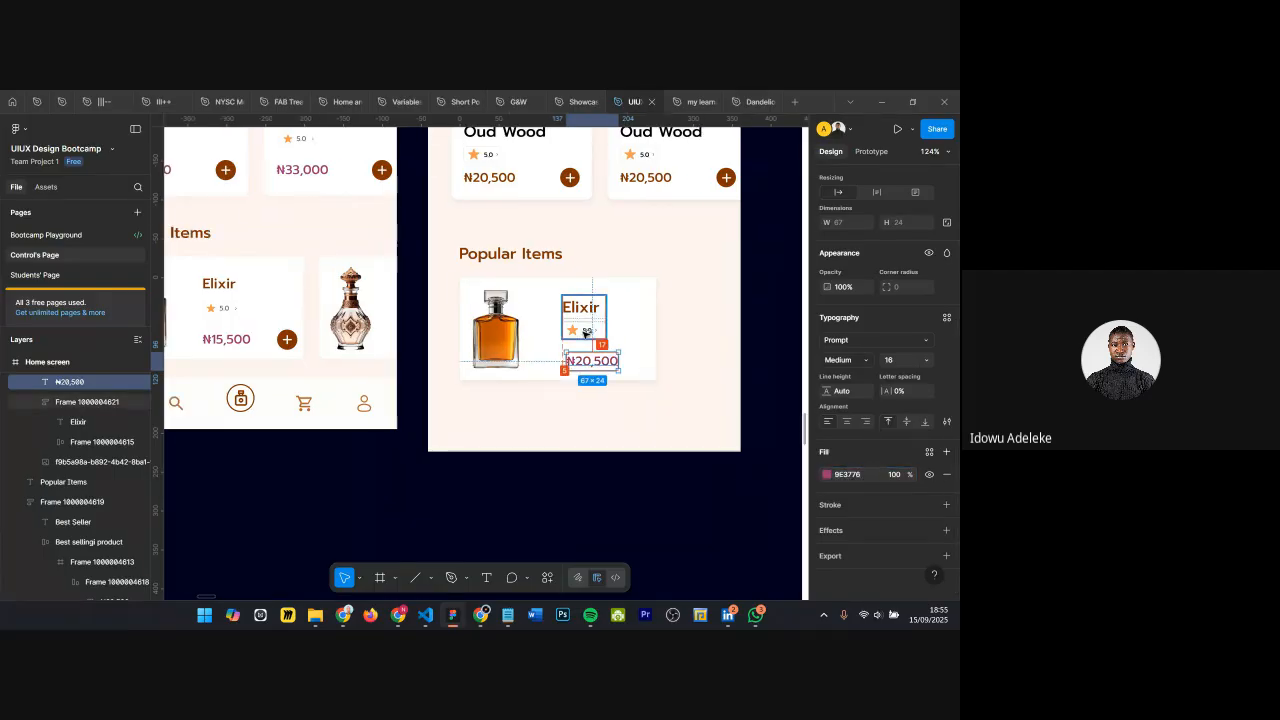
scroll(596, 333, "up", 5)
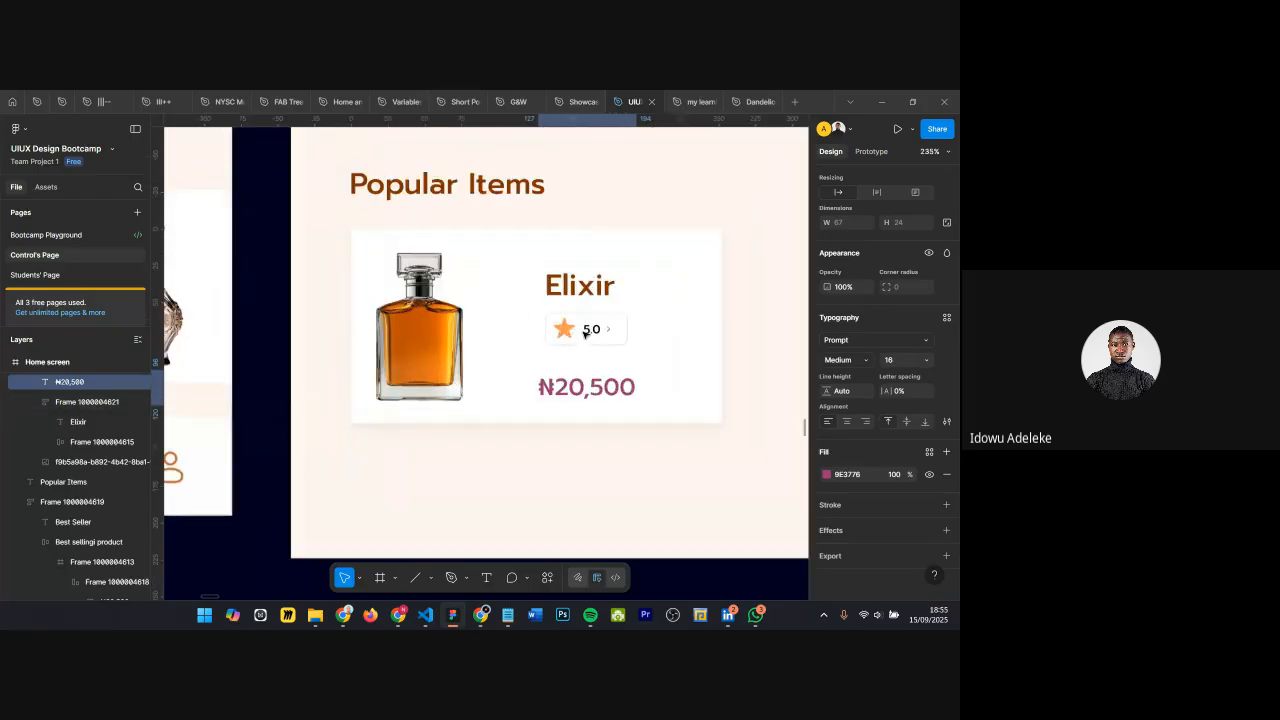
left_click(599, 337)
left_click(596, 399)
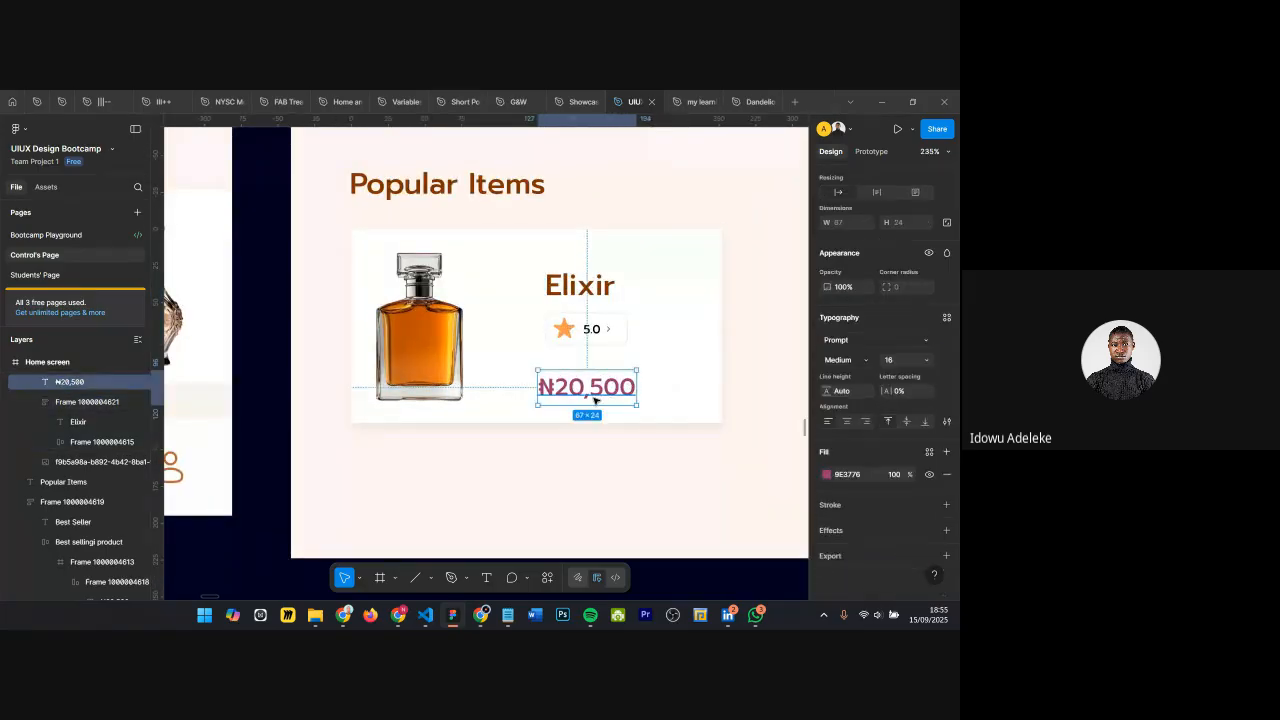
key("shift+Right")
left_click(591, 318, "shift")
key("alt+a")
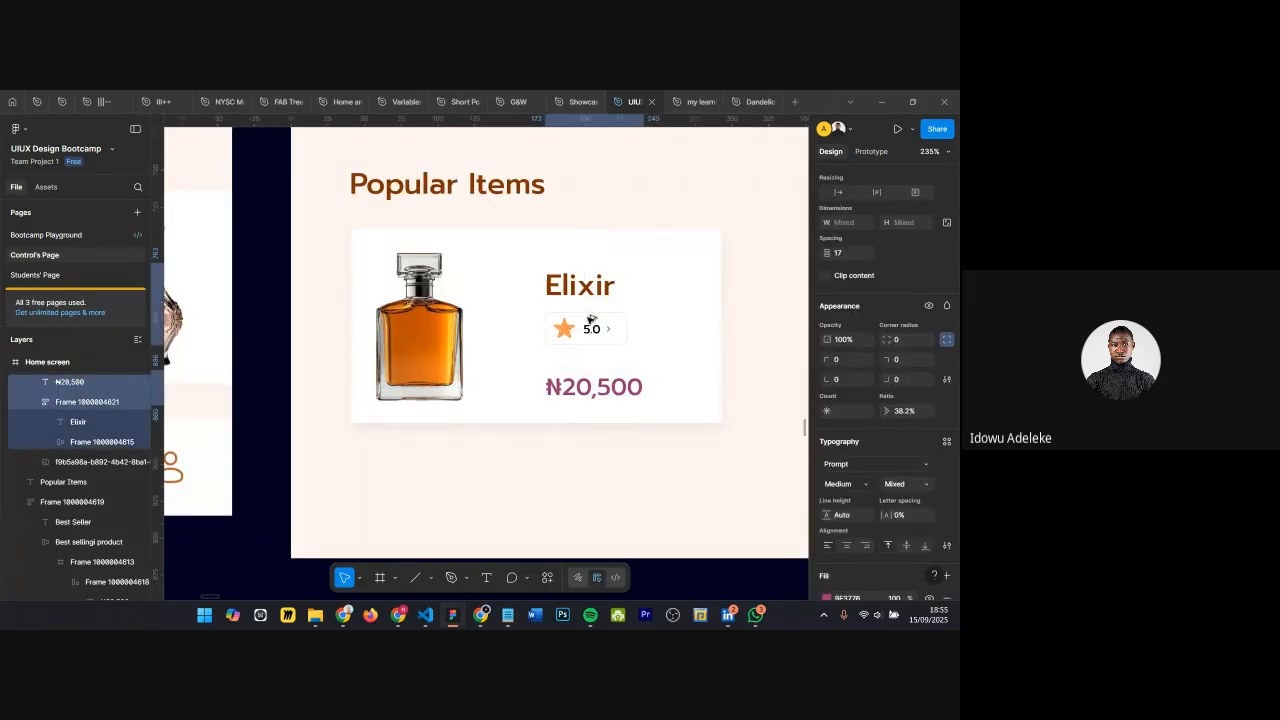
scroll(590, 368, "down", 3)
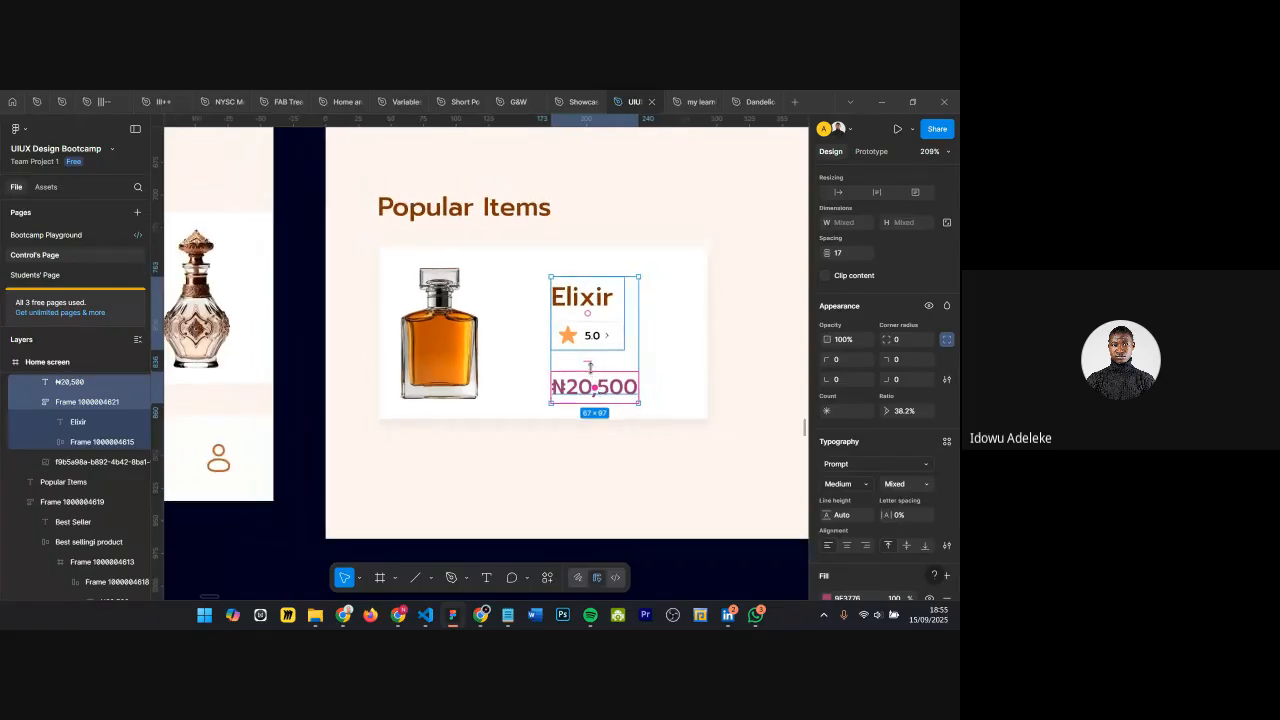
scroll(590, 367, "down", 3)
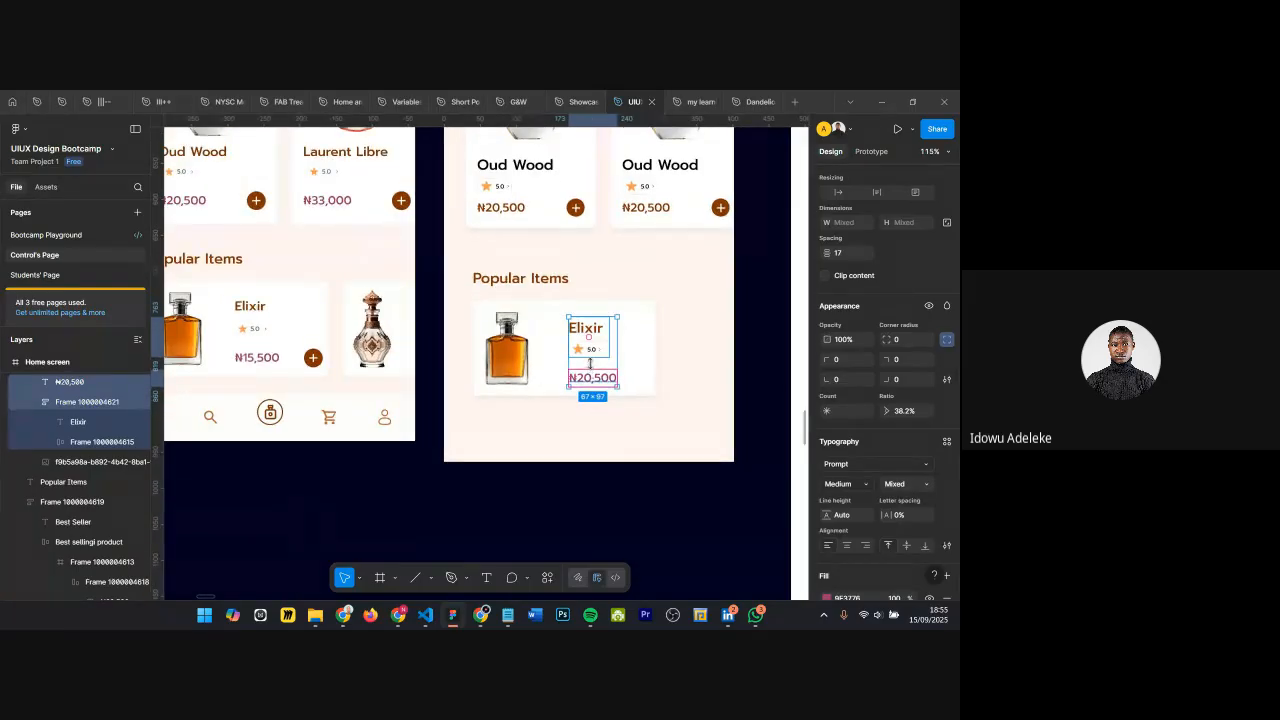
Step: Duplicate the first Oud Wood card's round plus button into the Elixir card beside the price, at about X 217, Y 88
left_click(638, 358)
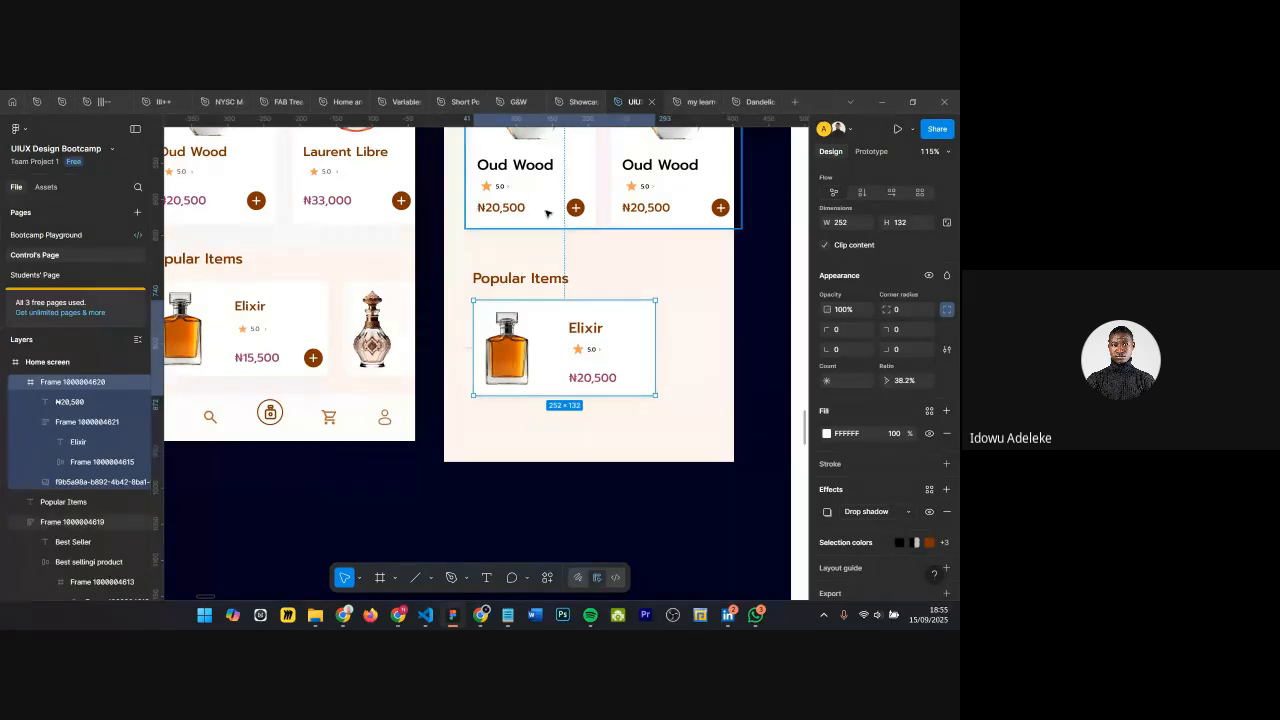
left_click(573, 208)
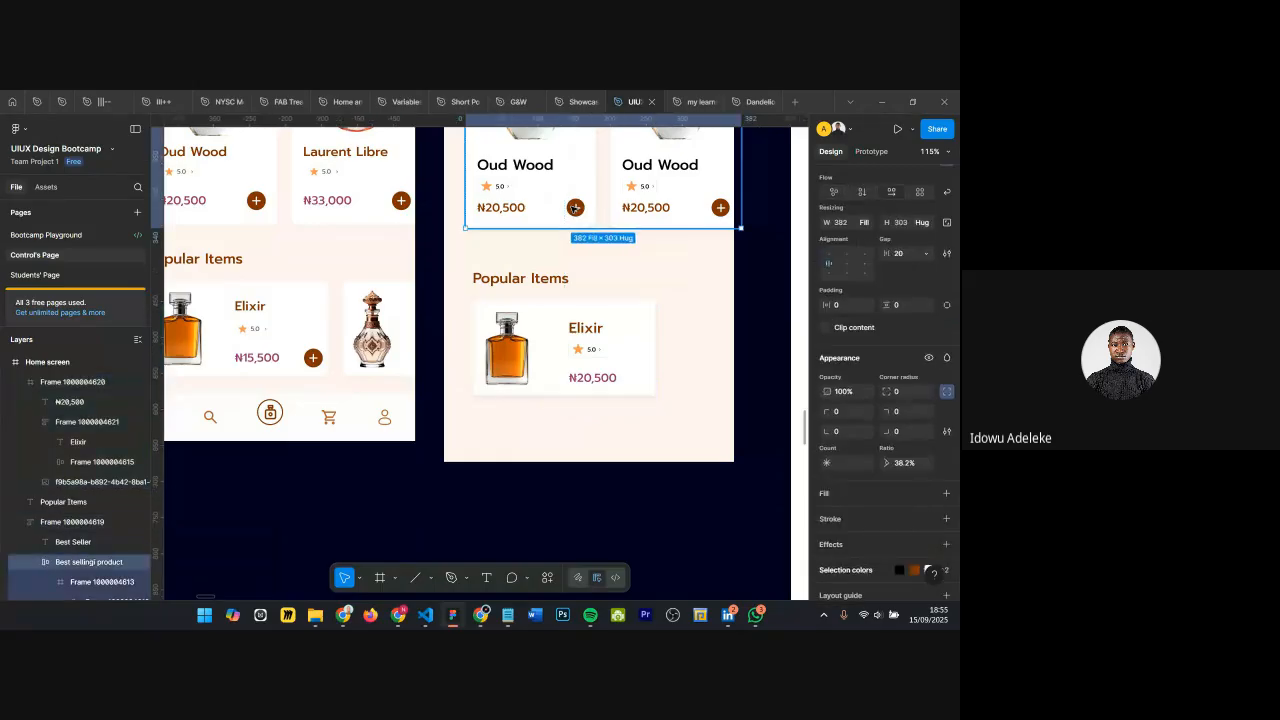
double_click(575, 208)
left_click(576, 208)
left_click_drag(576, 208, 639, 373)
scroll(514, 352, "up", 3)
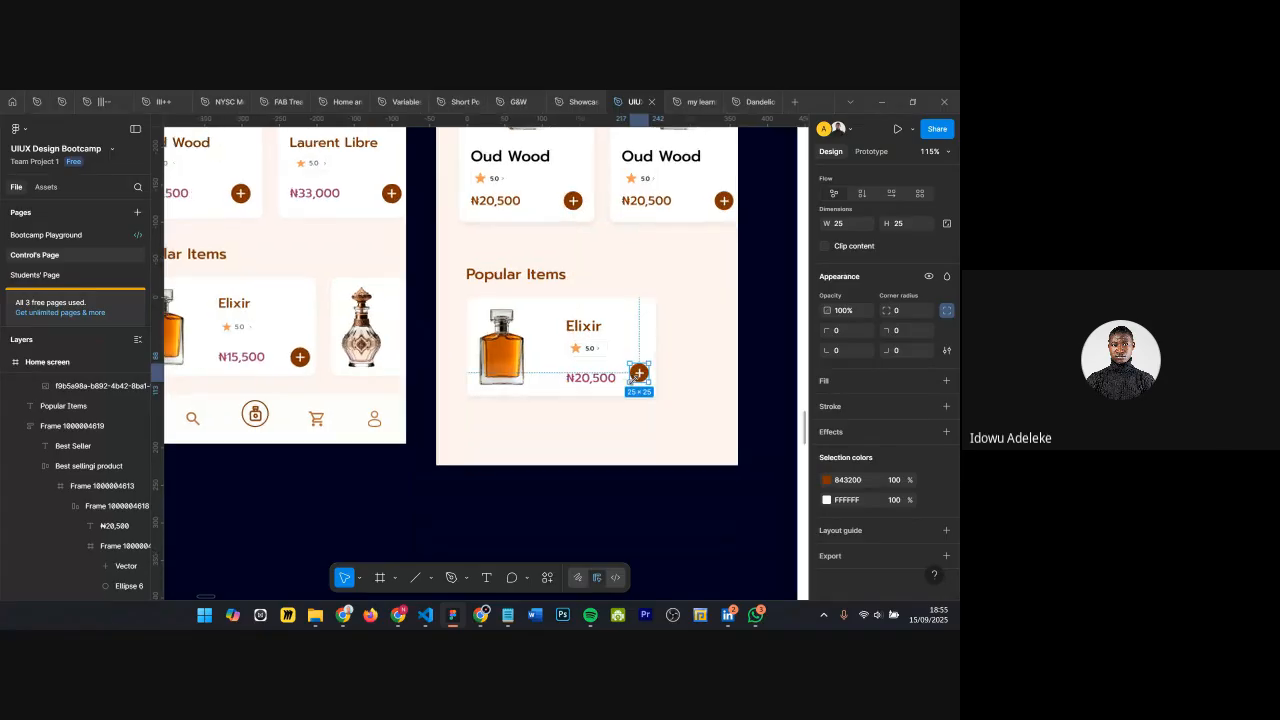
Step: Check the margins of the plus button and the bottle image inside the Elixir card
scroll(514, 352, "down", 2)
left_click(500, 352)
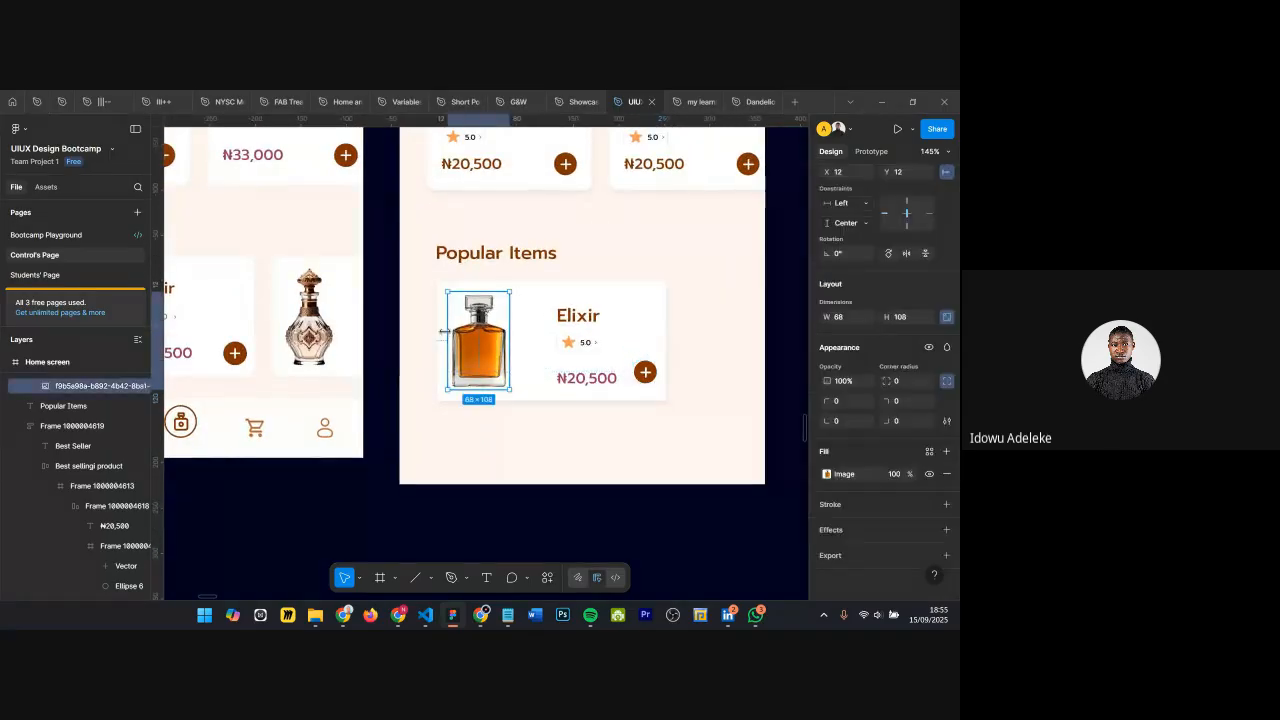
left_click(648, 373)
key("alt")
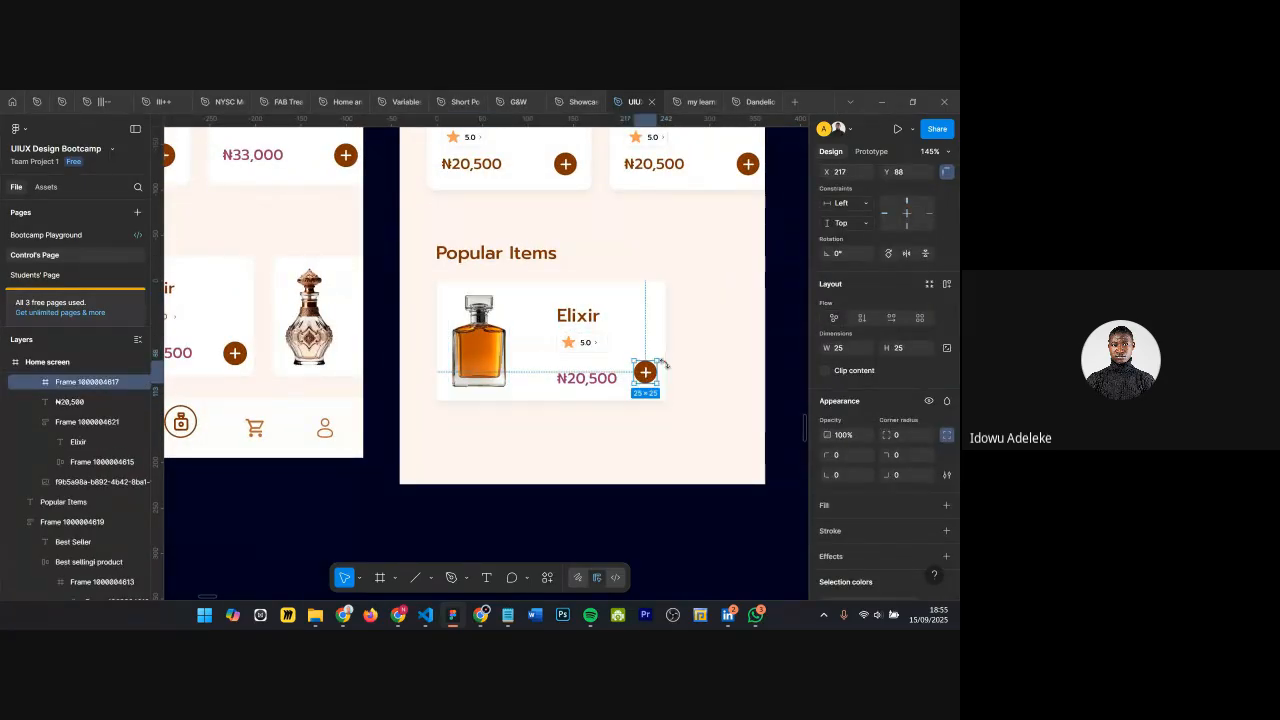
left_click(503, 335)
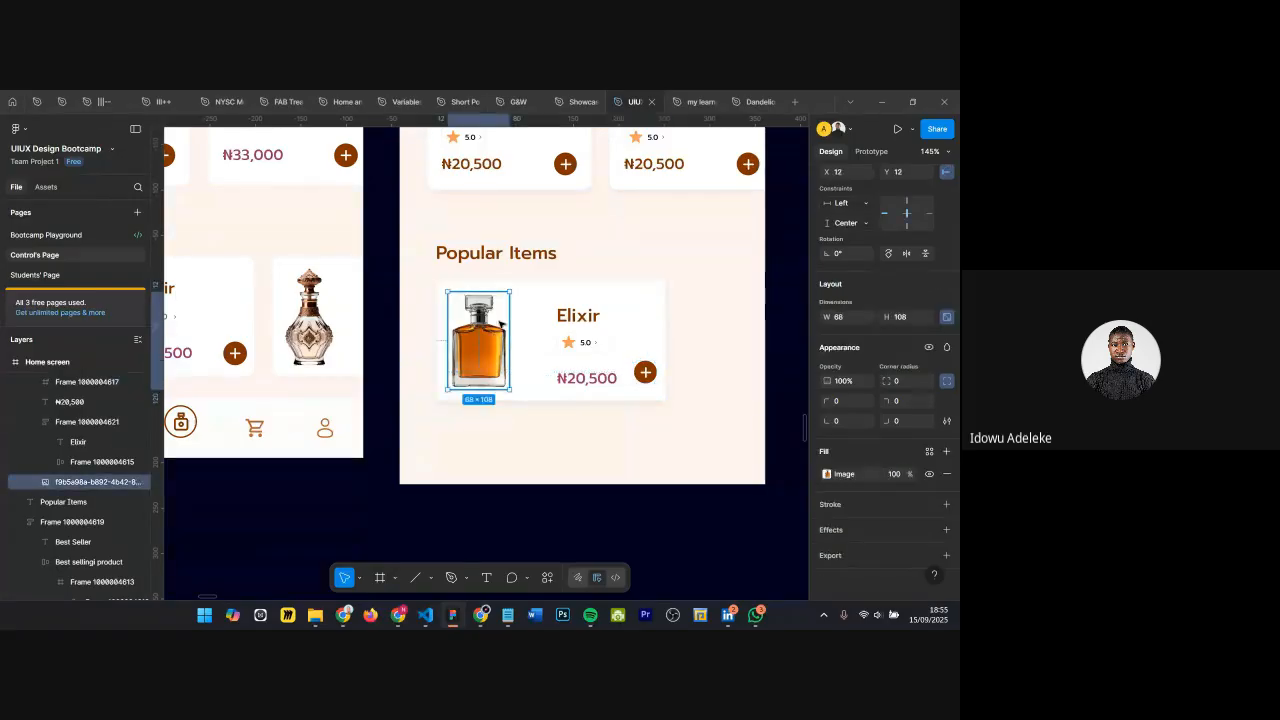
scroll(497, 300, "up", 2)
scroll(551, 280, "down", 2)
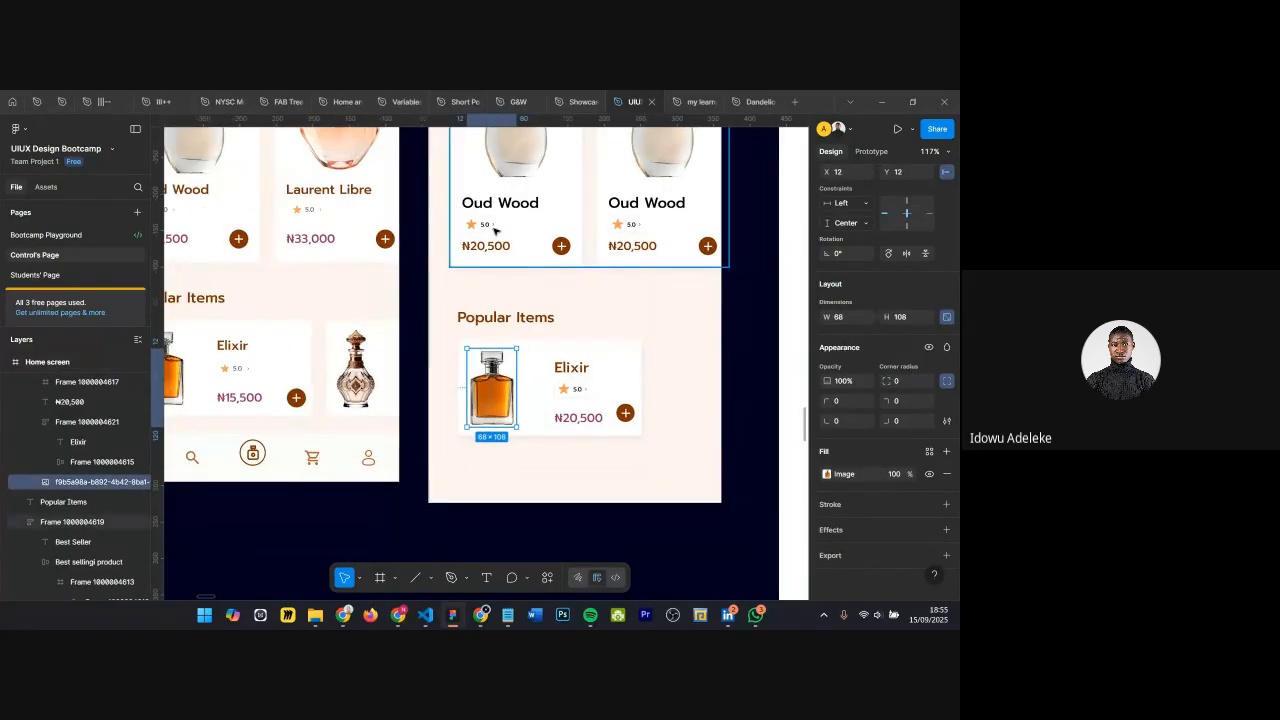
Step: Measure the margins around the title and rating group in the first Oud Wood card, and inspect its price row
left_click(516, 258)
left_click(492, 226)
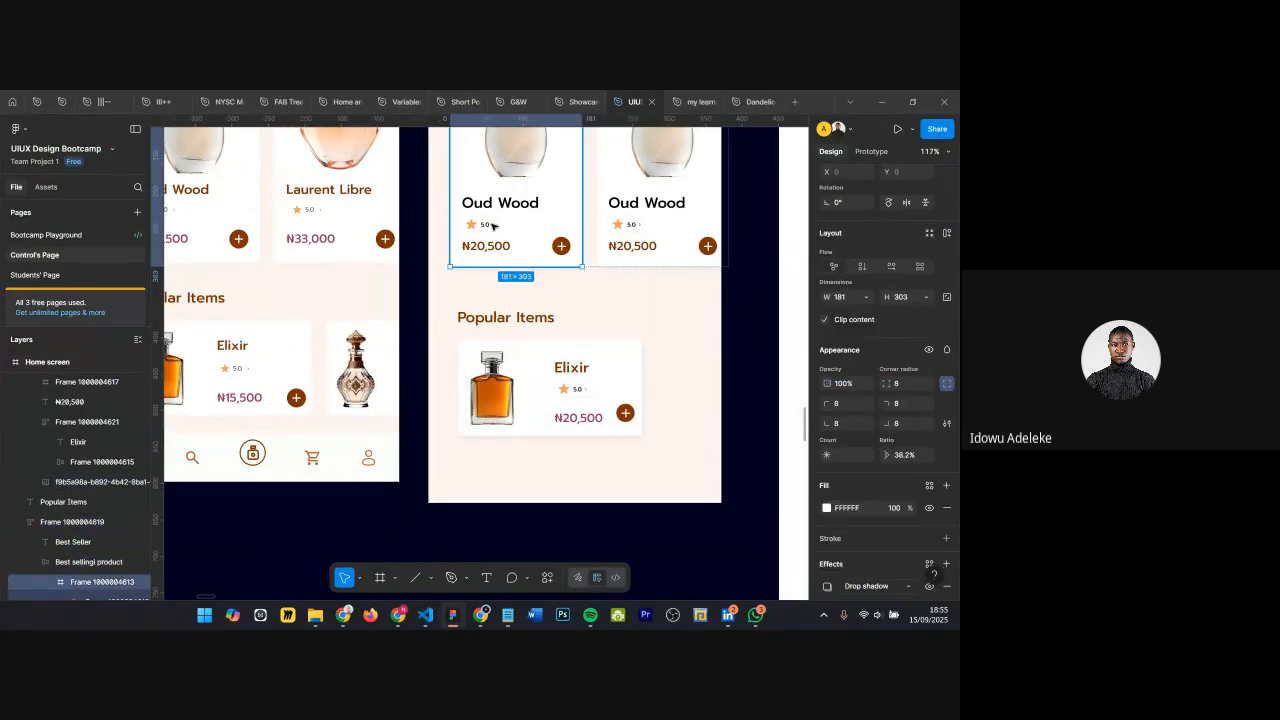
left_click(492, 226)
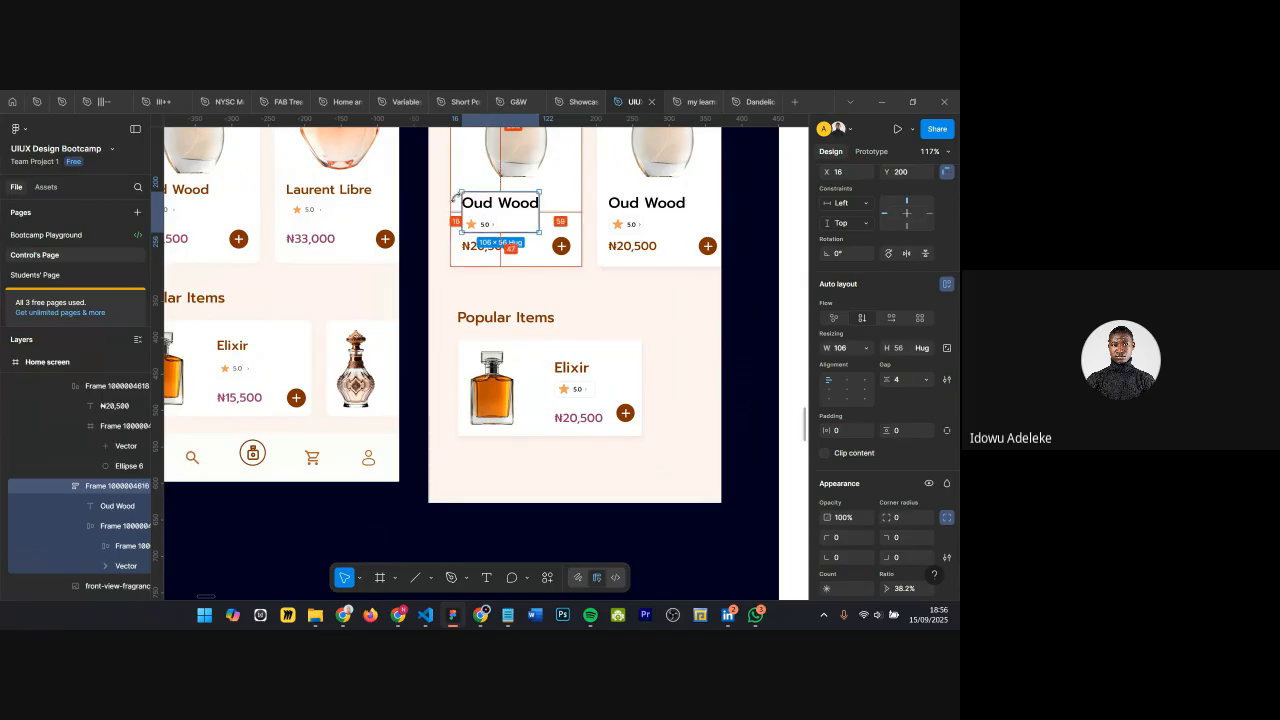
scroll(455, 196, "up", 3)
scroll(455, 196, "down", 2)
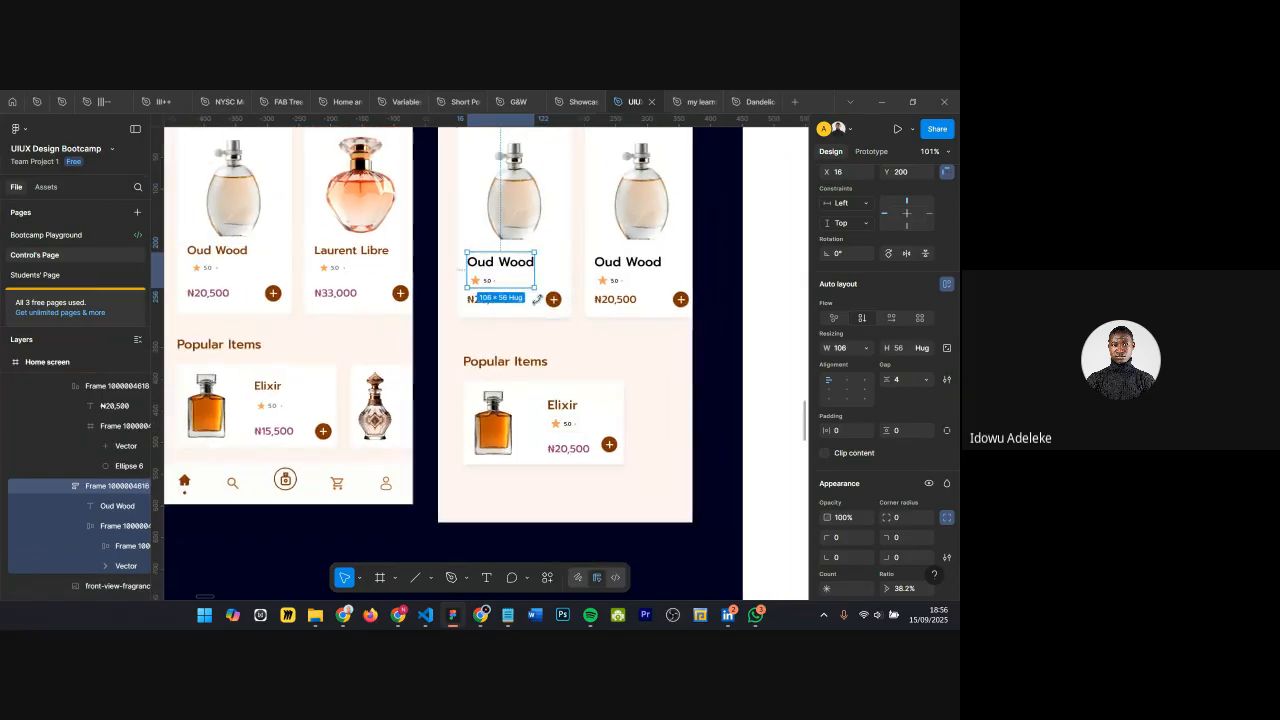
scroll(545, 285, "left", 2)
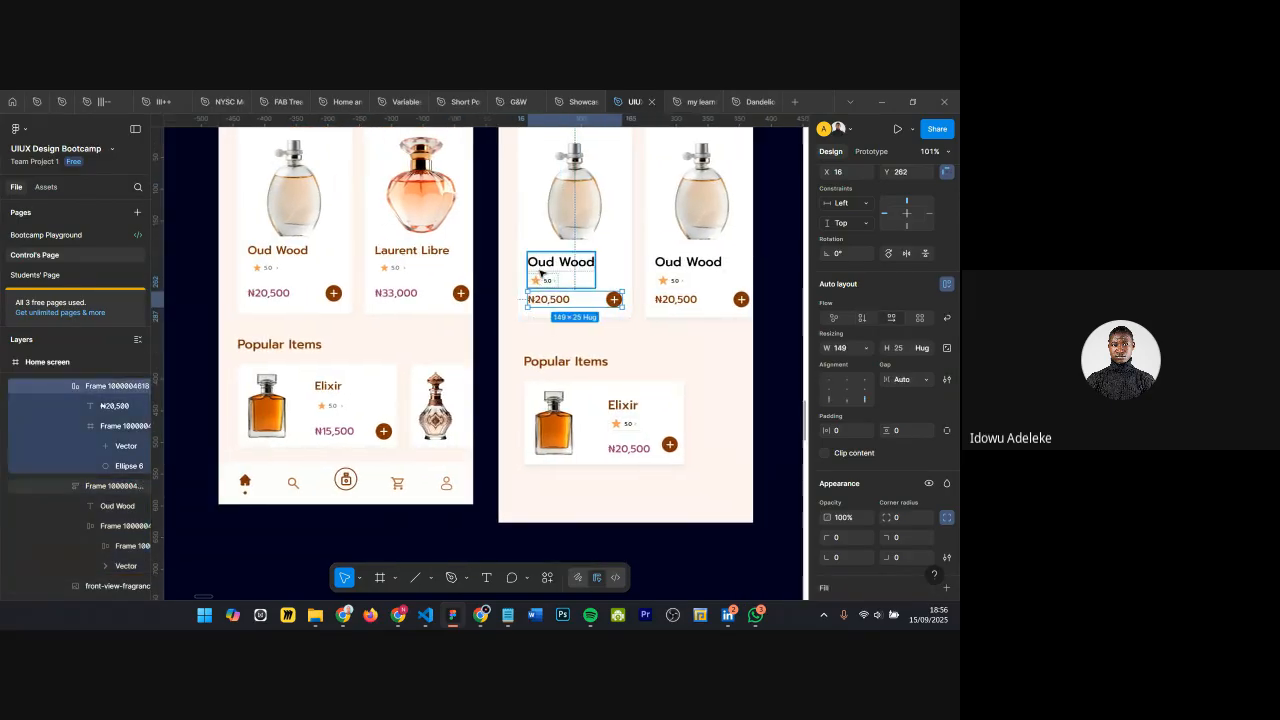
scroll(538, 272, "up", 5)
left_click(538, 316, "shift")
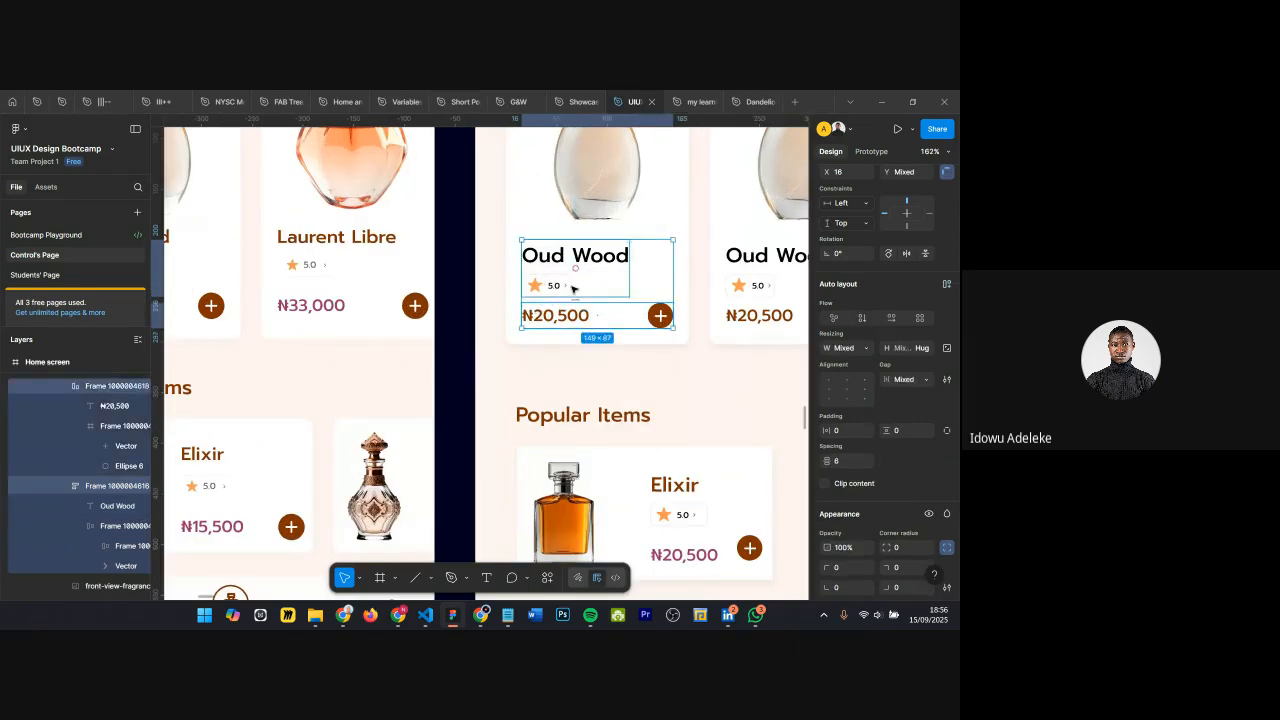
left_click(534, 252)
key("alt")
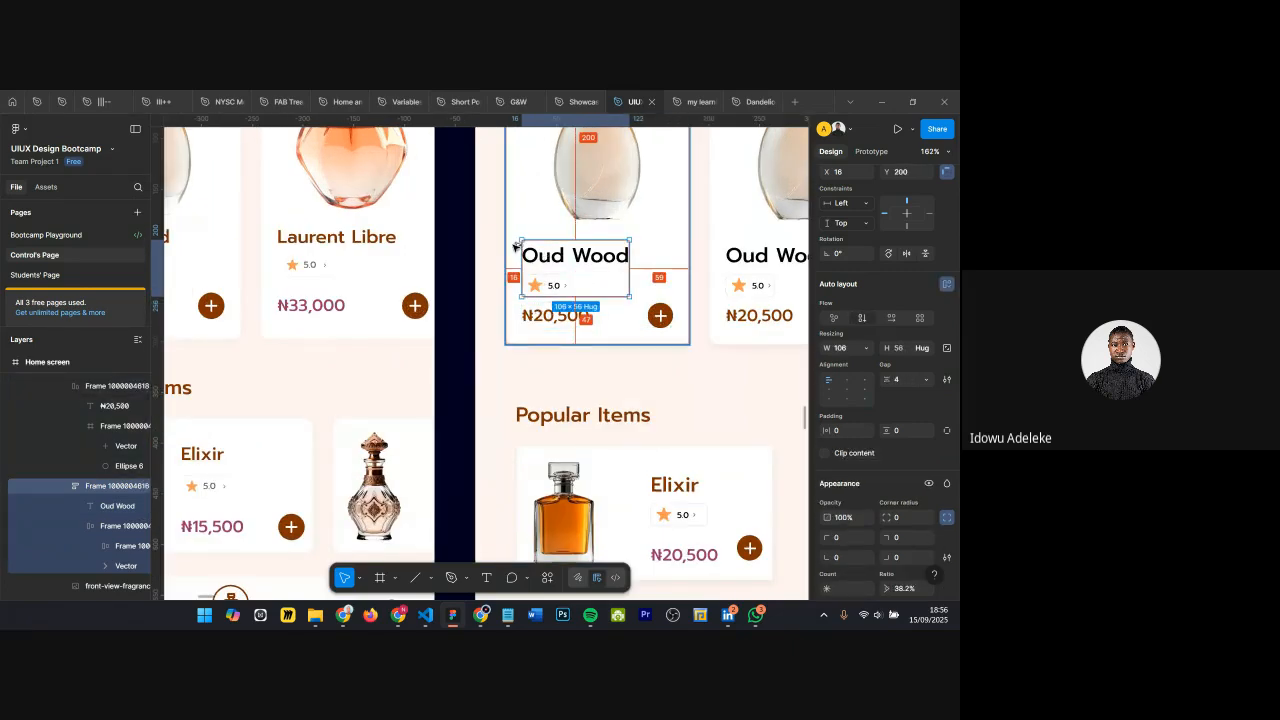
Step: Move the first Oud Wood card's title and rating group horizontally to X 12
left_click_drag(516, 245, 512, 243)
key("shift+Right")
key("Left")
key("Left")
key("Left")
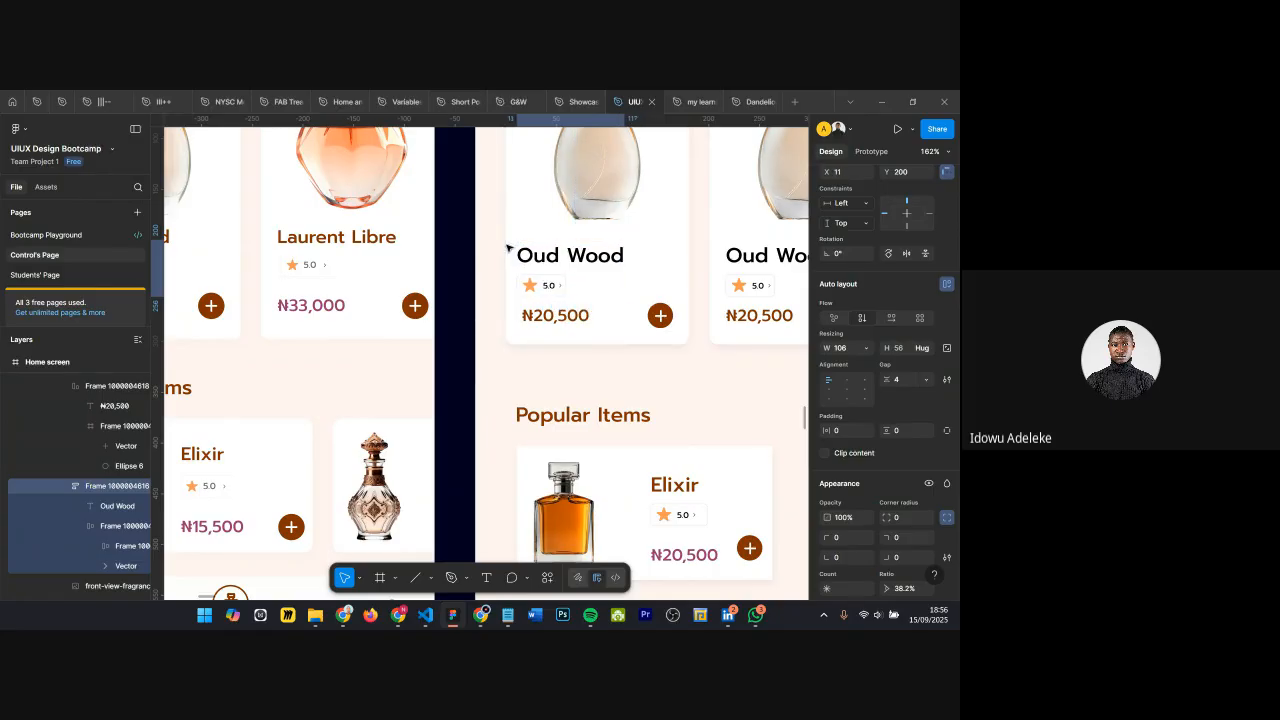
key("Left")
key("Left")
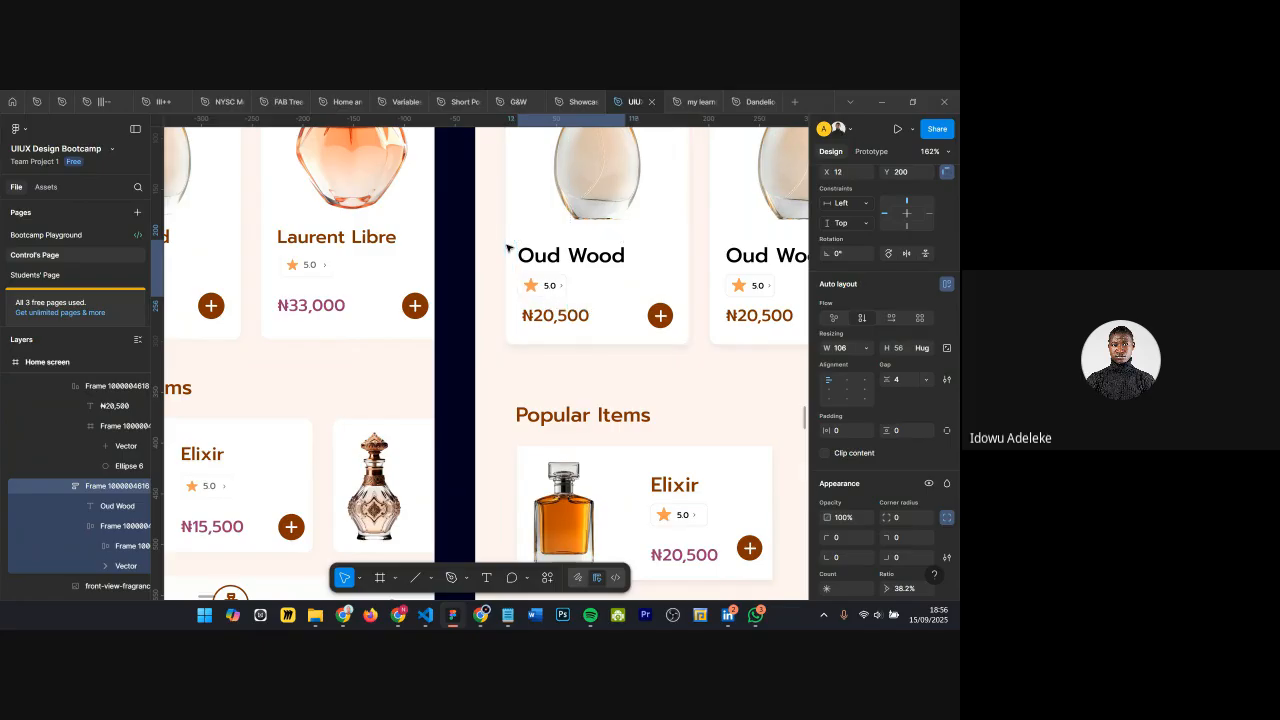
Step: Left-align the first Oud Wood card's price and plus button row with its title and rating group
left_click(546, 318)
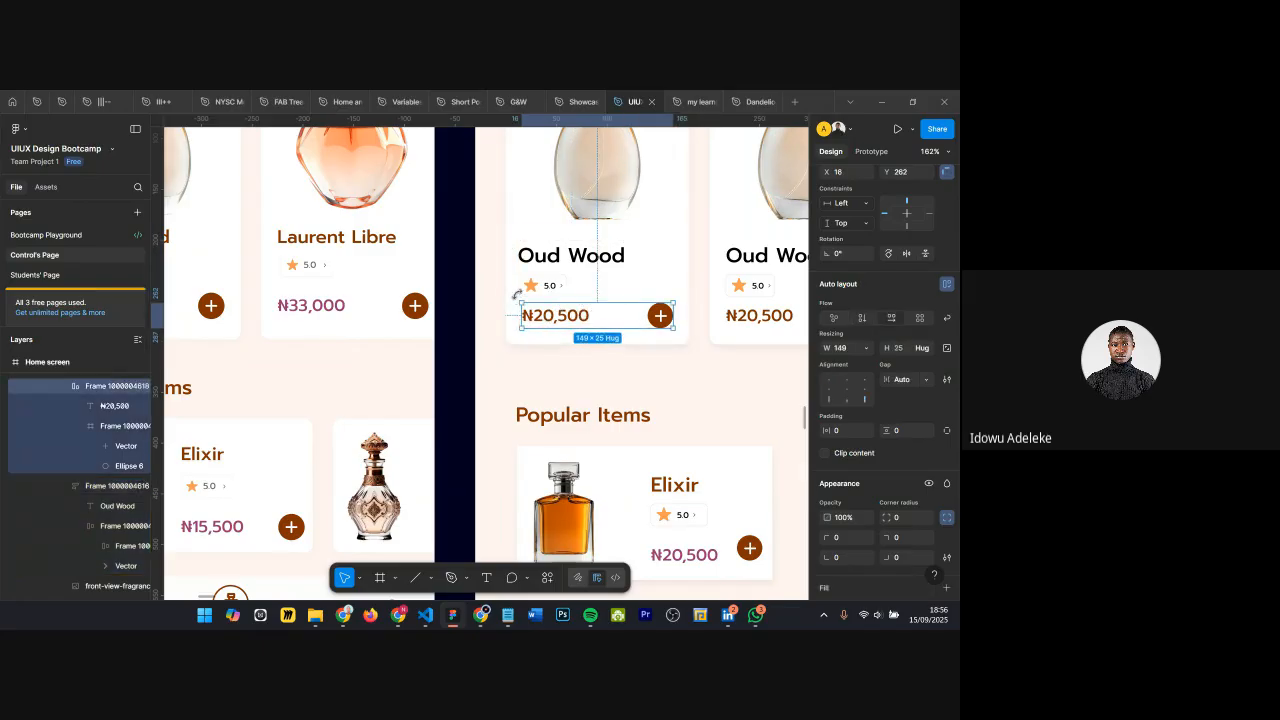
left_click(547, 272, "shift")
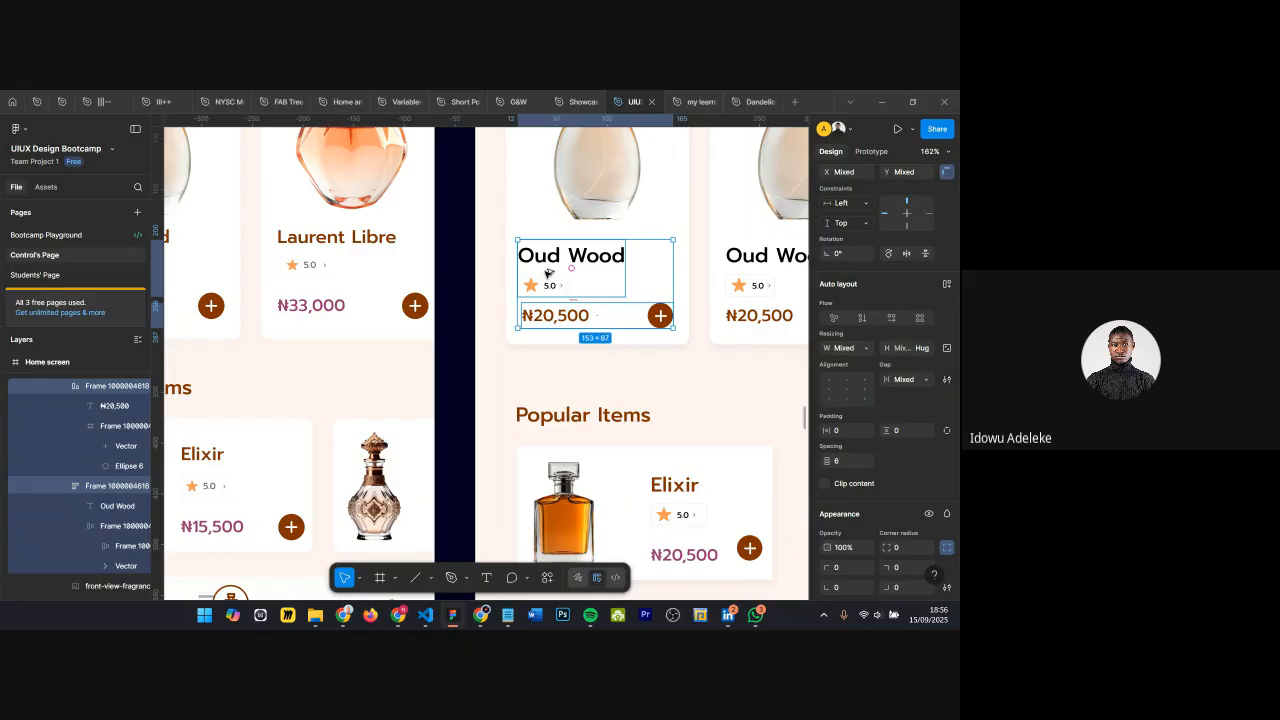
key("alt+a")
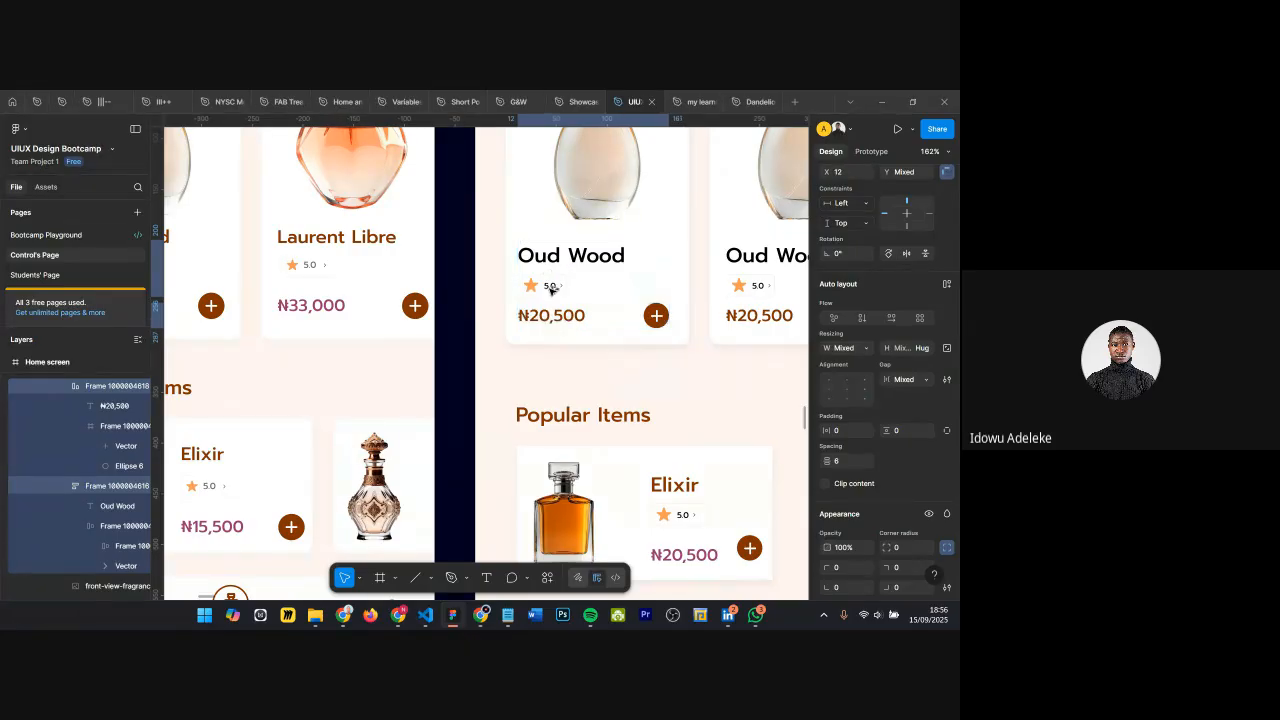
Step: Set the width of the first Oud Wood card's price and plus button row to 157
left_click(557, 316)
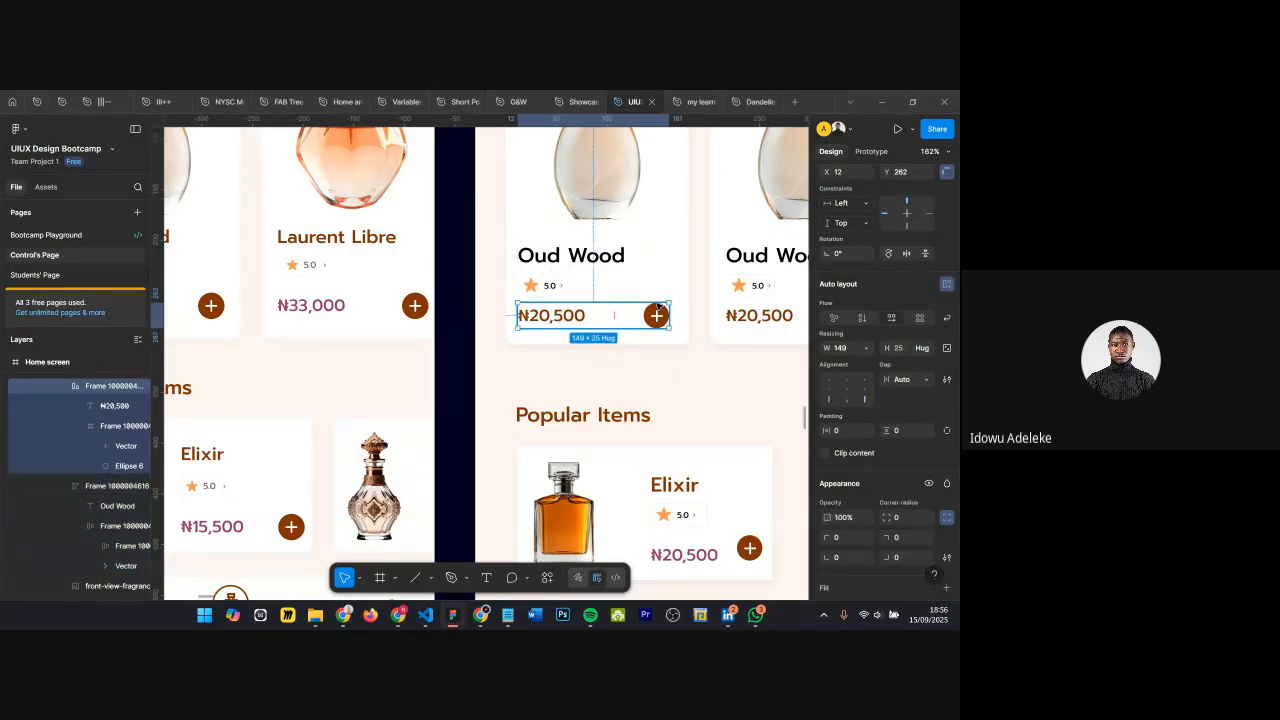
key("shift+2")
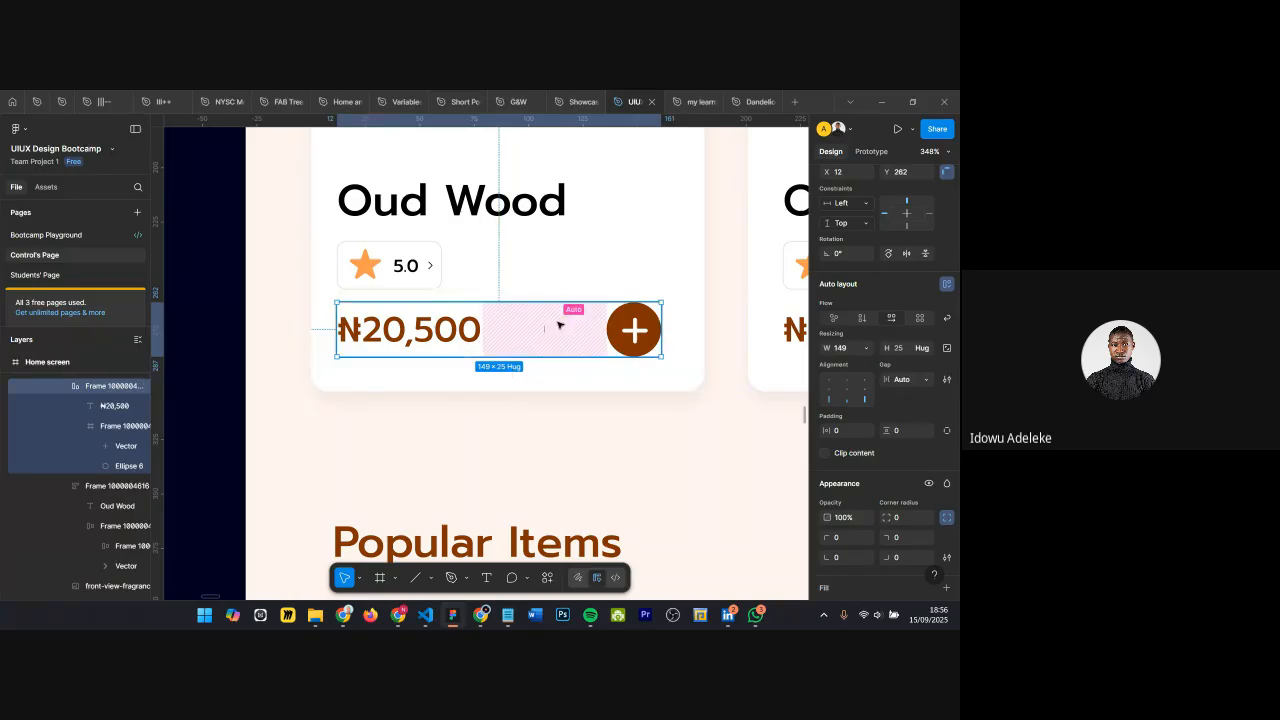
left_click(866, 349)
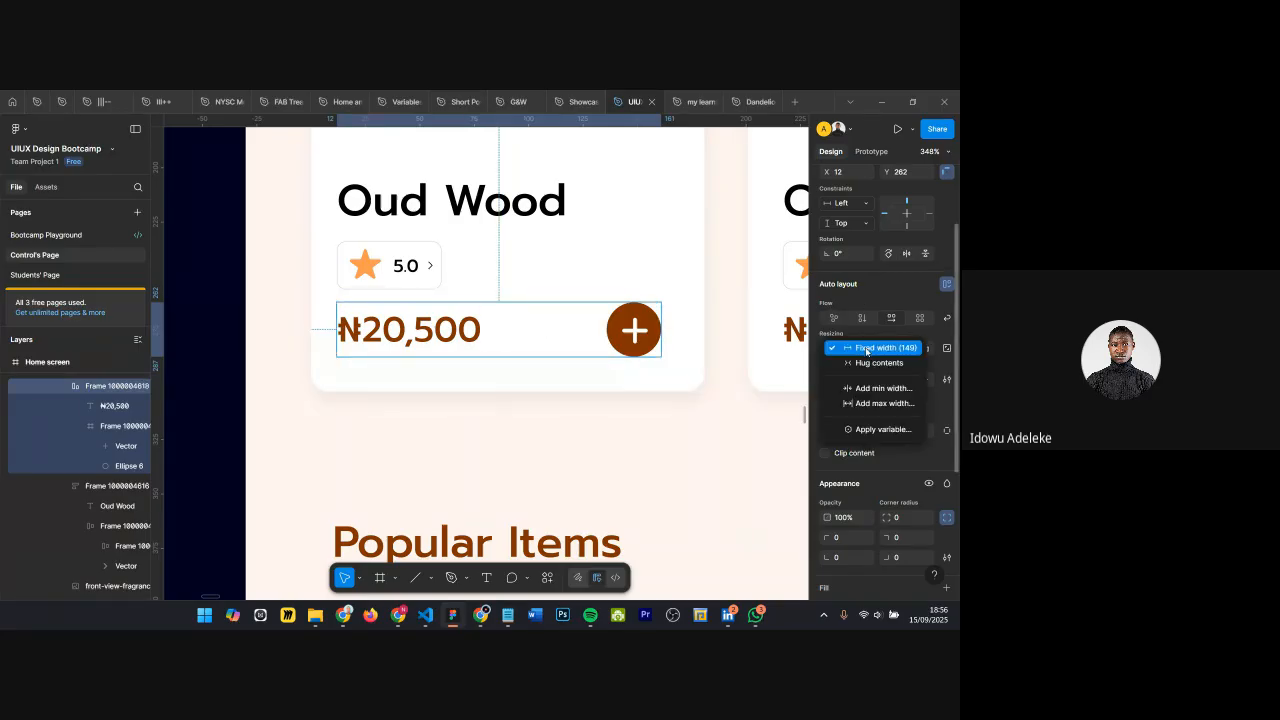
left_click(866, 349)
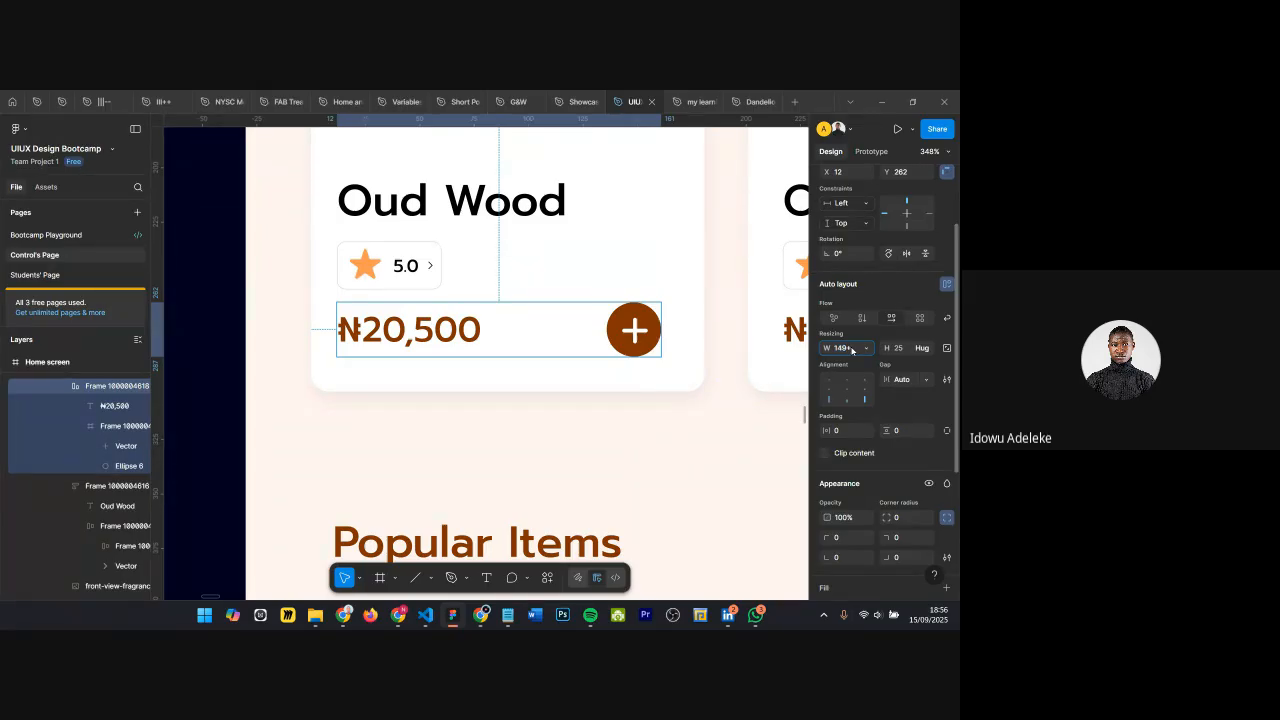
key("Return")
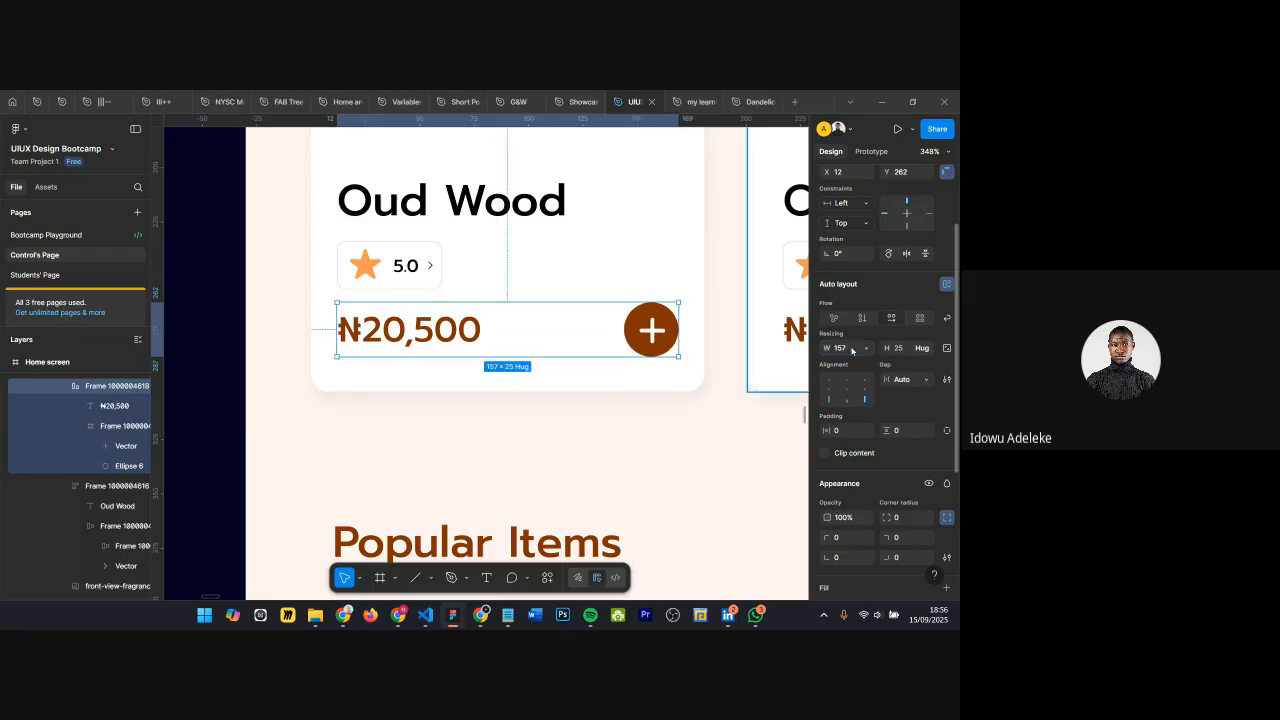
key("alt")
Step: Move the first Oud Wood card's price and plus button row down to Y 266
scroll(699, 313, "down", 2)
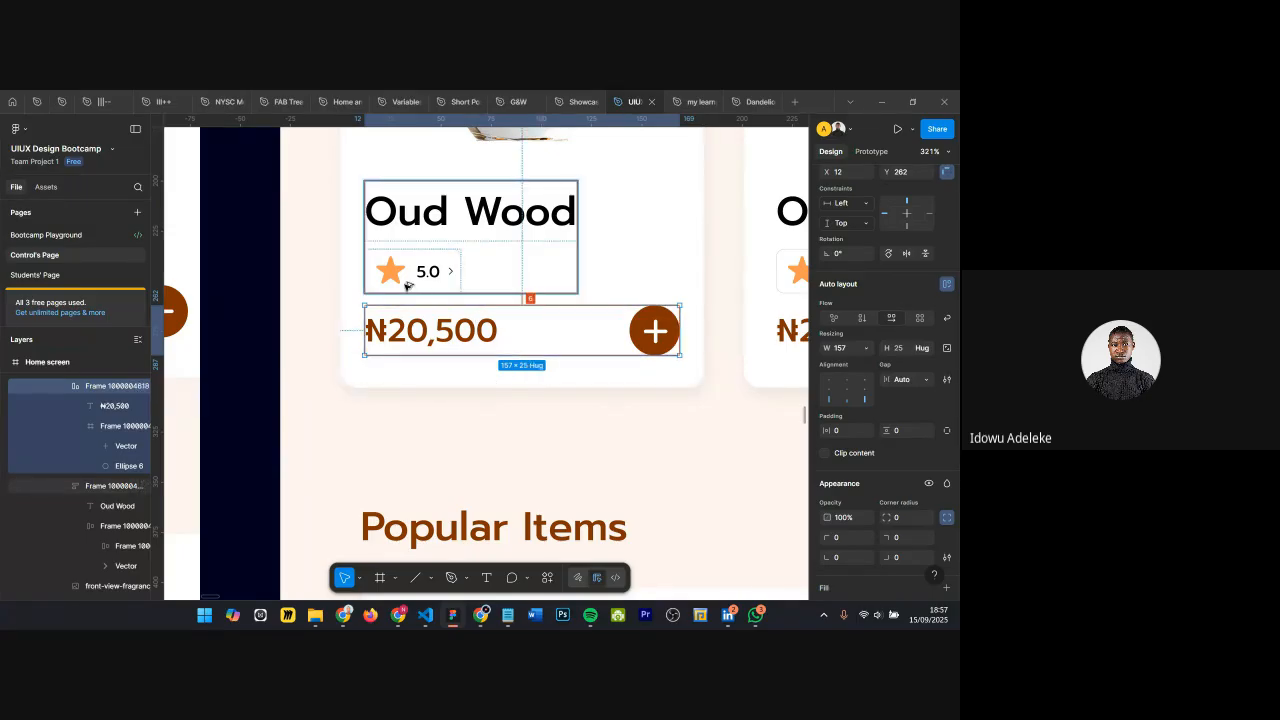
key("shift+Down")
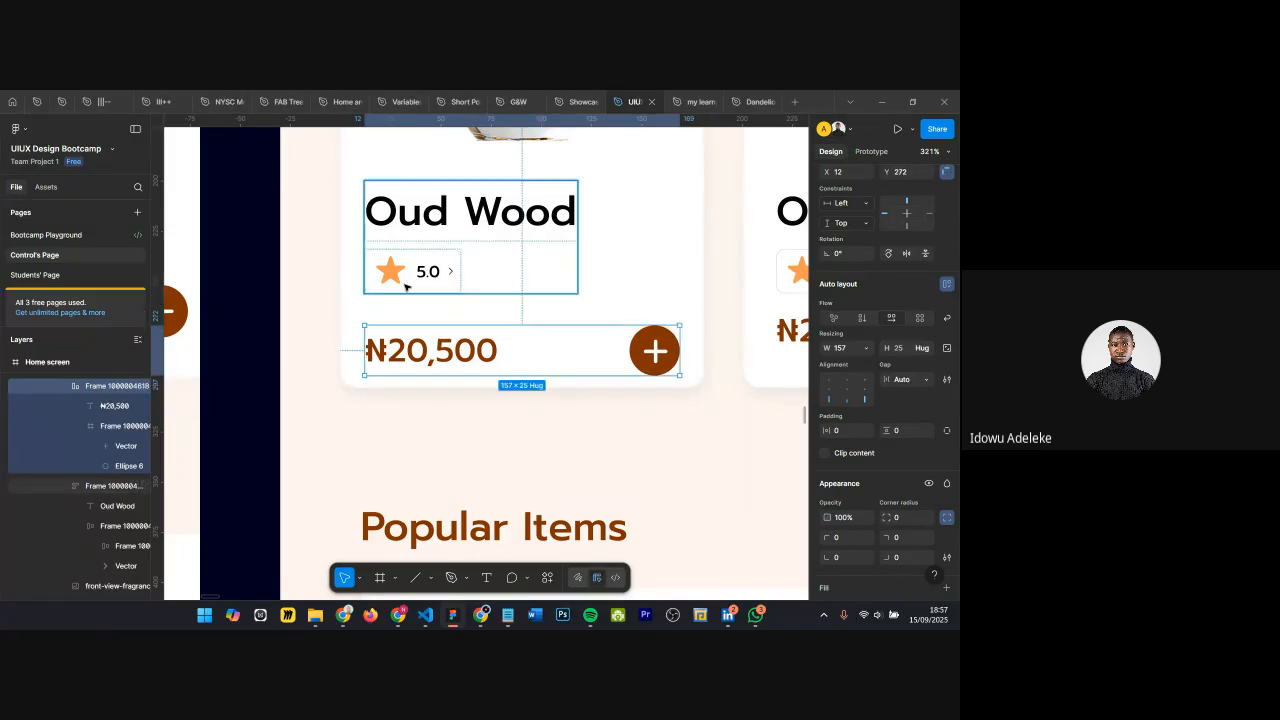
key("Up")
key("Up")
key("Up")
key("Up")
key("Up")
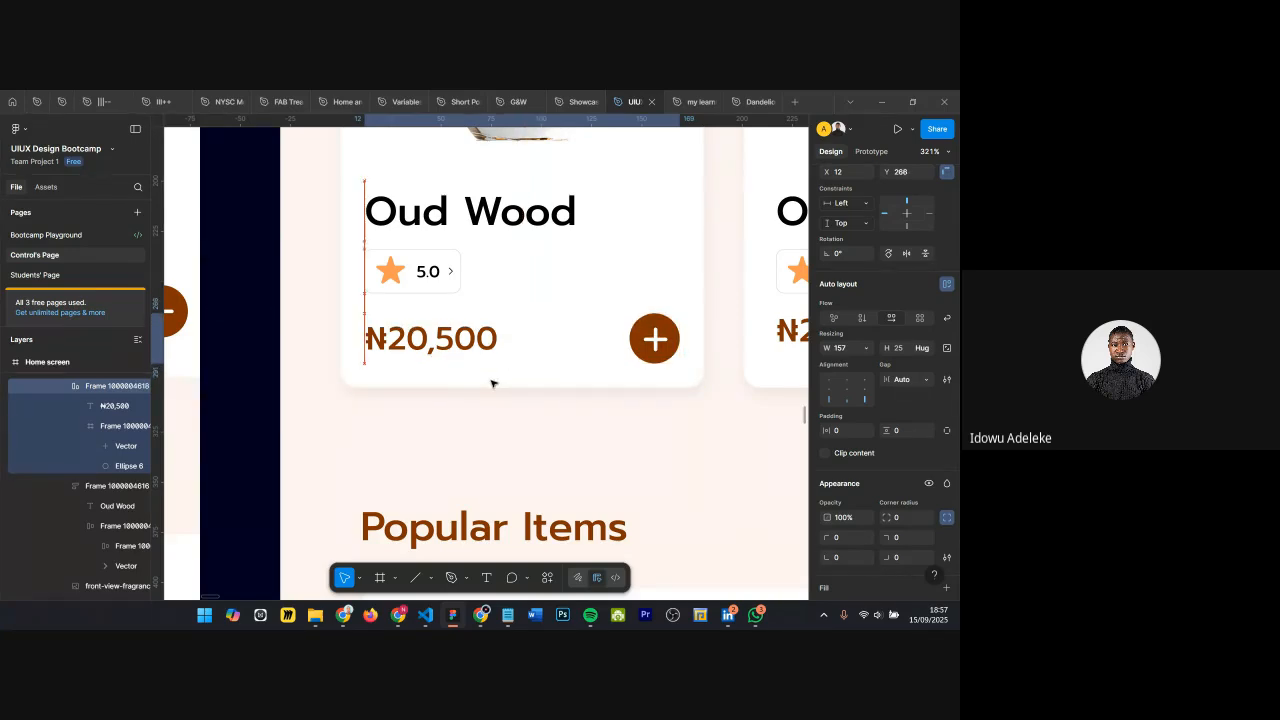
key("Up")
scroll(493, 382, "down", 3, "ctrl")
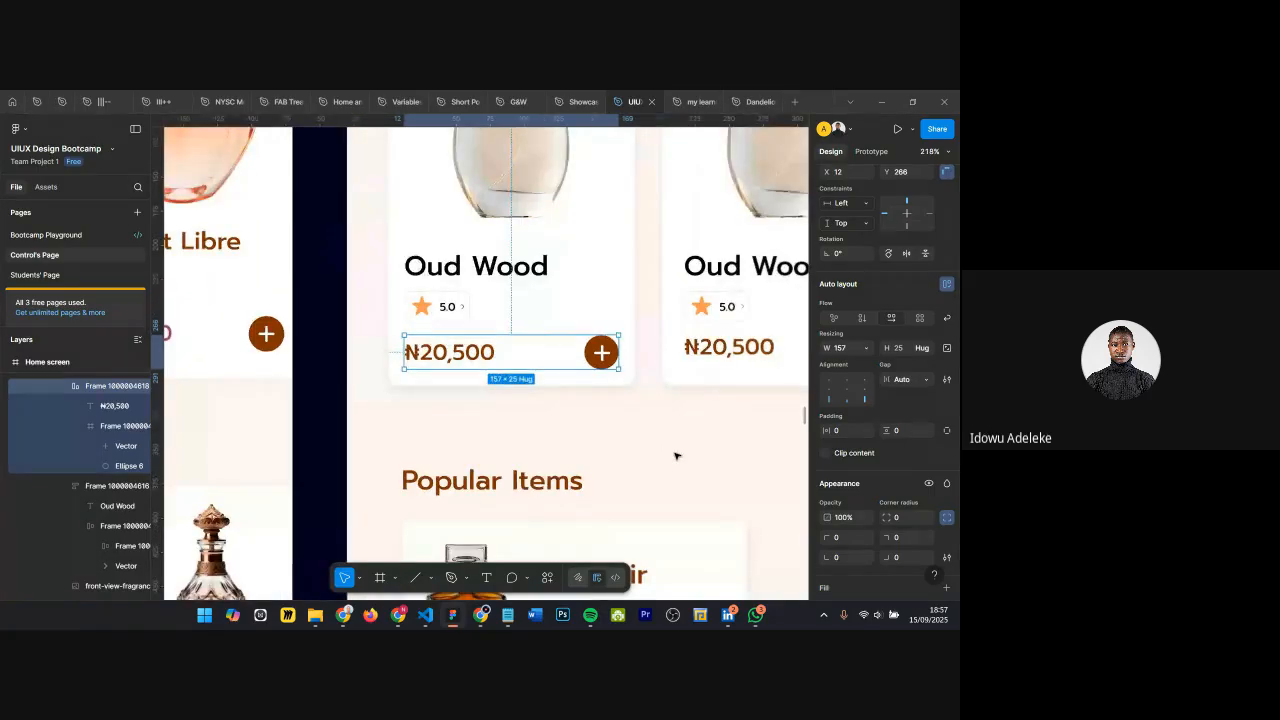
left_click(670, 455)
scroll(625, 444, "down", 3, "ctrl")
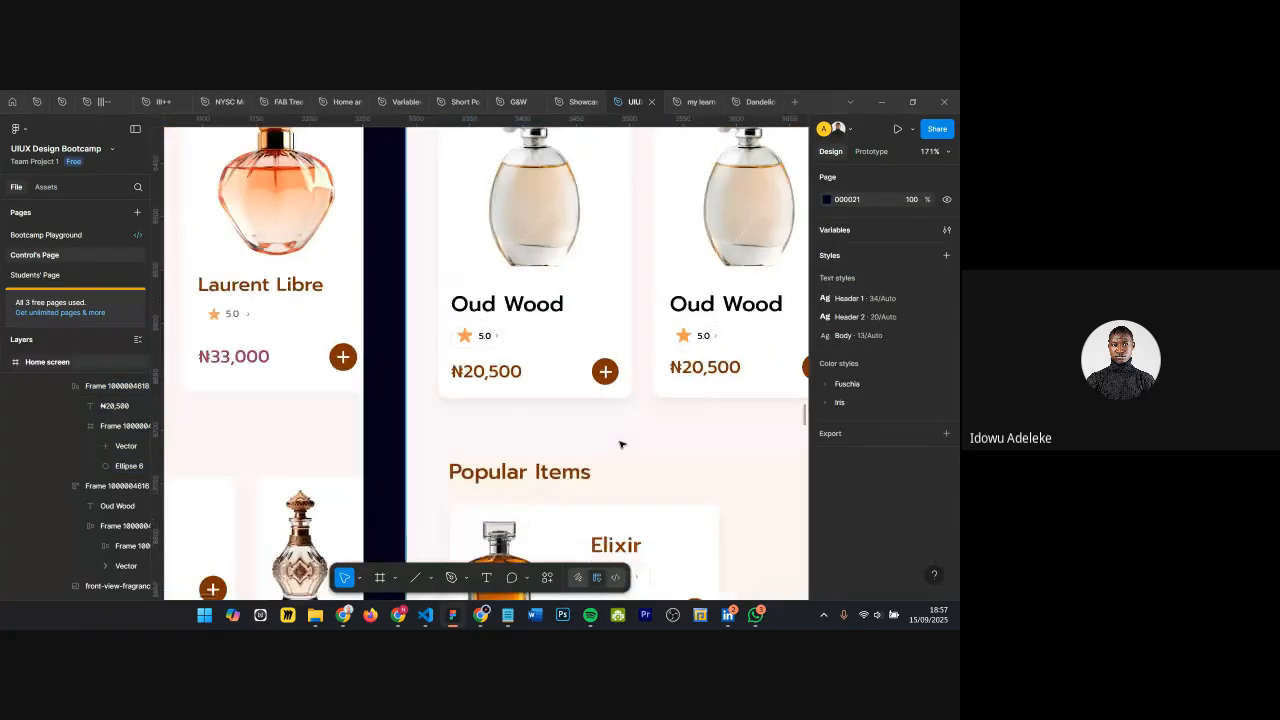
Step: Replace the second Oud Wood card with a copy of the adjusted first card
scroll(620, 444, "up", 2)
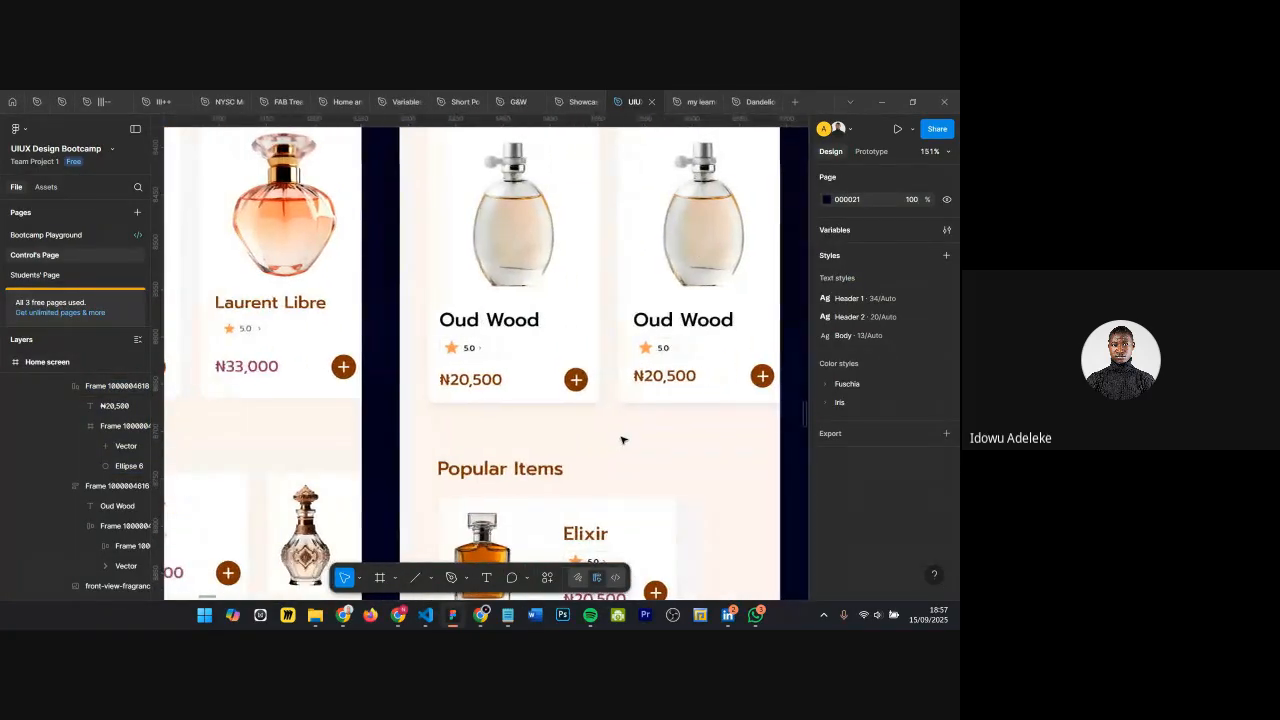
left_click(546, 310)
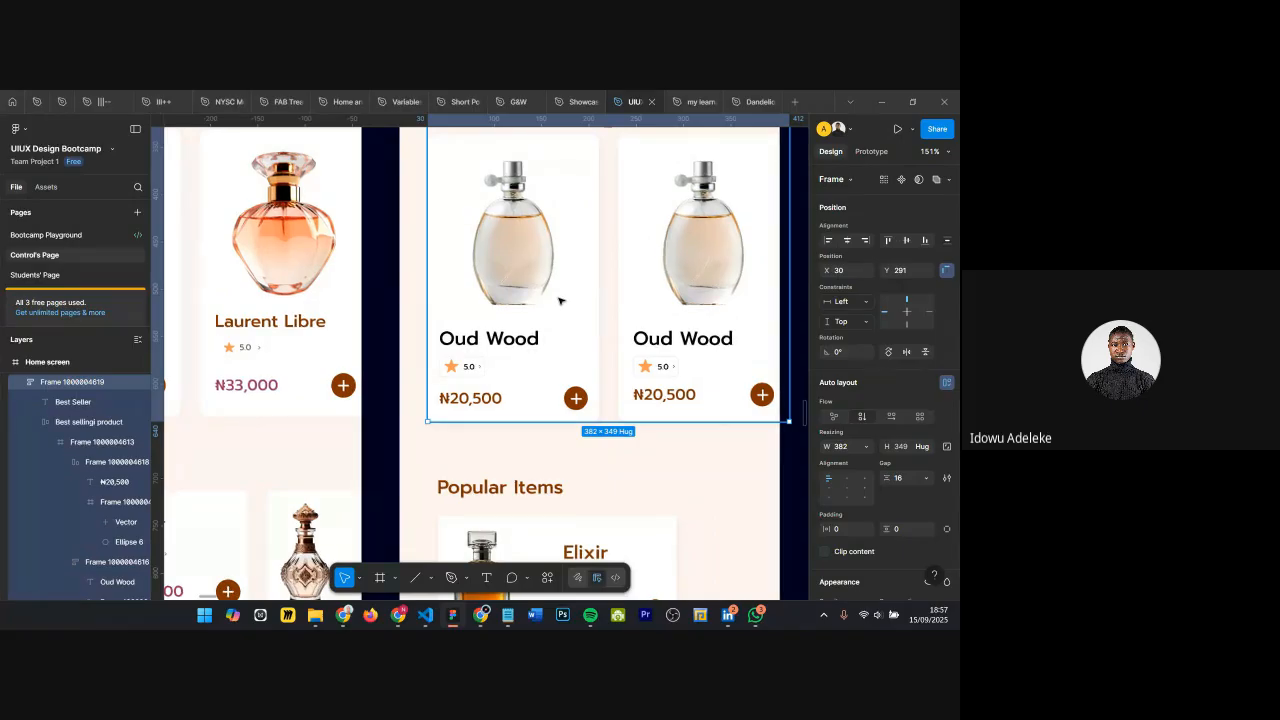
double_click(559, 300)
double_click(559, 300)
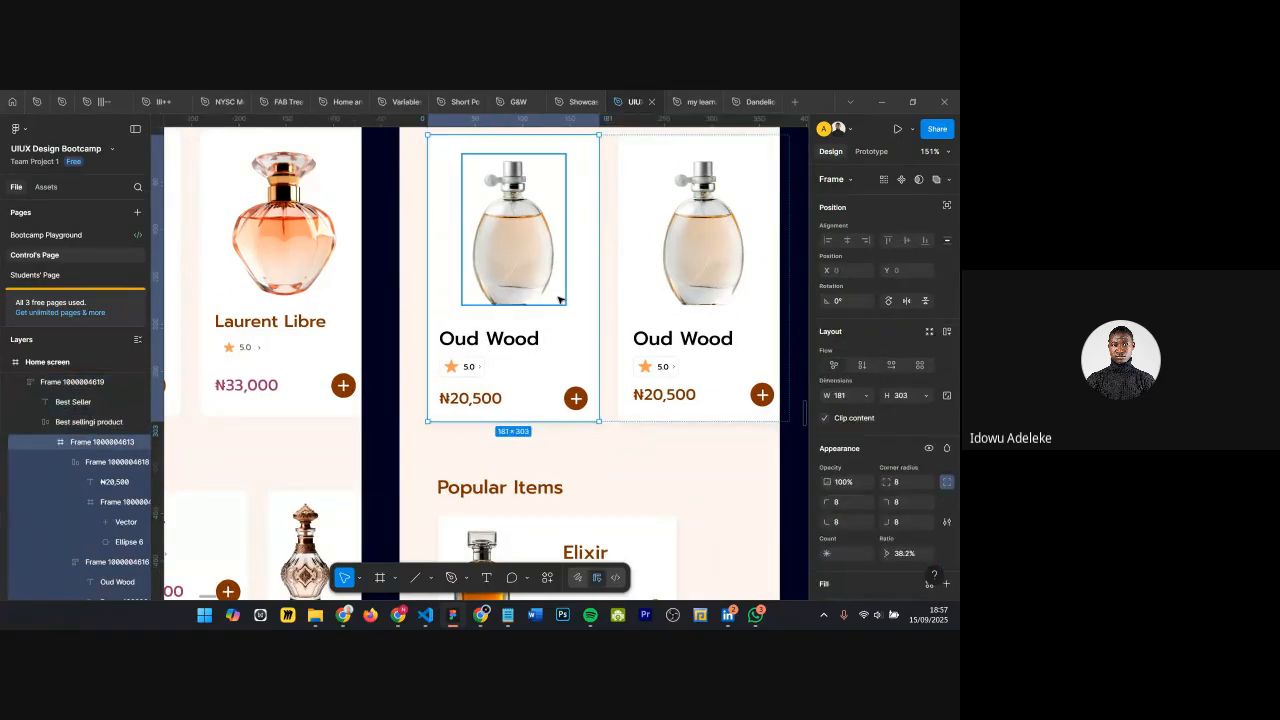
left_click(659, 238)
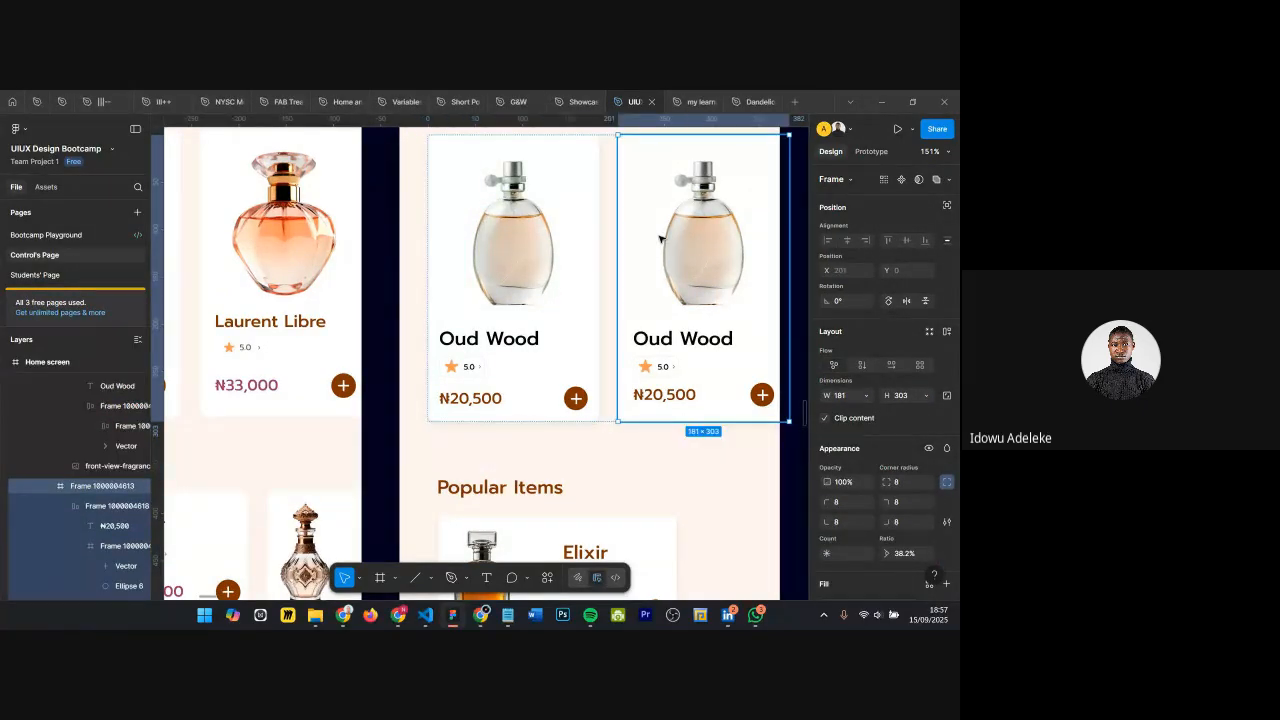
scroll(660, 237, "right", 3)
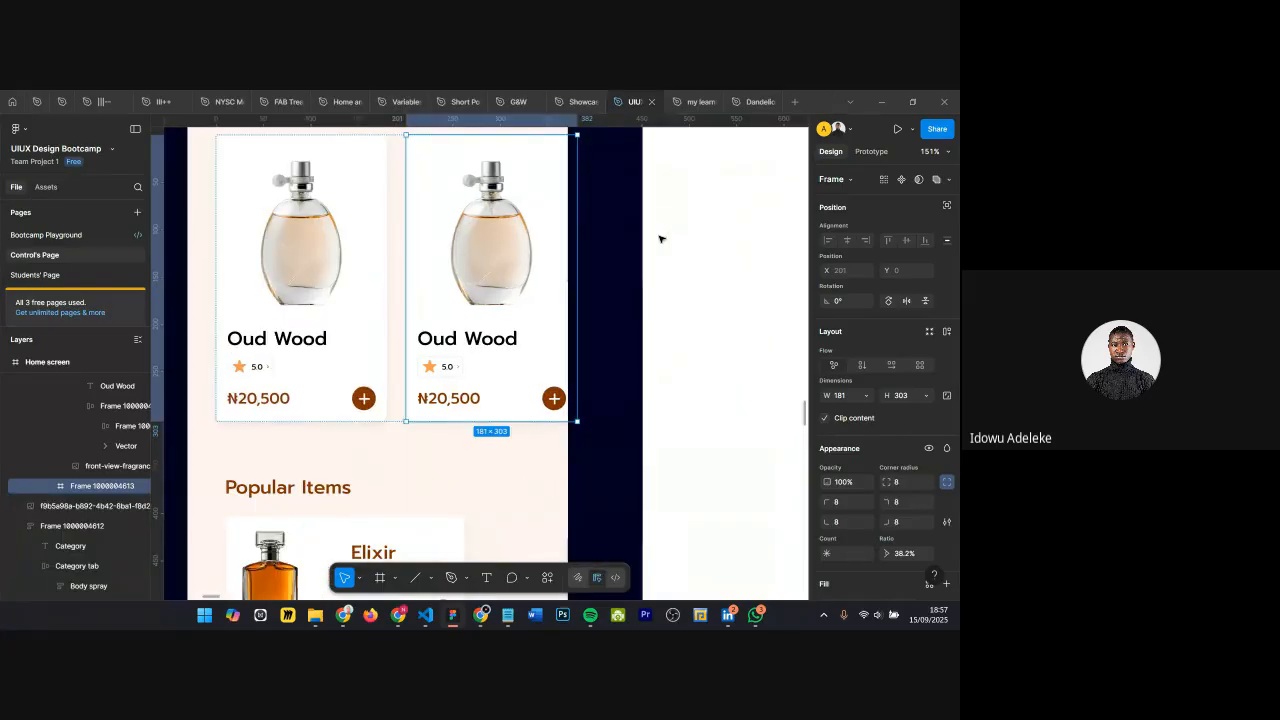
scroll(660, 237, "down", 2)
scroll(554, 340, "down", 1)
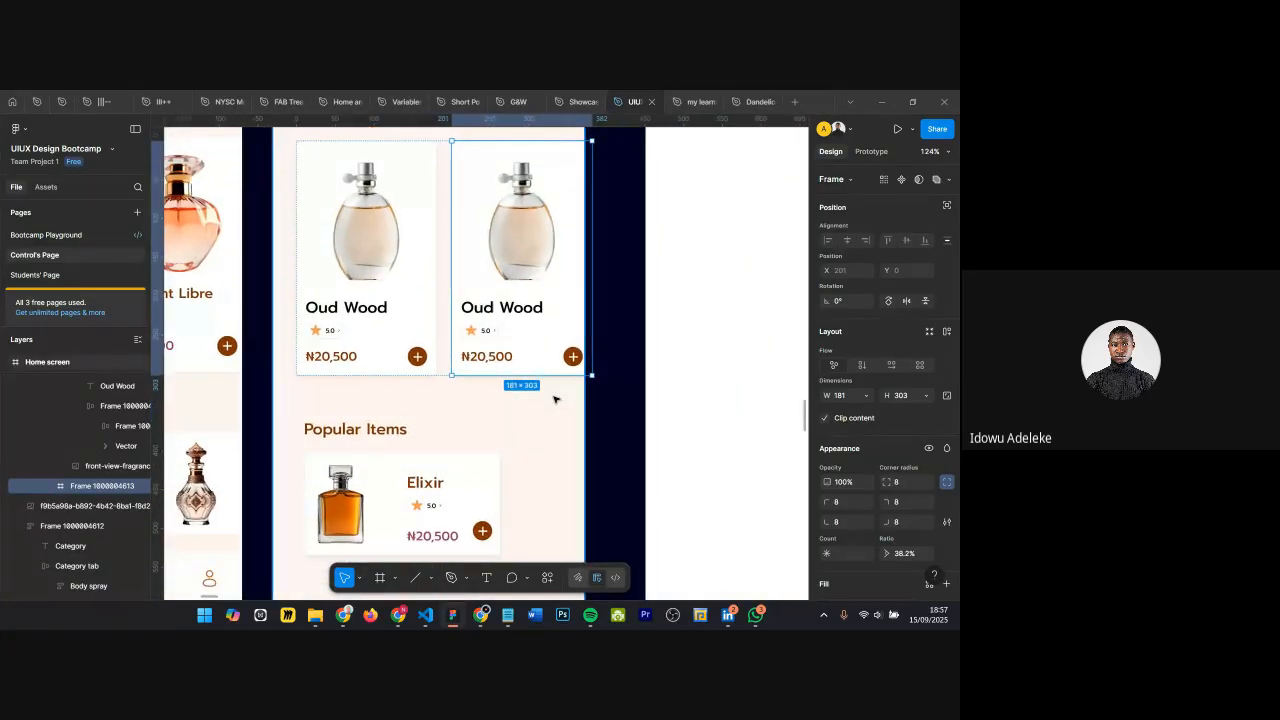
scroll(554, 400, "left", 2)
scroll(545, 368, "up", 5)
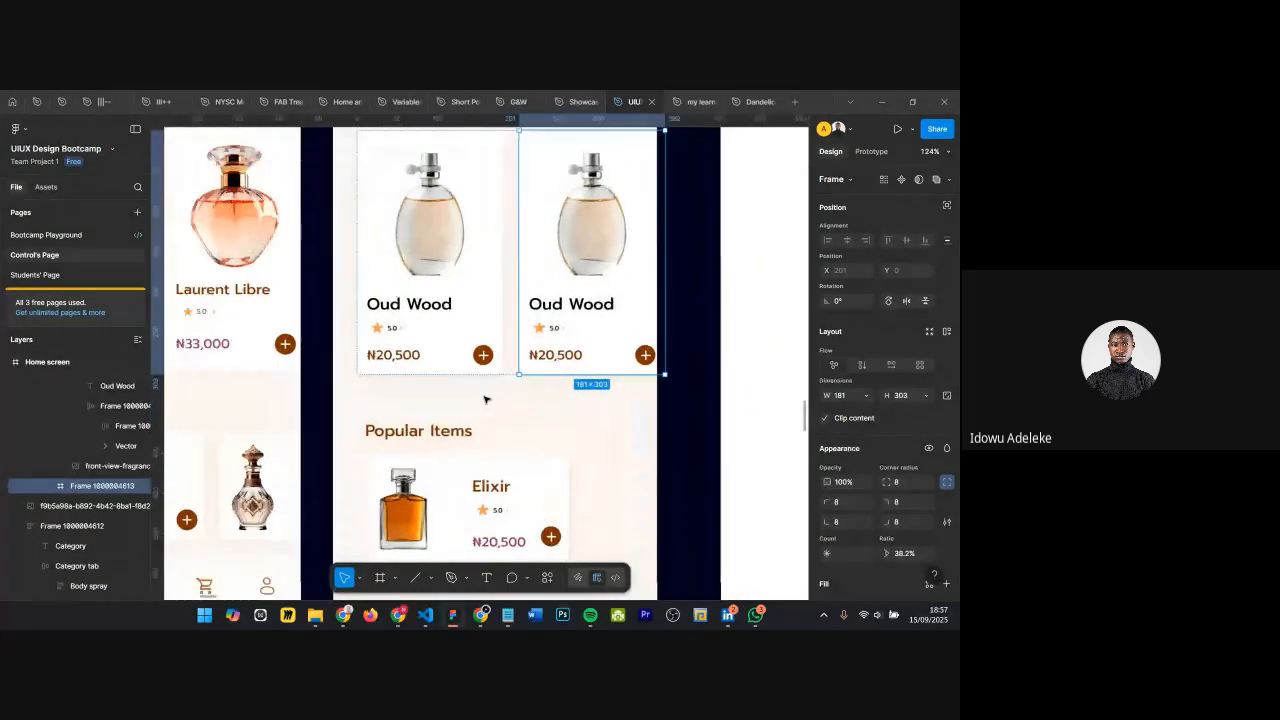
Step: Move the title and rating group in the rebuilt Elixir card up to Y 16
scroll(546, 368, "down", 4)
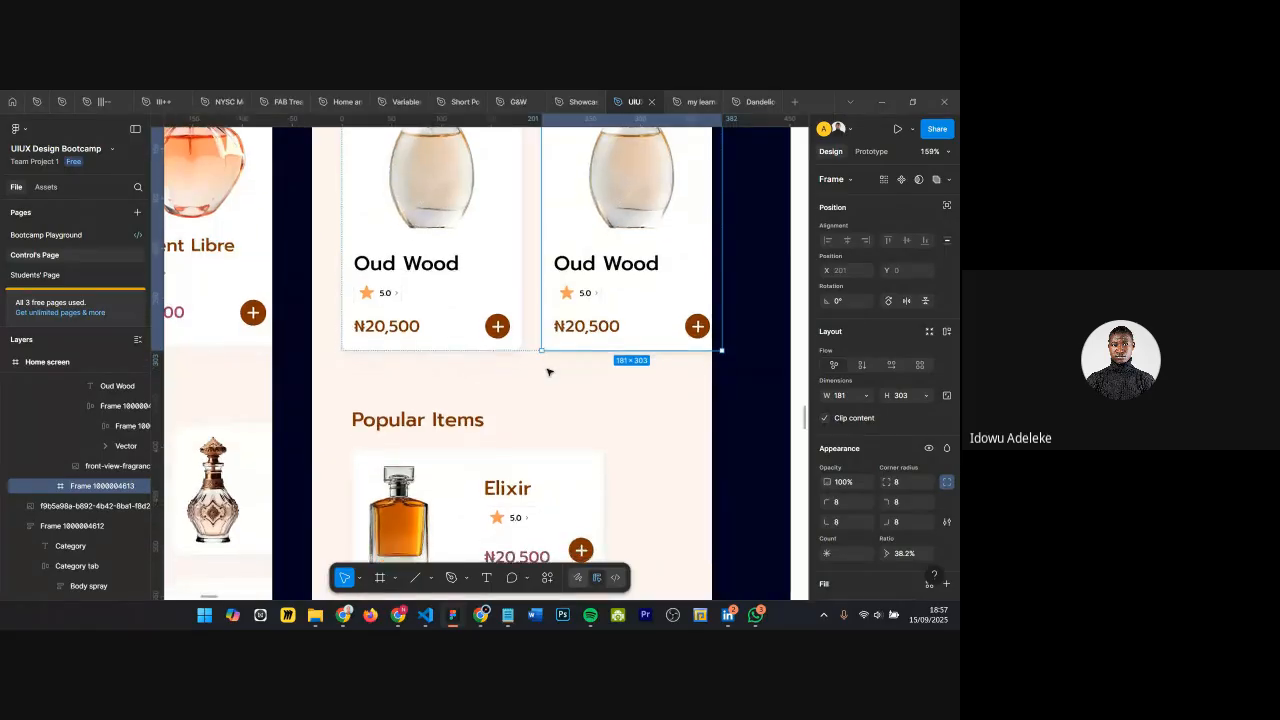
scroll(547, 373, "down", 3)
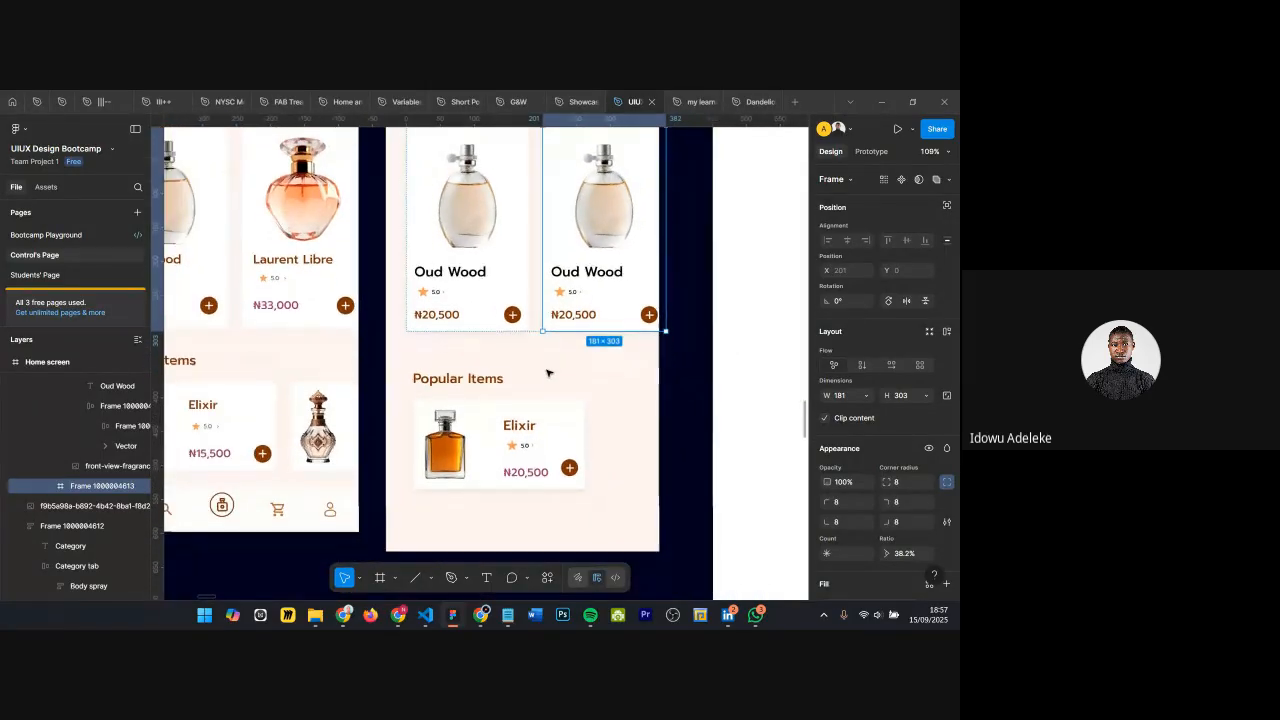
scroll(522, 428, "left", 1)
scroll(522, 428, "up", 5)
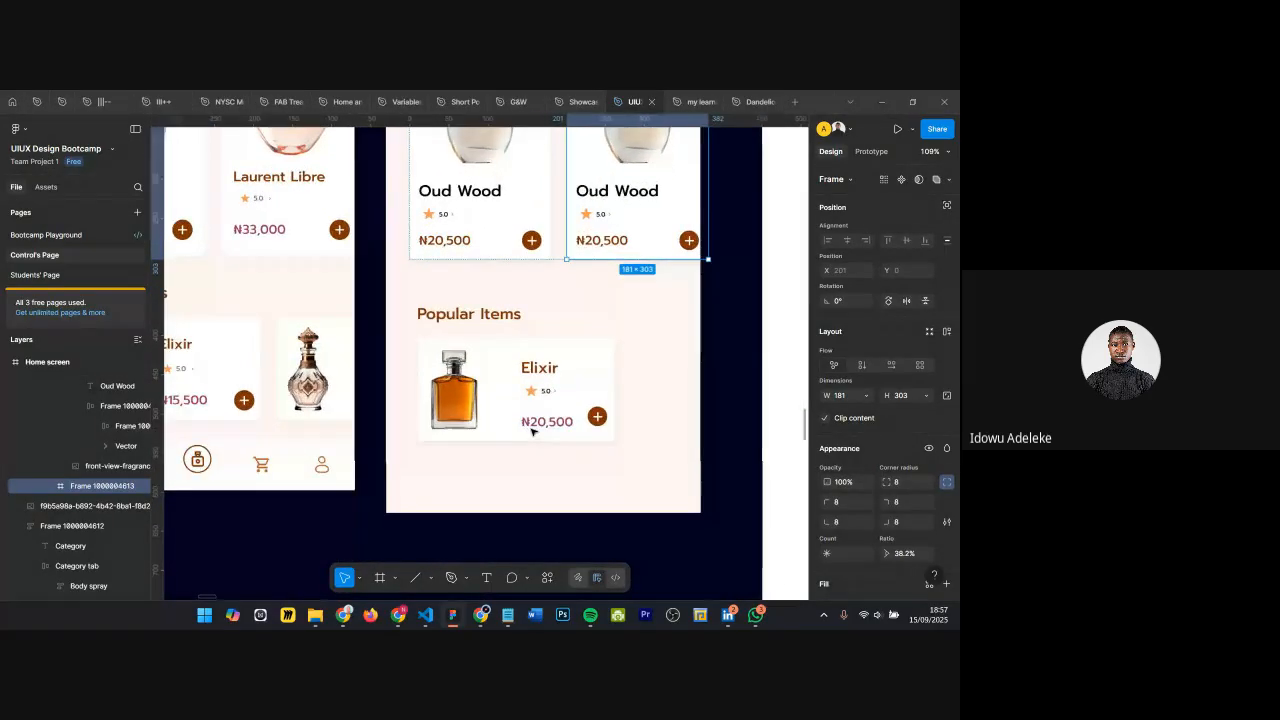
double_click(535, 357)
double_click(535, 357)
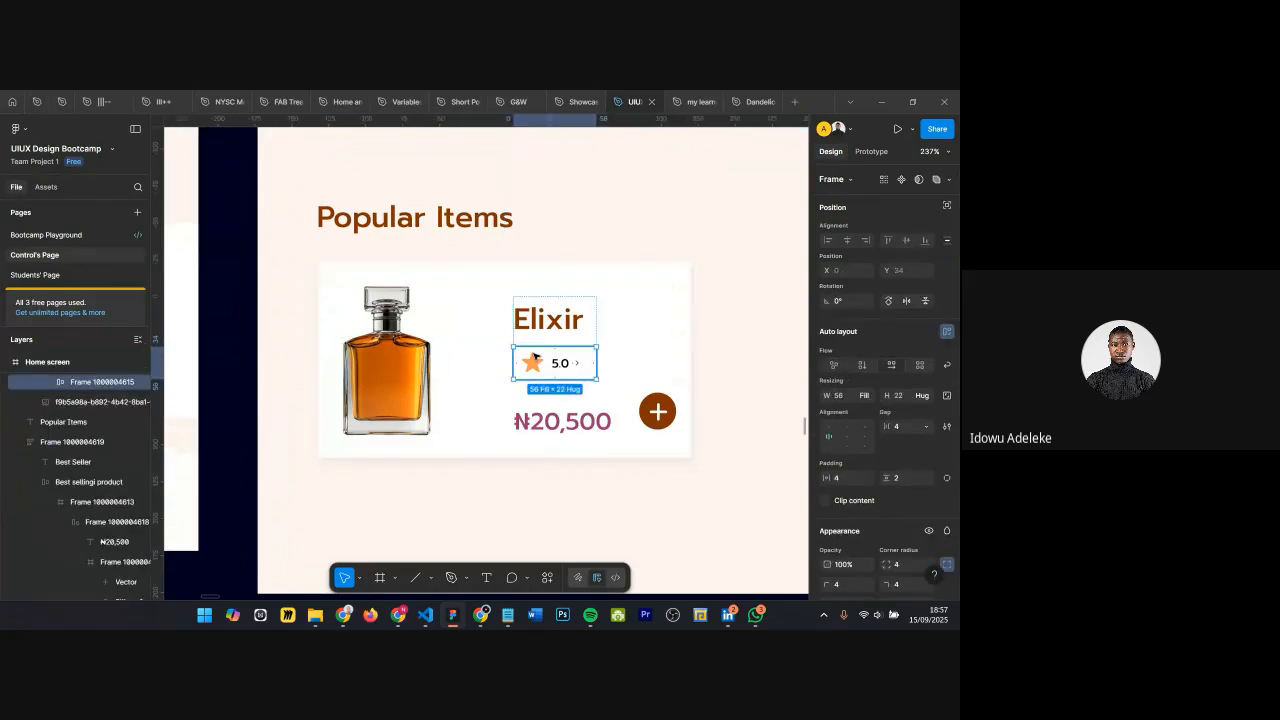
left_click(646, 312)
double_click(562, 330)
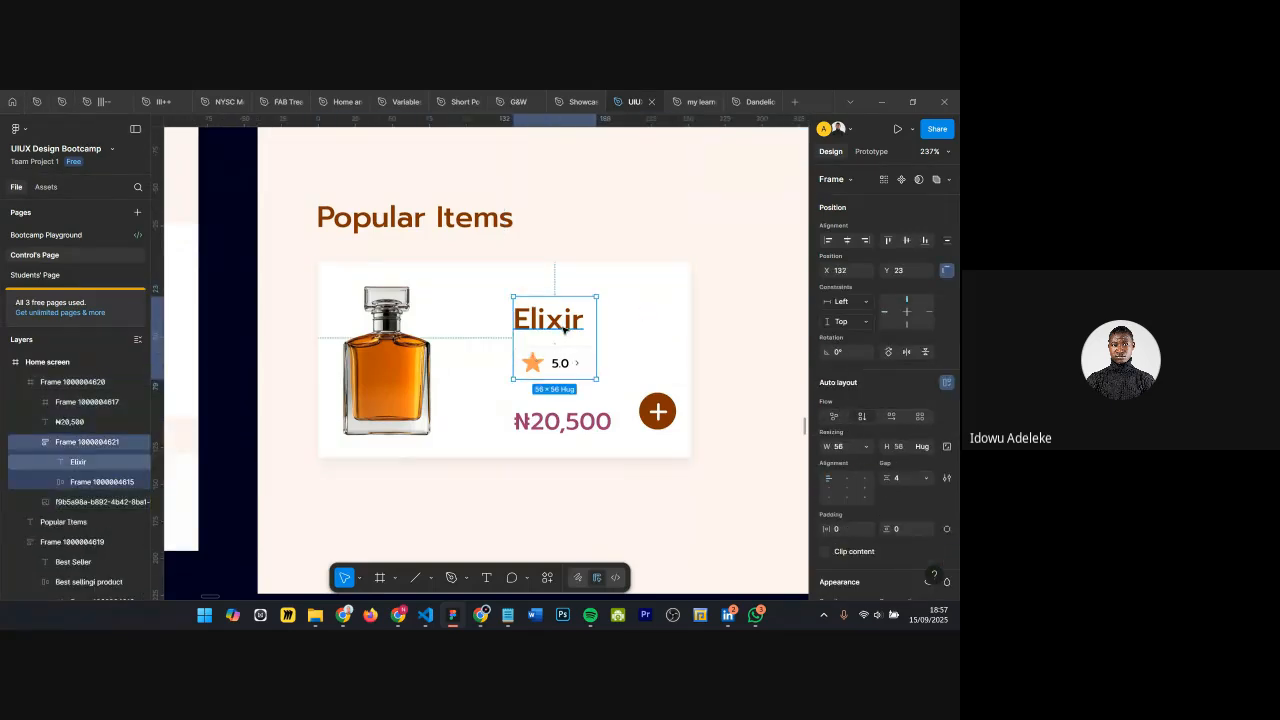
scroll(558, 325, "down", 4)
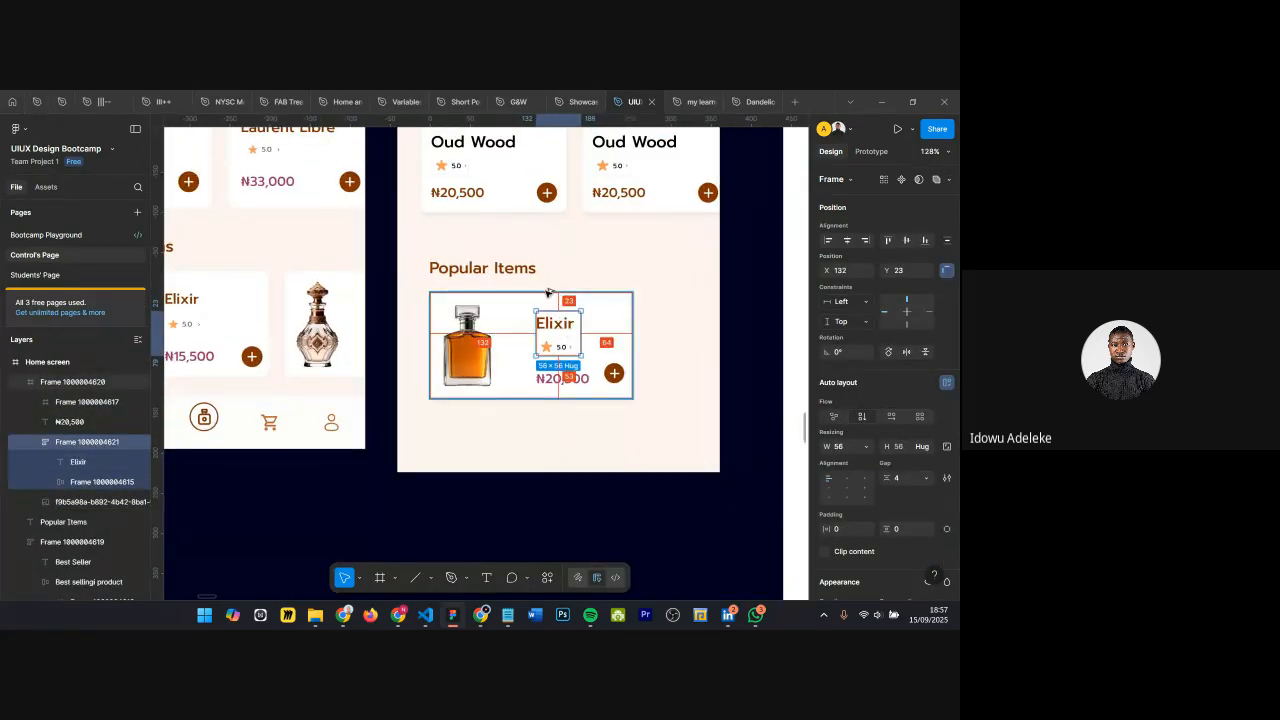
key("shift+Up")
key("Down")
key("Down")
key("Down")
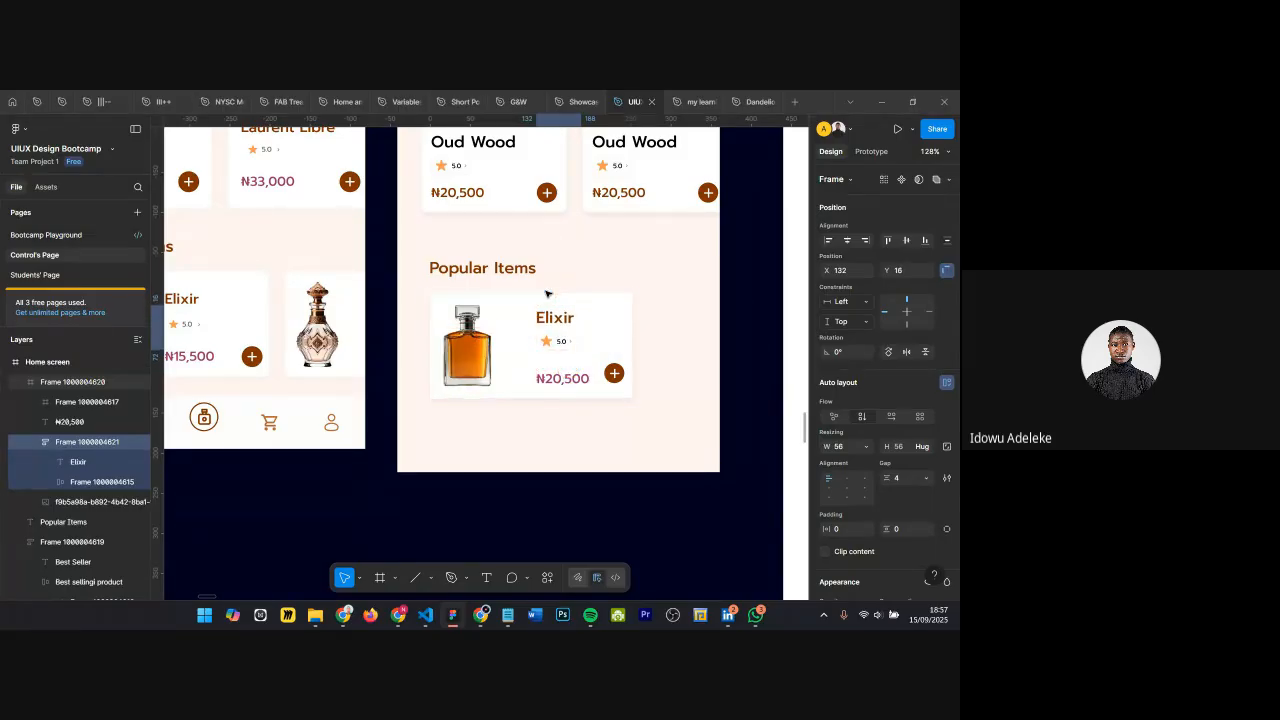
Step: Move the plus button in the rebuilt Elixir card horizontally to X 215, leaving a 12 px side margin
left_click(547, 380)
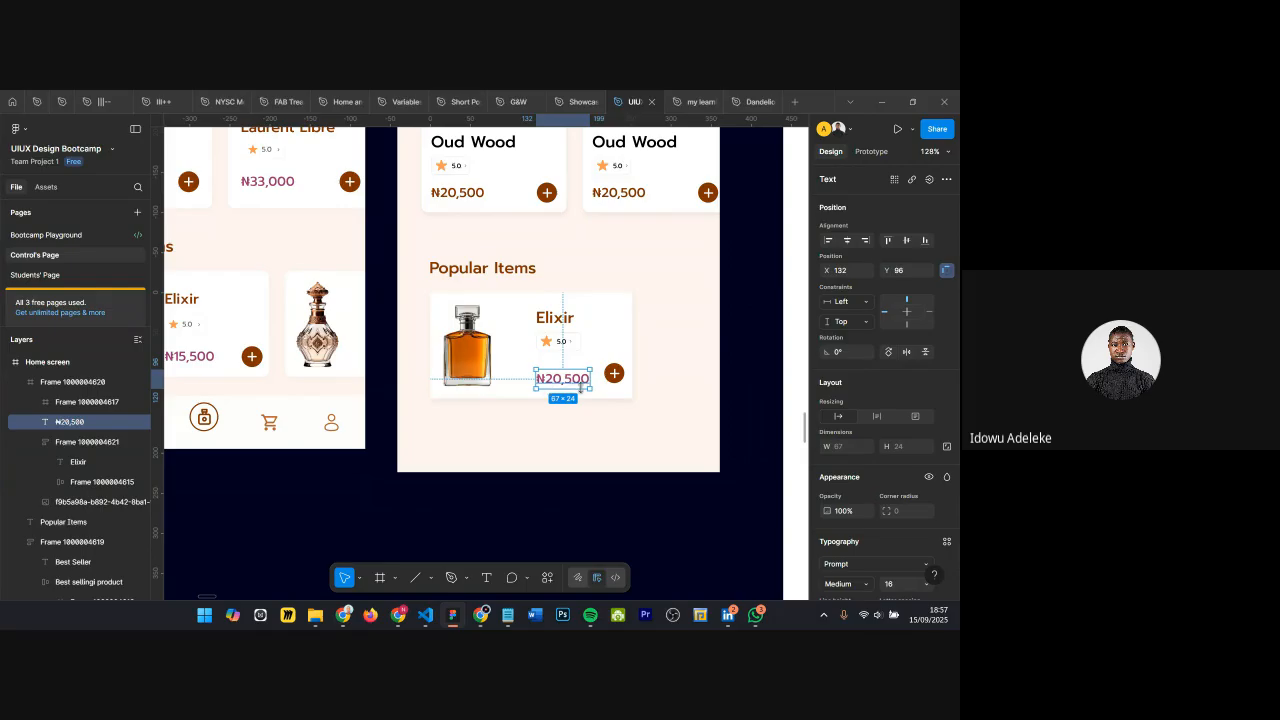
left_click(620, 376)
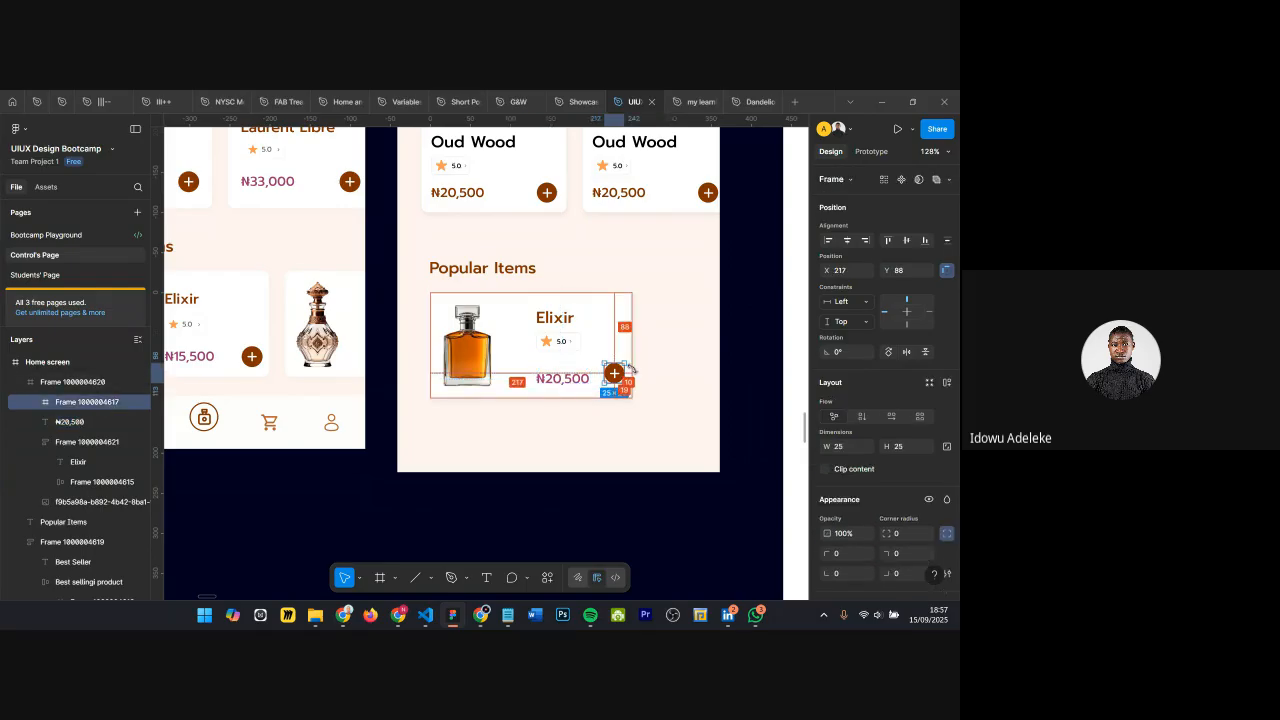
scroll(633, 370, "up", 5)
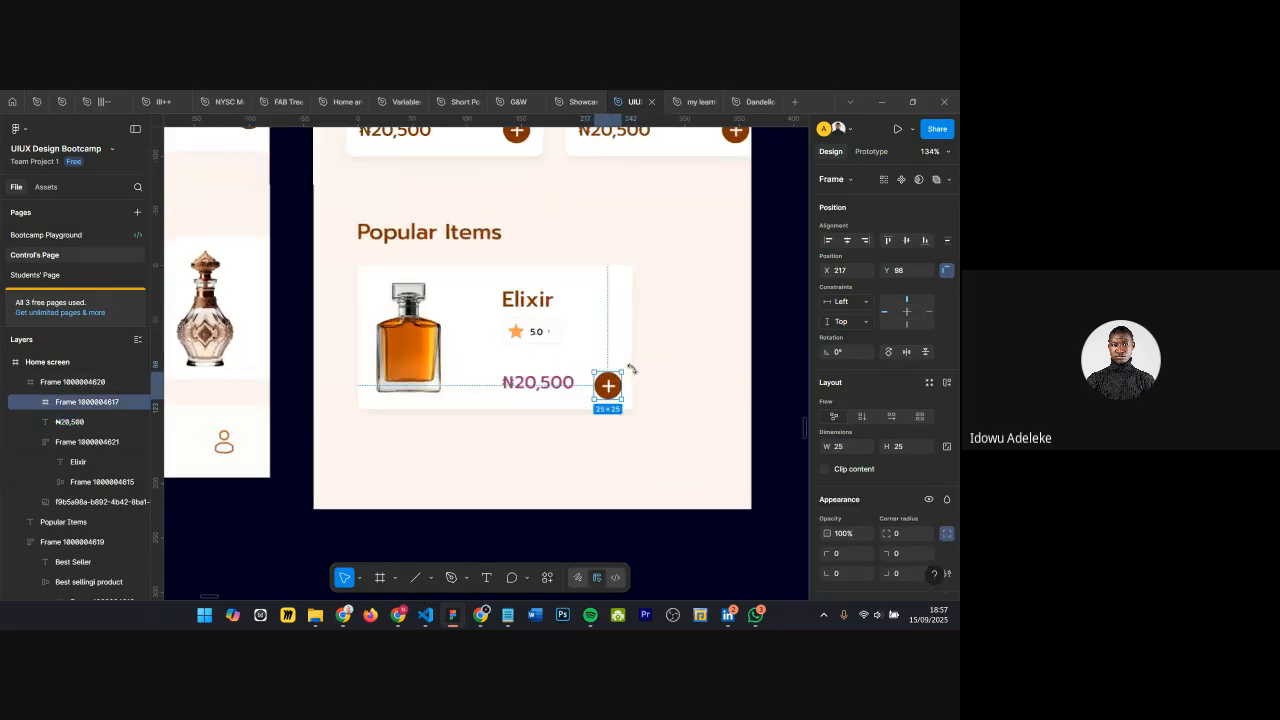
scroll(633, 372, "up", 3)
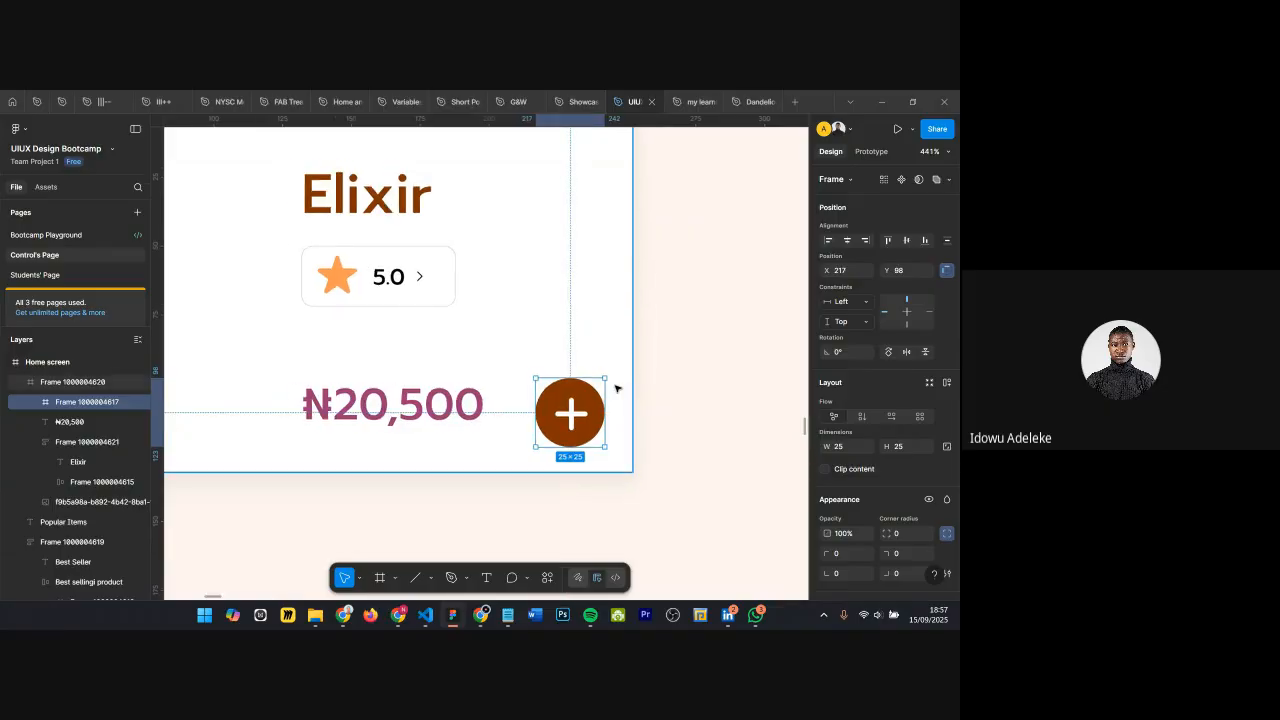
key("Left")
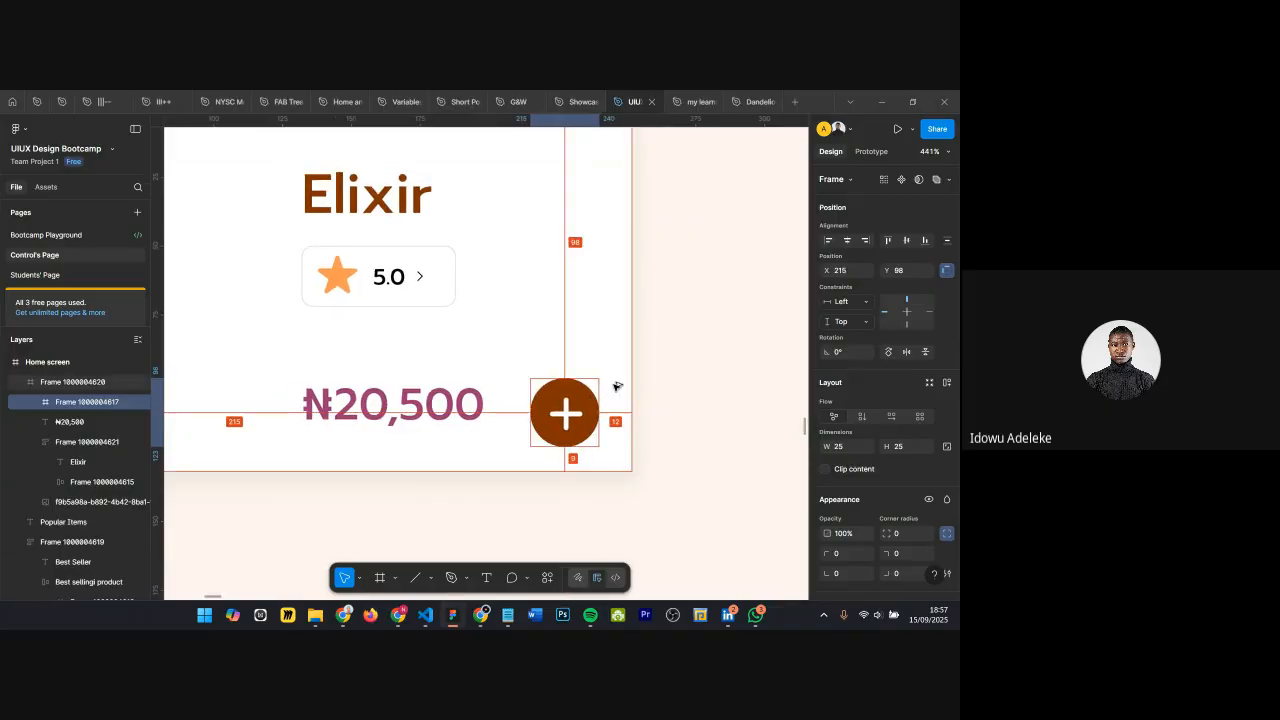
Step: Measure the bottle-to-title gap in the reference Elixir card, and move the rebuilt card's price horizontally to X 122
left_click(385, 413)
scroll(400, 400, "down", 3)
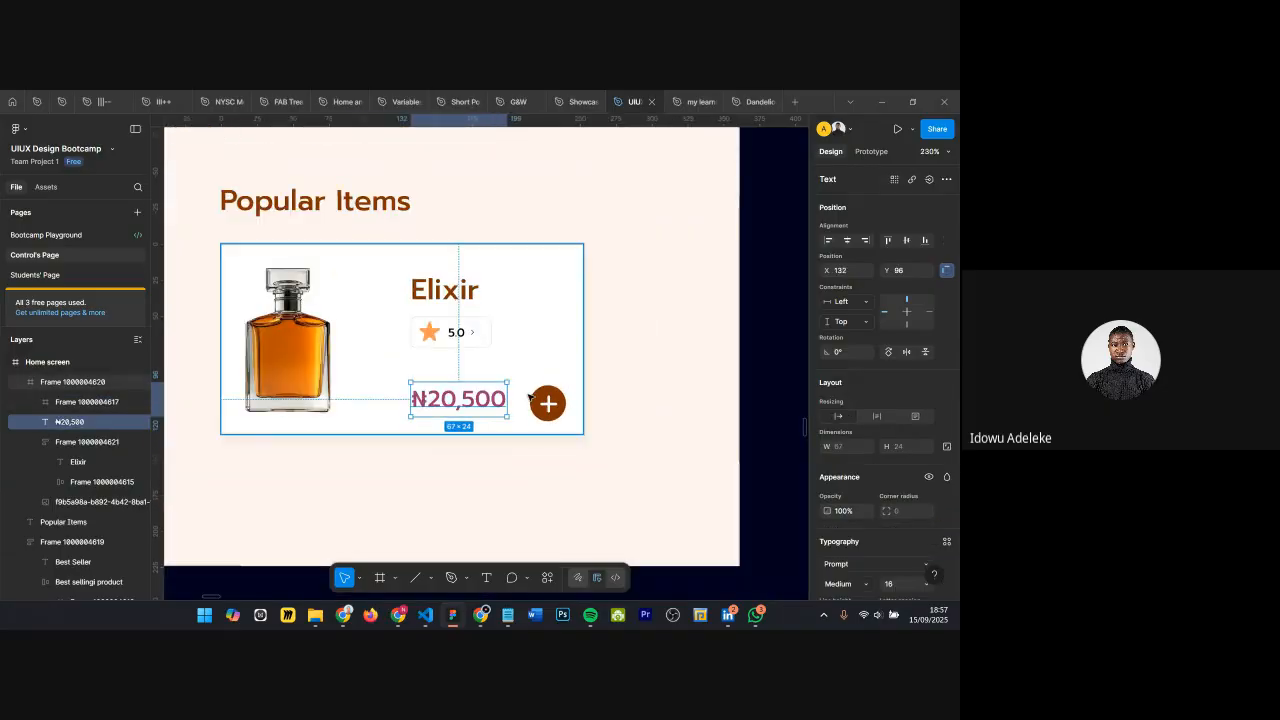
scroll(474, 365, "left", 3)
scroll(474, 365, "down", 3)
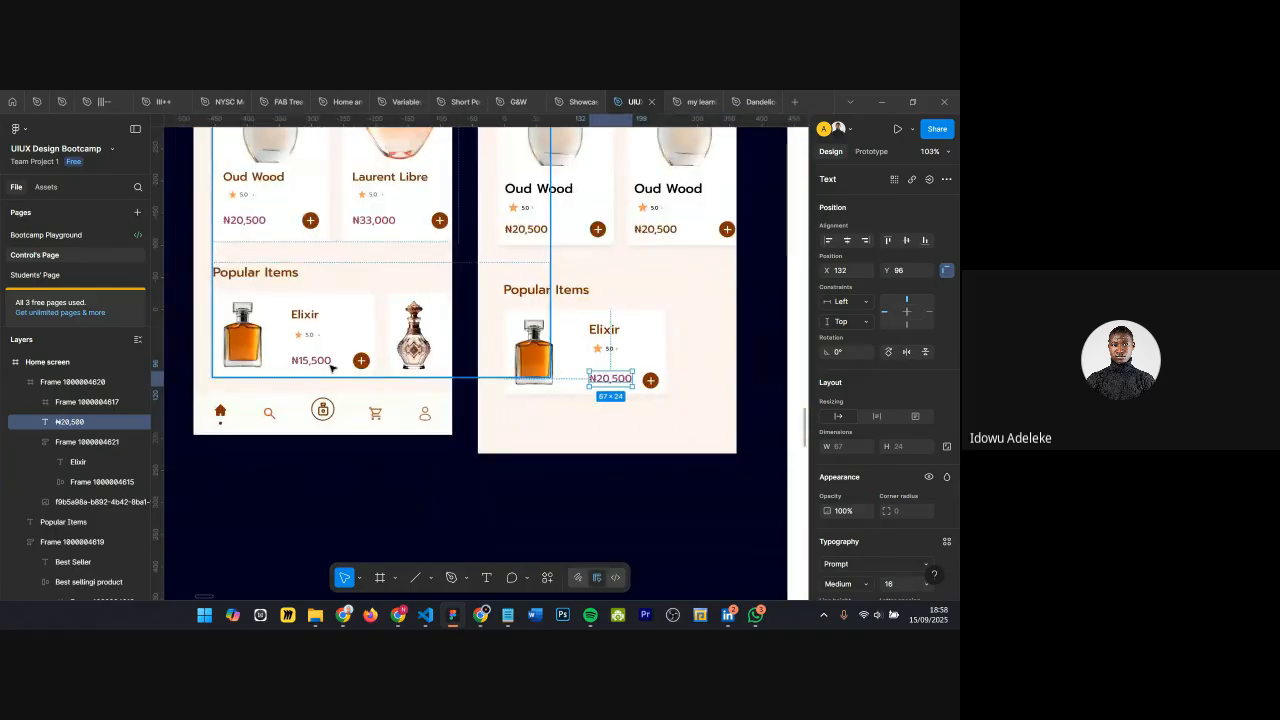
scroll(313, 357, "up", 3)
scroll(313, 357, "down", 3)
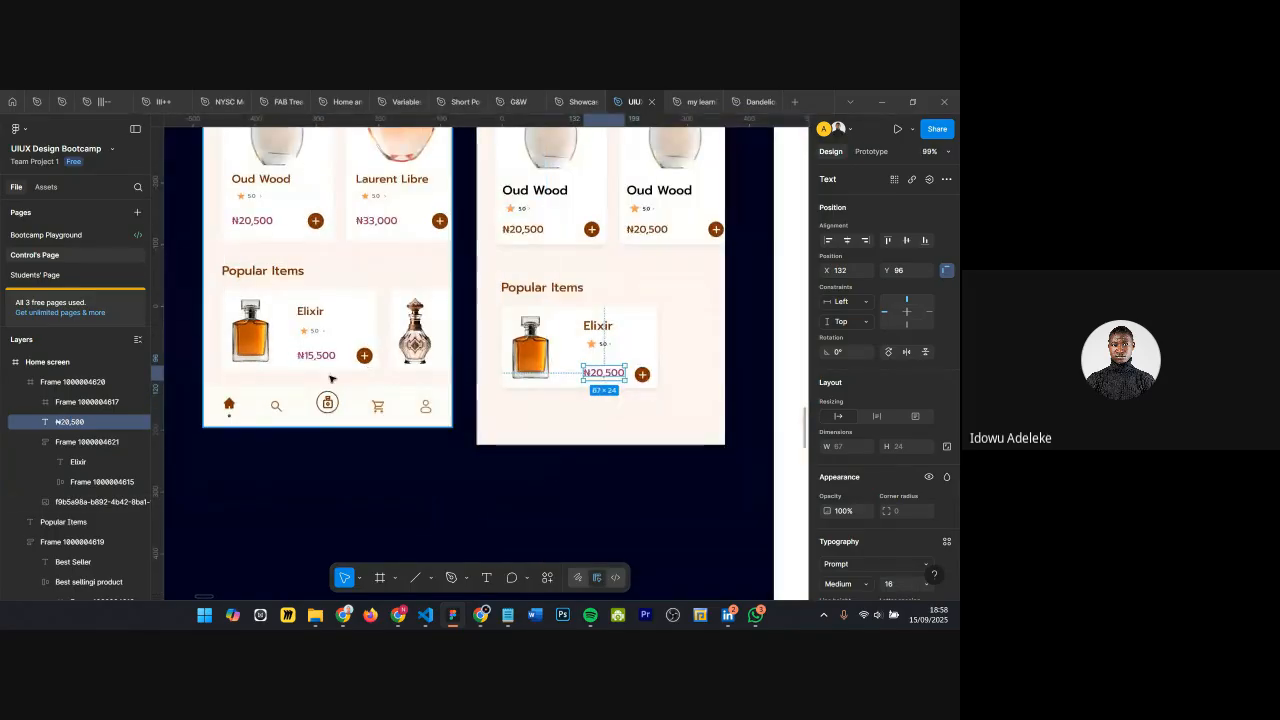
left_click(258, 345)
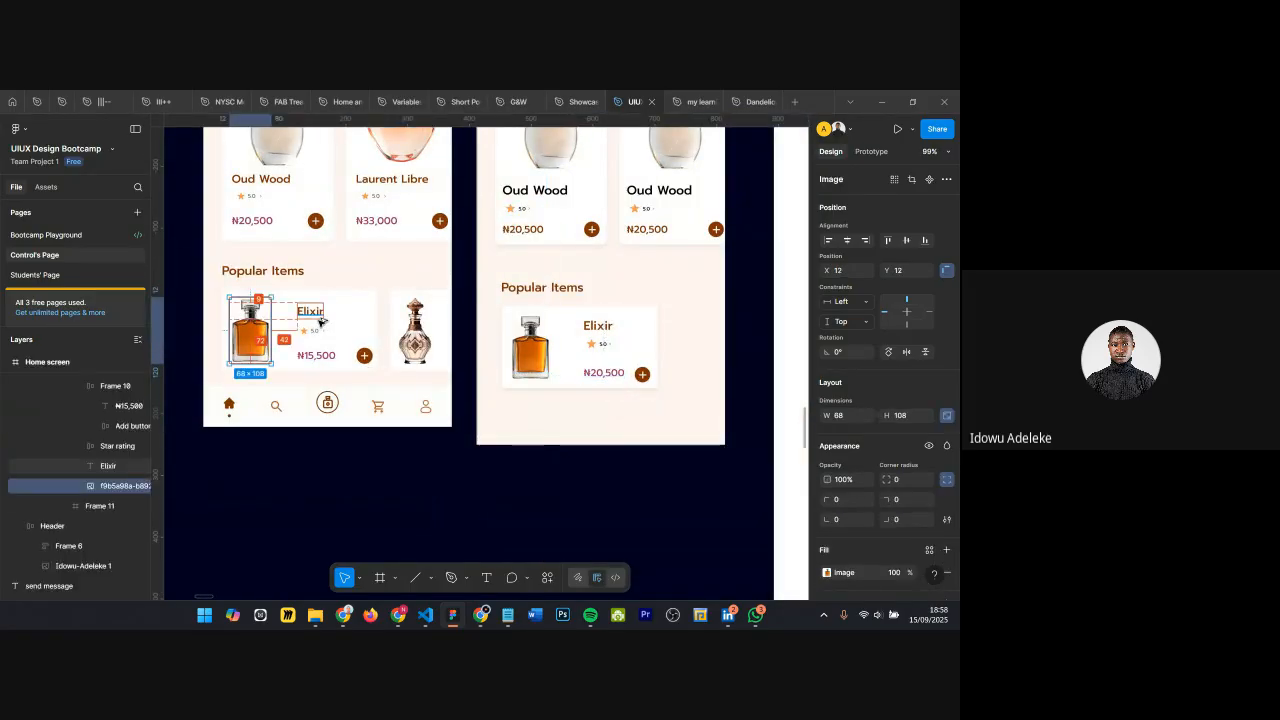
double_click(529, 340)
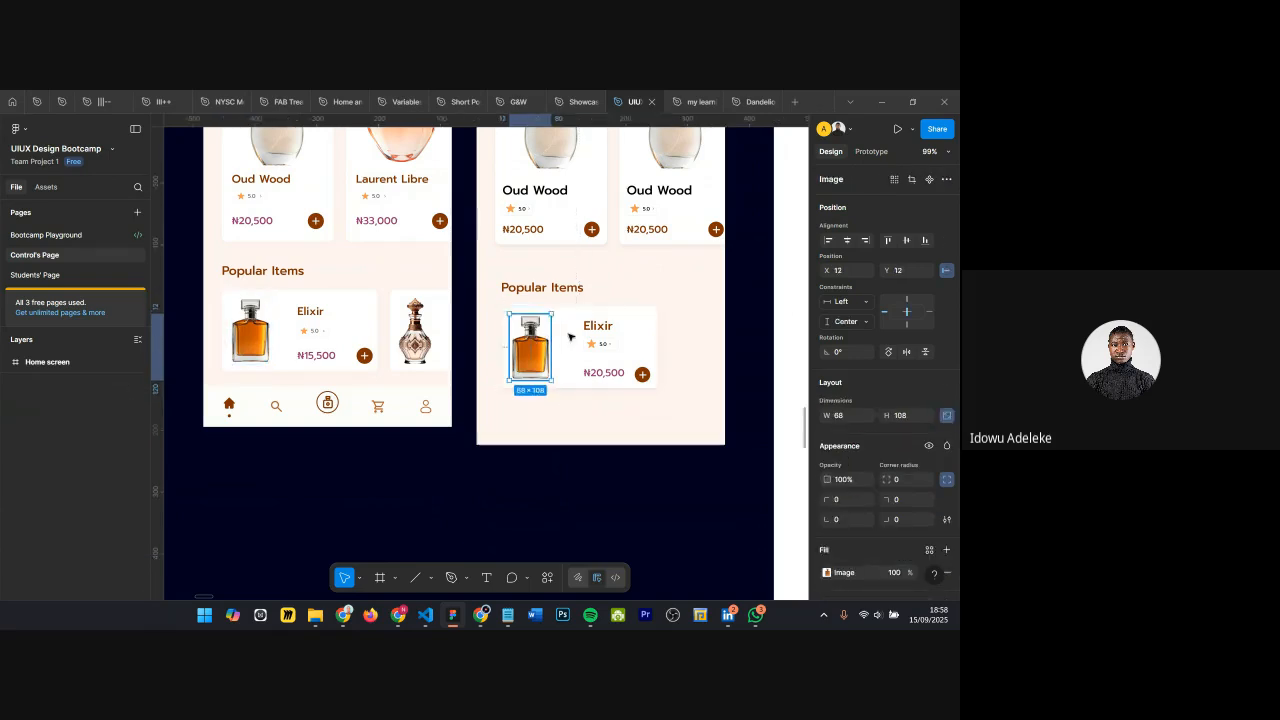
left_click(604, 372)
key("shift+Left")
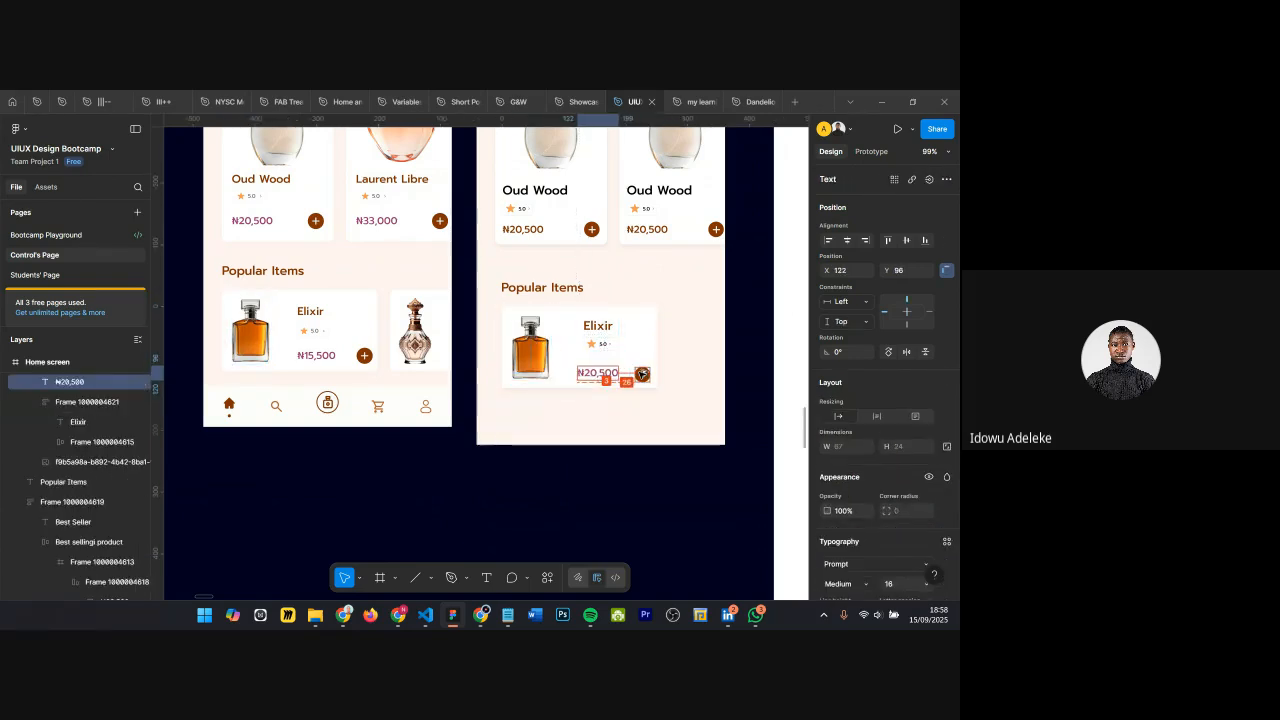
Step: Shift the price in the rebuilt Elixir card horizontally to X 124, 24 px from the plus button
scroll(642, 374, "up", 5)
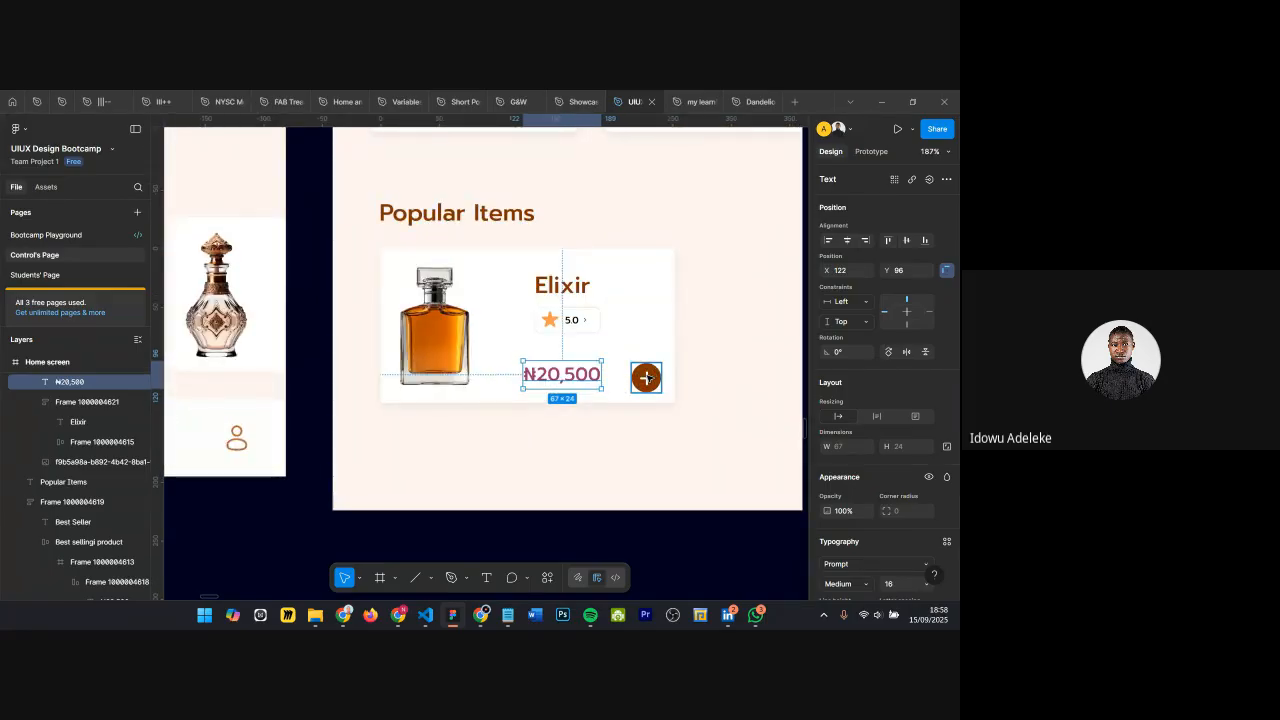
key("Right")
key("Right")
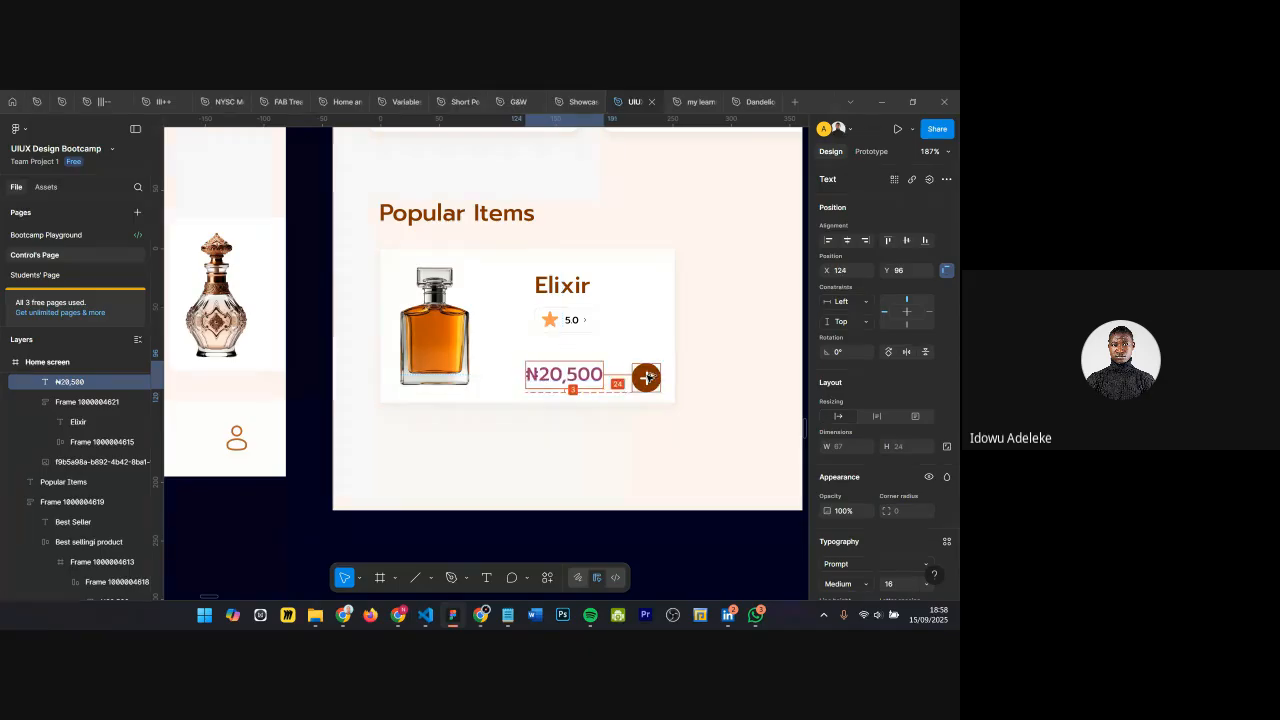
scroll(646, 378, "down", 5)
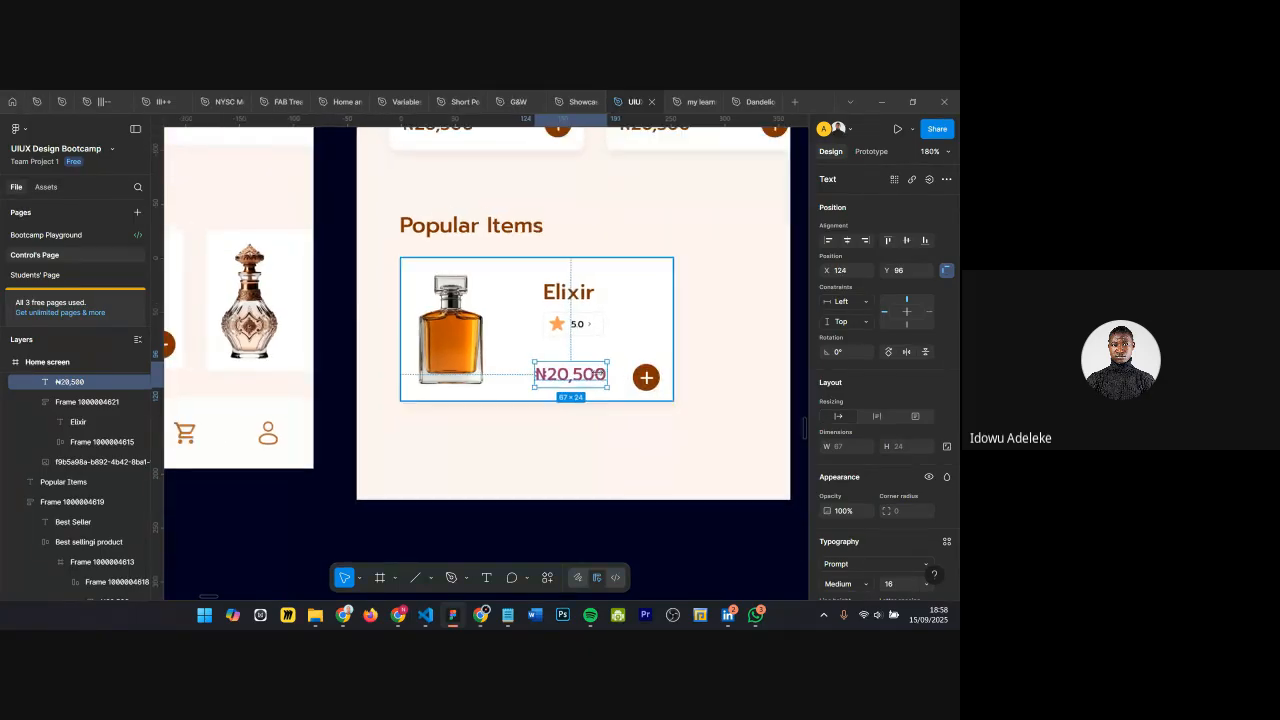
scroll(626, 377, "up", 5)
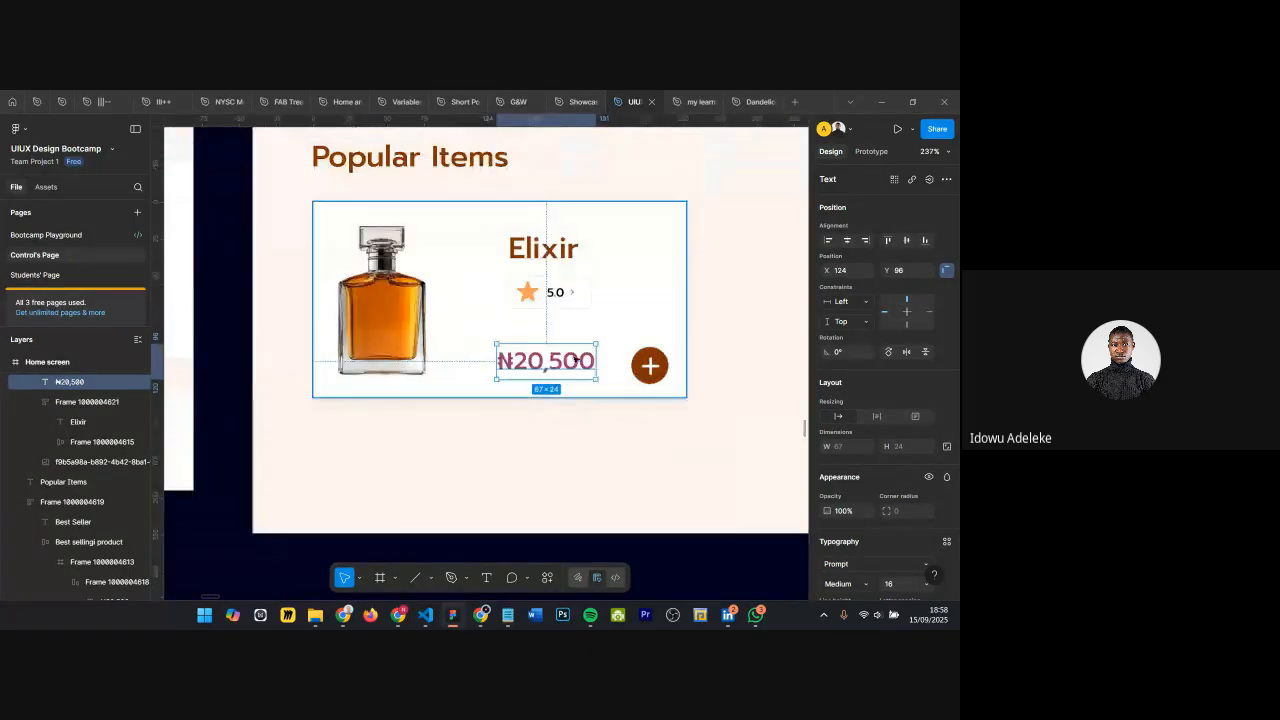
Step: Vertically centre the Elixir card's price and plus button with each other, and move both up 2 px
left_click(640, 368, "shift")
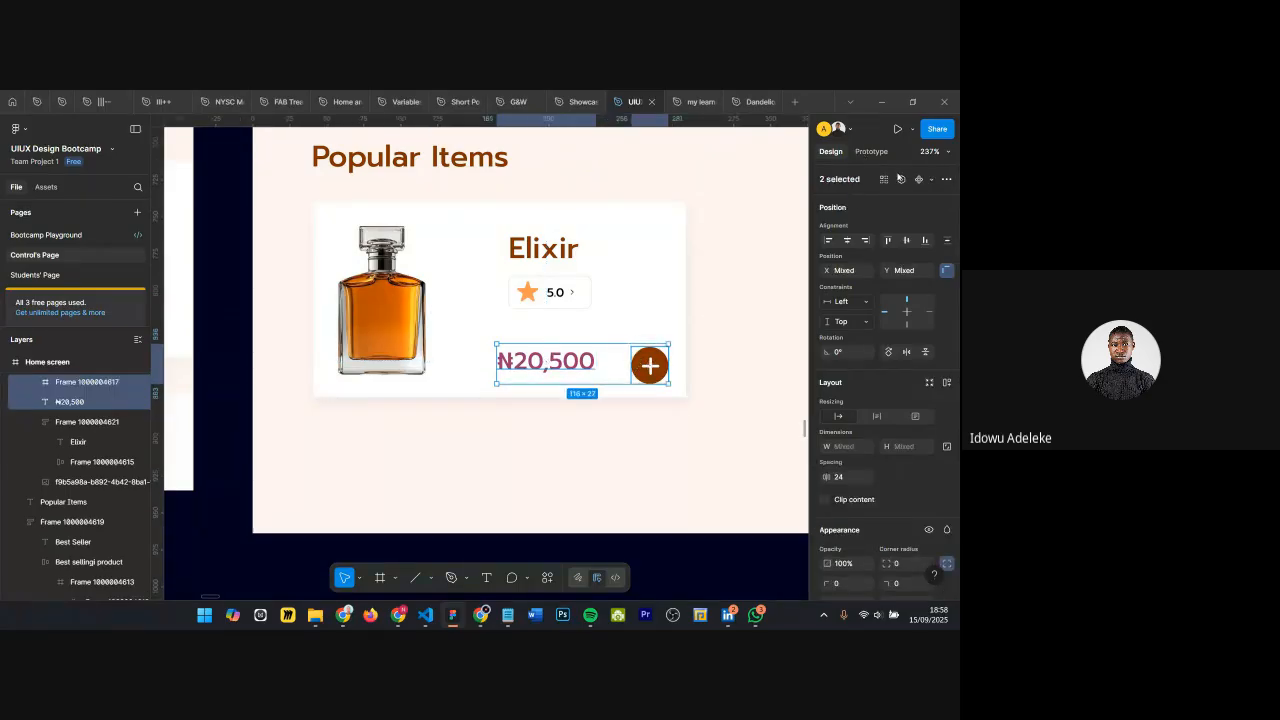
left_click(905, 242)
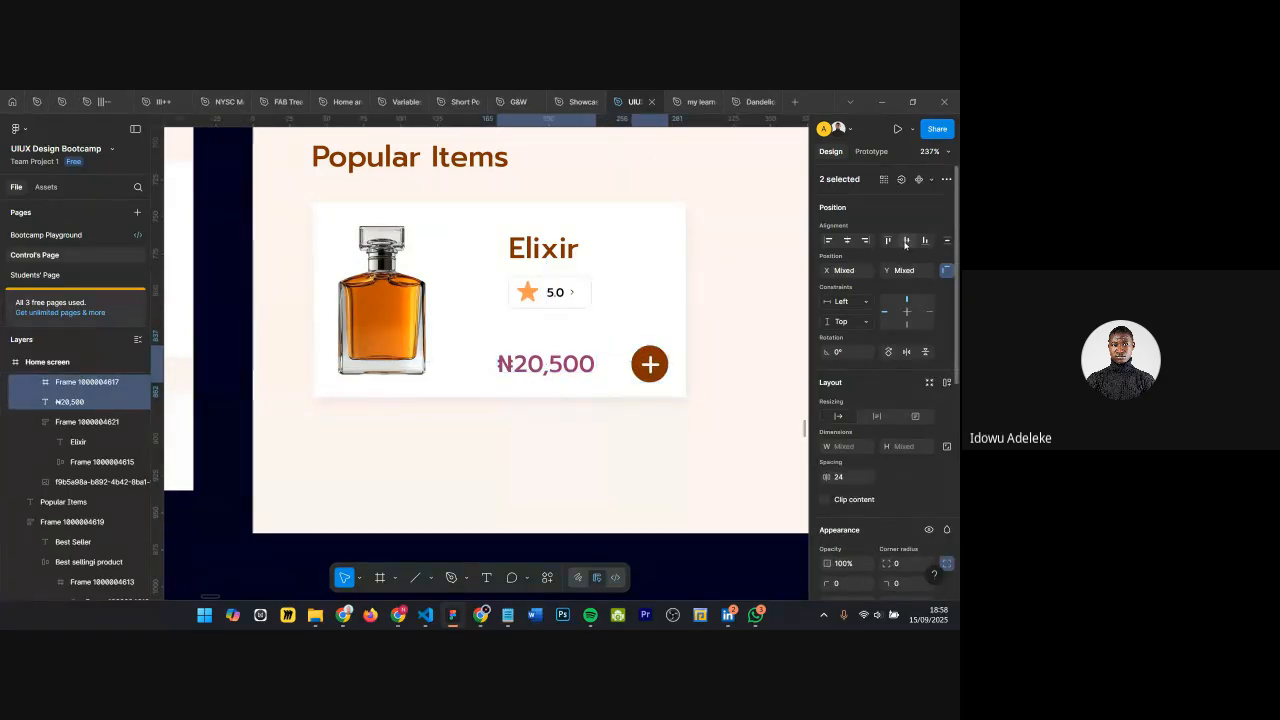
key("alt")
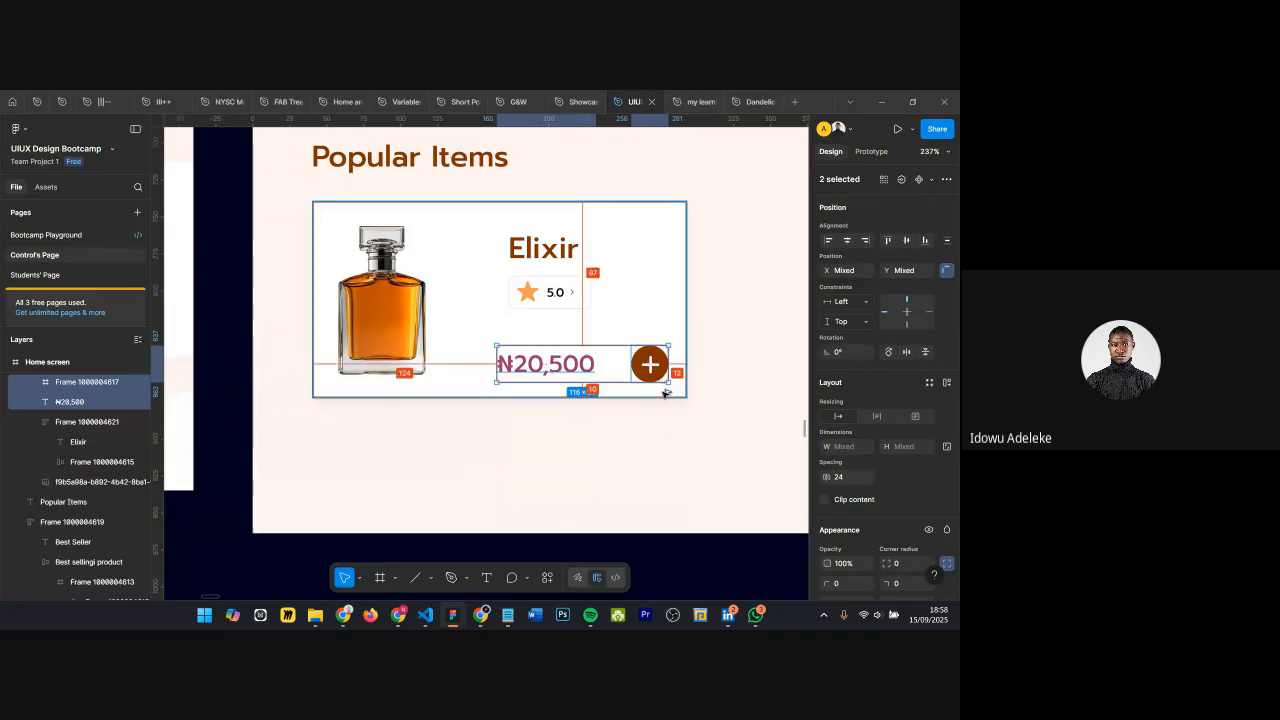
key("alt")
key("alt")
key("Up")
key("alt")
key("Up")
key("alt")
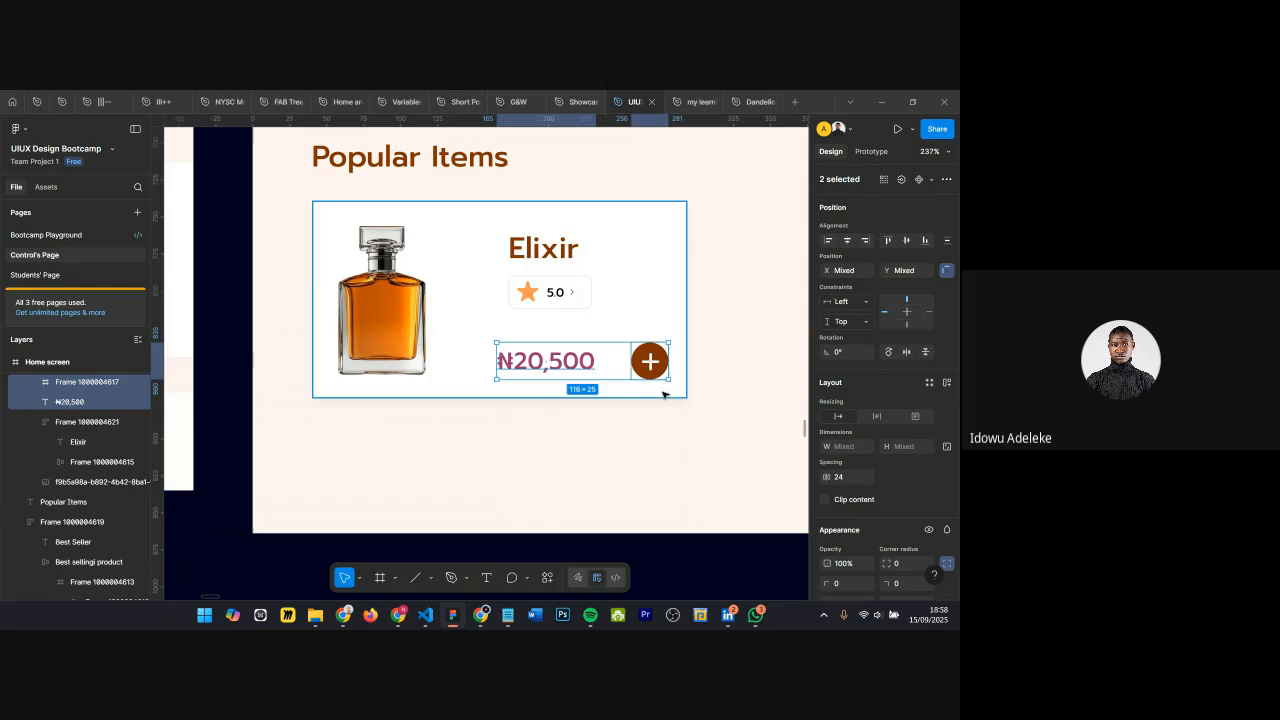
Step: Wrap the price and plus button in an auto layout with a 24 px gap, and measure its spacing to the title and rating group
key("shift+a")
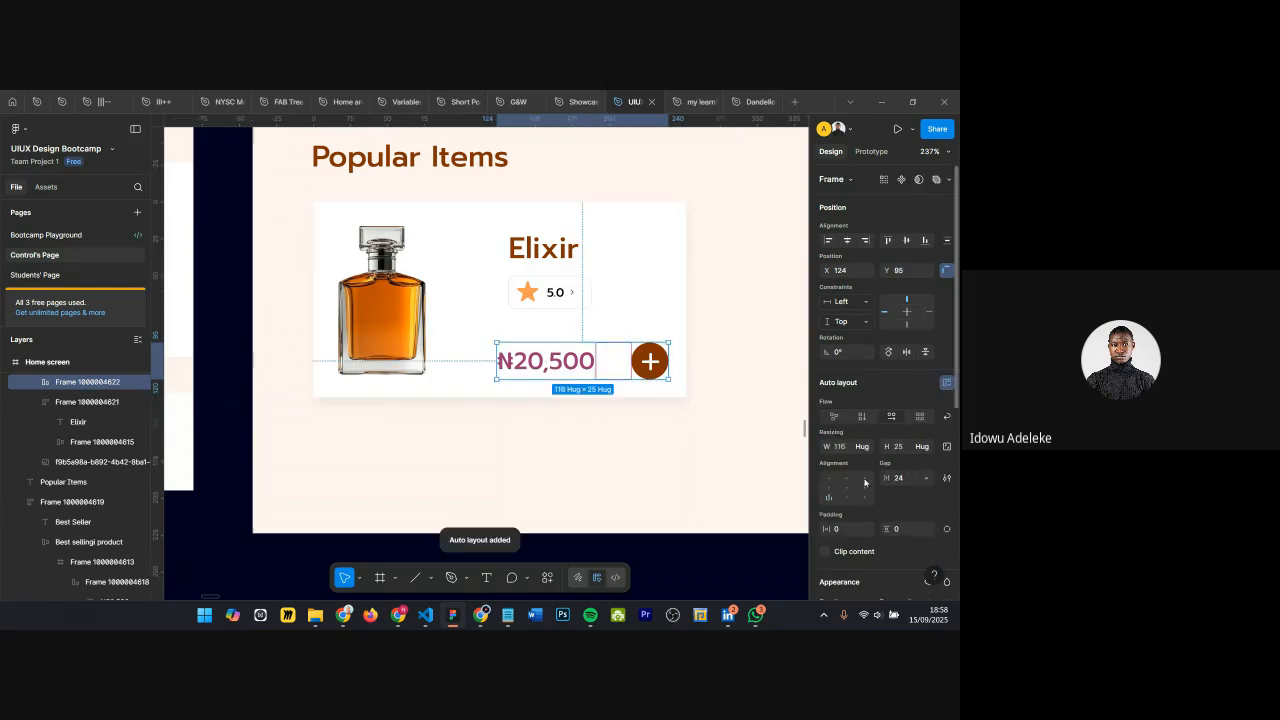
left_click(585, 299)
key("alt")
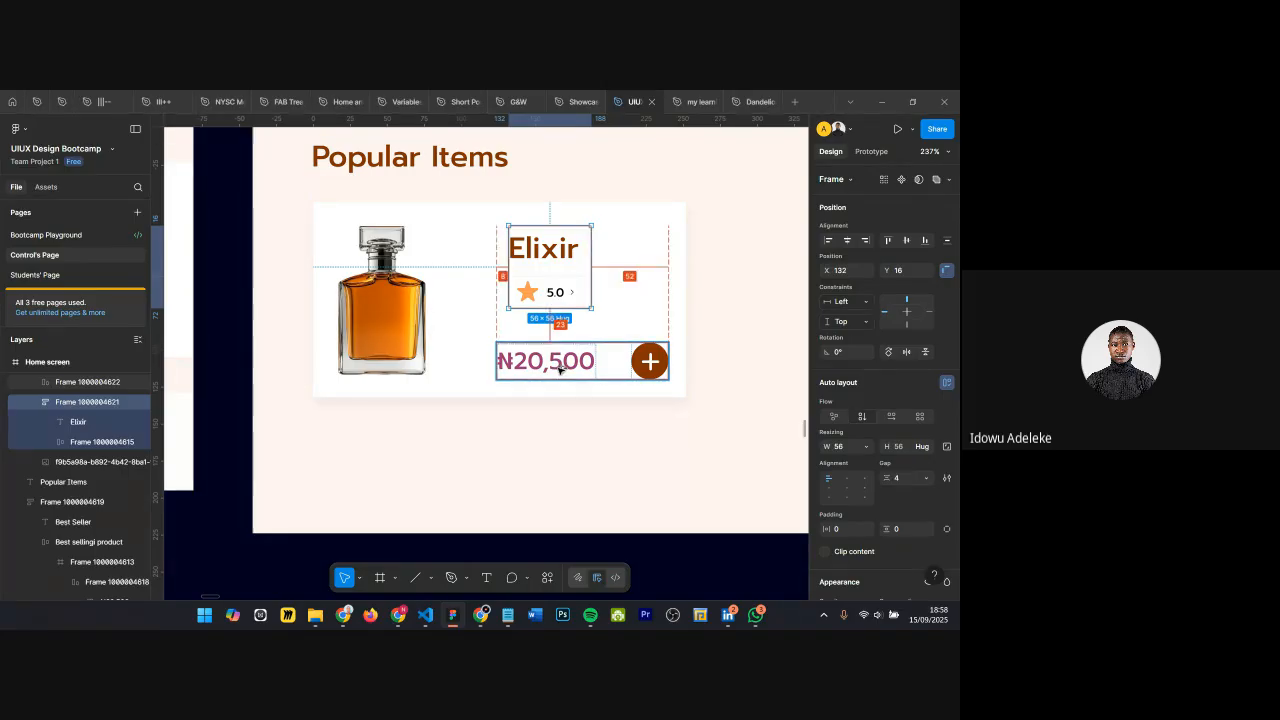
scroll(676, 292, "down", 3)
left_click(737, 320)
scroll(737, 320, "down", 1)
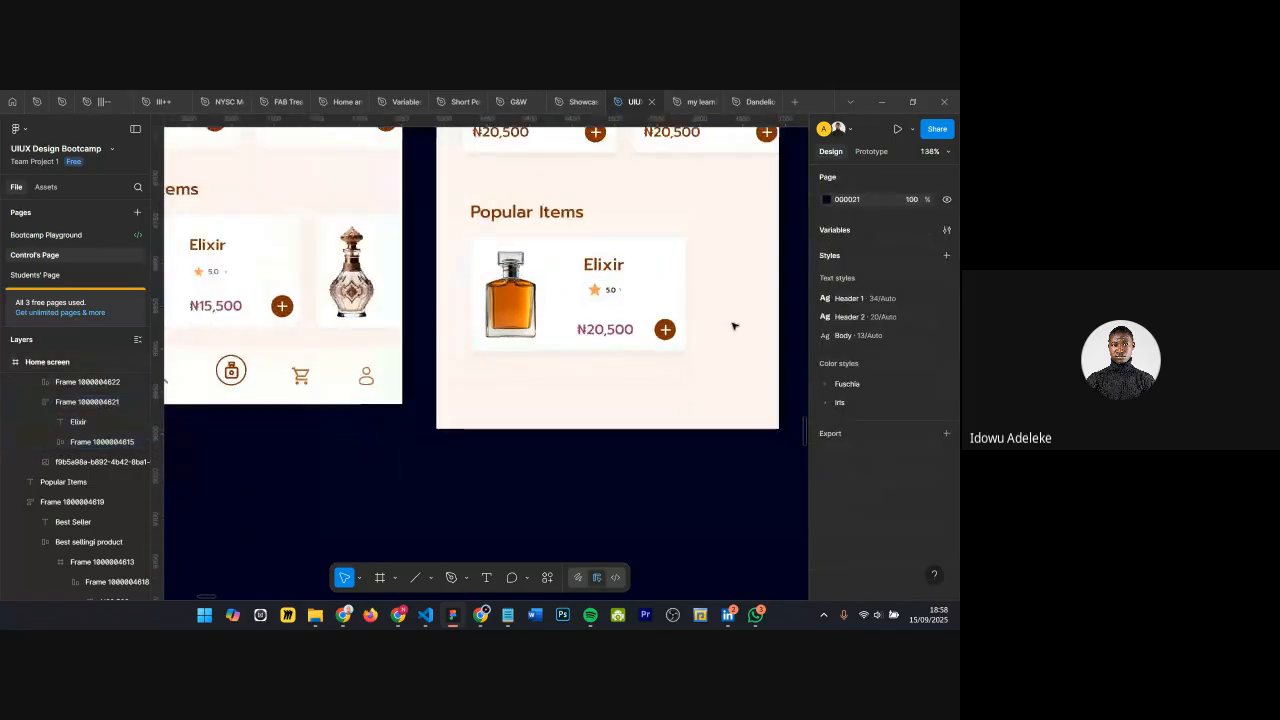
scroll(686, 320, "down", 2)
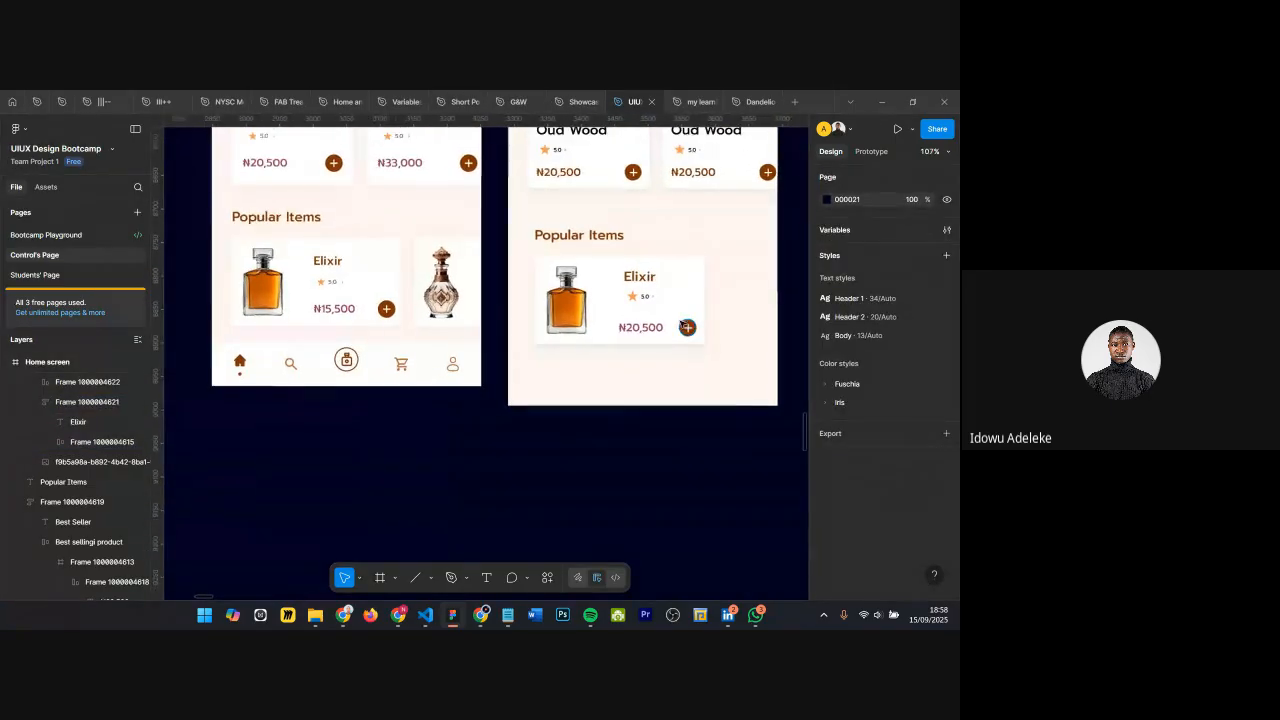
left_click(612, 302)
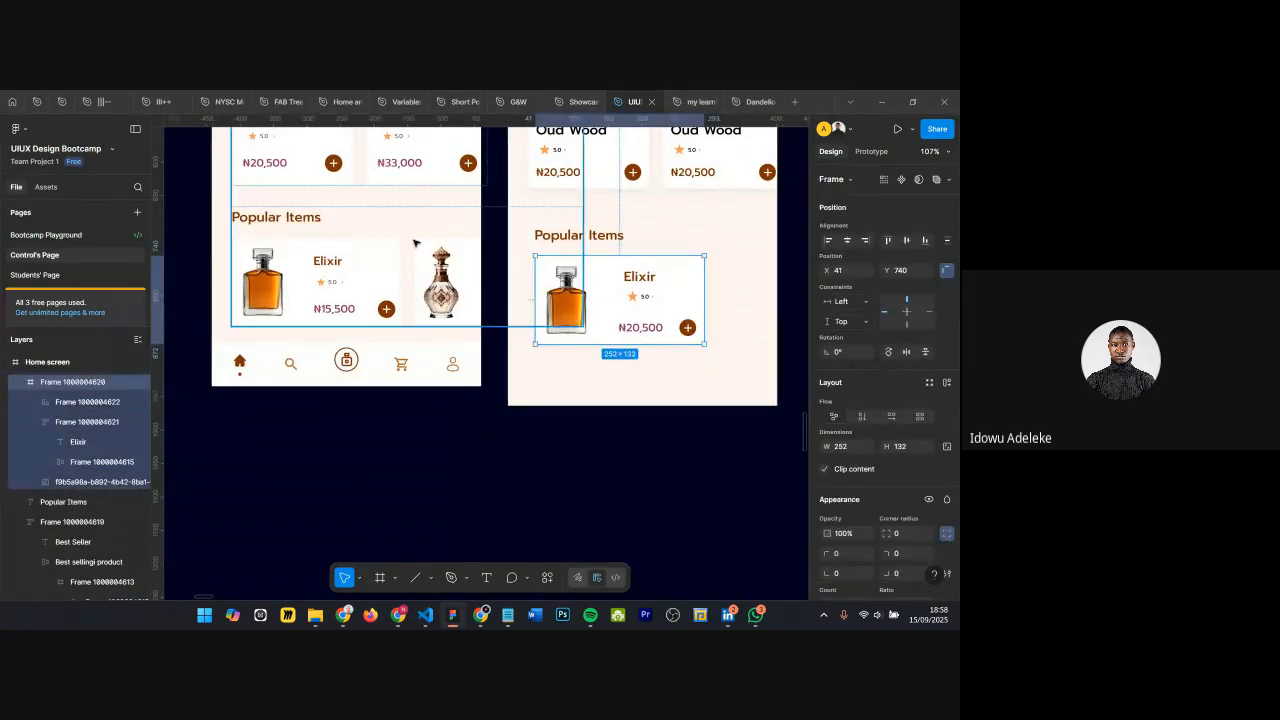
left_click(664, 219)
scroll(664, 219, "down", 1)
left_click(622, 274)
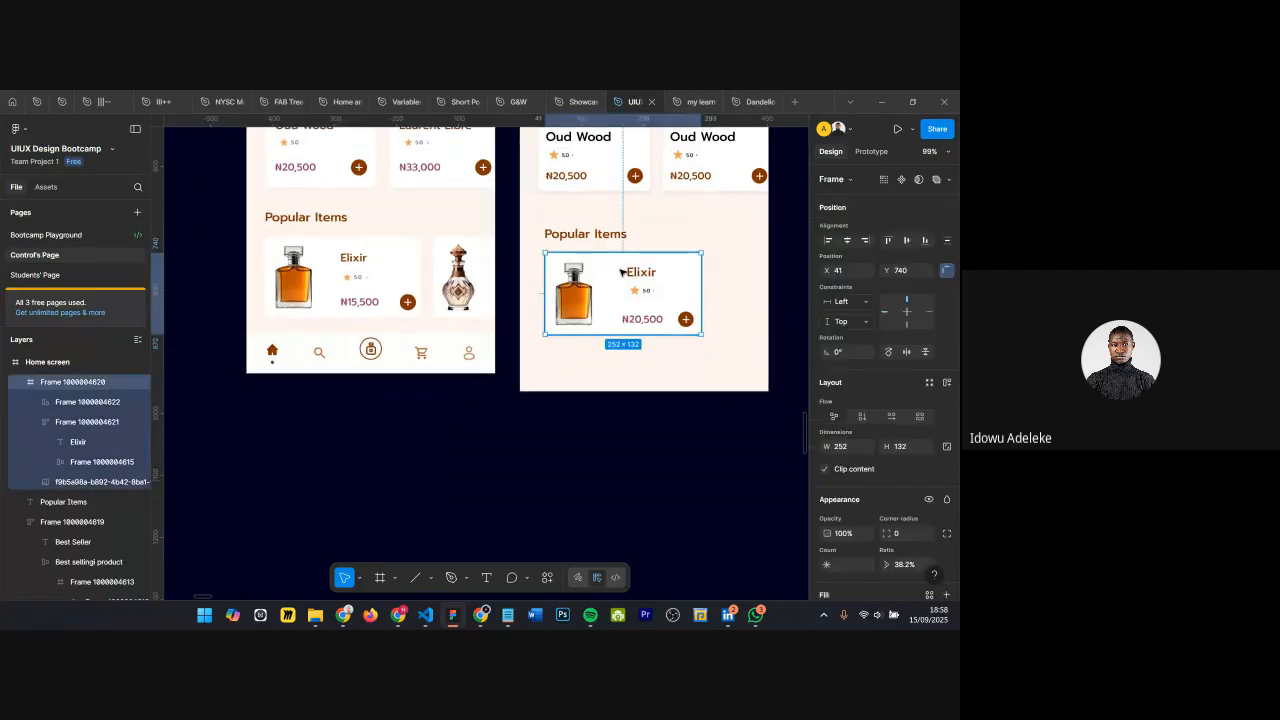
scroll(621, 271, "right", 1)
left_click_drag(594, 279, 755, 272)
key("ctrl+z")
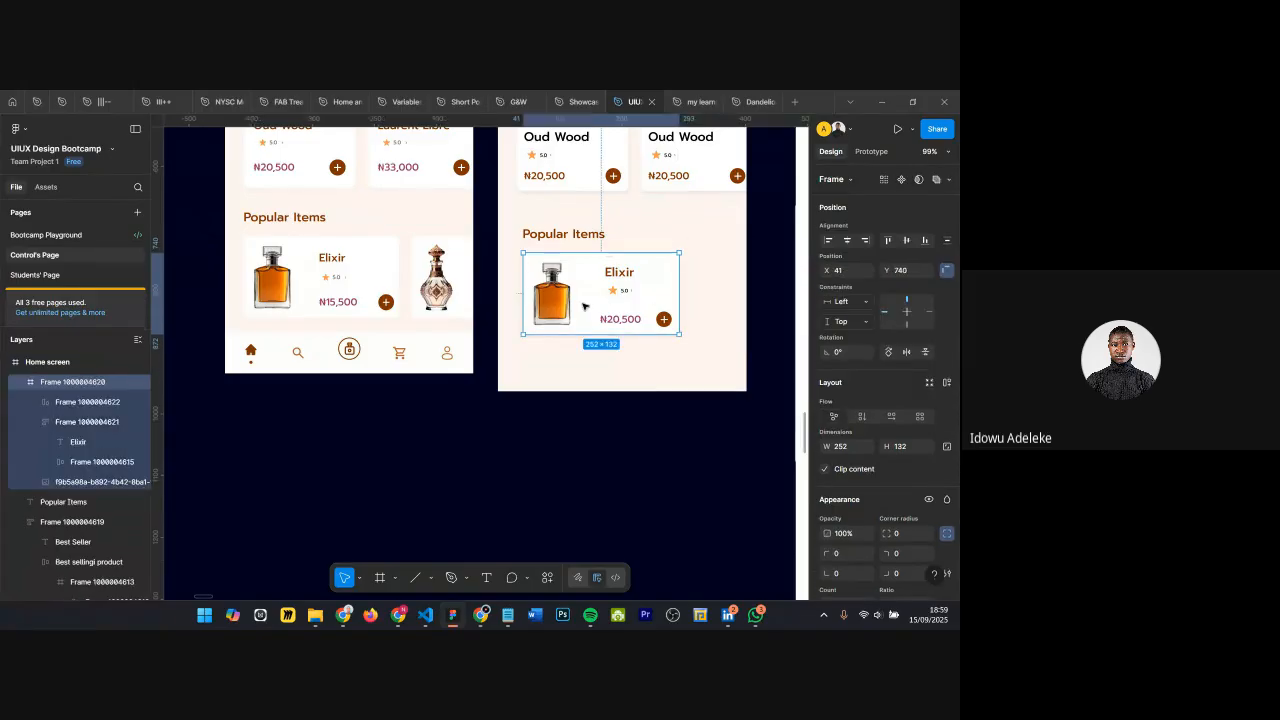
Step: Rename the rebuilt Elixir card's frame to "Popular items card"
double_click(56, 381)
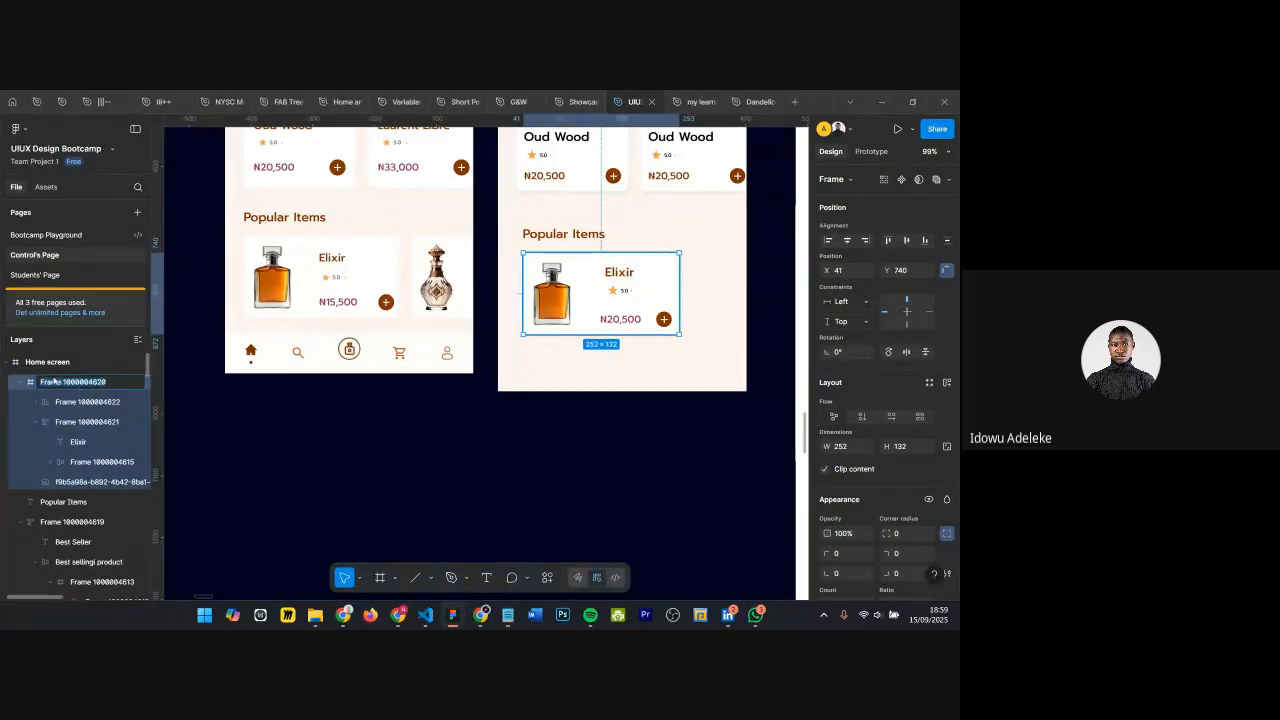
type("Popular items card")
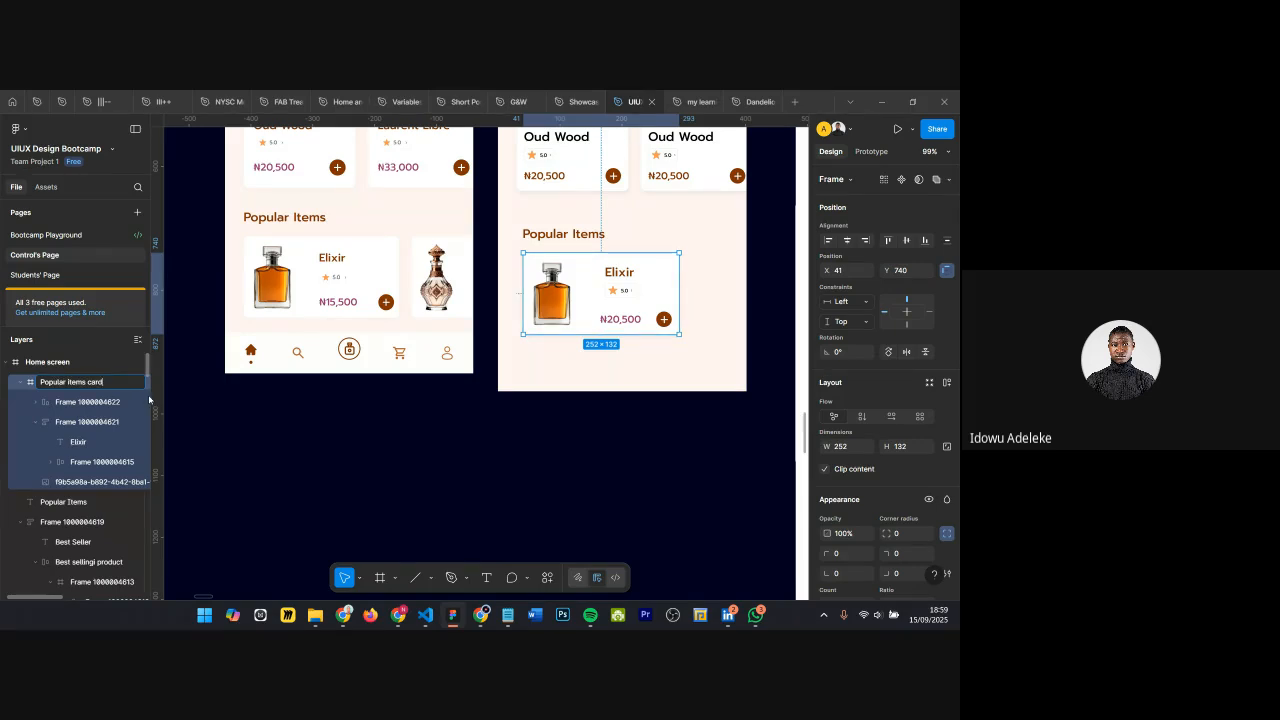
key("Return")
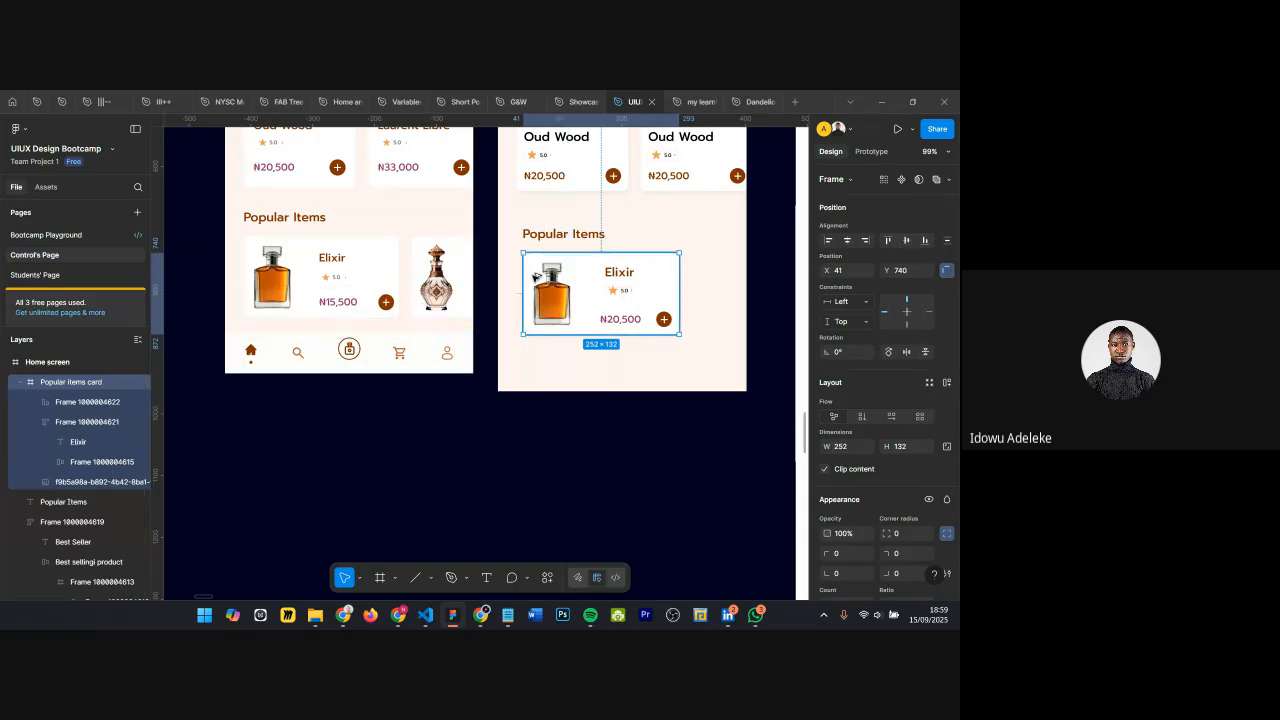
Step: Duplicate the Popular items card to its right, placing the copy at X 313 with a 20 px gap between the cards
left_click_drag(568, 272, 717, 272)
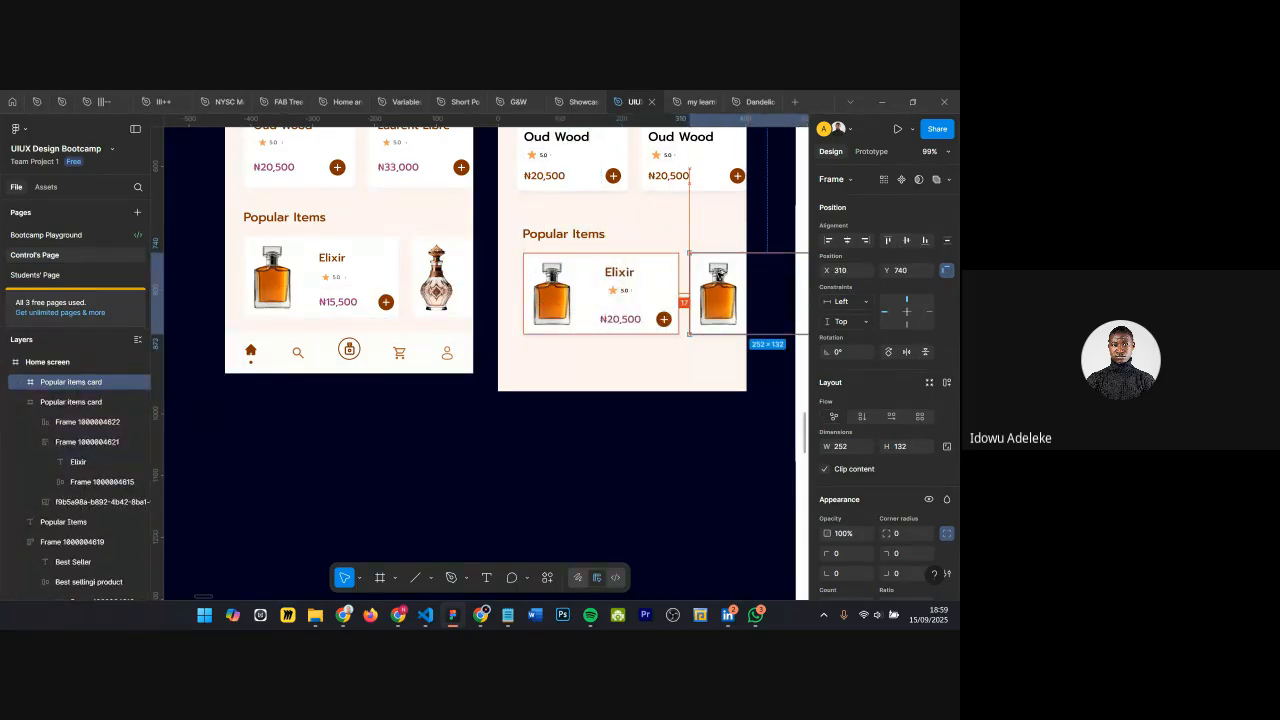
key("Right")
key("Right")
key("Right")
key("Right")
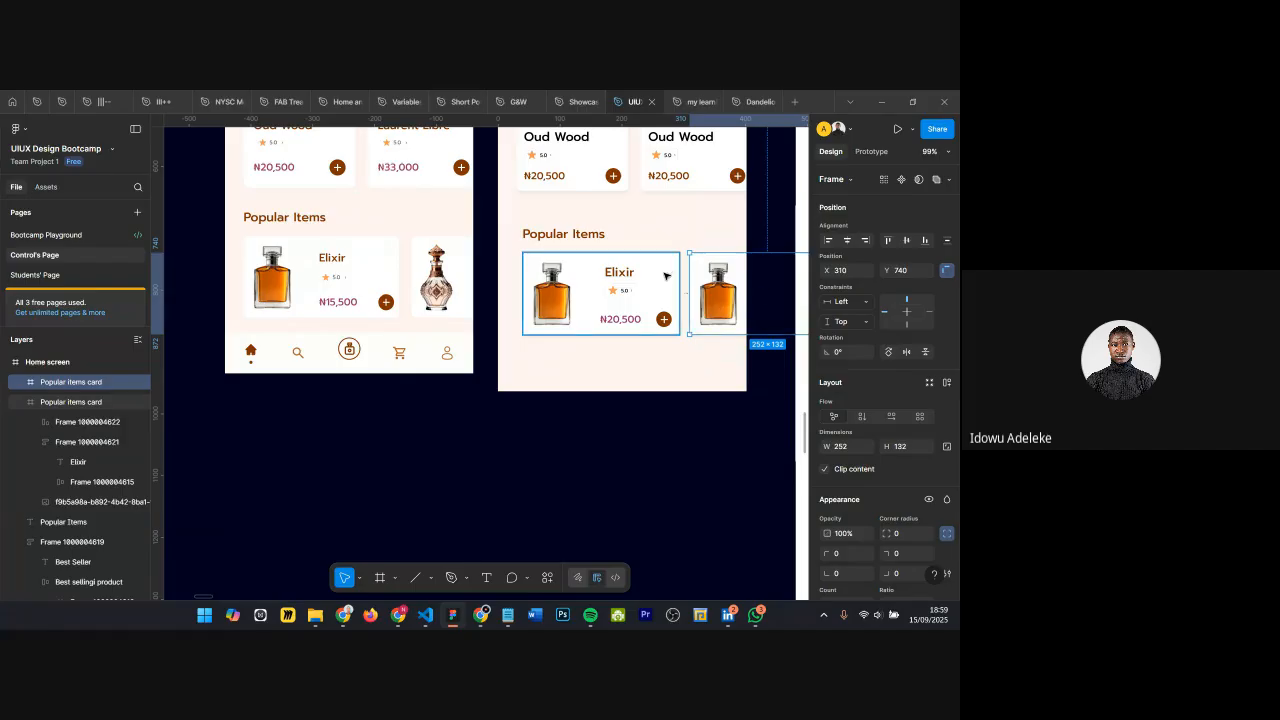
key("Left")
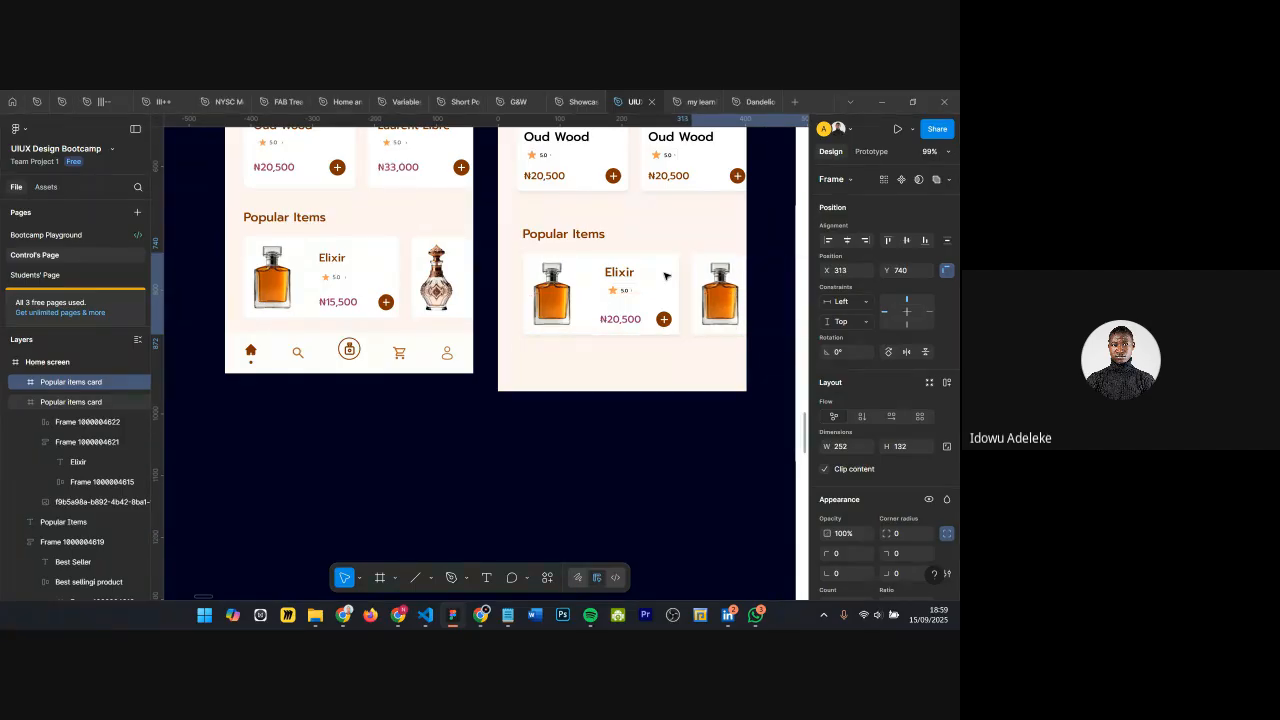
Step: Replace the bottle image in the duplicated card with a copy of the ornate perfume bottle from the reference design
left_click(404, 276)
left_click_drag(396, 276, 300, 277)
double_click(437, 276)
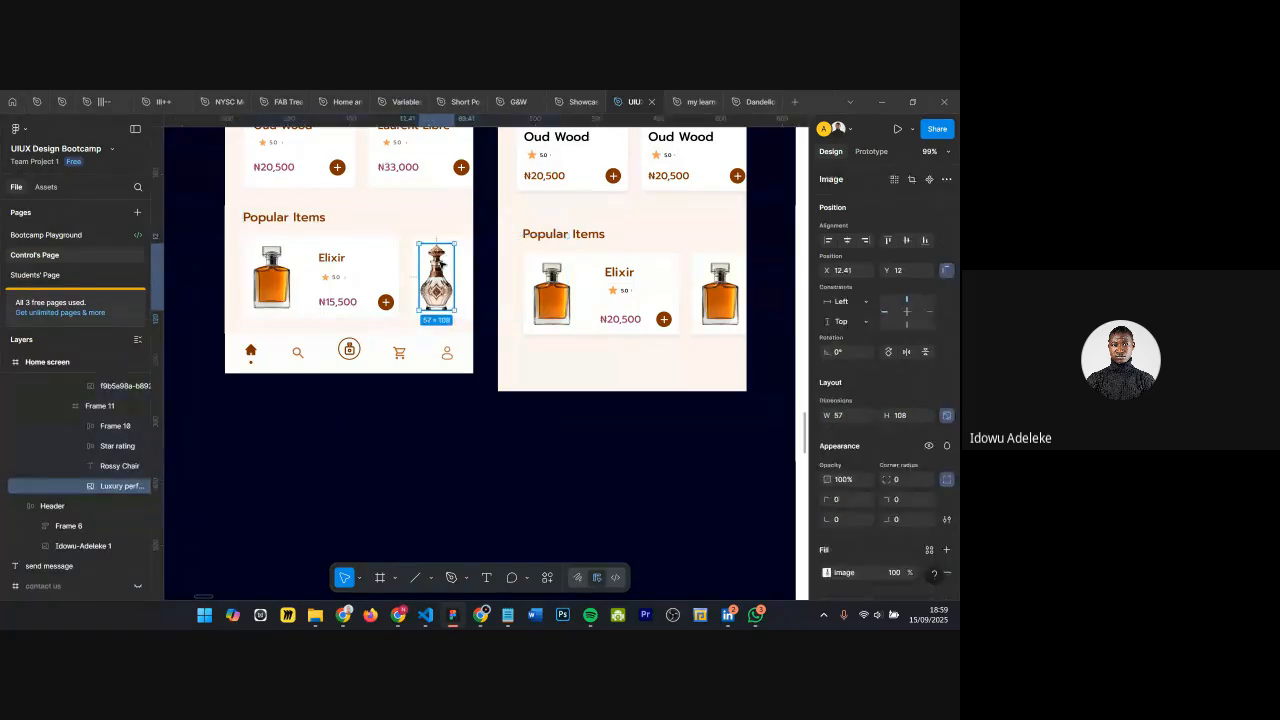
scroll(580, 266, "right", 1)
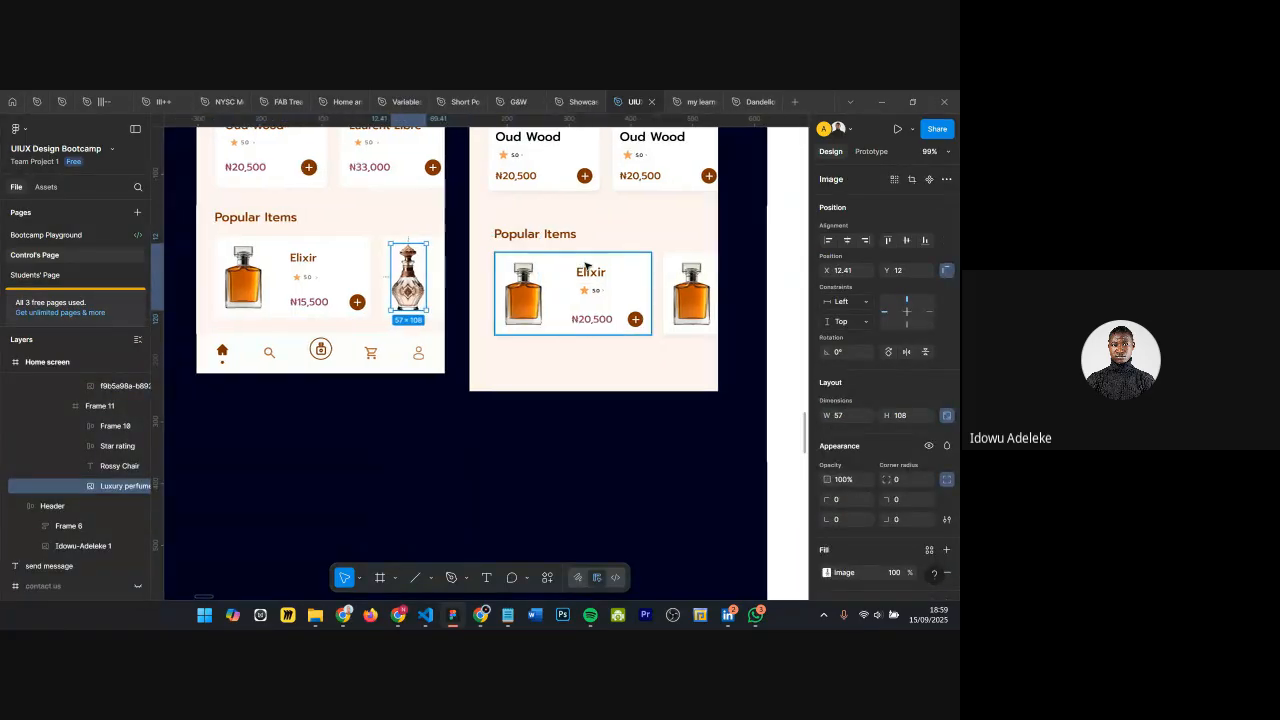
left_click(689, 284)
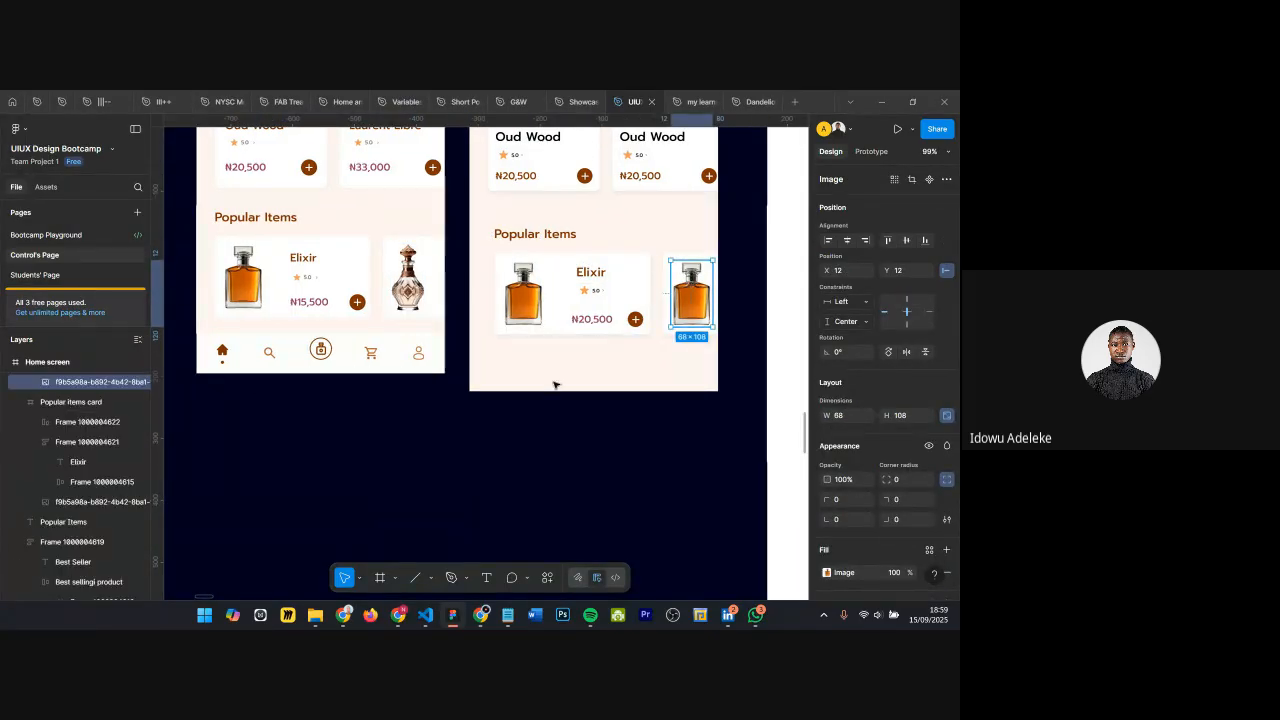
left_click(421, 270)
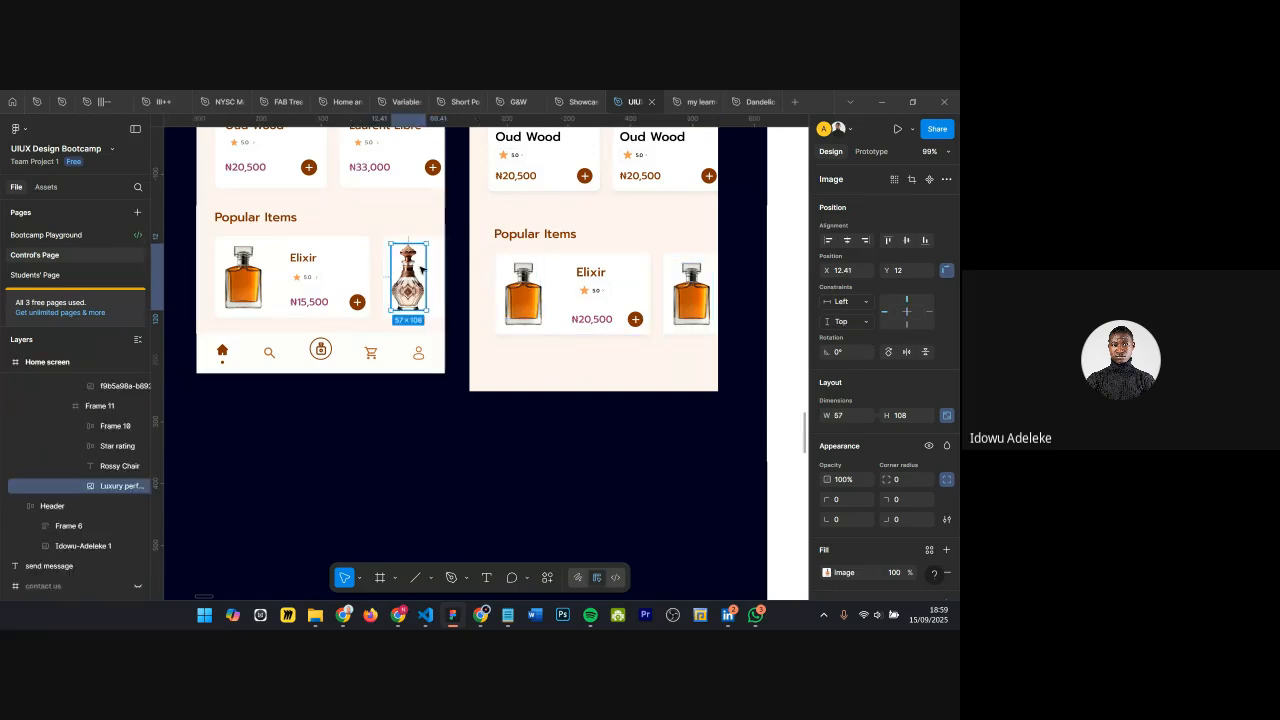
right_click(421, 270)
left_click(449, 177)
left_click(696, 302)
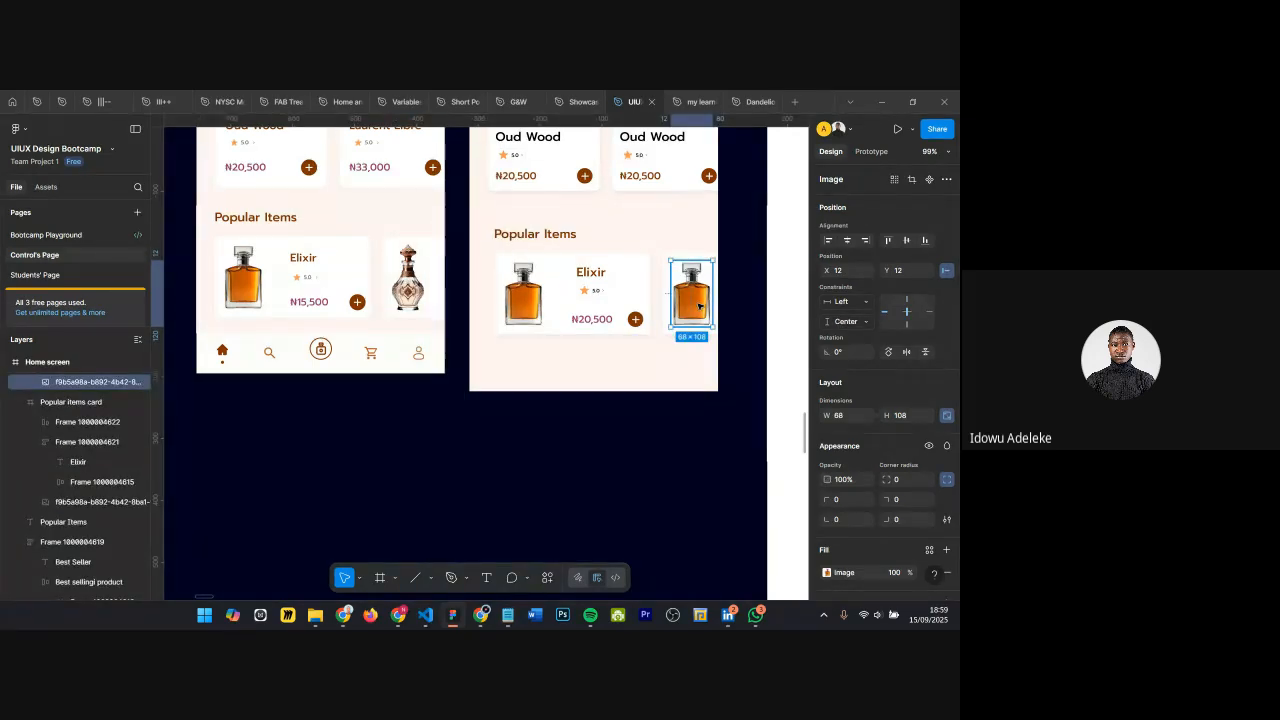
key("XF86MonBrightnessUp")
key("ctrl+shift+r")
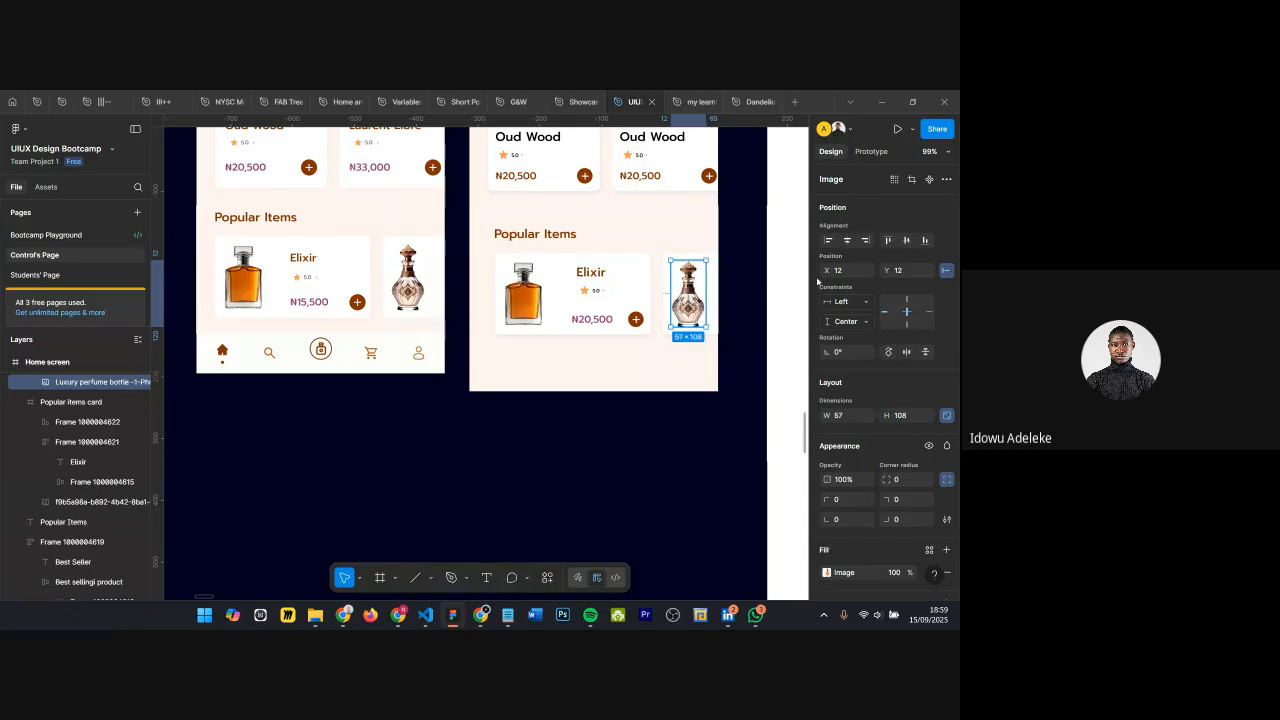
scroll(650, 300, "right", 2)
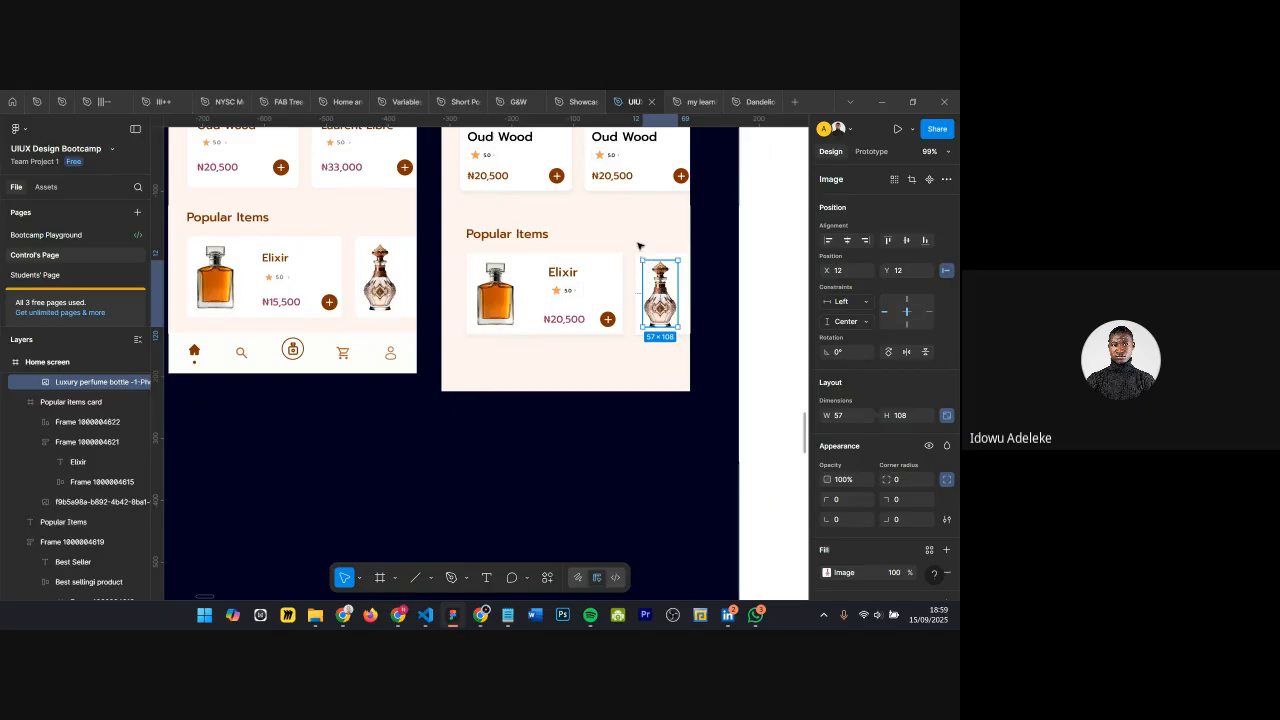
Step: Wrap the two Popular items cards in a horizontal auto layout with a 20 px gap
scroll(660, 228, "up", 5)
left_click(524, 326)
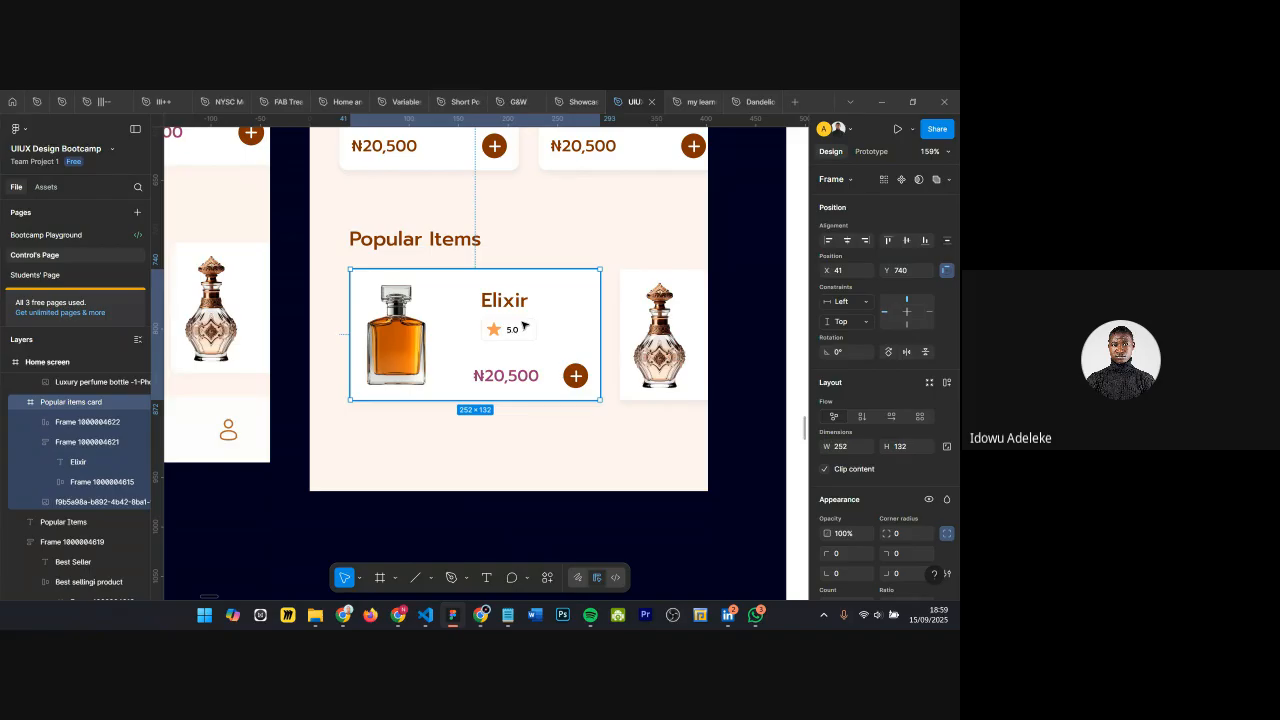
scroll(522, 325, "down", 3)
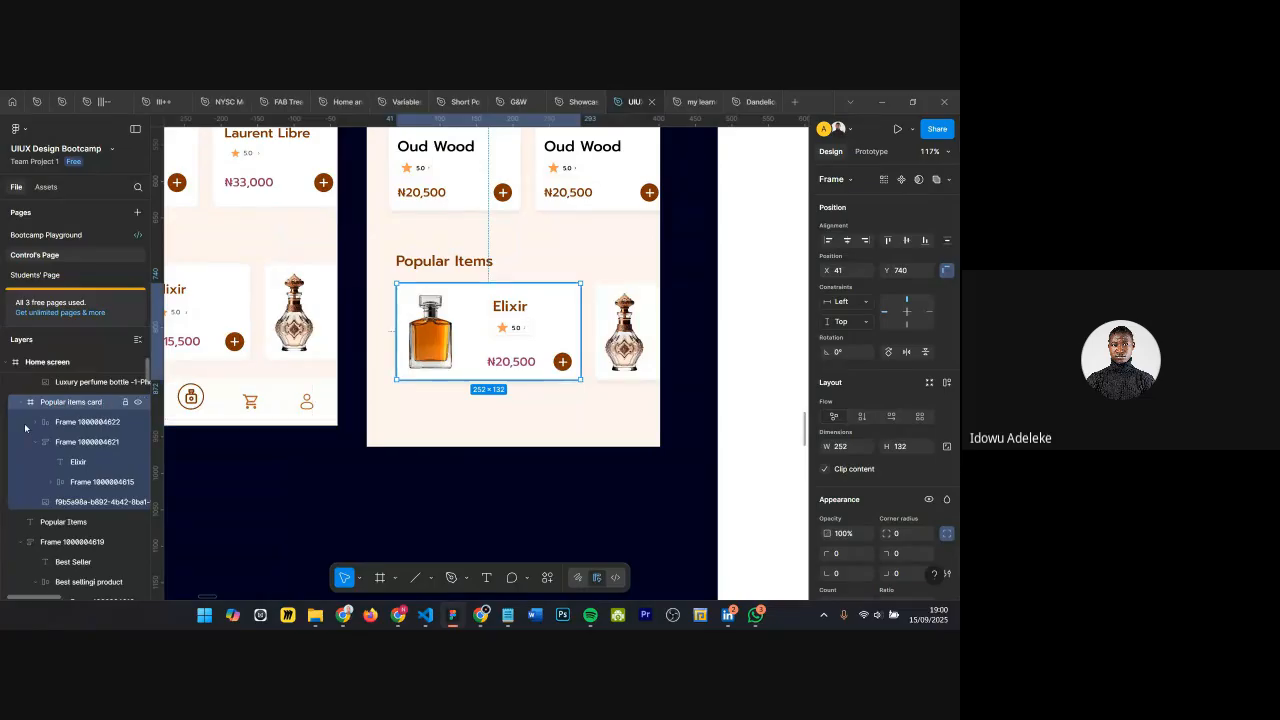
left_click(605, 320, "shift")
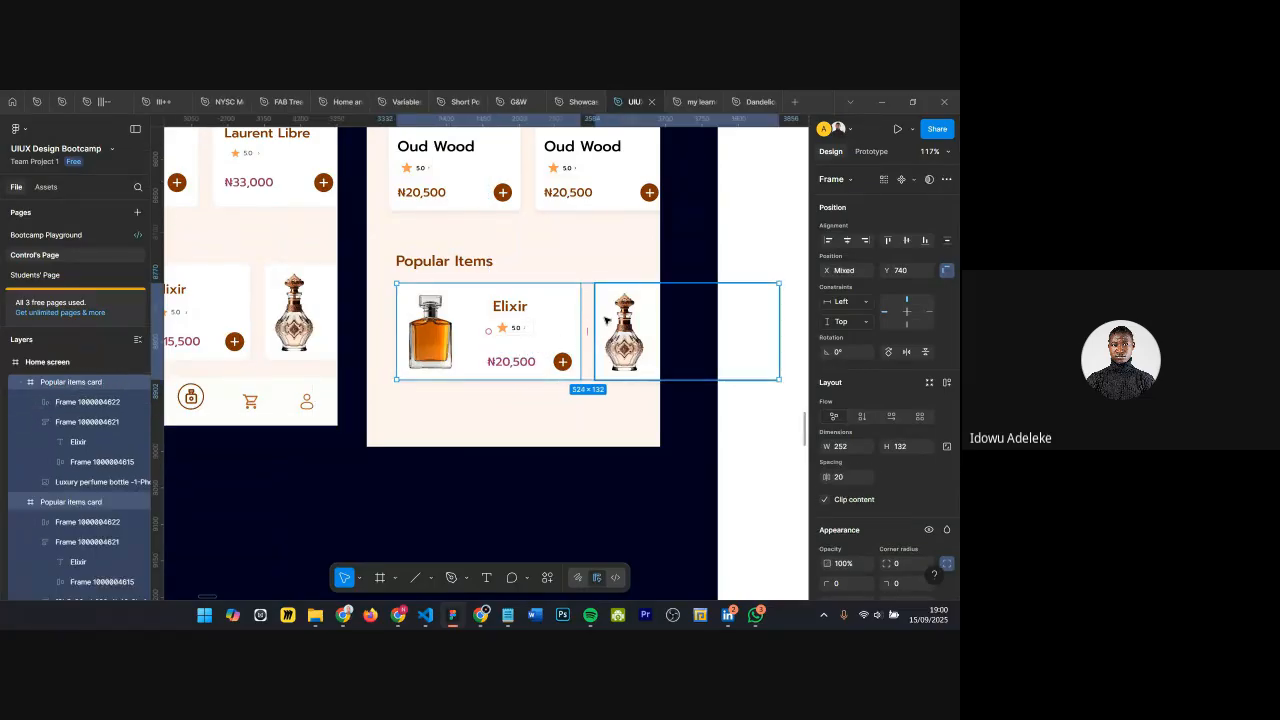
key("shift+a")
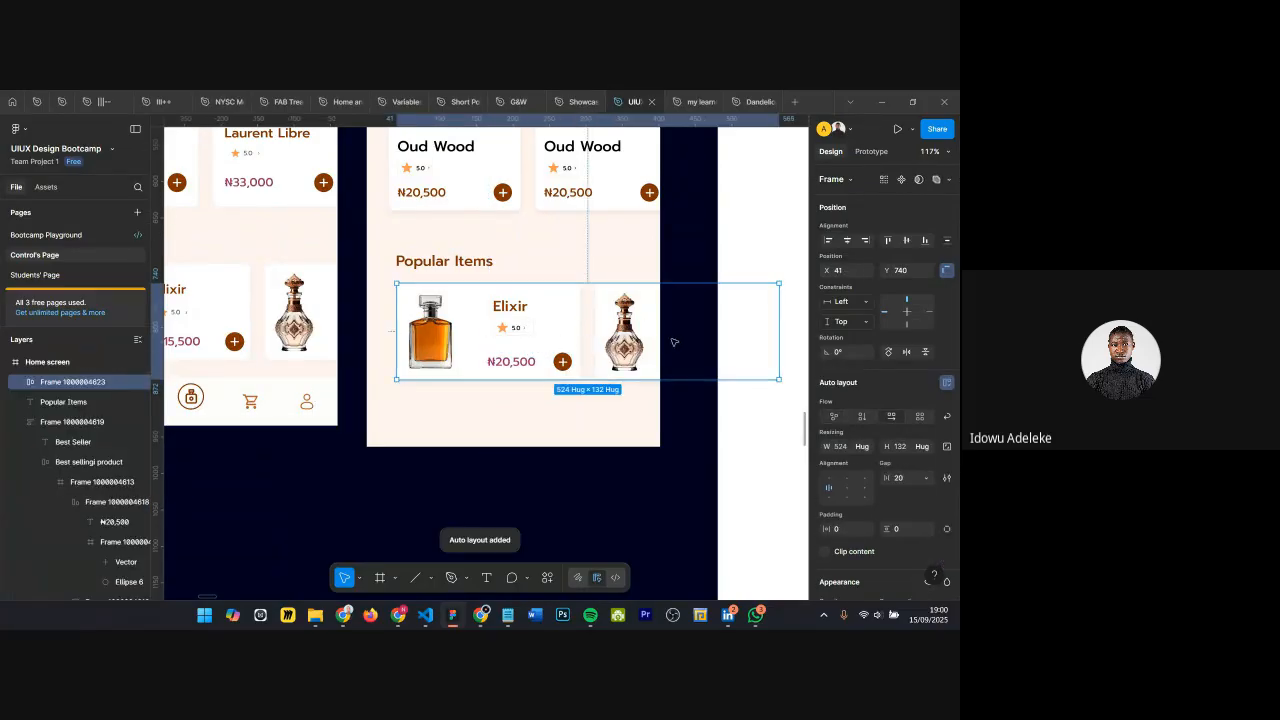
scroll(655, 342, "down", 2)
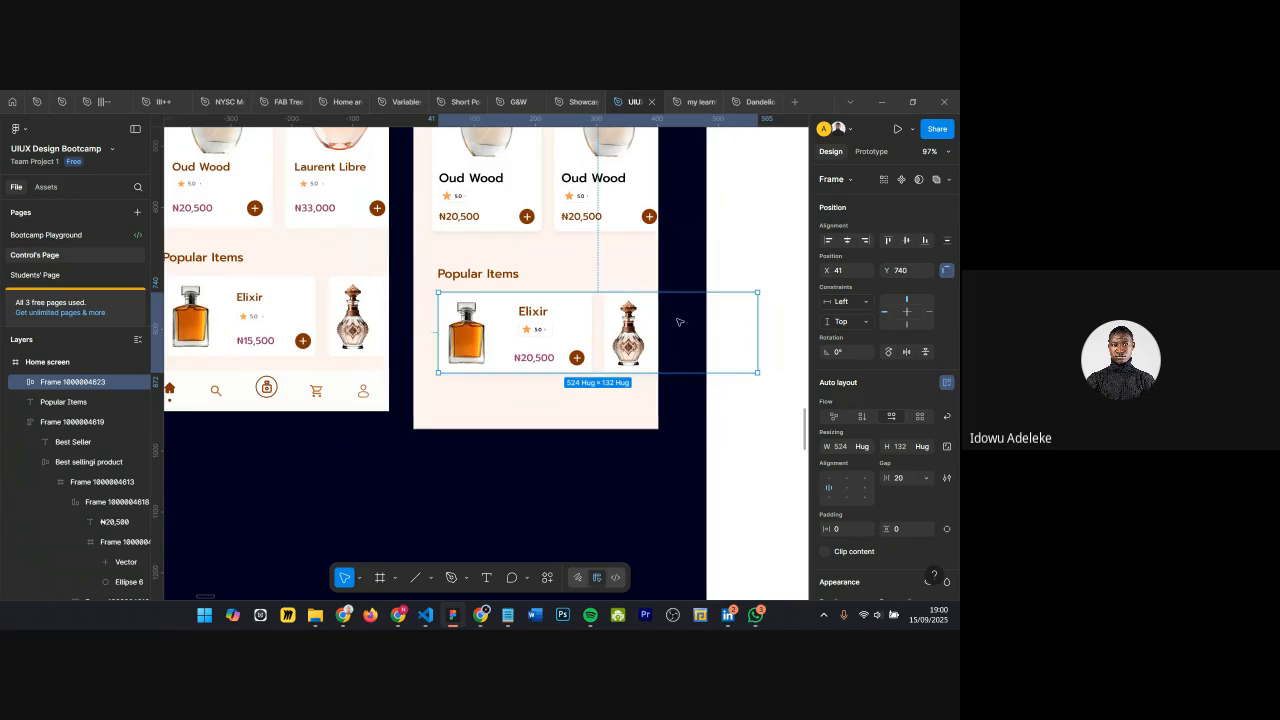
Step: Reorder the Popular items row so the card with the ornate bottle comes before the card with the amber bottle
double_click(650, 340)
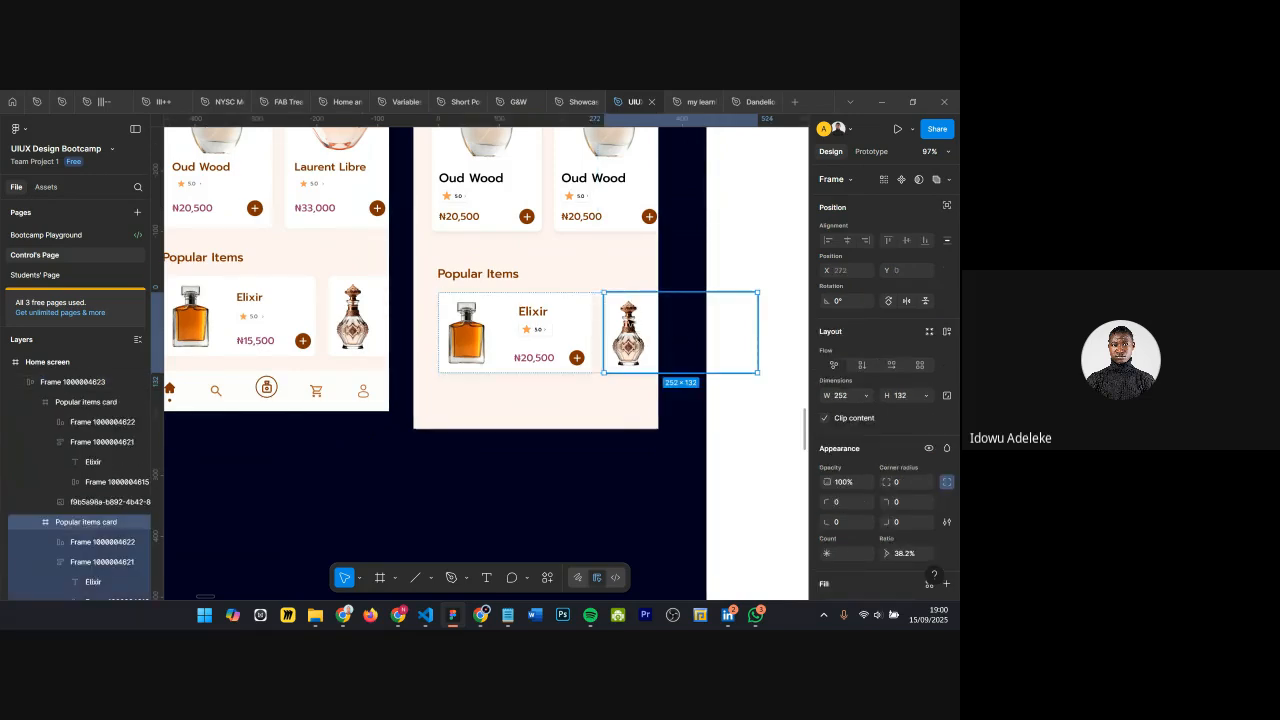
key("Left")
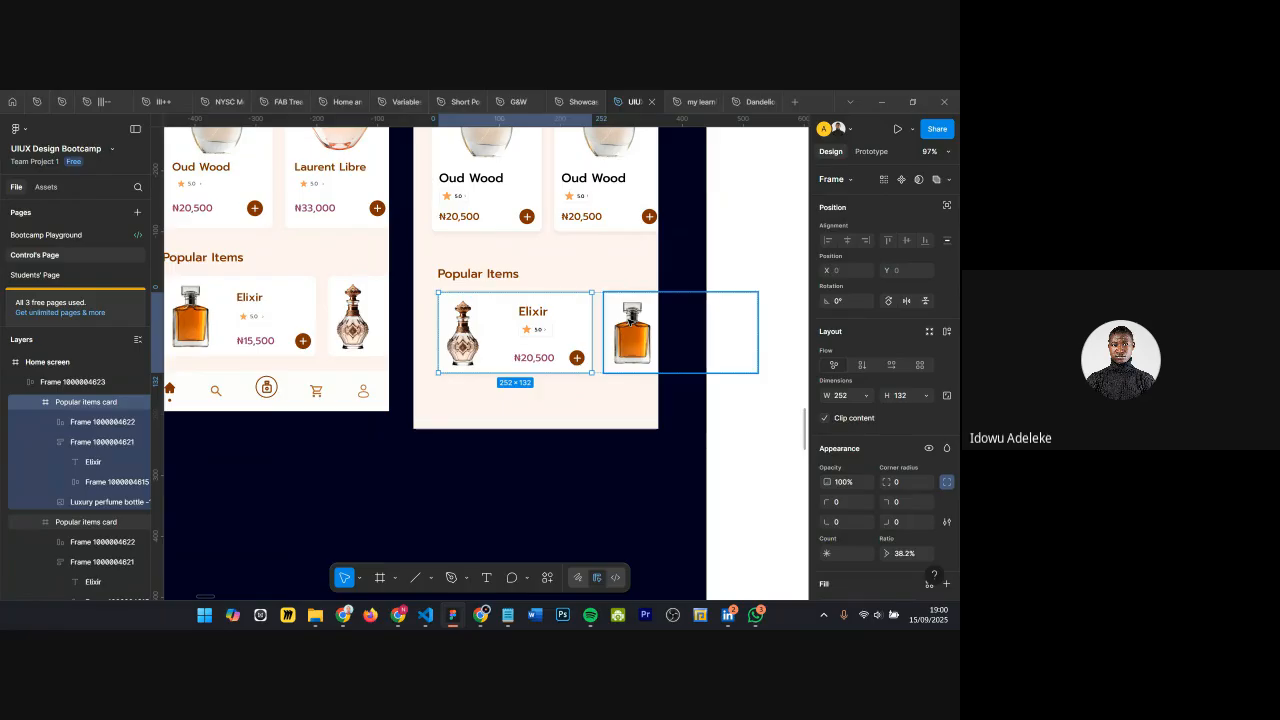
Step: Change the title of the ornate bottle's Popular Items card to "Rossy Scent", after consulting the matching card in the reference design
double_click(532, 311)
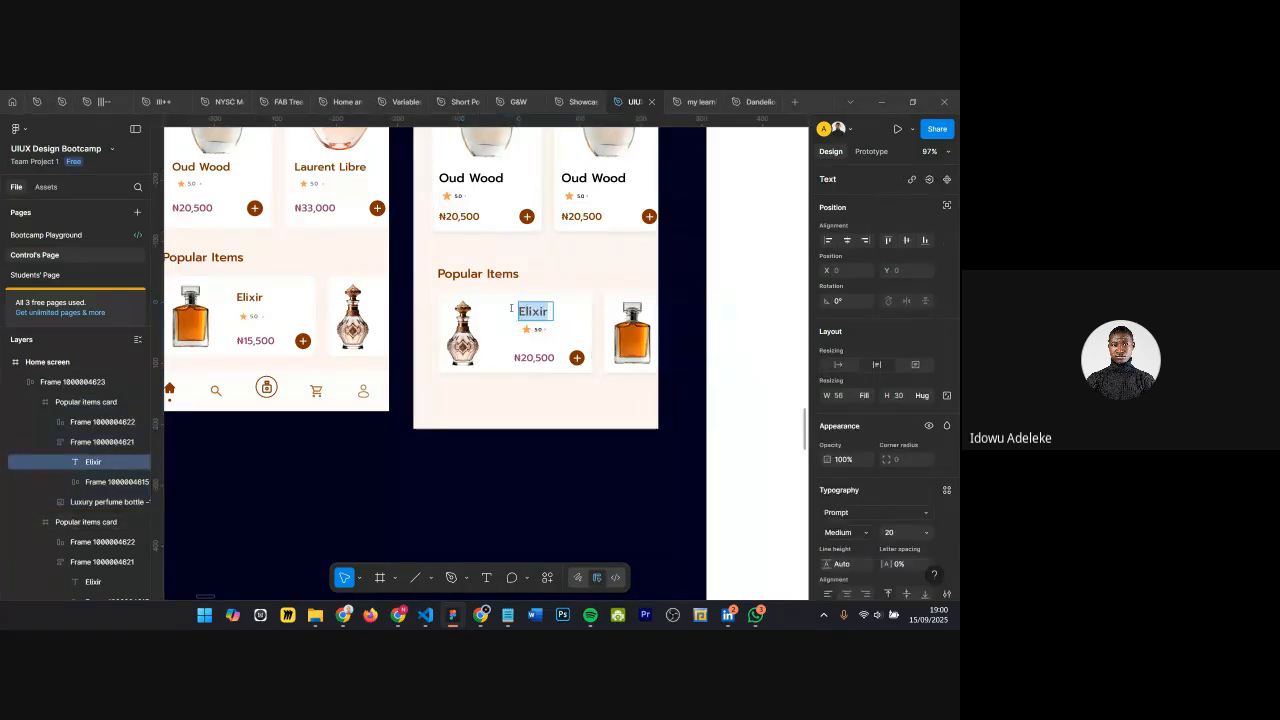
left_click(340, 301)
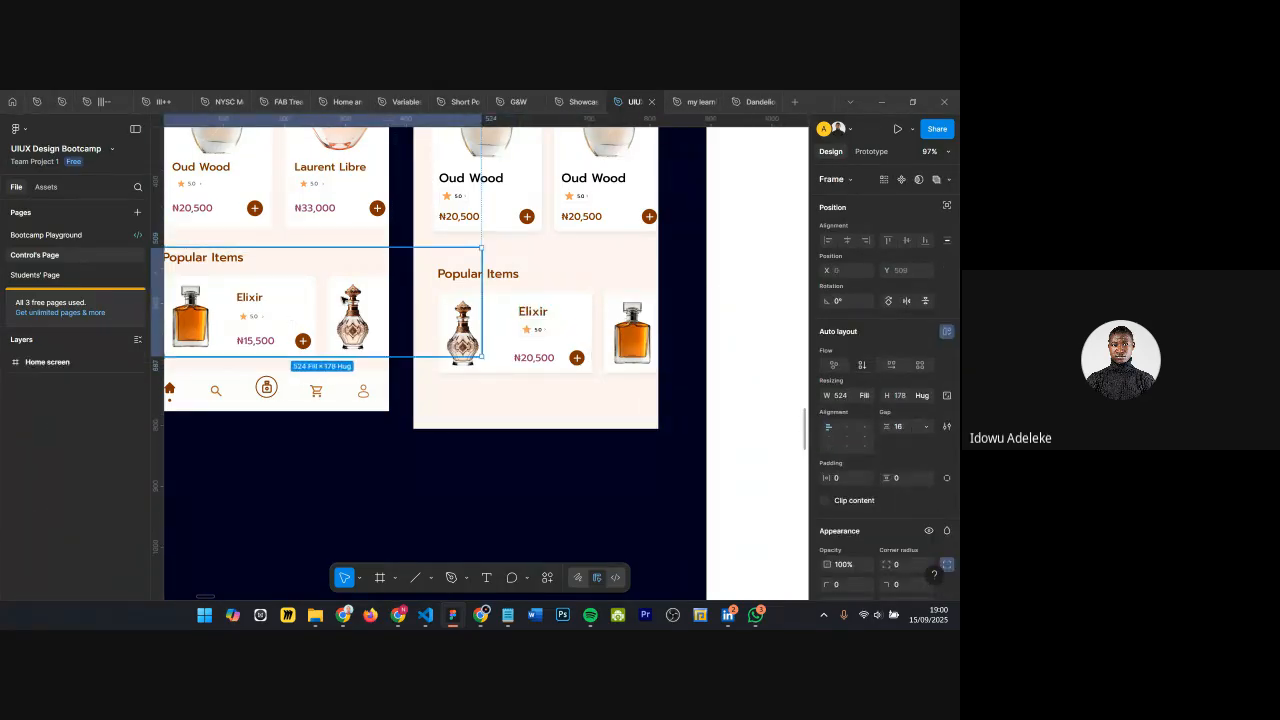
left_click_drag(345, 300, 252, 296)
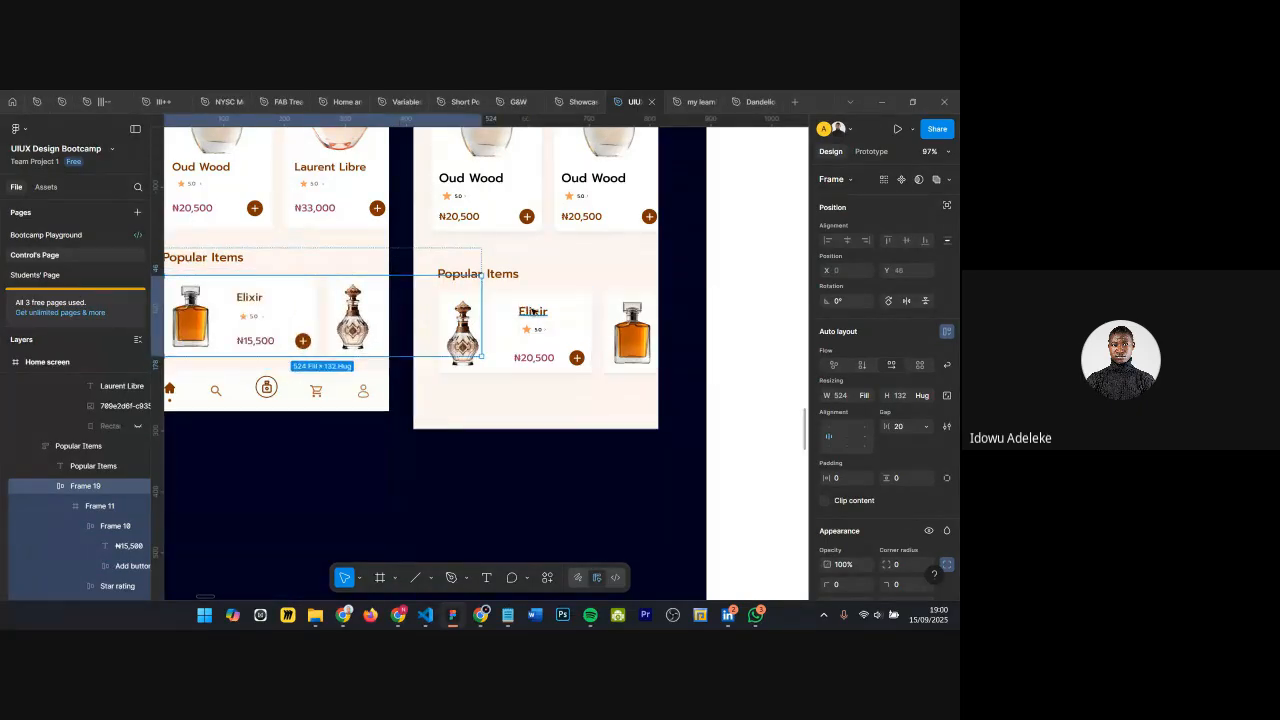
double_click(532, 311)
type("Rossy Scent")
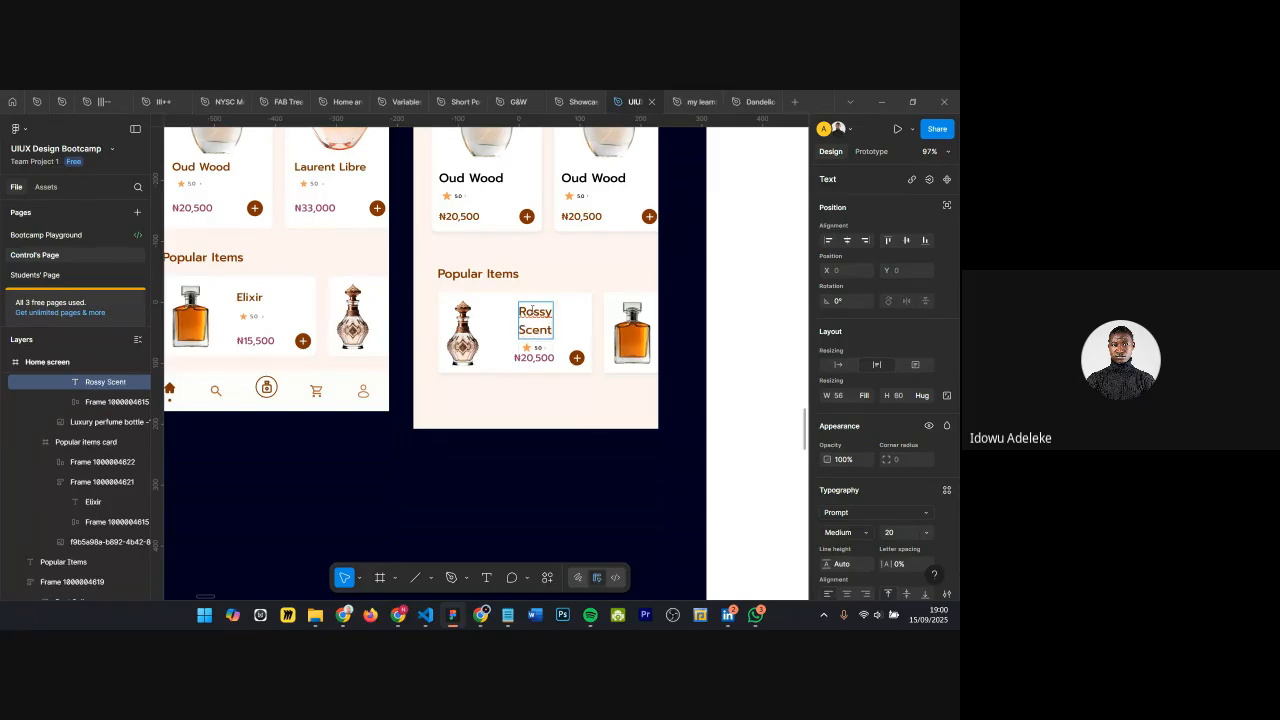
Step: Set the "Rossy Scent" title to auto width so the text fits on a single line
scroll(531, 311, "up", 10)
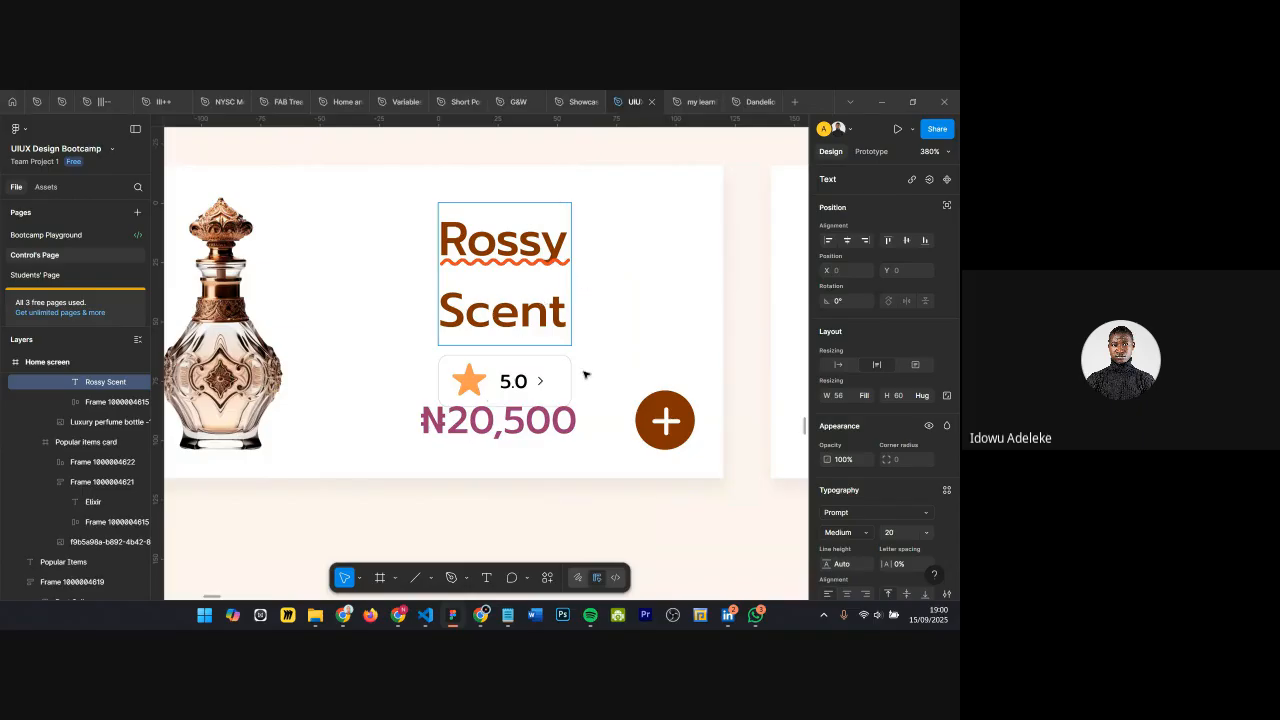
left_click(838, 365)
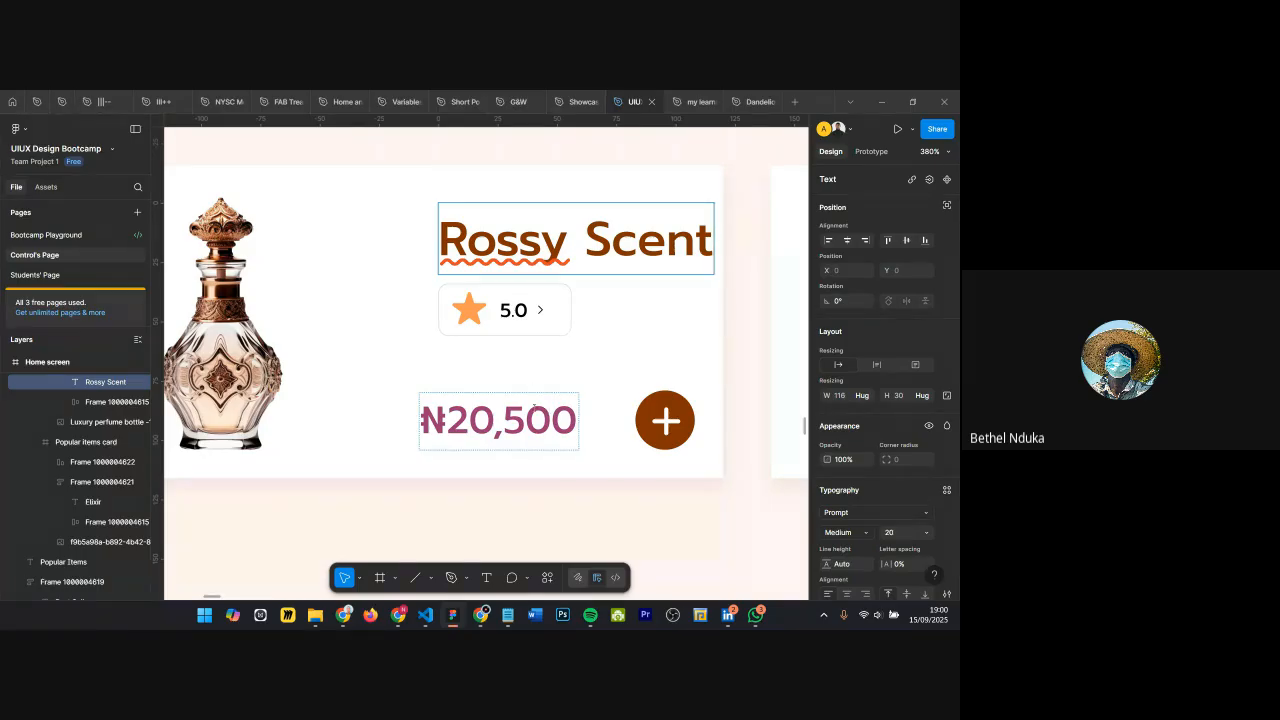
scroll(568, 337, "down", 5)
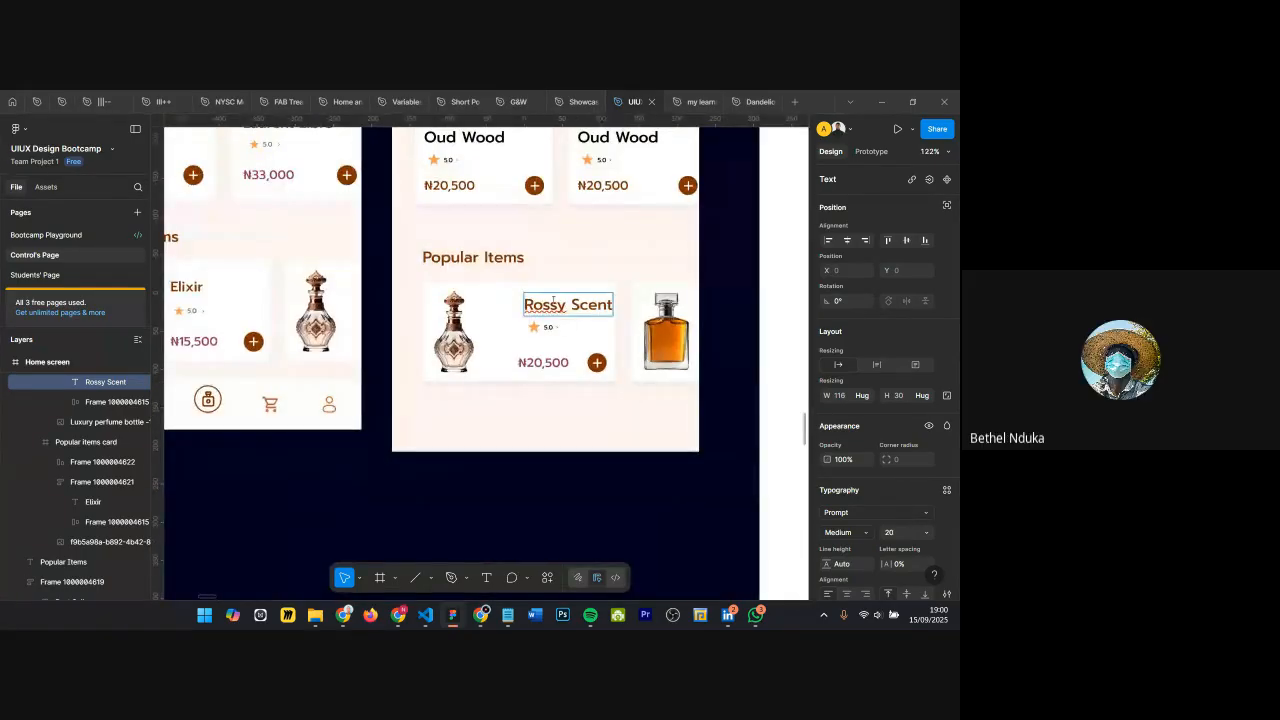
scroll(553, 300, "down", 2)
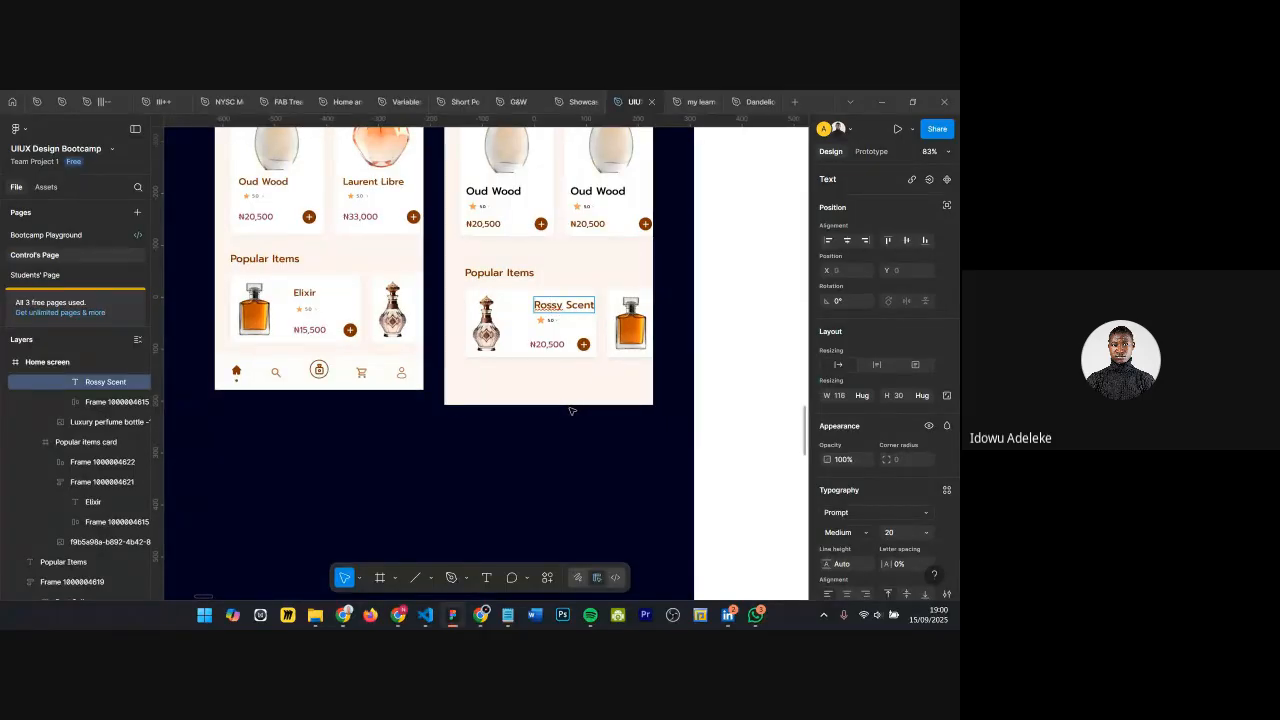
Step: Draw a rectangle about 464 × 386 on the empty canvas below the home screens and fill it with the peach swatch colour FFB88B
scroll(572, 409, "down", 6)
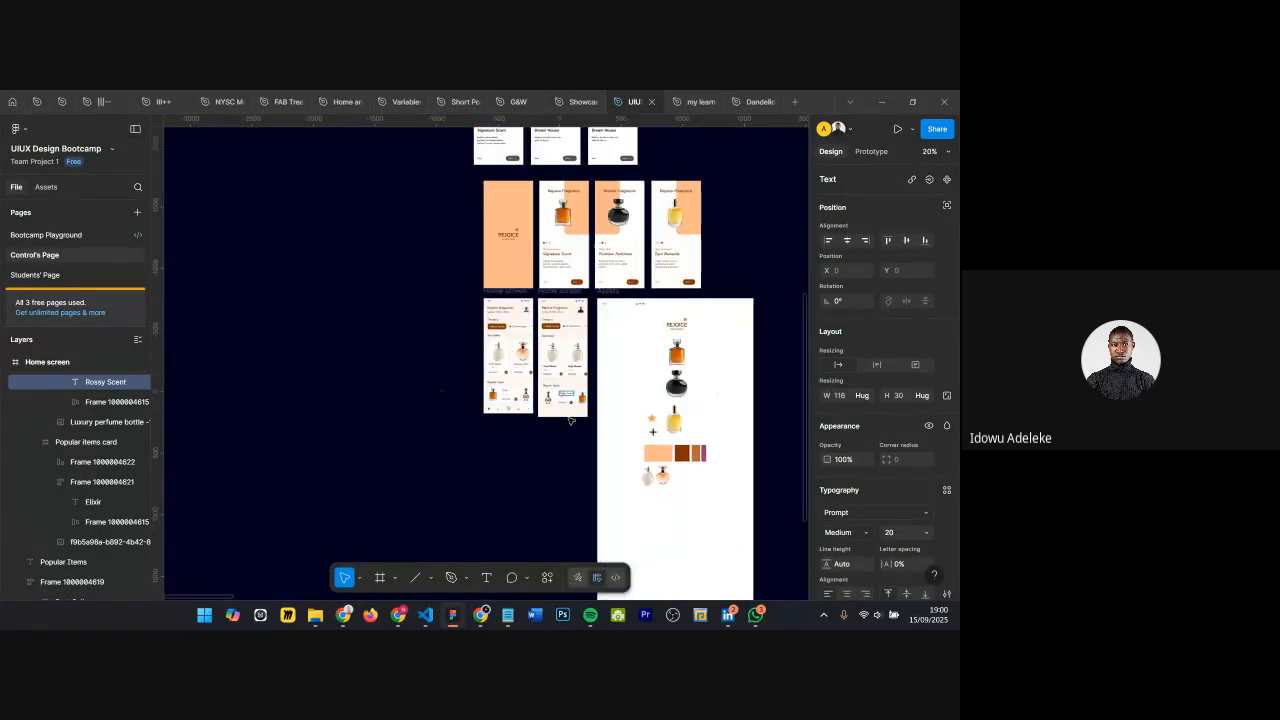
scroll(537, 477, "down", 2)
scroll(537, 477, "up", 3)
key("r")
mouse_move(349, 414)
left_mouse_down()
mouse_move(451, 486)
mouse_move(457, 506)
mouse_move(347, 443)
left_mouse_up()
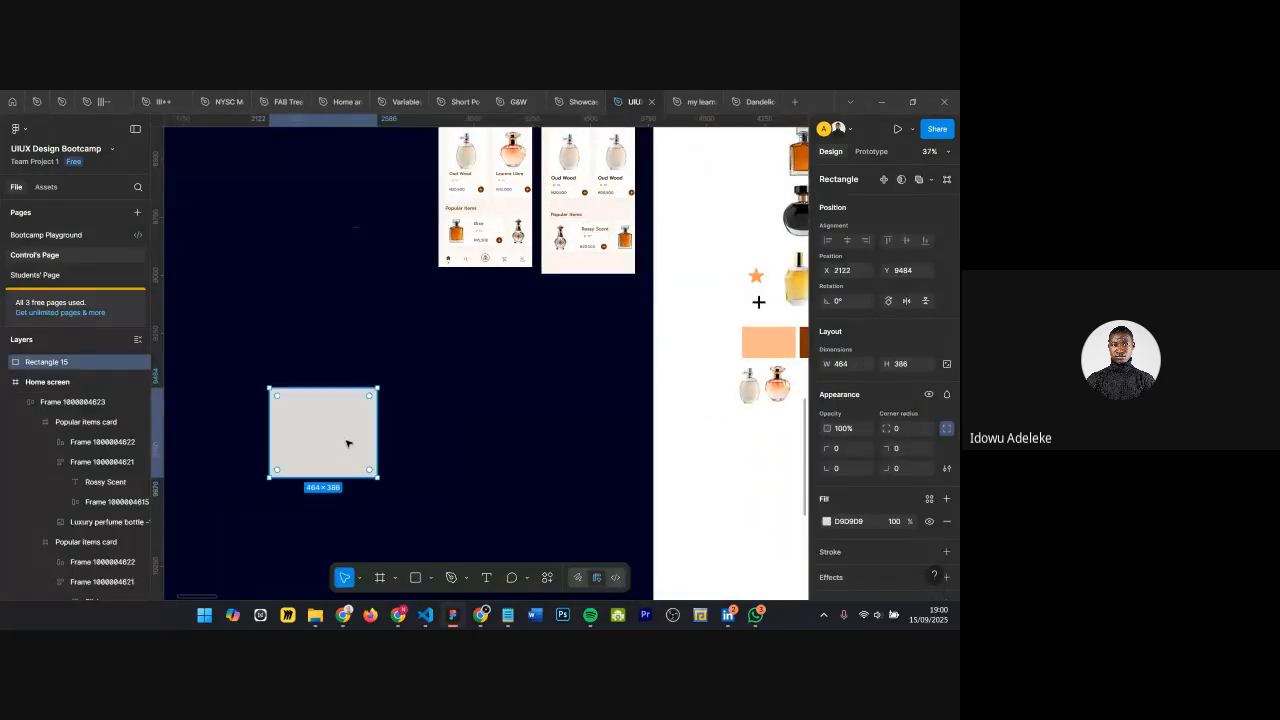
key("i")
left_click(768, 345)
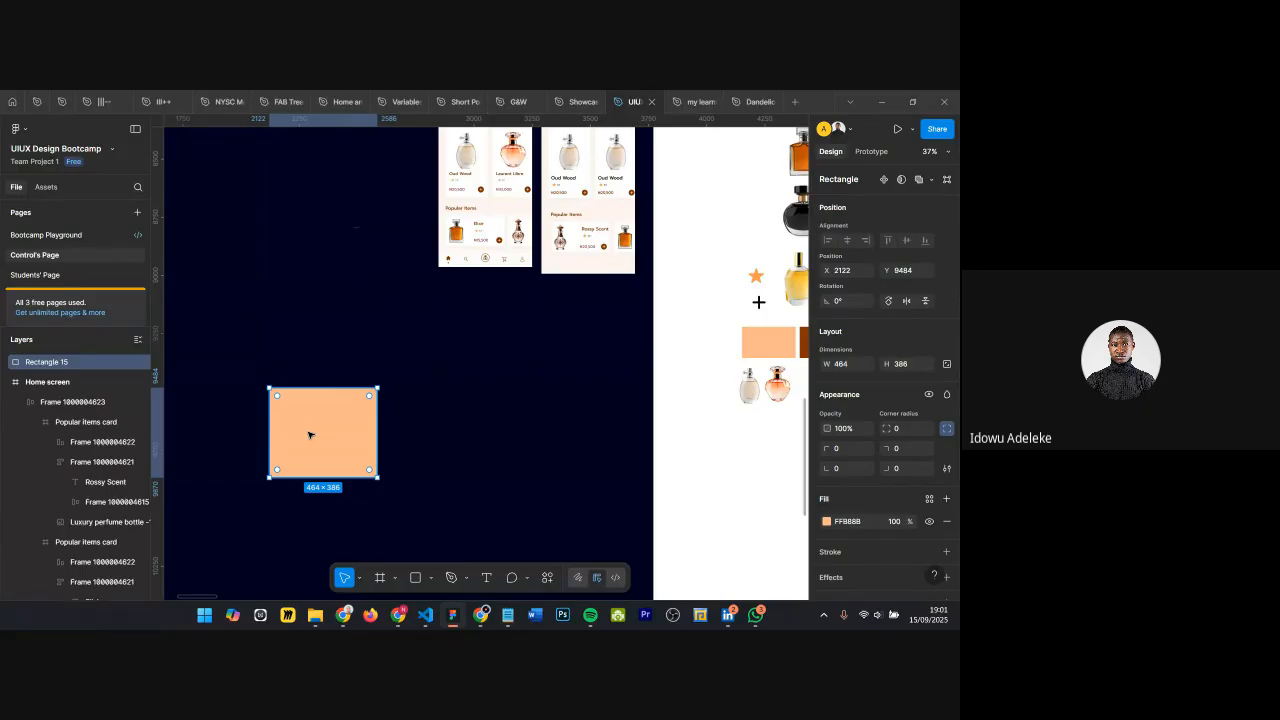
Step: Duplicate the peach rectangle to its right and fill the copy with the dark brown swatch colour 843200
left_click_drag(354, 440, 426, 434)
key("i")
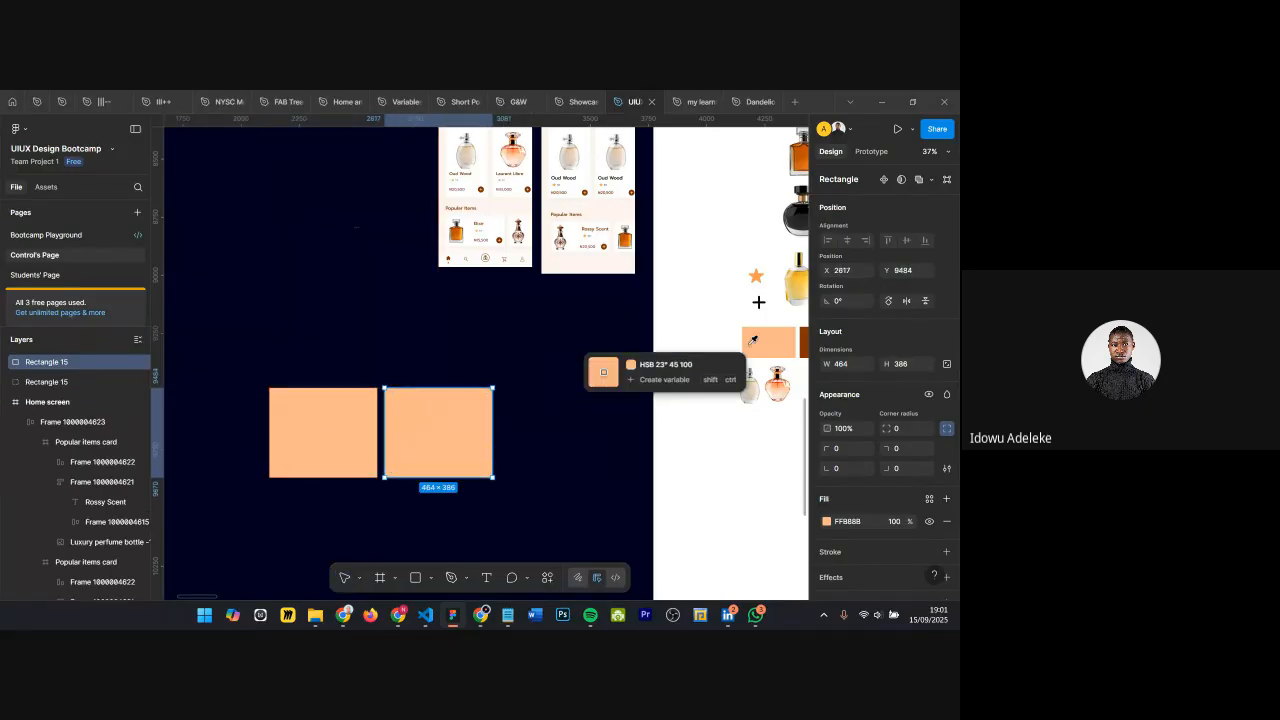
scroll(690, 352, "right", 4)
left_click(657, 352)
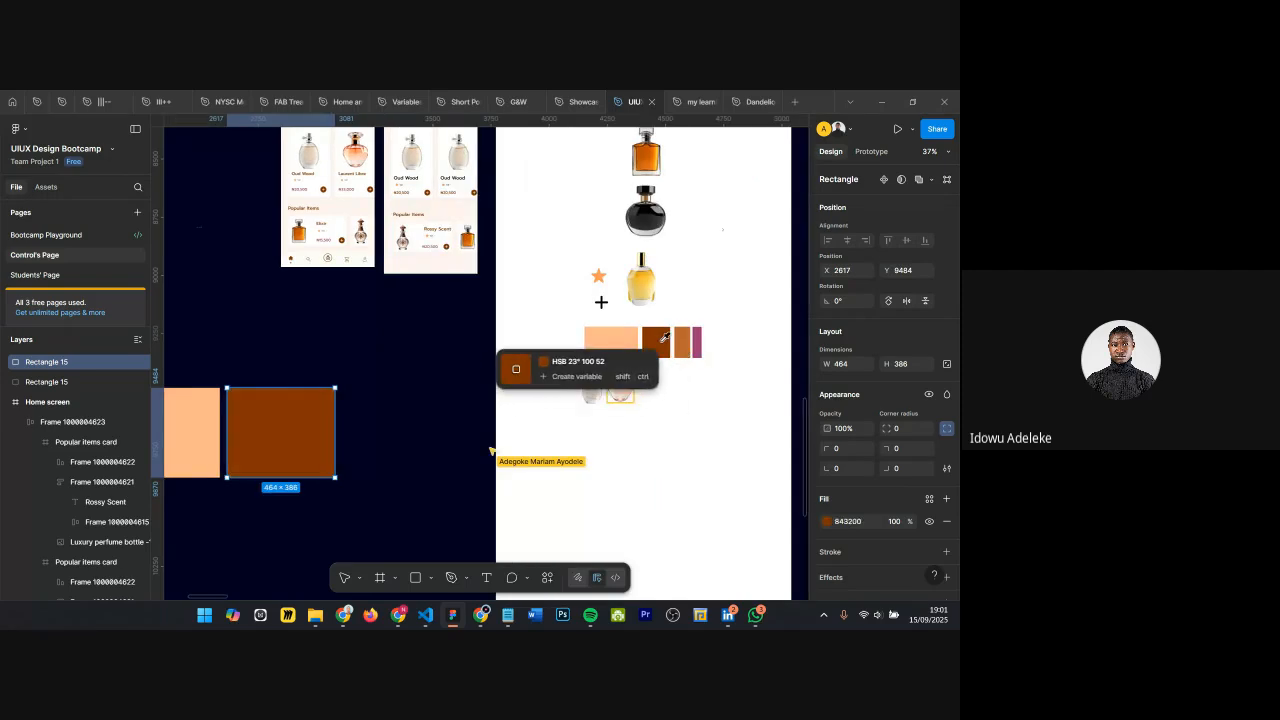
Step: Duplicate the brown rectangle to its right and fill the copy with dark grey 3F3F41 sampled from the black perfume bottle
left_click_drag(296, 428, 410, 425)
key("i")
left_click(645, 213)
scroll(464, 426, "up", 3)
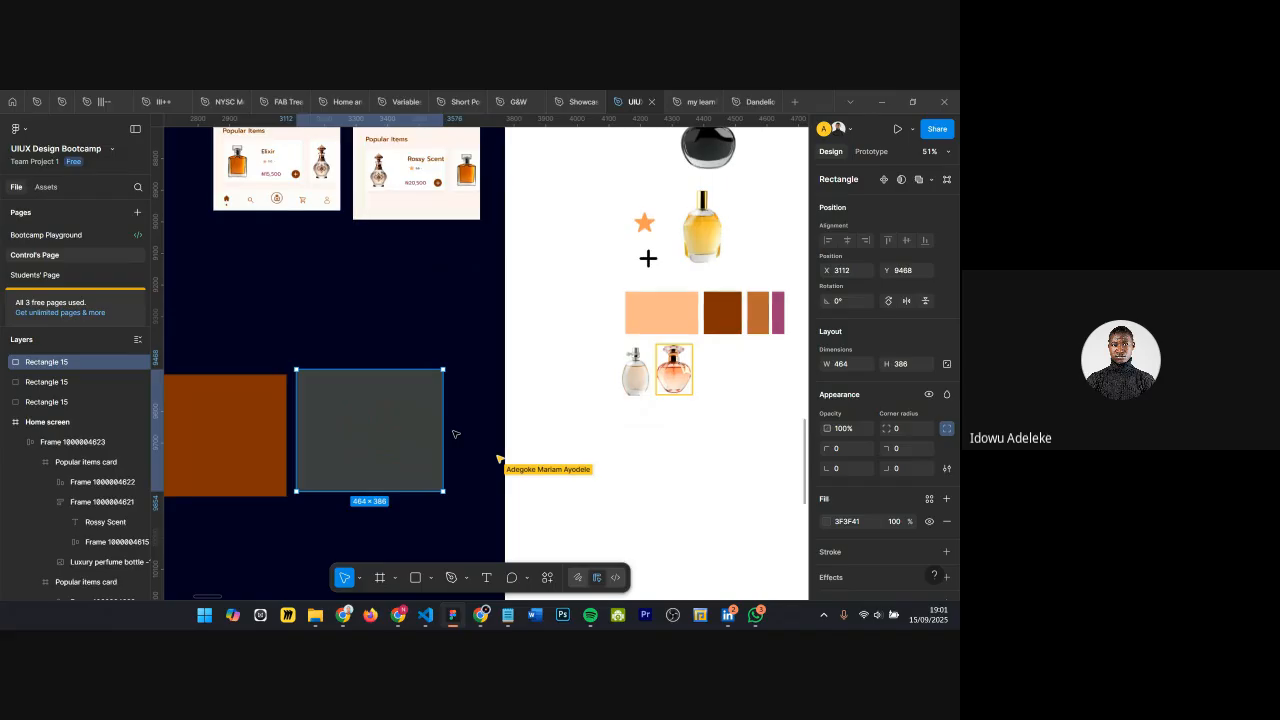
scroll(455, 433, "up", 2)
Step: Wrap the peach, brown and grey rectangles in a horizontal auto layout
scroll(511, 400, "down", 5)
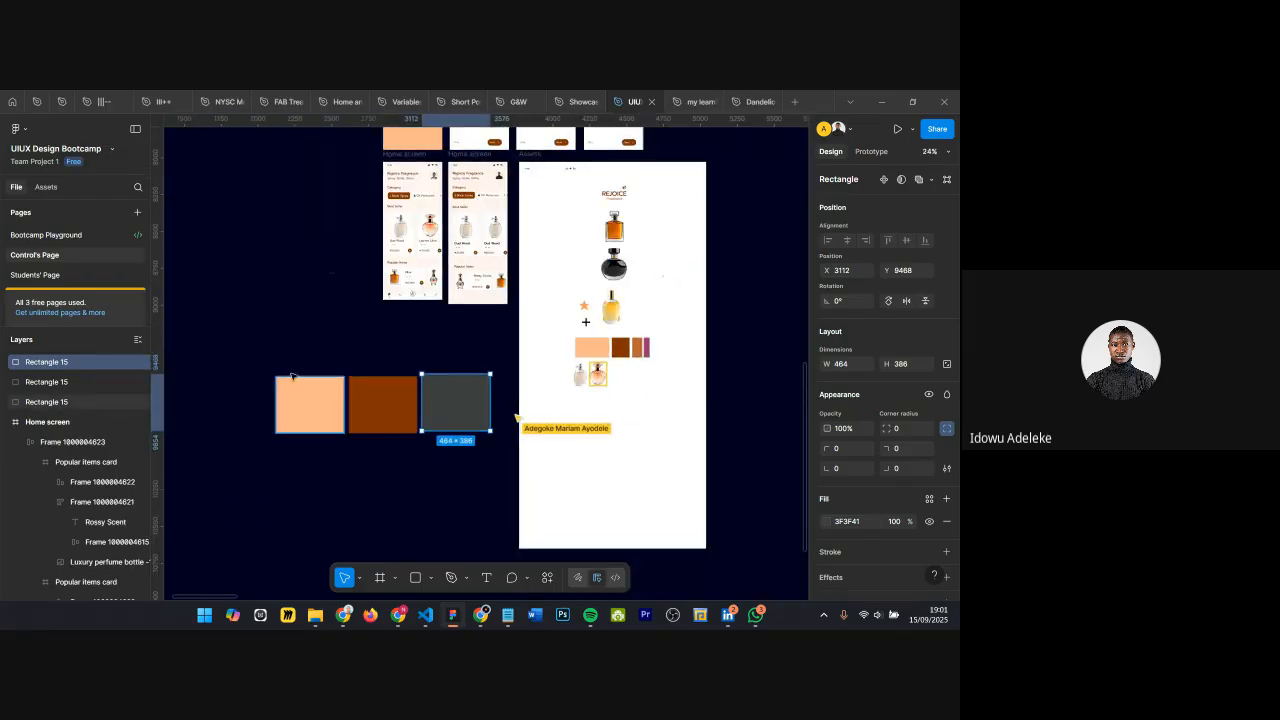
left_click_drag(240, 356, 485, 471)
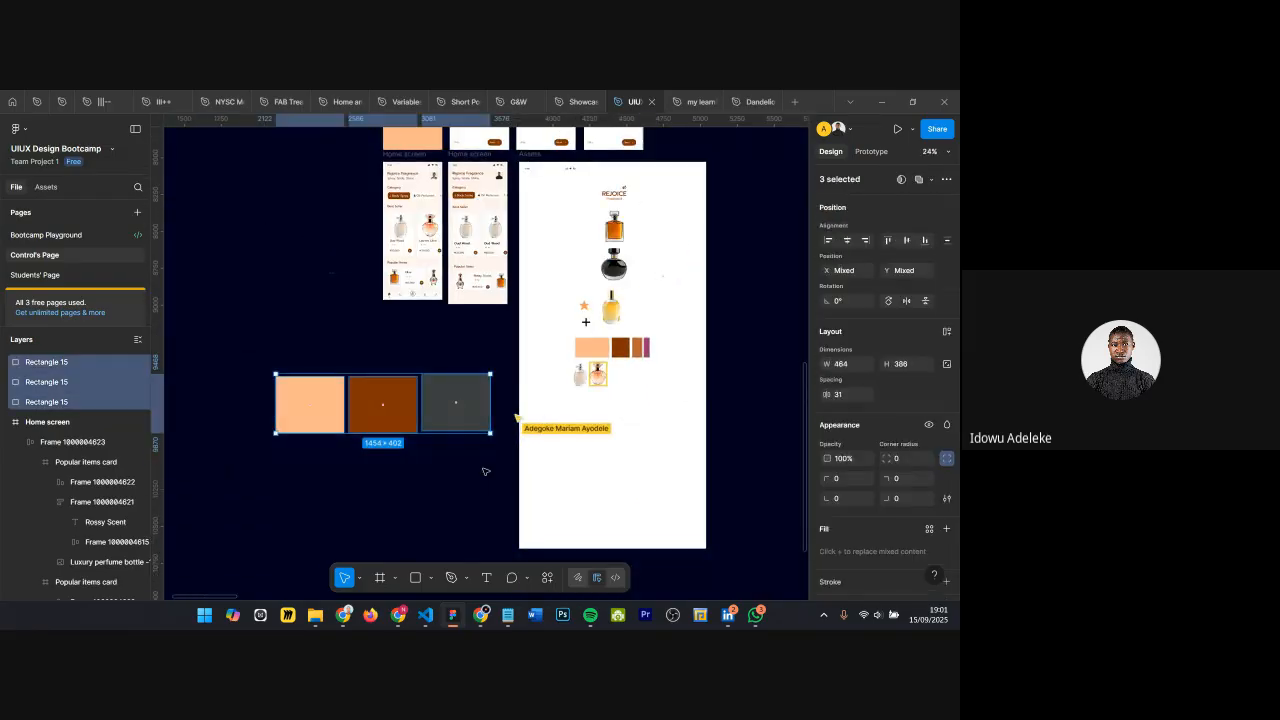
key("shift+a")
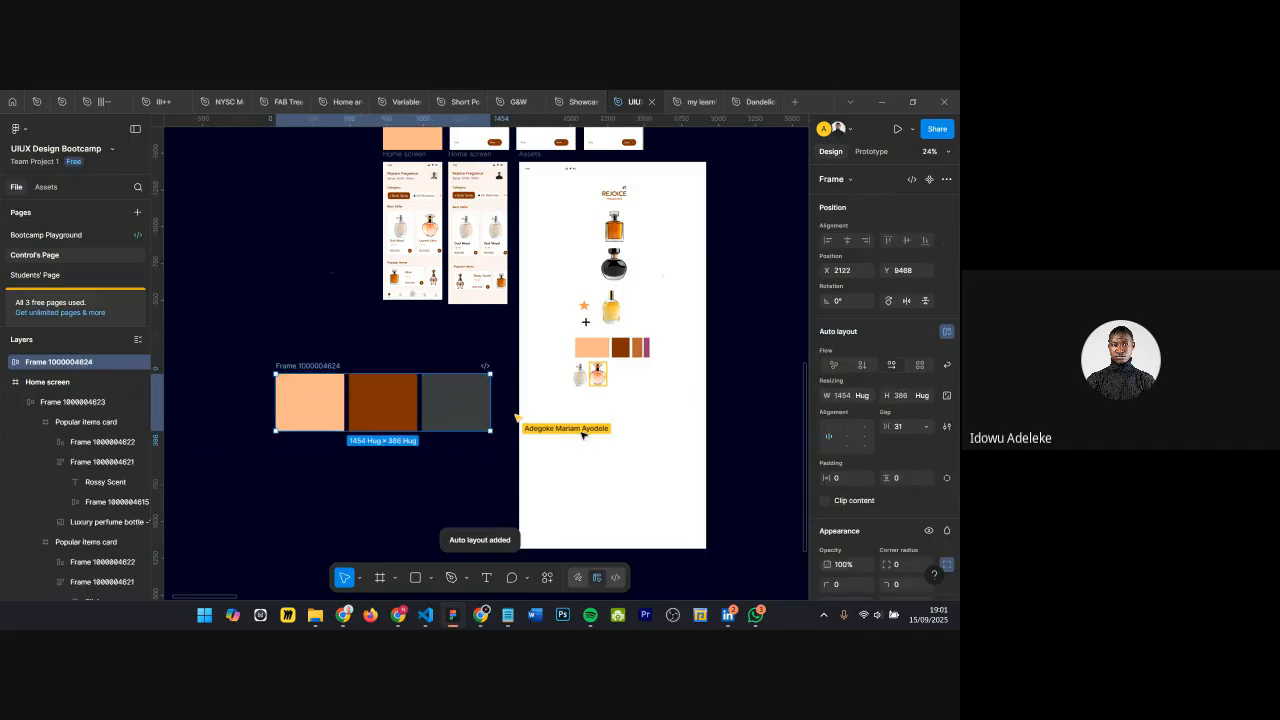
scroll(467, 417, "up", 3)
scroll(600, 366, "down", 3)
scroll(494, 387, "left", 1)
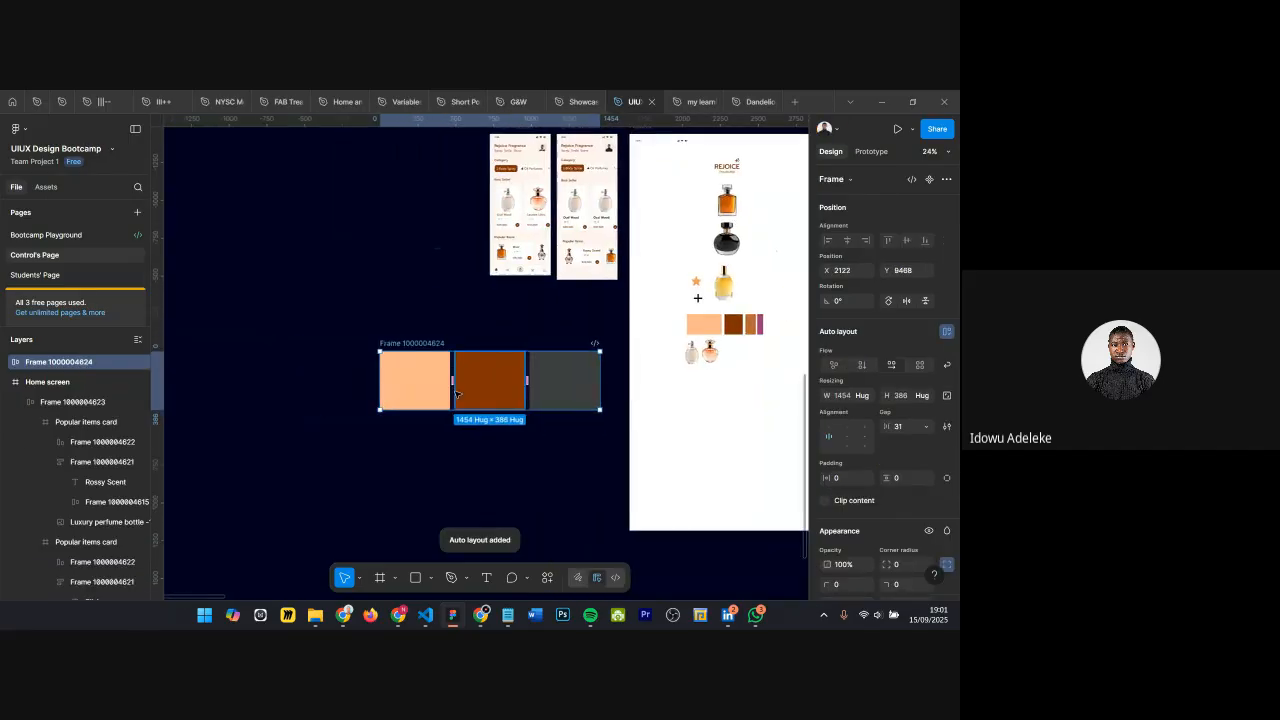
scroll(455, 393, "up", 4)
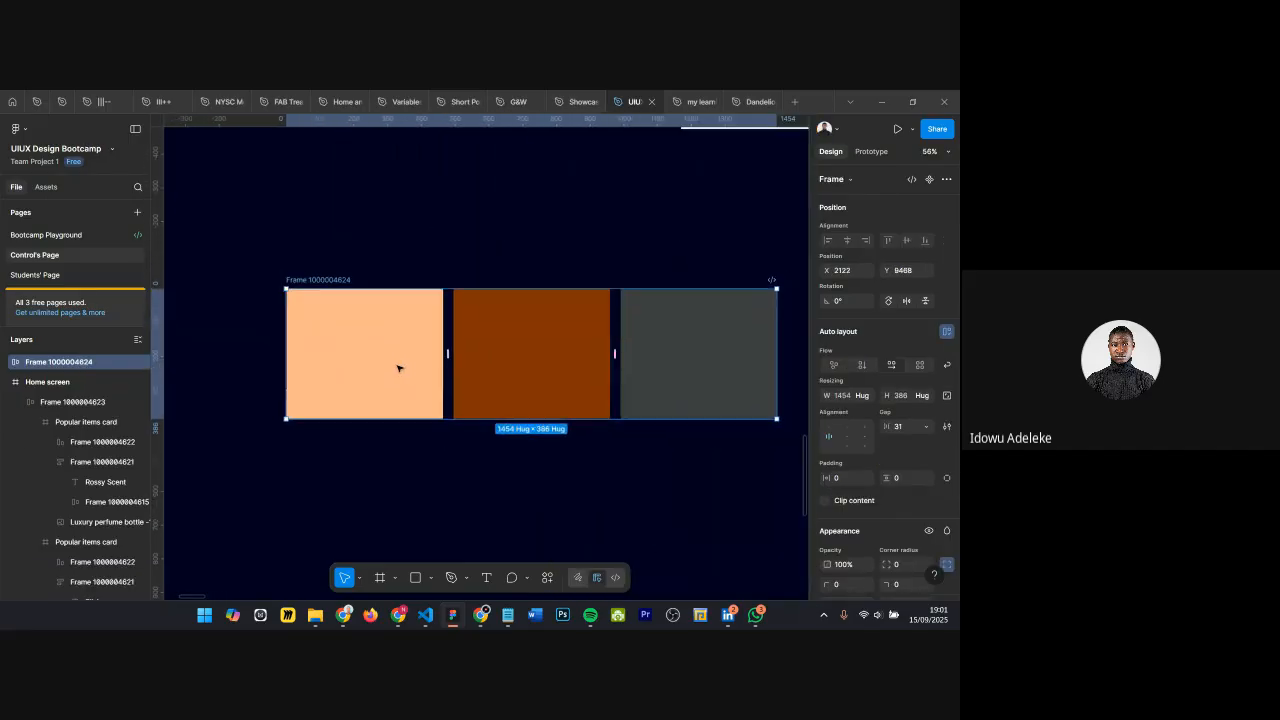
scroll(397, 368, "down", 3)
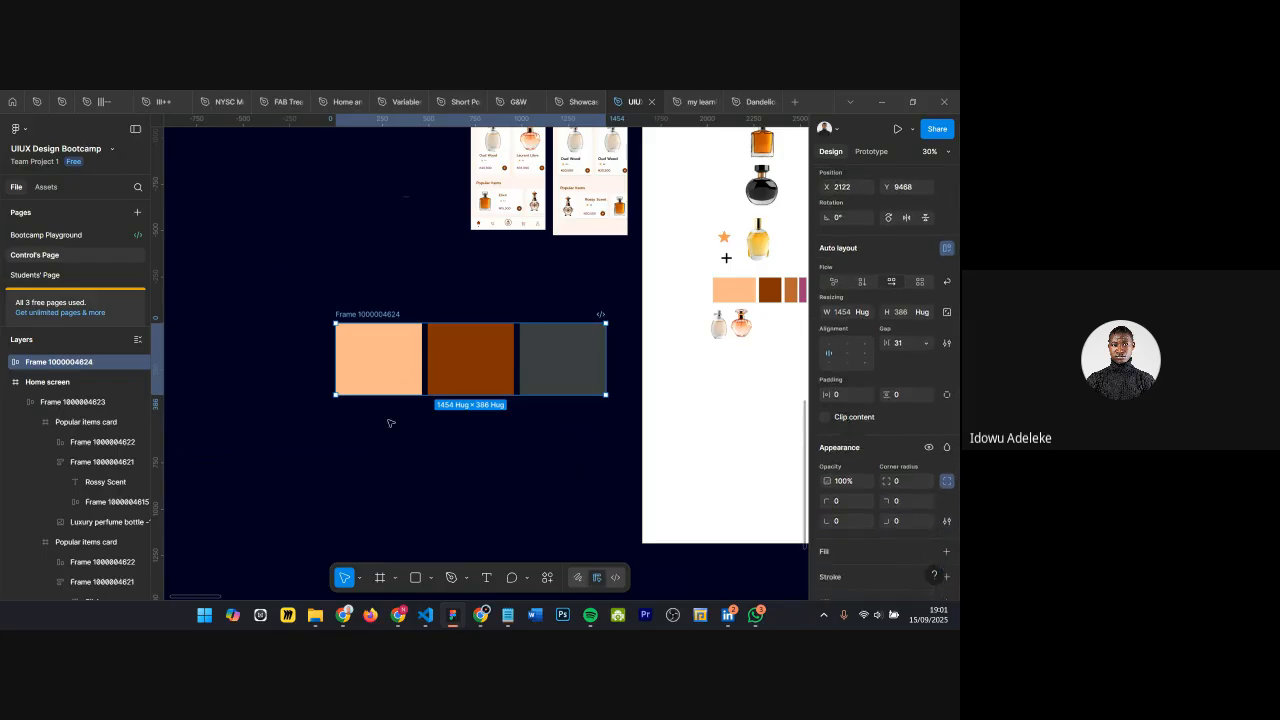
scroll(330, 375, "up", 1)
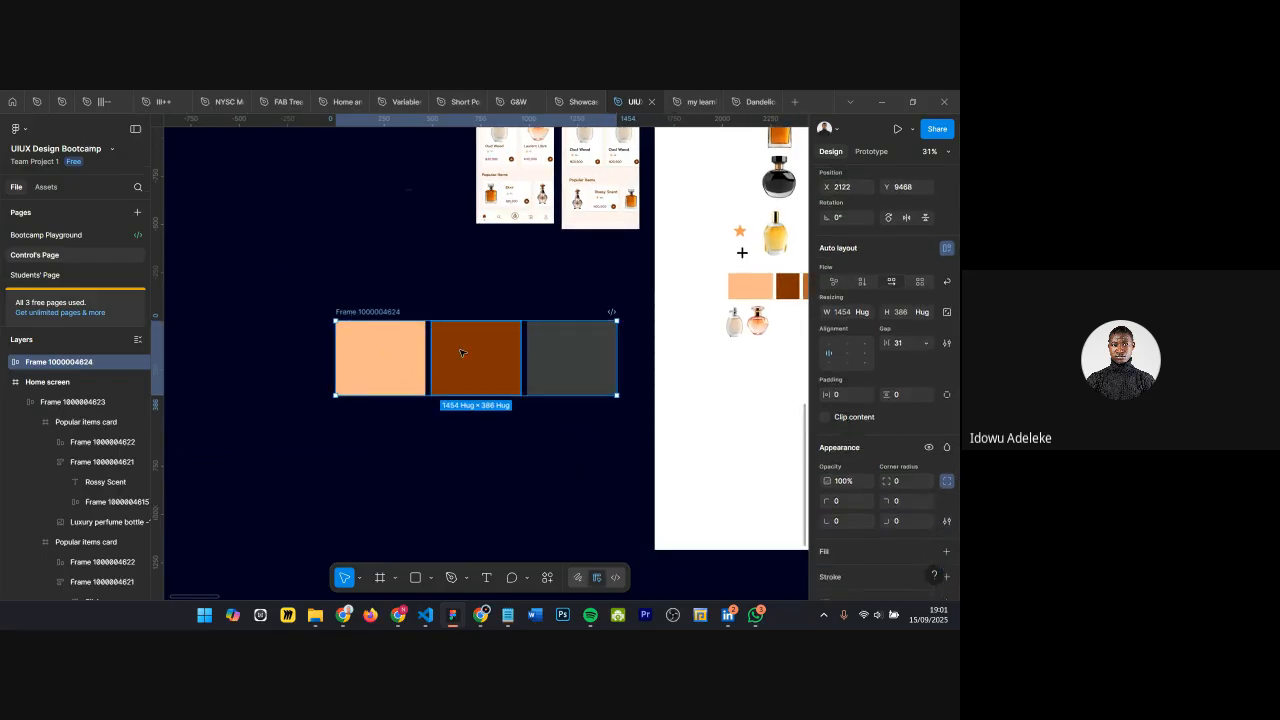
Step: Shift the grey rectangle back and forth between the third and second places of the auto layout row, ending in third place
left_click(576, 359)
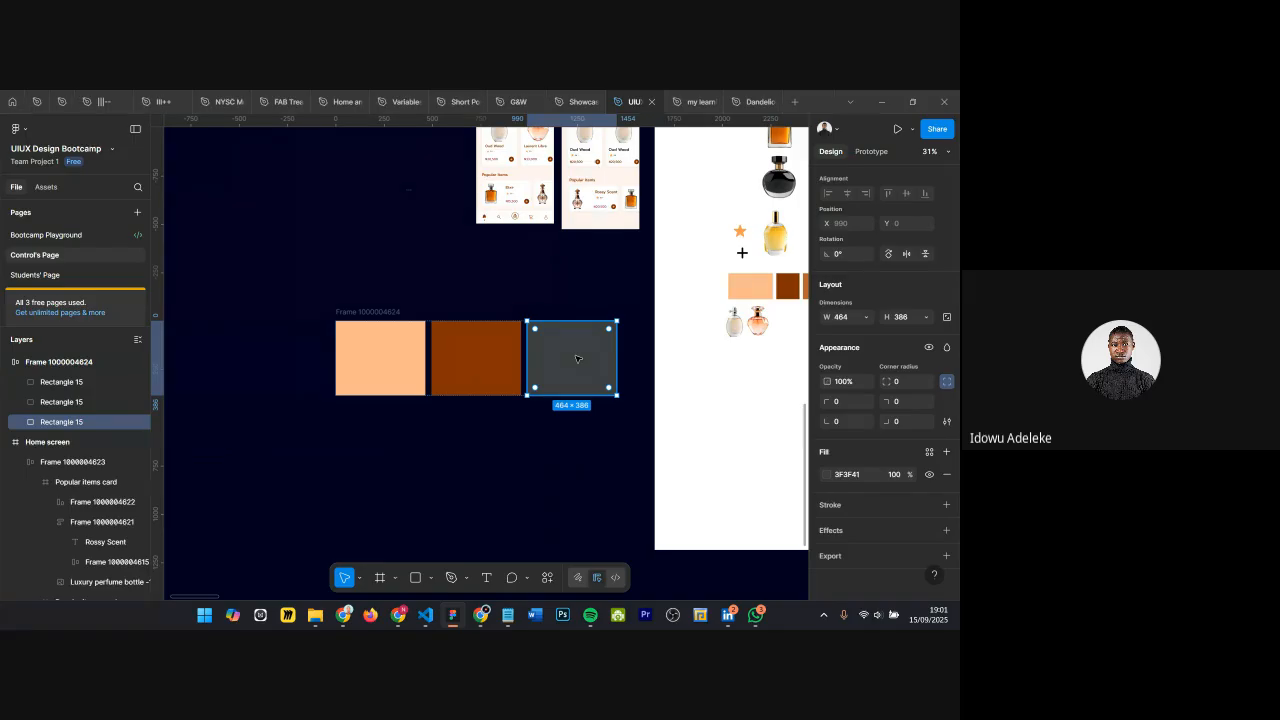
key("Left")
key("Left")
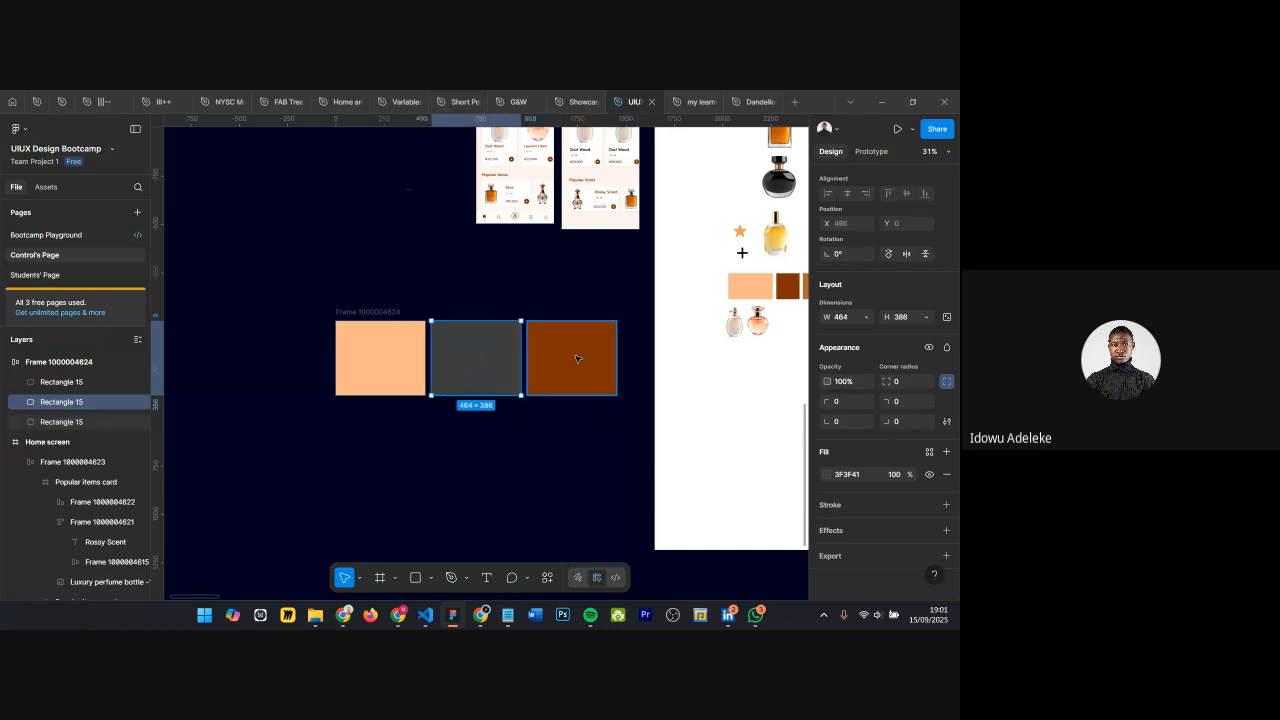
key("Right")
key("Right")
key("Left")
key("Left")
key("Right")
key("Right")
key("Left")
key("Left")
key("Right")
key("Right")
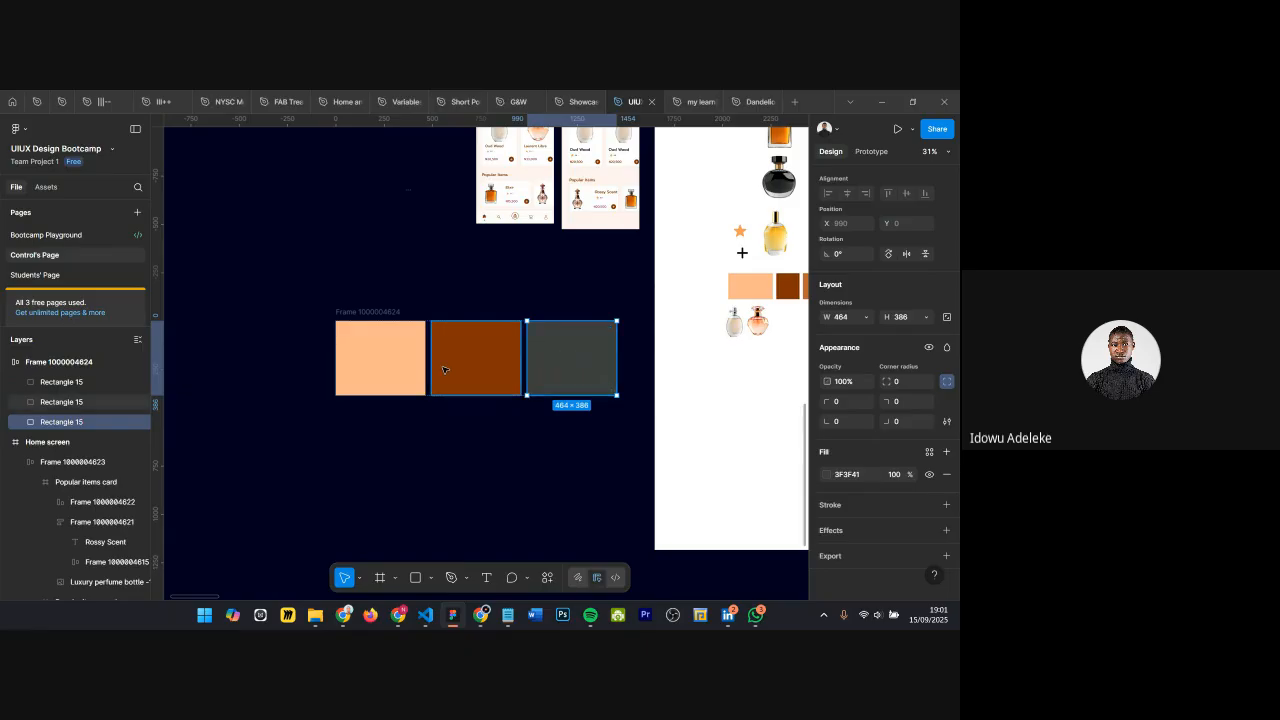
Step: Move the peach rectangle along the auto layout row and back to first place
left_click(409, 357)
key("Right")
key("Right")
key("Left")
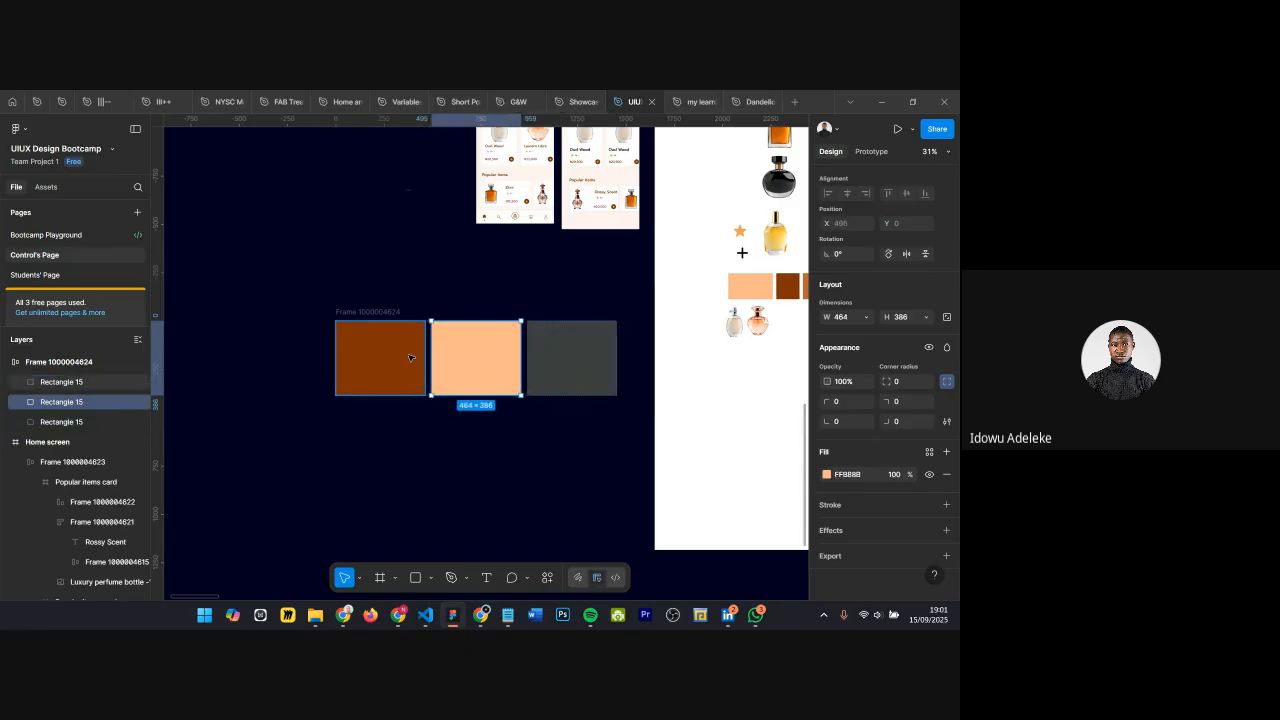
key("Left")
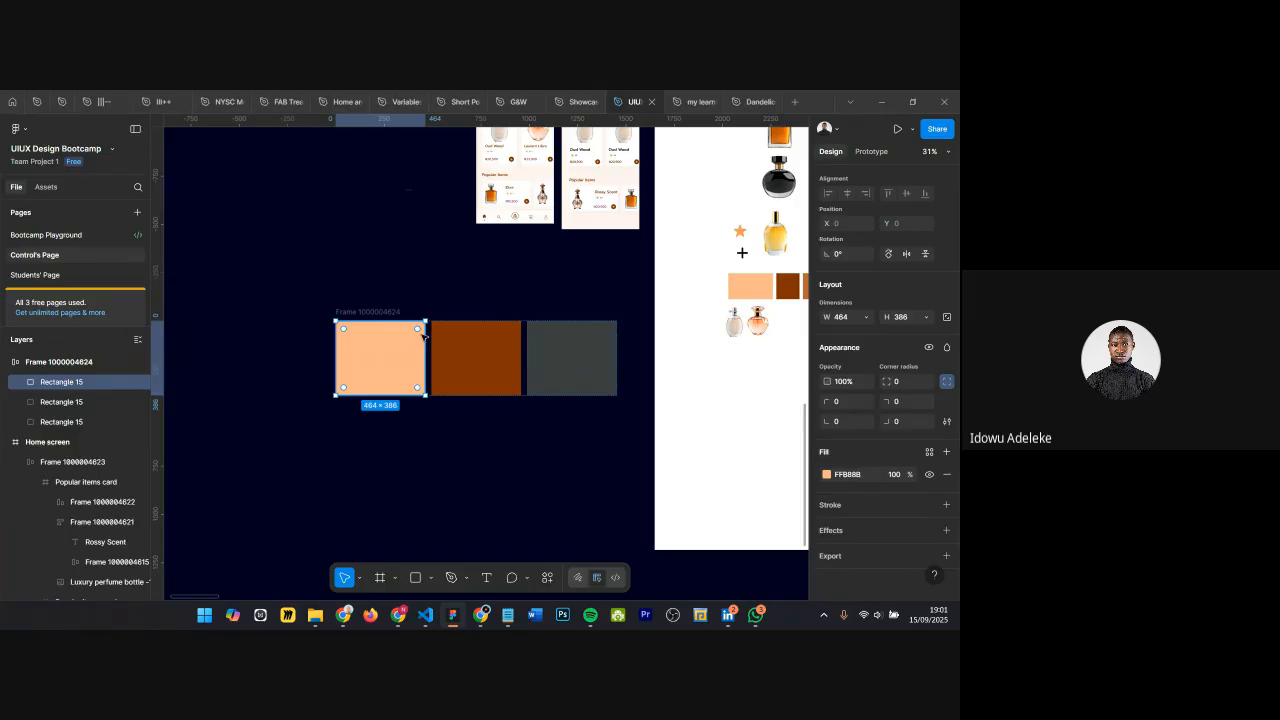
Step: Examine the Popular Items row on the rebuilt home screen, checking its auto layout, both cards and the ornate bottle image
scroll(702, 250, "up", 3)
scroll(694, 251, "up", 3)
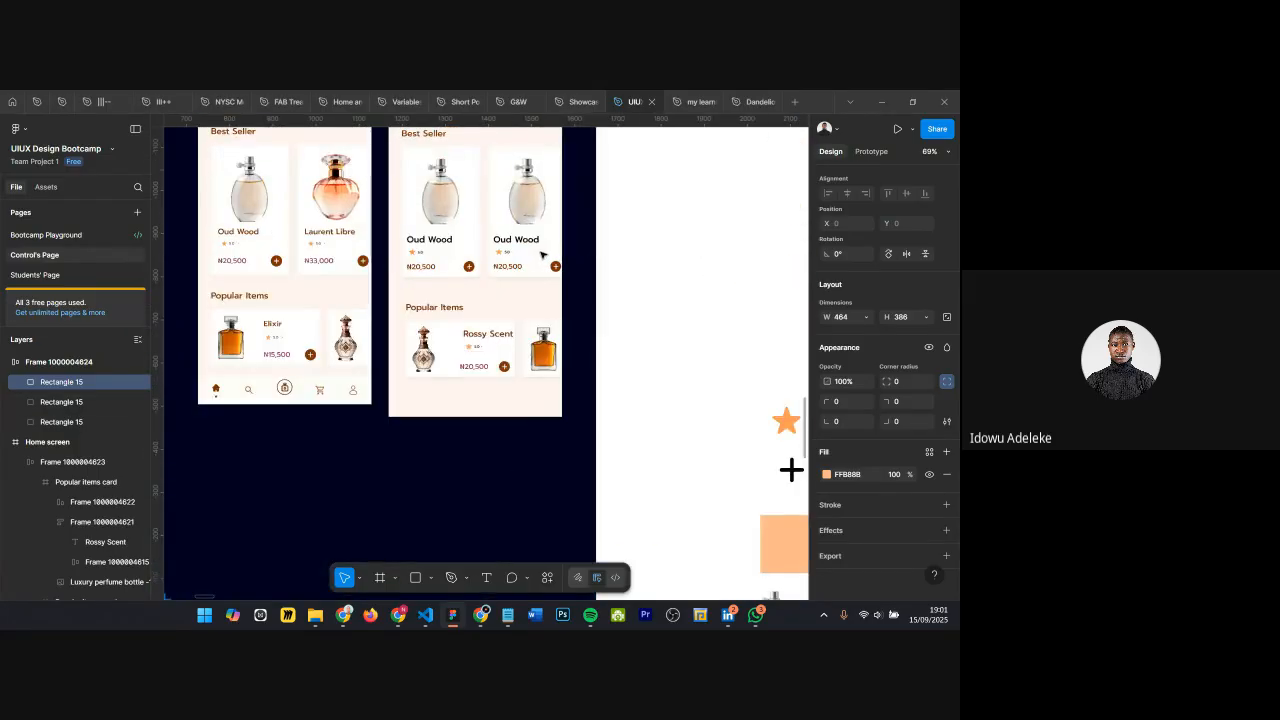
scroll(521, 341, "up", 5)
left_click(521, 341)
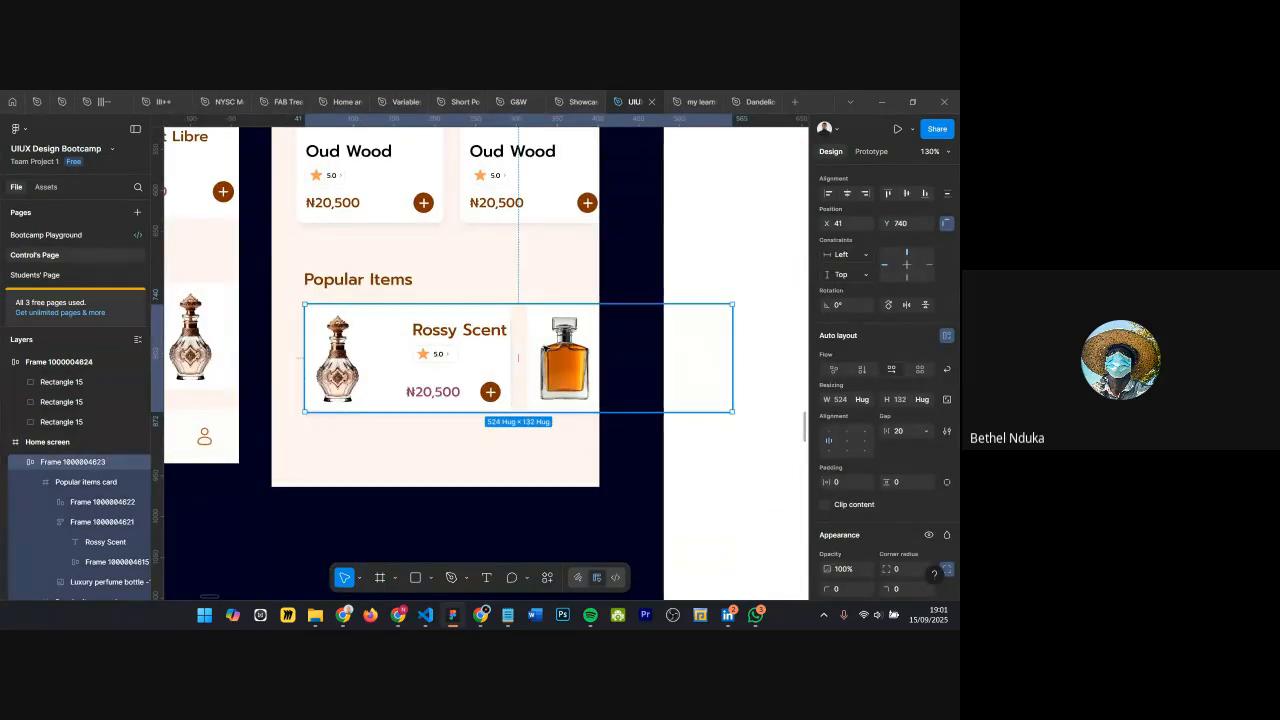
left_click(533, 324)
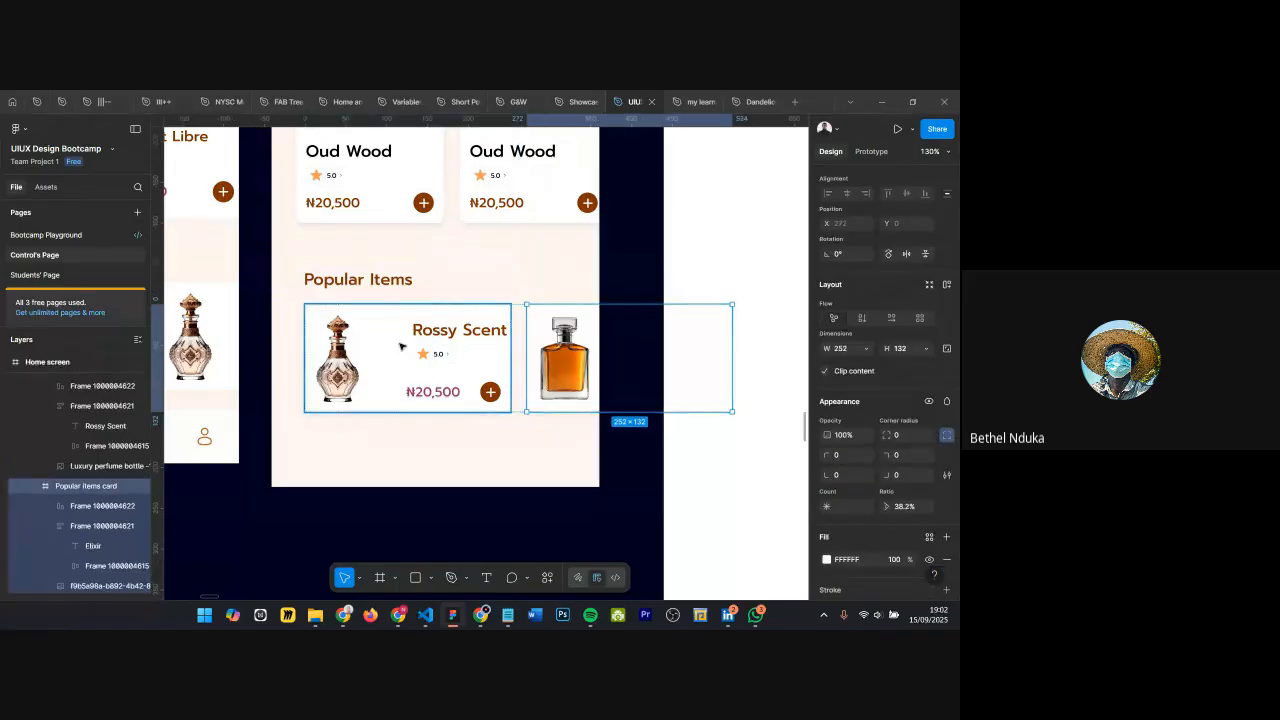
scroll(409, 352, "down", 2)
scroll(415, 353, "up", 3)
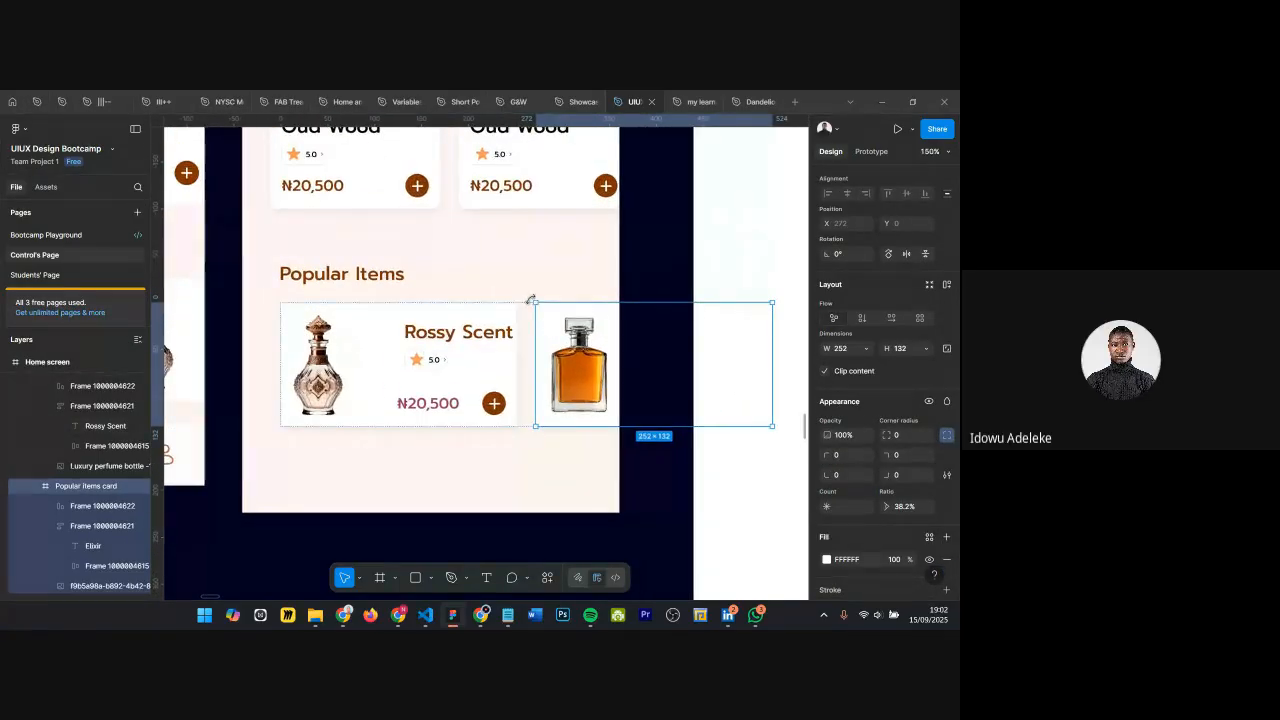
left_click(468, 364)
scroll(455, 364, "left", 2)
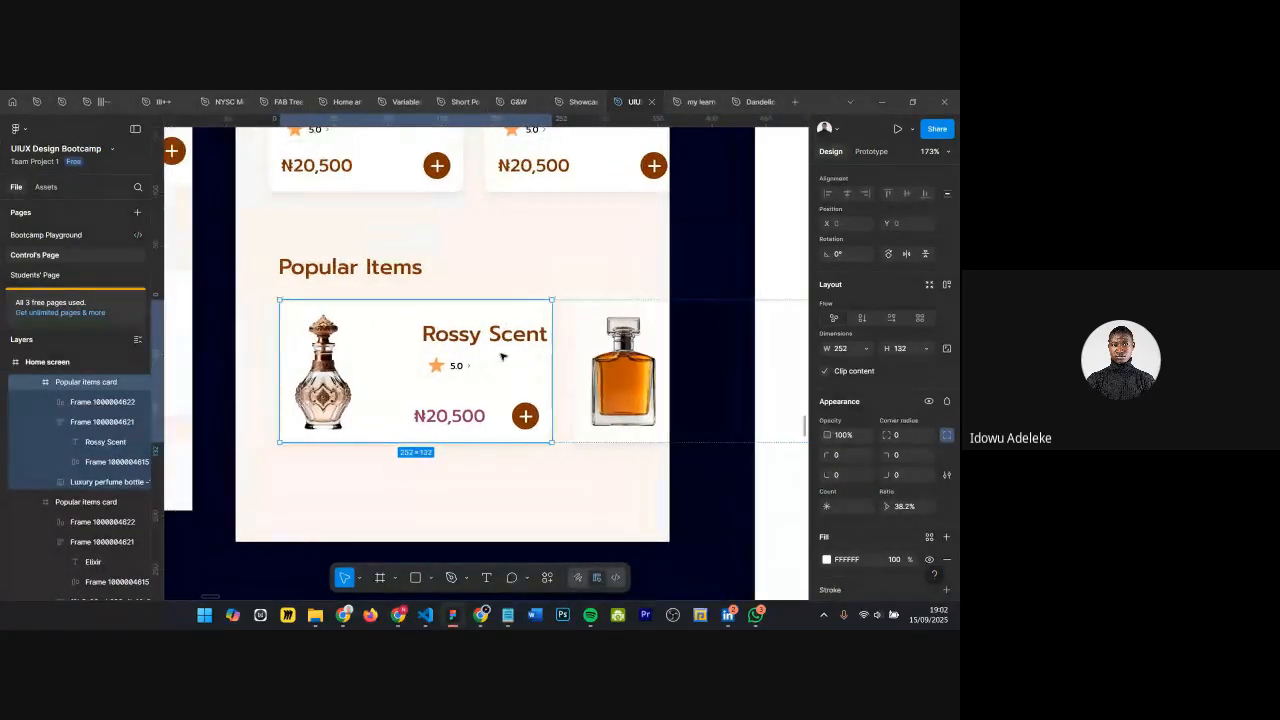
scroll(441, 364, "down", 1)
left_click(531, 274)
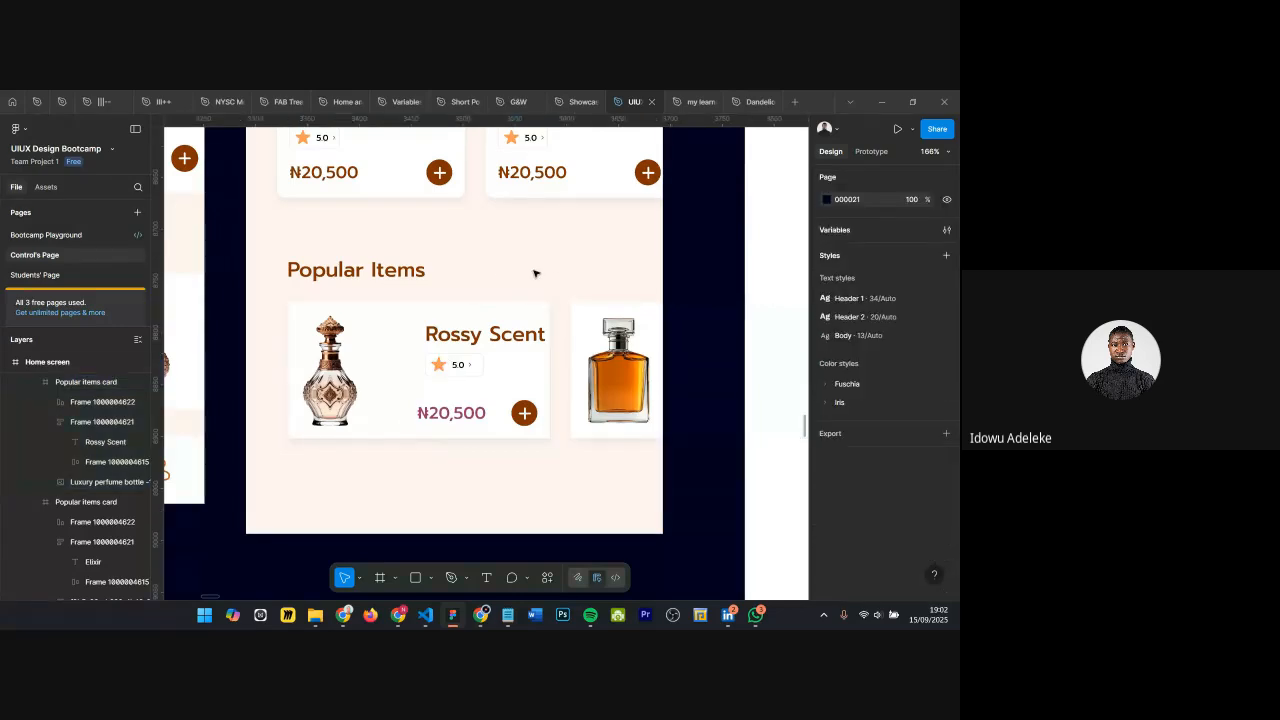
scroll(554, 263, "down", 2)
double_click(364, 317)
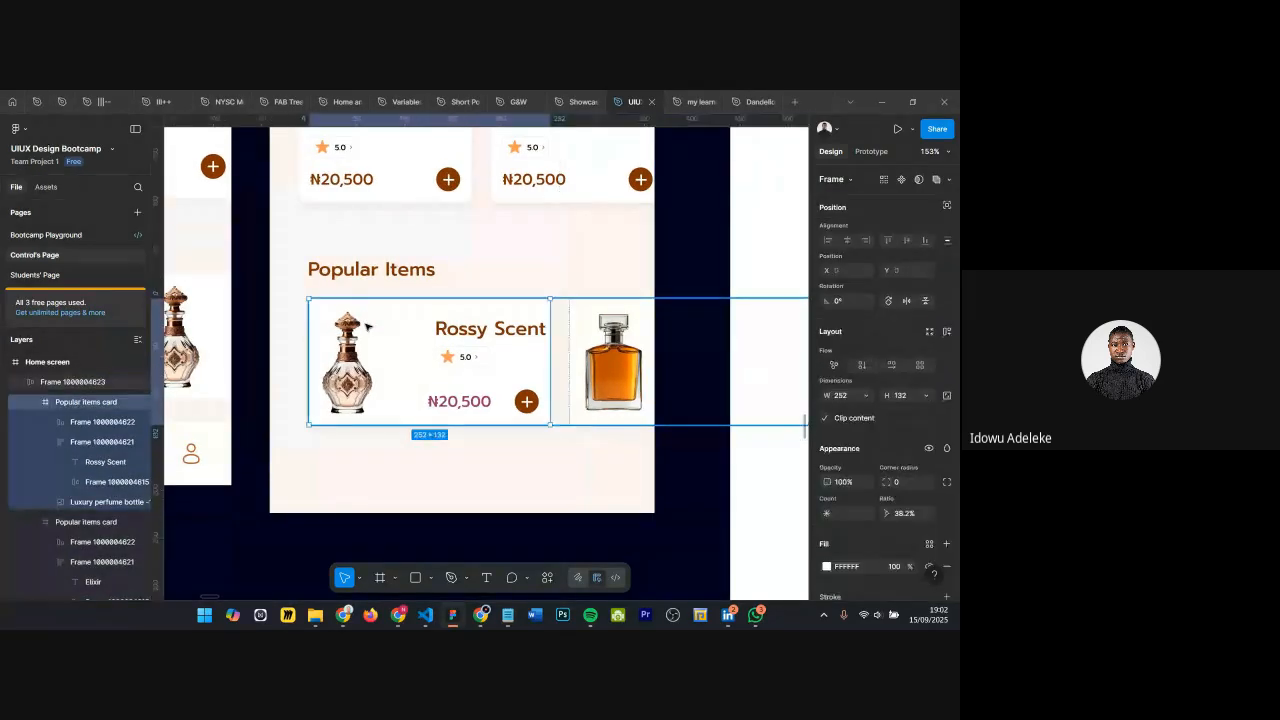
double_click(364, 317)
left_click(389, 335)
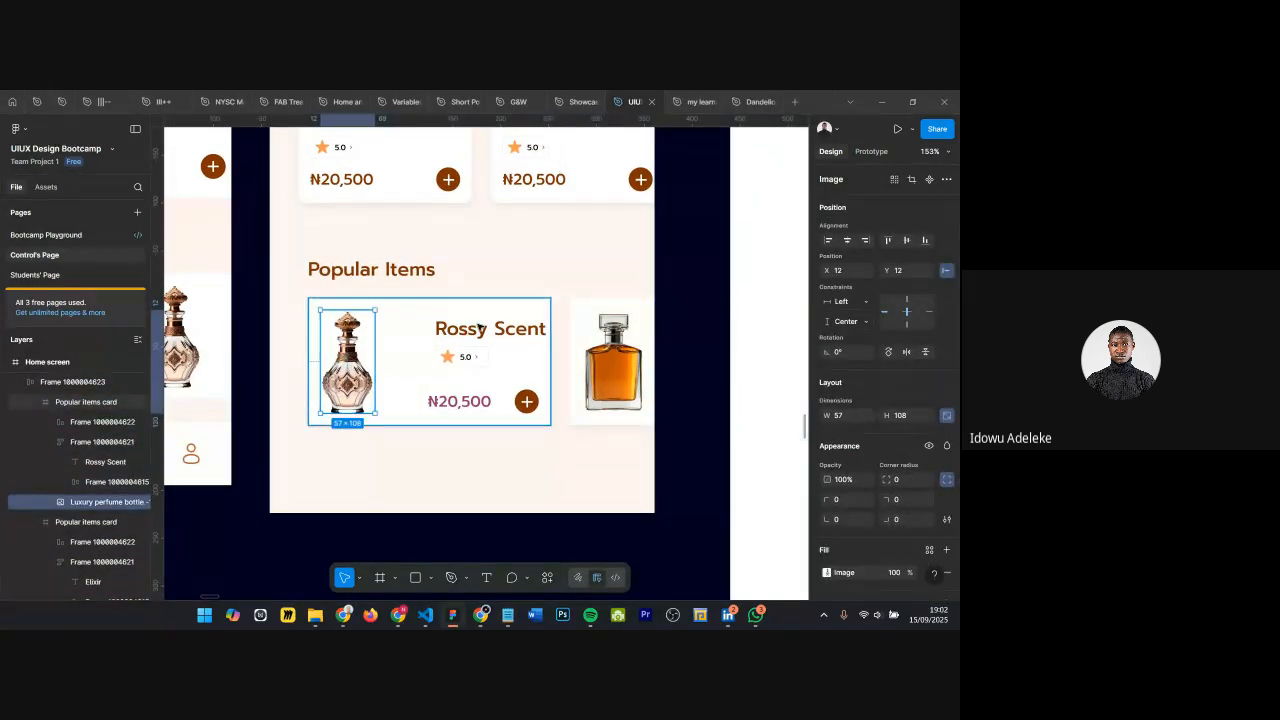
Step: Try to replace the Rossy Scent title in the first Popular Items card with a longer random string, and undo the replacement
scroll(480, 327, "up", 3)
scroll(494, 354, "up", 3)
double_click(500, 327)
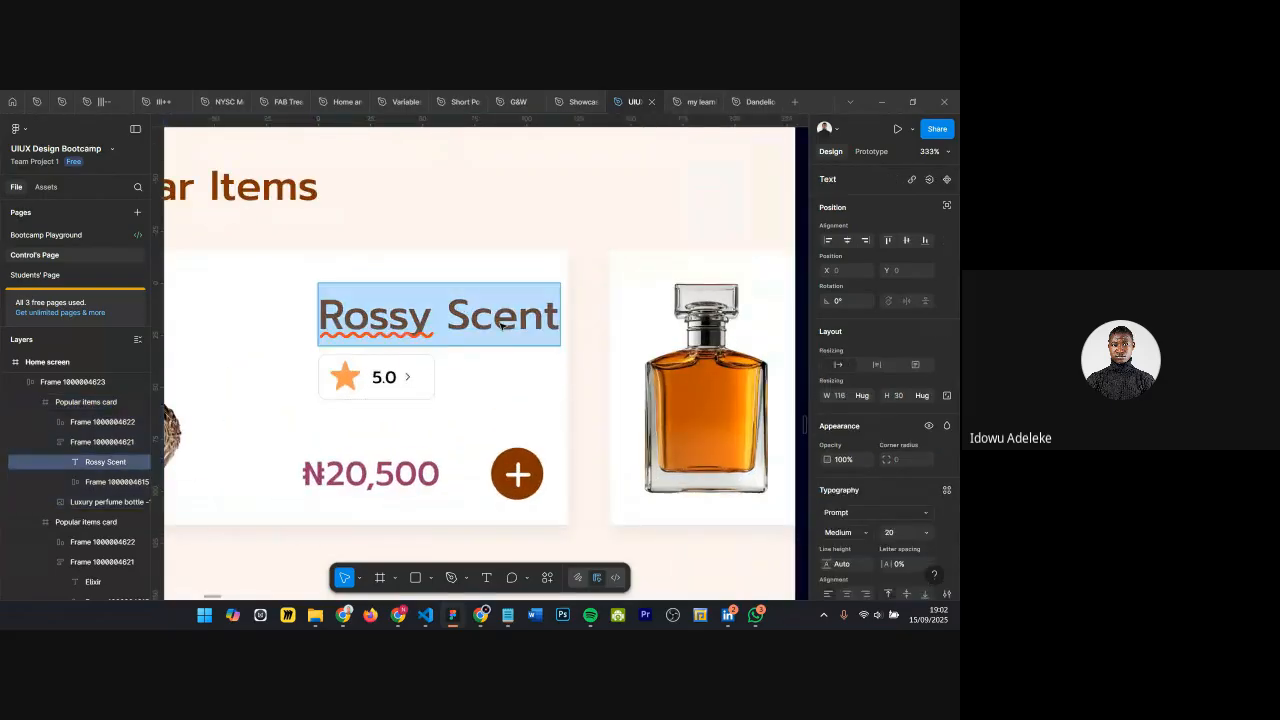
type("dsleiwoeiwo")
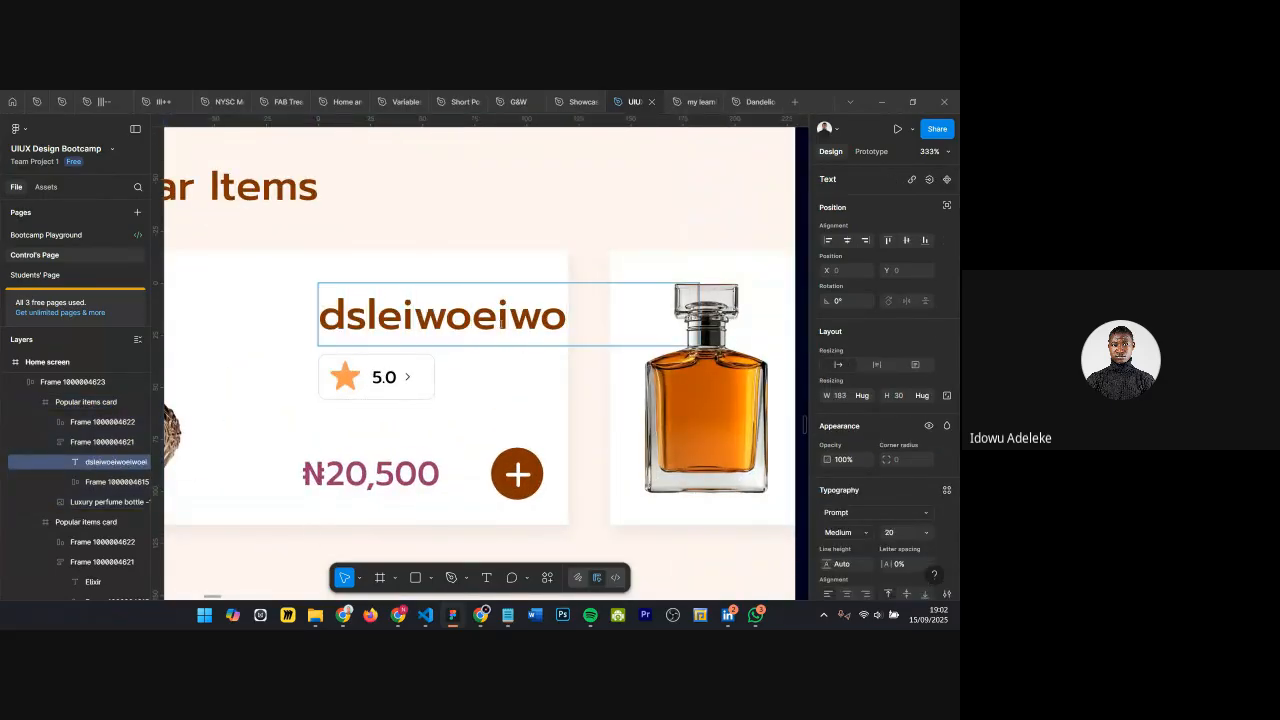
key("ctrl+z")
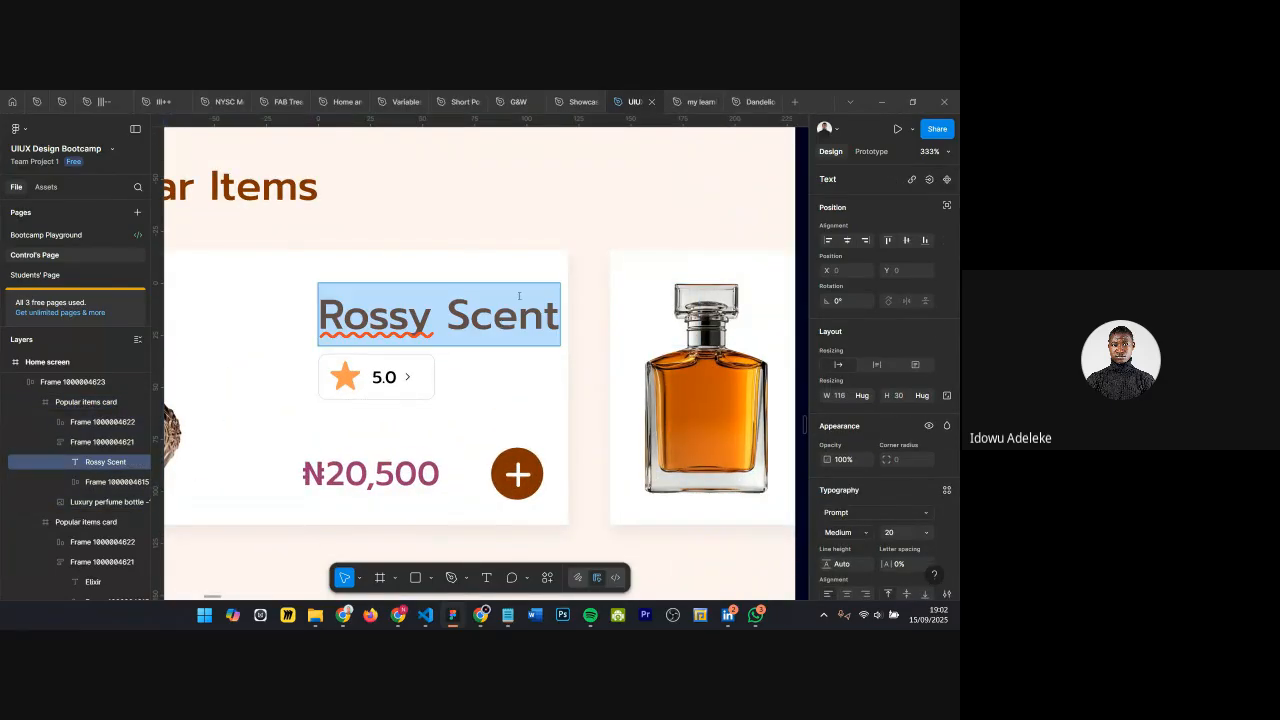
scroll(677, 189, "down", 5)
double_click(677, 189)
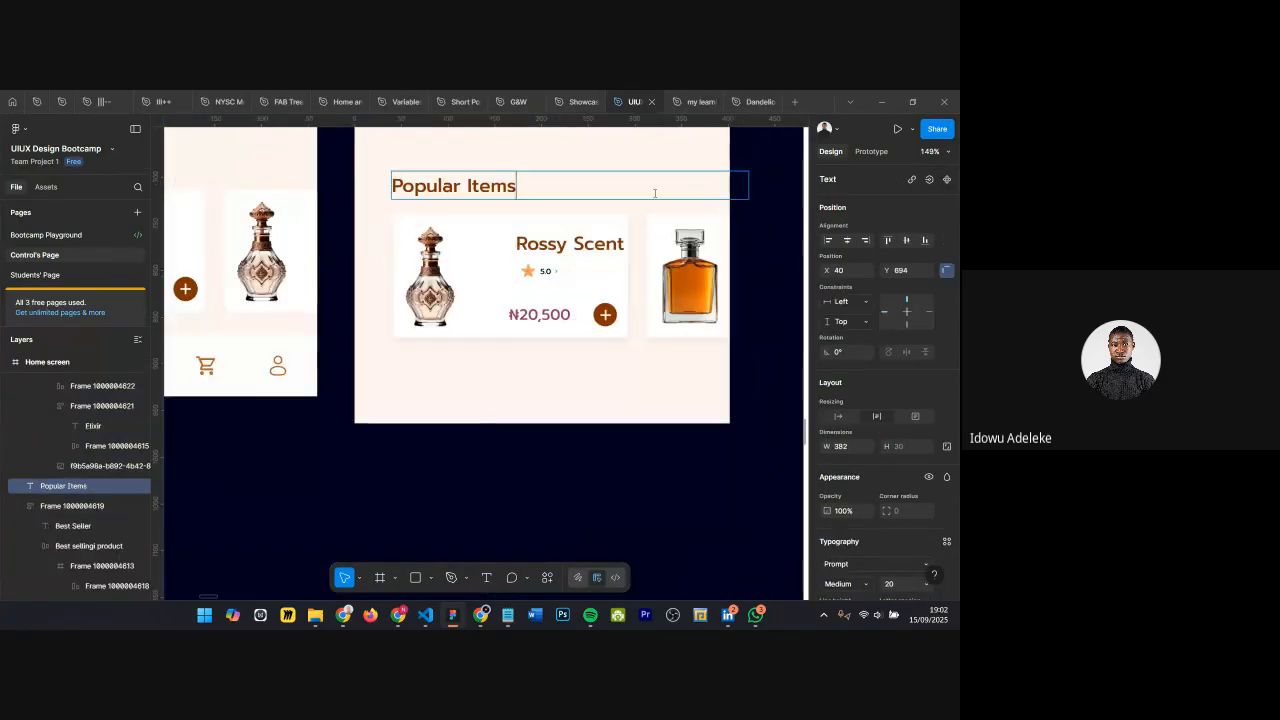
Step: Try to apply auto layout directly to the whole Rossy Scent card, and undo it
left_click(488, 246)
left_click(555, 257)
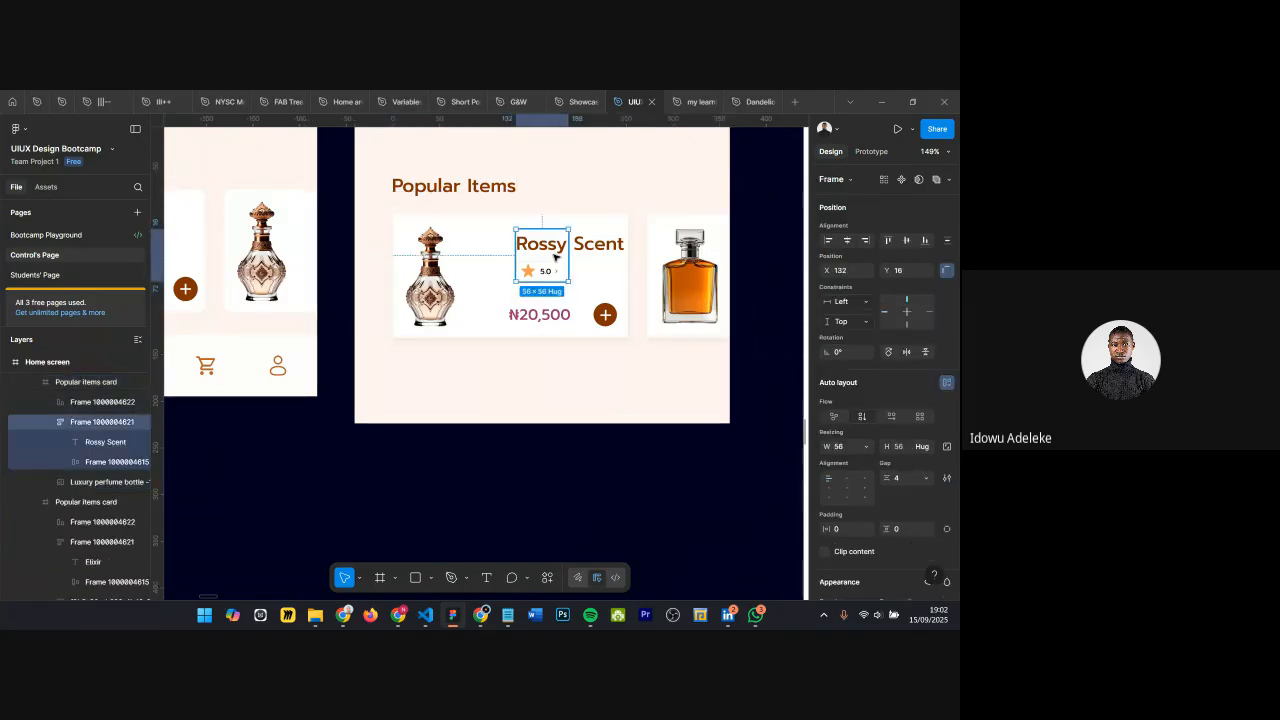
left_click(482, 243)
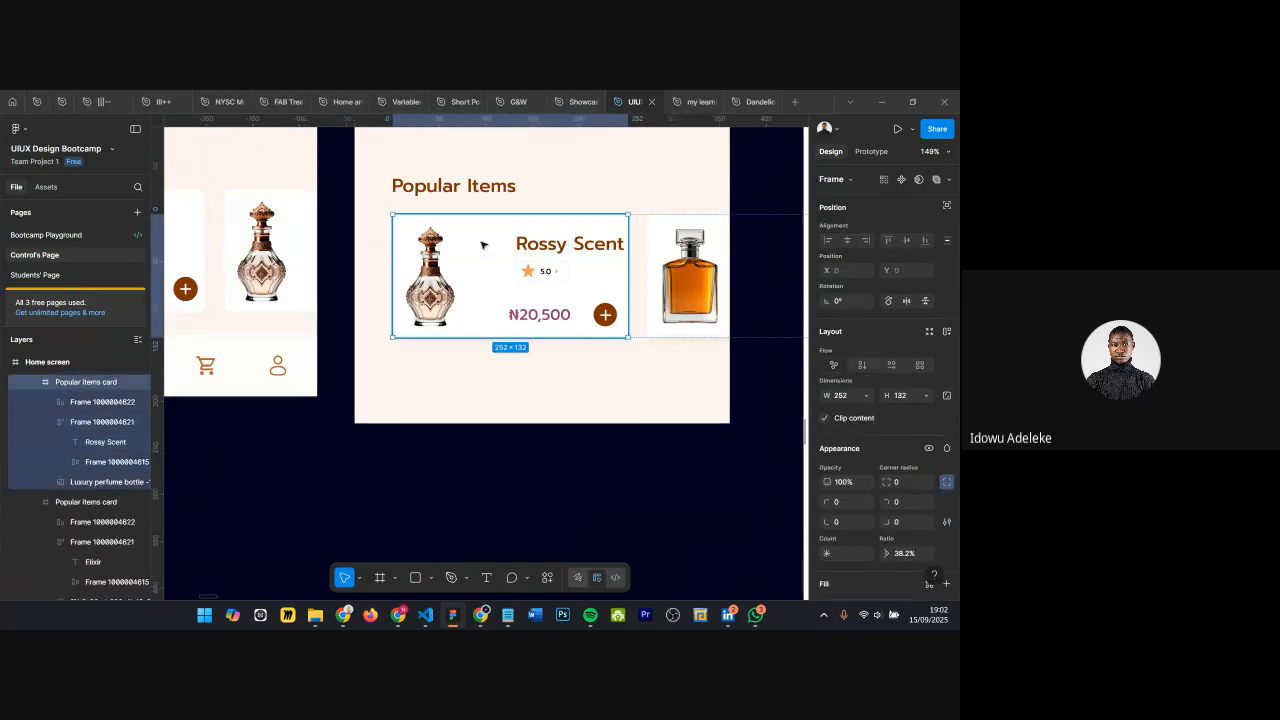
key("shift+a")
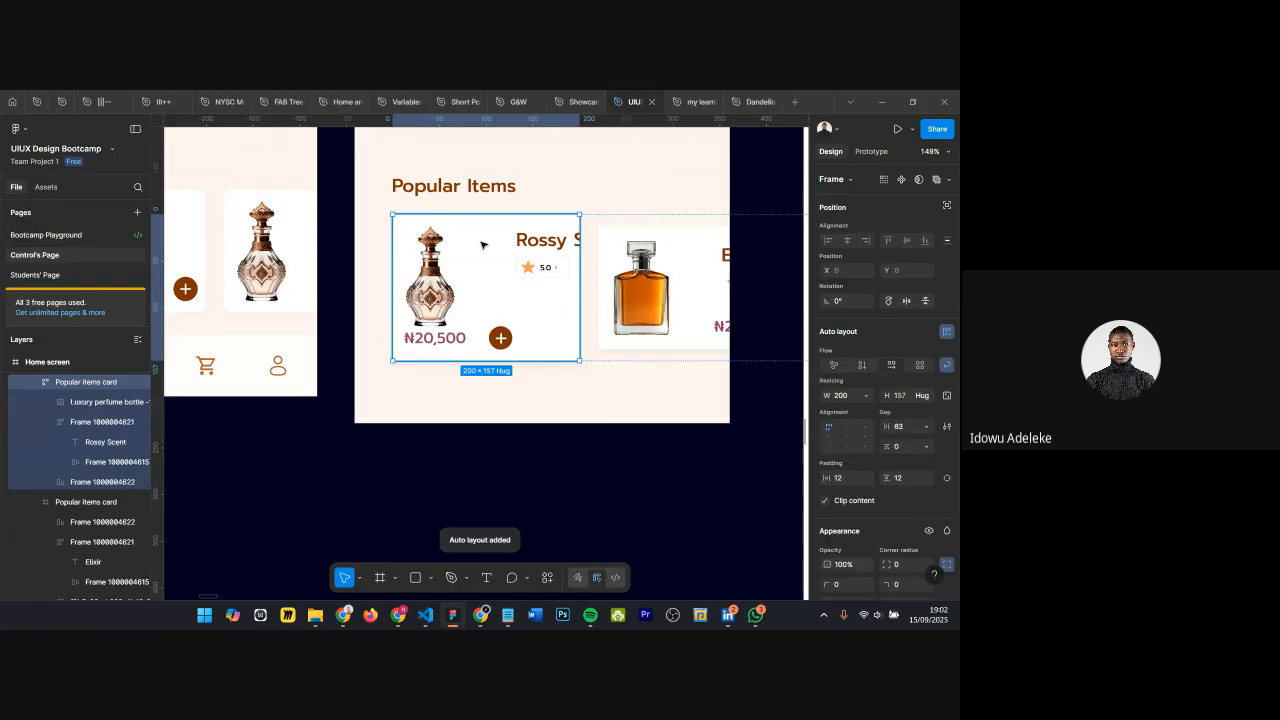
key("ctrl+z")
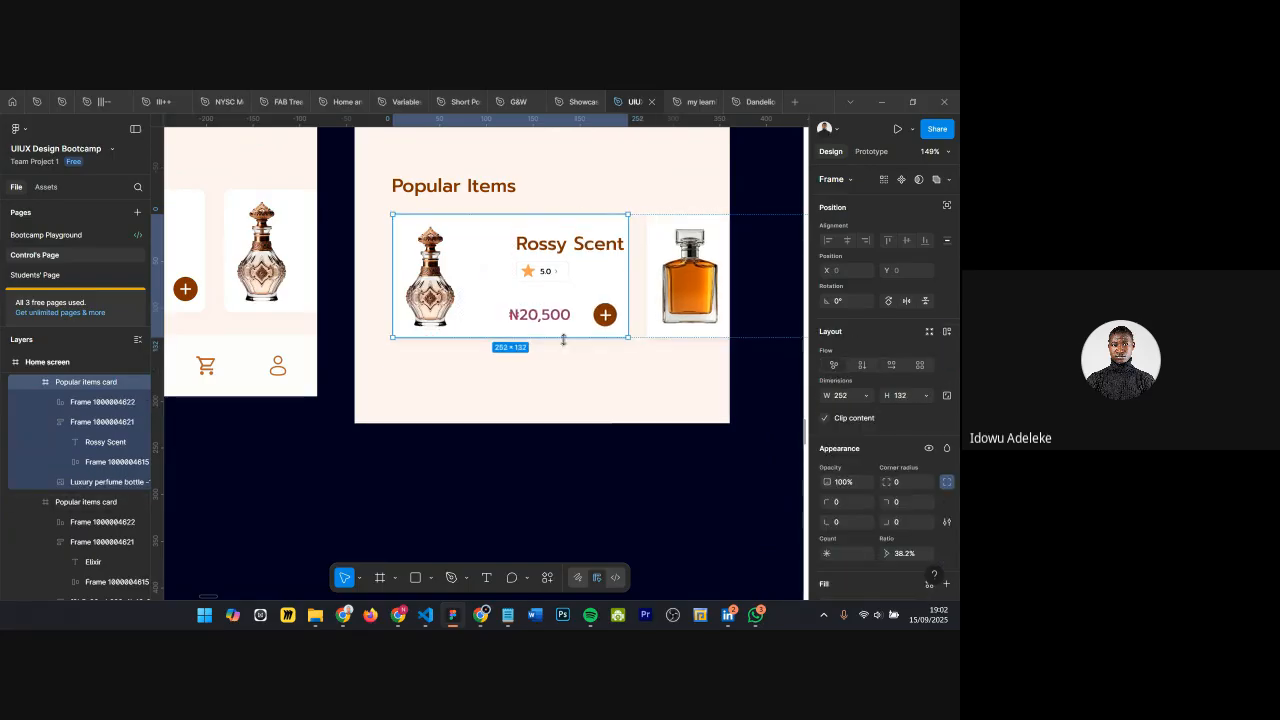
Step: Wrap the Rossy Scent card's title-and-rating group and its price row in a vertical auto layout
left_click(581, 360)
double_click(428, 268)
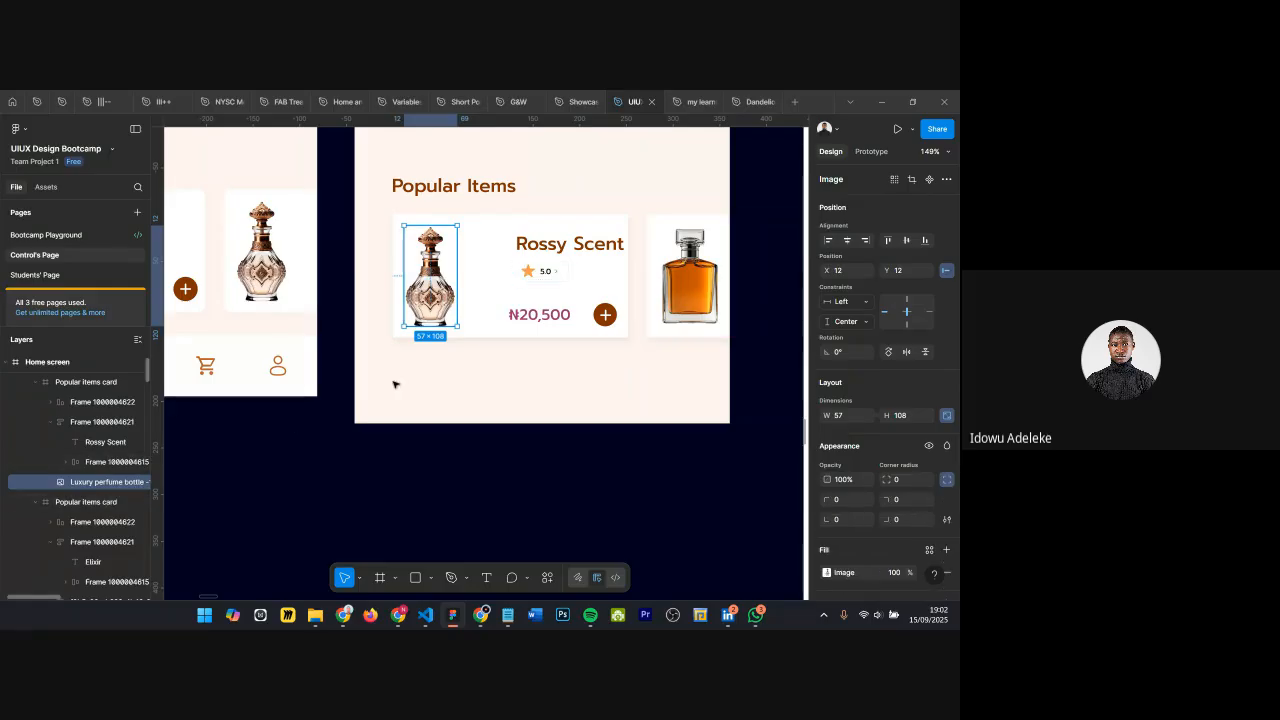
left_click(565, 270)
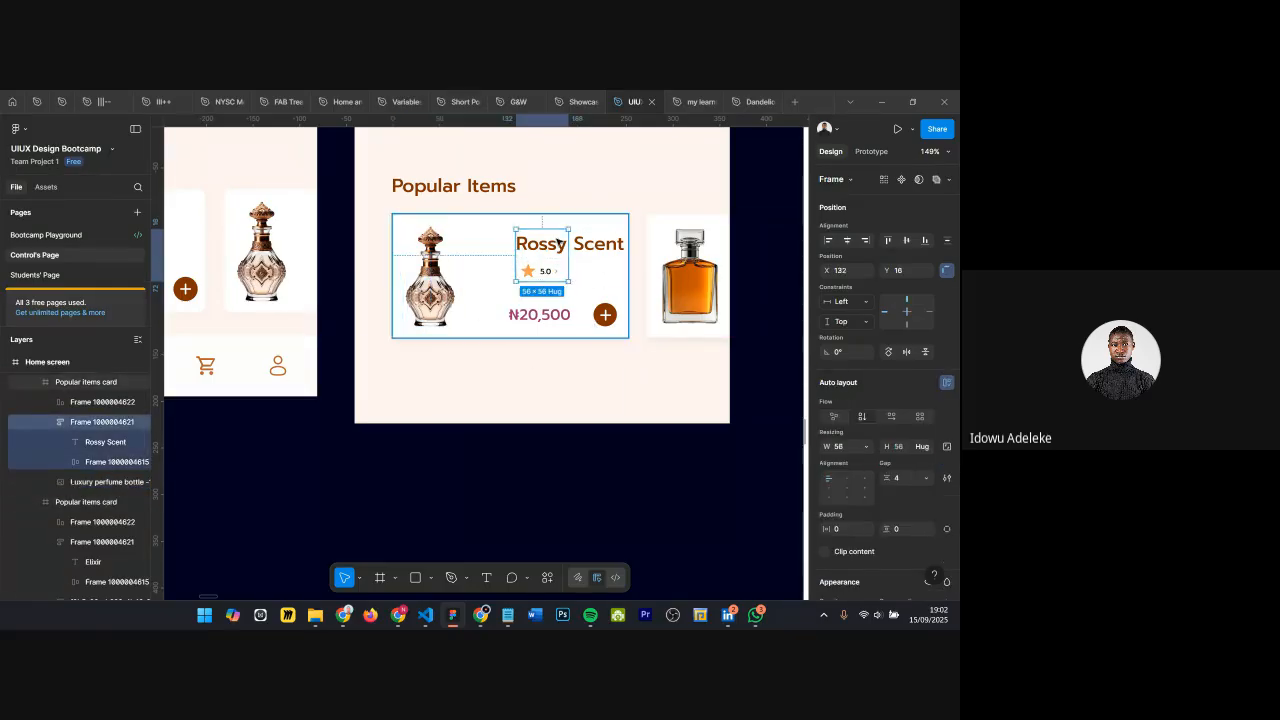
left_click(556, 316, "shift")
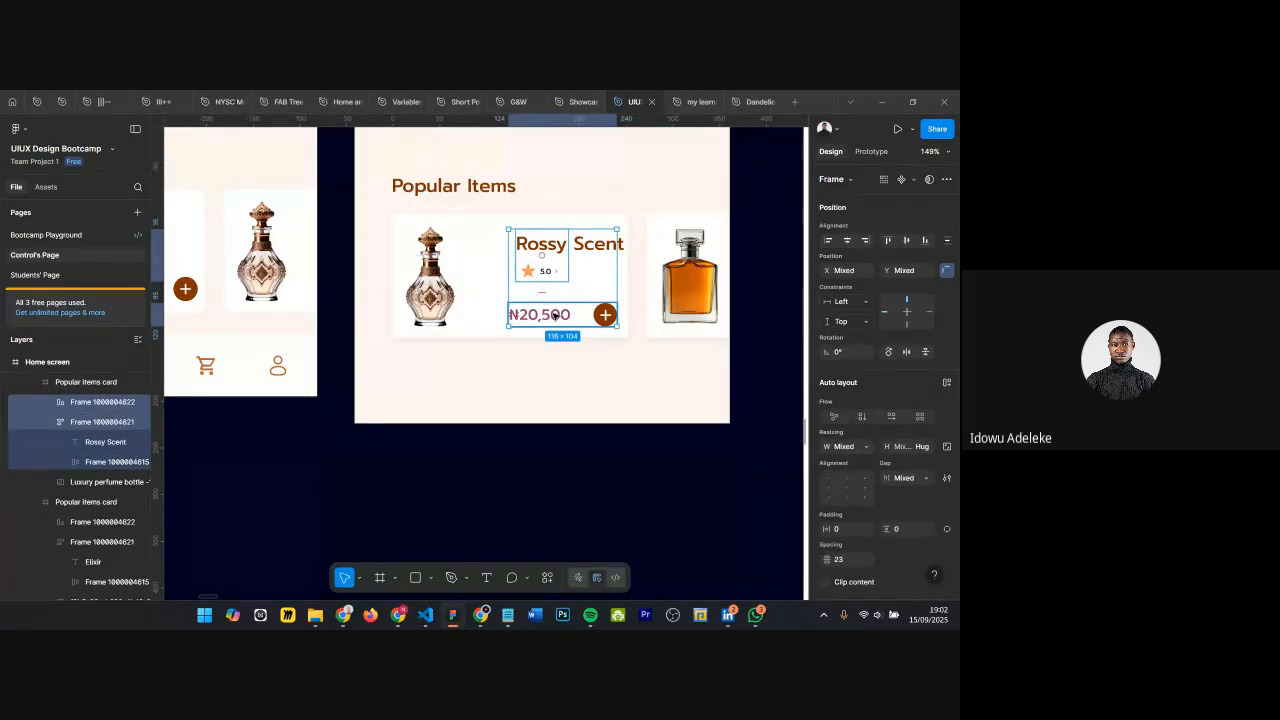
key("shift+a")
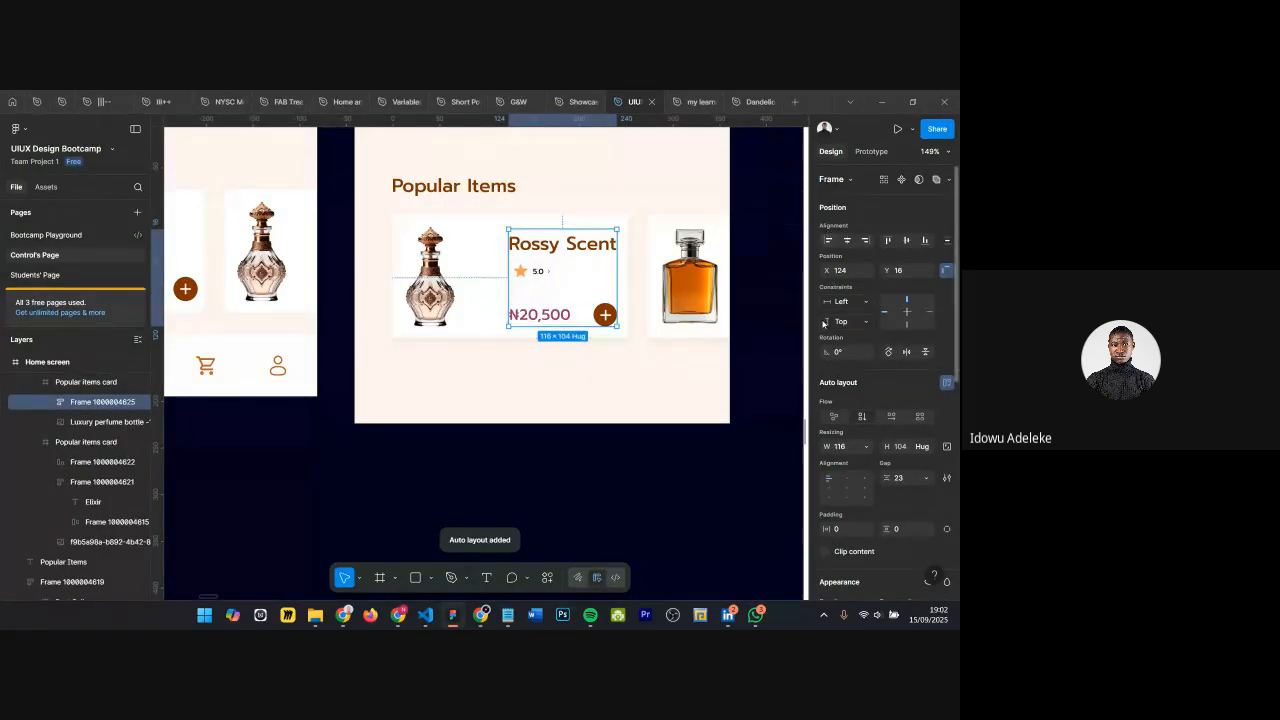
Step: Rename the auto layout frame holding the title, rating and price row as "Perfume name"
double_click(108, 403)
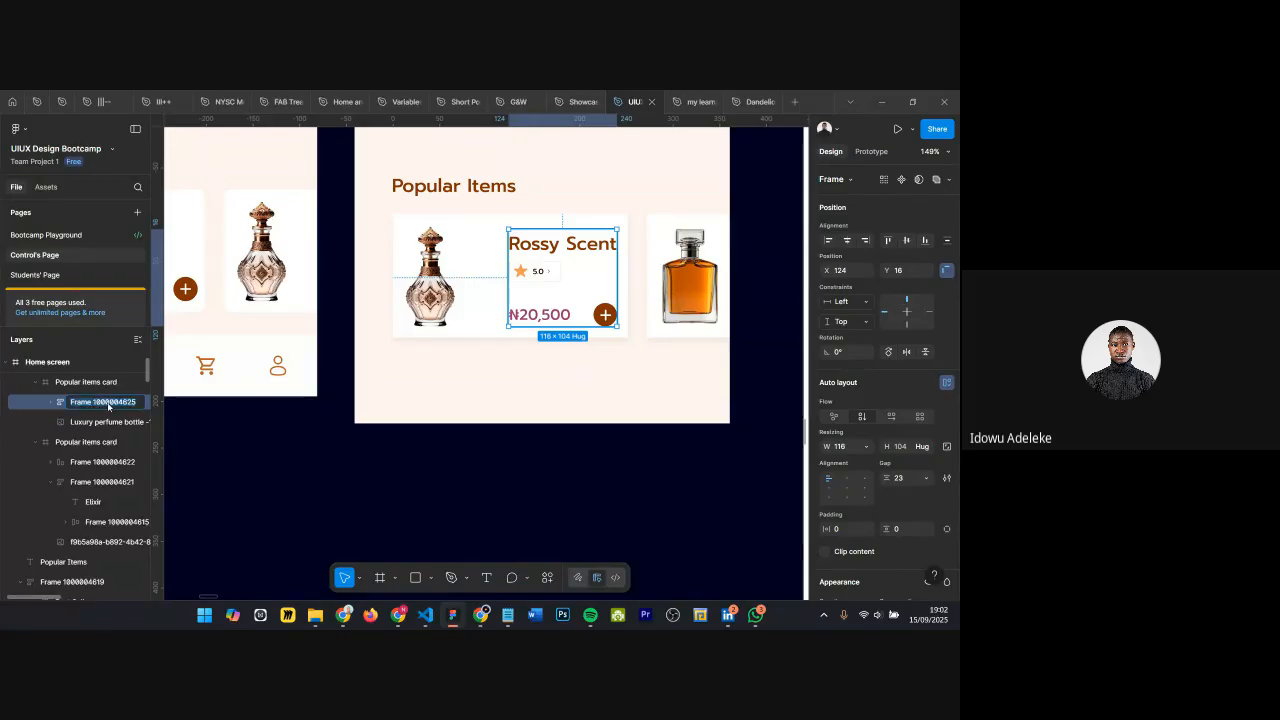
type("Ro")
type("r")
type("f")
key("BackSpace")
key("BackSpace")
key("BackSpace")
key("BackSpace")
type("me name")
key("Return")
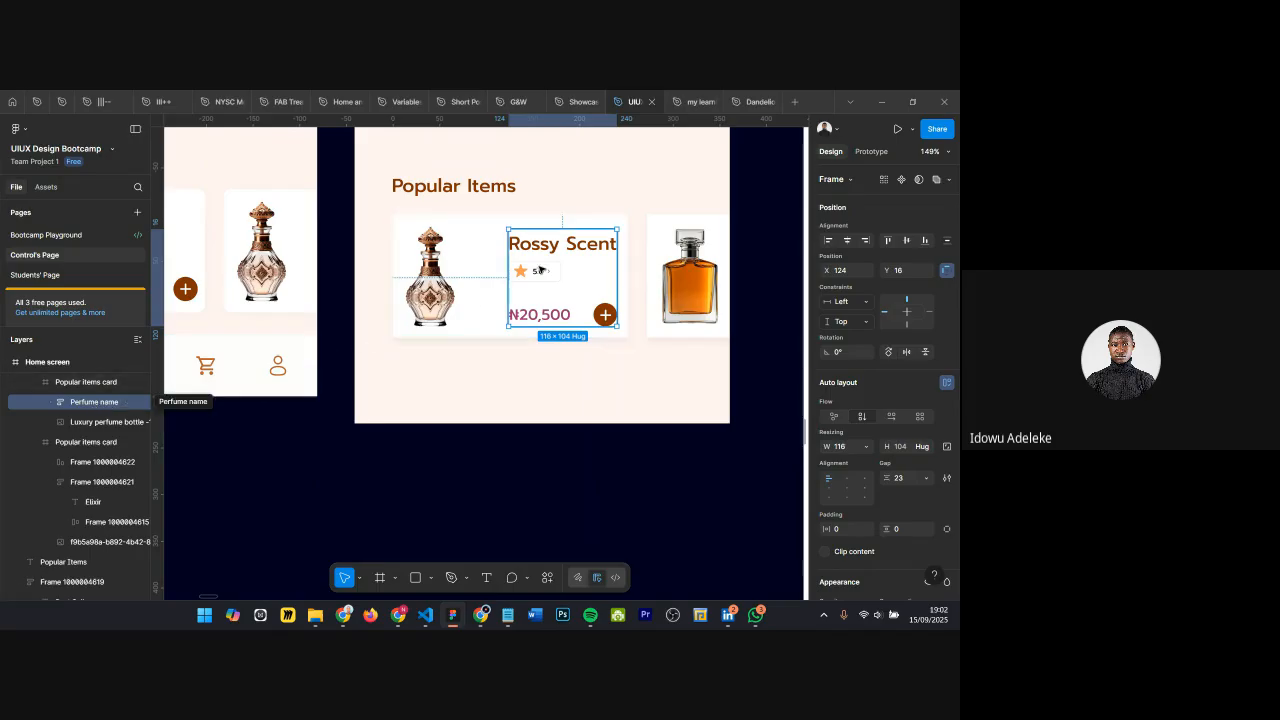
Step: Examine the Rossy Scent card, checking the spacing between the bottle image and the Perfume name frame and that frame's auto layout settings
left_click(476, 242)
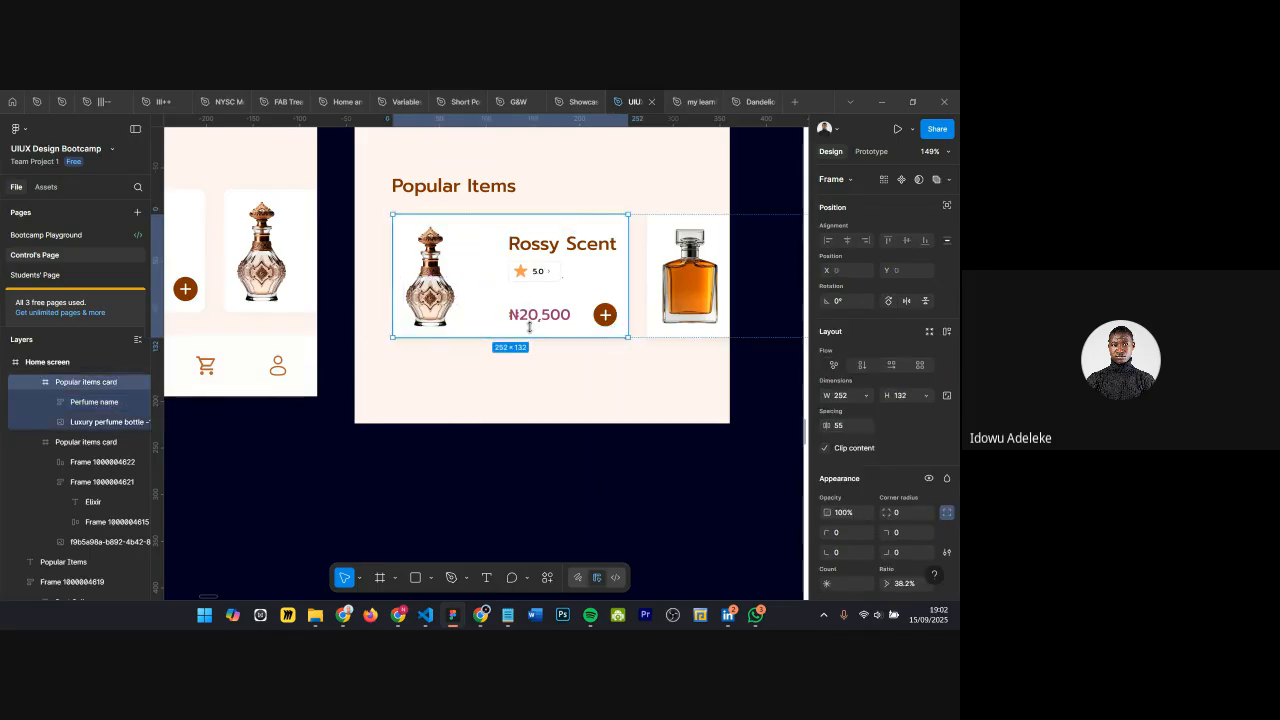
scroll(561, 272, "up", 5)
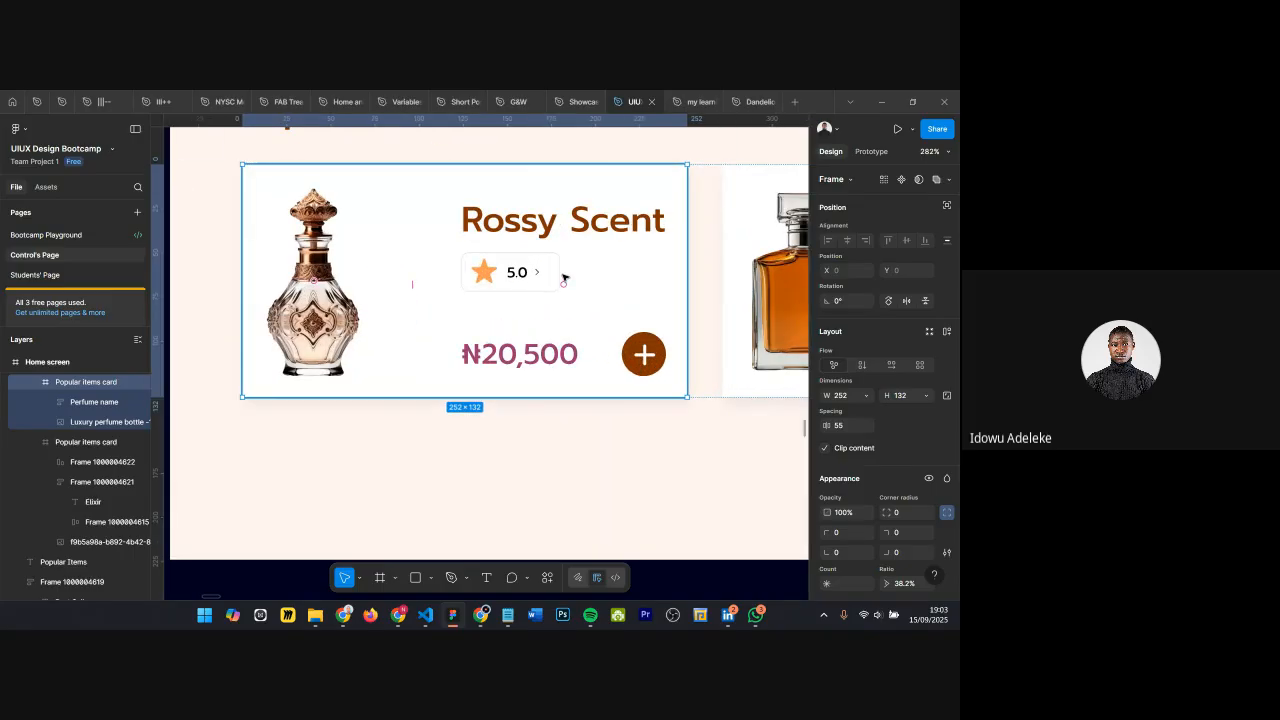
scroll(563, 277, "down", 3)
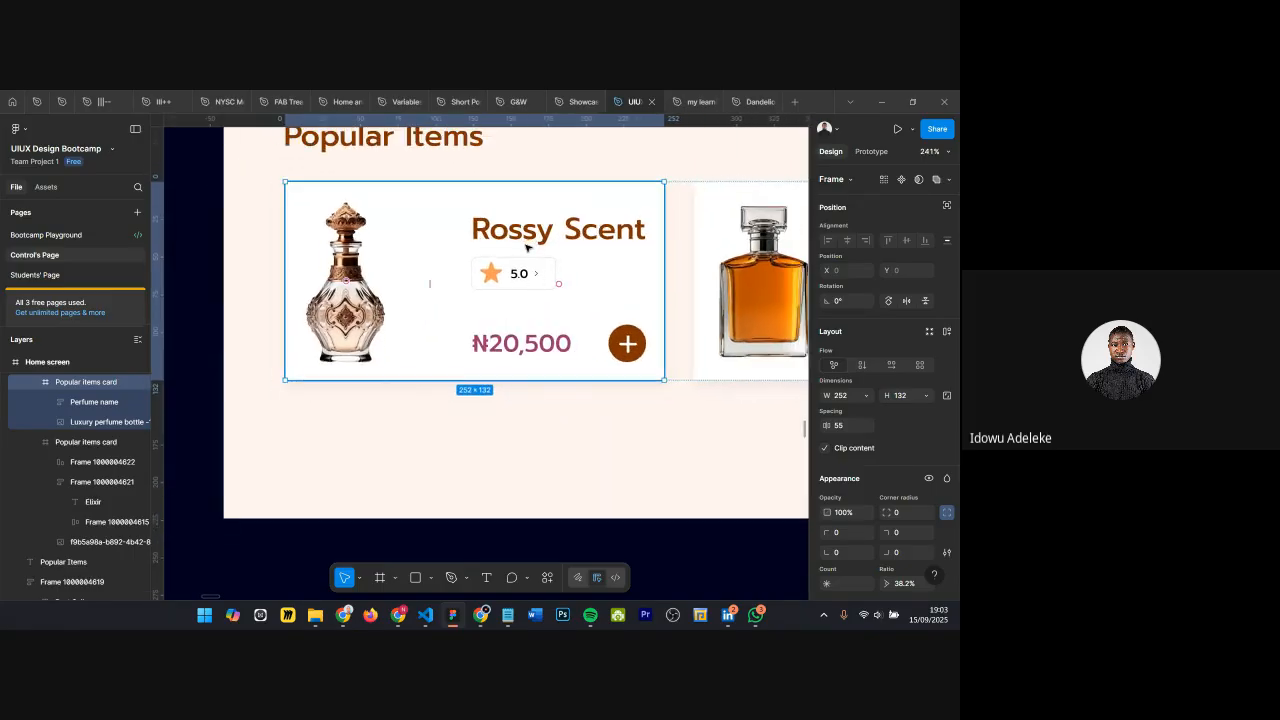
double_click(527, 247)
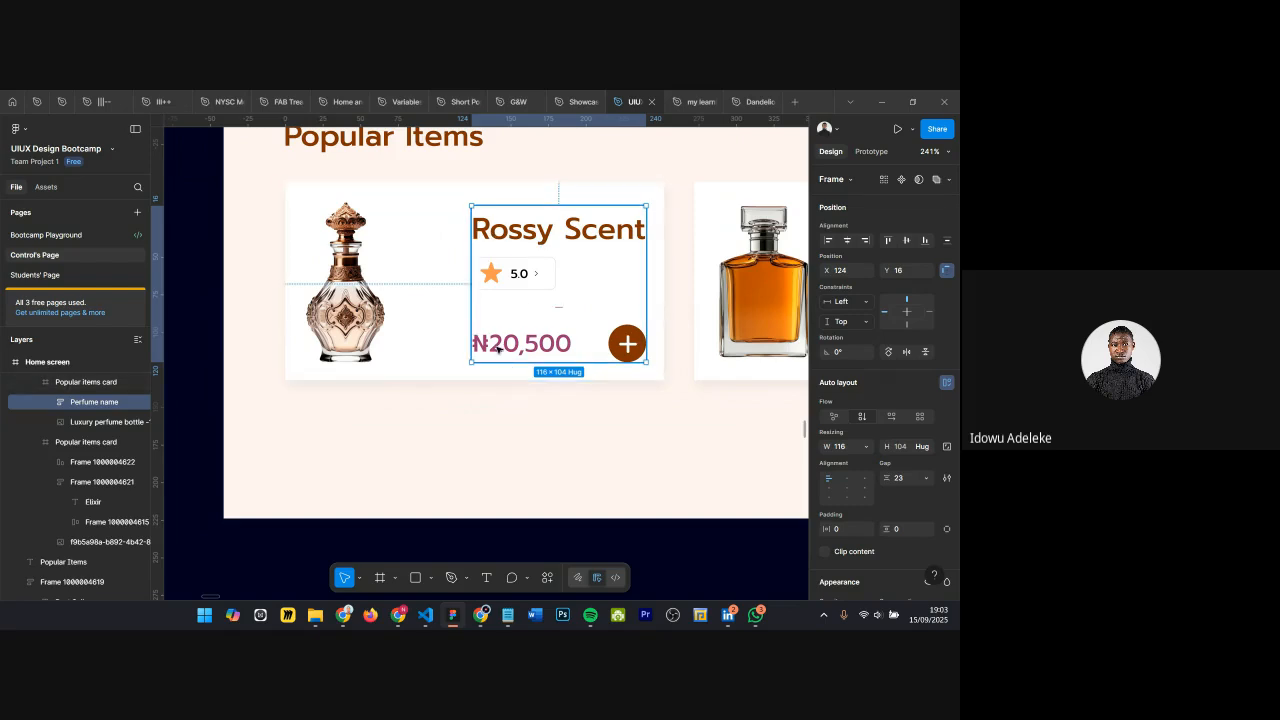
scroll(490, 215, "down", 3)
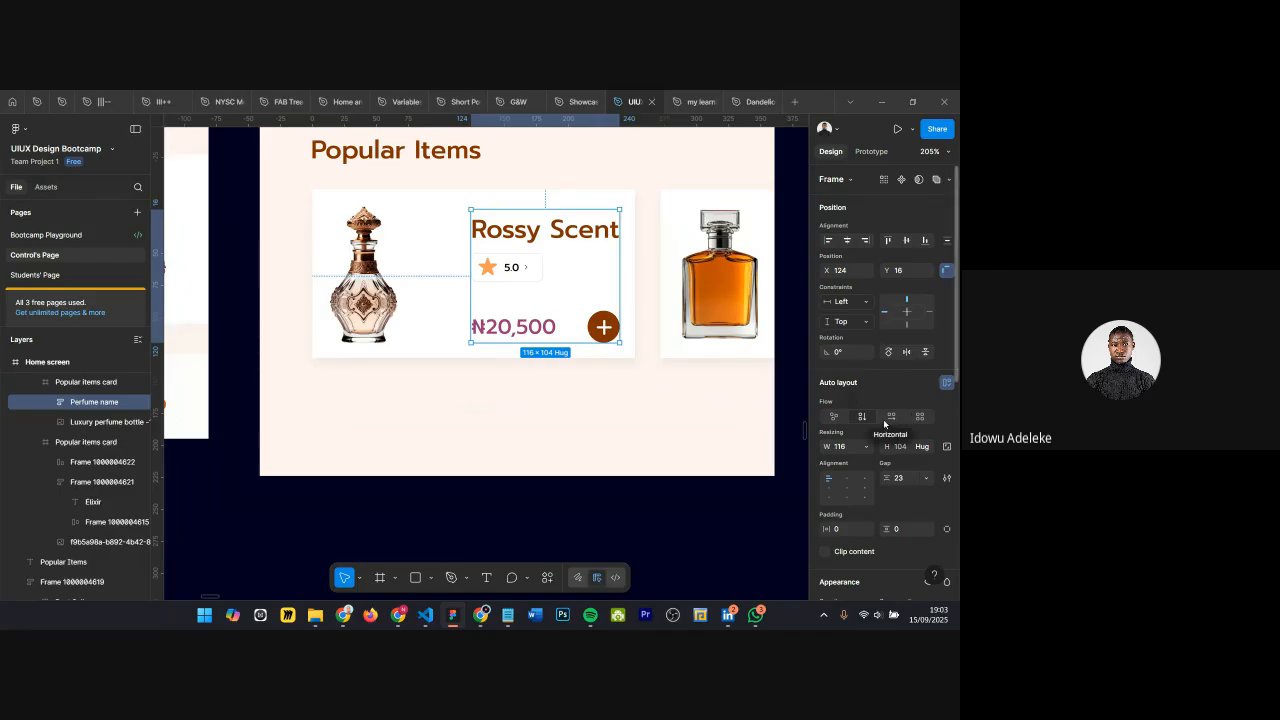
left_click(368, 268, "shift")
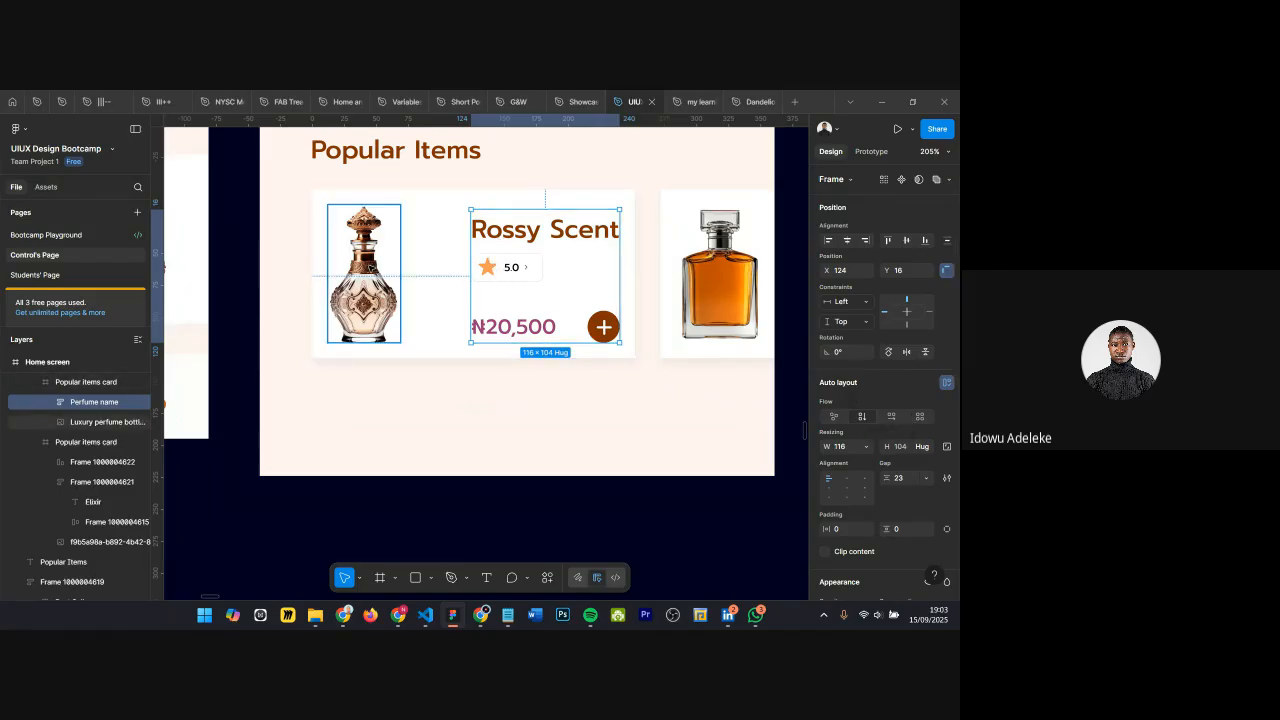
left_click(429, 192)
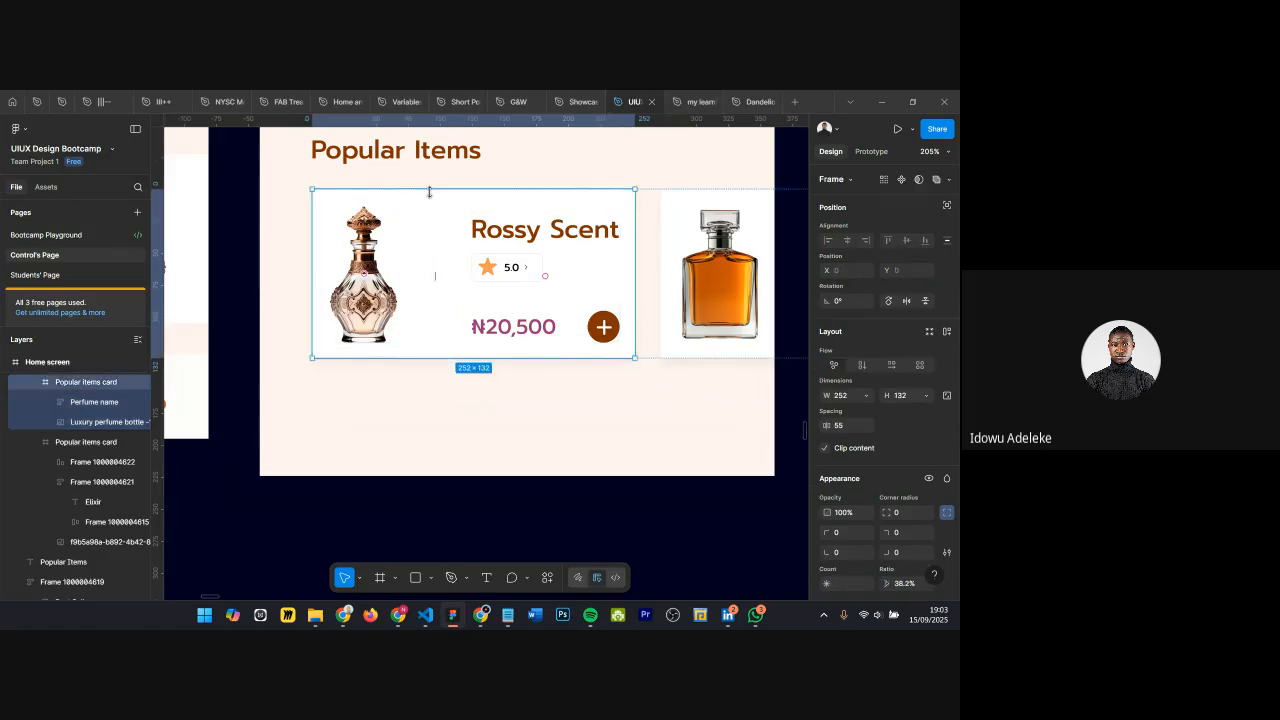
Step: Test the first Popular Items card by replacing its "Rossy Scent" title with longer dummy text, and undo the edit
double_click(540, 230)
double_click(555, 230)
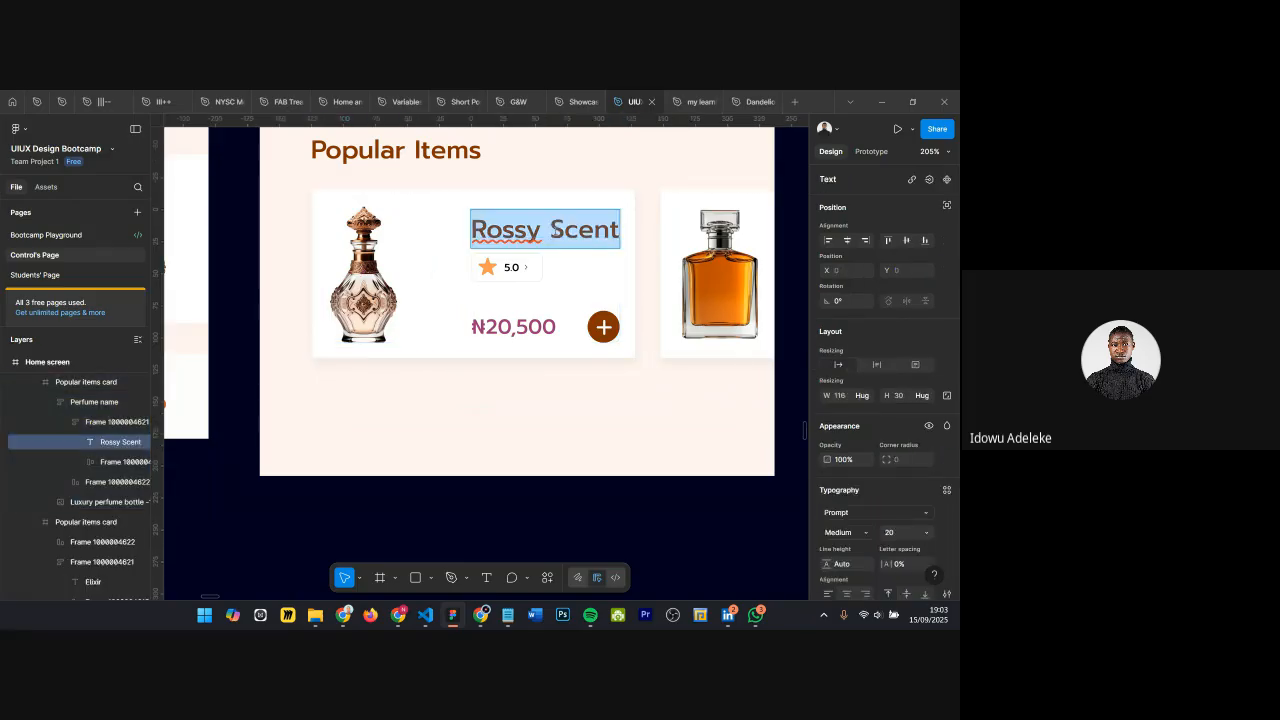
type("sdadadadada")
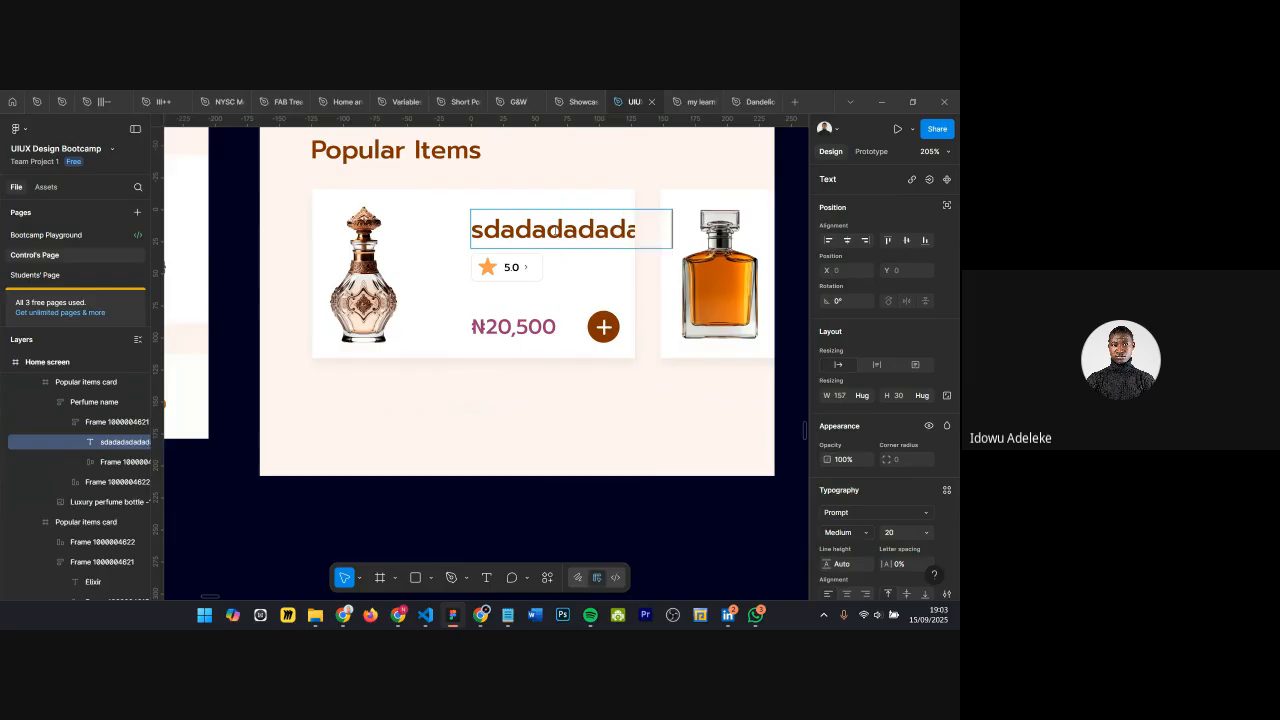
key("ctrl+z")
key("Escape")
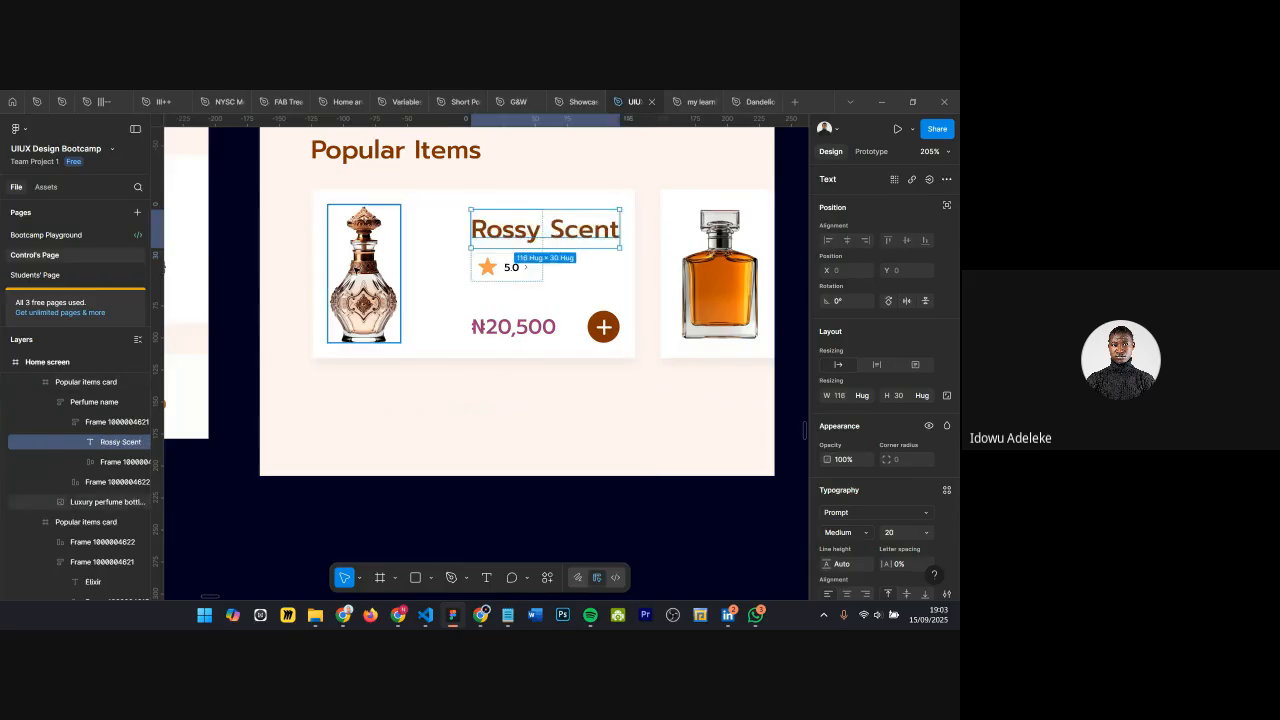
Step: Add auto layout to the first Popular items card frame holding the Rossy Scent perfume
left_click(395, 243)
left_click(441, 221)
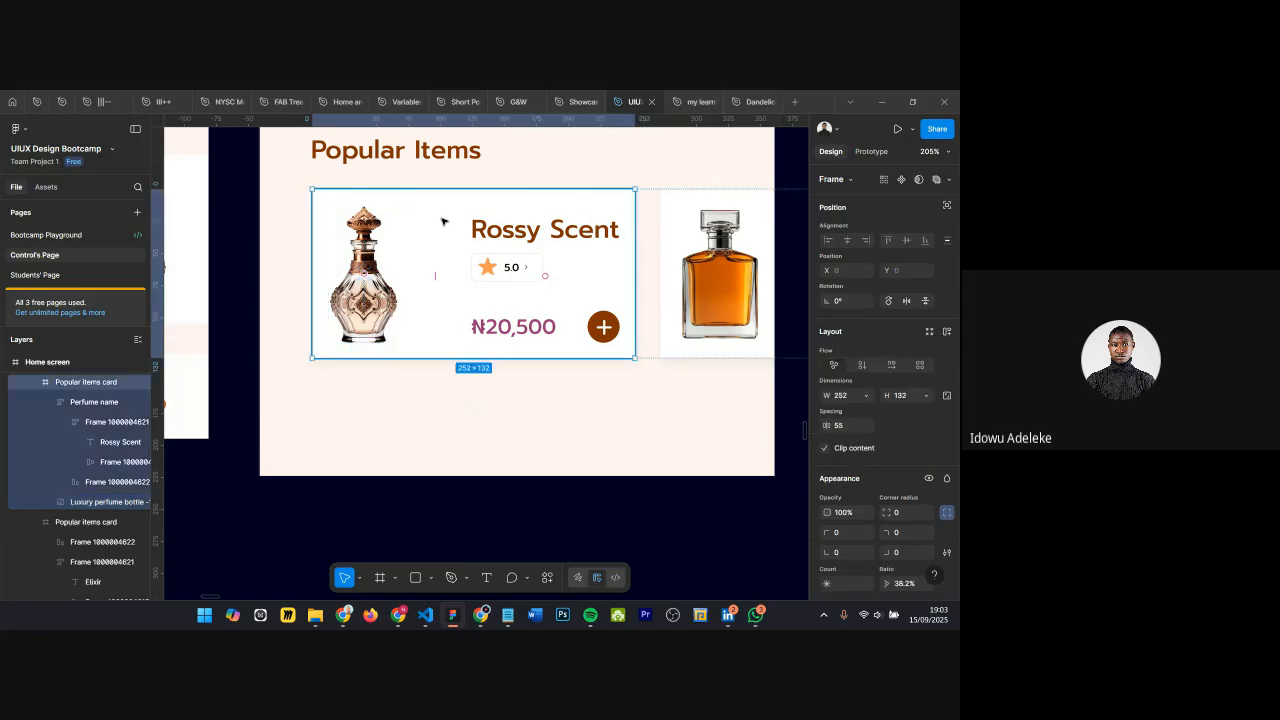
key("f")
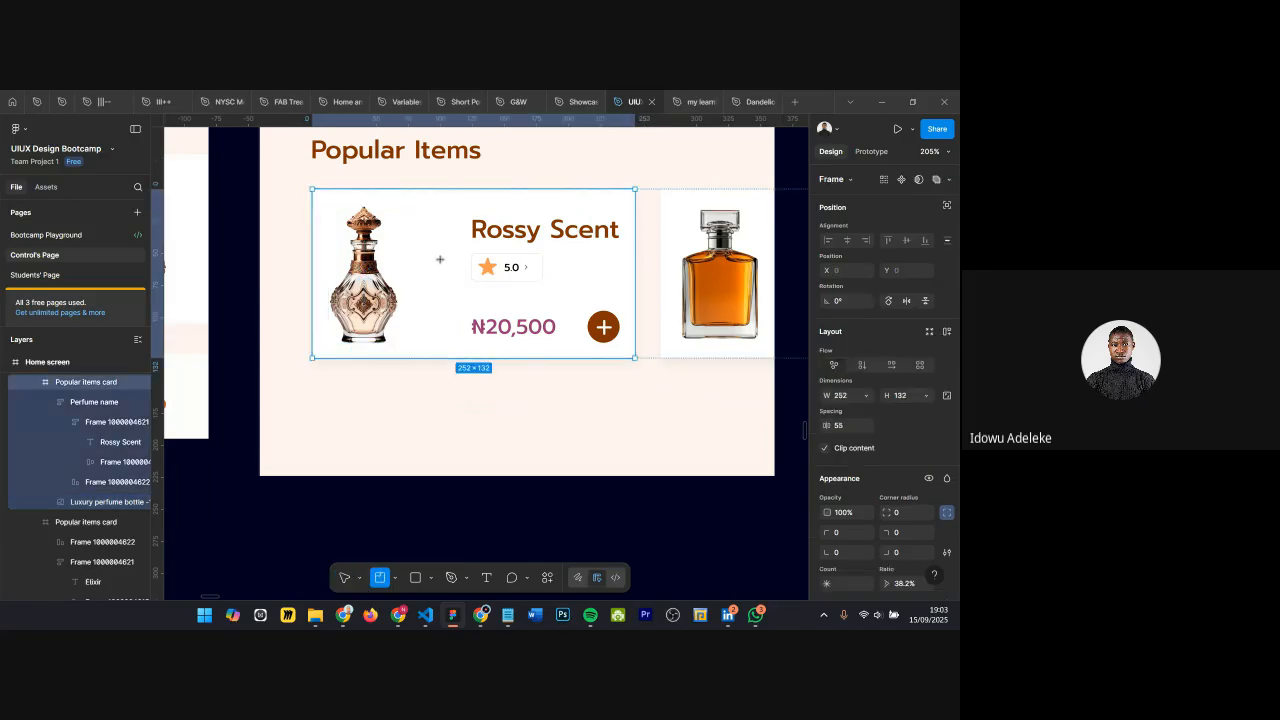
key("shift+a")
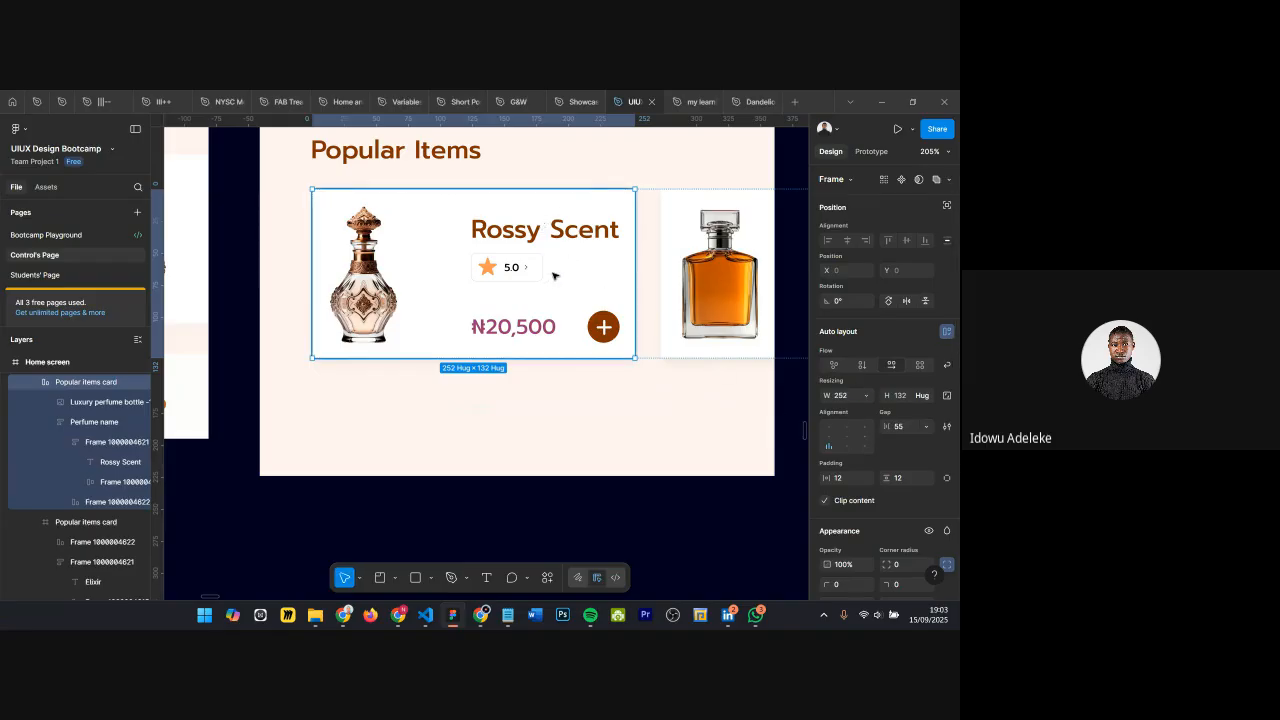
key("v")
Step: Try dummy text in the auto-layout card's perfume title, and restore "Rossy Scent"
double_click(545, 230)
type("dwoeiwoieow")
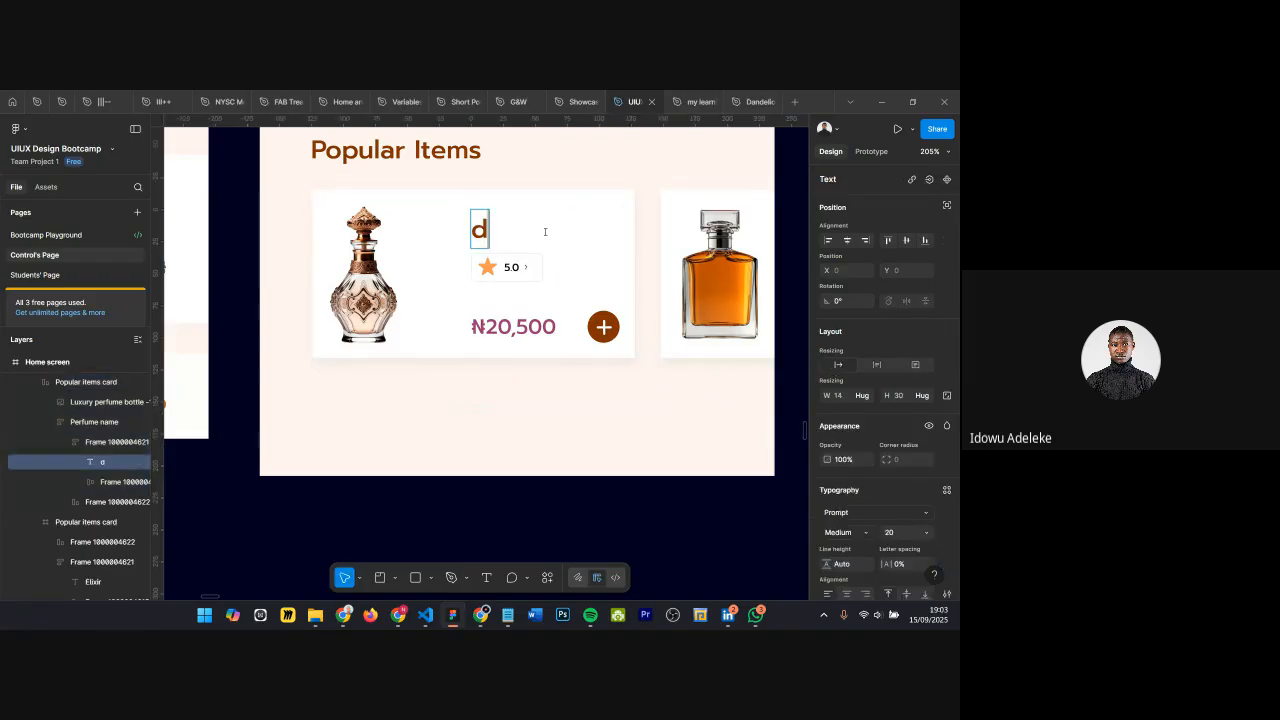
key("ctrl+z")
key("ctrl+z")
key("Escape")
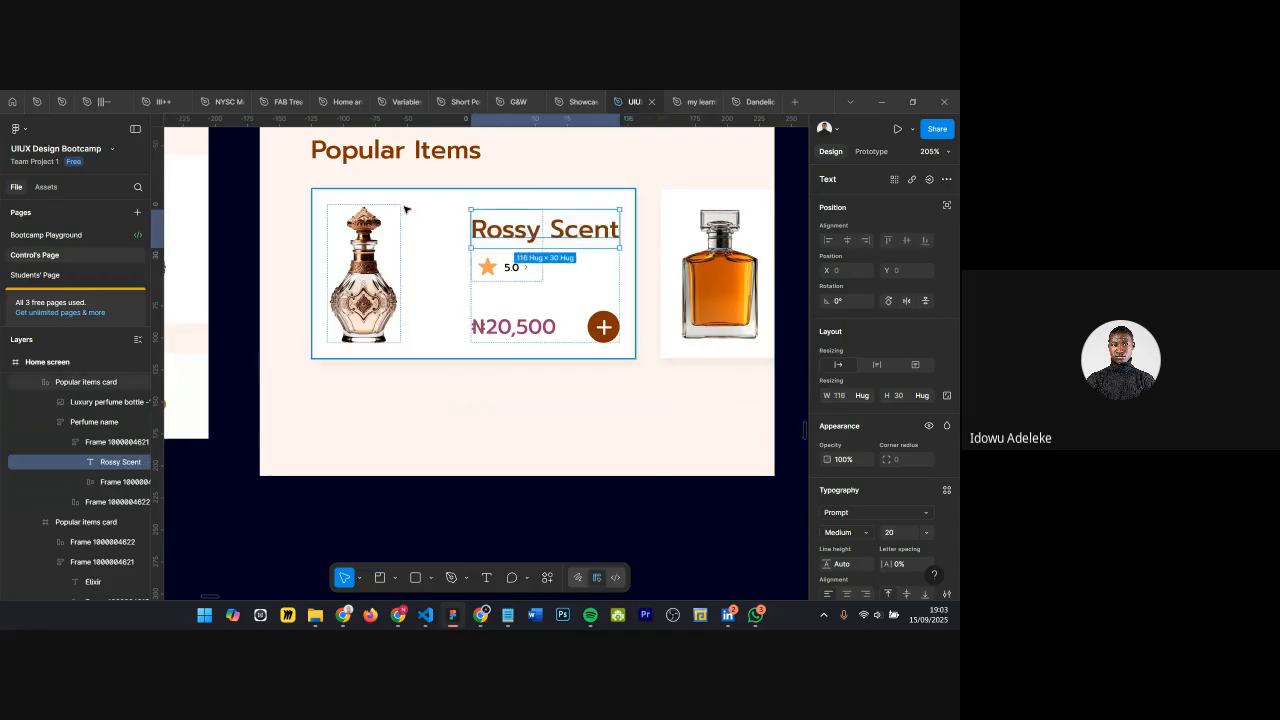
Step: Set the width of the frame around the Rossy Scent title and rating to Hug contents
key("Escape")
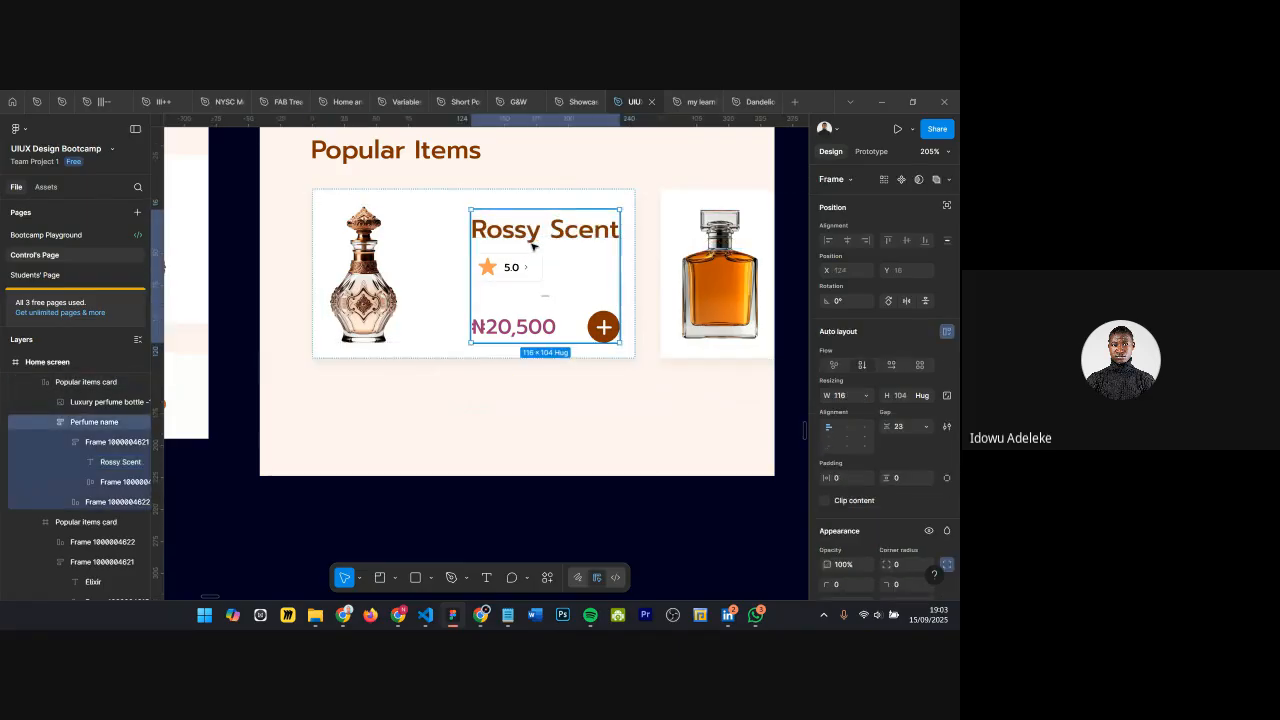
left_click(533, 246)
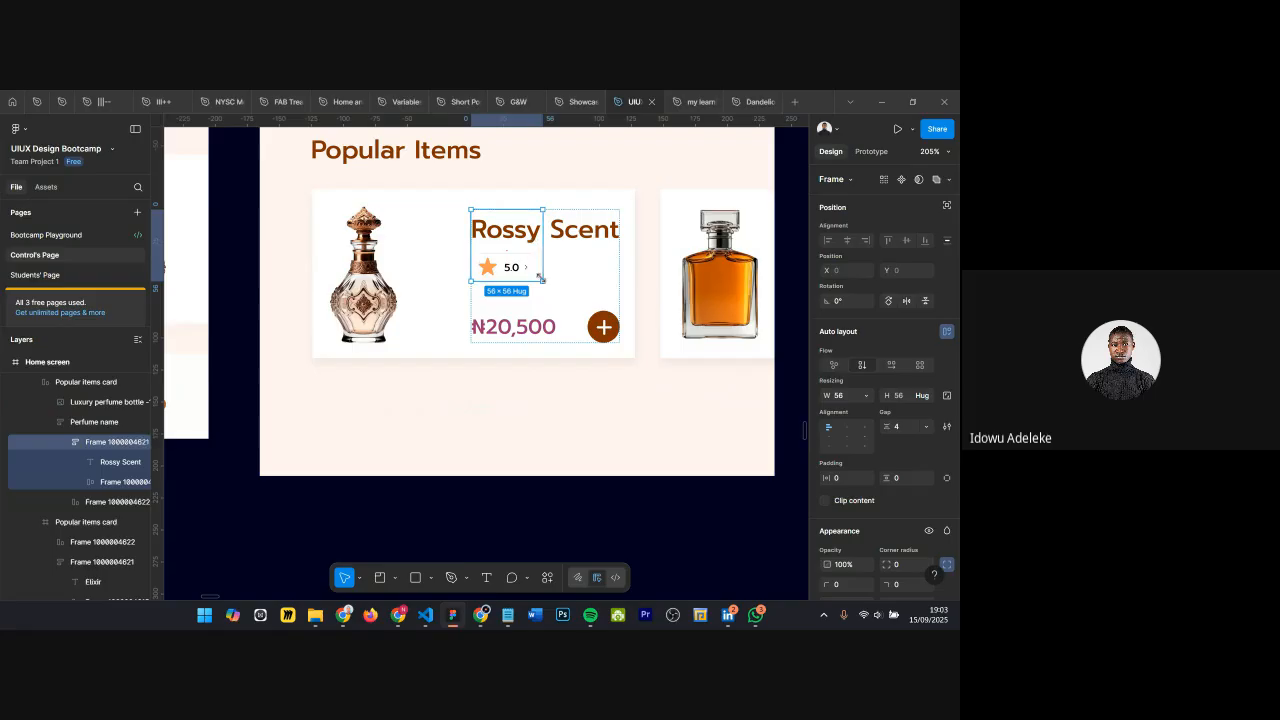
left_click(868, 396)
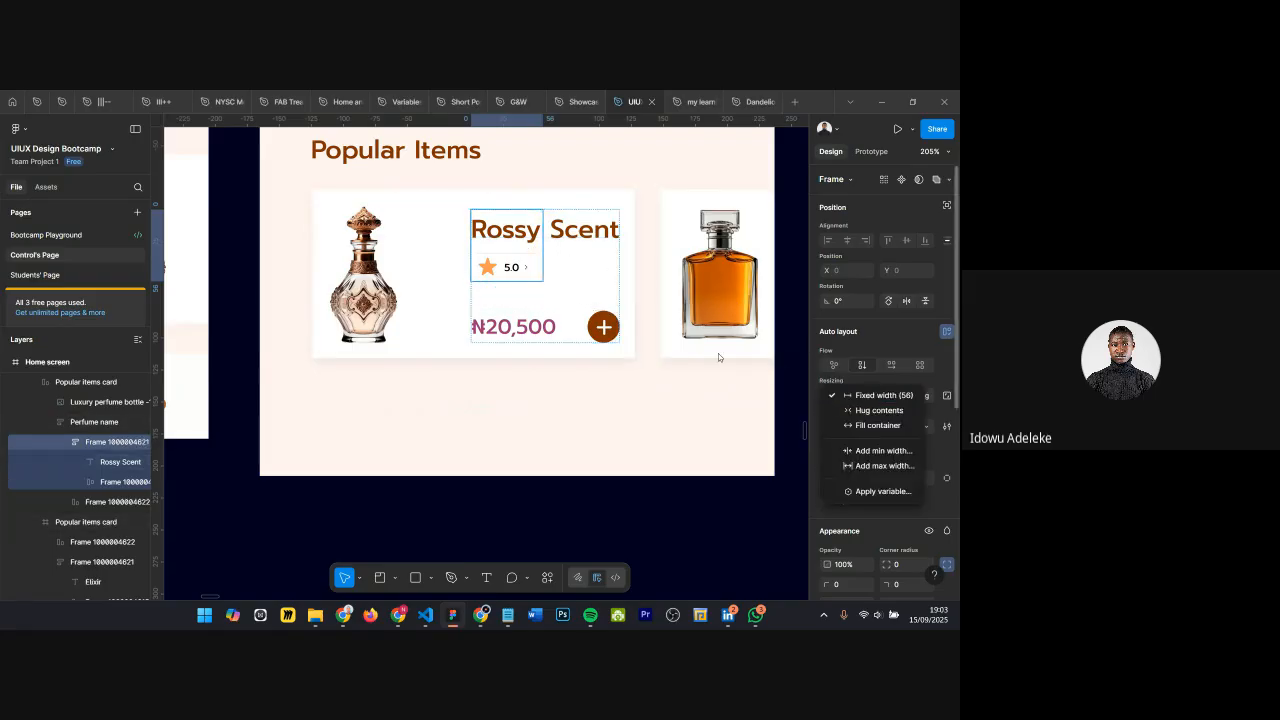
left_click(584, 243)
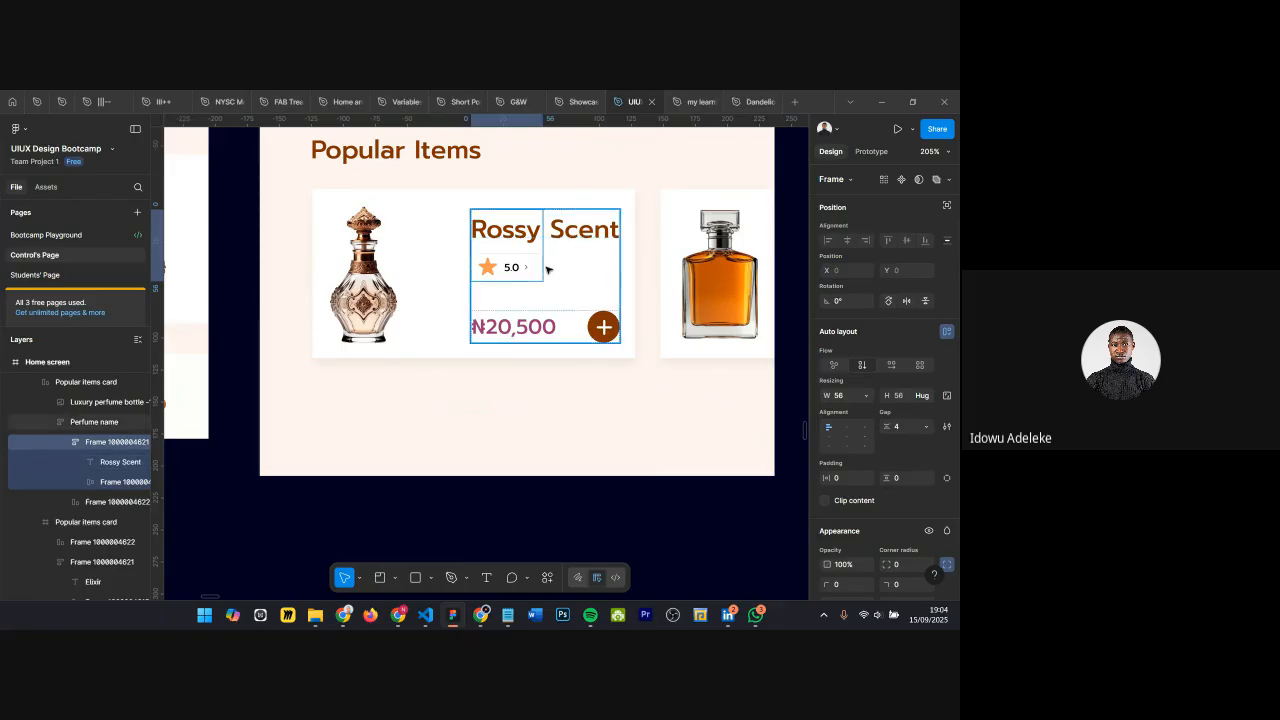
left_click(867, 396)
left_click(878, 410)
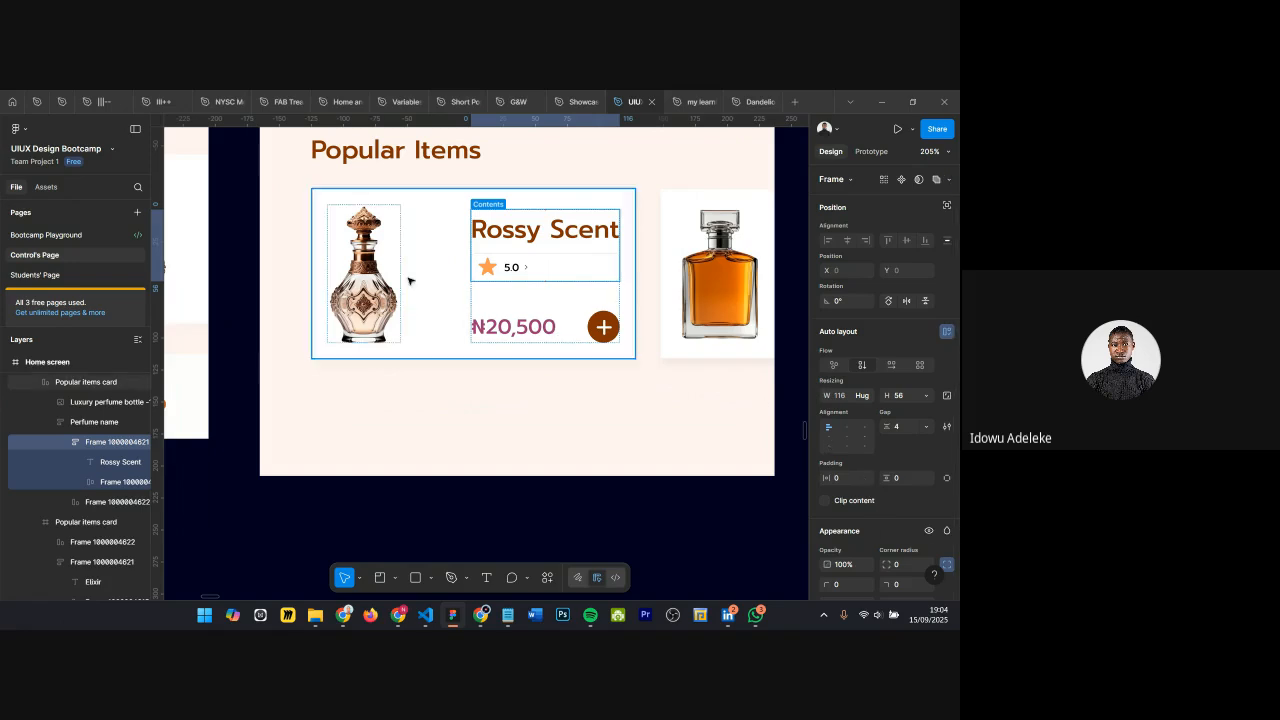
Step: Test the card's resizing with longer dummy text in place of the "Rossy Scent" title, and undo the change
left_click(424, 222)
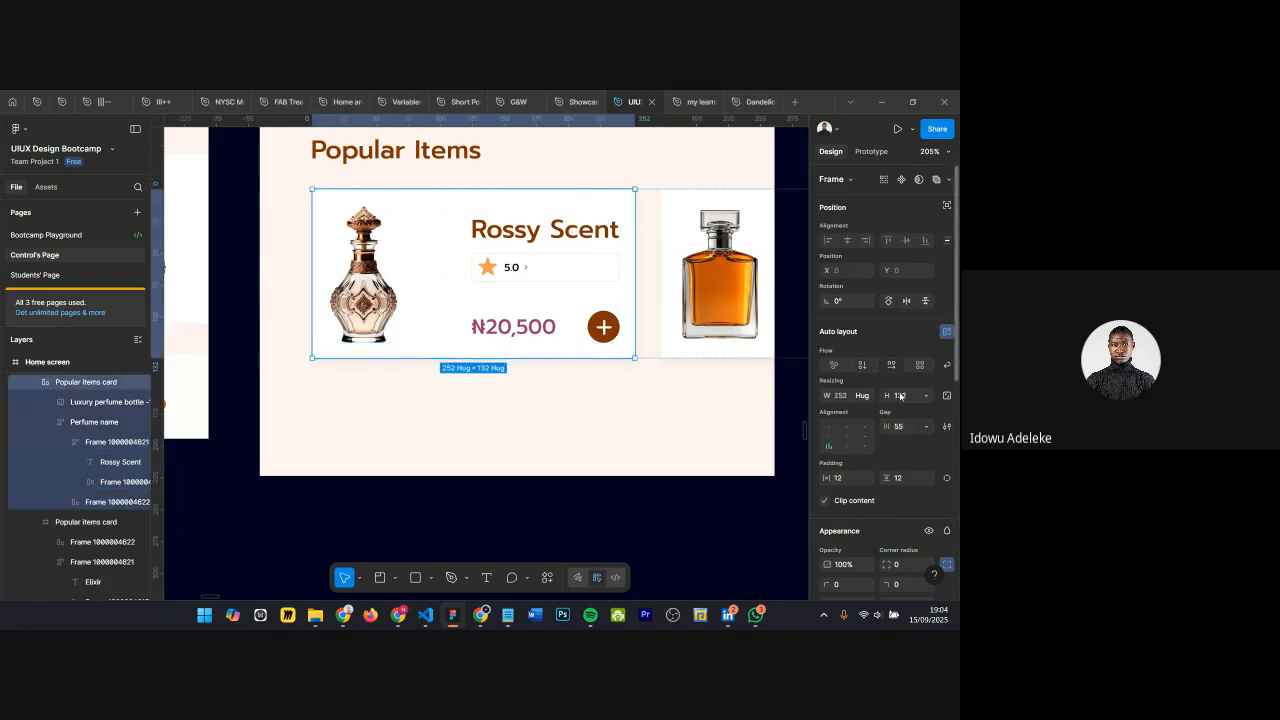
double_click(537, 231)
type("sdwewoeiwoe")
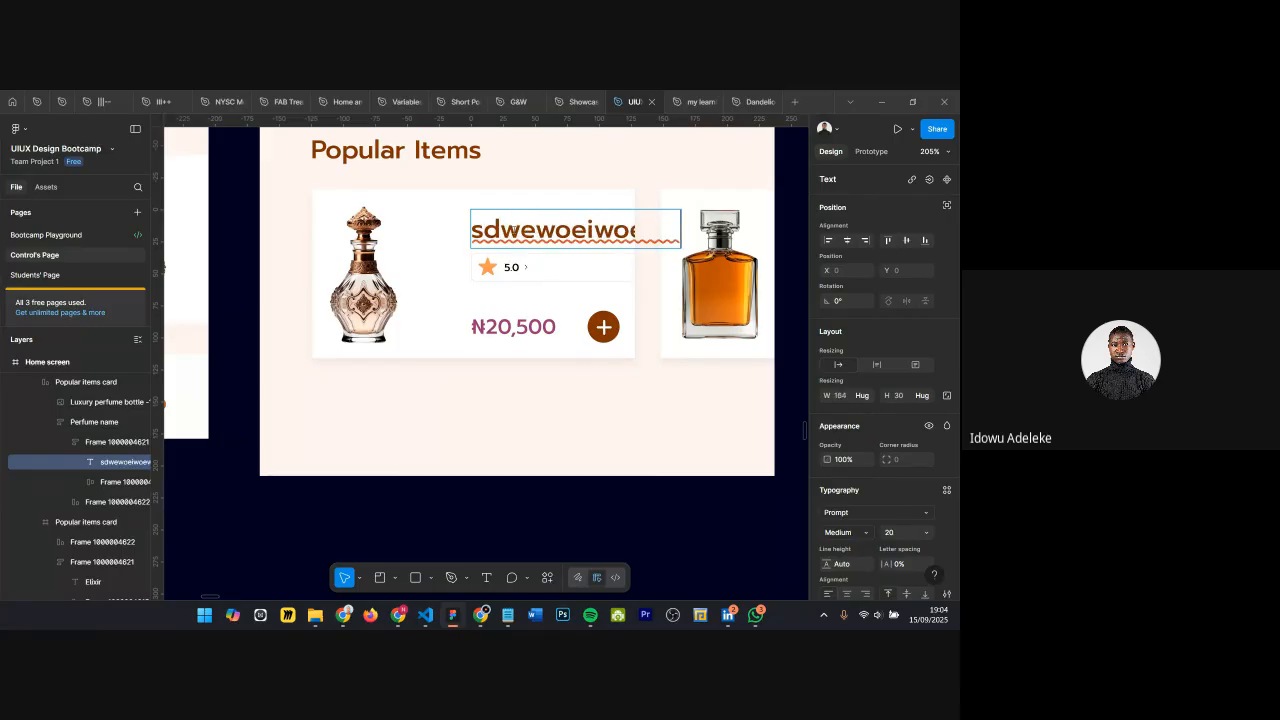
key("ctrl+z")
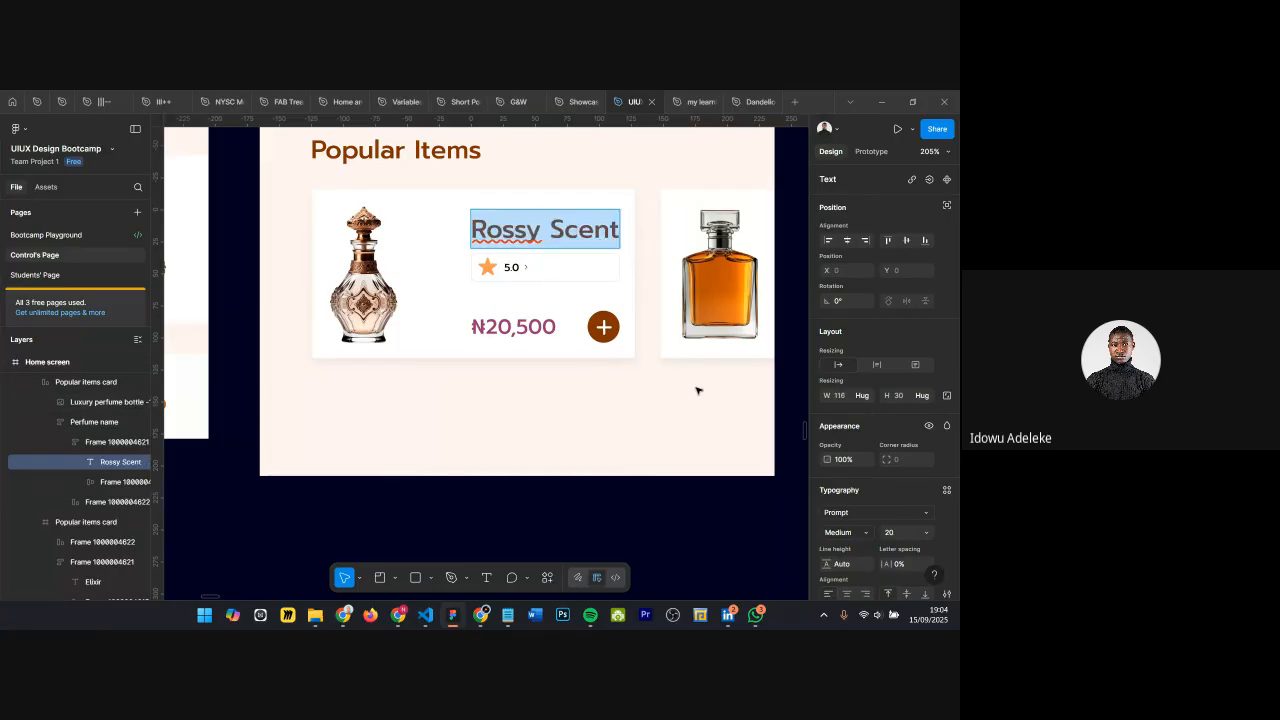
type("v")
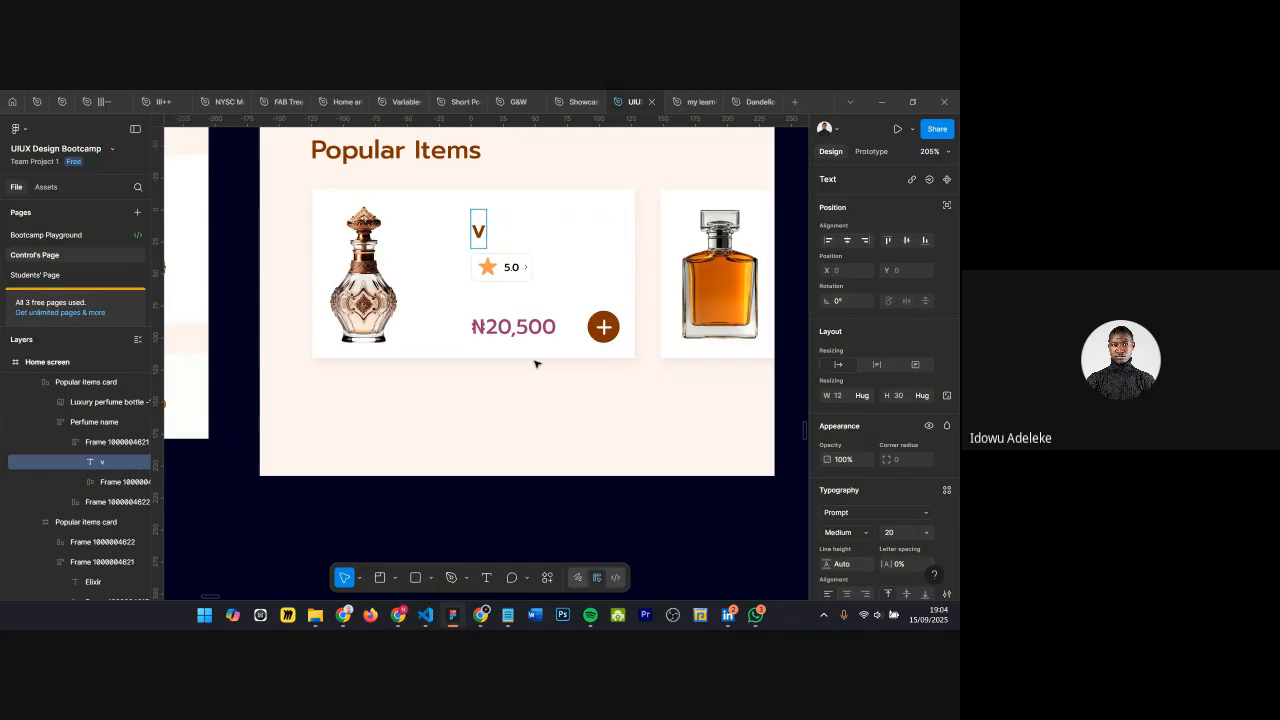
key("ctrl+z")
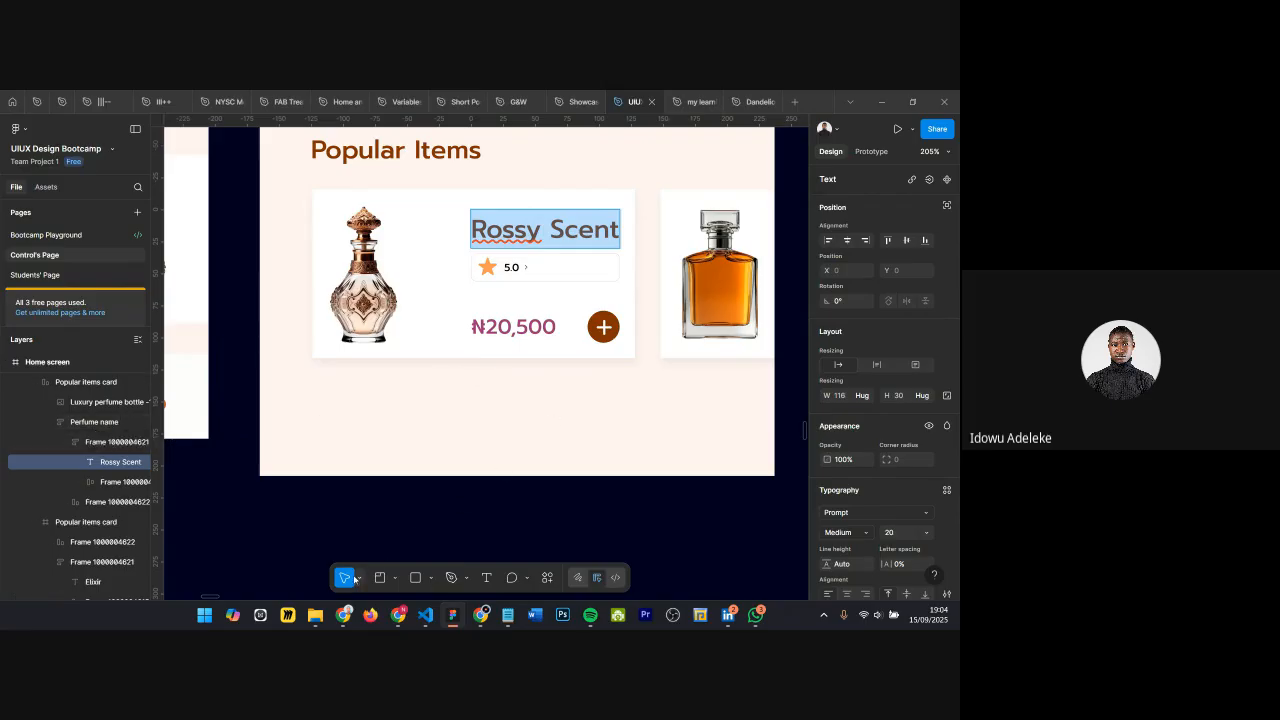
Step: Set the width of the card's "Perfume name" frame to Hug contents
key("Escape")
key("Escape")
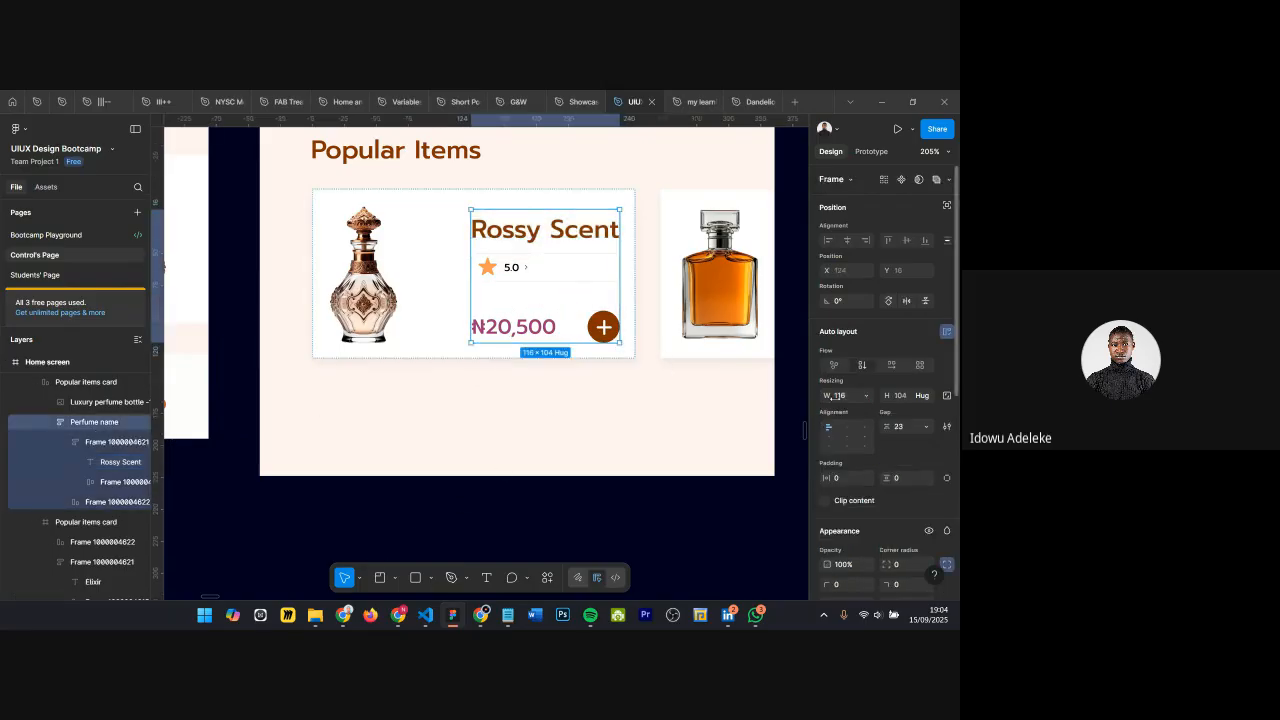
left_click(863, 397)
left_click(872, 411)
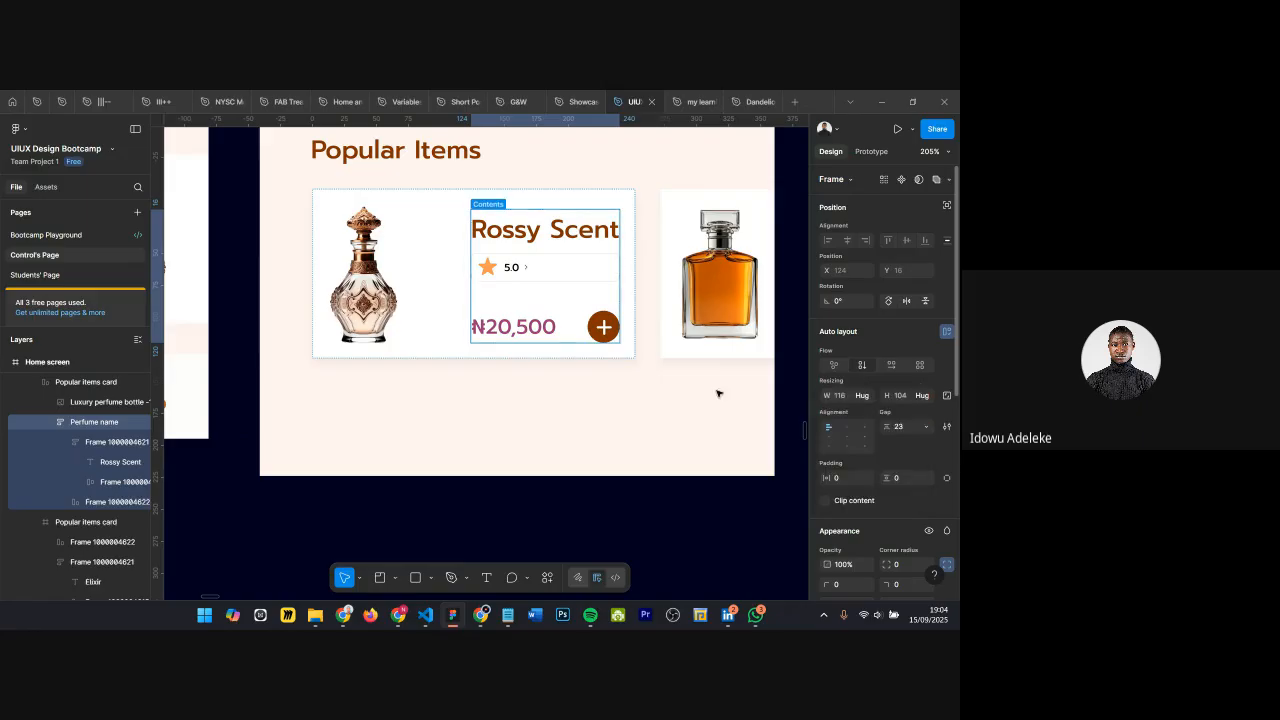
Step: Check that the whole card stretches by entering a very long dummy perfume title, and undo it
double_click(510, 244)
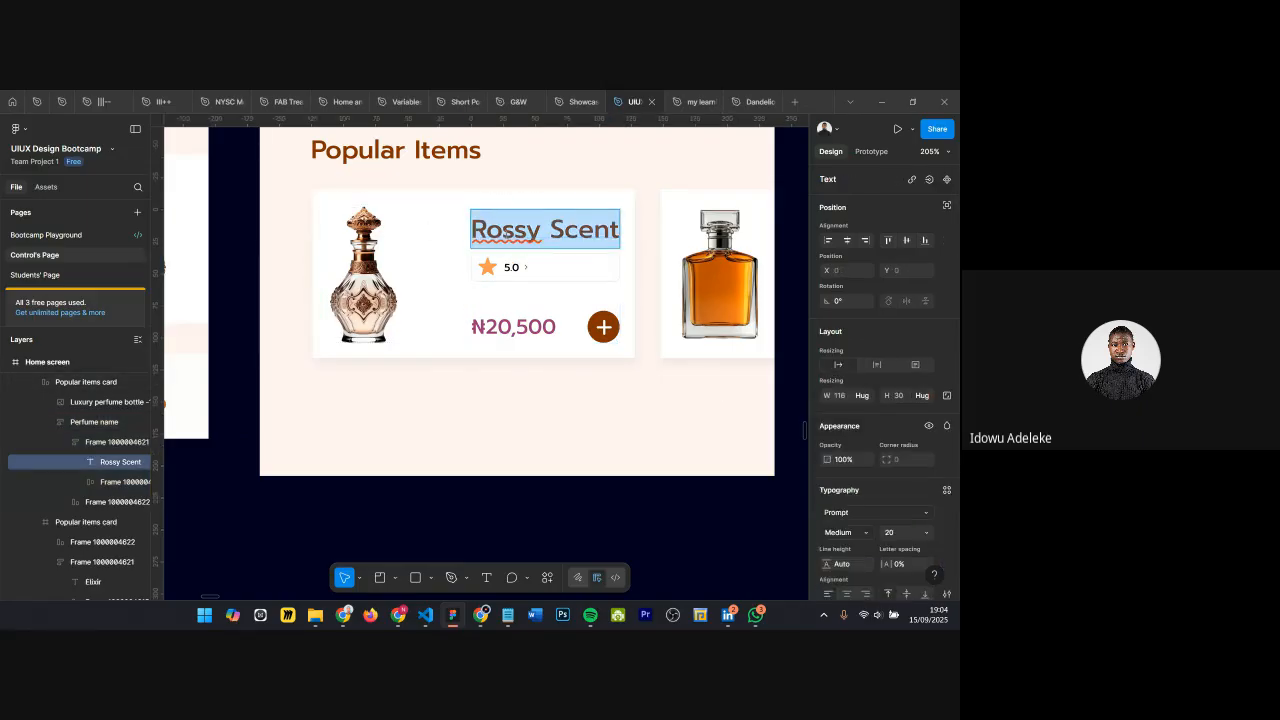
type("dweiwoiewoi")
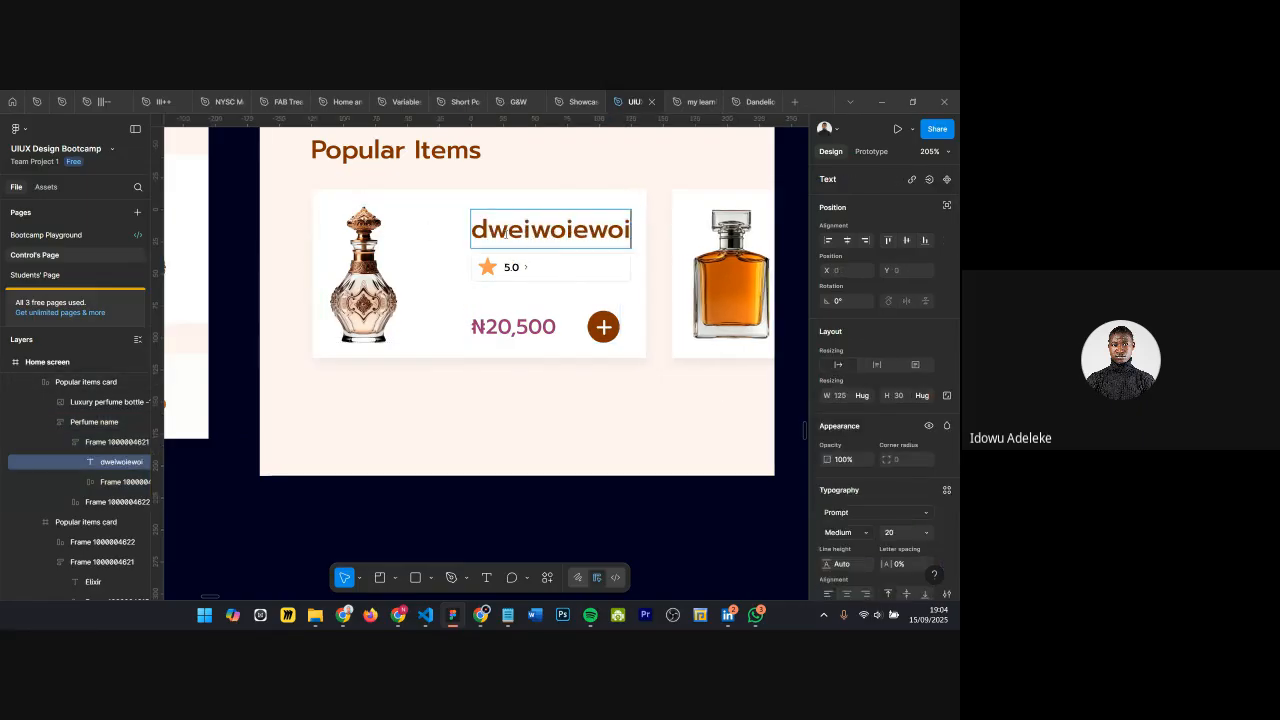
type("ewoewoieoa")
scroll(503, 234, "down", 4)
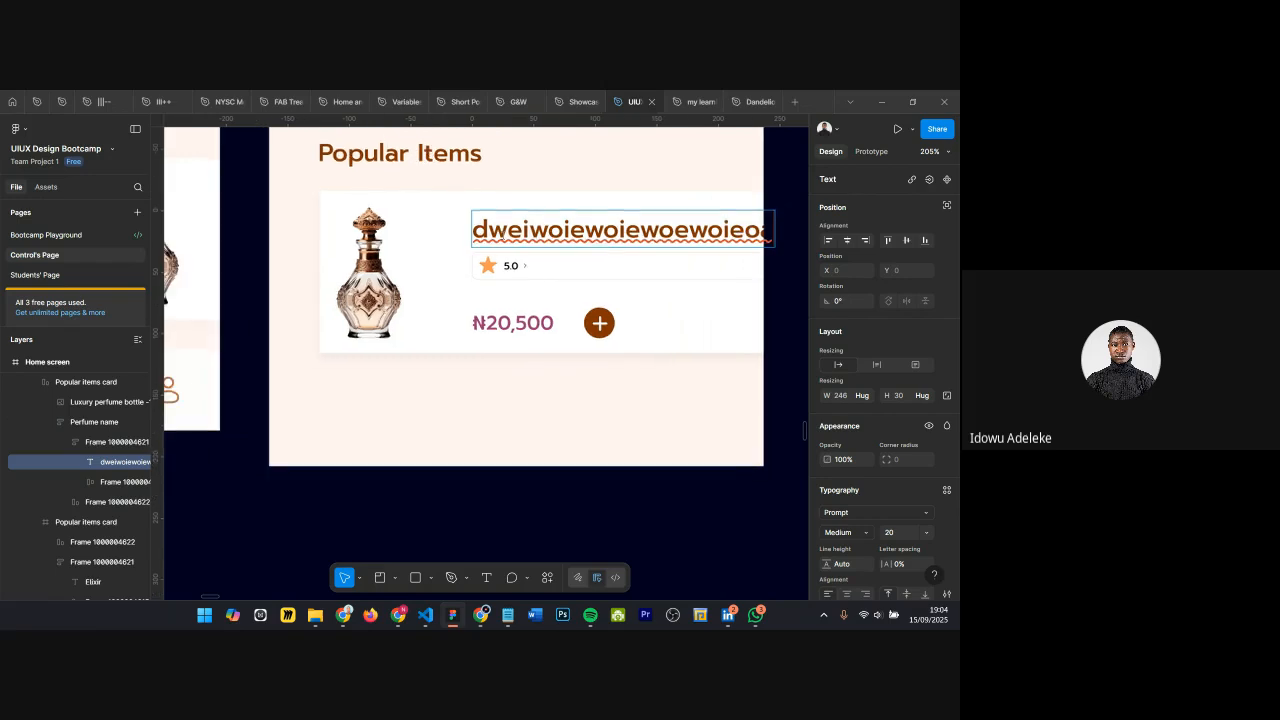
key("ctrl+z")
Step: Examine the layout settings of the Popular Items heading, the row of cards and both perfume cards
scroll(498, 249, "up", 2)
double_click(487, 168)
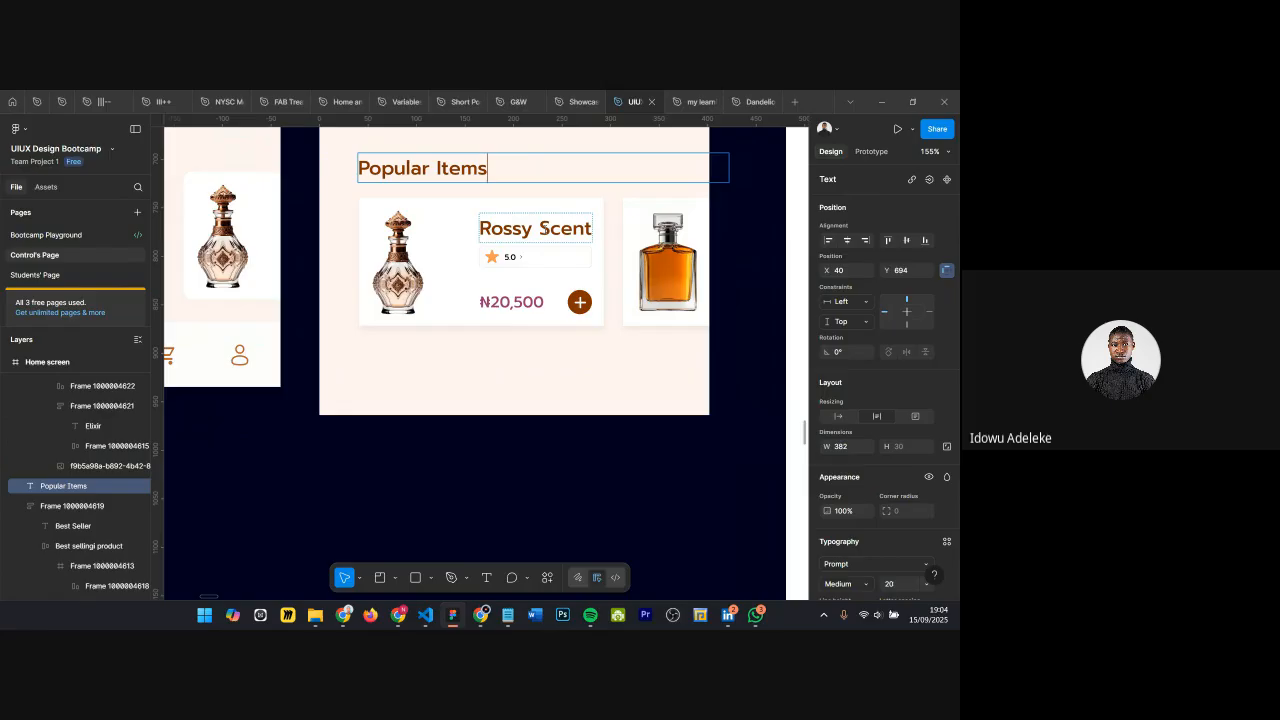
scroll(543, 219, "down", 5)
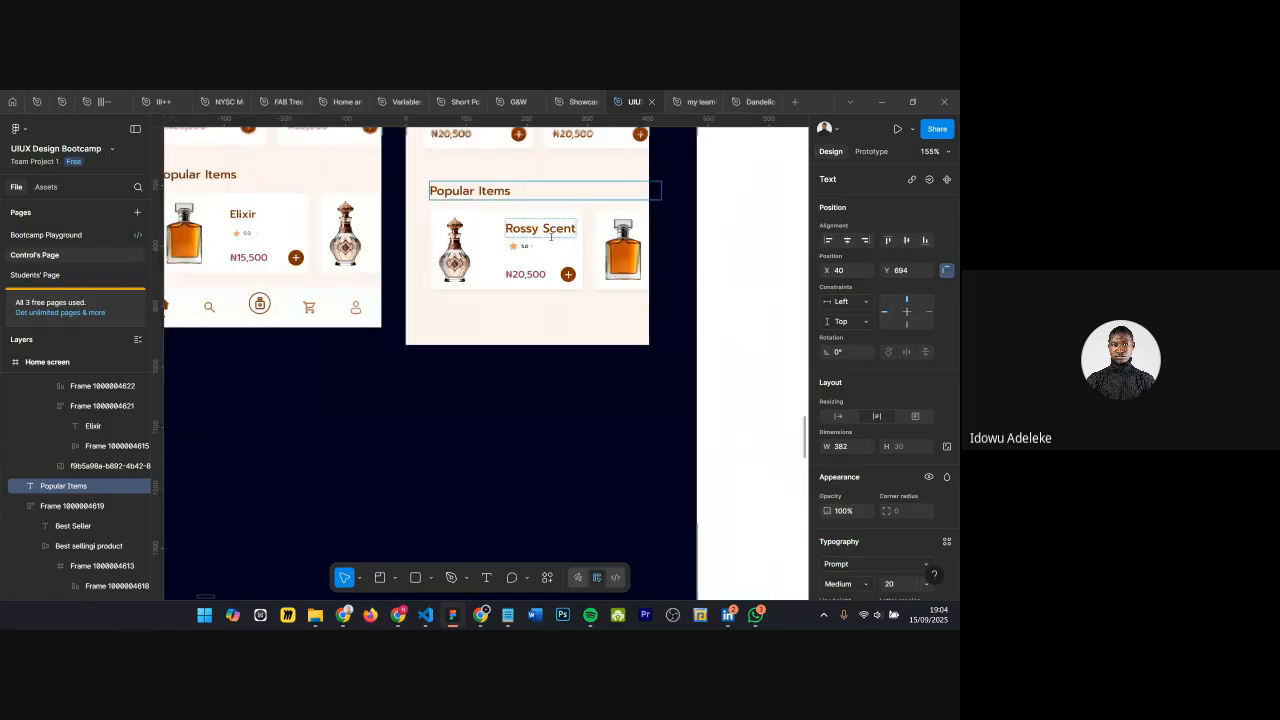
scroll(528, 191, "up", 2)
scroll(528, 191, "up", 2)
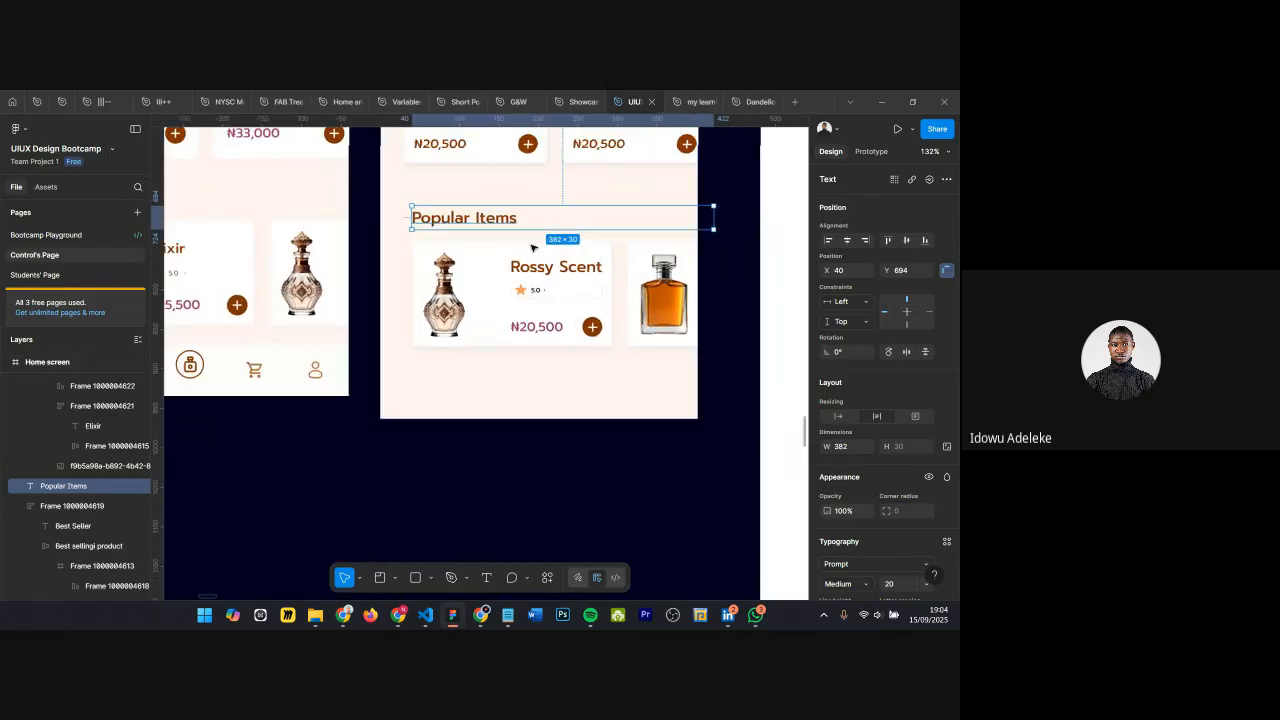
left_click(525, 262)
scroll(533, 282, "up", 2)
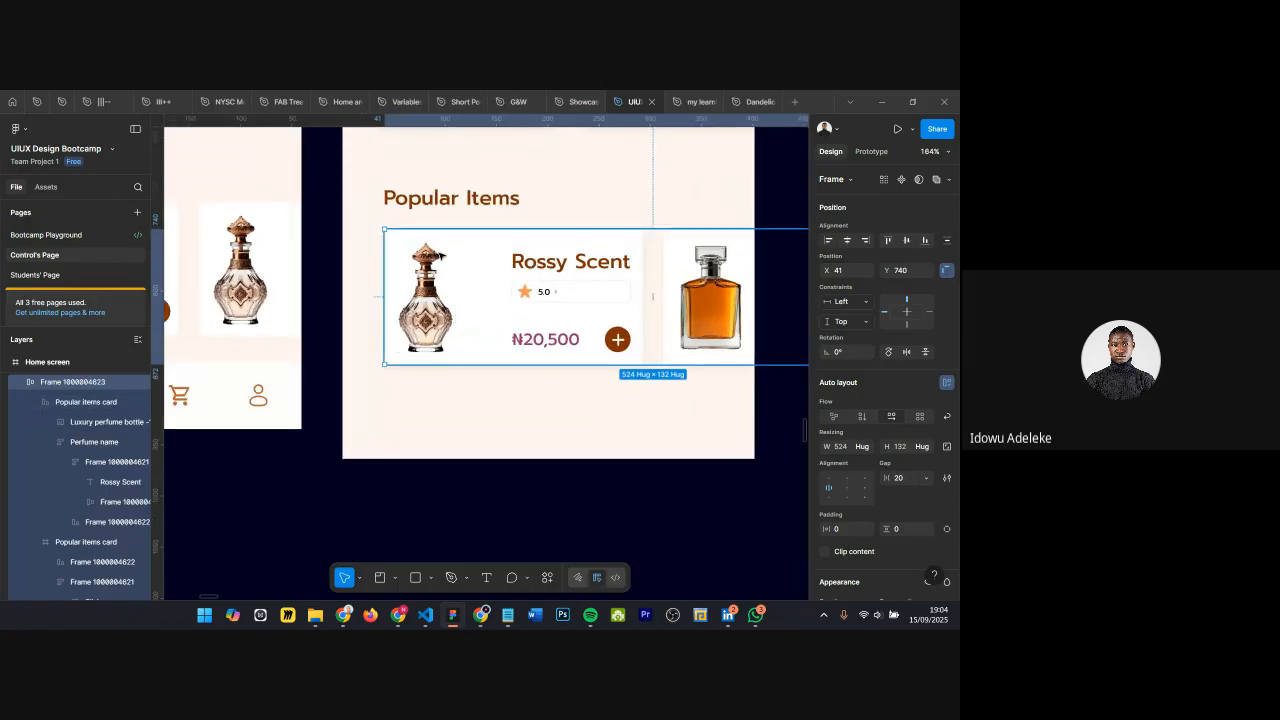
left_click(440, 256)
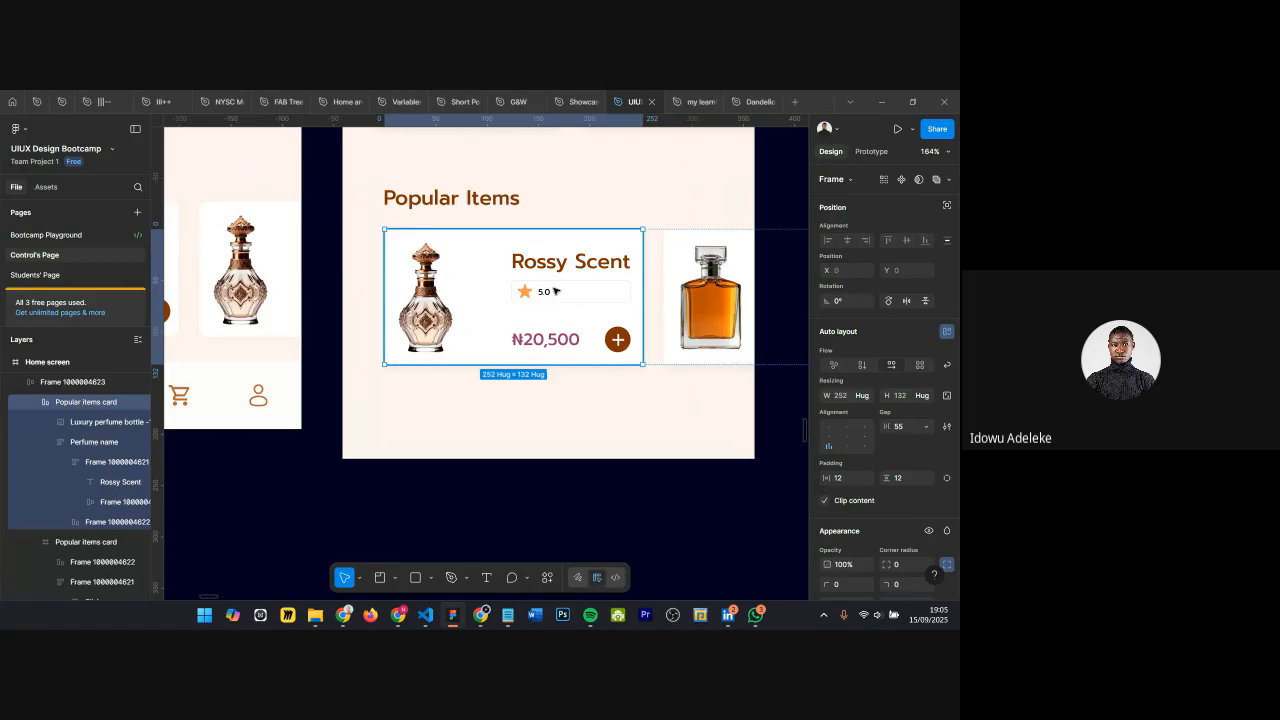
scroll(480, 280, "up", 3)
scroll(477, 277, "down", 2)
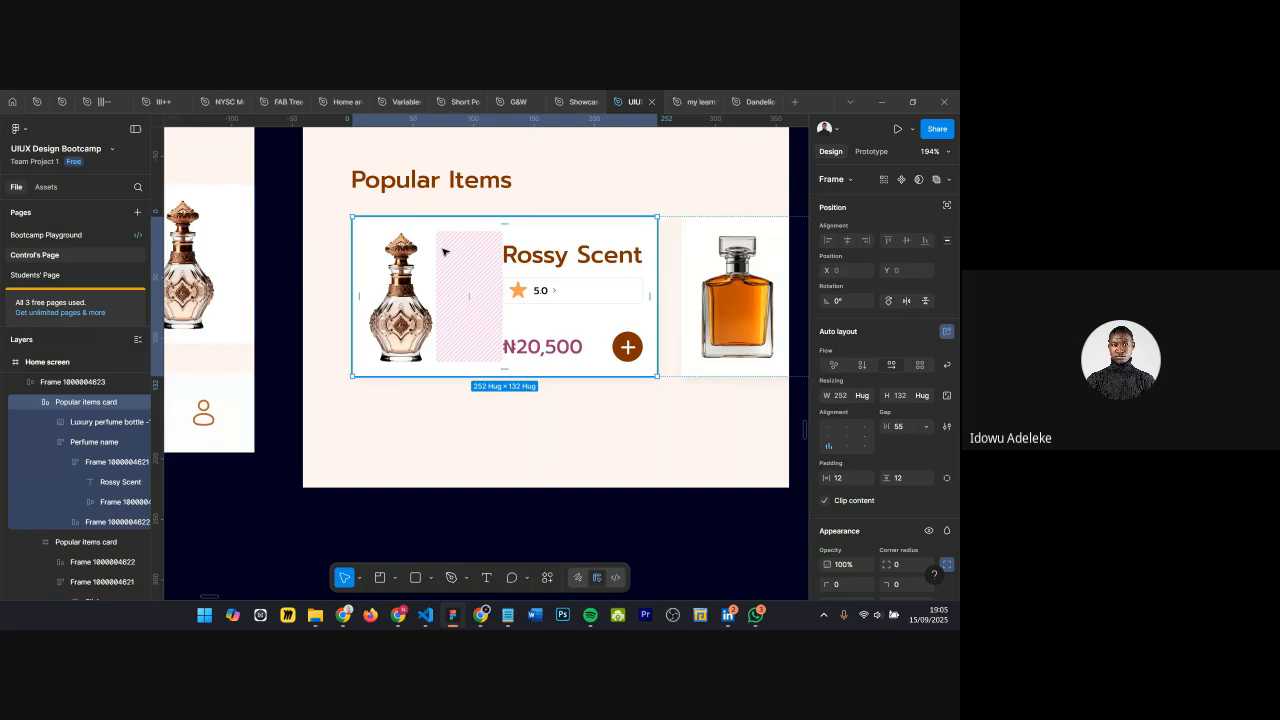
scroll(566, 204, "down", 1)
scroll(555, 345, "down", 3)
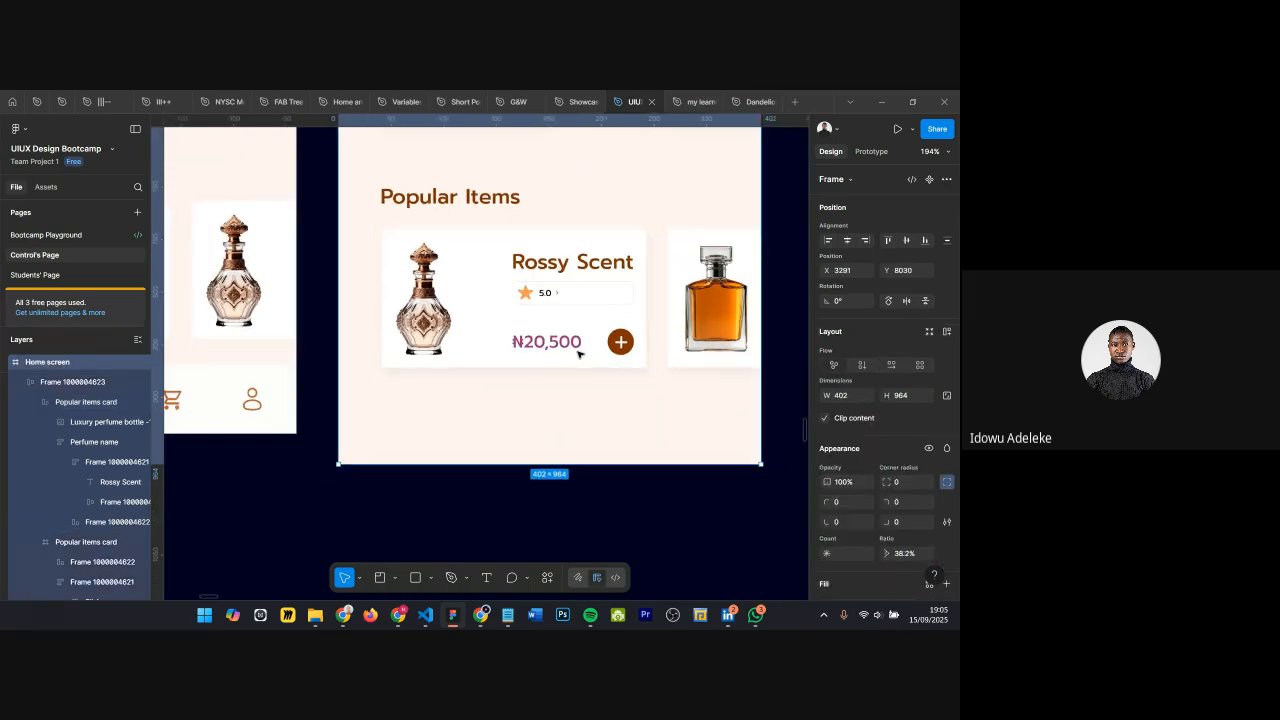
left_click(612, 382)
scroll(614, 347, "right", 1)
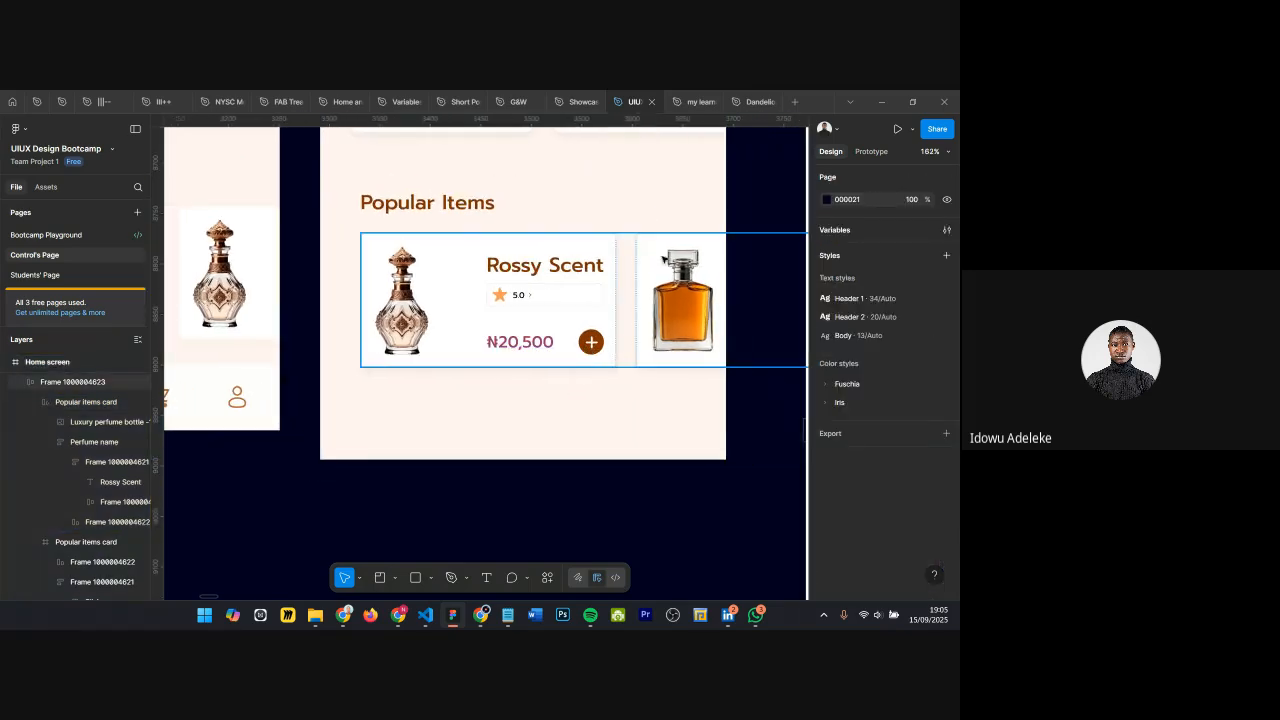
left_click(657, 260)
scroll(657, 260, "down", 3)
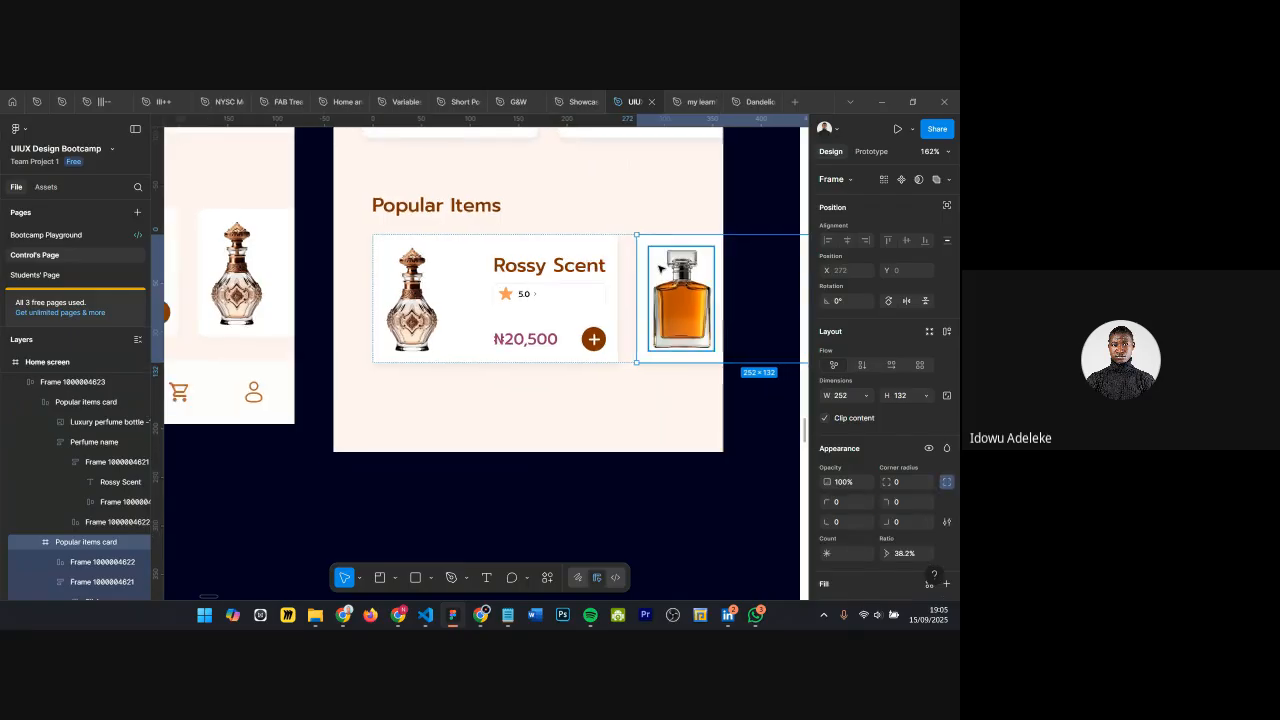
scroll(505, 293, "up", 6)
left_click(450, 279)
scroll(447, 278, "down", 5)
scroll(568, 348, "up", 2)
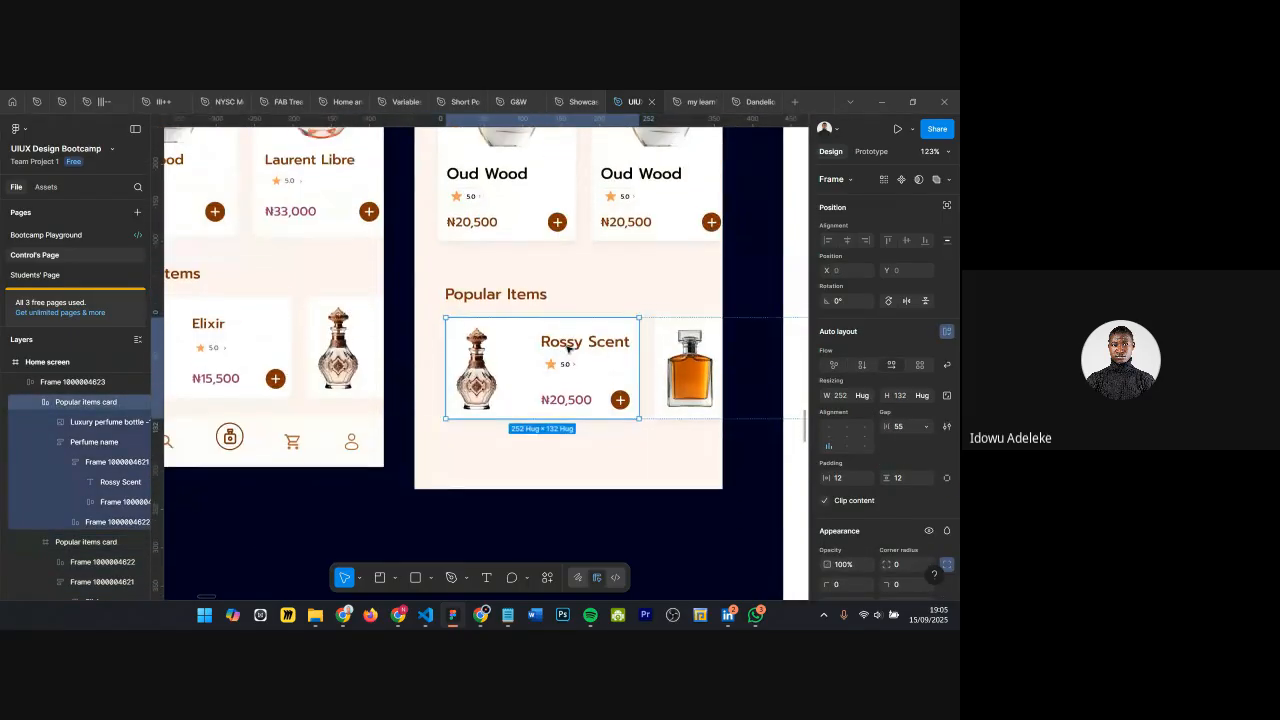
Step: Combine the Popular Items heading and the row of cards below it in one auto layout frame
left_click(505, 307)
scroll(560, 320, "down", 2)
left_click(549, 340, "shift")
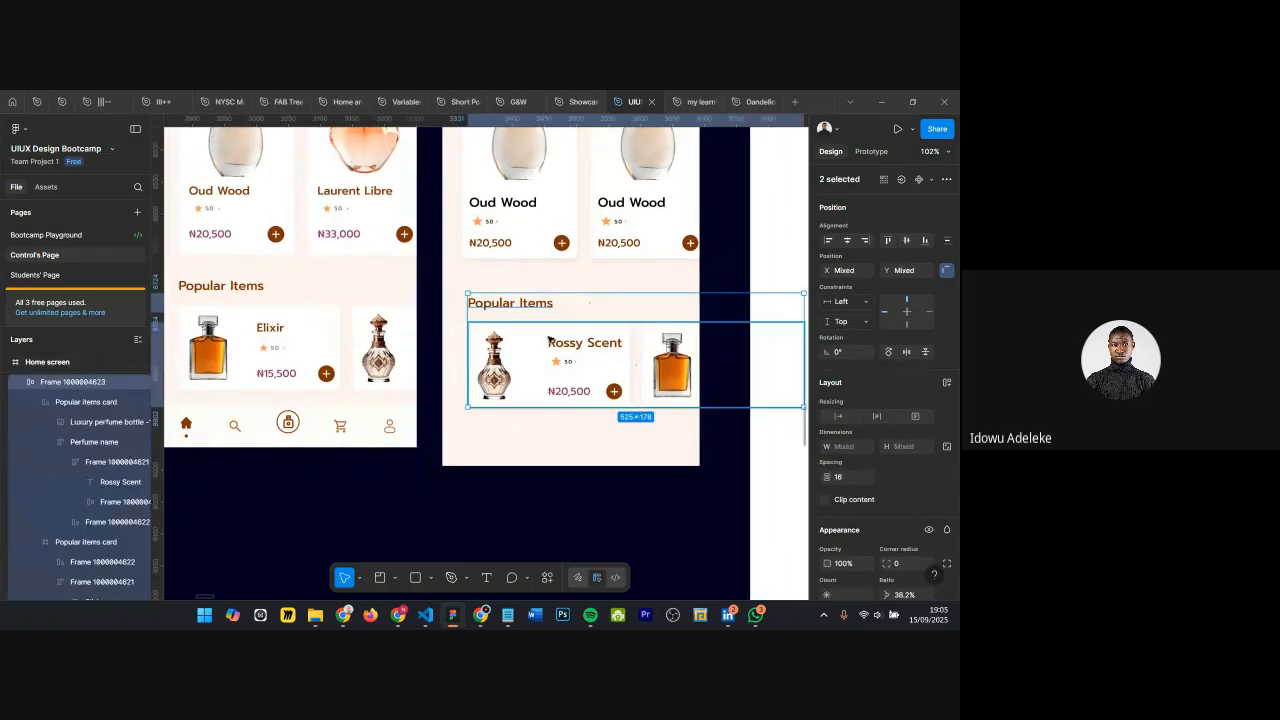
key("shift+a")
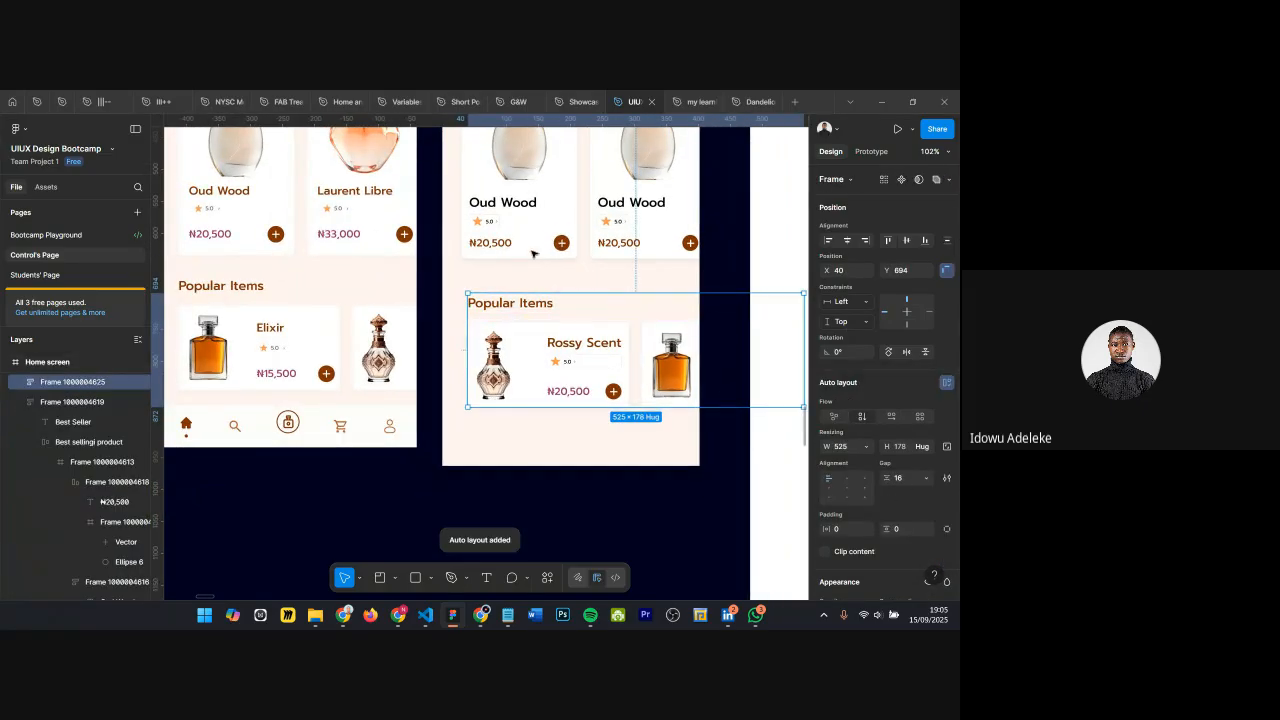
Step: Examine the layout settings and positions of the Category, Best Seller and Popular Items sections on the home screen being built
scroll(620, 255, "down", 3, "ctrl")
scroll(627, 258, "up", 4)
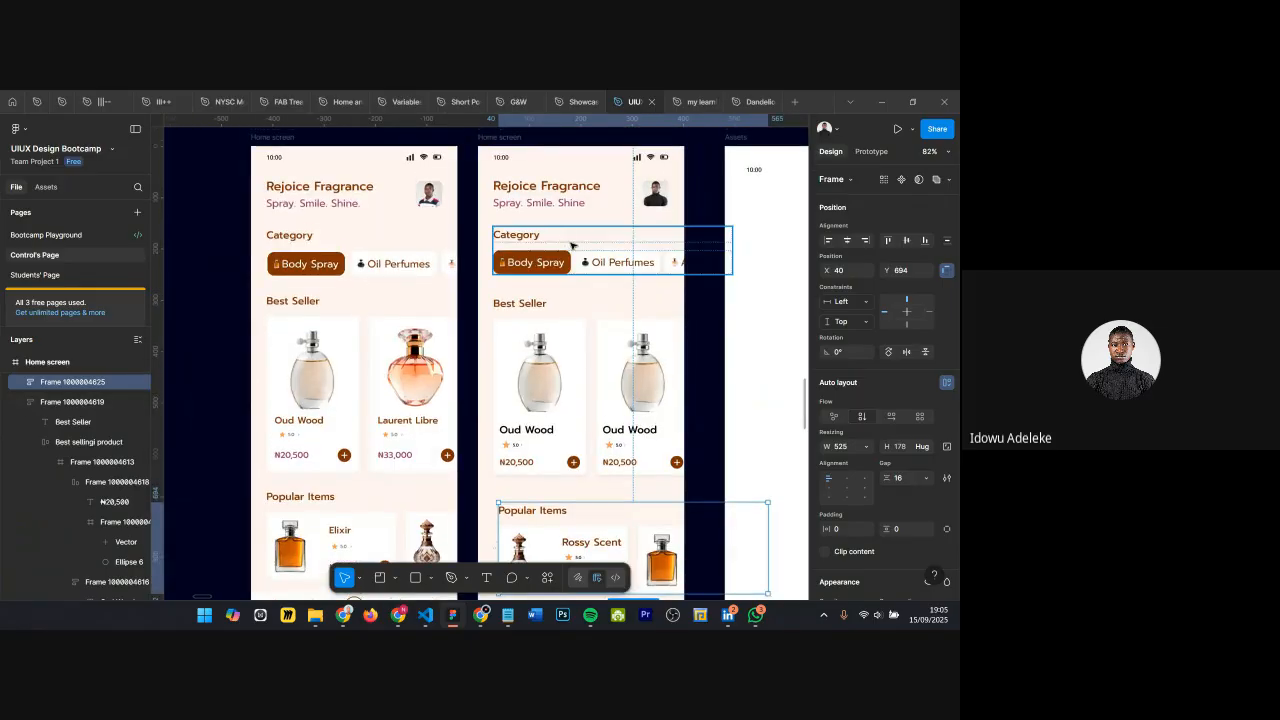
left_click(540, 265)
scroll(540, 290, "down", 1)
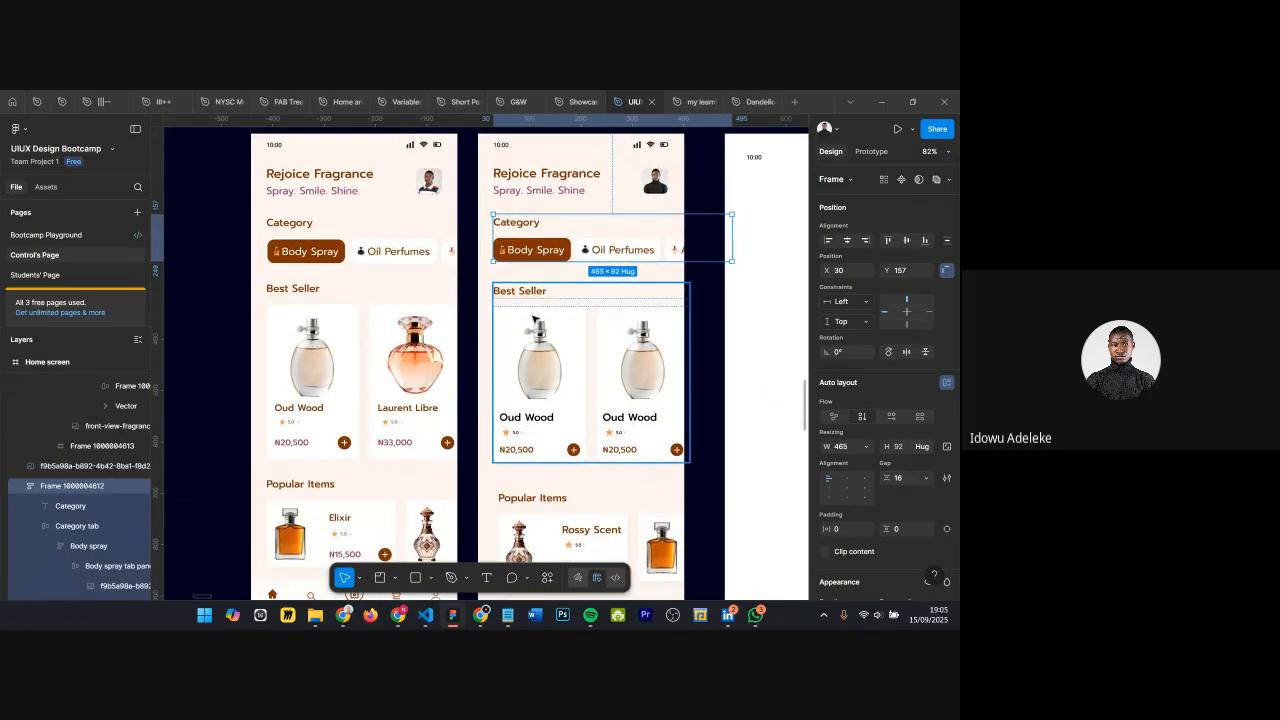
left_click(531, 318)
scroll(531, 318, "down", 1)
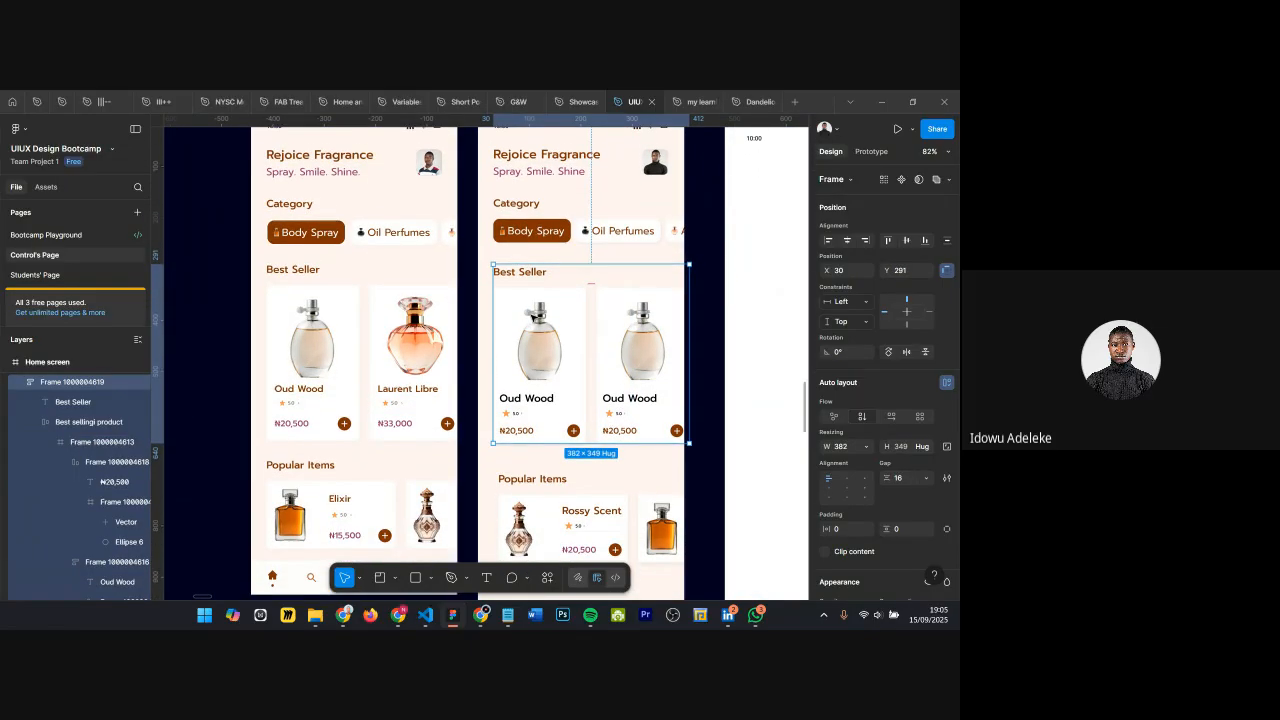
left_click(532, 482)
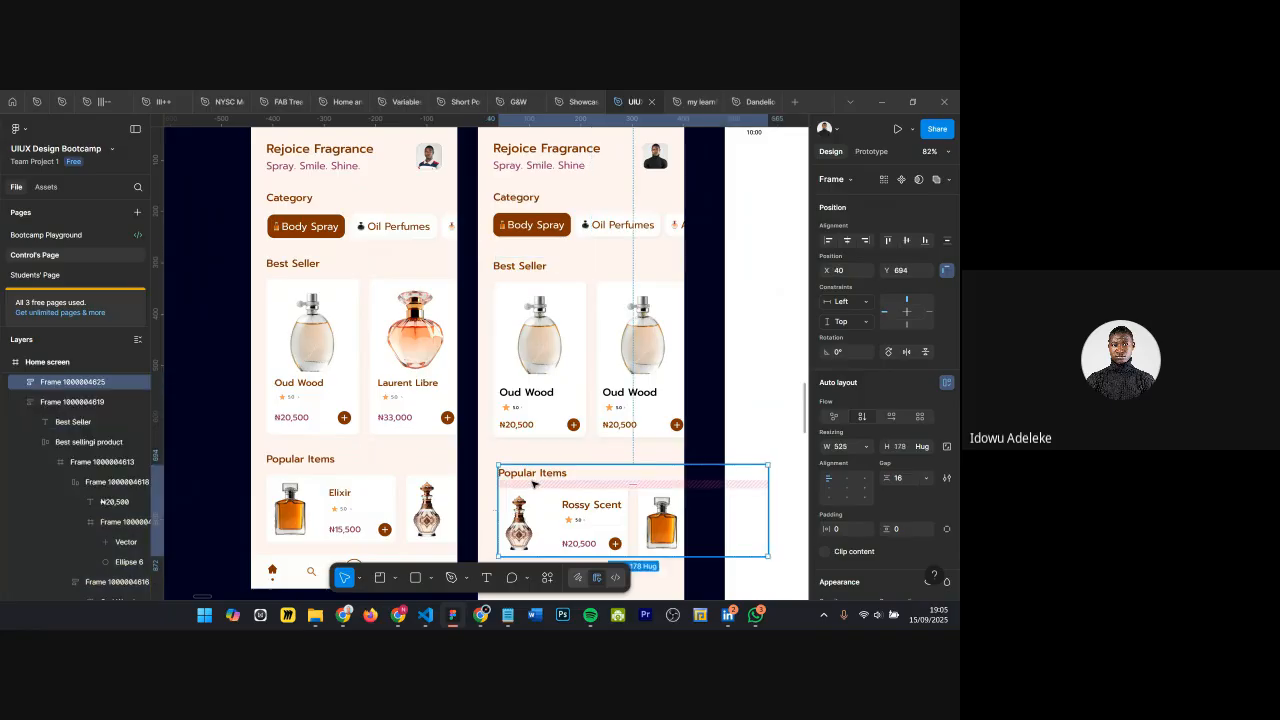
scroll(531, 460, "down", 2)
scroll(531, 430, "down", 1)
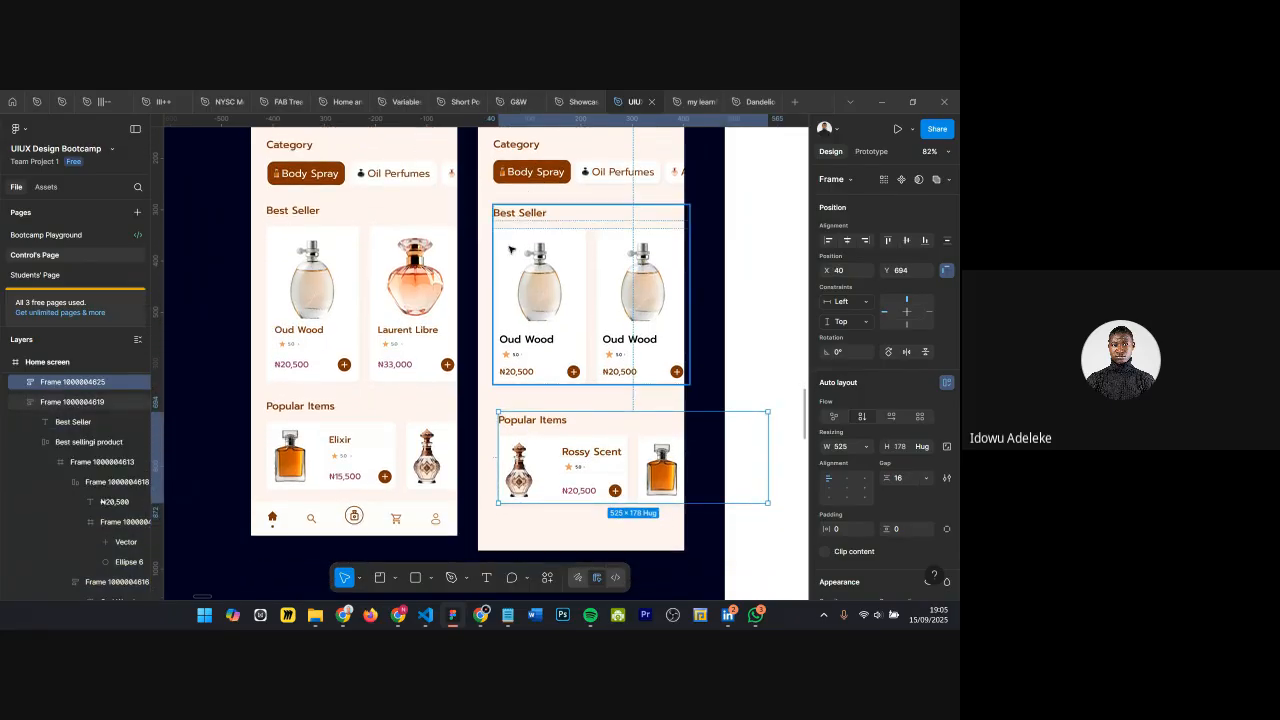
left_click(521, 169)
left_click(517, 268, "shift")
left_click(544, 412)
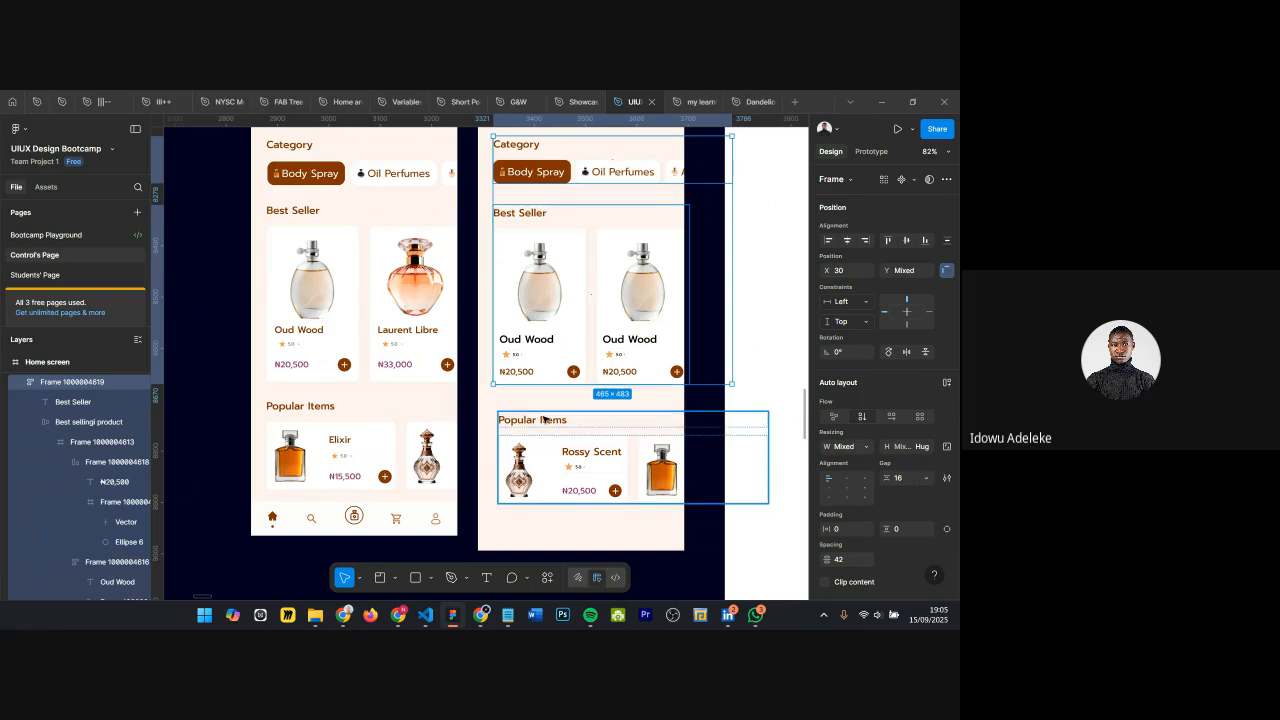
key("shift+a")
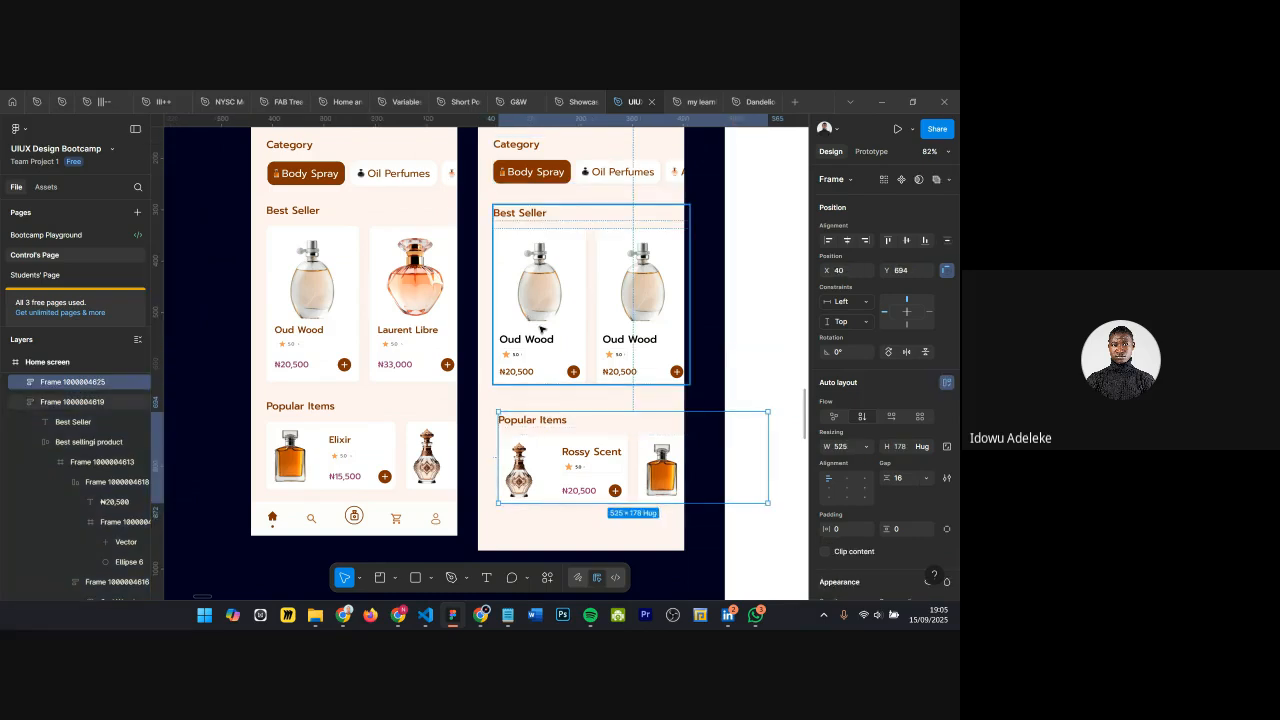
Step: Combine the Category, Best Seller and Popular Items sections in one vertical auto layout frame
left_click(540, 175)
left_click(540, 287, "shift")
left_click(541, 446, "shift")
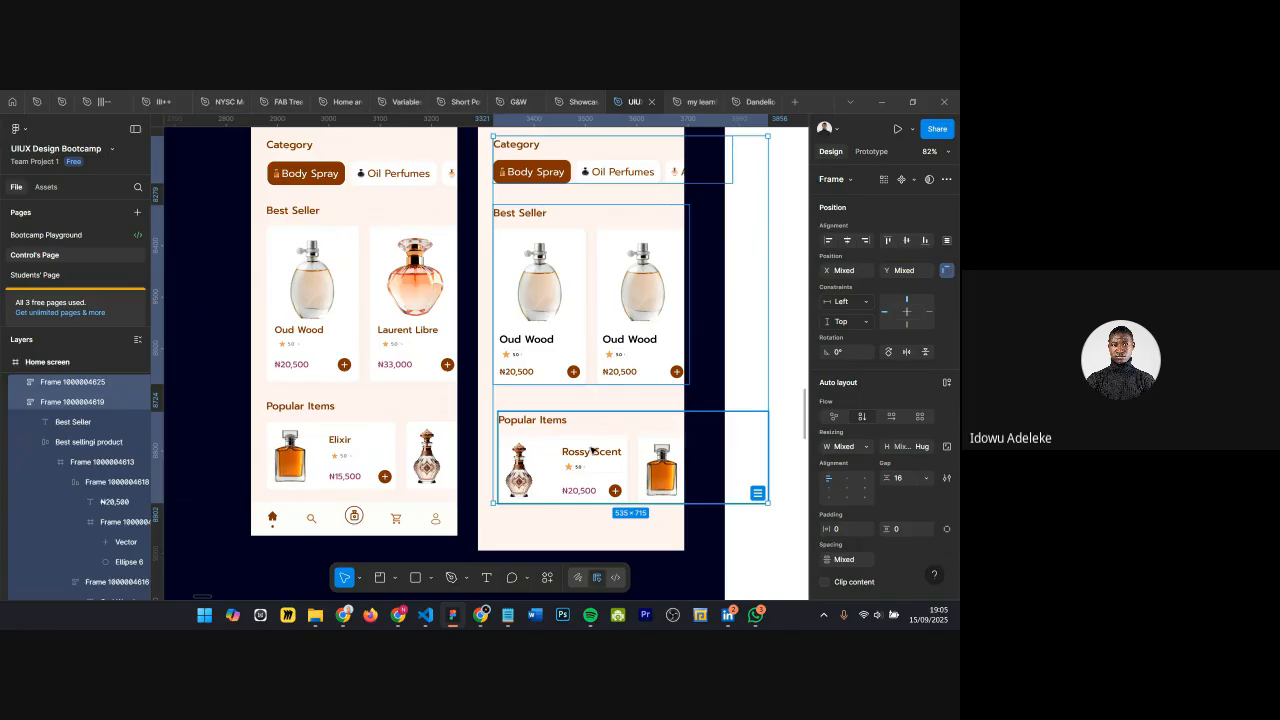
left_click(946, 382)
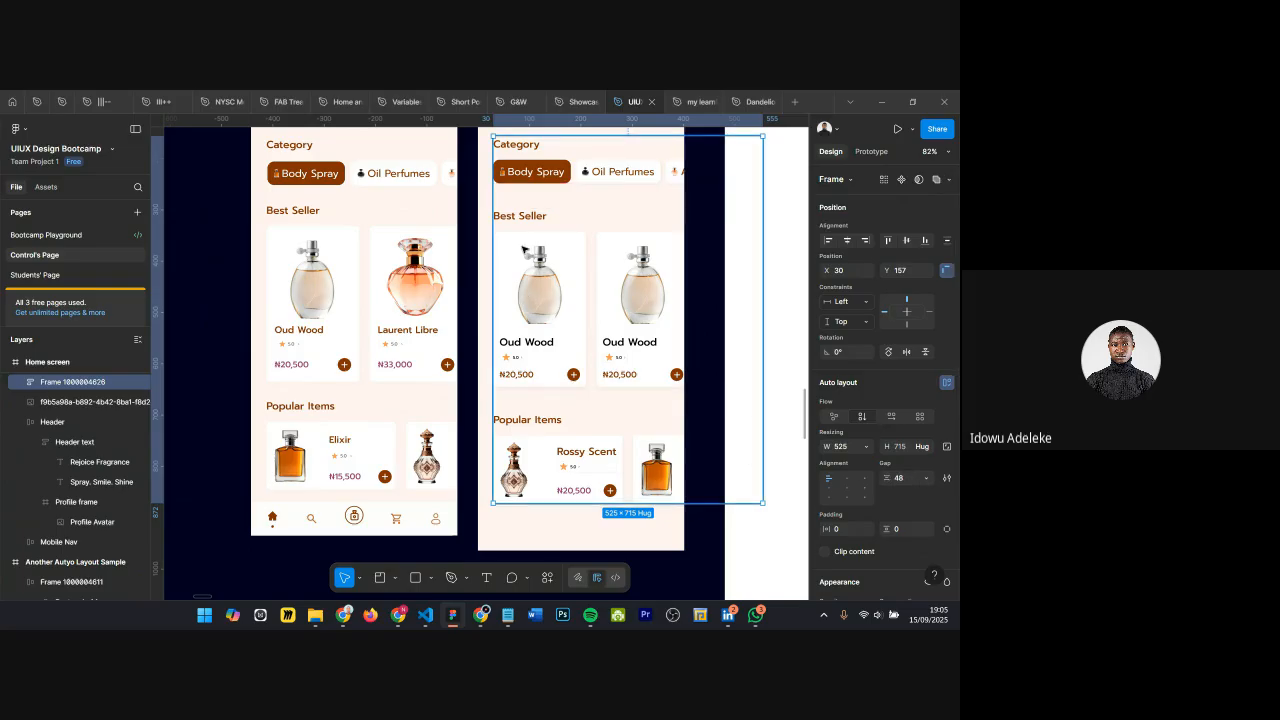
Step: Set the gap between the sections in the combined frame to 32
left_click(912, 480)
key("Return")
scroll(531, 262, "up", 3)
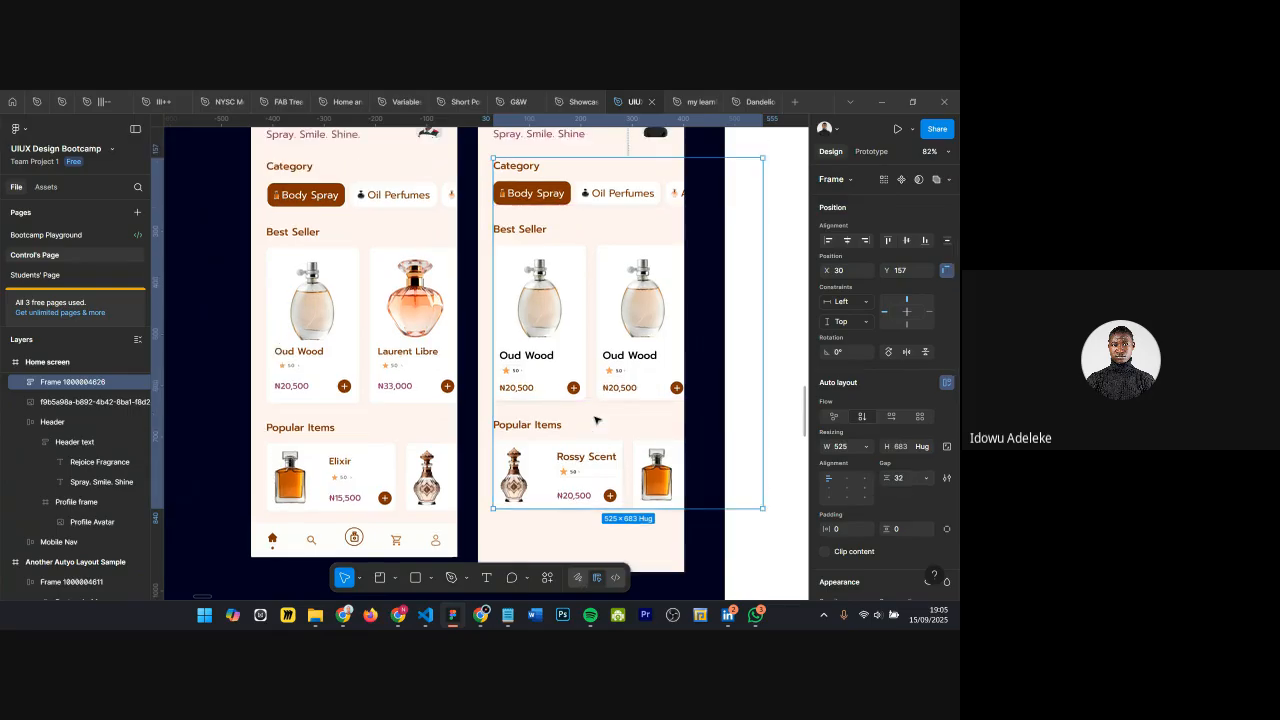
scroll(531, 262, "down", 1)
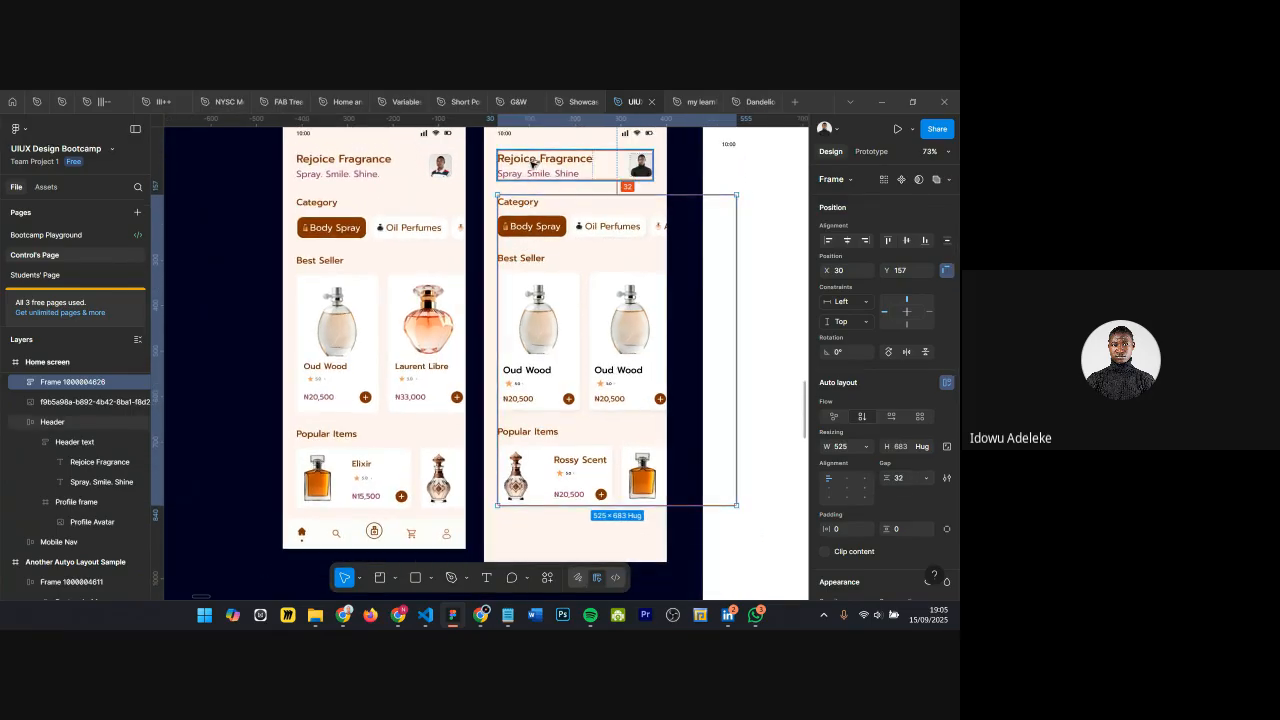
Step: Rename the frame holding the three sections as Main, and collapse the Header's layers
left_click(545, 297)
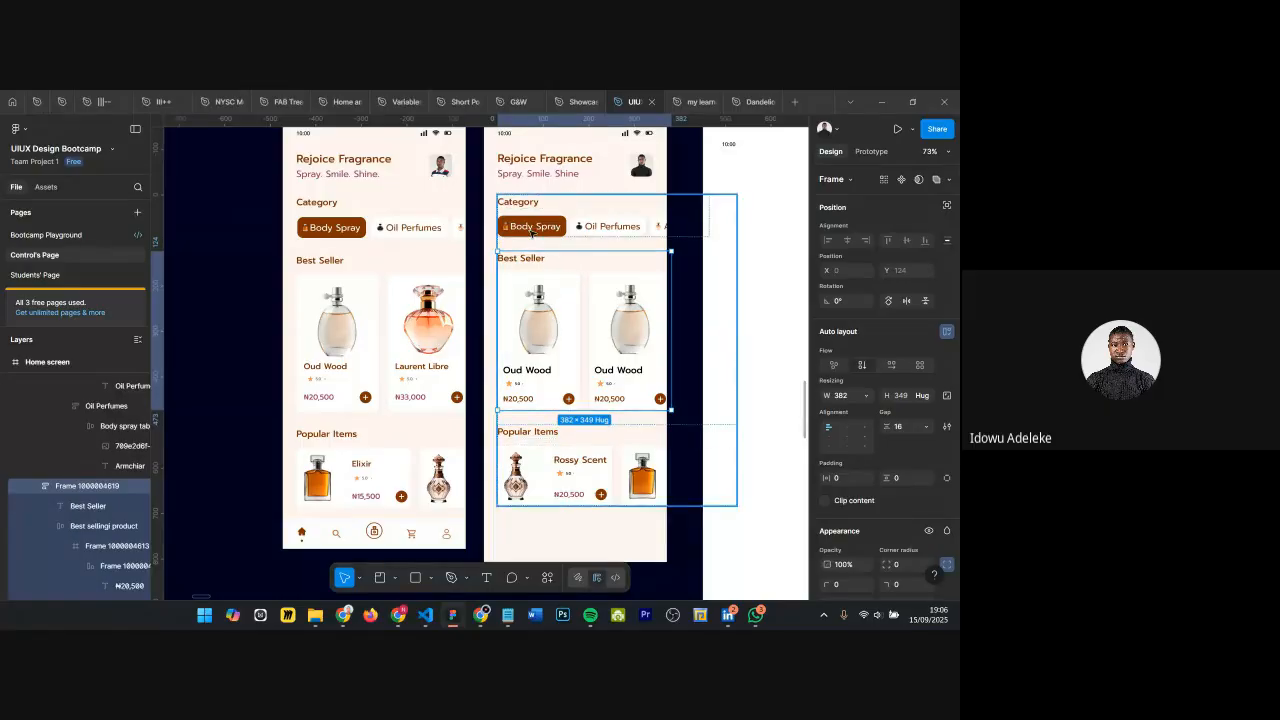
left_click(563, 244)
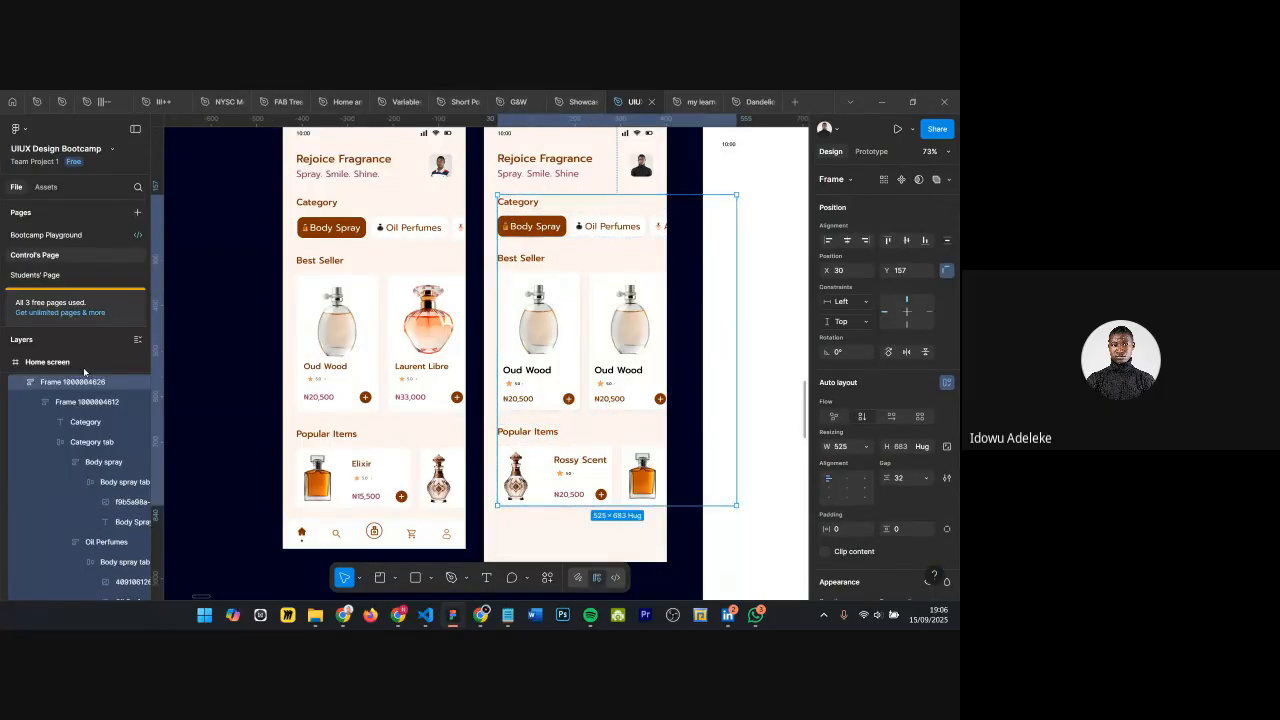
double_click(49, 382)
type("Main")
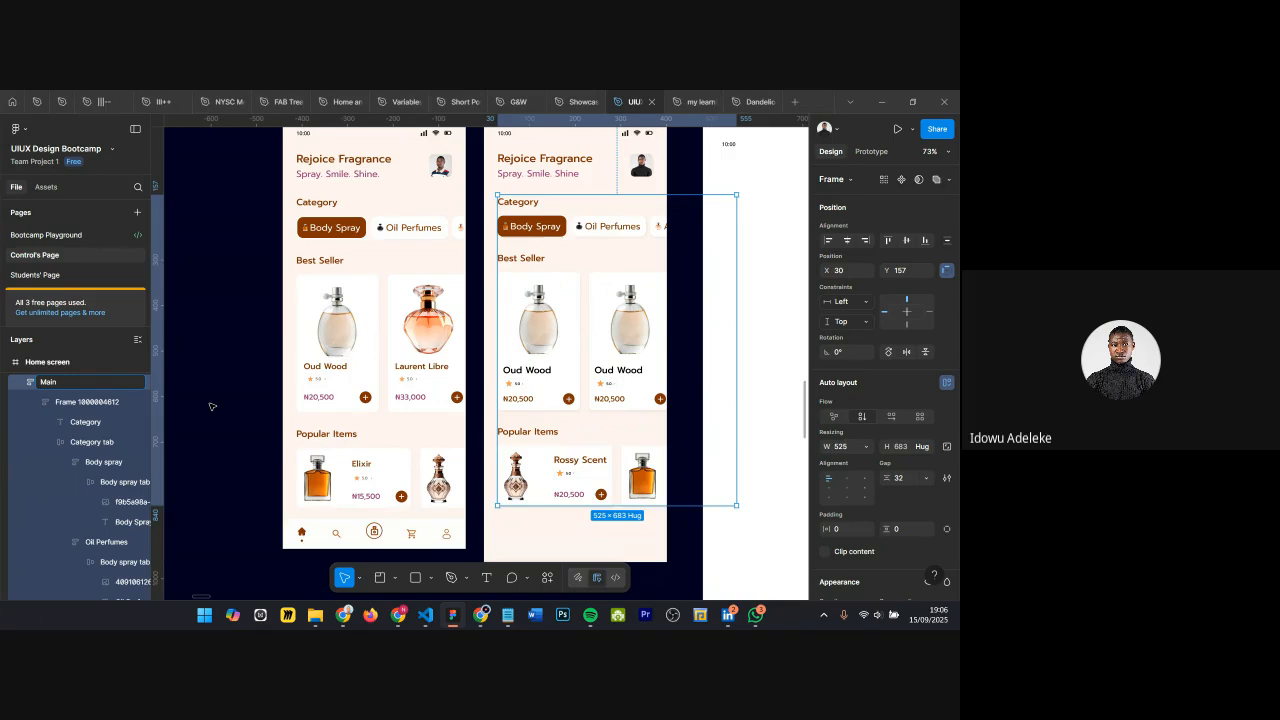
key("Return")
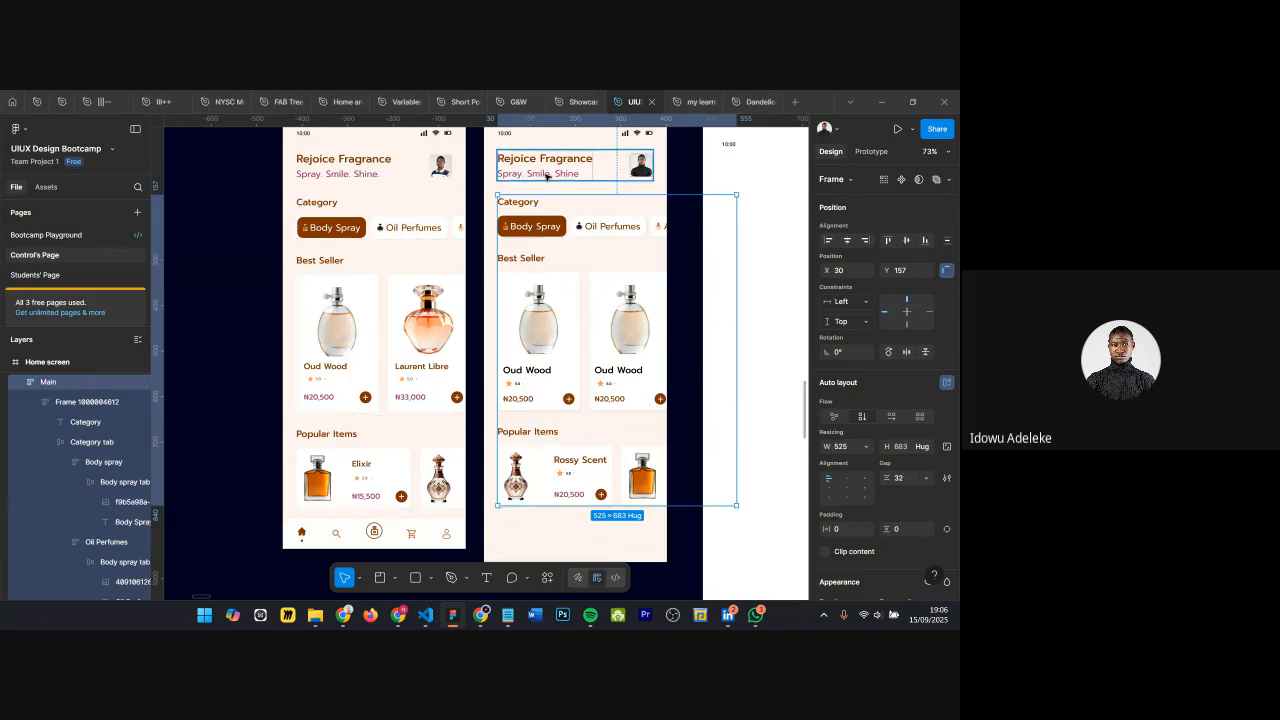
left_click(575, 165)
left_click(22, 486)
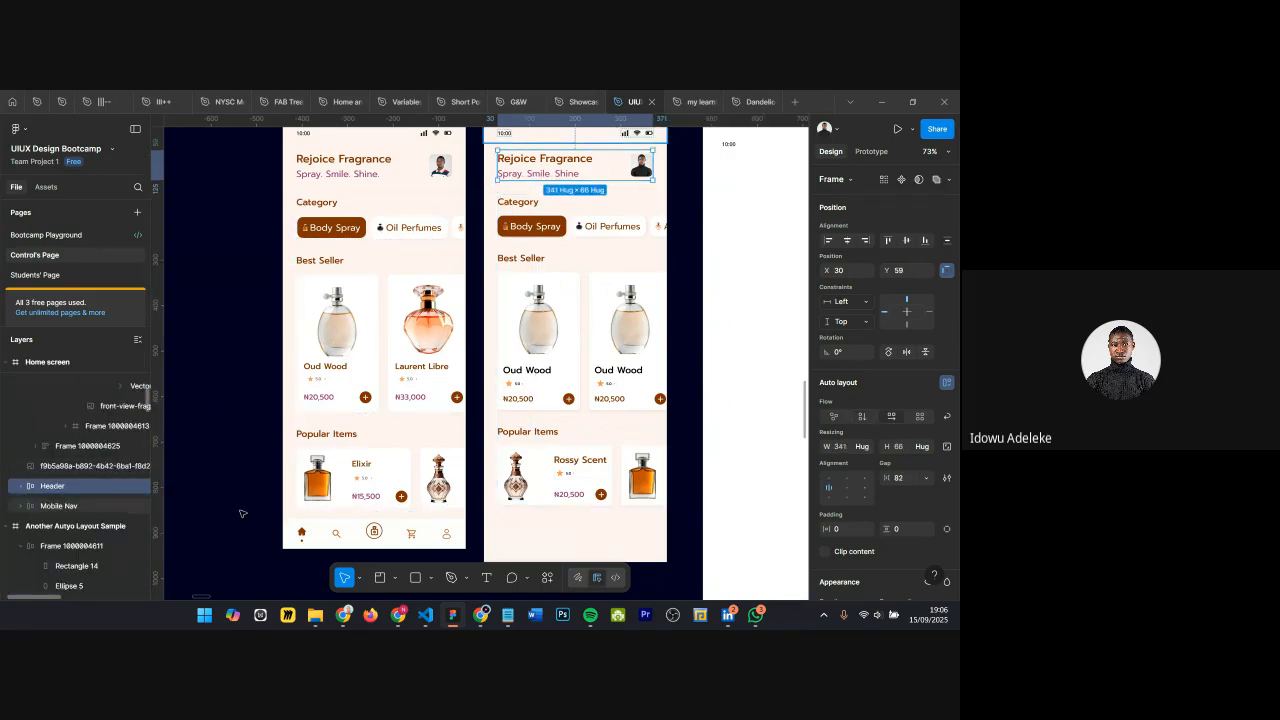
Step: Examine the bottom navigation bar of the reference home screen, including its icons and layout settings
scroll(562, 205, "down", 1)
scroll(346, 477, "down", 2)
scroll(346, 477, "up", 5)
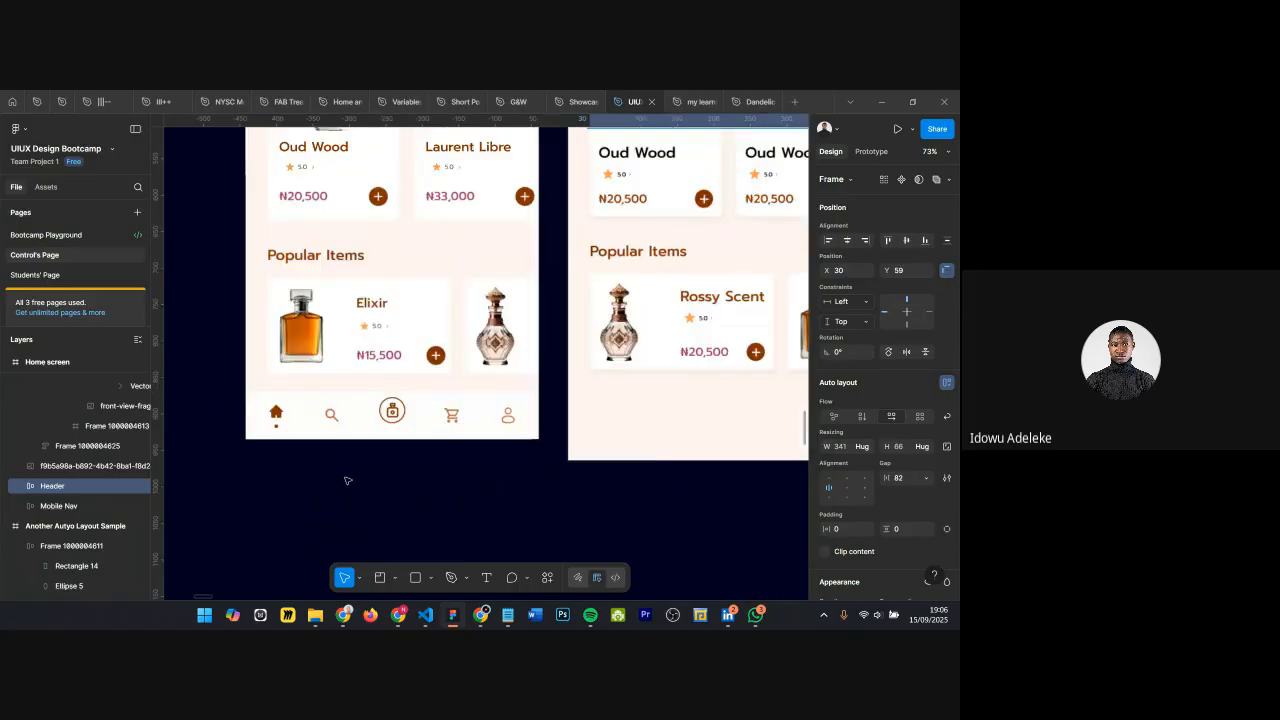
scroll(347, 365, "down", 2)
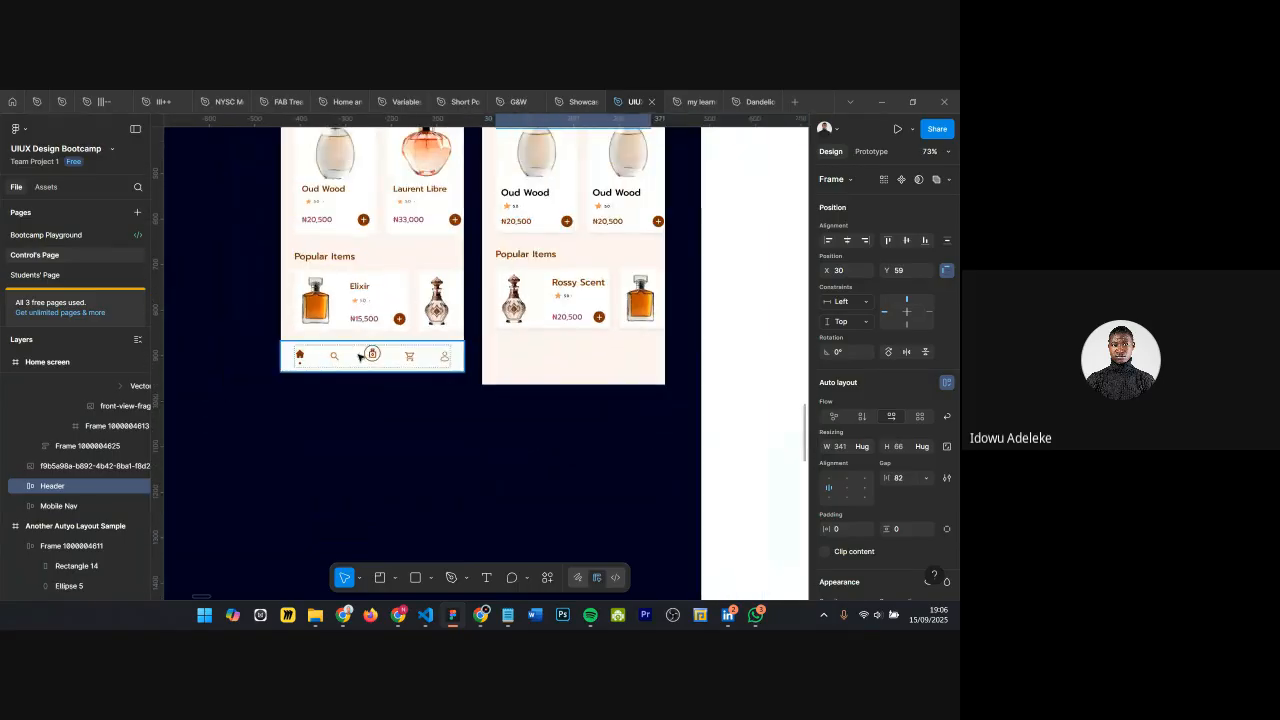
left_click(367, 356)
scroll(540, 339, "down", 1)
scroll(435, 338, "up", 3)
scroll(435, 338, "left", 3)
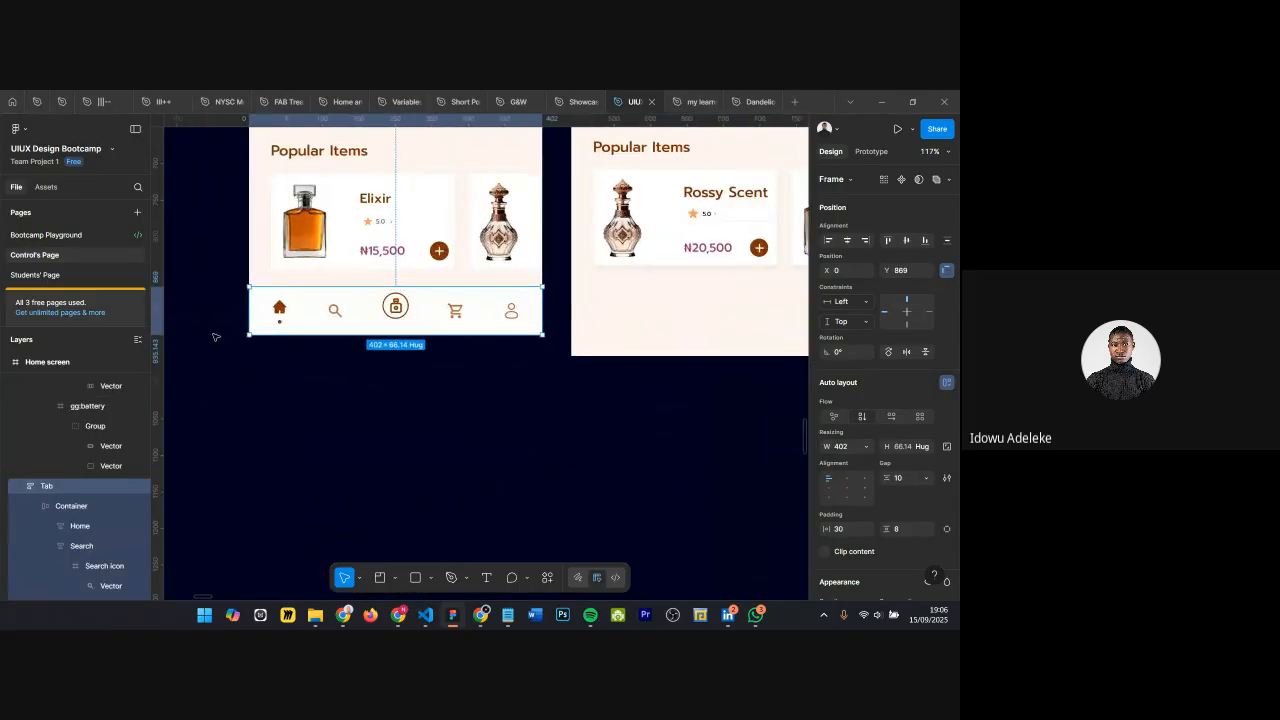
scroll(418, 304, "up", 4)
scroll(418, 304, "down", 1)
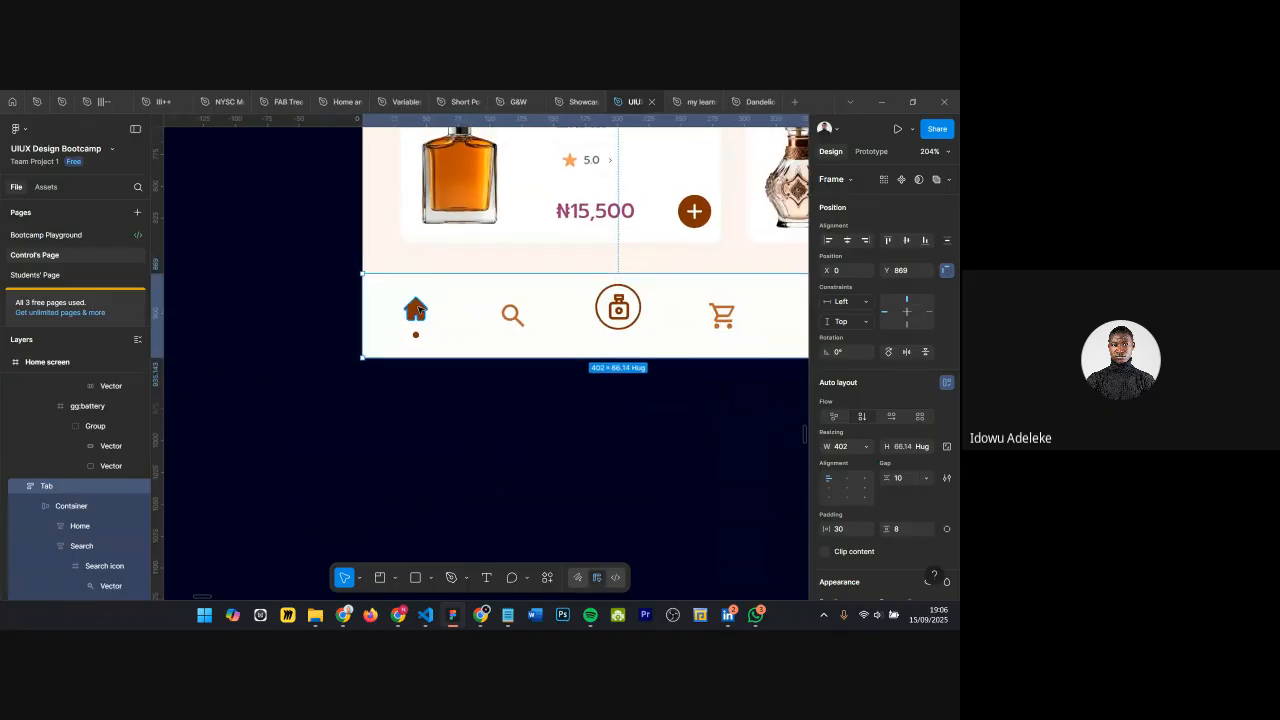
scroll(513, 314, "right", 1)
scroll(545, 318, "down", 3)
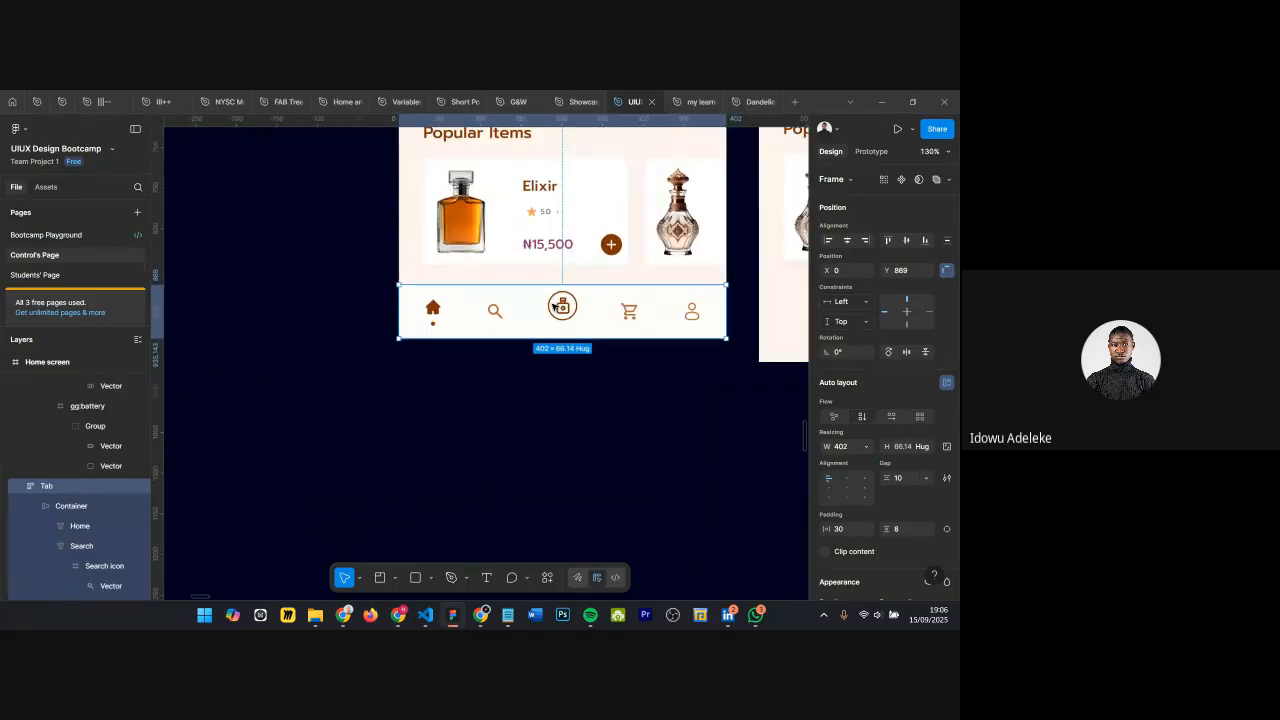
scroll(555, 323, "right", 4)
scroll(600, 318, "down", 2)
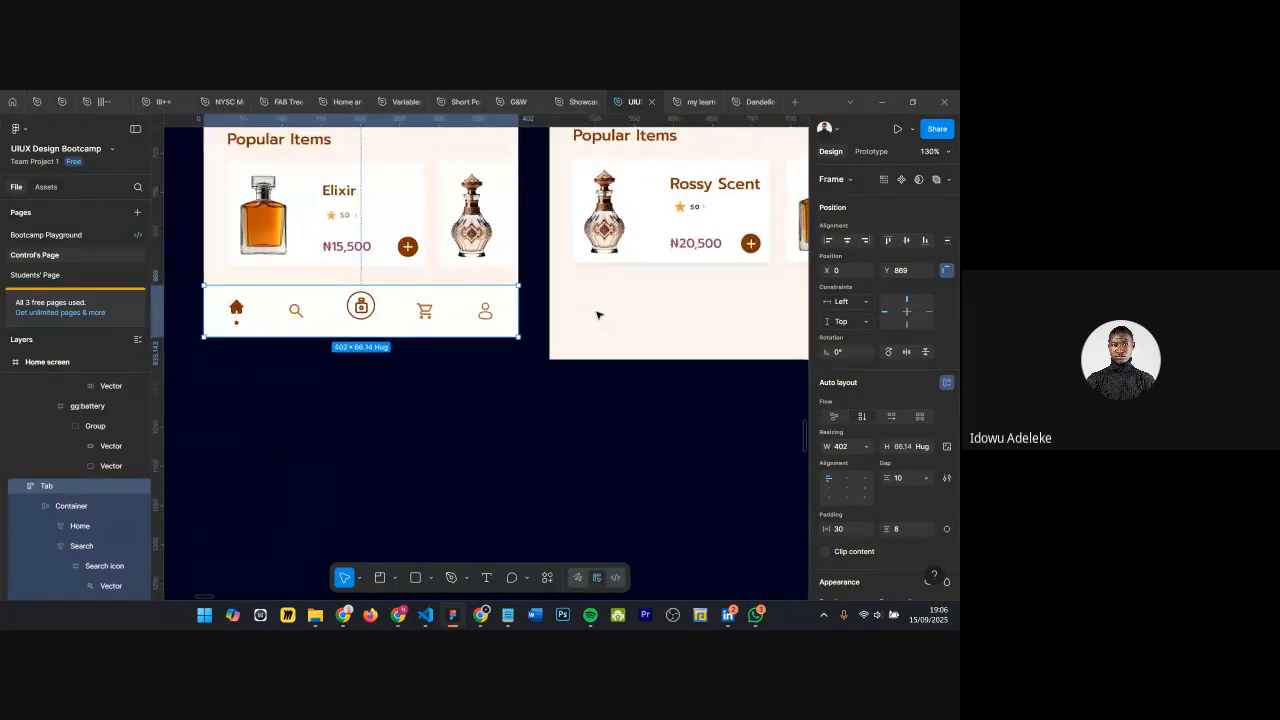
scroll(600, 322, "down", 1)
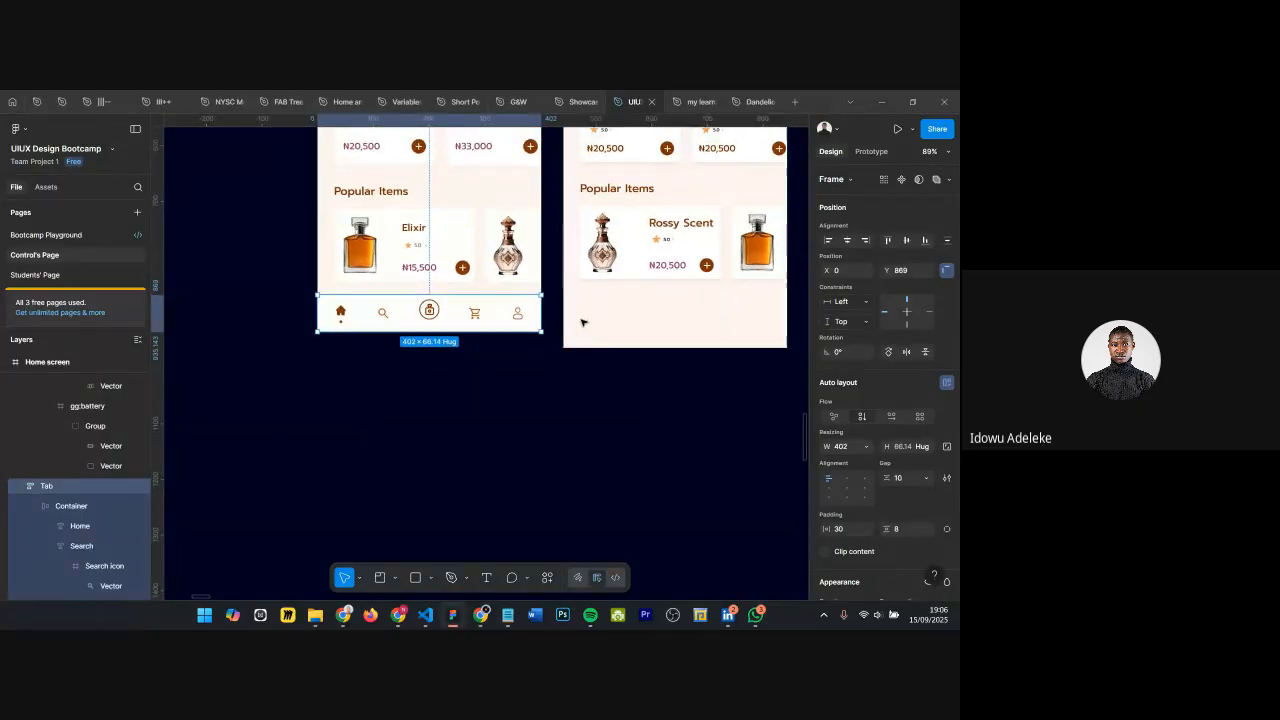
Step: Place a copy of the reference navigation bar's home icon below the Popular Items cards, at about X 37, Y 884
left_click(575, 324)
double_click(342, 312)
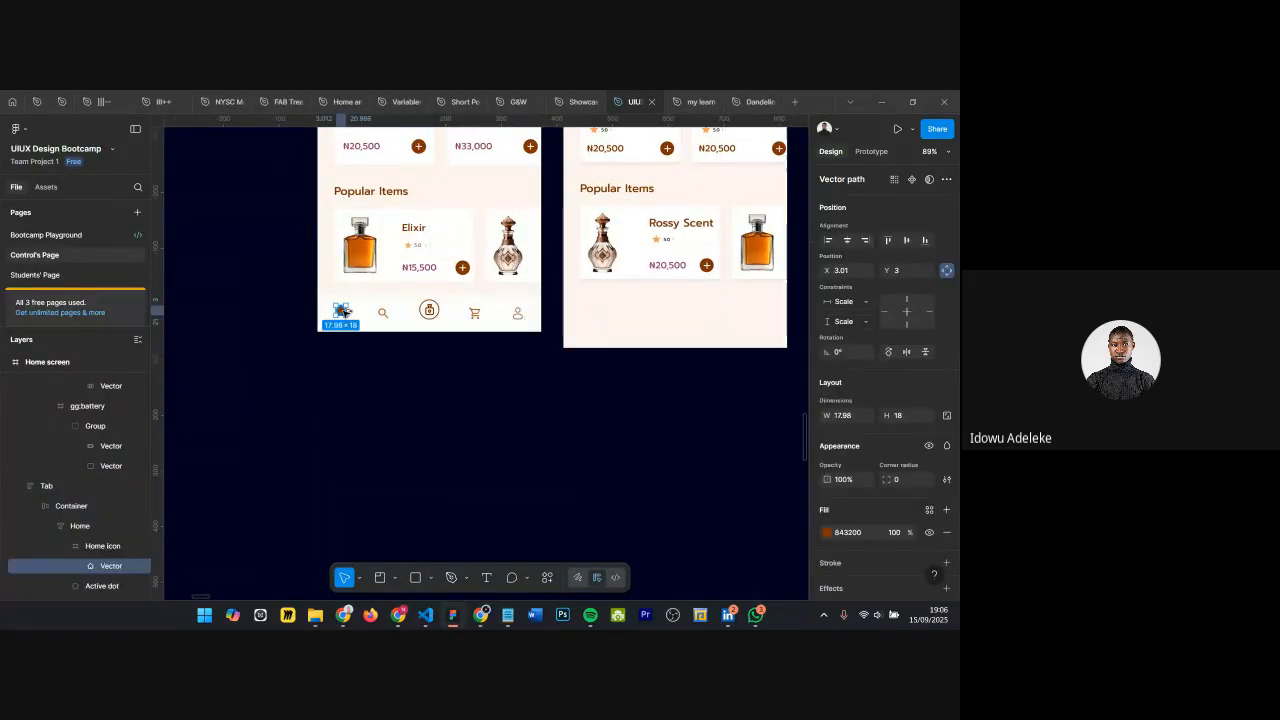
left_click_drag(342, 312, 596, 310)
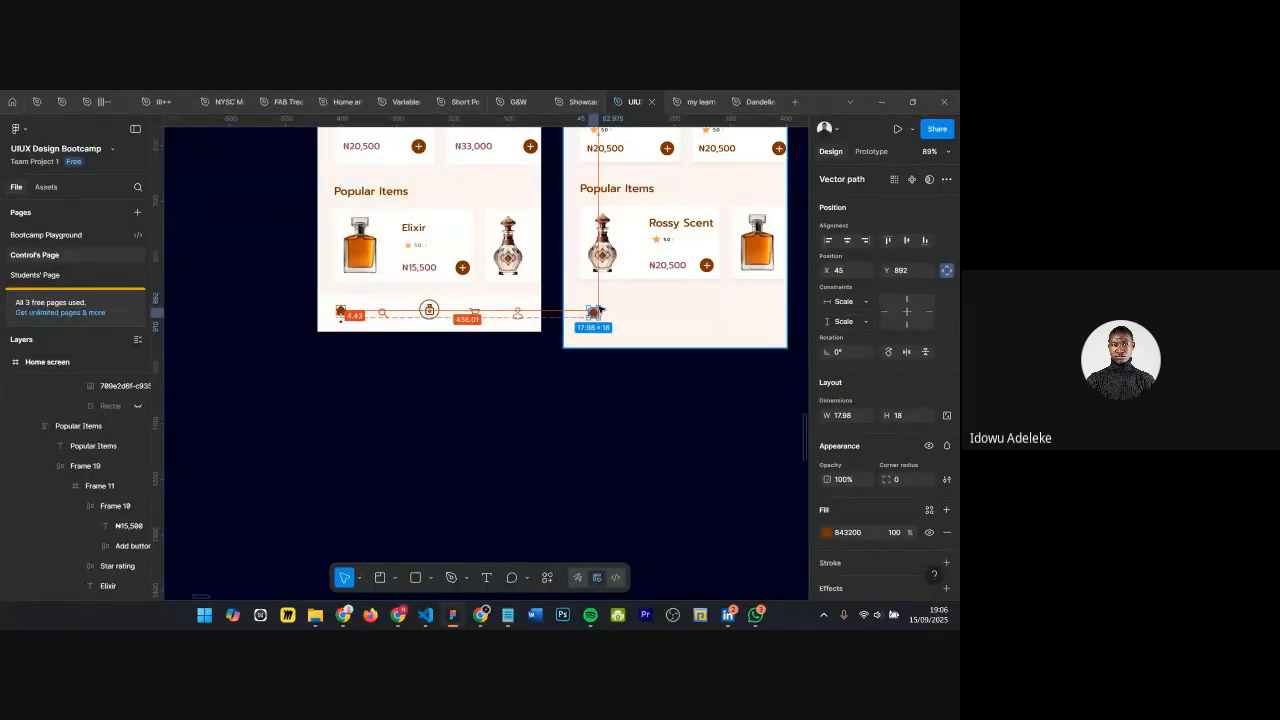
scroll(602, 311, "up", 4)
scroll(574, 309, "down", 2)
scroll(573, 307, "down", 3)
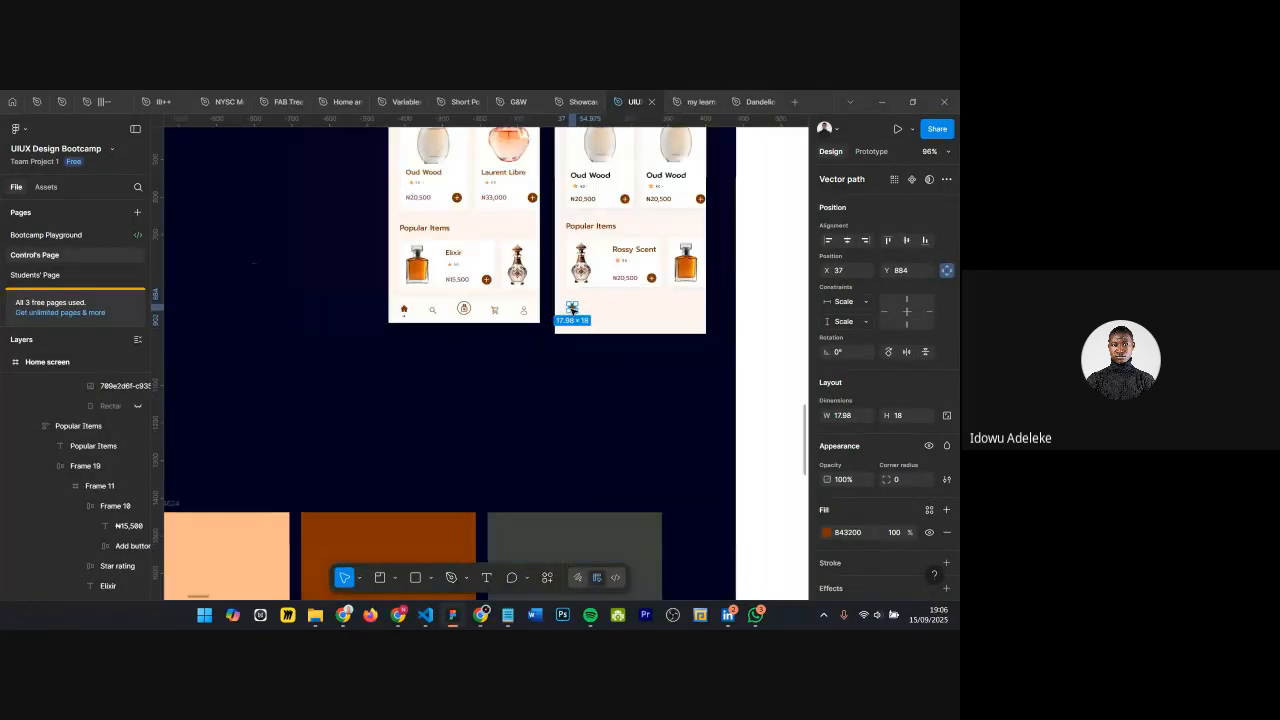
scroll(573, 307, "up", 5)
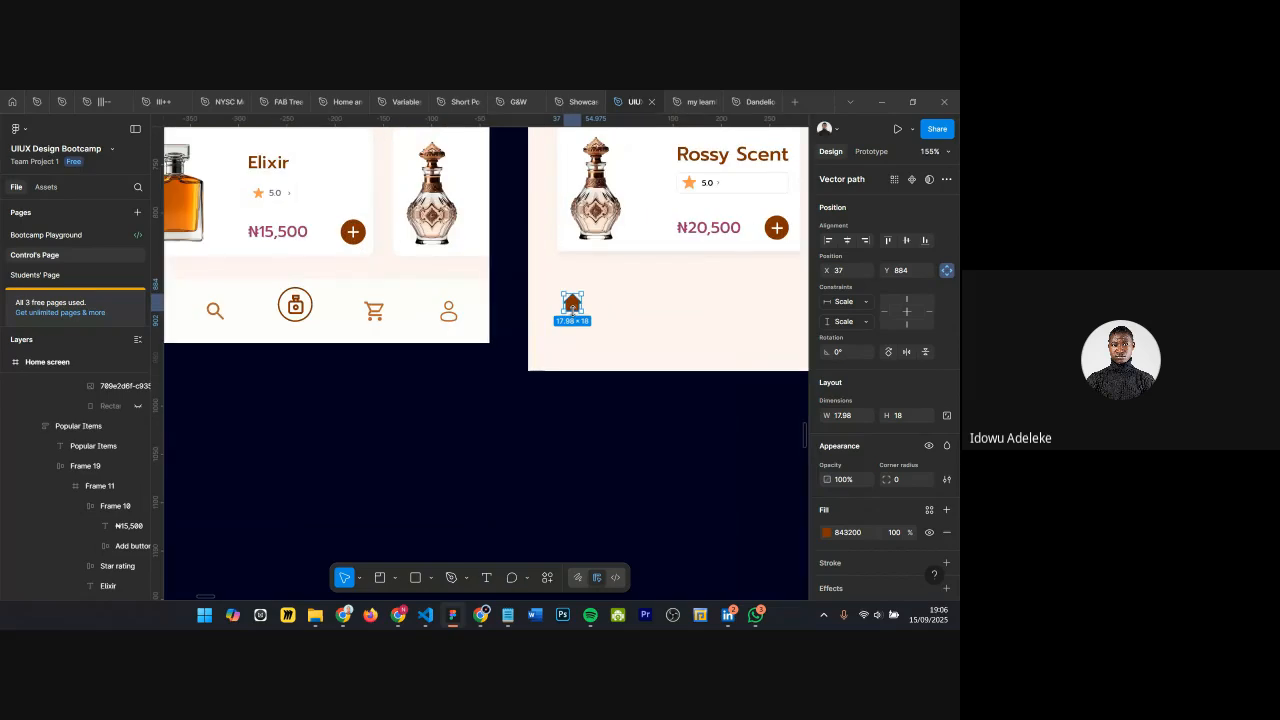
Step: Swap the copied home icon's fill for a stroke so that it is drawn as an outline
key("shift+x")
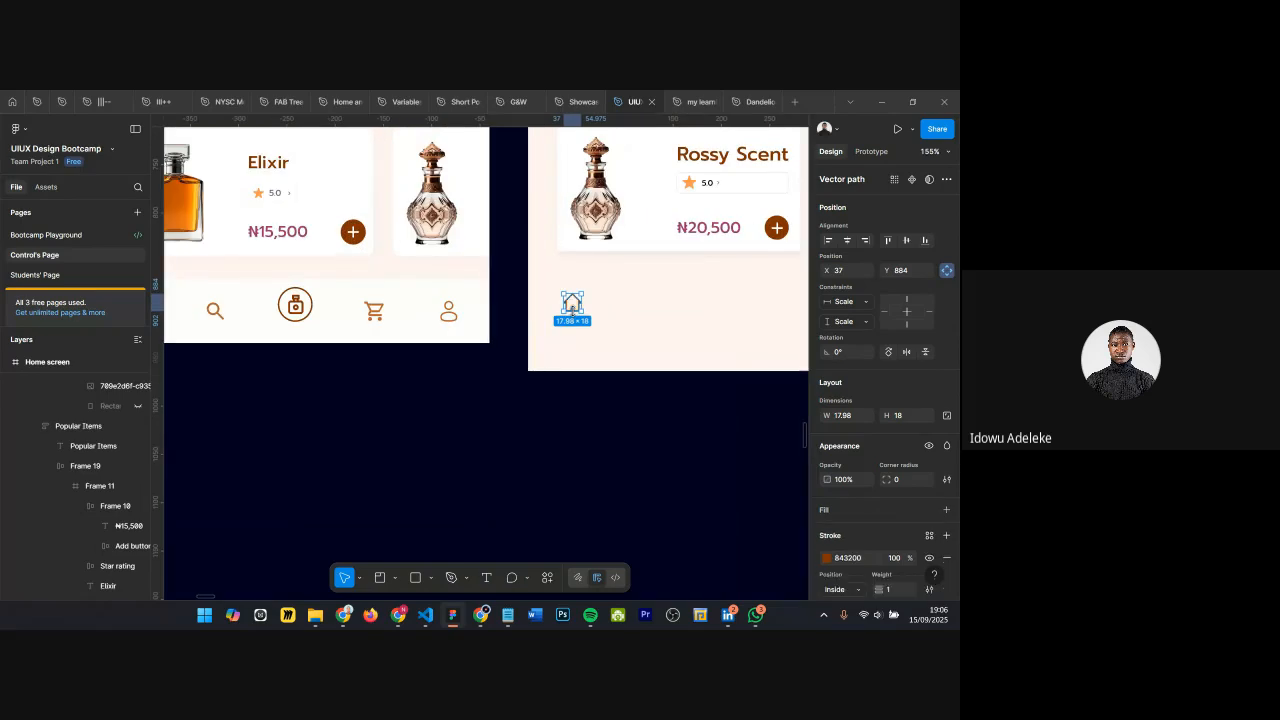
scroll(616, 321, "up", 2)
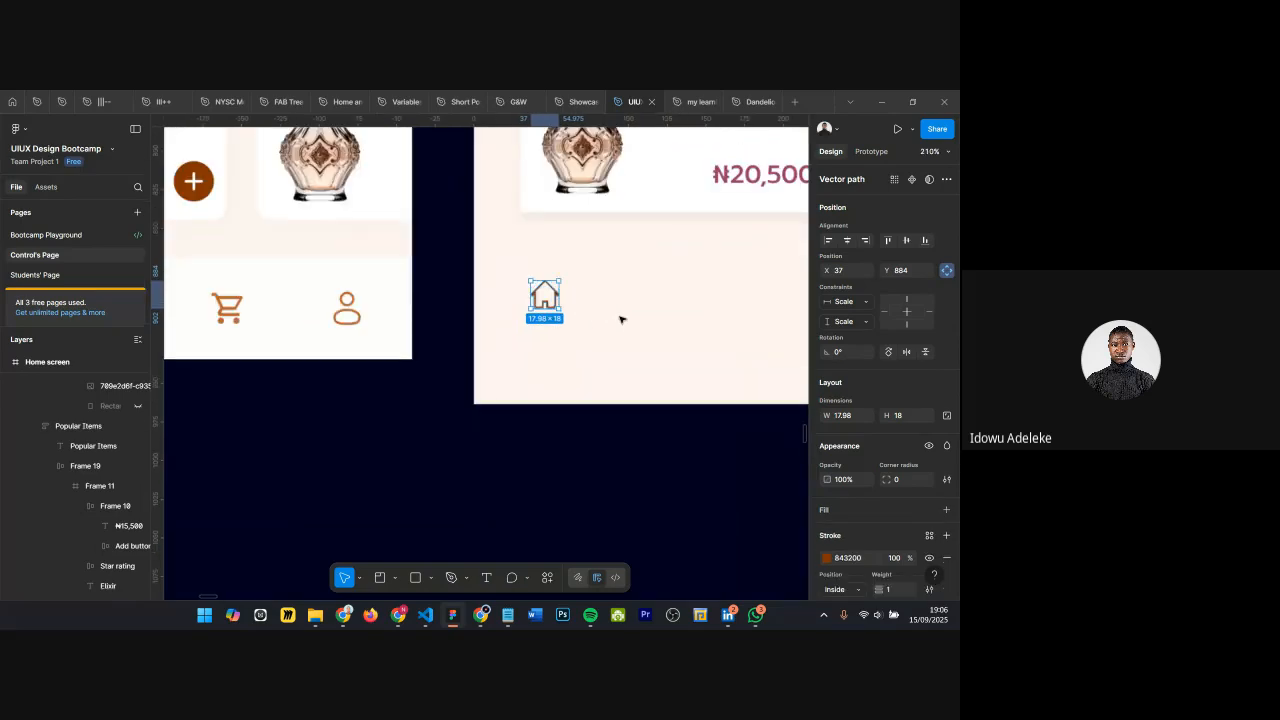
scroll(619, 317, "up", 1)
scroll(628, 294, "down", 3)
scroll(566, 251, "up", 2)
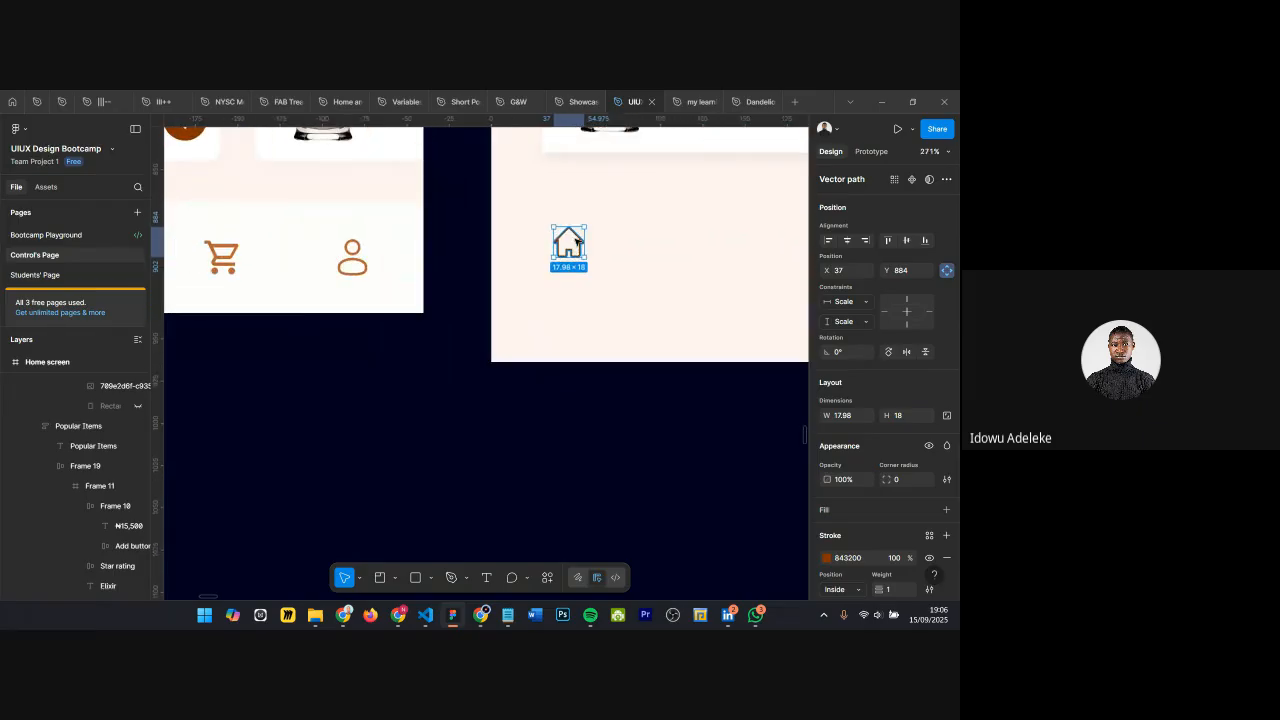
scroll(566, 251, "down", 3)
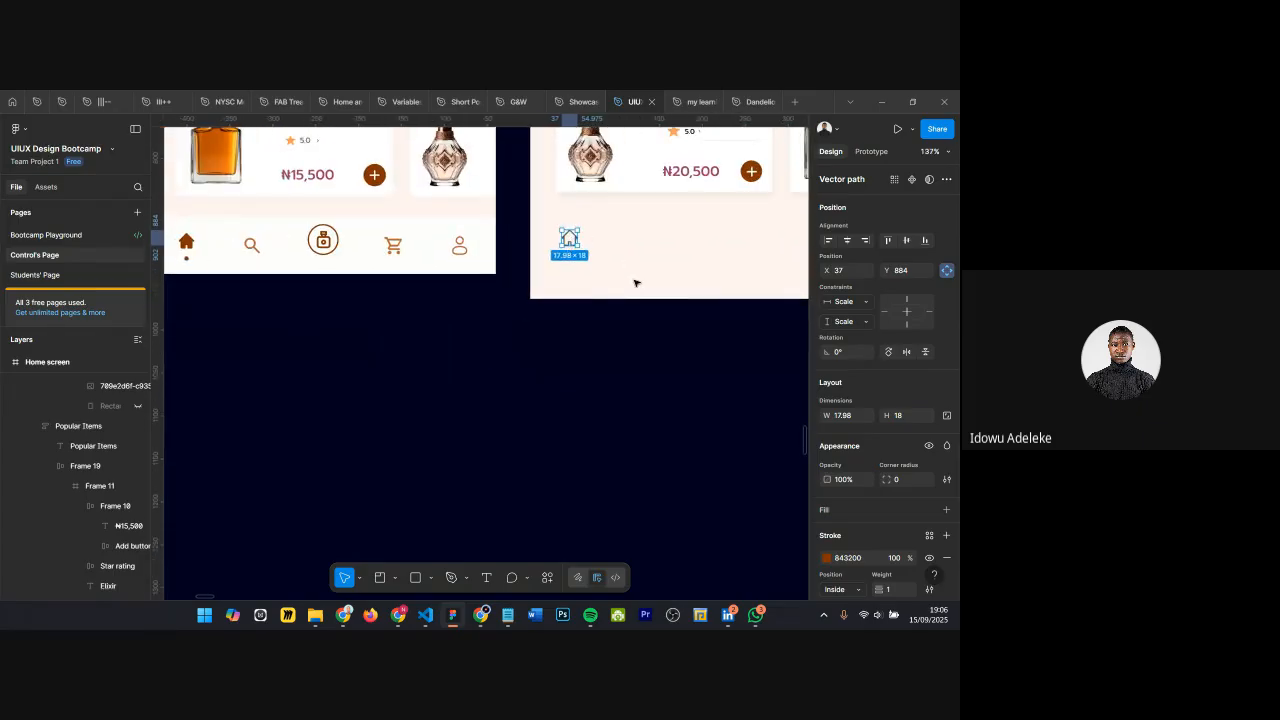
scroll(772, 395, "down", 1)
scroll(735, 310, "up", 4)
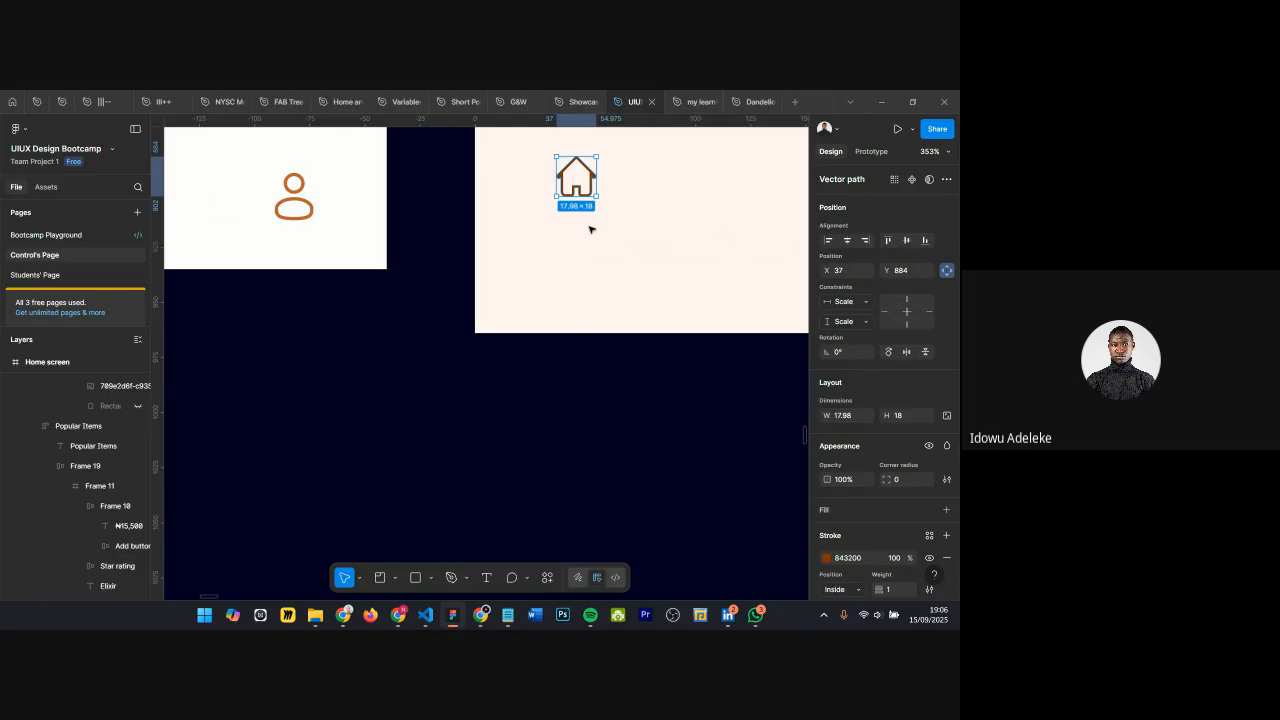
Step: Toggle the copied home icon repeatedly between fill and stroke, ending with the 843200 fill
key("shift+x")
scroll(860, 420, "down", 1)
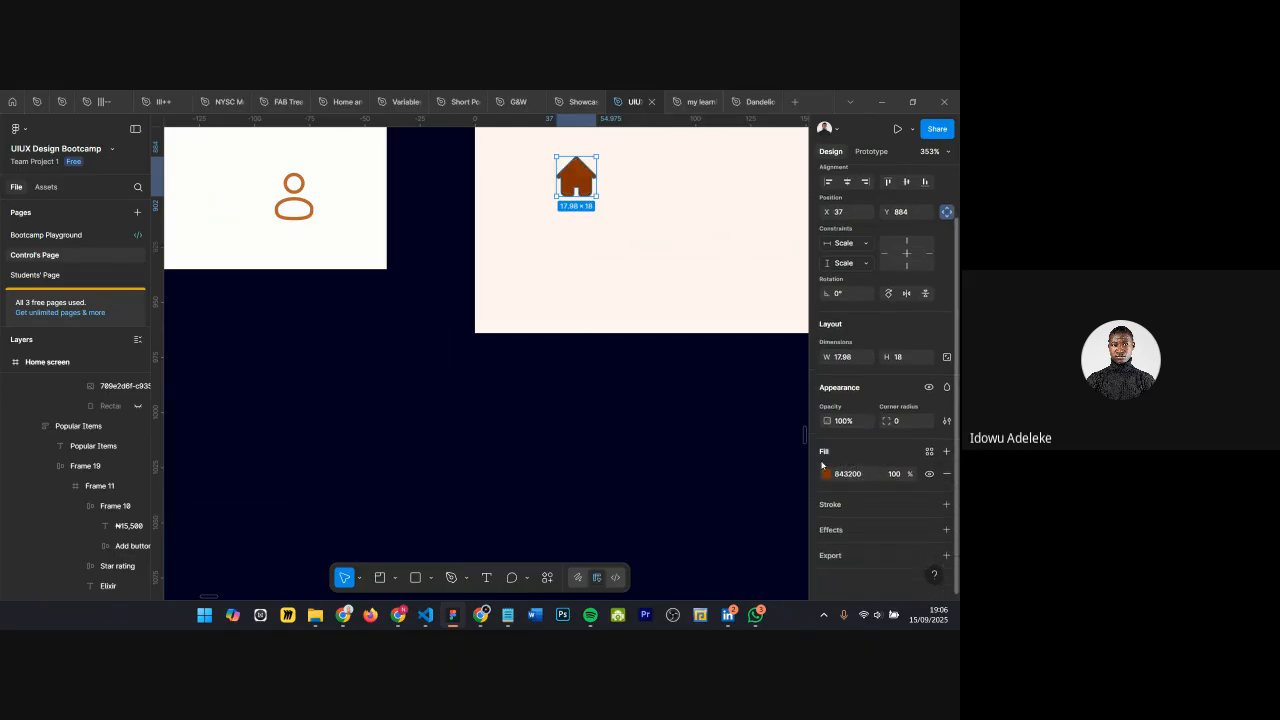
key("shift+x")
key("shift+x")
key("shift+x")
key("shift+x")
key("shift+x")
key("shift+x")
key("shift+x")
key("shift+x")
key("shift+x")
key("shift+x")
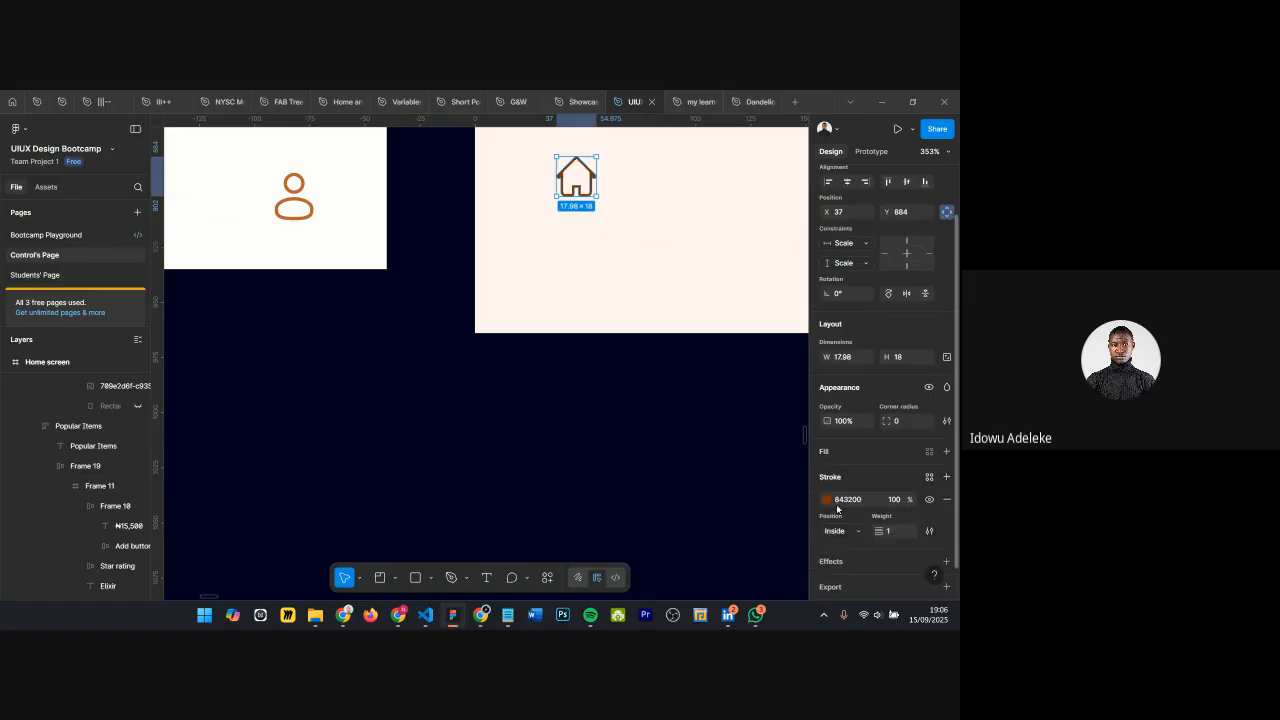
key("shift+x")
key("shift+x")
key("shift+x")
key("shift+x")
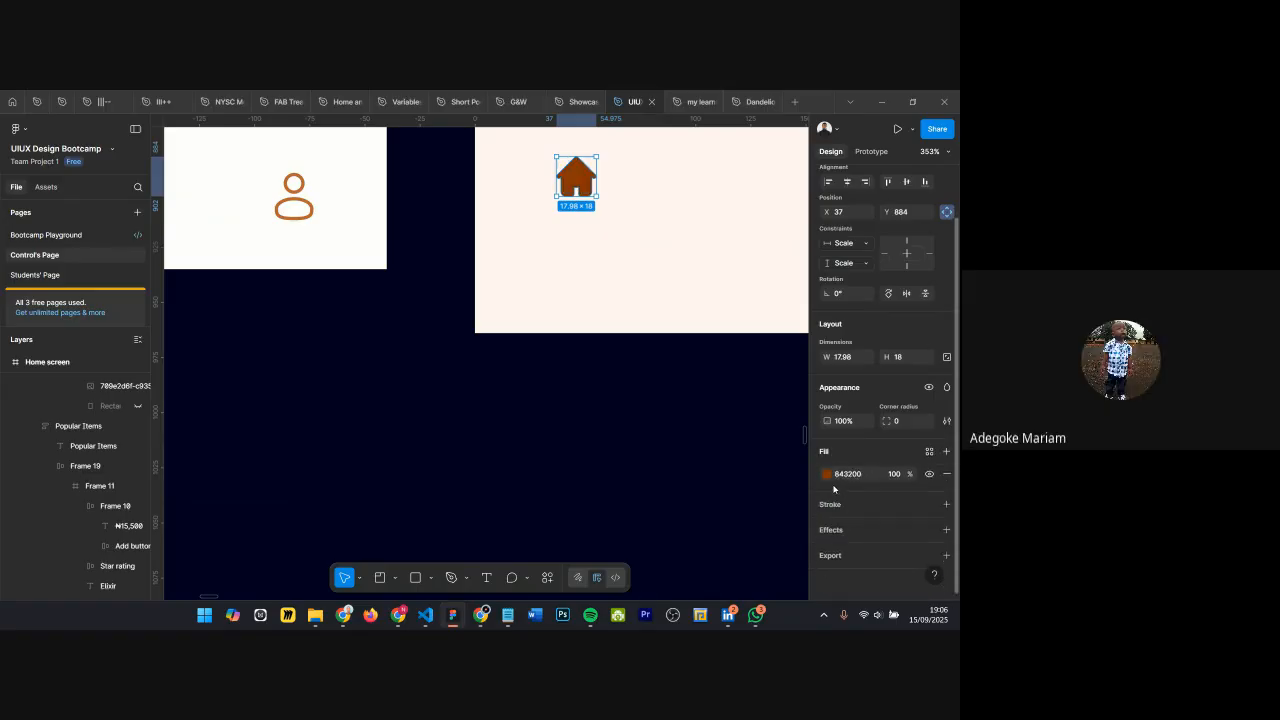
Step: Swap the home icon's fill and stroke back and forth again, finishing on the solid fill
key("shift+x")
key("shift+x")
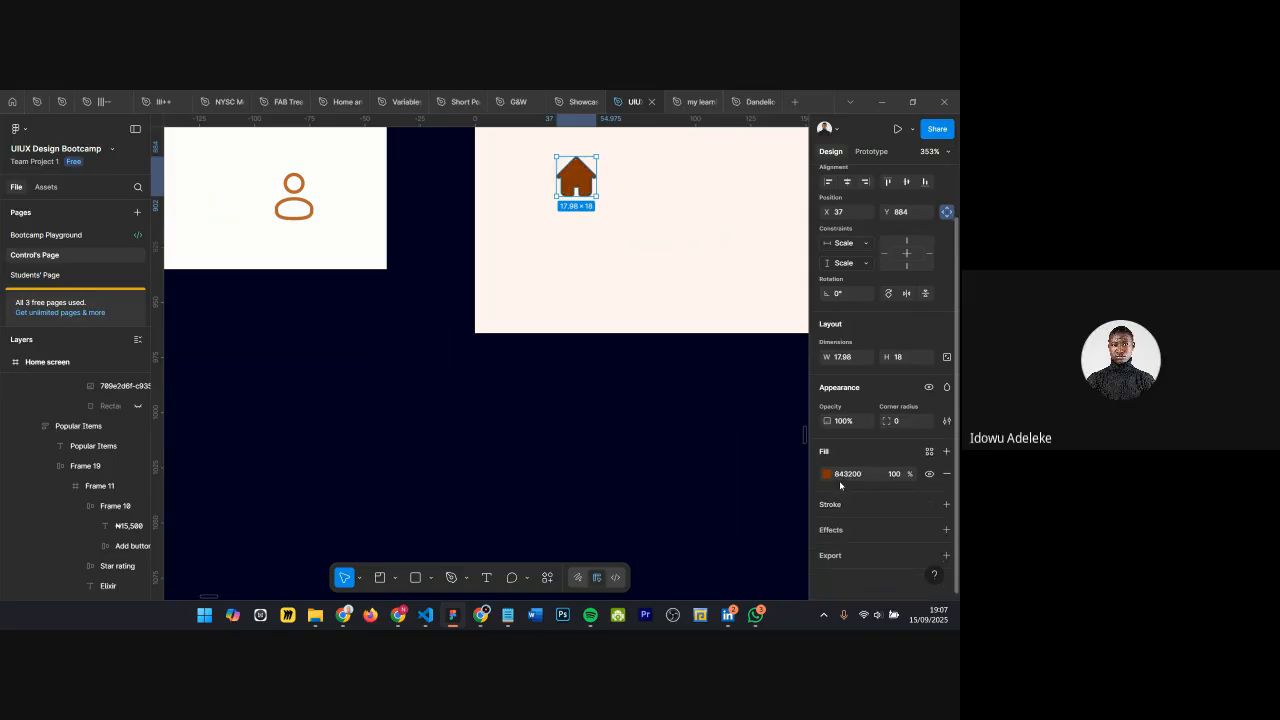
key("shift+x")
key("shift+x")
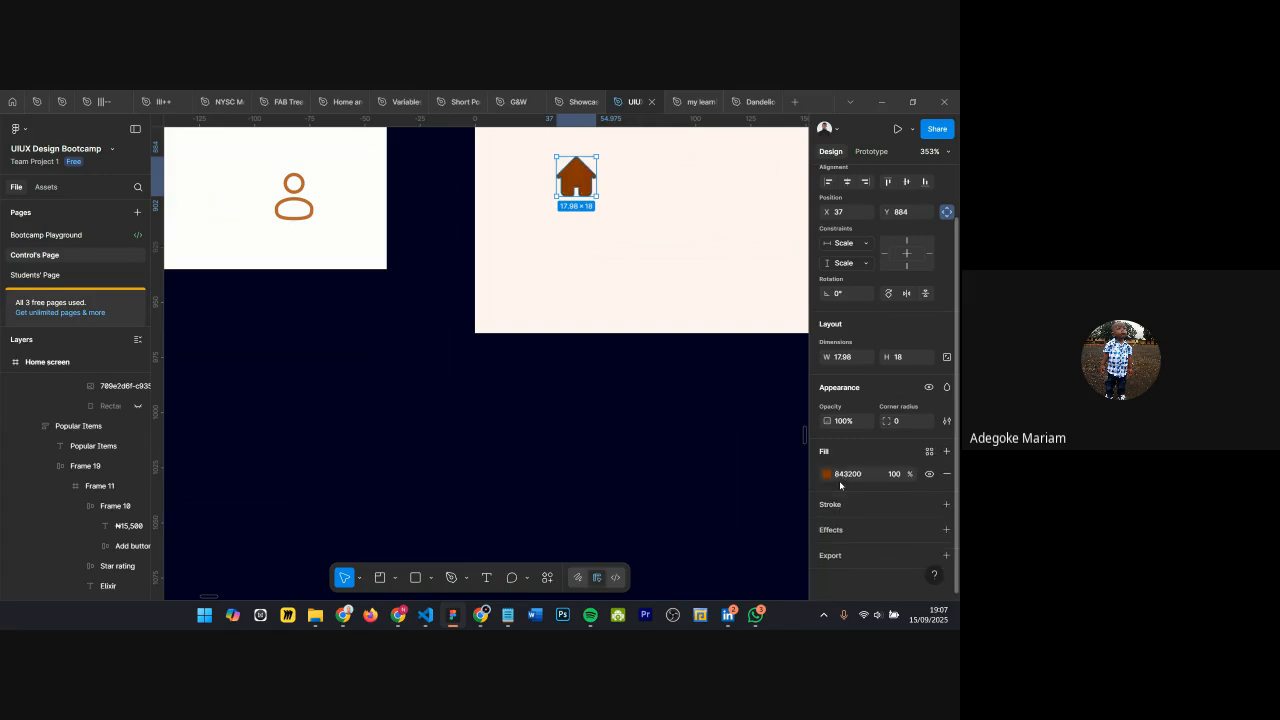
right_click(596, 182)
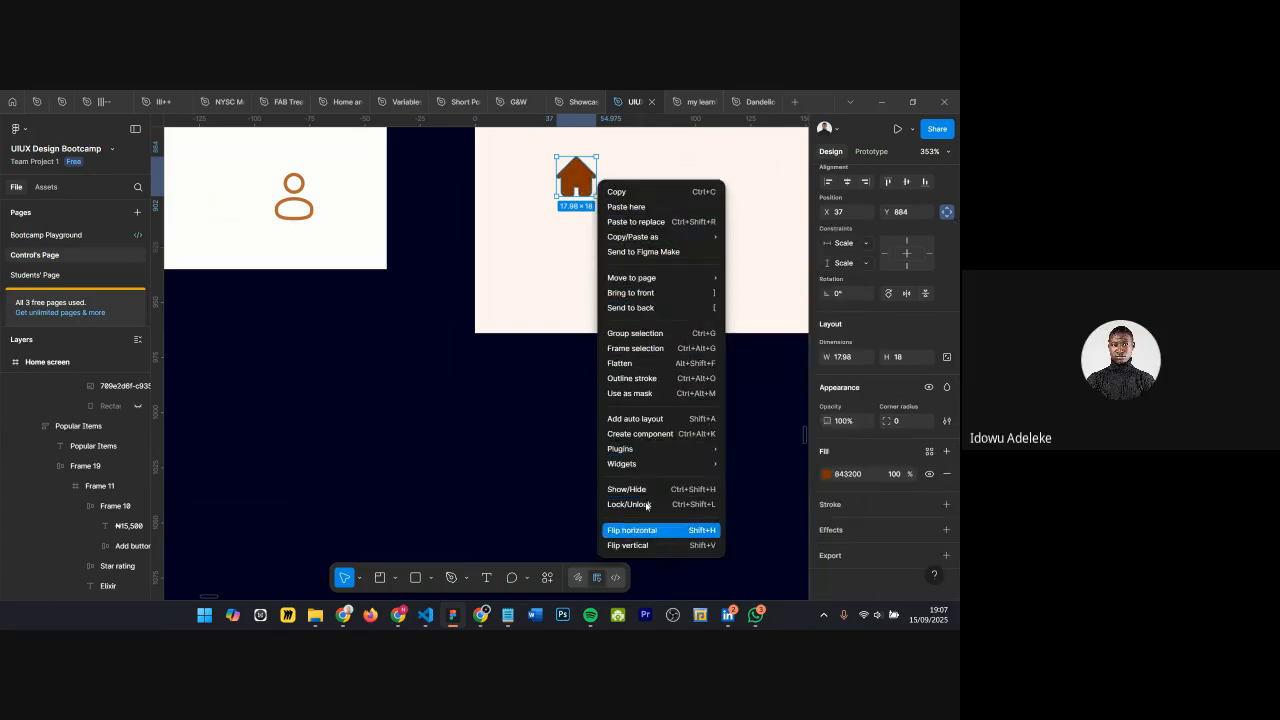
left_click(569, 168)
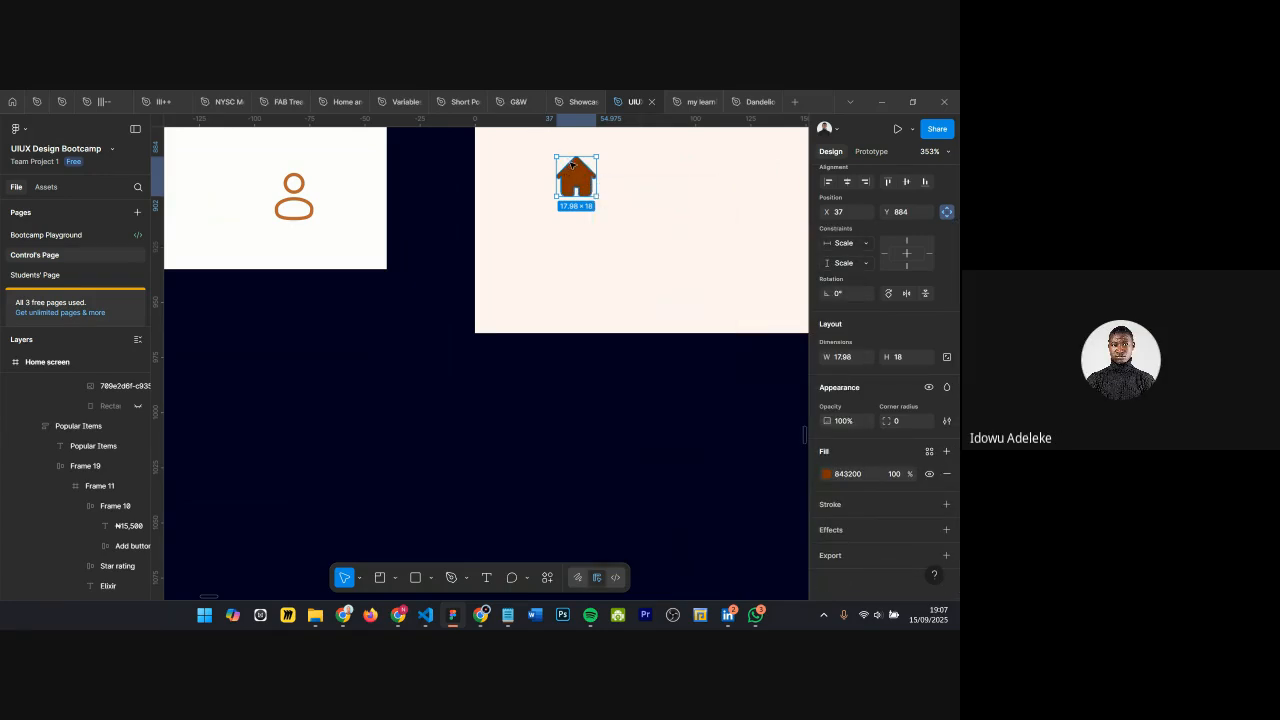
Step: Apply Swap fill and stroke to the home icon so that it is drawn as an outline
left_click(18, 129)
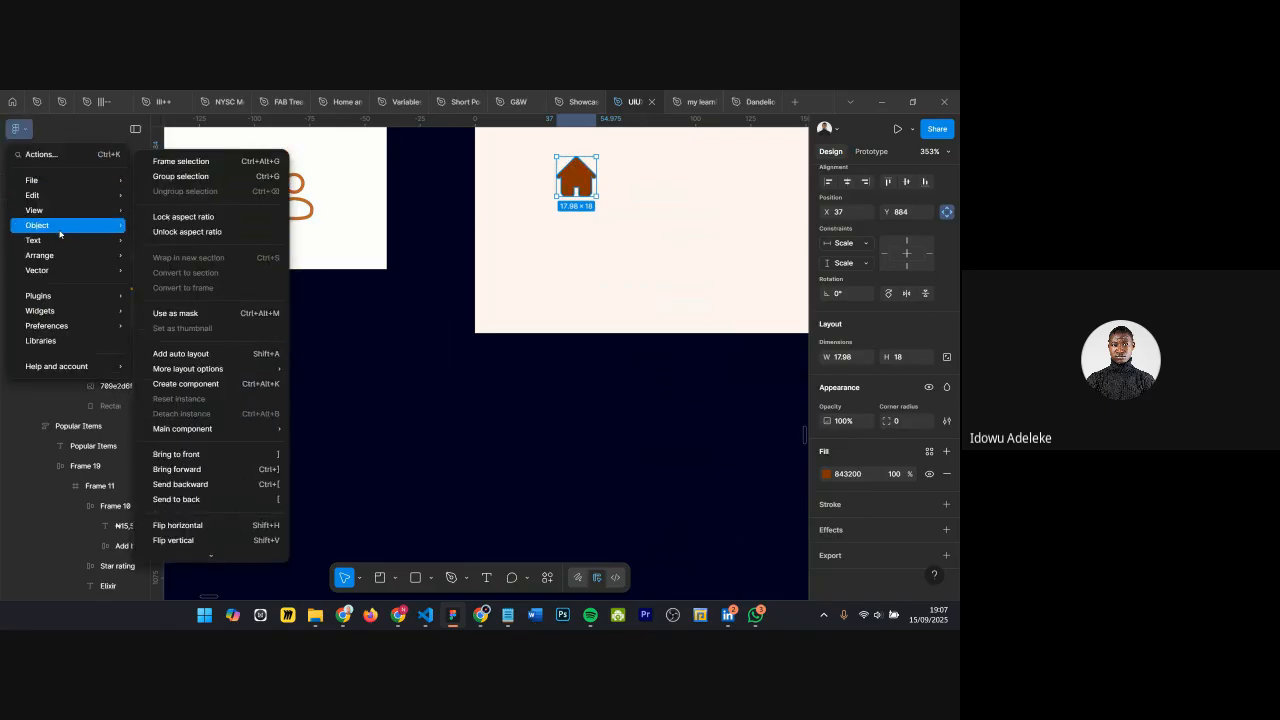
mouse_move(47, 226)
scroll(205, 340, "down", 1)
mouse_move(222, 417)
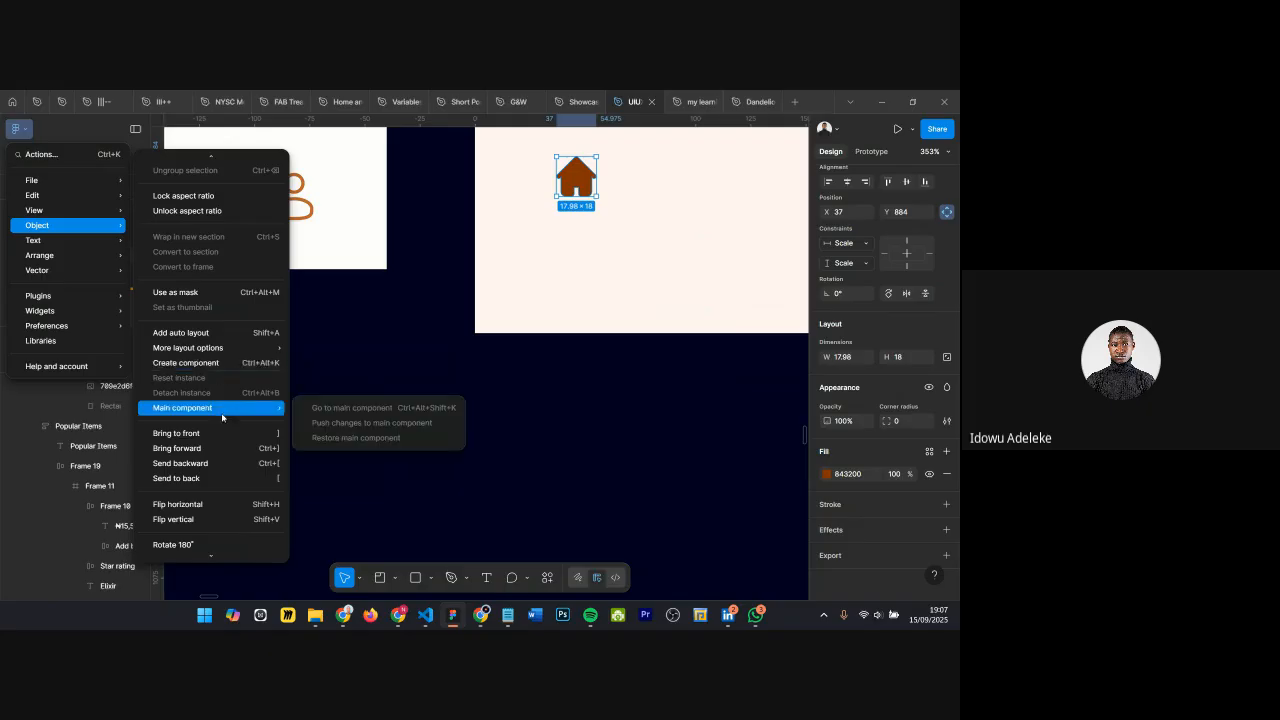
scroll(218, 440, "down", 4)
scroll(217, 448, "down", 2)
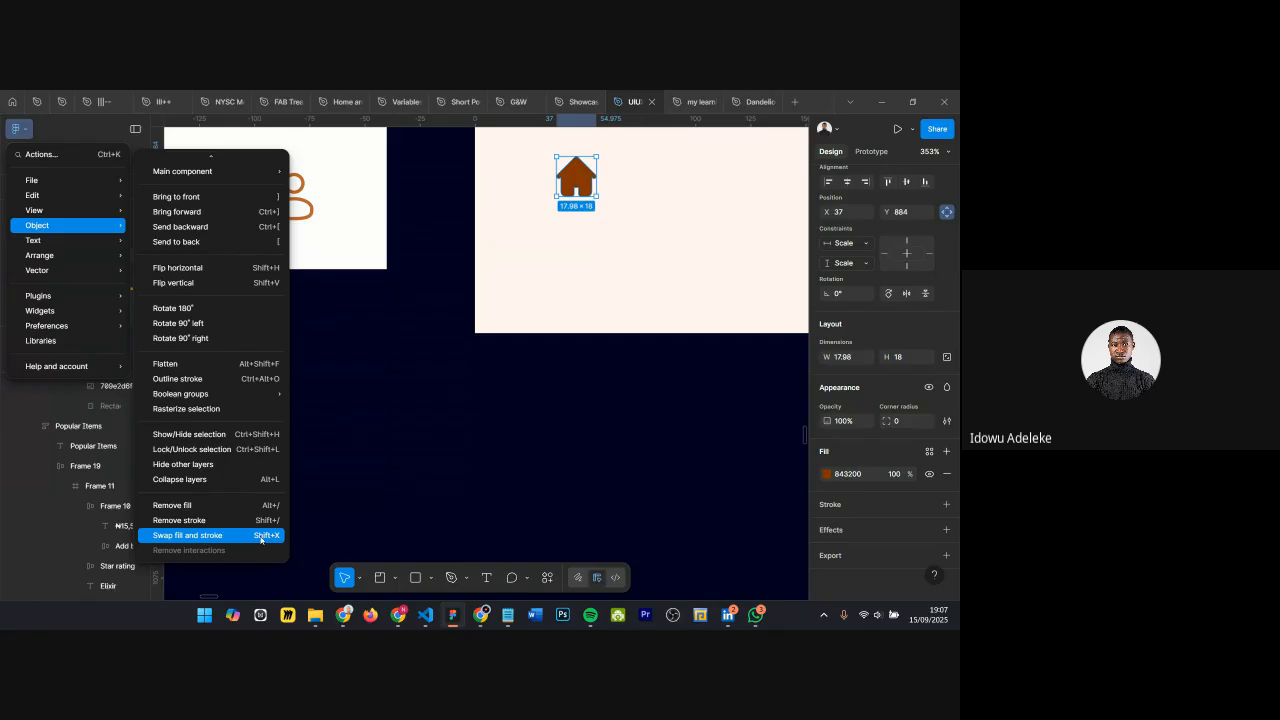
left_click(185, 538)
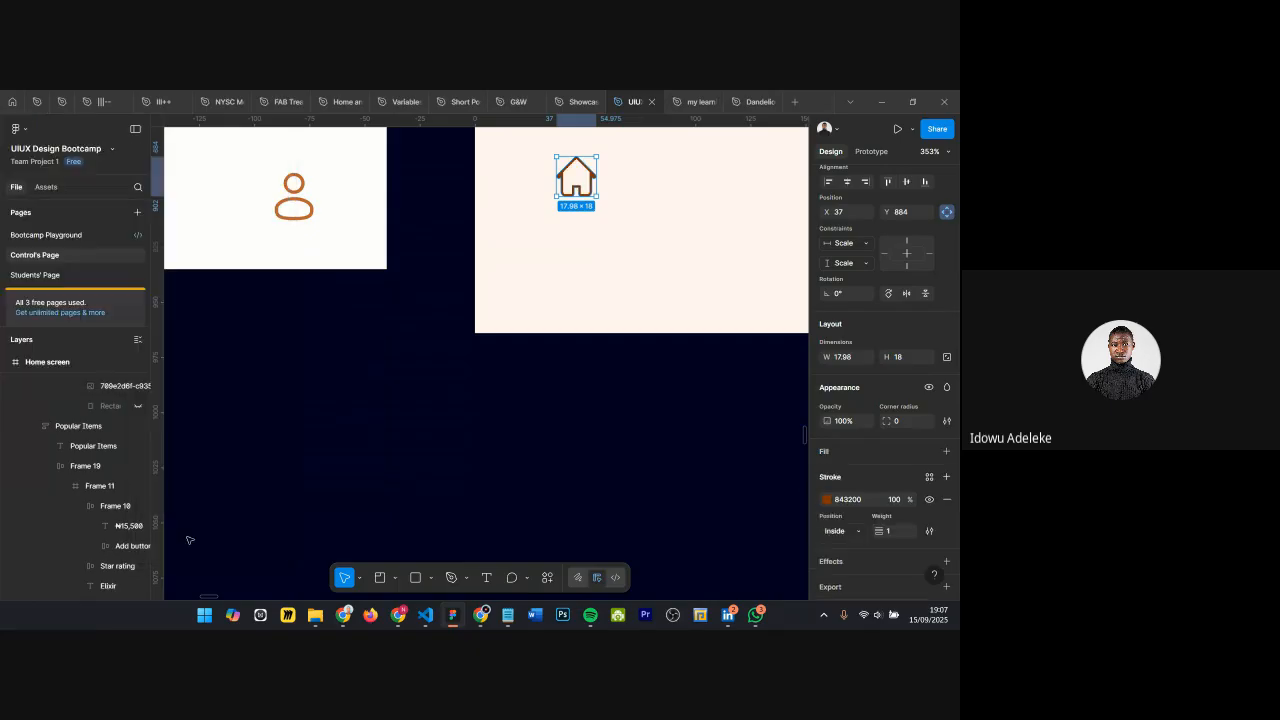
scroll(626, 277, "down", 3)
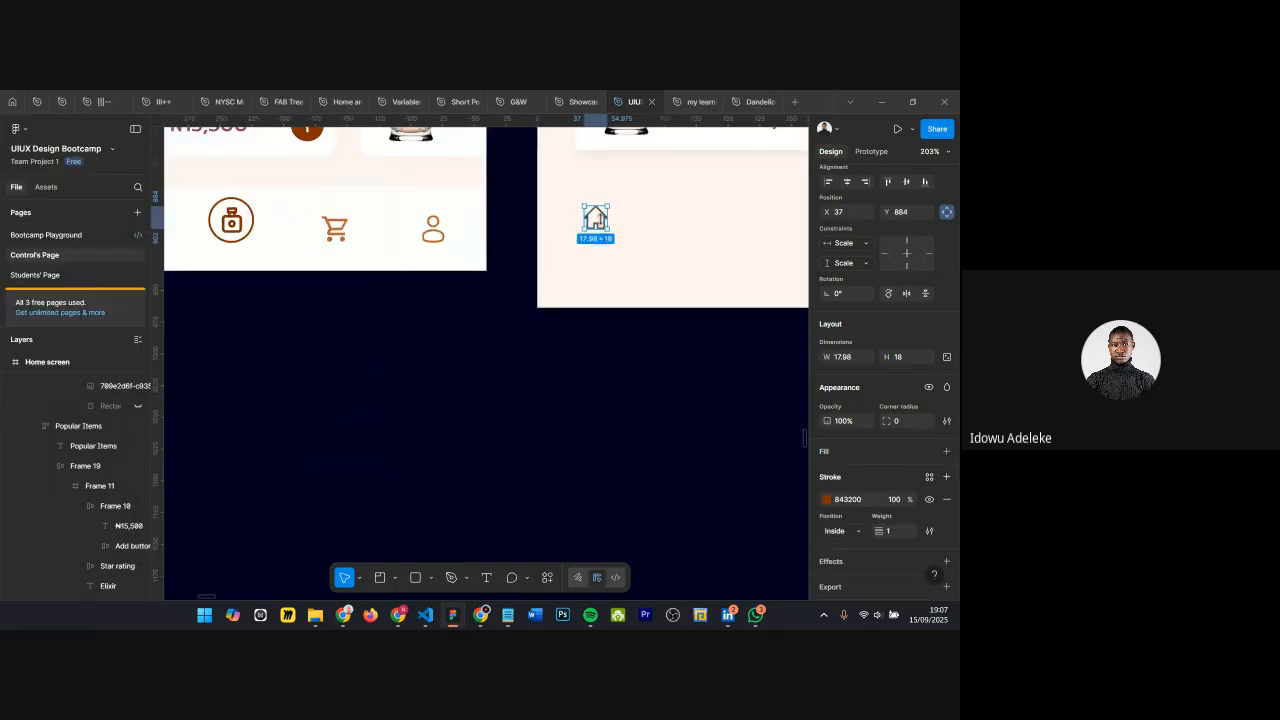
scroll(600, 214, "up", 4)
scroll(651, 232, "down", 3)
scroll(650, 232, "down", 5)
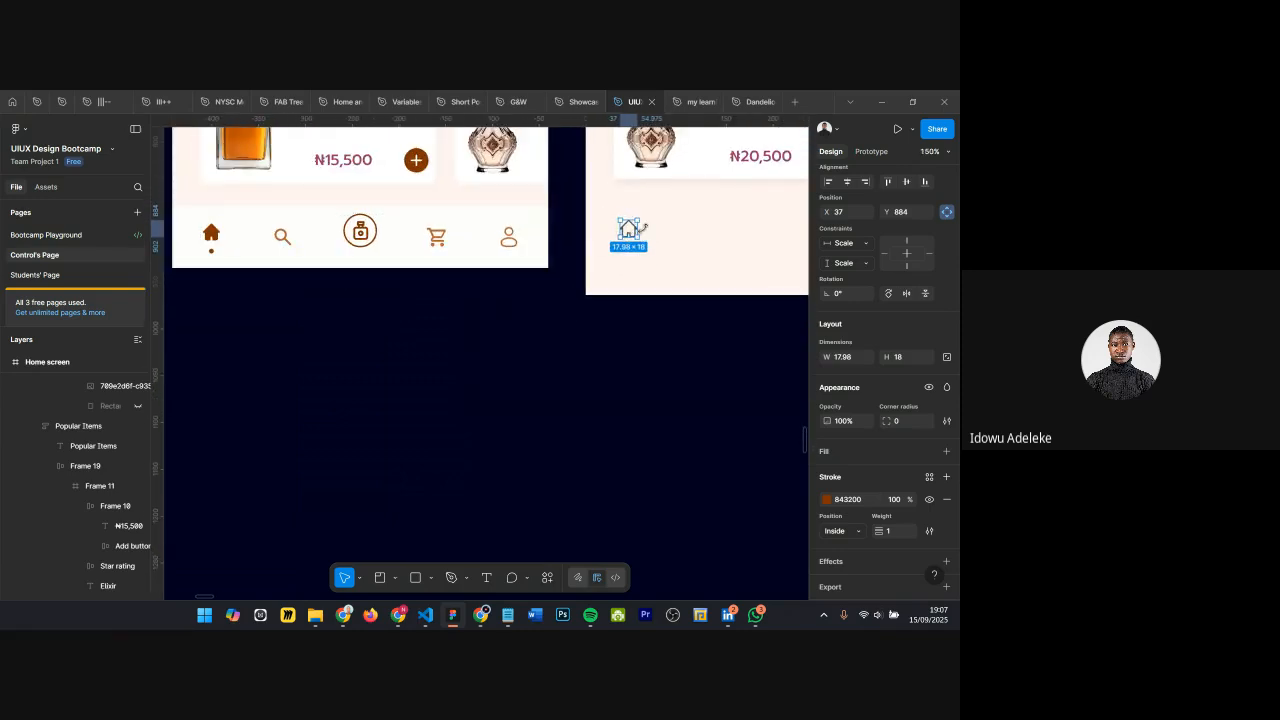
scroll(643, 228, "up", 2)
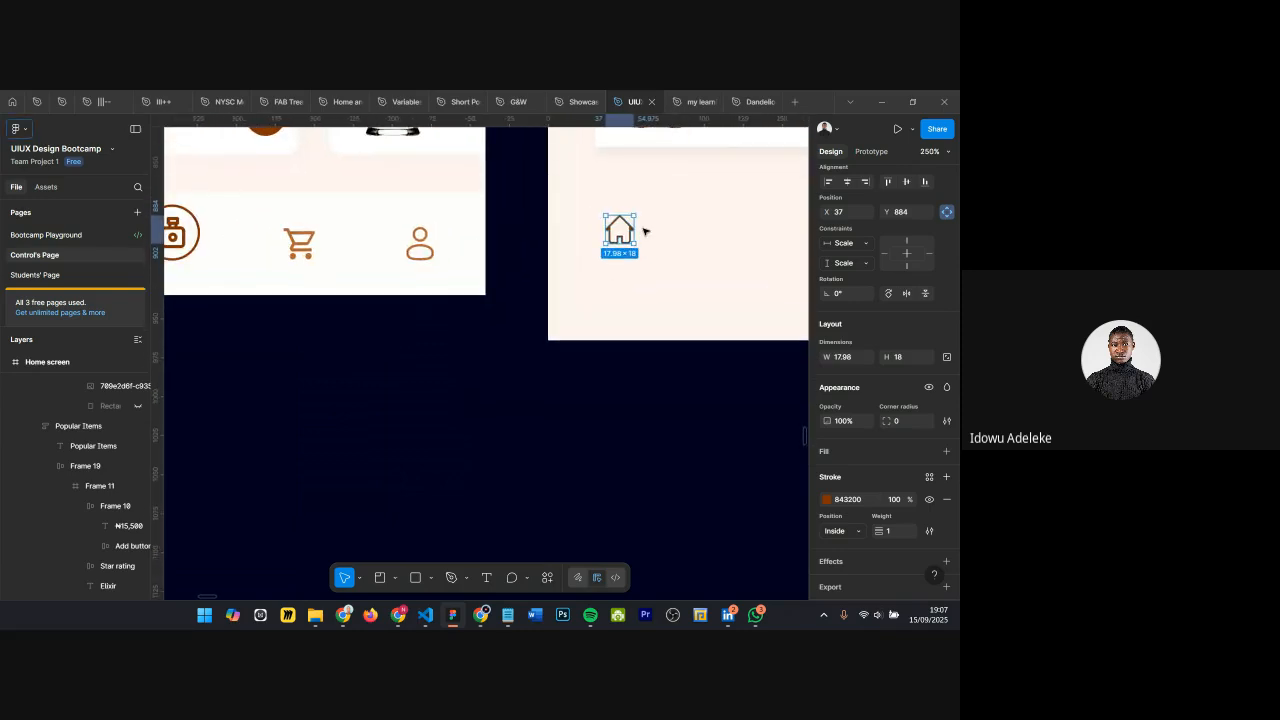
Step: Return the home icon from its outline stroke to the solid 843200 fill
key("shift+a")
key("ctrl+z")
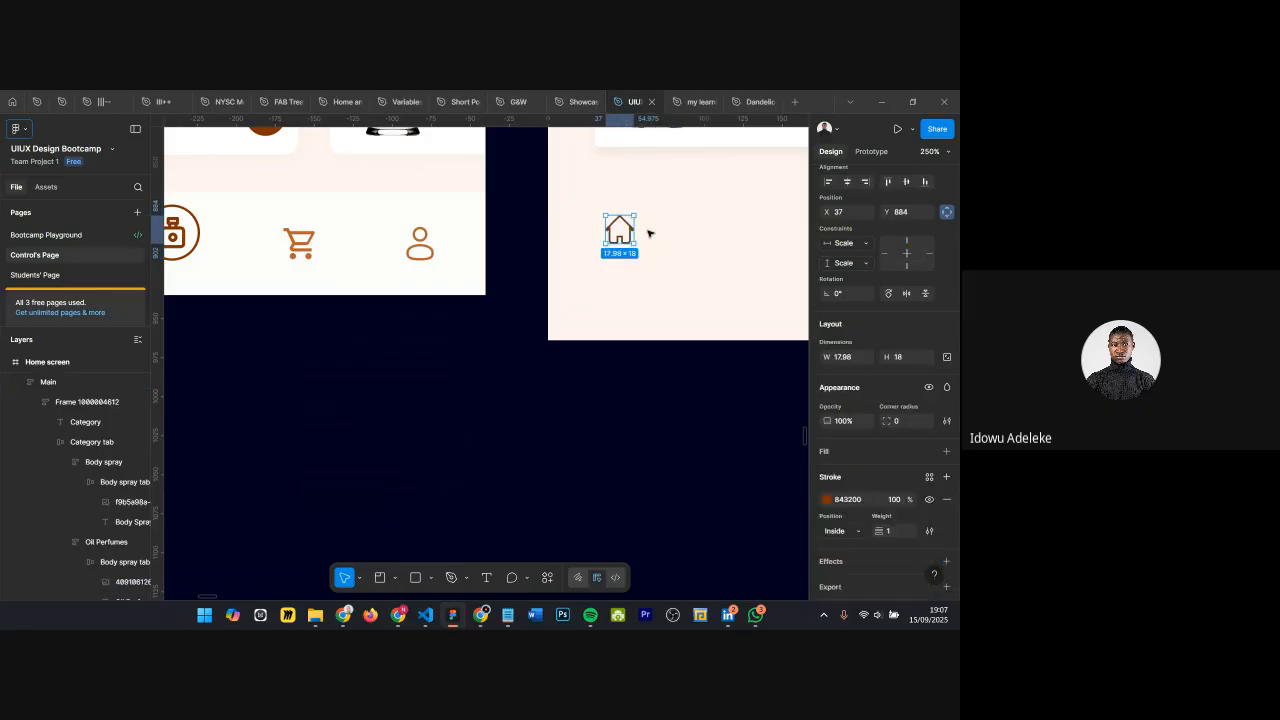
key("shift+x")
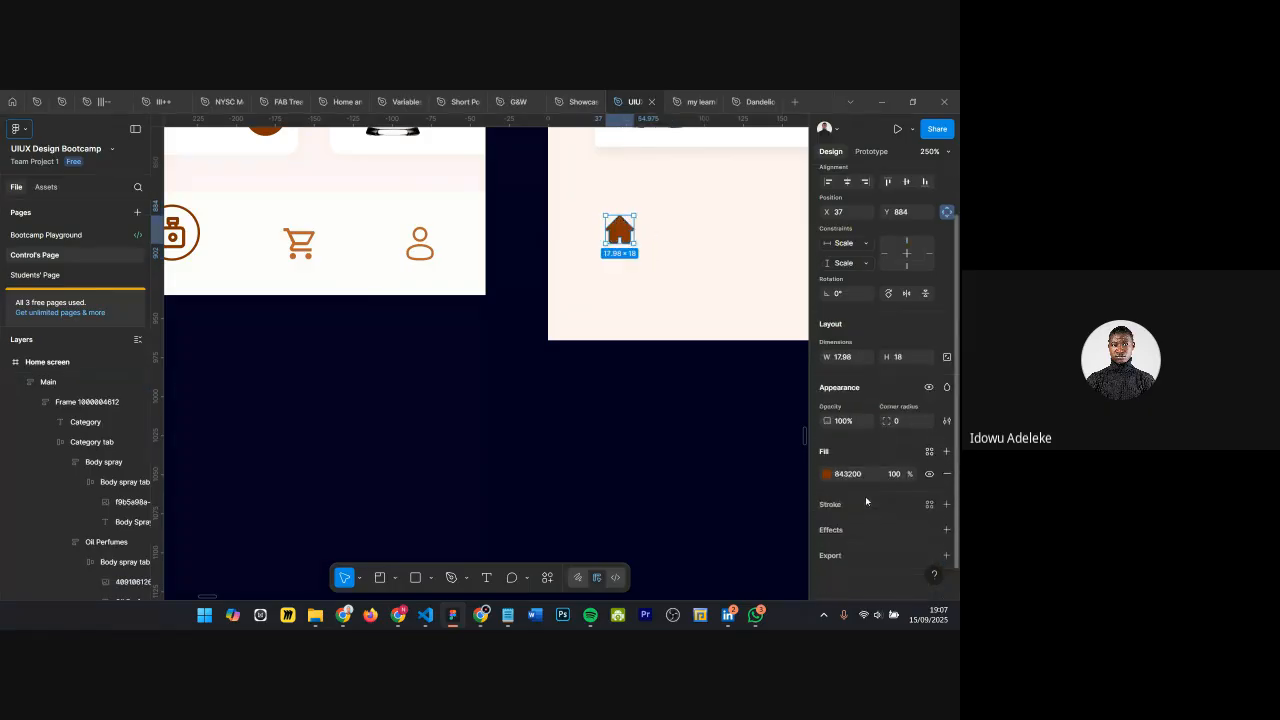
scroll(777, 326, "down", 3)
scroll(705, 316, "up", 3)
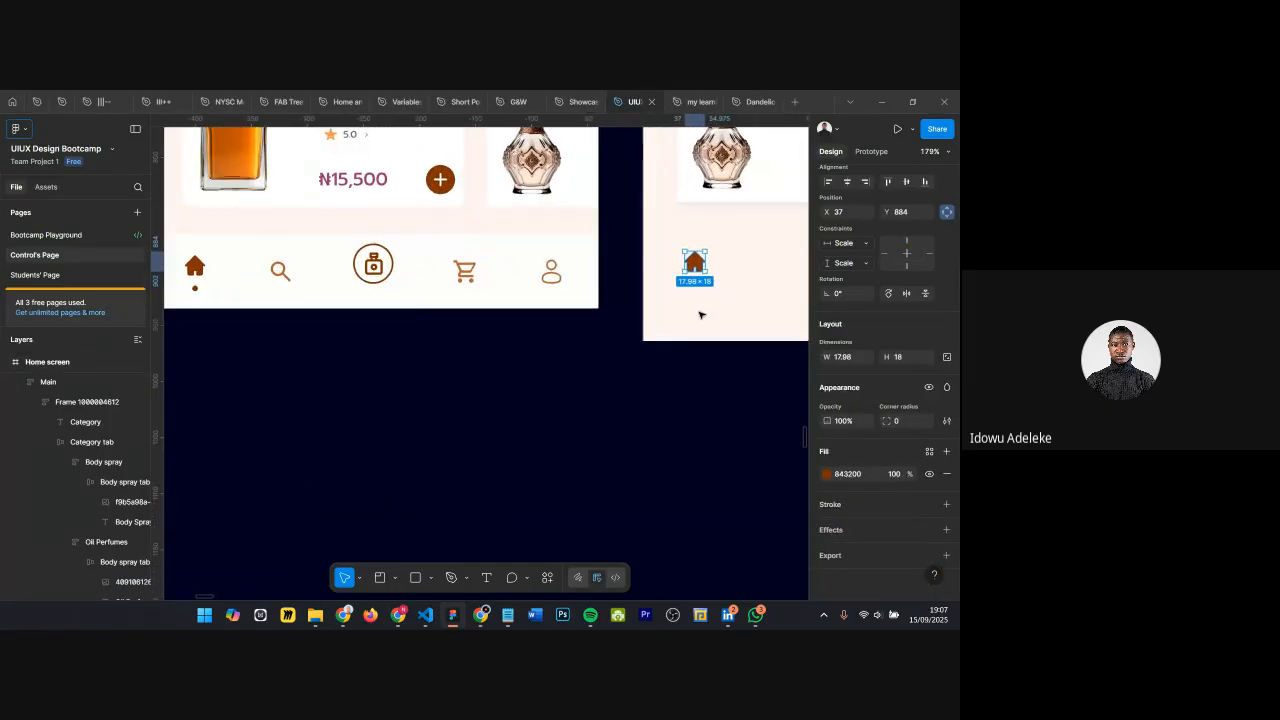
Step: Draw a small circle about 6 × 6 directly below the home icon
left_click(694, 297)
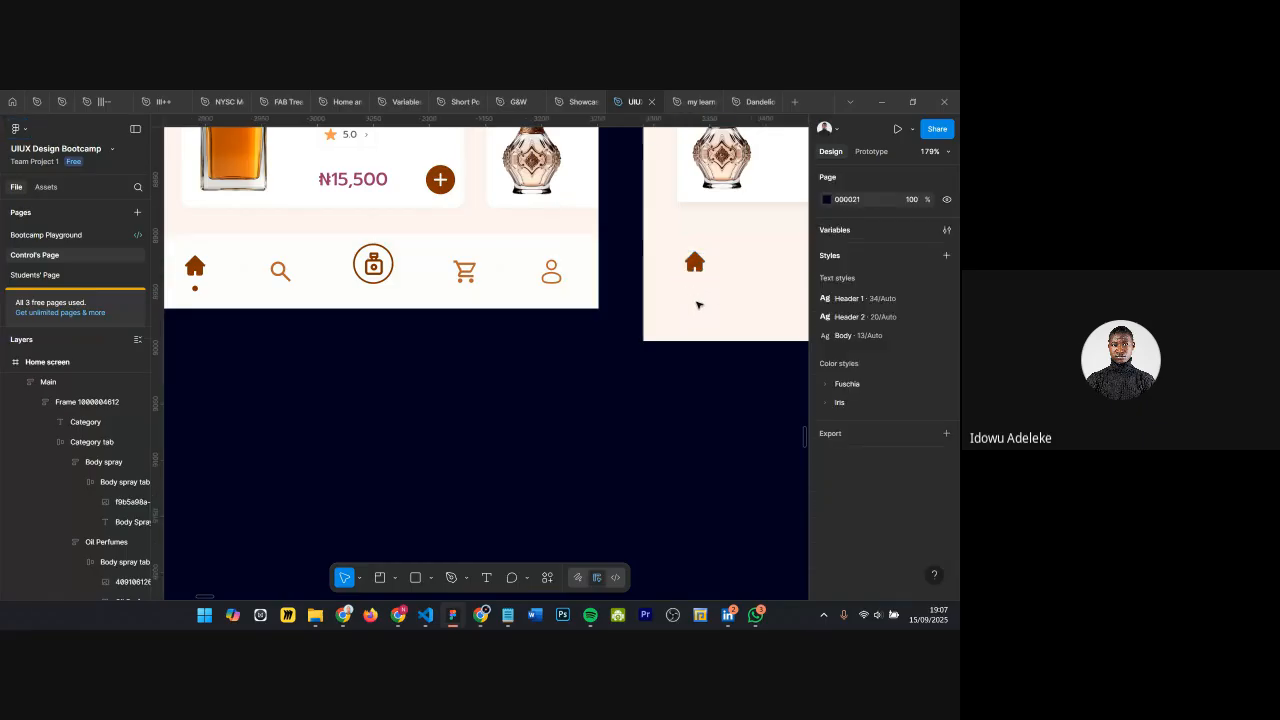
key("o")
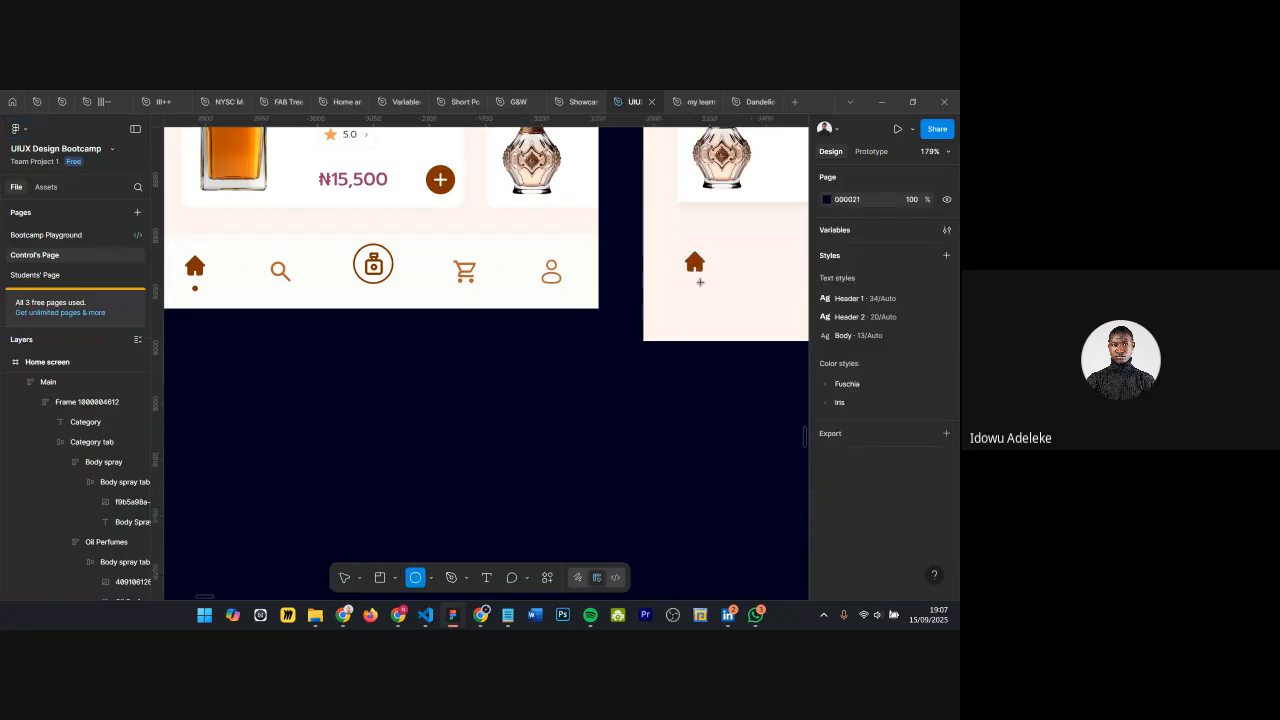
left_click_drag(694, 276, 699, 281)
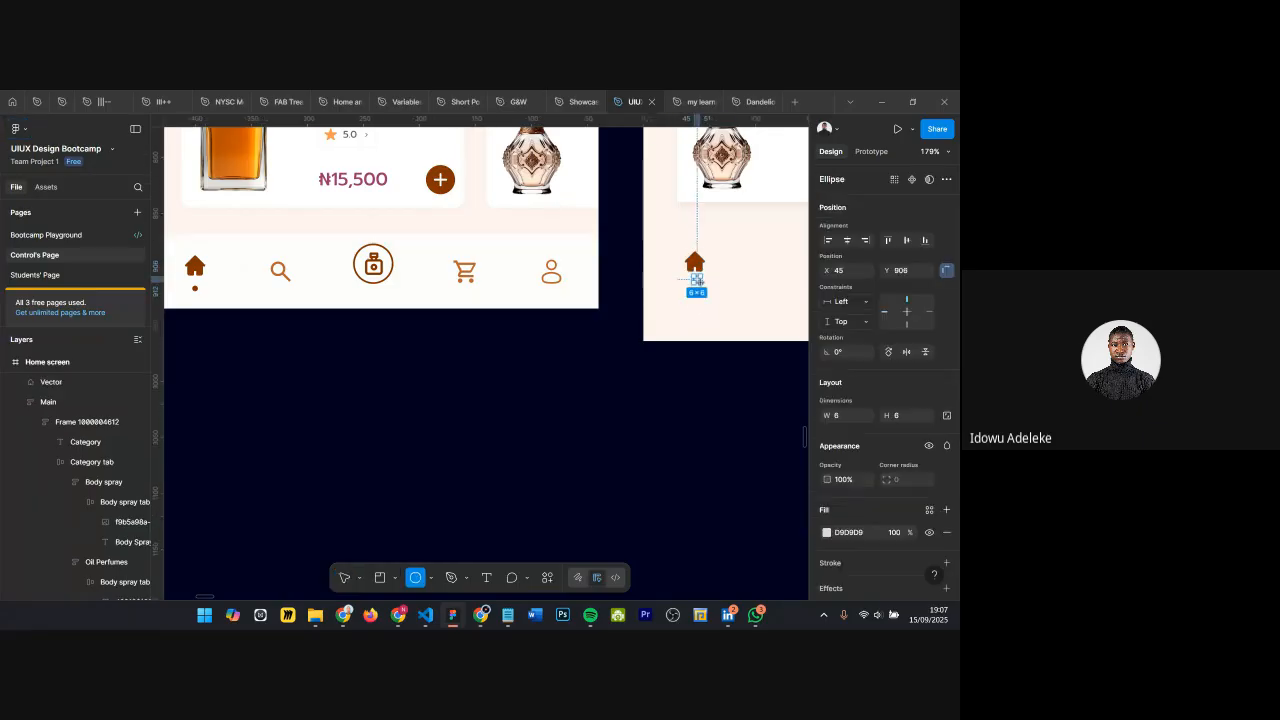
Step: Lock the small circle's aspect ratio and set its size to 4 × 4
left_click(848, 417)
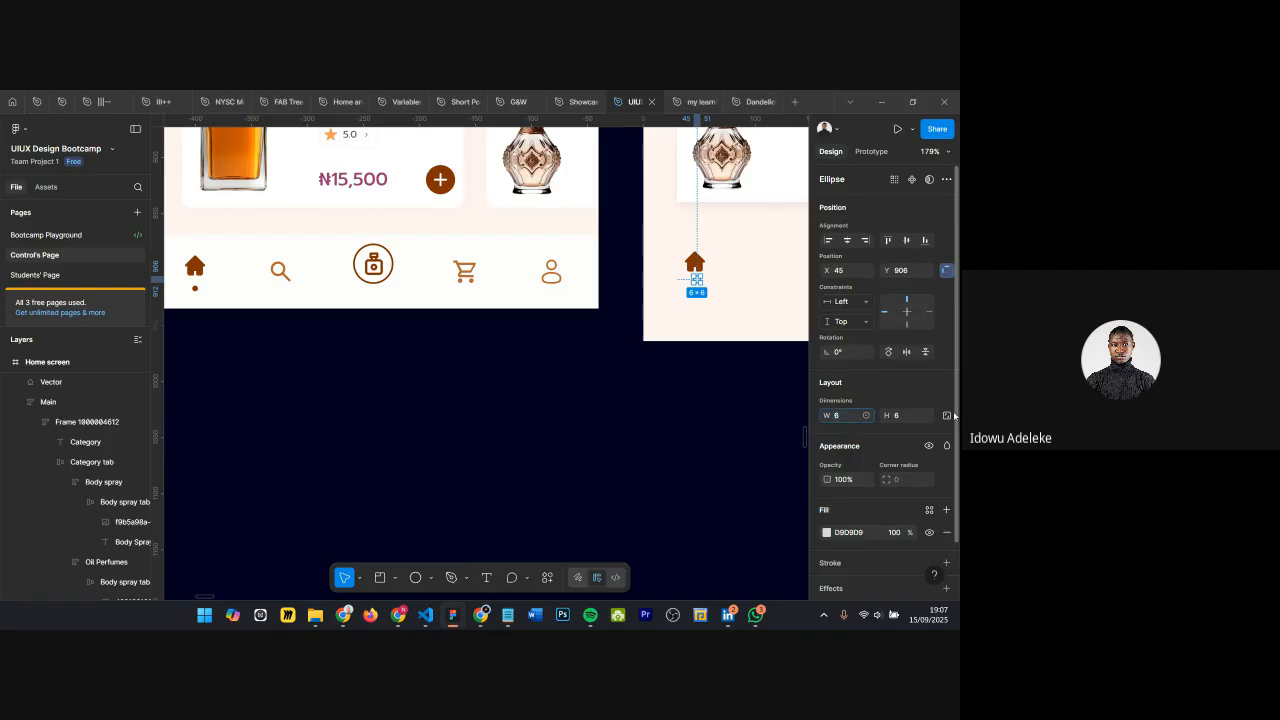
key("Return")
key("ctrl+z")
left_click(947, 416)
left_click(847, 420)
type("2")
key("Return")
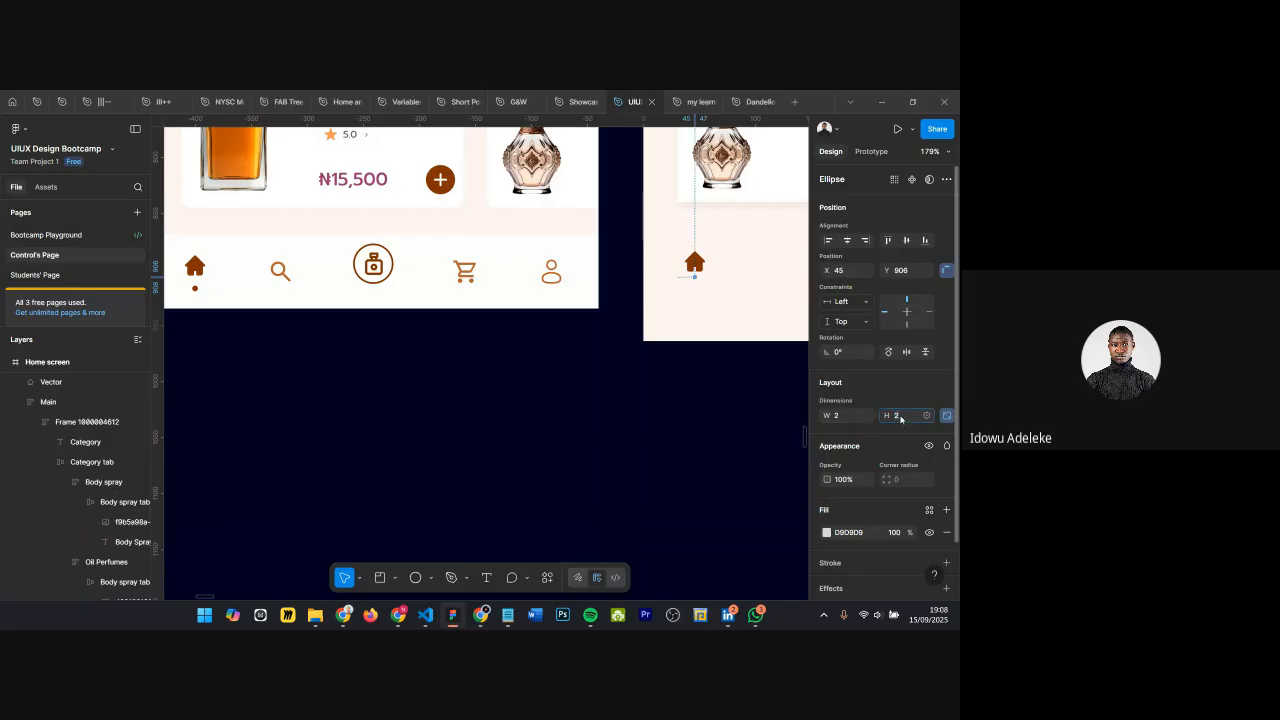
left_click(901, 419)
type("4")
key("Return")
Step: Fill the small circle with the home icon's brown, 843200
scroll(700, 271, "up", 10)
left_click(641, 166)
scroll(638, 168, "down", 4)
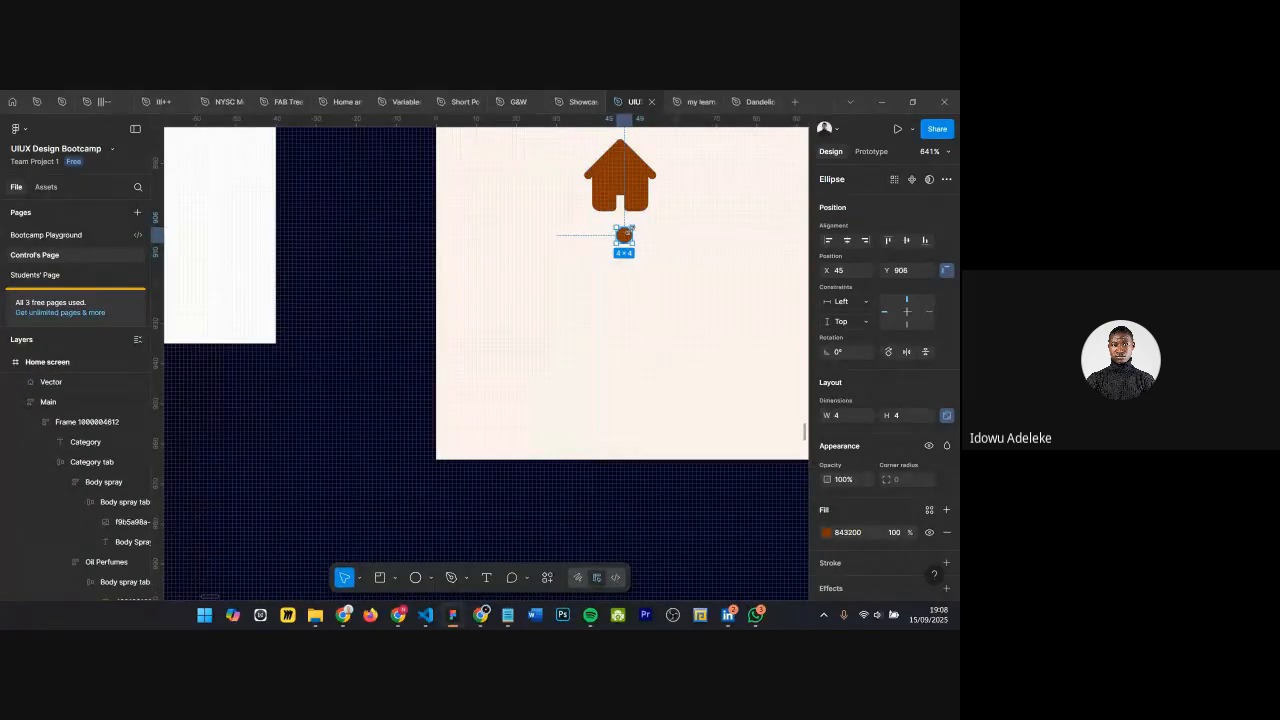
Step: Centre the circle horizontally under the home icon and move both so that the icon sits at about X 33, Y 895
left_click(615, 190, "shift")
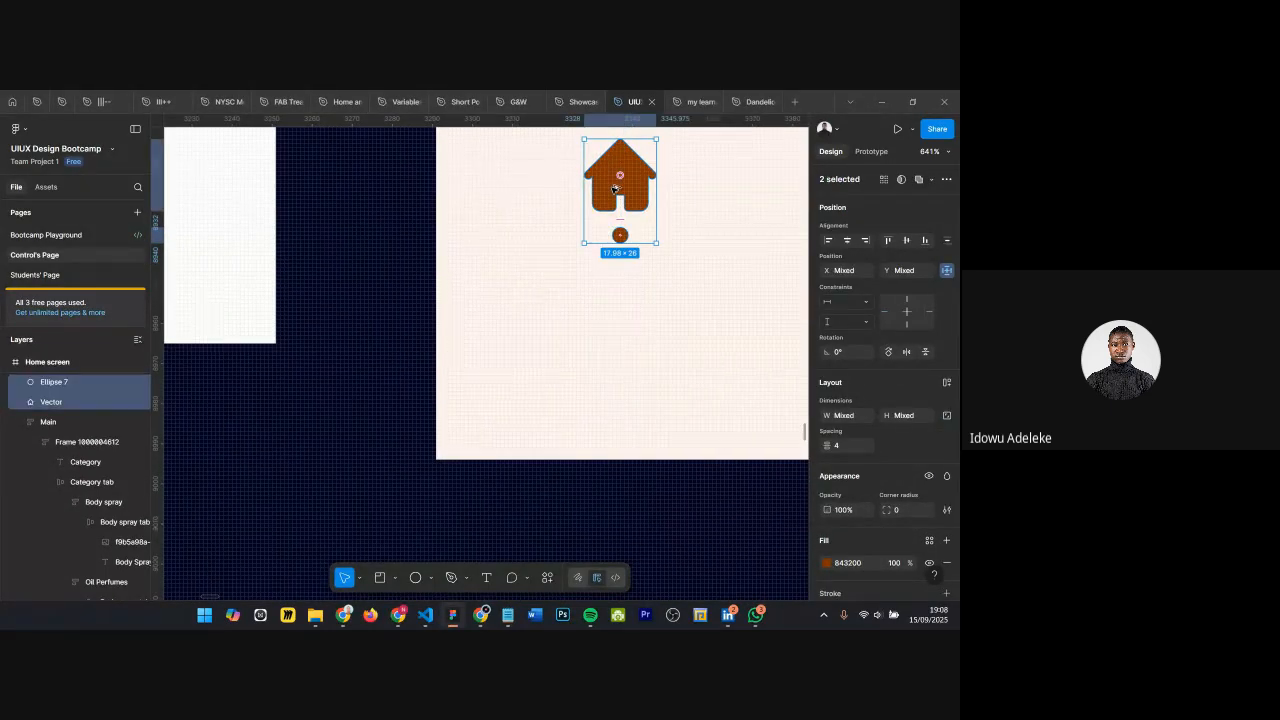
scroll(597, 226, "down", 6)
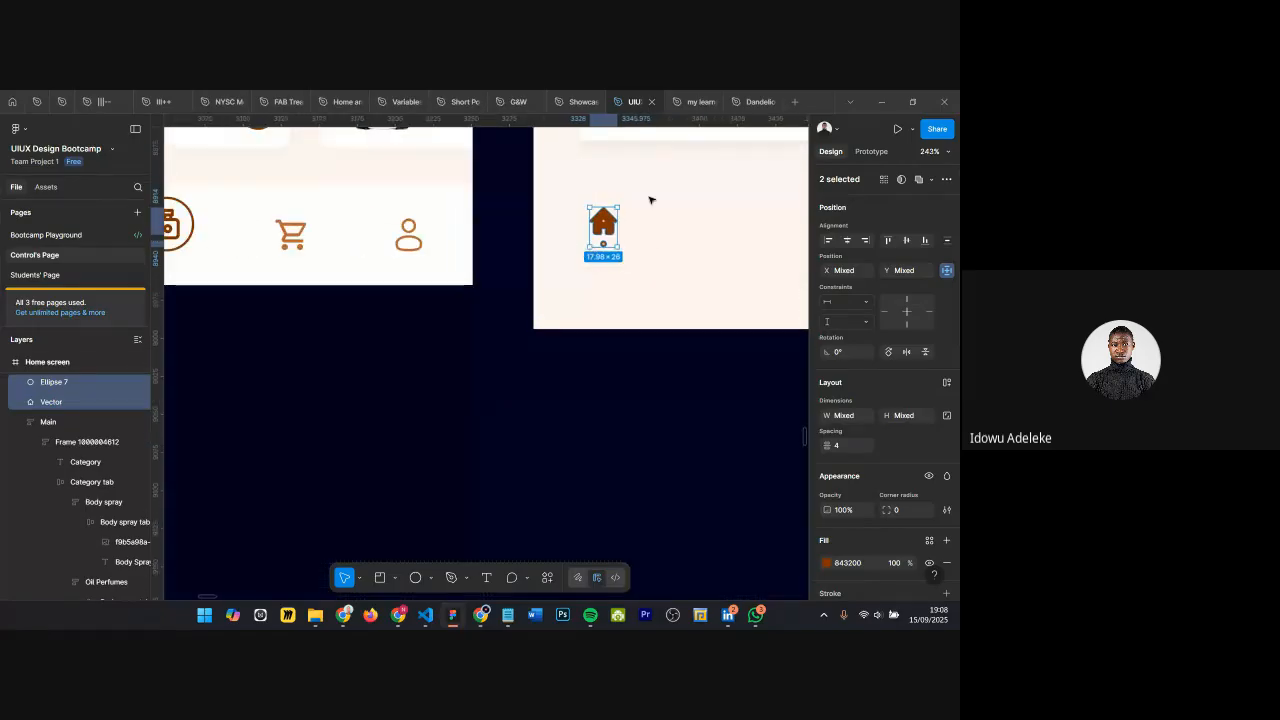
scroll(648, 210, "up", 3)
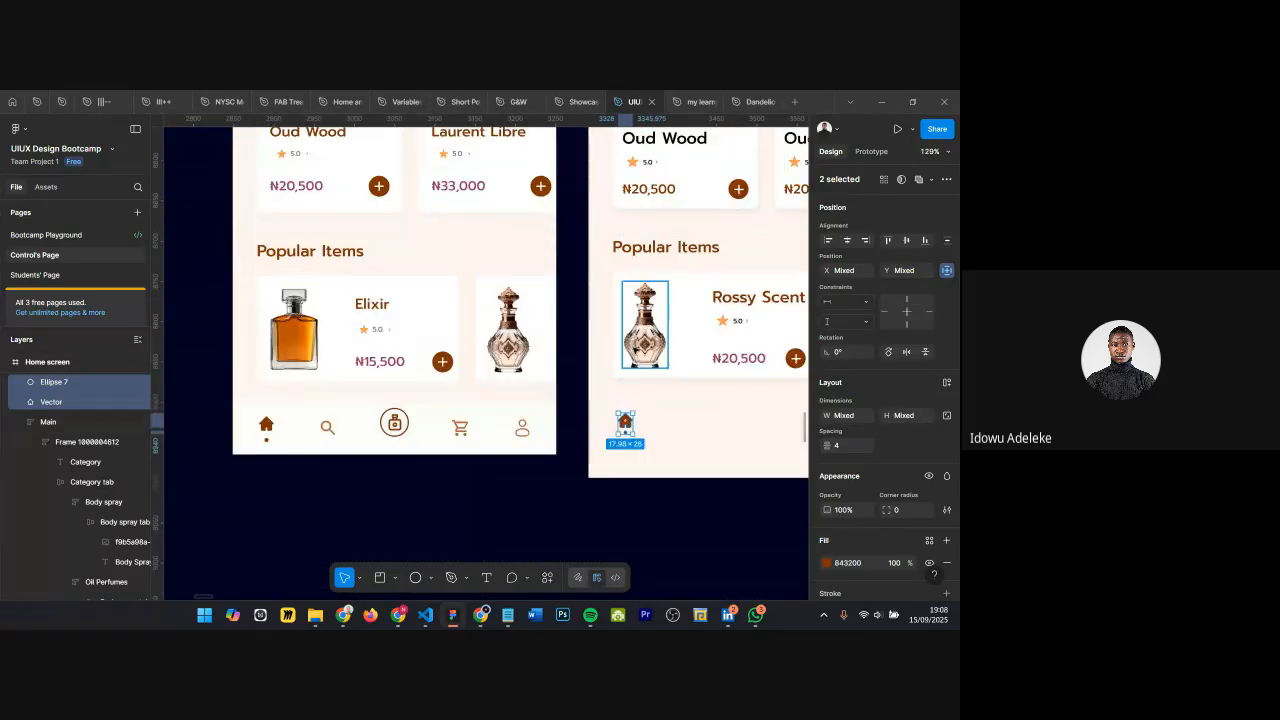
scroll(640, 410, "up", 3)
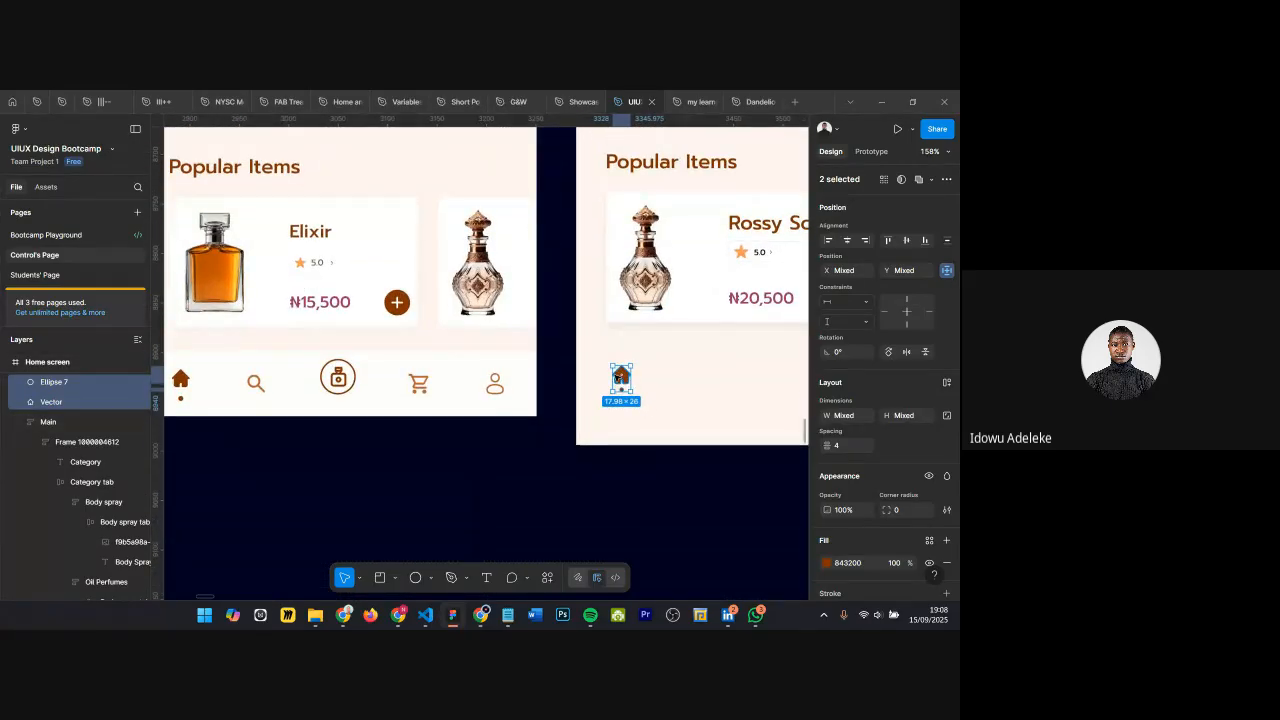
scroll(685, 386, "down", 2)
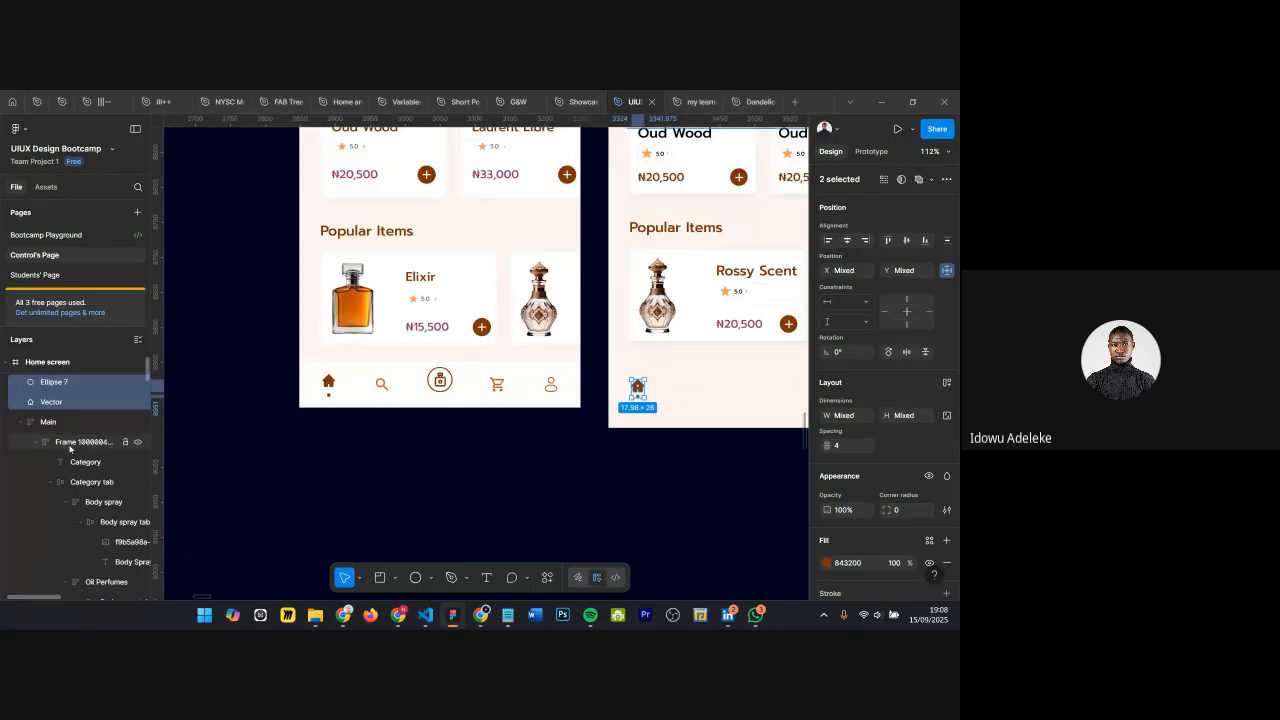
left_click(55, 383)
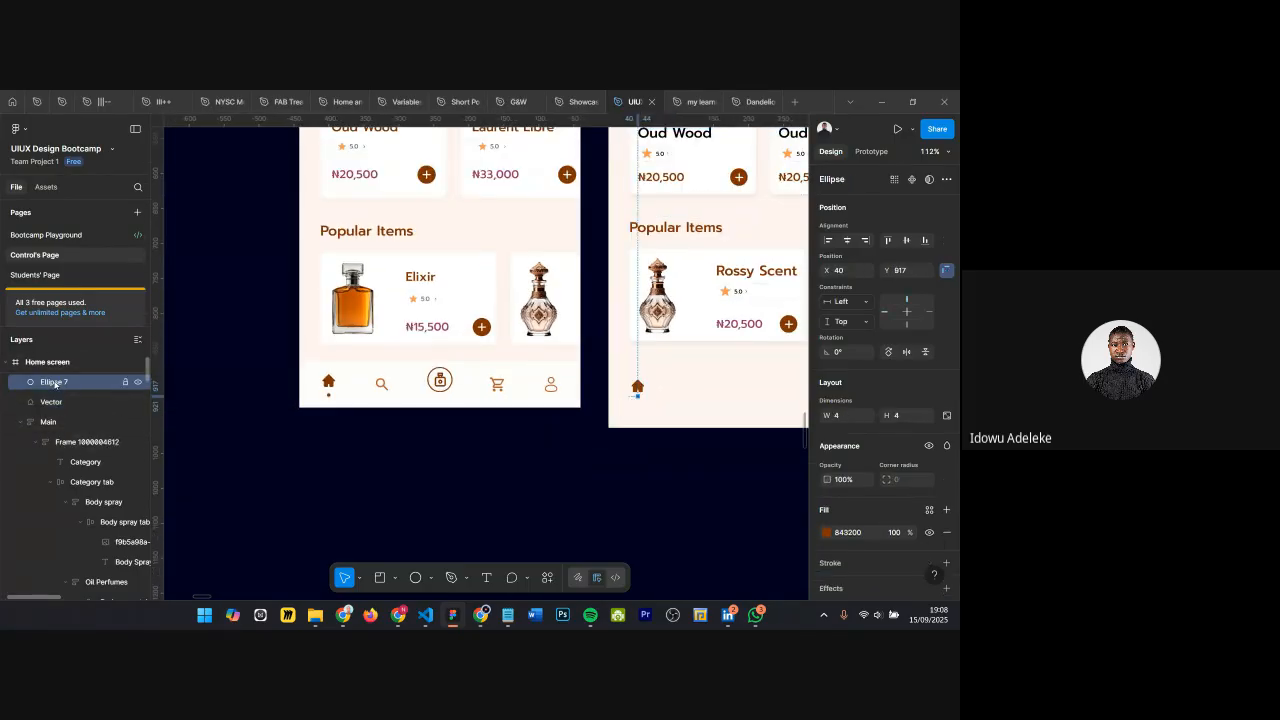
left_click(58, 404)
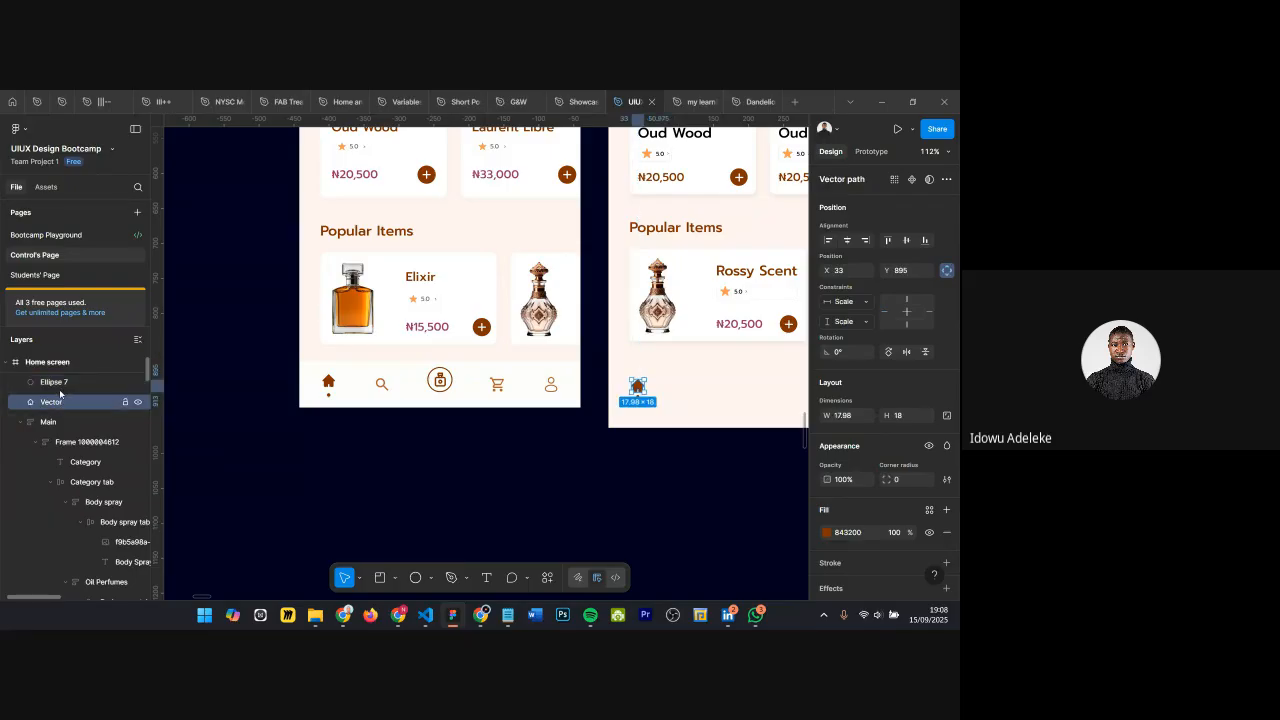
left_click(55, 382, "shift")
left_click(652, 380)
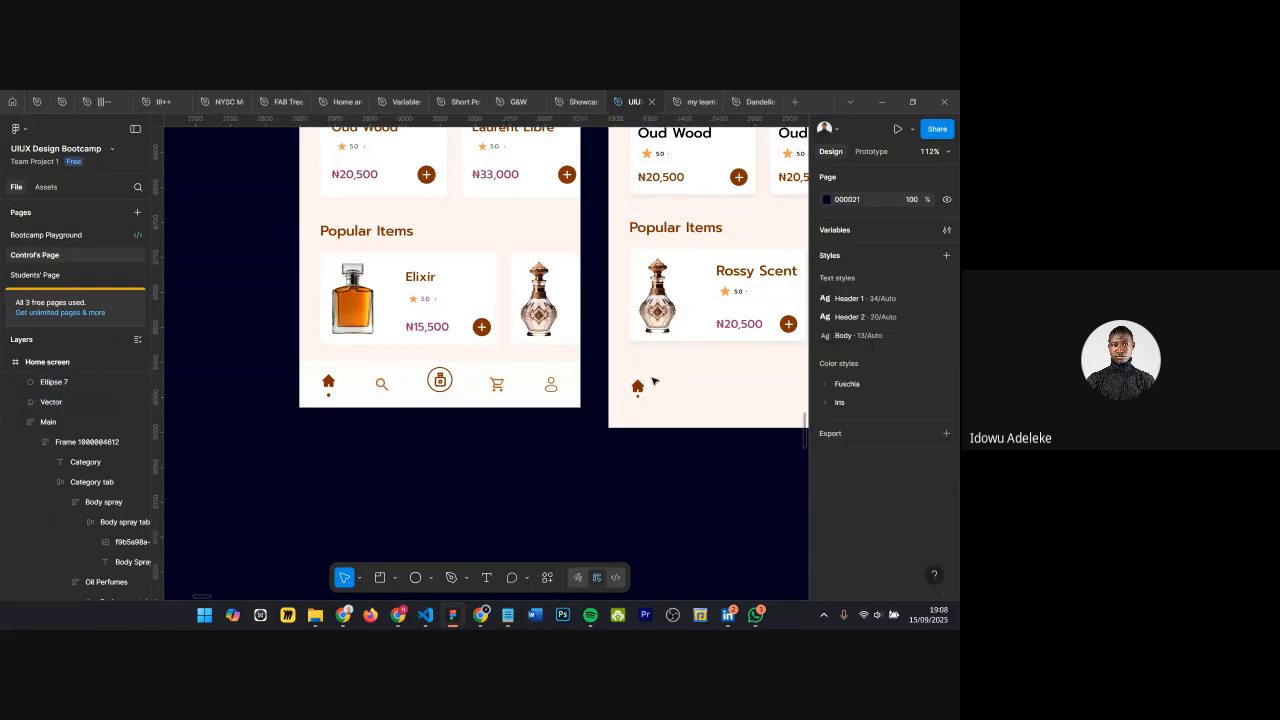
Step: Place a copy of the home icon in the Assets frame above the star and scale it up to about 125 × 125
scroll(625, 381, "down", 5)
left_click(628, 382)
scroll(628, 381, "down", 2)
left_click_drag(628, 380, 777, 366)
scroll(777, 366, "up", 9)
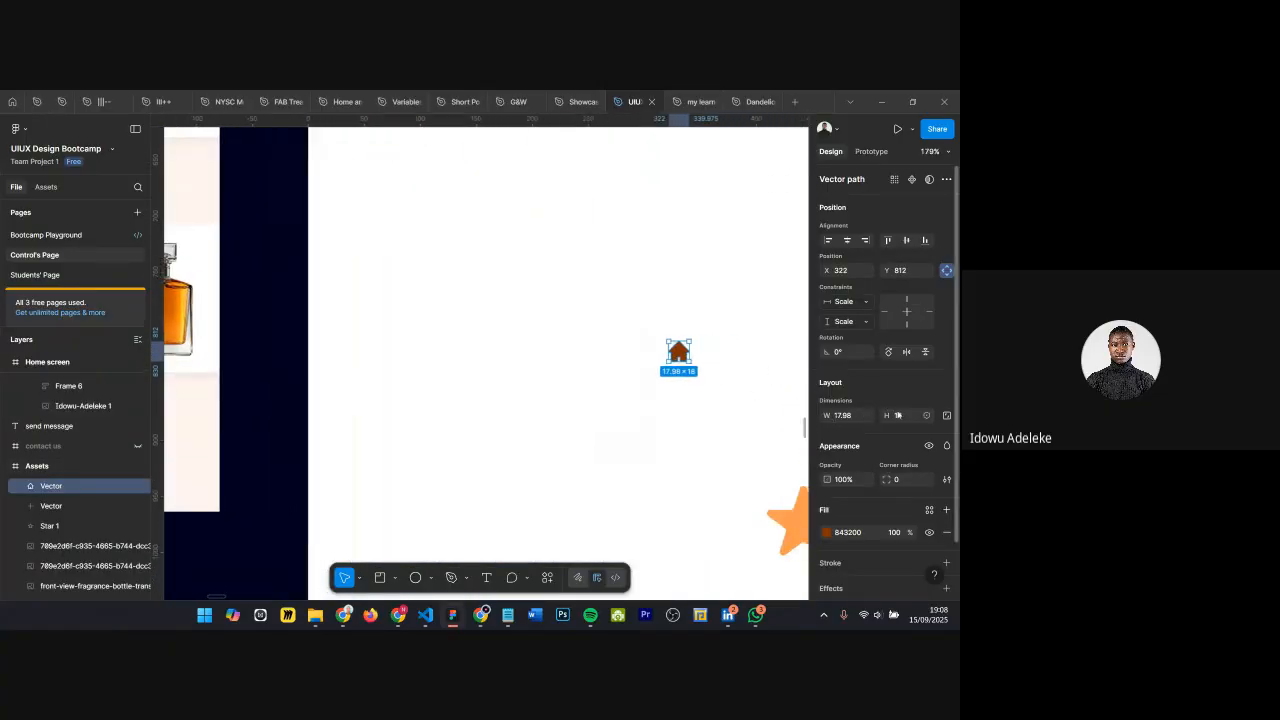
key("k")
left_click_drag(690, 340, 760, 221)
Step: Combine the home screen's home icon and the dot below it in a vertical auto layout frame
scroll(693, 264, "down", 5)
scroll(471, 334, "left", 2)
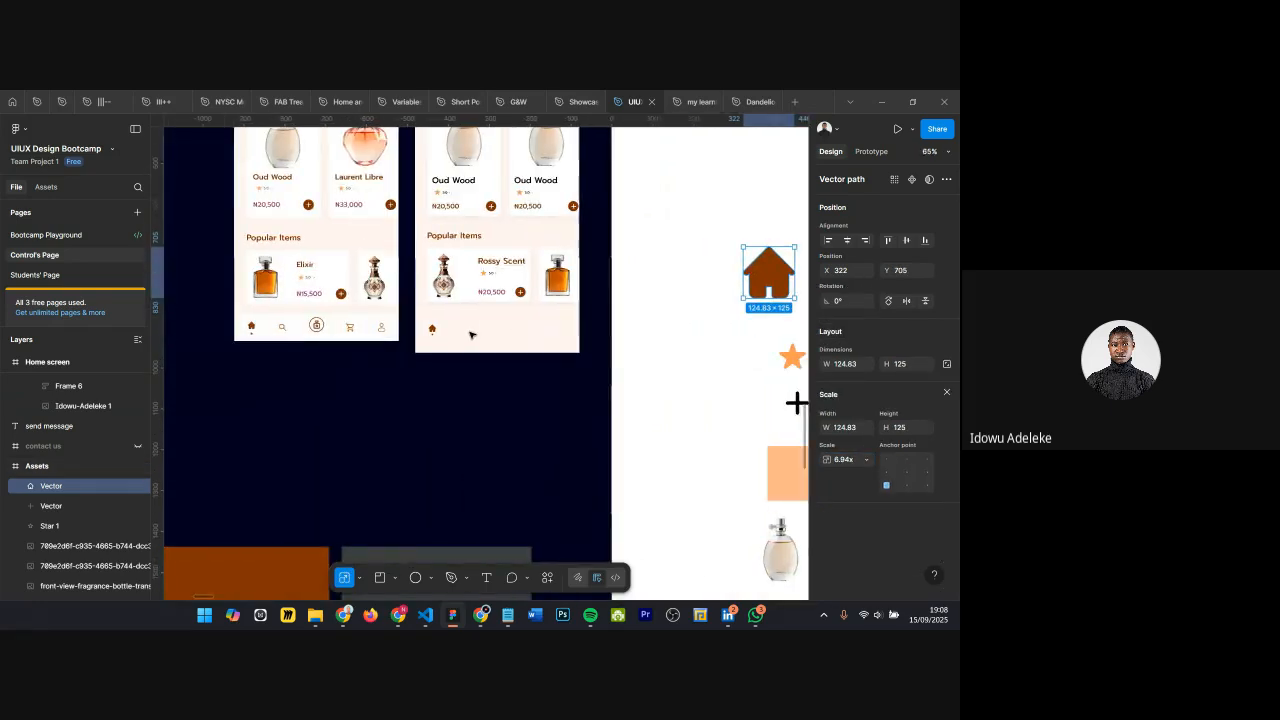
scroll(469, 334, "up", 5)
key("ctrl+z")
scroll(293, 332, "down", 3)
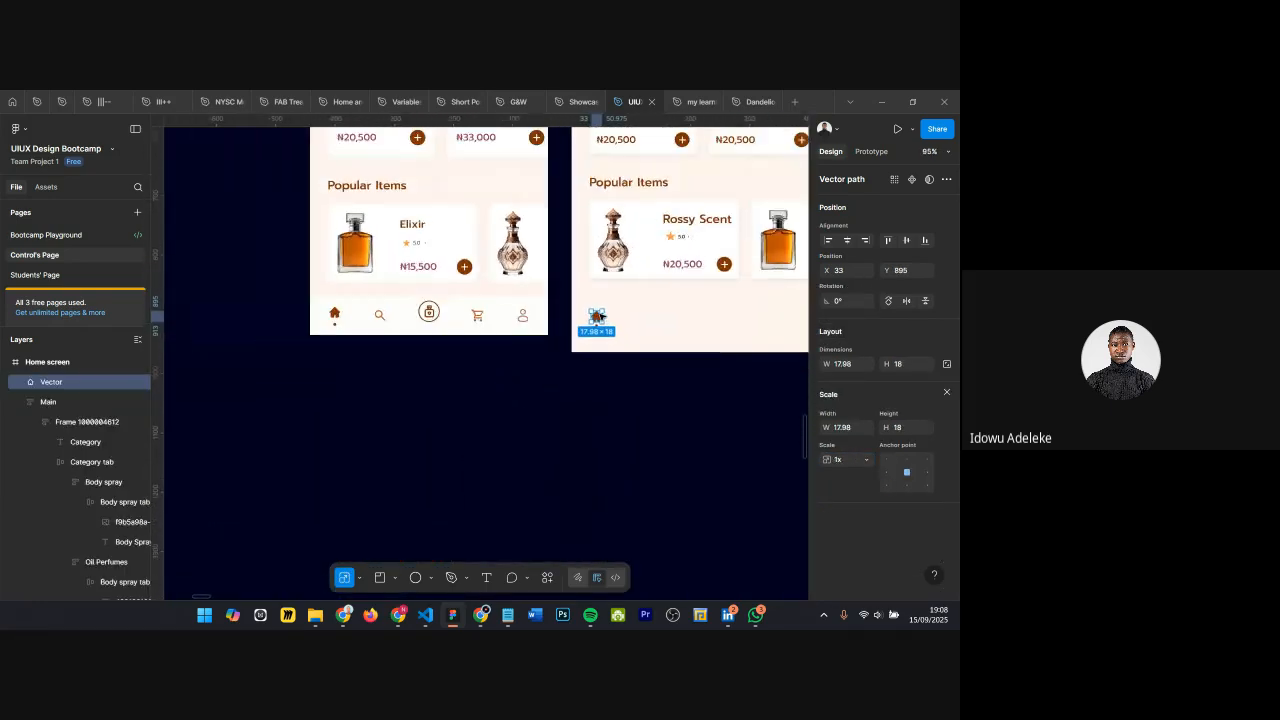
scroll(293, 332, "up", 2)
scroll(628, 322, "right", 2)
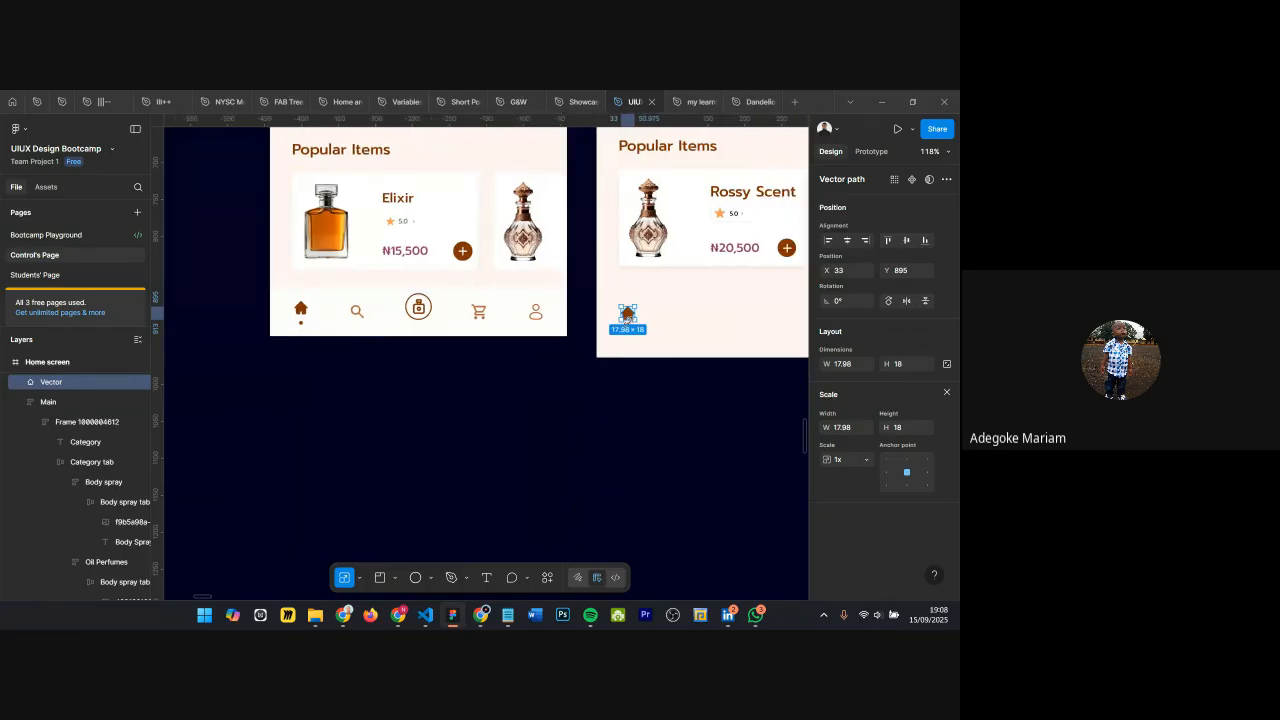
scroll(631, 322, "up", 3)
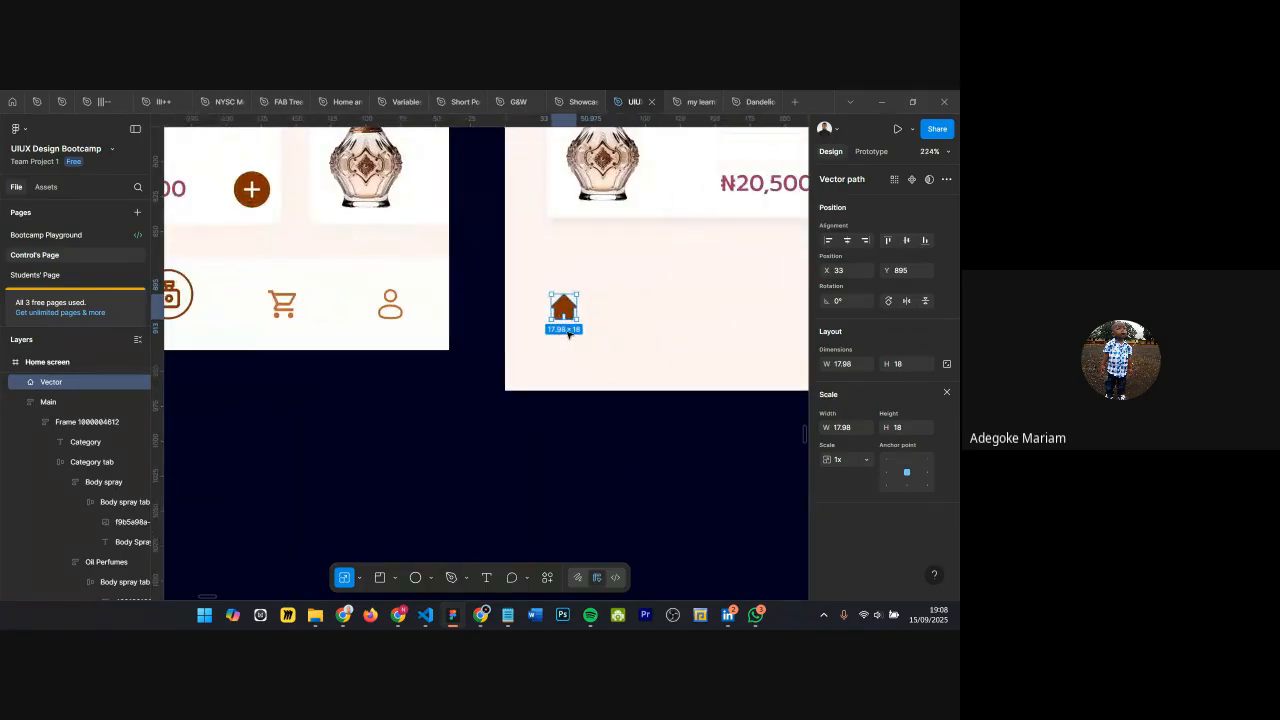
left_click(566, 328)
left_click(563, 308, "shift")
key("shift+a")
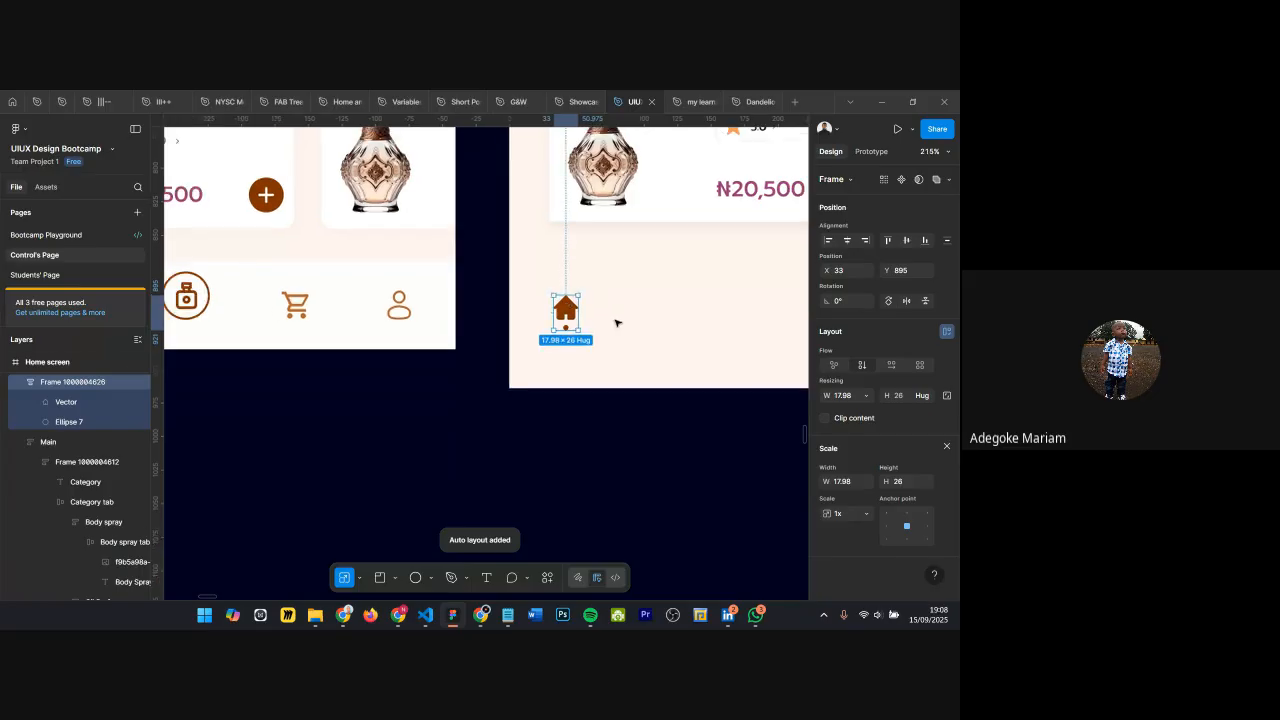
scroll(617, 323, "down", 3)
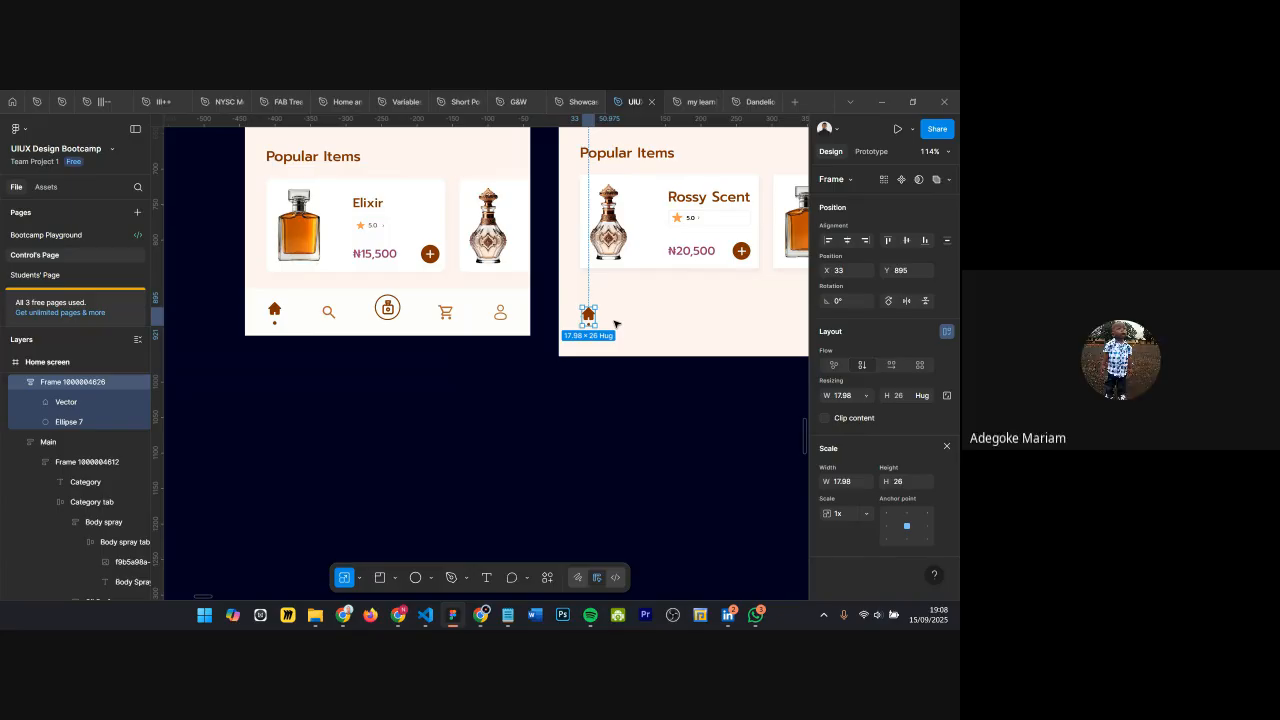
Step: Run the Iconify plugin and bring the home screens and Assets frame into view
left_click(549, 578)
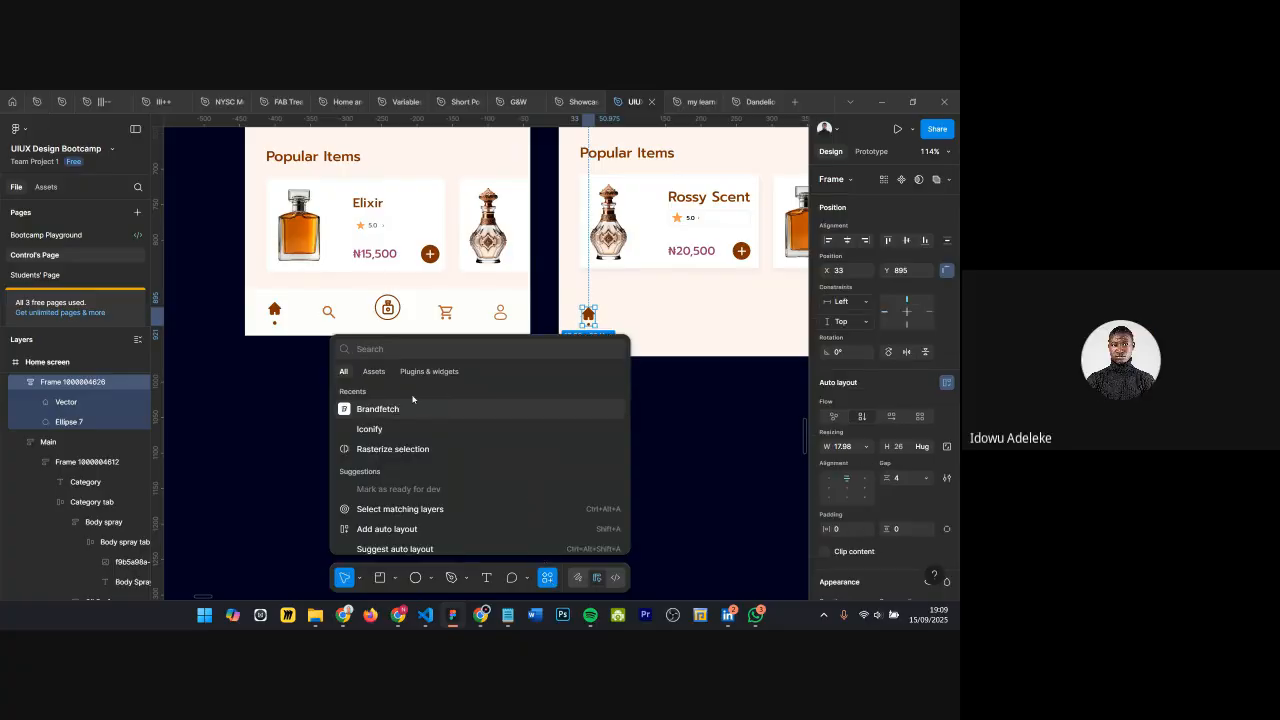
left_click(370, 433)
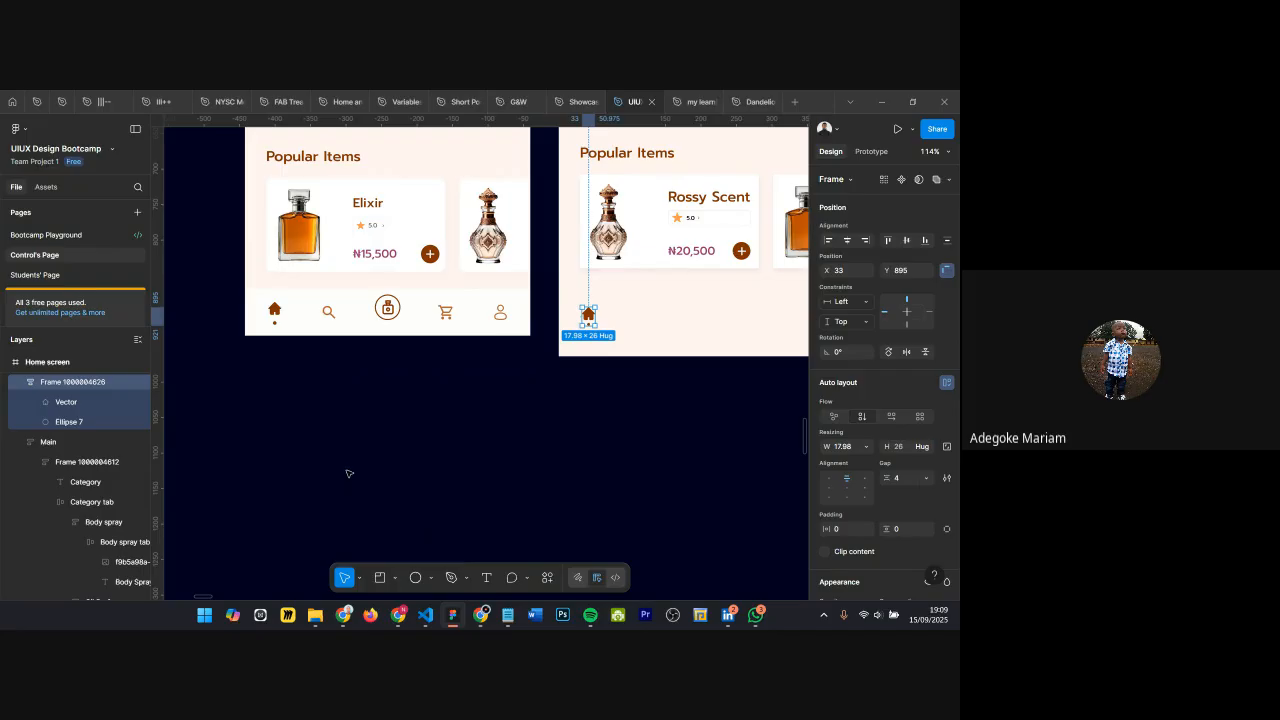
left_click(547, 577)
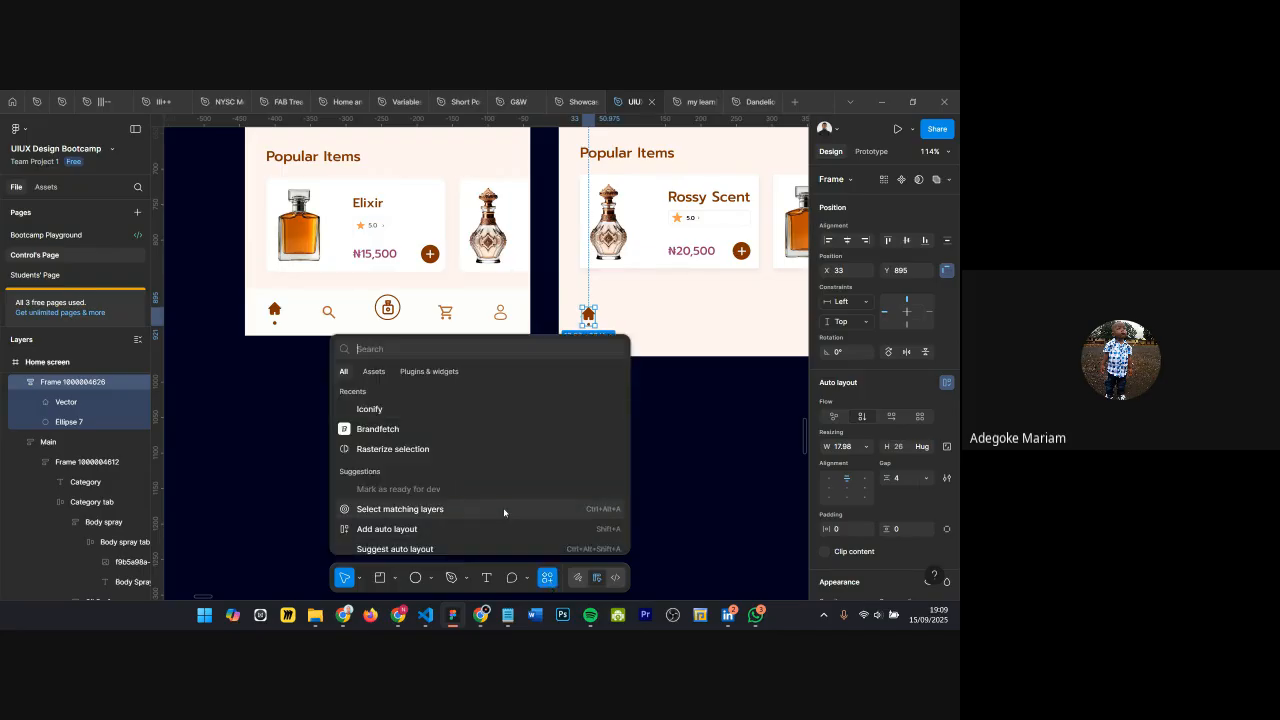
scroll(651, 276, "up", 3)
scroll(651, 271, "down", 4)
scroll(653, 243, "up", 1)
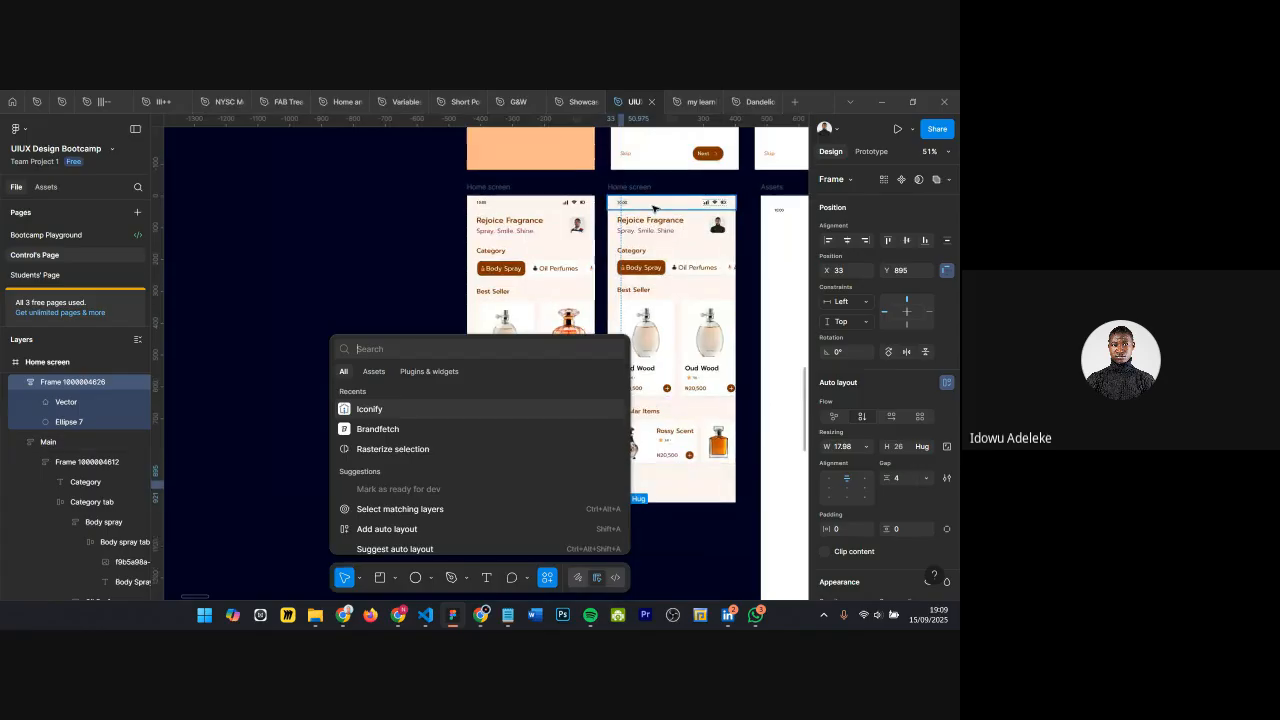
Step: Examine the signal, Wi-Fi and battery icons in the status bar at the top of the Assets frame
scroll(653, 209, "right", 1)
scroll(640, 212, "right", 5)
scroll(565, 213, "up", 2)
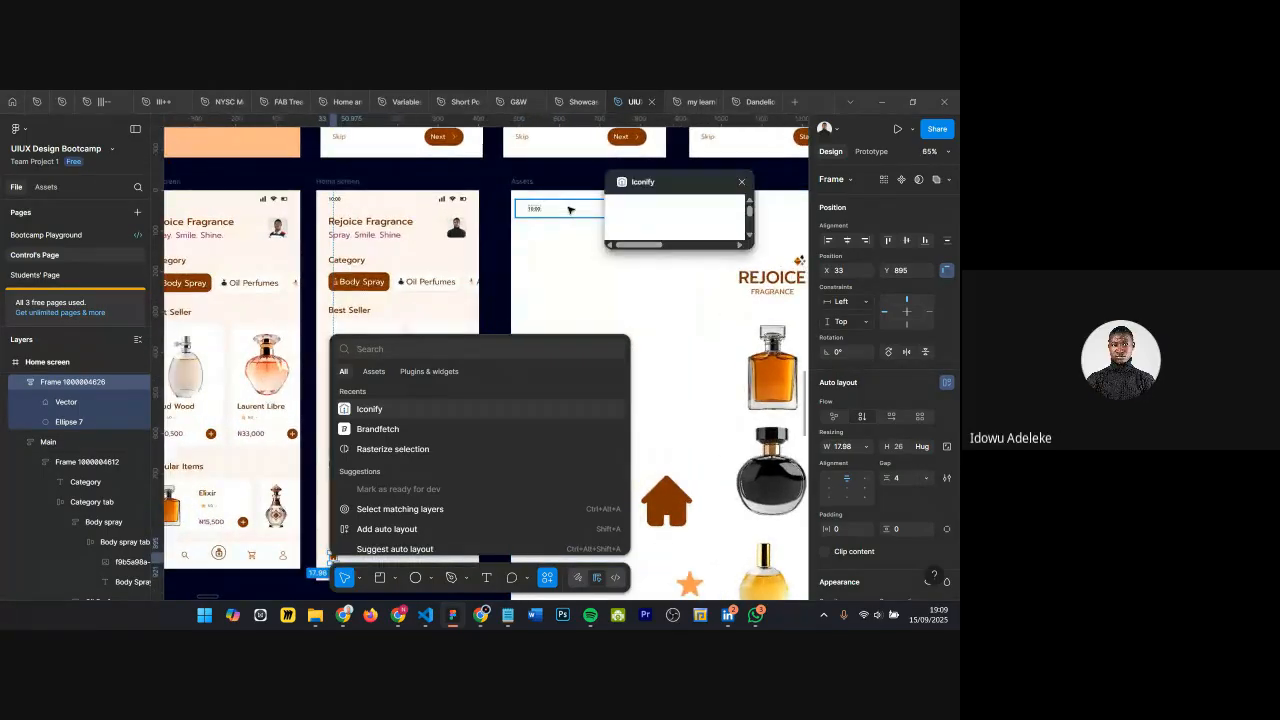
scroll(497, 211, "up", 3)
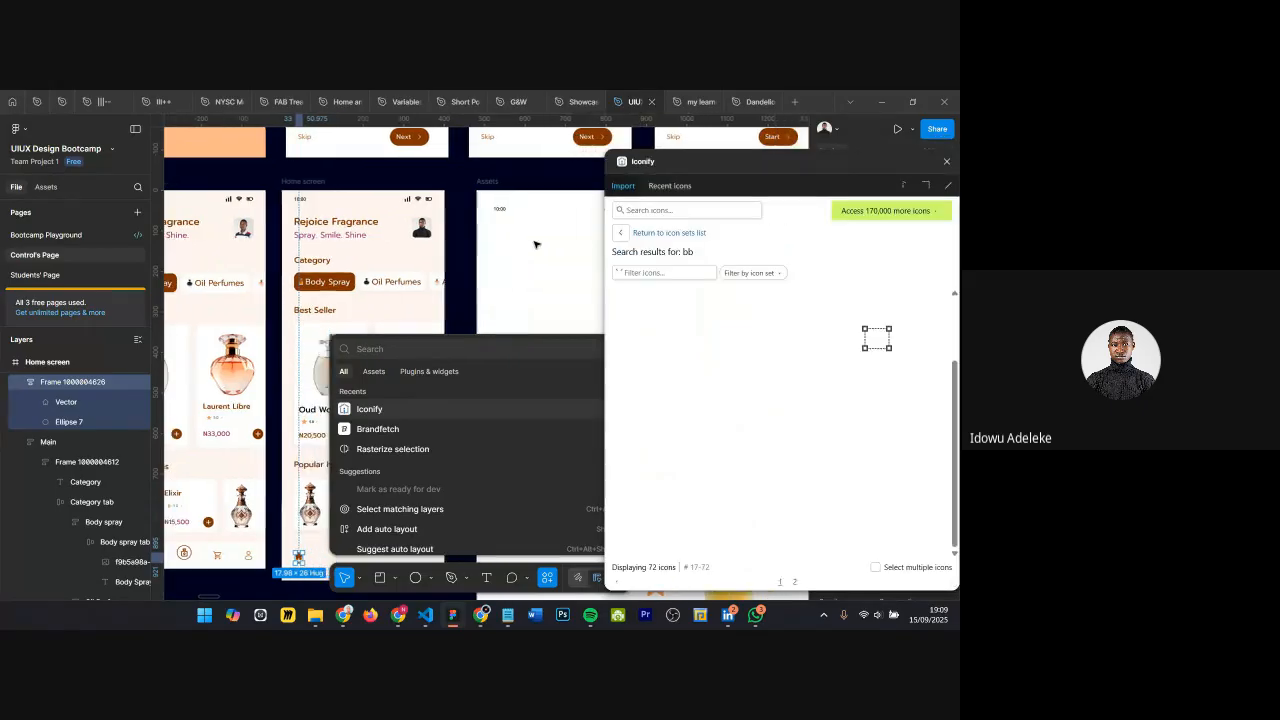
scroll(497, 211, "up", 4)
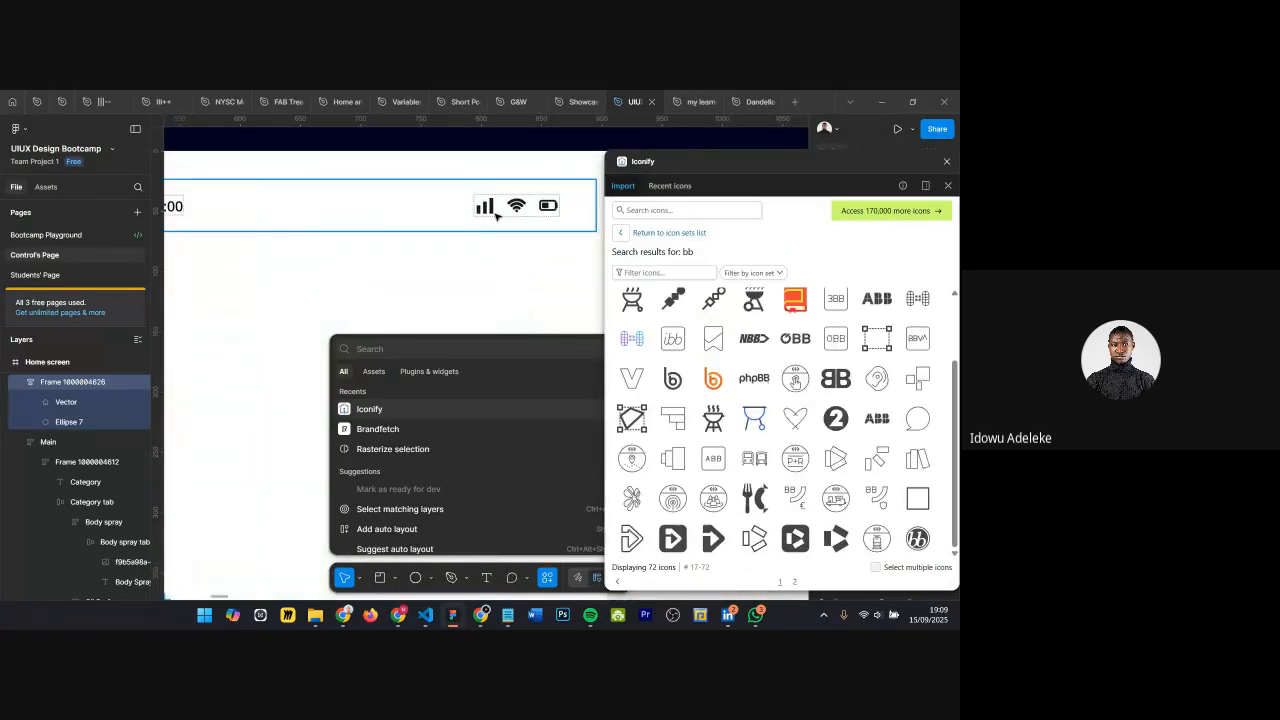
scroll(496, 215, "up", 5)
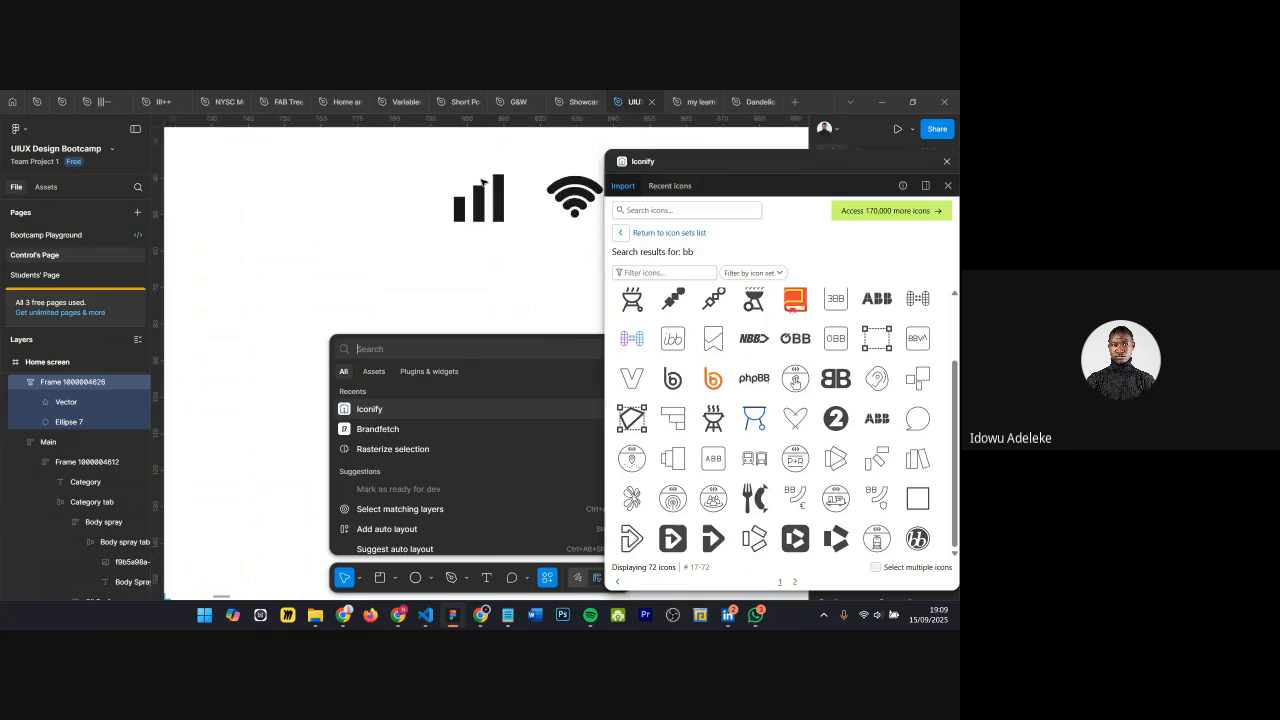
scroll(445, 205, "down", 3)
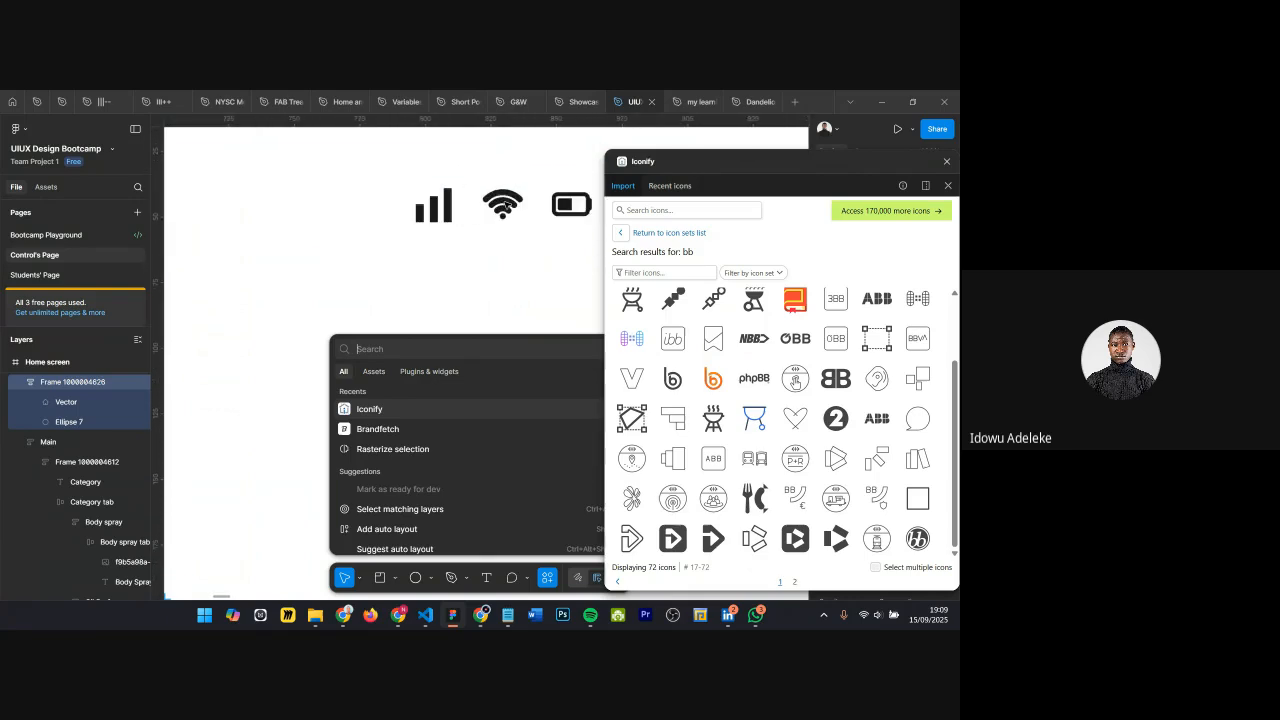
scroll(469, 212, "down", 5)
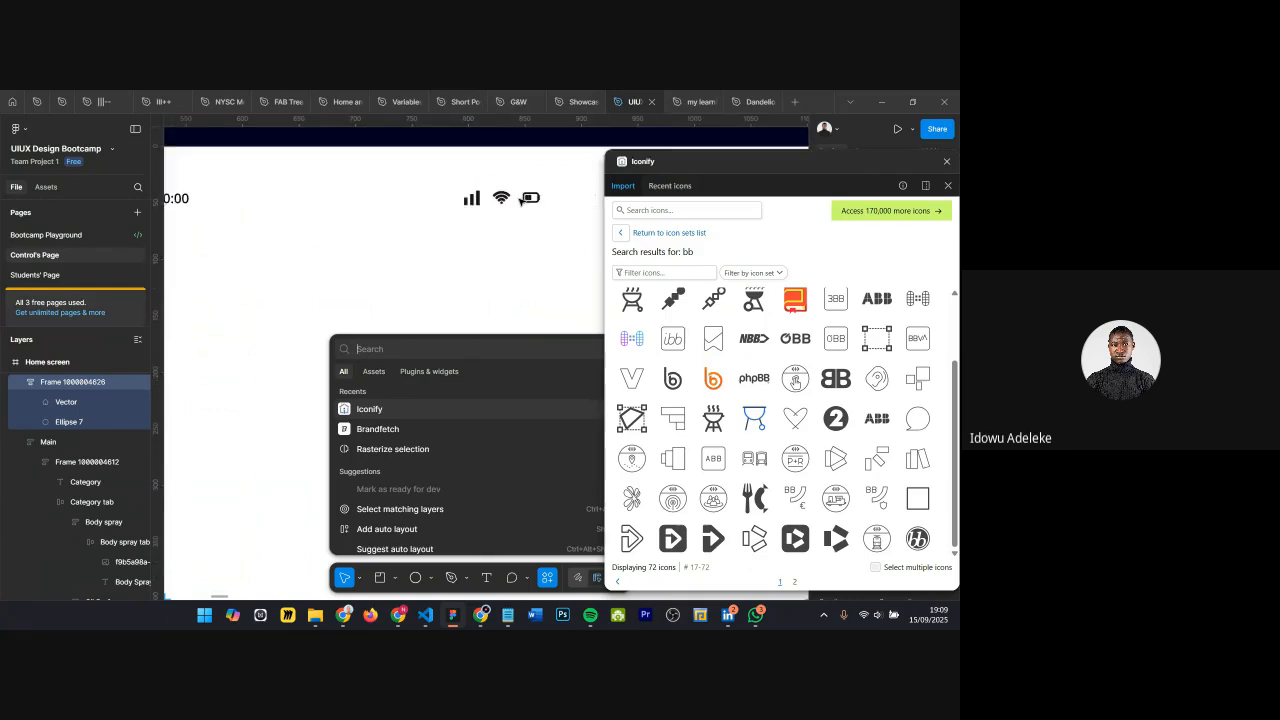
scroll(409, 253, "down", 3)
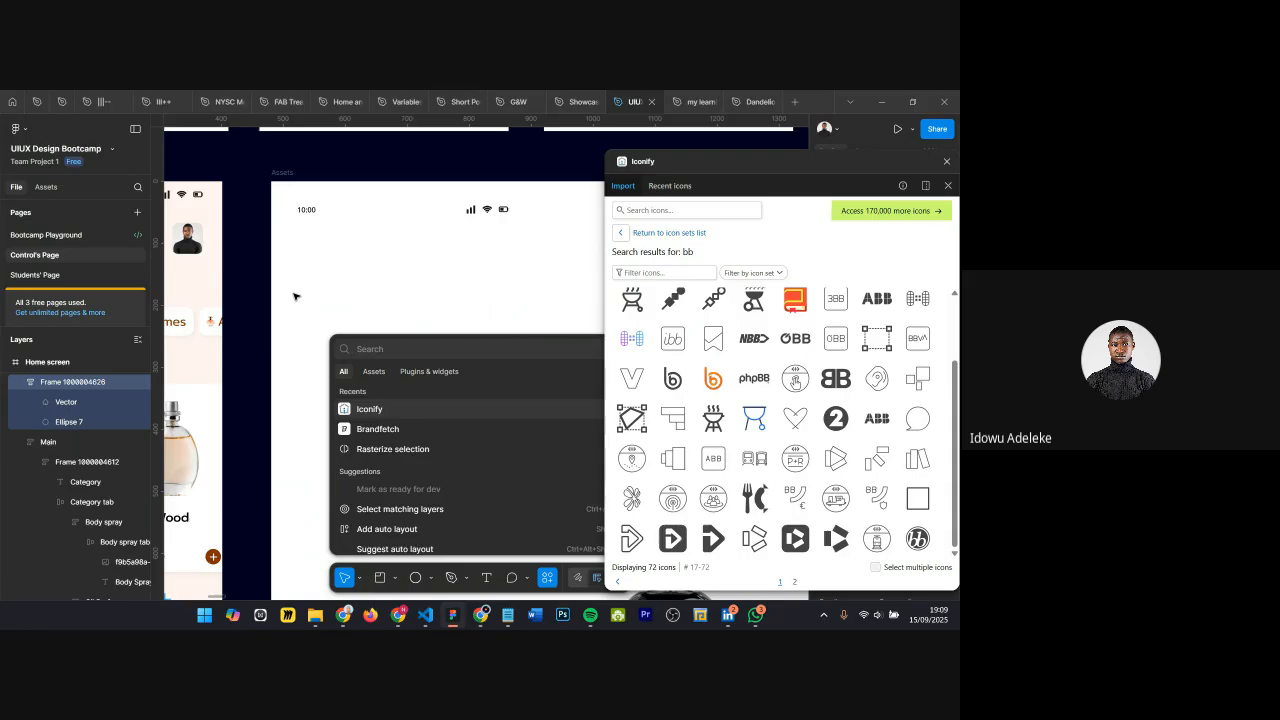
Step: Search Iconify for "house" and look through the icons it offers
left_click(687, 210)
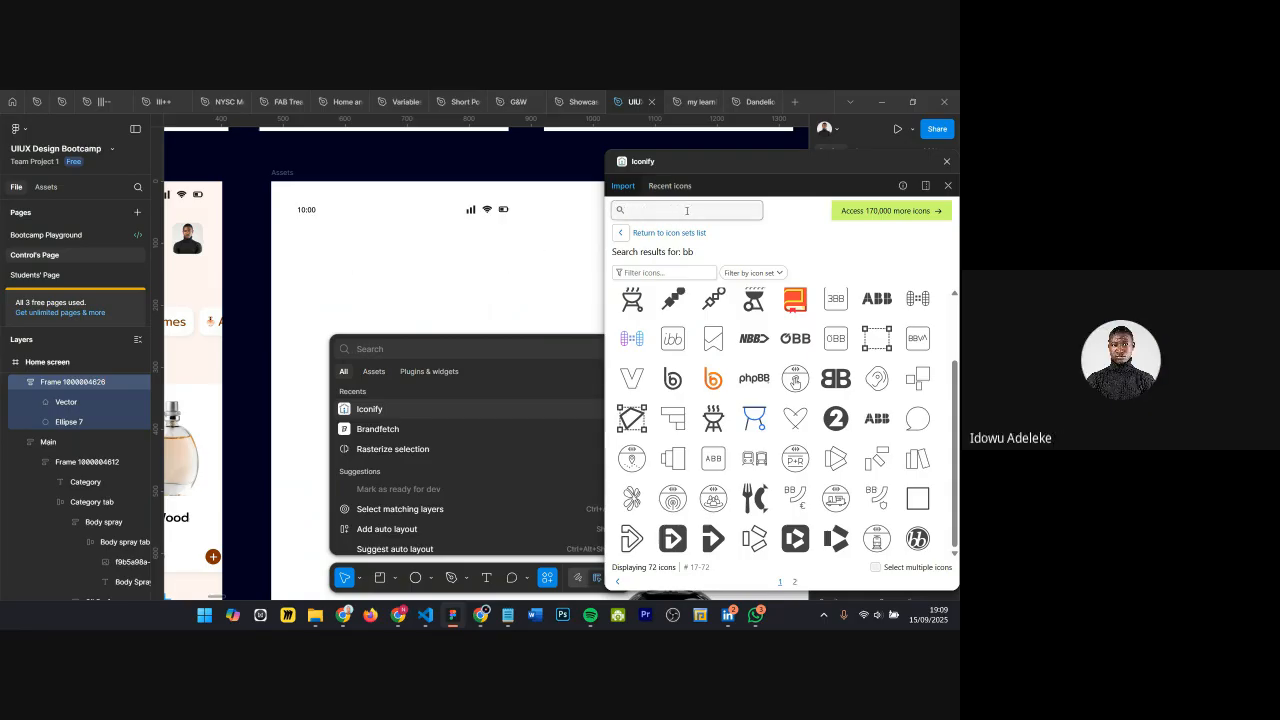
type("house")
key("Return")
scroll(775, 448, "down", 3)
scroll(780, 454, "down", 3)
scroll(794, 454, "up", 3)
Step: Search Iconify for "right arrow", place a 24 × 24 meteor-icons arrow-right in the Assets frame below the status bar, and close the plugin
left_click_drag(683, 211, 588, 220)
type("right arrow")
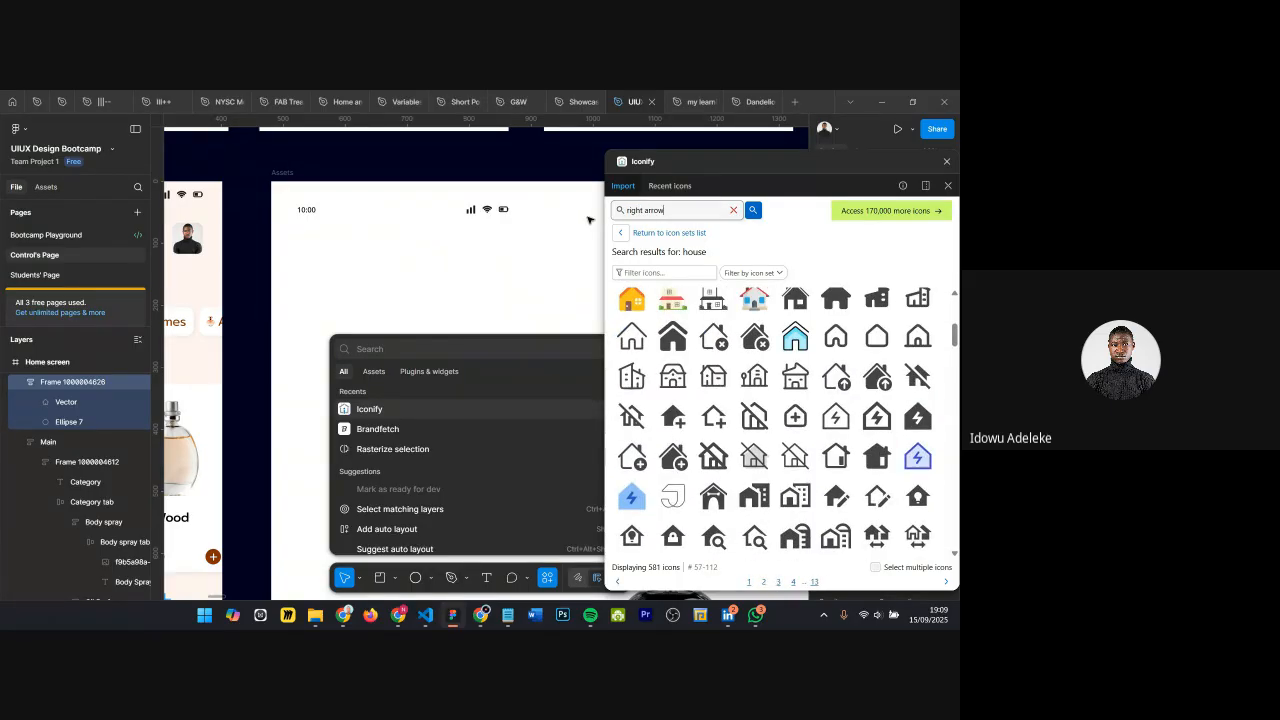
key("Return")
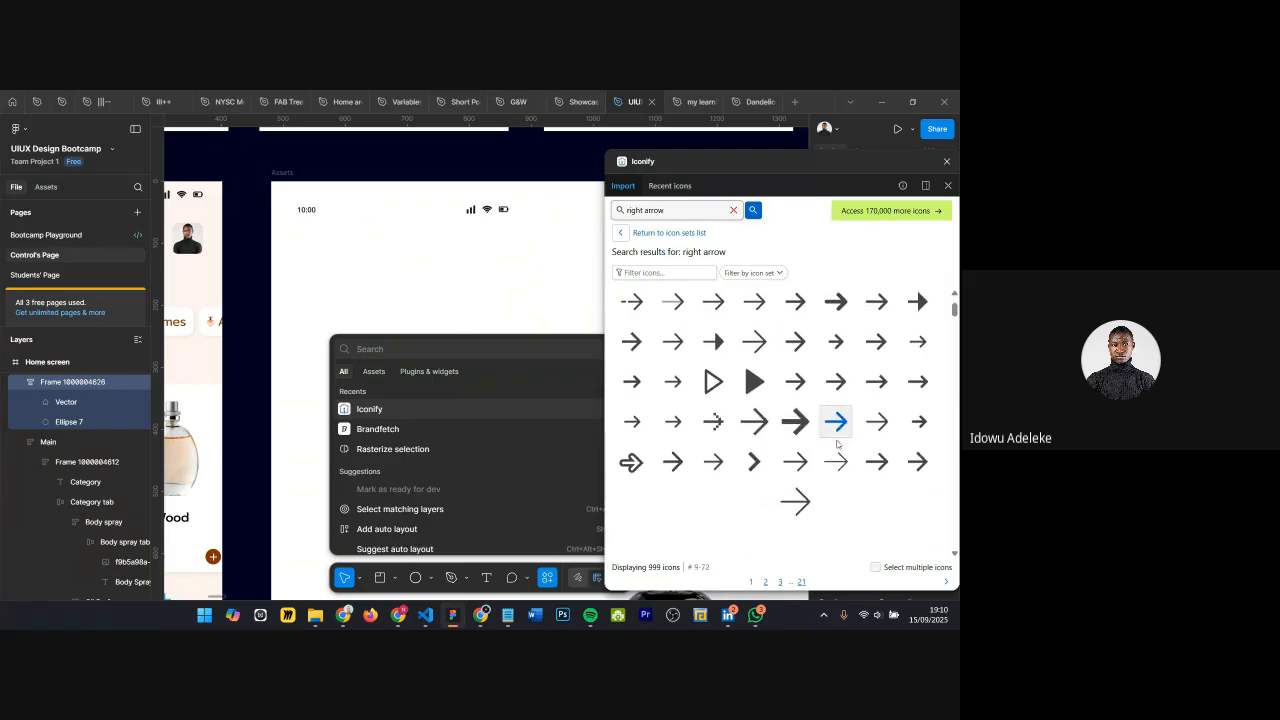
left_click_drag(672, 380, 417, 286)
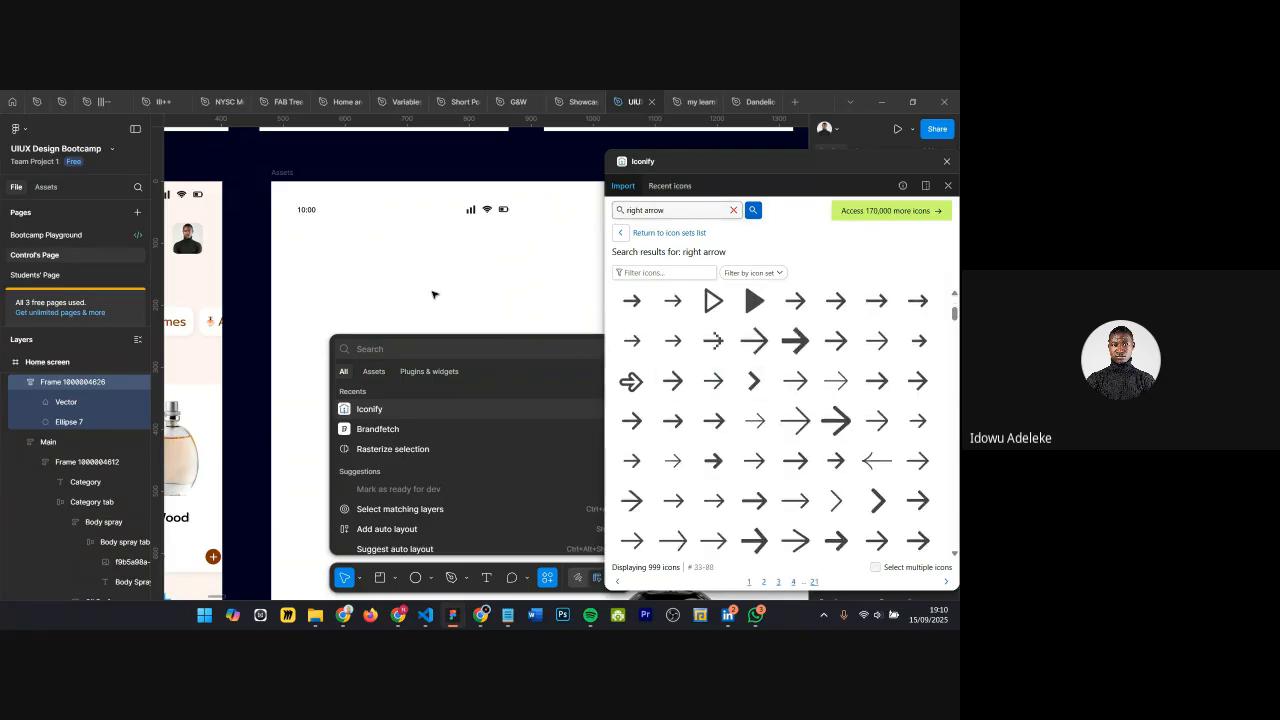
left_click(947, 162)
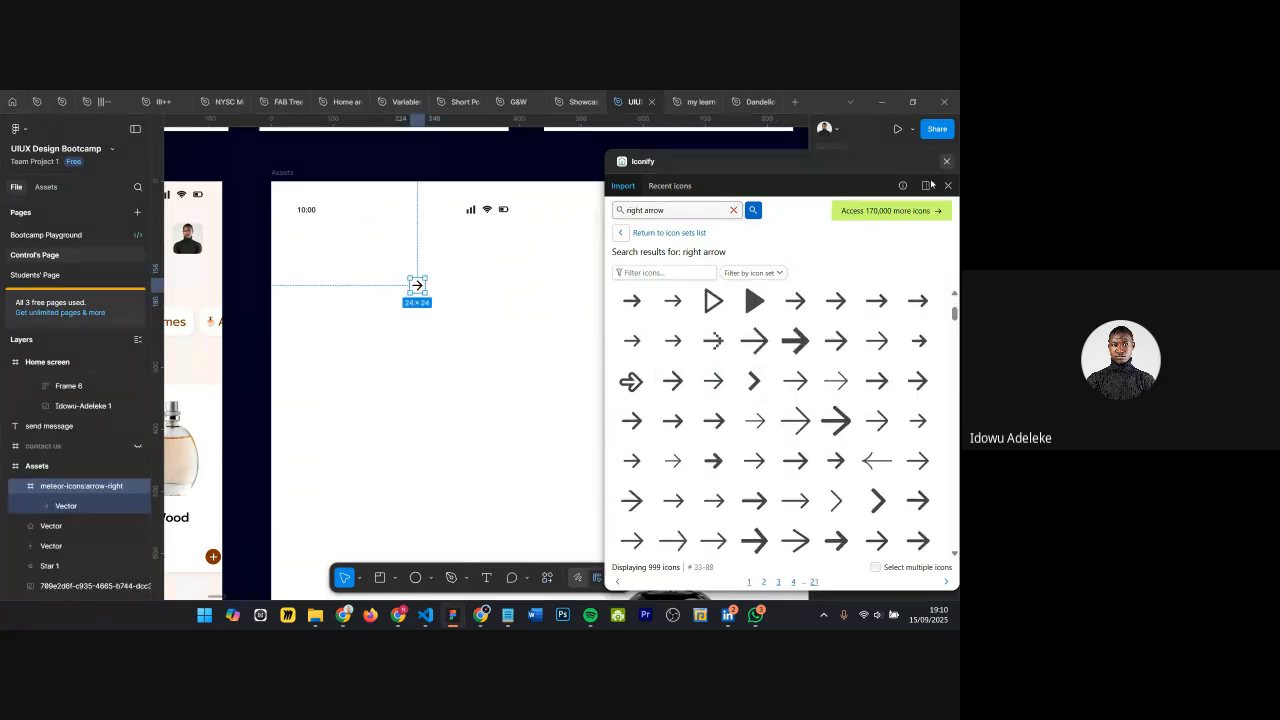
left_click(493, 324)
scroll(493, 324, "down", 6)
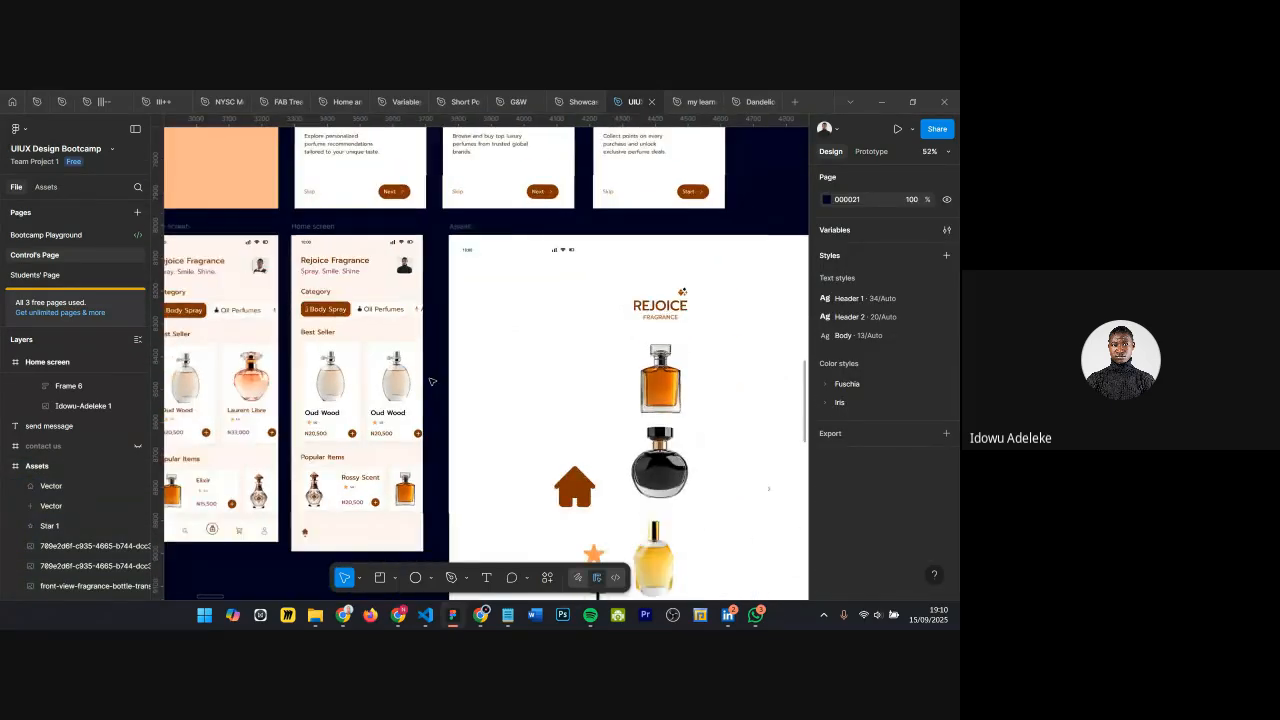
Step: Set the gap between the home icon and its dot to 8 in their vertical auto layout frame on the home screen
scroll(432, 381, "up", 6)
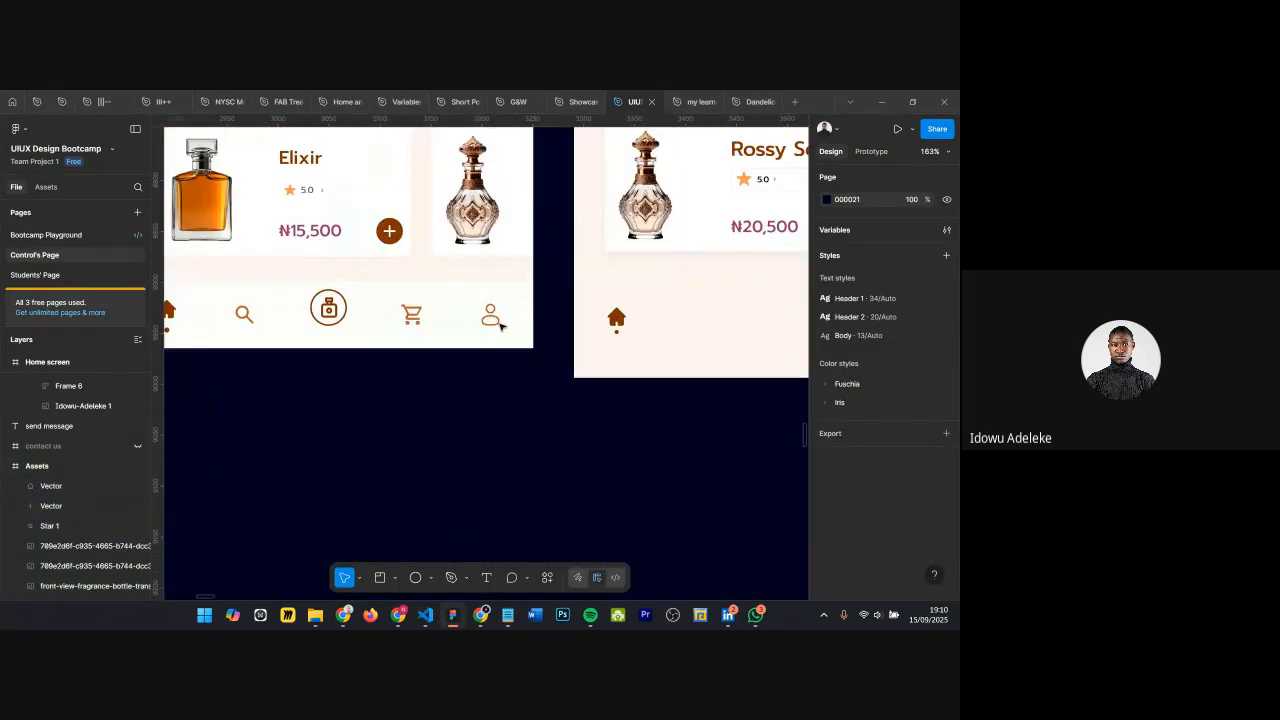
scroll(432, 320, "up", 2)
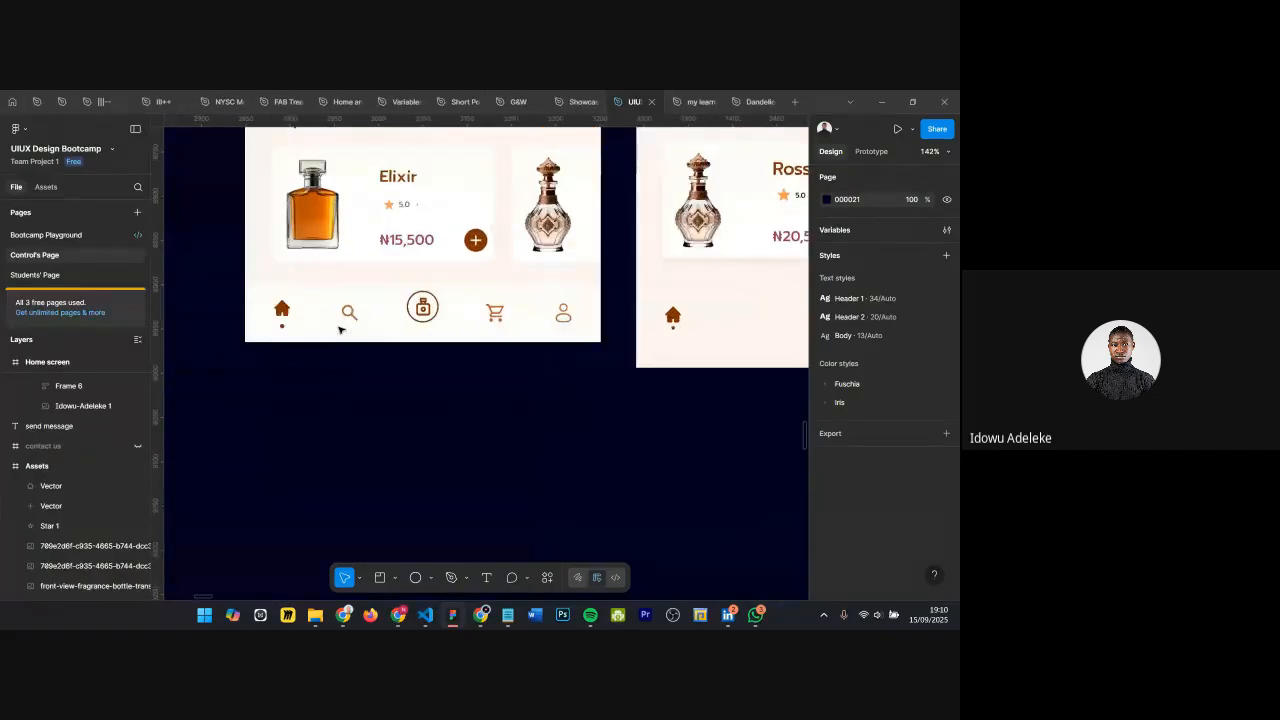
scroll(675, 290, "right", 3)
scroll(675, 290, "down", 1)
left_click(617, 297)
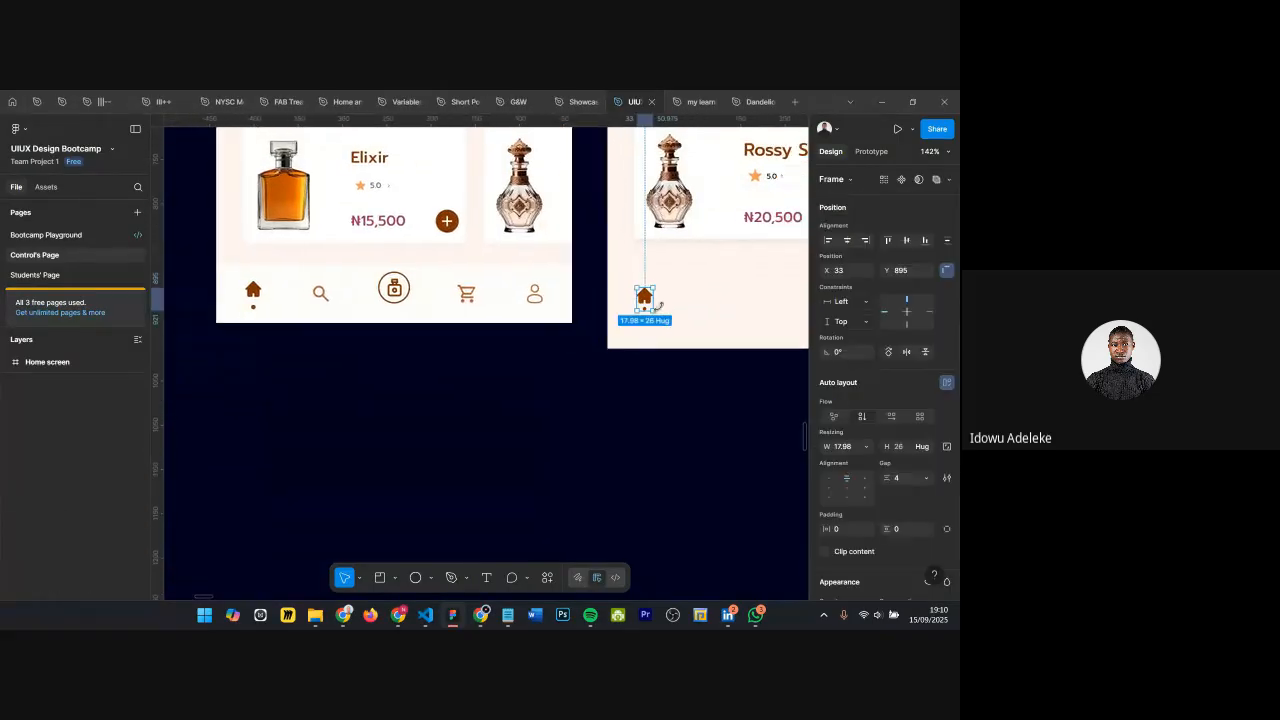
left_click(660, 310)
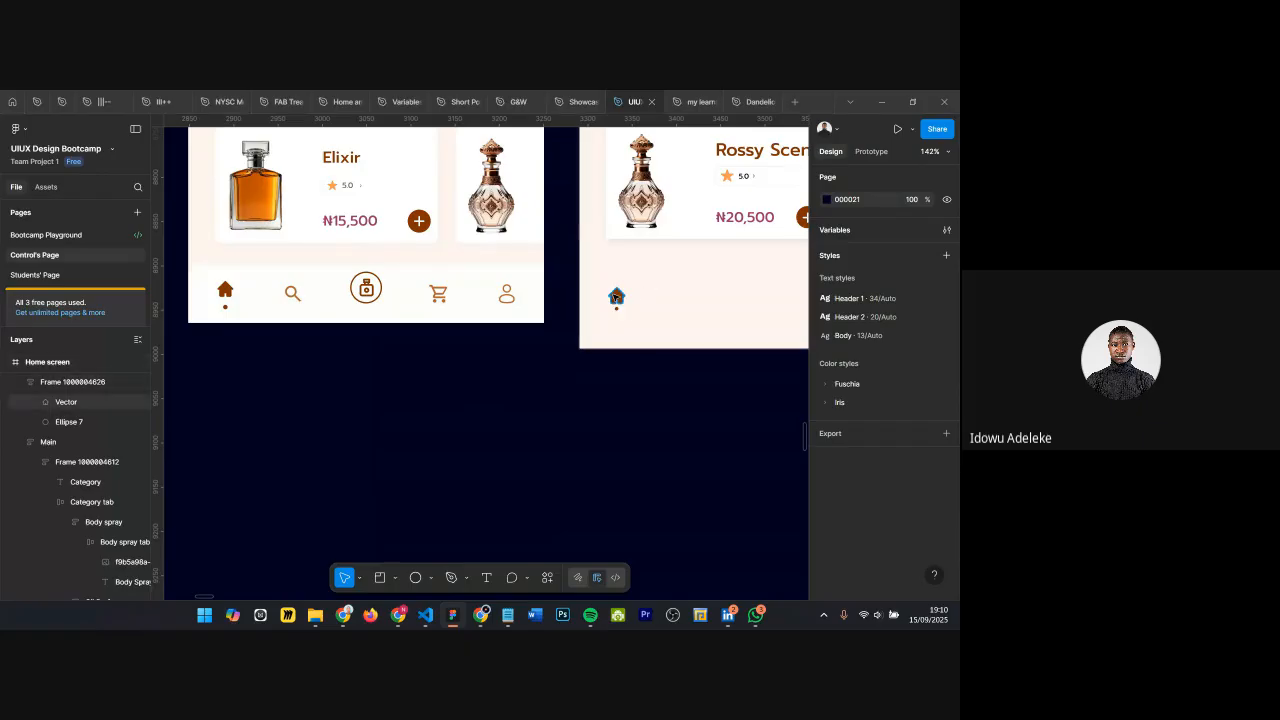
double_click(617, 297)
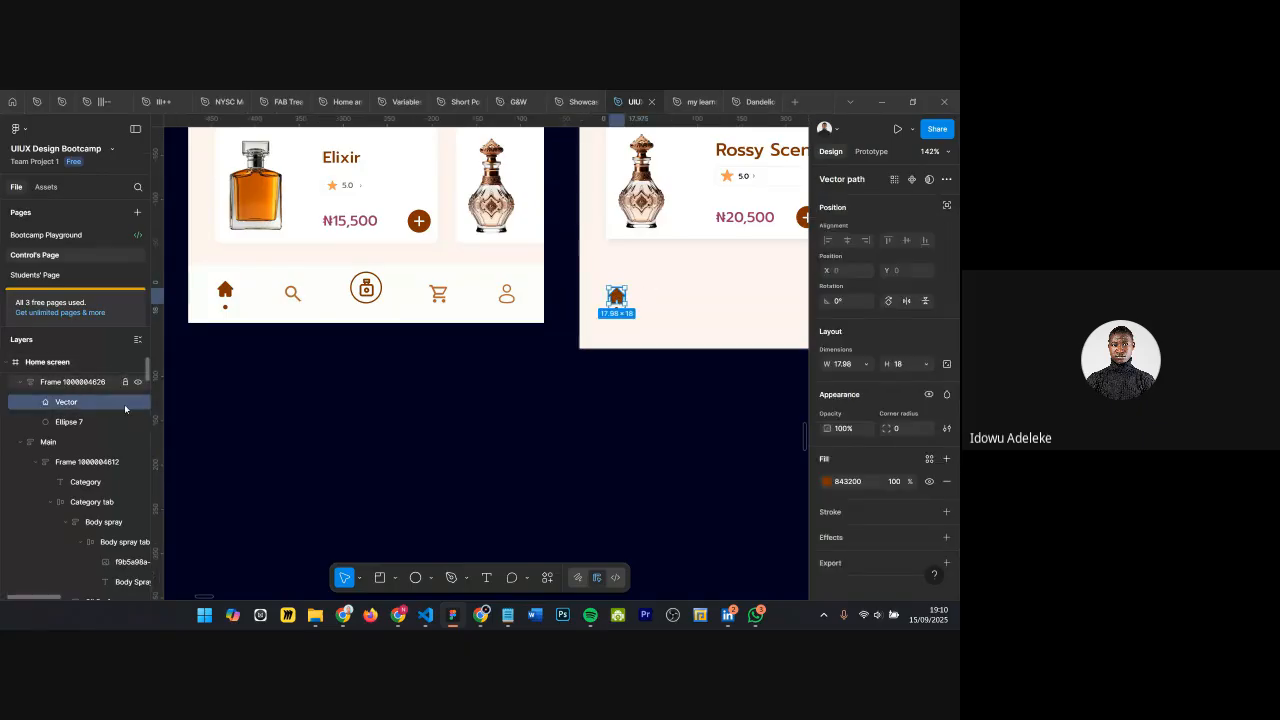
left_click(80, 384)
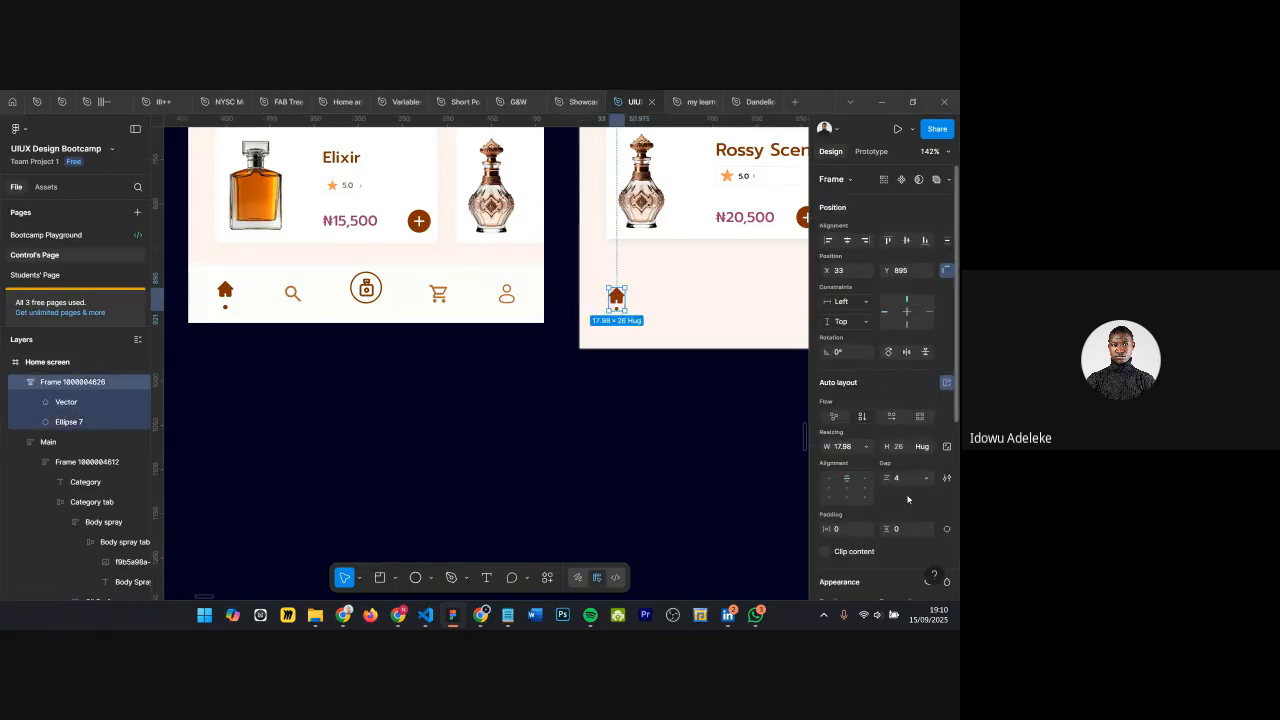
scroll(638, 315, "up", 2)
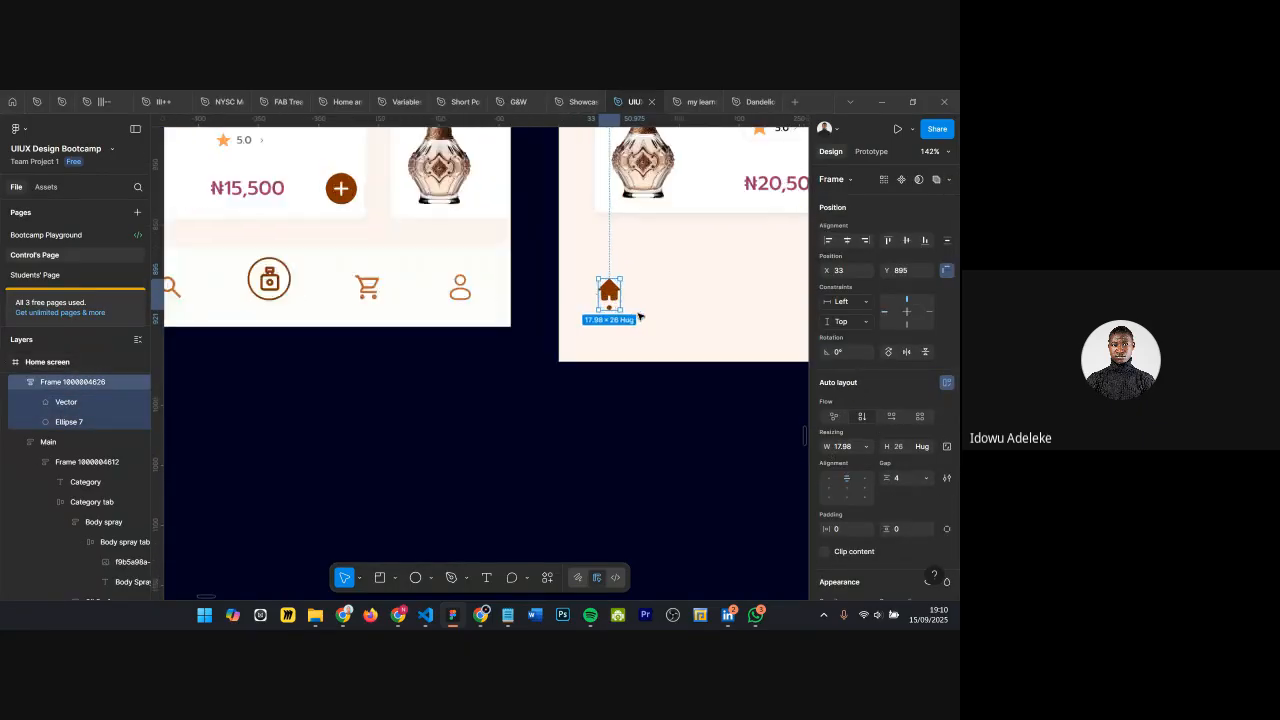
scroll(634, 360, "down", 3)
left_click(903, 480)
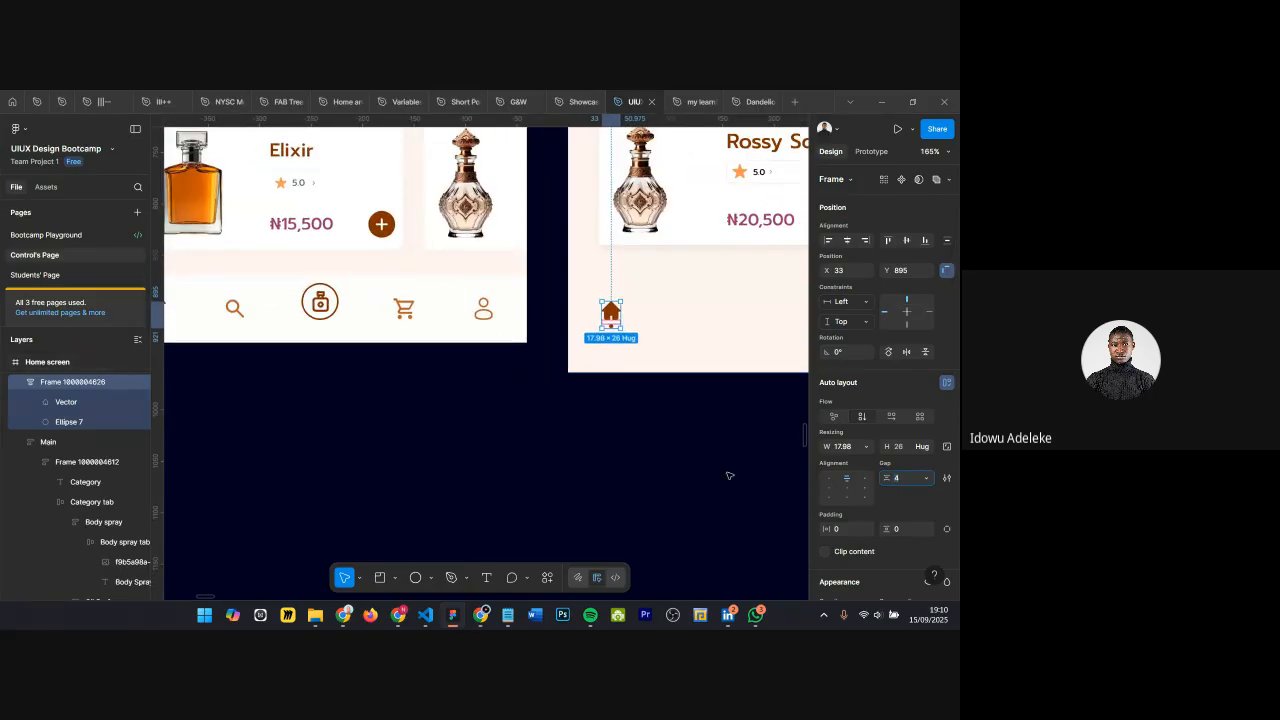
scroll(724, 468, "down", 3)
type("8")
key("Return")
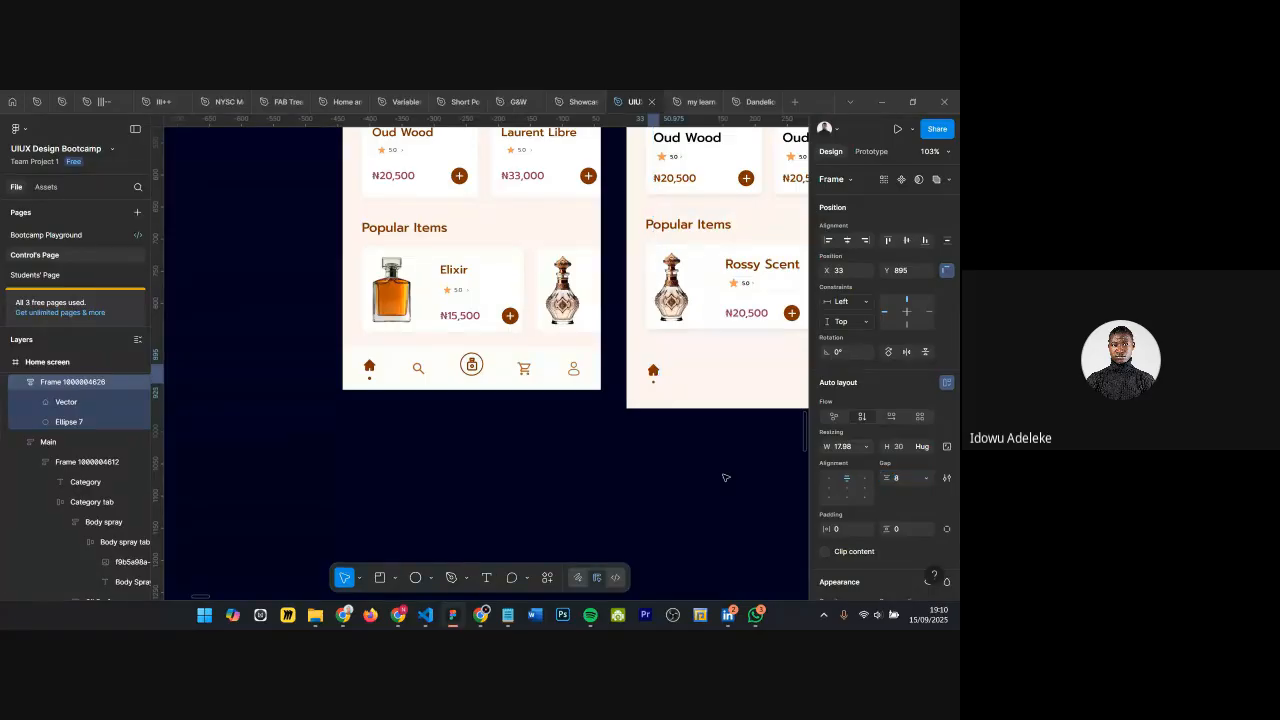
Step: Duplicate the home icon and dot frame beside the original on the home screen, at X 71, Y 895
scroll(668, 380, "up", 4)
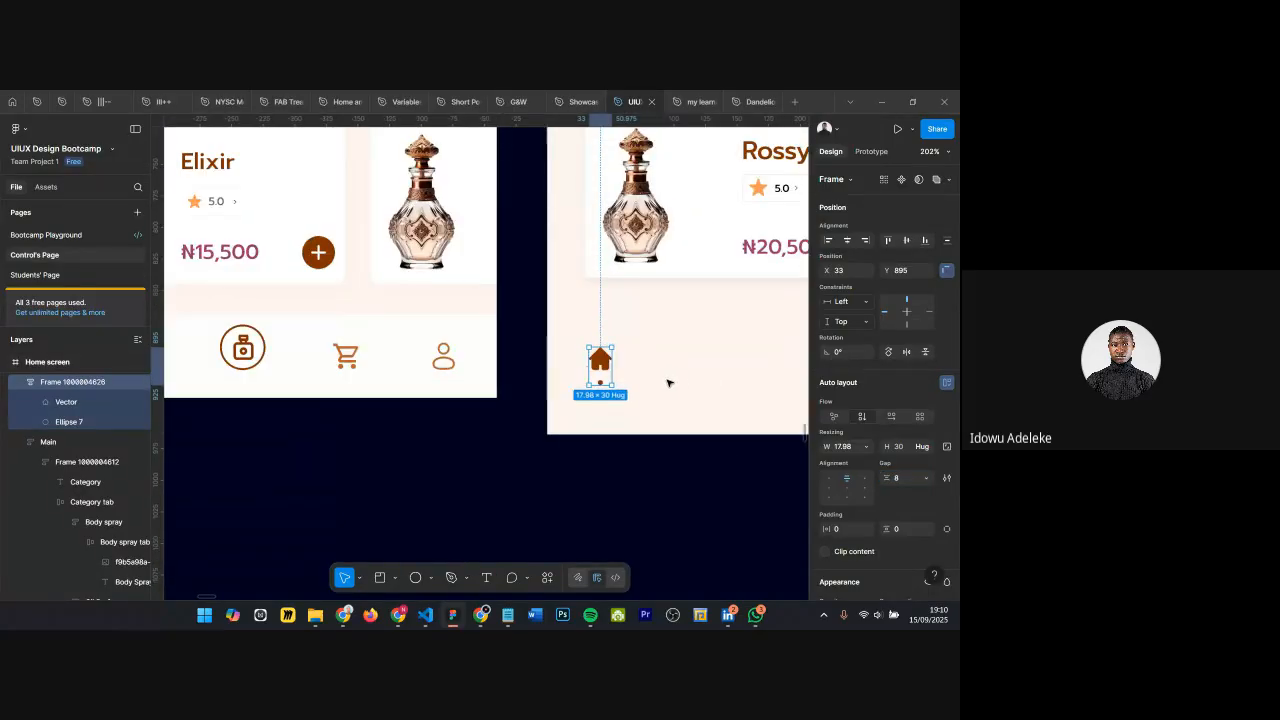
left_click(628, 363)
scroll(628, 363, "down", 4)
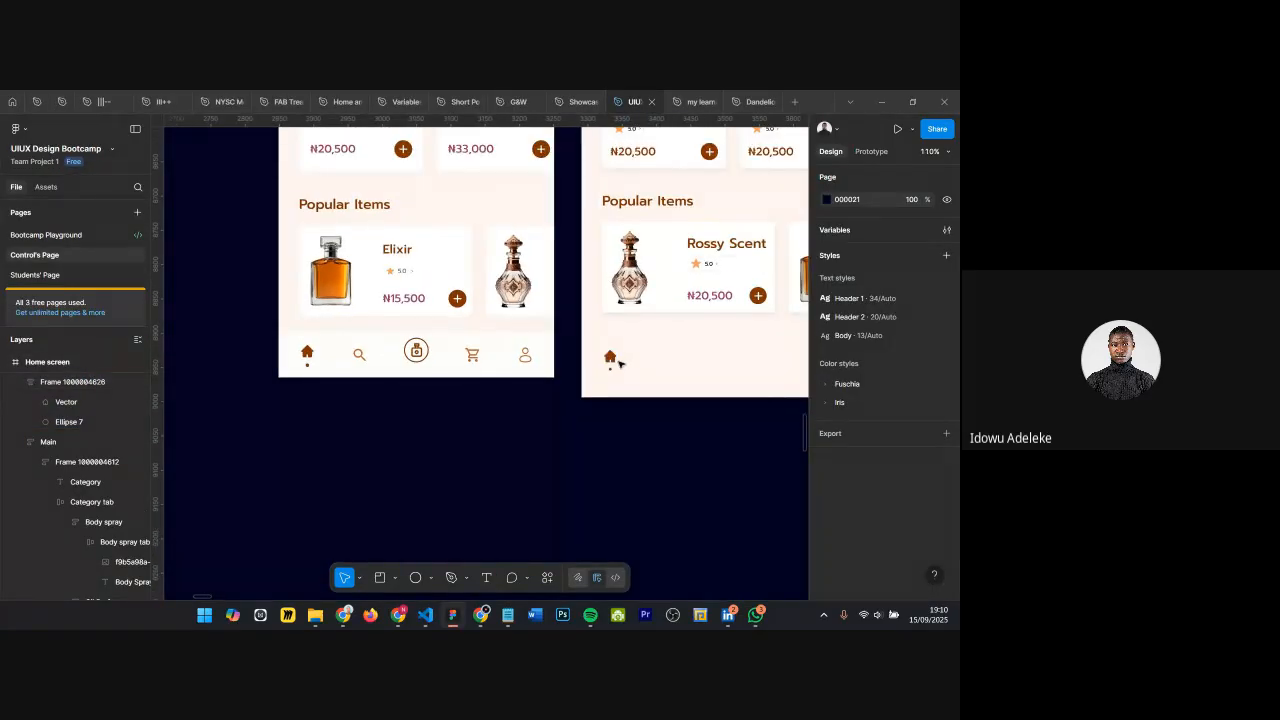
left_click(610, 358)
left_click_drag(612, 356, 637, 356)
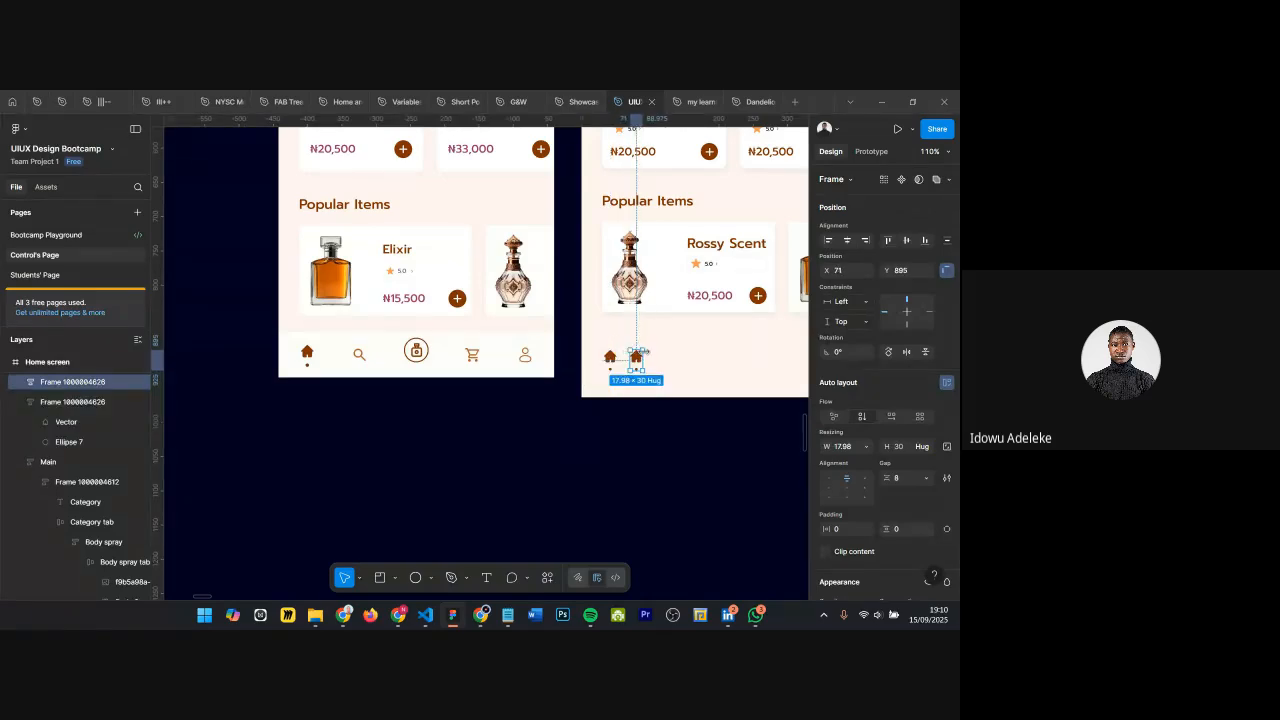
Step: Copy the circled perfume item from the reference design's navigation bar onto the home screen at X 121, Y 881
left_click(700, 356)
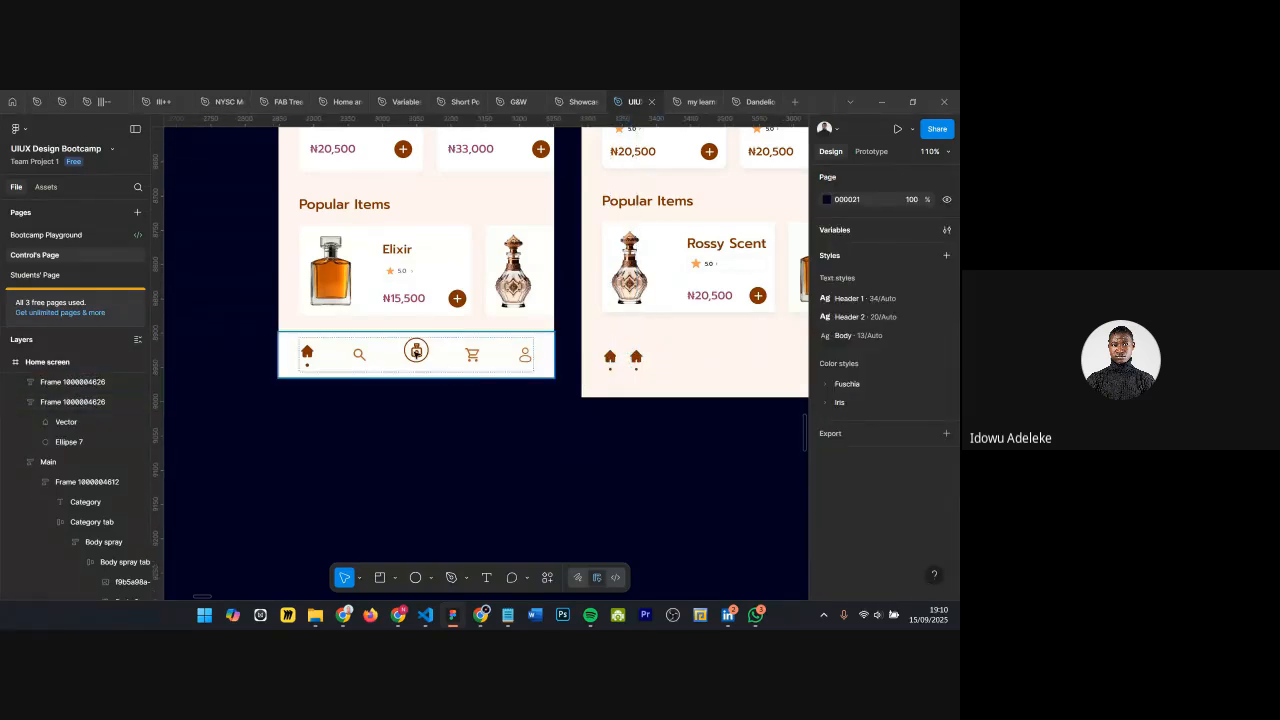
double_click(416, 352)
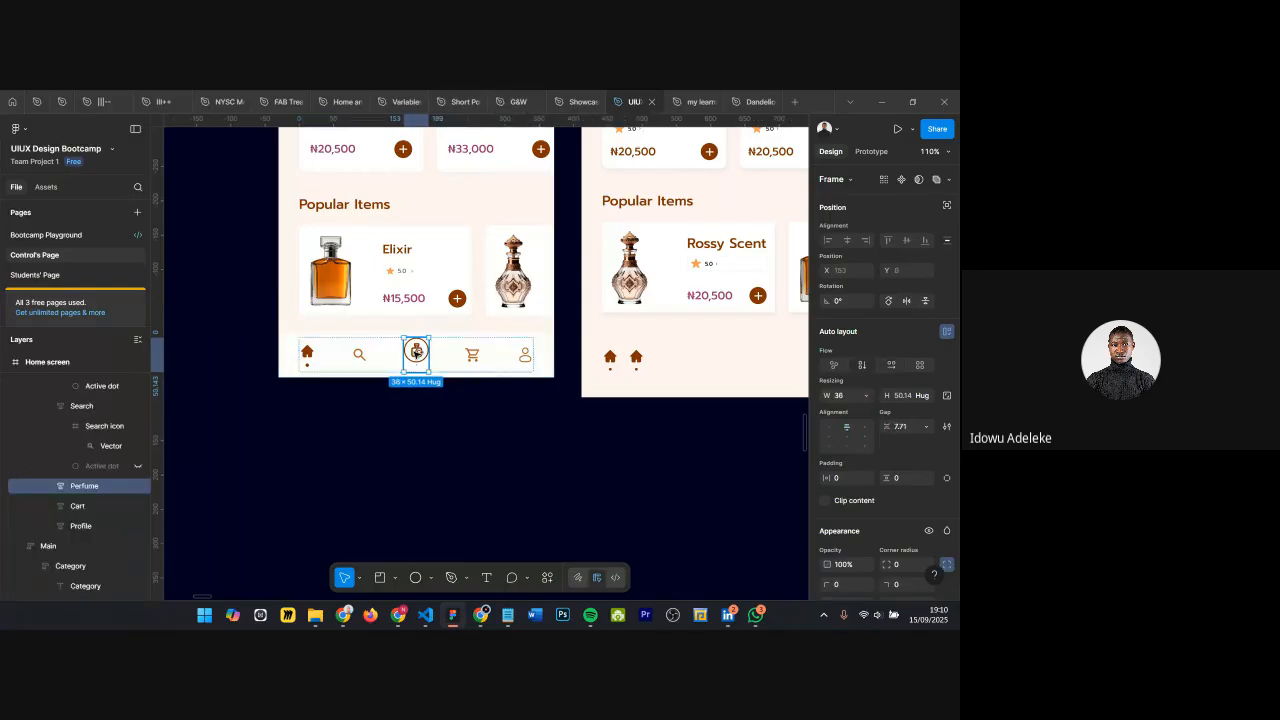
left_click_drag(416, 352, 677, 356)
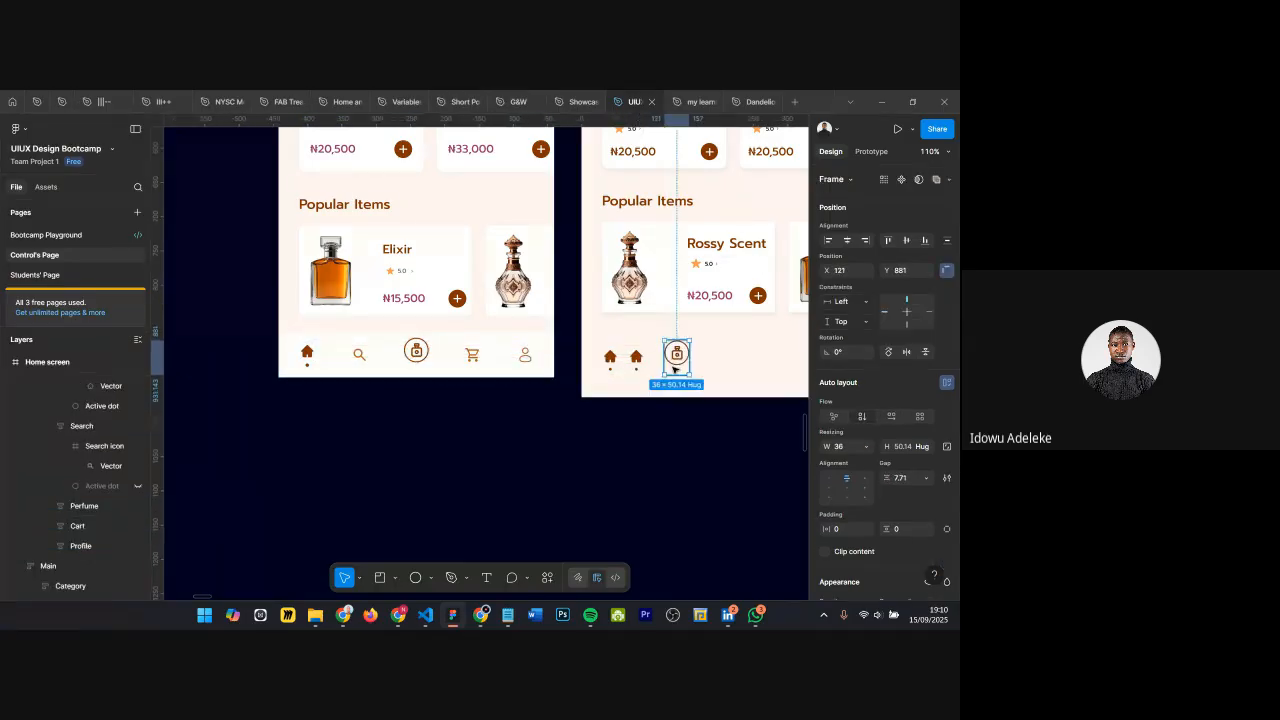
Step: Try placing a copy of the home screen's perfume item in the Assets frame near the star, and undo the placement
scroll(671, 366, "right", 5)
scroll(500, 406, "down", 5)
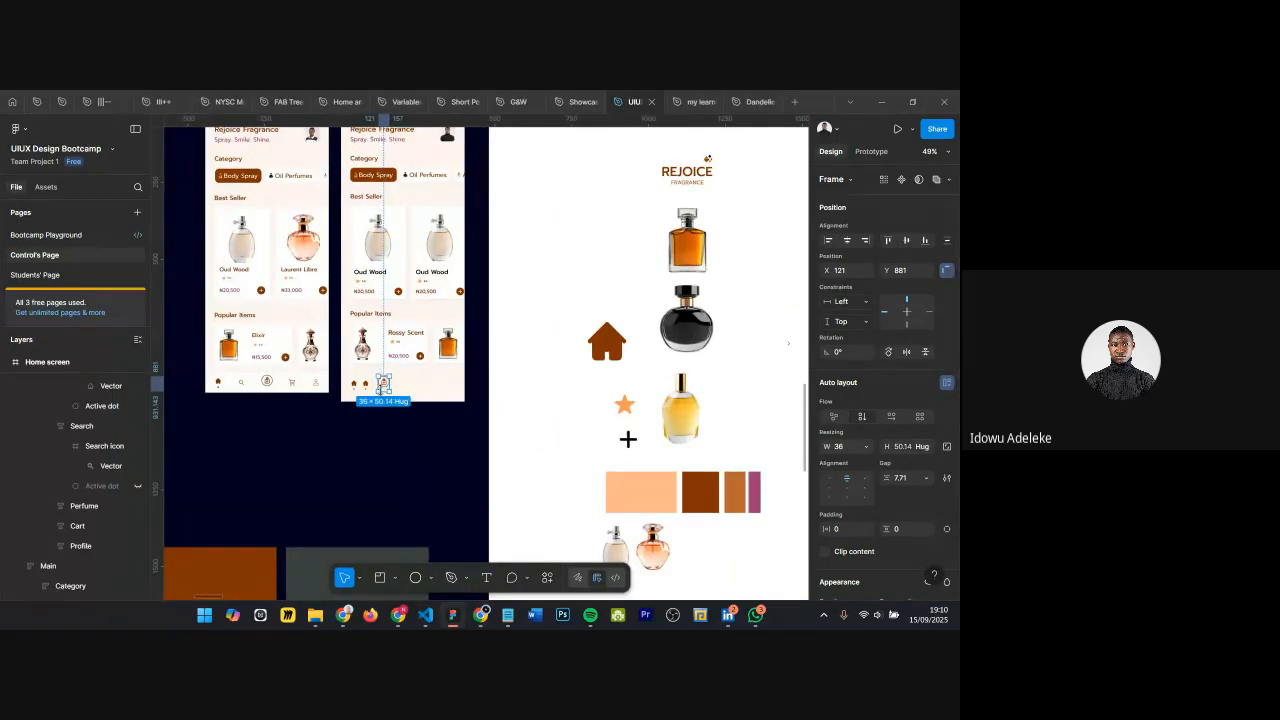
left_click_drag(383, 382, 583, 411)
scroll(331, 365, "up", 6)
scroll(511, 381, "down", 6)
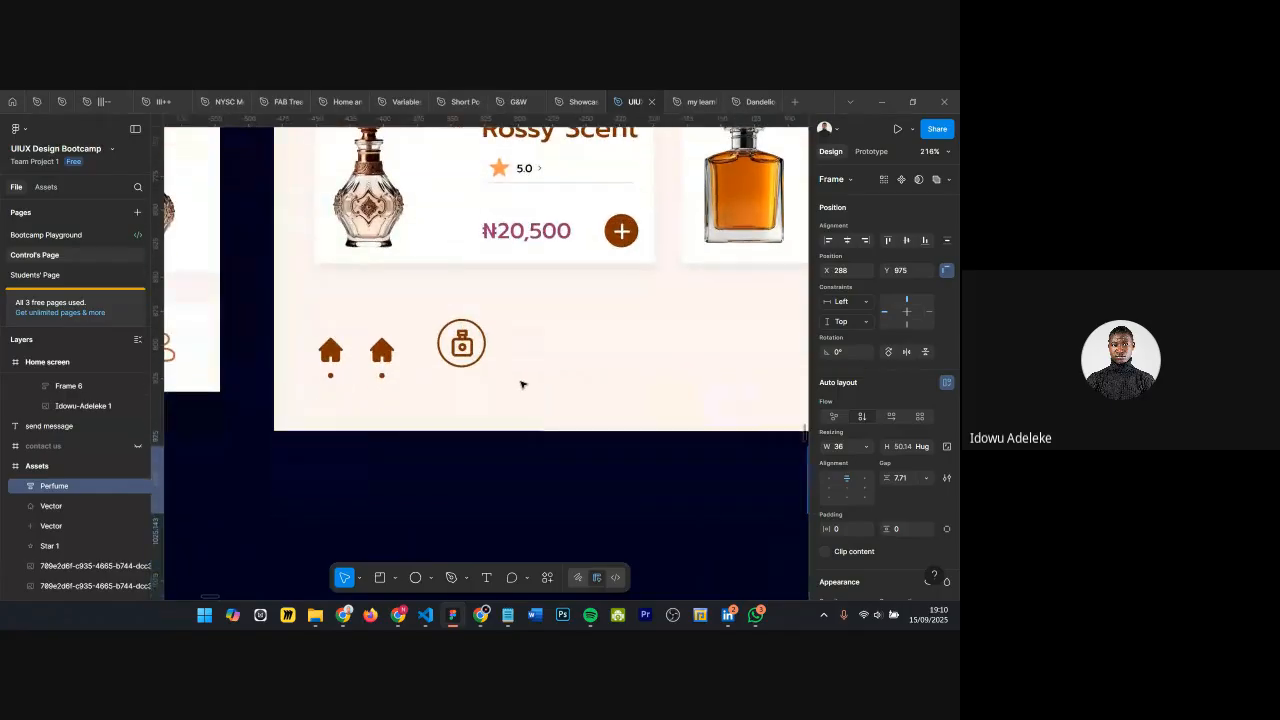
key("ctrl+z")
scroll(501, 375, "left", 1)
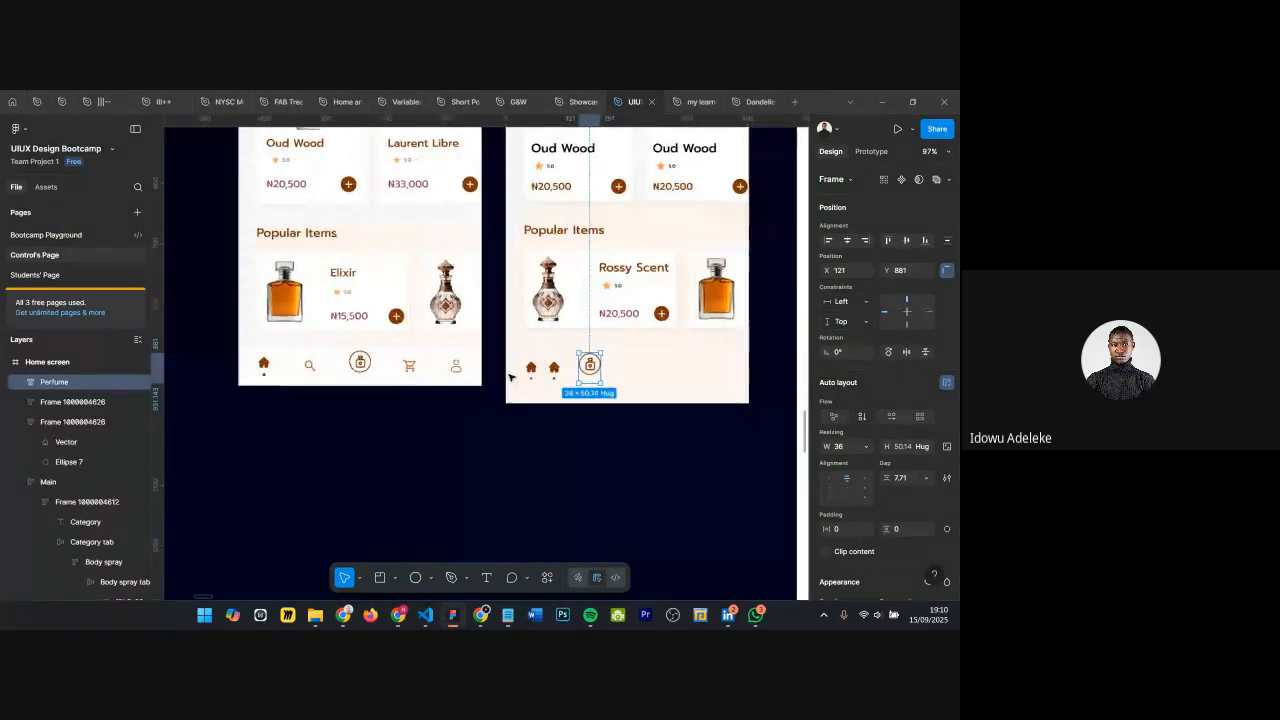
Step: Replace the duplicated home item on the home screen with the 24 × 24 search icon copied from the reference design's navigation bar
scroll(506, 379, "up", 1)
left_click(335, 375)
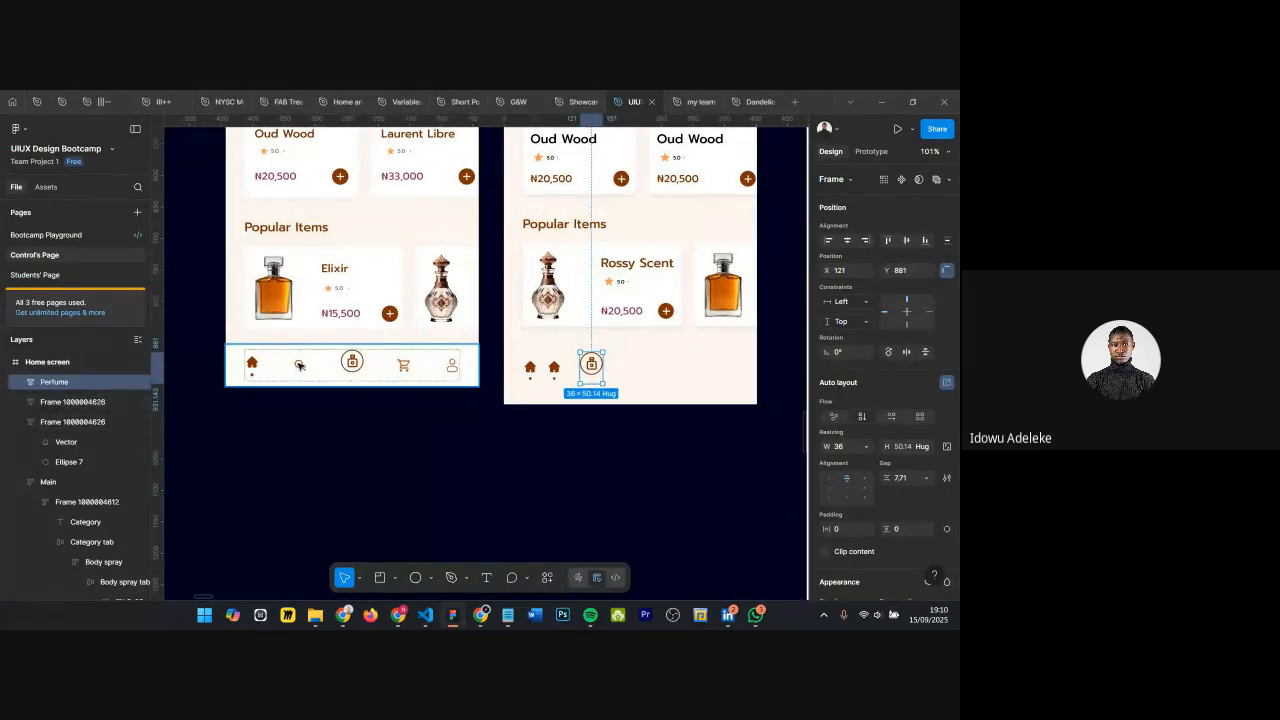
double_click(299, 365)
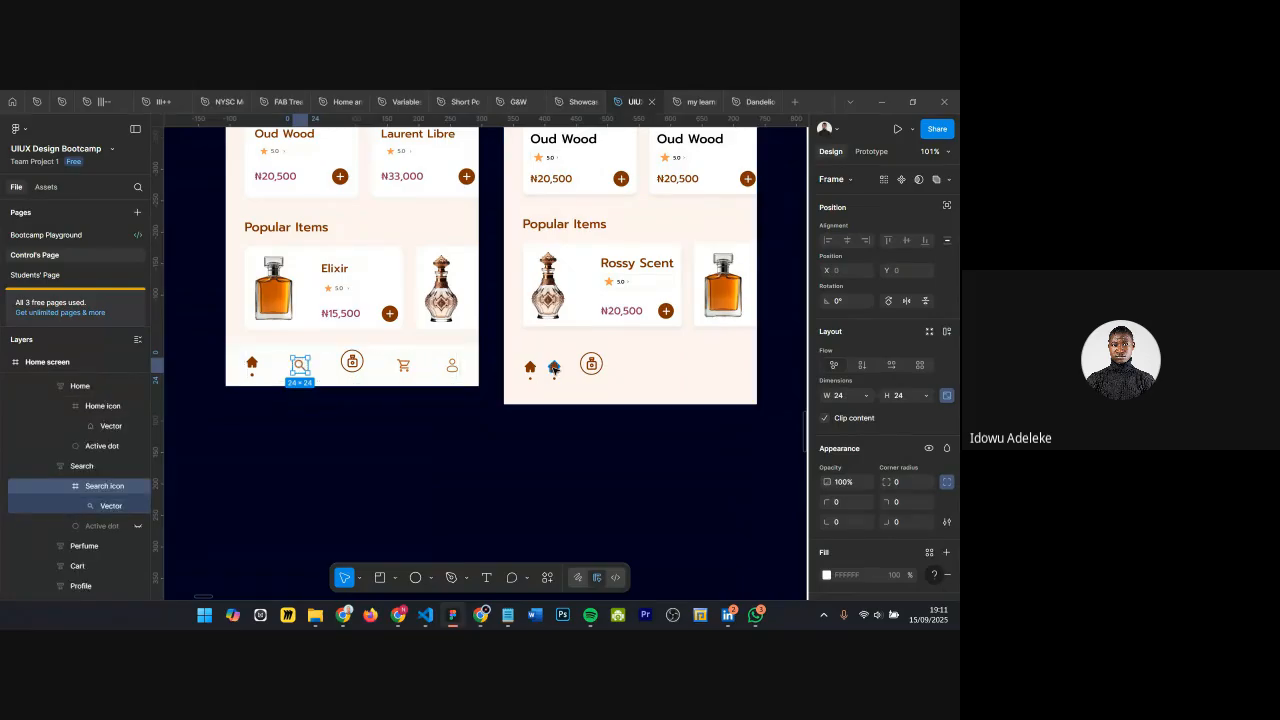
left_click(555, 369)
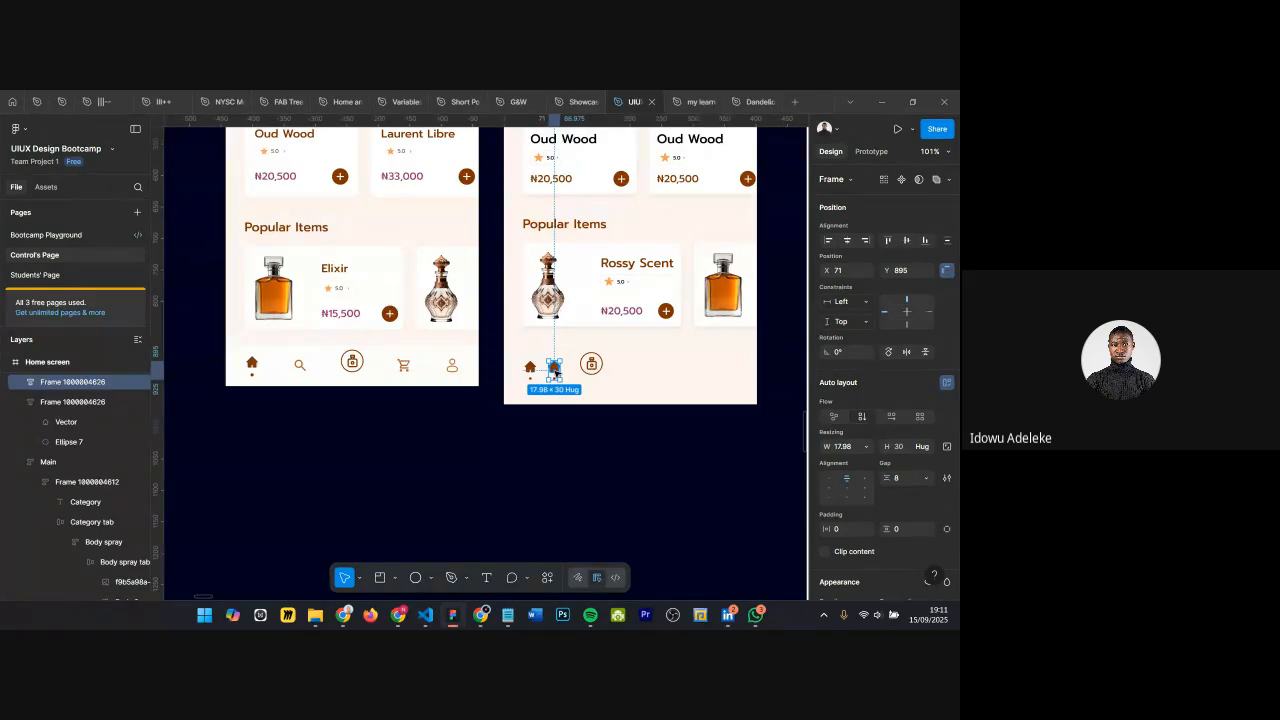
double_click(556, 370)
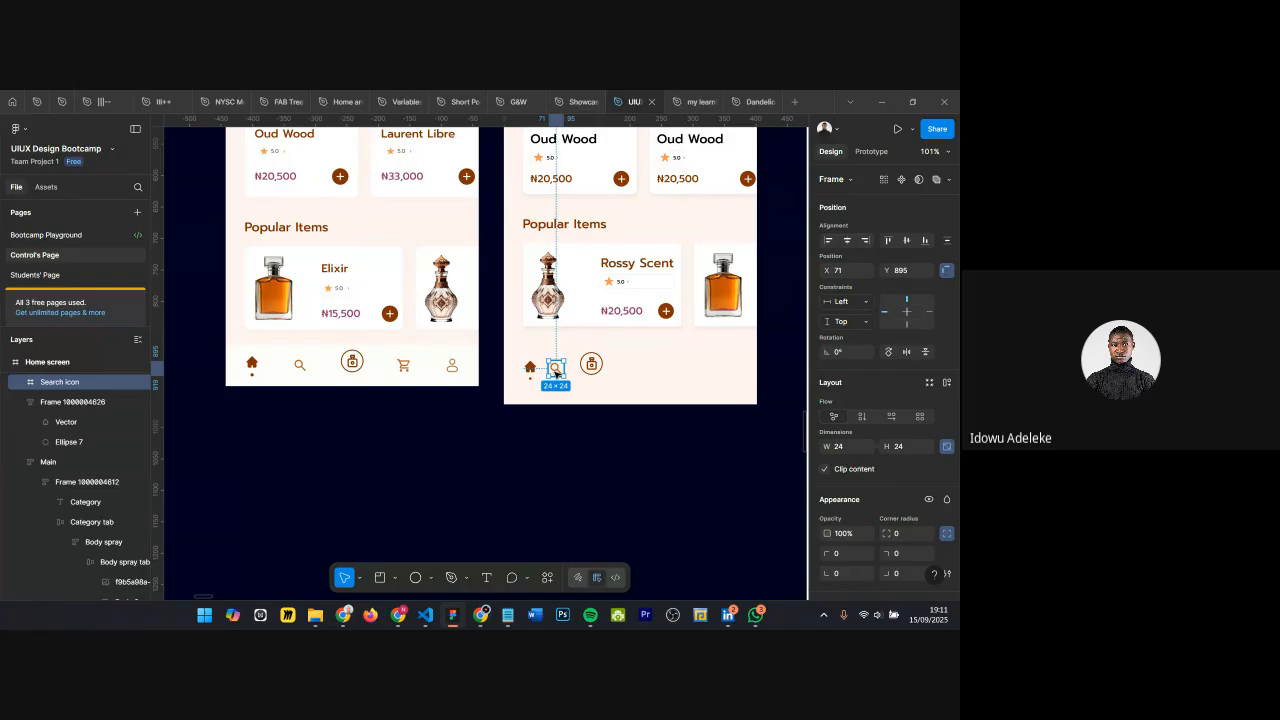
right_click(561, 371)
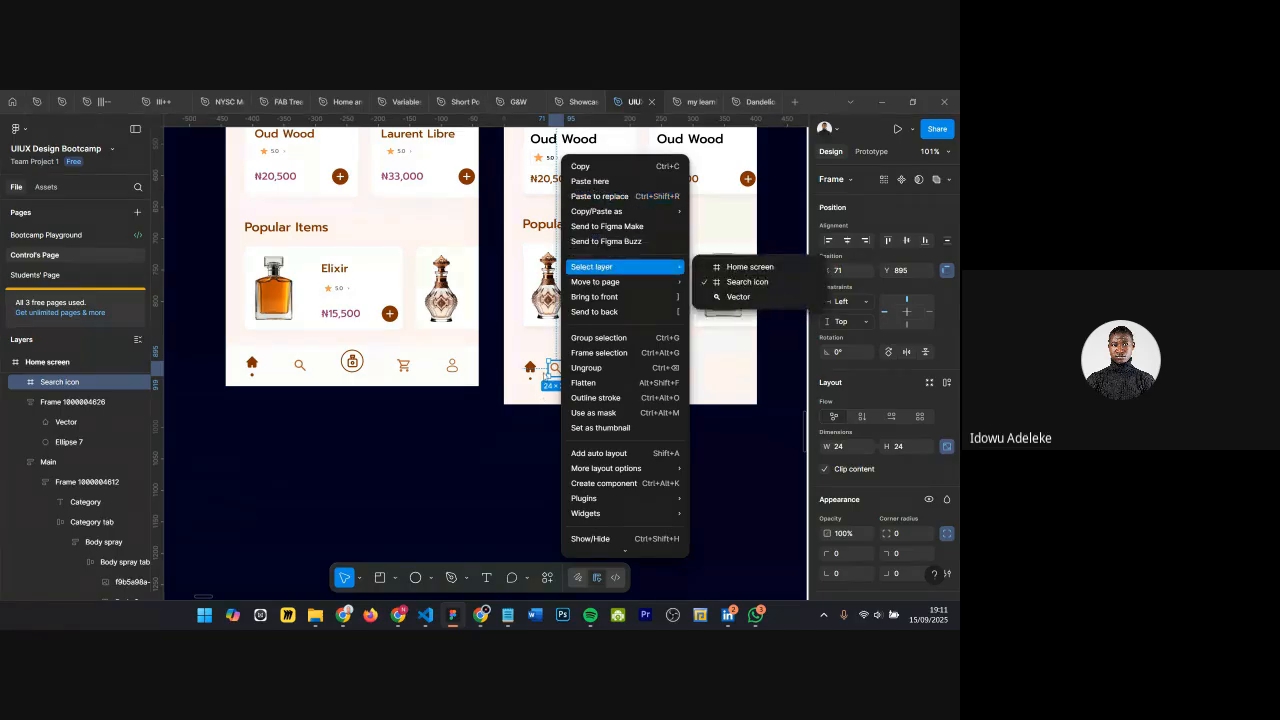
left_click(548, 372)
left_click(590, 365)
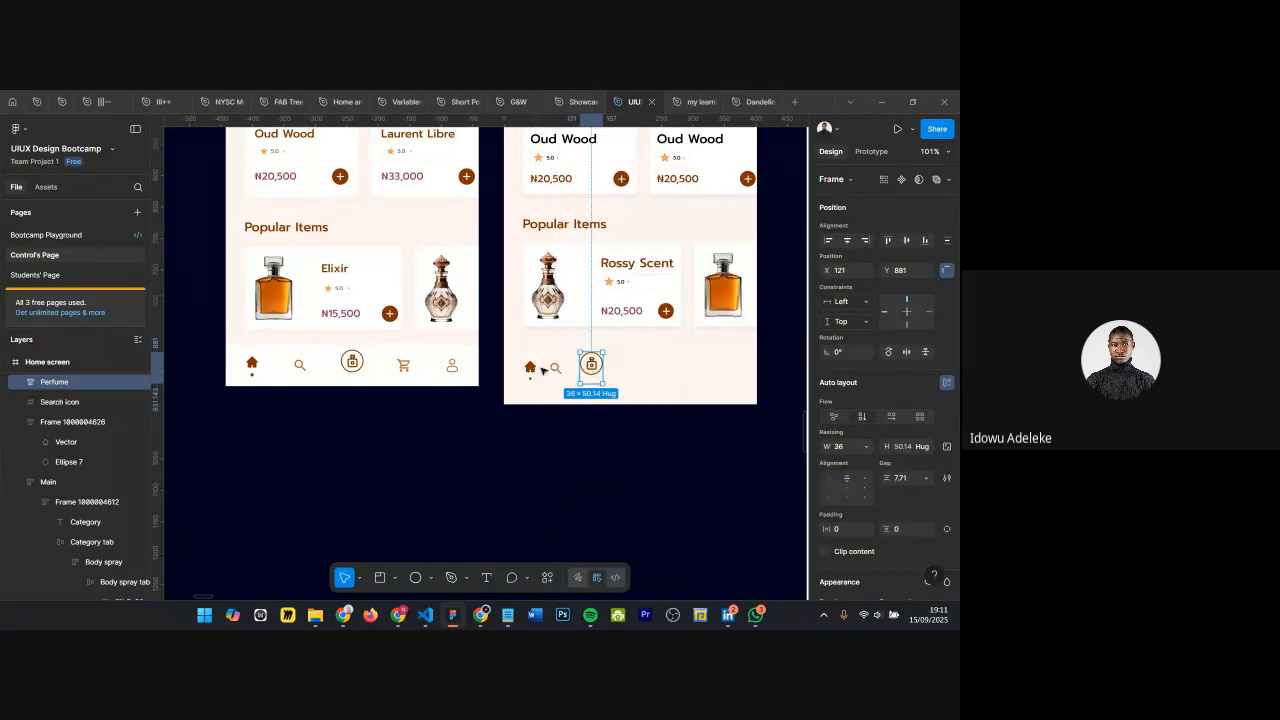
Step: Duplicate the search icon's vector twice beyond the home screen's perfume item, at X 203, Y 899 and X 269, Y 900
scroll(541, 371, "down", 1)
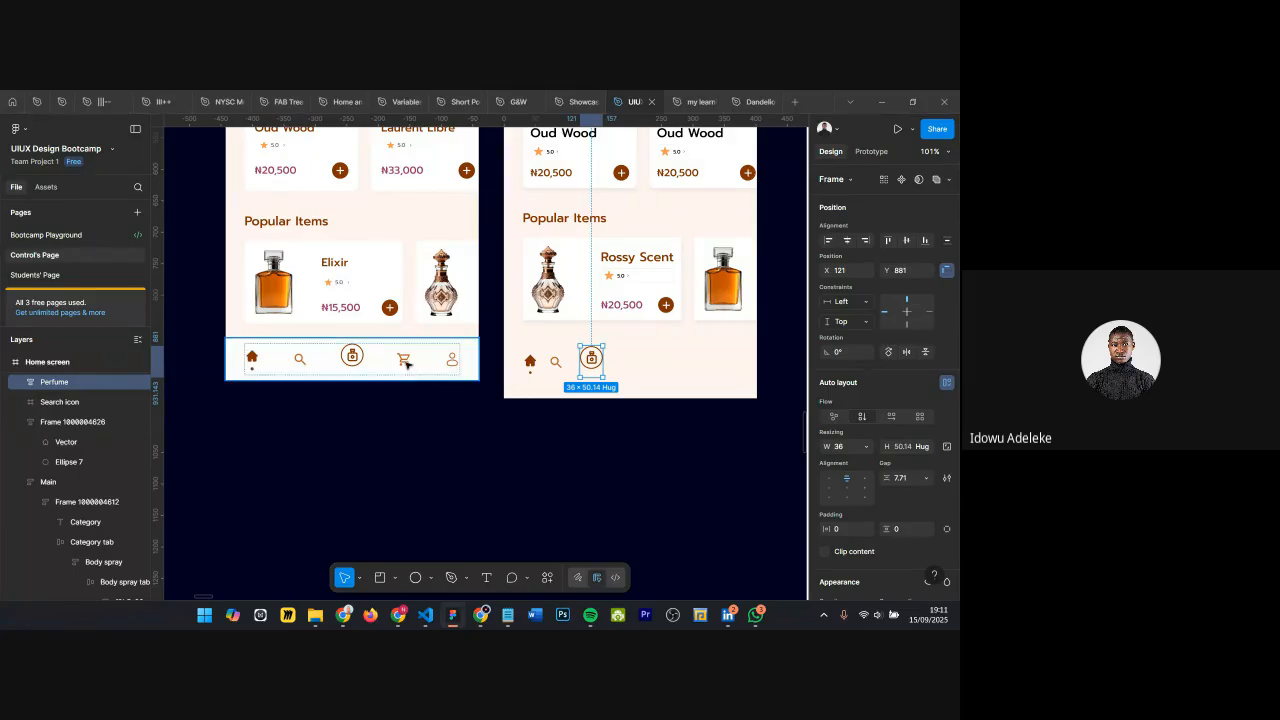
left_click(556, 362)
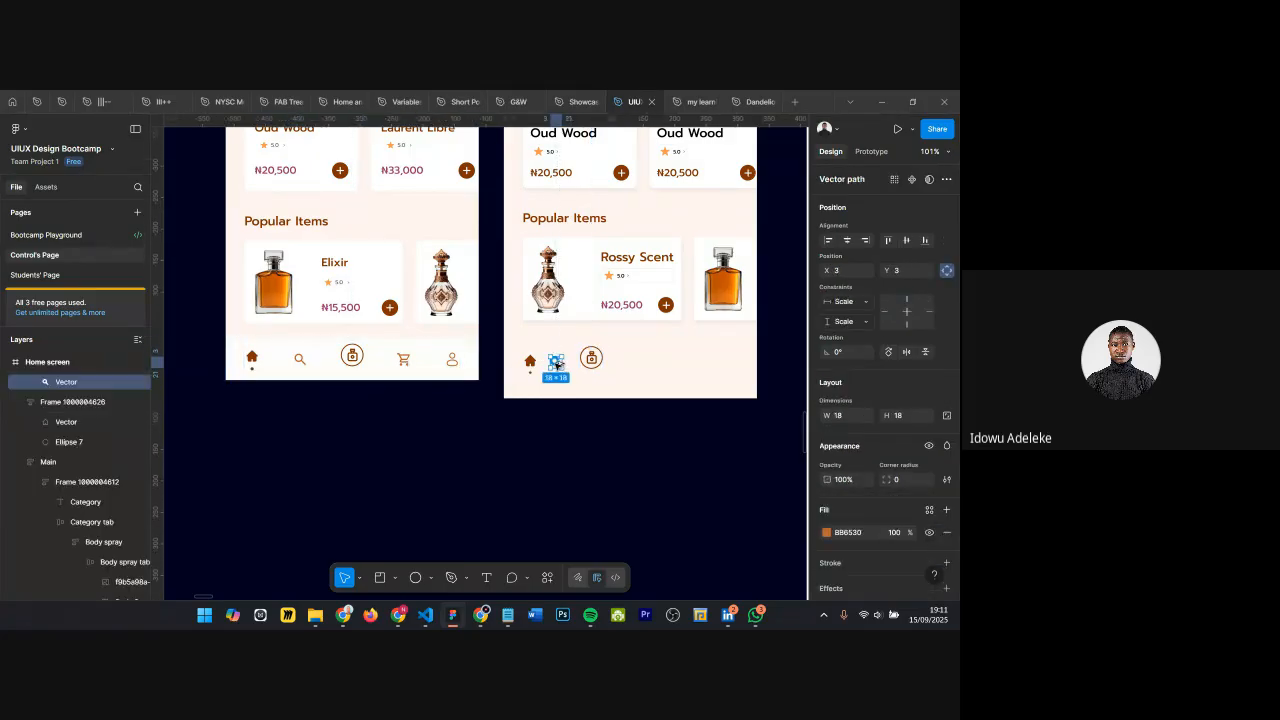
left_click_drag(557, 365, 637, 364)
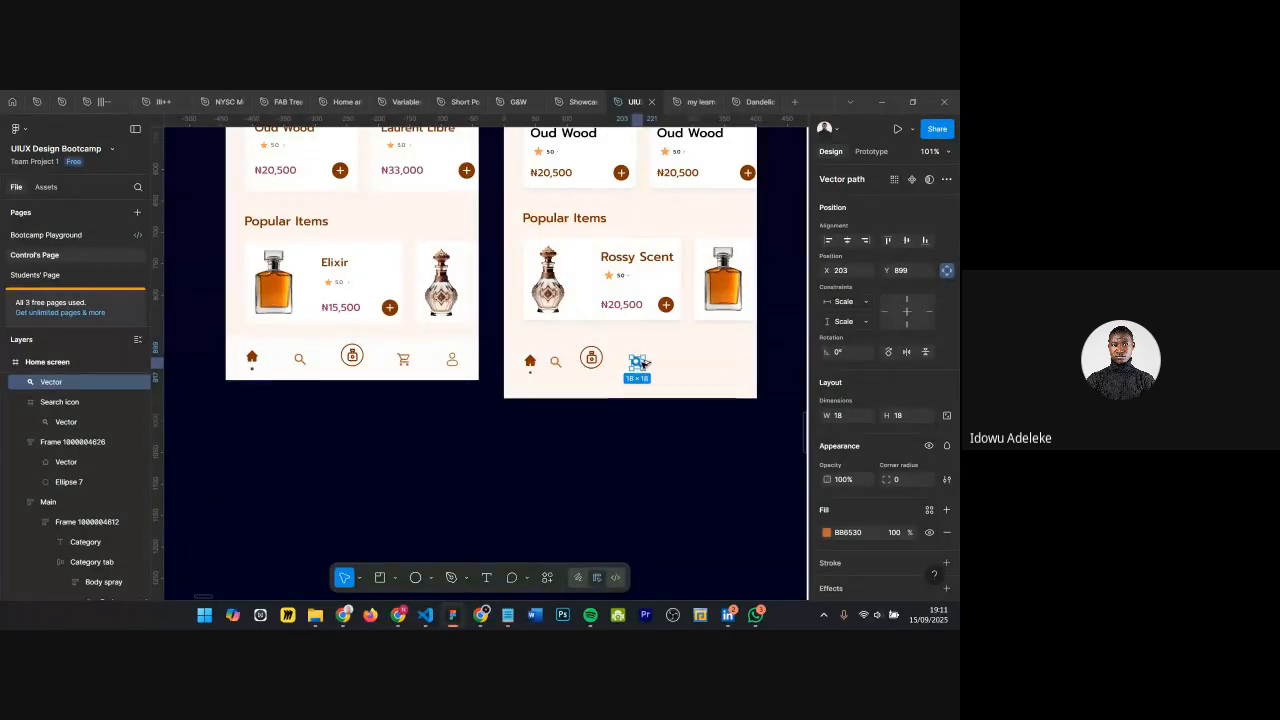
left_click_drag(636, 362, 677, 362)
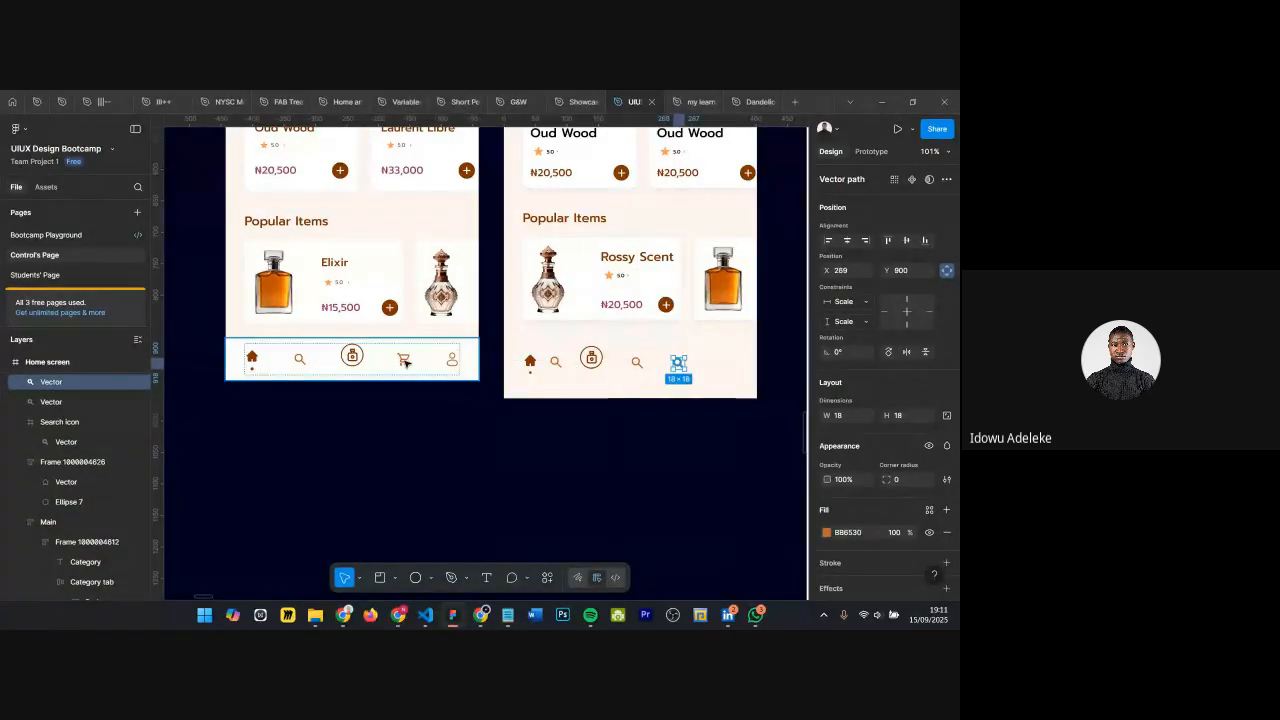
Step: Replace the search vector copy nearest the home screen's perfume item with the cart icon copied from the reference navigation bar
left_click(405, 361)
left_click(405, 361)
double_click(405, 361)
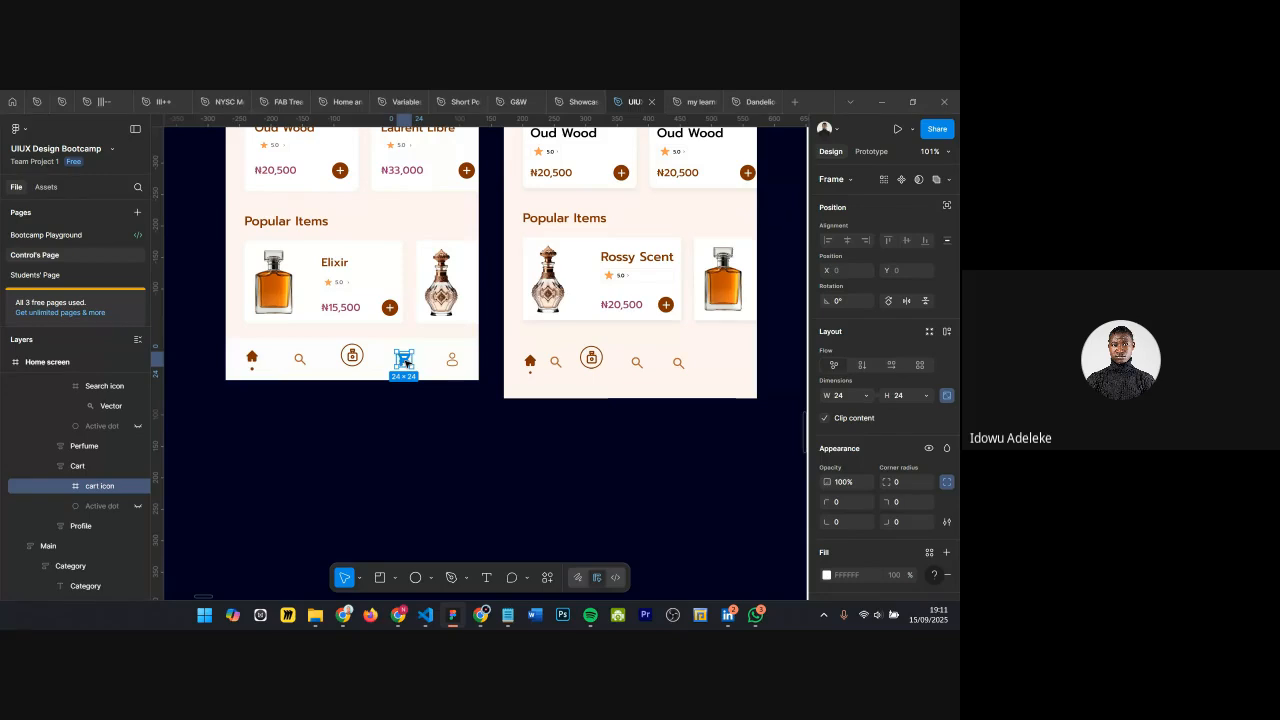
double_click(640, 363)
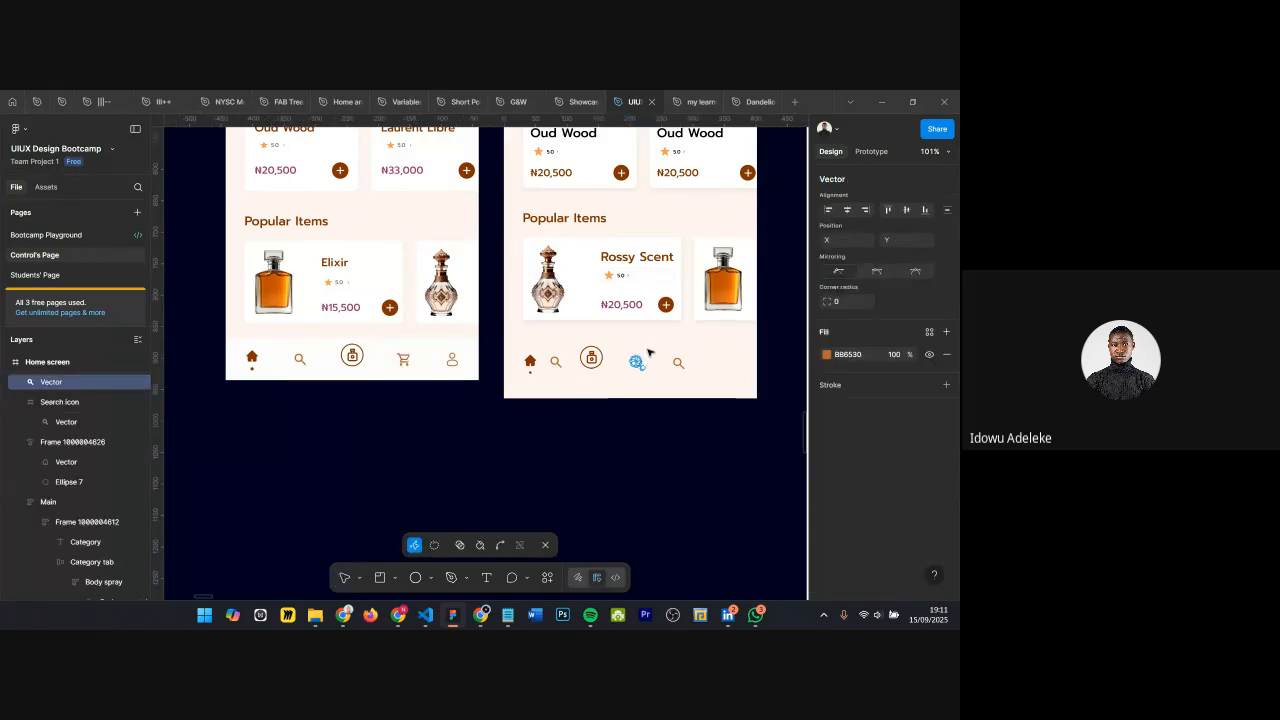
key("Escape")
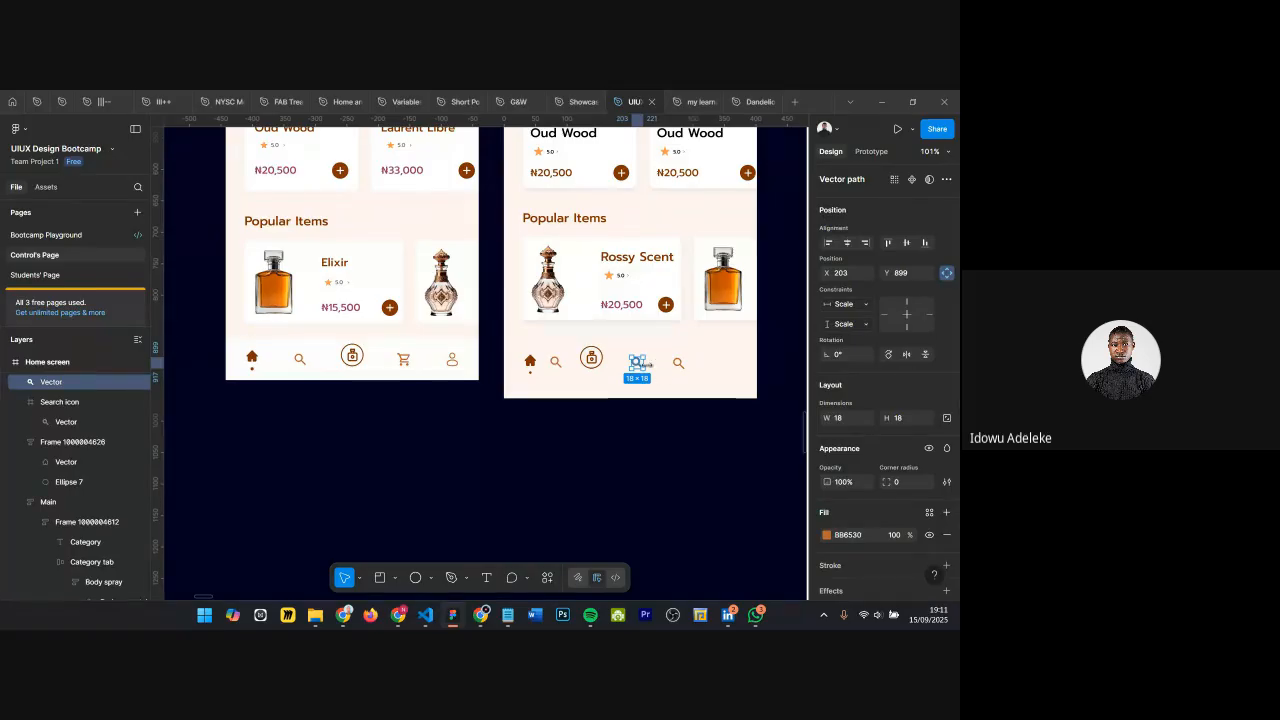
key("Escape")
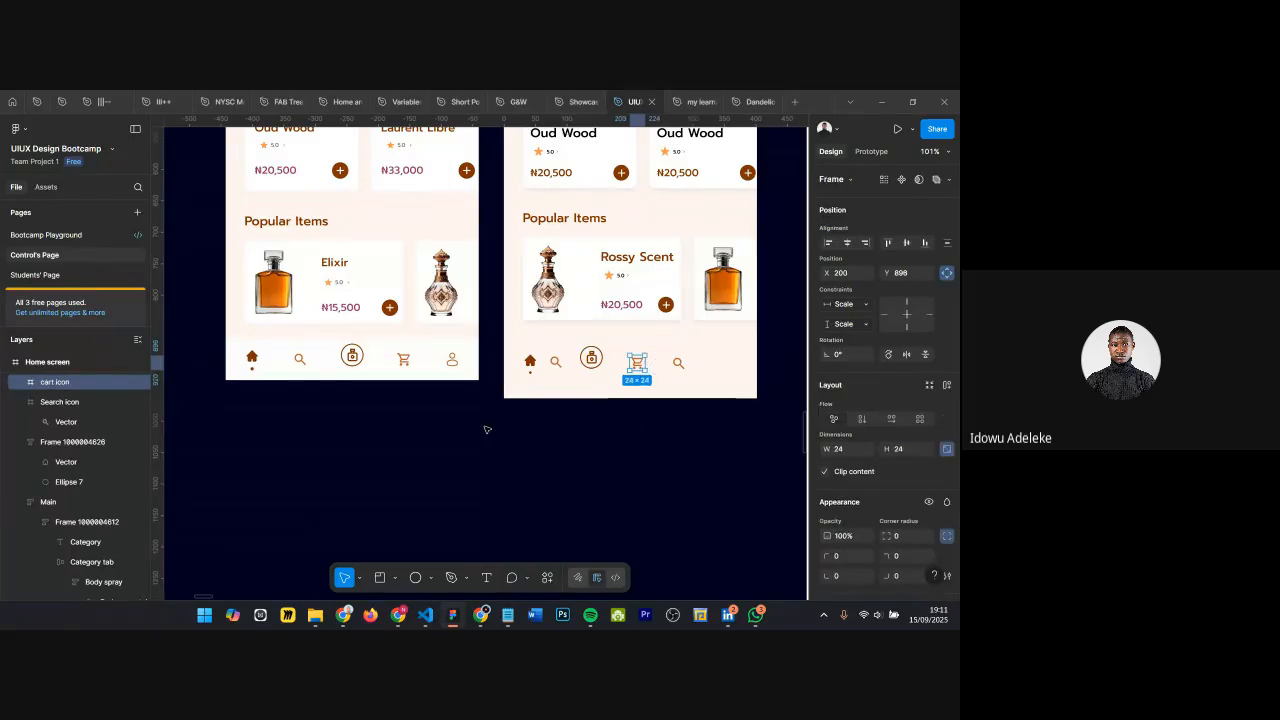
Step: Replace the outermost search vector copy on the home screen with the profile item copied from the reference navigation bar
left_click(452, 361)
left_click(452, 361)
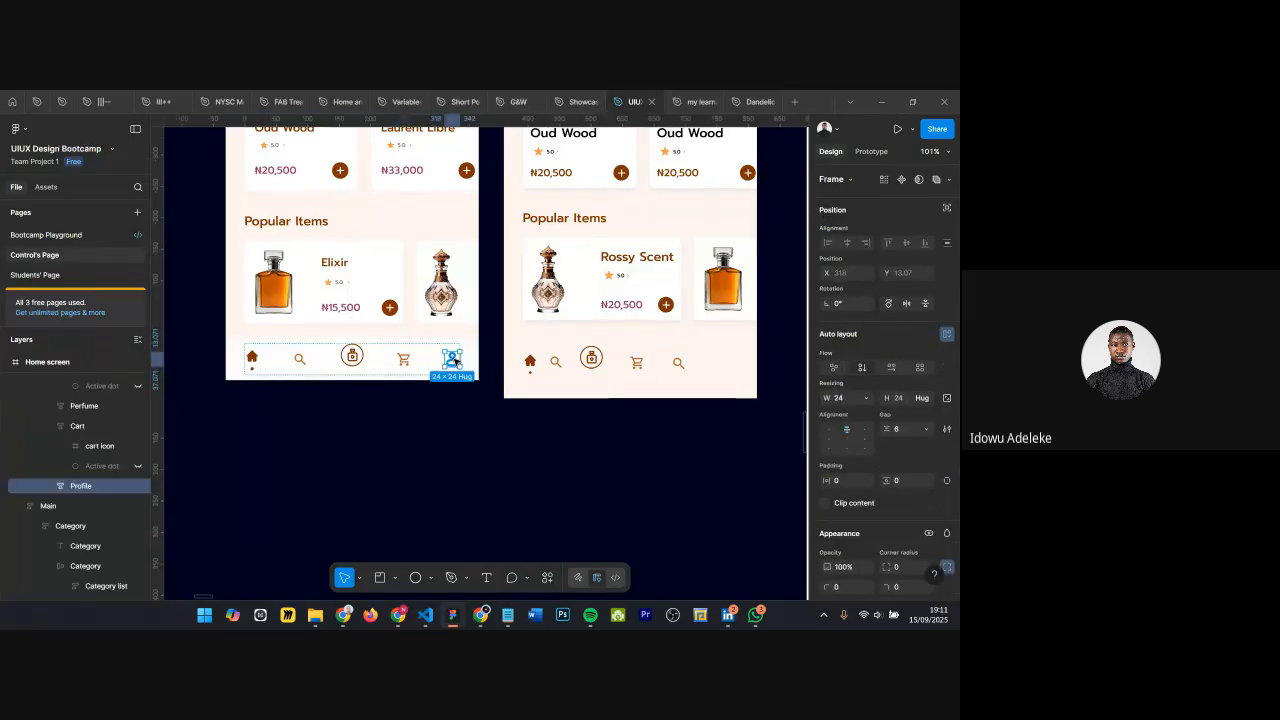
left_click(678, 363)
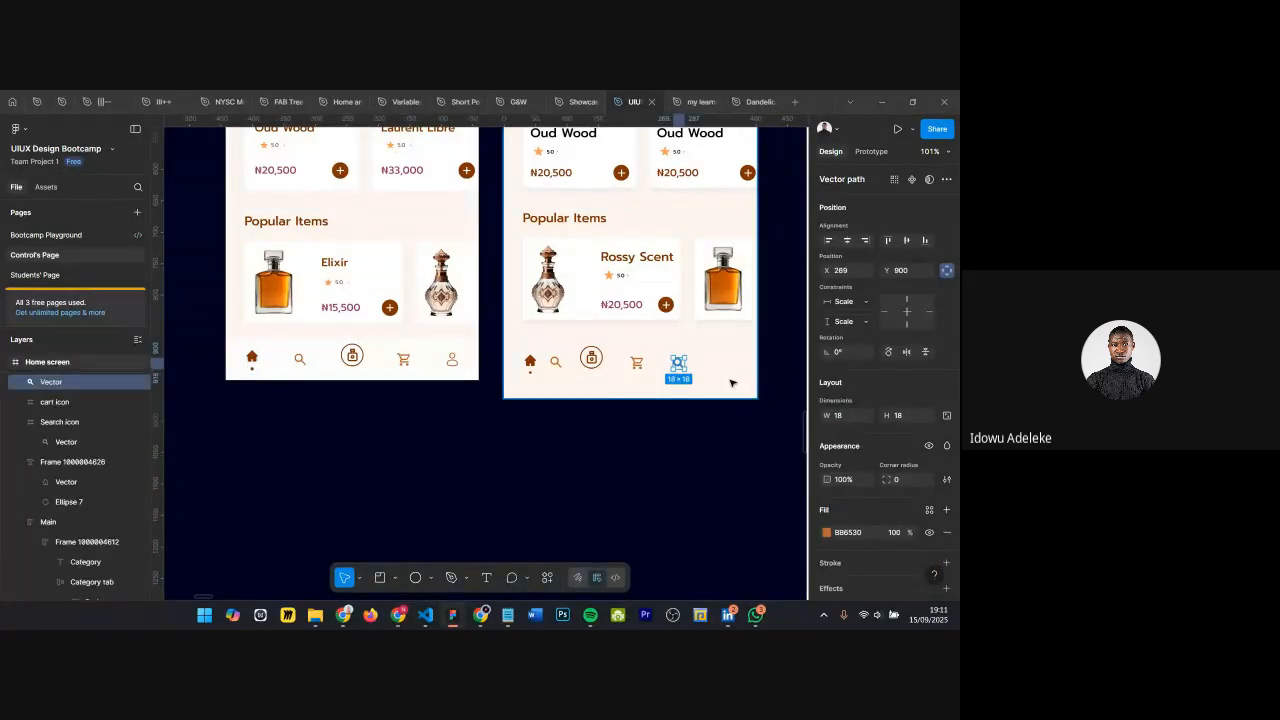
key("shift+Return")
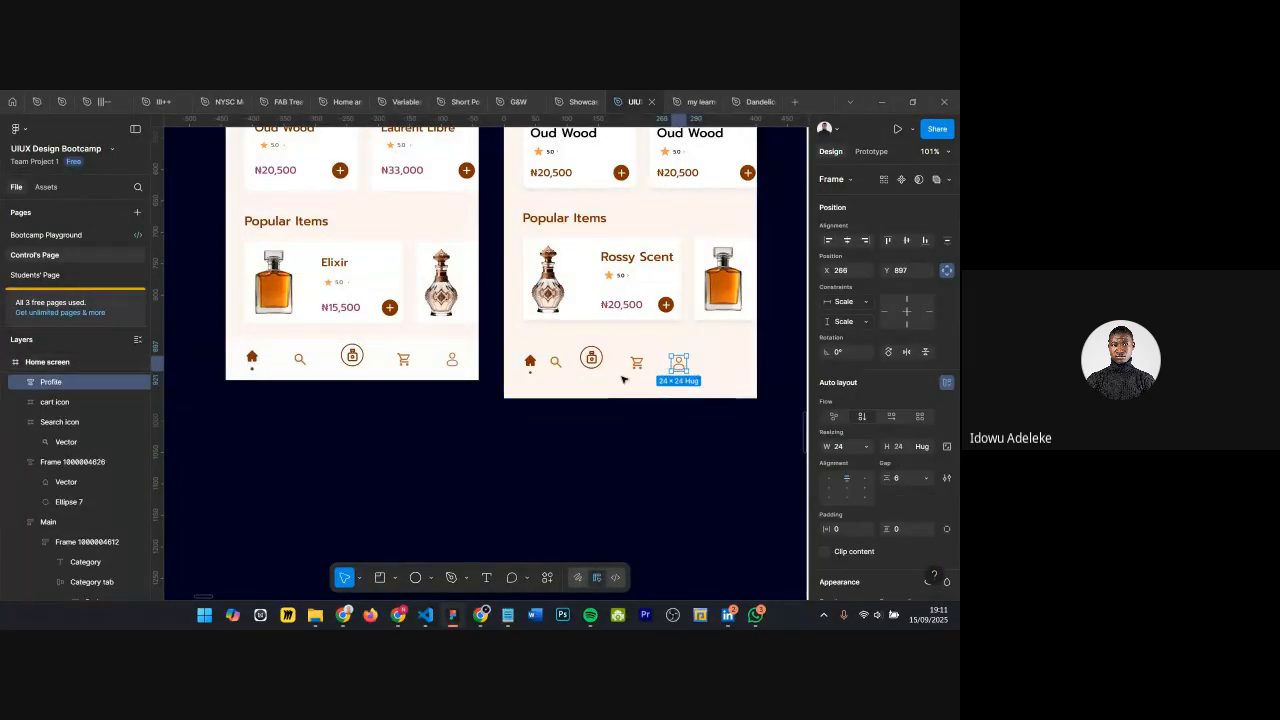
left_click(559, 419)
left_click(531, 363)
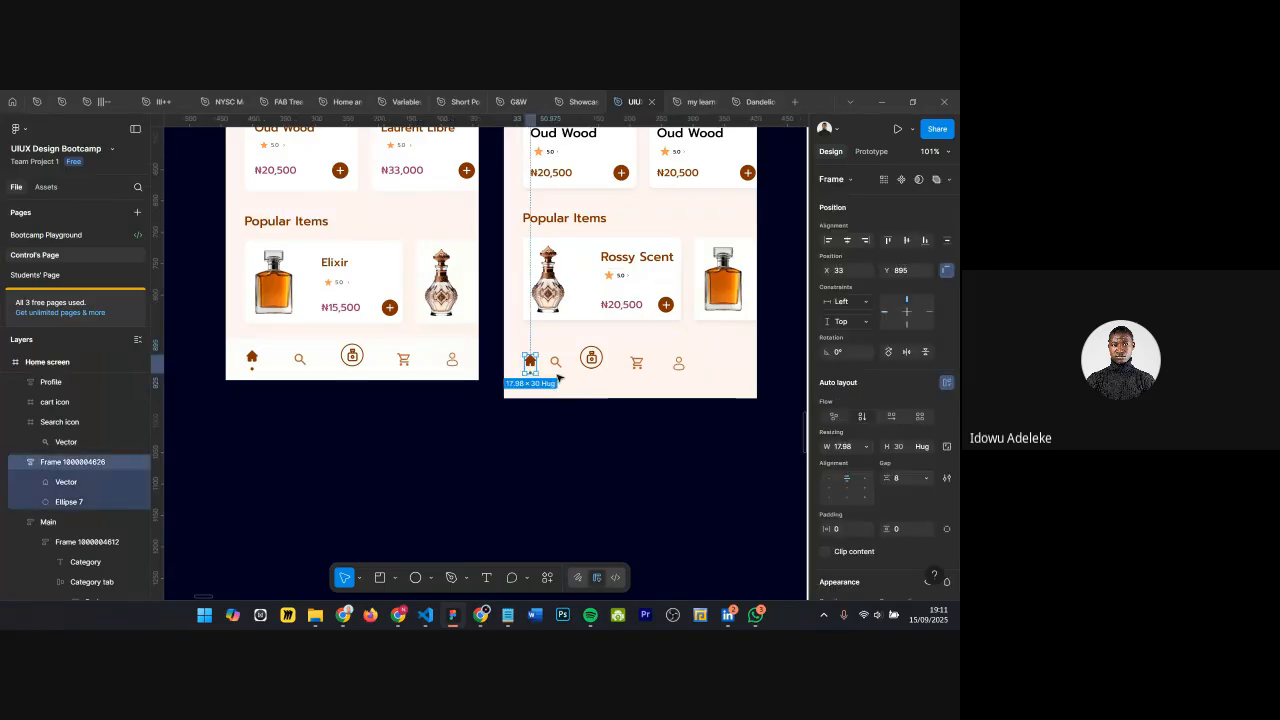
left_click(557, 366, "shift")
left_click(617, 380)
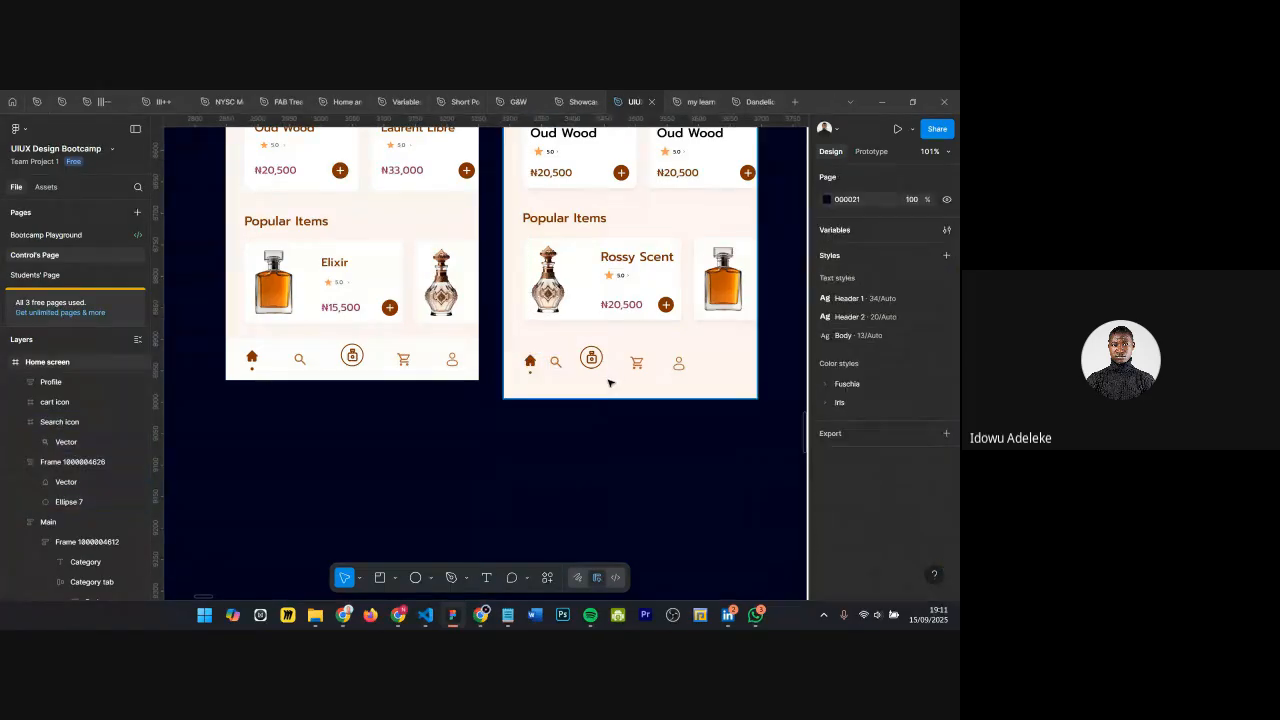
Step: Try filling the home screen's search icon vector with the home icon's brown sampled by eyedropper, and undo the colour change
scroll(609, 378, "up", 3)
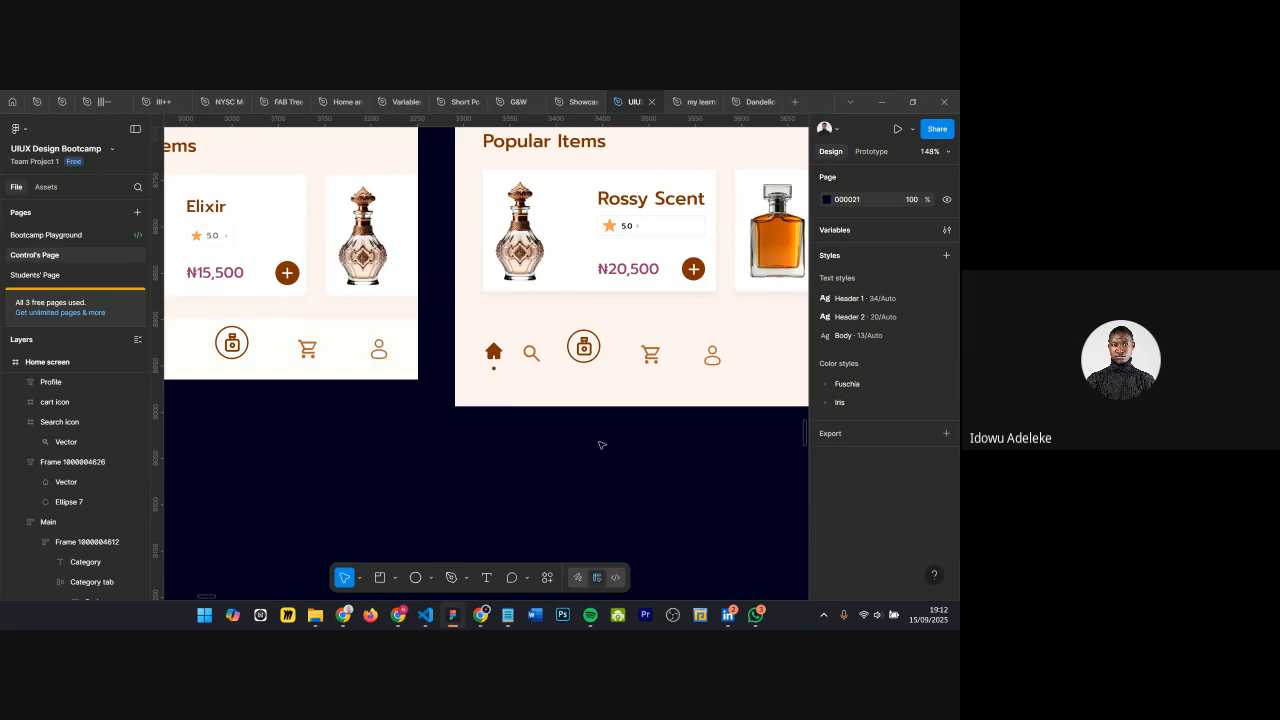
scroll(583, 394, "up", 5)
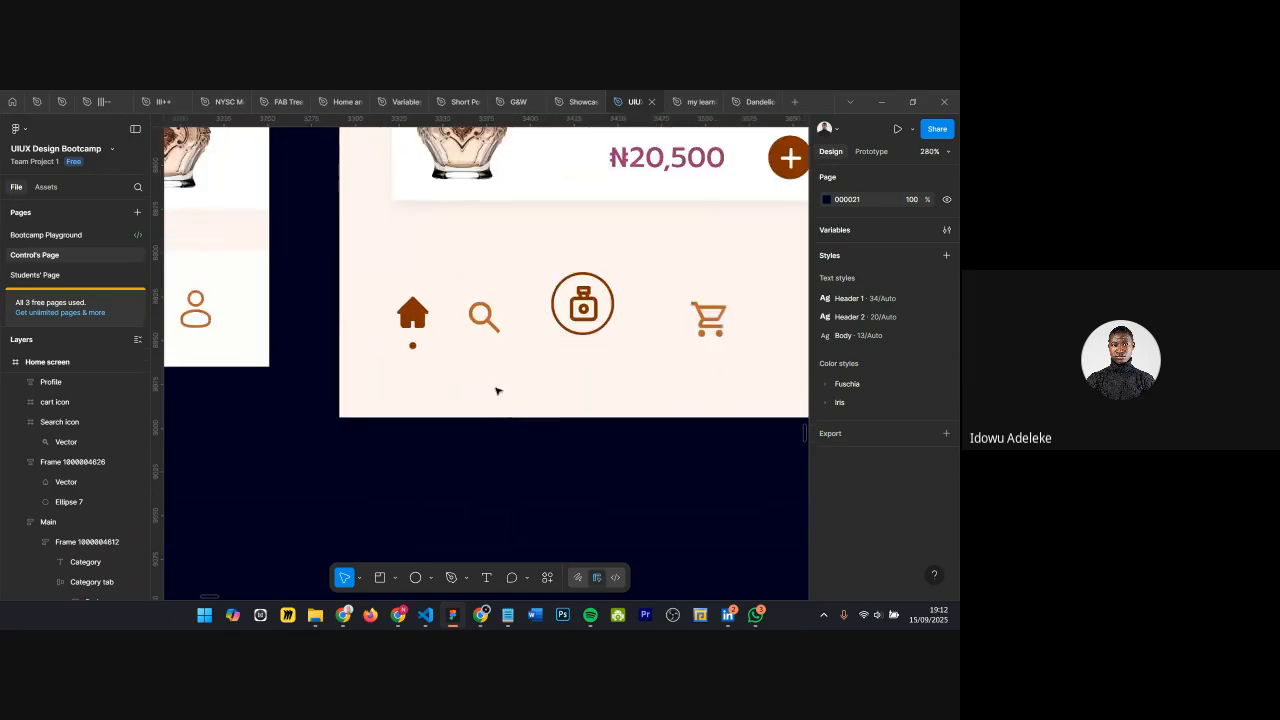
left_click(489, 316)
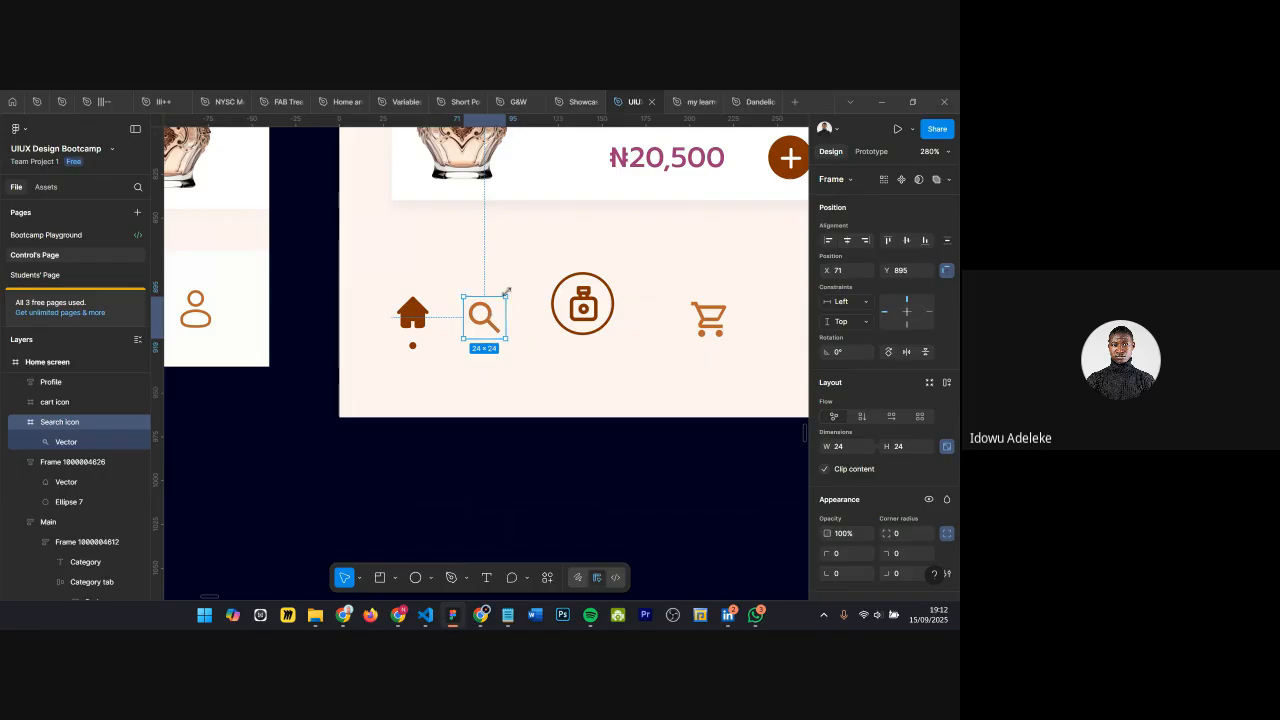
scroll(488, 336, "up", 1)
scroll(488, 336, "up", 4)
left_click(489, 314)
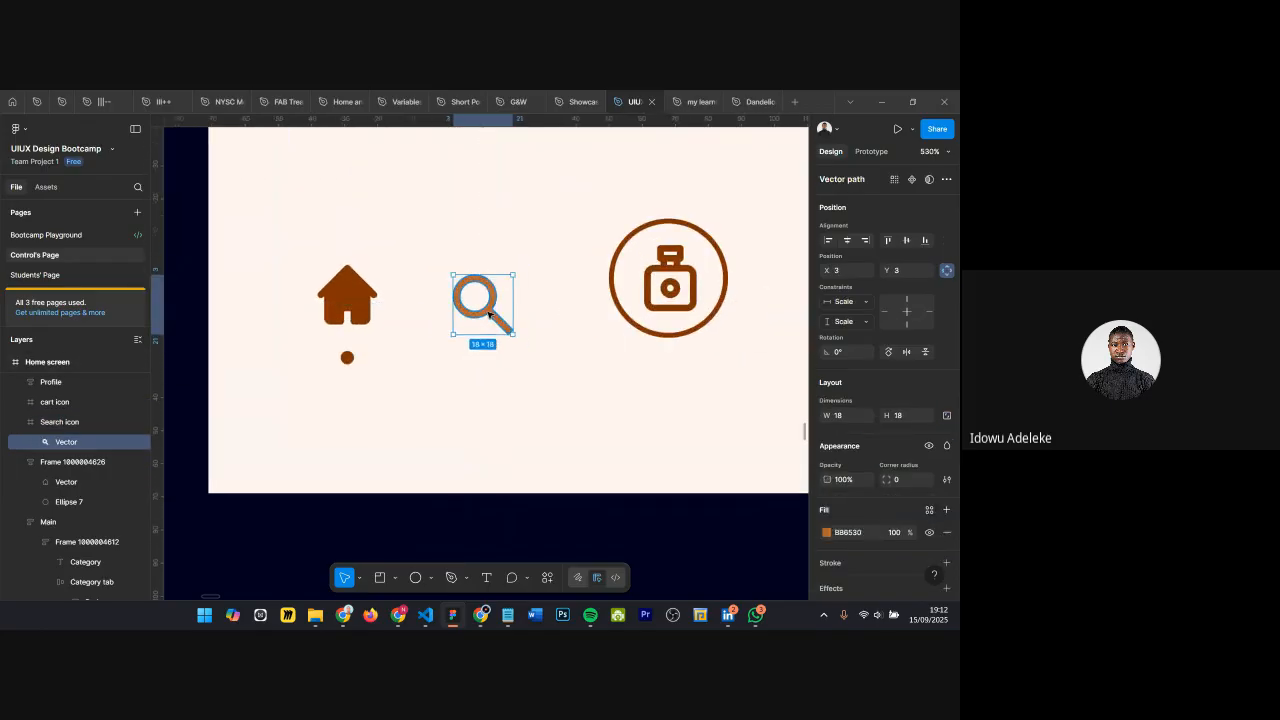
key("i")
left_click(358, 307)
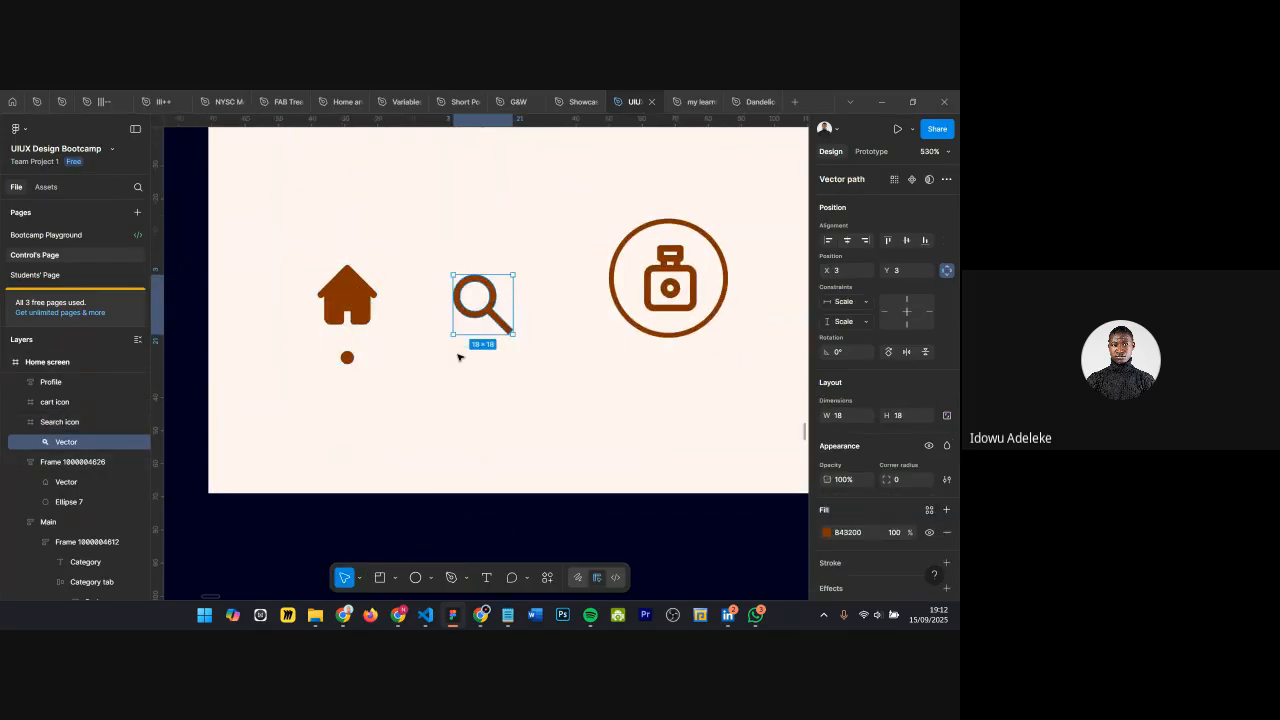
key("ctrl+z")
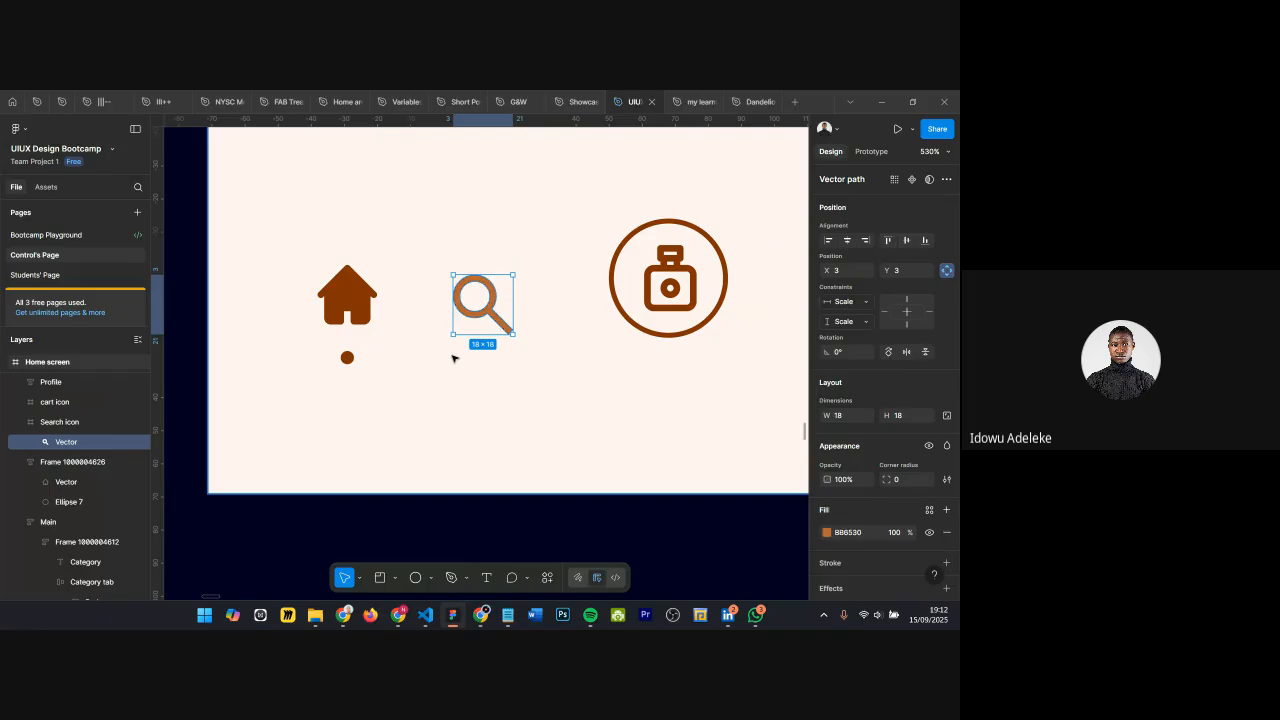
Step: Duplicate the home item's dot and place the copy centred beneath the search icon at X 81, Y 918
double_click(346, 359)
left_click_drag(348, 358, 503, 357)
scroll(537, 376, "down", 5)
scroll(554, 349, "up", 8)
scroll(586, 351, "down", 6)
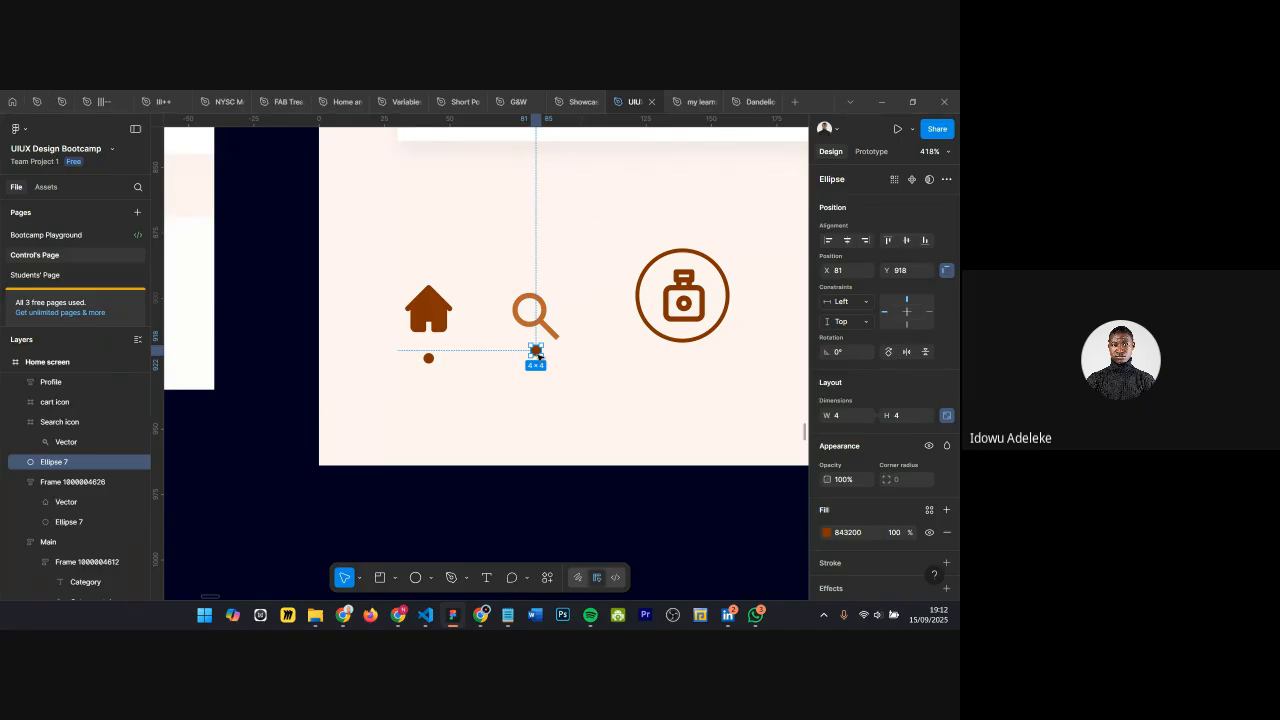
scroll(537, 352, "up", 4)
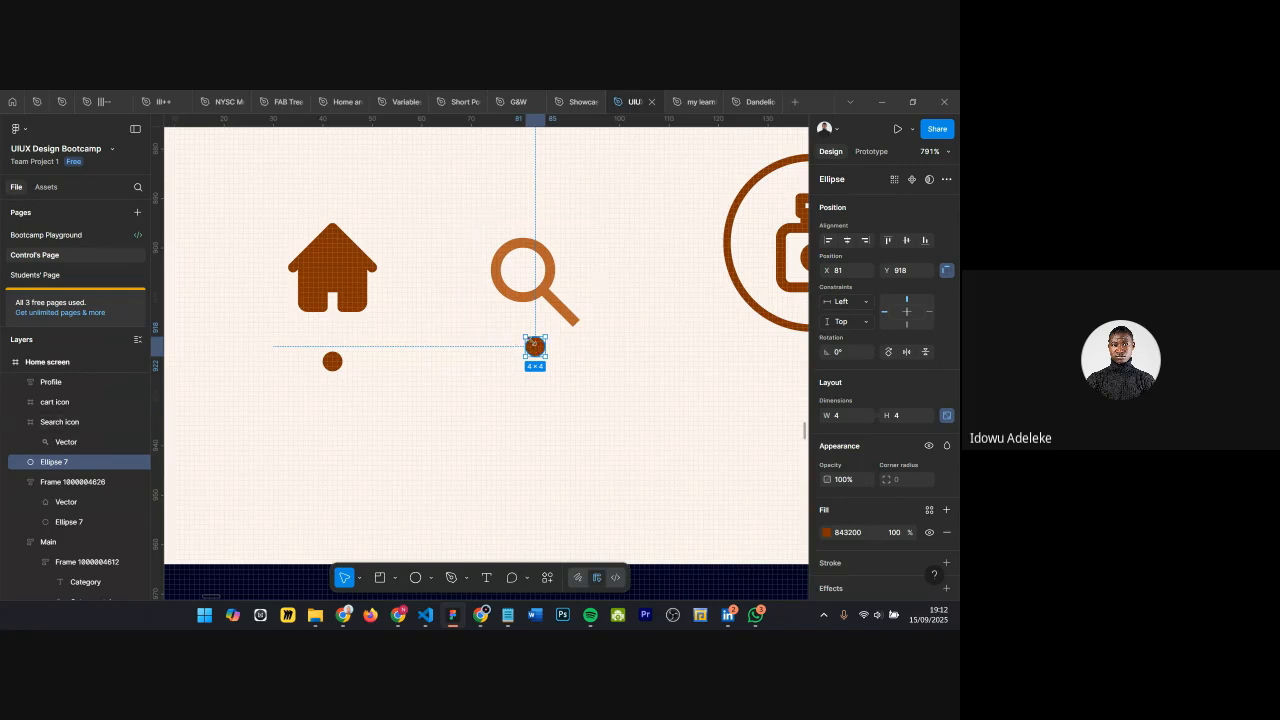
Step: Wrap the search icon and its dot in a vertical auto layout frame with a gap of 8
left_click(535, 287)
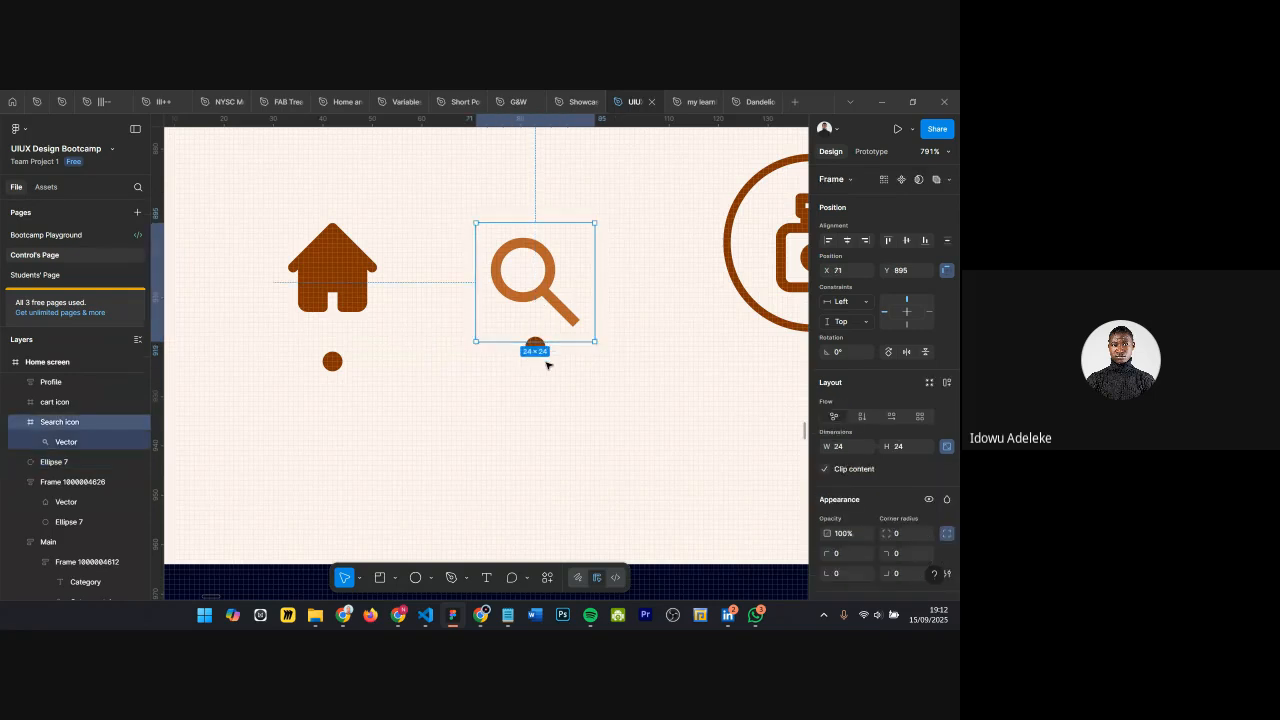
left_click(537, 348, "shift")
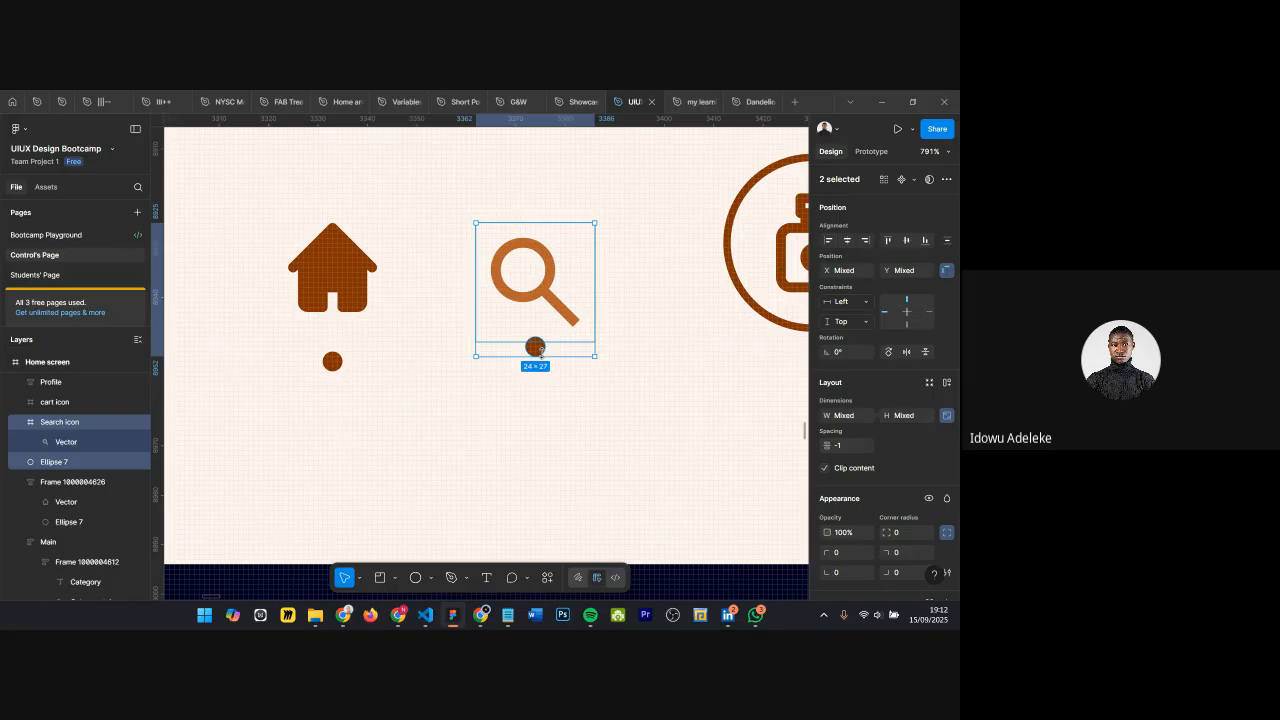
key("shift+a")
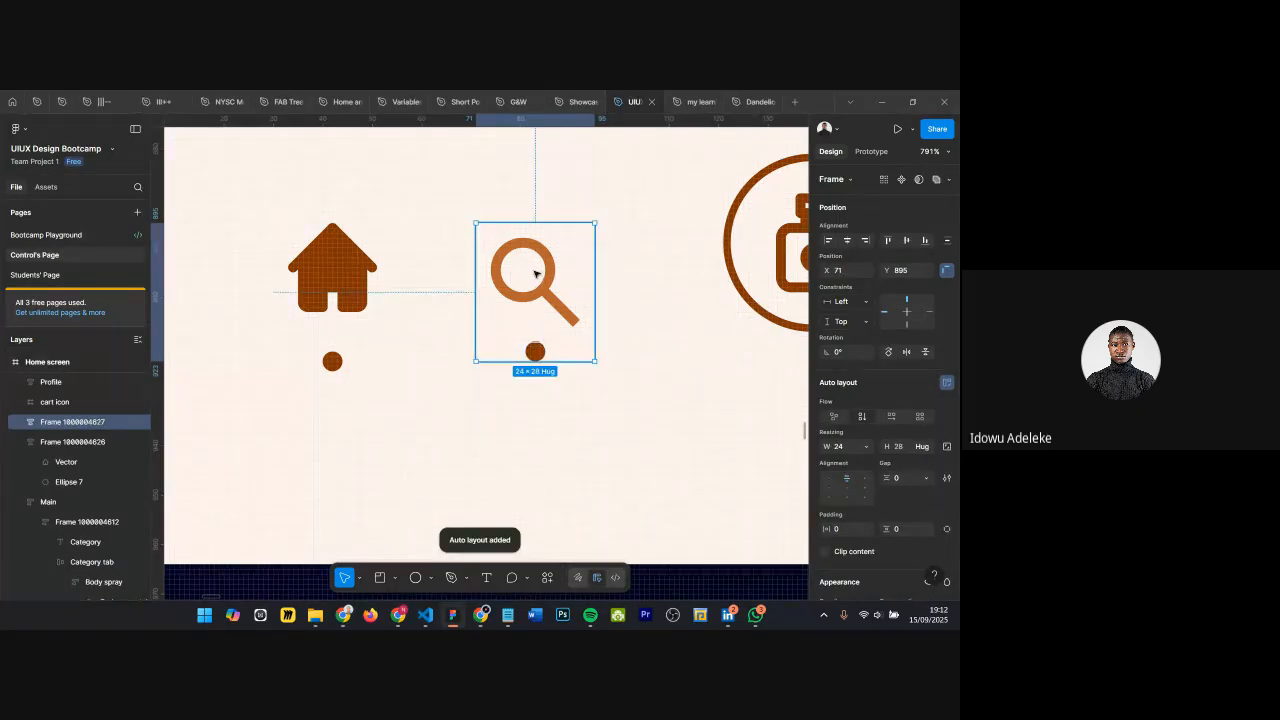
scroll(534, 266, "down", 2)
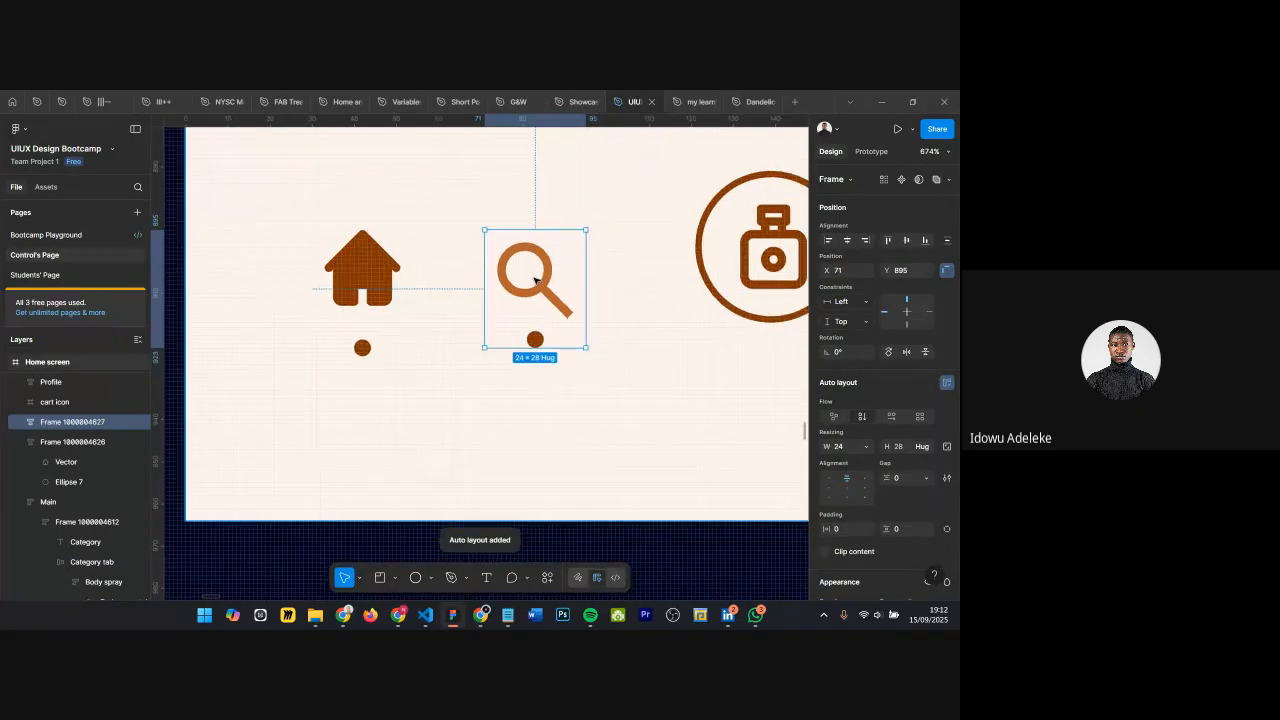
left_click(903, 478)
type("8")
key("Return")
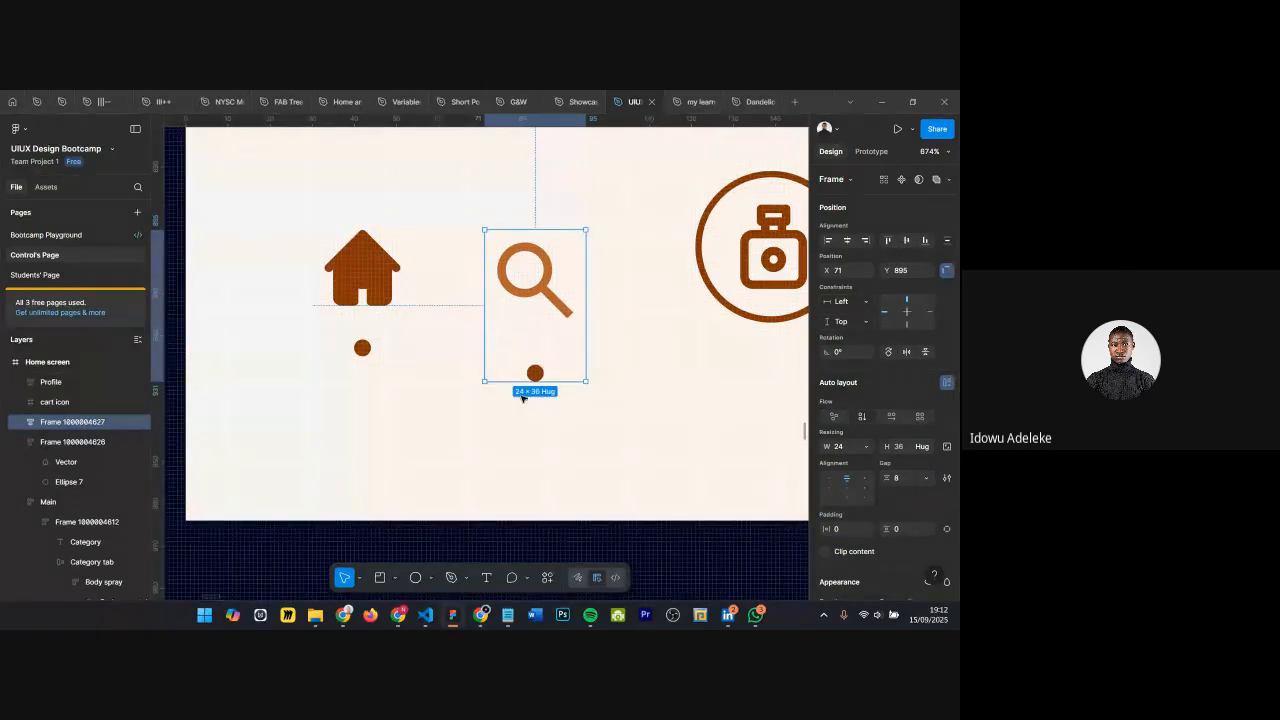
Step: Try scaling the search icon inside its auto layout item down to 21 × 21
scroll(519, 325, "down", 3)
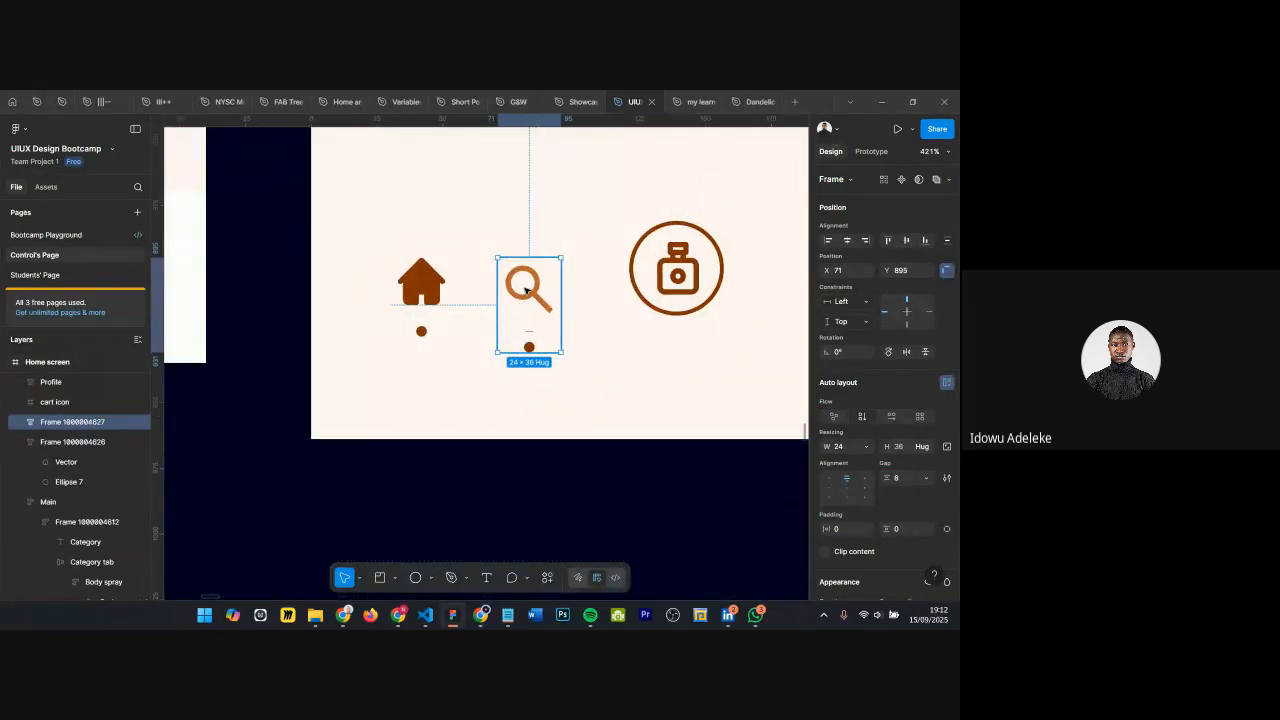
double_click(526, 292)
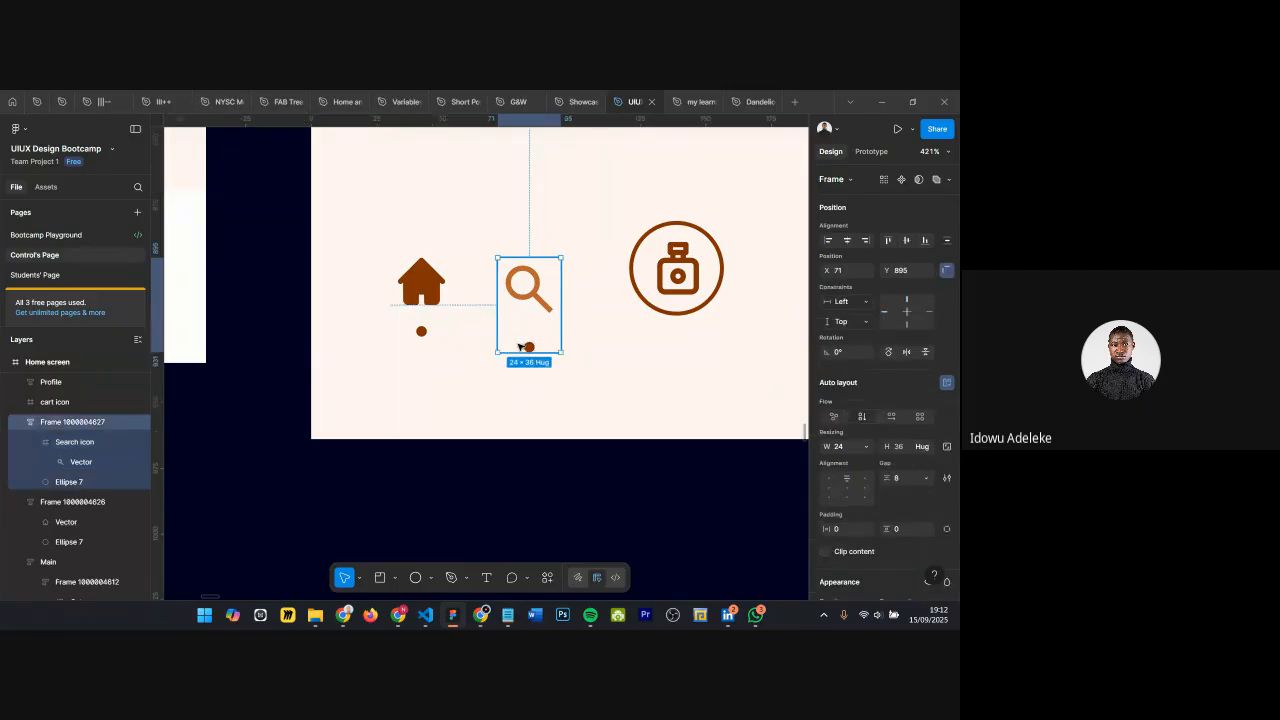
scroll(524, 335, "down", 2)
double_click(527, 300)
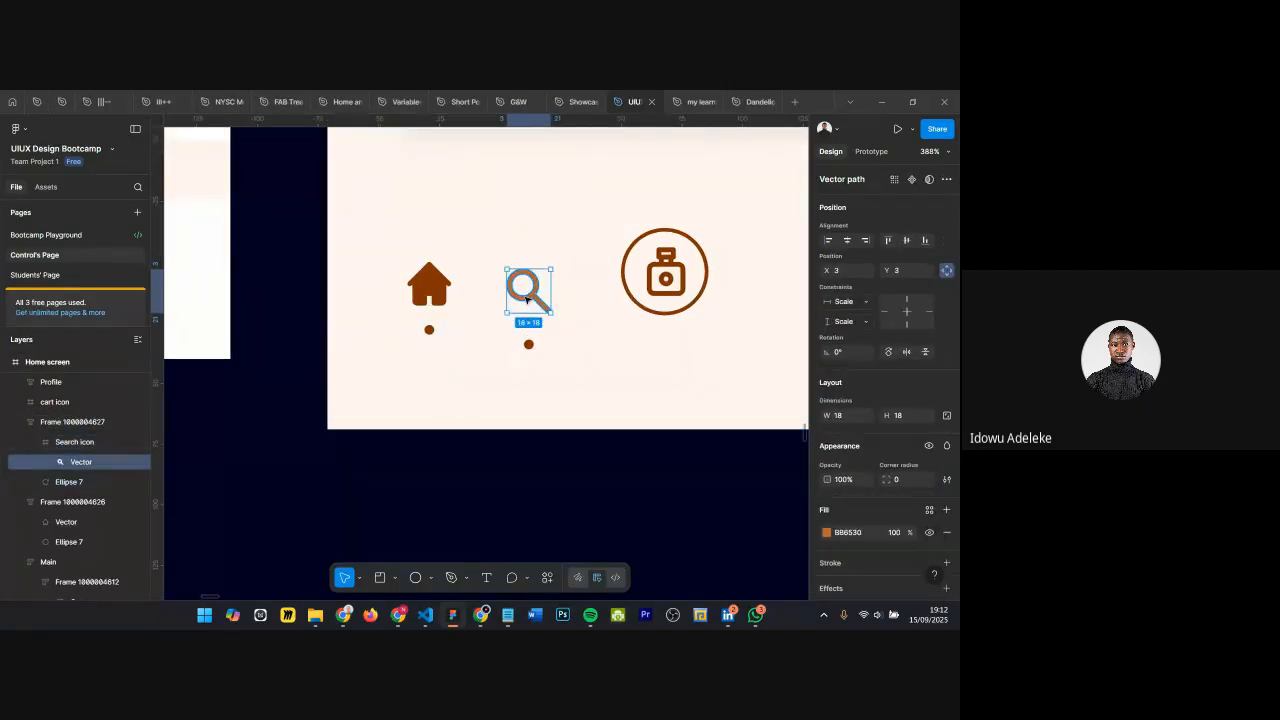
left_click(538, 317)
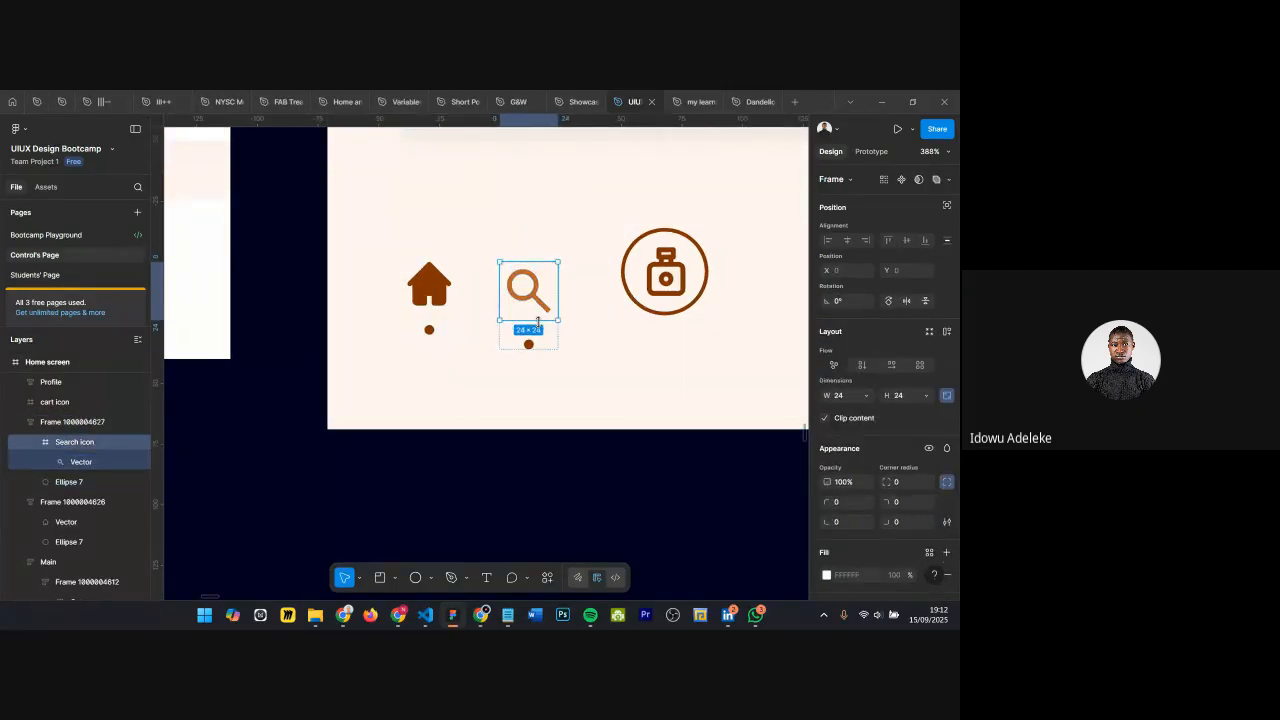
scroll(538, 320, "up", 4)
left_click_drag(516, 312, 514, 300)
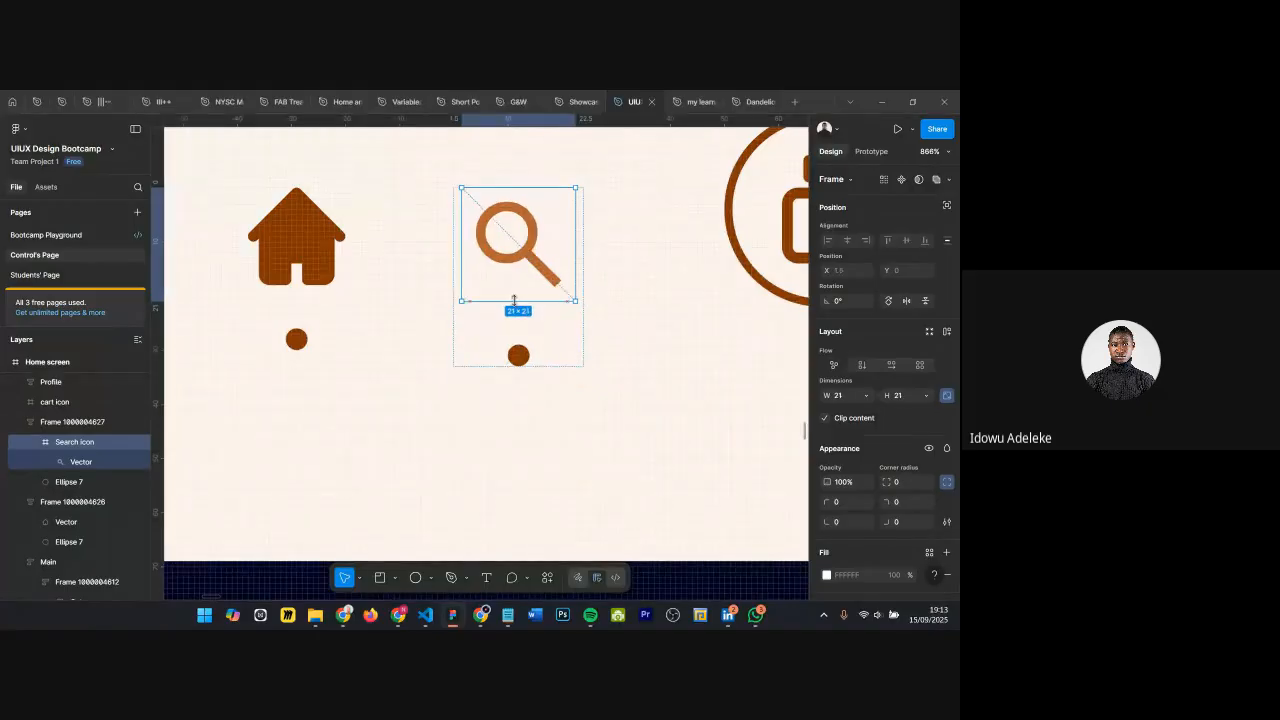
scroll(612, 316, "down", 5)
left_click(610, 317)
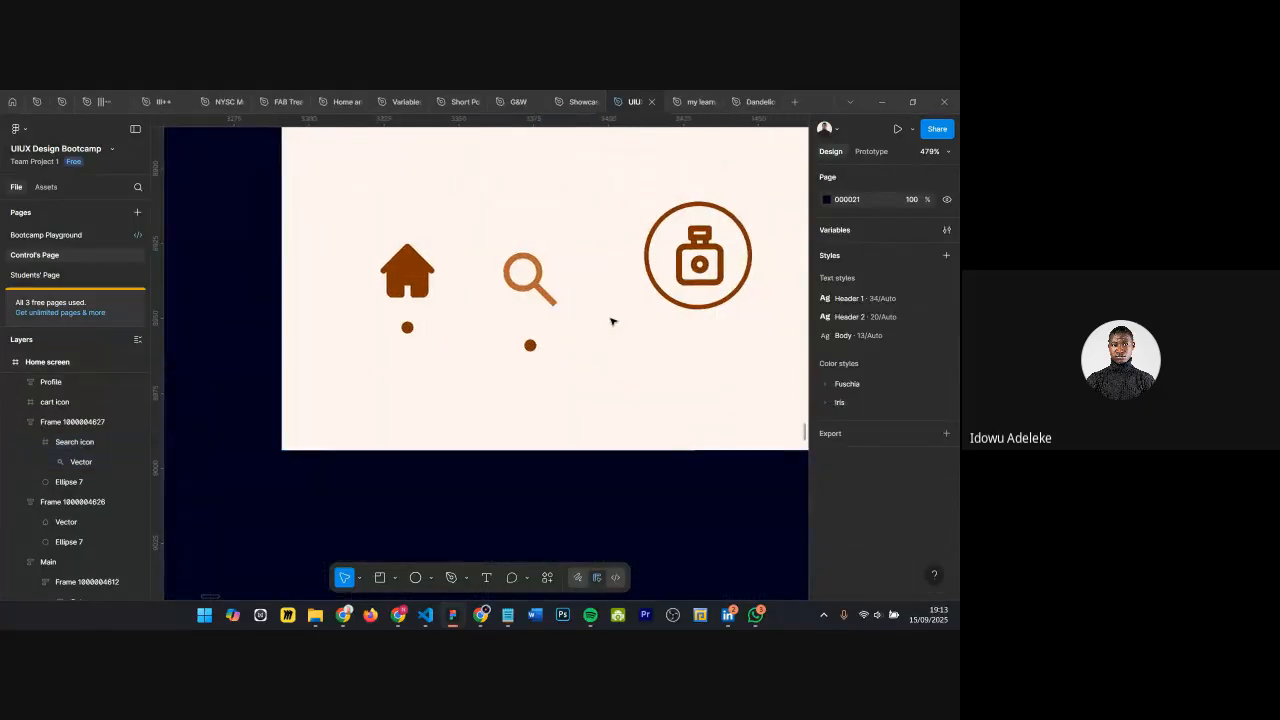
left_click(582, 328)
scroll(586, 335, "right", 2)
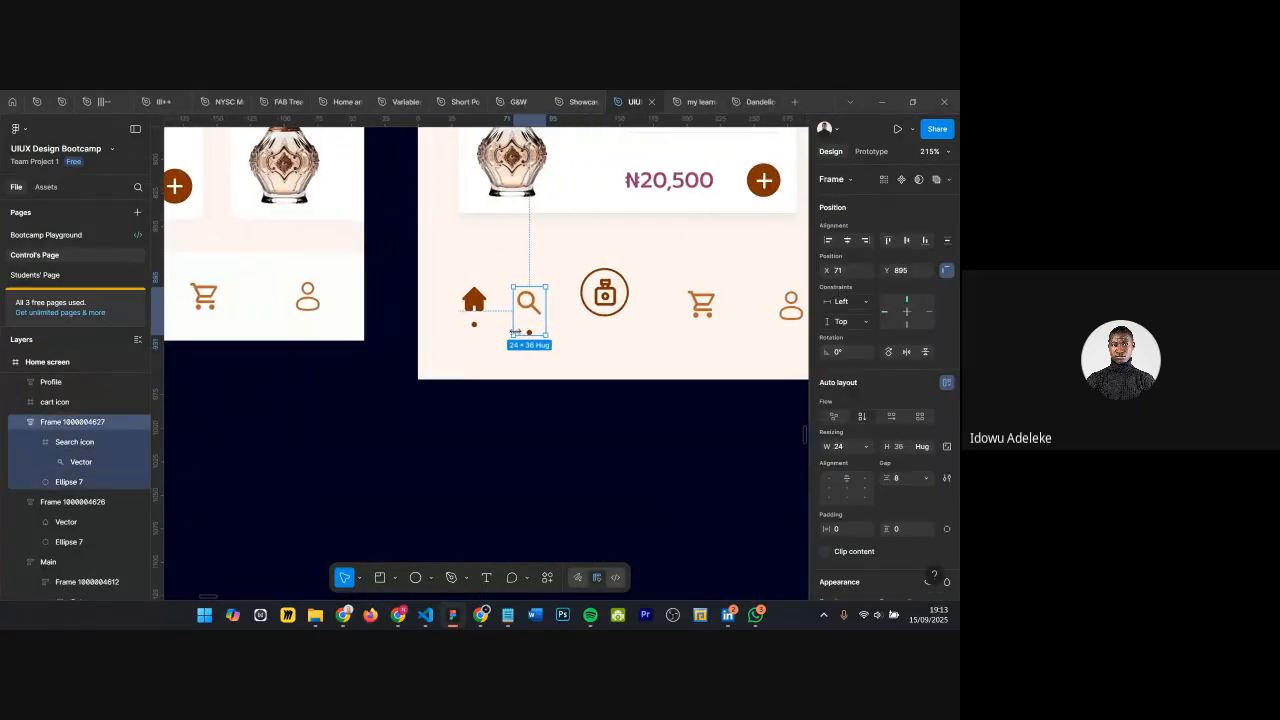
Step: Move the search item up out of the row and duplicate the home item into its place at X 71, Y 903
scroll(540, 335, "up", 3)
scroll(526, 334, "down", 4)
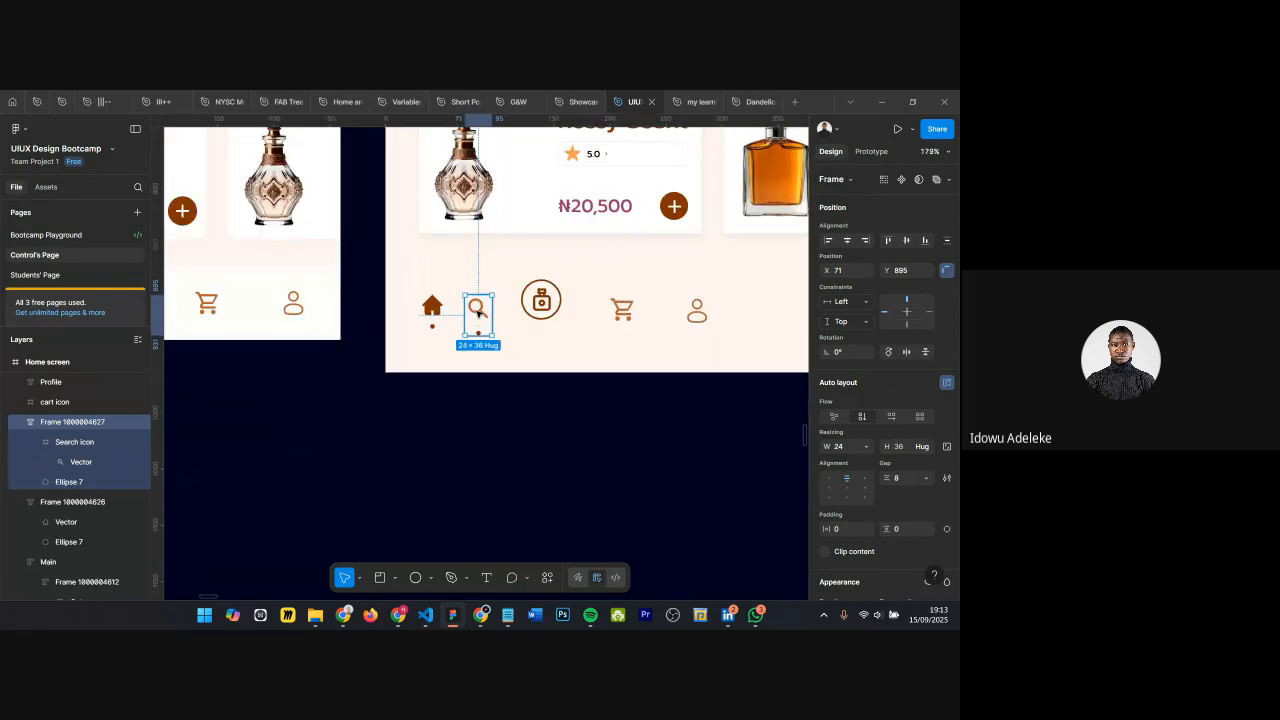
left_click_drag(476, 310, 492, 274)
left_click(430, 306)
left_click_drag(449, 314, 490, 323, "alt")
scroll(490, 323, "up", 5)
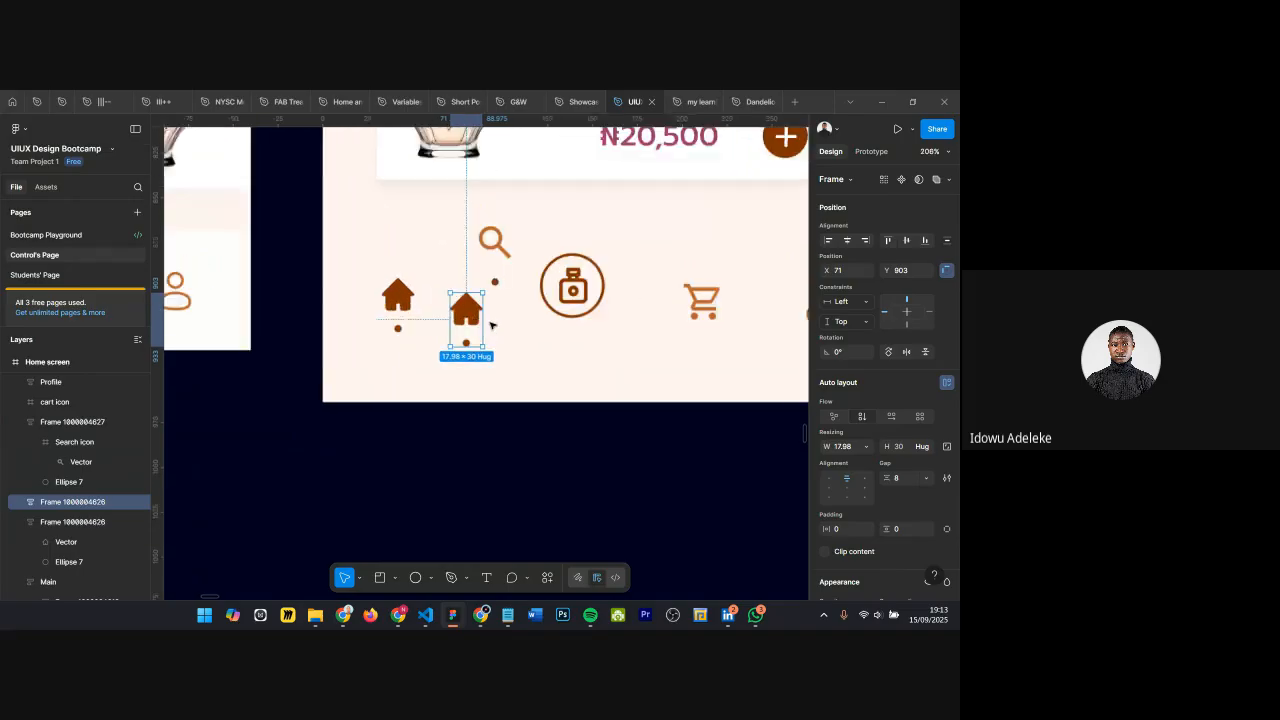
Step: Replace the house vector in the duplicated home item with the copied search icon and set the item's width to hug contents
left_click(496, 233)
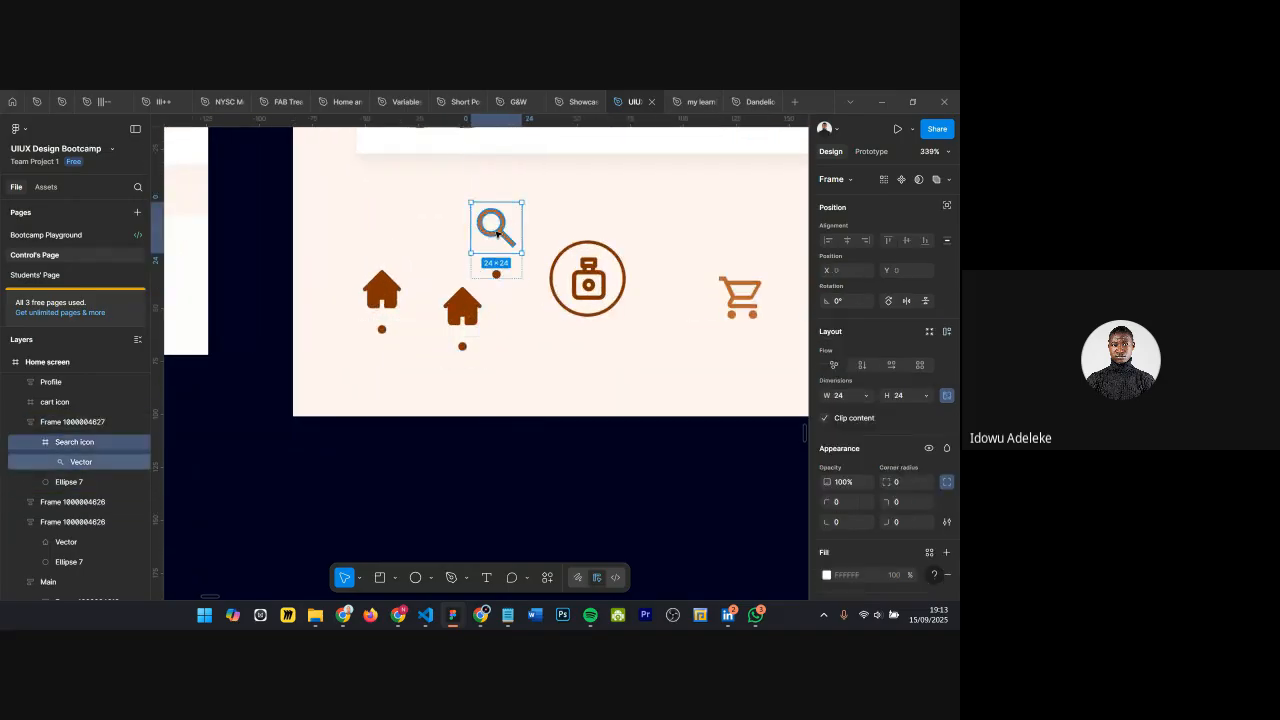
left_click(497, 233)
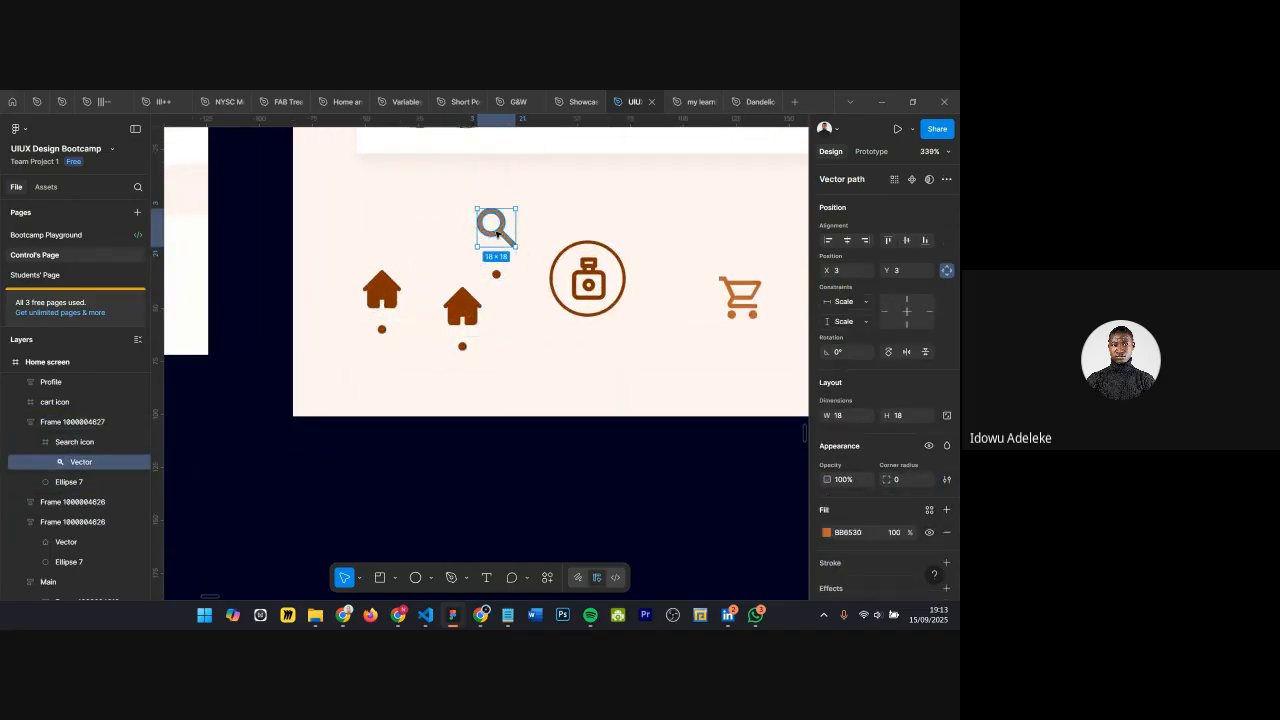
left_click(129, 442)
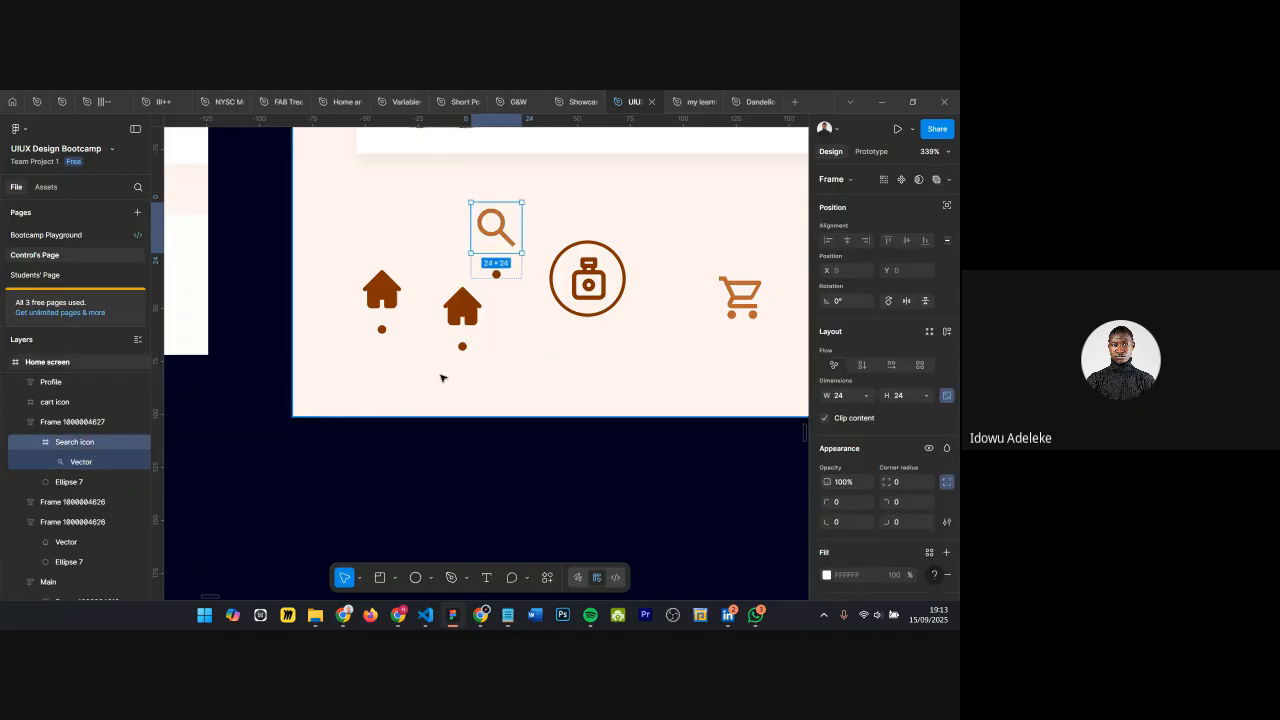
left_click(472, 304)
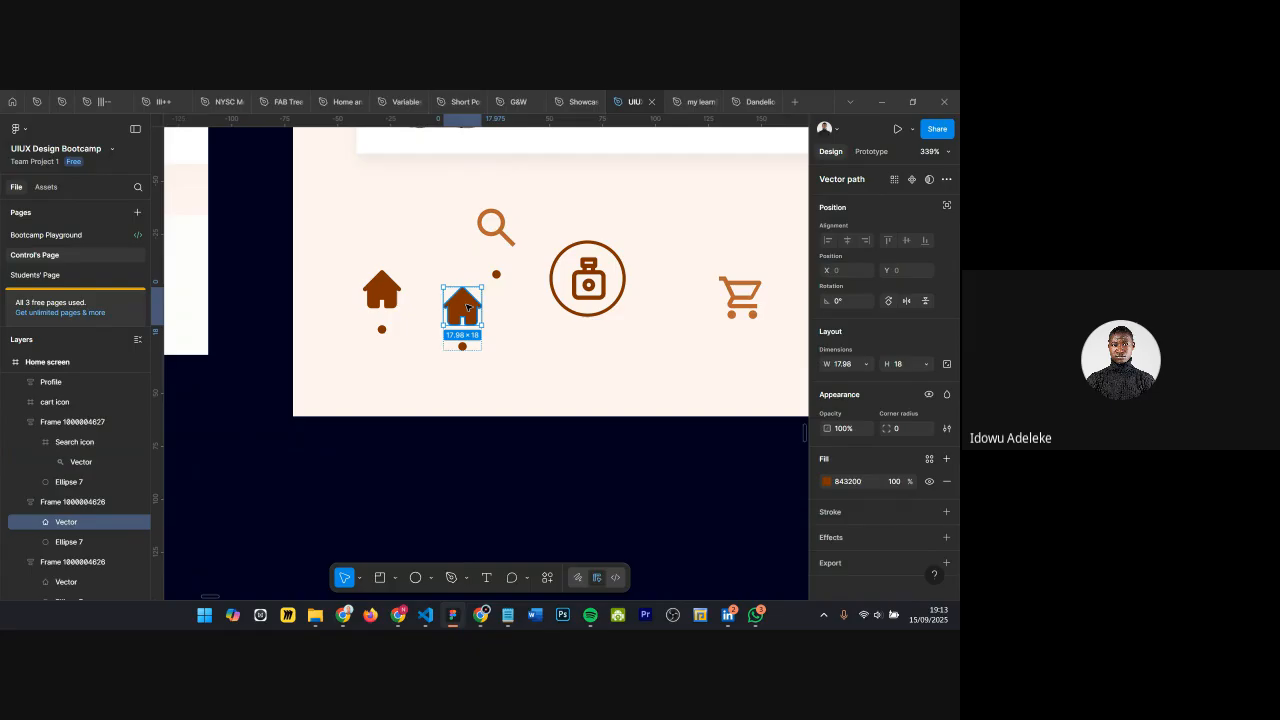
key("ctrl+shift+r")
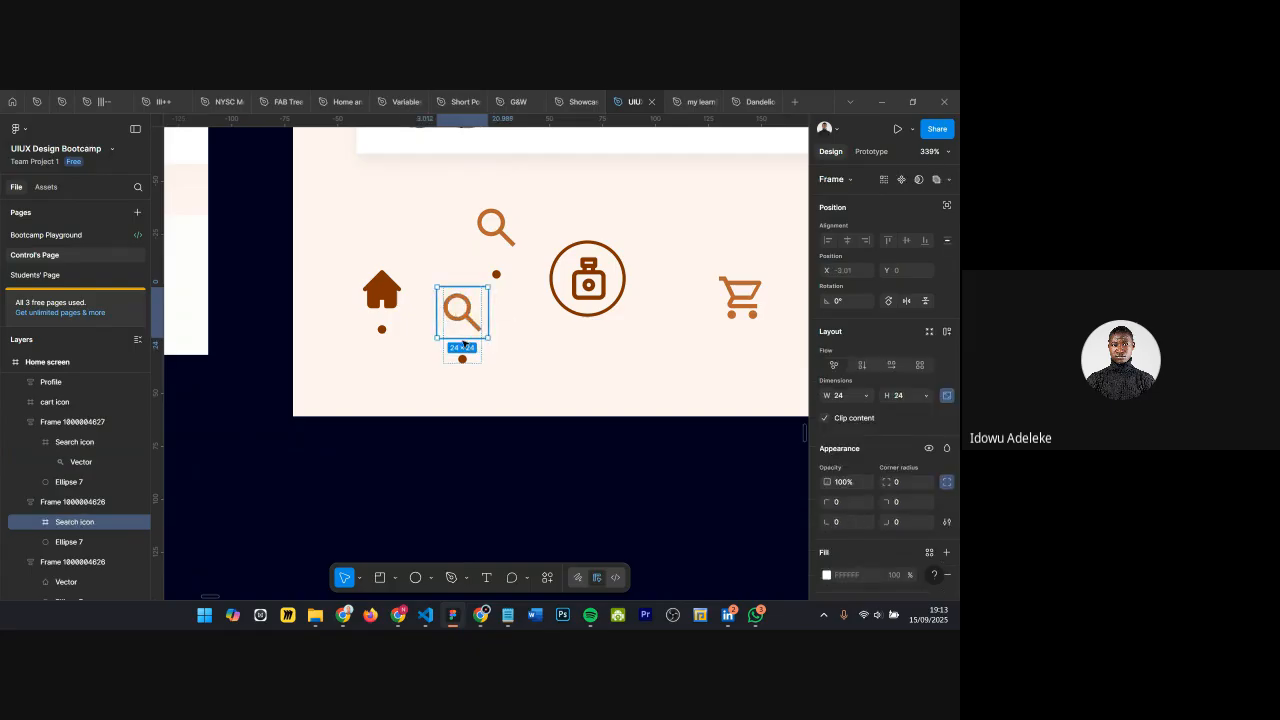
left_click(463, 345)
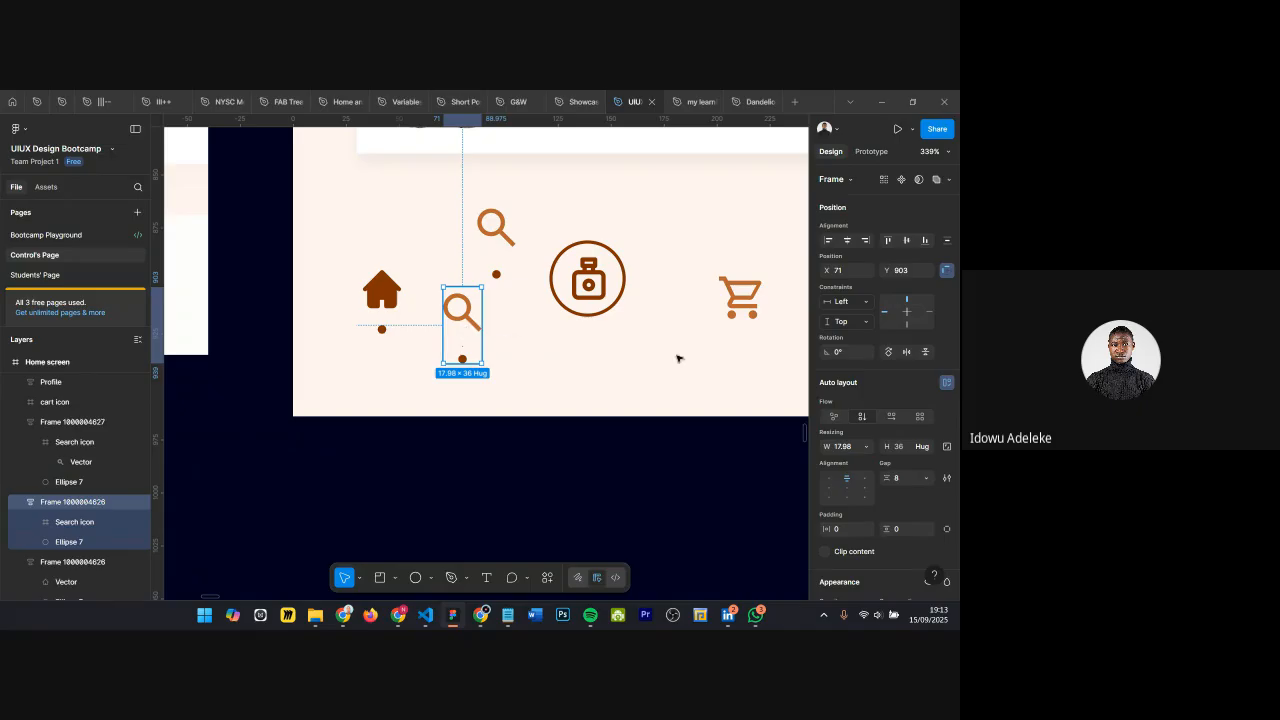
left_click(866, 447)
left_click(878, 461)
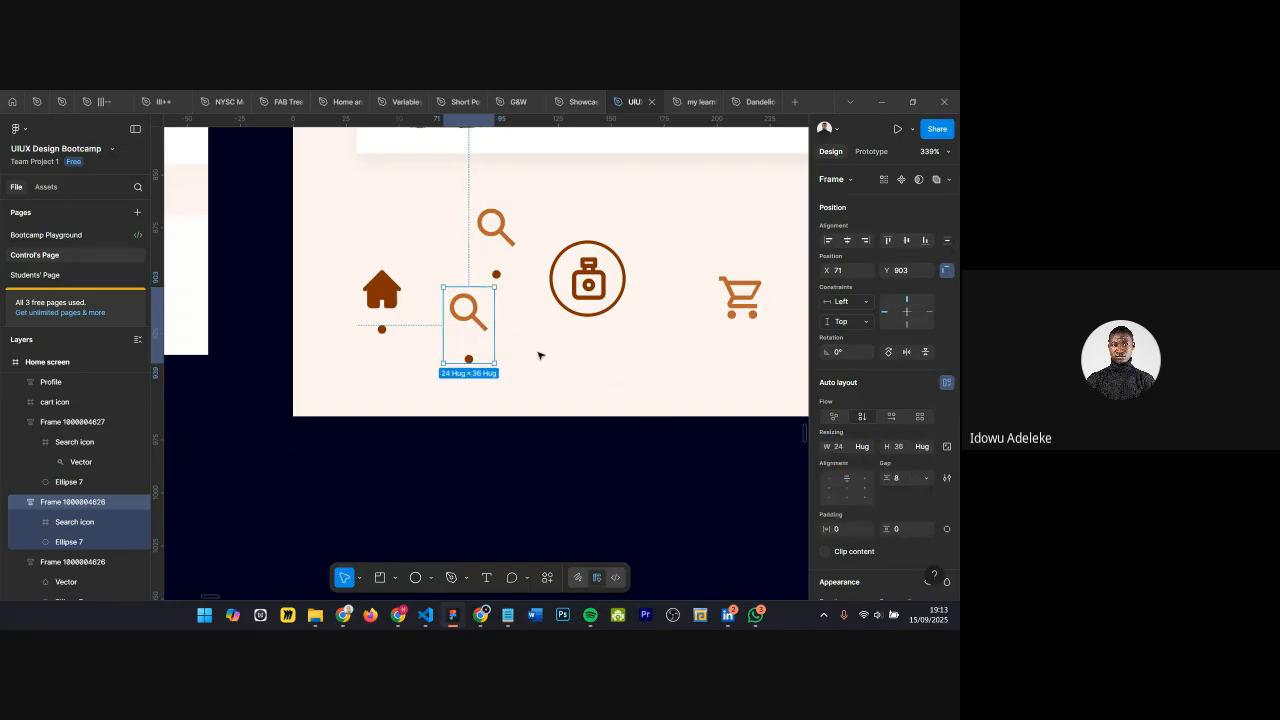
Step: Duplicate the new search item at X 113, Y 915 and replace the copy's search icon with the copied cart icon
left_click_drag(465, 320, 554, 345)
left_click(740, 297)
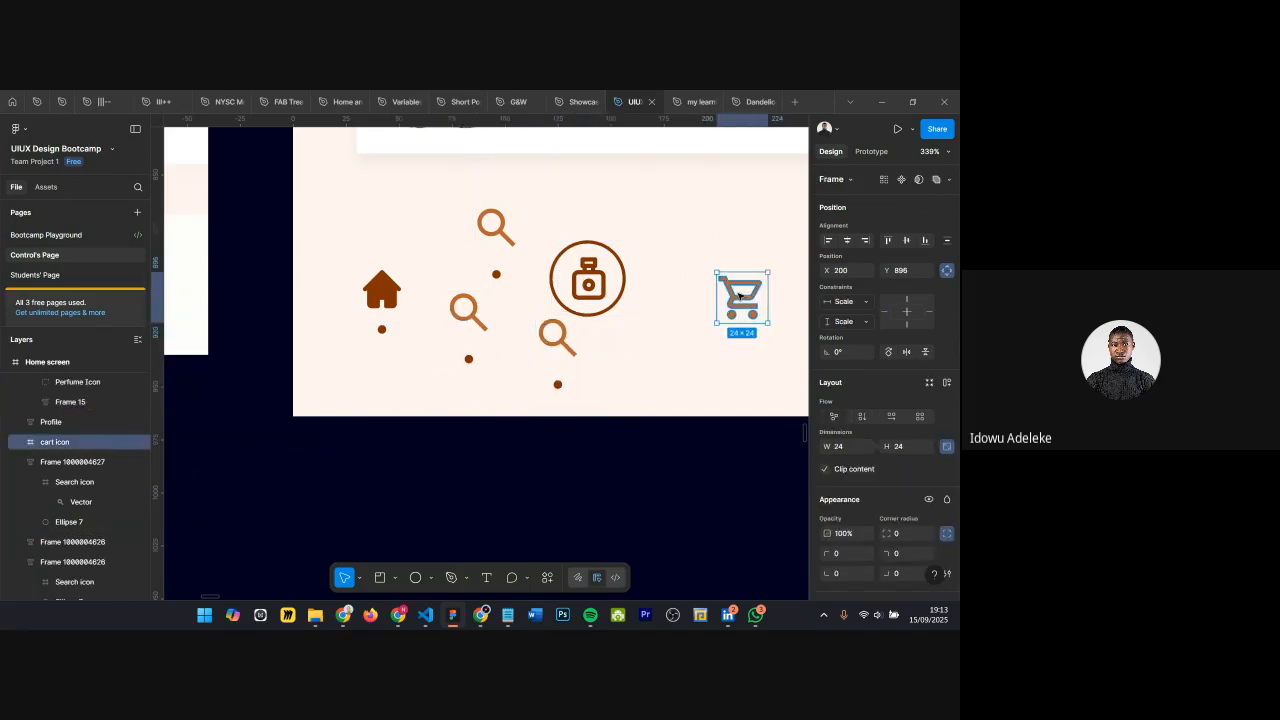
key("Escape")
left_click(558, 345, "ctrl")
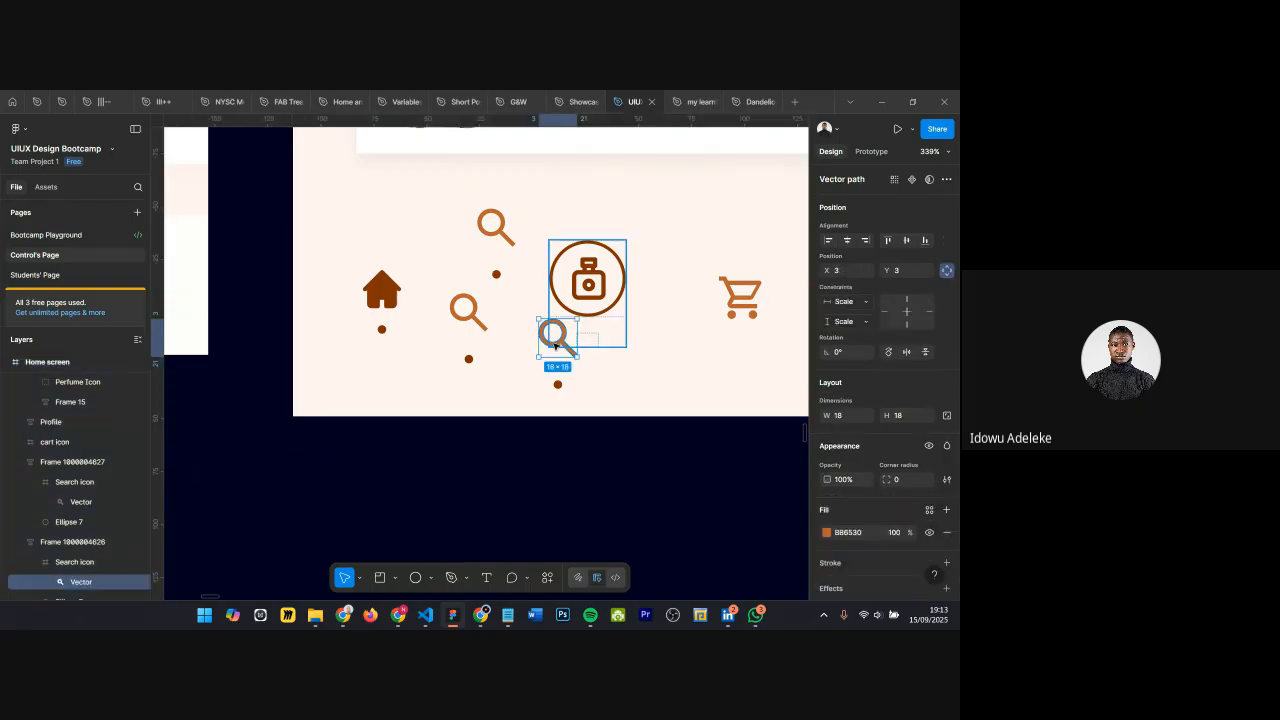
left_click(551, 341)
double_click(557, 356)
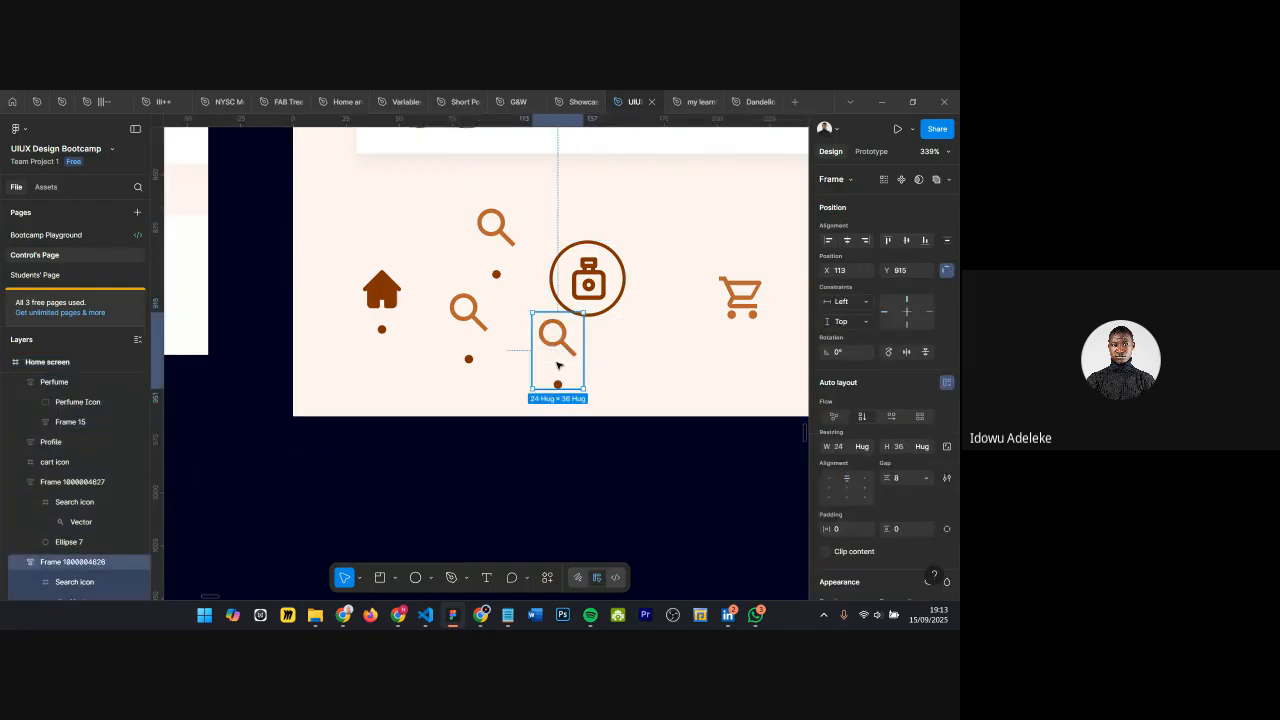
left_click(567, 381)
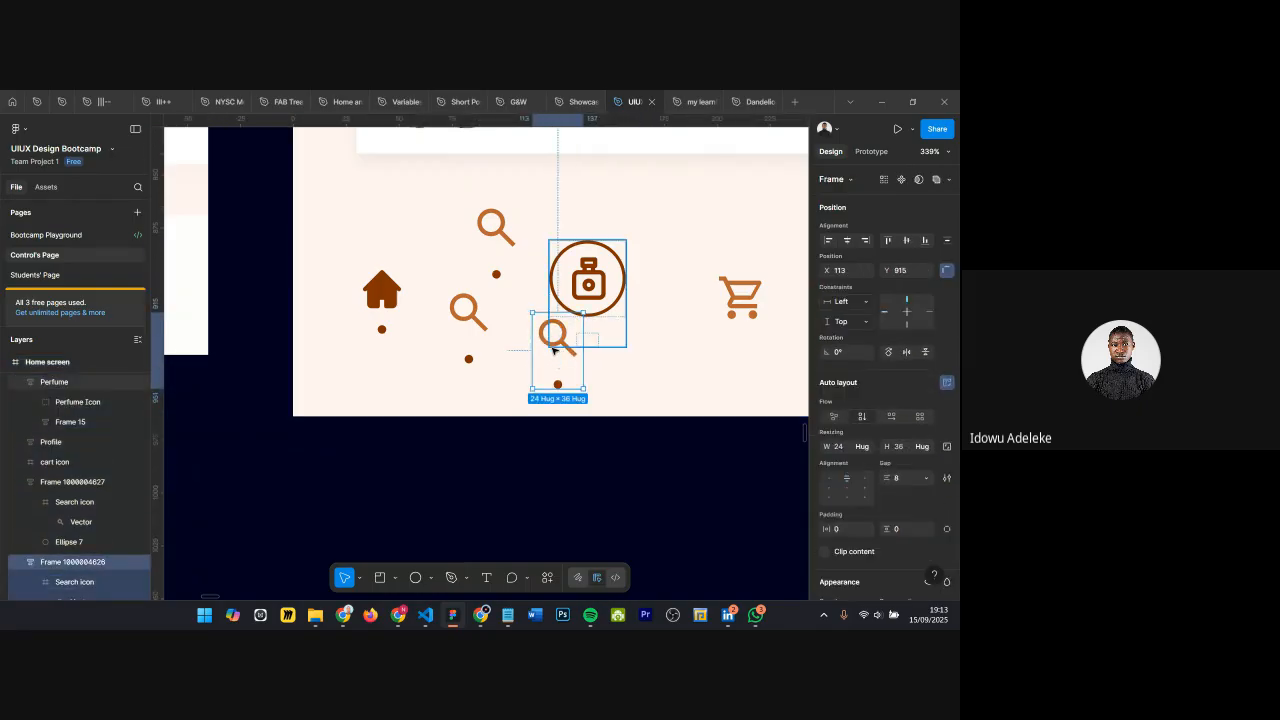
left_click(547, 345, "ctrl")
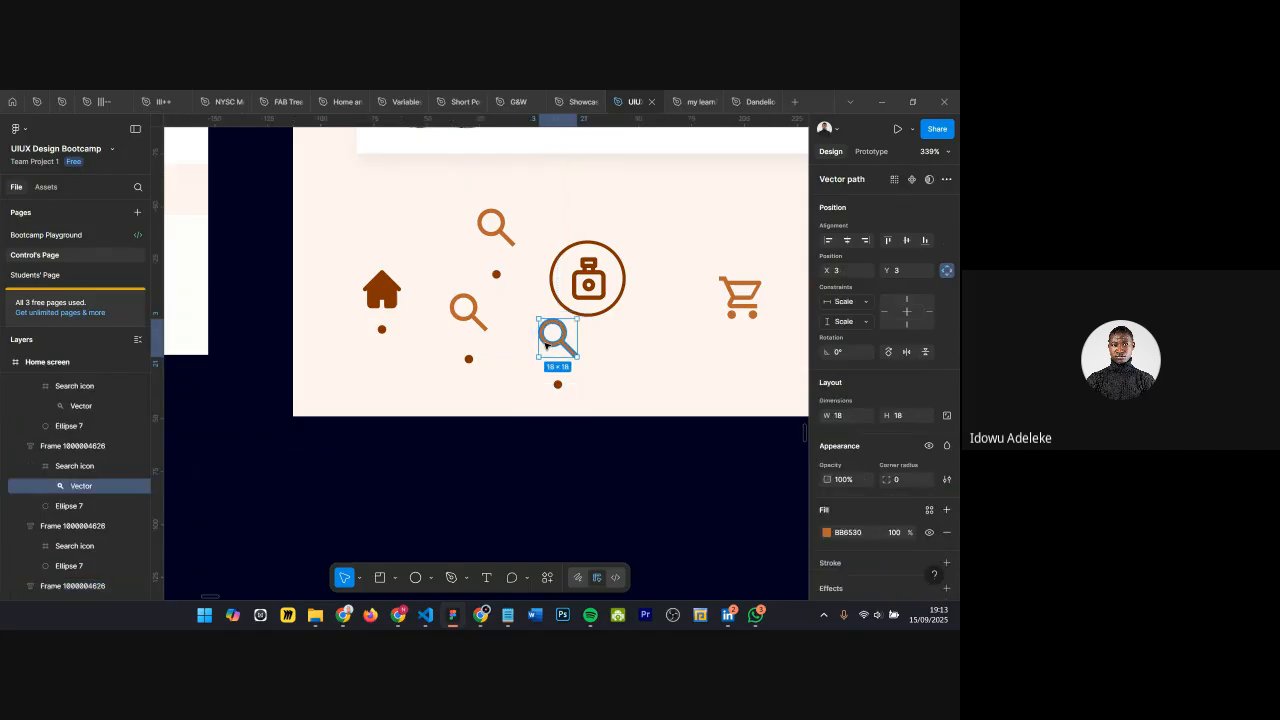
left_click(90, 467)
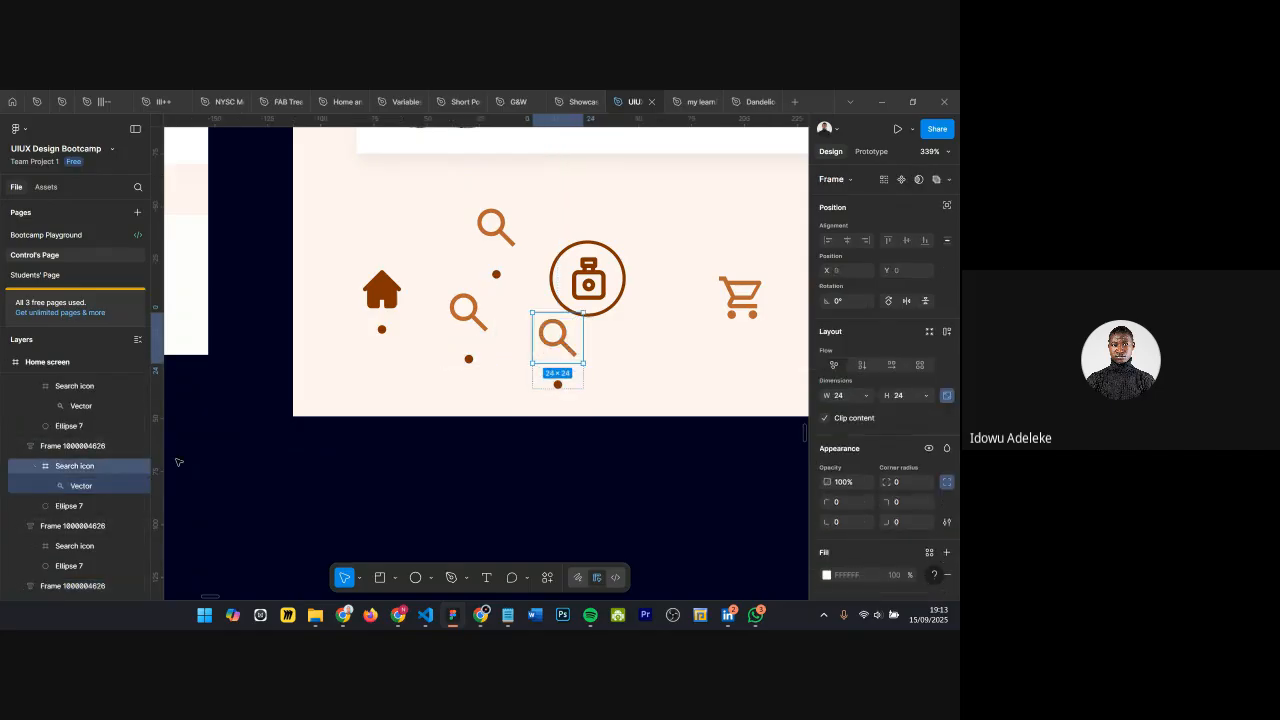
key("ctrl+shift+r")
Step: Duplicate only the cart icon from the new cart item to X 180, Y 919, and delete that copy
scroll(622, 485, "right", 3)
left_click_drag(478, 354, 619, 363)
scroll(608, 362, "right", 3)
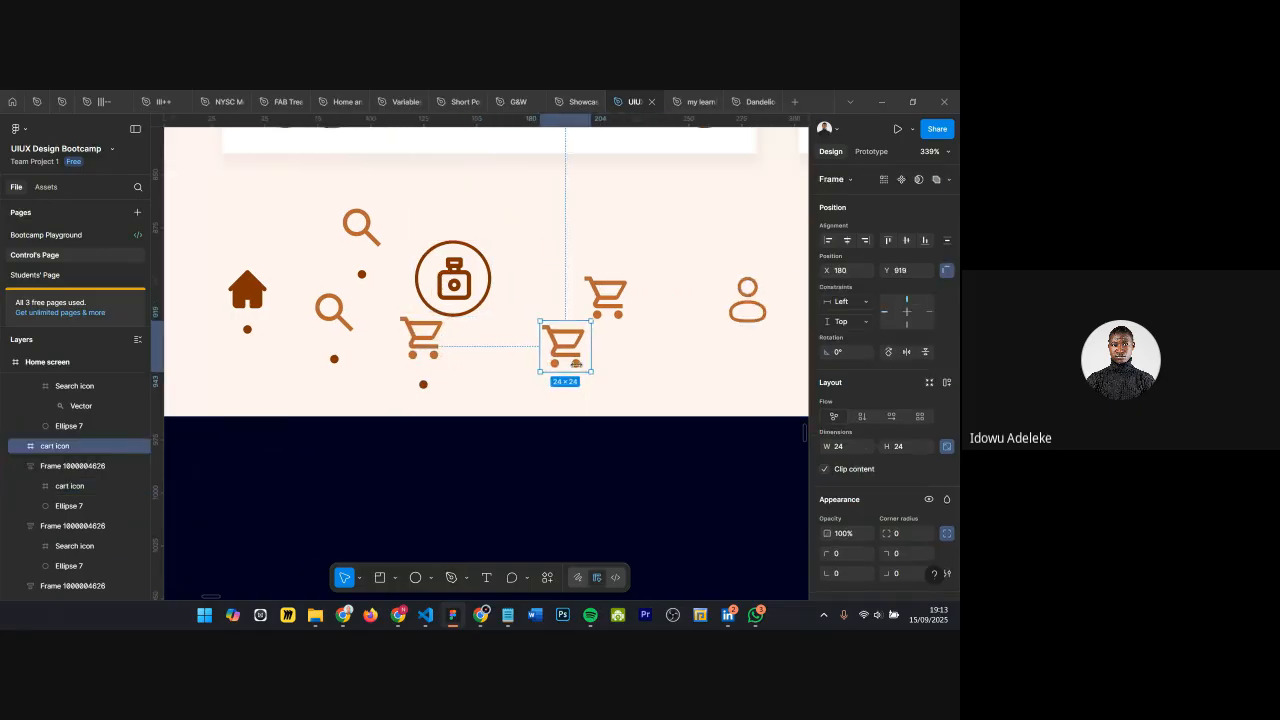
key("Delete")
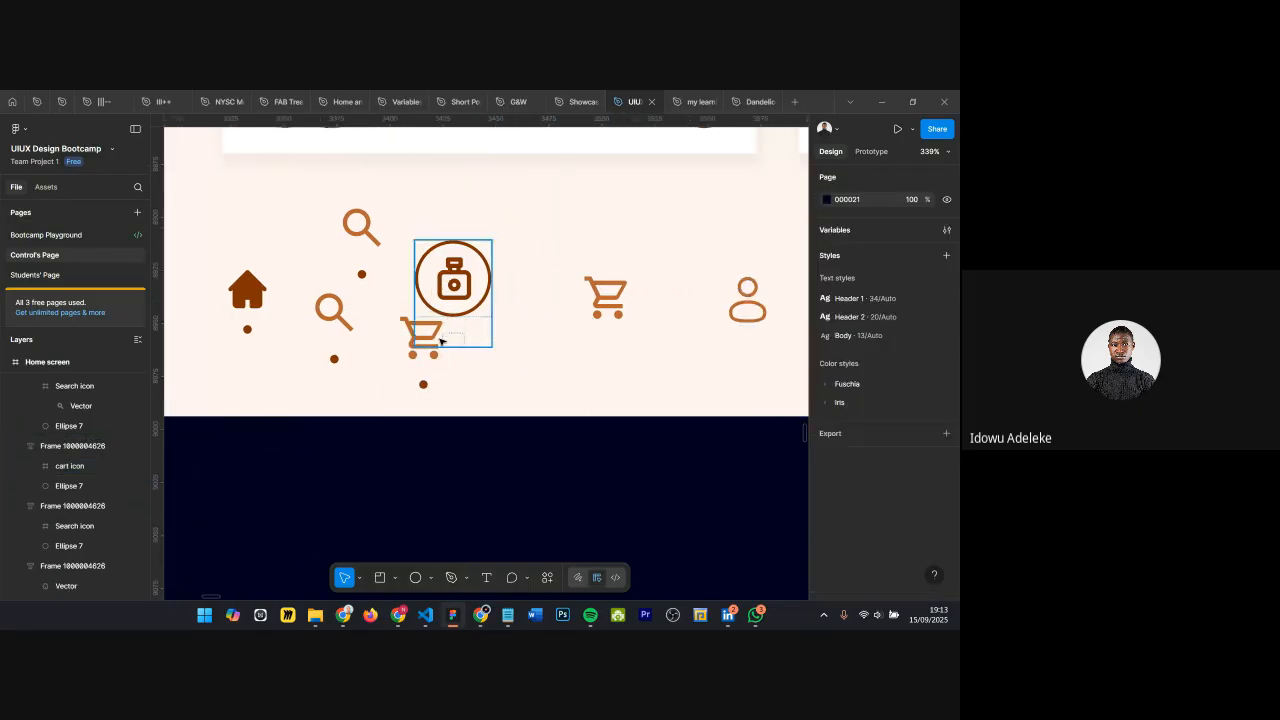
Step: Duplicate the new cart item with its dot at X 219, Y 917, copy the profile icon and select the duplicate's cart icon
left_click_drag(414, 348, 636, 350)
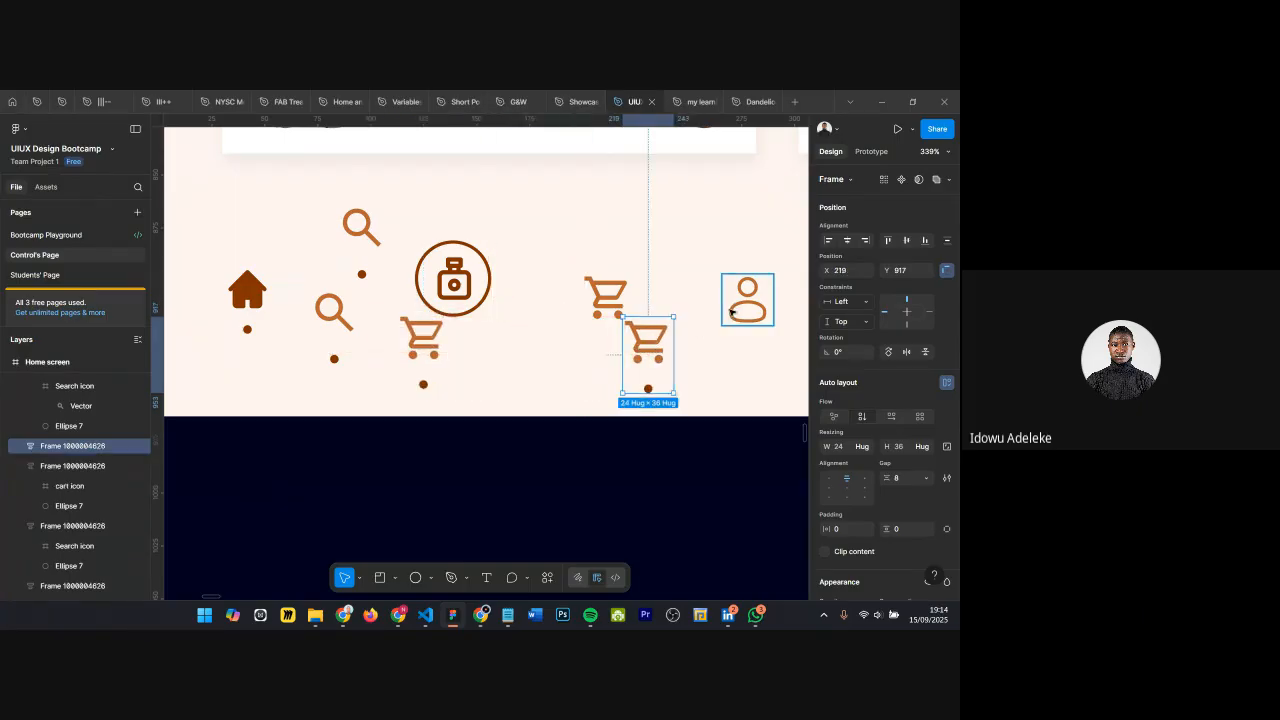
left_click(728, 314)
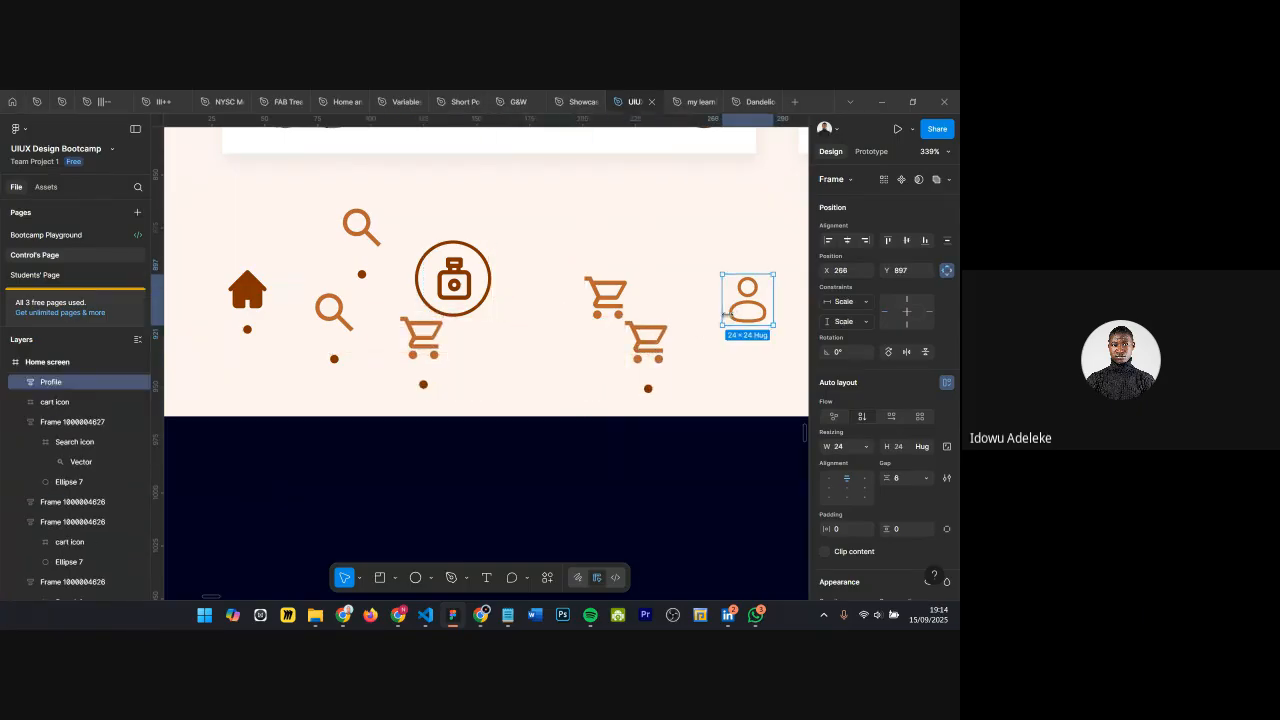
left_click(643, 354, "ctrl")
left_click(83, 526)
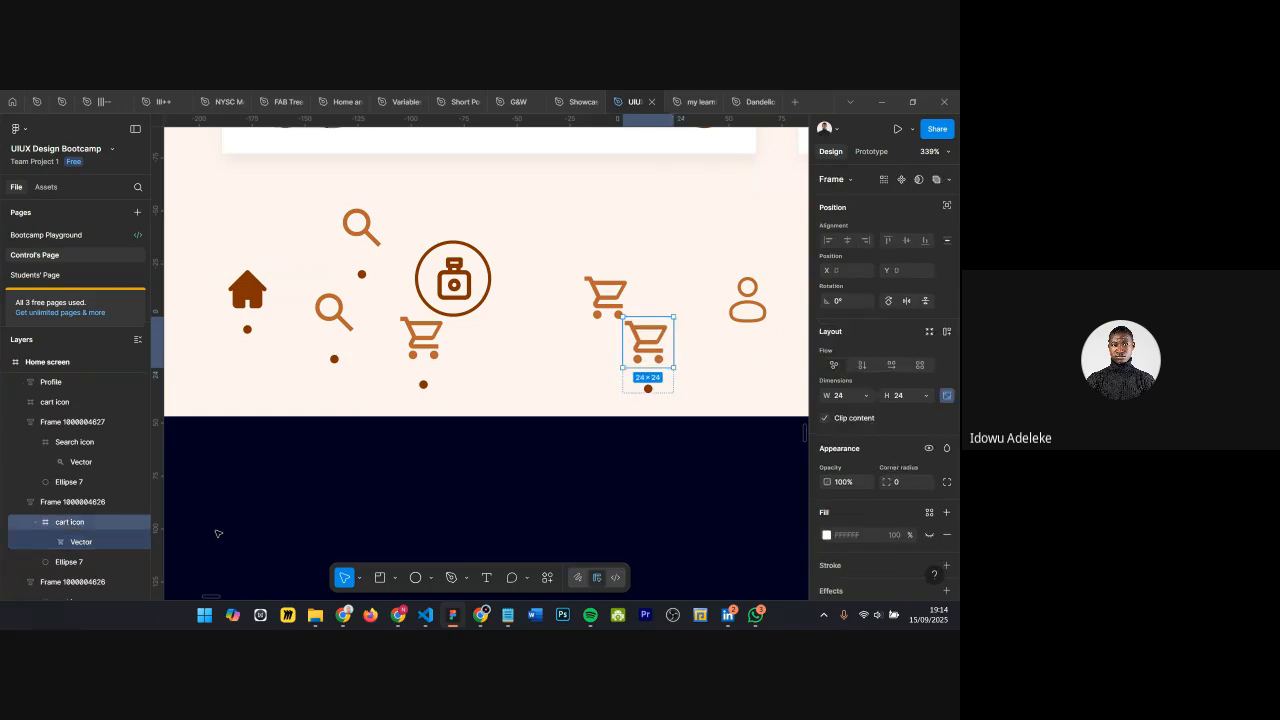
key("ctrl+n")
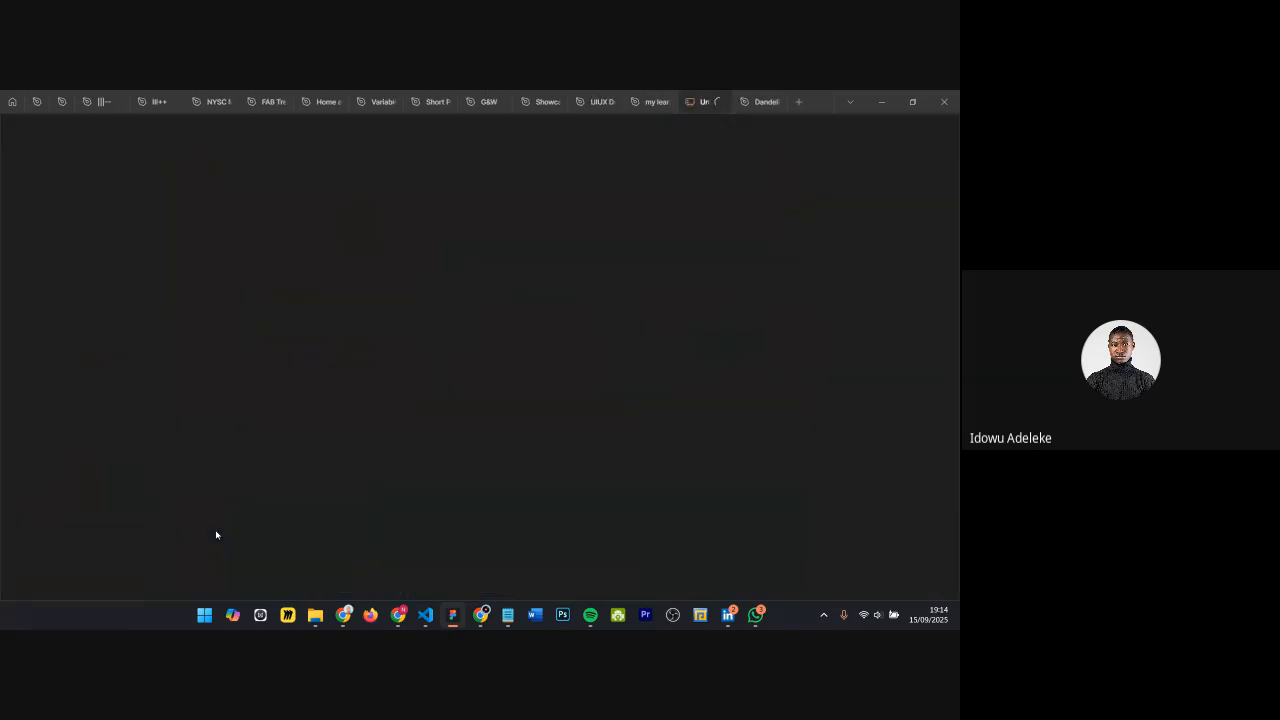
mouse_move(594, 104)
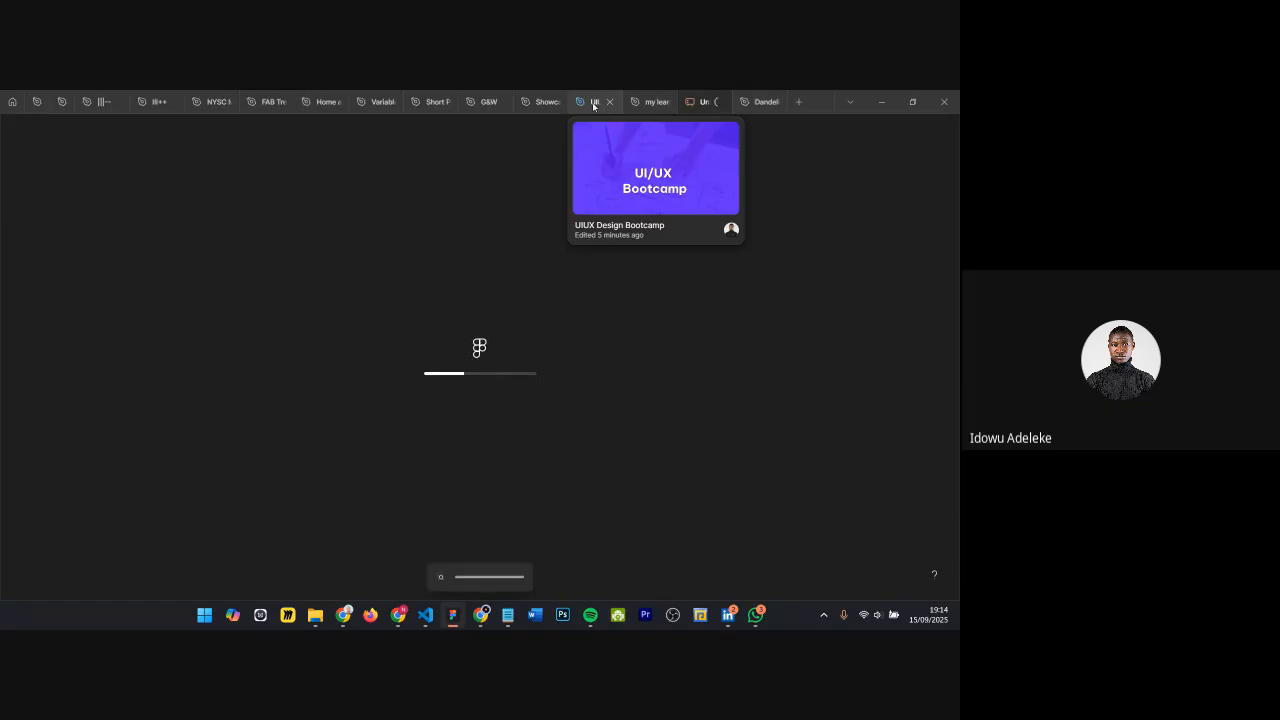
left_click(598, 101)
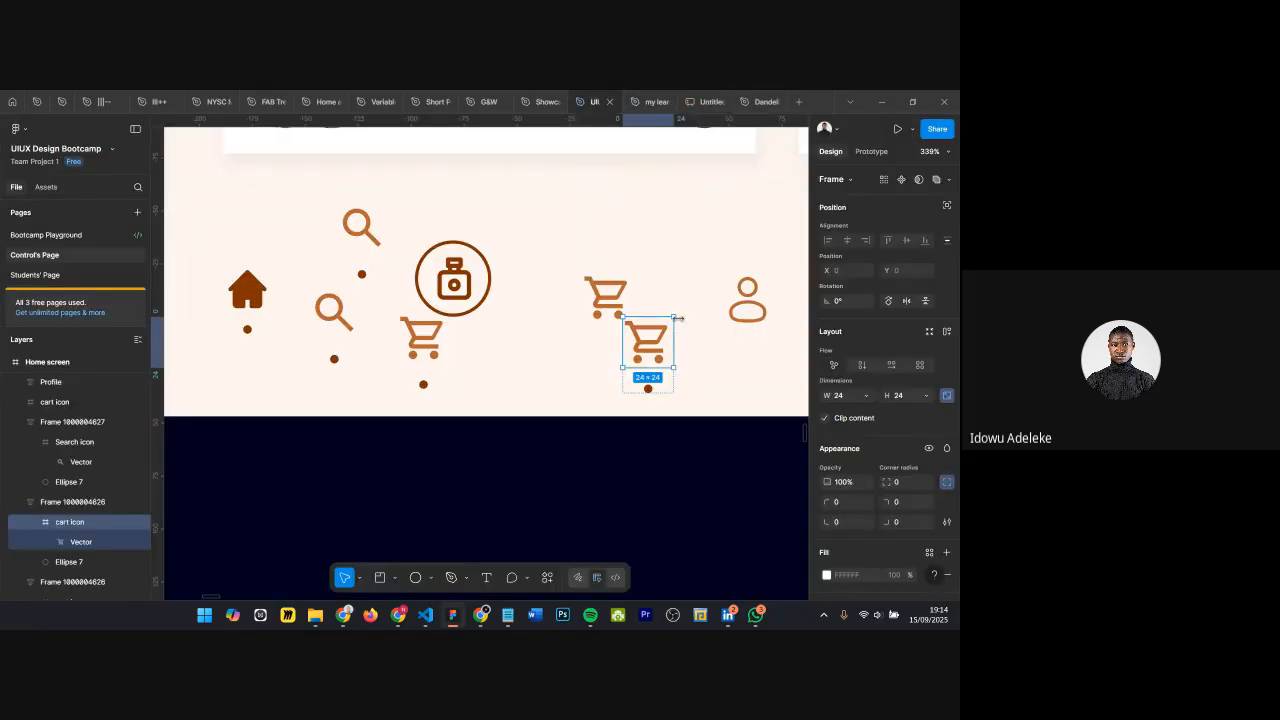
Step: Replace the cart icon in the duplicated item with a copy of the profile icon
scroll(670, 326, "down", 2)
scroll(670, 326, "up", 4)
left_click(768, 309)
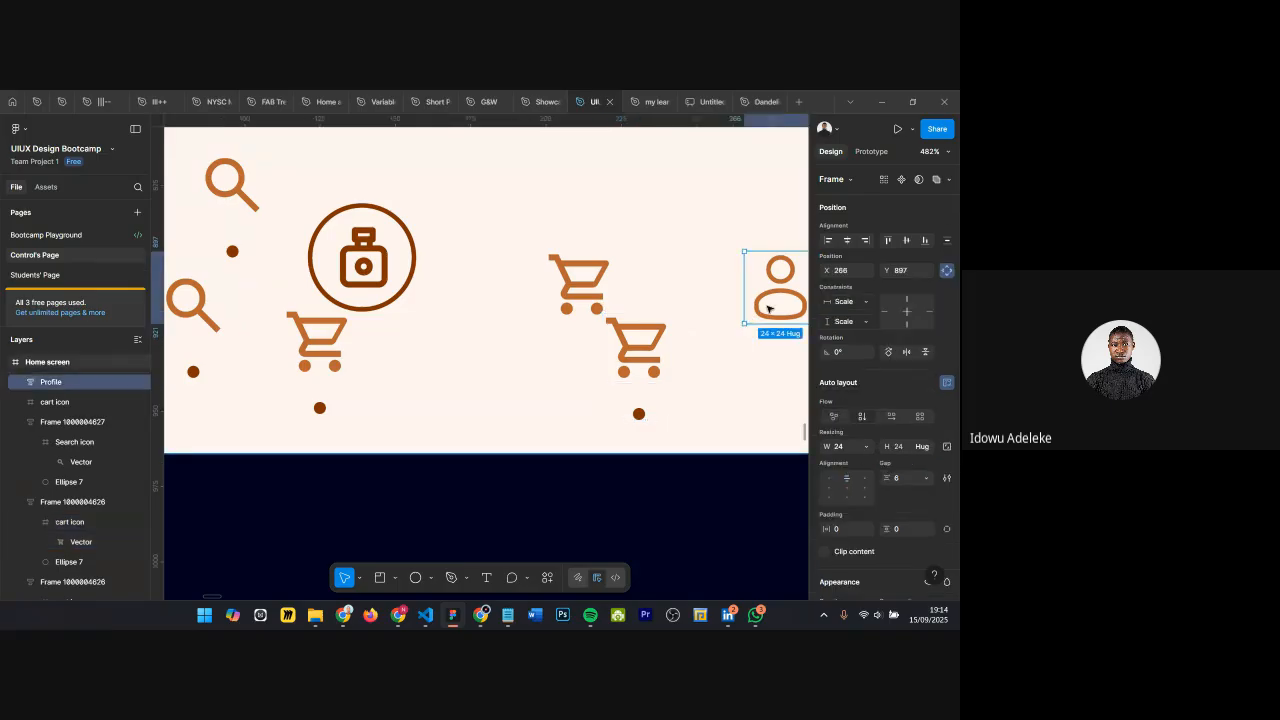
left_click(633, 355)
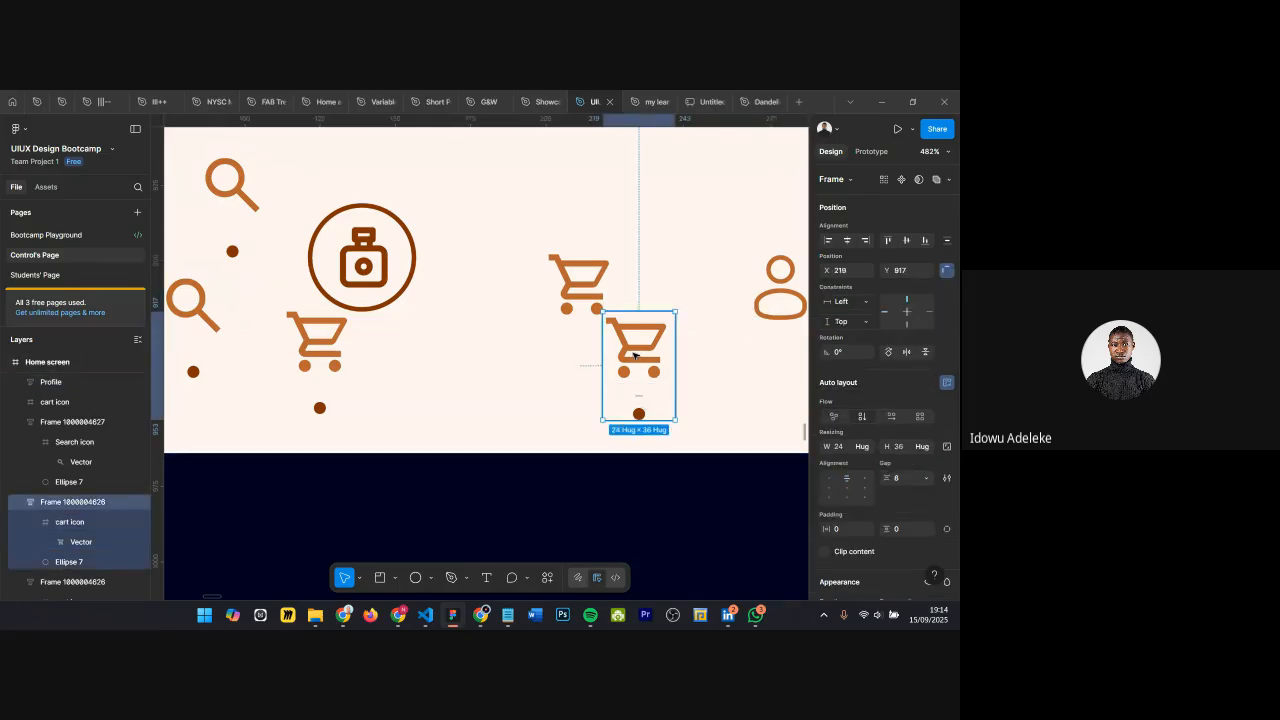
left_click(638, 353)
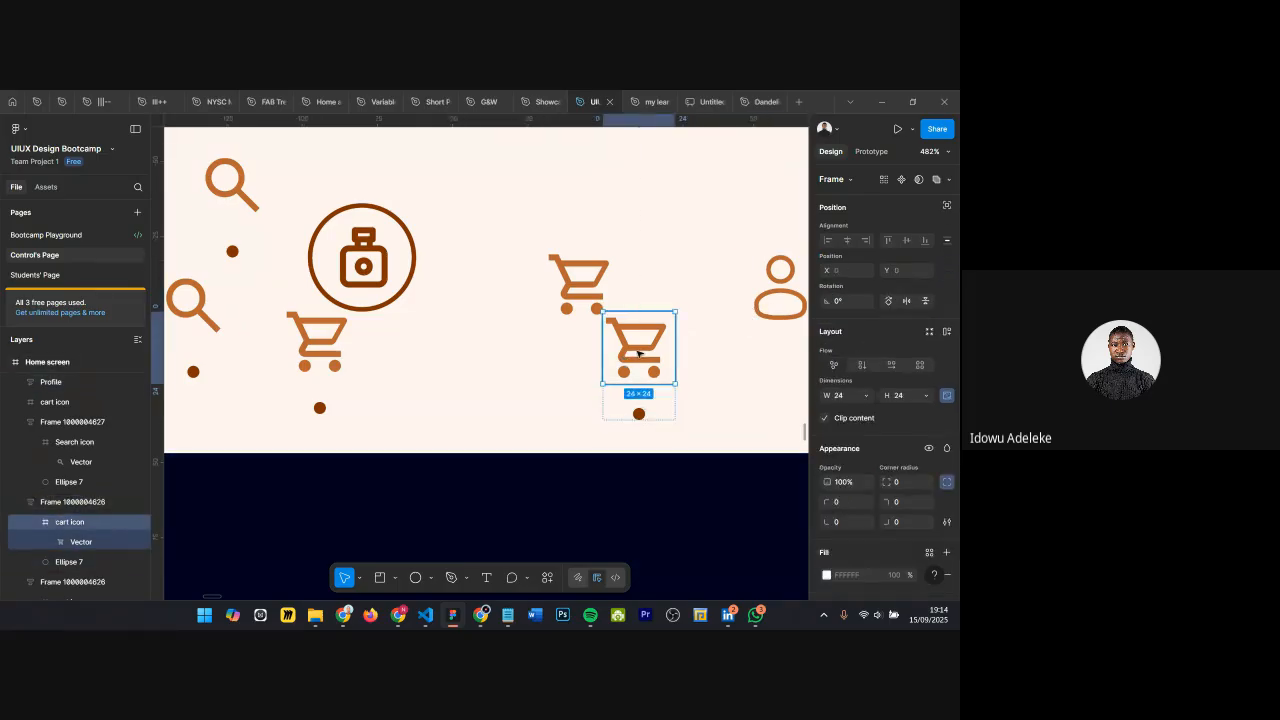
key("ctrl+shift+r")
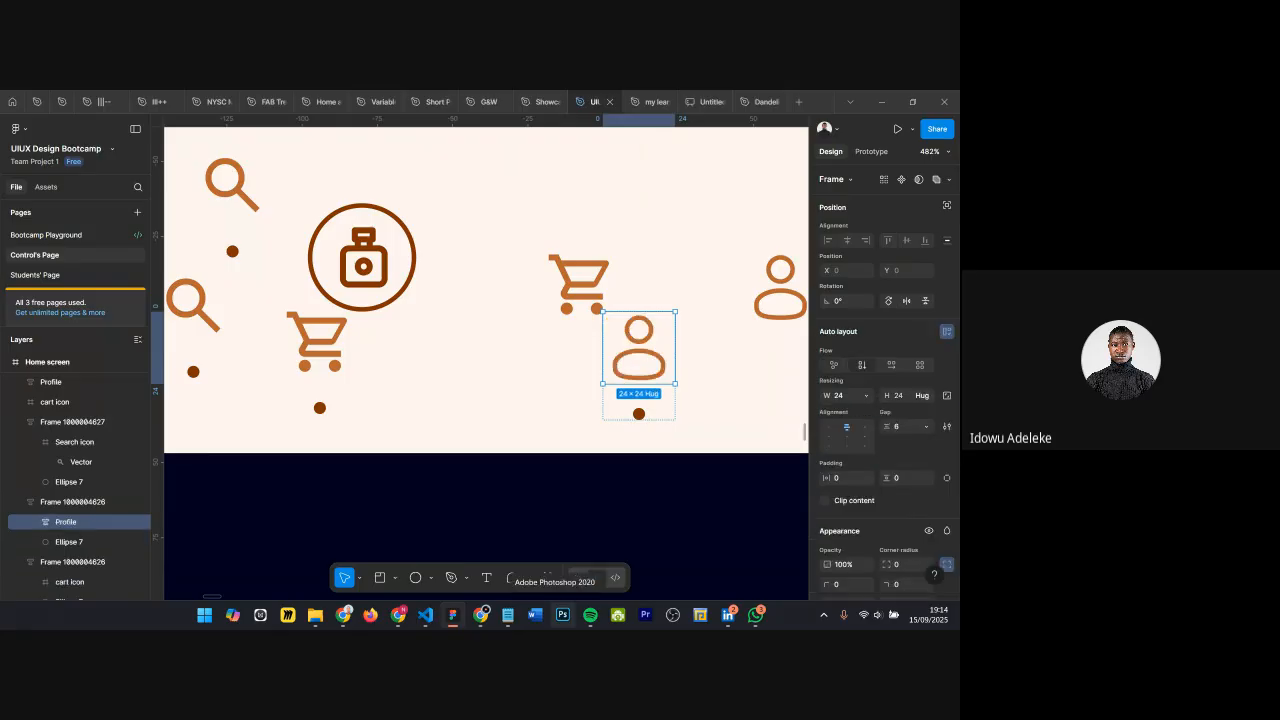
Step: Delete the loose cart icon and move the perfume item into the space between the new cart and profile items
scroll(660, 430, "down", 3)
left_click(641, 358)
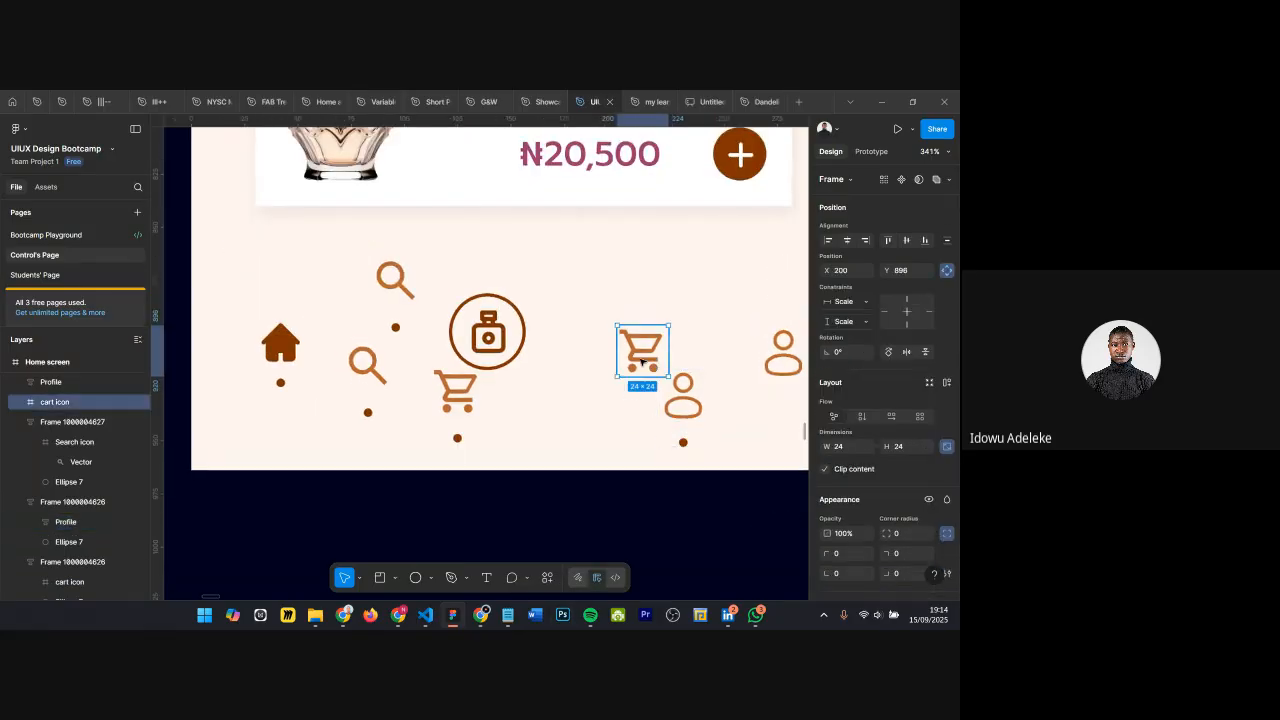
key("Delete")
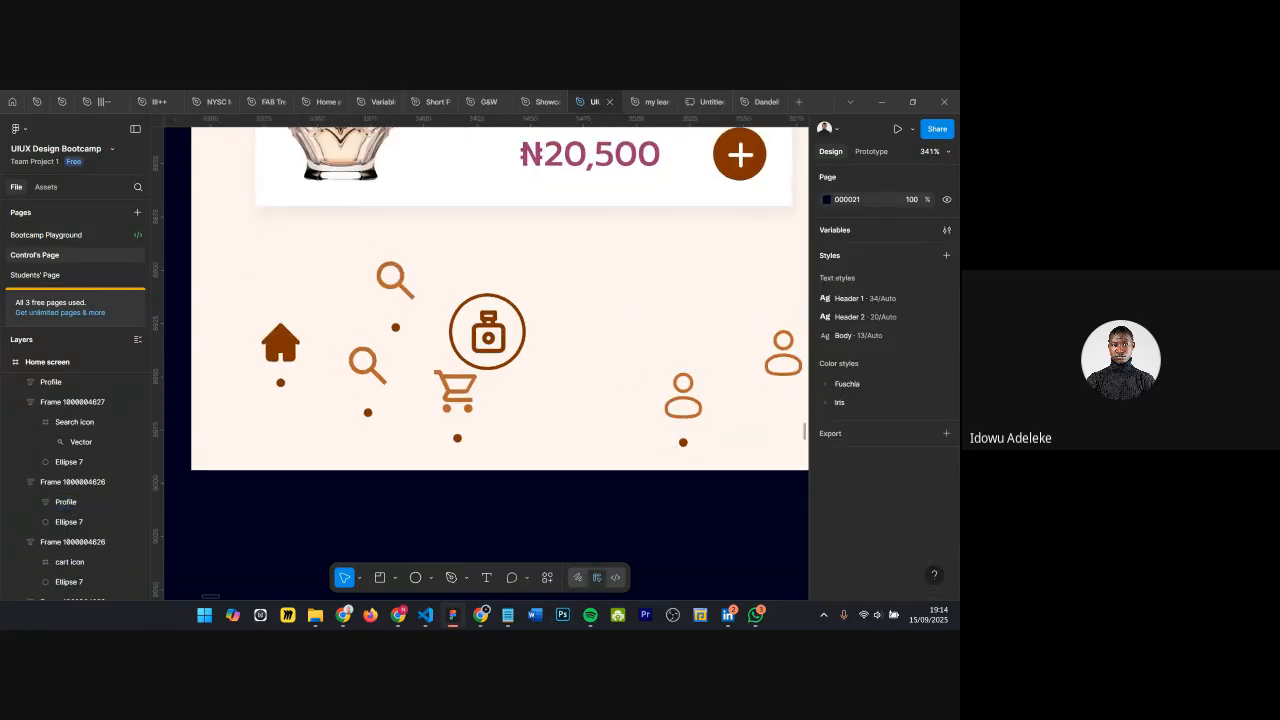
scroll(519, 247, "right", 2)
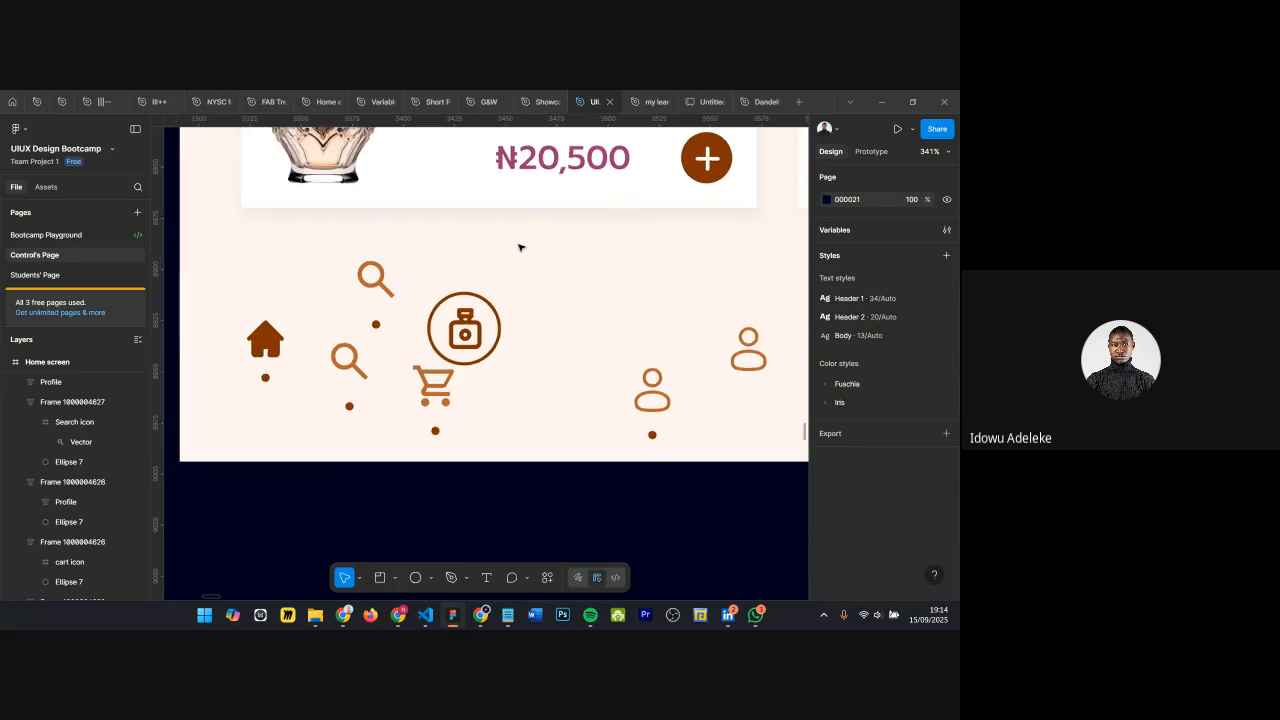
scroll(519, 247, "down", 2)
left_click(475, 312)
left_click_drag(475, 312, 551, 324)
Step: Delete the extra search item at X 84, Y 863 and the loose profile icon without a dot
left_click(395, 268)
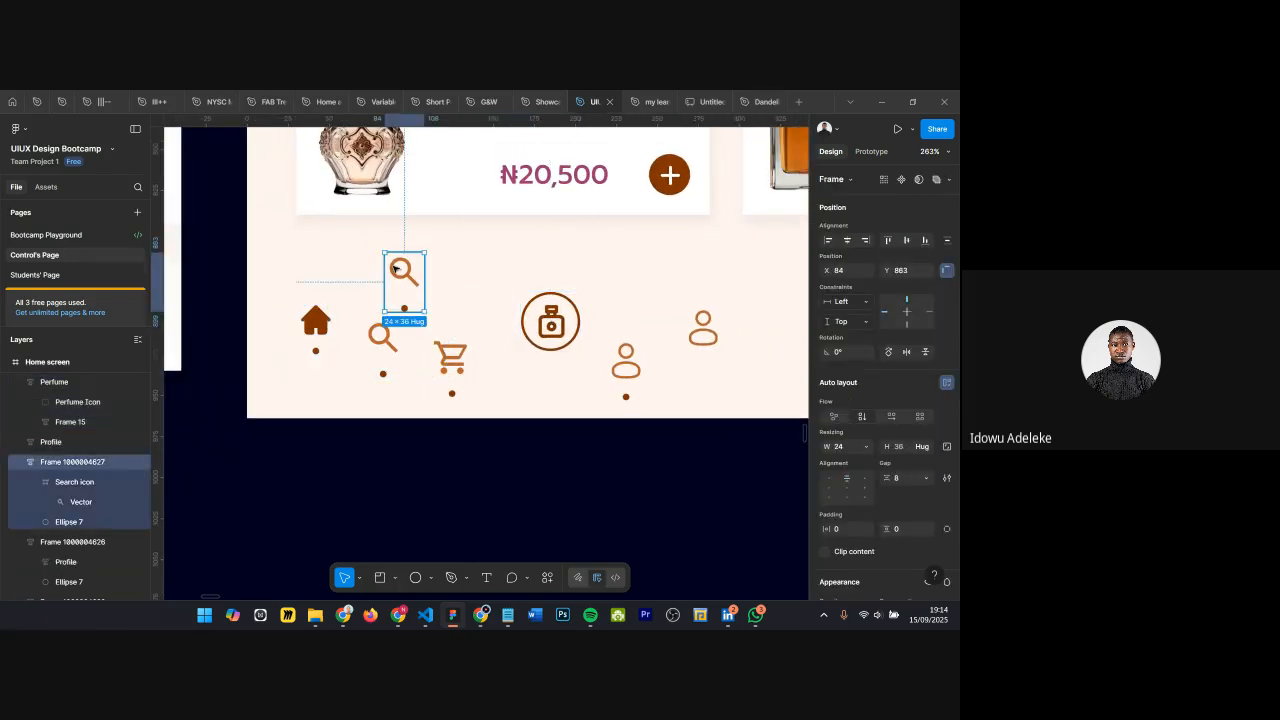
key("Delete")
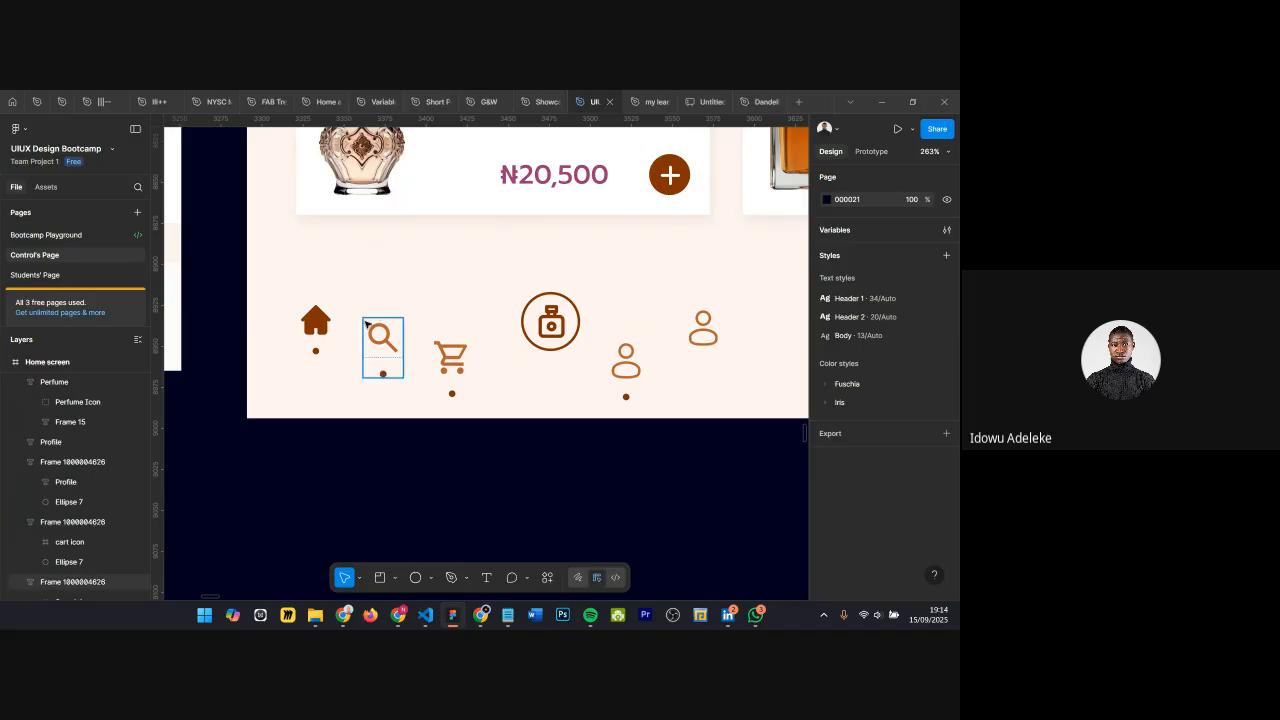
left_click(326, 335)
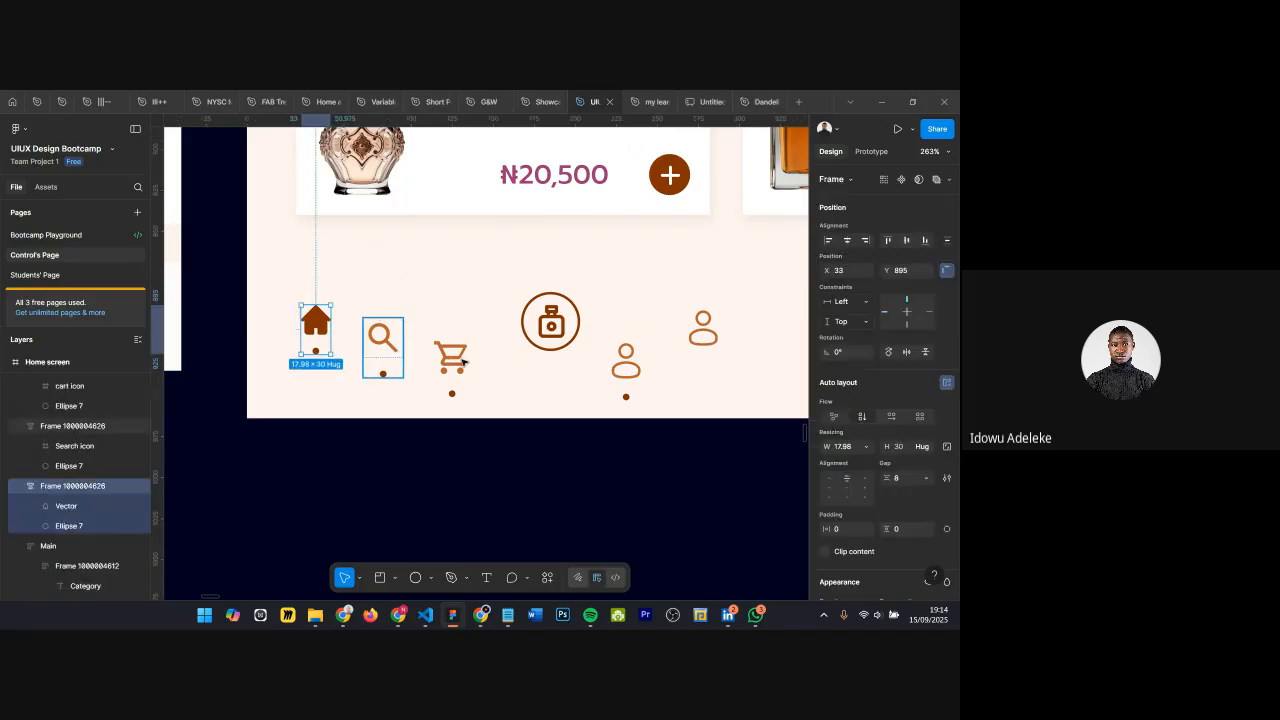
left_click(687, 331)
key("Delete")
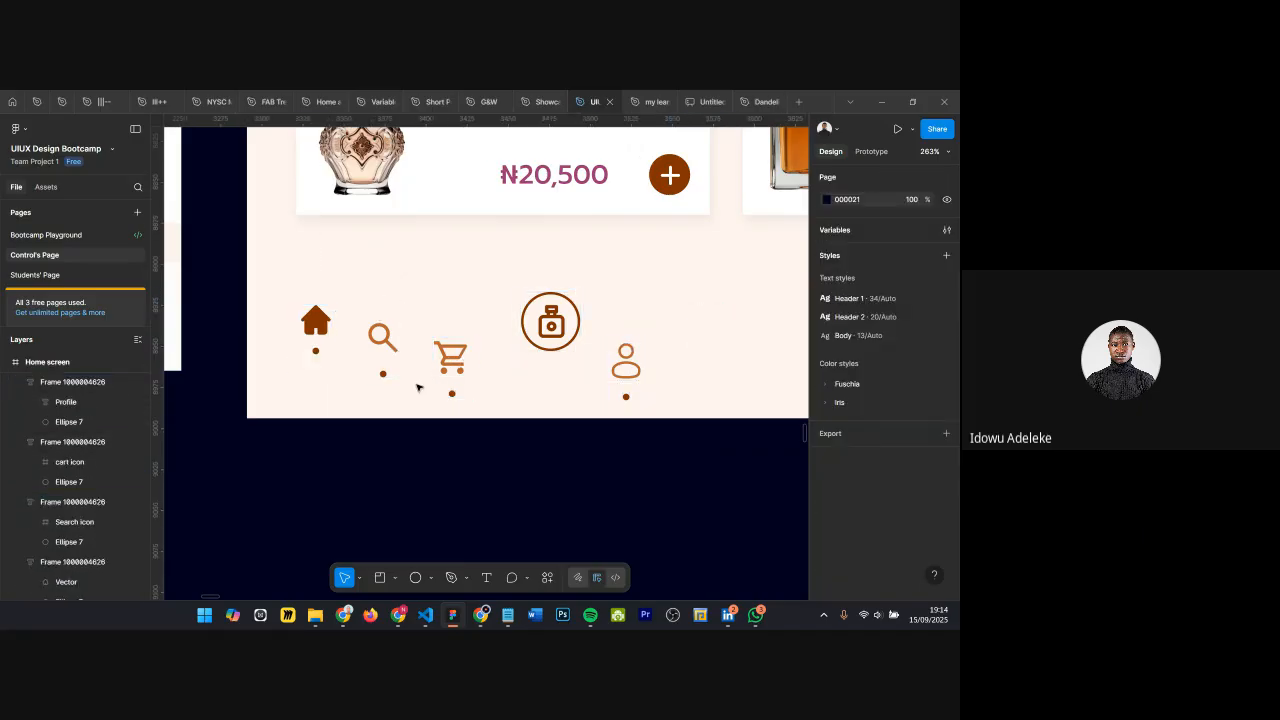
left_click(315, 324)
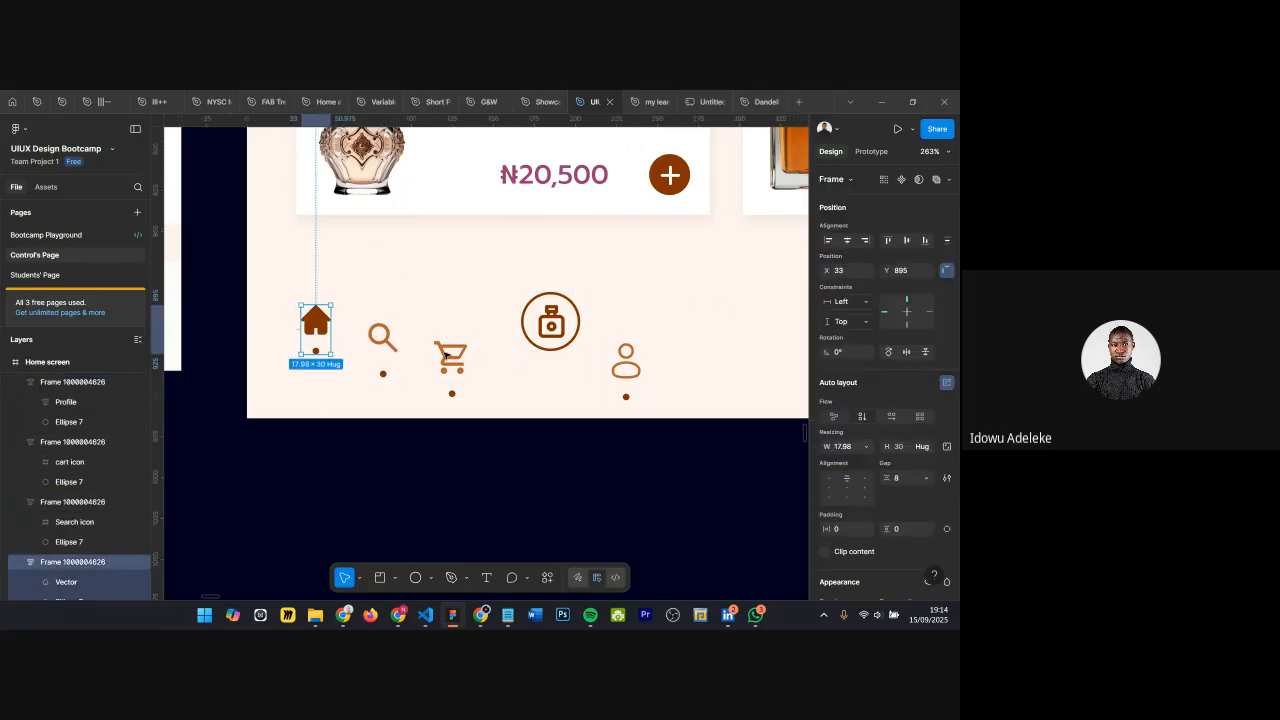
left_click(376, 338, "shift")
left_click(451, 360, "shift")
left_click(550, 322, "shift")
left_click(627, 358, "shift")
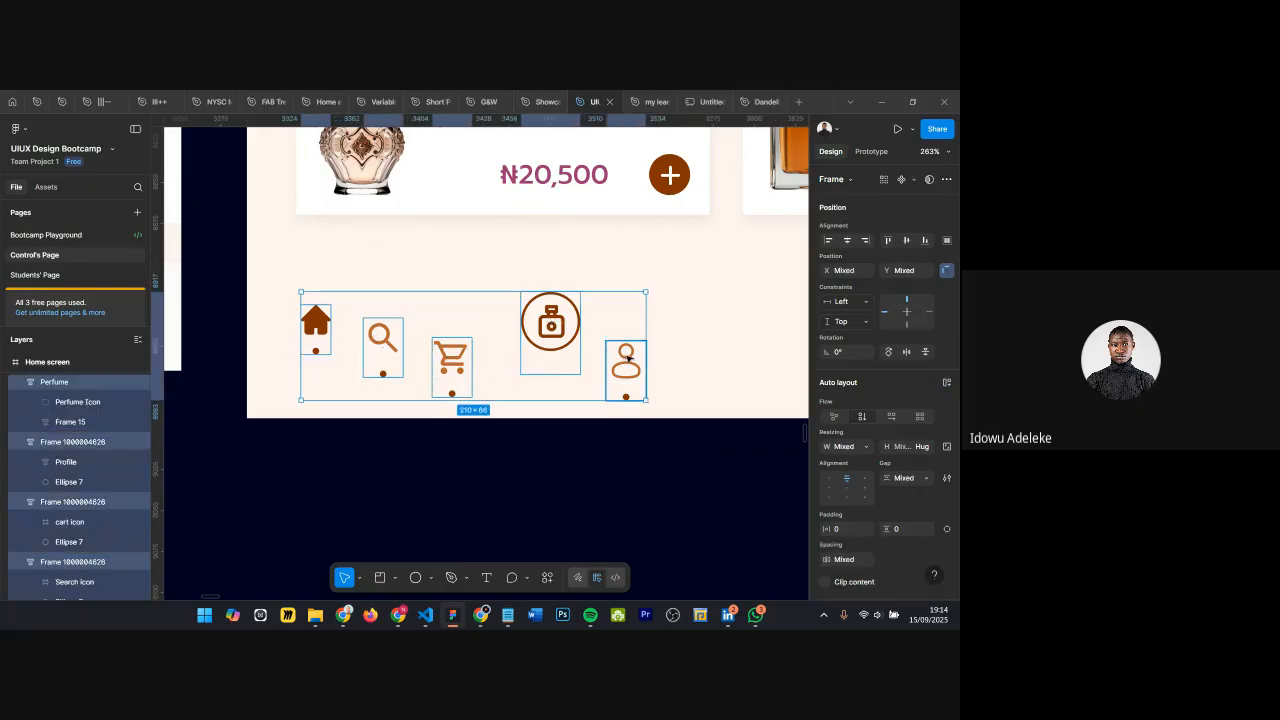
left_click(412, 366)
Step: Combine the home, search, cart, perfume and profile items into one horizontal auto layout row
left_click(317, 328)
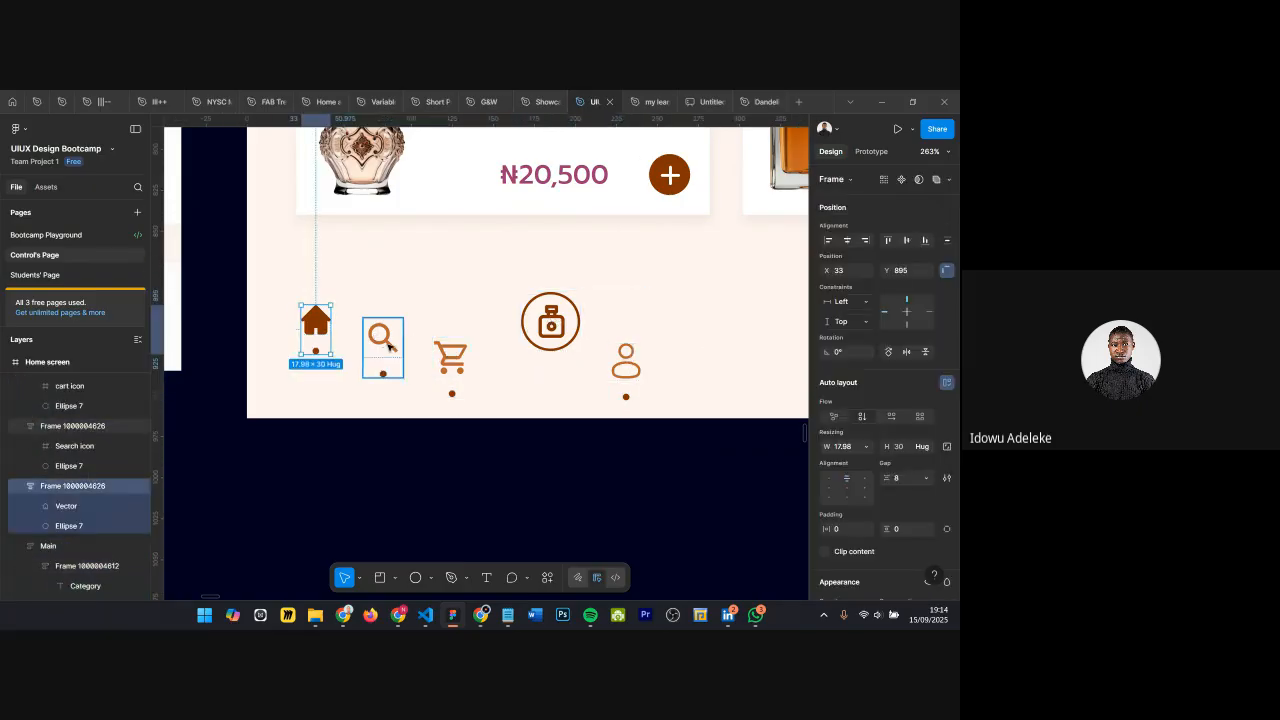
left_click(384, 344, "shift")
left_click(451, 360, "shift")
left_click(550, 322, "shift")
left_click(627, 357, "shift")
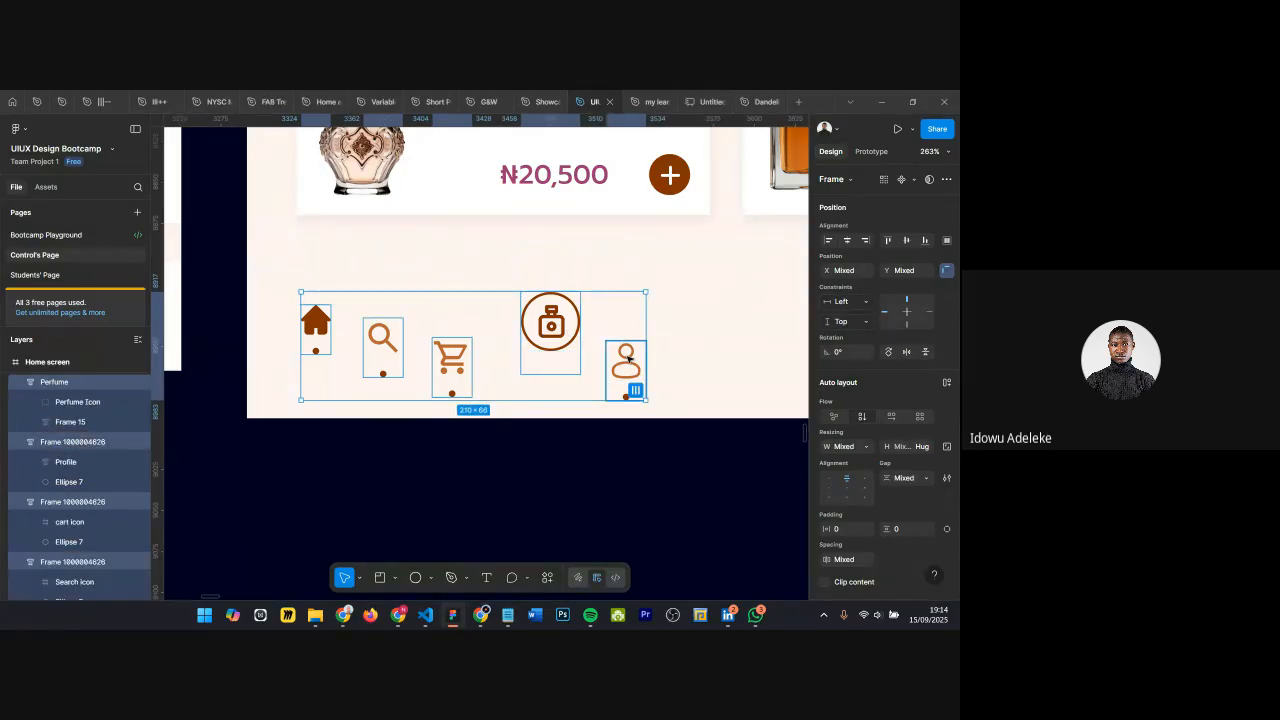
key("shift+a")
scroll(627, 359, "down", 5, "ctrl")
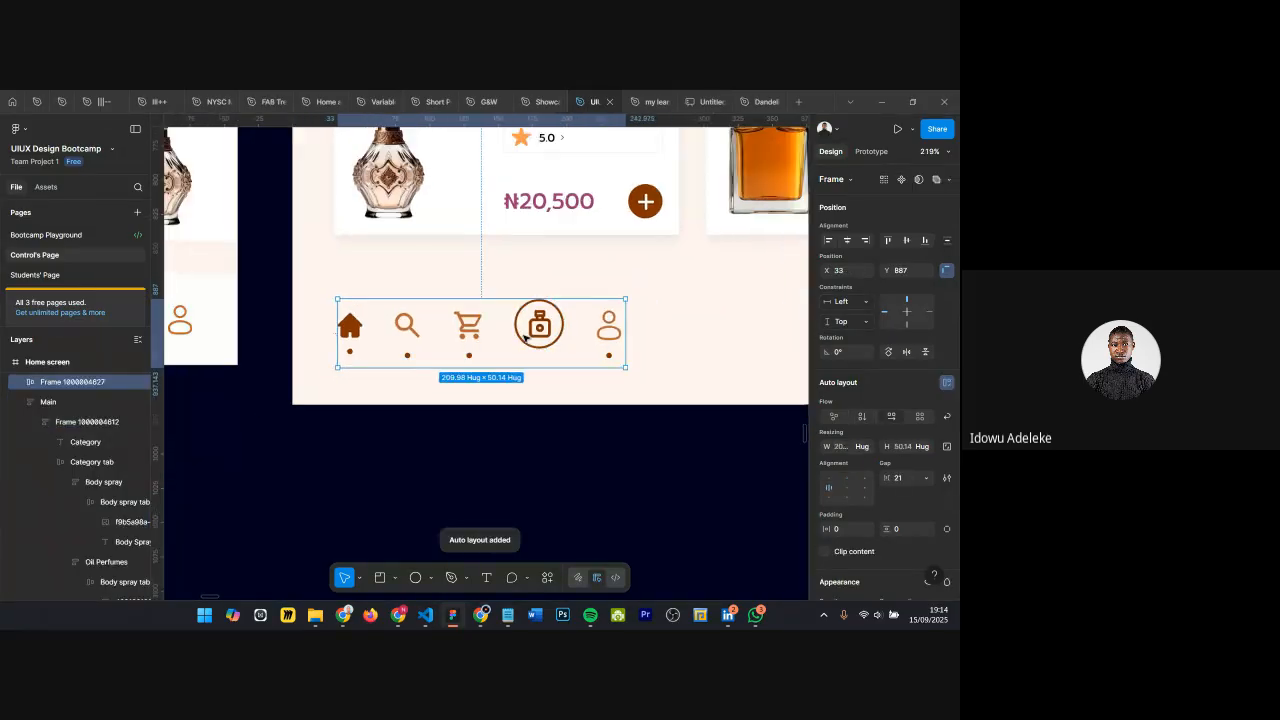
Step: Try widening the icon row to 325, and undo the resize
scroll(571, 332, "down", 2, "ctrl")
scroll(590, 333, "up", 3, "ctrl")
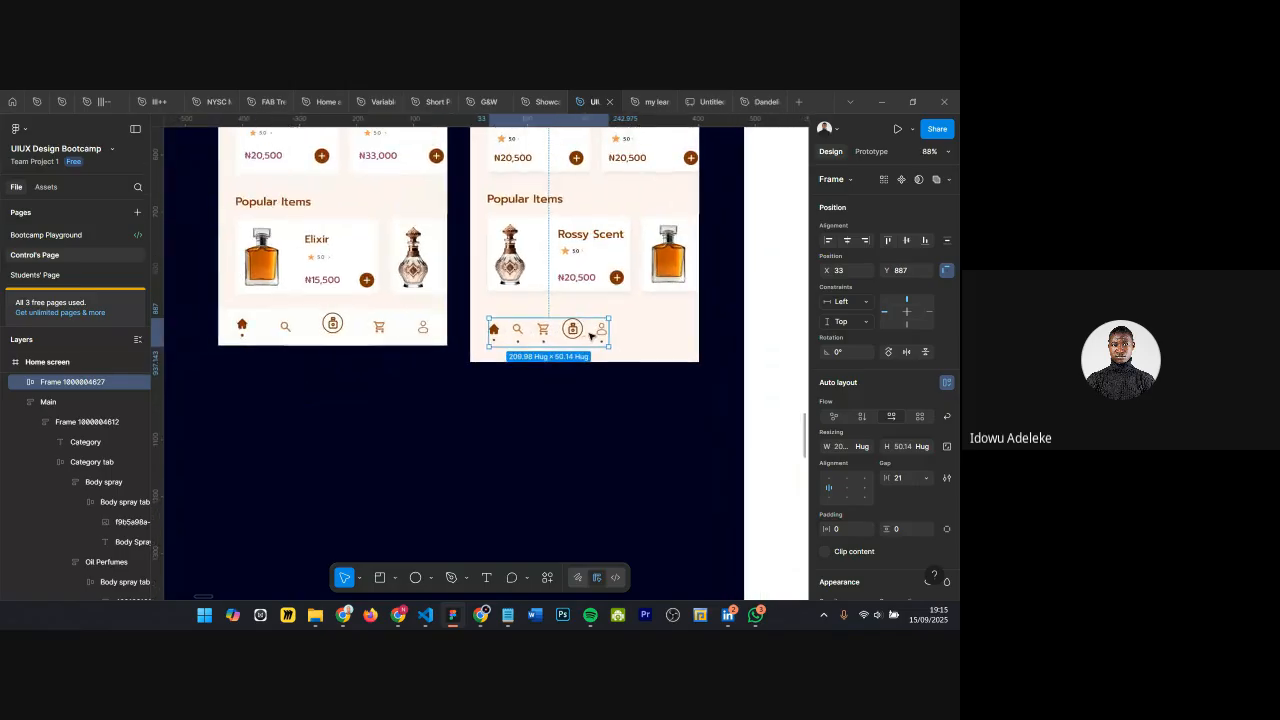
left_click_drag(632, 322, 720, 318)
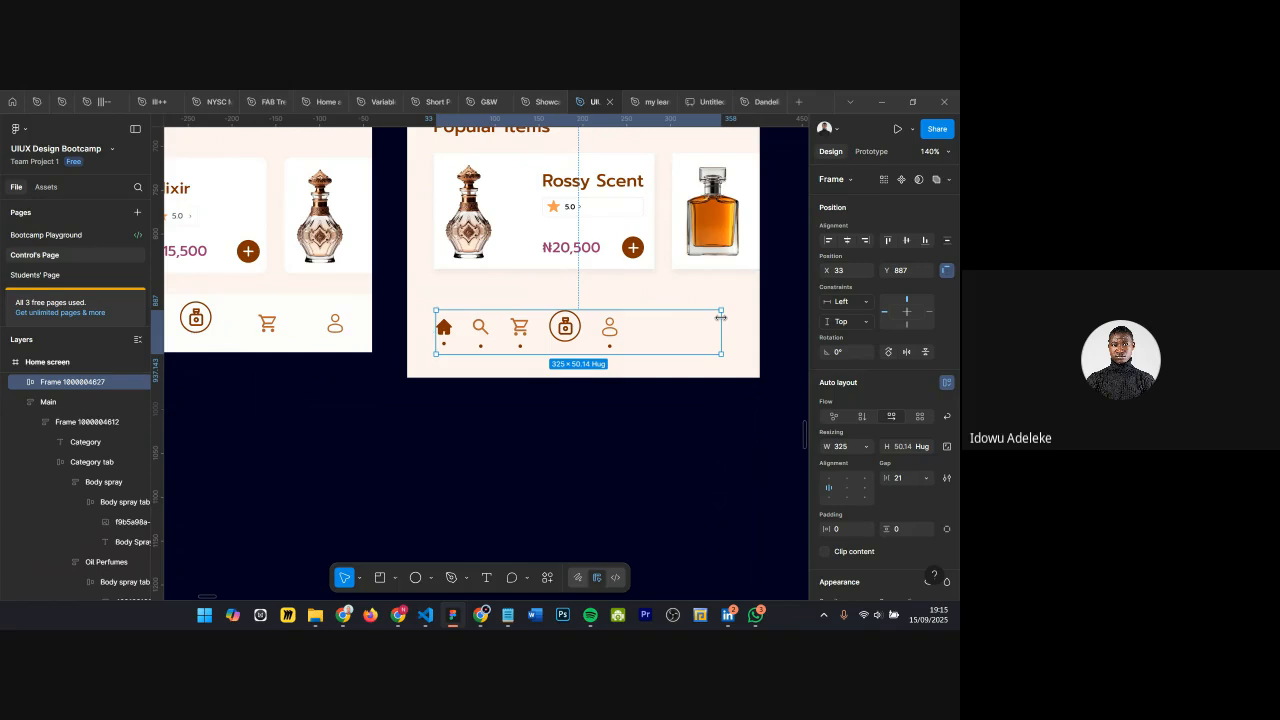
key("ctrl+z")
scroll(738, 325, "down", 1, "ctrl")
left_click(675, 337)
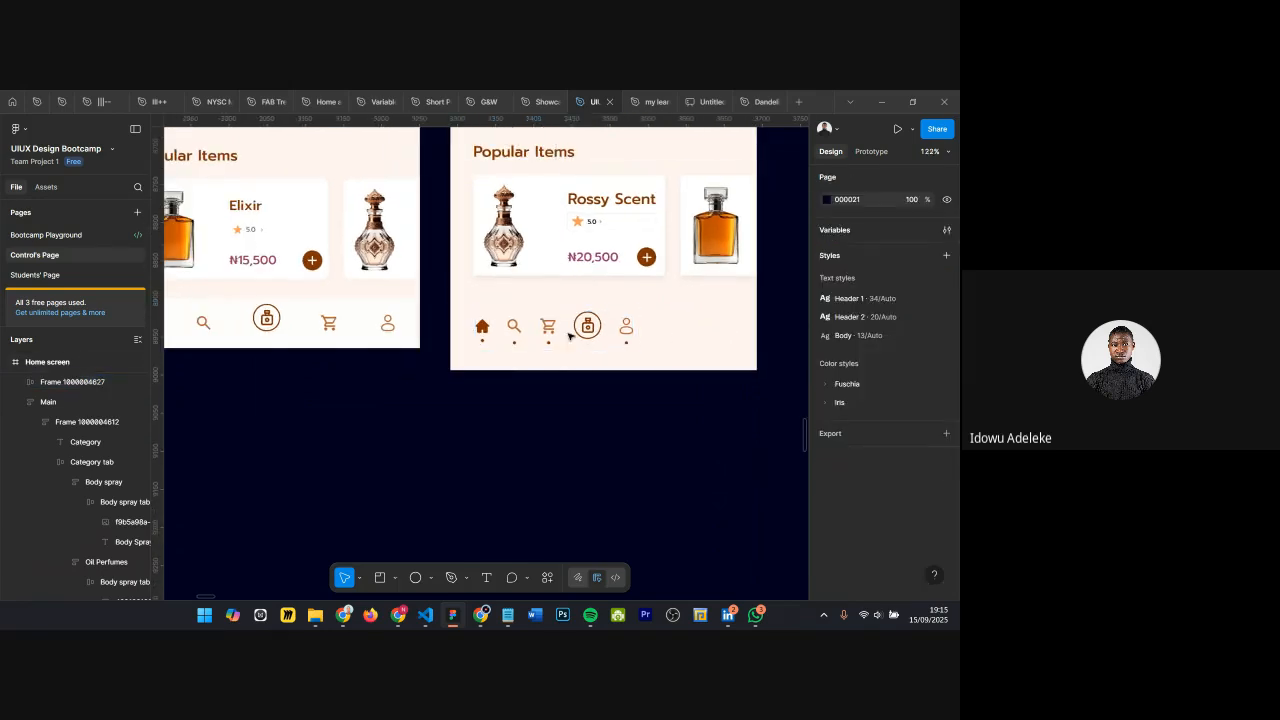
Step: Draw a frame about 402 × 83 around the icon row at the home screen's lower edge and centre the row horizontally in it
scroll(530, 298, "down", 1, "ctrl")
key("f")
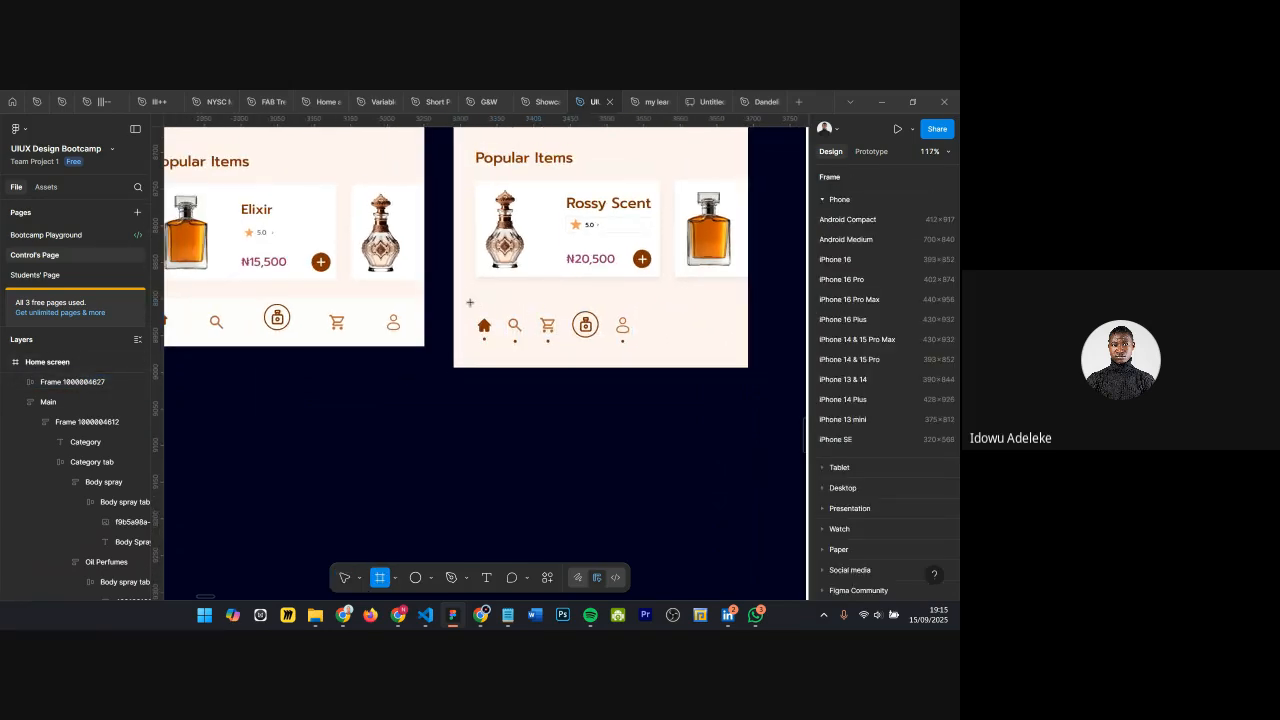
left_click_drag(461, 305, 734, 366)
left_click_drag(461, 334, 453, 335)
double_click(553, 326)
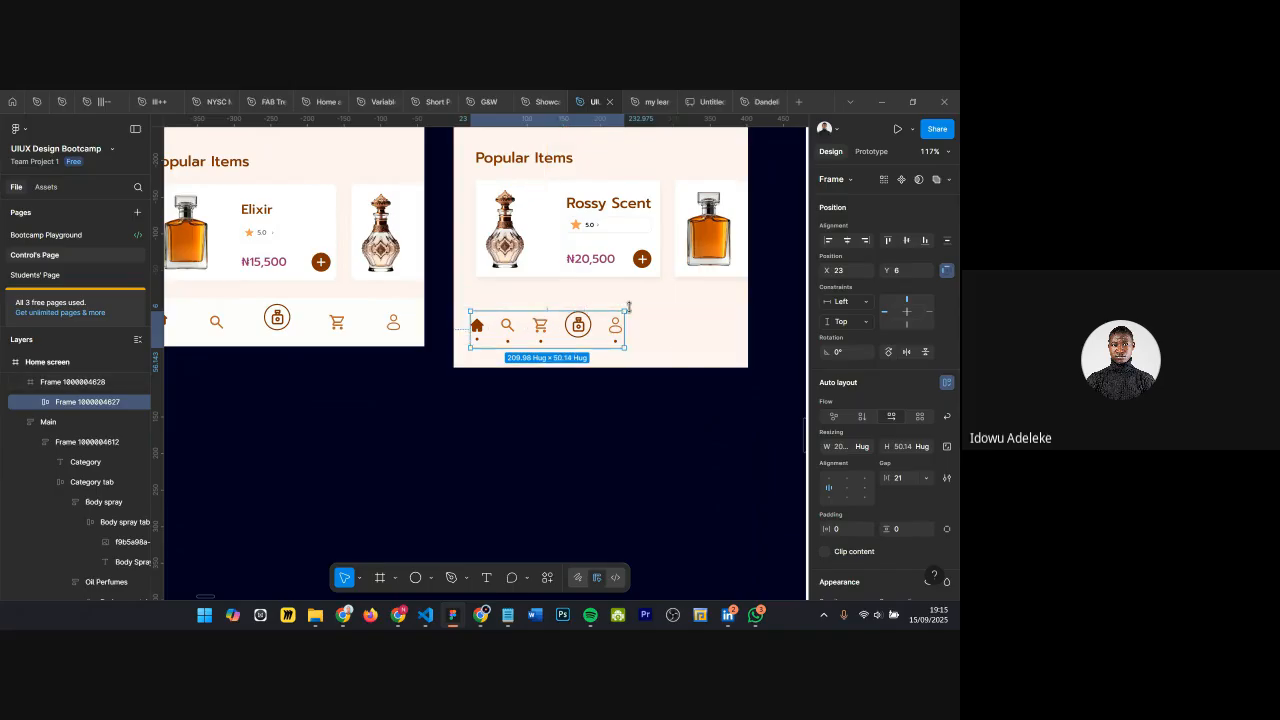
key("alt+h")
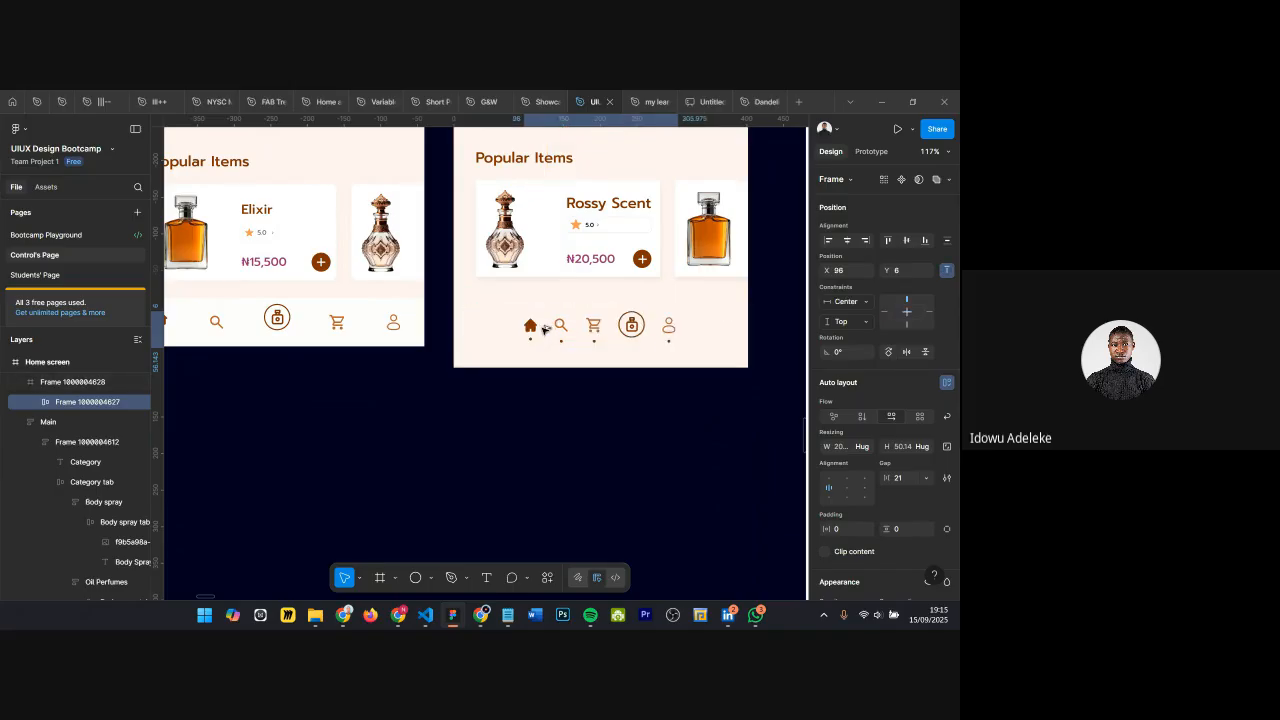
Step: Add auto layout to the outer navigation frame and give it a fixed height of about 76
scroll(506, 328, "up", 3)
left_click(480, 334)
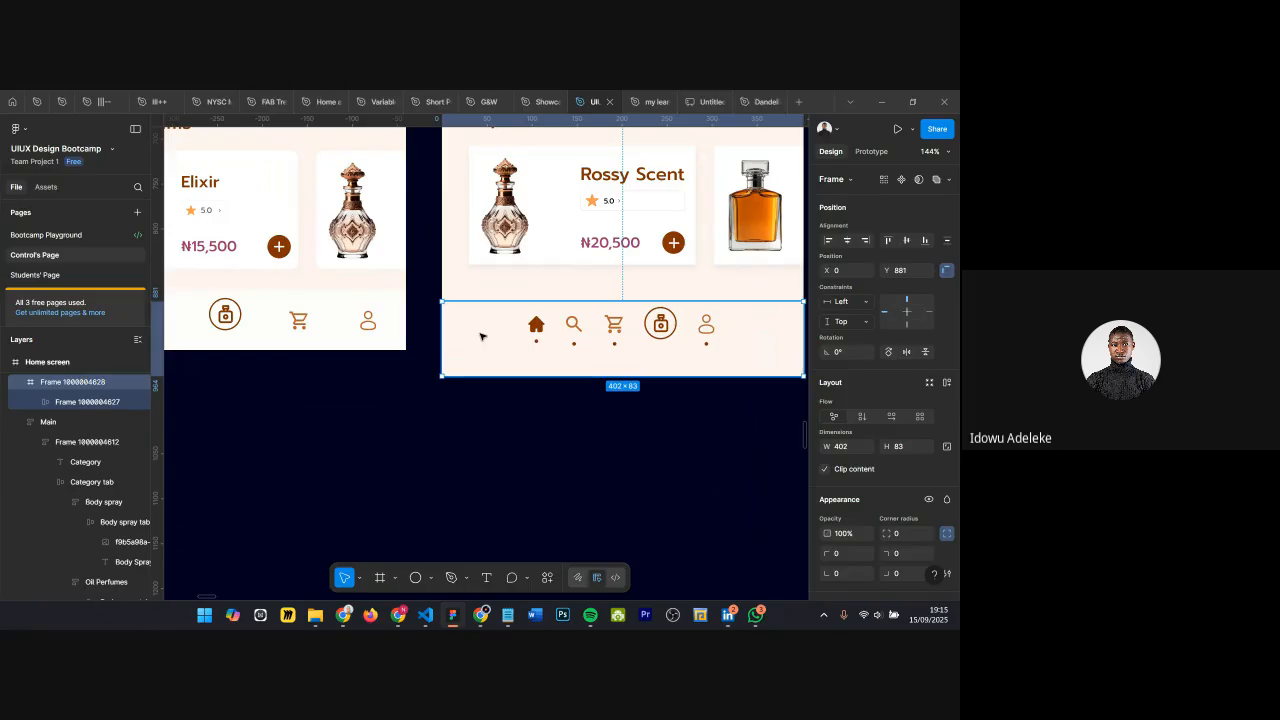
key("shift+a")
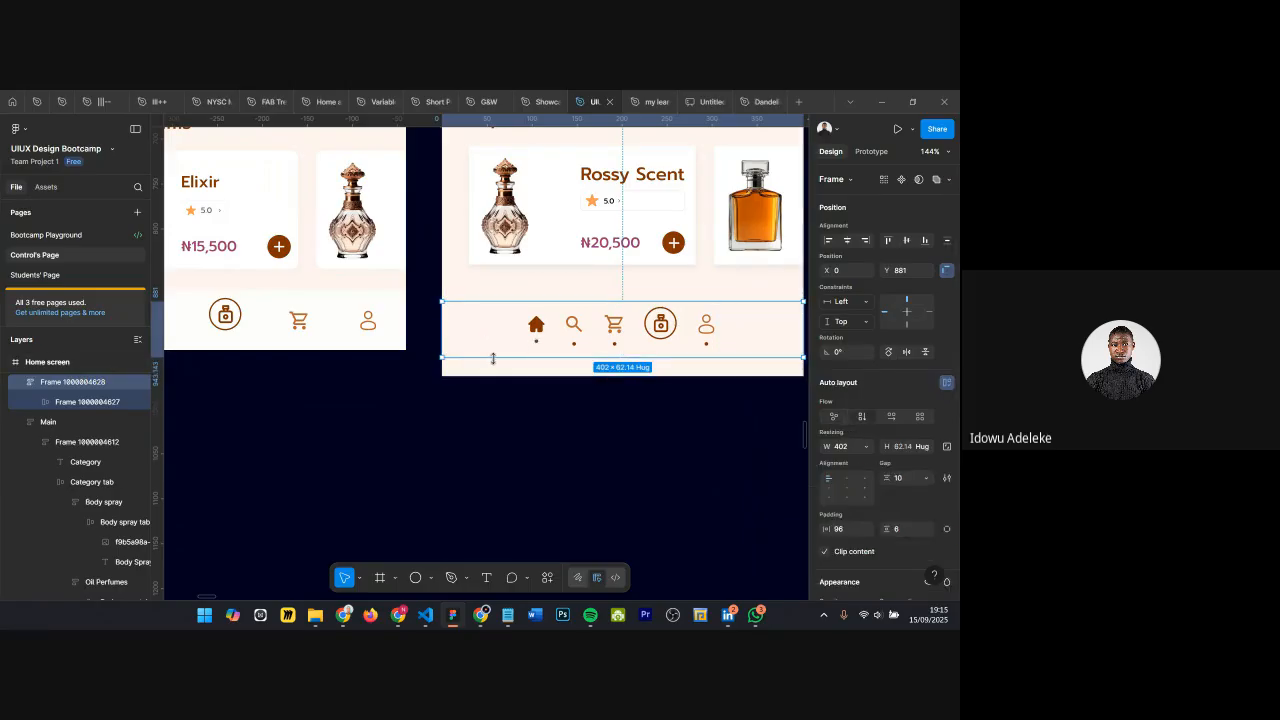
left_click(926, 450)
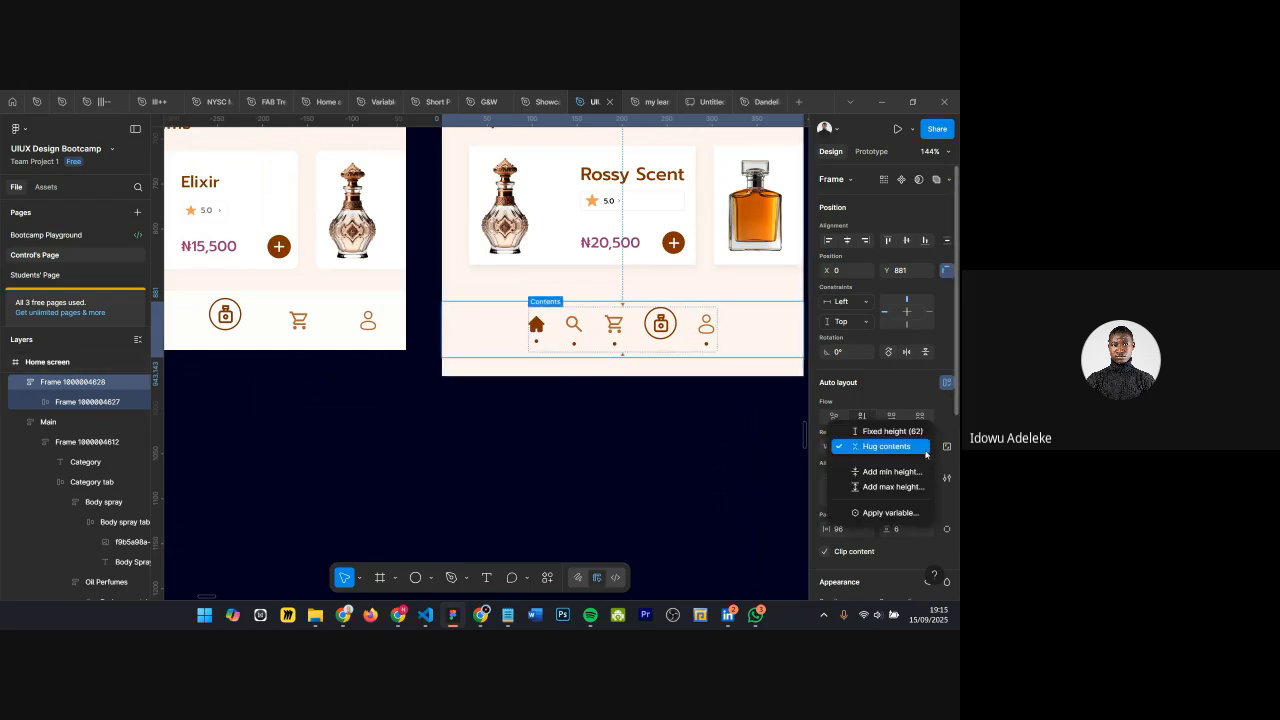
left_click(918, 432)
left_click_drag(495, 357, 495, 369)
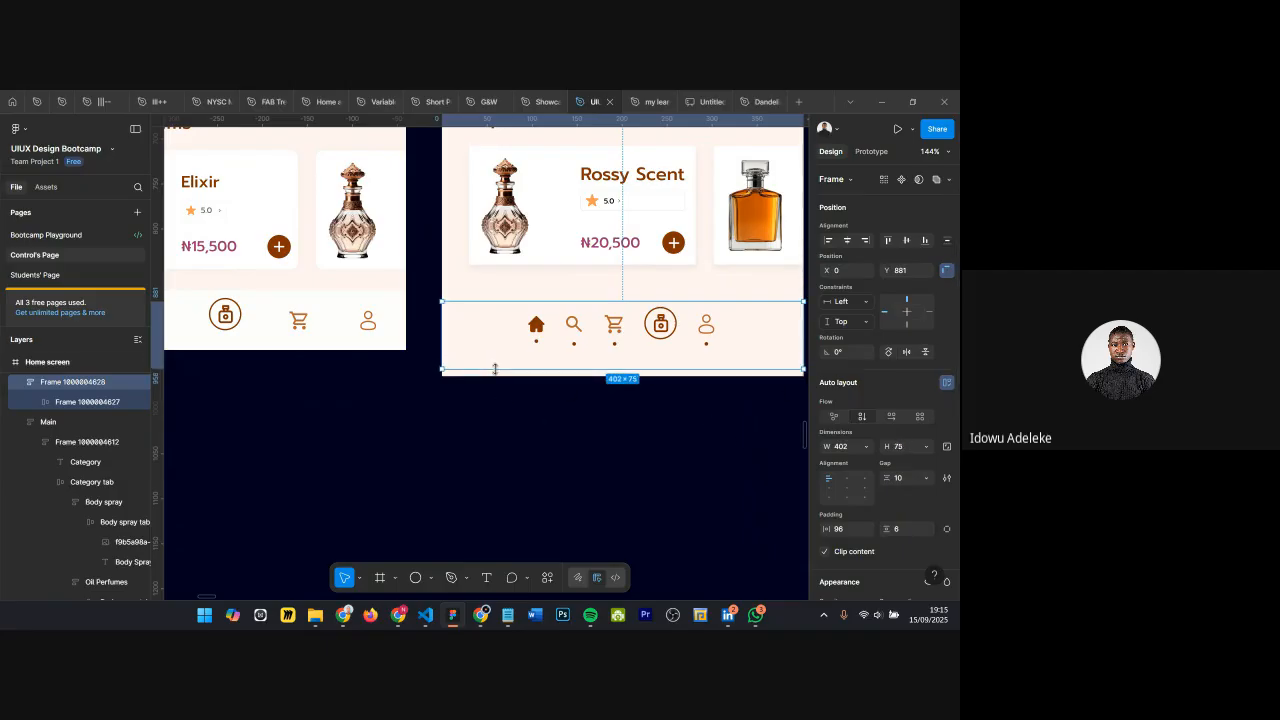
Step: Set the inner icon row's width to fill its container and its gap to Auto
left_click(594, 327)
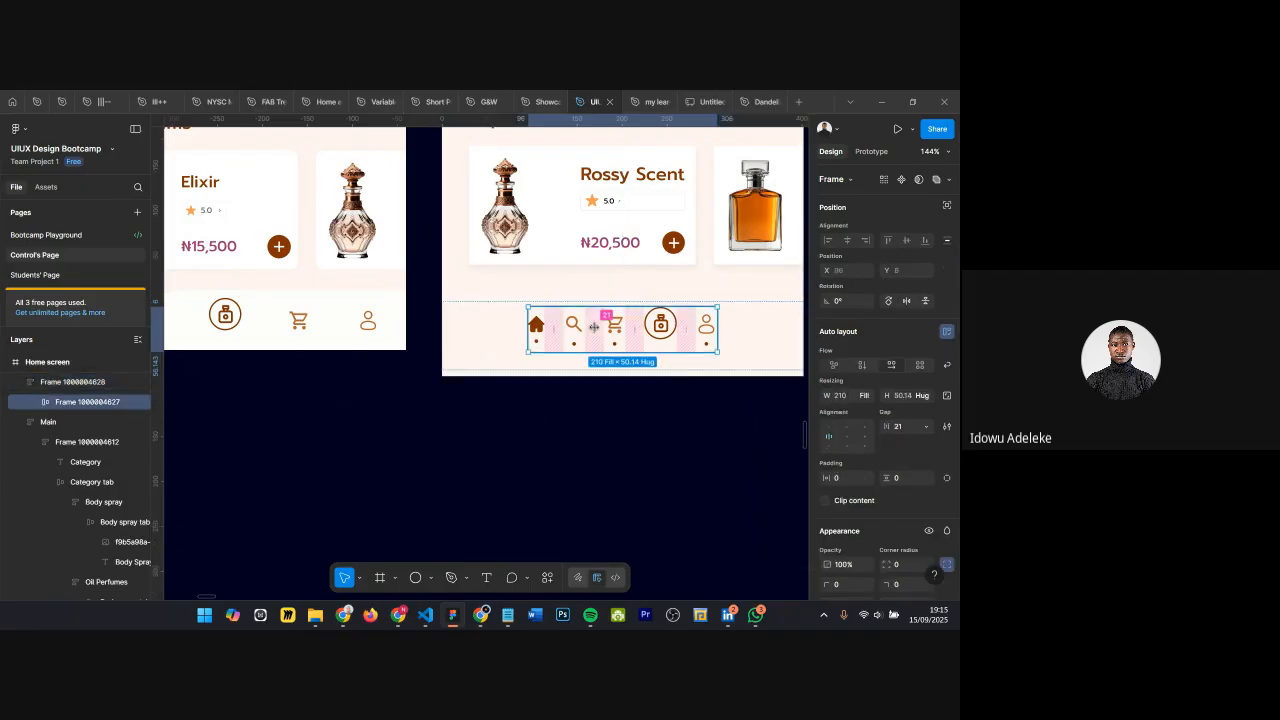
scroll(640, 325, "right", 1)
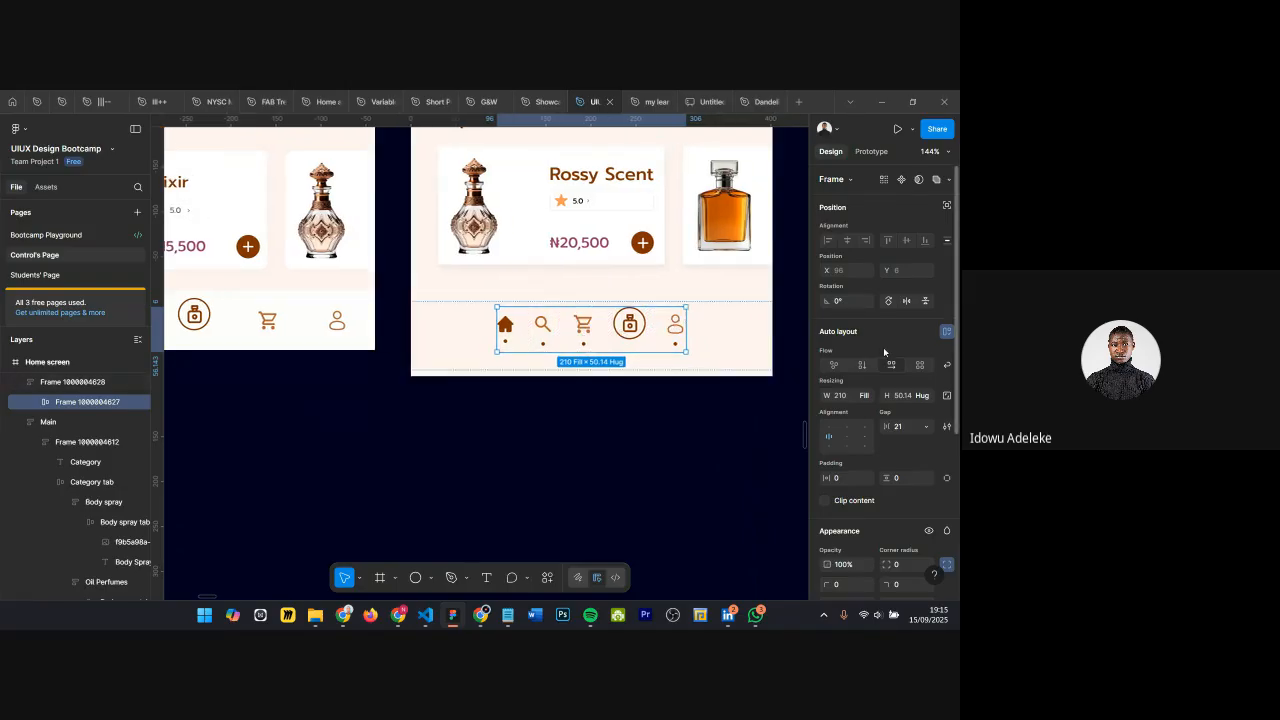
left_click(868, 396)
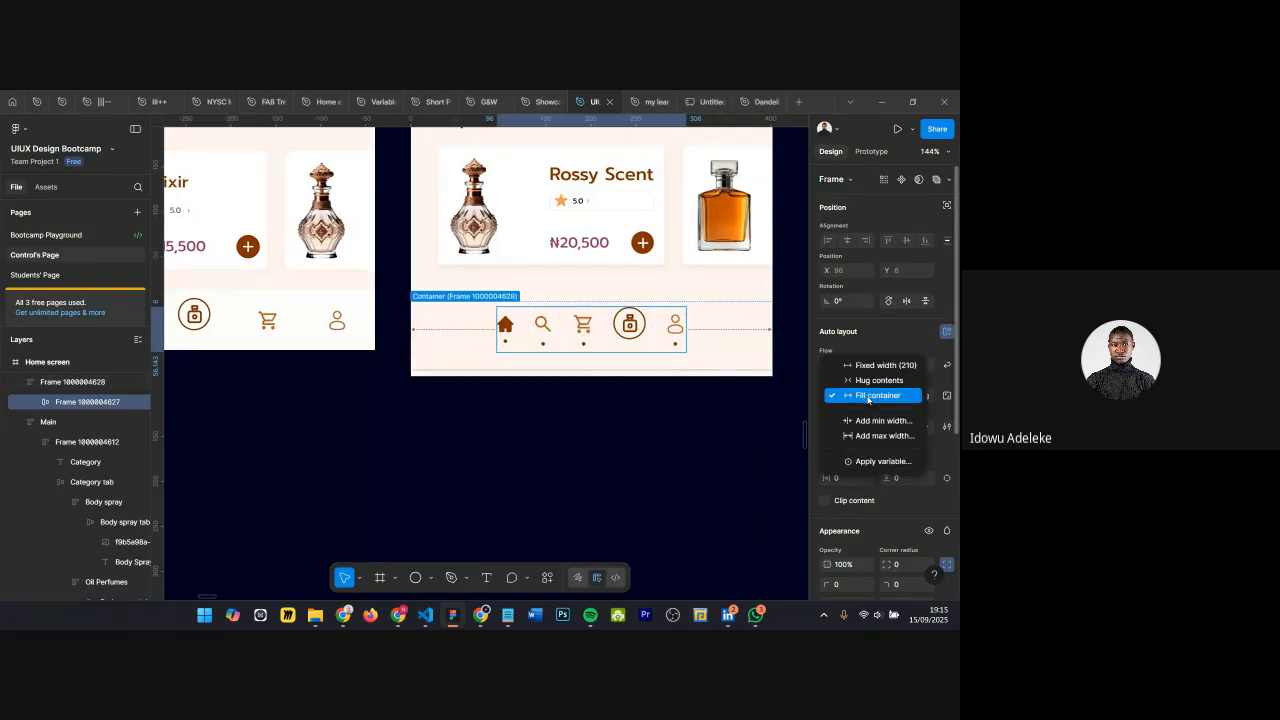
left_click(868, 396)
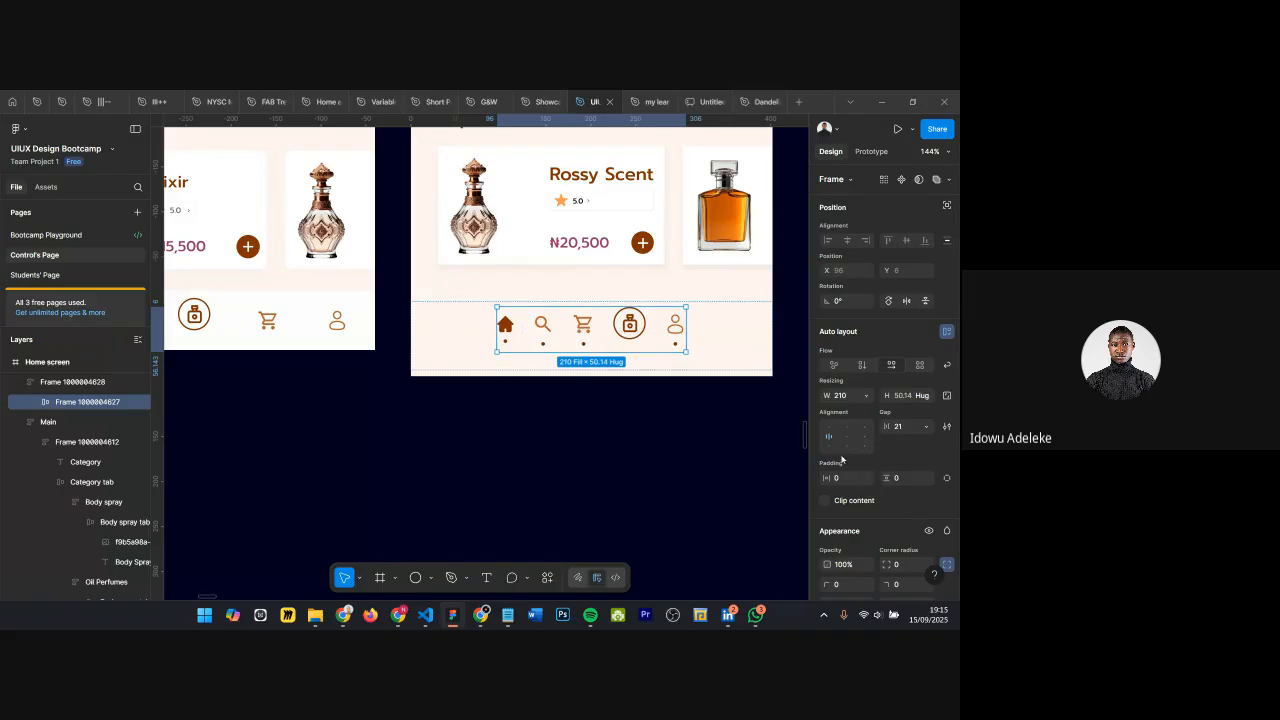
left_click(904, 427)
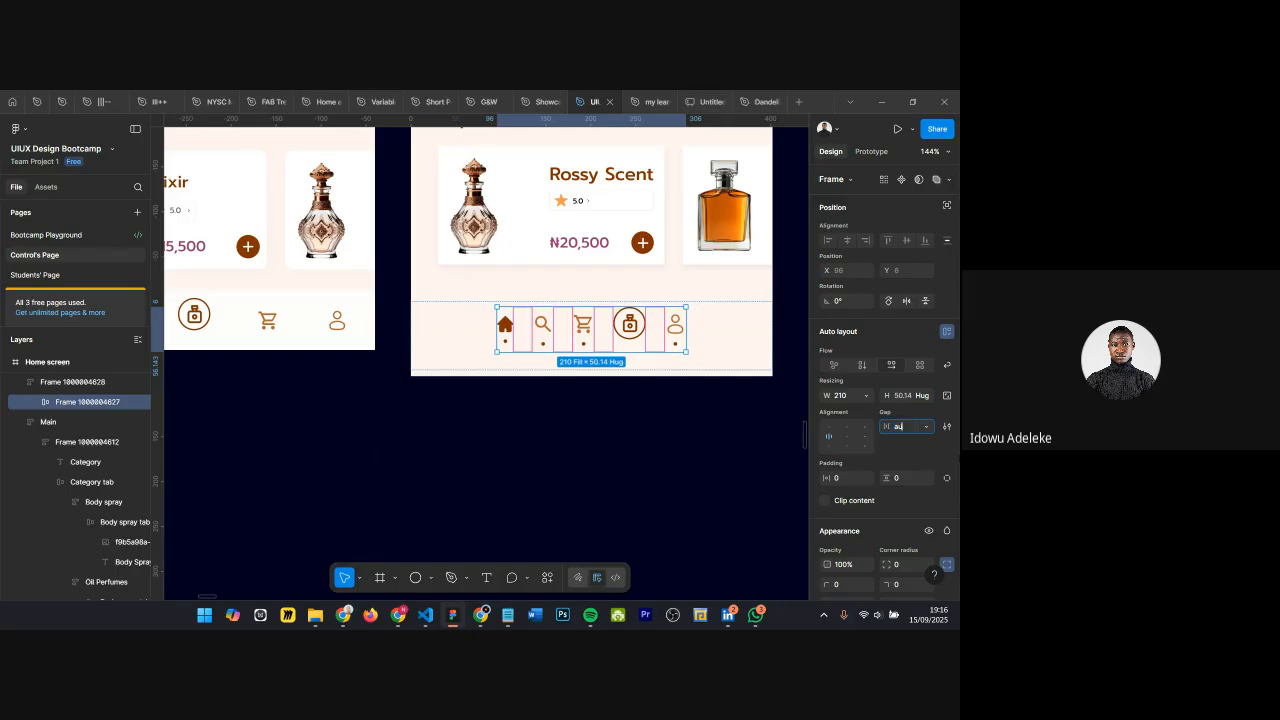
key("Return")
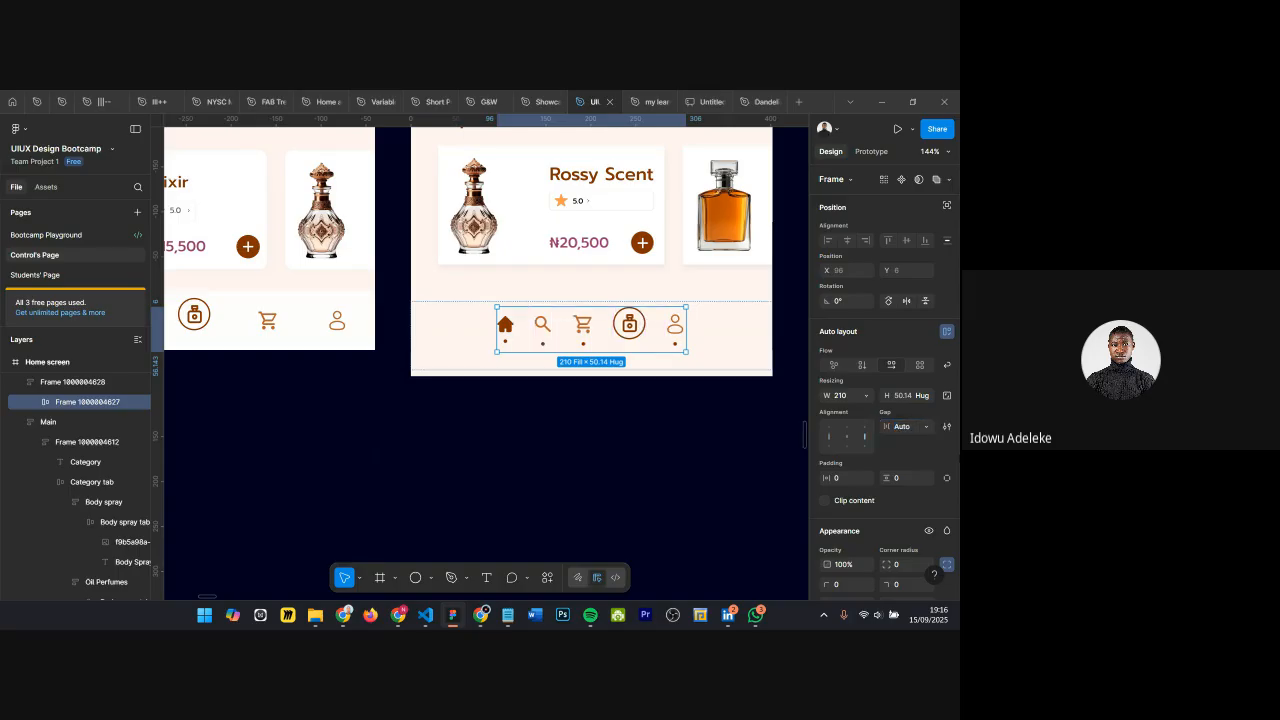
Step: Set the outer navigation frame's horizontal padding to 30
left_click(463, 320)
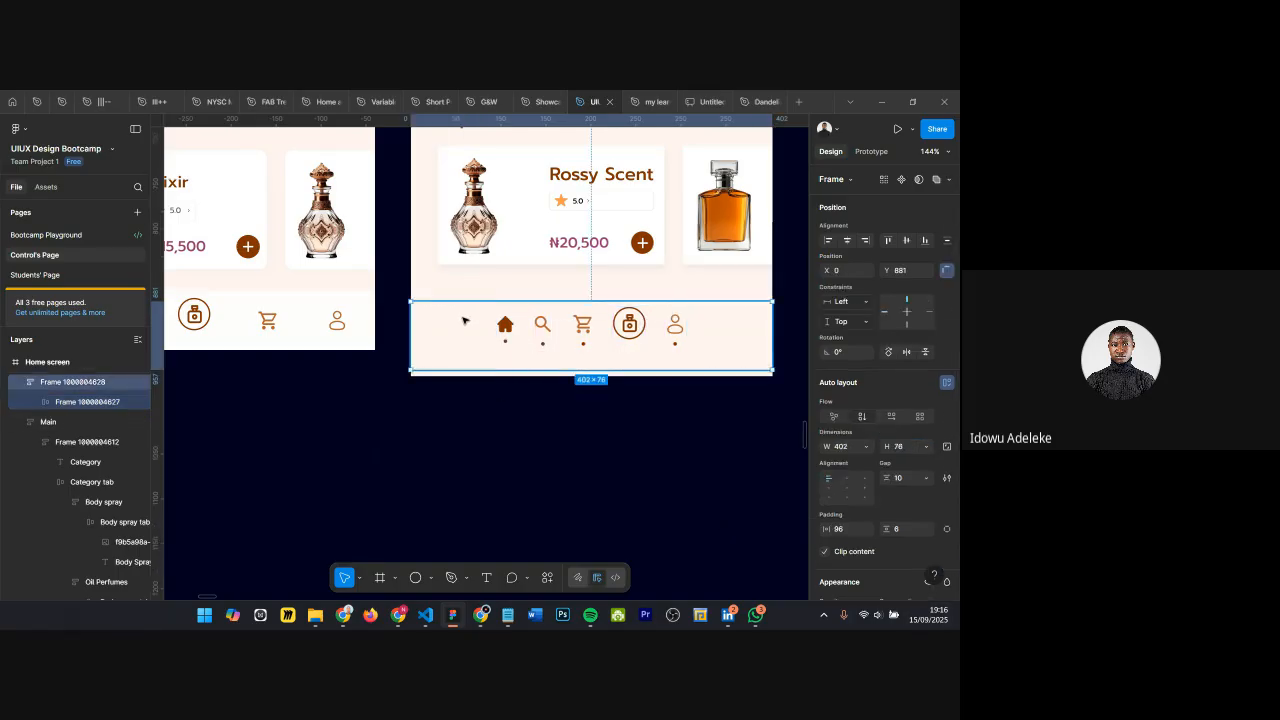
scroll(836, 426, "down", 3)
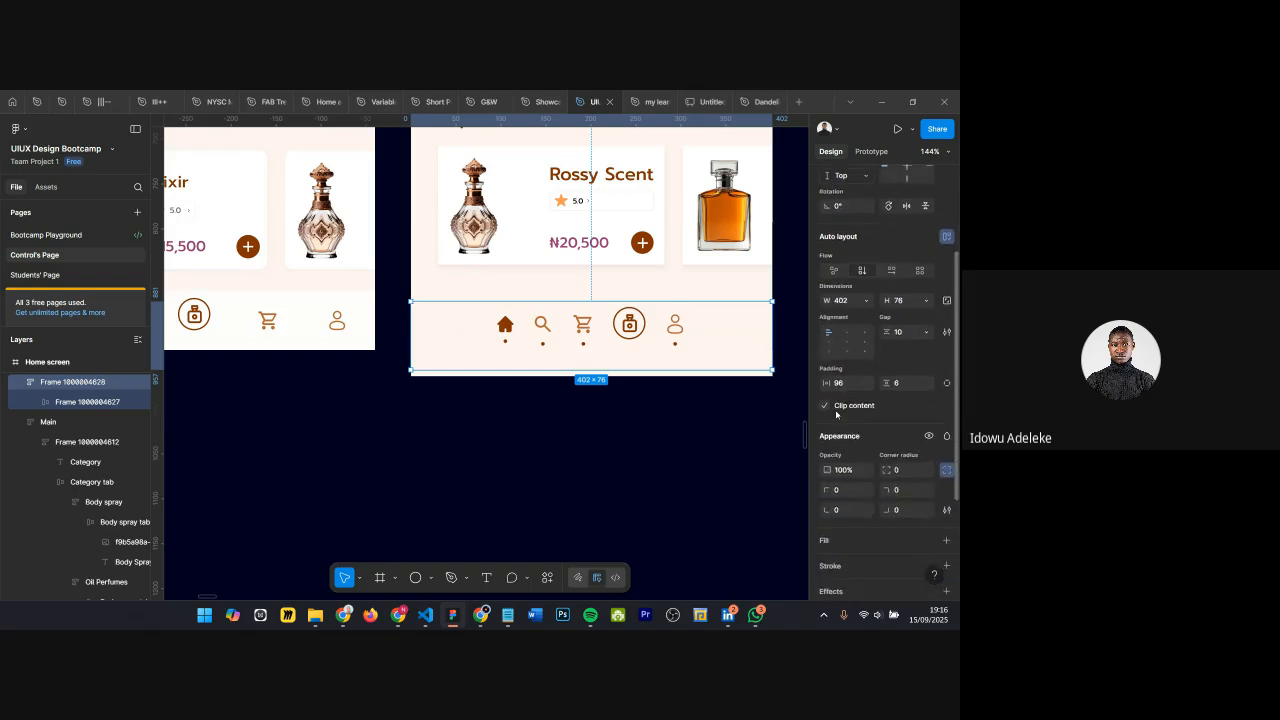
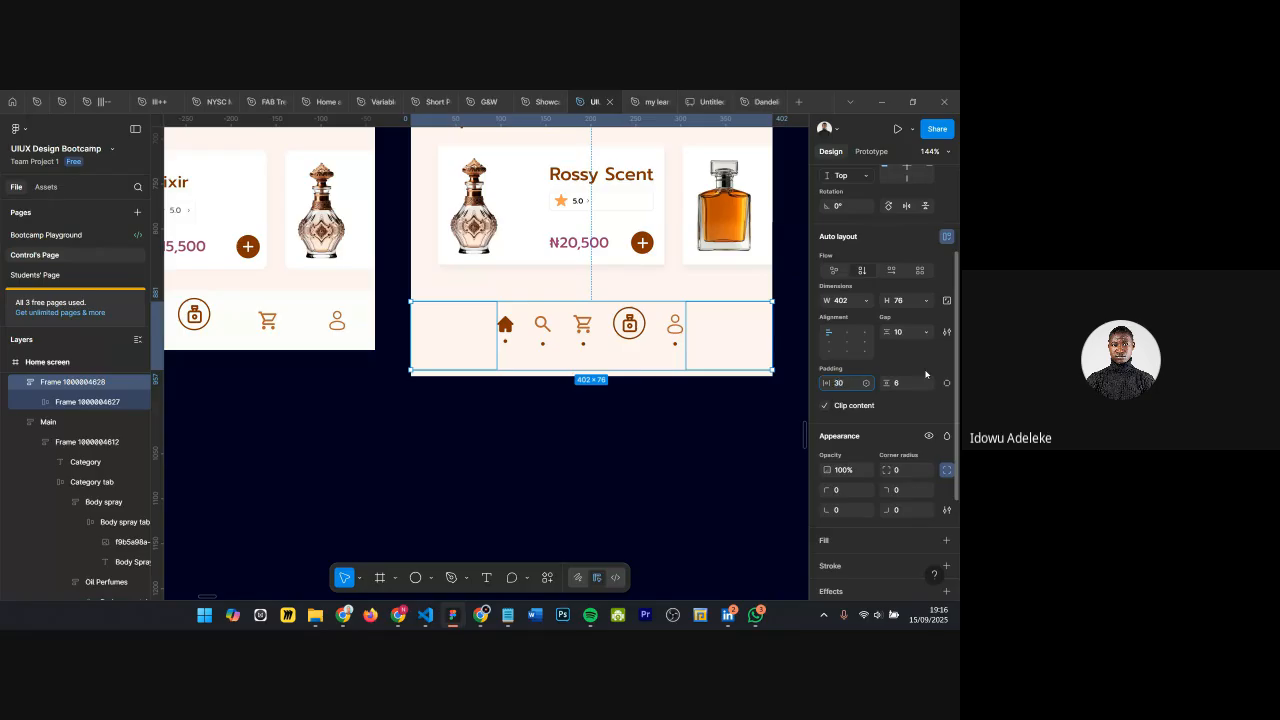
key("Return")
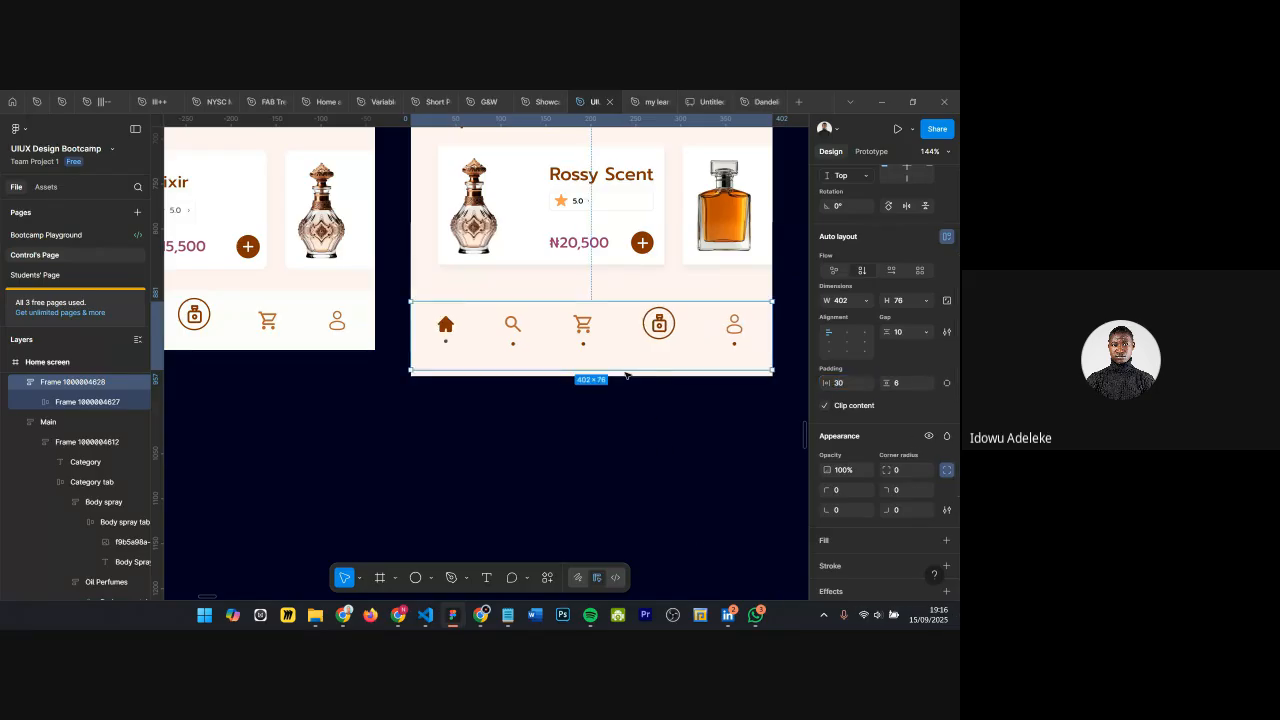
left_click(461, 381)
scroll(458, 370, "down", 2)
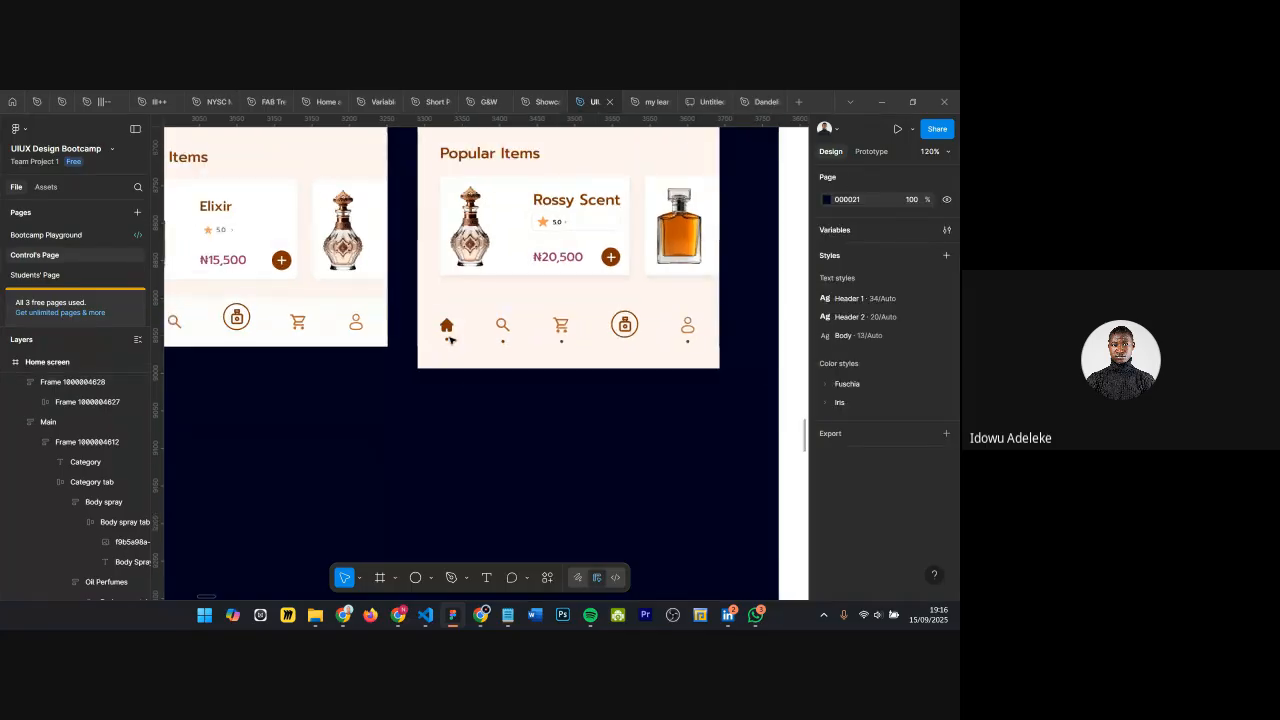
scroll(454, 335, "up", 4)
scroll(454, 335, "down", 5)
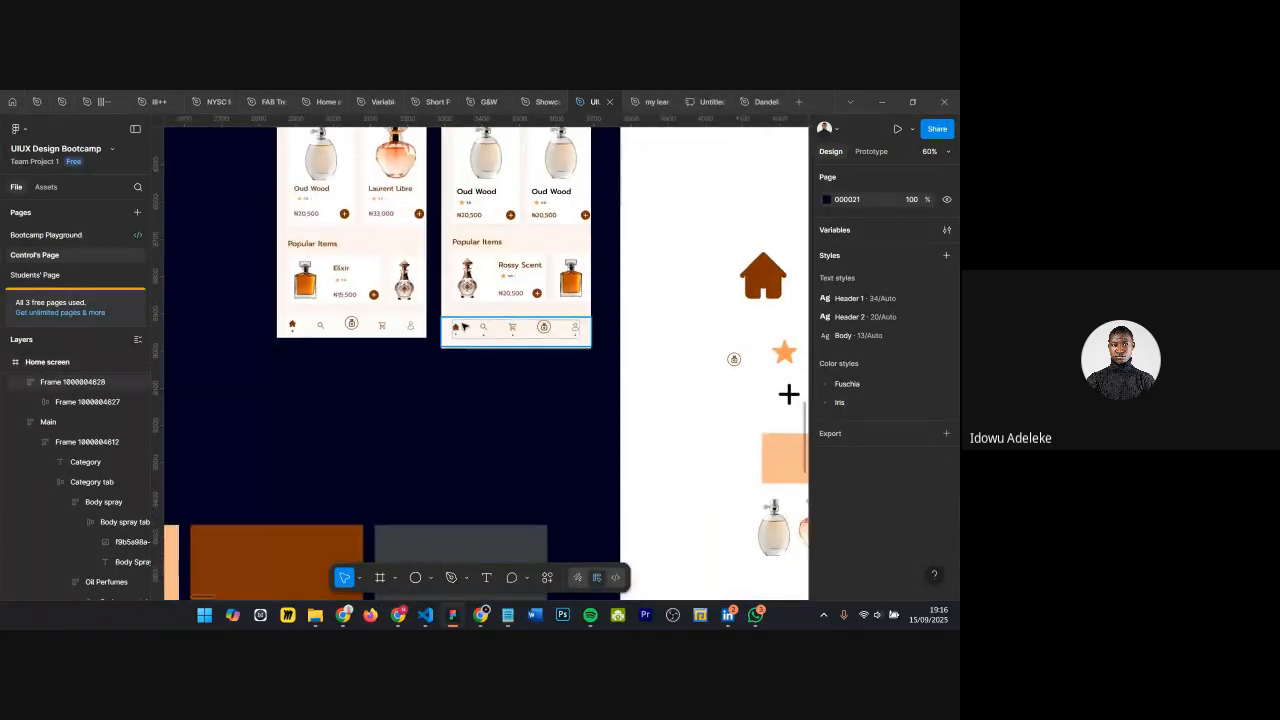
scroll(500, 290, "up", 1)
scroll(500, 290, "up", 3)
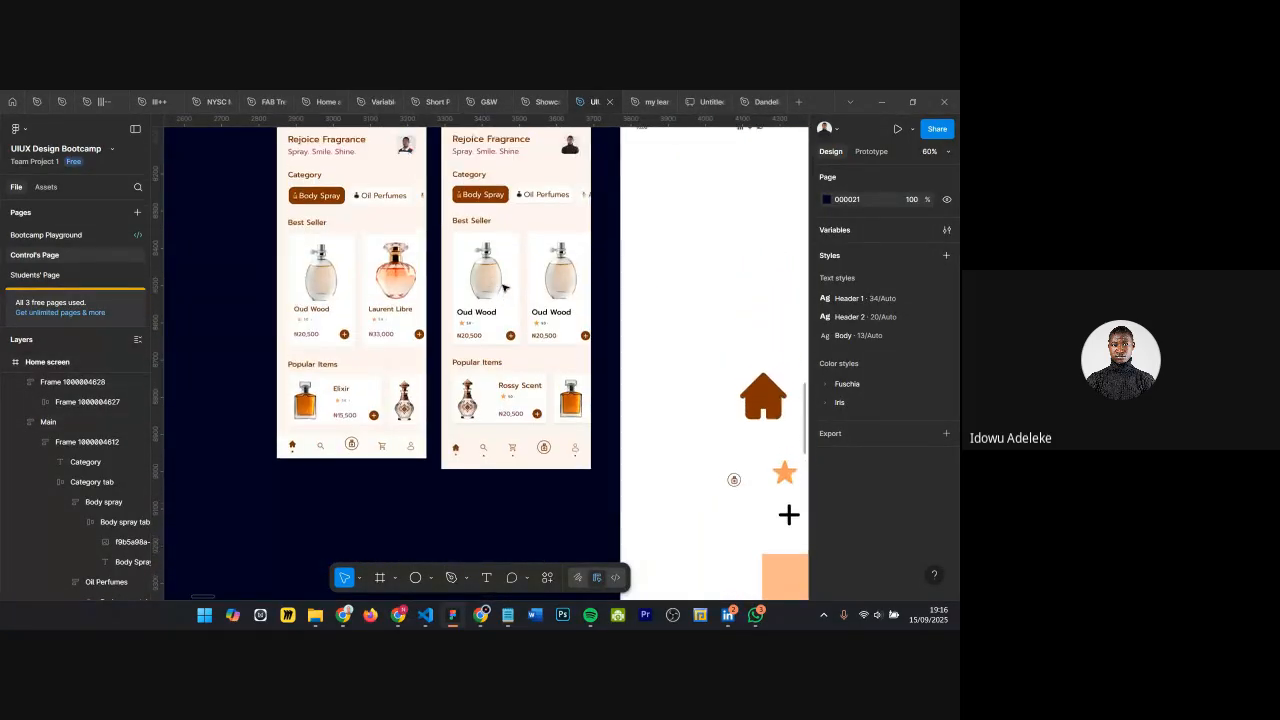
Step: Examine the second home screen from its header to the navigation frame at its lower edge
scroll(460, 473, "up", 4)
scroll(460, 473, "up", 4)
scroll(460, 473, "up", 1)
scroll(466, 417, "down", 6)
scroll(480, 340, "up", 4)
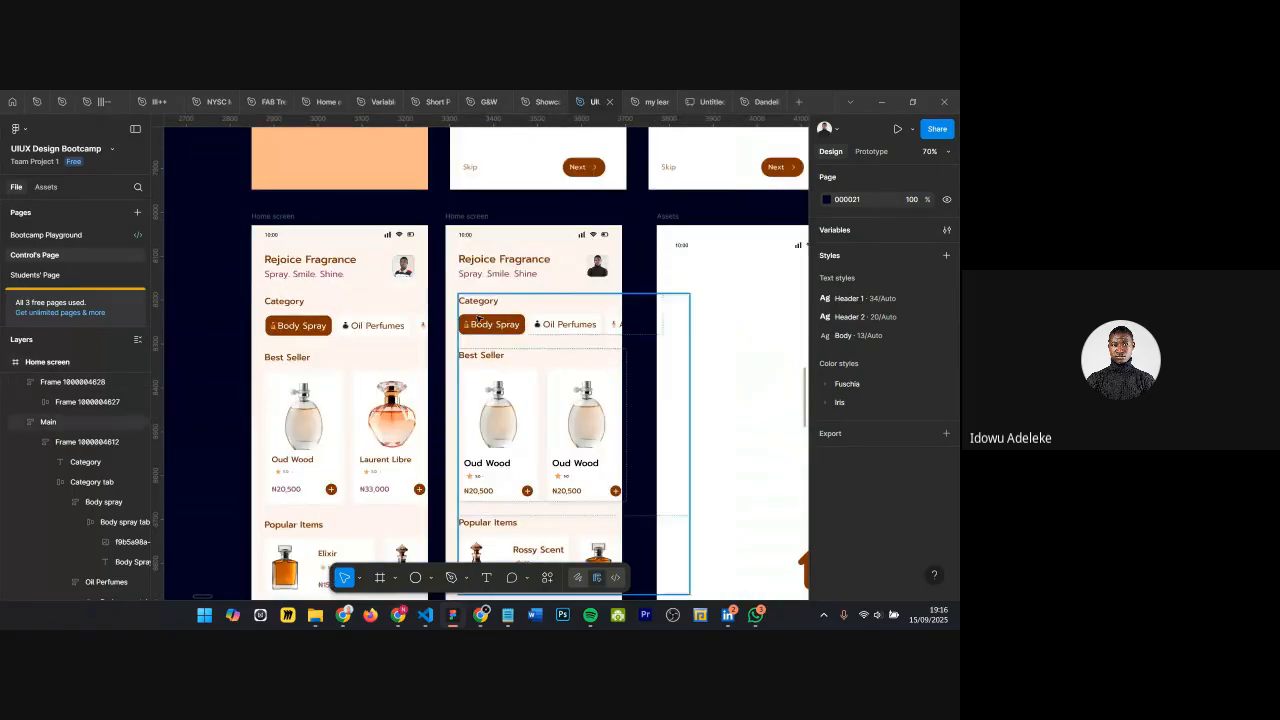
left_click(465, 213)
scroll(470, 210, "down", 2)
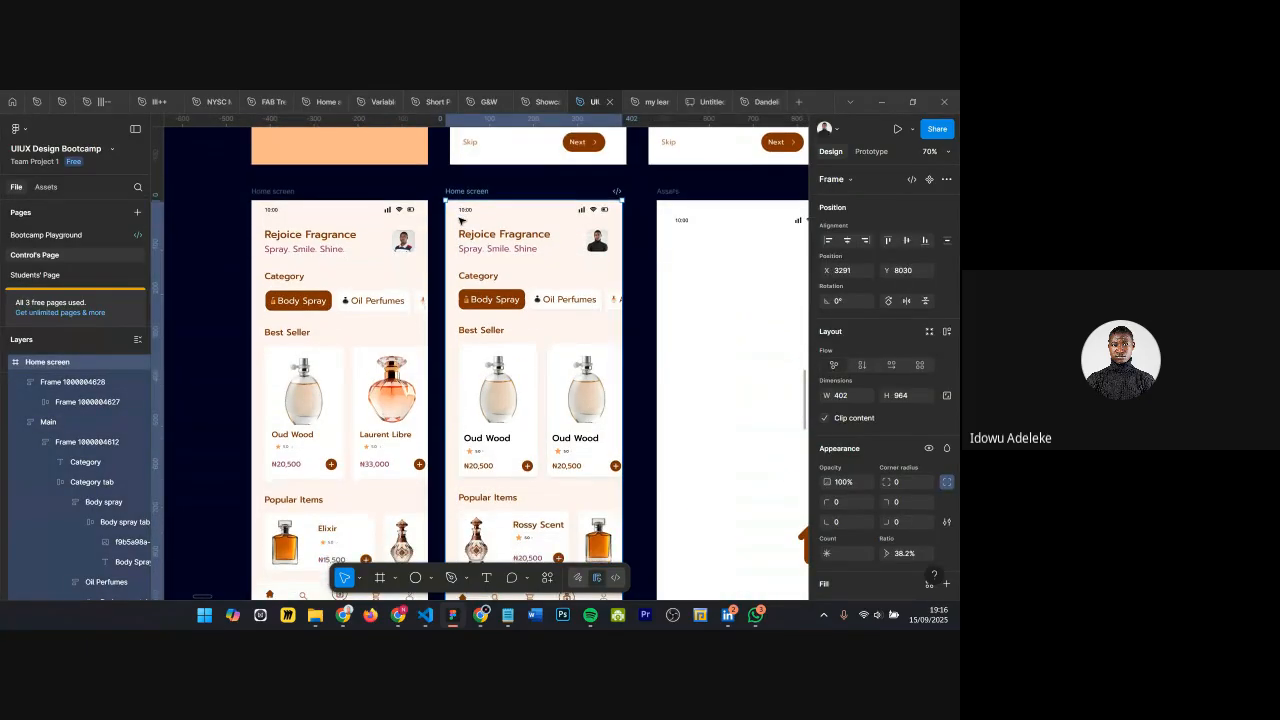
scroll(471, 210, "up", 3)
scroll(471, 200, "down", 1)
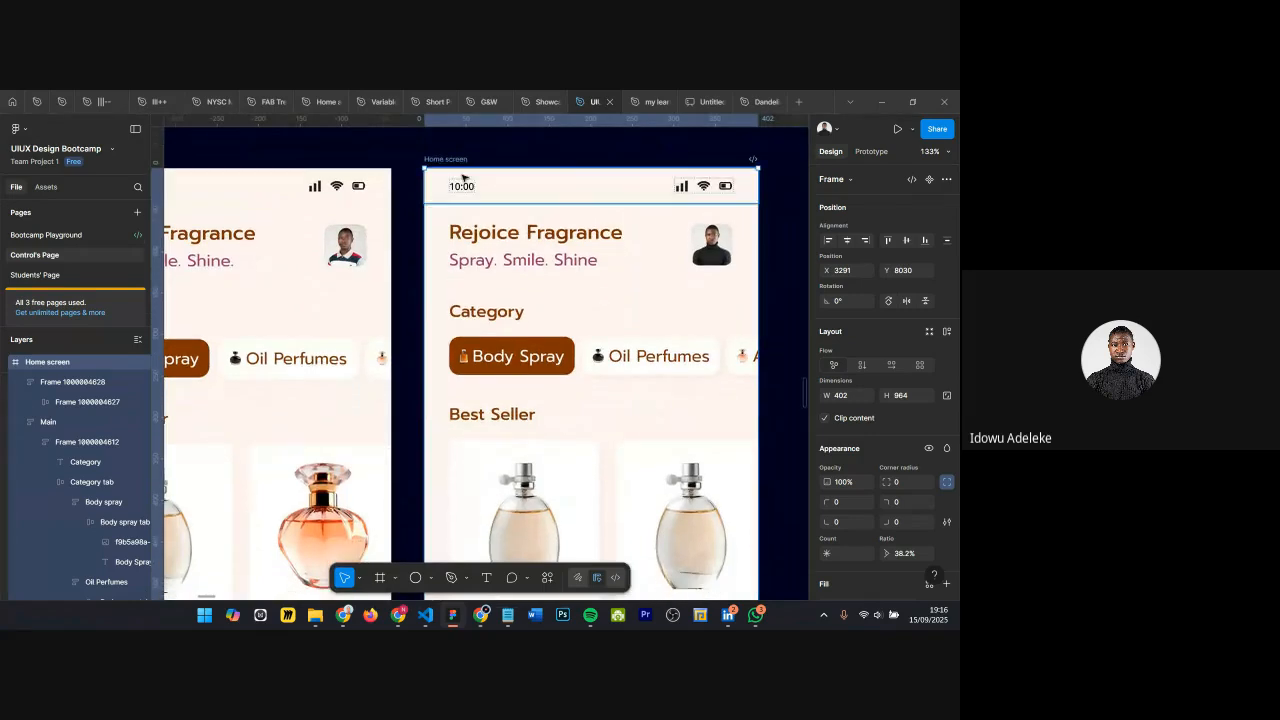
scroll(472, 175, "down", 2)
scroll(473, 174, "down", 1)
scroll(485, 260, "down", 3)
scroll(491, 354, "up", 4)
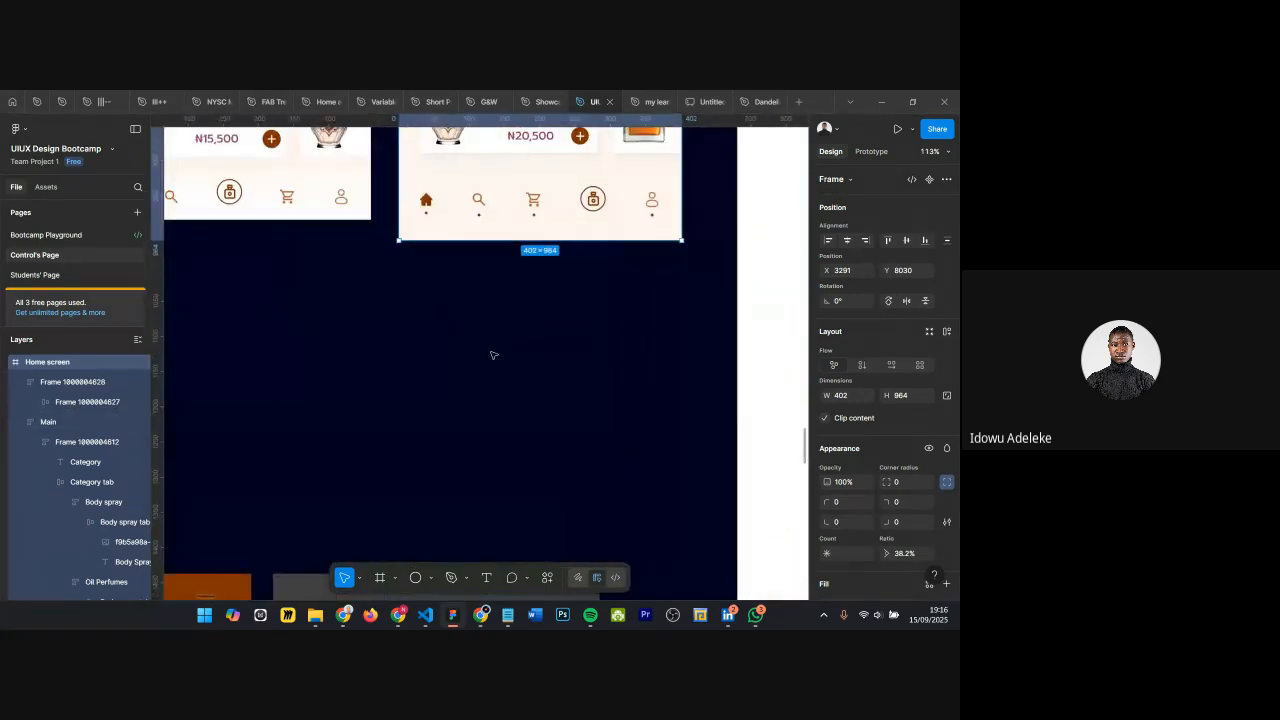
left_click(456, 190)
scroll(465, 200, "up", 3)
scroll(475, 215, "down", 4)
scroll(477, 218, "down", 5)
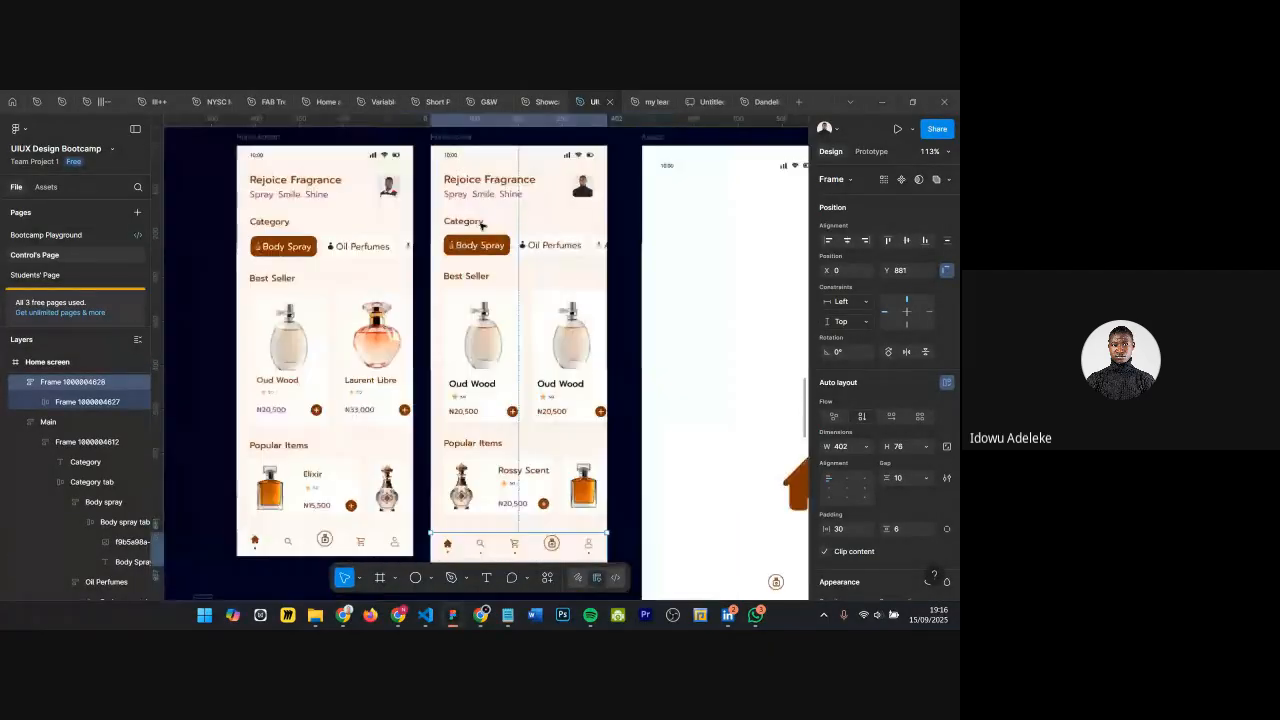
scroll(482, 277, "up", 2)
scroll(486, 386, "down", 2)
scroll(476, 376, "up", 6)
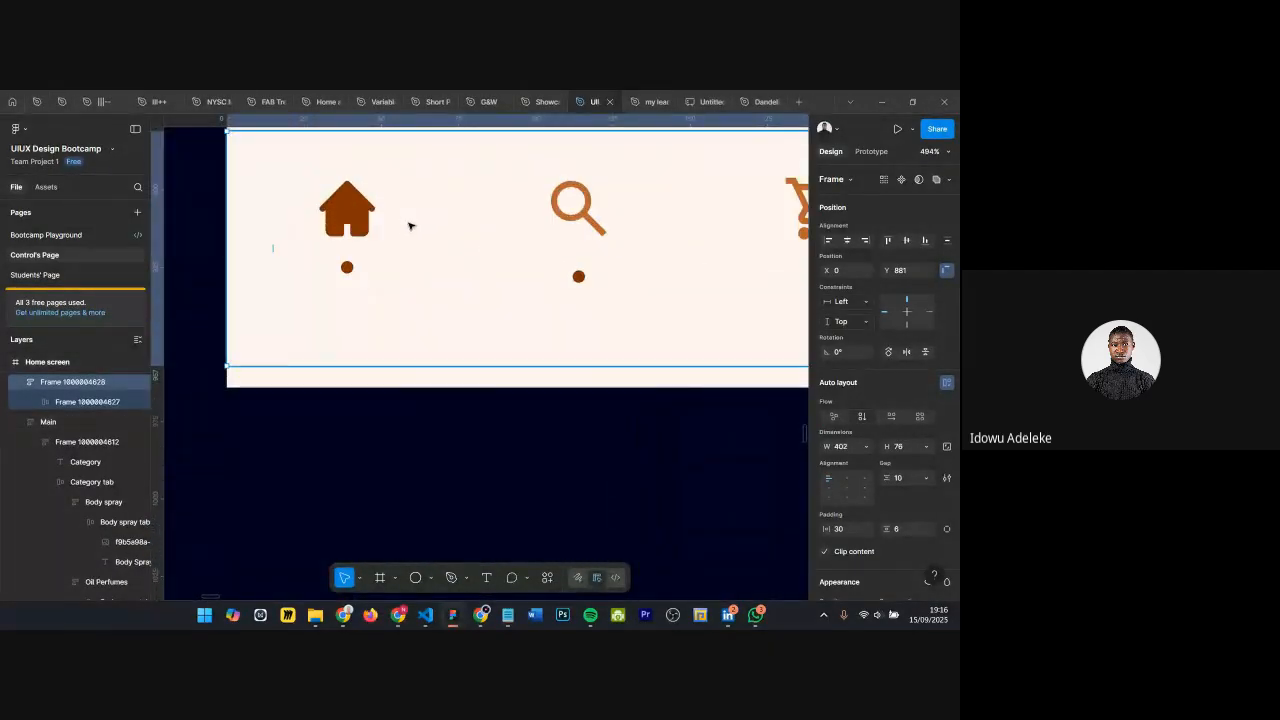
Step: Select the parent home screen frame and shorten its height to trim the empty space below the navigation icons
right_click(409, 226, "ctrl")
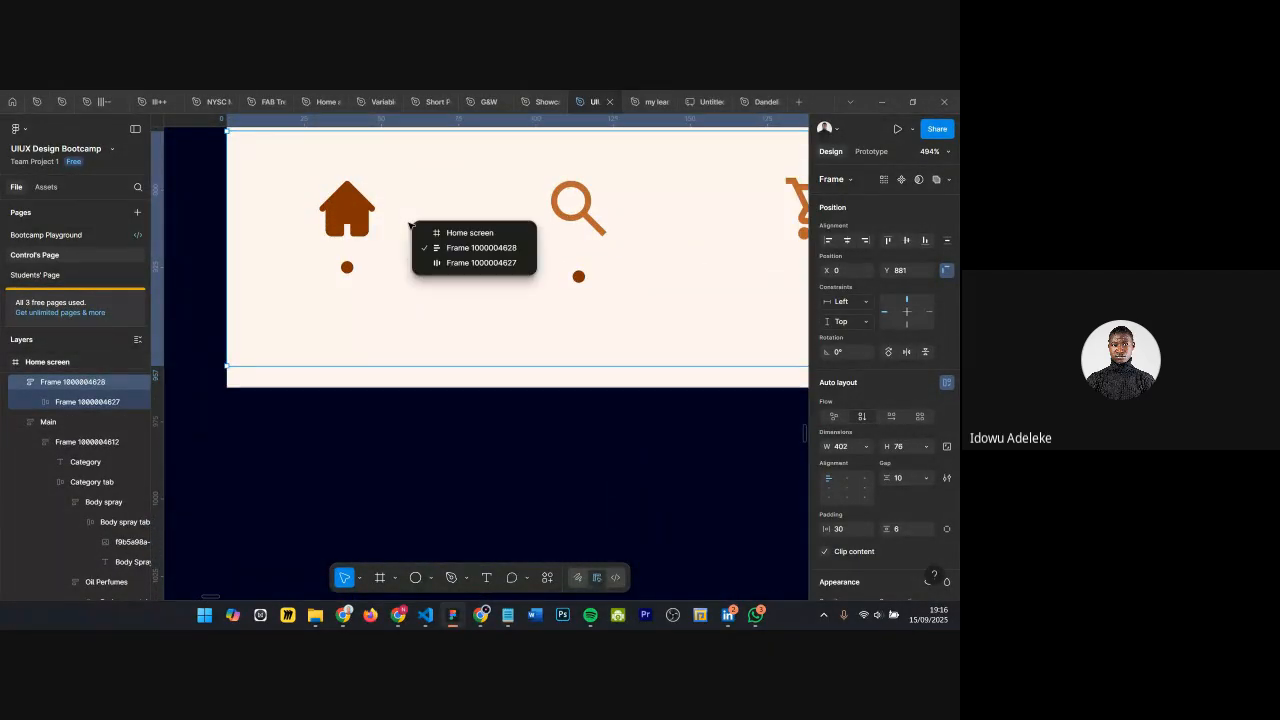
left_click(465, 233)
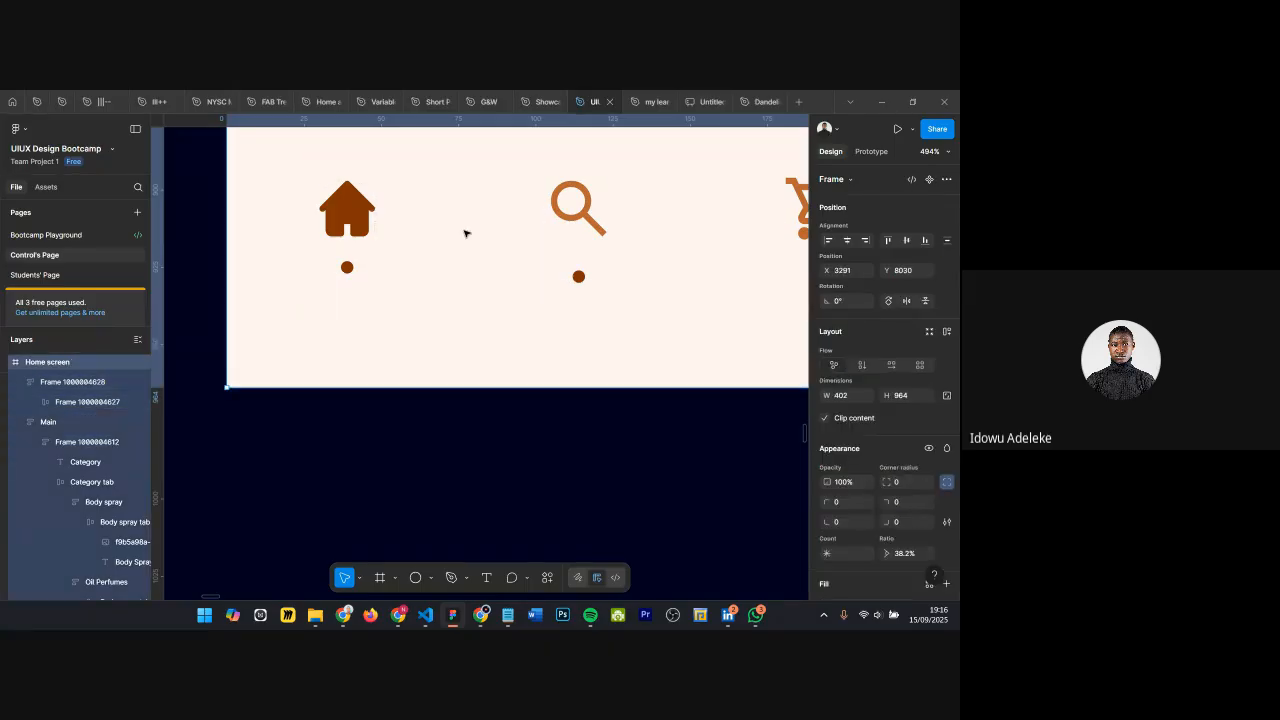
scroll(410, 268, "down", 5)
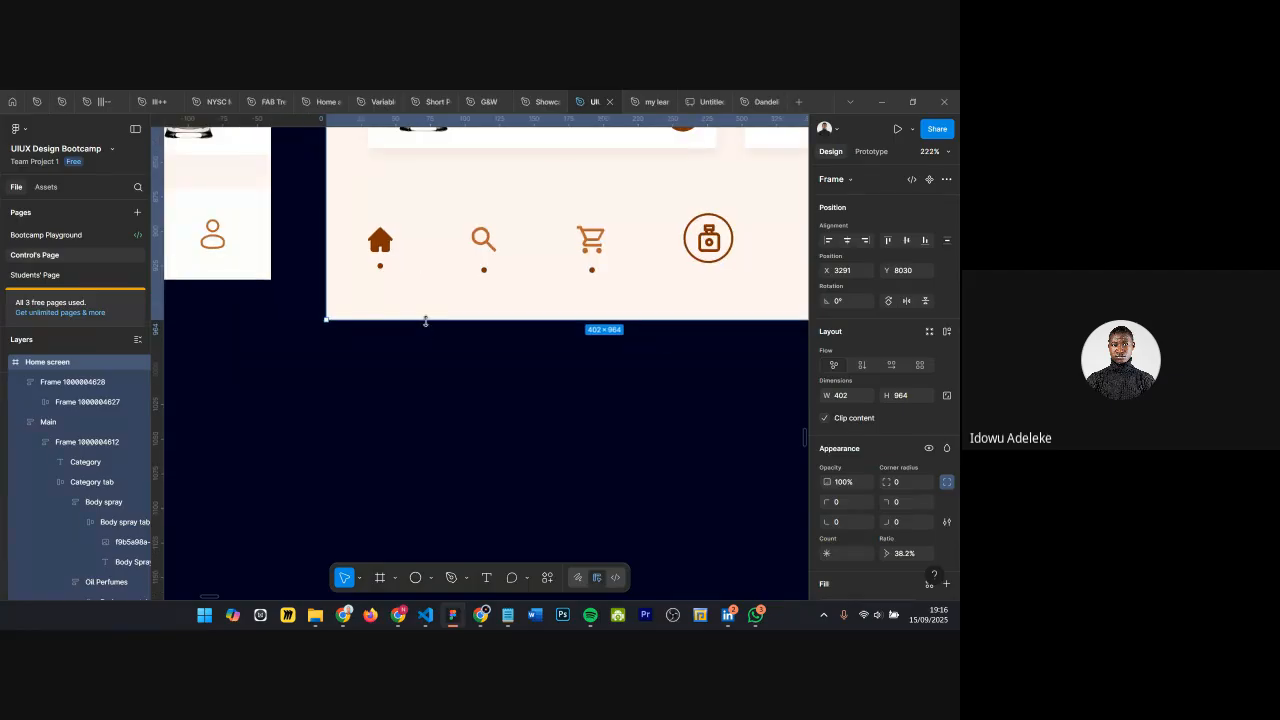
scroll(412, 310, "down", 2)
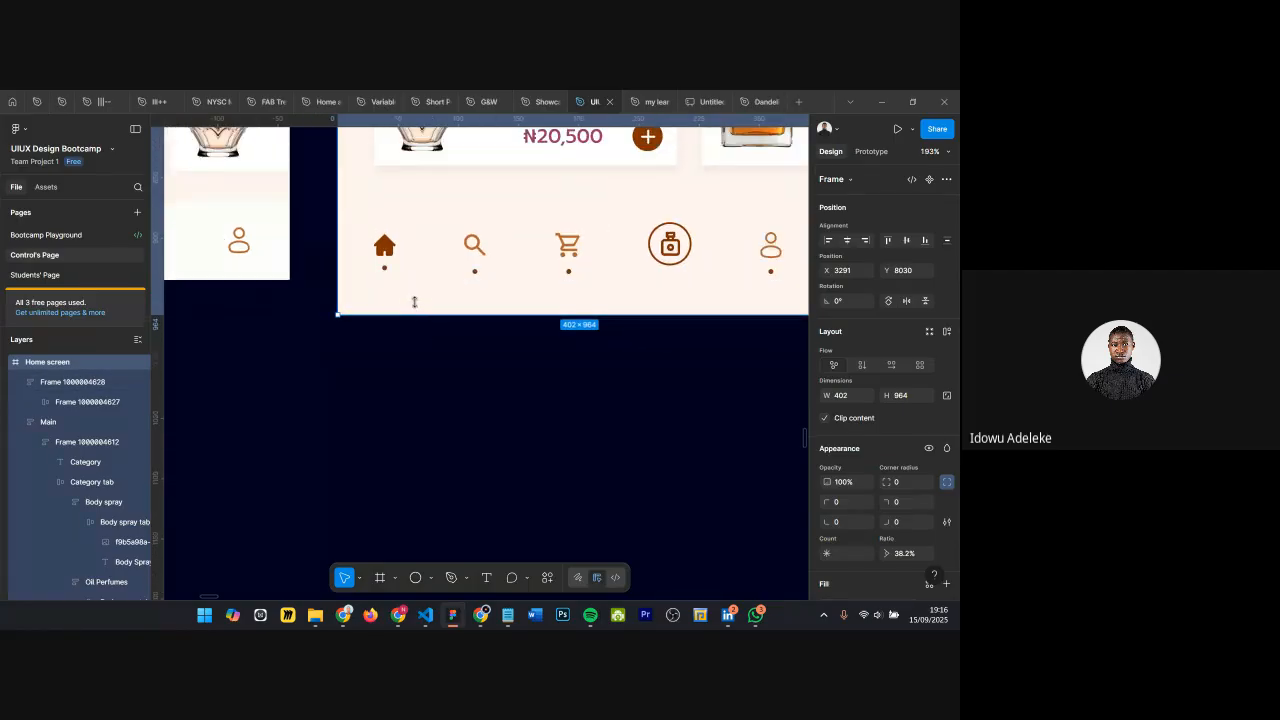
left_click_drag(415, 314, 415, 301)
scroll(417, 302, "right", 1)
Step: Move the perfume item ahead of the cart item so it sits in the middle of the navigation row
left_click(501, 269)
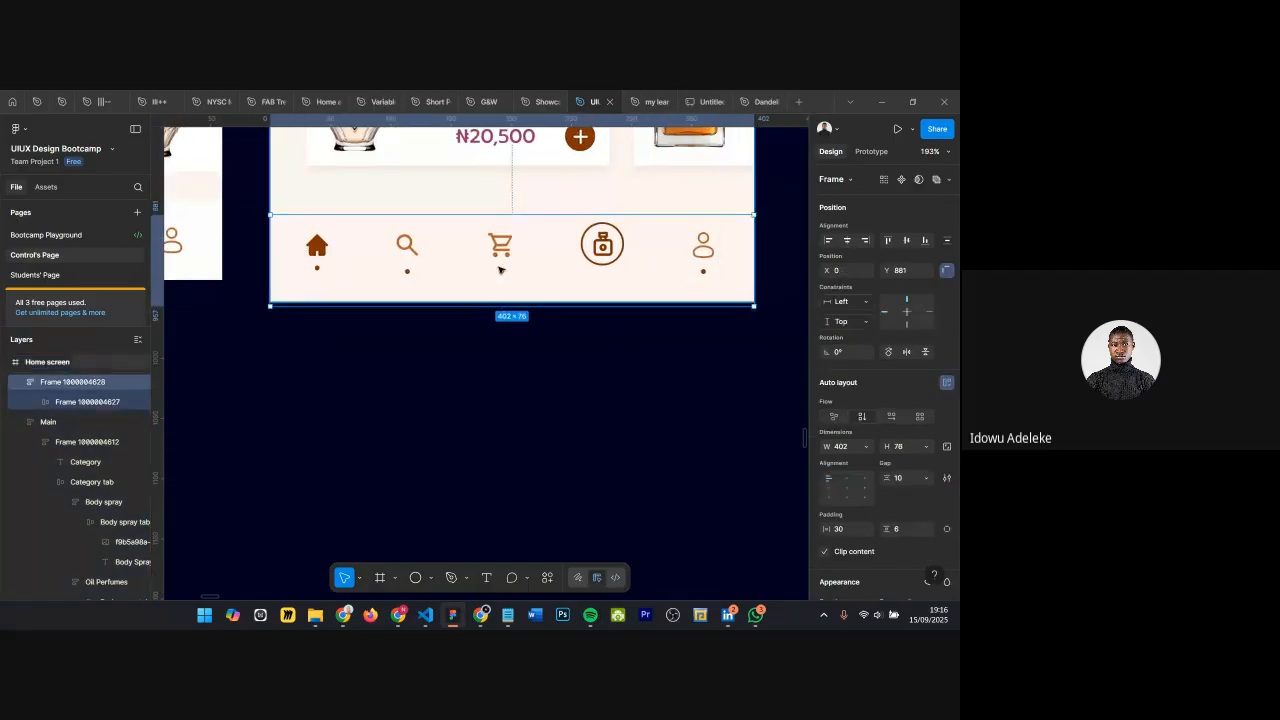
scroll(501, 269, "down", 2)
left_click(588, 250)
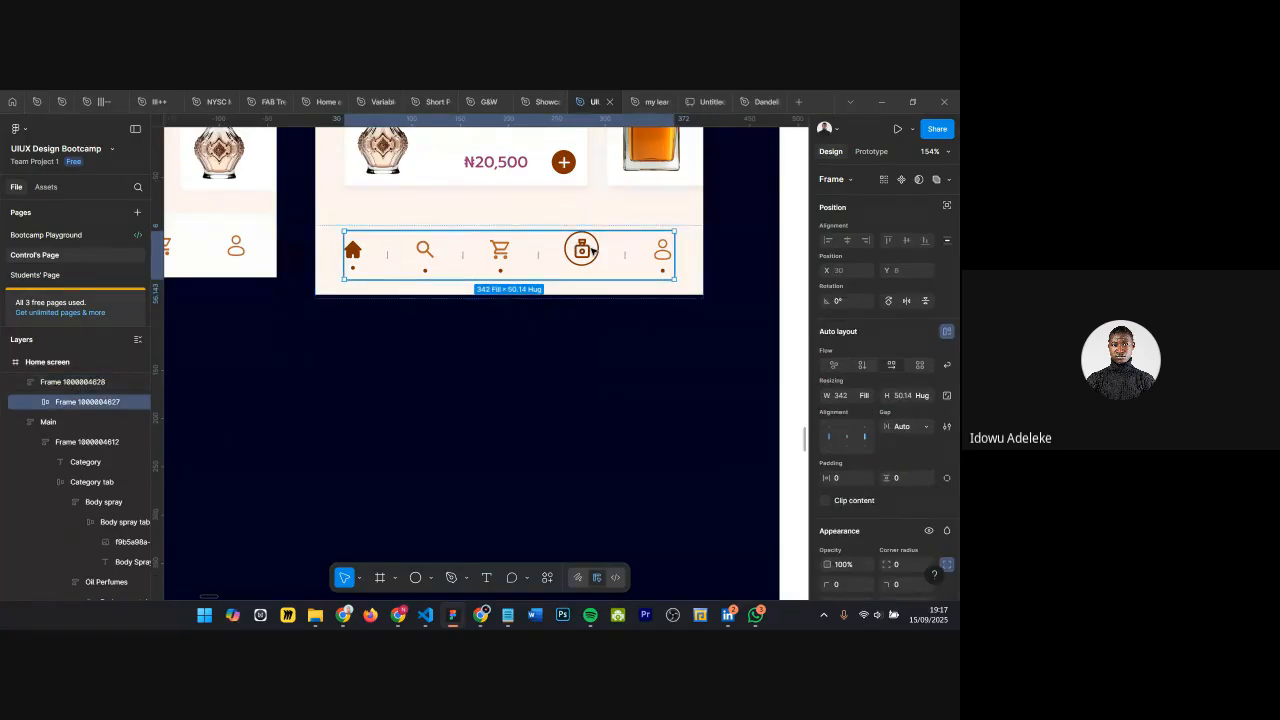
left_click(590, 250)
key("Left")
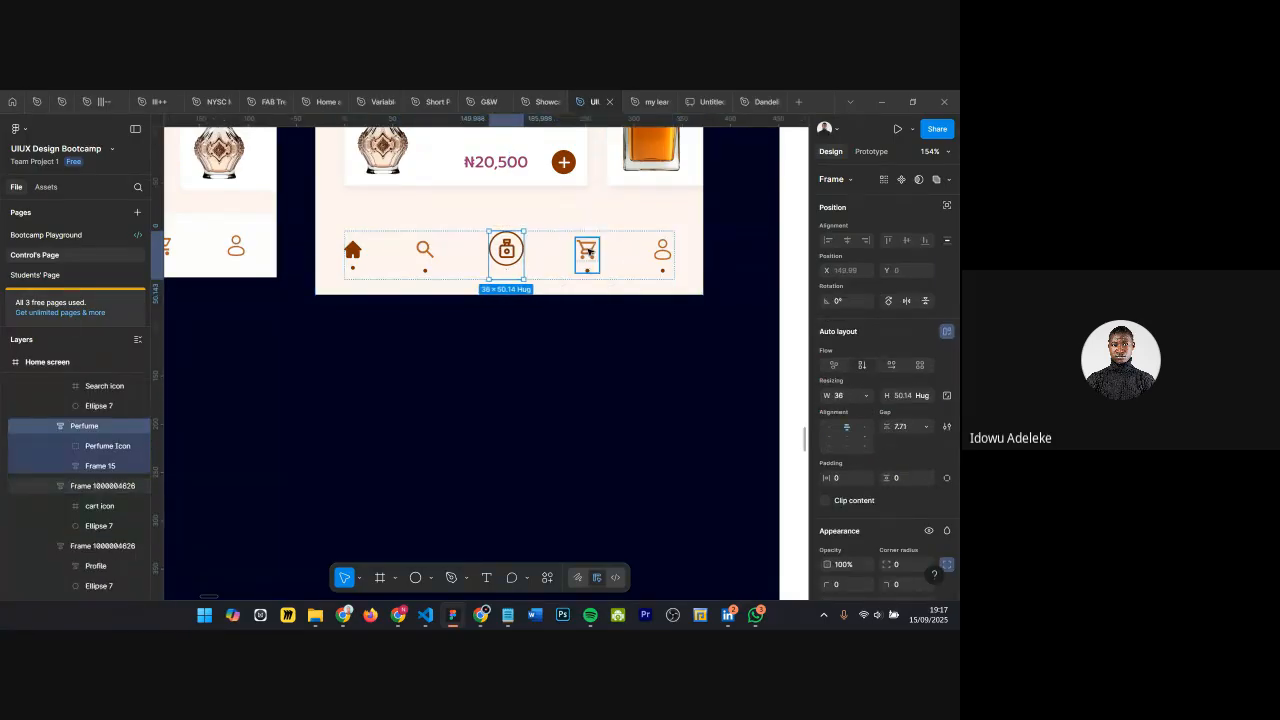
Step: Try hiding the indicator dots under the search, cart and profile icons all together
left_click(555, 262)
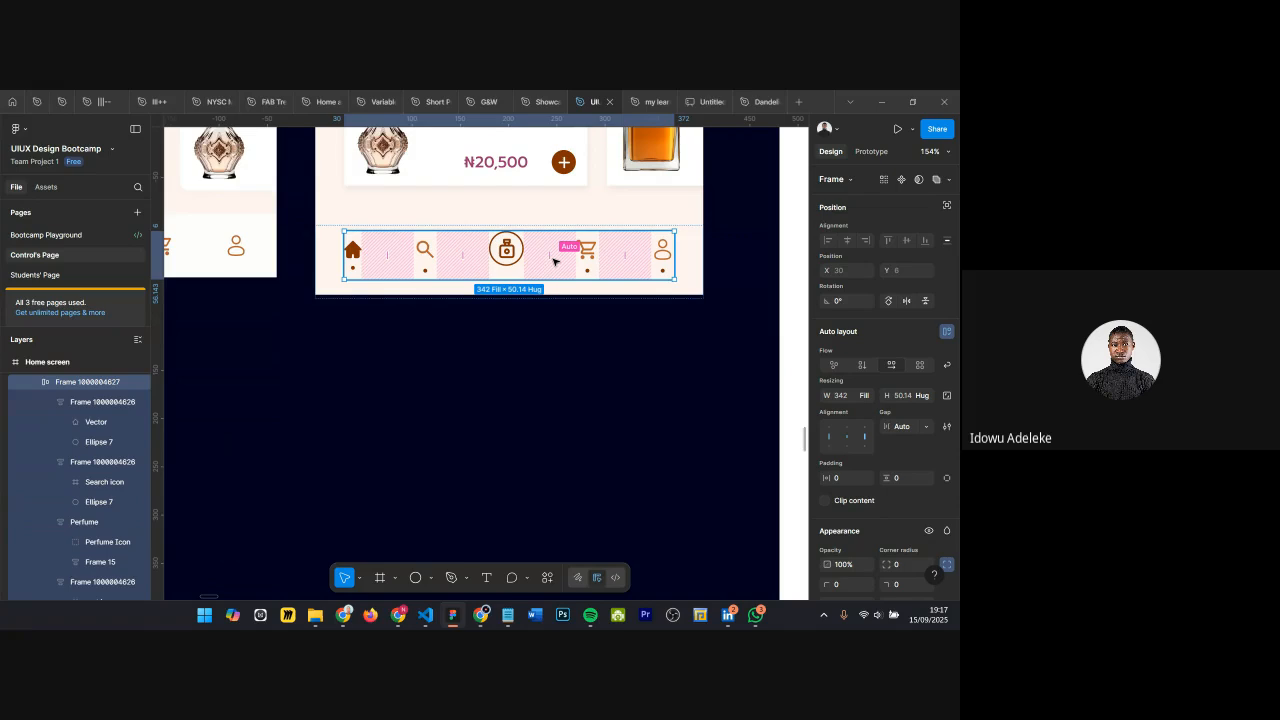
double_click(425, 270)
scroll(587, 270, "up", 5)
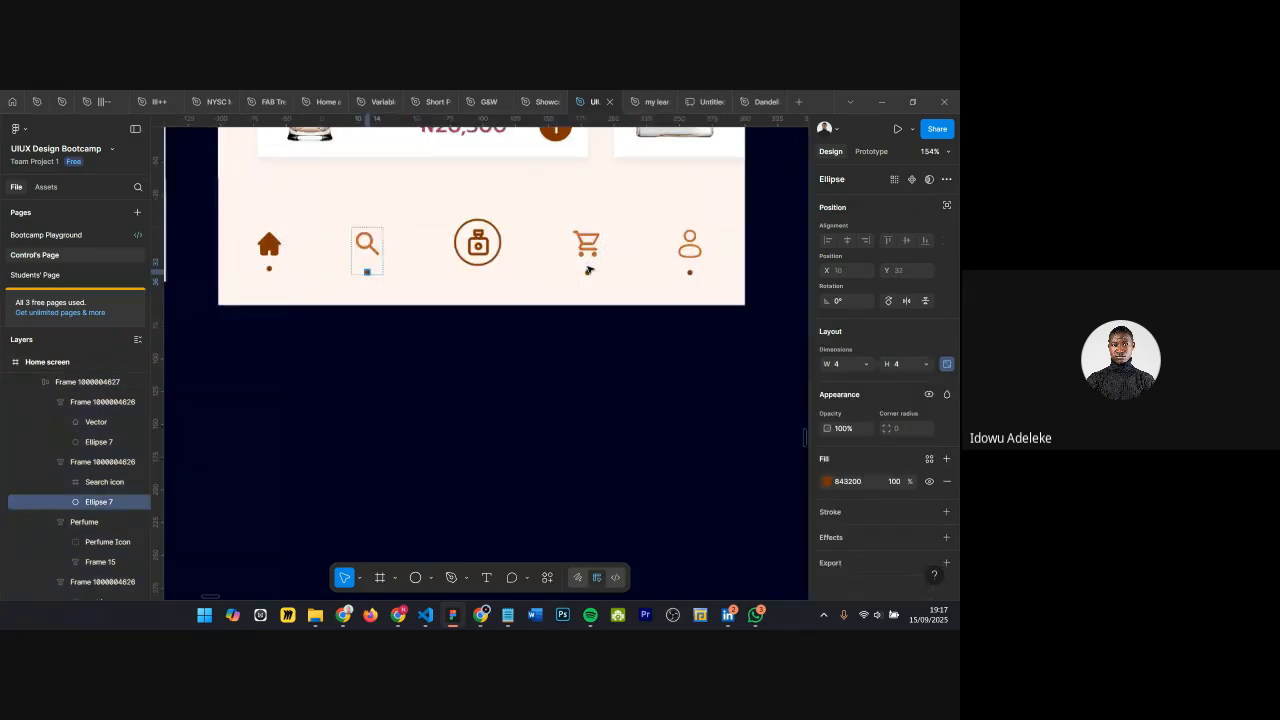
left_click(587, 270, "shift")
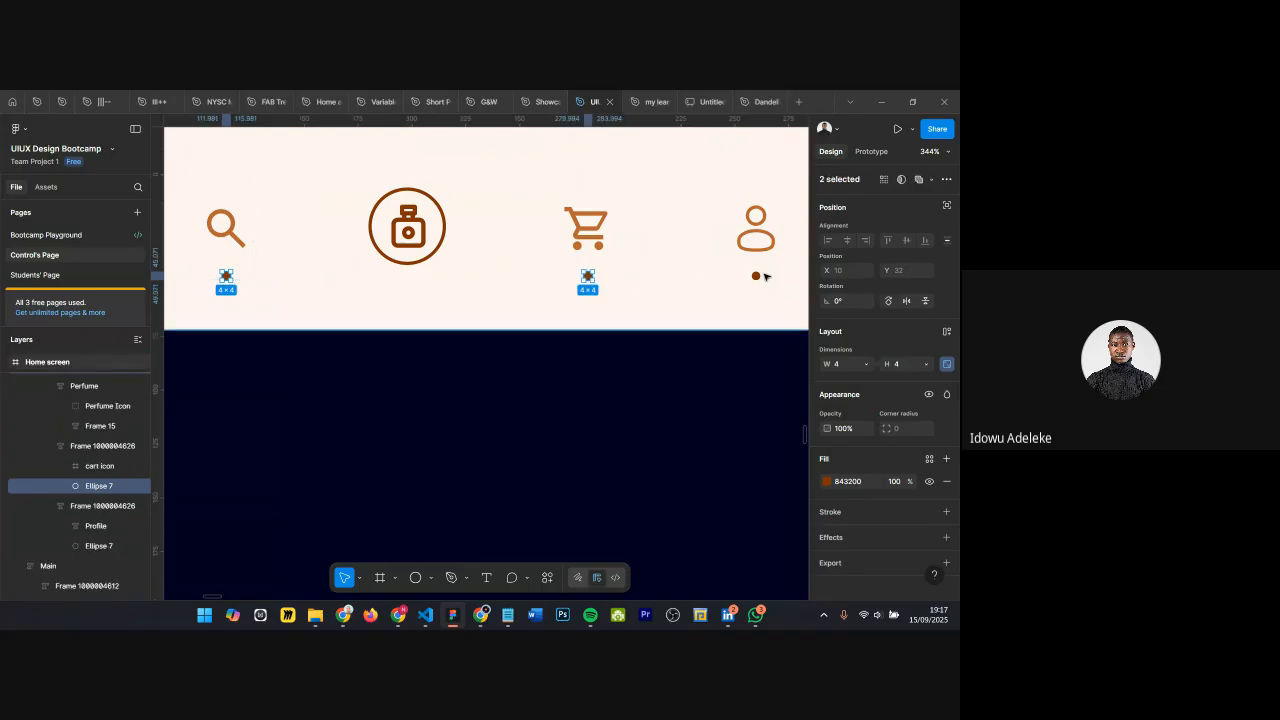
left_click(756, 276, "shift")
scroll(760, 276, "down", 5)
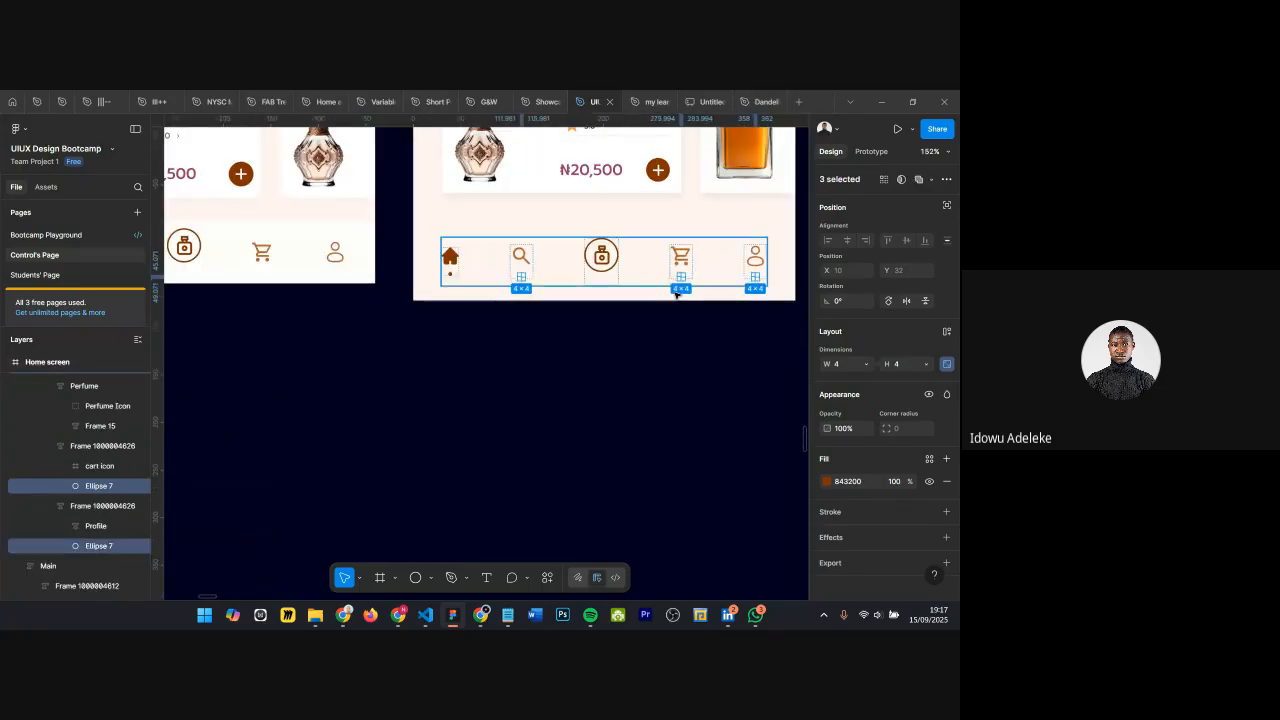
scroll(675, 293, "up", 5)
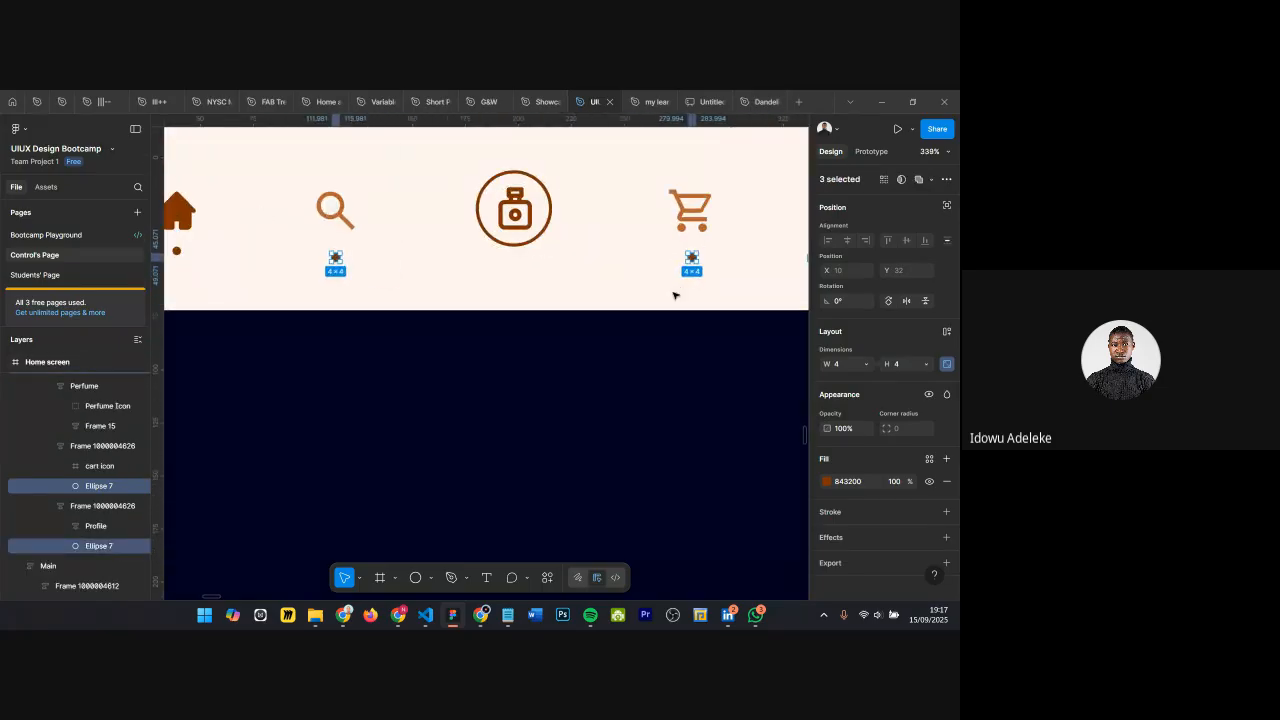
key("shift+h")
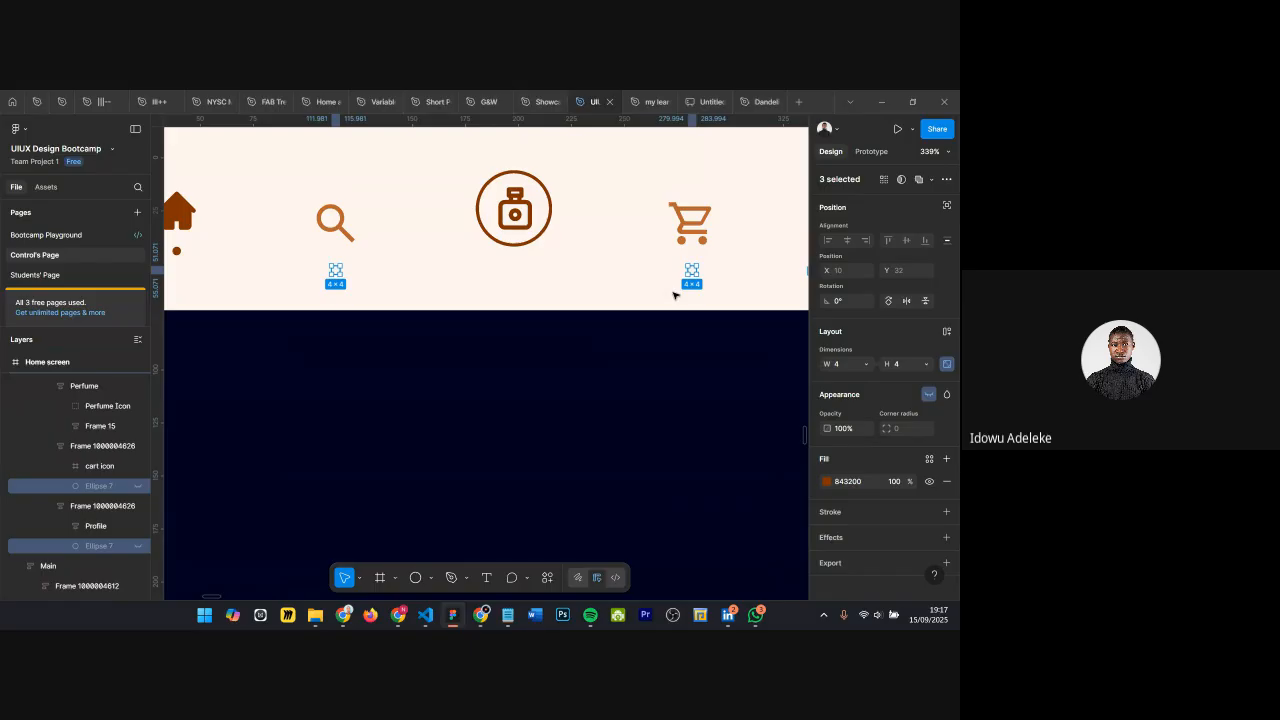
scroll(675, 293, "down", 5)
scroll(661, 300, "up", 3)
key("shift+h")
Step: Hide the indicator dot layers of the cart, profile and search items one by one
scroll(148, 505, "down", 1)
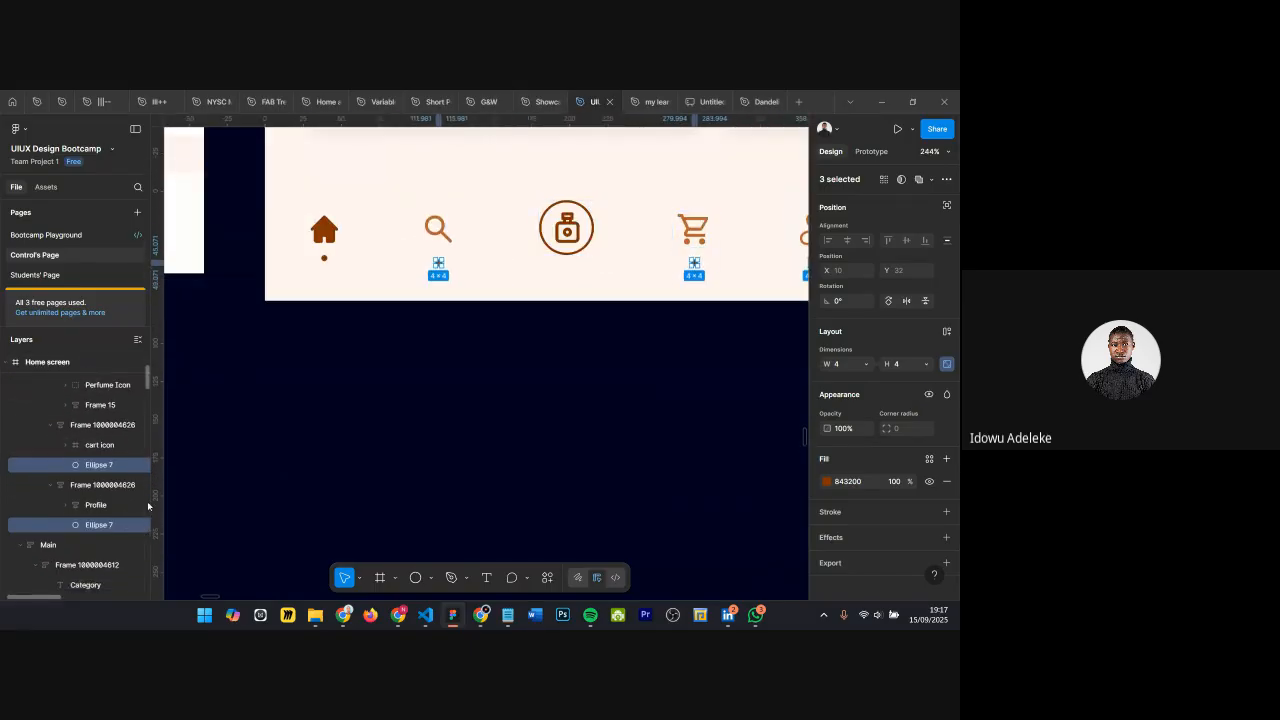
left_click(138, 465)
scroll(146, 522, "down", 2)
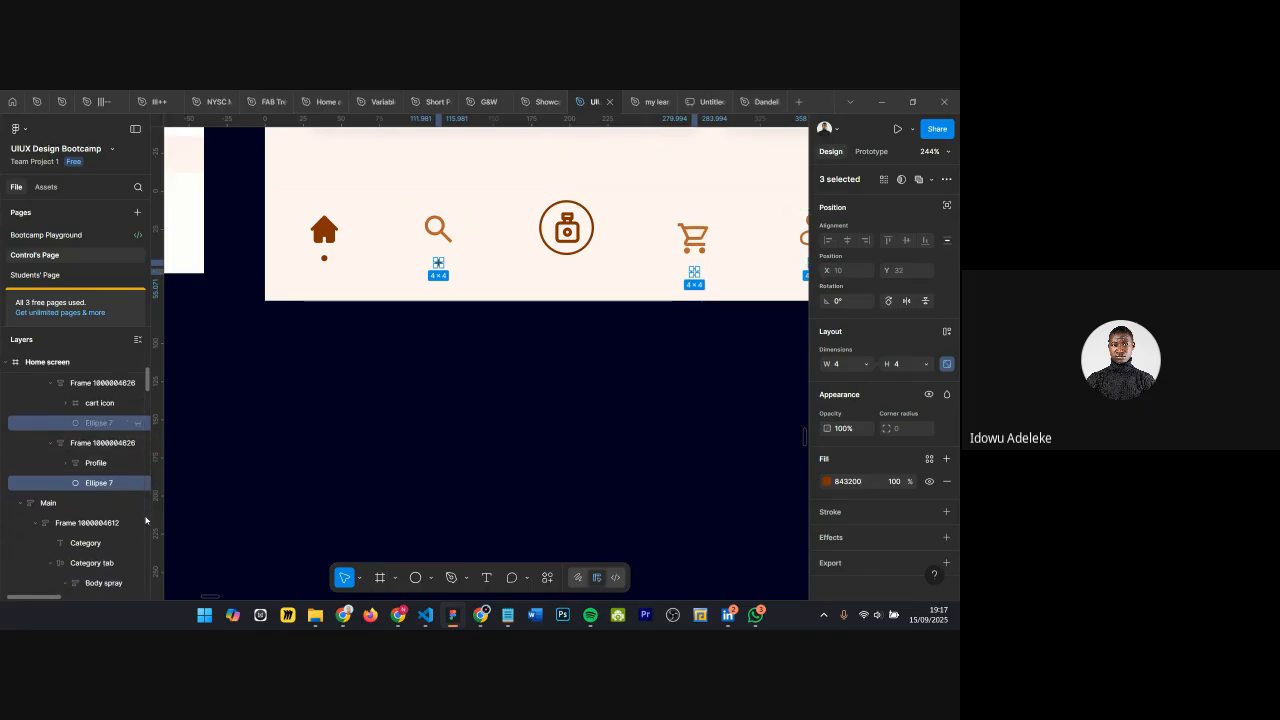
left_click(139, 485)
scroll(139, 485, "down", 2)
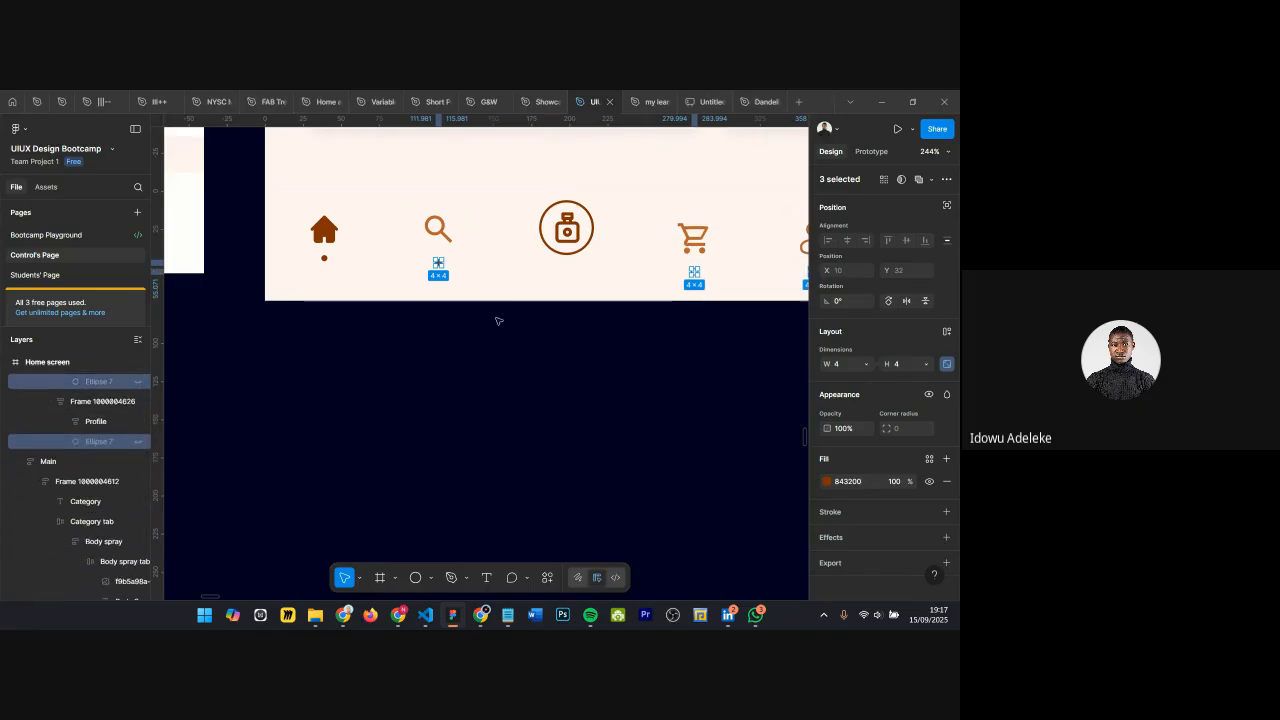
scroll(140, 440, "up", 5)
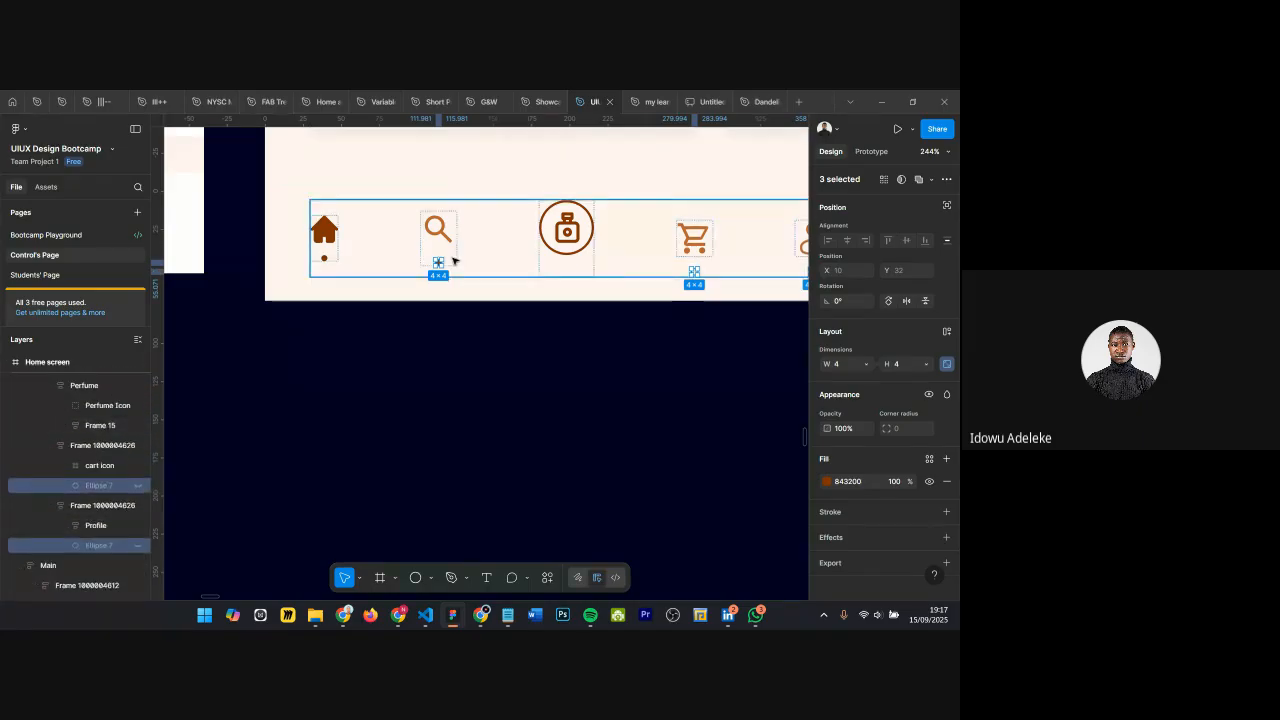
scroll(470, 260, "right", 2)
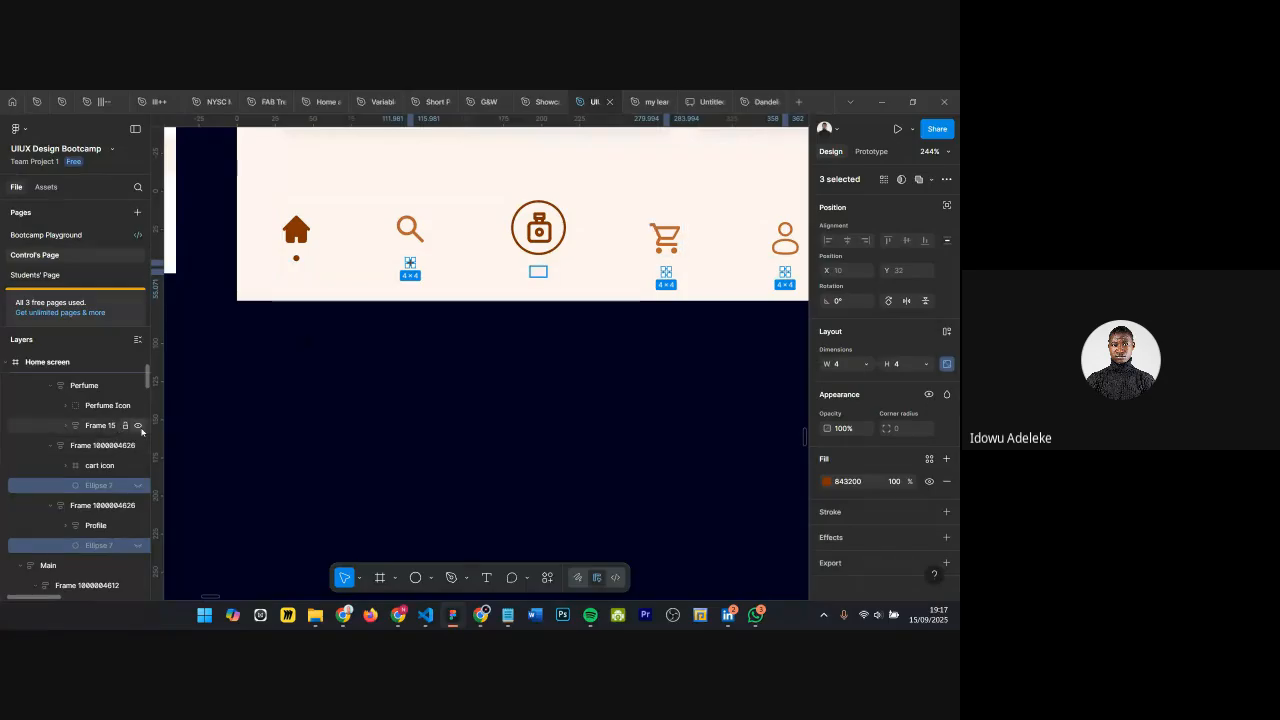
scroll(100, 445, "up", 4)
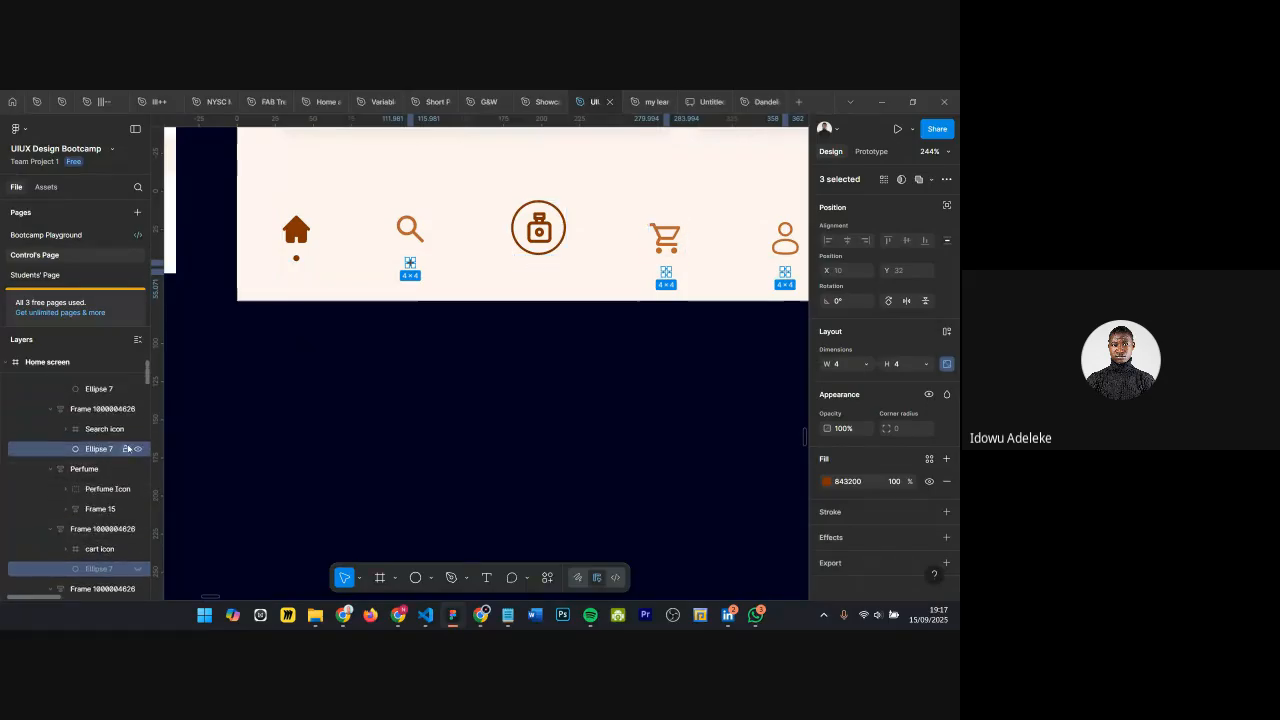
scroll(520, 323, "down", 2)
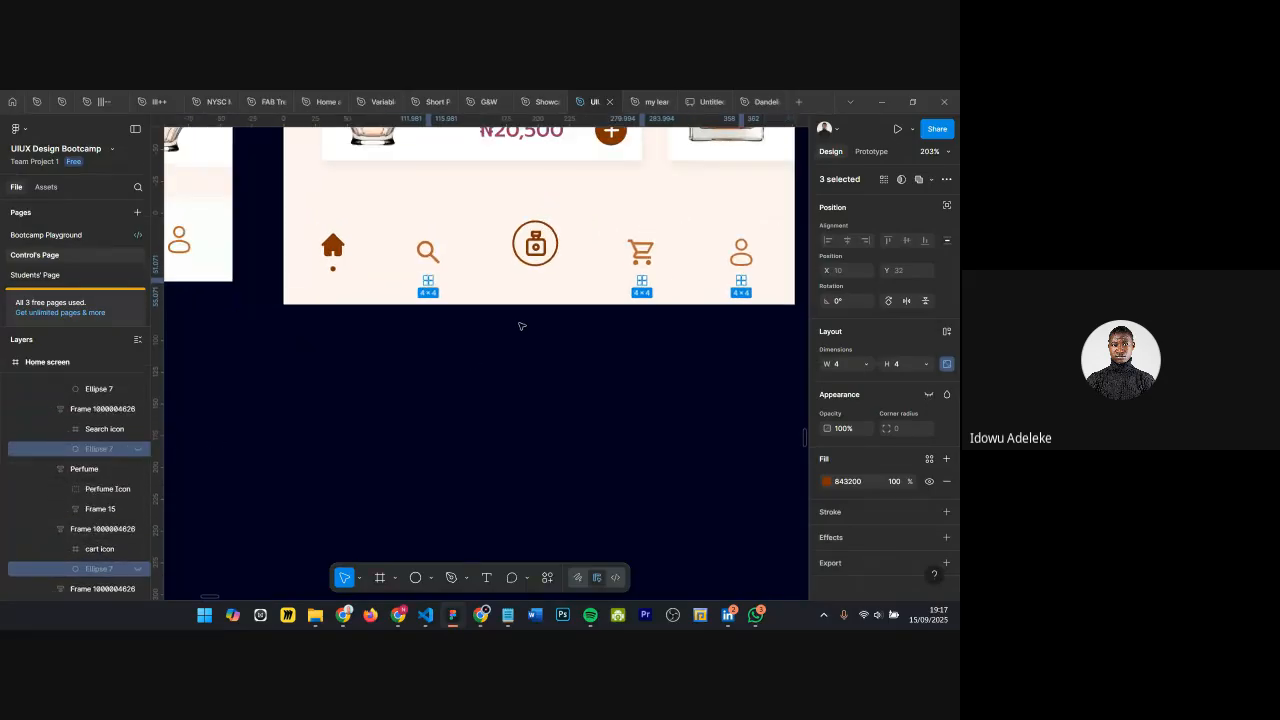
Step: Give the outer navigation frame a white FFFFFF fill at 70% opacity
left_click(522, 325)
scroll(471, 280, "down", 1)
left_click(471, 280)
scroll(432, 291, "down", 4)
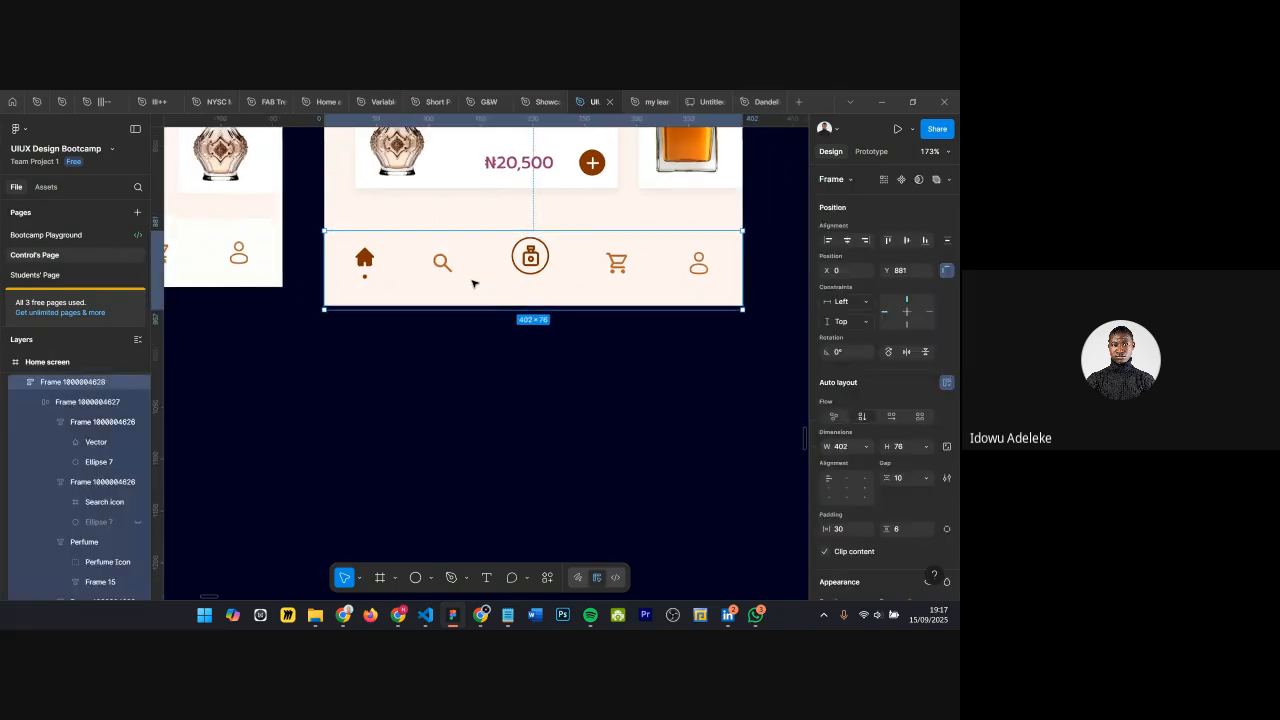
scroll(432, 289, "up", 2)
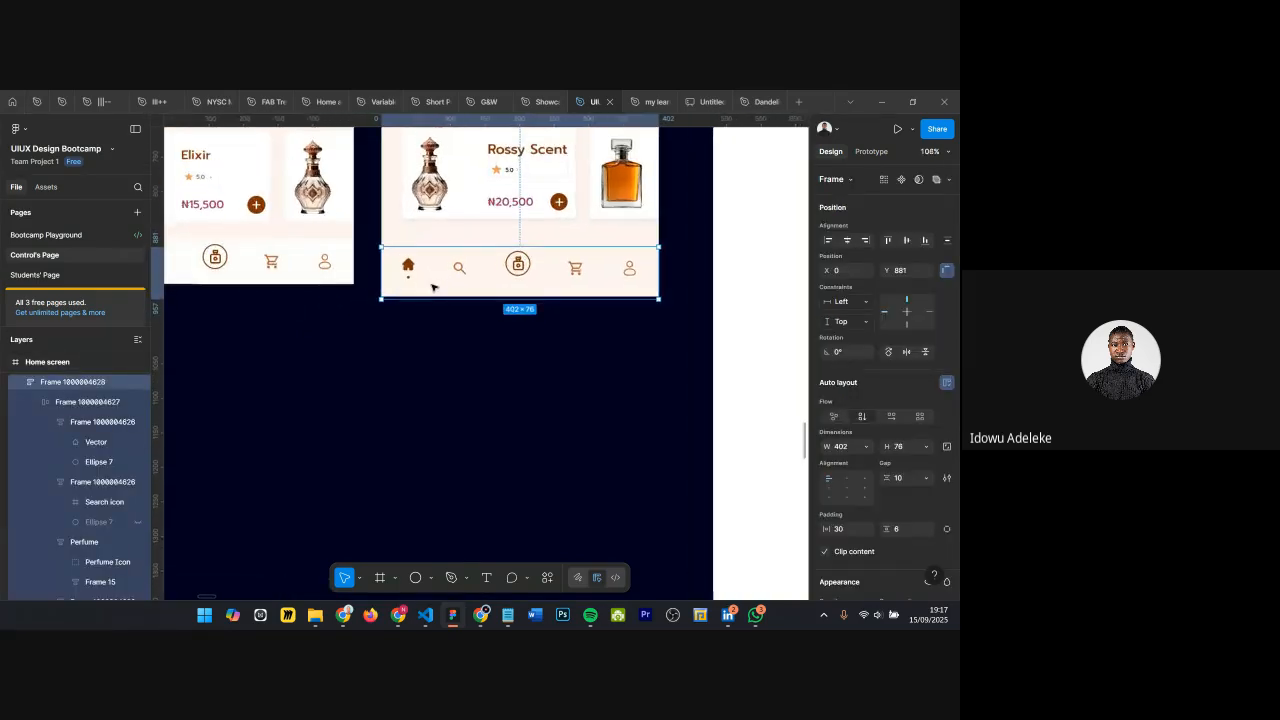
scroll(898, 429, "down", 4)
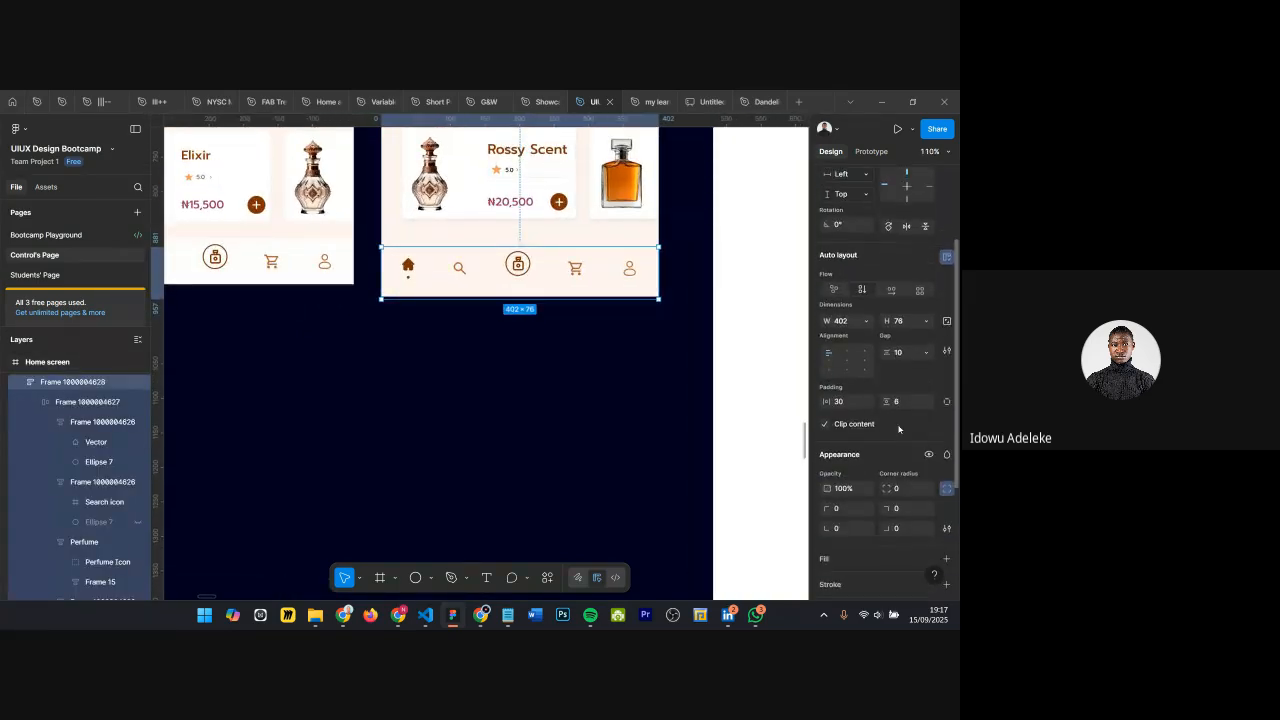
left_click(947, 480)
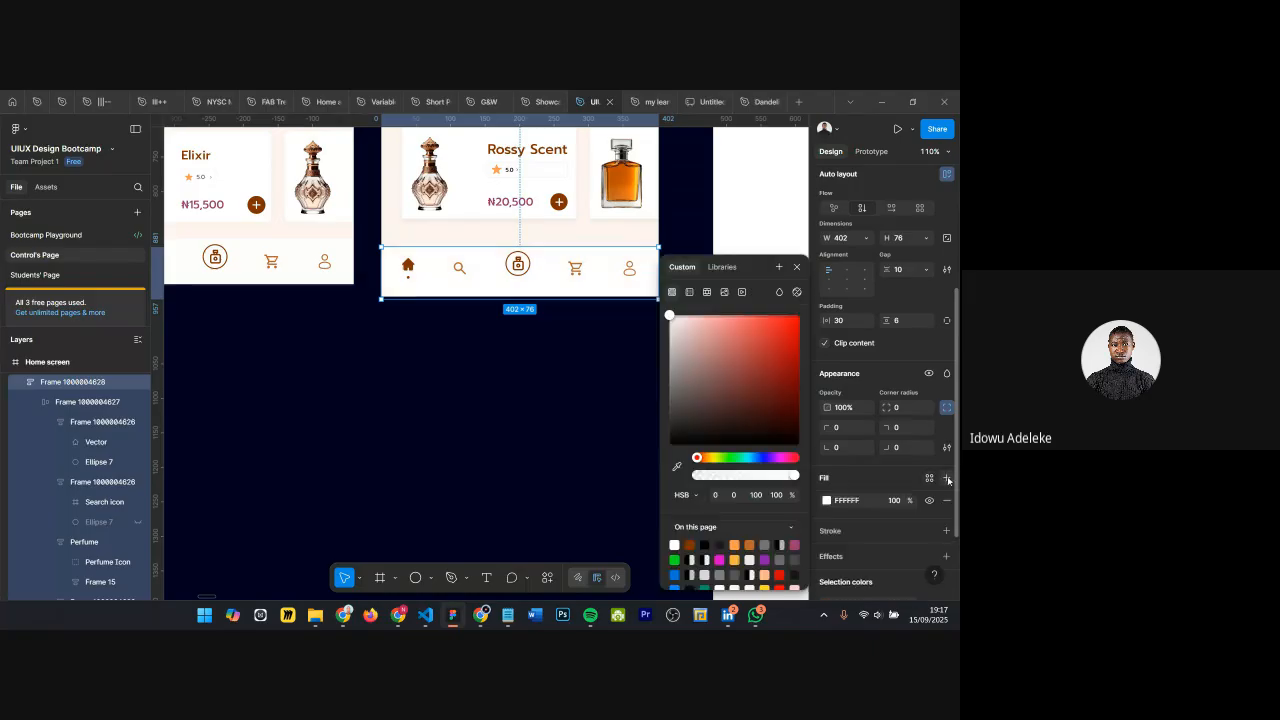
left_click(797, 268)
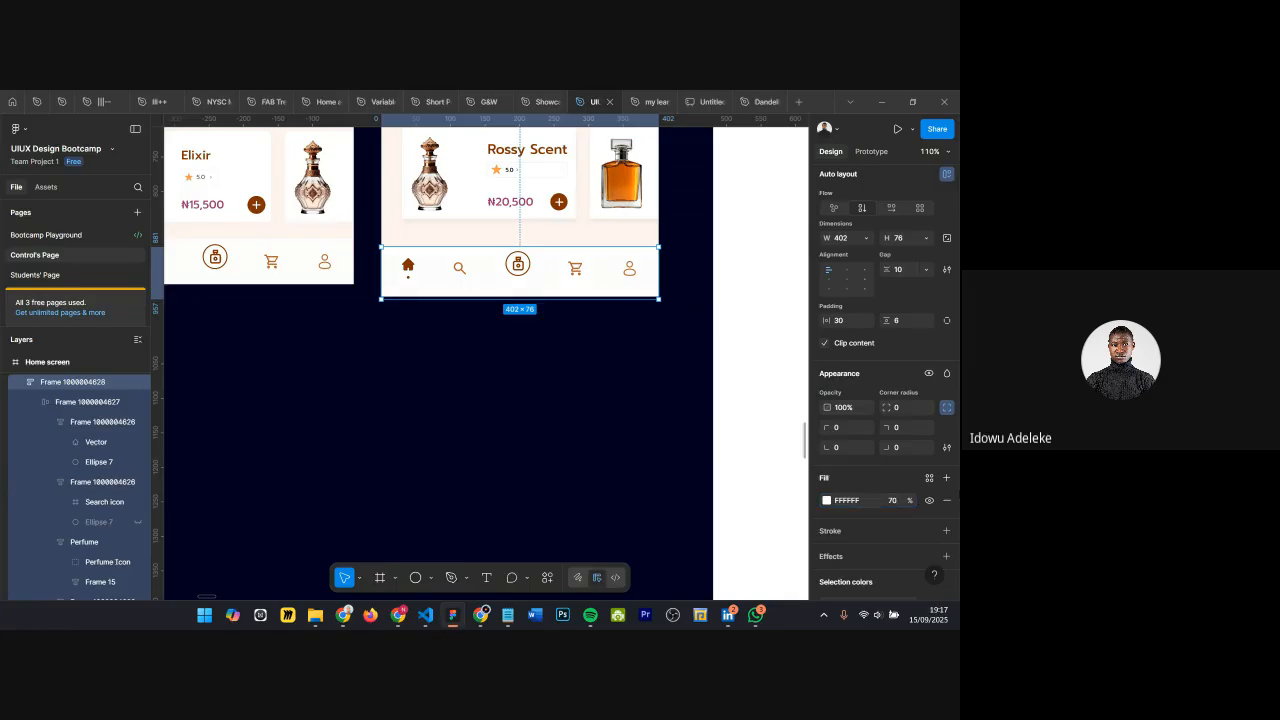
scroll(563, 317, "up", 5)
left_click(552, 319)
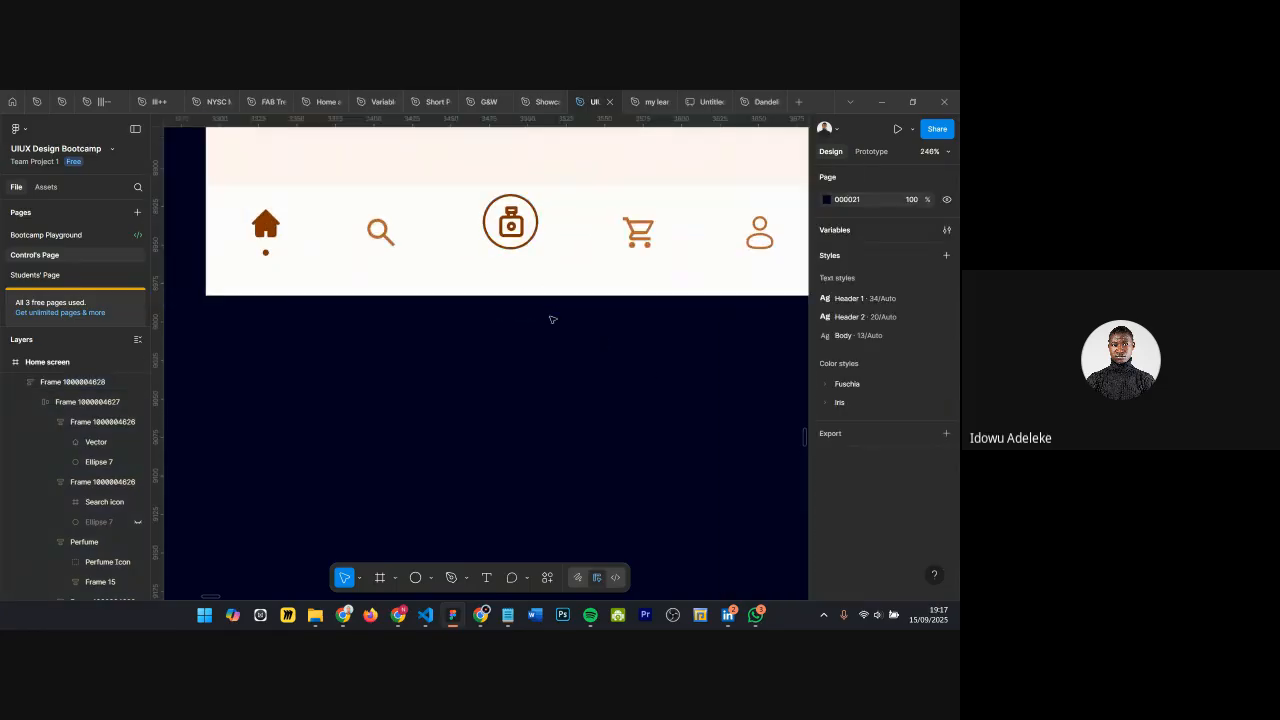
Step: Add an effect to the second home screen's outer navigation frame and set its type to Background blur
scroll(535, 316, "down", 3)
left_click(466, 274)
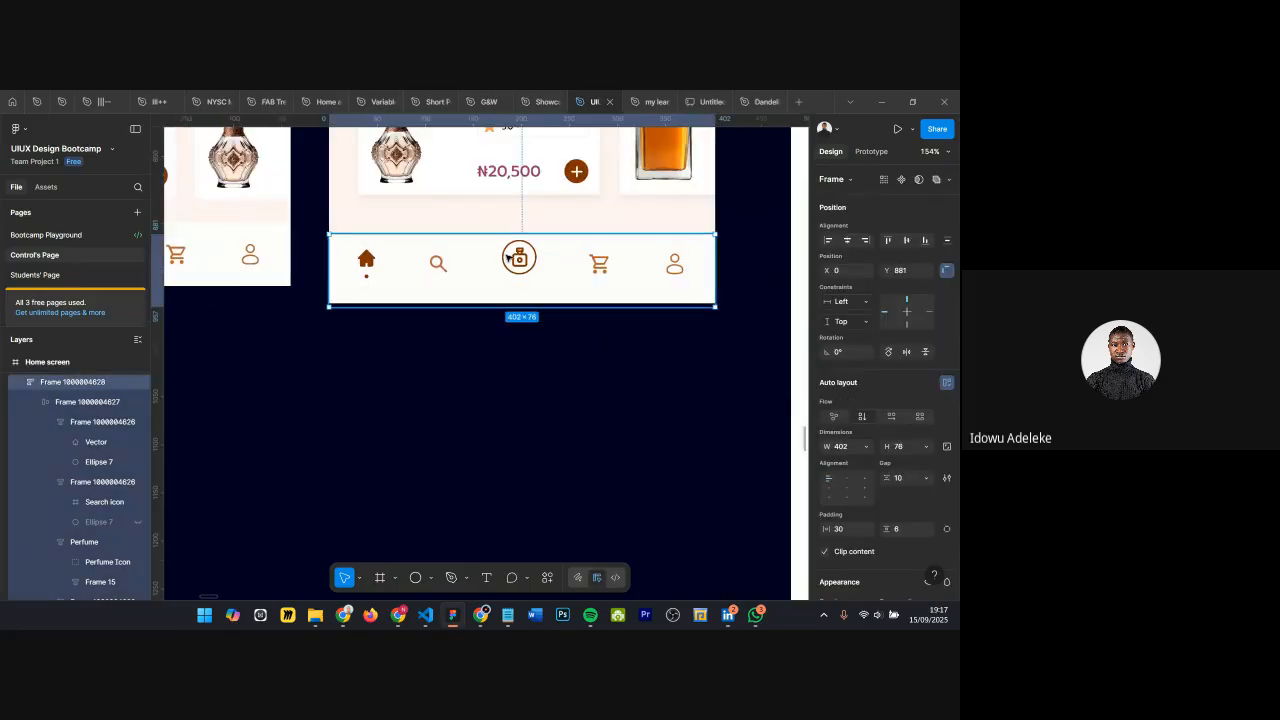
scroll(535, 248, "down", 3)
scroll(897, 476, "down", 3)
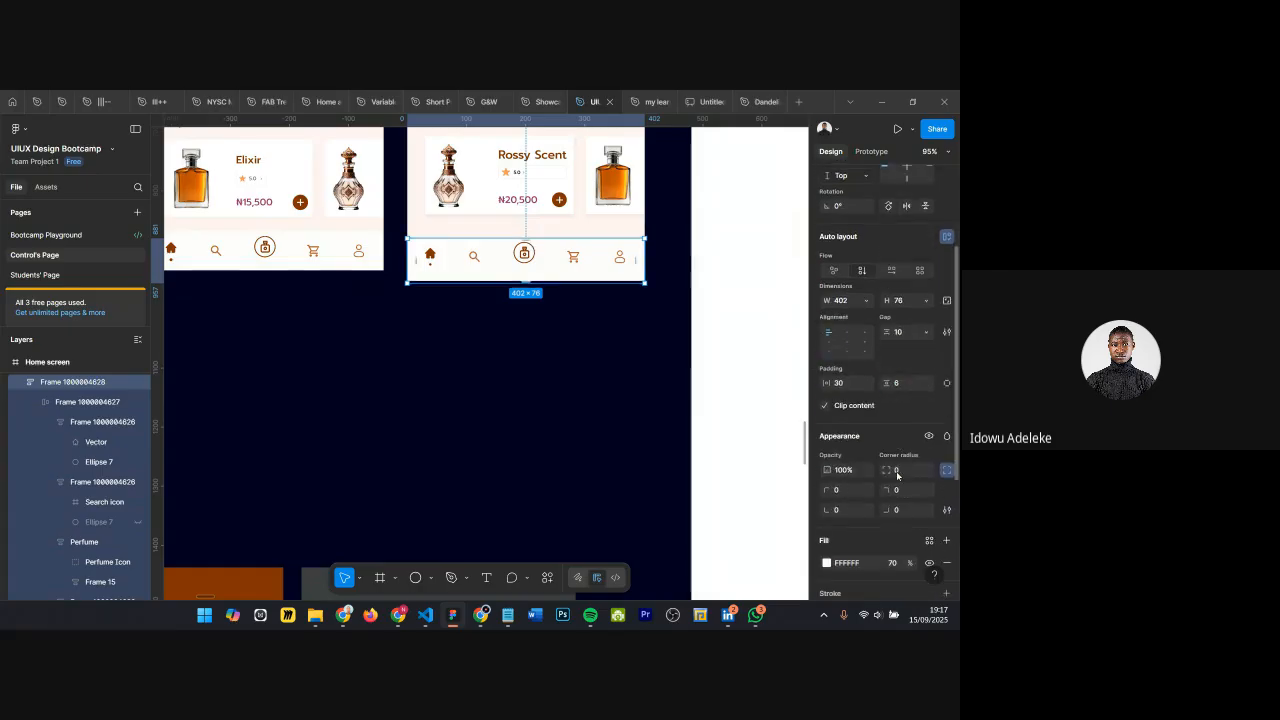
scroll(897, 470, "down", 3)
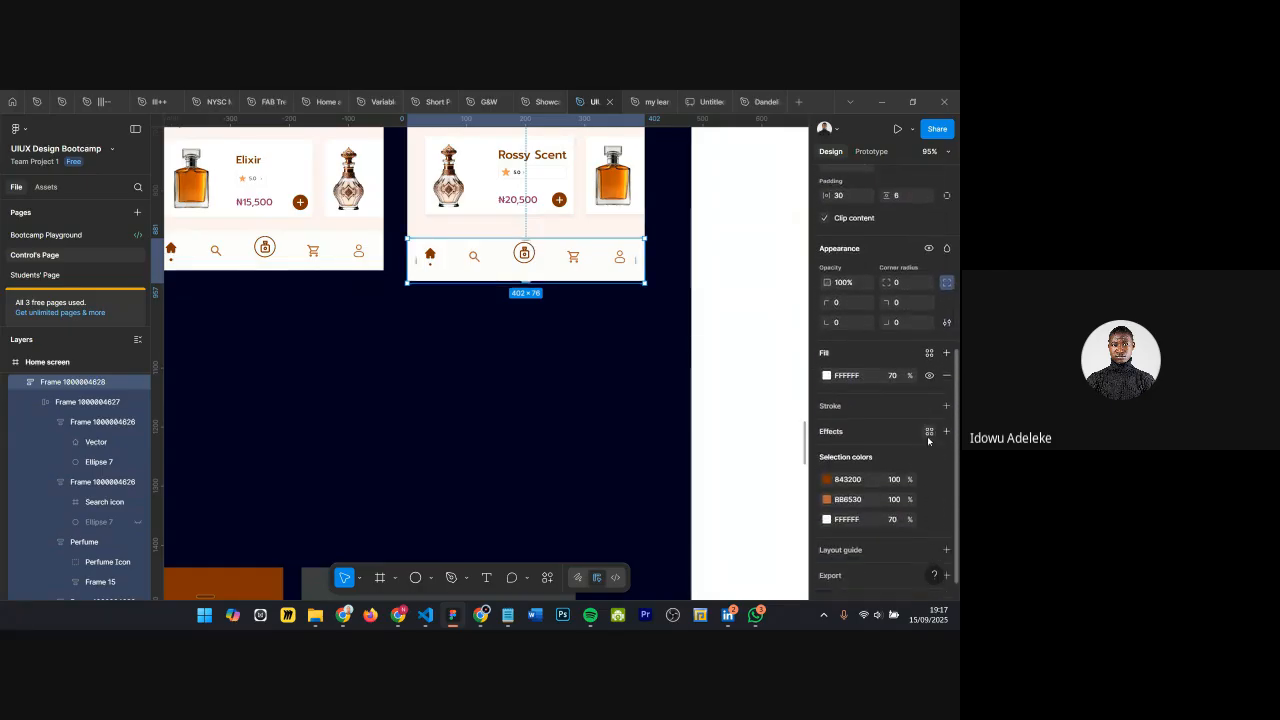
left_click(946, 431)
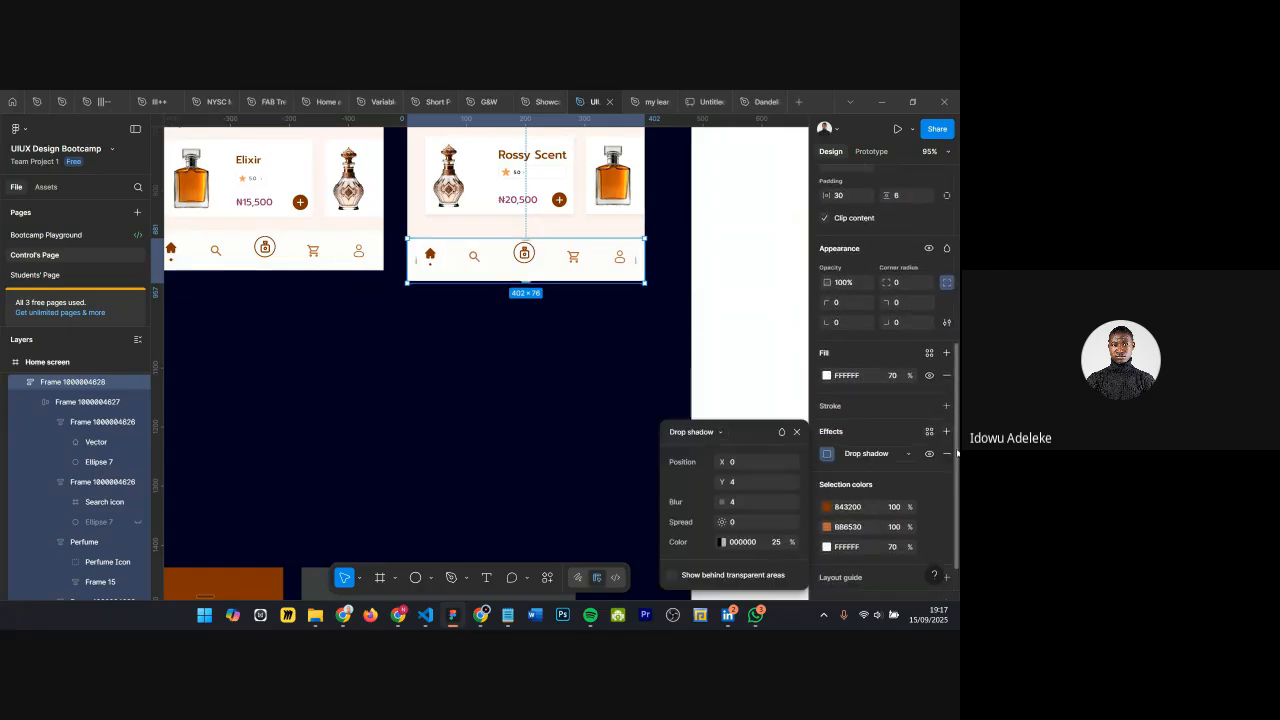
left_click(905, 453)
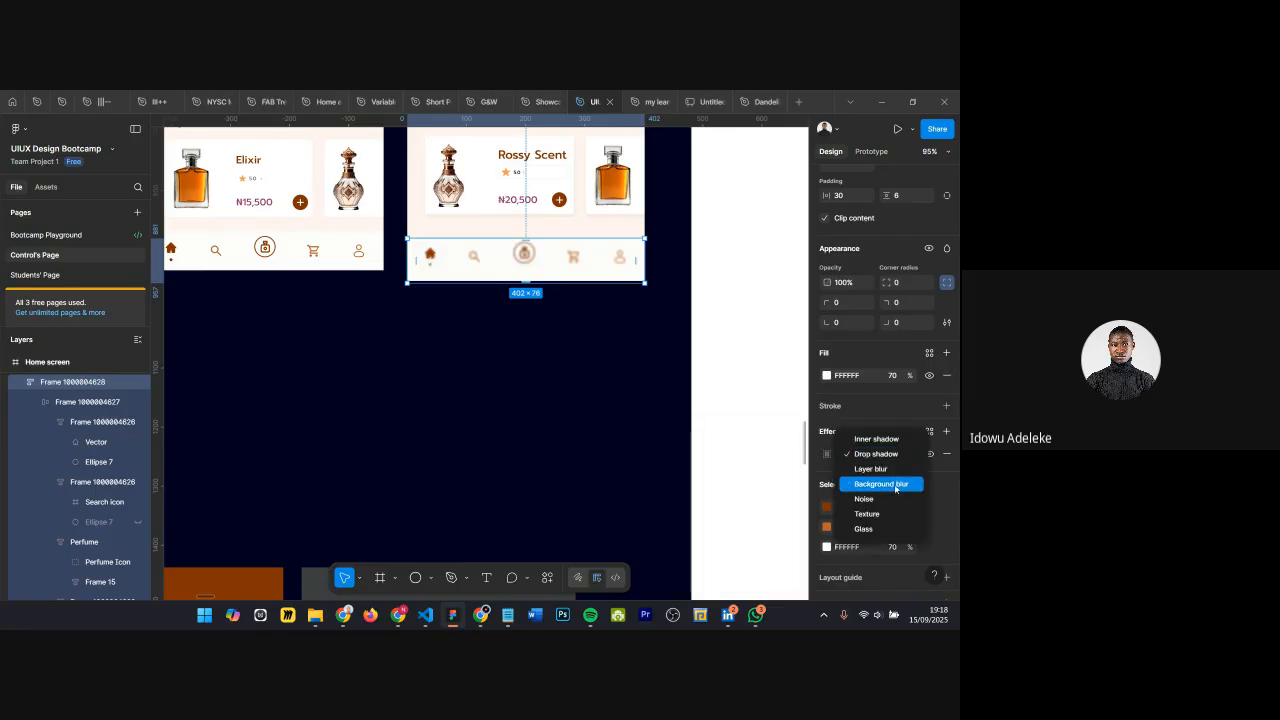
left_click(895, 484)
Step: Set the navigation frame's uniform background blur to 10
scroll(548, 256, "up", 2)
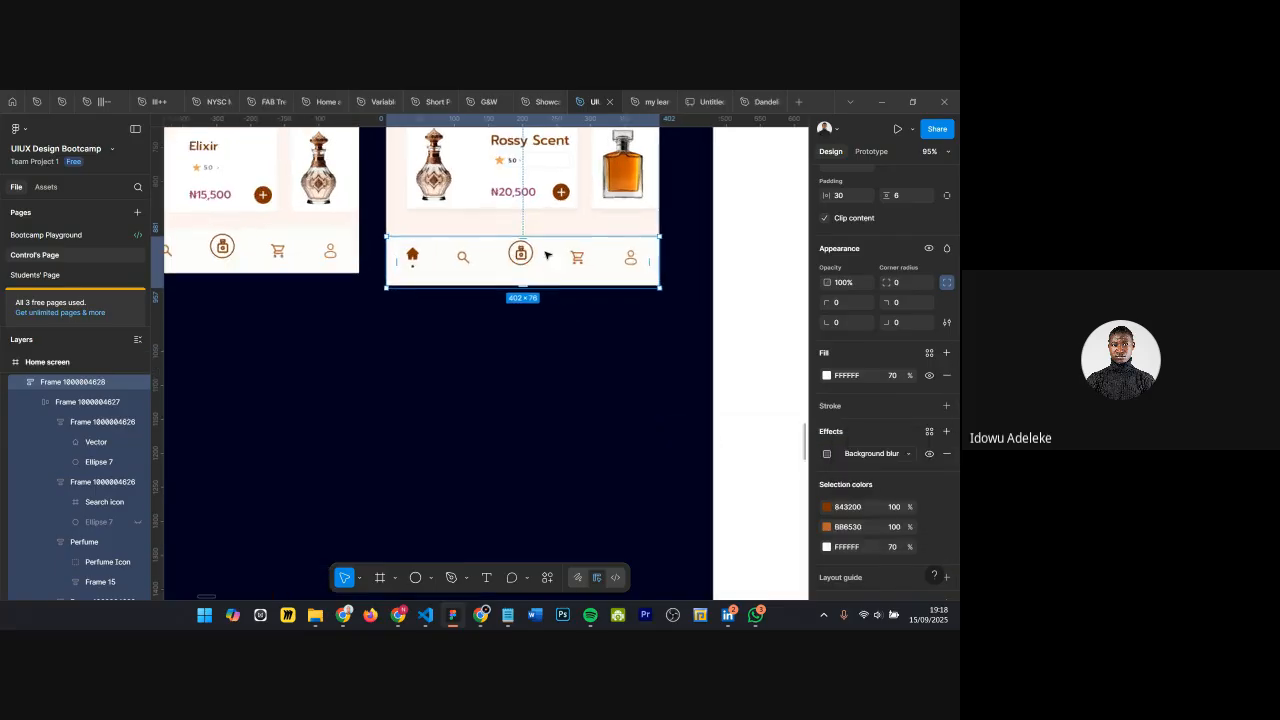
scroll(545, 256, "up", 5)
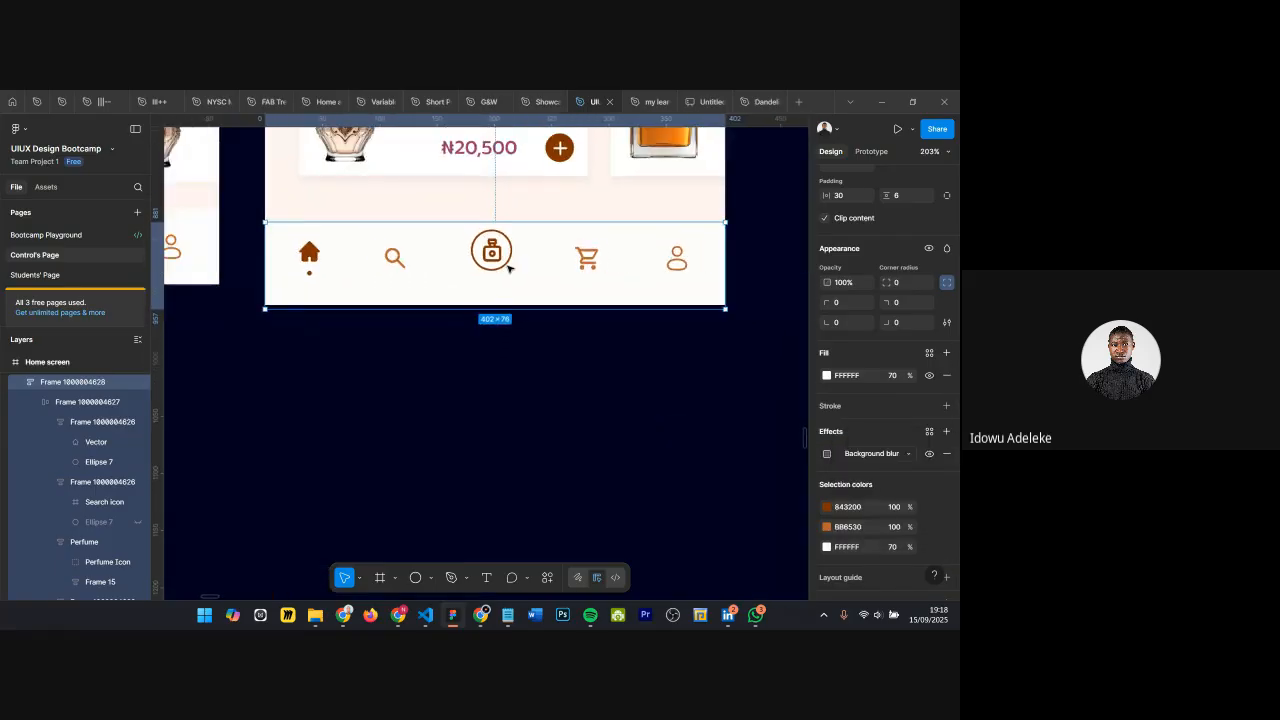
scroll(509, 268, "down", 2)
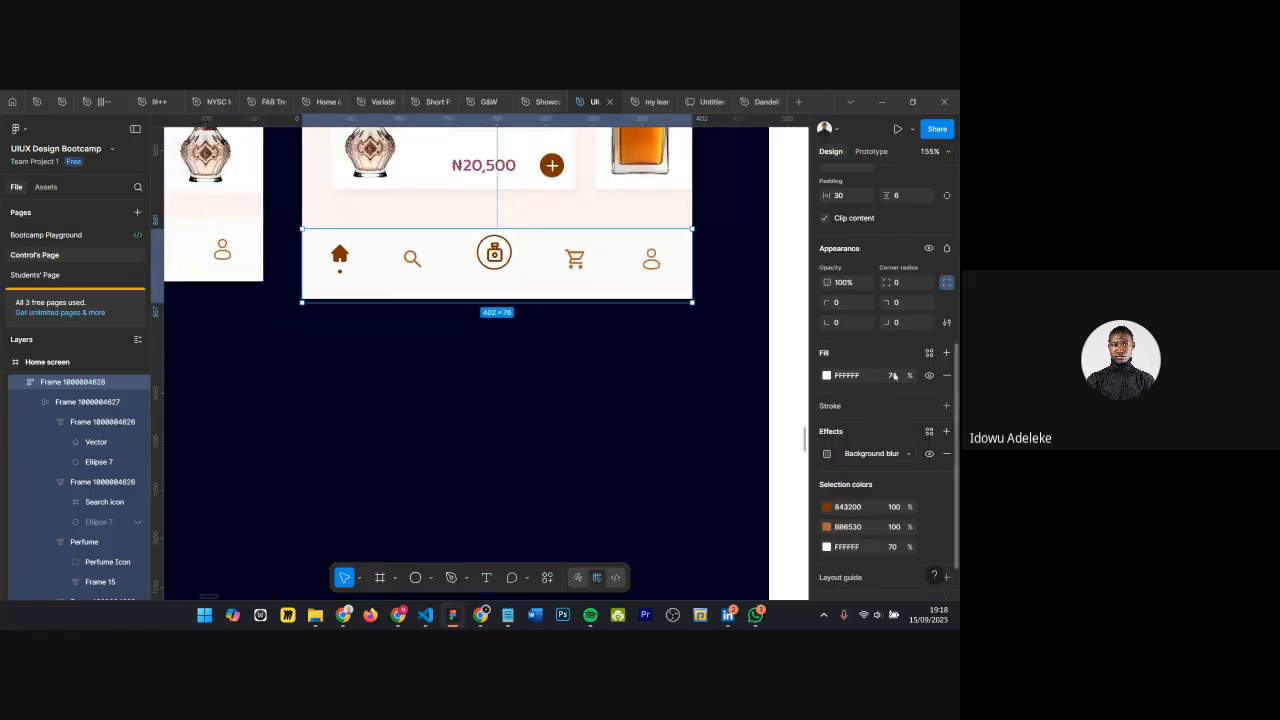
left_click(827, 454)
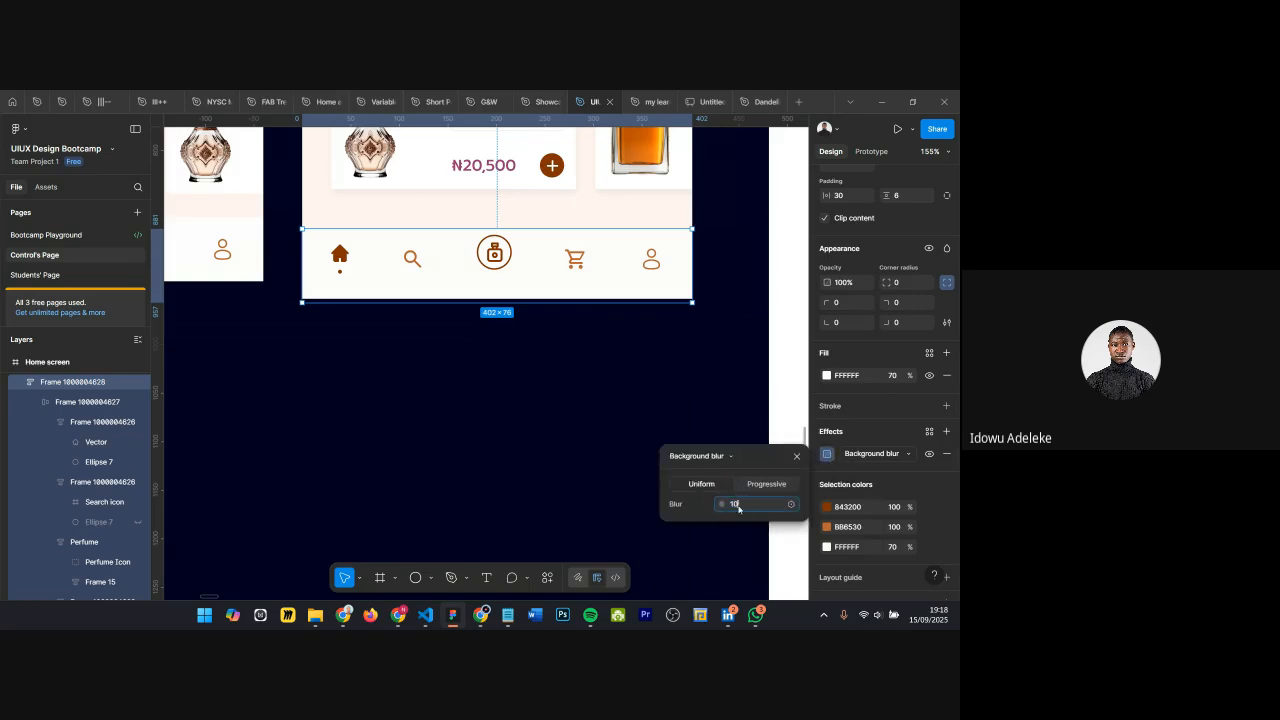
left_click(796, 455)
Step: Try moving the navigation bar up over the popular item cards to preview the blur, and return it to the screen's bottom
scroll(528, 366, "down", 5)
left_click_drag(485, 393, 475, 289)
left_click_drag(477, 364, 478, 362)
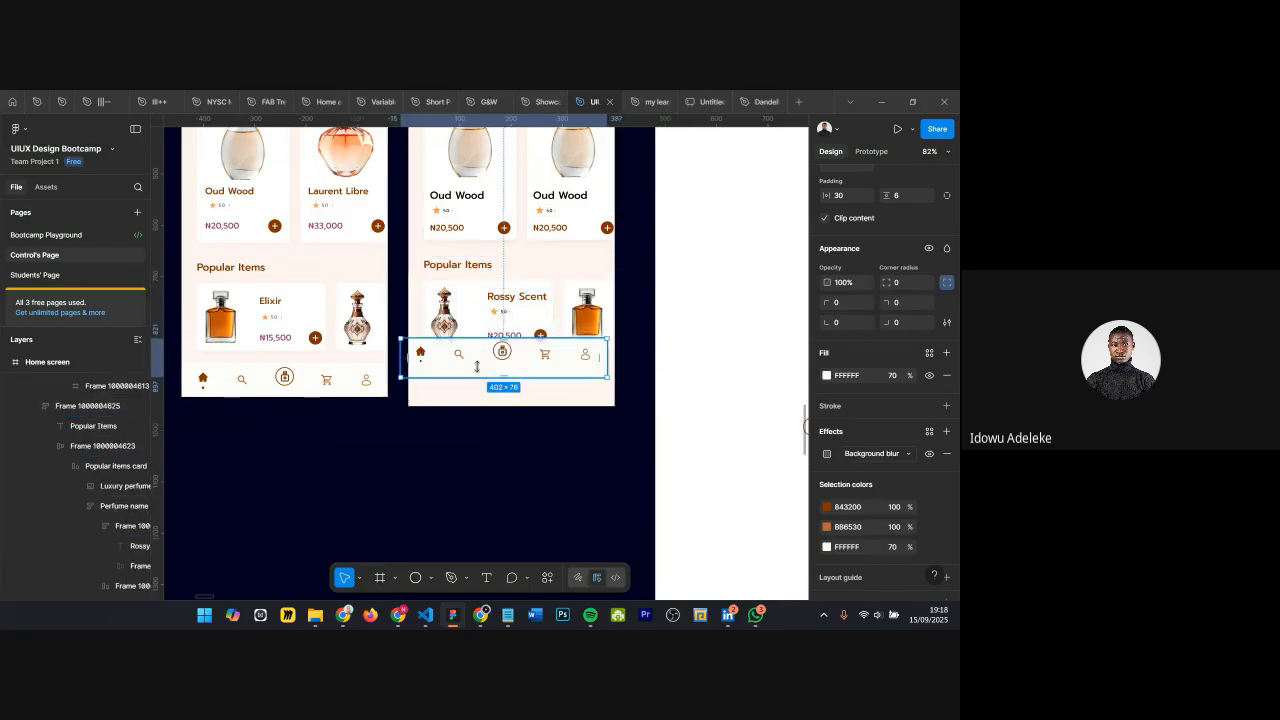
scroll(560, 330, "up", 2)
scroll(576, 327, "down", 2)
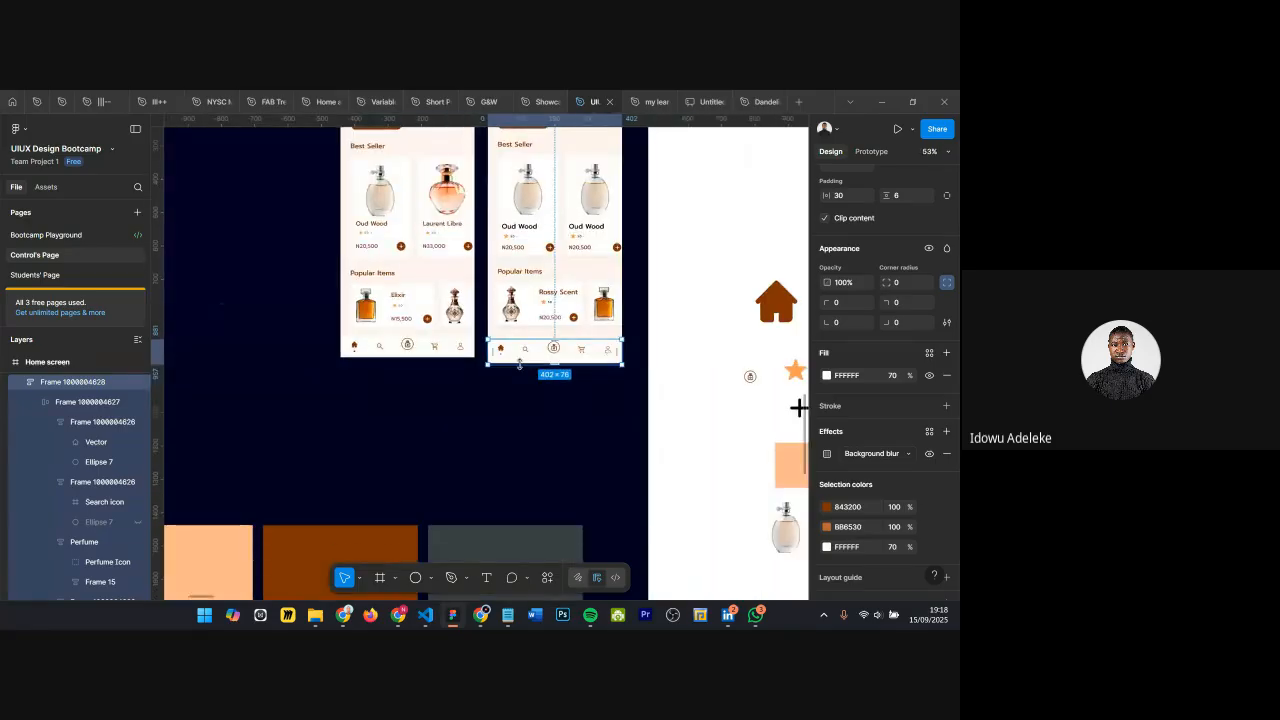
Step: Reduce the navigation frame's height to 72
scroll(520, 326, "up", 3)
scroll(494, 372, "up", 5)
left_click_drag(494, 375, 494, 371)
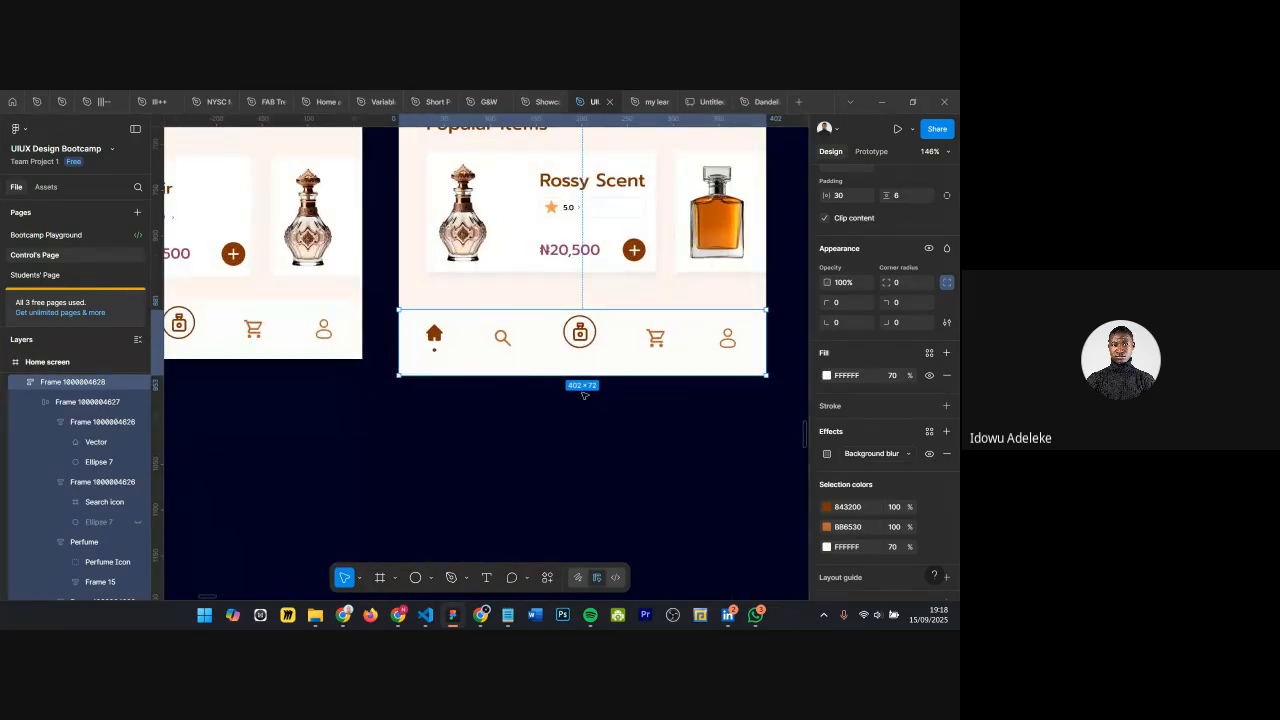
scroll(584, 394, "down", 5)
scroll(560, 390, "down", 3)
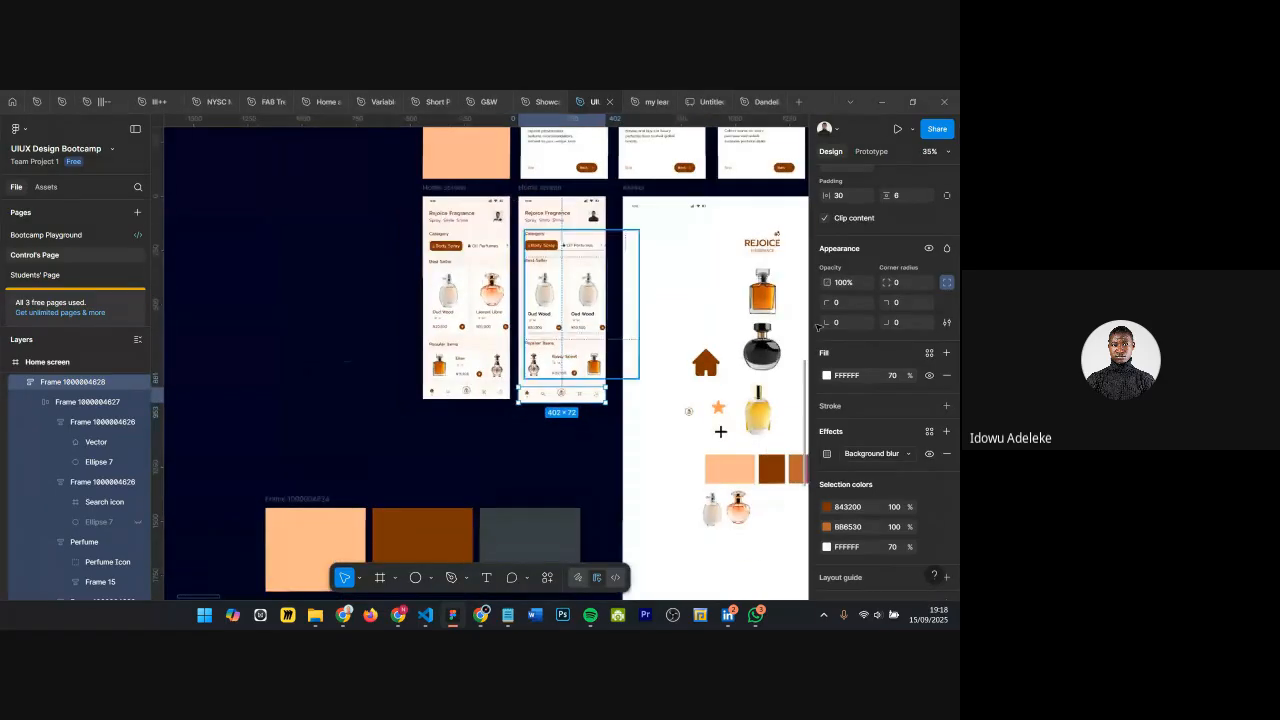
Step: Rename the outer navigation frame as Tab and set its vertical constraint to Bottom
scroll(816, 327, "up", 5)
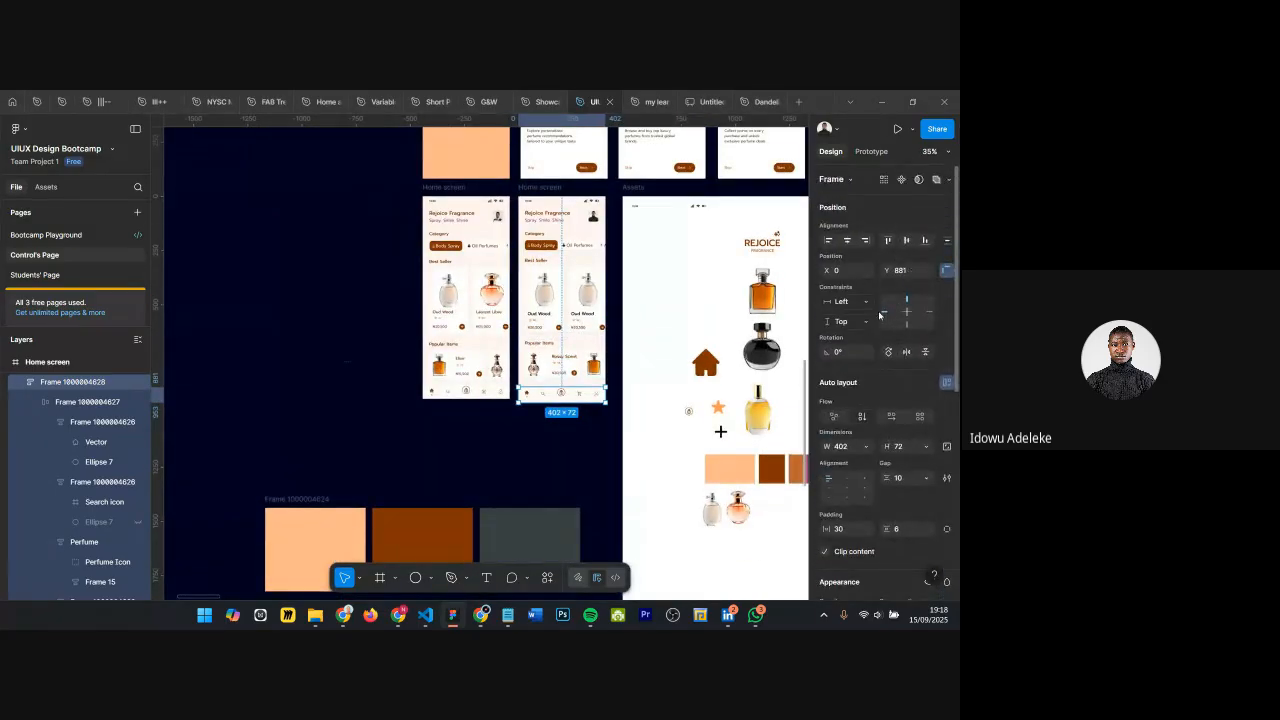
scroll(543, 367, "right", 1)
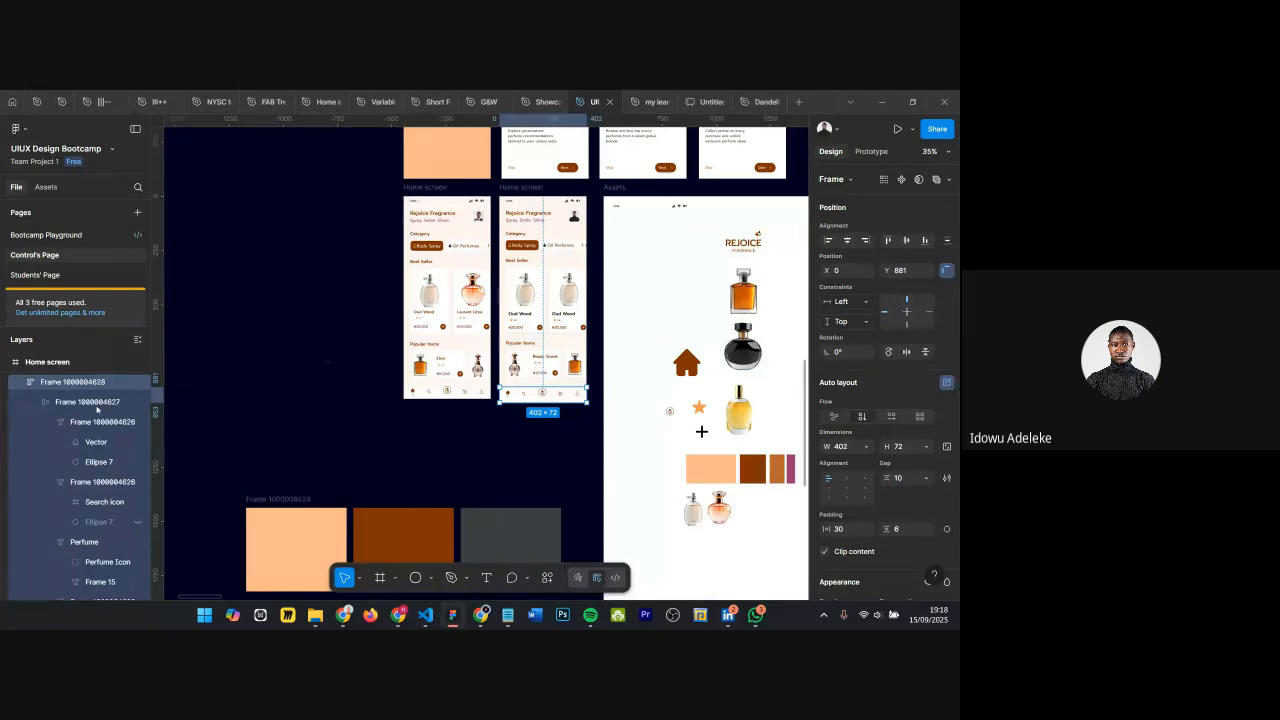
double_click(59, 384)
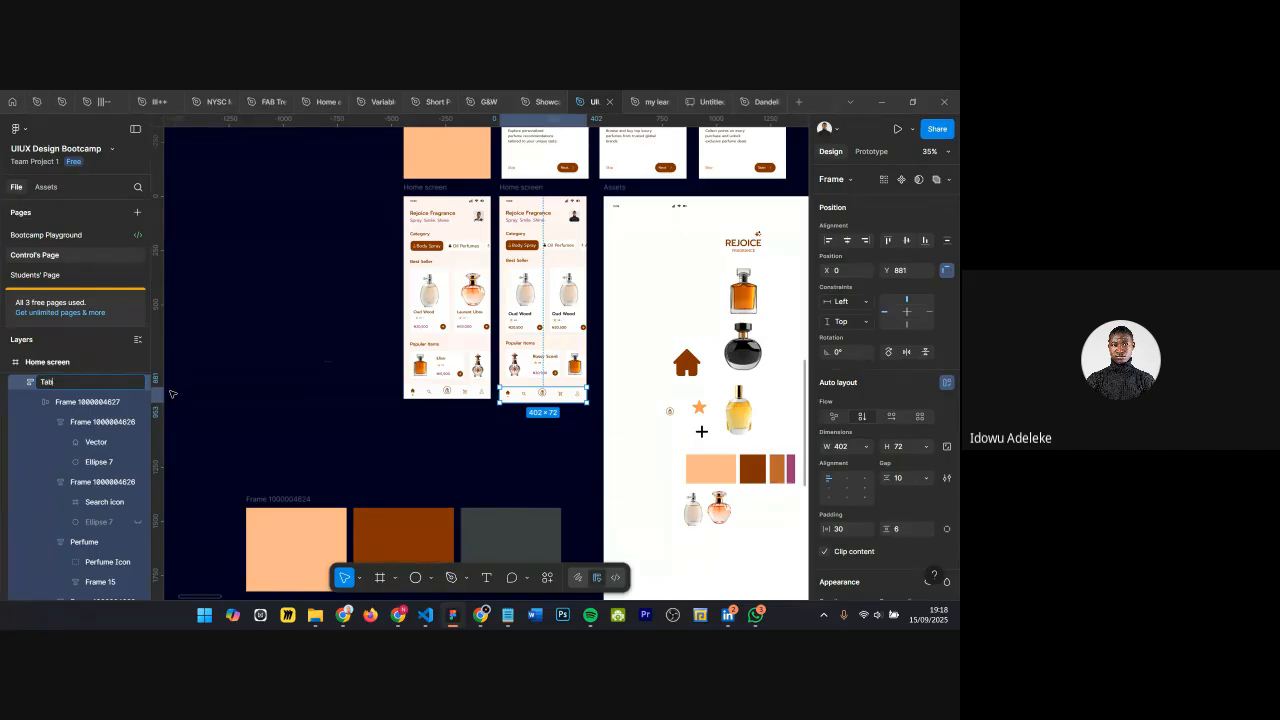
type("Tab")
key("Return")
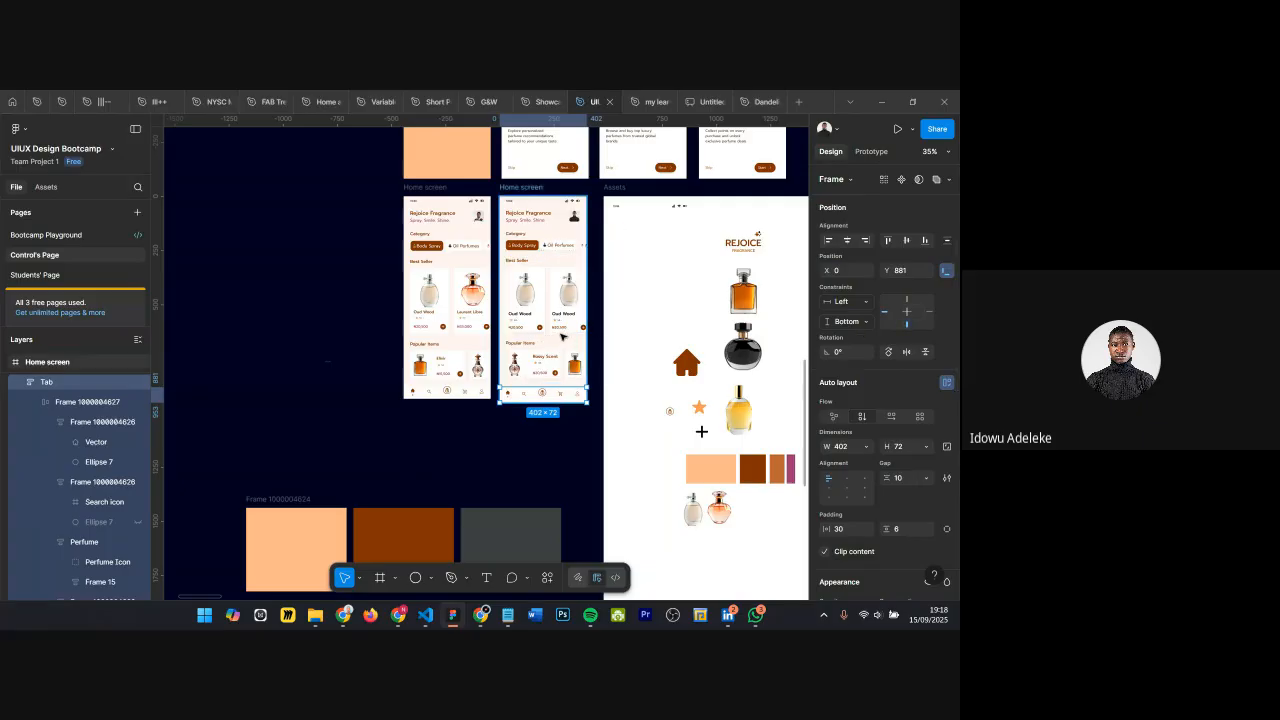
Step: Resize the second Home screen frame vertically to test the bottom-pinned navigation bar, ending at a height of 935
scroll(564, 357, "up", 2)
left_click(517, 157)
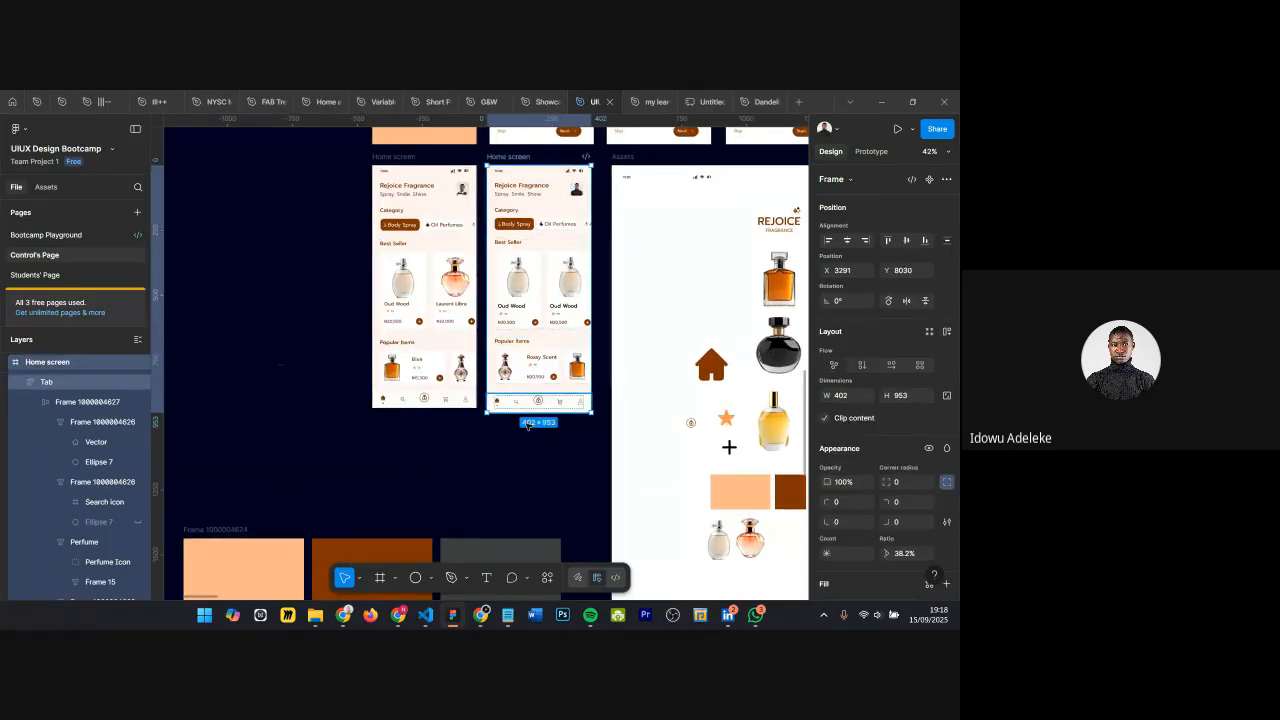
left_click_drag(521, 405, 477, 503)
scroll(536, 291, "up", 3)
scroll(538, 292, "up", 5)
scroll(480, 490, "down", 4)
scroll(505, 460, "down", 3)
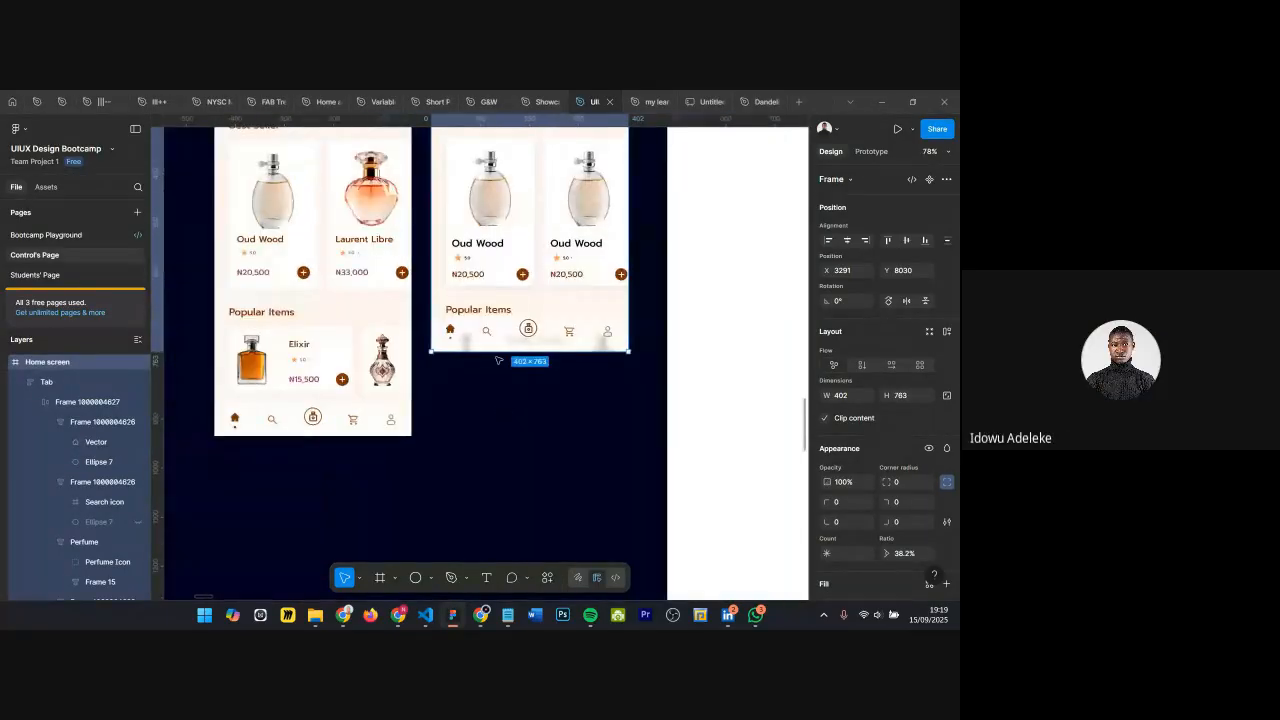
left_click_drag(492, 360, 497, 434)
scroll(555, 415, "down", 5)
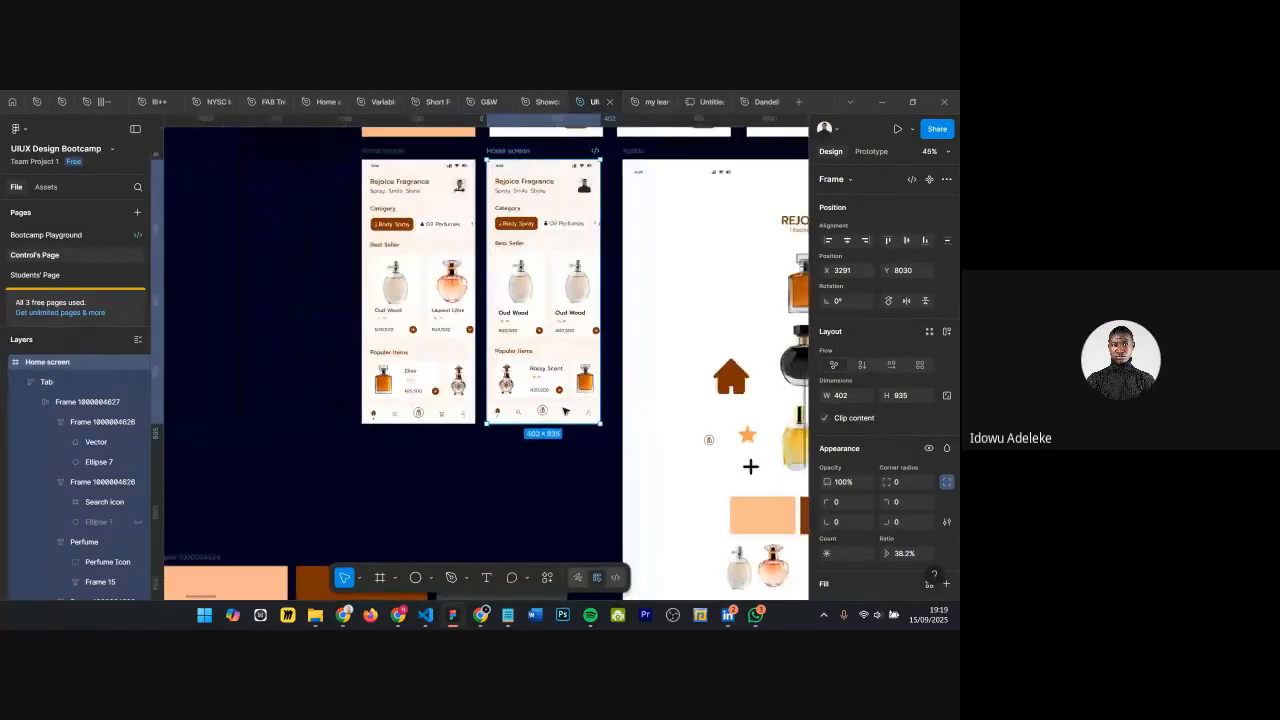
Step: Set the Tab frame's horizontal constraint to Left + Right, keeping Bottom as its vertical constraint
left_click(543, 411)
scroll(543, 413, "up", 2)
scroll(547, 430, "down", 2)
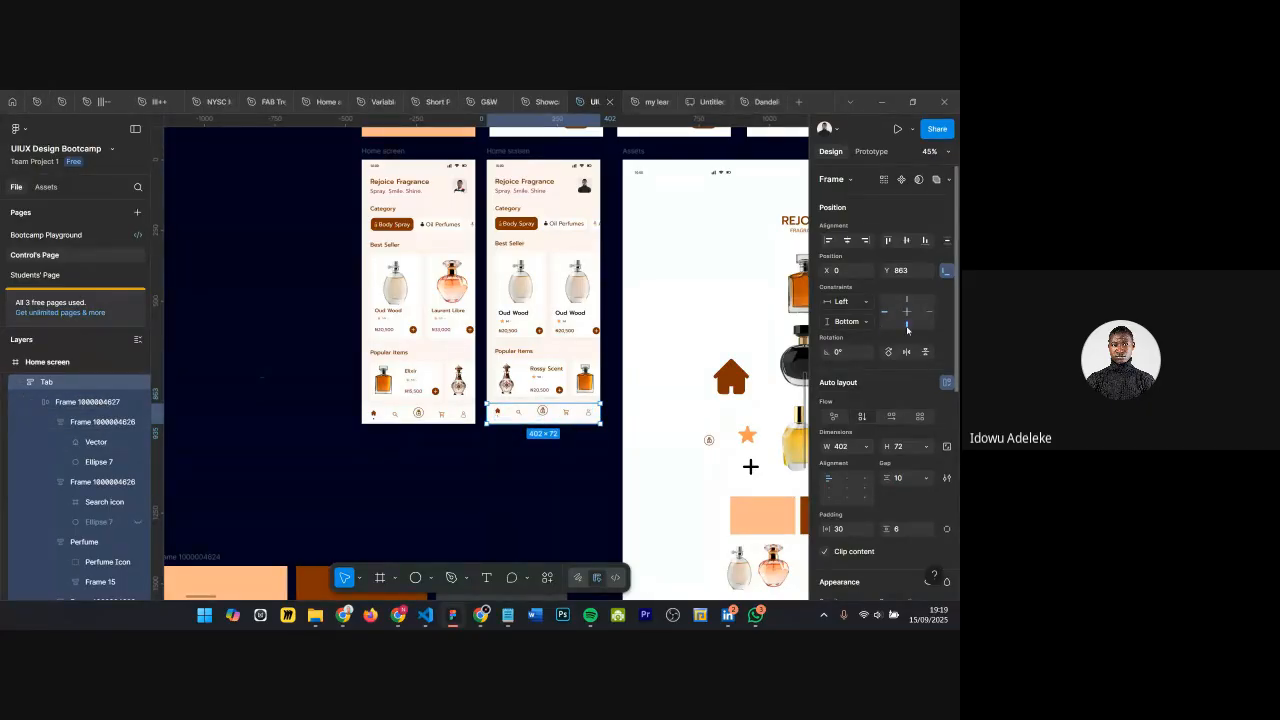
left_click(849, 302)
left_click(852, 310)
left_click(850, 300)
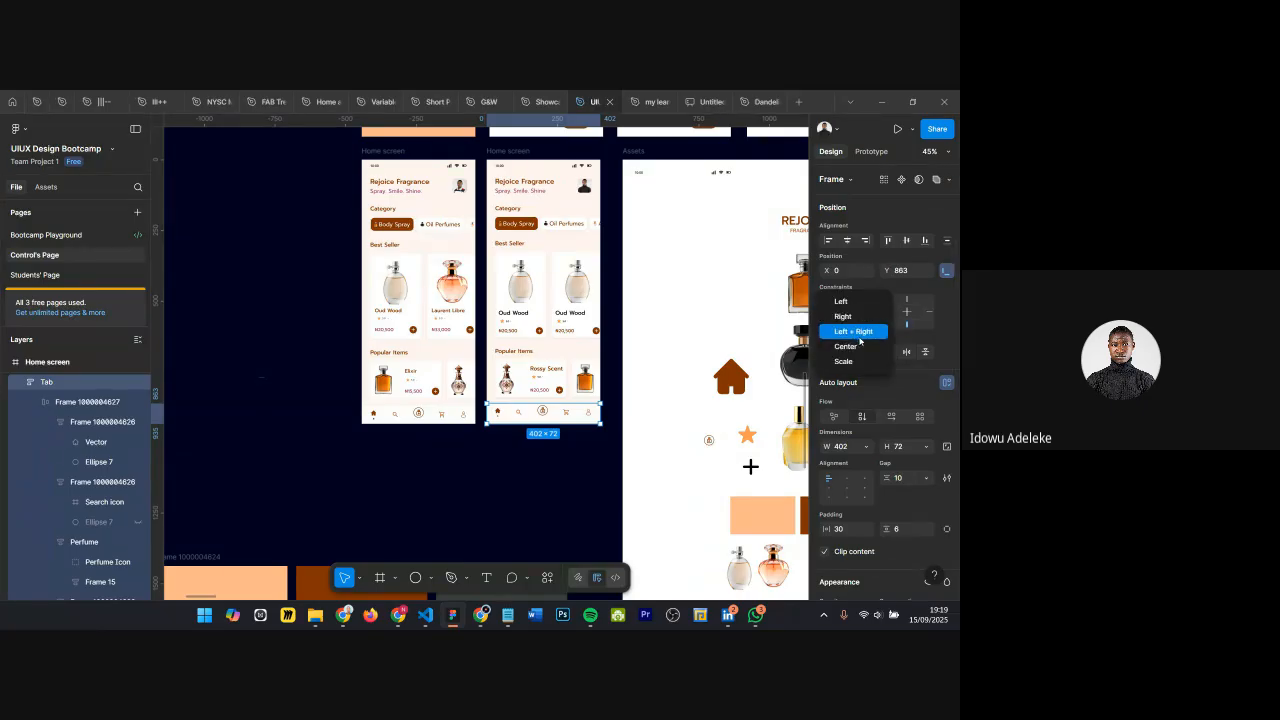
left_click(856, 329)
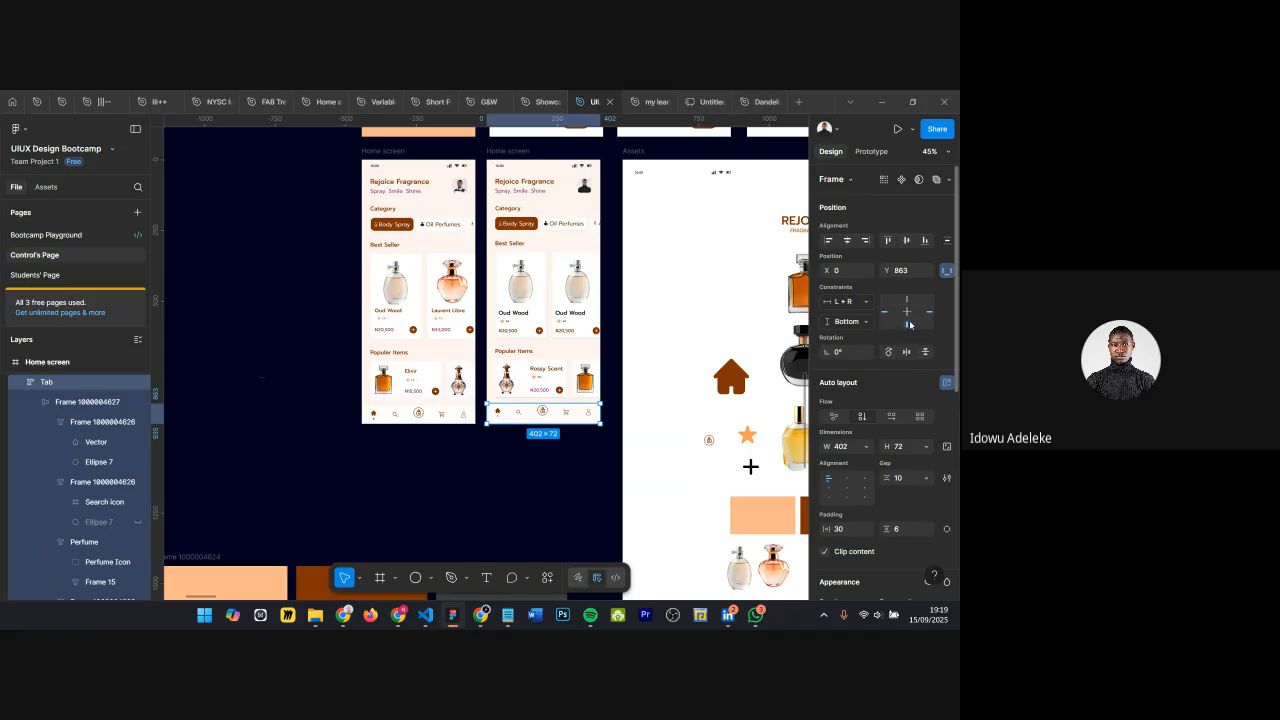
left_click(852, 328)
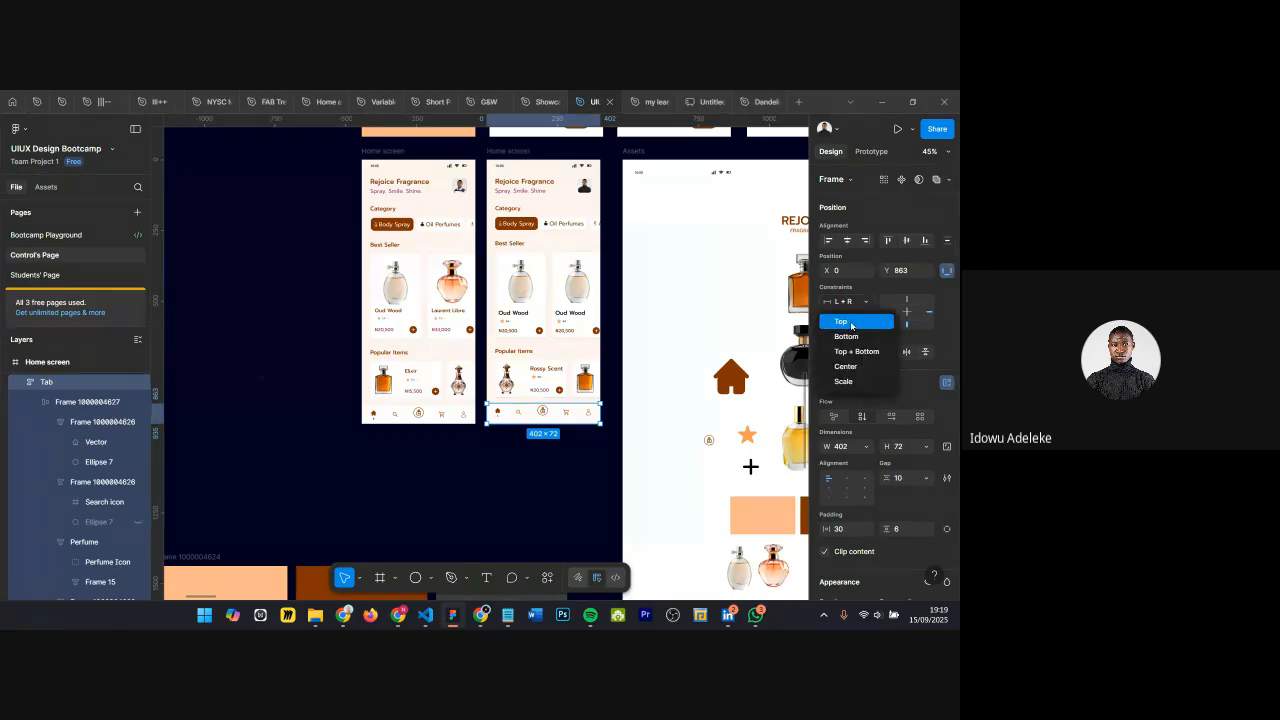
left_click(874, 336)
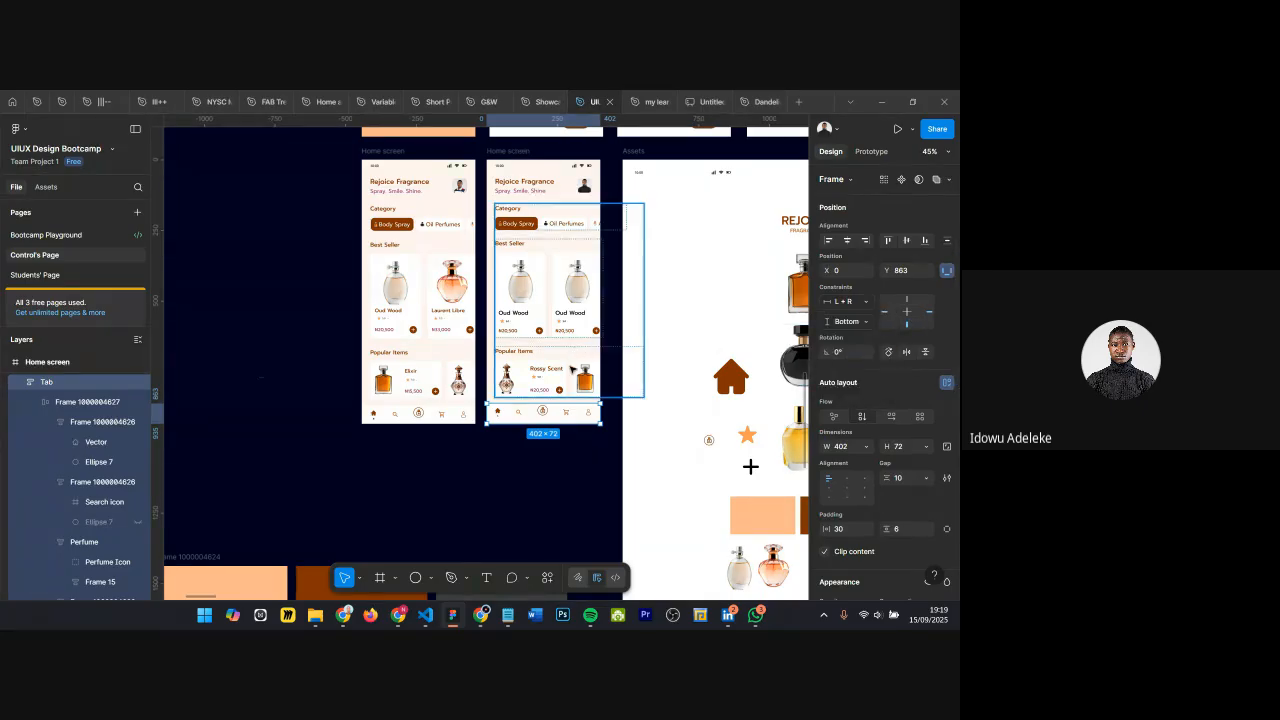
Step: Examine the constraints of the Mobile Nav status bar at the top of the second home screen
scroll(543, 294, "up", 2)
scroll(543, 294, "up", 3)
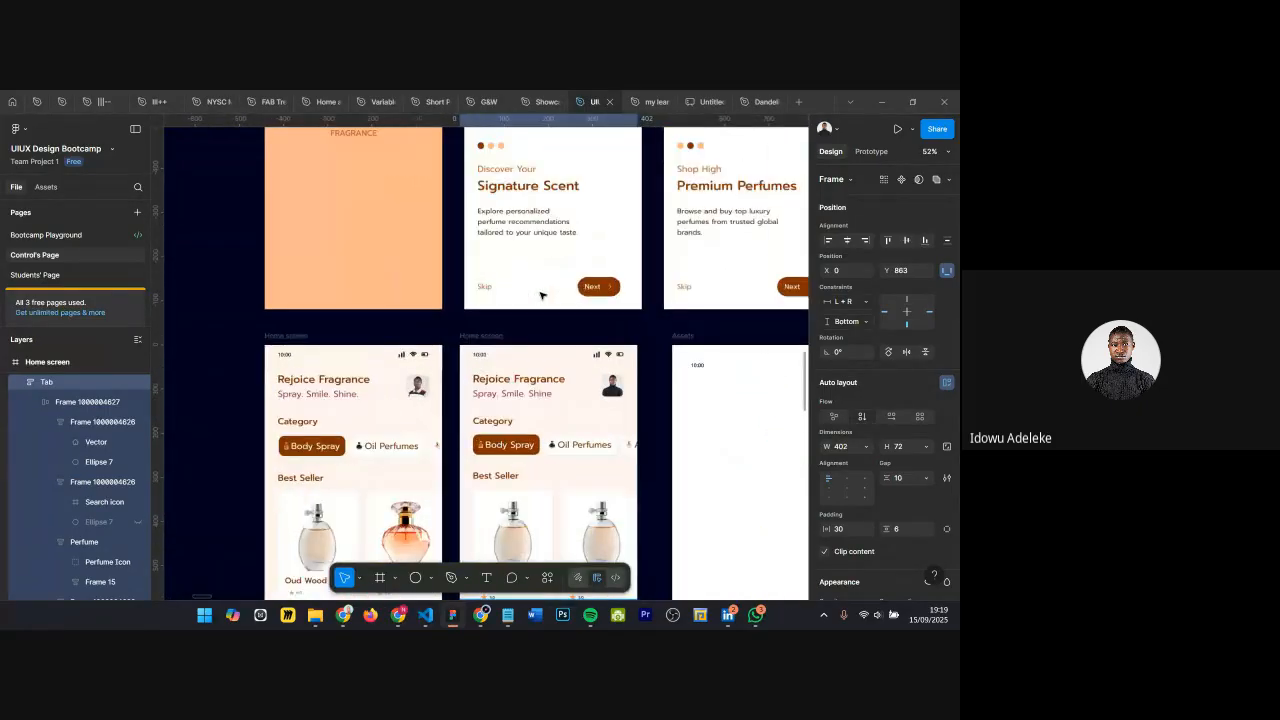
scroll(526, 334, "up", 5)
left_click(445, 425)
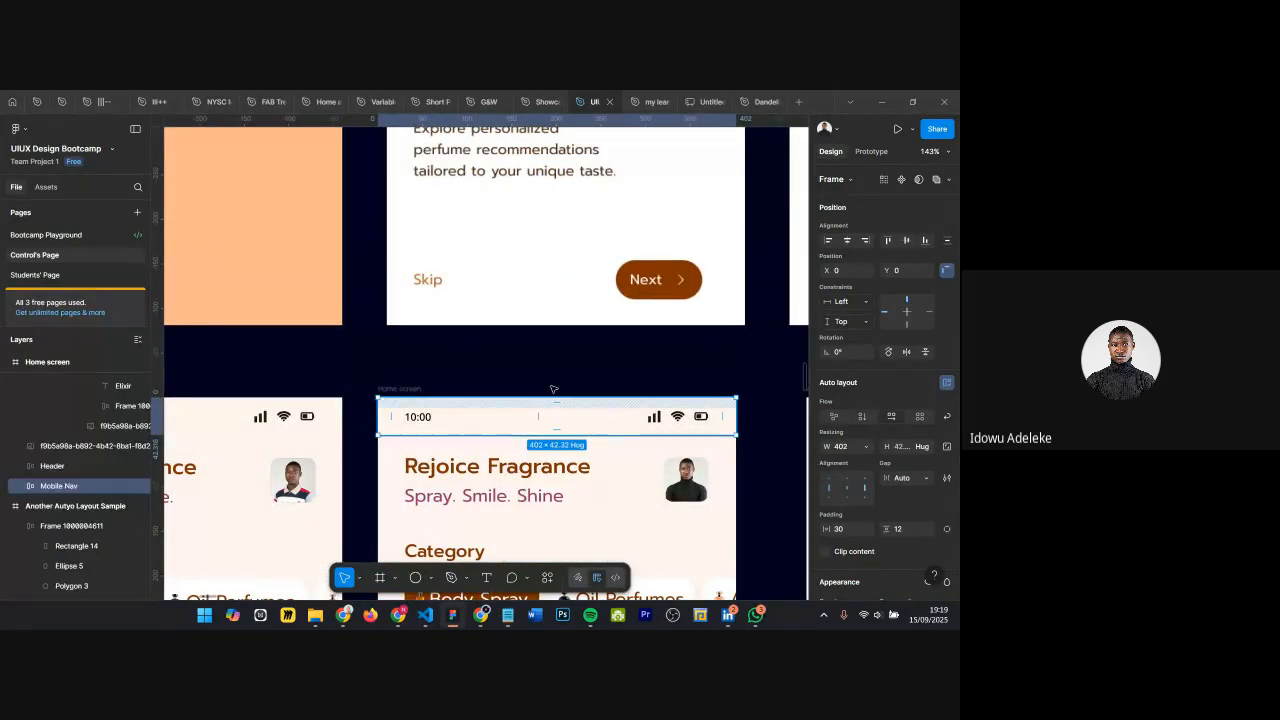
scroll(553, 388, "down", 4)
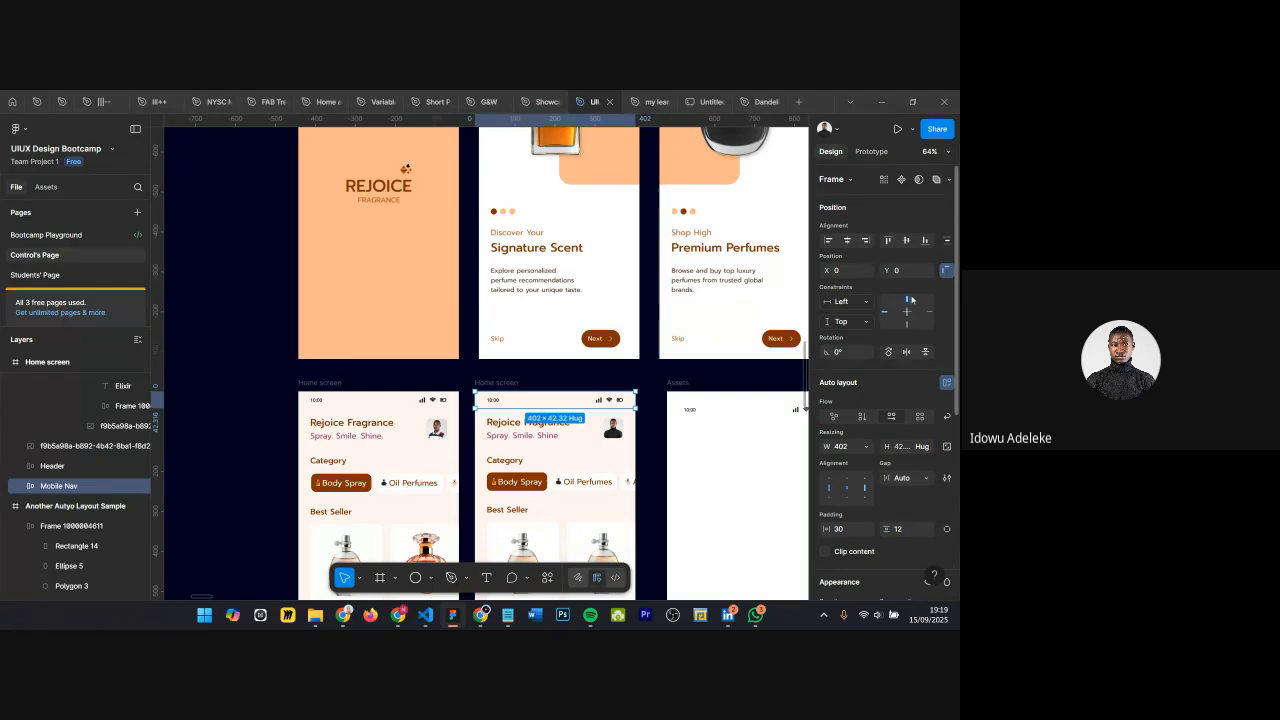
scroll(911, 299, "down", 2)
scroll(530, 368, "down", 4)
scroll(530, 368, "down", 3)
scroll(530, 368, "down", 3)
Step: Compare the second home screen's navigation bar with the one on the original home screen
scroll(550, 432, "up", 5)
left_click(481, 373)
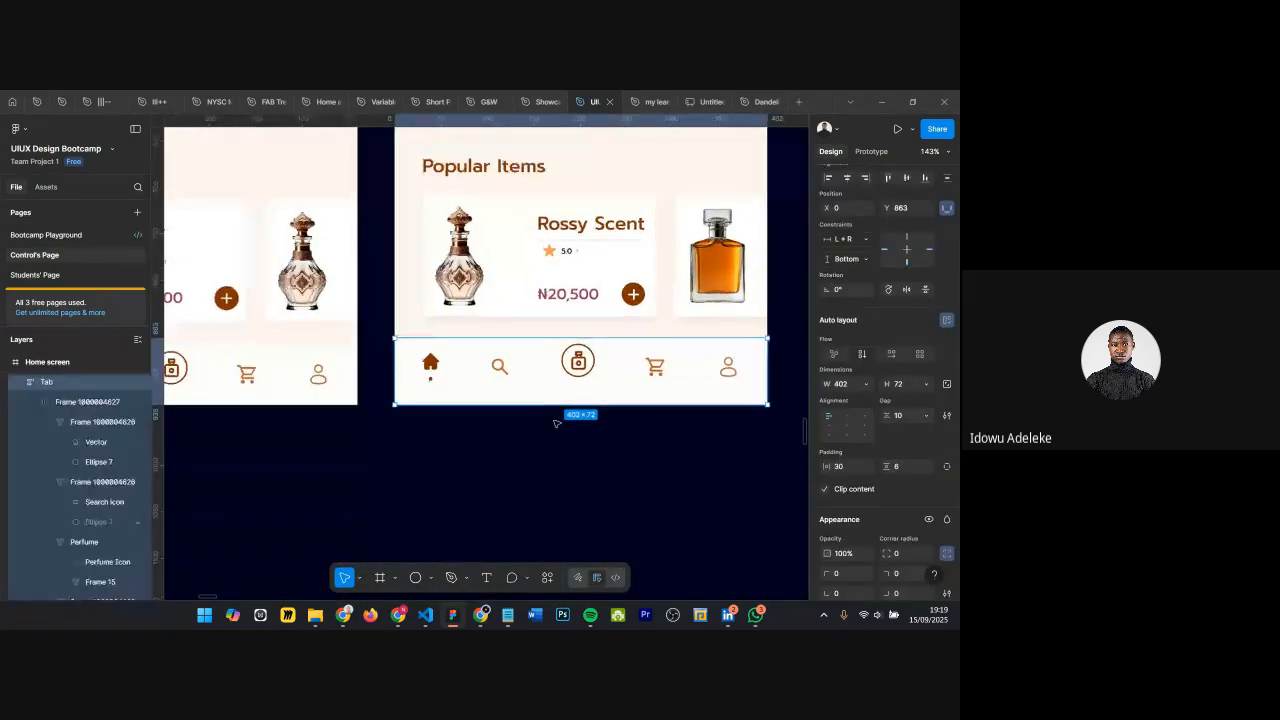
scroll(557, 423, "up", 2)
left_click(557, 423)
scroll(675, 381, "down", 2)
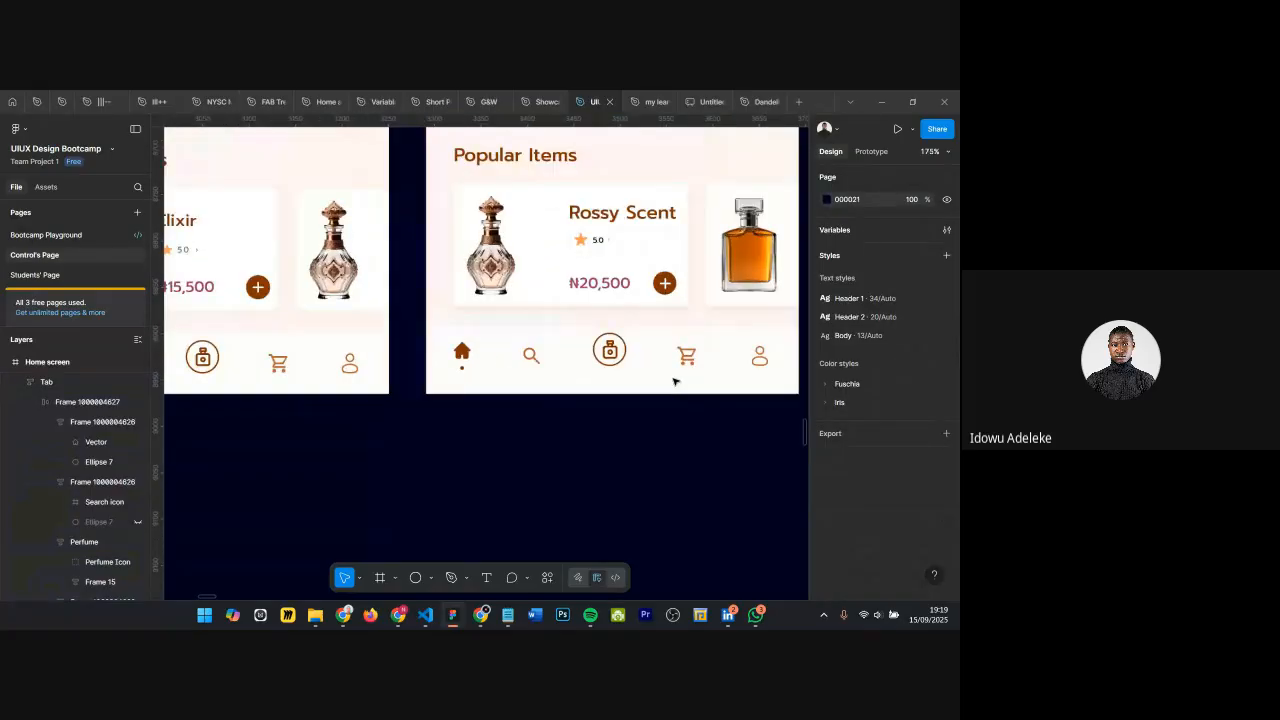
scroll(675, 381, "down", 4)
scroll(300, 349, "up", 2)
left_click(369, 368)
scroll(369, 368, "up", 6)
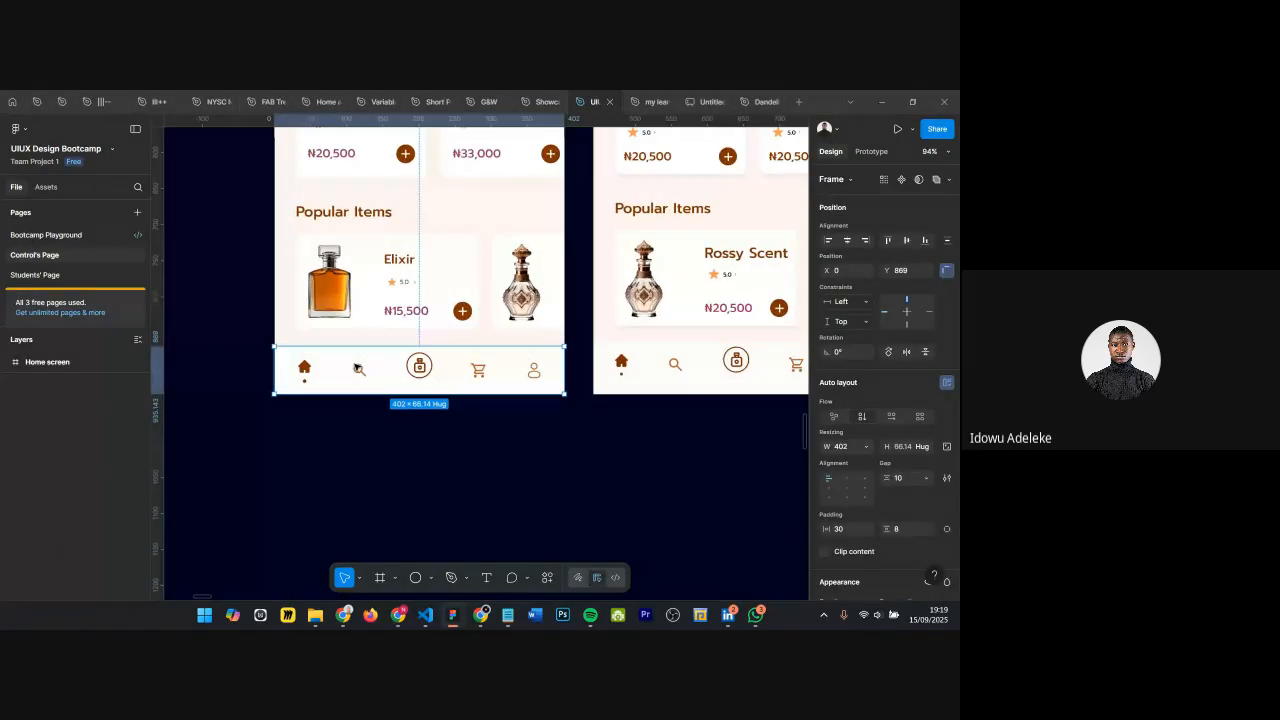
left_click(405, 281)
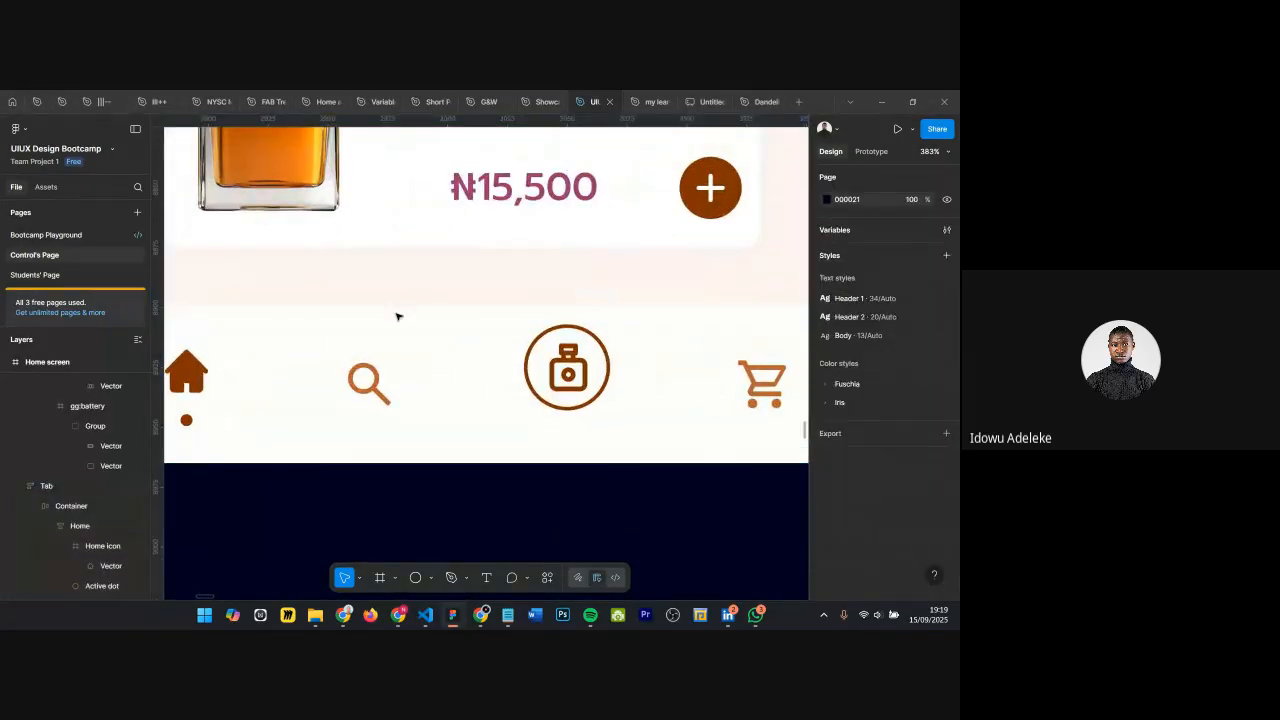
scroll(370, 363, "down", 4)
scroll(373, 360, "right", 3)
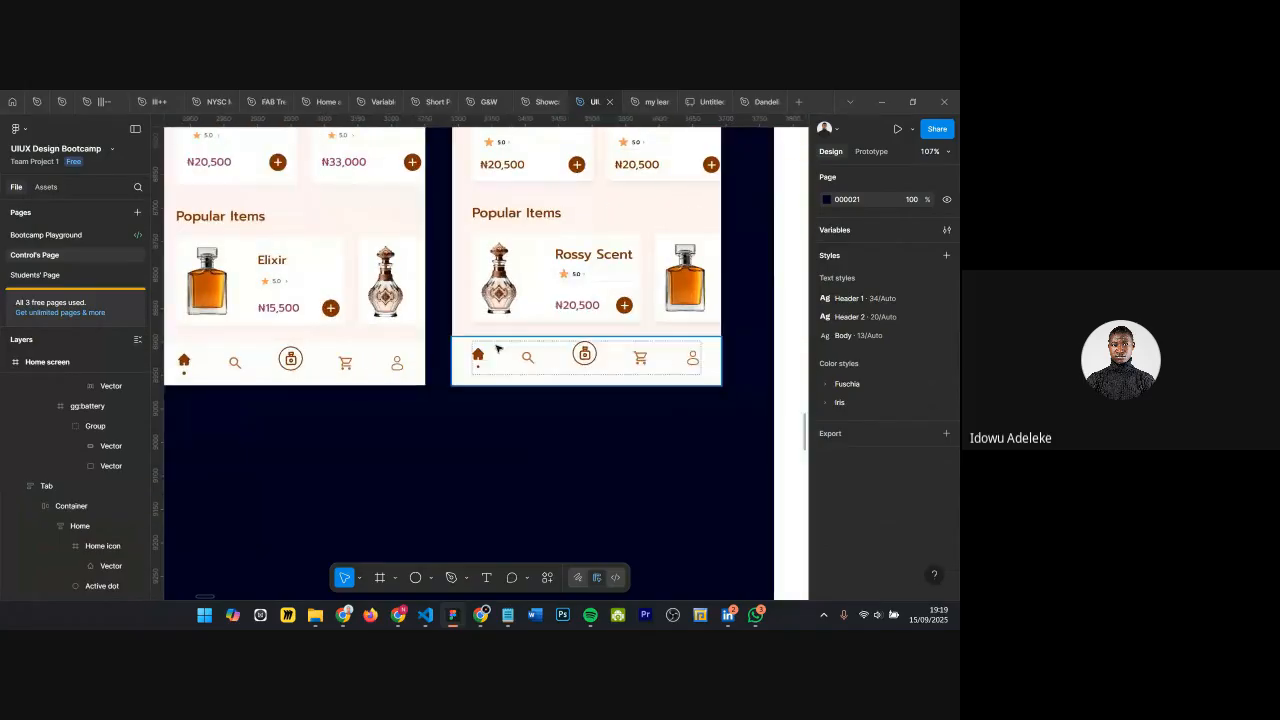
Step: Add a drop shadow to the second home screen's navigation bar, with a Y offset of 6 and a blur of 8
left_click(500, 350)
scroll(943, 468, "down", 5)
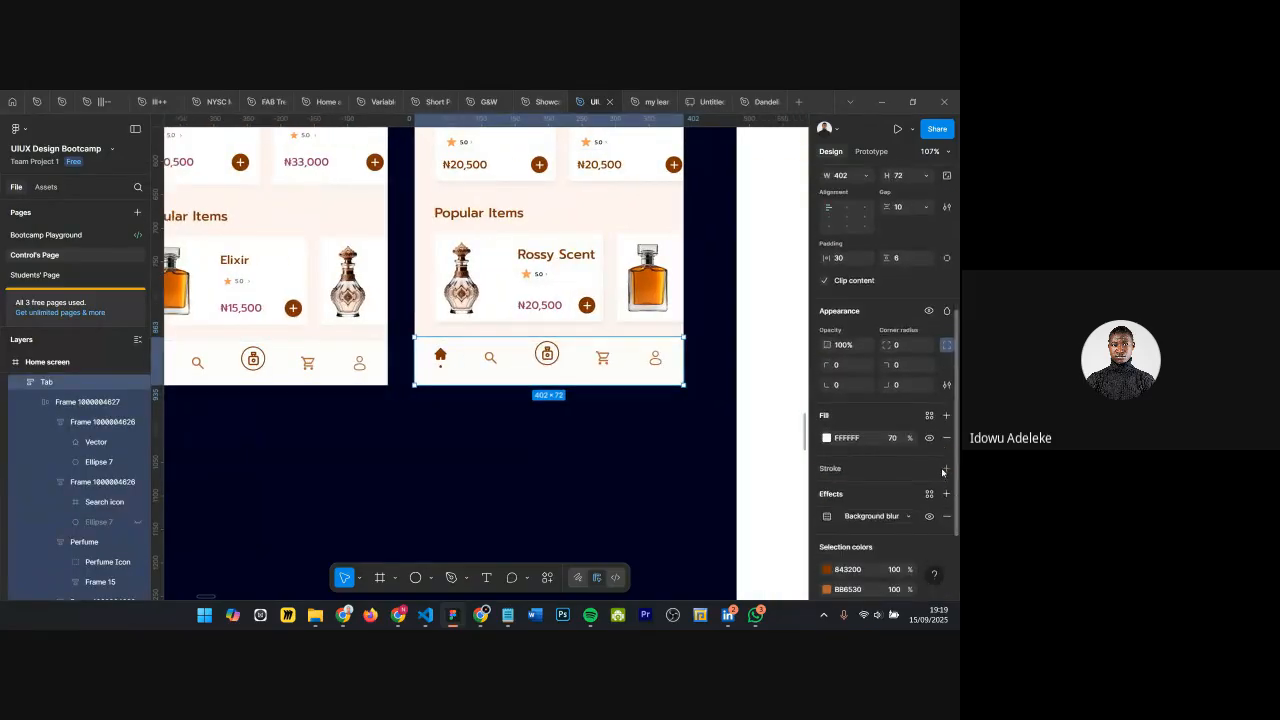
left_click(946, 383)
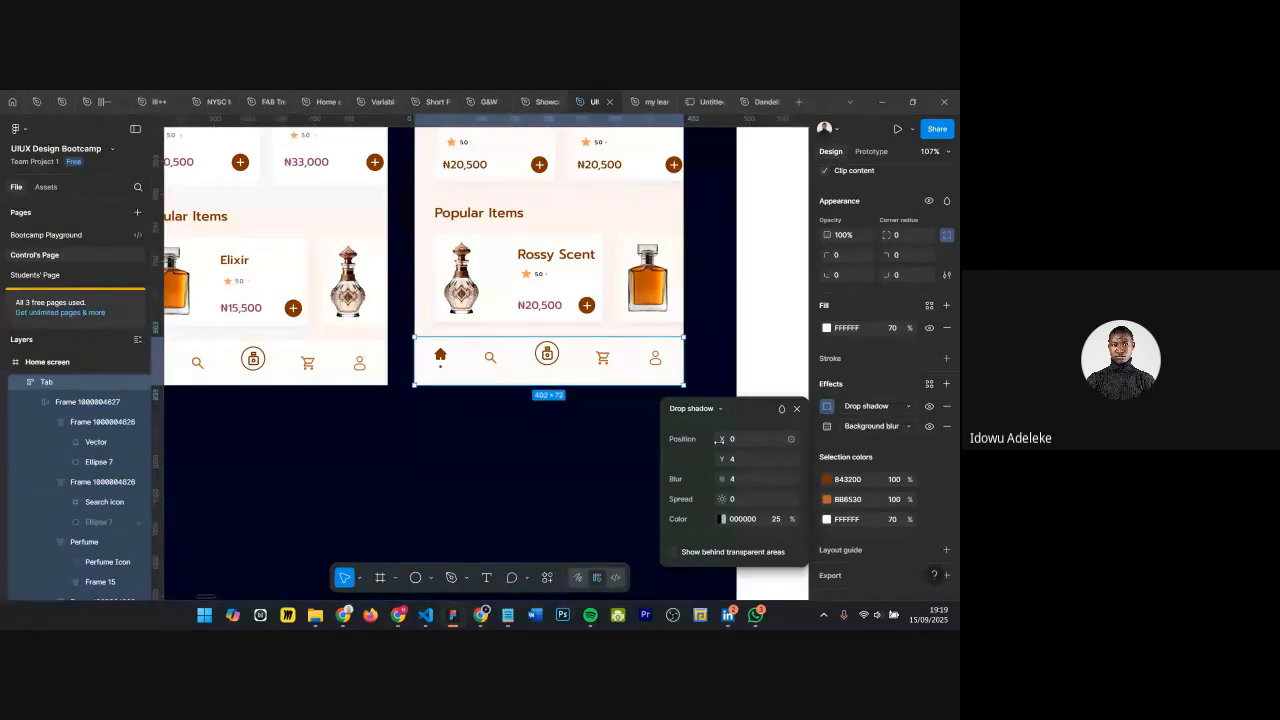
mouse_move(725, 459)
left_mouse_down()
mouse_move(669, 459)
mouse_move(705, 459)
left_mouse_up()
left_click(761, 458)
type("4")
key("Return")
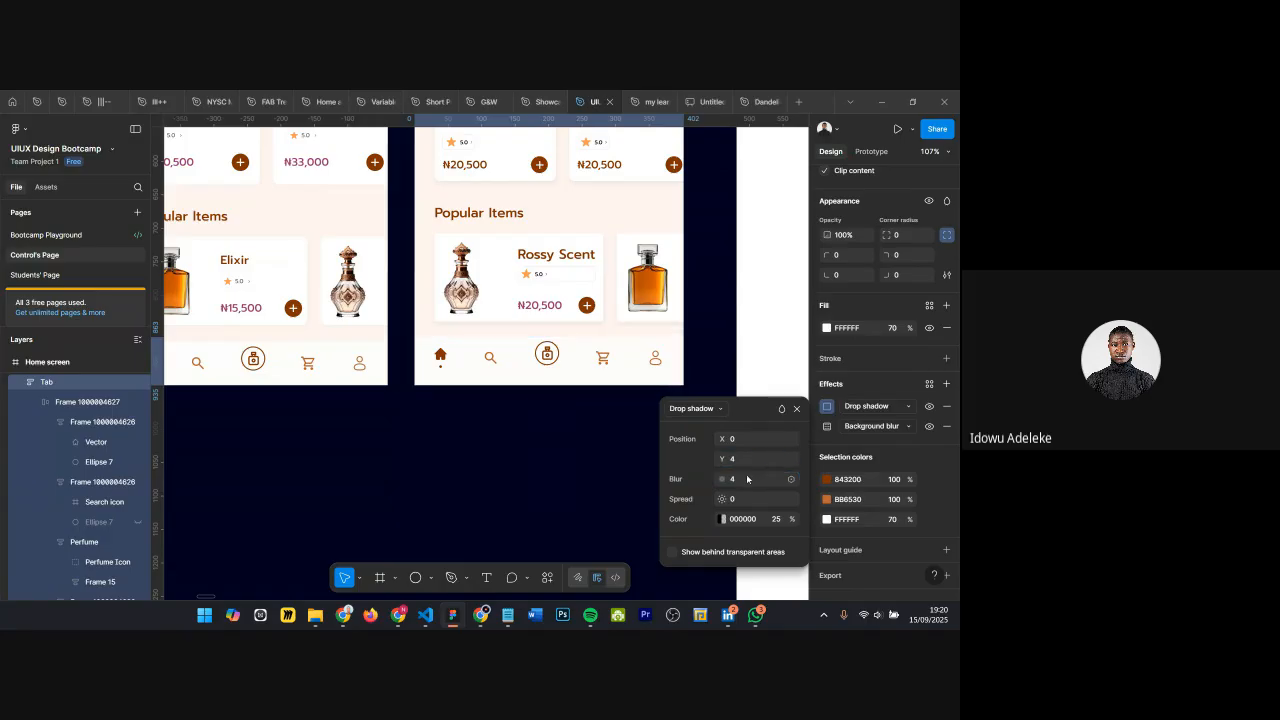
scroll(630, 274, "up", 10)
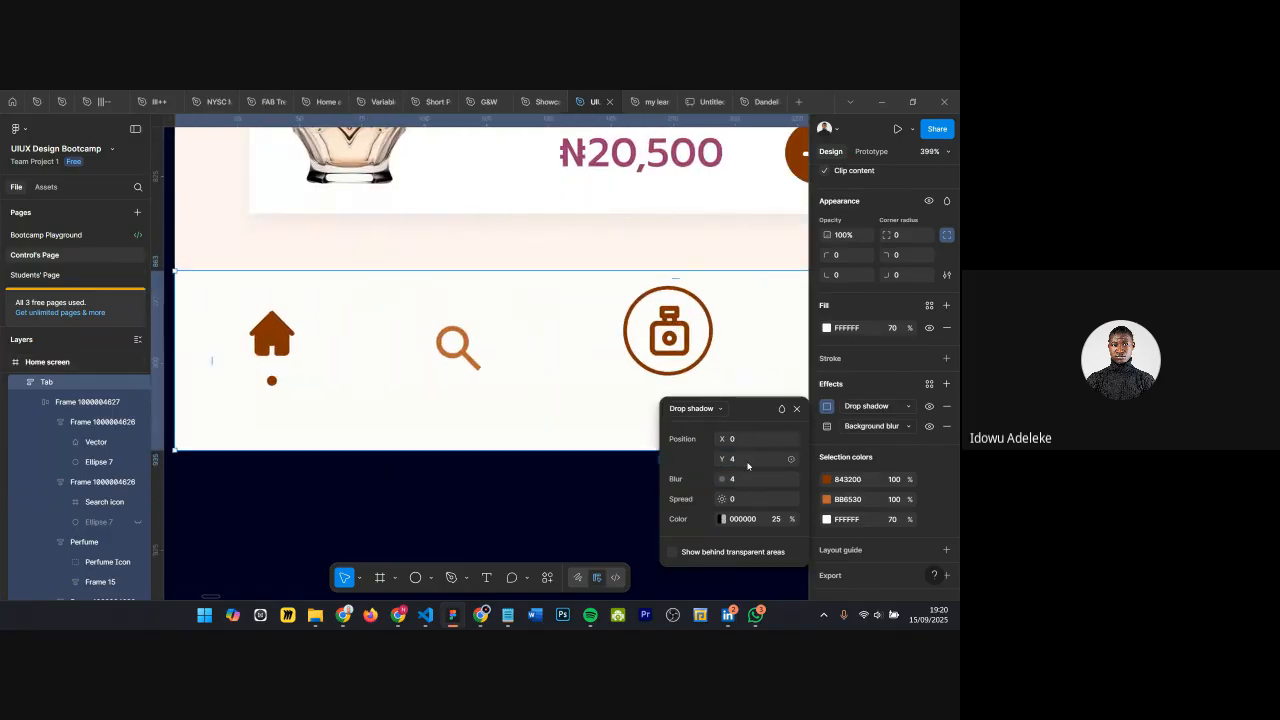
key("Return")
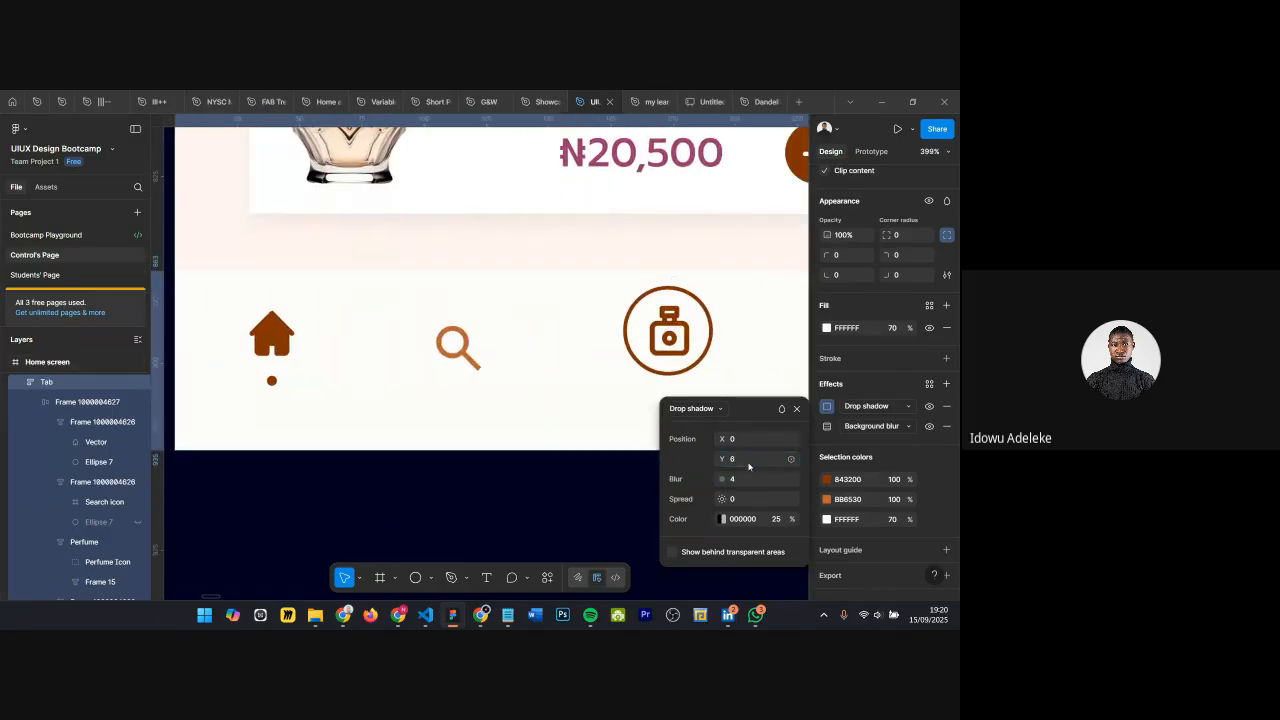
left_click(758, 463)
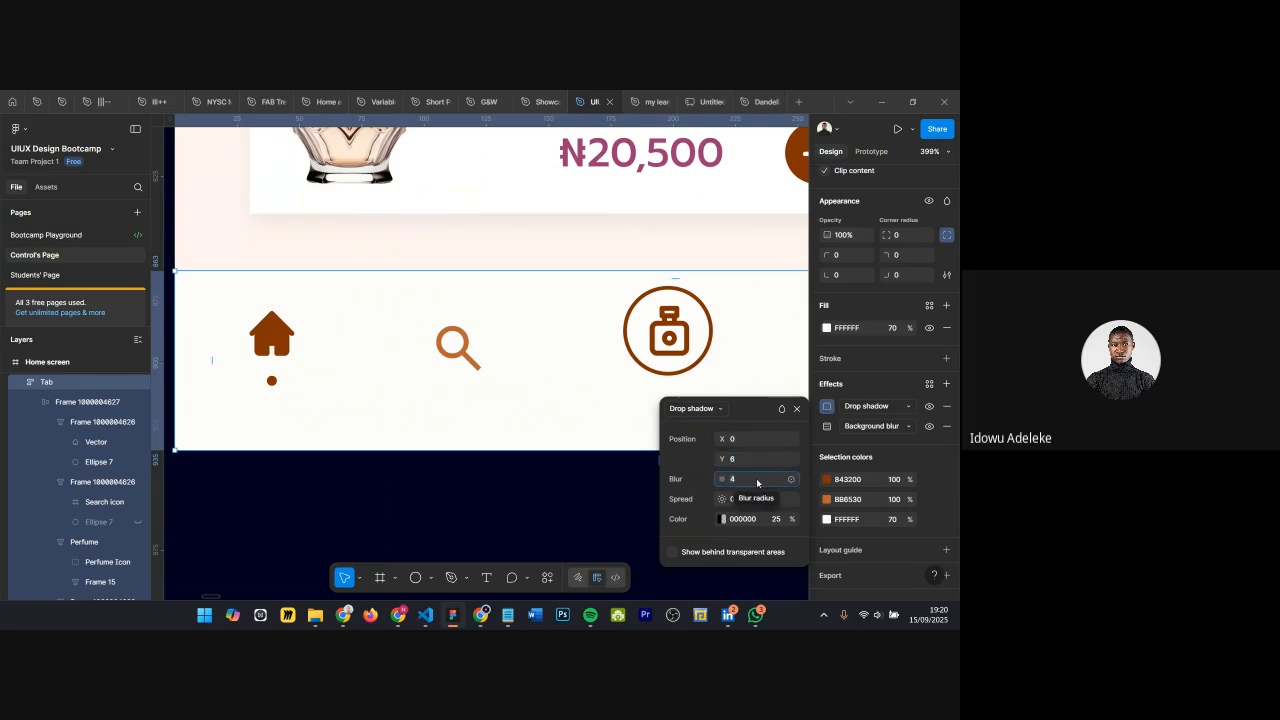
type("8")
key("Return")
key("Escape")
Step: Set the opacity of the navigation bar's drop shadow color to 30%
scroll(720, 243, "up", 3)
scroll(580, 296, "down", 5)
scroll(500, 274, "up", 10)
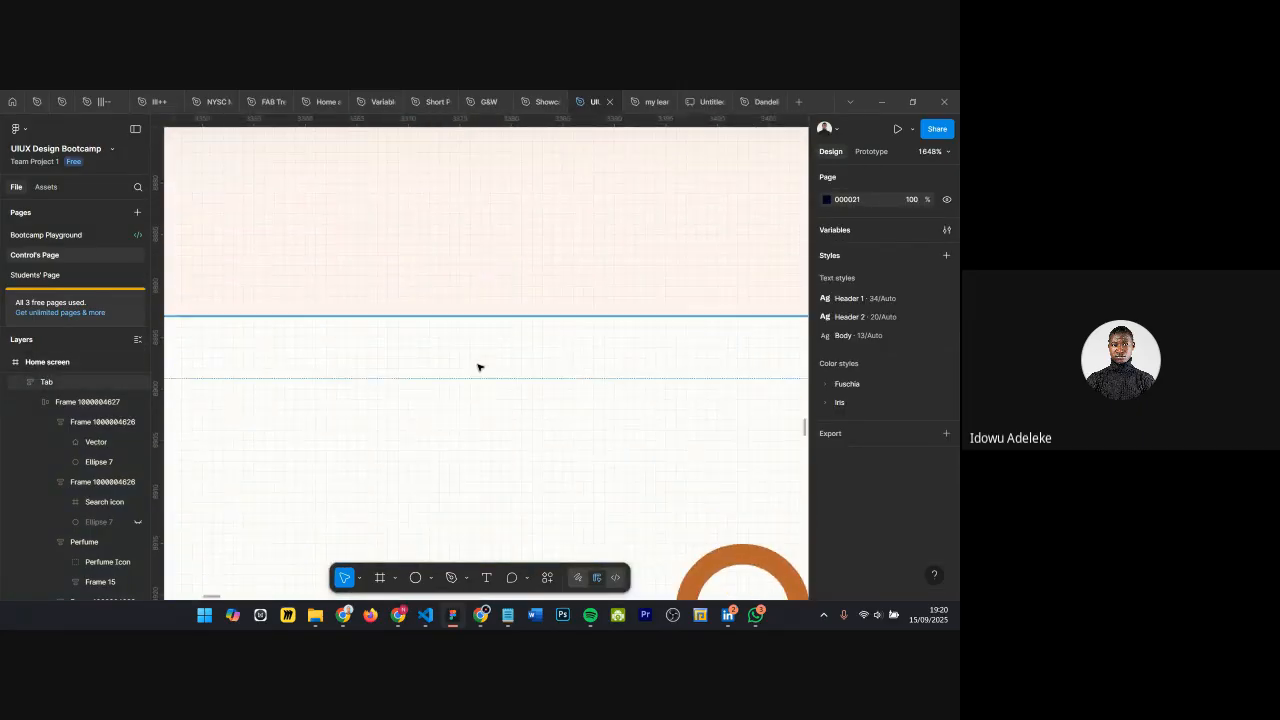
scroll(478, 368, "down", 5)
left_click(536, 415)
scroll(520, 415, "down", 3)
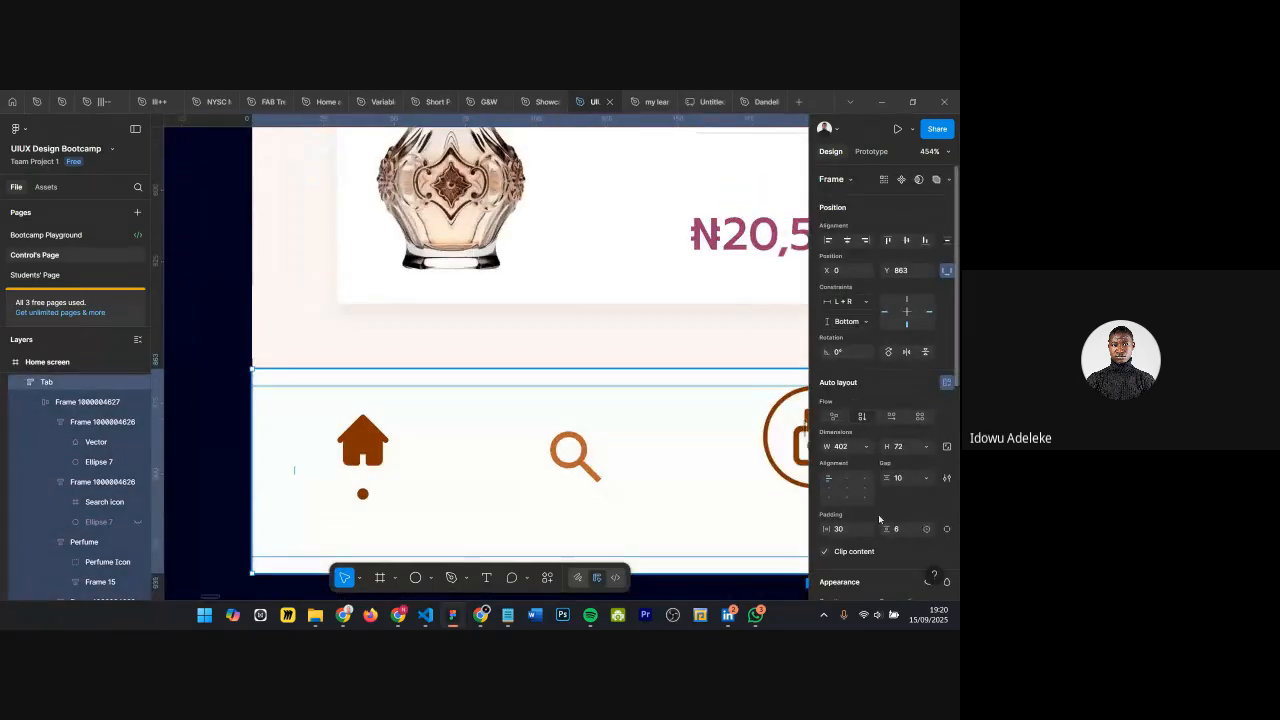
scroll(840, 480, "down", 3)
scroll(666, 451, "down", 4)
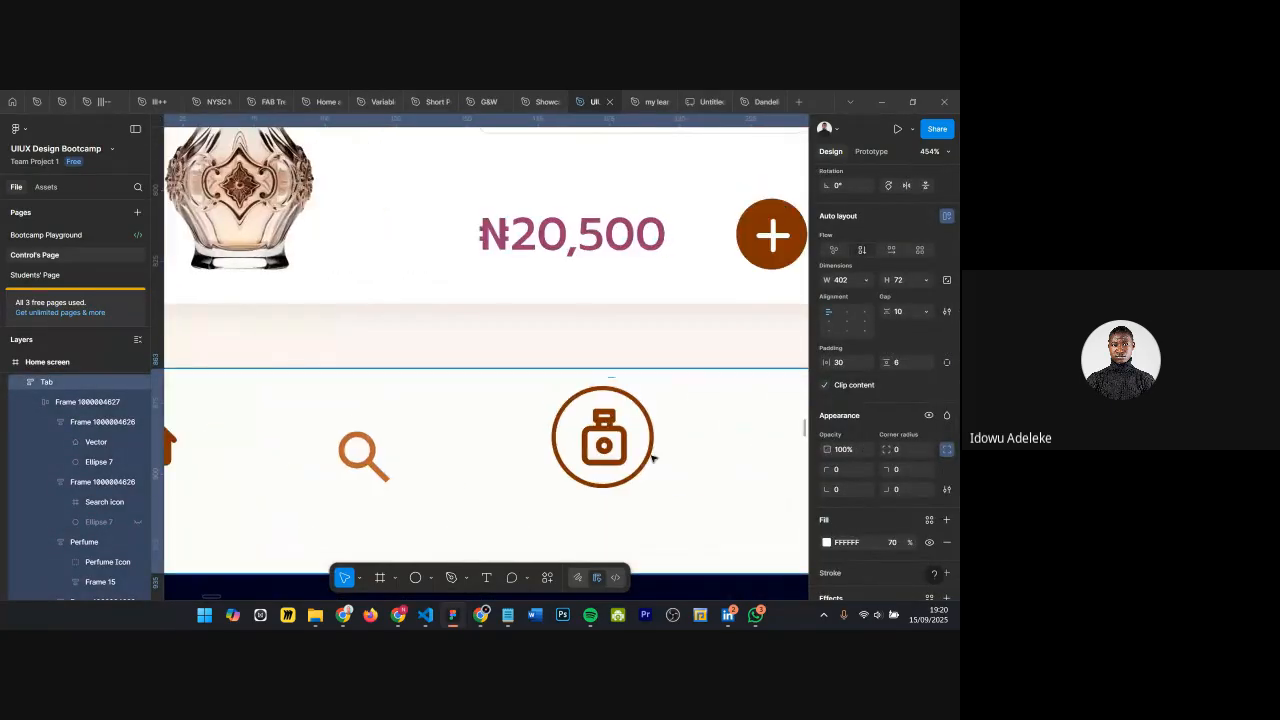
scroll(887, 509, "down", 3)
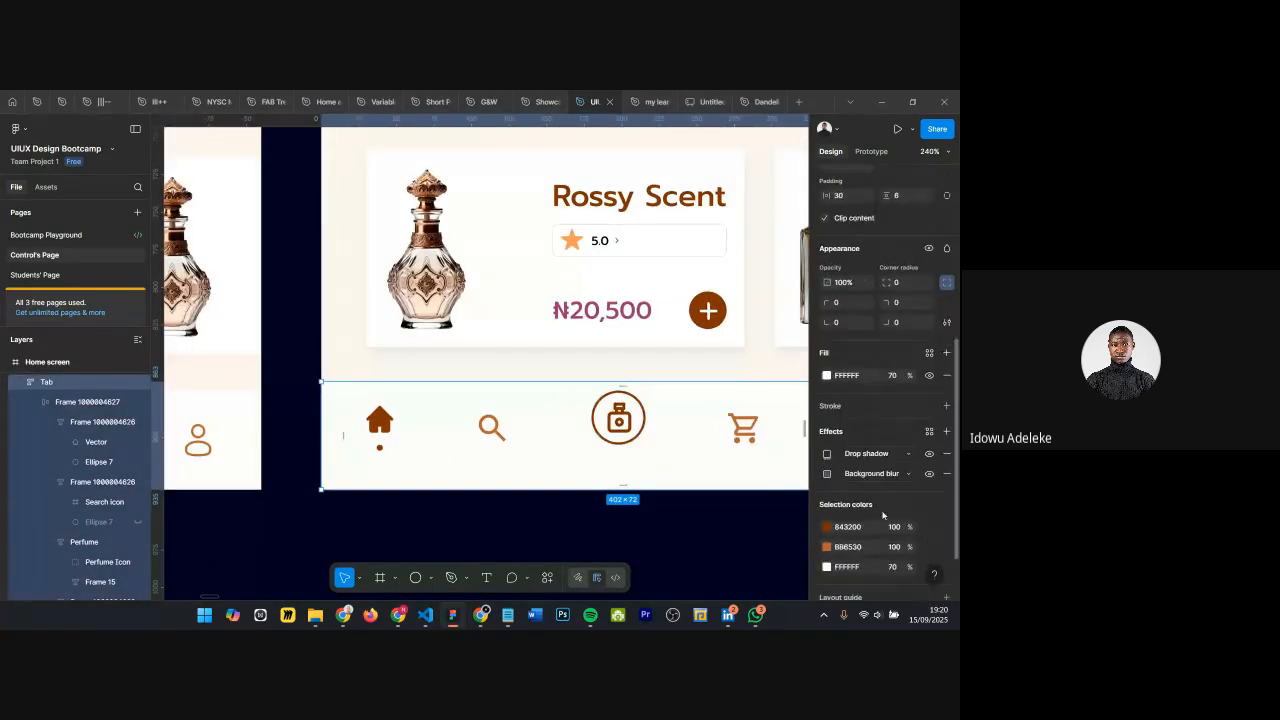
left_click(826, 454)
left_click(773, 541)
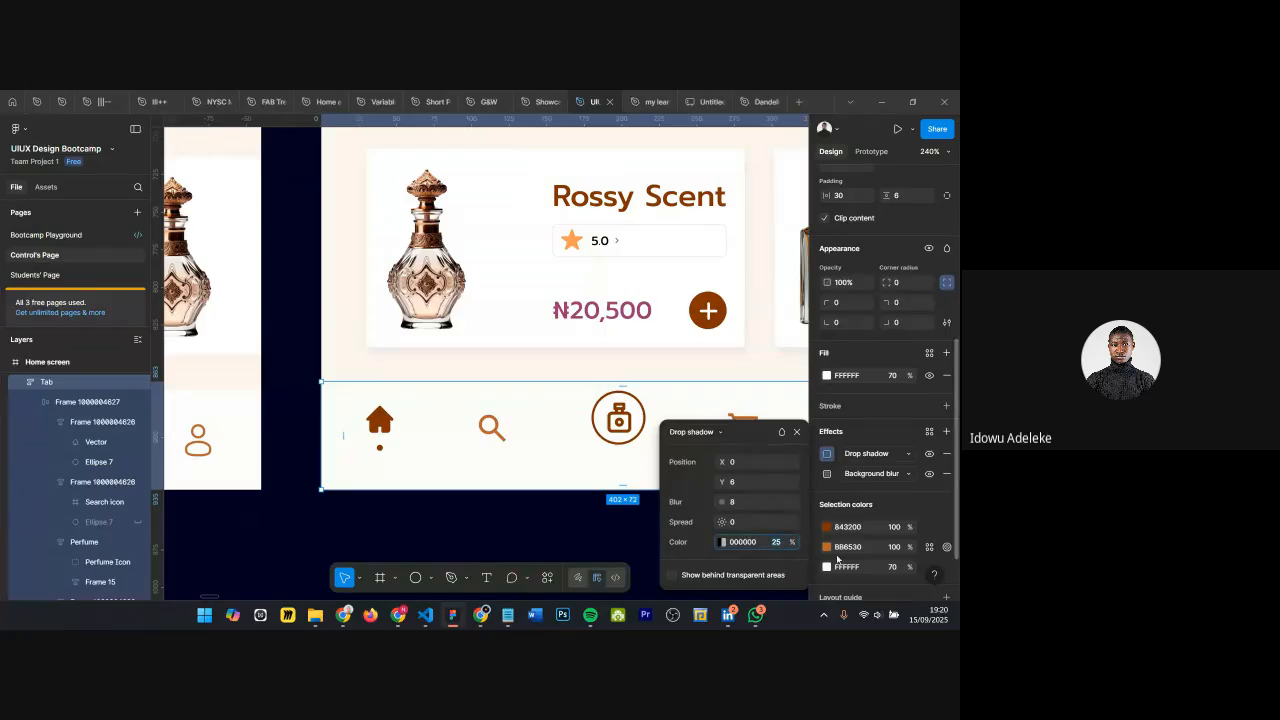
key("Return")
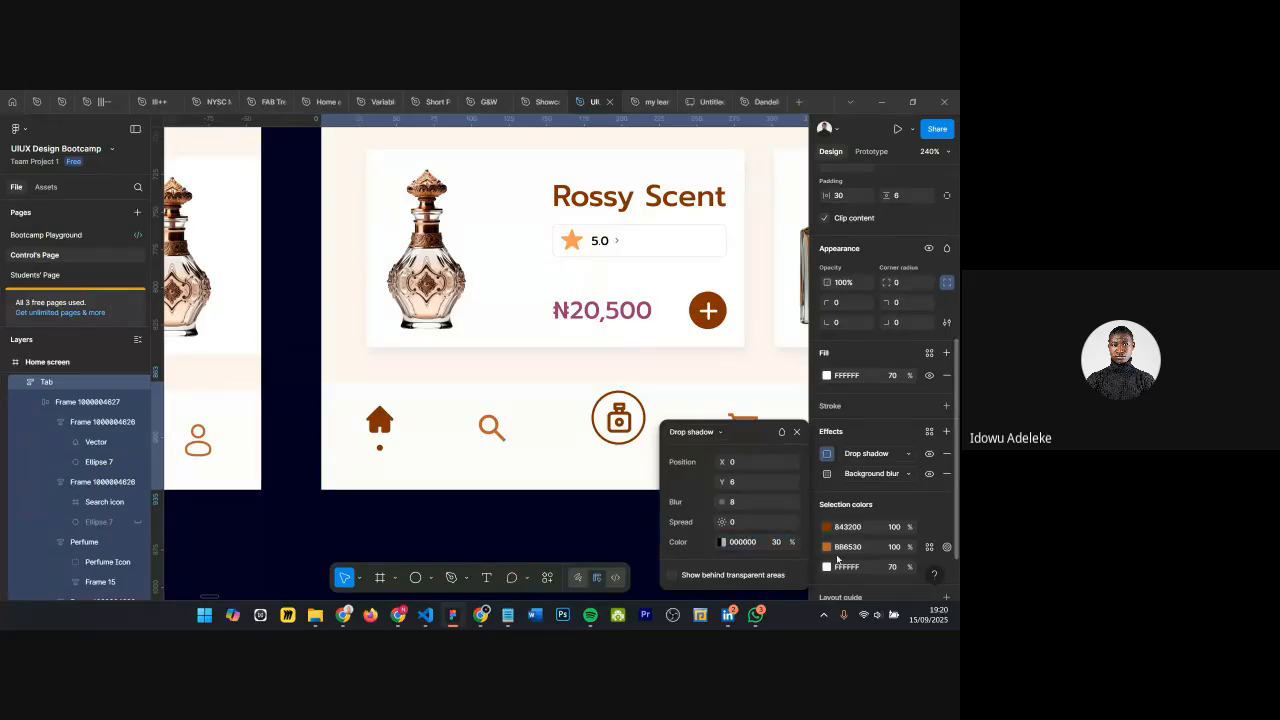
left_click(796, 431)
Step: Compare the second home screen's navigation bar and product cards with those on the original home screen
scroll(530, 452, "down", 5)
left_click(580, 486)
scroll(580, 486, "up", 3)
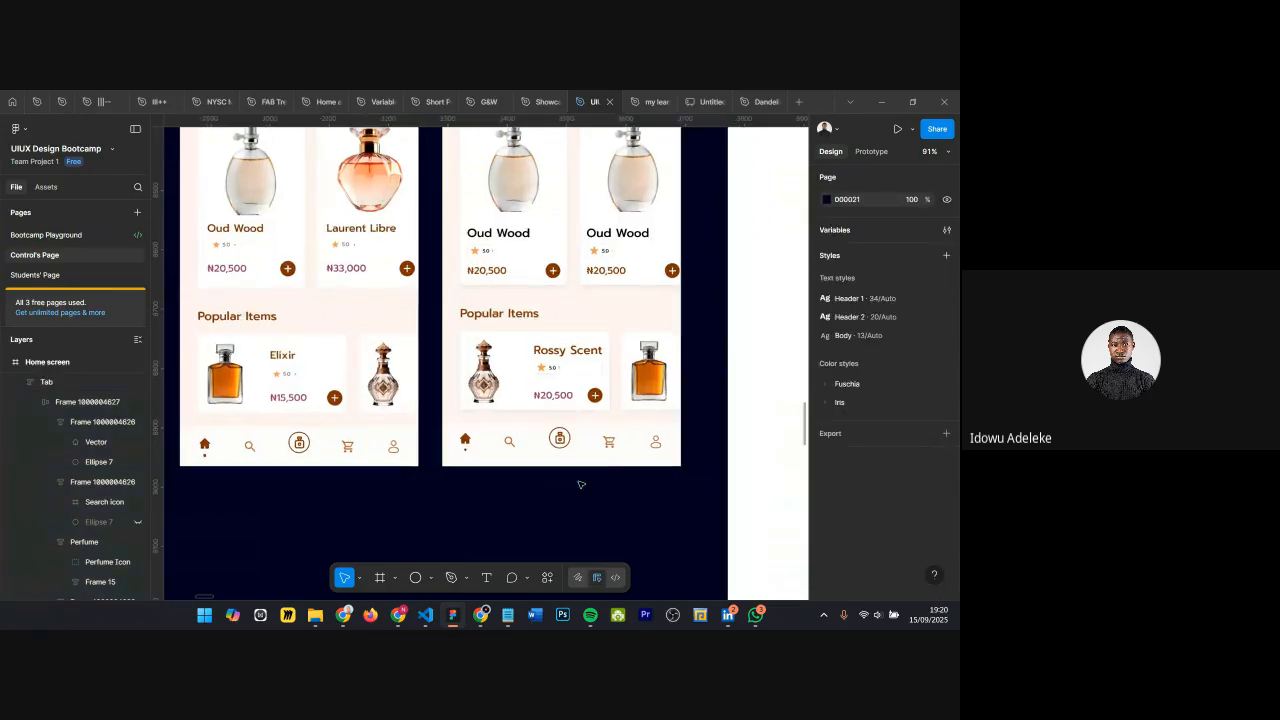
scroll(494, 477, "up", 1)
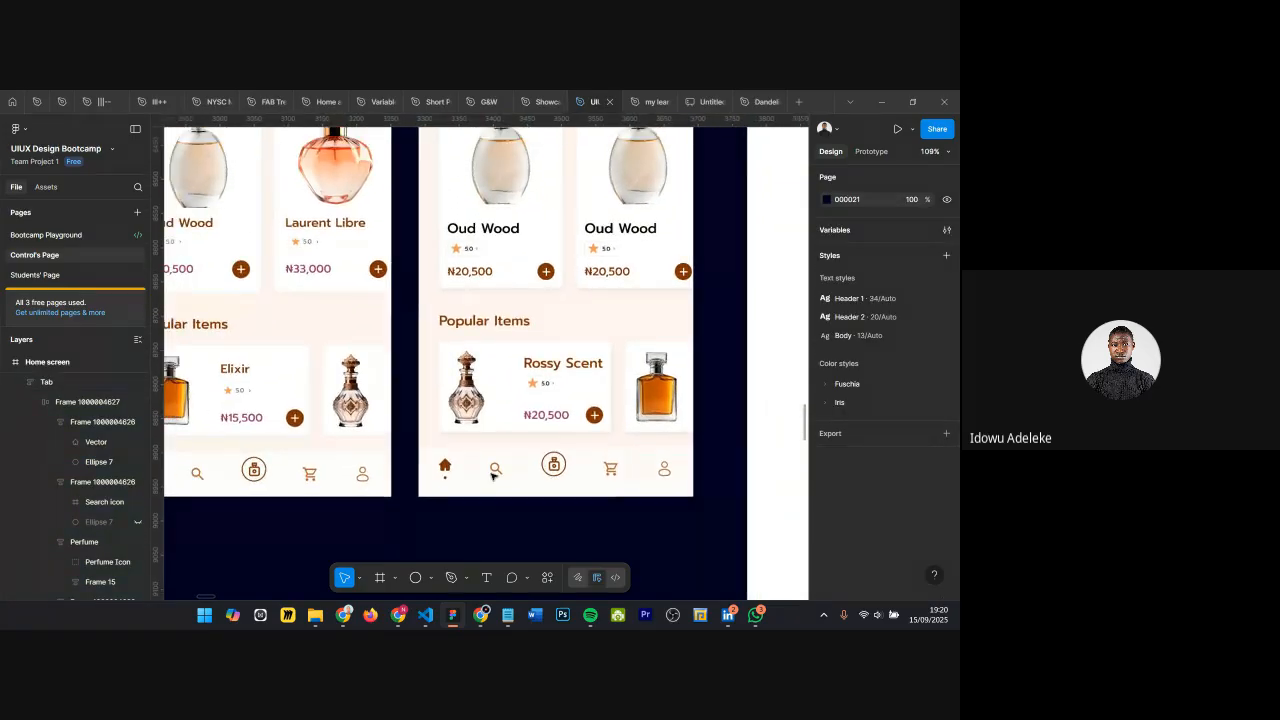
scroll(494, 480, "down", 4)
scroll(611, 394, "up", 3)
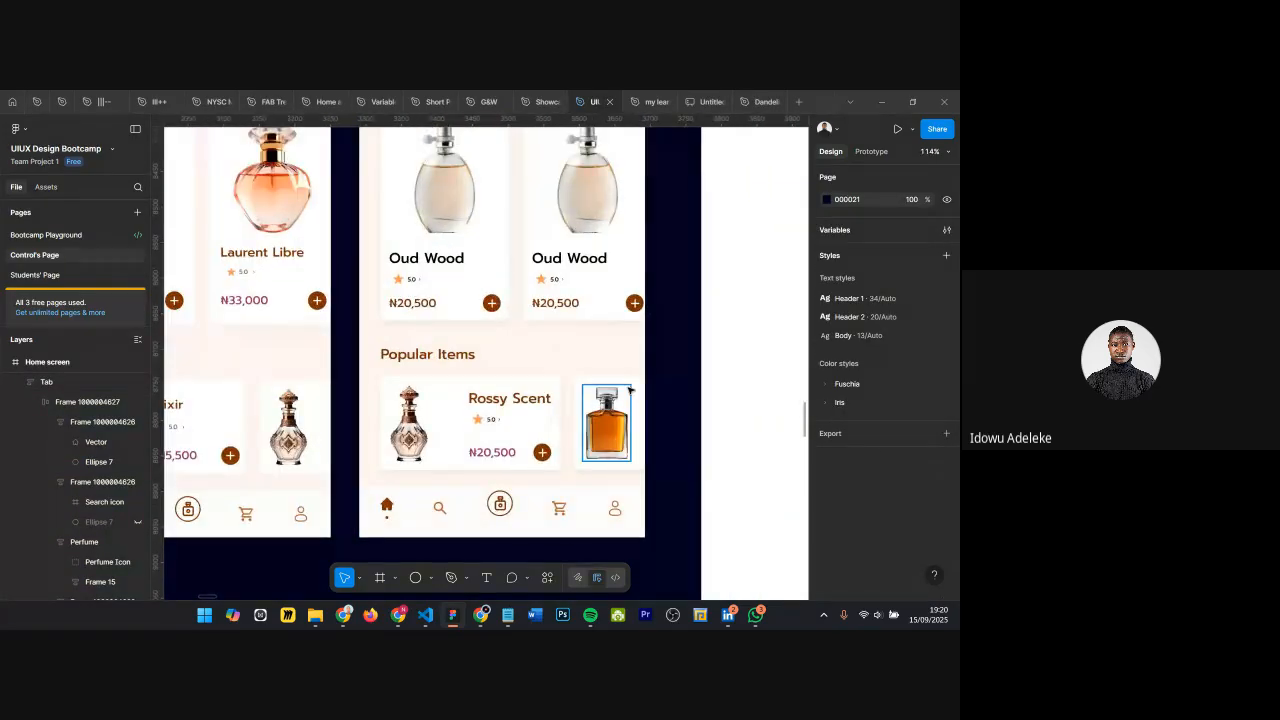
scroll(627, 391, "down", 5)
scroll(457, 325, "up", 3)
Step: Rename the second Best Seller card's product on the second home screen to "Laurent Libre" and set the text to auto width
left_click(460, 328)
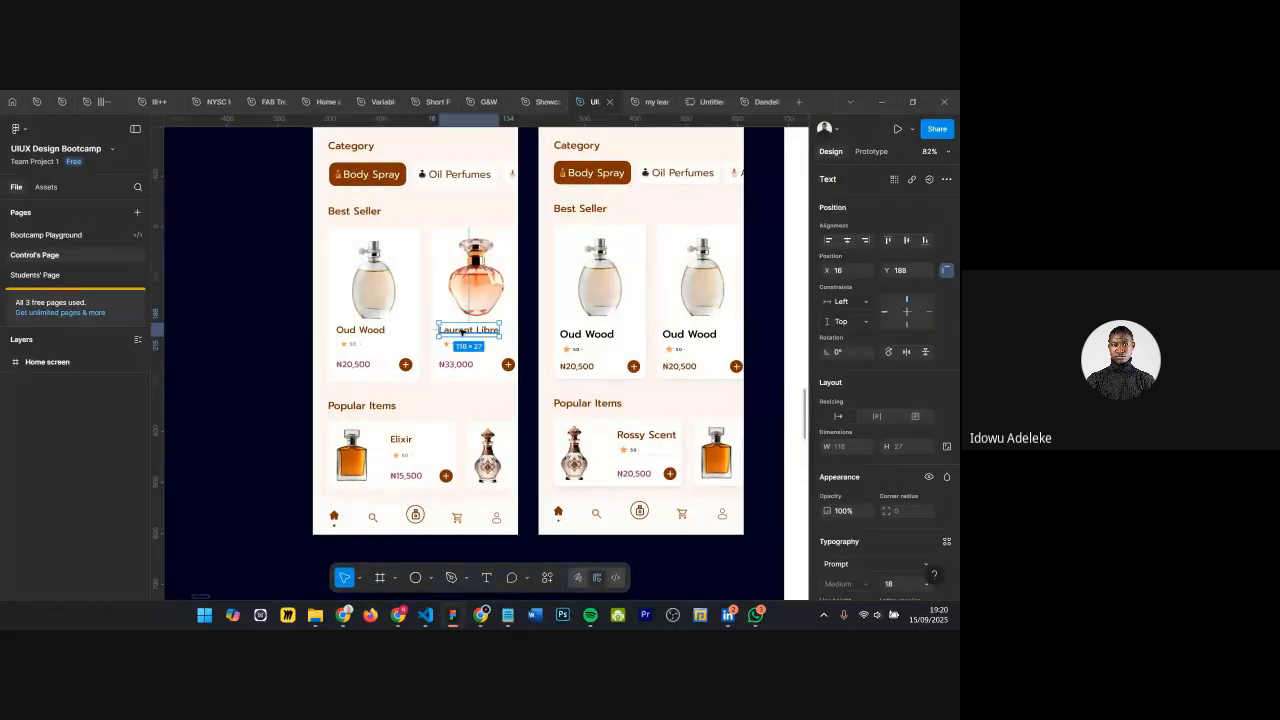
double_click(703, 333)
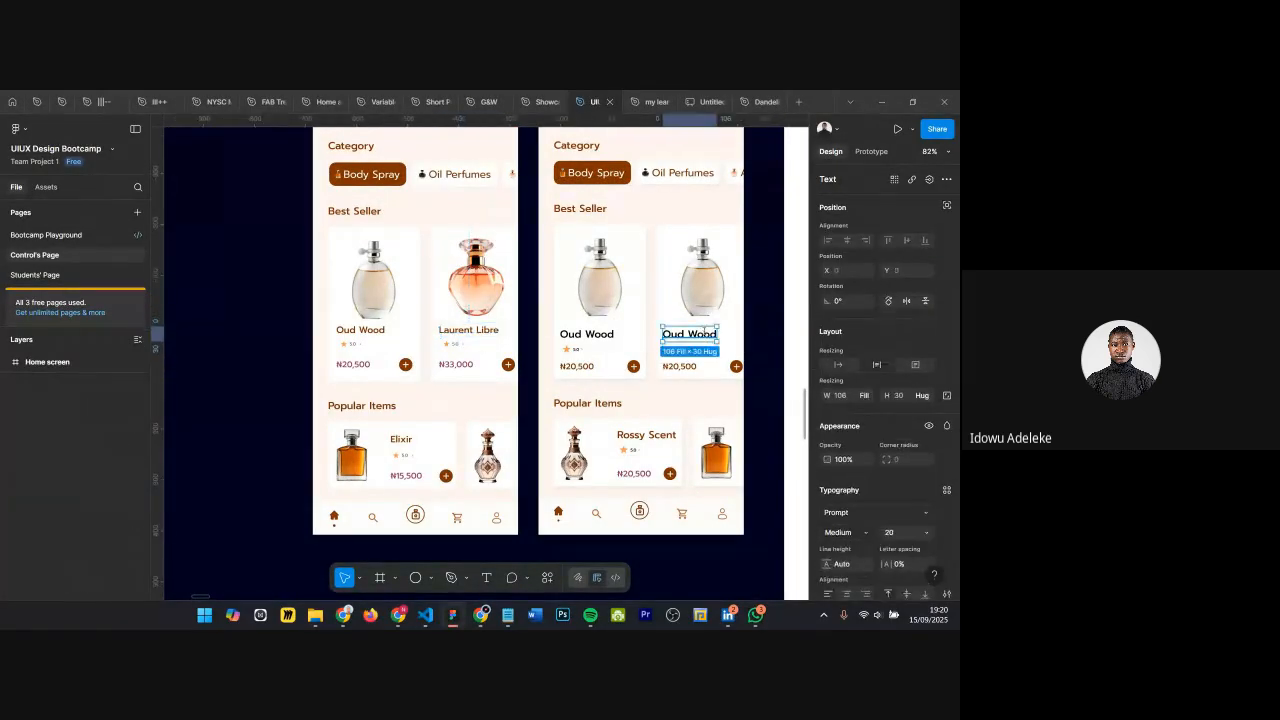
type("Laurent Libre")
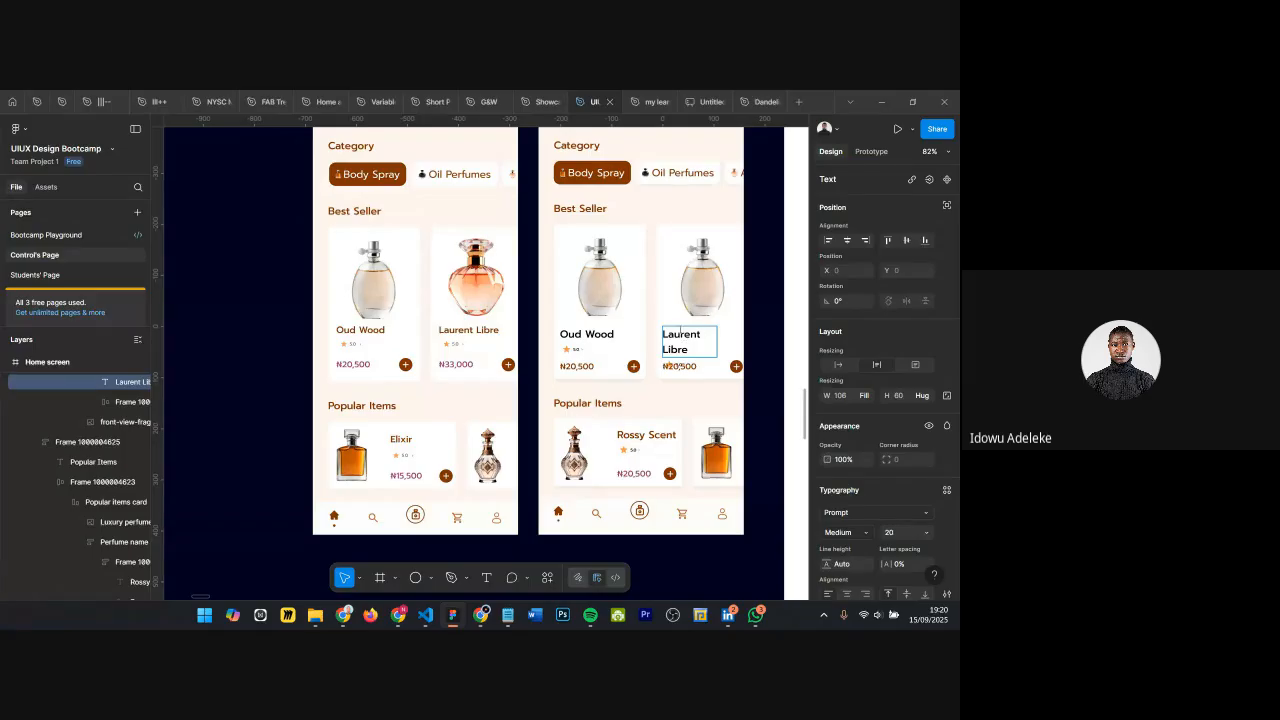
key("Escape")
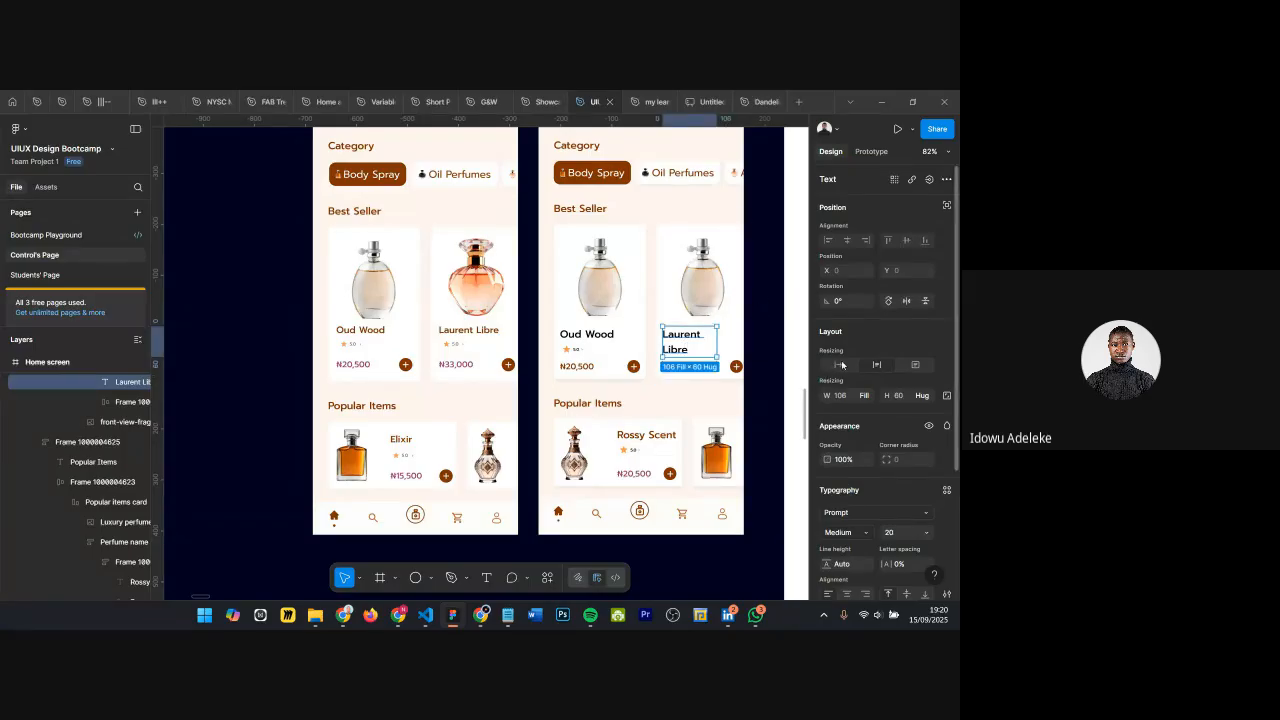
left_click(841, 365)
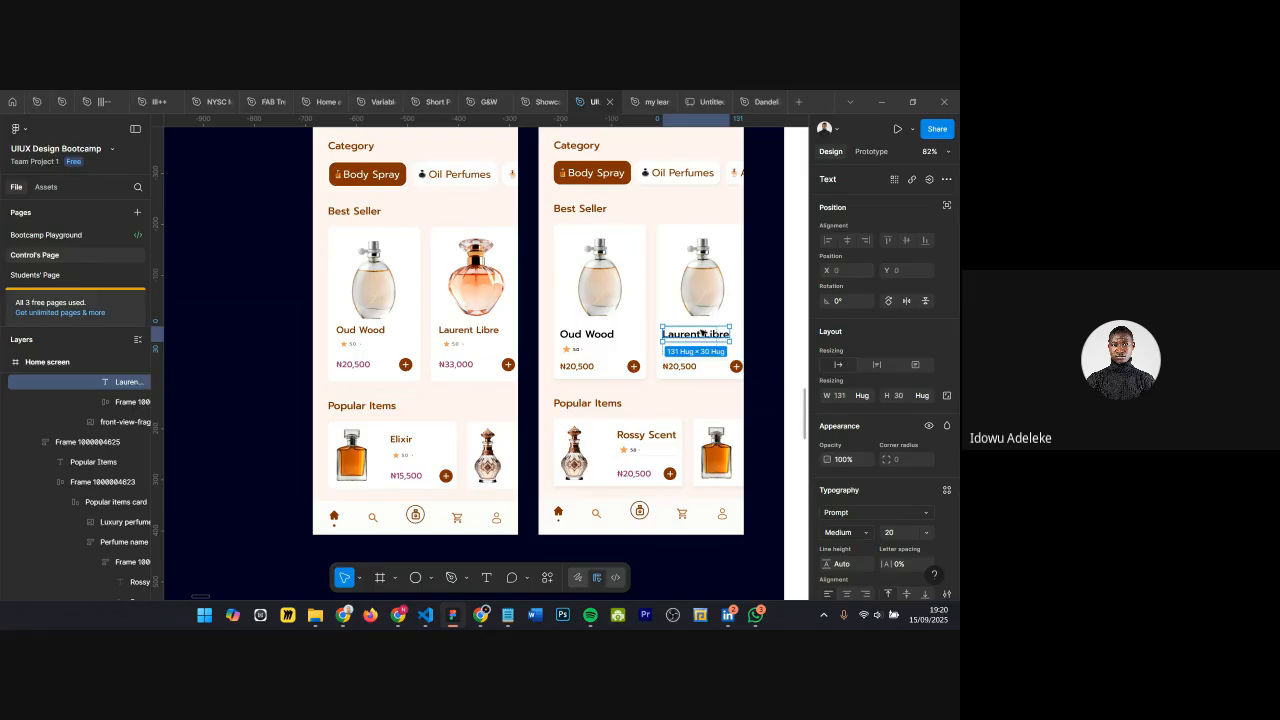
Step: Select both Best Seller product names on the second home screen and switch their fill color format to Hex
left_click(587, 334, "shift")
scroll(452, 343, "up", 5)
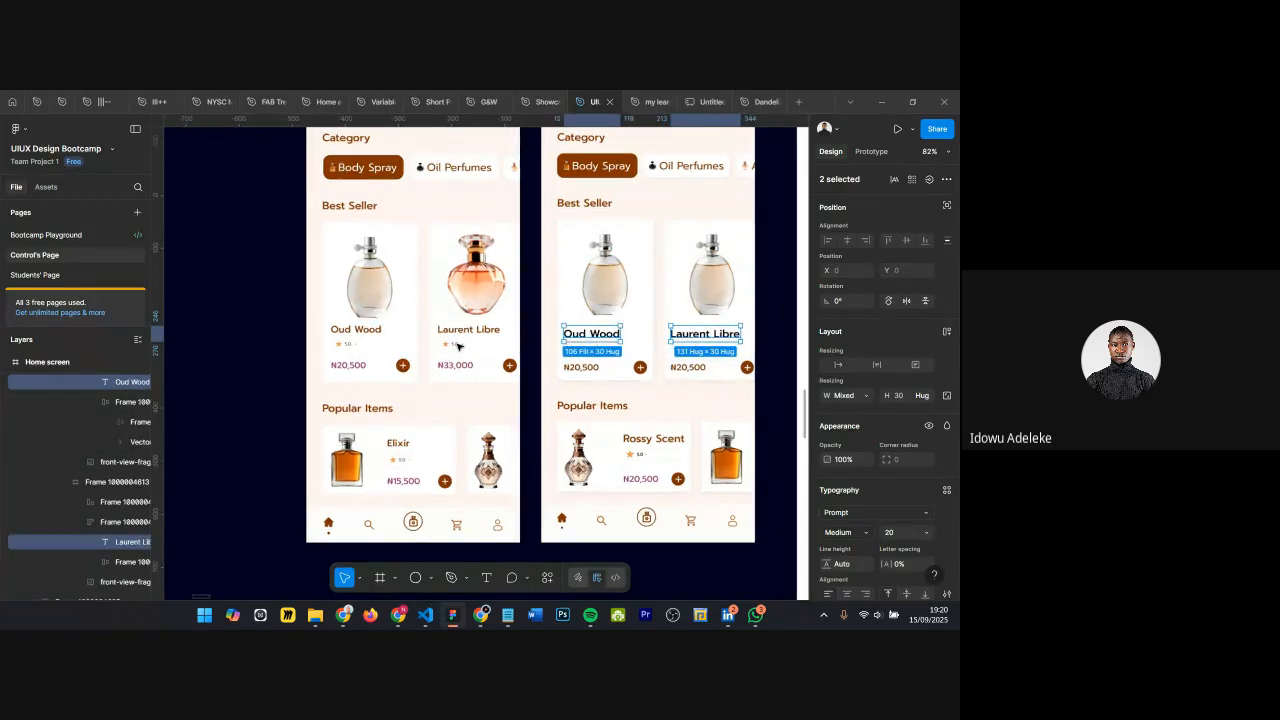
scroll(452, 343, "up", 10)
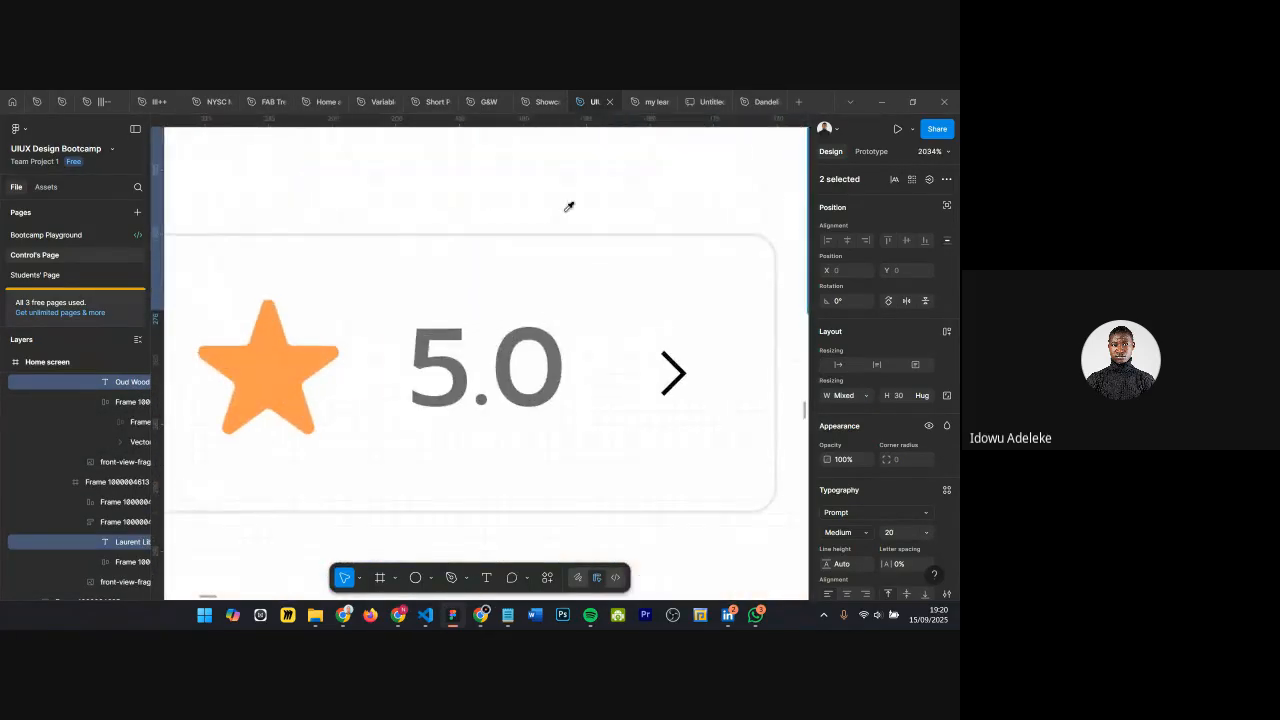
key("i")
scroll(569, 206, "up", 2)
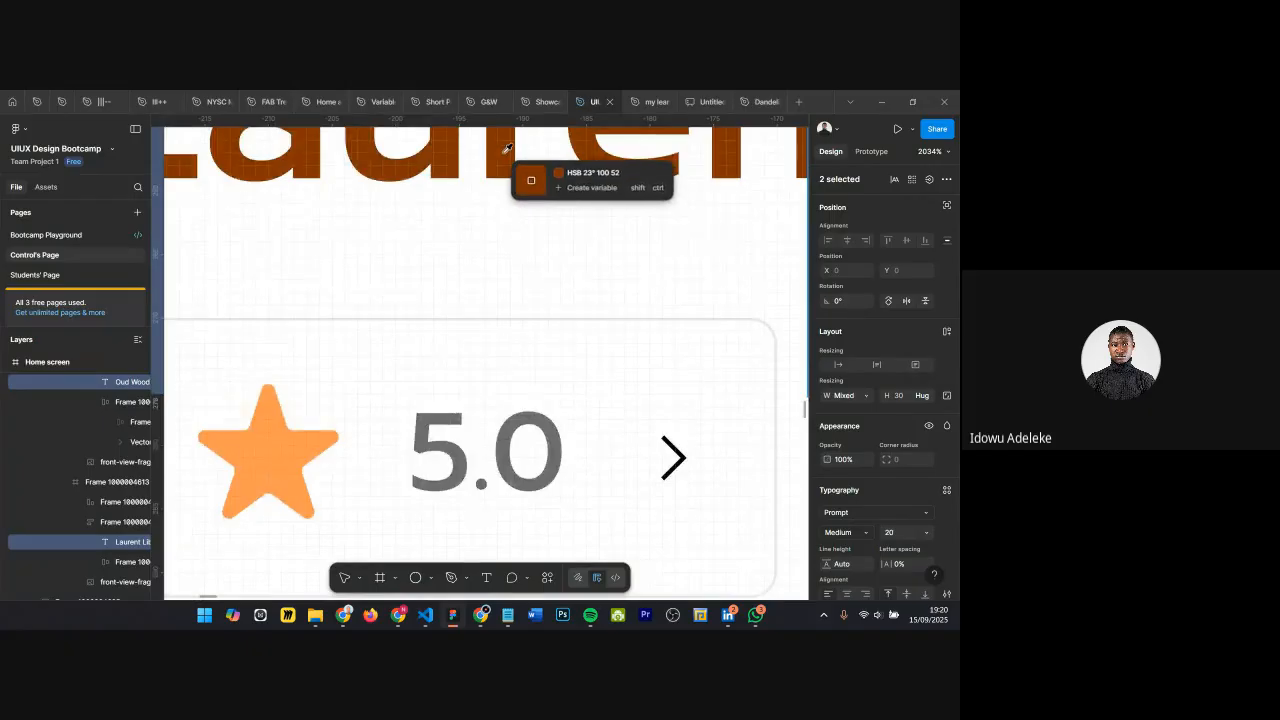
scroll(791, 403, "down", 2)
scroll(880, 471, "down", 3)
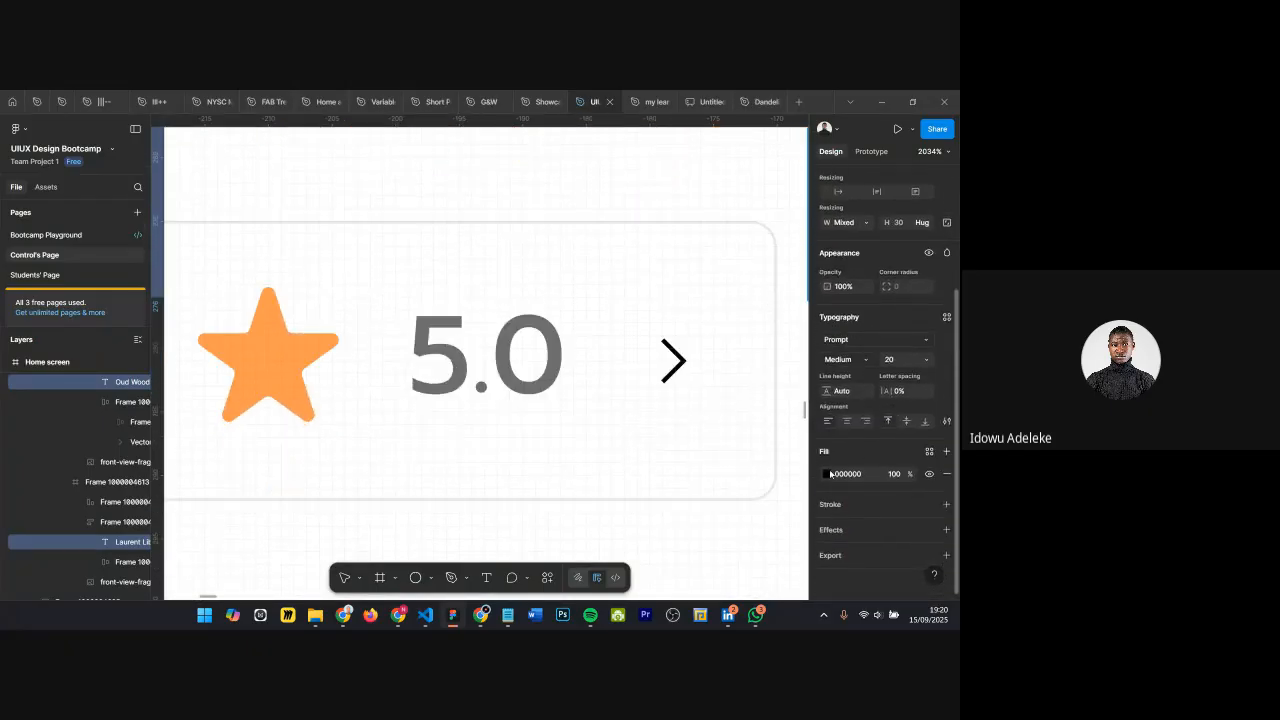
left_click(827, 474)
left_click(684, 495)
left_click(704, 414)
left_click(797, 267)
Step: Fill both selected product names with the brown 843200 sampled from the original screen's Laurent Libre title
scroll(549, 320, "up", 3)
scroll(541, 315, "down", 5)
scroll(552, 413, "up", 5)
scroll(552, 415, "down", 10)
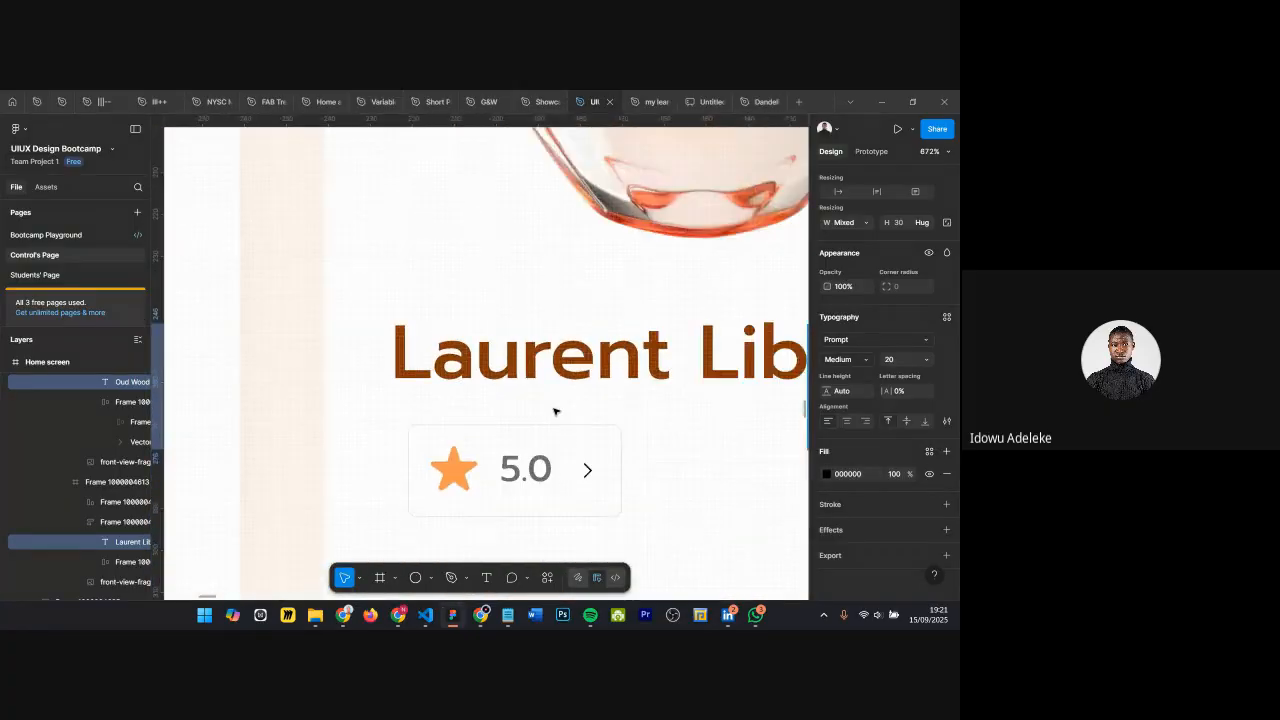
scroll(554, 410, "up", 10)
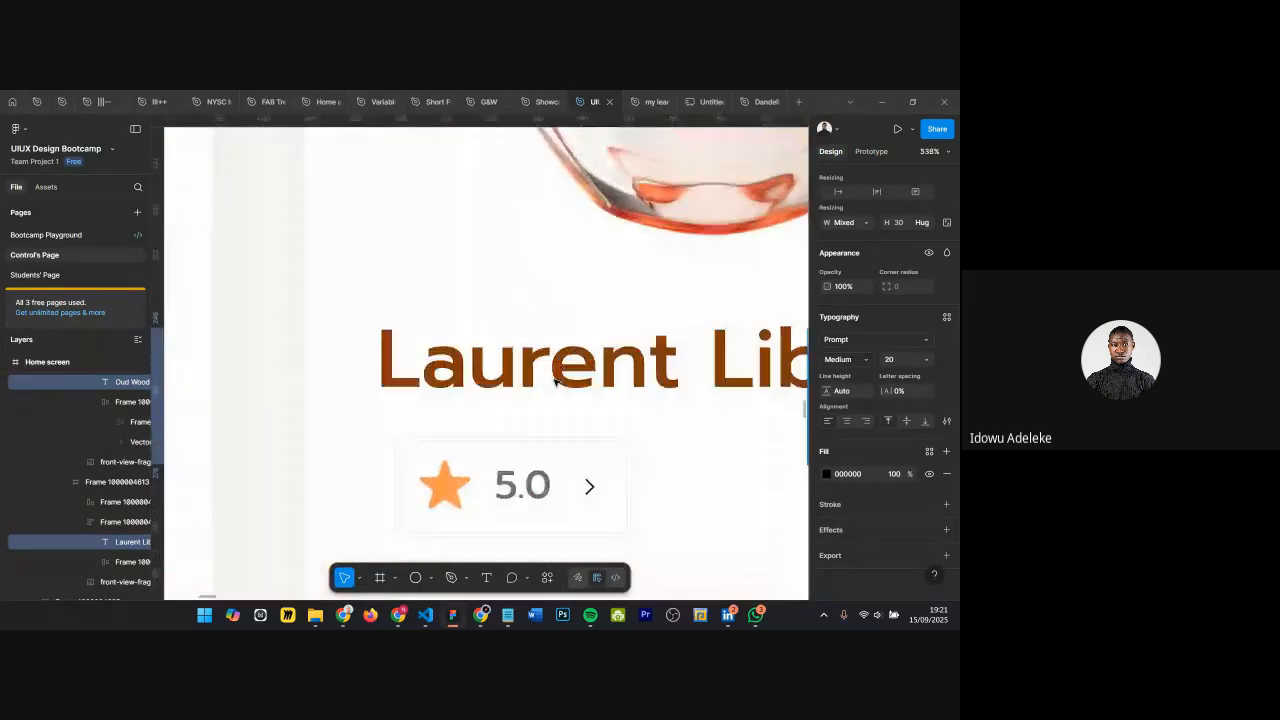
scroll(542, 383, "up", 3)
key("i")
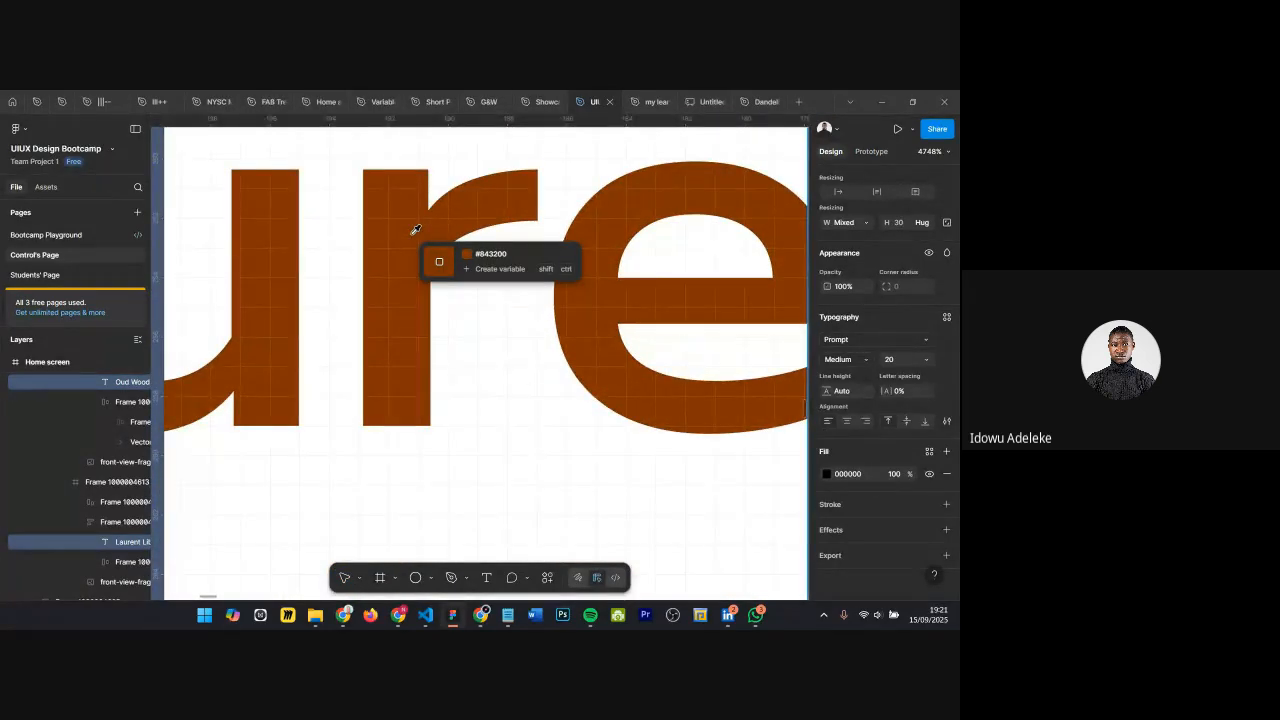
key("Escape")
scroll(414, 232, "down", 12)
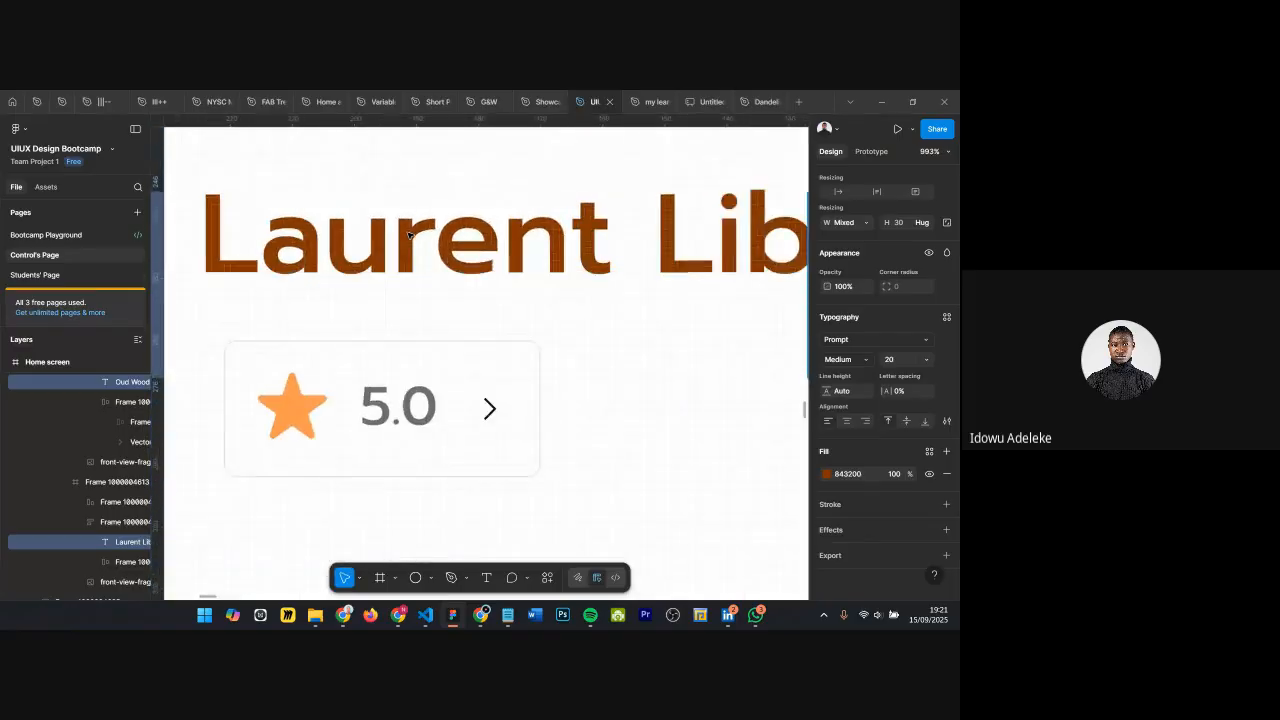
scroll(409, 235, "right", 3)
scroll(480, 240, "down", 2)
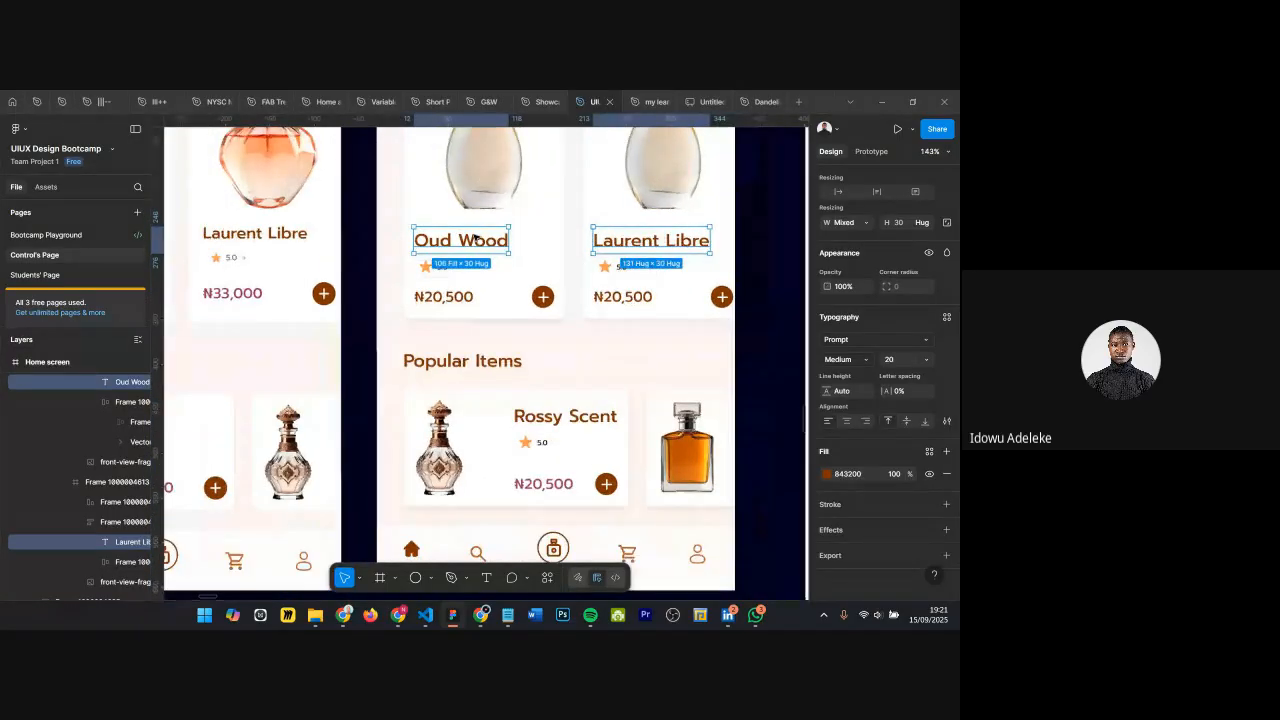
Step: Replace the perfume image on the second screen's Laurent Libre card with the bottle image from the original Laurent Libre card
scroll(513, 247, "up", 3)
left_click(480, 350)
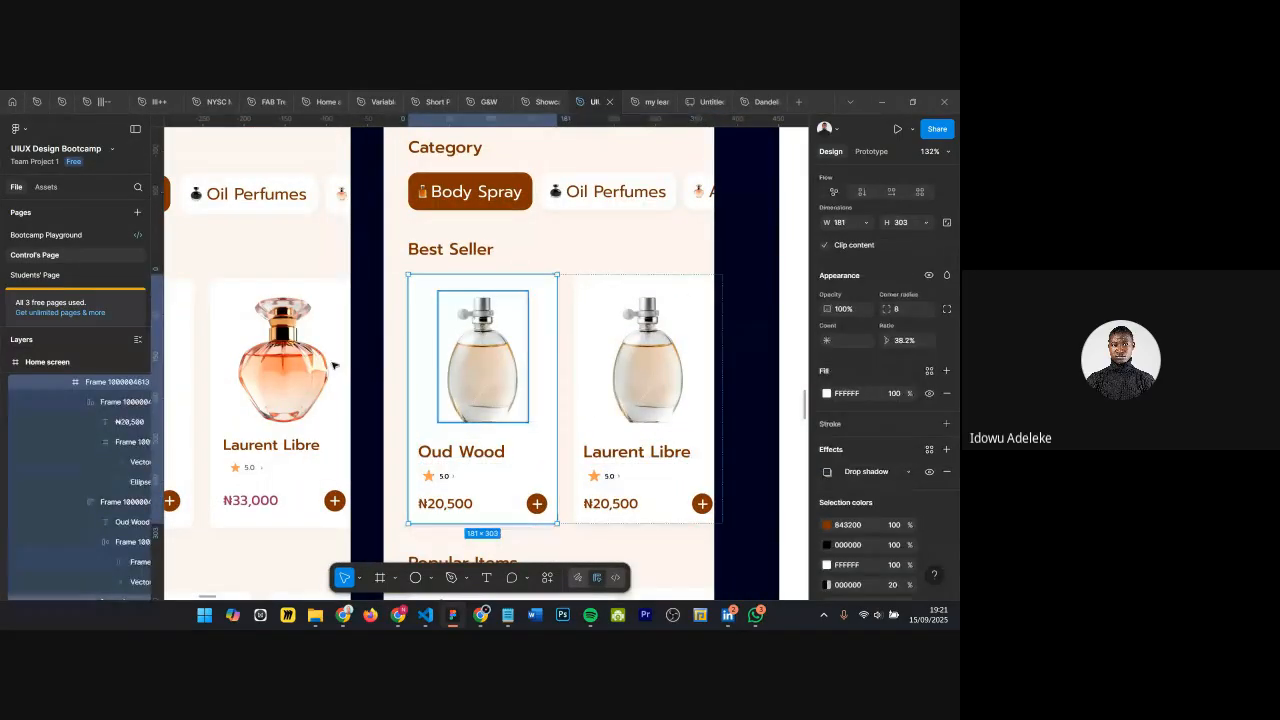
left_click(300, 362)
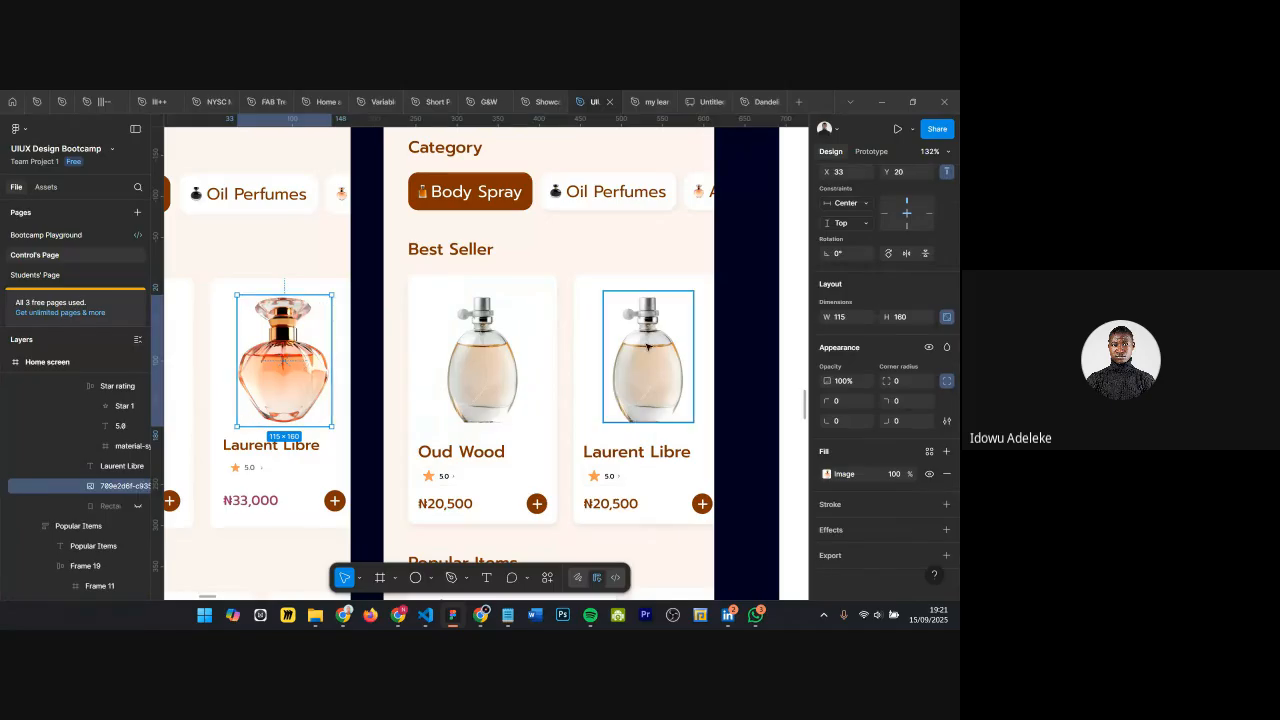
left_click(647, 348)
key("ctrl+shift+r")
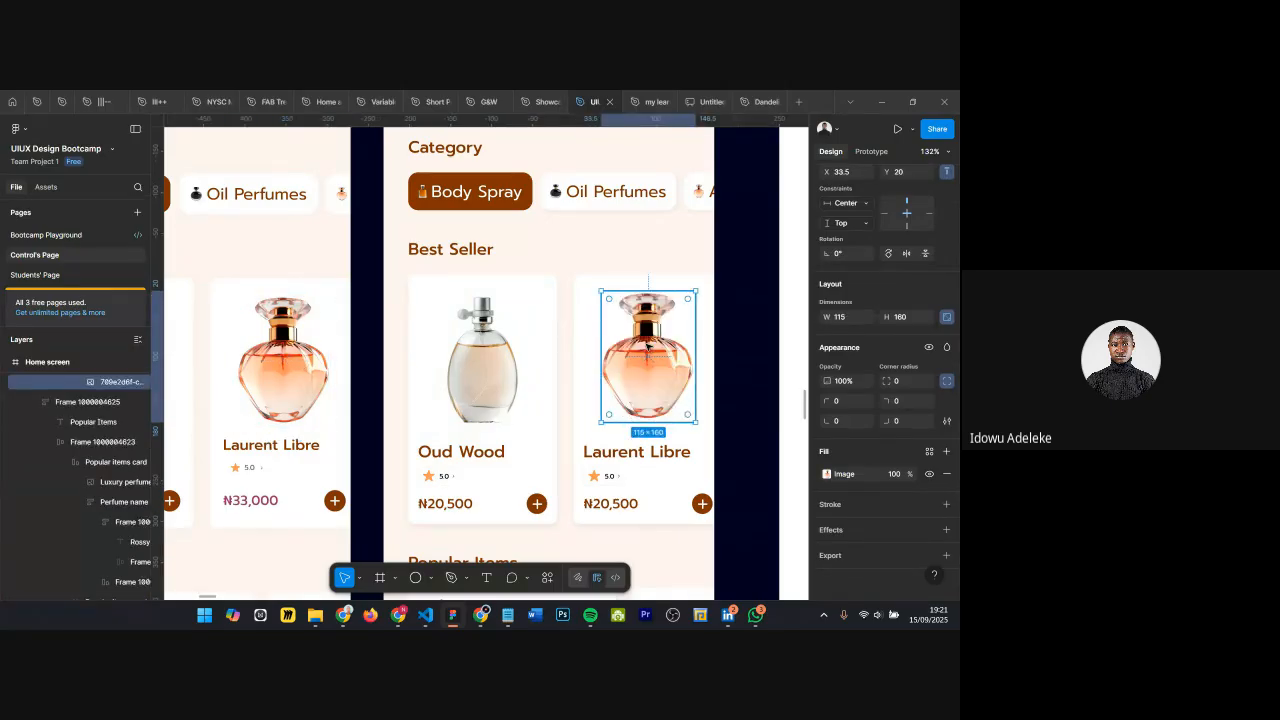
left_click(737, 286)
scroll(586, 350, "down", 3)
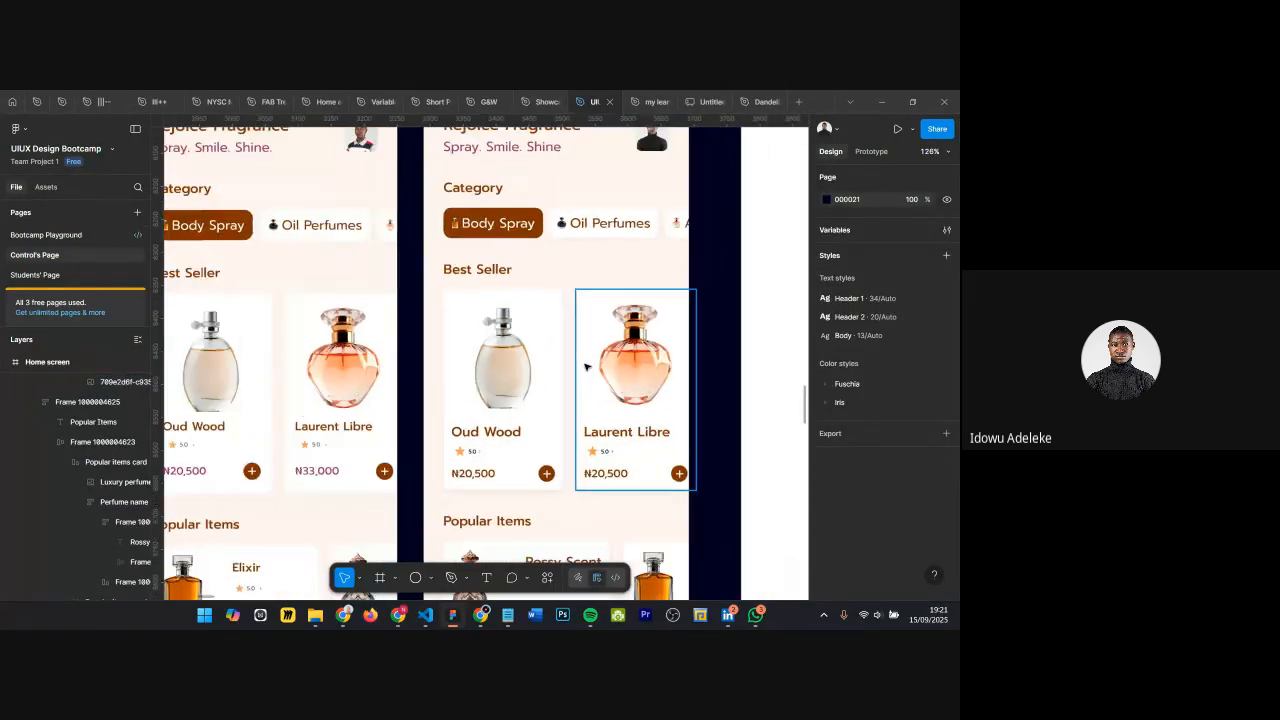
scroll(697, 405, "down", 3)
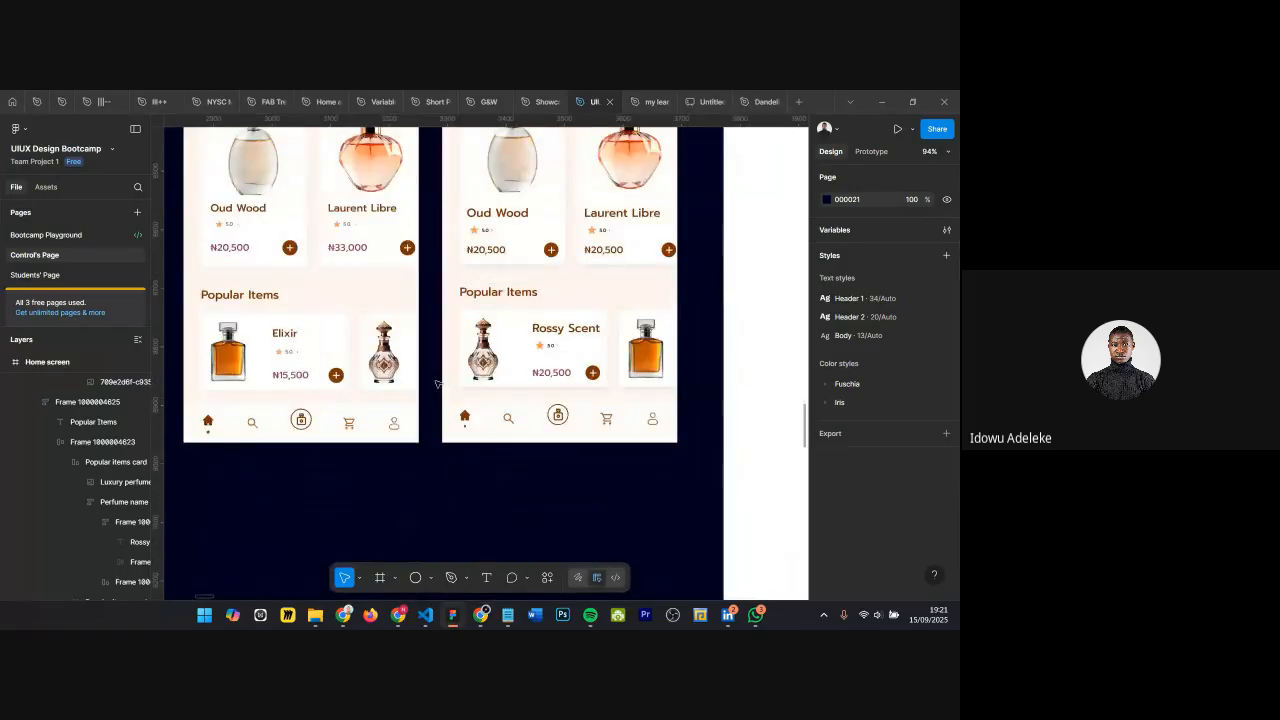
scroll(409, 346, "up", 2)
scroll(409, 346, "down", 3, "ctrl")
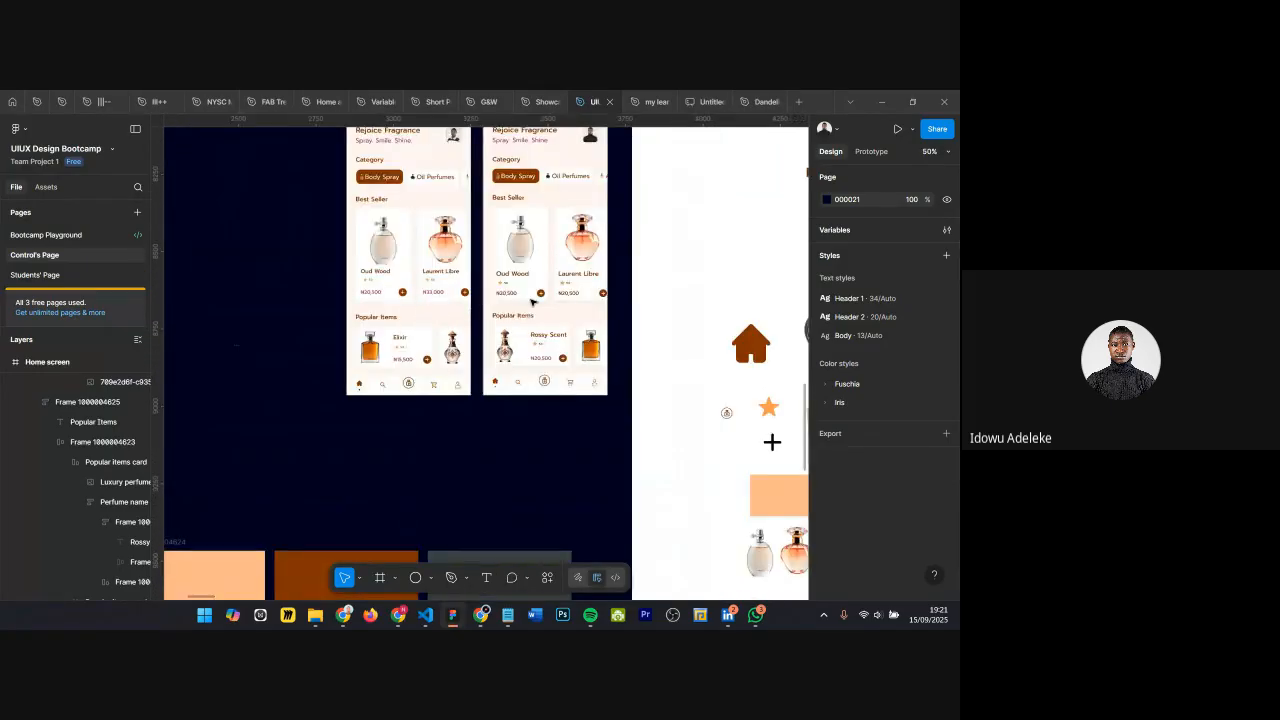
Step: Examine the layout of the second home screen's main content, Best Seller section, Popular Items section and bottom navigation bar
scroll(531, 300, "up", 1, "ctrl")
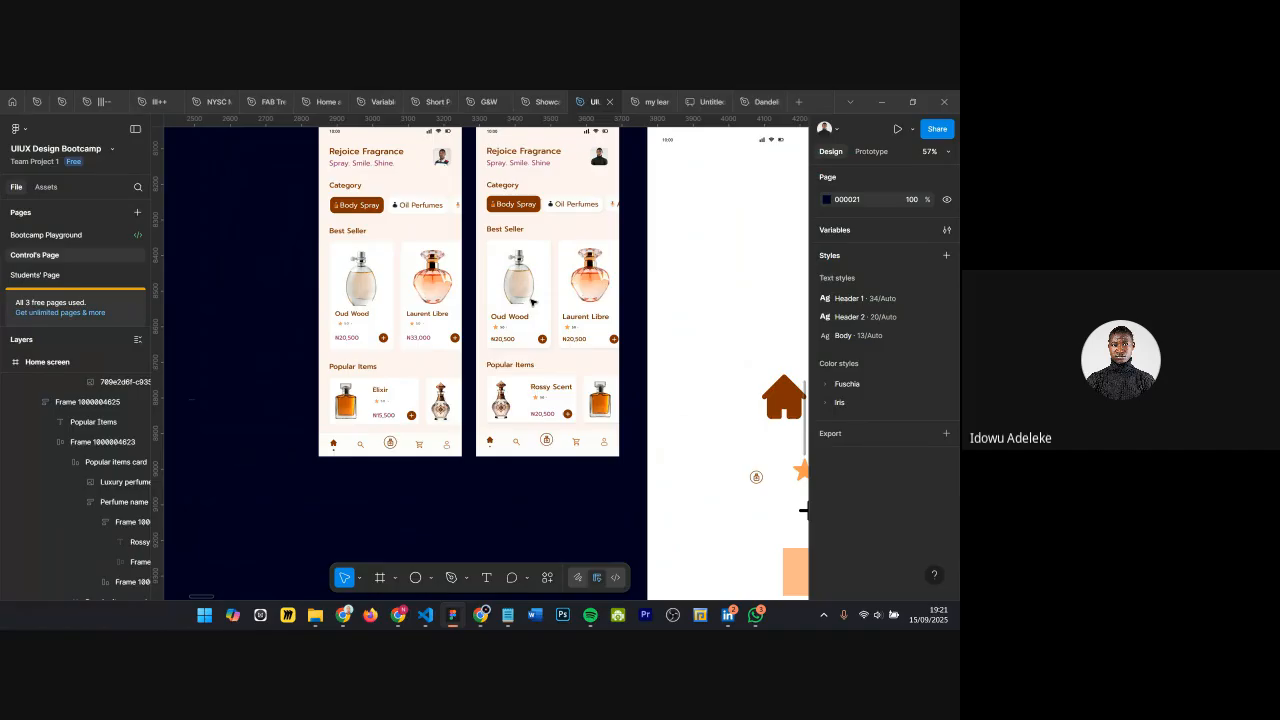
left_click(508, 366)
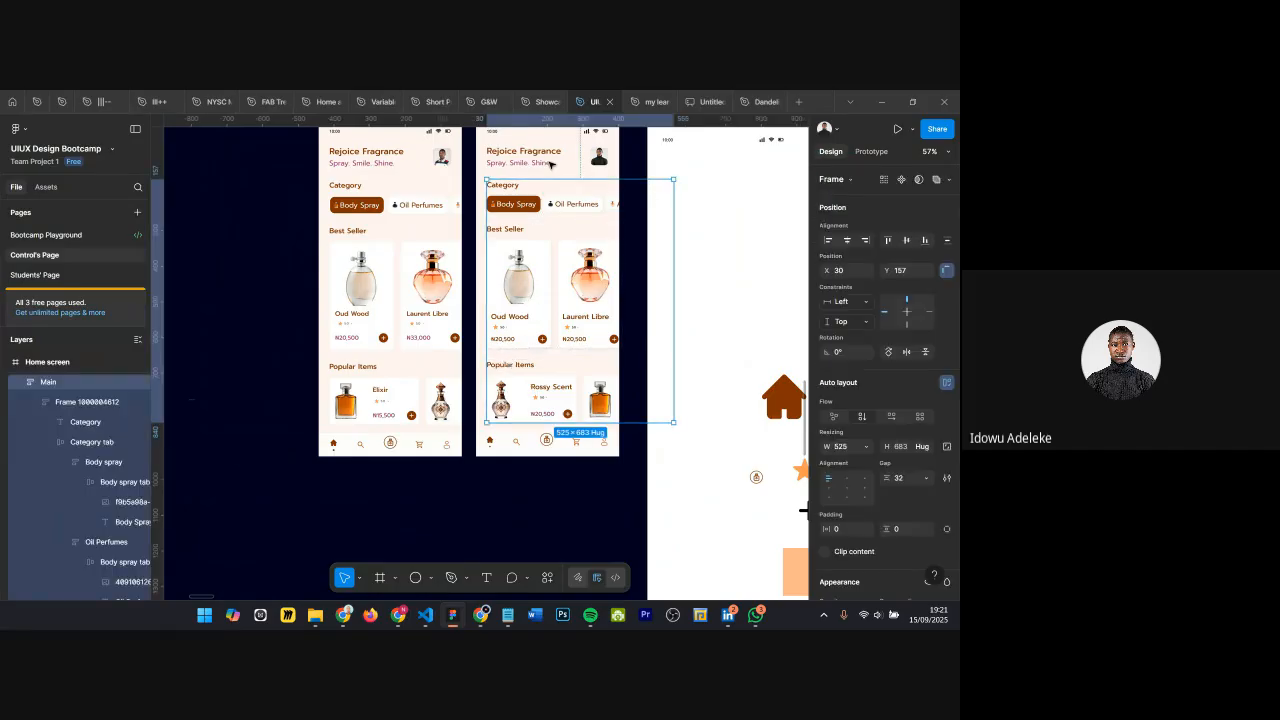
left_click(531, 245)
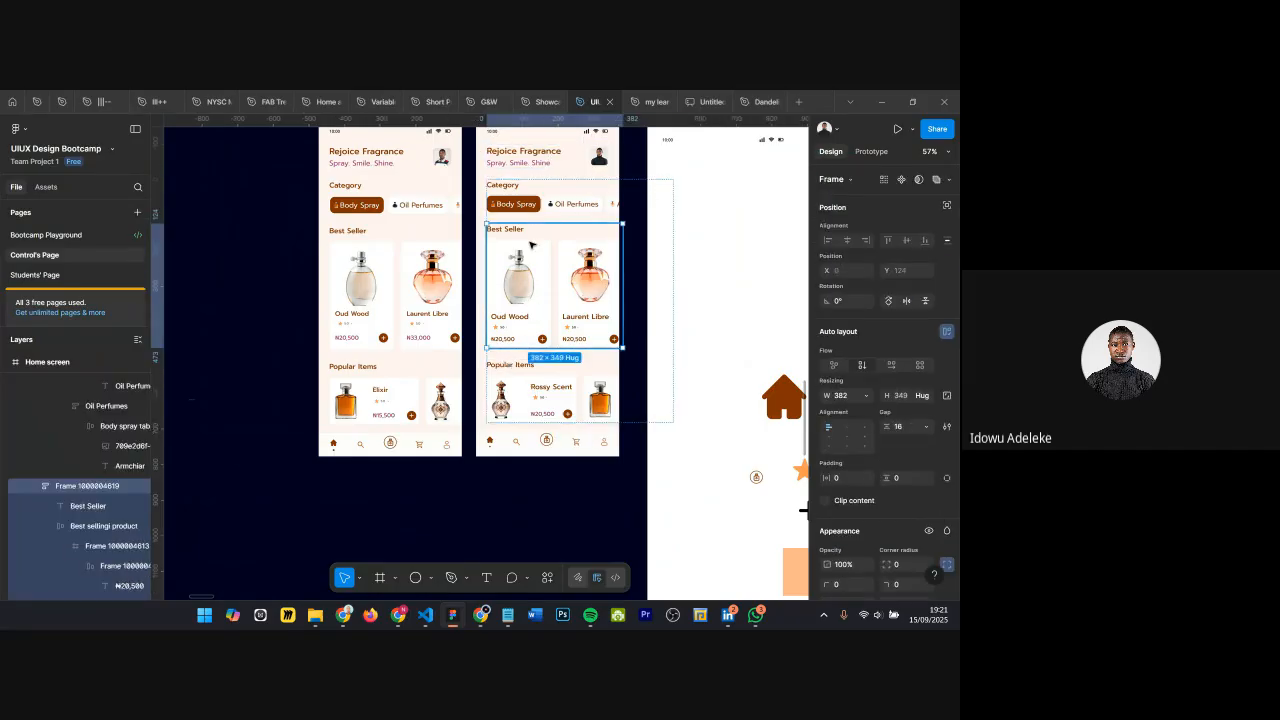
left_click(534, 362)
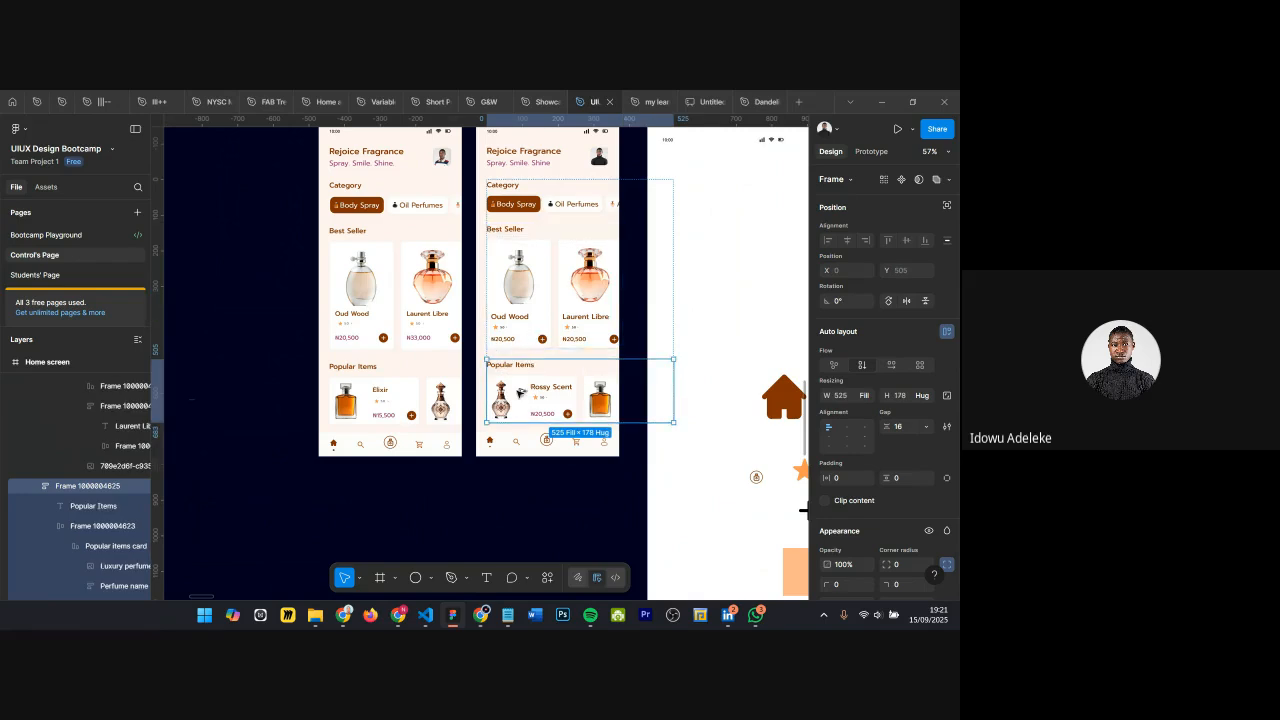
left_click(558, 450)
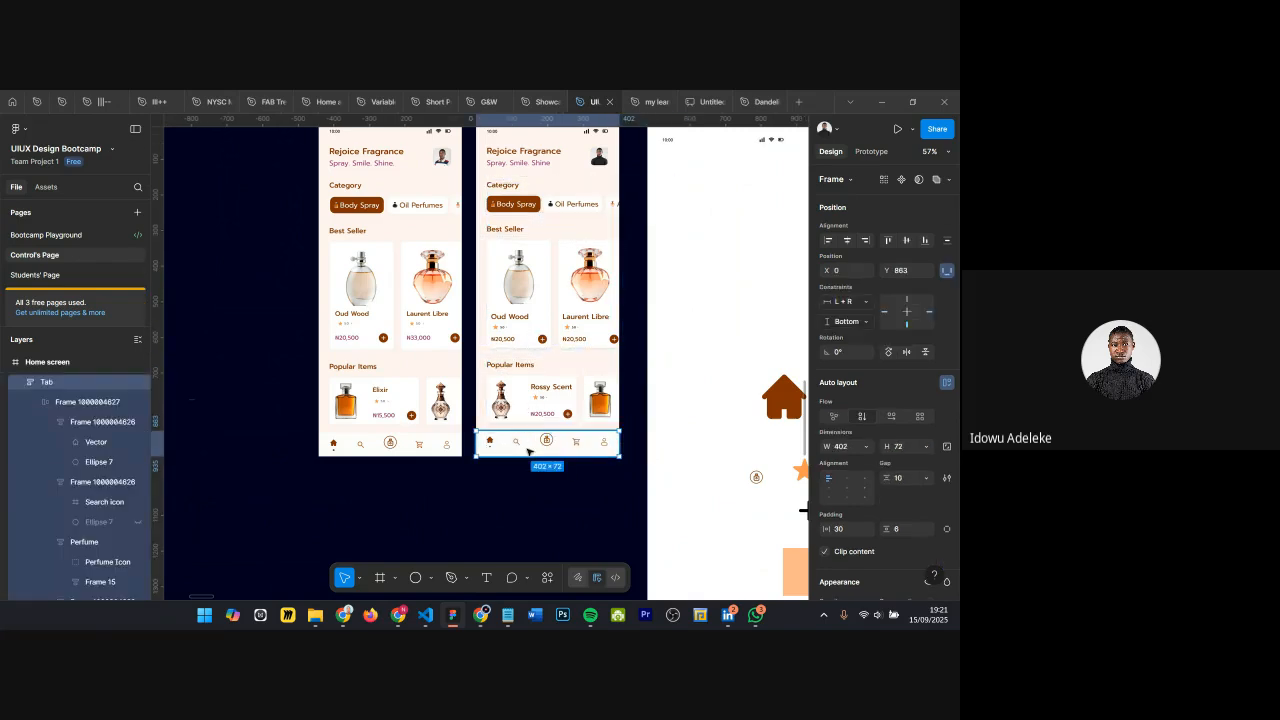
scroll(558, 453, "down", 2)
scroll(550, 370, "down", 3)
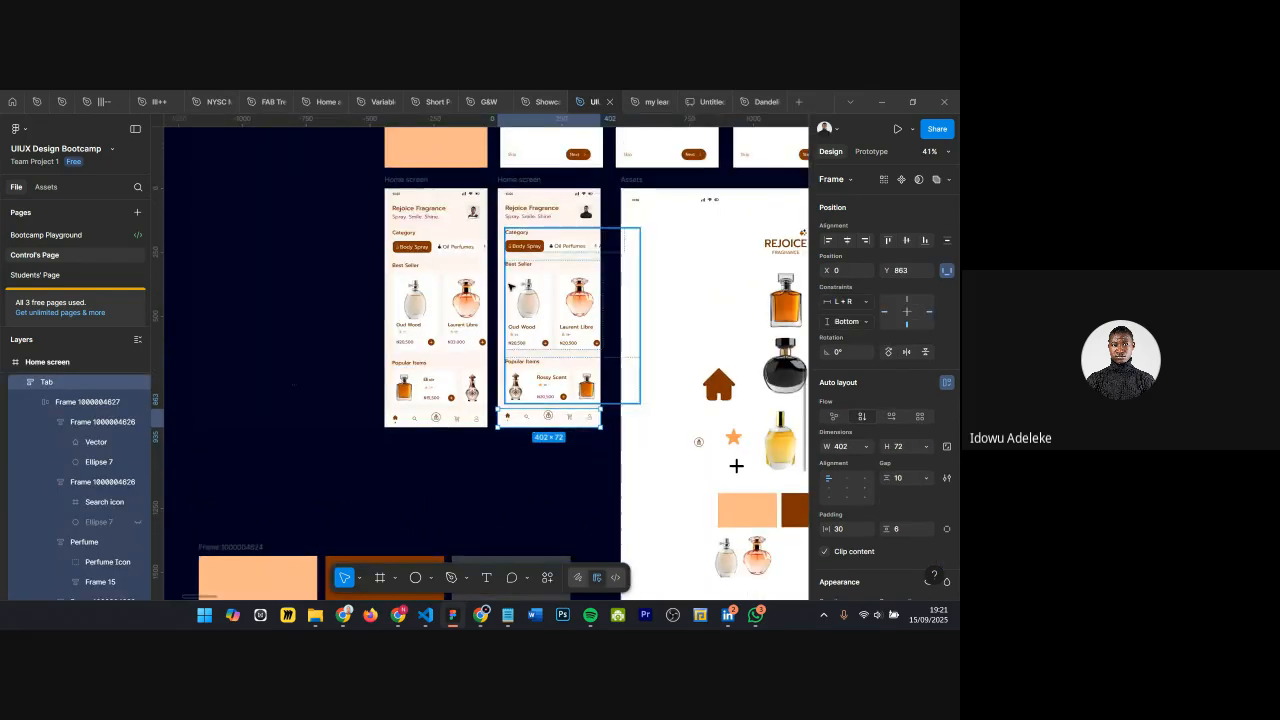
scroll(459, 392, "up", 5)
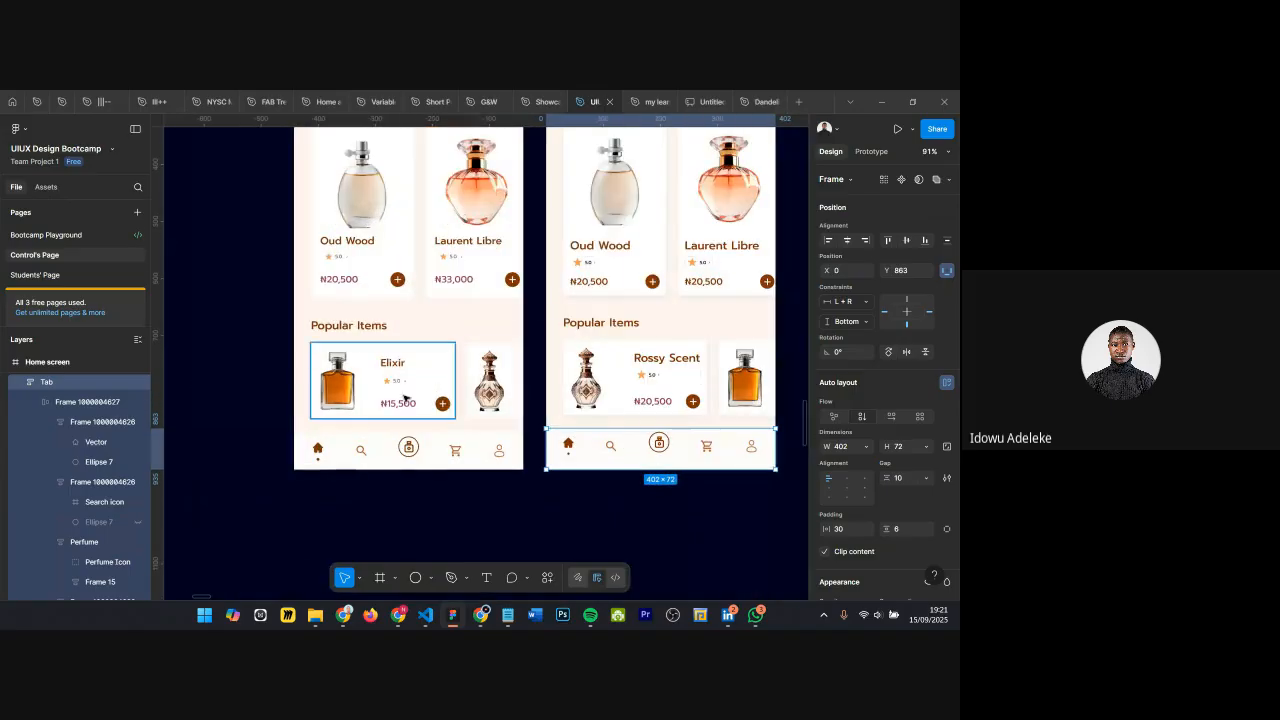
Step: Select the original home screen's bottom navigation bar and check its position constraints
scroll(384, 457, "down", 3)
key("Escape")
mouse_move(381, 466)
left_mouse_down()
mouse_move(384, 450)
mouse_move(386, 465)
left_mouse_up()
left_click(388, 454)
left_click(905, 326)
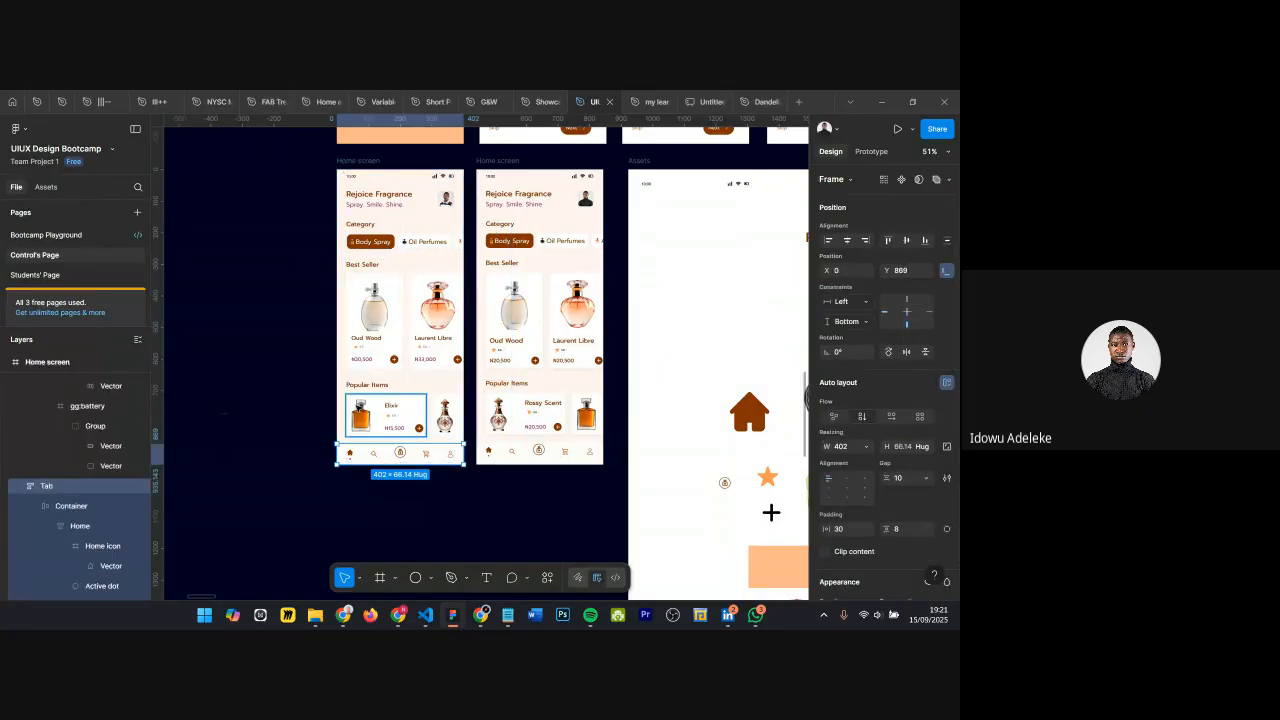
Step: Try shortening the original home screen frame to a height of 833 to test how its navigation bar responds
right_click(370, 452, "ctrl")
left_click(412, 458)
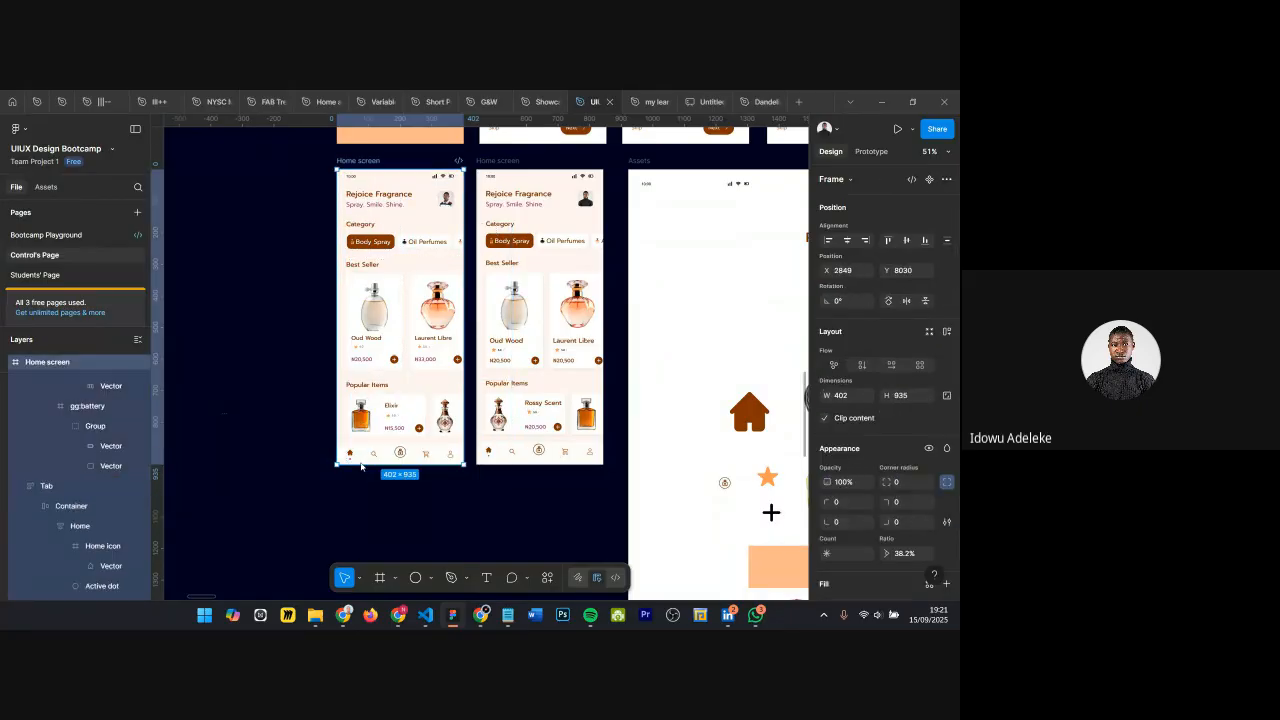
left_click_drag(360, 463, 364, 432)
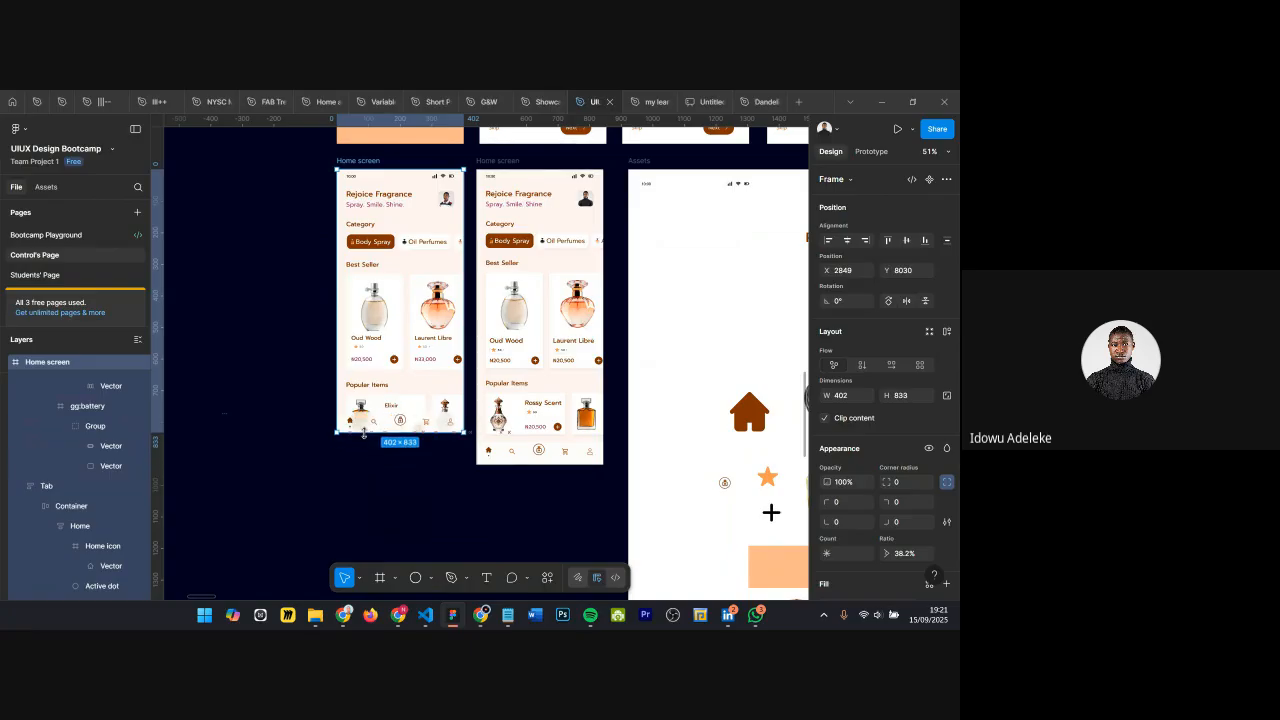
key("ctrl+z")
Step: Check the constraints of the second screen's bottom navigation bar and select the second home screen frame
scroll(563, 452, "up", 5)
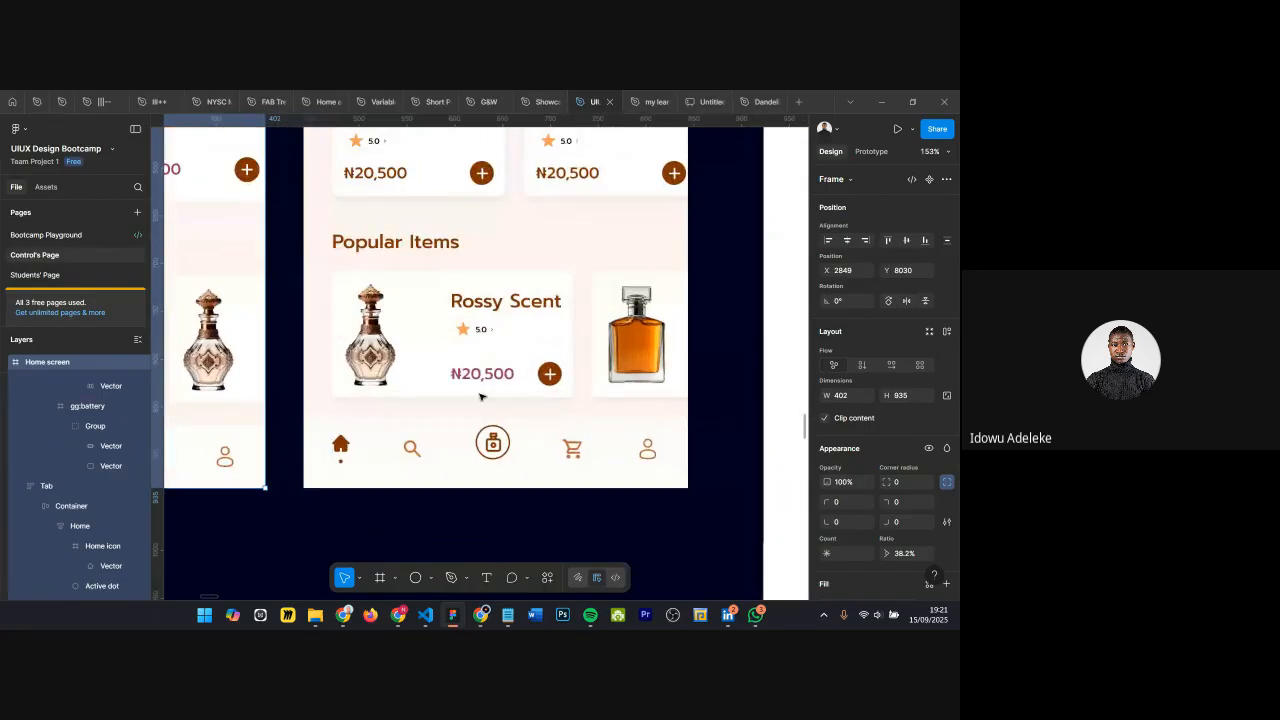
scroll(457, 445, "down", 4)
left_click(498, 431)
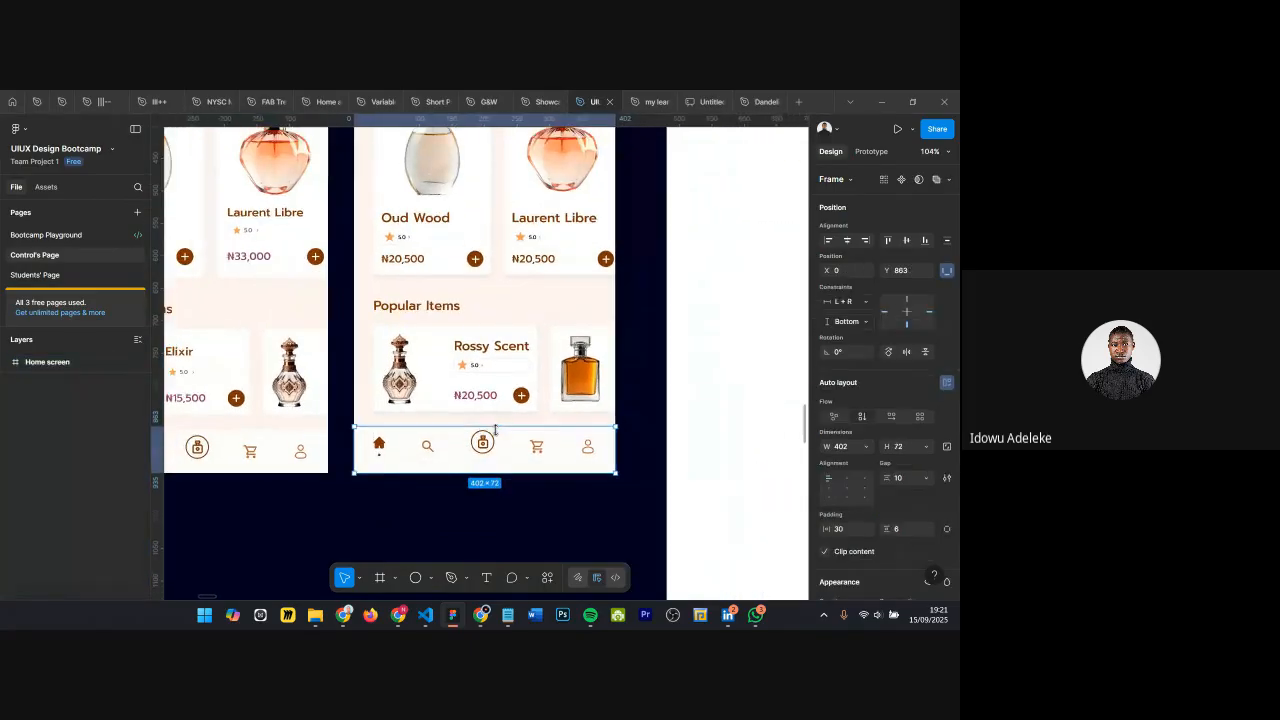
scroll(498, 431, "down", 3)
scroll(460, 265, "up", 1)
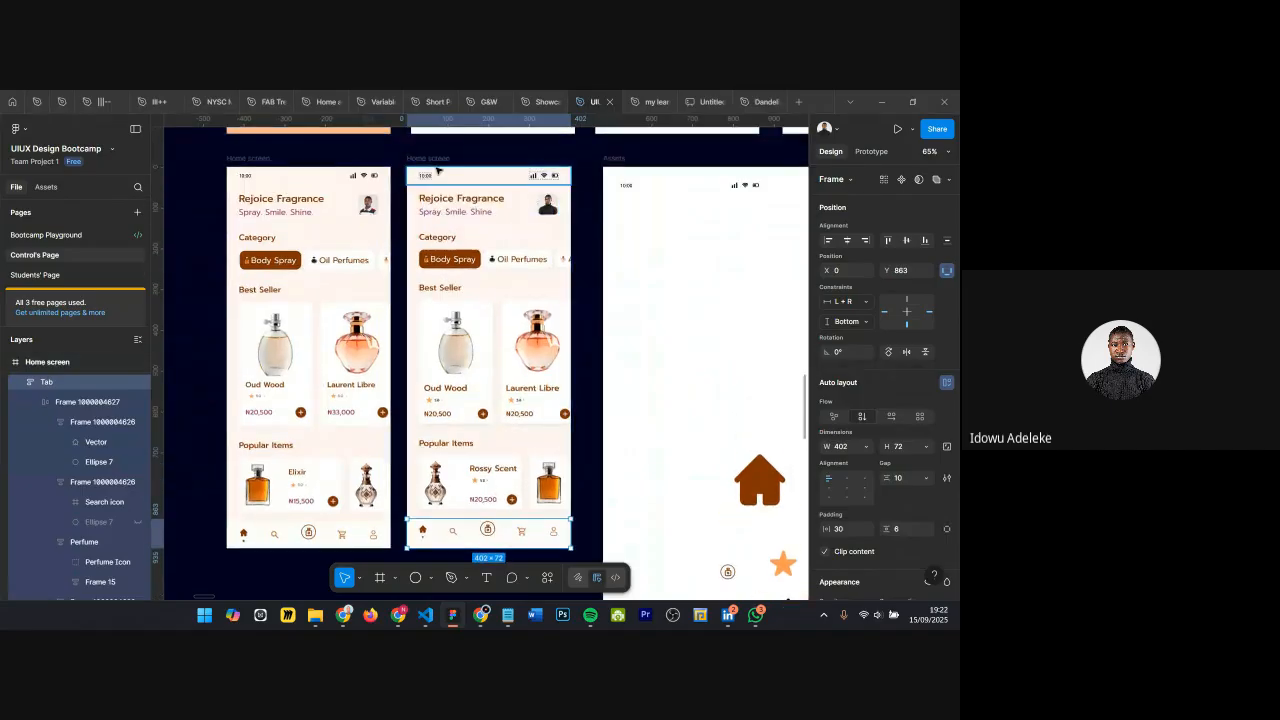
left_click(428, 159)
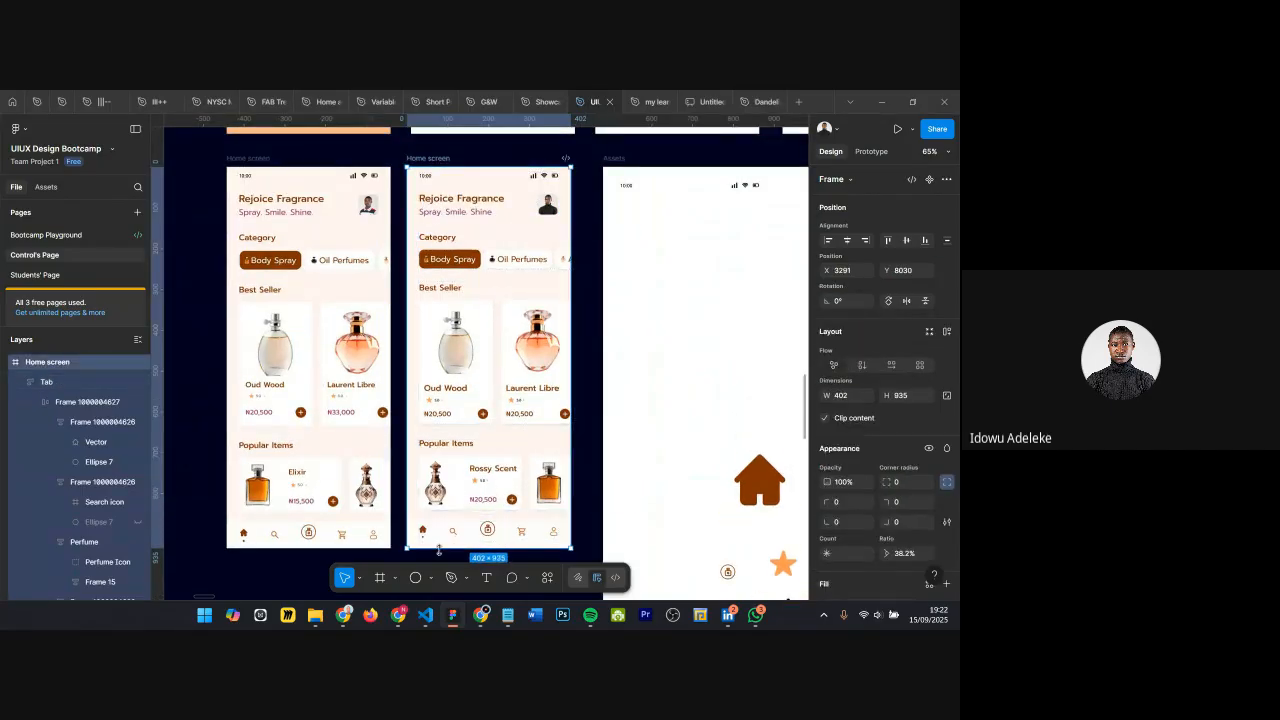
Step: Reduce the height of the second Home screen frame to 909 so it ends just below the navigation icons
left_click_drag(436, 547, 432, 537)
scroll(605, 420, "down", 2)
scroll(606, 423, "up", 5)
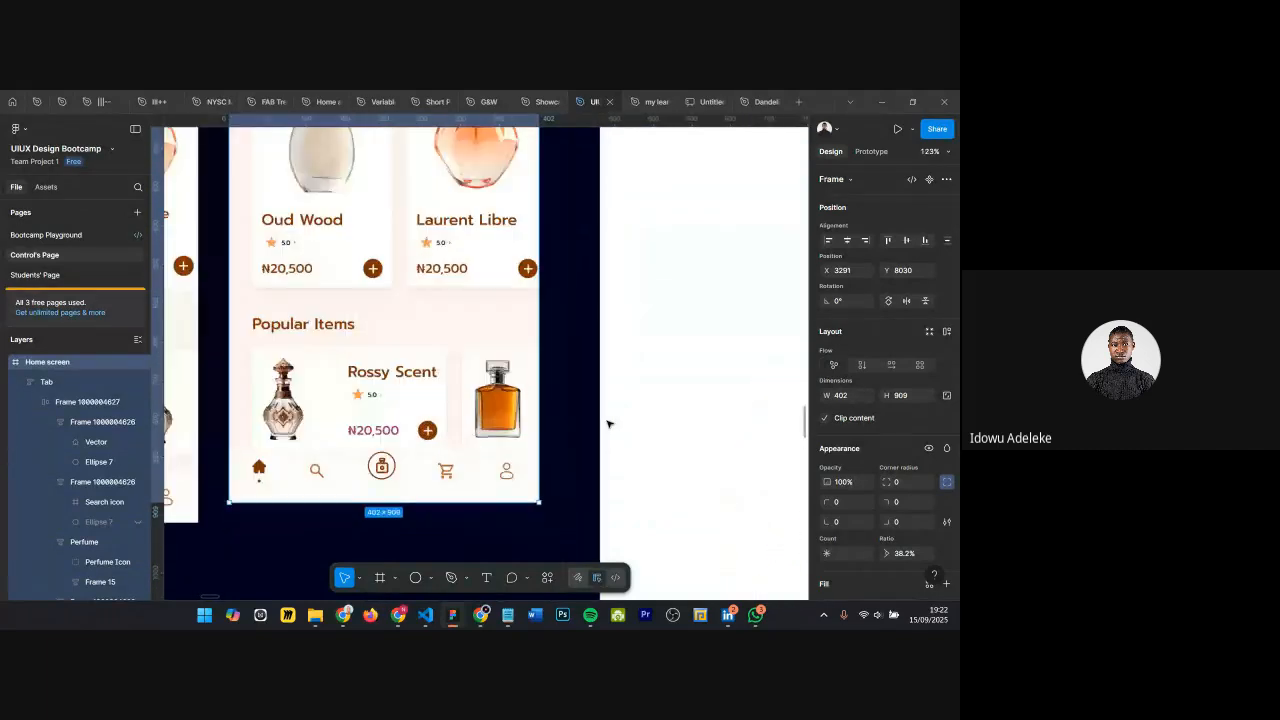
Step: Set the Rossy Scent card's corner radius to 8, matching the Elixir card on the reference Home screen
left_click(570, 335)
scroll(570, 335, "left", 3)
scroll(570, 335, "up", 1)
left_click(215, 470)
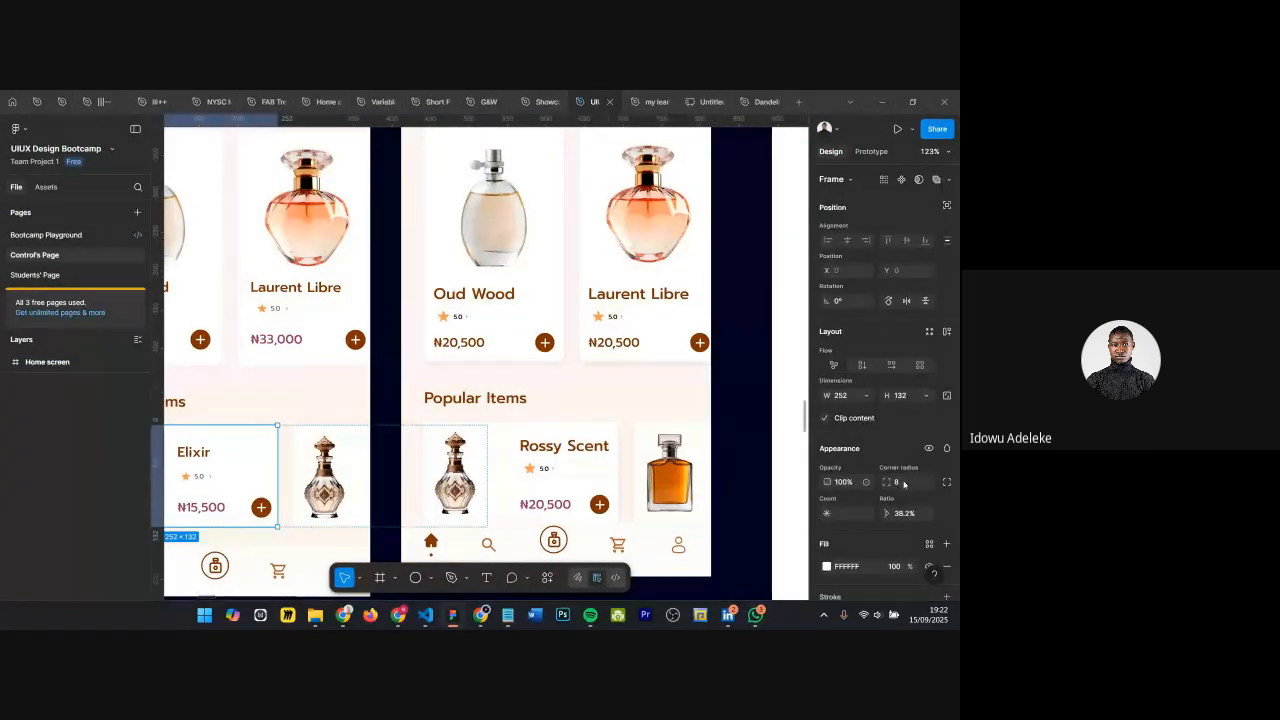
left_click(590, 430)
left_click(590, 430)
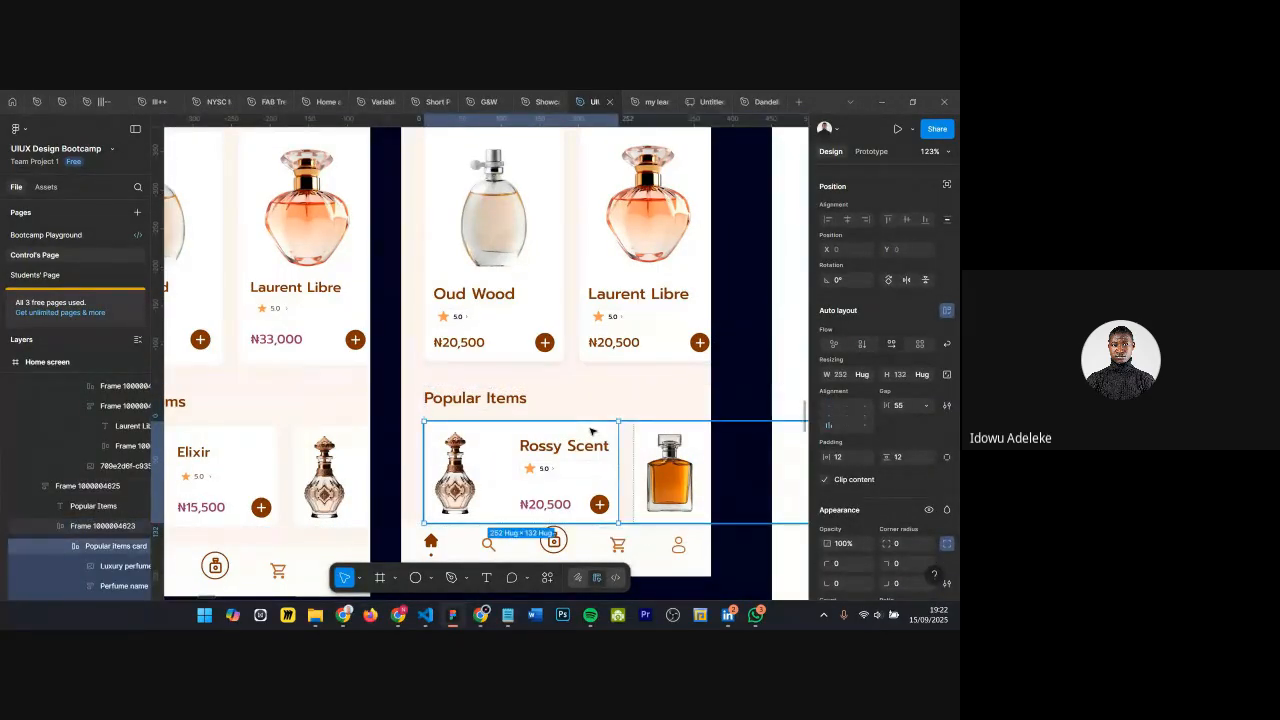
scroll(902, 527, "down", 1)
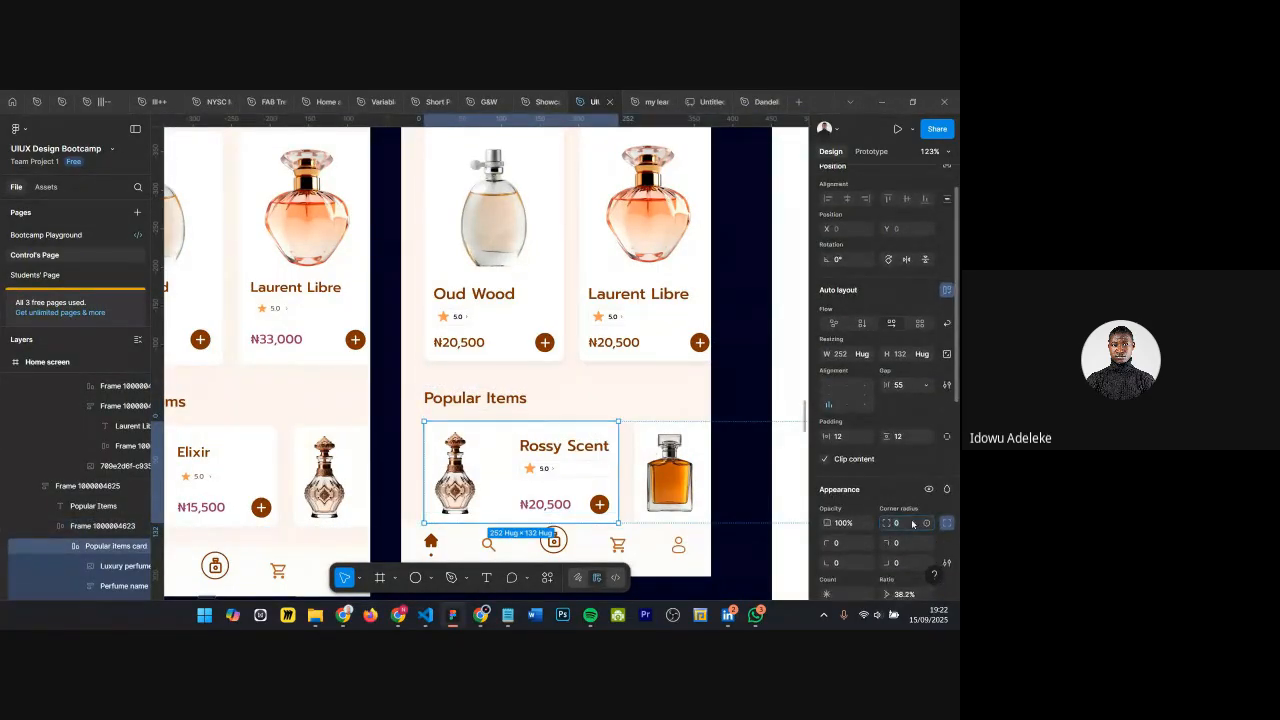
key("Return")
Step: Set the corner radius of the Popular Items card beside Rossy Scent to 8
key("Tab")
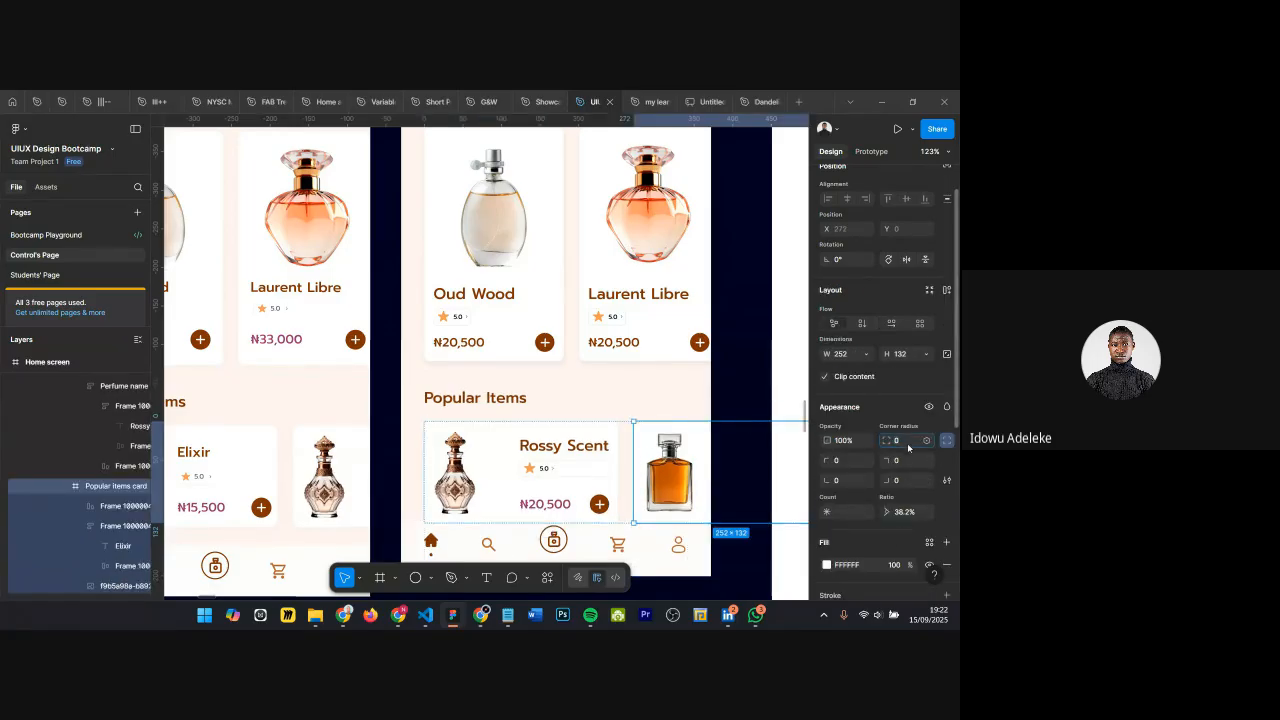
key("Return")
scroll(661, 417, "down", 5)
scroll(560, 400, "up", 1)
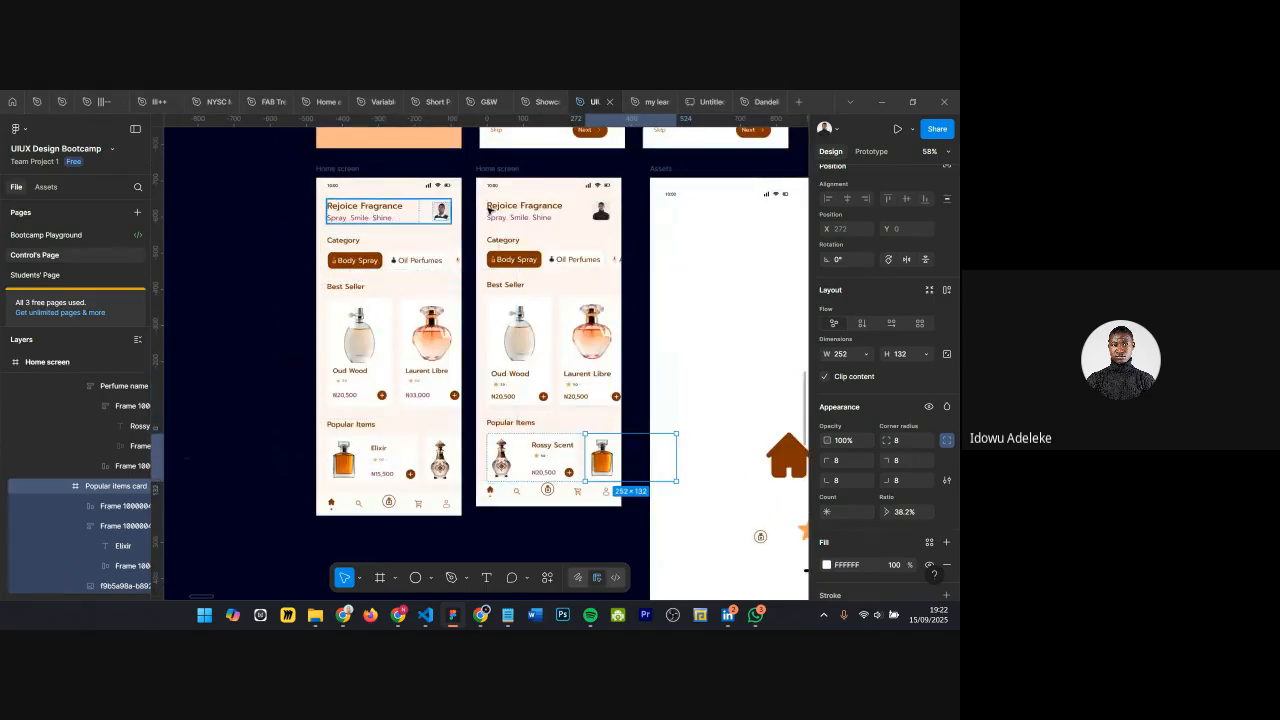
Step: Compare the header, Best Seller and Popular Items sections of the second Home screen with the reference screen
scroll(398, 220, "up", 4)
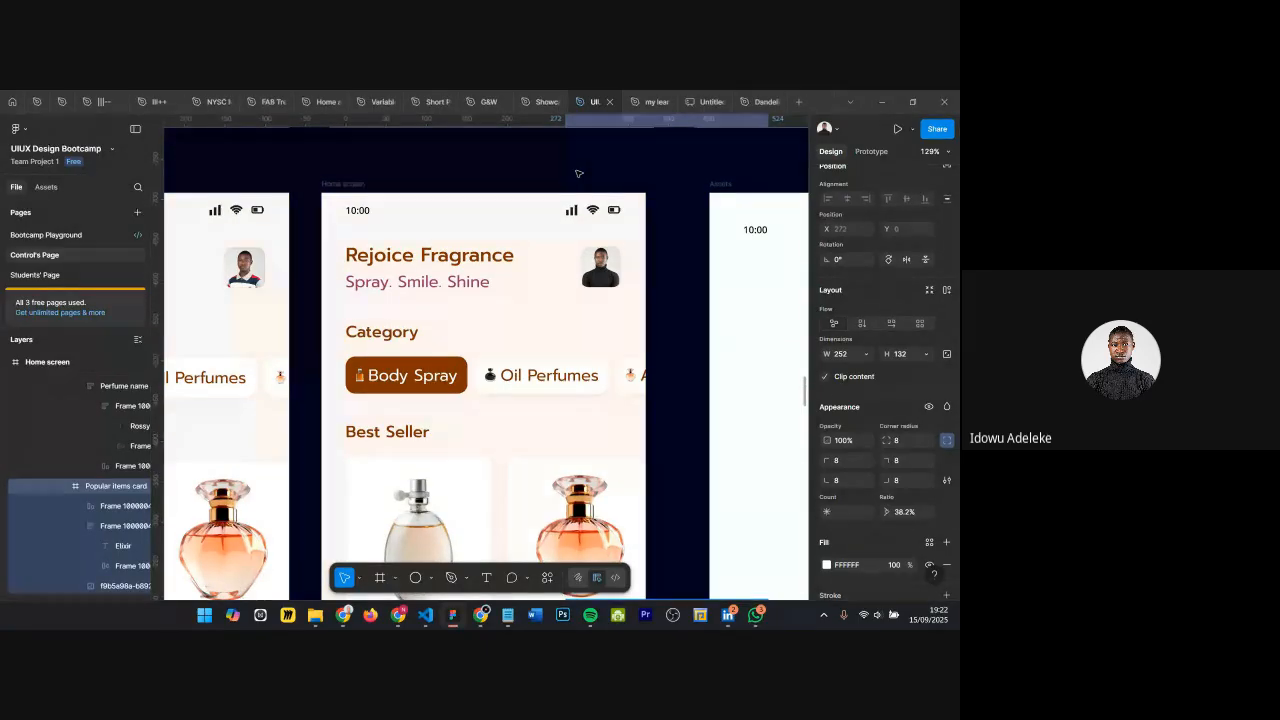
scroll(470, 280, "down", 3)
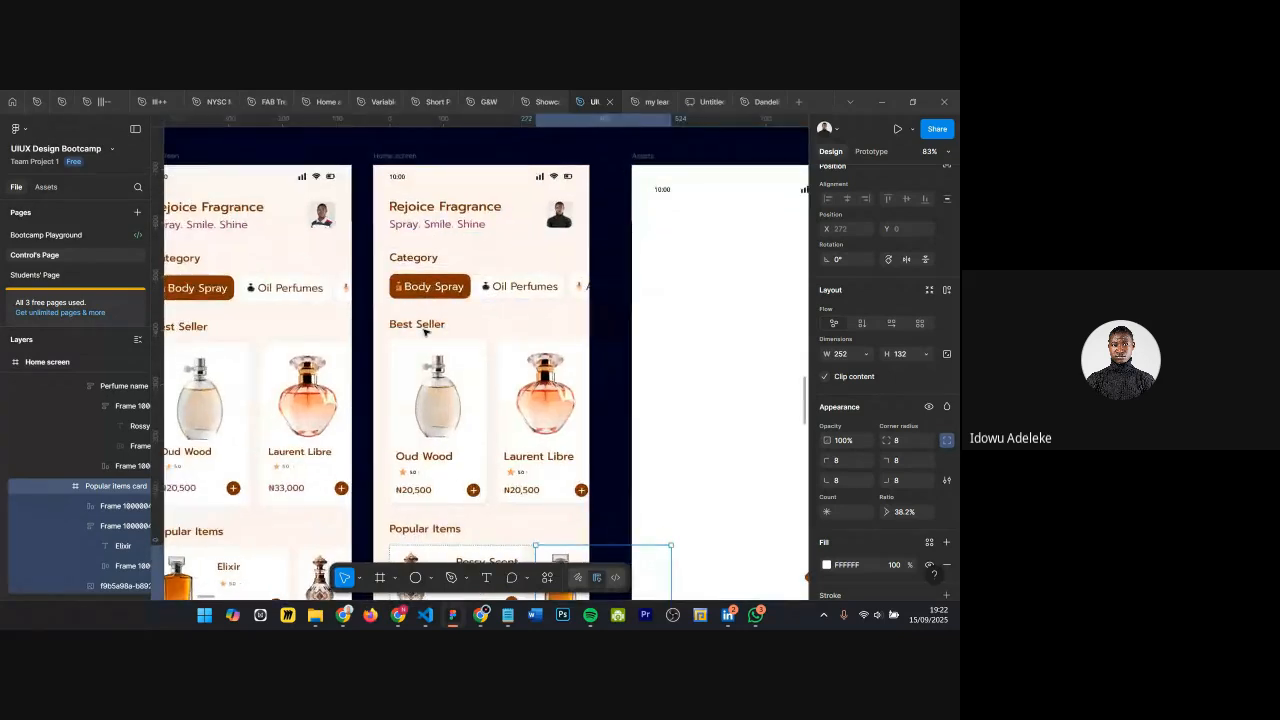
scroll(468, 291, "up", 4)
left_click(468, 291)
scroll(468, 291, "down", 1)
scroll(495, 270, "down", 3)
left_click(493, 298)
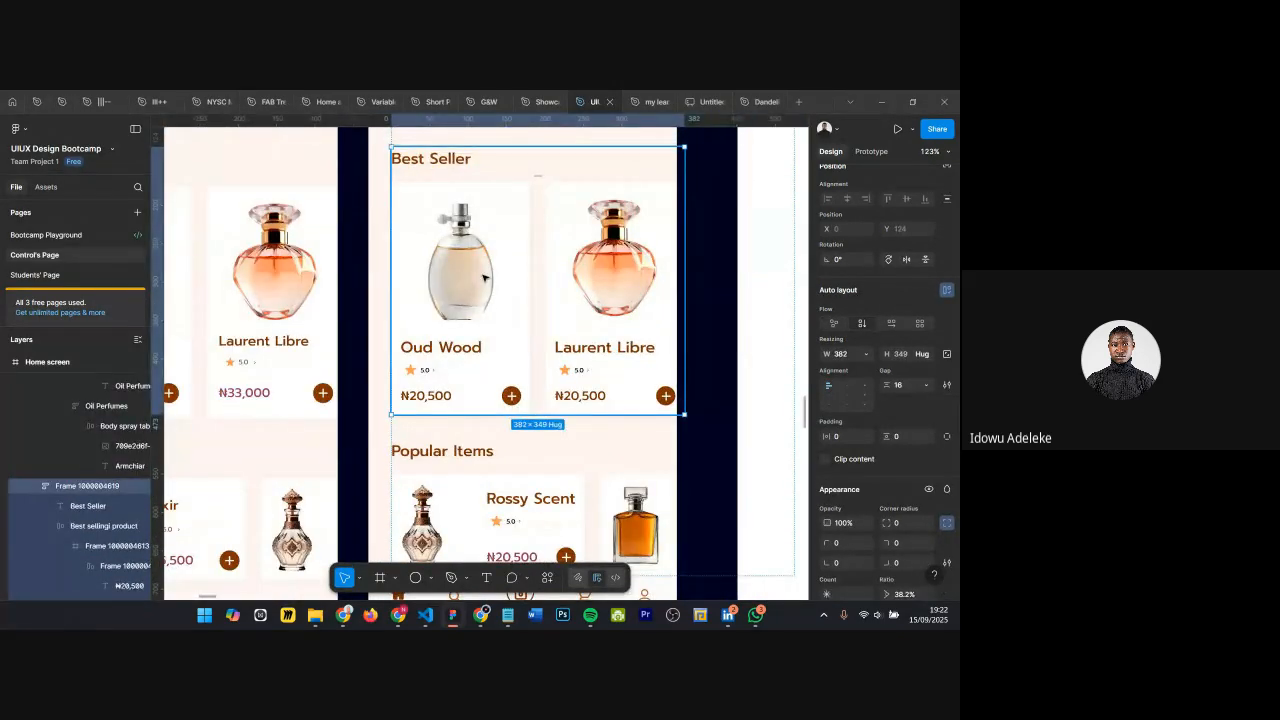
left_click(483, 277)
scroll(500, 290, "down", 2)
scroll(540, 290, "down", 7)
scroll(502, 263, "up", 3)
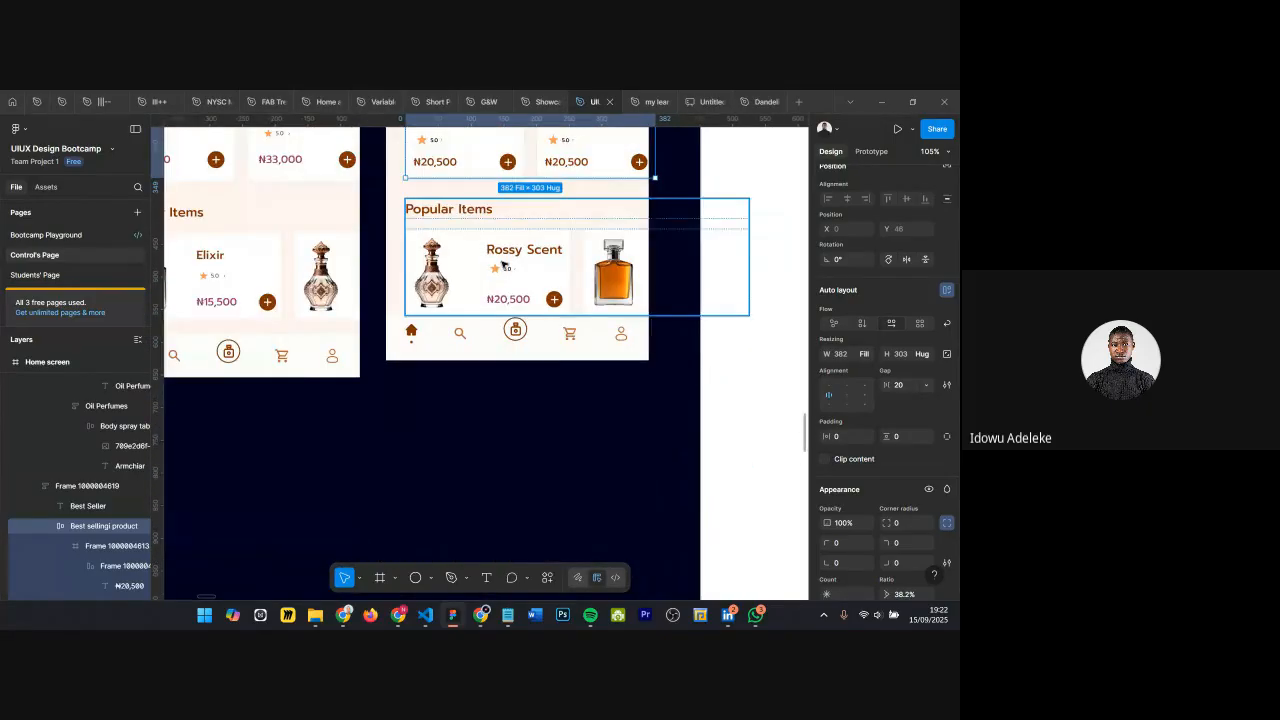
scroll(502, 263, "up", 3)
scroll(510, 275, "up", 3)
scroll(520, 290, "up", 3)
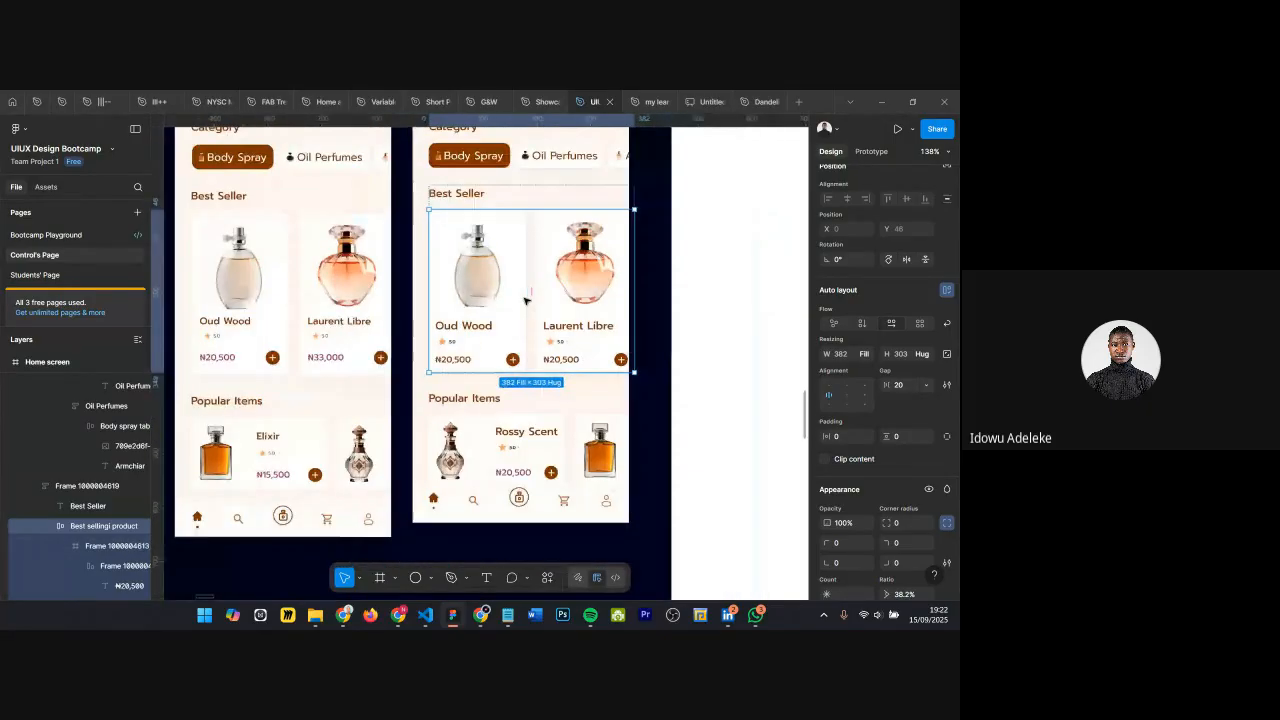
scroll(524, 298, "down", 4)
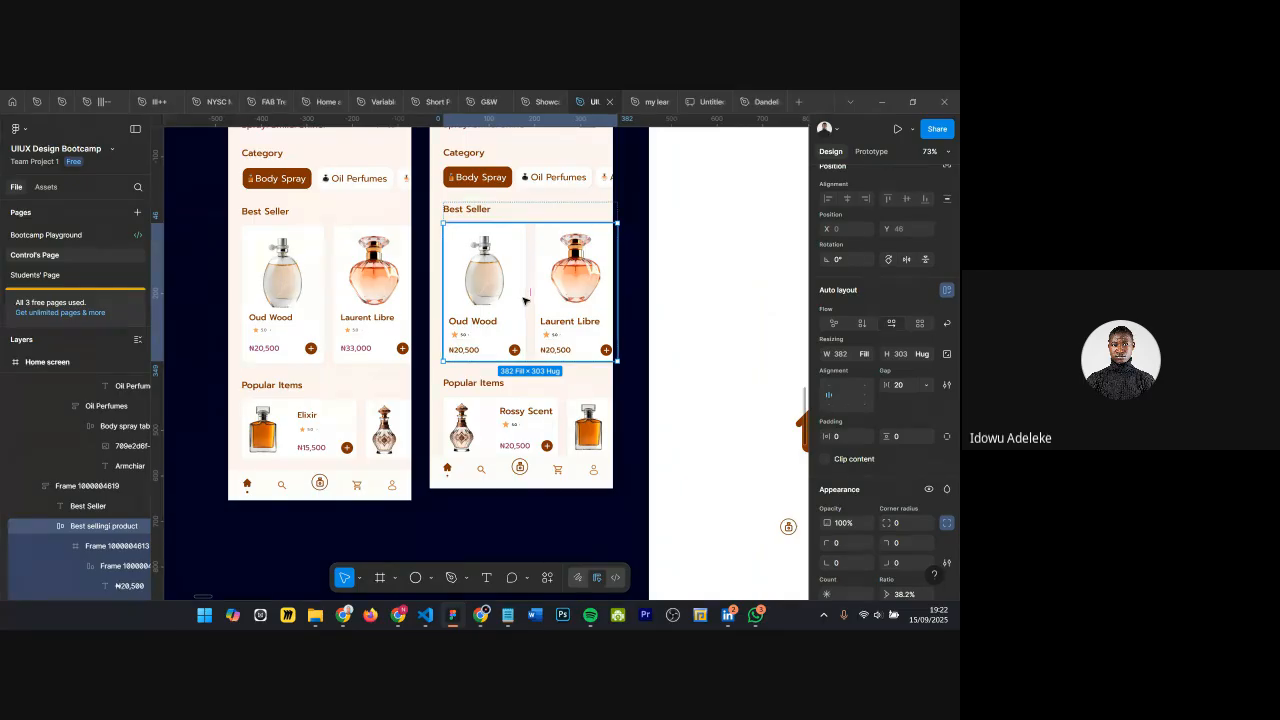
Step: Recolour both Best Seller prices on the second Home screen with the purple sampled from the reference ₦33,000 price
scroll(524, 299, "up", 5)
double_click(411, 396)
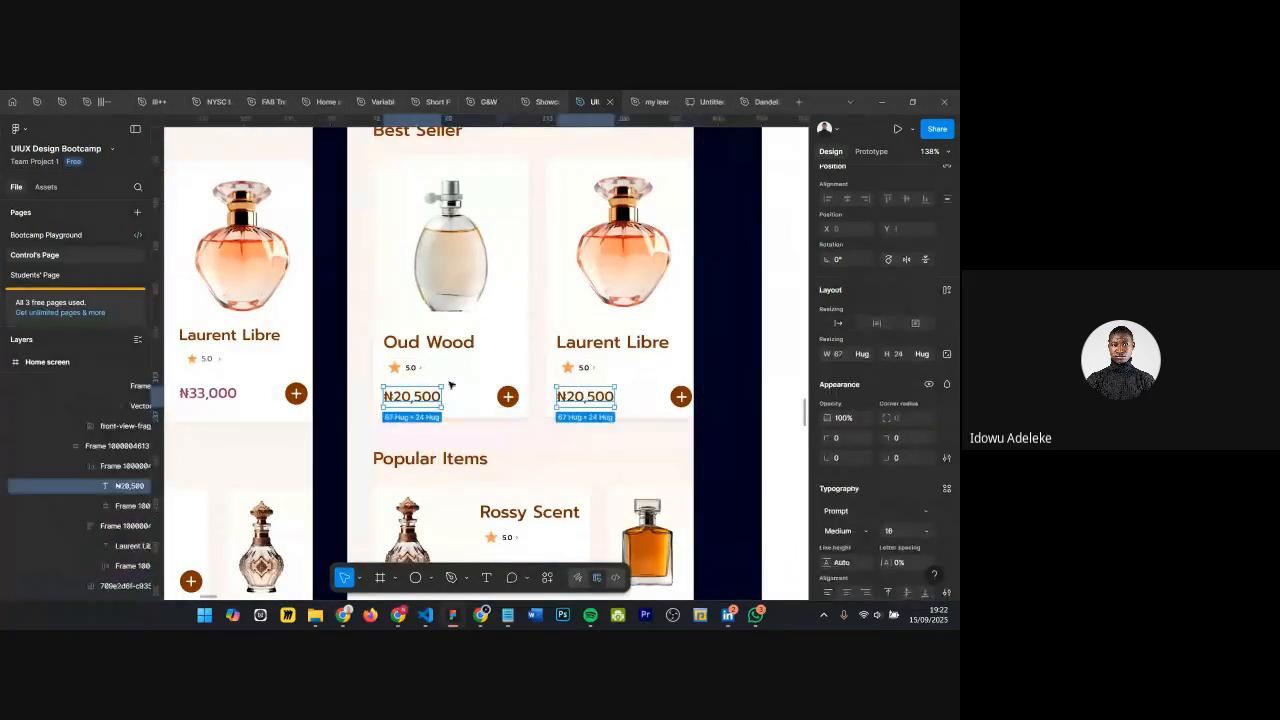
scroll(235, 395, "up", 5)
scroll(252, 380, "up", 5)
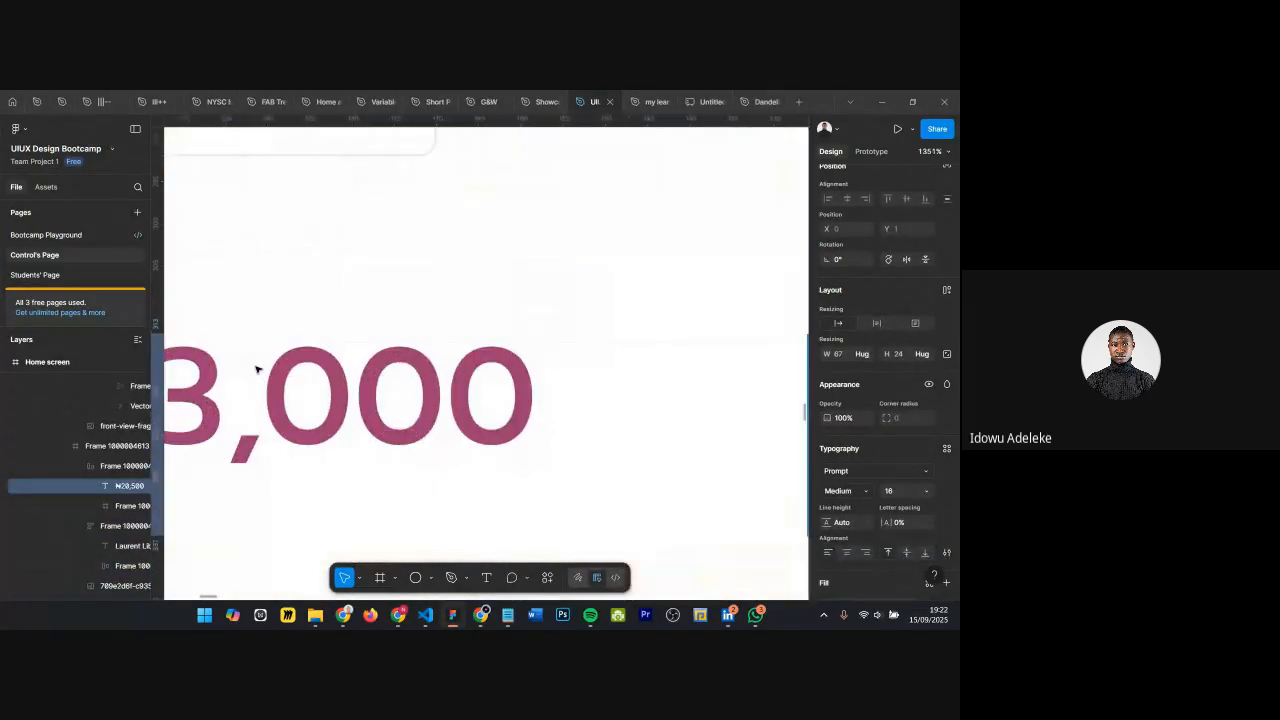
key("i")
key("Escape")
scroll(316, 360, "down", 10)
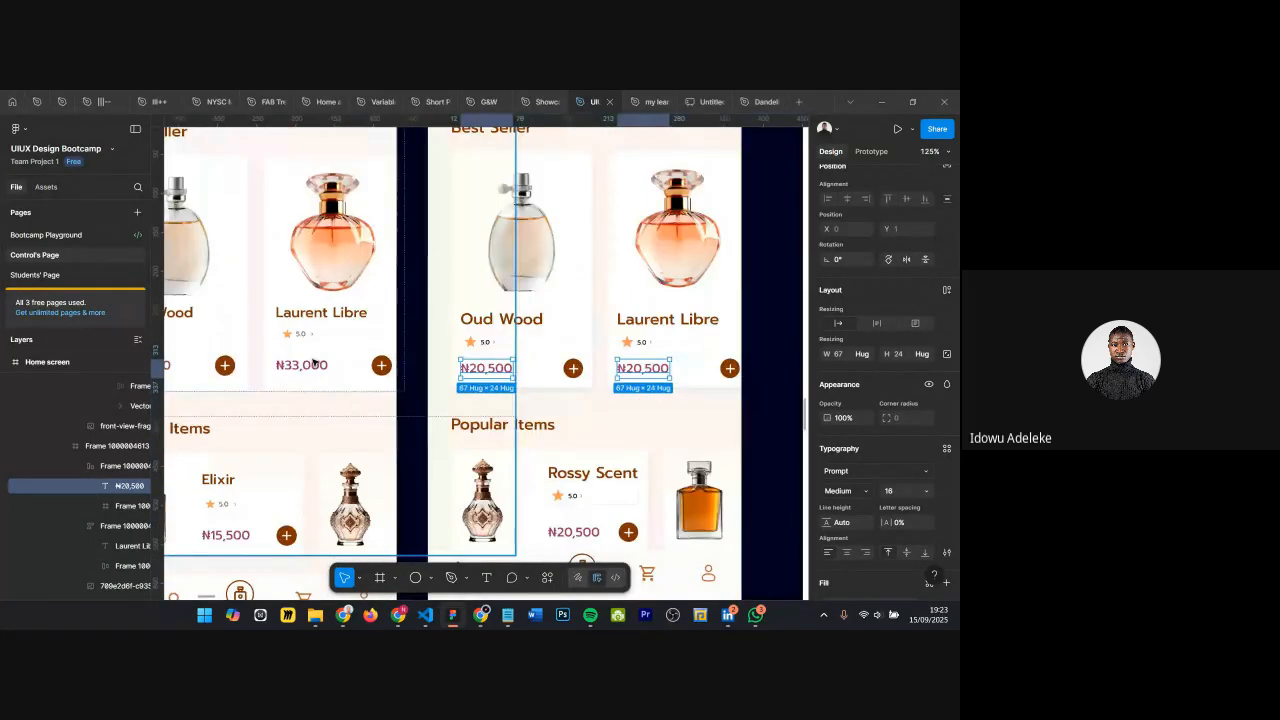
Step: Copy the ₦33,000 price from the reference screen and replace the Laurent Libre price on the second Home screen with it
left_click(303, 368)
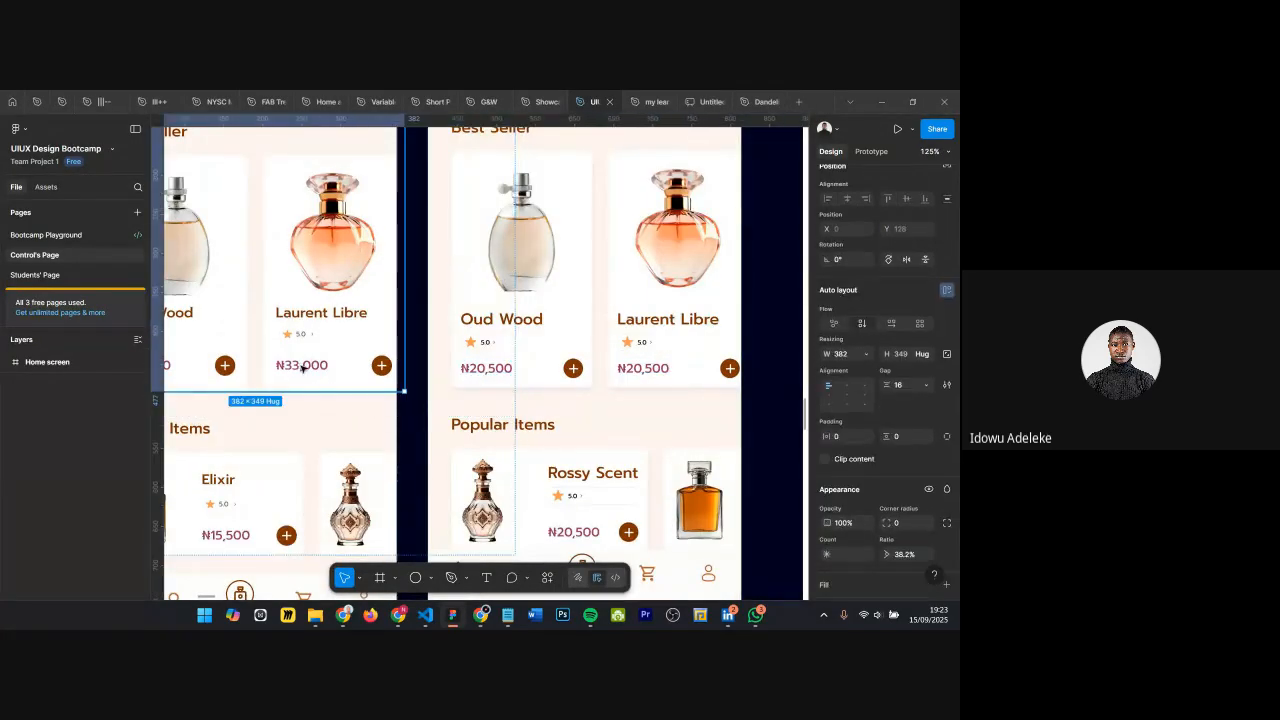
double_click(303, 366)
double_click(303, 366)
key("ctrl+c")
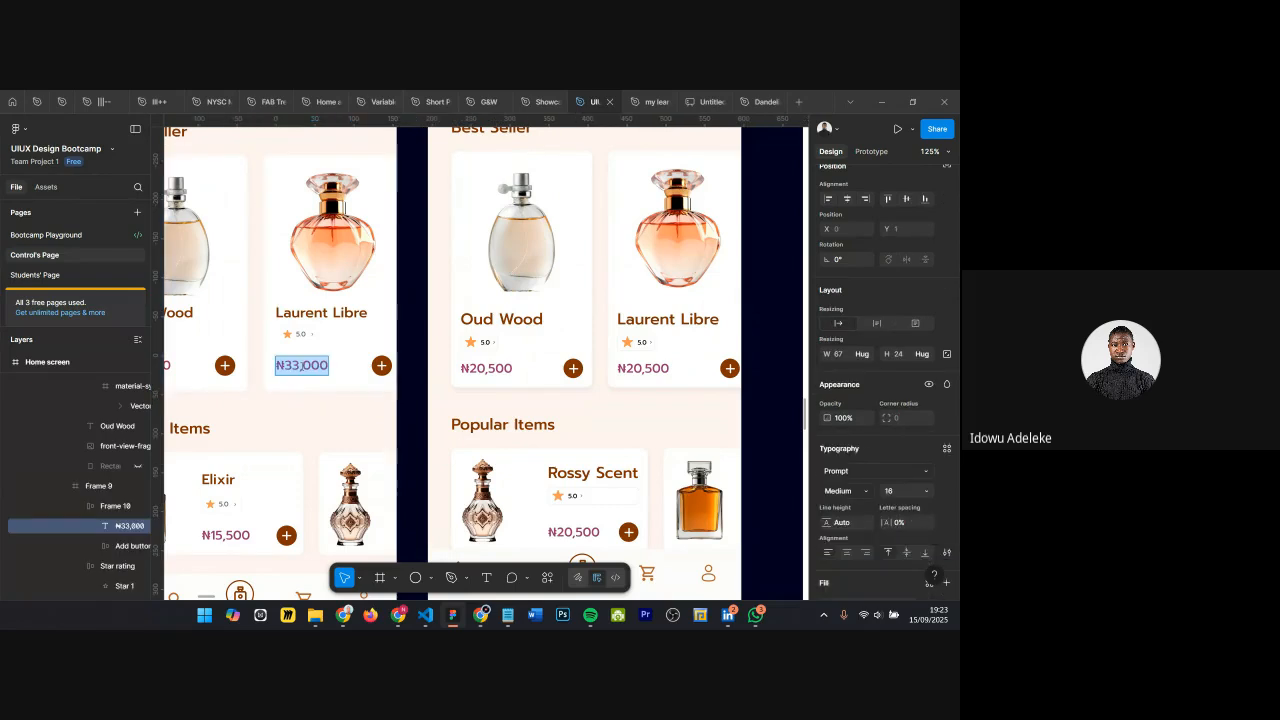
left_click(640, 368)
double_click(642, 368)
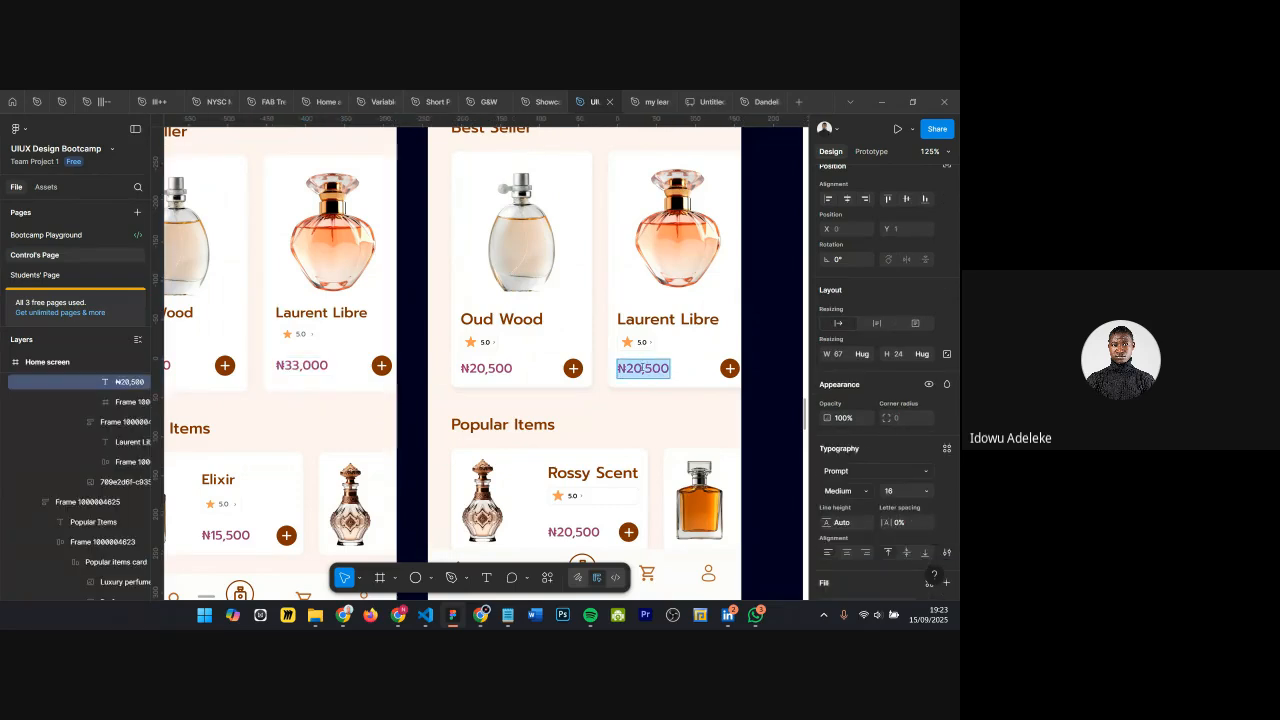
key("ctrl+v")
scroll(641, 368, "down", 1)
scroll(666, 481, "down", 3)
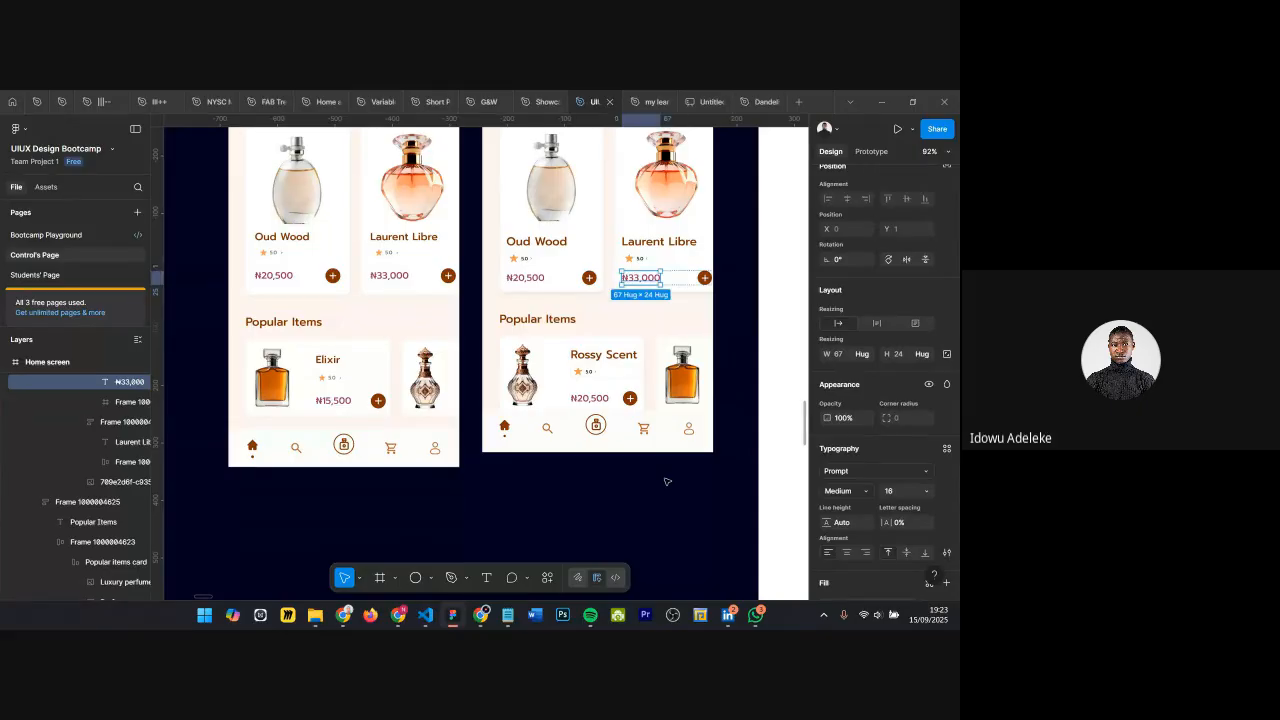
scroll(666, 481, "up", 1)
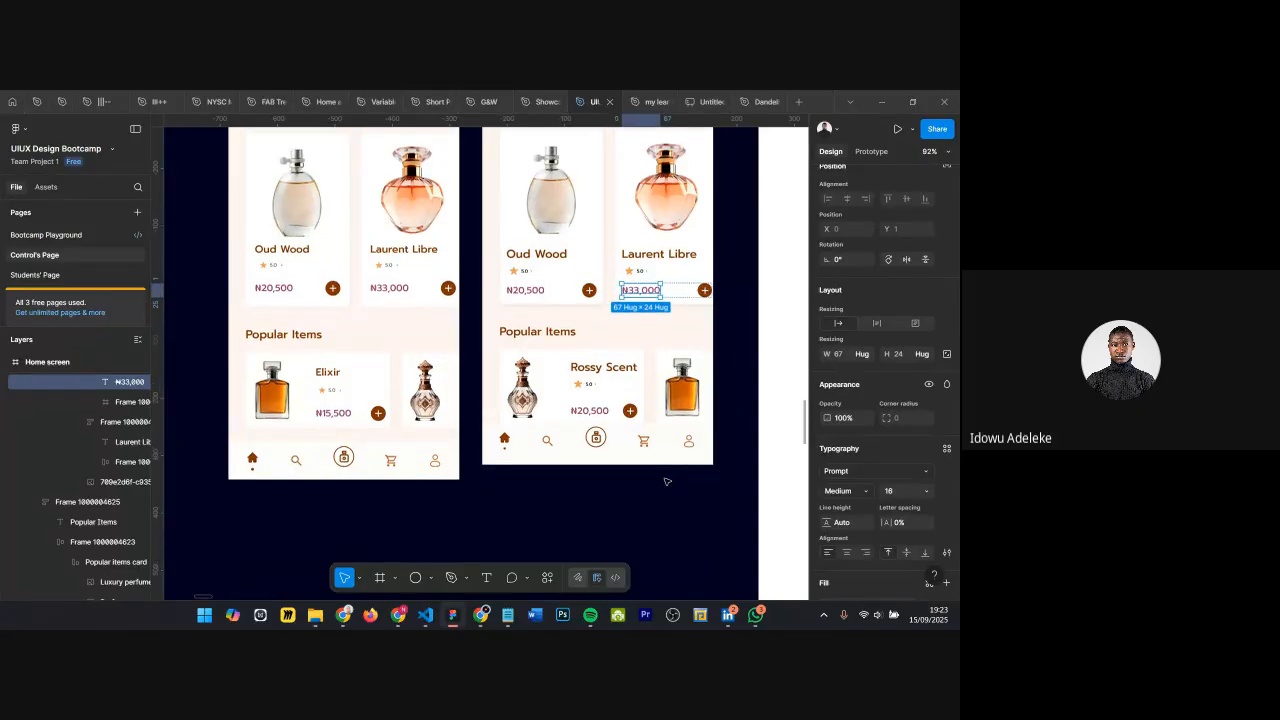
Step: Open the drop shadow settings of the Tab navigation bar on the second Home screen
scroll(655, 475, "up", 8)
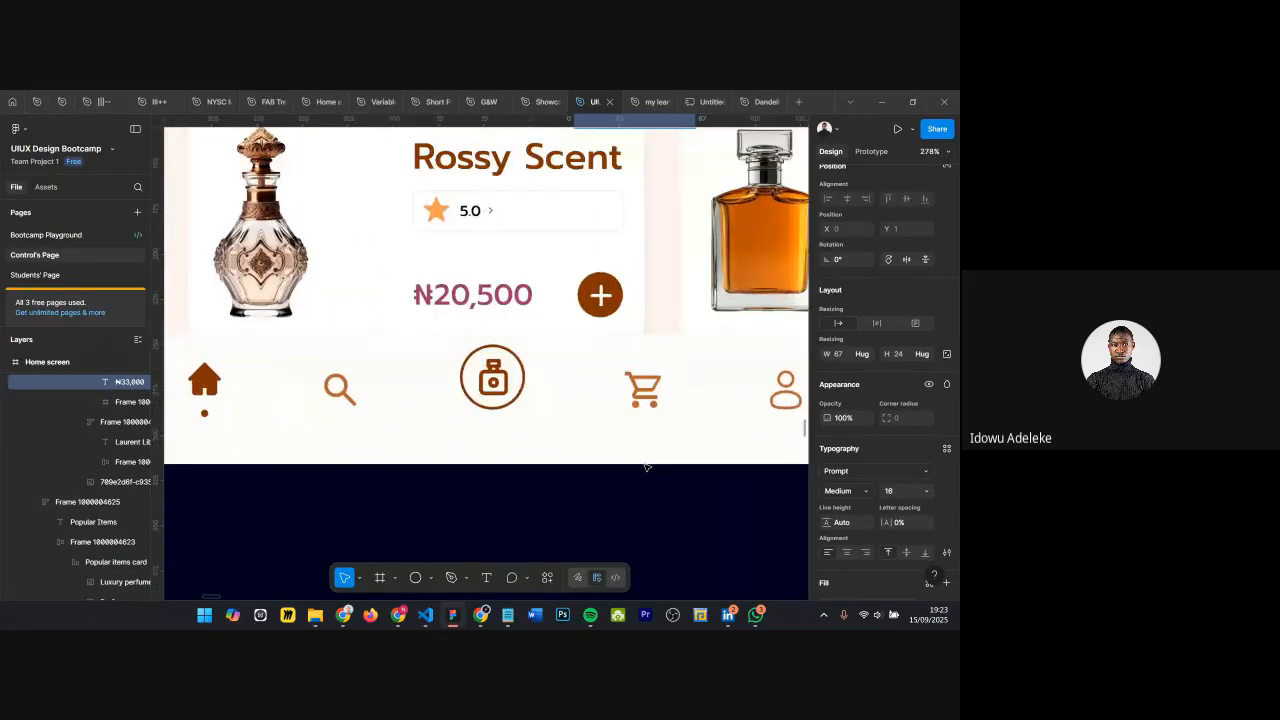
scroll(646, 467, "down", 6)
scroll(673, 416, "up", 2)
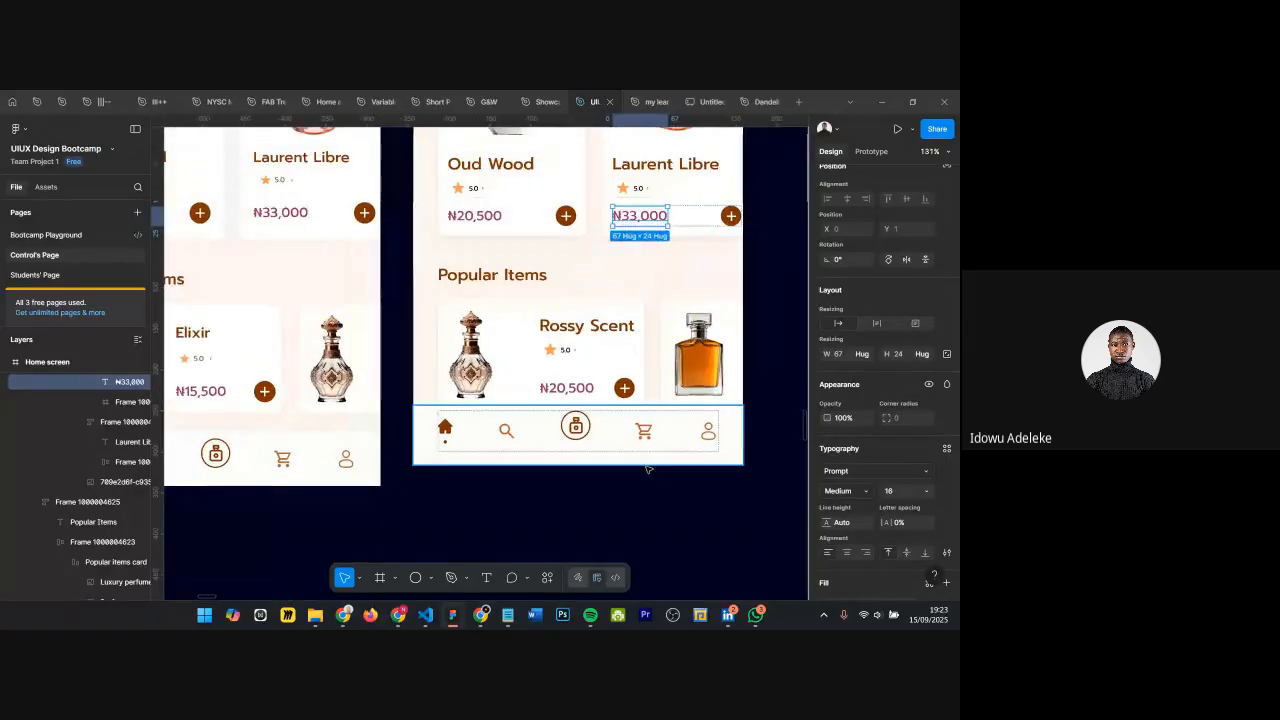
scroll(673, 416, "up", 4)
scroll(705, 406, "left", 2)
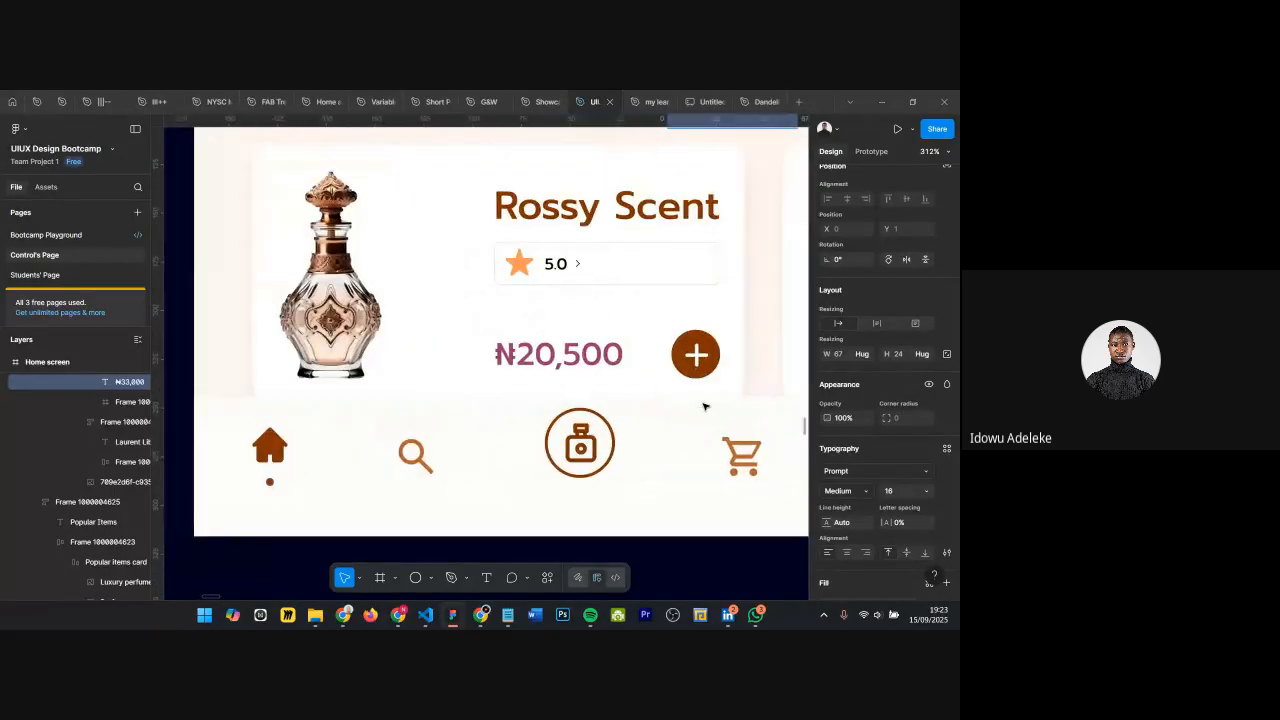
left_click(705, 412)
scroll(903, 474, "down", 5)
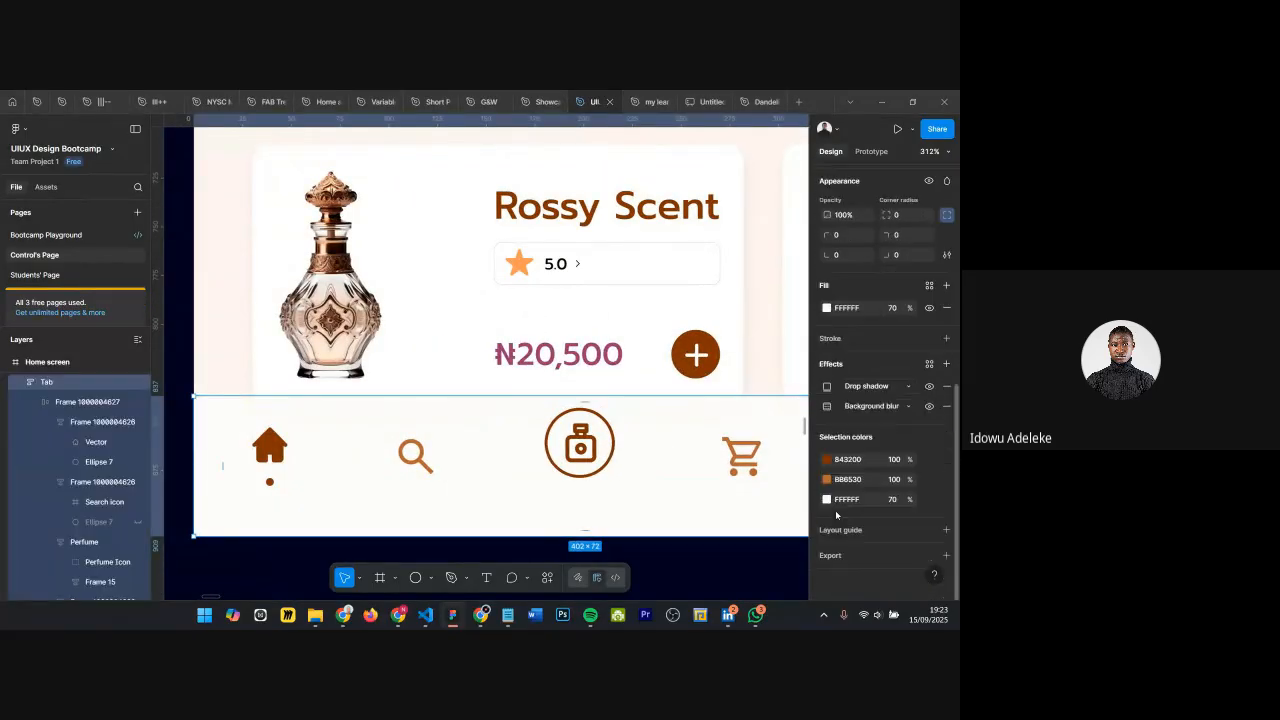
left_click(826, 387)
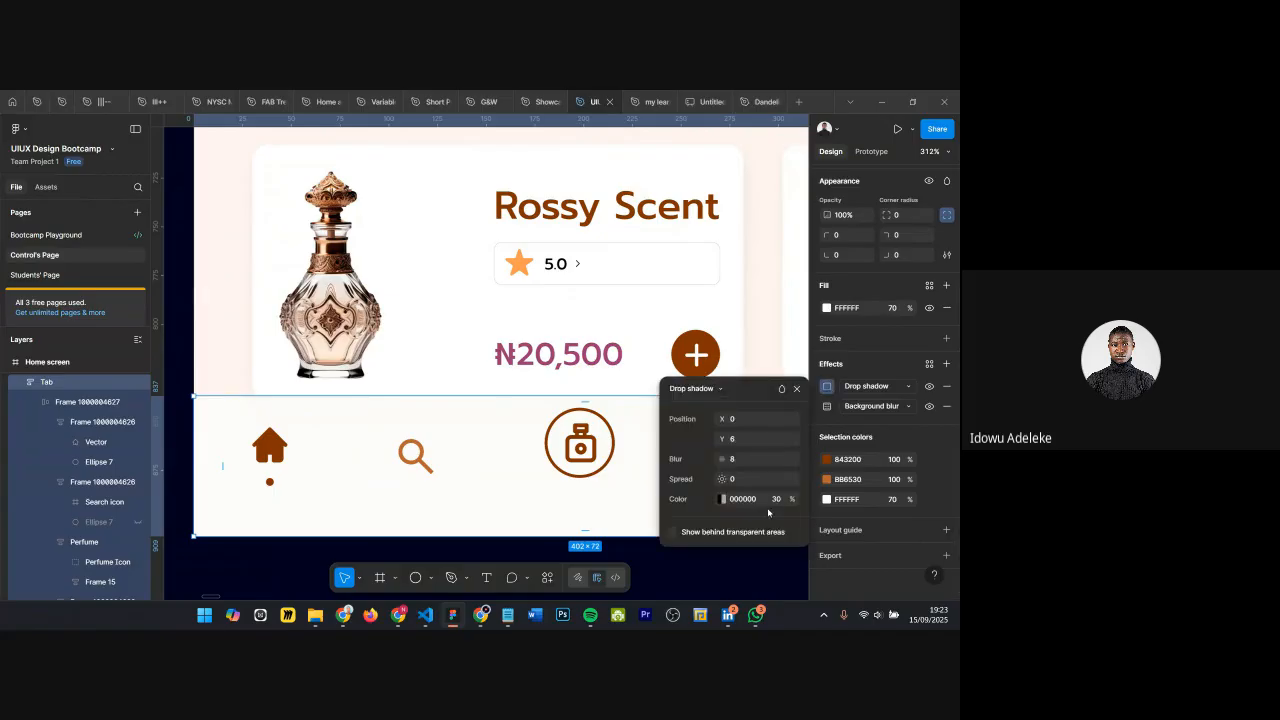
Step: Try the Tab bar's drop shadow with opacities of 100% and 80% and Y offsets of 5 and 6
left_click_drag(777, 499, 204, 491)
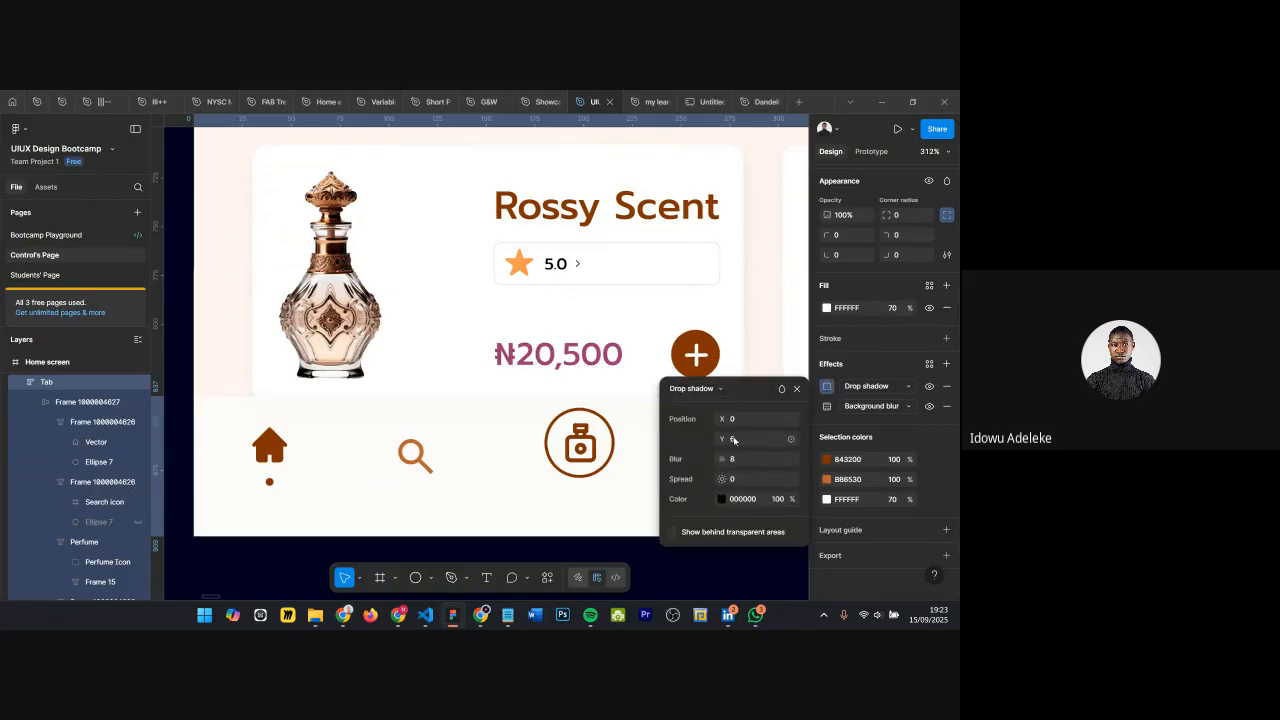
left_click_drag(722, 441, 723, 444)
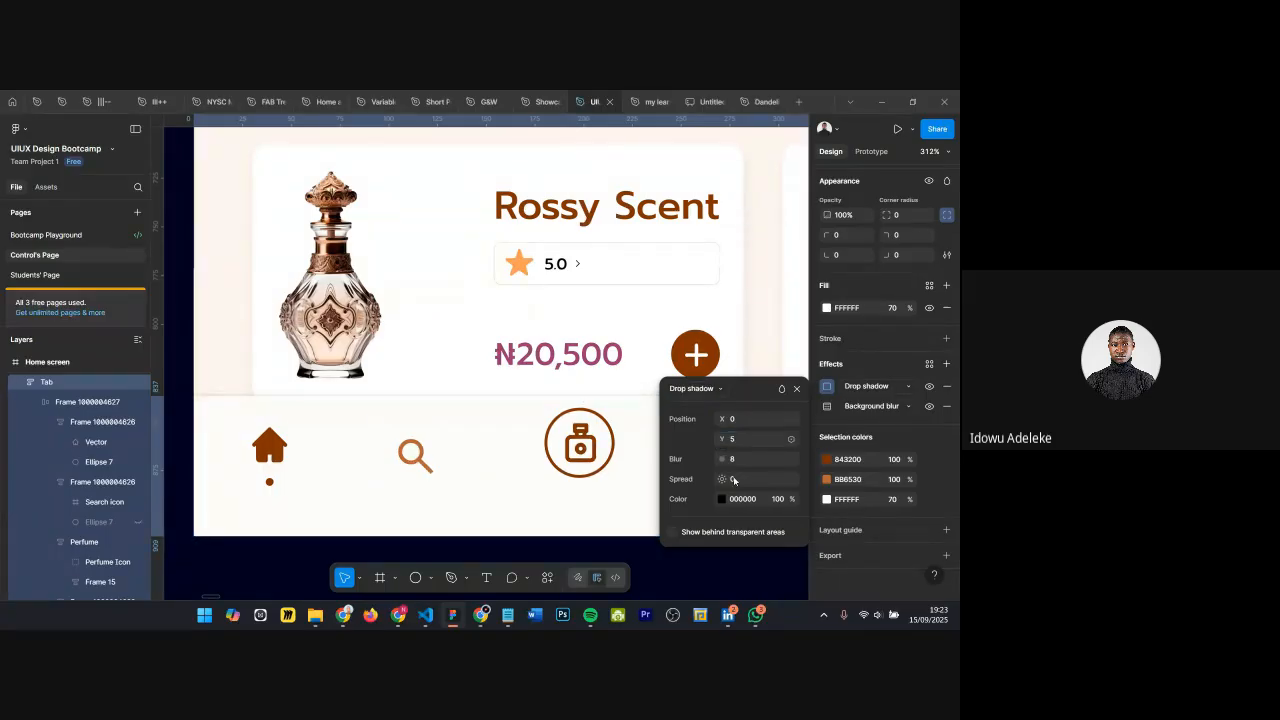
left_click(778, 500)
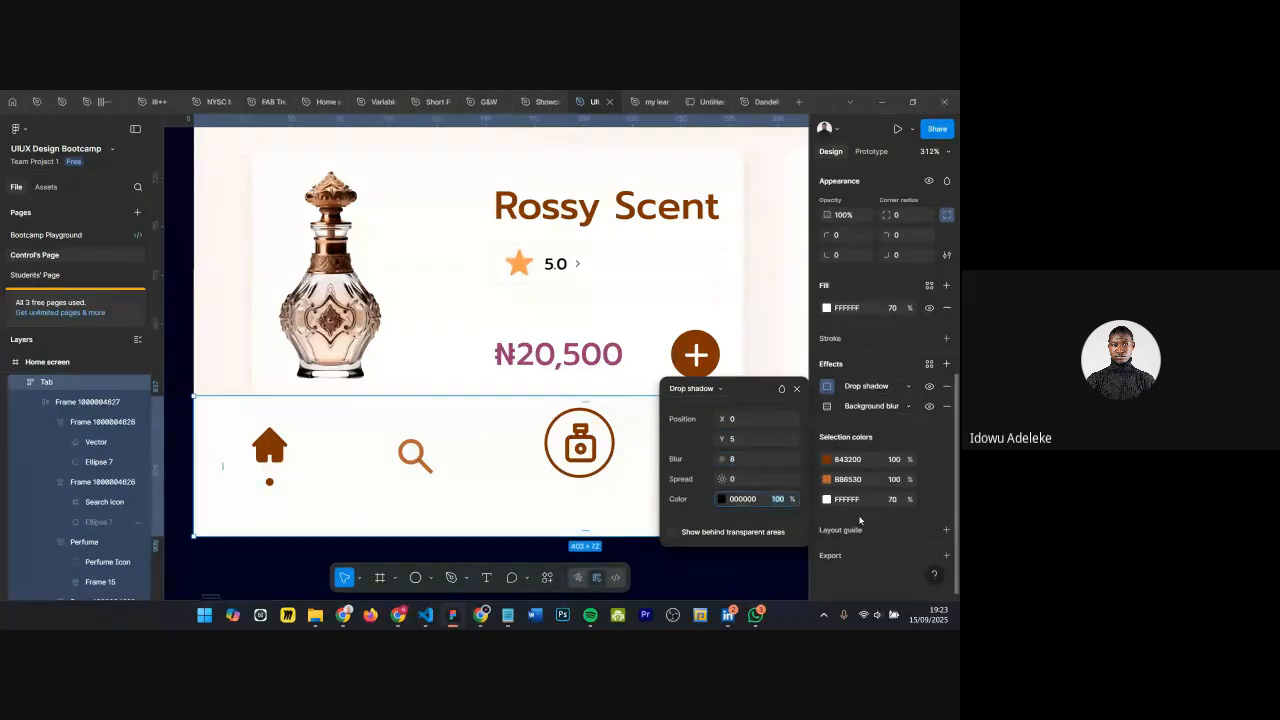
key("Return")
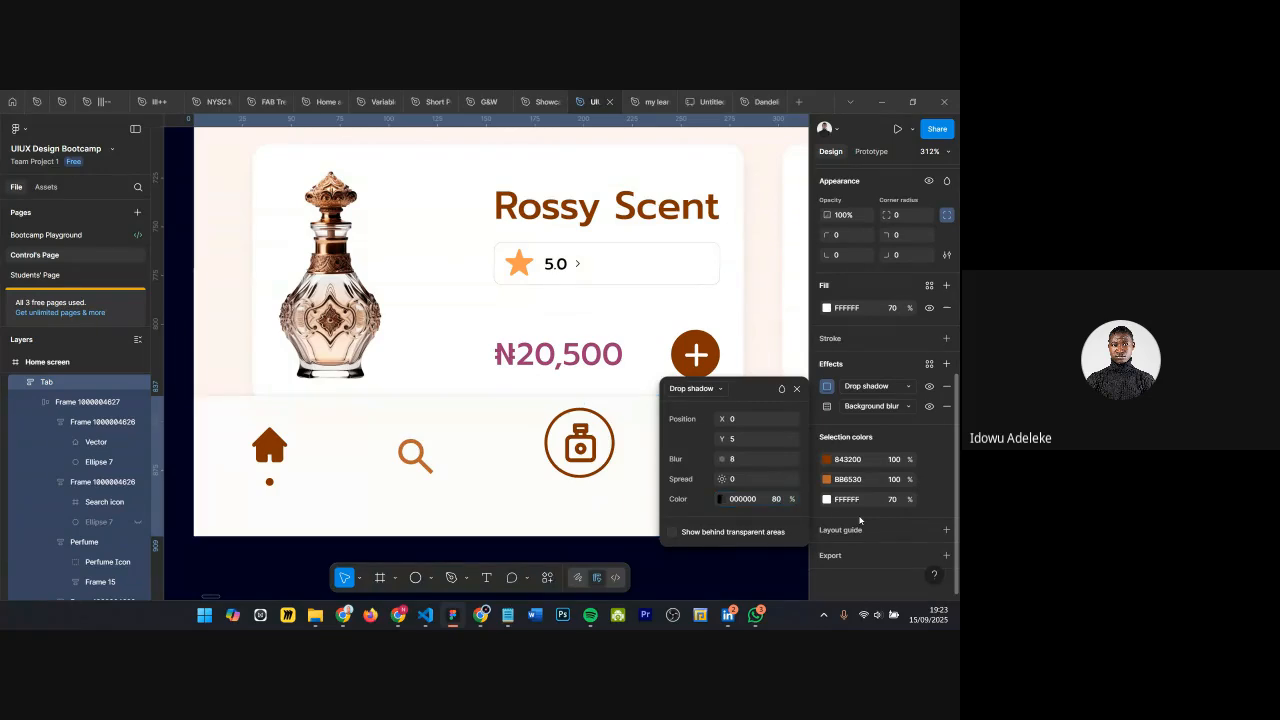
left_click(746, 445)
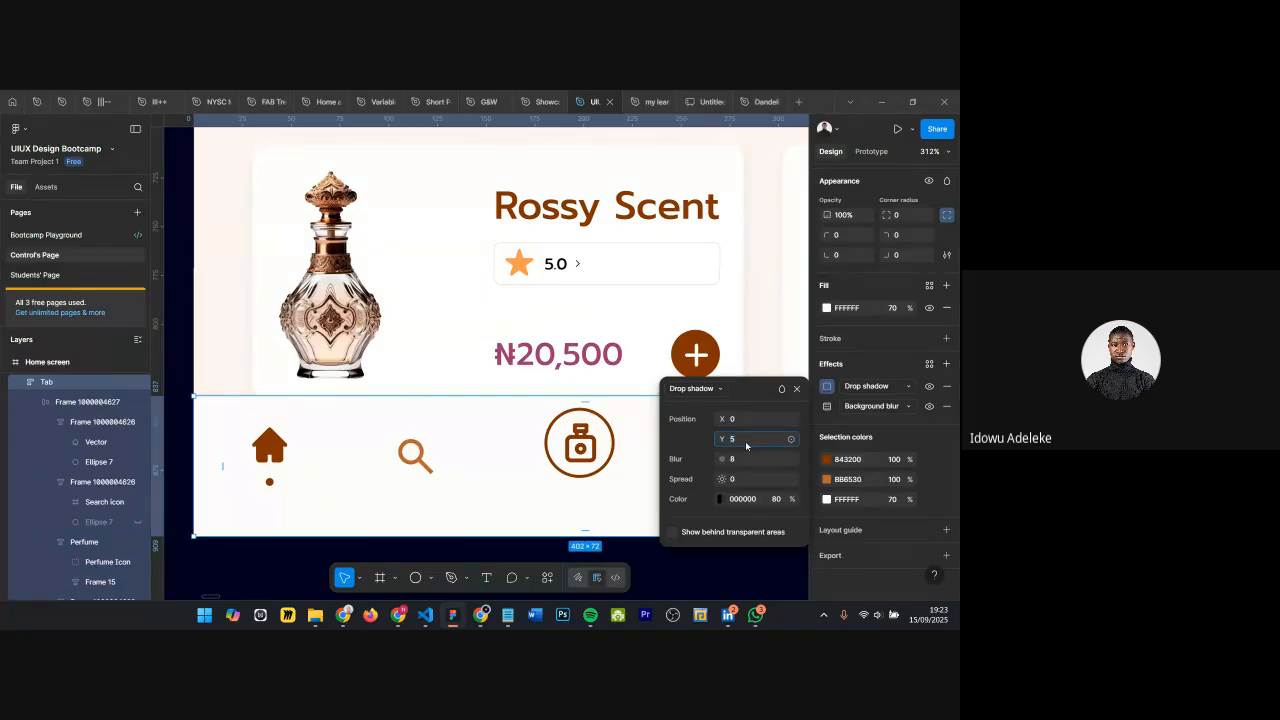
type("6")
key("Return")
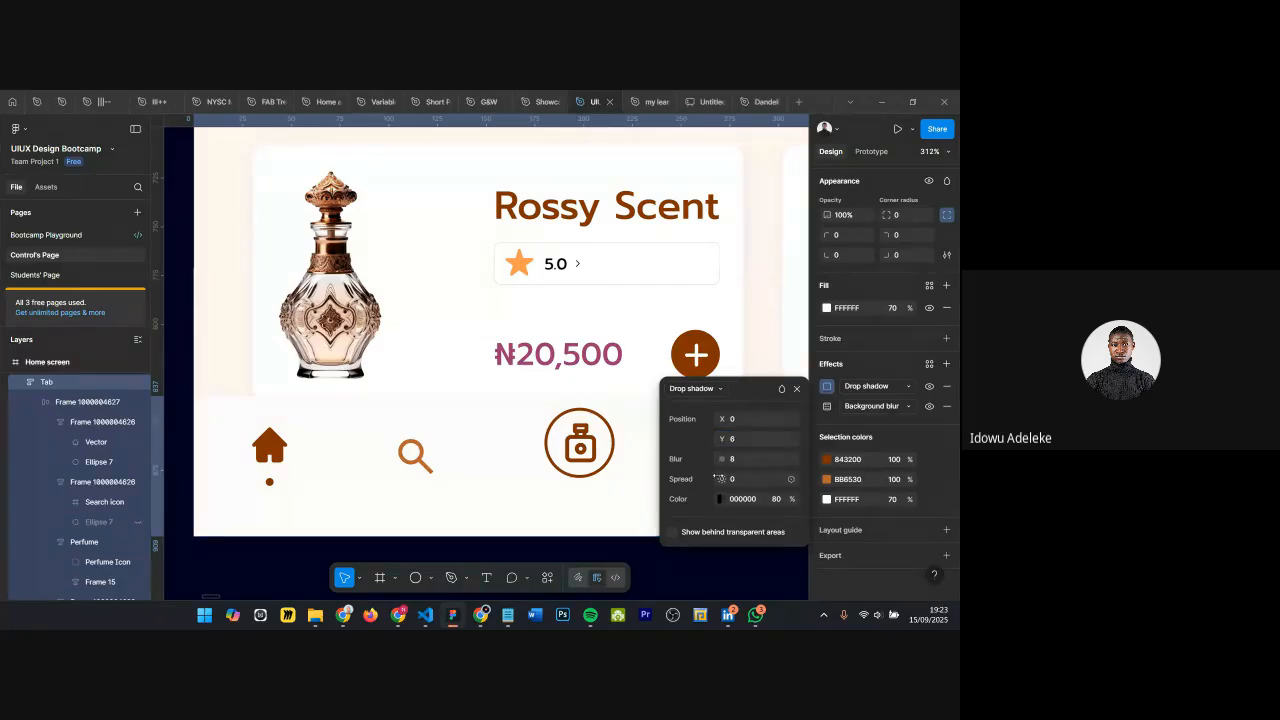
Step: Set the opacity of the Tab bar's drop shadow color to 90%
scroll(556, 409, "up", 3)
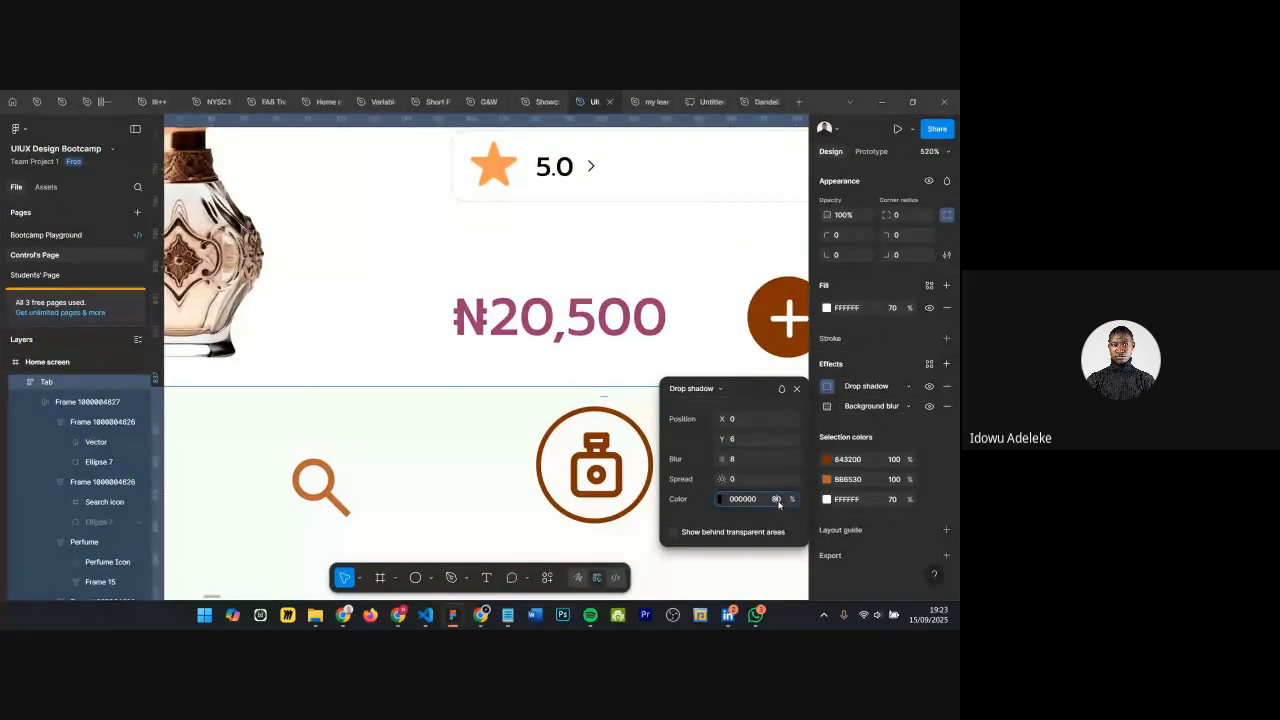
key("Return")
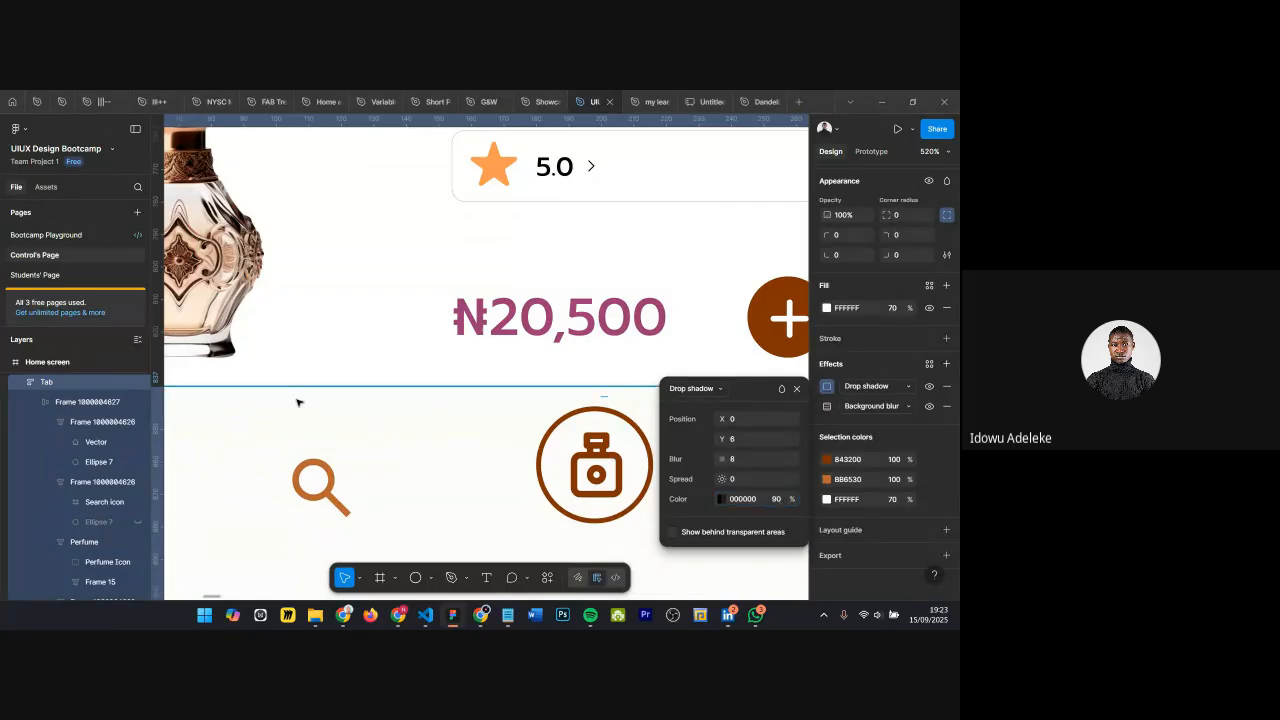
scroll(486, 320, "down", 5)
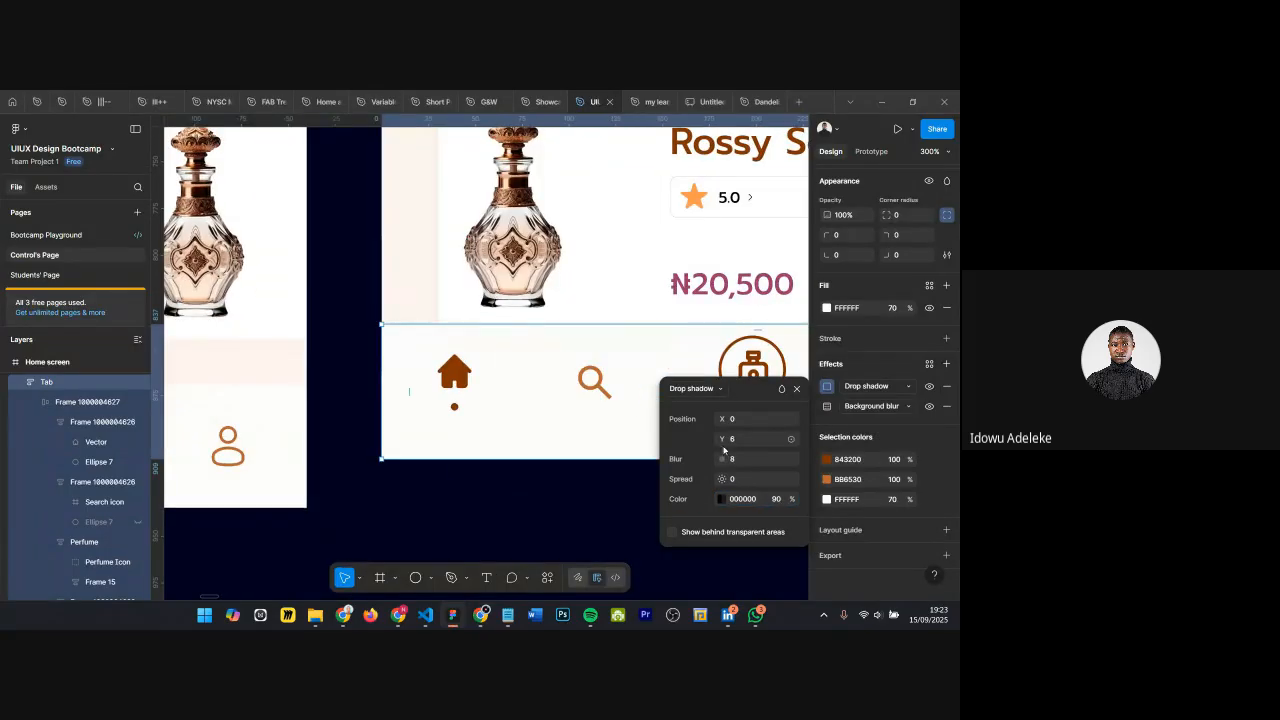
Step: Set the Y offset of the Tab bar's drop shadow to -4 so it falls above the bar
left_click_drag(722, 440, 748, 446)
left_click(748, 446)
type("-4")
key("Return")
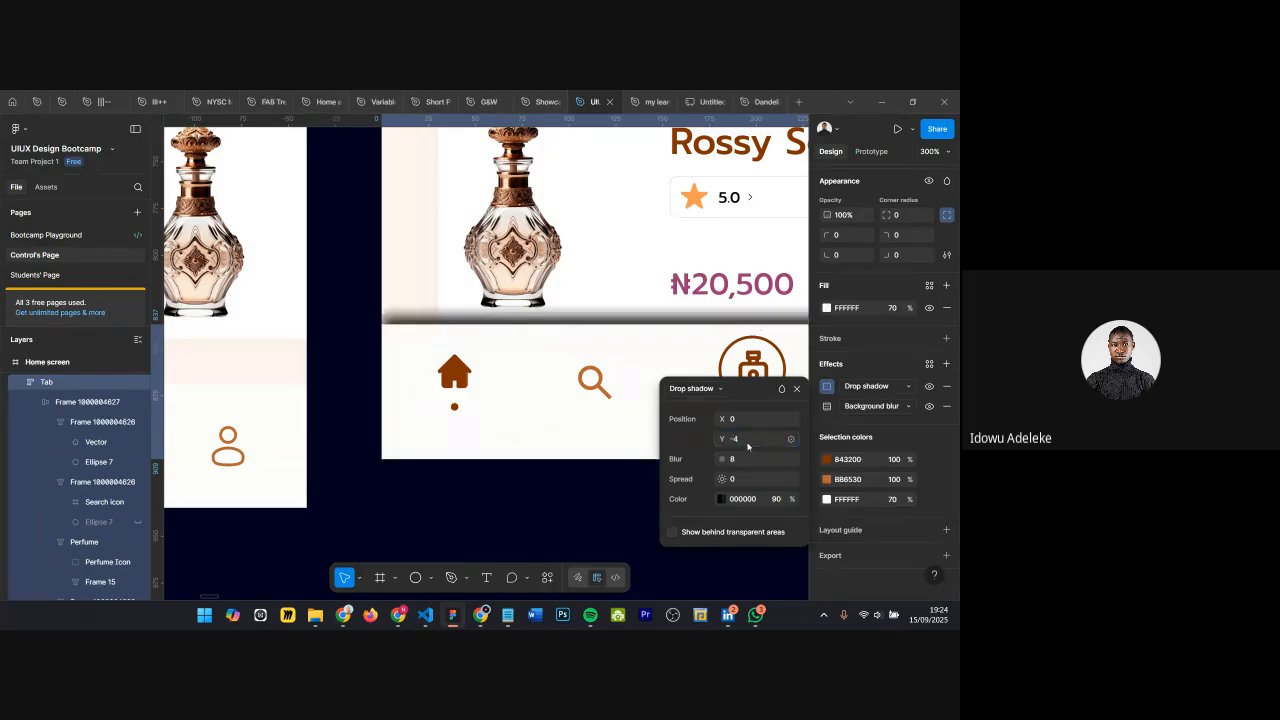
Step: Try the Tab bar's drop shadow color at opacities of 15% and 10%
left_click(788, 499)
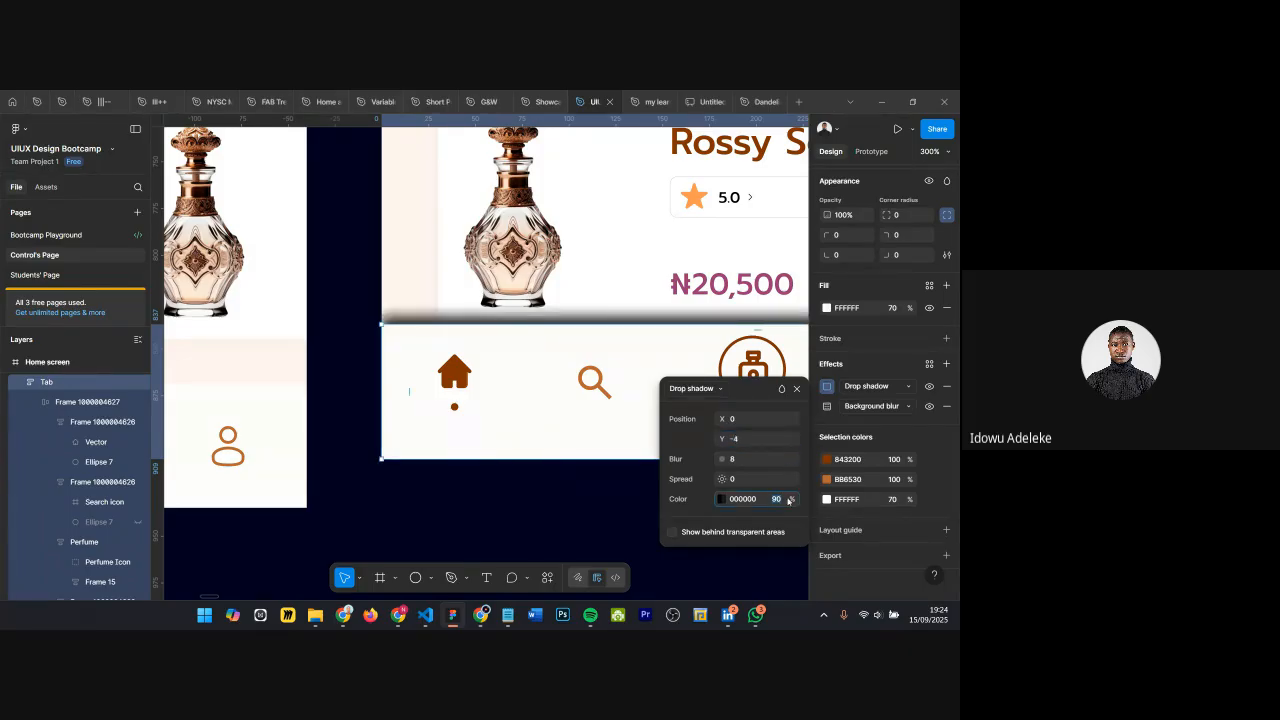
key("Return")
scroll(763, 517, "right", 3)
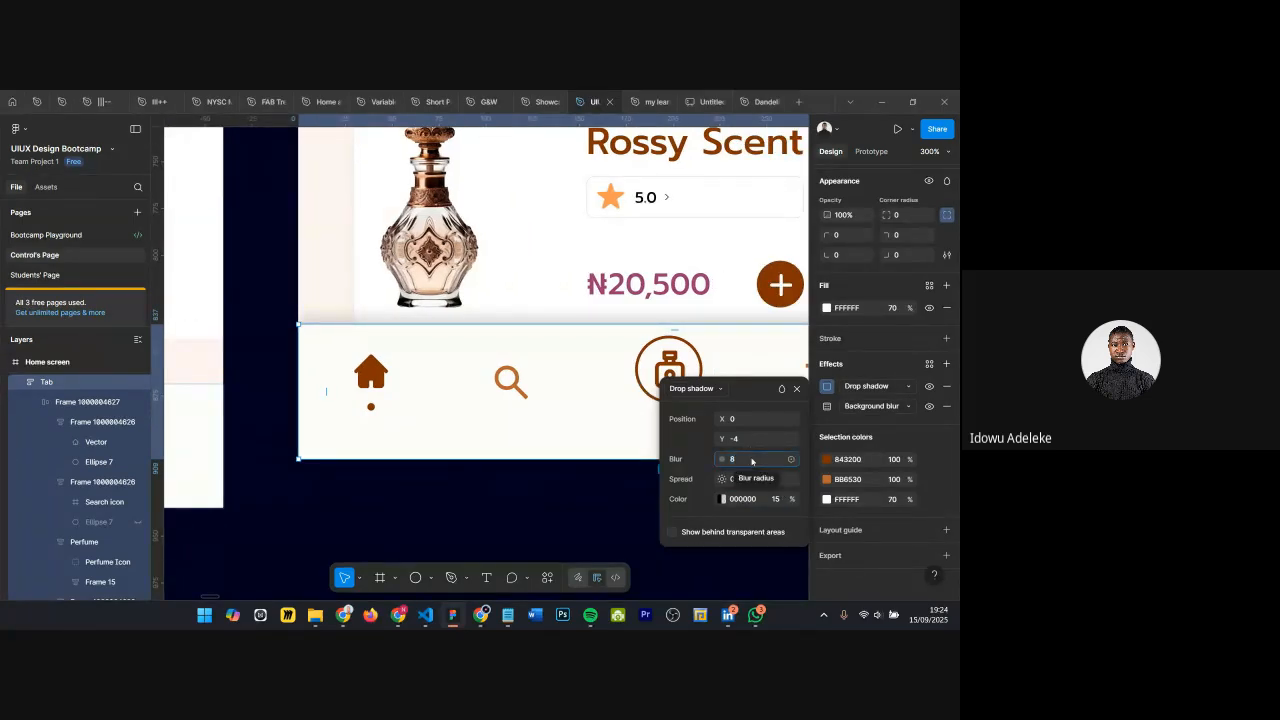
left_click(782, 501)
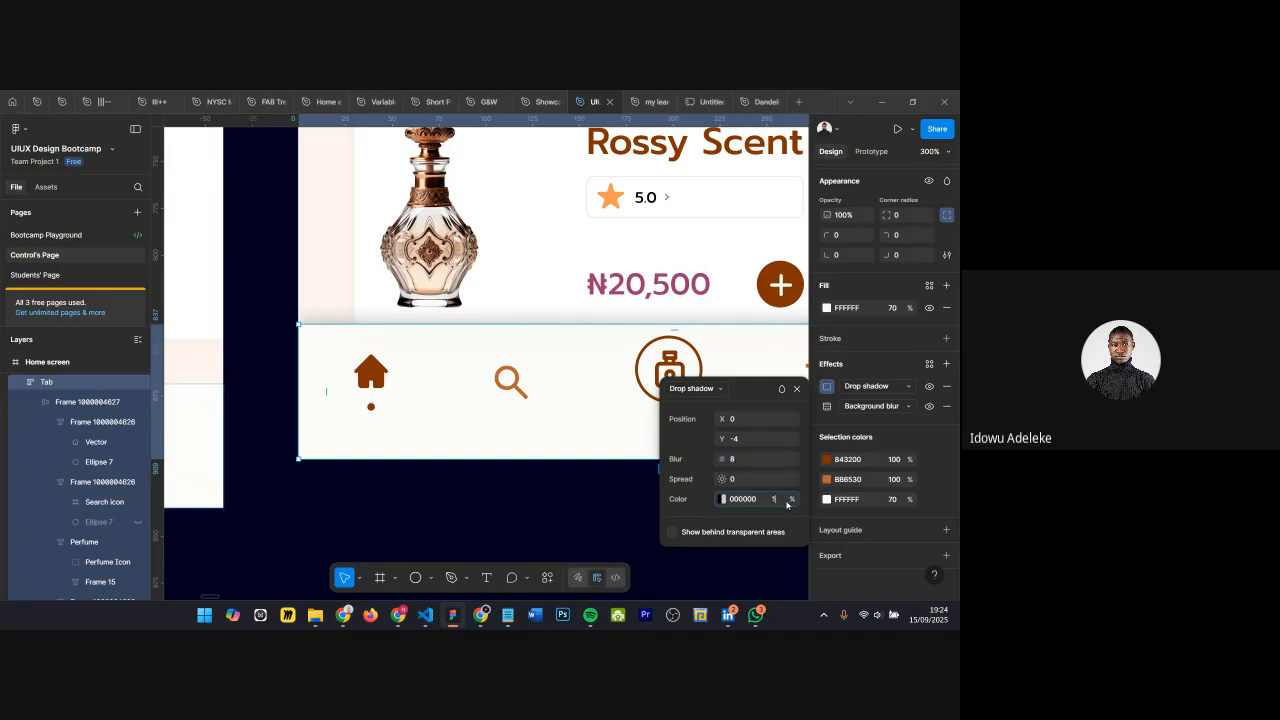
type("10")
key("Return")
Step: Set the opacity of the Tab bar's drop shadow color to 5% and close the shadow settings
left_click(787, 504)
type("1")
key("Return")
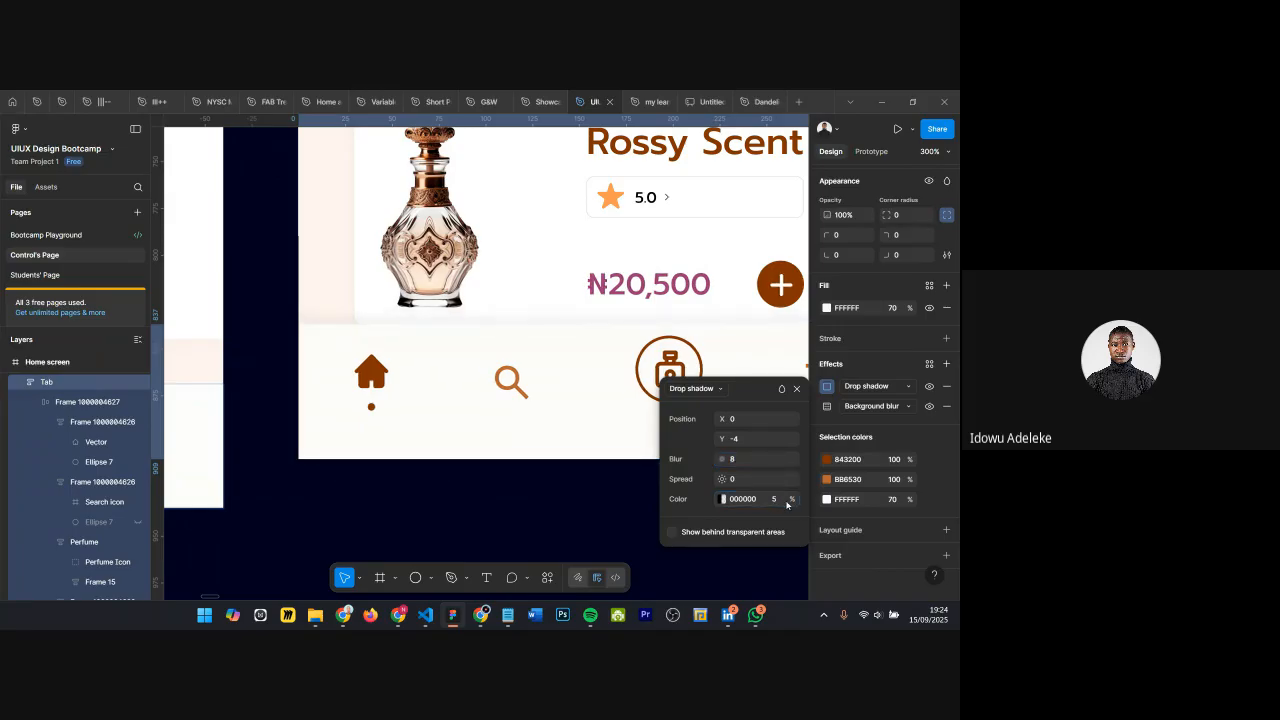
scroll(571, 371, "right", 4)
scroll(571, 371, "down", 1)
scroll(542, 347, "up", 5)
scroll(543, 348, "down", 5)
scroll(677, 340, "up", 5)
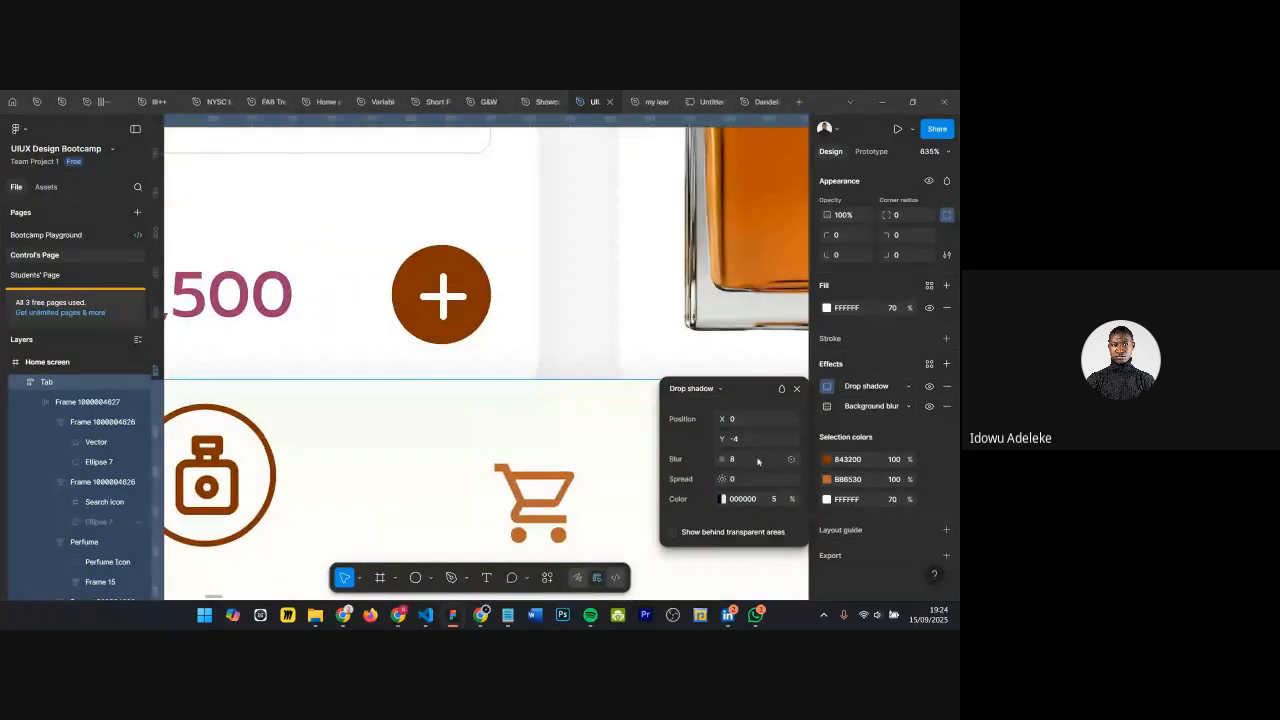
left_click(796, 389)
Step: Examine the softened shadow along the Tab bar's upper edge and compare both Home screens
left_click(666, 338)
scroll(689, 348, "down", 4)
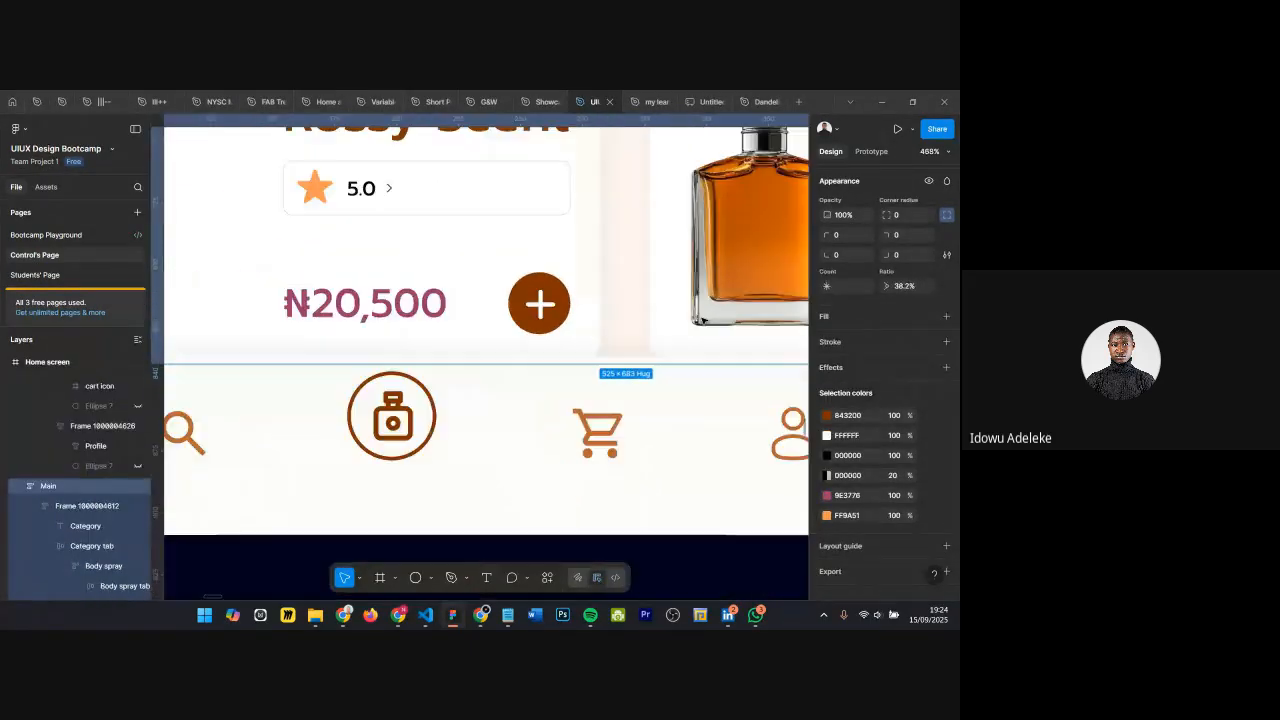
scroll(689, 348, "down", 2)
left_click(480, 405)
scroll(323, 466, "up", 2)
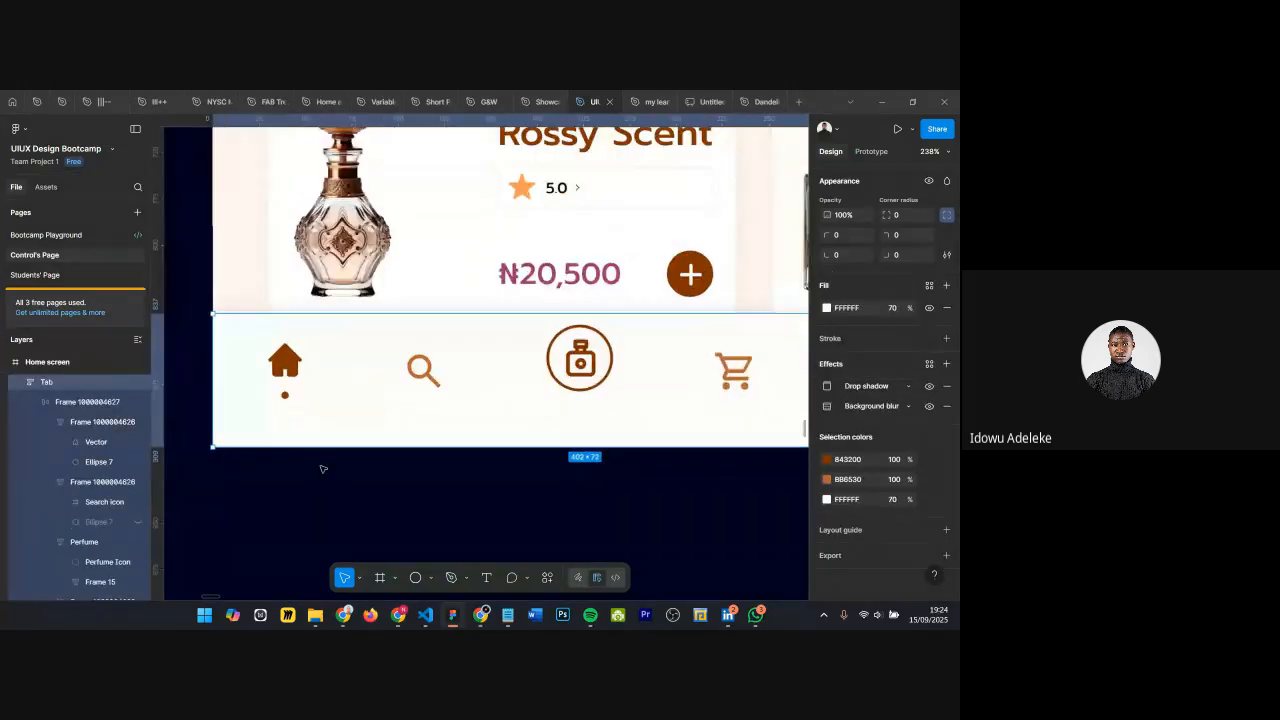
key("Escape")
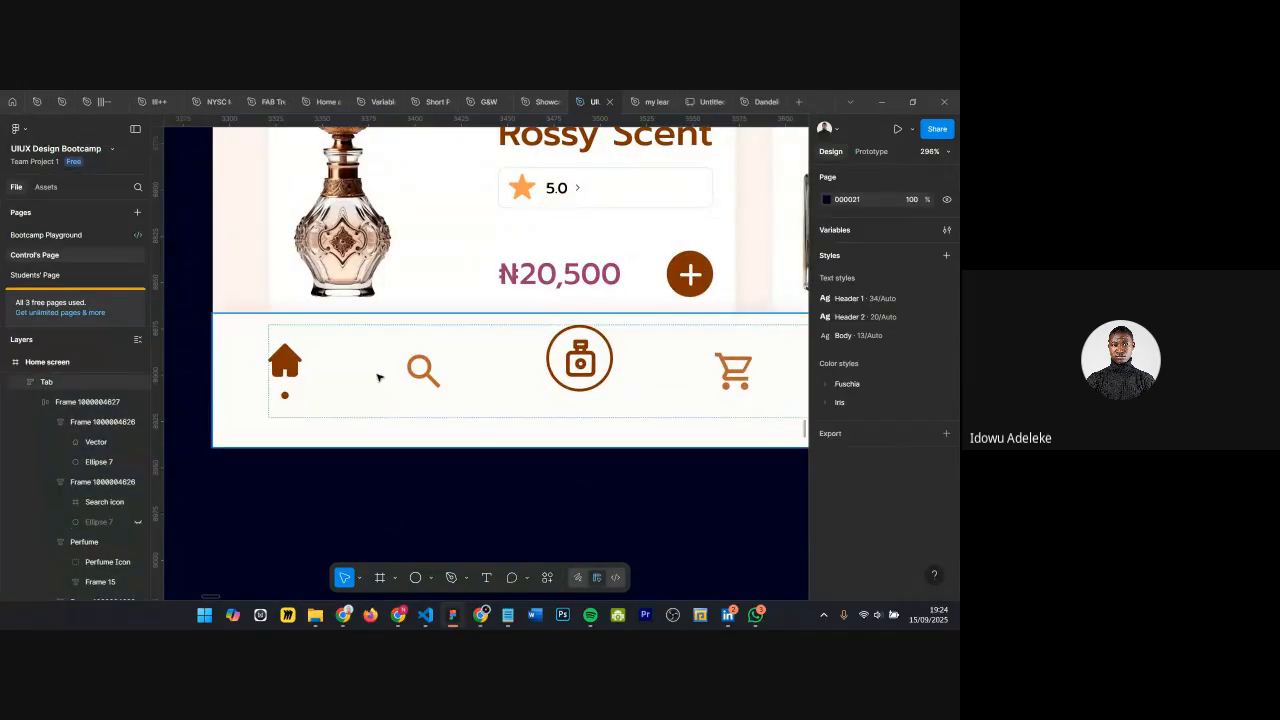
scroll(474, 397, "down", 5)
scroll(474, 397, "up", 4)
scroll(489, 260, "left", 3)
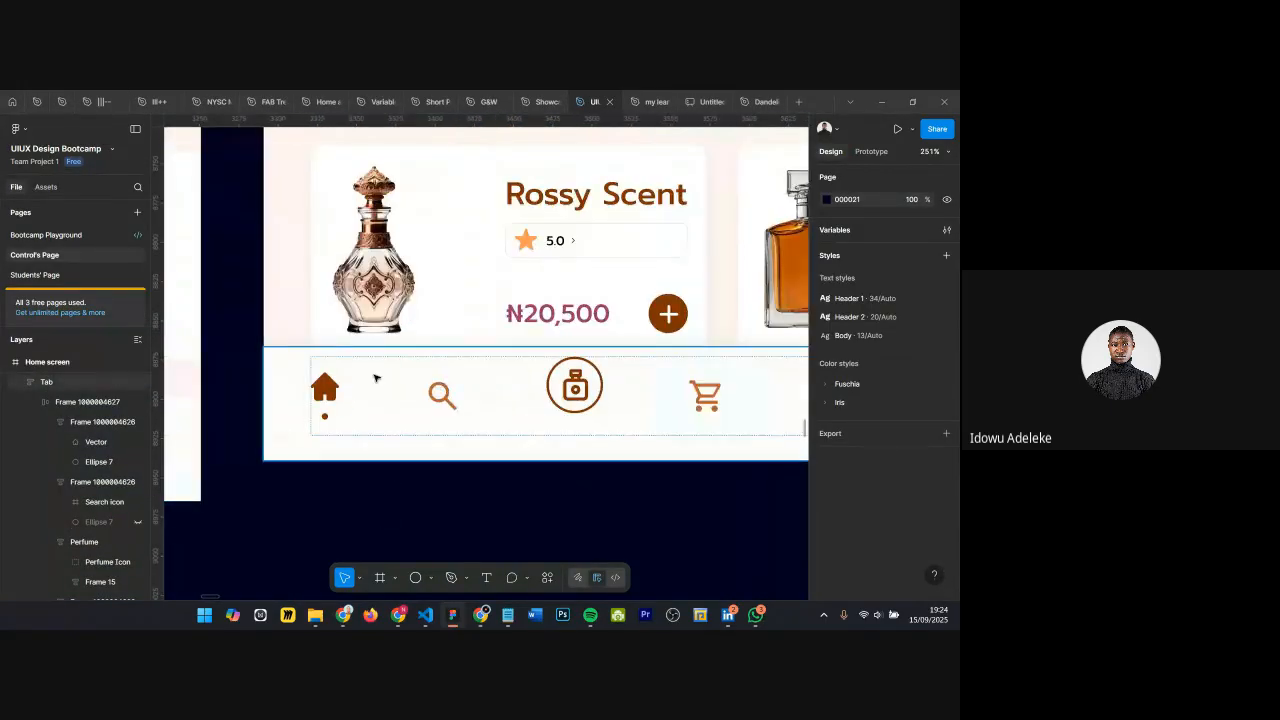
scroll(489, 241, "down", 5)
scroll(483, 373, "up", 3)
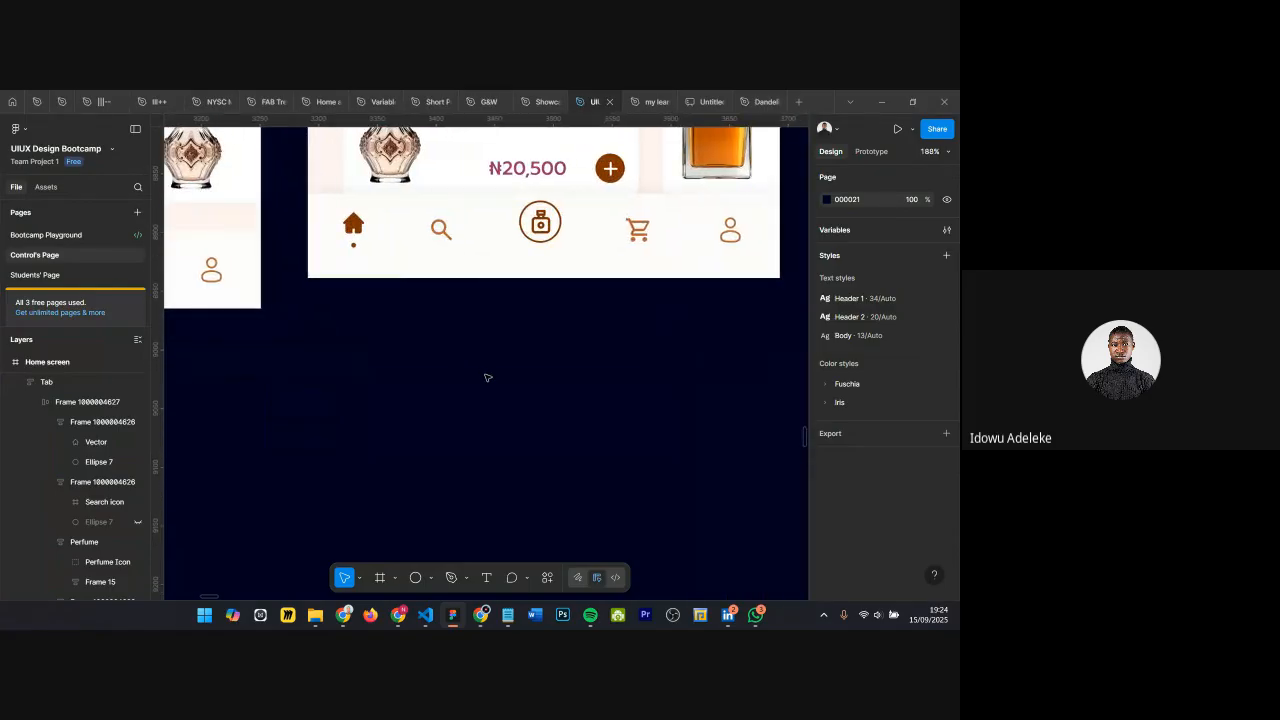
scroll(483, 373, "down", 5)
scroll(545, 265, "up", 3)
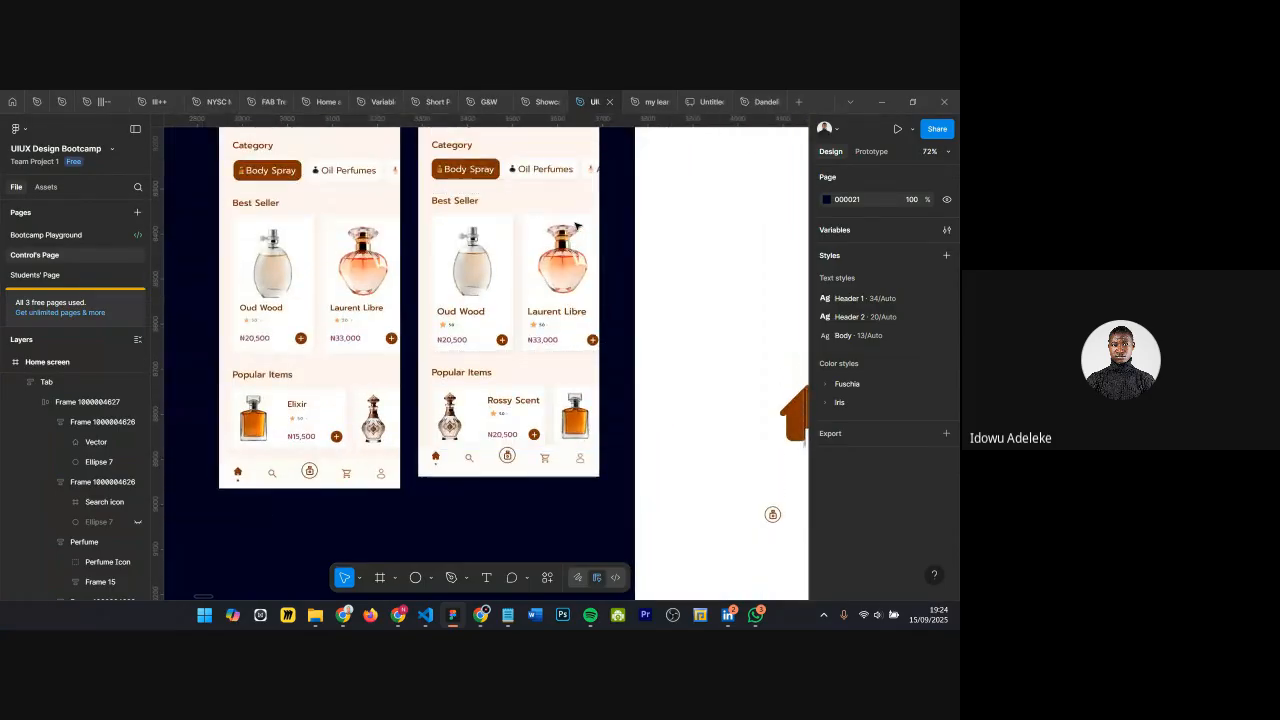
scroll(421, 313, "up", 5)
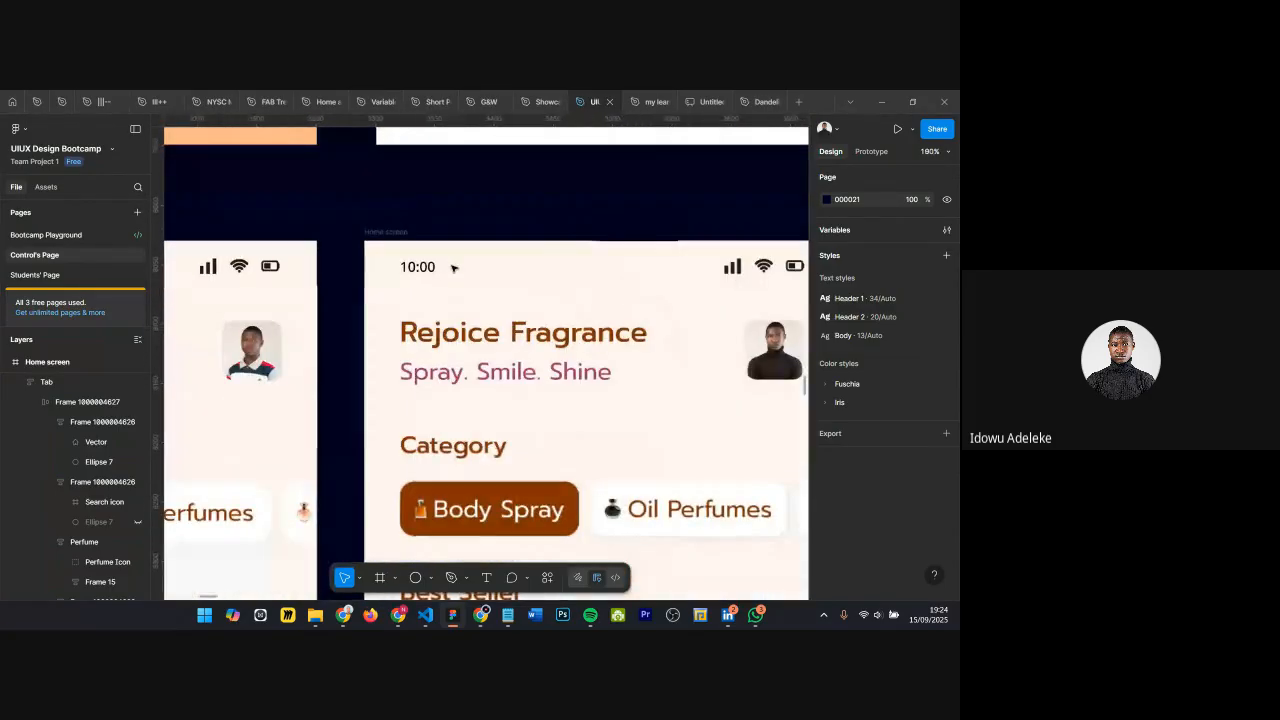
Step: Inspect the layout settings of the second Home screen's Mobile Nav and Header, plus those of the first Home screen frame
left_click(419, 322)
scroll(449, 280, "down", 2)
left_click(446, 267)
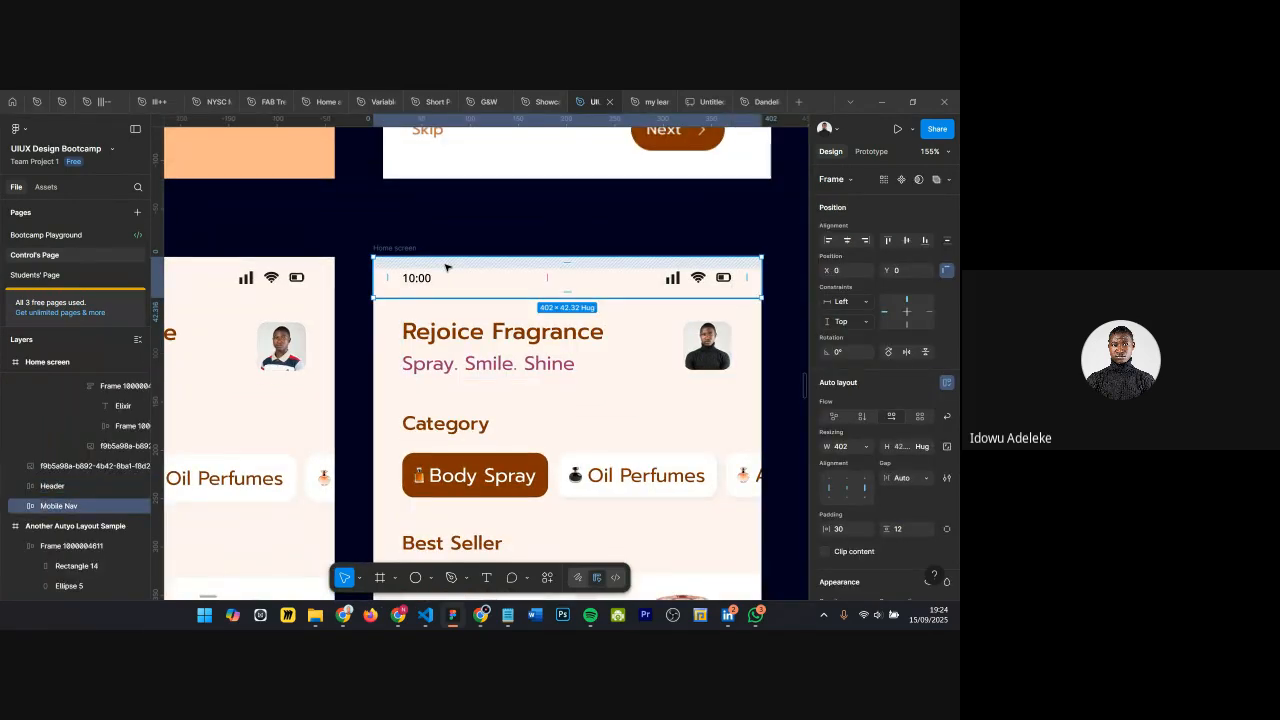
scroll(446, 267, "down", 3)
left_click(484, 343)
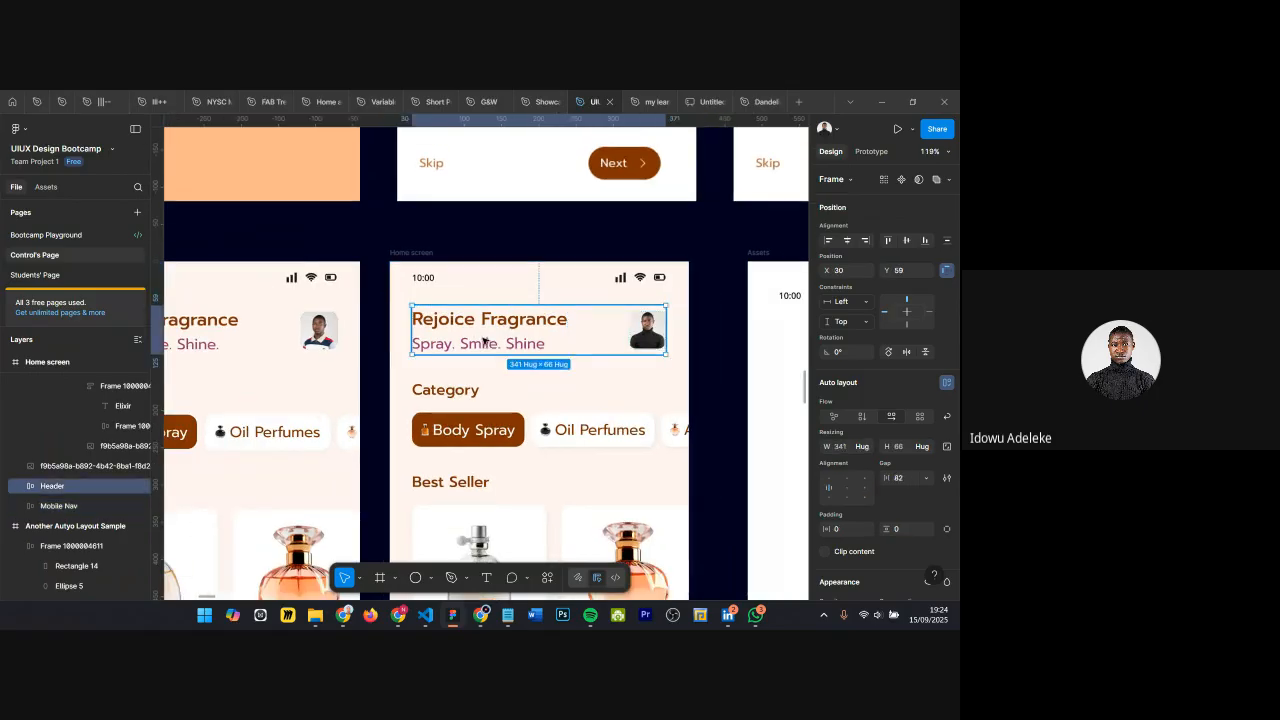
scroll(557, 298, "down", 5)
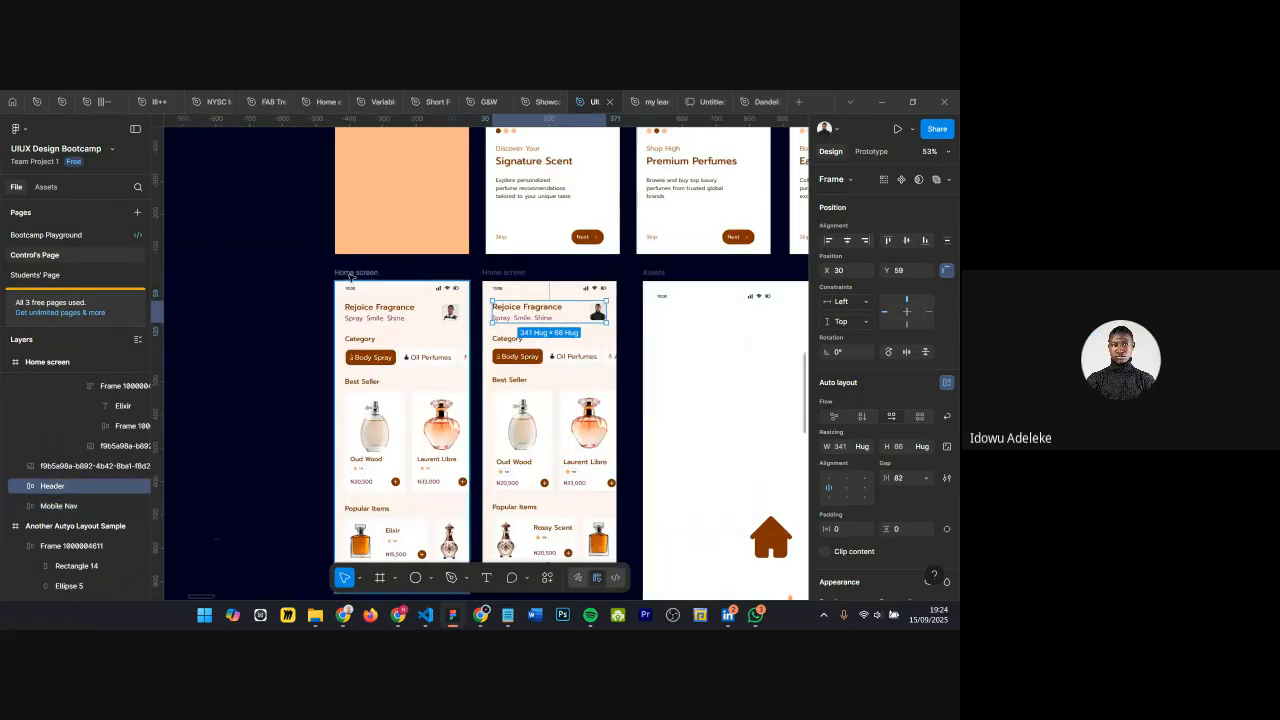
left_click(351, 274)
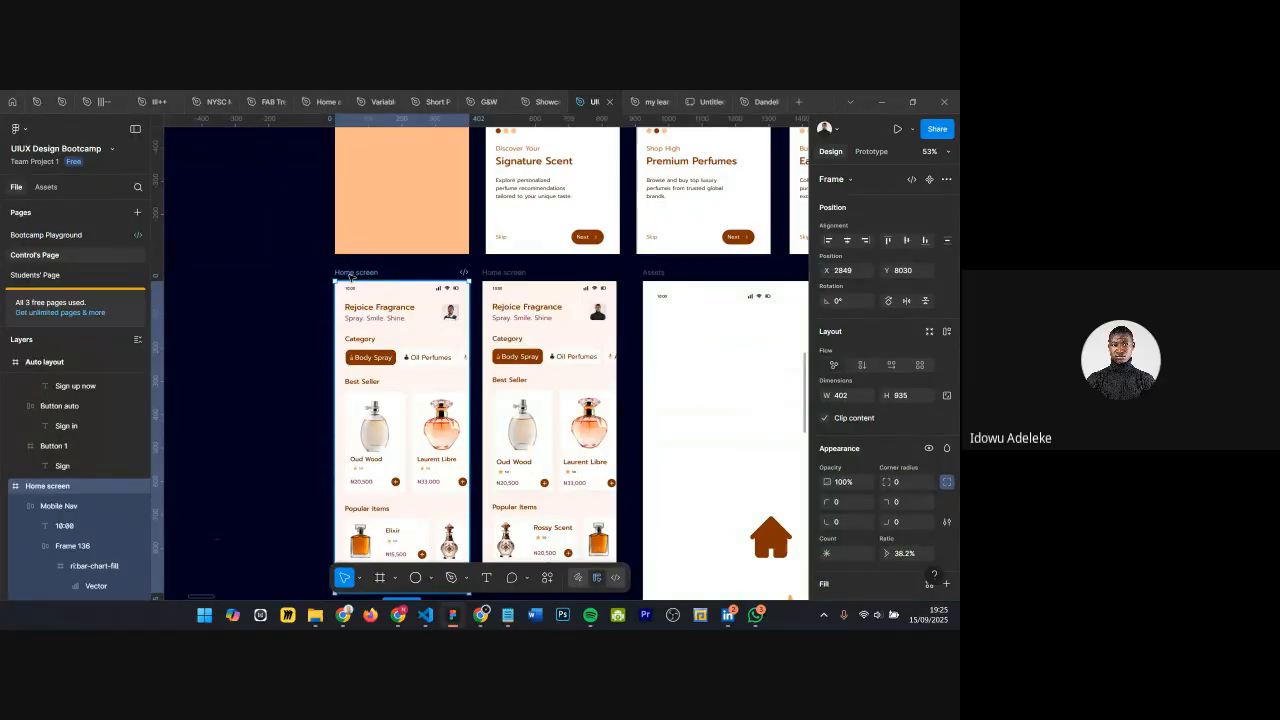
Step: Draw a new frame about 1266 × 1178 on the empty canvas below the three color swatches
scroll(490, 350, "down", 5)
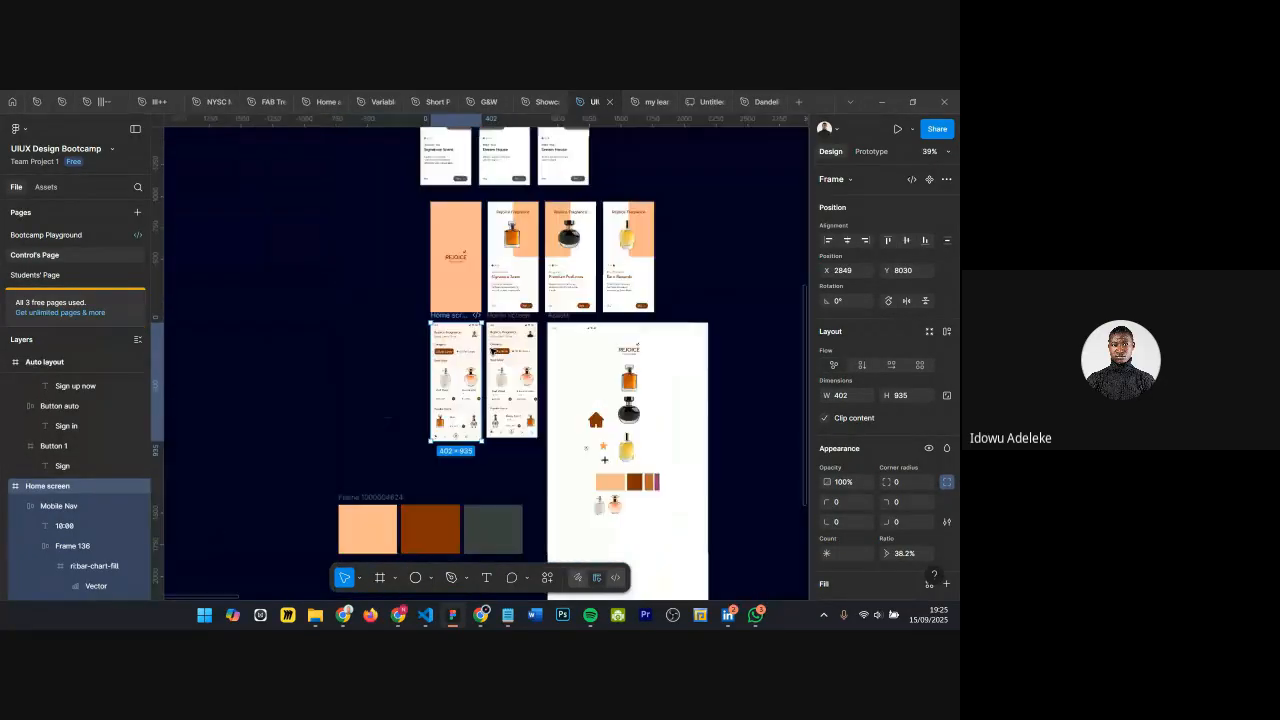
scroll(437, 449, "up", 5)
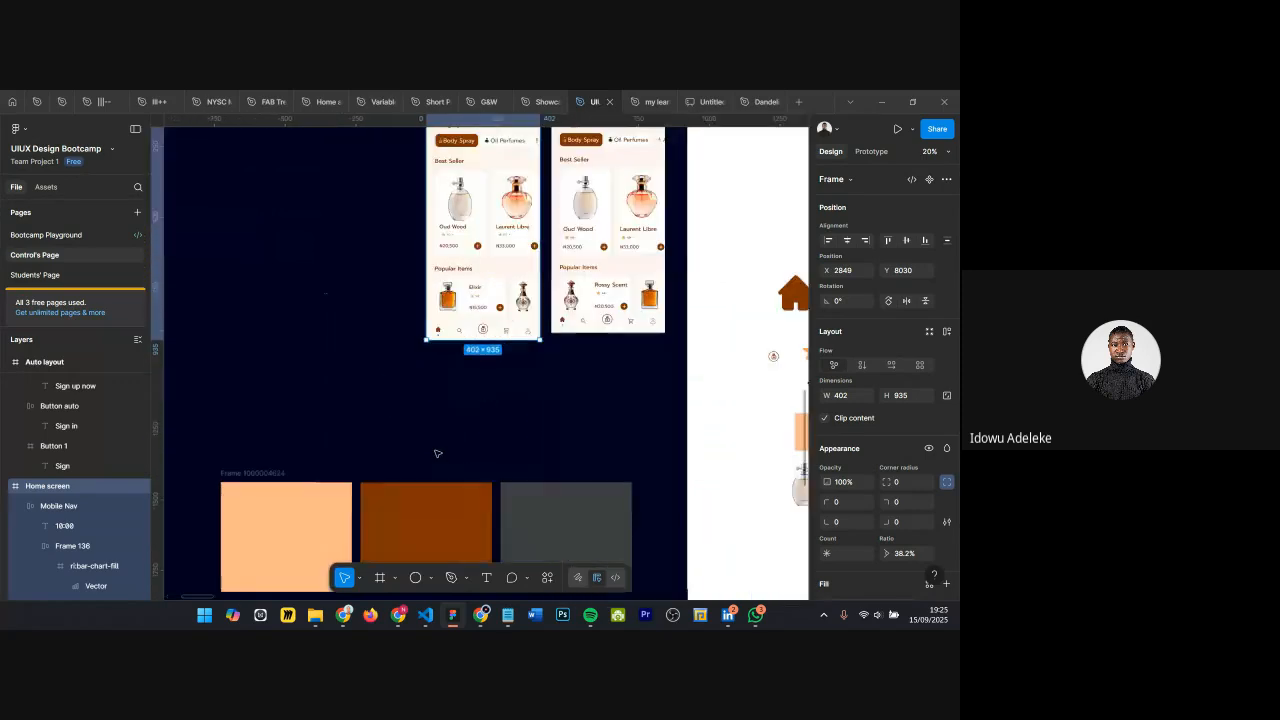
scroll(577, 410, "down", 3)
scroll(577, 410, "left", 3)
scroll(540, 344, "down", 3)
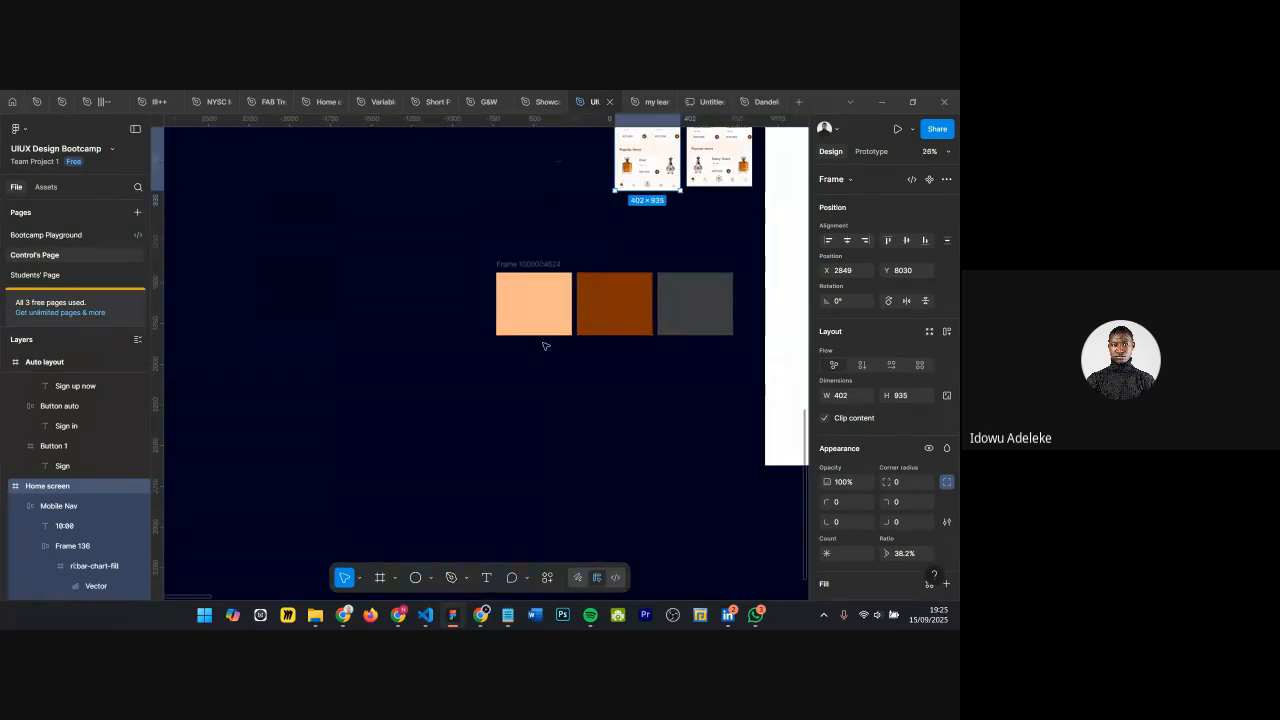
scroll(543, 343, "right", 2)
left_click(478, 300)
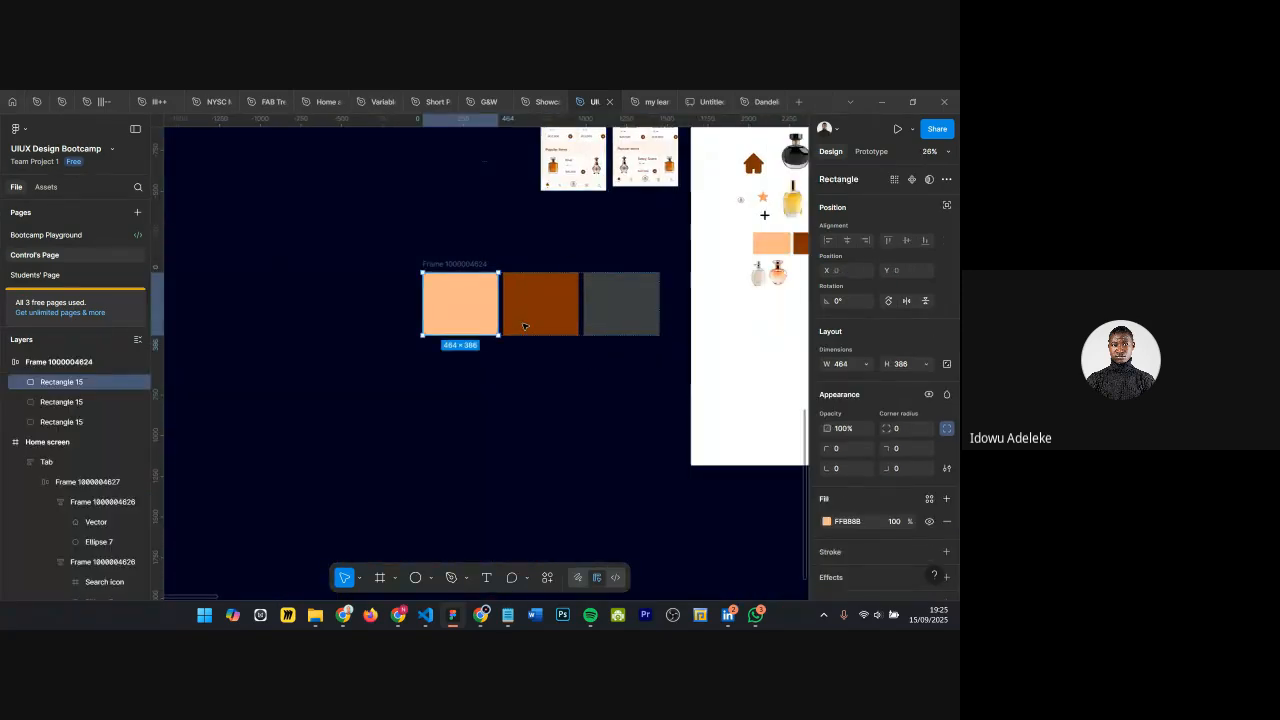
left_click(478, 402)
scroll(486, 306, "up", 1)
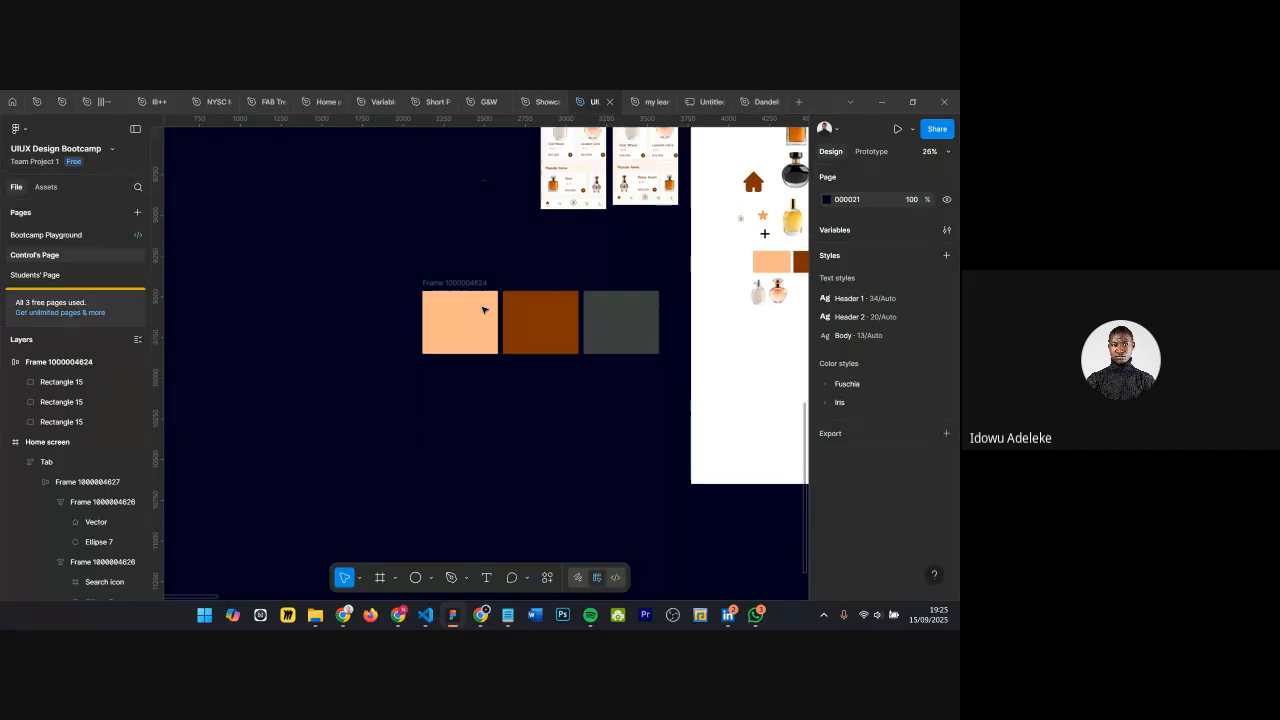
scroll(471, 340, "down", 2)
key("f")
left_click_drag(434, 292, 640, 483)
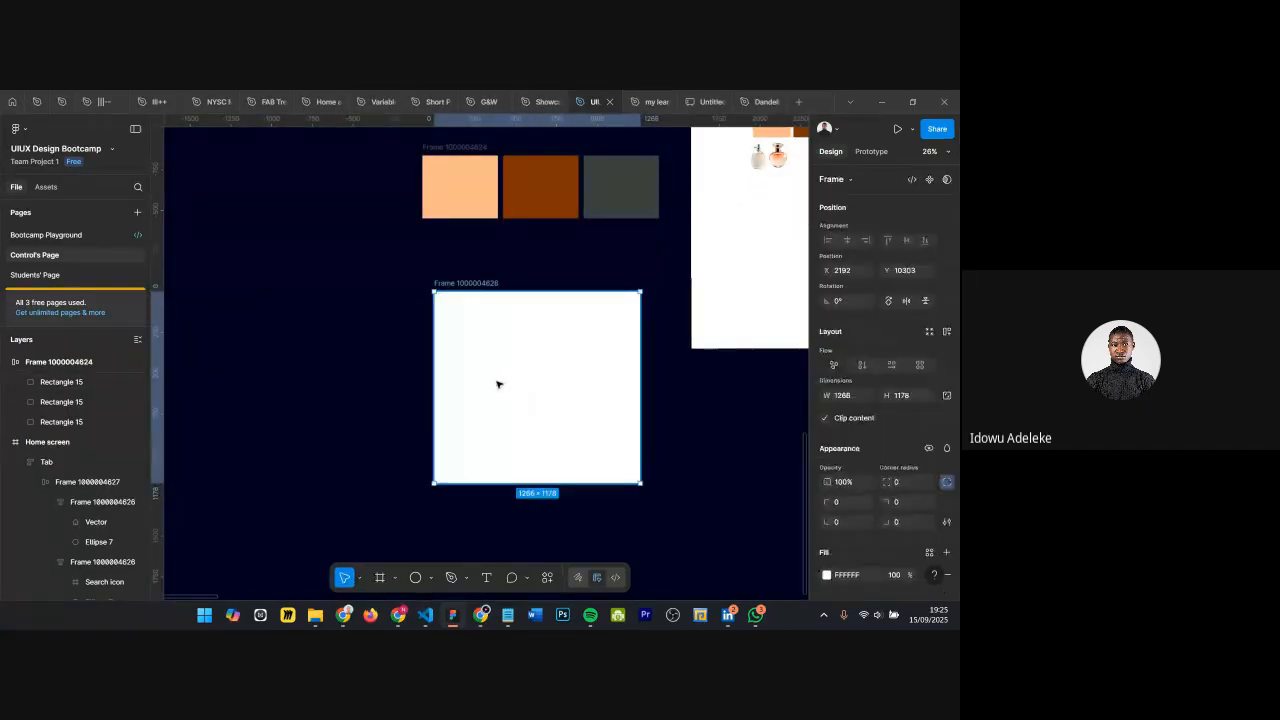
Step: Draw a rectangle about 409 × 403 inside the new frame and duplicate it twice, one copy below and one beside it
scroll(497, 387, "up", 3)
key("r")
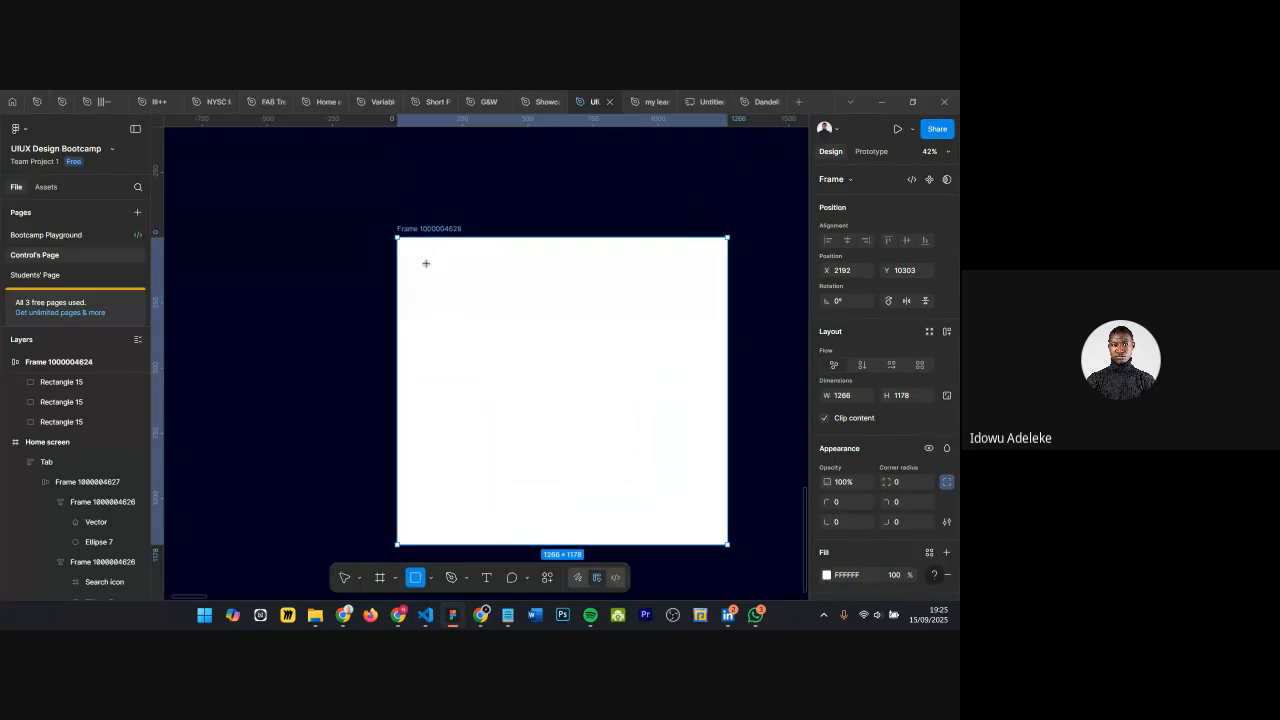
left_click_drag(424, 263, 531, 368)
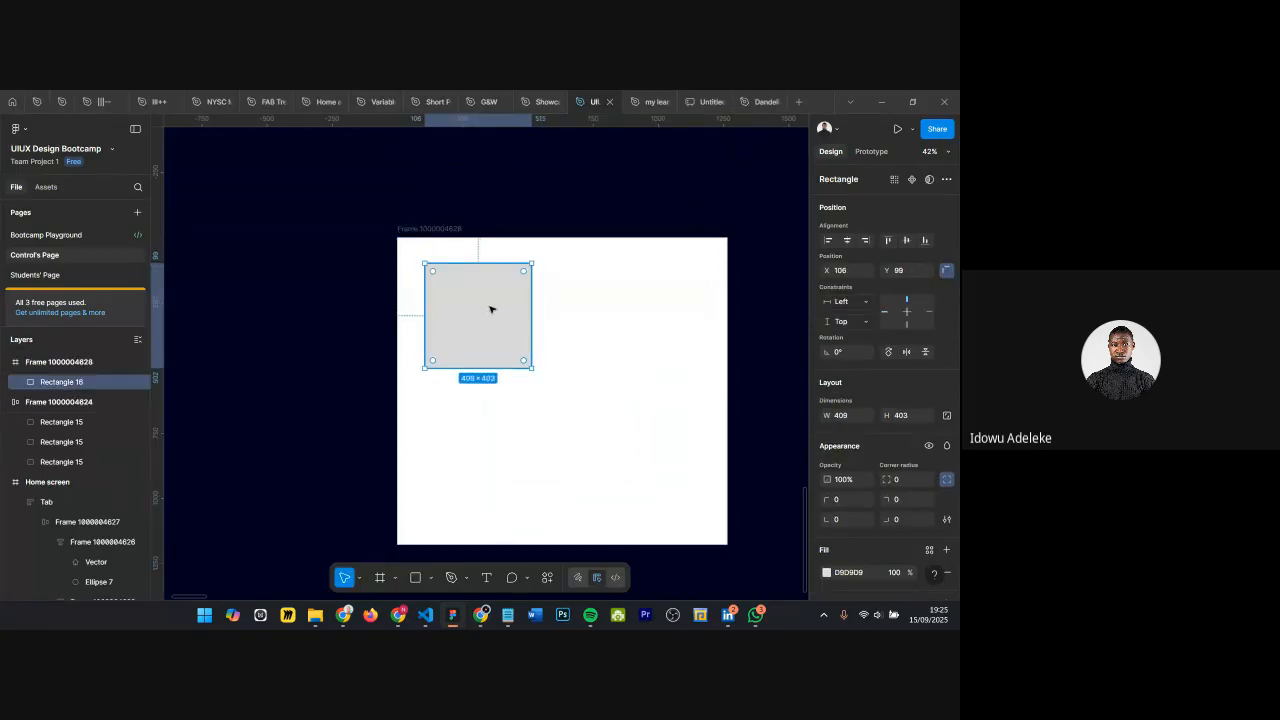
left_click_drag(484, 325, 608, 376)
scroll(531, 323, "down", 3)
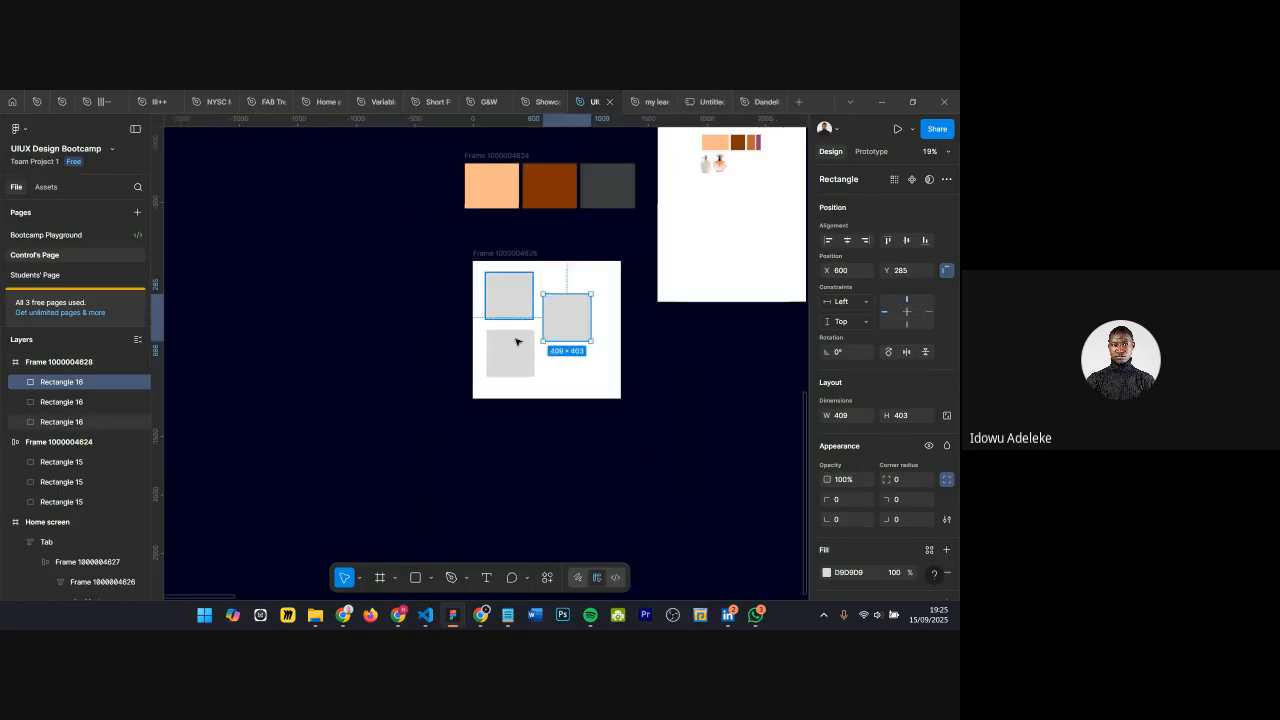
Step: Select the three grey rectangles one at a time and then all together
key("Escape")
left_click(503, 292)
left_click(507, 362)
left_click(578, 316)
left_click(507, 362)
left_click(571, 332)
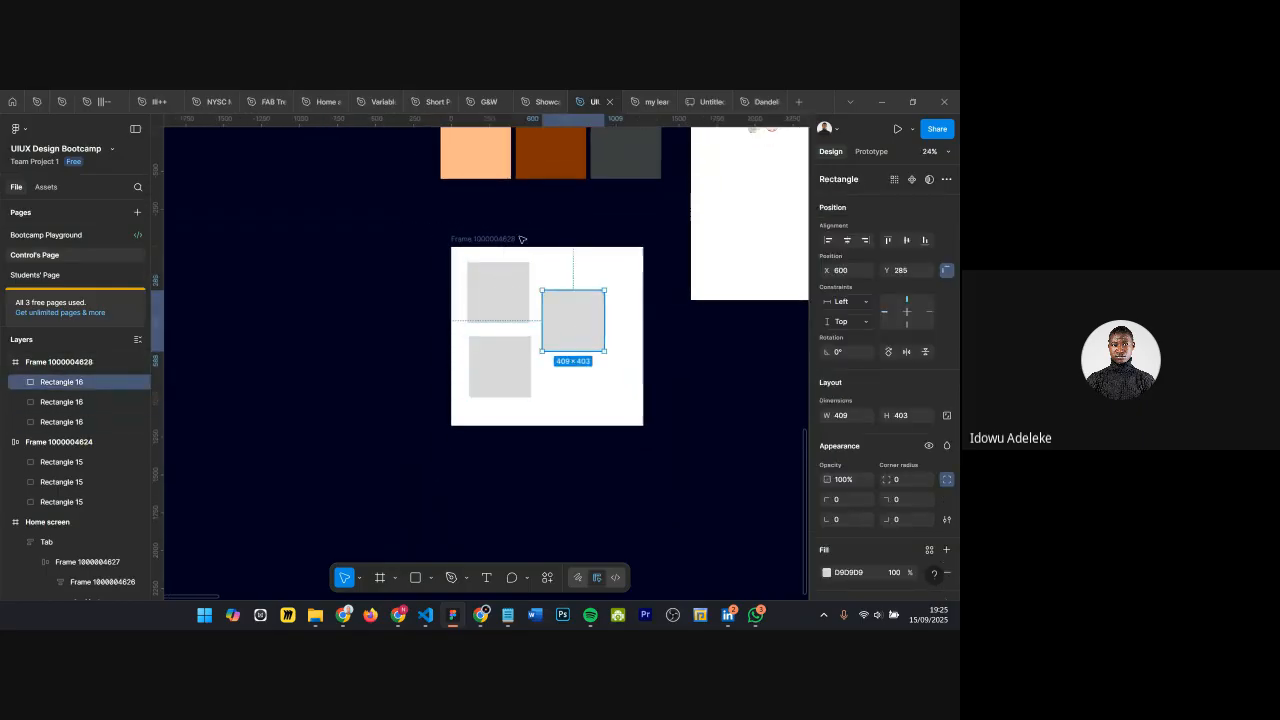
left_click(498, 287)
left_click(557, 325, "shift")
left_click(502, 374, "shift")
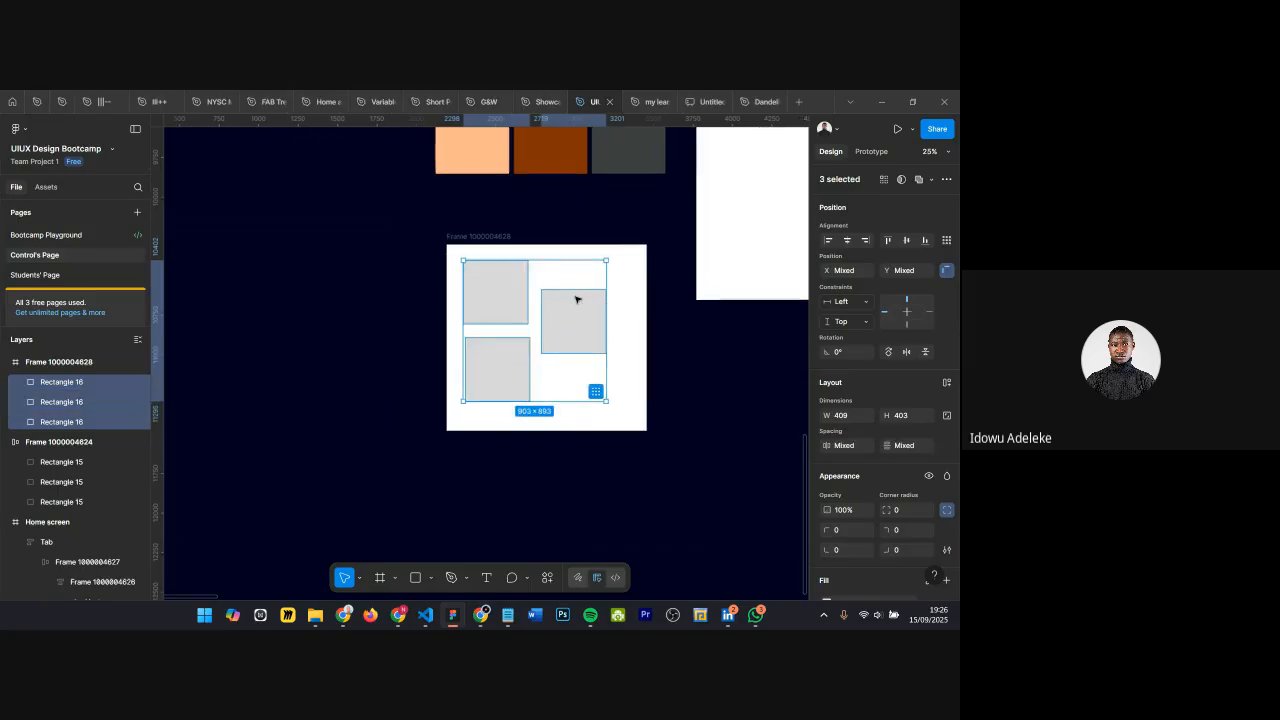
Step: Change the fill of the first grey rectangle, near the frame's upper-left corner, to bright red
scroll(578, 297, "up", 3)
left_click(457, 283)
scroll(883, 538, "down", 1)
scroll(881, 536, "down", 2)
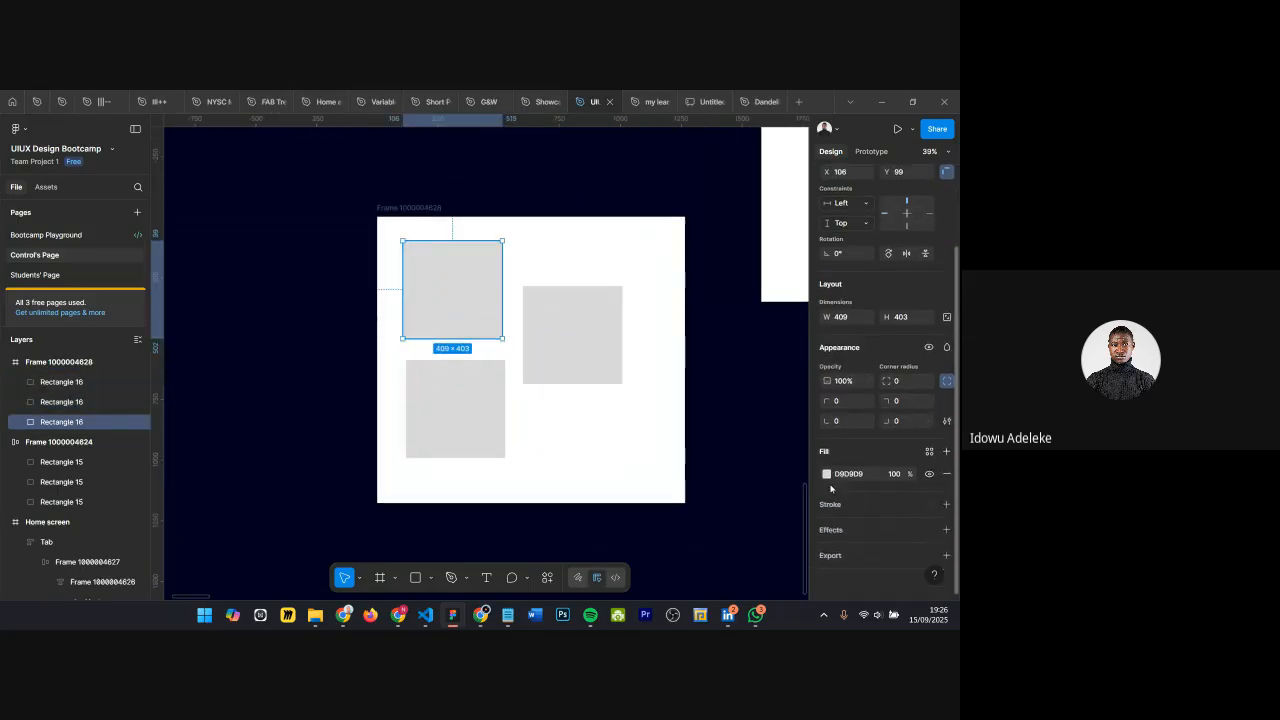
left_click(829, 475)
left_click_drag(753, 354, 795, 339)
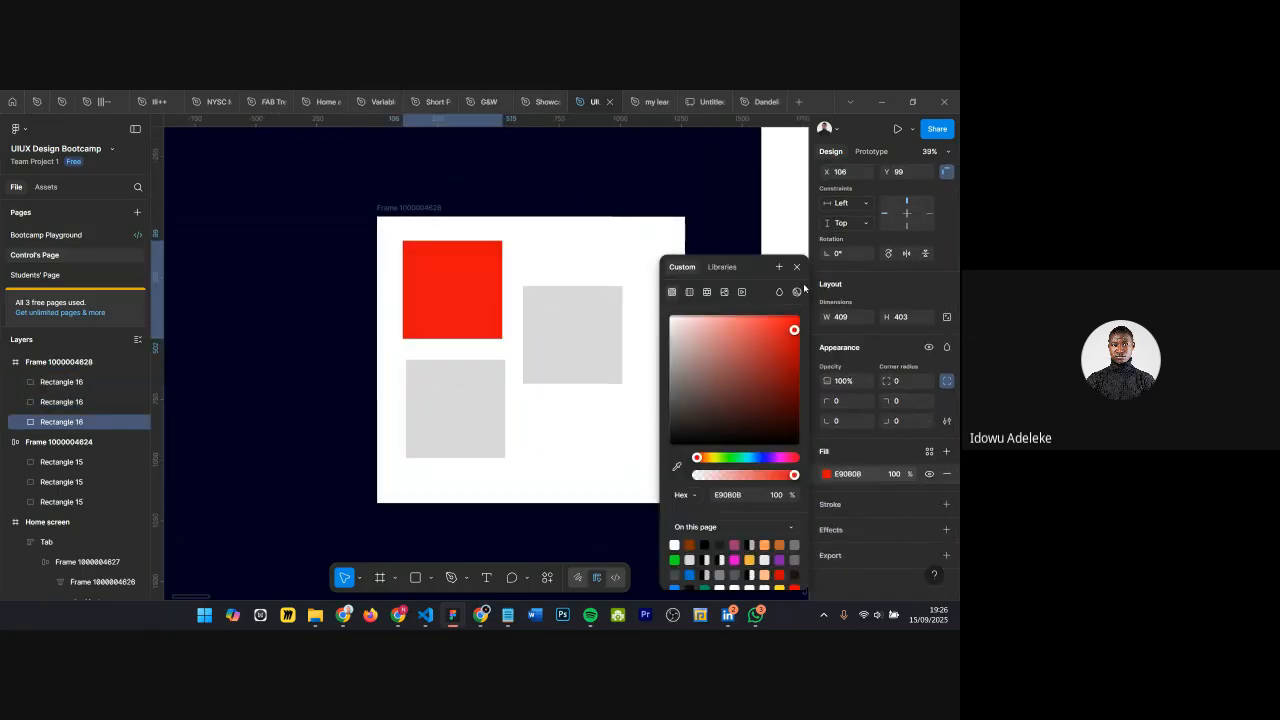
Step: Change the fill of the grey rectangle beside the red one to dark maroon
left_click(605, 312)
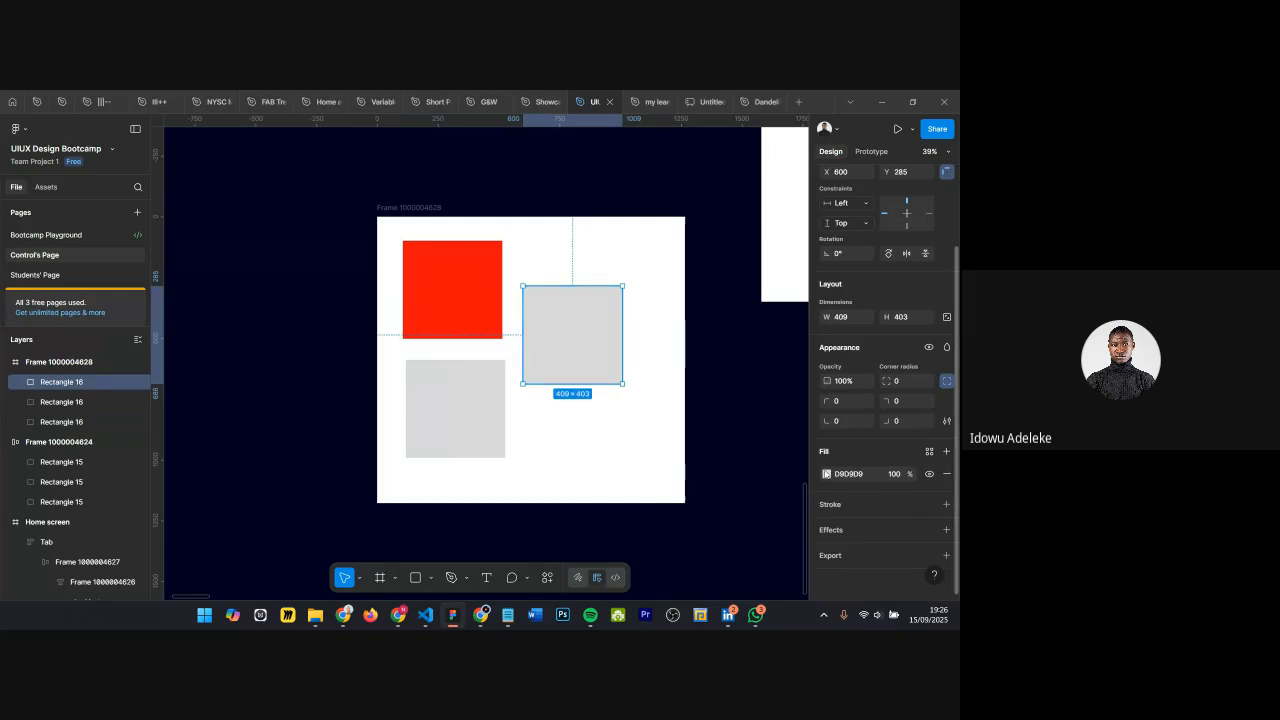
left_click(826, 473)
left_click_drag(723, 371, 799, 407)
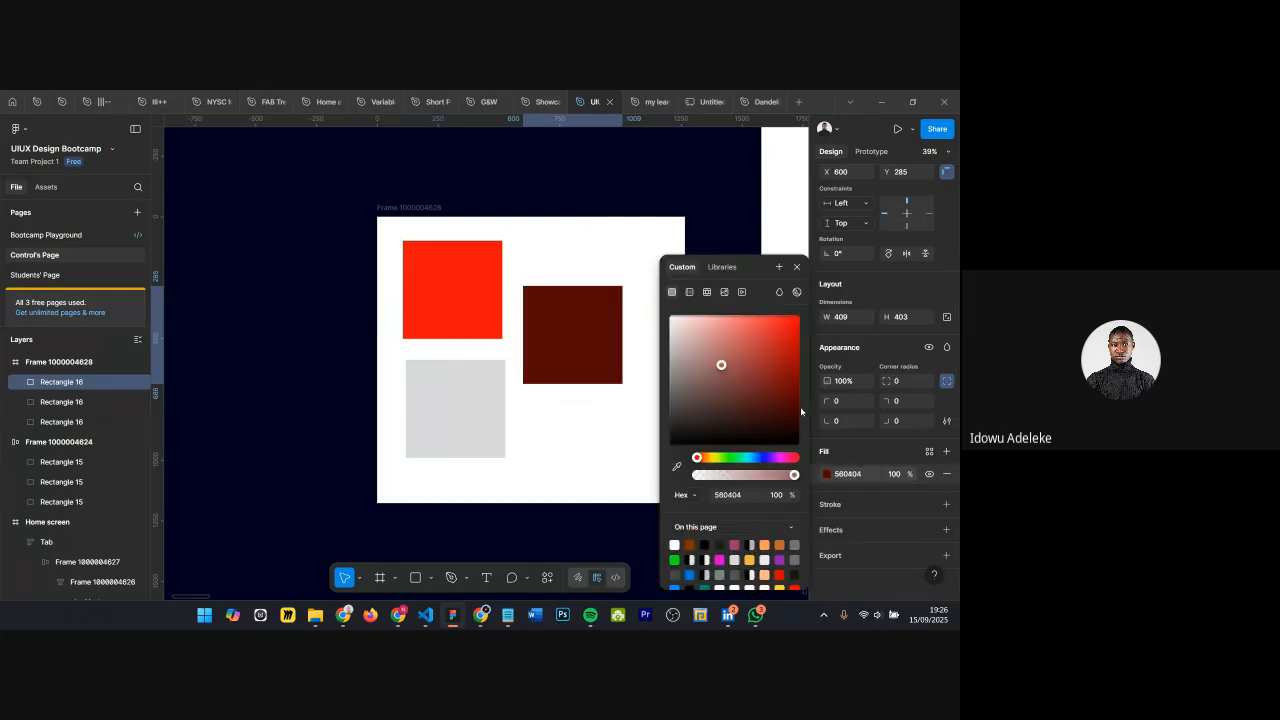
left_click(797, 266)
Step: Change the fill of the remaining grey rectangle below the red one to dark green 18482E
left_click(480, 380)
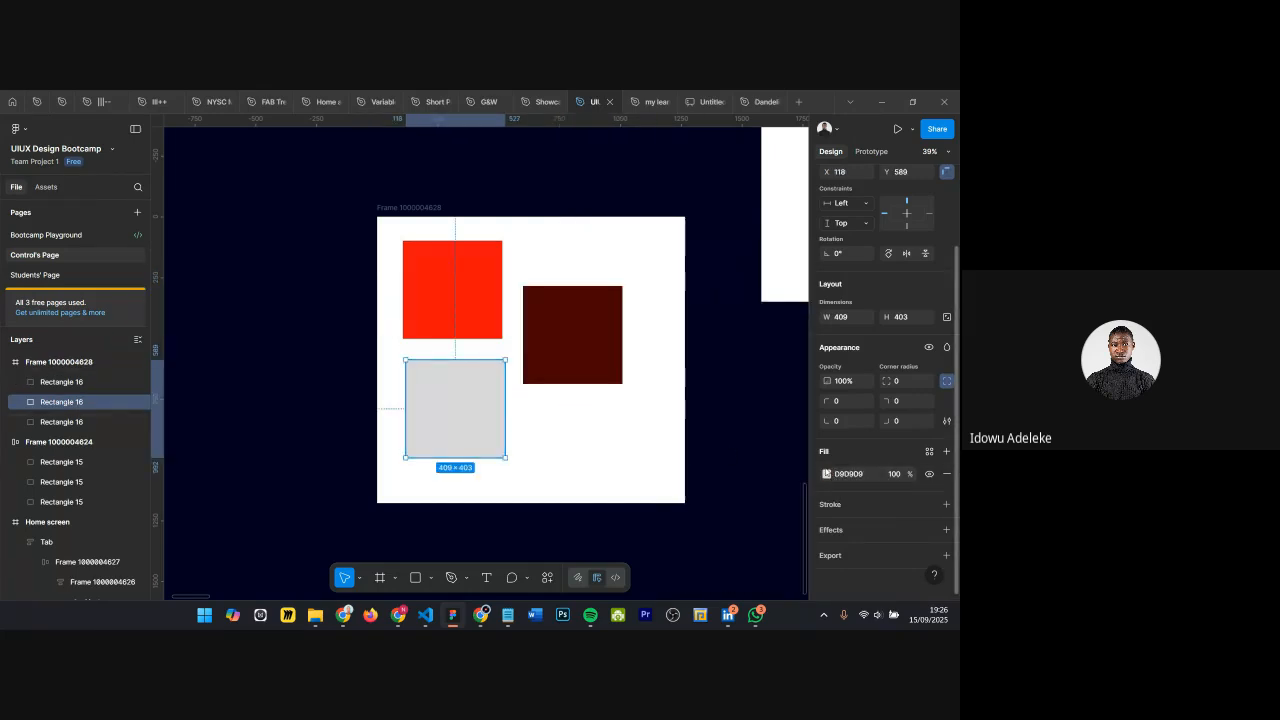
left_click(827, 474)
left_click(757, 401)
left_click_drag(697, 457, 730, 457)
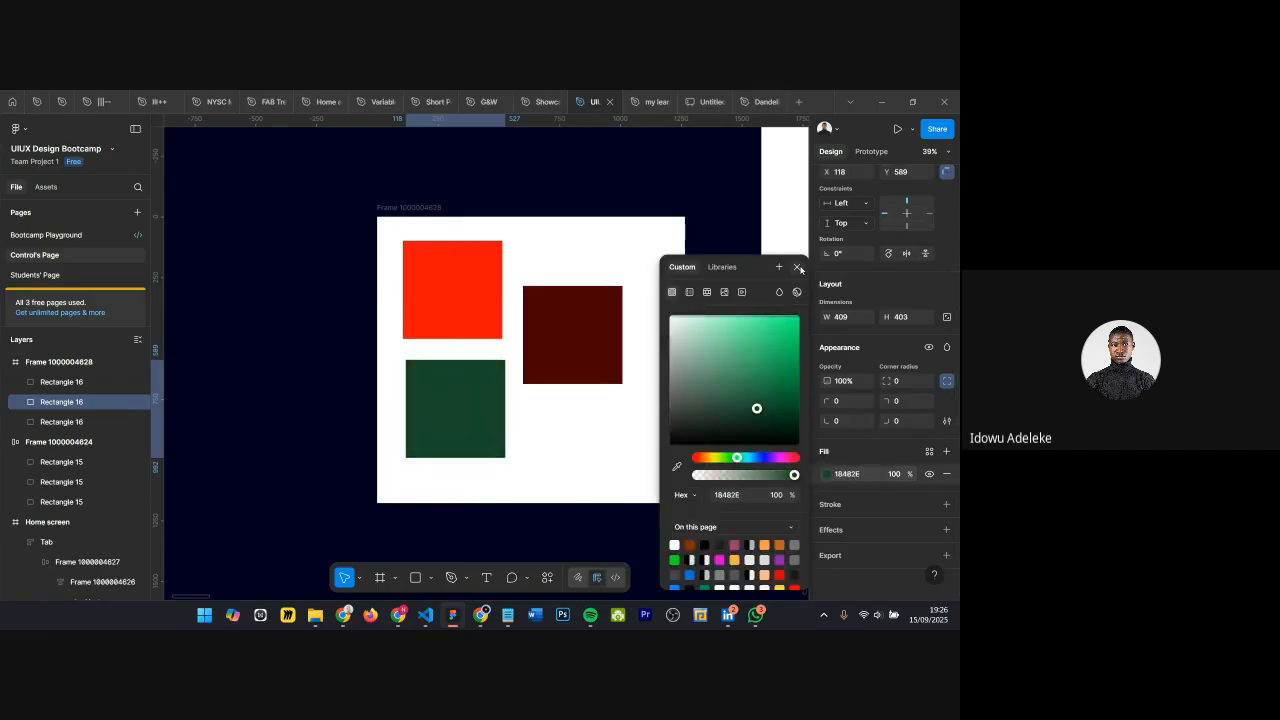
left_click(640, 243)
Step: Select the red, maroon and green rectangles together and apply auto layout to them, then undo and redo the grouping
scroll(500, 200, "down", 3)
left_click(473, 194)
scroll(473, 194, "right", 1)
left_click(411, 264)
left_click(433, 276)
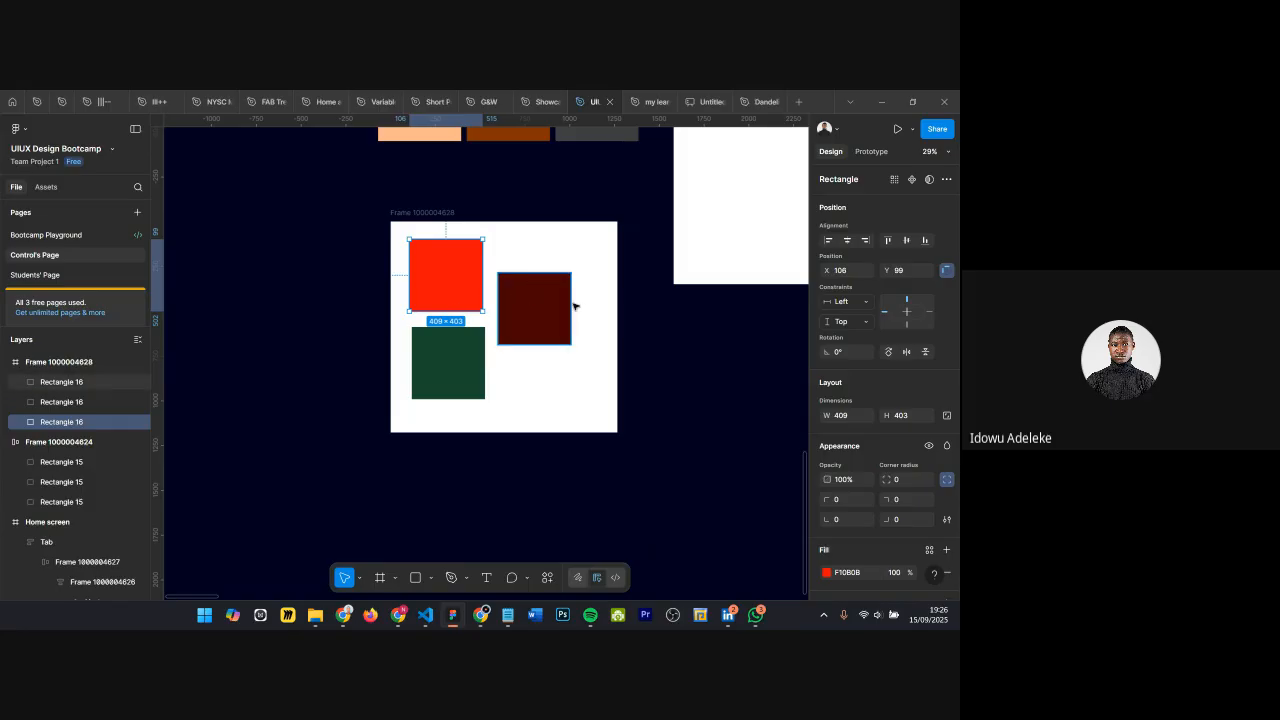
mouse_move(447, 271)
left_click(531, 309, "shift")
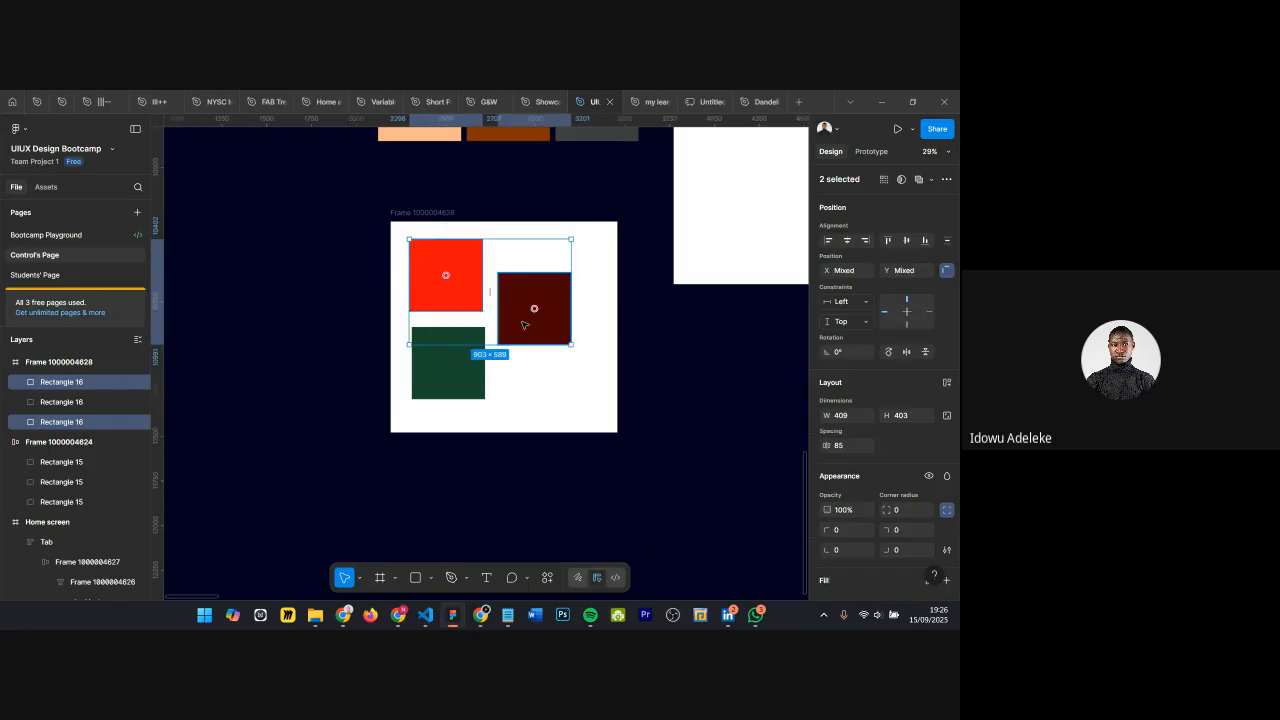
left_click(447, 366, "shift")
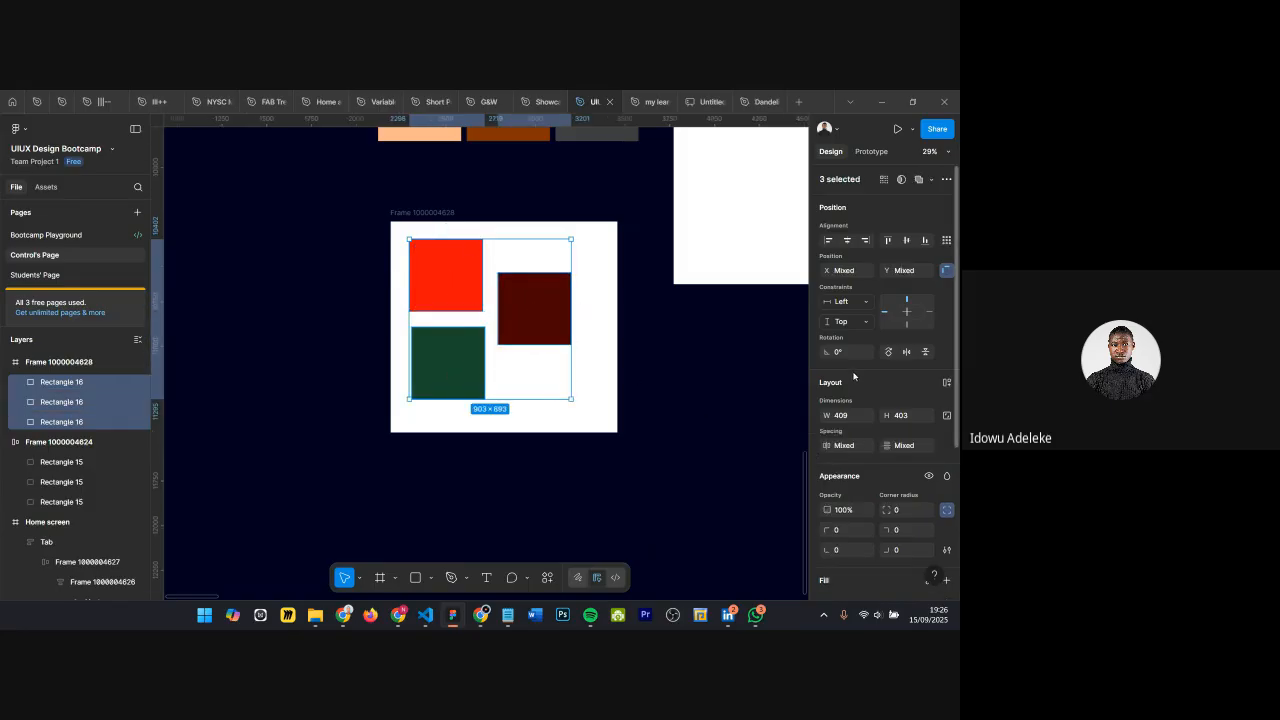
key("shift+a")
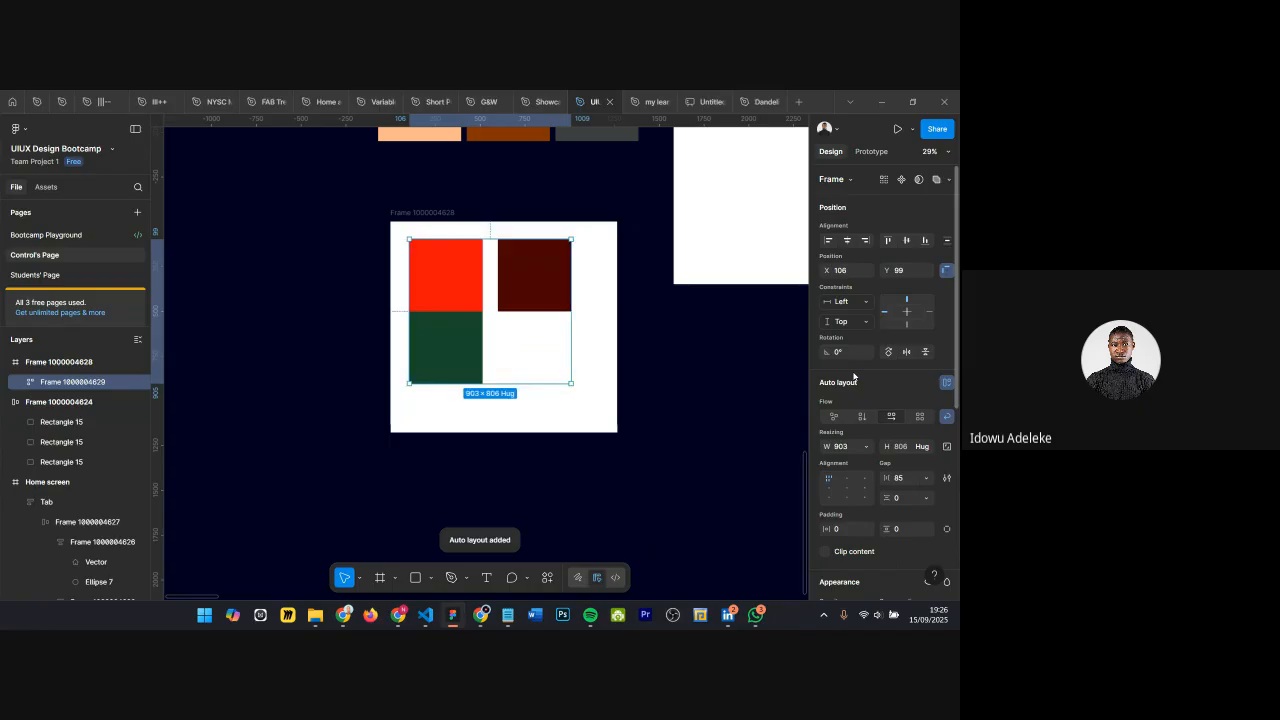
key("ctrl+z")
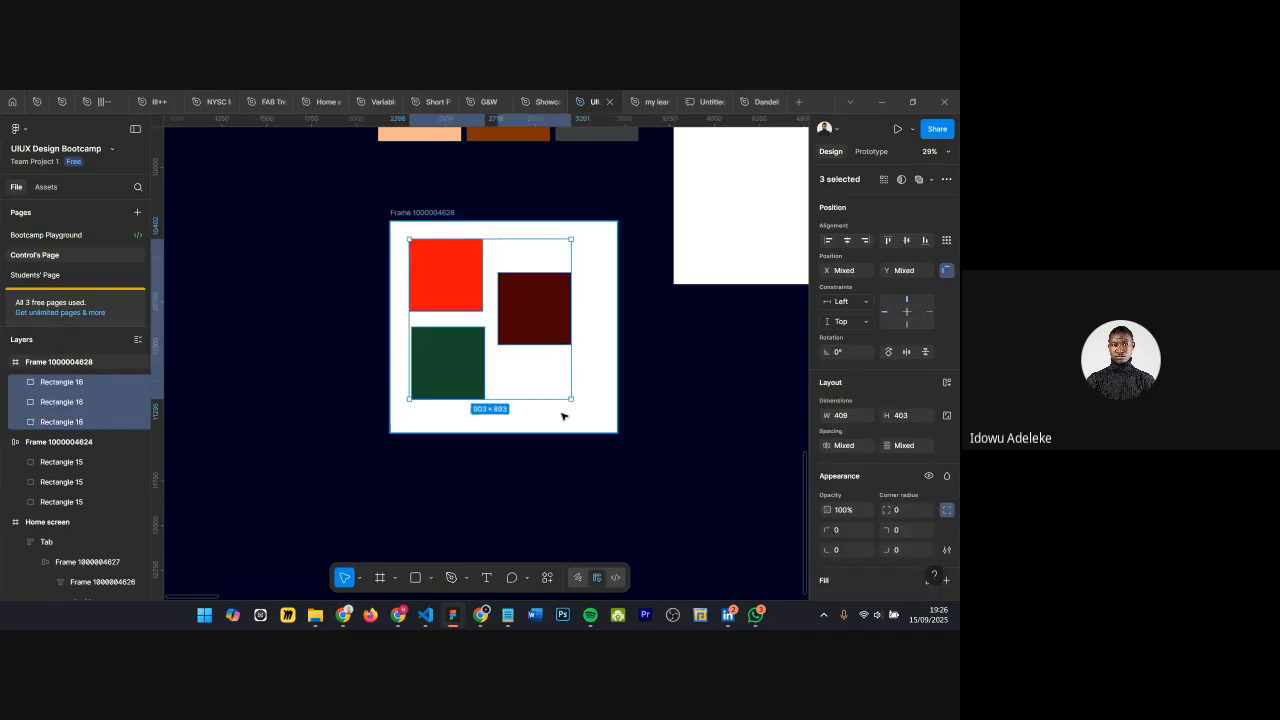
key("ctrl+shift+z")
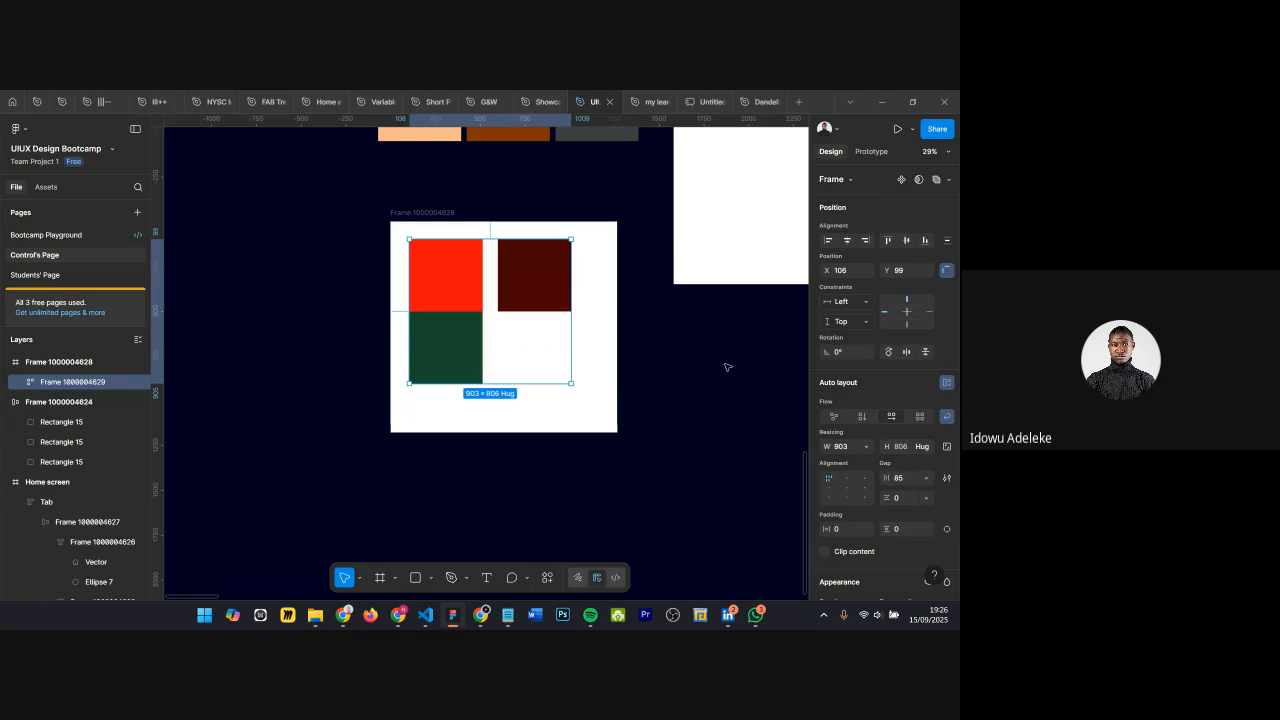
Step: Set the wrapped auto layout's horizontal gap to 79 and its vertical gap to 10
scroll(503, 326, "up", 5)
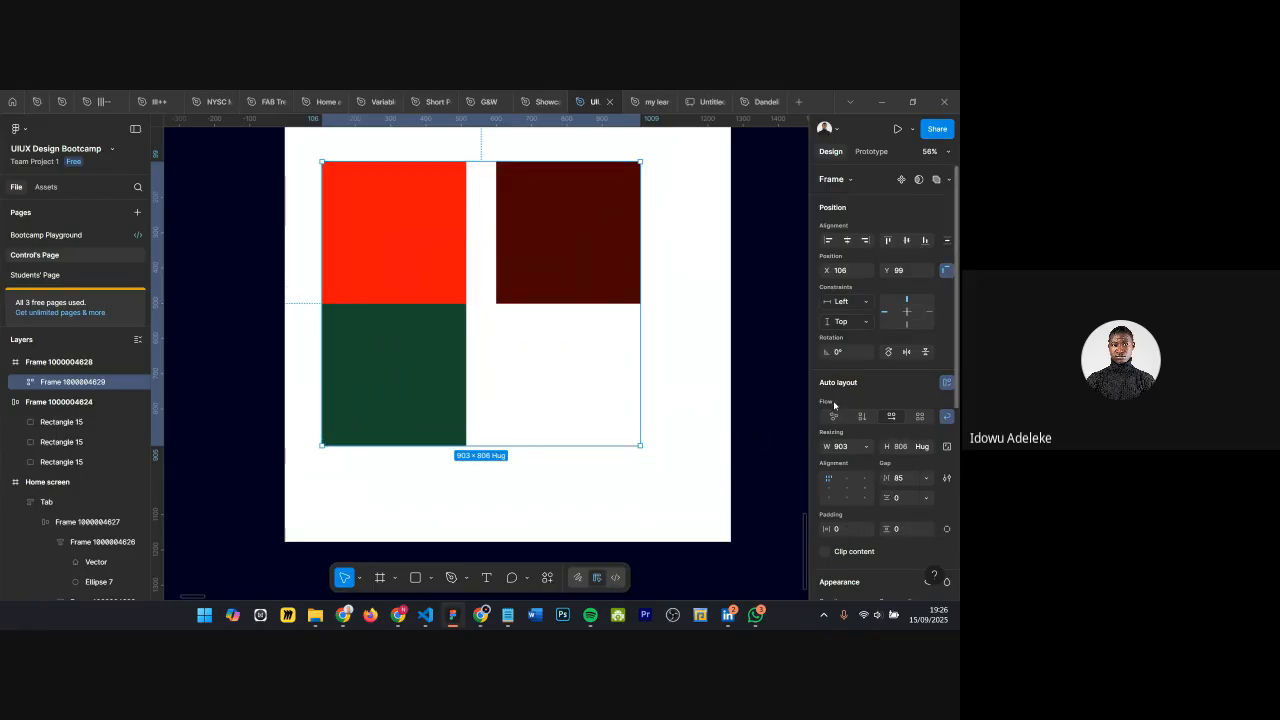
mouse_move(887, 478)
left_mouse_down()
mouse_move(938, 498)
mouse_move(902, 498)
left_mouse_up()
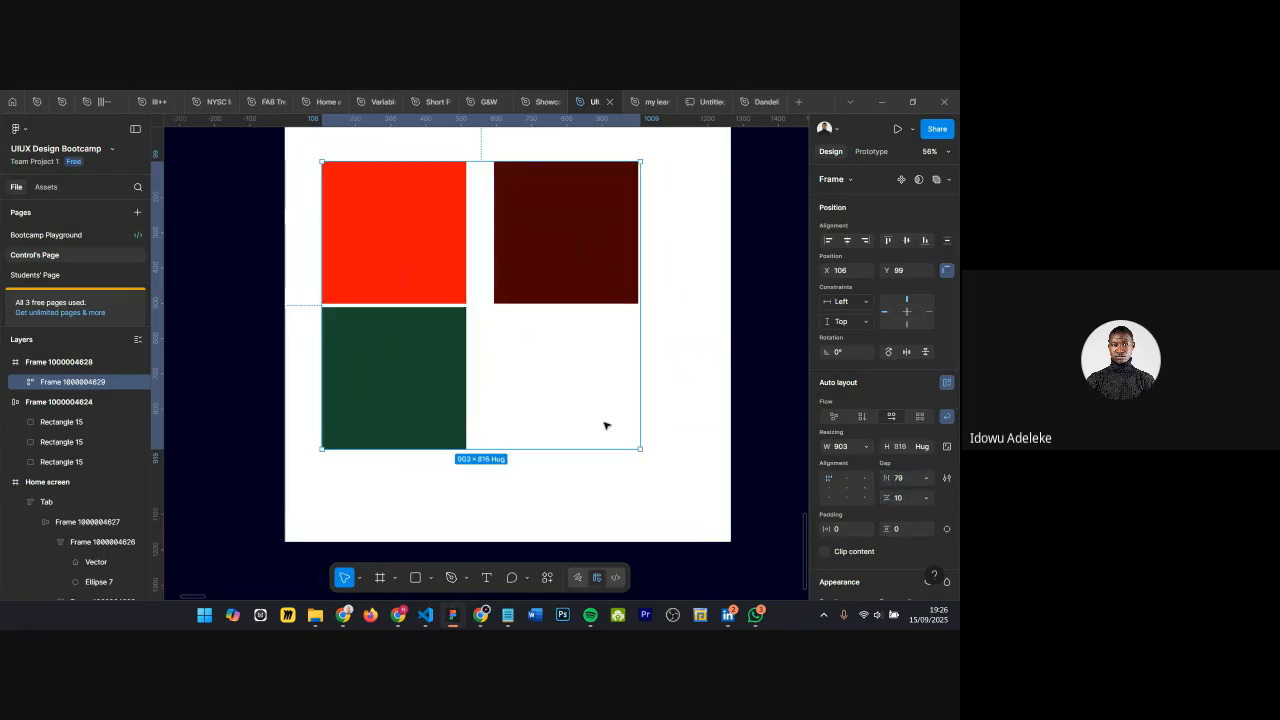
scroll(602, 423, "down", 4)
scroll(602, 423, "down", 1)
scroll(560, 430, "up", 2)
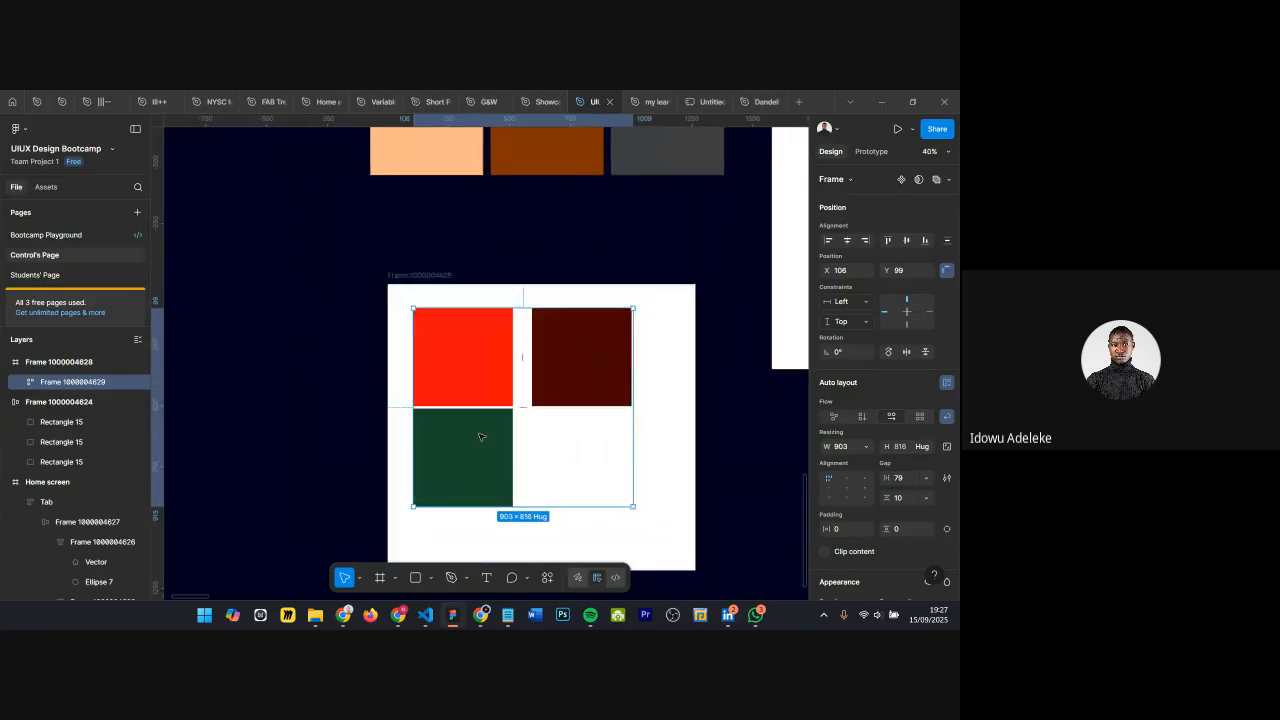
scroll(512, 439, "down", 4)
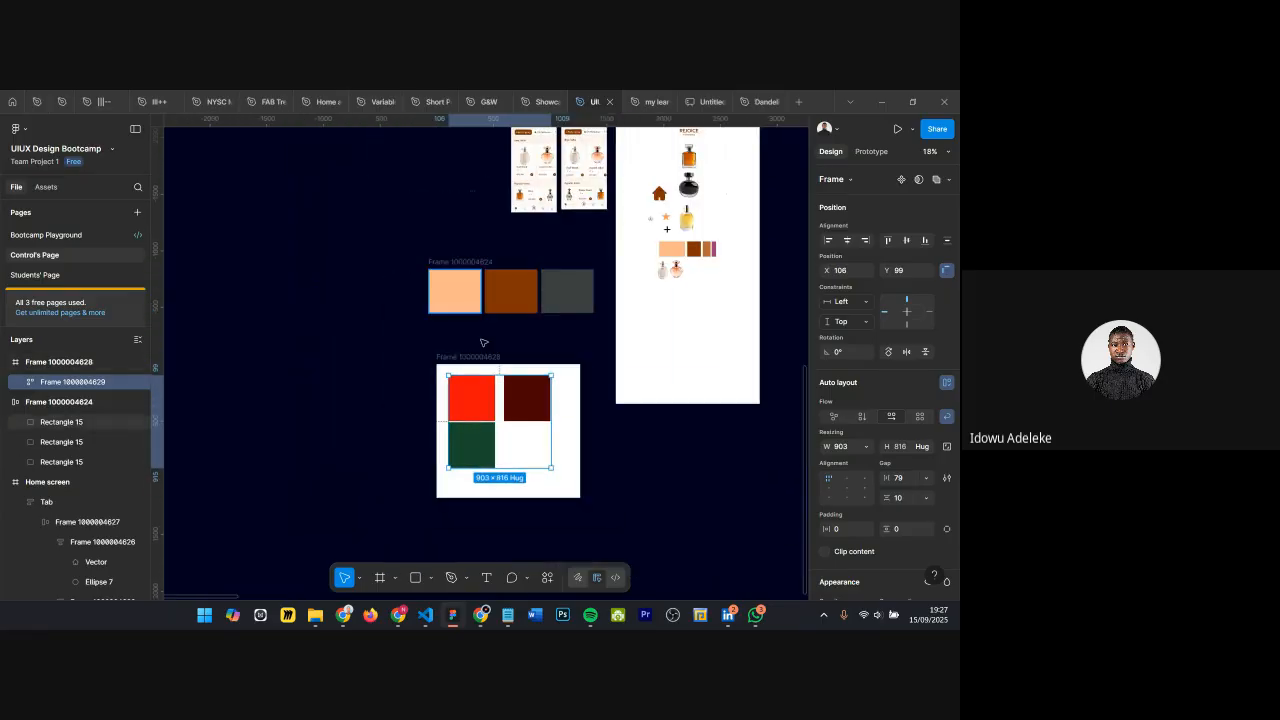
Step: Undo the gap changes and the auto layout on the three colored rectangles
key("ctrl+z")
key("ctrl+z")
key("ctrl+z")
key("ctrl+z")
key("ctrl+z")
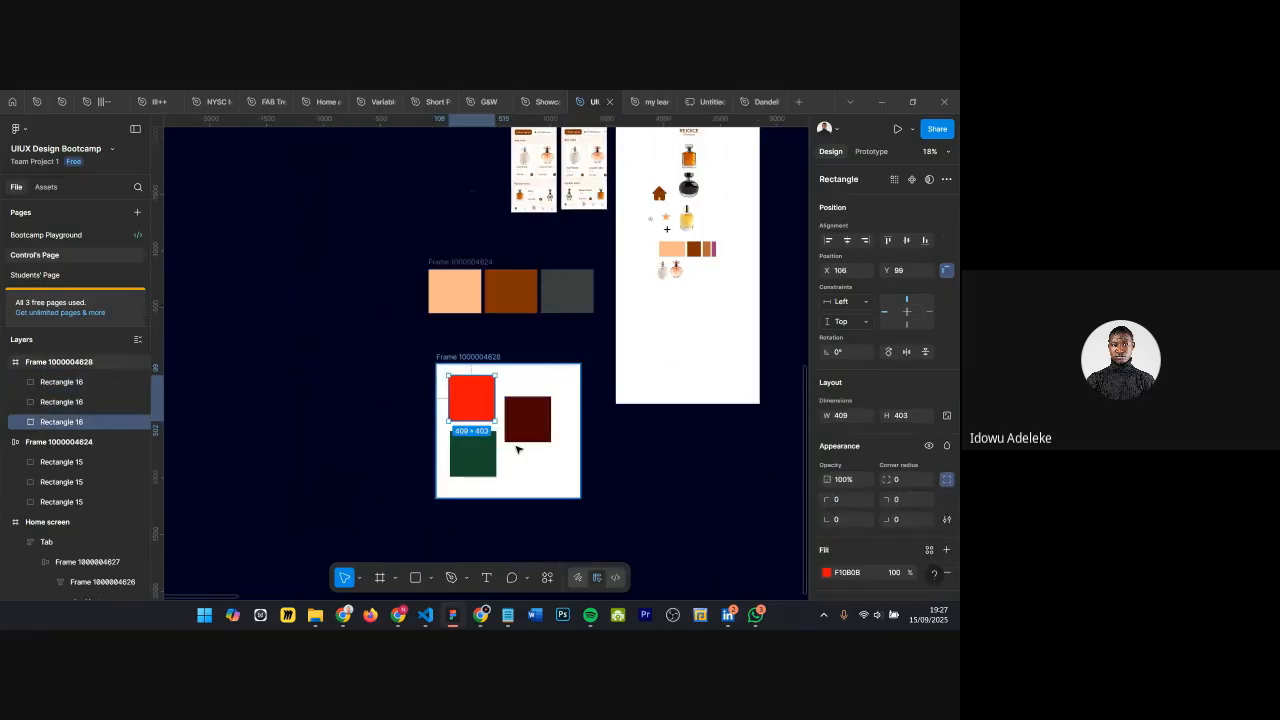
Step: Move the maroon rectangle up beside the red one and the green rectangle to the far end of the row
left_click_drag(547, 429, 544, 391)
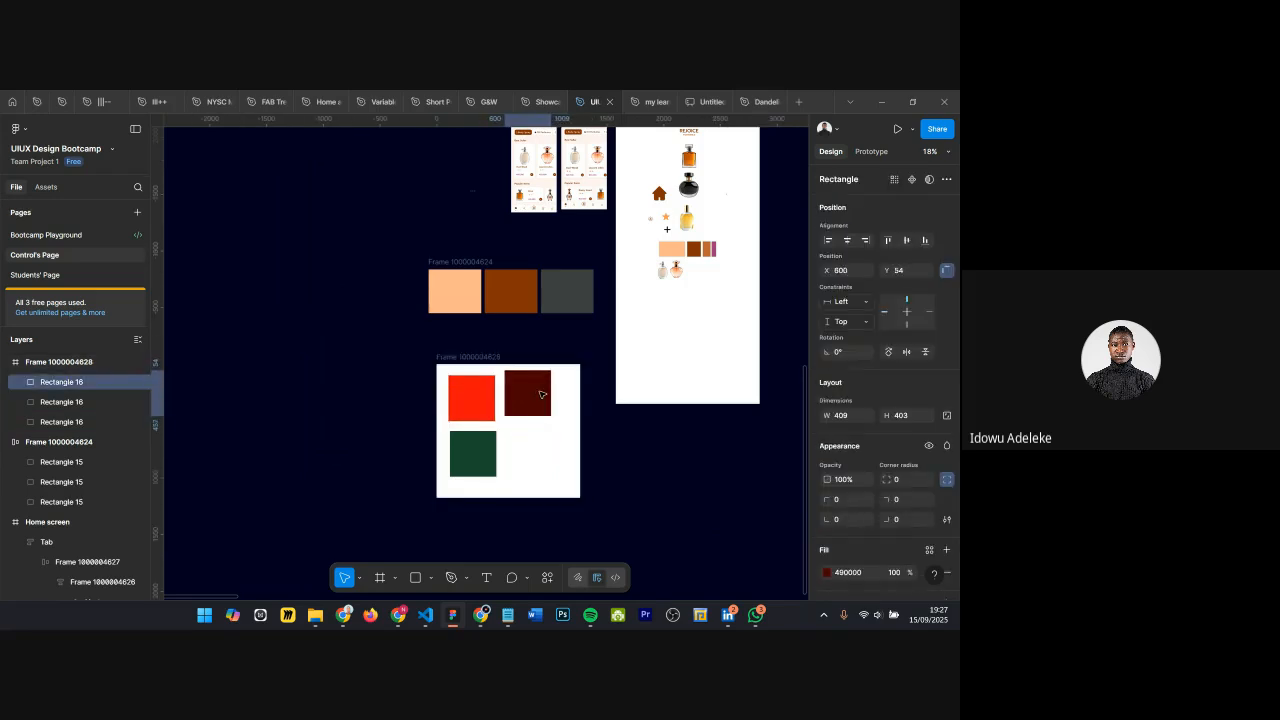
left_click_drag(475, 459, 588, 386)
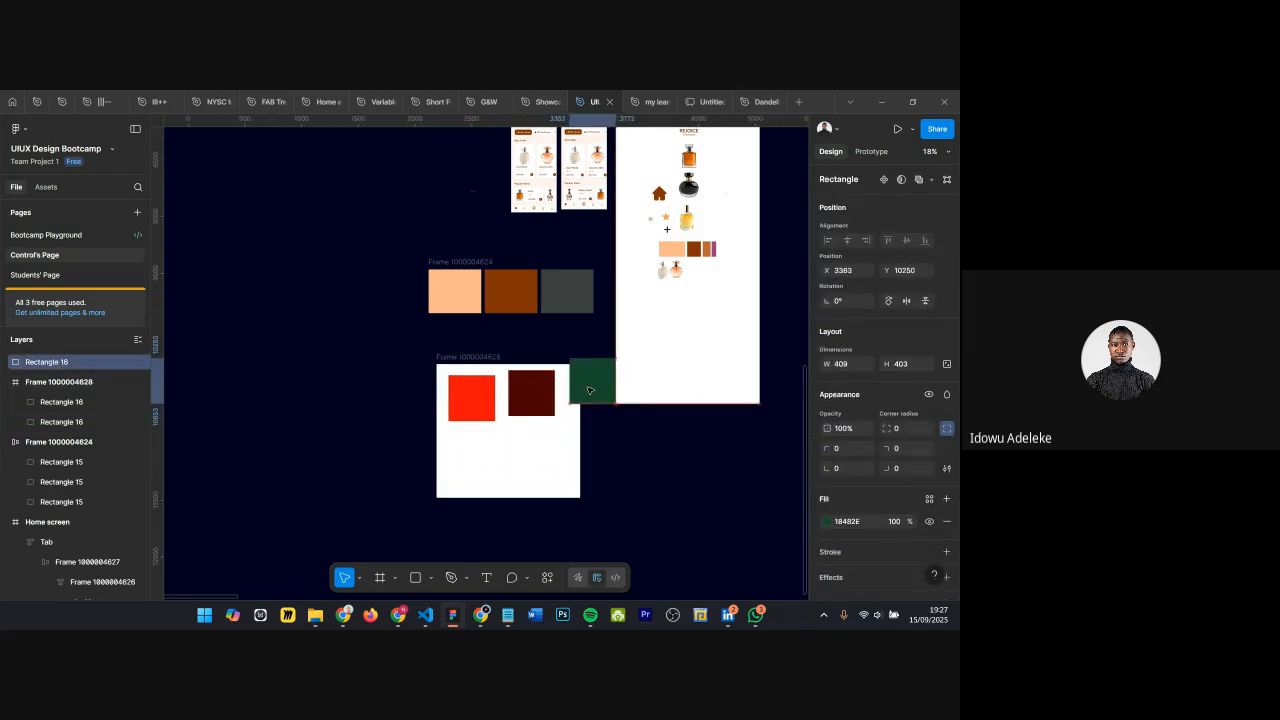
scroll(525, 391, "up", 5)
Step: Try to apply auto layout to the red and maroon rectangles together with the green one outside the frame
left_click(428, 405)
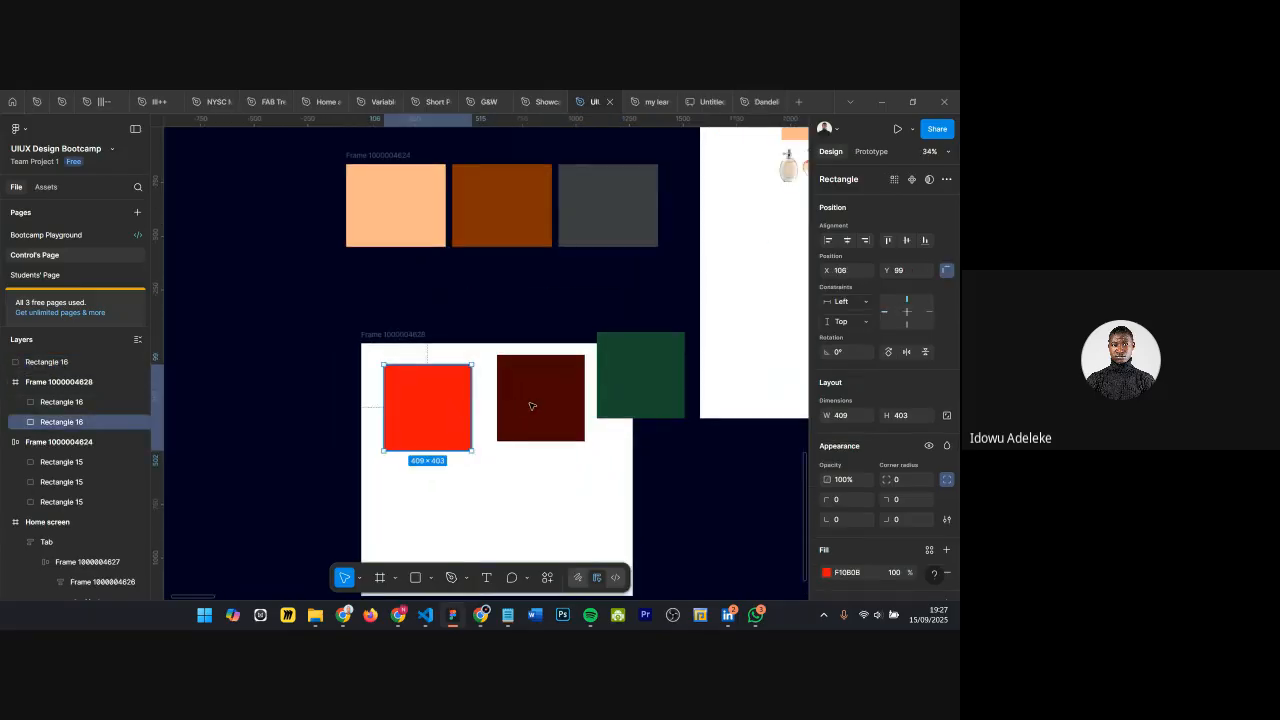
left_click(540, 398, "shift")
left_click(613, 390, "shift")
key("shift+a")
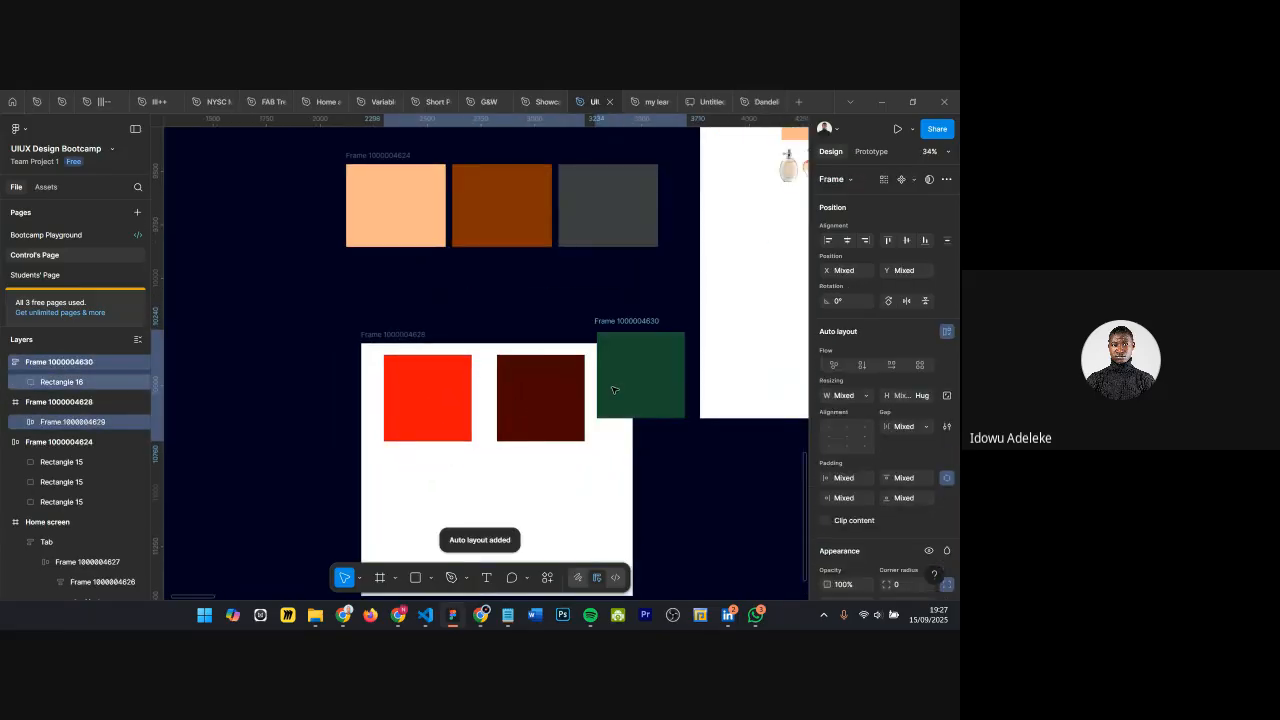
scroll(580, 400, "down", 3)
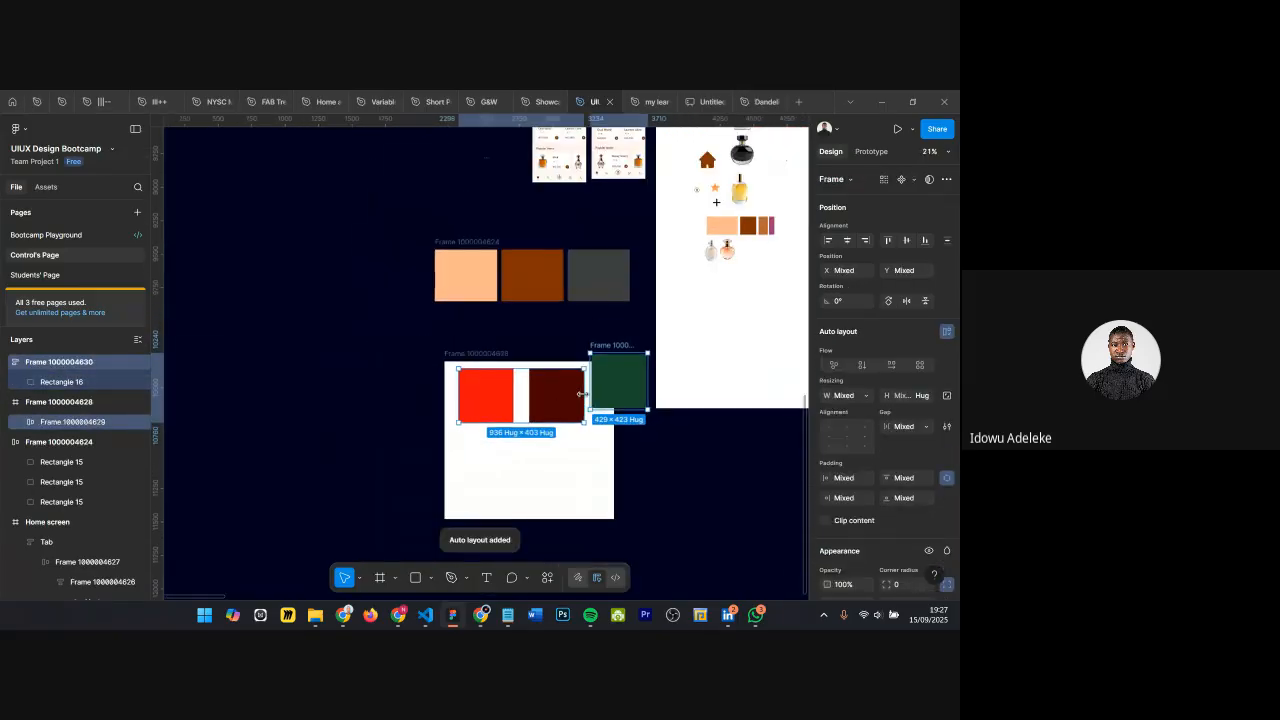
key("ctrl+z")
left_click(617, 379, "shift")
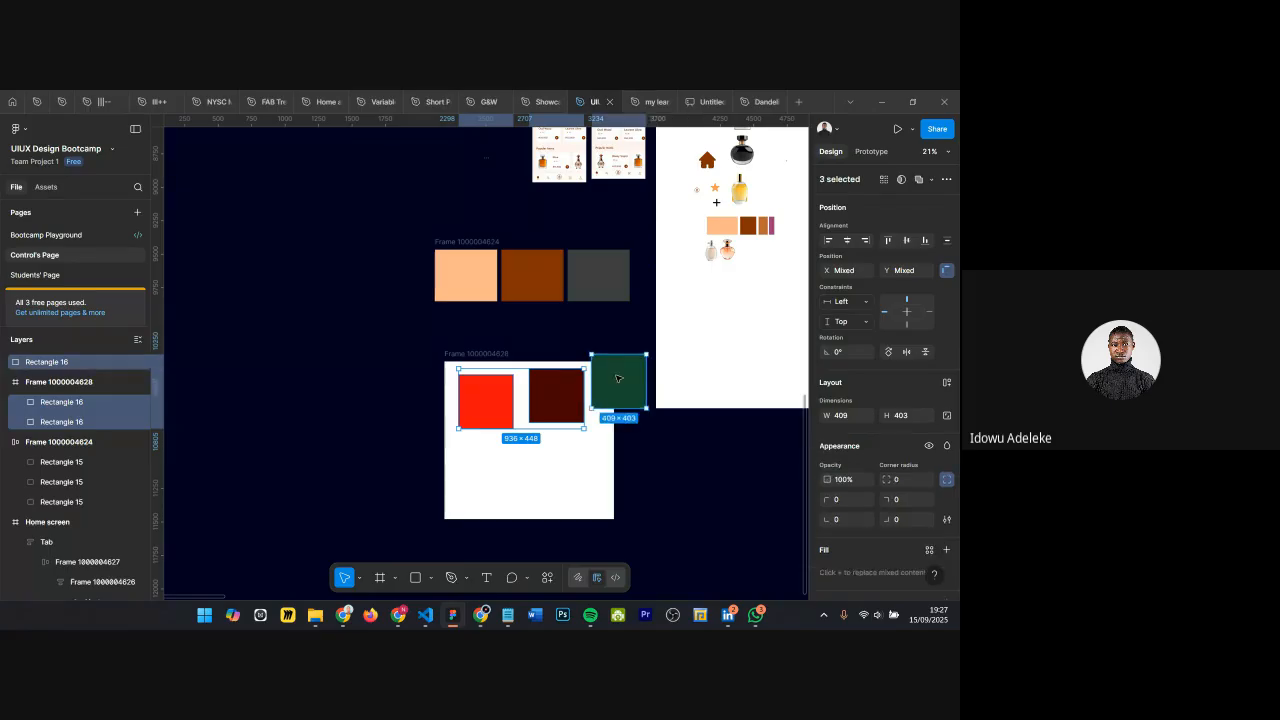
key("shift+a")
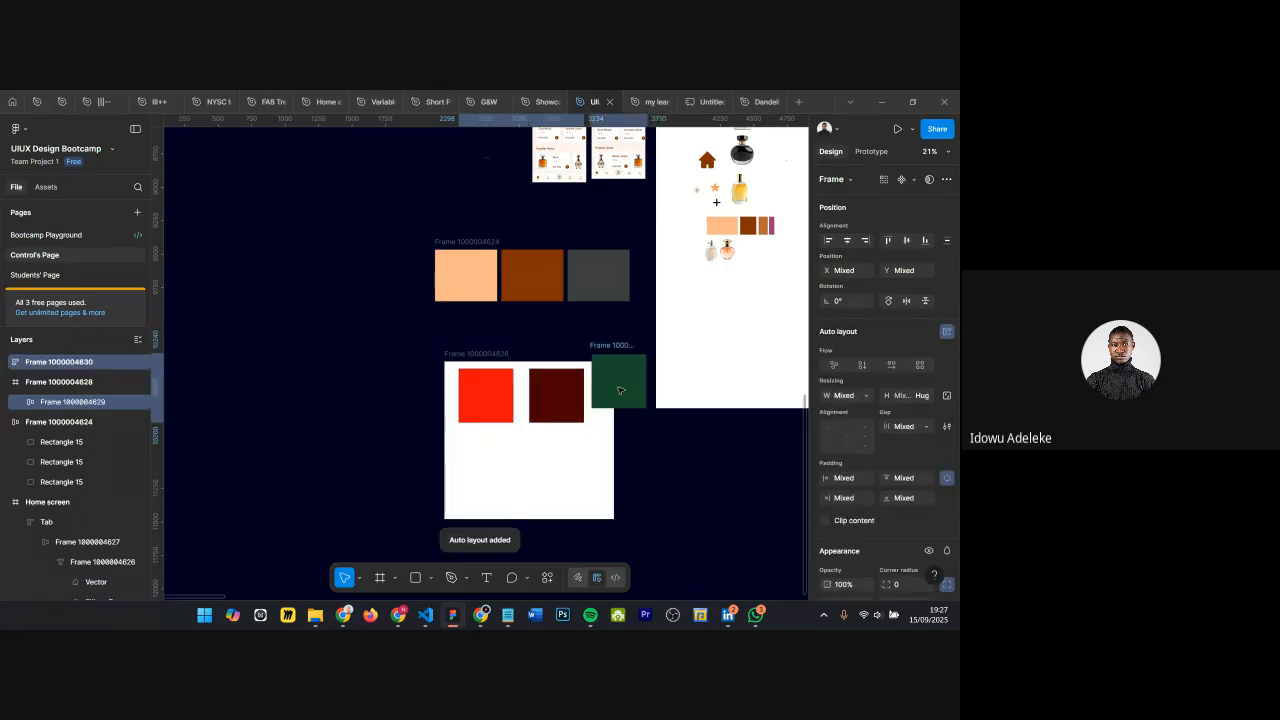
key("ctrl+z")
key("ctrl+z")
Step: Bring the green rectangle back inside the white frame and shift the red and maroon rectangles toward its left edge
left_click_drag(620, 390, 561, 473)
left_click(485, 400)
left_click_drag(548, 393, 482, 415)
left_click(600, 379)
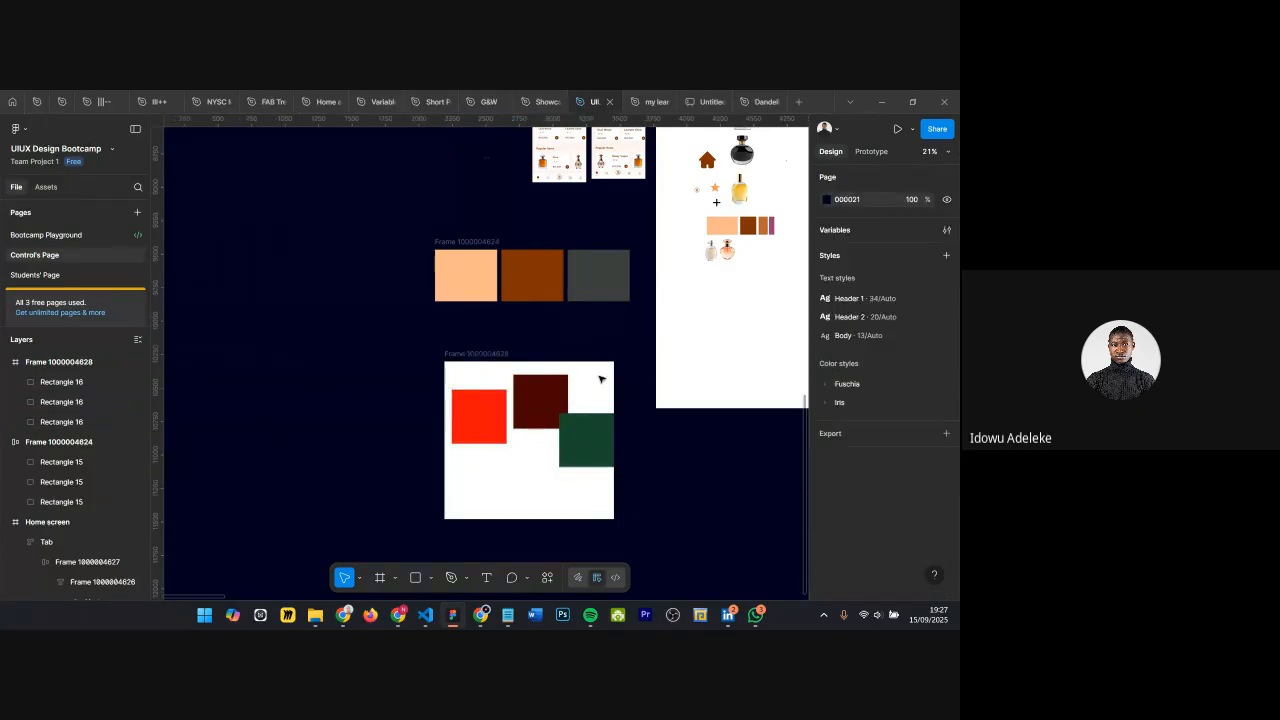
Step: Widen the white practice frame and arrange the red, maroon and green rectangles in an uneven row without overlaps
left_click(490, 353)
left_click_drag(614, 383, 647, 383)
left_click_drag(472, 355, 443, 353)
left_click_drag(566, 428, 581, 405)
left_click_drag(455, 414, 461, 406)
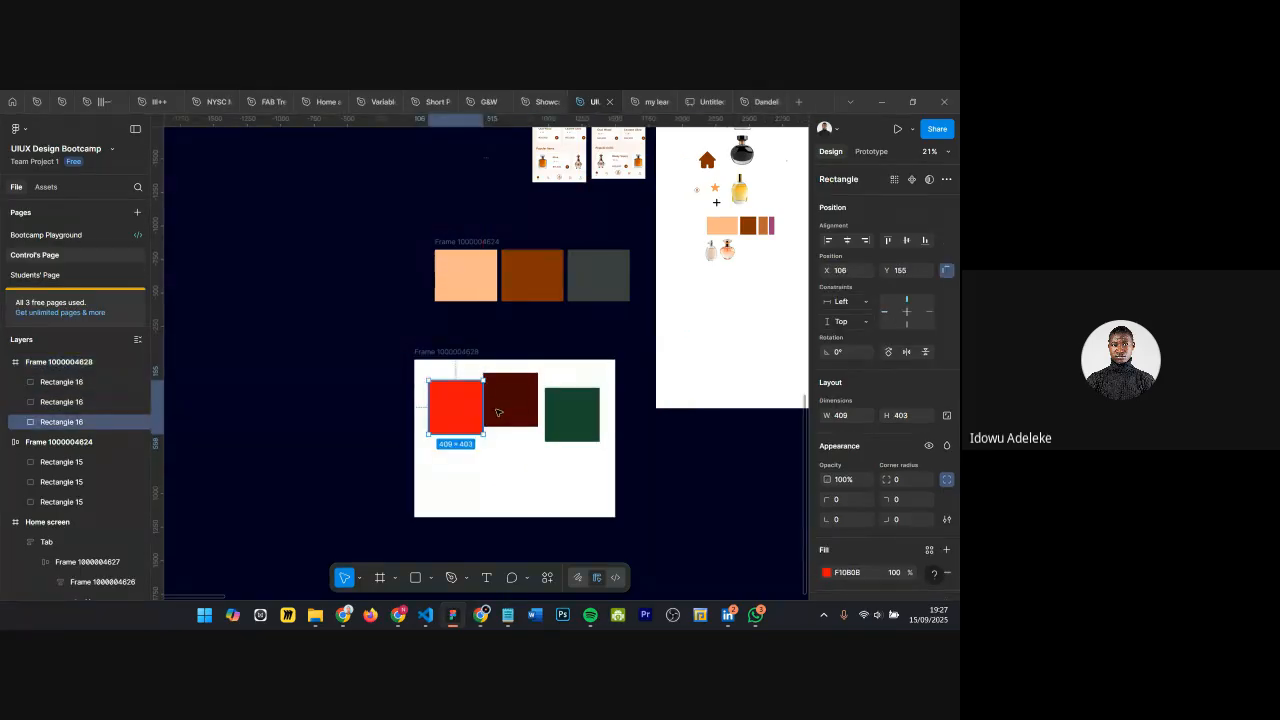
Step: Apply auto layout to the row of three rectangles in the widened frame and set its gap to 60
left_click(525, 403, "shift")
left_click(569, 411, "shift")
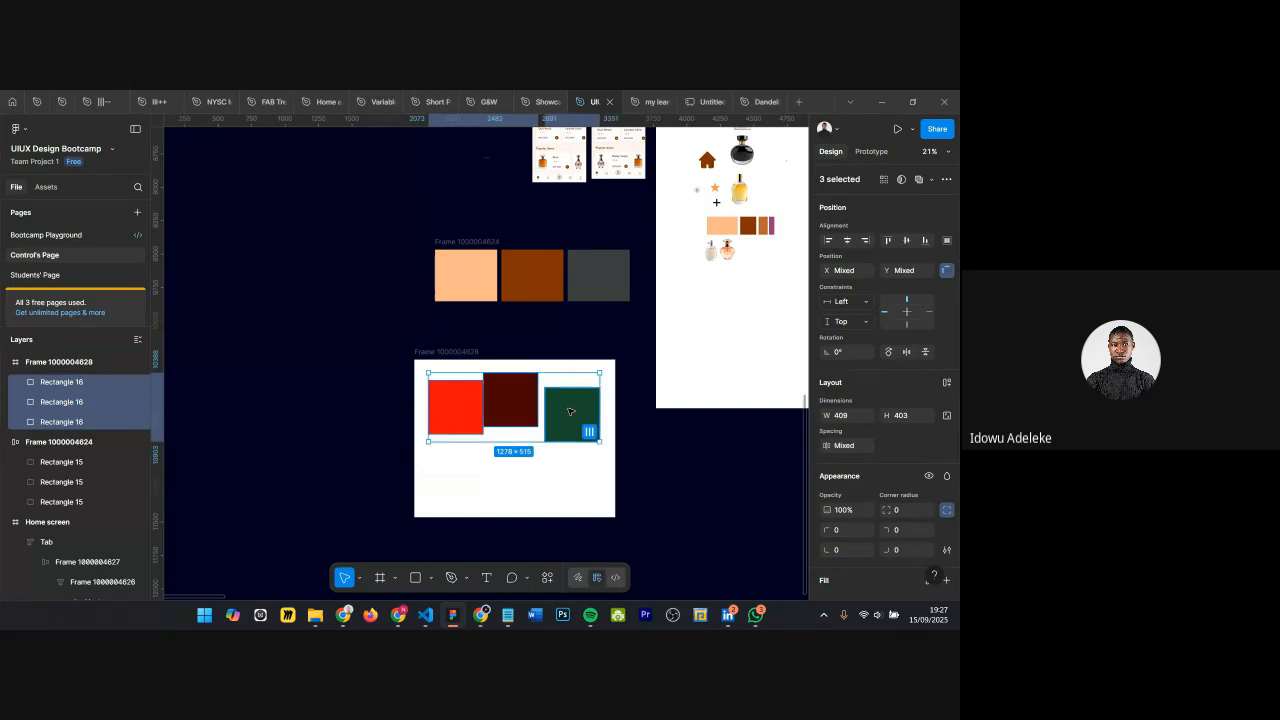
key("shift+a")
left_click_drag(878, 478, 924, 479)
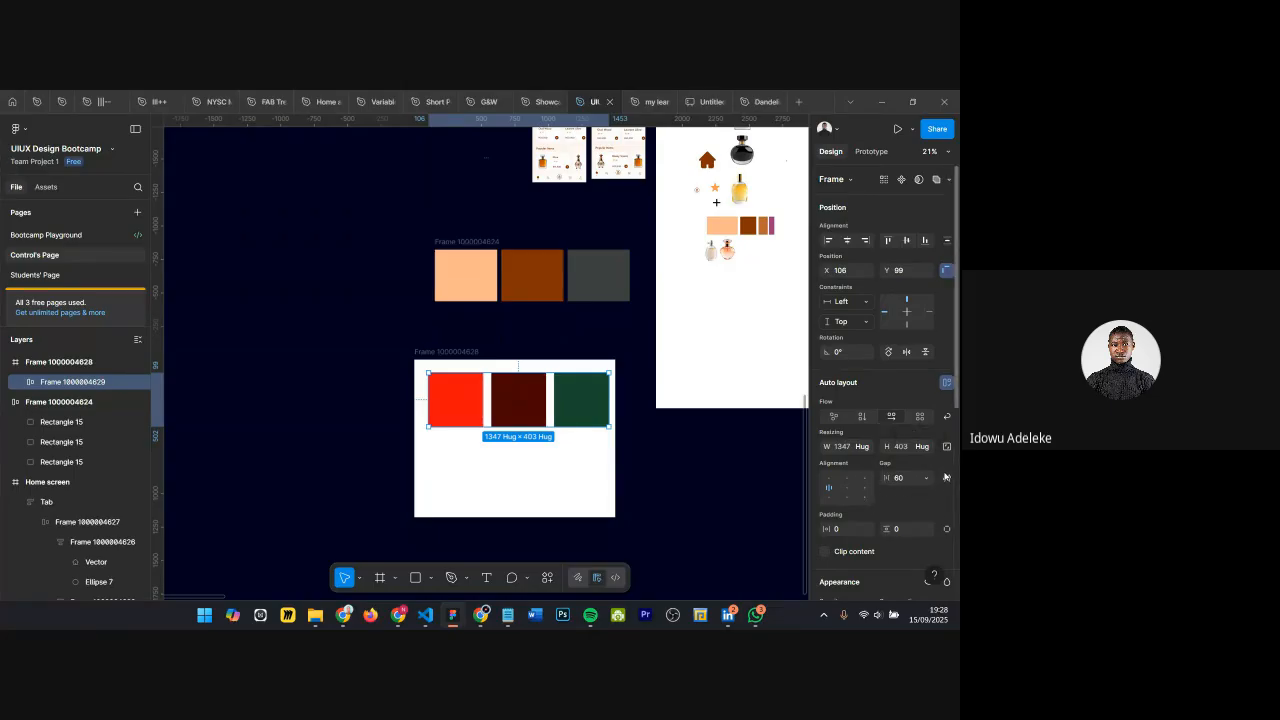
Step: Examine the advanced auto layout settings and the width resizing options of the rectangle row
left_click(946, 479)
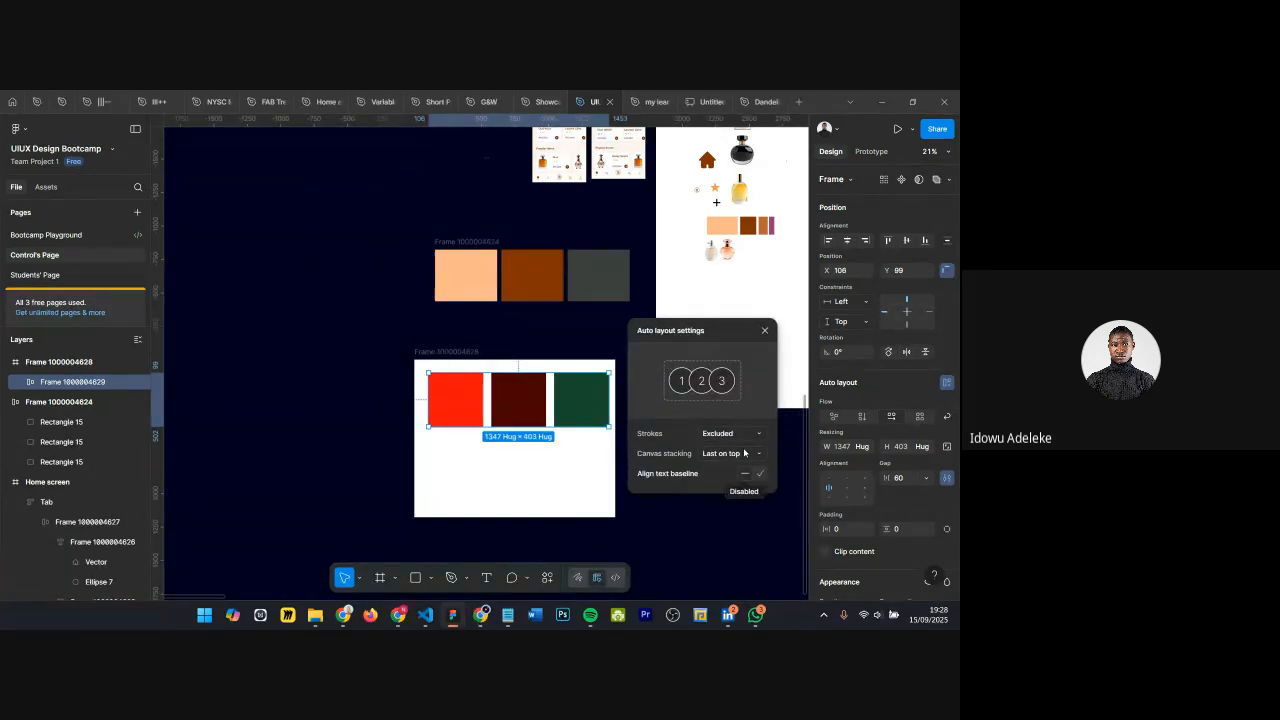
left_click(765, 331)
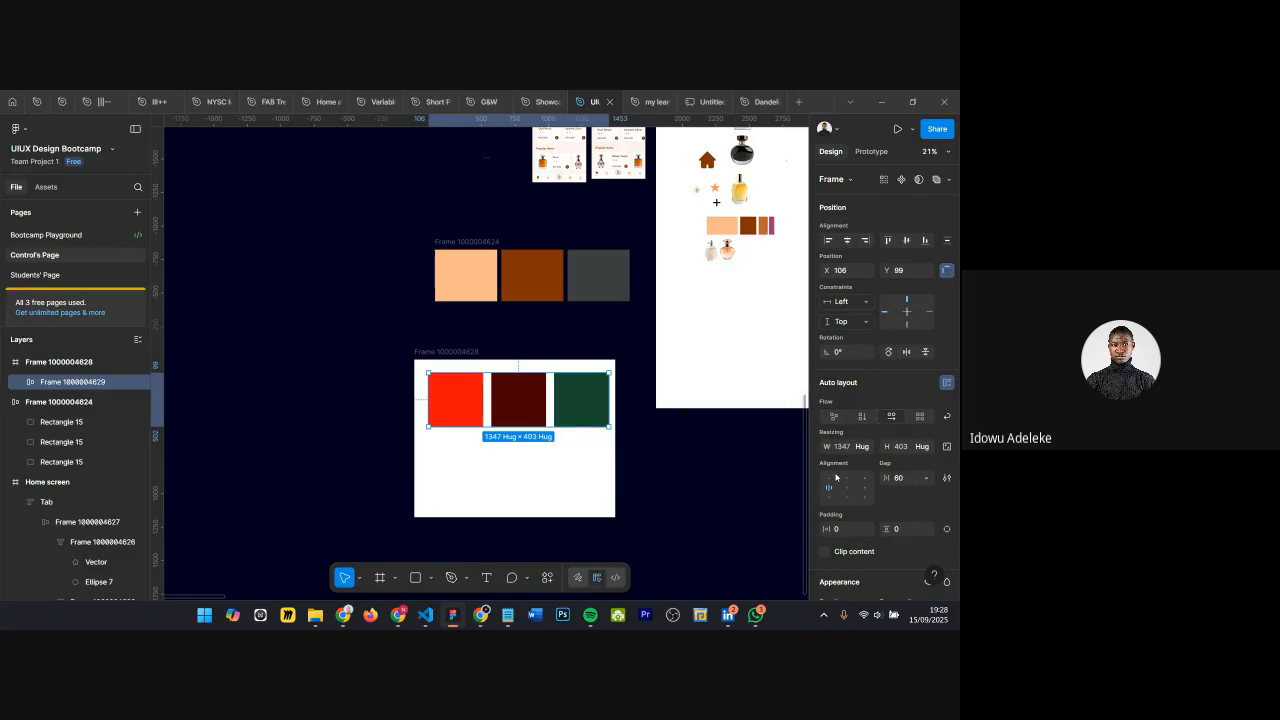
left_click(862, 446)
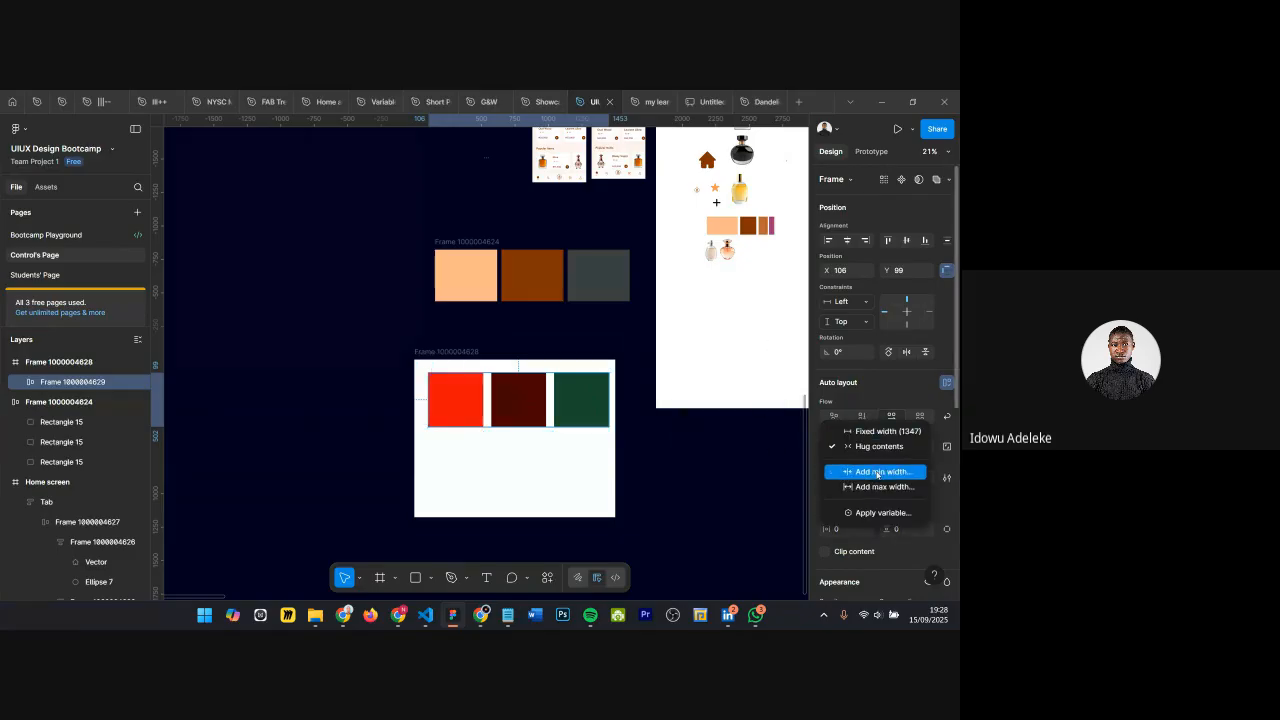
left_click(938, 517)
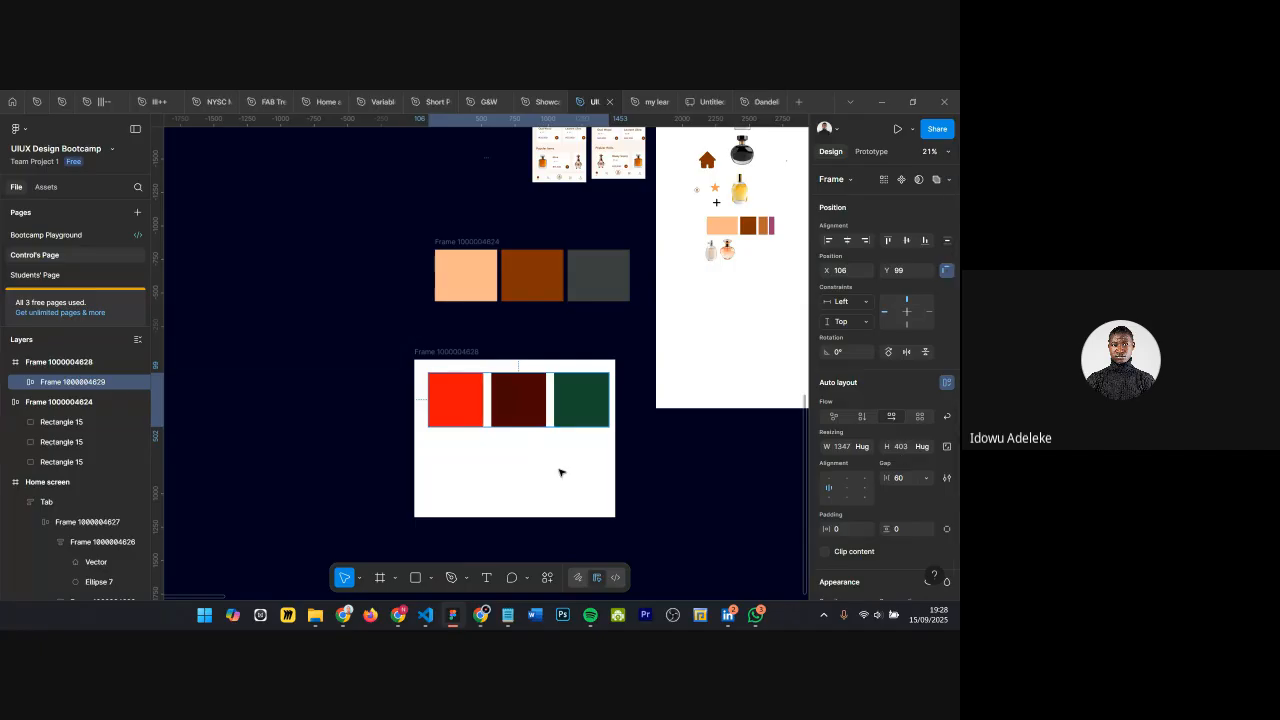
scroll(433, 398, "up", 3)
scroll(475, 386, "right", 2)
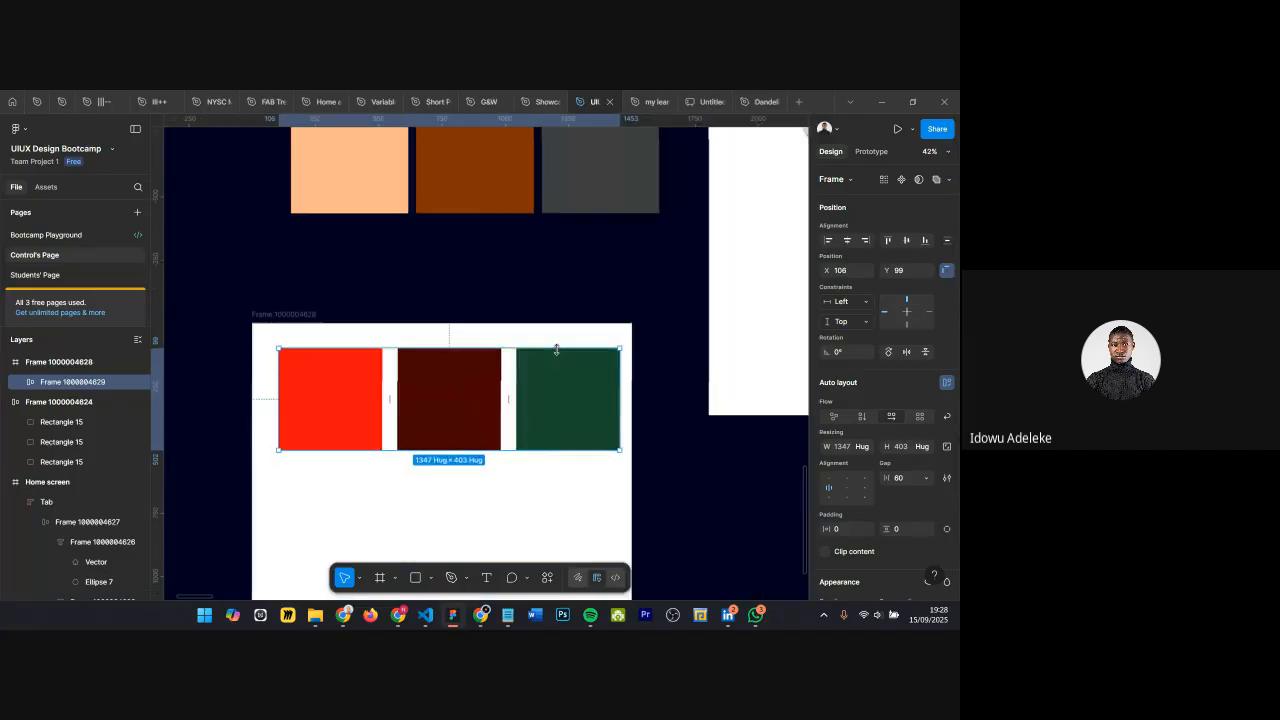
scroll(556, 349, "down", 4)
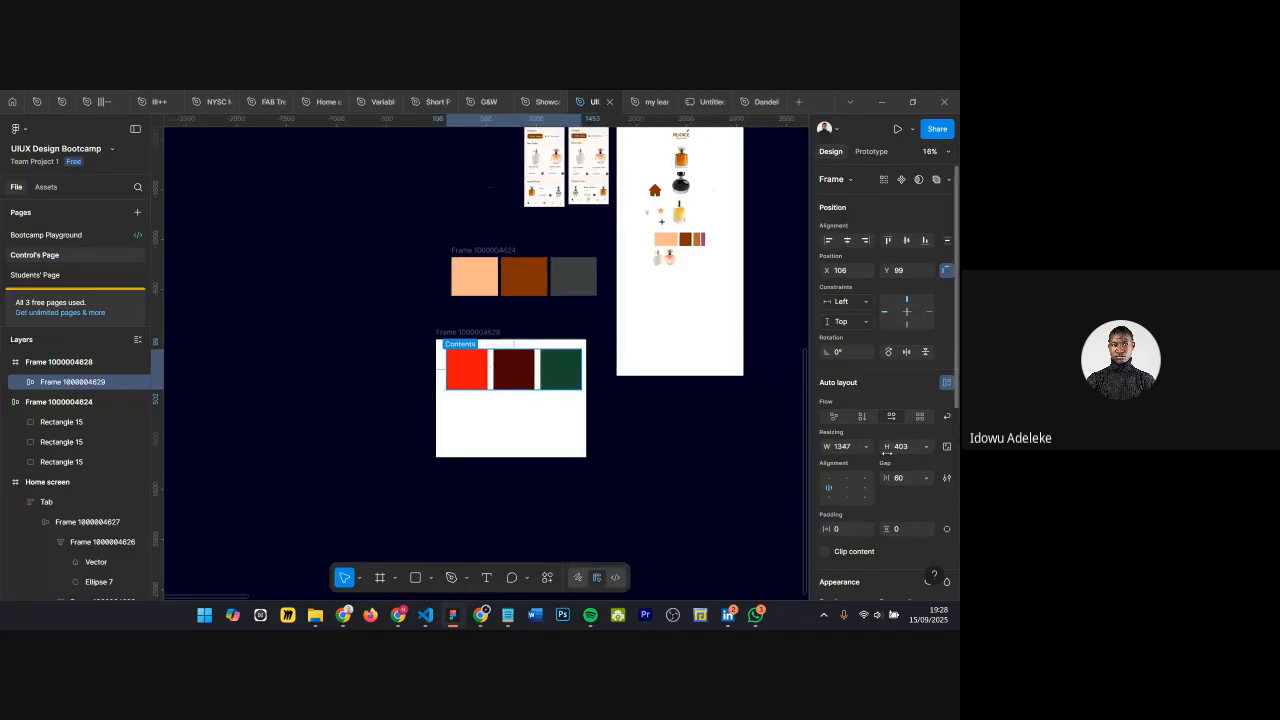
scroll(441, 371, "up", 3)
scroll(520, 300, "right", 1)
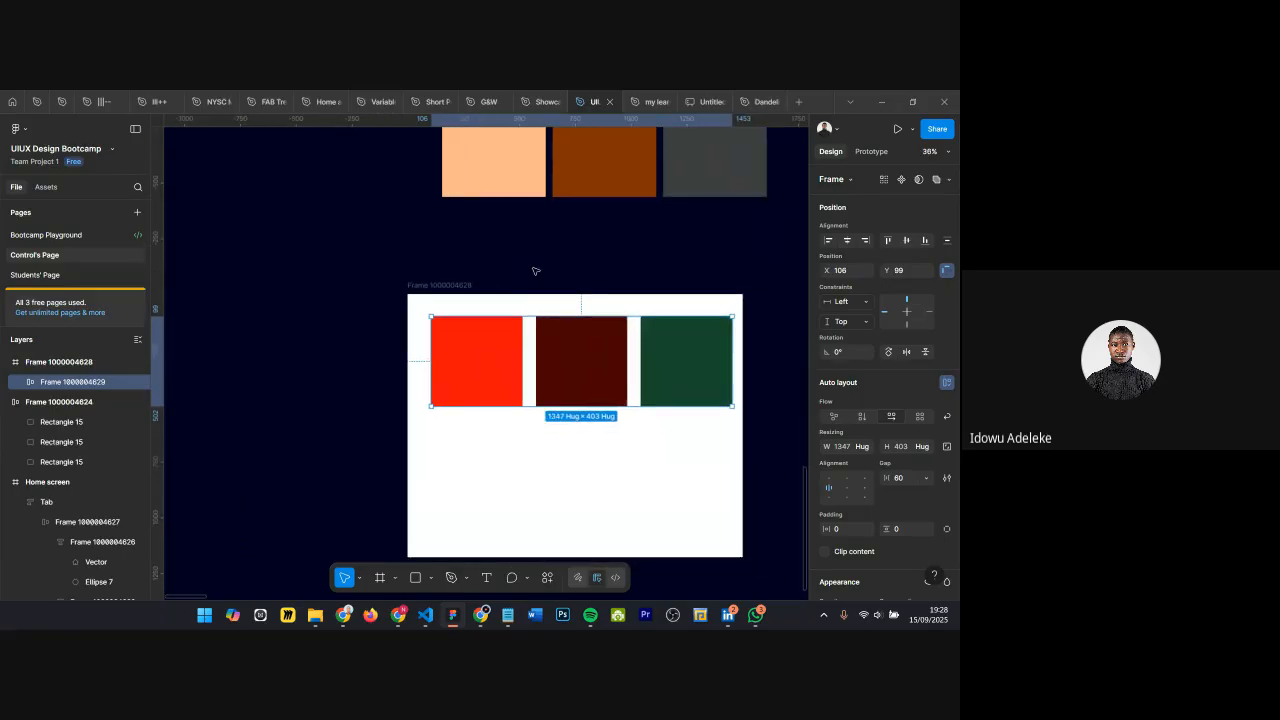
Step: Place the Elixir product card from the home screen's Popular Items section on the empty canvas below that screen
left_click(536, 271)
scroll(455, 350, "down", 2)
scroll(523, 346, "up", 5)
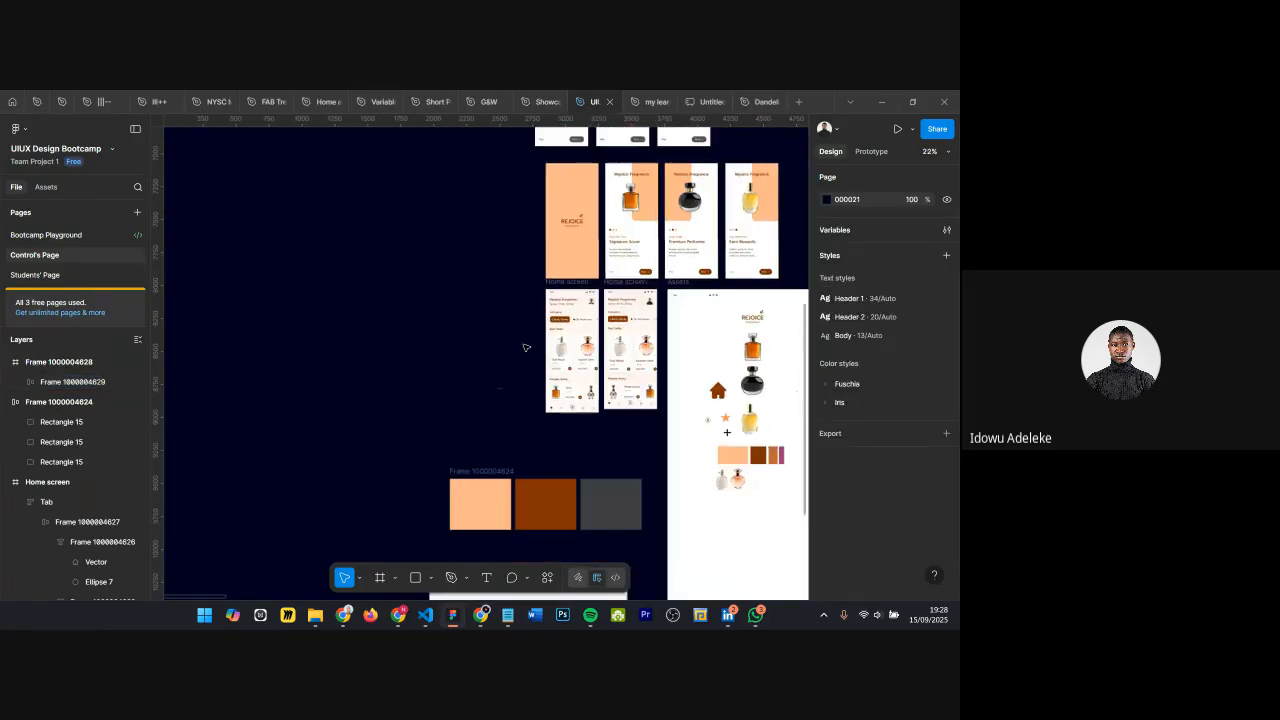
scroll(589, 383, "up", 3)
scroll(589, 383, "down", 3)
scroll(580, 227, "up", 8)
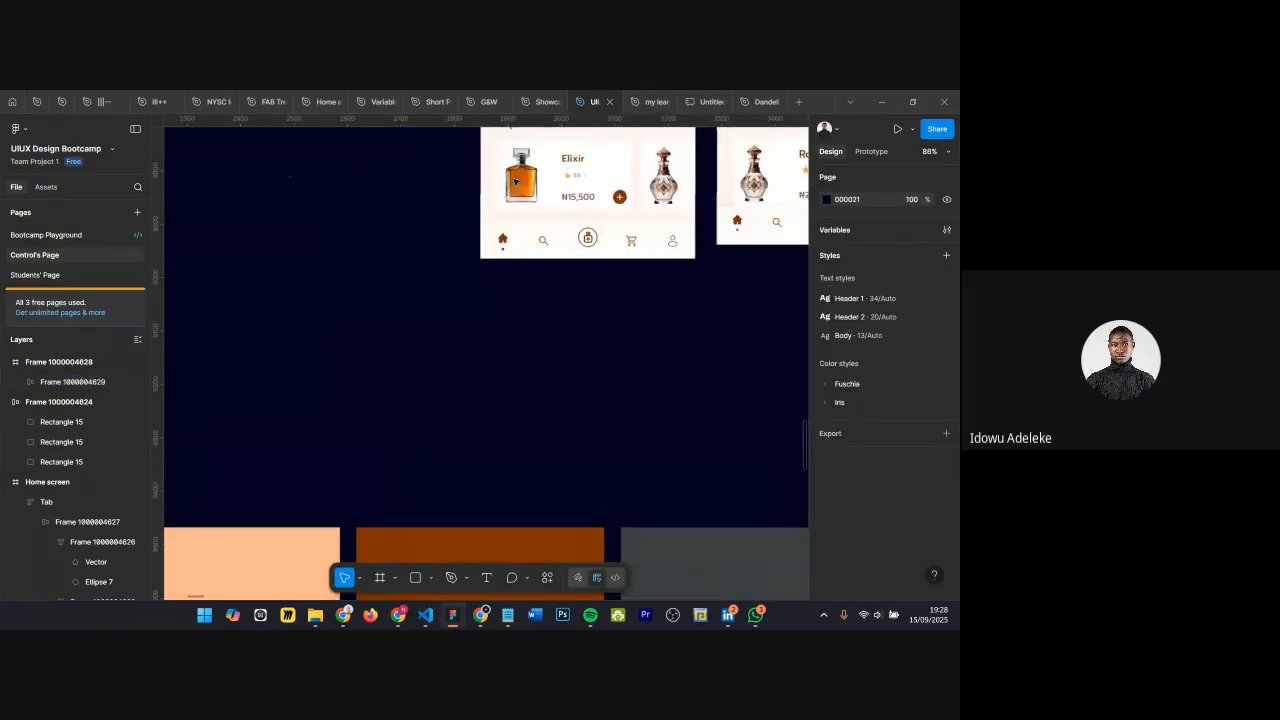
scroll(580, 227, "up", 3)
left_click(592, 285)
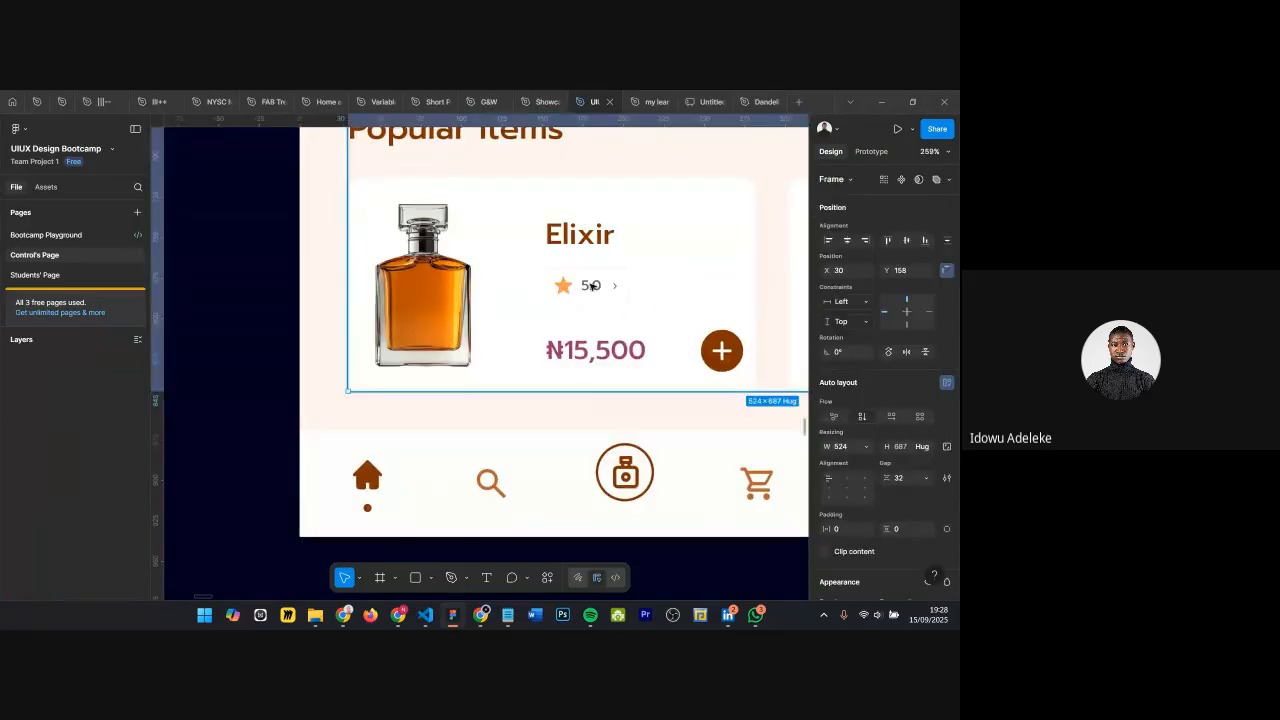
scroll(634, 260, "down", 4)
left_click(675, 238)
scroll(670, 240, "down", 3)
left_click_drag(377, 450, 544, 449)
scroll(505, 467, "up", 3)
Step: Apply auto layout to the whole Elixir card frame and select its star rating
left_click(518, 434)
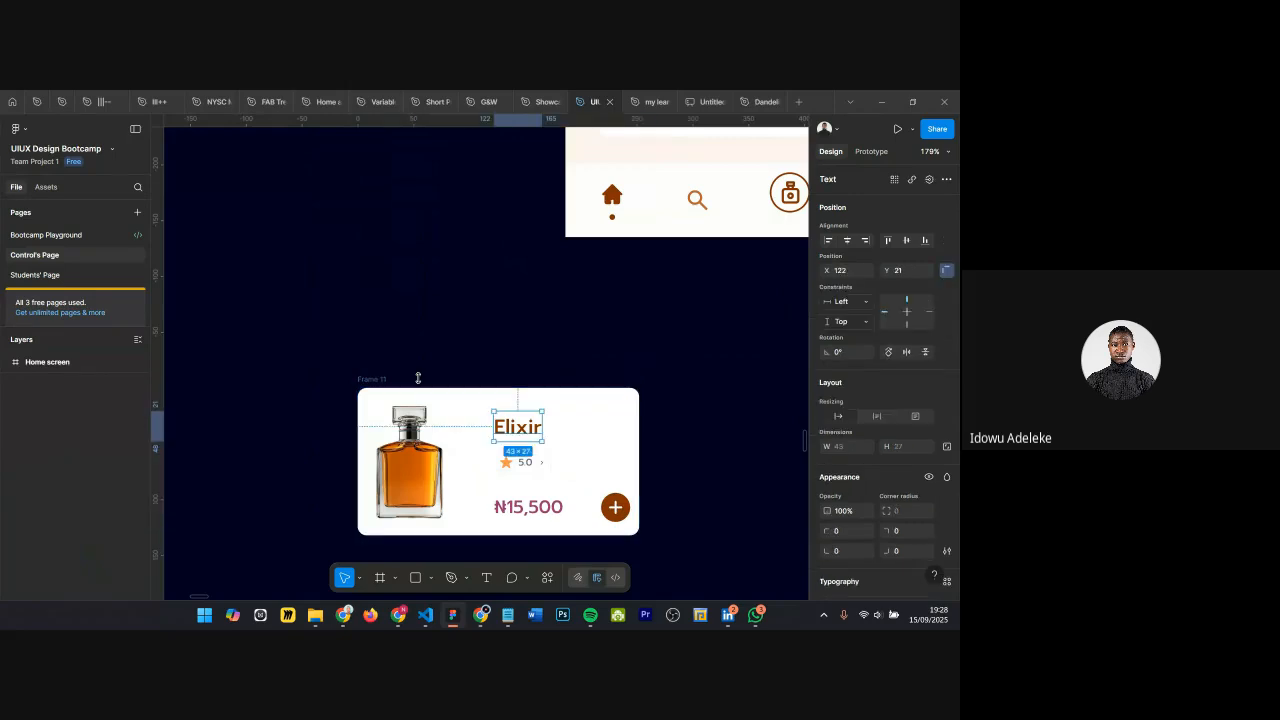
left_click(368, 380)
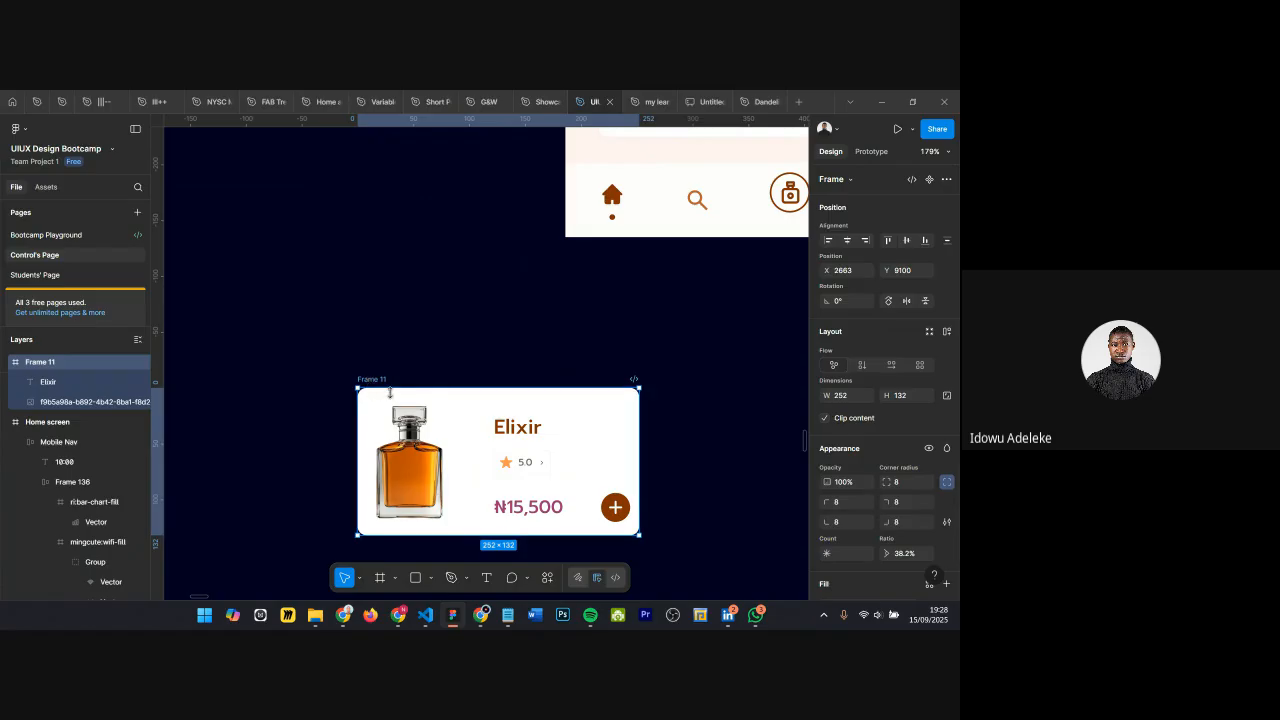
key("shift+a")
left_click(537, 450)
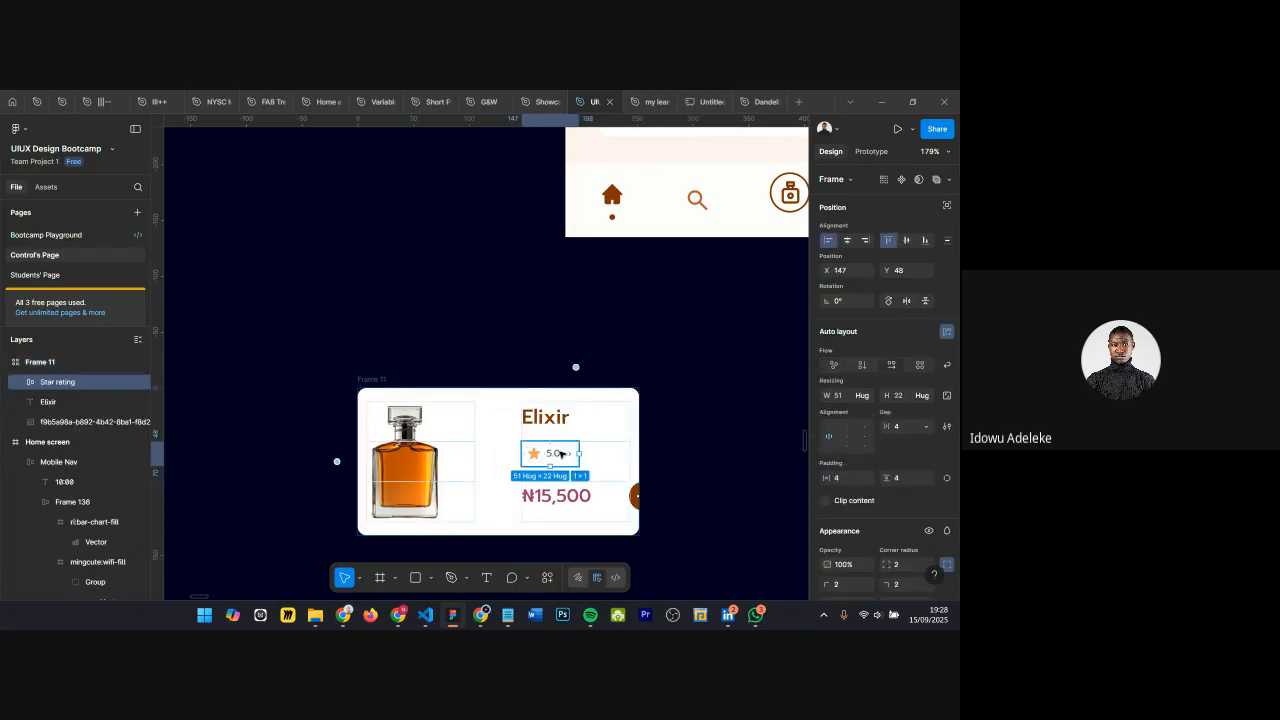
Step: Undo the auto layout on the Elixir card frame and select the whole card
scroll(561, 453, "down", 5)
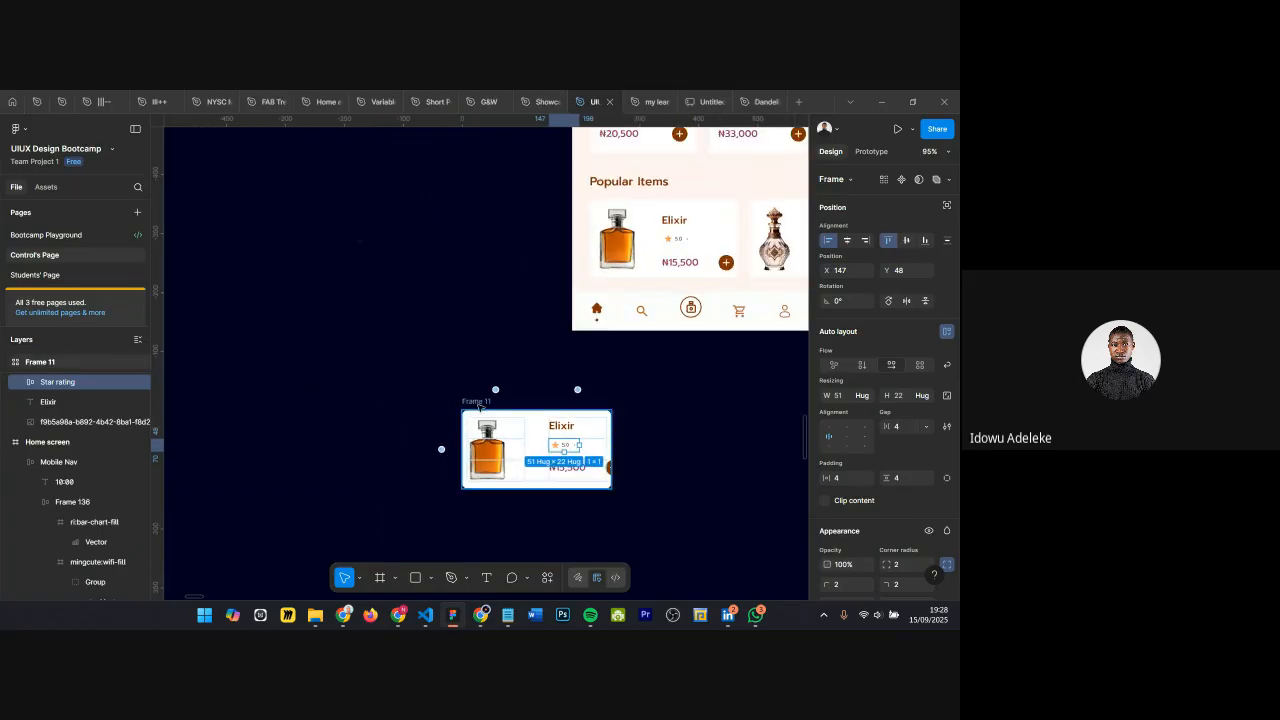
left_click(479, 402)
key("ctrl+z")
scroll(555, 442, "up", 3)
left_click(550, 455)
left_click(421, 384)
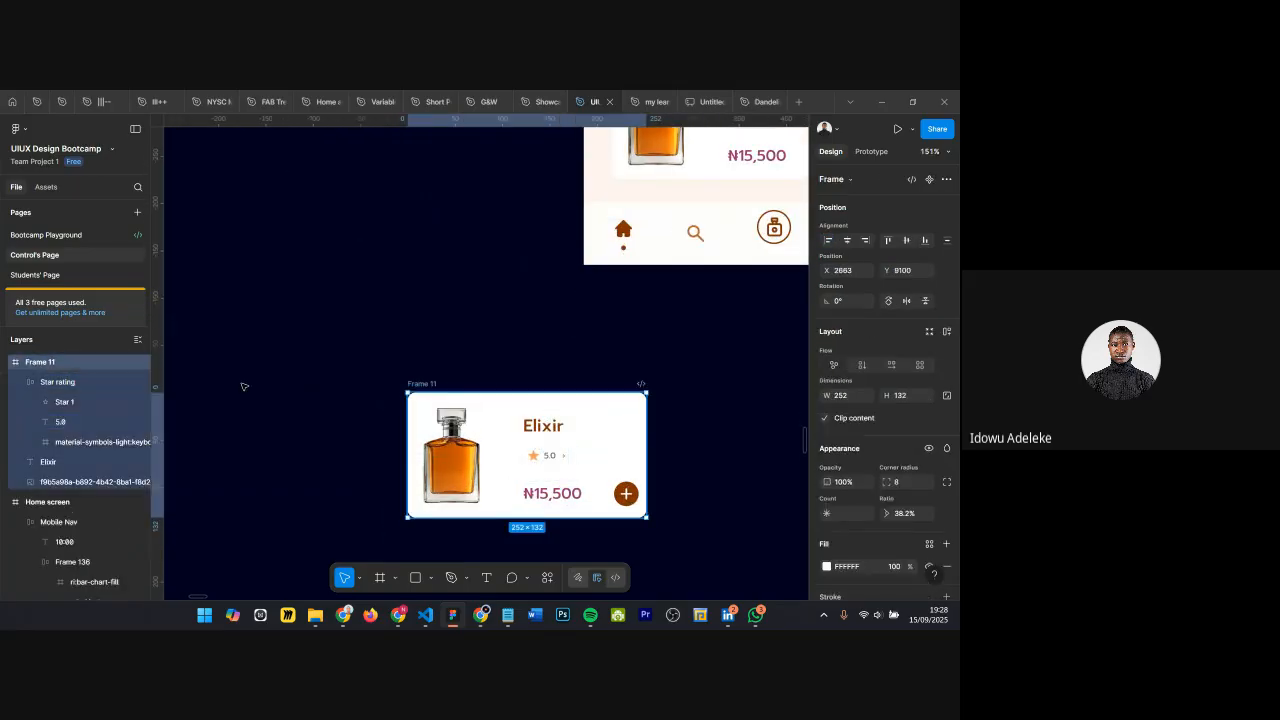
Step: Examine the Elixir card's separate elements one by one: star rating, bottle image, title and price row
scroll(54, 391, "up", 1)
scroll(52, 400, "up", 1)
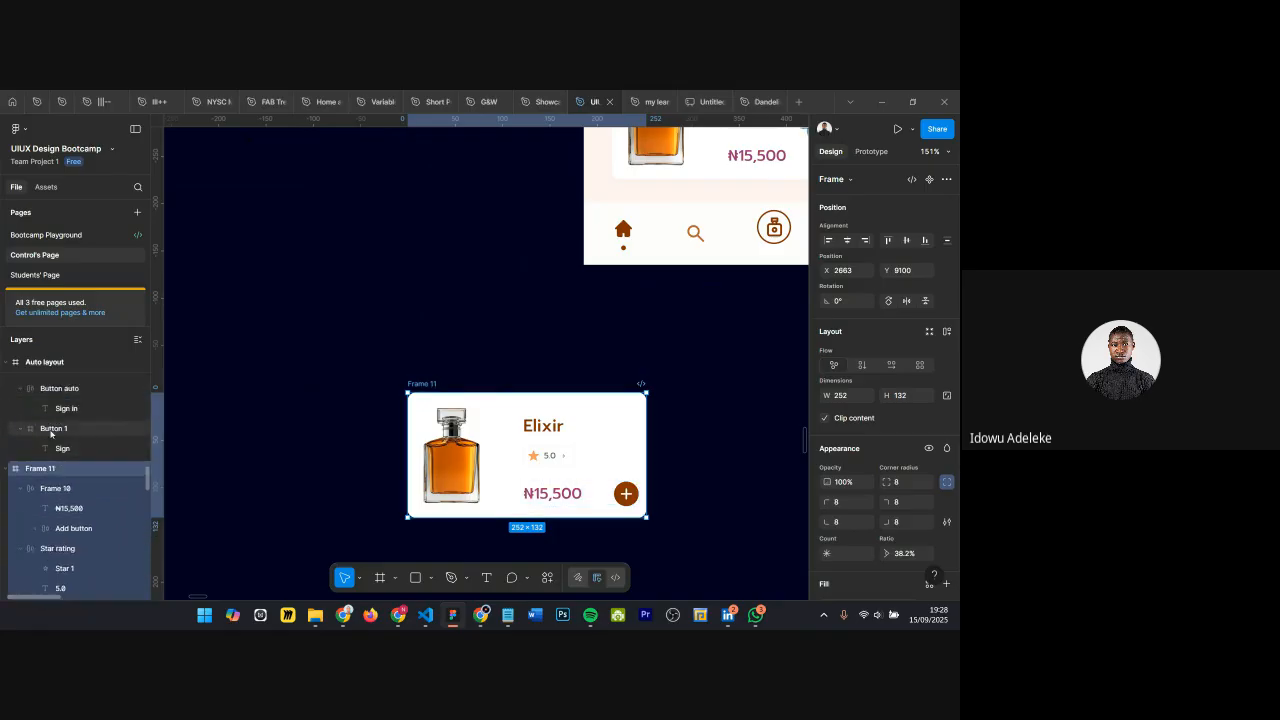
left_click(58, 548)
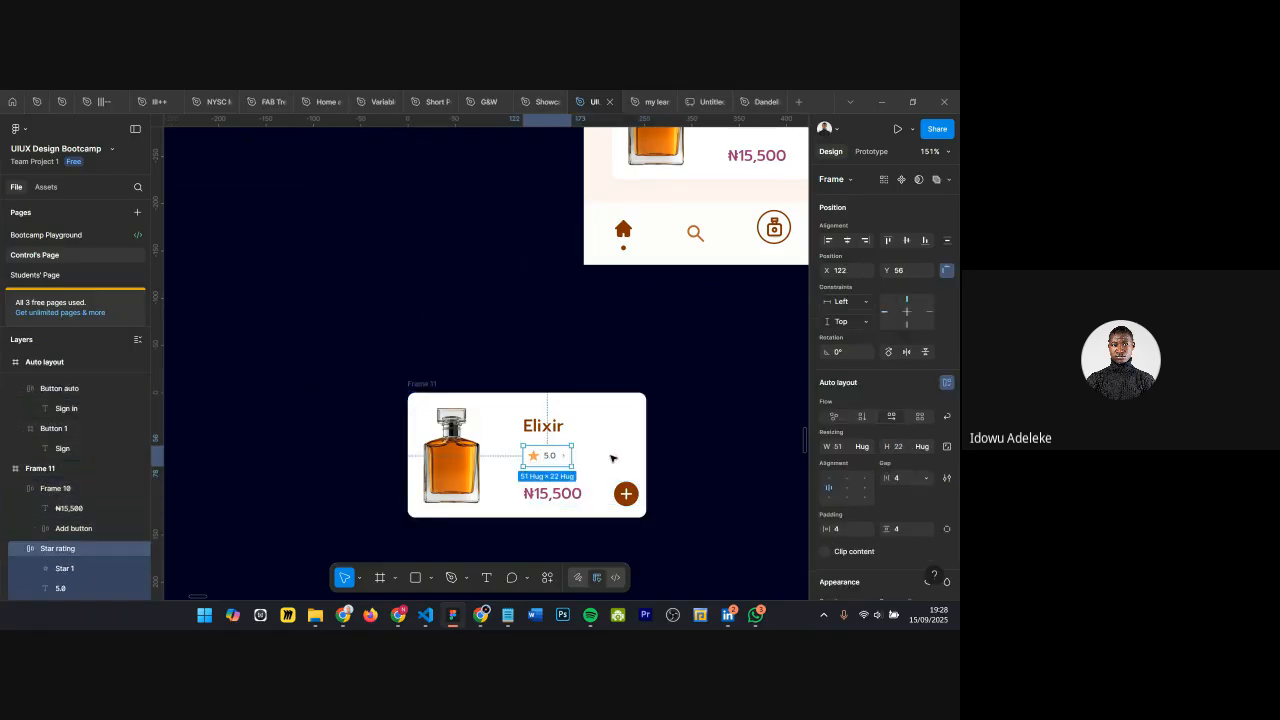
left_click(679, 350)
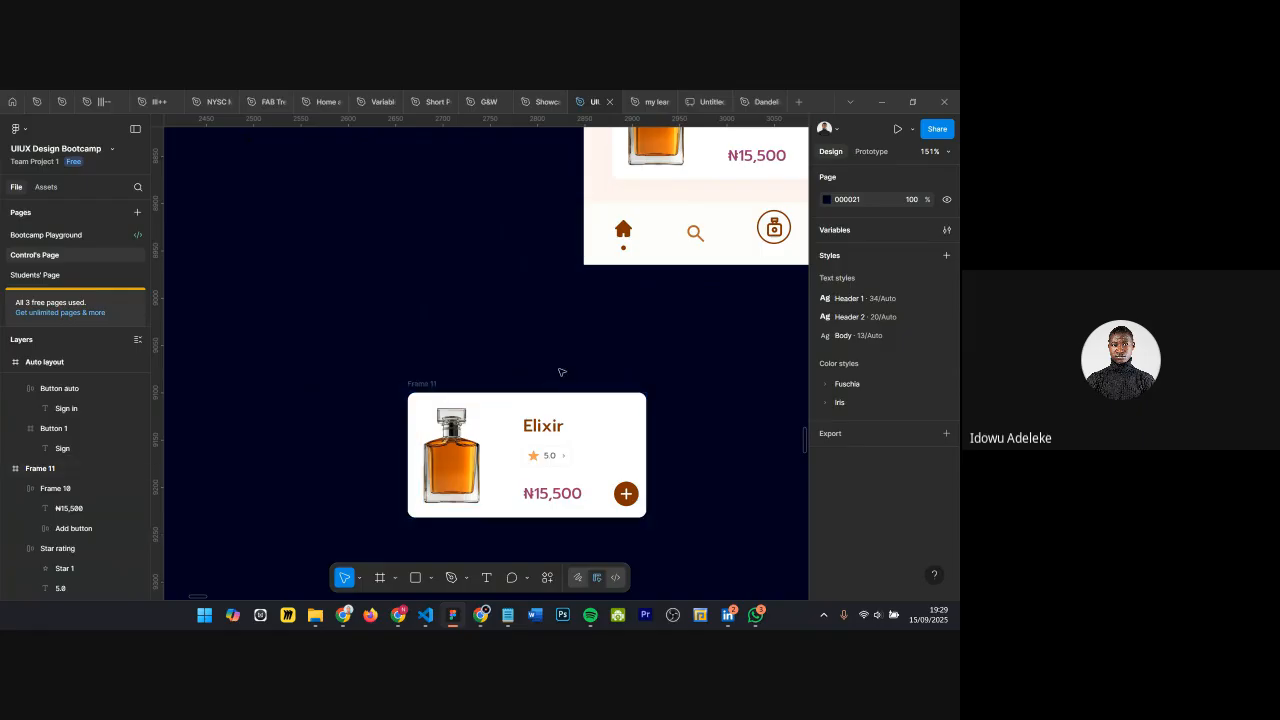
scroll(484, 419, "down", 1)
left_click(462, 425)
scroll(673, 342, "down", 3)
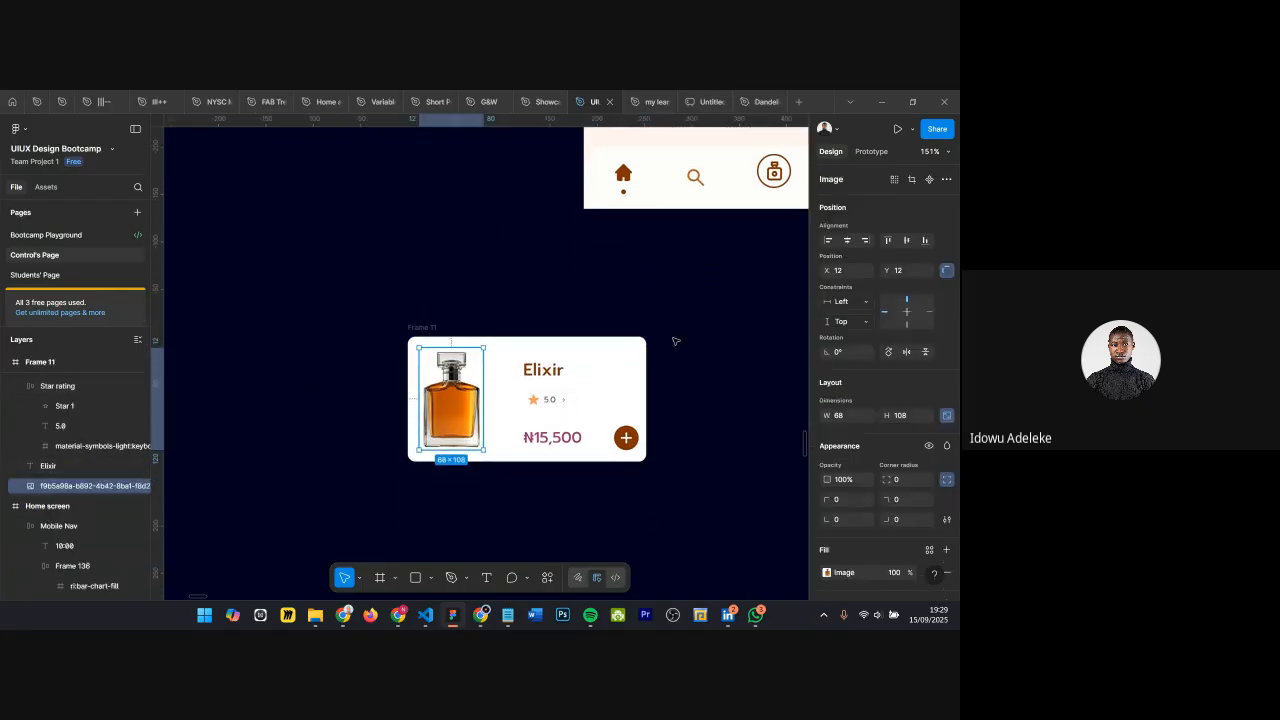
scroll(460, 355, "up", 2)
scroll(459, 354, "up", 3)
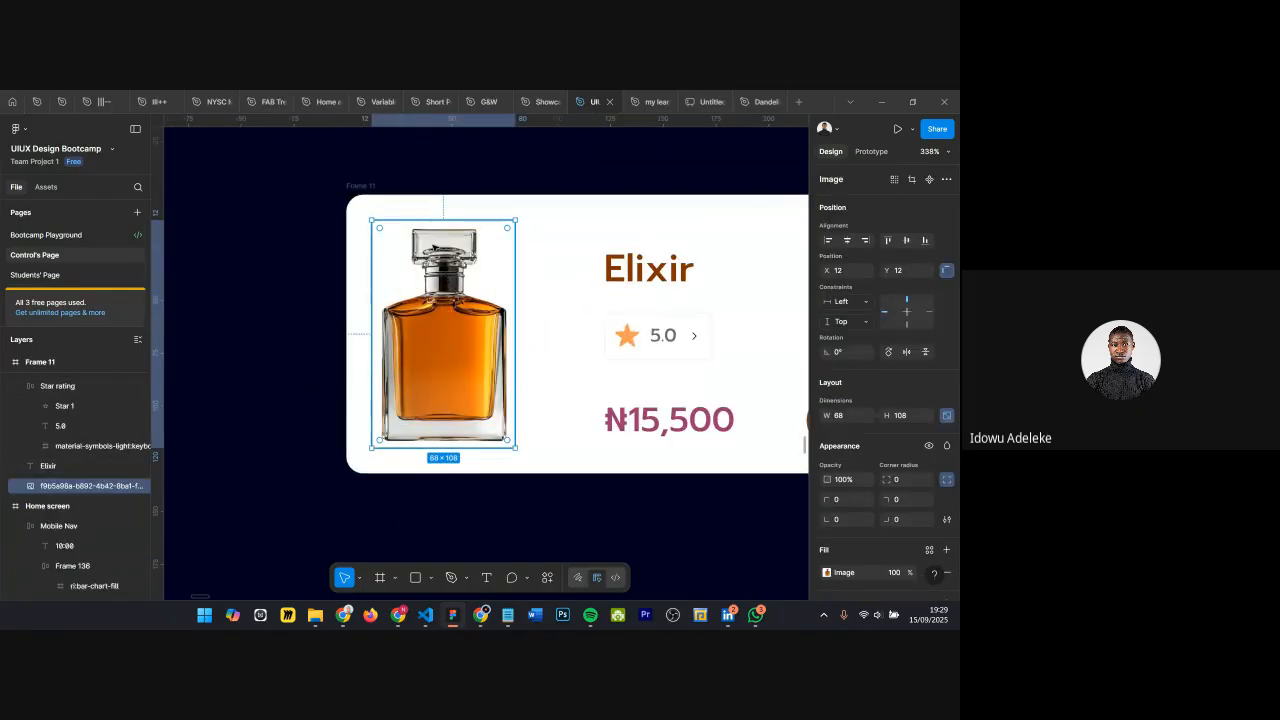
left_click(672, 283)
left_click(674, 310)
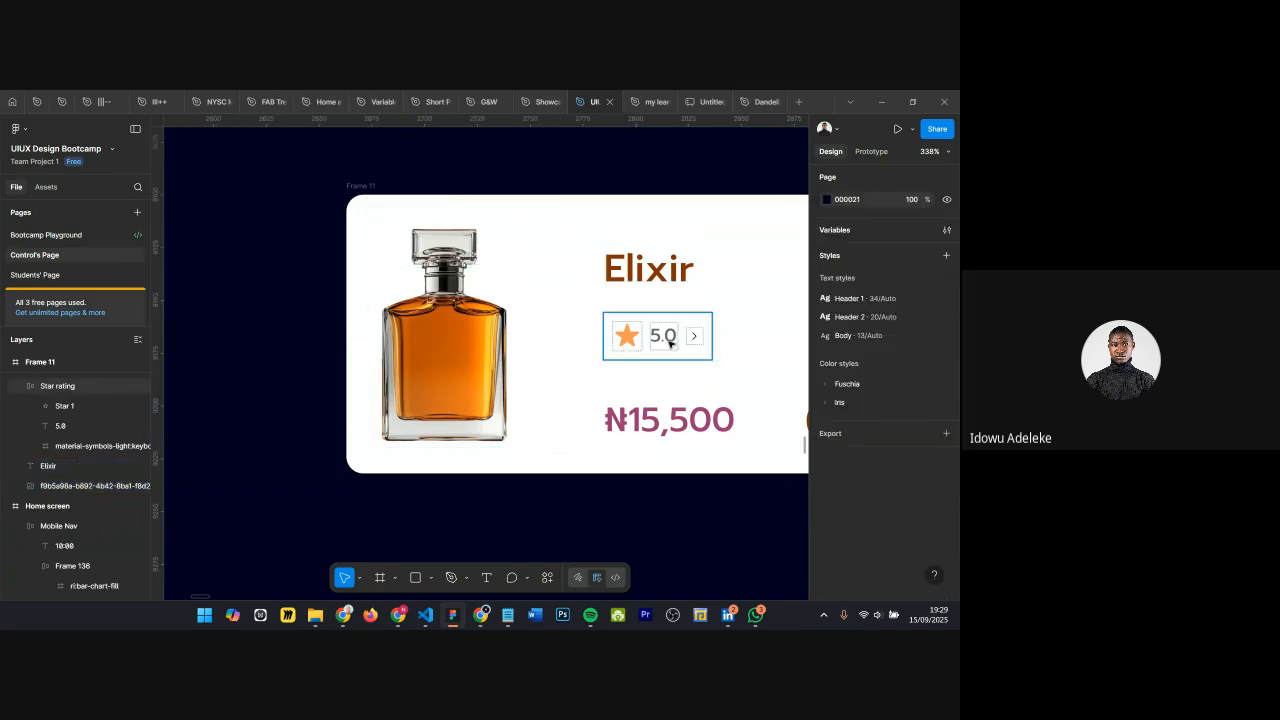
scroll(610, 316, "right", 3)
scroll(530, 300, "down", 2)
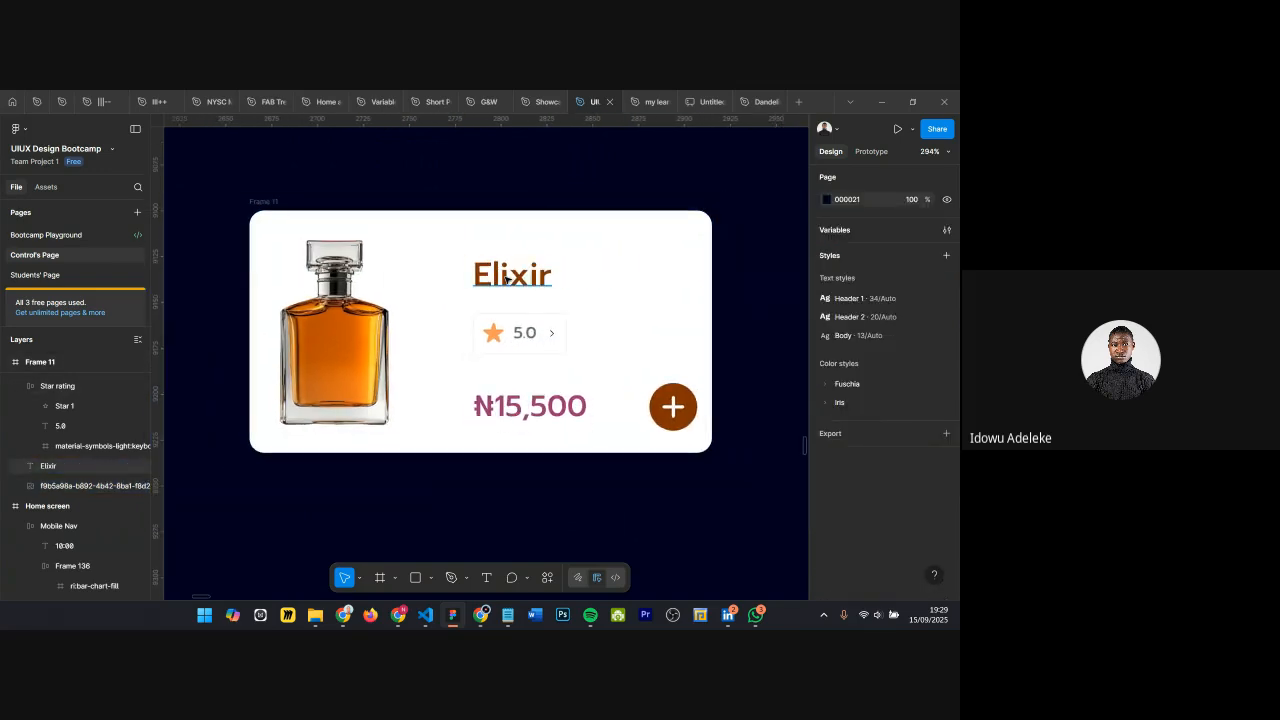
left_click(507, 280)
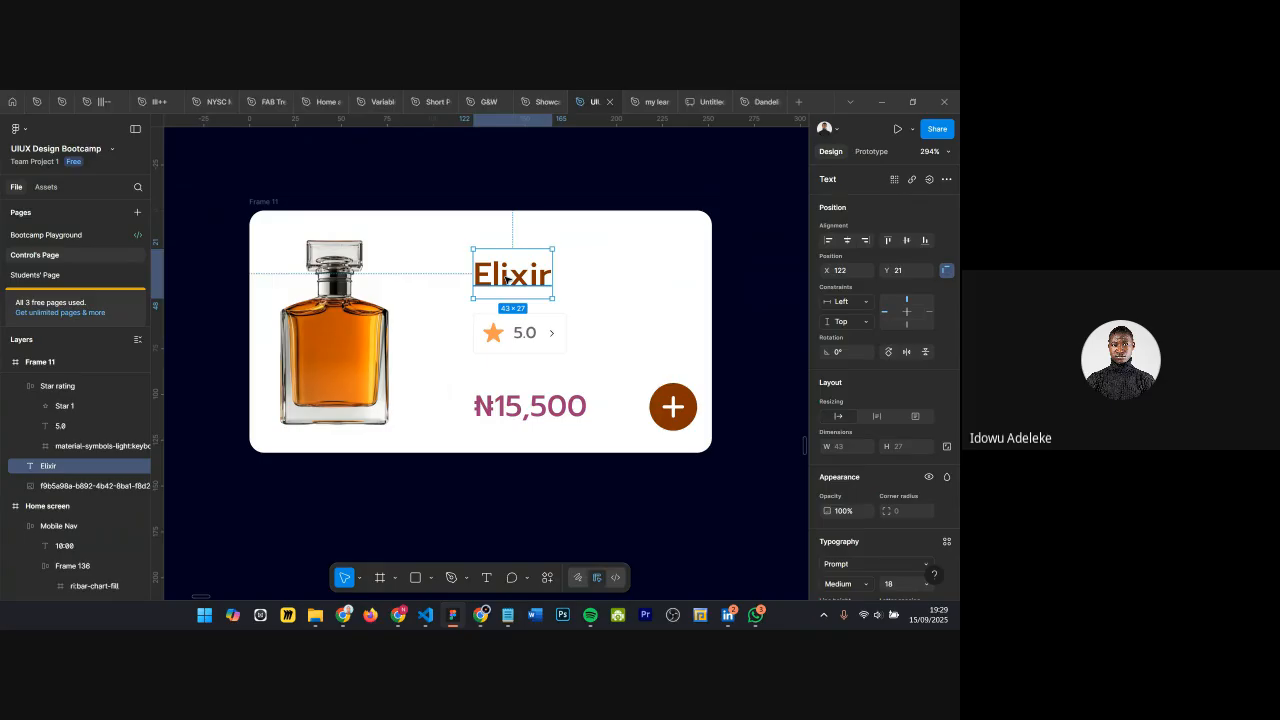
left_click(527, 350)
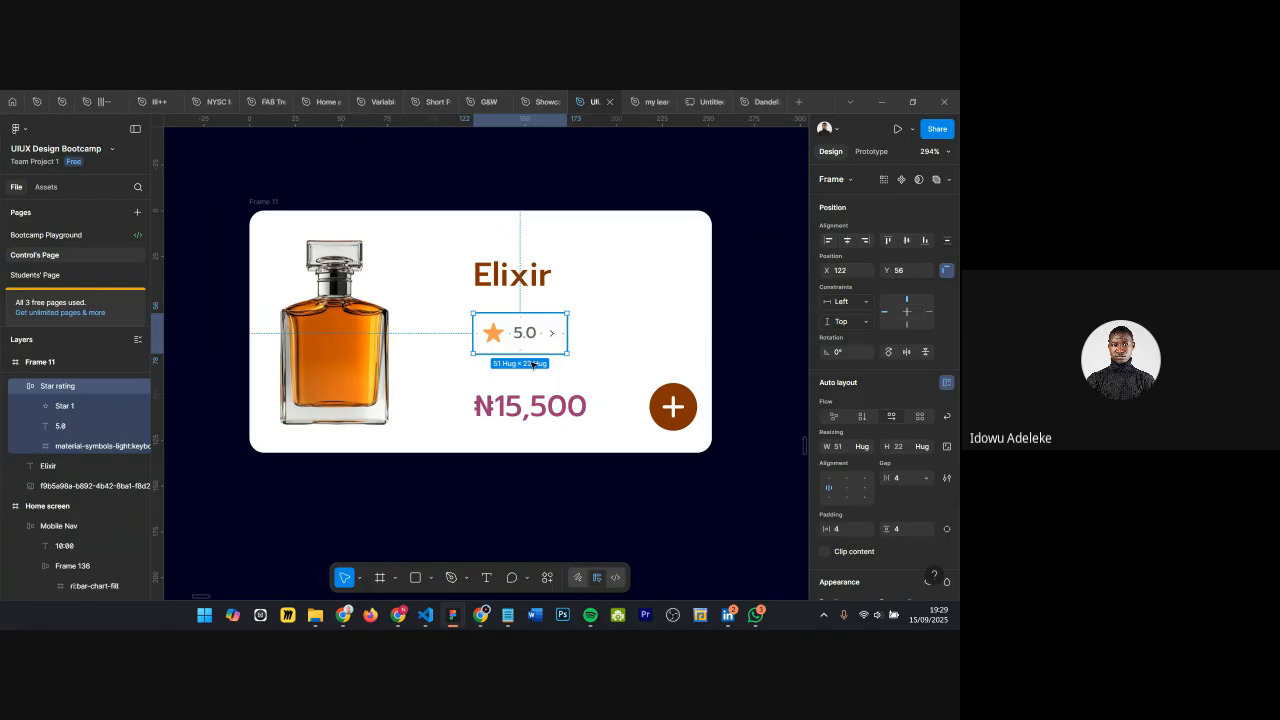
left_click(538, 400)
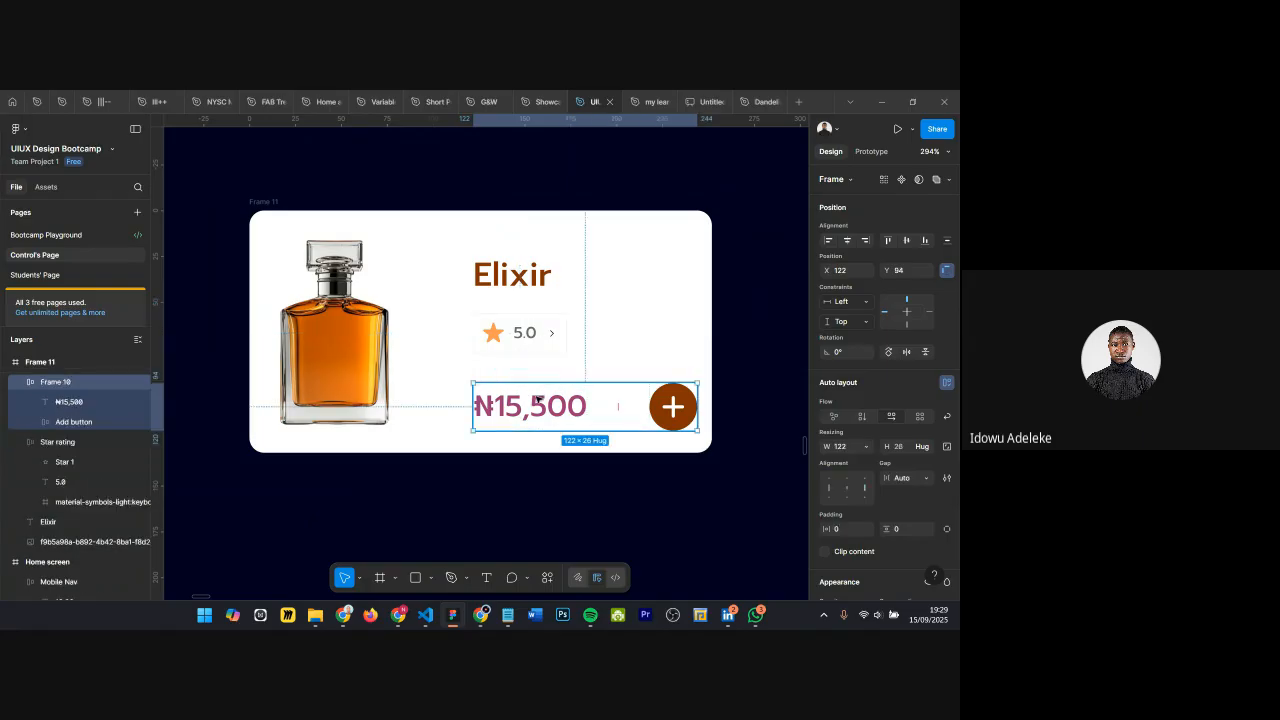
Step: Try to apply auto layout to the whole Elixir card while its elements are still separate
left_click(263, 203)
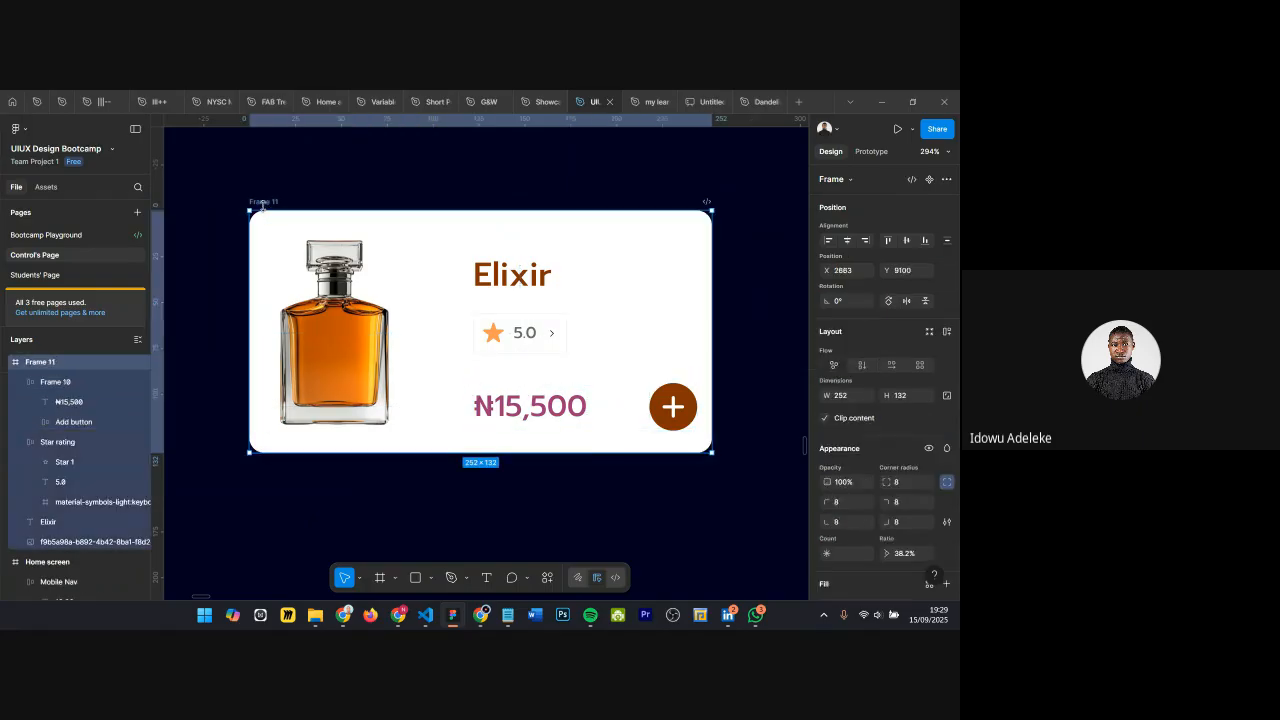
key("shift+a")
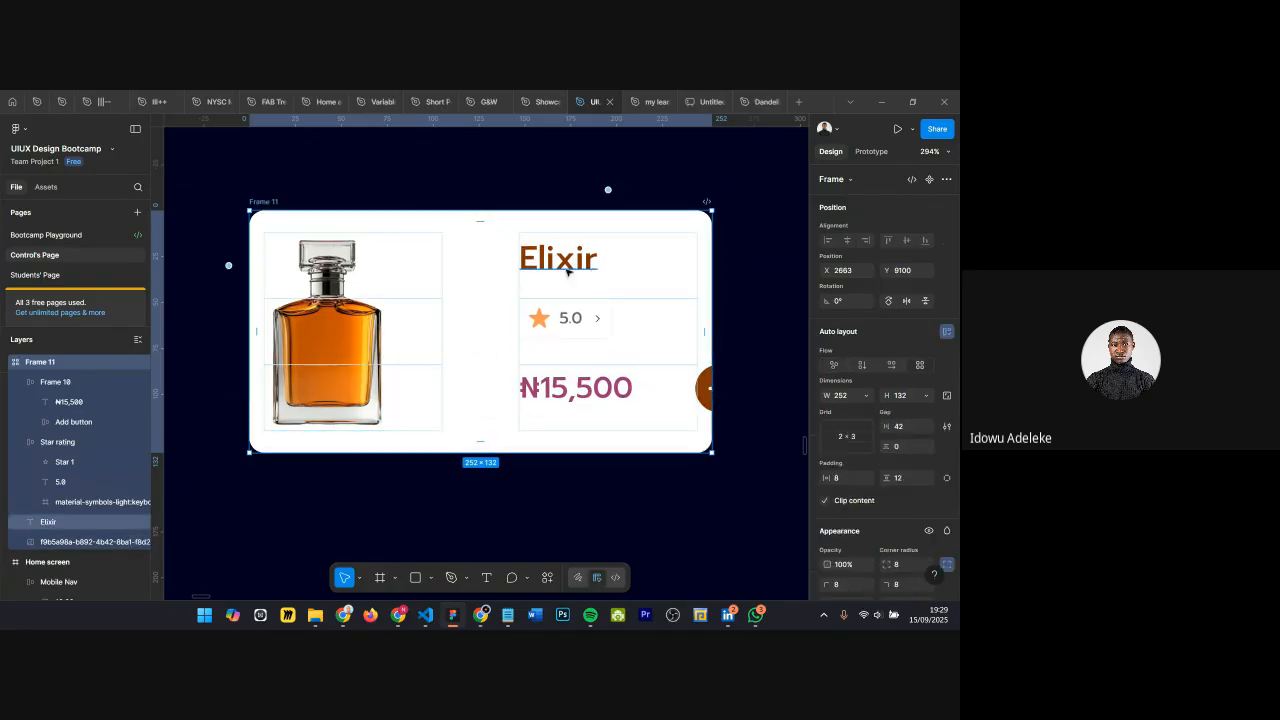
key("ctrl+z")
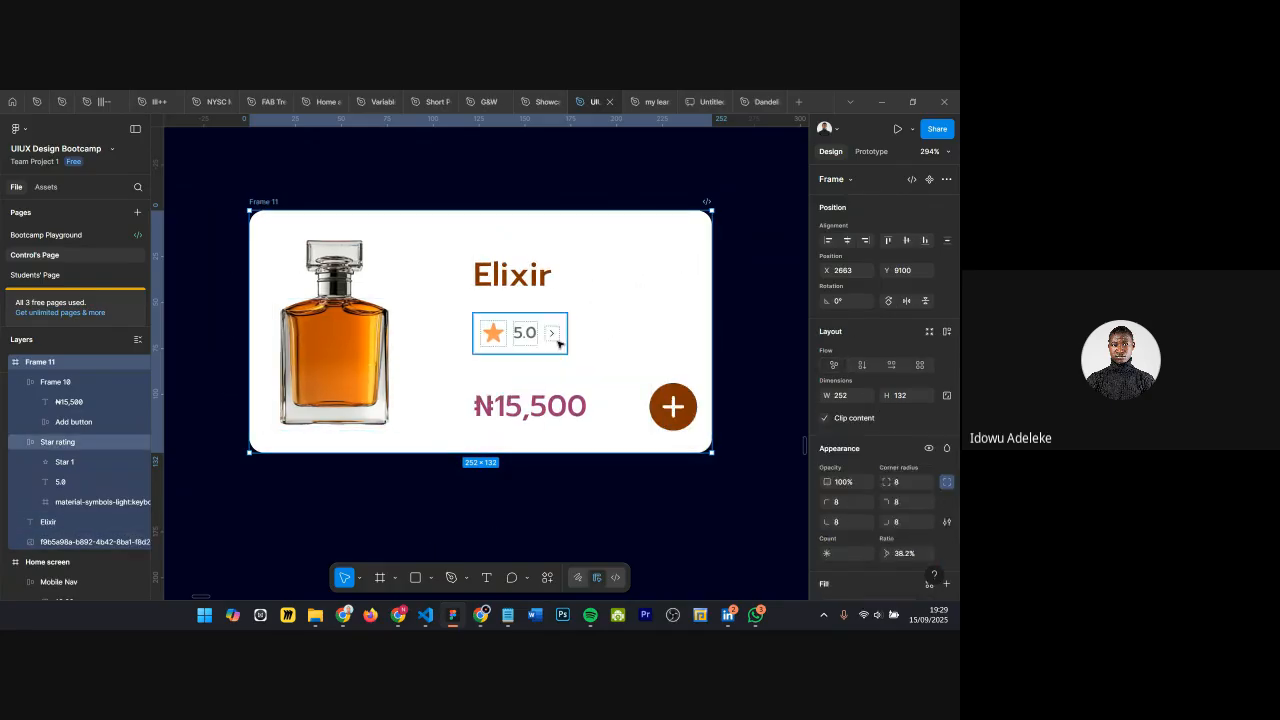
Step: Collapse the price row and star rating layers and review the direct children of the Elixir card
left_click(485, 354)
left_click(62, 383)
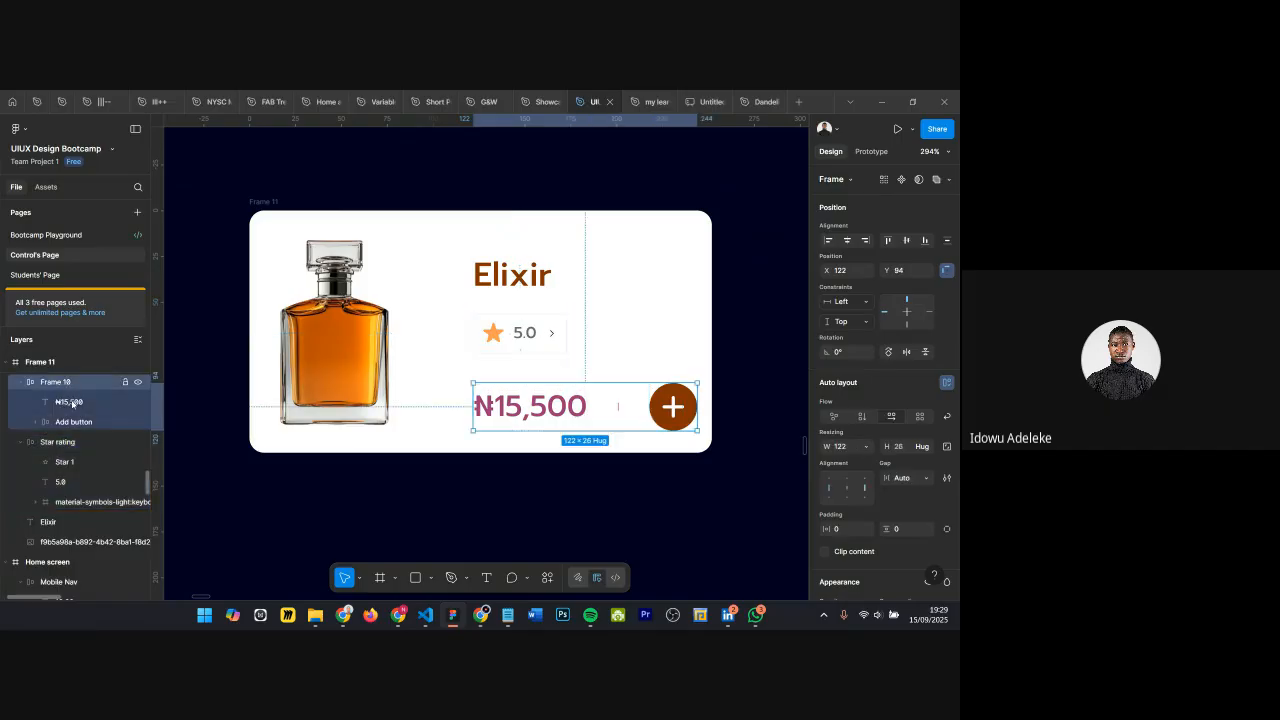
scroll(74, 404, "up", 2)
left_click(62, 445)
scroll(67, 455, "up", 2)
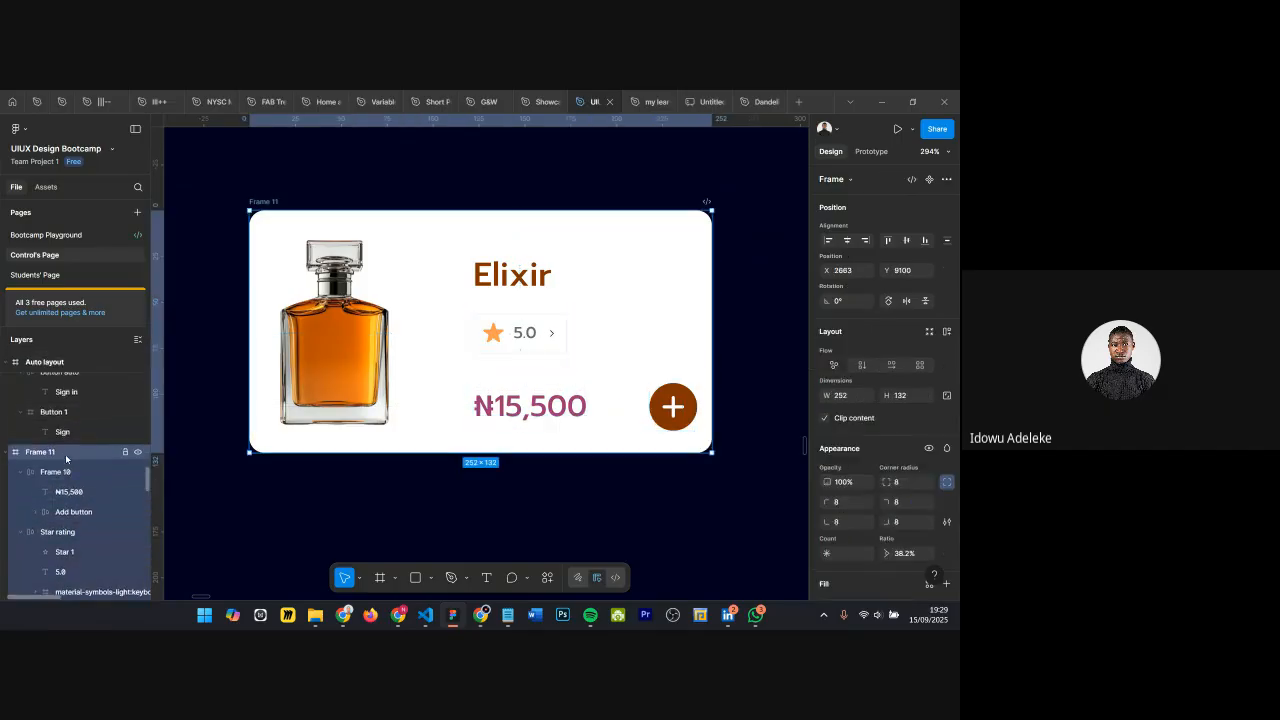
scroll(62, 468, "down", 3)
left_click(22, 466)
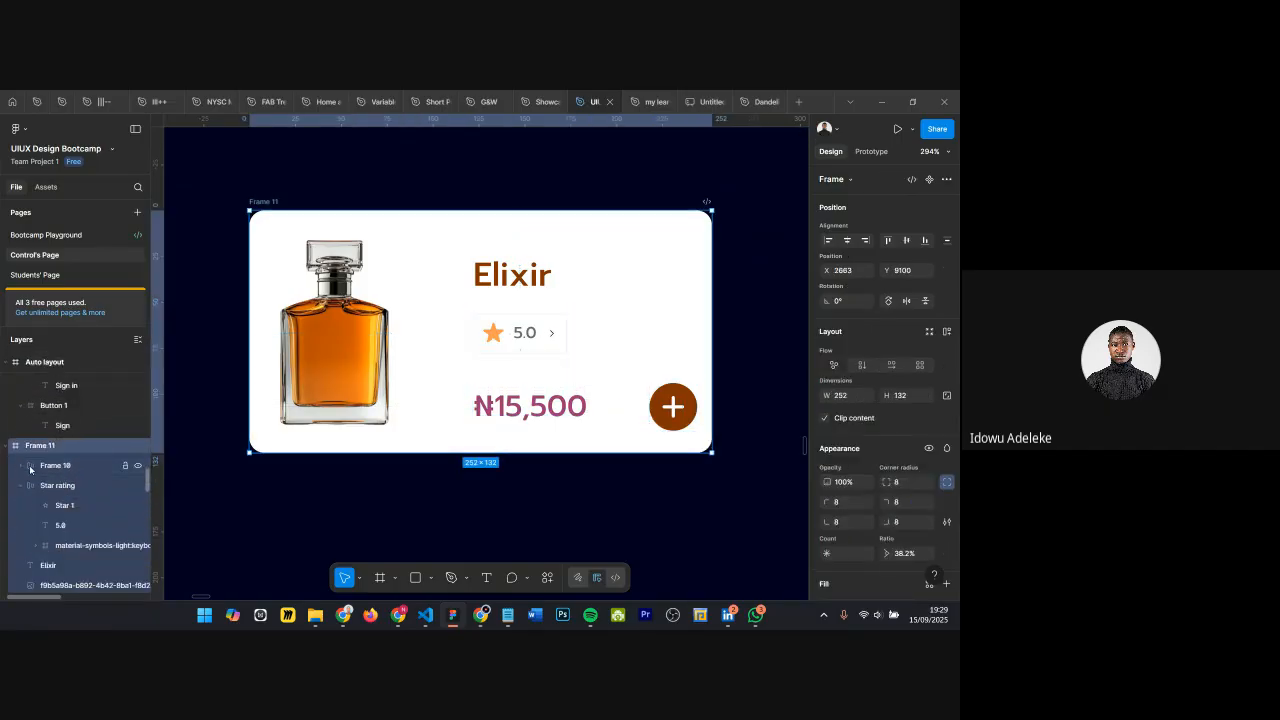
left_click(43, 471)
left_click(21, 485)
left_click(45, 507)
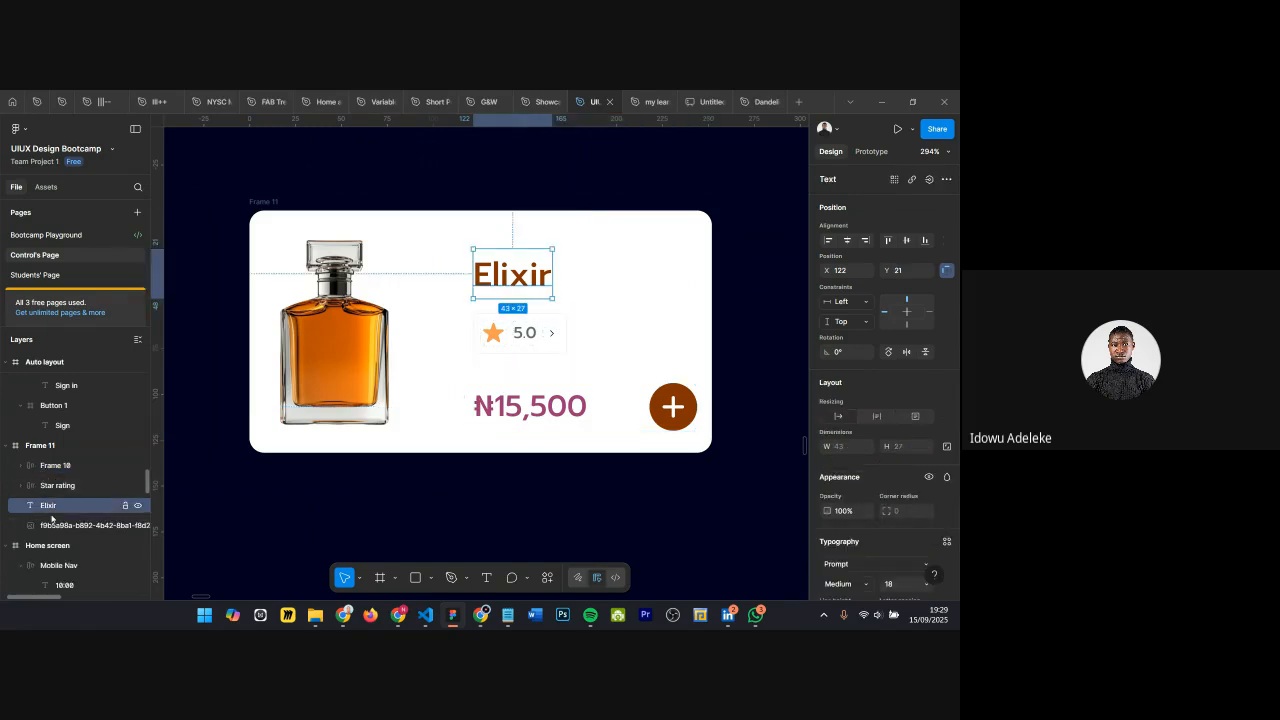
key("Escape")
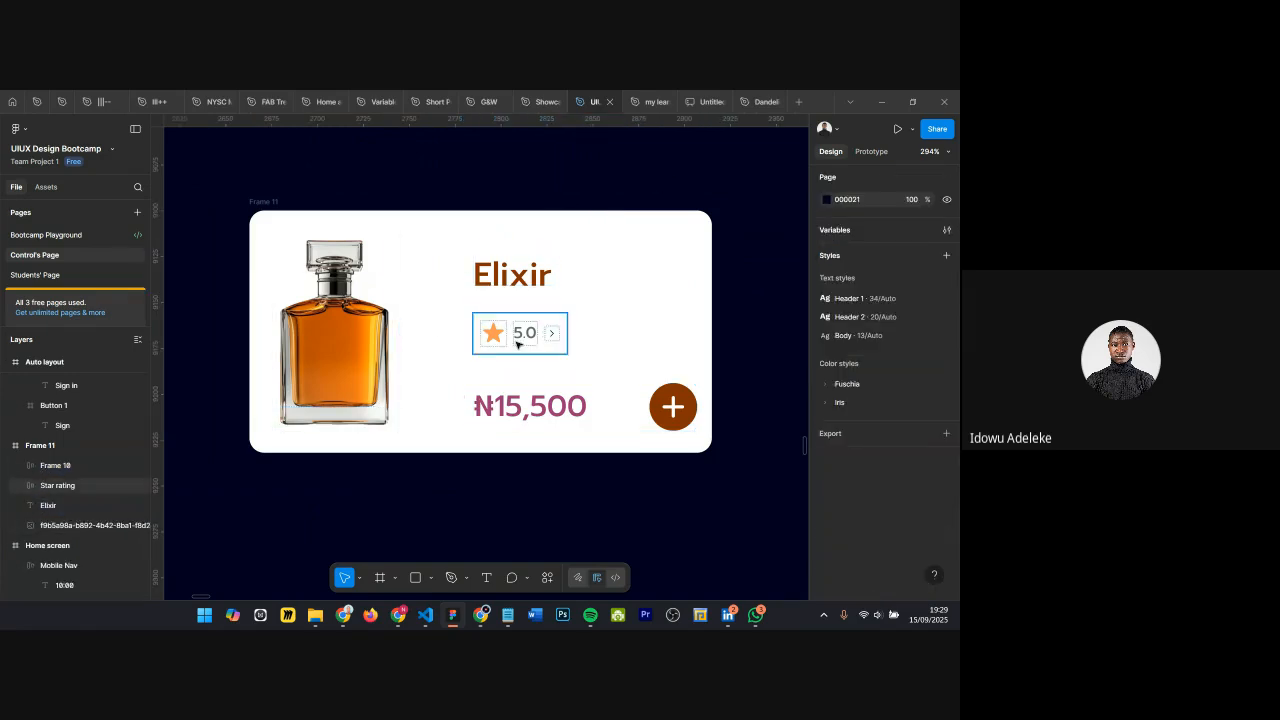
Step: Try auto layout on the Elixir card once more, including an extra auto layout frame around it
left_click(257, 203)
key("shift+a")
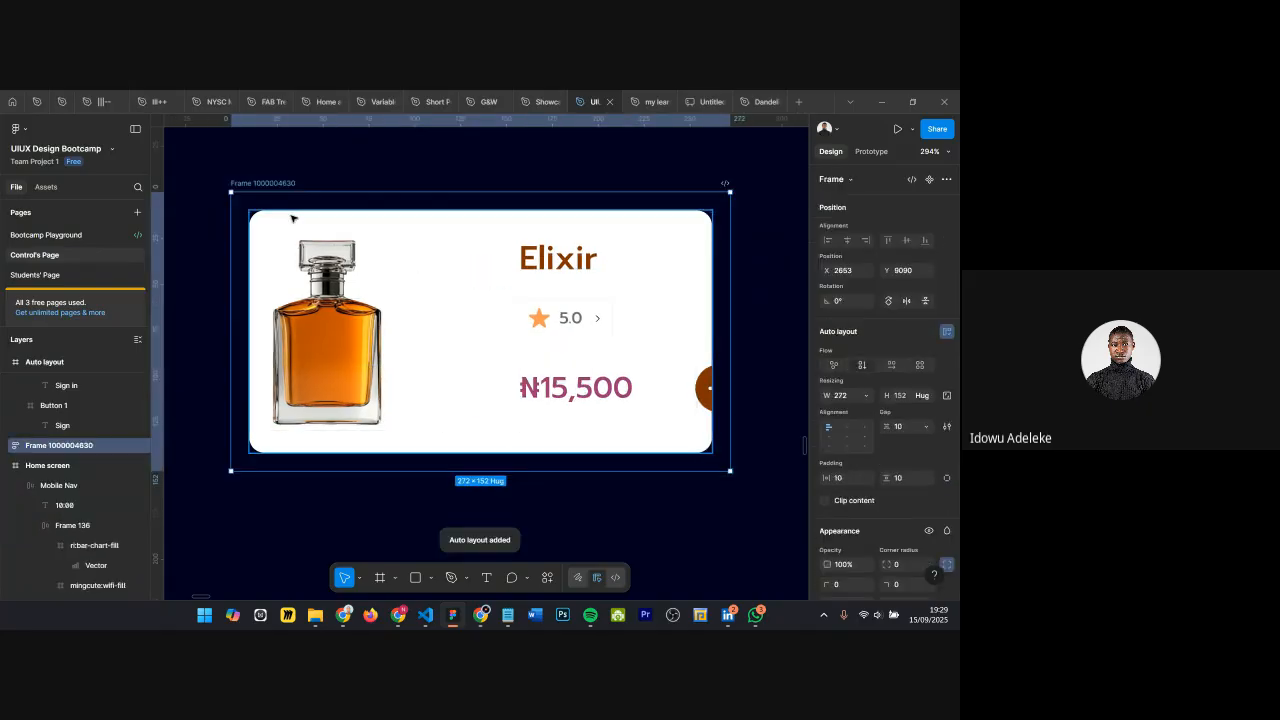
key("ctrl+z")
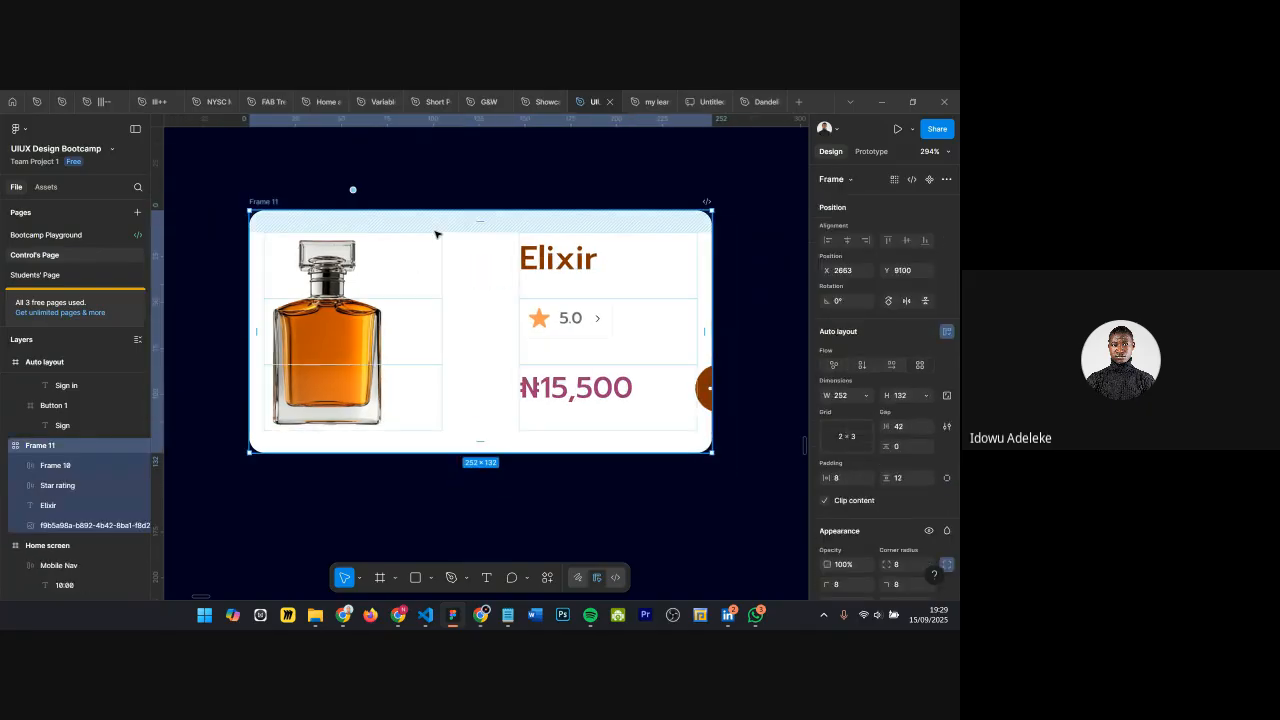
key("ctrl+z")
left_click(550, 187)
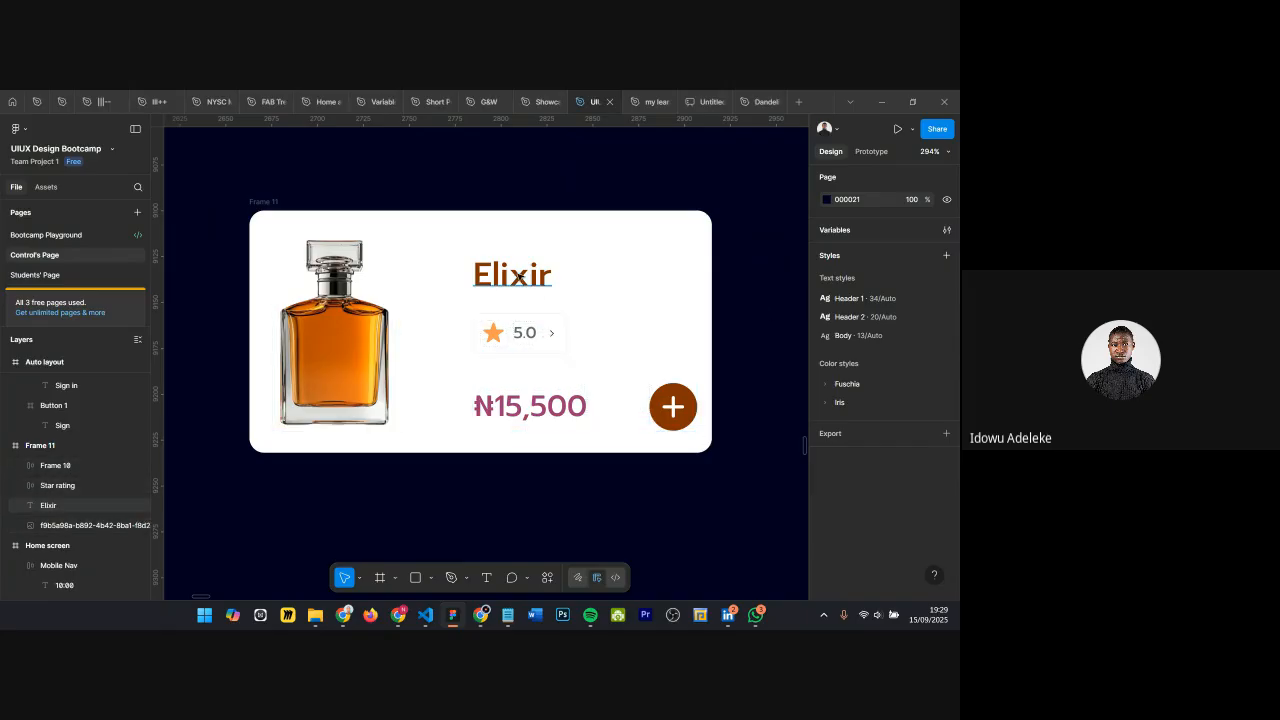
Step: Frame the Elixir title together with its star rating, and group that frame with the price row
left_click(520, 280)
left_click(518, 340, "shift")
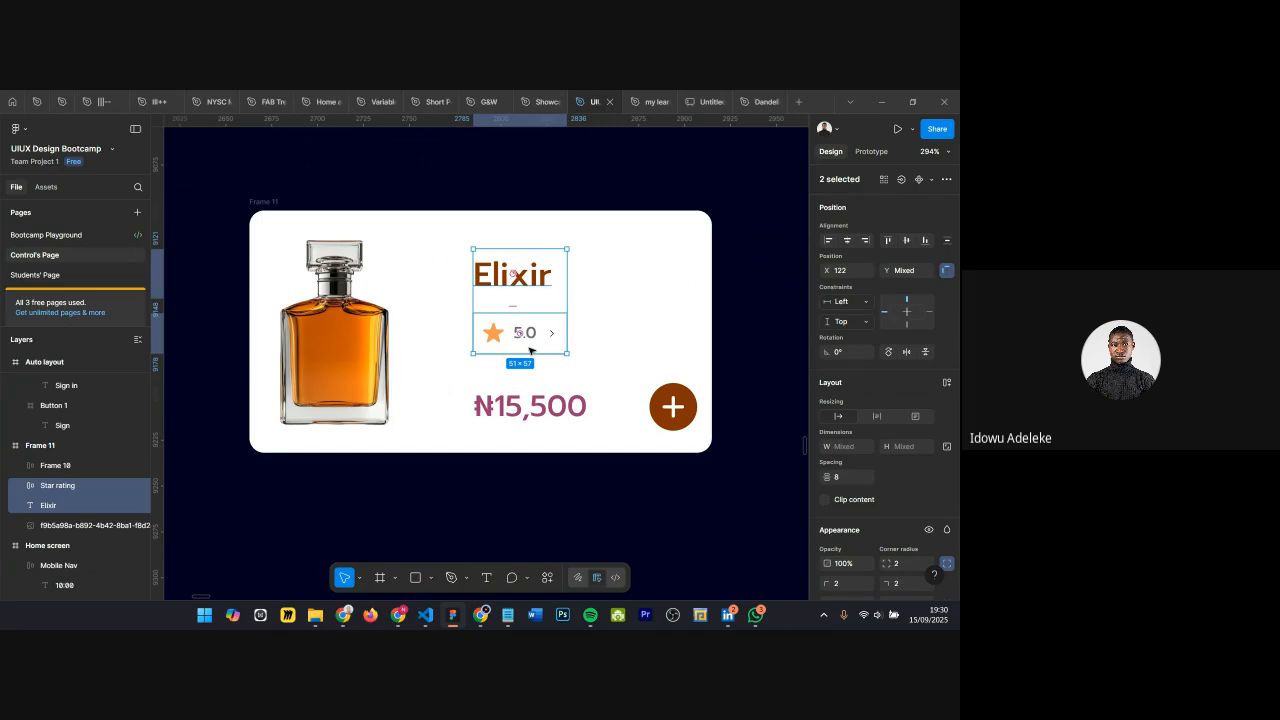
key("alt")
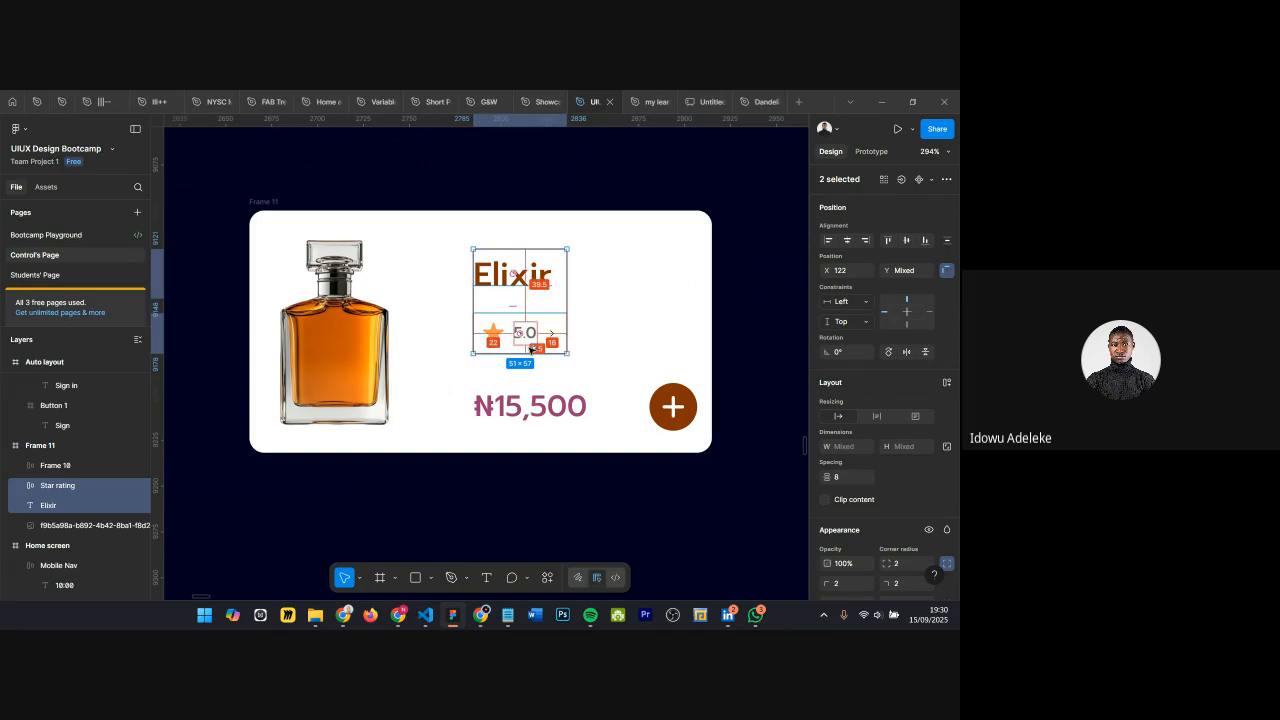
key("ctrl+alt+g")
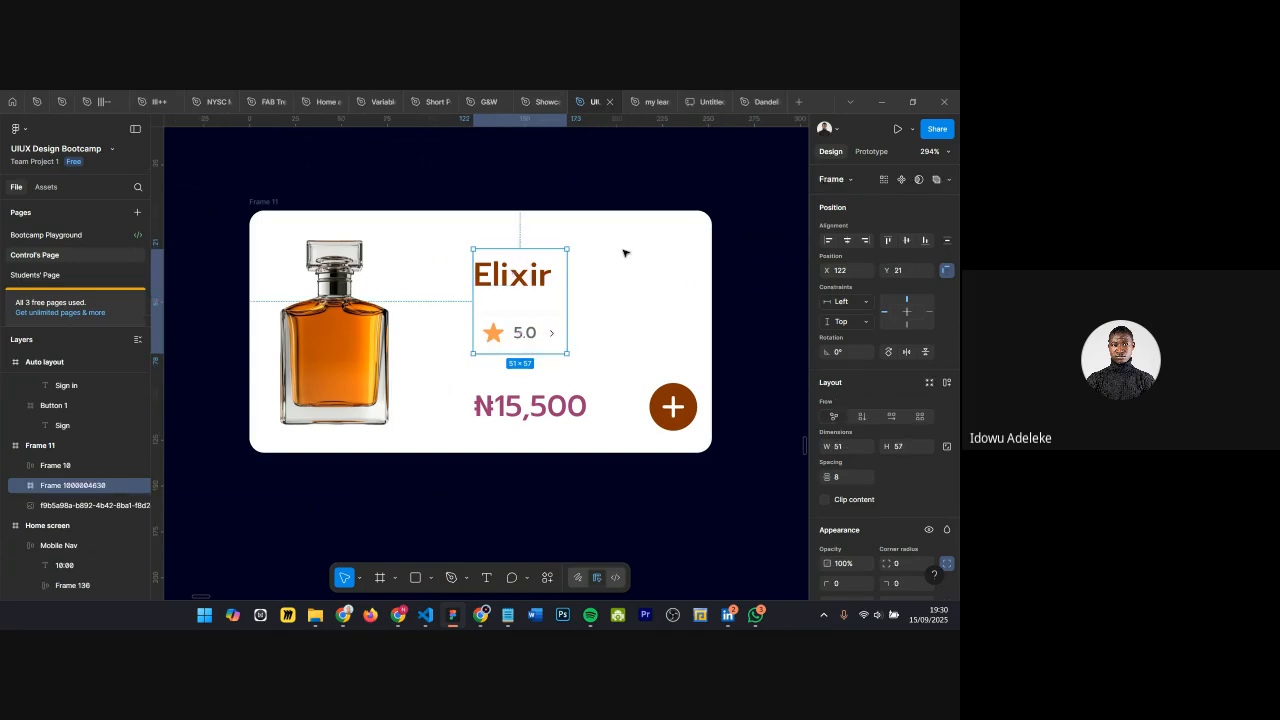
left_click(564, 410, "shift")
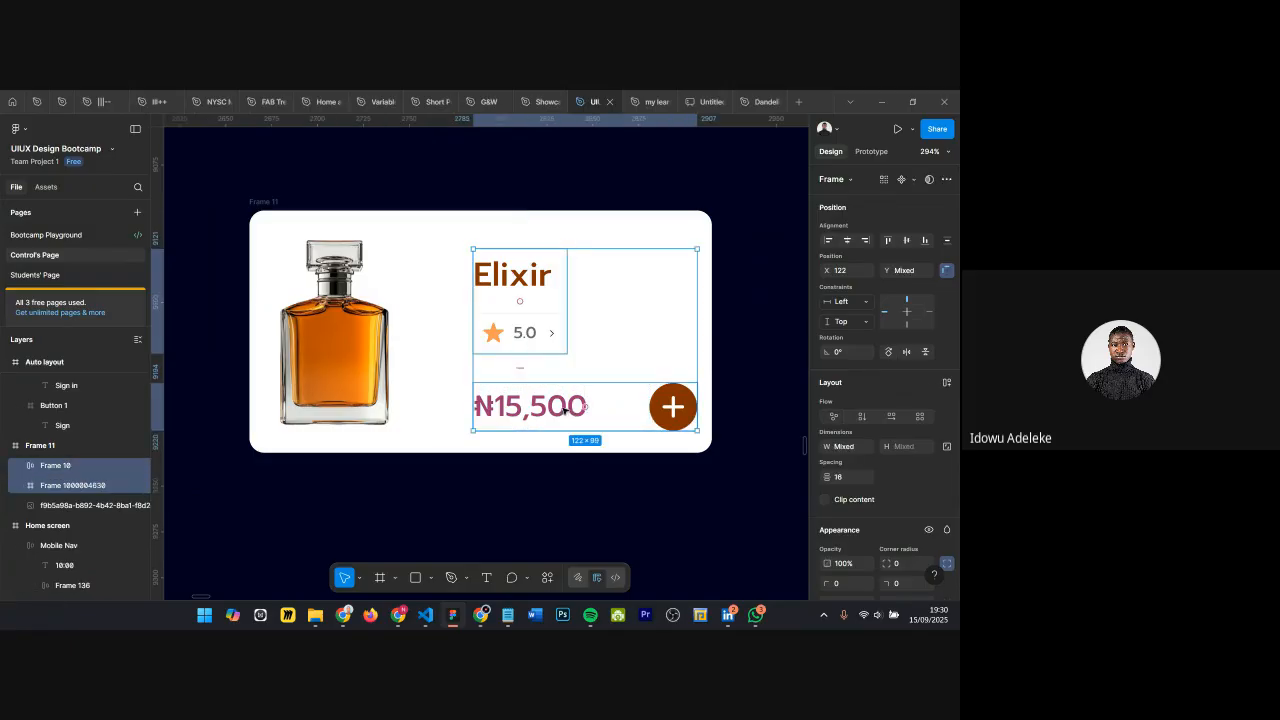
key("ctrl+g")
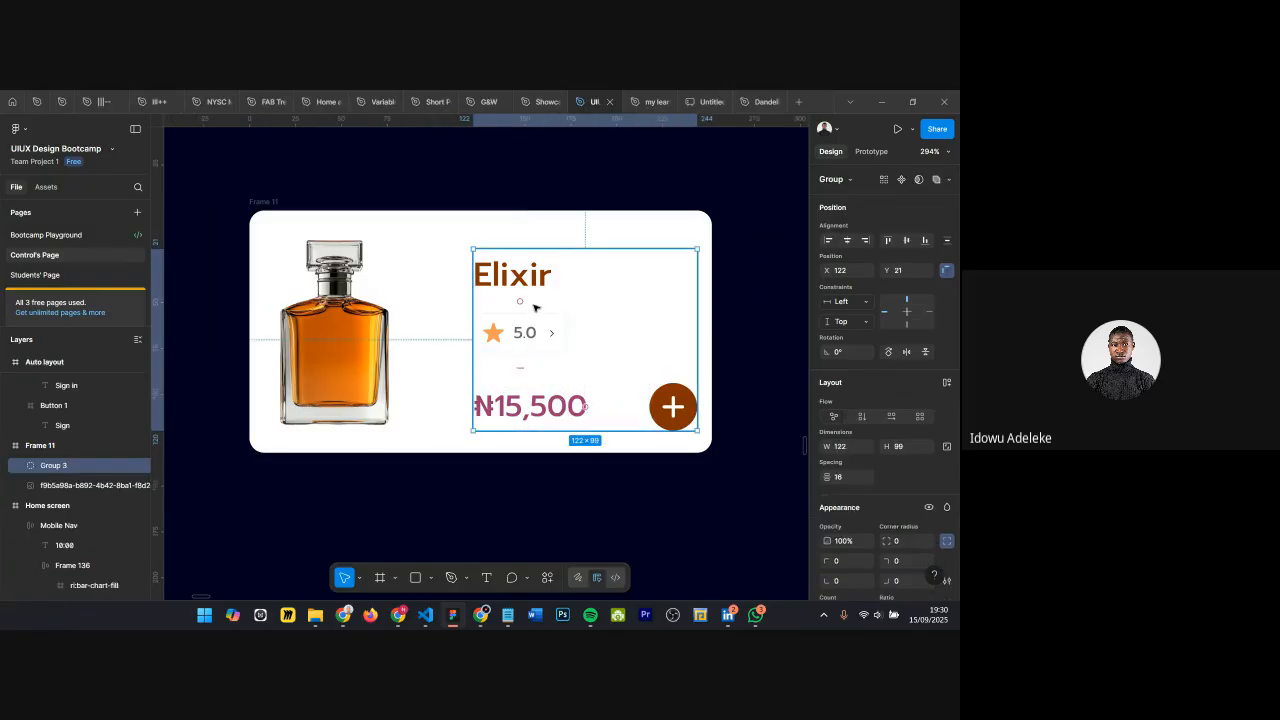
Step: Apply auto layout to the Elixir card holding the bottle image and details group, and select the inner title-and-rating frame
left_click(358, 320)
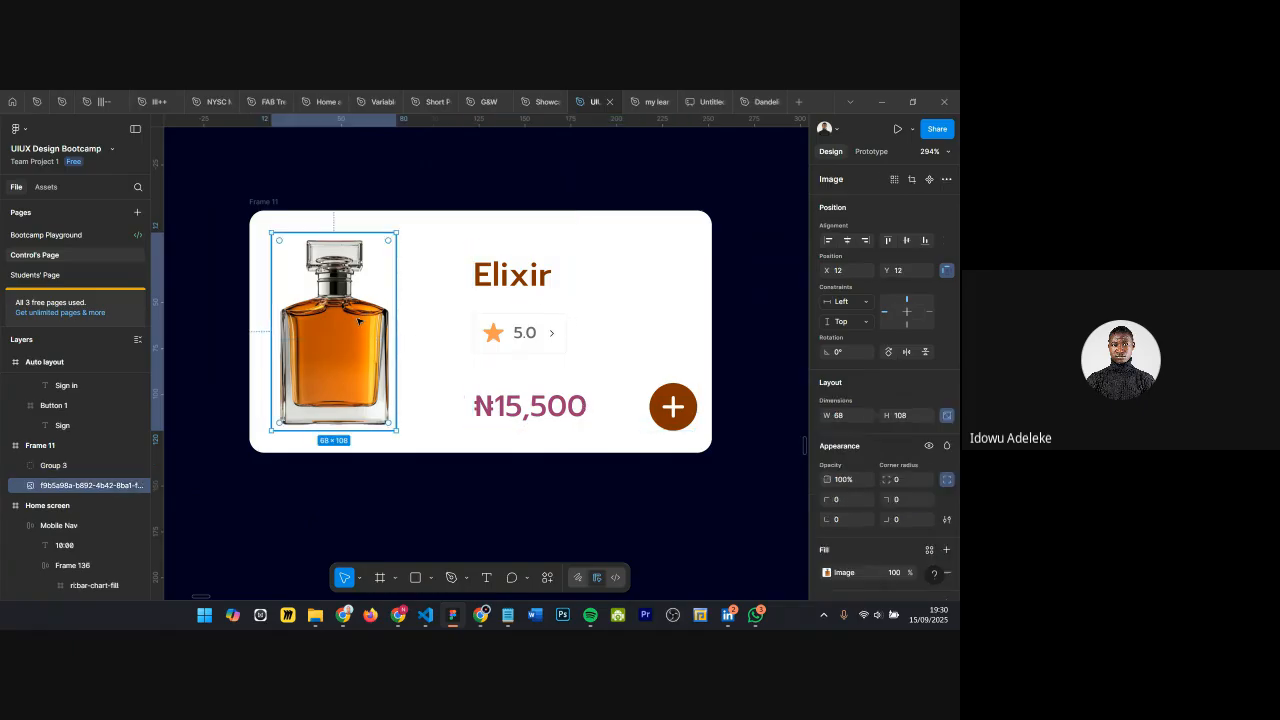
left_click(264, 201)
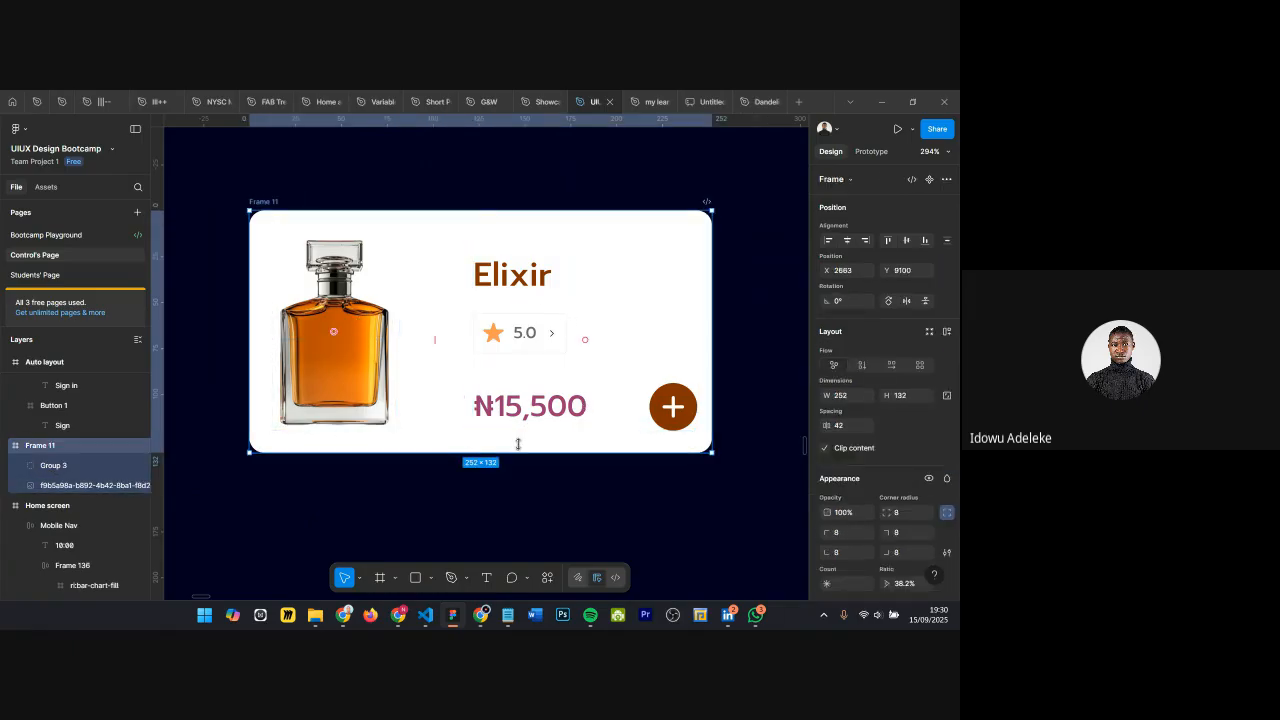
left_click(333, 331)
left_click(531, 299)
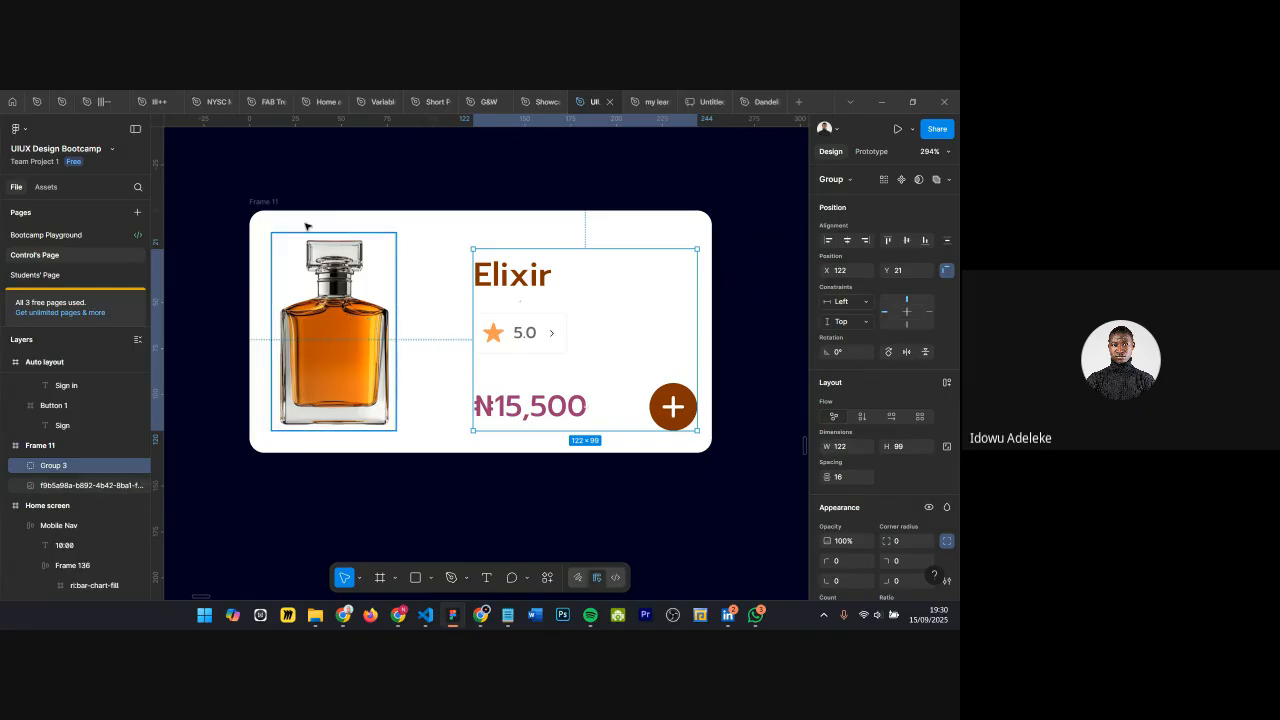
left_click(278, 207)
key("shift+a")
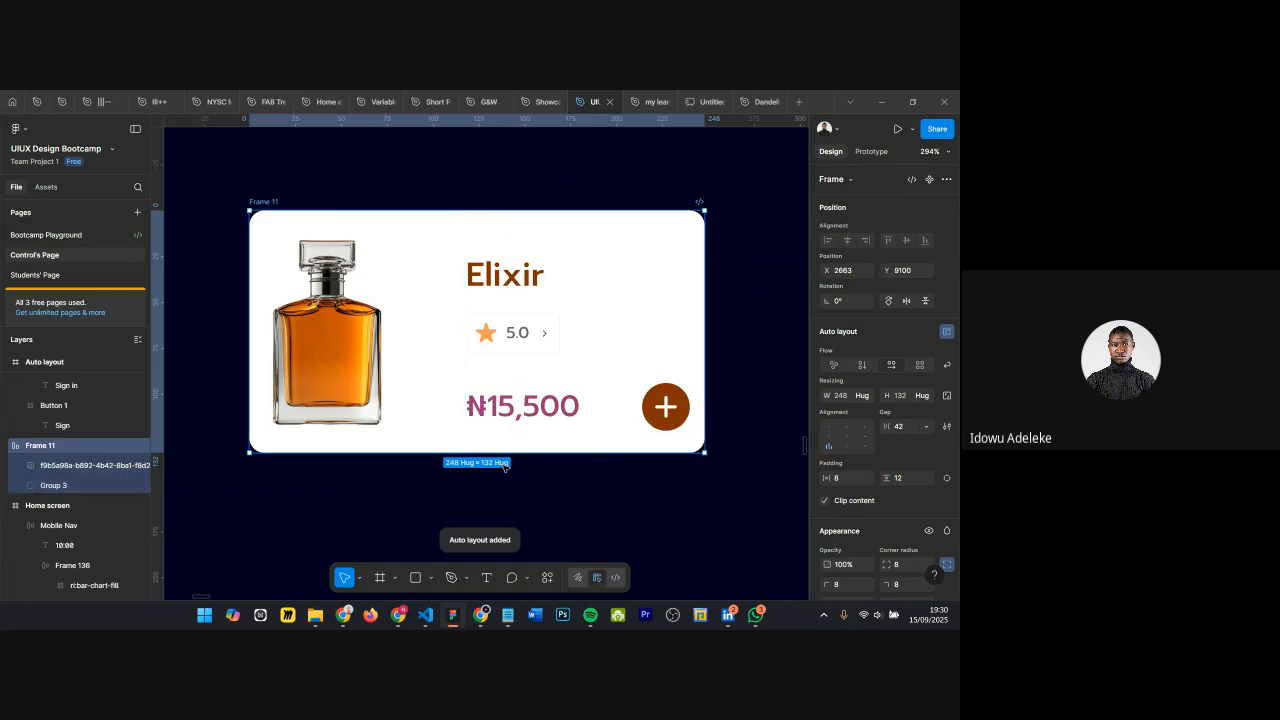
double_click(491, 300)
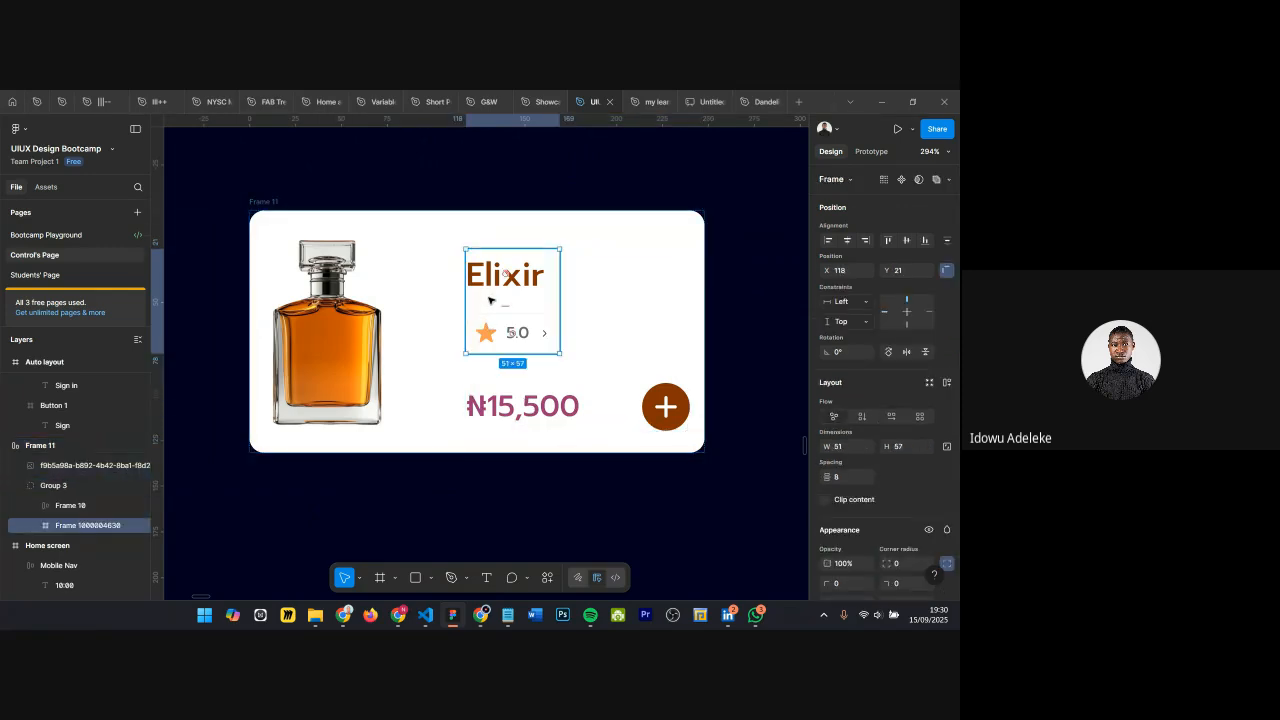
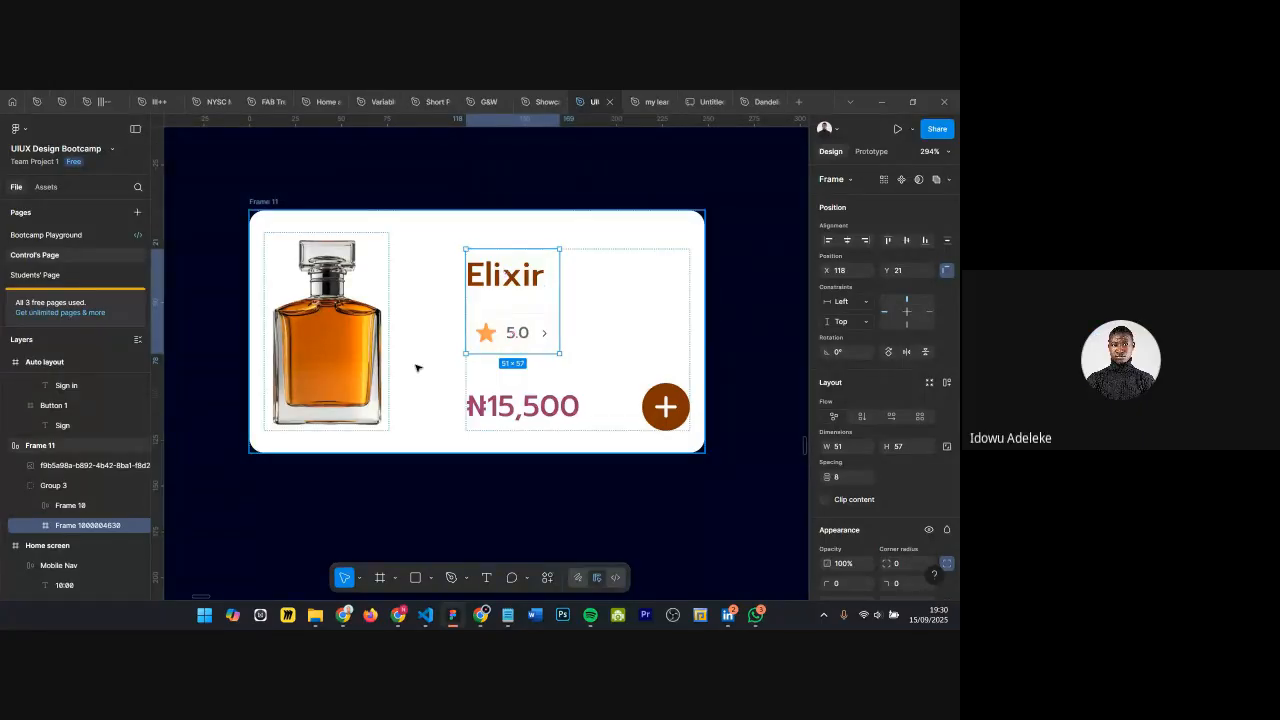
scroll(420, 450, "down", 10)
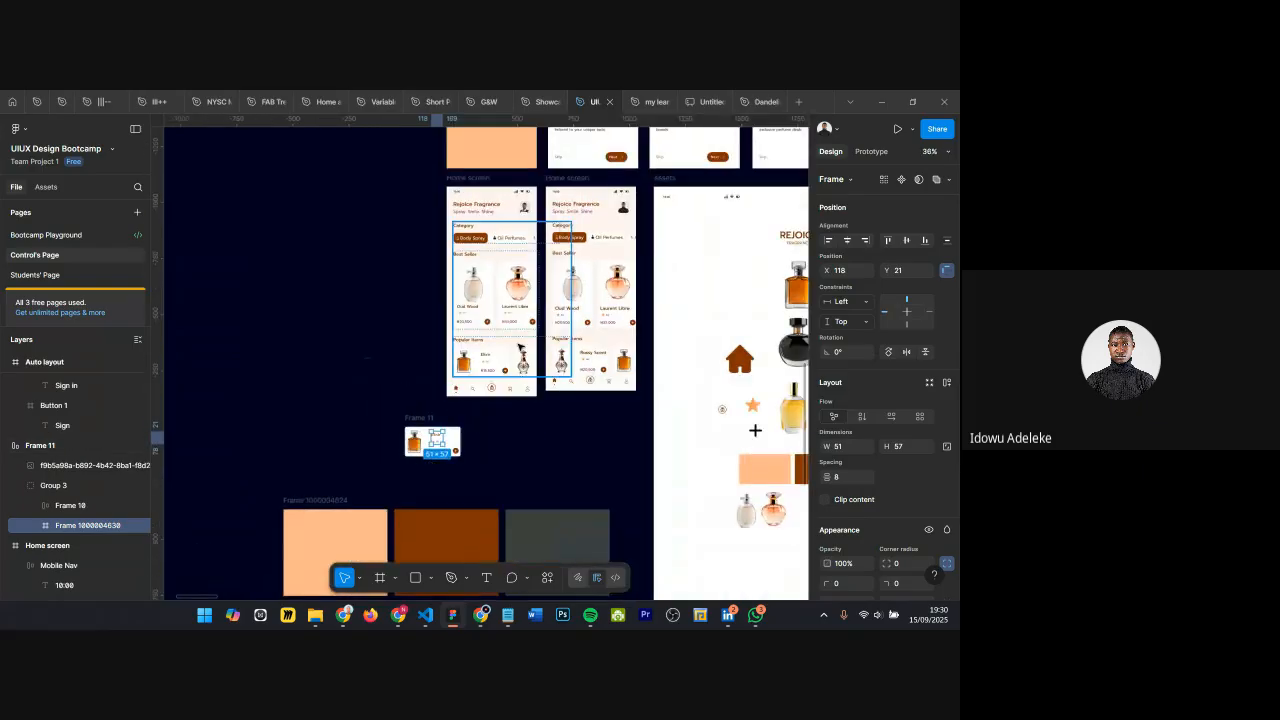
scroll(506, 356, "up", 5)
scroll(540, 367, "down", 4)
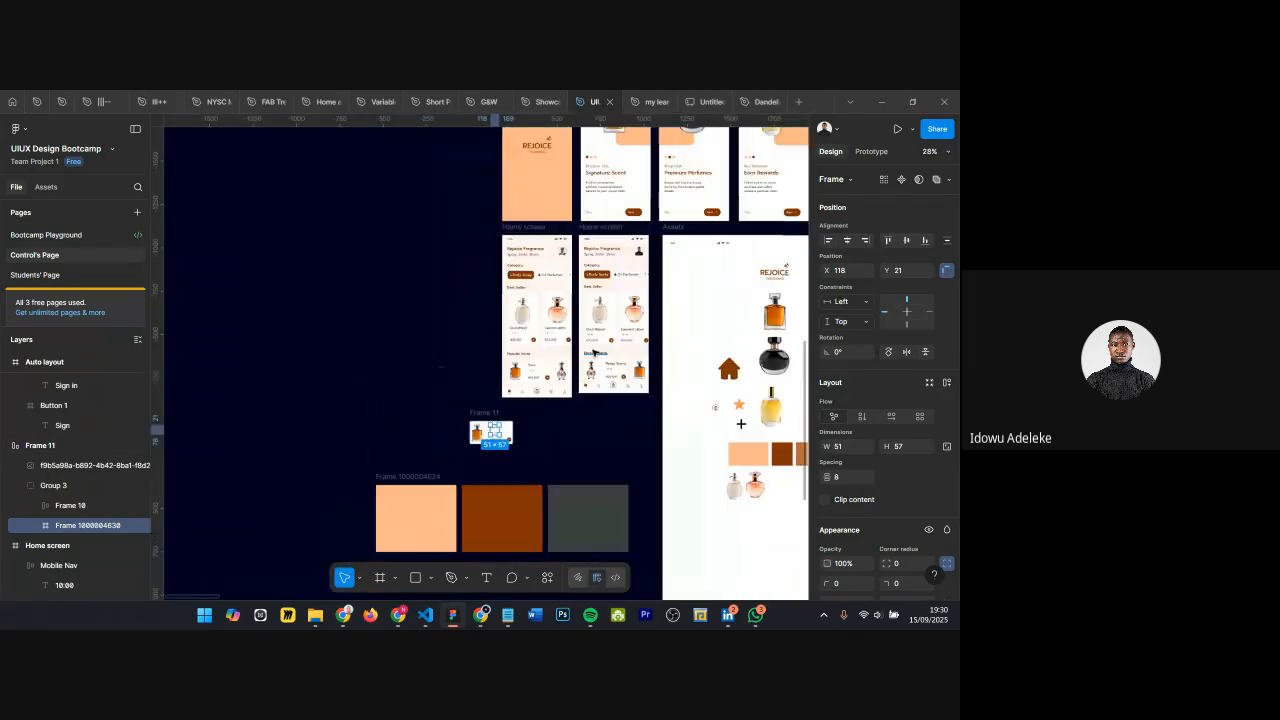
left_click(268, 412)
left_click_drag(266, 409, 645, 557)
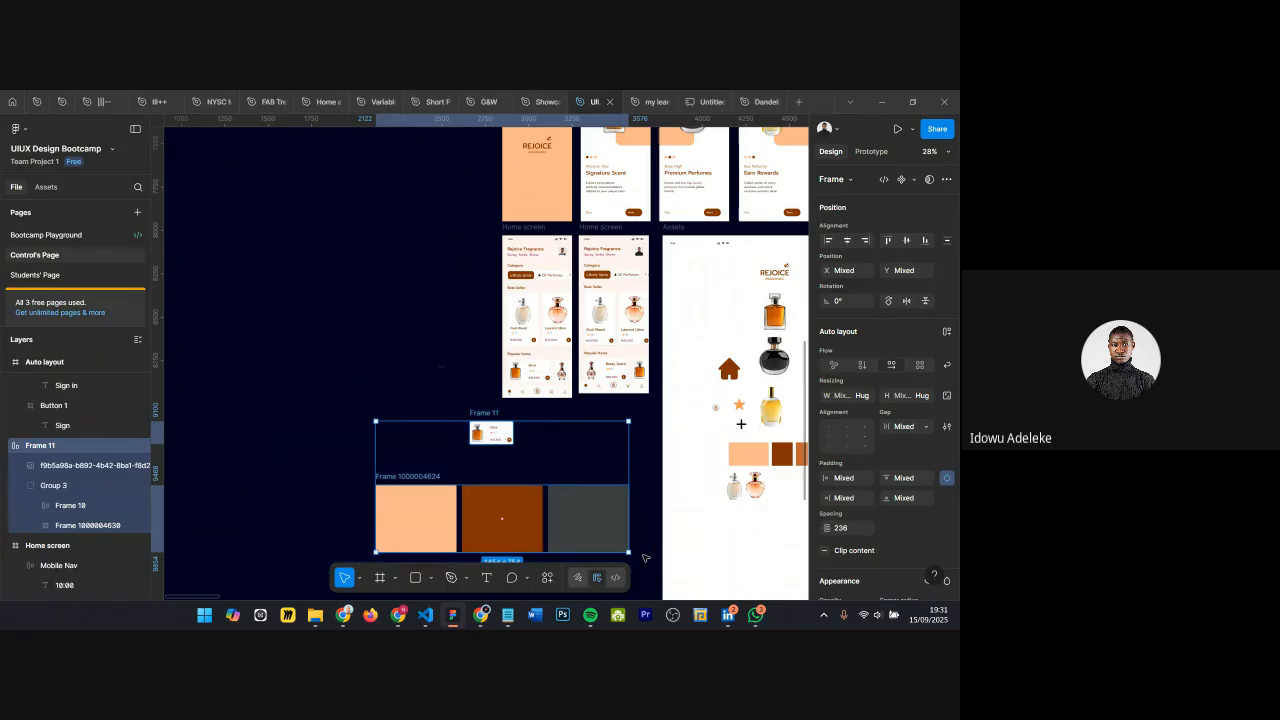
scroll(430, 388, "up", 5)
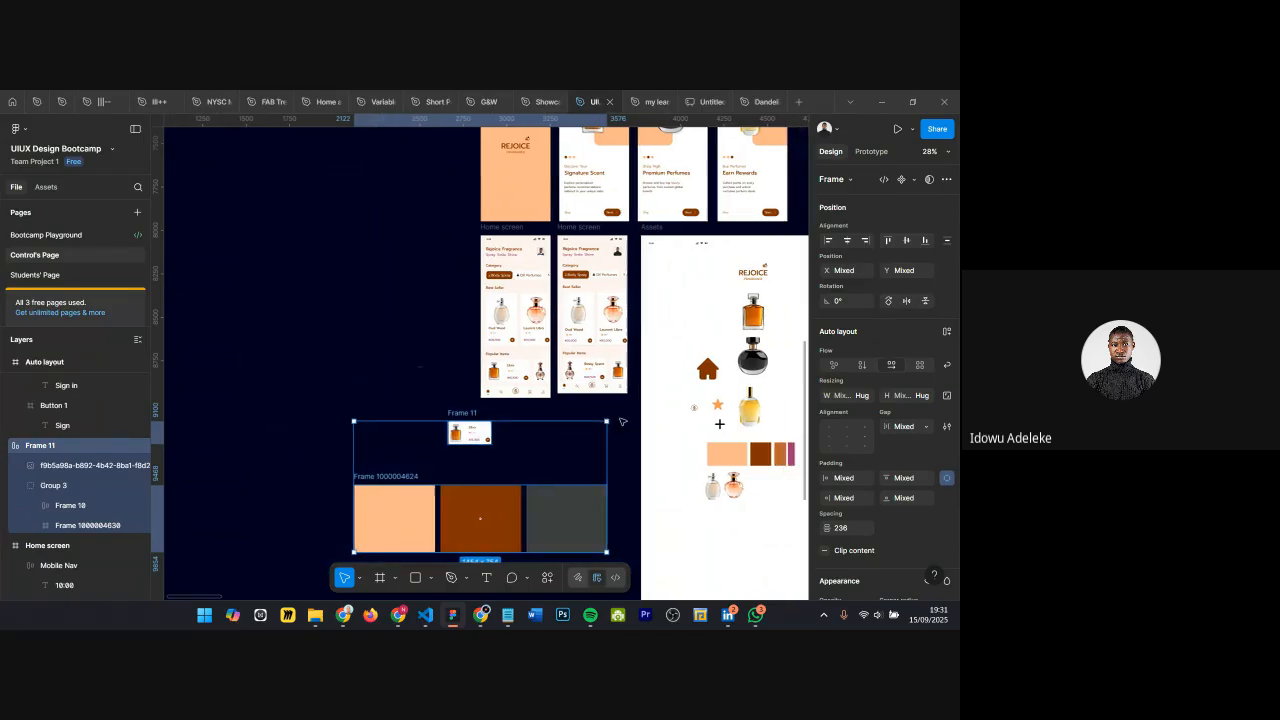
scroll(430, 388, "up", 5)
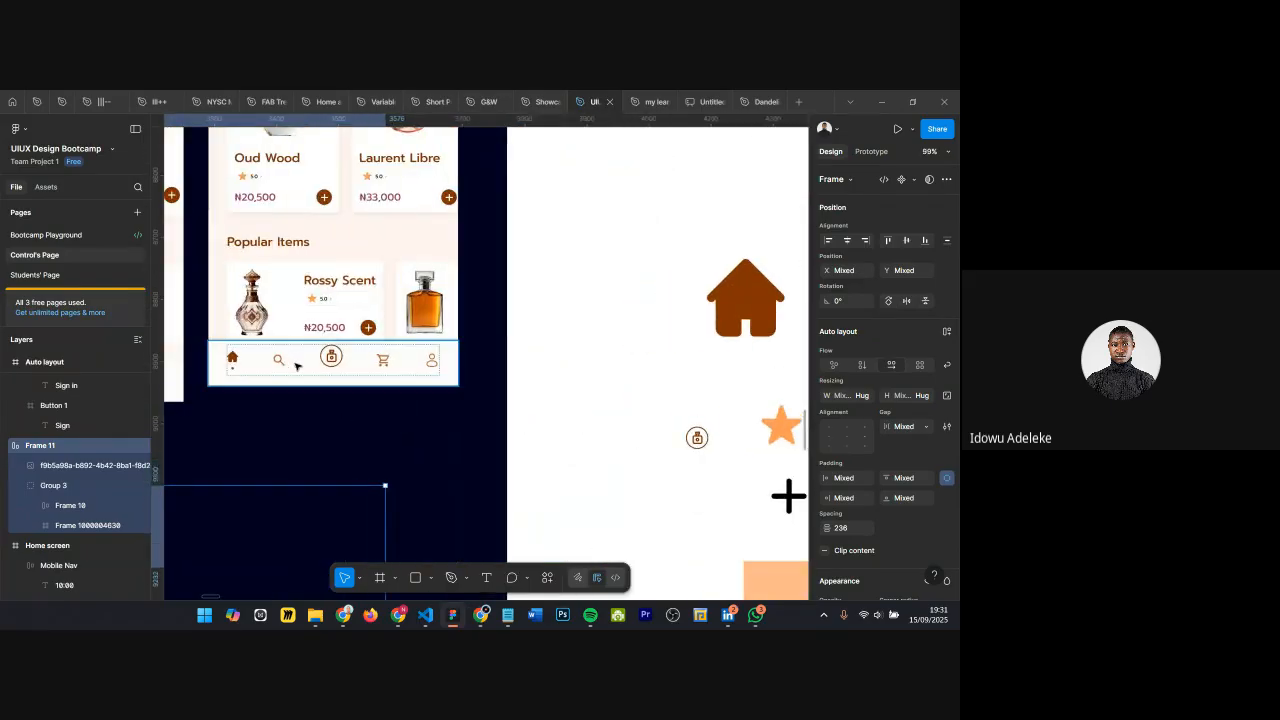
Step: Copy the perfume icon from the second Home screen's tab bar onto the Assets frame and delete the duplicate
left_click(332, 359)
left_click(333, 360, "ctrl")
scroll(332, 361, "up", 2)
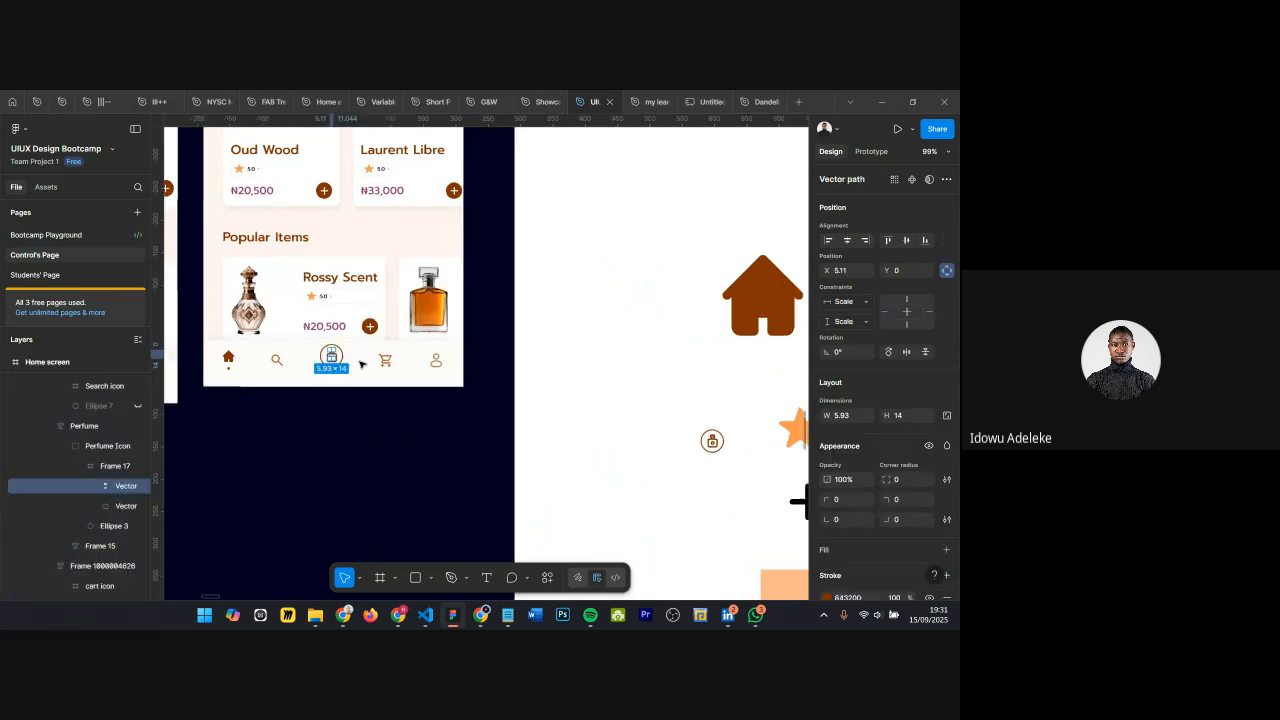
left_click(362, 363, "ctrl")
left_click(332, 356)
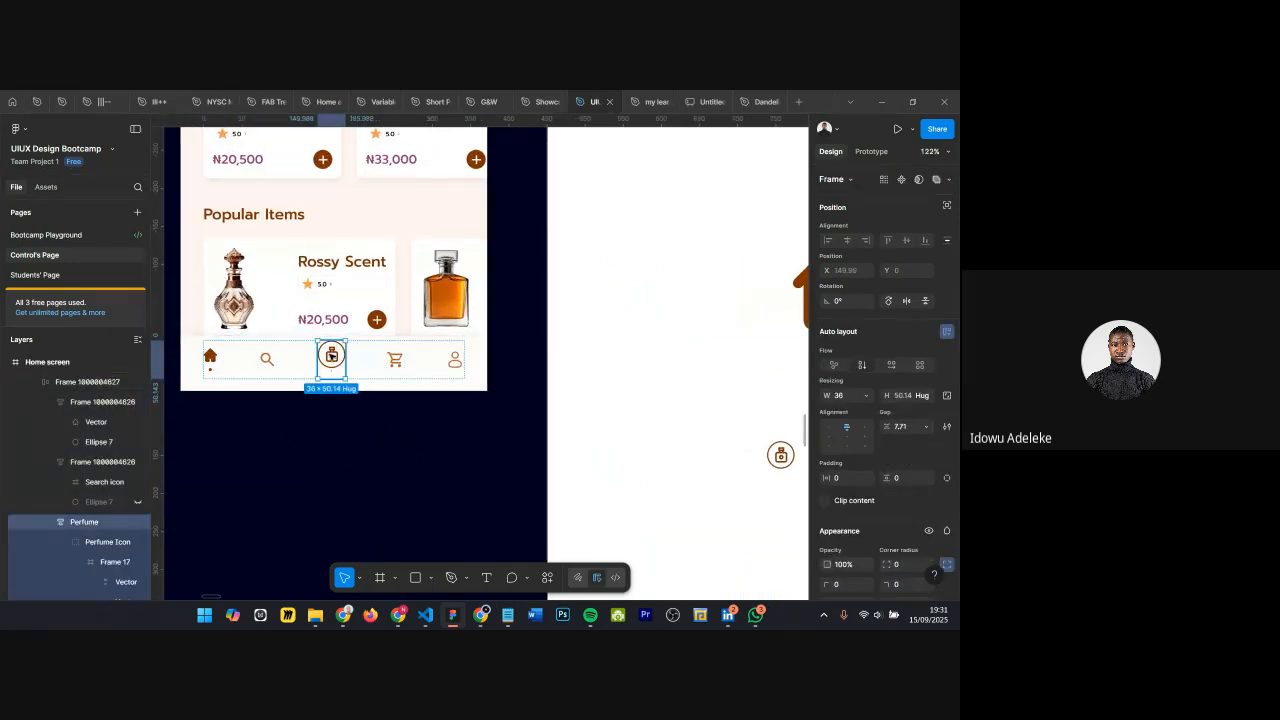
double_click(332, 356)
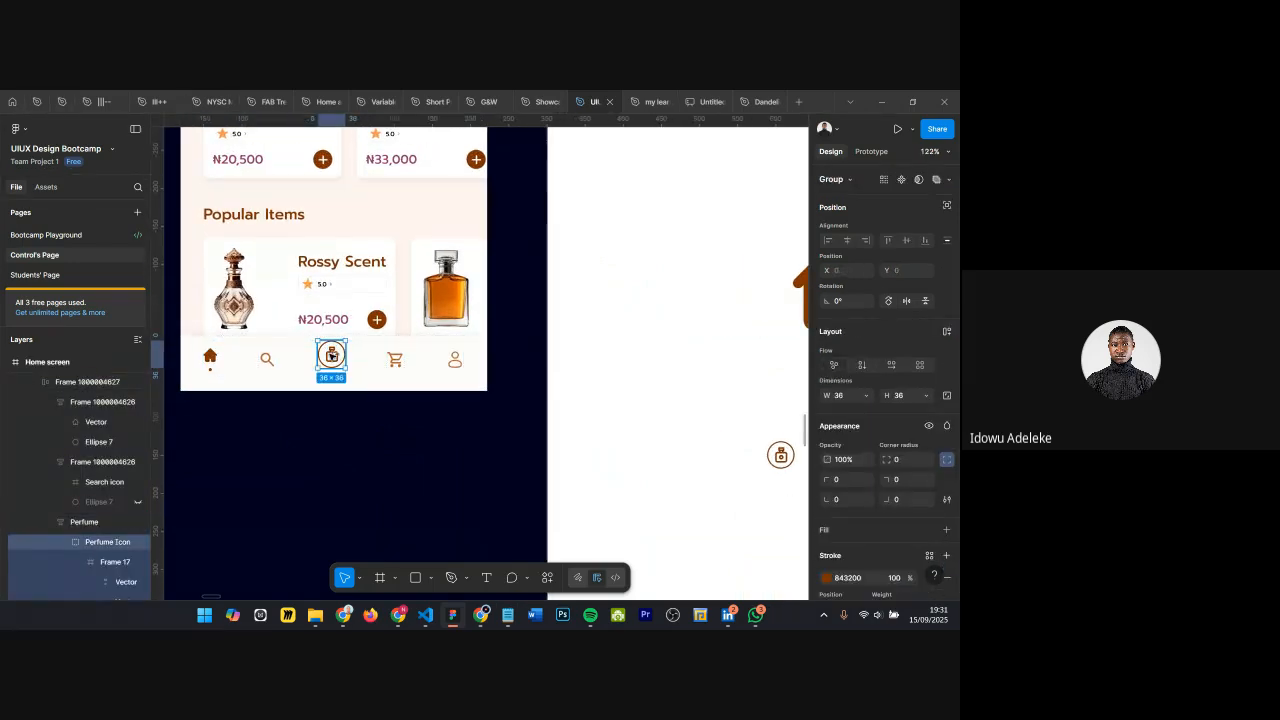
left_click_drag(332, 356, 774, 514)
key("Delete")
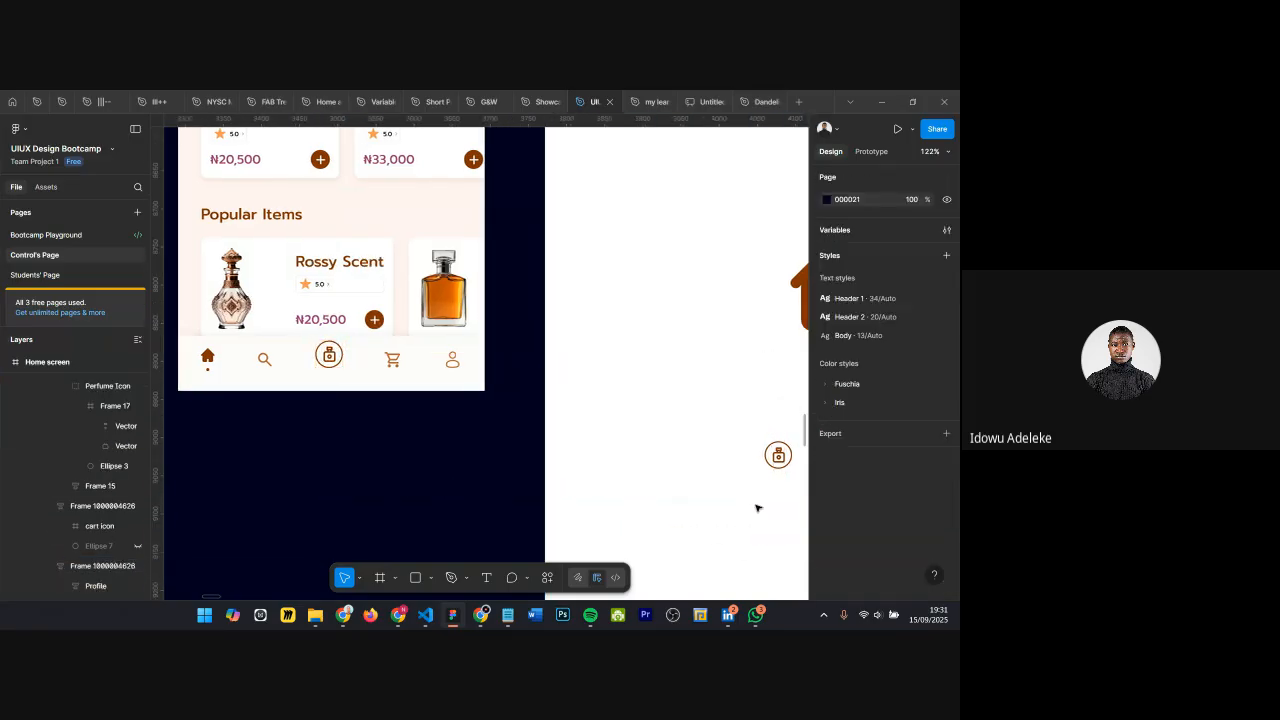
Step: Select the home icon in the second Home screen's tab bar and check which icons the Assets frame already holds
scroll(782, 498, "down", 8)
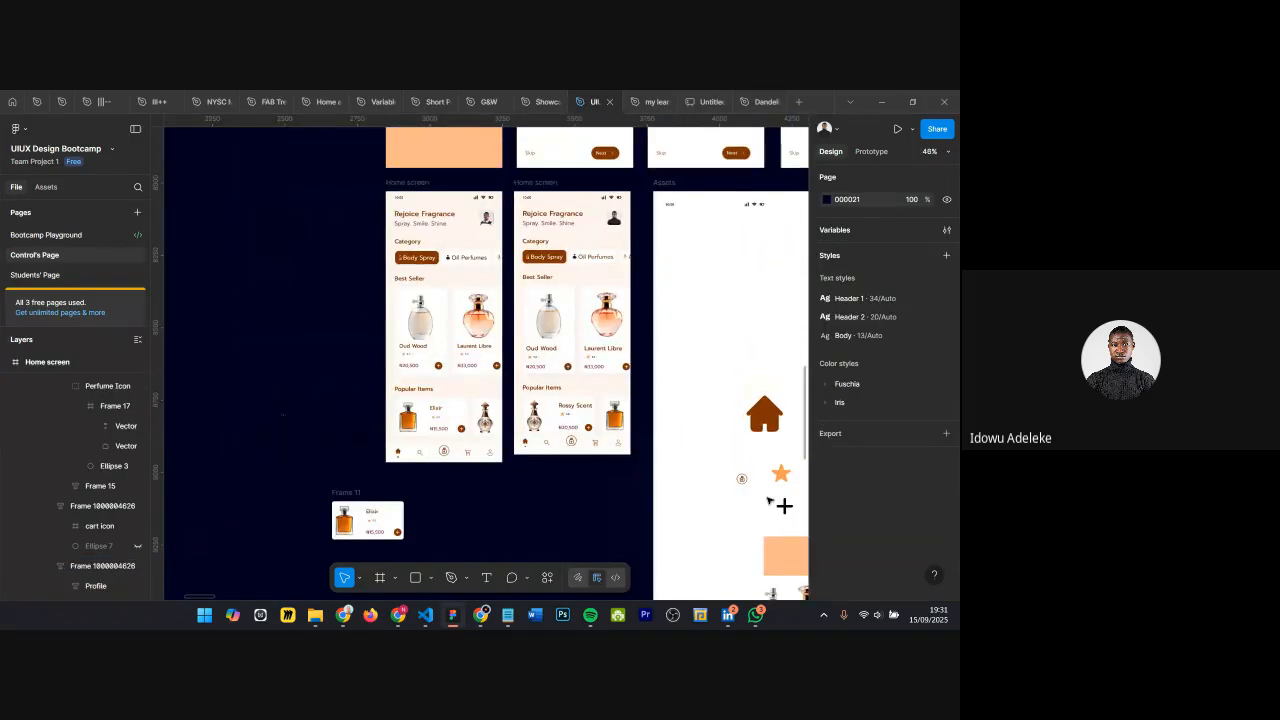
scroll(765, 500, "down", 2)
scroll(740, 495, "right", 3)
scroll(591, 480, "down", 3)
scroll(500, 465, "up", 3)
scroll(335, 443, "up", 8)
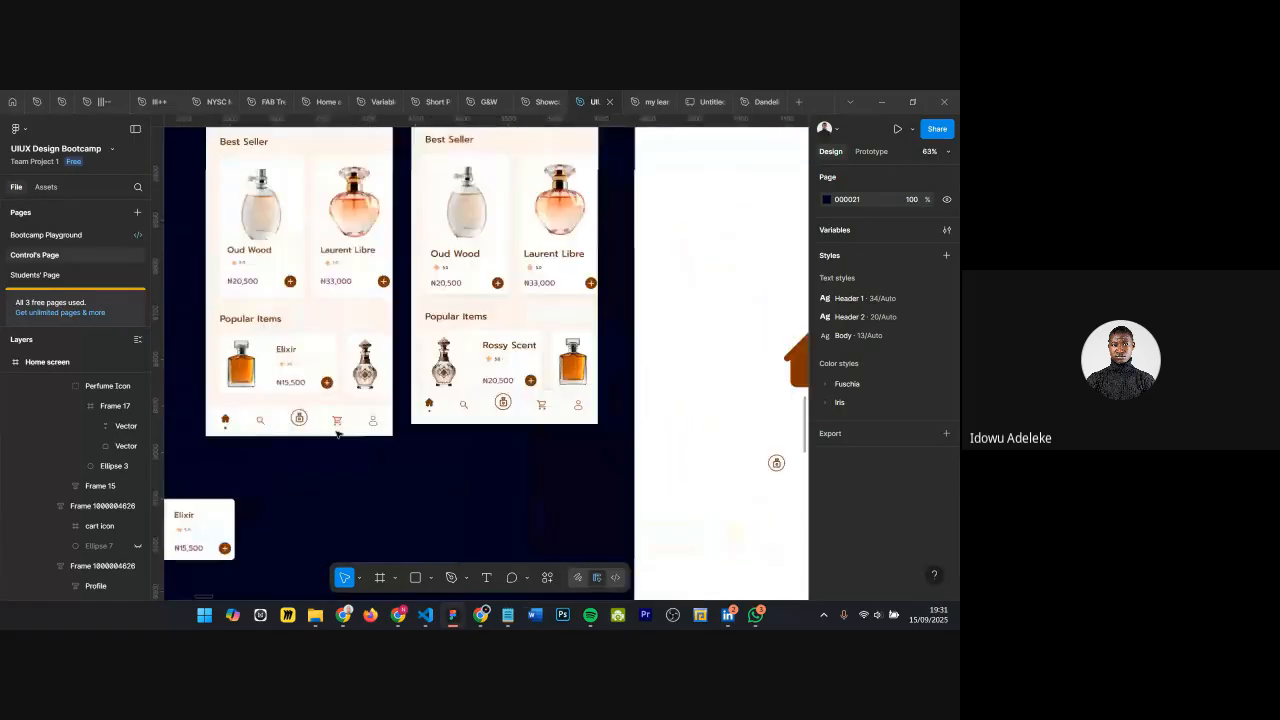
left_click(495, 350)
left_click(496, 349)
double_click(498, 349)
scroll(498, 349, "down", 2)
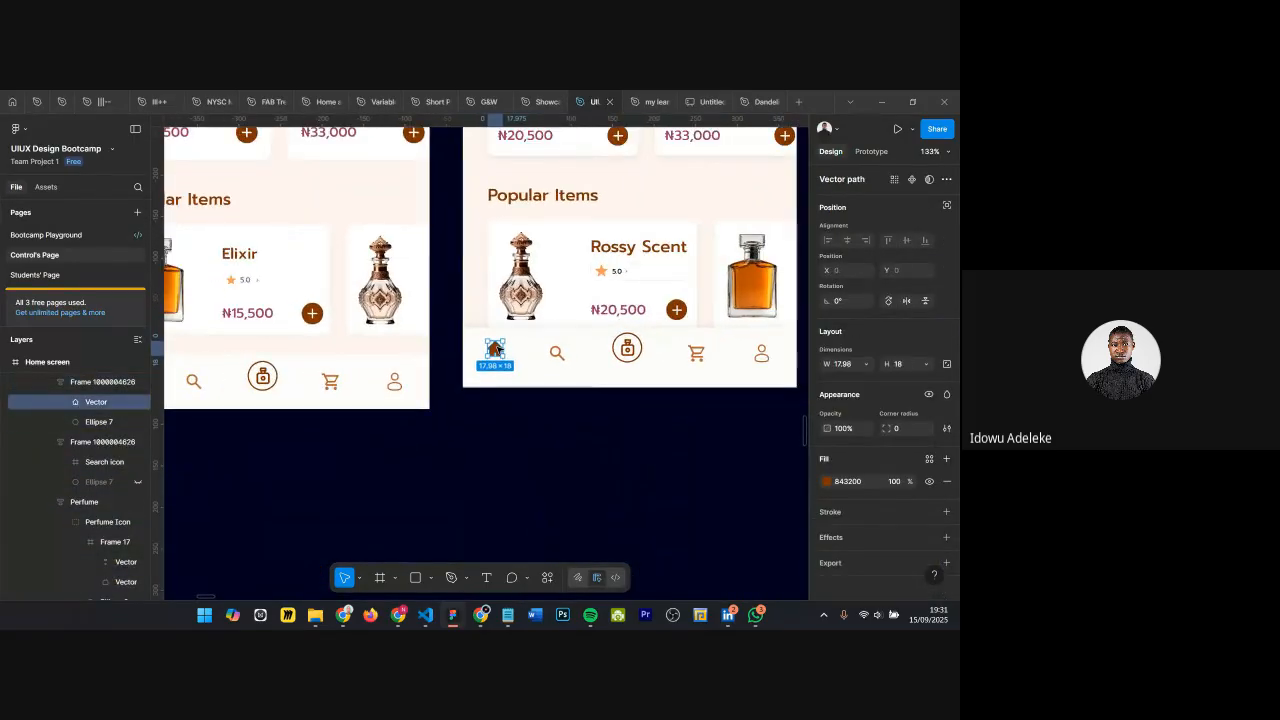
scroll(498, 349, "right", 4)
scroll(283, 347, "down", 5)
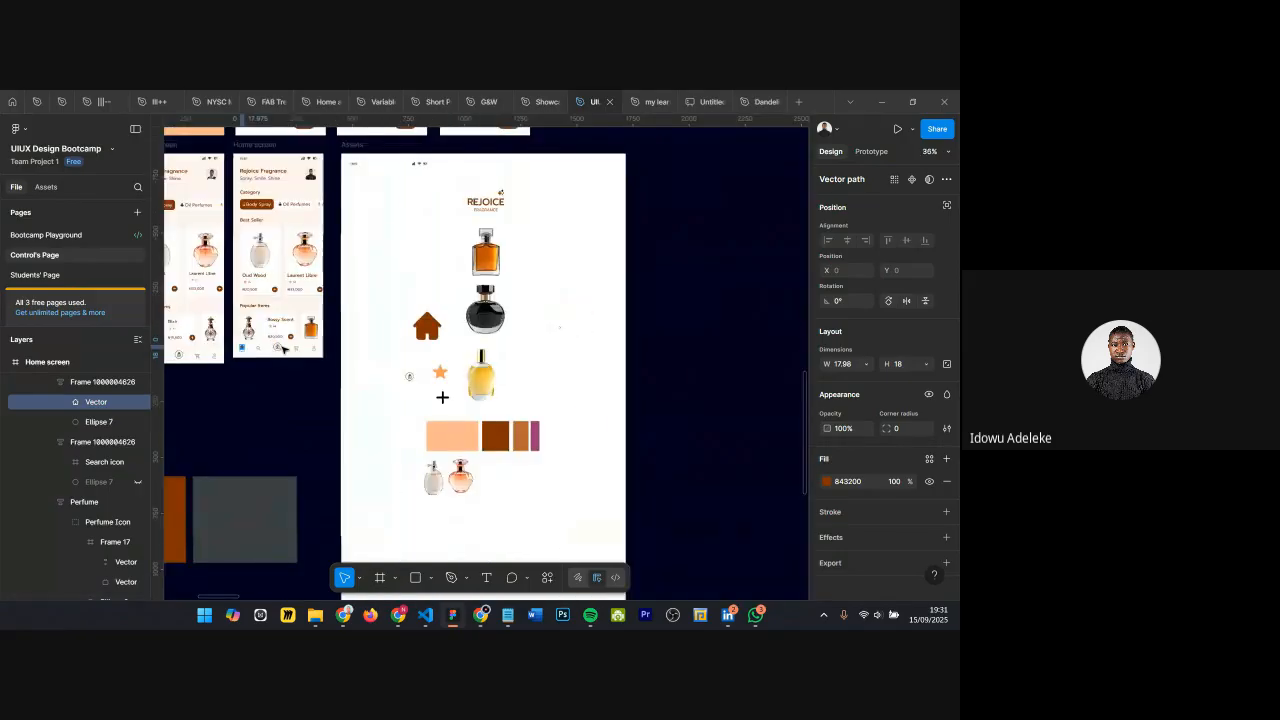
scroll(448, 349, "left", 3)
scroll(448, 349, "up", 5)
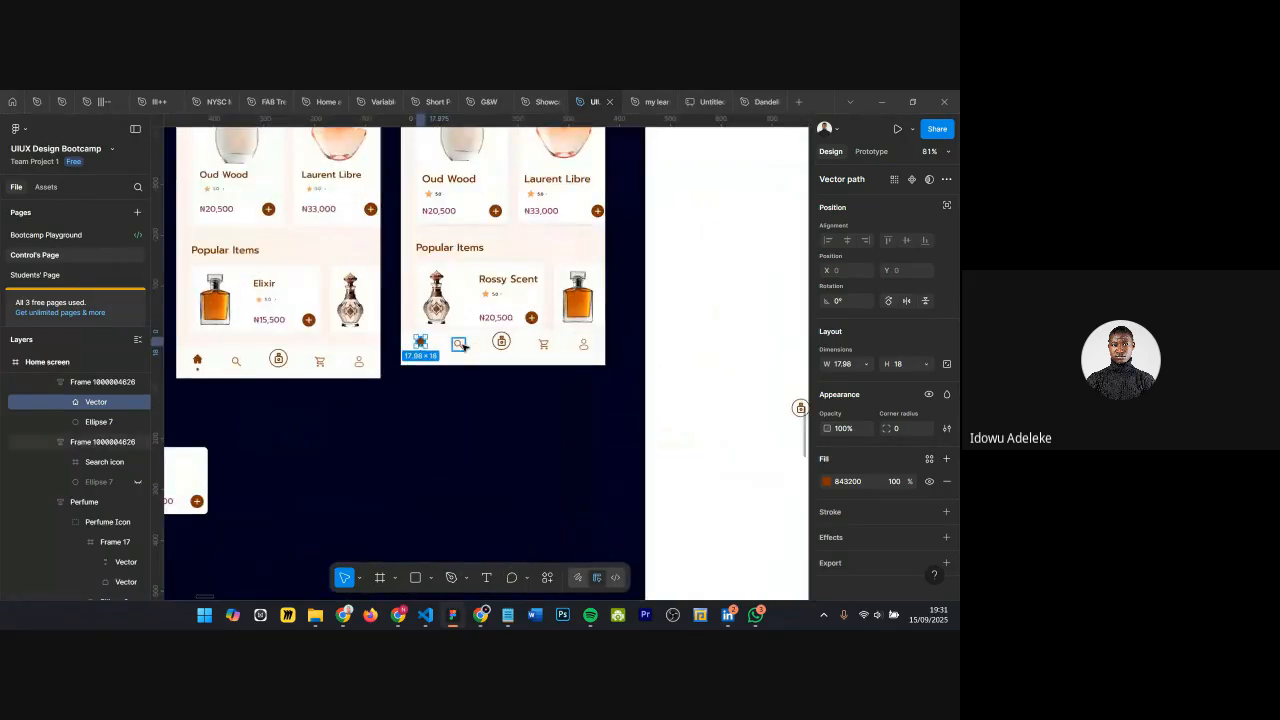
Step: Copy the search, cart and profile icons from the second Home screen's tab bar into the Assets frame, stacked below the perfume icon
left_click(458, 345)
left_click_drag(458, 345, 786, 460)
double_click(543, 346)
double_click(543, 347)
left_click_drag(539, 345, 784, 488)
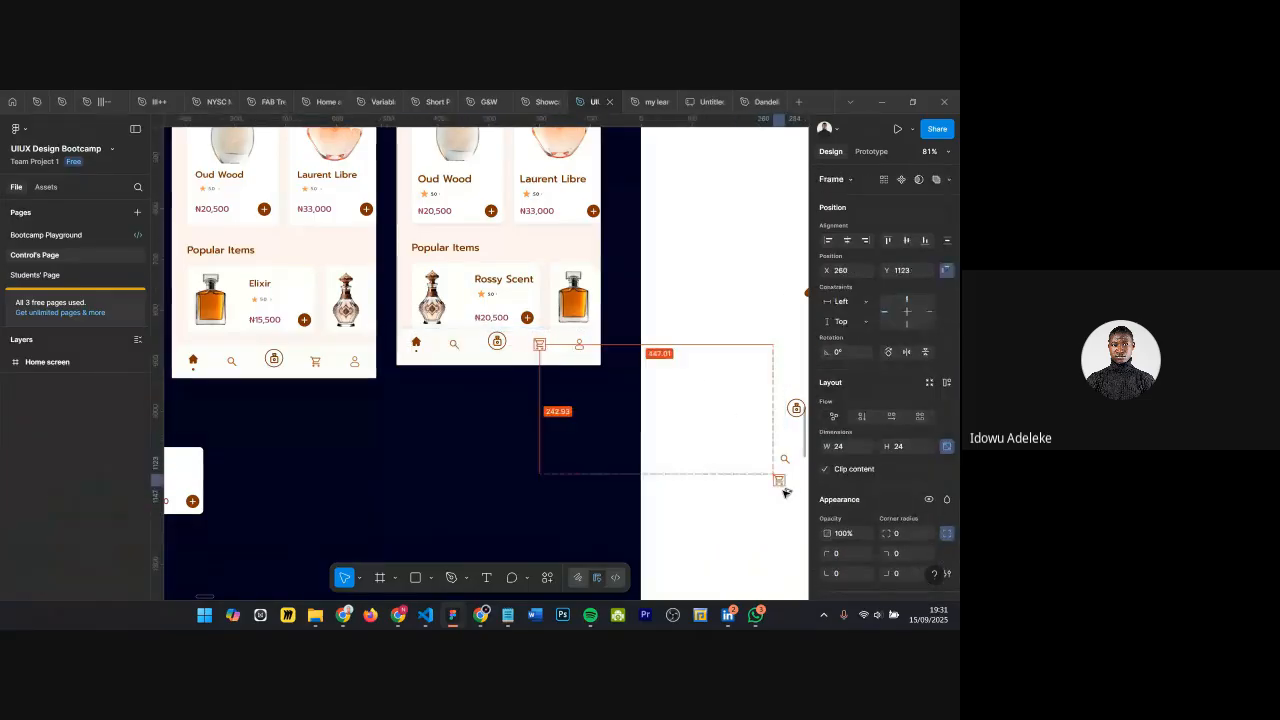
left_click(578, 345)
left_click(578, 345)
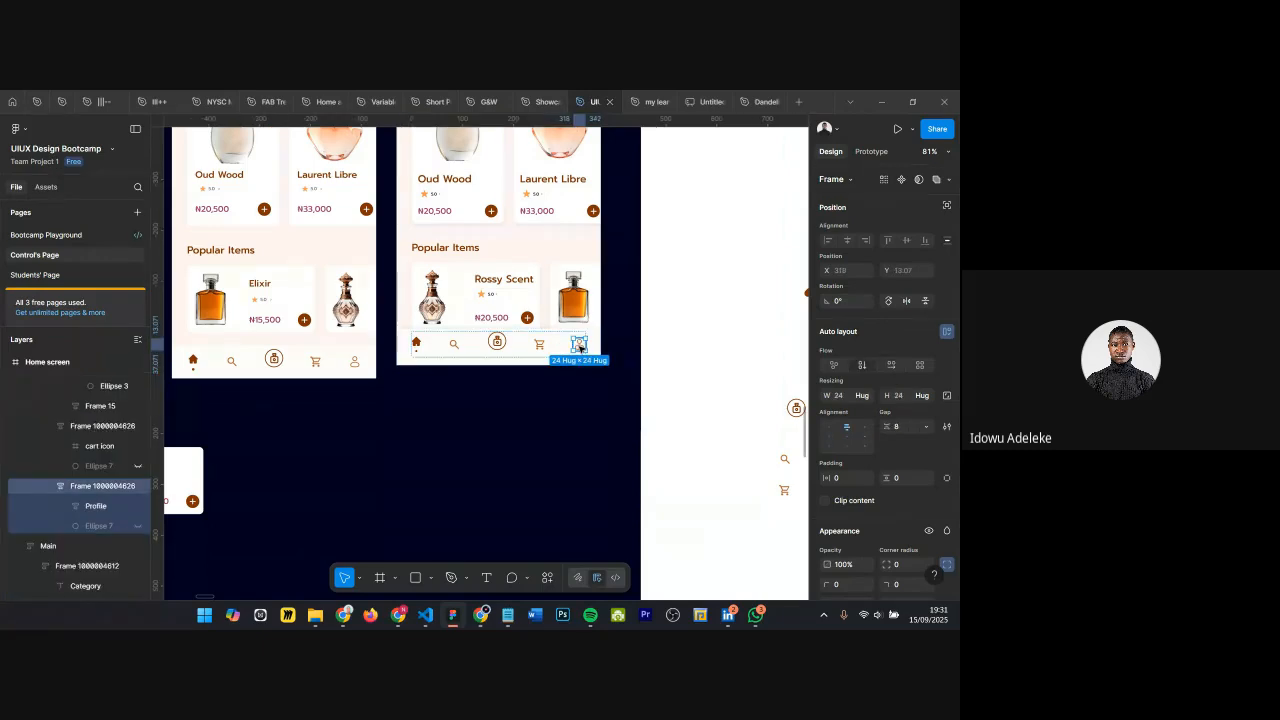
left_click_drag(578, 345, 788, 524)
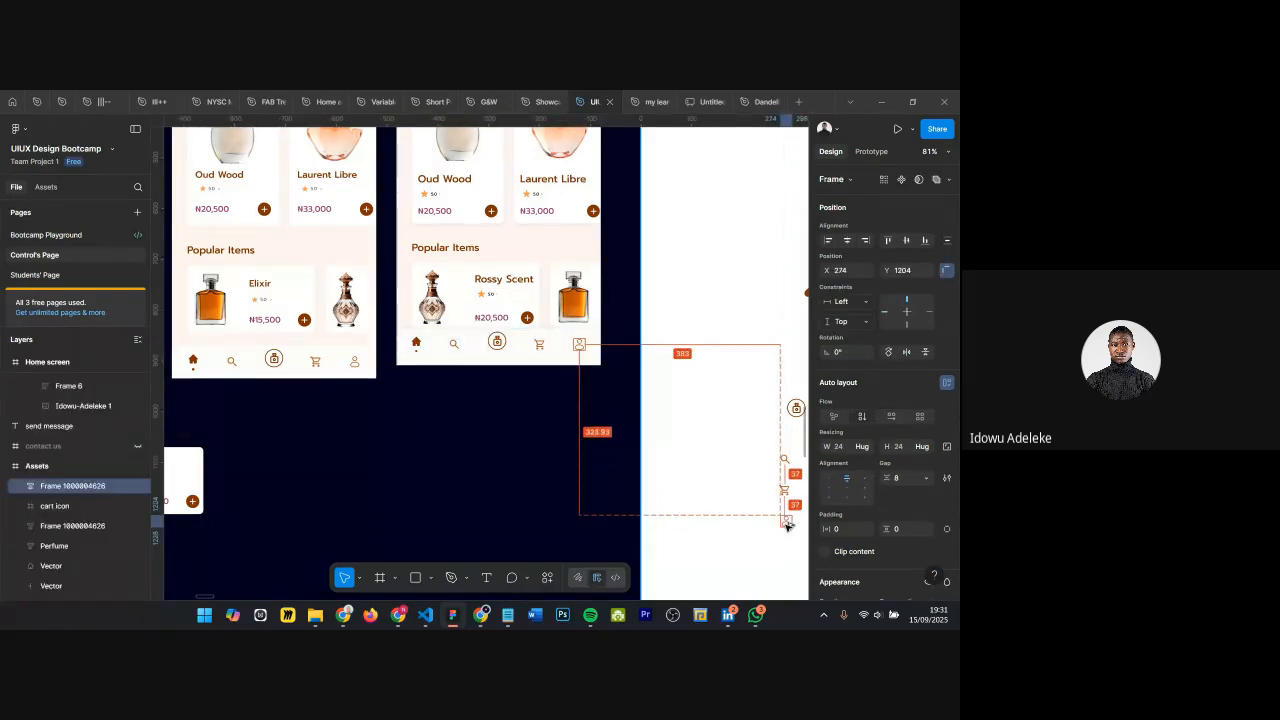
Step: Delete the practice Elixir card below the Home screens and the stray 16 × 16 frame near it
scroll(694, 423, "down", 5)
scroll(279, 445, "down", 1)
left_click_drag(292, 389, 583, 487)
key("Delete")
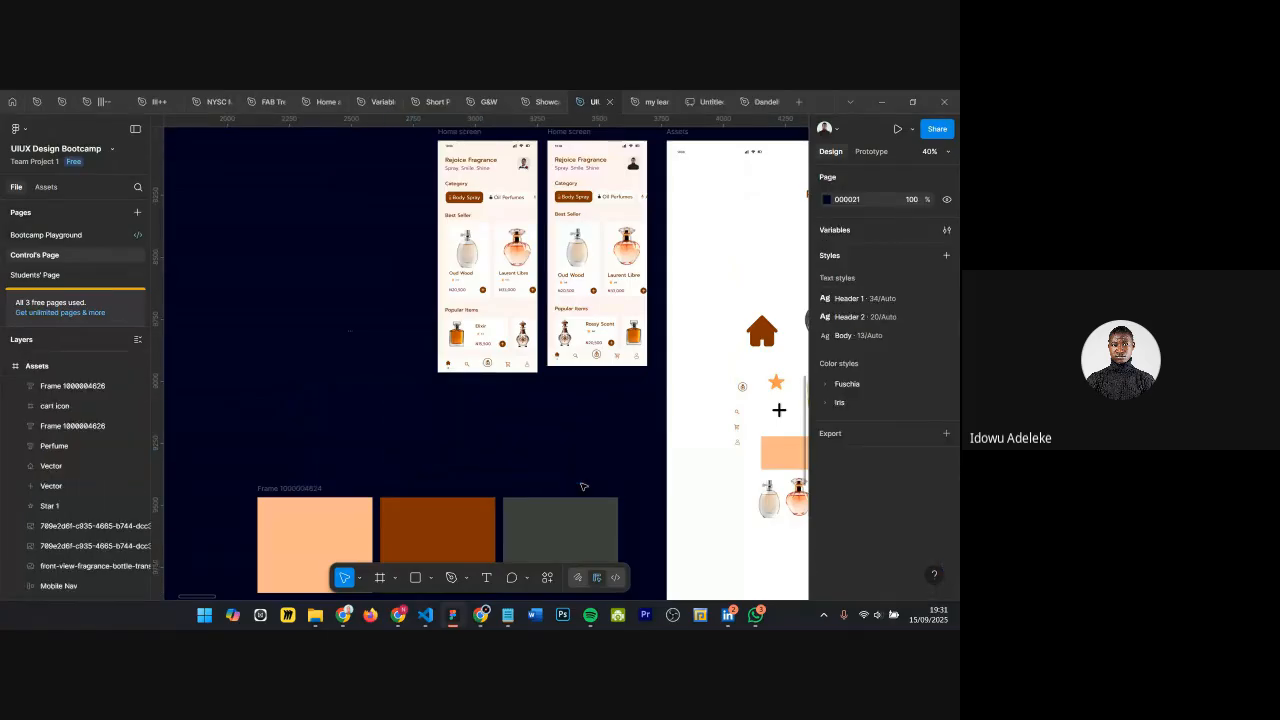
scroll(583, 487, "down", 3)
scroll(345, 430, "down", 1)
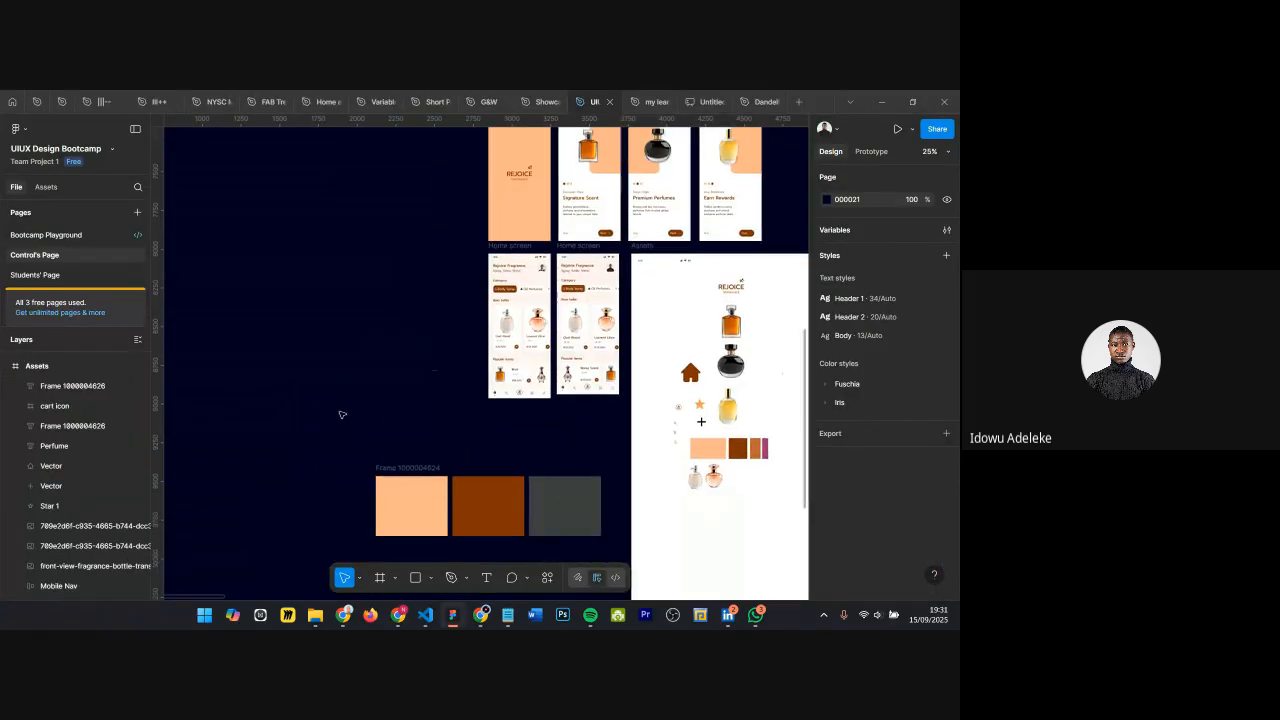
left_click_drag(383, 334, 479, 412)
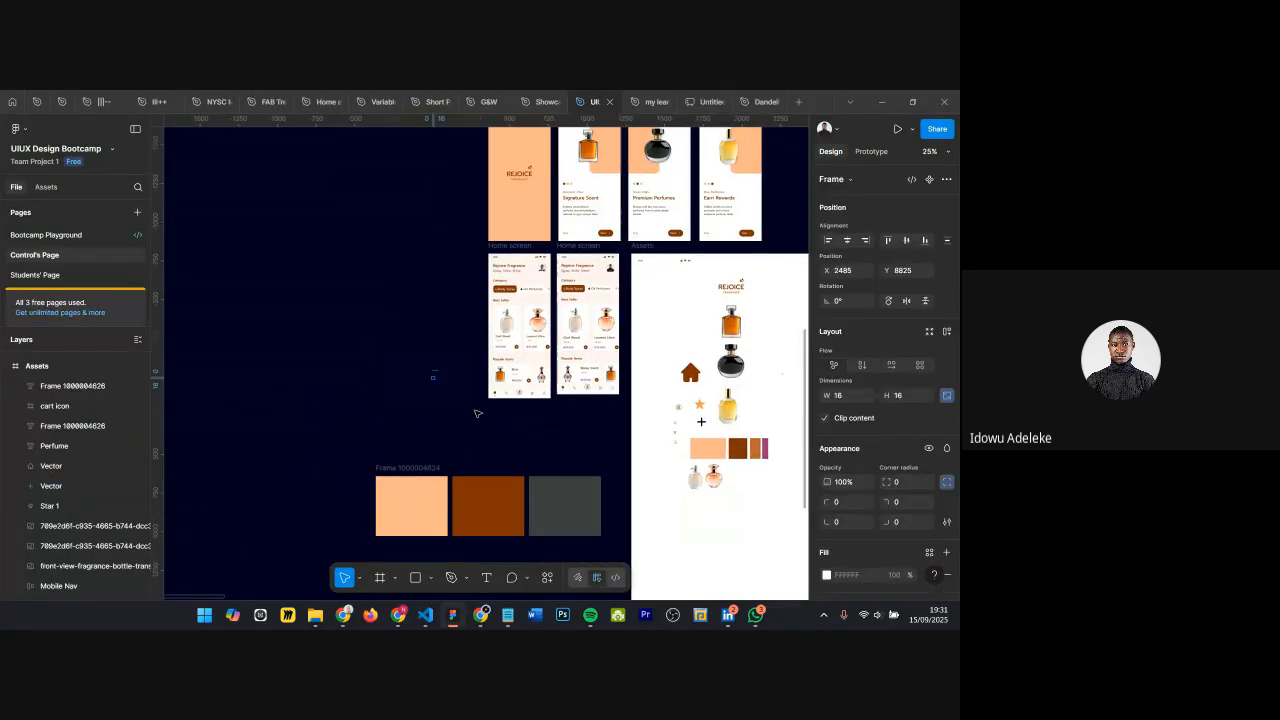
key("Delete")
Step: Delete the first Home screen, the one featuring Elixir under Popular Items
scroll(651, 262, "up", 3)
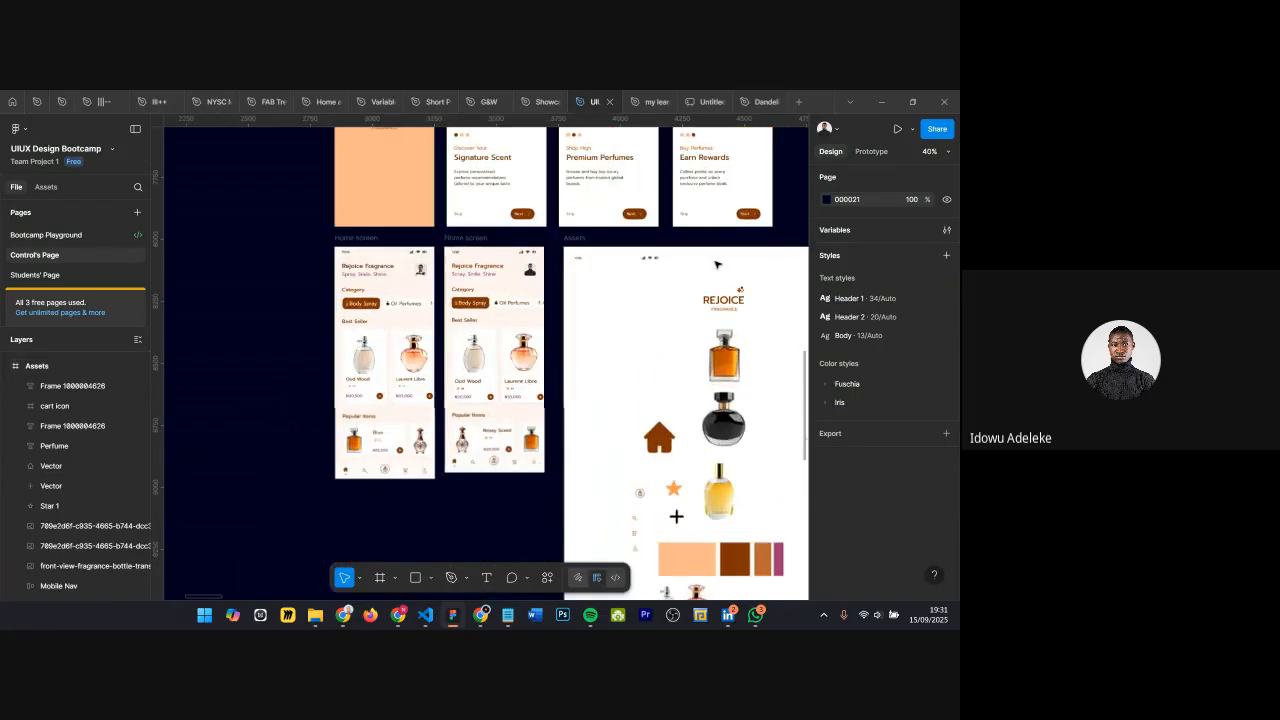
left_click(360, 240)
key("Delete")
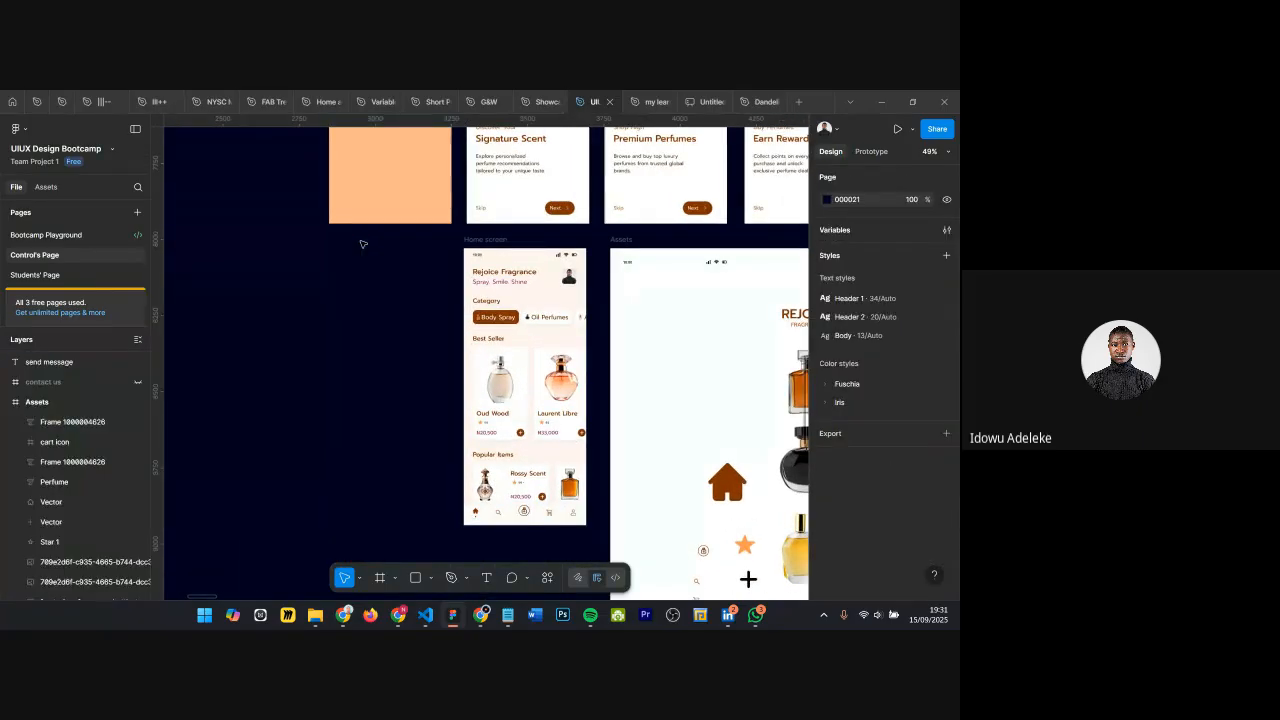
Step: Duplicate the remaining Home screen onto the empty canvas beside it and delete the copy
left_click(491, 240)
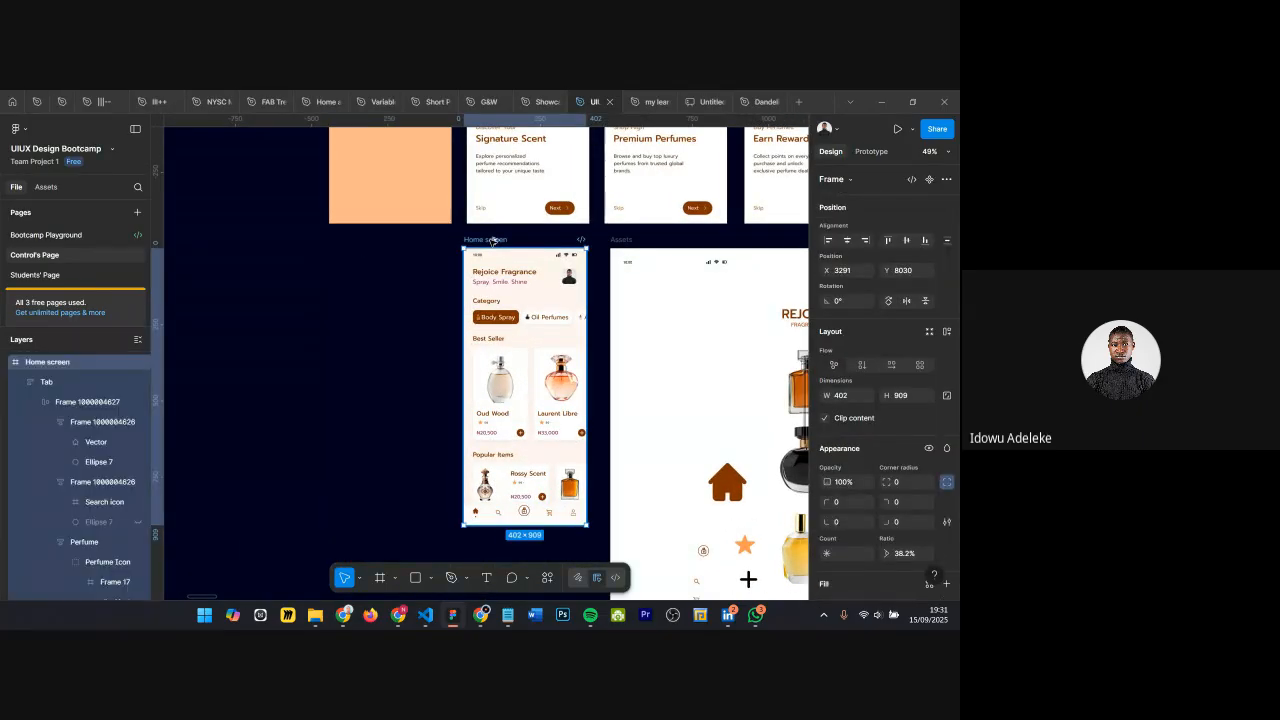
key("ctrl+z")
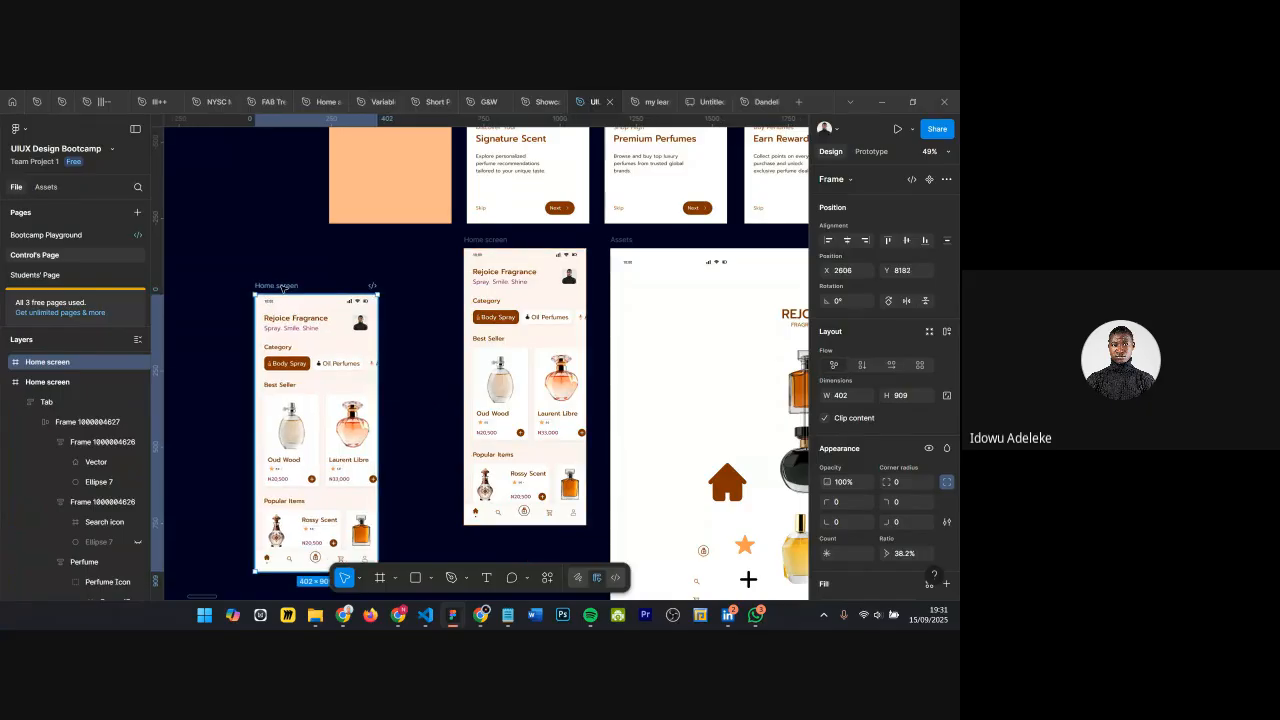
key("Delete")
Step: Rasterize the remaining Home screen frame into a single image
left_click(488, 241)
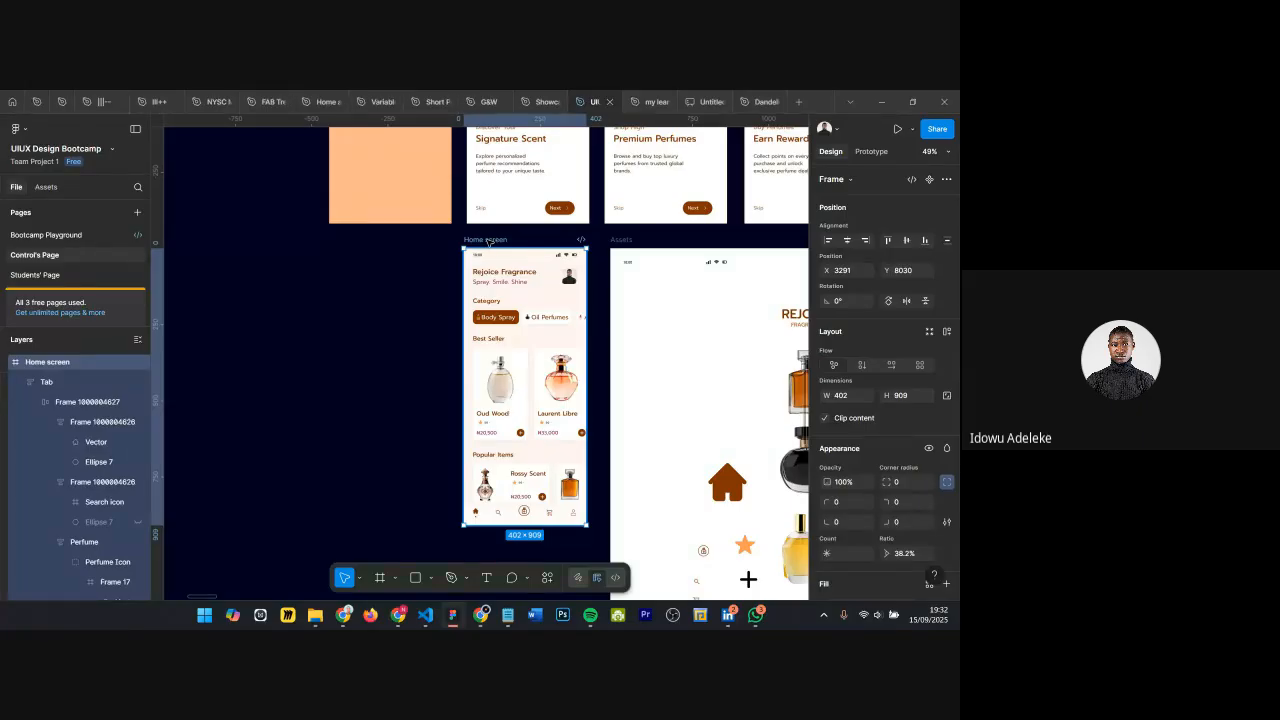
left_click(20, 128)
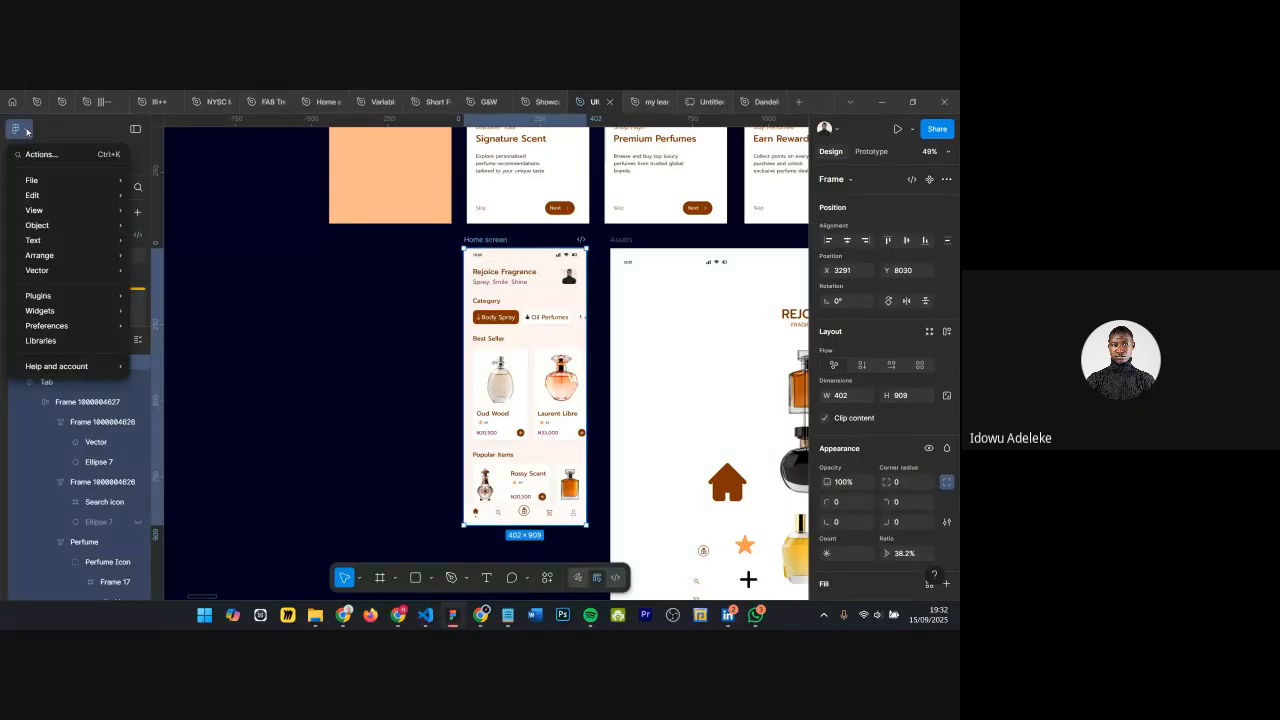
mouse_move(36, 210)
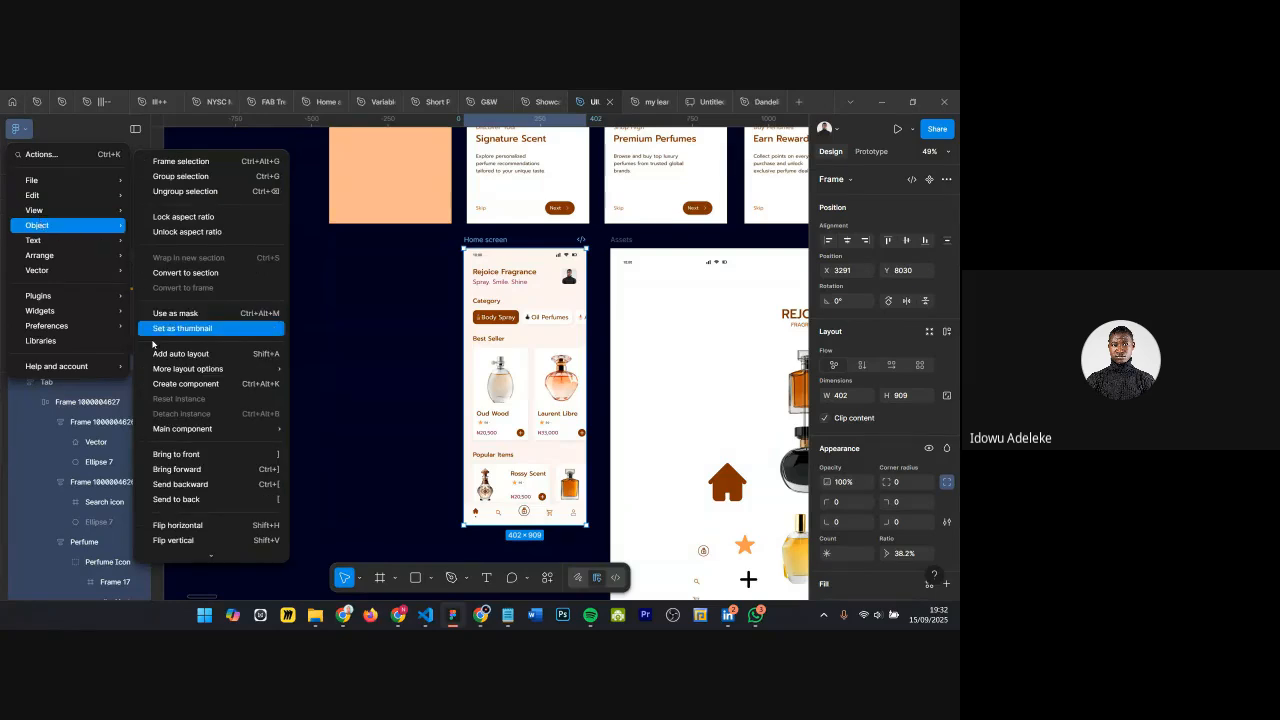
scroll(180, 430, "down", 1)
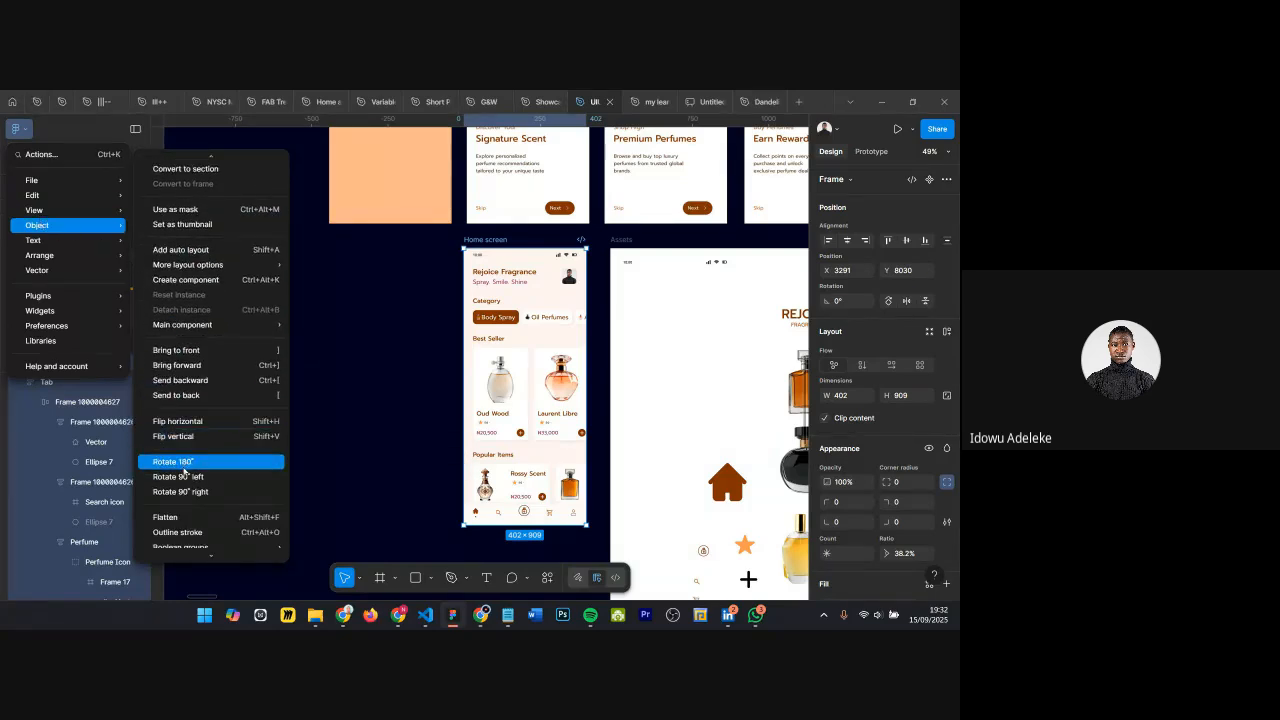
scroll(184, 478, "down", 1)
mouse_move(184, 507)
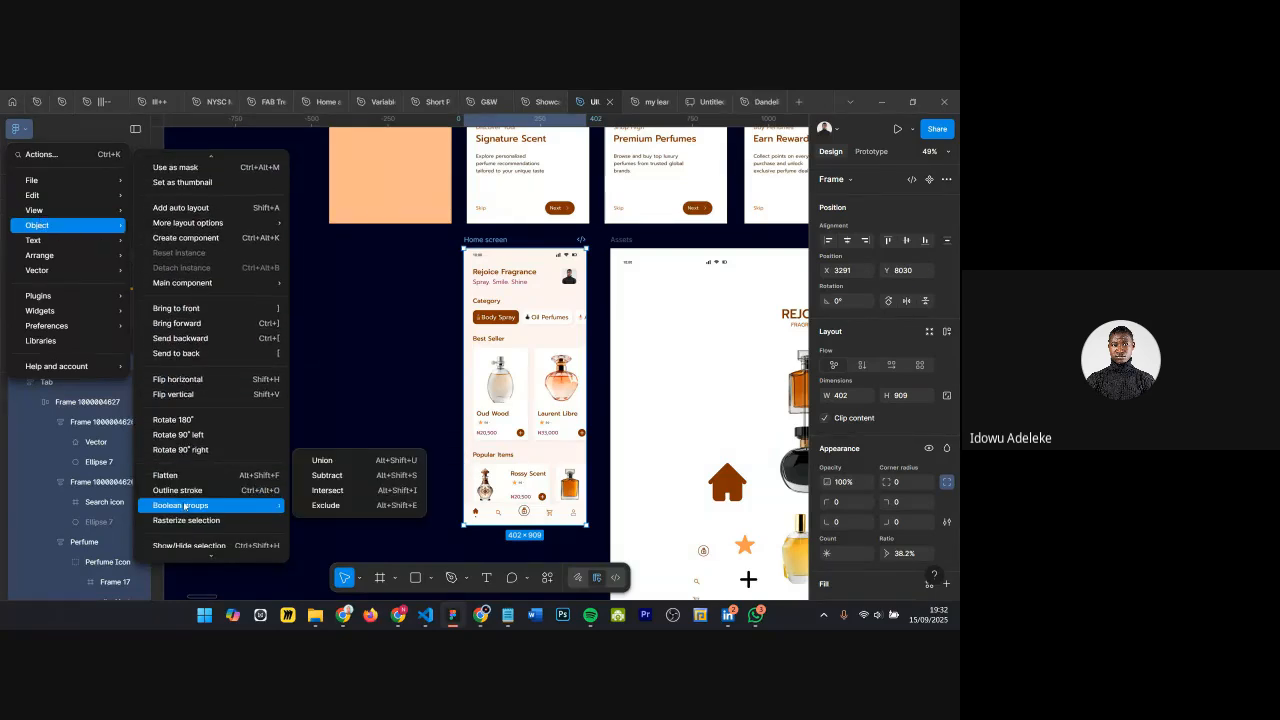
scroll(204, 500, "down", 2)
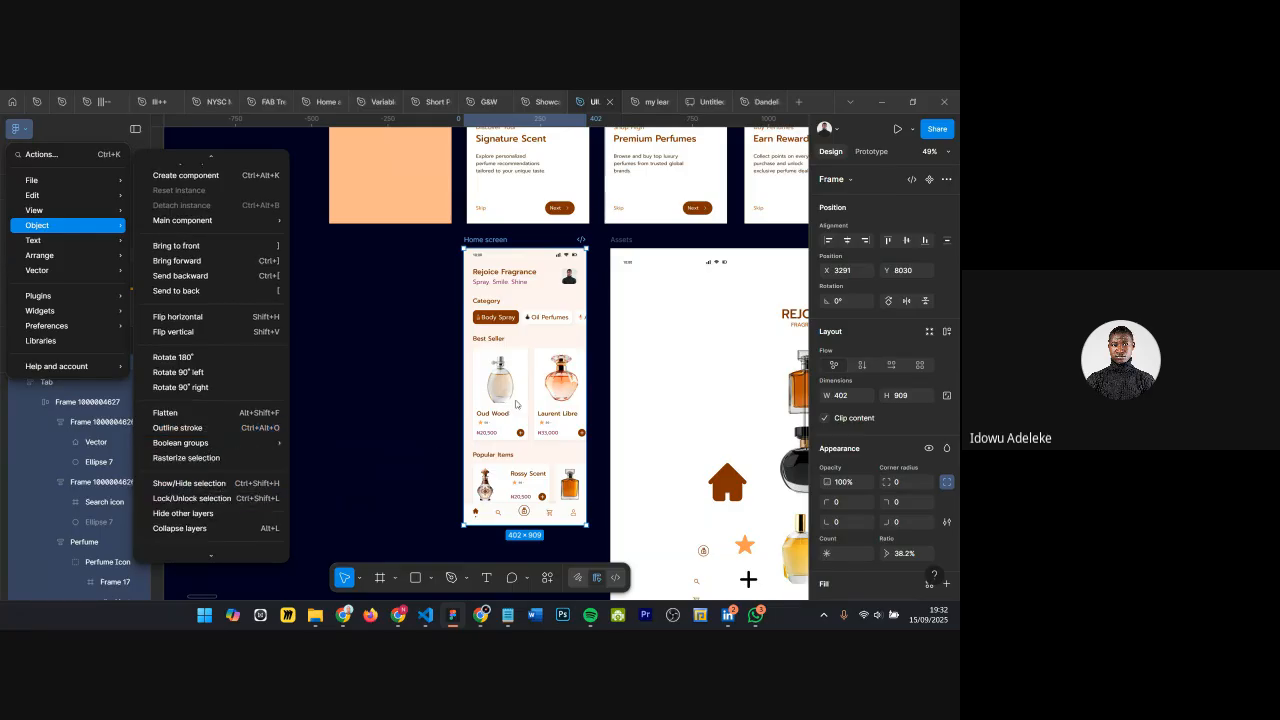
left_click(200, 459)
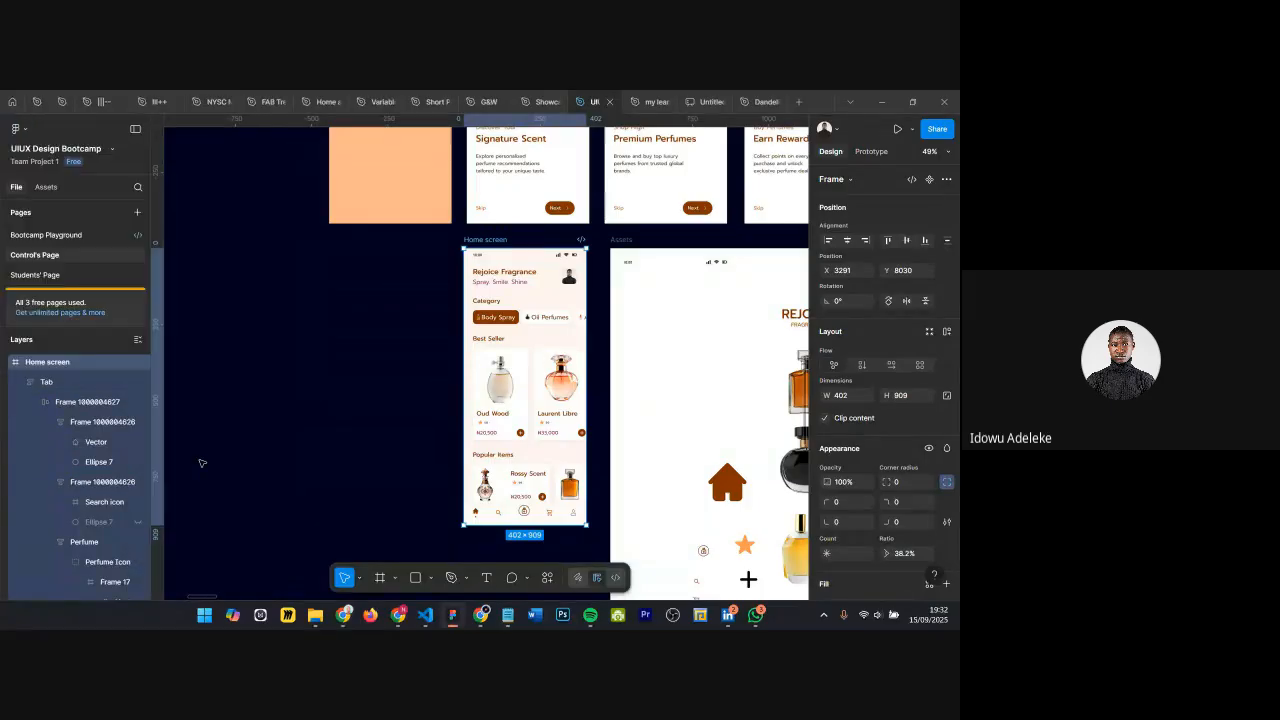
Step: Examine the rasterized Home screen image beside the Assets frame and open the Students' Page
scroll(517, 236, "up", 3)
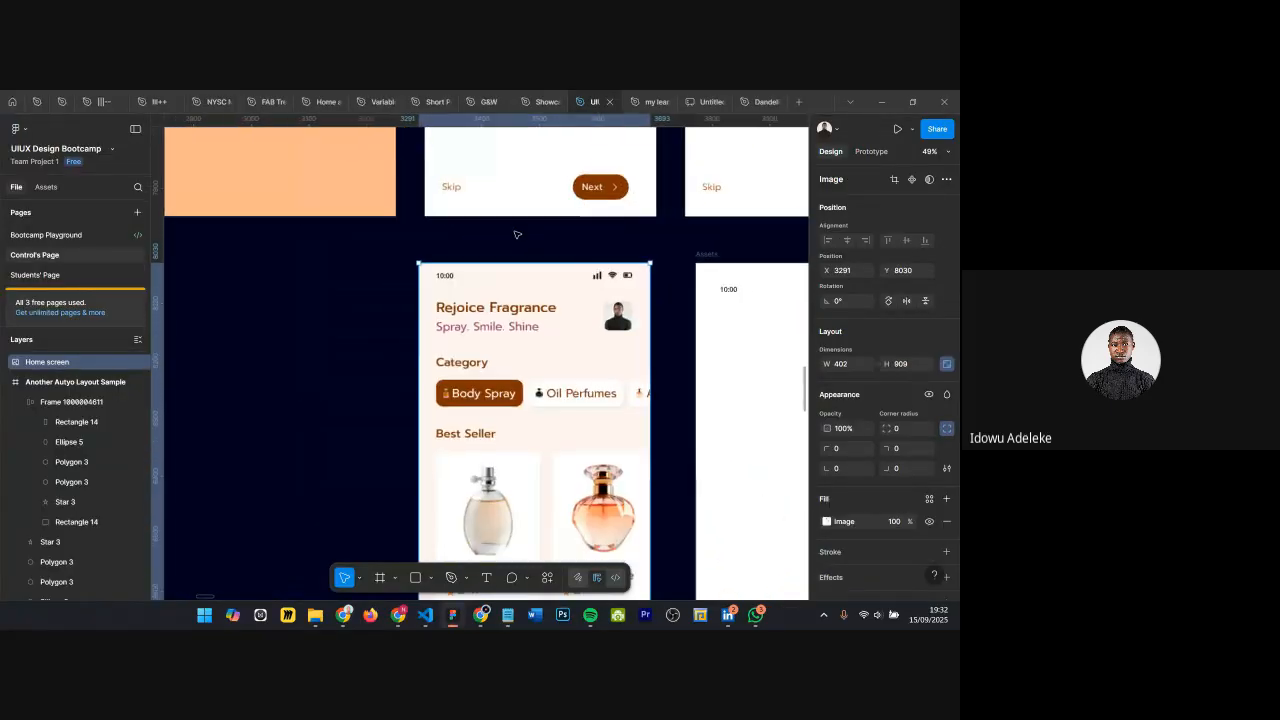
scroll(483, 257, "down", 3)
scroll(483, 257, "up", 5)
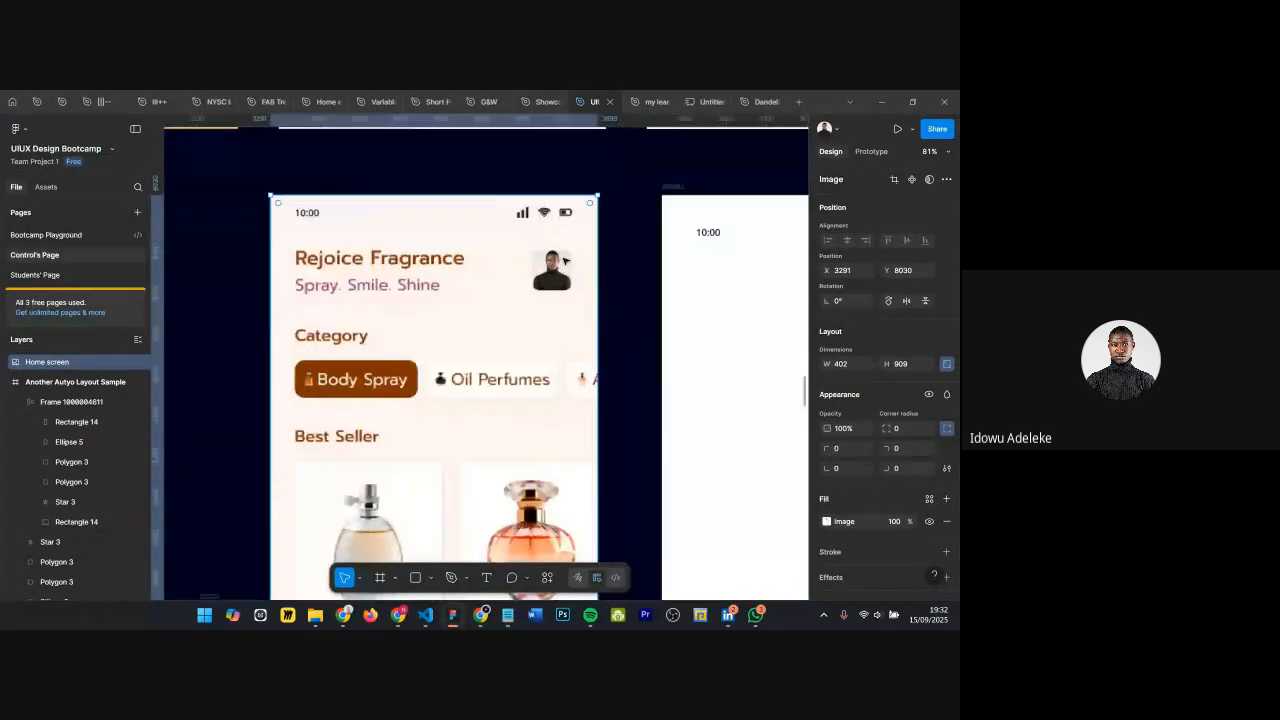
scroll(505, 276, "down", 2)
scroll(505, 276, "down", 5)
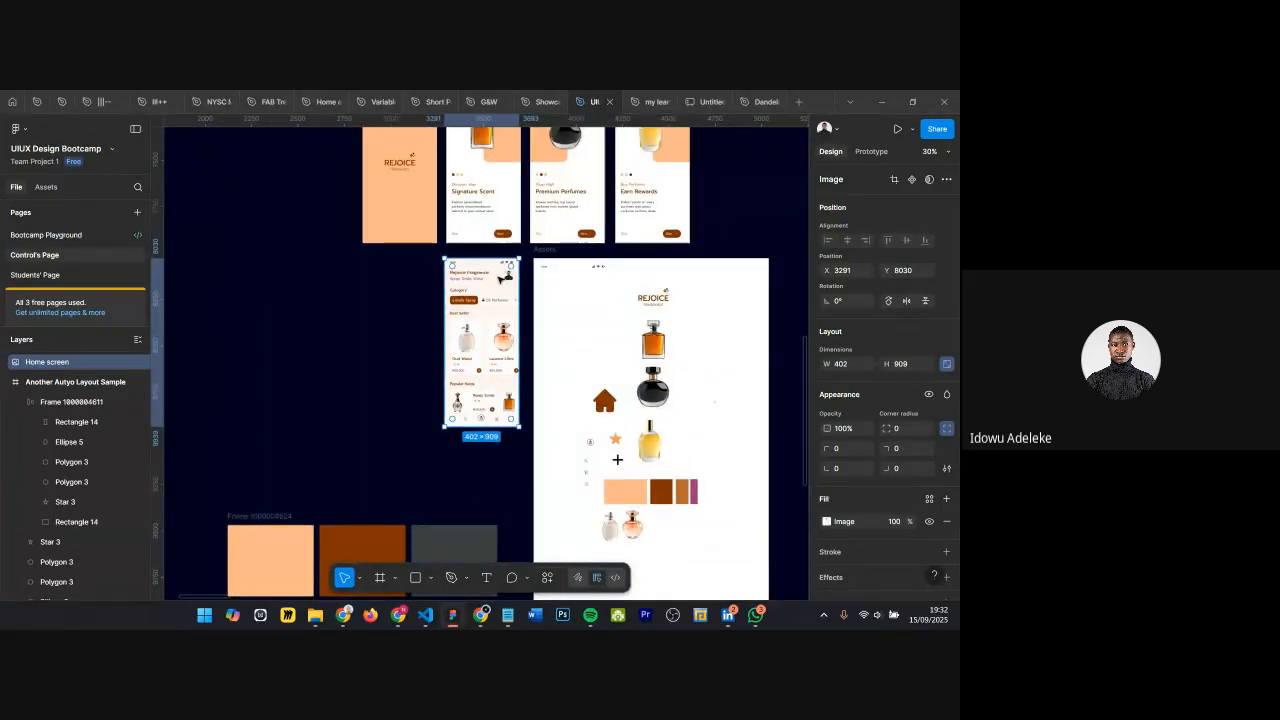
scroll(500, 282, "up", 2)
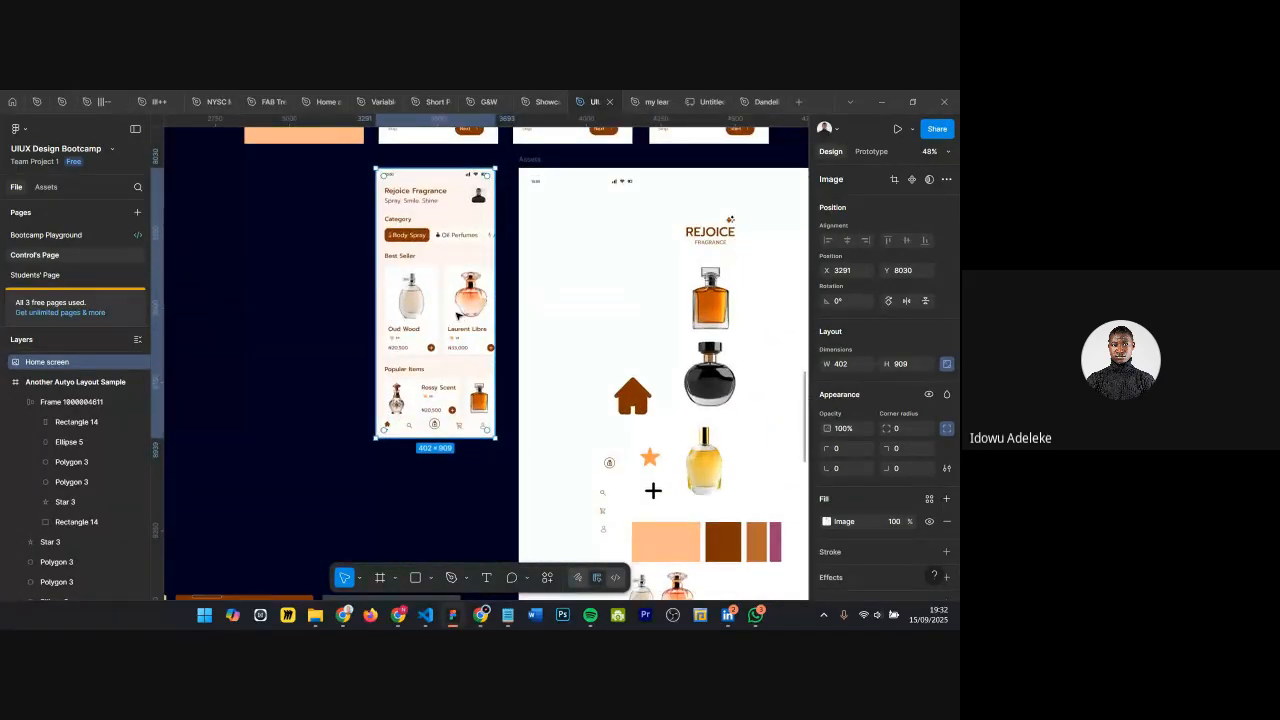
left_click(35, 275)
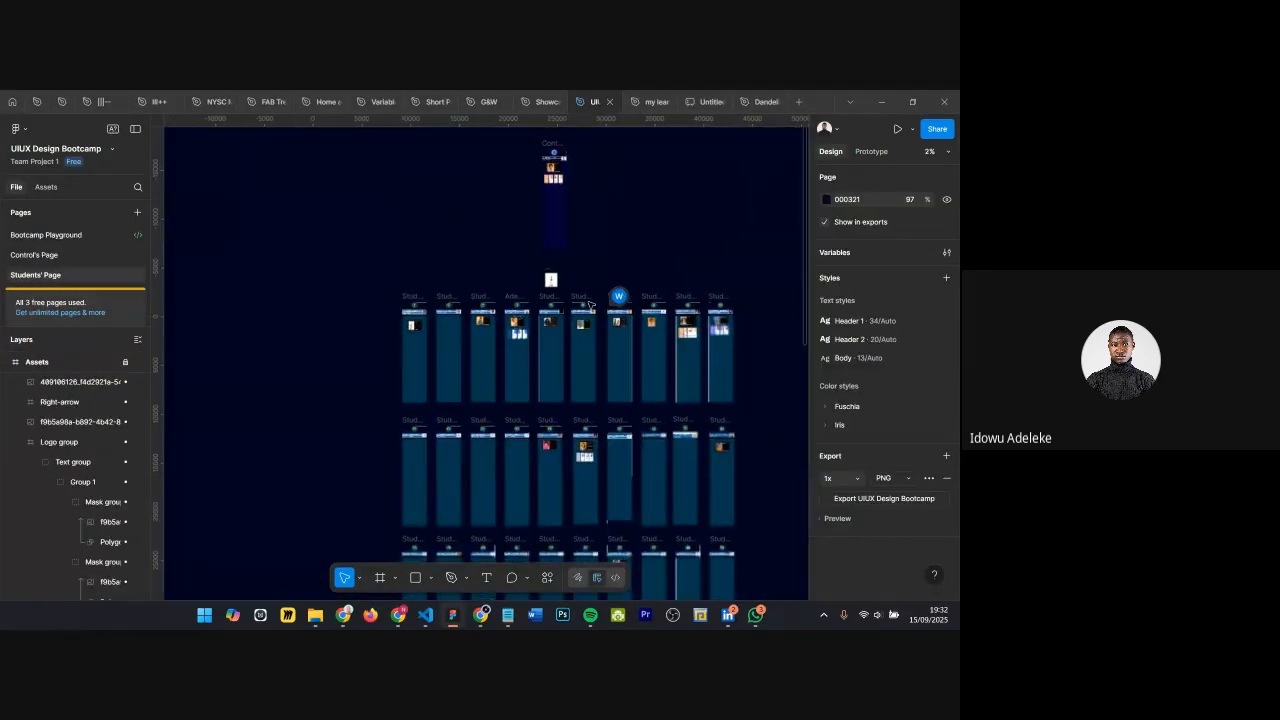
Step: Examine the skip text and button margins on student 10's purple Rejoice Fragrance onboarding screens
scroll(741, 338, "up", 8)
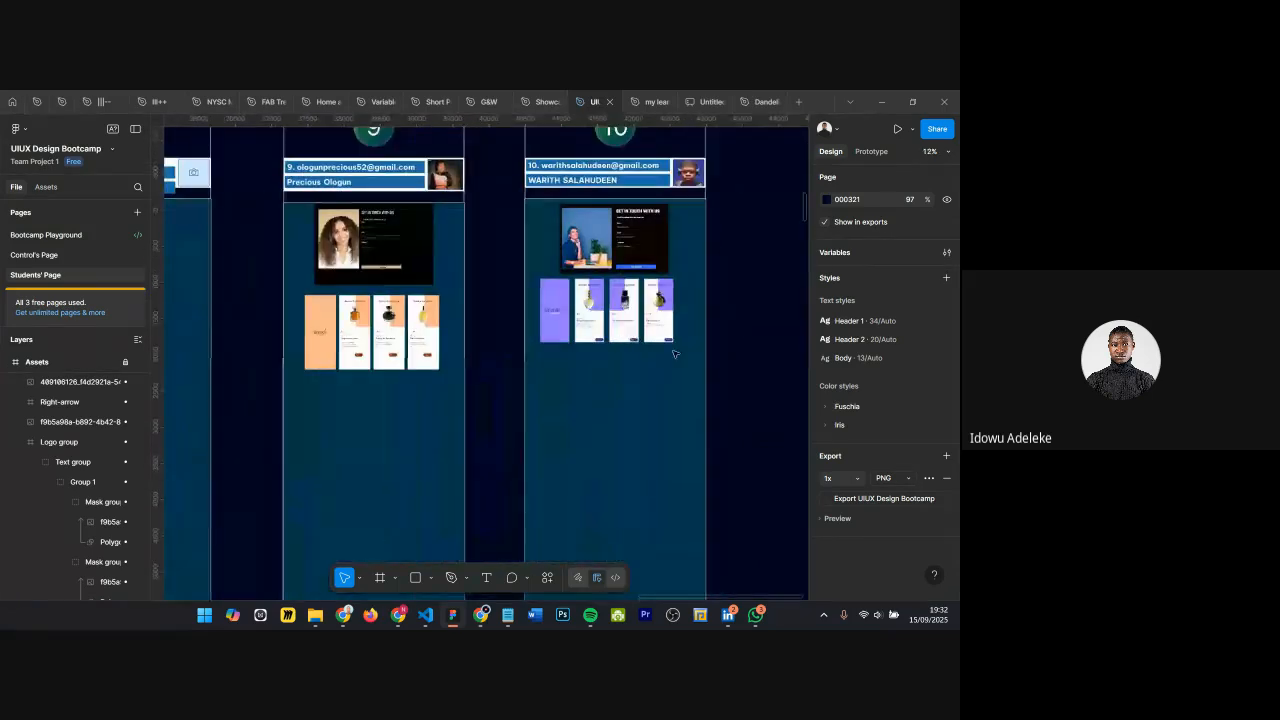
scroll(471, 337, "right", 5)
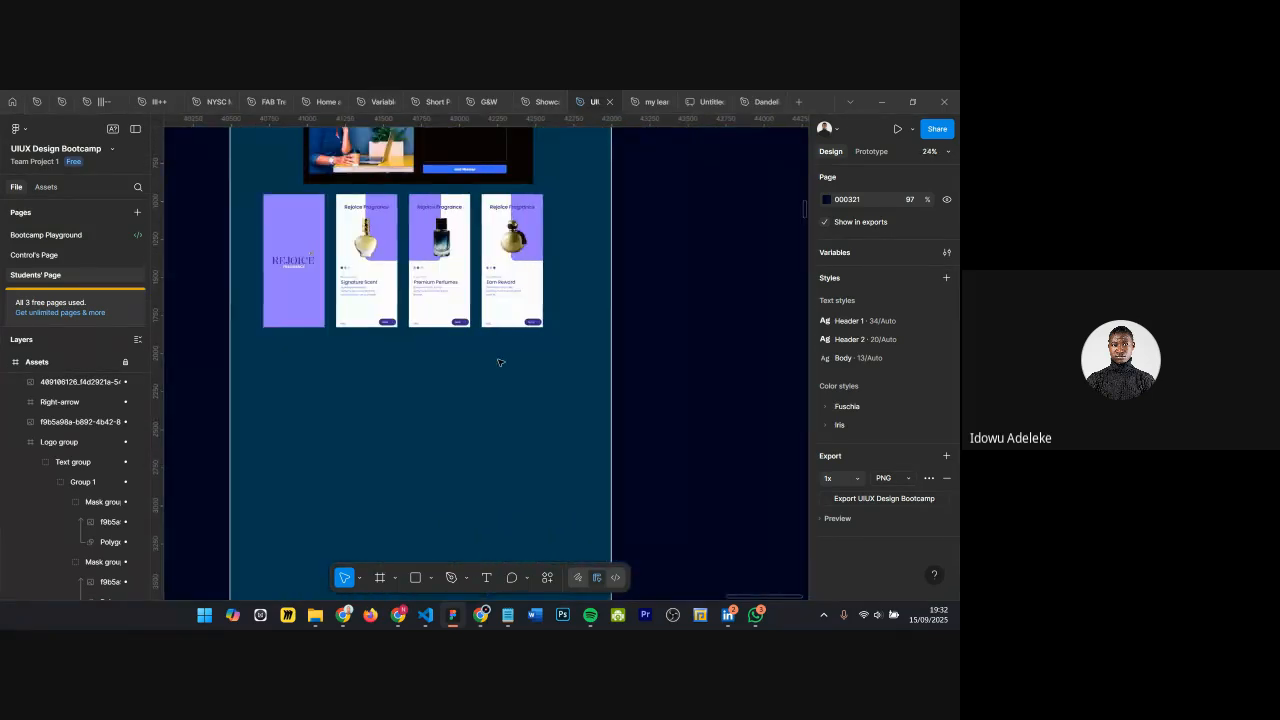
scroll(500, 357, "up", 5)
scroll(748, 330, "up", 2)
scroll(610, 405, "down", 2)
scroll(658, 398, "up", 2)
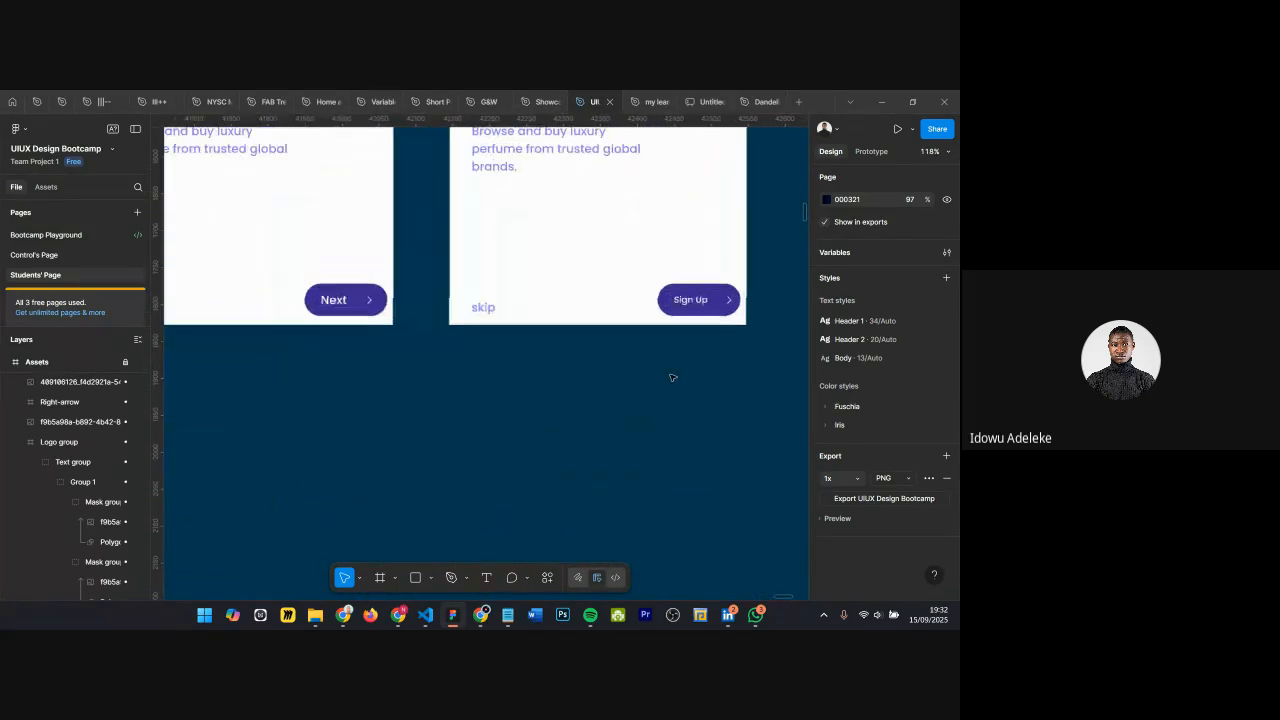
left_click(477, 307)
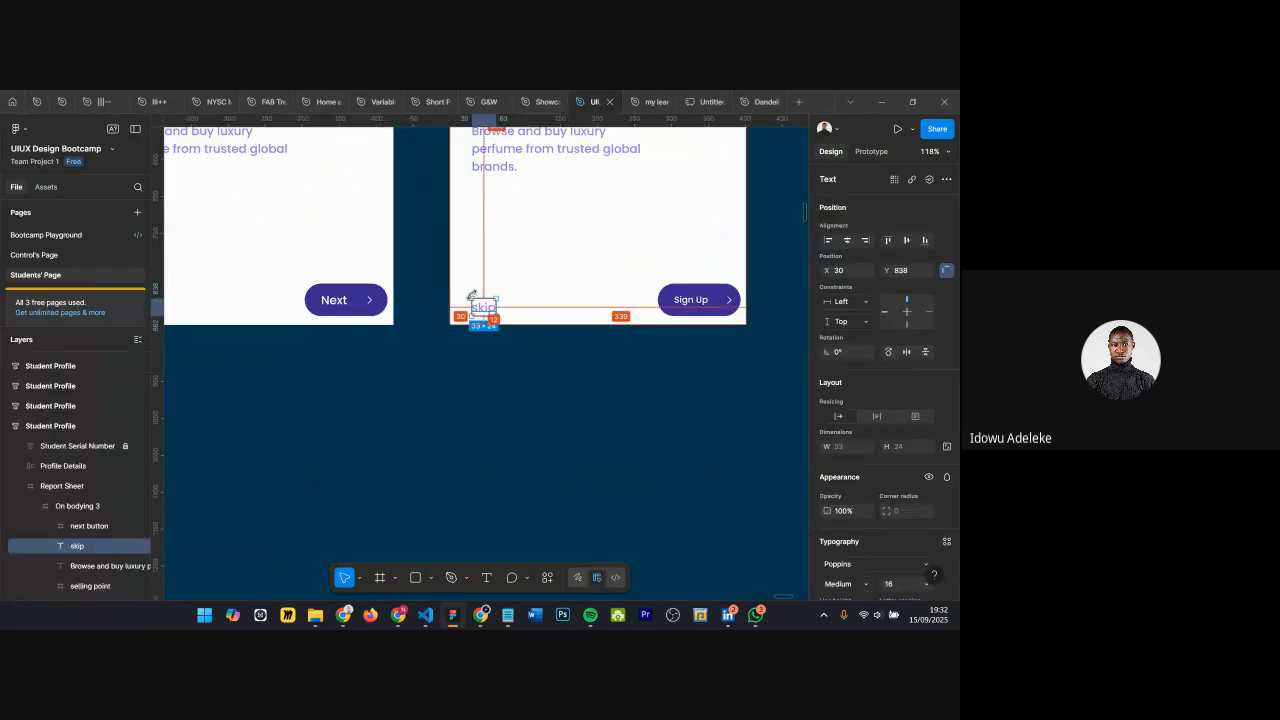
left_click(688, 299)
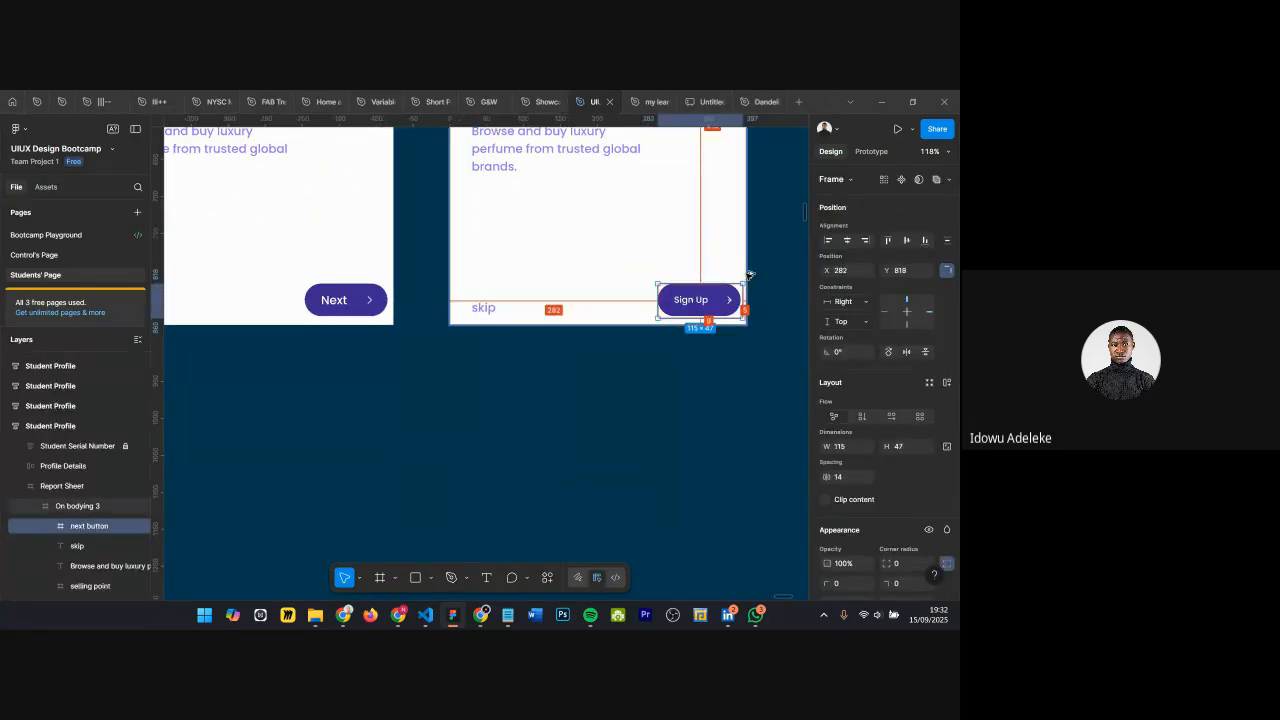
scroll(650, 298, "down", 2)
left_click(415, 300)
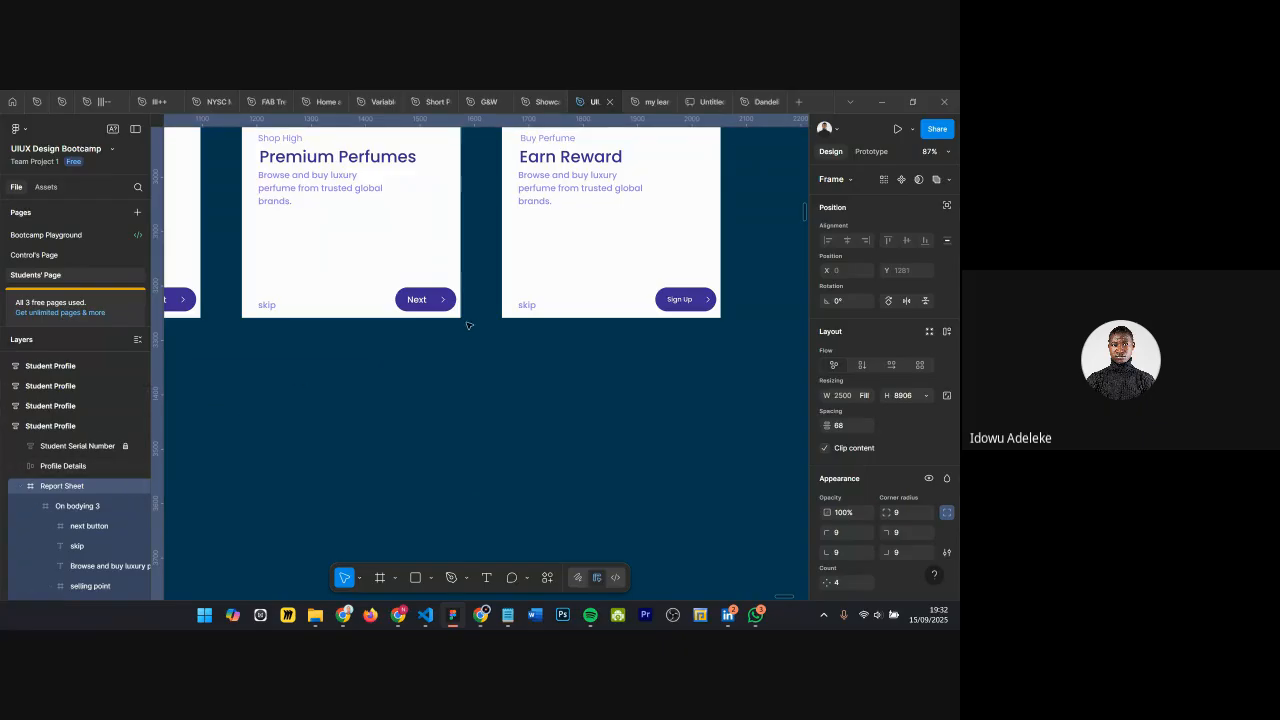
Step: Move the Sign Up button on the Earn Reward screen to X 257, Y 808, leaving a 30 px right margin
scroll(574, 257, "up", 1)
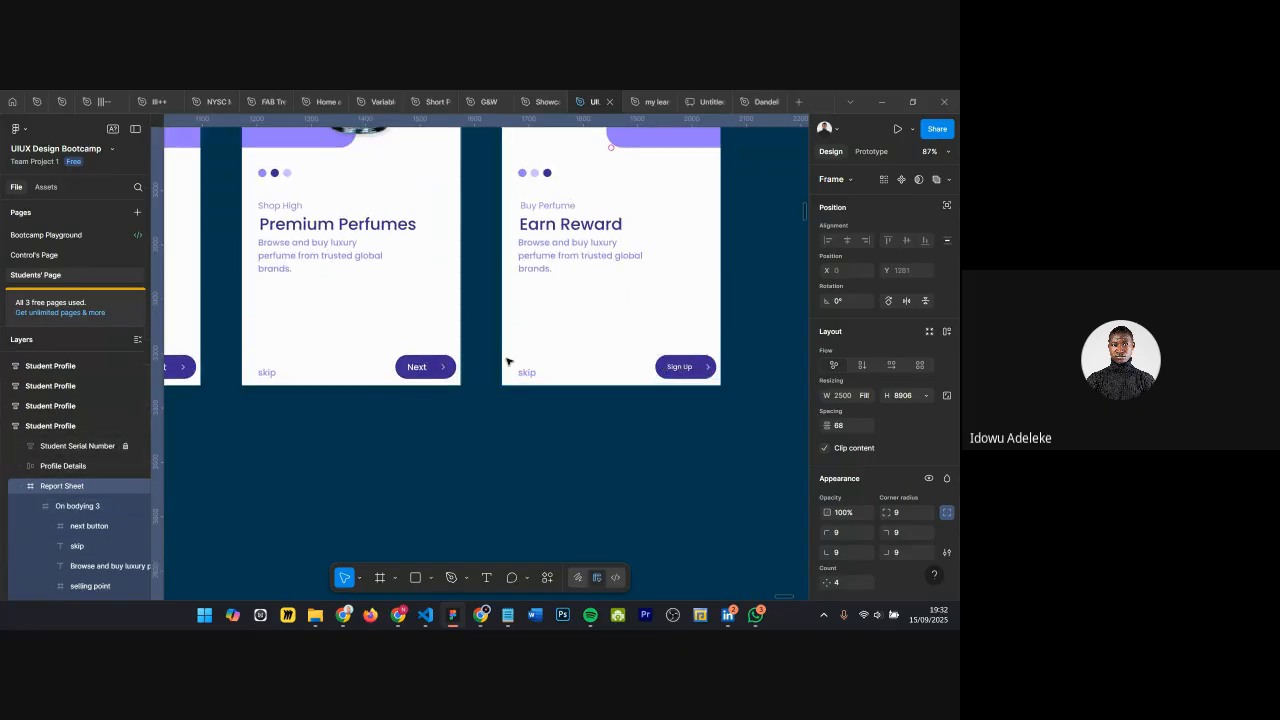
left_click(677, 368)
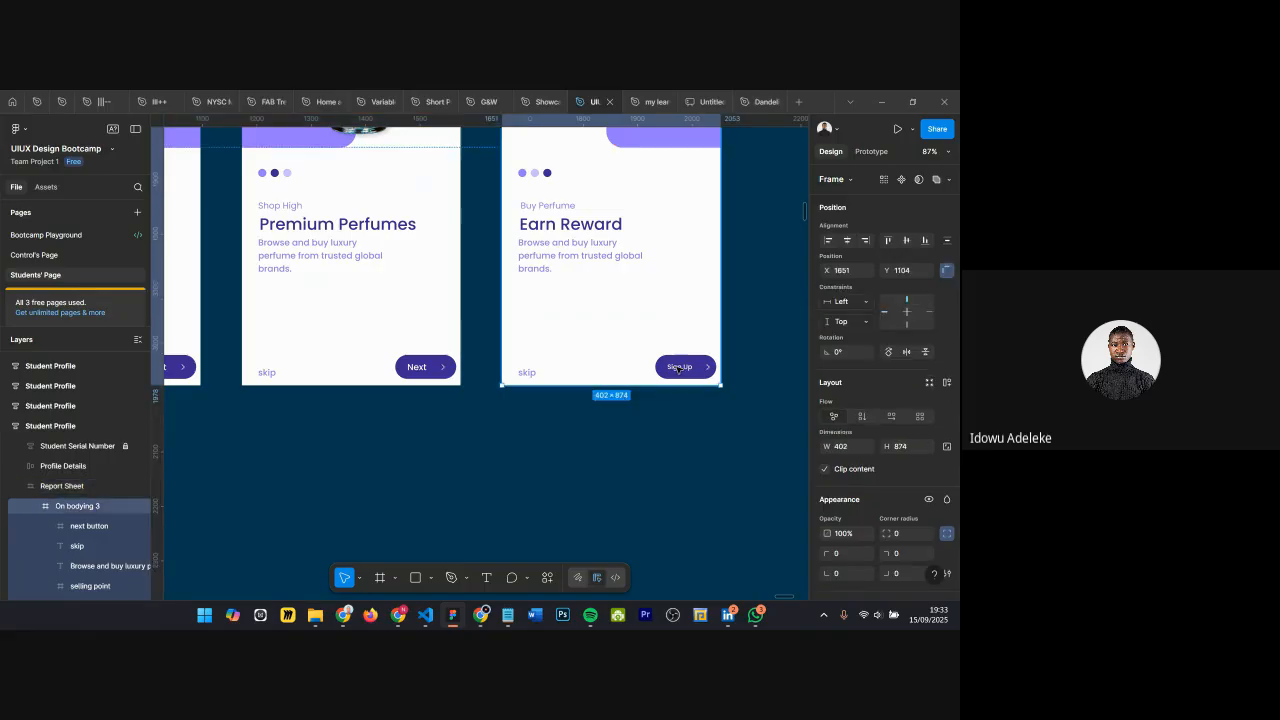
left_click(677, 368)
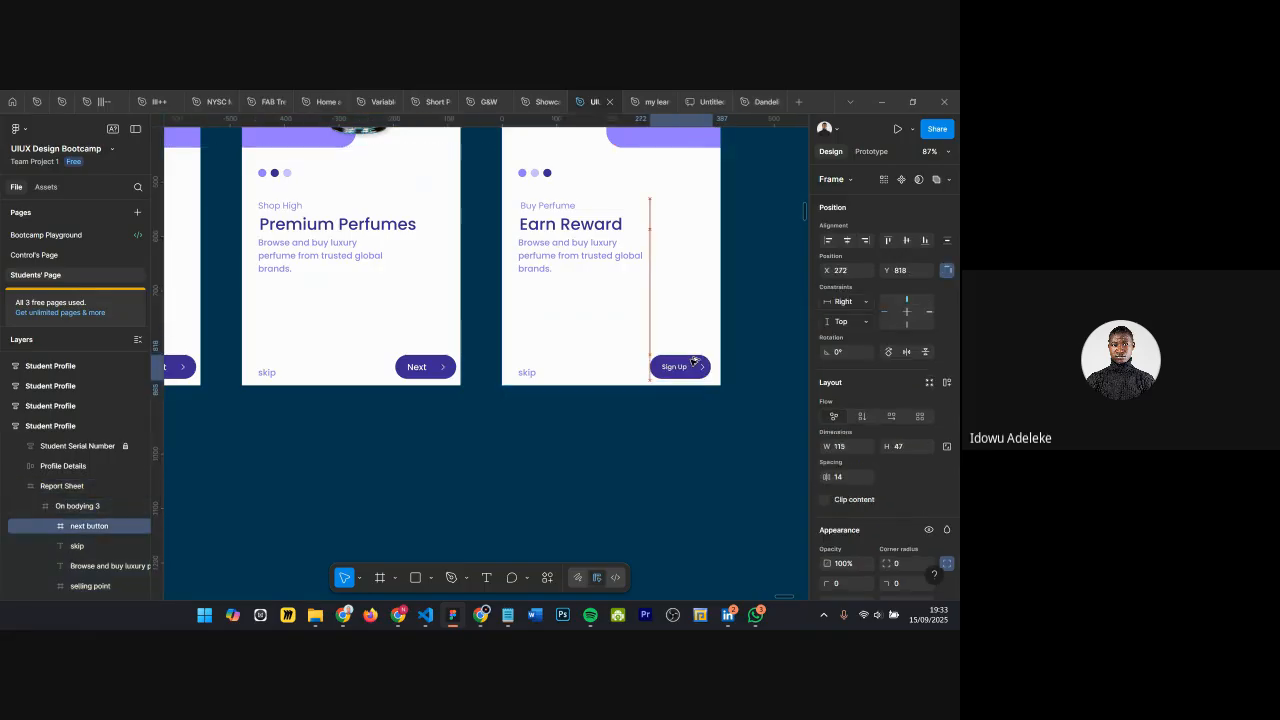
key("alt")
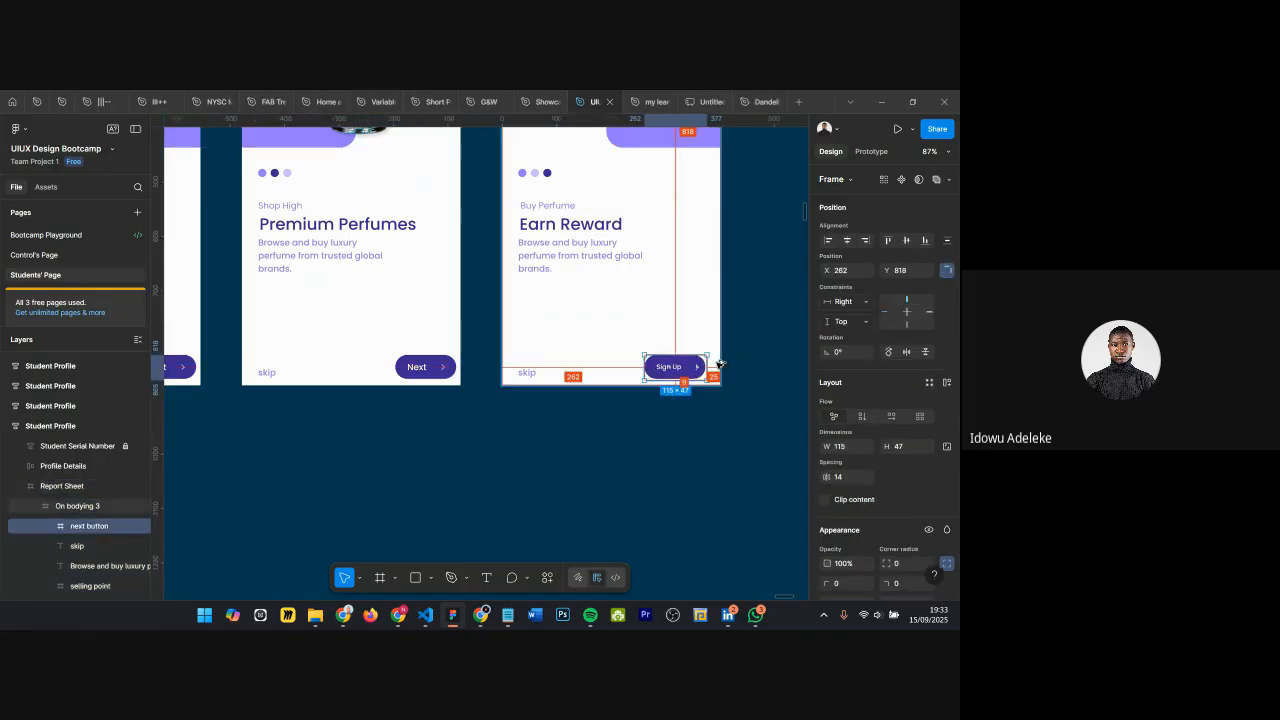
key("Left")
key("Left")
key("Left")
key("Left")
key("Left")
key("Left")
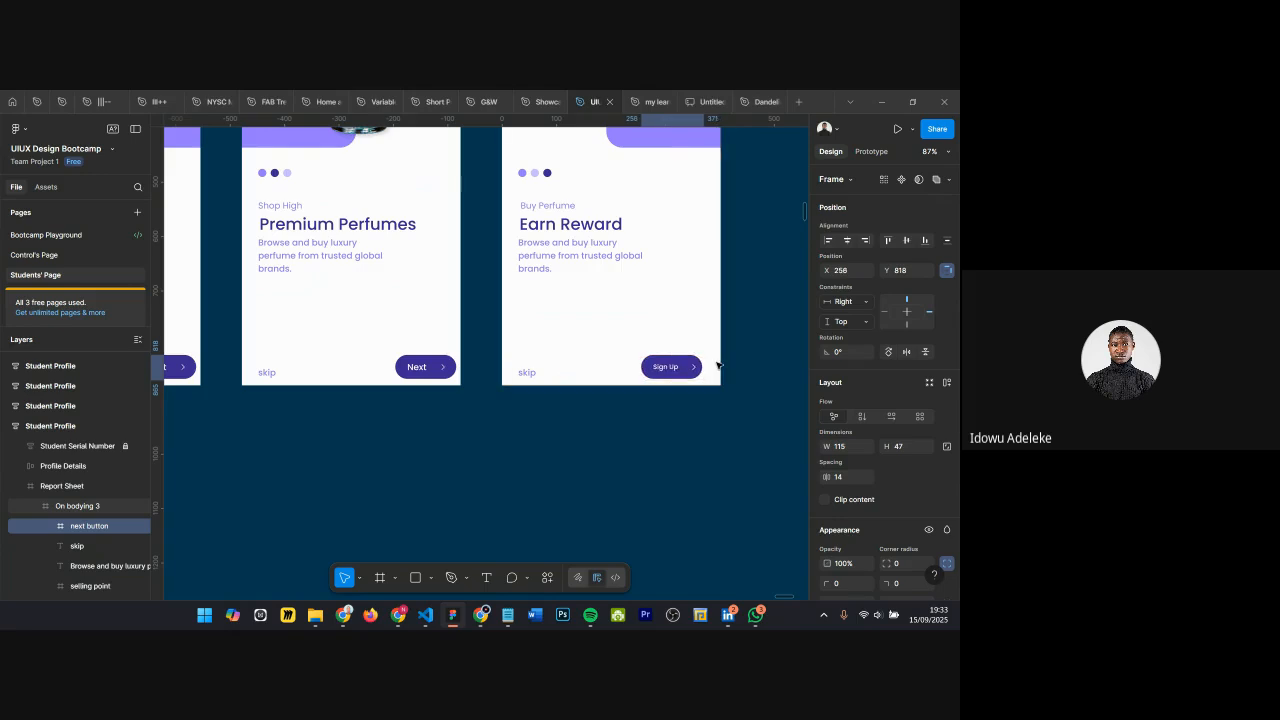
key("Right")
key("alt")
key("shift+Up")
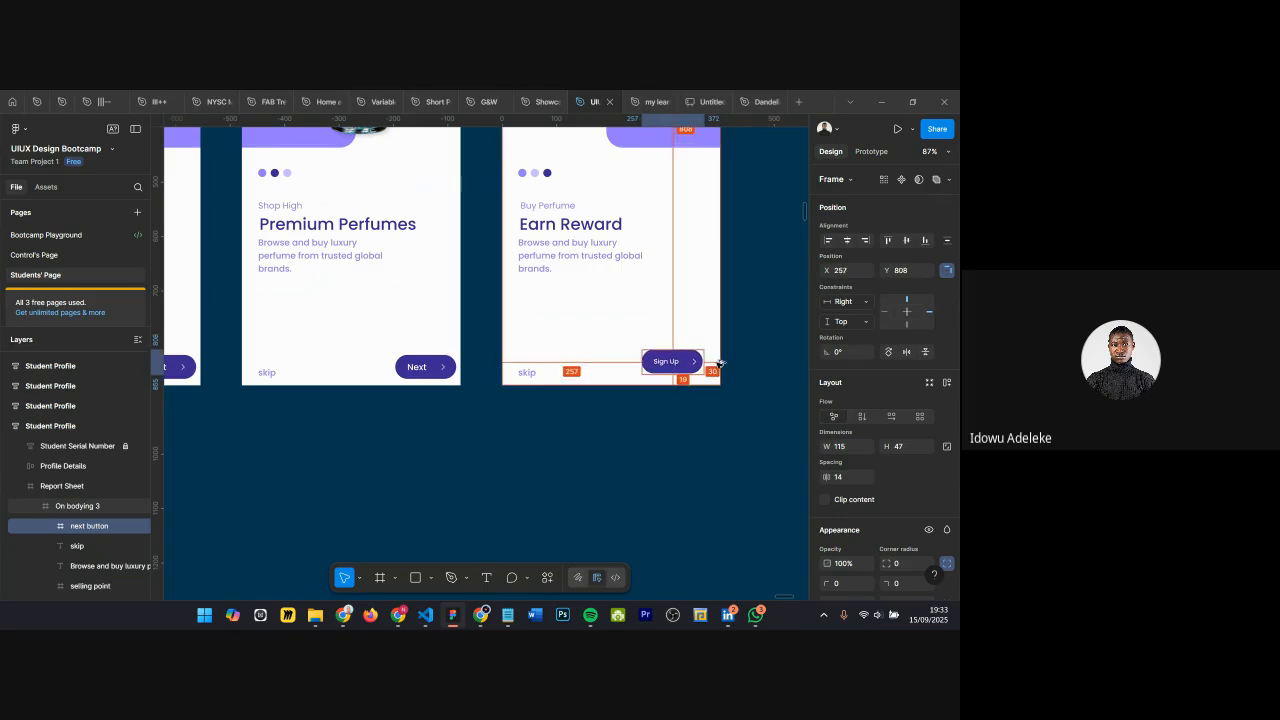
Step: Raise the skip text on the Earn Reward screen and align its vertical centre with the Sign Up button
left_click(527, 372, "shift")
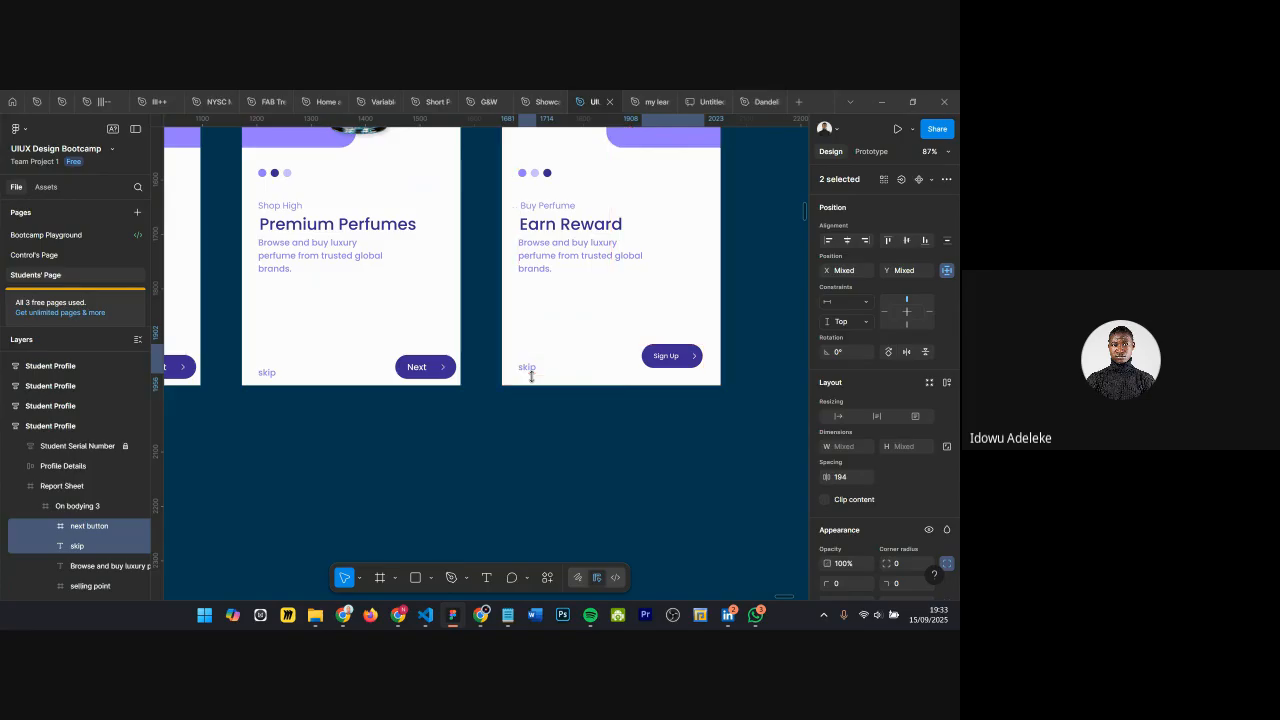
left_click(538, 374)
left_click_drag(538, 374, 532, 364)
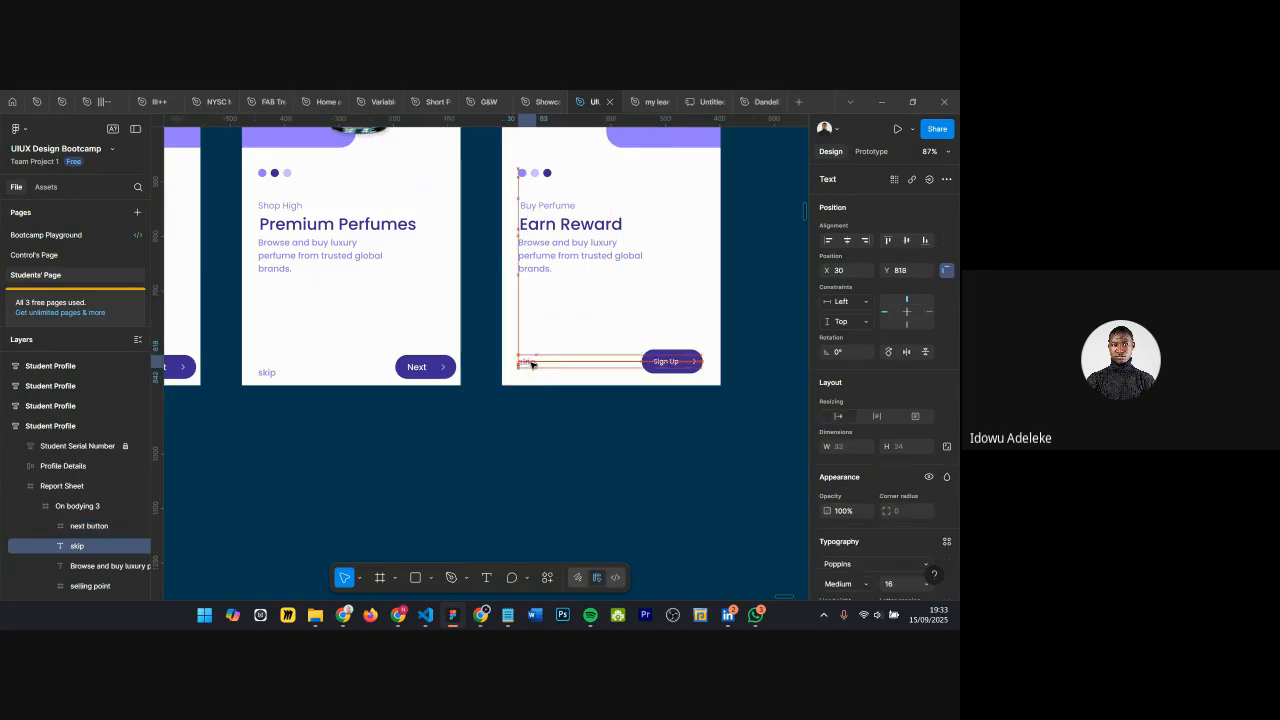
scroll(651, 367, "up", 5)
left_click(687, 364)
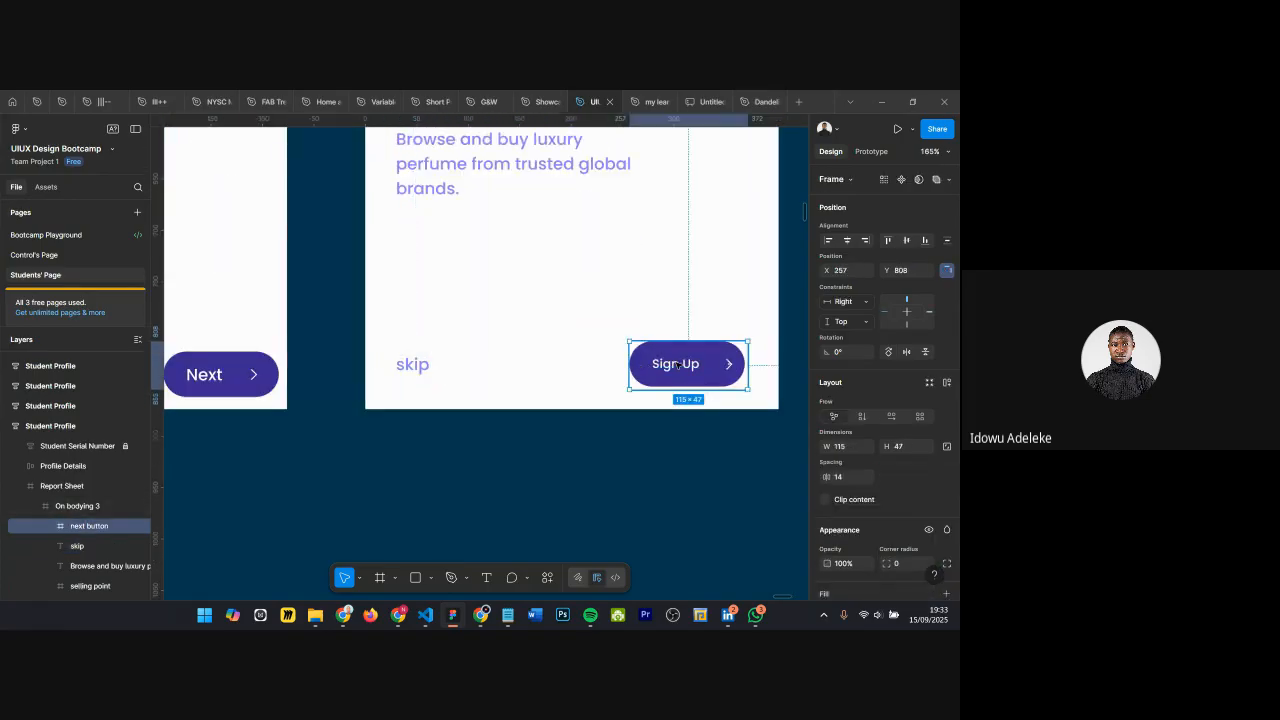
left_click(421, 367, "shift")
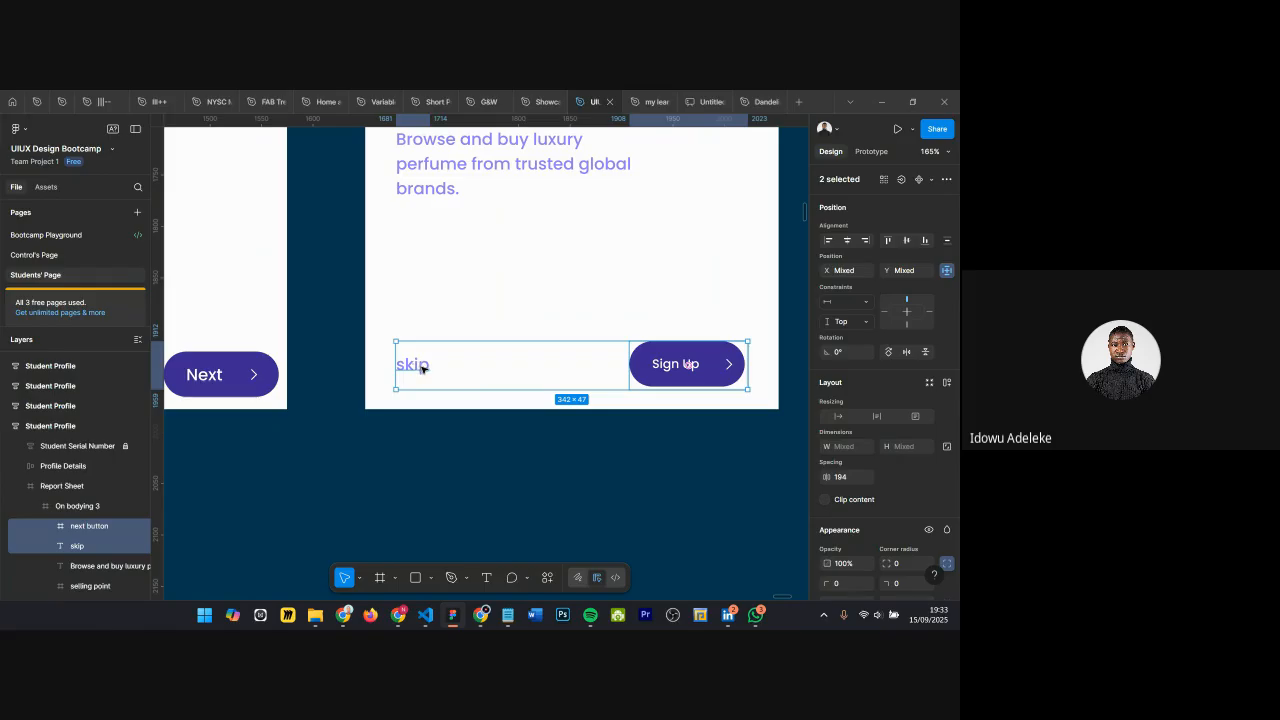
key("alt")
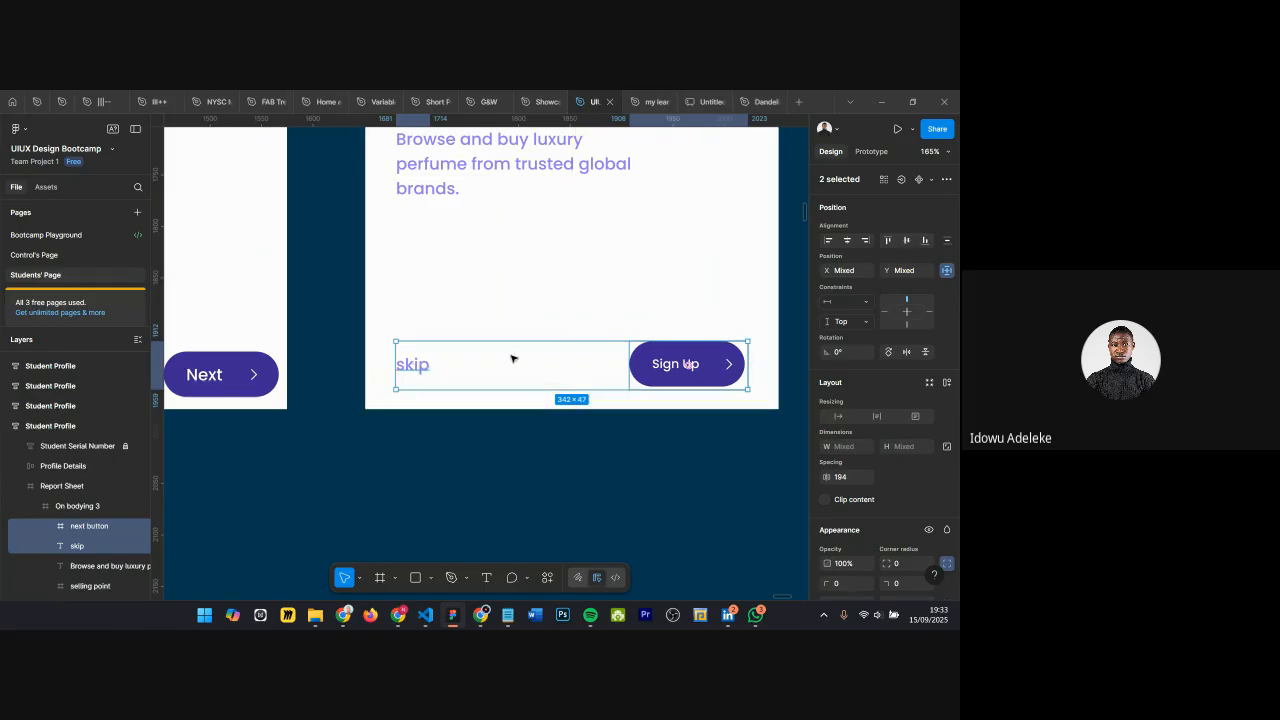
key("alt+v")
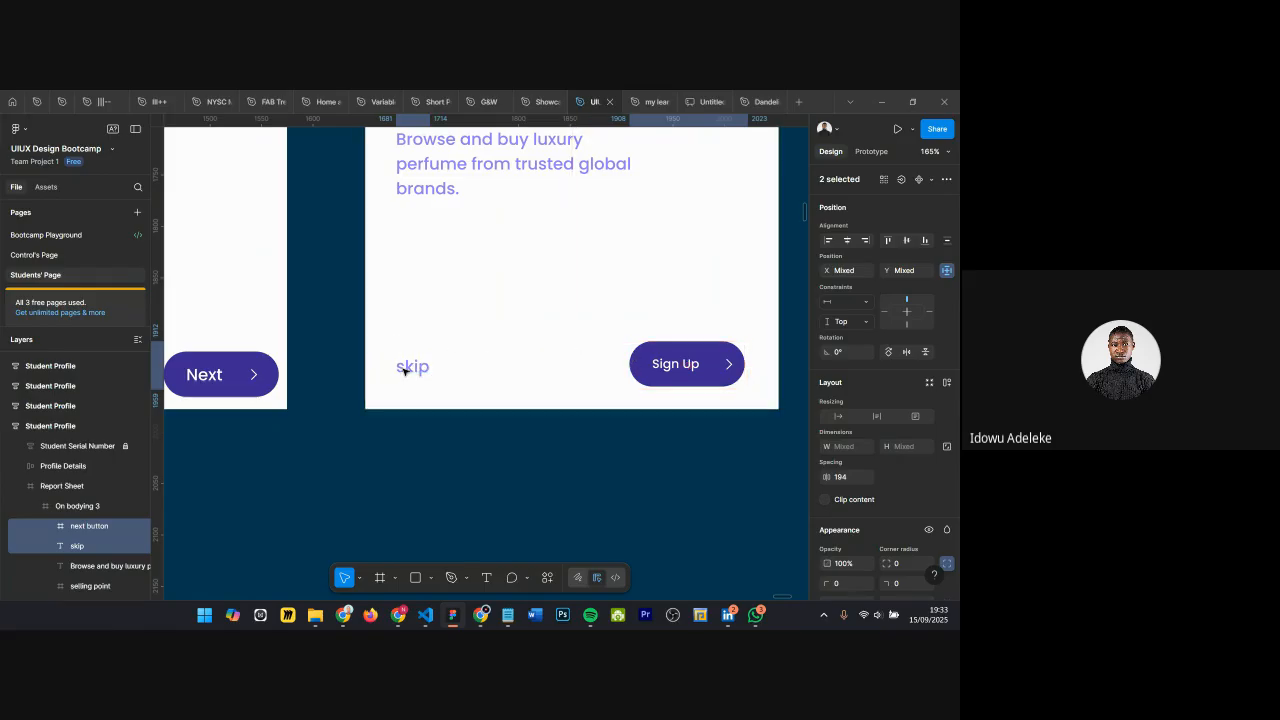
Step: Move the skip text and Sign Up button up together to leave 30 px below them on the Earn Reward screen
left_click(640, 364)
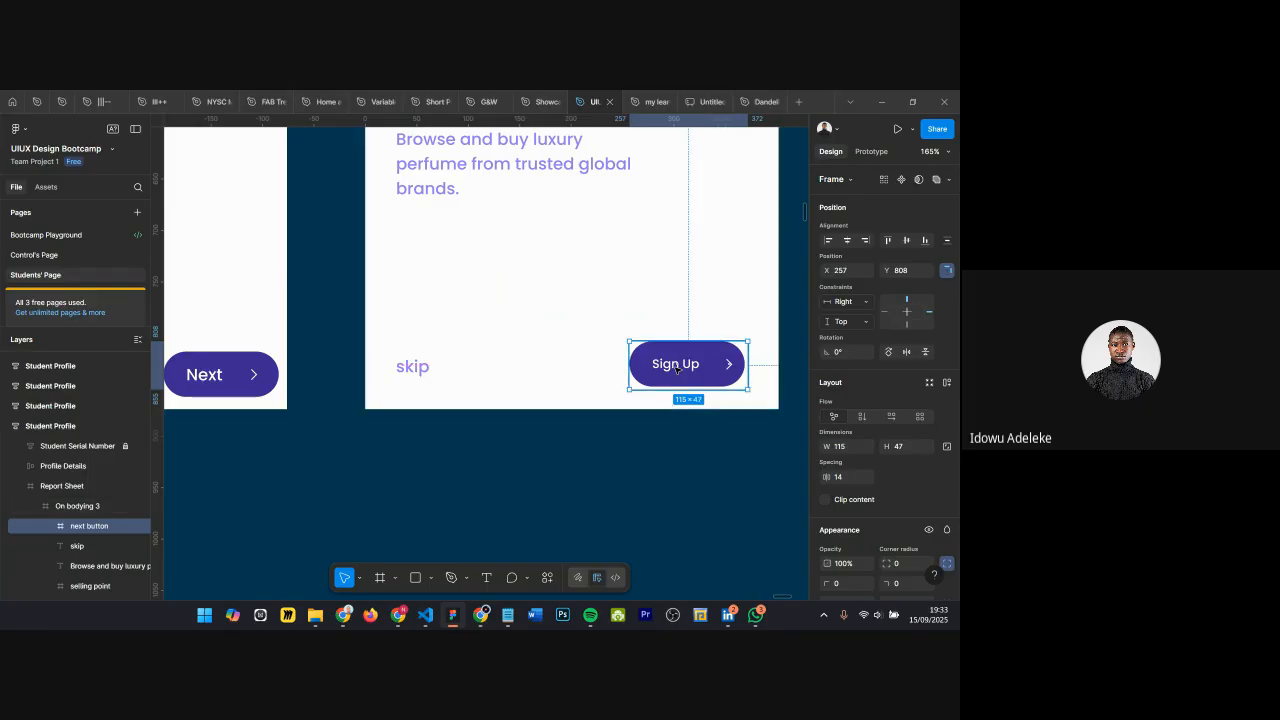
left_click(430, 376, "shift")
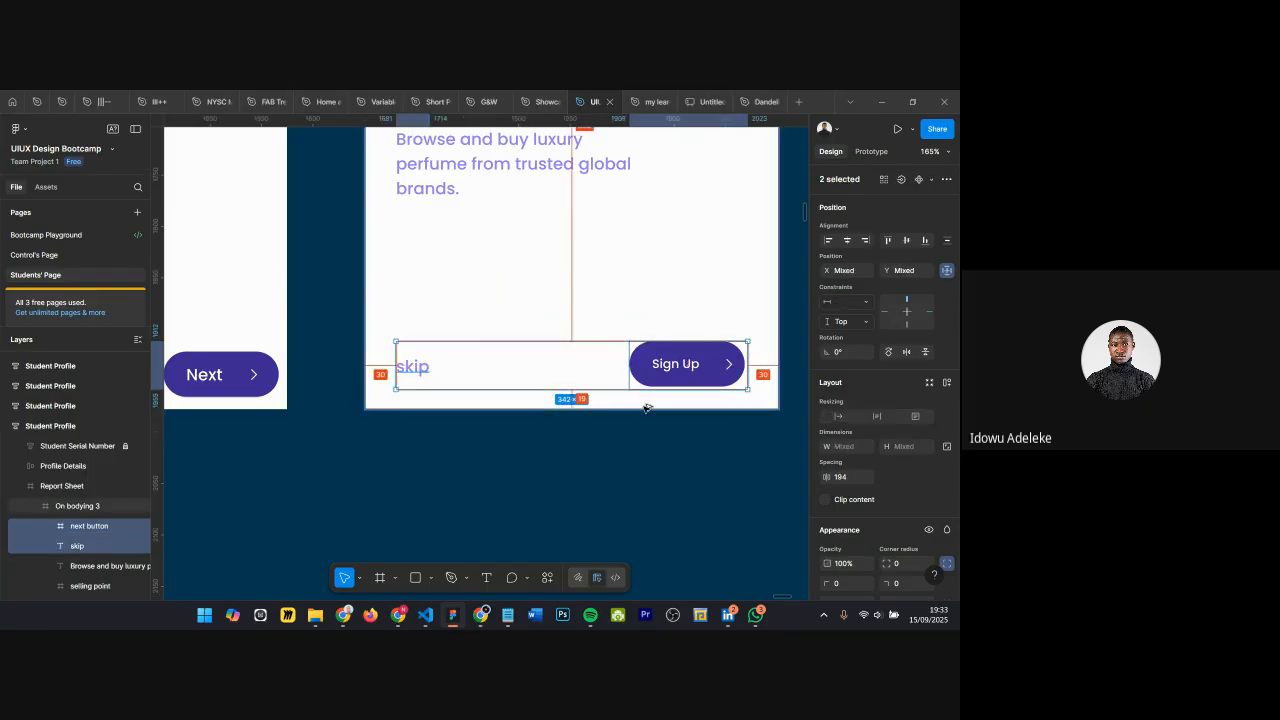
key("shift+Up")
key("Up")
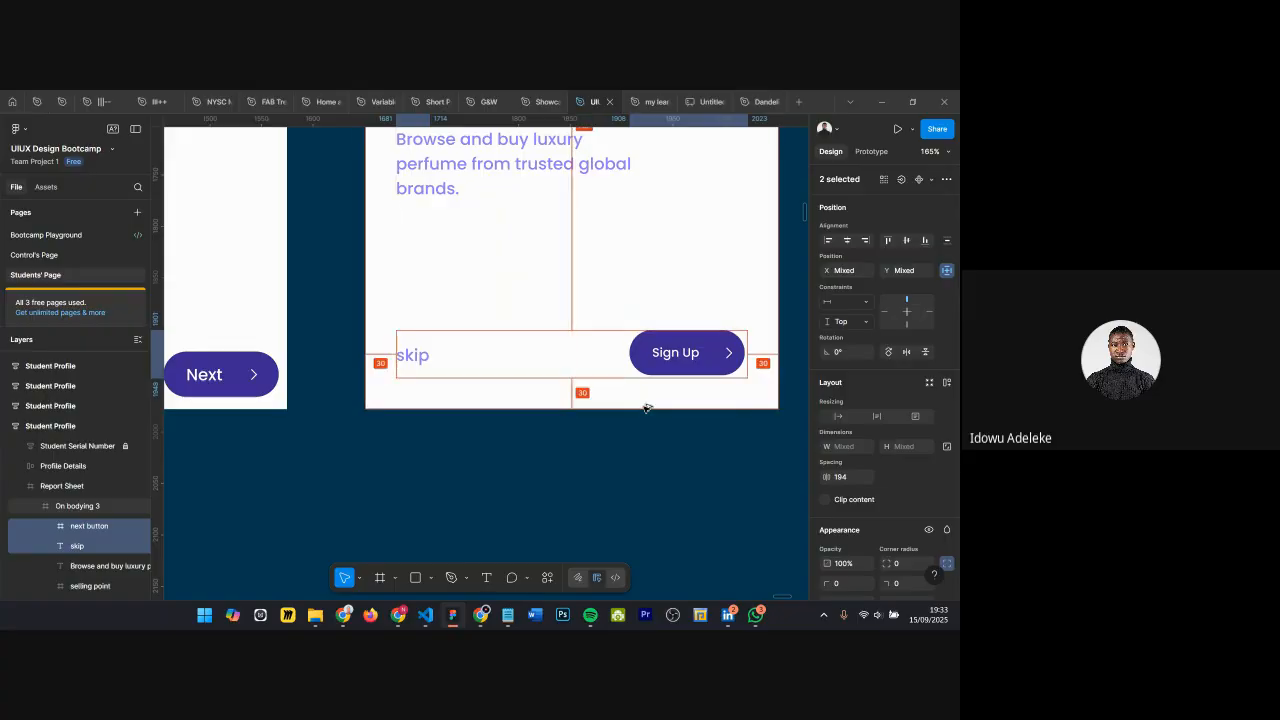
left_click(633, 405)
scroll(654, 404, "down", 2)
scroll(654, 404, "down", 3)
left_click(677, 314)
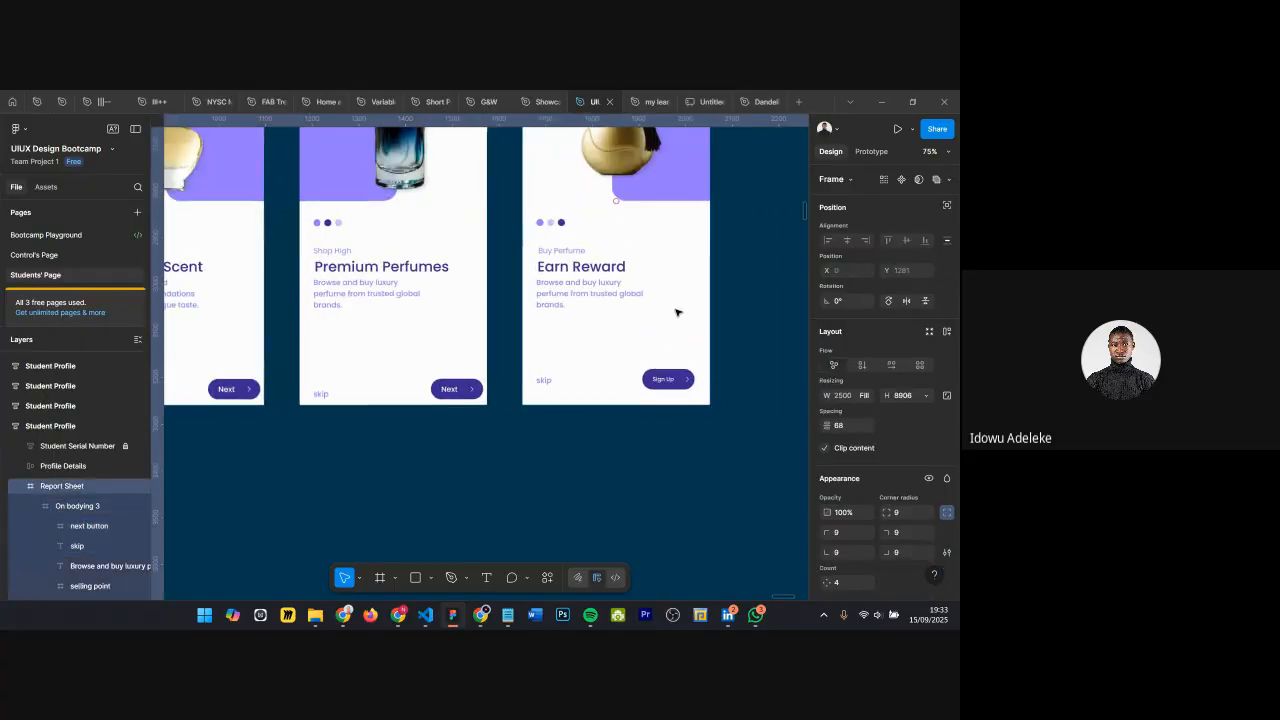
Step: Check the left margin and spacing of the Earn Reward heading group and its description text
scroll(549, 303, "up", 4)
left_click(552, 309)
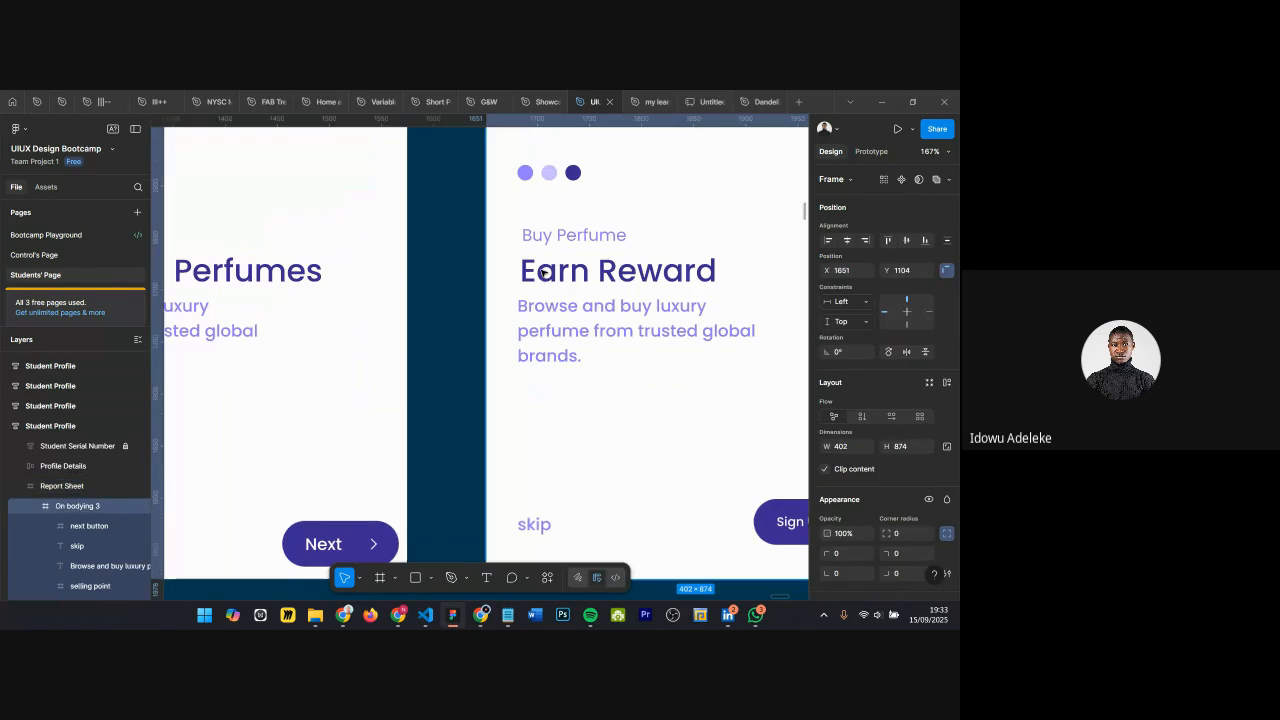
left_click(541, 272)
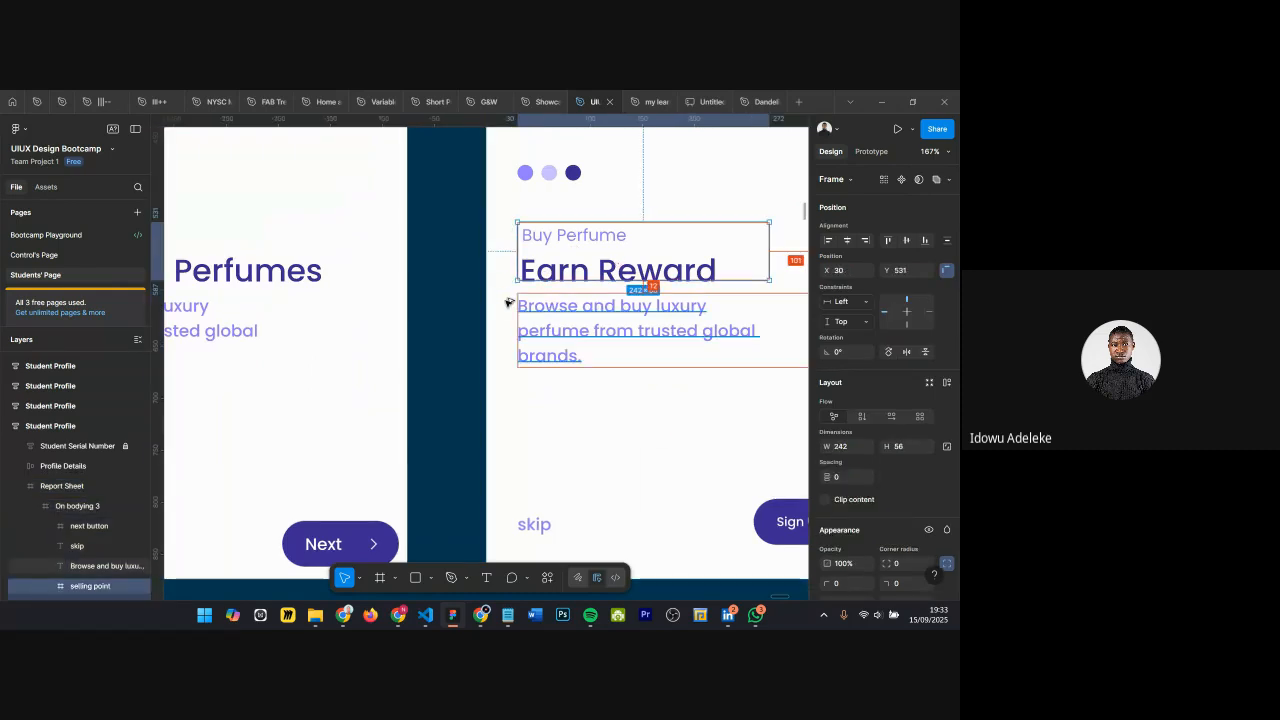
left_click(541, 315)
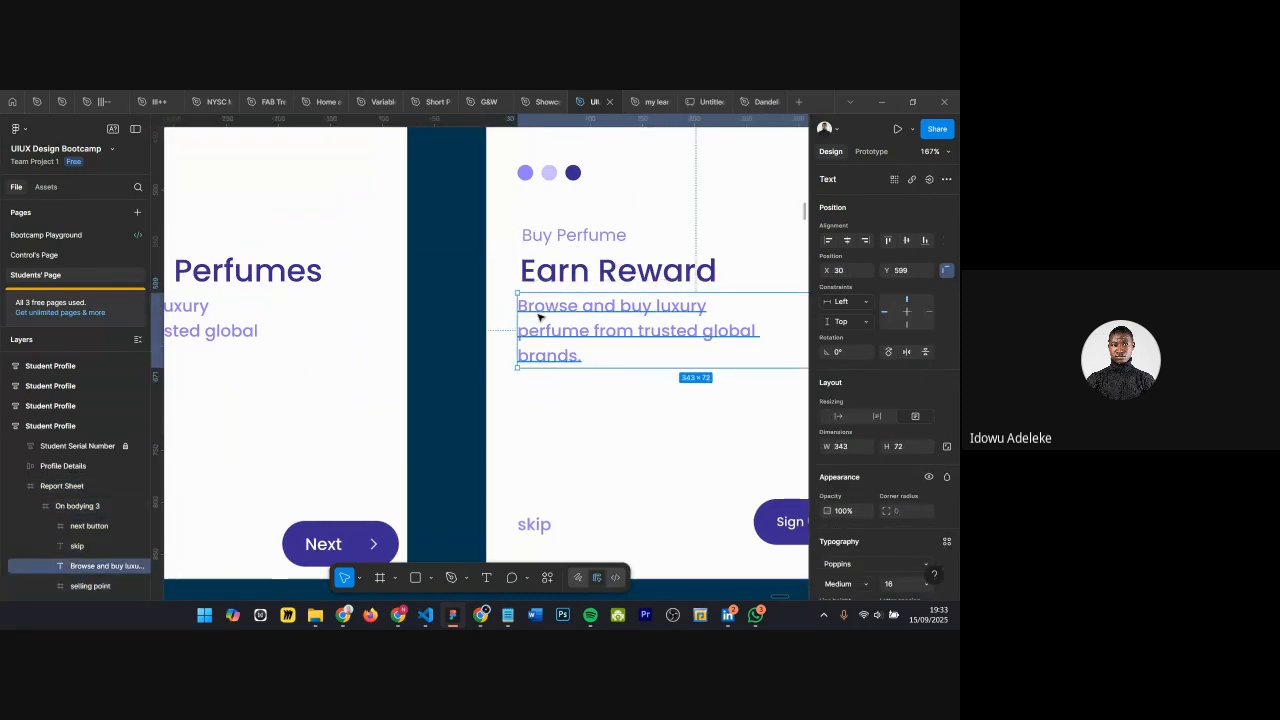
left_click(563, 267, "shift")
key("alt")
key("alt")
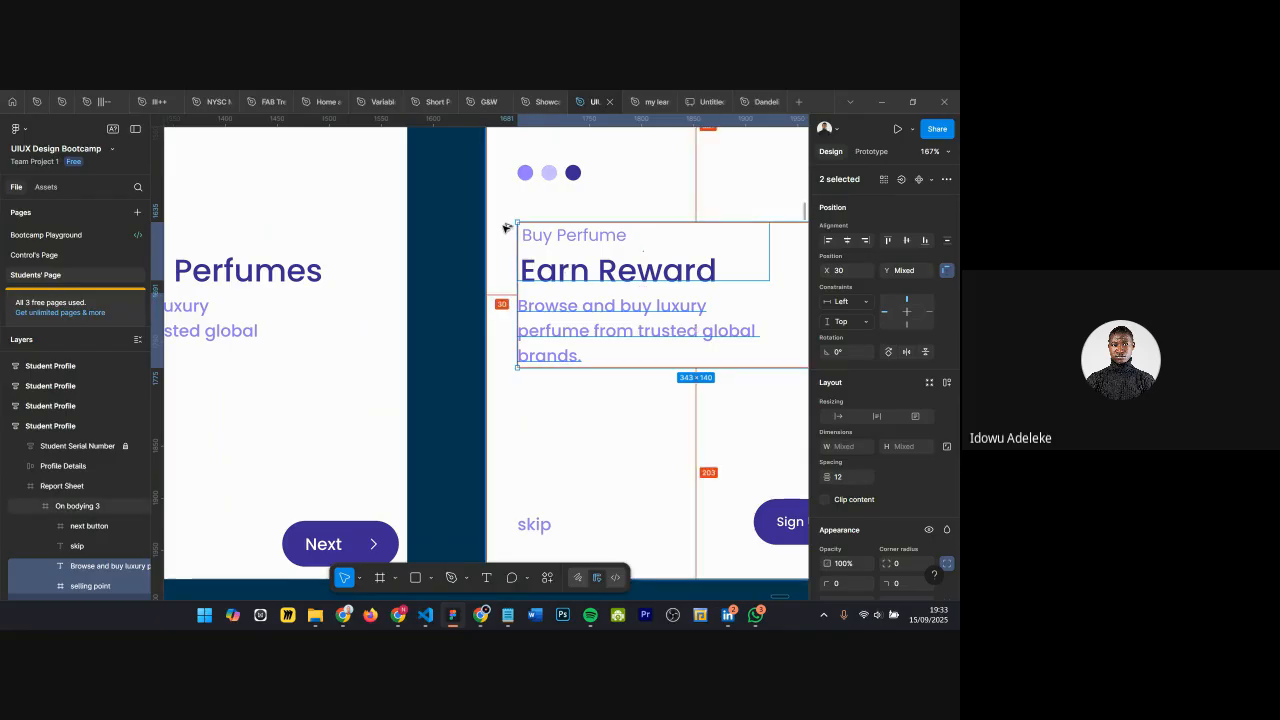
scroll(505, 227, "right", 1)
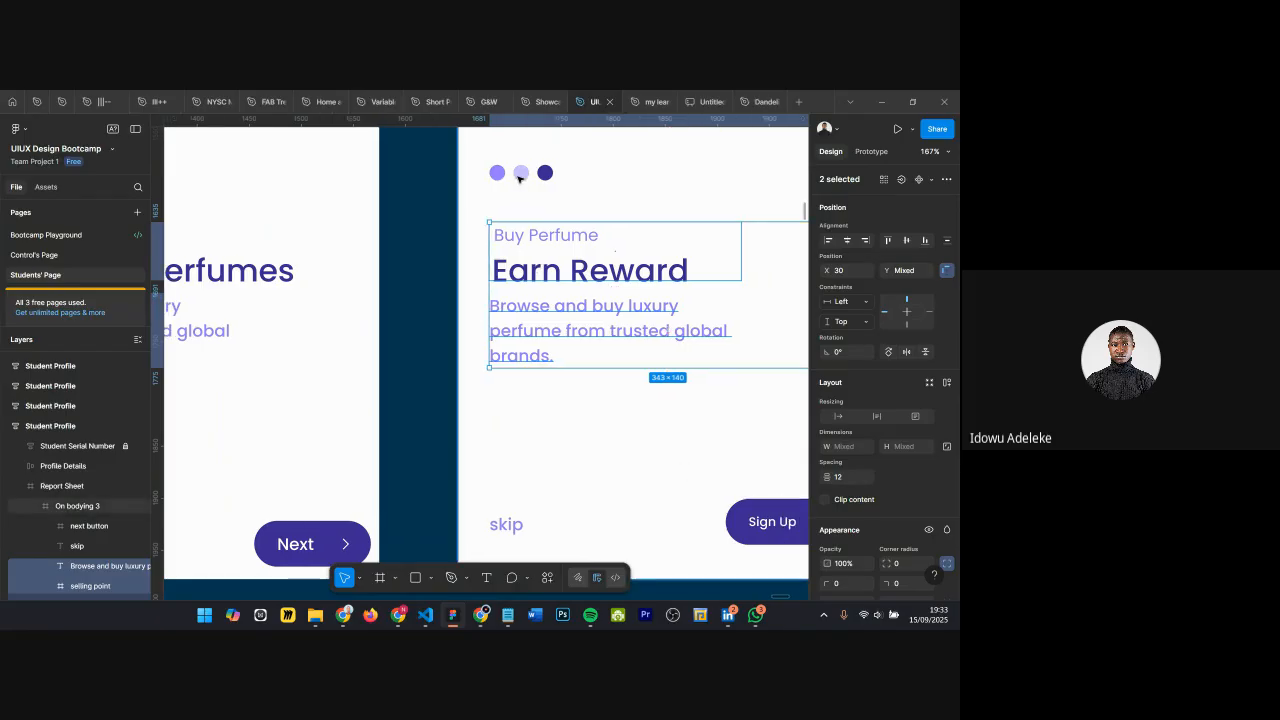
key("Escape")
Step: Change the Rejoice Fragrance title's fill on the Earn Reward screen to the darker 0D003F
scroll(512, 200, "down", 5)
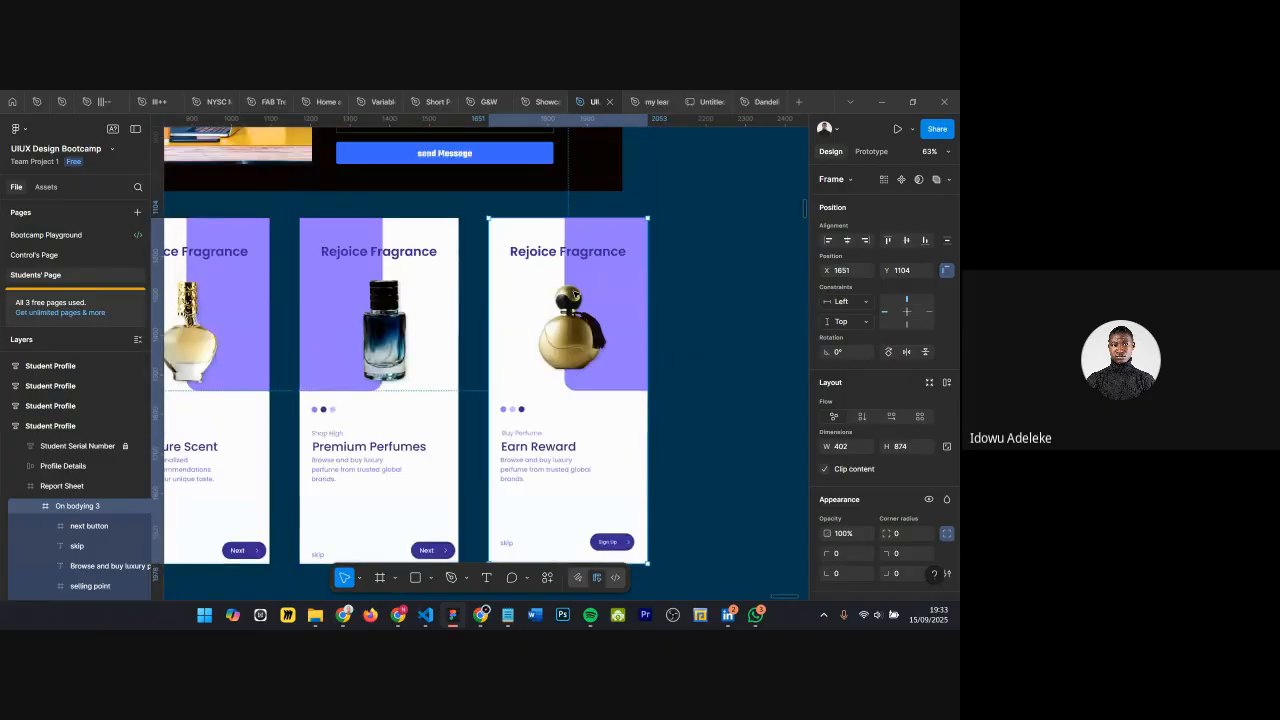
scroll(530, 245, "up", 3)
left_click(535, 252)
key("alt")
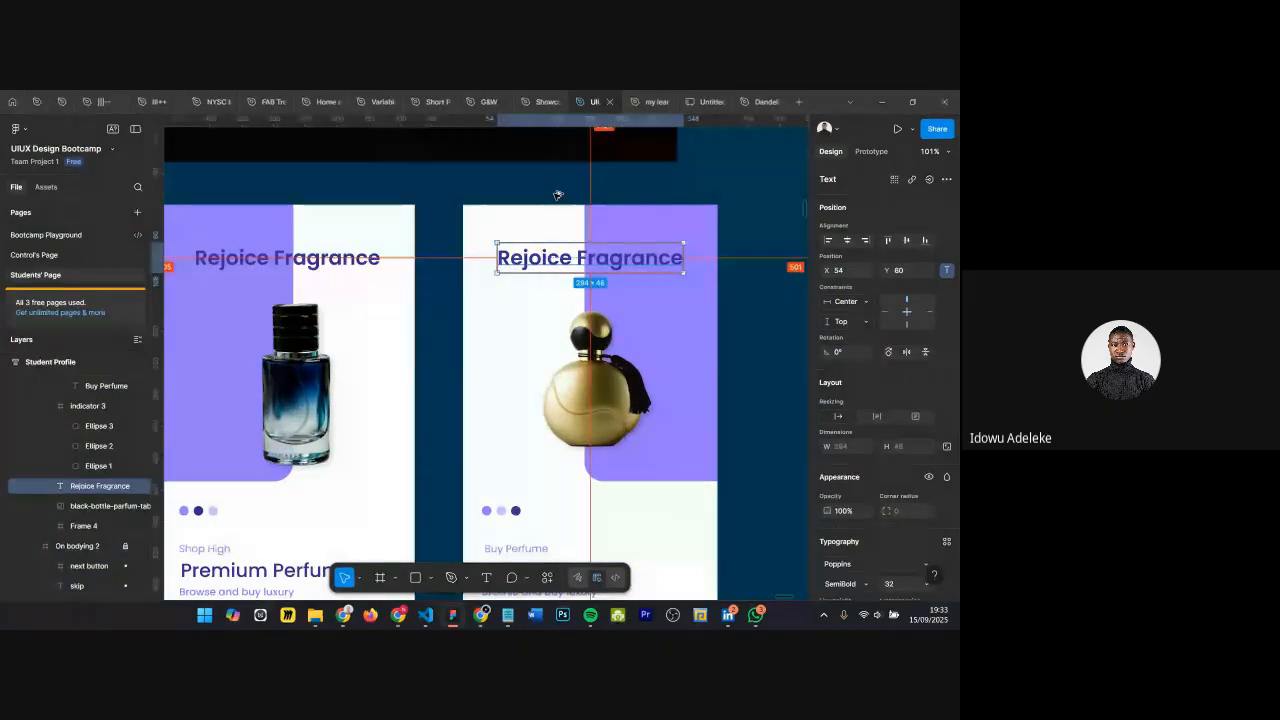
key("Escape")
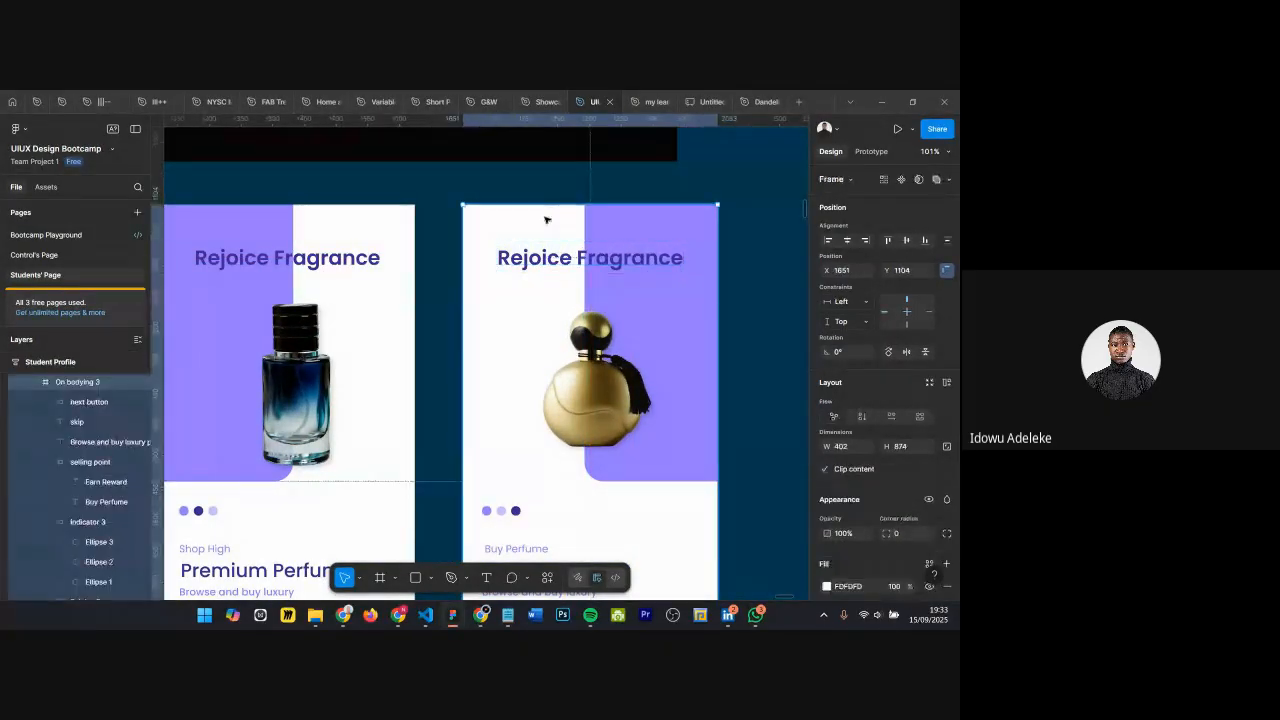
left_click(535, 257)
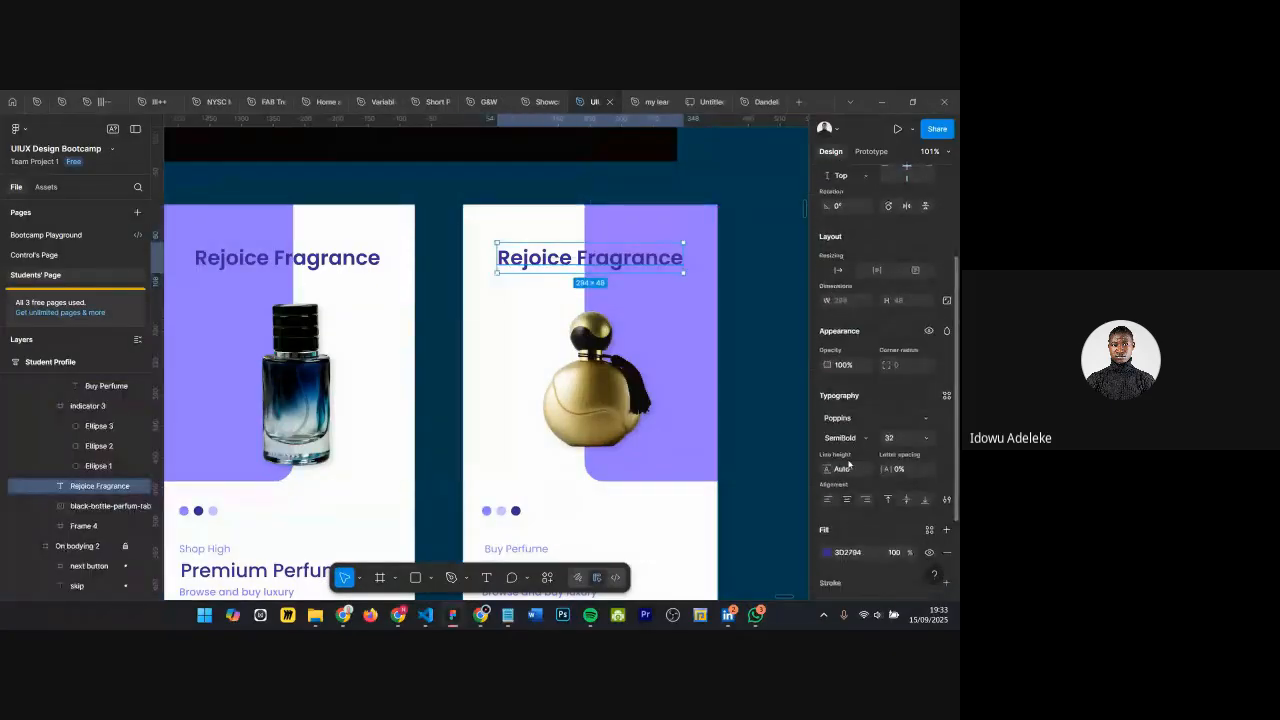
left_click(827, 552)
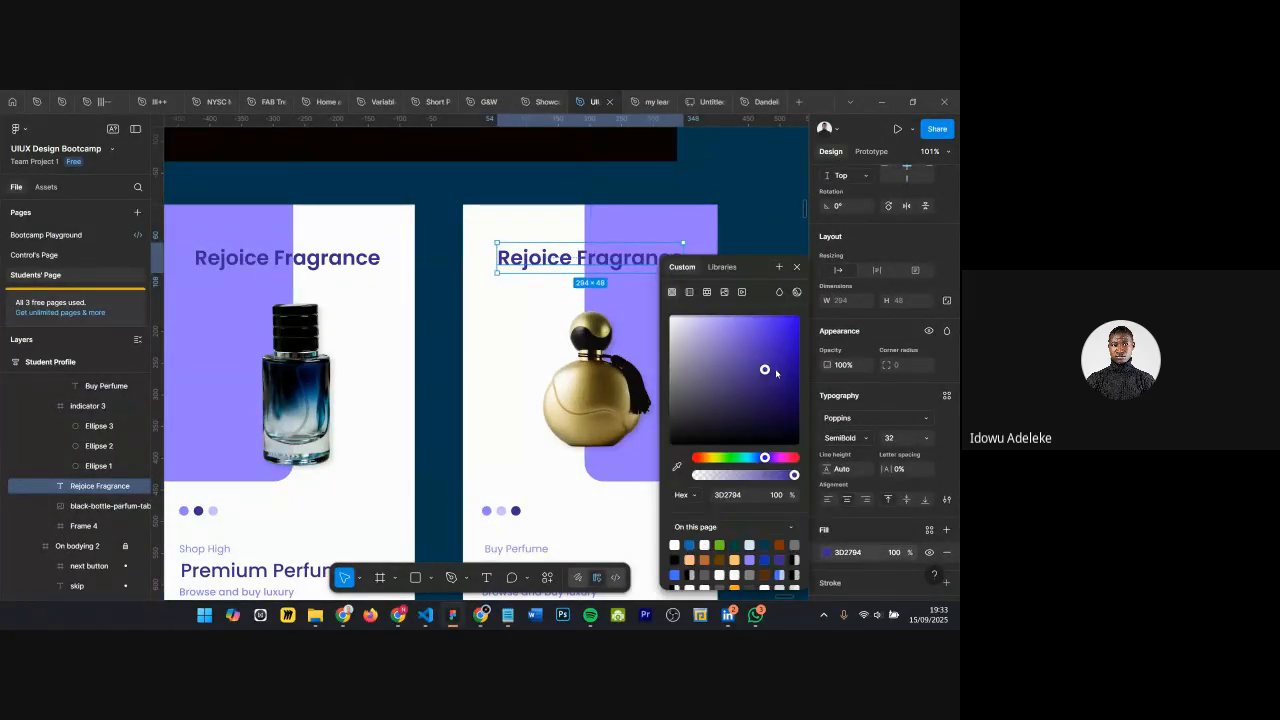
left_click_drag(766, 369, 842, 413)
left_click(797, 266)
Step: Move the Next button on the peach Signature Scent screen right until it sits 30 px from the screen's right edge
scroll(631, 315, "down", 5)
scroll(631, 315, "left", 3)
scroll(630, 315, "down", 6)
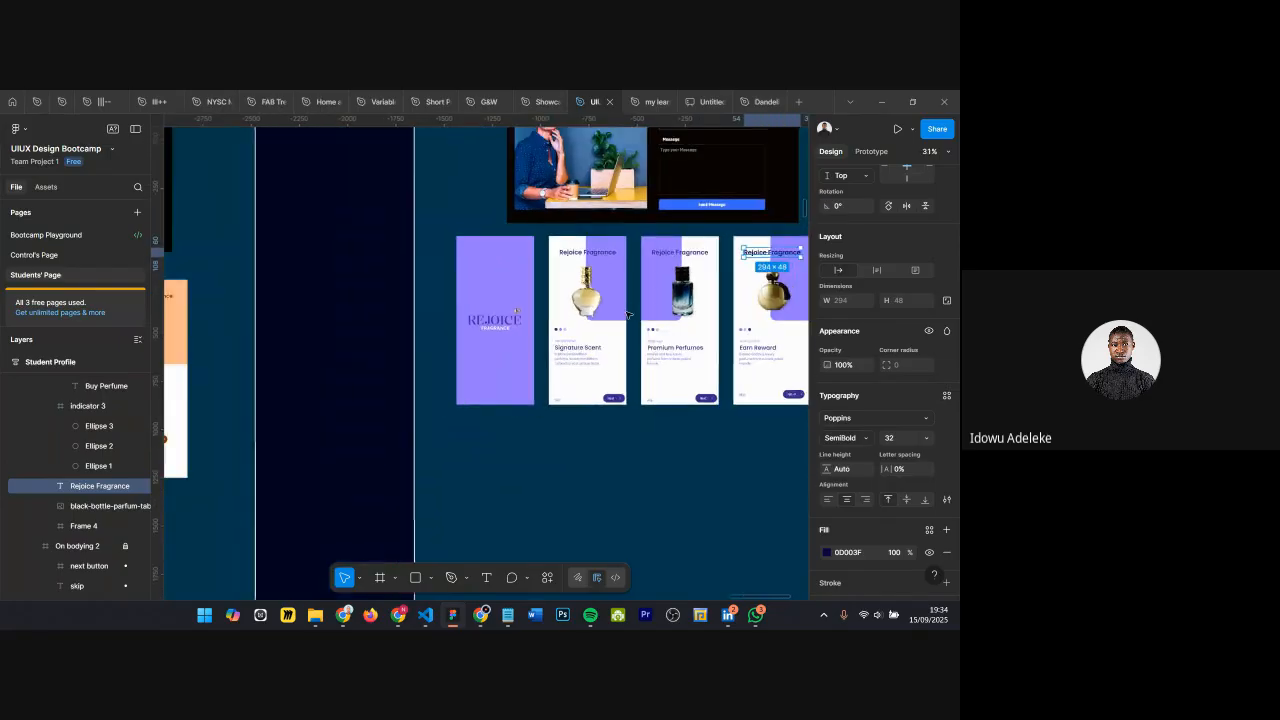
scroll(560, 325, "left", 3)
scroll(482, 333, "up", 5)
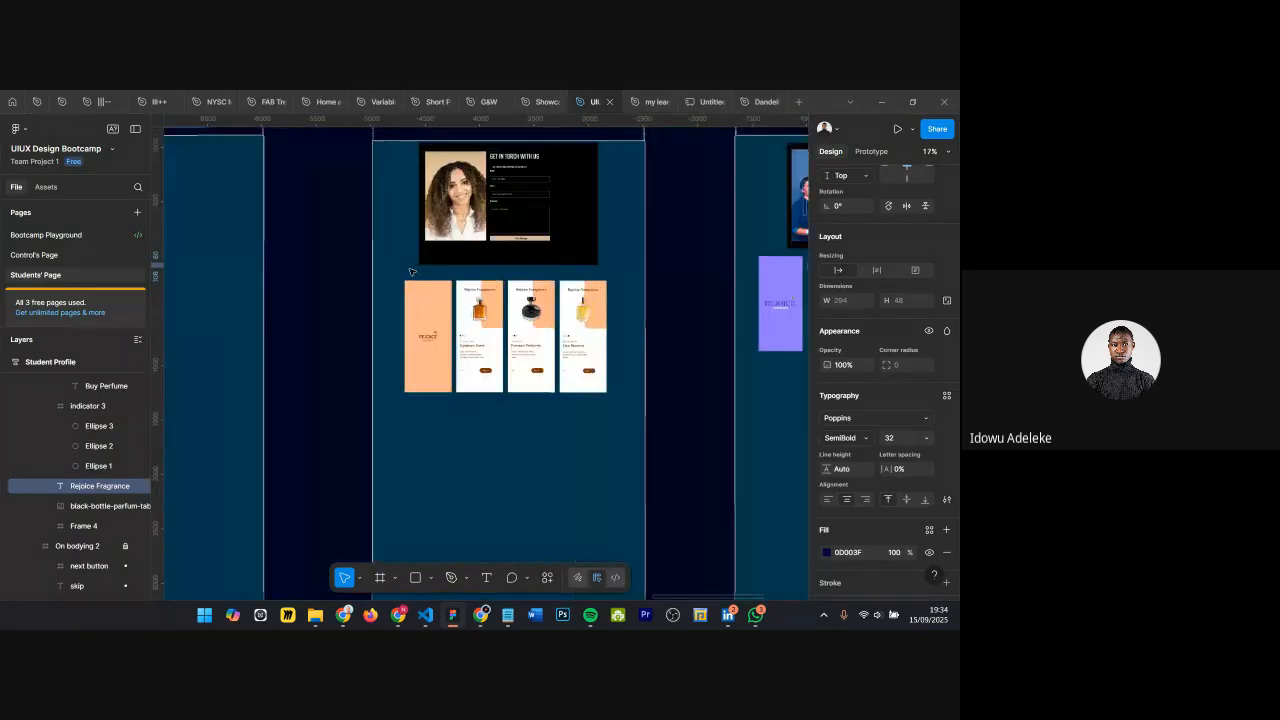
scroll(613, 473, "up", 5)
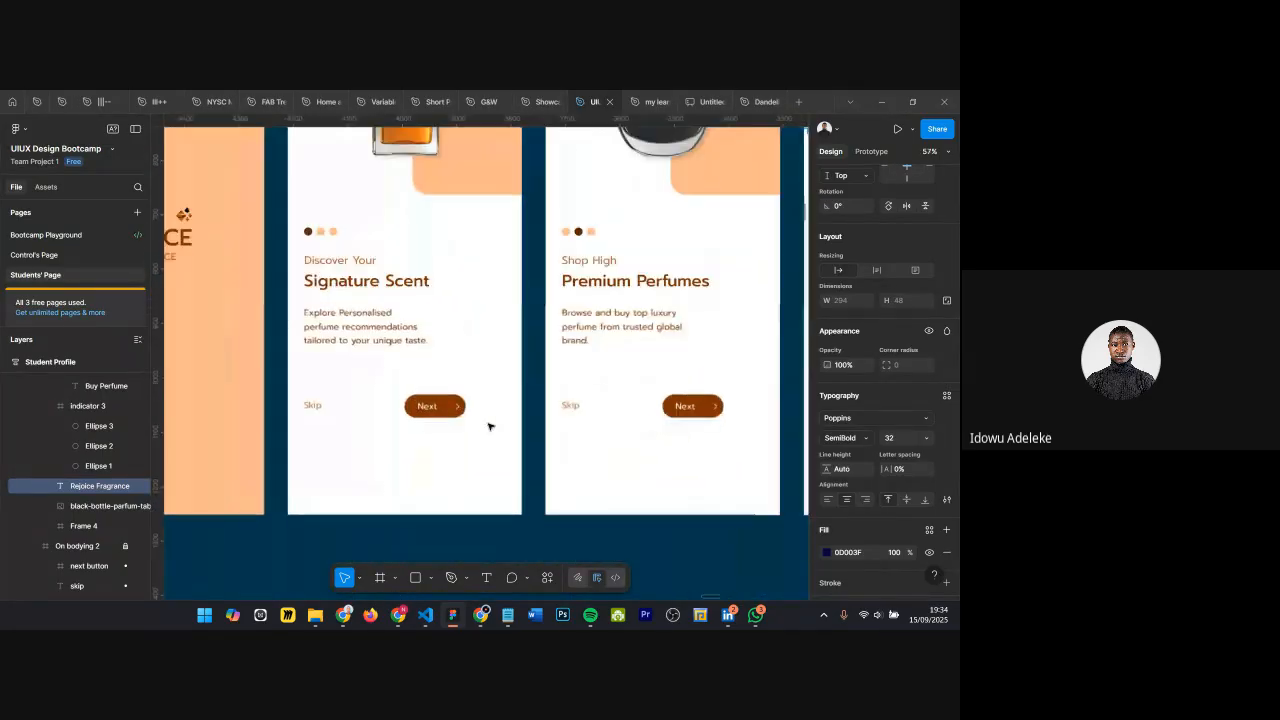
left_click(440, 413)
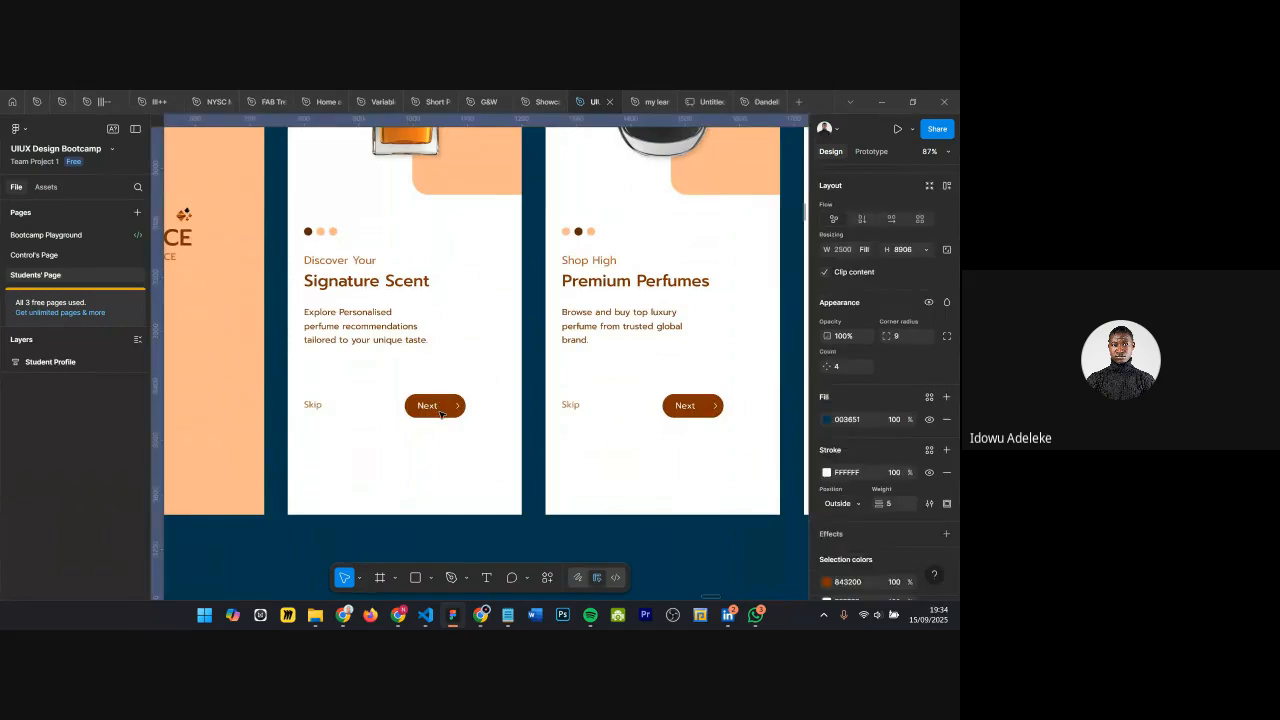
double_click(440, 413)
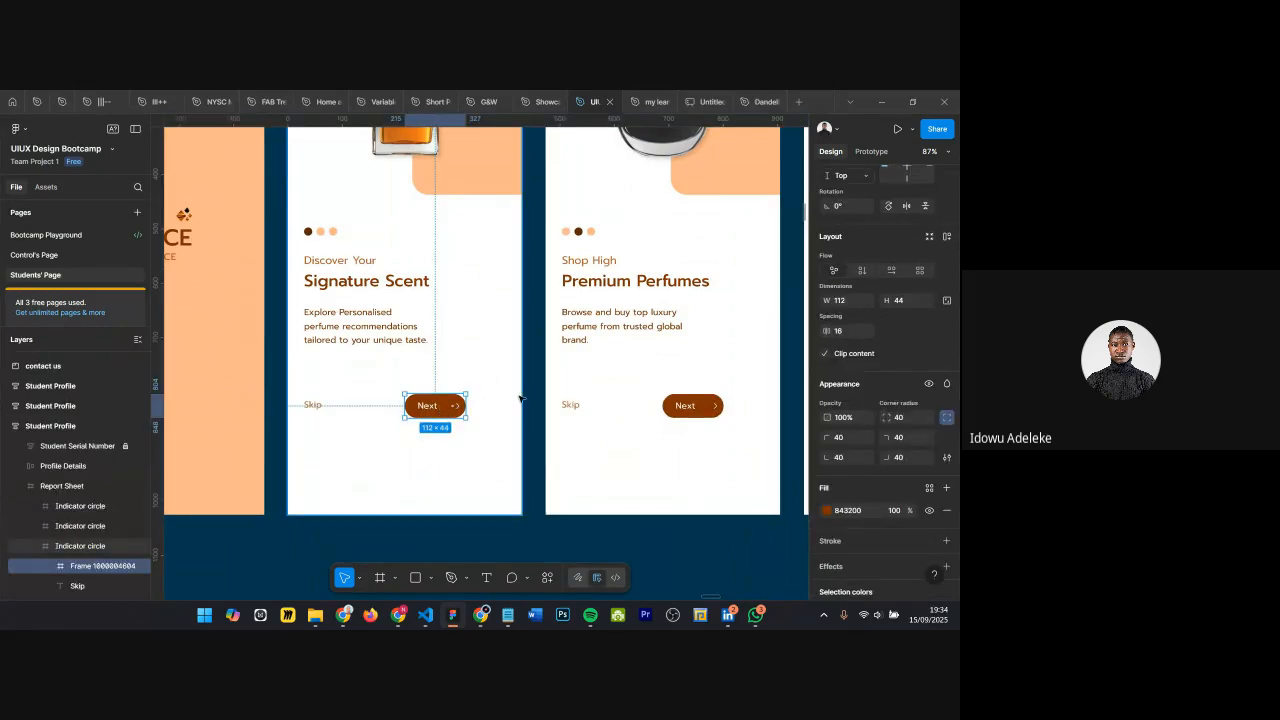
key("alt")
key("shift+Right")
key("shift+Right")
key("shift+Right")
key("shift+Right")
key("shift+Right")
key("shift+Right")
key("shift+Right")
key("shift+Right")
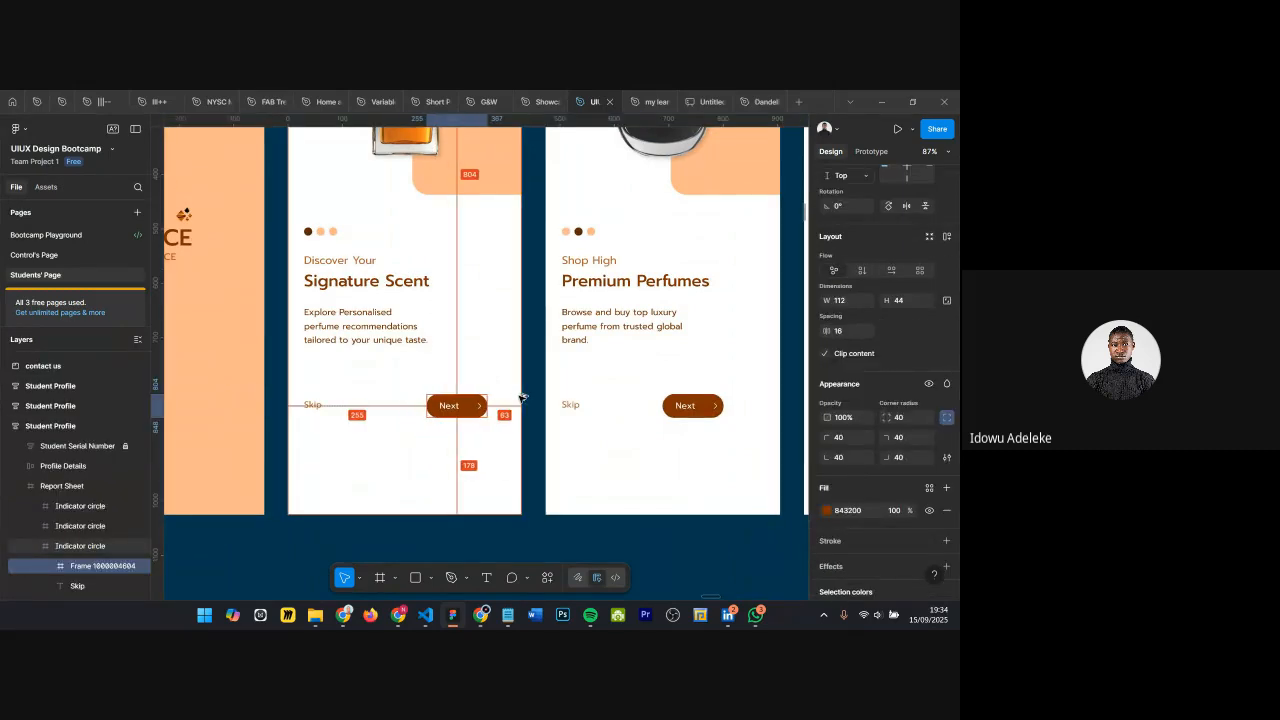
key("Left")
key("Left")
key("Left")
key("Left")
key("Left")
key("Left")
key("Left")
key("Left")
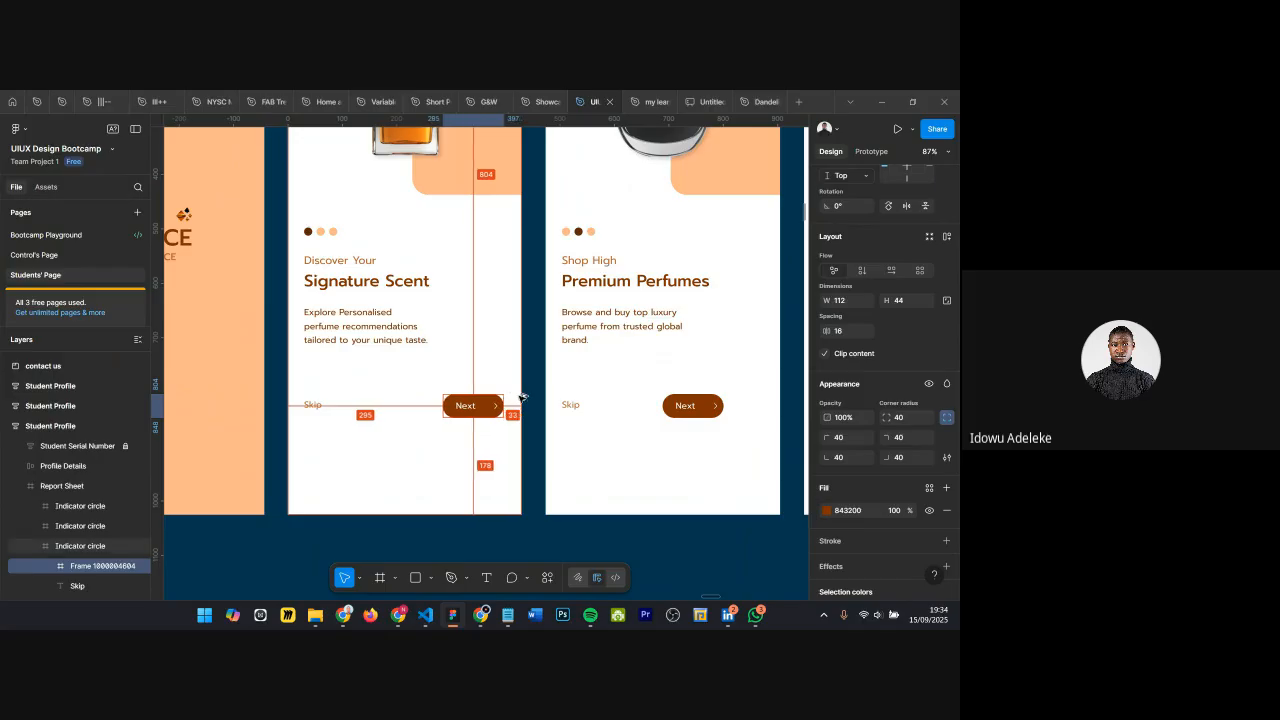
key("Left")
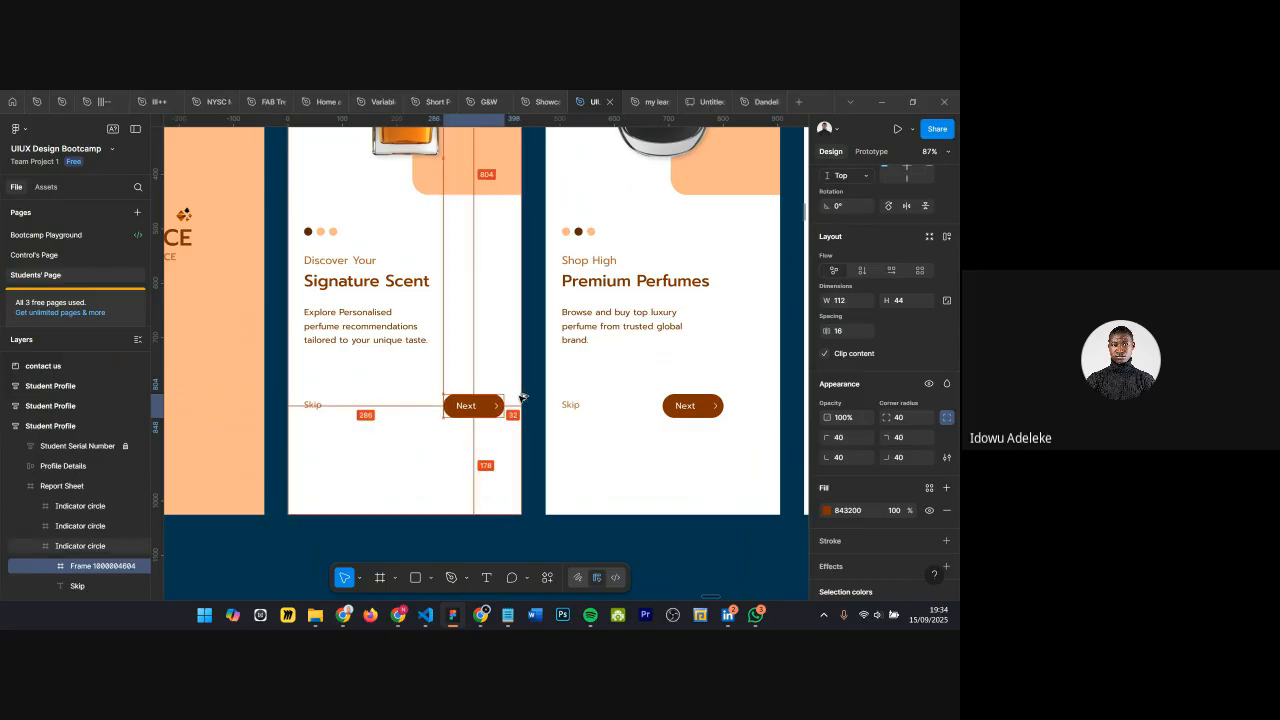
key("Right")
key("Right")
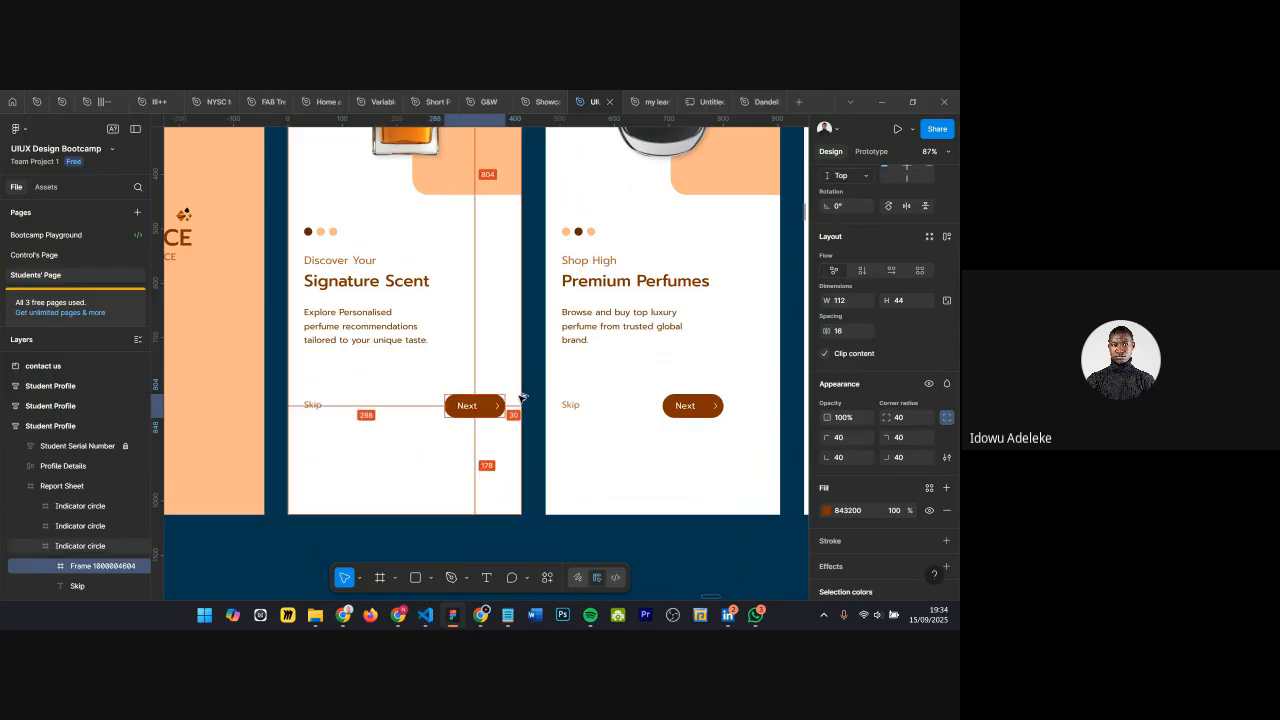
Step: Check the left margin shared by the skip text, description, heading and indicator dots on the peach Signature Scent screen
left_click(311, 405)
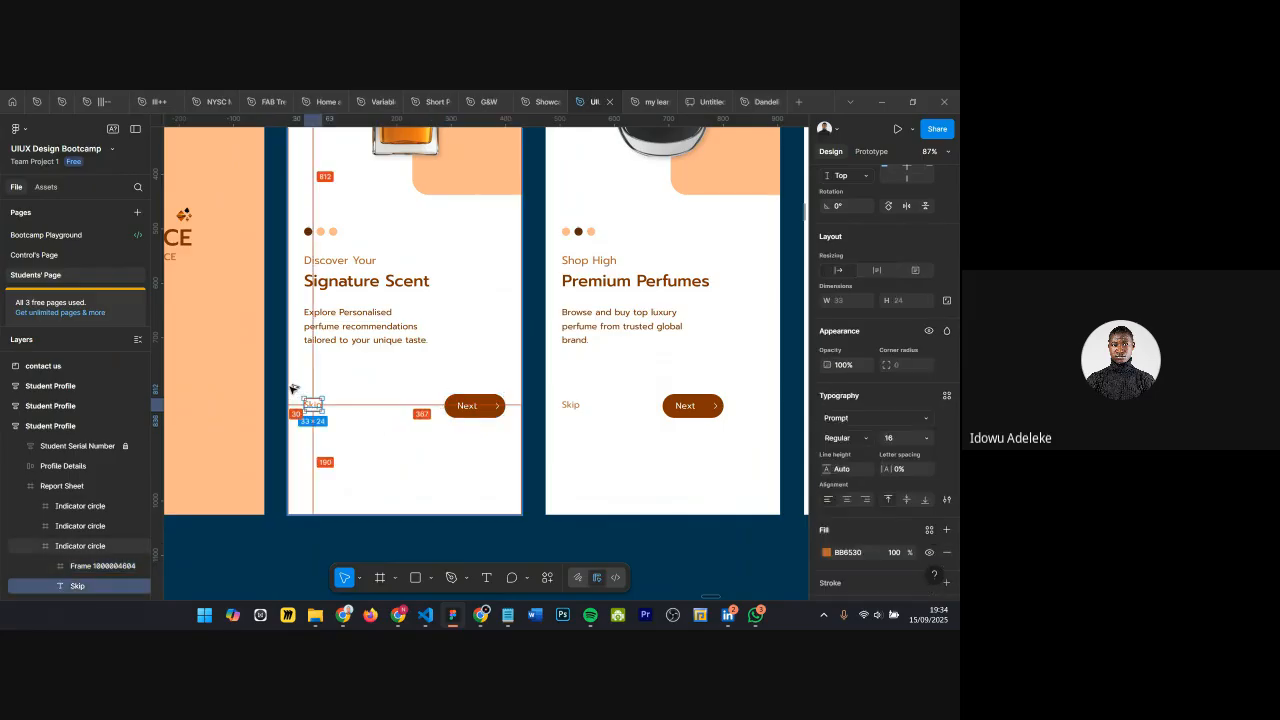
left_click(330, 326, "shift")
left_click(322, 272, "shift")
left_click(315, 234, "shift")
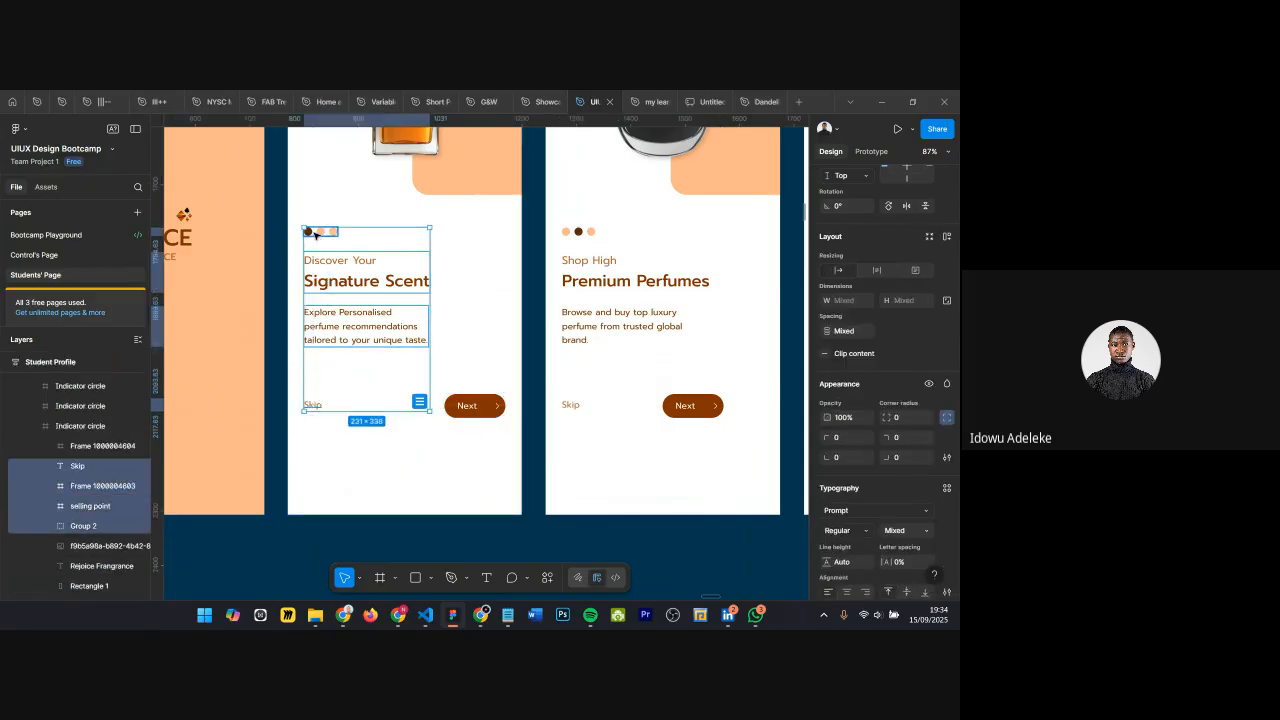
key("alt")
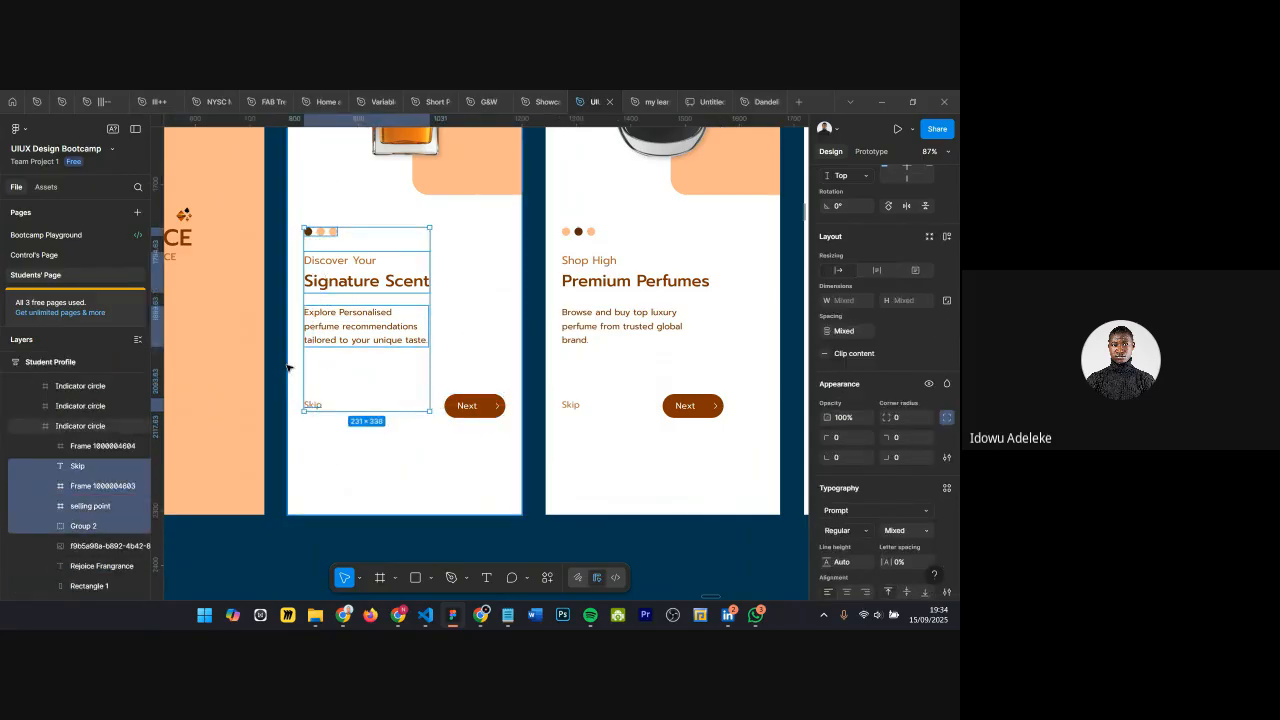
key("alt")
left_click(434, 374)
scroll(434, 365, "up", 5)
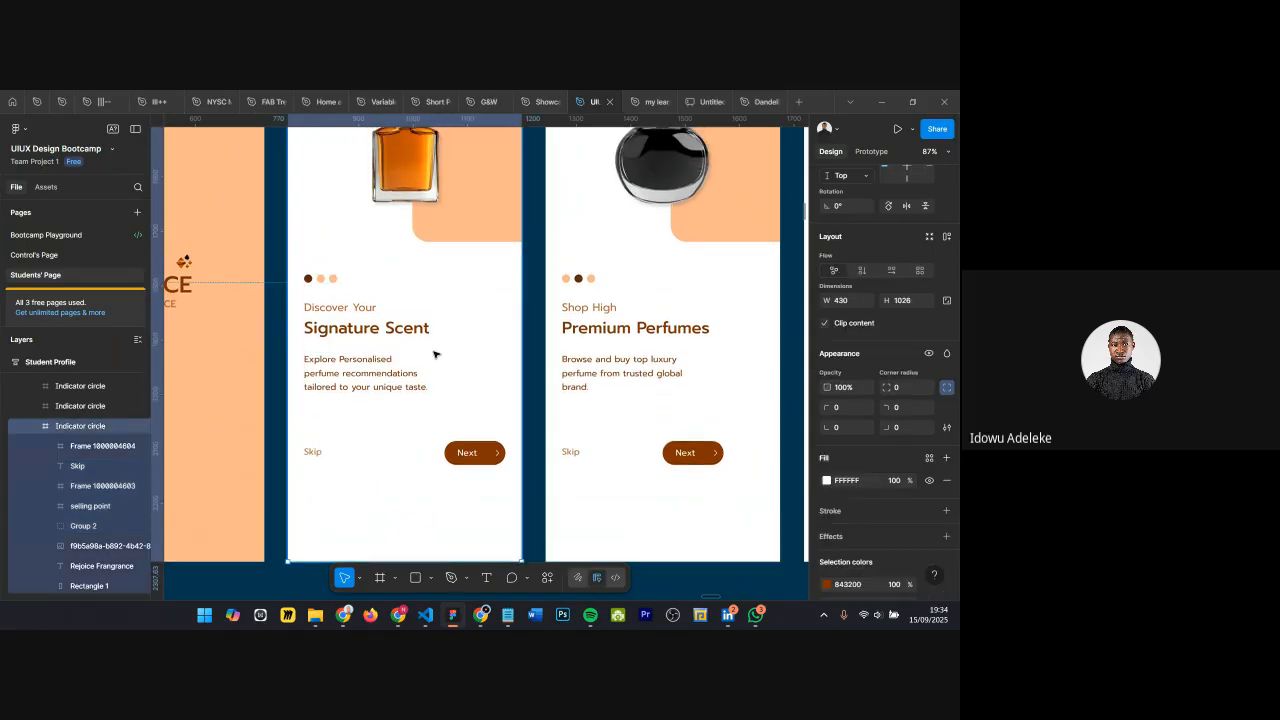
Step: Examine the blue Assignment 2 onboarding screens, including the button, skip text and margins of the Earn Rewards screen
scroll(575, 340, "down", 8)
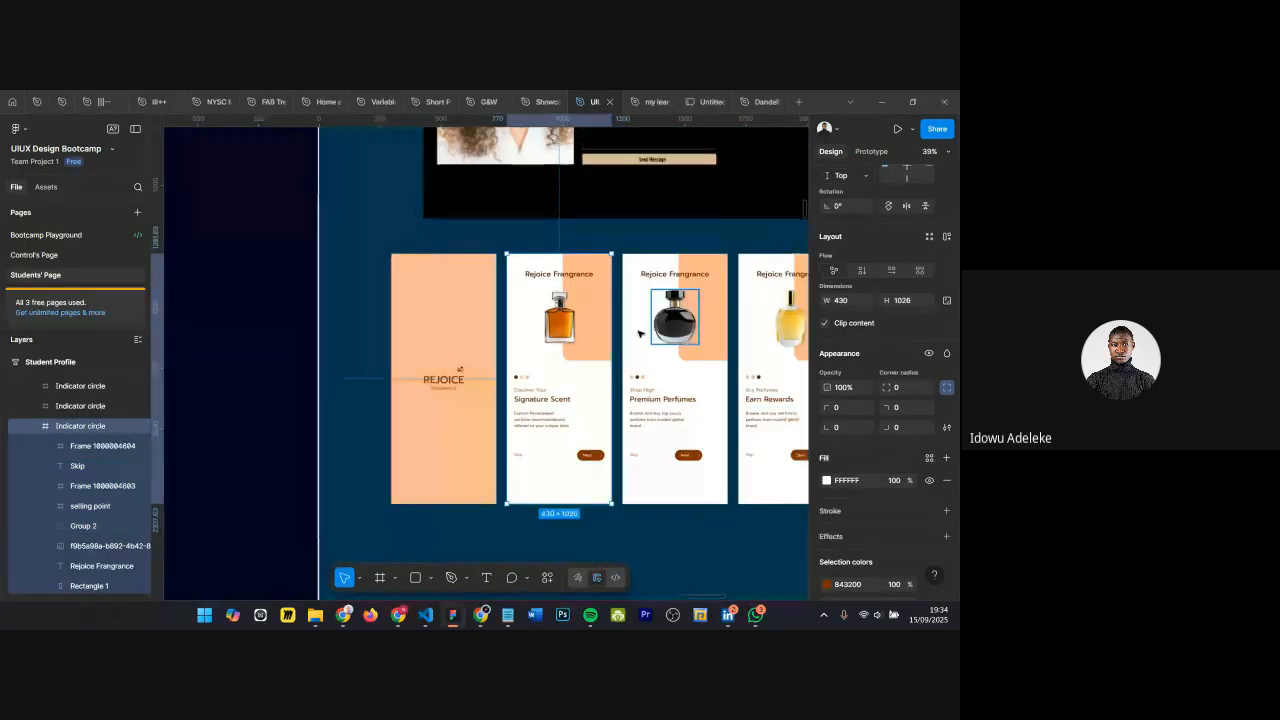
scroll(516, 356, "up", 3)
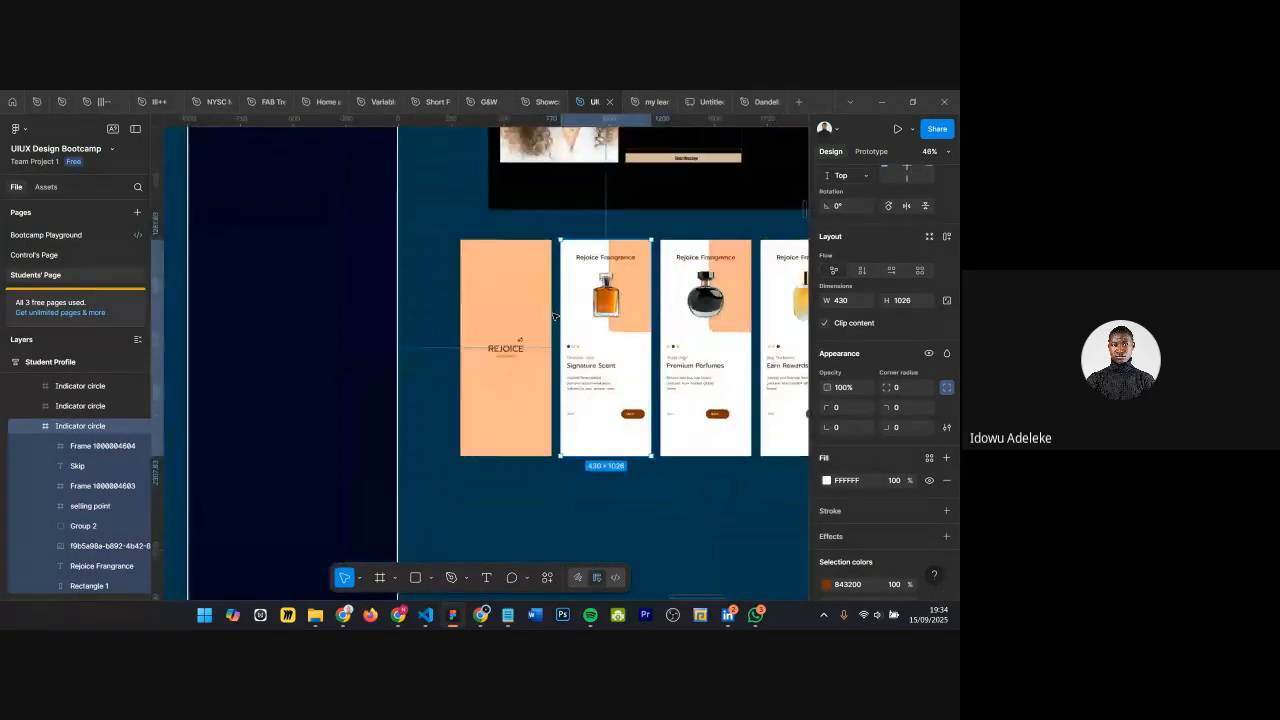
scroll(588, 333, "down", 10)
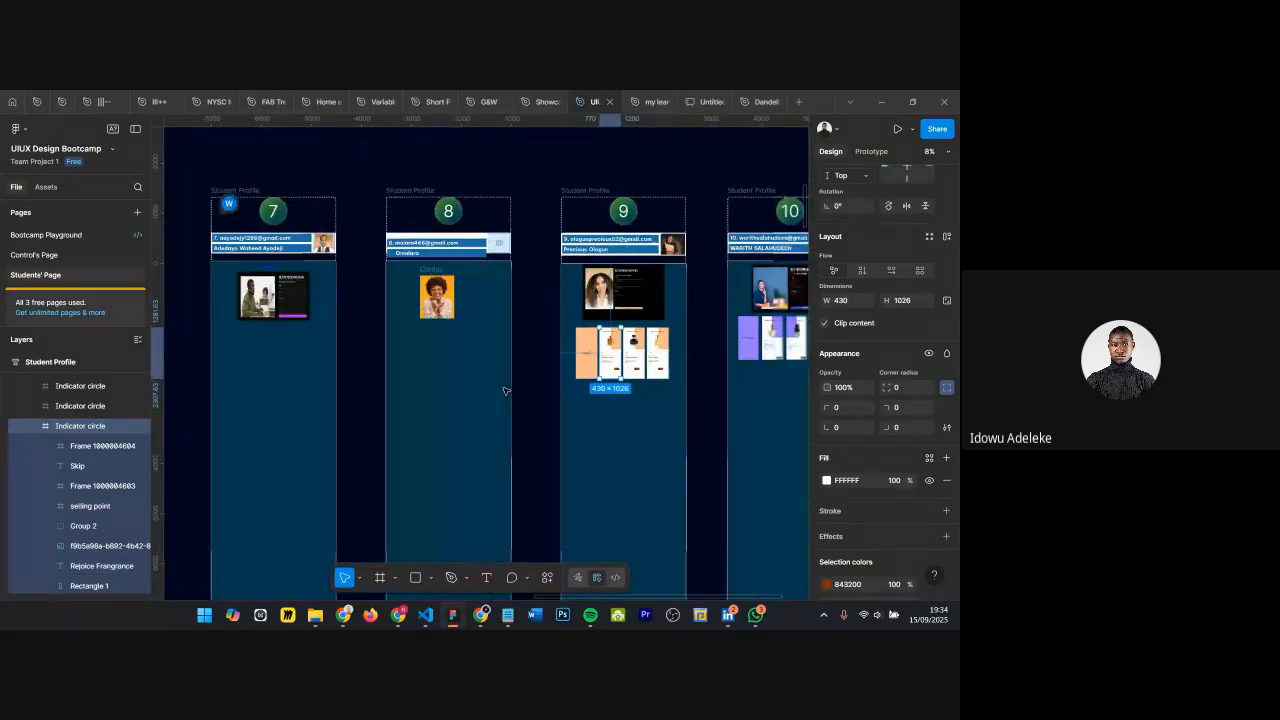
scroll(448, 406, "left", 5)
scroll(676, 354, "up", 10)
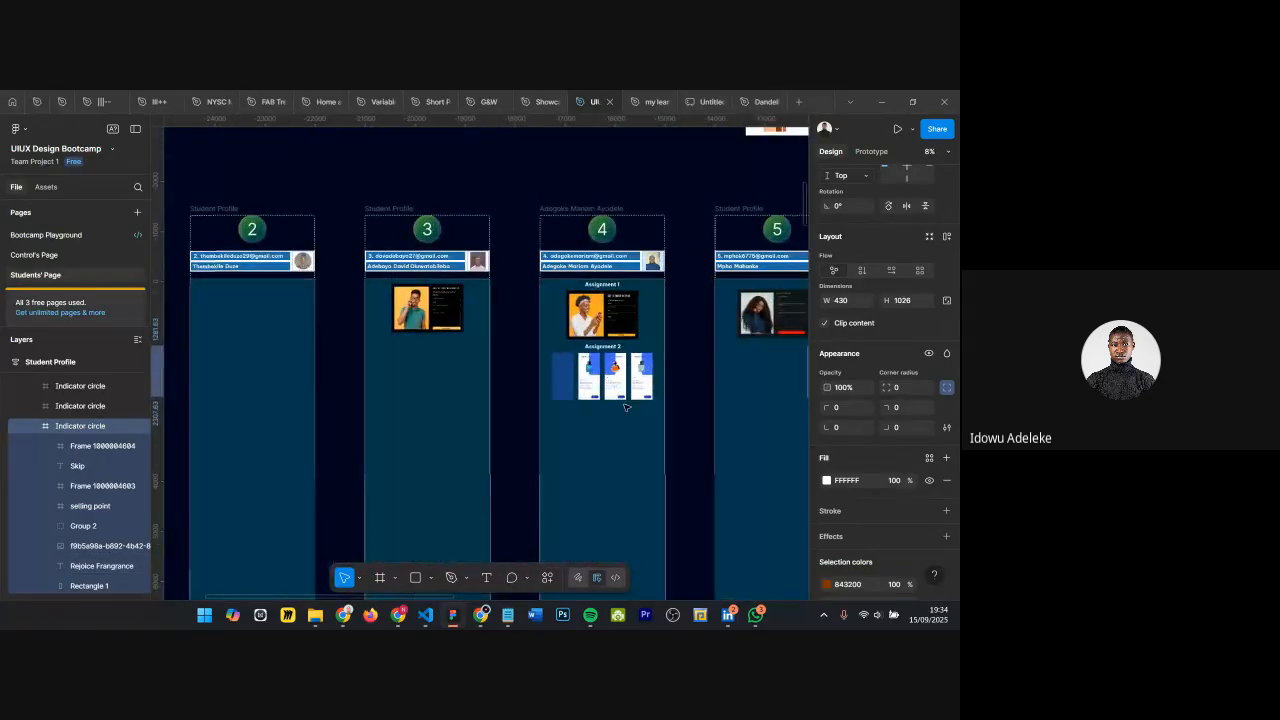
scroll(676, 354, "up", 3)
scroll(676, 356, "down", 1)
scroll(541, 438, "down", 4)
scroll(410, 440, "up", 3)
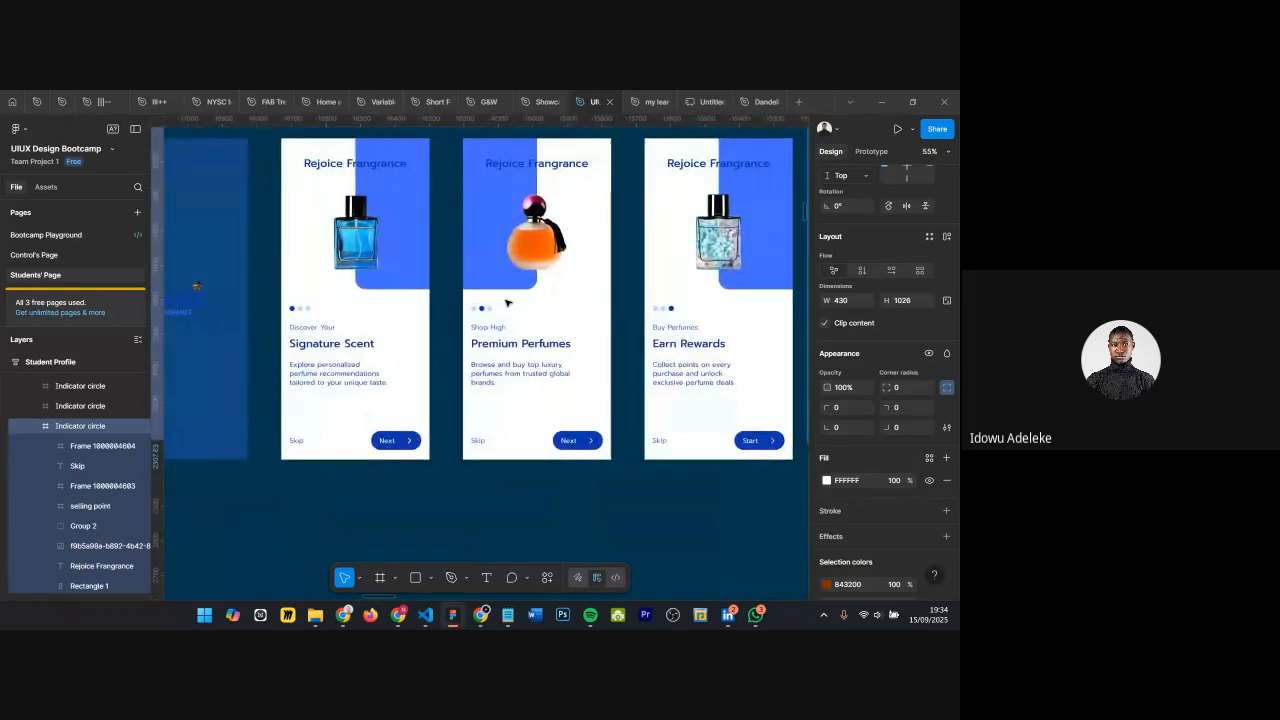
key("Escape")
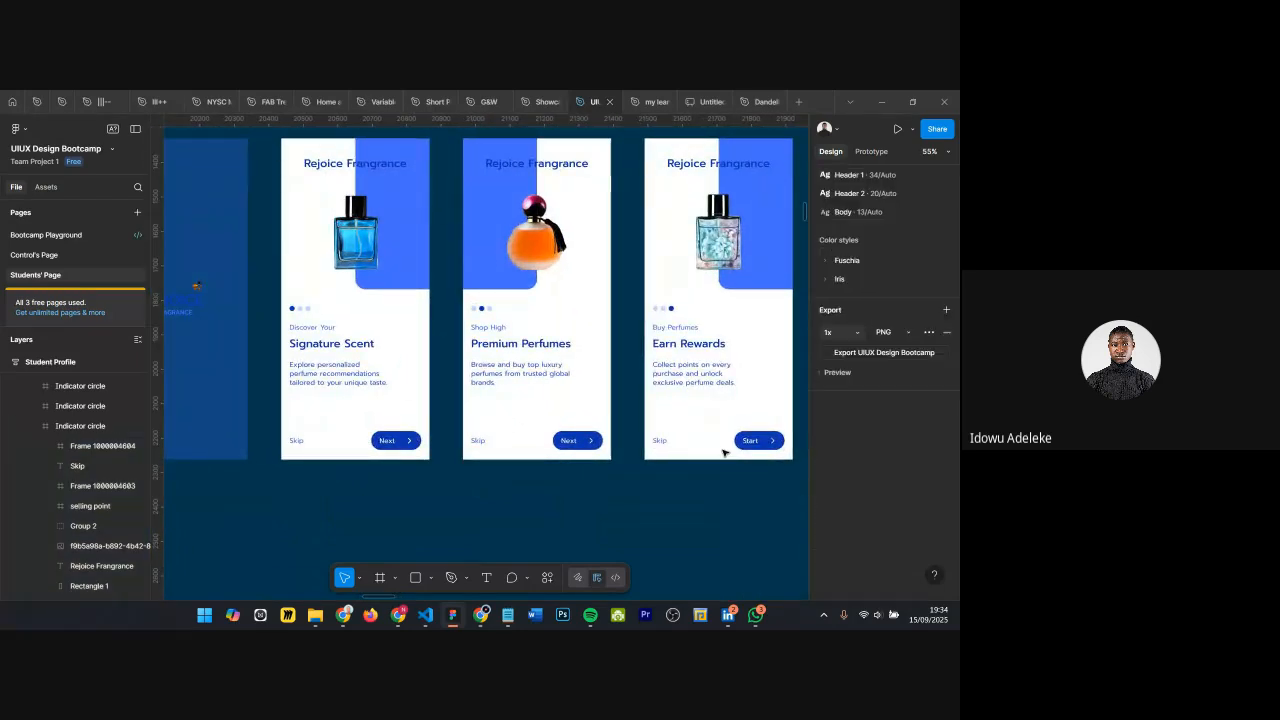
scroll(737, 449, "right", 3)
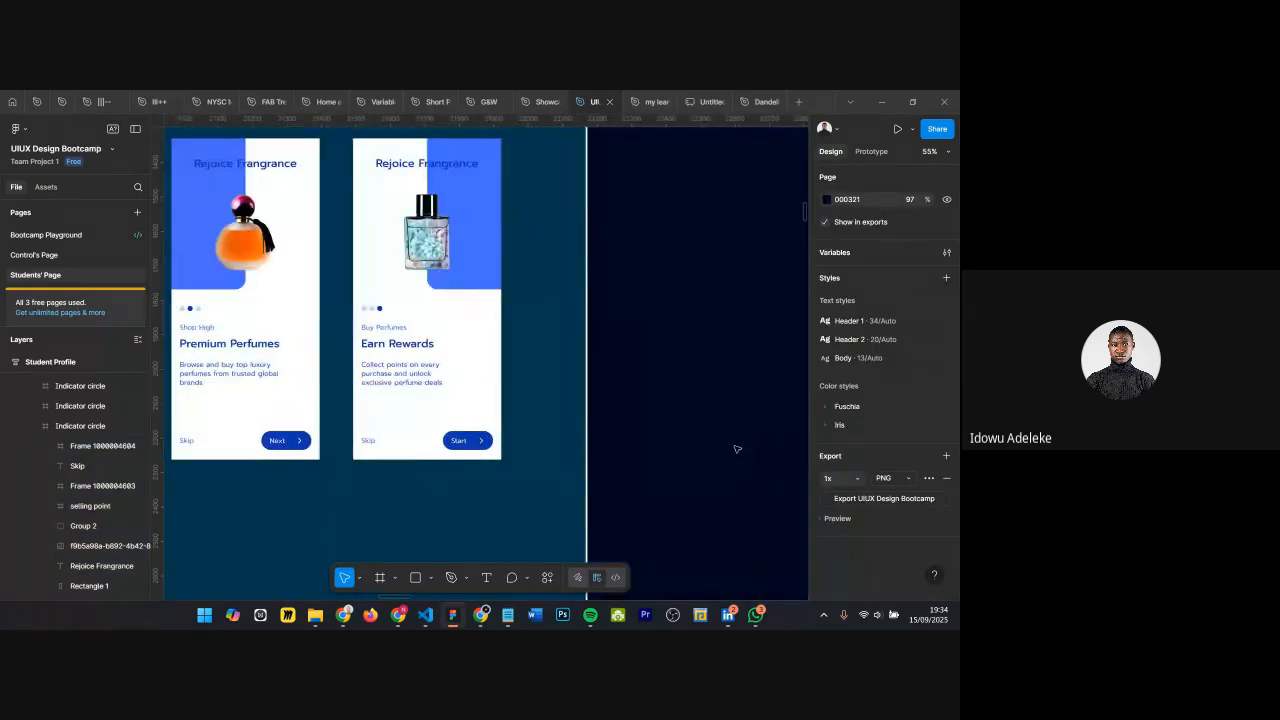
scroll(500, 418, "up", 5)
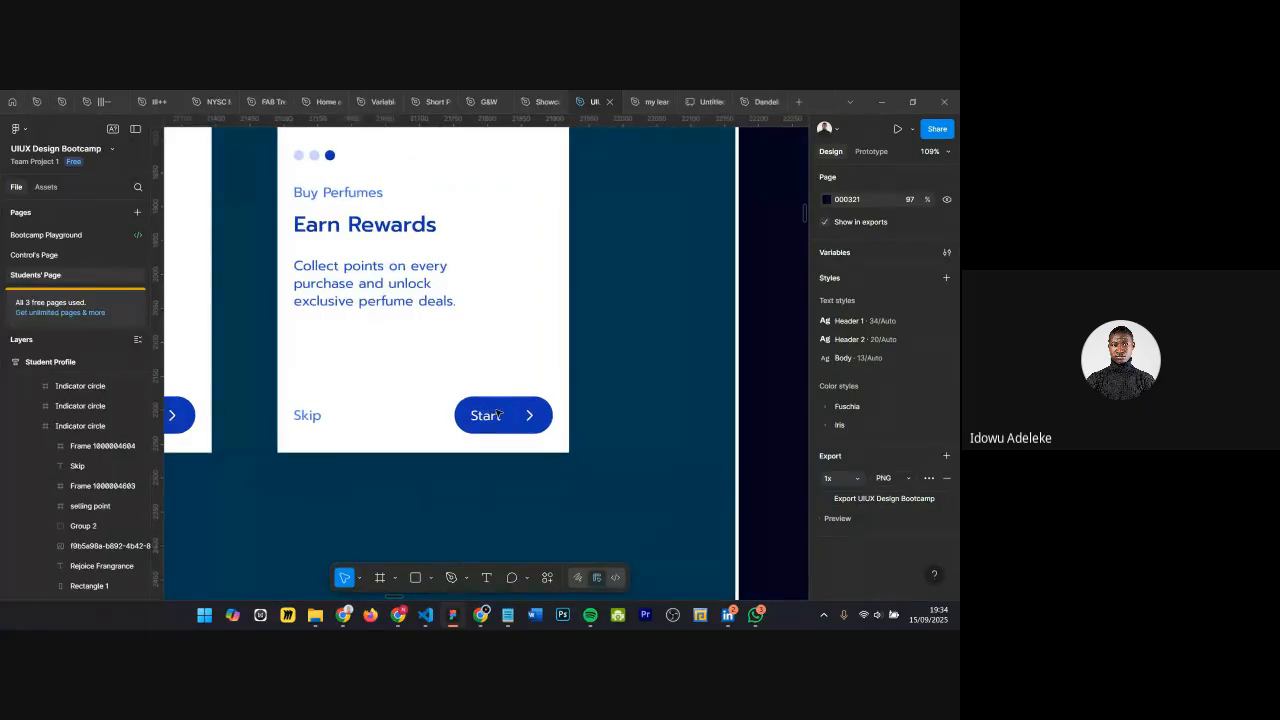
scroll(499, 412, "down", 4)
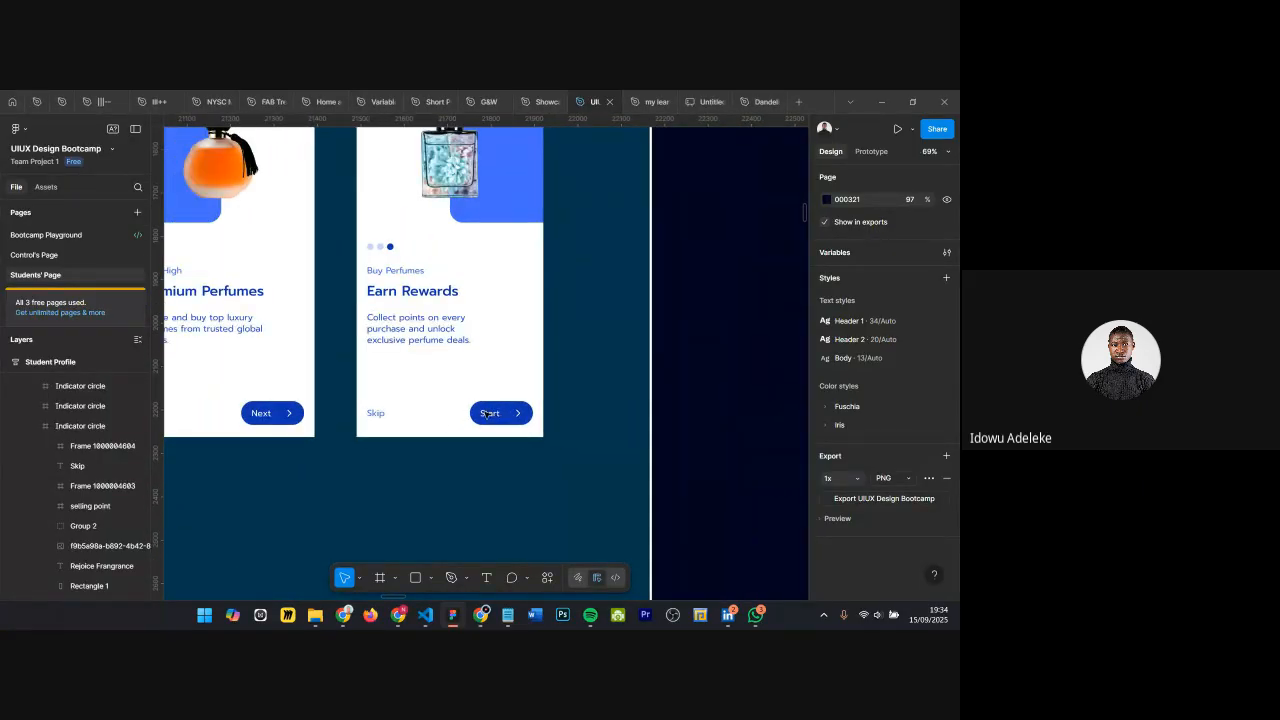
scroll(540, 345, "down", 8)
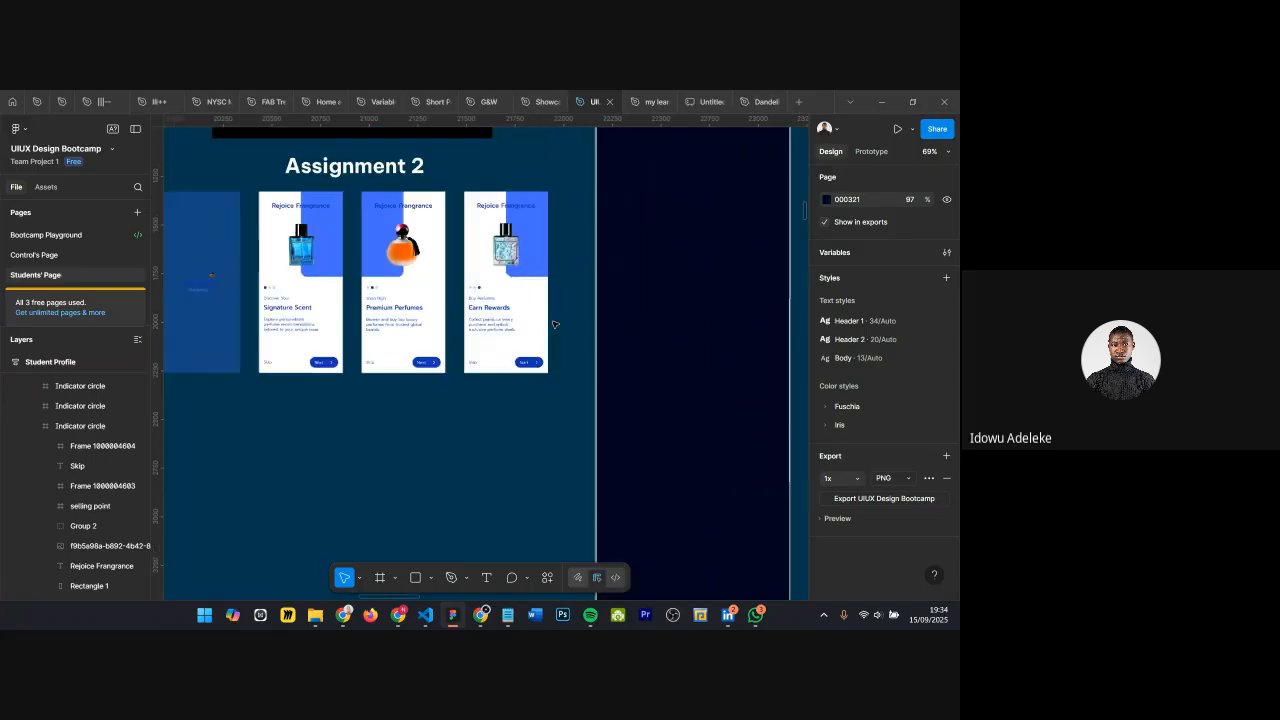
Step: Check the Next button's right margin and the description and heading positions on the lilac Signature Scent screen
scroll(461, 287, "up", 6)
scroll(459, 286, "down", 8)
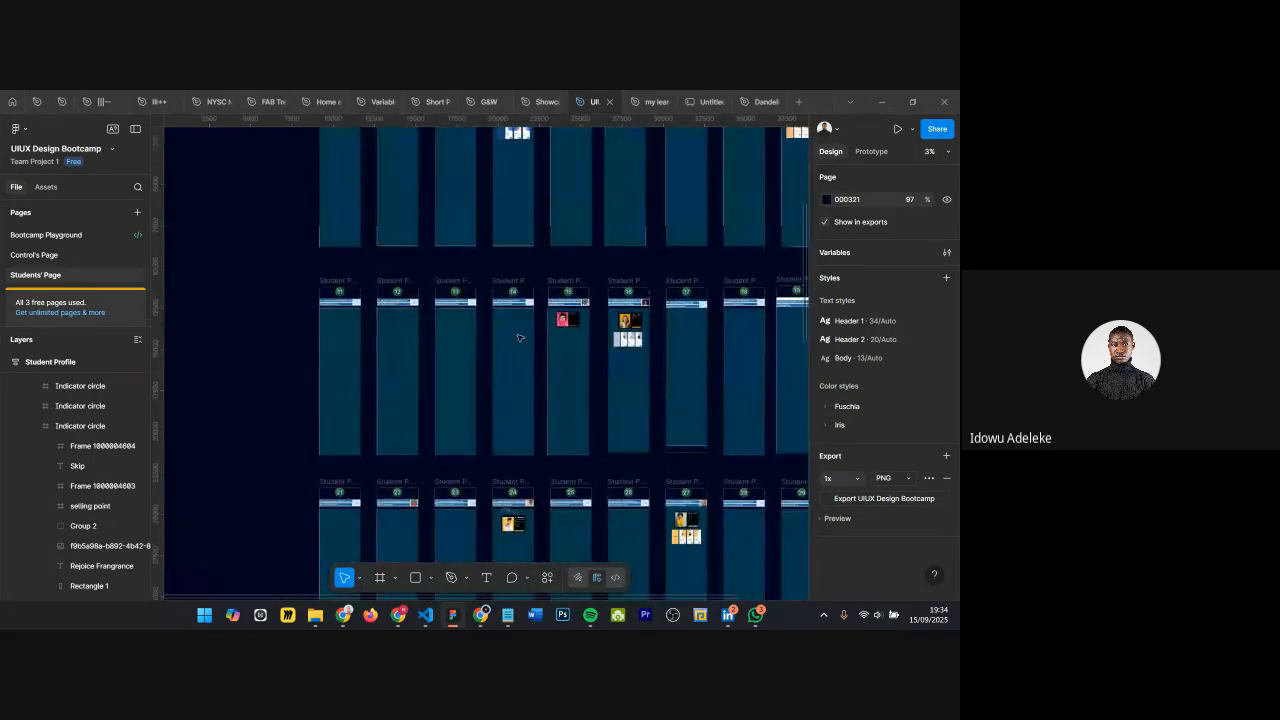
scroll(642, 332, "up", 8)
scroll(600, 290, "down", 5)
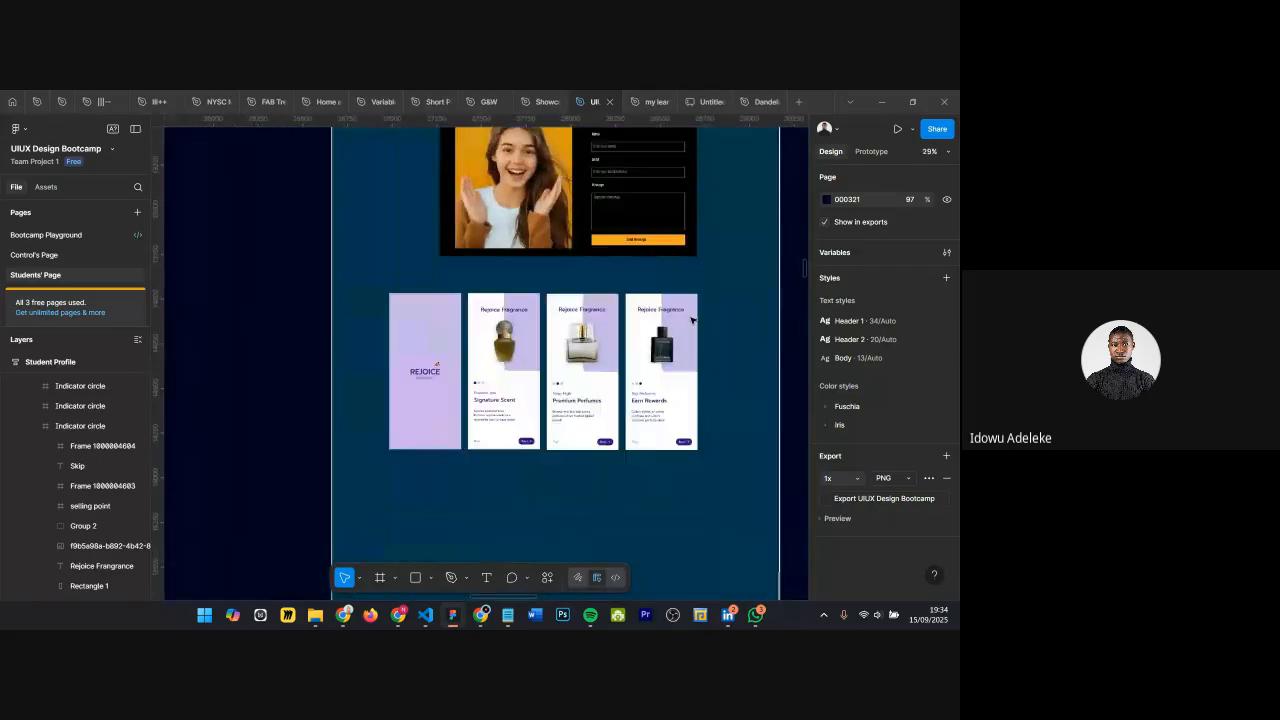
scroll(496, 254, "up", 3)
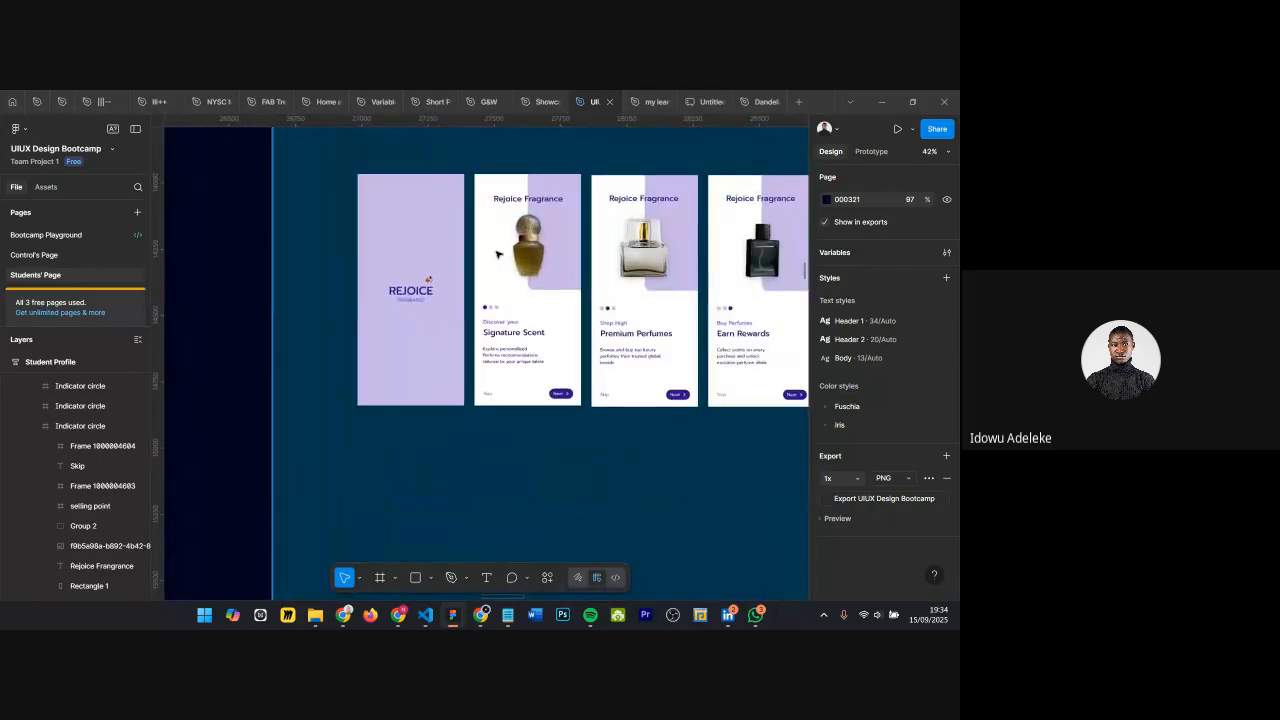
scroll(562, 396, "up", 2)
left_click(560, 393)
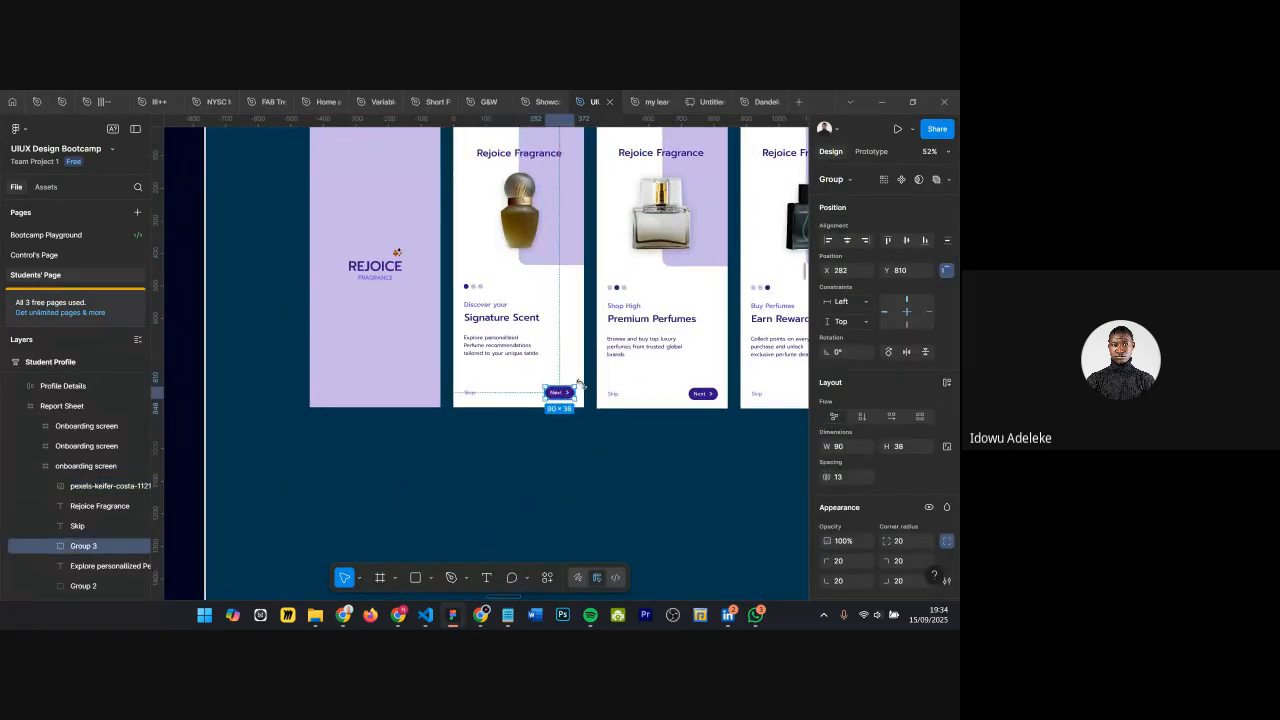
scroll(580, 383, "up", 5)
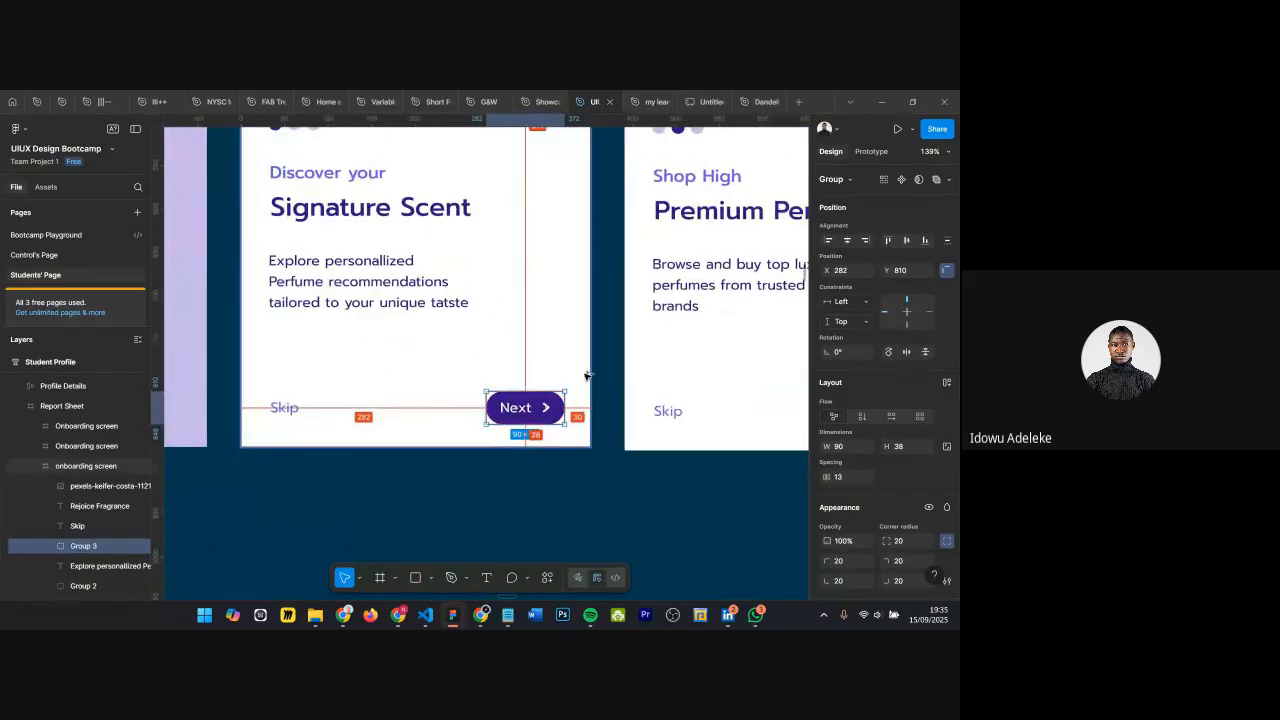
left_click(343, 271)
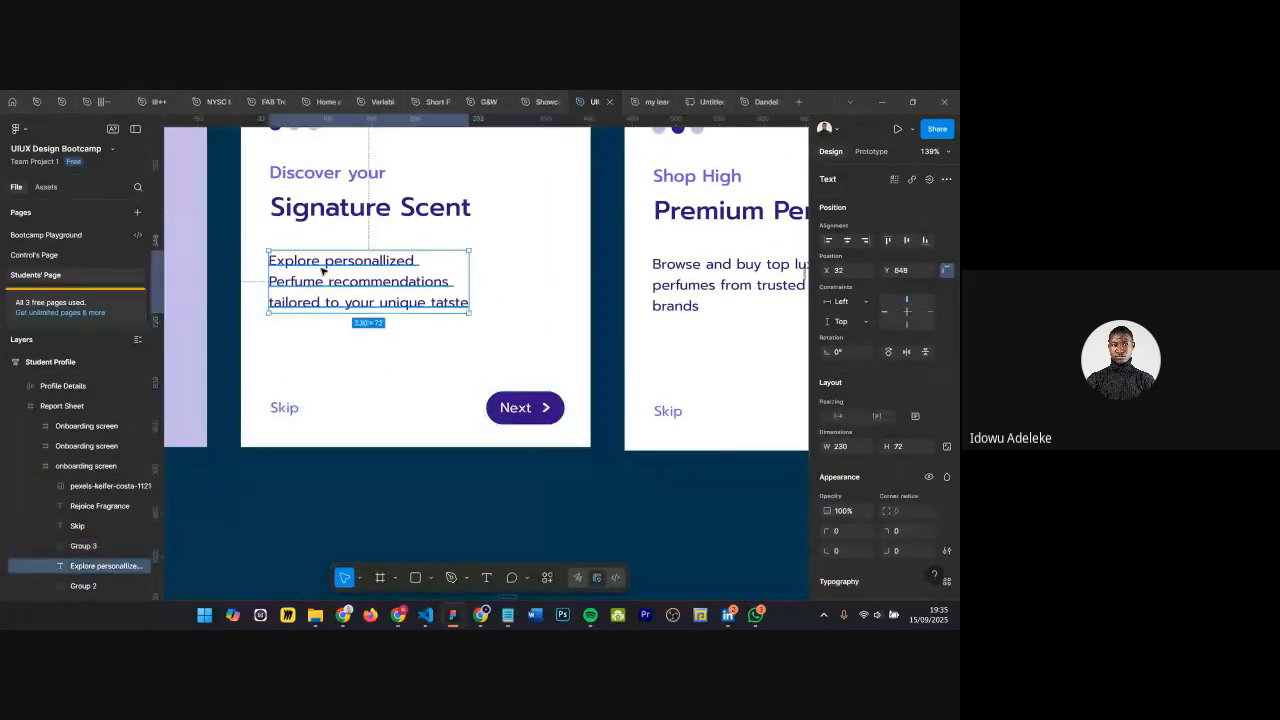
left_click(338, 207)
left_click(48, 388)
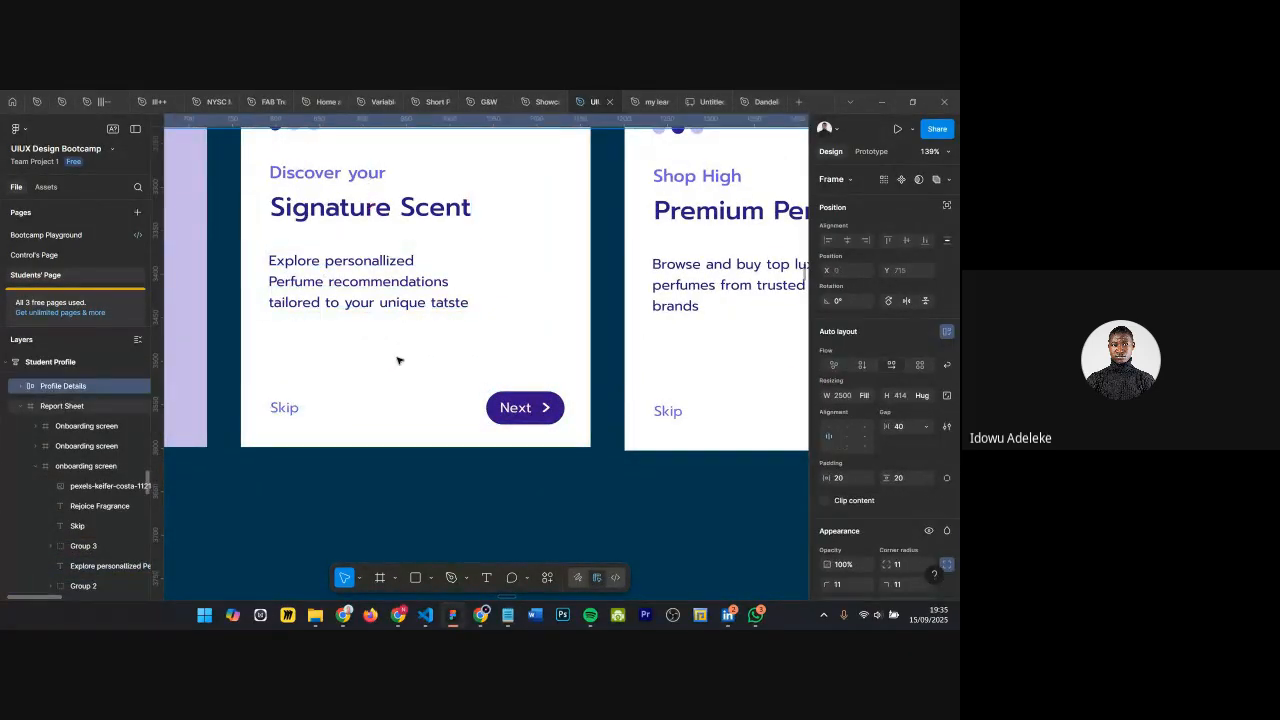
Step: Examine the lilac Premium Perfumes screen's layout and inspect the fill and effects of its perfume bottle image
key("shift+2")
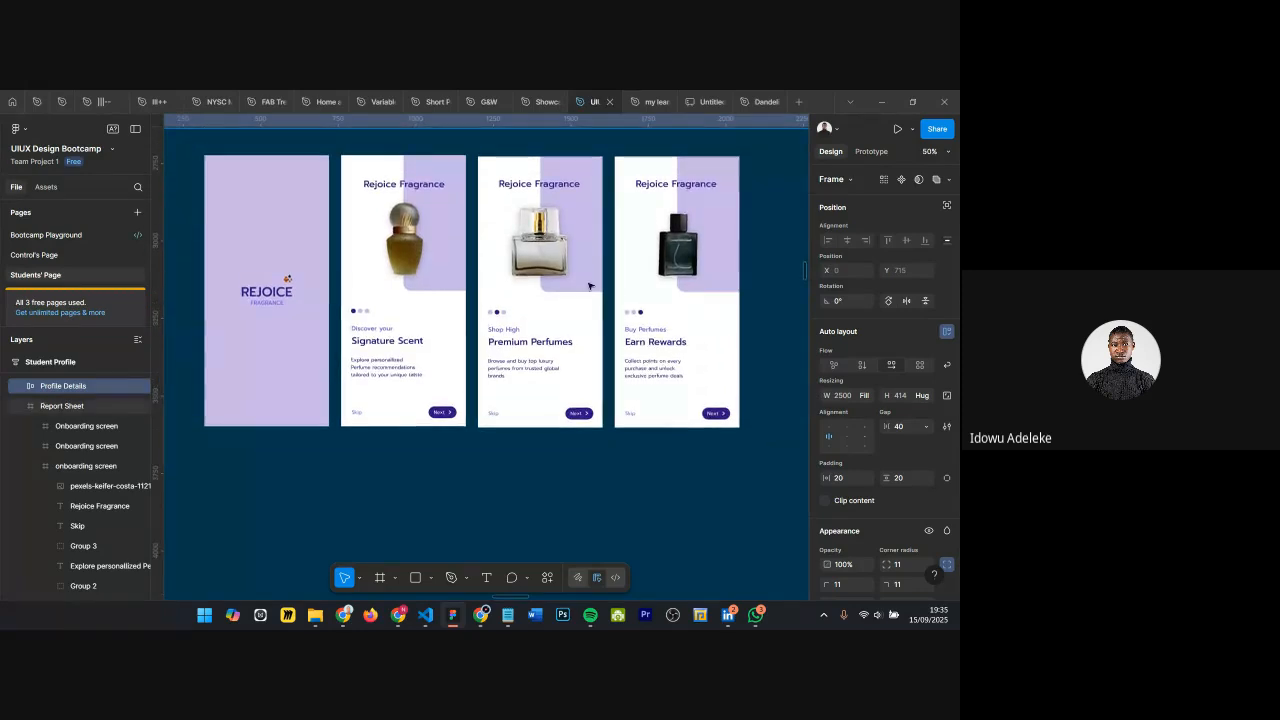
left_click(478, 287)
double_click(525, 280)
scroll(525, 279, "down", 2)
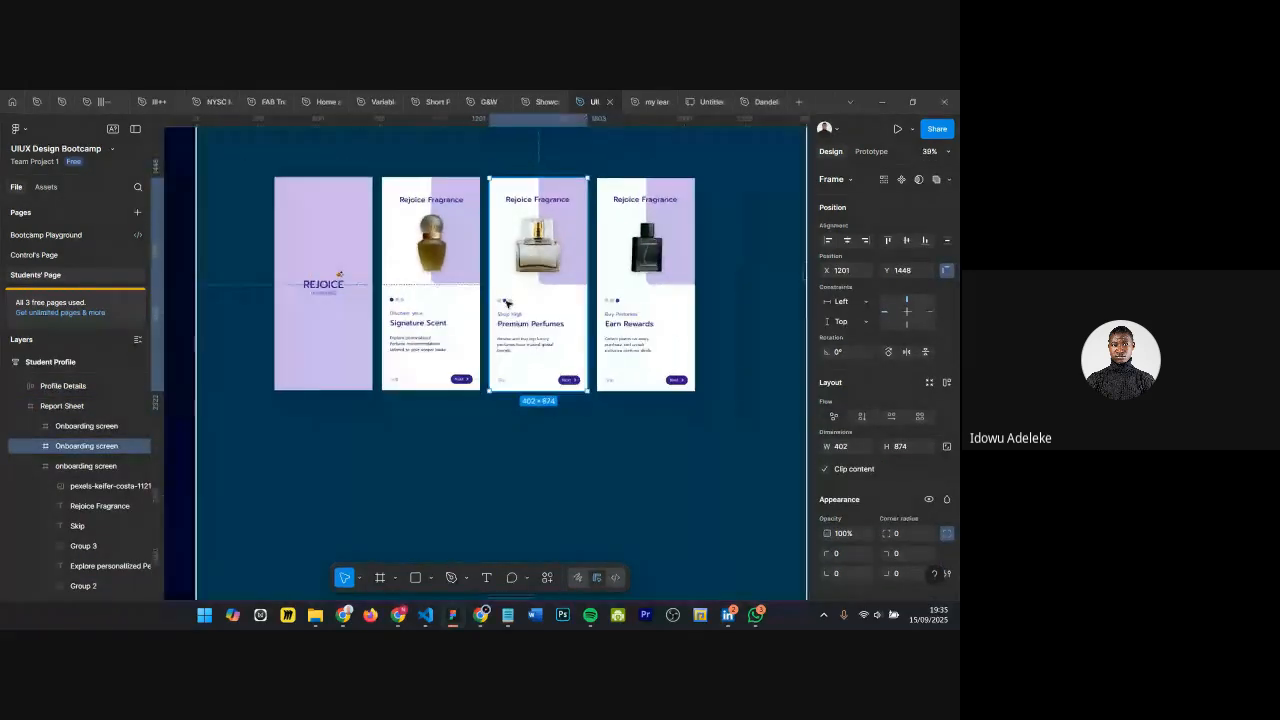
scroll(544, 357, "up", 5)
scroll(544, 357, "up", 3)
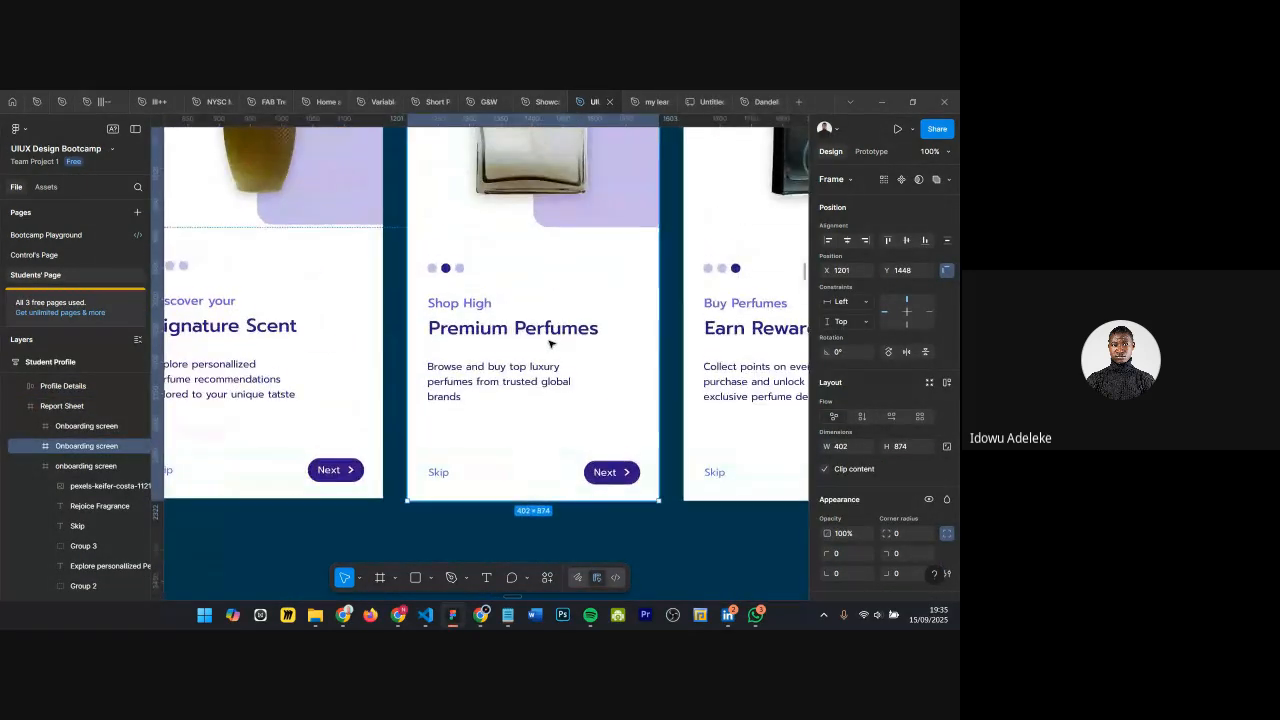
scroll(549, 344, "down", 1)
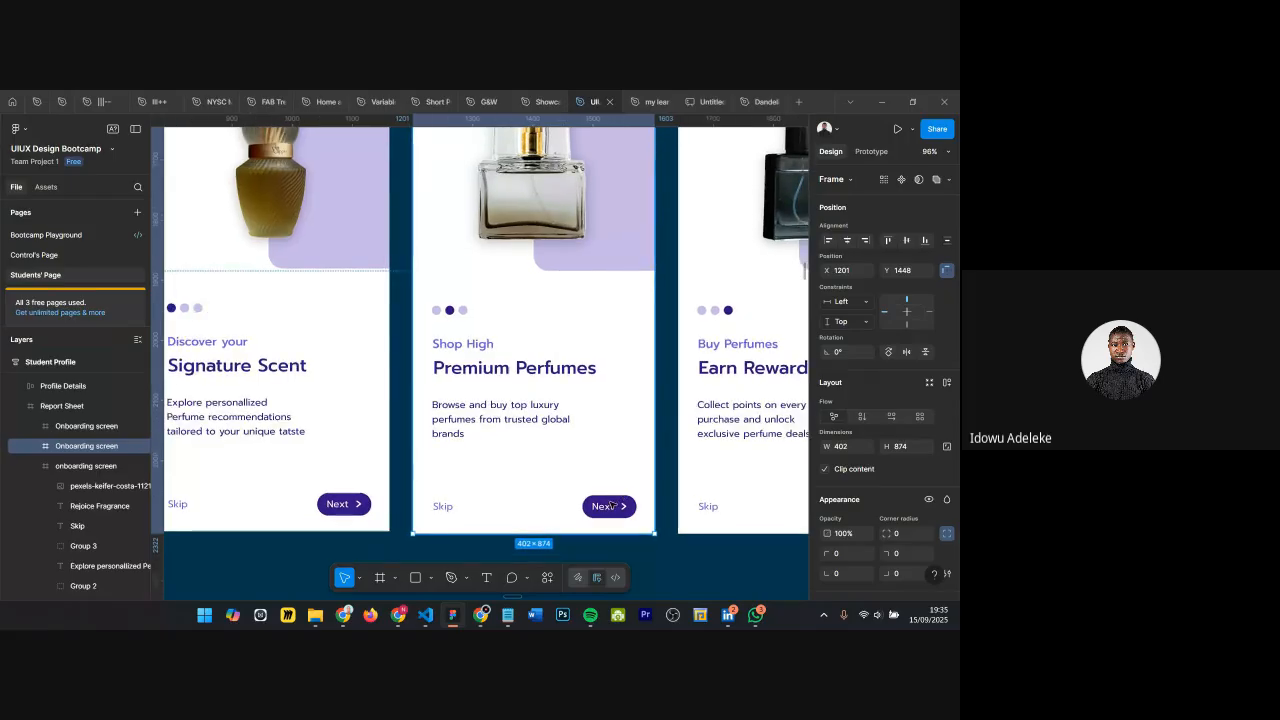
left_click(533, 190)
scroll(897, 460, "down", 2)
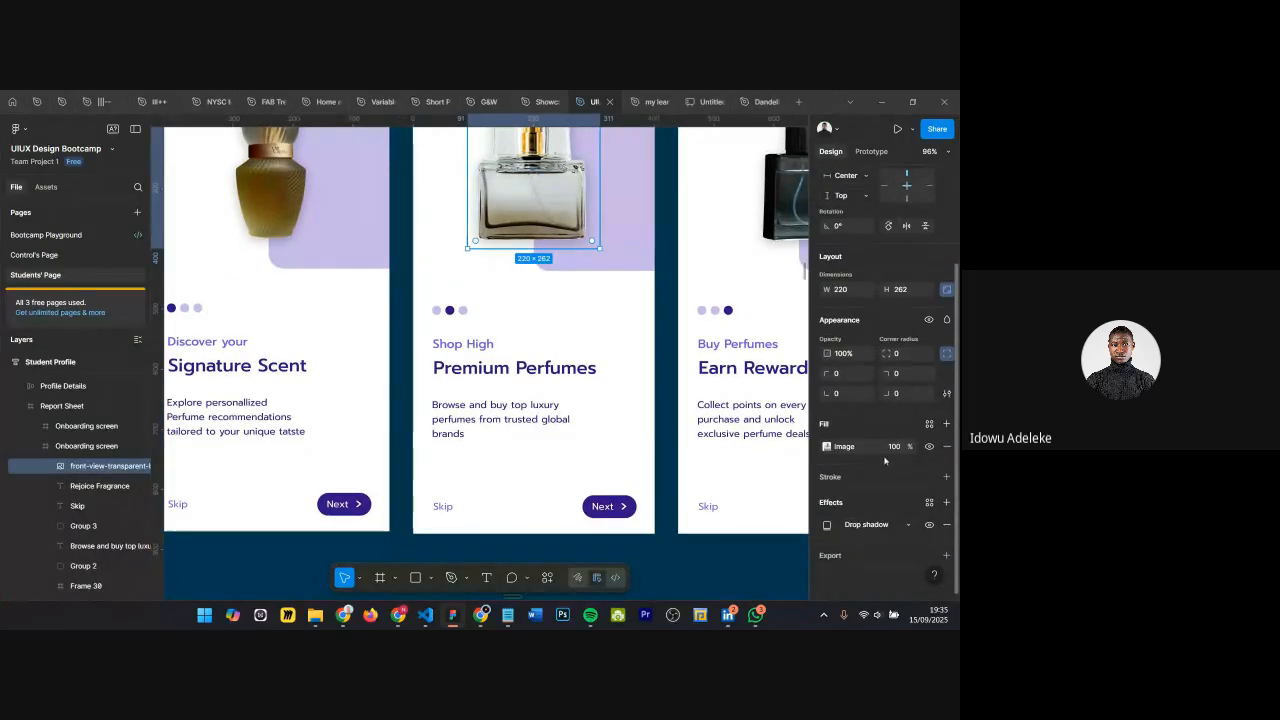
Step: Check the Next button's margins on the lilac Premium Perfumes screen and inspect the lavender shape behind the Earn Rewards perfume bottle
left_click(605, 506)
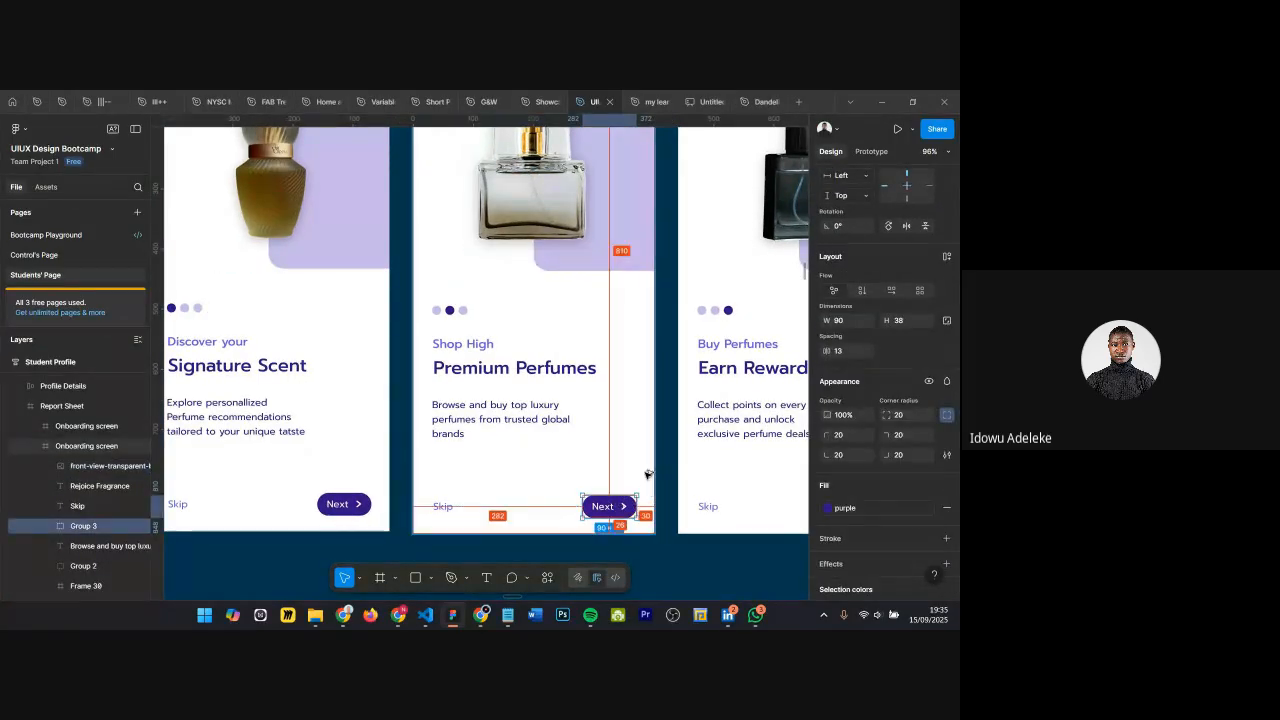
scroll(517, 388, "down", 5)
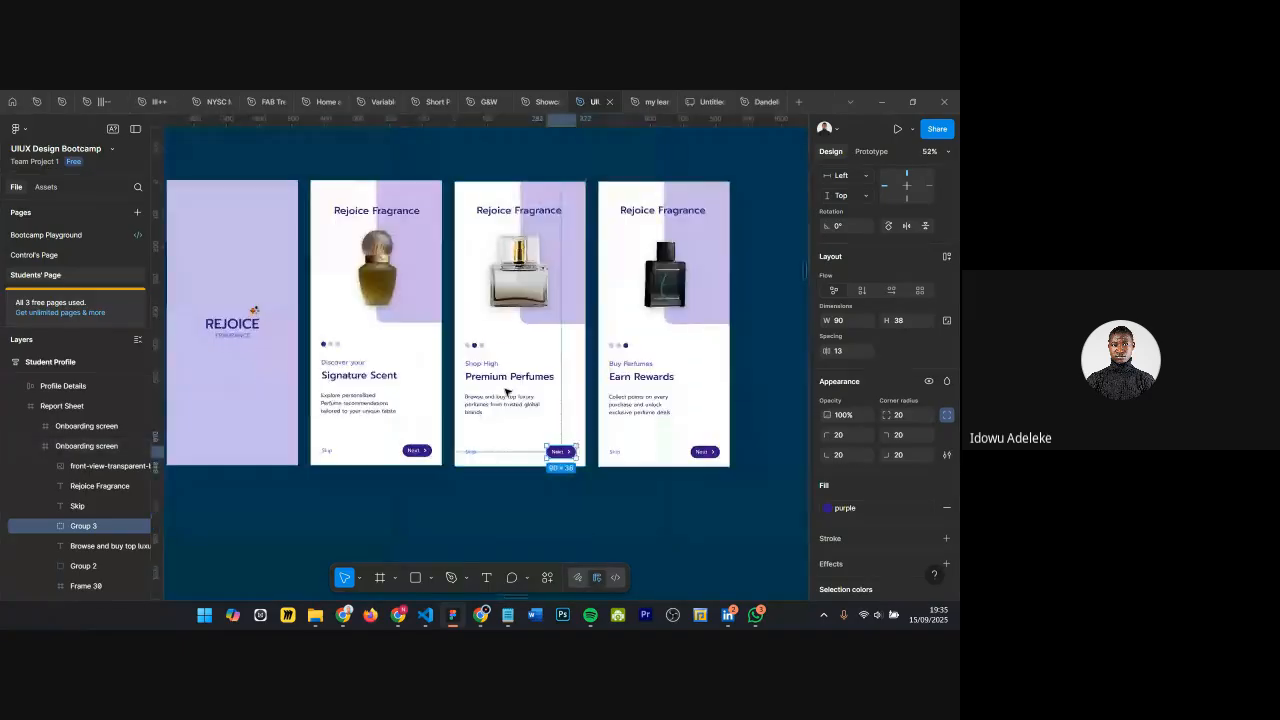
left_click(568, 266)
double_click(706, 231)
scroll(729, 229, "down", 3)
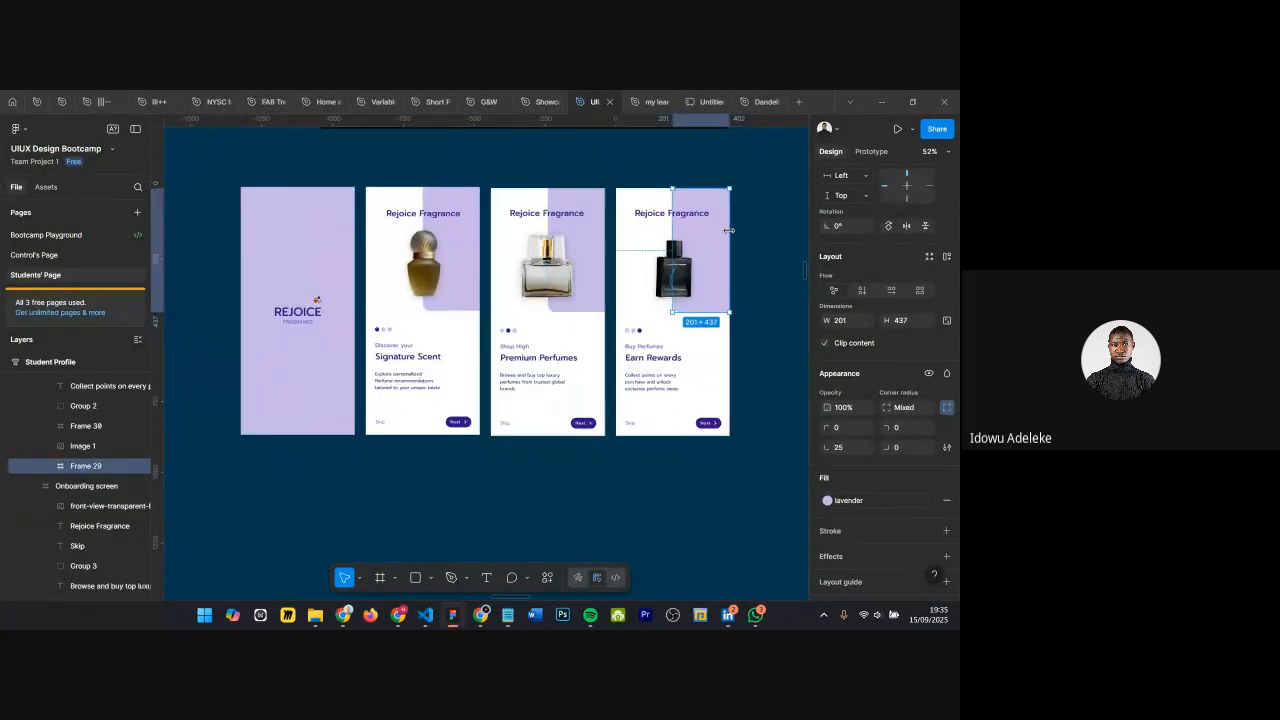
scroll(384, 327, "up", 5)
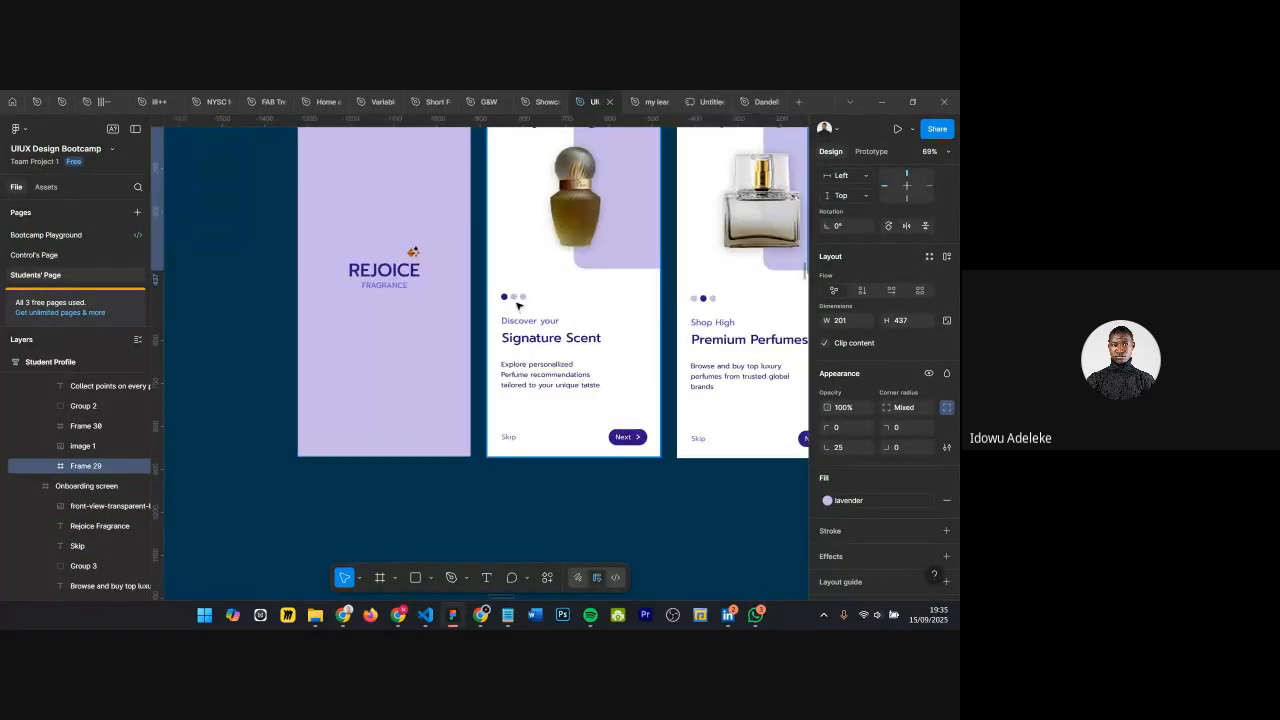
scroll(516, 305, "up", 1)
scroll(518, 303, "down", 5)
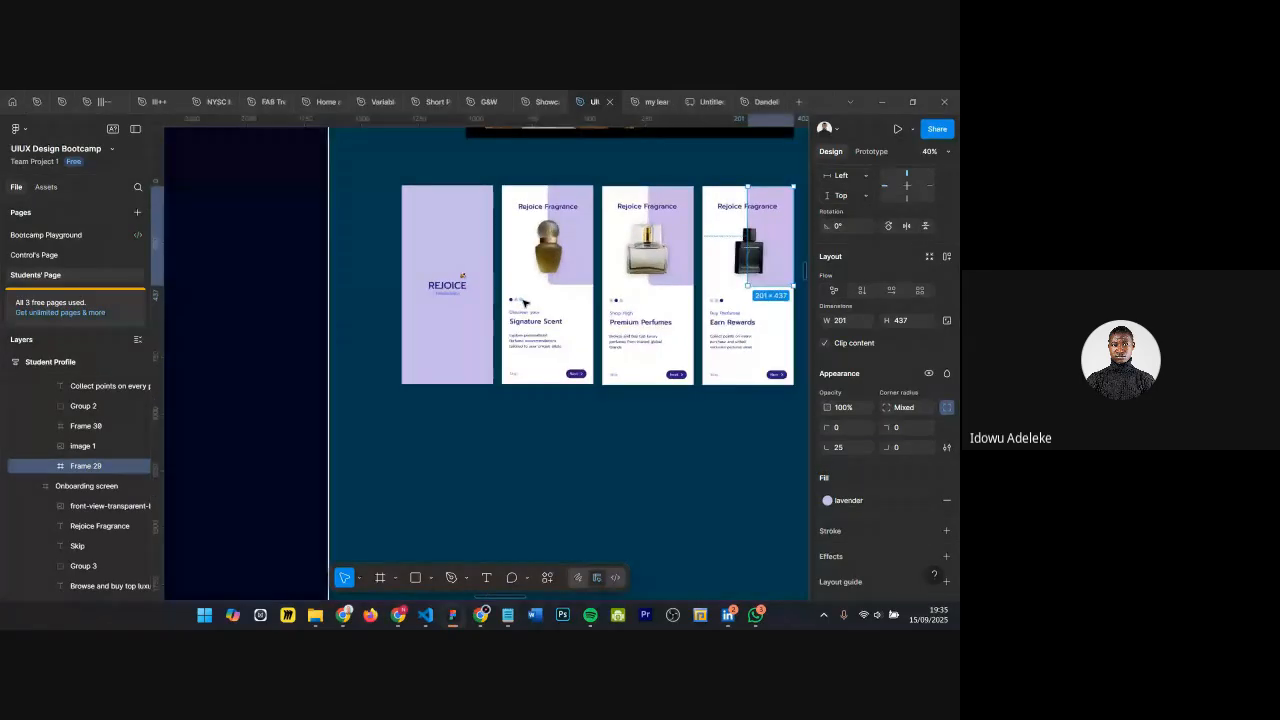
Step: Find the onboarding screens of student 27 and inspect the PASSIONATE Fragrance title on the orange launch screen
scroll(522, 303, "down", 10)
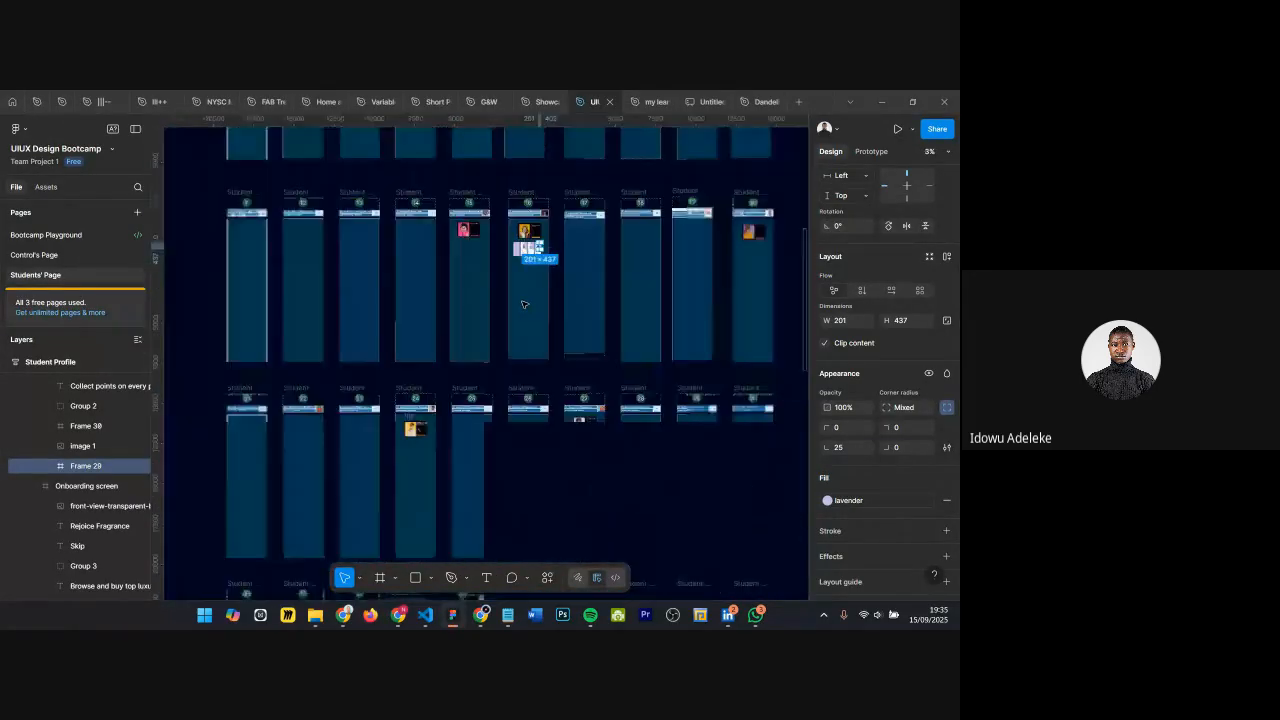
scroll(522, 303, "up", 6)
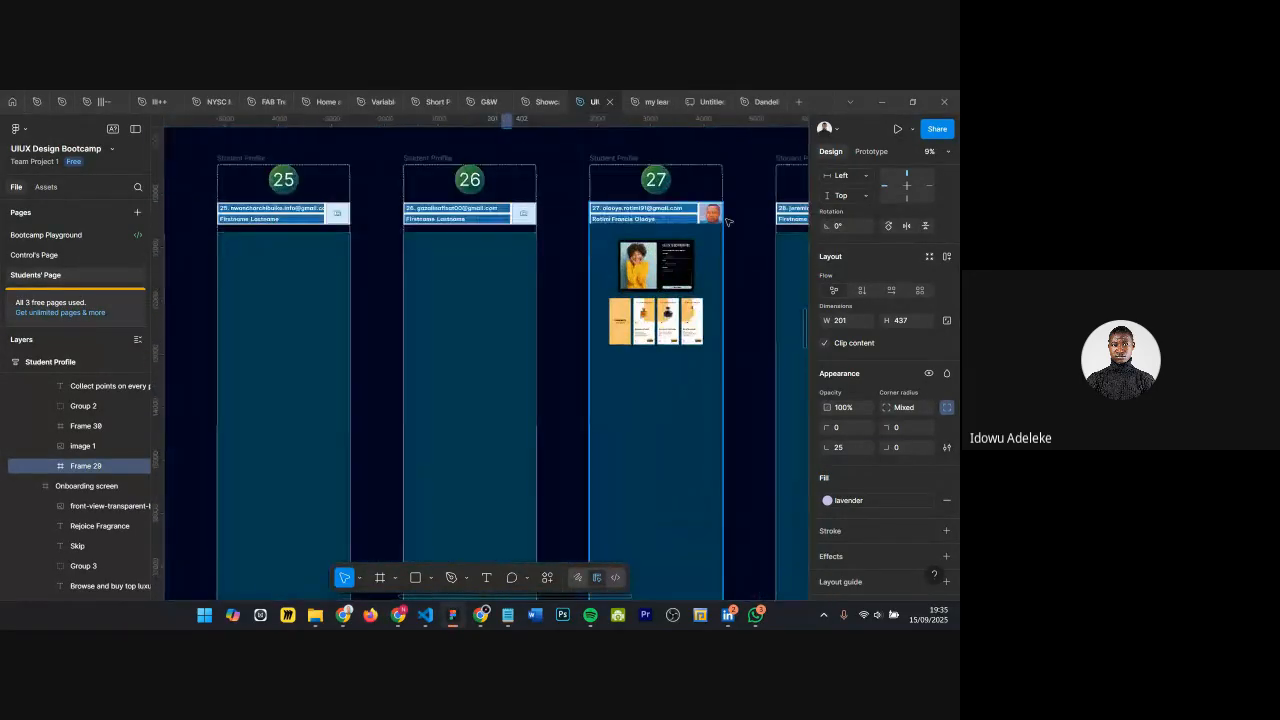
scroll(655, 290, "up", 10)
scroll(613, 370, "down", 5)
left_click(358, 403)
scroll(375, 408, "up", 9)
scroll(375, 408, "down", 4)
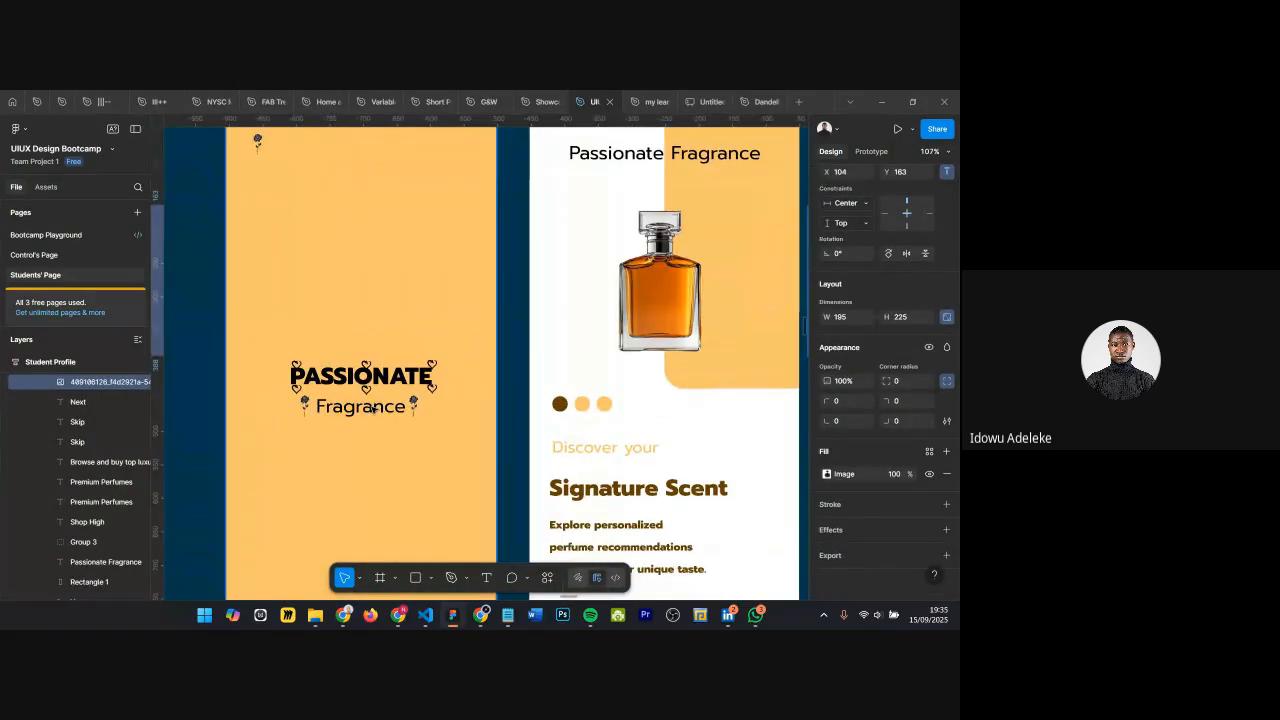
left_click(360, 350)
scroll(358, 365, "down", 5)
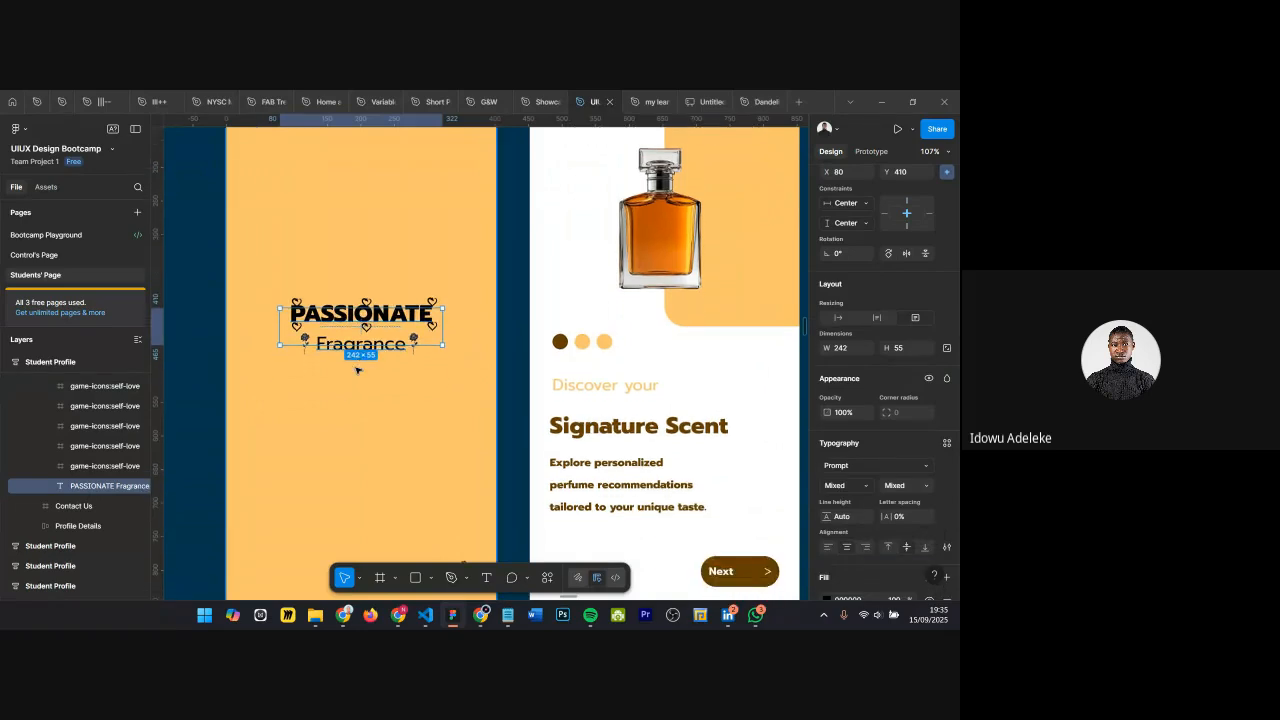
Step: Delete the duplicate Skip text stacked on the other one on the orange Signature Scent screen
scroll(541, 371, "up", 7)
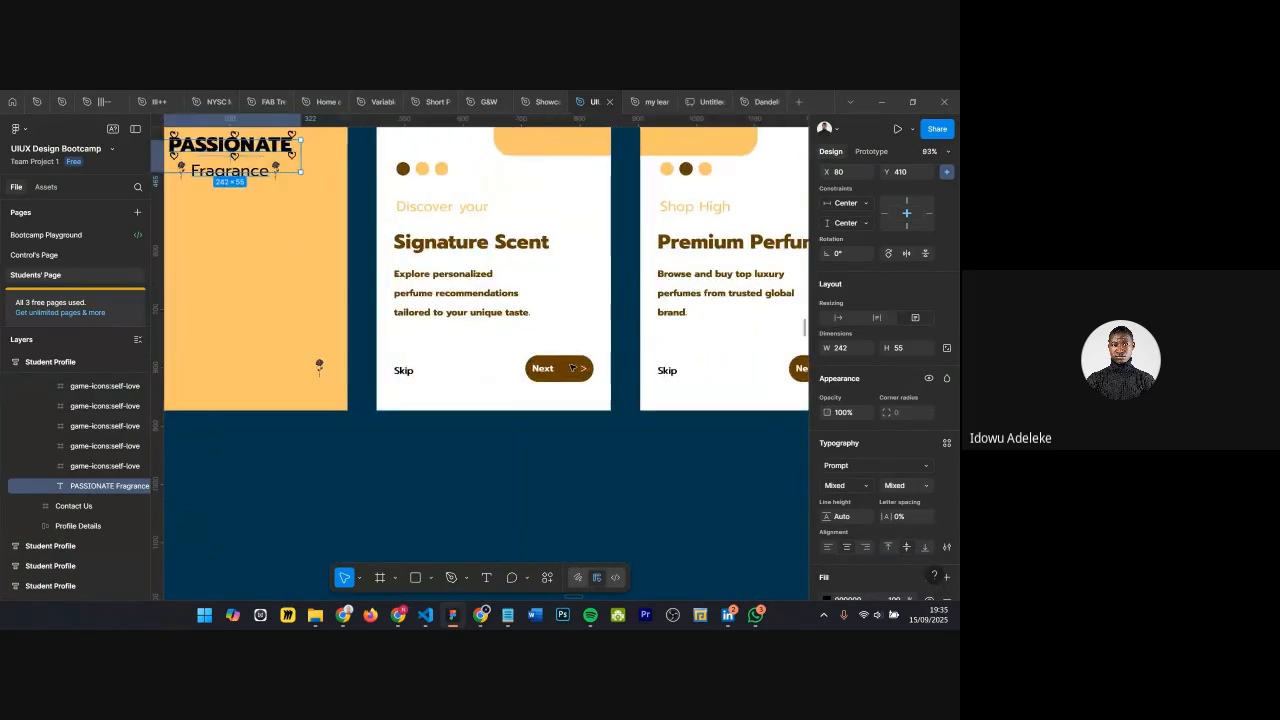
double_click(311, 384)
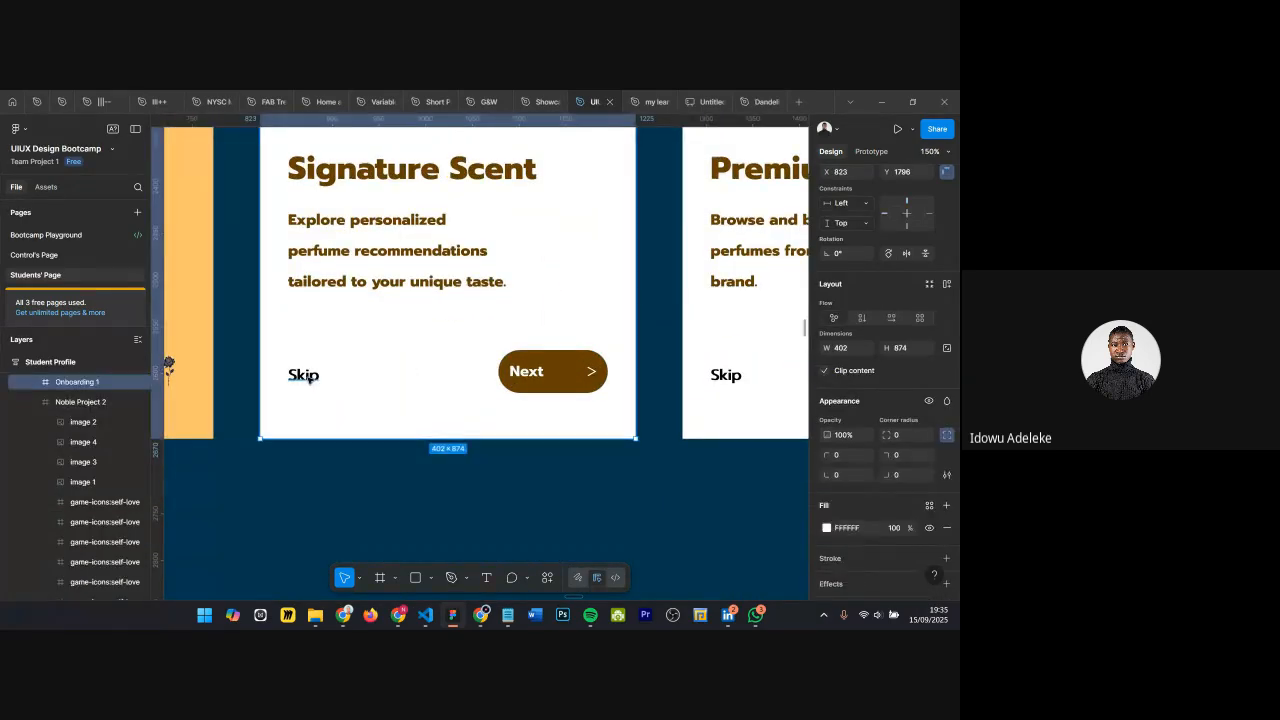
left_click(547, 372, "shift")
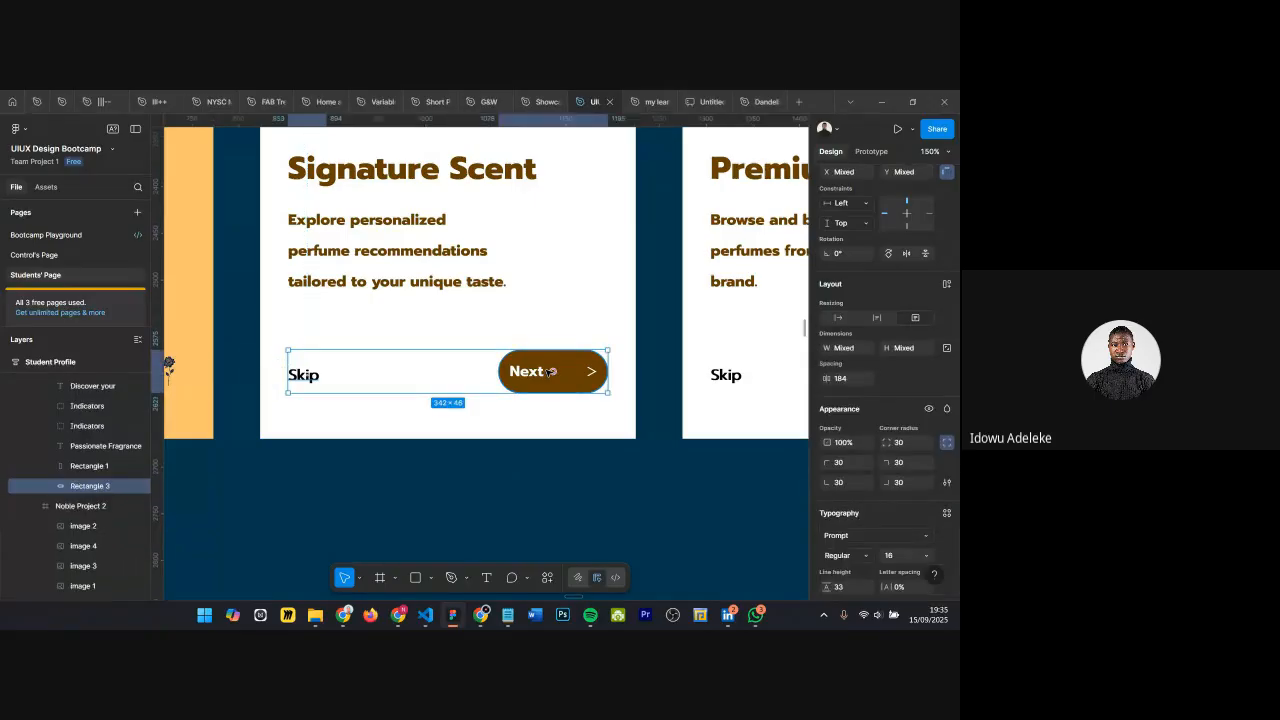
key("shift+a")
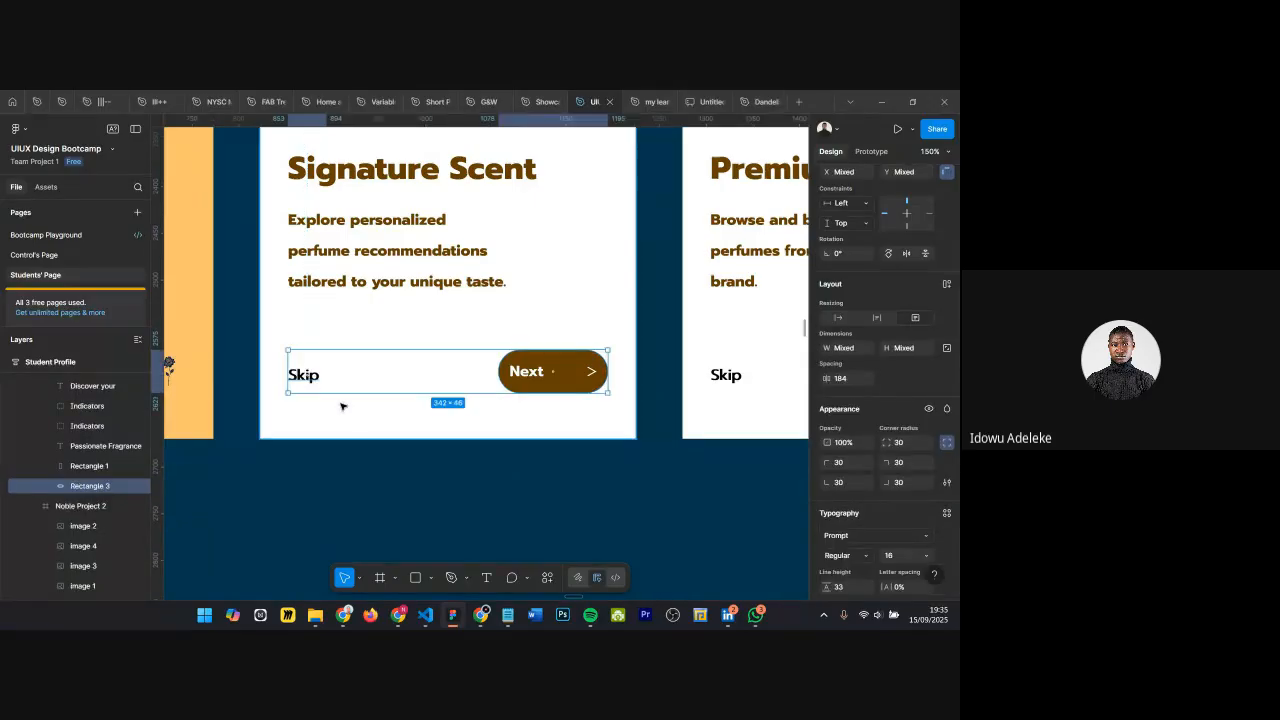
double_click(304, 376)
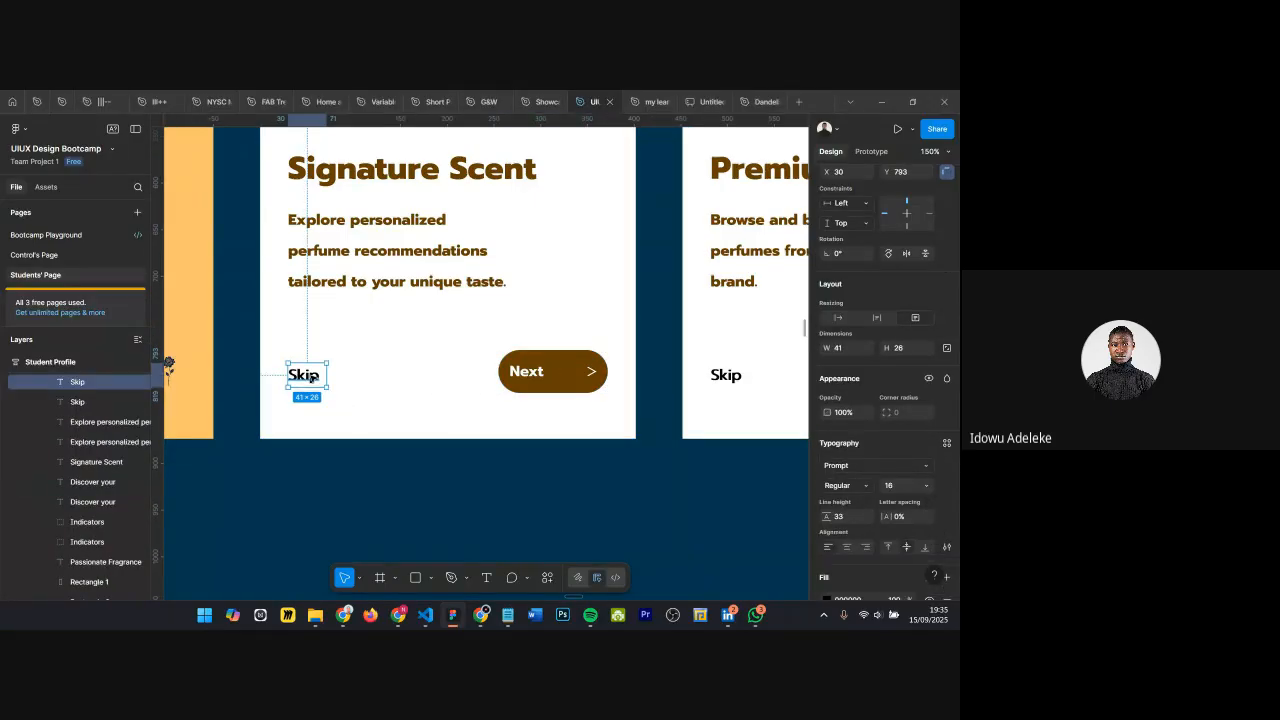
key("Delete")
Step: Align the Skip text to the vertical center of the Next button on the orange Signature Scent screen
left_click(312, 377)
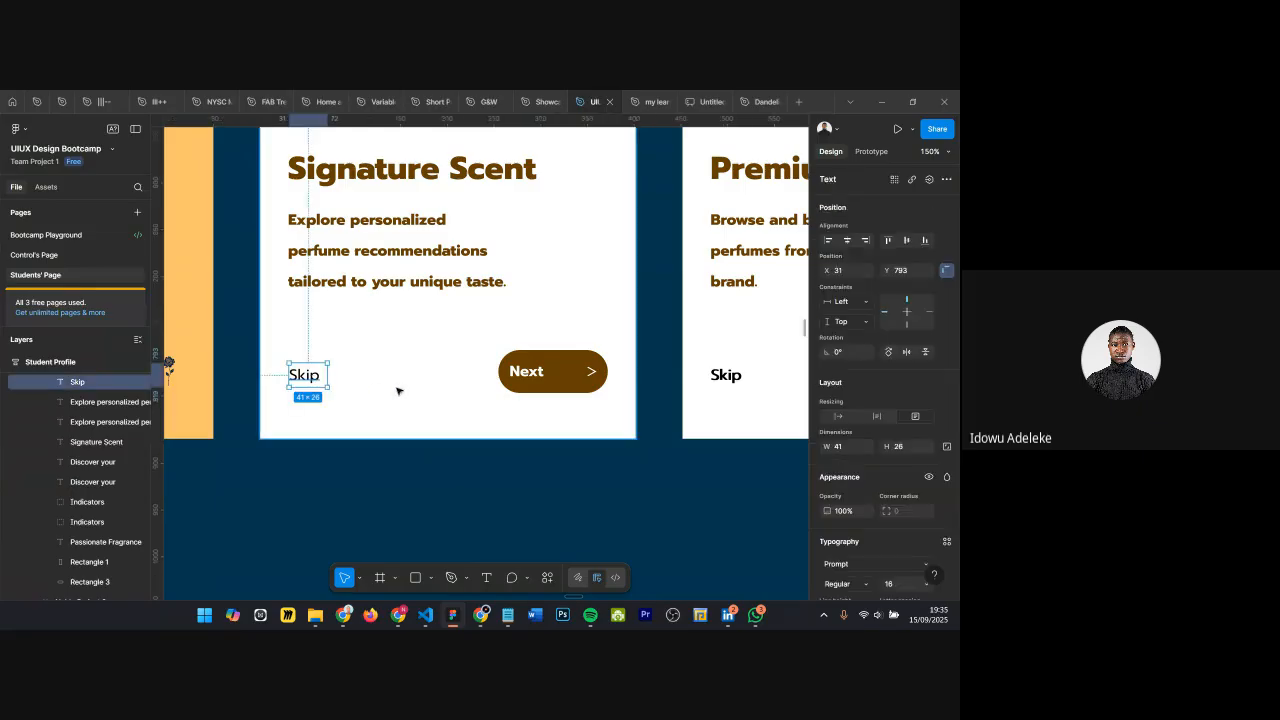
left_click(580, 375, "shift")
key("alt+v")
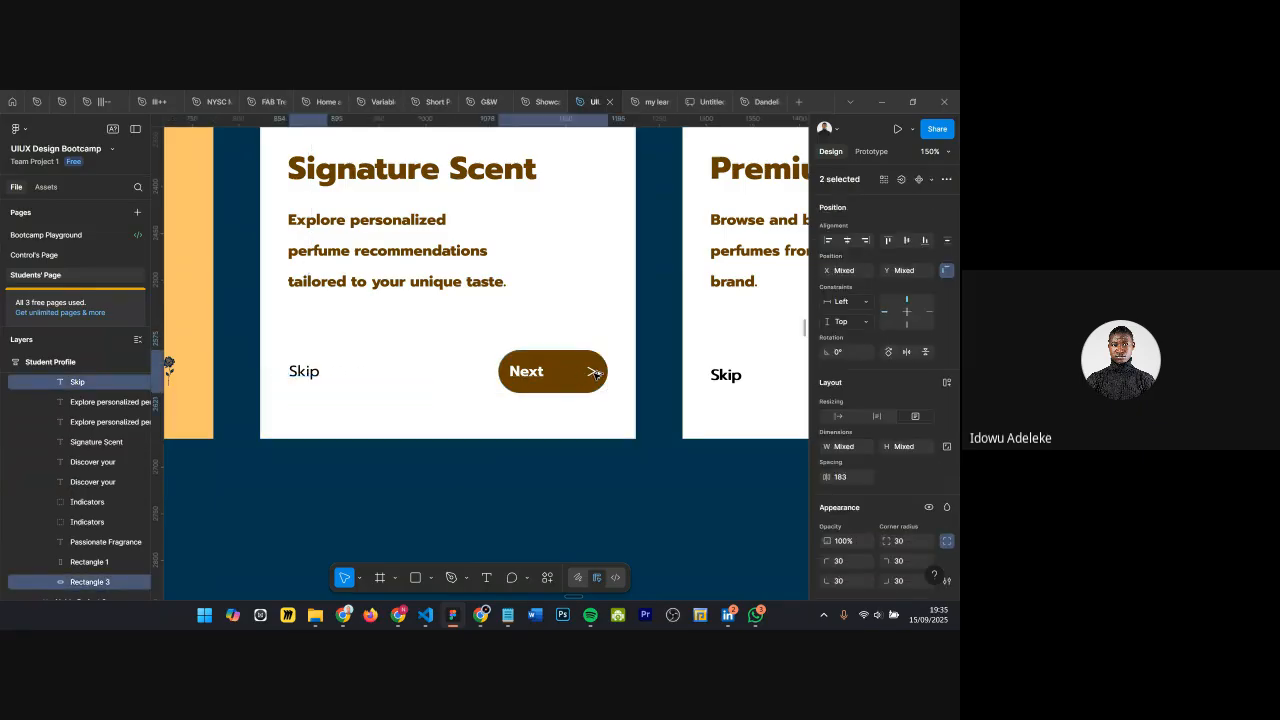
Step: Remove the duplicate Skip text from the orange Premium Perfumes screen
left_click(730, 377)
left_click(735, 381)
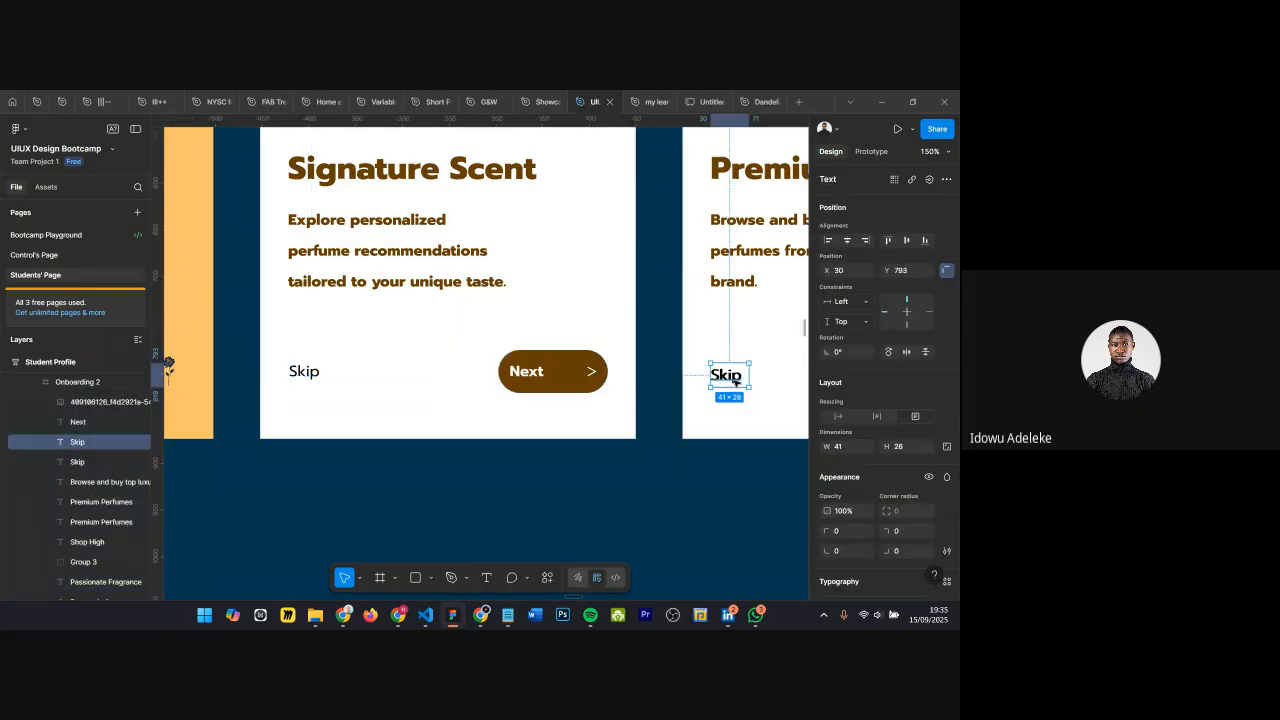
key("Escape")
scroll(735, 385, "right", 5)
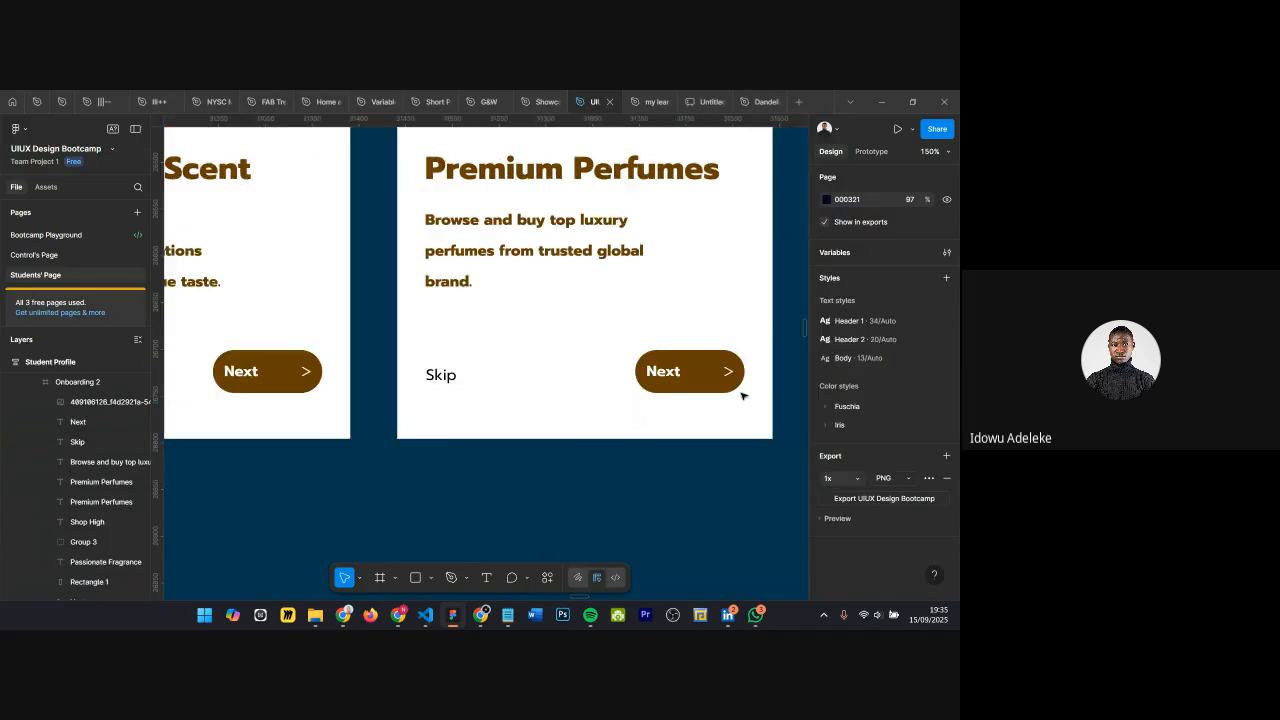
Step: Examine the Next button on the Premium Perfumes screen and the overall layout of the orange launch and onboarding screens
left_click(606, 374)
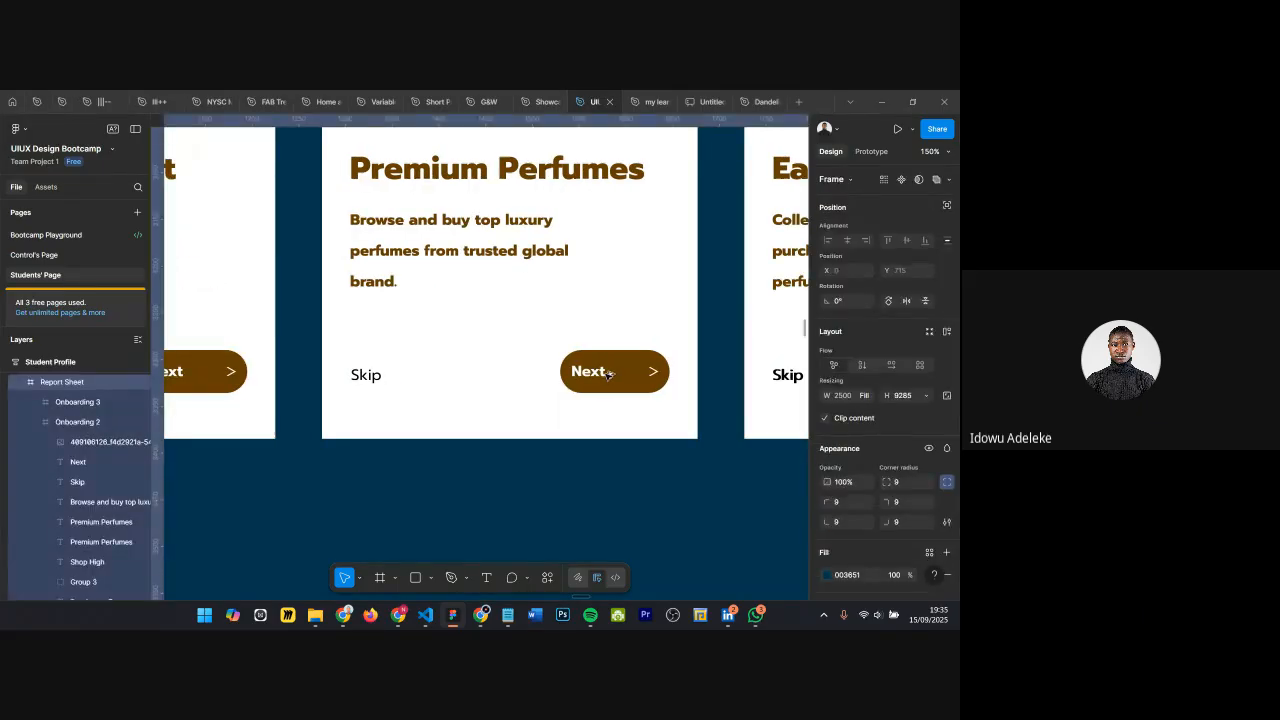
scroll(608, 373, "down", 5)
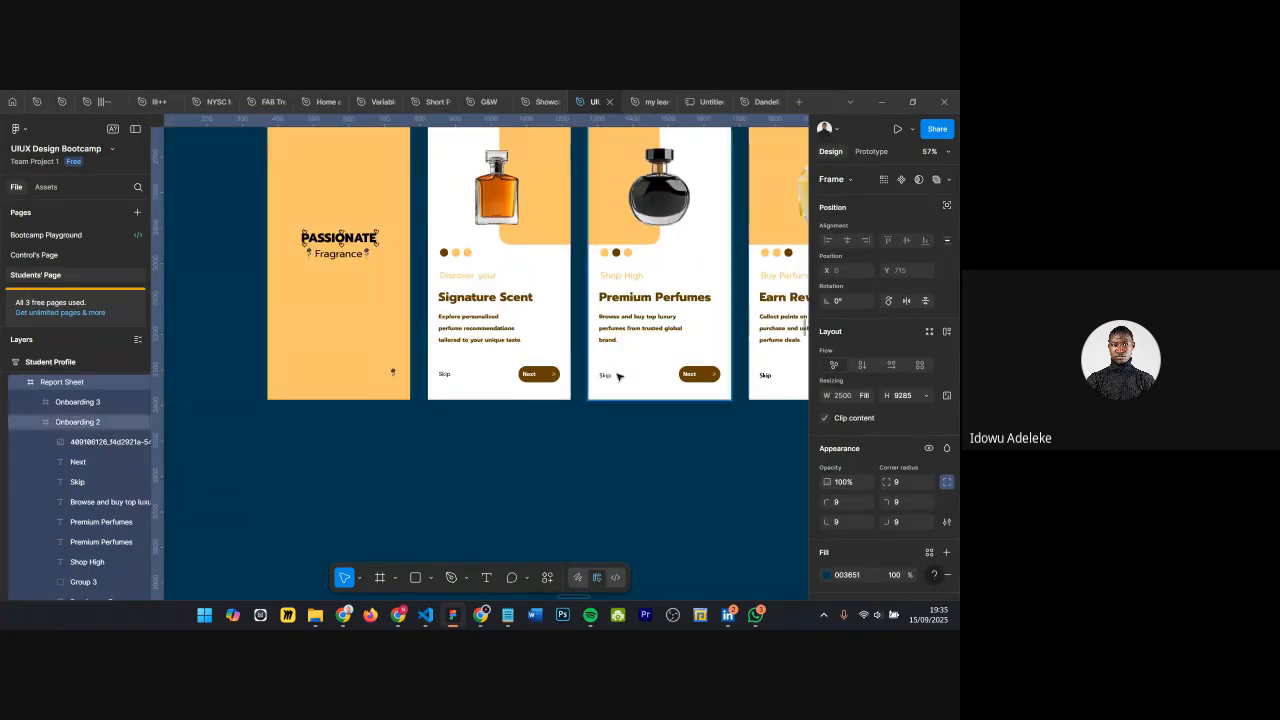
scroll(618, 376, "right", 3)
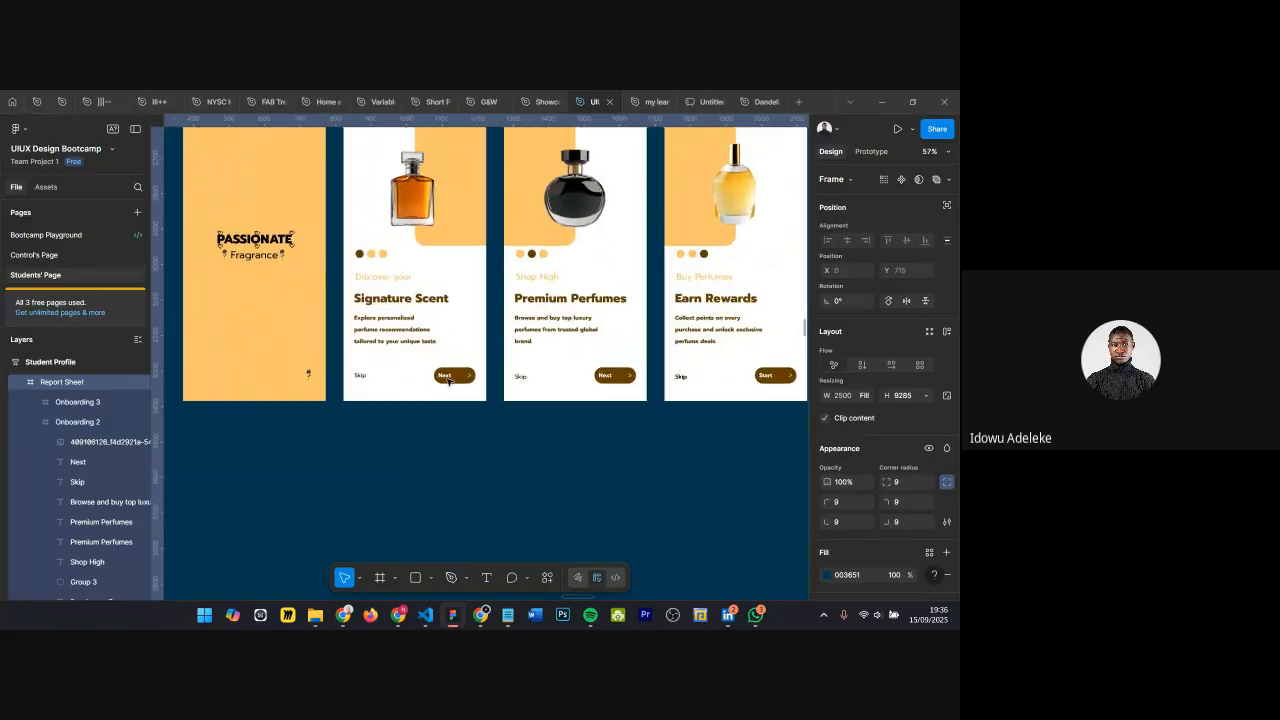
scroll(645, 372, "up", 7)
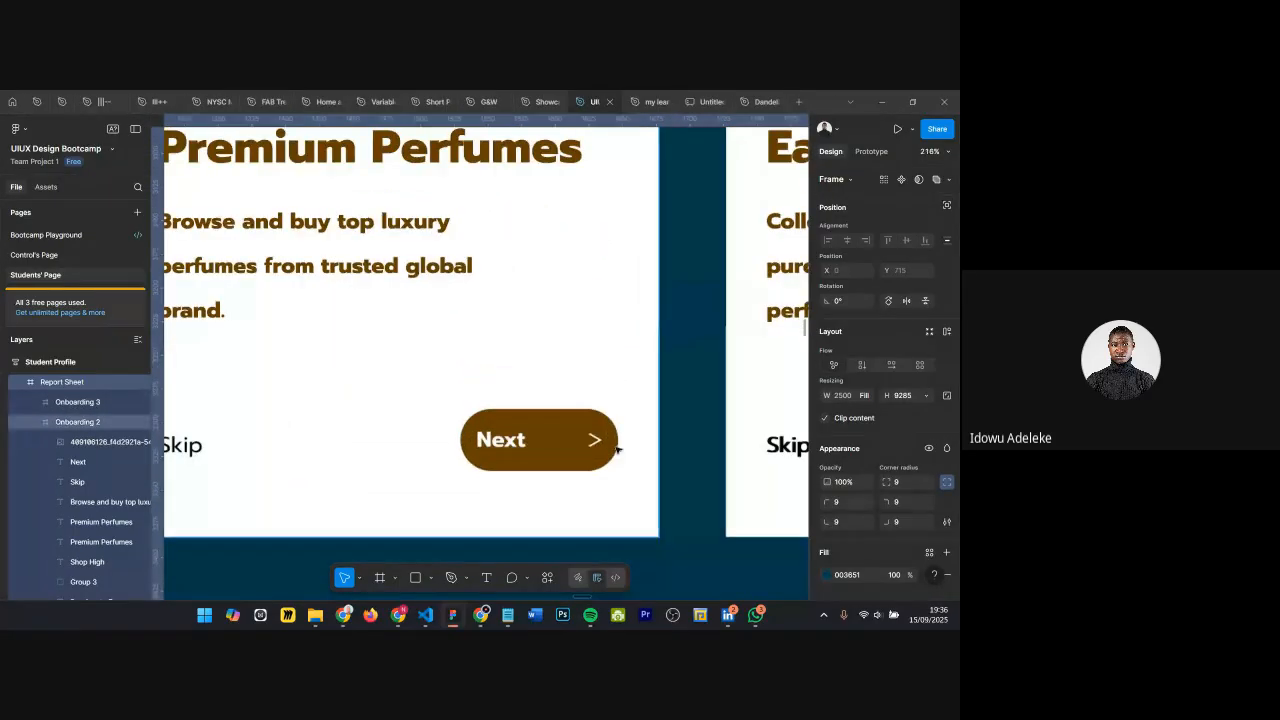
scroll(585, 449, "down", 6)
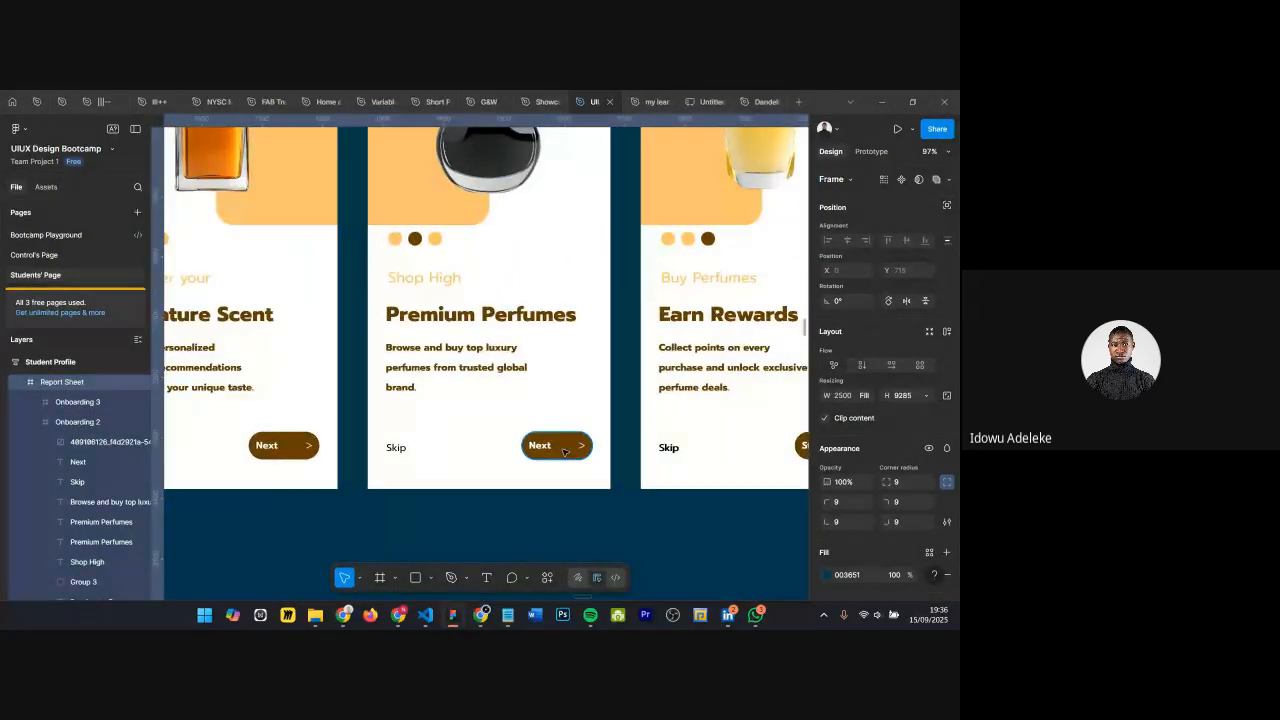
scroll(694, 243, "down", 3)
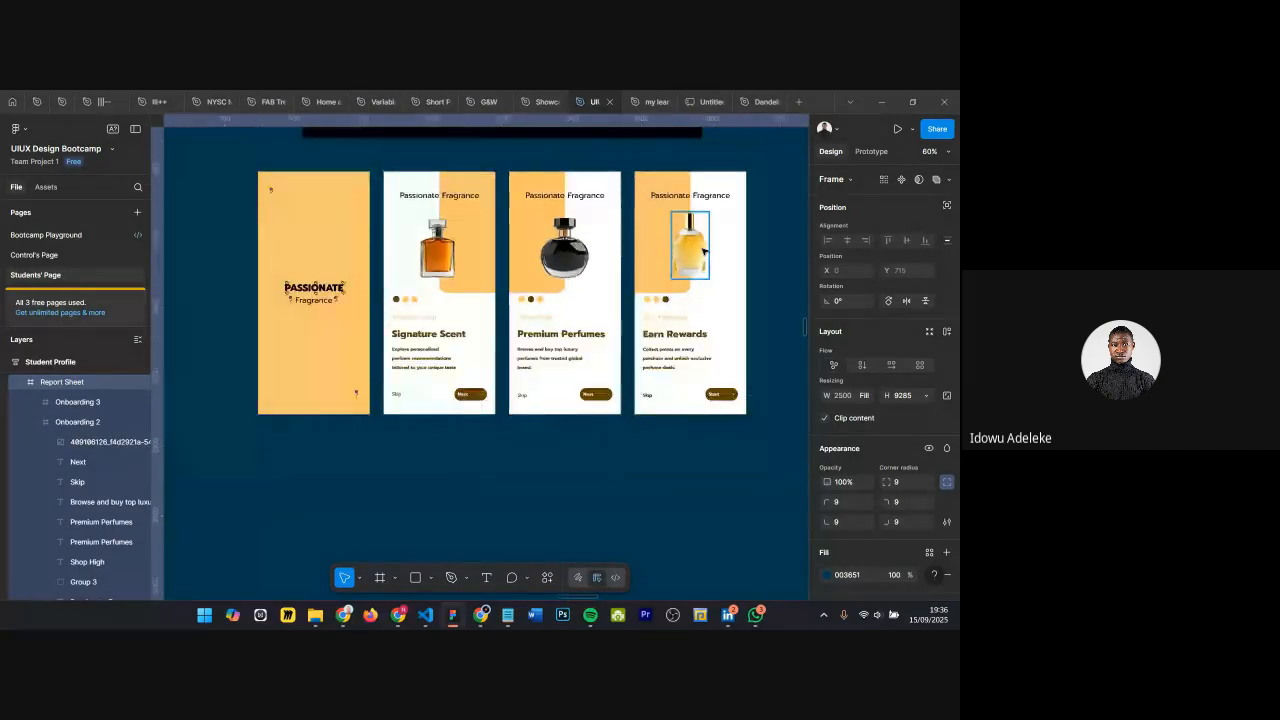
scroll(387, 210, "up", 4)
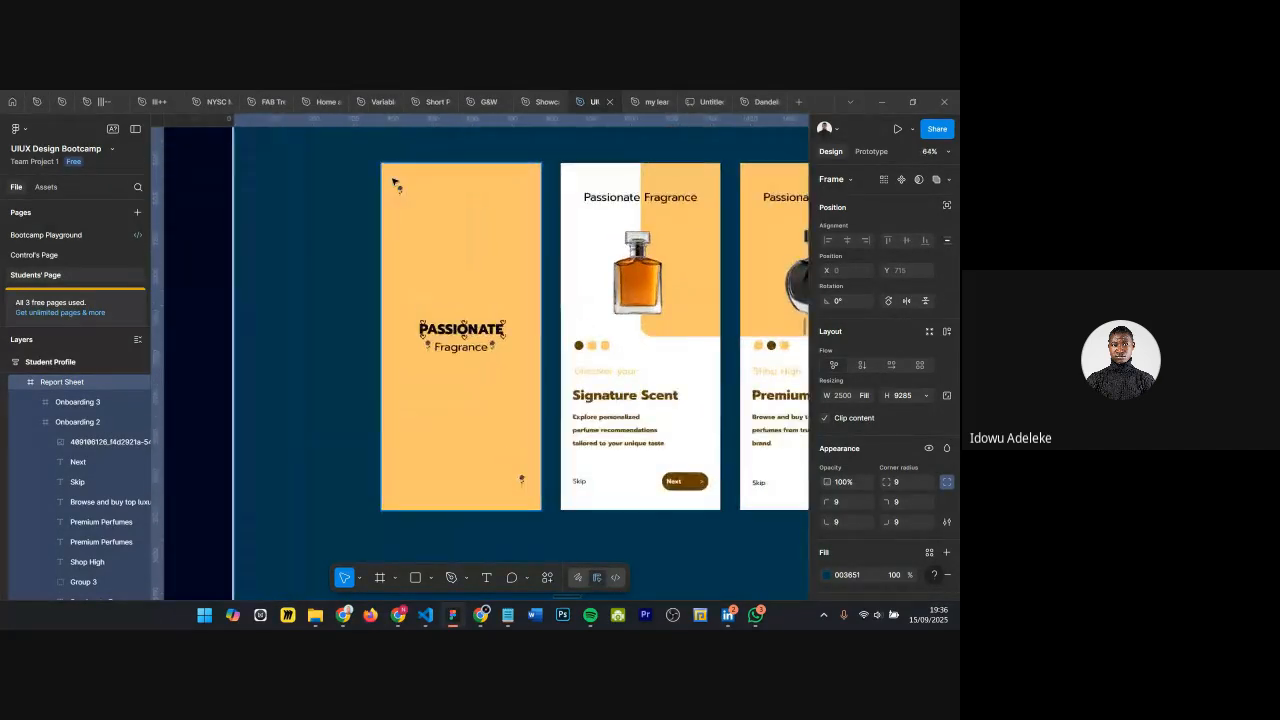
Step: Browse the remaining student sheets for the next submission and view the peach Assignment 2 onboarding screens of student 53
scroll(395, 182, "down", 6)
scroll(401, 185, "down", 8)
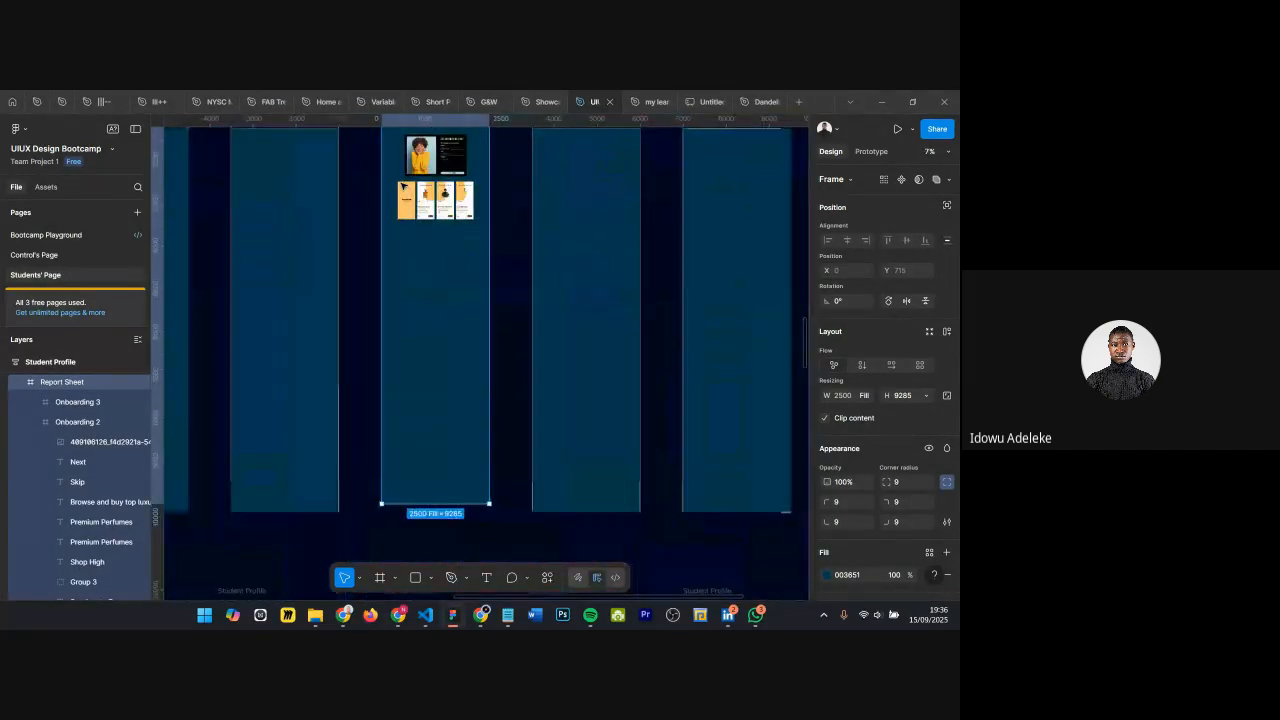
scroll(445, 399, "down", 5)
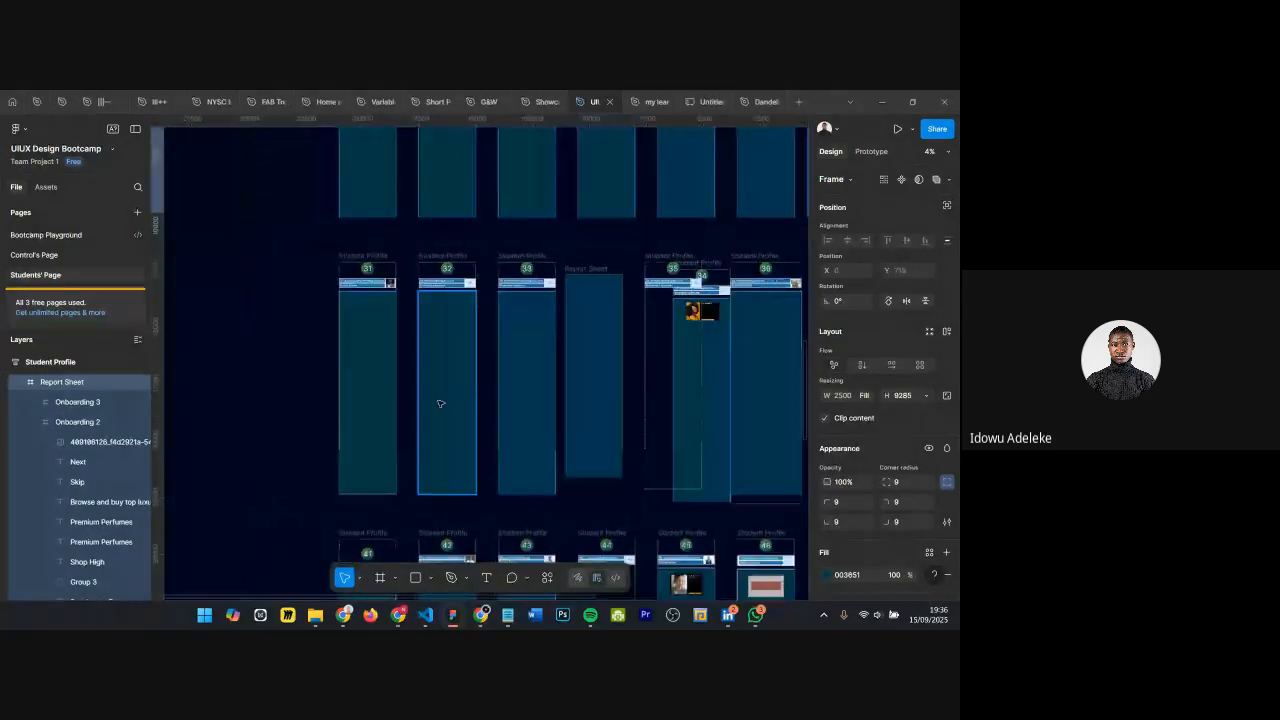
scroll(495, 403, "down", 5)
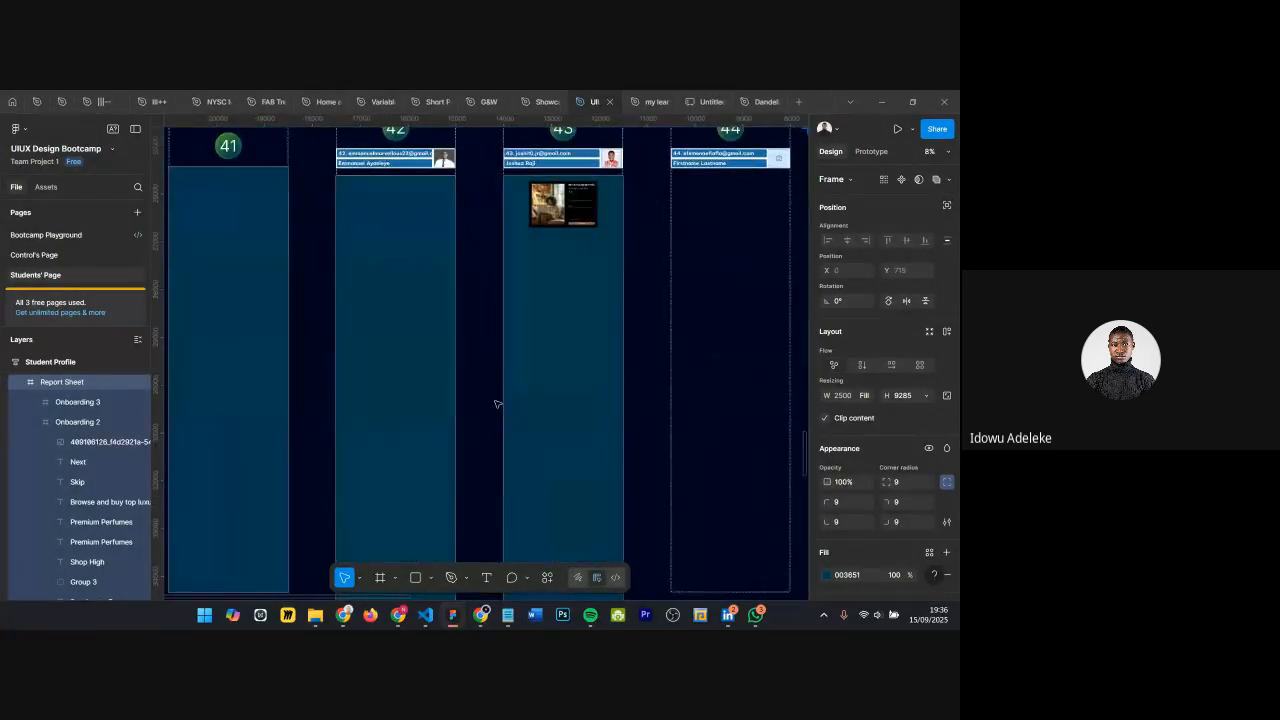
scroll(497, 403, "down", 5, "ctrl")
scroll(555, 207, "up", 10, "ctrl")
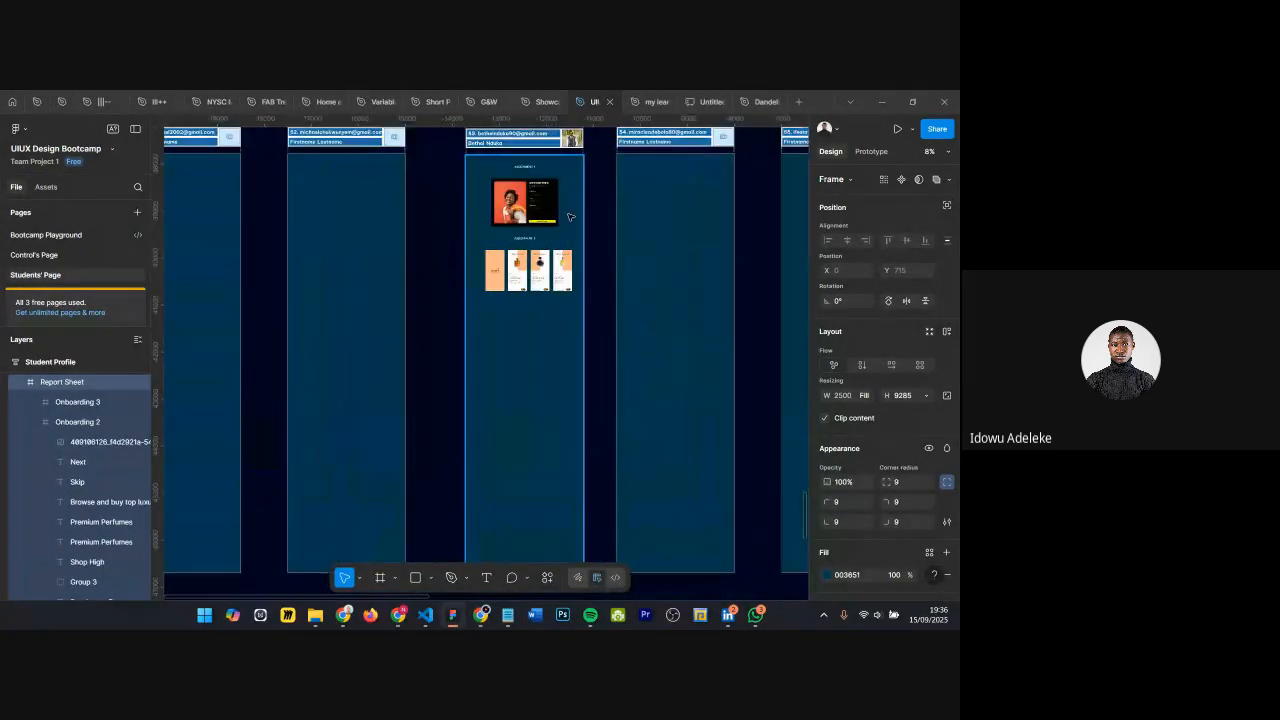
scroll(524, 347, "up", 3, "ctrl")
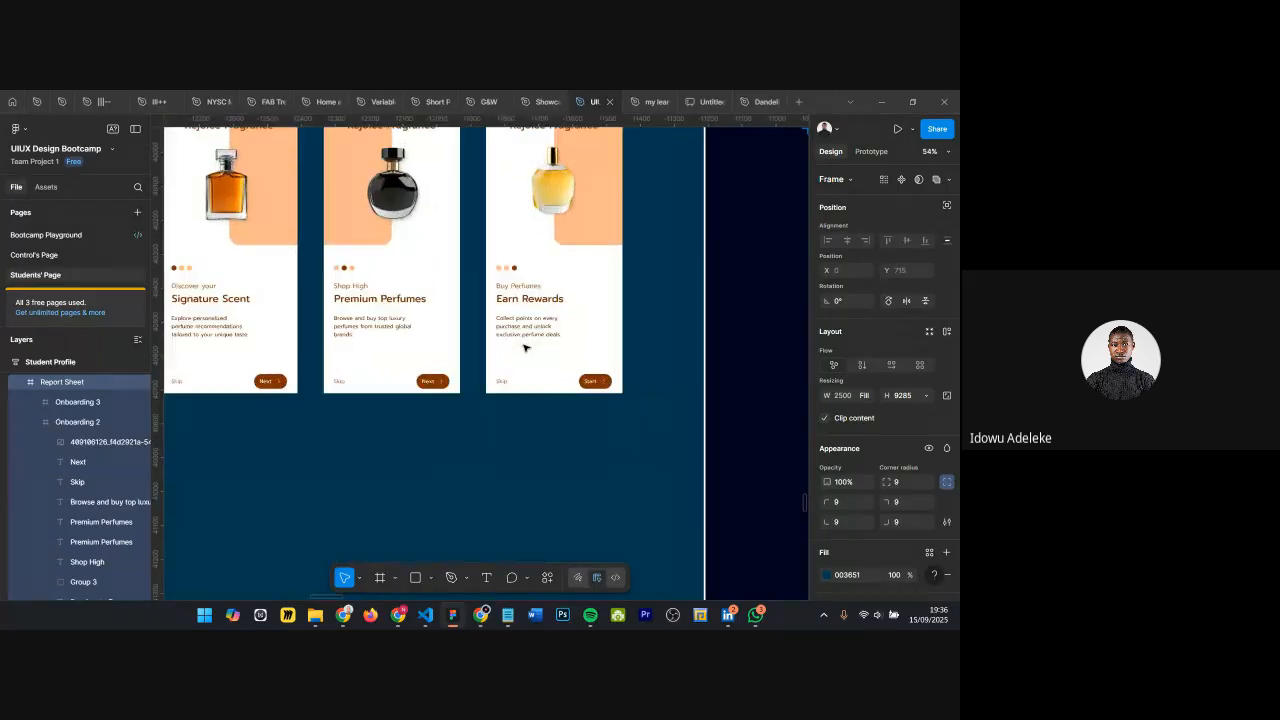
scroll(432, 404, "up", 4)
scroll(438, 403, "left", 3)
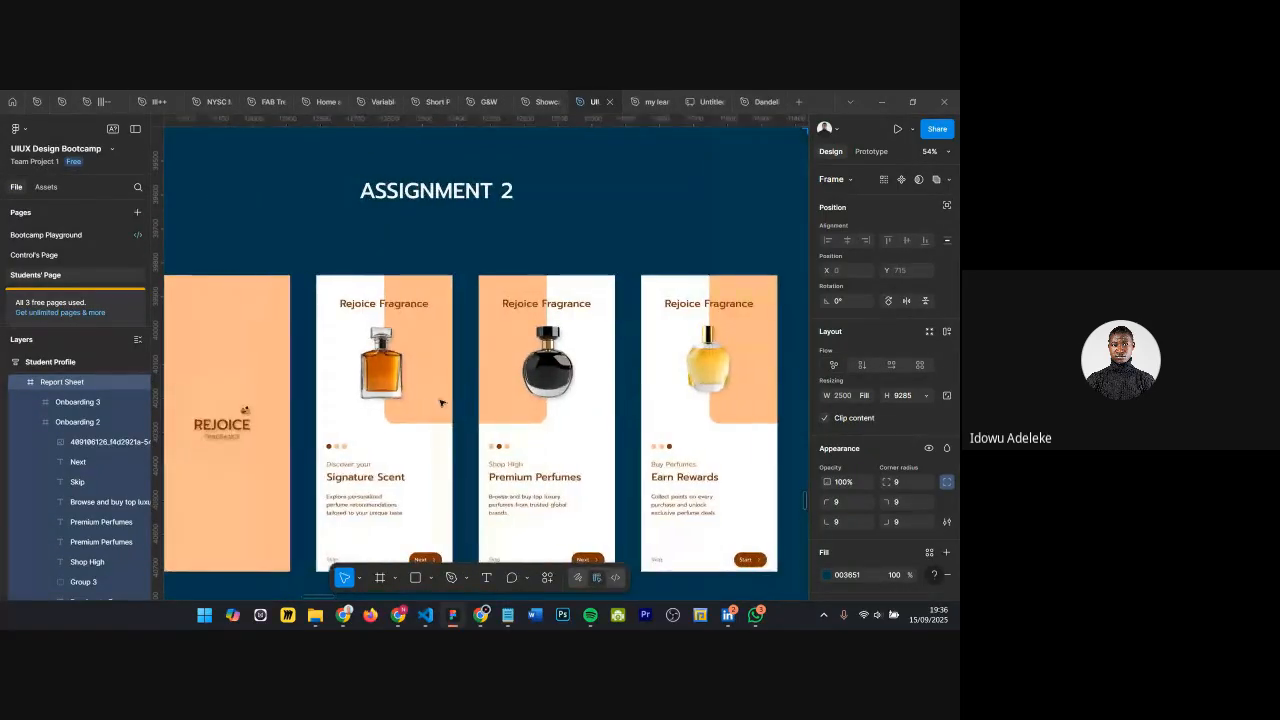
Step: Examine the peach Signature Scent screen and inspect the placement of its perfume bottle image
scroll(456, 399, "down", 5, "ctrl")
scroll(459, 401, "up", 5)
scroll(459, 401, "down", 6)
scroll(424, 425, "up", 3, "ctrl")
scroll(407, 286, "up", 5, "ctrl")
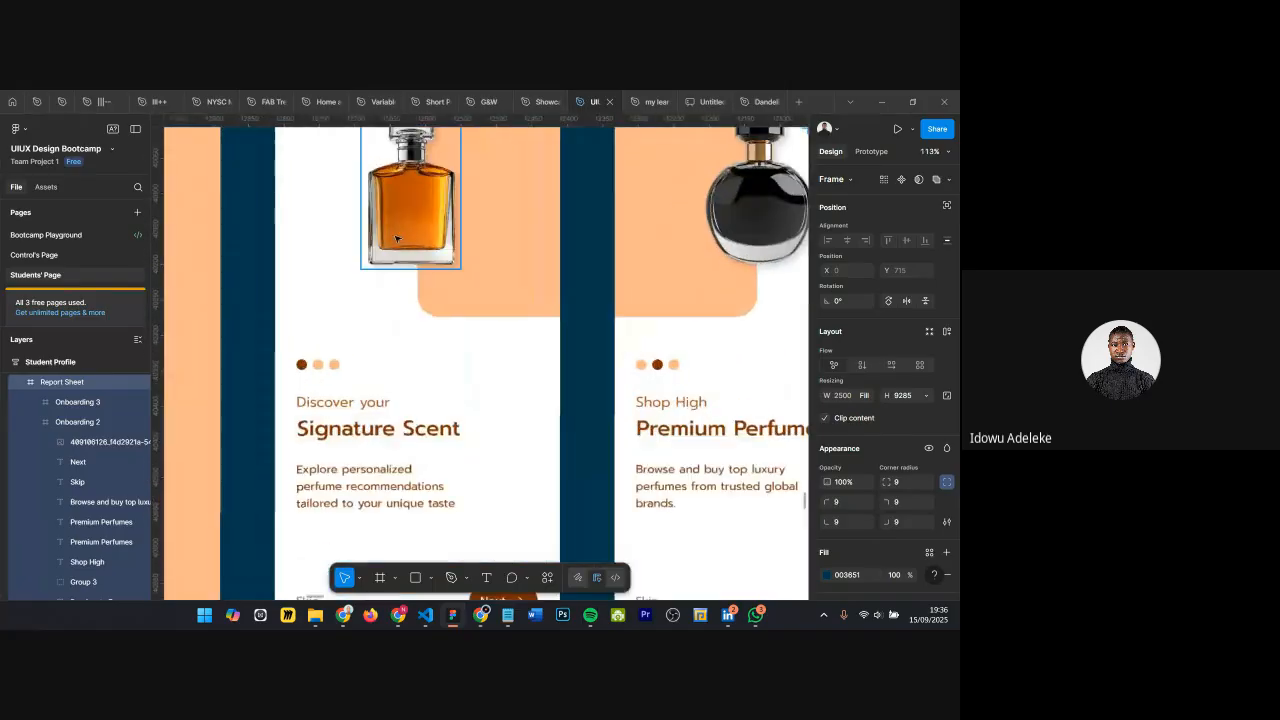
left_click(452, 262)
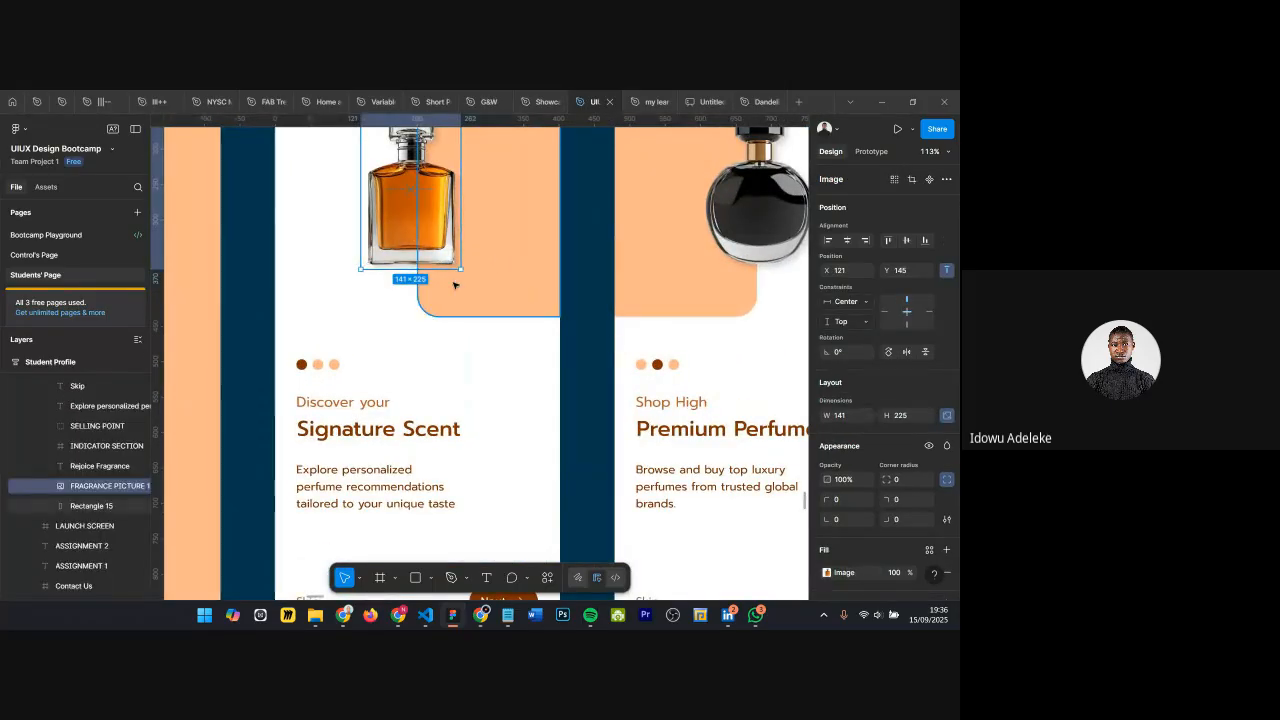
scroll(453, 285, "down", 4, "ctrl")
Step: Inspect the Next button's frame and its background rectangle on the peach Signature Scent screen
left_click(470, 430)
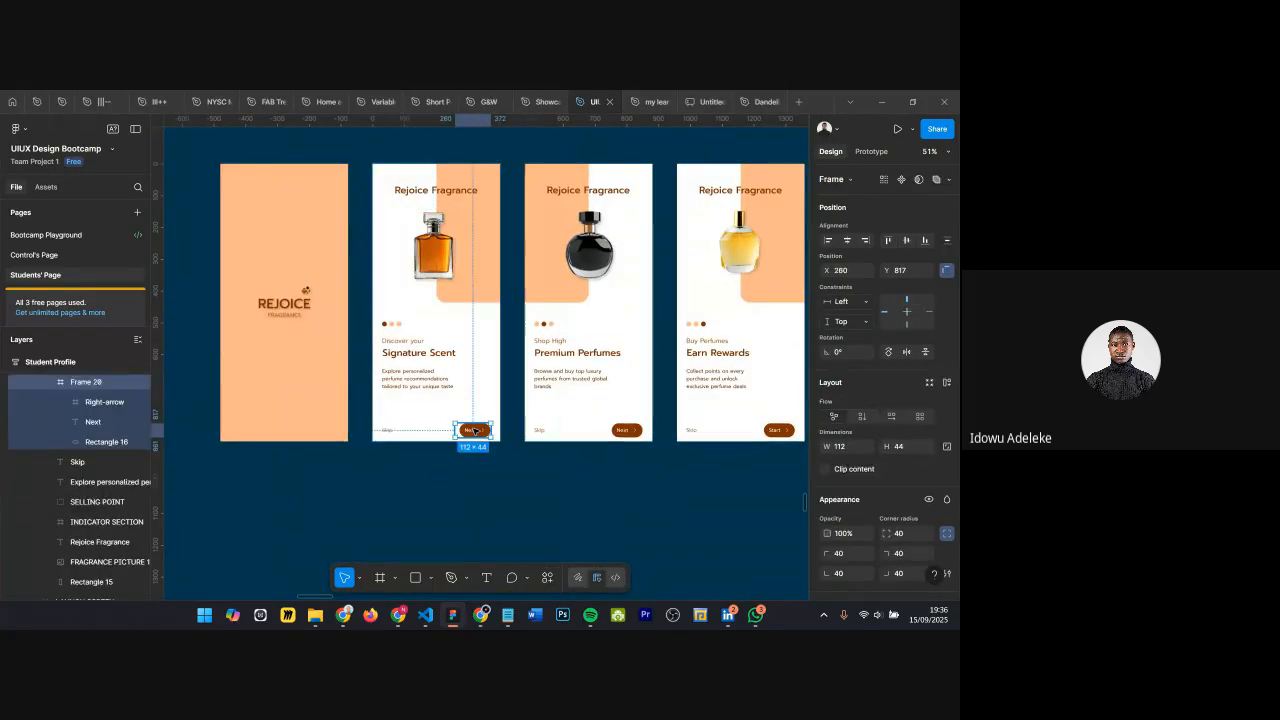
left_click(470, 430)
scroll(466, 432, "up", 3, "ctrl")
scroll(466, 432, "up", 2, "ctrl")
left_click(485, 432)
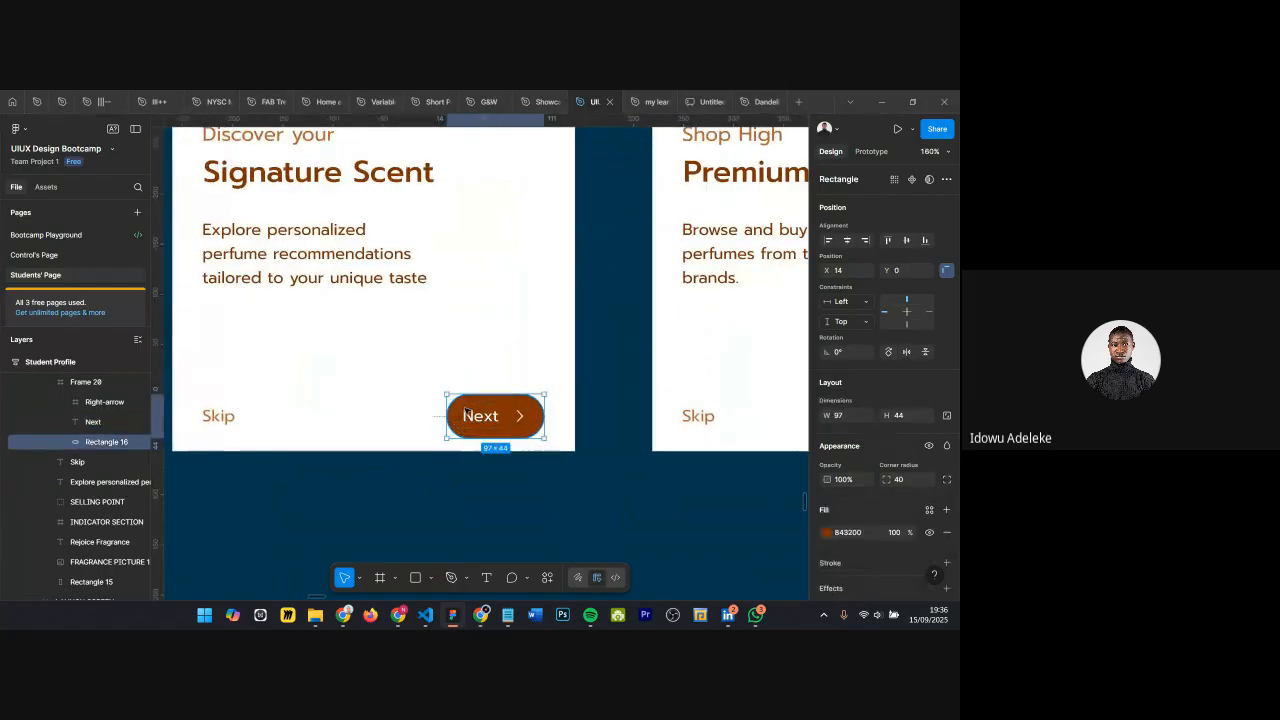
Step: Nudge the background rectangle of the Next button on the Signature Scent screen to X 15 within its frame
key("Right")
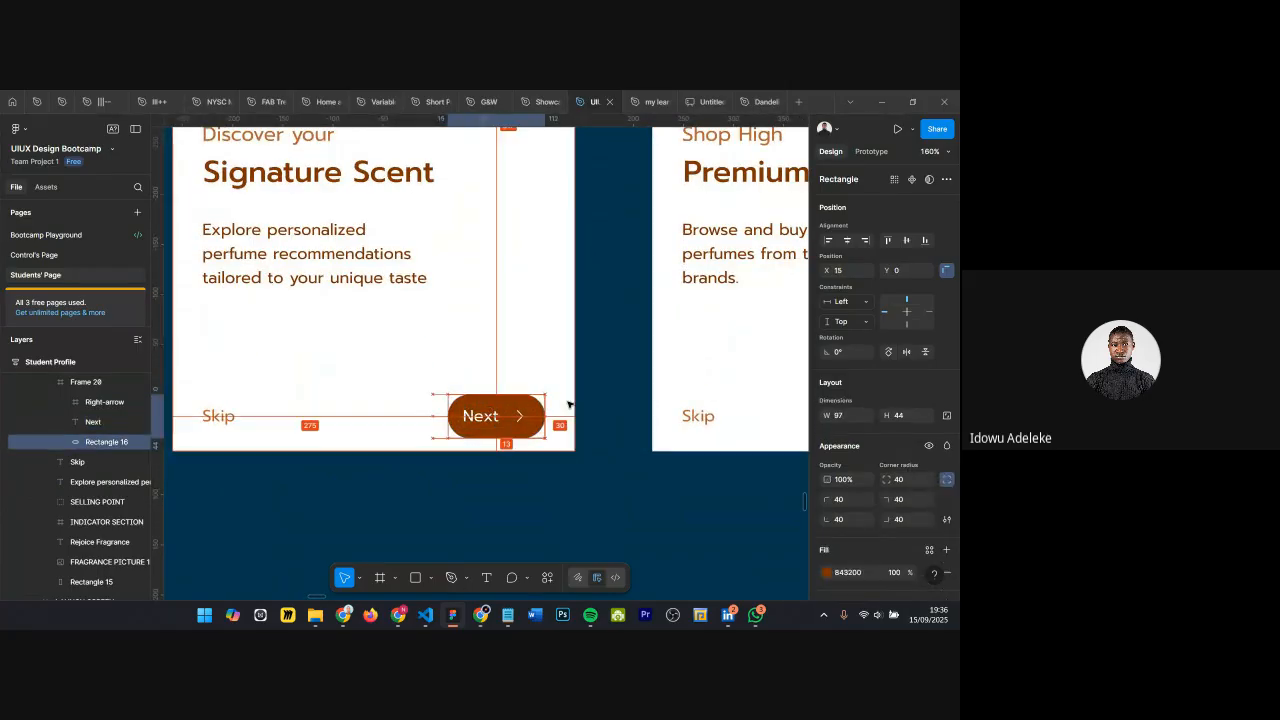
scroll(566, 405, "down", 5, "ctrl")
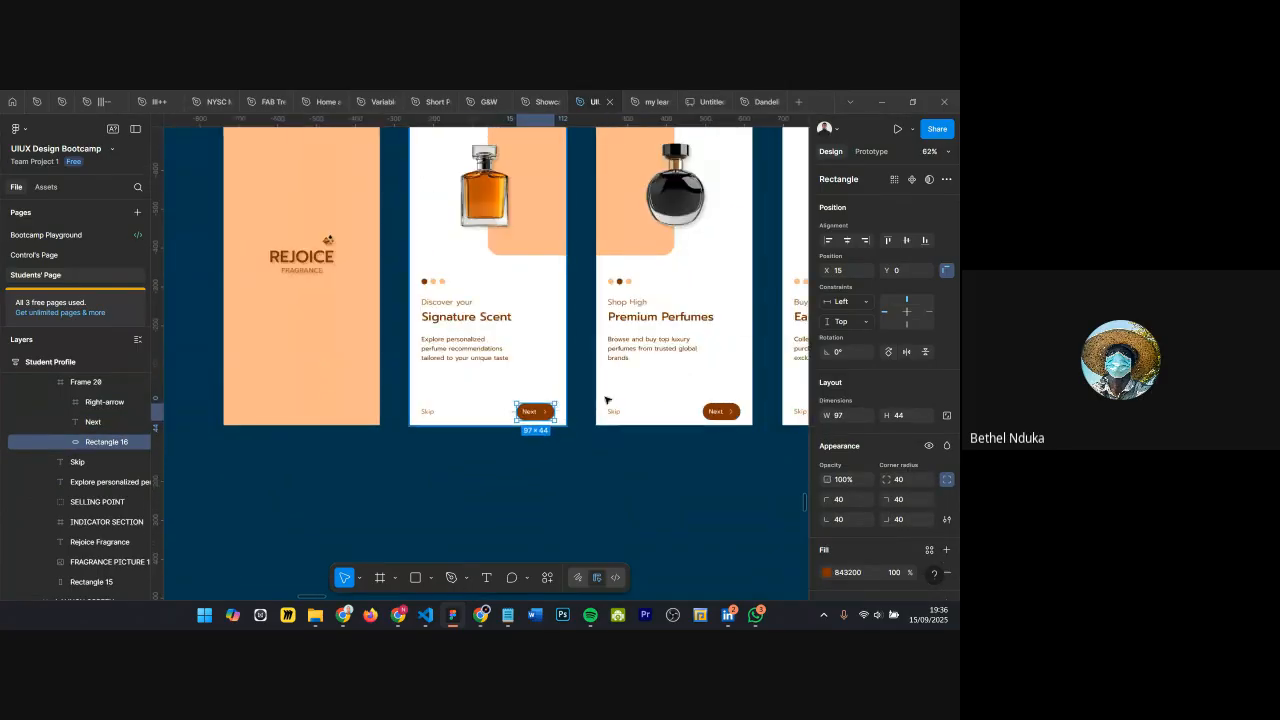
Step: Inspect the Next button on the Premium Perfumes screen and the Rejoice Fragrance title on the Earn Rewards screen
scroll(600, 411, "right", 3)
left_click(634, 411)
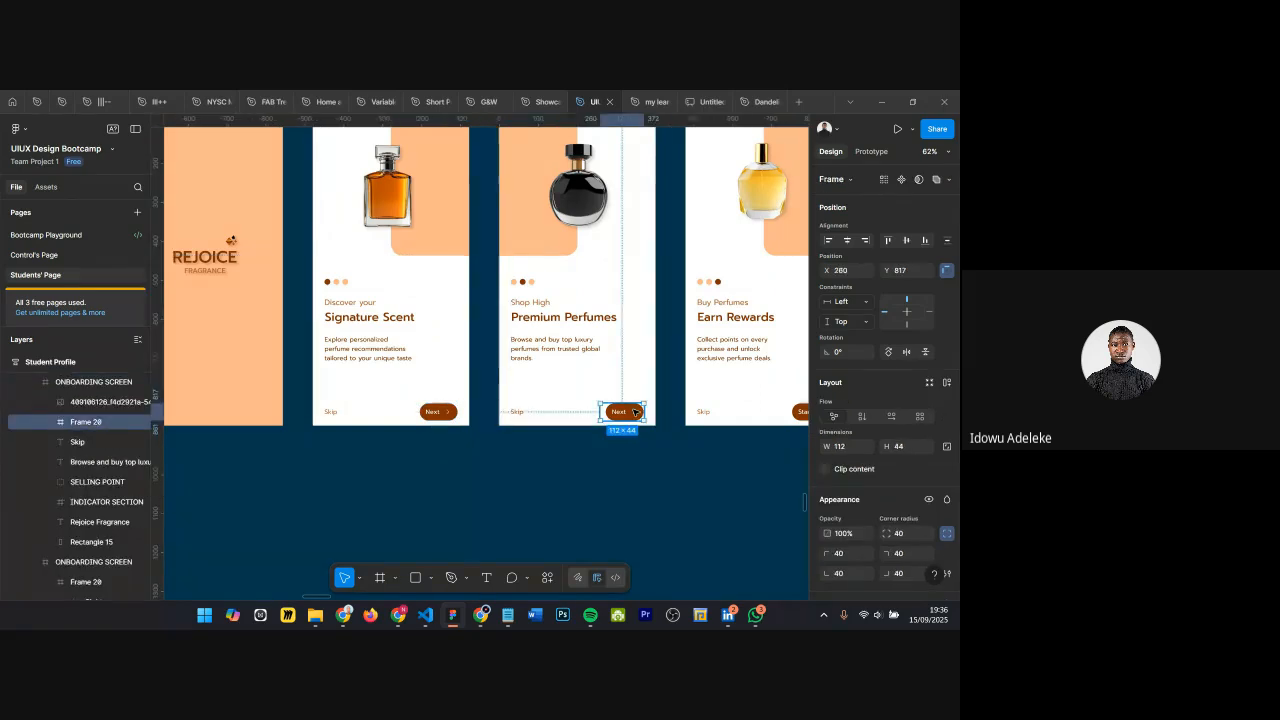
scroll(640, 400, "right", 3)
scroll(650, 340, "up", 3)
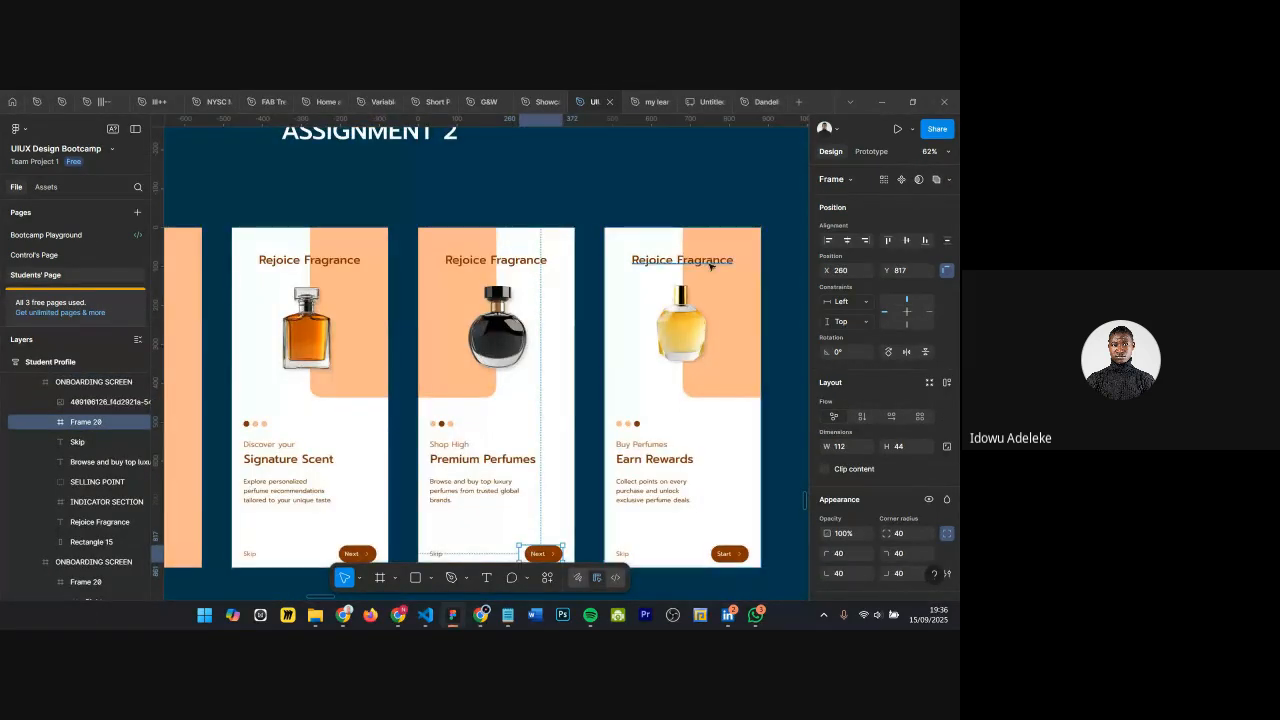
left_click(710, 262)
scroll(700, 280, "right", 1)
scroll(657, 395, "down", 3)
Step: Raise the Start button on the Earn Rewards screen to Y 800 and align the Skip text with its vertical centre
left_click(682, 422)
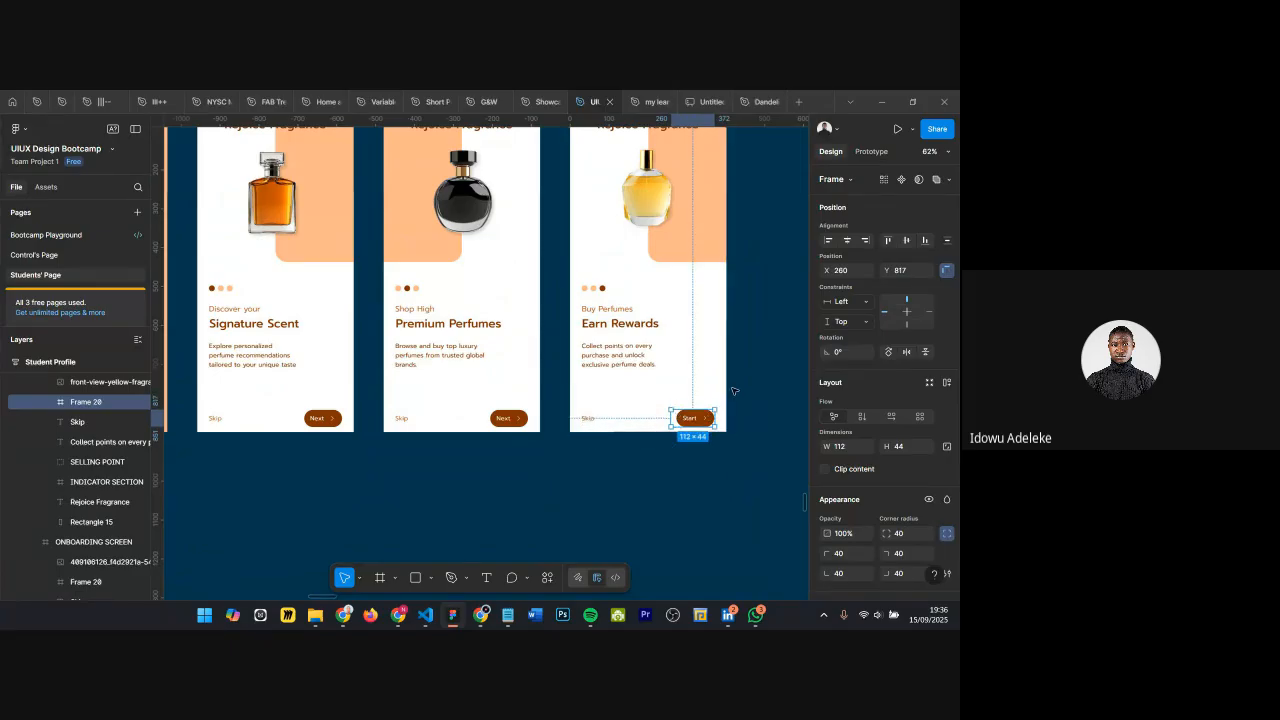
scroll(728, 395, "up", 3)
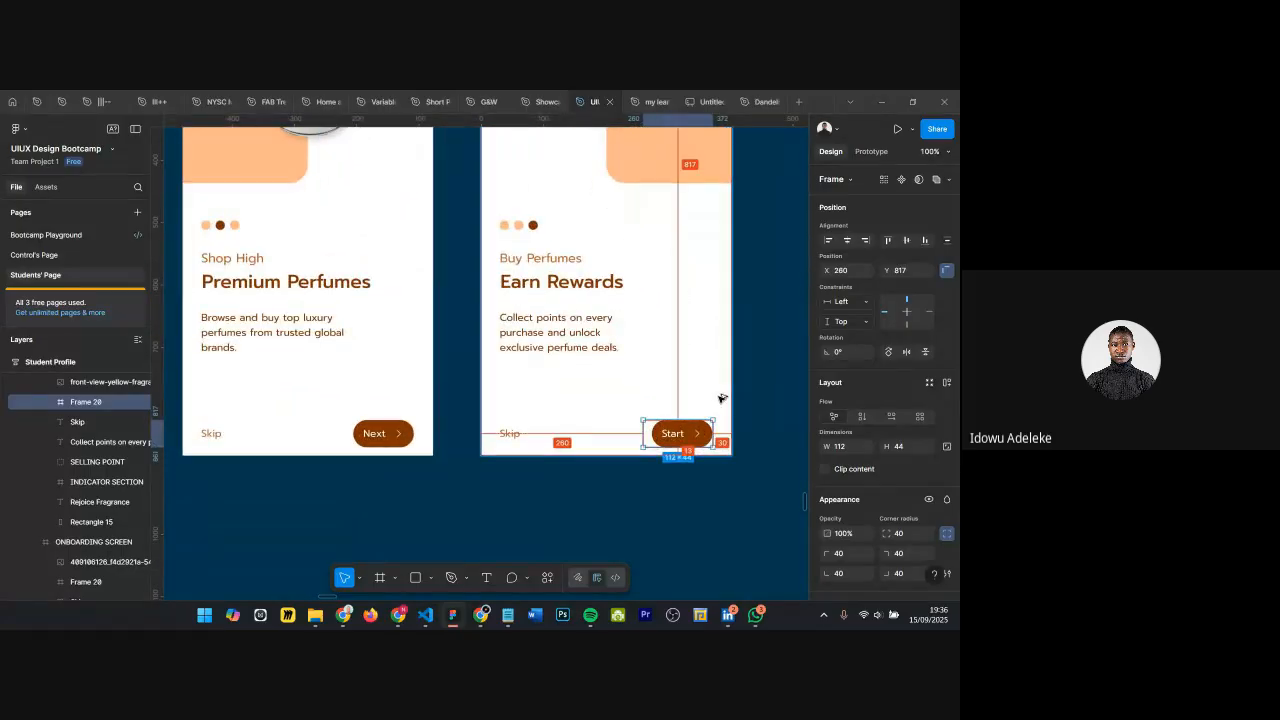
key("shift+Up")
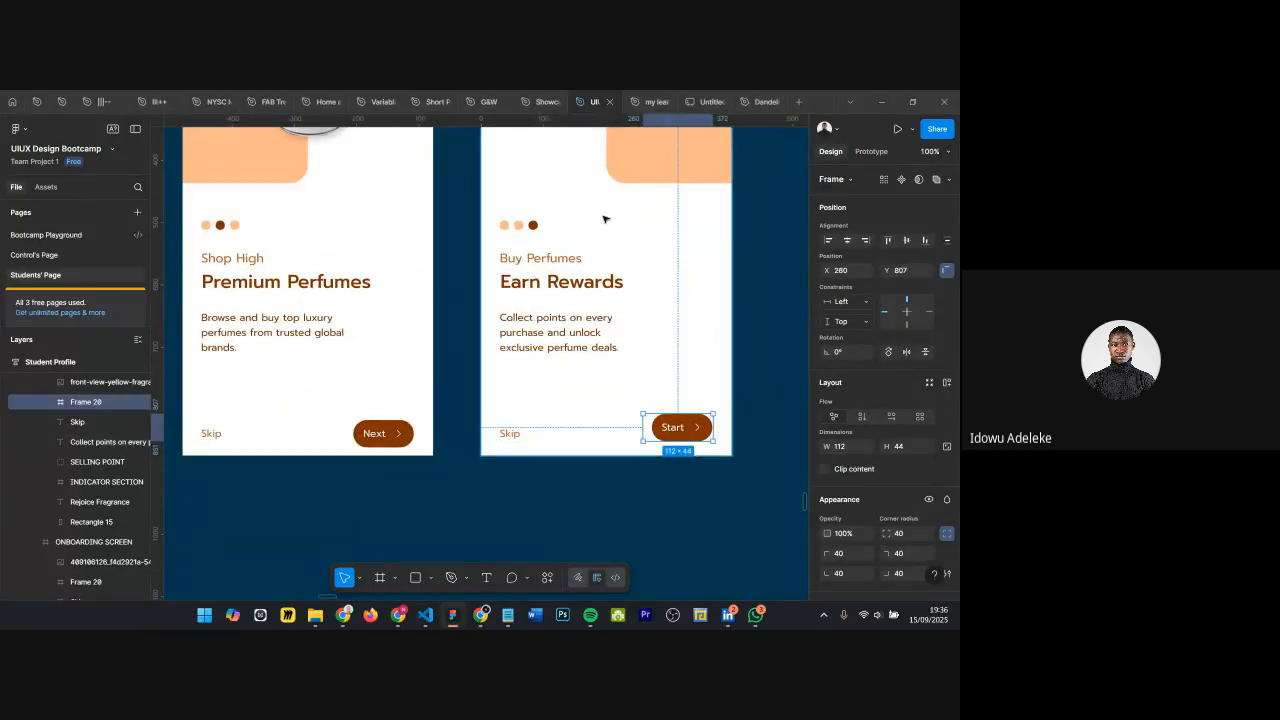
scroll(603, 217, "up", 5)
scroll(668, 382, "down", 3)
scroll(668, 382, "down", 5)
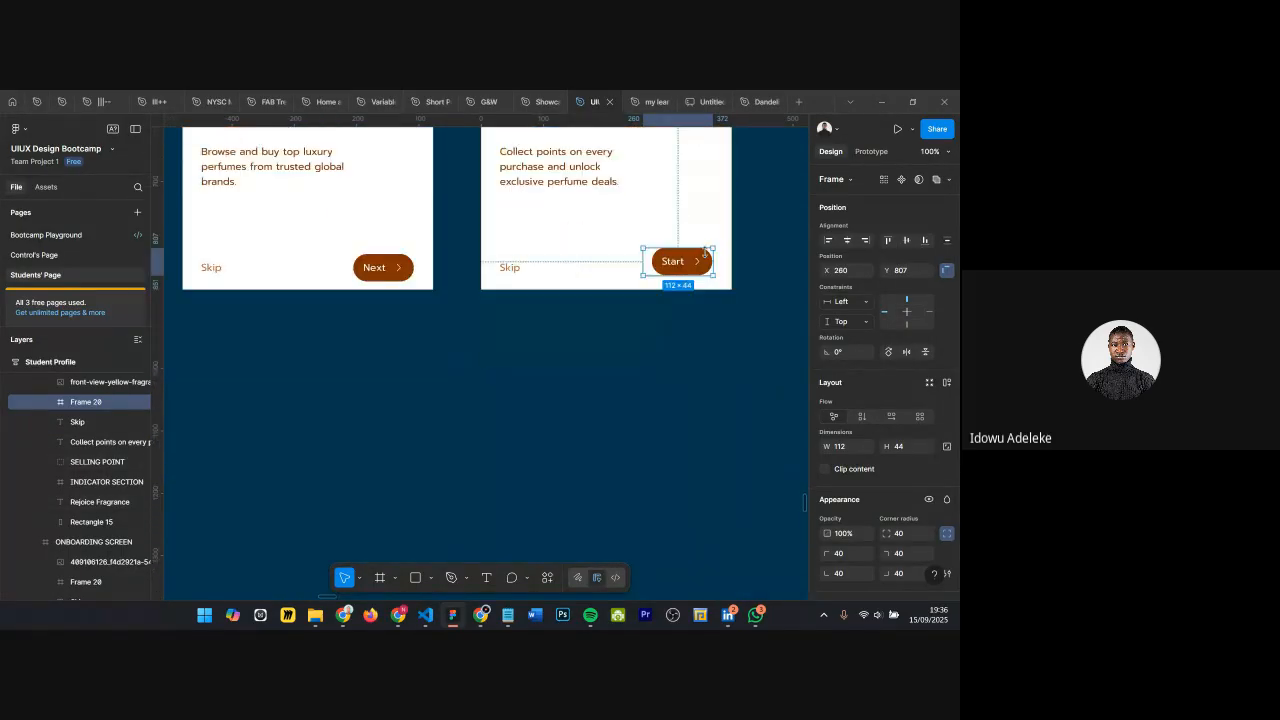
key("shift+Up")
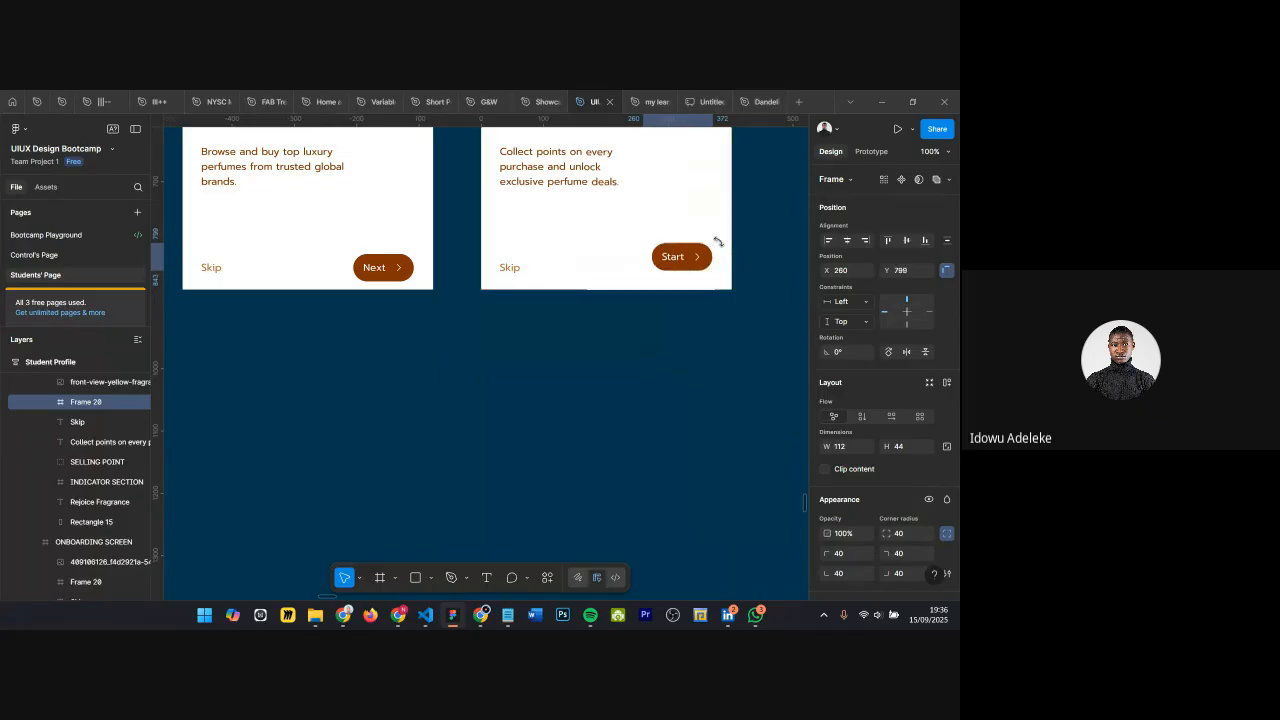
key("Down")
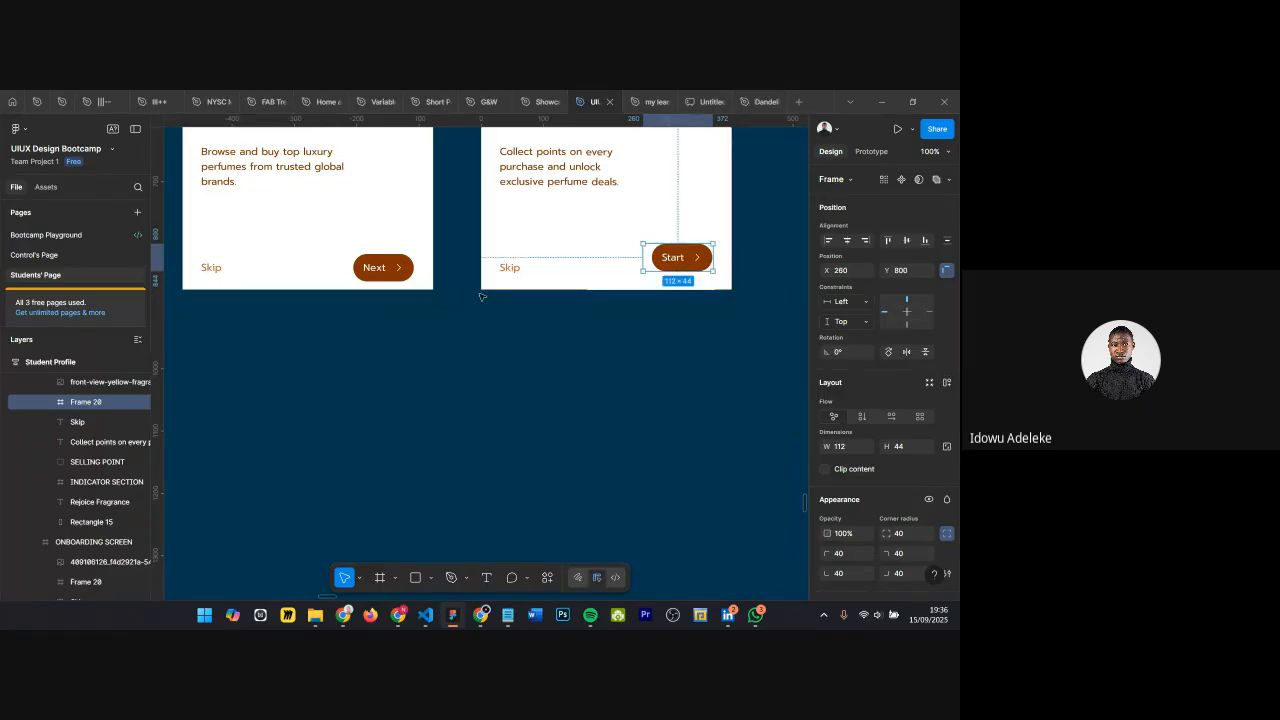
left_click(509, 267)
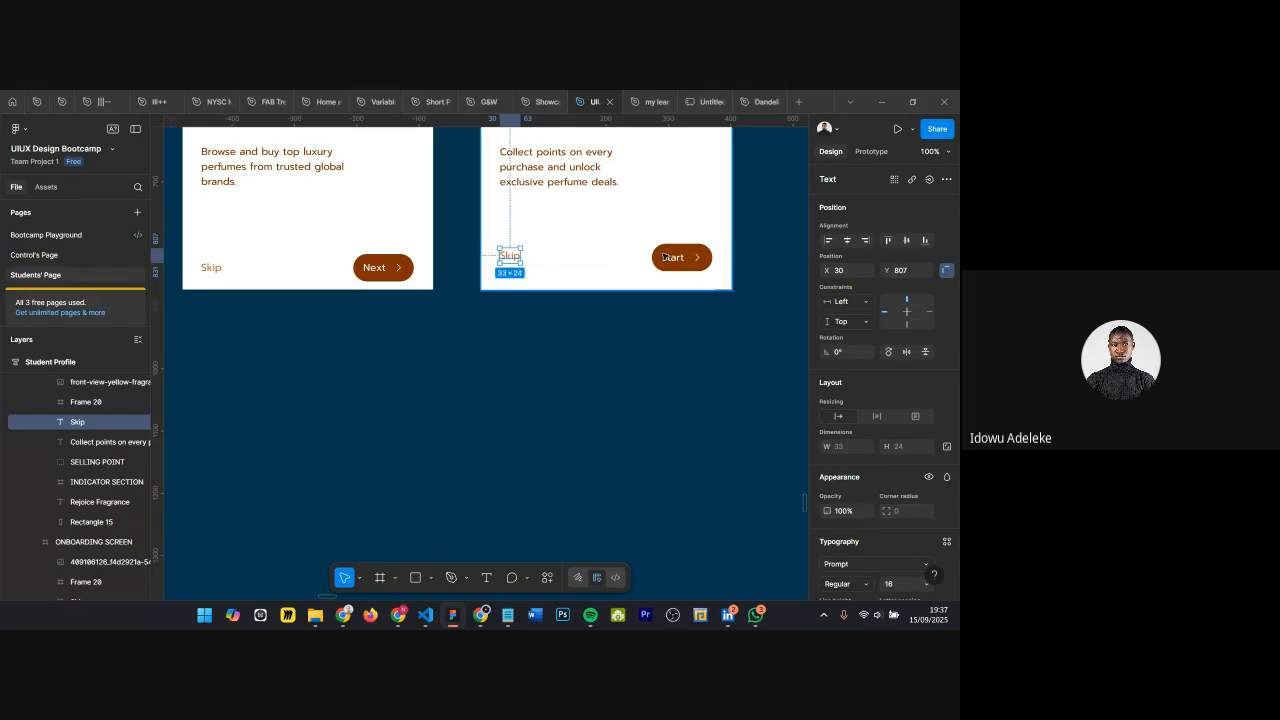
left_click(693, 254, "shift")
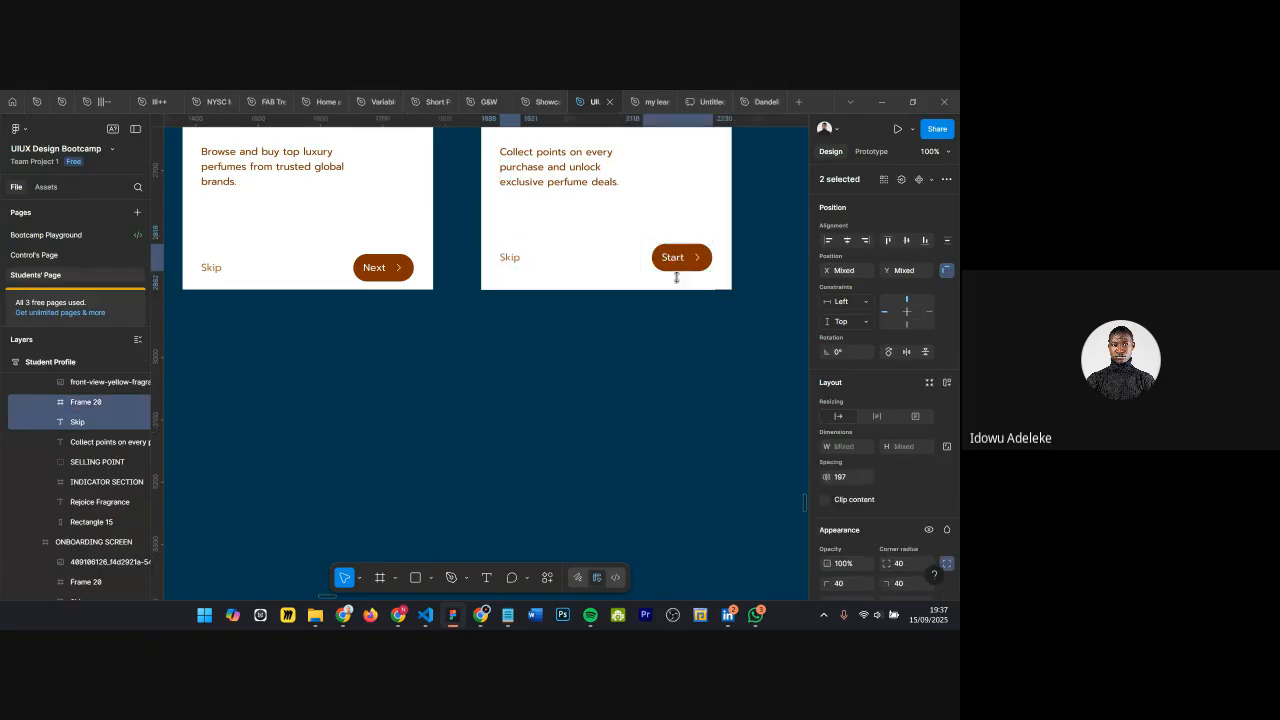
Step: Browse the student sheets for the next submission and view student 61's peach onboarding screens
scroll(688, 266, "down", 10)
scroll(674, 289, "down", 5)
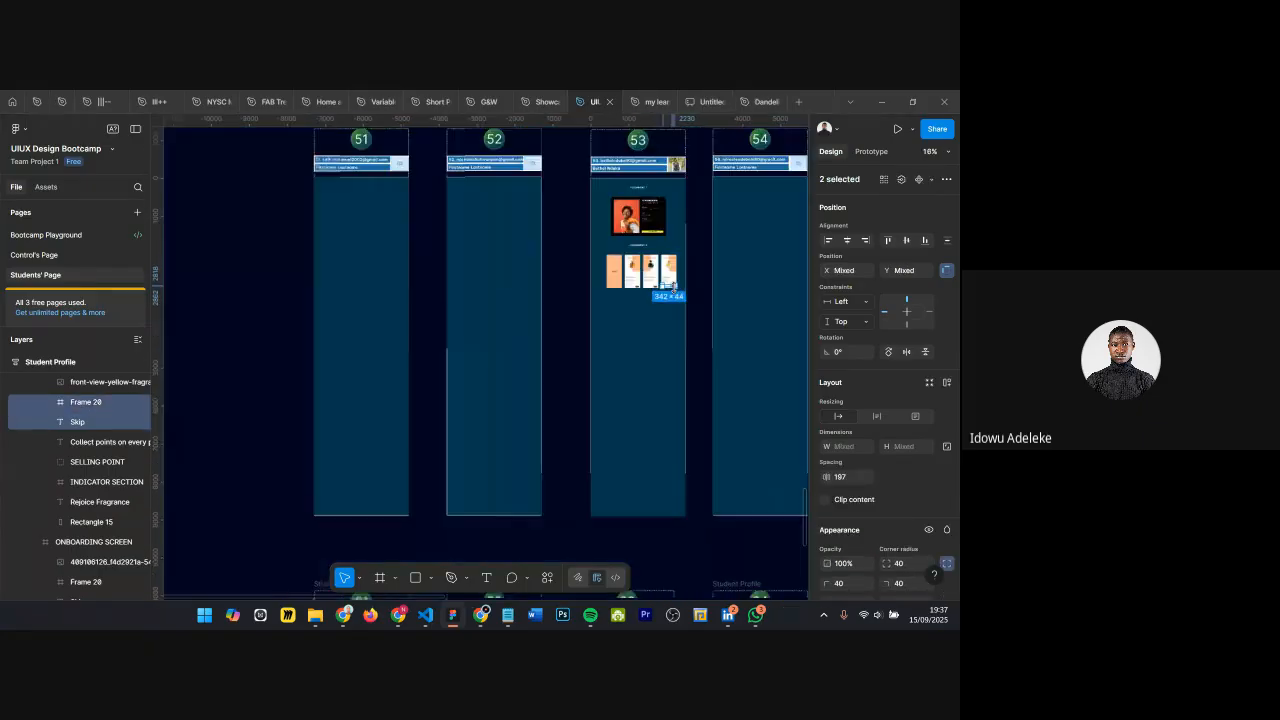
scroll(349, 205, "up", 12)
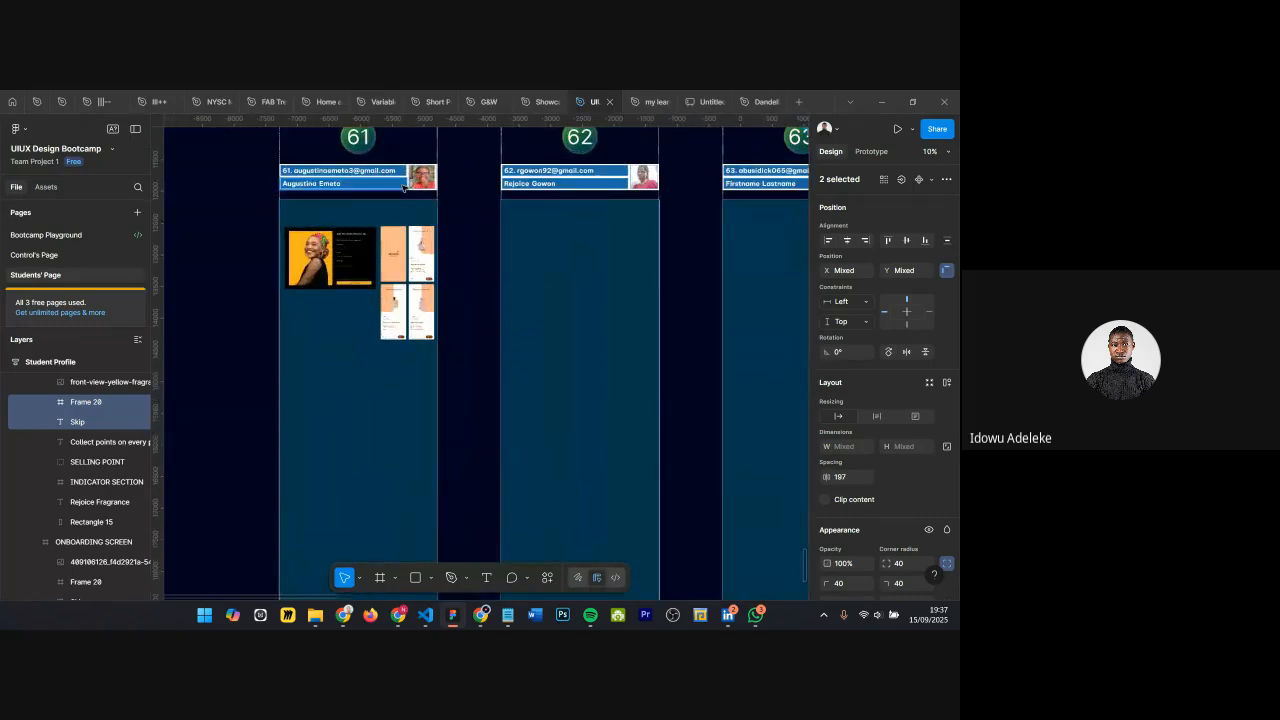
scroll(463, 262, "up", 2)
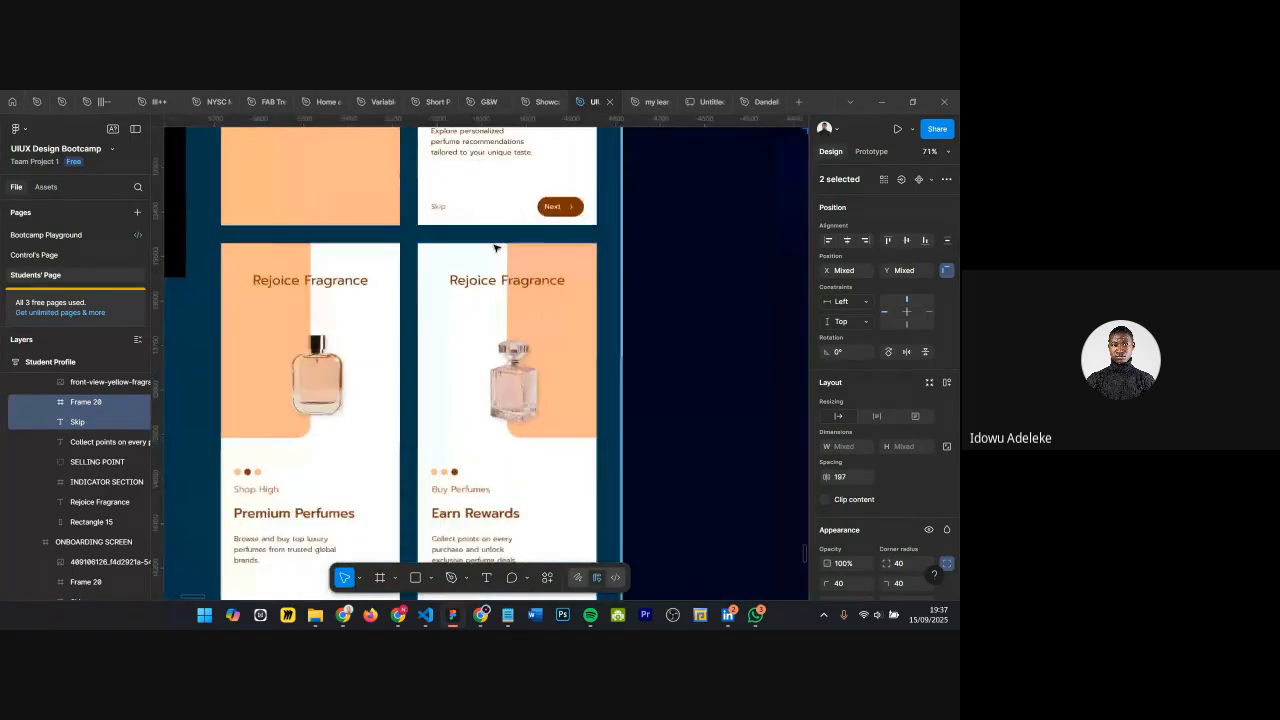
scroll(500, 250, "up", 5)
scroll(511, 247, "down", 3)
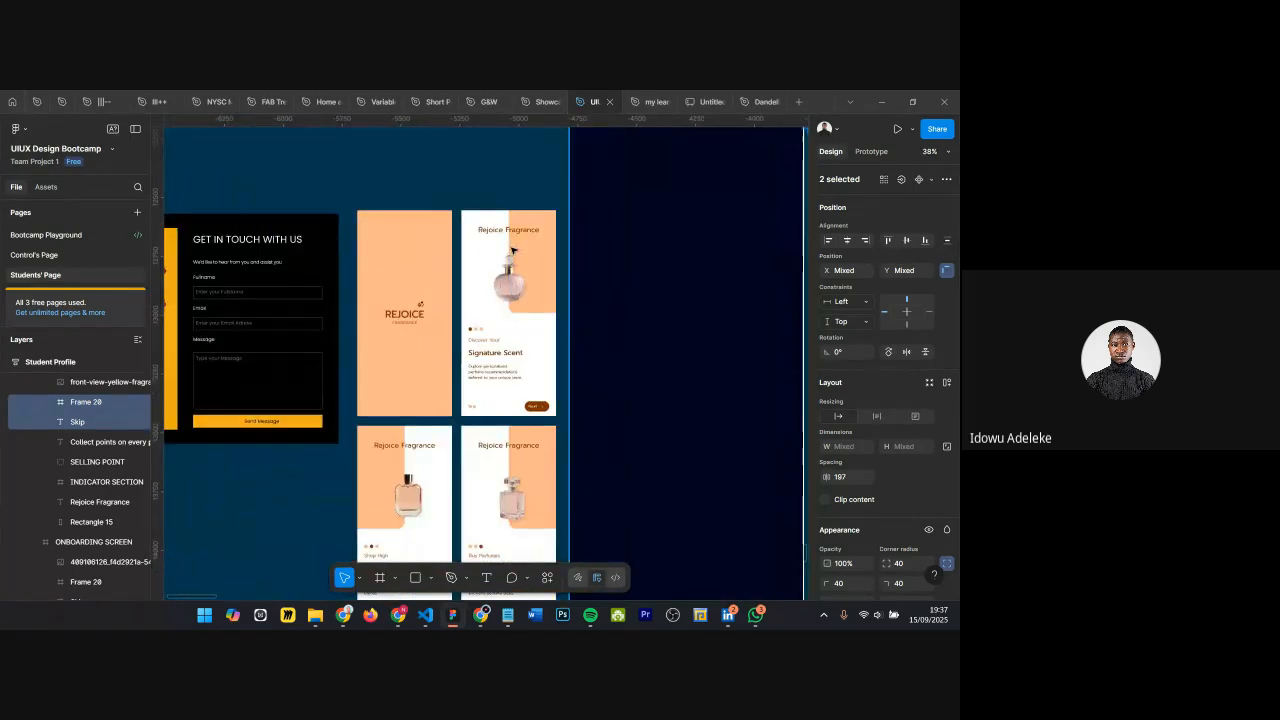
scroll(530, 220, "down", 5)
scroll(557, 179, "up", 5)
scroll(557, 179, "up", 2)
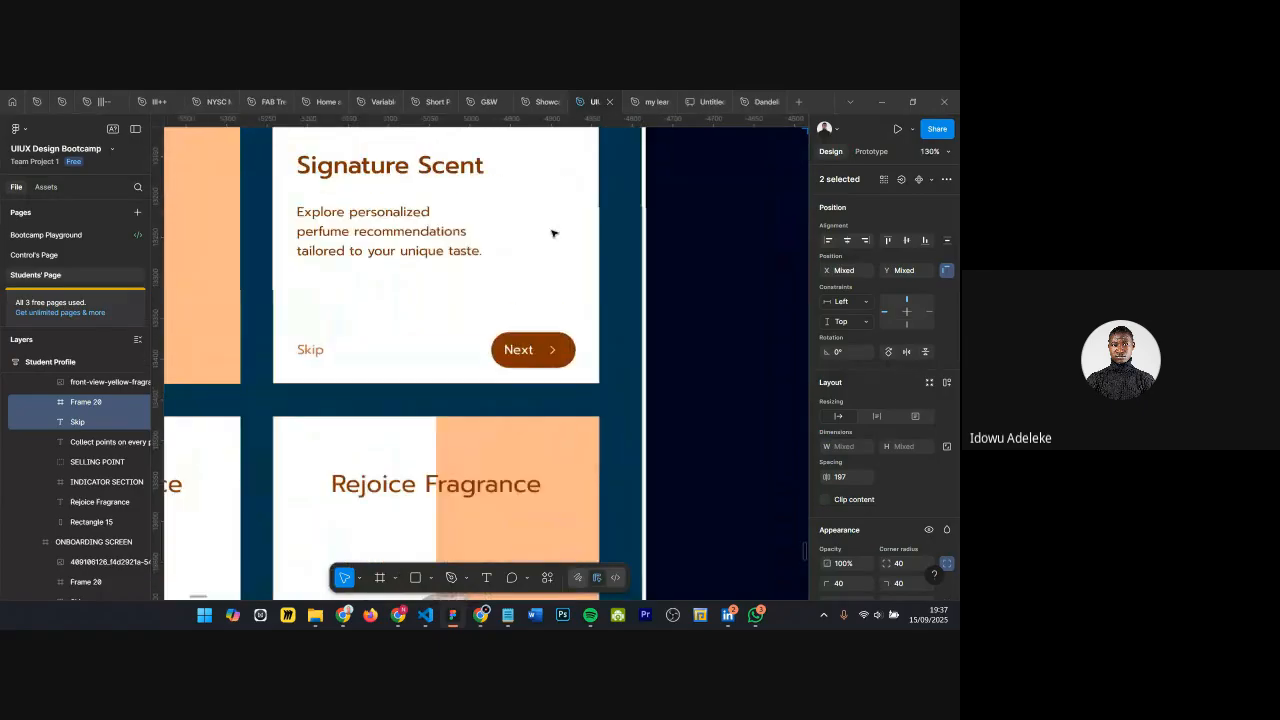
Step: Move the Next button on student 61's Signature Scent screen to X 268, Y 800 for 30 px right and bottom margins
left_click(507, 349)
left_click(507, 349)
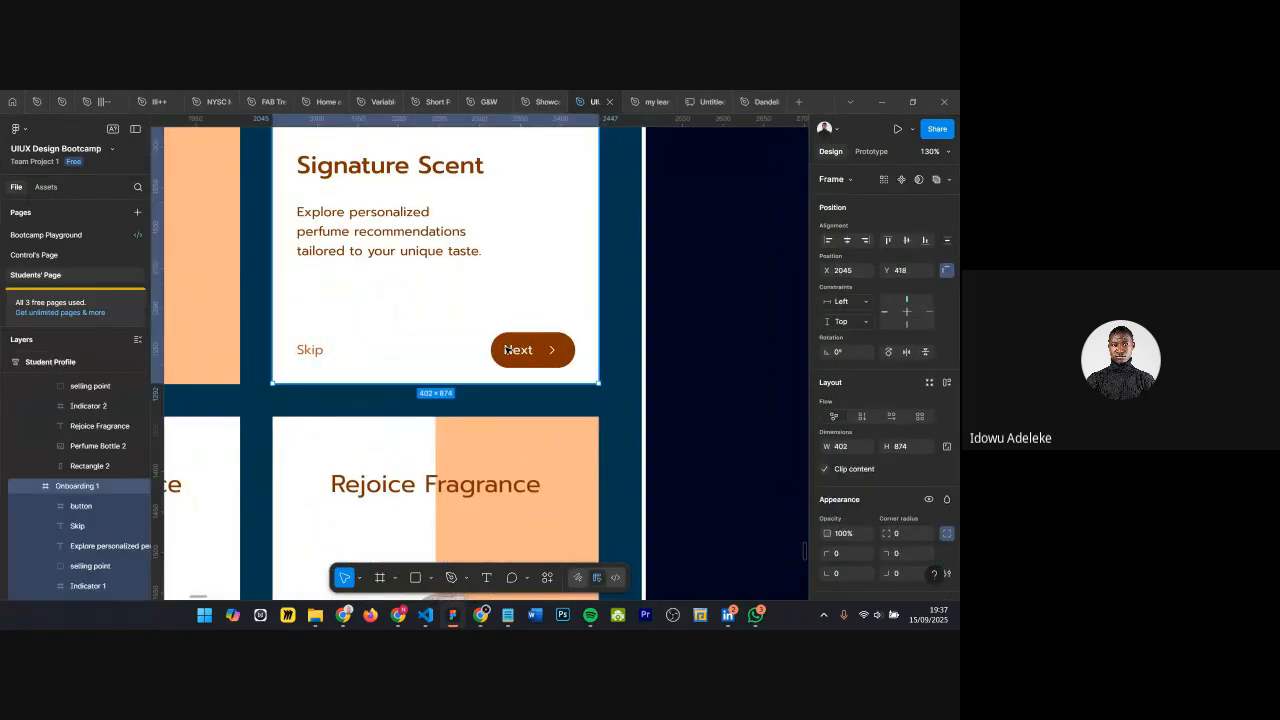
key("alt")
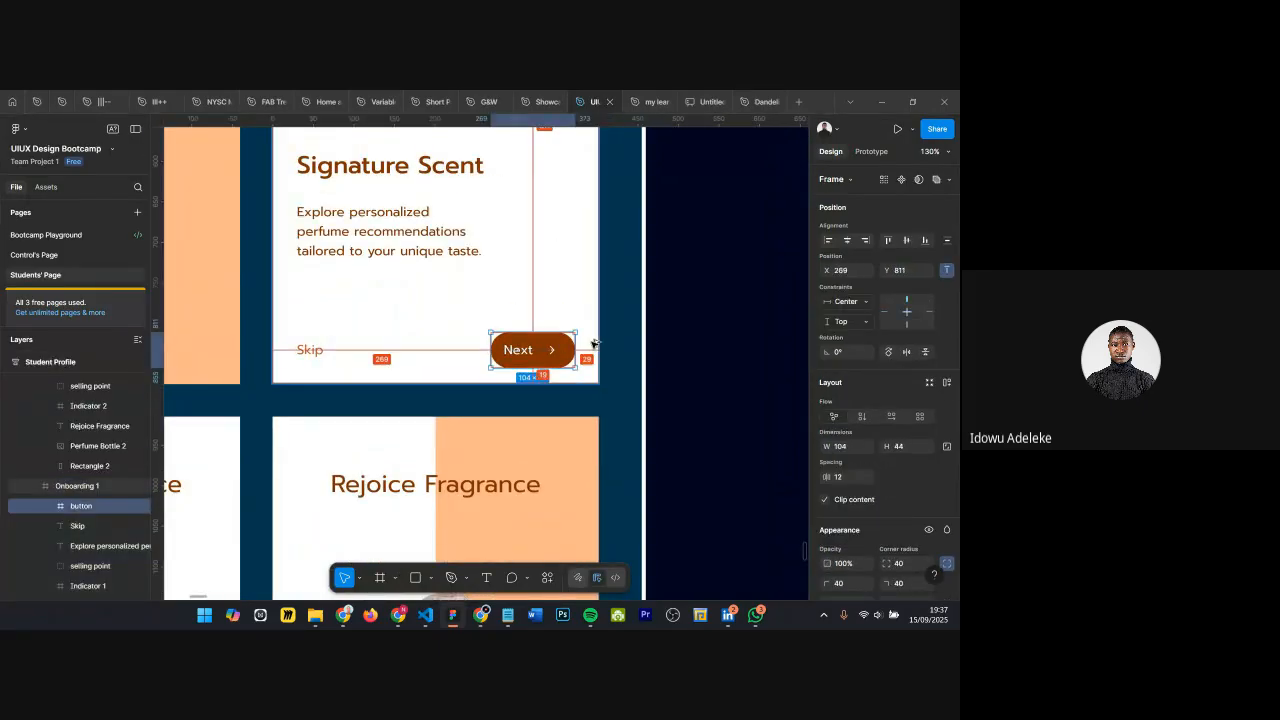
key("Left")
key("alt")
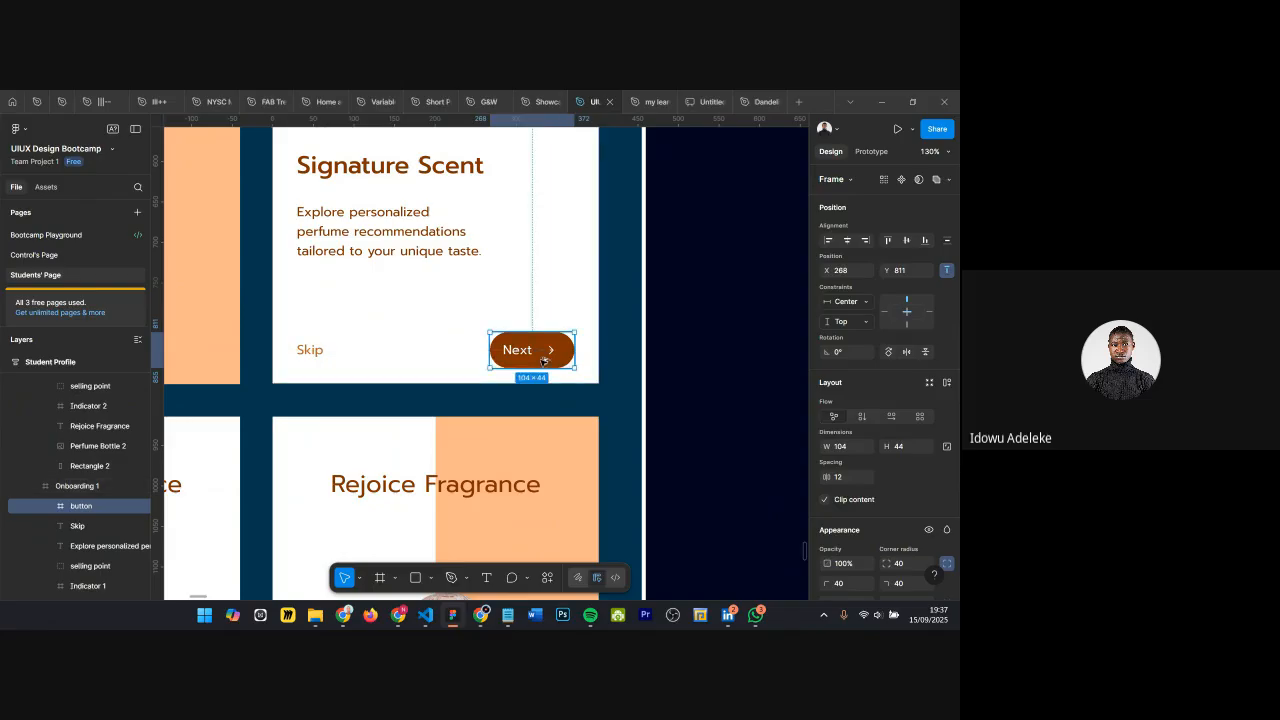
key("shift+Up")
key("alt")
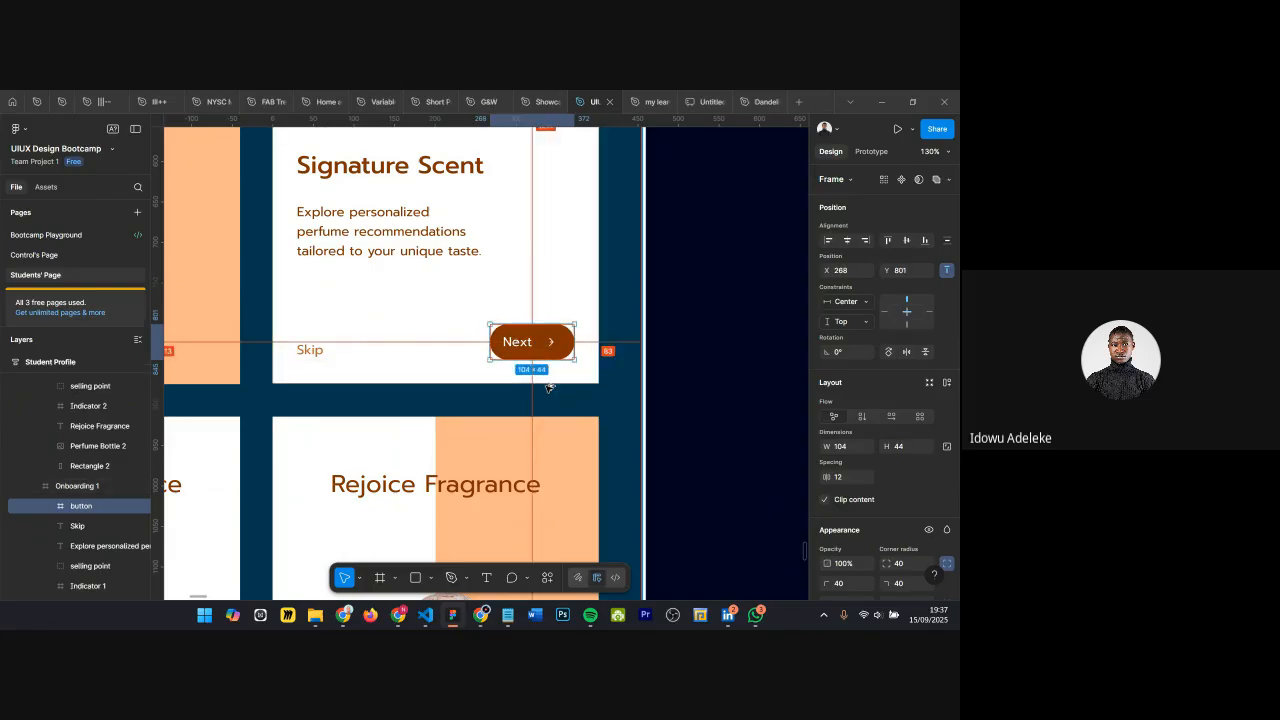
key("Up")
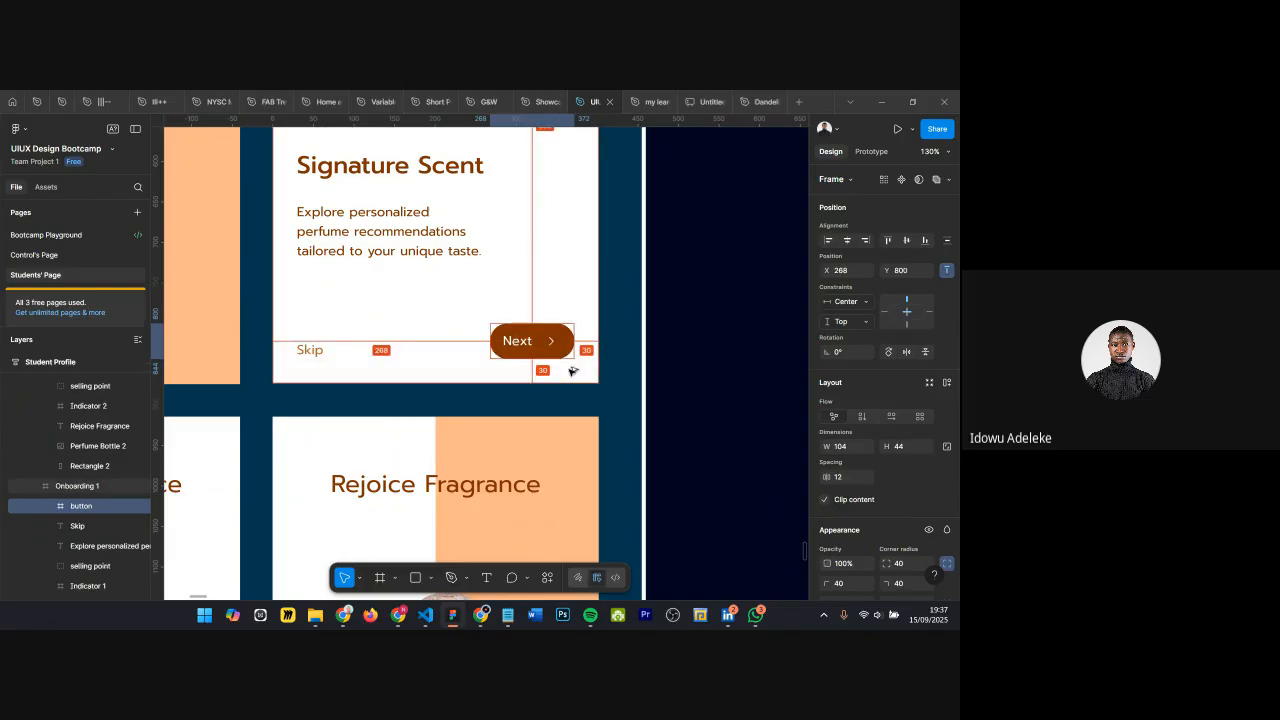
Step: Align the Skip text with the vertical centre of the Next button on the Signature Scent screen
key("Escape")
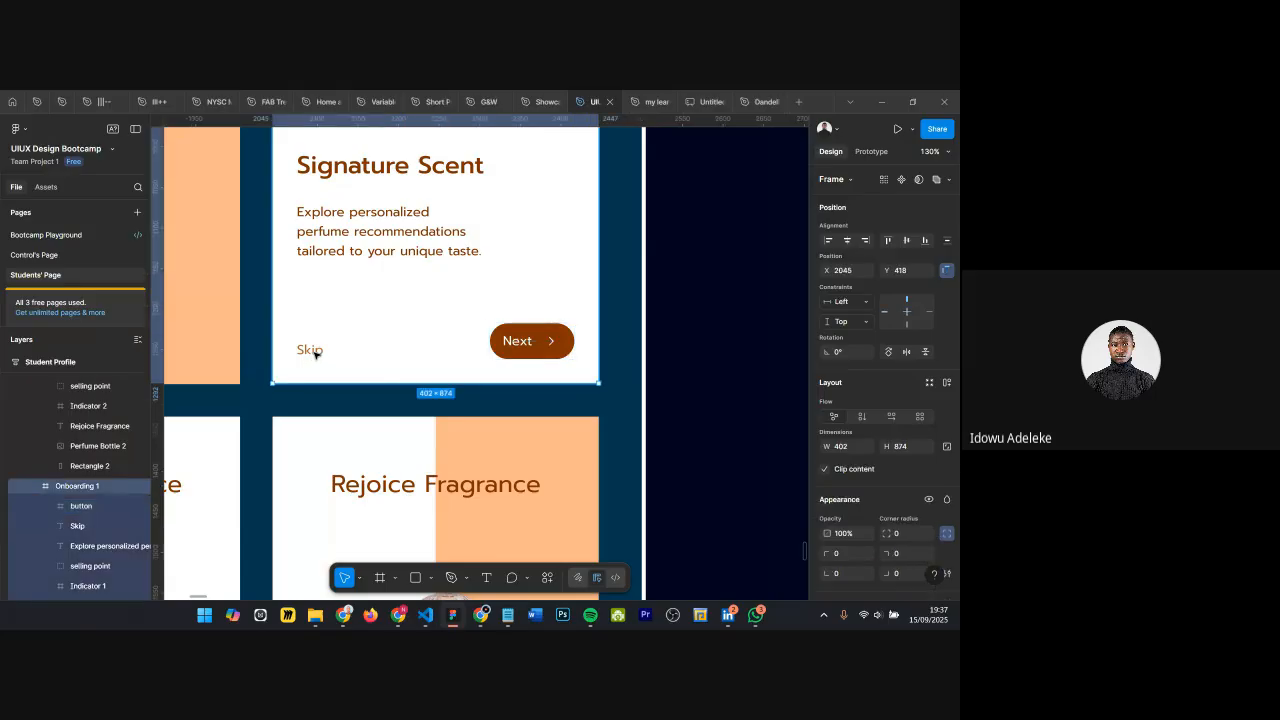
left_click(315, 353)
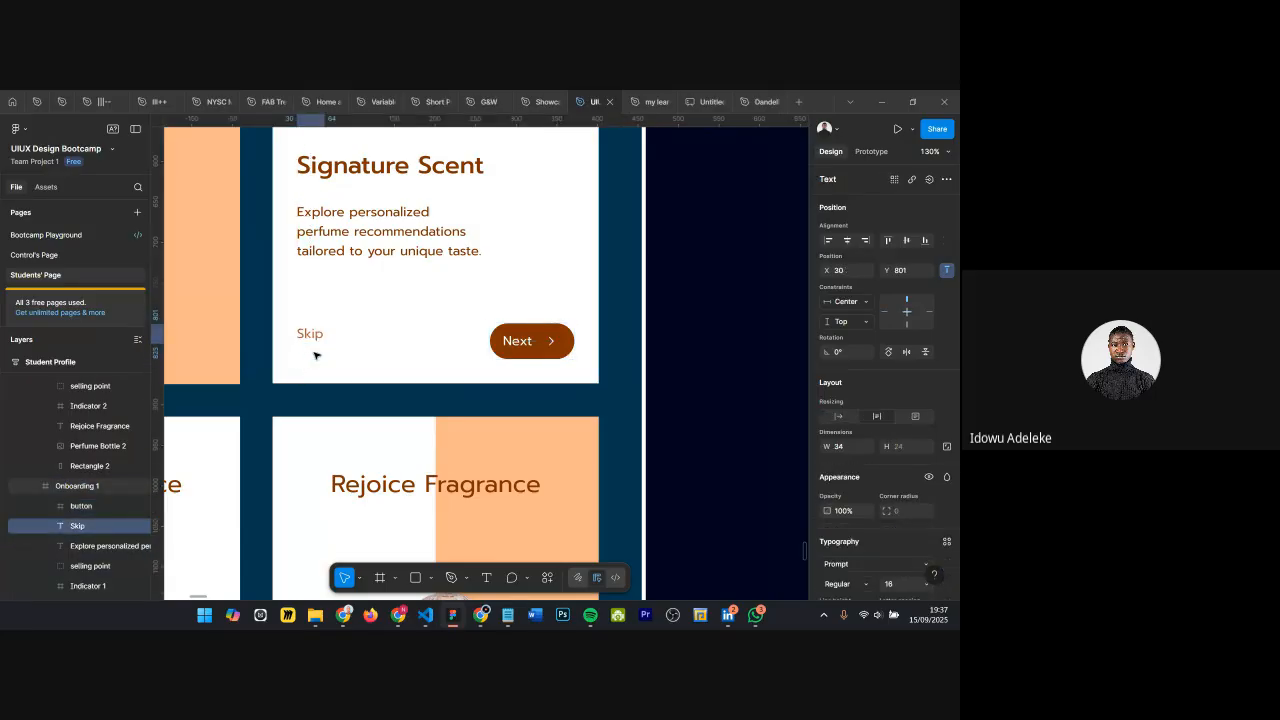
left_click(525, 342, "shift")
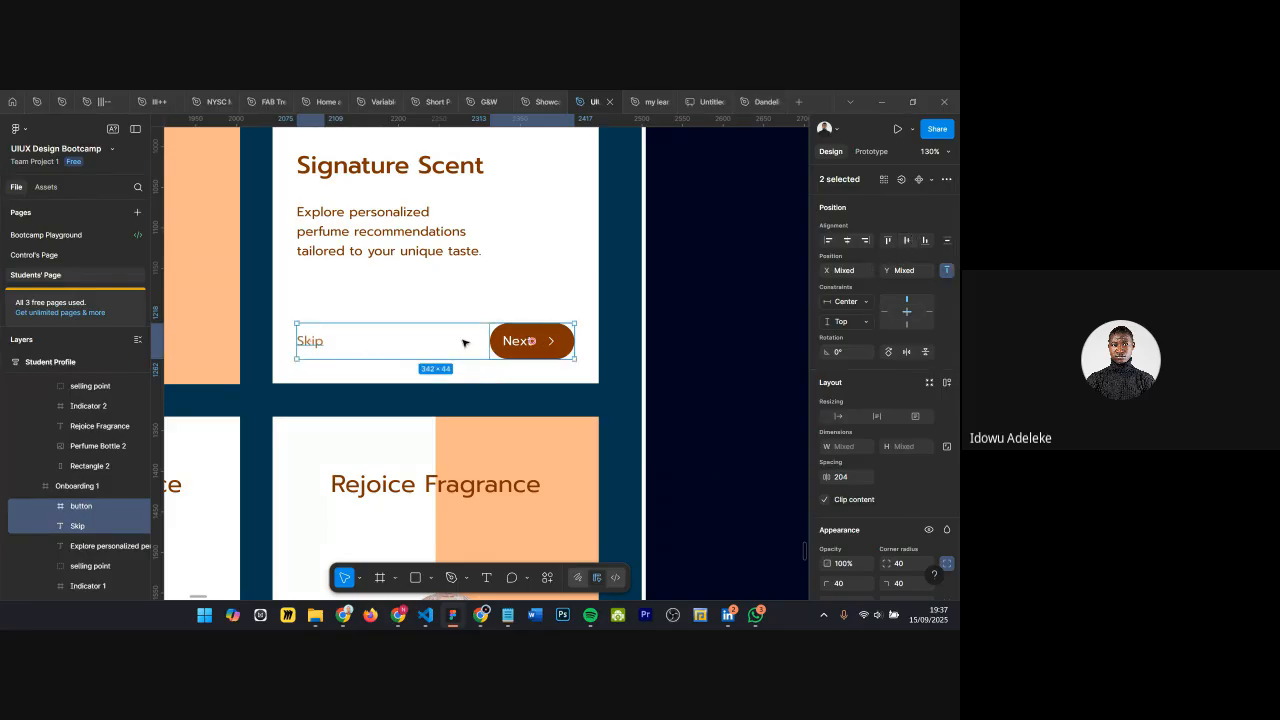
key("alt")
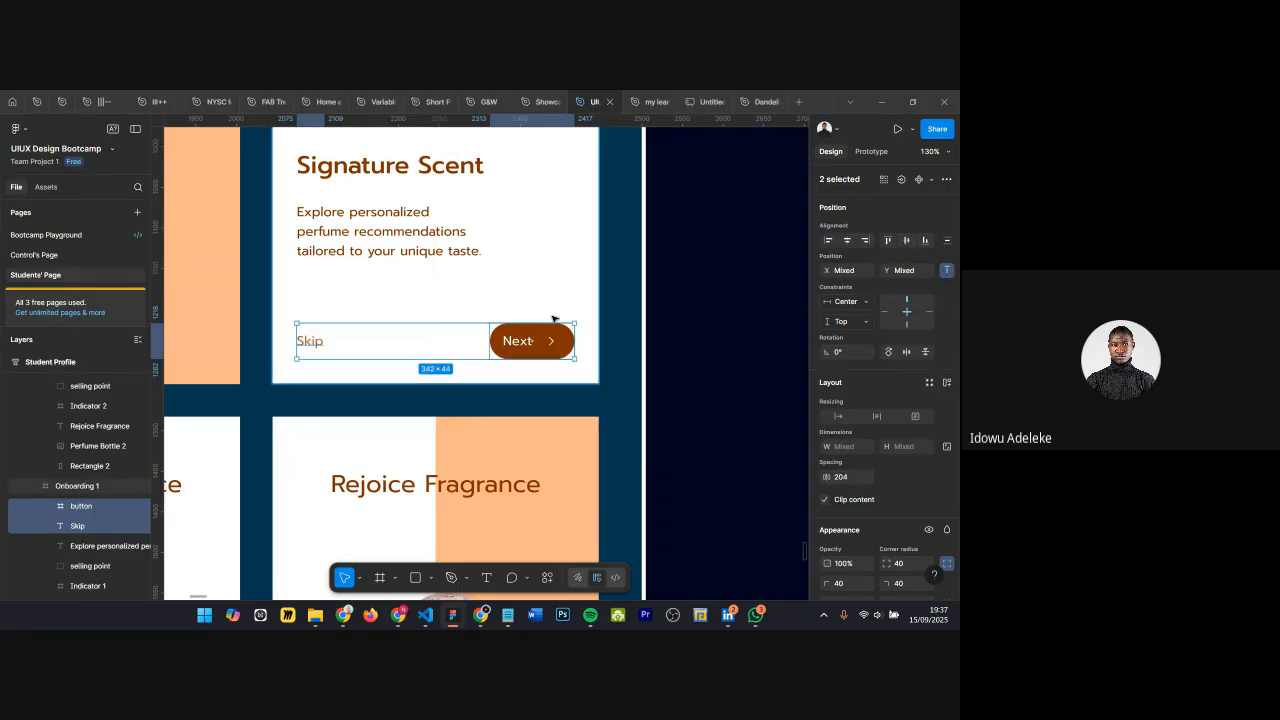
Step: Inspect the spacing of the indicator dots, headings, description, perfume bottle and Rejoice Fragrance title on the Signature Scent screen
scroll(557, 320, "up", 3)
scroll(557, 320, "down", 3)
left_click(405, 352)
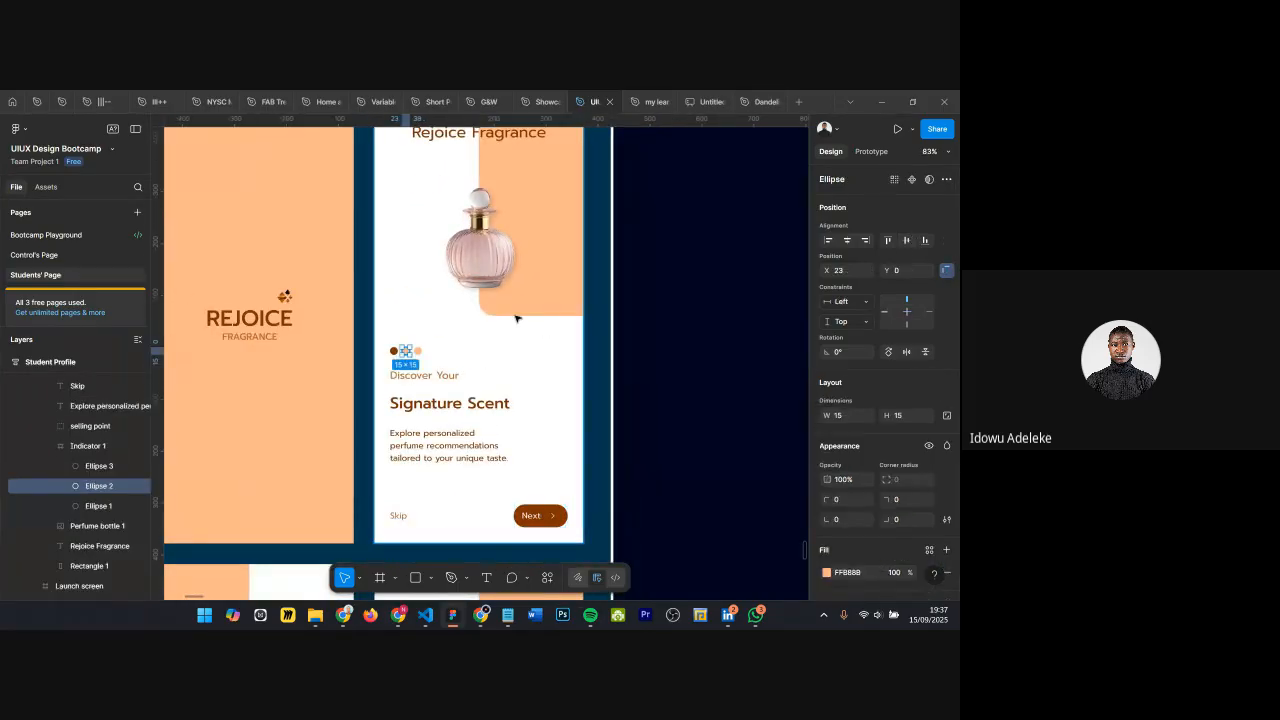
left_click(408, 378)
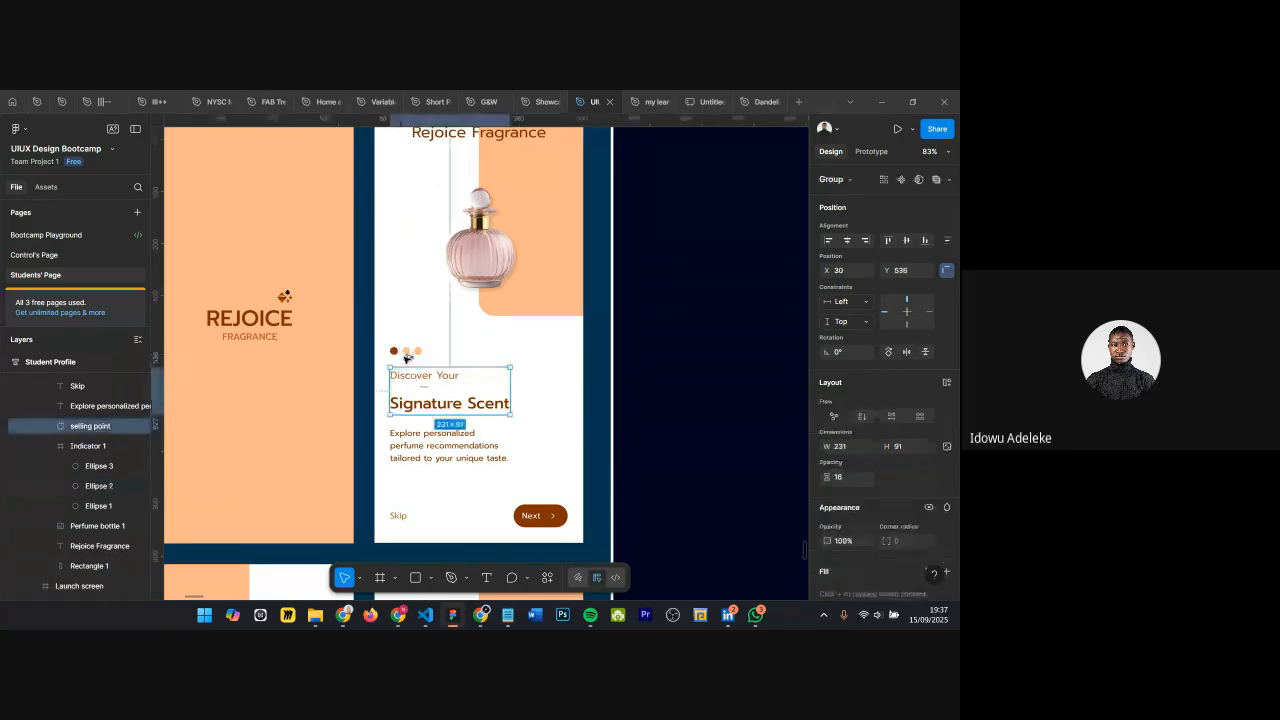
key("Escape")
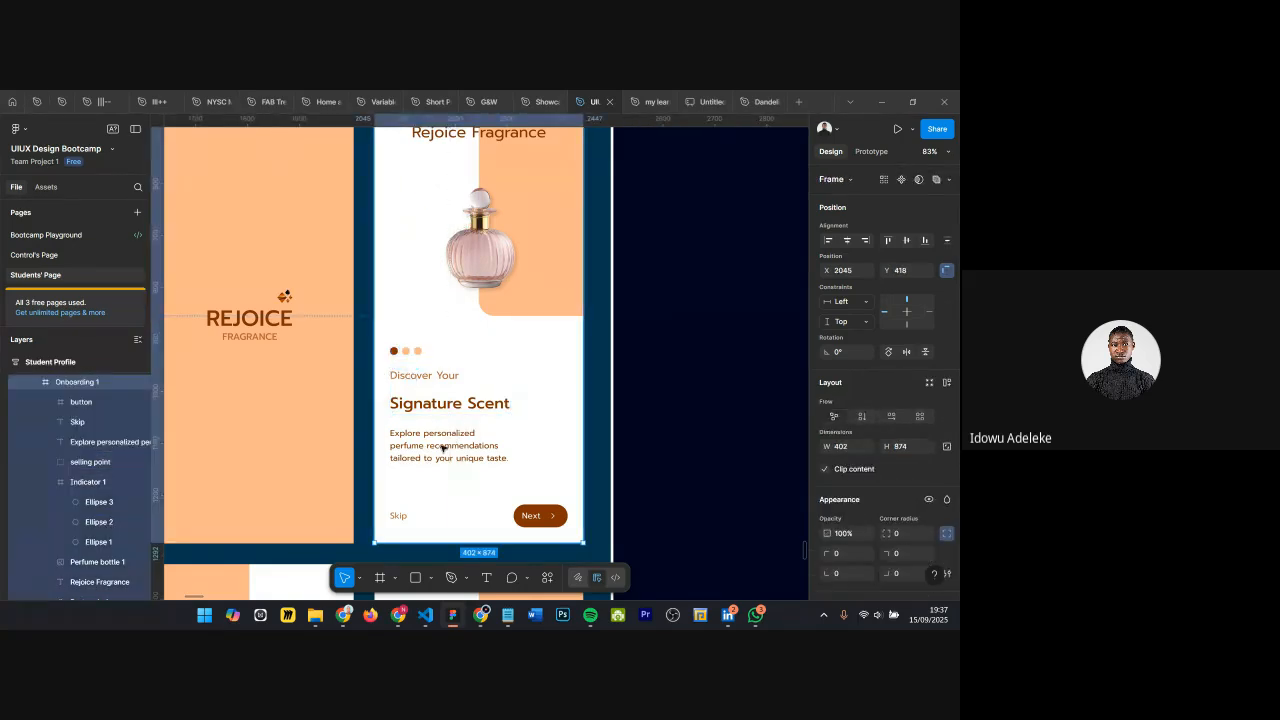
left_click(443, 447)
scroll(485, 390, "up", 3)
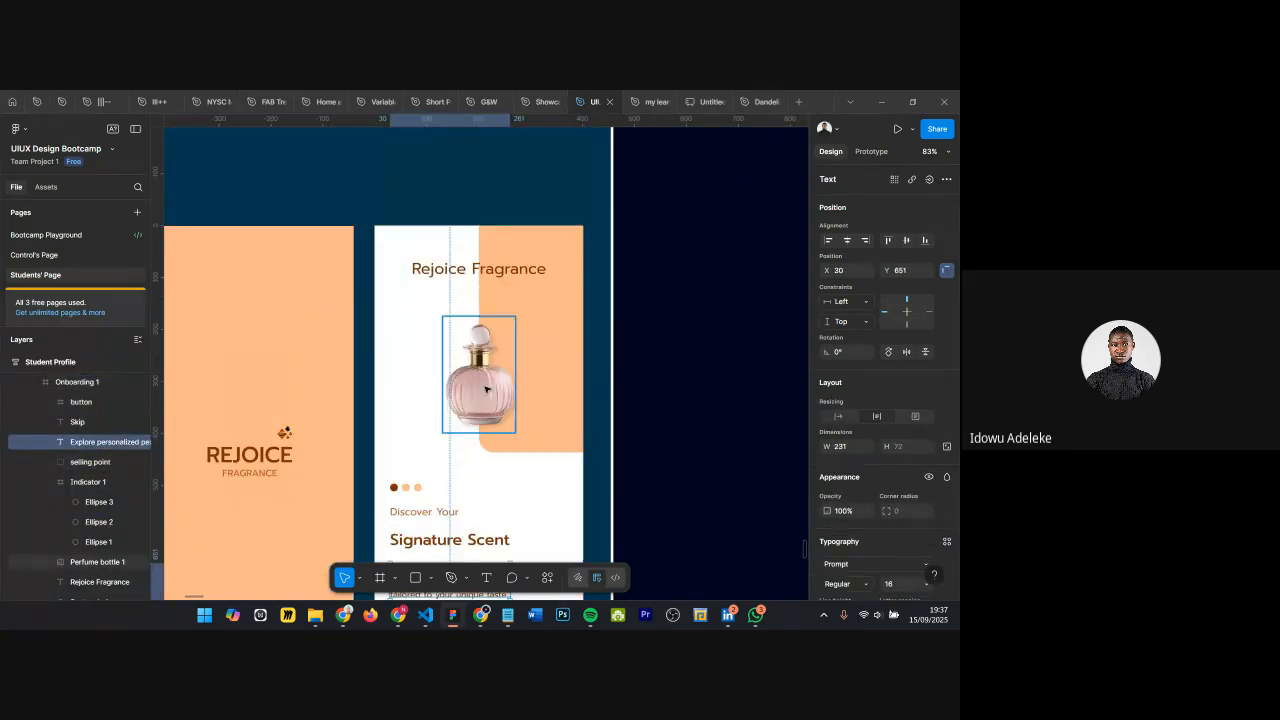
left_click(485, 389)
left_click(467, 257)
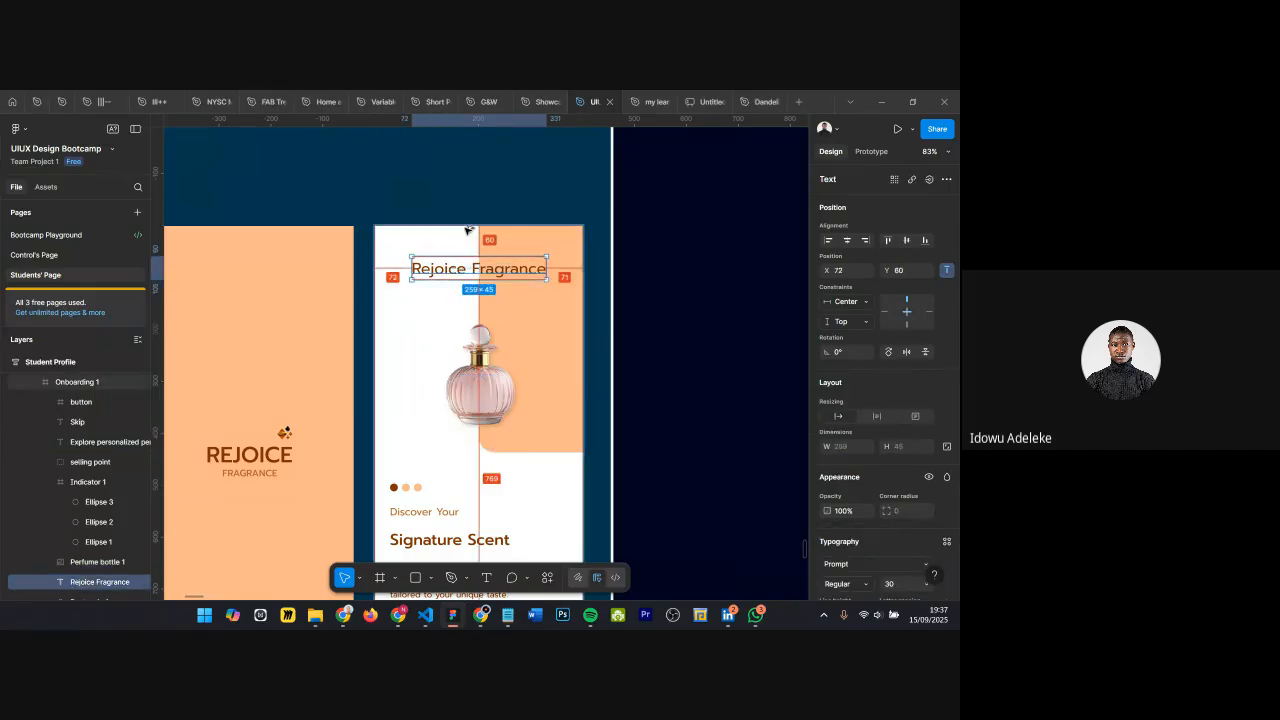
Step: Check the remaining student sheets up to number 70 for submissions and return to student 60's onboarding screens
scroll(537, 234, "down", 5)
scroll(563, 334, "left", 2)
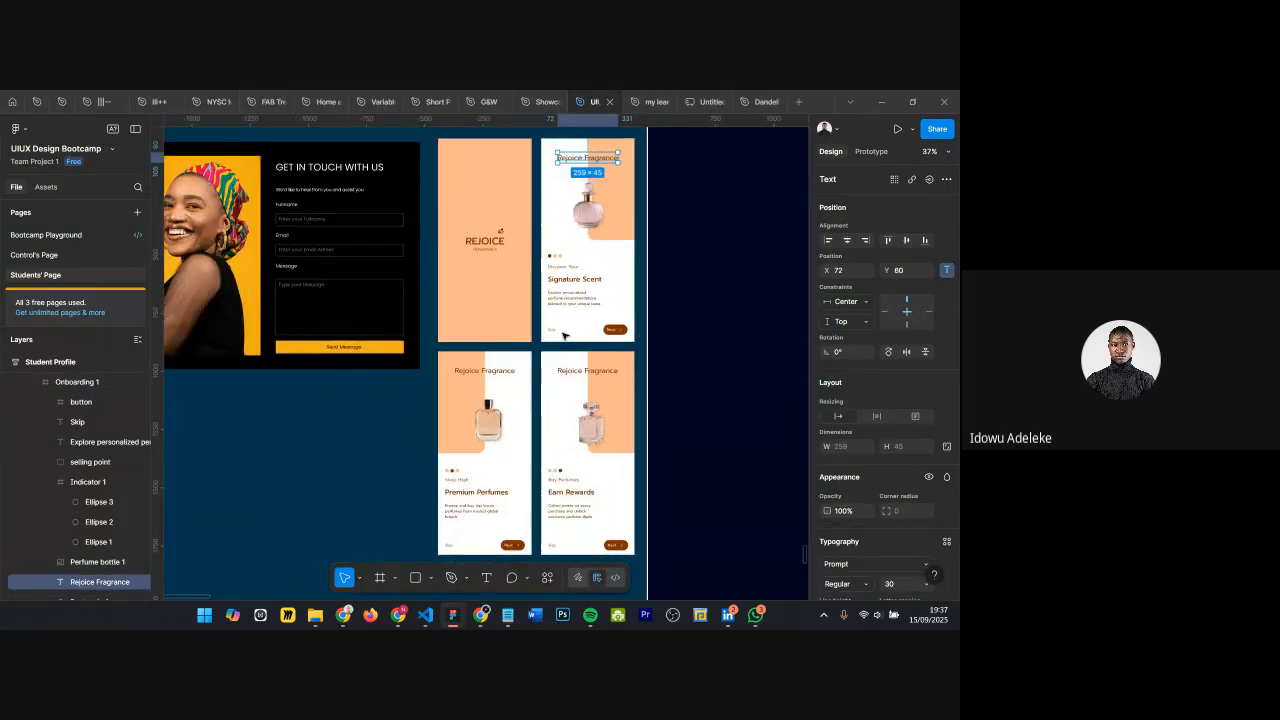
scroll(563, 334, "down", 3)
scroll(563, 335, "down", 8)
scroll(567, 343, "down", 5)
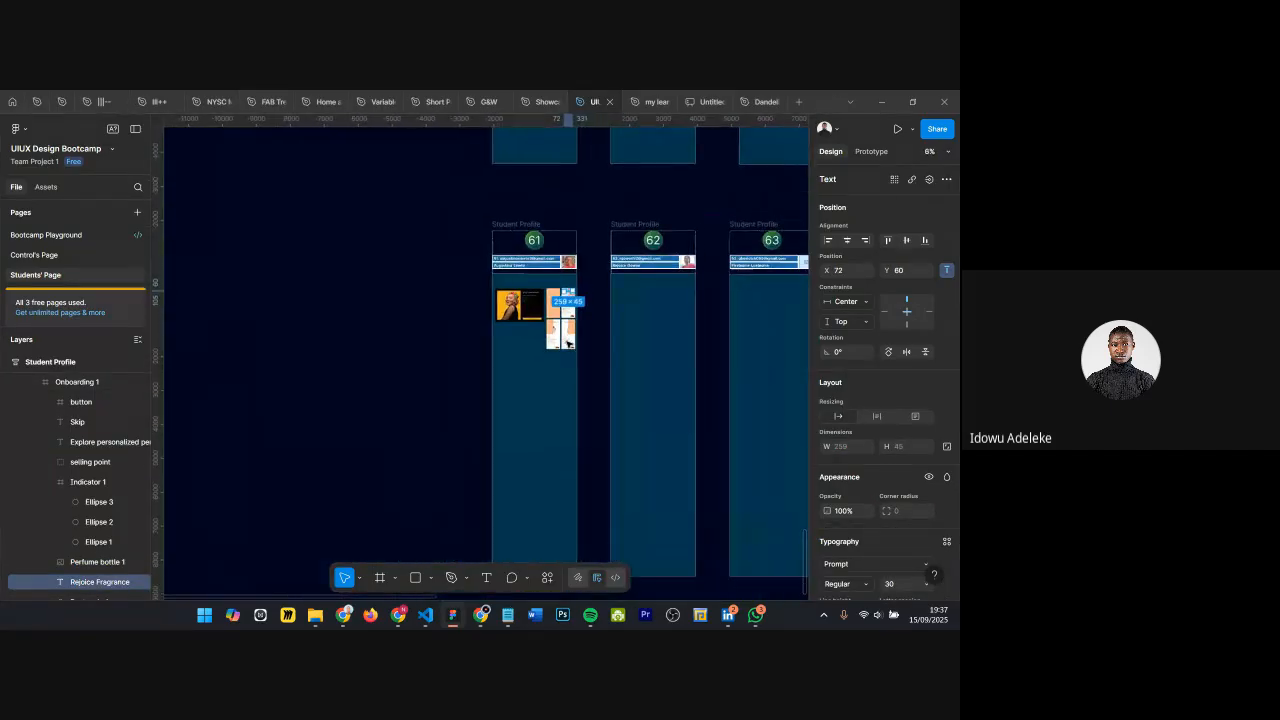
scroll(570, 348, "left", 3)
scroll(574, 349, "right", 4)
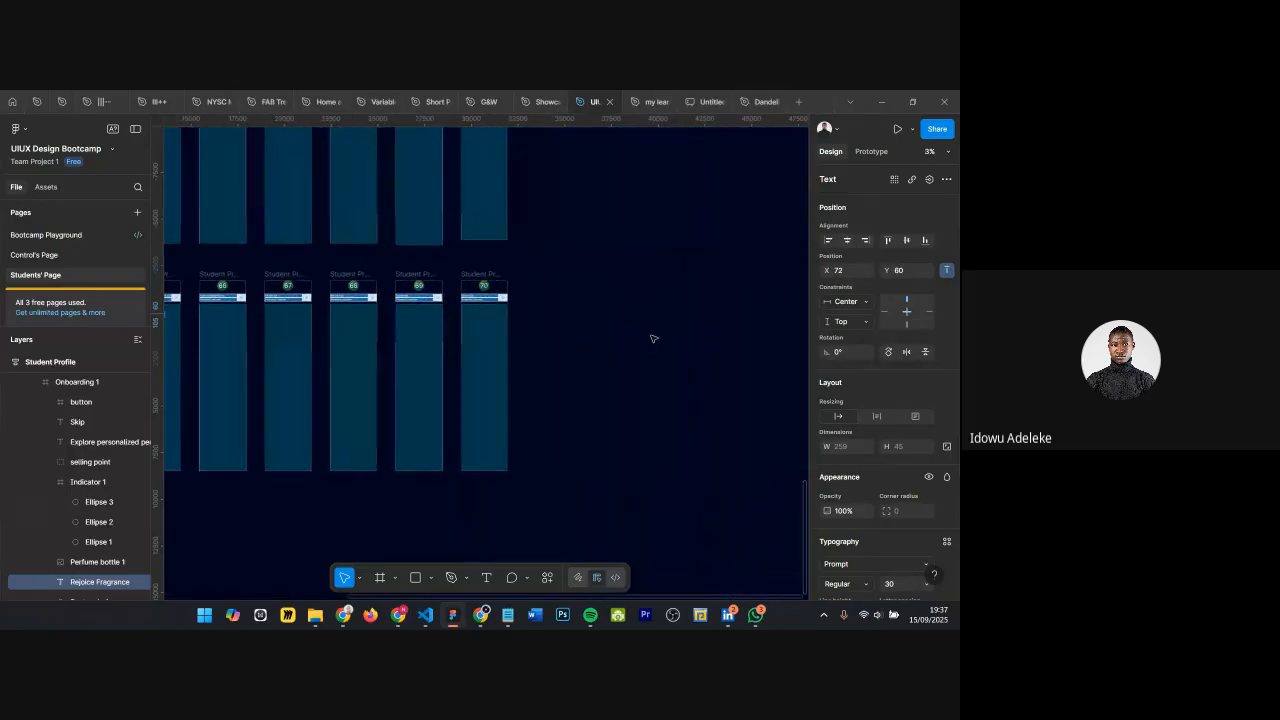
scroll(654, 339, "up", 4)
scroll(655, 341, "down", 3)
scroll(592, 347, "up", 3)
scroll(583, 341, "up", 10)
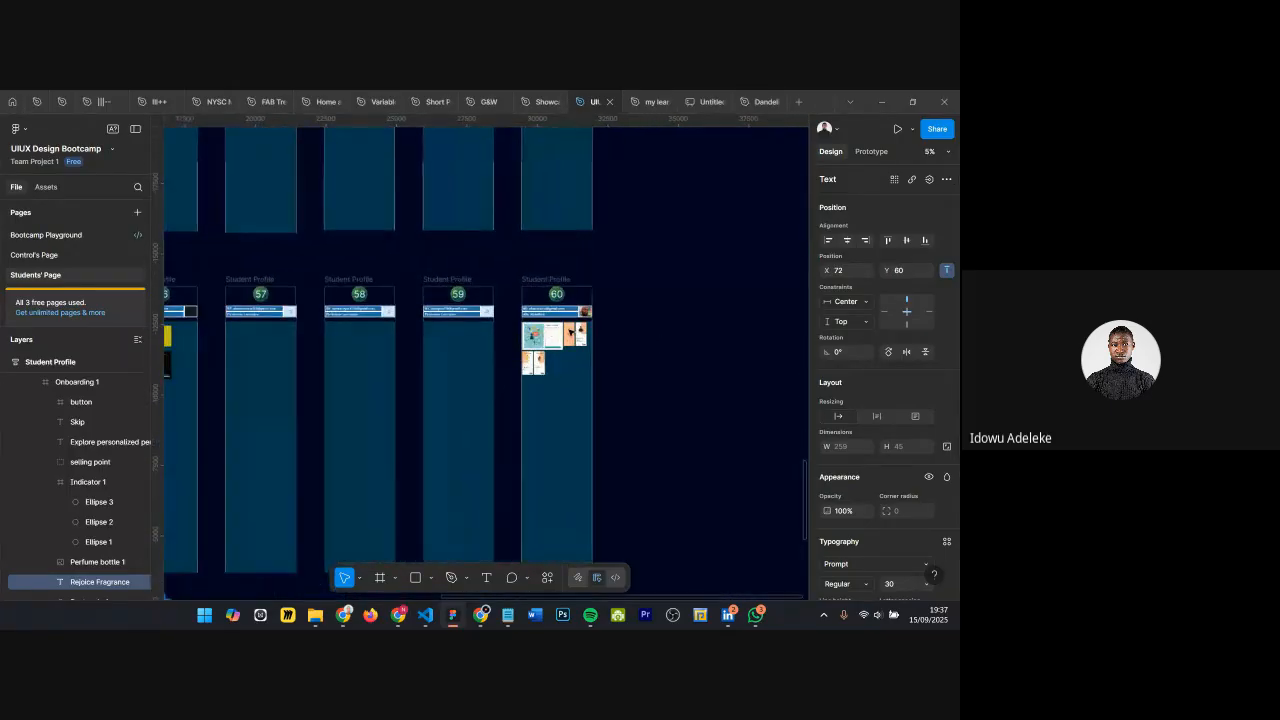
Step: Look over the contact form, launch screen and three onboarding screens on student 60's sheet
scroll(582, 340, "left", 3)
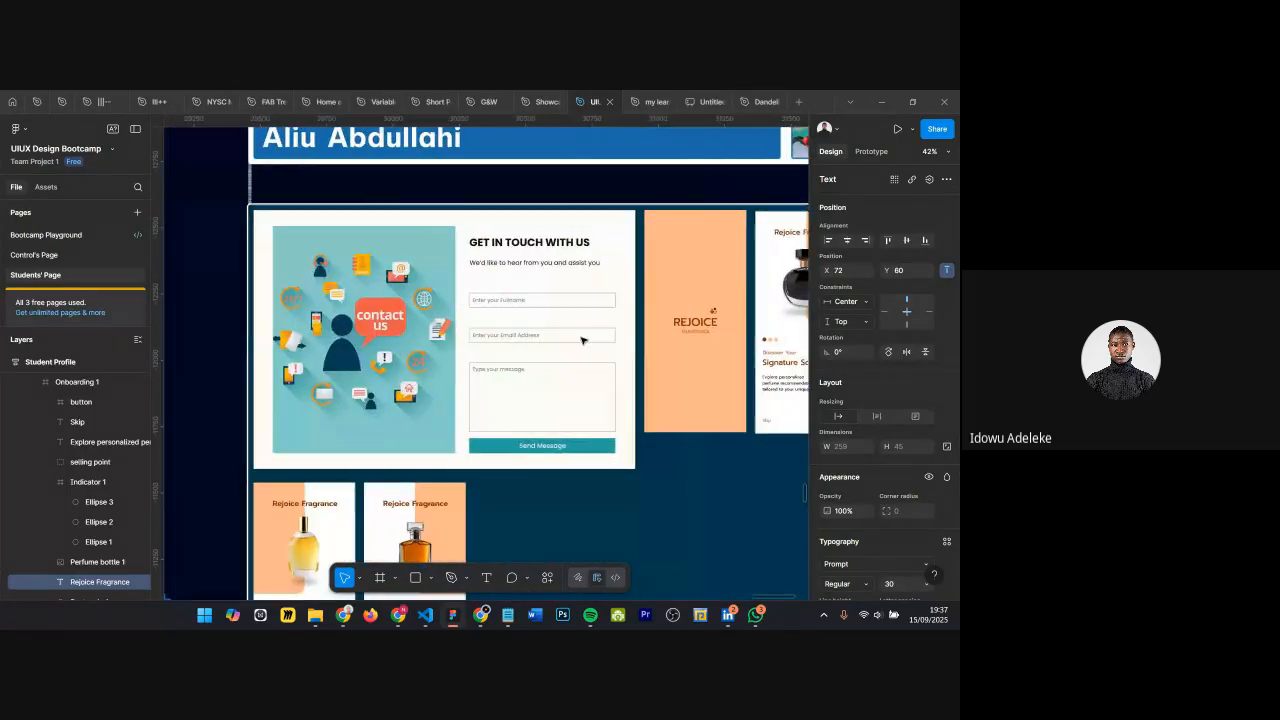
scroll(380, 375, "down", 5)
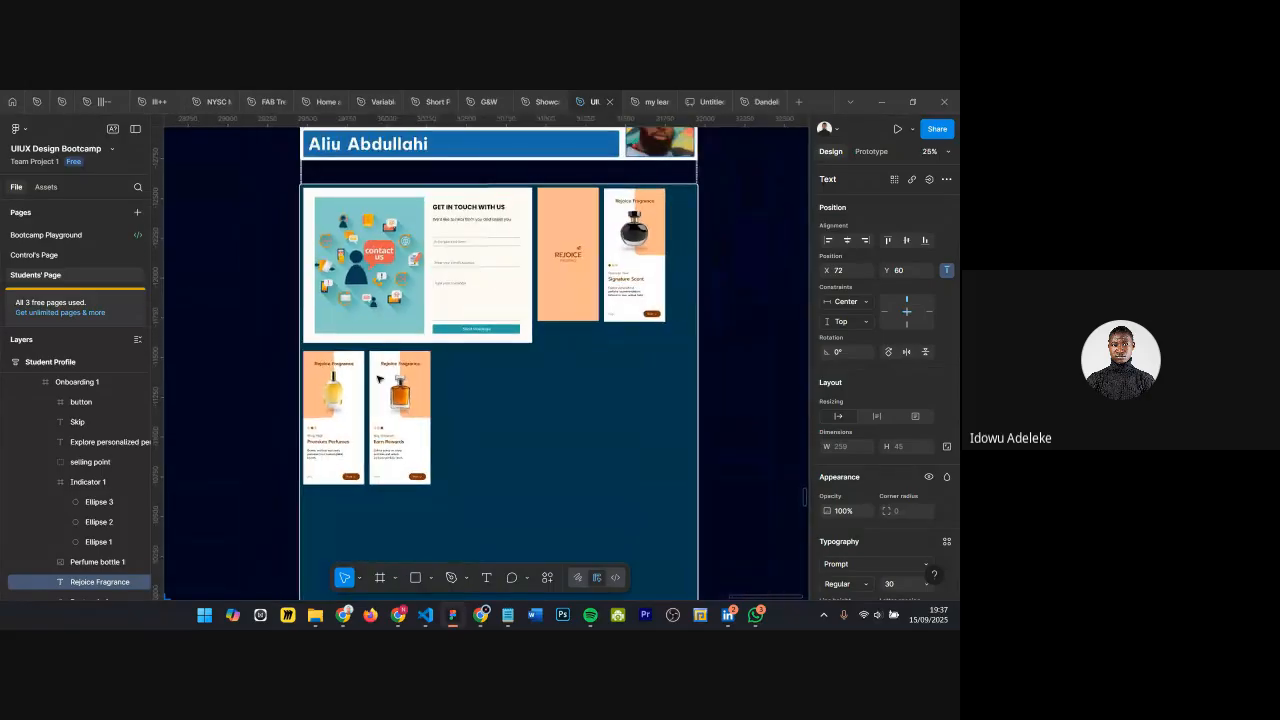
scroll(661, 302, "up", 5)
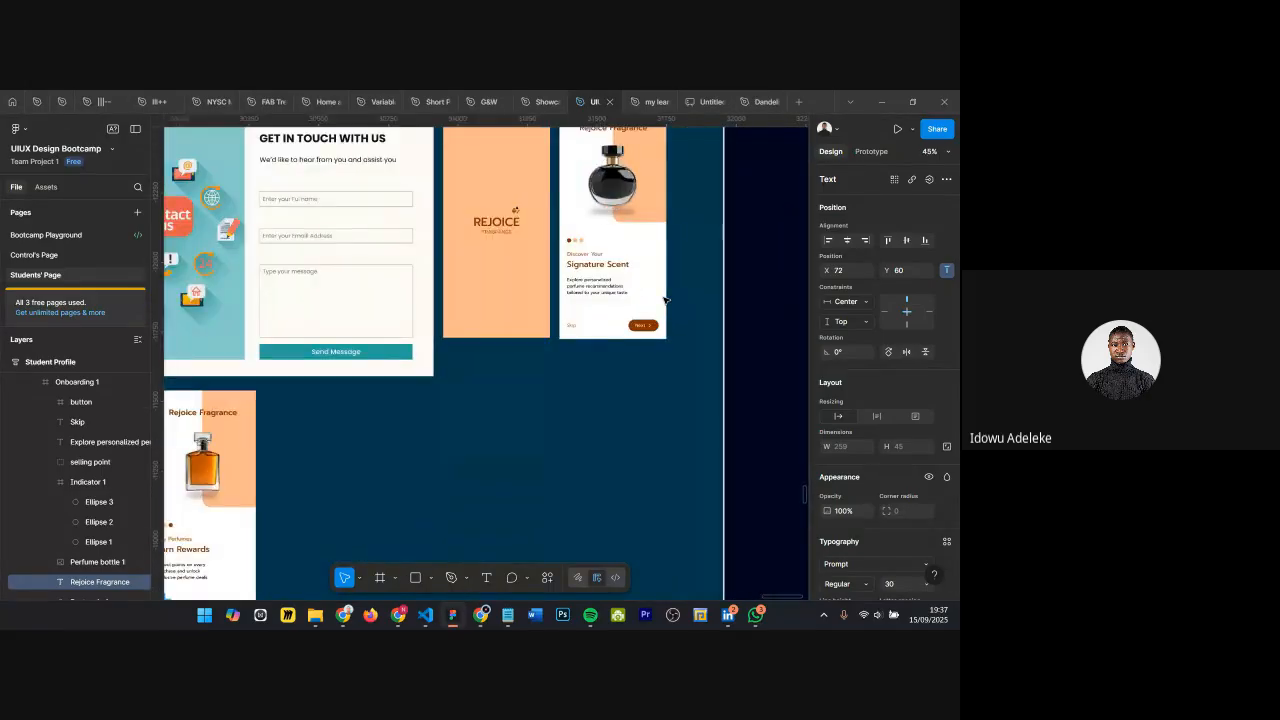
scroll(666, 297, "down", 5)
scroll(675, 317, "down", 10)
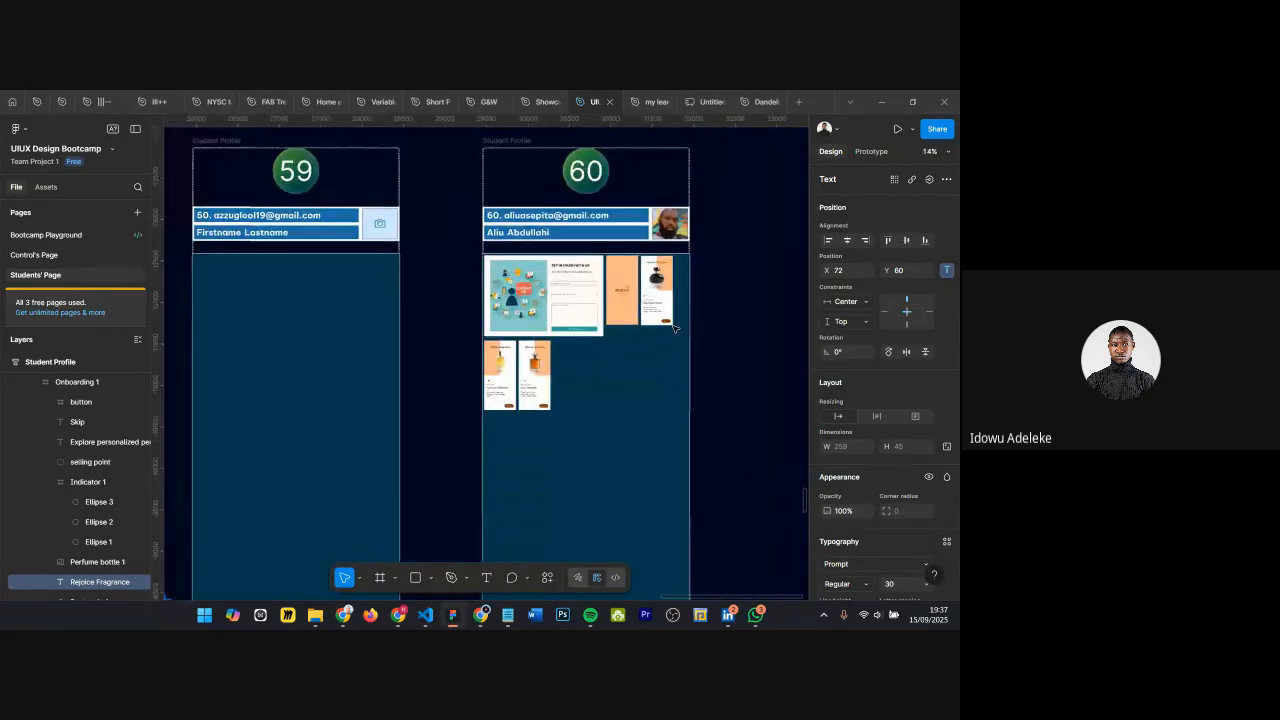
Step: Go back to the Control's Copy sheet above the student sheets and select its Report Sheet frame
scroll(685, 348, "up", 10)
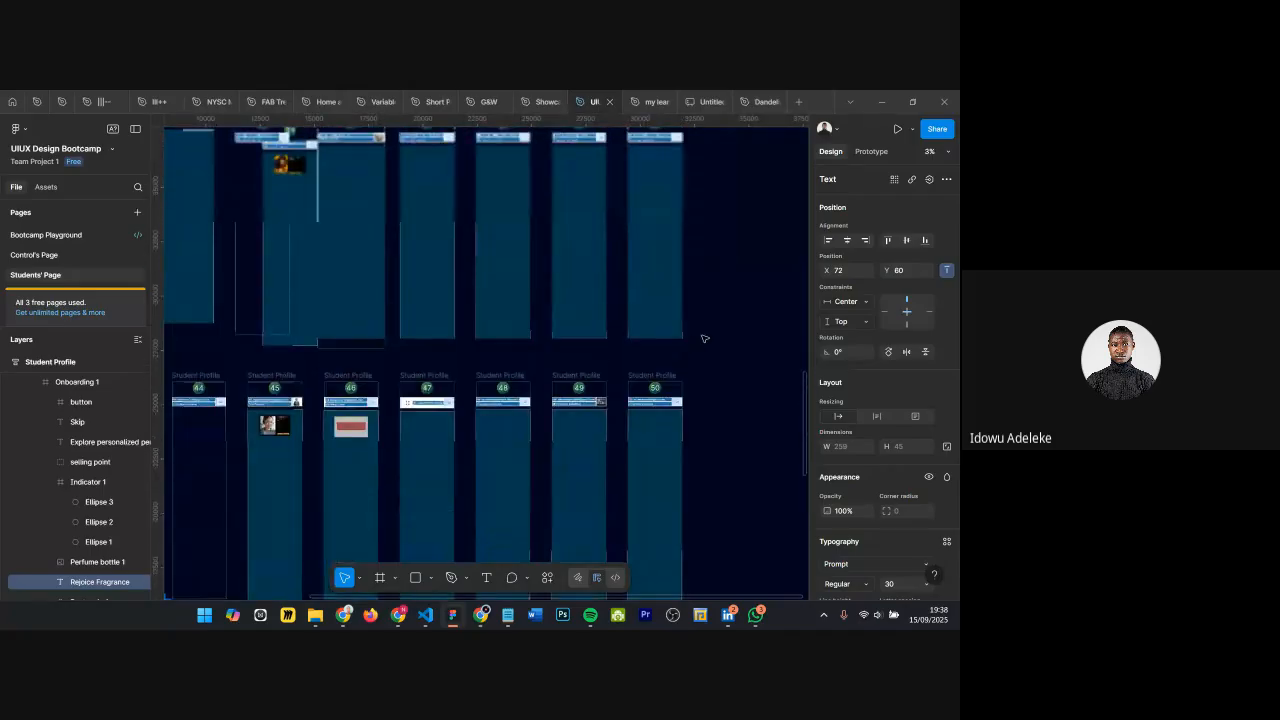
scroll(643, 362, "up", 10)
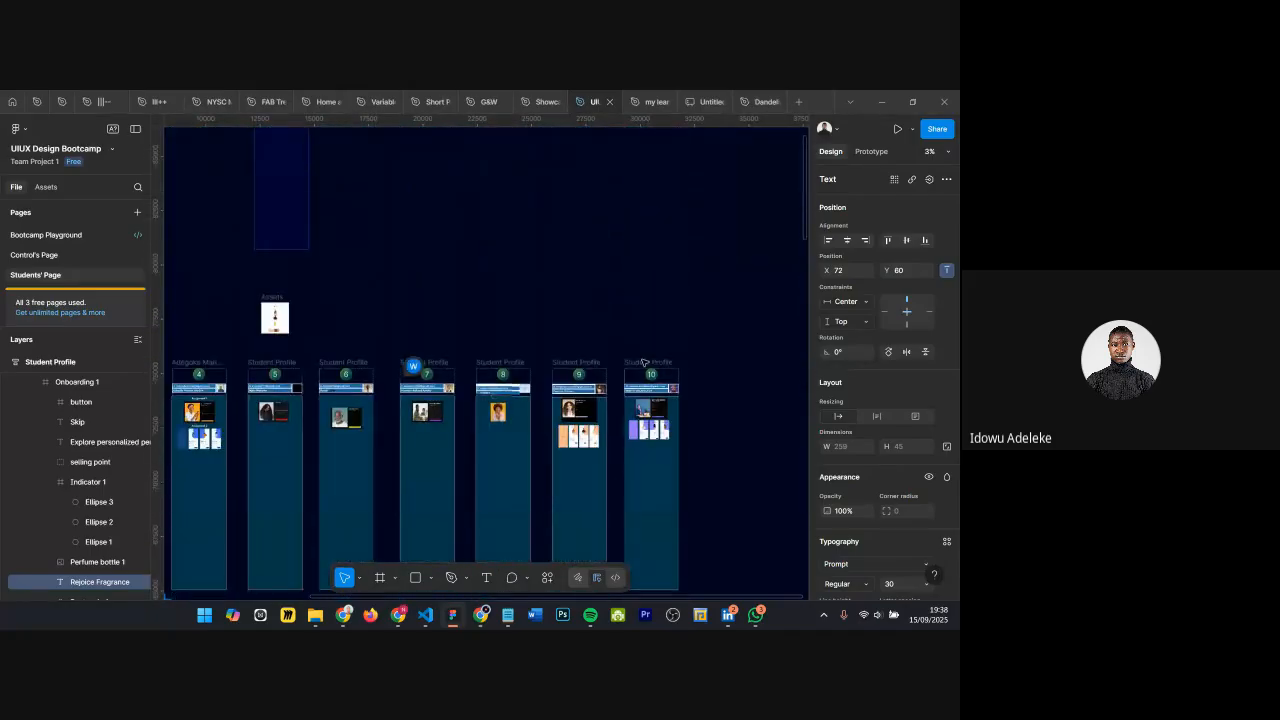
scroll(637, 363, "left", 5)
scroll(622, 328, "up", 3)
scroll(622, 324, "up", 3)
scroll(580, 334, "down", 3)
left_click(470, 306)
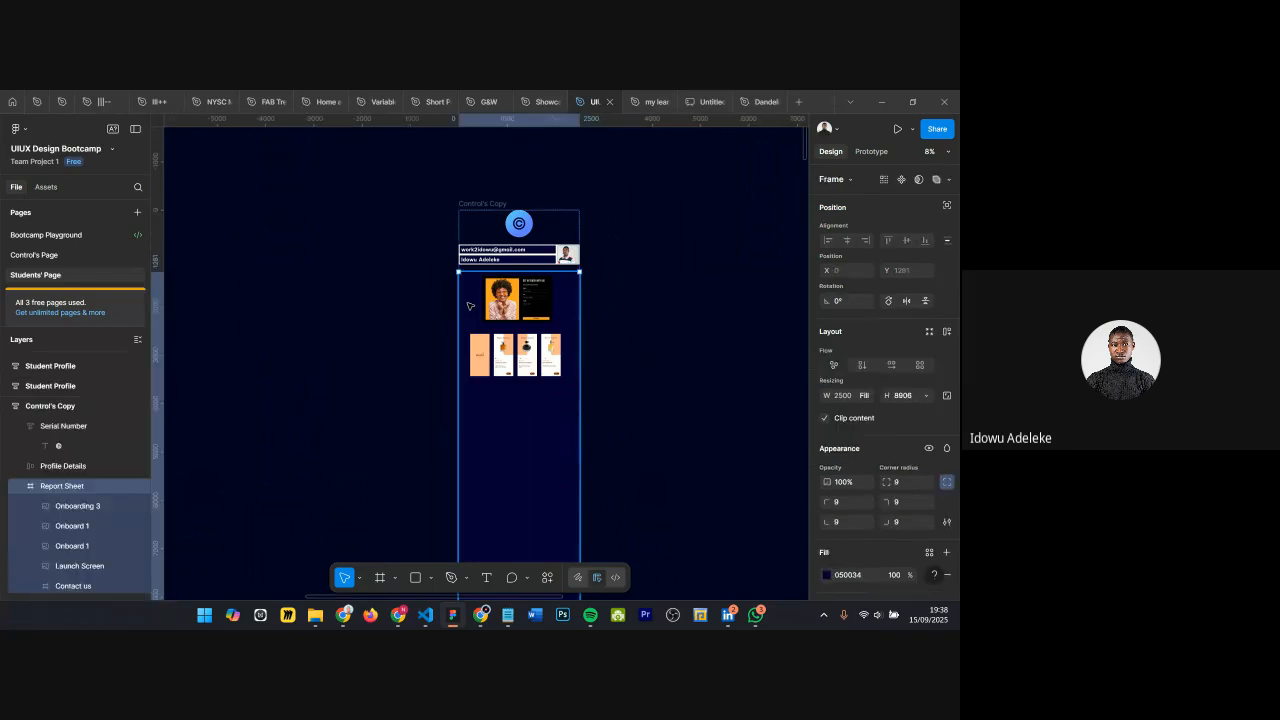
Step: Try pasting the copied content into the Control's Copy Report Sheet and undo the paste
key("ctrl+v")
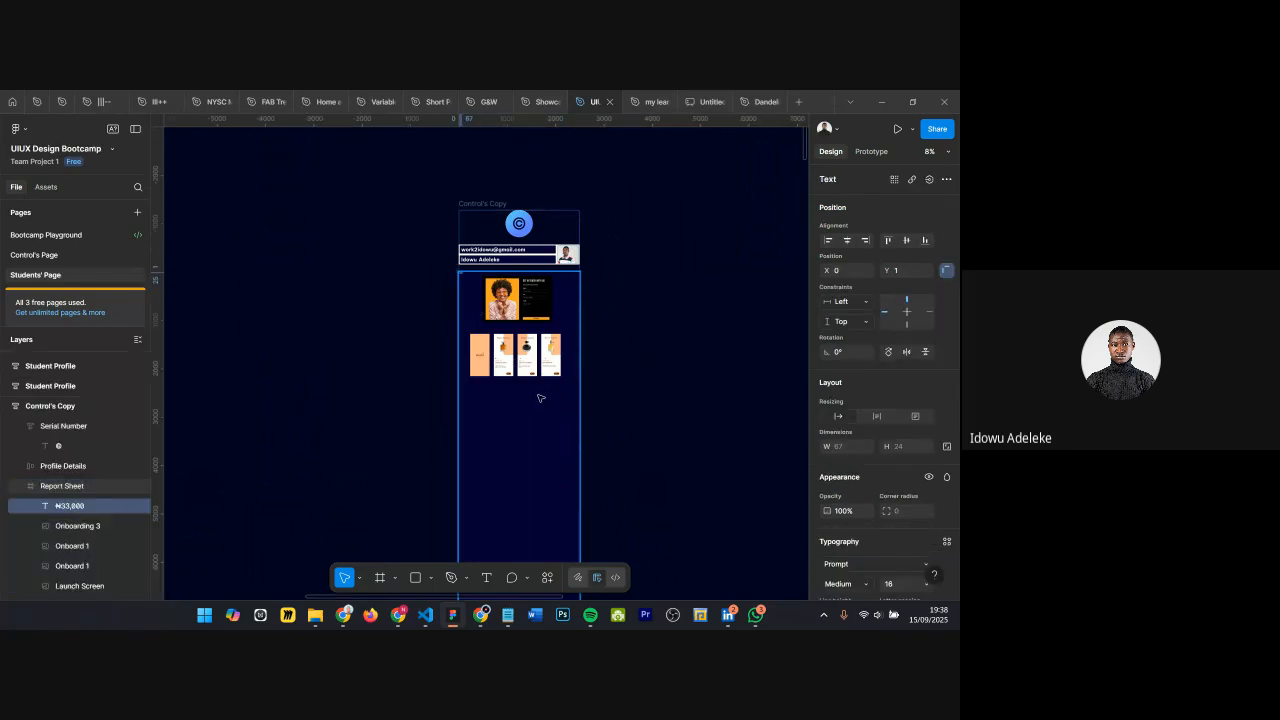
scroll(462, 276, "up", 10)
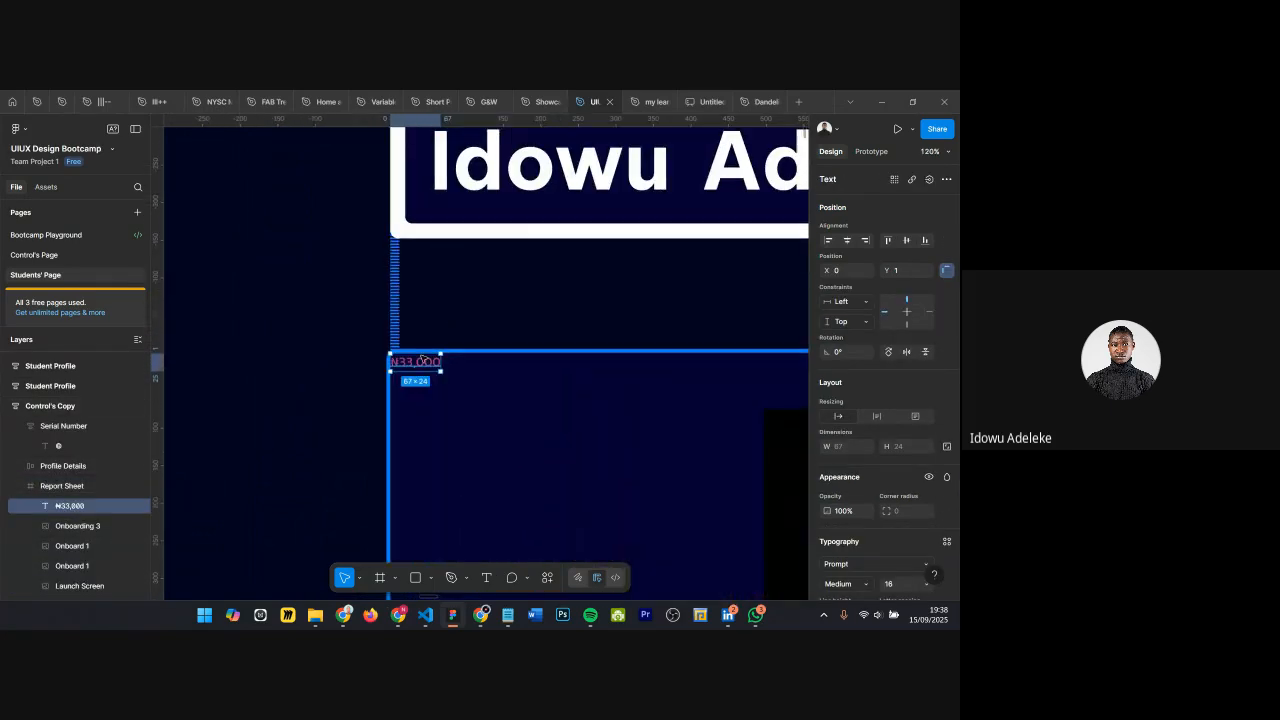
key("ctrl+z")
scroll(444, 327, "down", 4)
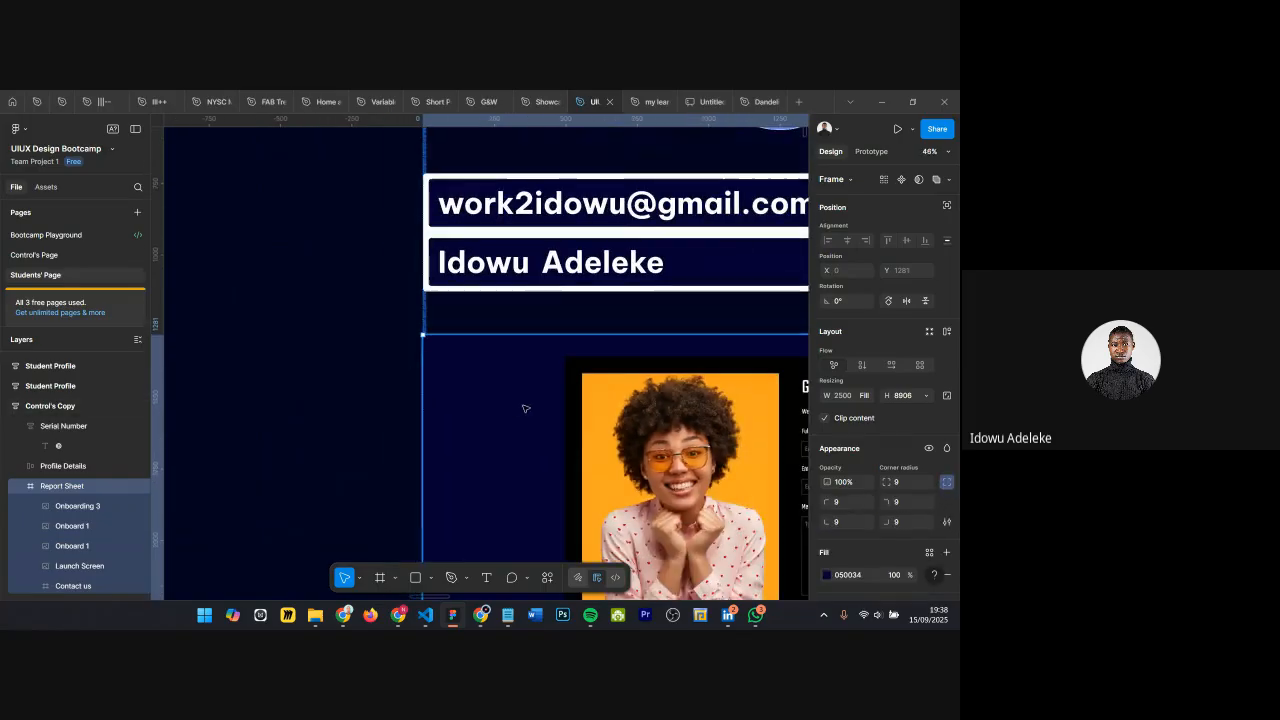
scroll(511, 314, "down", 5)
scroll(511, 314, "down", 5)
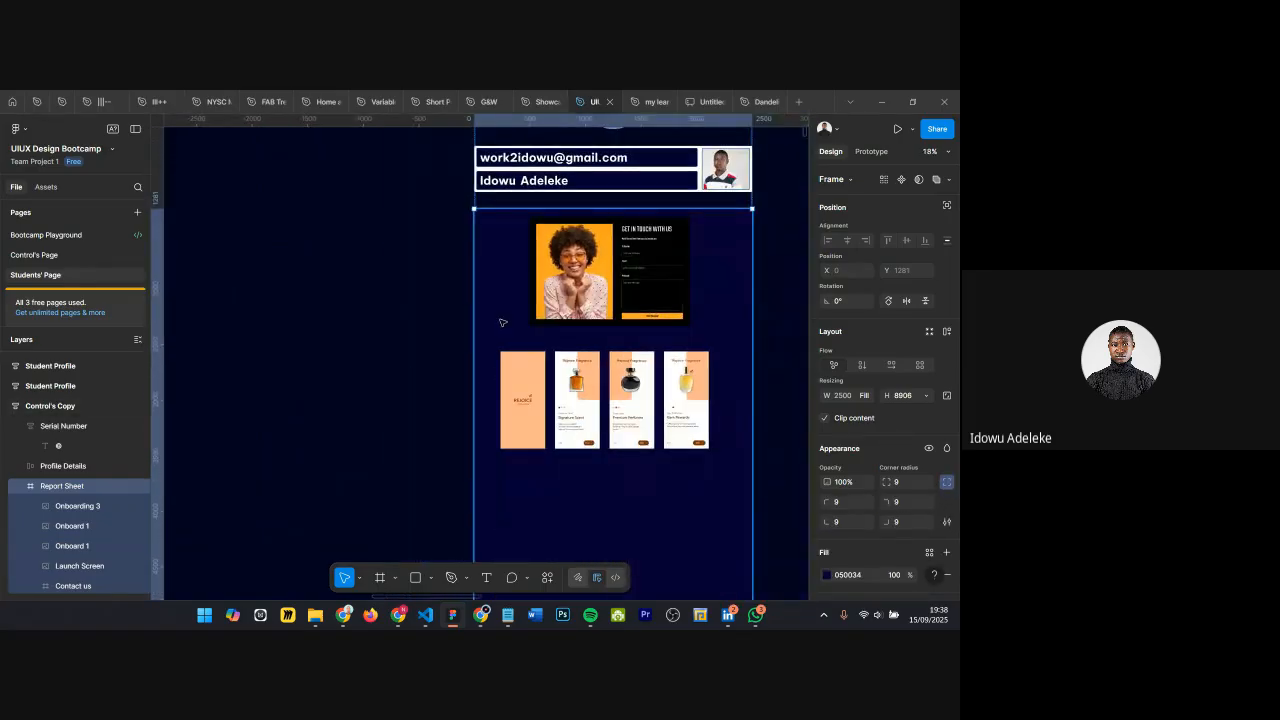
Step: Try pasting two earlier clipboard-history image entries into the Report Sheet, undoing each paste
key("super+v")
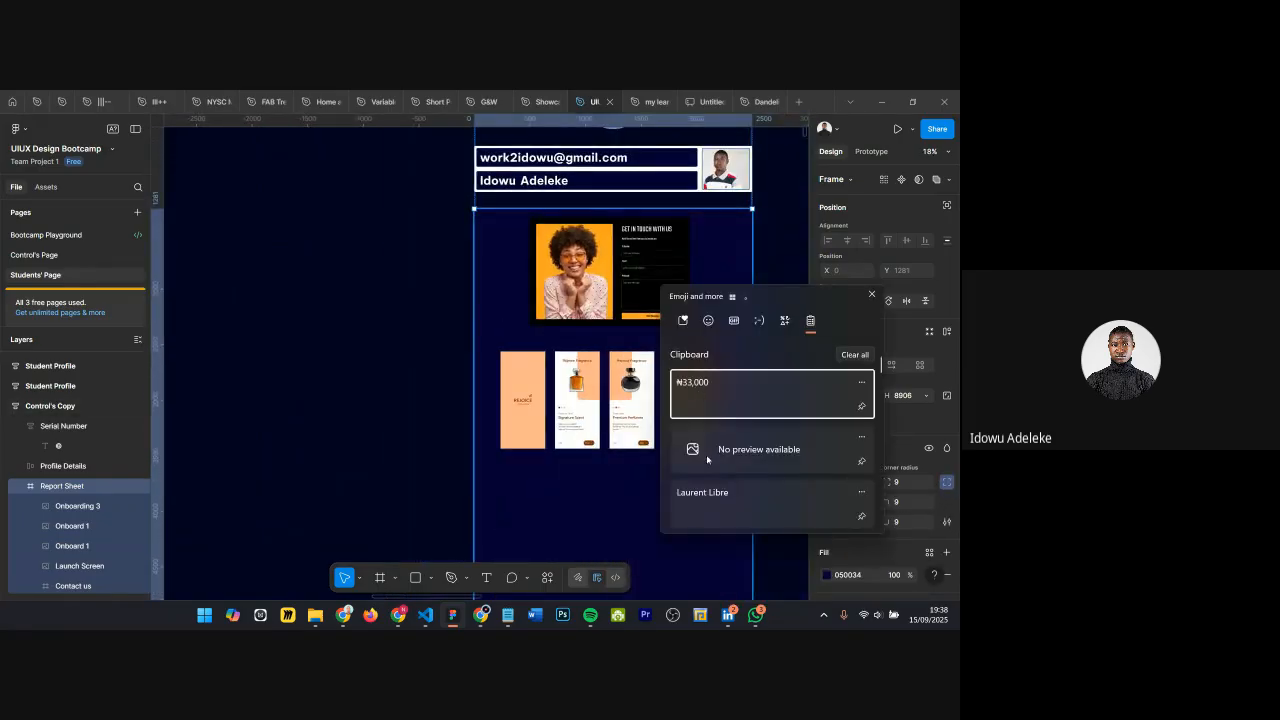
scroll(514, 298, "down", 1)
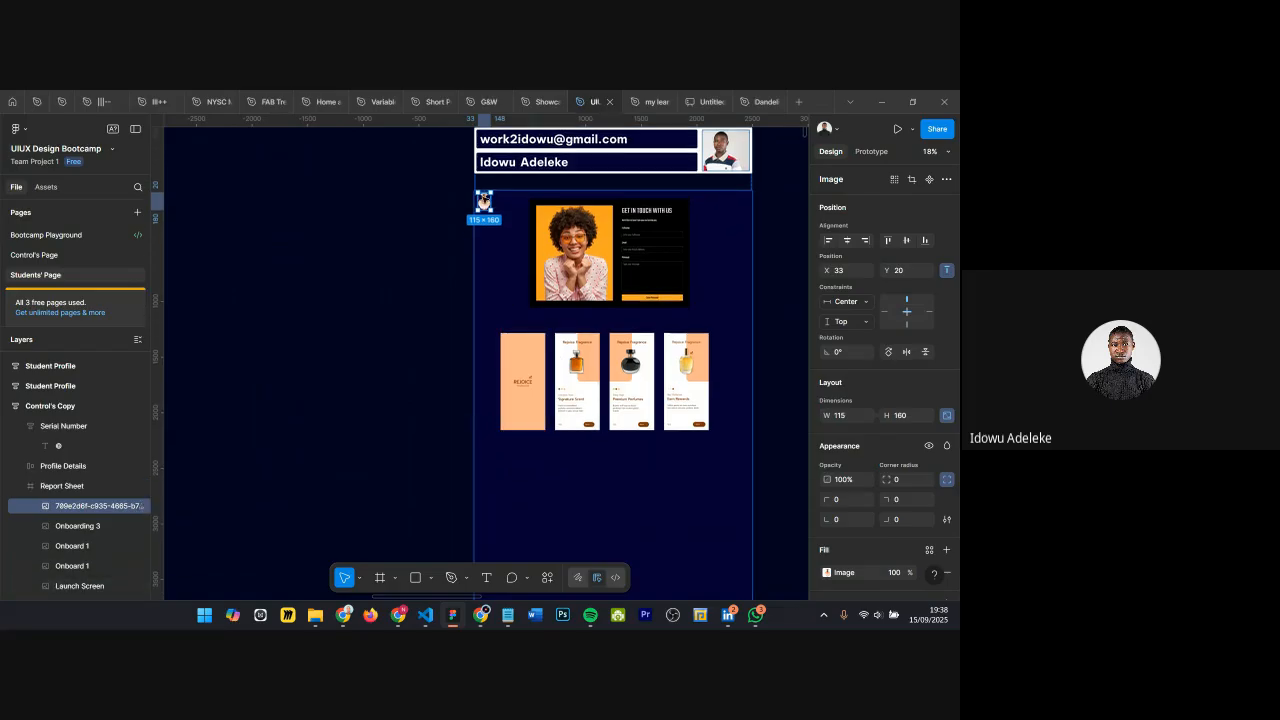
scroll(509, 253, "up", 1)
key("ctrl+z")
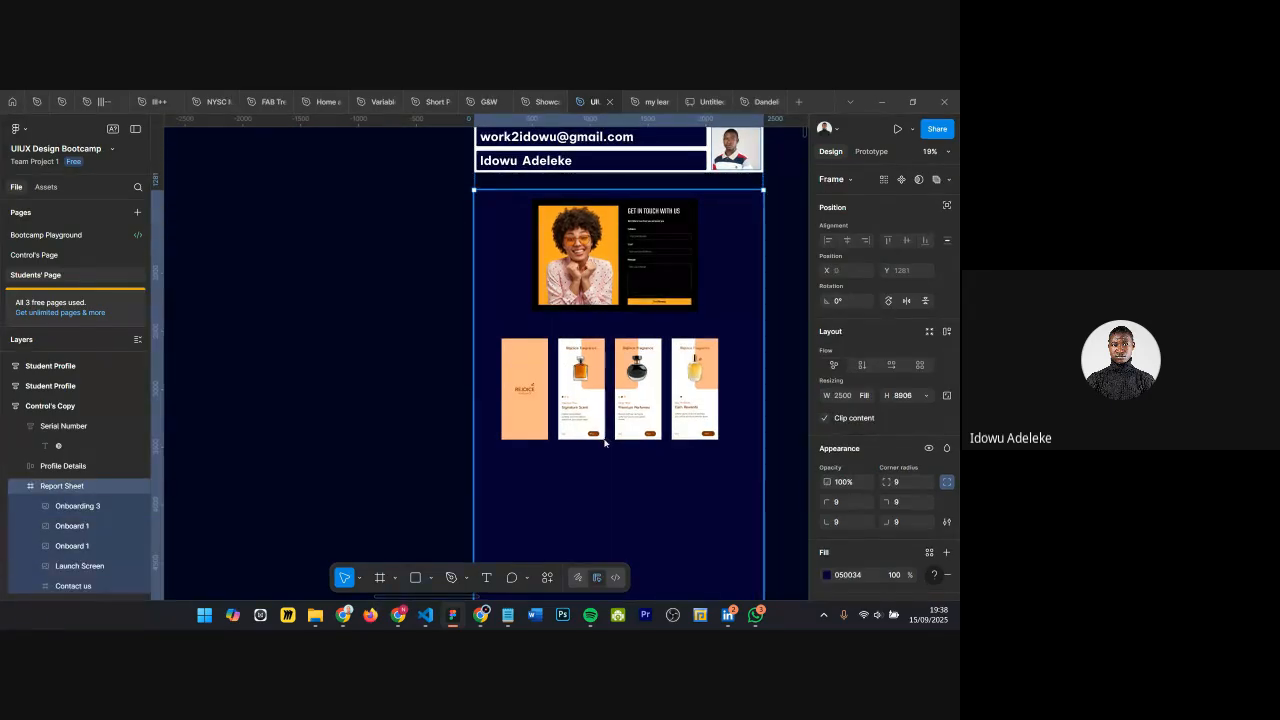
key("super+v")
scroll(788, 438, "down", 1)
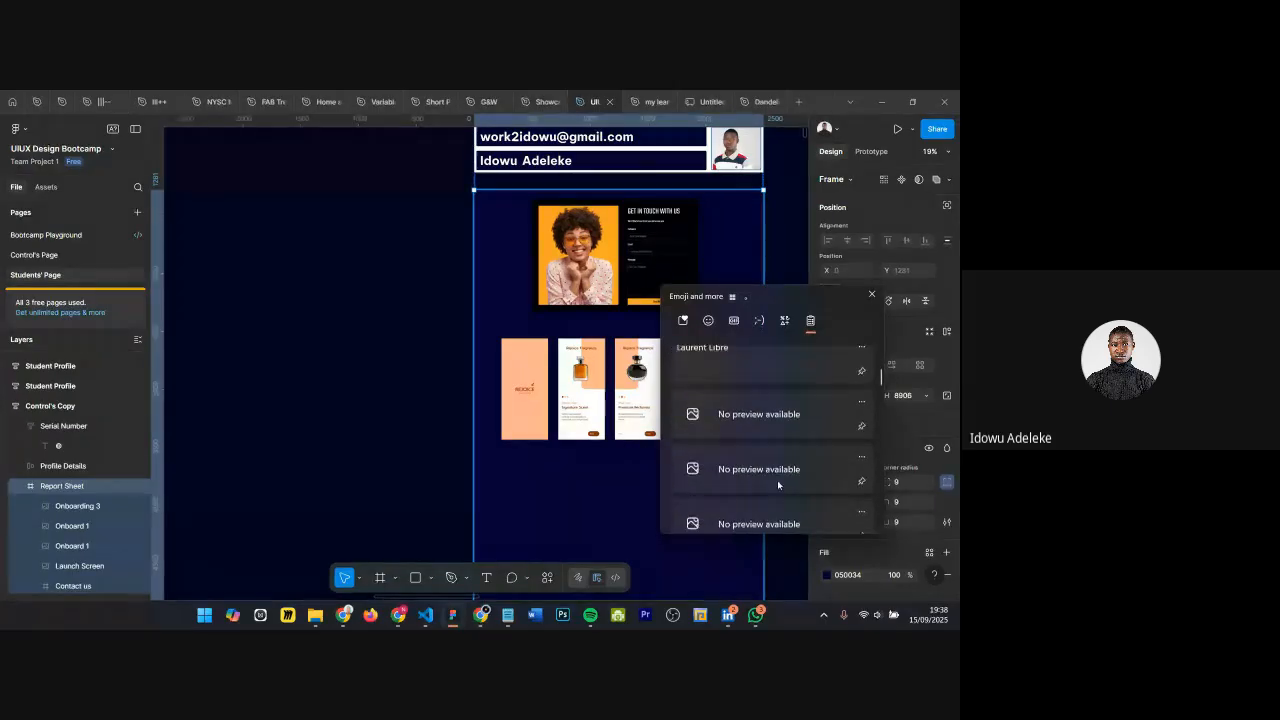
scroll(750, 460, "up", 1)
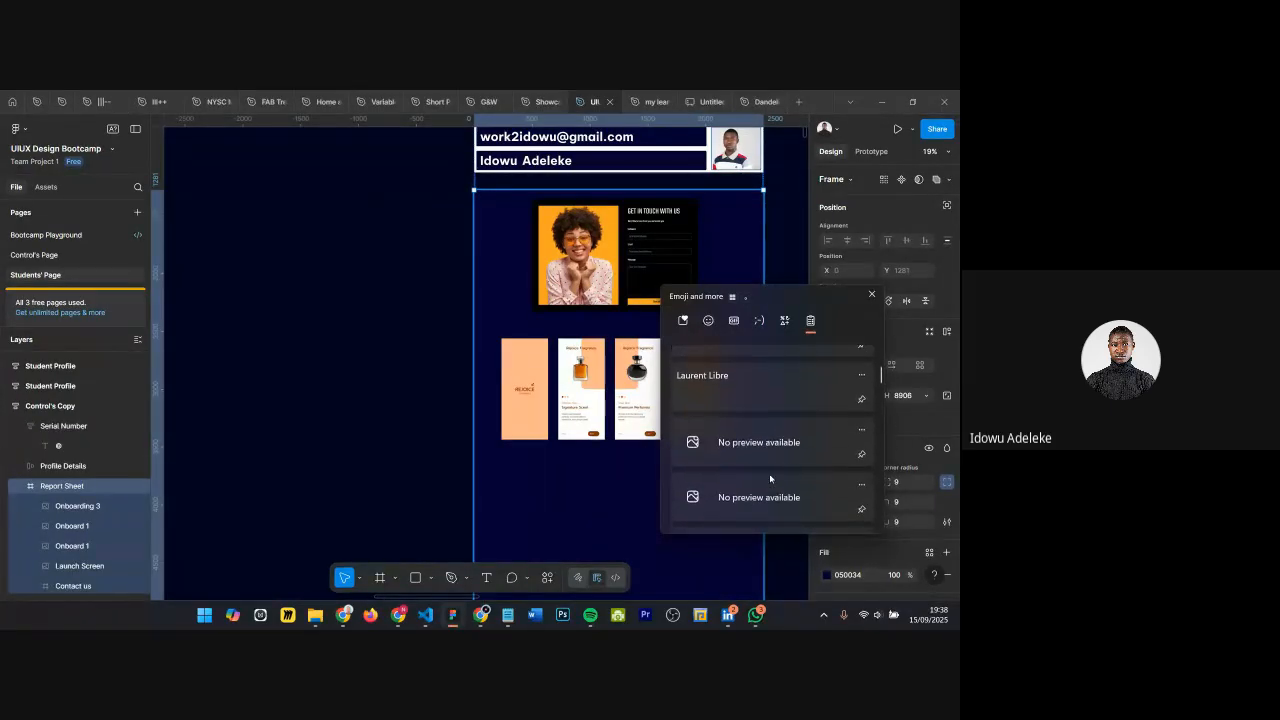
scroll(743, 480, "up", 2)
scroll(745, 459, "down", 3)
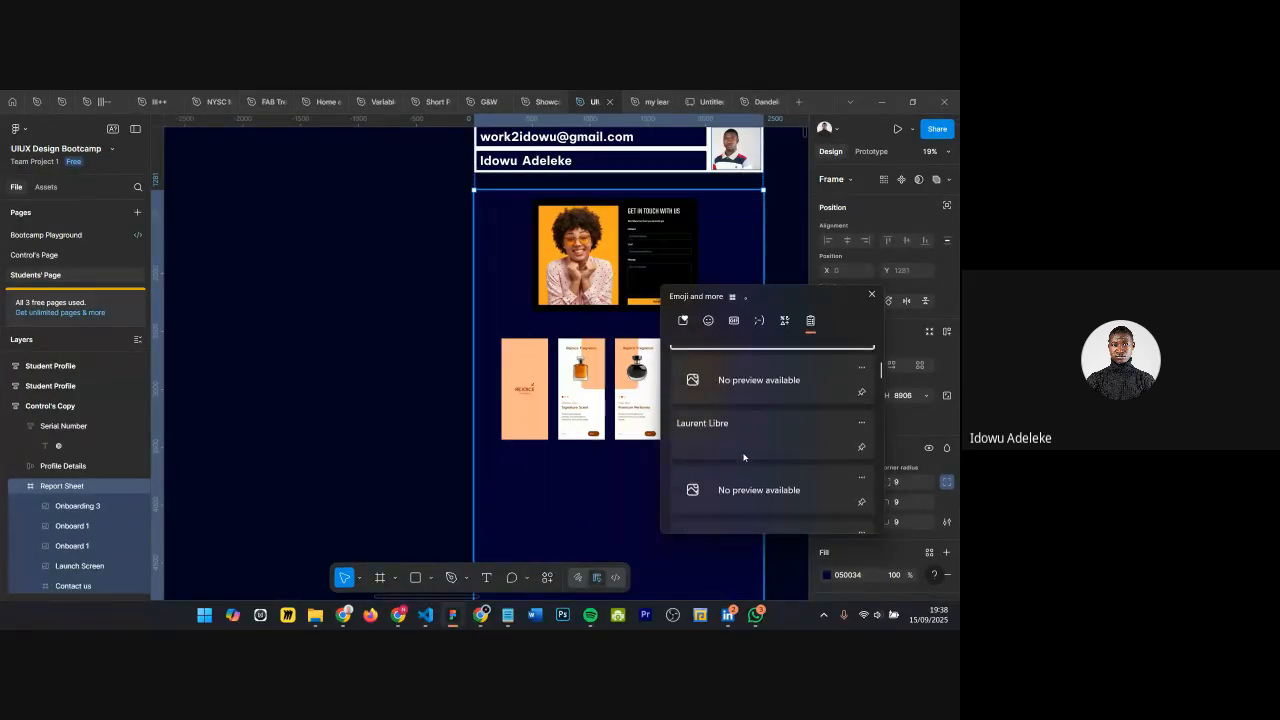
left_click(751, 489)
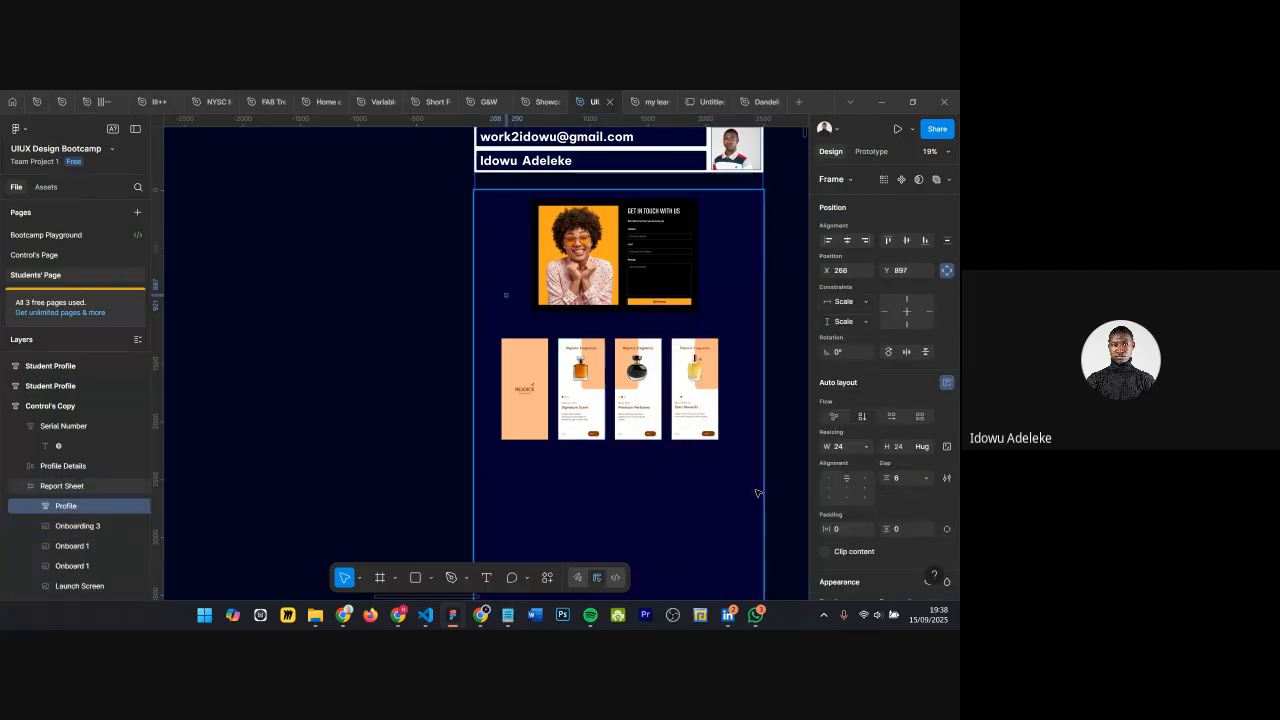
key("ctrl+z")
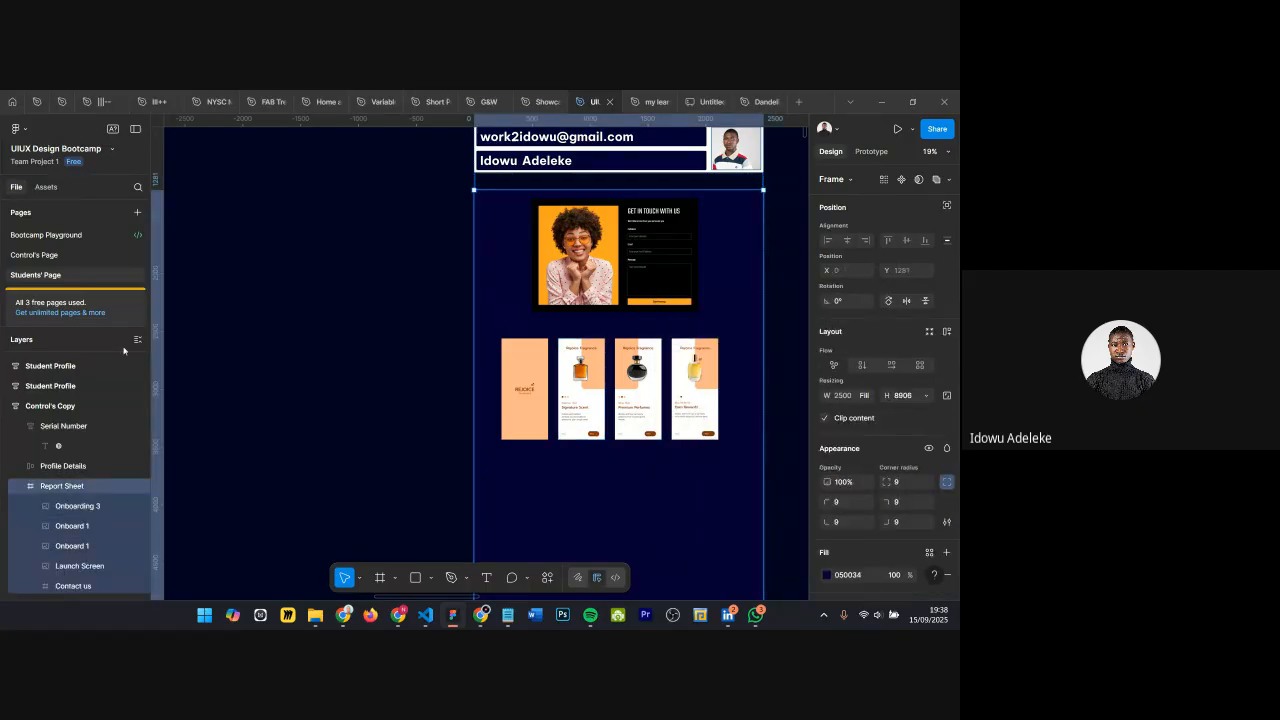
Step: Copy the Home screen image from Control's Page into the Control's Copy Report Sheet, placing it below the launch screen
left_click(76, 257)
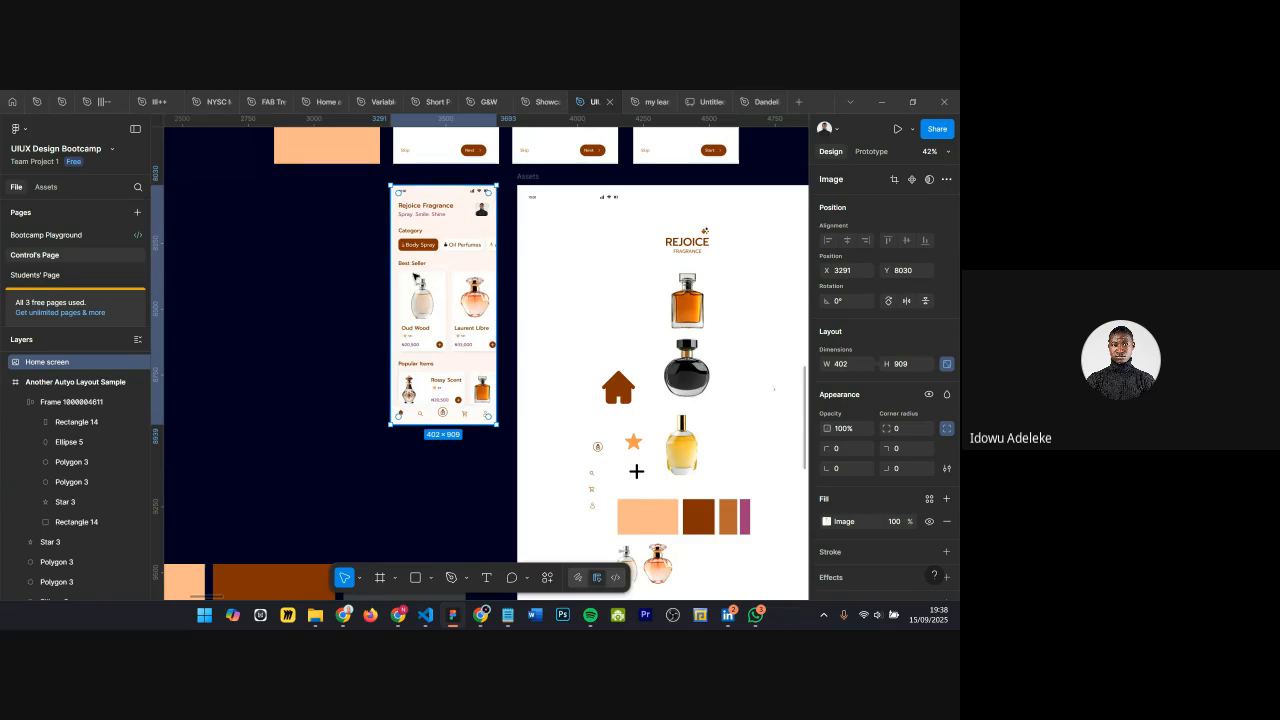
key("Page_Down")
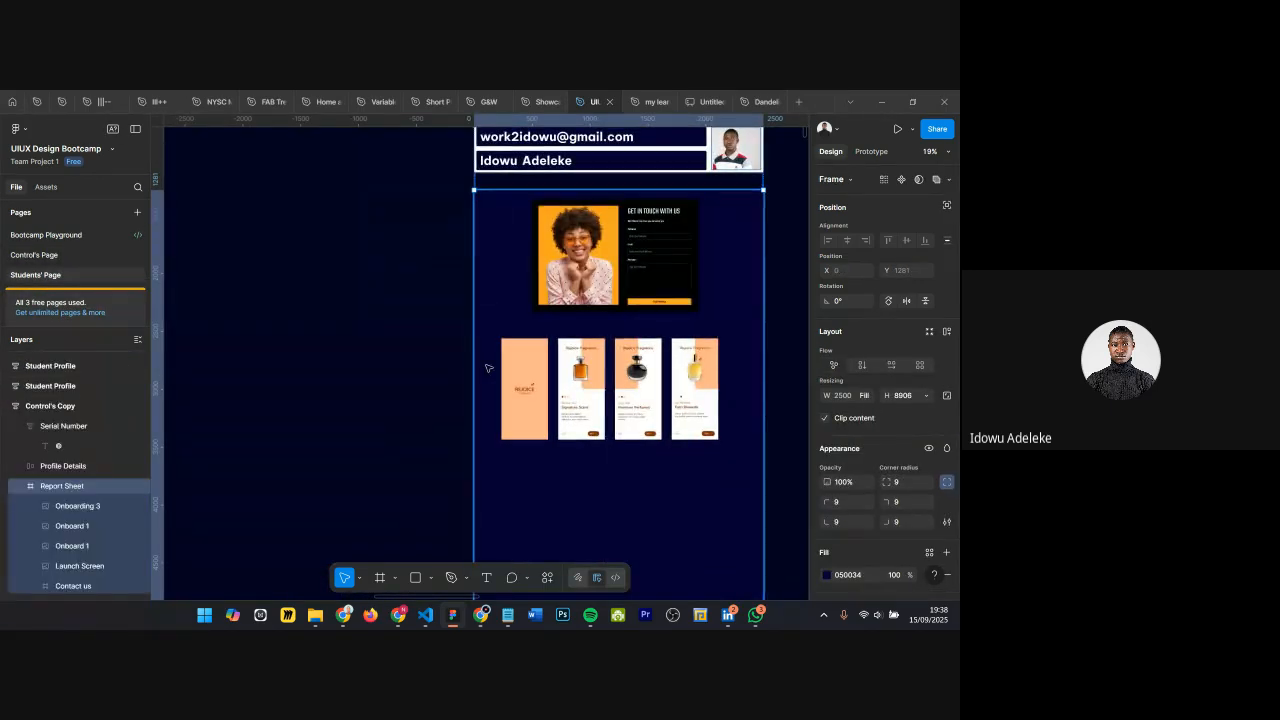
key("ctrl+v")
scroll(690, 340, "up", 3)
left_click_drag(564, 400, 428, 557)
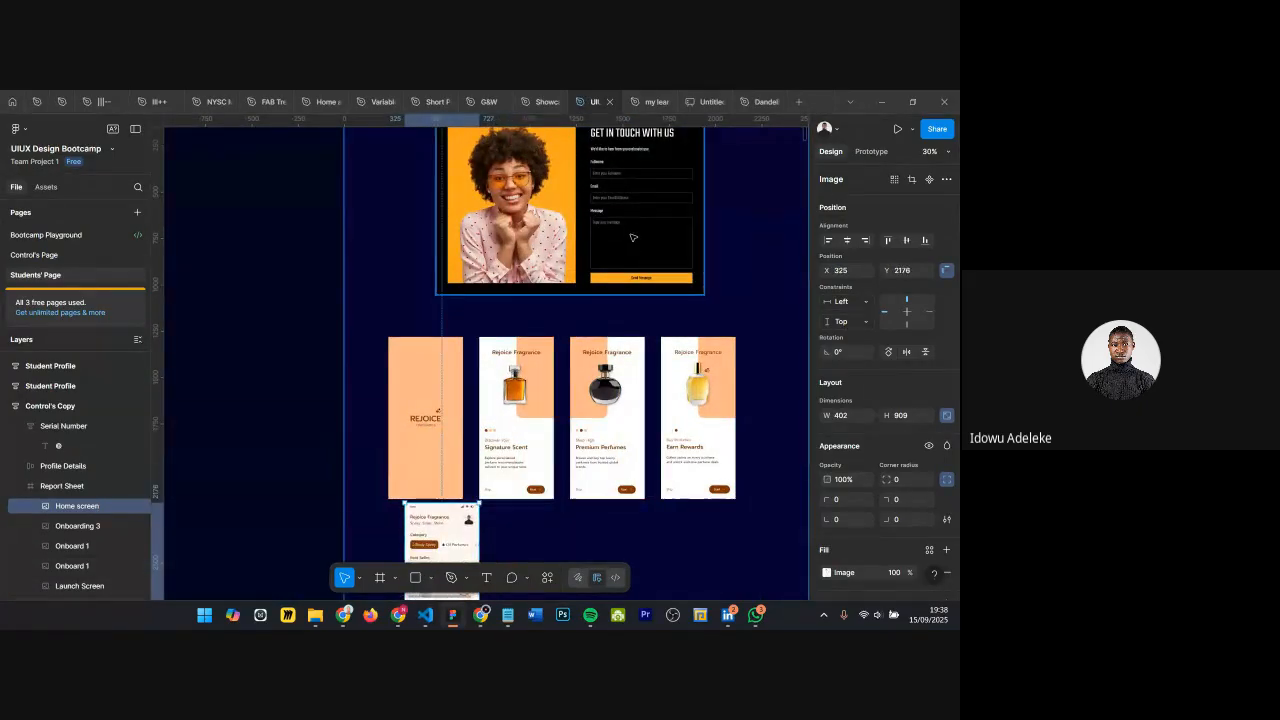
Step: Move the Contact us frame to X 57, Y 0 and place the launch and Signature Scent screens beside it
scroll(633, 237, "down", 5)
left_click(628, 330)
left_click_drag(628, 330, 585, 323)
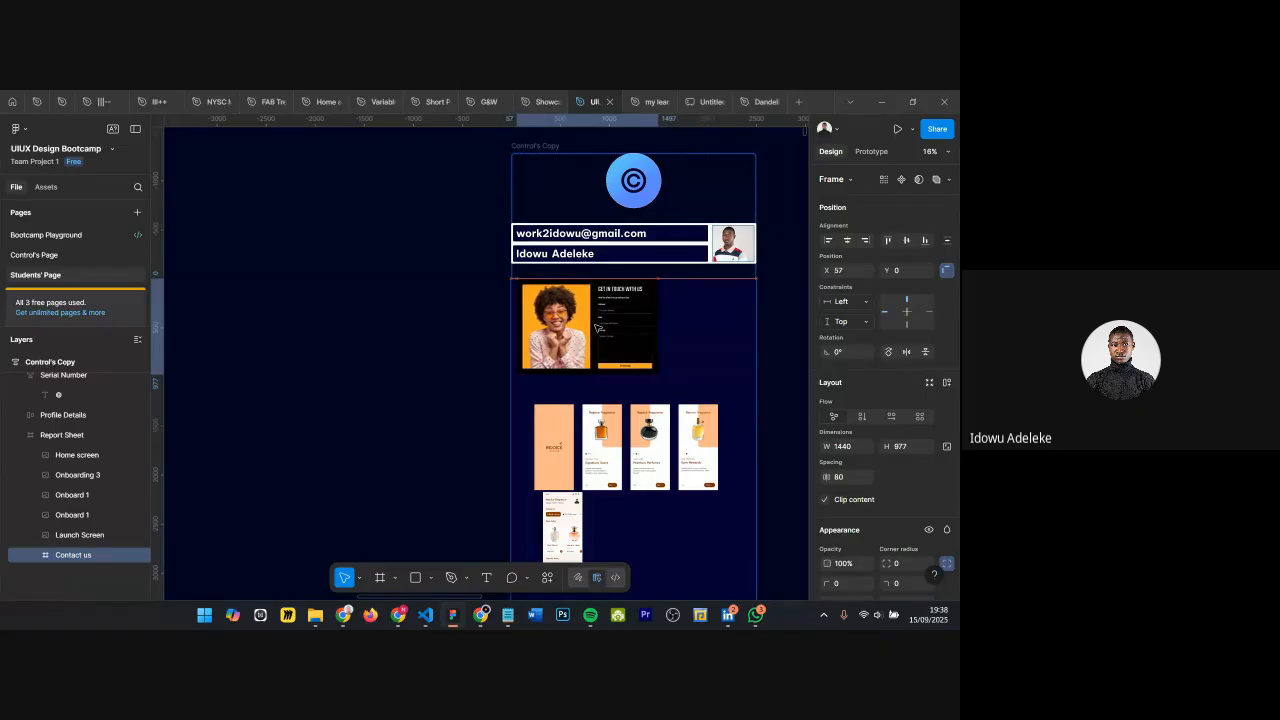
left_click(555, 430)
left_click(599, 444, "shift")
left_click_drag(588, 438, 711, 327)
Step: Line up the Premium Perfumes, Earn Rewards and Home screens in a row at Y 977 under the Contact us frame
left_click_drag(603, 411, 698, 446)
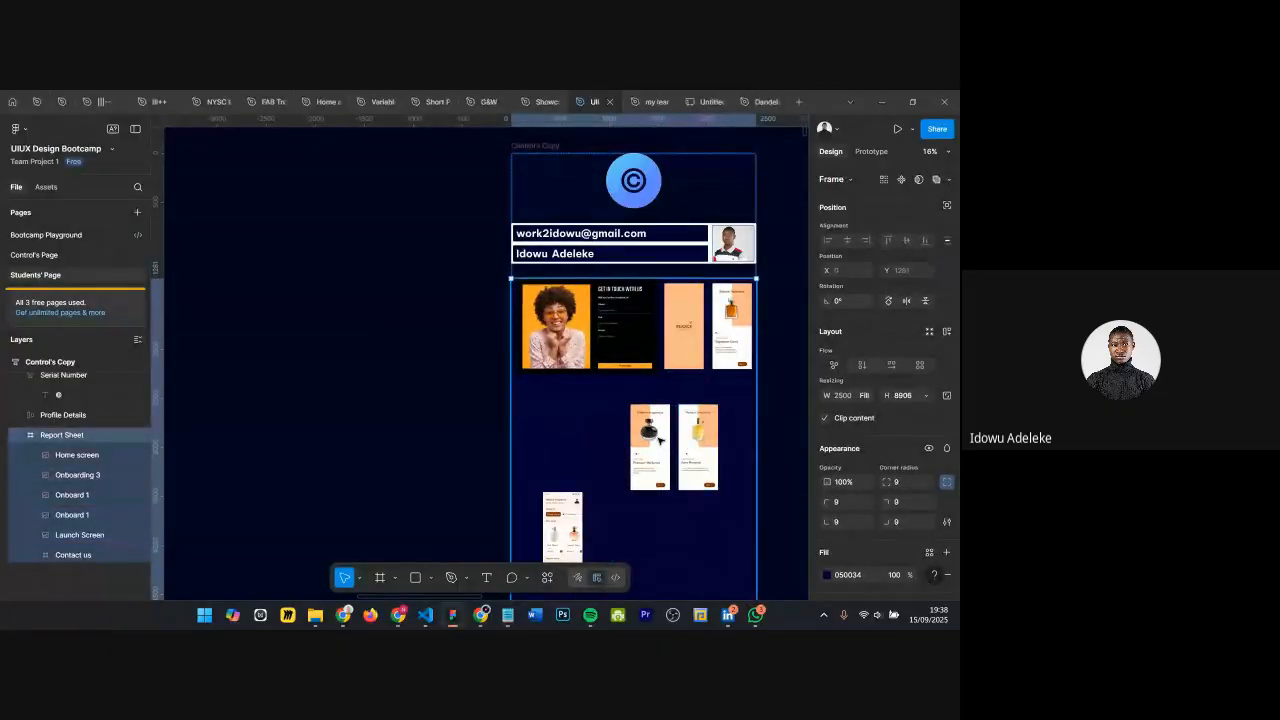
left_click(659, 440)
left_click(690, 450, "shift")
left_click_drag(690, 450, 584, 425)
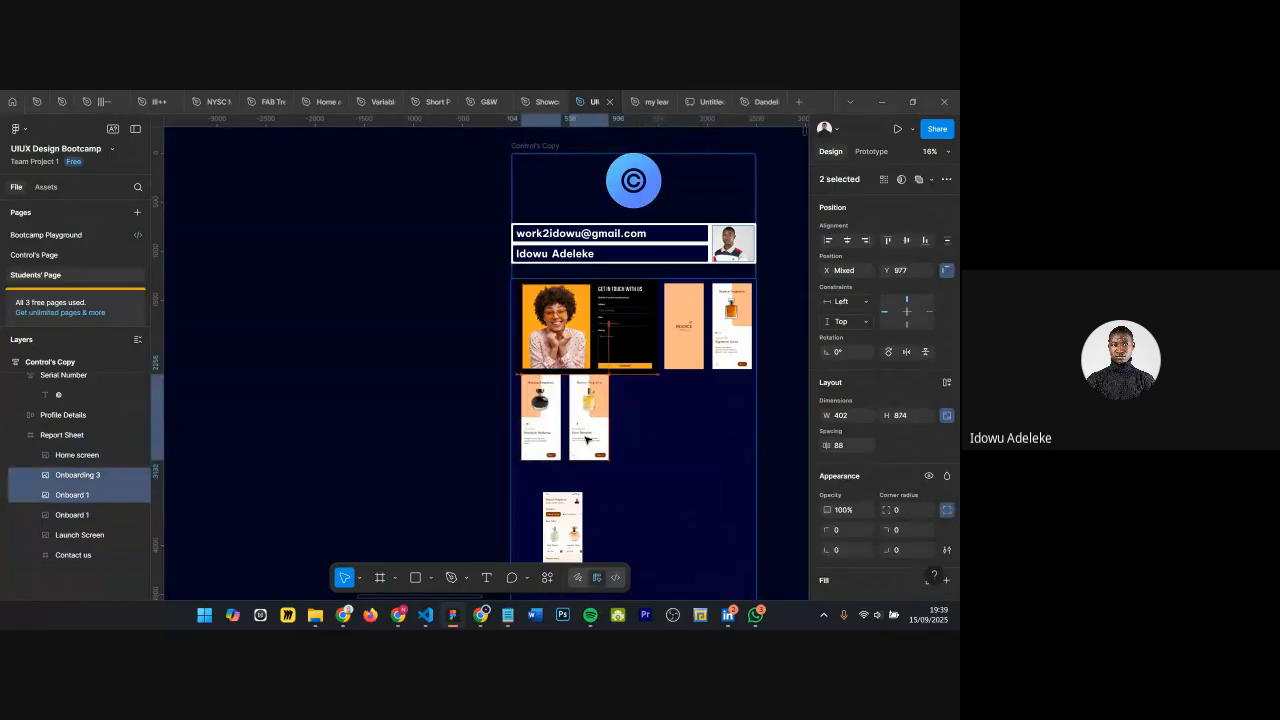
left_click_drag(580, 505, 648, 398)
scroll(707, 369, "up", 2)
scroll(646, 413, "up", 4)
scroll(540, 370, "up", 5)
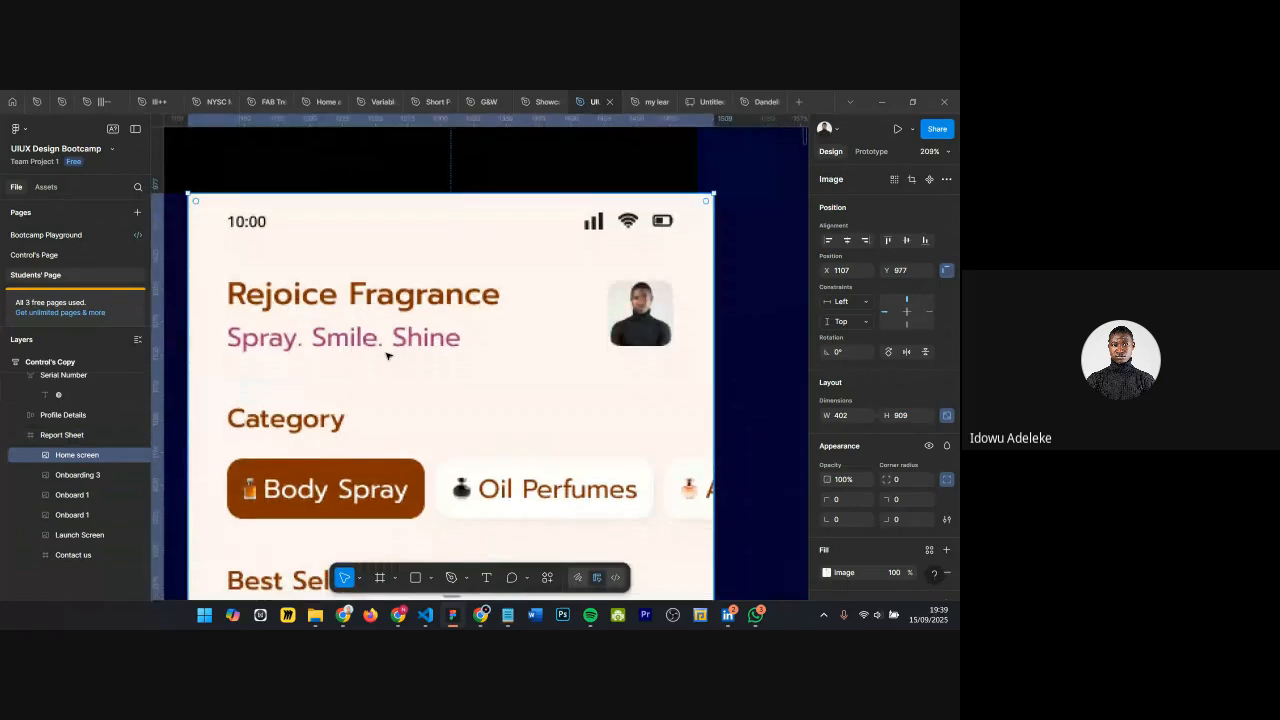
scroll(530, 365, "down", 3)
scroll(483, 459, "down", 5)
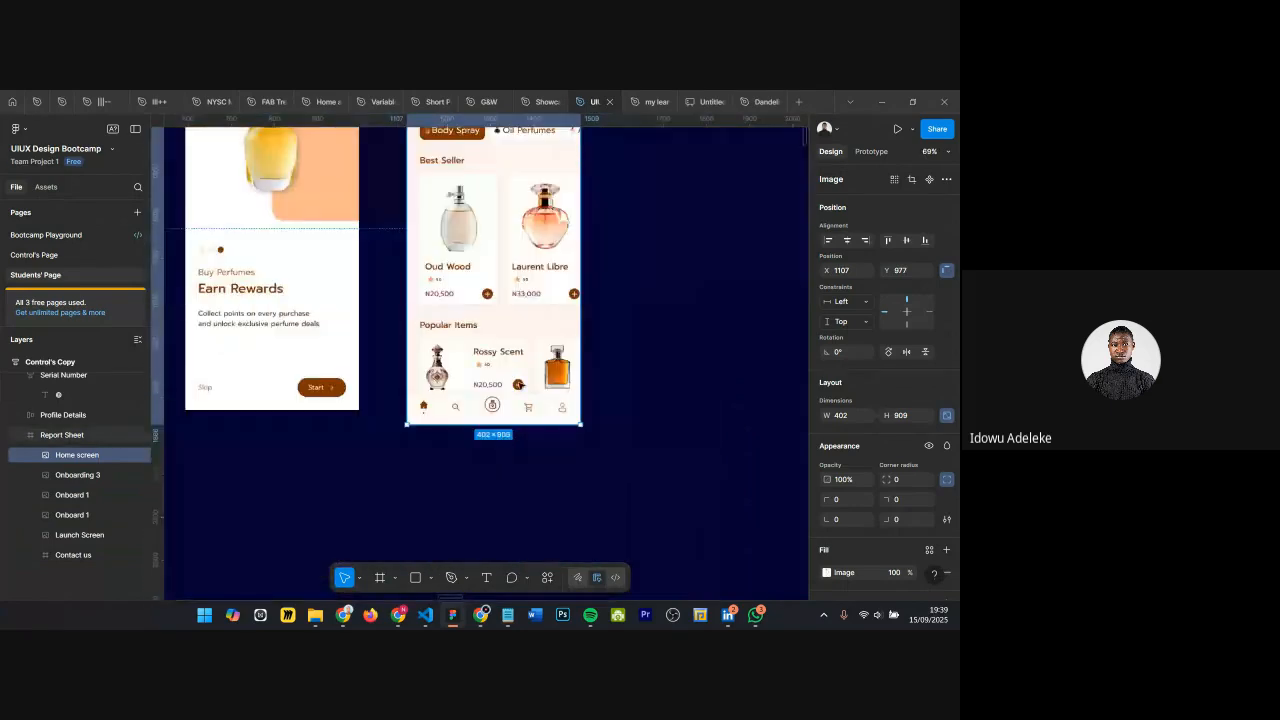
scroll(540, 345, "down", 3)
Step: Copy the Assets frame beside the Home screen on Control's Page
left_click(64, 262)
scroll(546, 323, "up", 1)
scroll(546, 323, "down", 3)
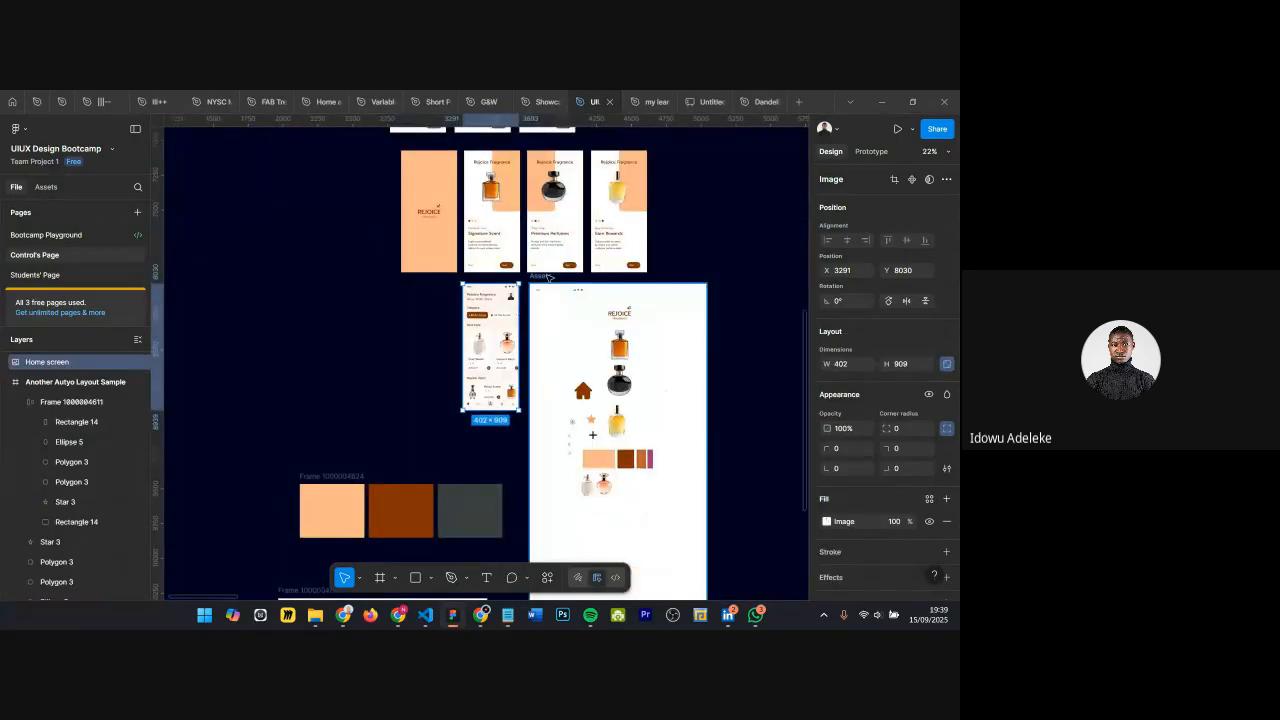
left_click(541, 276)
scroll(510, 330, "down", 5)
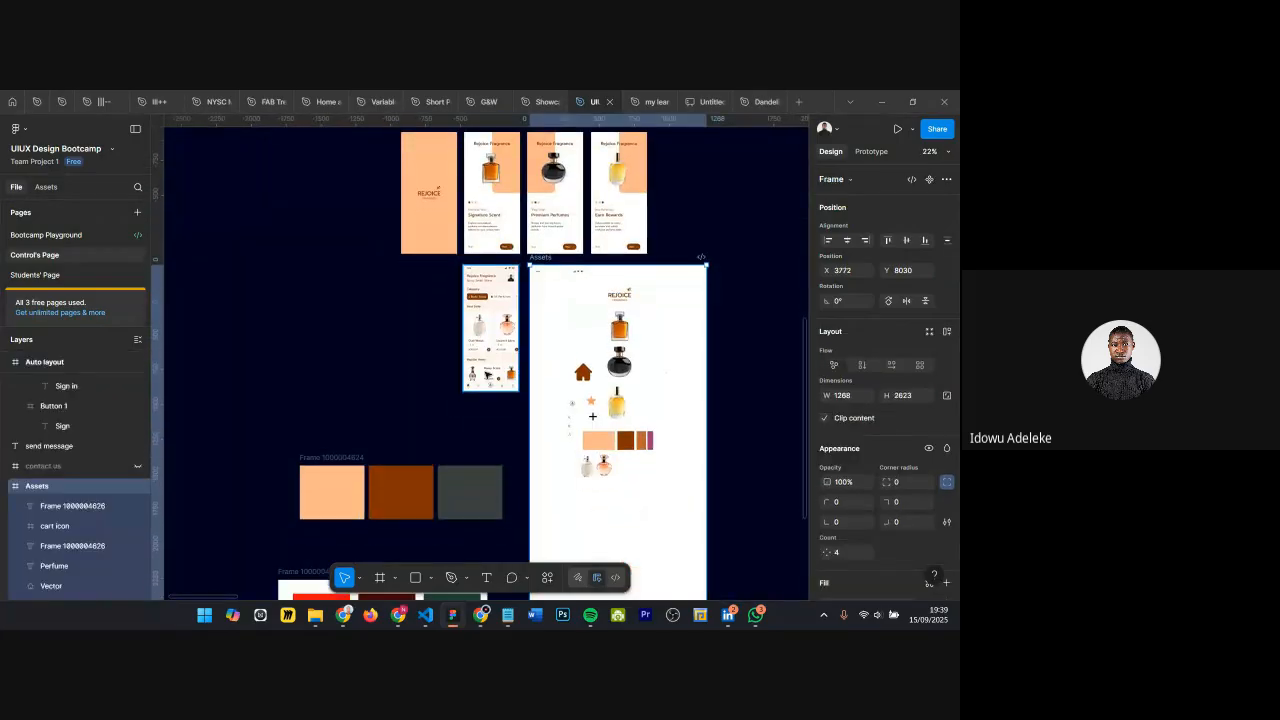
Step: Find the old Assets frame on Students' Page by searching for "asset" and replace it with the copied Assets frame
left_click(30, 274)
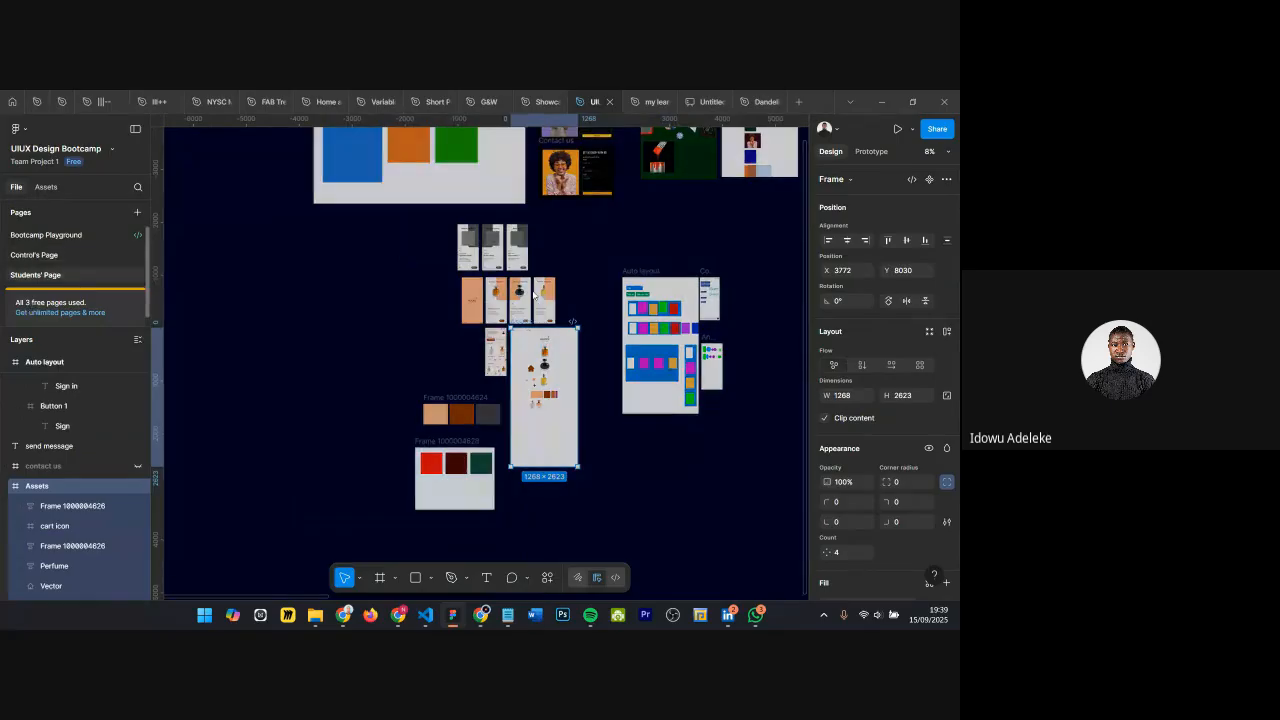
scroll(760, 250, "down", 5)
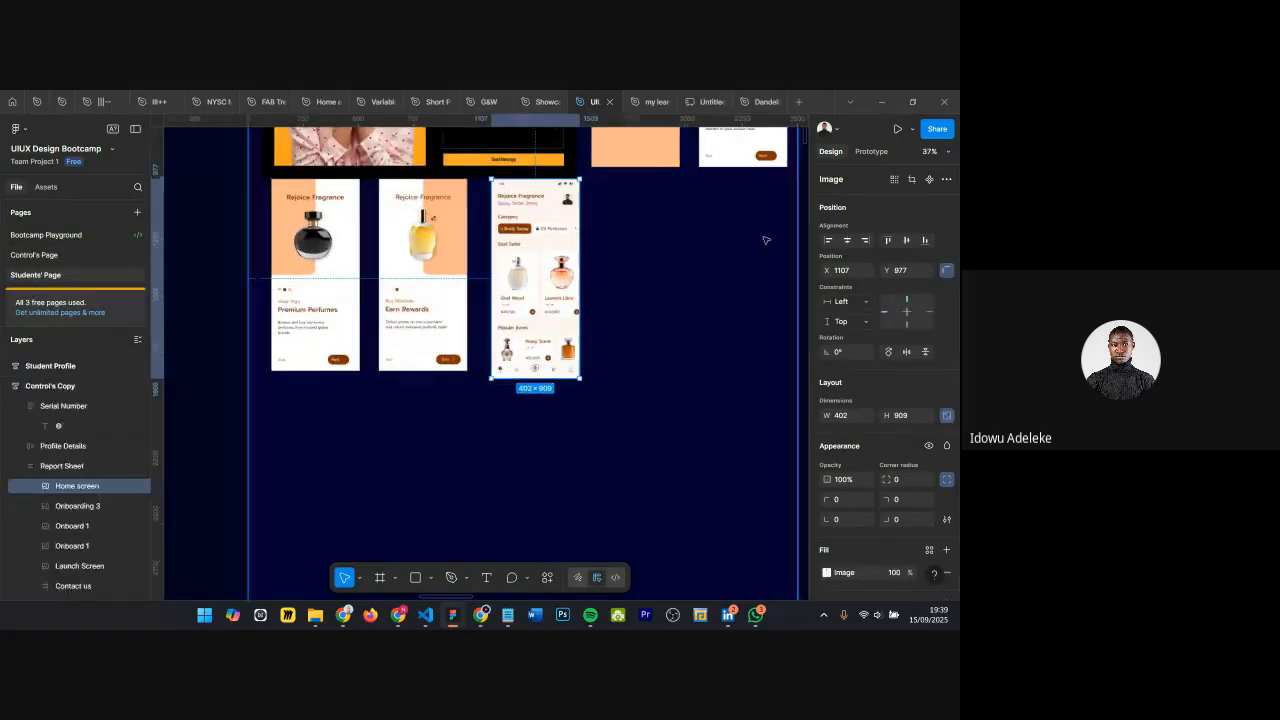
scroll(700, 300, "down", 1)
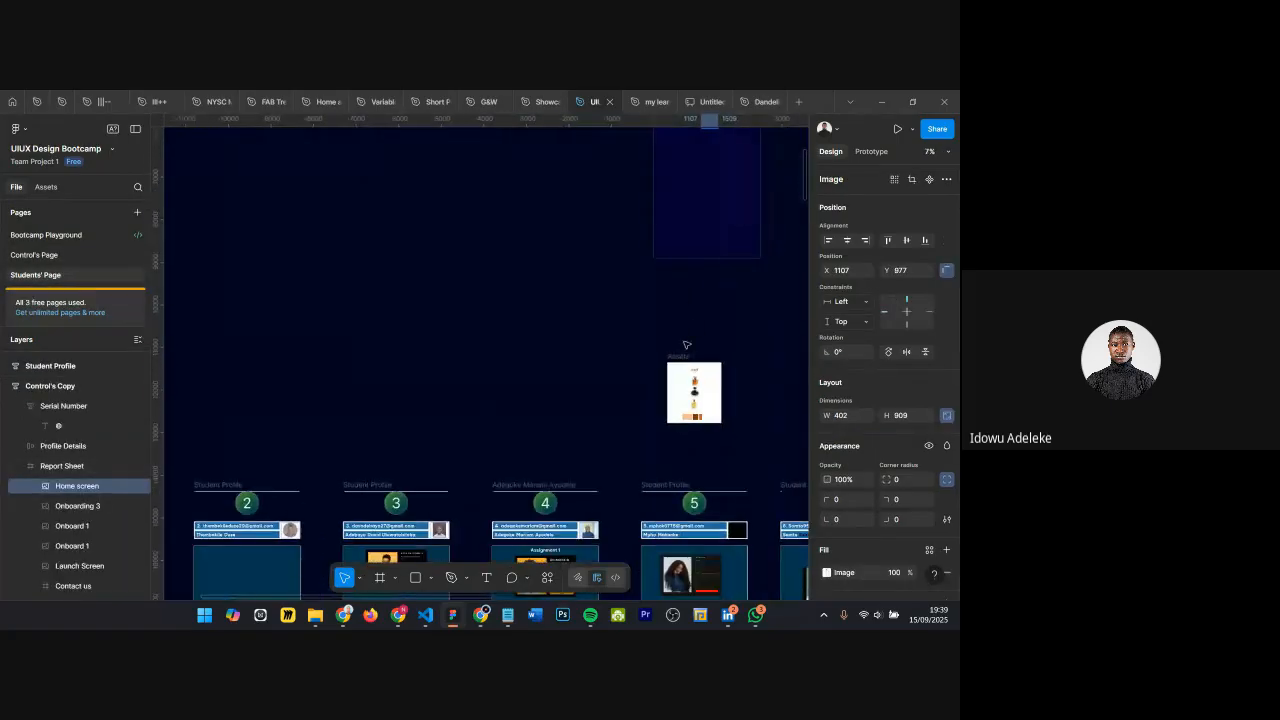
left_click(680, 356)
scroll(680, 358, "up", 3)
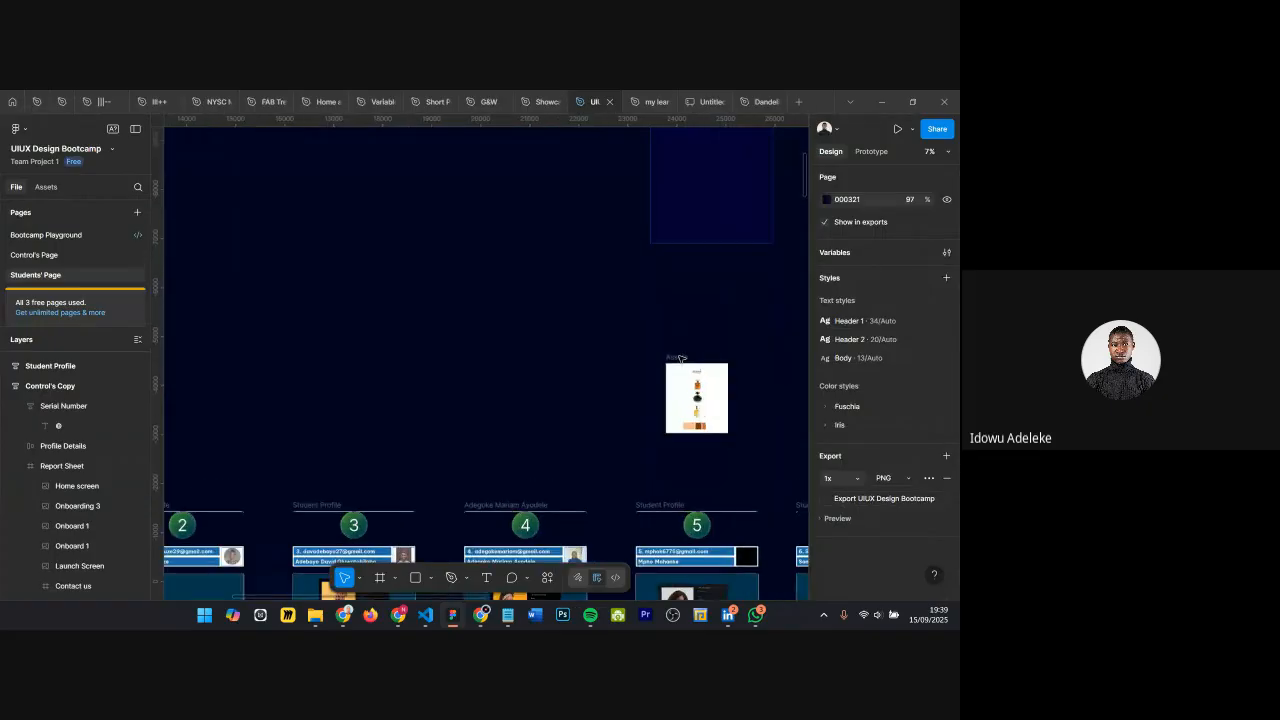
scroll(25, 396, "up", 3)
key("ctrl+f")
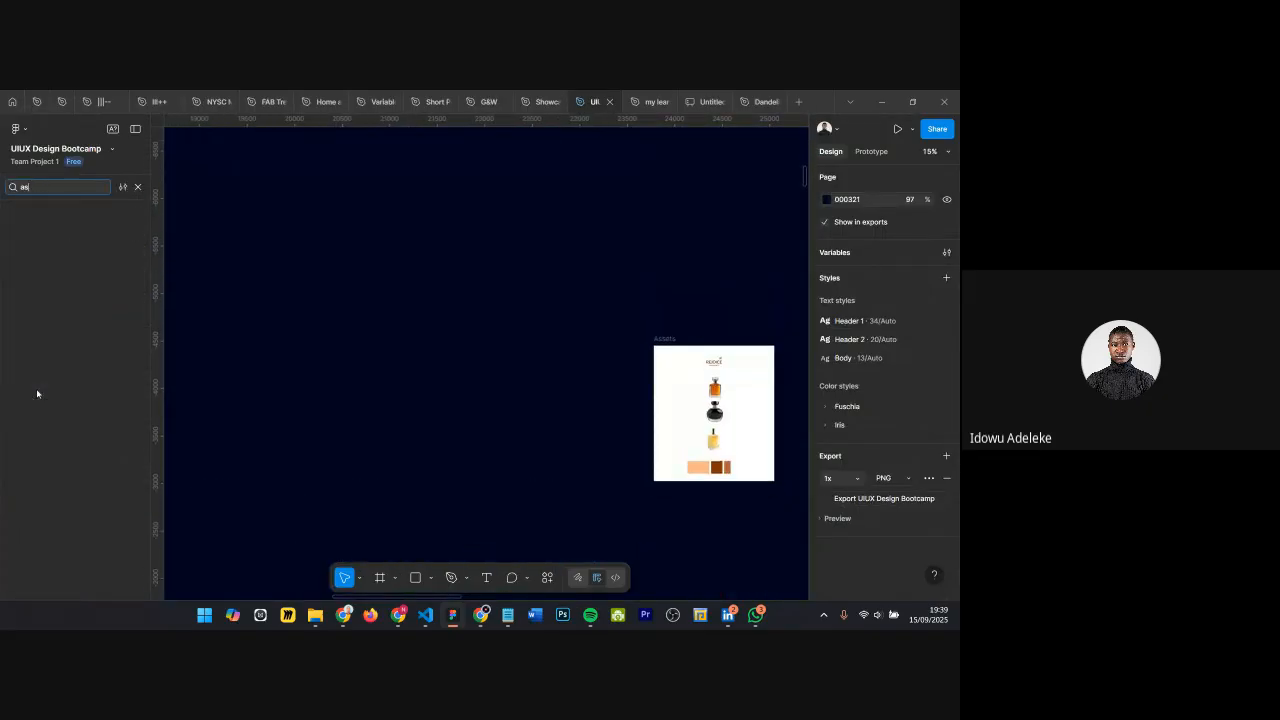
type("asset")
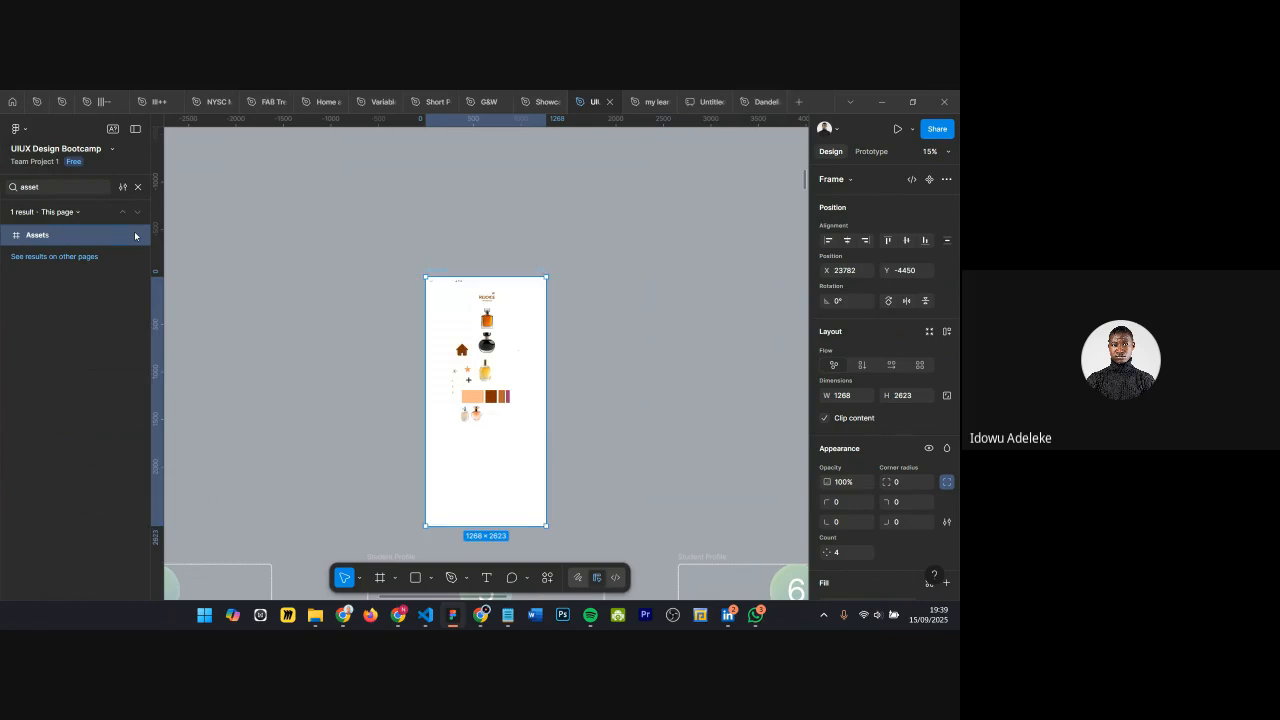
Step: Close the layer search and deselect the Assets frame on Students' Page
scroll(555, 187, "down", 3)
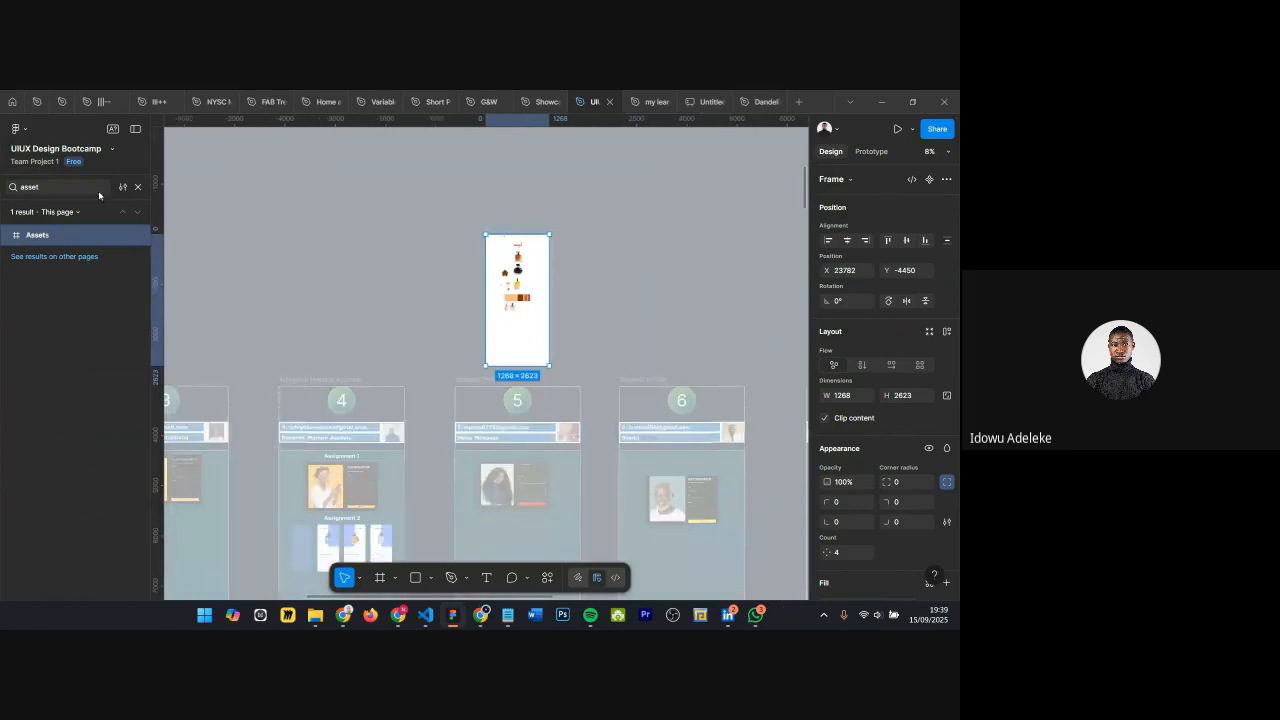
left_click(138, 187)
left_click(656, 242)
scroll(655, 243, "down", 2)
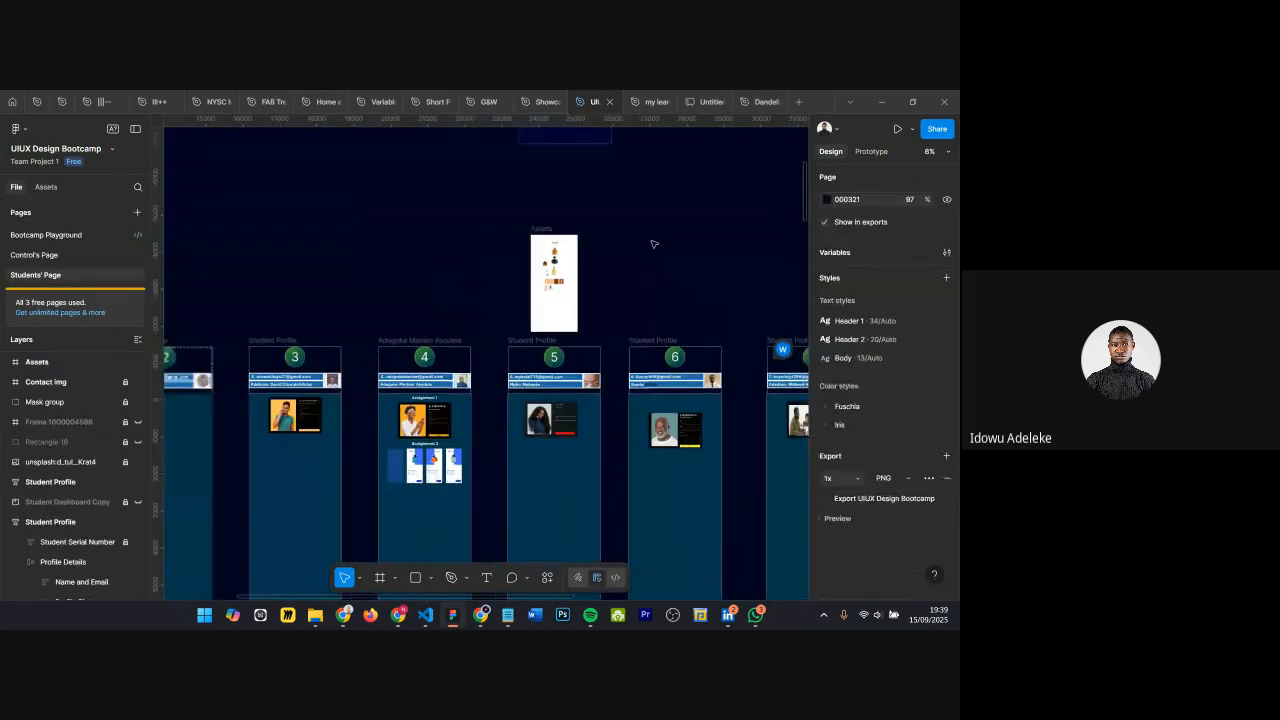
Step: Move the Mobile Nav bar inside the Assets frame to X 483, Y 27, above the Rejoice logo
scroll(574, 217, "up", 10)
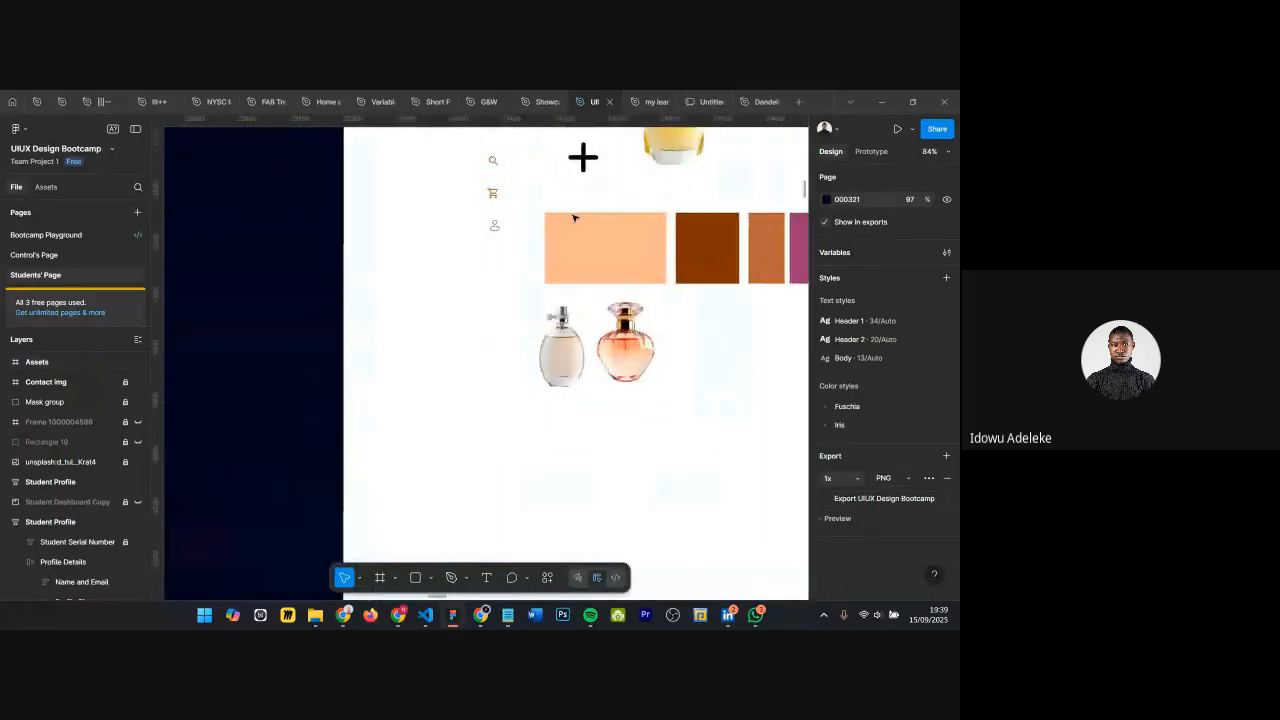
scroll(574, 217, "down", 5)
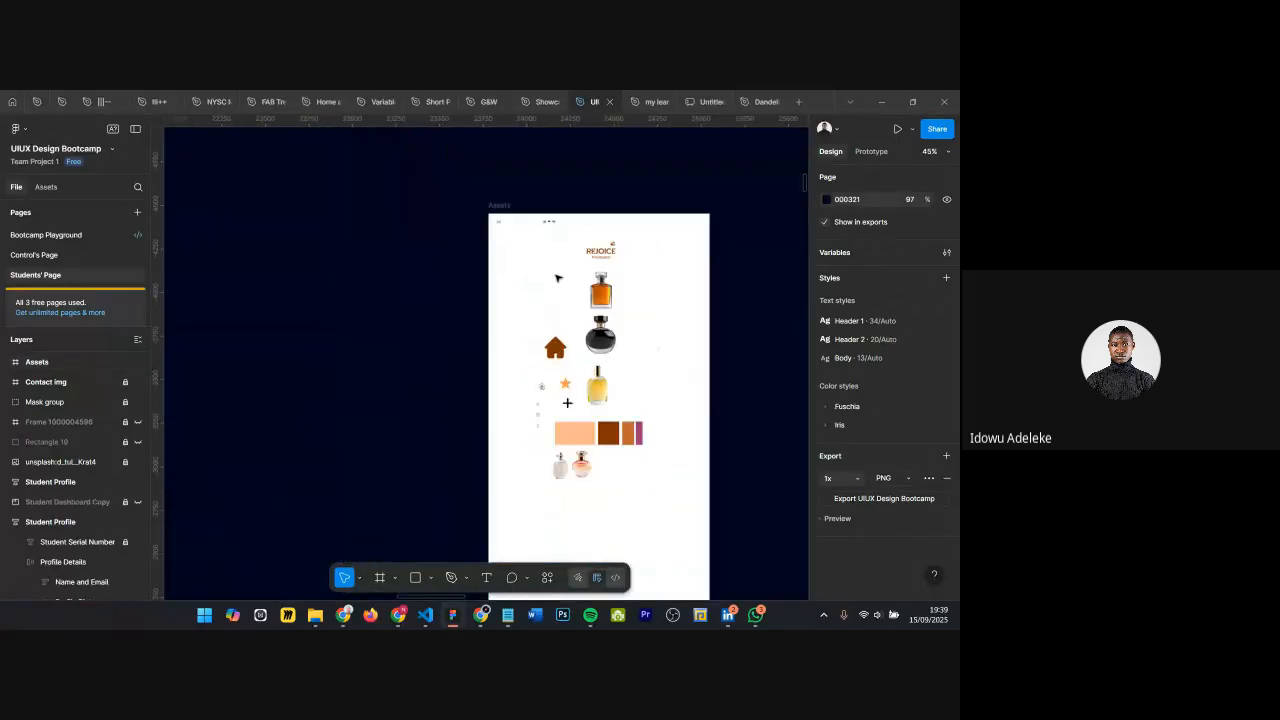
scroll(557, 270, "up", 6)
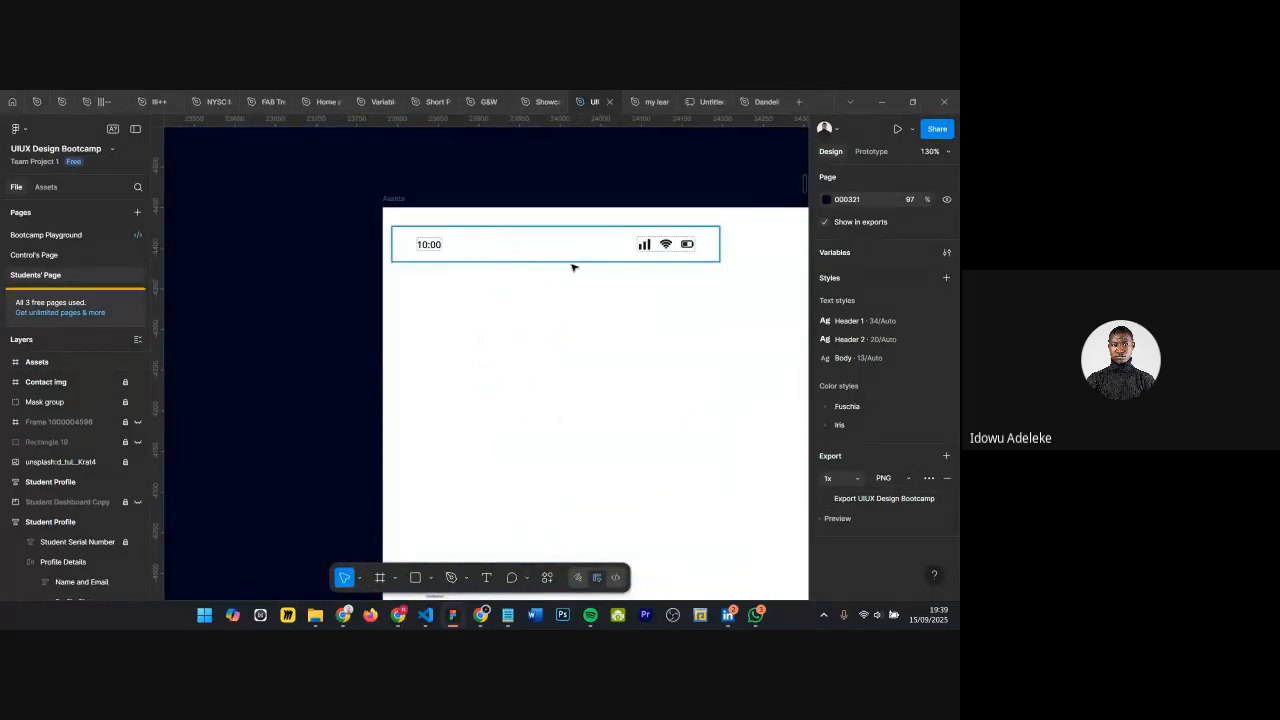
left_click(506, 246)
scroll(494, 257, "down", 4)
left_click_drag(517, 253, 694, 256)
scroll(579, 268, "down", 2)
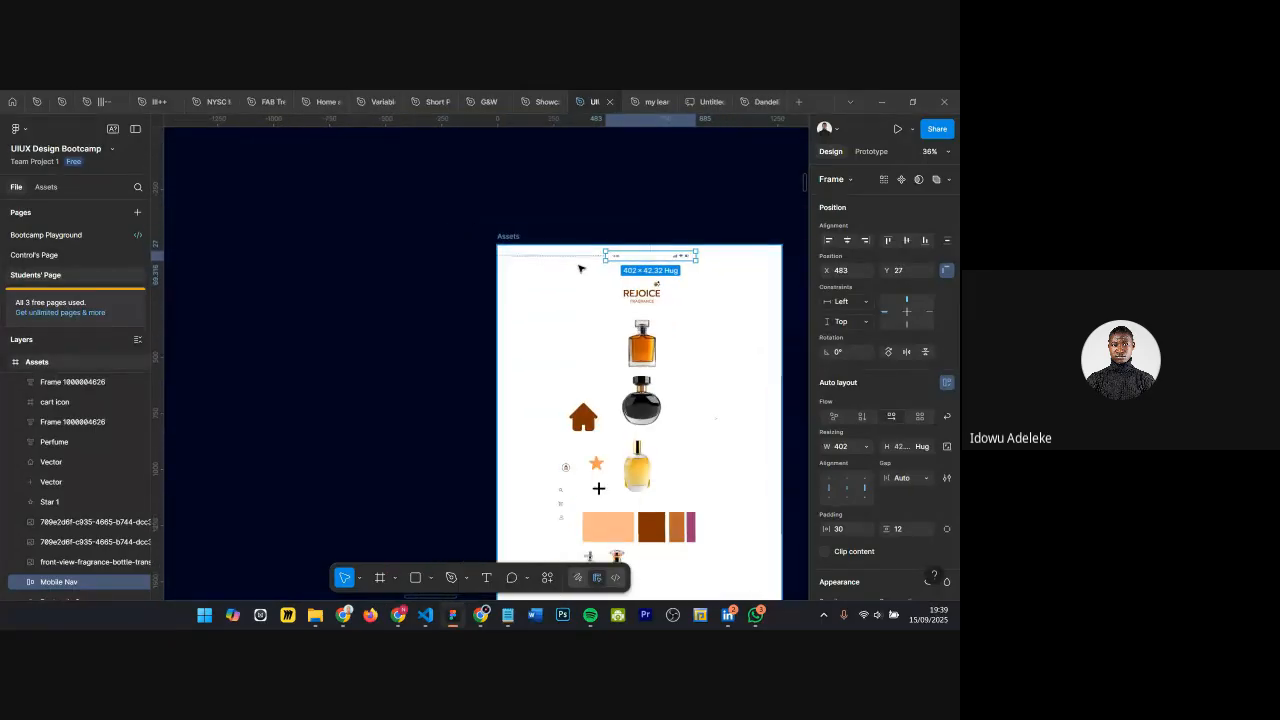
Step: Narrow the Assets frame by pulling its left edge inward toward the assets, and deselect it
scroll(590, 320, "down", 3)
left_click(540, 312)
left_click_drag(538, 312, 560, 312)
scroll(730, 310, "down", 2)
left_click(457, 420)
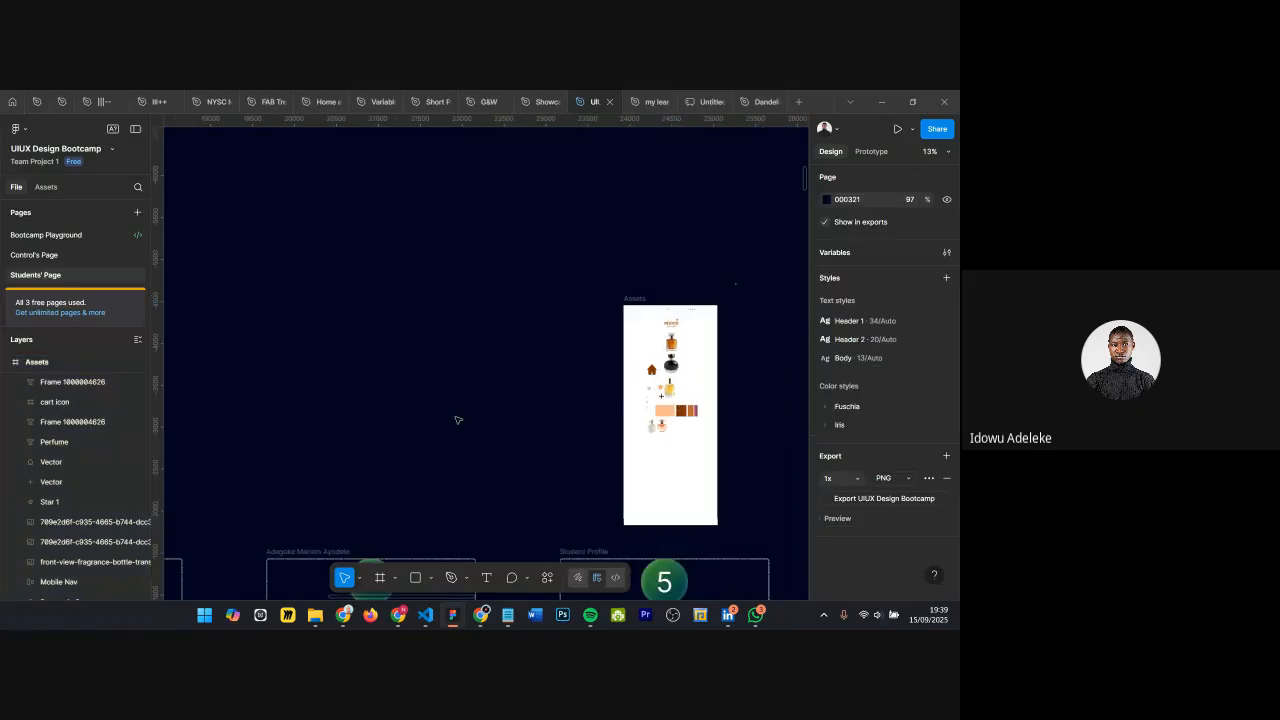
Step: Switch to the Google Meet call, dismiss the presentation options and turn on the camera
mouse_move(481, 621)
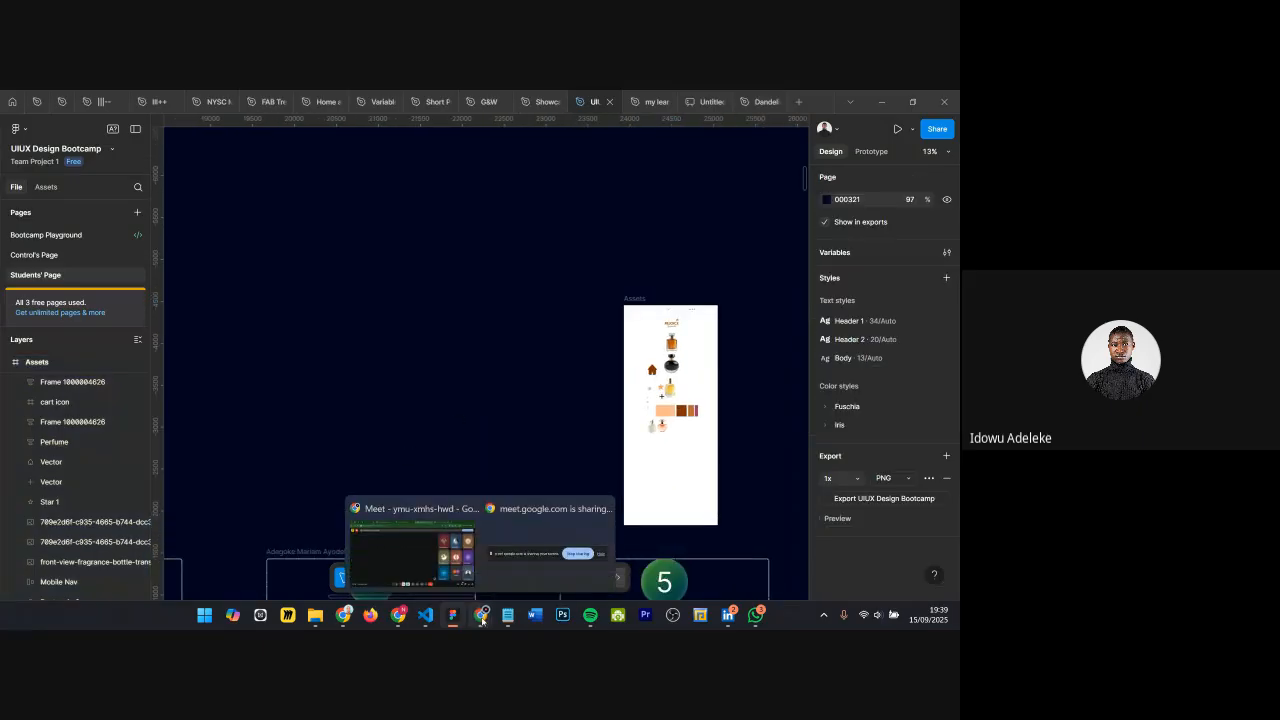
left_click(380, 519)
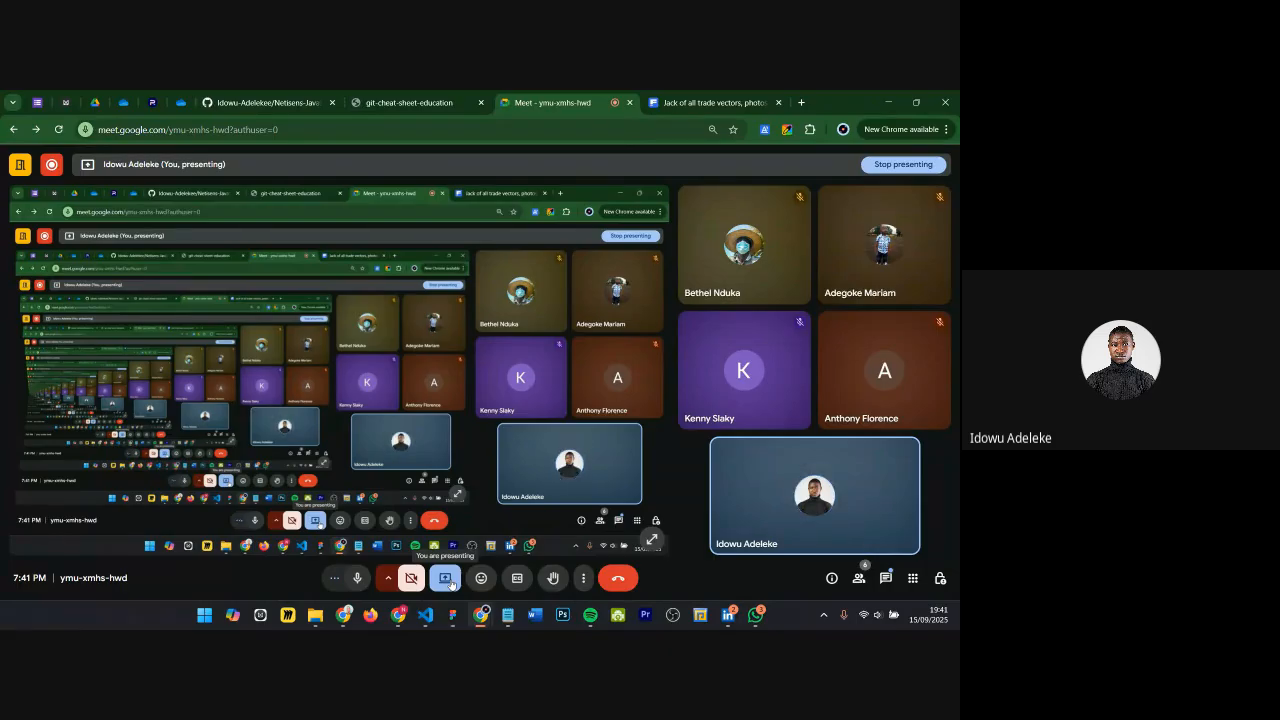
left_click(446, 578)
left_click(404, 581)
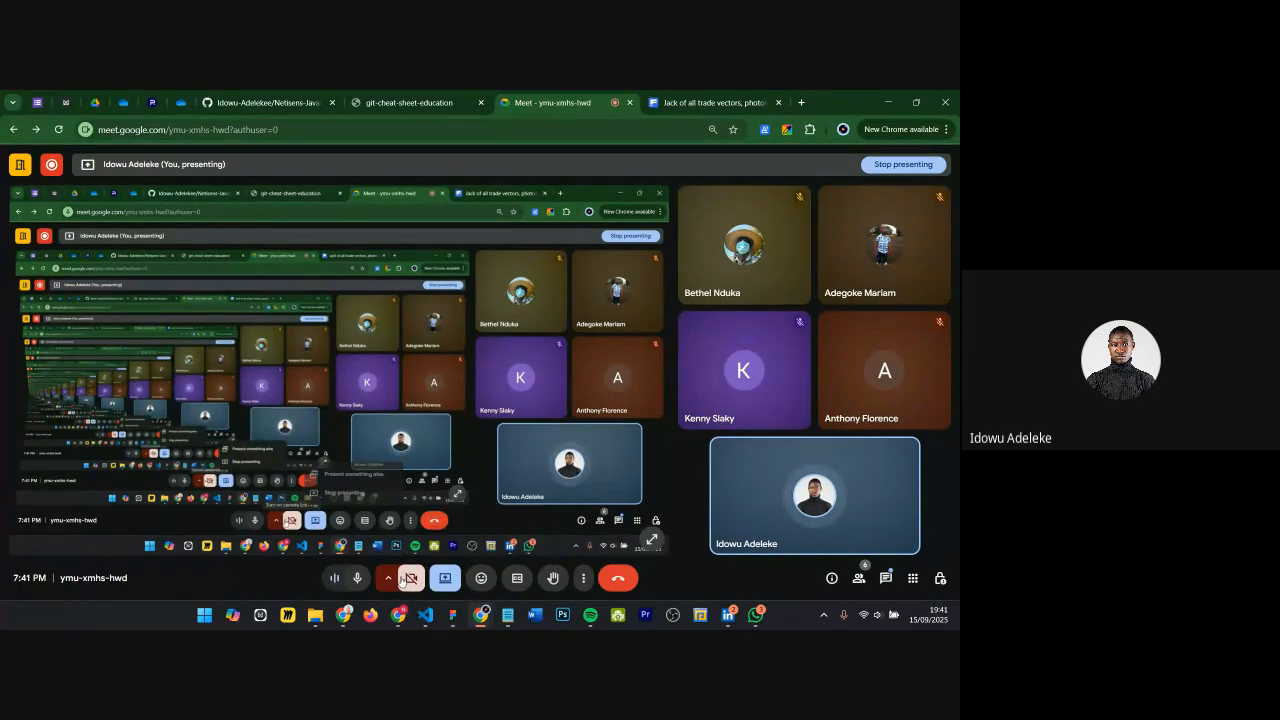
left_click(410, 580)
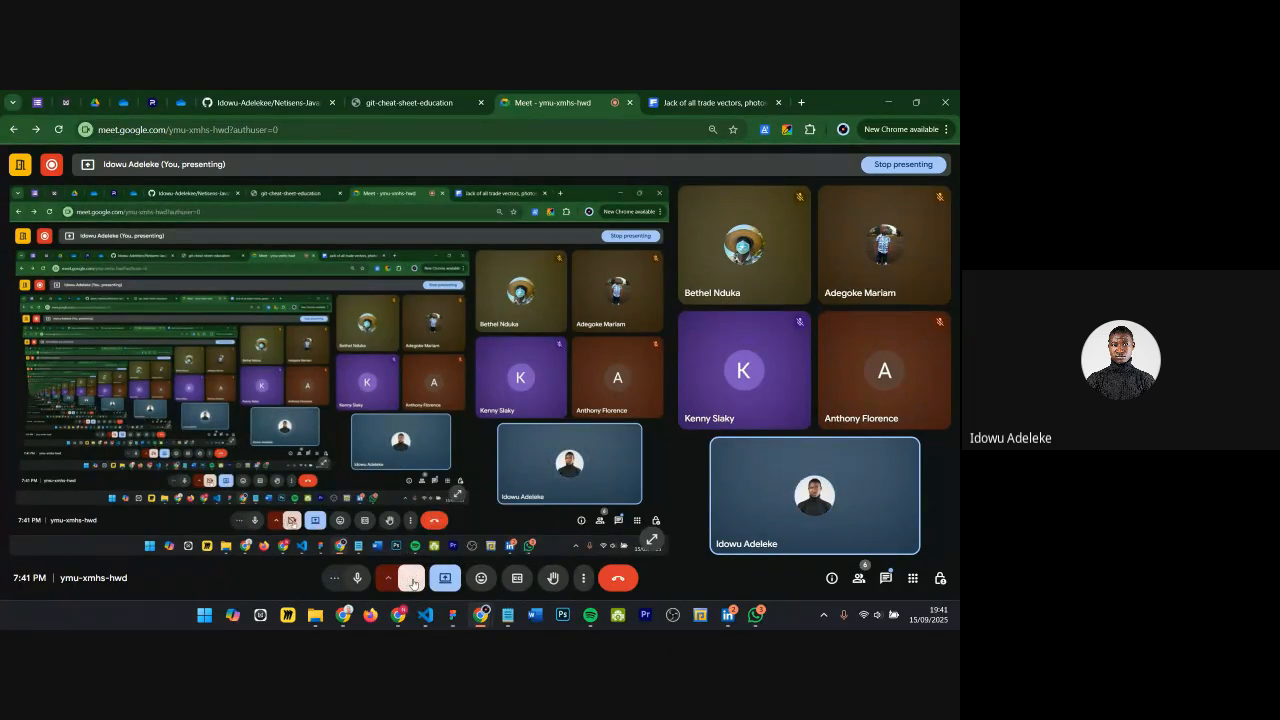